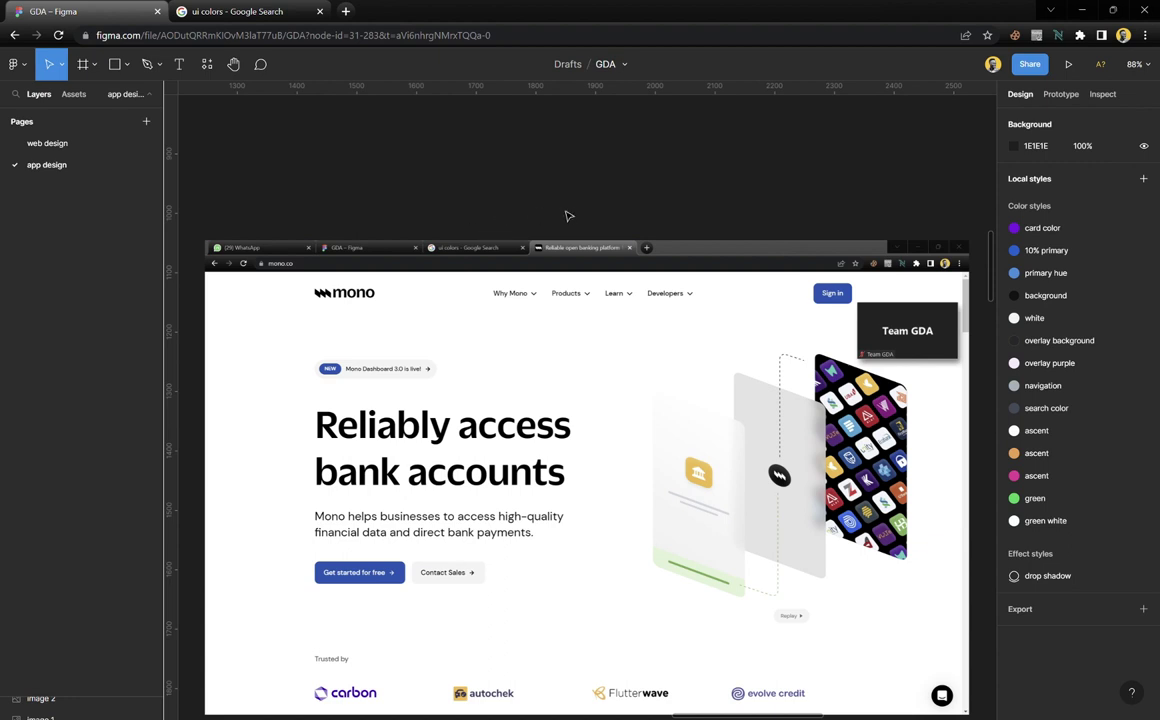
Move the mono screenshot up about 45 px, then scroll left to empty canvas
{"action": "scroll", "coordinate": [567, 220], "scroll_direction": "down", "scroll_amount": 1}
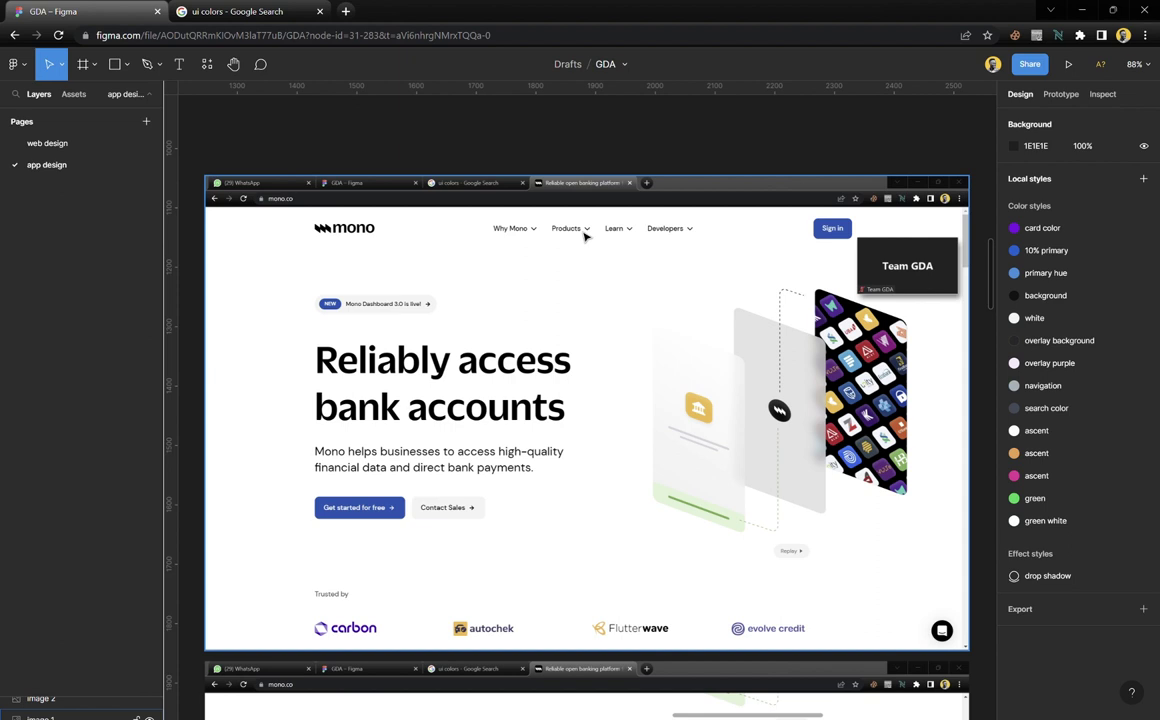
{"action": "left_click", "coordinate": [575, 323]}
{"action": "left_click_drag", "start_coordinate": [572, 409], "coordinate": [572, 371]}
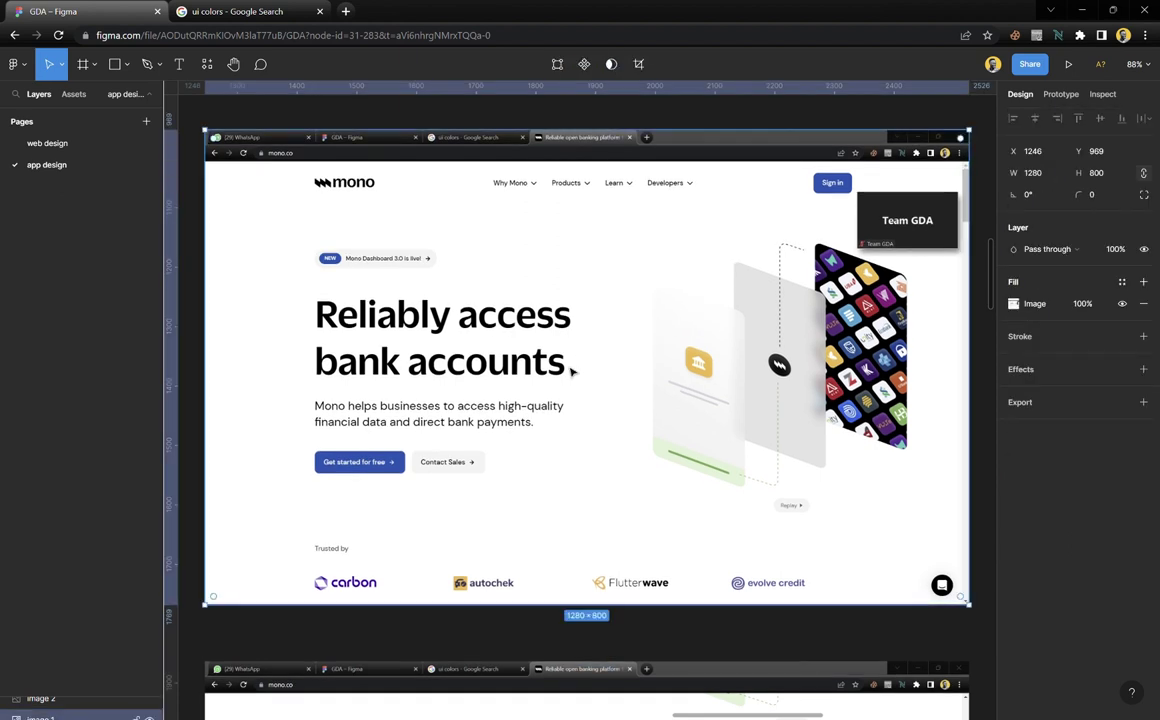
{"action": "left_click", "coordinate": [517, 124]}
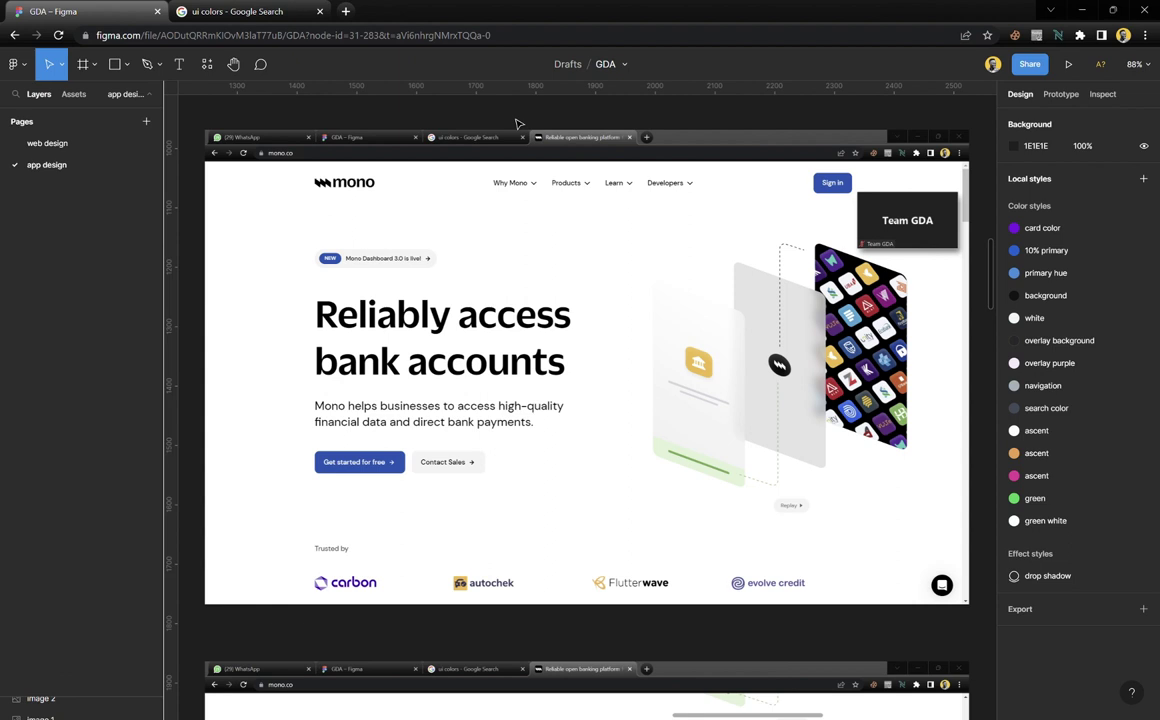
{"action": "scroll", "coordinate": [516, 123], "scroll_direction": "left", "scroll_amount": 15}
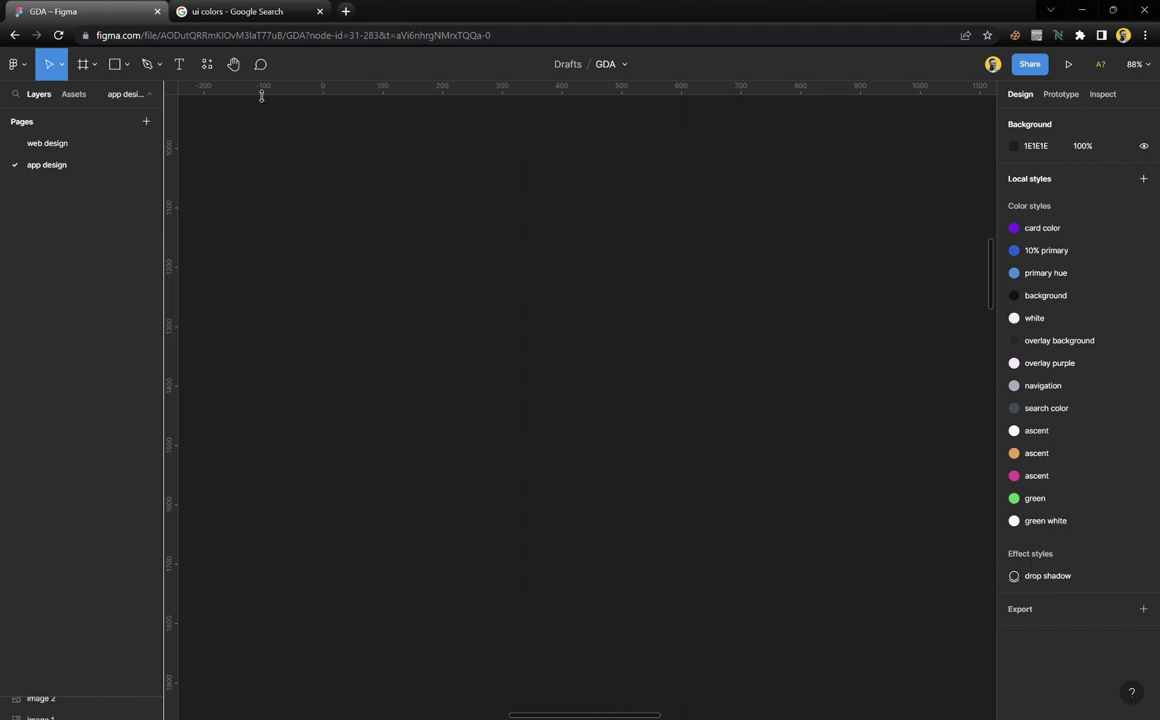
{"action": "left_click", "coordinate": [88, 71]}
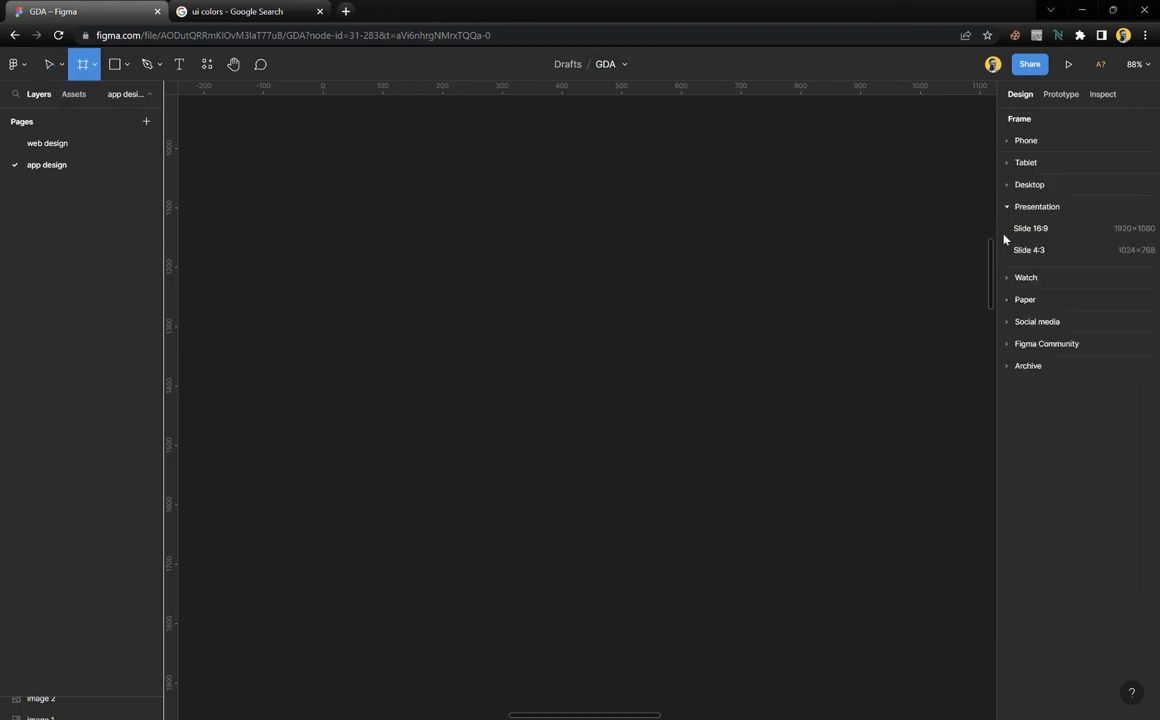
{"action": "left_click", "coordinate": [1030, 186]}
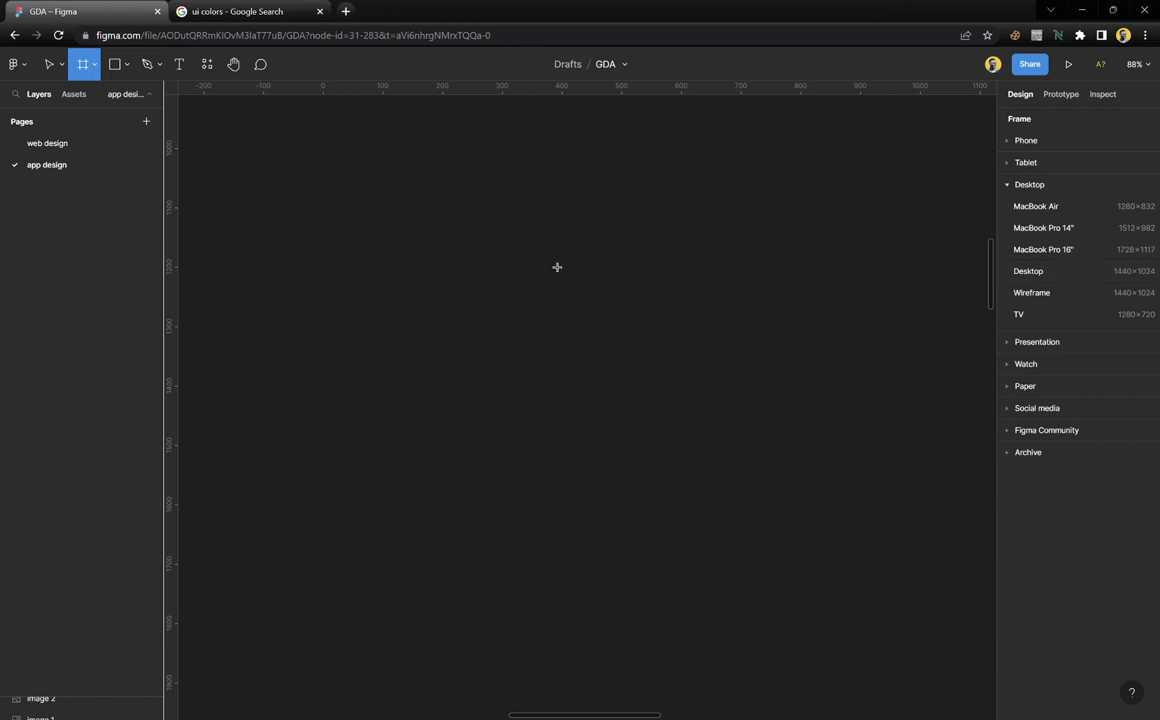
{"action": "left_click", "coordinate": [50, 66]}
{"action": "scroll", "coordinate": [456, 350], "scroll_direction": "right", "scroll_amount": 10}
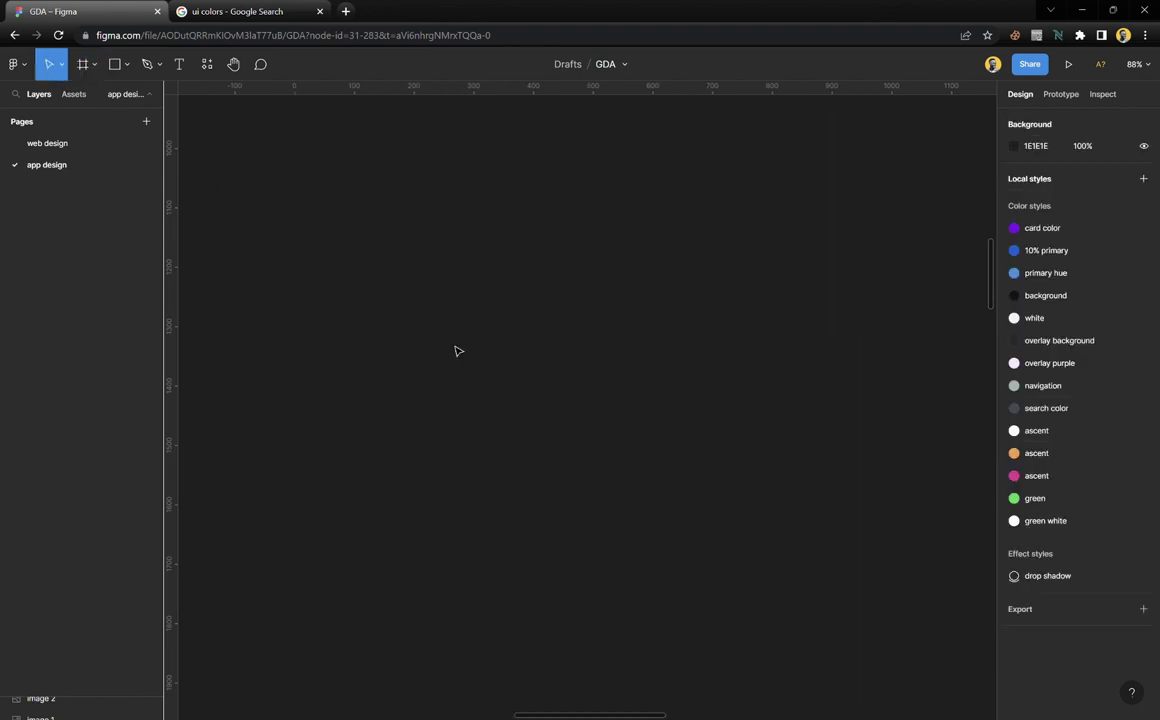
{"action": "scroll", "coordinate": [470, 355], "scroll_direction": "right", "scroll_amount": 10}
{"action": "scroll", "coordinate": [461, 355], "scroll_direction": "left", "scroll_amount": 3}
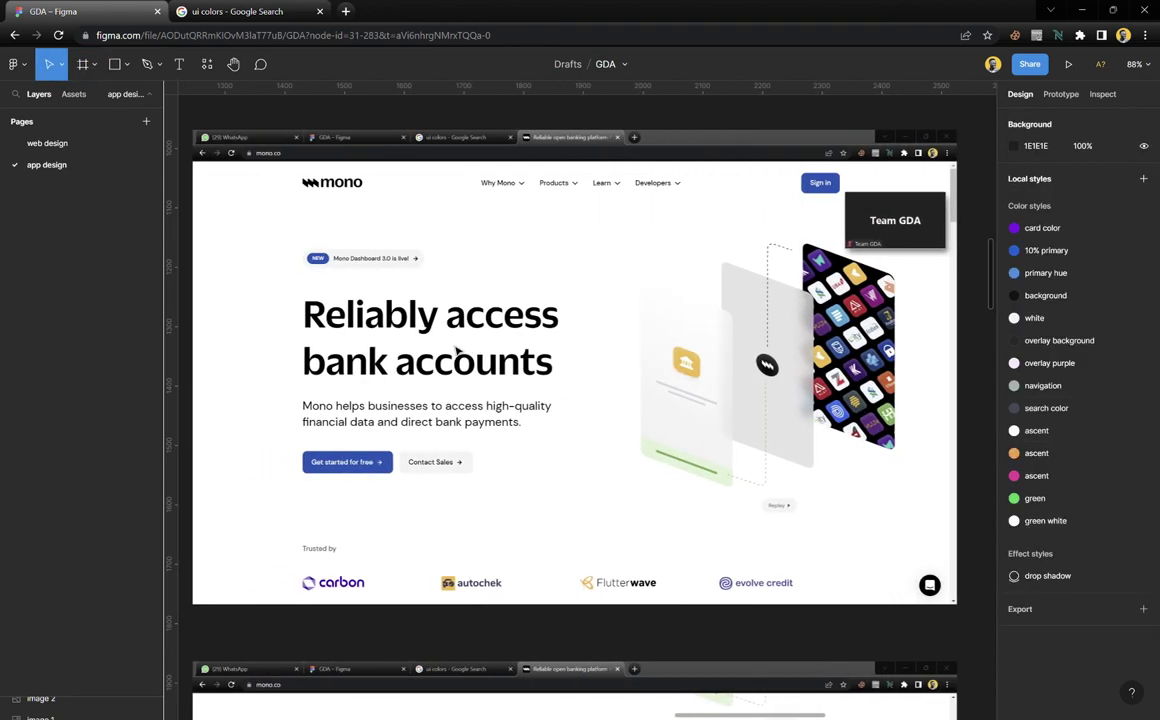
{"action": "left_click", "coordinate": [608, 250]}
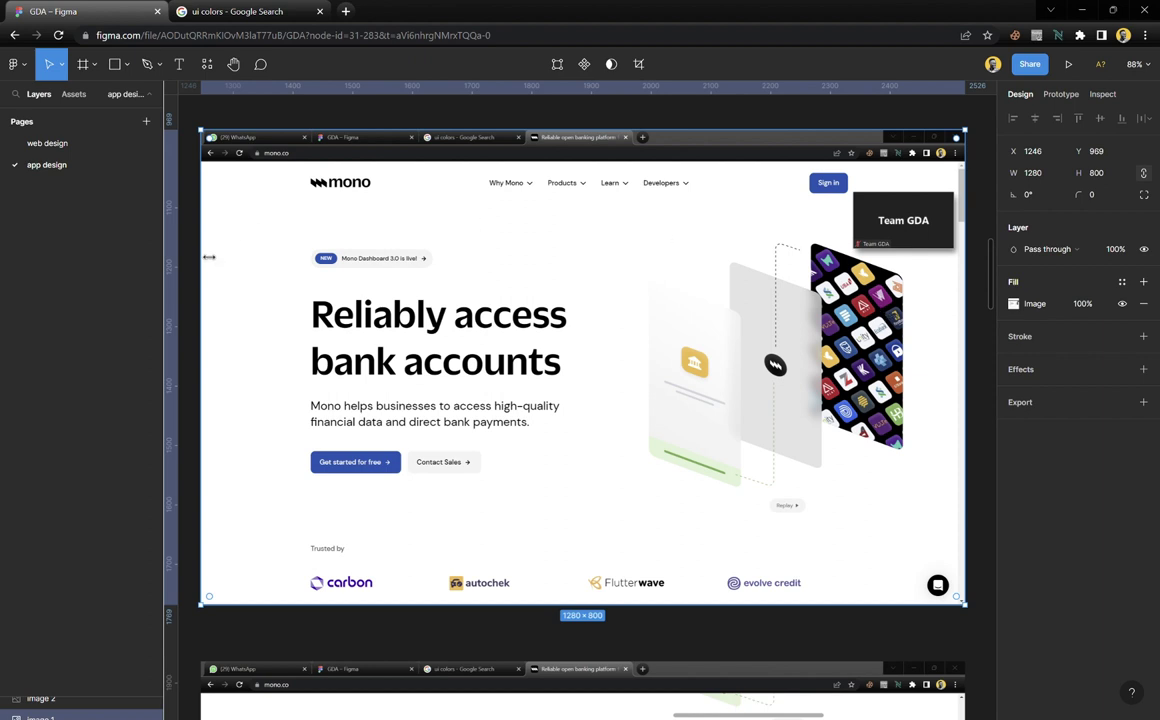
{"action": "left_click", "coordinate": [209, 123]}
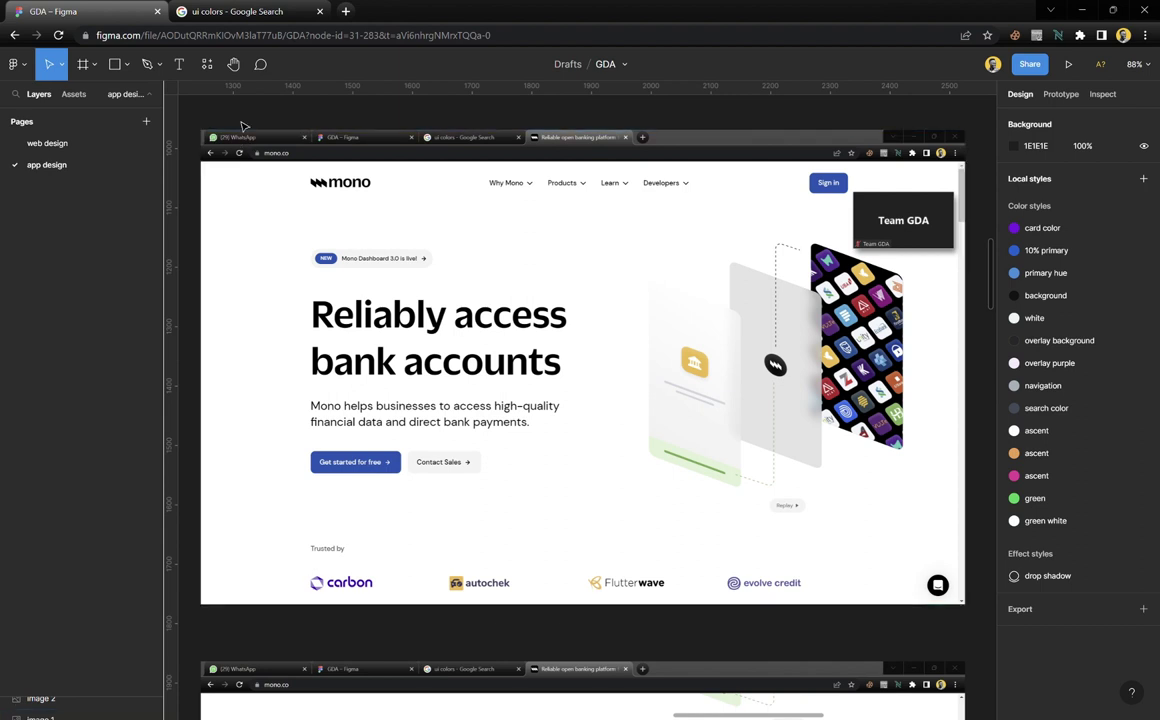
{"action": "left_click", "coordinate": [201, 293]}
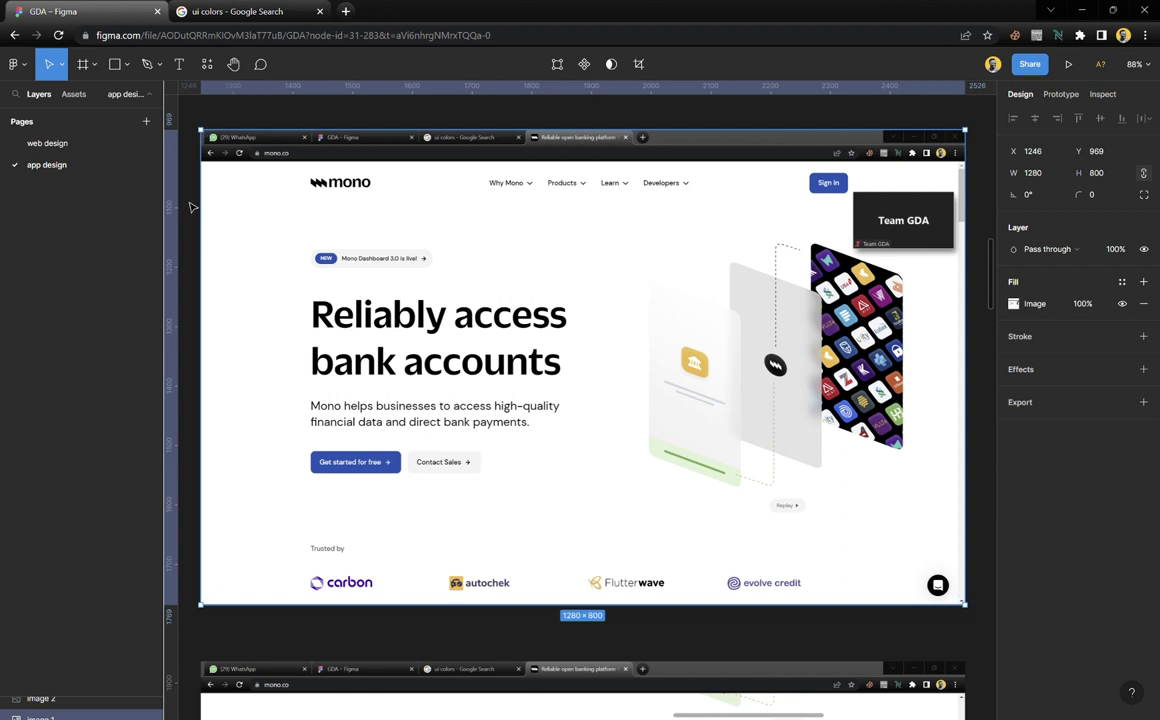
{"action": "left_click", "coordinate": [981, 197]}
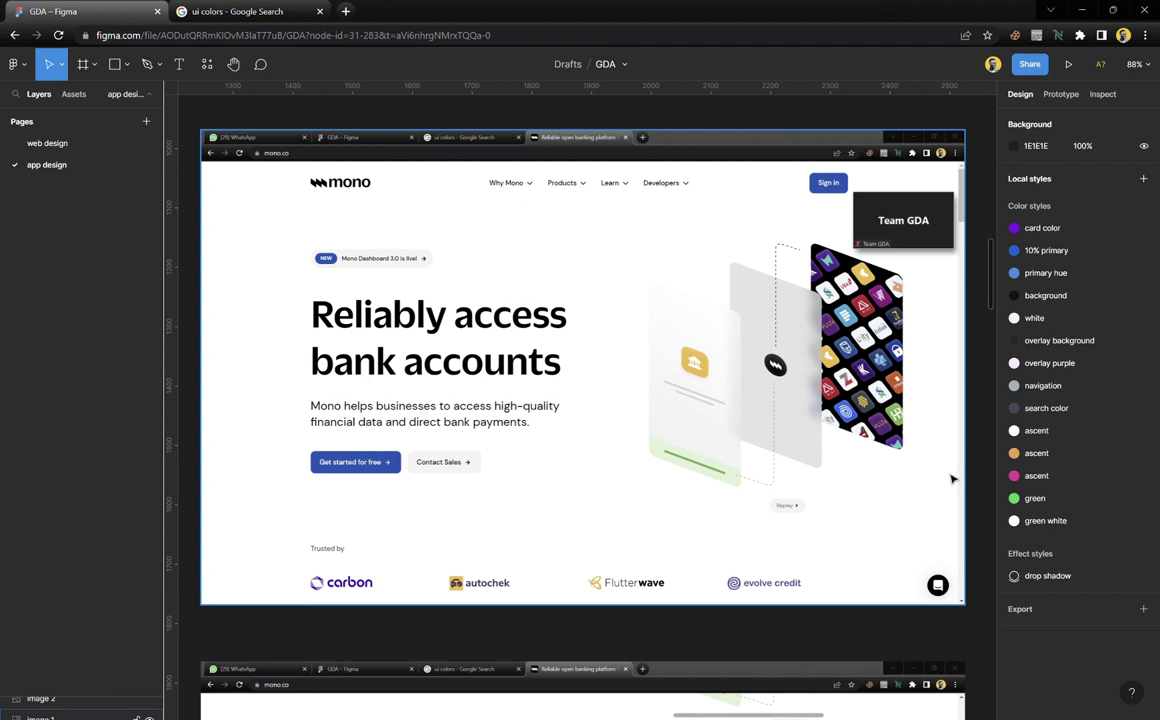
{"action": "left_click", "coordinate": [696, 348]}
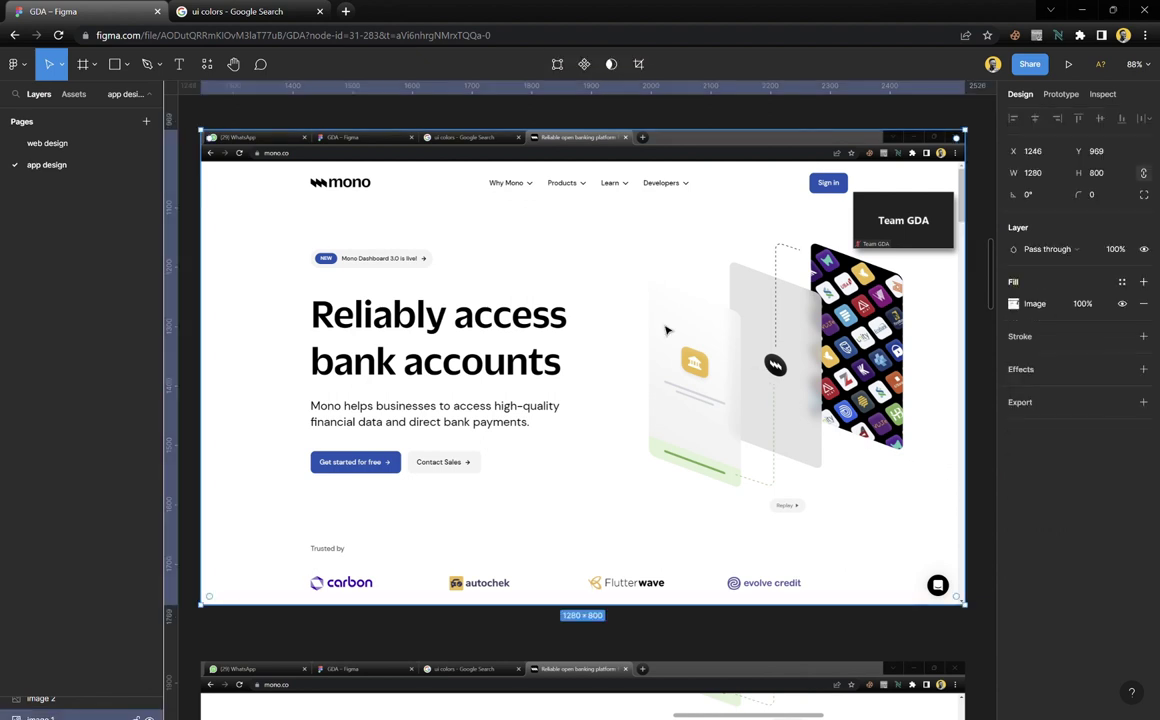
{"action": "left_click", "coordinate": [1046, 176]}
{"action": "left_click", "coordinate": [816, 108]}
{"action": "scroll", "coordinate": [425, 259], "scroll_direction": "left", "scroll_amount": 10}
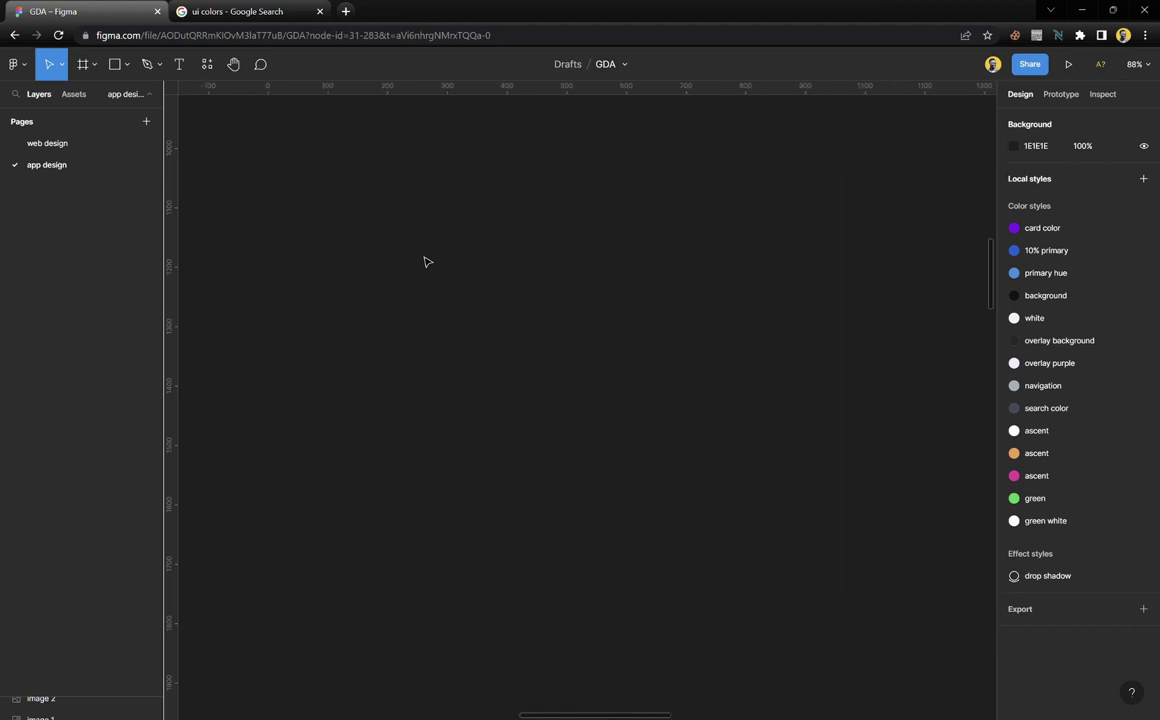
Draw a new frame on the empty canvas and set its width to 1280
{"action": "left_click", "coordinate": [84, 64]}
{"action": "left_click_drag", "start_coordinate": [240, 207], "coordinate": [895, 535]}
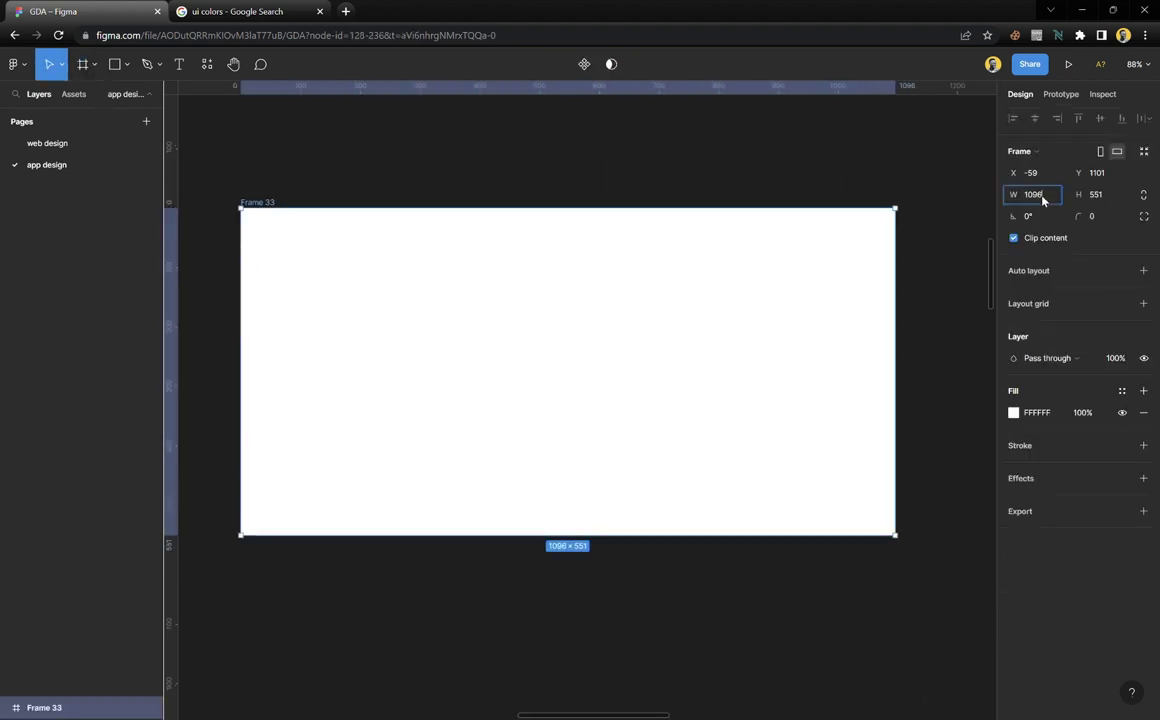
{"action": "left_click", "coordinate": [1042, 199]}
{"action": "key", "text": "Return"}
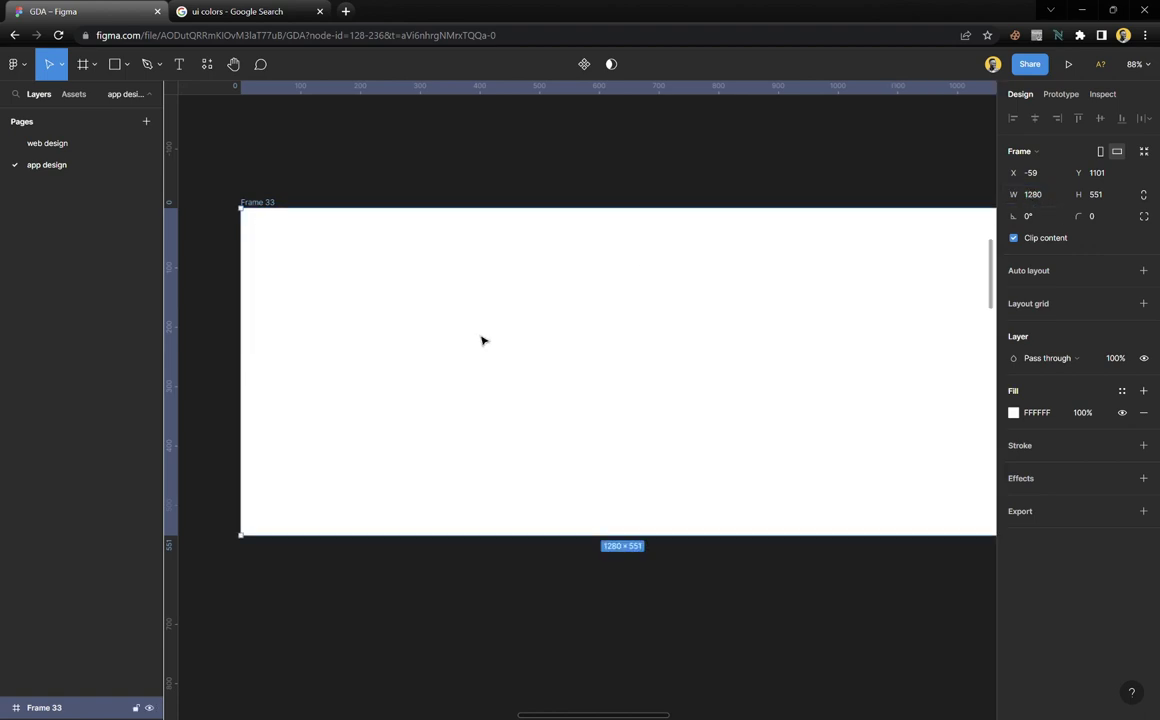
Position Frame 33 at X −268, Y 969, level with the mono screenshots' top
{"action": "scroll", "coordinate": [482, 341], "scroll_direction": "right", "scroll_amount": 1}
{"action": "scroll", "coordinate": [482, 341], "scroll_direction": "right", "scroll_amount": 1}
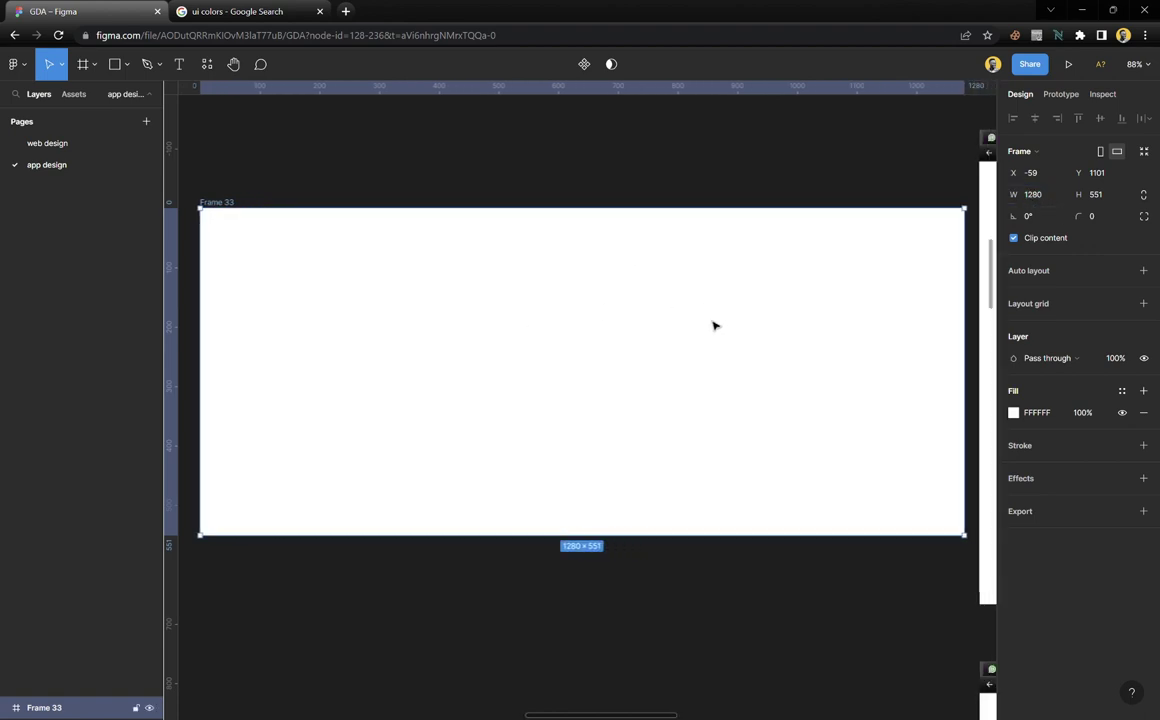
{"action": "scroll", "coordinate": [712, 324], "scroll_direction": "down", "scroll_amount": 2}
{"action": "left_click_drag", "start_coordinate": [683, 257], "coordinate": [681, 246]}
{"action": "scroll", "coordinate": [756, 290], "scroll_direction": "left", "scroll_amount": 2}
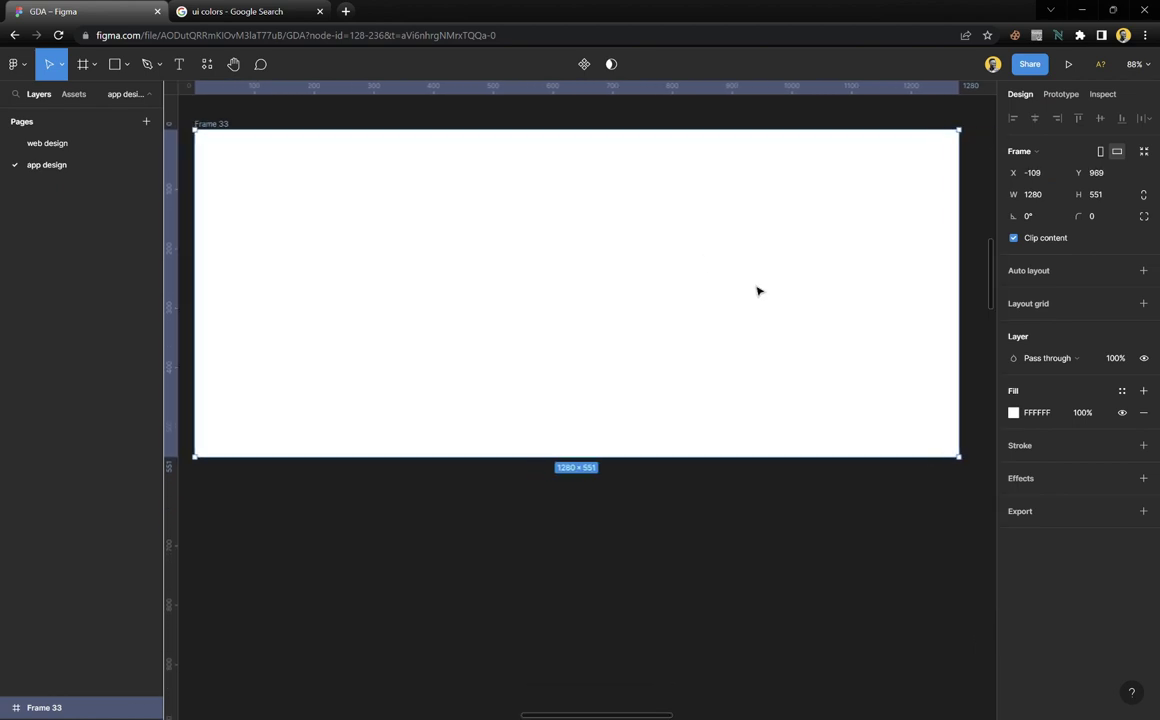
{"action": "left_click_drag", "start_coordinate": [823, 291], "coordinate": [766, 290]}
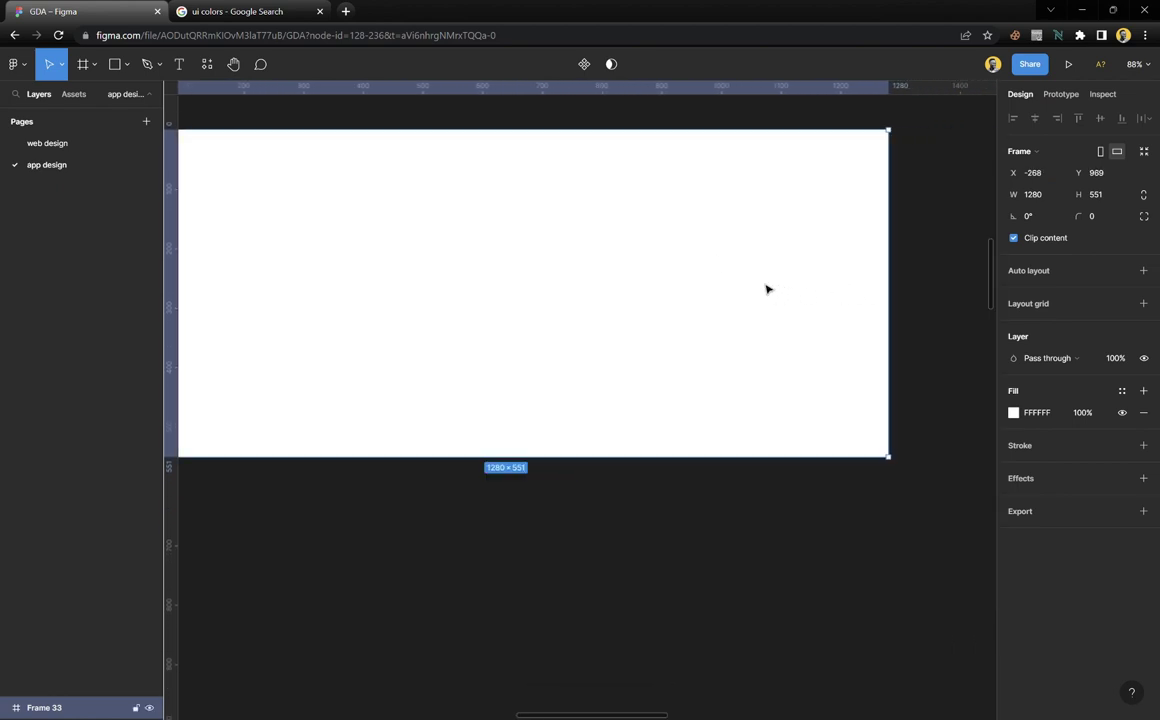
{"action": "scroll", "coordinate": [766, 289], "scroll_direction": "left", "scroll_amount": 4}
{"action": "scroll", "coordinate": [766, 289], "scroll_direction": "right", "scroll_amount": 2}
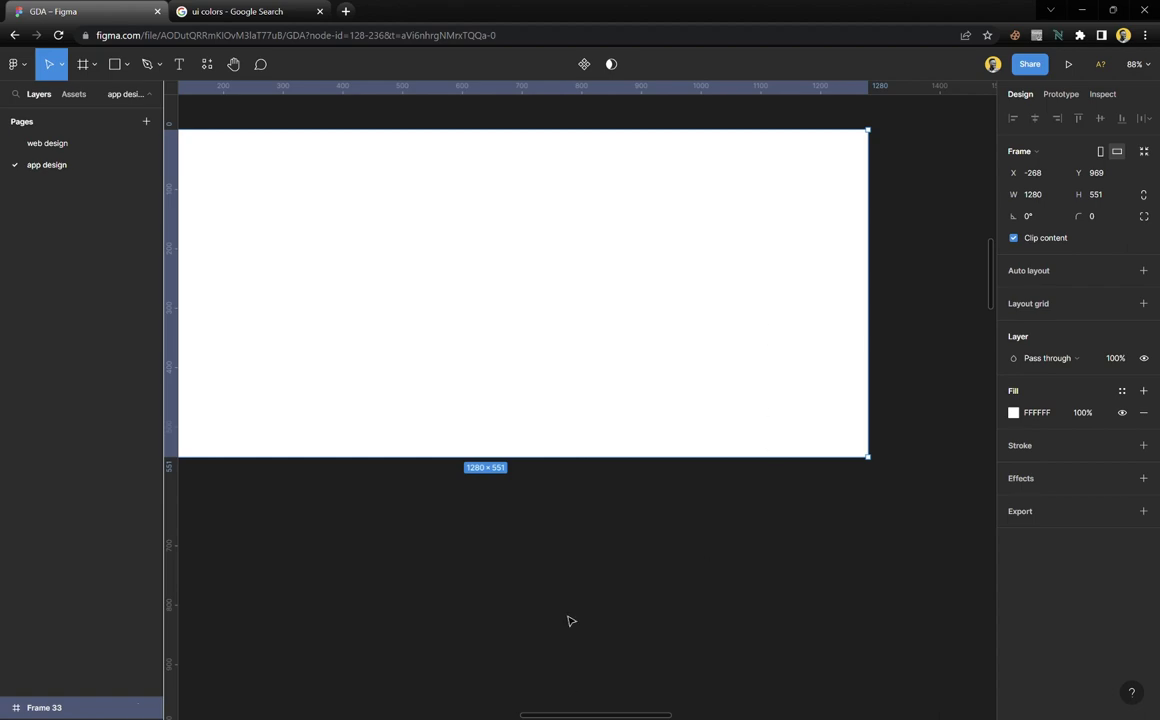
{"action": "left_click", "coordinate": [564, 562]}
{"action": "scroll", "coordinate": [564, 562], "scroll_direction": "down", "scroll_amount": 5}
Pan around the canvas to find Frame 33 and the mono screenshot
{"action": "scroll", "coordinate": [813, 487], "scroll_direction": "right", "scroll_amount": 4}
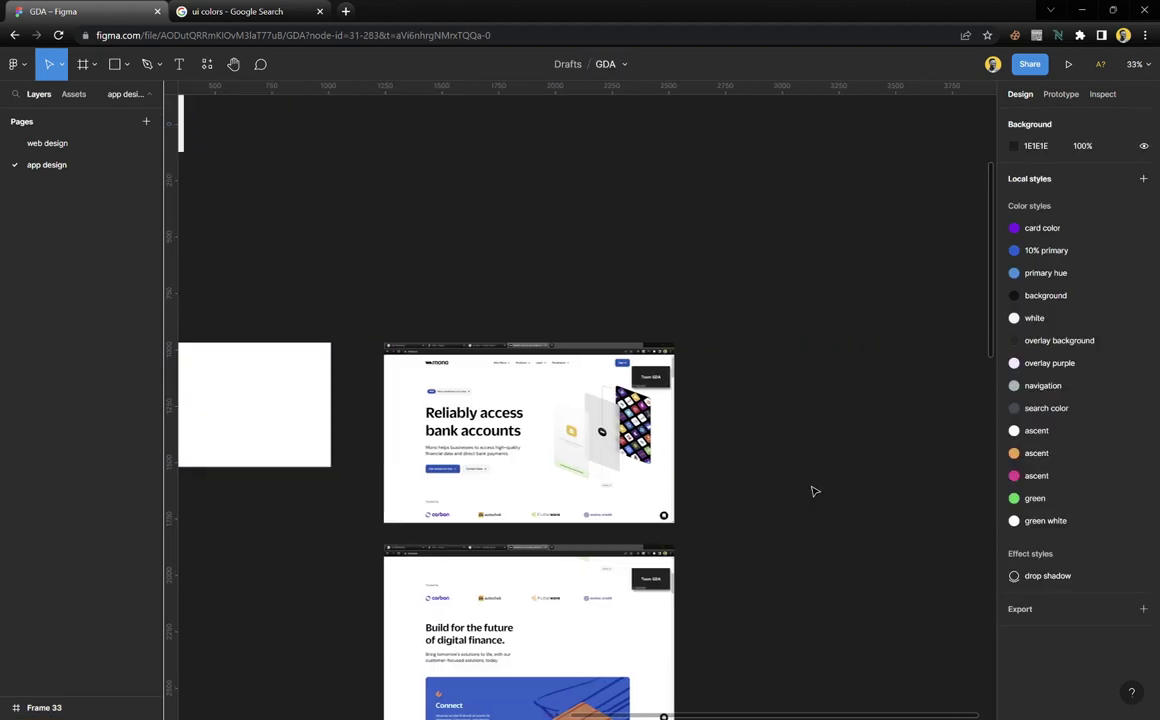
{"action": "scroll", "coordinate": [813, 487], "scroll_direction": "down", "scroll_amount": 3}
{"action": "scroll", "coordinate": [560, 270], "scroll_direction": "up", "scroll_amount": 1}
{"action": "scroll", "coordinate": [540, 258], "scroll_direction": "down", "scroll_amount": 5}
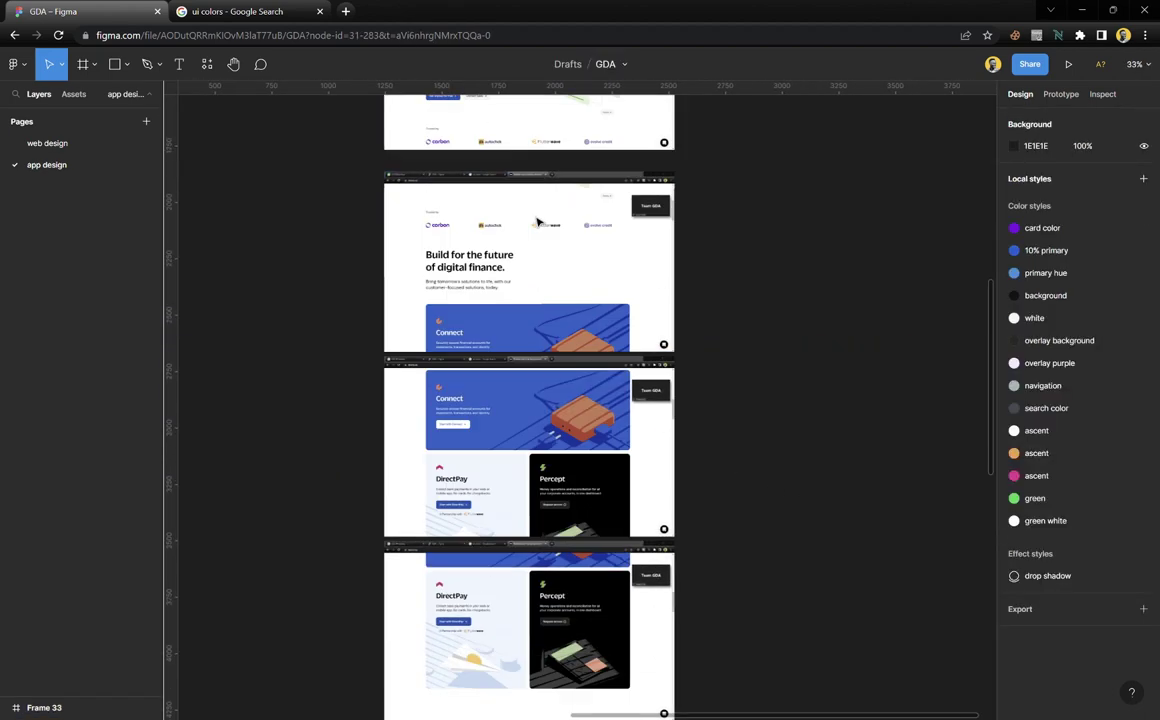
{"action": "scroll", "coordinate": [540, 258], "scroll_direction": "down", "scroll_amount": 10}
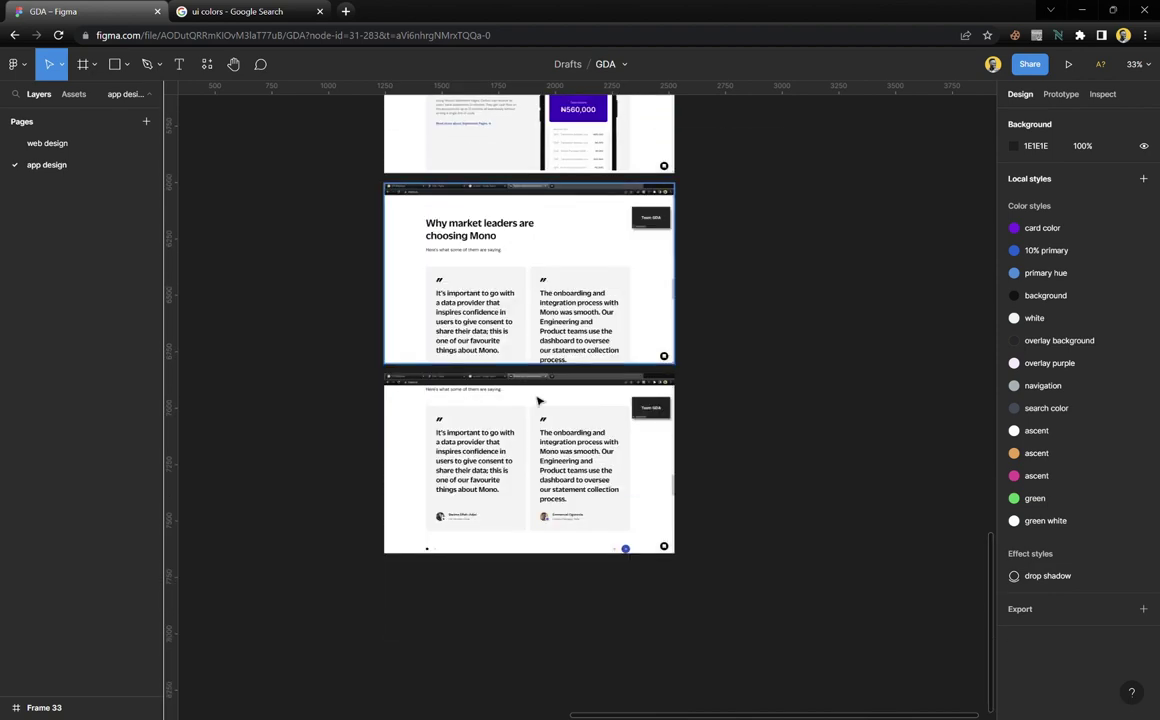
{"action": "scroll", "coordinate": [547, 560], "scroll_direction": "down", "scroll_amount": 1}
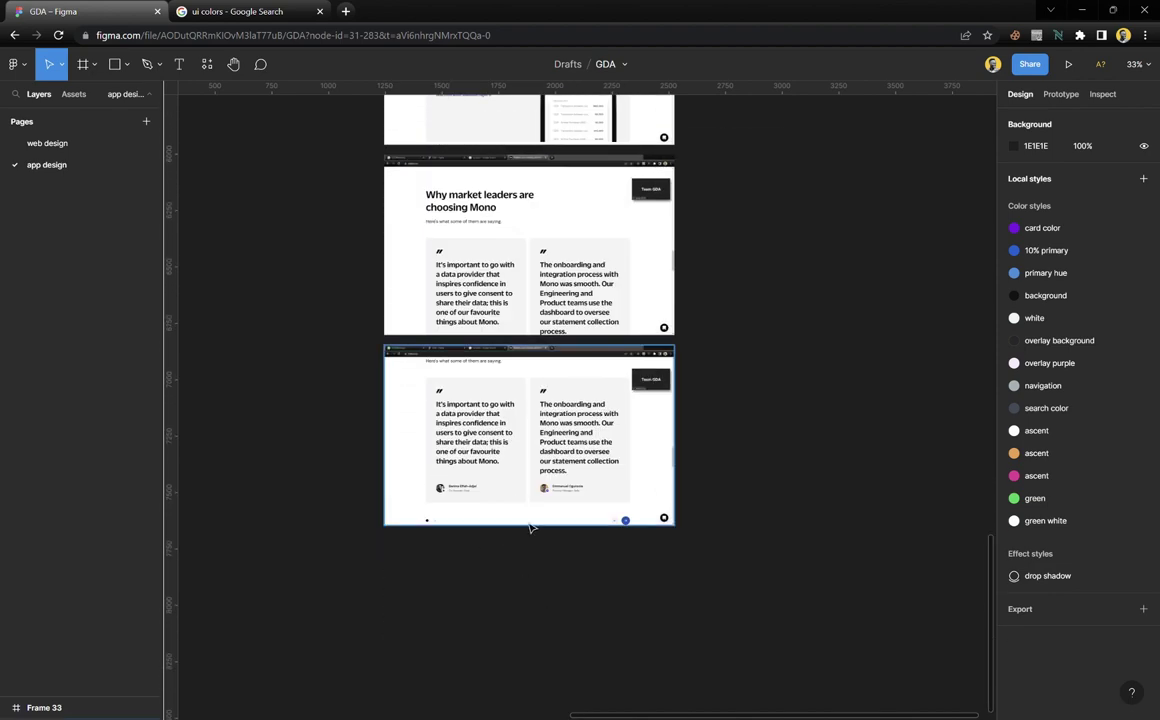
{"action": "scroll", "coordinate": [531, 525], "scroll_direction": "up", "scroll_amount": 5}
{"action": "scroll", "coordinate": [538, 464], "scroll_direction": "up", "scroll_amount": 10}
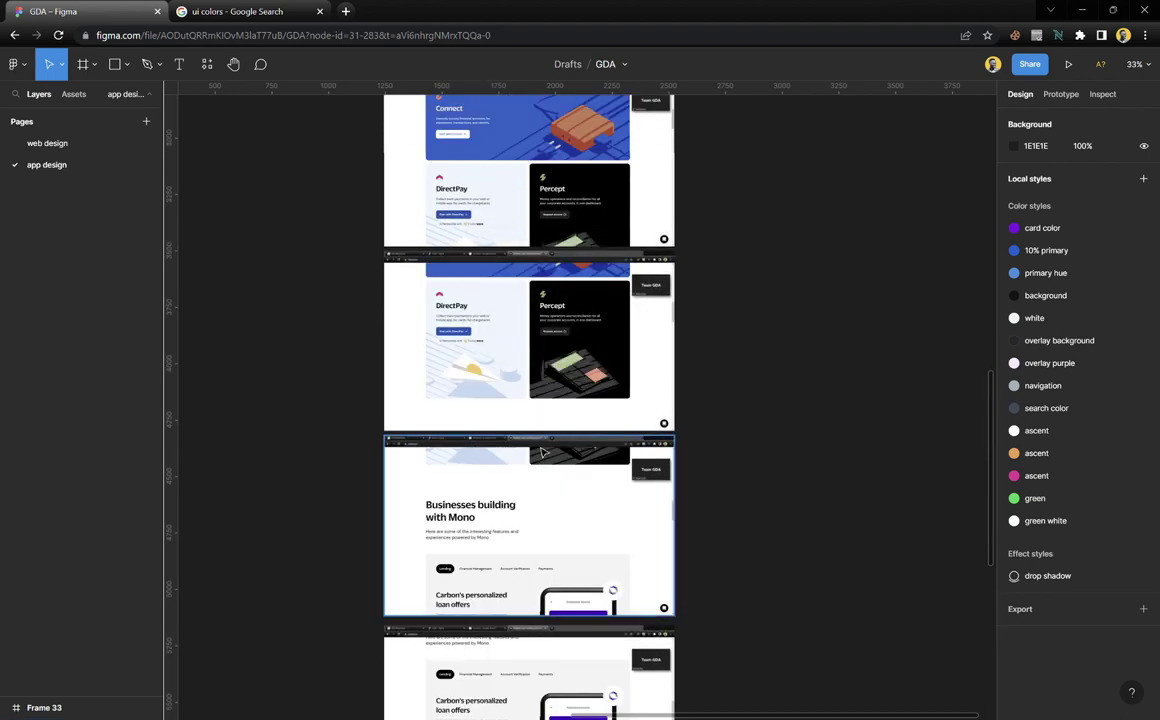
{"action": "scroll", "coordinate": [531, 326], "scroll_direction": "left", "scroll_amount": 5}
{"action": "scroll", "coordinate": [531, 326], "scroll_direction": "up", "scroll_amount": 2}
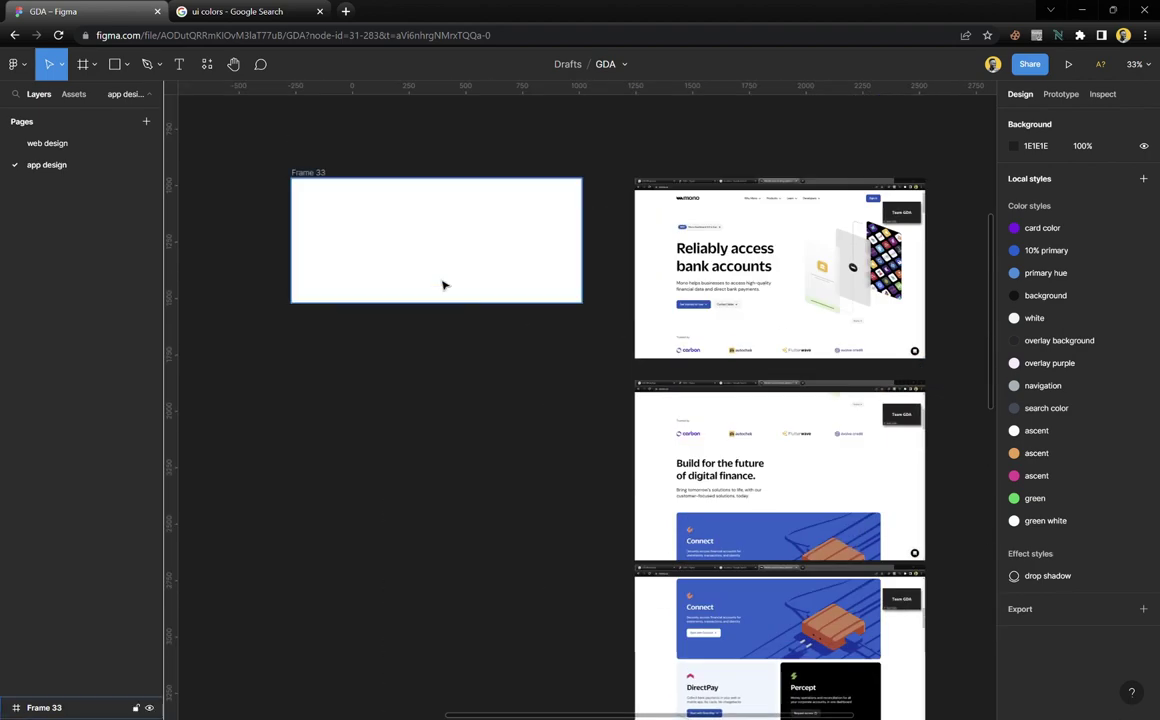
{"action": "scroll", "coordinate": [401, 230], "scroll_direction": "up", "scroll_amount": 3}
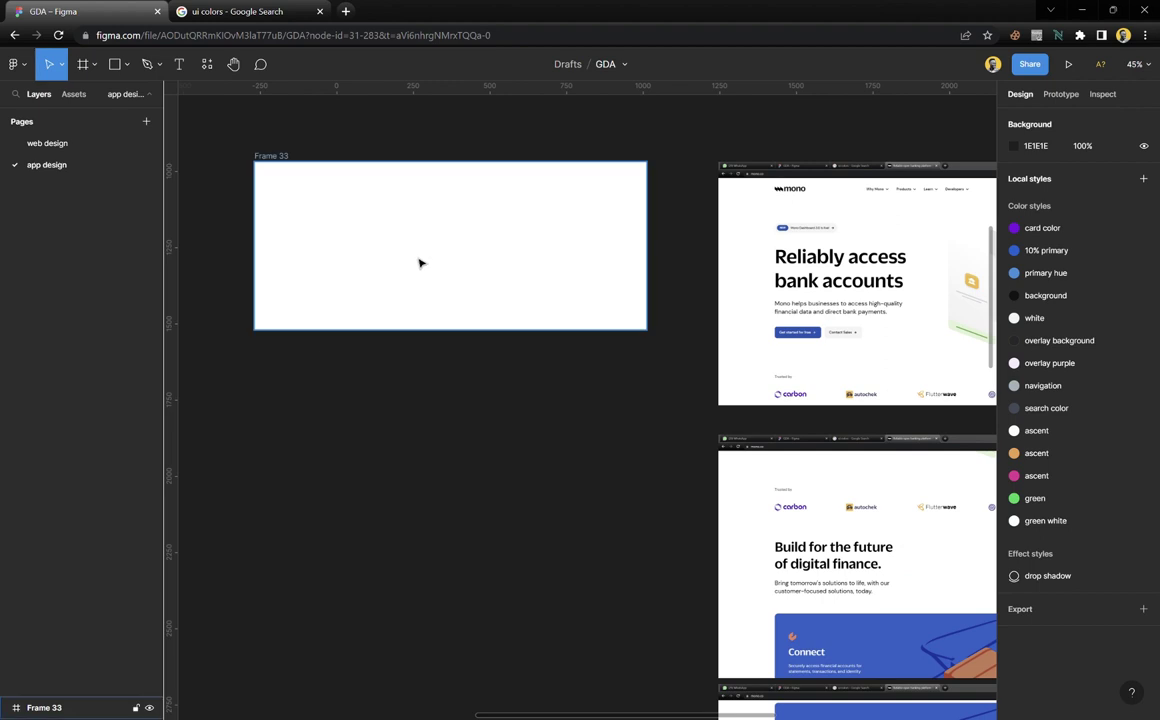
{"action": "scroll", "coordinate": [420, 285], "scroll_direction": "up", "scroll_amount": 2}
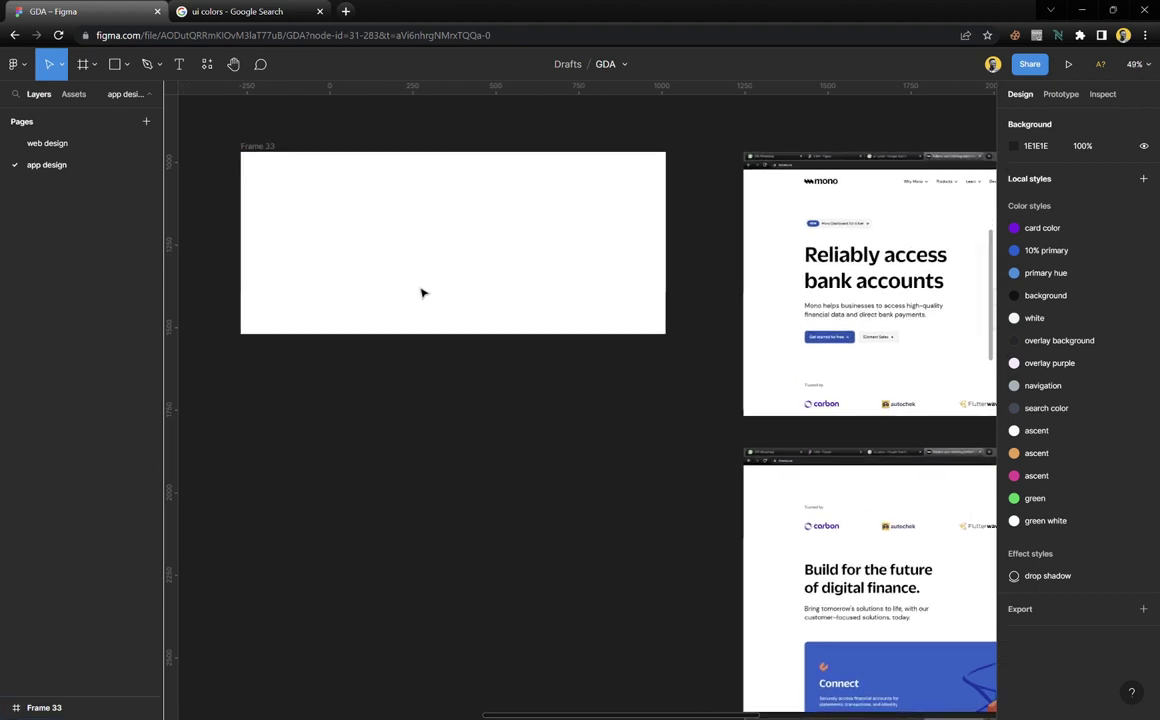
Select the empty Frame 33 and zoom in on the mono hero area
{"action": "left_click", "coordinate": [362, 186]}
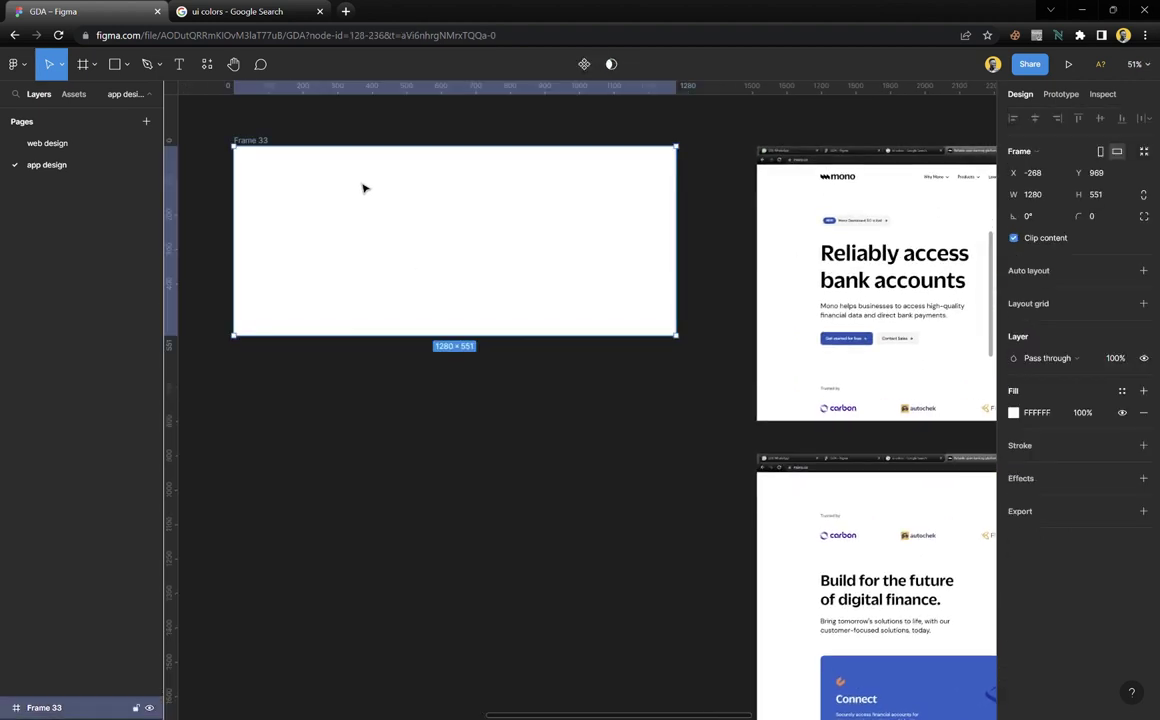
{"action": "left_click", "coordinate": [325, 135]}
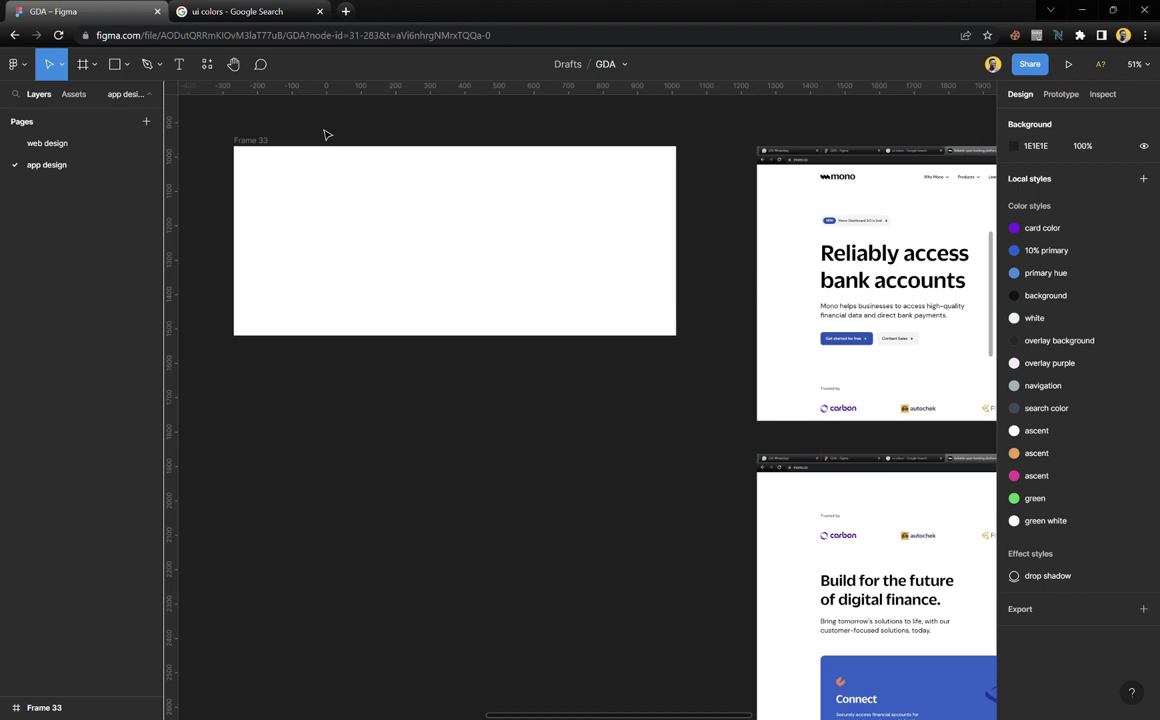
{"action": "left_click", "coordinate": [355, 254]}
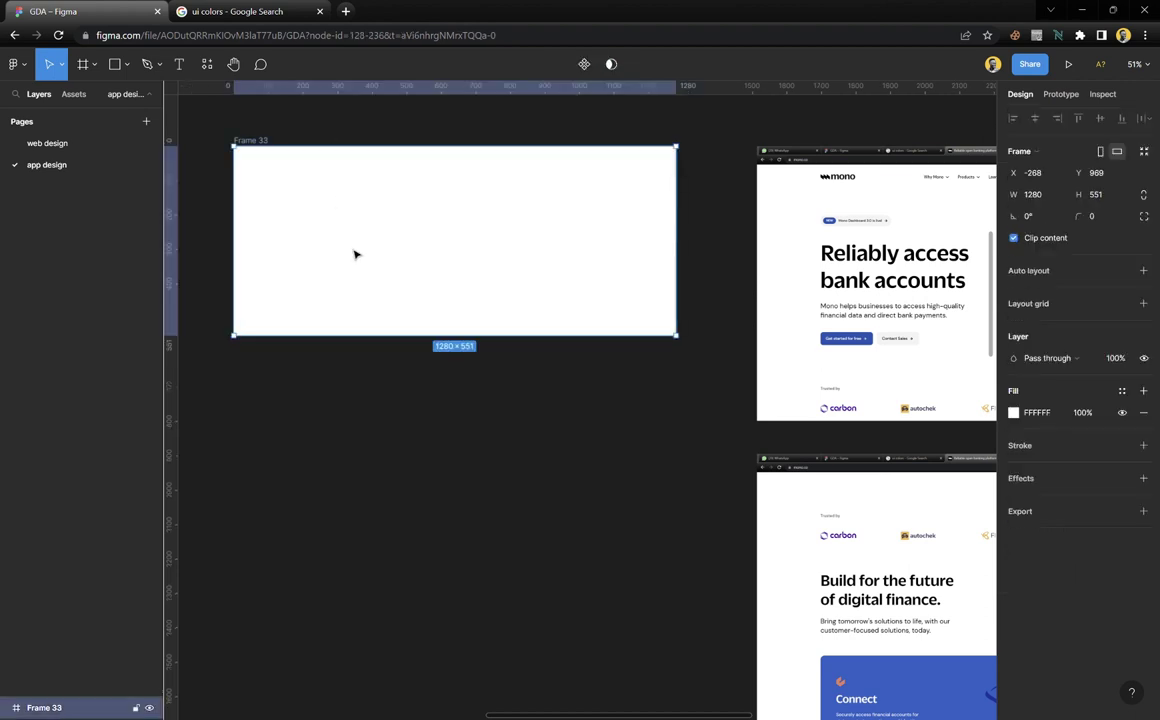
{"action": "scroll", "coordinate": [355, 254], "scroll_direction": "right", "scroll_amount": 5}
{"action": "scroll", "coordinate": [563, 279], "scroll_direction": "up", "scroll_amount": 5}
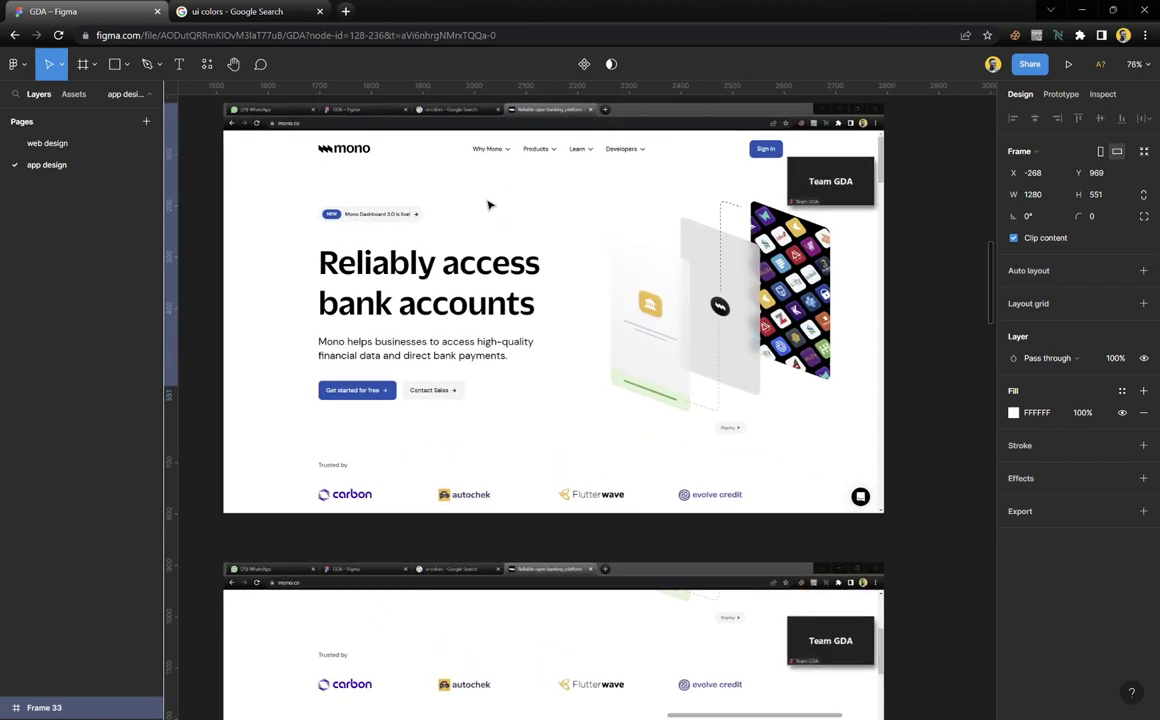
{"action": "scroll", "coordinate": [489, 205], "scroll_direction": "left", "scroll_amount": 3}
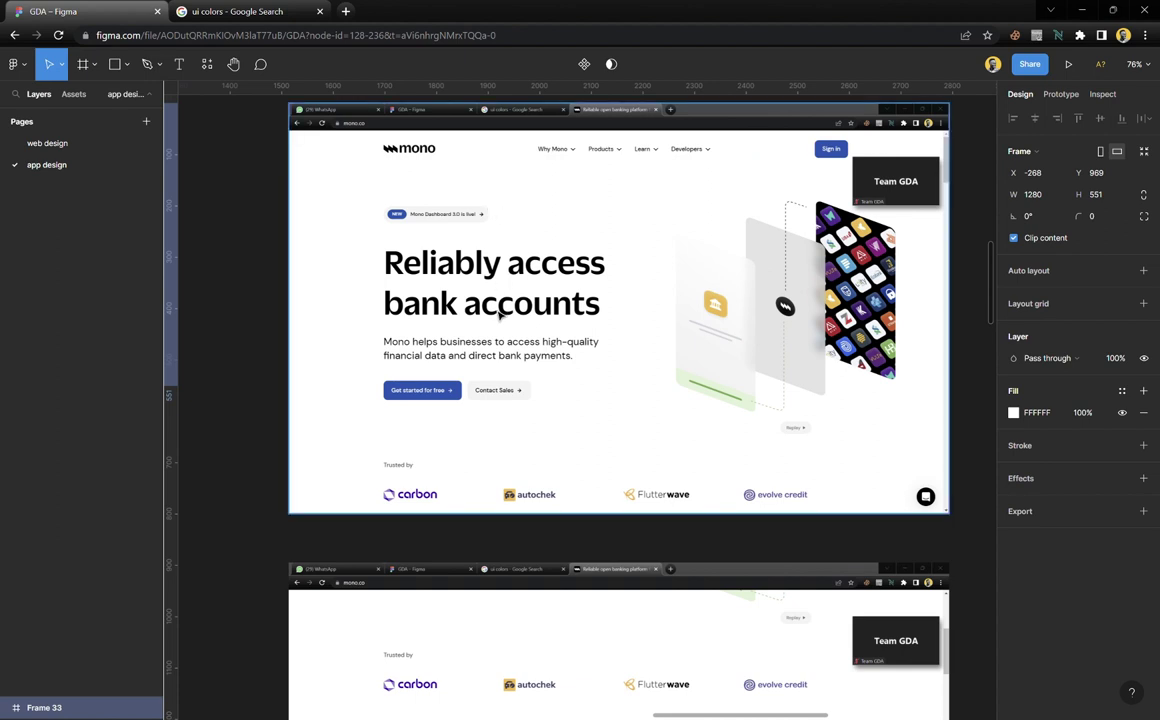
{"action": "scroll", "coordinate": [479, 392], "scroll_direction": "right", "scroll_amount": 1}
{"action": "scroll", "coordinate": [379, 268], "scroll_direction": "up", "scroll_amount": 5}
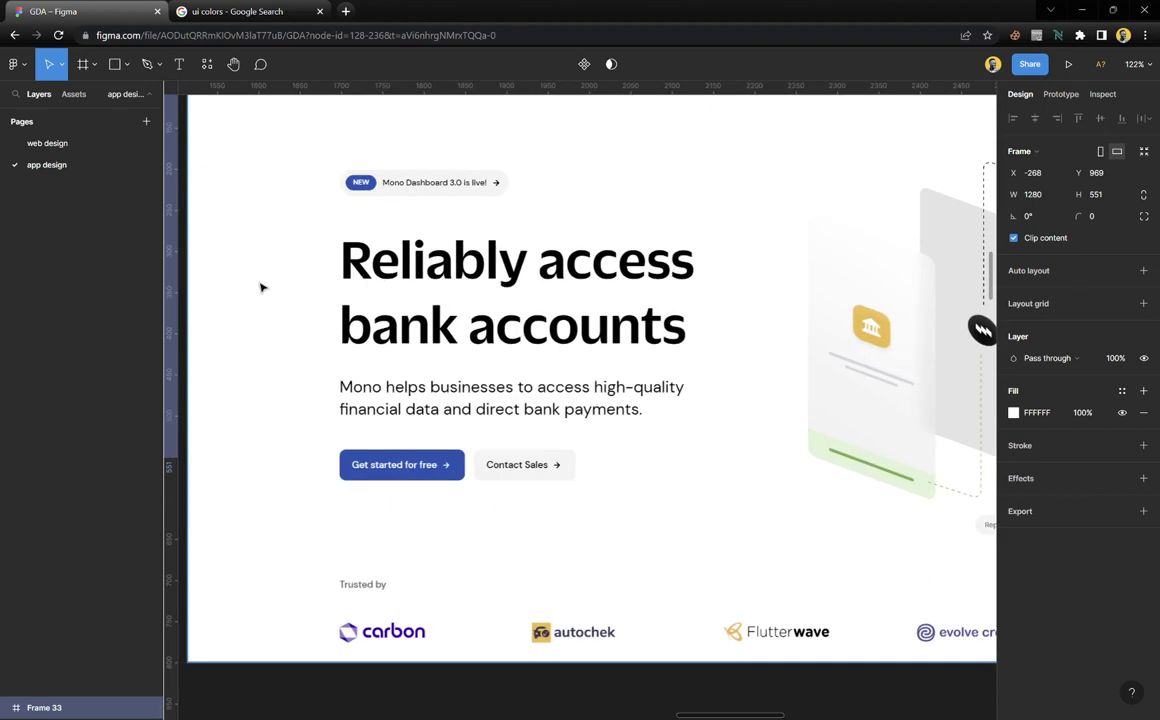
Add vertical guides at x 1430 (headline left edge) and 2330 (Sign in right edge)
{"action": "left_click_drag", "start_coordinate": [185, 228], "coordinate": [255, 241]}
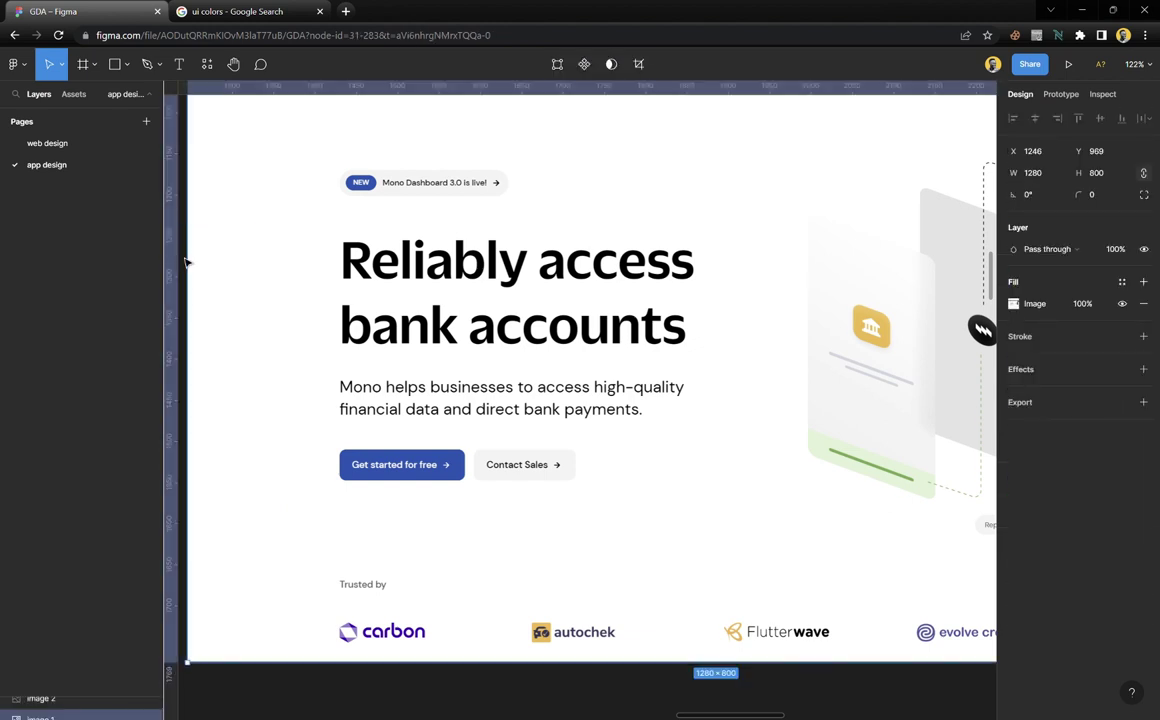
{"action": "left_click_drag", "start_coordinate": [181, 264], "coordinate": [340, 312]}
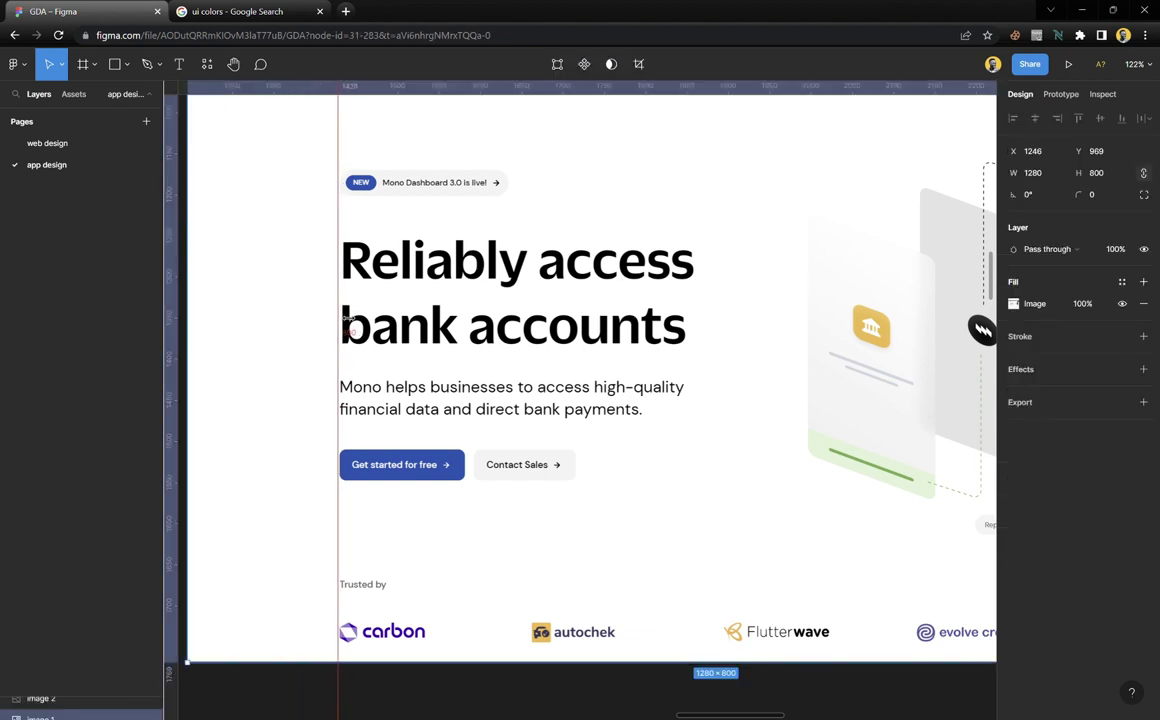
{"action": "key", "text": "Escape"}
{"action": "scroll", "coordinate": [340, 312], "scroll_direction": "down", "scroll_amount": 5}
{"action": "scroll", "coordinate": [300, 329], "scroll_direction": "right", "scroll_amount": 2}
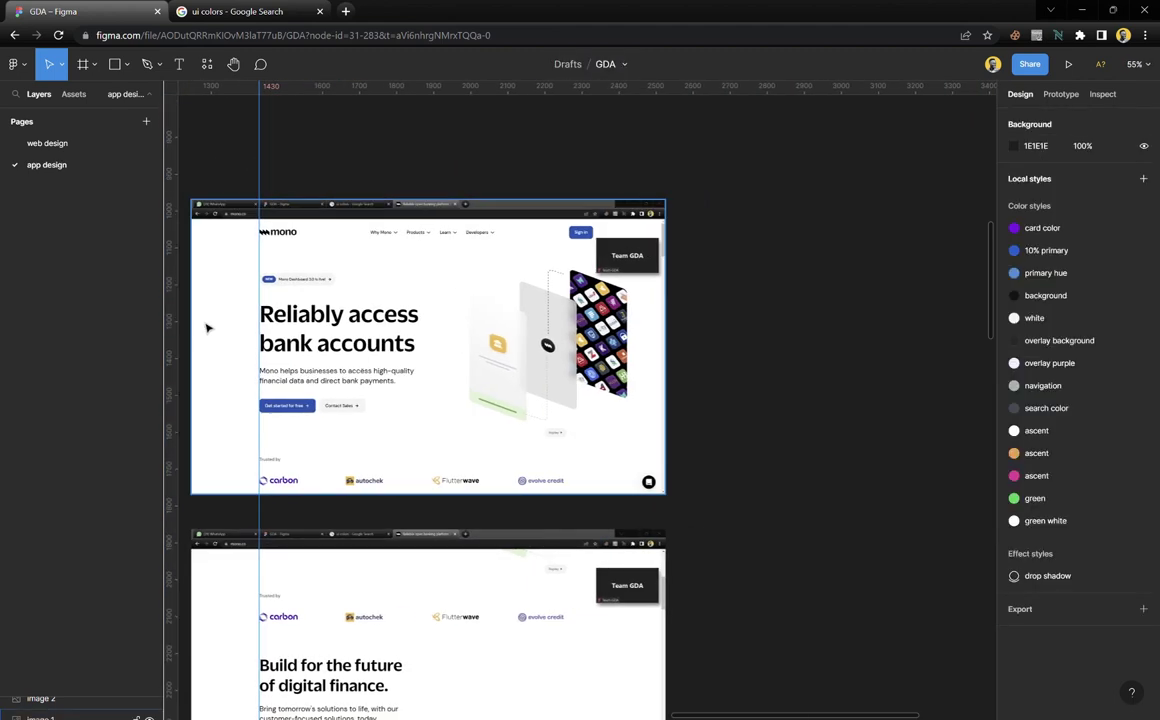
{"action": "left_click_drag", "start_coordinate": [181, 309], "coordinate": [593, 330]}
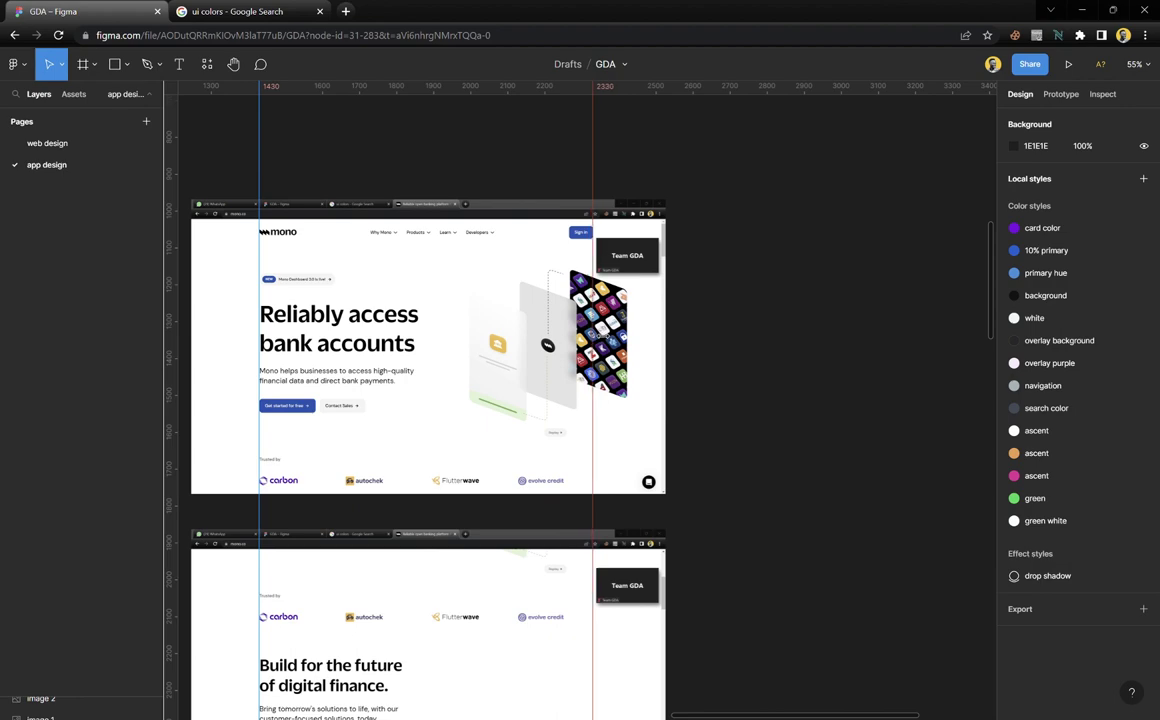
Select the mono screenshot and zoom to fit it with Shift+2
{"action": "scroll", "coordinate": [610, 340], "scroll_direction": "up", "scroll_amount": 5}
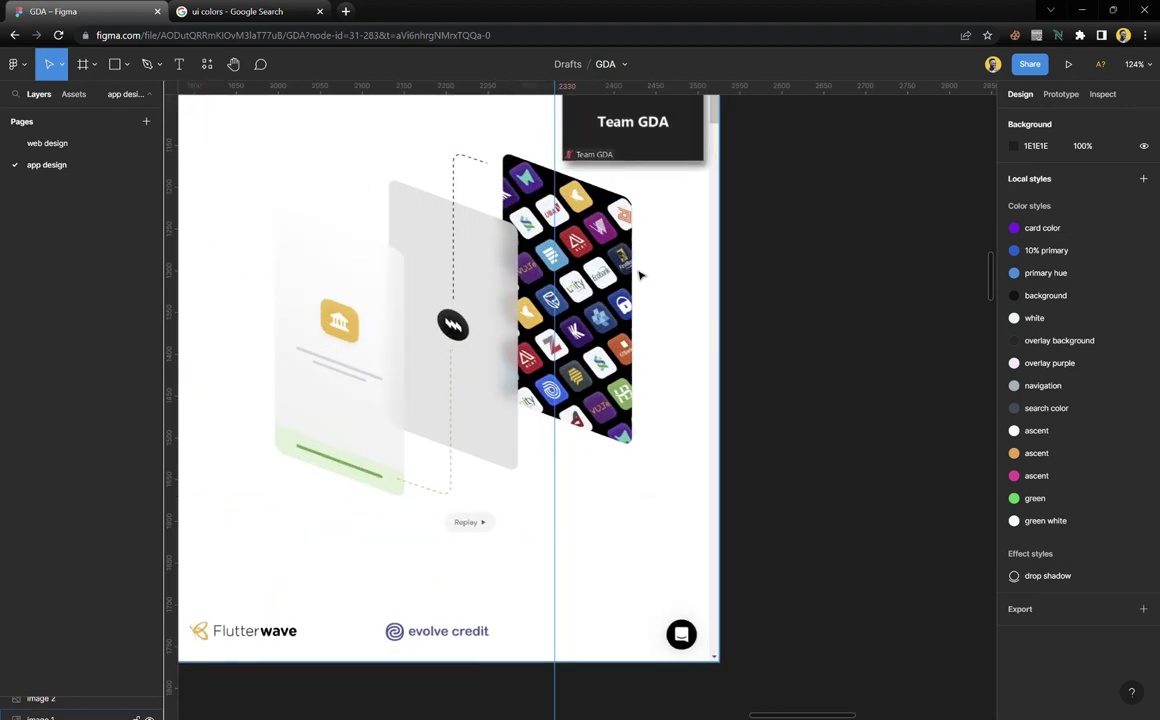
{"action": "scroll", "coordinate": [600, 370], "scroll_direction": "up", "scroll_amount": 3}
{"action": "scroll", "coordinate": [560, 400], "scroll_direction": "up", "scroll_amount": 4}
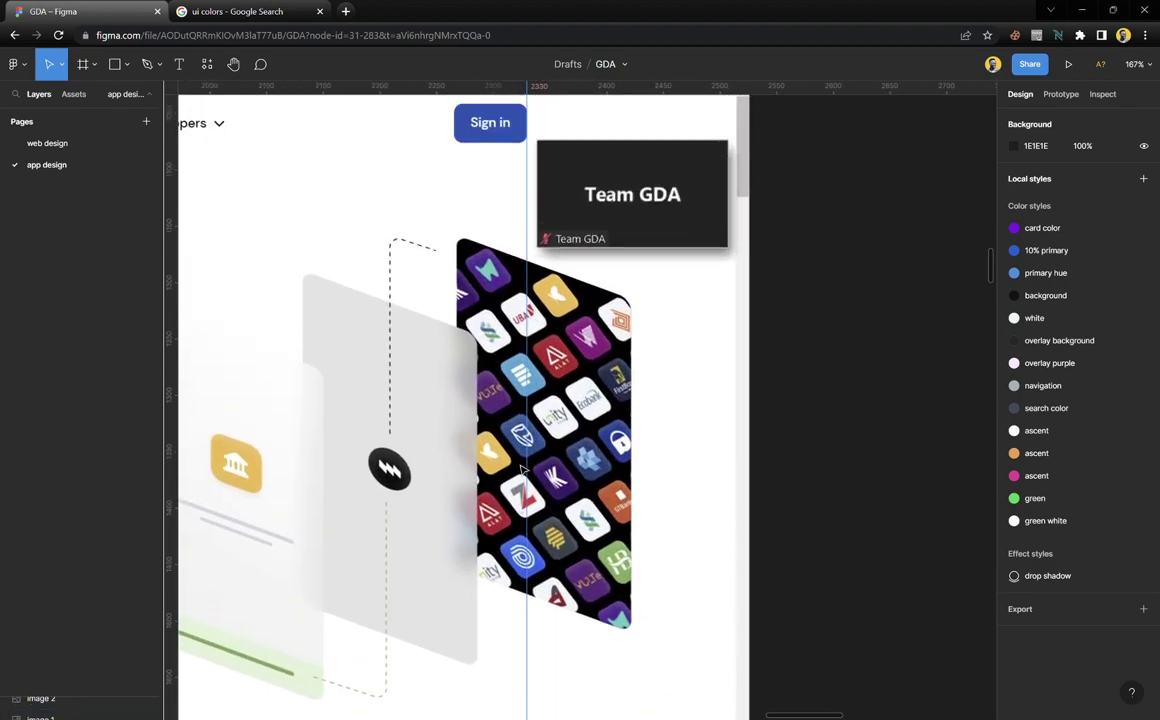
{"action": "scroll", "coordinate": [538, 223], "scroll_direction": "up", "scroll_amount": 1}
{"action": "scroll", "coordinate": [538, 222], "scroll_direction": "up", "scroll_amount": 3}
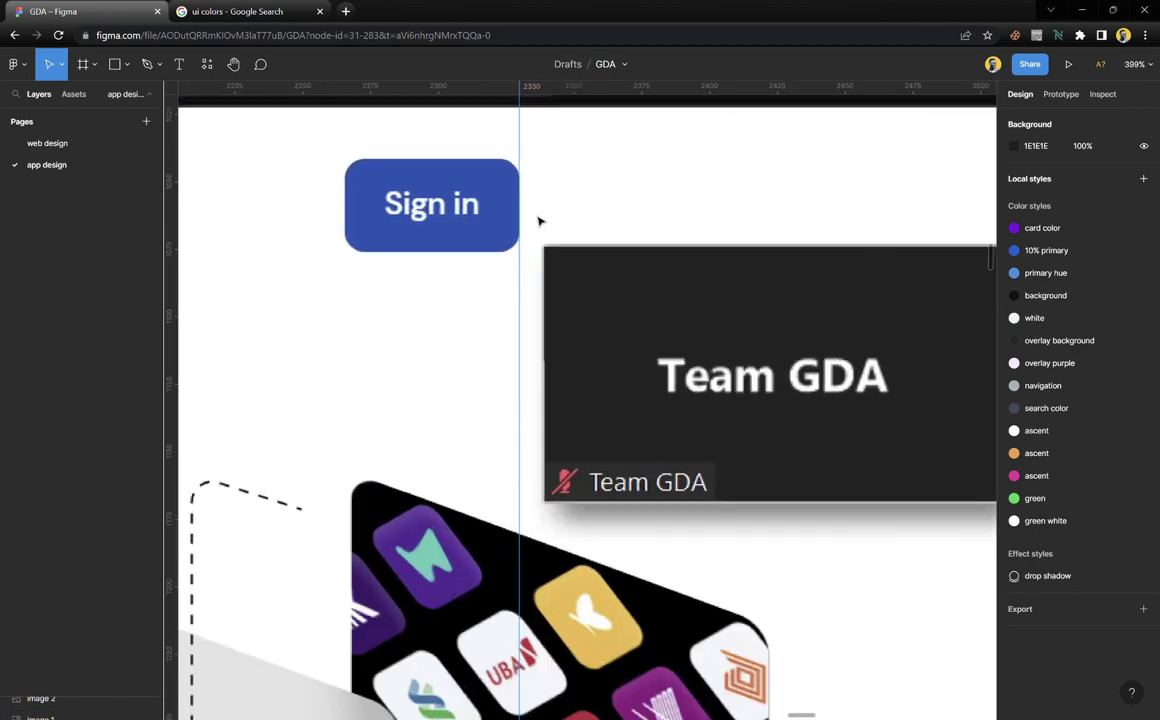
{"action": "scroll", "coordinate": [540, 222], "scroll_direction": "down", "scroll_amount": 6}
{"action": "scroll", "coordinate": [541, 222], "scroll_direction": "down", "scroll_amount": 5}
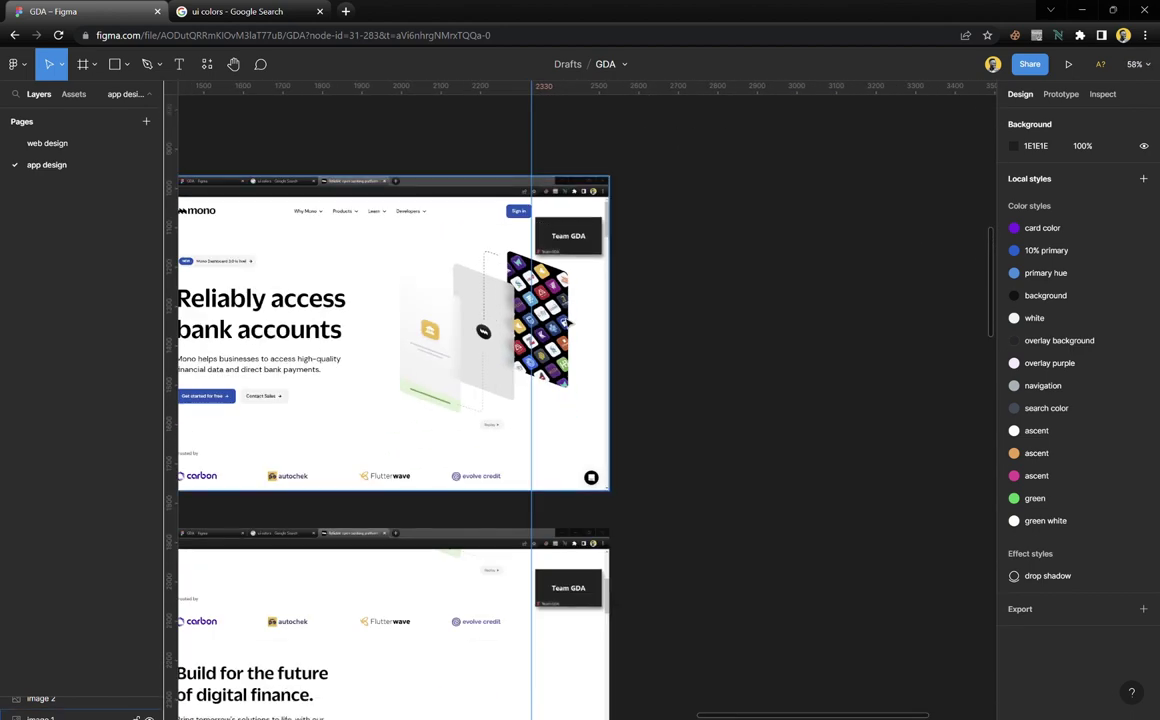
{"action": "scroll", "coordinate": [534, 383], "scroll_direction": "left", "scroll_amount": 2}
{"action": "scroll", "coordinate": [534, 383], "scroll_direction": "left", "scroll_amount": 1}
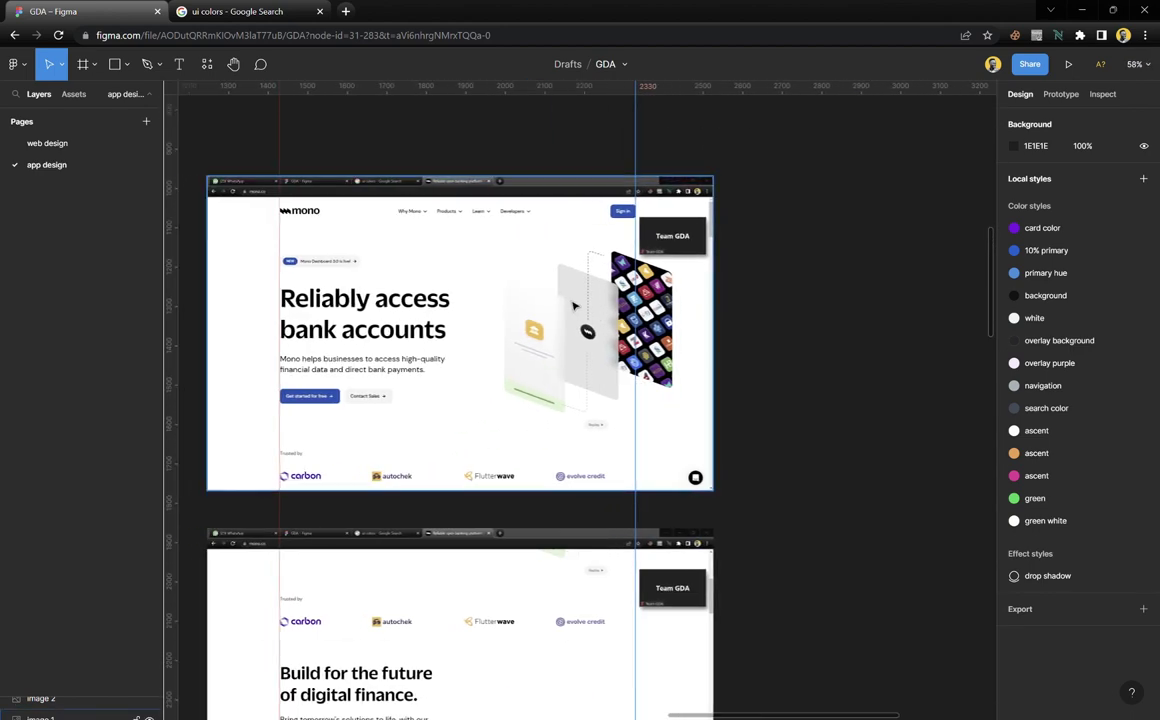
{"action": "scroll", "coordinate": [614, 304], "scroll_direction": "up", "scroll_amount": 5}
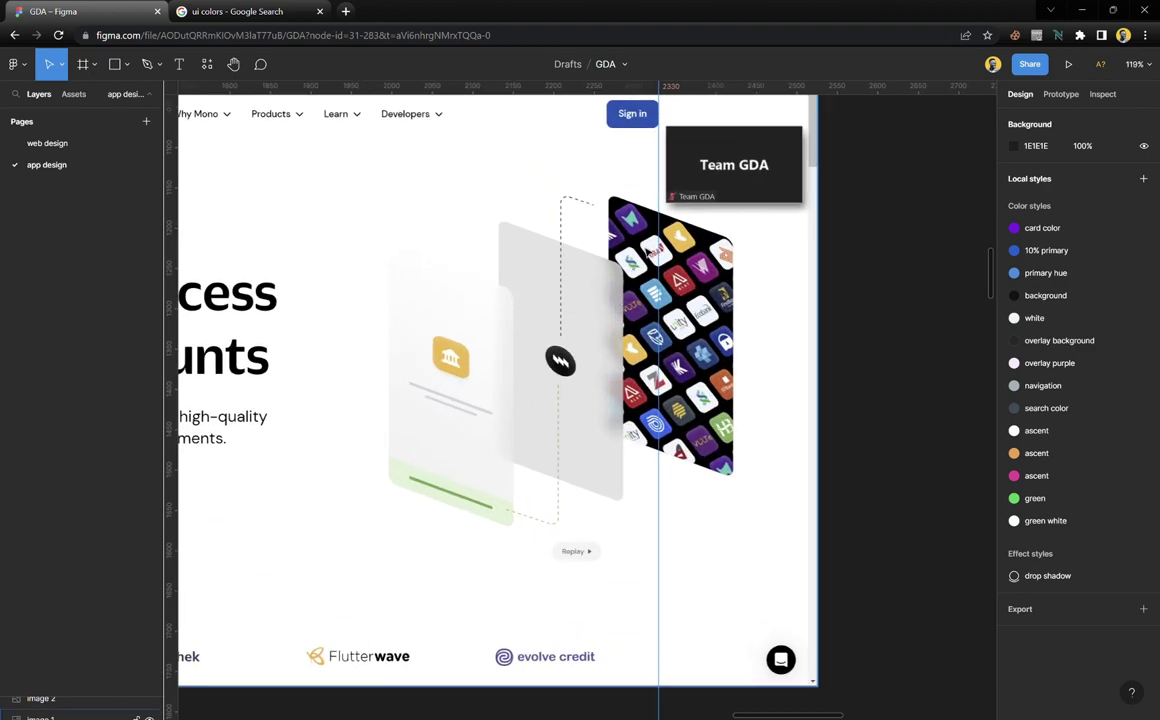
{"action": "scroll", "coordinate": [620, 447], "scroll_direction": "down", "scroll_amount": 4}
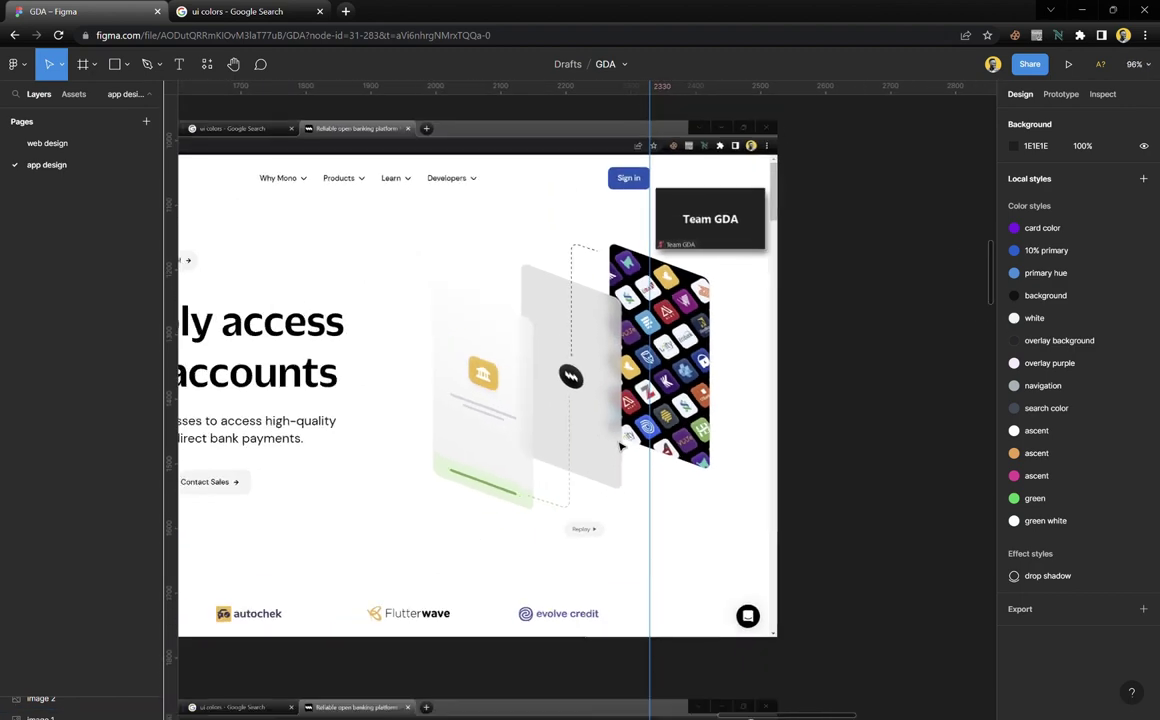
{"action": "scroll", "coordinate": [620, 447], "scroll_direction": "left", "scroll_amount": 5}
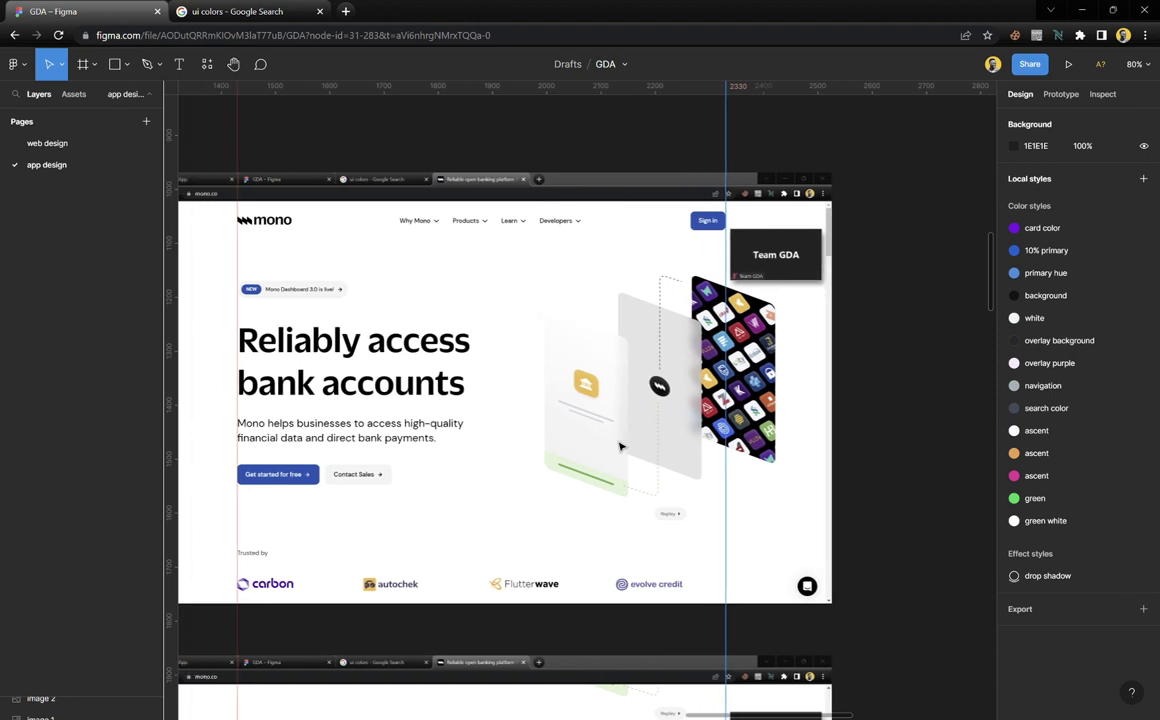
{"action": "scroll", "coordinate": [620, 447], "scroll_direction": "left", "scroll_amount": 1}
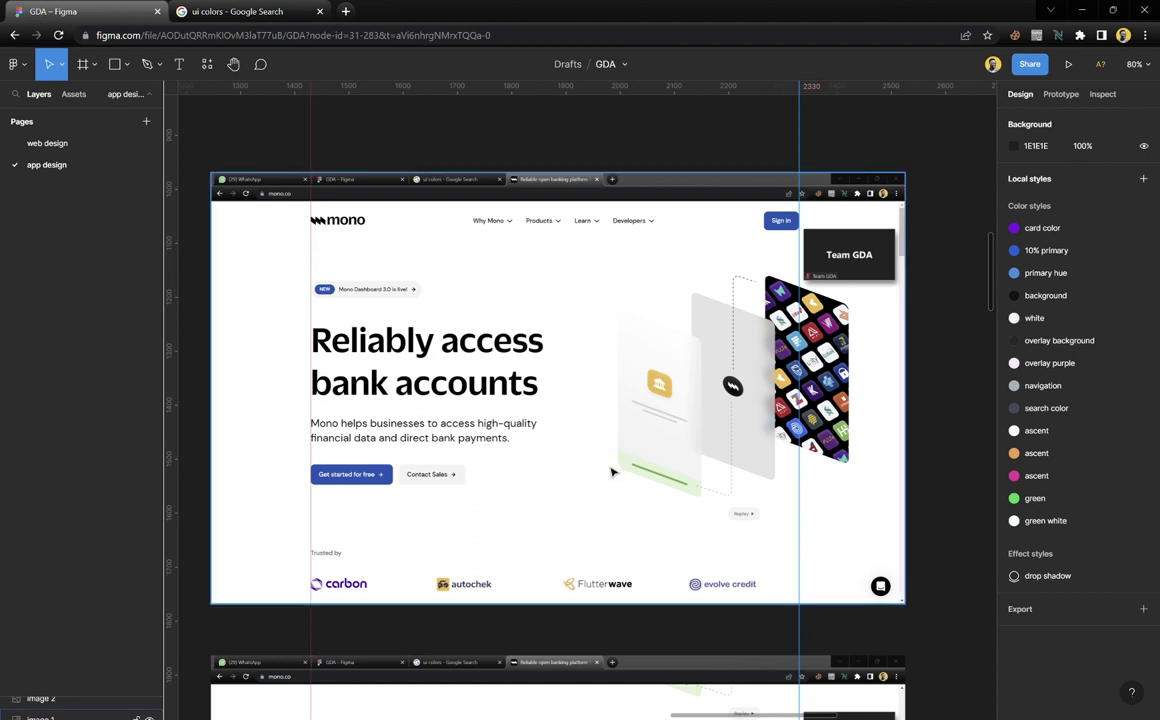
{"action": "left_click", "coordinate": [520, 348]}
{"action": "key", "text": "shift+2"}
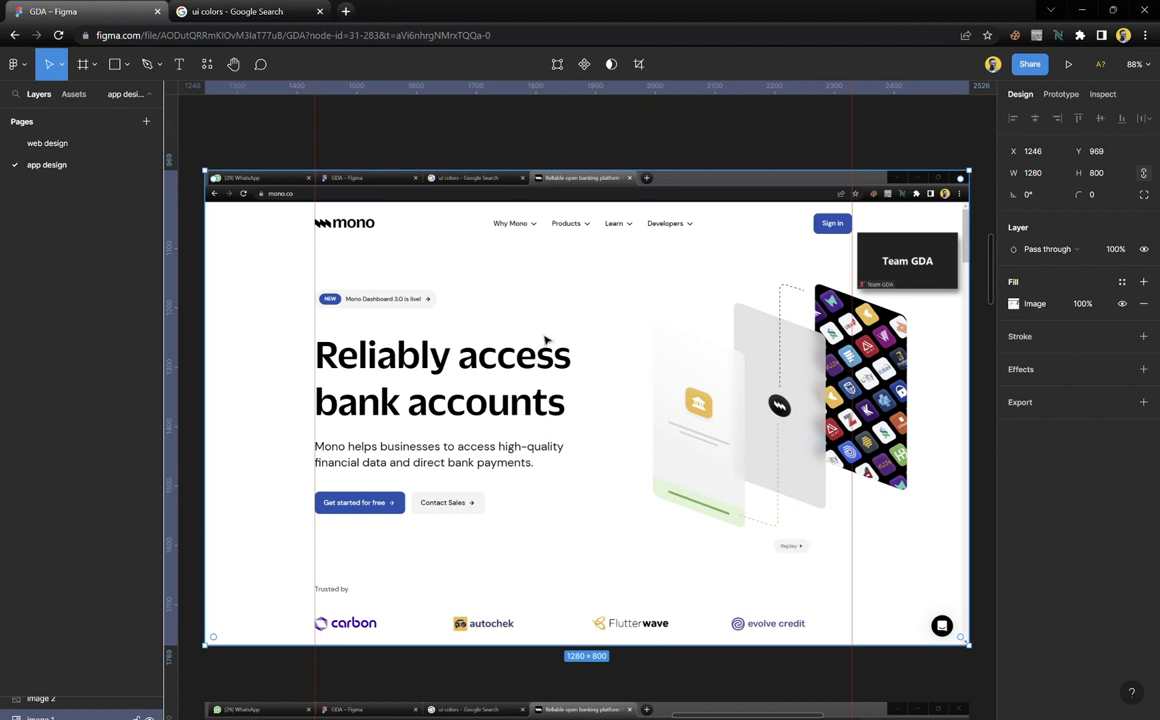
{"action": "scroll", "coordinate": [632, 464], "scroll_direction": "down", "scroll_amount": 6}
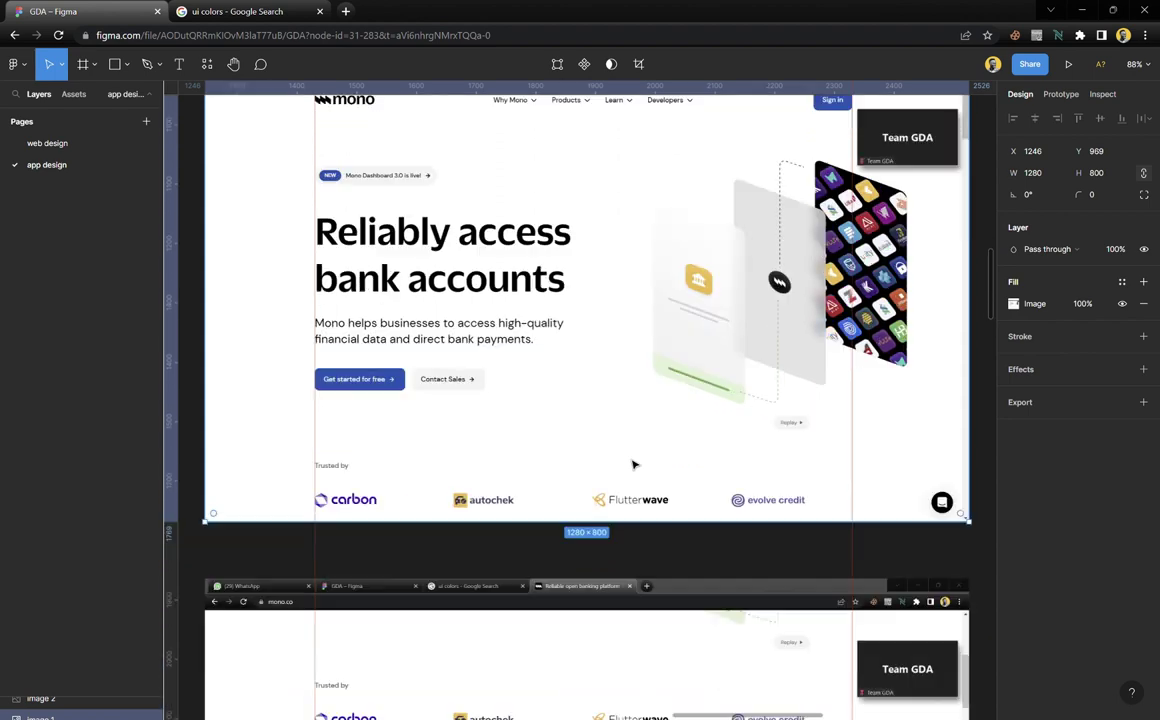
{"action": "scroll", "coordinate": [632, 464], "scroll_direction": "down", "scroll_amount": 8}
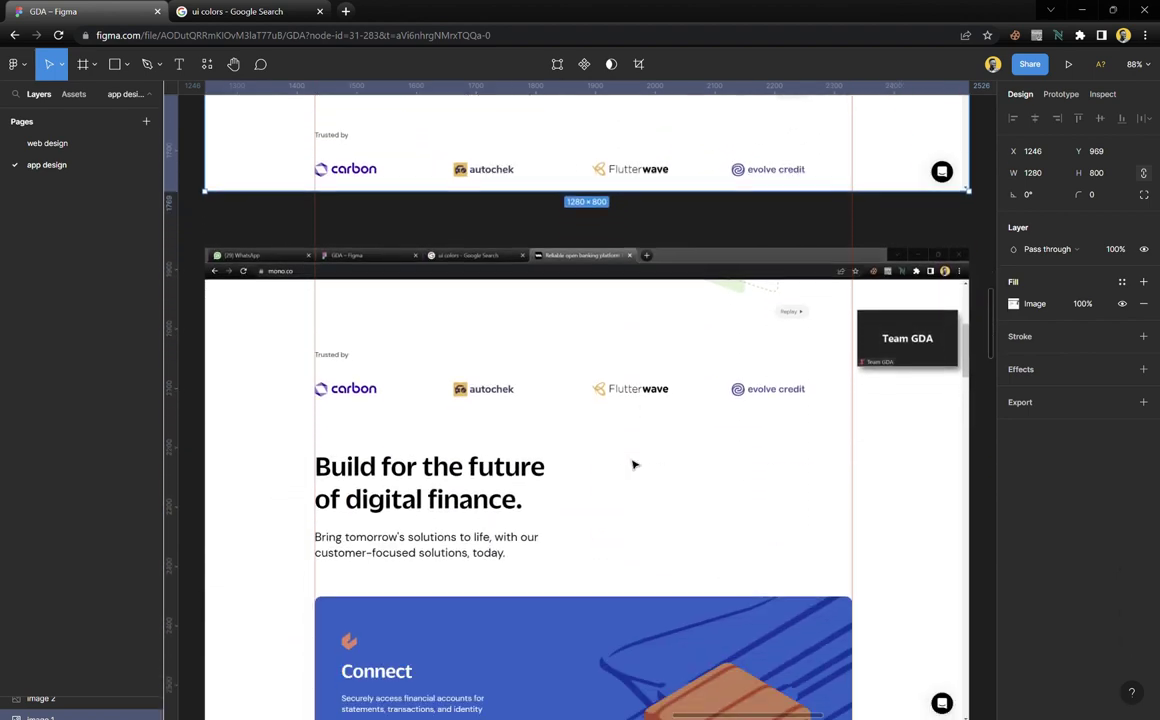
{"action": "scroll", "coordinate": [632, 464], "scroll_direction": "down", "scroll_amount": 5}
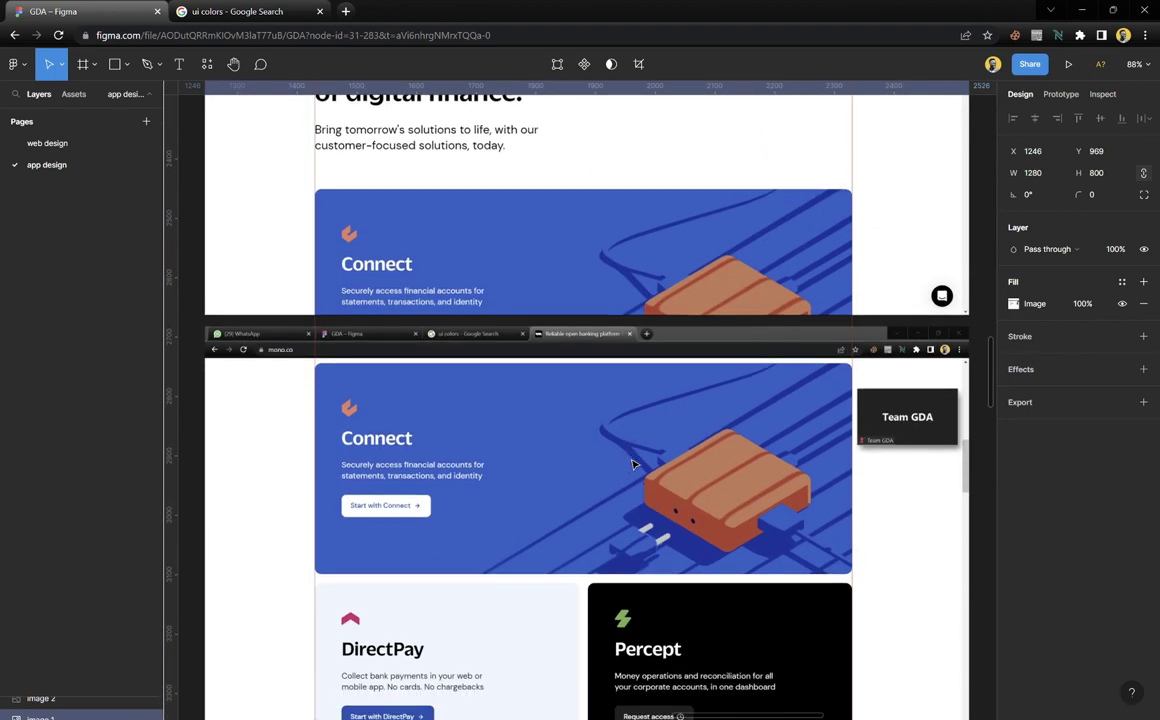
{"action": "scroll", "coordinate": [632, 464], "scroll_direction": "down", "scroll_amount": 1}
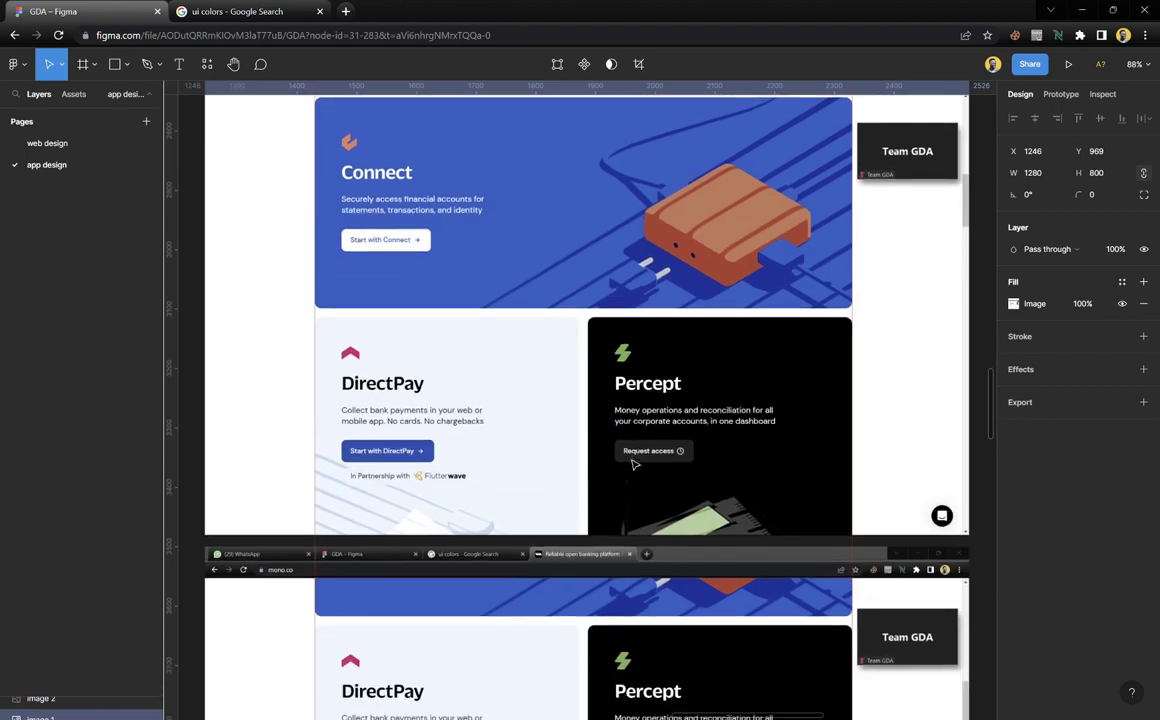
{"action": "scroll", "coordinate": [632, 464], "scroll_direction": "down", "scroll_amount": 3}
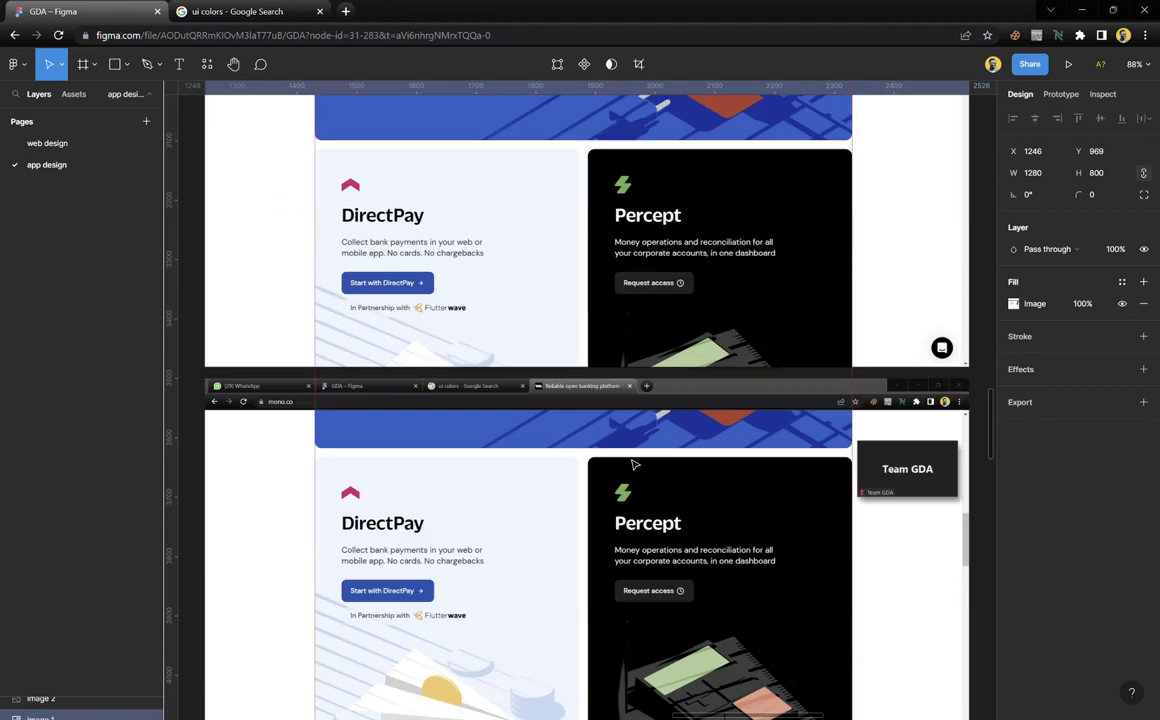
{"action": "scroll", "coordinate": [632, 464], "scroll_direction": "down", "scroll_amount": 2}
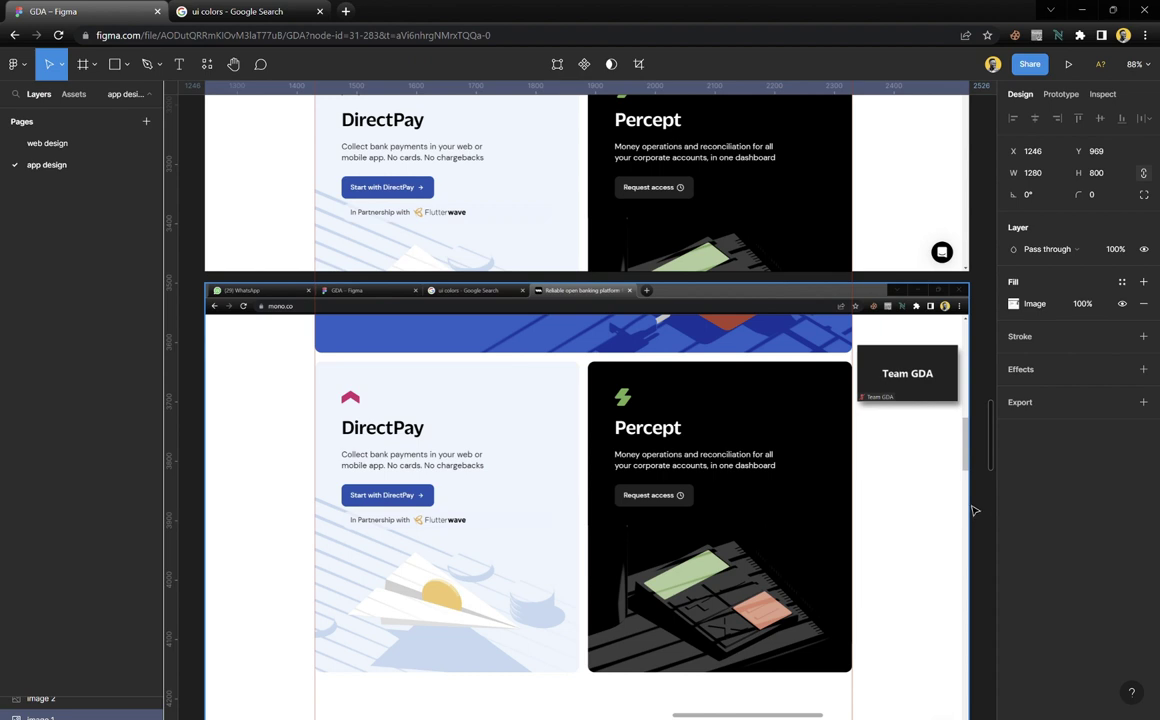
{"action": "scroll", "coordinate": [559, 481], "scroll_direction": "down", "scroll_amount": 5}
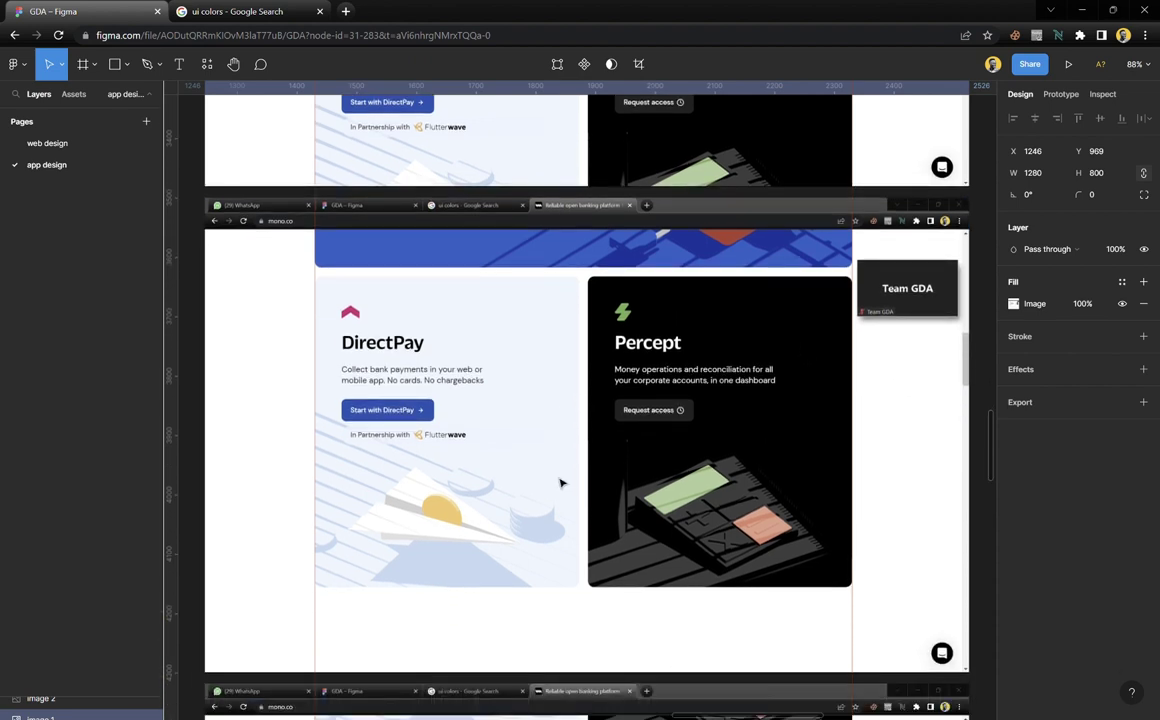
{"action": "scroll", "coordinate": [523, 492], "scroll_direction": "down", "scroll_amount": 5}
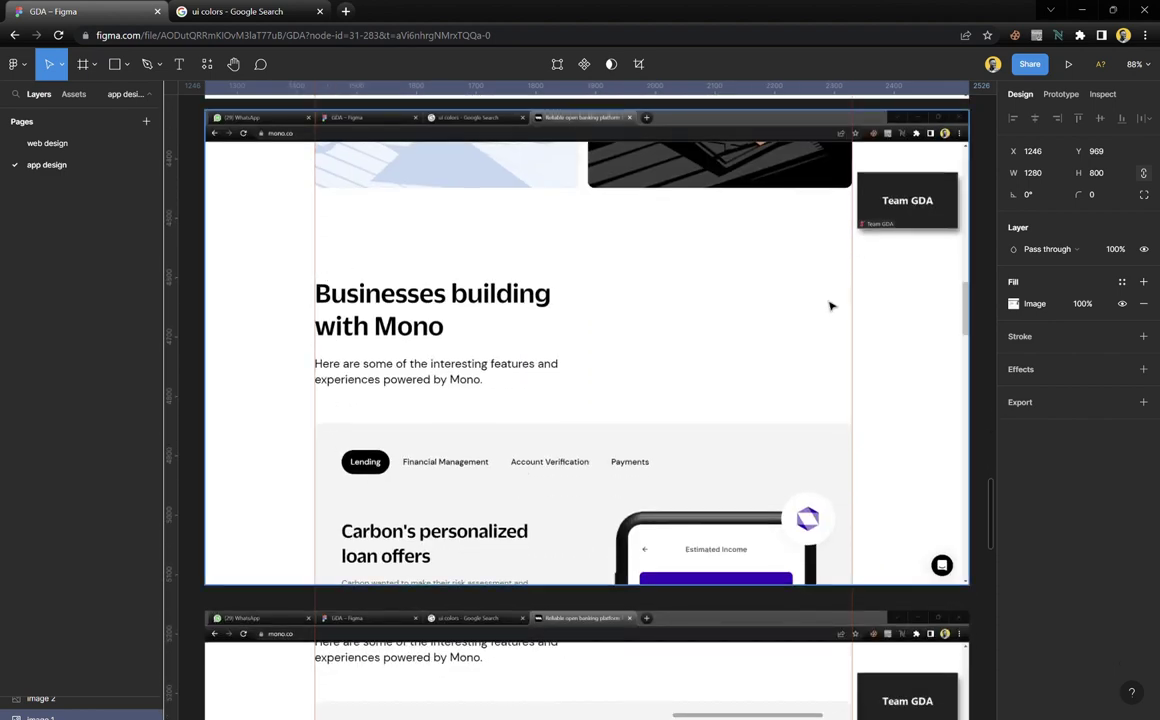
{"action": "scroll", "coordinate": [620, 420], "scroll_direction": "down", "scroll_amount": 6}
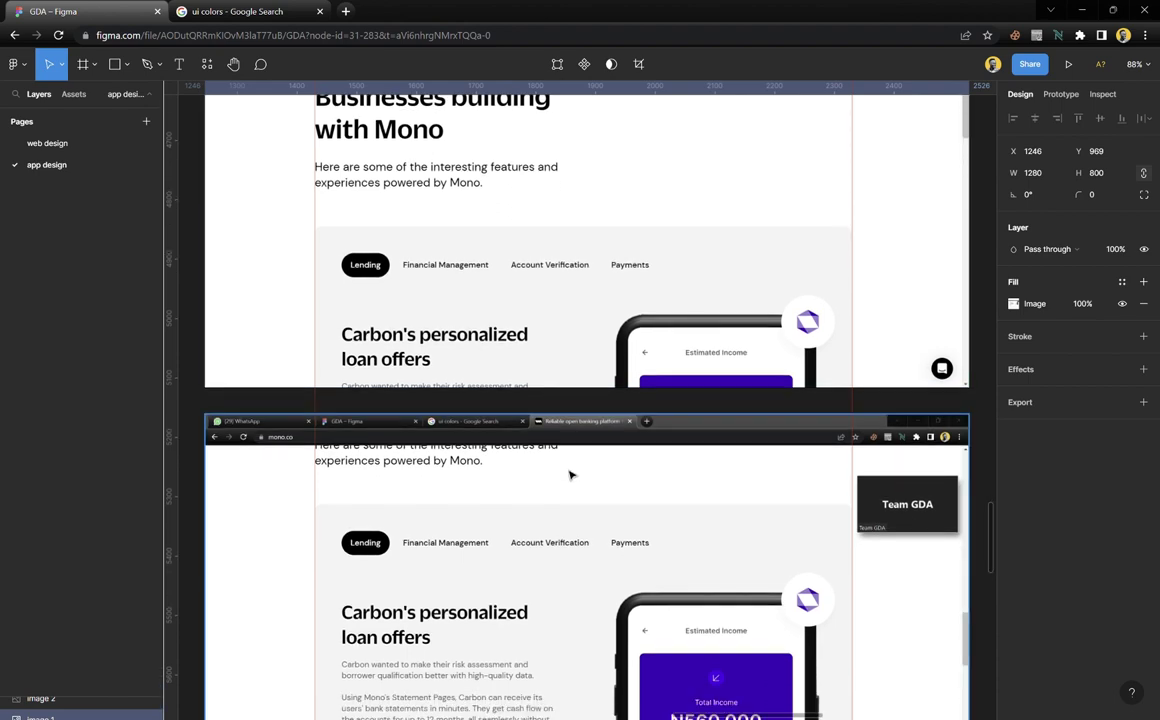
{"action": "scroll", "coordinate": [569, 475], "scroll_direction": "down", "scroll_amount": 13}
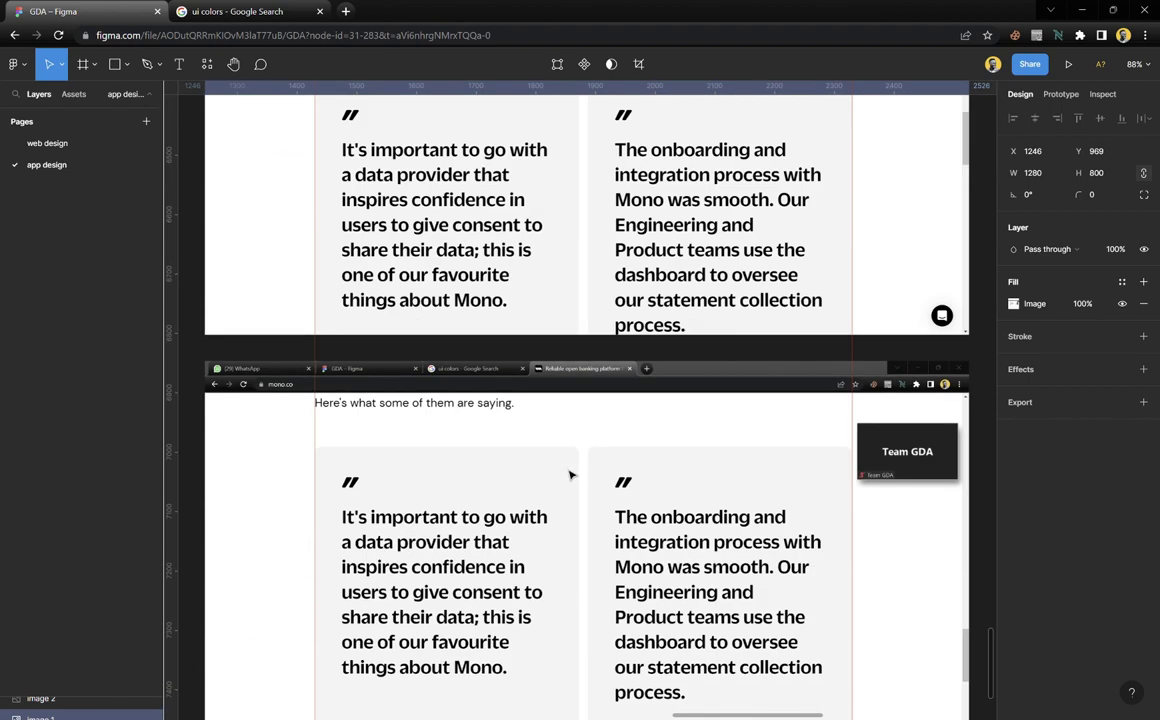
{"action": "scroll", "coordinate": [569, 475], "scroll_direction": "down", "scroll_amount": 2}
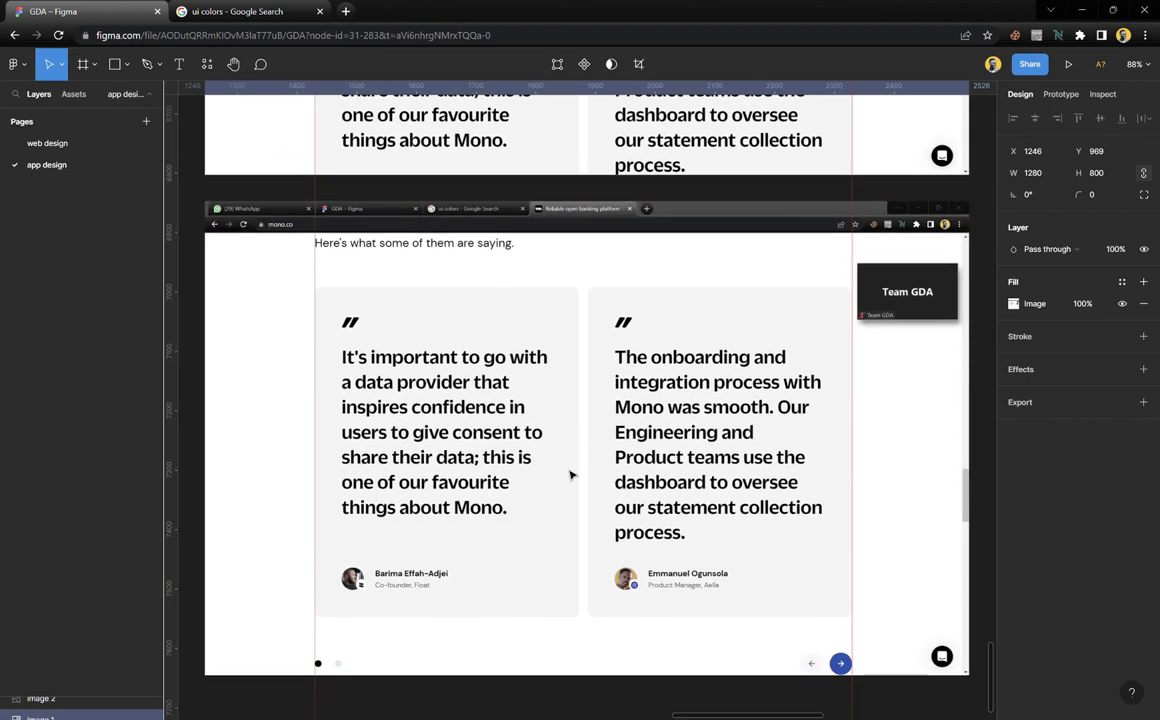
{"action": "scroll", "coordinate": [570, 475], "scroll_direction": "up", "scroll_amount": 7}
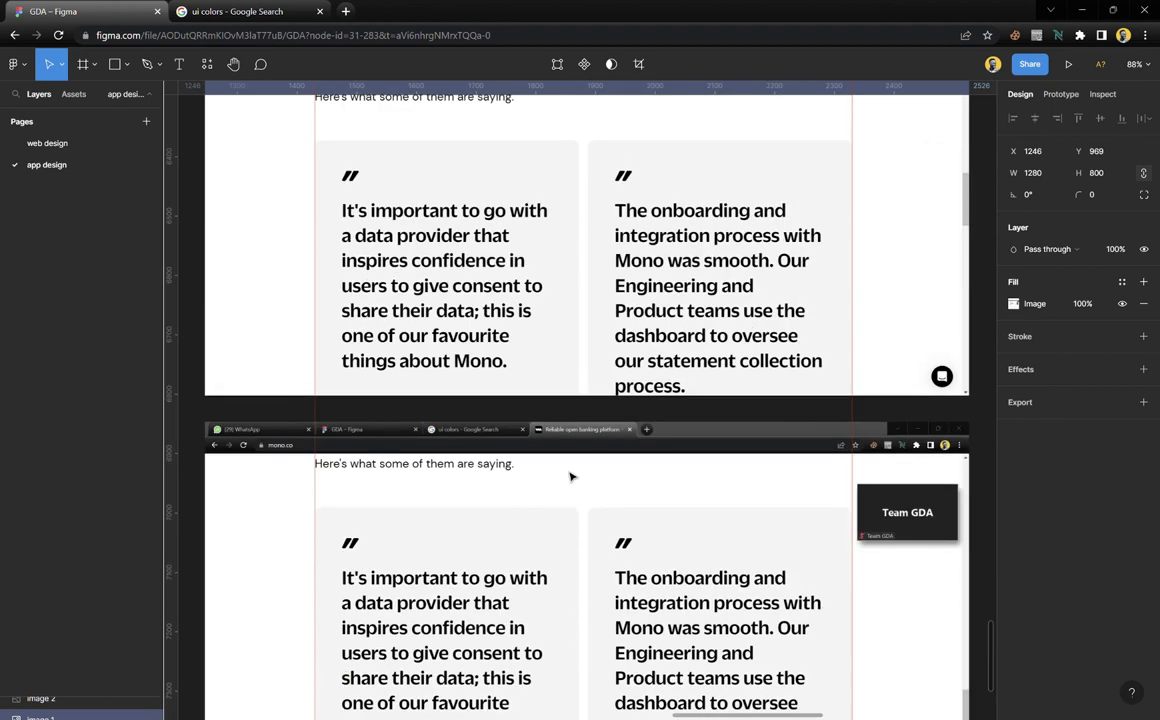
{"action": "scroll", "coordinate": [571, 477], "scroll_direction": "up", "scroll_amount": 3}
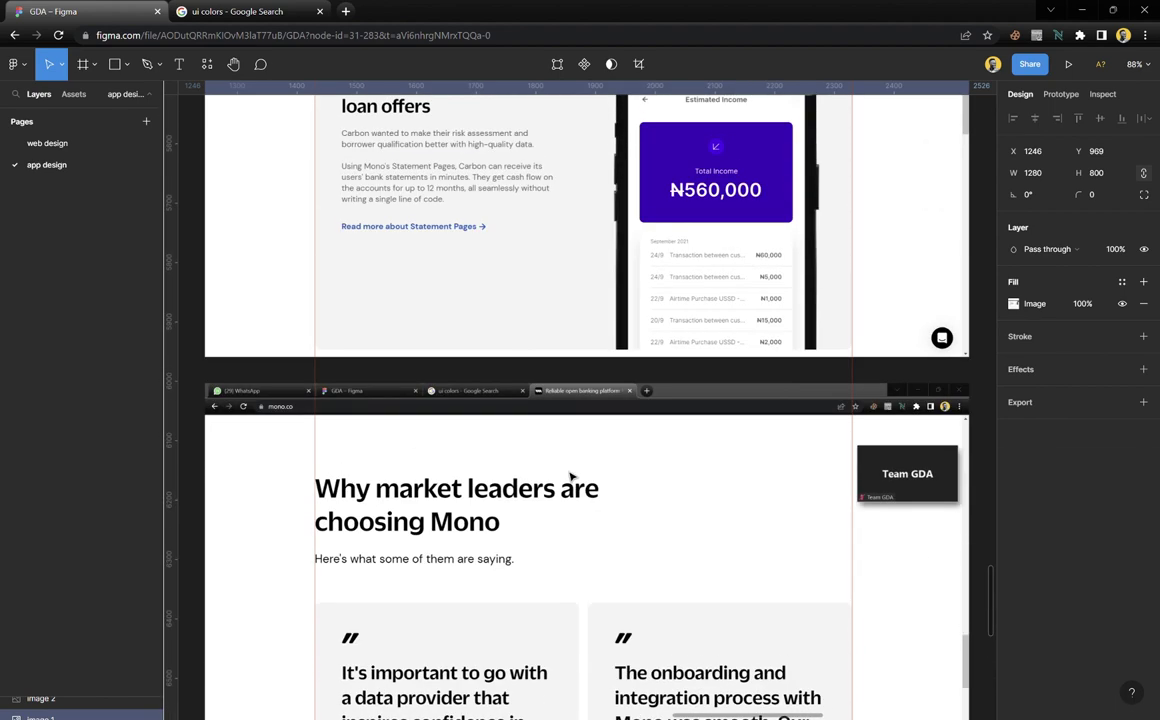
{"action": "scroll", "coordinate": [570, 478], "scroll_direction": "up", "scroll_amount": 2}
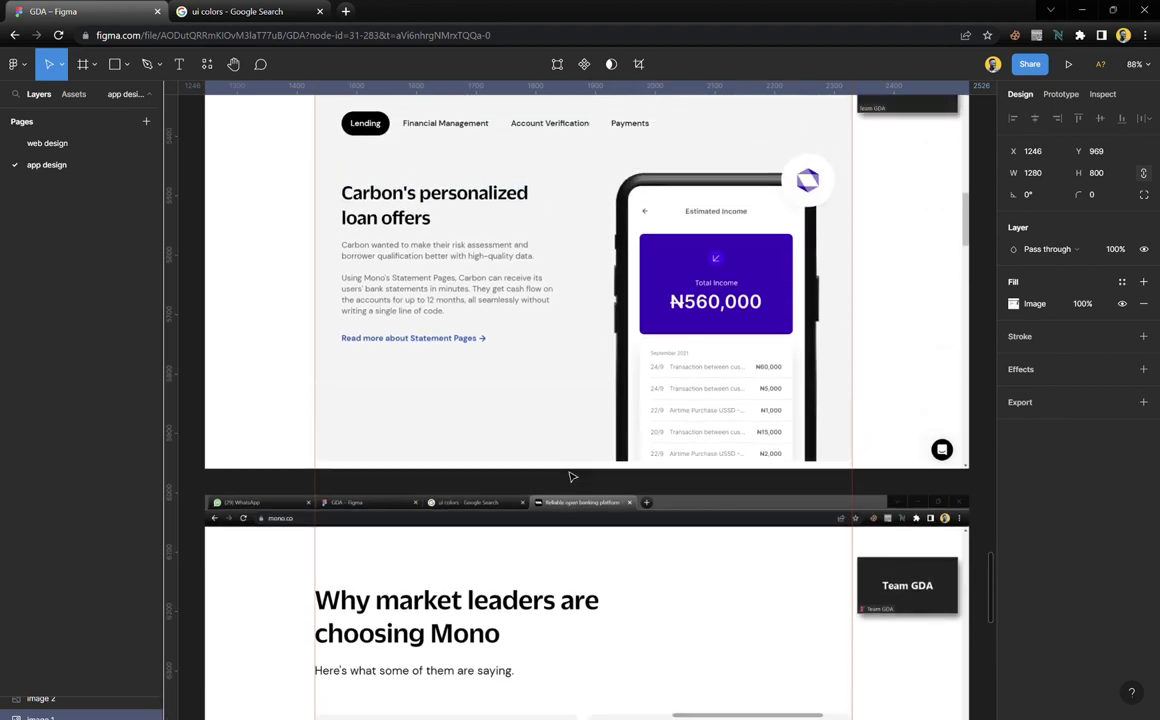
{"action": "scroll", "coordinate": [572, 477], "scroll_direction": "up", "scroll_amount": 5}
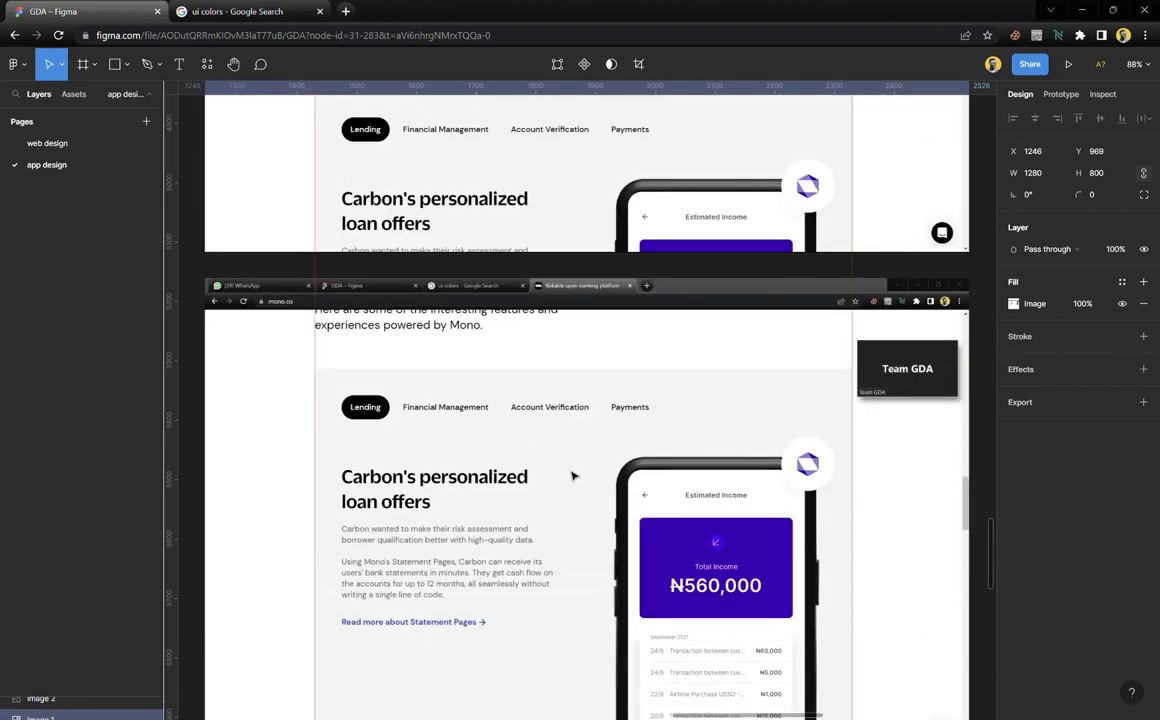
{"action": "scroll", "coordinate": [571, 477], "scroll_direction": "up", "scroll_amount": 6}
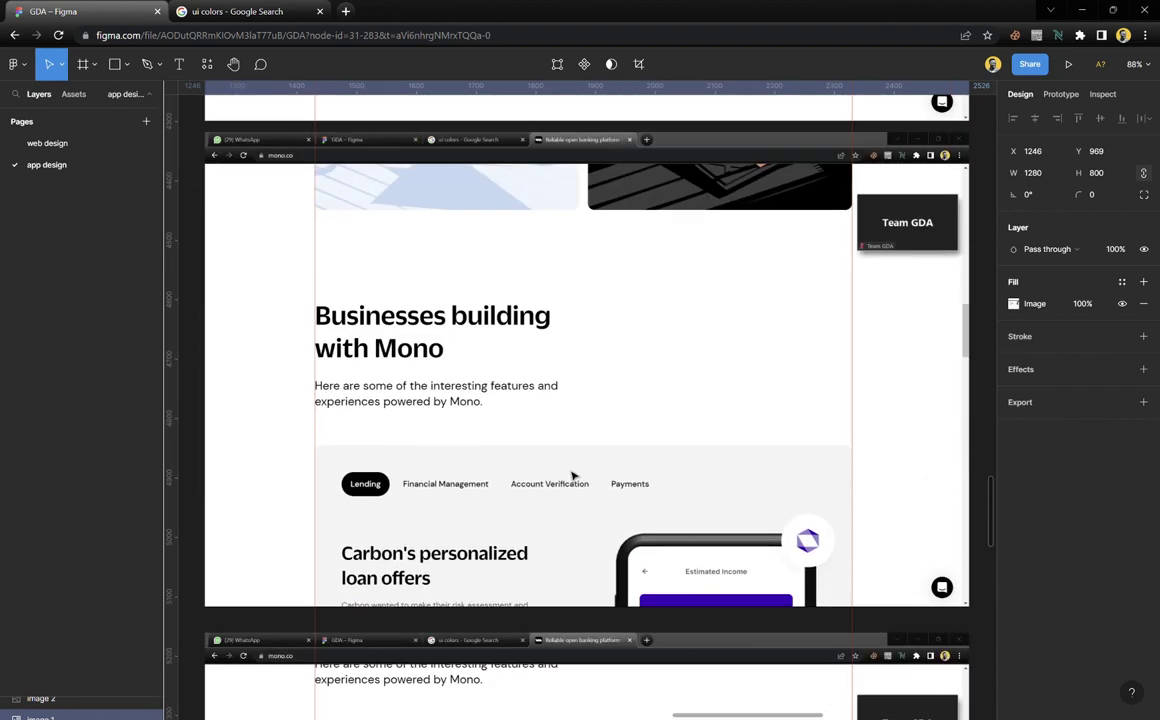
{"action": "scroll", "coordinate": [573, 476], "scroll_direction": "up", "scroll_amount": 1}
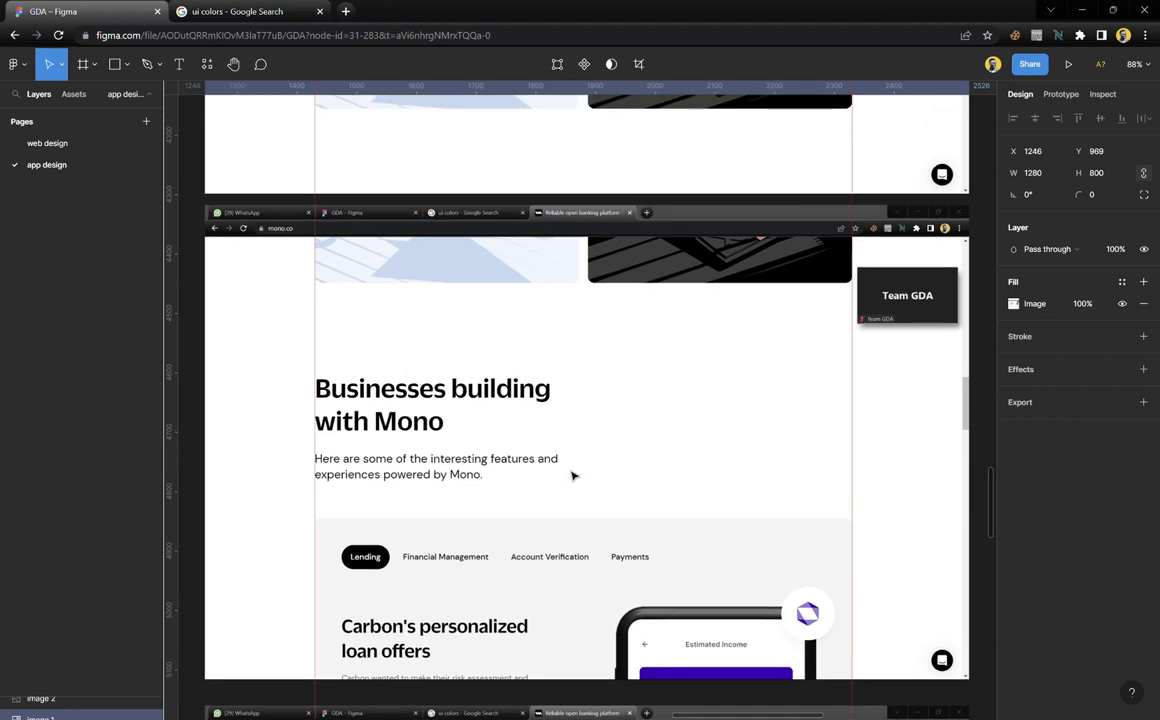
{"action": "scroll", "coordinate": [572, 476], "scroll_direction": "up", "scroll_amount": 1}
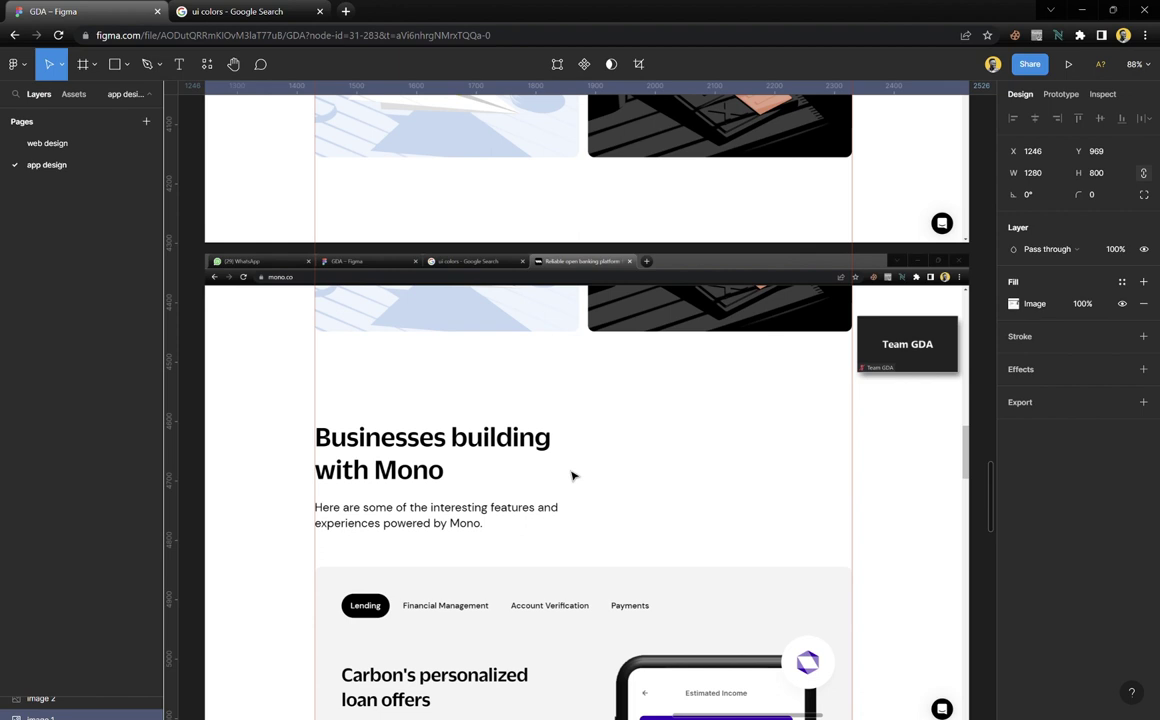
{"action": "scroll", "coordinate": [573, 476], "scroll_direction": "up", "scroll_amount": 7}
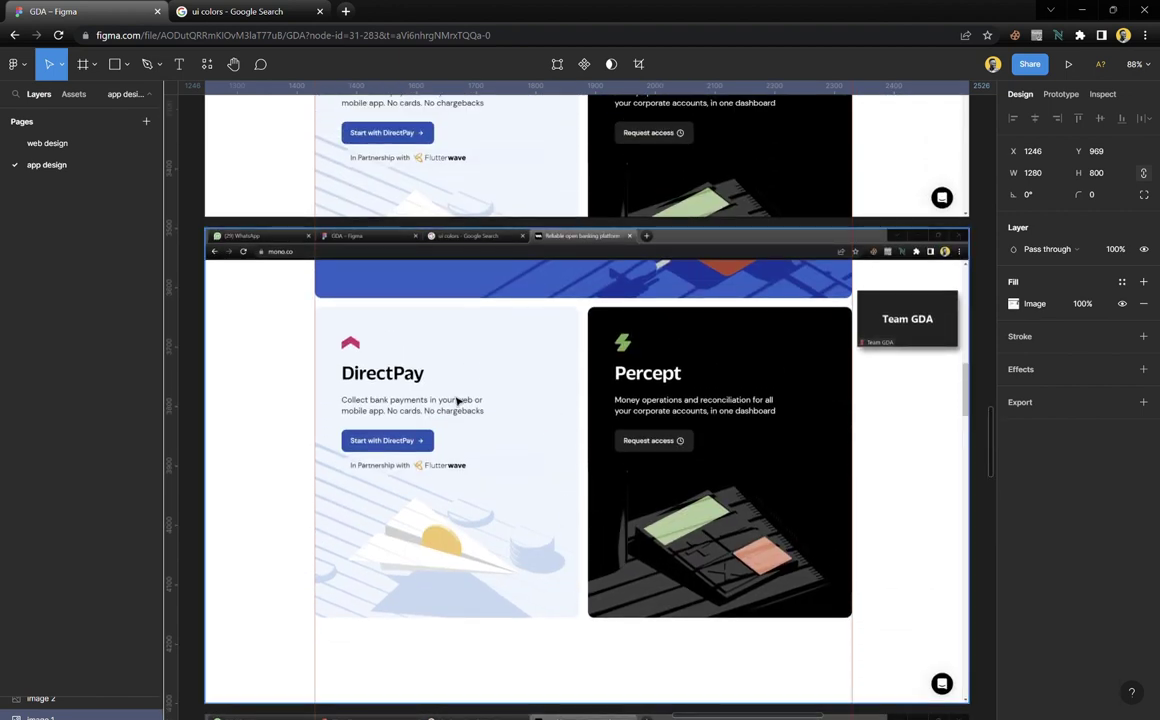
{"action": "key", "text": "r"}
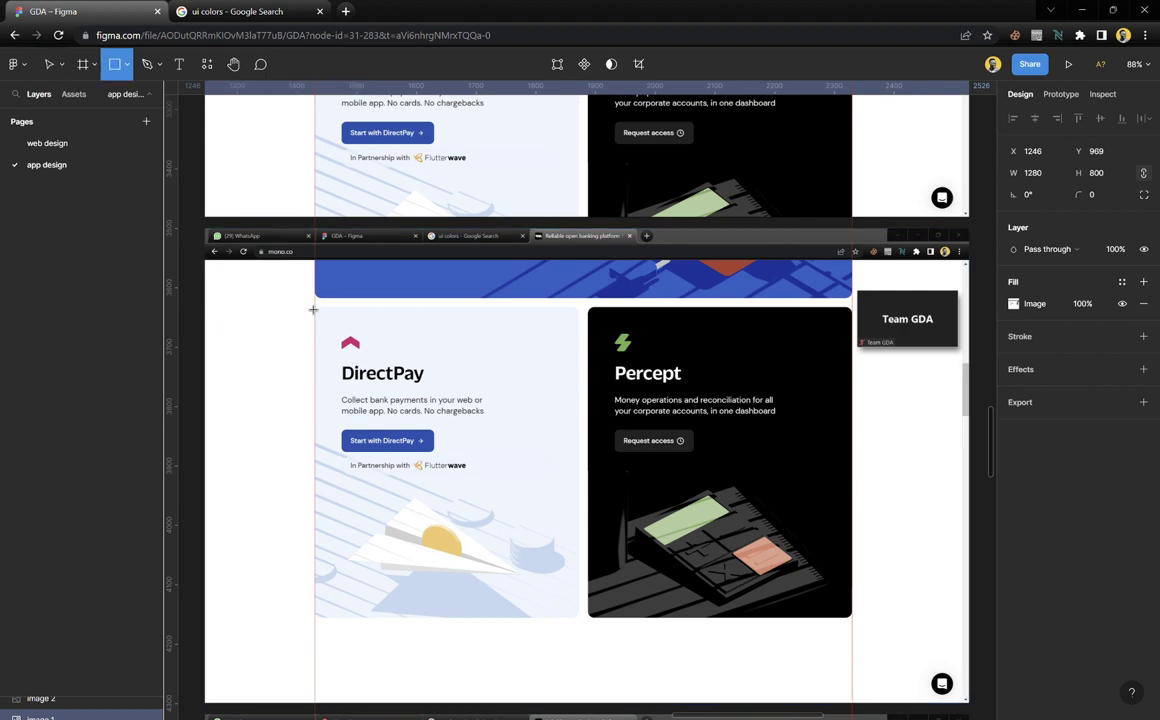
{"action": "left_click_drag", "start_coordinate": [315, 309], "coordinate": [575, 617]}
{"action": "left_click_drag", "start_coordinate": [388, 450], "coordinate": [655, 440]}
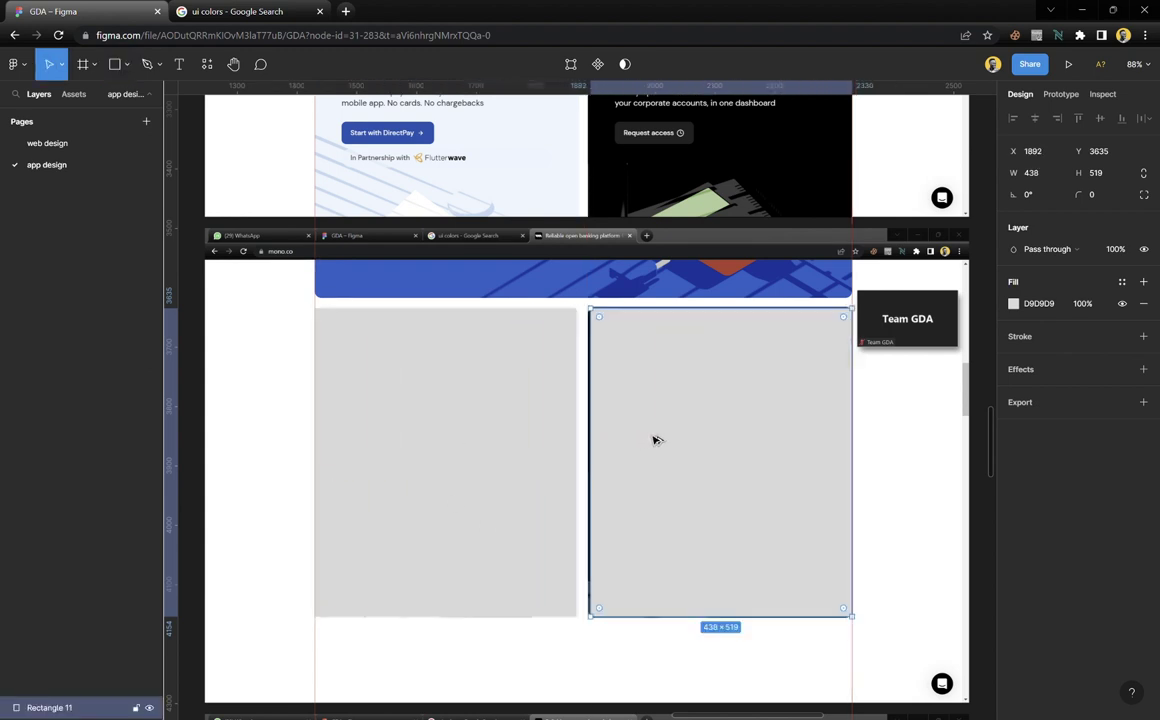
{"action": "left_click", "coordinate": [482, 430], "text": "shift"}
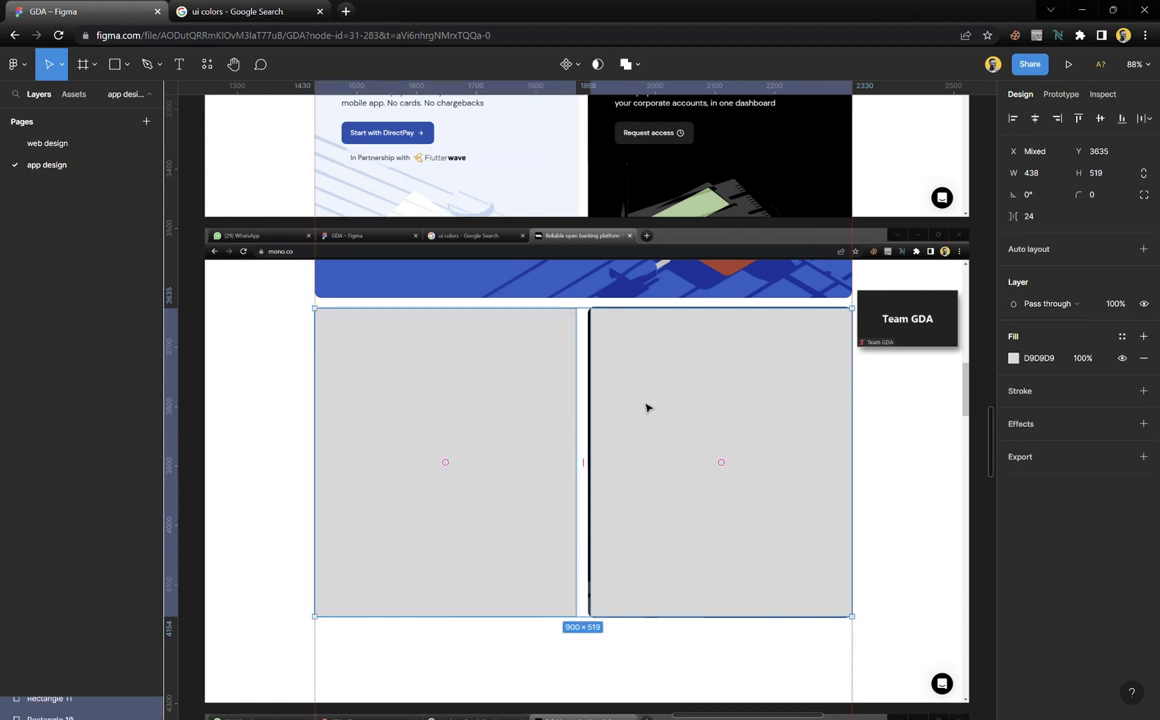
{"action": "left_click_drag", "start_coordinate": [712, 398], "coordinate": [632, 386]}
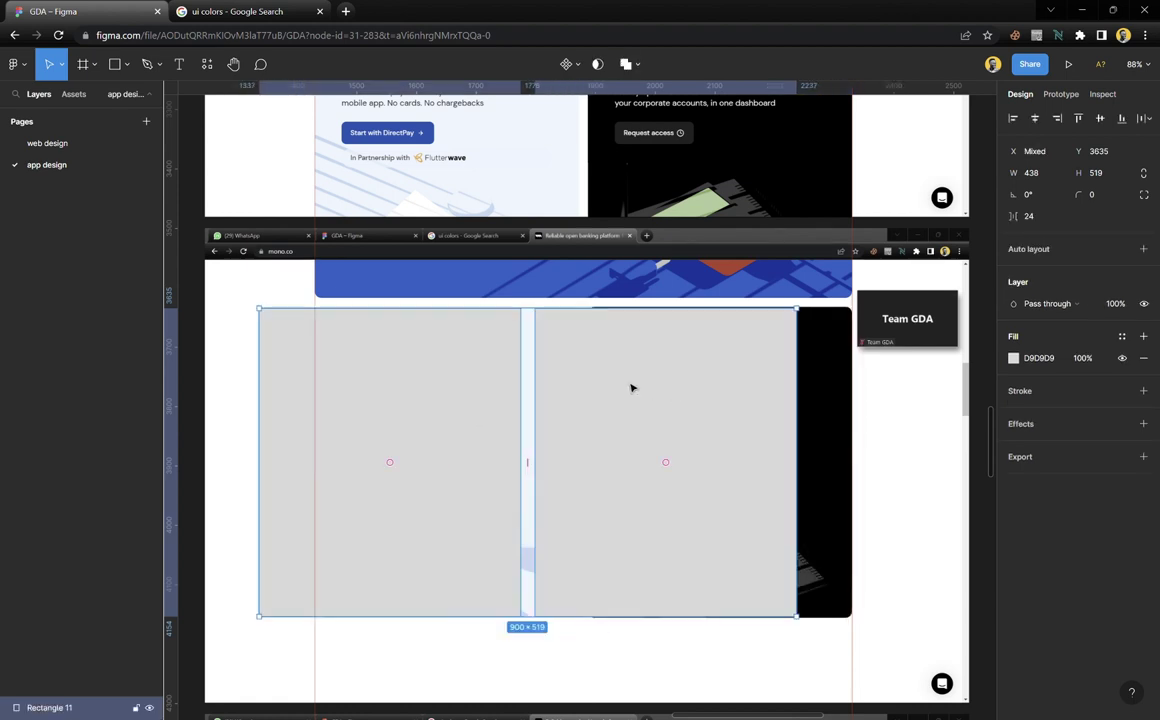
{"action": "key", "text": "Delete"}
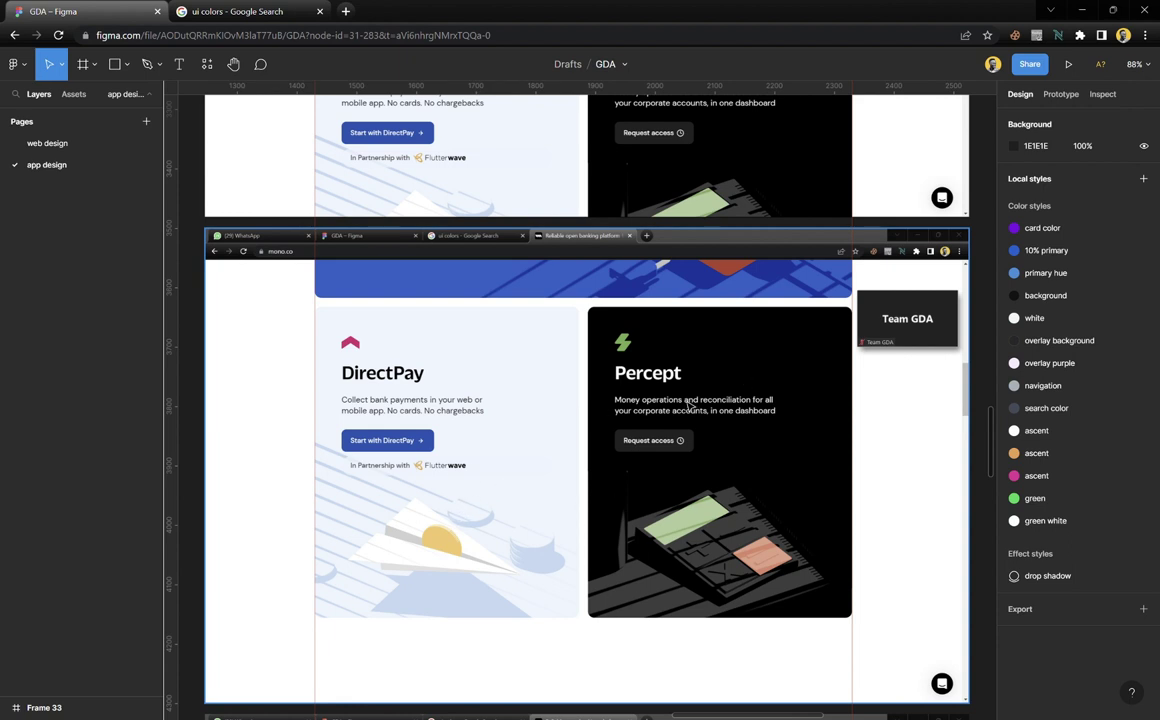
Pull a vertical guide from the left ruler onto the Percept card
{"action": "key", "text": "r"}
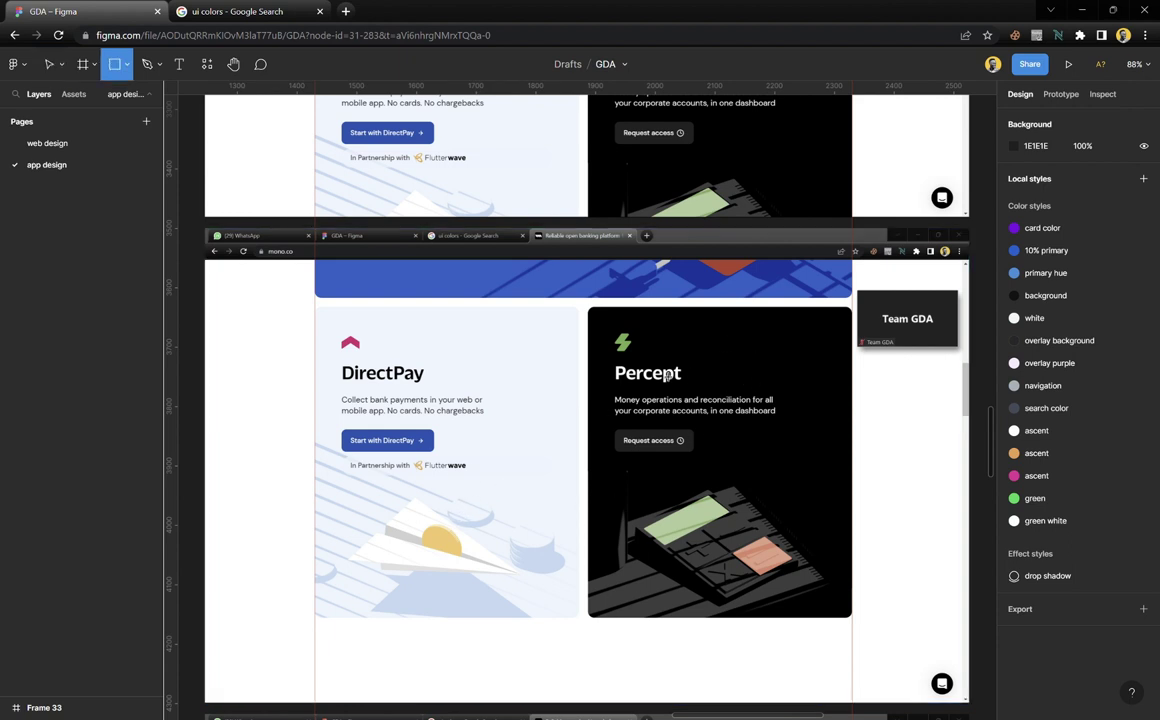
{"action": "key", "text": "v"}
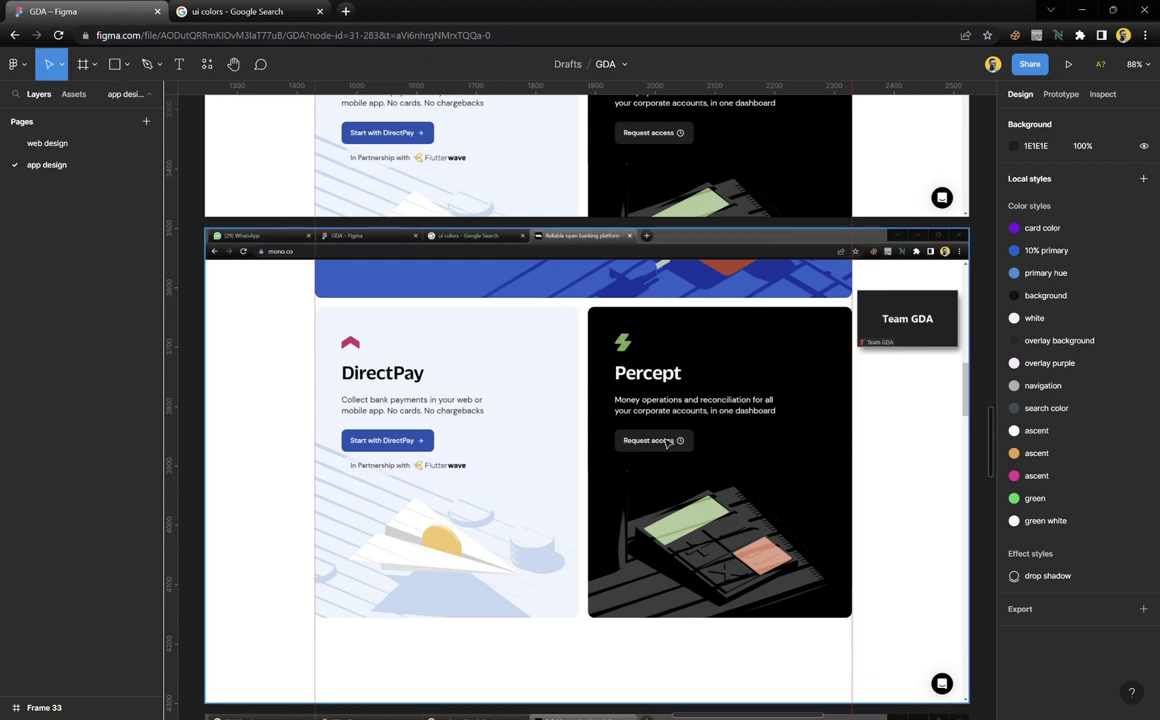
{"action": "scroll", "coordinate": [627, 345], "scroll_direction": "up", "scroll_amount": 5}
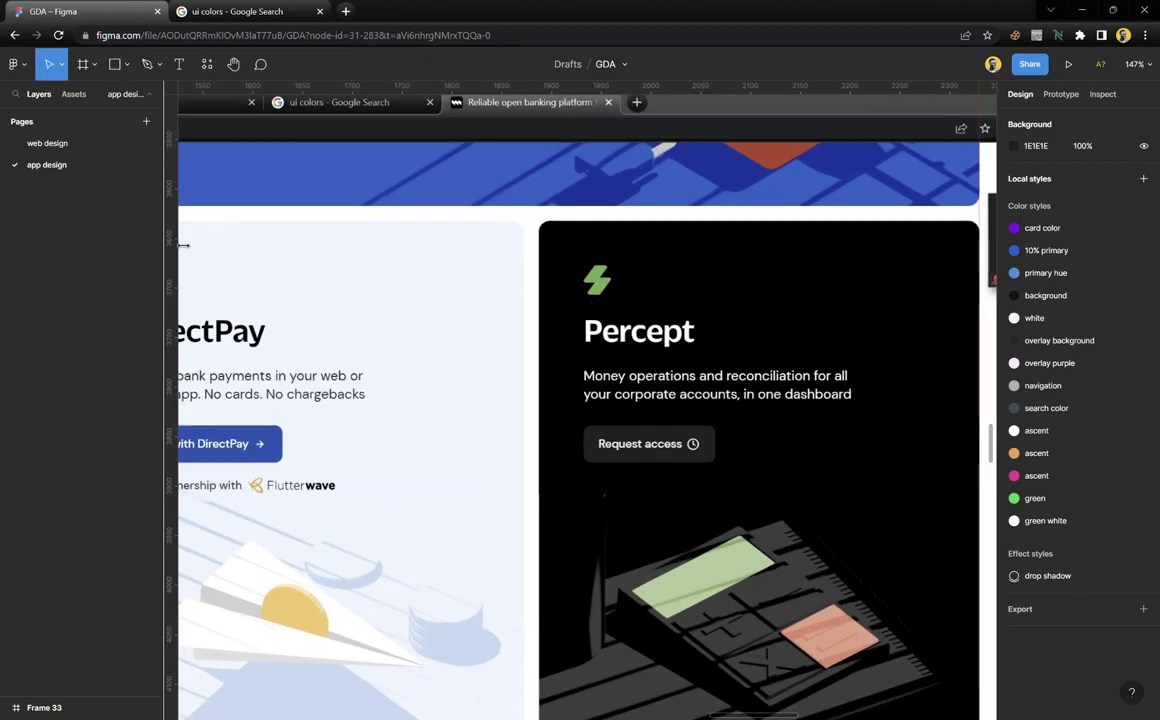
{"action": "left_click_drag", "start_coordinate": [183, 245], "coordinate": [591, 372]}
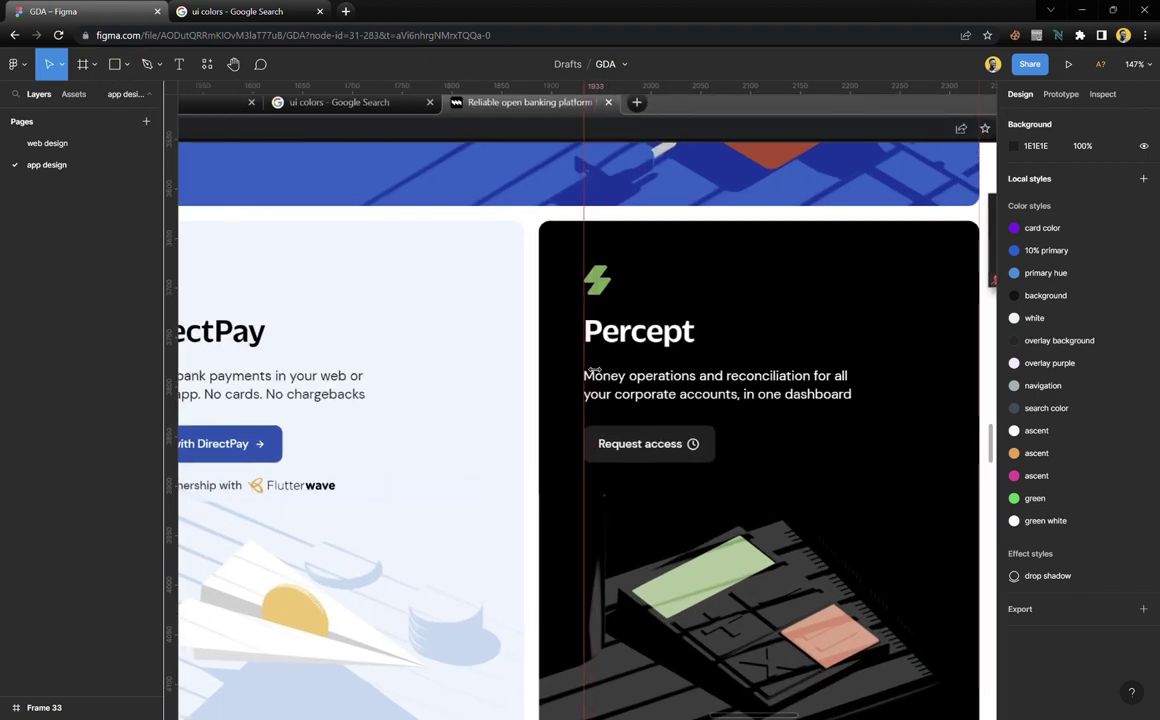
Move the guide to x 1475, along the DirectPay card text edge
{"action": "scroll", "coordinate": [605, 384], "scroll_direction": "down", "scroll_amount": 5}
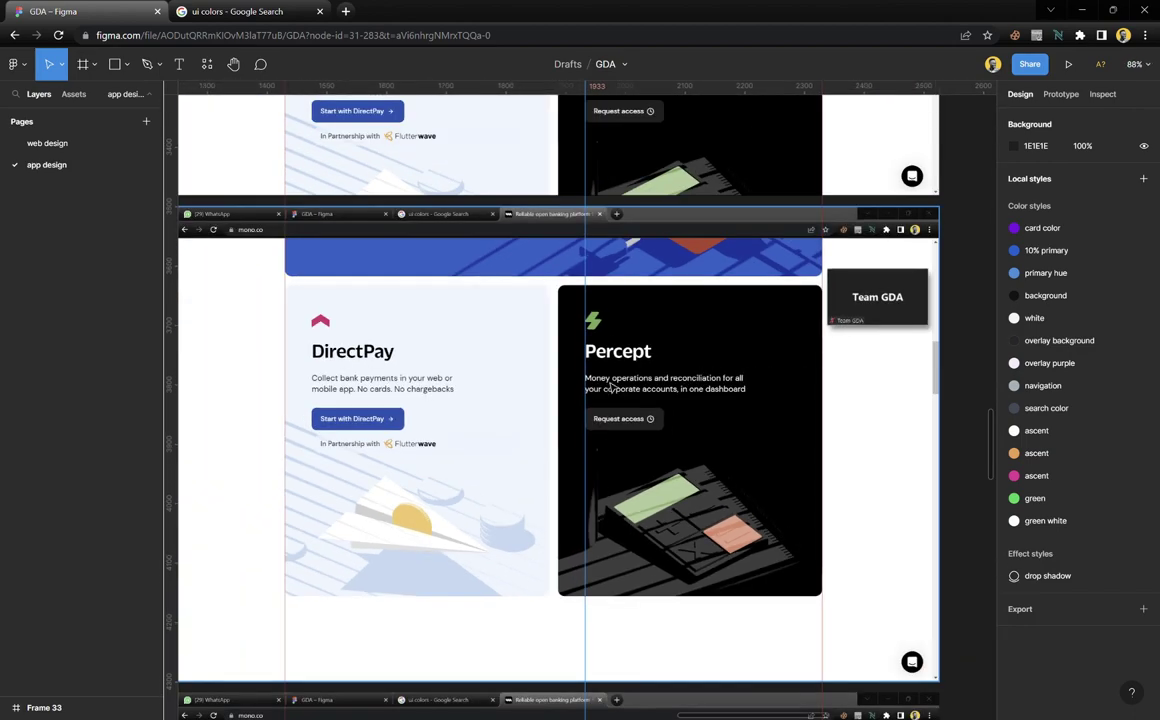
{"action": "scroll", "coordinate": [291, 348], "scroll_direction": "up", "scroll_amount": 5}
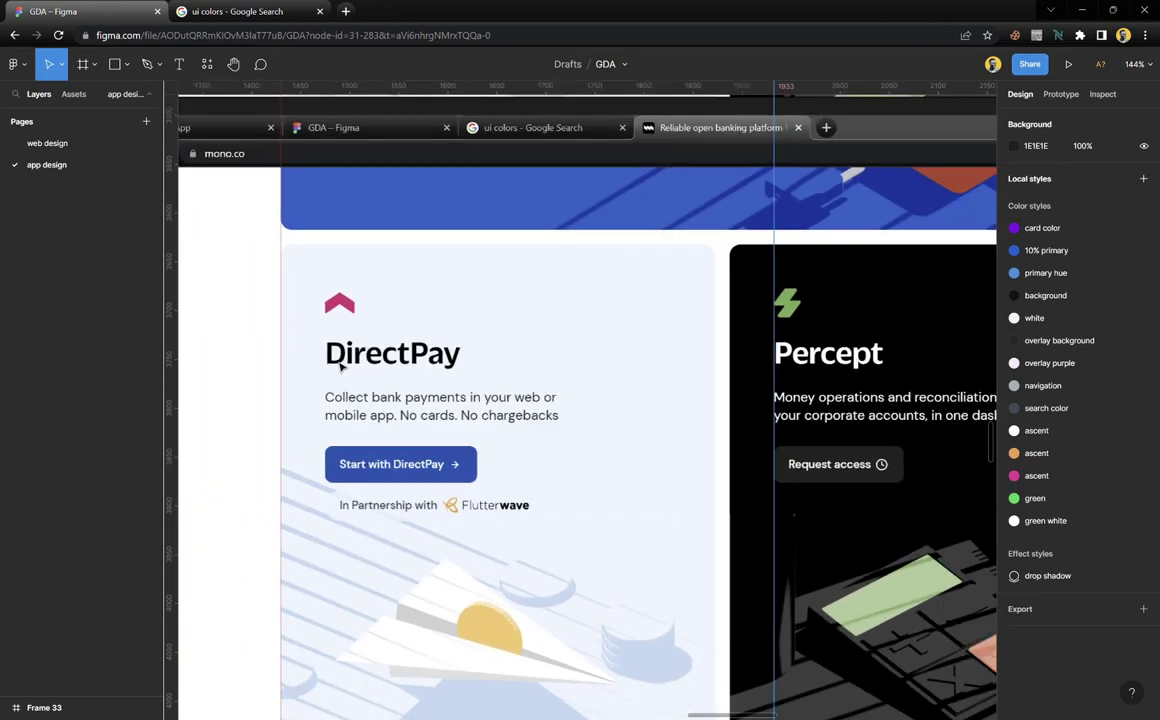
{"action": "scroll", "coordinate": [341, 366], "scroll_direction": "down", "scroll_amount": 5}
{"action": "scroll", "coordinate": [350, 262], "scroll_direction": "up", "scroll_amount": 3}
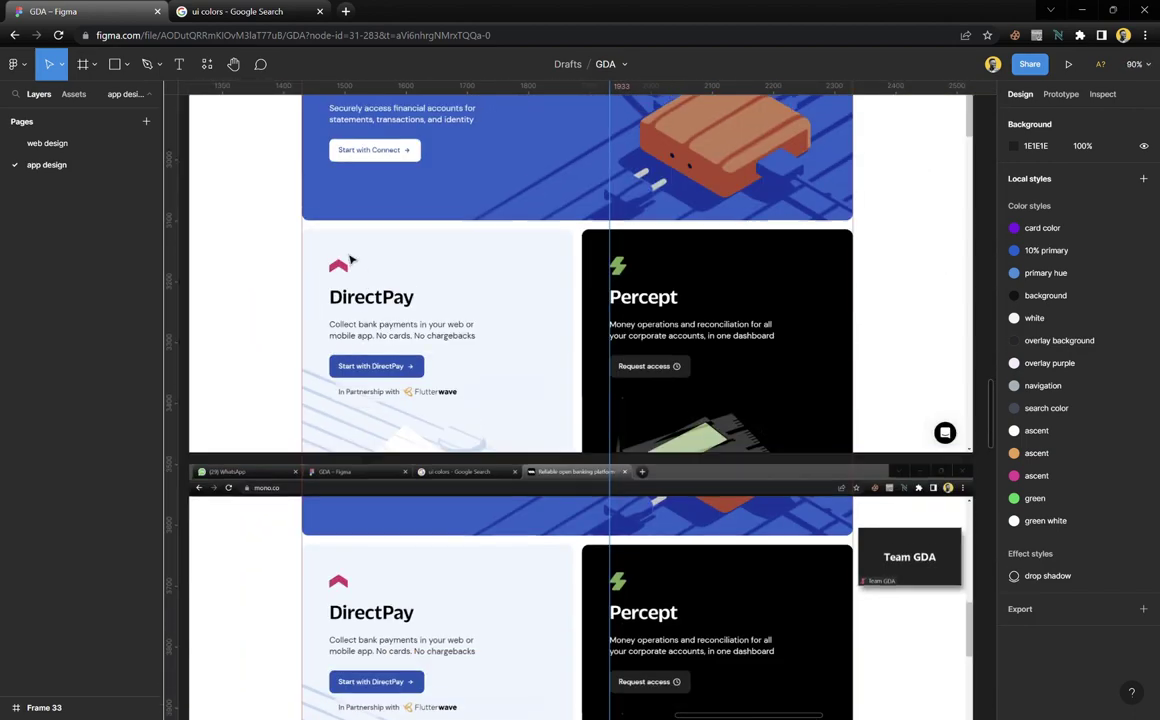
{"action": "scroll", "coordinate": [349, 230], "scroll_direction": "up", "scroll_amount": 2}
{"action": "scroll", "coordinate": [349, 268], "scroll_direction": "down", "scroll_amount": 1}
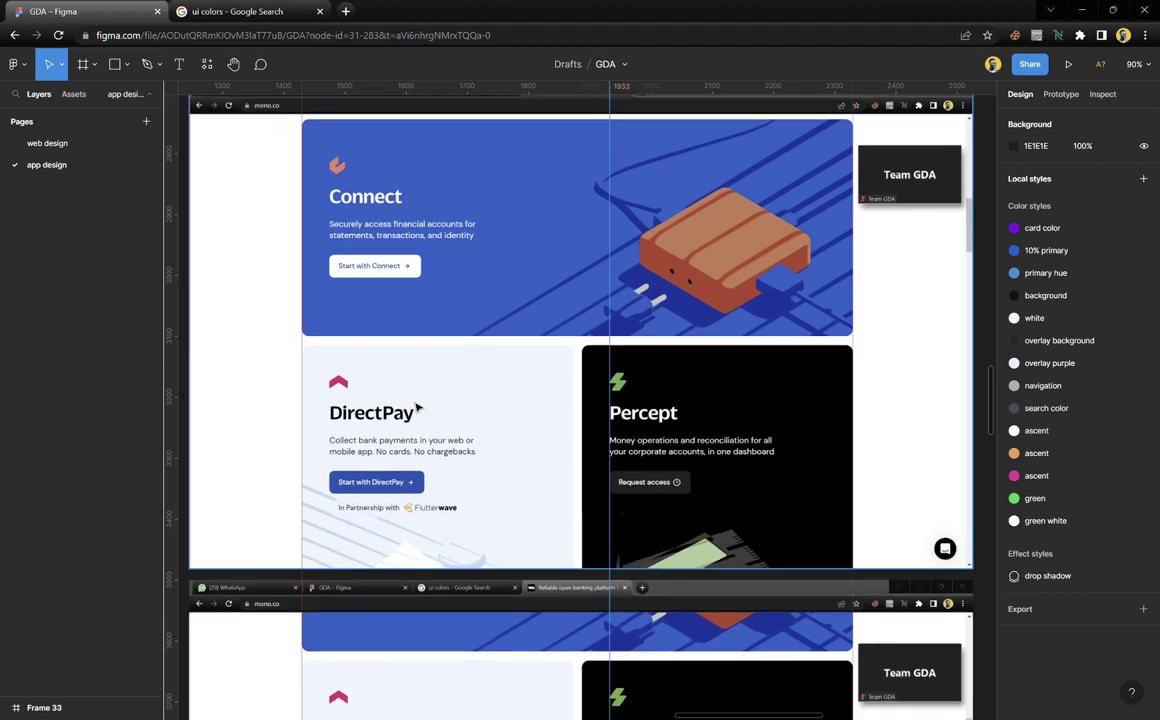
{"action": "left_click_drag", "start_coordinate": [625, 273], "coordinate": [340, 300]}
{"action": "scroll", "coordinate": [340, 300], "scroll_direction": "up", "scroll_amount": 5}
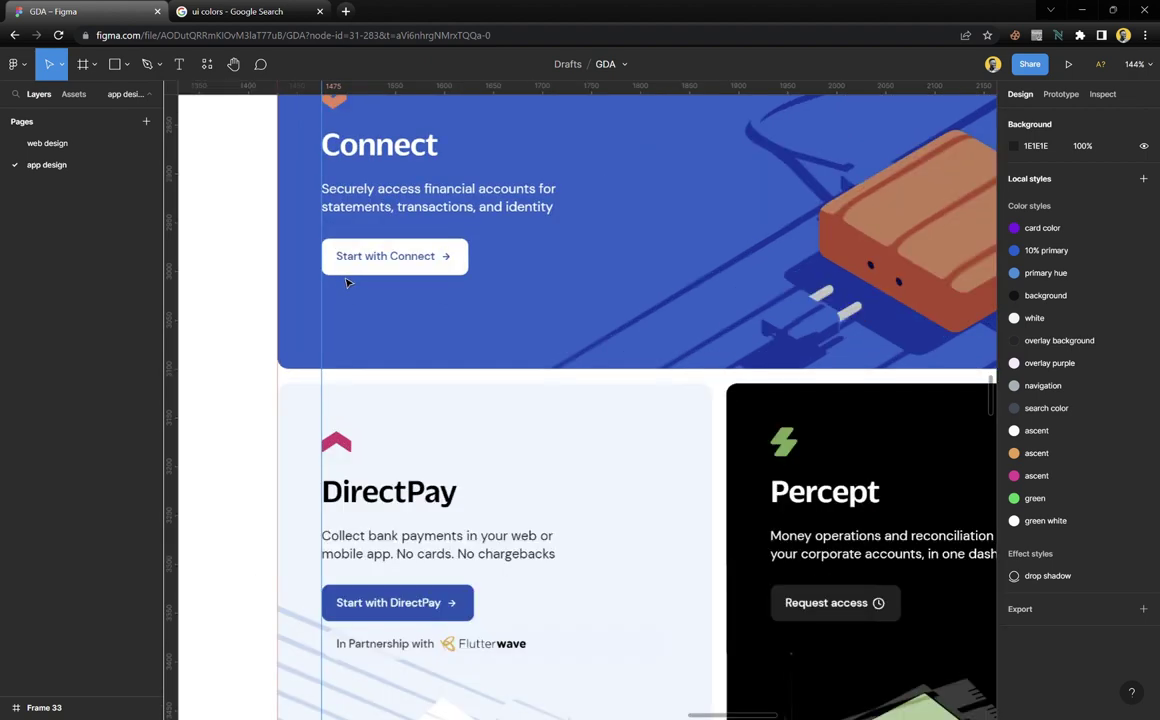
{"action": "scroll", "coordinate": [362, 311], "scroll_direction": "down", "scroll_amount": 1}
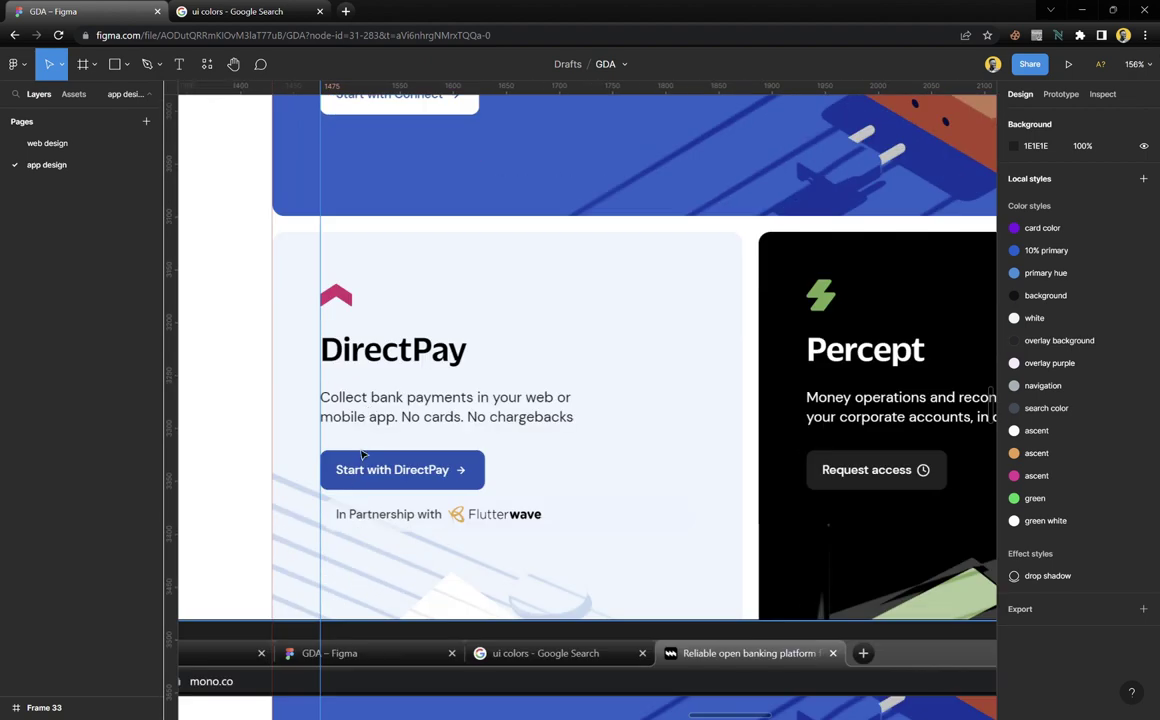
{"action": "scroll", "coordinate": [368, 385], "scroll_direction": "down", "scroll_amount": 5}
{"action": "scroll", "coordinate": [372, 395], "scroll_direction": "up", "scroll_amount": 3}
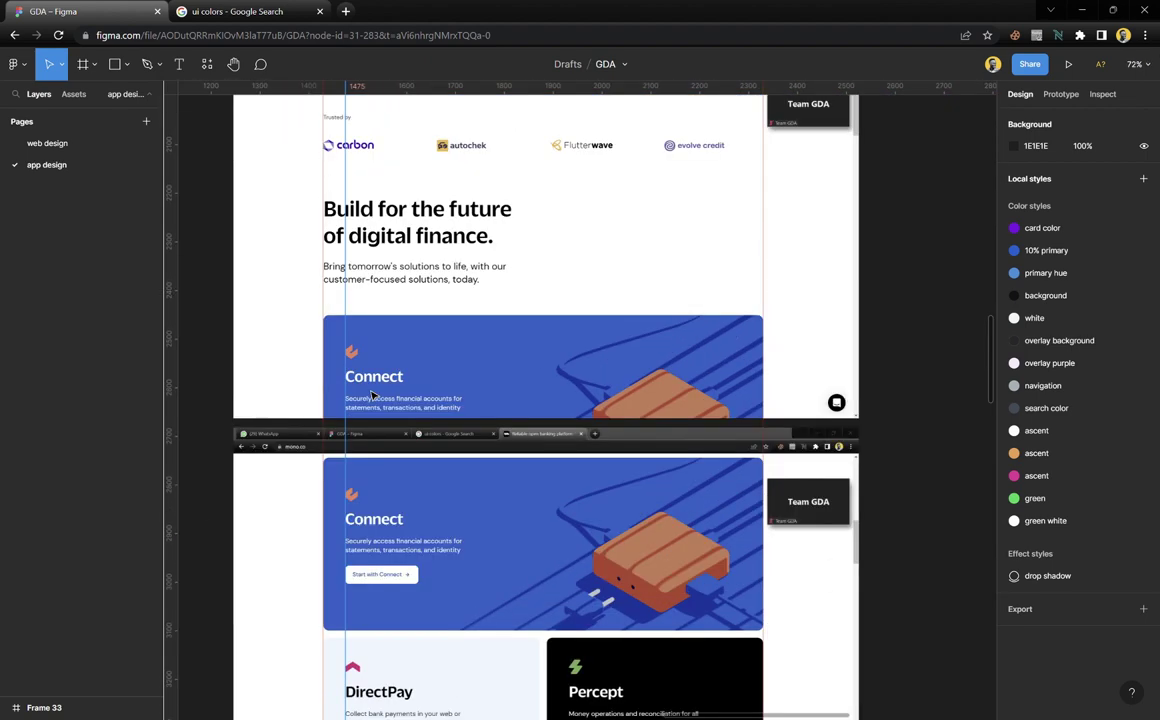
{"action": "scroll", "coordinate": [372, 395], "scroll_direction": "down", "scroll_amount": 4}
{"action": "scroll", "coordinate": [375, 403], "scroll_direction": "down", "scroll_amount": 6}
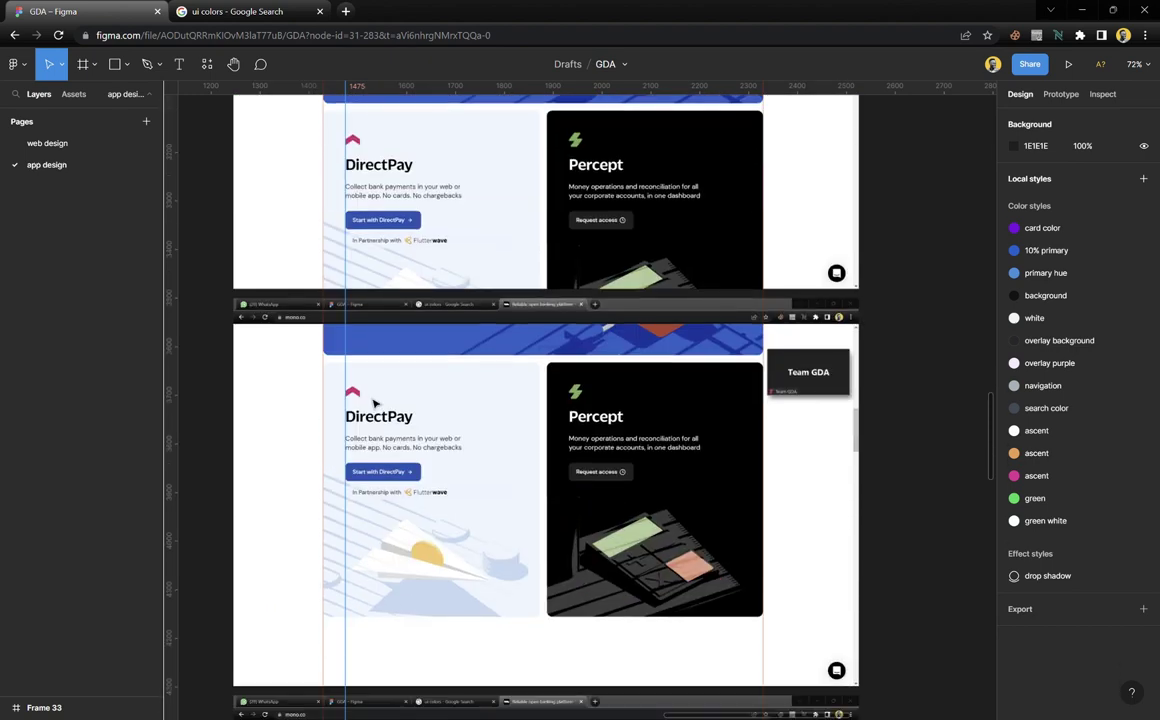
{"action": "scroll", "coordinate": [375, 403], "scroll_direction": "down", "scroll_amount": 6}
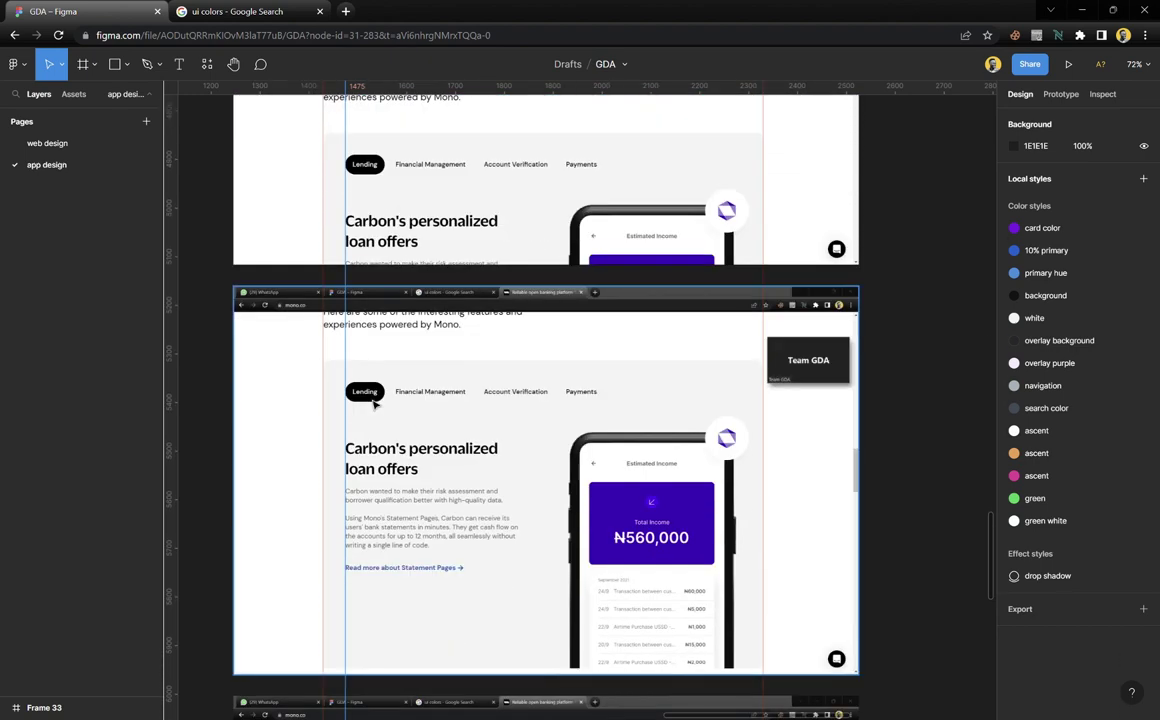
{"action": "scroll", "coordinate": [371, 212], "scroll_direction": "up", "scroll_amount": 3}
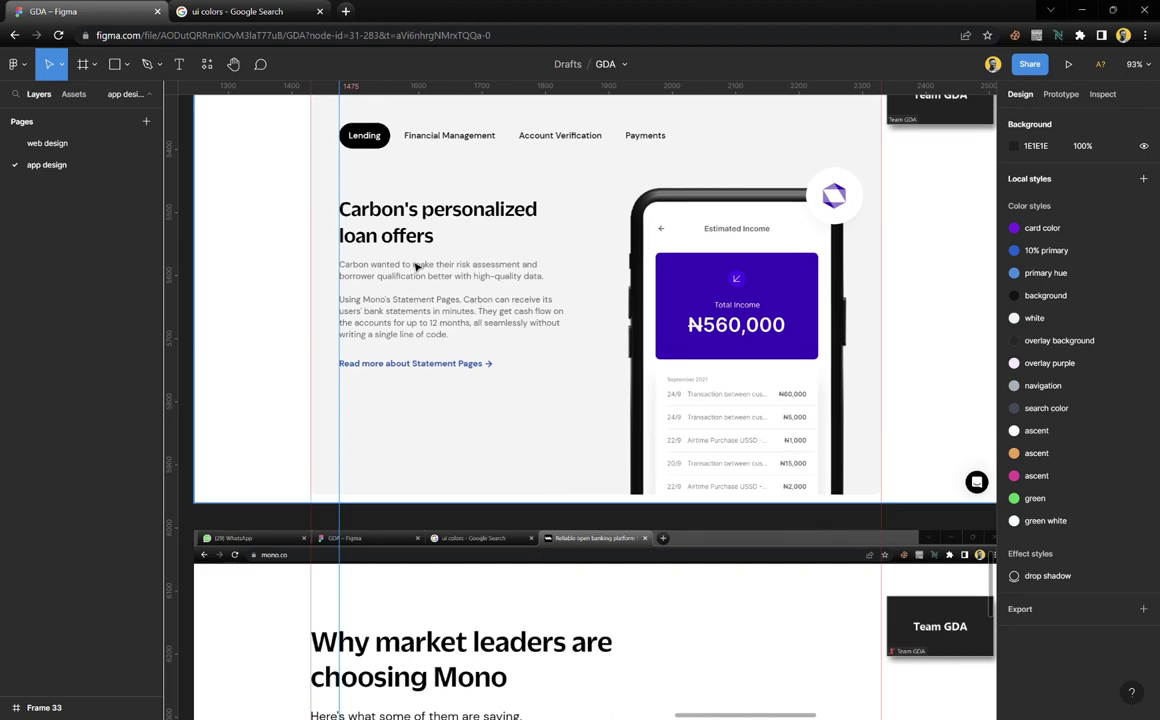
{"action": "scroll", "coordinate": [416, 266], "scroll_direction": "down", "scroll_amount": 3, "text": "ctrl"}
{"action": "scroll", "coordinate": [414, 268], "scroll_direction": "up", "scroll_amount": 2}
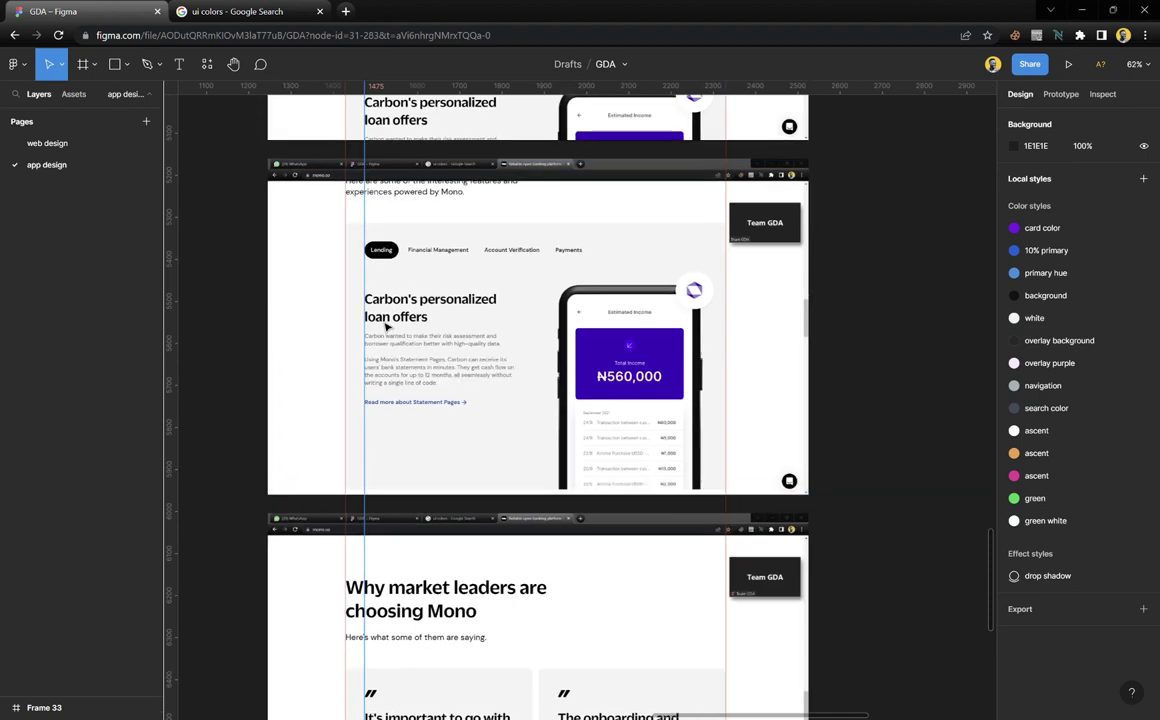
{"action": "scroll", "coordinate": [386, 327], "scroll_direction": "up", "scroll_amount": 4, "text": "ctrl"}
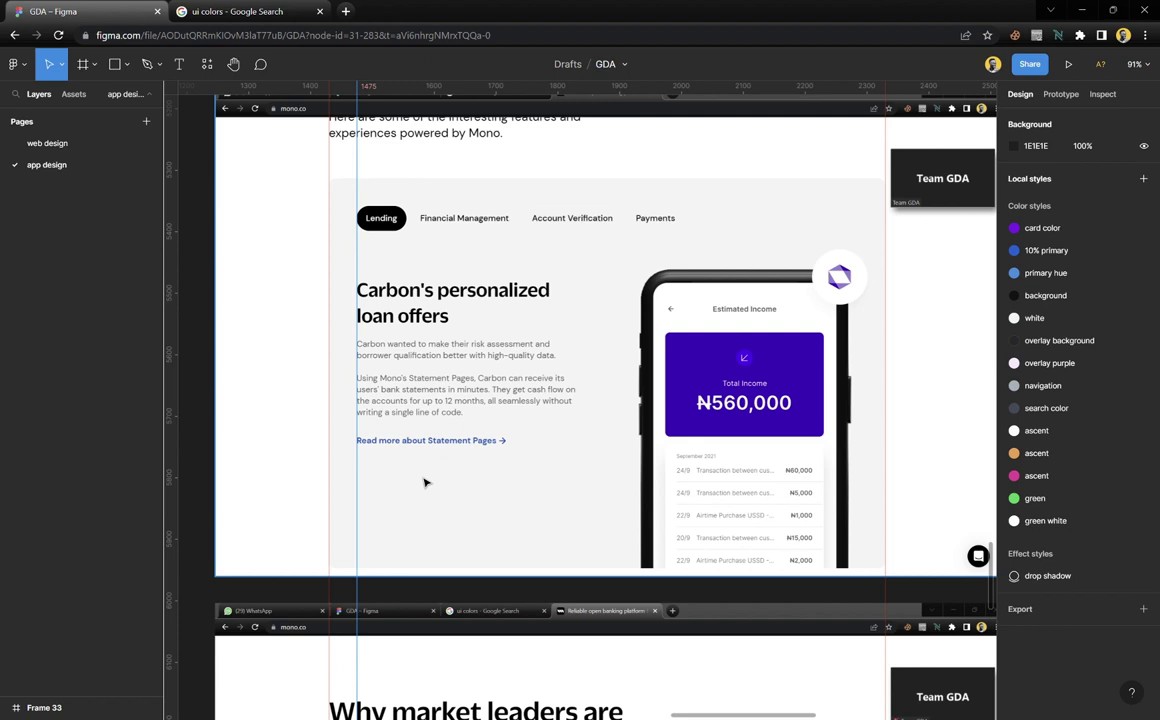
{"action": "scroll", "coordinate": [380, 494], "scroll_direction": "down", "scroll_amount": 4}
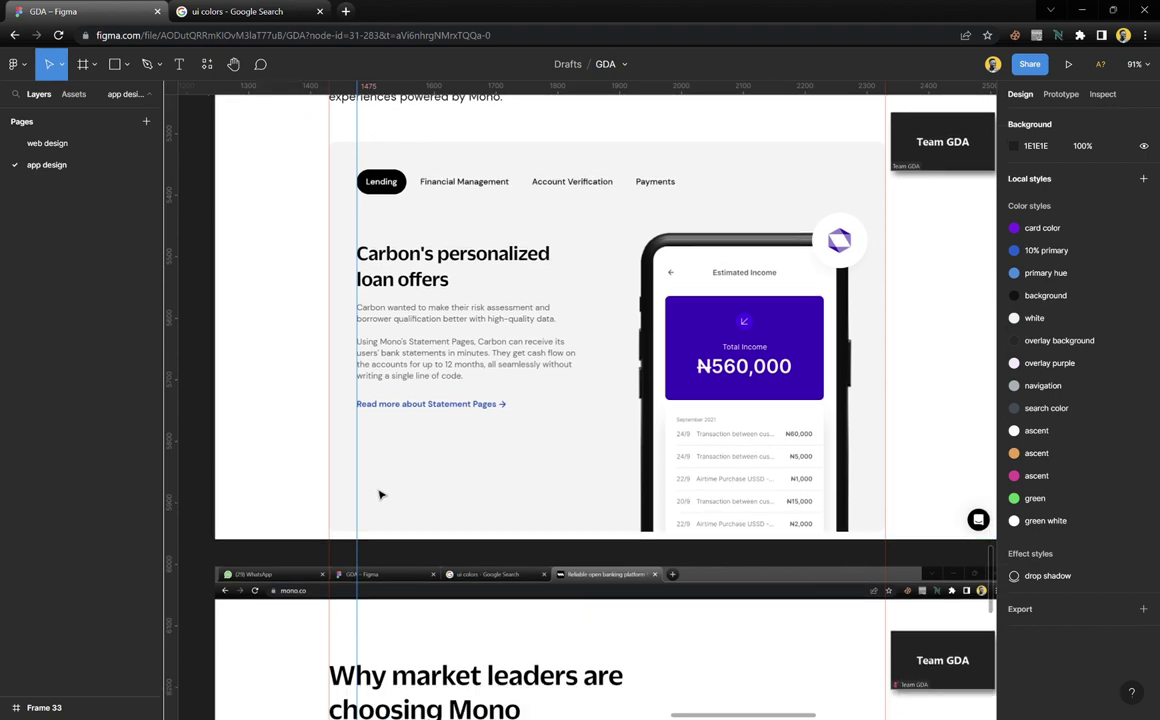
{"action": "scroll", "coordinate": [380, 494], "scroll_direction": "down", "scroll_amount": 8}
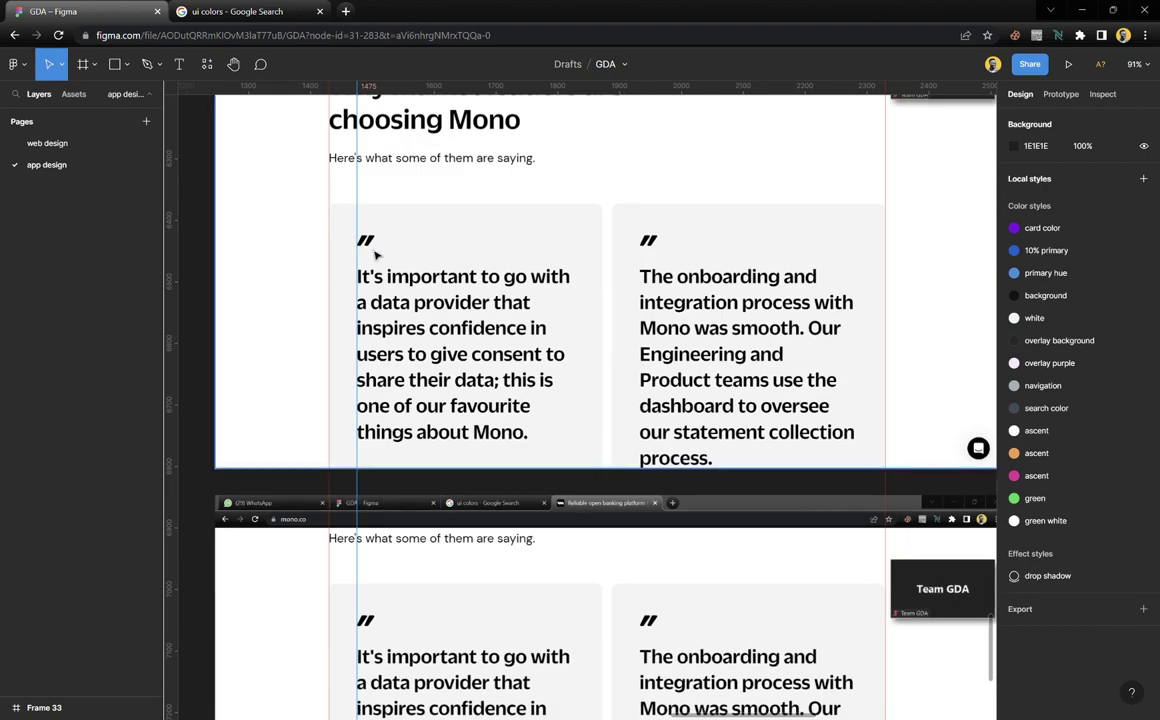
{"action": "scroll", "coordinate": [370, 378], "scroll_direction": "down", "scroll_amount": 8}
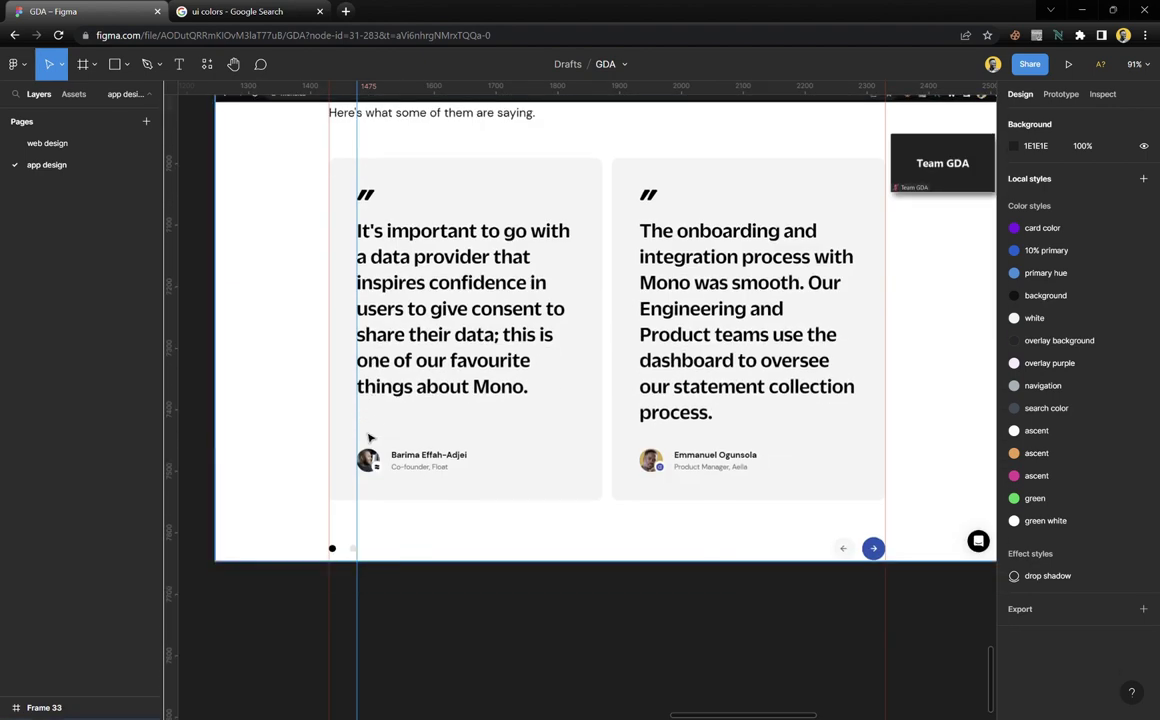
{"action": "scroll", "coordinate": [368, 435], "scroll_direction": "up", "scroll_amount": 8}
{"action": "scroll", "coordinate": [368, 435], "scroll_direction": "up", "scroll_amount": 15}
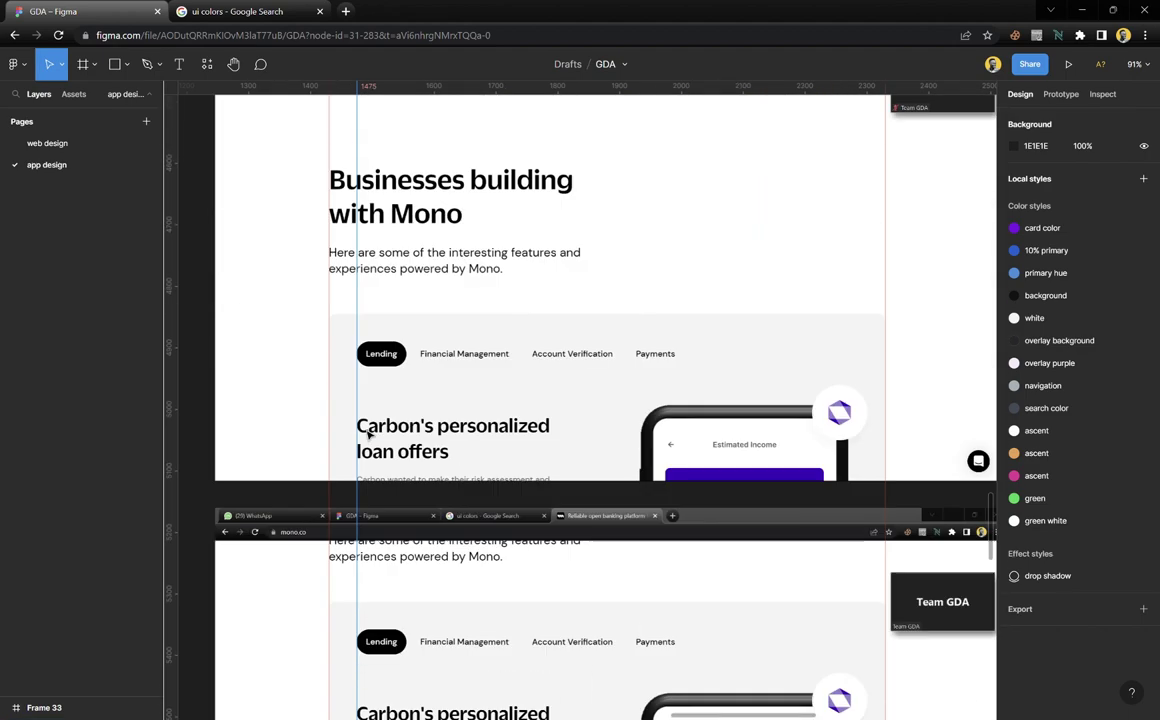
{"action": "scroll", "coordinate": [368, 435], "scroll_direction": "up", "scroll_amount": 10}
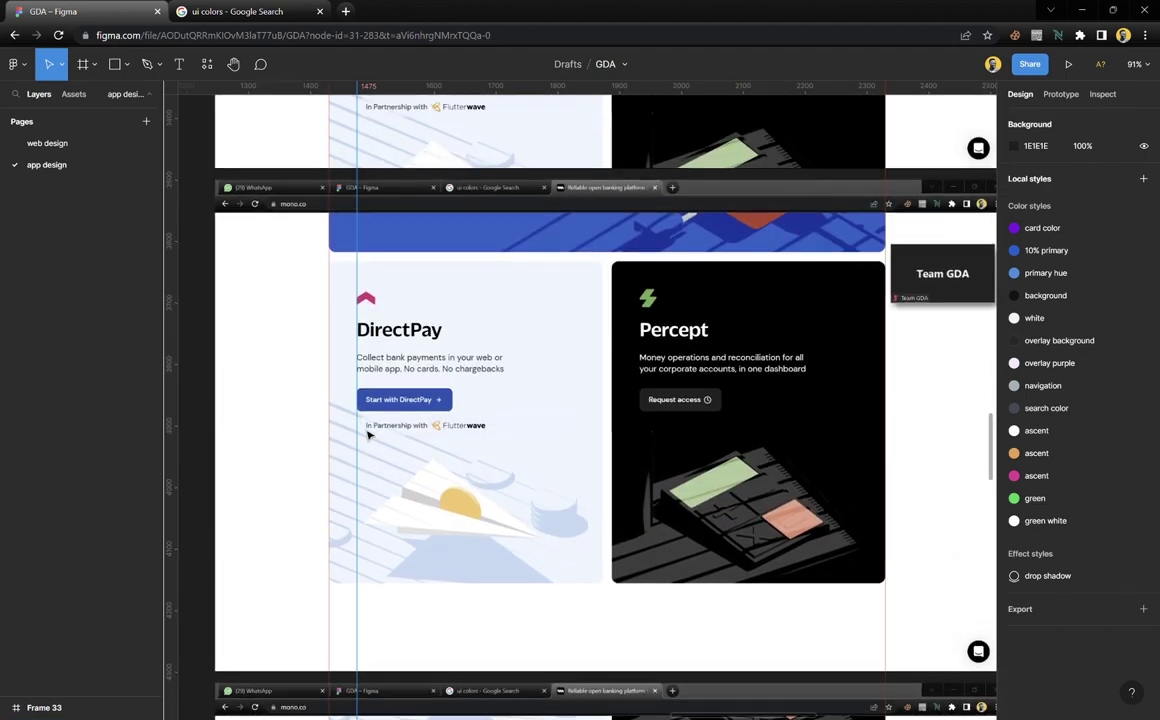
{"action": "scroll", "coordinate": [368, 435], "scroll_direction": "up", "scroll_amount": 8}
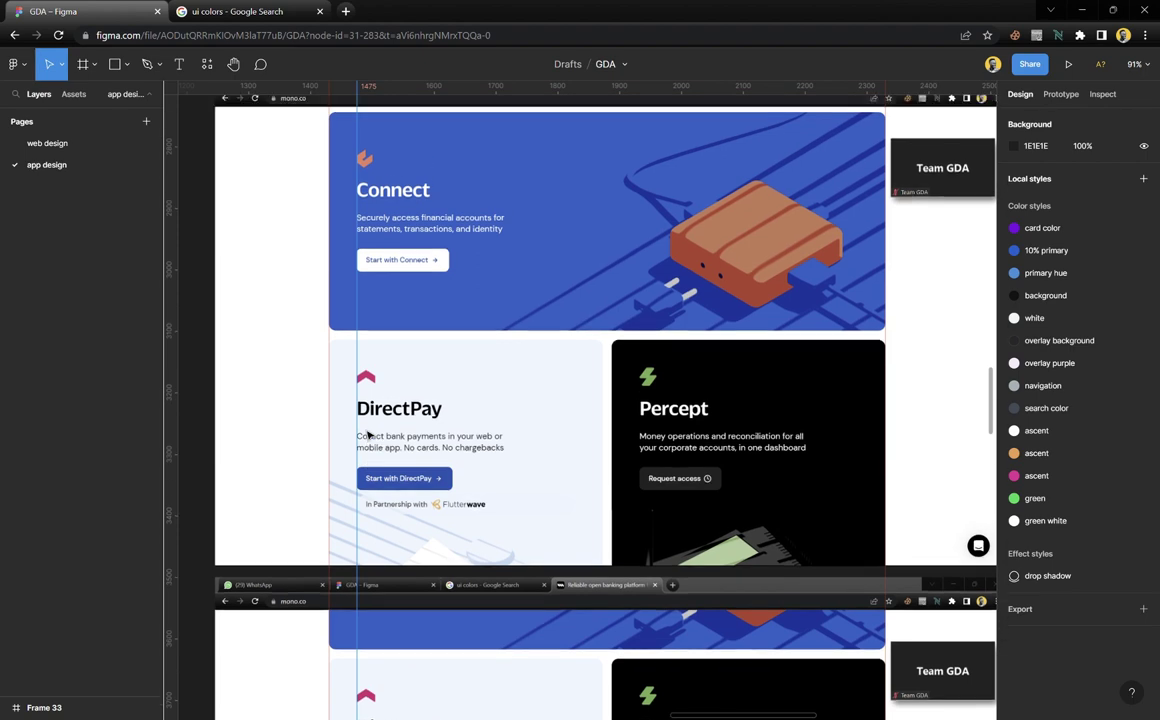
{"action": "scroll", "coordinate": [368, 435], "scroll_direction": "up", "scroll_amount": 5}
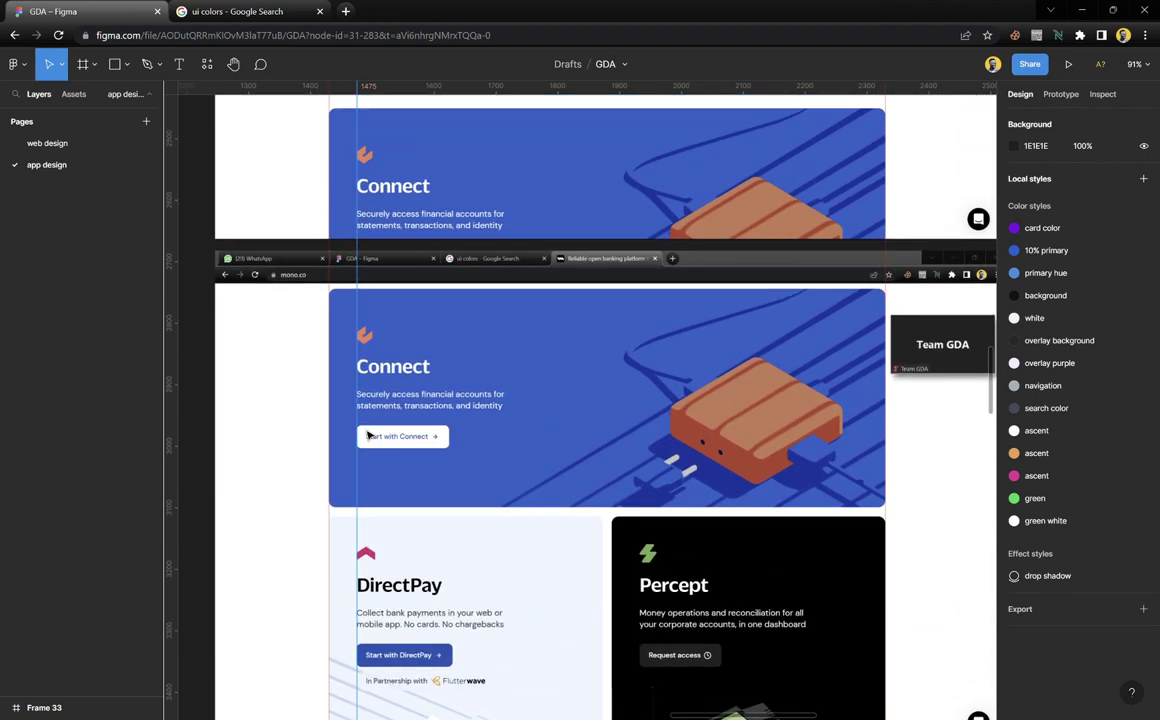
{"action": "scroll", "coordinate": [368, 435], "scroll_direction": "up", "scroll_amount": 6}
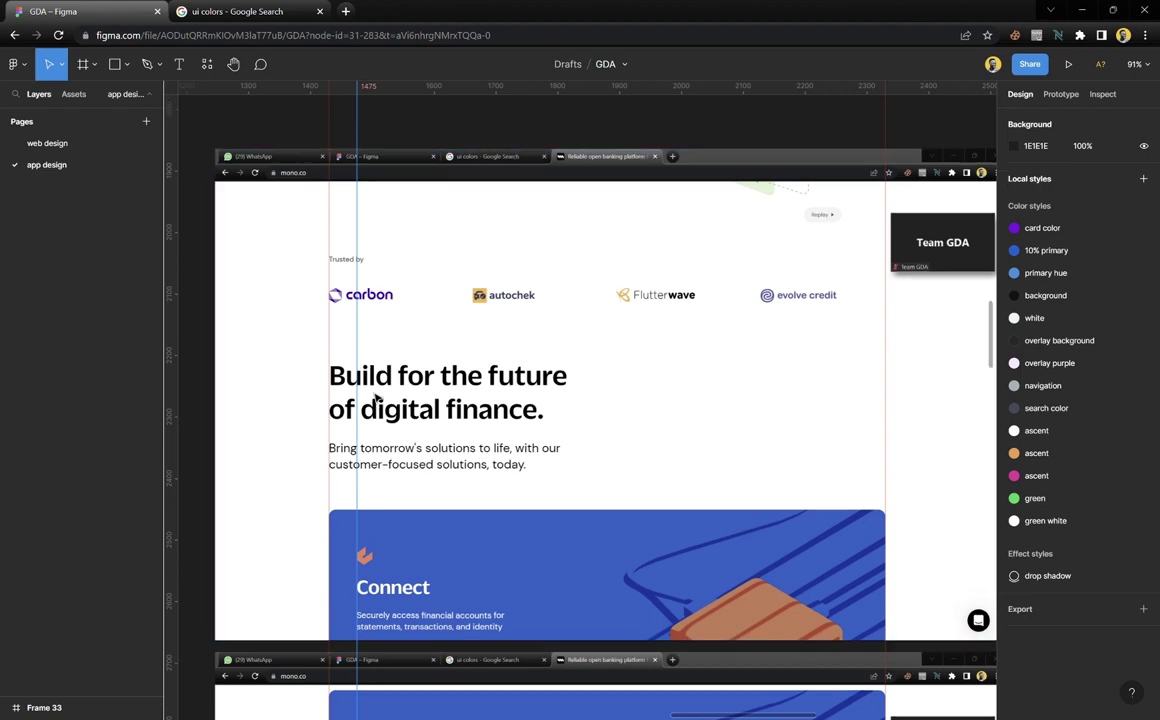
{"action": "scroll", "coordinate": [366, 366], "scroll_direction": "down", "scroll_amount": 5}
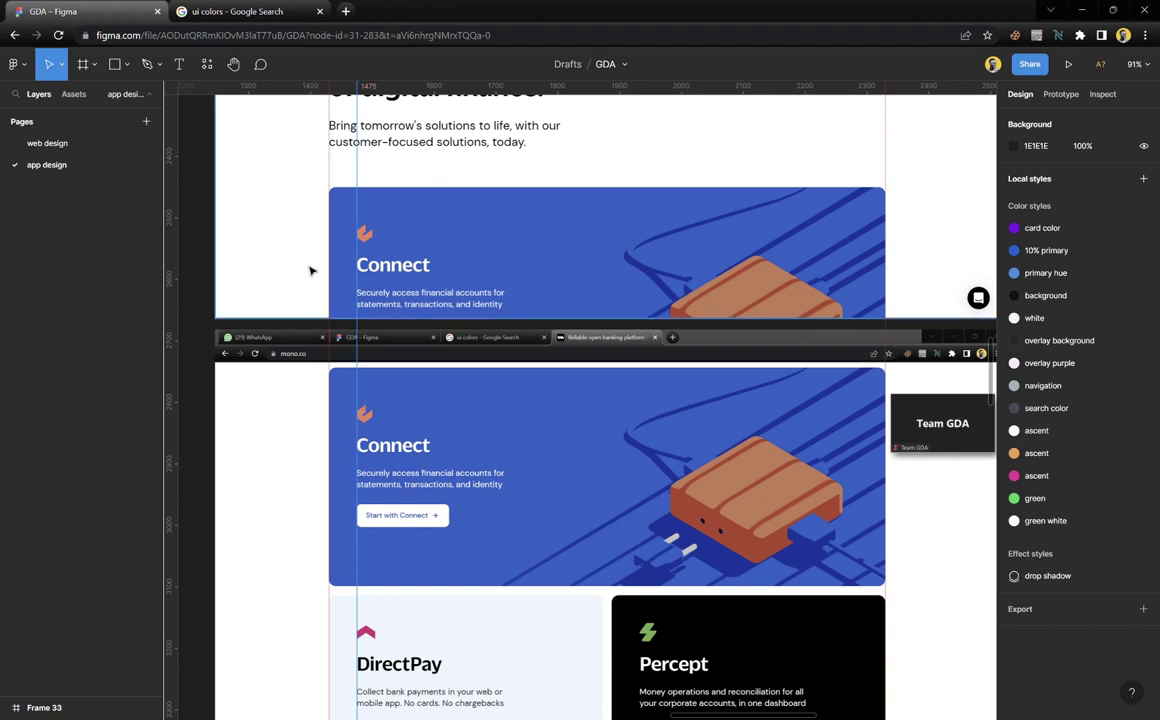
{"action": "scroll", "coordinate": [373, 294], "scroll_direction": "up", "scroll_amount": 4}
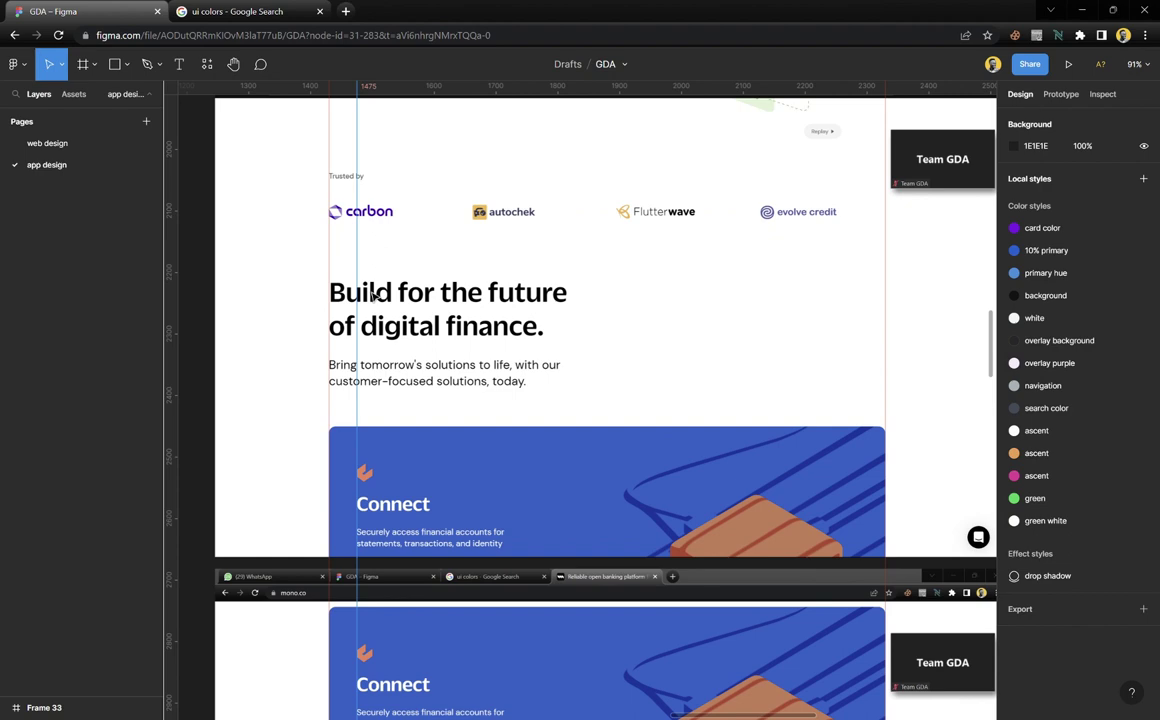
{"action": "scroll", "coordinate": [389, 470], "scroll_direction": "down", "scroll_amount": 6}
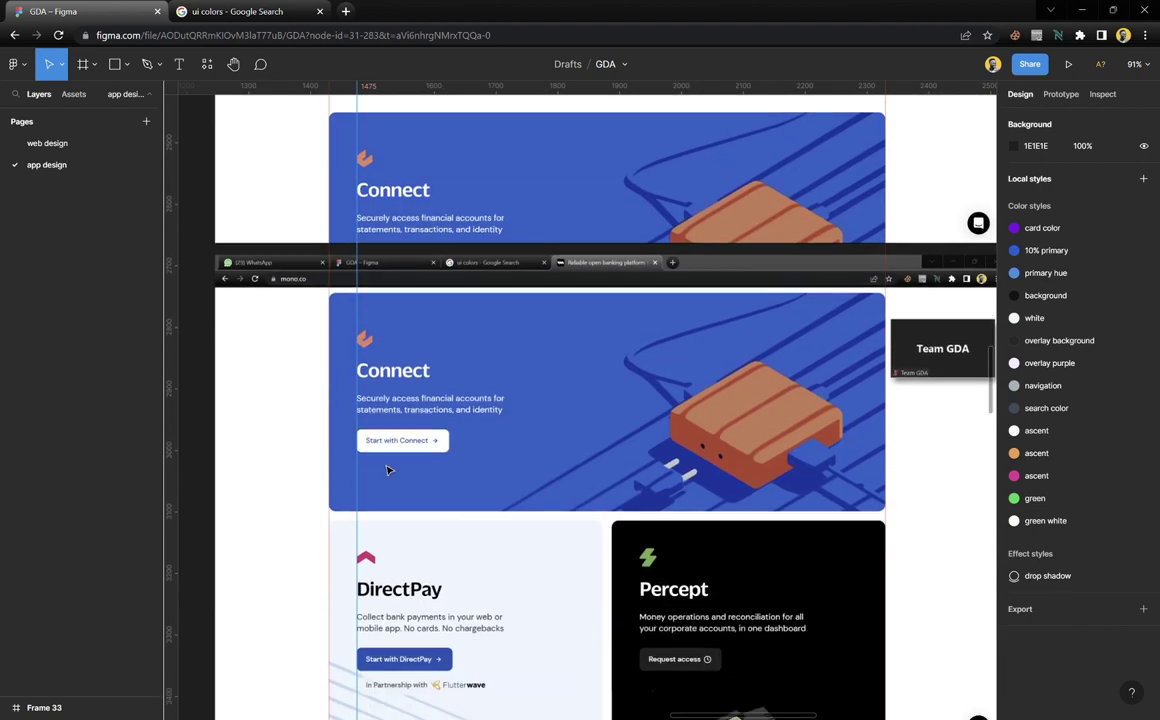
{"action": "scroll", "coordinate": [531, 484], "scroll_direction": "down", "scroll_amount": 6}
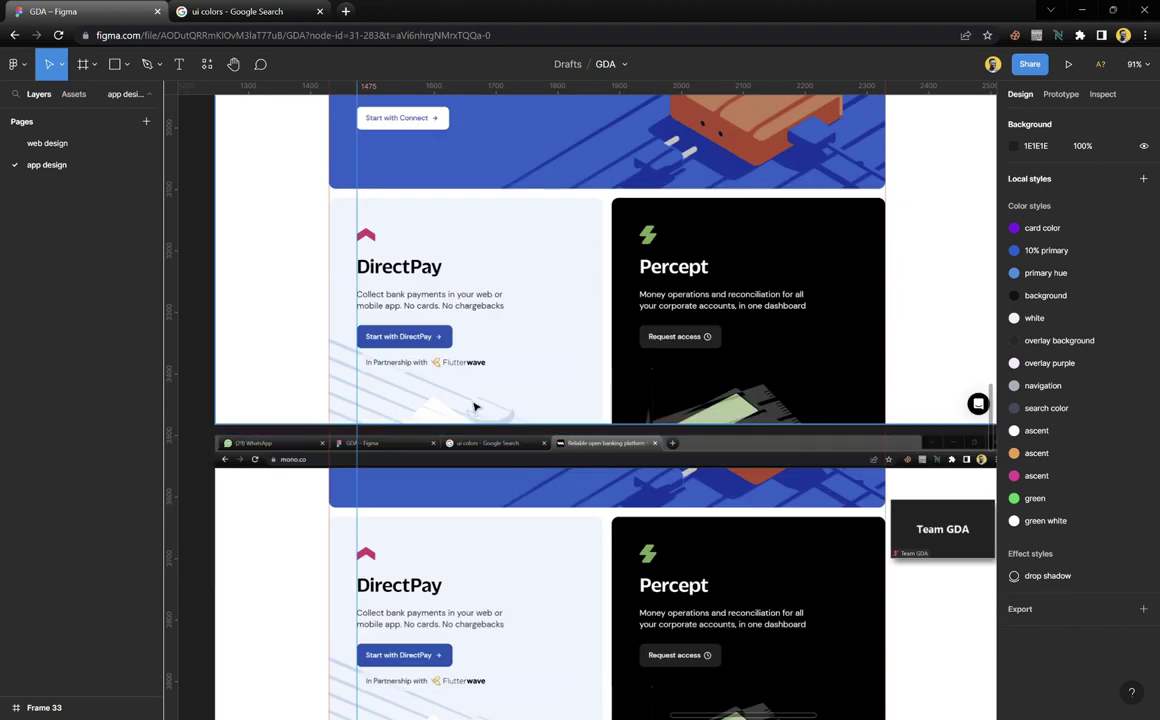
{"action": "scroll", "coordinate": [474, 380], "scroll_direction": "up", "scroll_amount": 3}
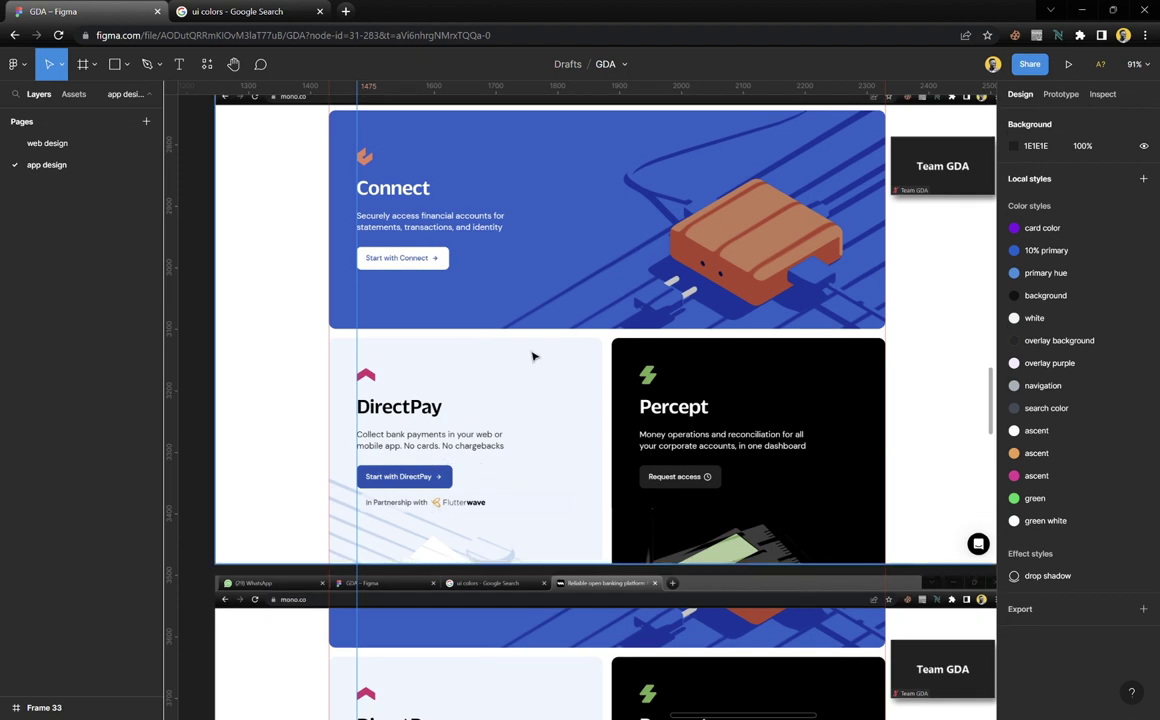
{"action": "scroll", "coordinate": [426, 216], "scroll_direction": "up", "scroll_amount": 1}
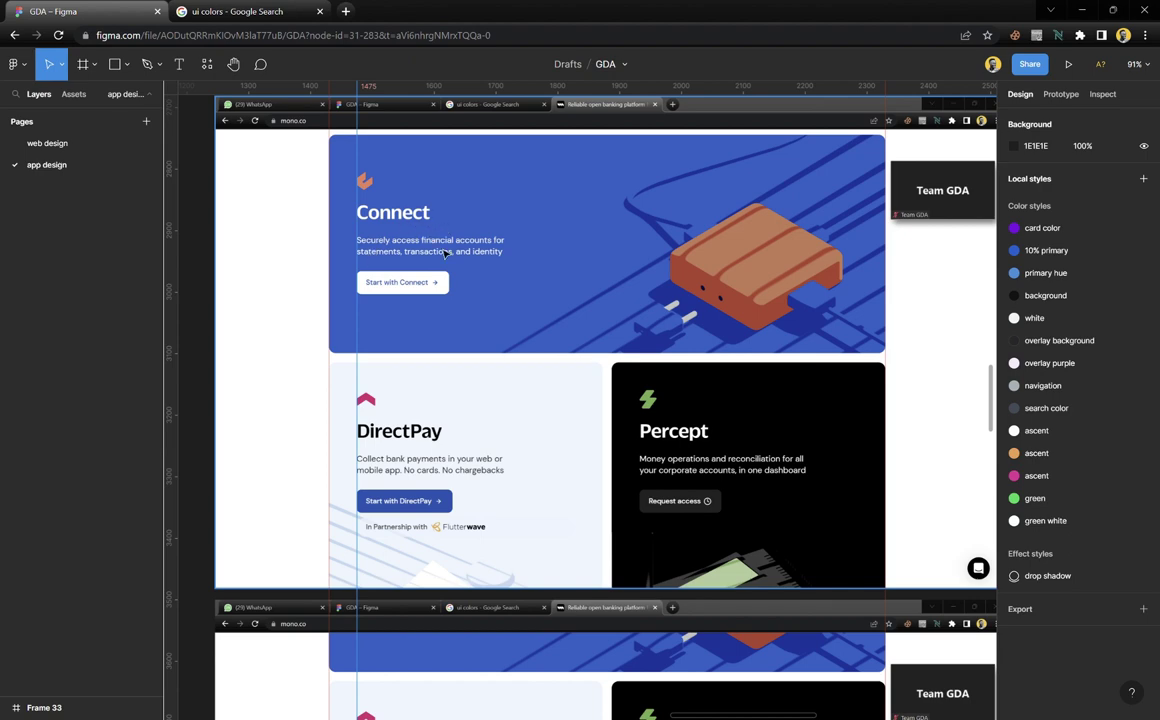
{"action": "scroll", "coordinate": [445, 253], "scroll_direction": "up", "scroll_amount": 5}
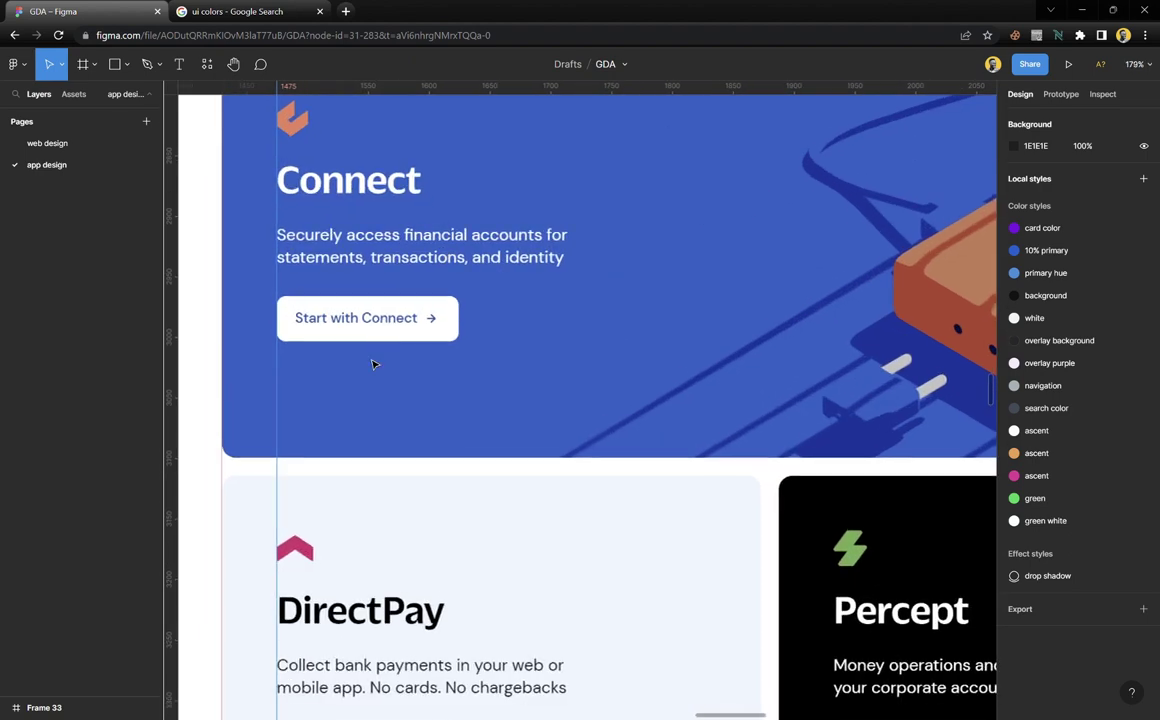
{"action": "scroll", "coordinate": [373, 365], "scroll_direction": "down", "scroll_amount": 3}
{"action": "scroll", "coordinate": [378, 400], "scroll_direction": "down", "scroll_amount": 2}
{"action": "scroll", "coordinate": [385, 585], "scroll_direction": "up", "scroll_amount": 3}
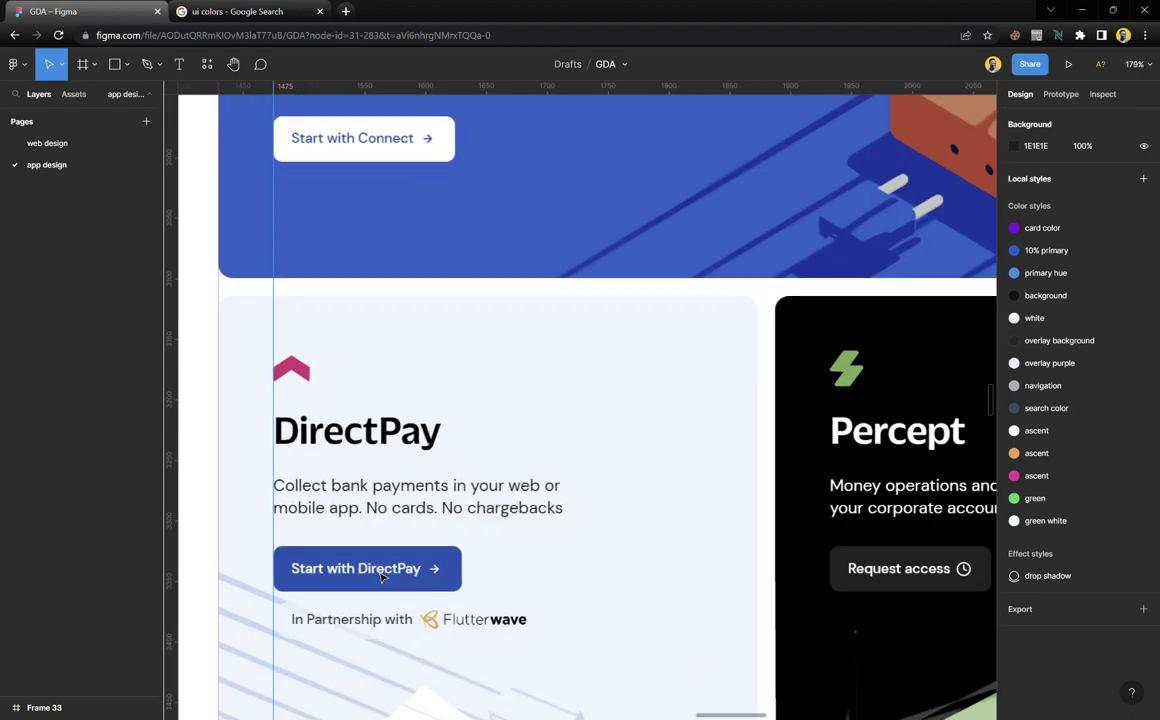
{"action": "scroll", "coordinate": [470, 600], "scroll_direction": "right", "scroll_amount": 5}
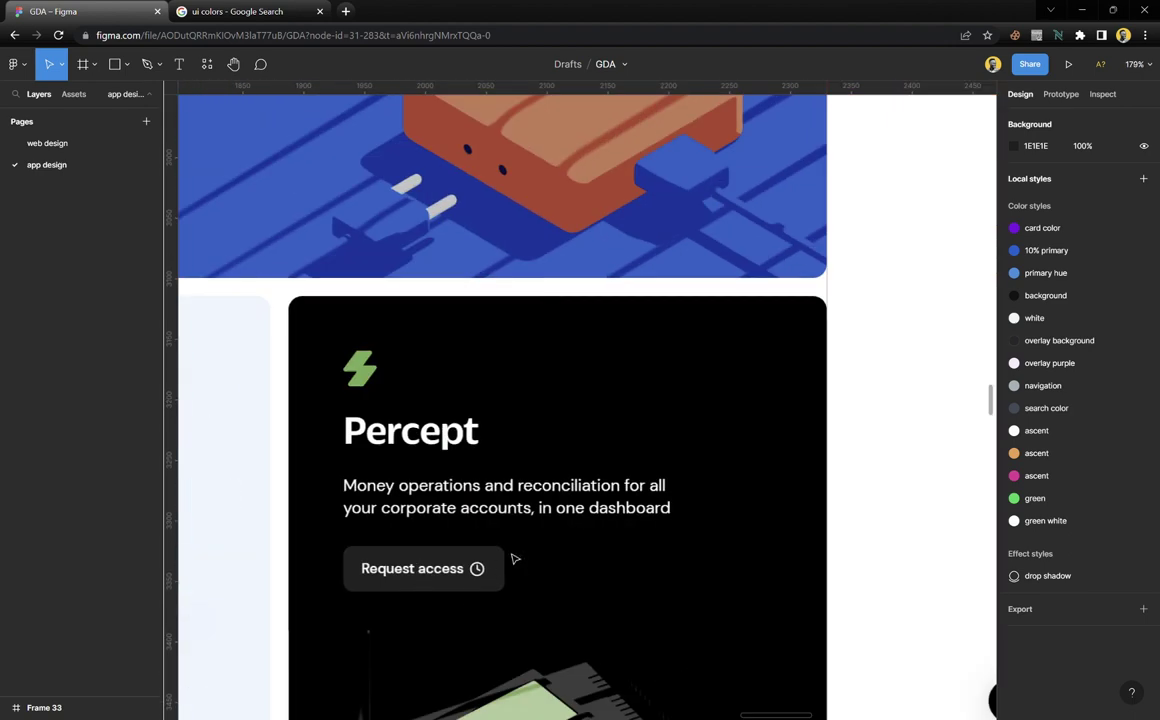
{"action": "scroll", "coordinate": [512, 558], "scroll_direction": "left", "scroll_amount": 3}
{"action": "scroll", "coordinate": [513, 559], "scroll_direction": "left", "scroll_amount": 5}
{"action": "scroll", "coordinate": [435, 616], "scroll_direction": "down", "scroll_amount": 1}
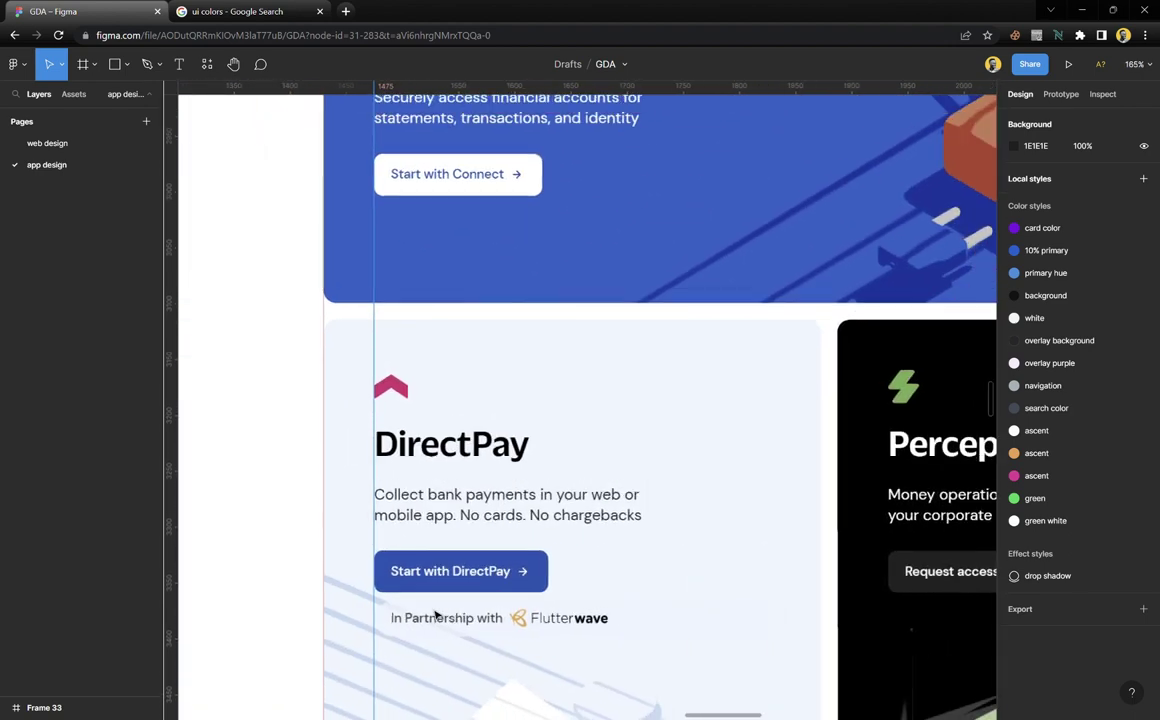
{"action": "scroll", "coordinate": [416, 643], "scroll_direction": "up", "scroll_amount": 8}
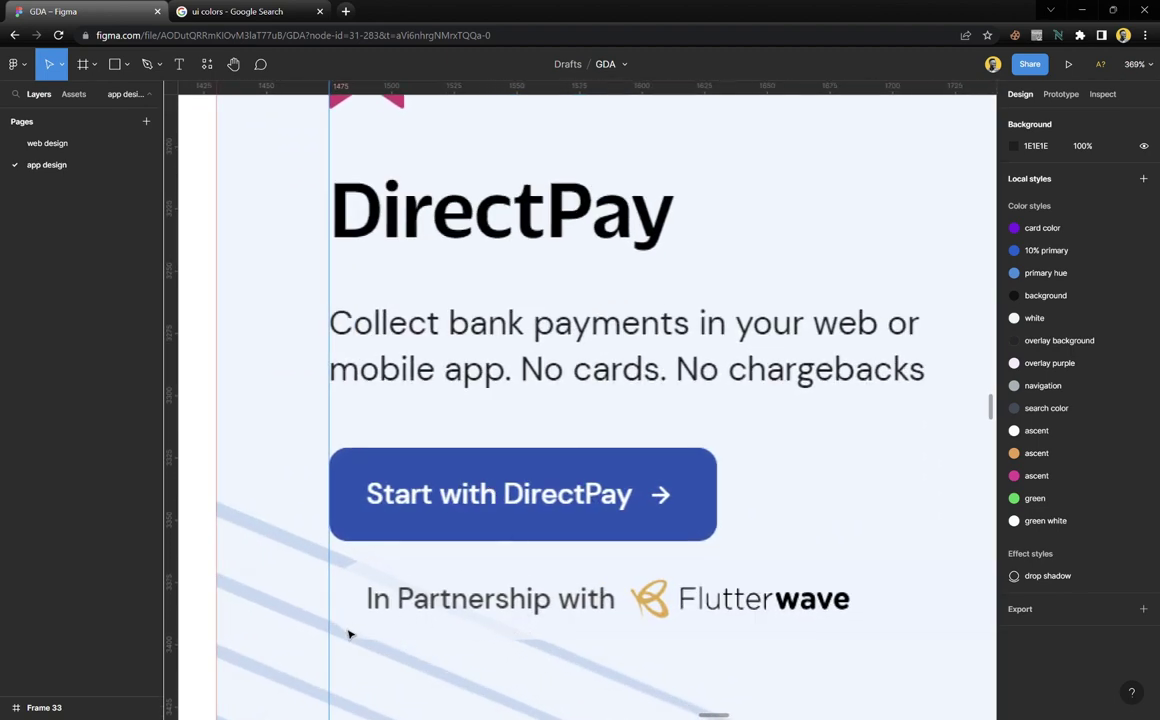
{"action": "scroll", "coordinate": [351, 625], "scroll_direction": "up", "scroll_amount": 3}
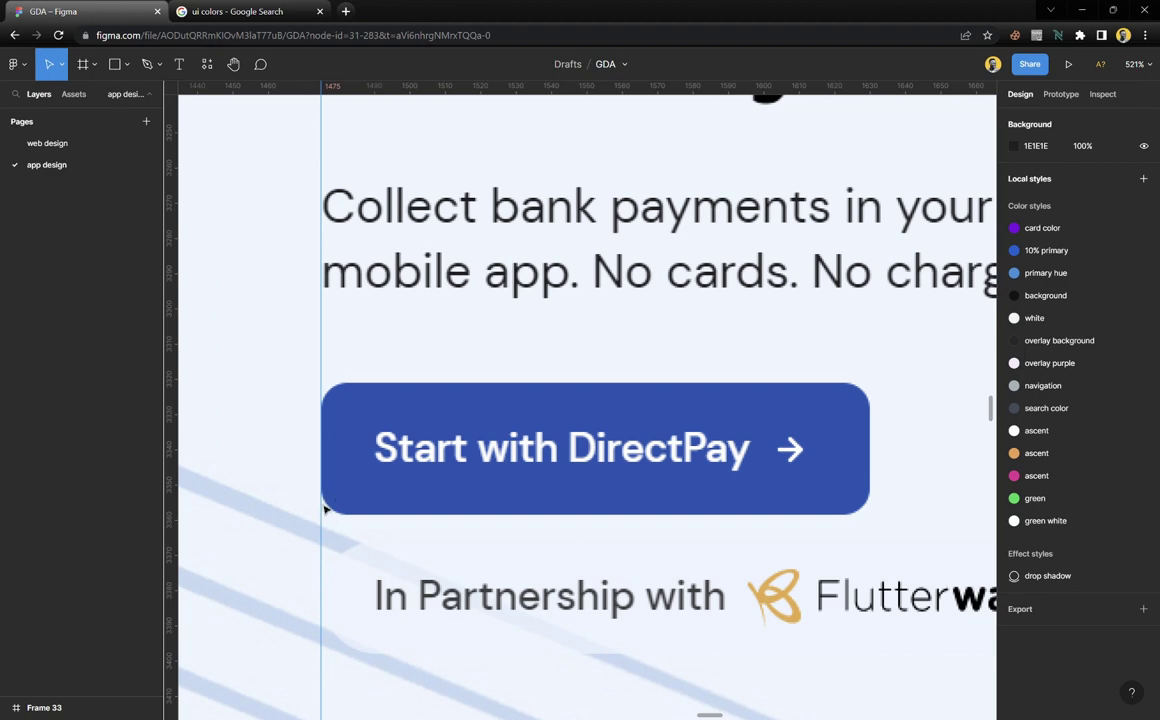
{"action": "scroll", "coordinate": [365, 485], "scroll_direction": "down", "scroll_amount": 12}
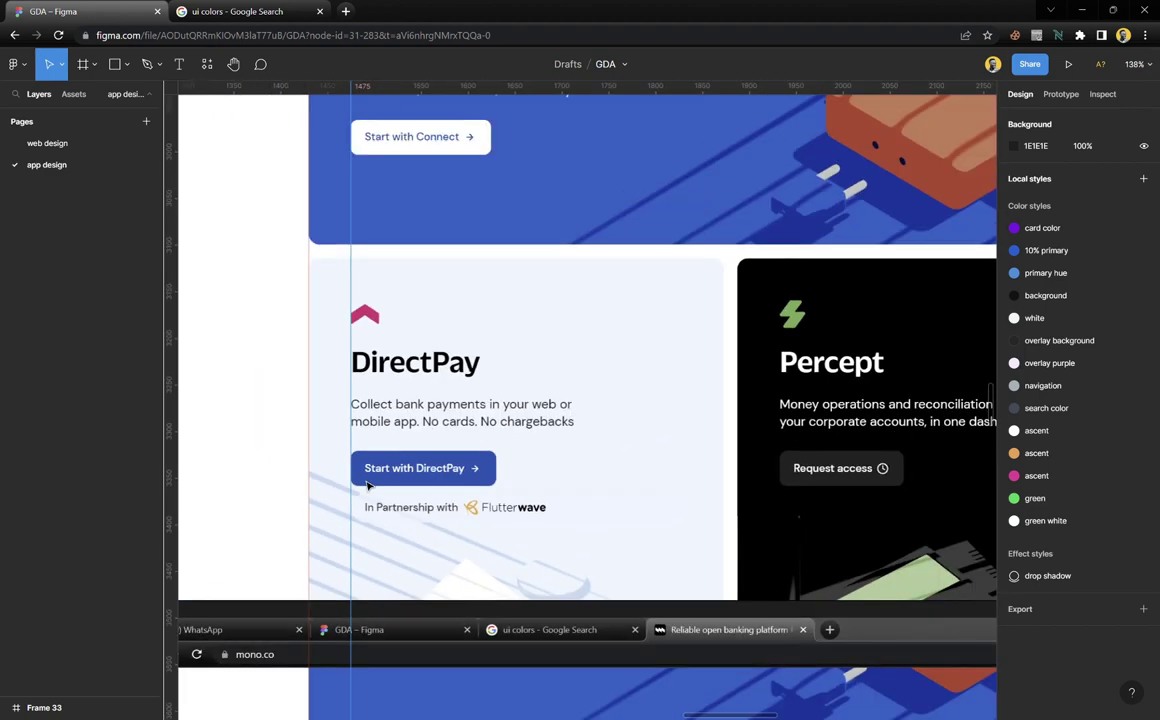
{"action": "scroll", "coordinate": [378, 508], "scroll_direction": "down", "scroll_amount": 1}
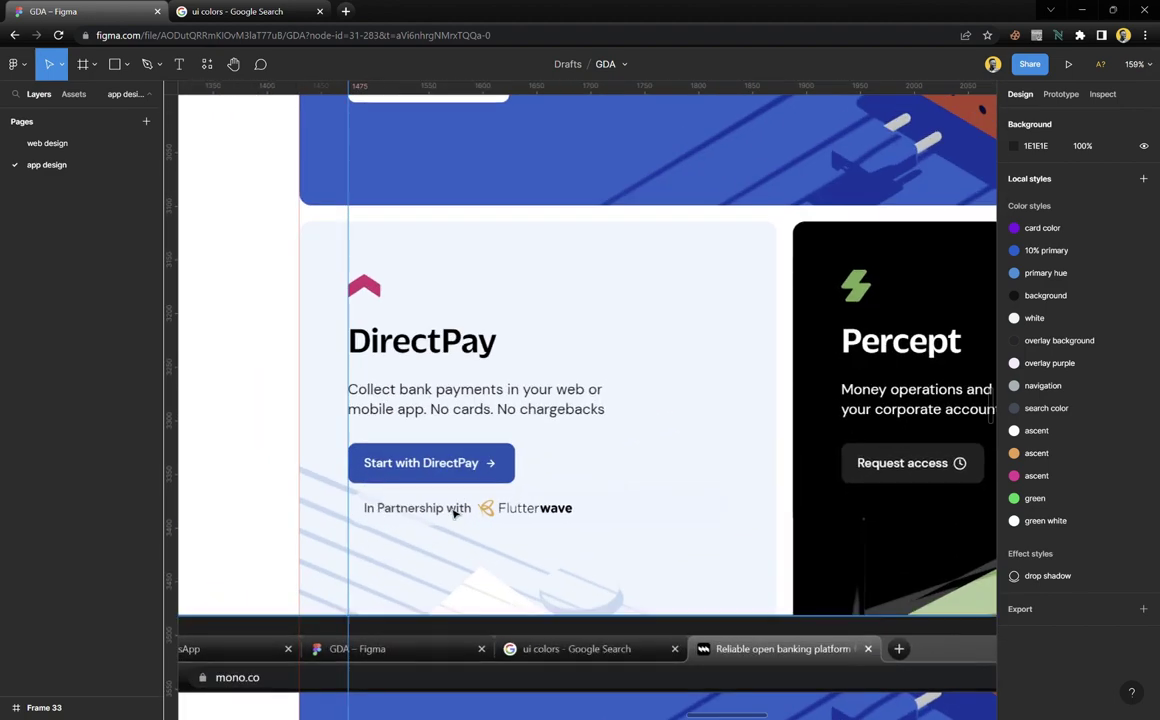
{"action": "scroll", "coordinate": [455, 513], "scroll_direction": "up", "scroll_amount": 1}
{"action": "scroll", "coordinate": [458, 510], "scroll_direction": "down", "scroll_amount": 6}
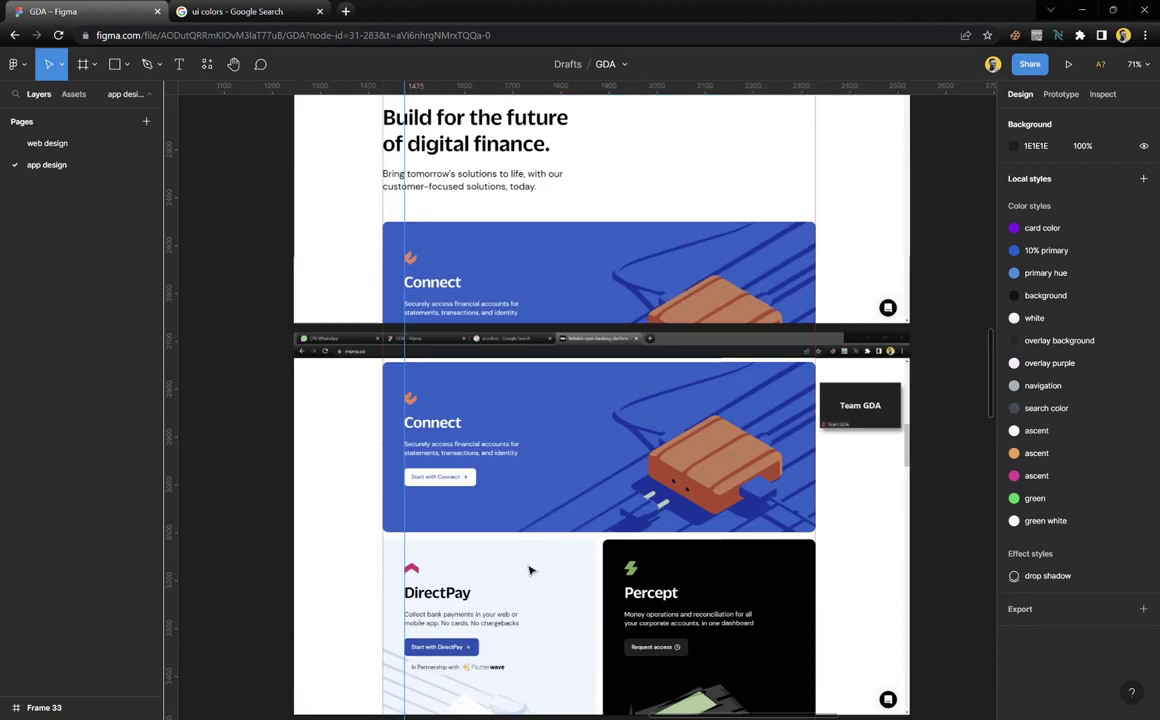
{"action": "scroll", "coordinate": [531, 562], "scroll_direction": "up", "scroll_amount": 3}
{"action": "scroll", "coordinate": [529, 555], "scroll_direction": "up", "scroll_amount": 8}
{"action": "scroll", "coordinate": [529, 540], "scroll_direction": "down", "scroll_amount": 4}
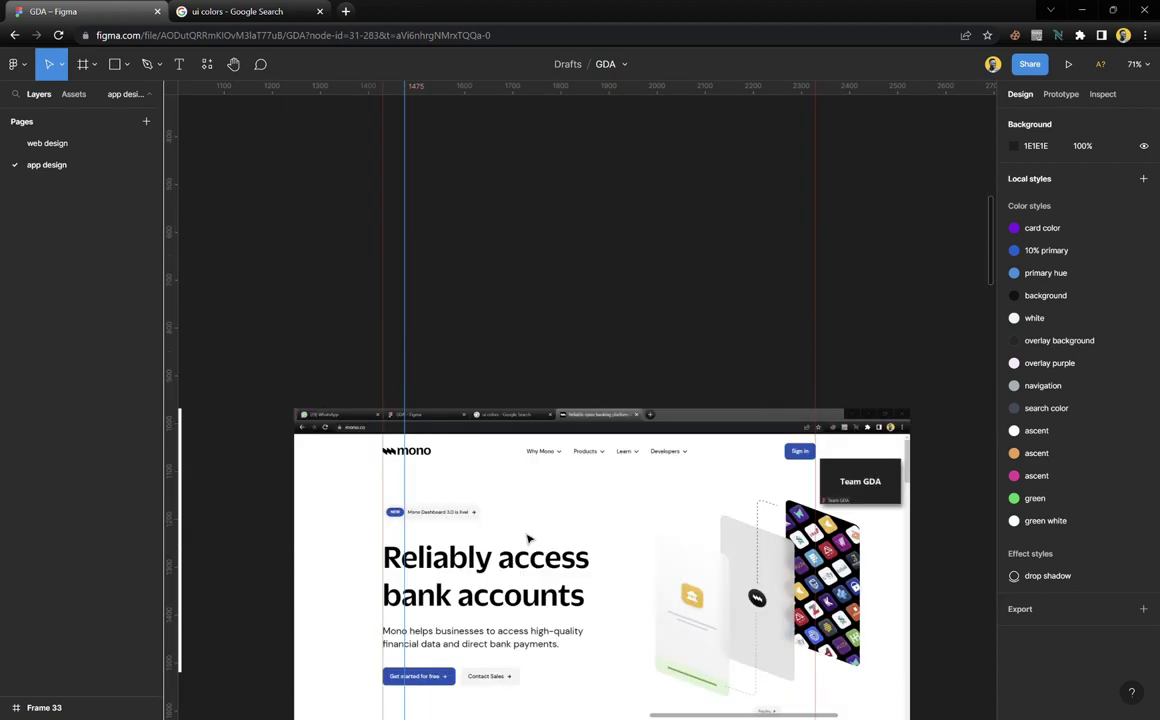
{"action": "scroll", "coordinate": [529, 539], "scroll_direction": "down", "scroll_amount": 1}
{"action": "scroll", "coordinate": [530, 539], "scroll_direction": "left", "scroll_amount": 5}
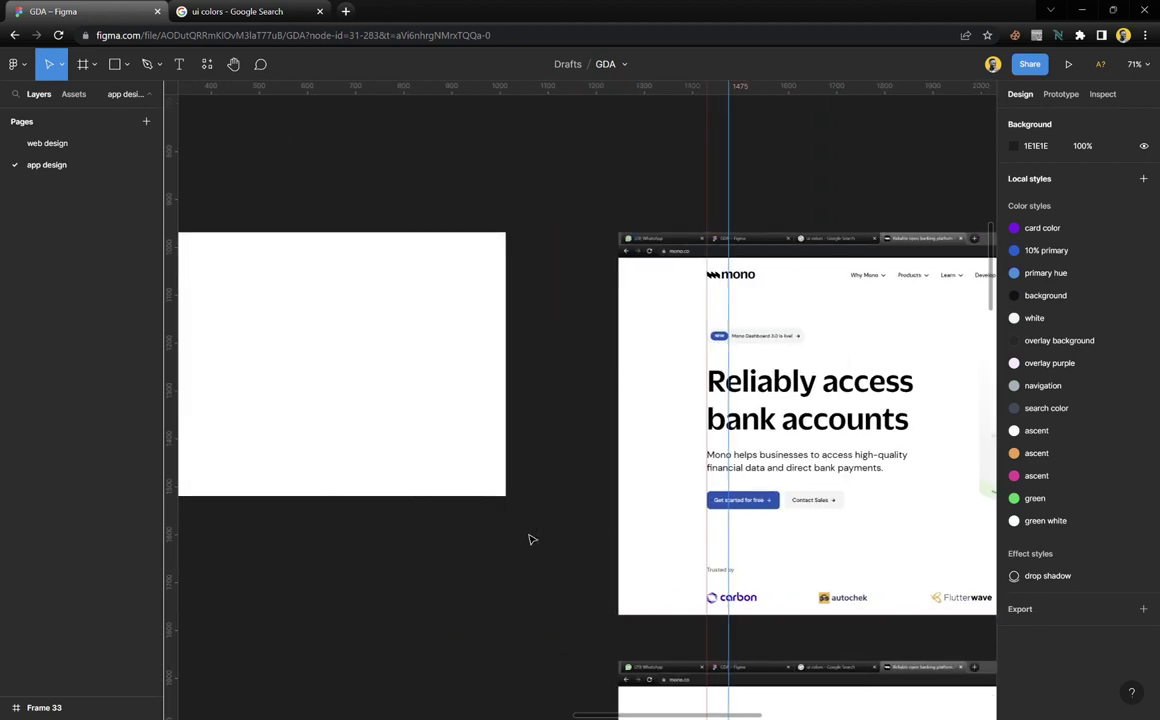
Stretch the white frame's bottom edge to 1280 × 862, then select the Mono screenshot
{"action": "left_click", "coordinate": [461, 466]}
{"action": "left_click_drag", "start_coordinate": [469, 497], "coordinate": [465, 662]}
{"action": "left_click", "coordinate": [611, 481]}
{"action": "scroll", "coordinate": [611, 481], "scroll_direction": "right", "scroll_amount": 6}
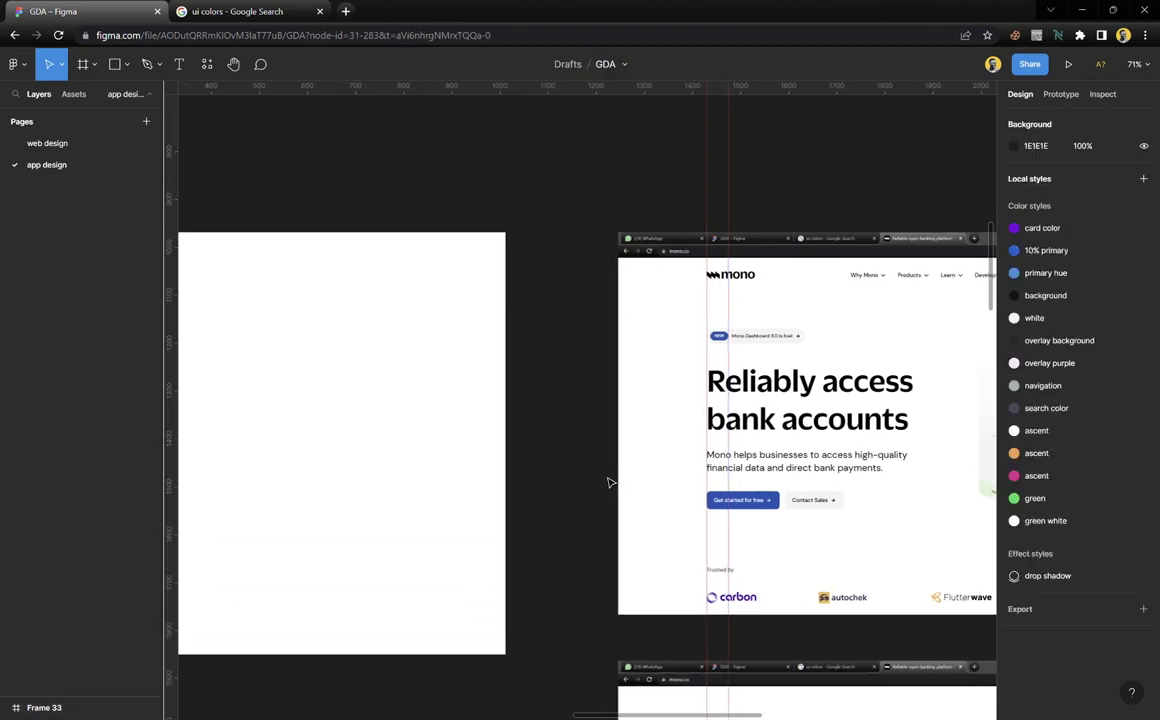
{"action": "scroll", "coordinate": [575, 401], "scroll_direction": "up", "scroll_amount": 3}
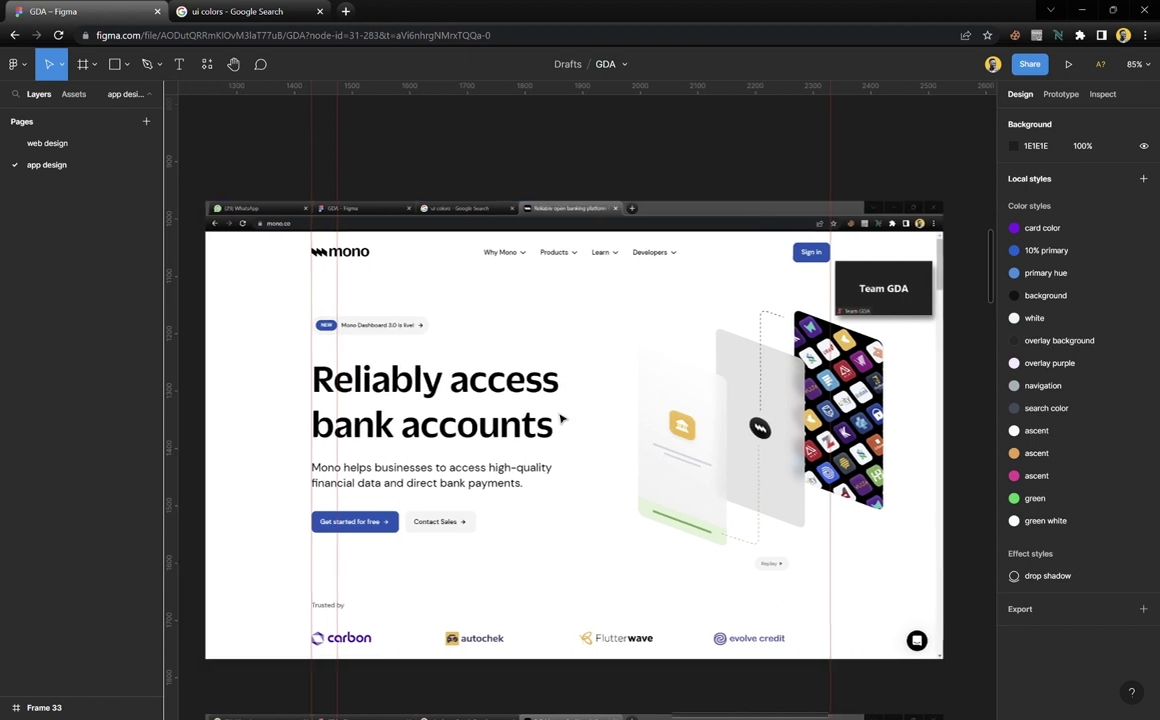
{"action": "left_click", "coordinate": [538, 415]}
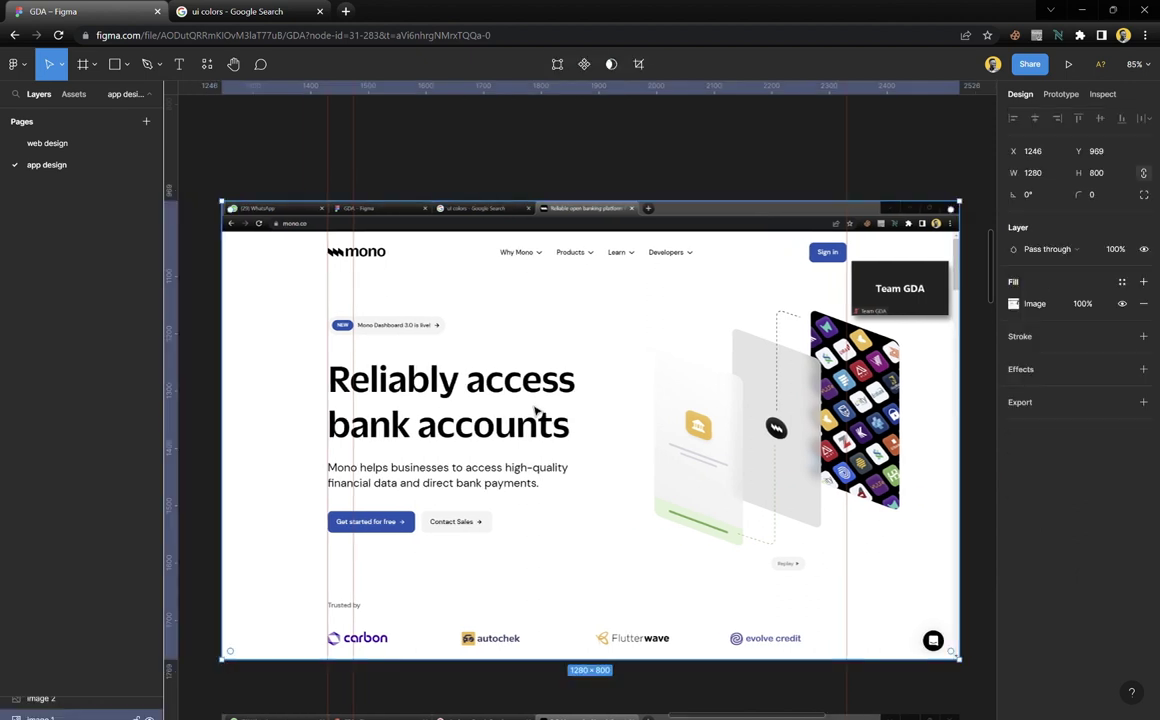
Wrap the mono screenshot image in a new frame, Frame 34
{"action": "right_click", "coordinate": [548, 465]}
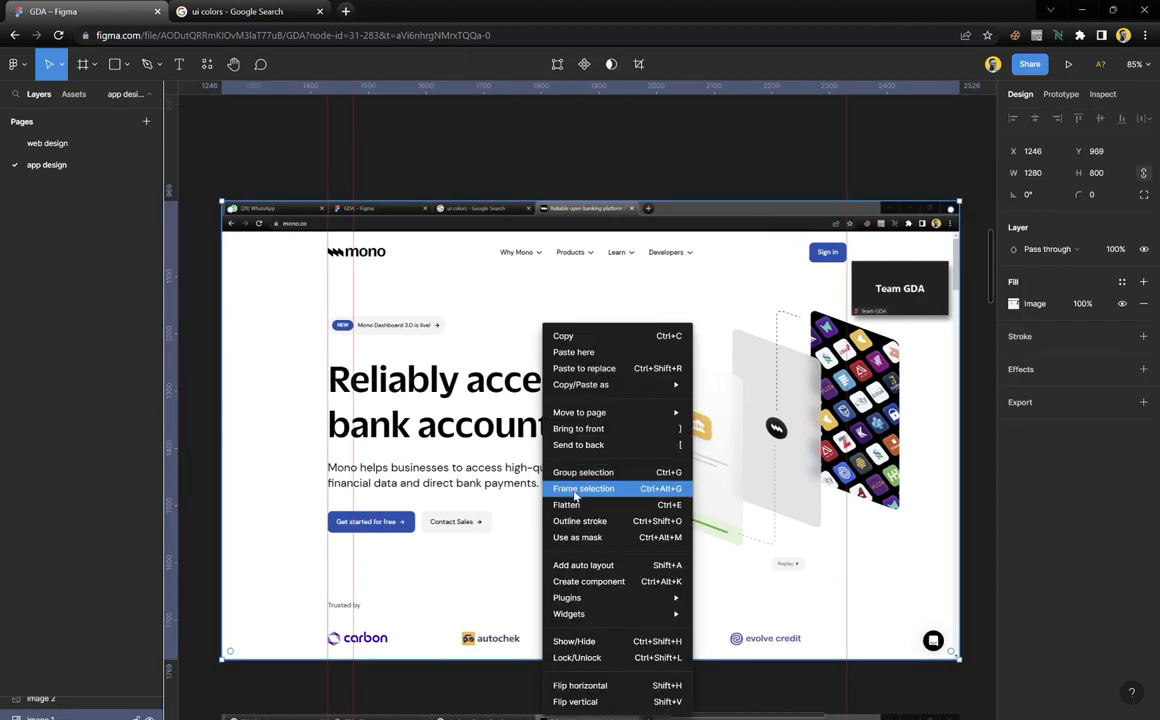
{"action": "left_click", "coordinate": [578, 490]}
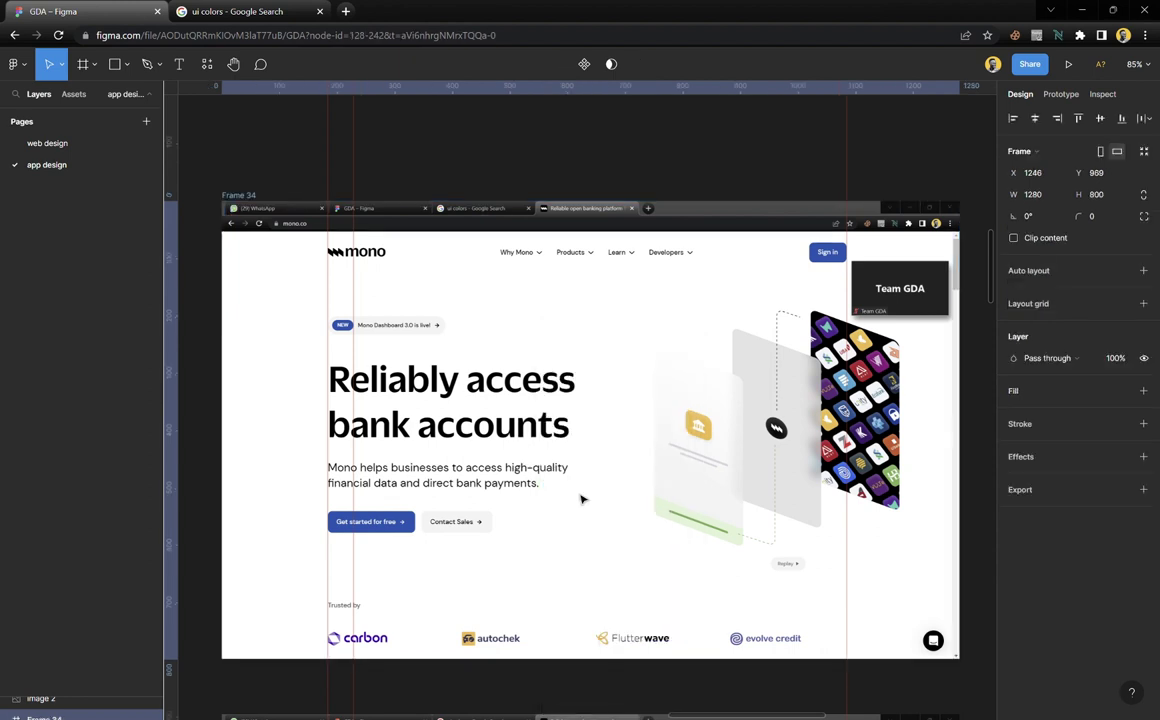
{"action": "left_click", "coordinate": [397, 187]}
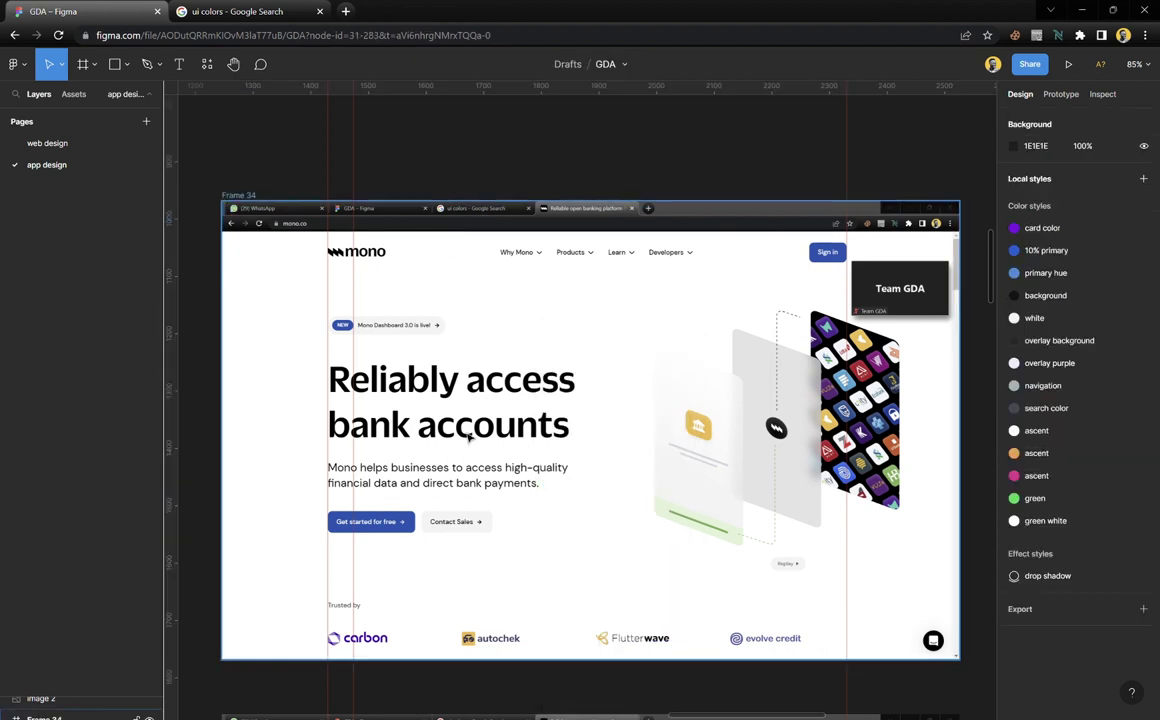
Reselect Frame 34 and bring up its right-click context menu
{"action": "scroll", "coordinate": [538, 409], "scroll_direction": "up", "scroll_amount": 2}
{"action": "scroll", "coordinate": [538, 360], "scroll_direction": "down", "scroll_amount": 3}
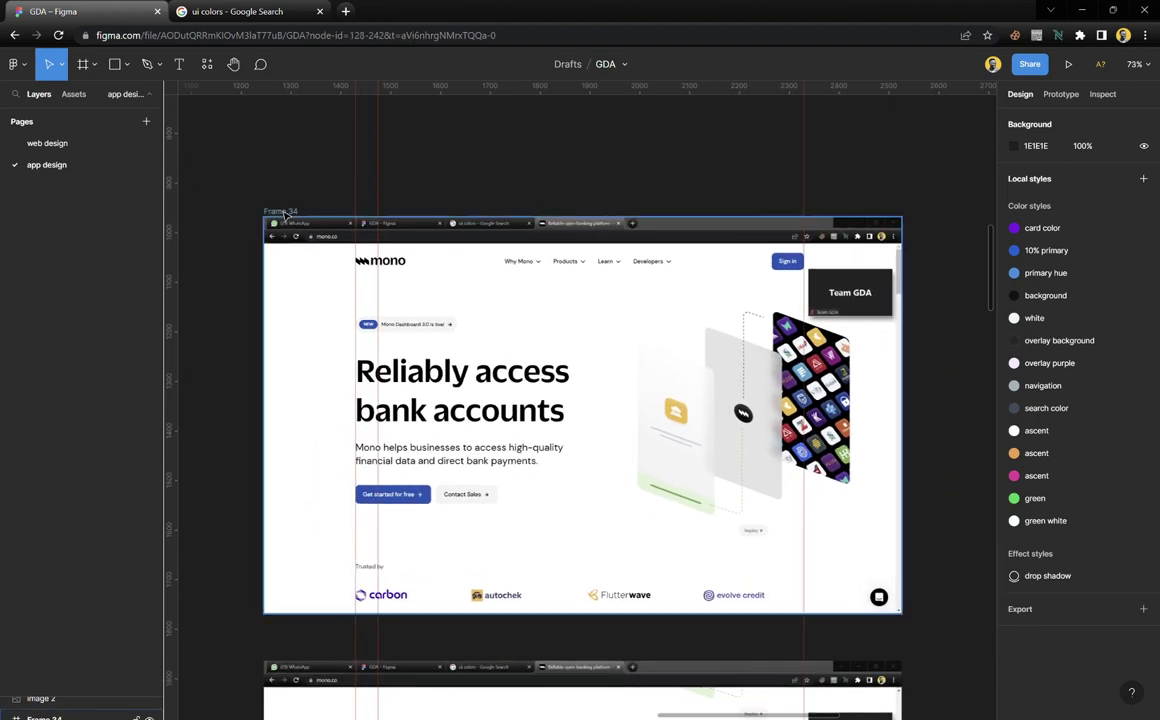
{"action": "left_click", "coordinate": [279, 209]}
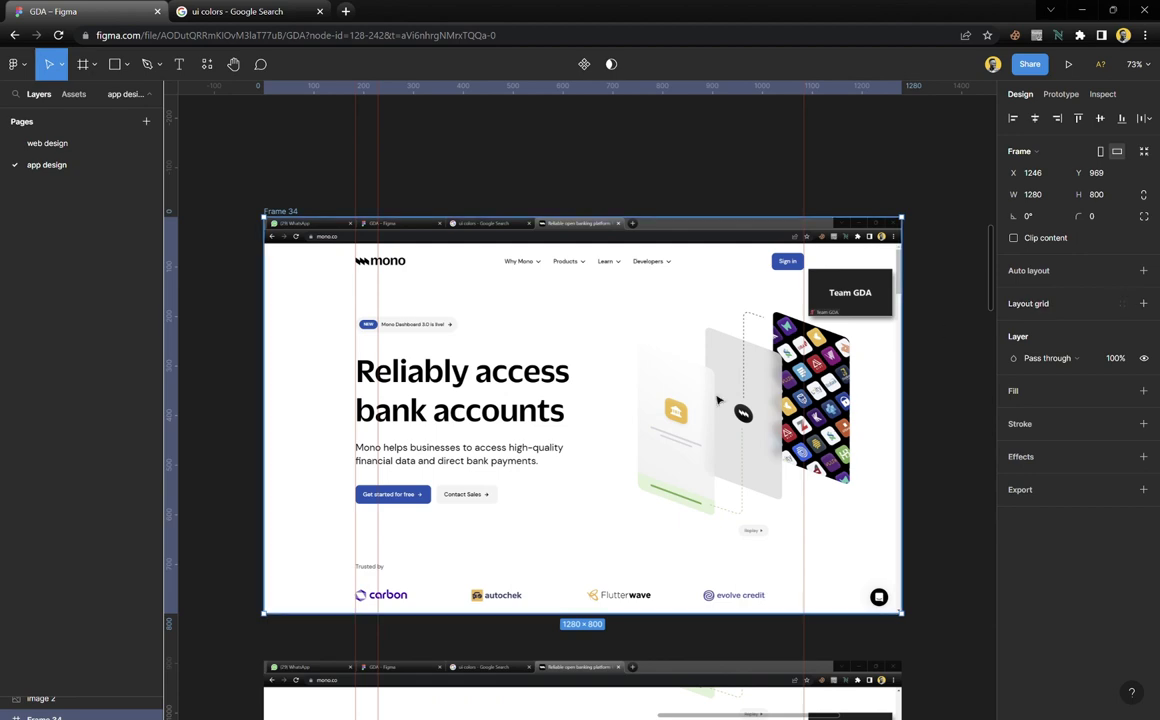
{"action": "scroll", "coordinate": [661, 433], "scroll_direction": "down", "scroll_amount": 5}
{"action": "scroll", "coordinate": [663, 431], "scroll_direction": "down", "scroll_amount": 1}
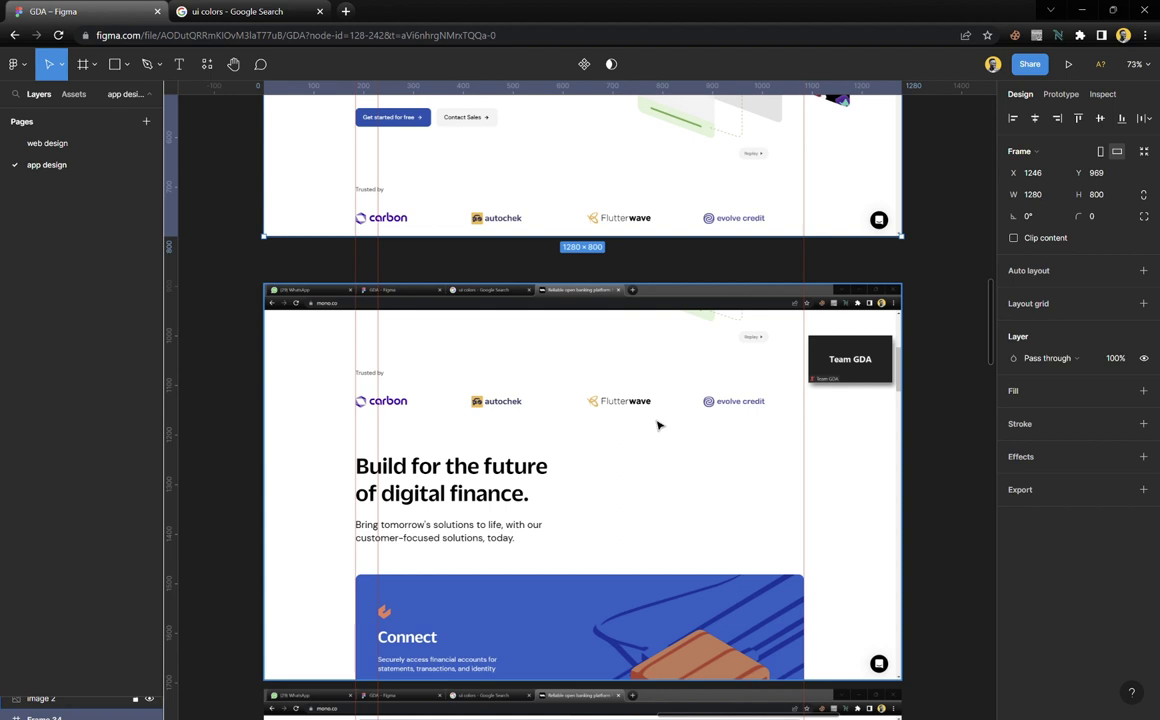
{"action": "scroll", "coordinate": [624, 330], "scroll_direction": "down", "scroll_amount": 1}
{"action": "left_click", "coordinate": [598, 440]}
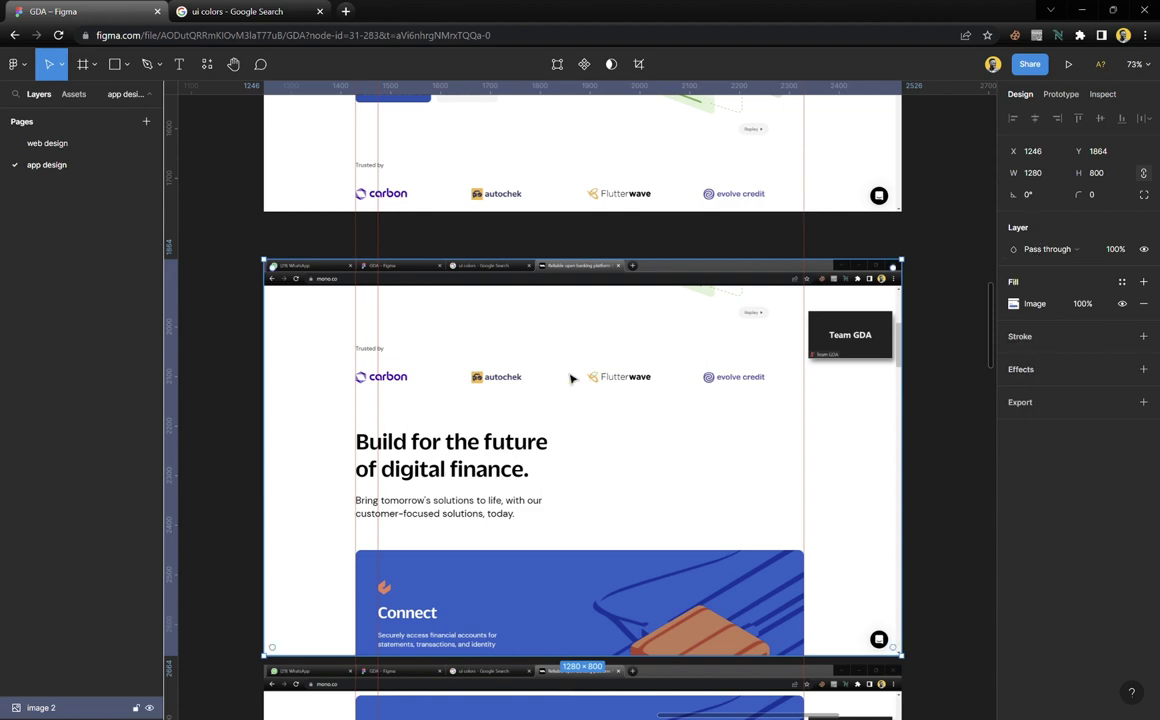
{"action": "scroll", "coordinate": [572, 372], "scroll_direction": "up", "scroll_amount": 5}
{"action": "scroll", "coordinate": [572, 372], "scroll_direction": "up", "scroll_amount": 1}
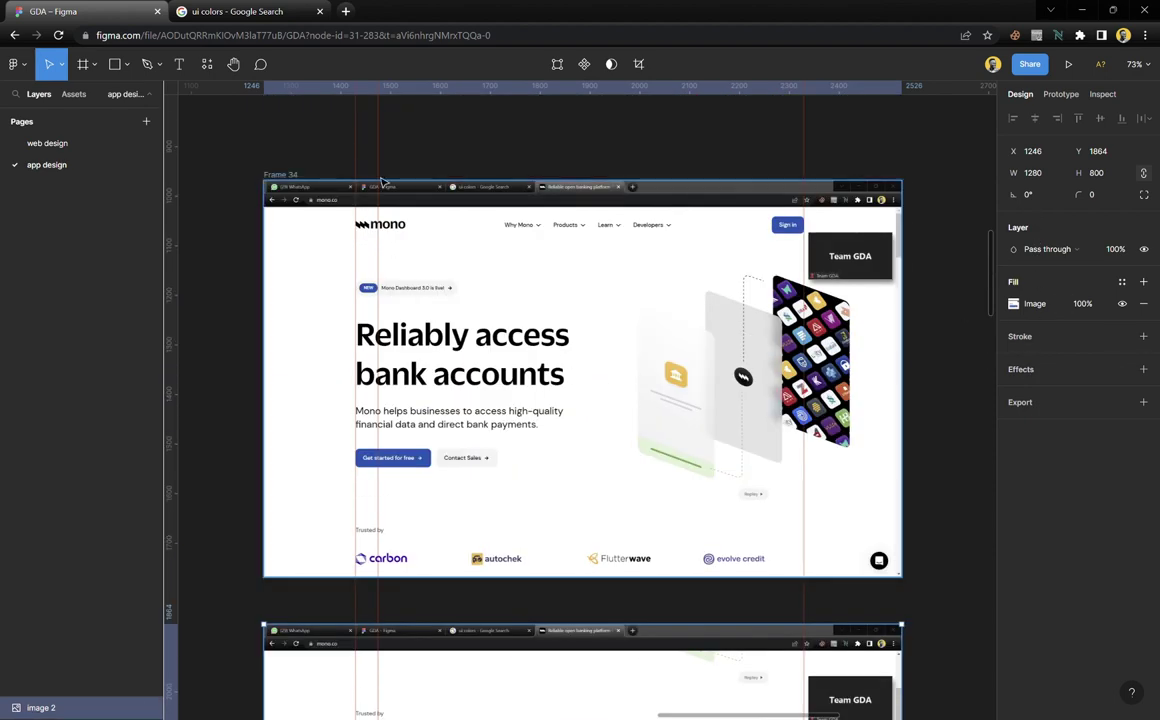
{"action": "key", "text": "Escape"}
{"action": "left_click", "coordinate": [296, 176]}
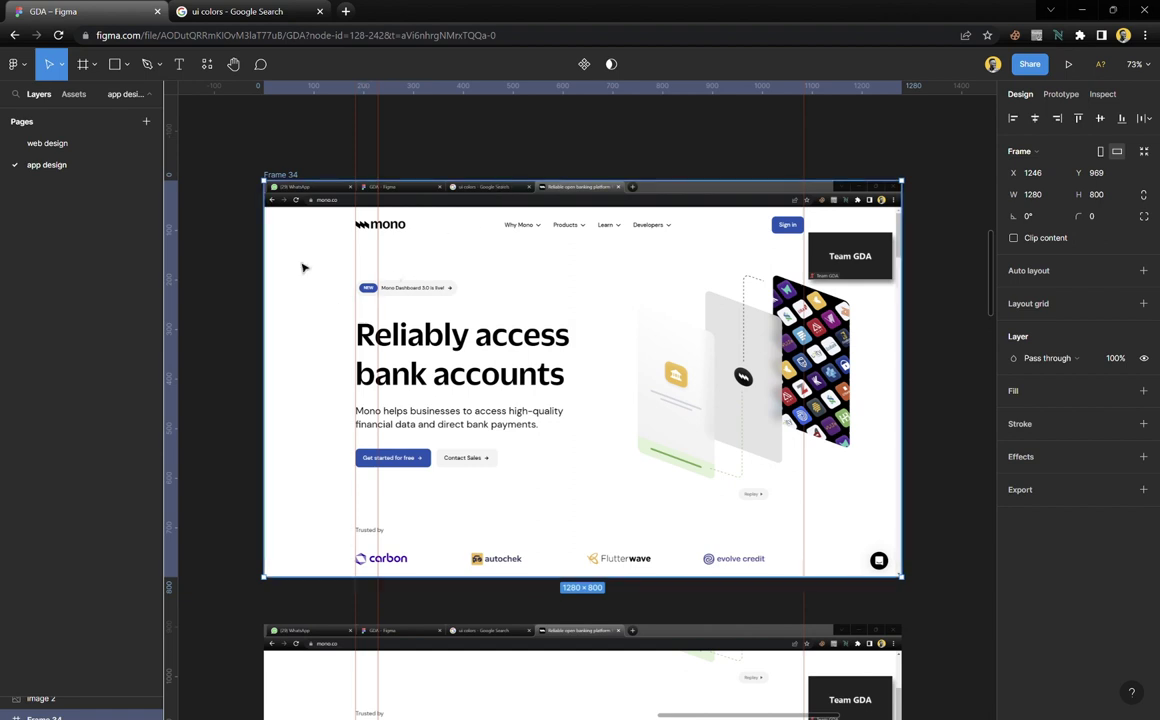
{"action": "right_click", "coordinate": [508, 350]}
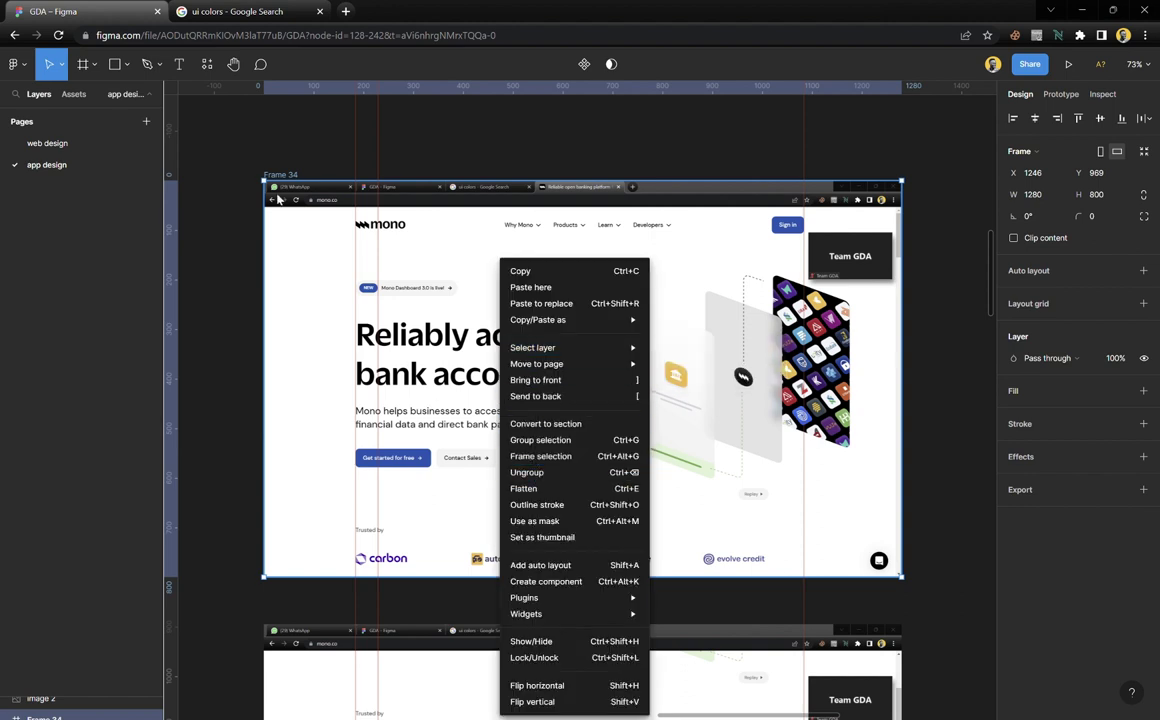
Add a Grid 10px layout grid to Frame 34 and open its settings
{"action": "left_click", "coordinate": [260, 142]}
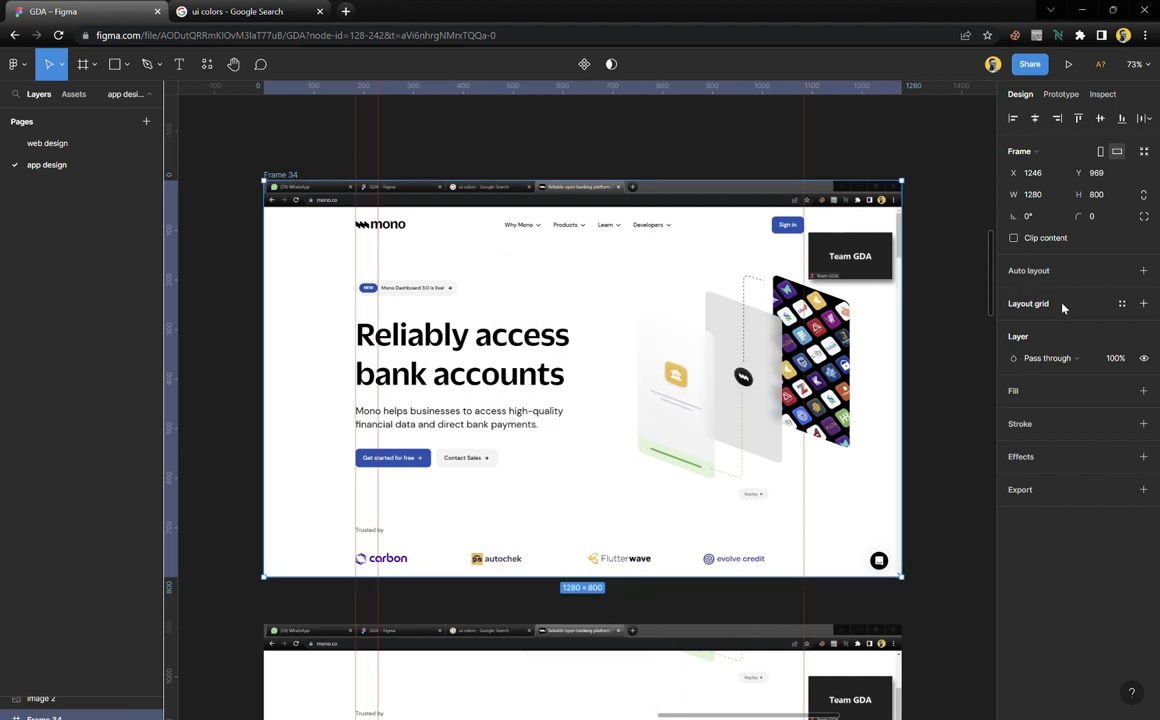
{"action": "left_click", "coordinate": [1143, 303]}
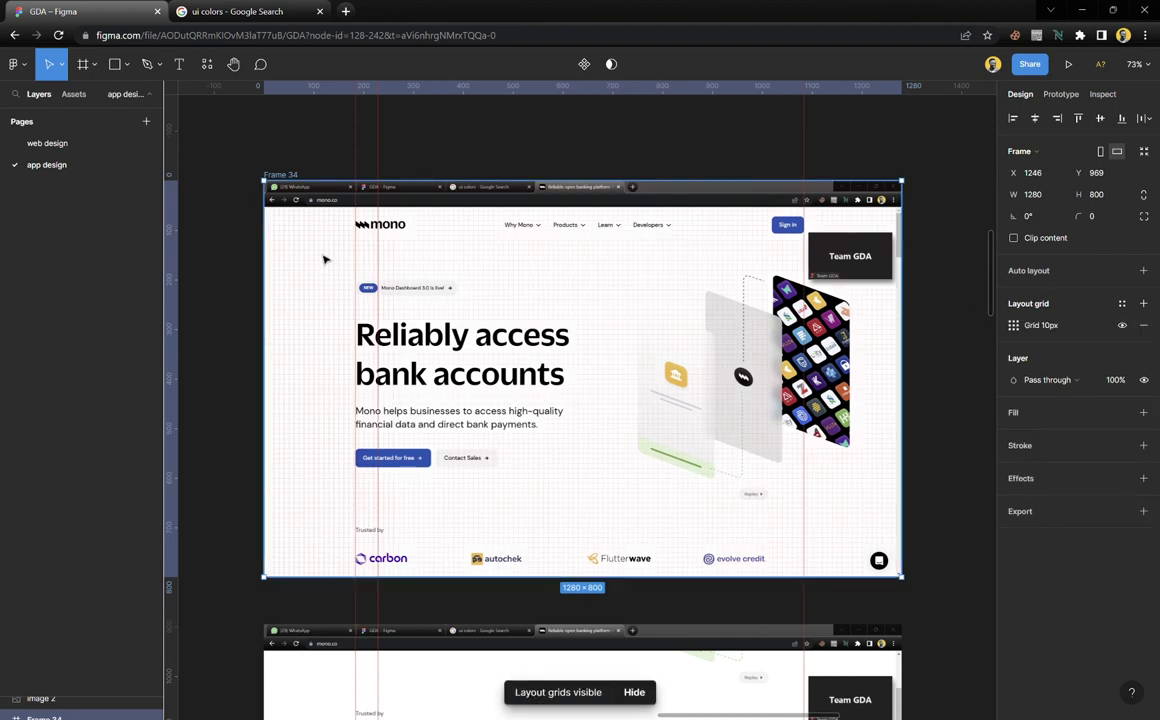
{"action": "scroll", "coordinate": [705, 353], "scroll_direction": "up", "scroll_amount": 3}
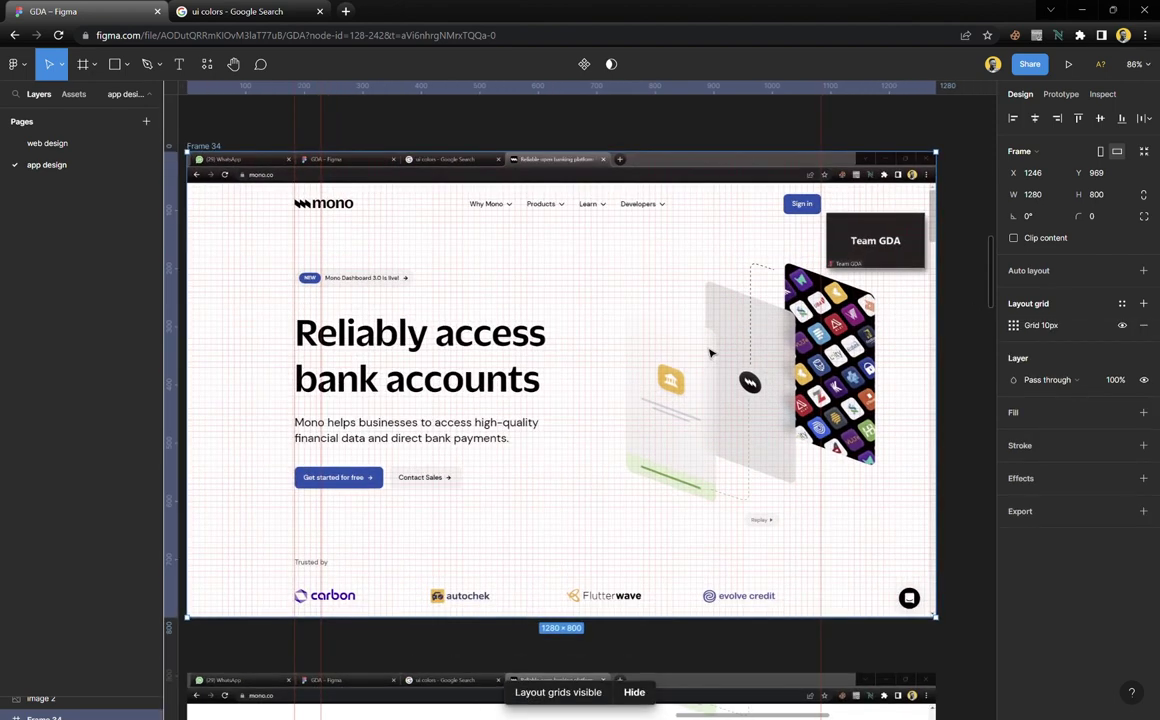
{"action": "scroll", "coordinate": [710, 353], "scroll_direction": "left", "scroll_amount": 1}
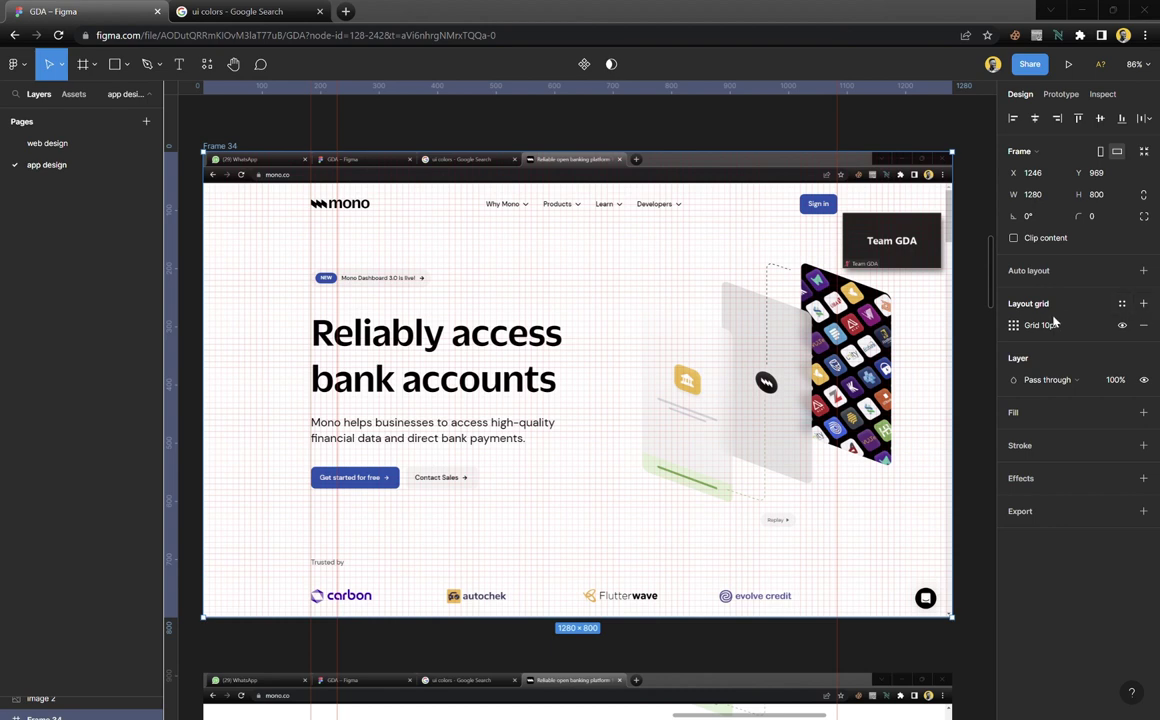
{"action": "left_click", "coordinate": [1143, 326]}
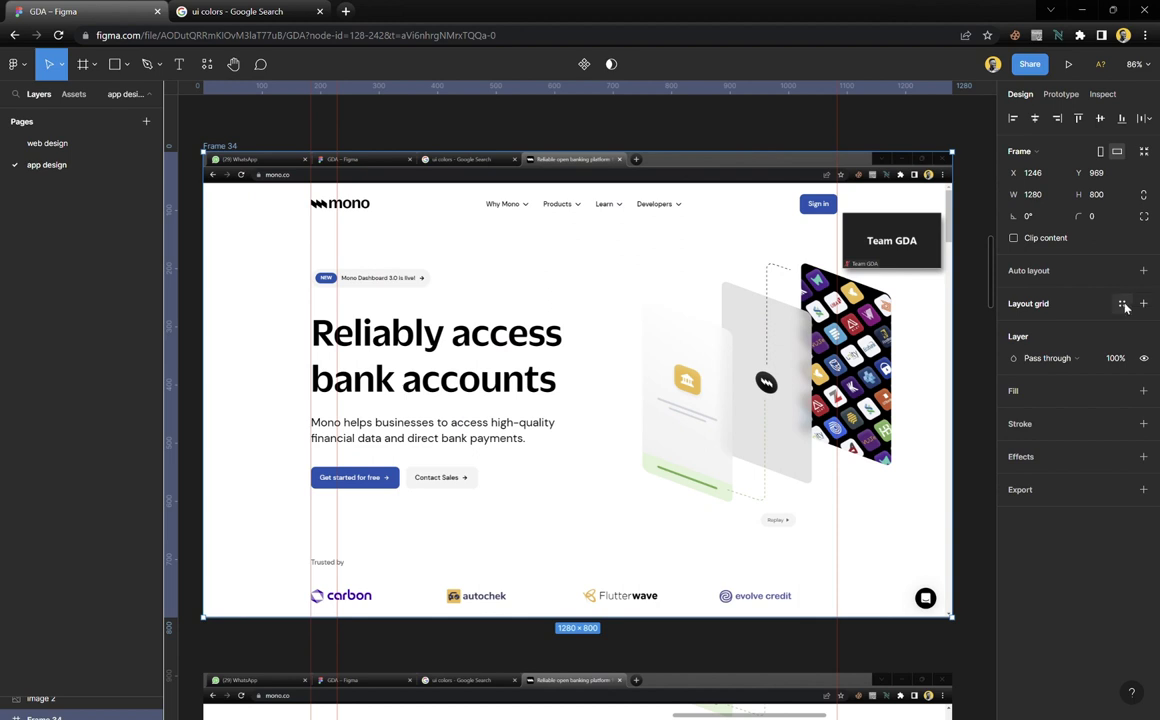
{"action": "left_click", "coordinate": [1123, 305]}
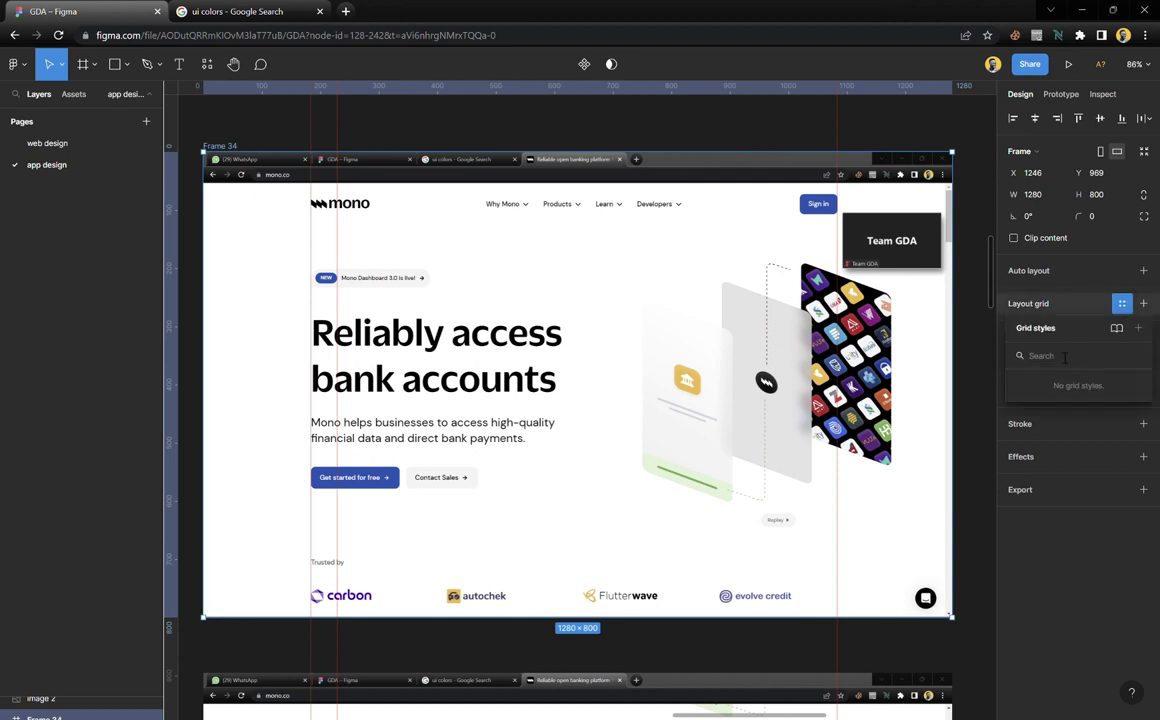
{"action": "left_click", "coordinate": [1123, 304]}
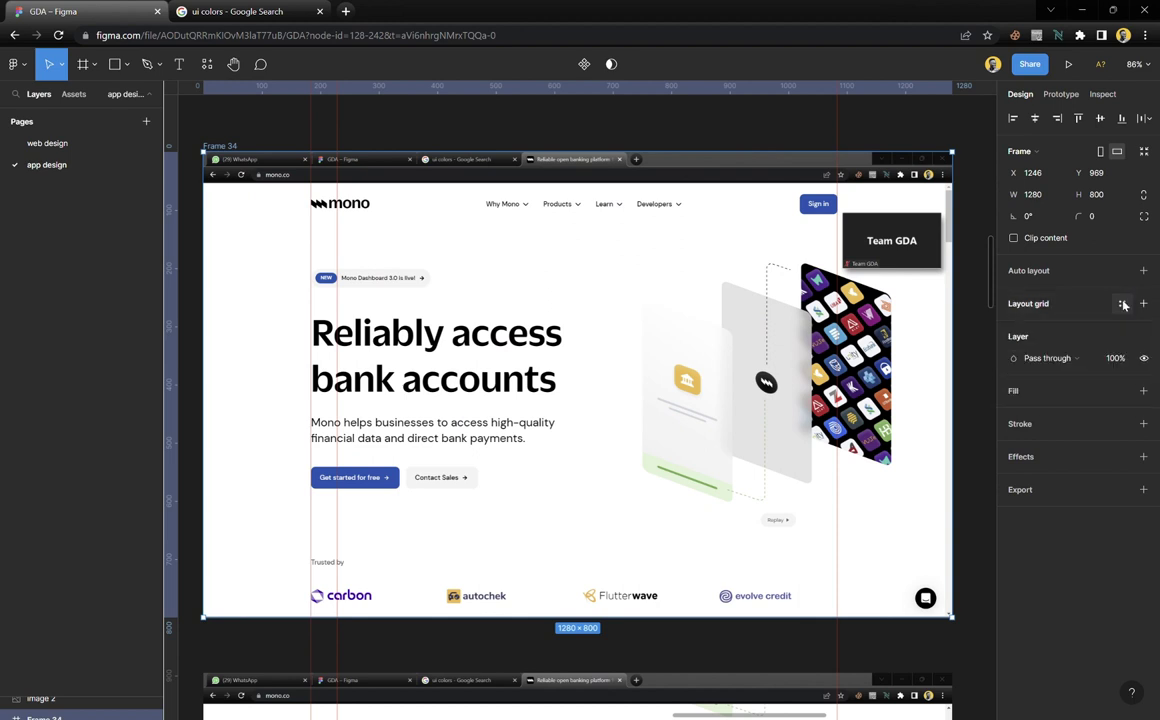
{"action": "left_click", "coordinate": [1046, 307]}
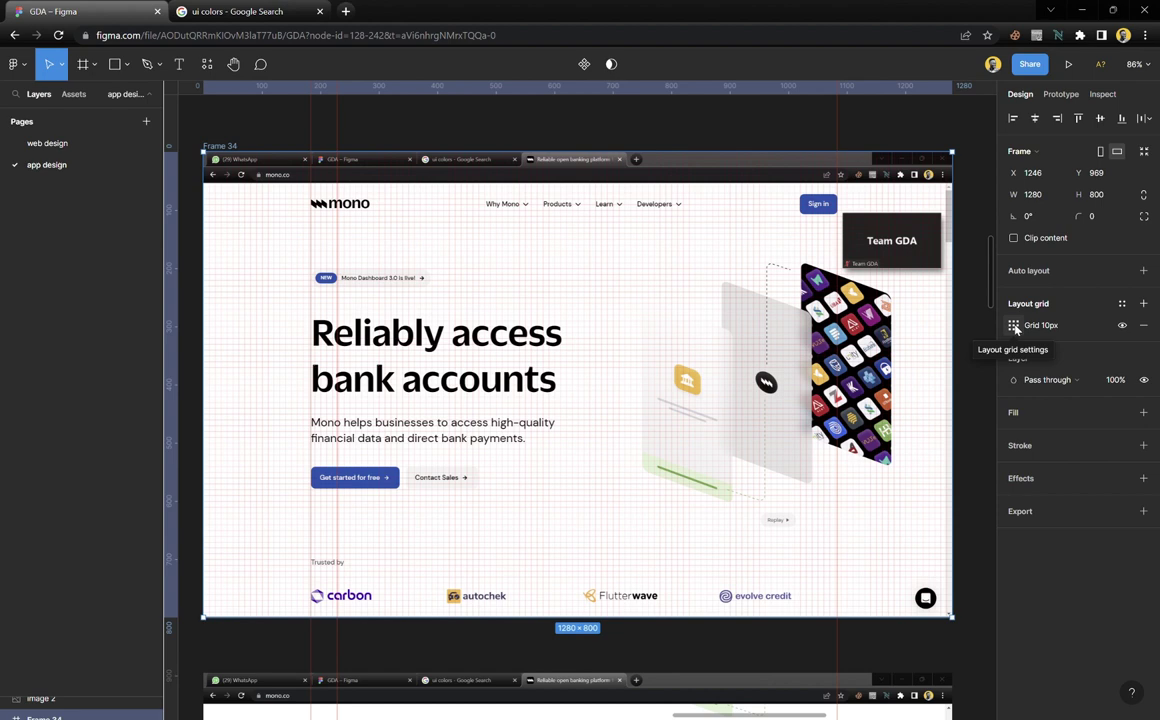
{"action": "left_click", "coordinate": [1015, 326]}
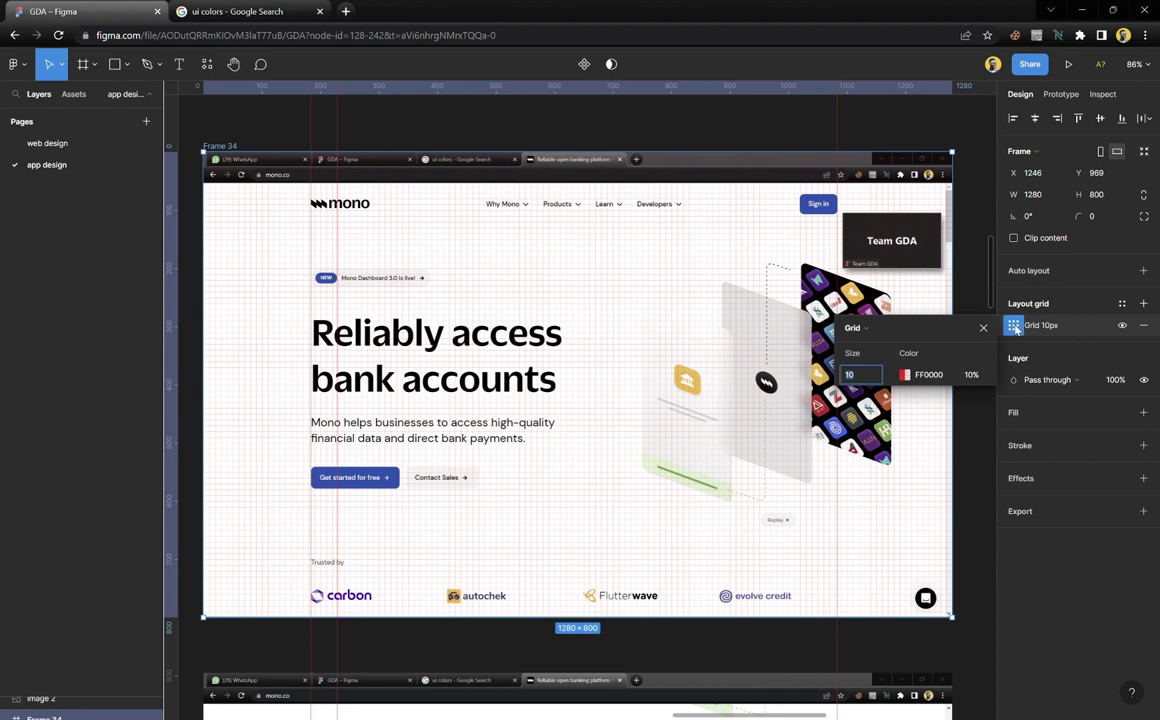
Change the grid type to Columns and raise the margin to 182
{"action": "left_click", "coordinate": [896, 331]}
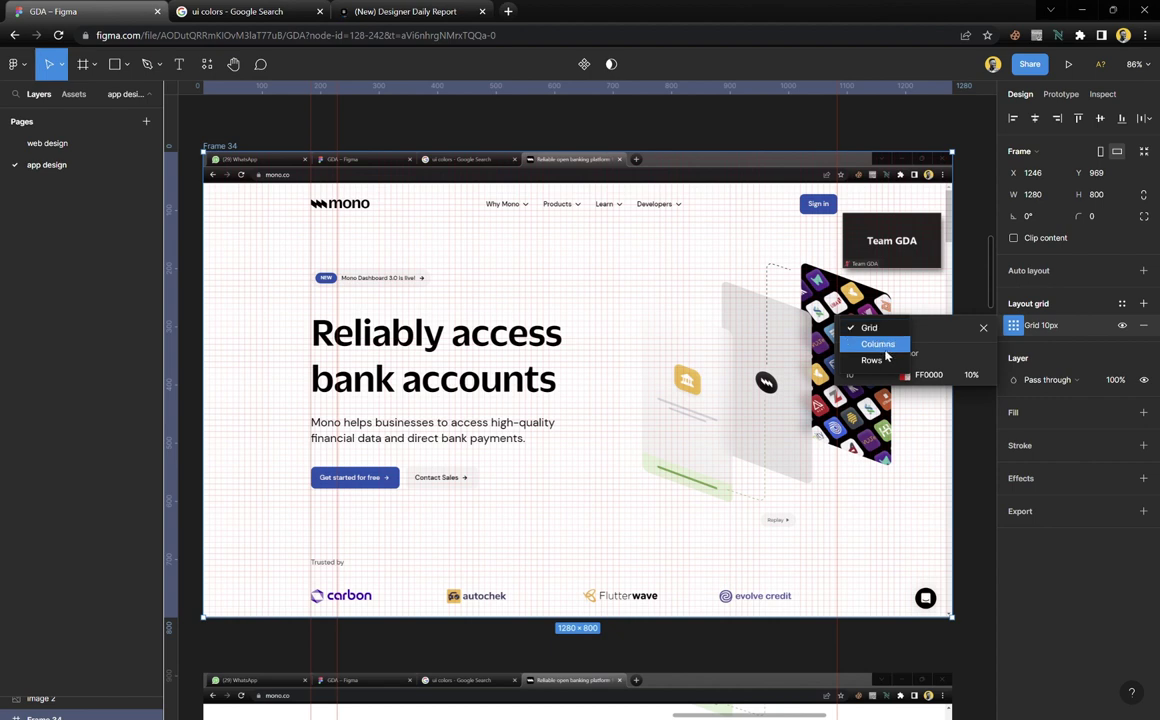
{"action": "left_click", "coordinate": [889, 345]}
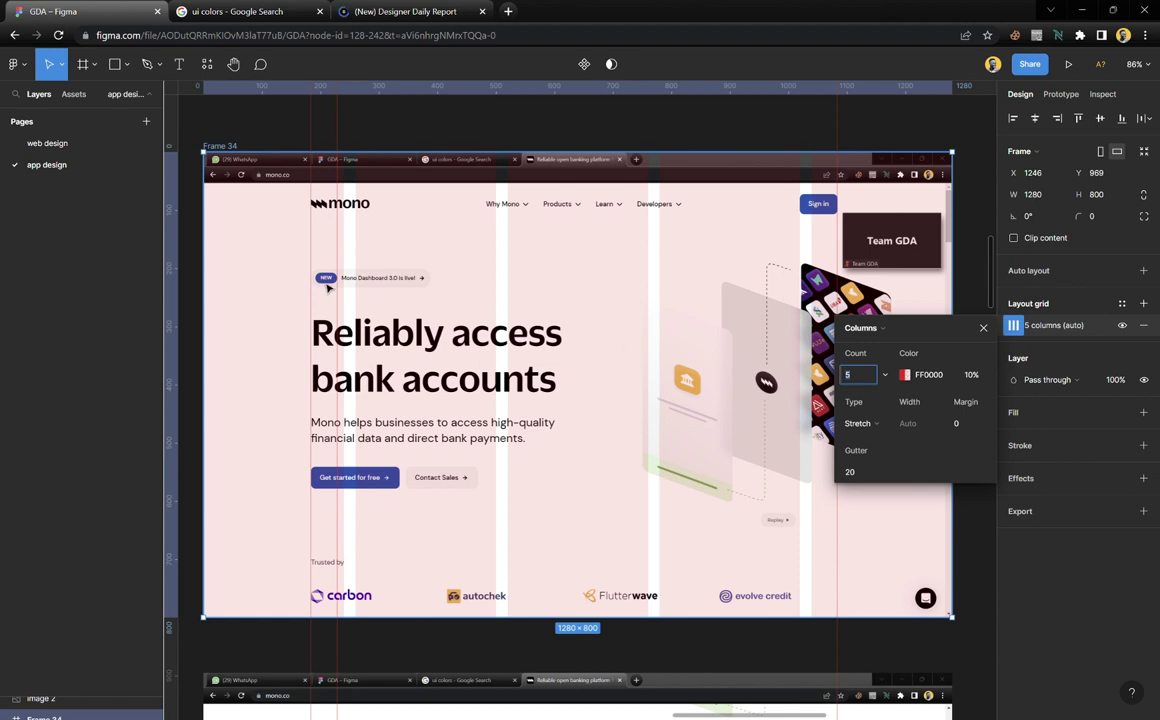
{"action": "left_click", "coordinate": [961, 425]}
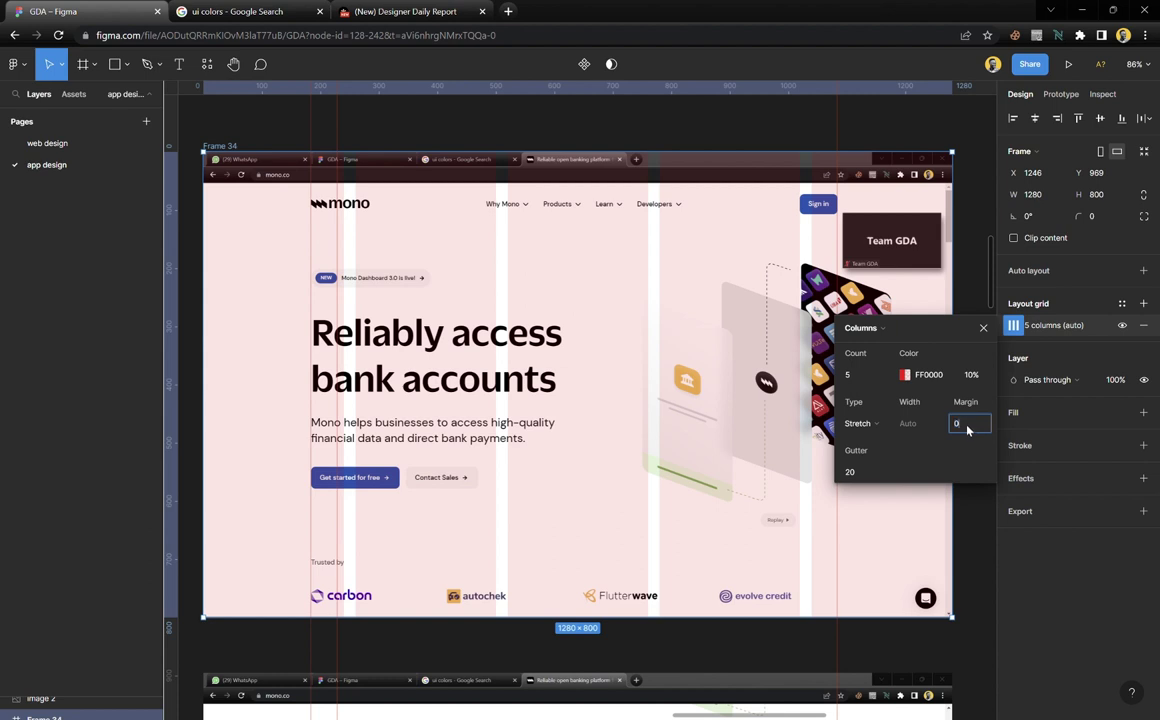
{"action": "key", "text": "Up"}
{"action": "key", "text": "Up"}
{"action": "key", "text": "Up"}
{"action": "key", "text": "Up"}
{"action": "key", "text": "Up"}
{"action": "key", "text": "Up"}
{"action": "key", "text": "Up"}
{"action": "key", "text": "Up"}
{"action": "key", "text": "Up"}
{"action": "key", "text": "Up"}
{"action": "key", "text": "Up"}
{"action": "key", "text": "Up"}
{"action": "key", "text": "Up"}
{"action": "key", "text": "Up"}
{"action": "key", "text": "Up"}
{"action": "key", "text": "Up"}
{"action": "key", "text": "Up"}
{"action": "key", "text": "Up"}
{"action": "key", "text": "Up"}
{"action": "key", "text": "Up"}
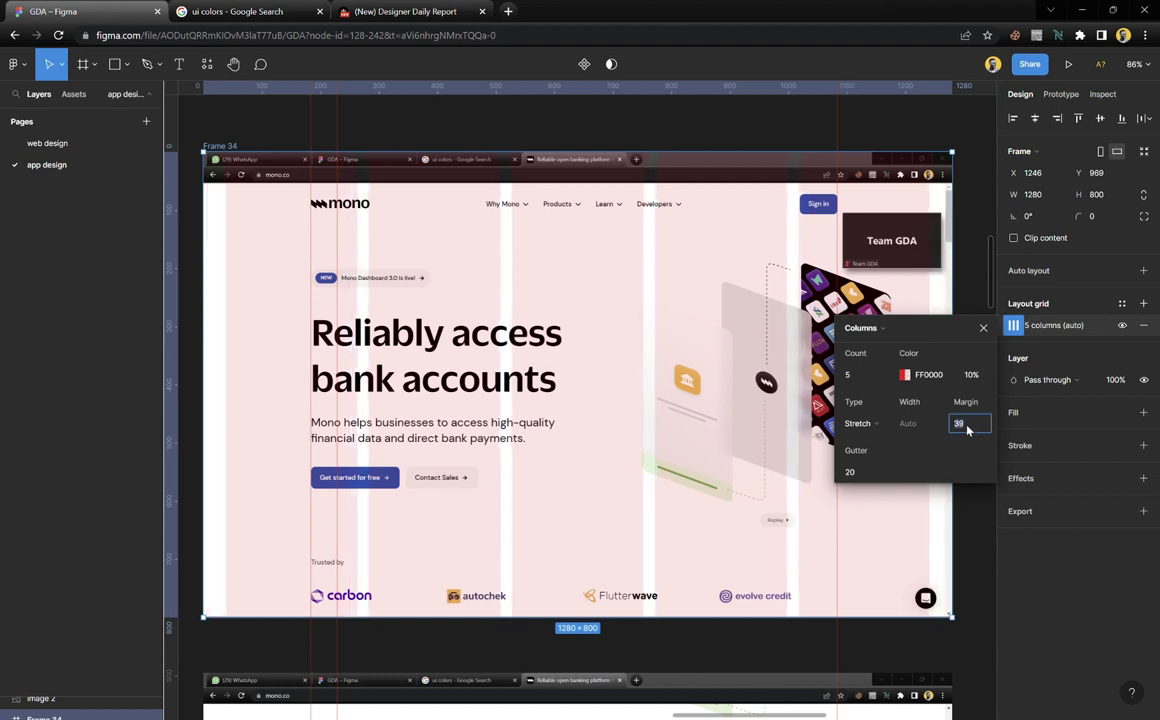
{"action": "key", "text": "Up"}
{"action": "key", "text": "Up"}
{"action": "key", "text": "Up"}
{"action": "key", "text": "Up"}
{"action": "key", "text": "Up"}
{"action": "key", "text": "Up"}
{"action": "key", "text": "Up"}
{"action": "key", "text": "Up"}
{"action": "key", "text": "Up"}
{"action": "key", "text": "Up"}
{"action": "key", "text": "Up"}
{"action": "key", "text": "Up"}
{"action": "key", "text": "Up"}
{"action": "key", "text": "Up"}
{"action": "key", "text": "Up"}
{"action": "key", "text": "Up"}
{"action": "key", "text": "Up"}
{"action": "key", "text": "Up"}
{"action": "key", "text": "Up"}
{"action": "key", "text": "Up"}
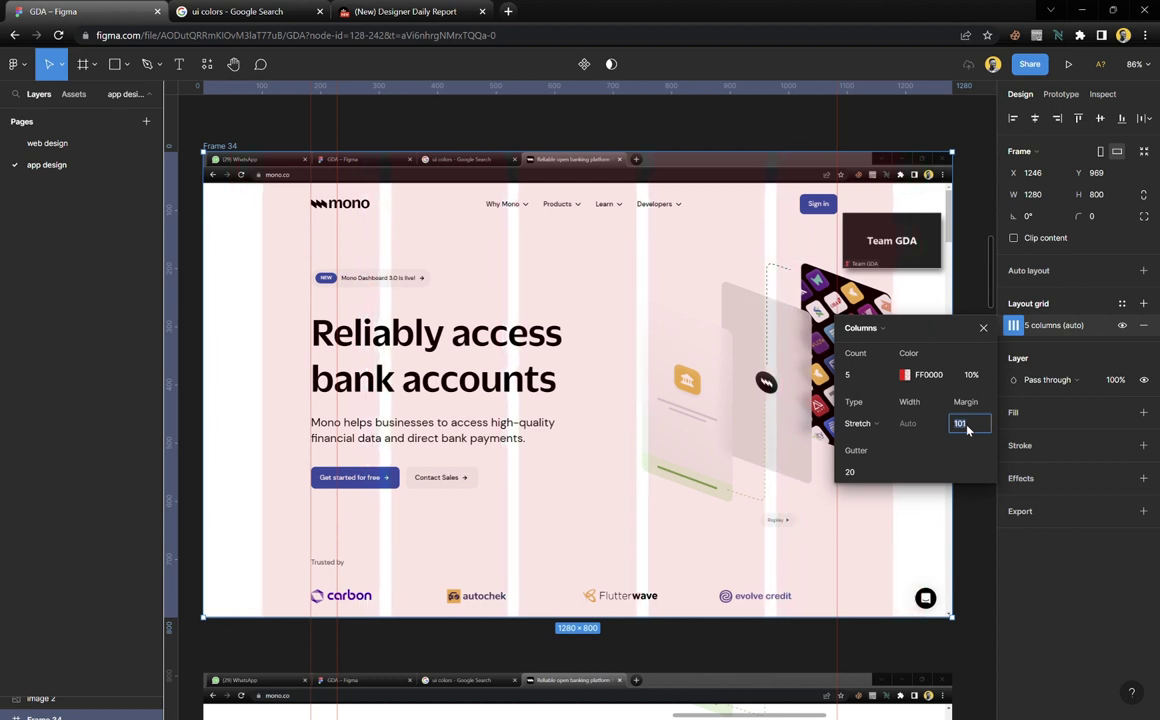
{"action": "key", "text": "Up"}
{"action": "key", "text": "Up"}
{"action": "key", "text": "Up"}
{"action": "key", "text": "Up"}
{"action": "key", "text": "Up"}
{"action": "key", "text": "Up"}
{"action": "key", "text": "Up"}
{"action": "key", "text": "Up"}
{"action": "key", "text": "Up"}
{"action": "key", "text": "Up"}
{"action": "key", "text": "Up"}
{"action": "key", "text": "Up"}
{"action": "key", "text": "Up"}
{"action": "key", "text": "Up"}
{"action": "key", "text": "Up"}
{"action": "key", "text": "Up"}
{"action": "key", "text": "Up"}
{"action": "key", "text": "Up"}
{"action": "key", "text": "Up"}
{"action": "key", "text": "Up"}
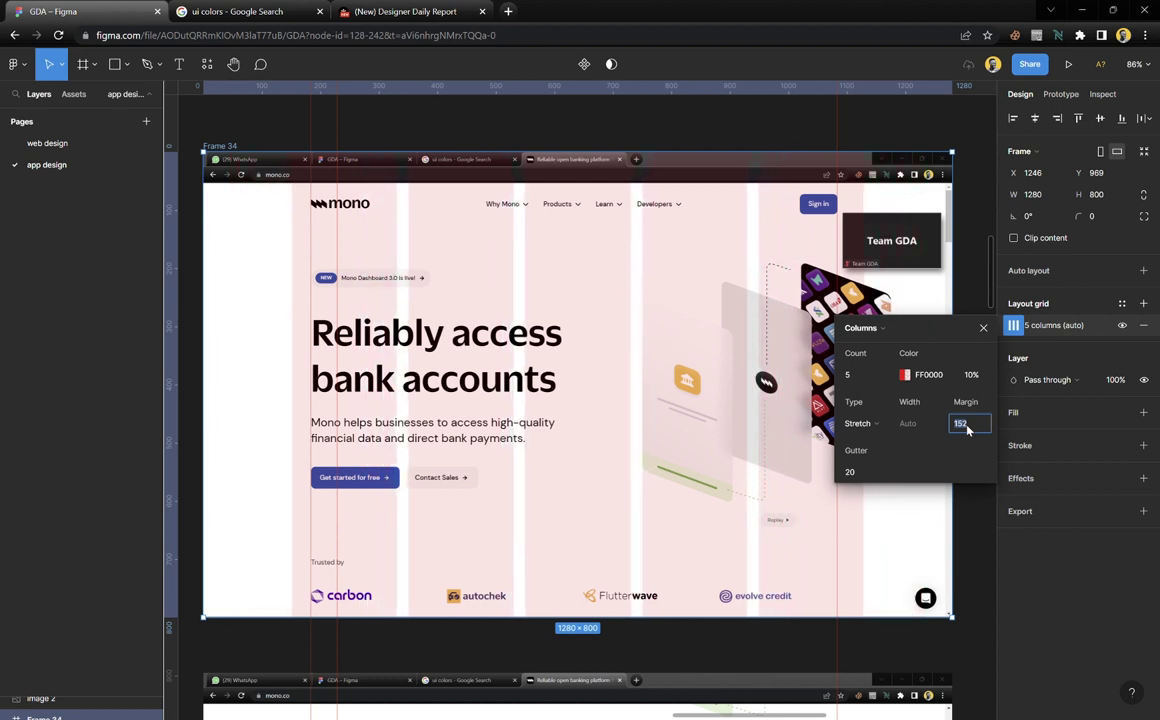
{"action": "key", "text": "Up"}
{"action": "key", "text": "Up"}
{"action": "key", "text": "Up"}
{"action": "key", "text": "Up"}
{"action": "key", "text": "Up"}
{"action": "key", "text": "Up"}
{"action": "key", "text": "Up"}
{"action": "key", "text": "Up"}
{"action": "key", "text": "Up"}
{"action": "key", "text": "Up"}
{"action": "key", "text": "Up"}
{"action": "key", "text": "Up"}
{"action": "key", "text": "Up"}
{"action": "key", "text": "Up"}
{"action": "key", "text": "Up"}
{"action": "key", "text": "Up"}
{"action": "key", "text": "Up"}
{"action": "key", "text": "Up"}
{"action": "key", "text": "Up"}
{"action": "key", "text": "Up"}
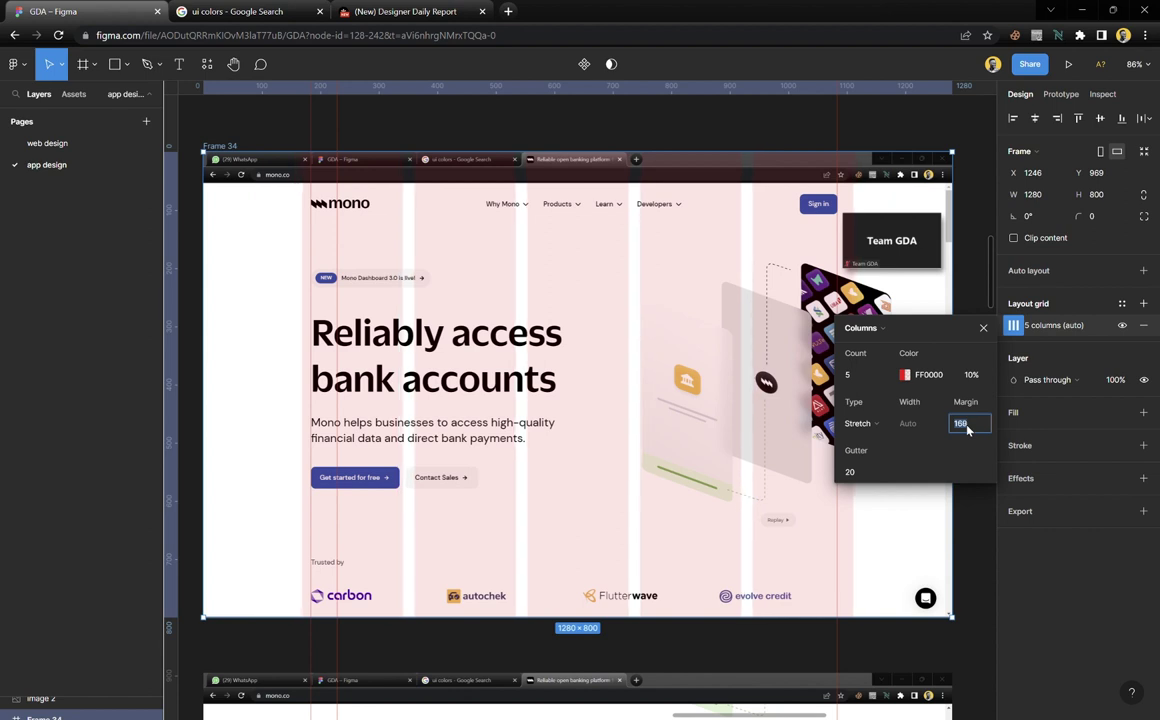
{"action": "key", "text": "Up"}
{"action": "key", "text": "Up"}
{"action": "key", "text": "Up"}
{"action": "key", "text": "Up"}
{"action": "key", "text": "Up"}
{"action": "key", "text": "Up"}
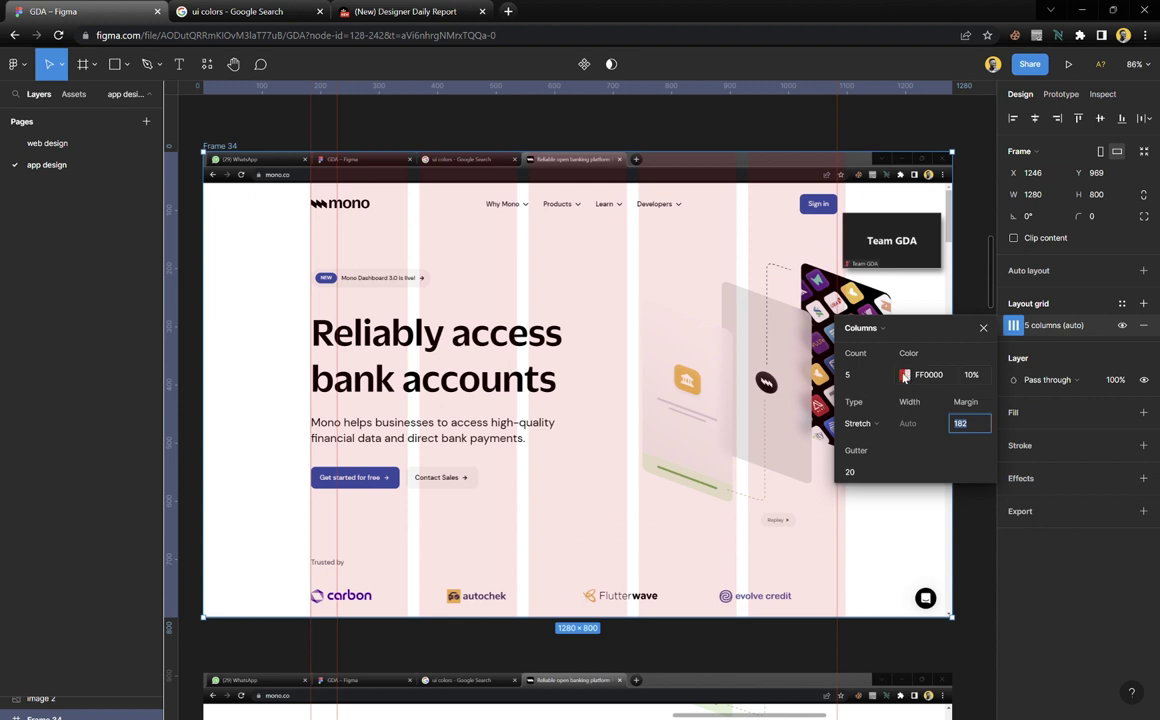
Make the grid colour black 000000 and set the column count to 12
{"action": "left_click", "coordinate": [906, 375]}
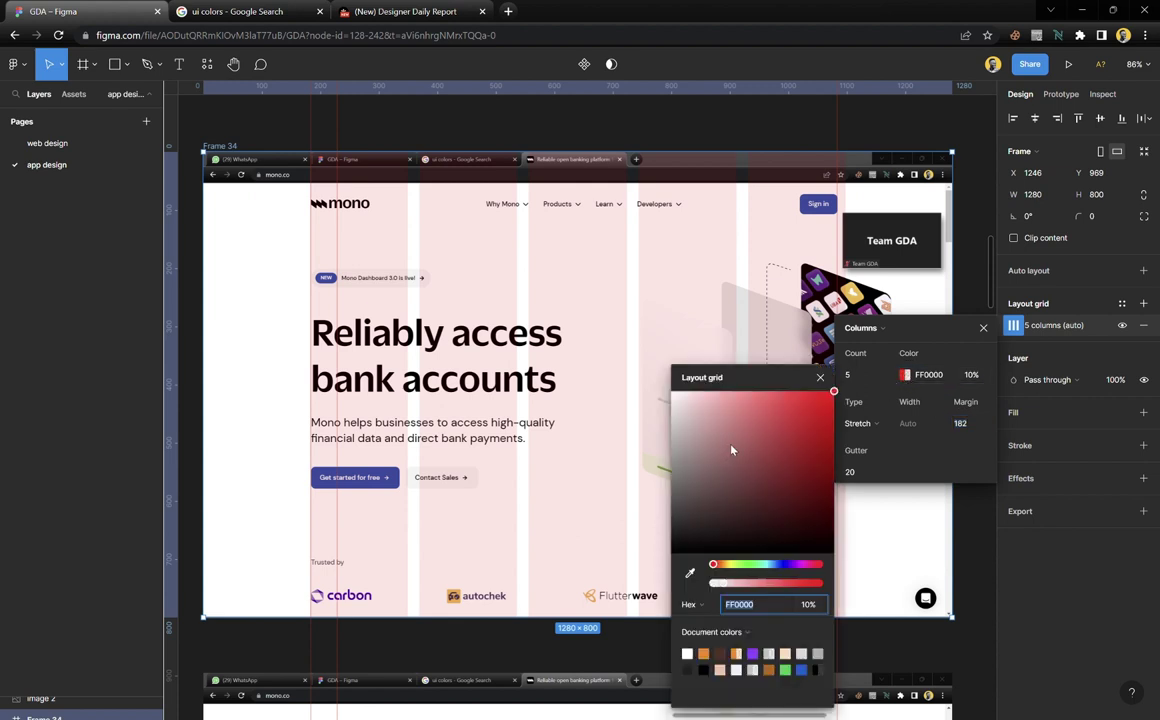
{"action": "left_click_drag", "start_coordinate": [731, 450], "coordinate": [668, 567]}
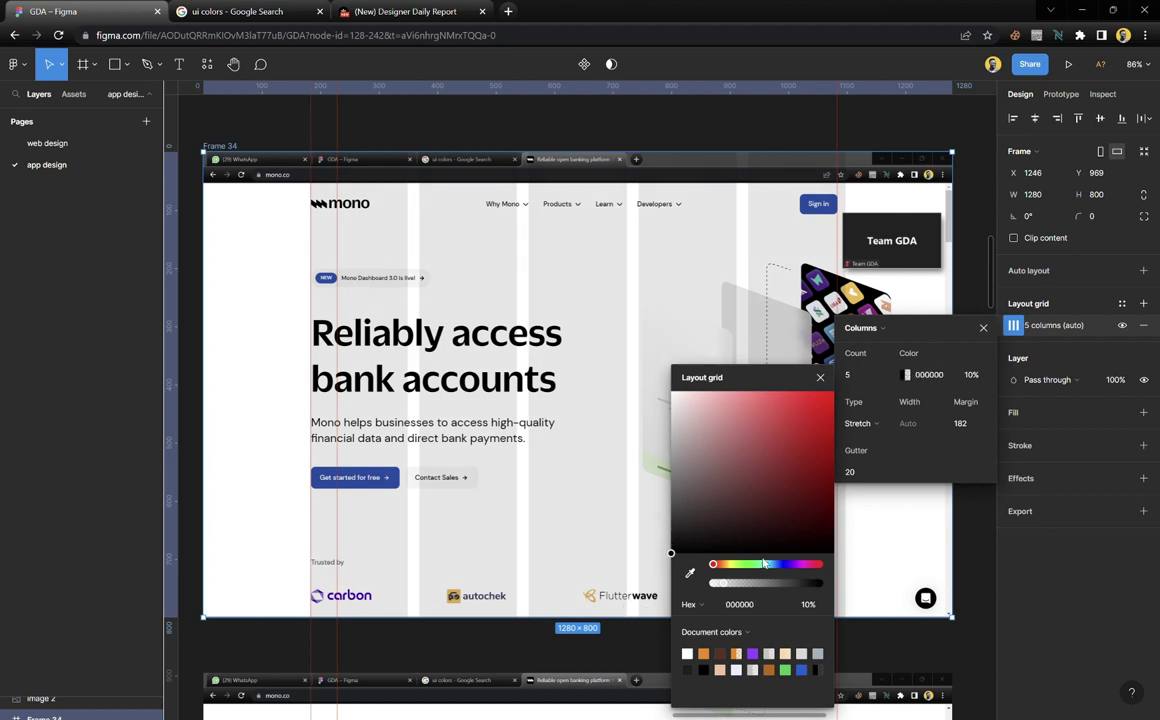
{"action": "left_click_drag", "start_coordinate": [713, 565], "coordinate": [761, 566]}
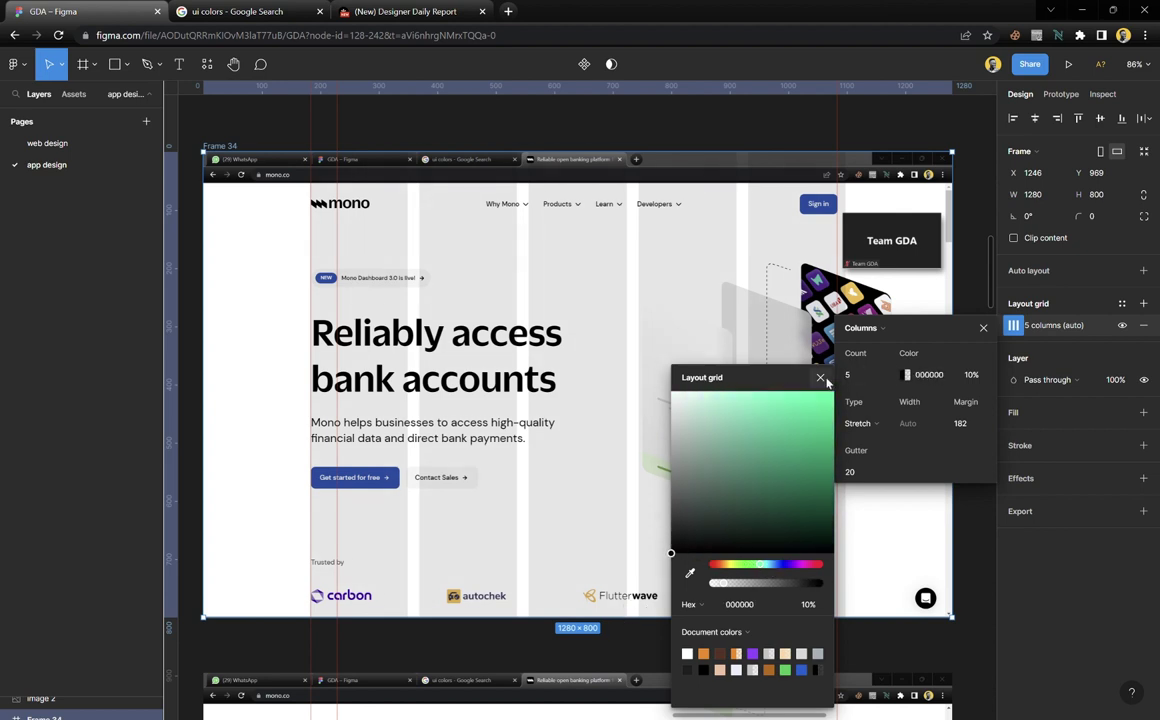
{"action": "left_click", "coordinate": [884, 375]}
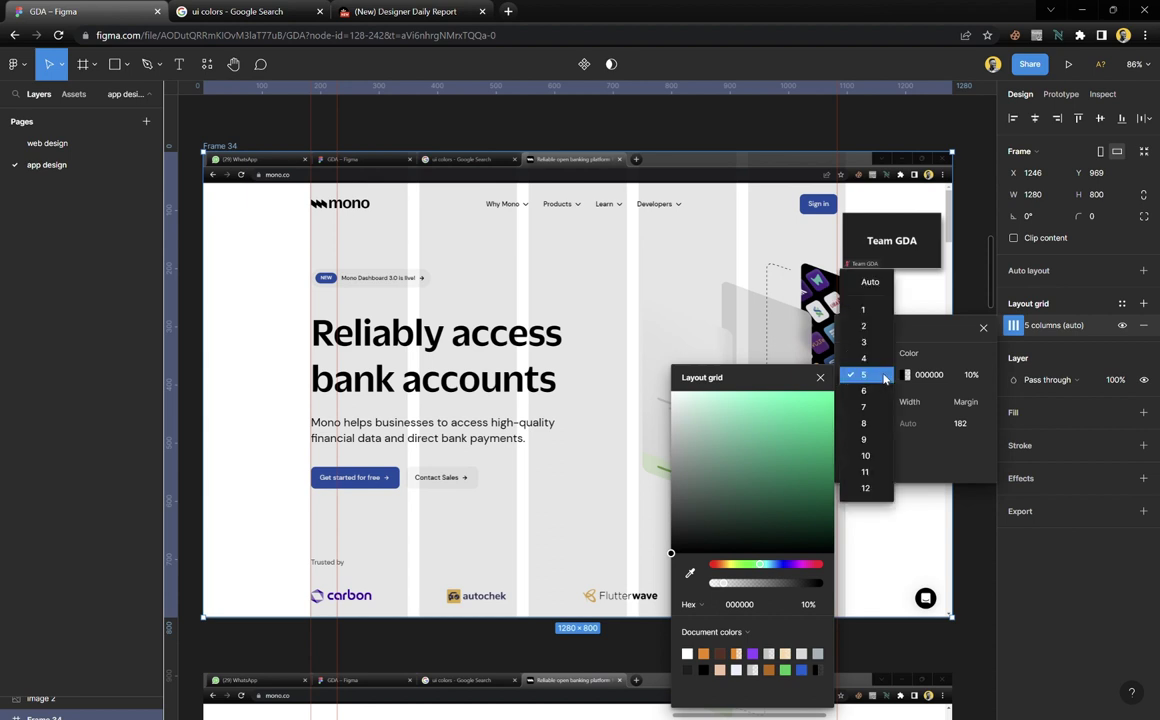
{"action": "key", "text": "Escape"}
{"action": "left_click", "coordinate": [820, 377]}
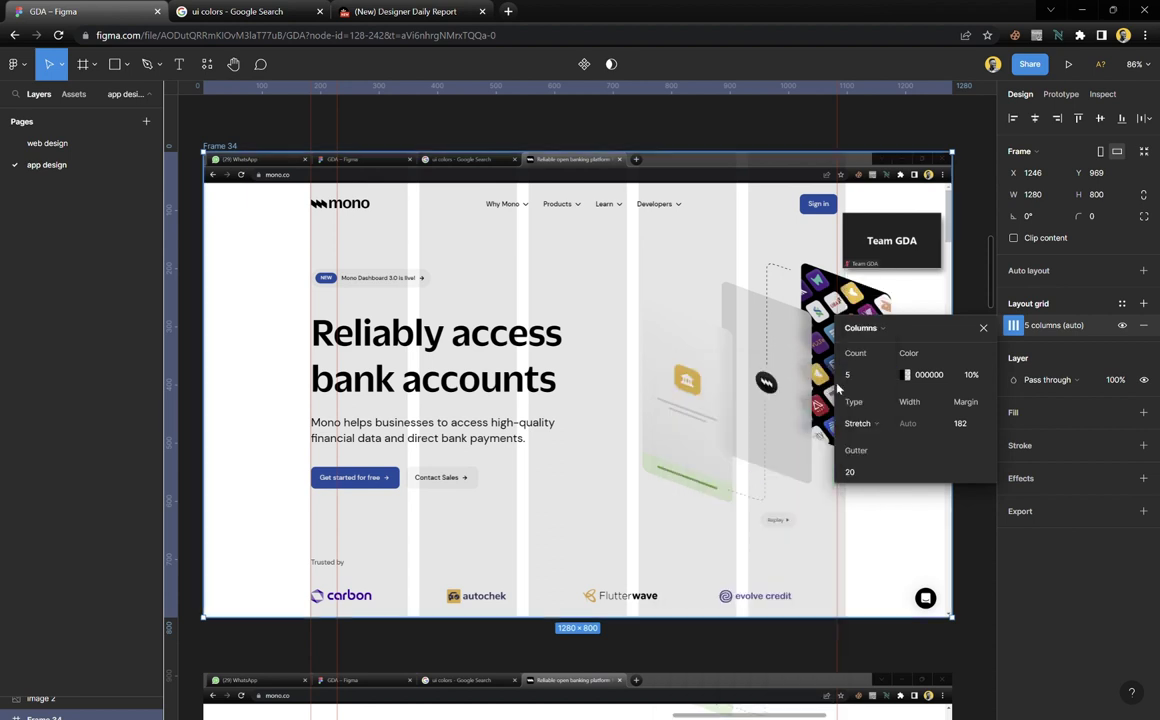
{"action": "left_click", "coordinate": [856, 375]}
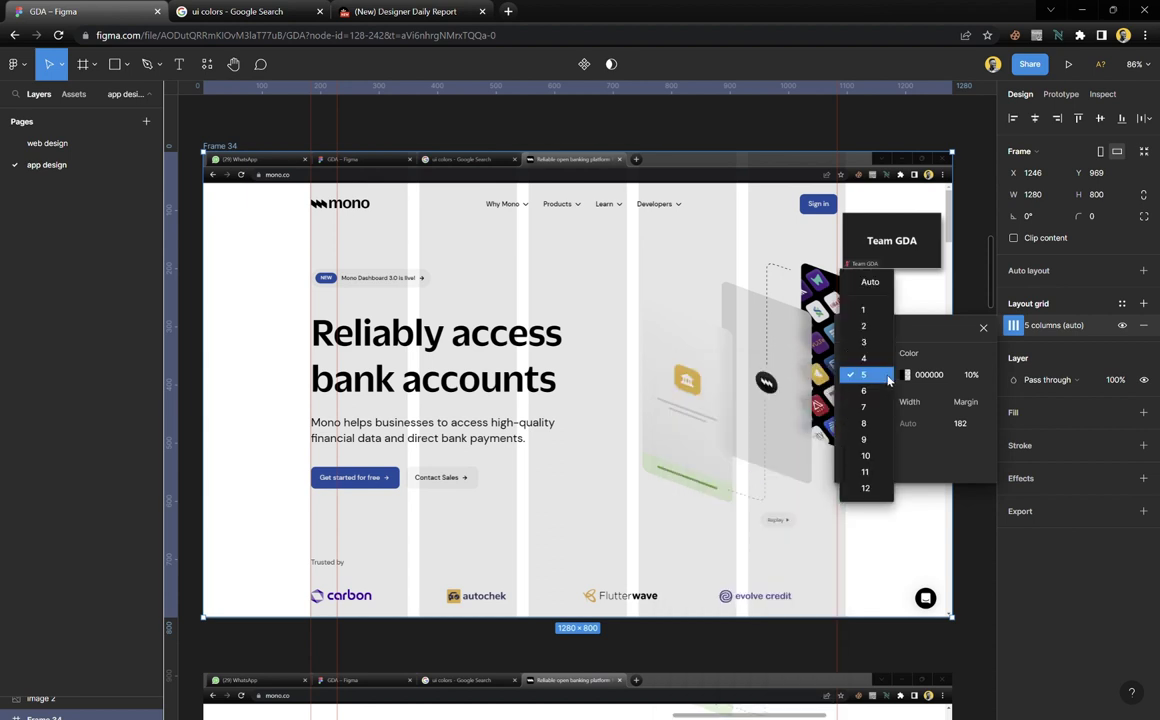
{"action": "left_click", "coordinate": [866, 488]}
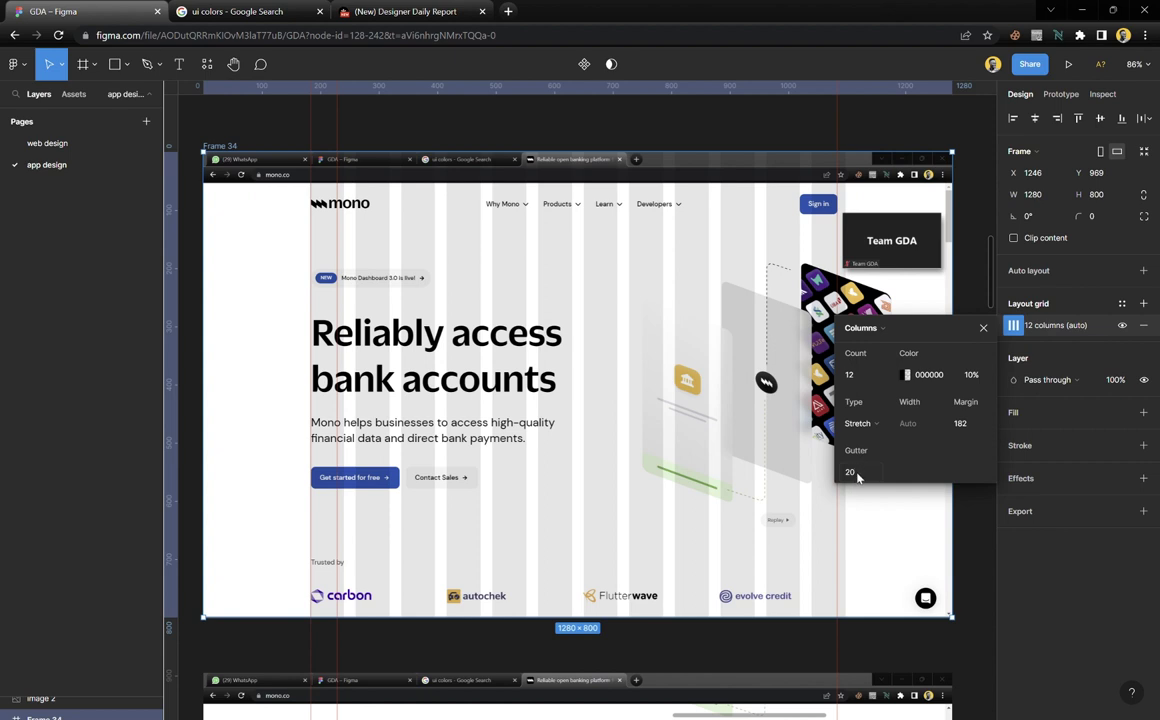
Place two vertical guides at the Percept and DirectPay card edges
{"action": "left_click", "coordinate": [983, 327]}
{"action": "scroll", "coordinate": [619, 395], "scroll_direction": "down", "scroll_amount": 15}
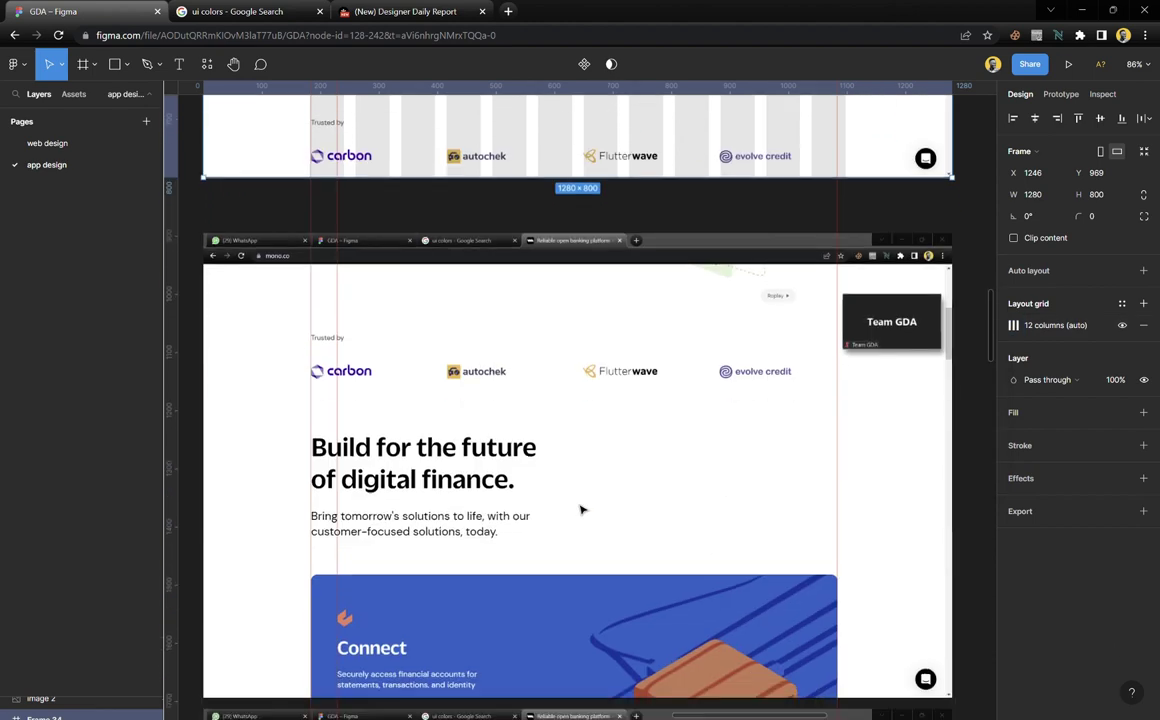
{"action": "scroll", "coordinate": [575, 316], "scroll_direction": "up", "scroll_amount": 10}
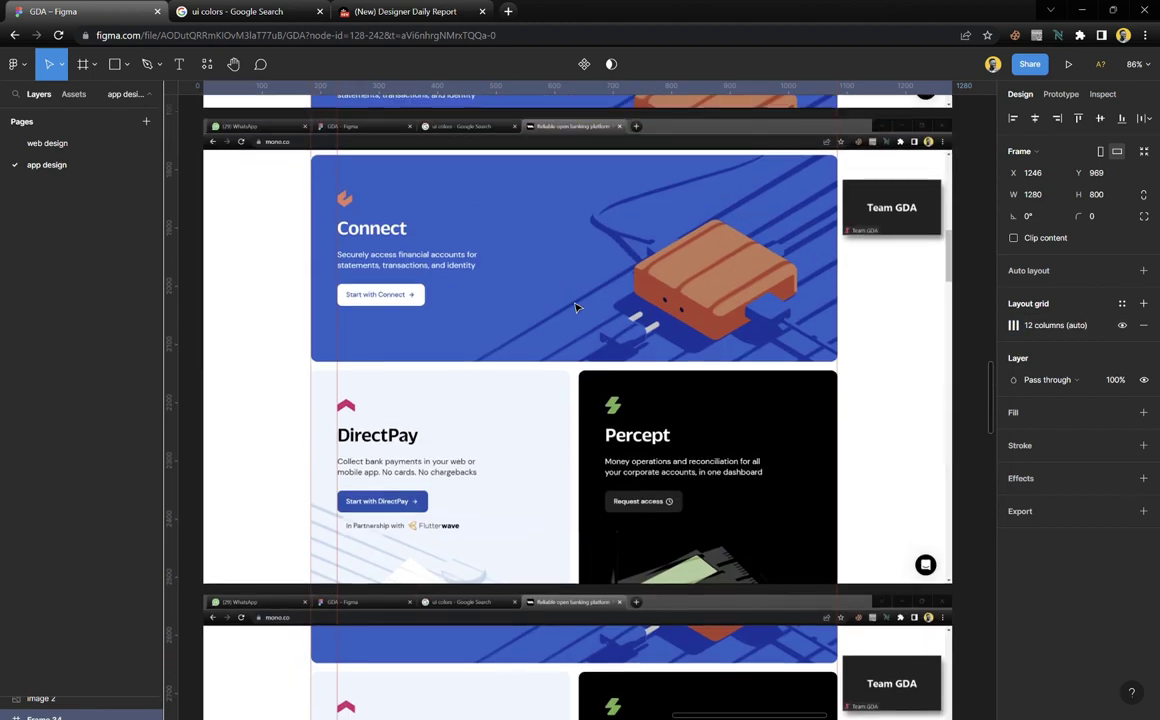
{"action": "scroll", "coordinate": [575, 310], "scroll_direction": "down", "scroll_amount": 10}
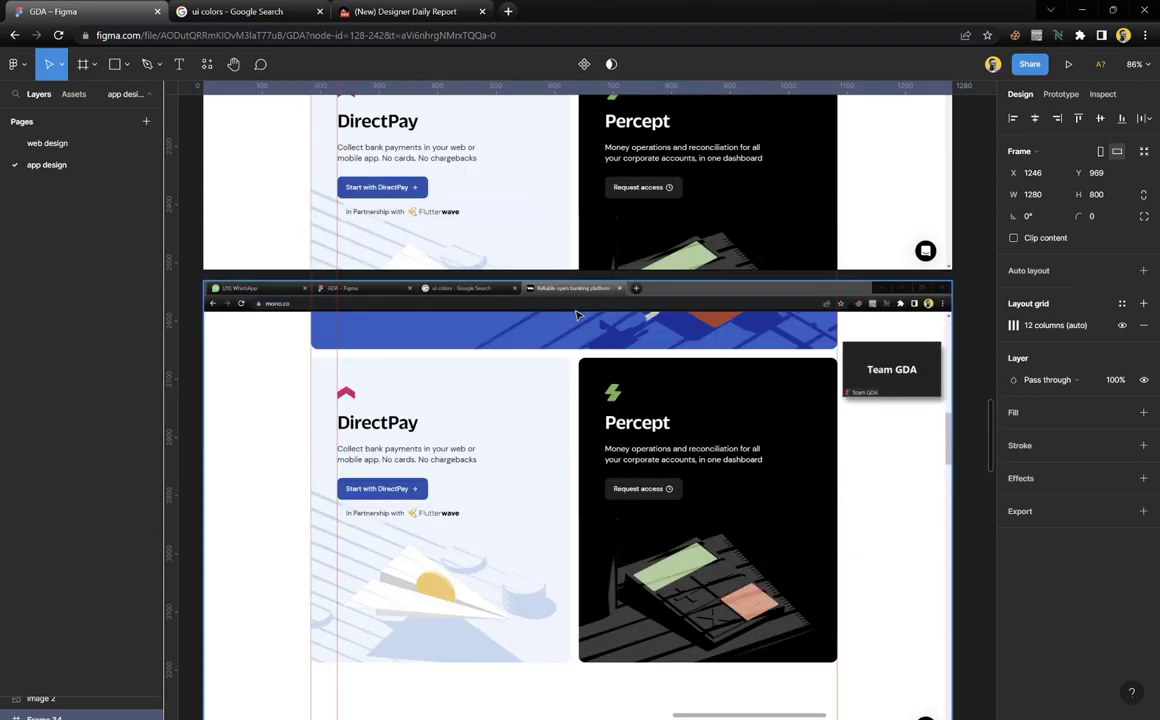
{"action": "scroll", "coordinate": [580, 251], "scroll_direction": "up", "scroll_amount": 3}
{"action": "scroll", "coordinate": [580, 251], "scroll_direction": "up", "scroll_amount": 10}
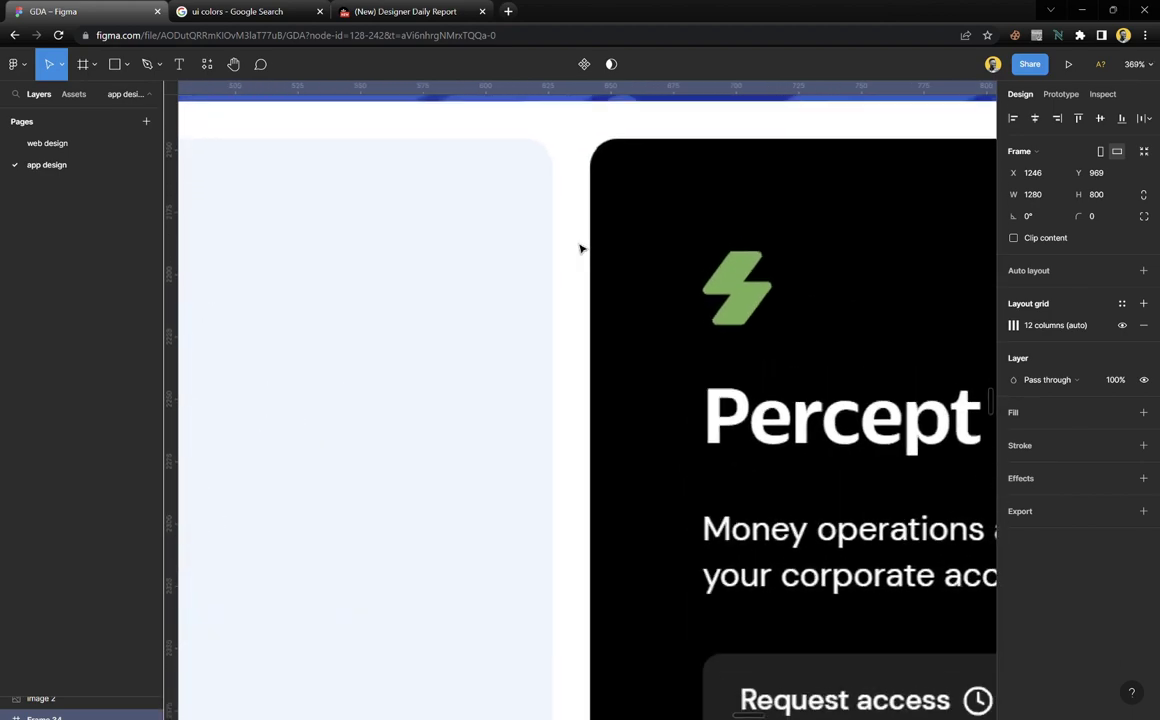
{"action": "scroll", "coordinate": [580, 249], "scroll_direction": "up", "scroll_amount": 2}
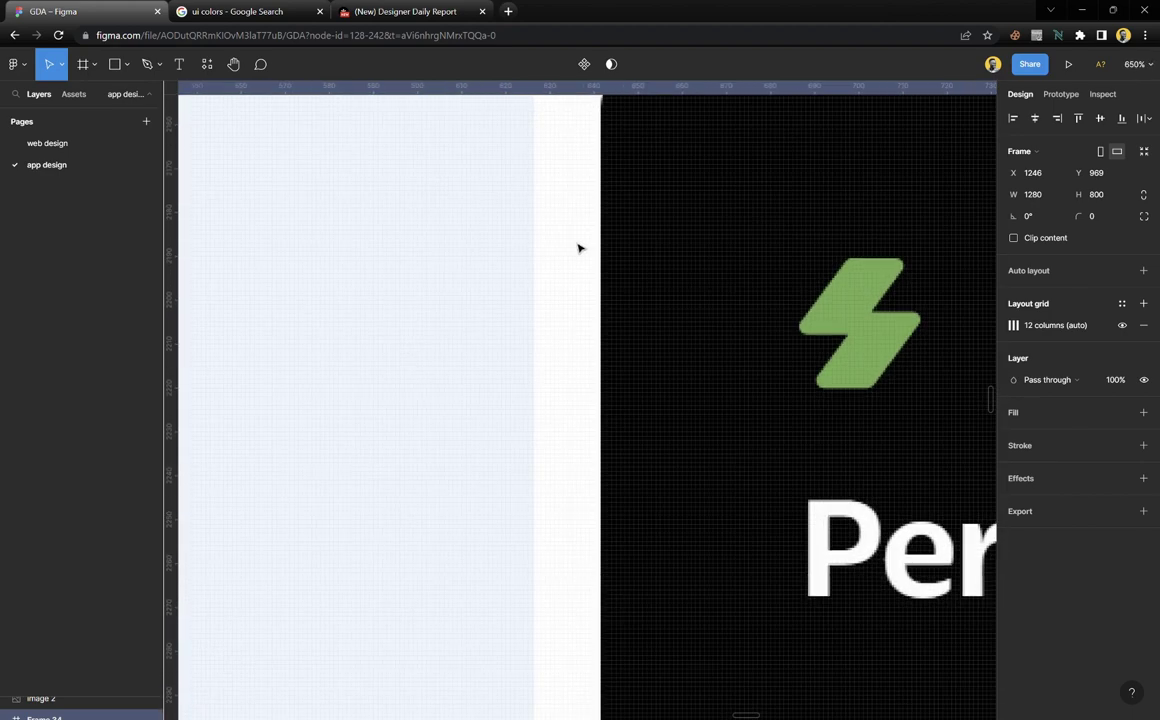
{"action": "left_click_drag", "start_coordinate": [184, 223], "coordinate": [544, 288]}
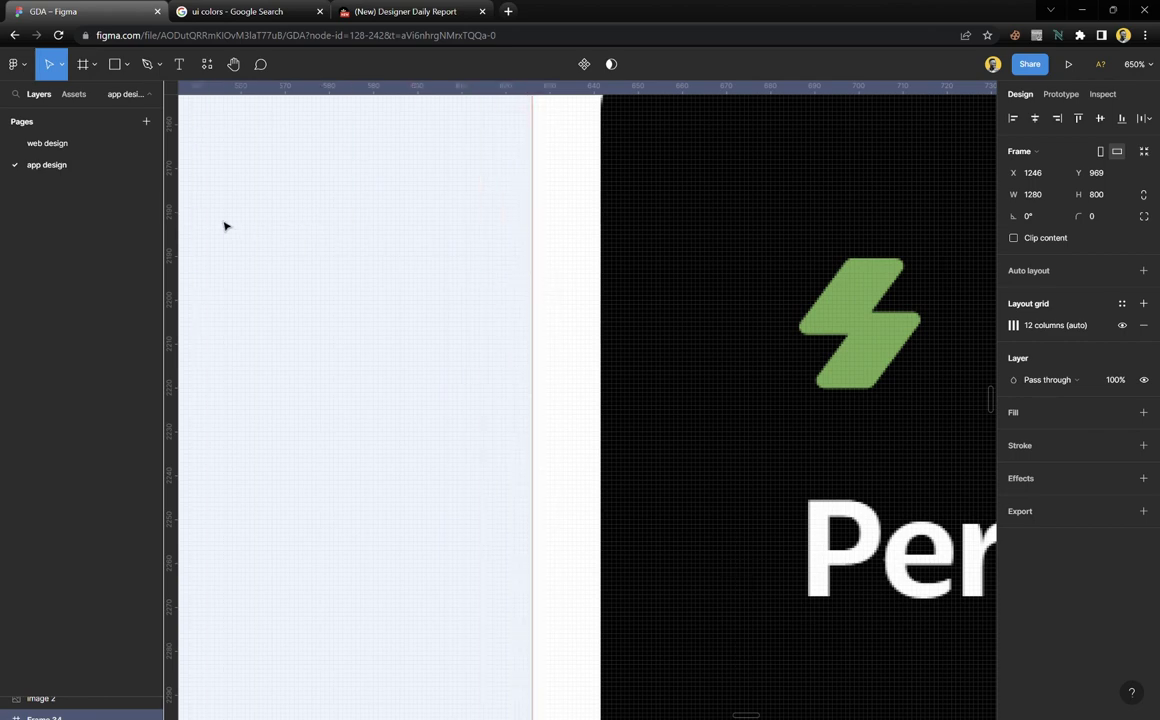
{"action": "left_click_drag", "start_coordinate": [175, 225], "coordinate": [612, 293]}
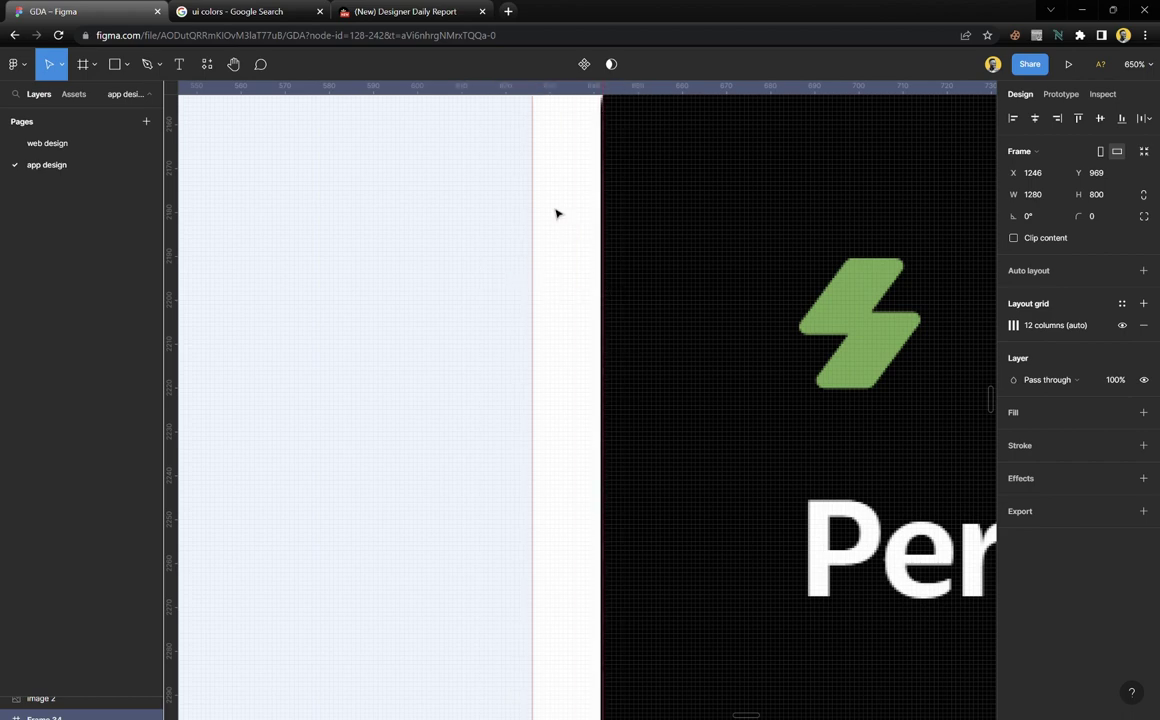
Draw a temporary rectangle spanning the 16-px card gap, then delete it
{"action": "left_click", "coordinate": [114, 64]}
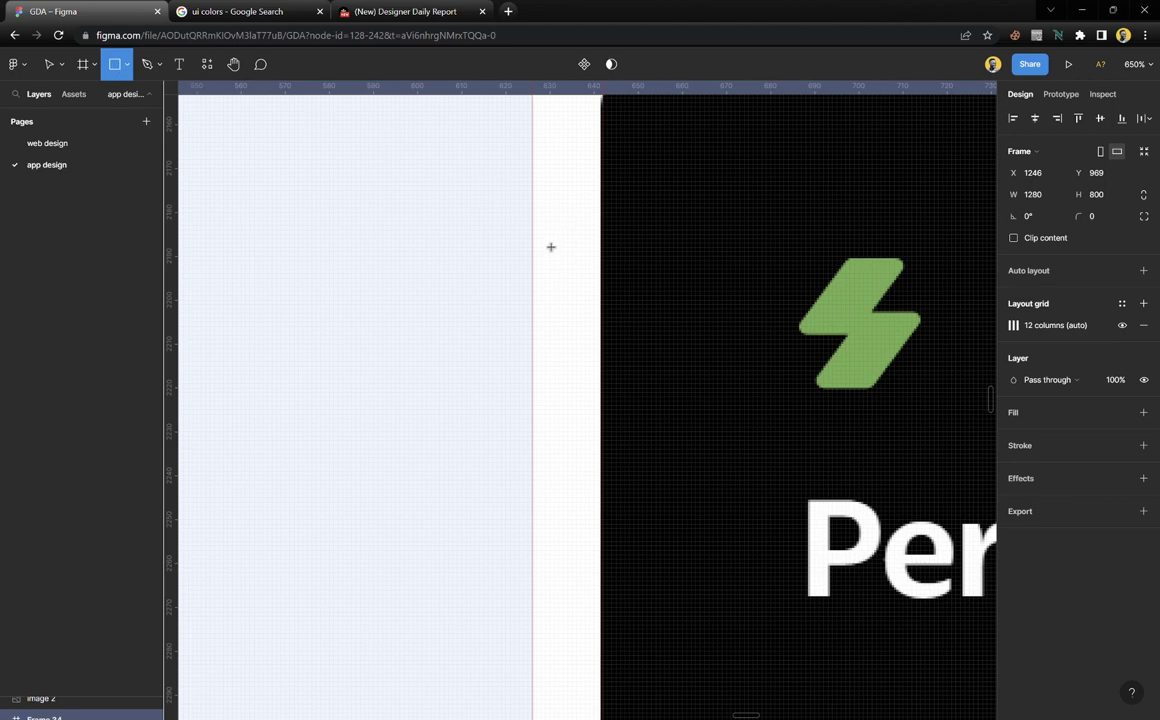
{"action": "mouse_move", "coordinate": [541, 240]}
{"action": "left_mouse_down"}
{"action": "mouse_move", "coordinate": [564, 285]}
{"action": "mouse_move", "coordinate": [603, 294]}
{"action": "left_mouse_up"}
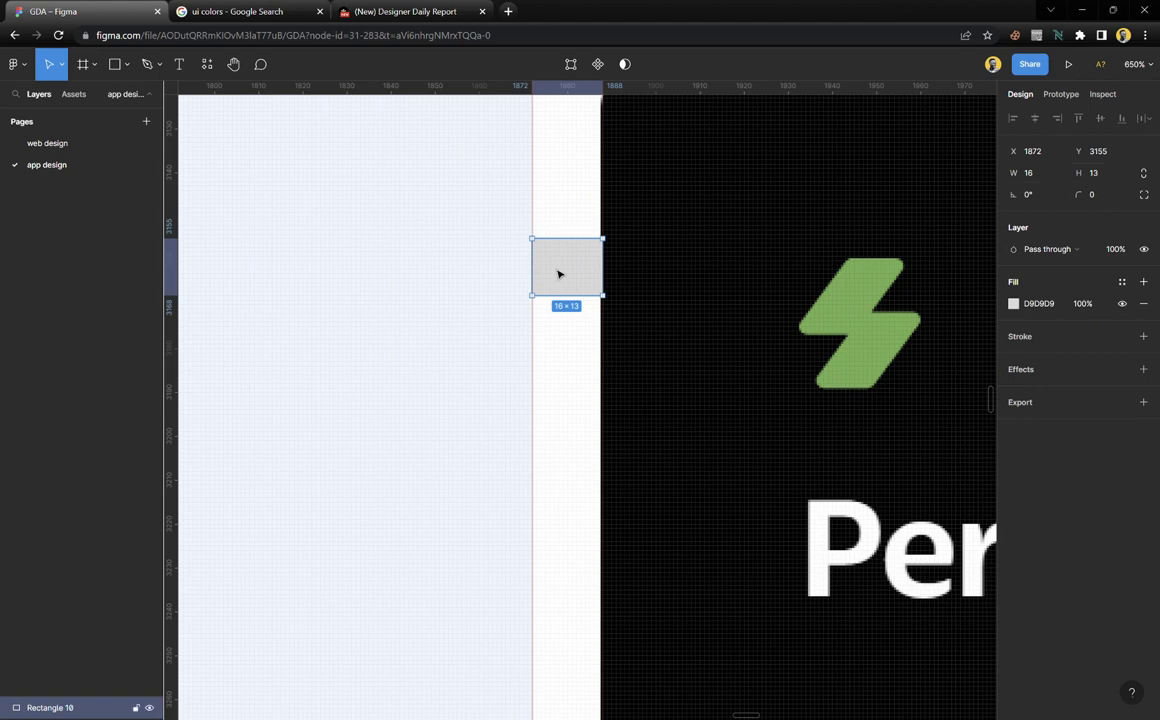
{"action": "key", "text": "Delete"}
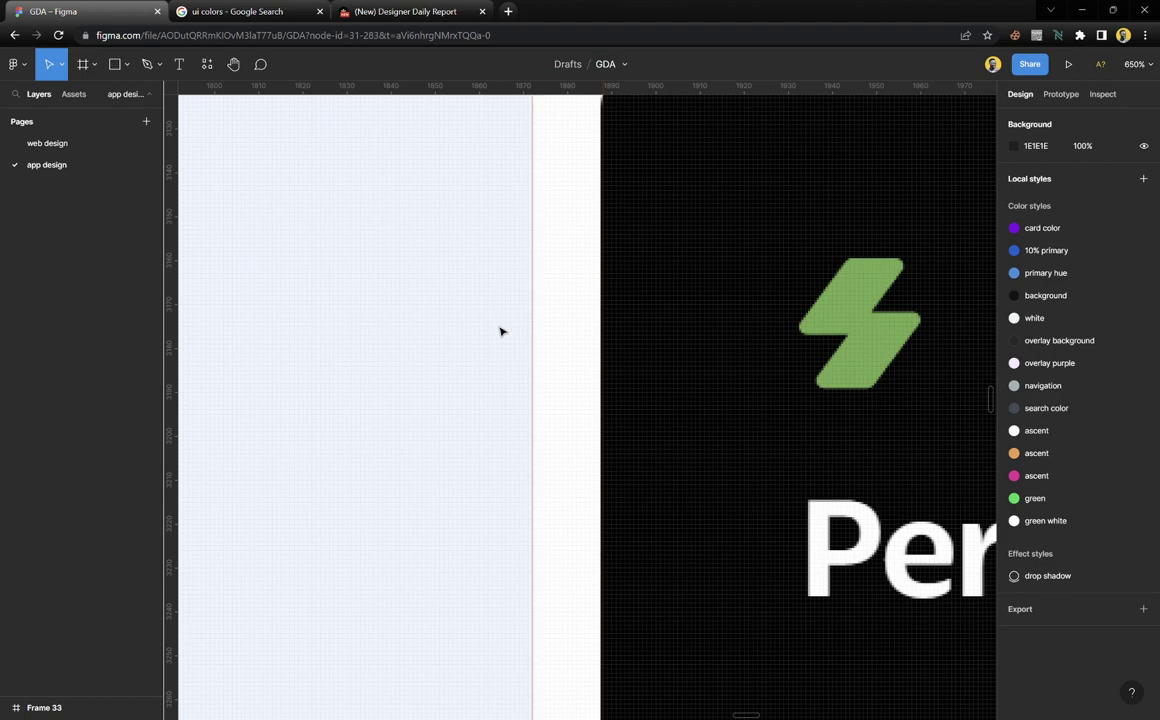
Move the red guide precisely onto the Percept card's edge
{"action": "scroll", "coordinate": [502, 332], "scroll_direction": "down", "scroll_amount": 3}
{"action": "scroll", "coordinate": [502, 332], "scroll_direction": "down", "scroll_amount": 5}
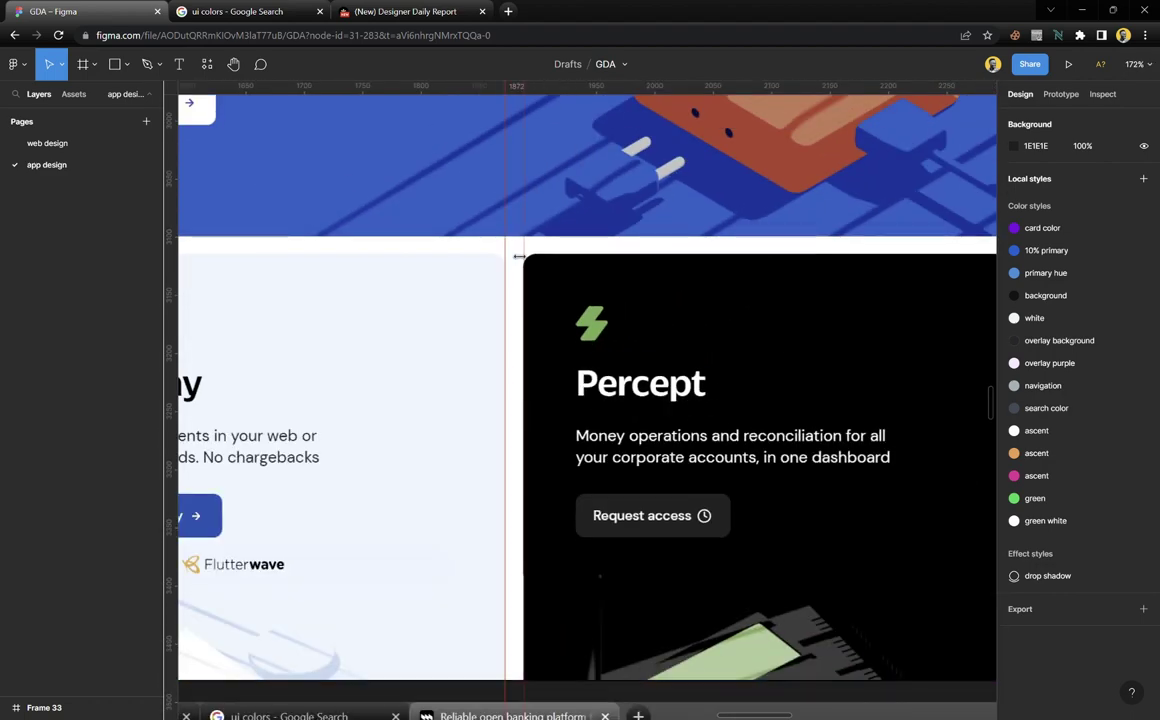
{"action": "right_click", "coordinate": [515, 252]}
{"action": "key", "text": "Escape"}
{"action": "left_click_drag", "start_coordinate": [507, 250], "coordinate": [531, 246]}
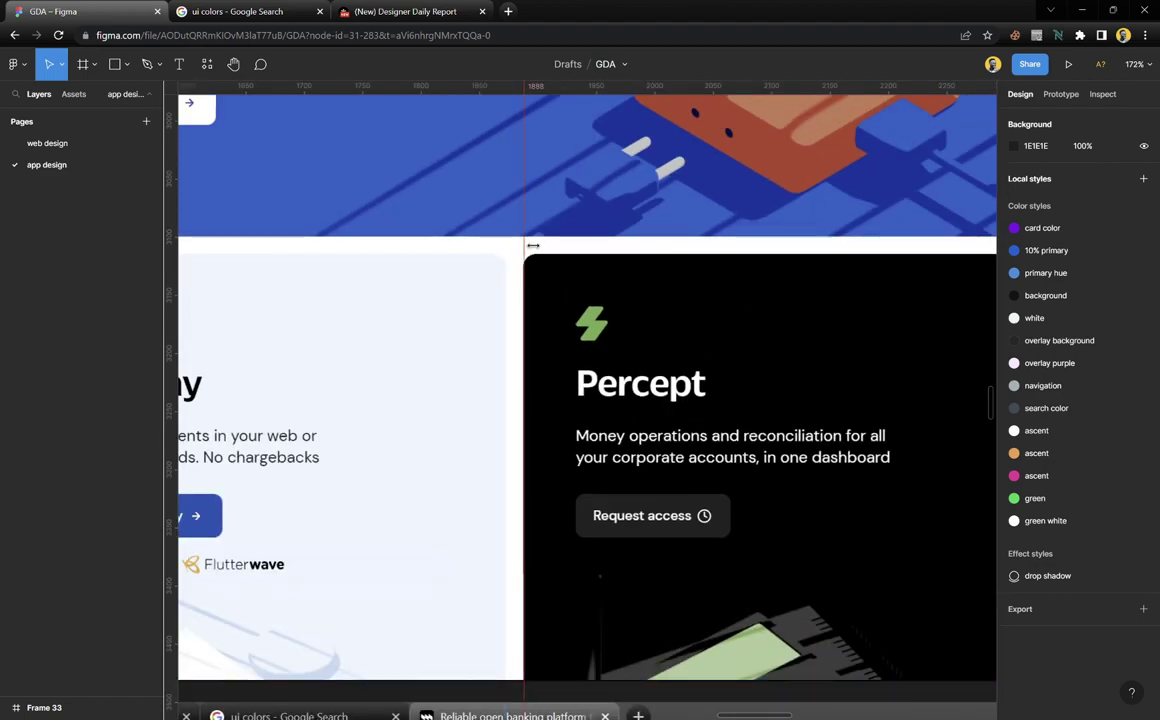
{"action": "right_click", "coordinate": [533, 245]}
{"action": "left_click", "coordinate": [535, 245]}
{"action": "scroll", "coordinate": [490, 505], "scroll_direction": "down", "scroll_amount": 3}
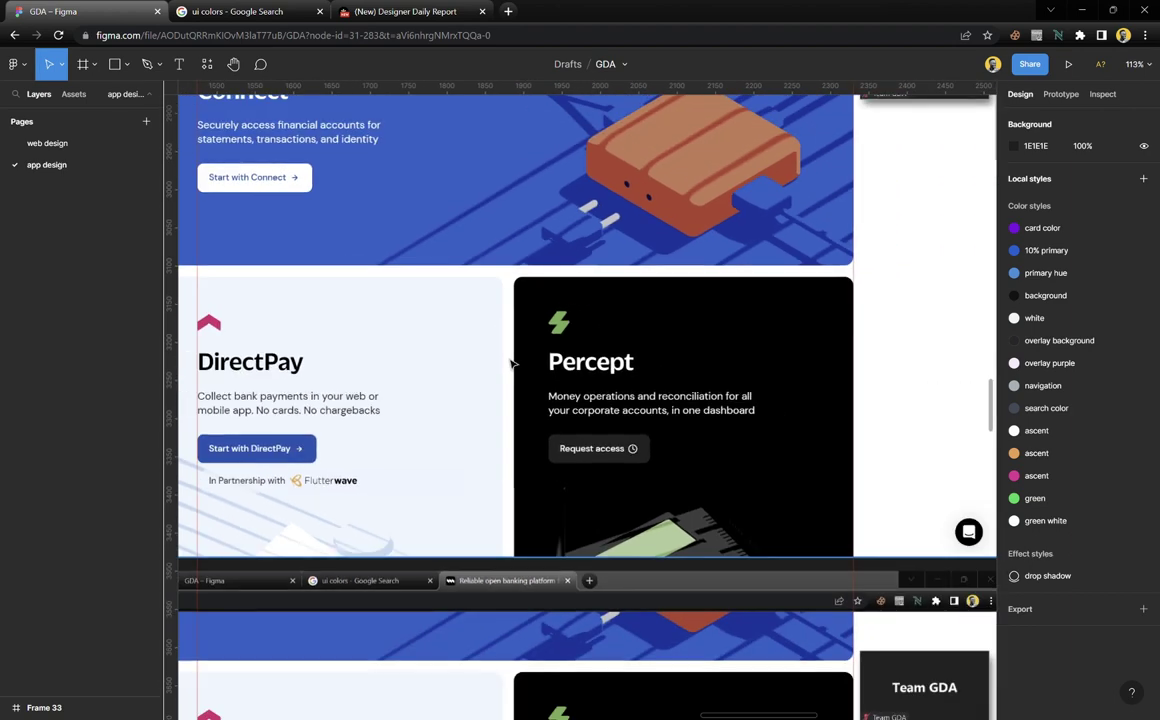
{"action": "scroll", "coordinate": [270, 349], "scroll_direction": "up", "scroll_amount": 2}
{"action": "scroll", "coordinate": [549, 336], "scroll_direction": "up", "scroll_amount": 4}
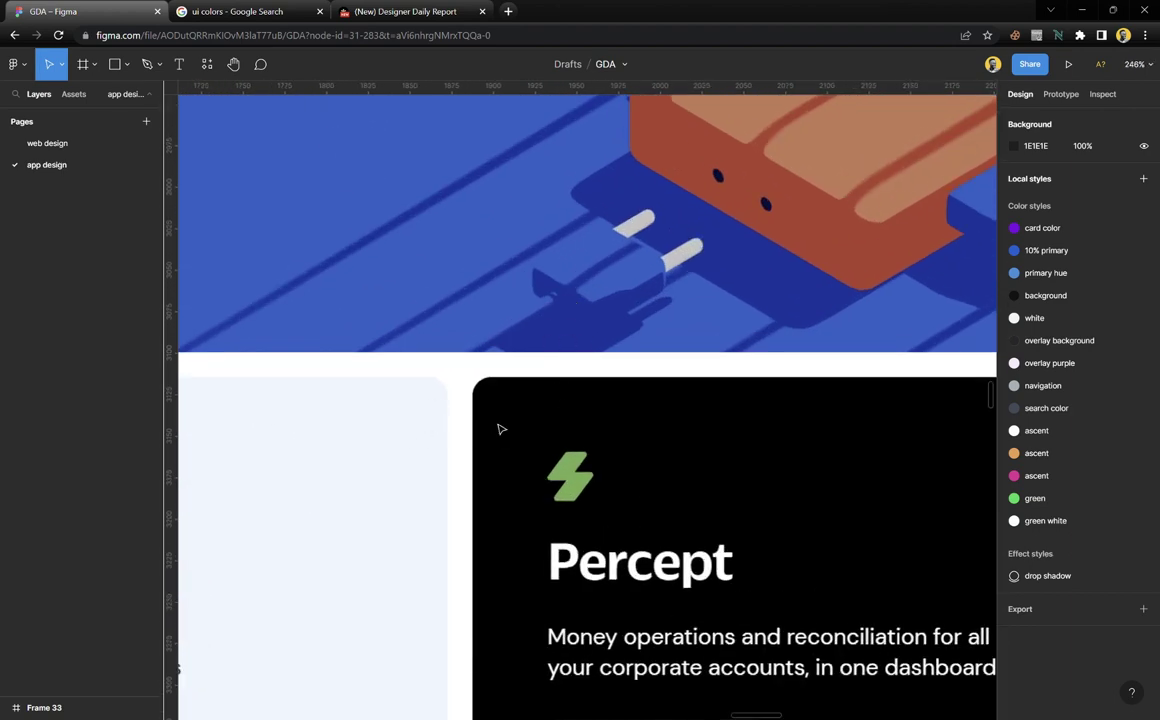
{"action": "scroll", "coordinate": [503, 375], "scroll_direction": "down", "scroll_amount": 5}
{"action": "scroll", "coordinate": [503, 375], "scroll_direction": "down", "scroll_amount": 5}
{"action": "scroll", "coordinate": [477, 316], "scroll_direction": "up", "scroll_amount": 3}
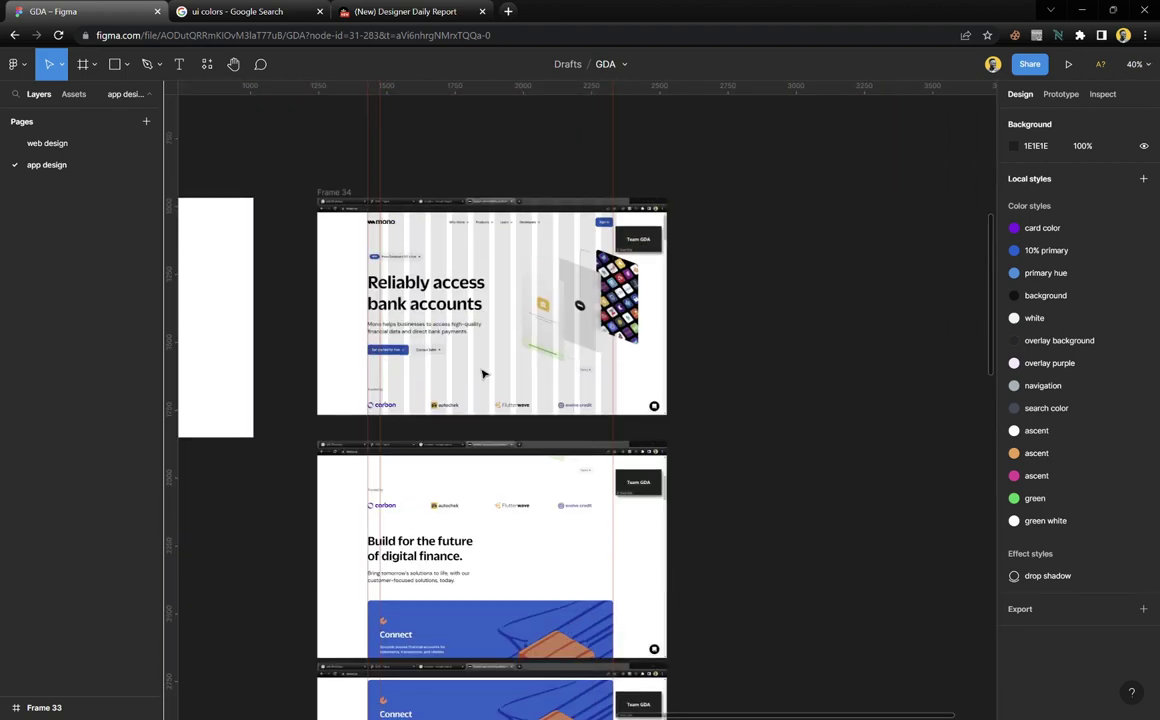
{"action": "scroll", "coordinate": [478, 316], "scroll_direction": "up", "scroll_amount": 3}
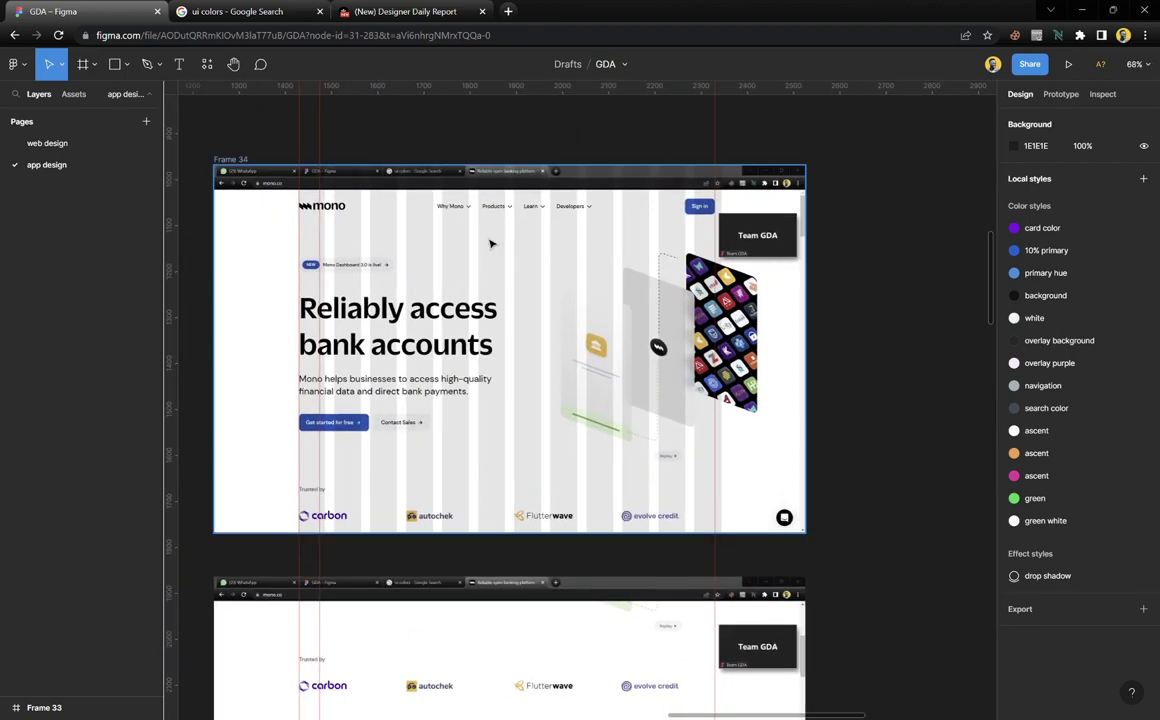
Select Frame 34 and start a new grid style, then cancel and reselect the frame
{"action": "left_click", "coordinate": [225, 158]}
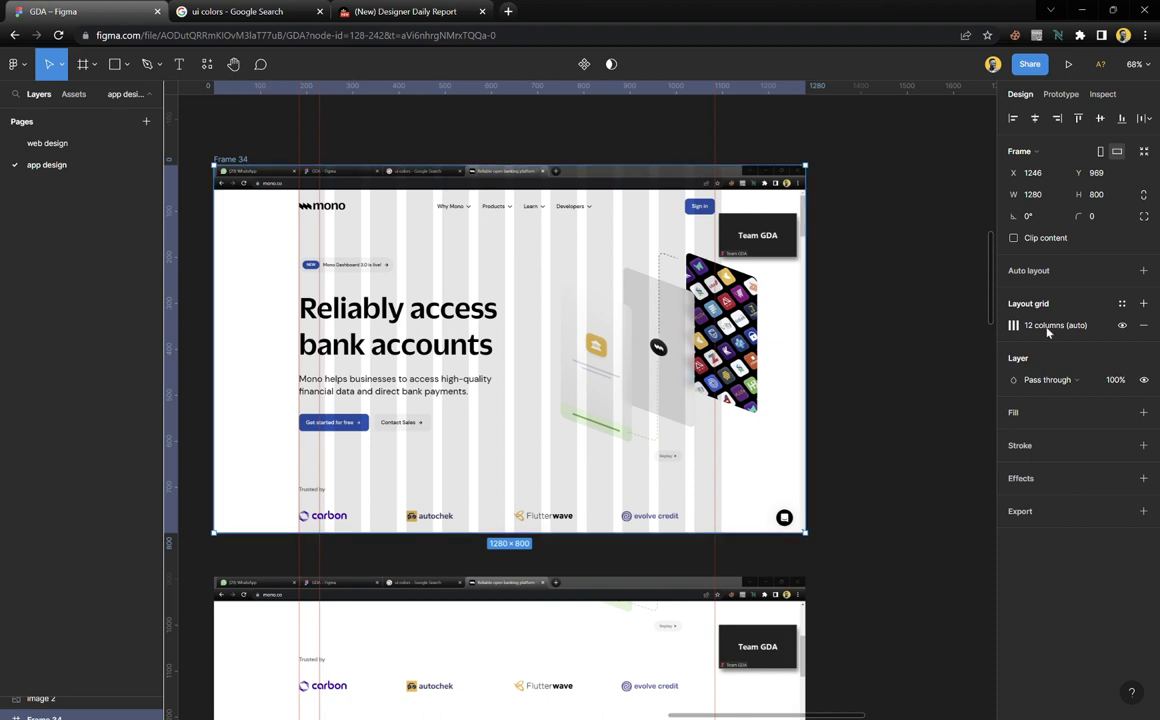
{"action": "left_click", "coordinate": [1122, 303]}
{"action": "left_click", "coordinate": [1139, 329]}
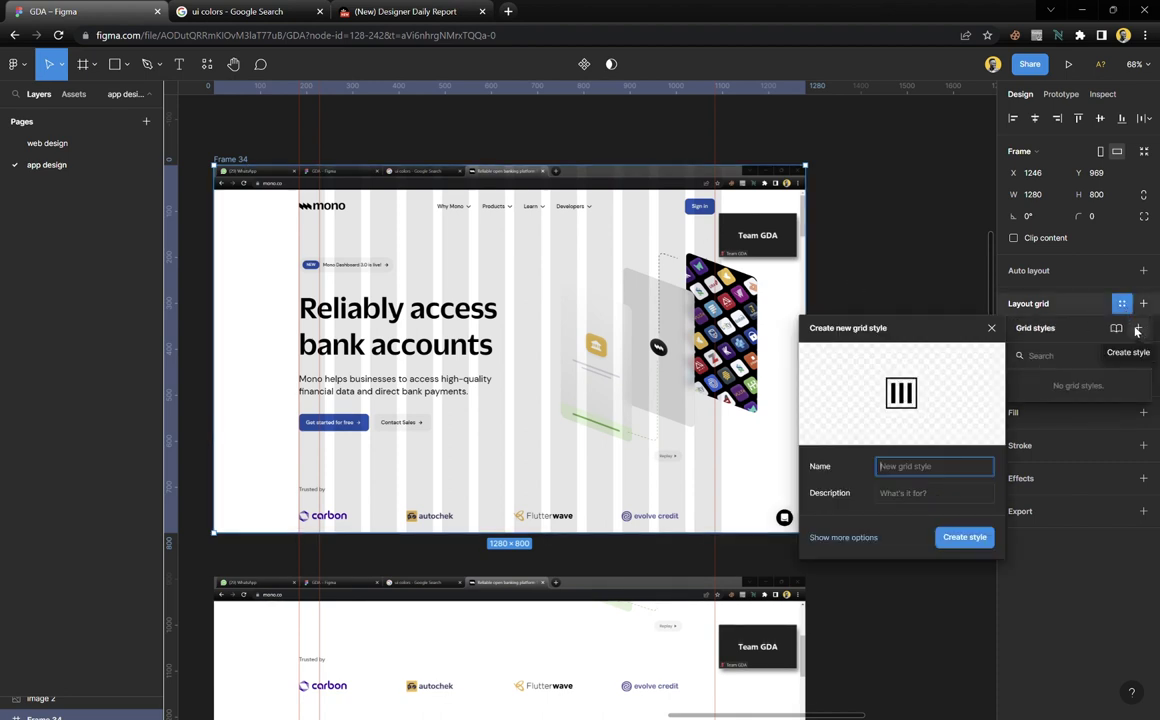
{"action": "left_click", "coordinate": [991, 328]}
{"action": "left_click", "coordinate": [906, 326]}
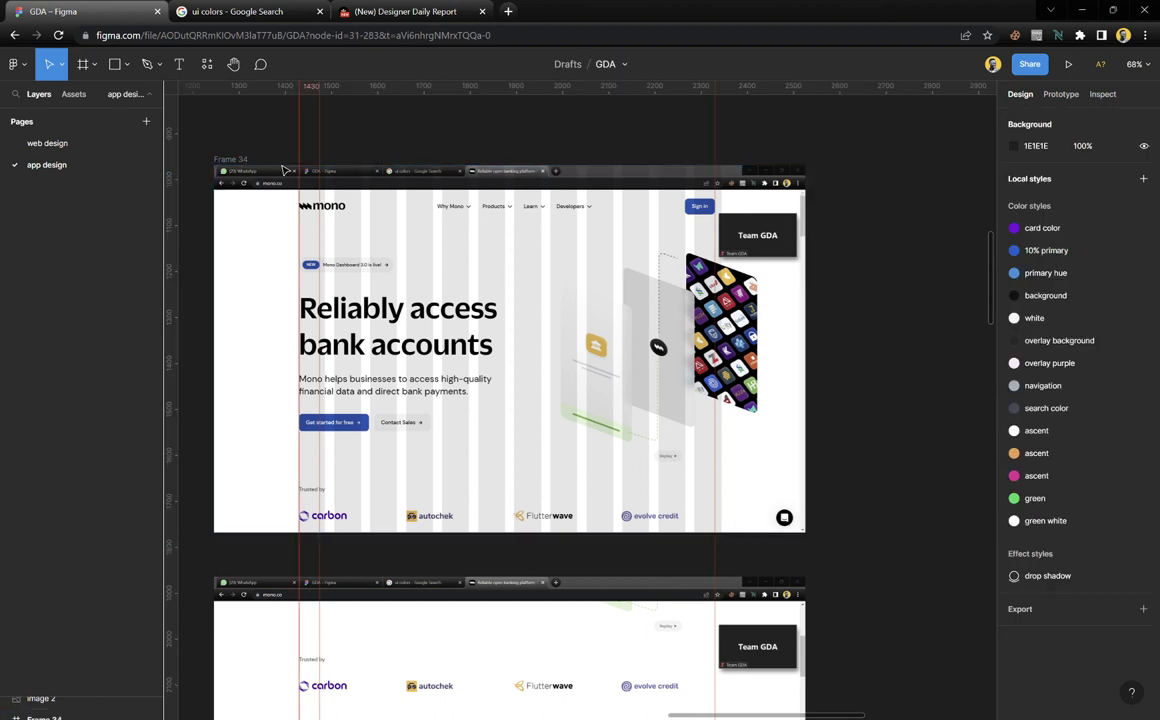
{"action": "left_click", "coordinate": [228, 158]}
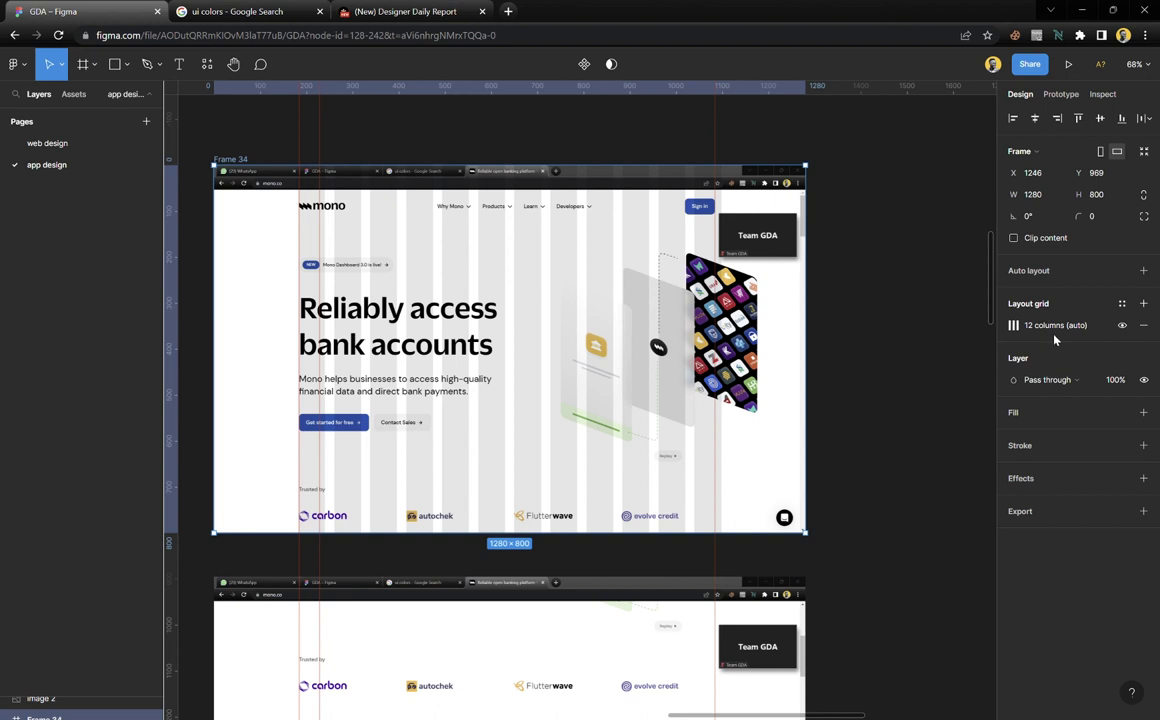
Create the grid style '12pt grid' with description 'website design'
{"action": "left_click", "coordinate": [1122, 305]}
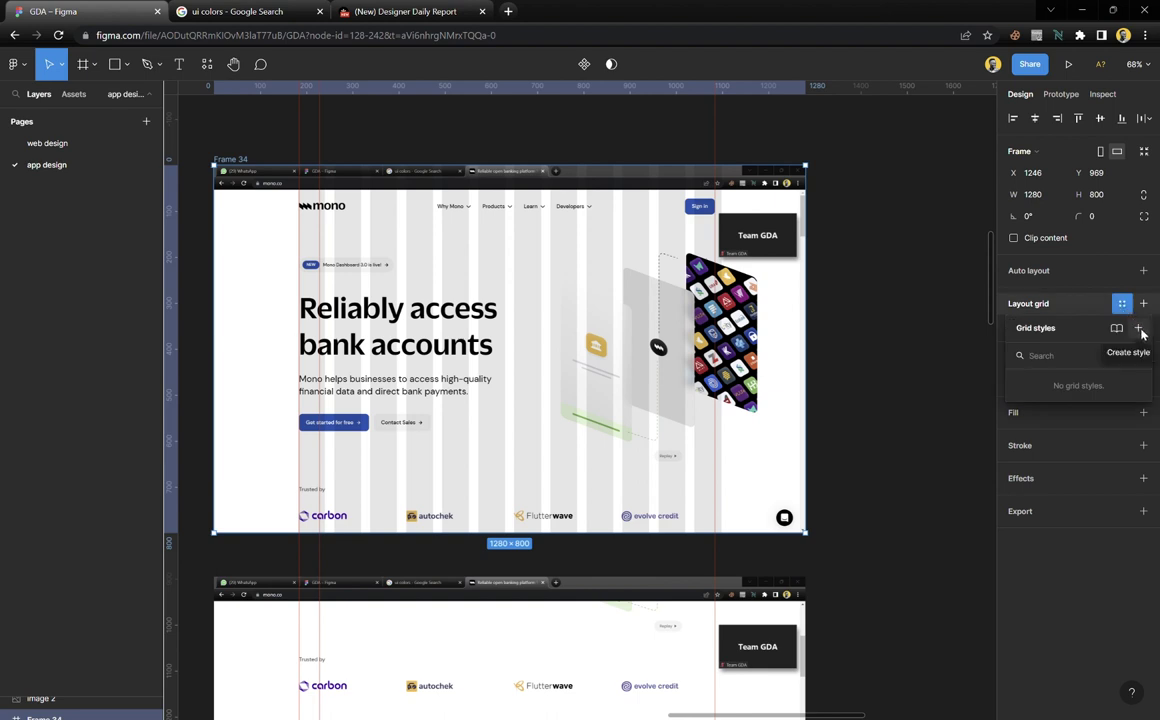
{"action": "left_click", "coordinate": [1139, 330]}
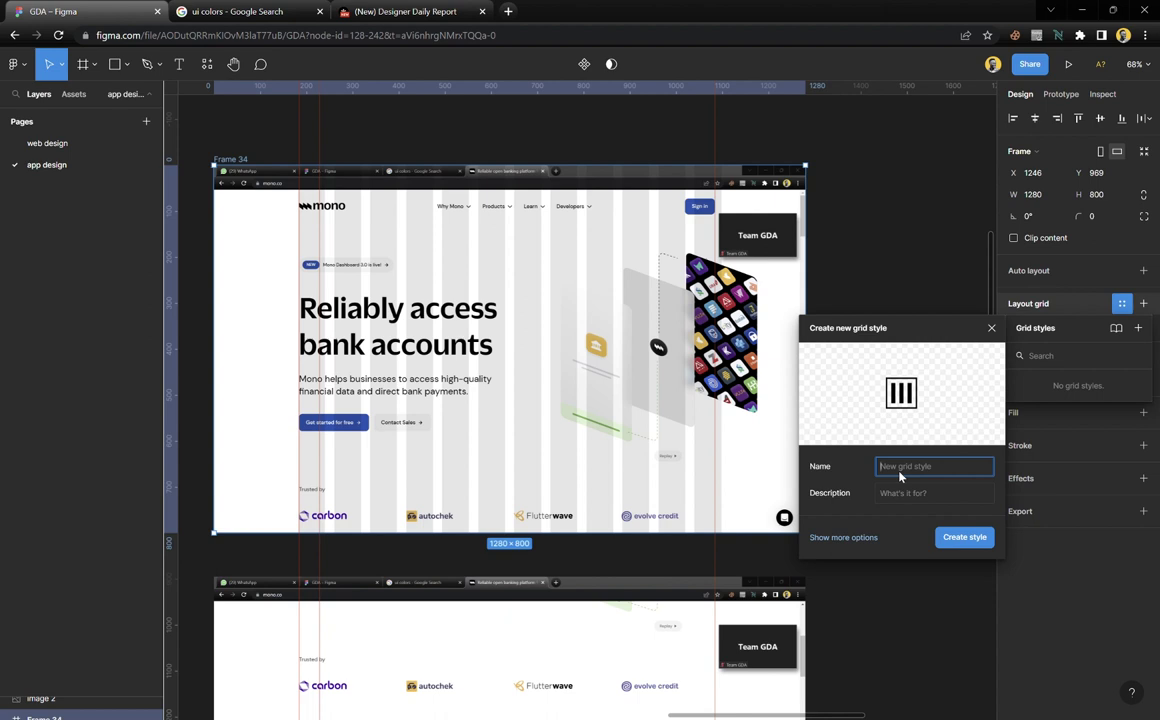
{"action": "type", "text": "12pt grid"}
{"action": "left_click", "coordinate": [900, 497]}
{"action": "type", "text": "website design"}
{"action": "left_click", "coordinate": [958, 539]}
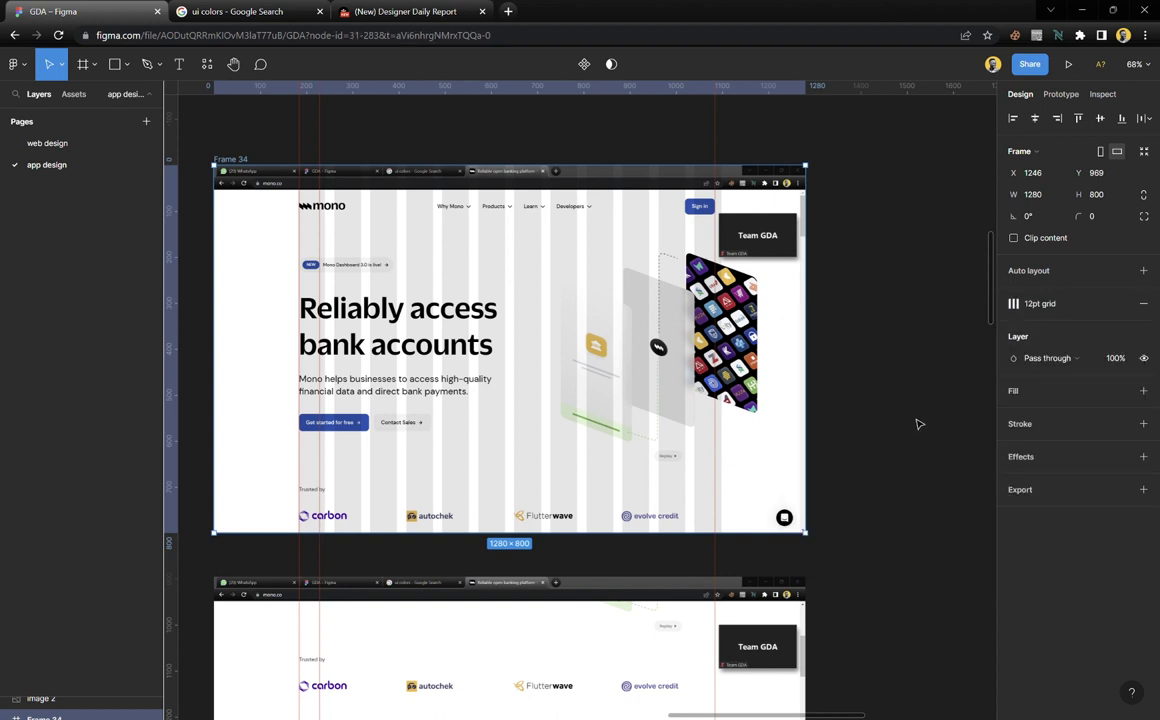
{"action": "left_click", "coordinate": [834, 385]}
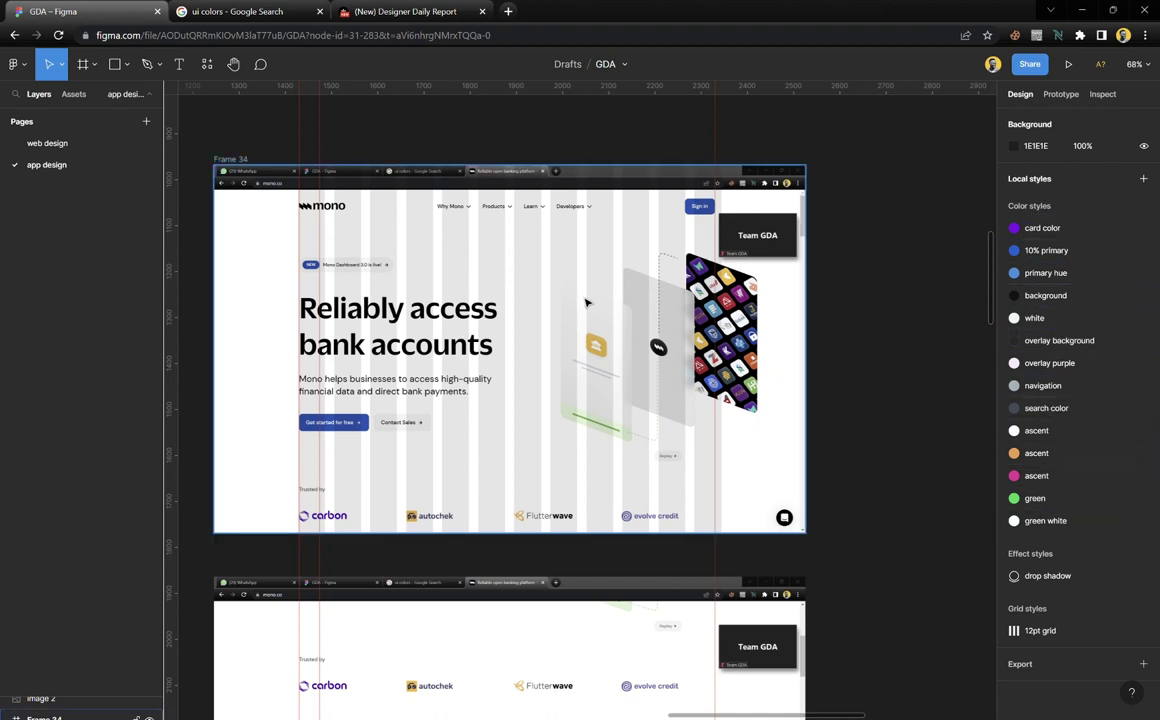
{"action": "scroll", "coordinate": [586, 302], "scroll_direction": "left", "scroll_amount": 3}
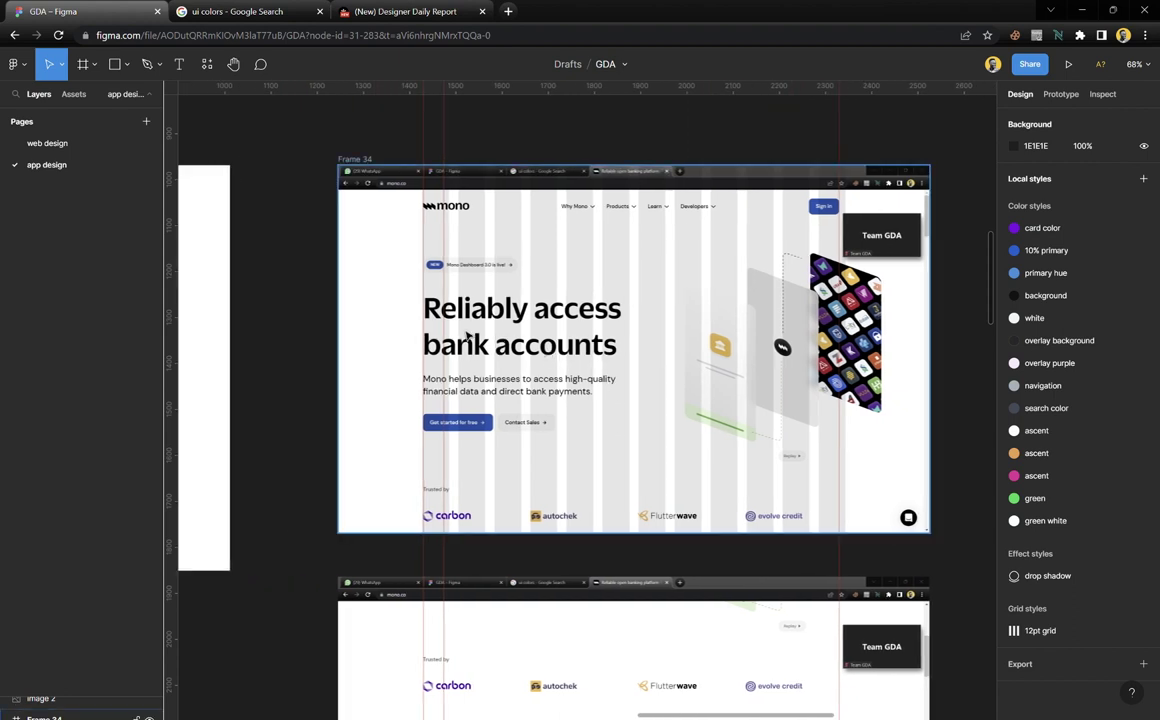
{"action": "scroll", "coordinate": [467, 334], "scroll_direction": "left", "scroll_amount": 12}
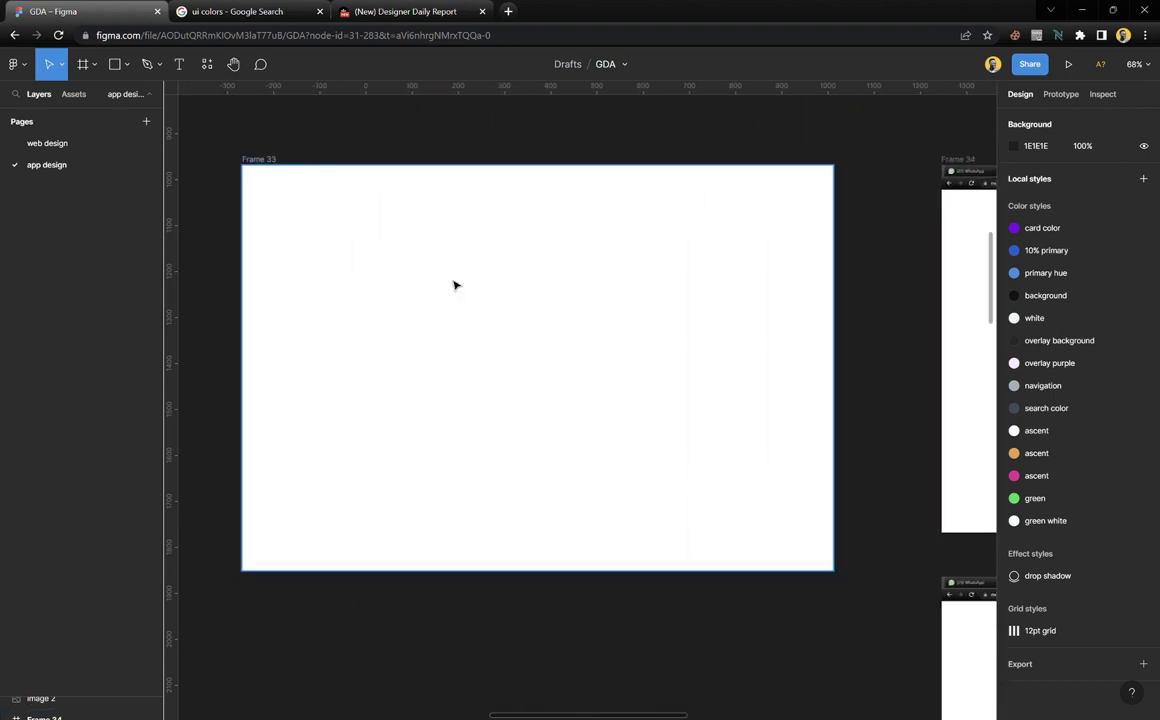
{"action": "left_click", "coordinate": [453, 285]}
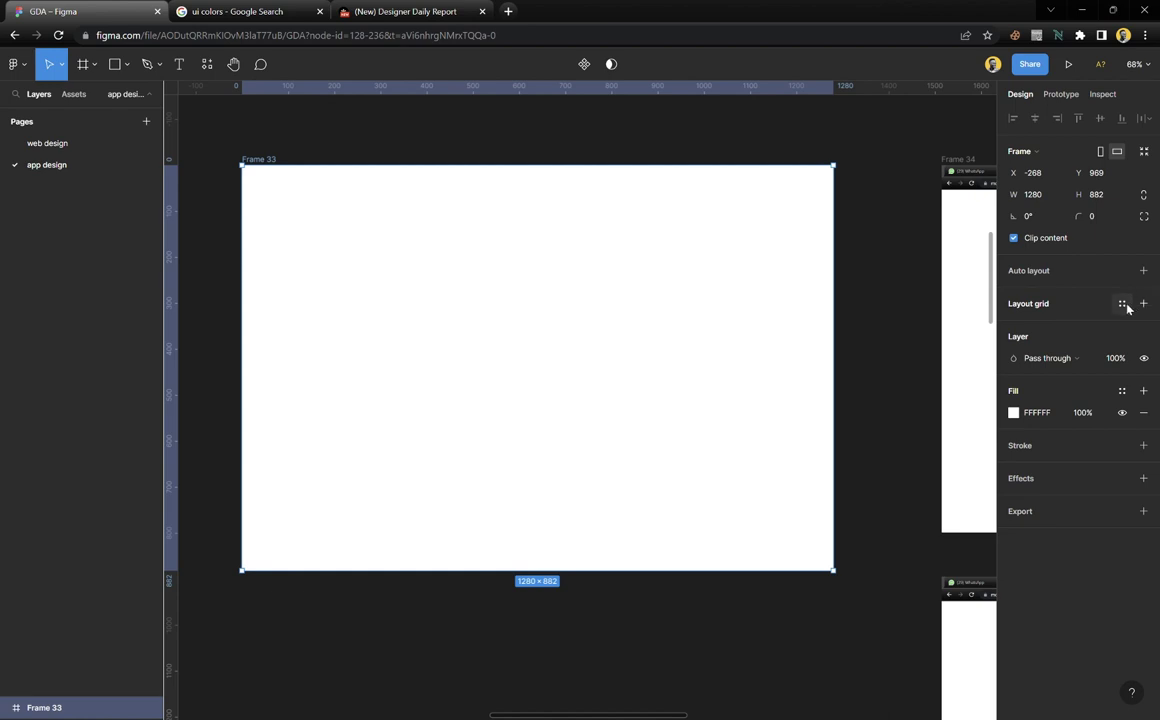
{"action": "left_click", "coordinate": [1124, 305]}
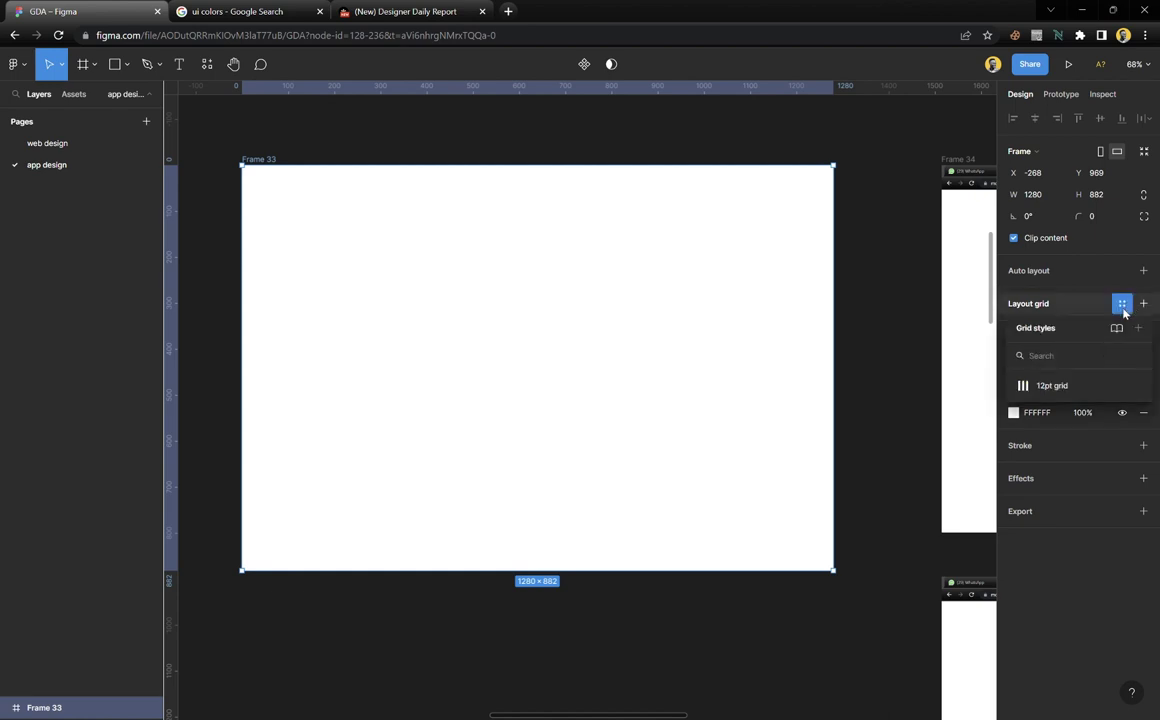
{"action": "left_click", "coordinate": [1066, 388]}
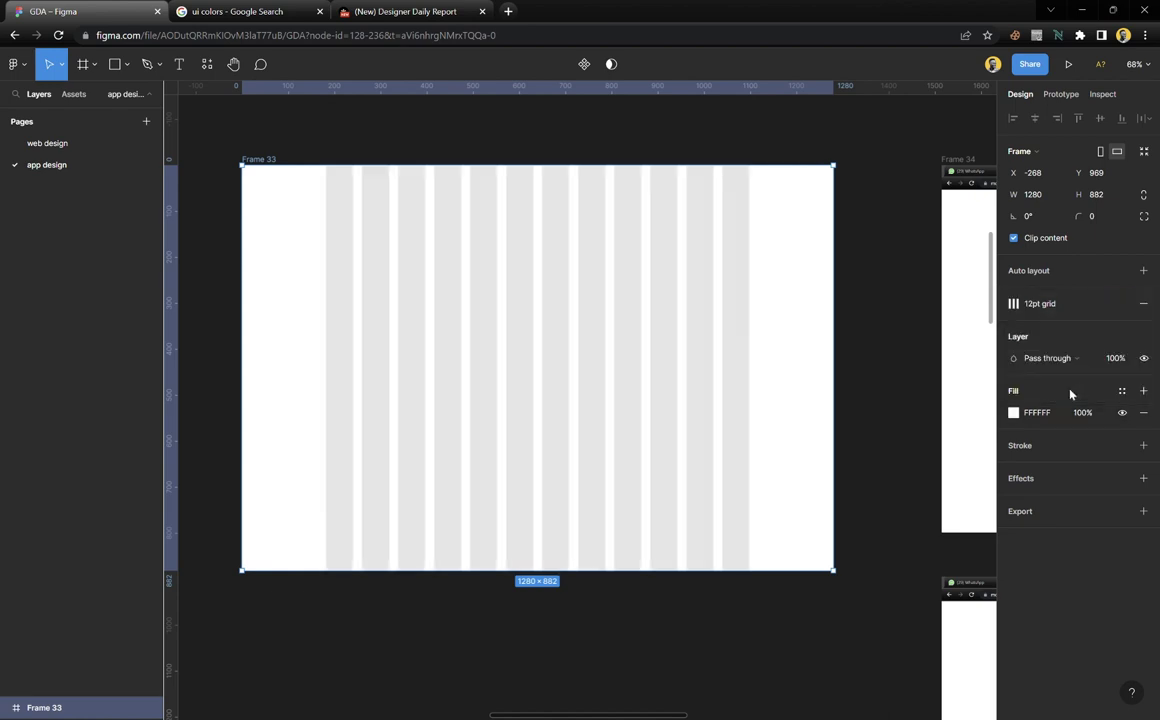
{"action": "left_click", "coordinate": [521, 149]}
{"action": "scroll", "coordinate": [680, 300], "scroll_direction": "right", "scroll_amount": 5}
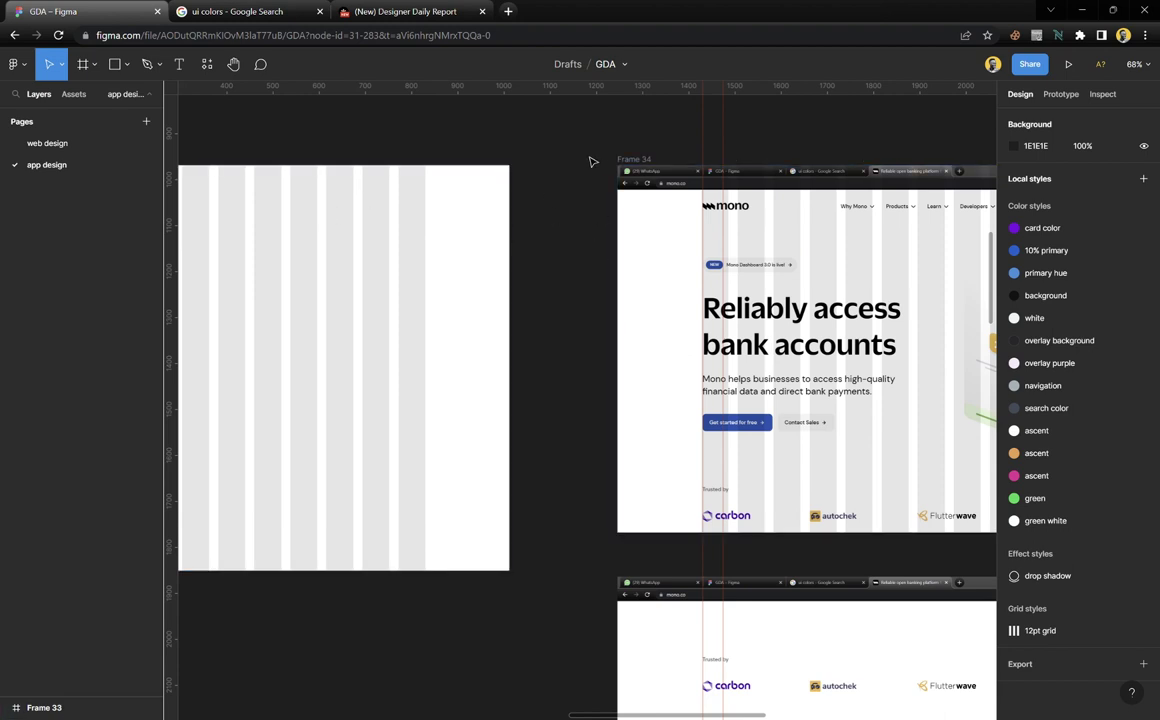
{"action": "left_click", "coordinate": [632, 159]}
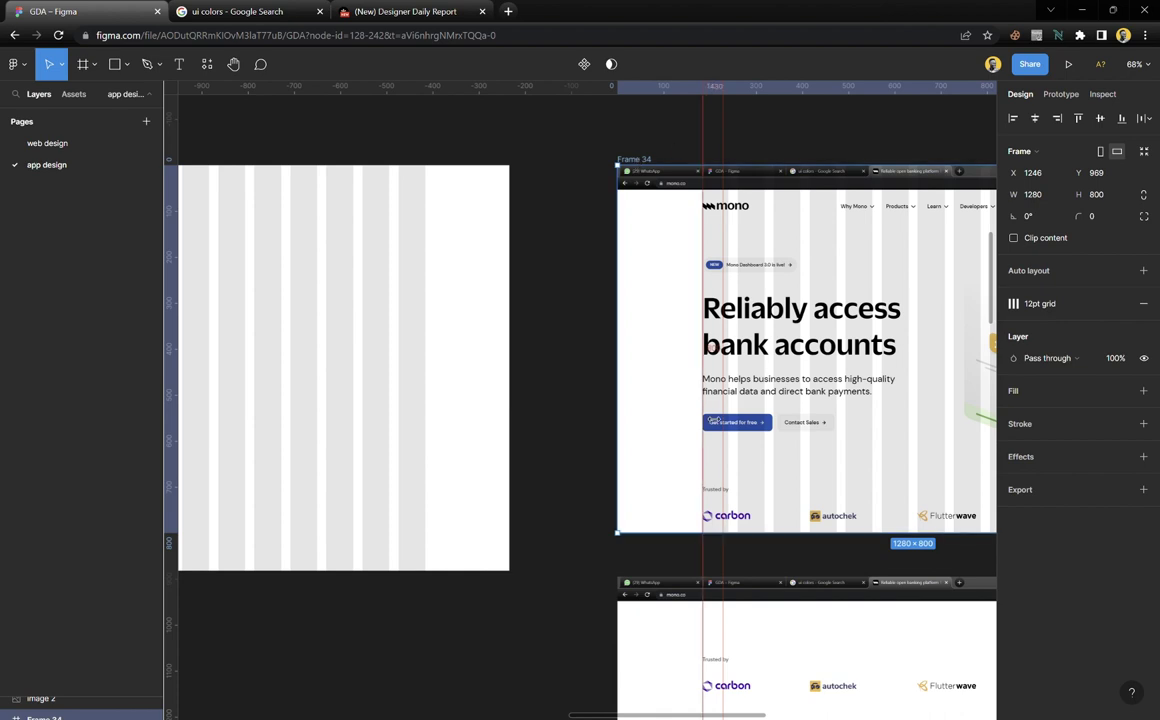
{"action": "scroll", "coordinate": [646, 345], "scroll_direction": "up", "scroll_amount": 5}
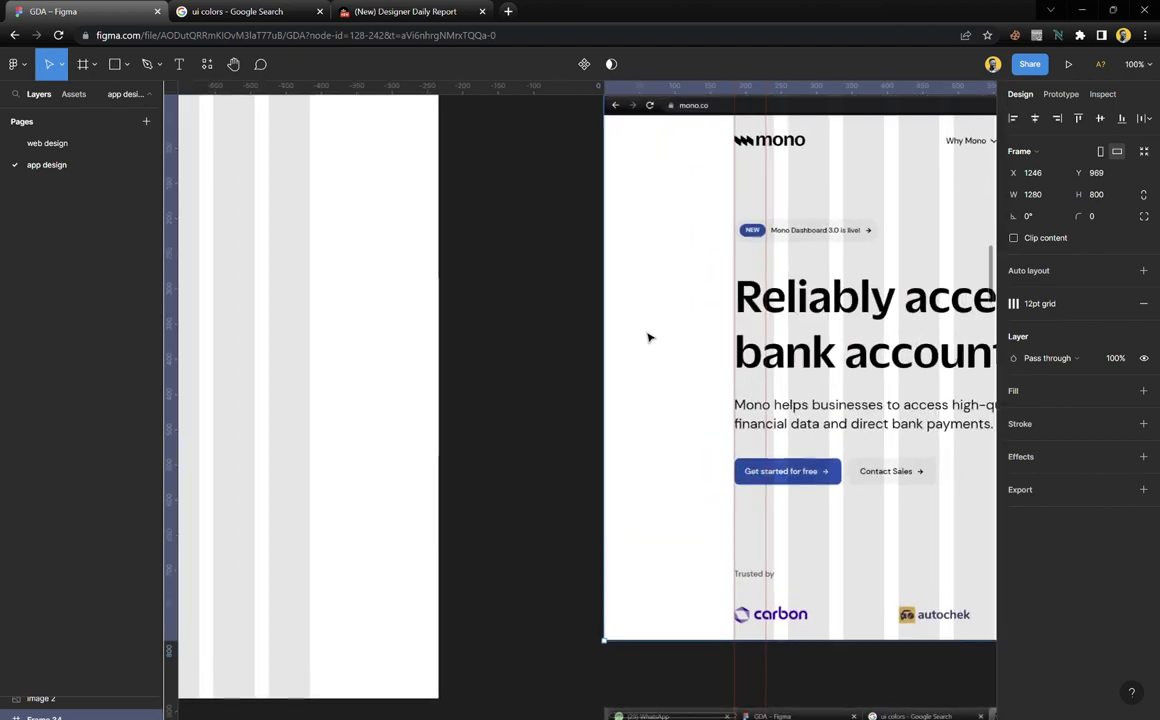
{"action": "scroll", "coordinate": [648, 338], "scroll_direction": "right", "scroll_amount": 2}
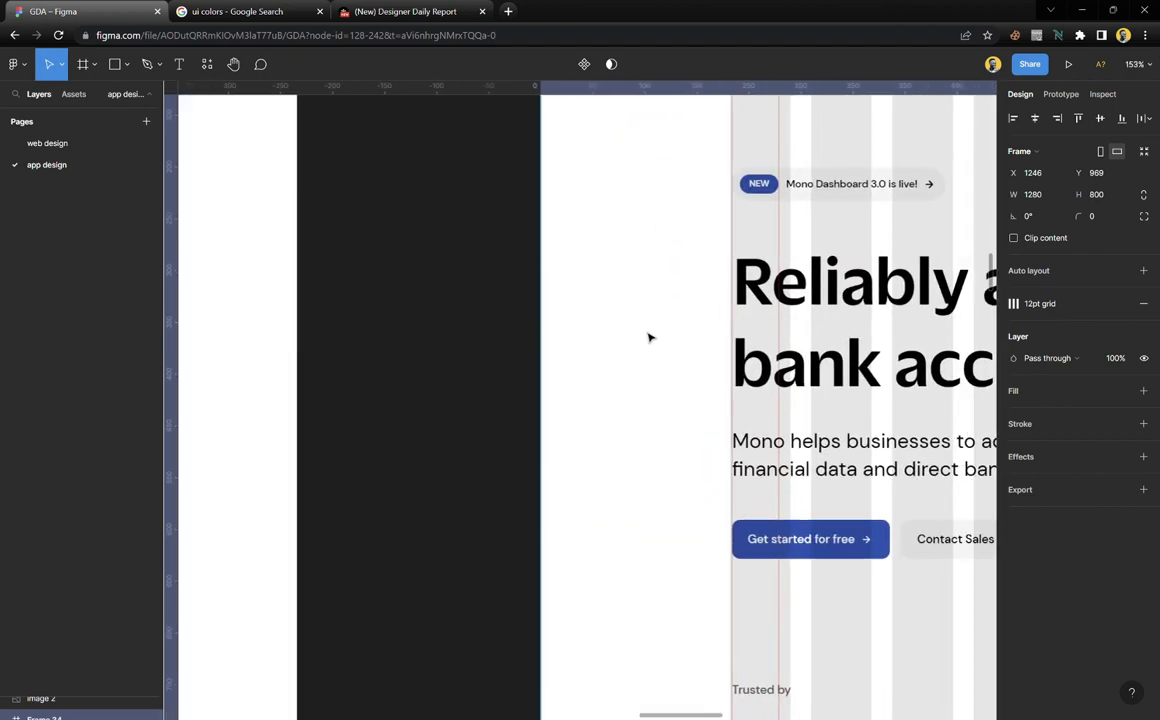
{"action": "key", "text": "r"}
{"action": "left_click_drag", "start_coordinate": [562, 326], "coordinate": [732, 440]}
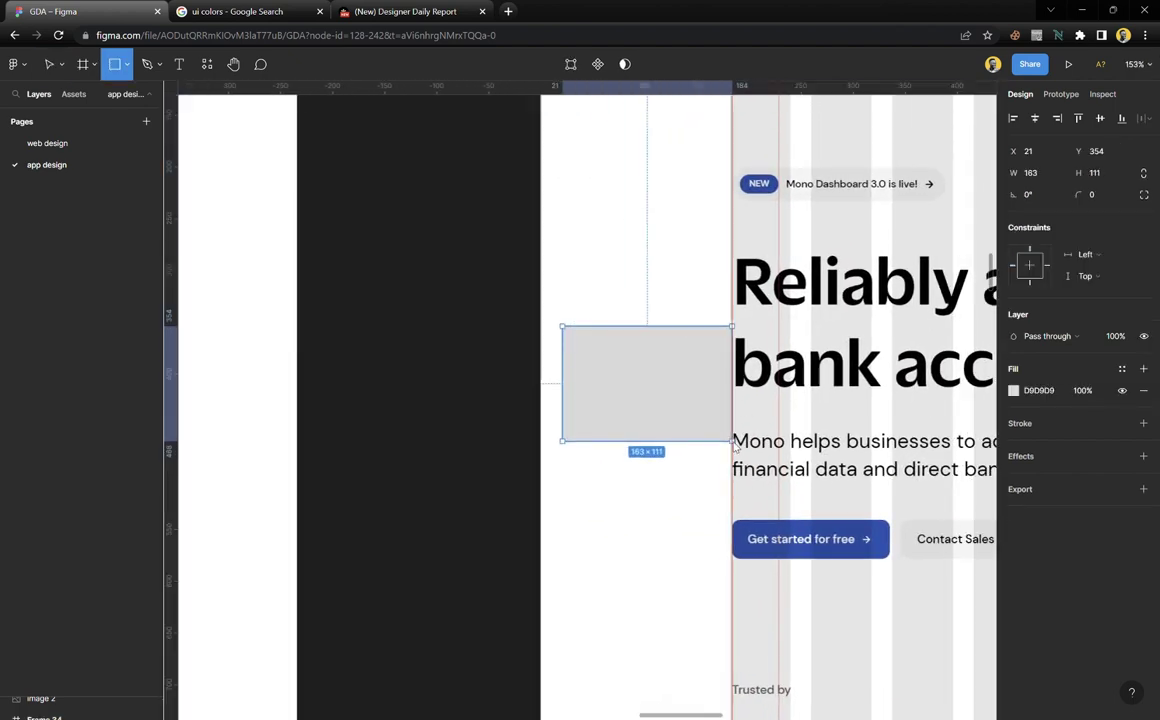
{"action": "left_click_drag", "start_coordinate": [571, 393], "coordinate": [550, 392]}
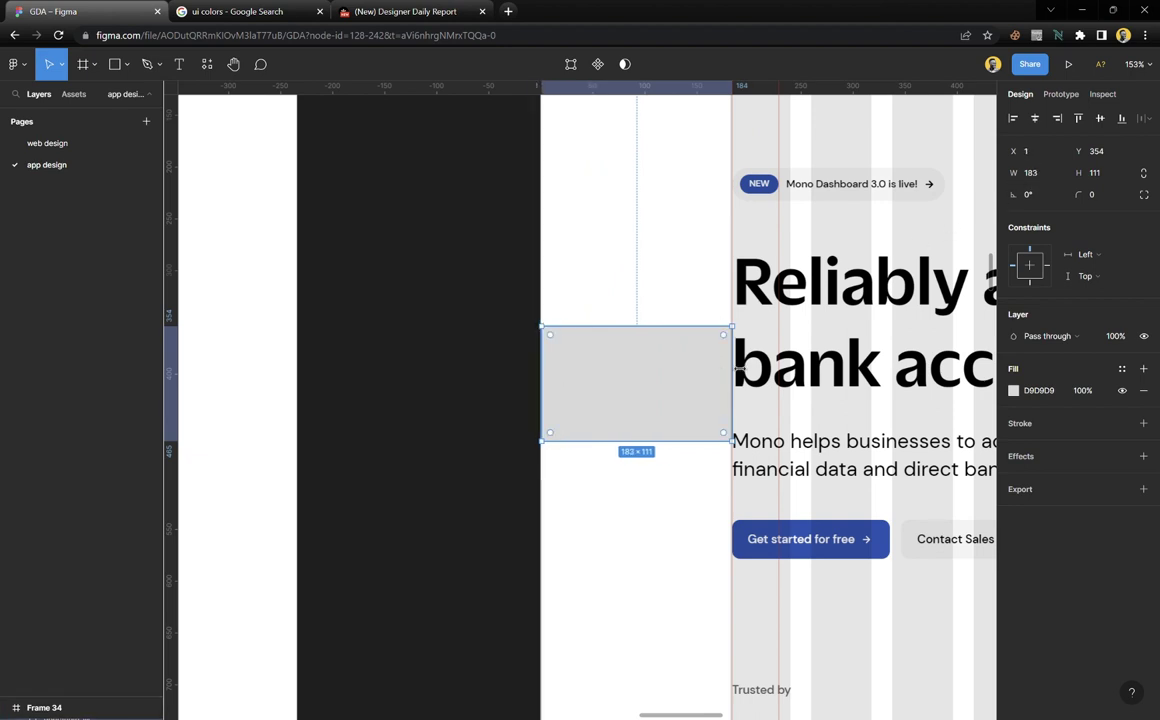
{"action": "scroll", "coordinate": [736, 369], "scroll_direction": "up", "scroll_amount": 5}
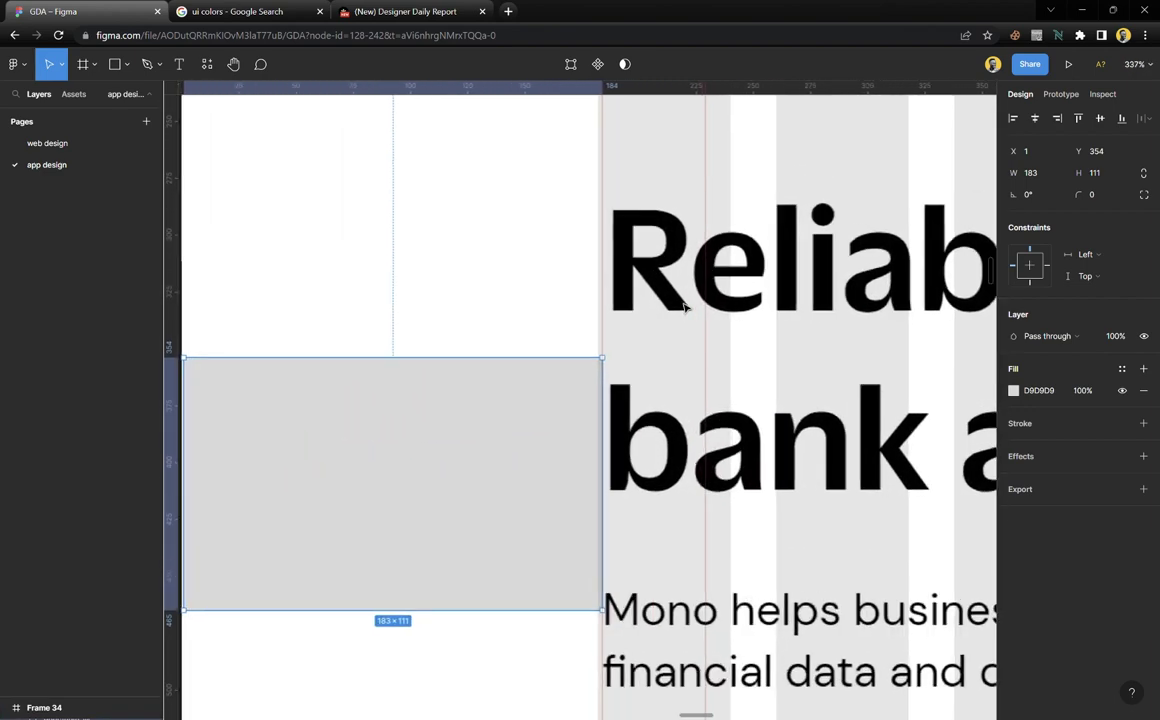
{"action": "left_click_drag", "start_coordinate": [531, 467], "coordinate": [635, 422]}
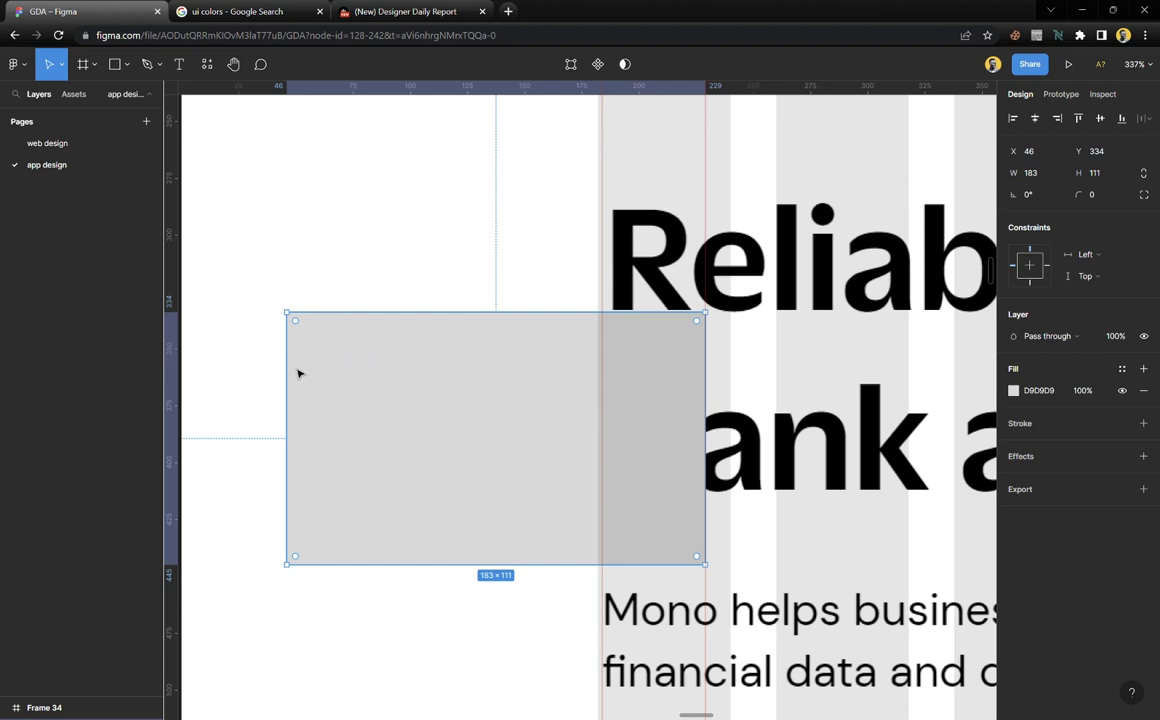
{"action": "left_click_drag", "start_coordinate": [289, 374], "coordinate": [616, 425]}
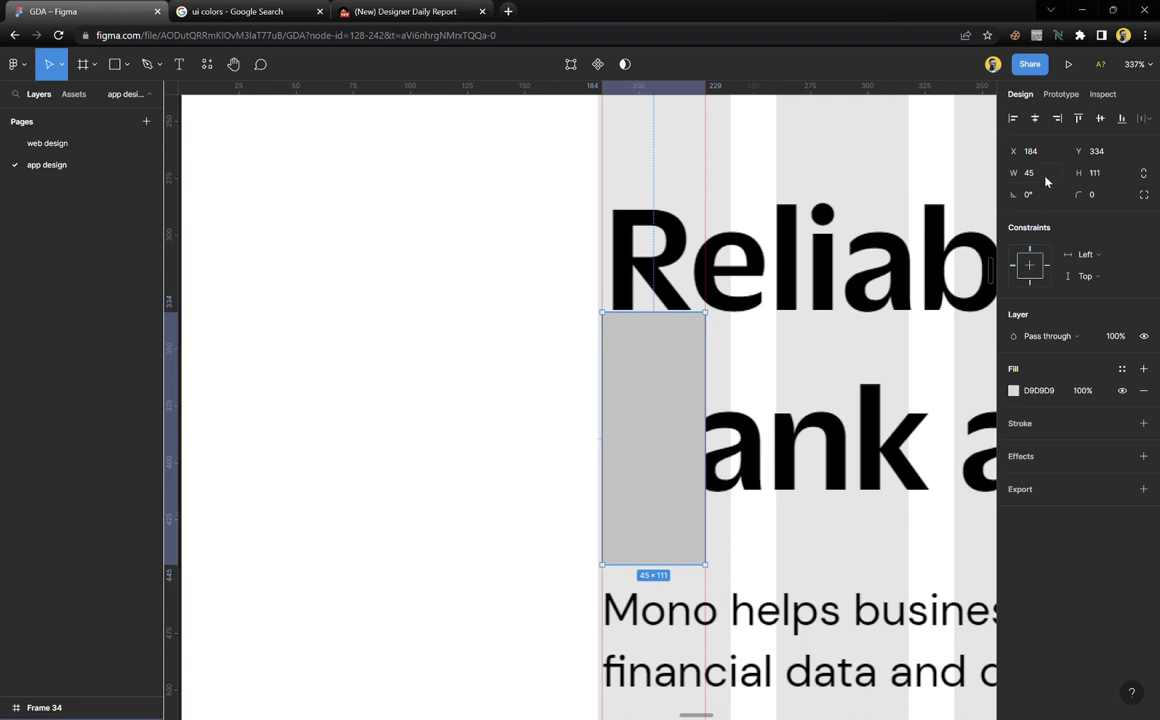
{"action": "scroll", "coordinate": [596, 564], "scroll_direction": "down", "scroll_amount": 5}
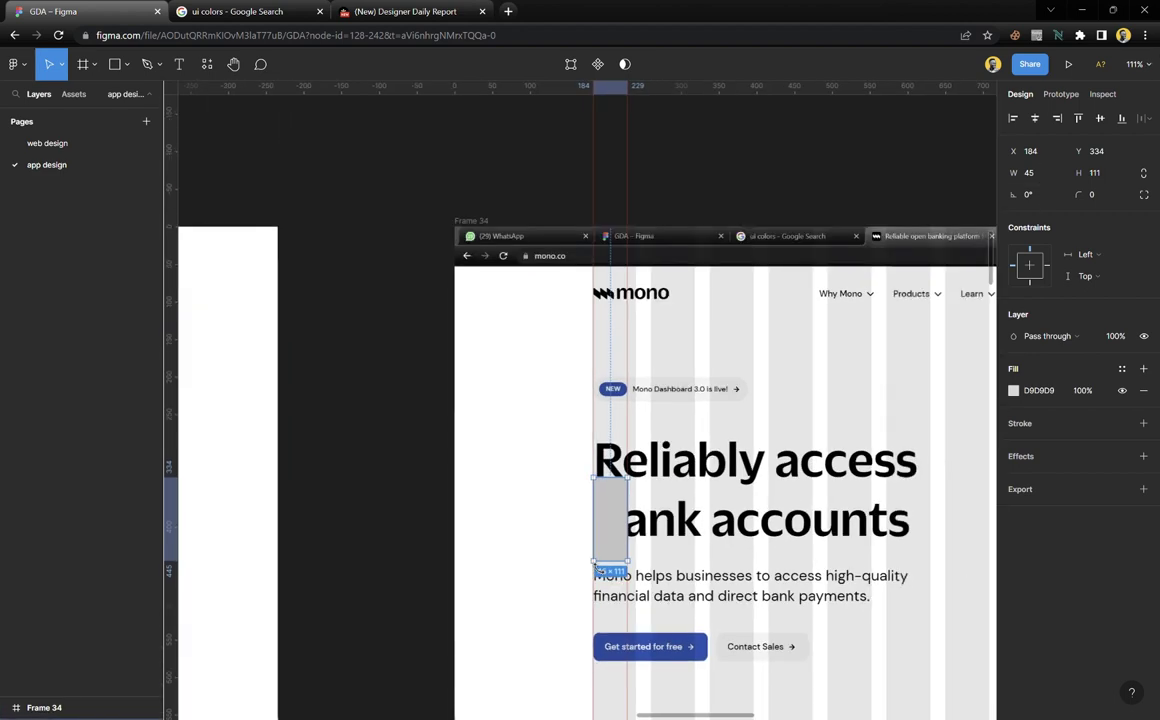
{"action": "scroll", "coordinate": [596, 564], "scroll_direction": "down", "scroll_amount": 1}
{"action": "key", "text": "Delete"}
{"action": "scroll", "coordinate": [610, 580], "scroll_direction": "down", "scroll_amount": 6}
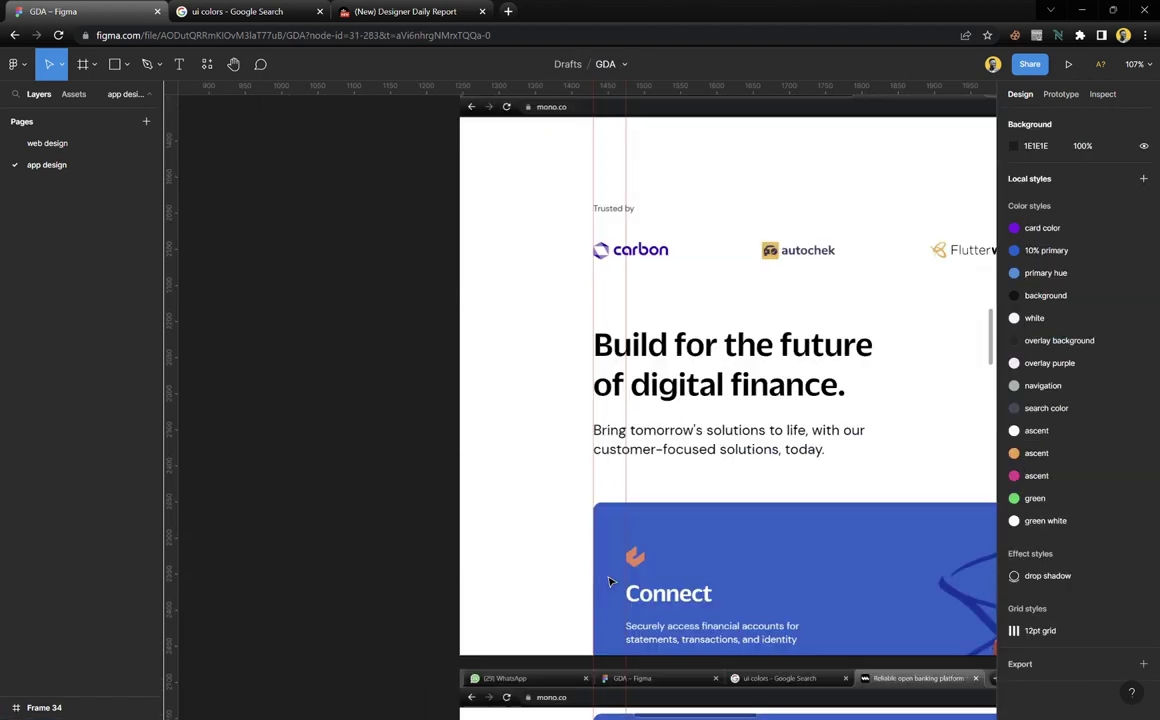
{"action": "scroll", "coordinate": [610, 580], "scroll_direction": "down", "scroll_amount": 2}
{"action": "scroll", "coordinate": [668, 497], "scroll_direction": "right", "scroll_amount": 2}
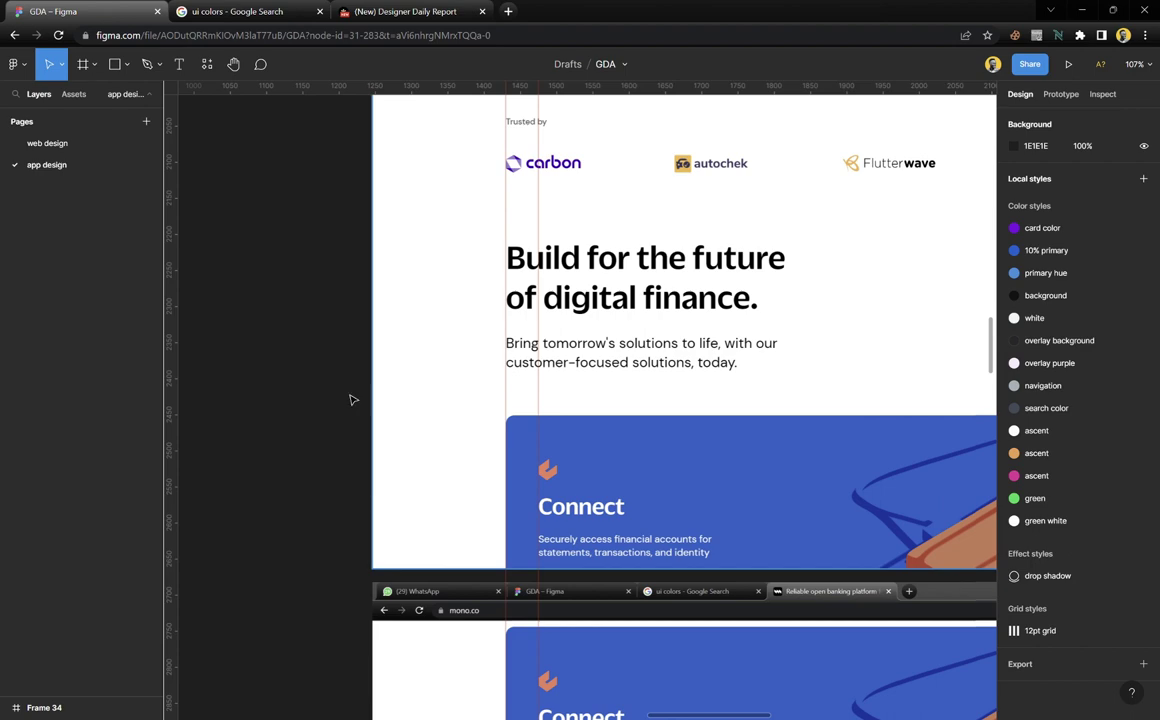
{"action": "scroll", "coordinate": [540, 328], "scroll_direction": "down", "scroll_amount": 3}
{"action": "scroll", "coordinate": [558, 338], "scroll_direction": "down", "scroll_amount": 3}
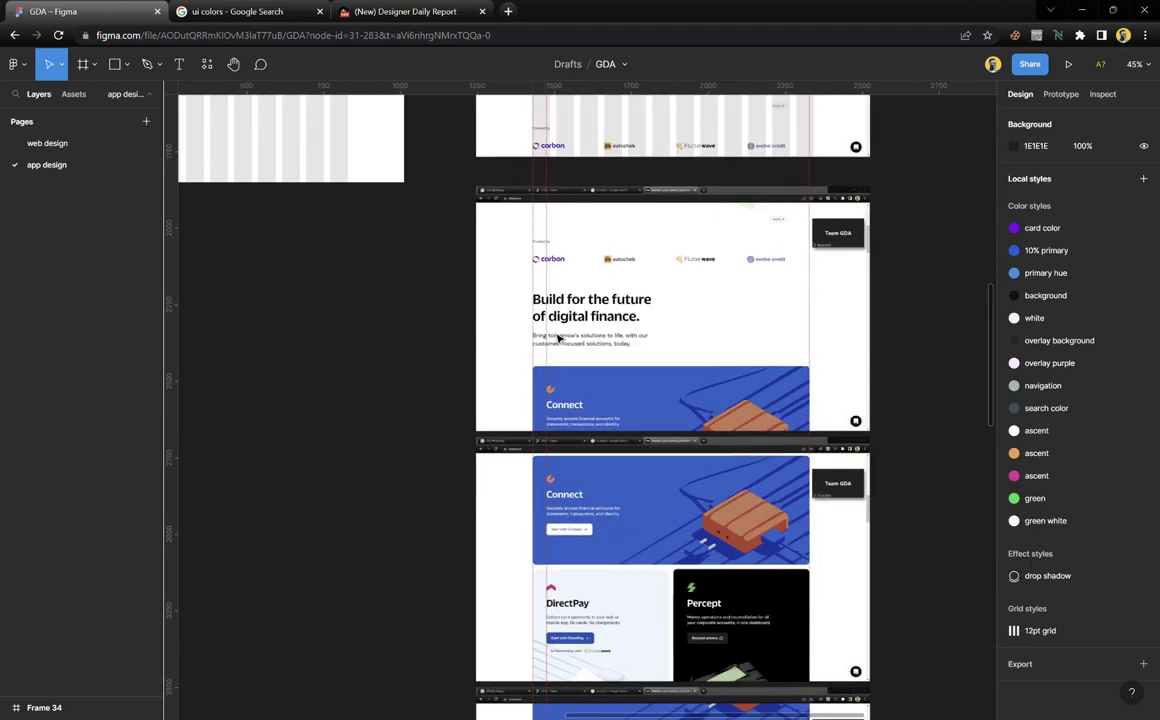
{"action": "scroll", "coordinate": [558, 338], "scroll_direction": "up", "scroll_amount": 3}
{"action": "scroll", "coordinate": [558, 338], "scroll_direction": "up", "scroll_amount": 3}
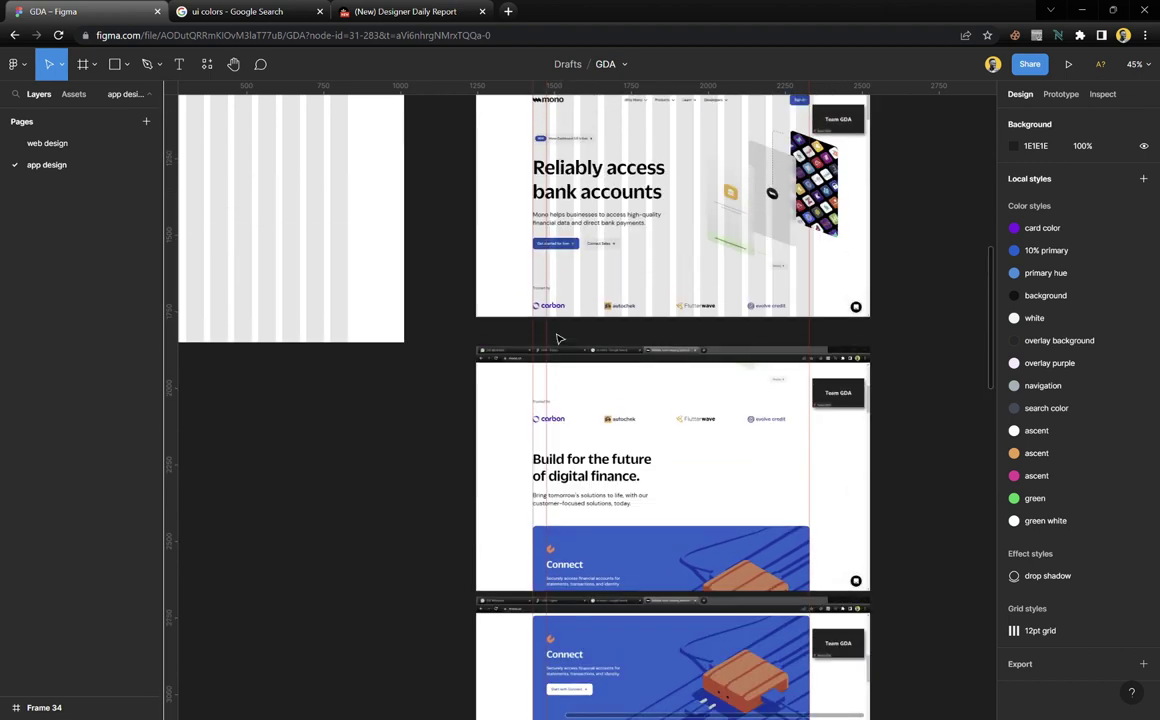
{"action": "scroll", "coordinate": [557, 332], "scroll_direction": "left", "scroll_amount": 3}
{"action": "scroll", "coordinate": [557, 332], "scroll_direction": "left", "scroll_amount": 2}
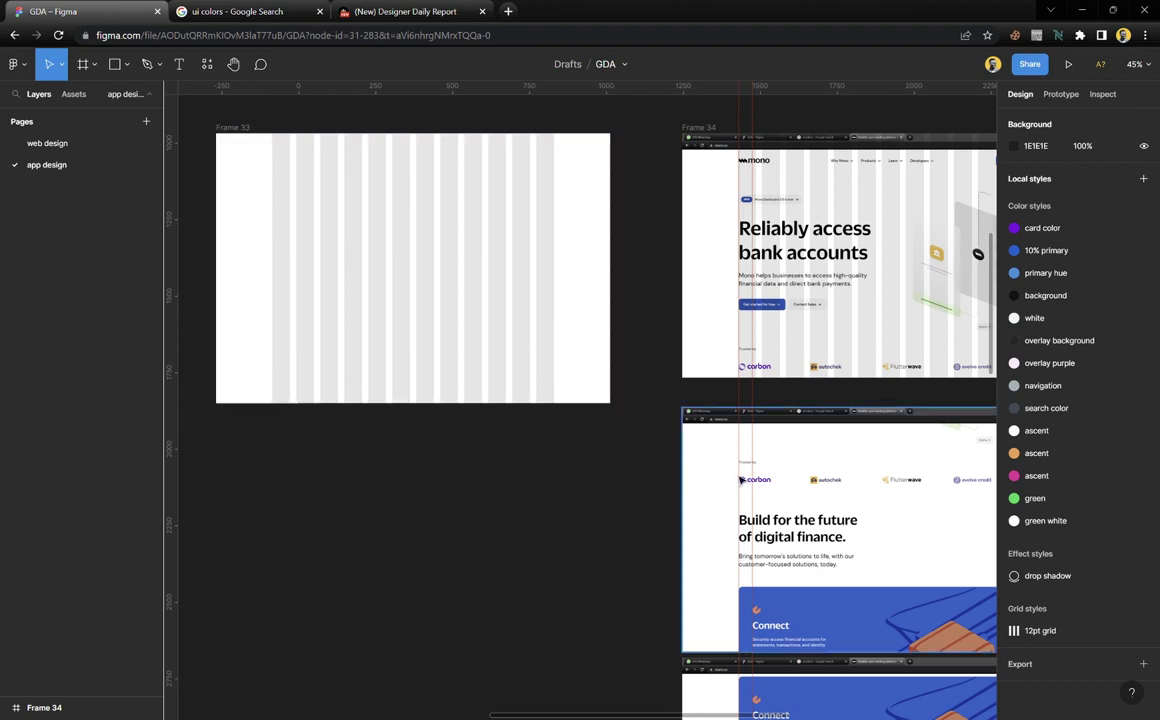
{"action": "scroll", "coordinate": [795, 398], "scroll_direction": "down", "scroll_amount": 3}
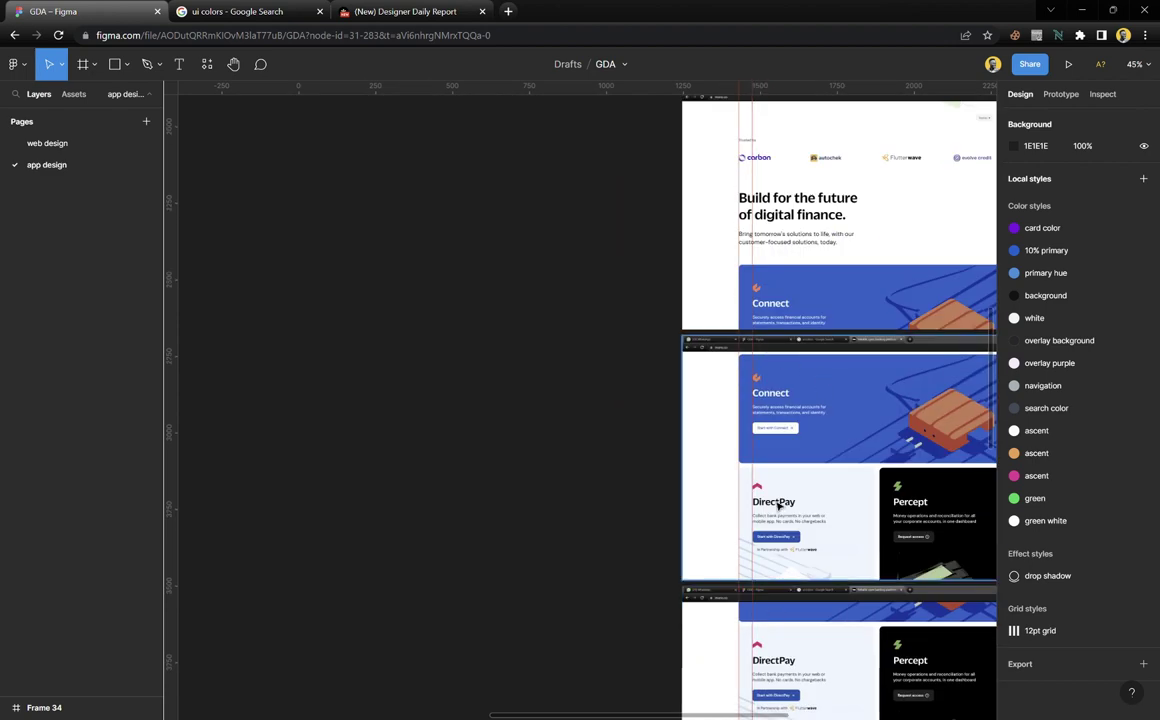
{"action": "scroll", "coordinate": [707, 459], "scroll_direction": "up", "scroll_amount": 3}
{"action": "scroll", "coordinate": [655, 341], "scroll_direction": "up", "scroll_amount": 1}
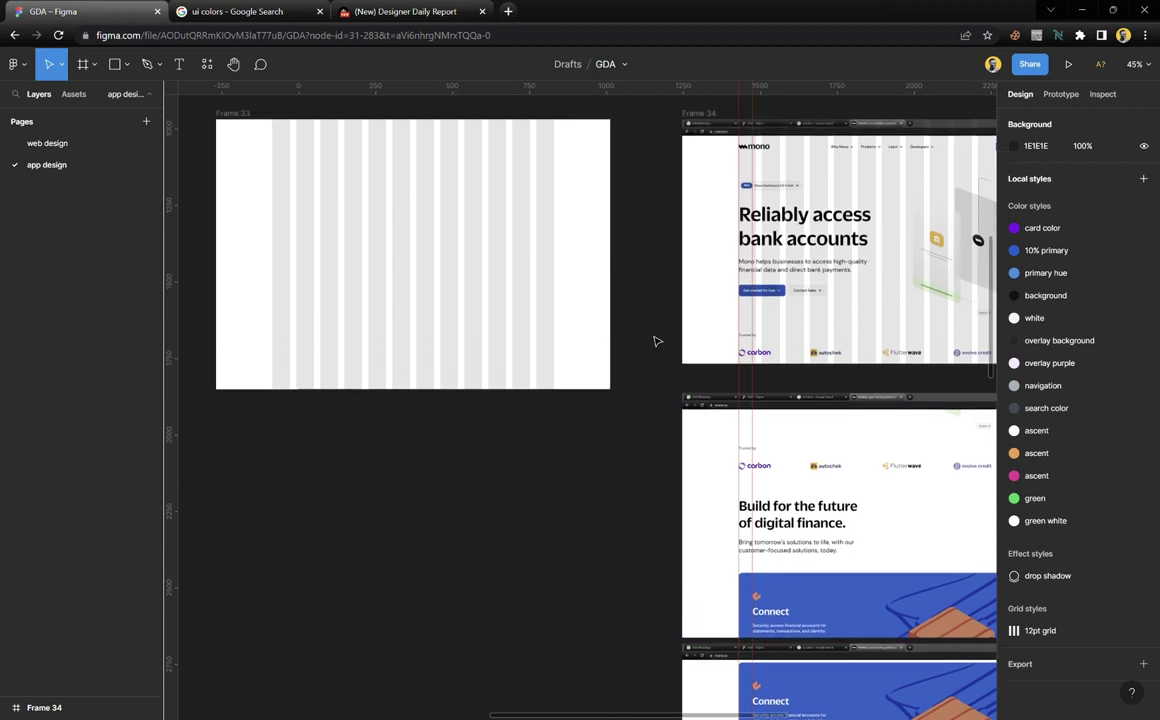
{"action": "scroll", "coordinate": [655, 341], "scroll_direction": "up", "scroll_amount": 1}
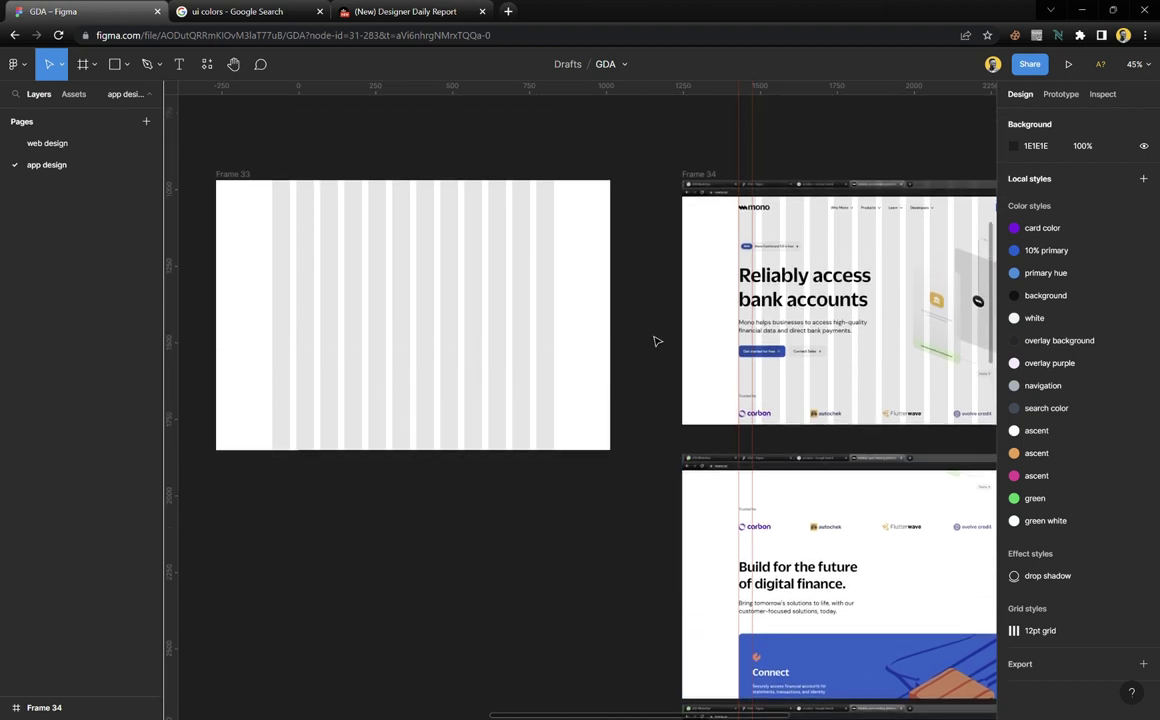
{"action": "scroll", "coordinate": [653, 340], "scroll_direction": "left", "scroll_amount": 1}
{"action": "left_click", "coordinate": [278, 231]}
{"action": "scroll", "coordinate": [329, 223], "scroll_direction": "left", "scroll_amount": 2}
{"action": "scroll", "coordinate": [339, 212], "scroll_direction": "up", "scroll_amount": 5}
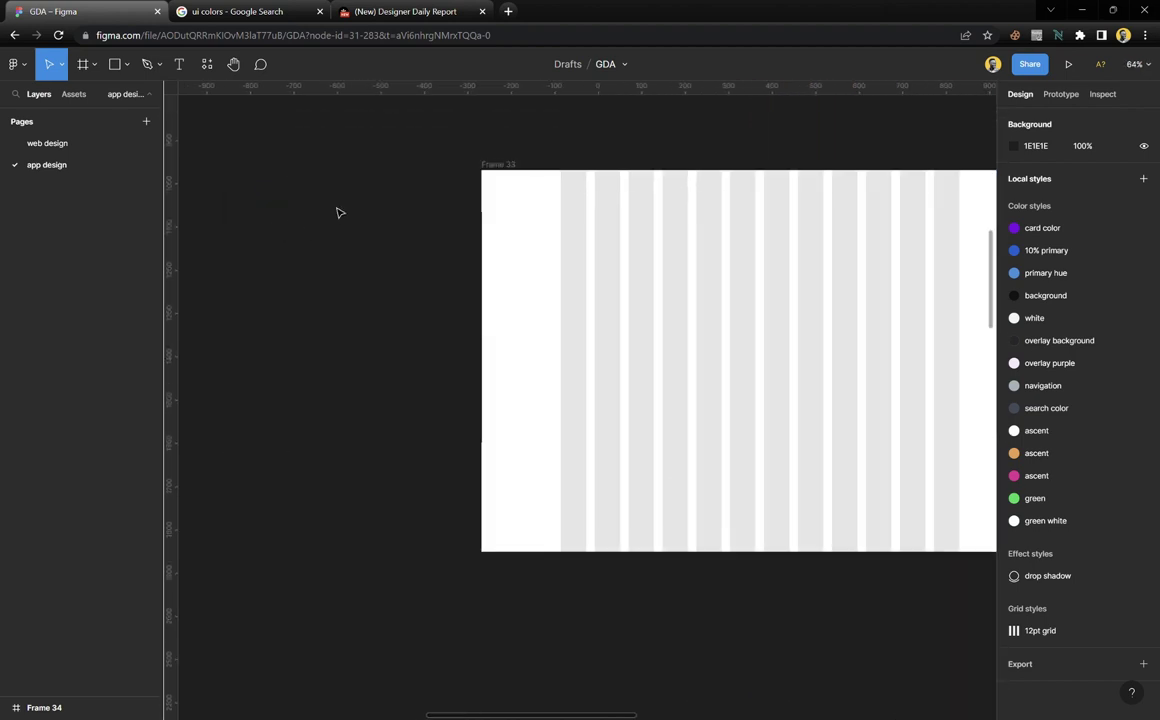
Draw a small new frame, Frame 35, left of the grid frame
{"action": "left_click", "coordinate": [83, 64]}
{"action": "left_click_drag", "start_coordinate": [335, 179], "coordinate": [500, 372]}
{"action": "left_click_drag", "start_coordinate": [479, 295], "coordinate": [461, 223]}
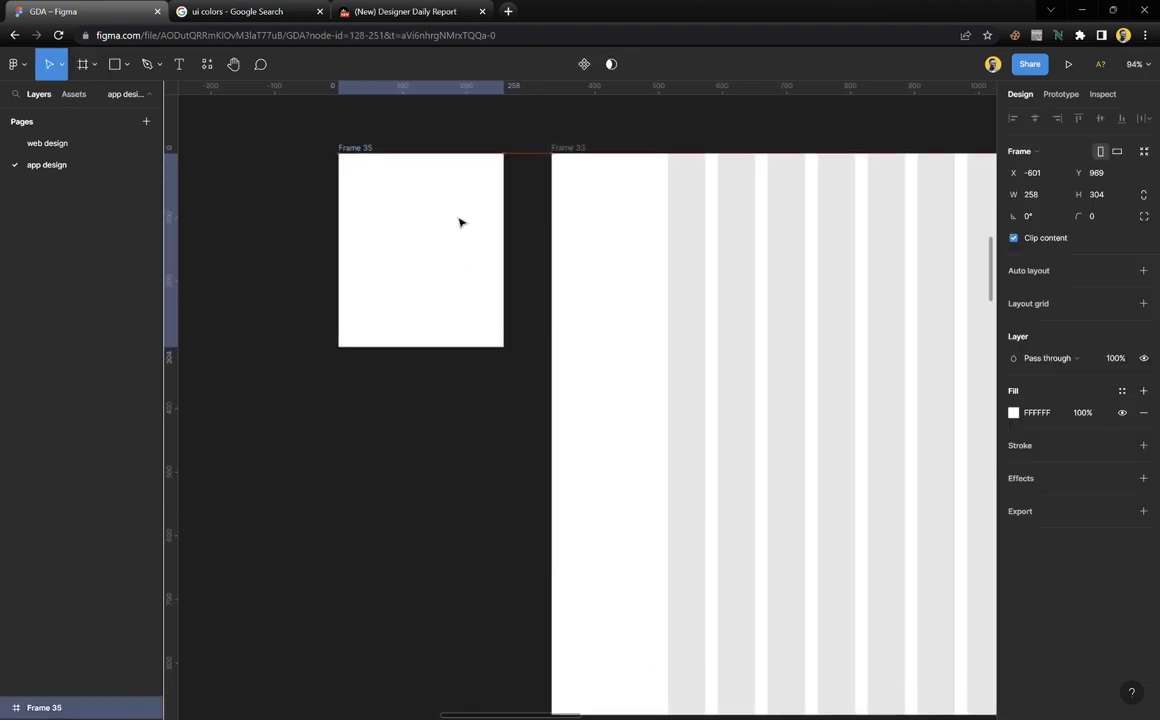
{"action": "scroll", "coordinate": [409, 173], "scroll_direction": "up", "scroll_amount": 5}
Add the note 'Inner cards grid - margin 45' / 'main frame - margin 182, gutter 20, 12px'
{"action": "key", "text": "t"}
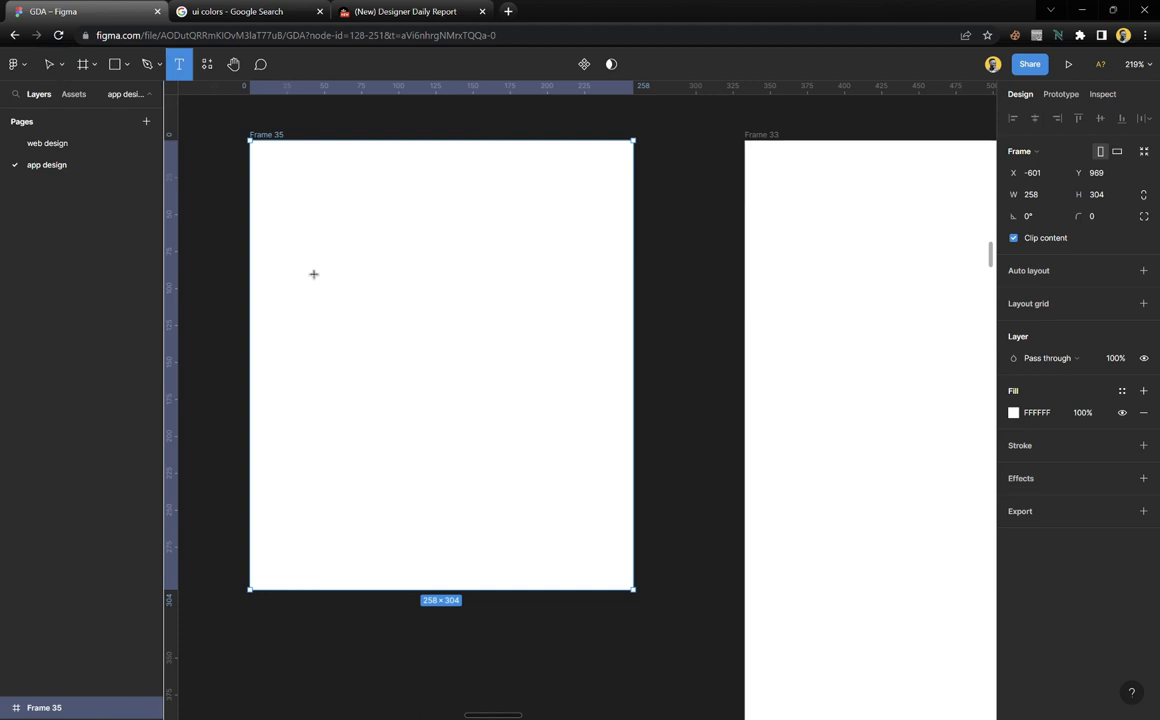
{"action": "left_click", "coordinate": [303, 291]}
{"action": "type", "text": "Inn"}
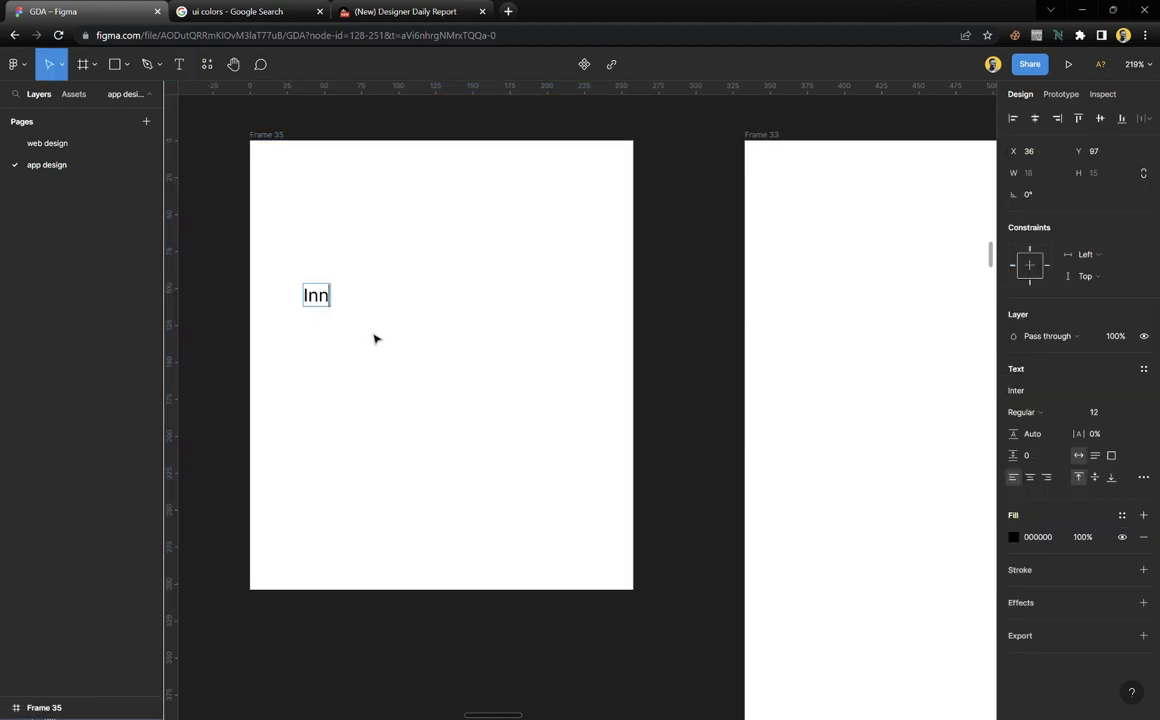
{"action": "type", "text": "er cards"}
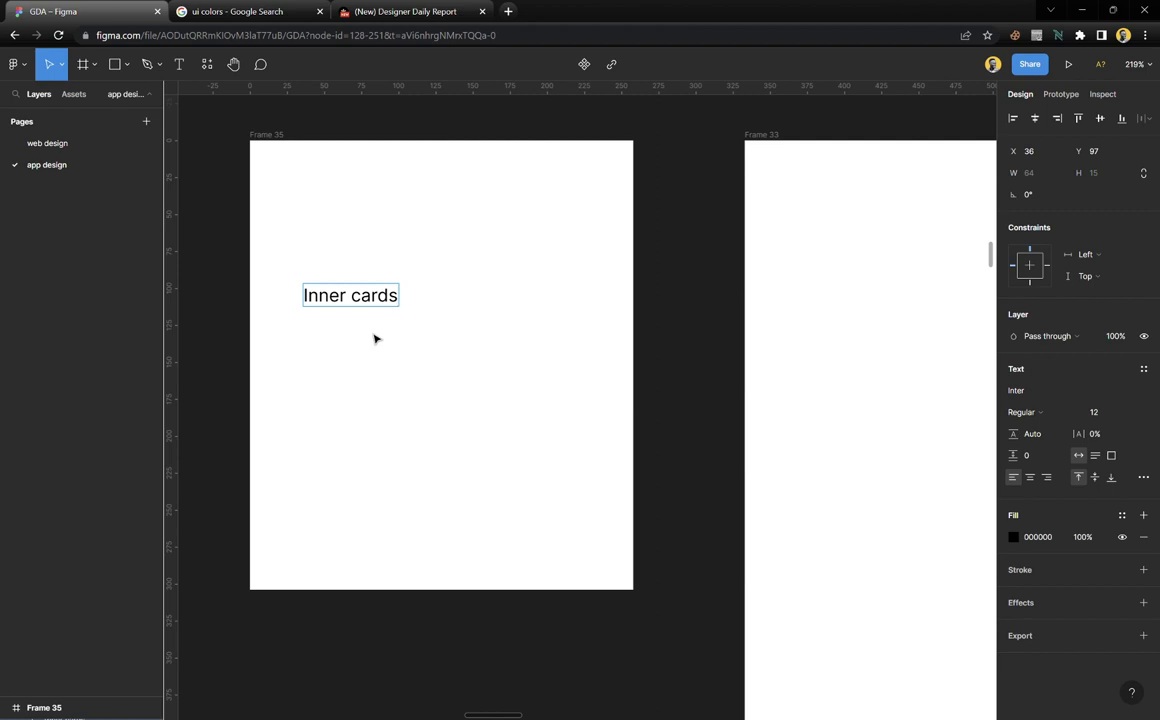
{"action": "type", "text": " grid - marg"}
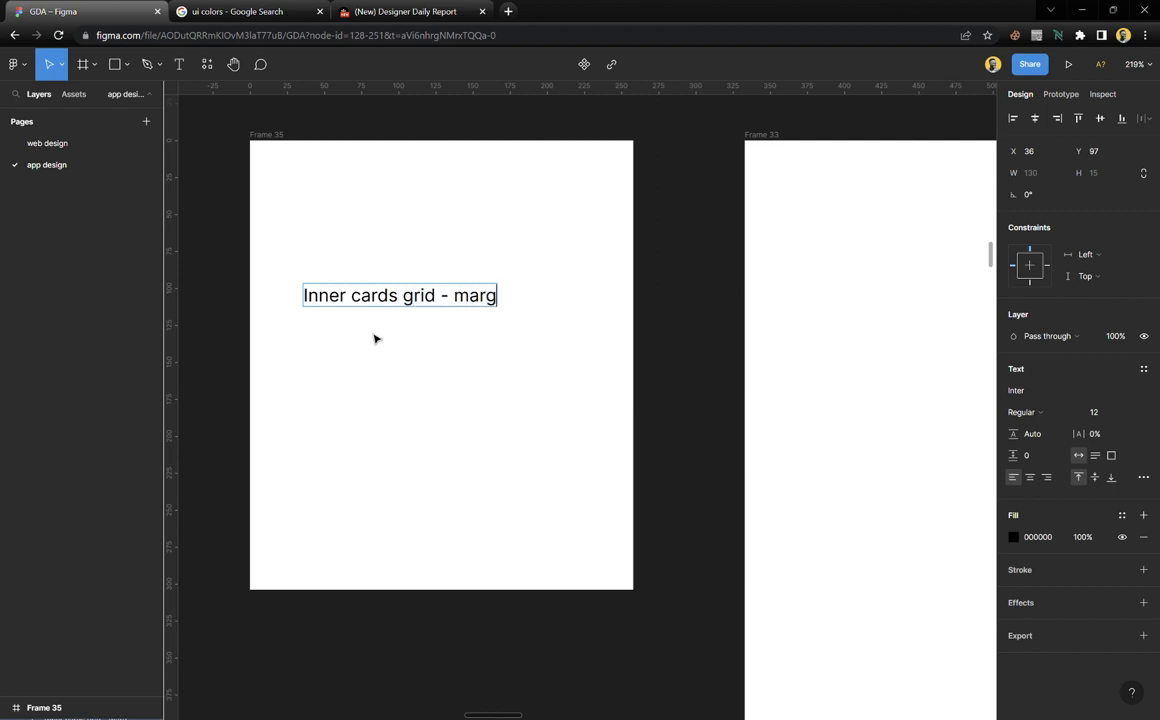
{"action": "type", "text": "in 45"}
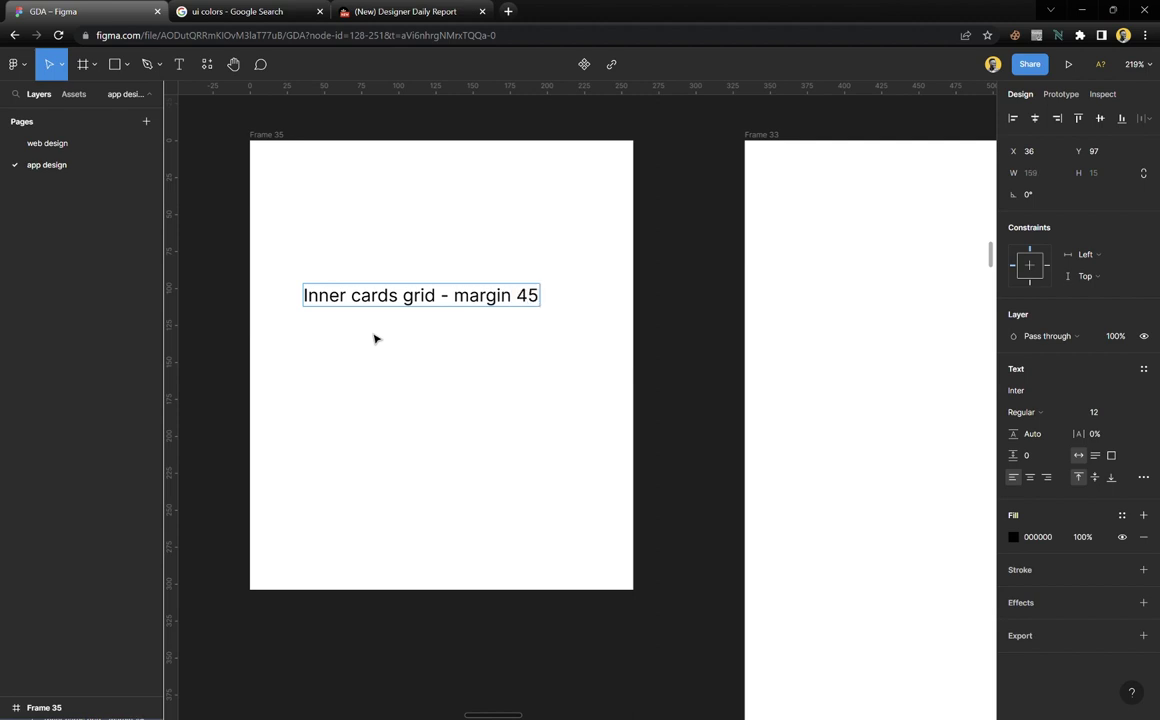
{"action": "key", "text": "Return"}
{"action": "type", "text": "mai"}
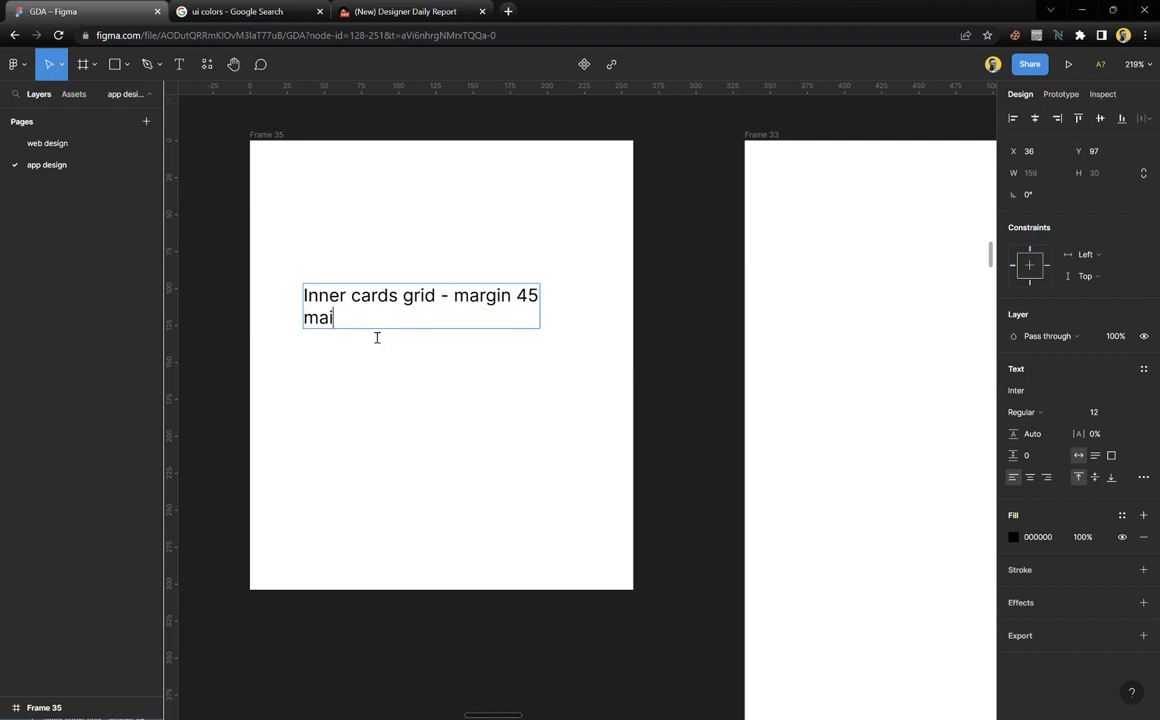
{"action": "type", "text": "n frame - marg"}
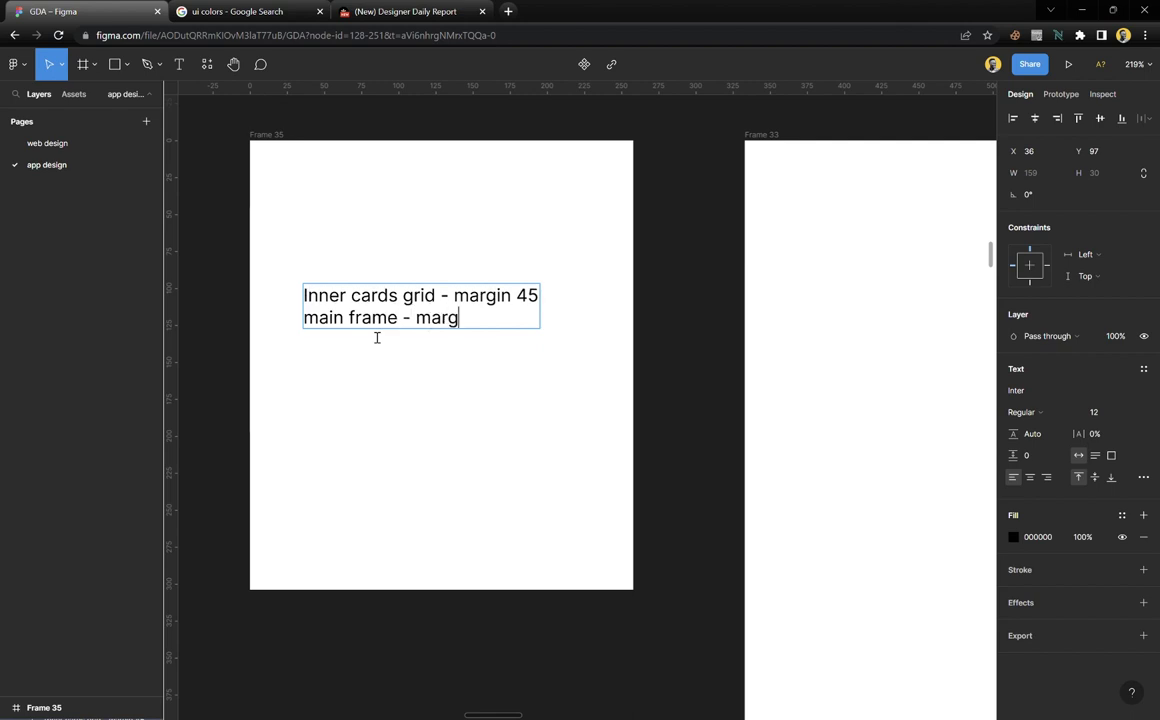
{"action": "type", "text": "in 182"}
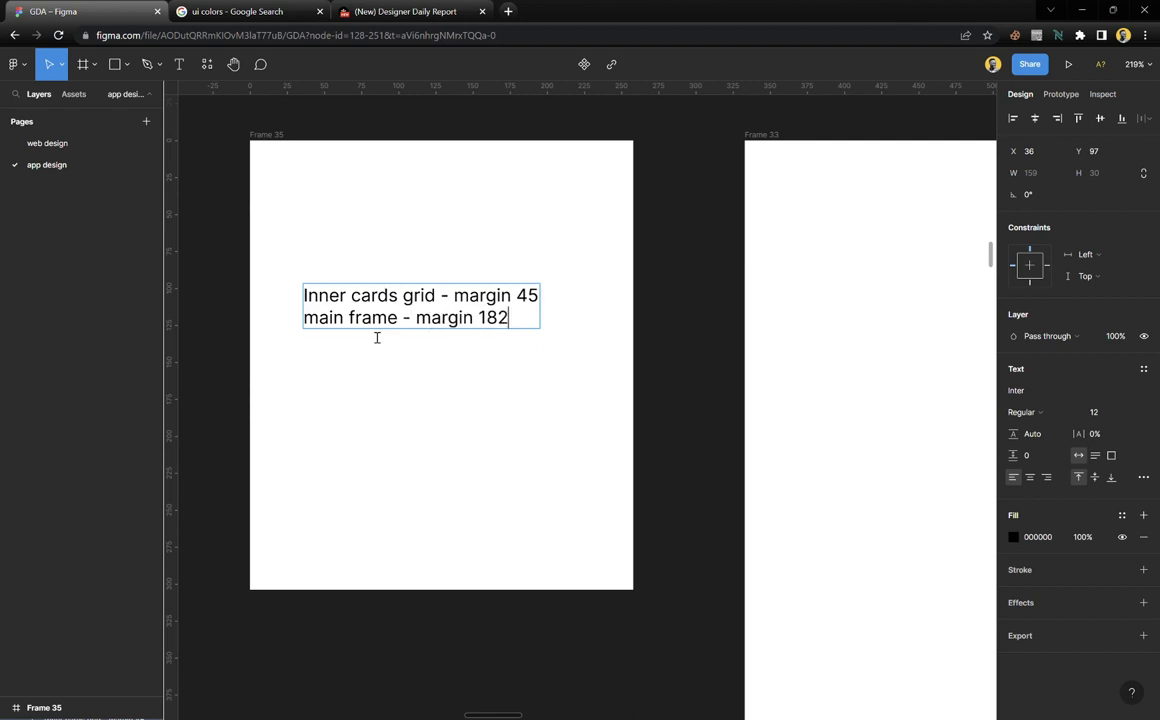
{"action": "type", "text": ", gutter"}
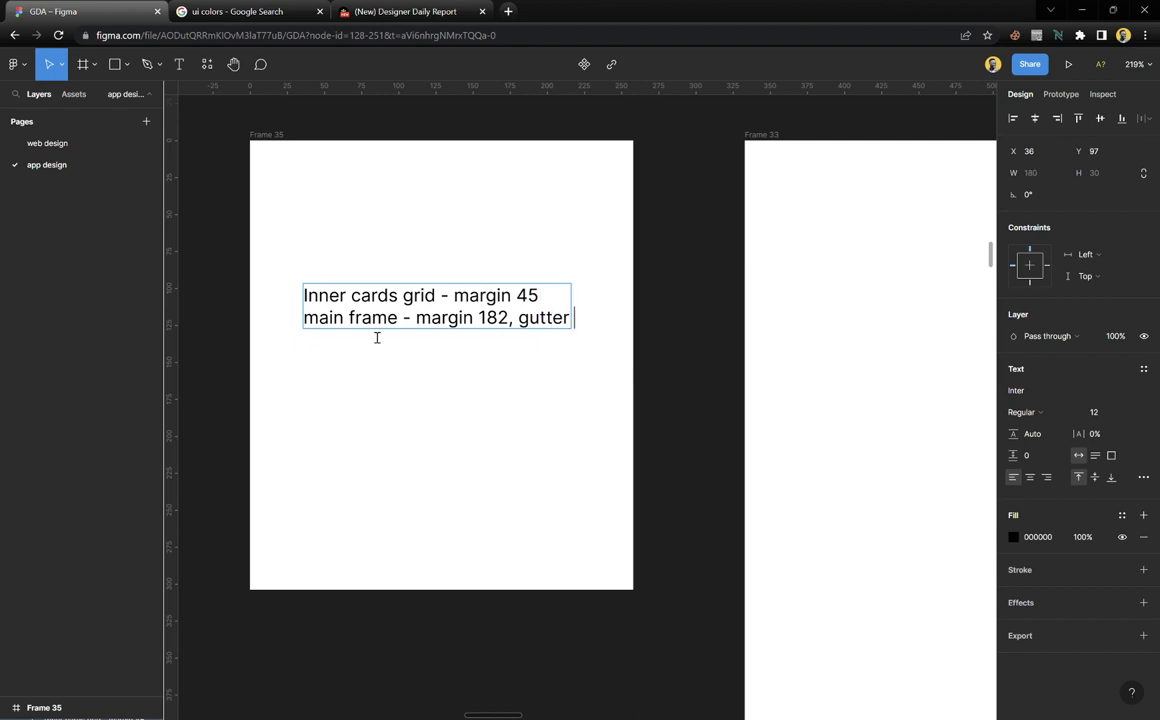
{"action": "type", "text": " 20, 1"}
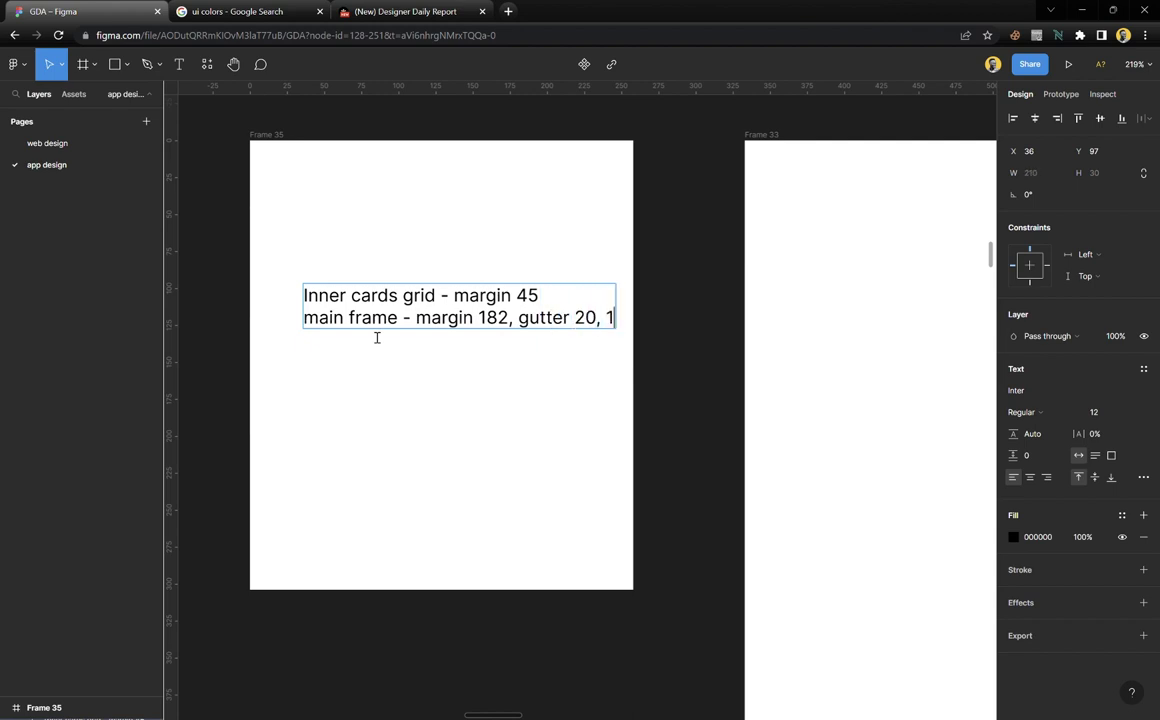
{"action": "type", "text": "2px"}
{"action": "key", "text": "Escape"}
Widen Frame 35 to 316, move the note to X 24 Y 37, and make it SemiBold
{"action": "left_click_drag", "start_coordinate": [406, 317], "coordinate": [370, 283]}
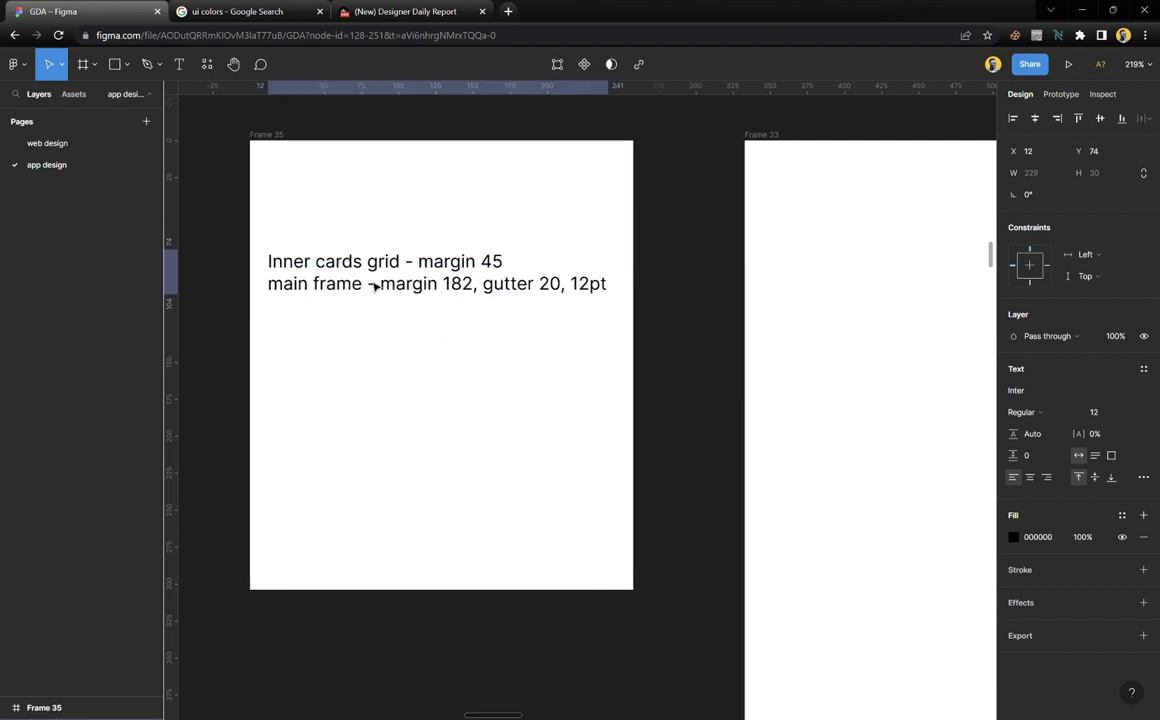
{"action": "left_click", "coordinate": [282, 155]}
{"action": "left_click_drag", "start_coordinate": [648, 267], "coordinate": [668, 304]}
{"action": "left_click", "coordinate": [305, 292]}
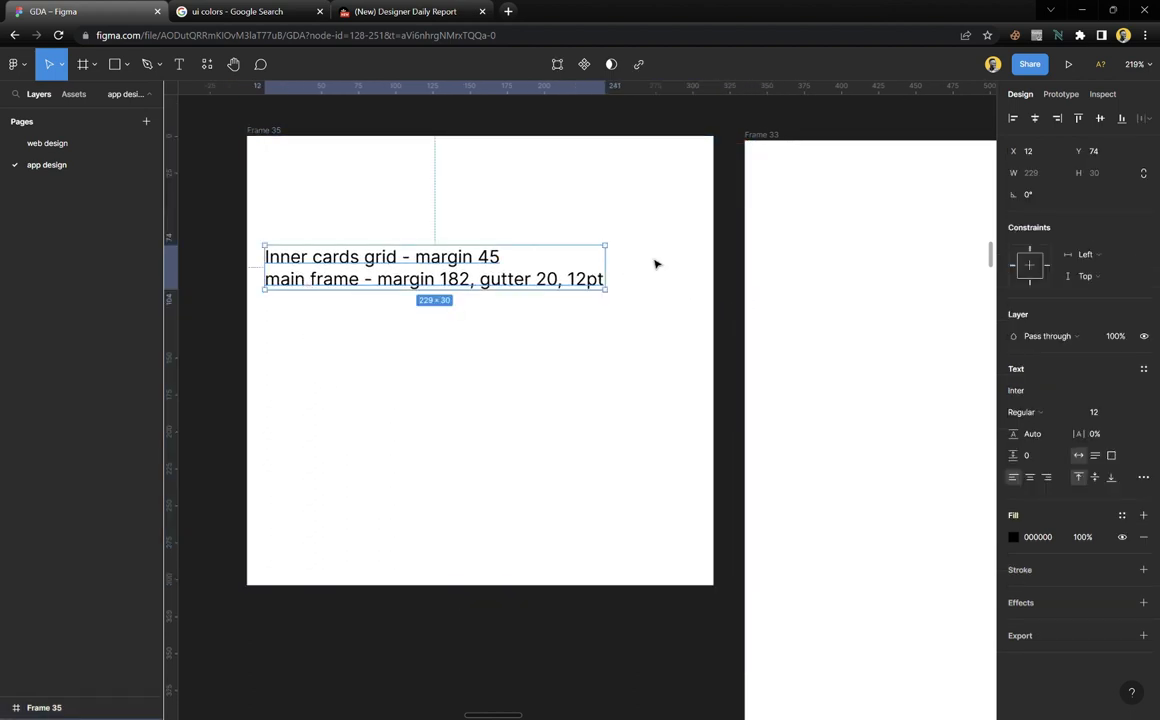
{"action": "left_click_drag", "start_coordinate": [691, 256], "coordinate": [694, 261]}
{"action": "left_click", "coordinate": [453, 287]}
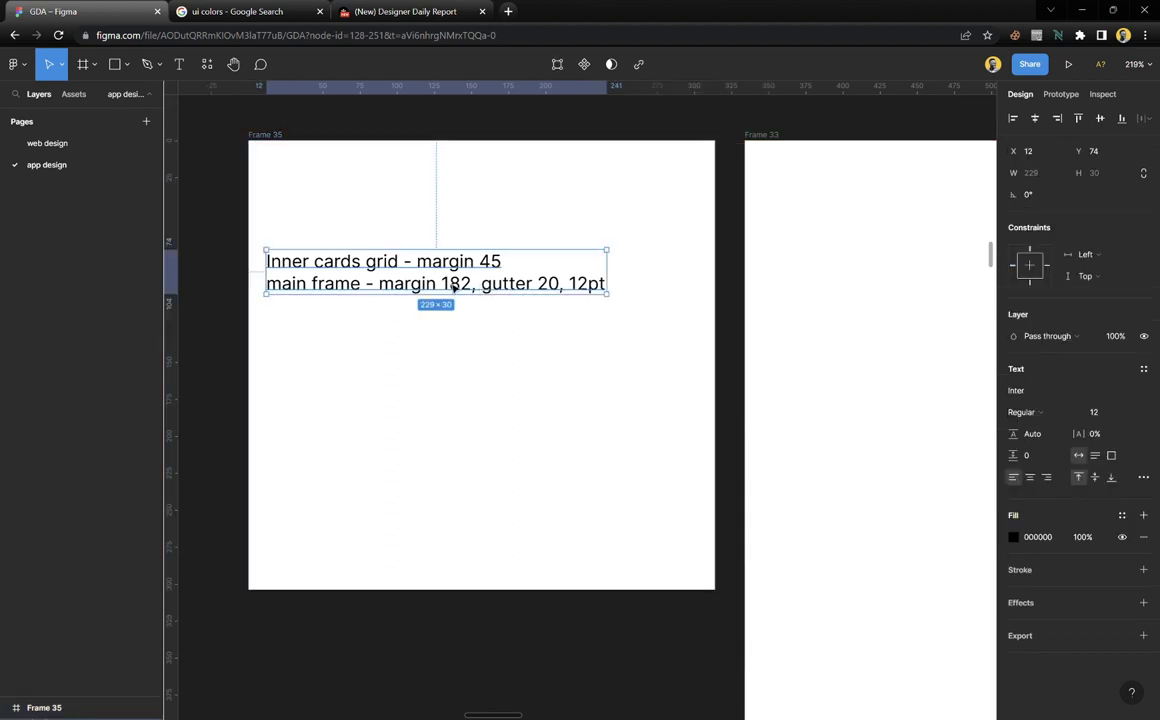
{"action": "left_click_drag", "start_coordinate": [453, 287], "coordinate": [471, 232]}
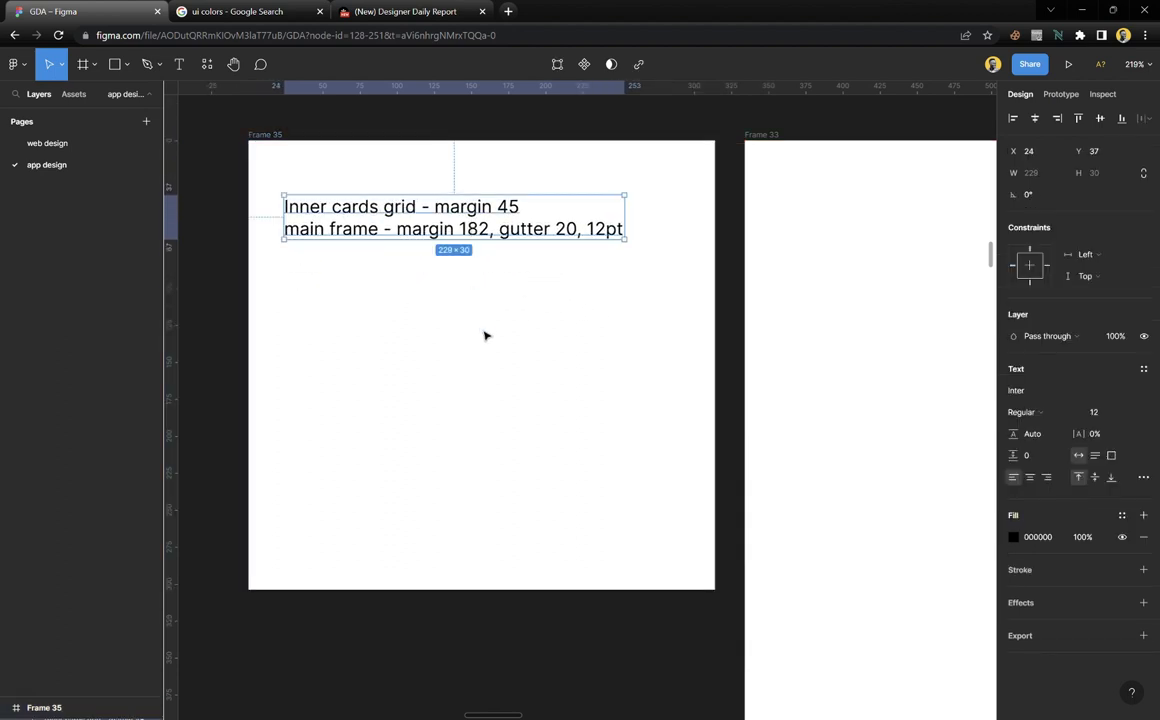
{"action": "left_click", "coordinate": [1024, 412]}
{"action": "left_click", "coordinate": [1030, 445]}
Crop Frame 34 to 1280 × 747 with Clip content on, removing the browser bar
{"action": "left_click", "coordinate": [548, 369]}
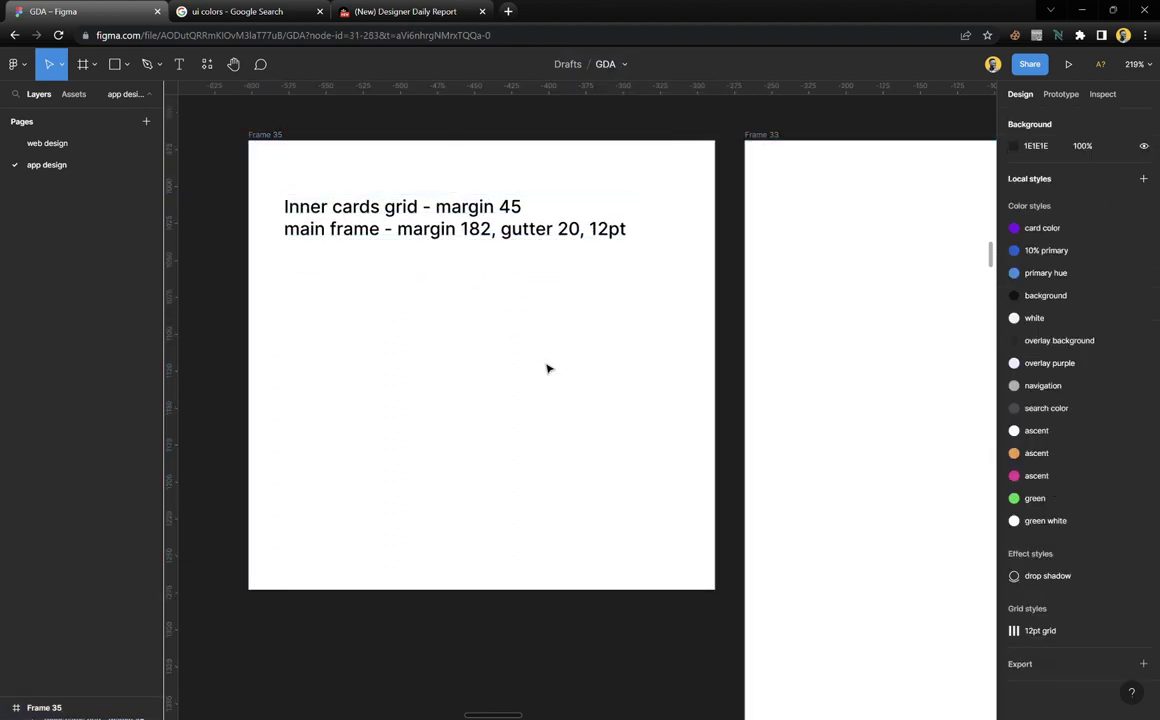
{"action": "scroll", "coordinate": [548, 369], "scroll_direction": "down", "scroll_amount": 5}
{"action": "scroll", "coordinate": [536, 466], "scroll_direction": "right", "scroll_amount": 10}
{"action": "scroll", "coordinate": [535, 467], "scroll_direction": "down", "scroll_amount": 3}
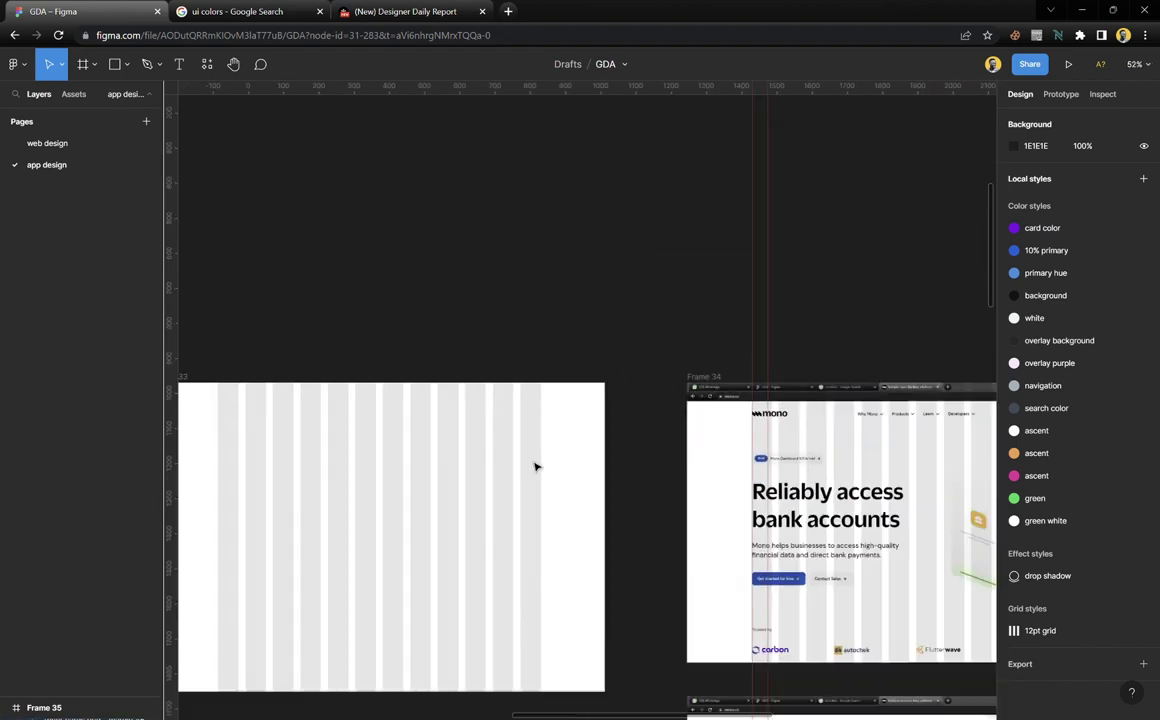
{"action": "scroll", "coordinate": [537, 469], "scroll_direction": "down", "scroll_amount": 2}
{"action": "scroll", "coordinate": [539, 471], "scroll_direction": "left", "scroll_amount": 3}
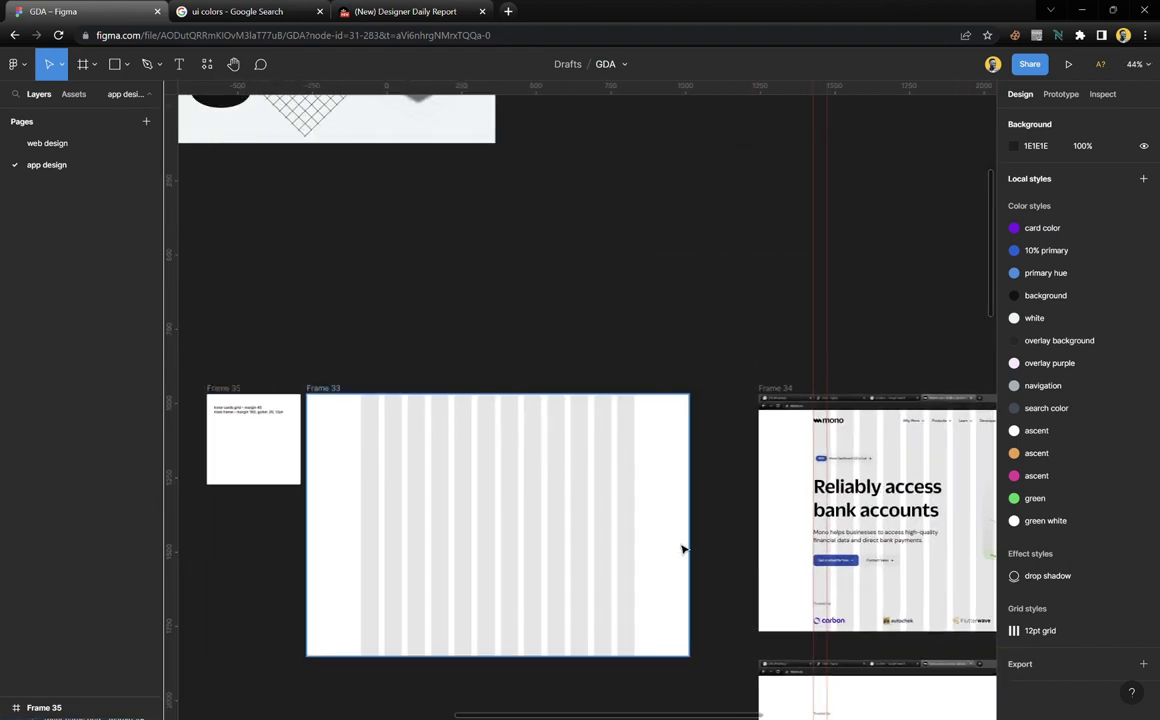
{"action": "scroll", "coordinate": [684, 549], "scroll_direction": "right", "scroll_amount": 2}
{"action": "scroll", "coordinate": [717, 474], "scroll_direction": "up", "scroll_amount": 4}
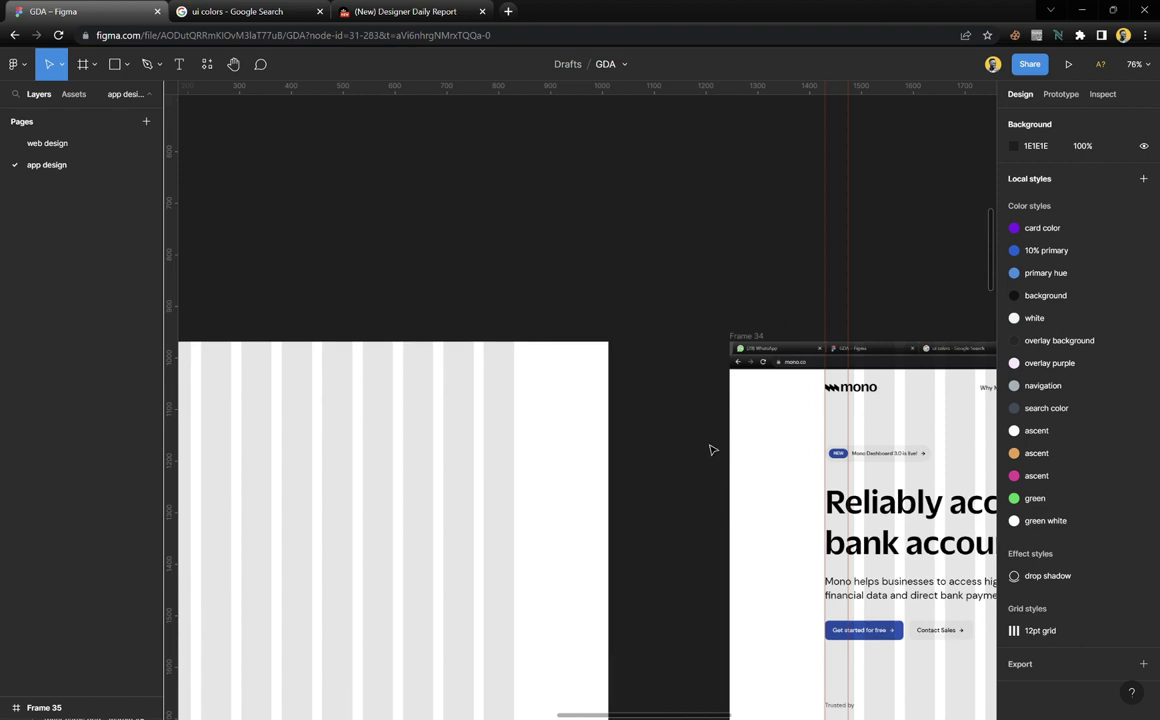
{"action": "left_click", "coordinate": [750, 337]}
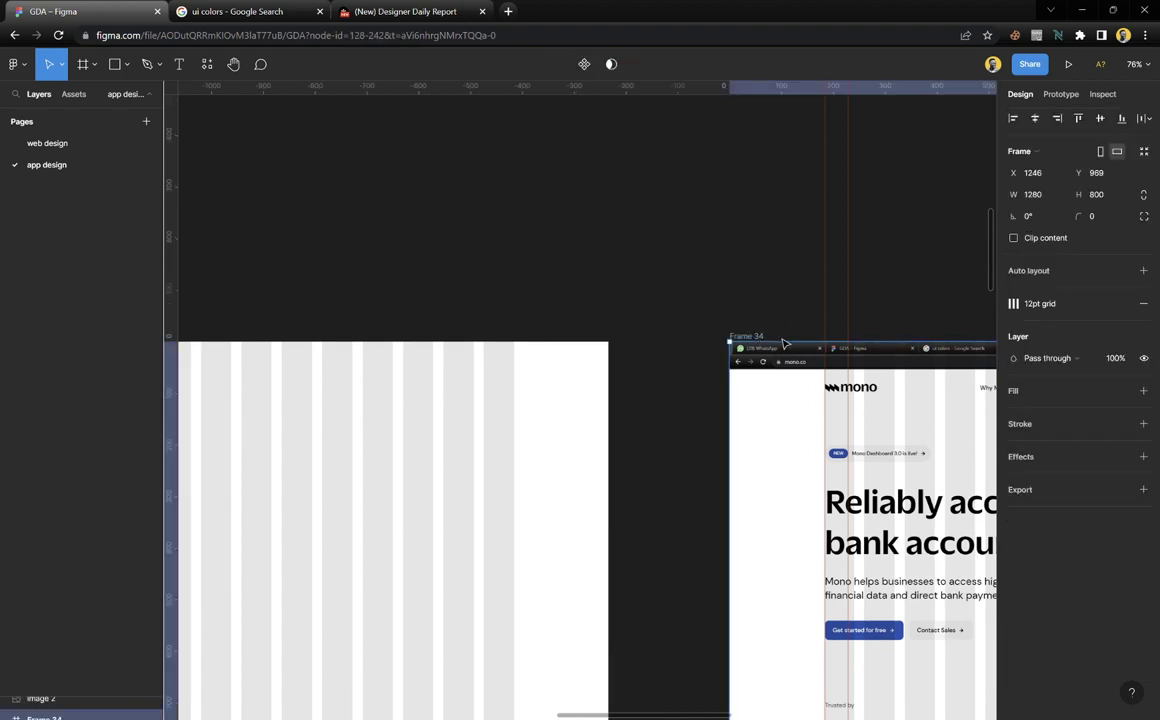
{"action": "left_click_drag", "start_coordinate": [790, 350], "coordinate": [793, 379]}
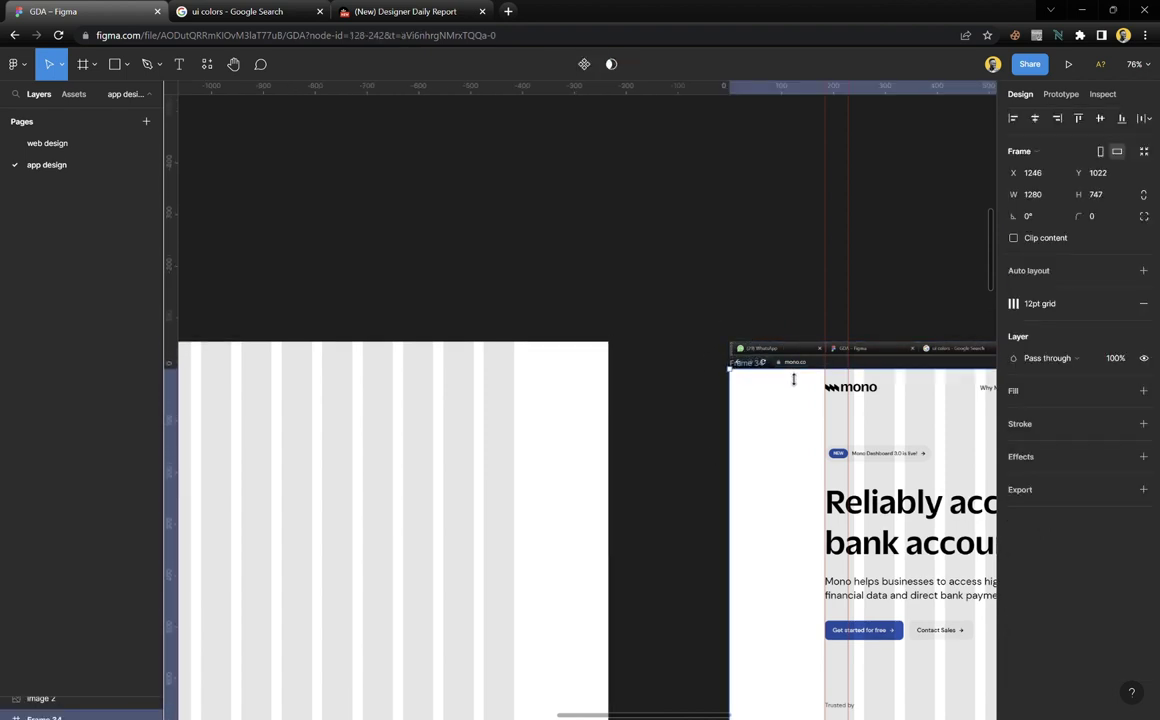
{"action": "left_click", "coordinate": [1013, 238]}
Move Frame 34 to X 1042, beside the grid frame with tops level
{"action": "left_click_drag", "start_coordinate": [755, 447], "coordinate": [756, 425]}
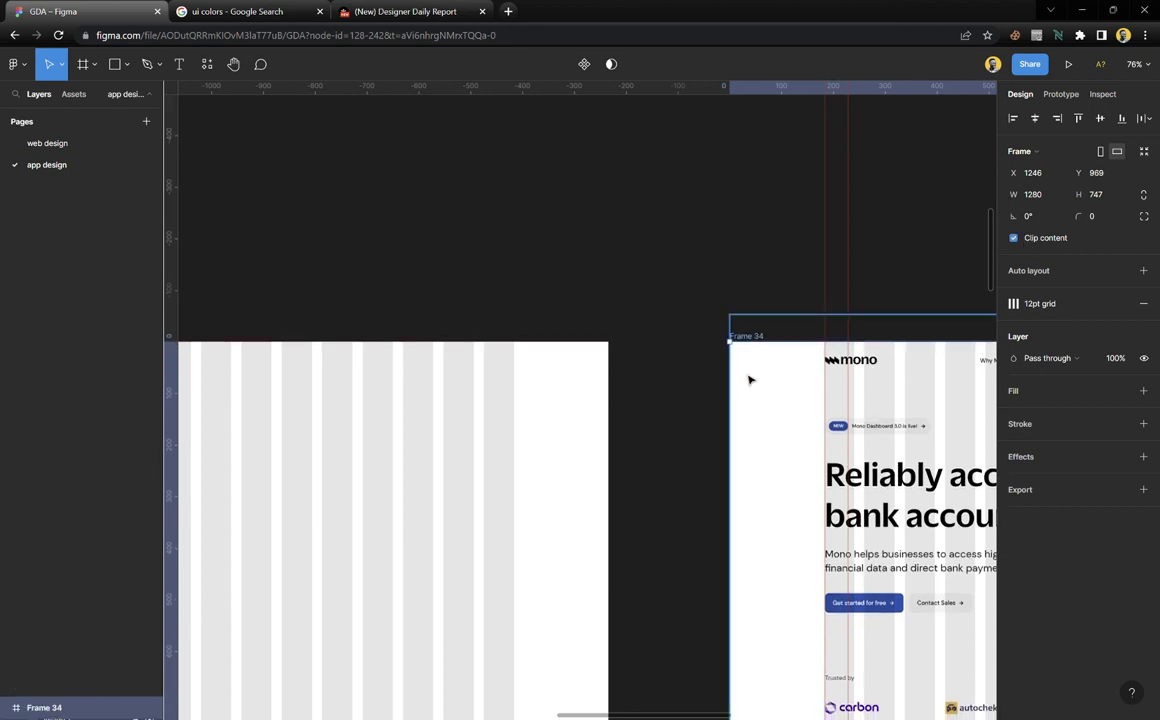
{"action": "left_click_drag", "start_coordinate": [751, 378], "coordinate": [643, 363]}
{"action": "scroll", "coordinate": [643, 363], "scroll_direction": "up", "scroll_amount": 5}
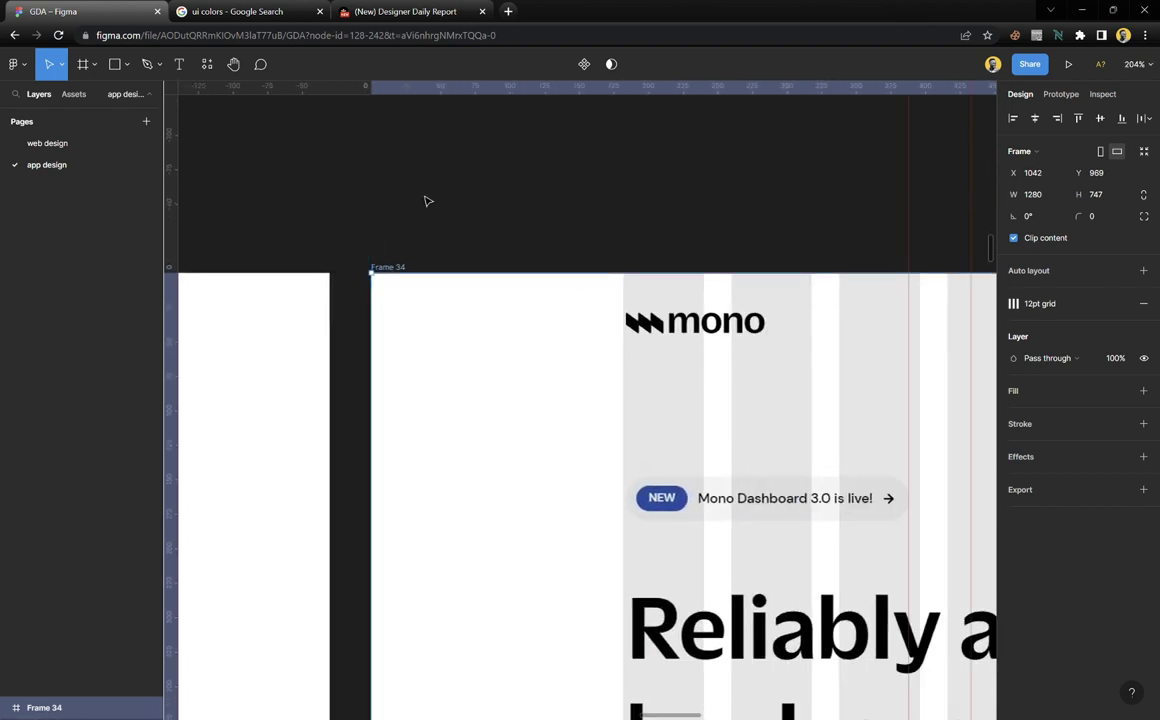
Place two horizontal guides bracketing the mono logo and Sign in button on Frame 34
{"action": "left_click_drag", "start_coordinate": [371, 114], "coordinate": [378, 344]}
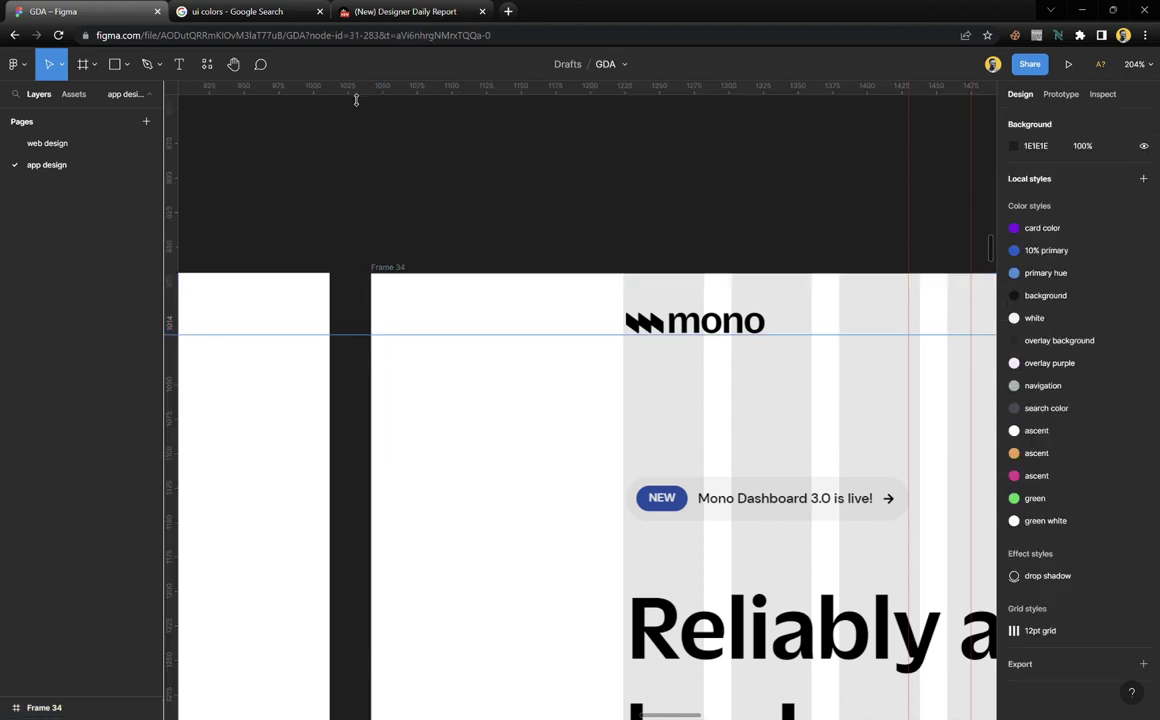
{"action": "left_click_drag", "start_coordinate": [355, 100], "coordinate": [378, 322]}
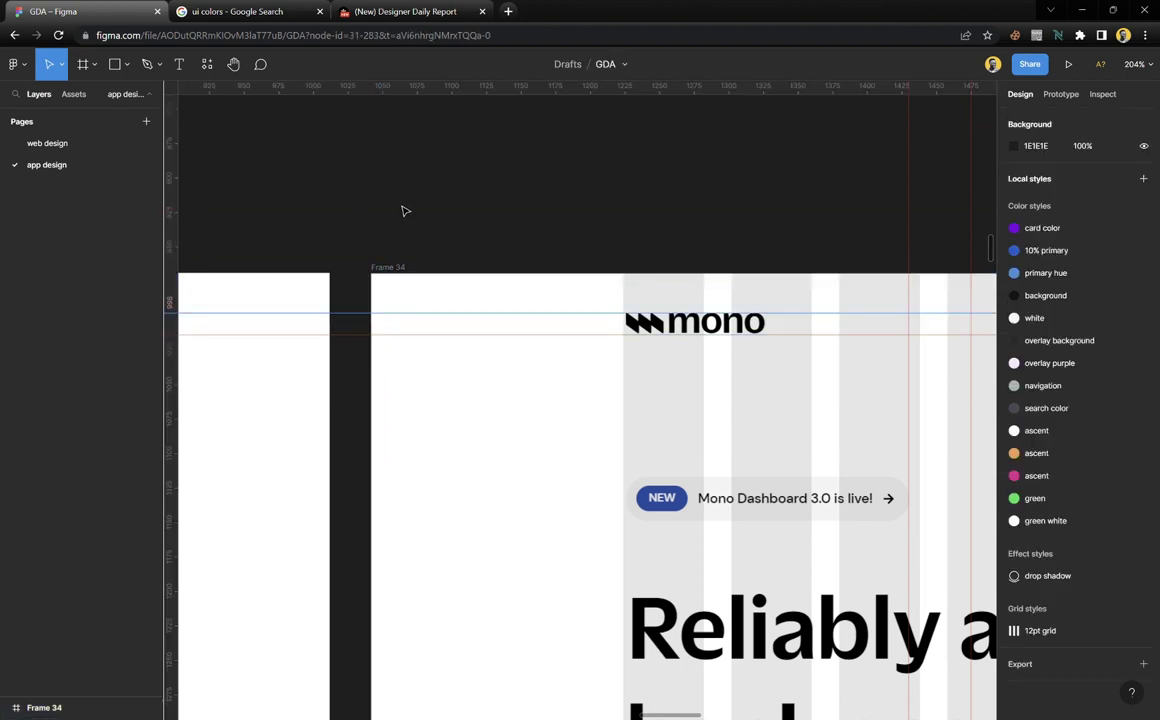
{"action": "scroll", "coordinate": [600, 370], "scroll_direction": "right", "scroll_amount": 5}
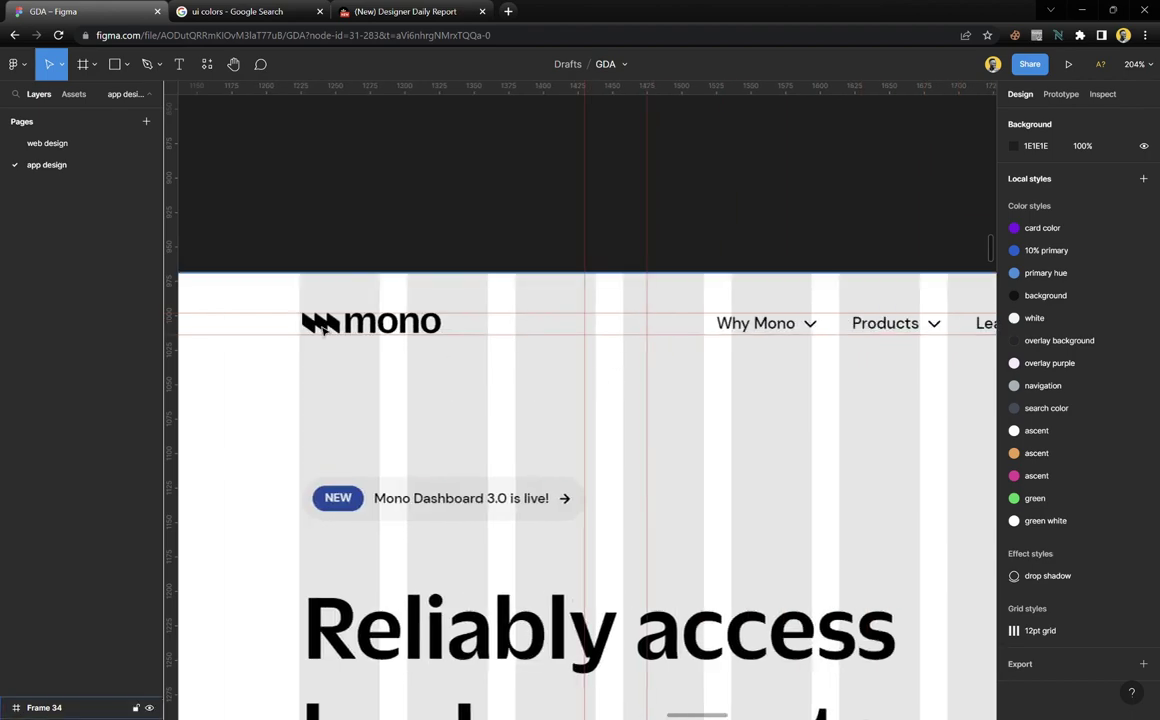
{"action": "scroll", "coordinate": [320, 328], "scroll_direction": "up", "scroll_amount": 5}
{"action": "scroll", "coordinate": [320, 328], "scroll_direction": "down", "scroll_amount": 2}
{"action": "scroll", "coordinate": [322, 330], "scroll_direction": "down", "scroll_amount": 4}
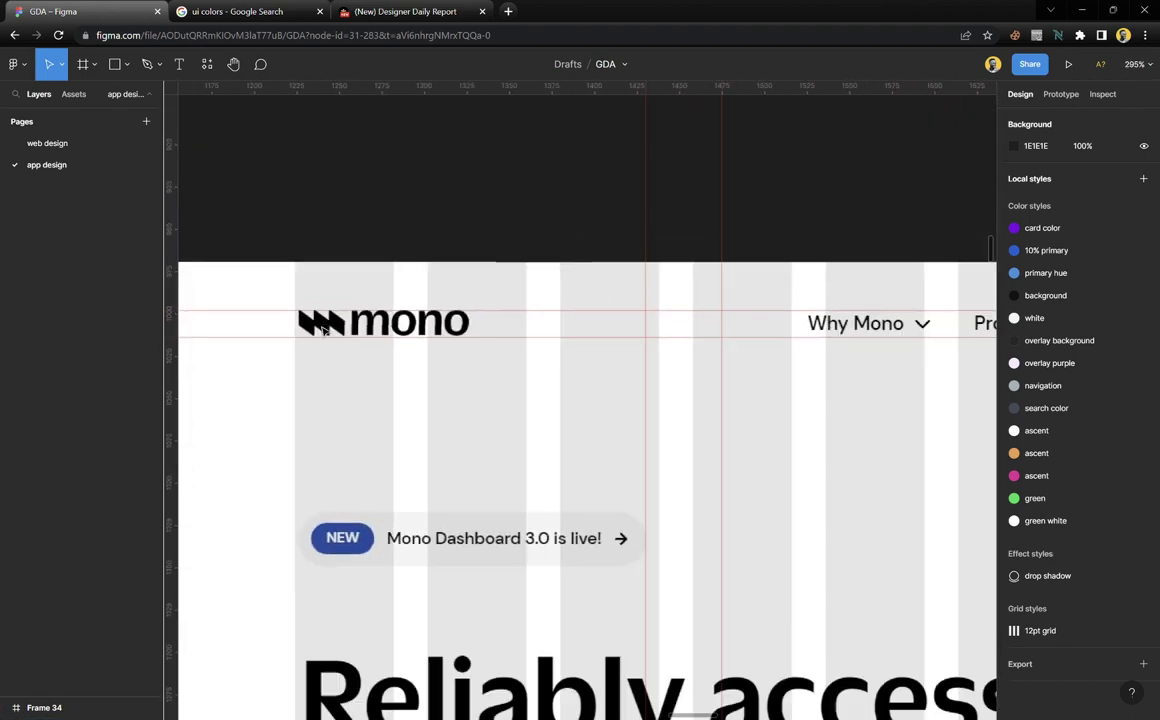
{"action": "scroll", "coordinate": [525, 323], "scroll_direction": "right", "scroll_amount": 5}
{"action": "scroll", "coordinate": [600, 331], "scroll_direction": "right", "scroll_amount": 3}
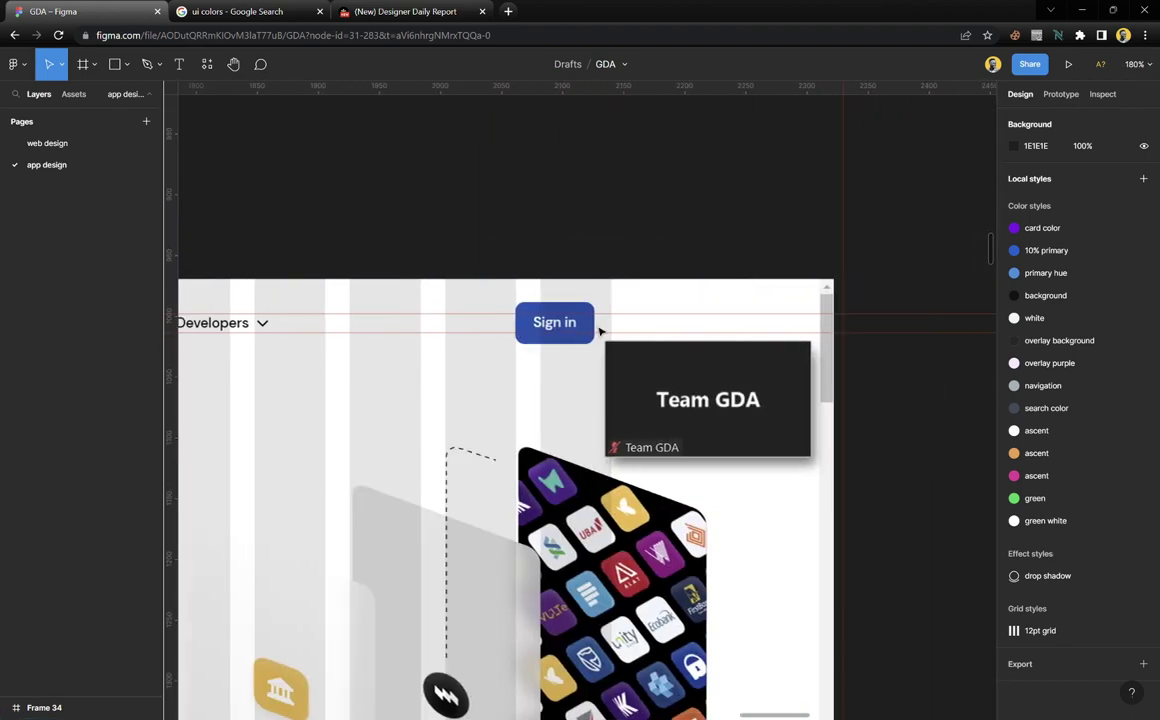
{"action": "scroll", "coordinate": [575, 333], "scroll_direction": "up", "scroll_amount": 5}
{"action": "scroll", "coordinate": [575, 333], "scroll_direction": "down", "scroll_amount": 8}
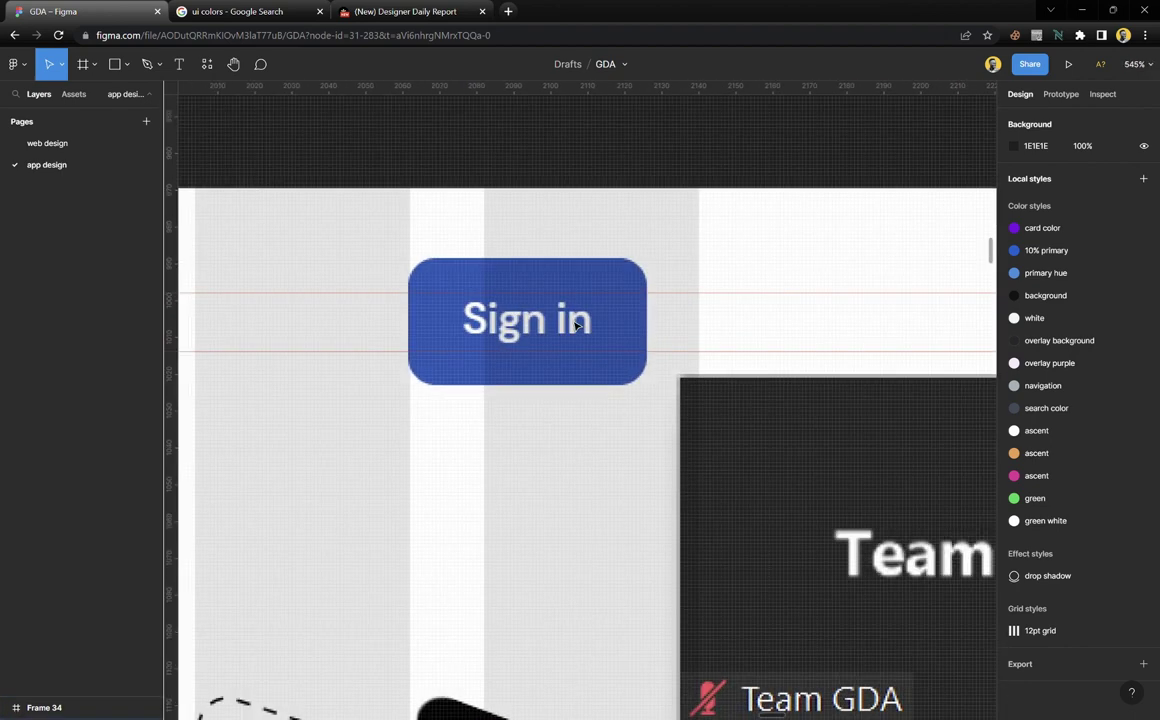
{"action": "scroll", "coordinate": [573, 337], "scroll_direction": "left", "scroll_amount": 5}
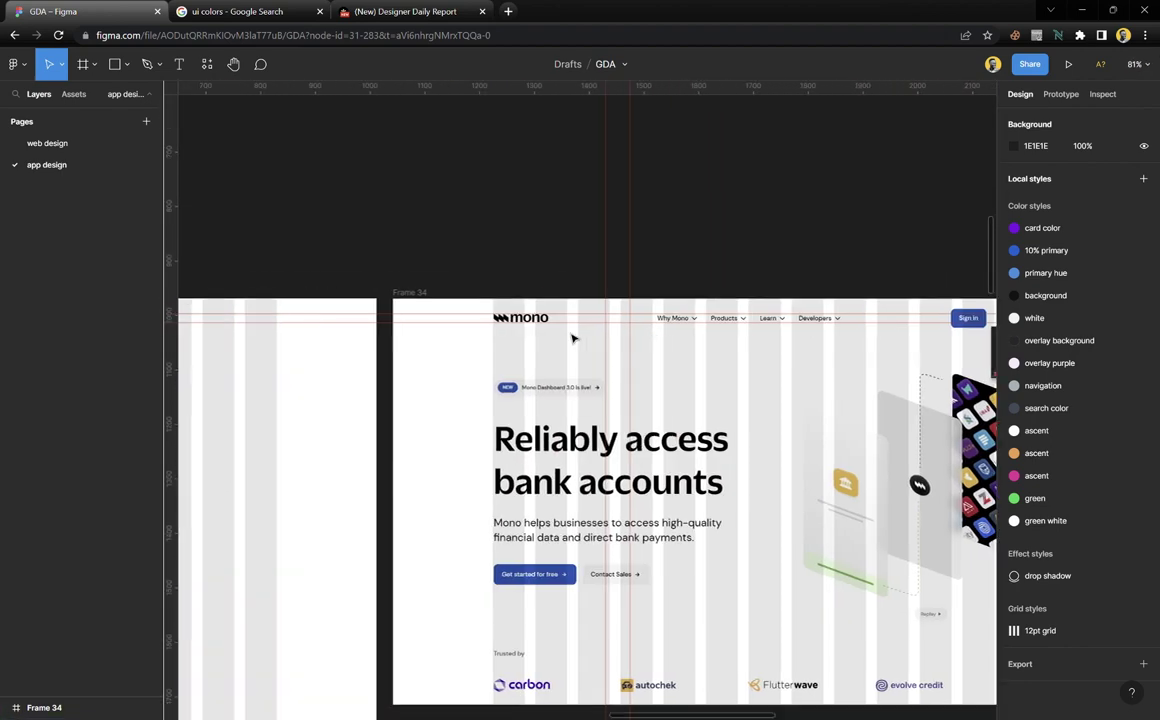
{"action": "scroll", "coordinate": [657, 298], "scroll_direction": "up", "scroll_amount": 8}
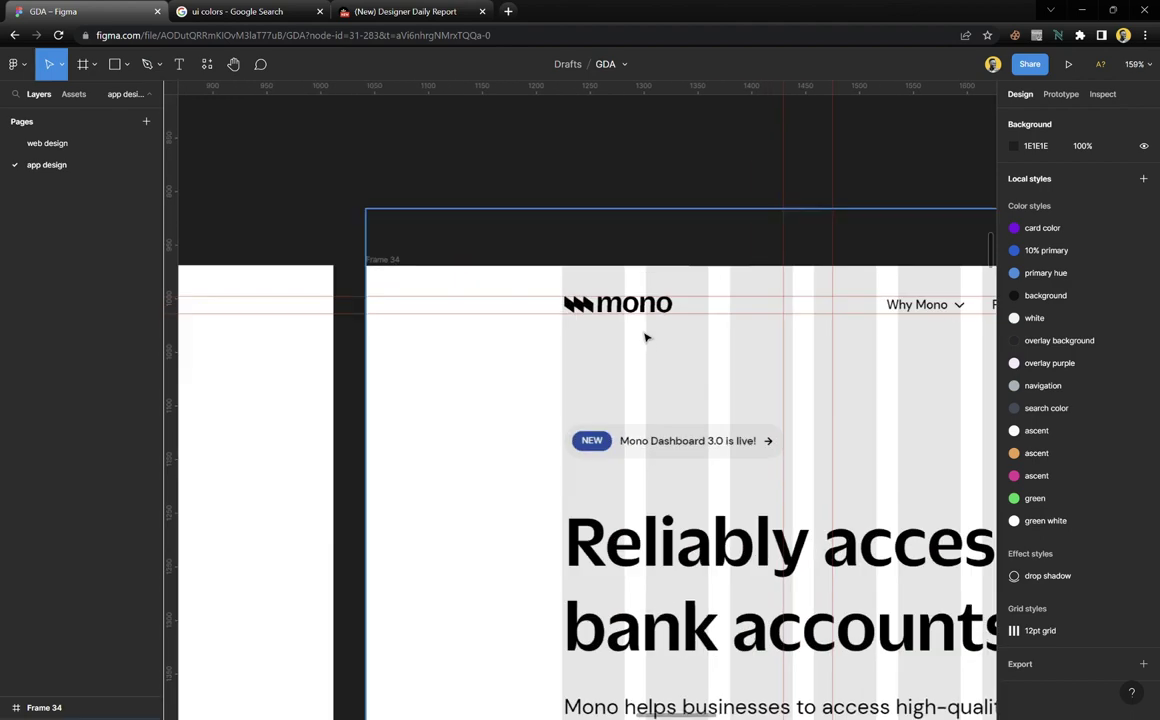
{"action": "scroll", "coordinate": [456, 370], "scroll_direction": "down", "scroll_amount": 5}
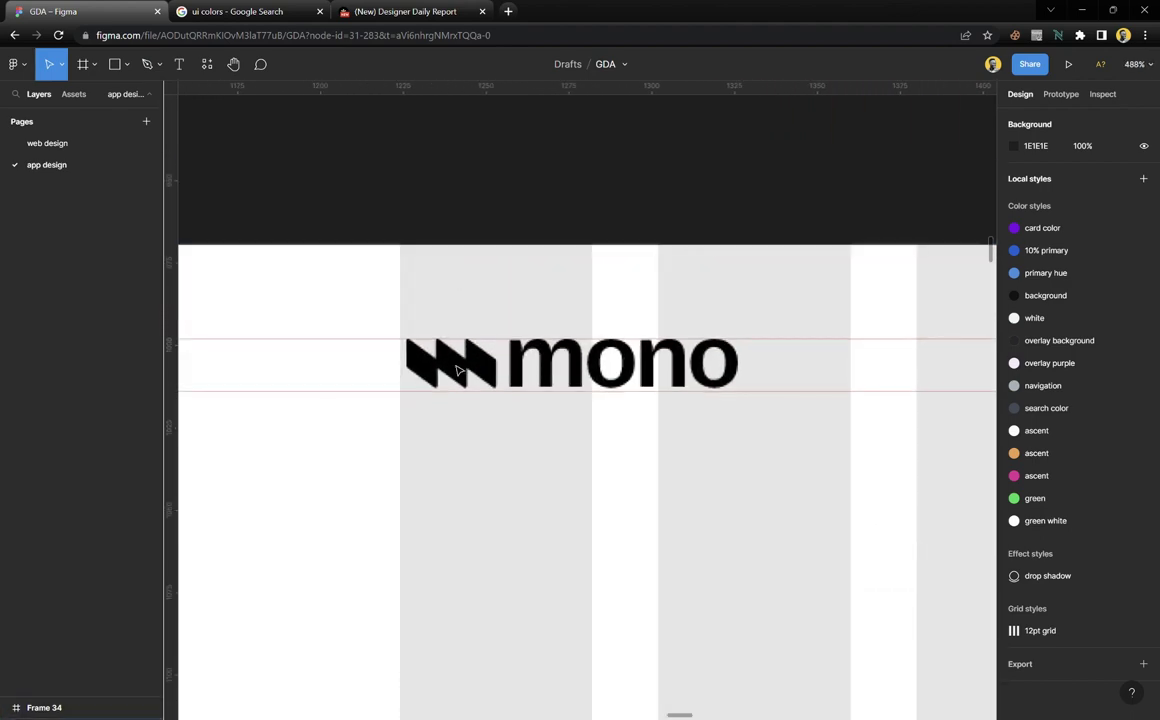
{"action": "scroll", "coordinate": [456, 370], "scroll_direction": "down", "scroll_amount": 3}
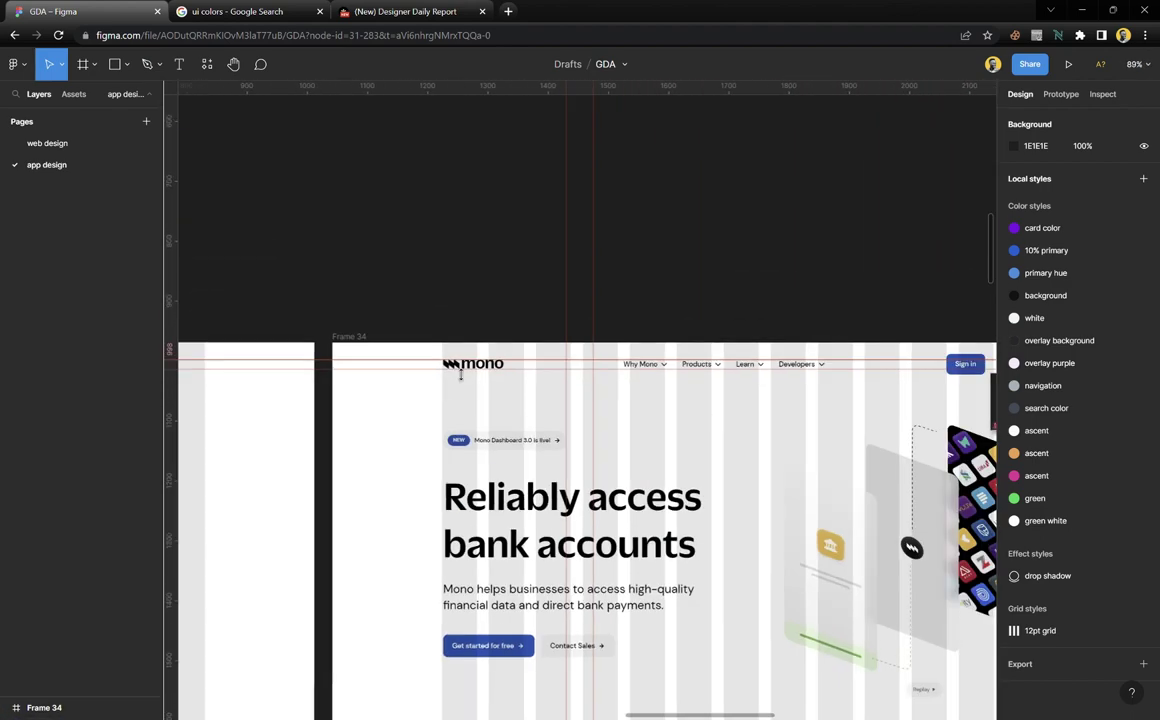
{"action": "scroll", "coordinate": [400, 365], "scroll_direction": "down", "scroll_amount": 1}
{"action": "scroll", "coordinate": [357, 363], "scroll_direction": "up", "scroll_amount": 2}
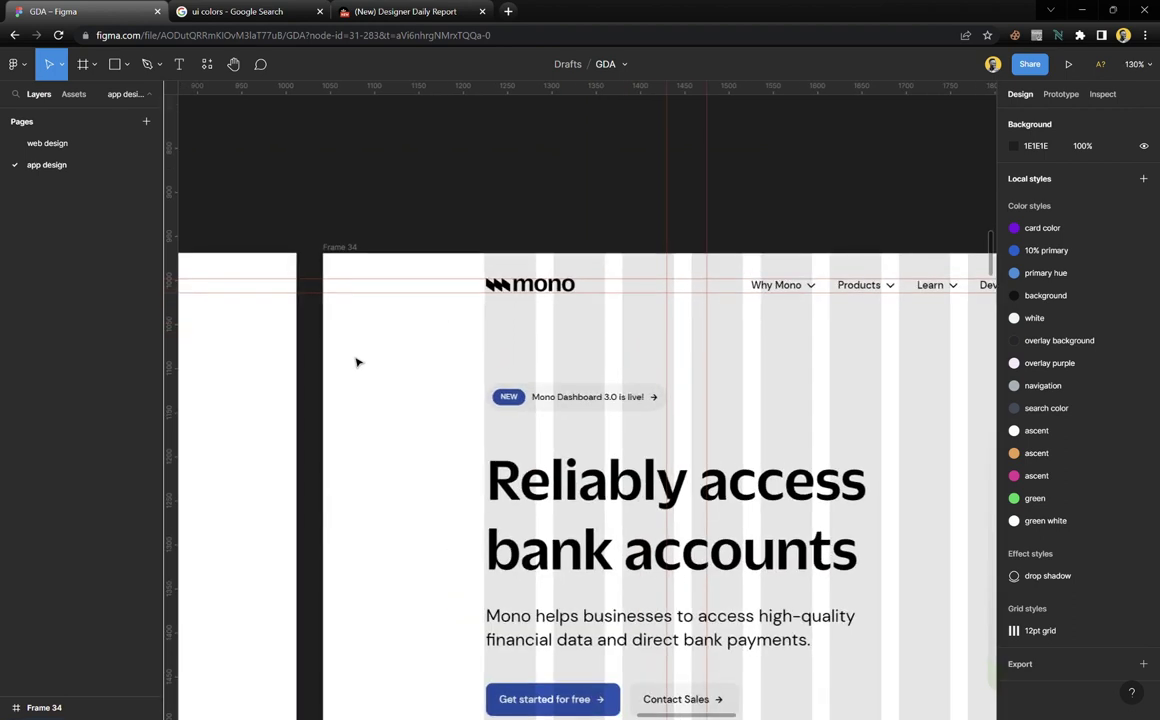
Draw a 68 × 68 grey circle above Frame 34 and duplicate it with Ctrl+D
{"action": "key", "text": "o"}
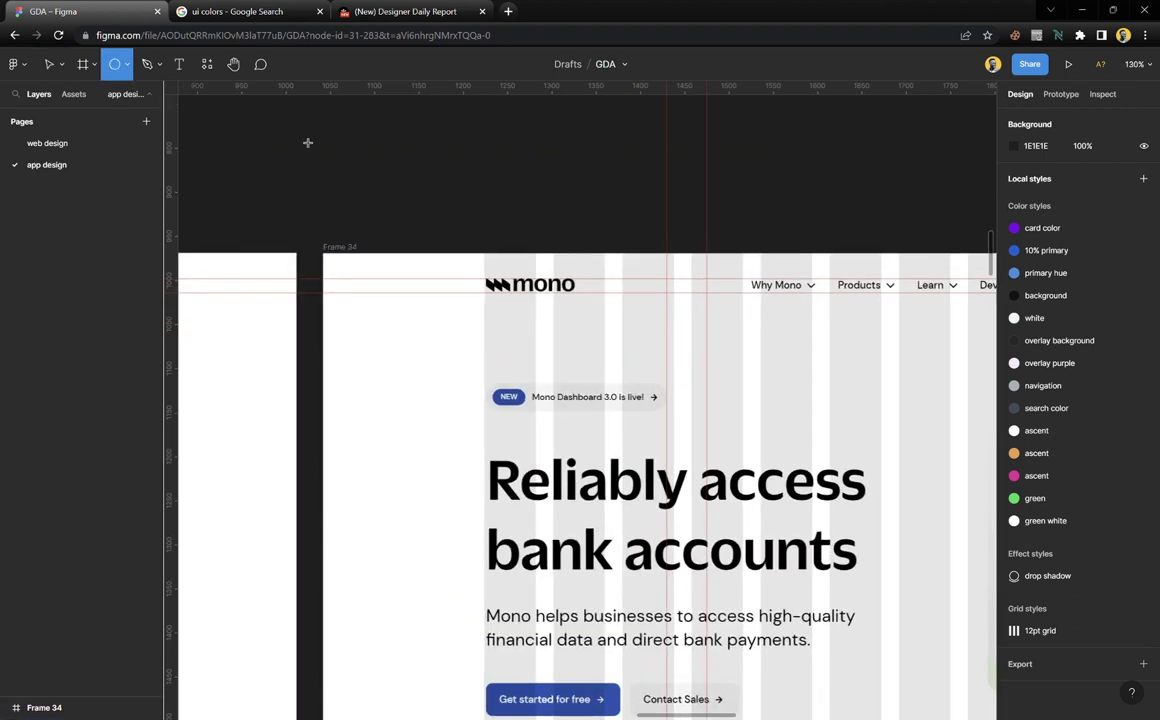
{"action": "mouse_move", "coordinate": [267, 119]}
{"action": "left_mouse_down"}
{"action": "mouse_move", "coordinate": [322, 172]}
{"action": "mouse_move", "coordinate": [309, 189]}
{"action": "mouse_move", "coordinate": [385, 200]}
{"action": "left_mouse_up"}
{"action": "key", "text": "ctrl+d"}
{"action": "key", "text": "ctrl+d"}
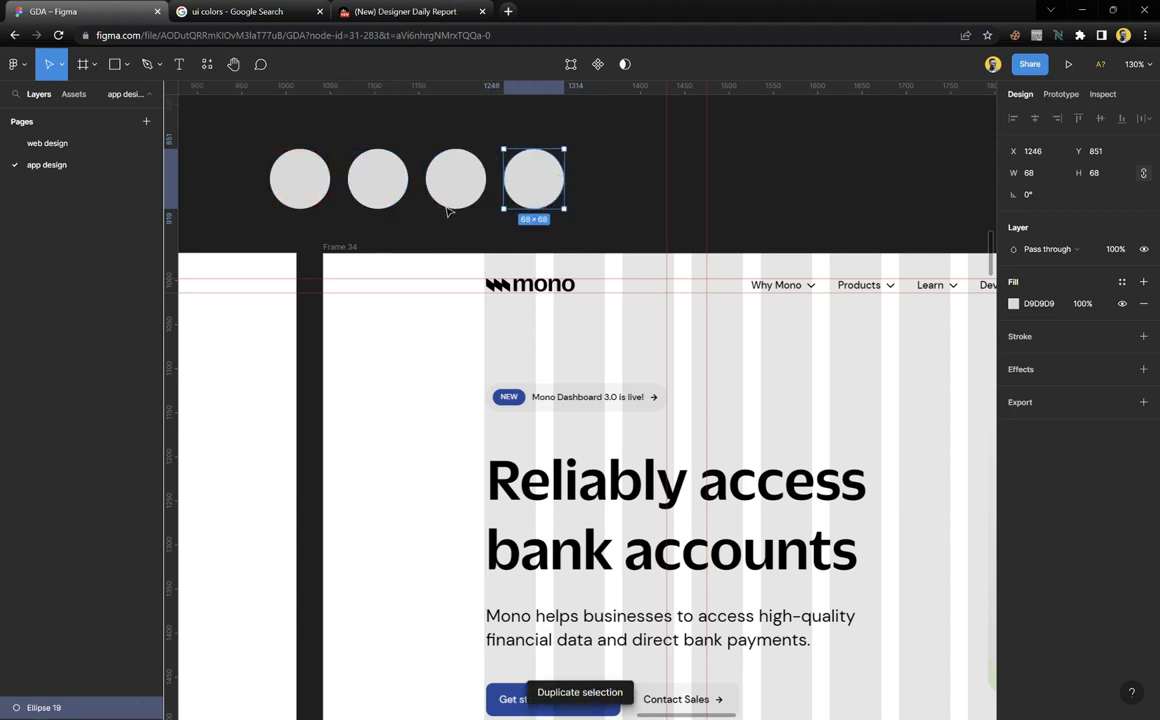
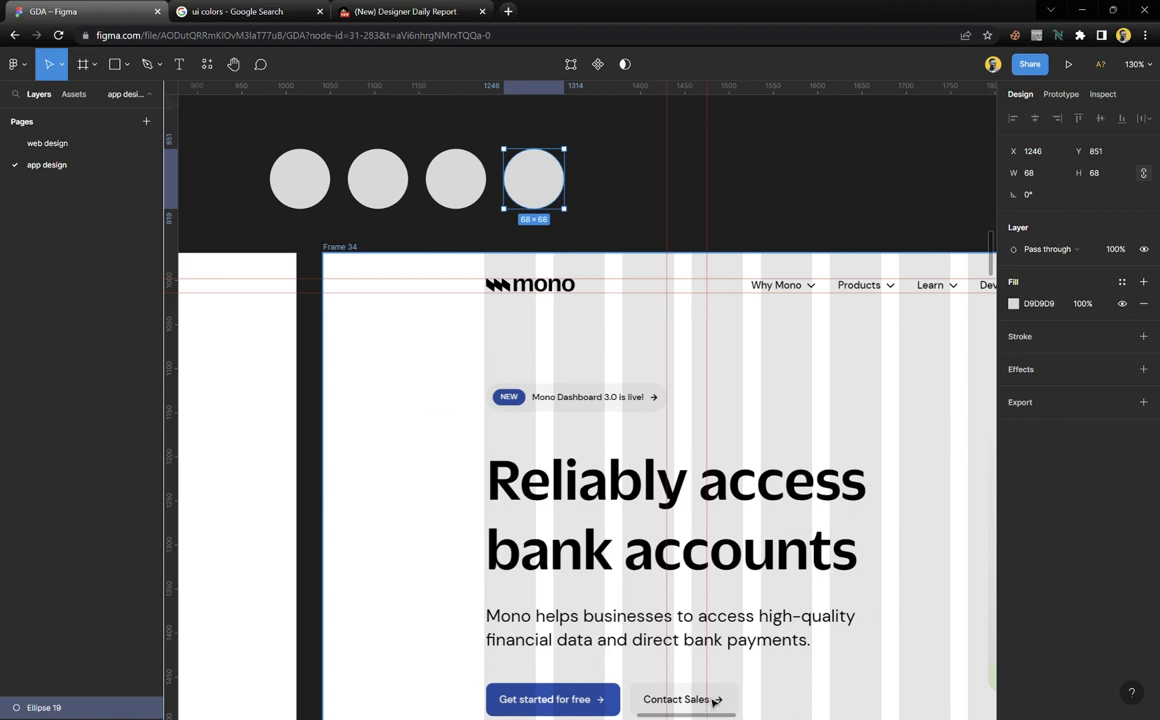
Fill the first grey circle with black and the second with white using the eyedropper
{"action": "scroll", "coordinate": [540, 420], "scroll_direction": "down", "scroll_amount": 10}
{"action": "scroll", "coordinate": [539, 368], "scroll_direction": "down", "scroll_amount": 3, "text": "ctrl"}
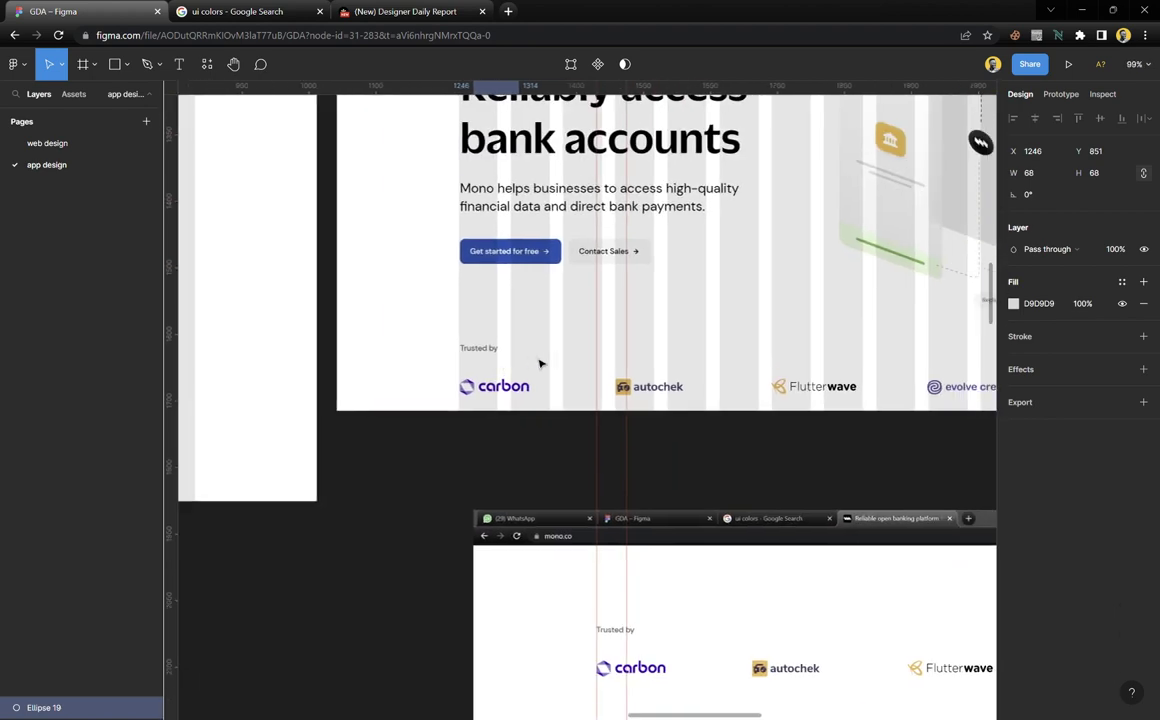
{"action": "scroll", "coordinate": [540, 368], "scroll_direction": "up", "scroll_amount": 5}
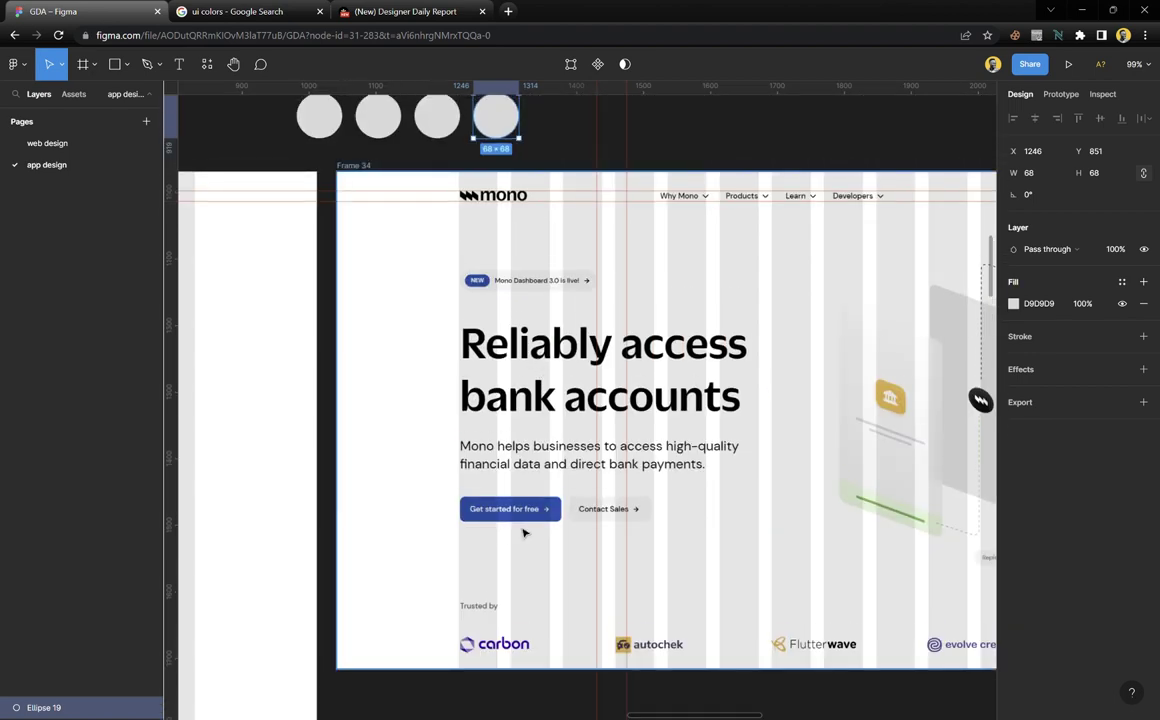
{"action": "scroll", "coordinate": [526, 531], "scroll_direction": "right", "scroll_amount": 3}
{"action": "scroll", "coordinate": [526, 533], "scroll_direction": "down", "scroll_amount": 5}
{"action": "scroll", "coordinate": [524, 533], "scroll_direction": "down", "scroll_amount": 6}
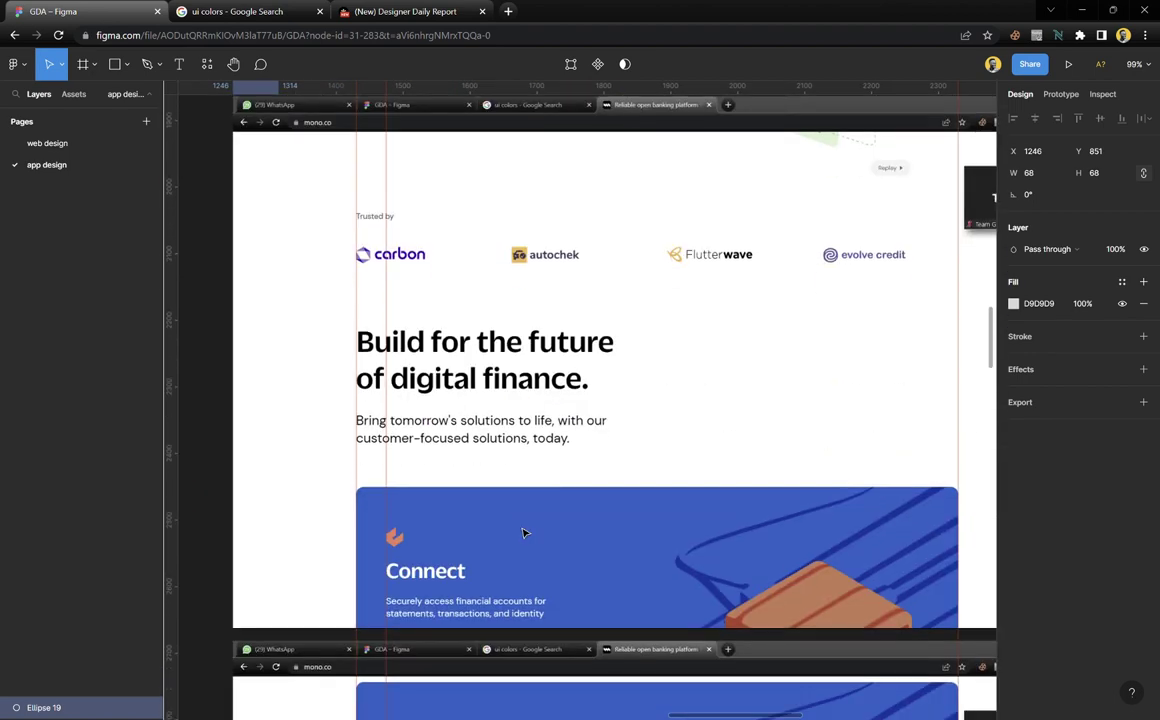
{"action": "scroll", "coordinate": [589, 443], "scroll_direction": "down", "scroll_amount": 6}
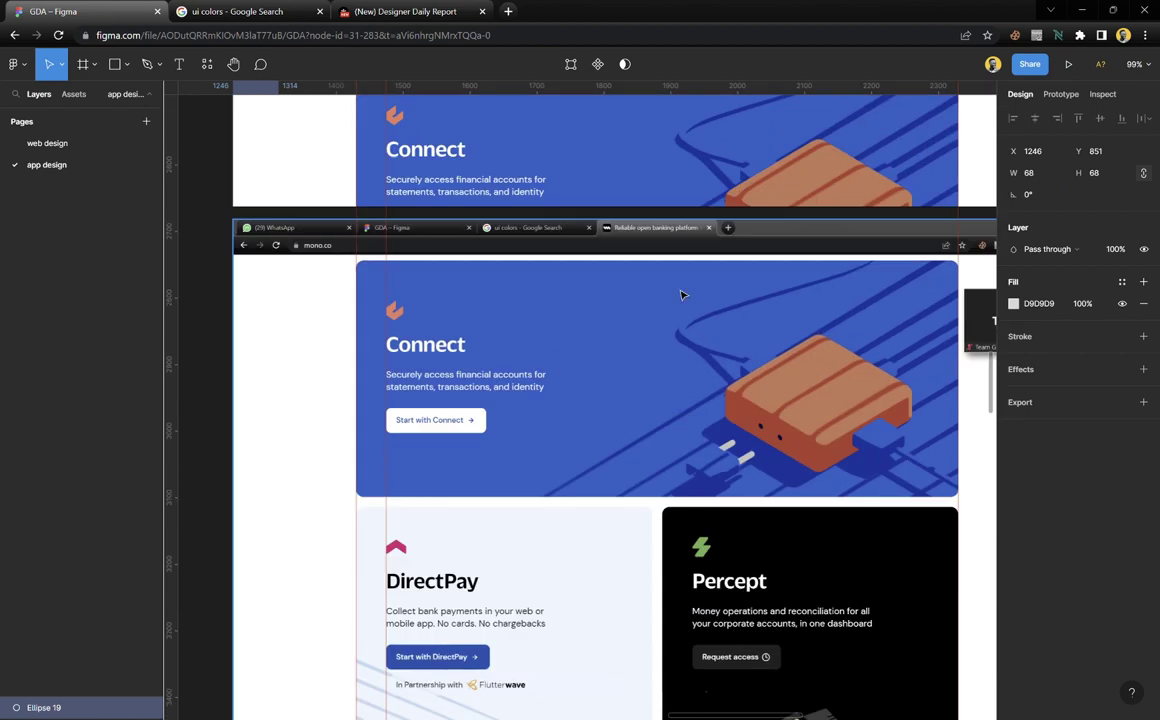
{"action": "scroll", "coordinate": [604, 383], "scroll_direction": "down", "scroll_amount": 2}
{"action": "scroll", "coordinate": [510, 340], "scroll_direction": "down", "scroll_amount": 6}
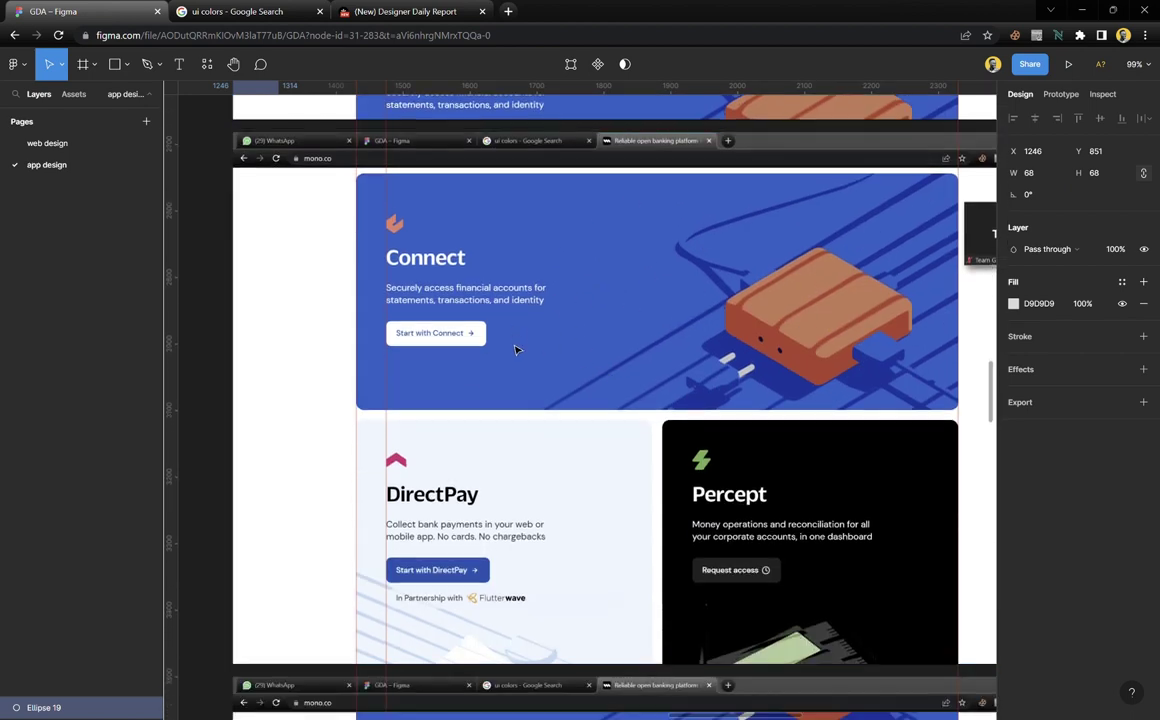
{"action": "scroll", "coordinate": [449, 320], "scroll_direction": "down", "scroll_amount": 15}
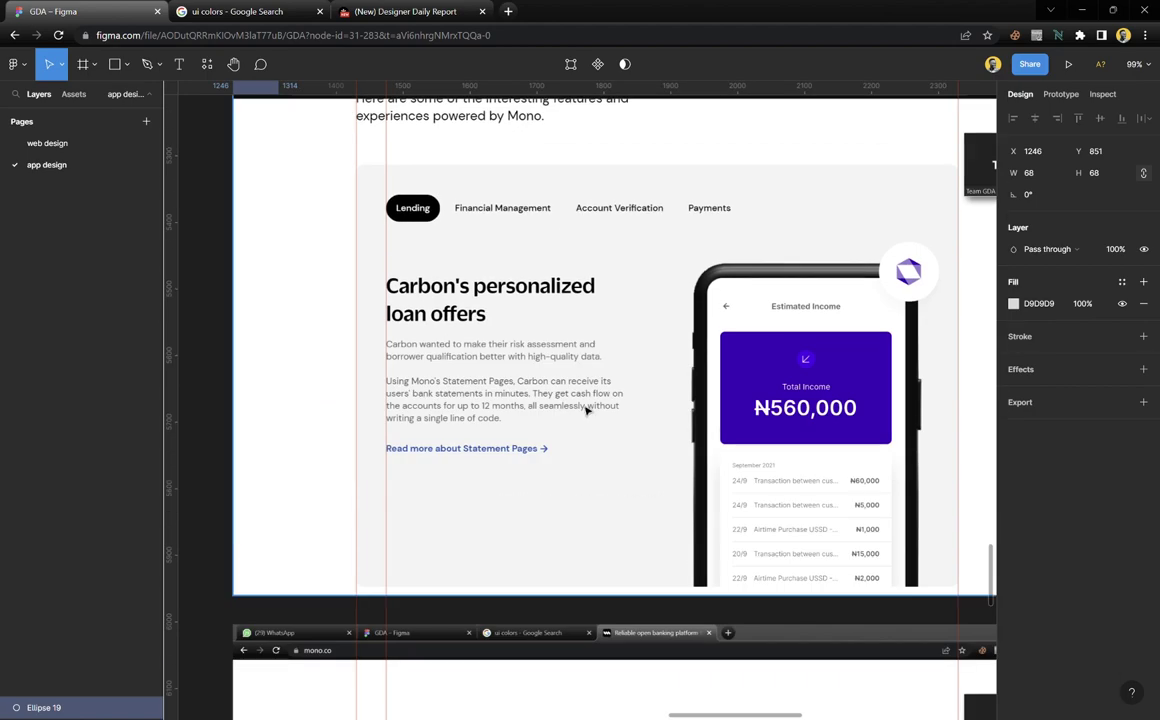
{"action": "scroll", "coordinate": [585, 415], "scroll_direction": "down", "scroll_amount": 15}
{"action": "scroll", "coordinate": [560, 375], "scroll_direction": "up", "scroll_amount": 15}
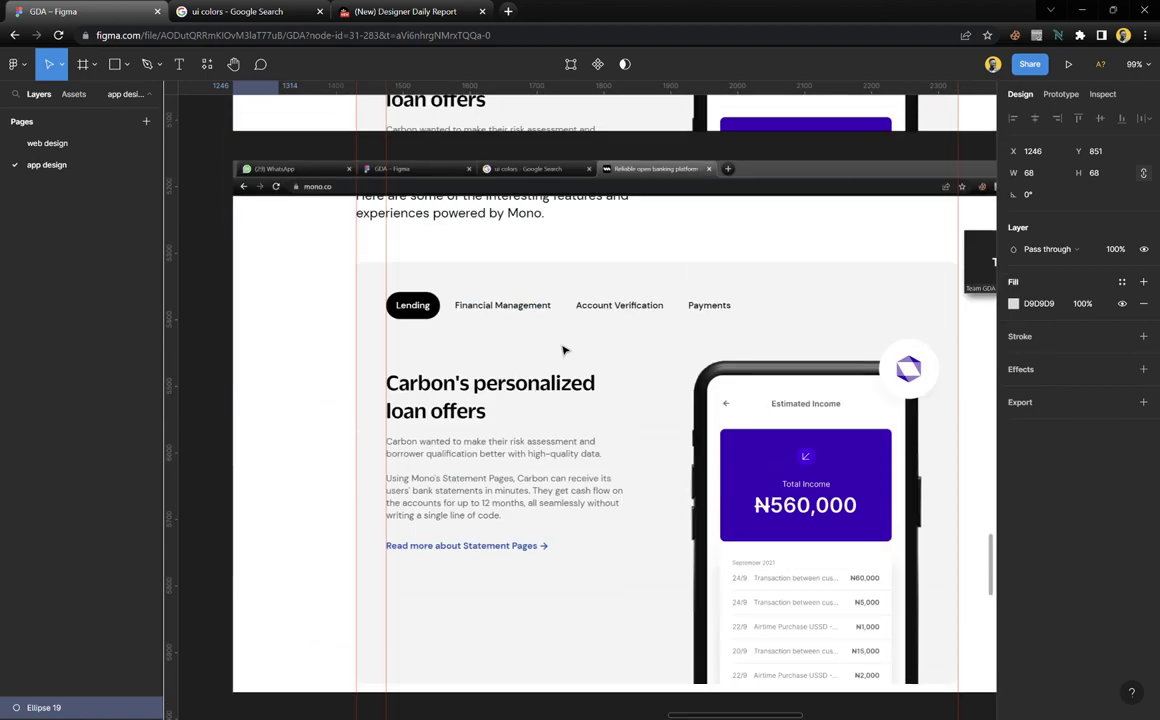
{"action": "scroll", "coordinate": [563, 349], "scroll_direction": "up", "scroll_amount": 15}
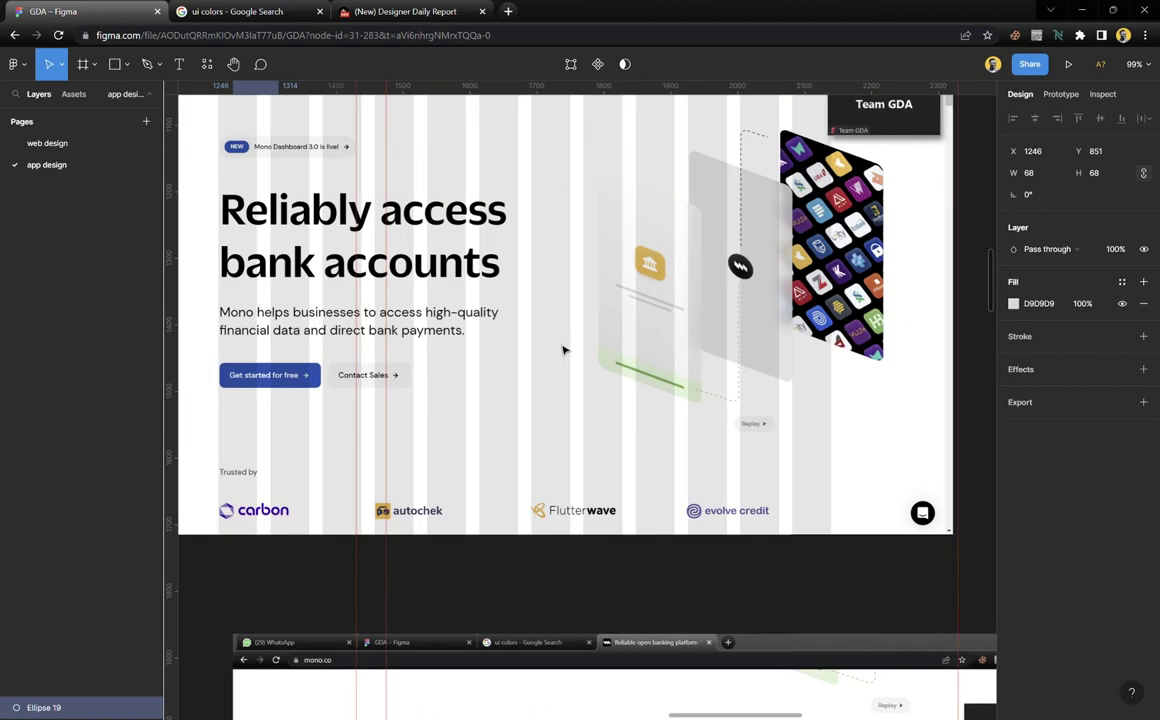
{"action": "scroll", "coordinate": [563, 349], "scroll_direction": "left", "scroll_amount": 5}
{"action": "scroll", "coordinate": [552, 344], "scroll_direction": "up", "scroll_amount": 5}
{"action": "scroll", "coordinate": [546, 334], "scroll_direction": "down", "scroll_amount": 3}
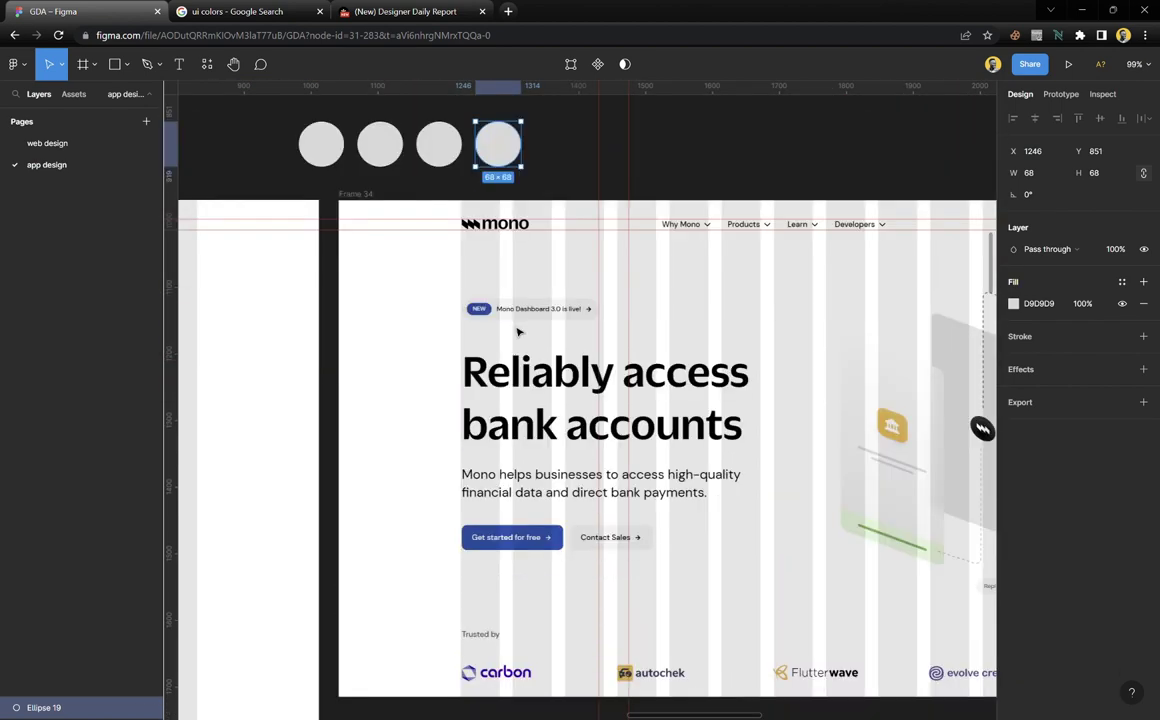
{"action": "left_click", "coordinate": [340, 147]}
{"action": "key", "text": "i"}
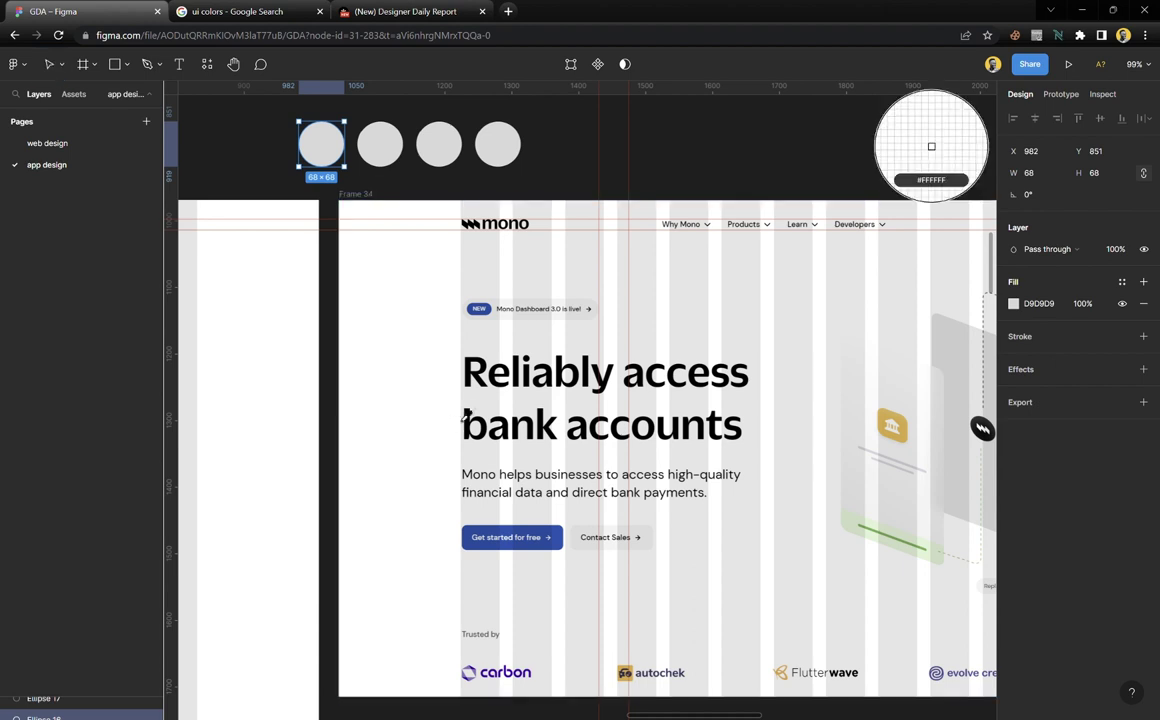
{"action": "left_click", "coordinate": [476, 373]}
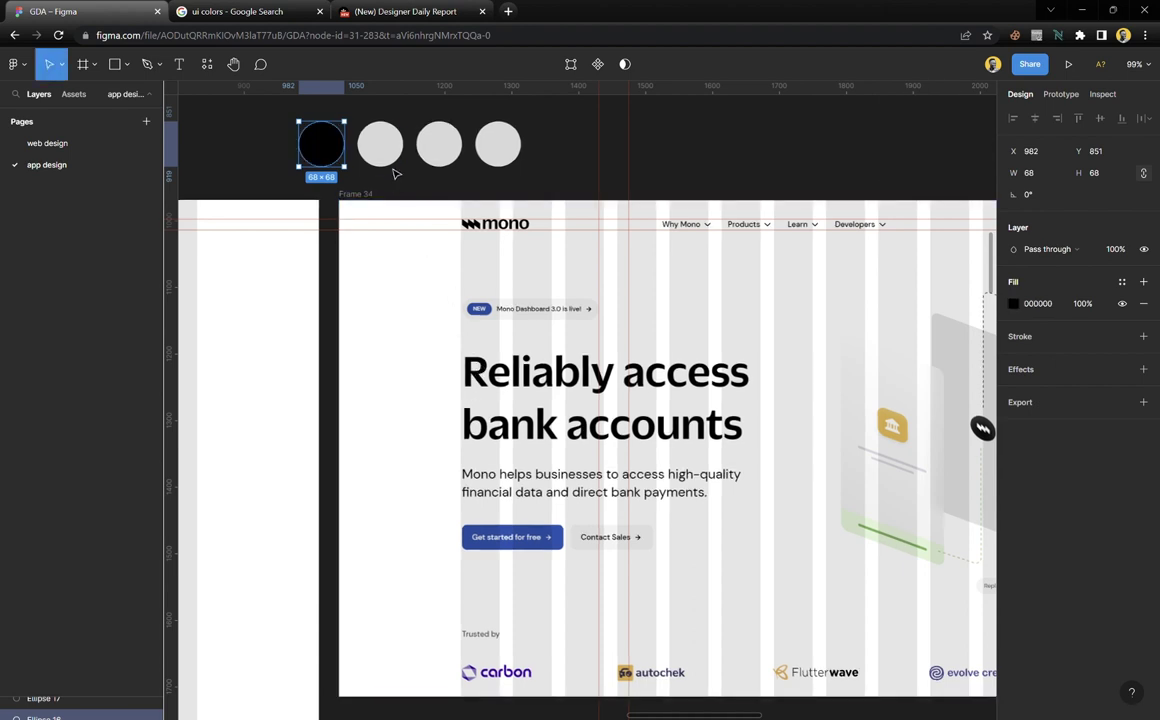
{"action": "left_click", "coordinate": [393, 160]}
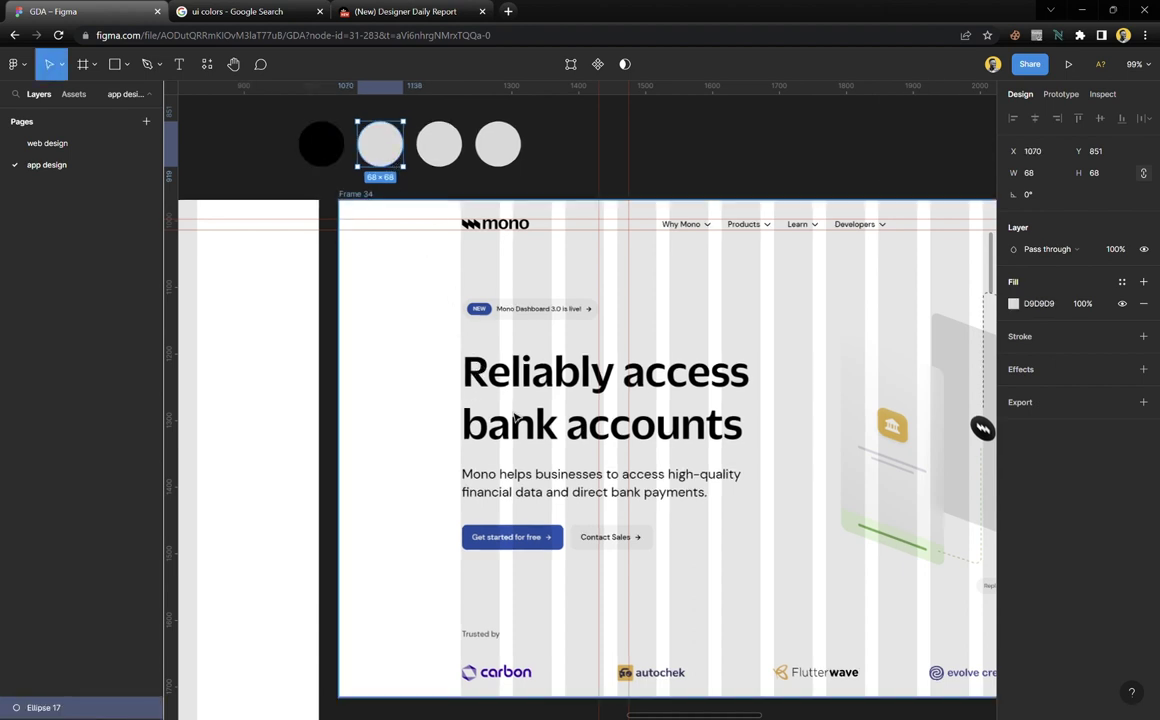
{"action": "key", "text": "i"}
{"action": "left_click", "coordinate": [450, 260]}
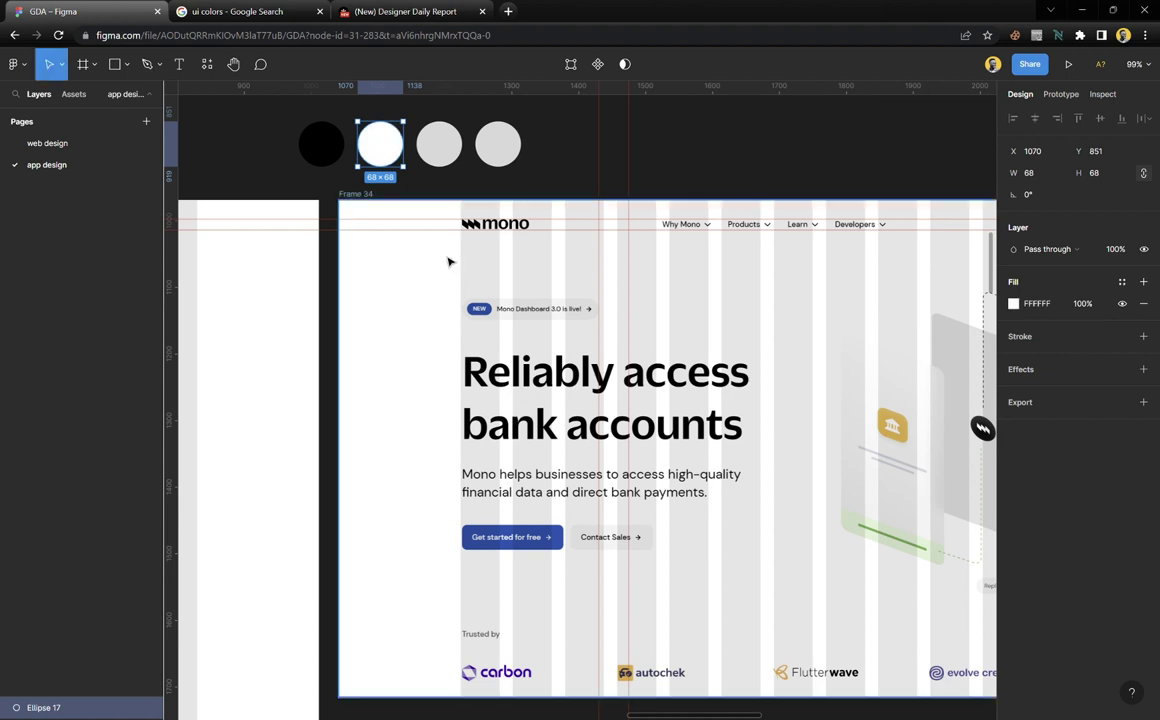
Fill the third circle with the Get started button's blue #2254B4
{"action": "left_click", "coordinate": [451, 148]}
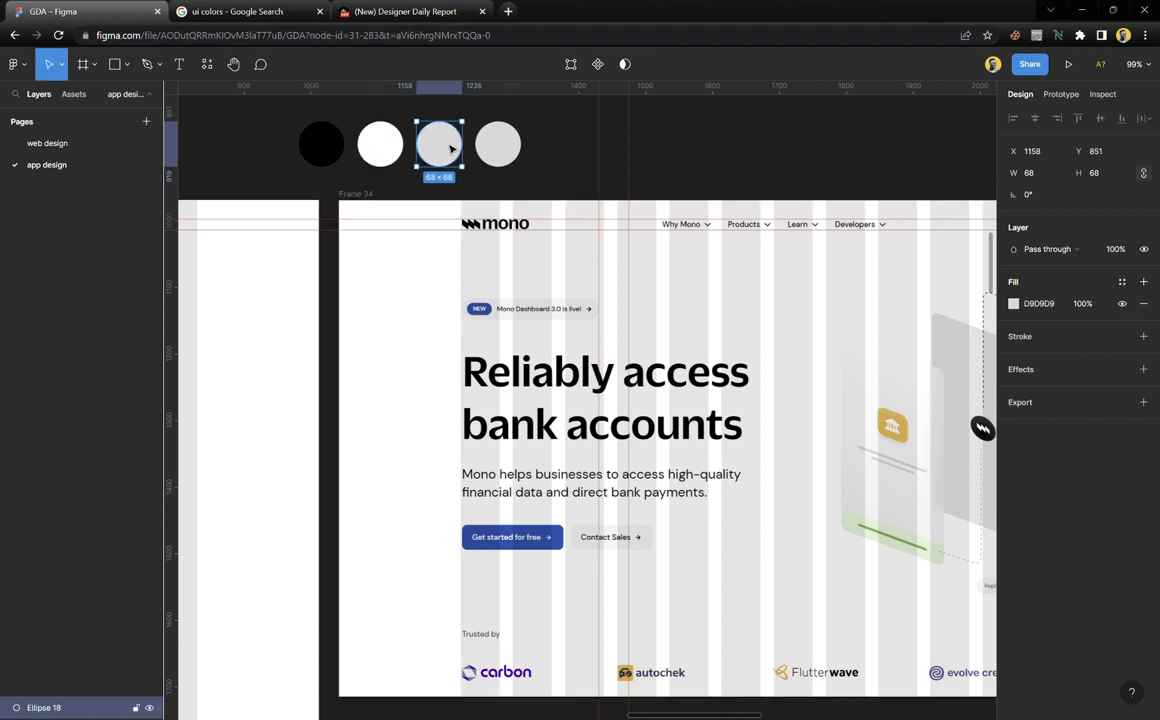
{"action": "key", "text": "i"}
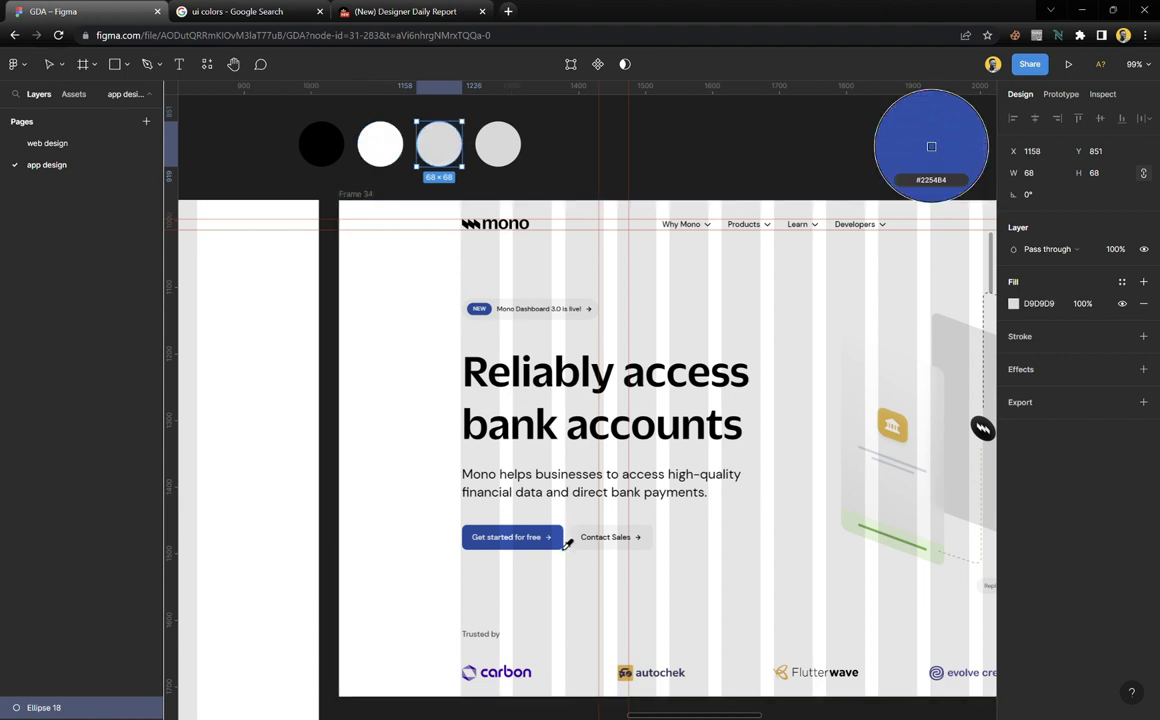
{"action": "left_click", "coordinate": [561, 539]}
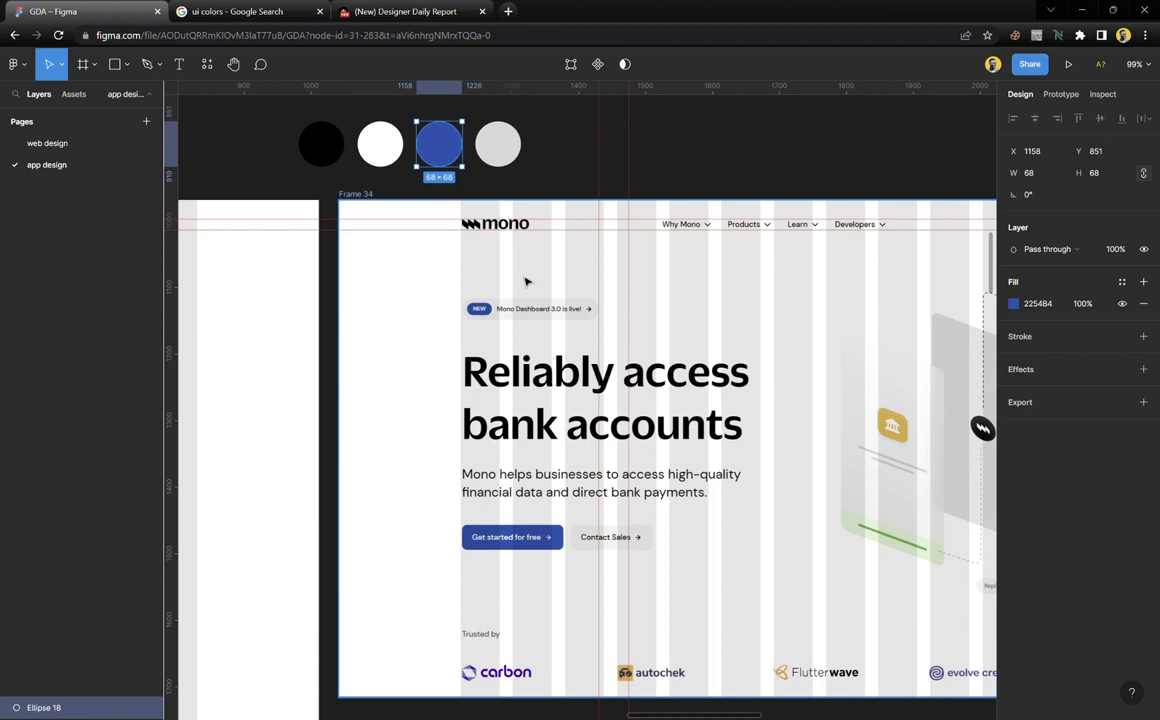
{"action": "left_click", "coordinate": [501, 149]}
Fill the fourth circle with the light grey #F5F5F5 sampled from the screenshot
{"action": "scroll", "coordinate": [483, 291], "scroll_direction": "down", "scroll_amount": 6}
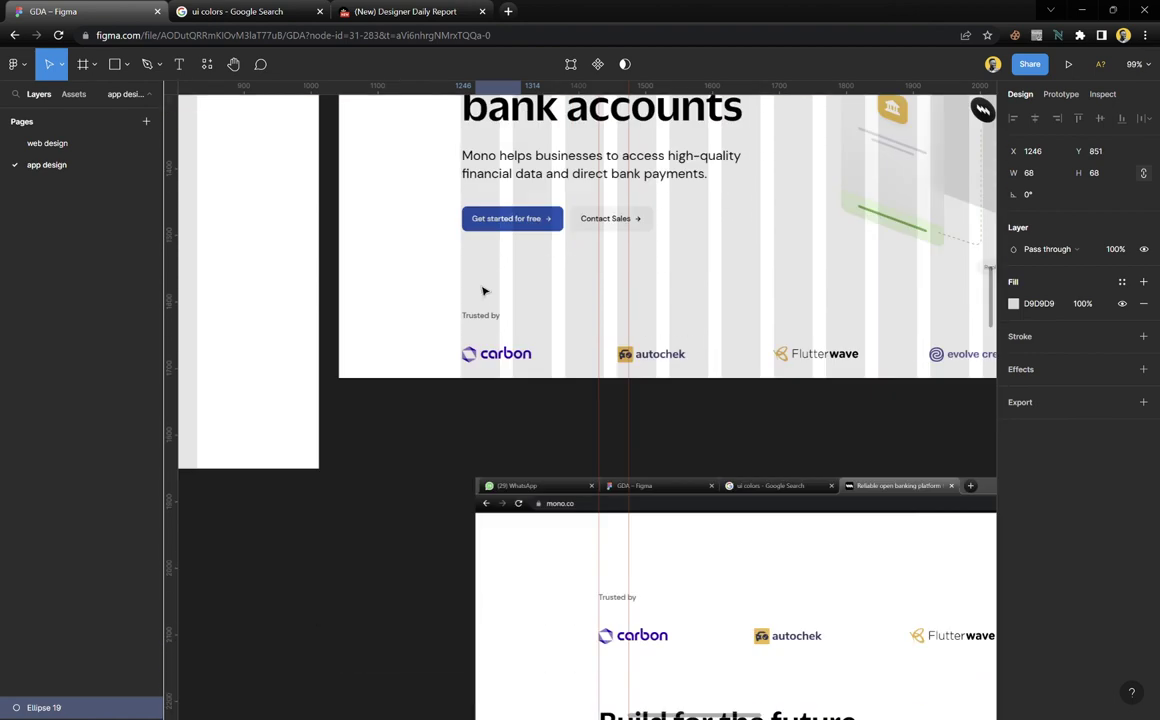
{"action": "scroll", "coordinate": [541, 337], "scroll_direction": "down", "scroll_amount": 15}
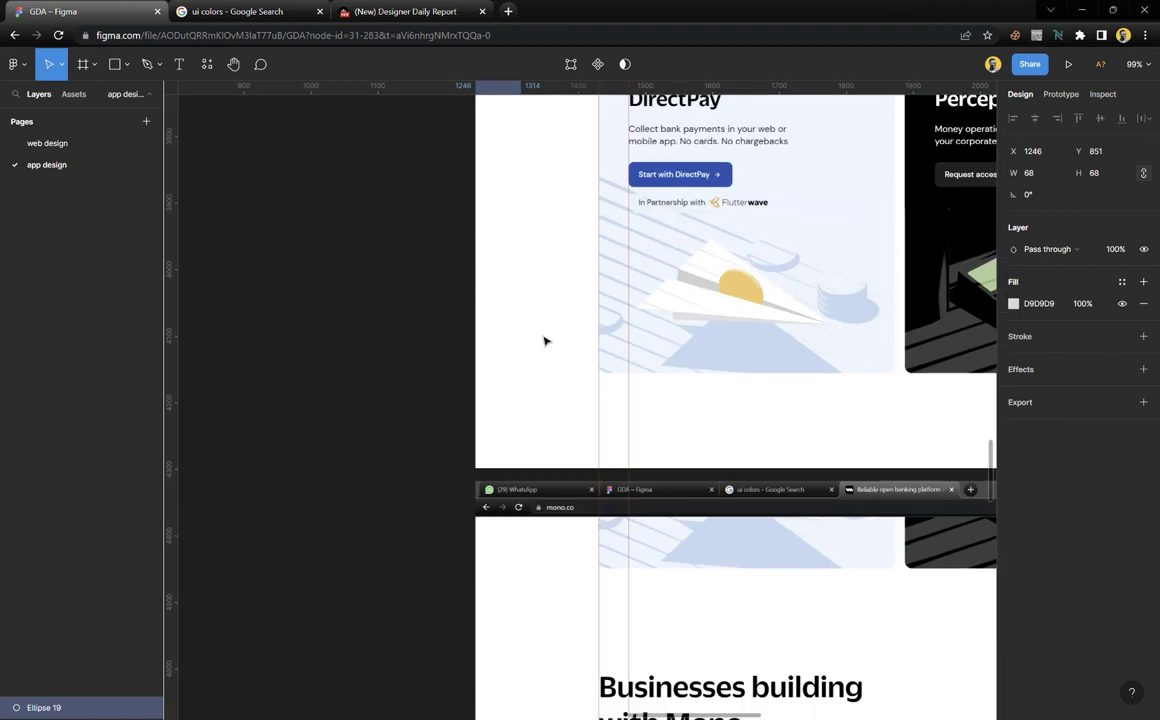
{"action": "scroll", "coordinate": [544, 341], "scroll_direction": "down", "scroll_amount": 10}
{"action": "key", "text": "i"}
{"action": "left_click", "coordinate": [667, 321]}
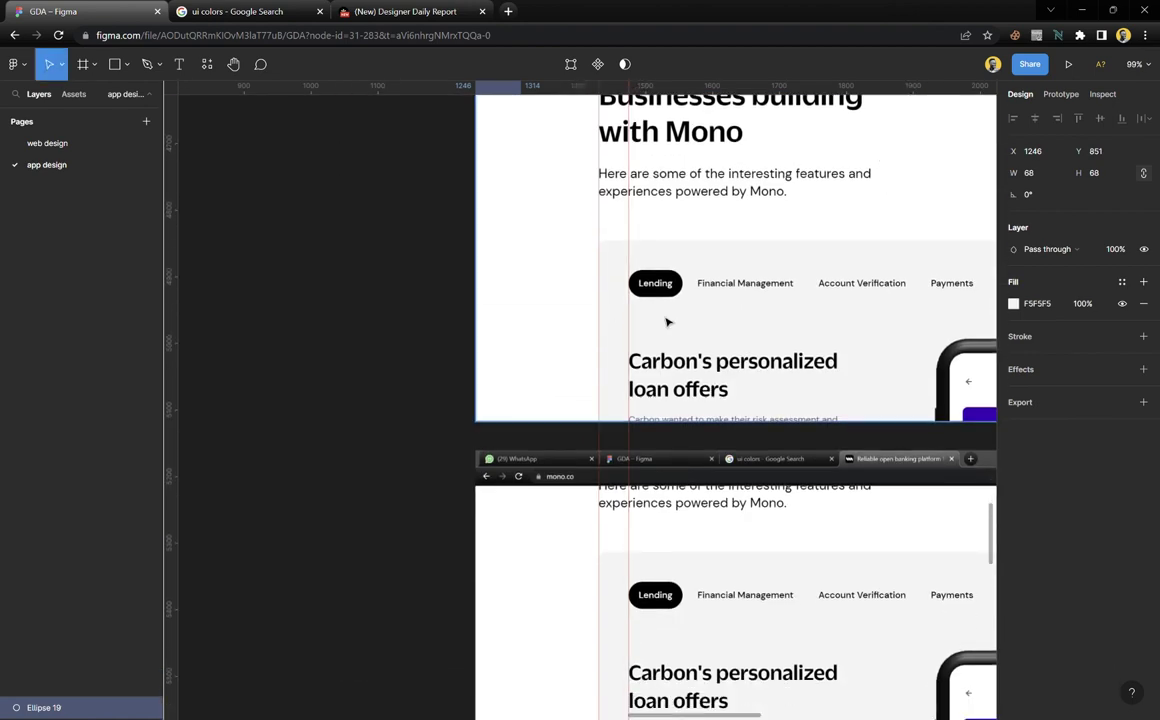
Duplicate the light grey circle twice to its right
{"action": "scroll", "coordinate": [420, 370], "scroll_direction": "down", "scroll_amount": 10}
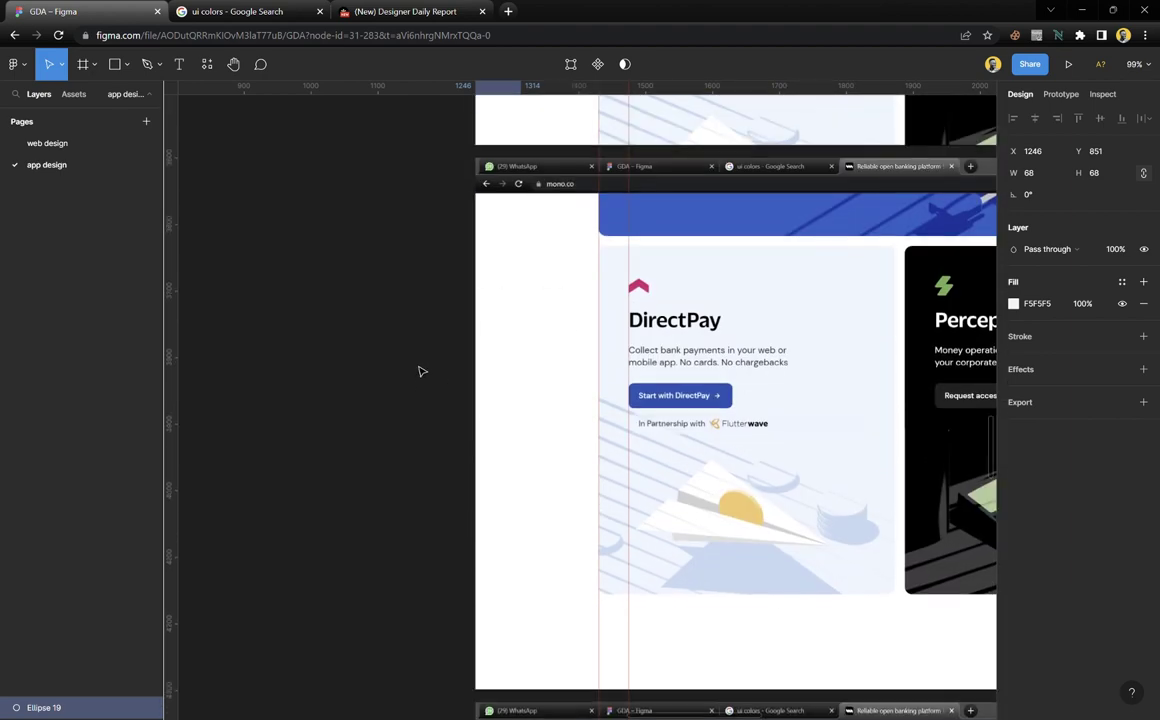
{"action": "scroll", "coordinate": [420, 370], "scroll_direction": "up", "scroll_amount": 10}
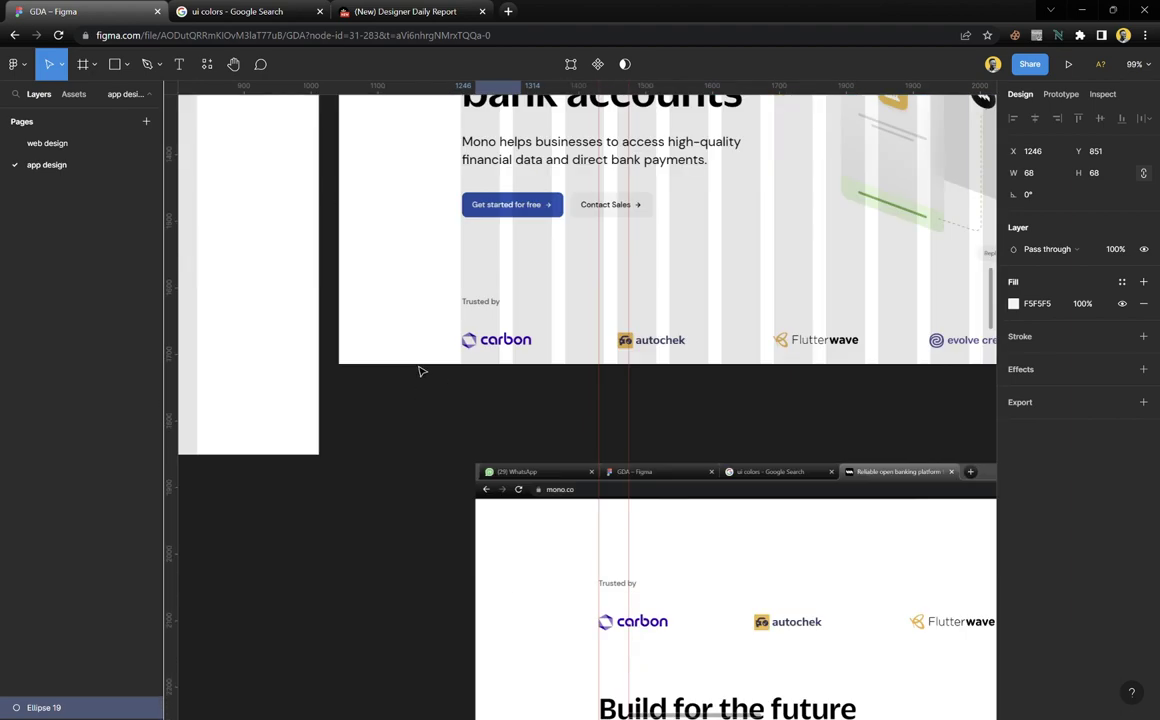
{"action": "scroll", "coordinate": [420, 370], "scroll_direction": "up", "scroll_amount": 5}
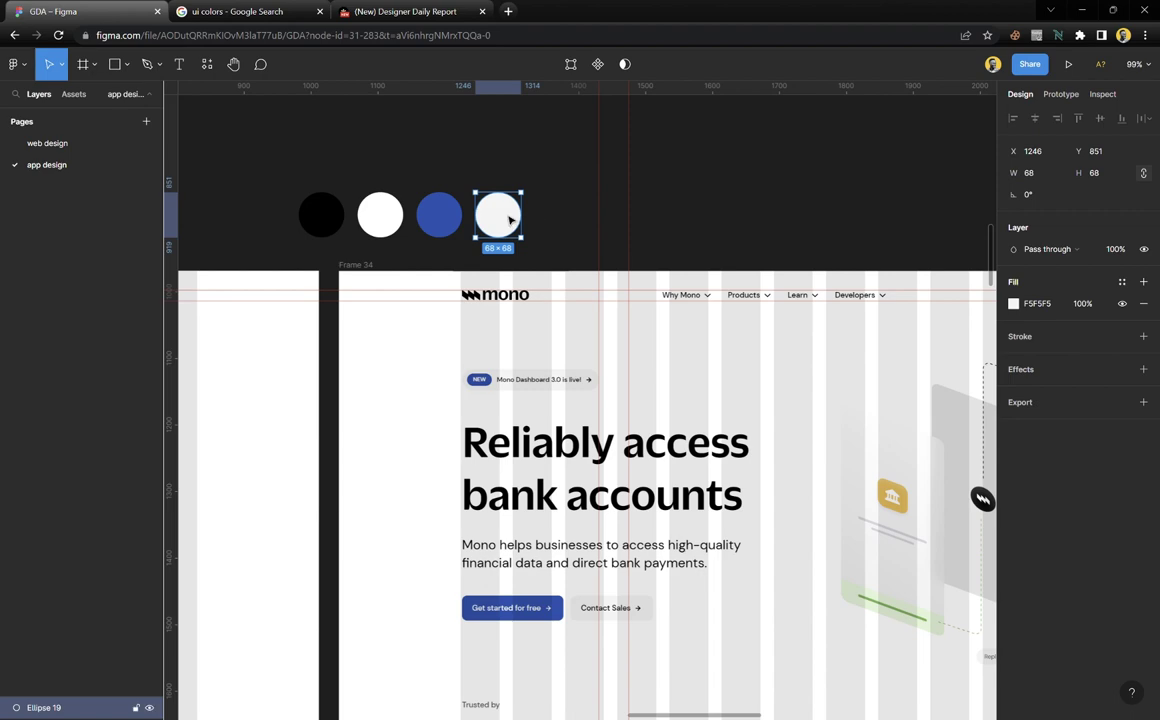
{"action": "left_click_drag", "start_coordinate": [510, 220], "coordinate": [572, 225]}
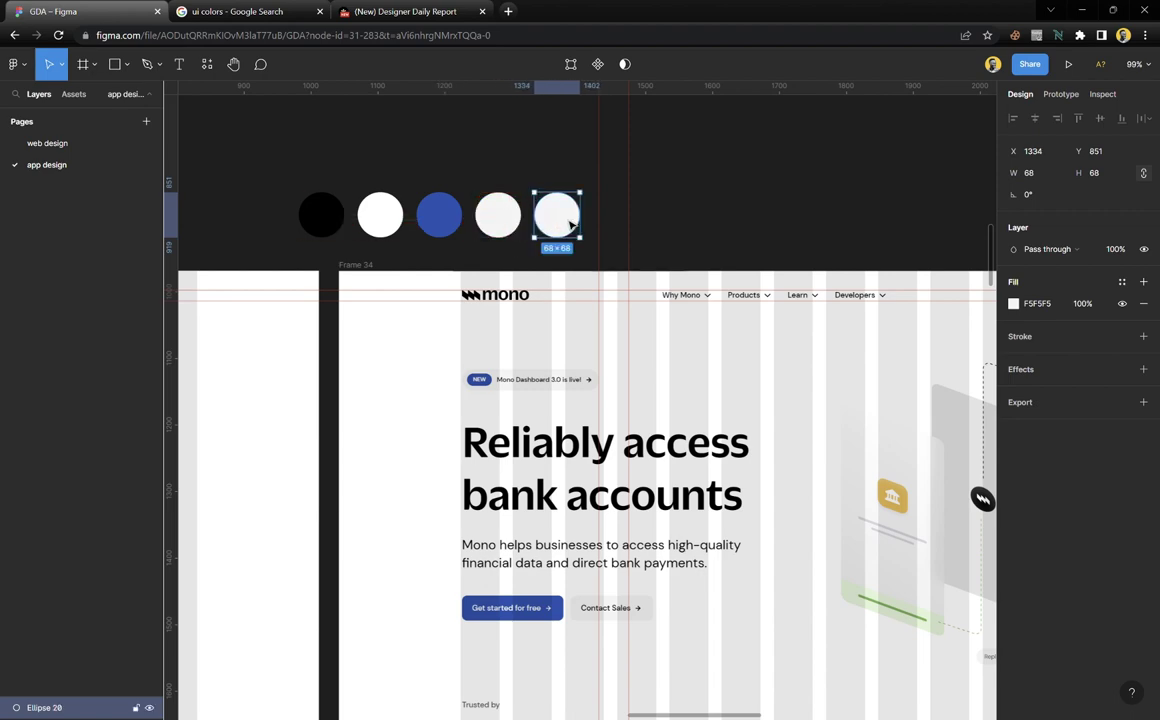
{"action": "key", "text": "ctrl+d"}
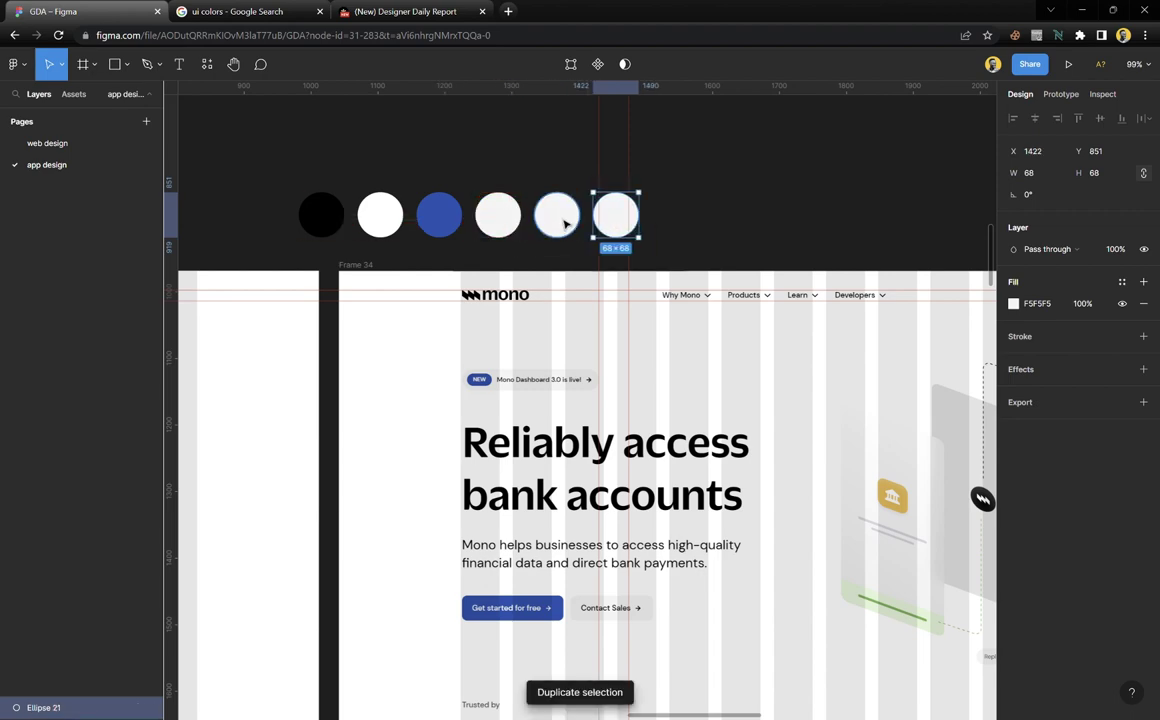
Fill the fifth circle with the DirectPay card's pale blue #EDF5FE
{"action": "scroll", "coordinate": [543, 328], "scroll_direction": "down", "scroll_amount": 15}
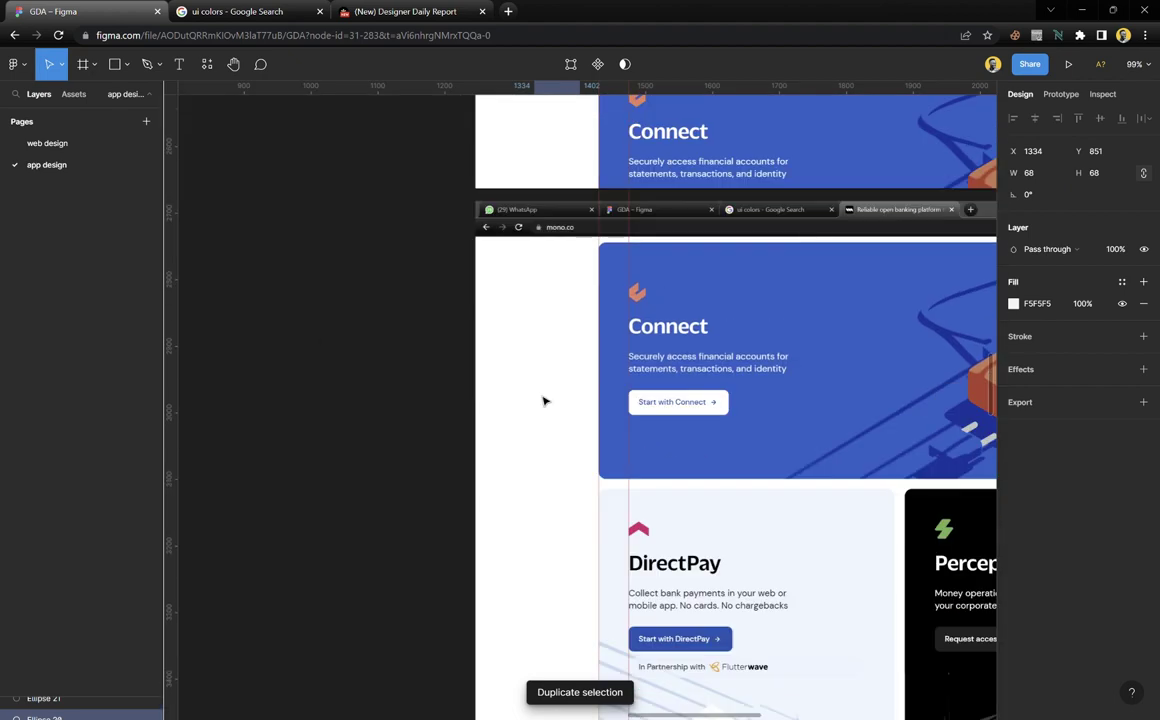
{"action": "scroll", "coordinate": [543, 403], "scroll_direction": "down", "scroll_amount": 1}
{"action": "key", "text": "i"}
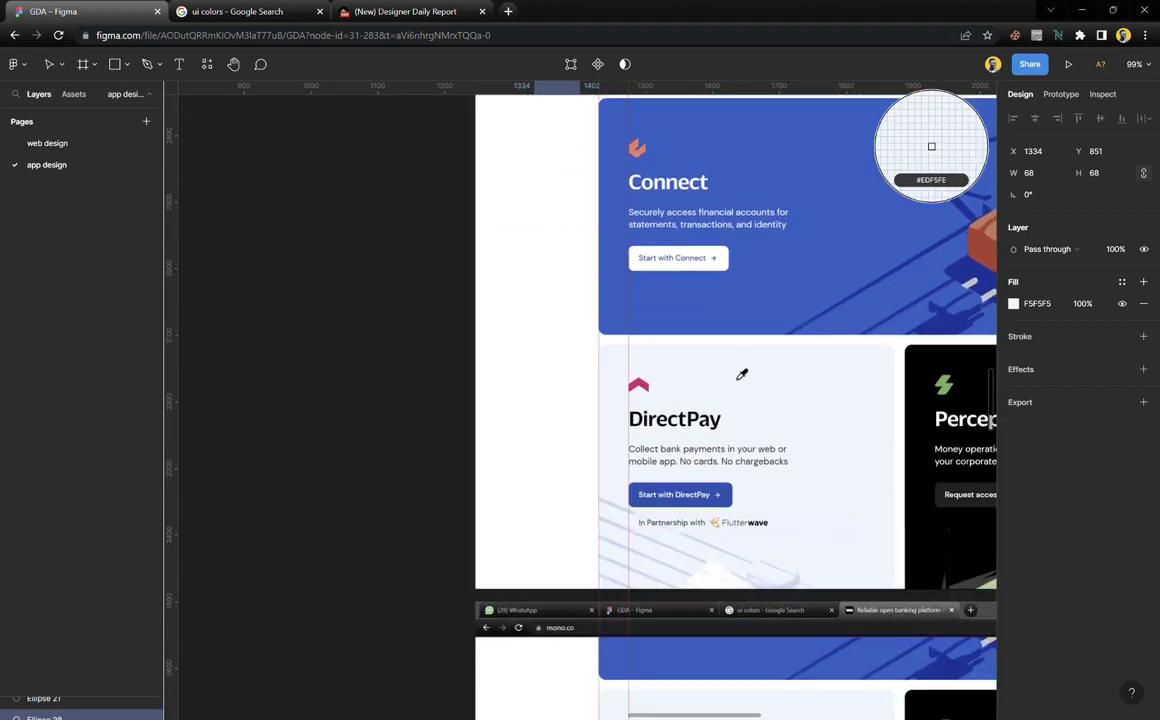
{"action": "left_click", "coordinate": [741, 375]}
{"action": "scroll", "coordinate": [553, 385], "scroll_direction": "down", "scroll_amount": 5}
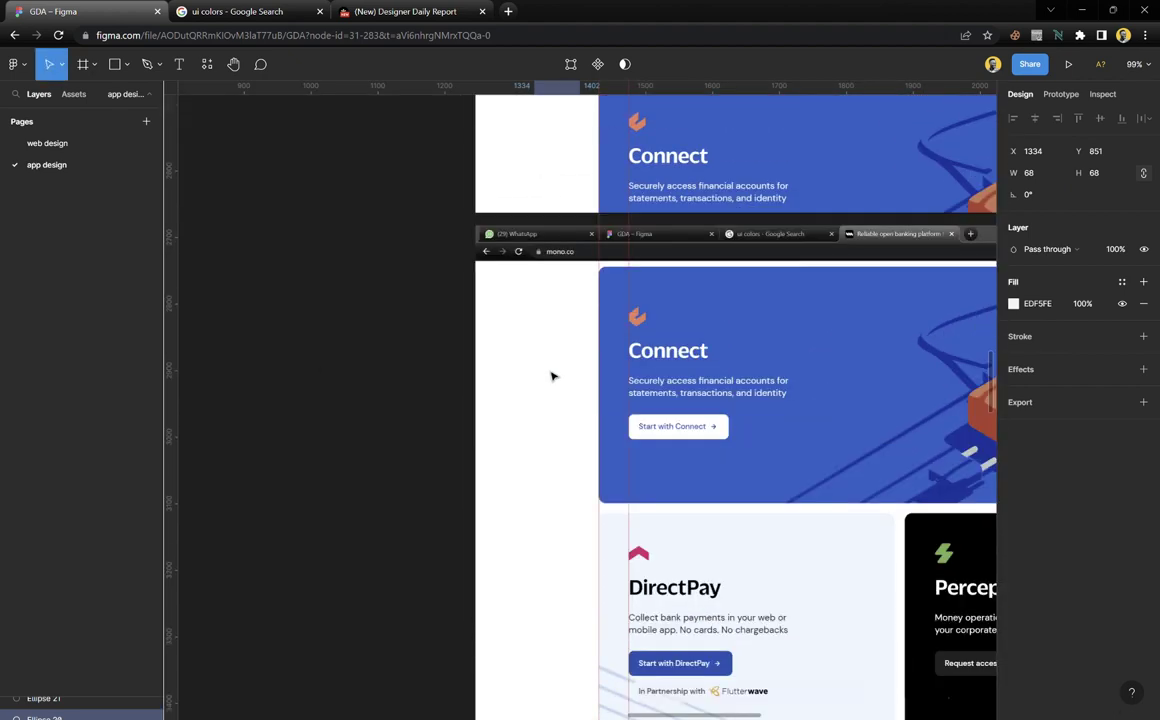
{"action": "scroll", "coordinate": [556, 402], "scroll_direction": "down", "scroll_amount": 2}
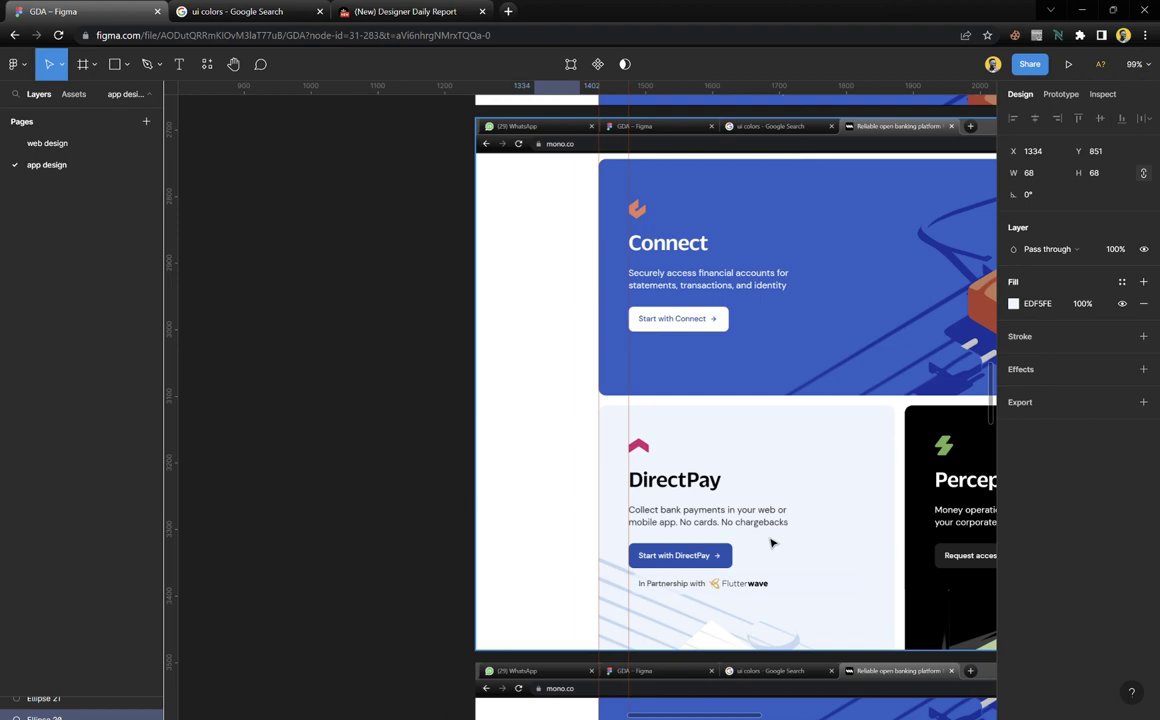
{"action": "scroll", "coordinate": [508, 475], "scroll_direction": "up", "scroll_amount": 10}
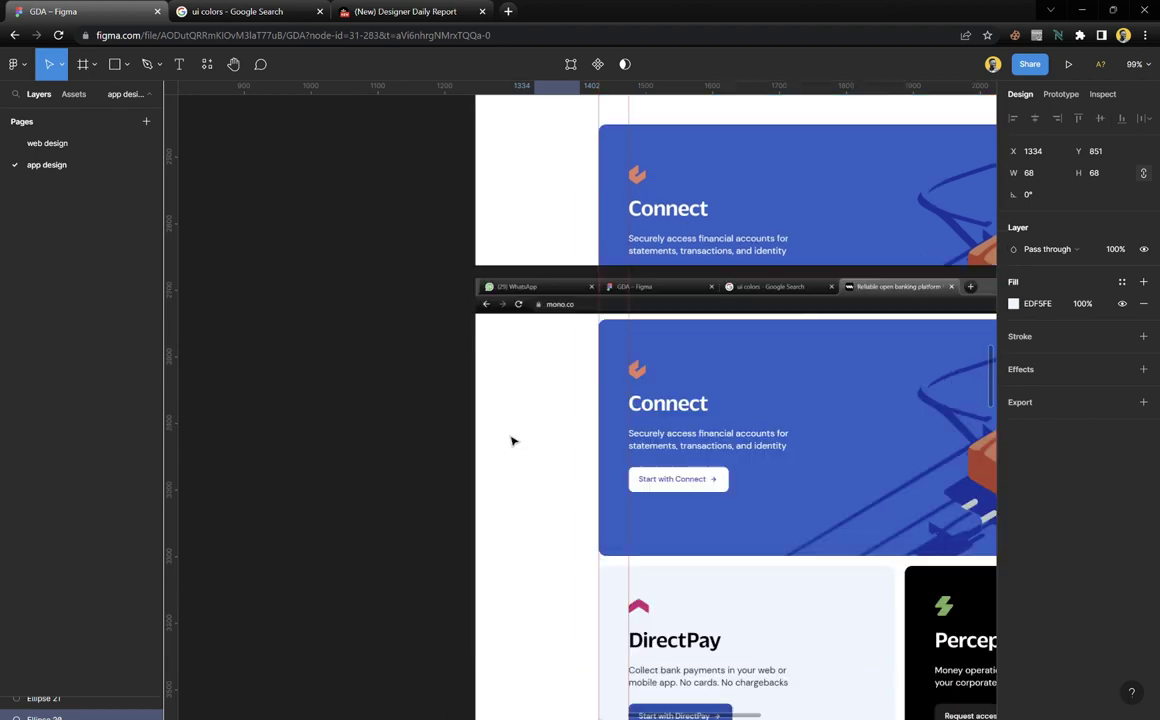
{"action": "scroll", "coordinate": [540, 380], "scroll_direction": "up", "scroll_amount": 10}
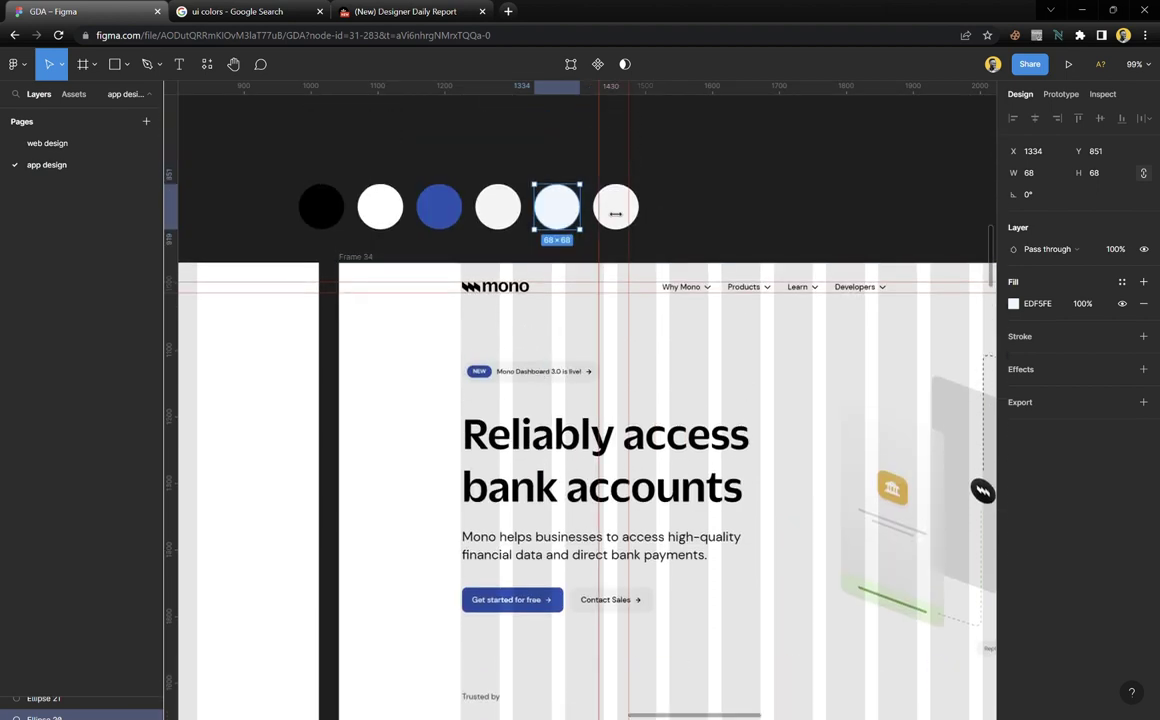
Duplicate the sixth circle twice to make two more swatches
{"action": "left_click", "coordinate": [622, 226]}
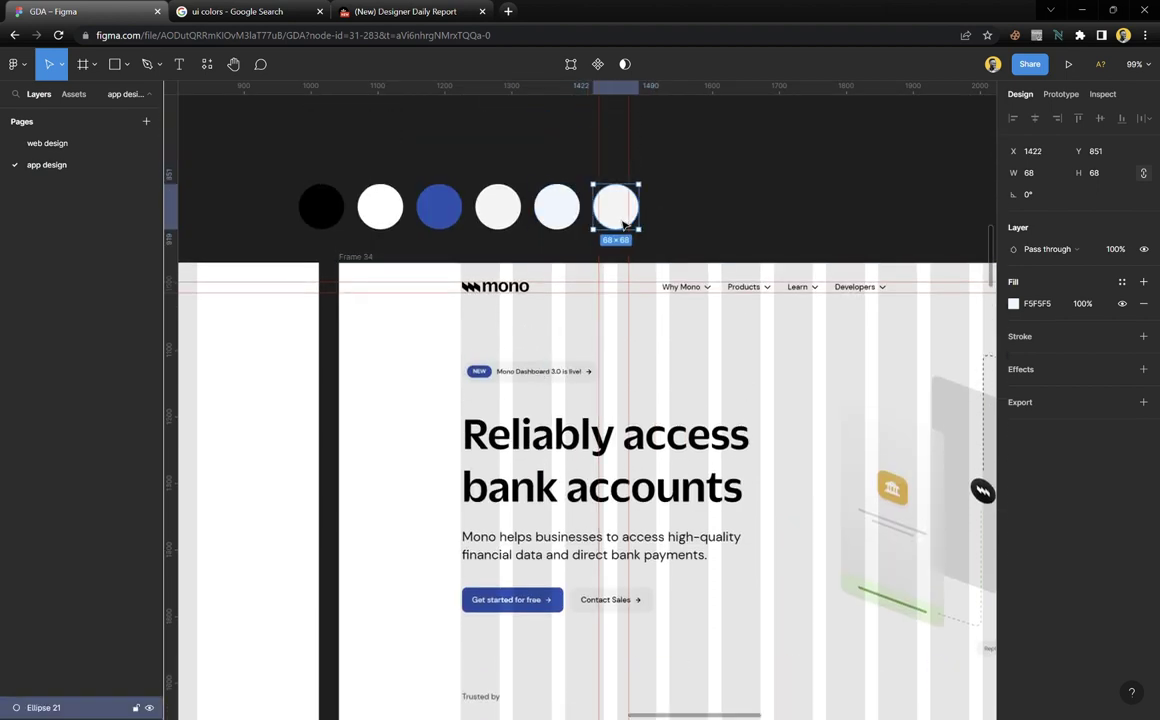
{"action": "left_click_drag", "start_coordinate": [622, 226], "coordinate": [672, 210]}
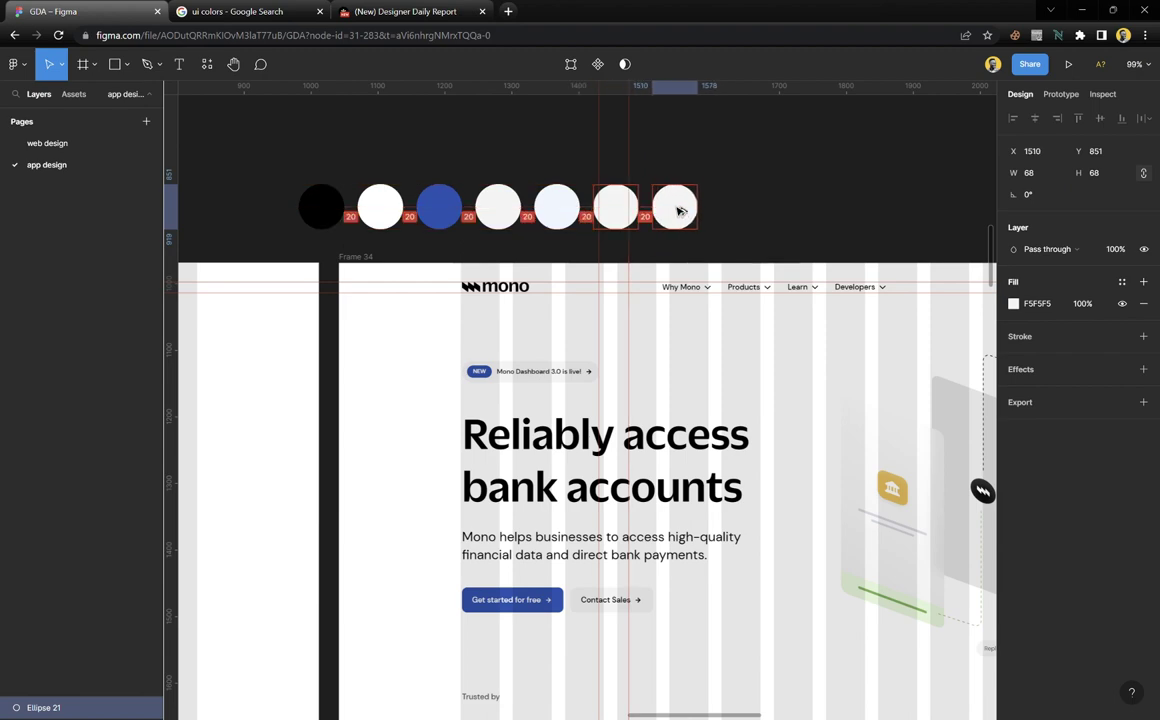
{"action": "key", "text": "ctrl+d"}
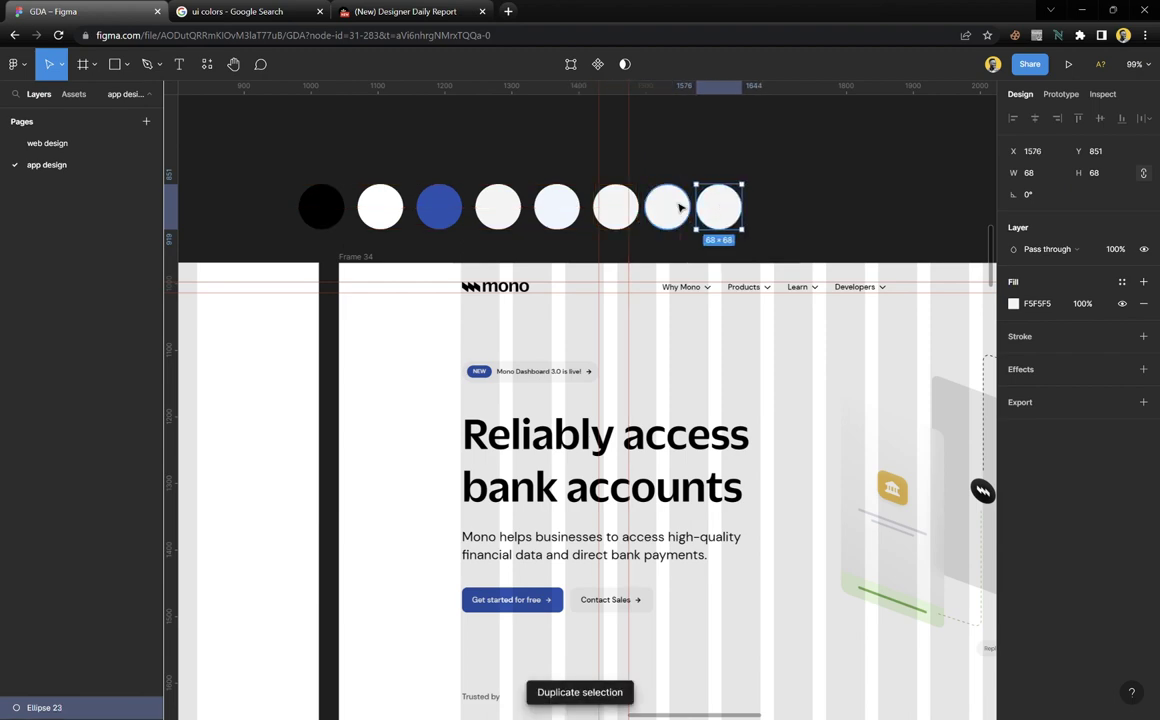
Fill the sixth circle with the Connect logo's orange #EA845D
{"action": "left_click", "coordinate": [621, 211]}
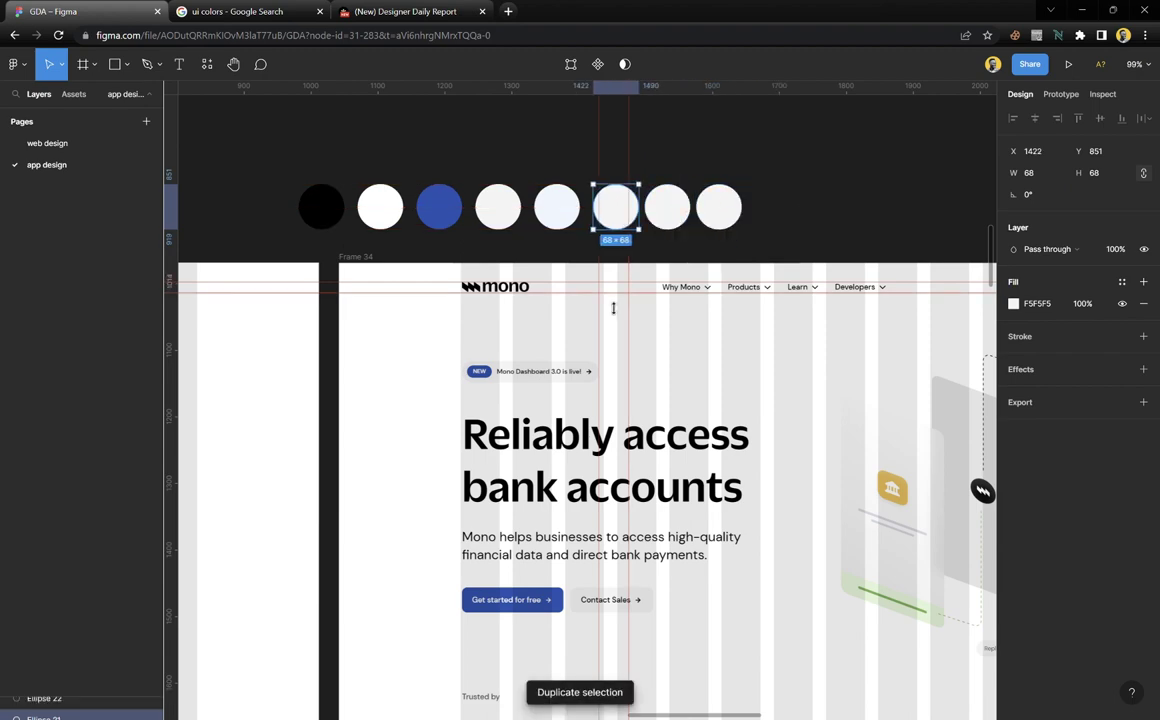
{"action": "scroll", "coordinate": [630, 260], "scroll_direction": "down", "scroll_amount": 15}
{"action": "scroll", "coordinate": [639, 270], "scroll_direction": "up", "scroll_amount": 1}
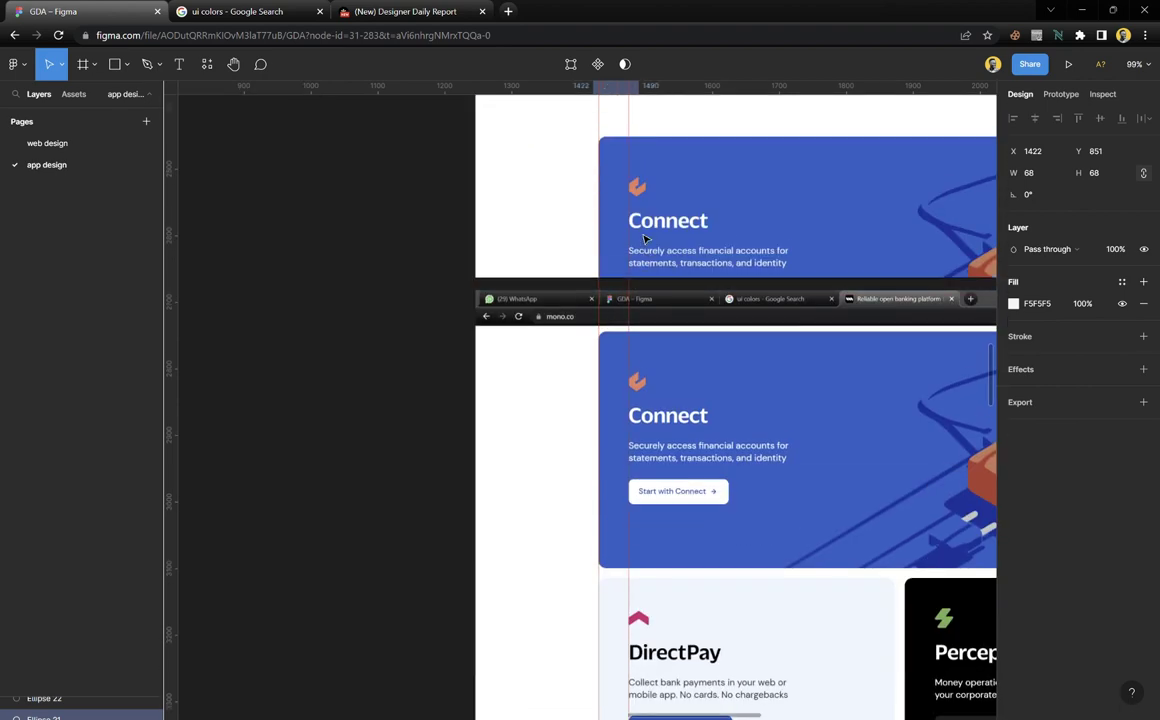
{"action": "key", "text": "i"}
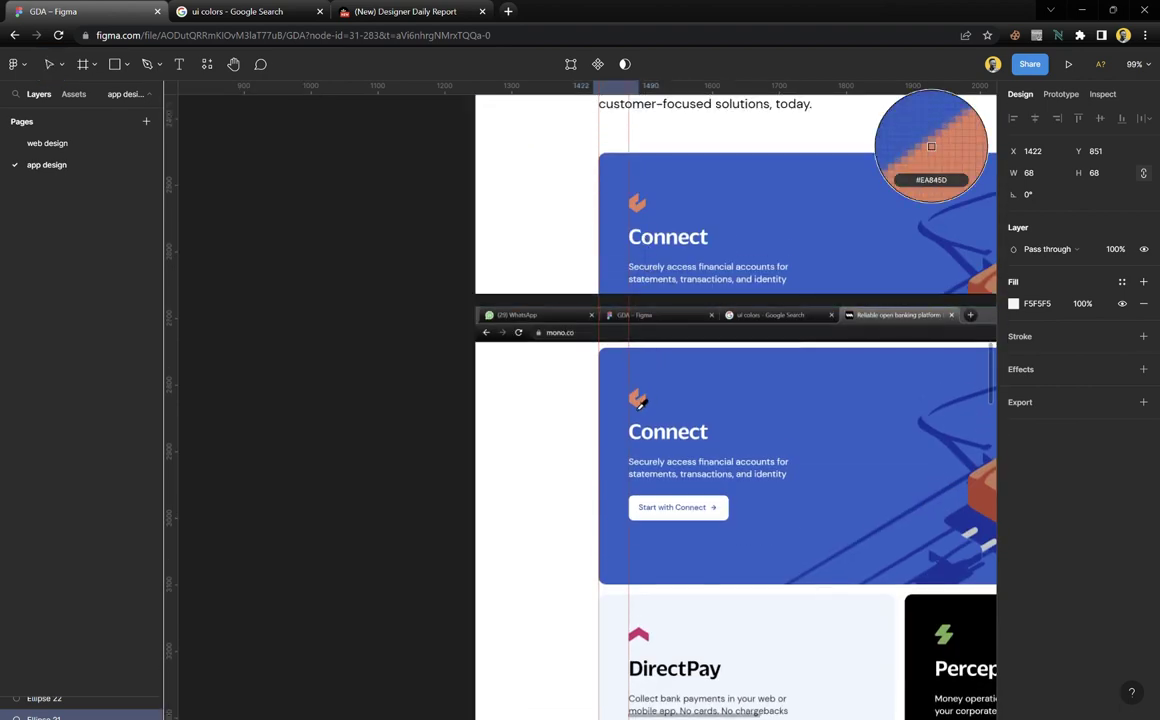
{"action": "left_click", "coordinate": [640, 402]}
{"action": "scroll", "coordinate": [643, 404], "scroll_direction": "up", "scroll_amount": 1}
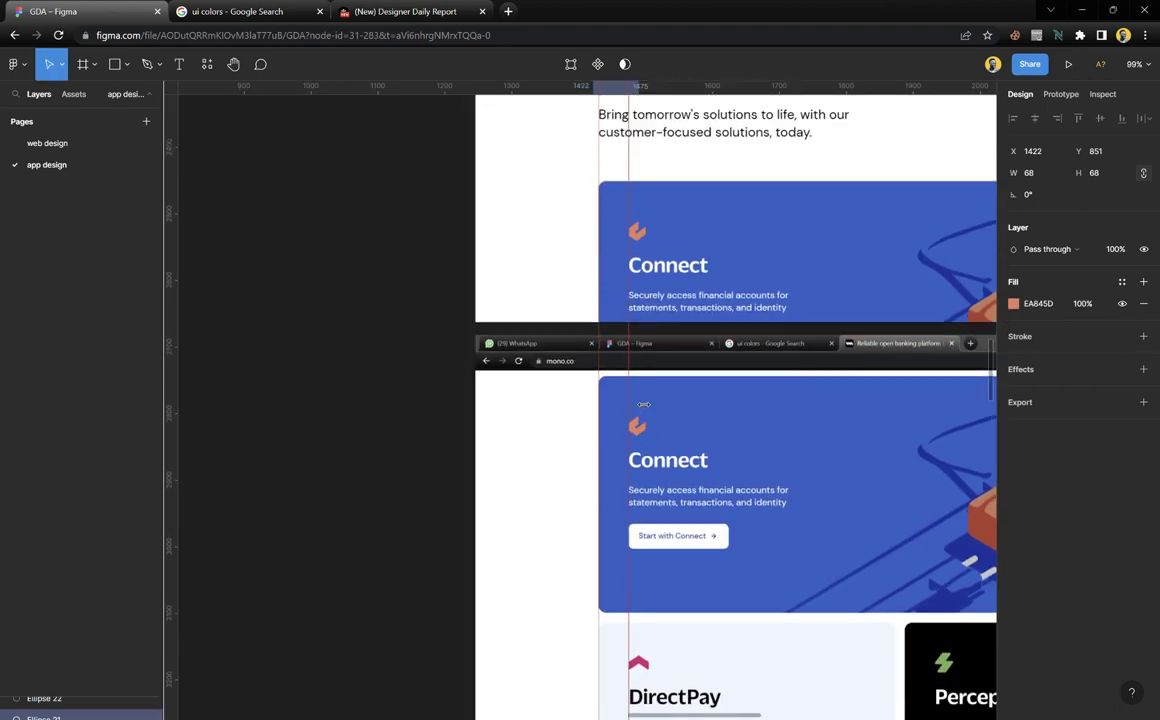
{"action": "scroll", "coordinate": [643, 404], "scroll_direction": "up", "scroll_amount": 15}
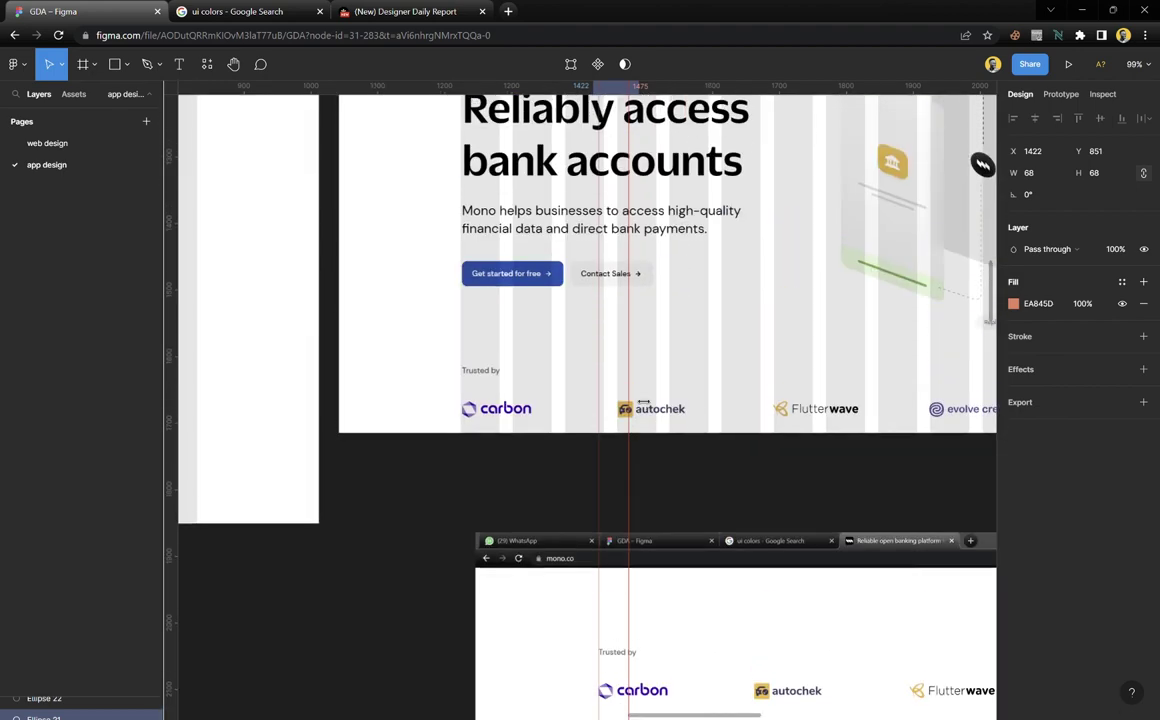
{"action": "scroll", "coordinate": [643, 402], "scroll_direction": "up", "scroll_amount": 10}
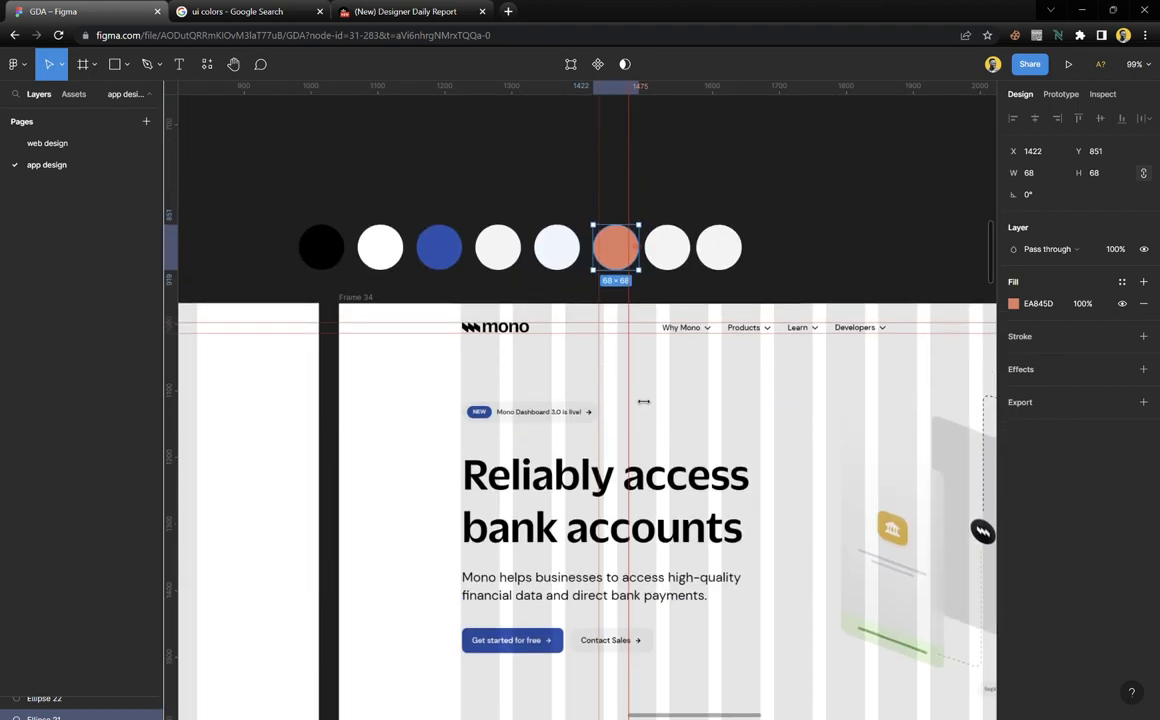
Fill the seventh circle with the DirectPay logo's pink #D93670
{"action": "left_click", "coordinate": [671, 262]}
{"action": "scroll", "coordinate": [565, 608], "scroll_direction": "down", "scroll_amount": 20}
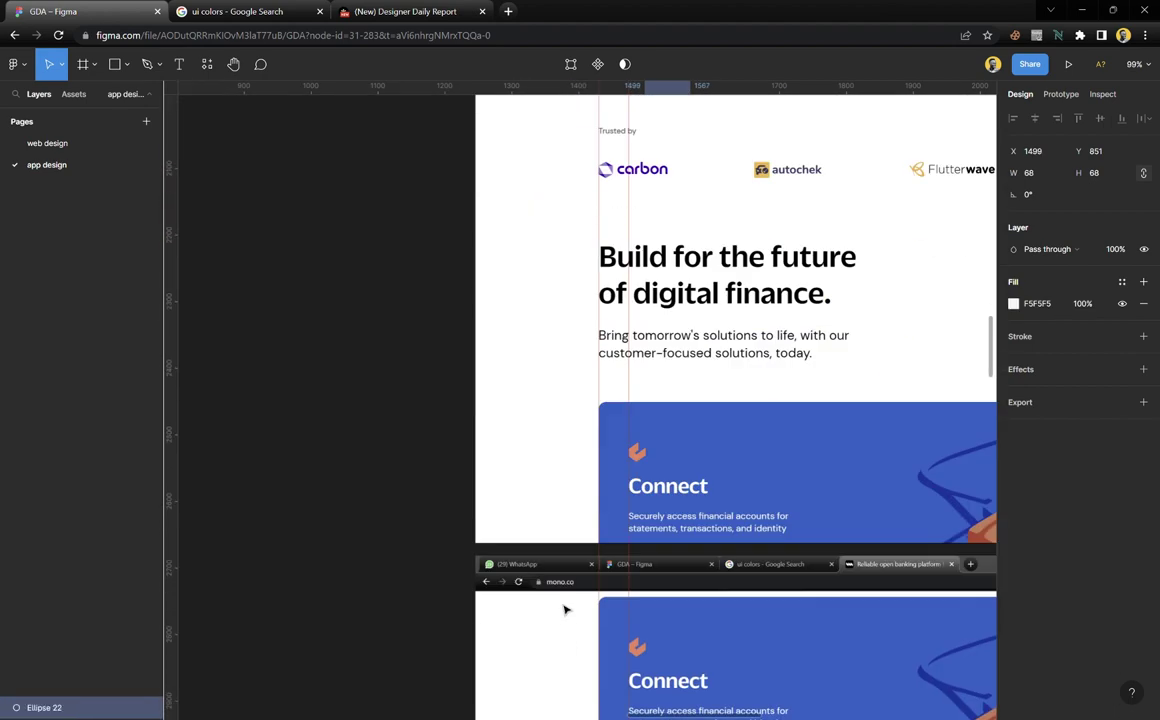
{"action": "scroll", "coordinate": [565, 608], "scroll_direction": "down", "scroll_amount": 5}
{"action": "key", "text": "i"}
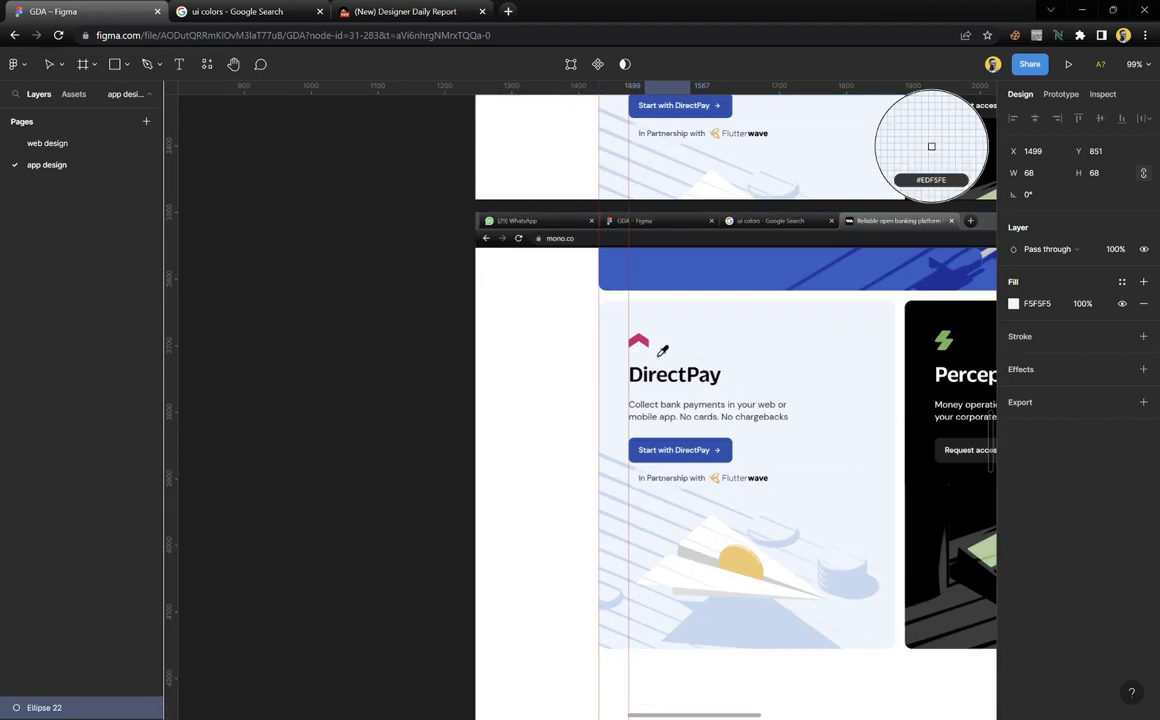
{"action": "left_click", "coordinate": [645, 347]}
{"action": "scroll", "coordinate": [617, 372], "scroll_direction": "up", "scroll_amount": 4}
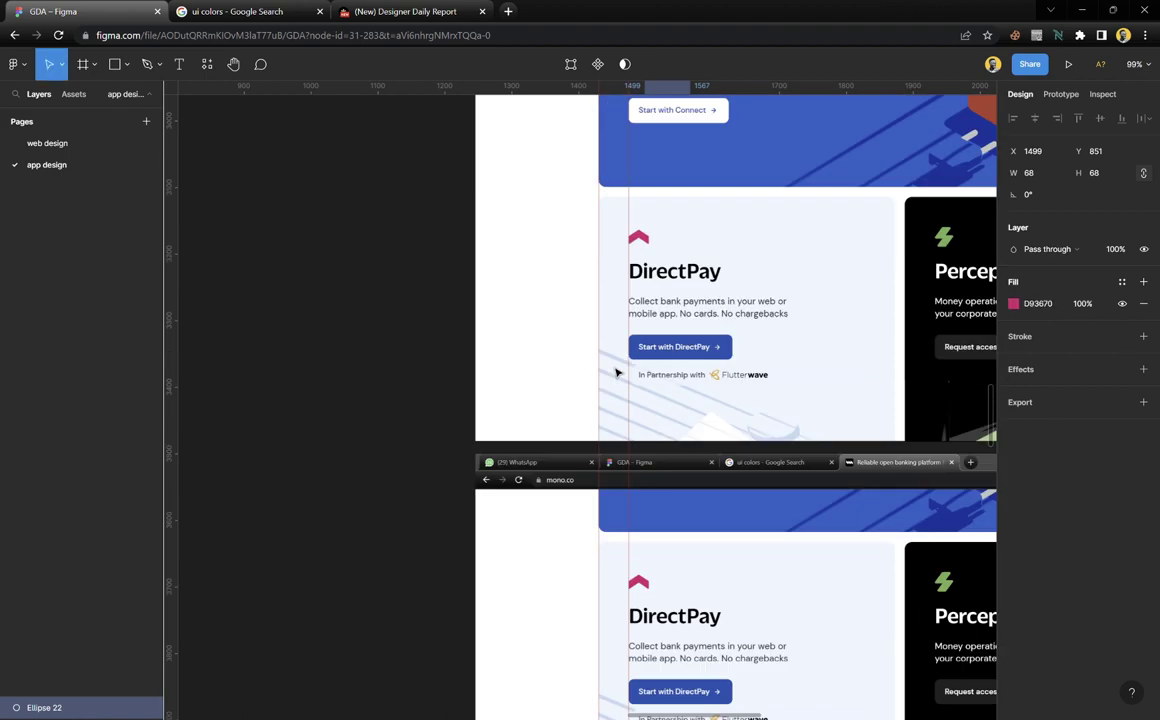
{"action": "scroll", "coordinate": [617, 372], "scroll_direction": "up", "scroll_amount": 6}
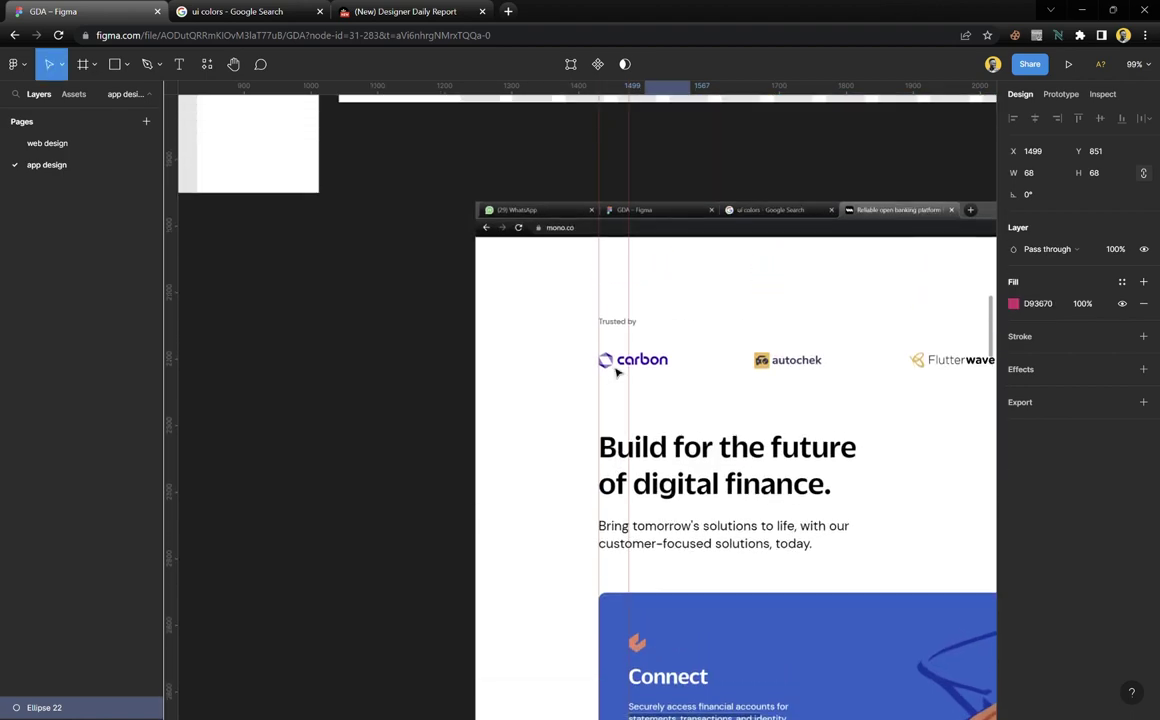
{"action": "scroll", "coordinate": [617, 372], "scroll_direction": "up", "scroll_amount": 10}
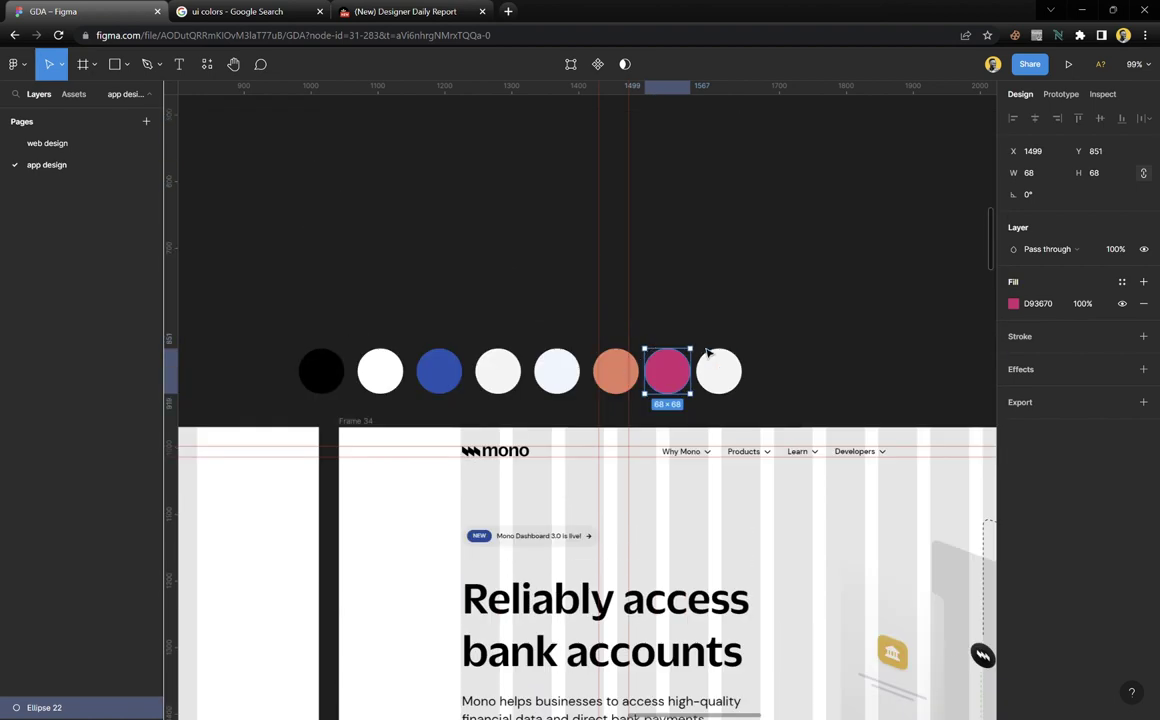
Fill the last circle with the green logo colour #72A752
{"action": "left_click", "coordinate": [720, 372]}
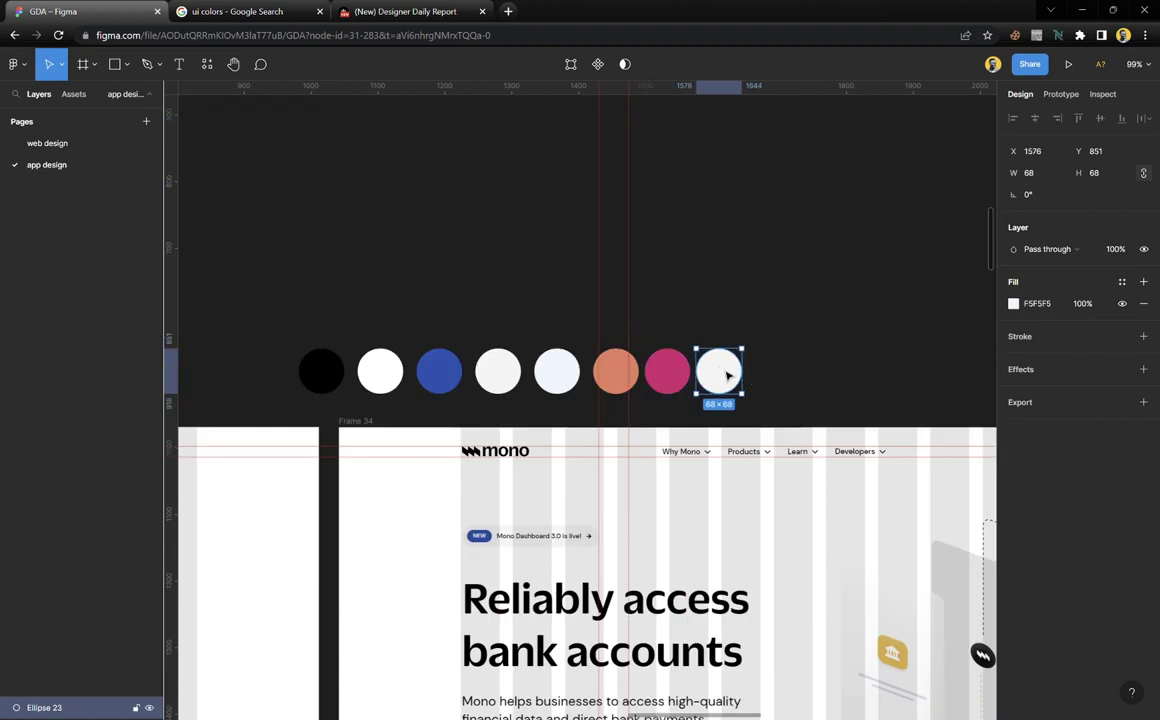
{"action": "scroll", "coordinate": [720, 372], "scroll_direction": "down", "scroll_amount": 15}
{"action": "scroll", "coordinate": [640, 441], "scroll_direction": "down", "scroll_amount": 5}
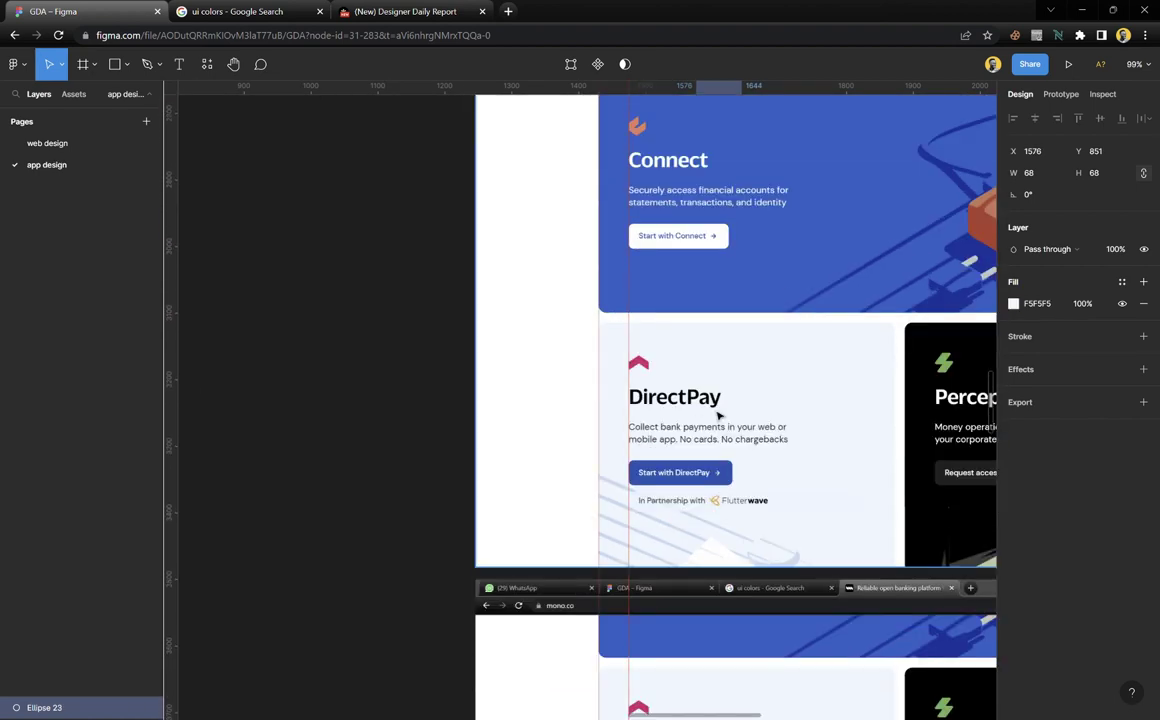
{"action": "key", "text": "i"}
{"action": "left_click", "coordinate": [931, 147]}
{"action": "scroll", "coordinate": [606, 421], "scroll_direction": "up", "scroll_amount": 5}
{"action": "scroll", "coordinate": [606, 421], "scroll_direction": "up", "scroll_amount": 10}
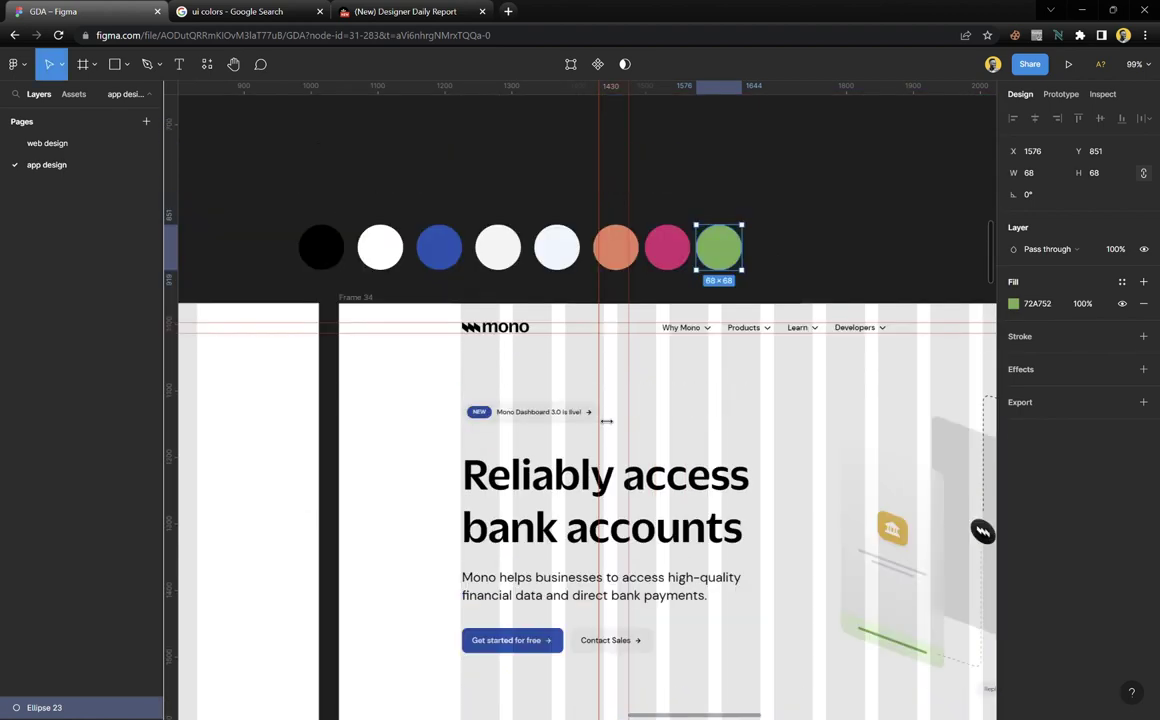
{"action": "left_click_drag", "start_coordinate": [770, 237], "coordinate": [610, 205]}
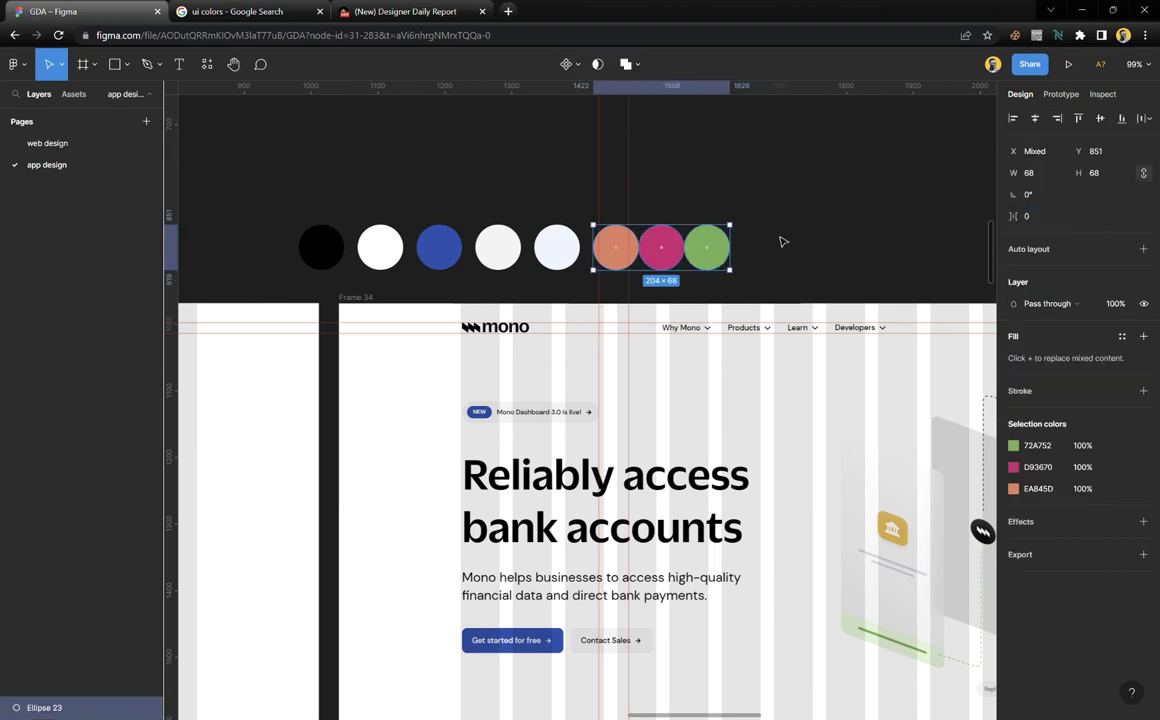
Close the gaps between the three accent circles and wrap the five base circles in auto layout
{"action": "left_click_drag", "start_coordinate": [693, 247], "coordinate": [727, 250]}
{"action": "left_click", "coordinate": [750, 183]}
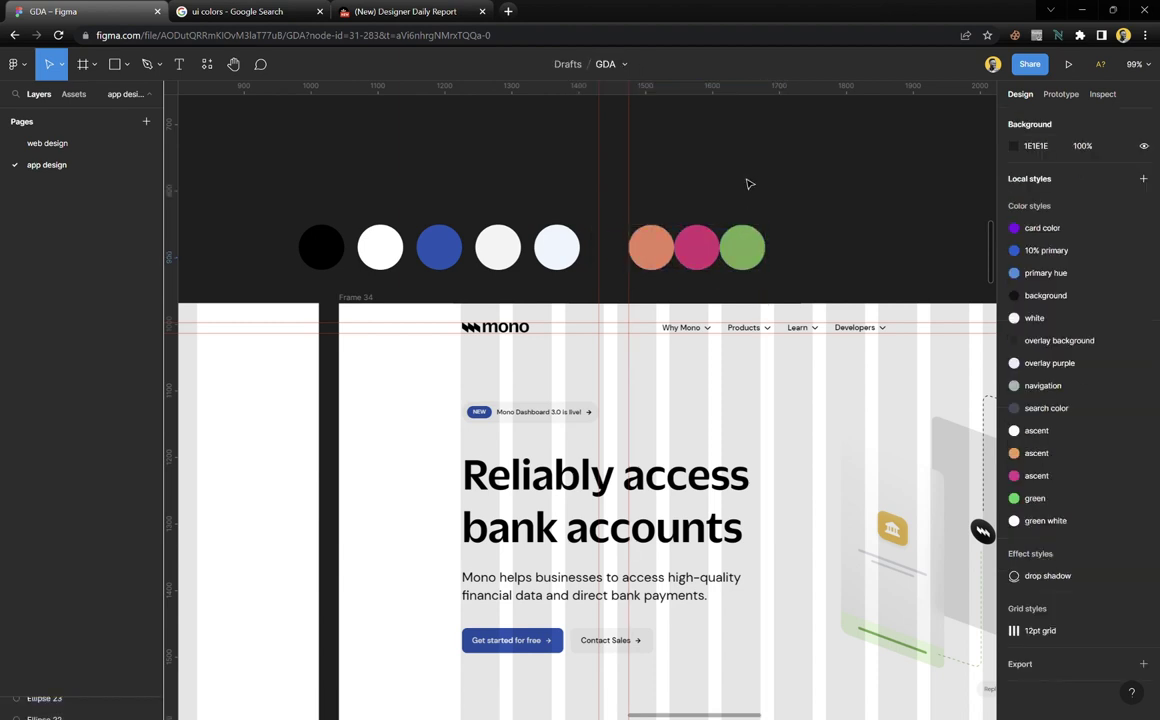
{"action": "left_click_drag", "start_coordinate": [575, 218], "coordinate": [292, 262]}
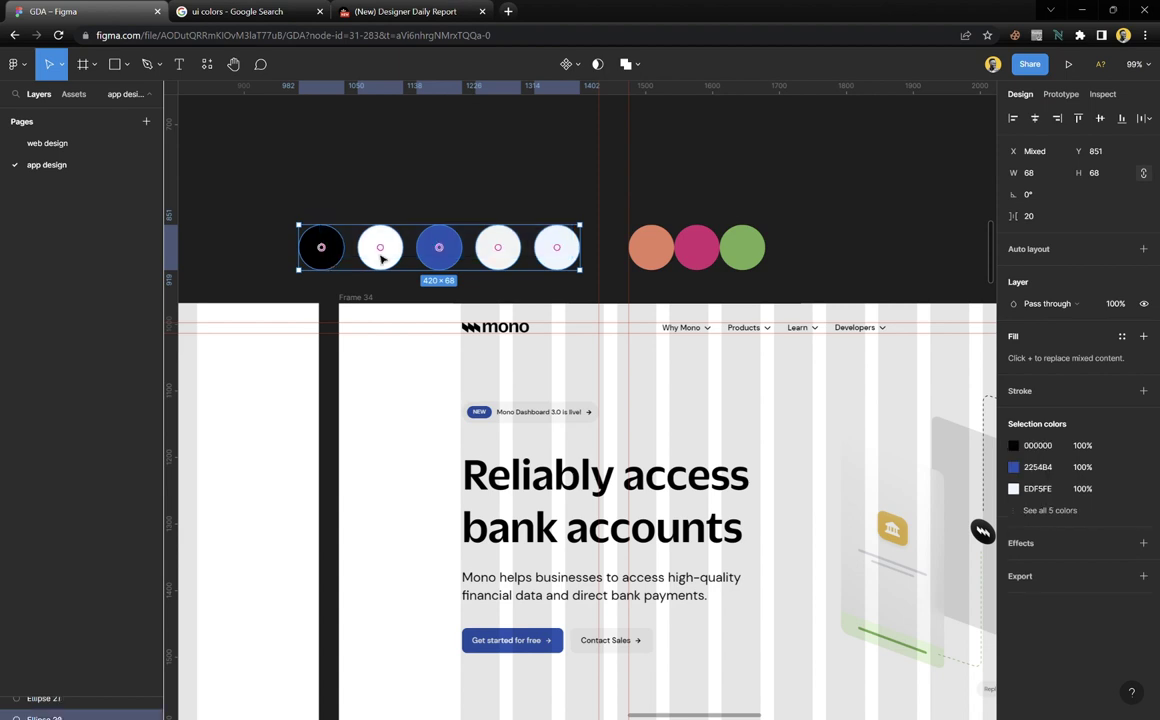
{"action": "left_click_drag", "start_coordinate": [381, 246], "coordinate": [362, 255]}
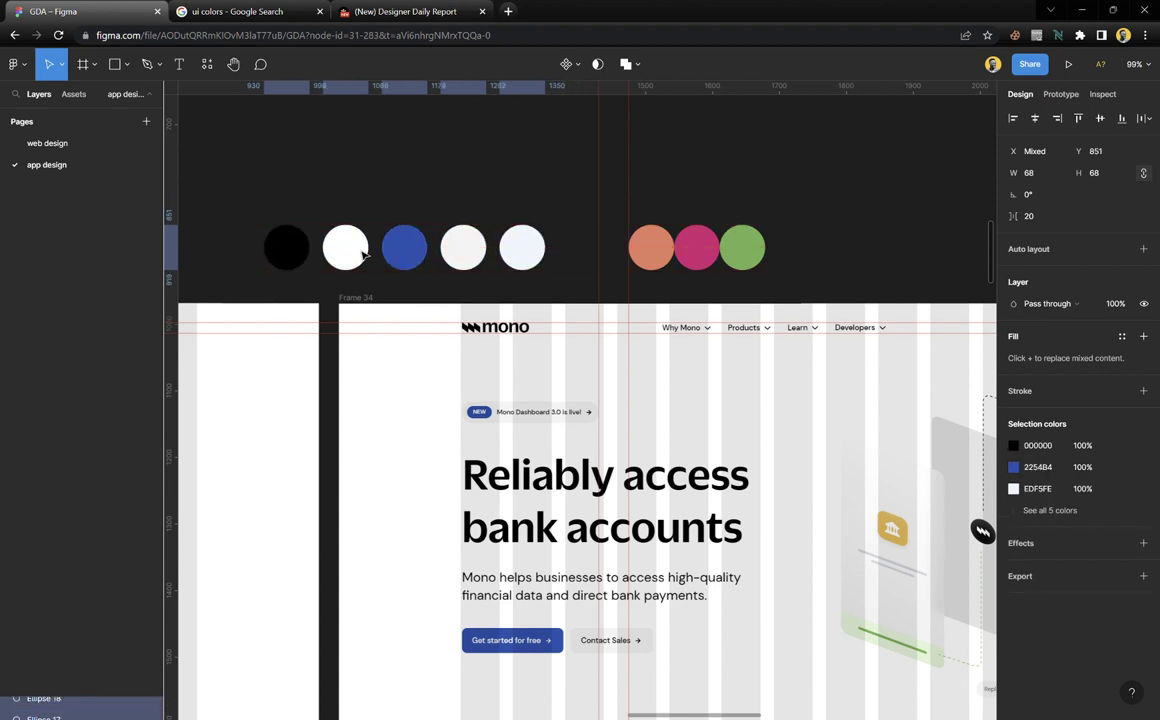
{"action": "key", "text": "shift+a"}
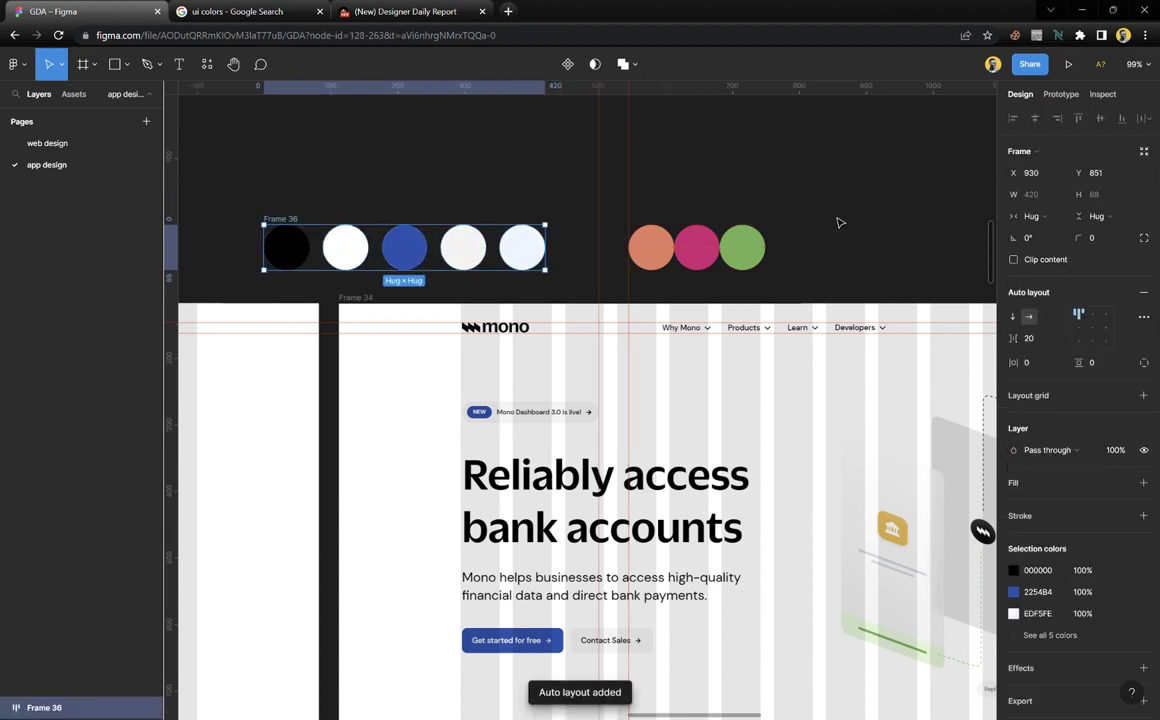
{"action": "left_click", "coordinate": [822, 212]}
{"action": "left_click_drag", "start_coordinate": [828, 207], "coordinate": [251, 286]}
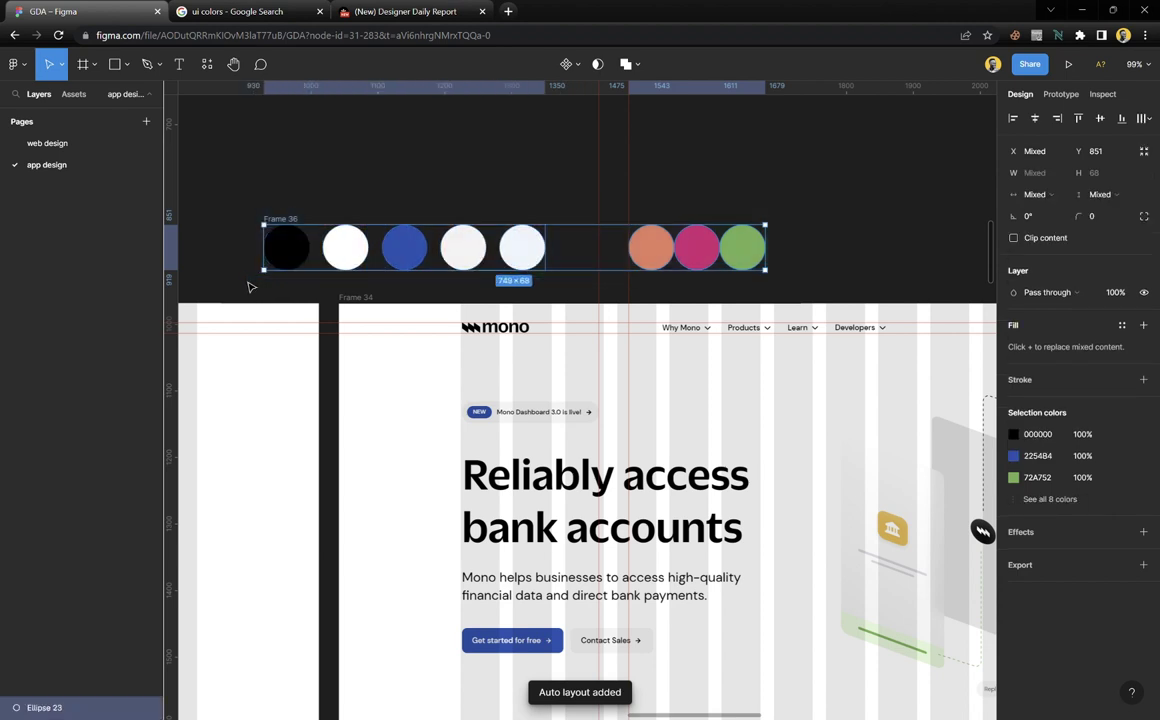
{"action": "left_click", "coordinate": [365, 200]}
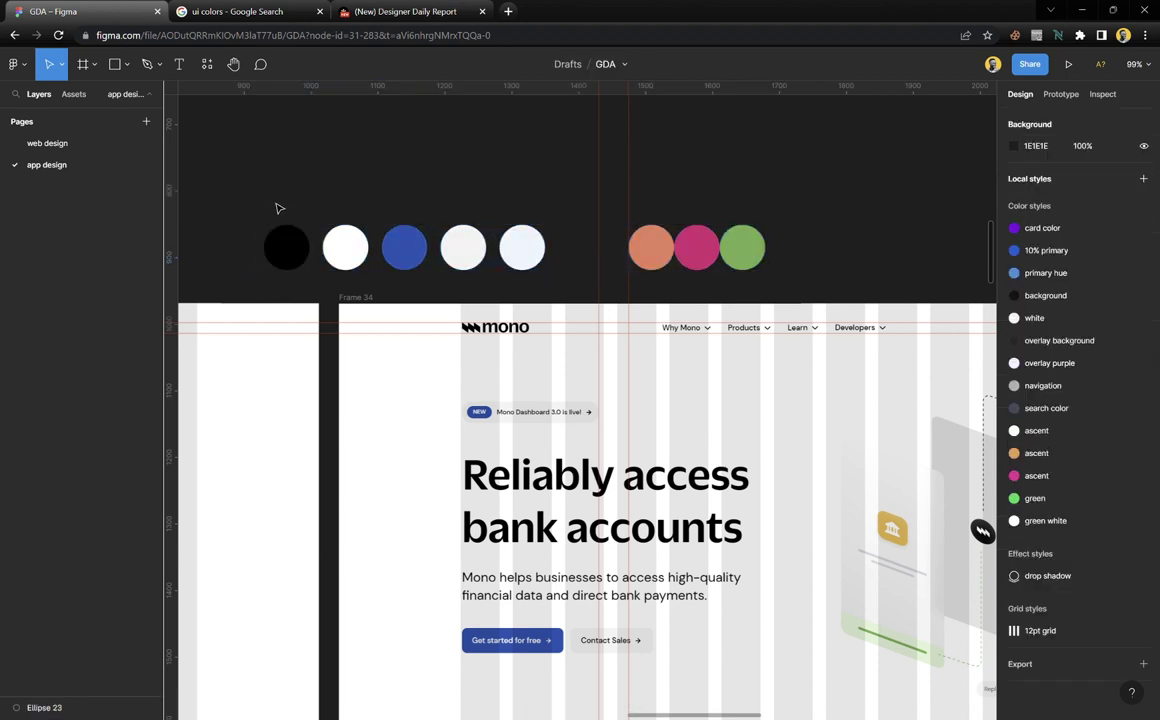
Move the pale-blue circle beside the orange one, leaving four base colours in the row
{"action": "scroll", "coordinate": [285, 214], "scroll_direction": "up", "scroll_amount": 5}
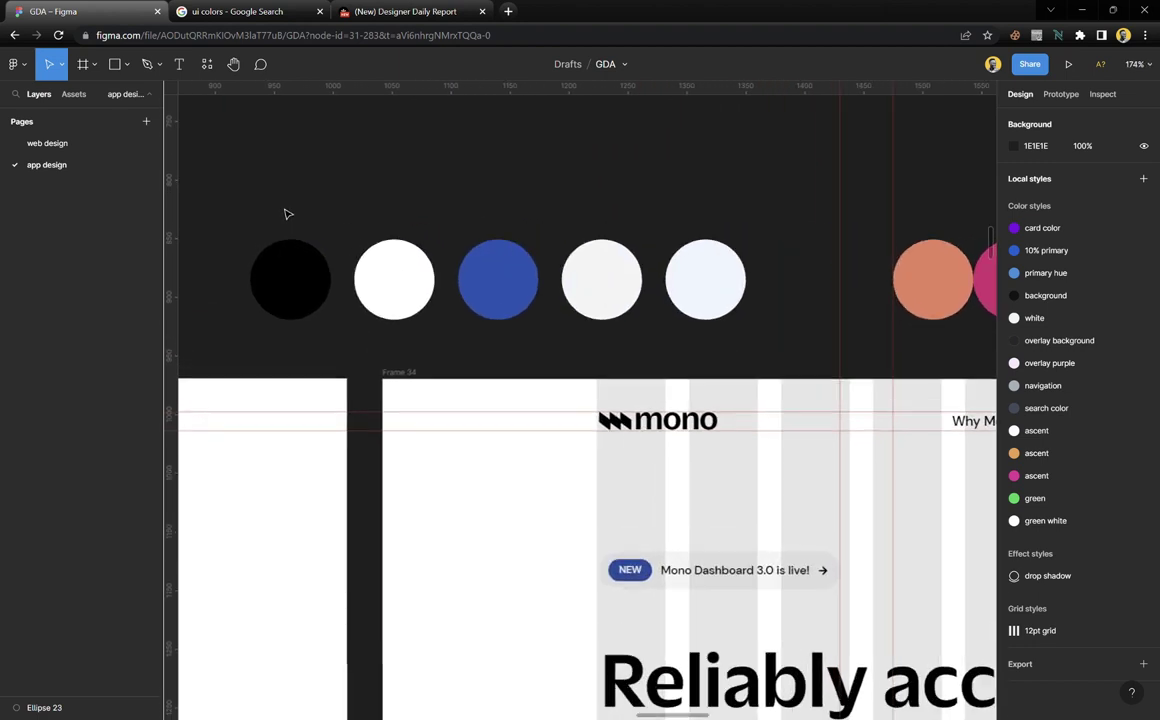
{"action": "left_click", "coordinate": [278, 259]}
{"action": "left_click_drag", "start_coordinate": [278, 259], "coordinate": [805, 339]}
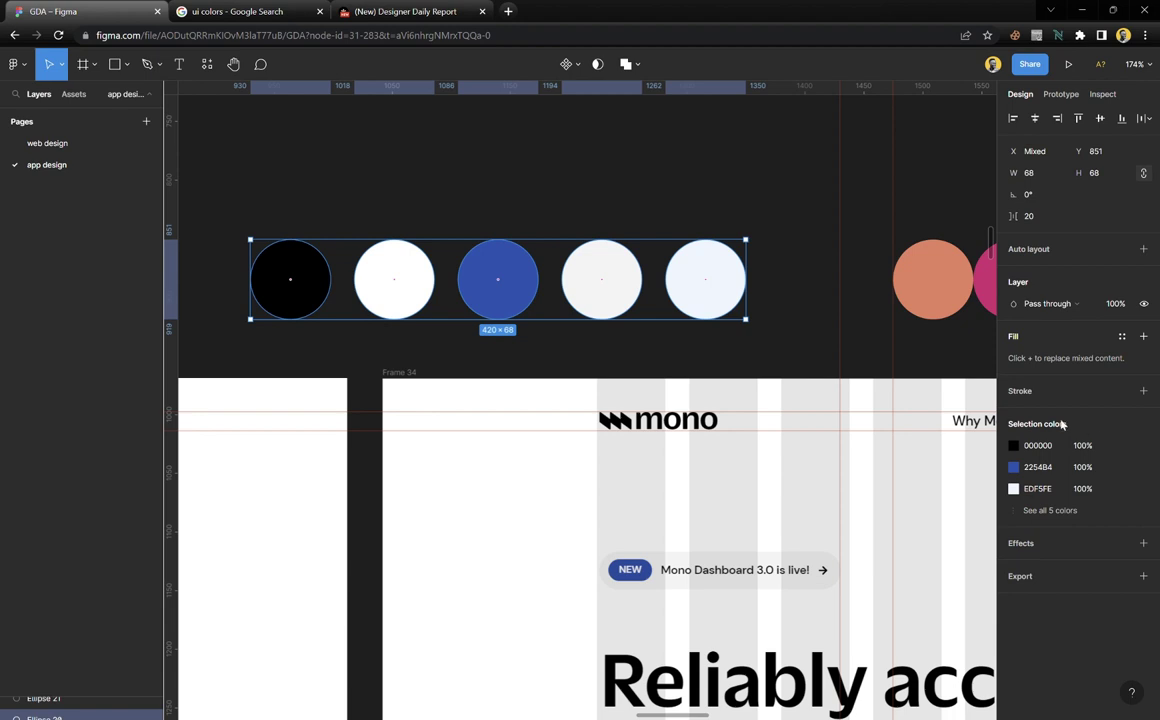
{"action": "left_click", "coordinate": [476, 207]}
{"action": "left_click_drag", "start_coordinate": [470, 178], "coordinate": [290, 325]}
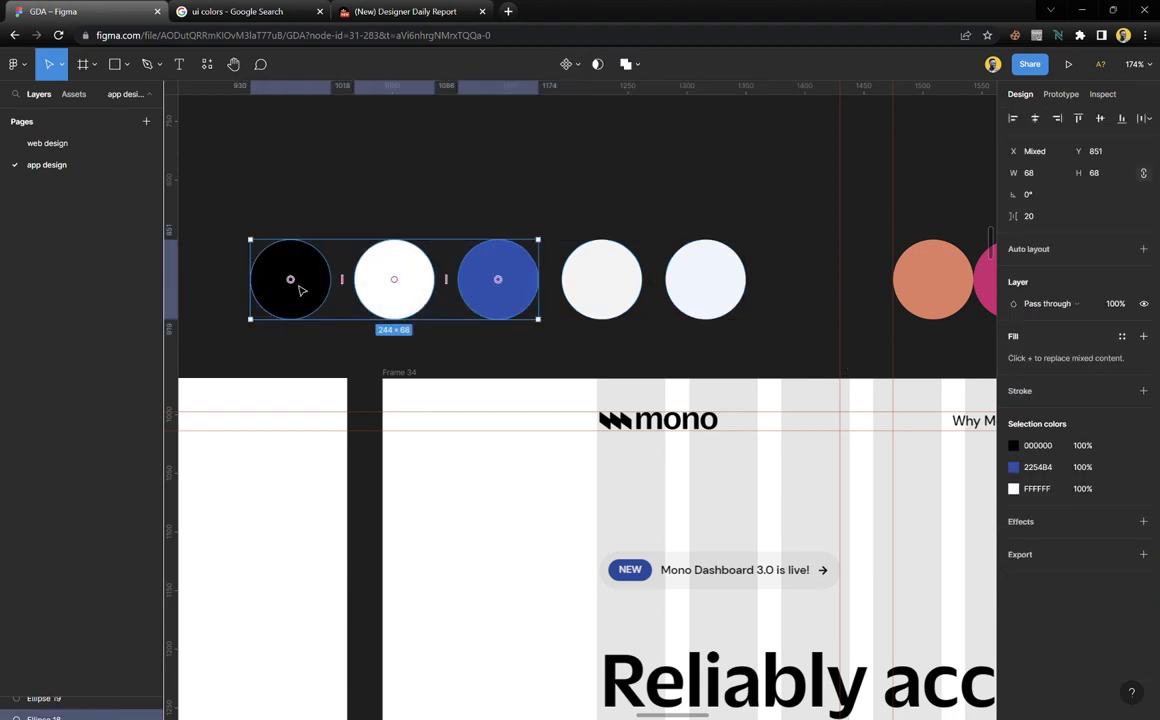
{"action": "left_click", "coordinate": [595, 297]}
{"action": "left_click", "coordinate": [728, 298]}
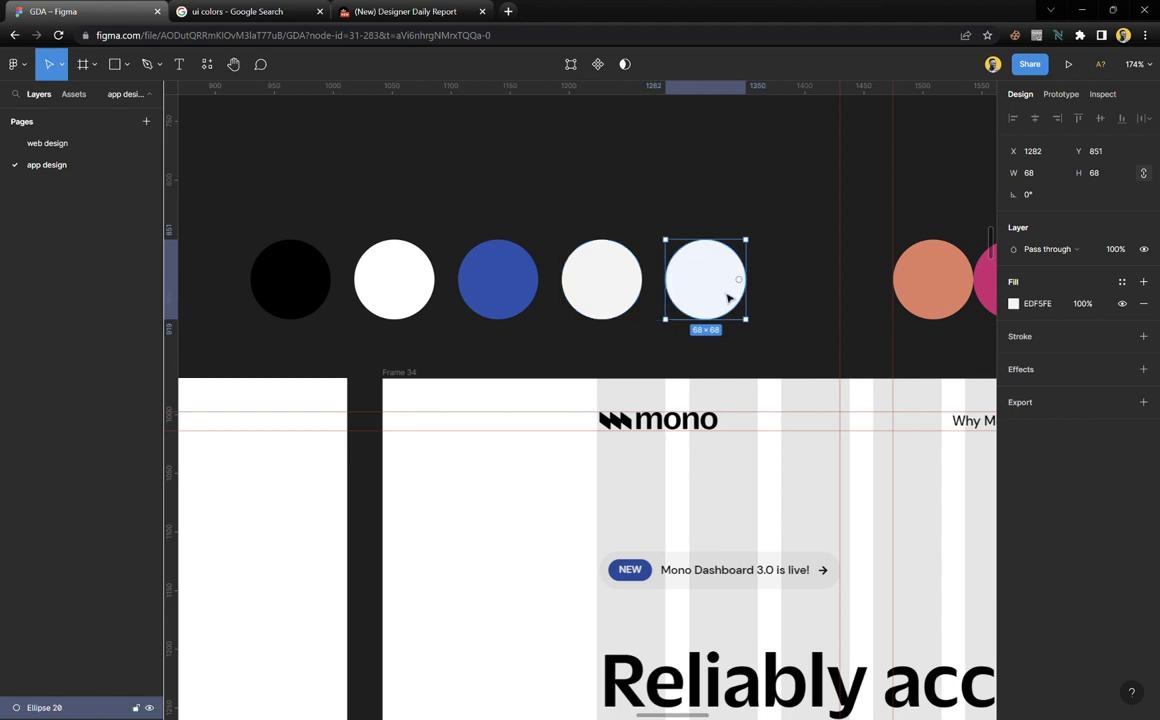
{"action": "left_click_drag", "start_coordinate": [735, 297], "coordinate": [869, 307]}
{"action": "left_click", "coordinate": [757, 306]}
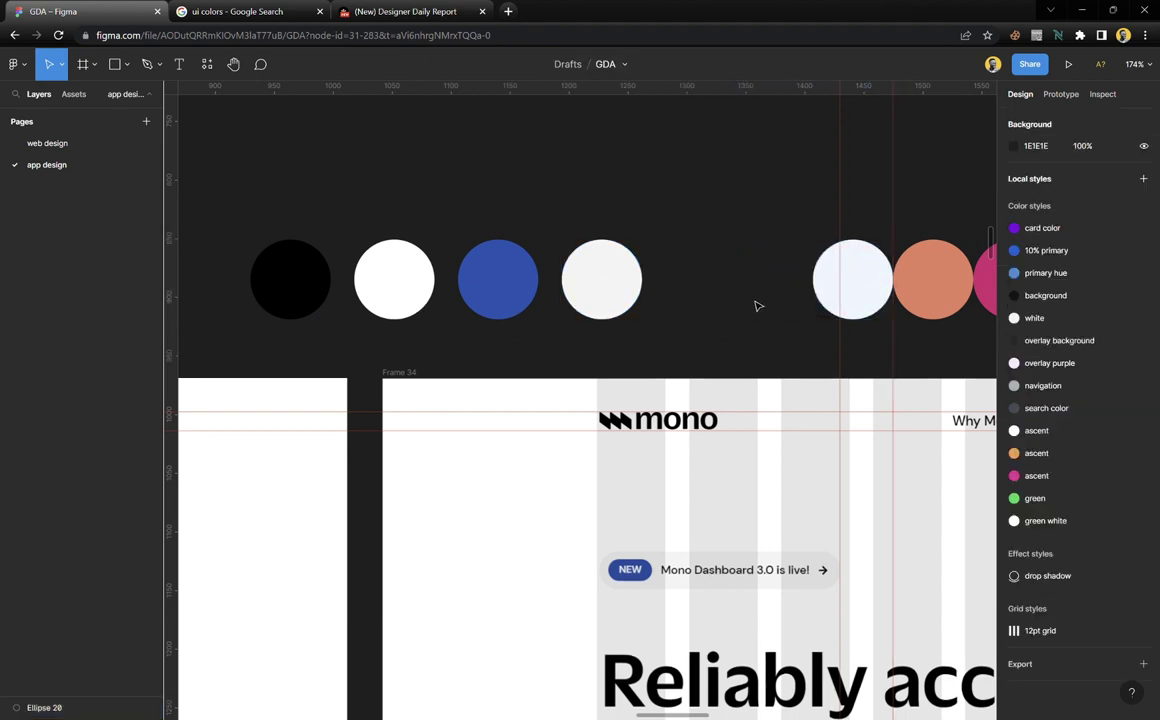
{"action": "scroll", "coordinate": [780, 296], "scroll_direction": "right", "scroll_amount": 5}
{"action": "scroll", "coordinate": [780, 296], "scroll_direction": "left", "scroll_amount": 6}
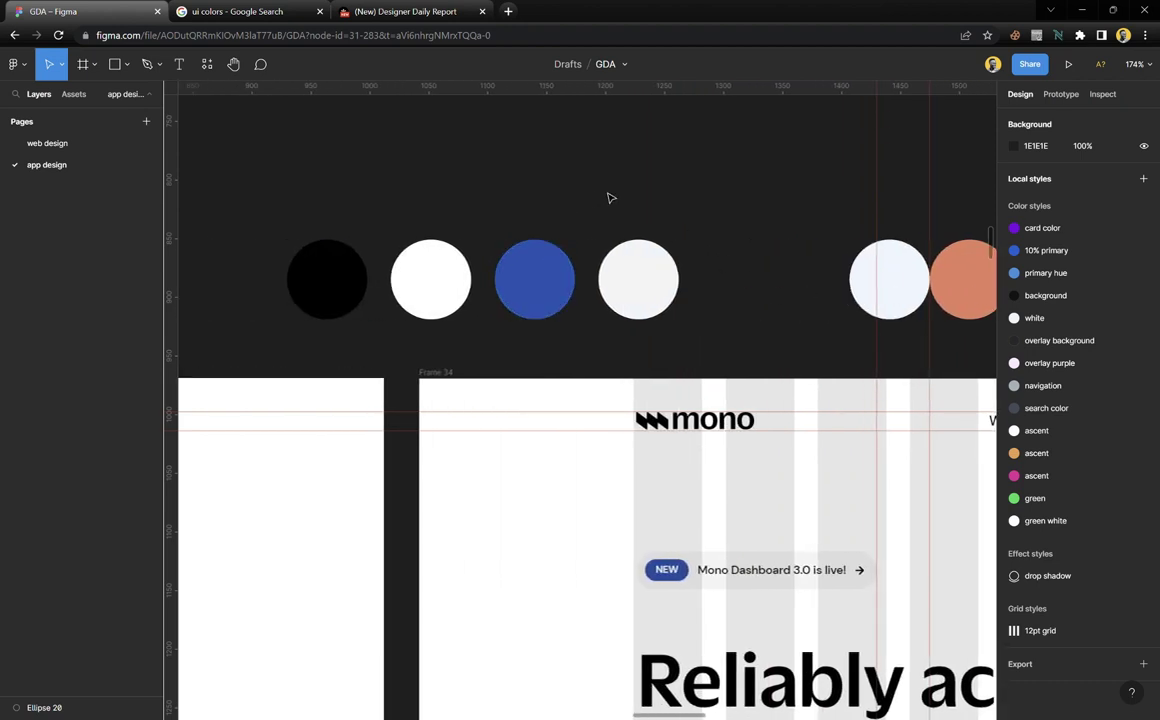
{"action": "left_click_drag", "start_coordinate": [689, 207], "coordinate": [645, 250]}
Save the black and blue circle colours as styles 'black' and 'ascent buttons'
{"action": "left_click_drag", "start_coordinate": [709, 175], "coordinate": [282, 343]}
{"action": "left_click", "coordinate": [1122, 445]}
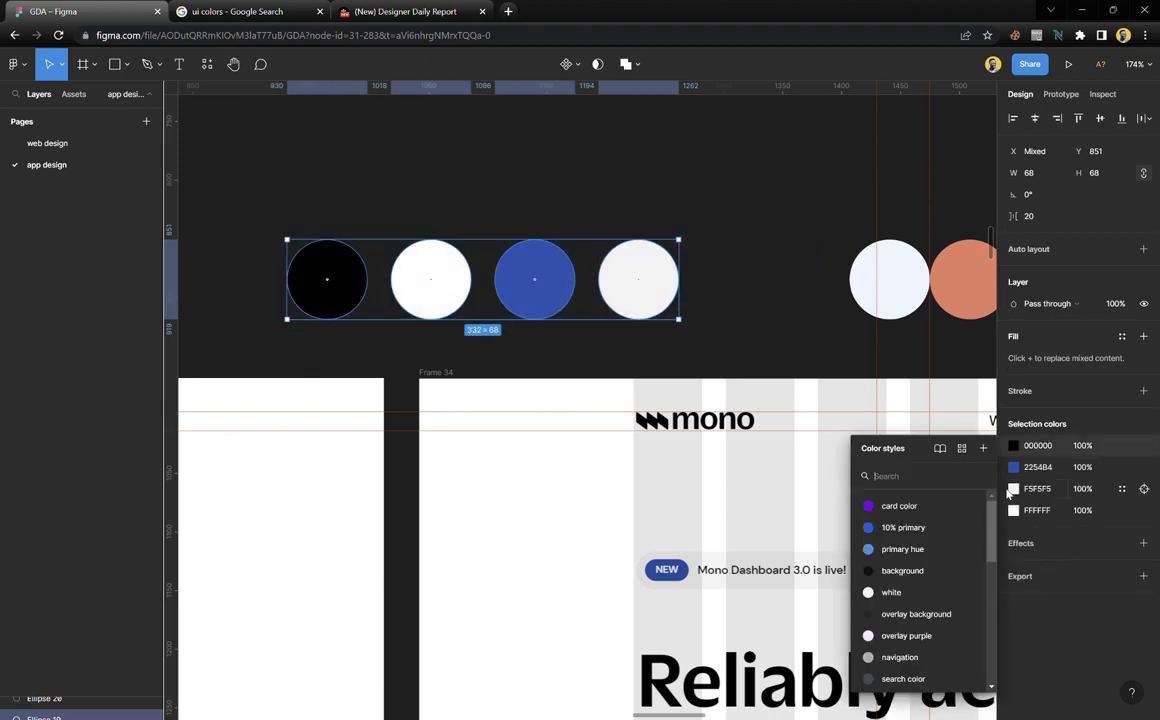
{"action": "left_click", "coordinate": [983, 448]}
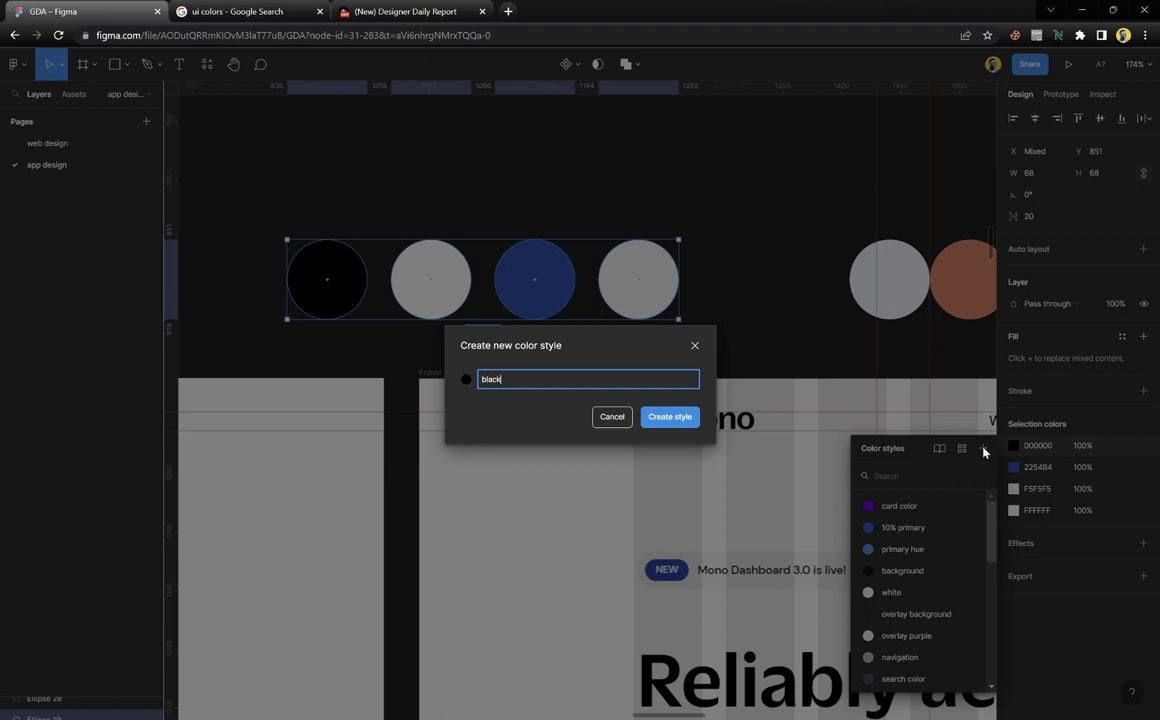
{"action": "key", "text": "Return"}
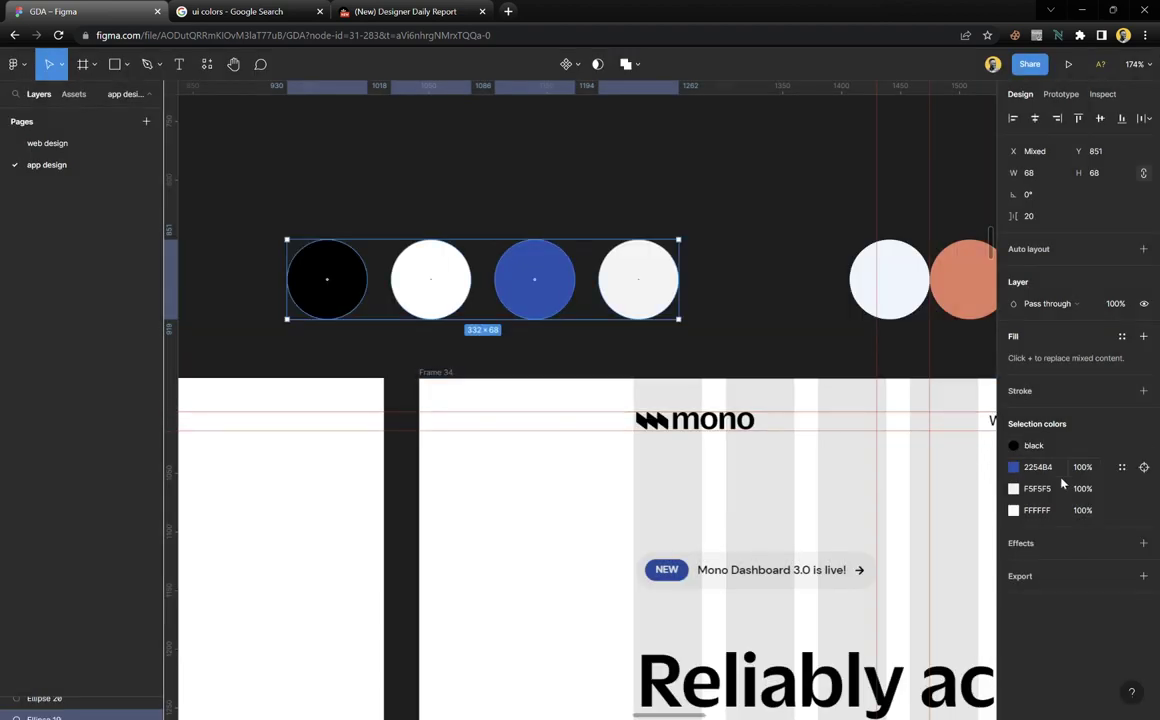
{"action": "left_click", "coordinate": [1121, 467]}
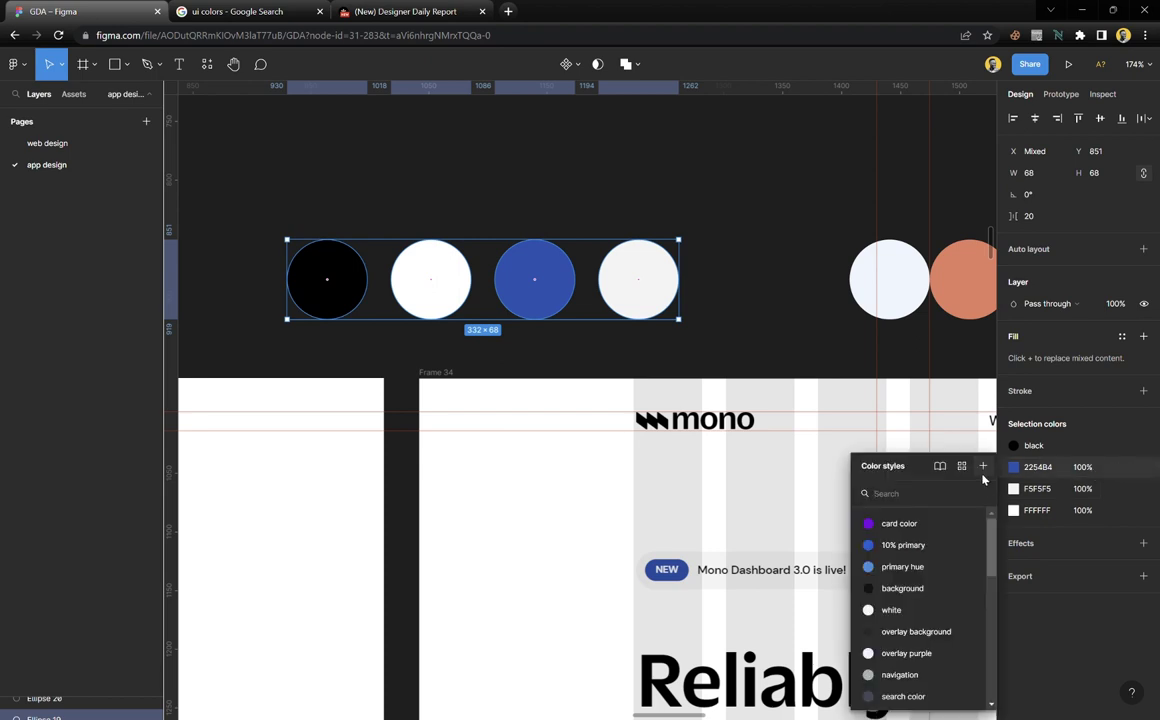
{"action": "left_click", "coordinate": [983, 467]}
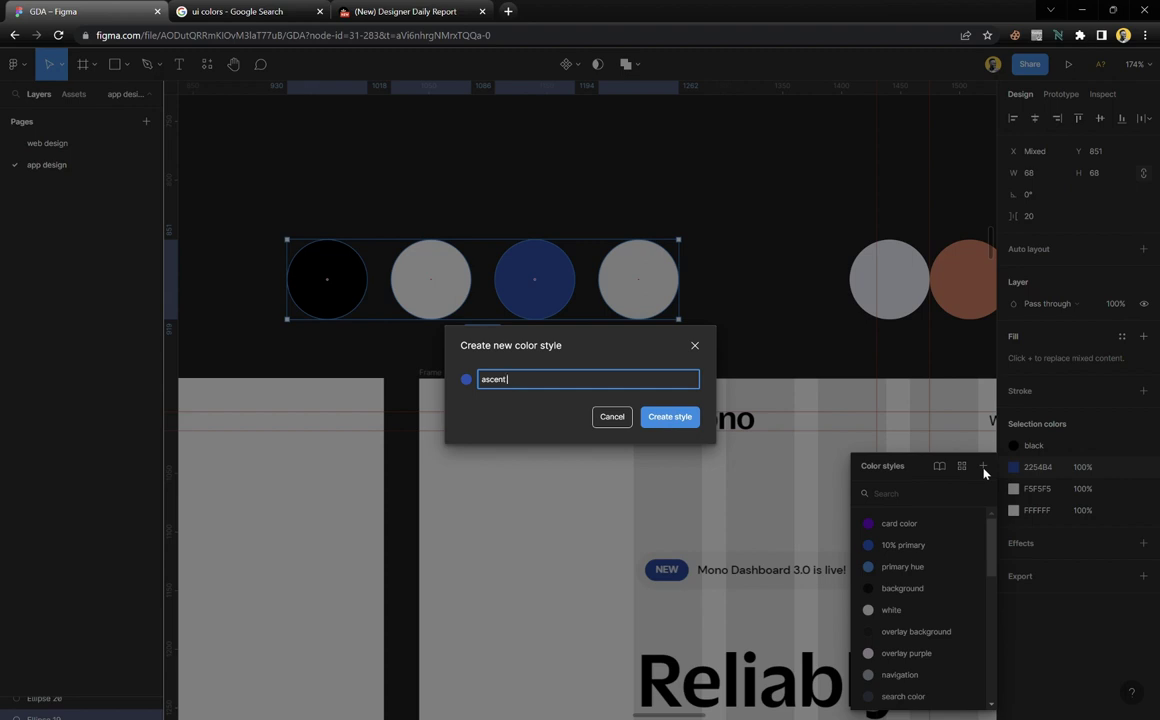
{"action": "key", "text": "Return"}
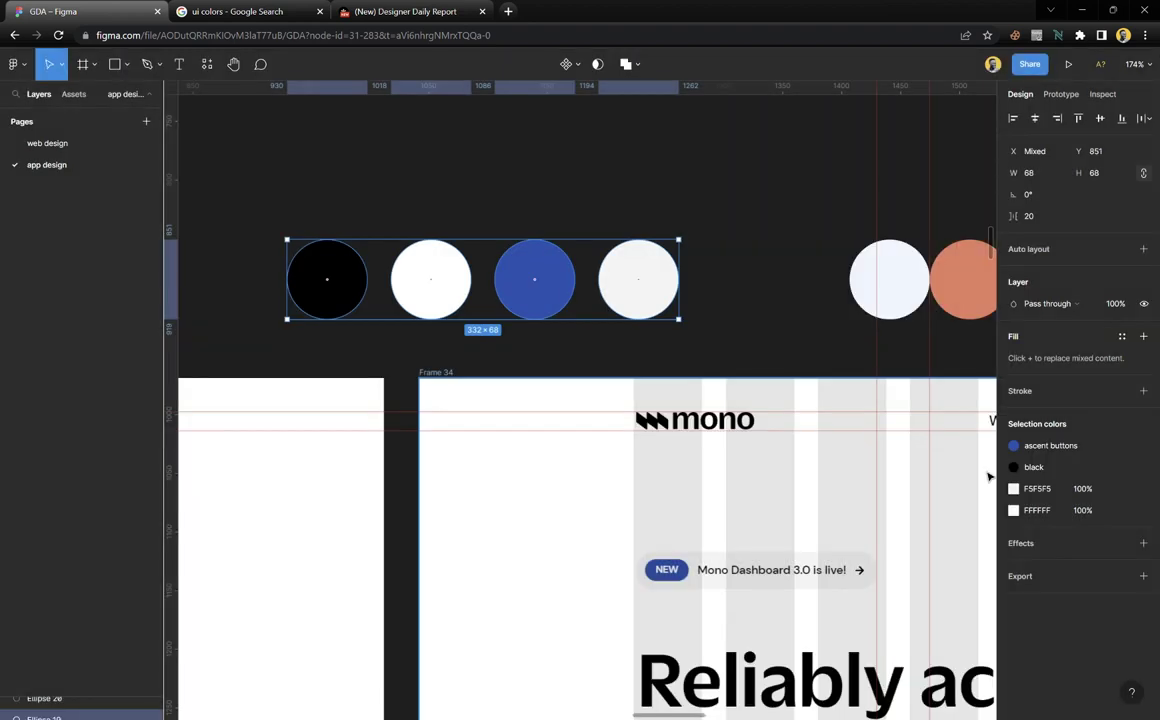
Save the F5F5F5 grey and FFFFFF white colours as styles 'grey' and 'white'
{"action": "left_click", "coordinate": [1121, 488]}
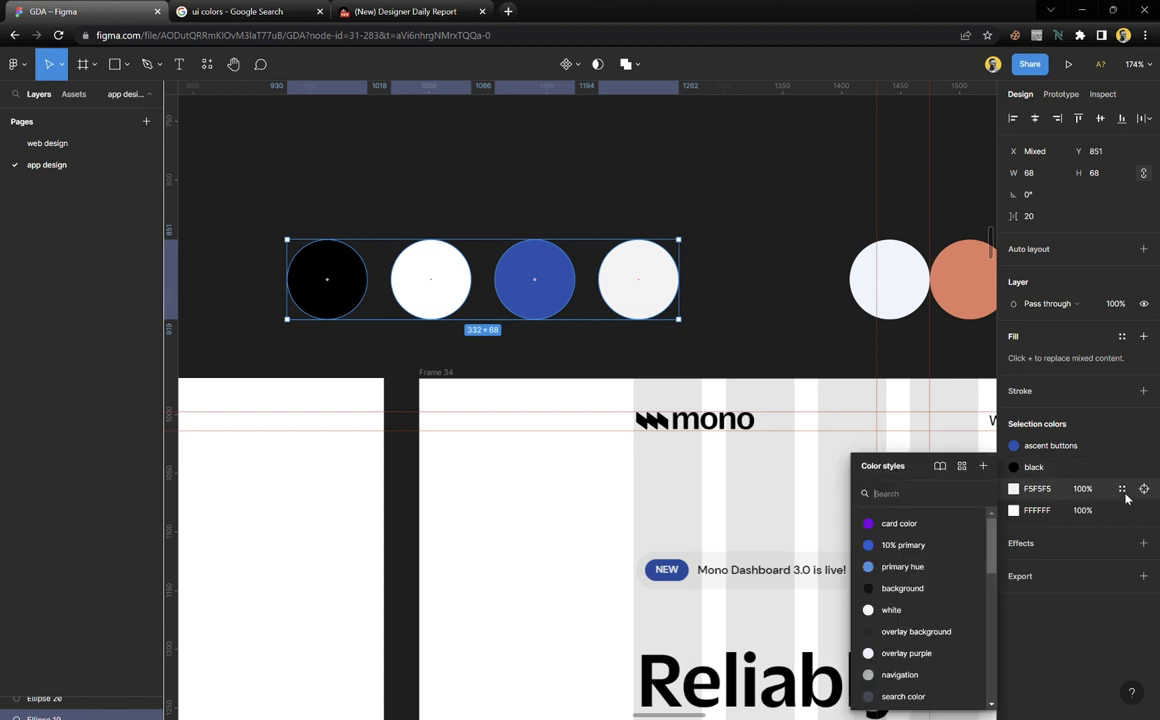
{"action": "left_click", "coordinate": [984, 467]}
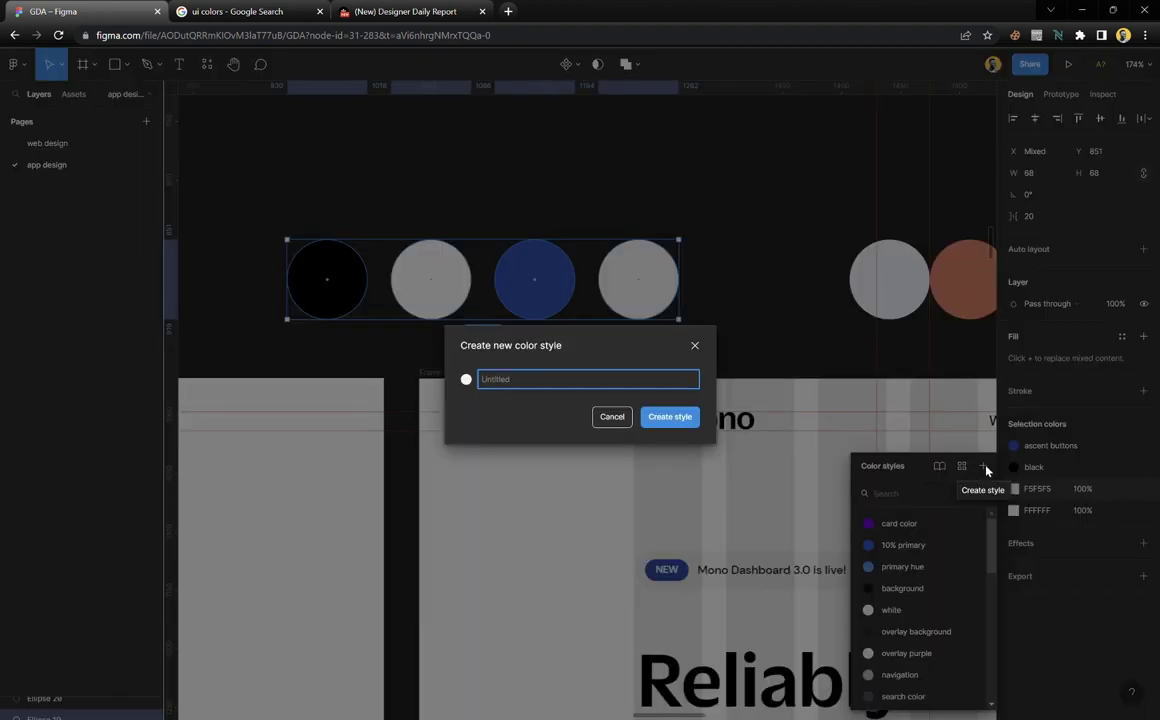
{"action": "type", "text": "grey"}
{"action": "key", "text": "Return"}
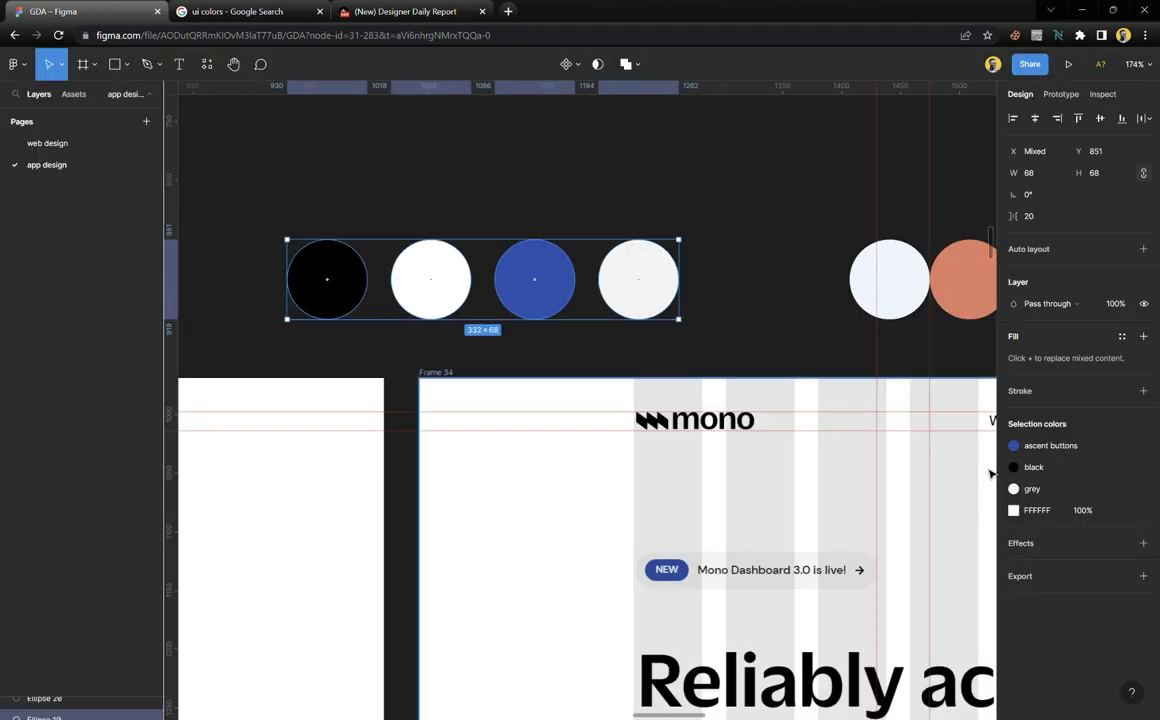
{"action": "left_click", "coordinate": [1121, 510]}
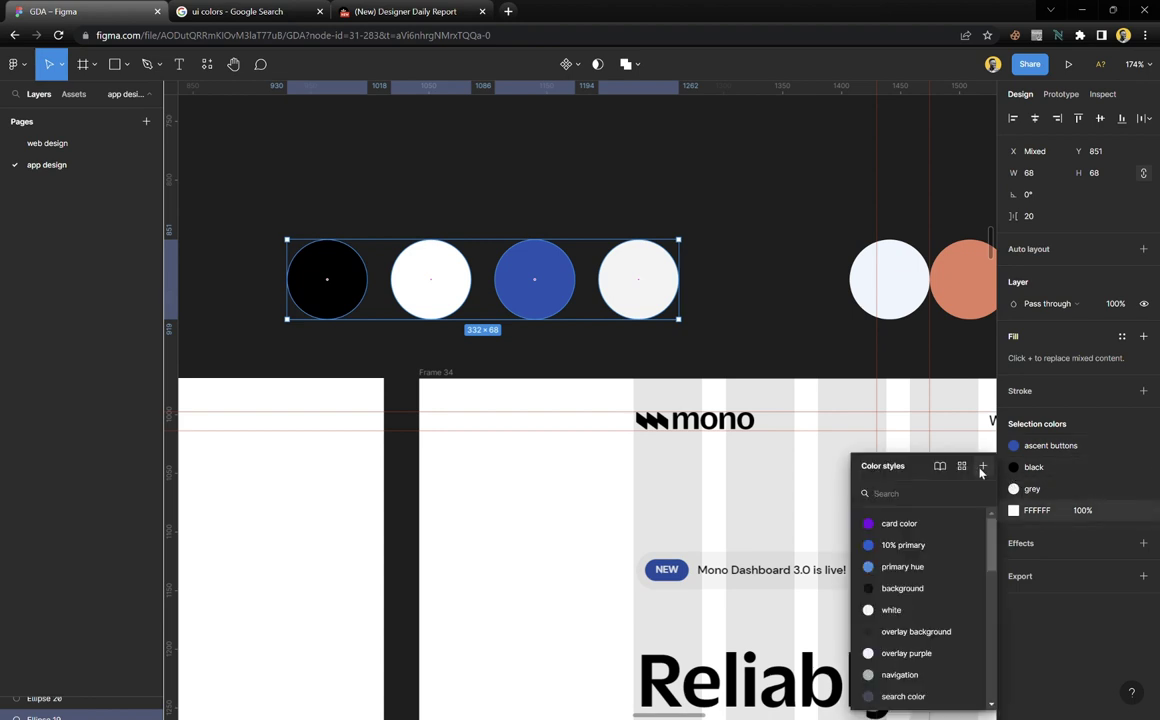
{"action": "left_click", "coordinate": [981, 468]}
{"action": "type", "text": "white"}
{"action": "key", "text": "Return"}
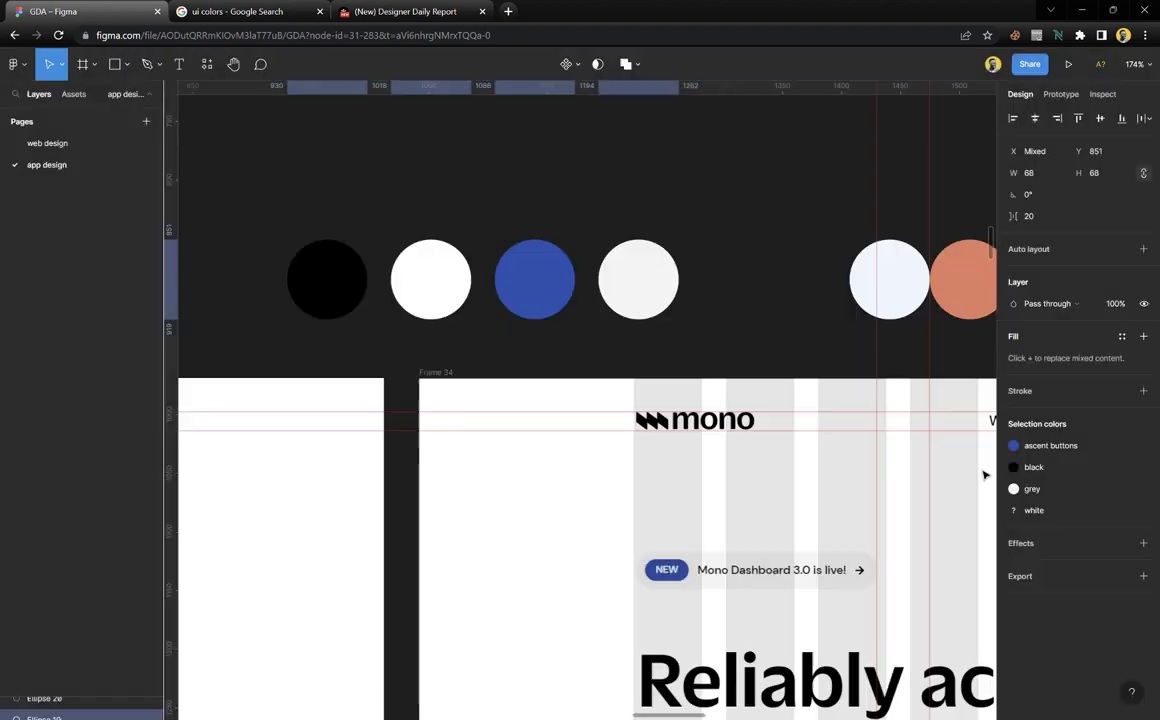
{"action": "left_click", "coordinate": [782, 350]}
{"action": "scroll", "coordinate": [668, 316], "scroll_direction": "right", "scroll_amount": 5}
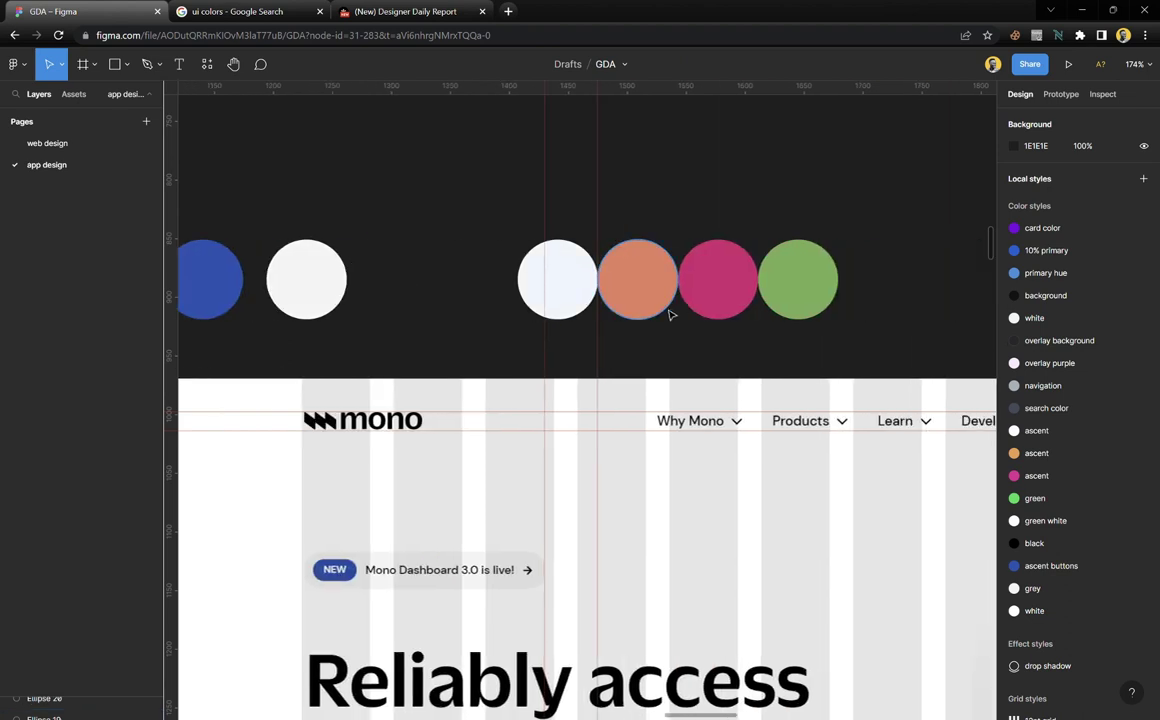
{"action": "scroll", "coordinate": [668, 316], "scroll_direction": "up", "scroll_amount": 5}
Save the green and pink circle colours as styles '1' and '2'
{"action": "left_click_drag", "start_coordinate": [916, 160], "coordinate": [406, 355]}
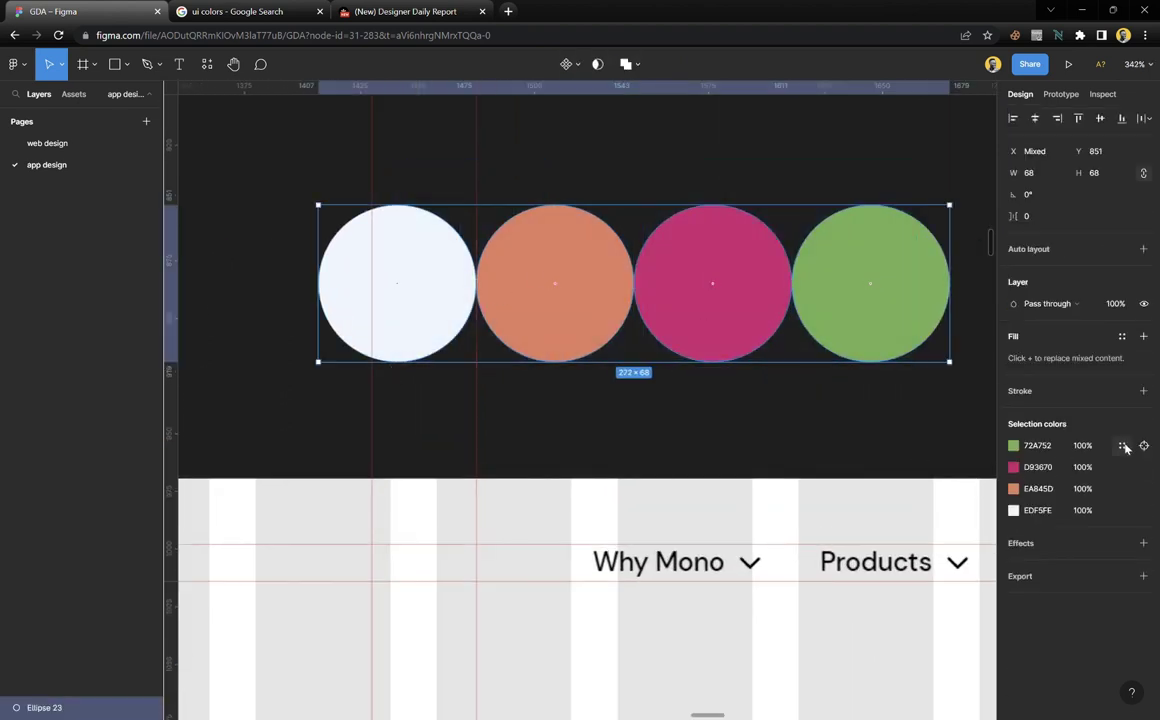
{"action": "left_click", "coordinate": [1123, 446]}
{"action": "left_click", "coordinate": [988, 450]}
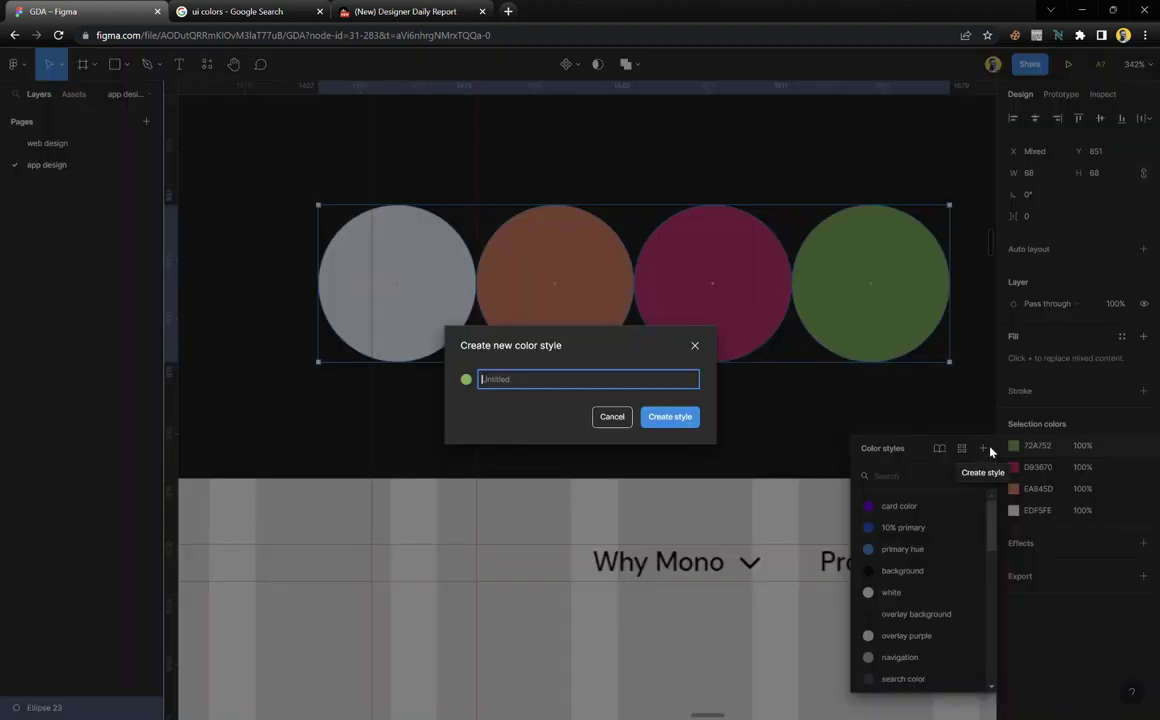
{"action": "type", "text": "1"}
{"action": "left_click", "coordinate": [681, 417]}
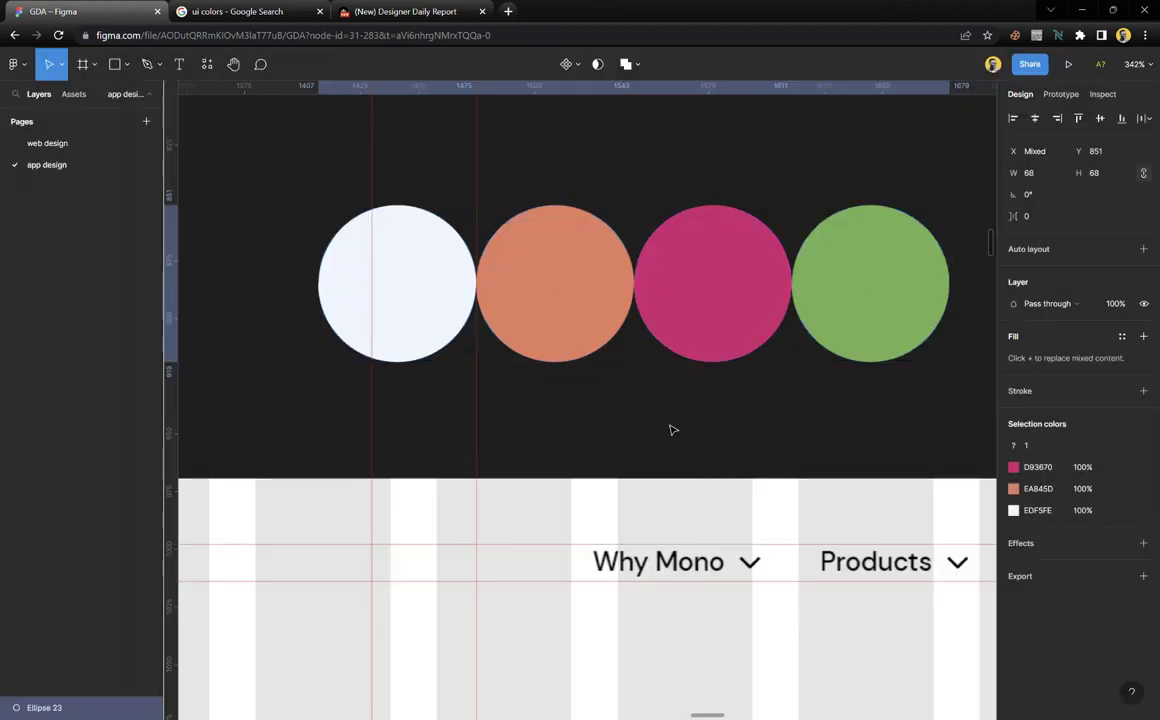
{"action": "left_click", "coordinate": [1123, 467]}
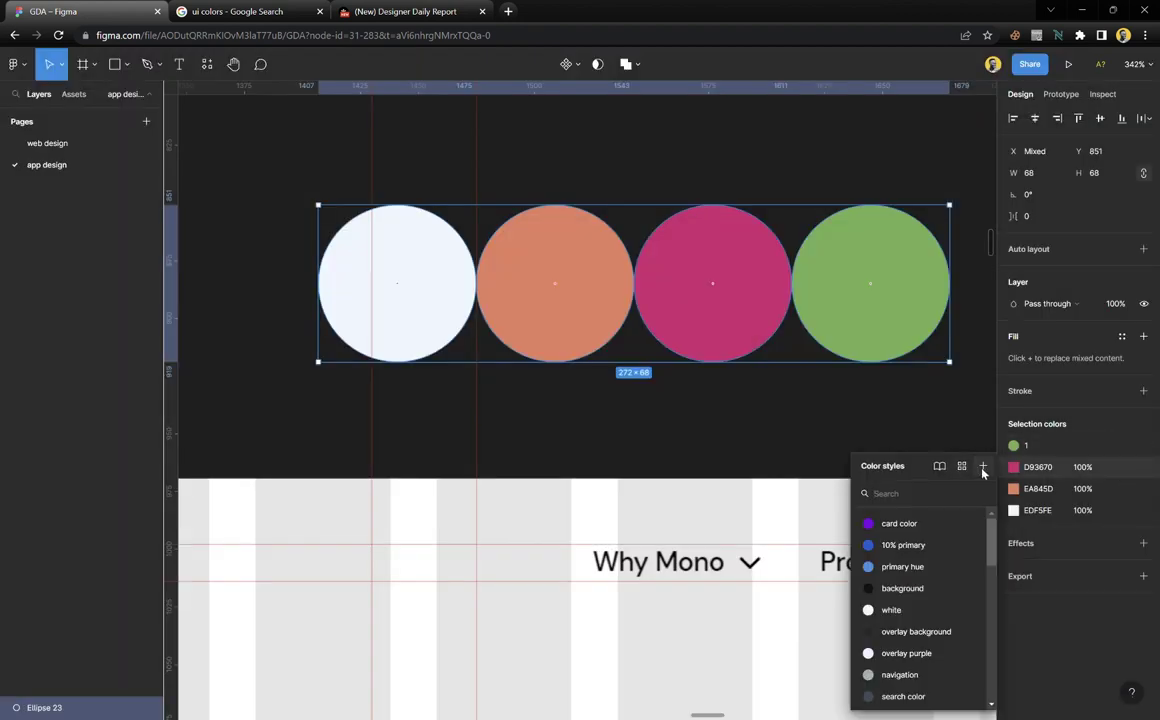
{"action": "left_click", "coordinate": [983, 466]}
{"action": "type", "text": "2"}
{"action": "left_click", "coordinate": [669, 418]}
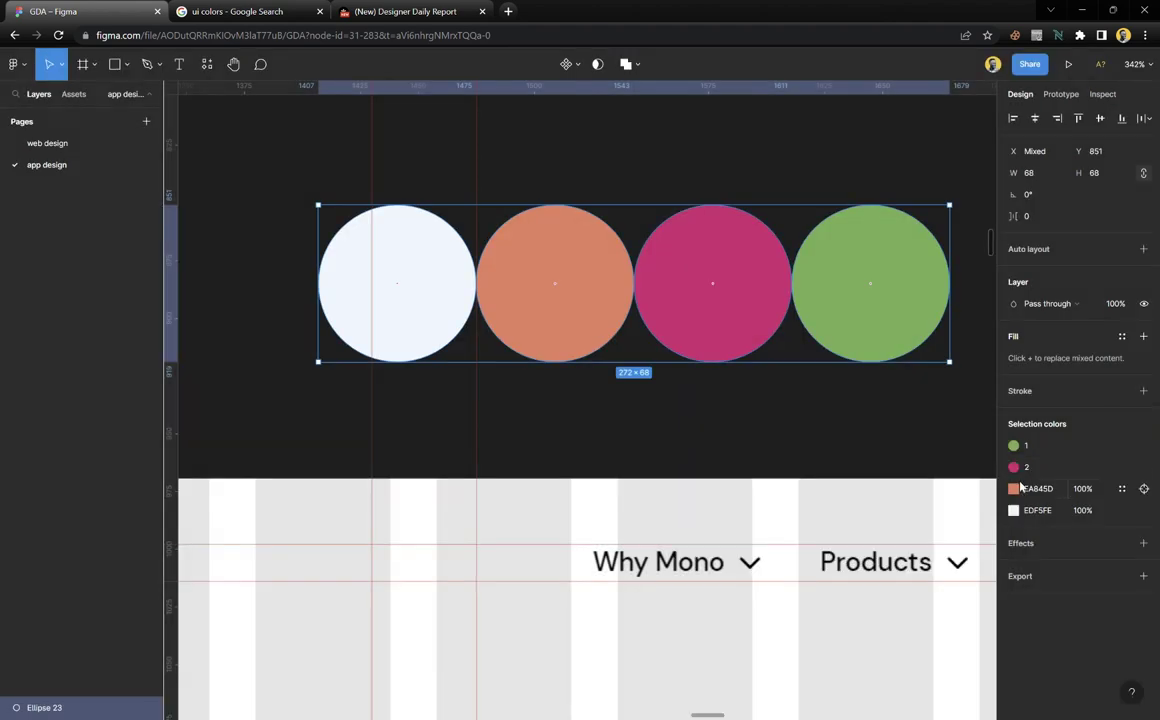
Save the orange and EDF5FE pale blue colours as styles '3' and 'light blue'
{"action": "left_click", "coordinate": [1122, 489]}
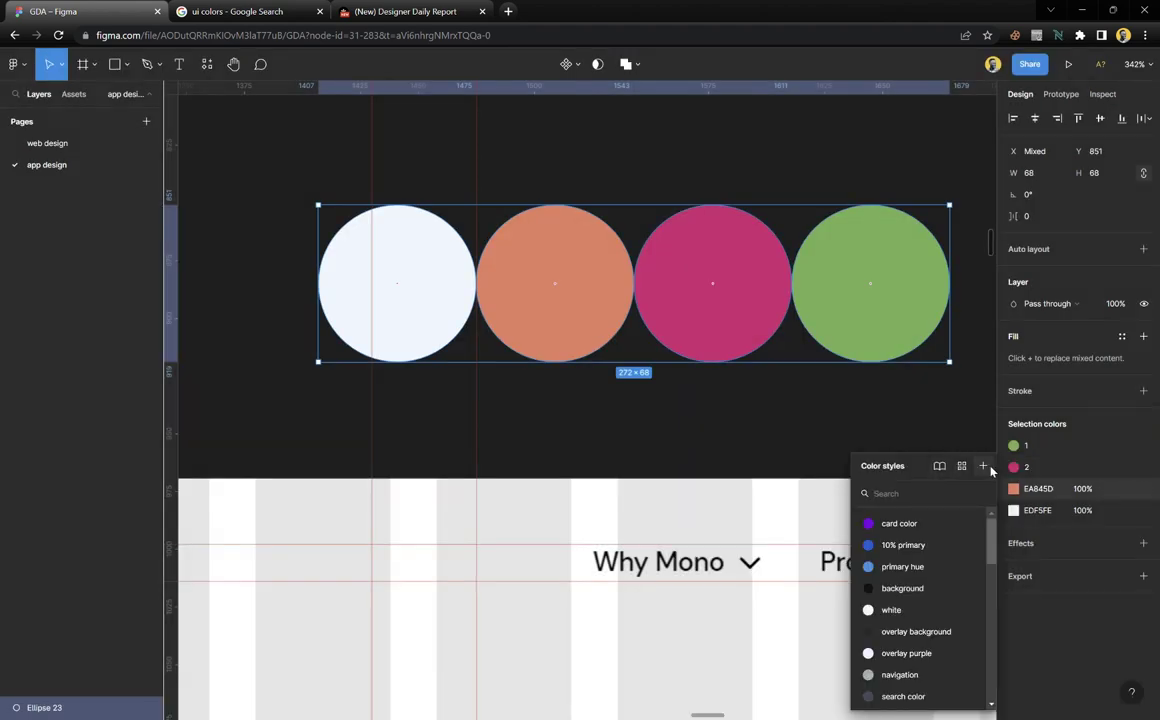
{"action": "left_click", "coordinate": [983, 466]}
{"action": "type", "text": "3"}
{"action": "left_click", "coordinate": [670, 417]}
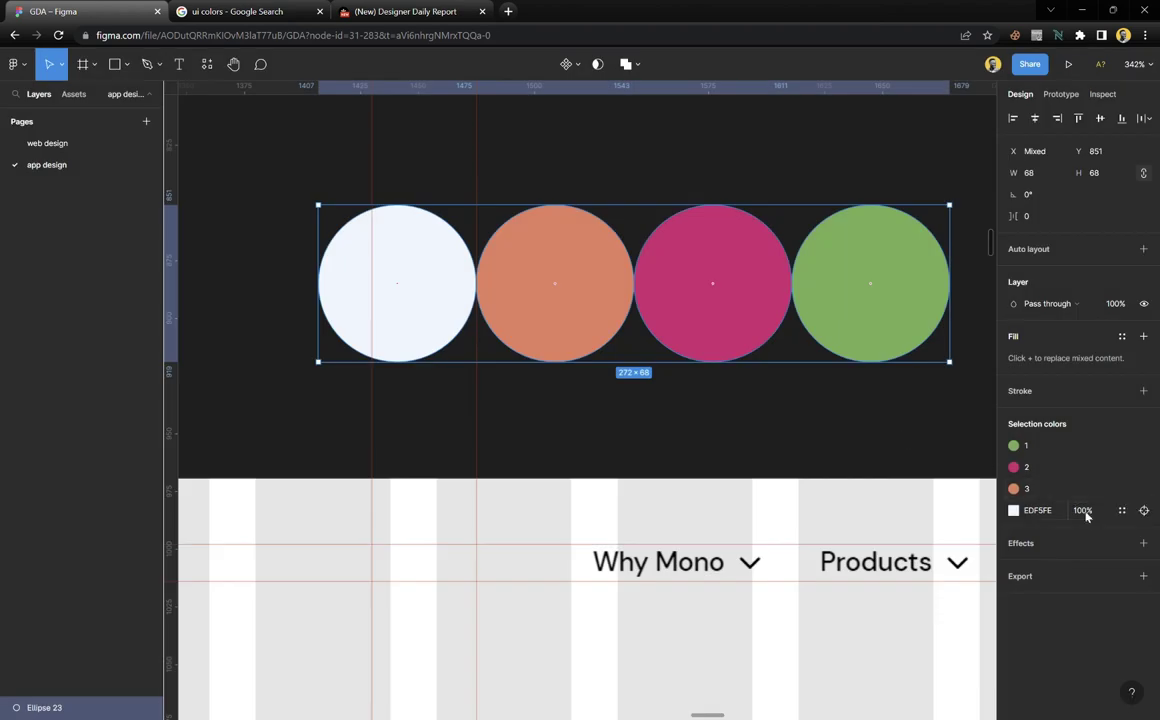
{"action": "left_click", "coordinate": [1122, 511]}
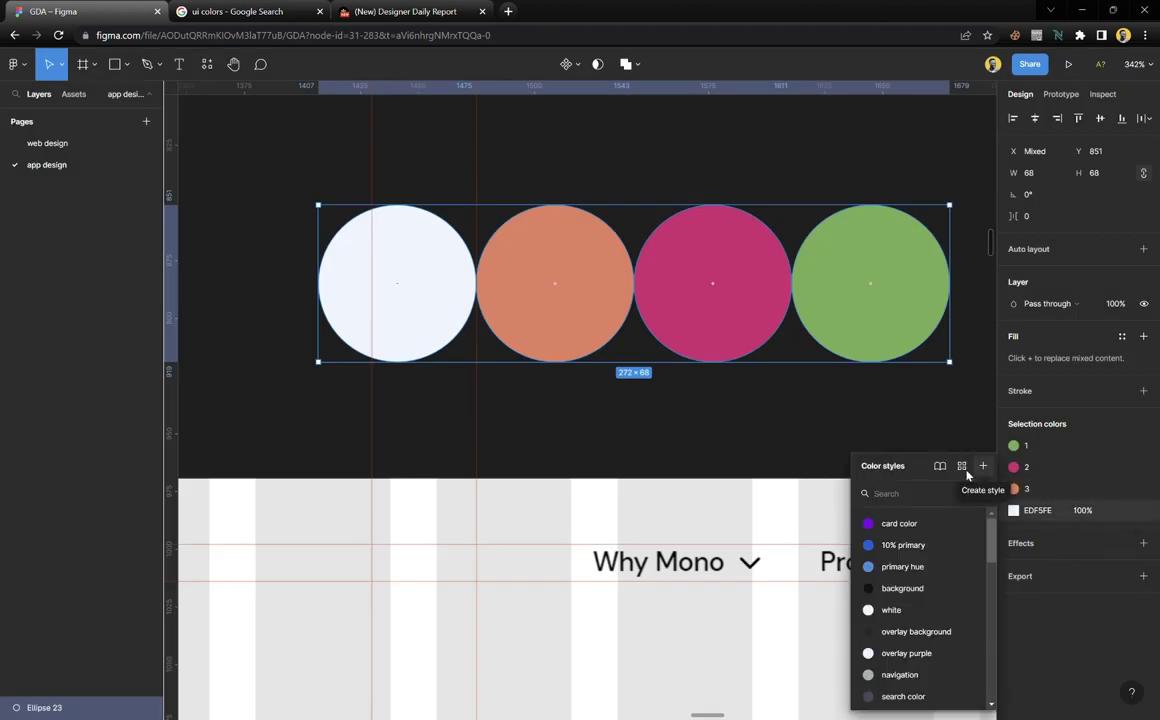
{"action": "left_click", "coordinate": [983, 466]}
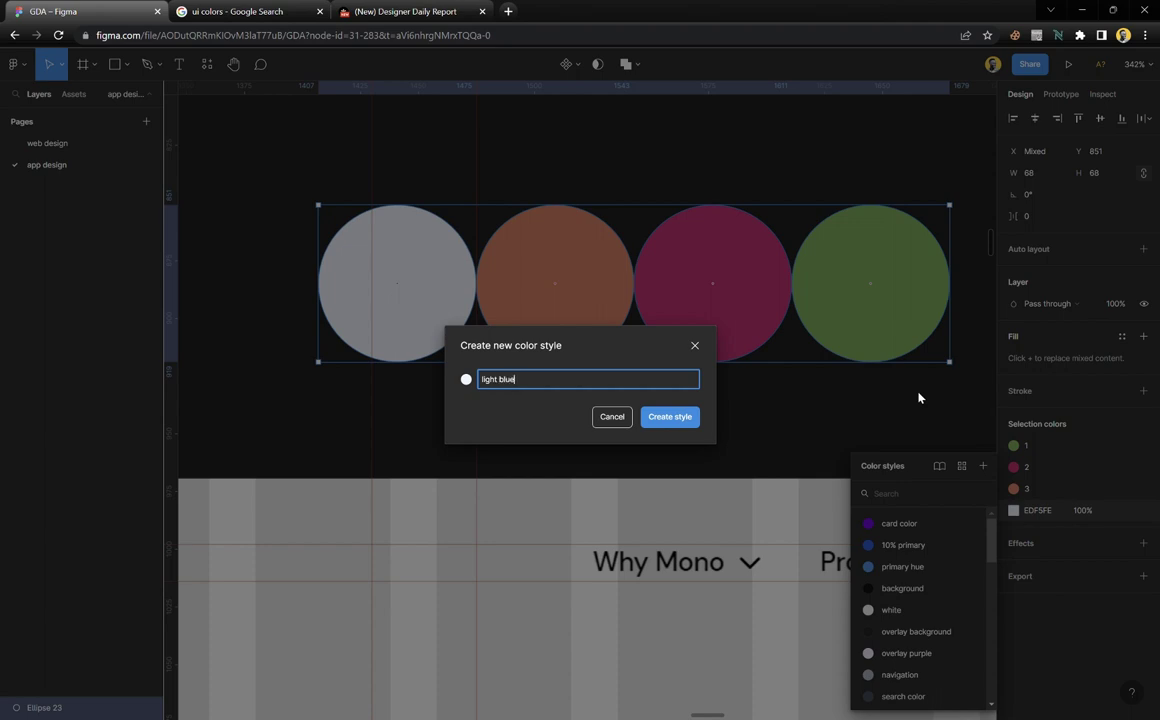
{"action": "key", "text": "Return"}
{"action": "left_click", "coordinate": [813, 414]}
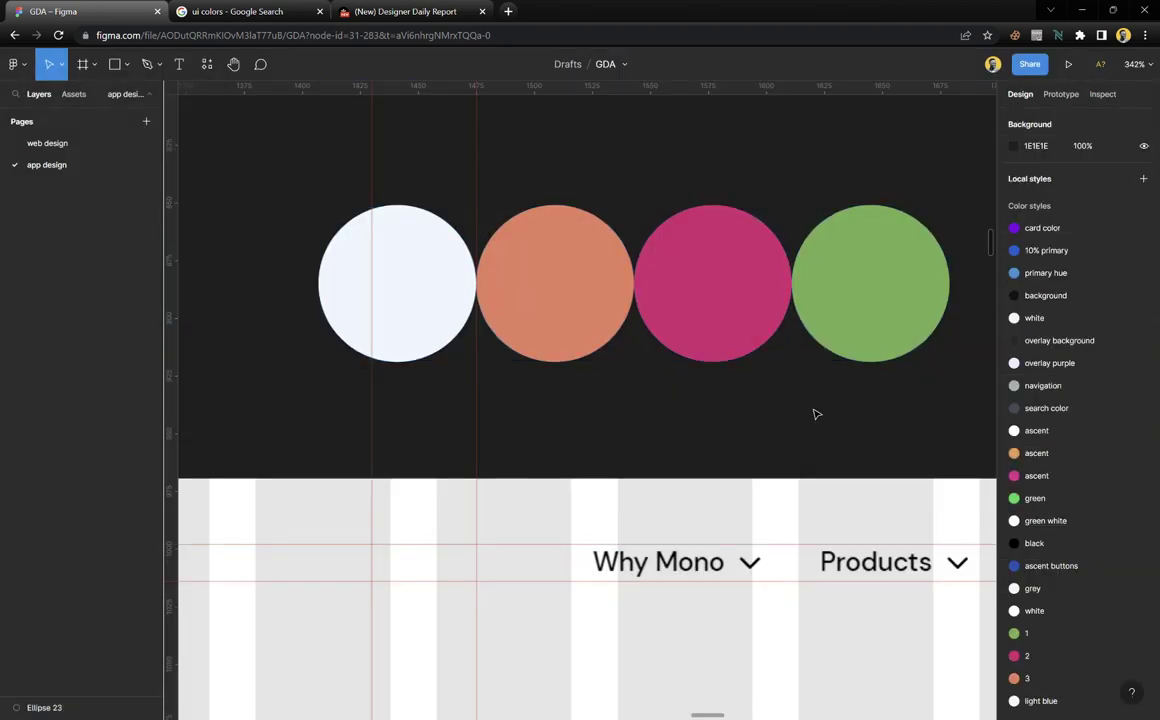
{"action": "scroll", "coordinate": [1040, 445], "scroll_direction": "down", "scroll_amount": 4}
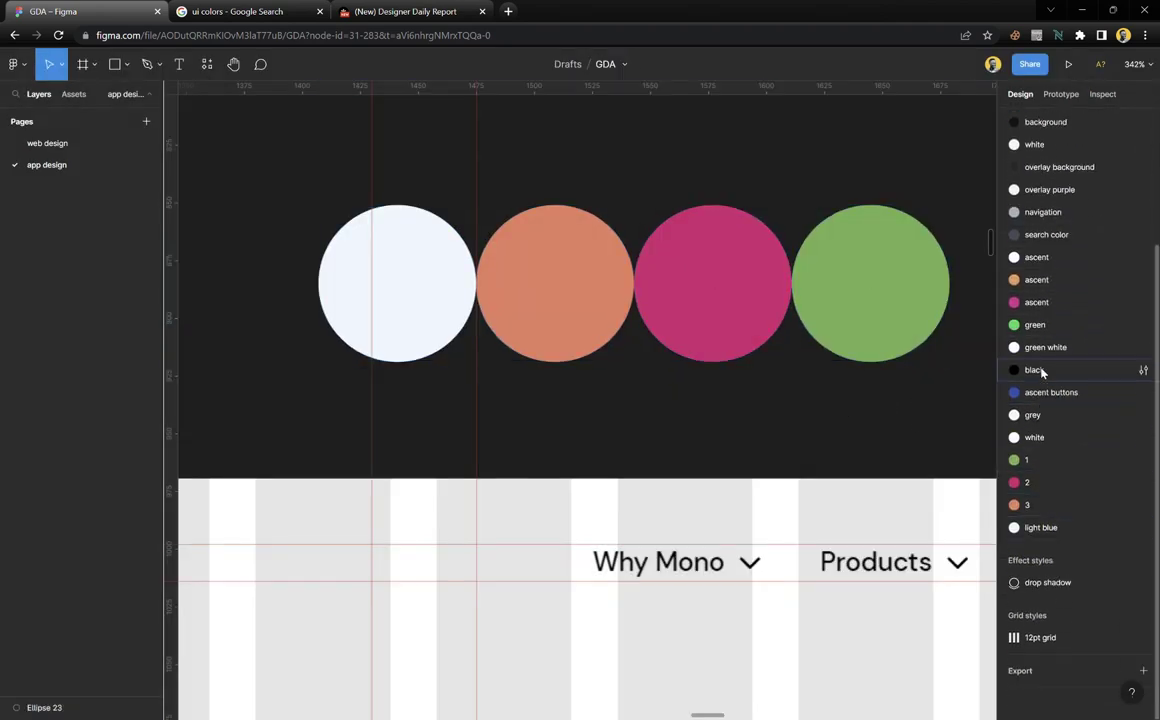
Move the eight new colour styles to the top of Local styles, with black first
{"action": "left_click", "coordinate": [1047, 370]}
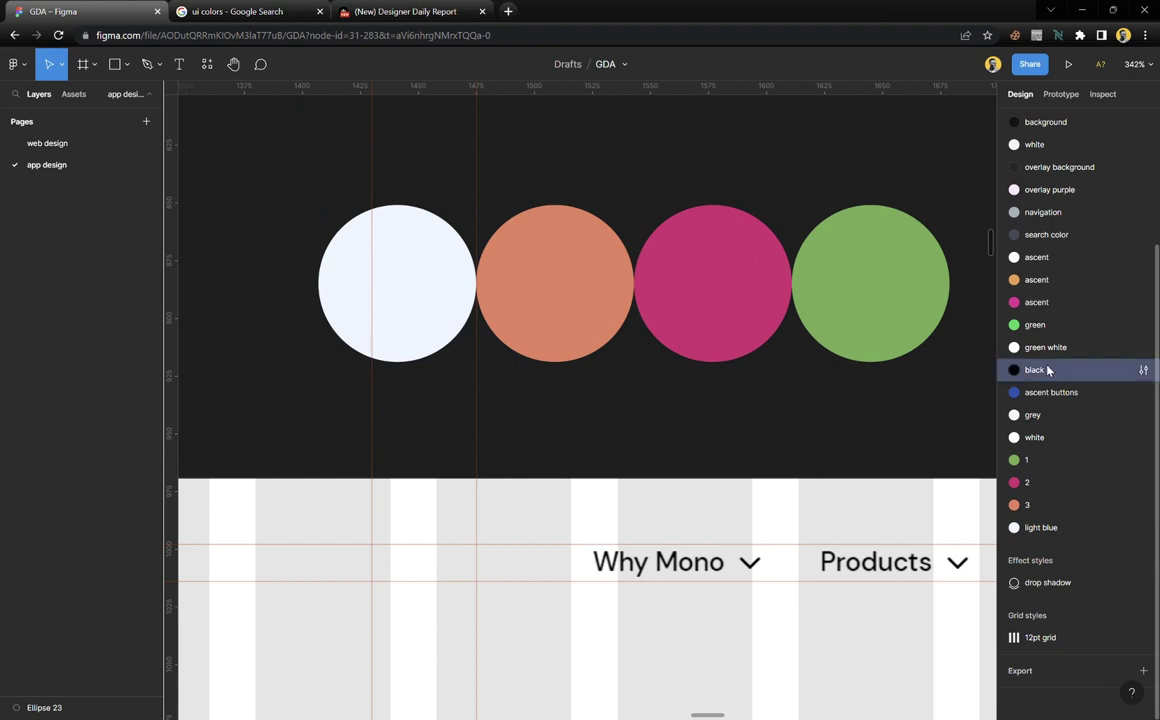
{"action": "left_click", "coordinate": [1051, 527], "text": "shift"}
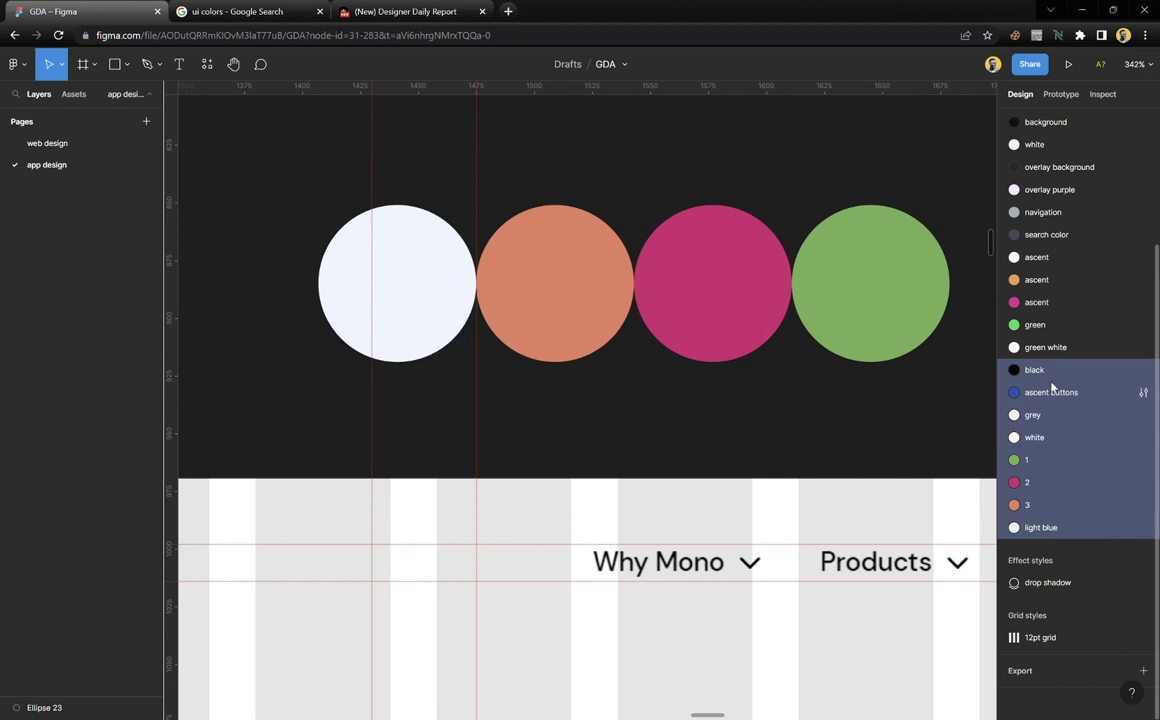
{"action": "scroll", "coordinate": [1051, 387], "scroll_direction": "up", "scroll_amount": 3}
{"action": "scroll", "coordinate": [1051, 390], "scroll_direction": "up", "scroll_amount": 1}
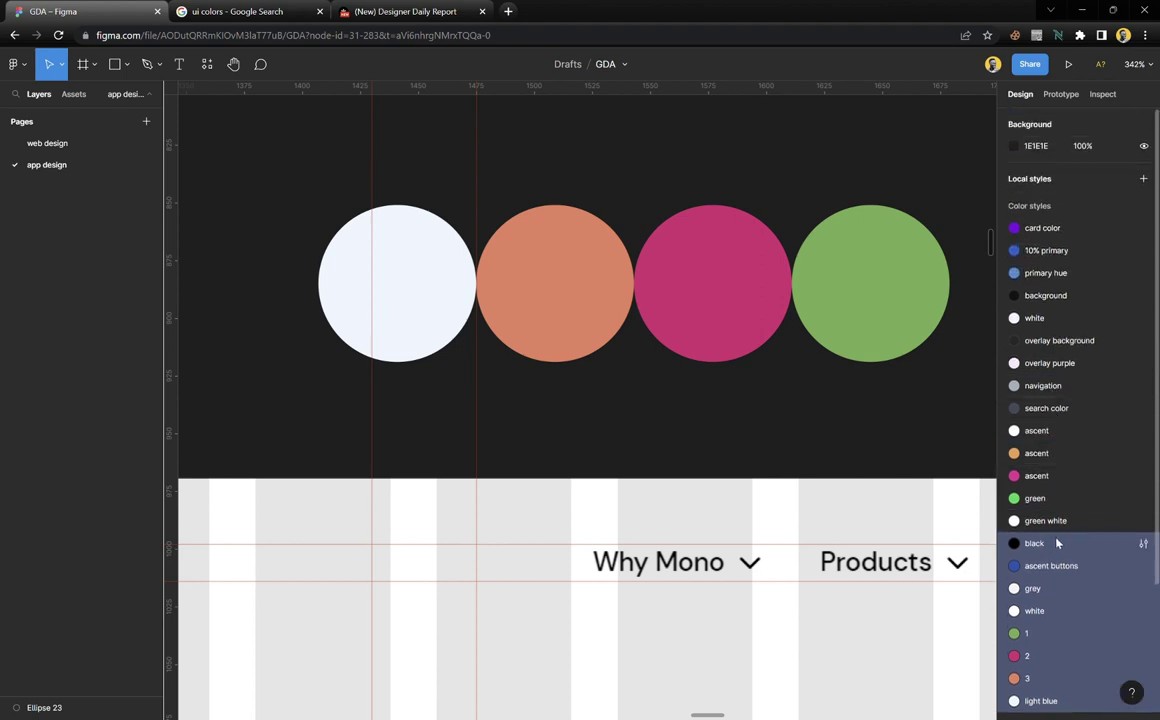
{"action": "left_click_drag", "start_coordinate": [1057, 542], "coordinate": [1070, 322]}
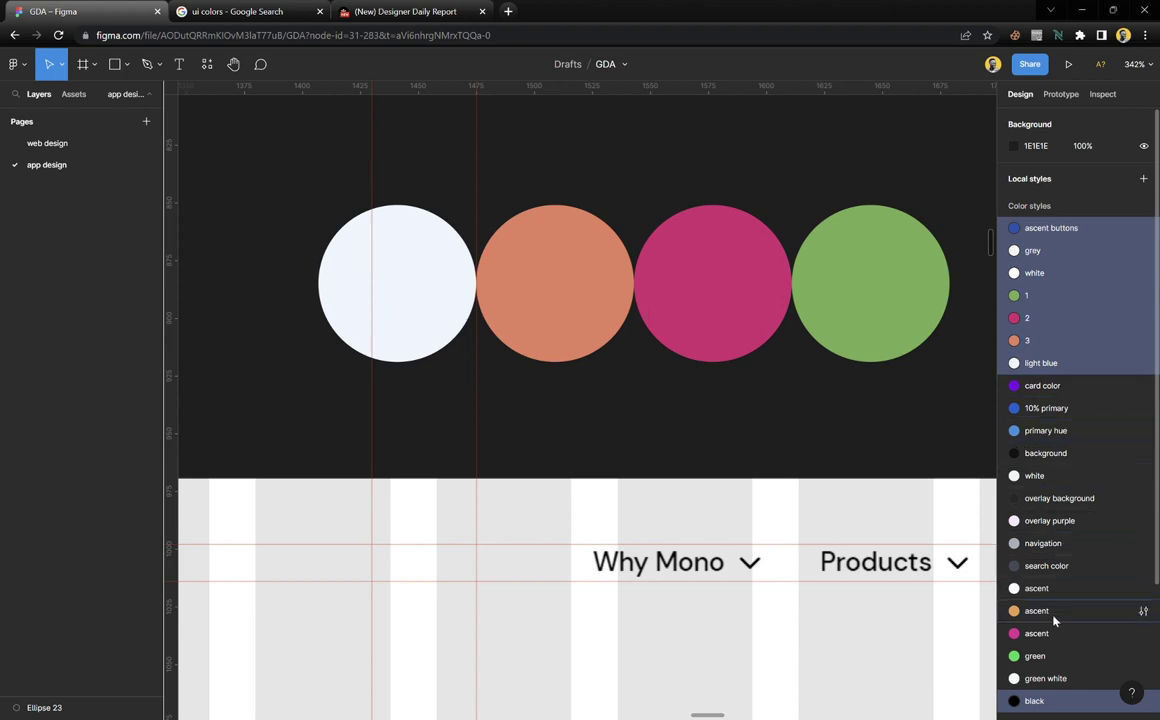
{"action": "left_click", "coordinate": [1048, 701]}
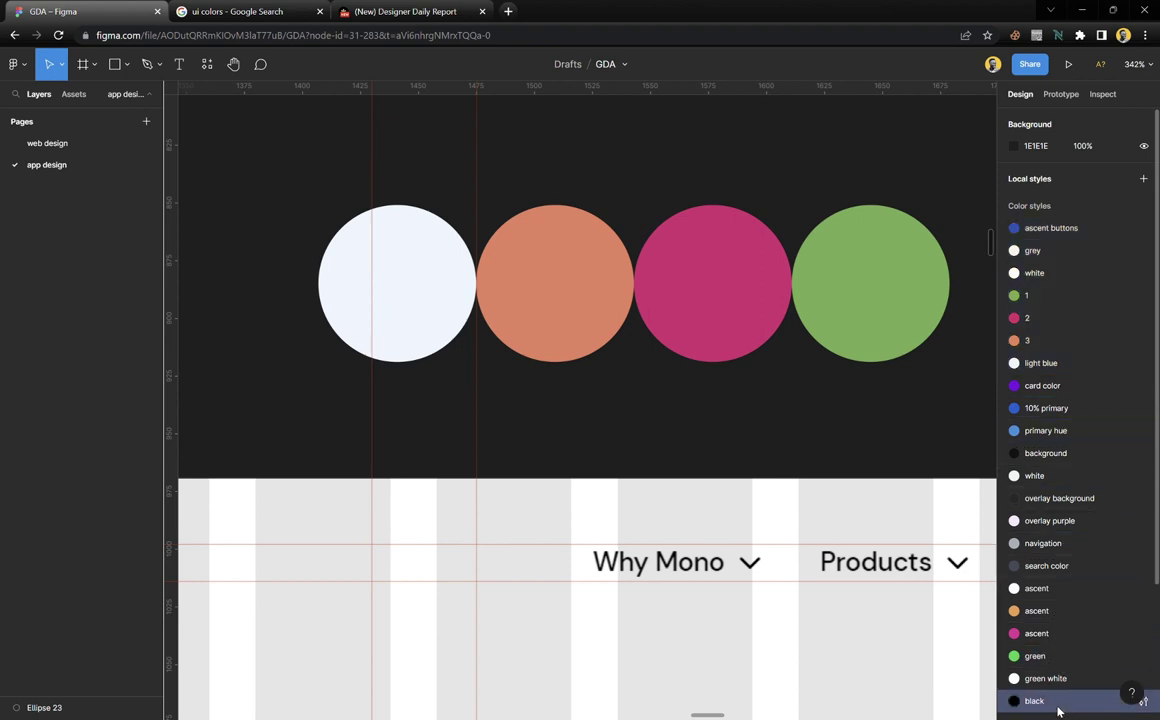
{"action": "scroll", "coordinate": [1052, 677], "scroll_direction": "down", "scroll_amount": 1}
{"action": "left_click_drag", "start_coordinate": [1052, 677], "coordinate": [1060, 215]}
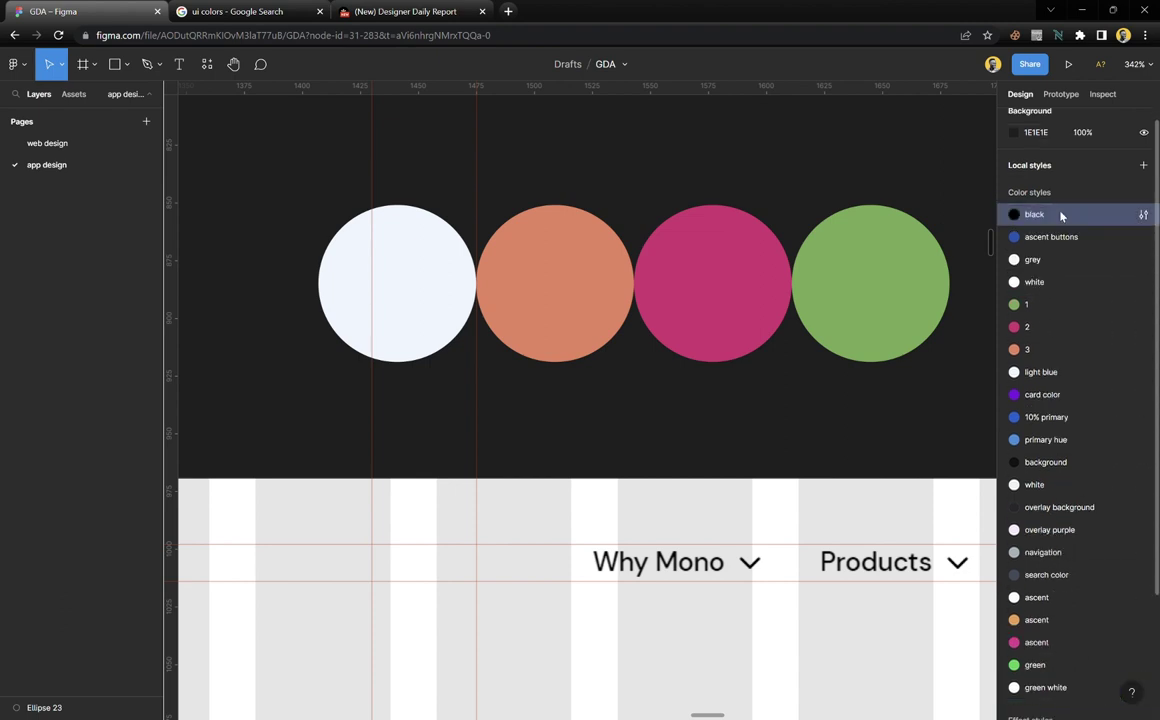
Move the white style up under black and light blue up under grey
{"action": "left_click", "coordinate": [885, 367]}
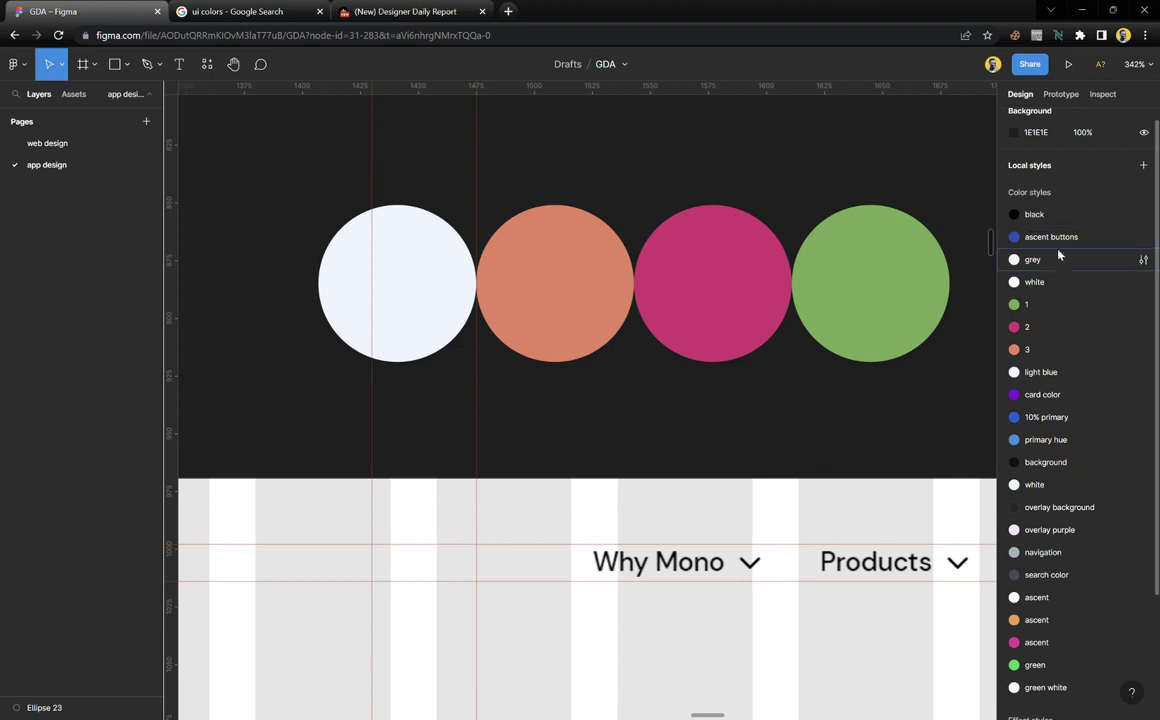
{"action": "left_click_drag", "start_coordinate": [1040, 282], "coordinate": [1045, 228]}
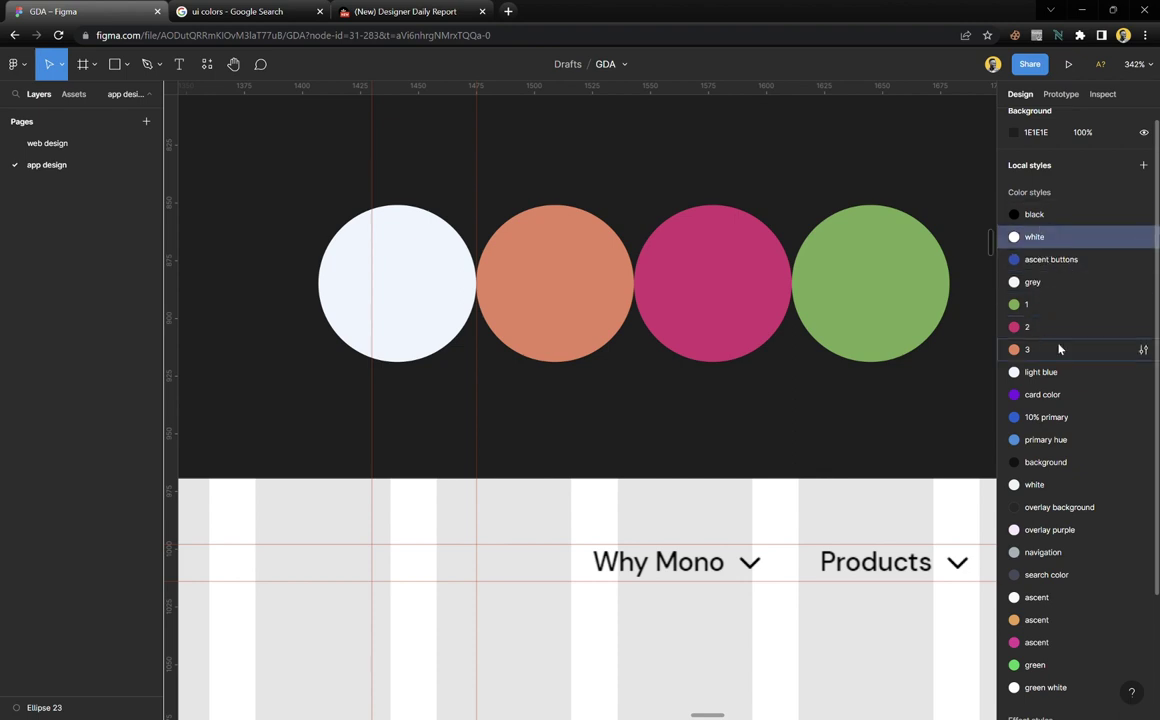
{"action": "left_click_drag", "start_coordinate": [1052, 380], "coordinate": [1050, 305]}
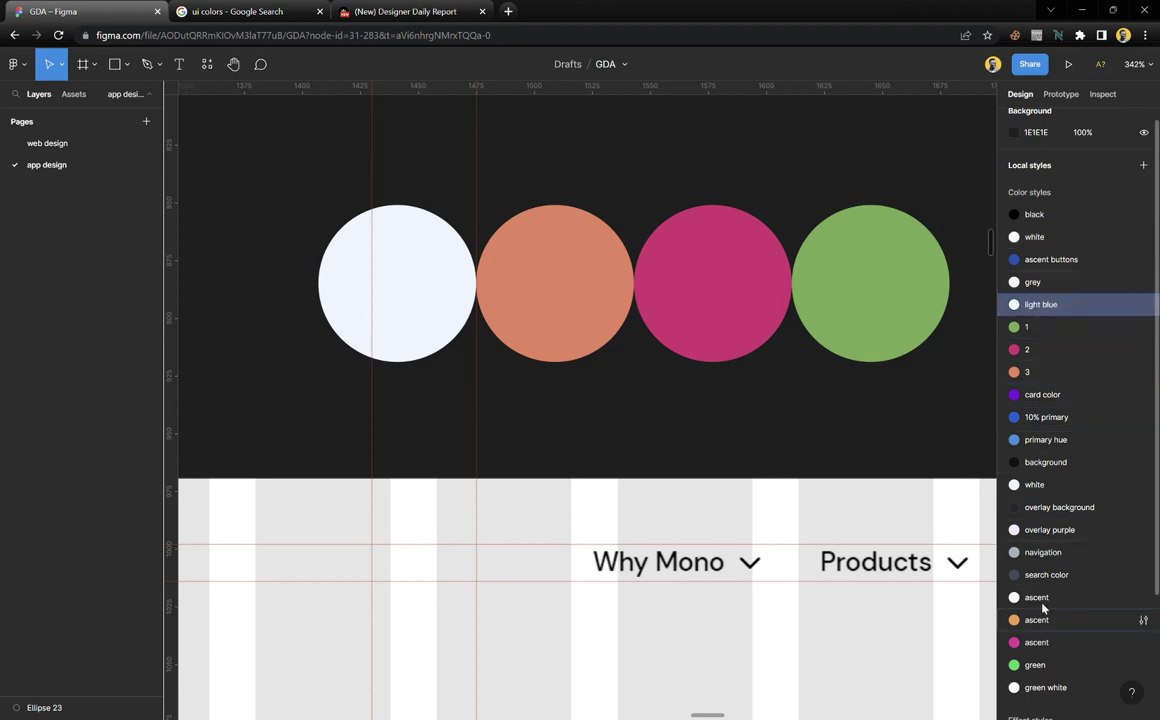
Select the whole row of colour circles and show all 8 styles they use
{"action": "left_click", "coordinate": [616, 410]}
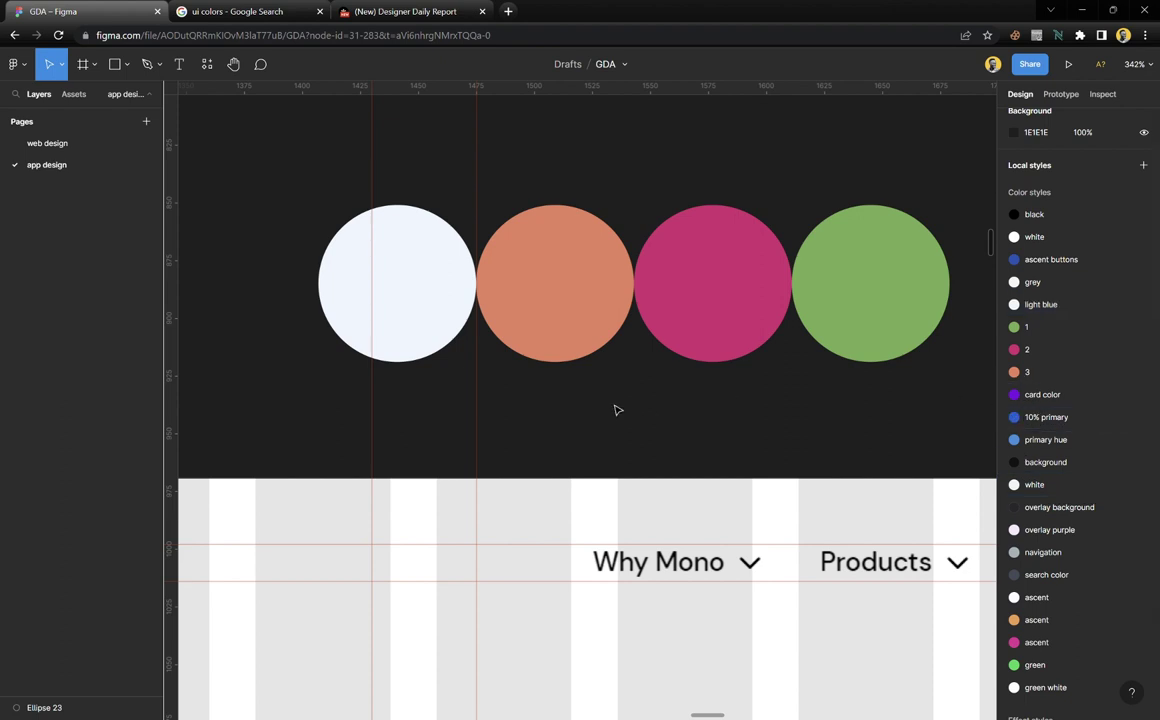
{"action": "scroll", "coordinate": [616, 410], "scroll_direction": "down", "scroll_amount": 3}
{"action": "scroll", "coordinate": [616, 410], "scroll_direction": "down", "scroll_amount": 4}
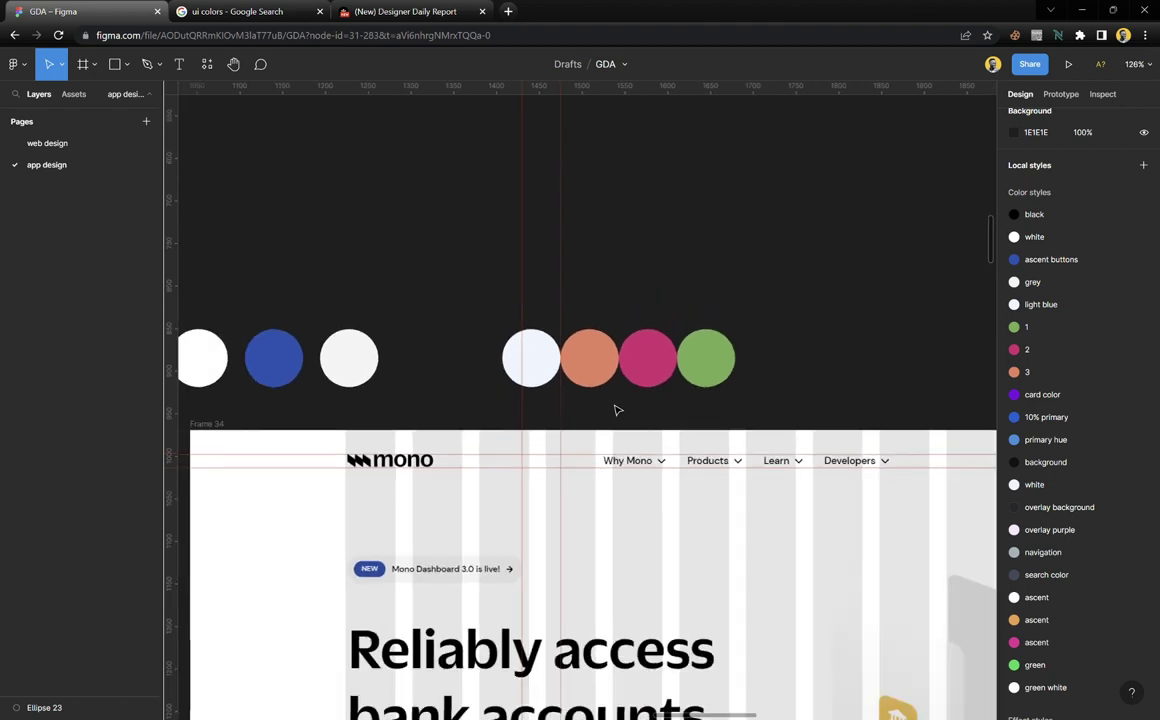
{"action": "scroll", "coordinate": [616, 410], "scroll_direction": "down", "scroll_amount": 2}
{"action": "left_click_drag", "start_coordinate": [735, 335], "coordinate": [313, 400]}
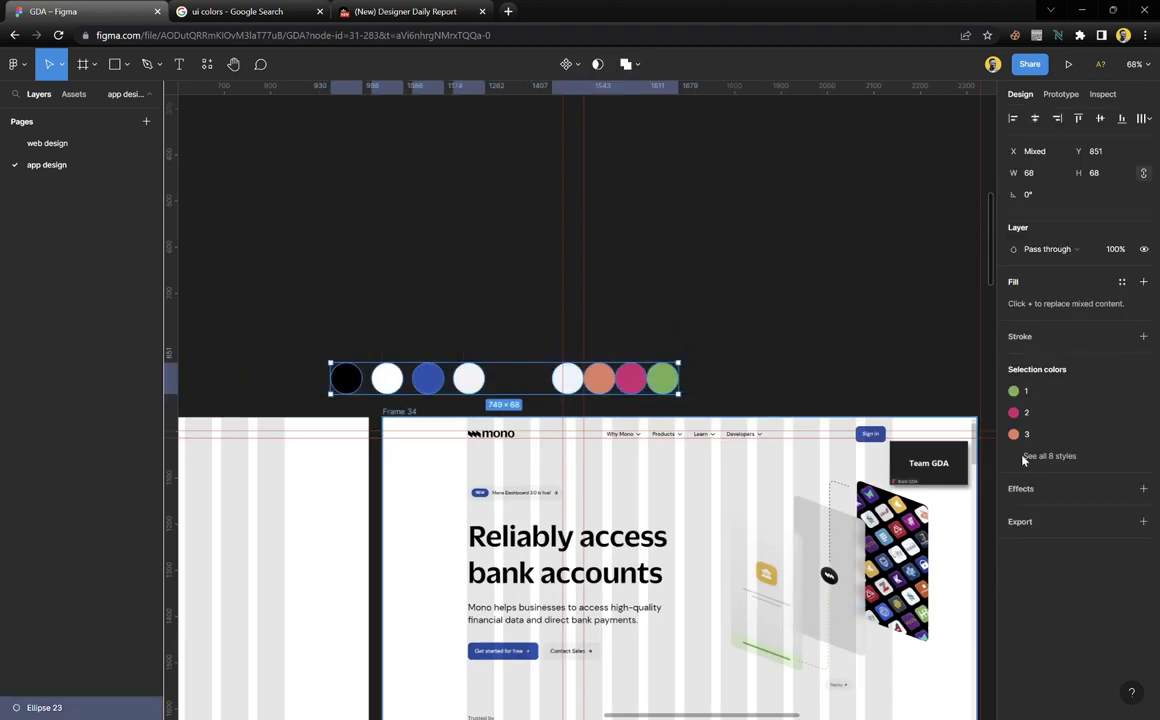
{"action": "left_click", "coordinate": [1045, 456]}
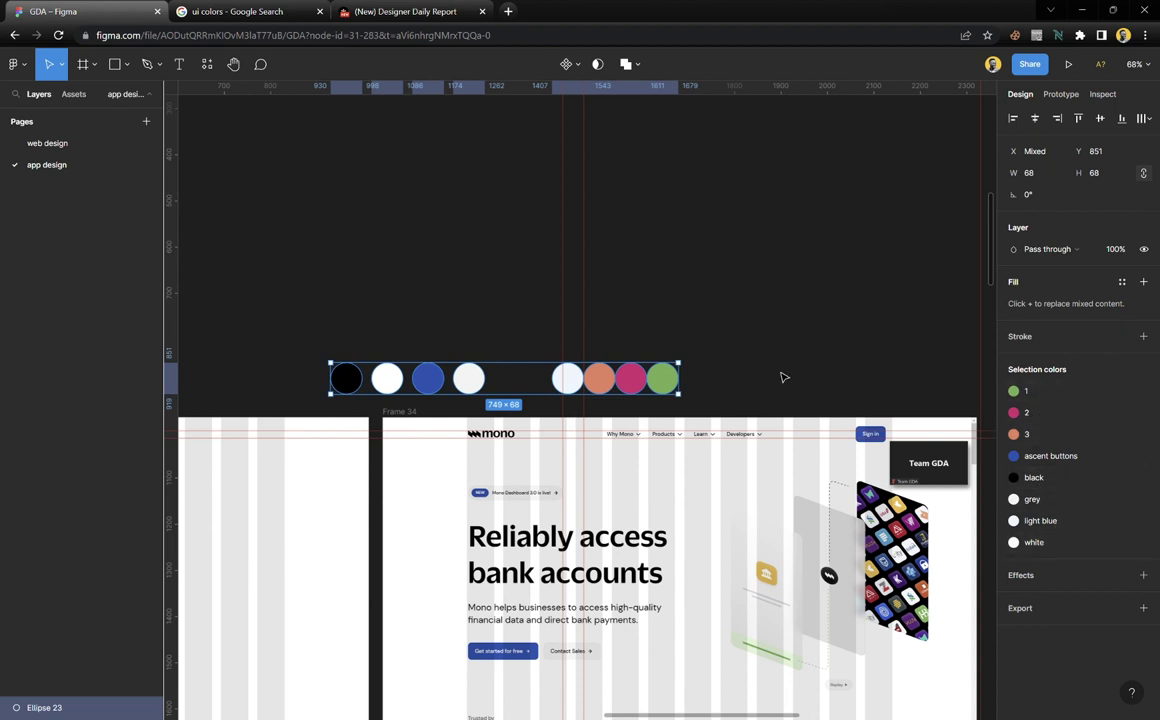
Delete the row of colour swatch circles
{"action": "key", "text": "Delete"}
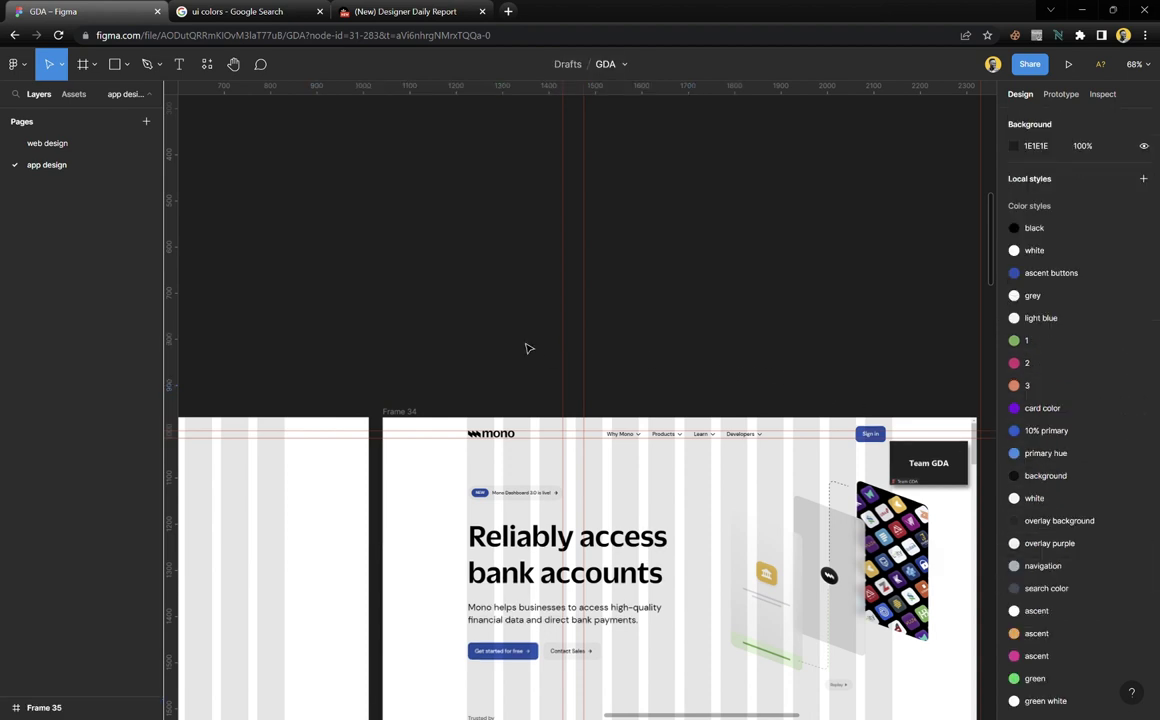
{"action": "scroll", "coordinate": [560, 458], "scroll_direction": "down", "scroll_amount": 2}
{"action": "scroll", "coordinate": [560, 458], "scroll_direction": "down", "scroll_amount": 3}
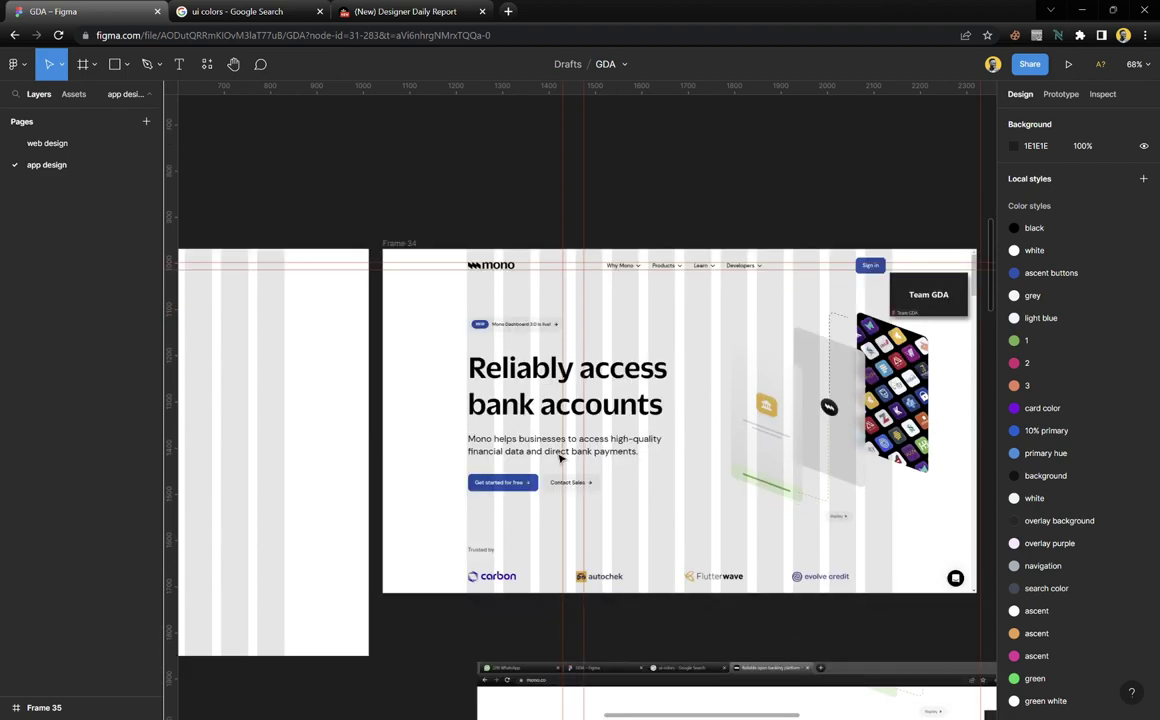
{"action": "scroll", "coordinate": [508, 423], "scroll_direction": "up", "scroll_amount": 5, "text": "ctrl"}
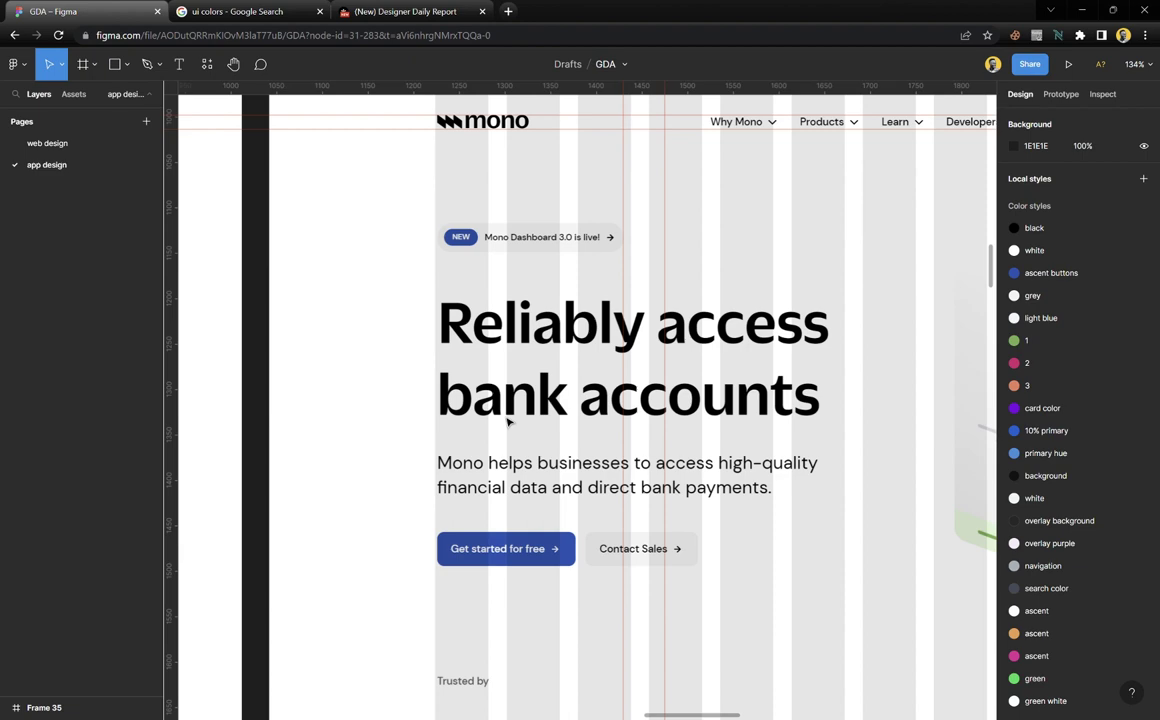
{"action": "scroll", "coordinate": [508, 423], "scroll_direction": "down", "scroll_amount": 3, "text": "ctrl"}
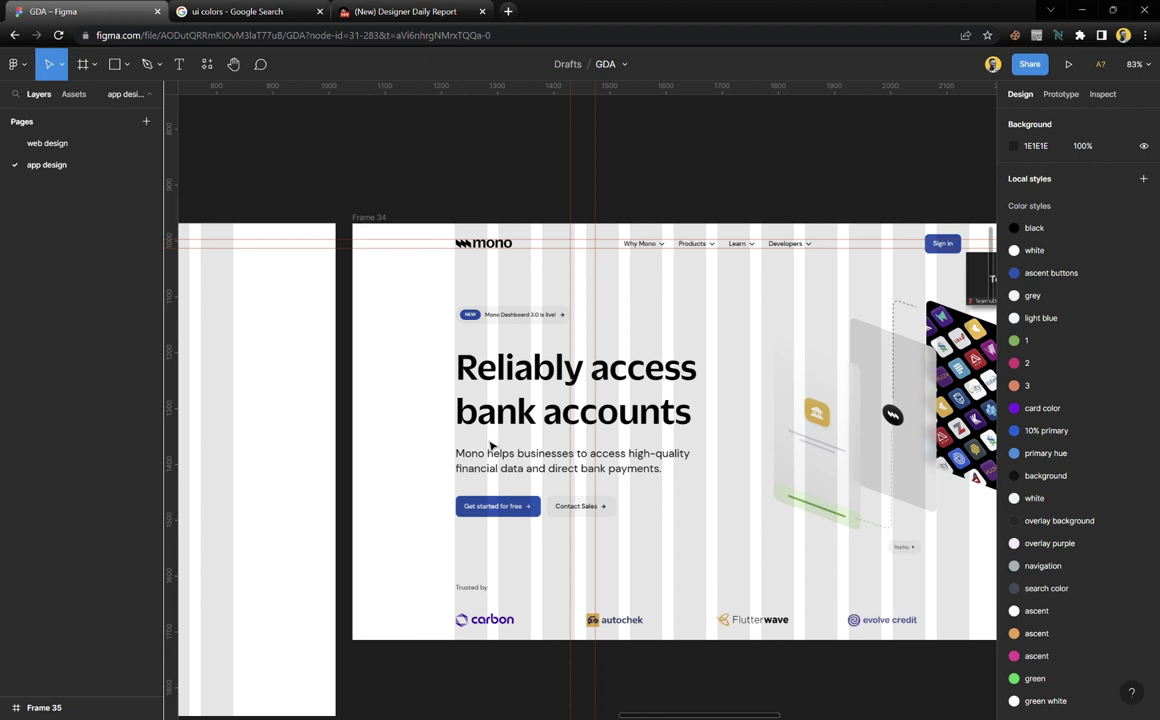
{"action": "scroll", "coordinate": [566, 510], "scroll_direction": "right", "scroll_amount": 3}
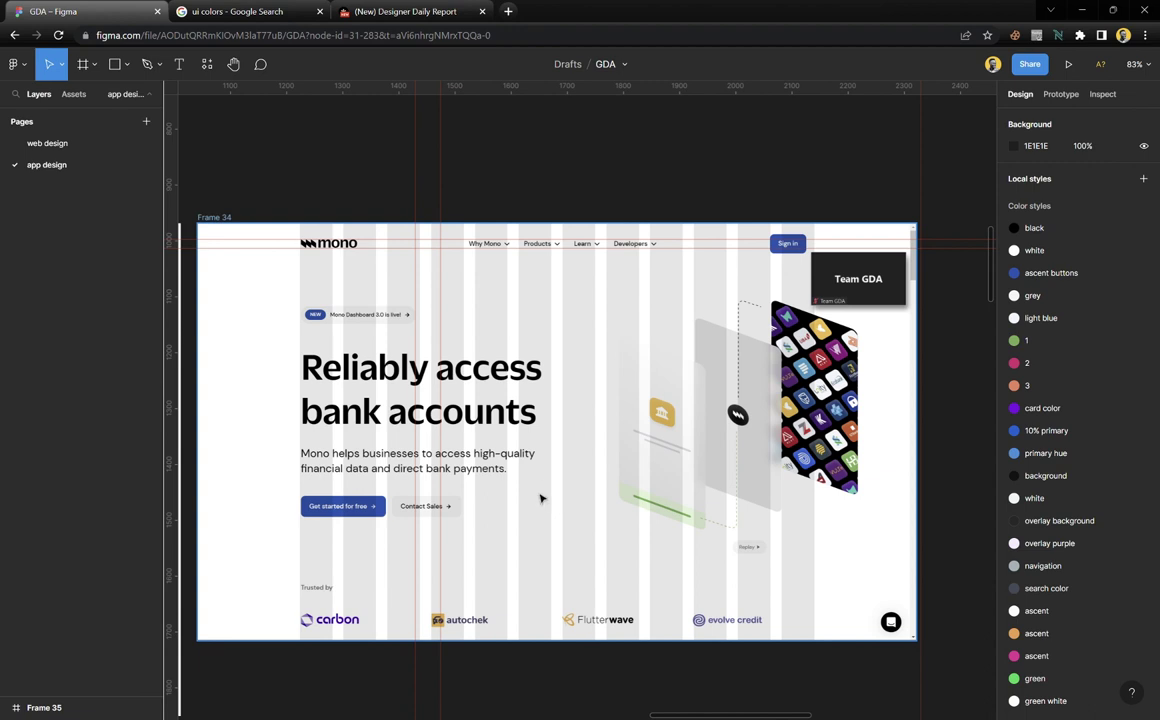
{"action": "scroll", "coordinate": [363, 424], "scroll_direction": "up", "scroll_amount": 1}
{"action": "scroll", "coordinate": [363, 424], "scroll_direction": "up", "scroll_amount": 2}
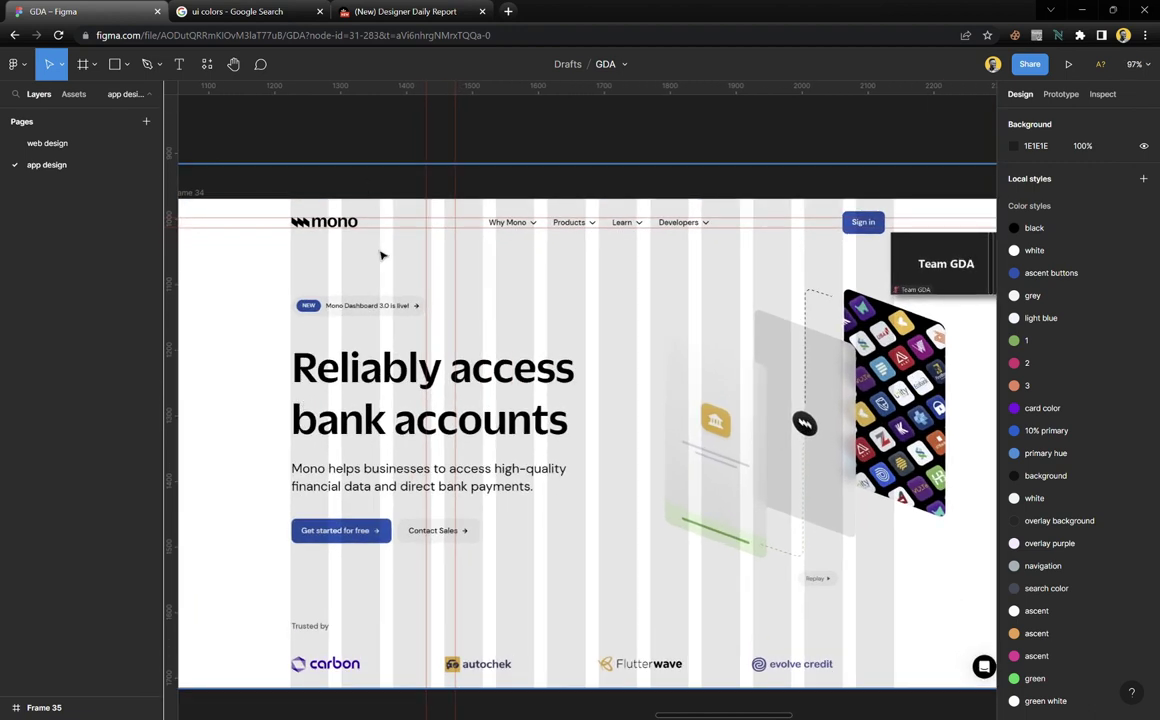
Trim Frame 34's top edge down to Y 0, making it 1280×747
{"action": "left_click", "coordinate": [387, 165]}
{"action": "left_click_drag", "start_coordinate": [391, 172], "coordinate": [396, 208]}
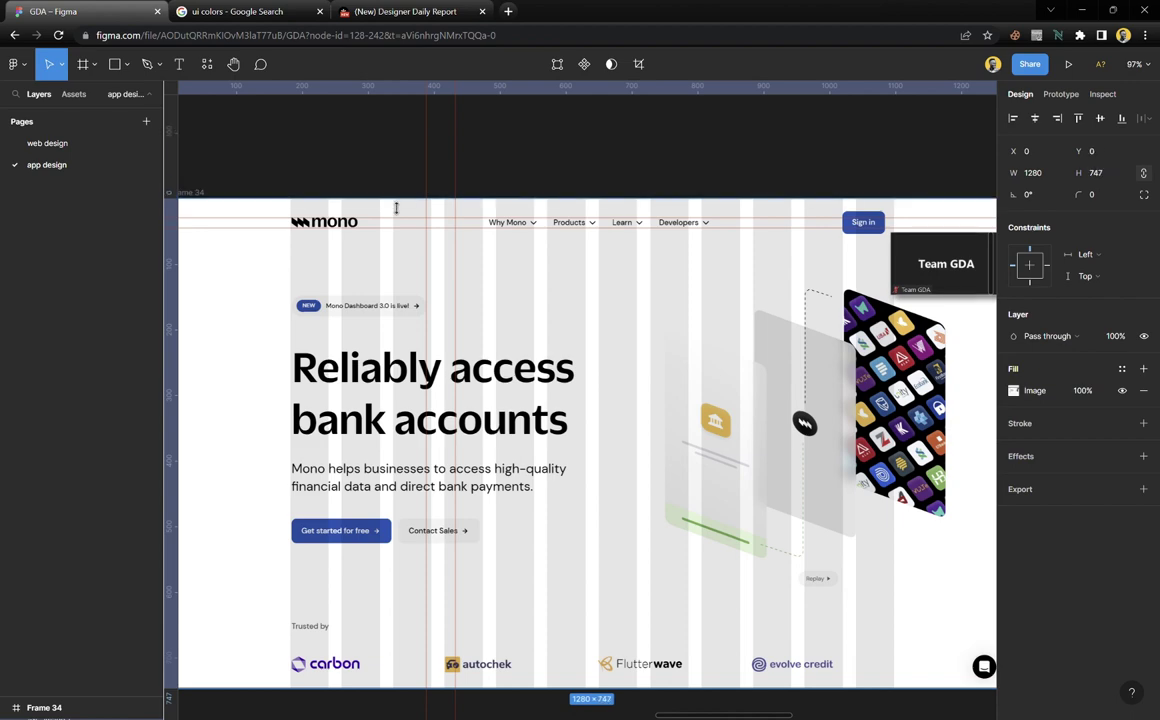
{"action": "left_click", "coordinate": [398, 154]}
{"action": "scroll", "coordinate": [357, 450], "scroll_direction": "up", "scroll_amount": 3}
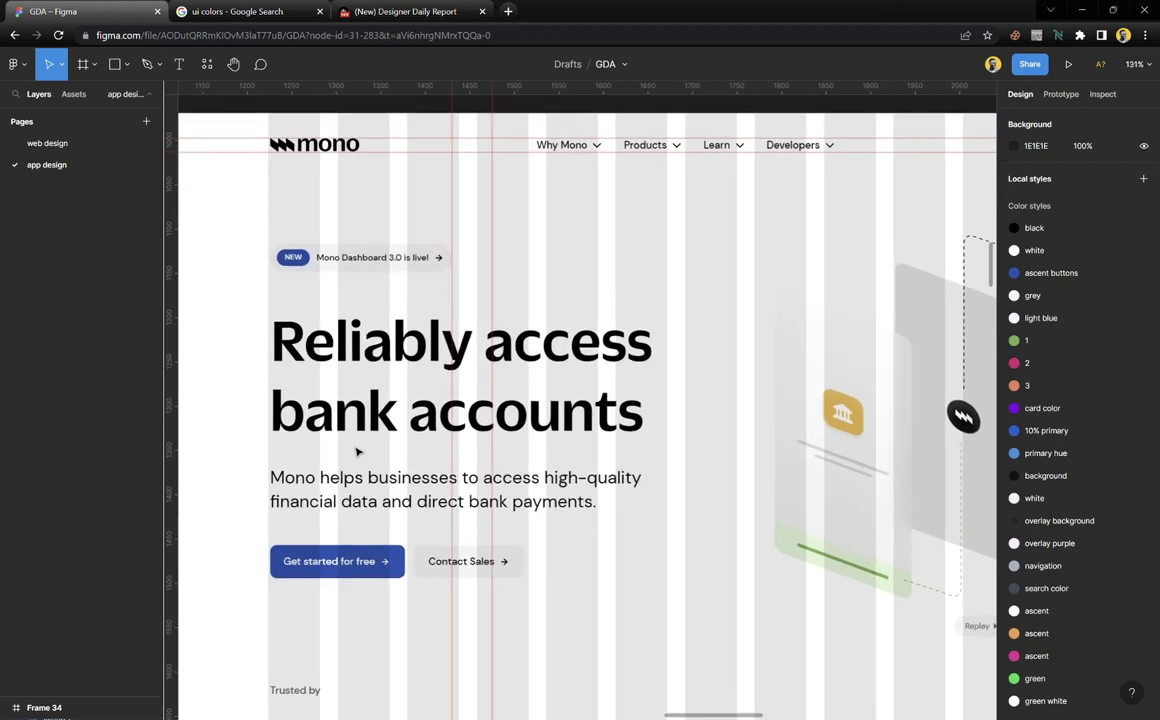
{"action": "scroll", "coordinate": [357, 452], "scroll_direction": "up", "scroll_amount": 3}
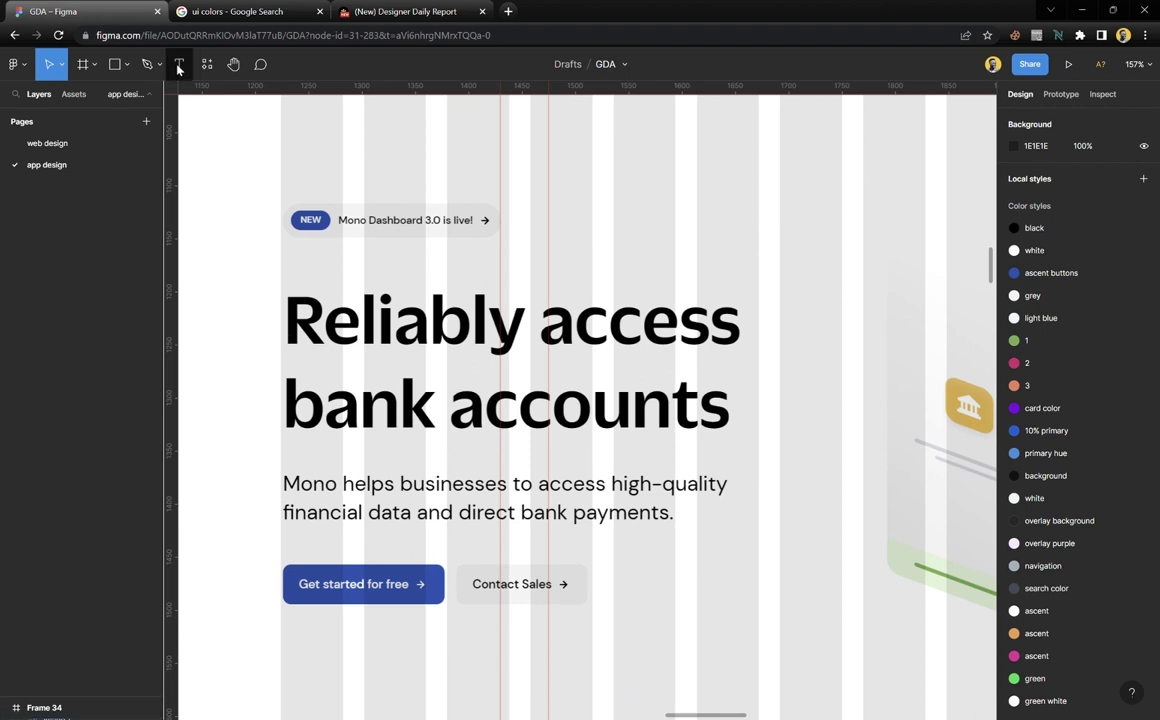
Add a text layer reading 'Reliably access bank accounts' above the hero headline
{"action": "key", "text": "t"}
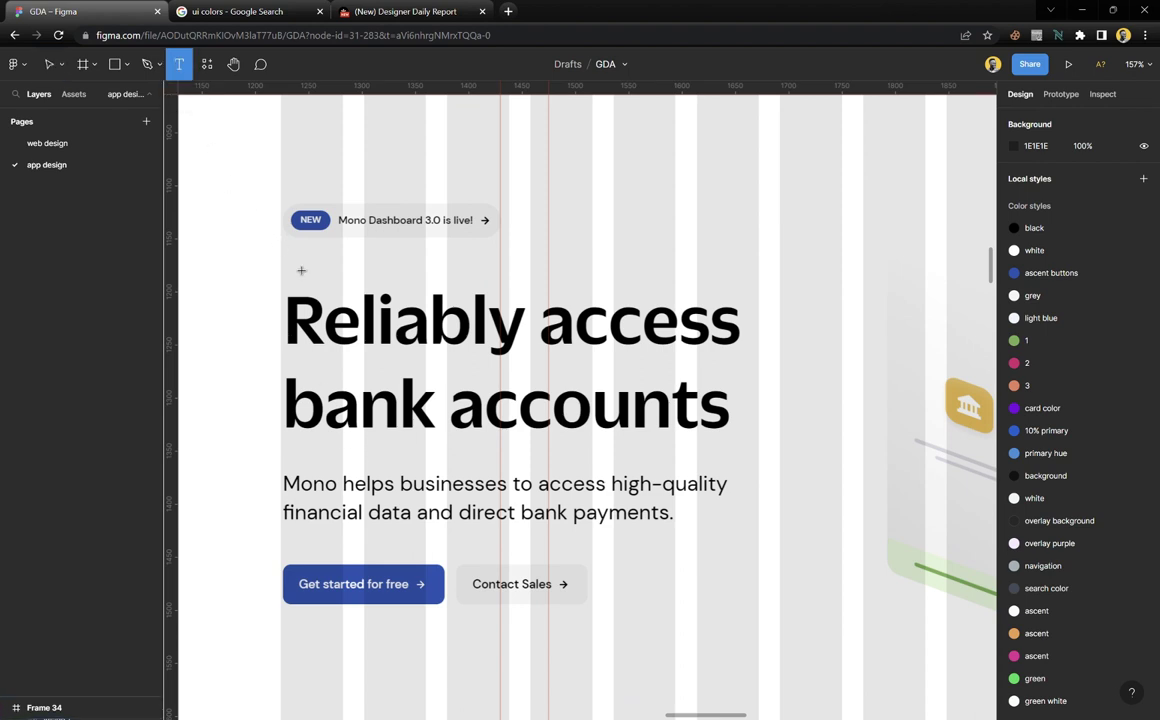
{"action": "left_click", "coordinate": [301, 281]}
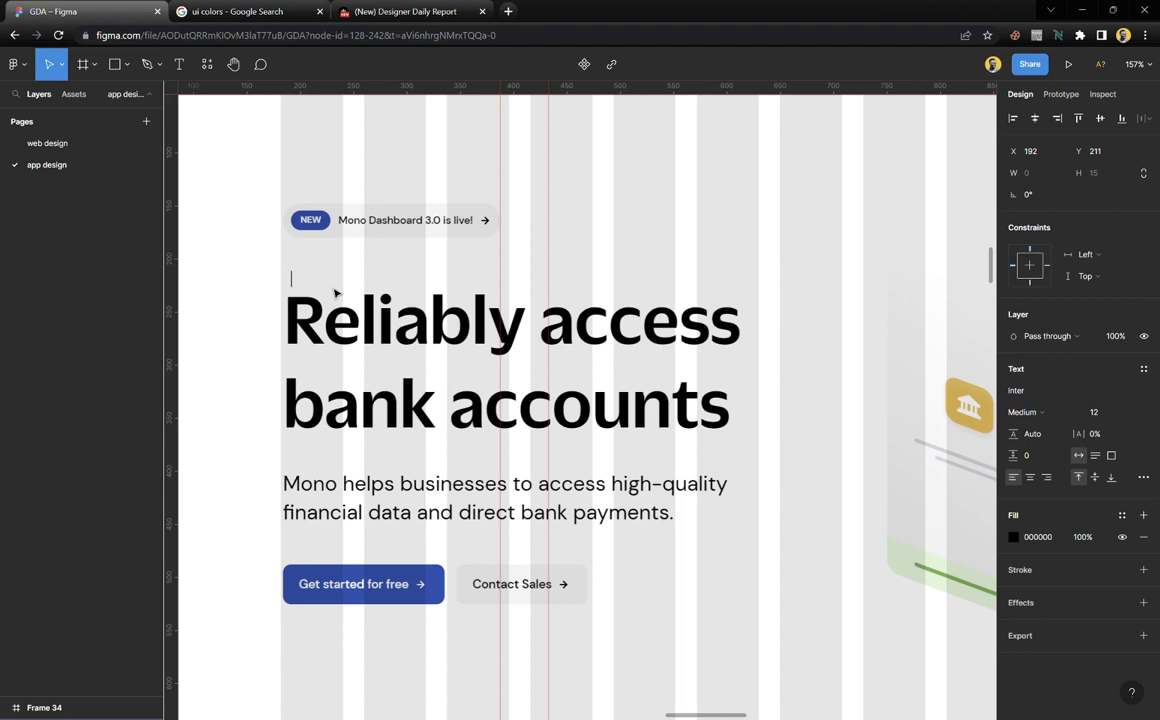
{"action": "type", "text": "Reliab"}
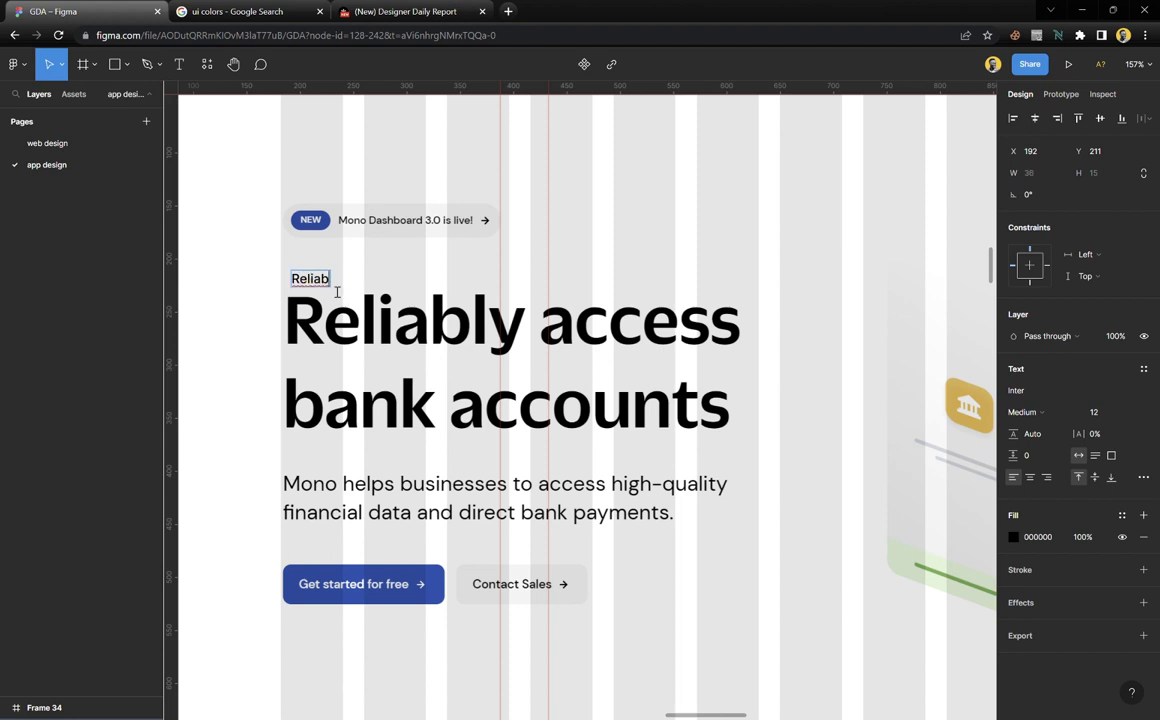
{"action": "type", "text": "ly acces"}
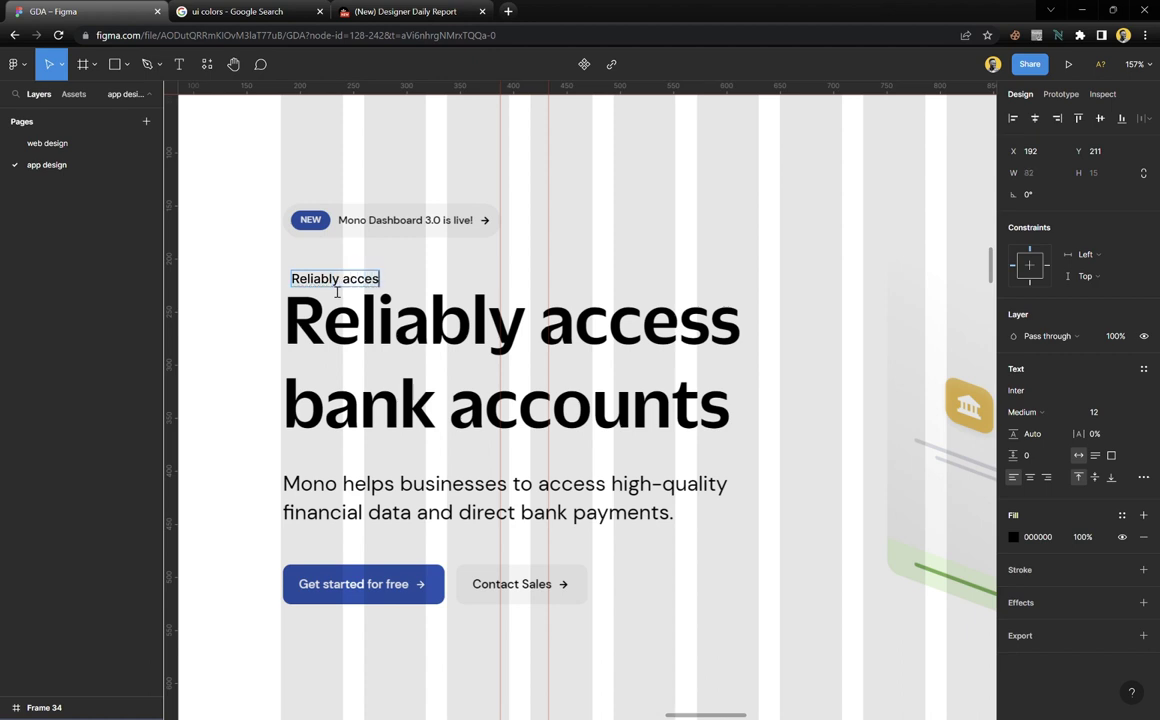
{"action": "type", "text": "s bank a"}
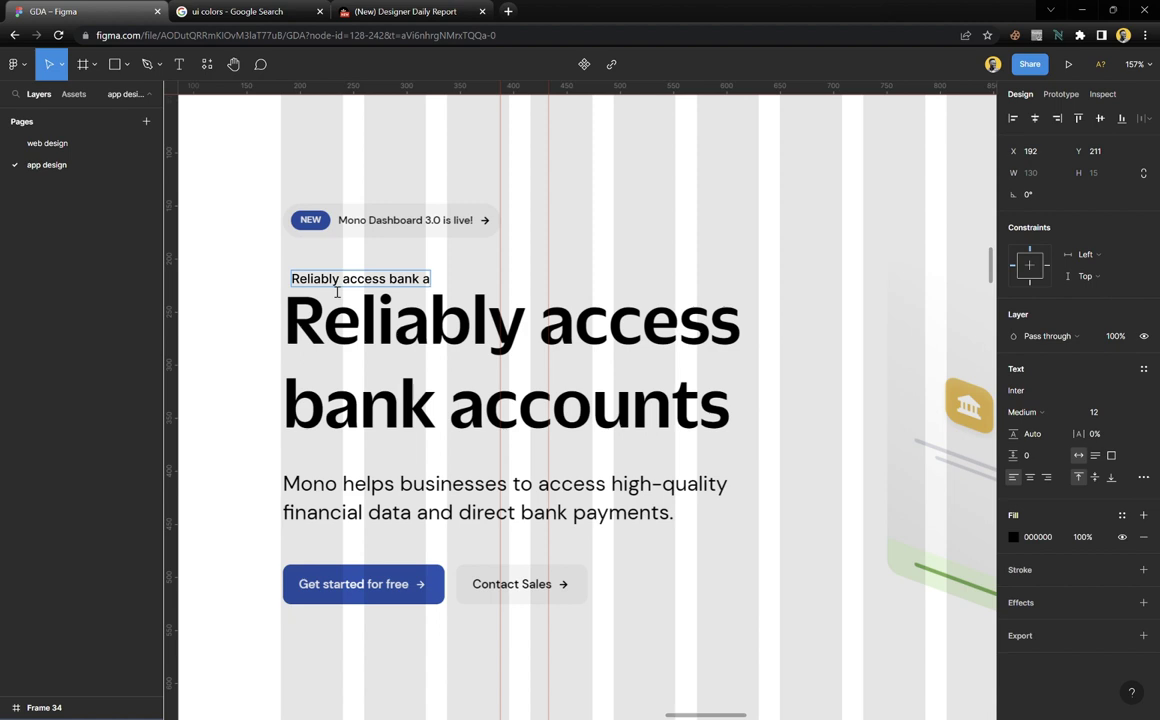
{"action": "type", "text": "ccounts"}
{"action": "key", "text": "Escape"}
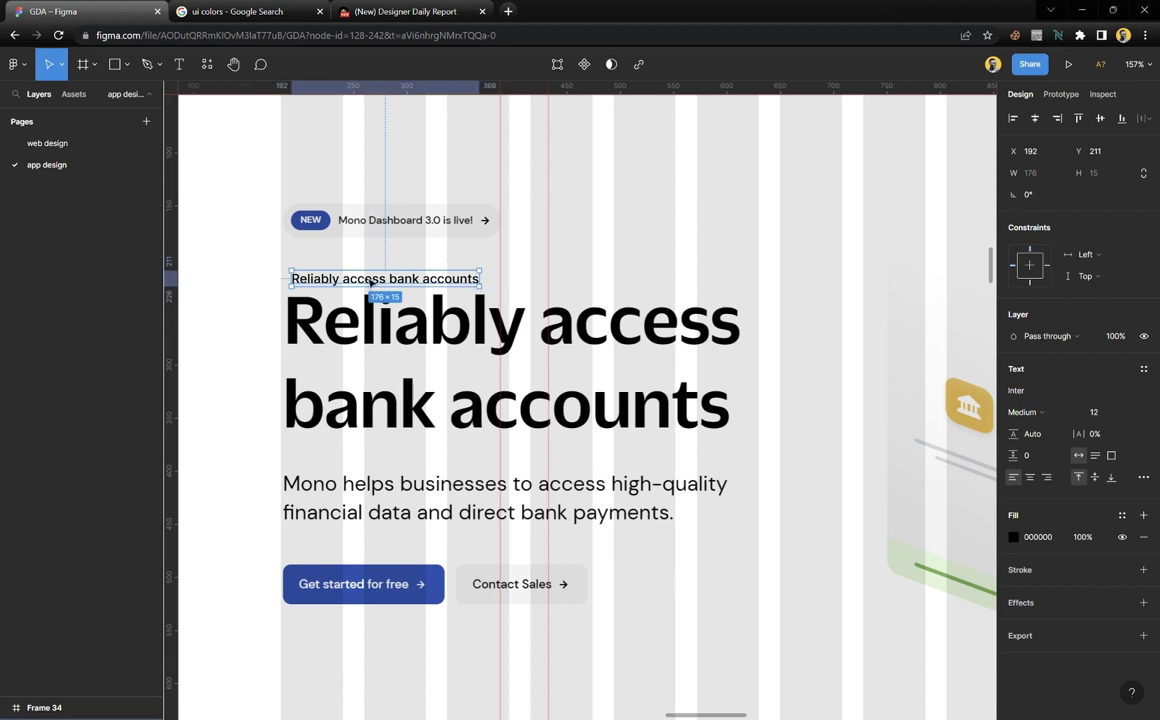
Align the text layer with the headline's left edge and widen it to 448 px
{"action": "left_click_drag", "start_coordinate": [371, 283], "coordinate": [359, 281]}
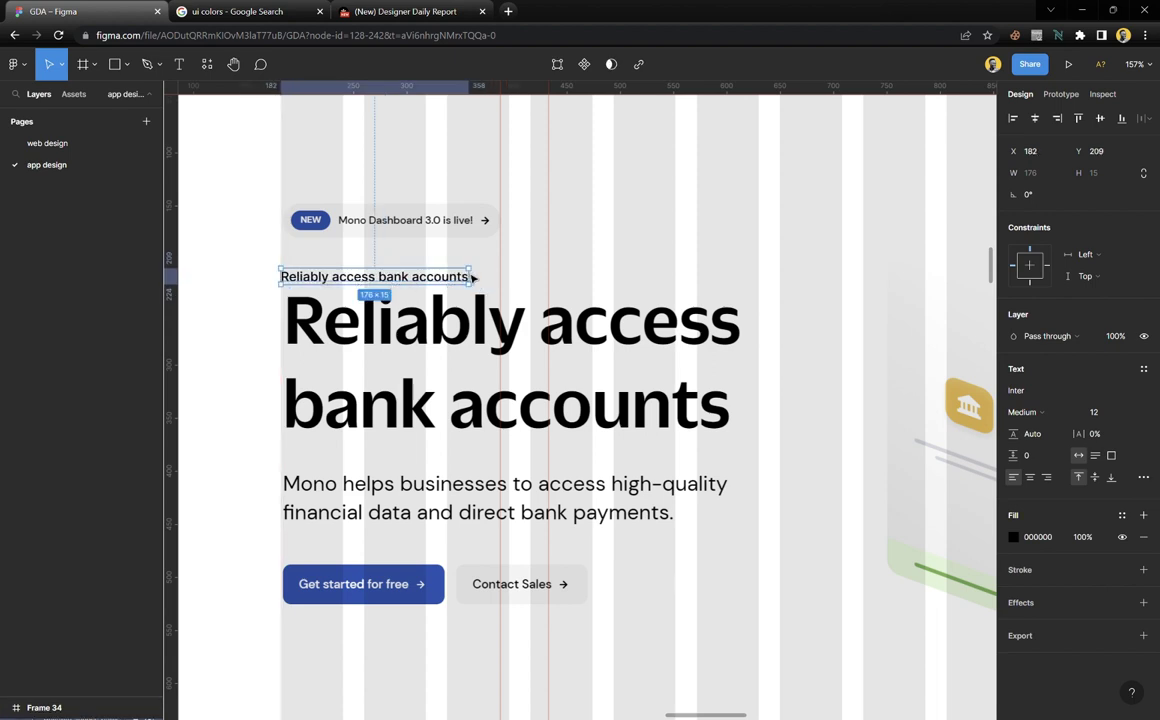
{"action": "left_click_drag", "start_coordinate": [485, 286], "coordinate": [759, 303]}
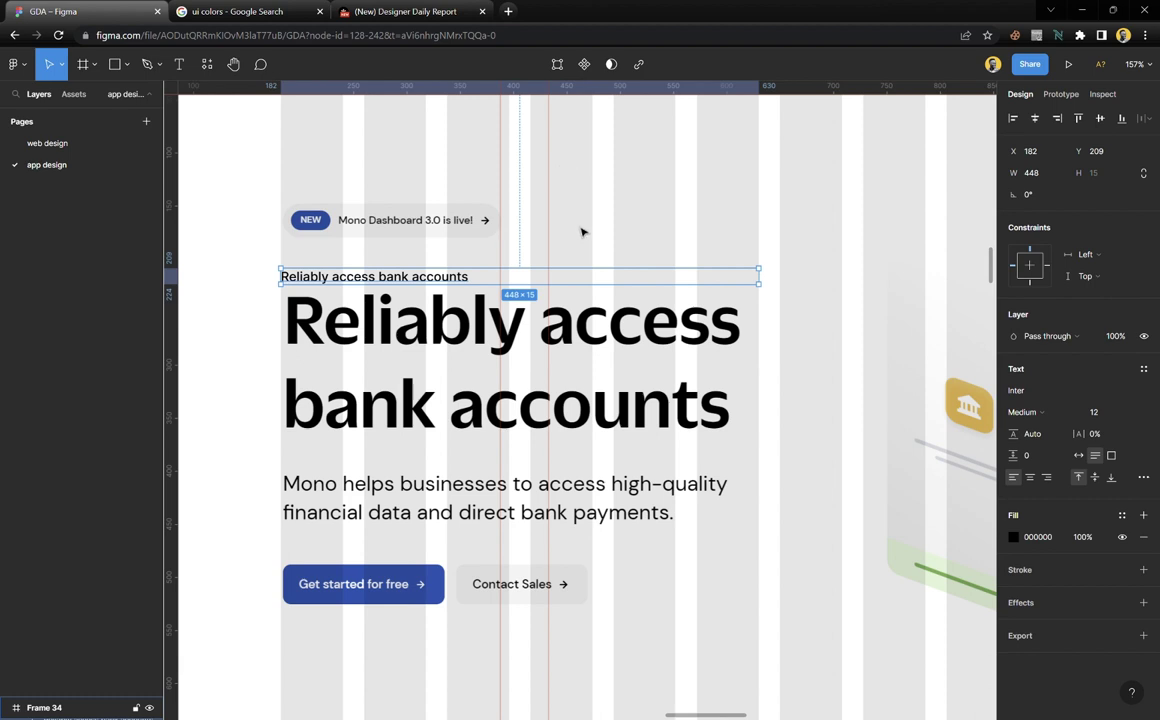
{"action": "scroll", "coordinate": [618, 355], "scroll_direction": "right", "scroll_amount": 5}
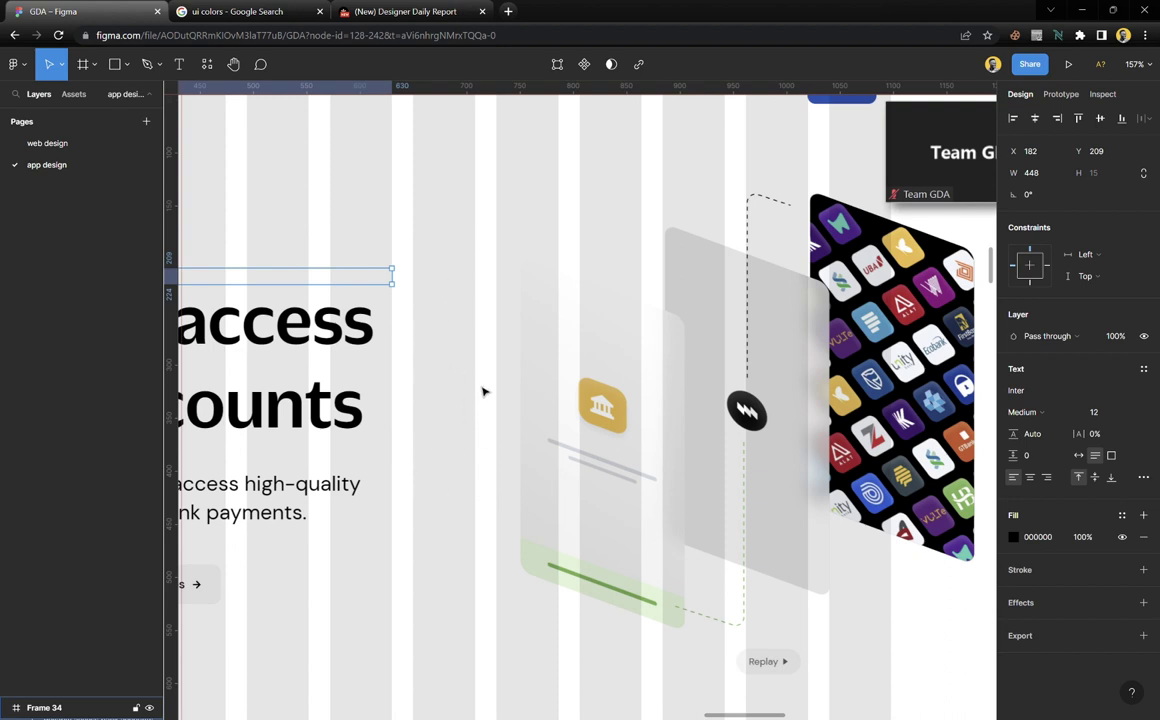
{"action": "key", "text": "Escape"}
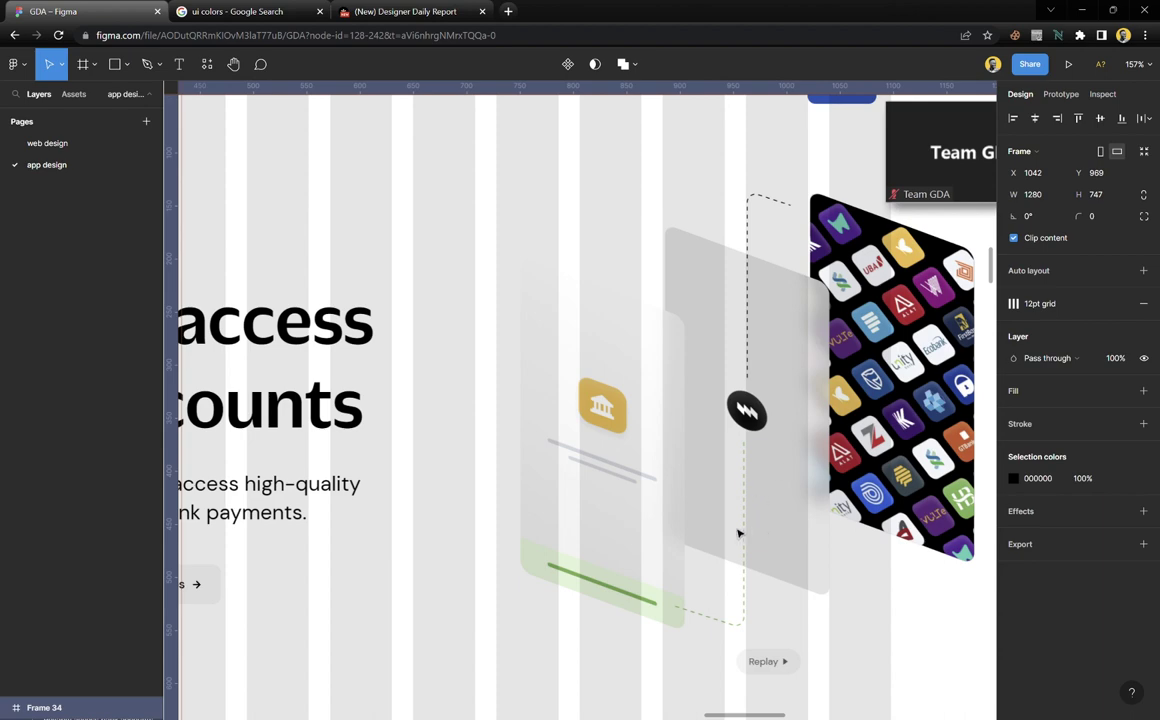
{"action": "scroll", "coordinate": [741, 516], "scroll_direction": "up", "scroll_amount": 2}
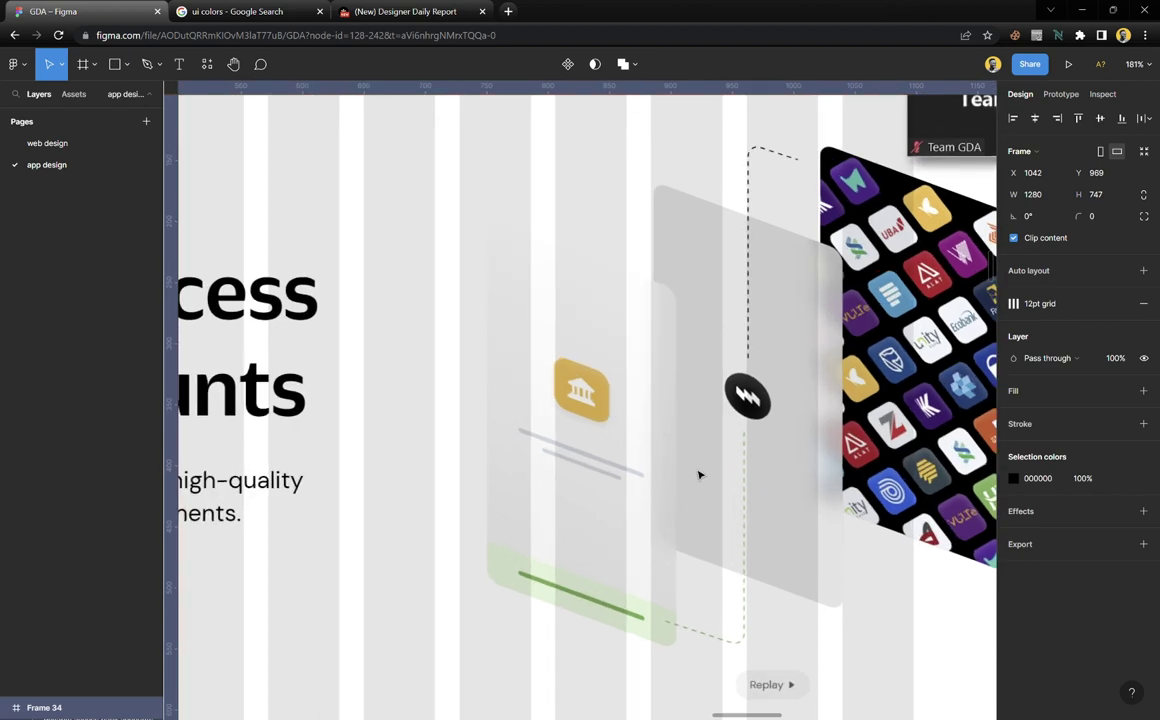
{"action": "scroll", "coordinate": [698, 475], "scroll_direction": "down", "scroll_amount": 2}
{"action": "scroll", "coordinate": [699, 475], "scroll_direction": "down", "scroll_amount": 3}
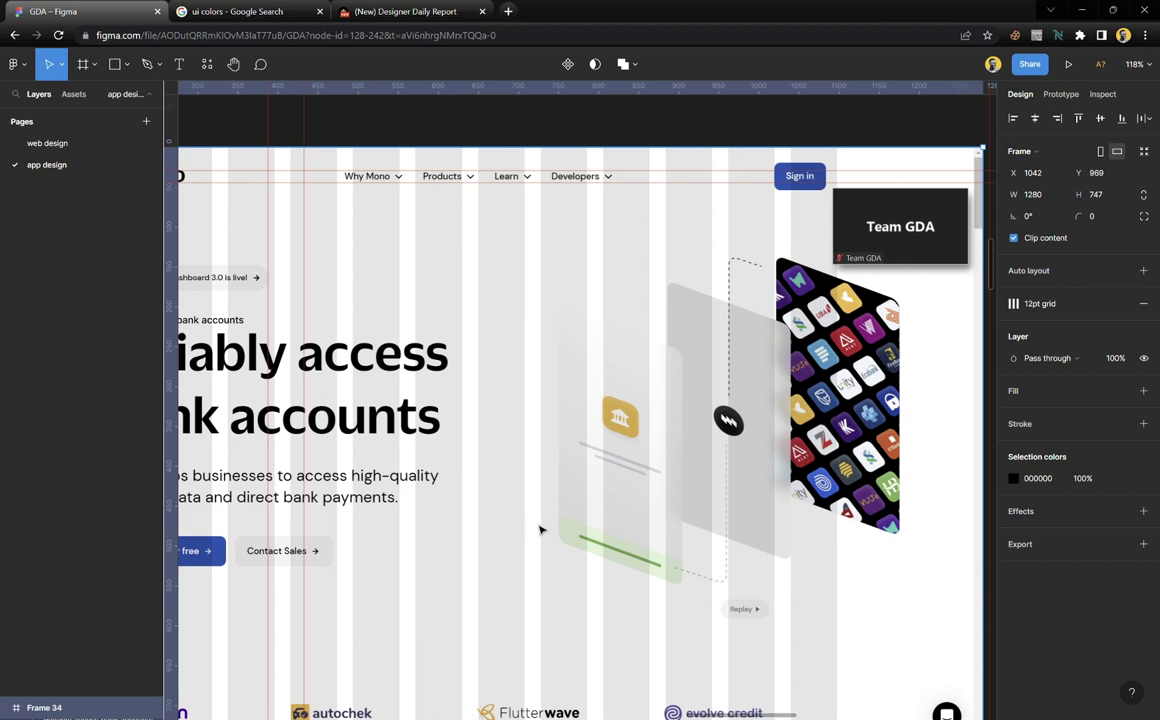
{"action": "scroll", "coordinate": [490, 480], "scroll_direction": "left", "scroll_amount": 5}
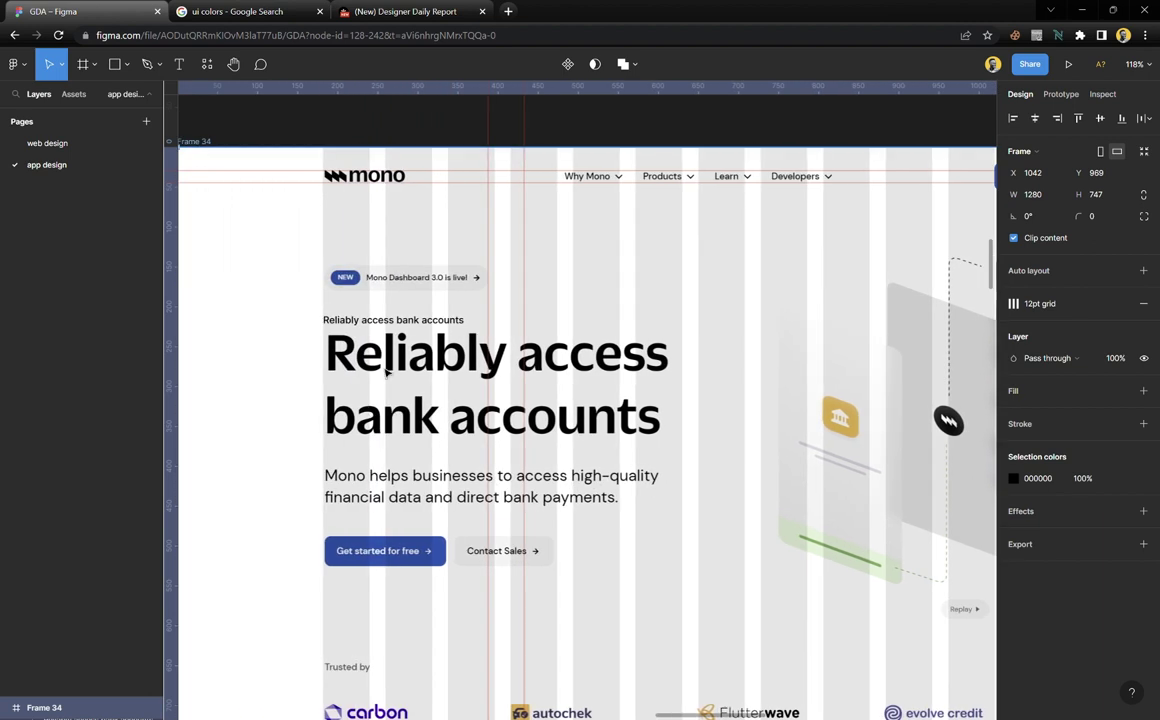
{"action": "scroll", "coordinate": [385, 346], "scroll_direction": "up", "scroll_amount": 5}
Enlarge the 'Reliably access bank accounts' text via presets 96 and 64, then down to 60
{"action": "left_click", "coordinate": [440, 304]}
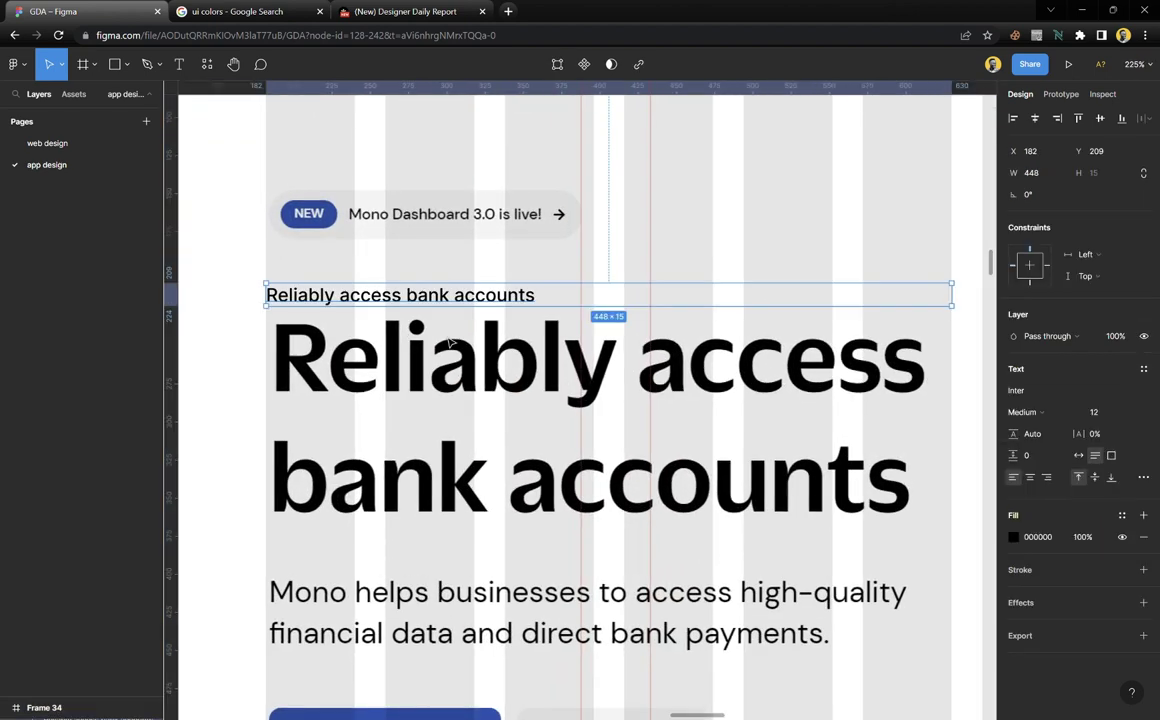
{"action": "scroll", "coordinate": [410, 312], "scroll_direction": "down", "scroll_amount": 4}
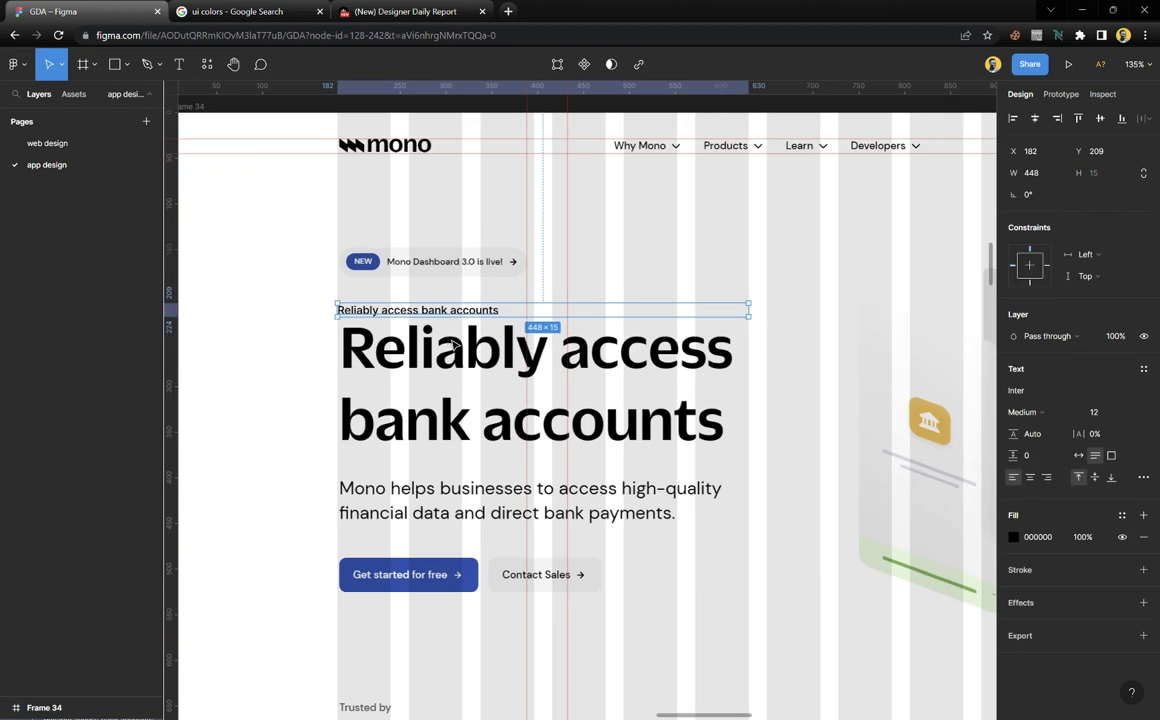
{"action": "left_click", "coordinate": [1133, 412]}
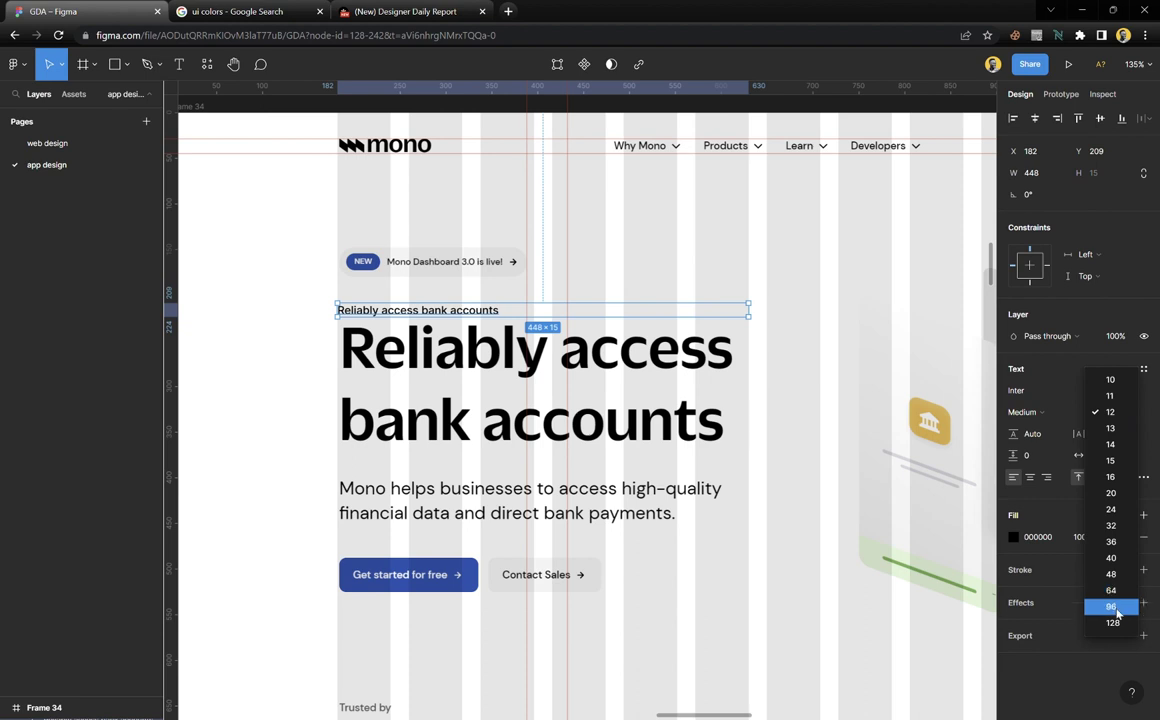
{"action": "left_click", "coordinate": [1111, 607]}
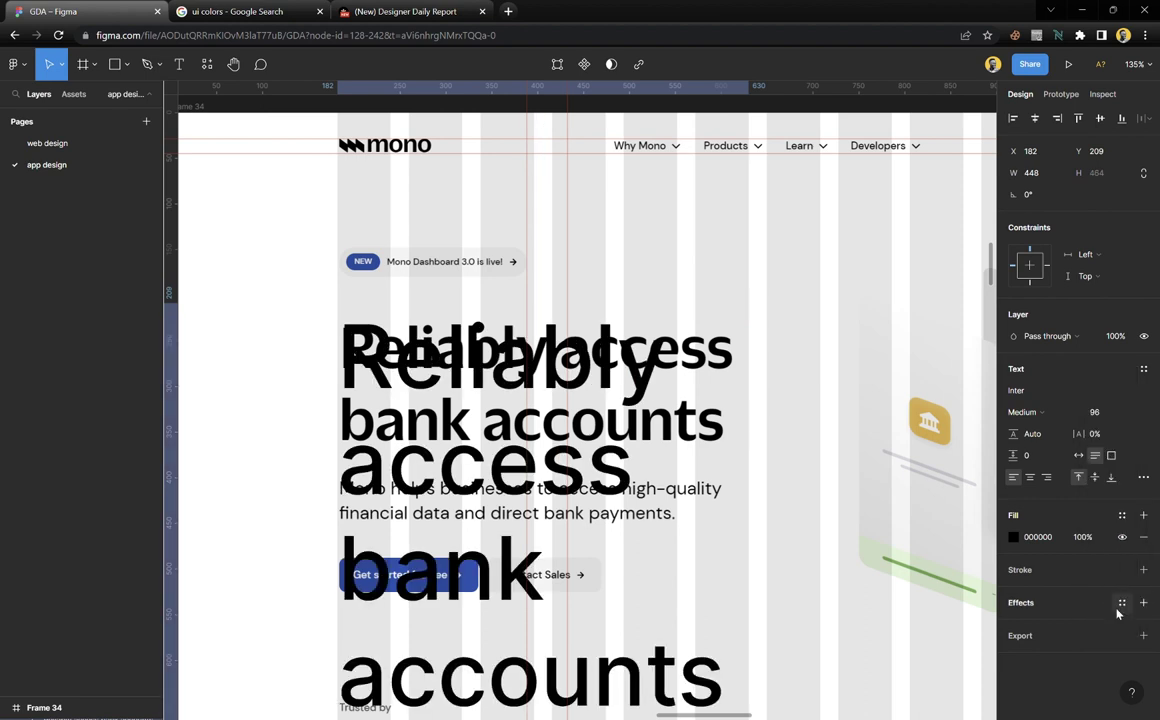
{"action": "left_click", "coordinate": [1128, 412]}
{"action": "left_click", "coordinate": [1123, 401]}
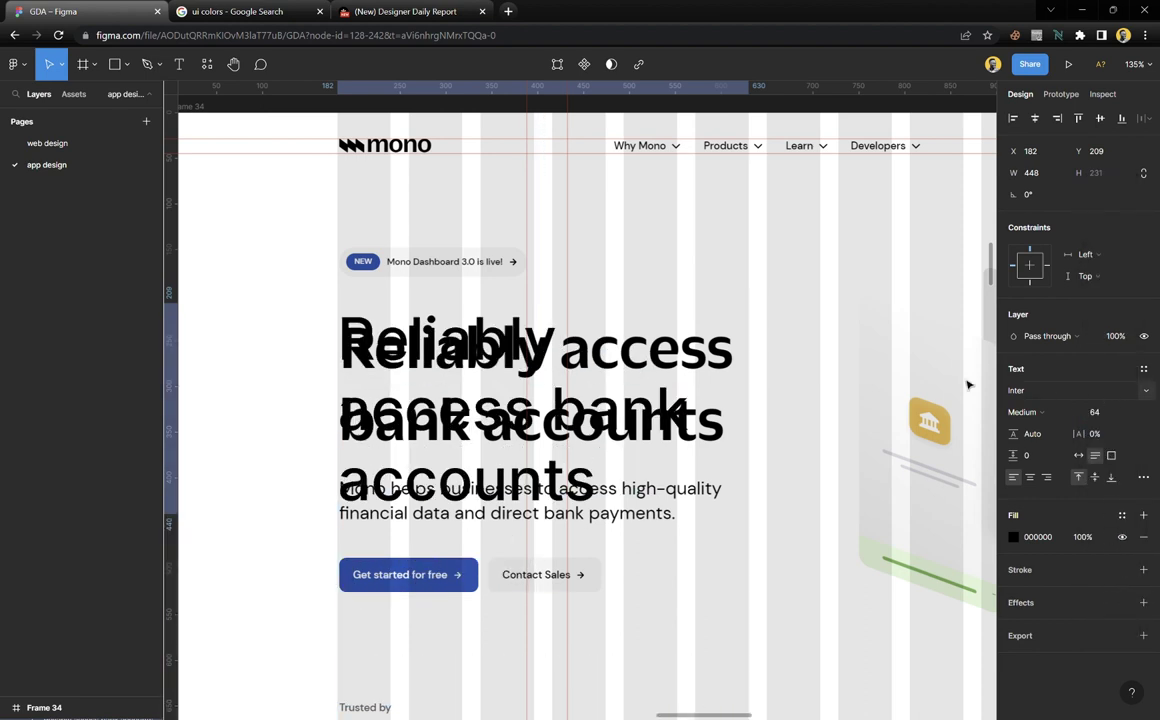
{"action": "left_click", "coordinate": [1108, 418]}
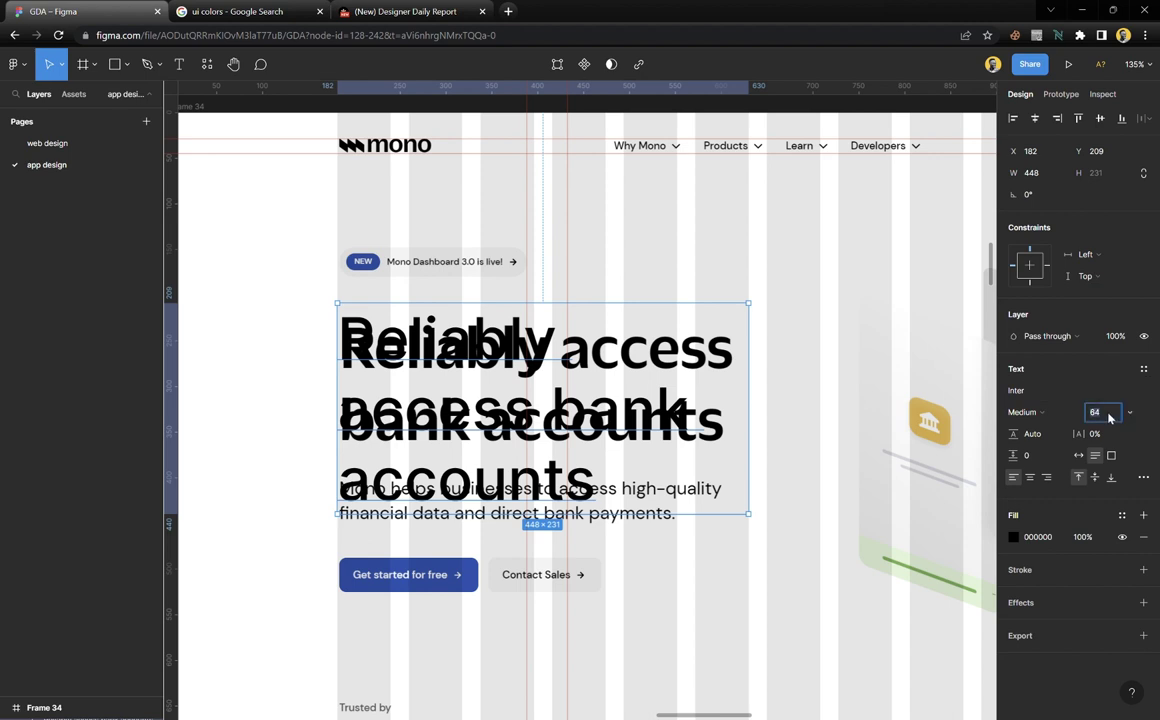
{"action": "key", "text": "Down"}
{"action": "key", "text": "Down"}
{"action": "key", "text": "Down"}
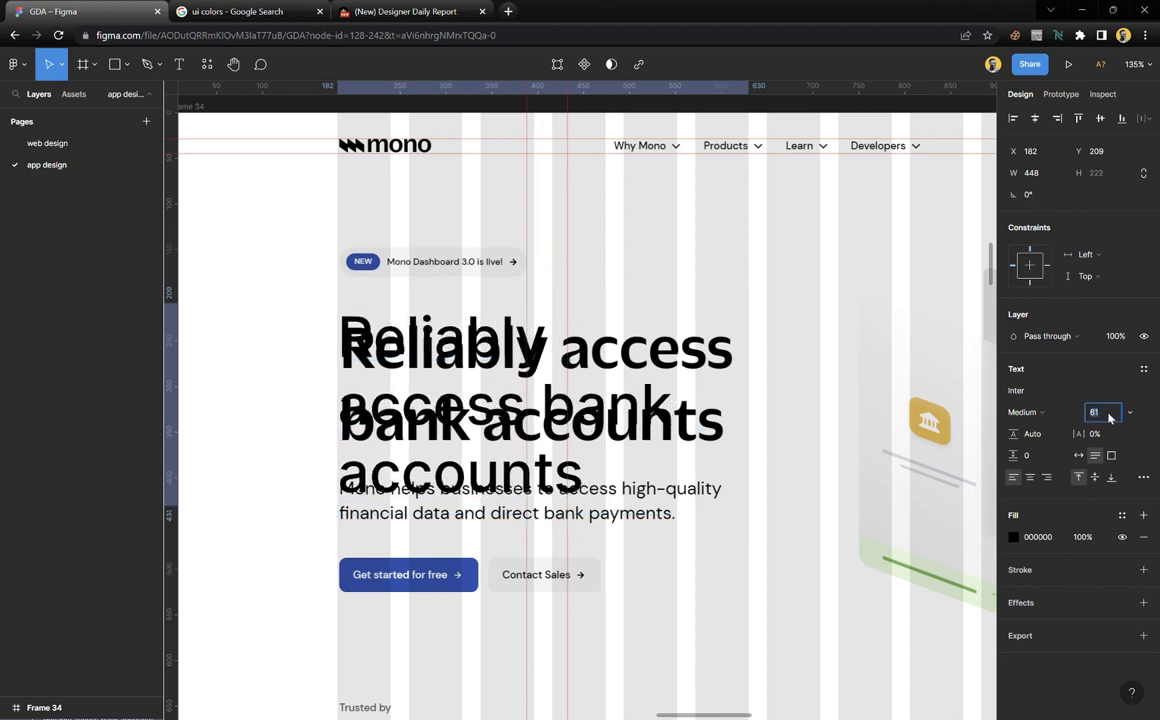
{"action": "key", "text": "Down"}
{"action": "key", "text": "Down"}
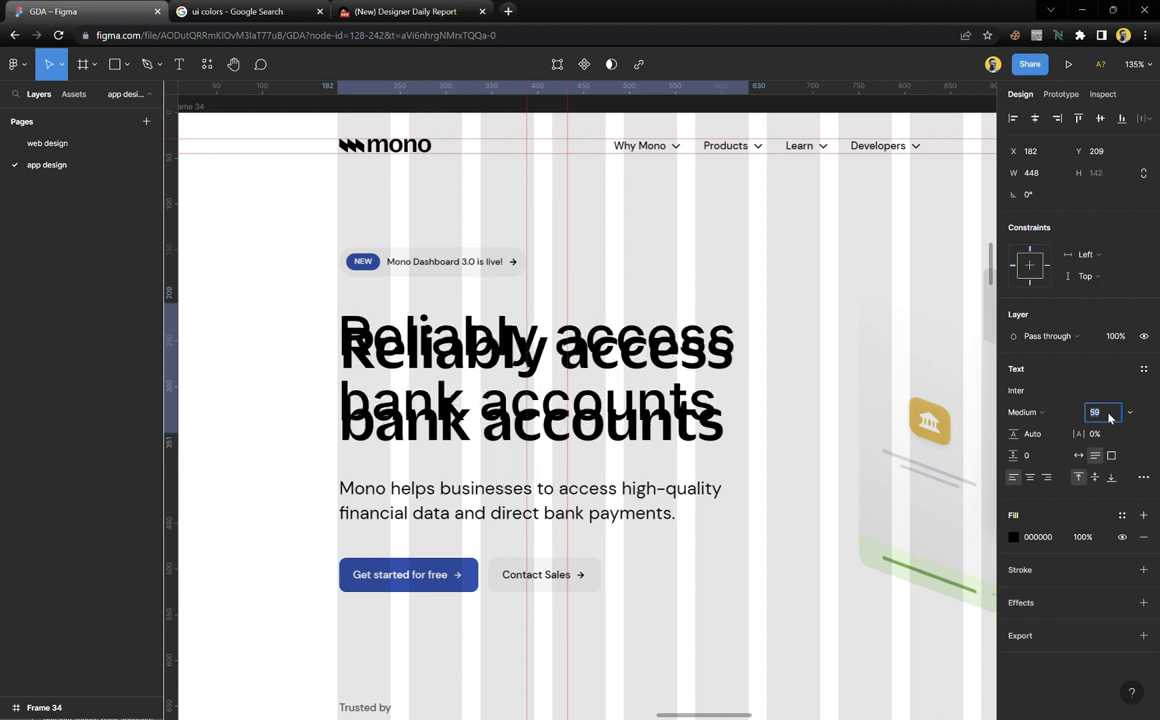
Make the heading Inter Bold at size 56 and move it up to Y 83
{"action": "left_click", "coordinate": [1050, 413]}
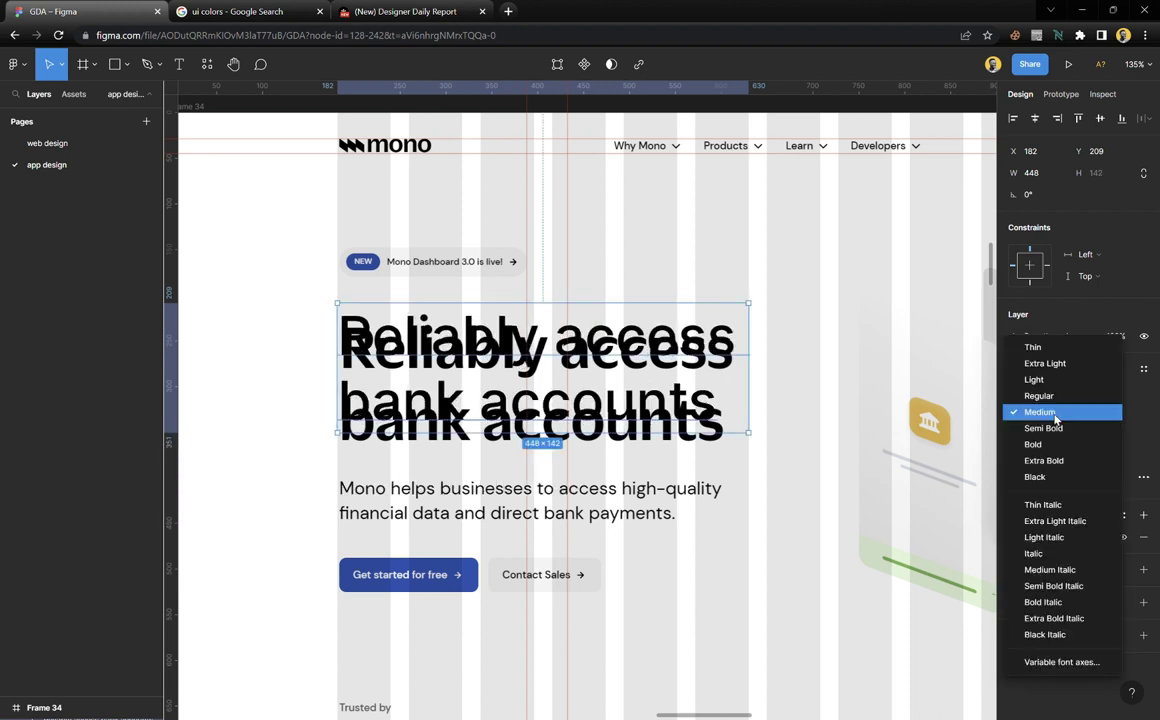
{"action": "left_click", "coordinate": [1052, 444]}
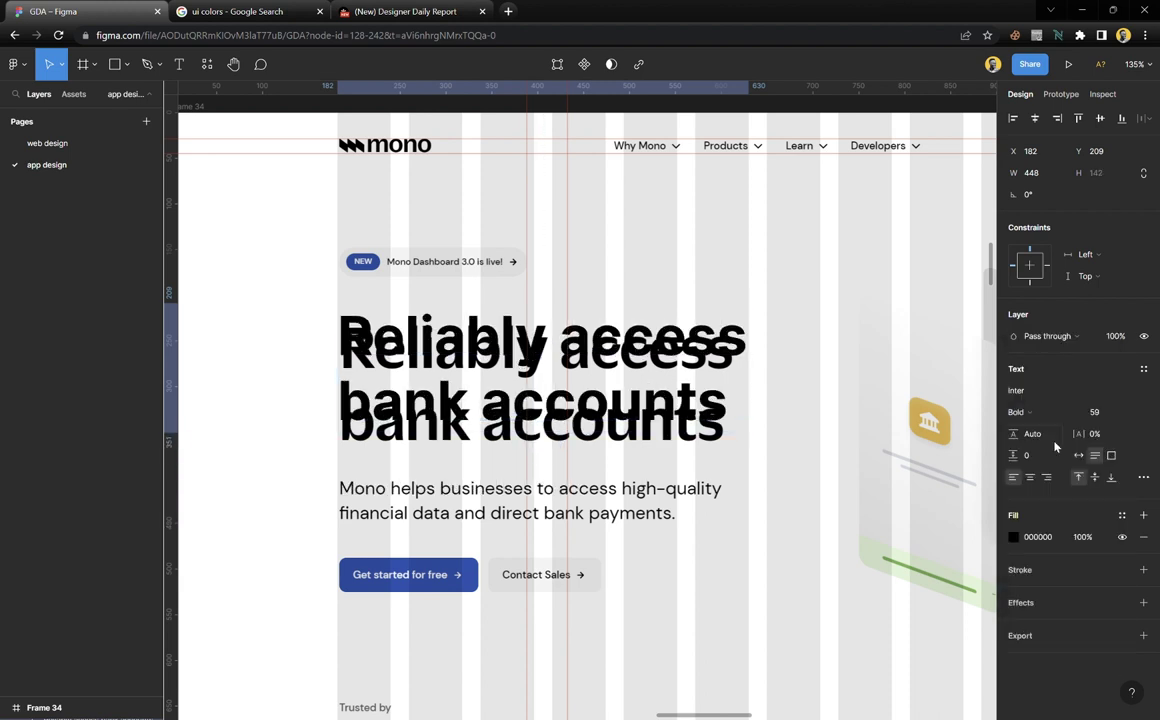
{"action": "left_click", "coordinate": [1100, 413]}
{"action": "key", "text": "Down"}
{"action": "key", "text": "Down"}
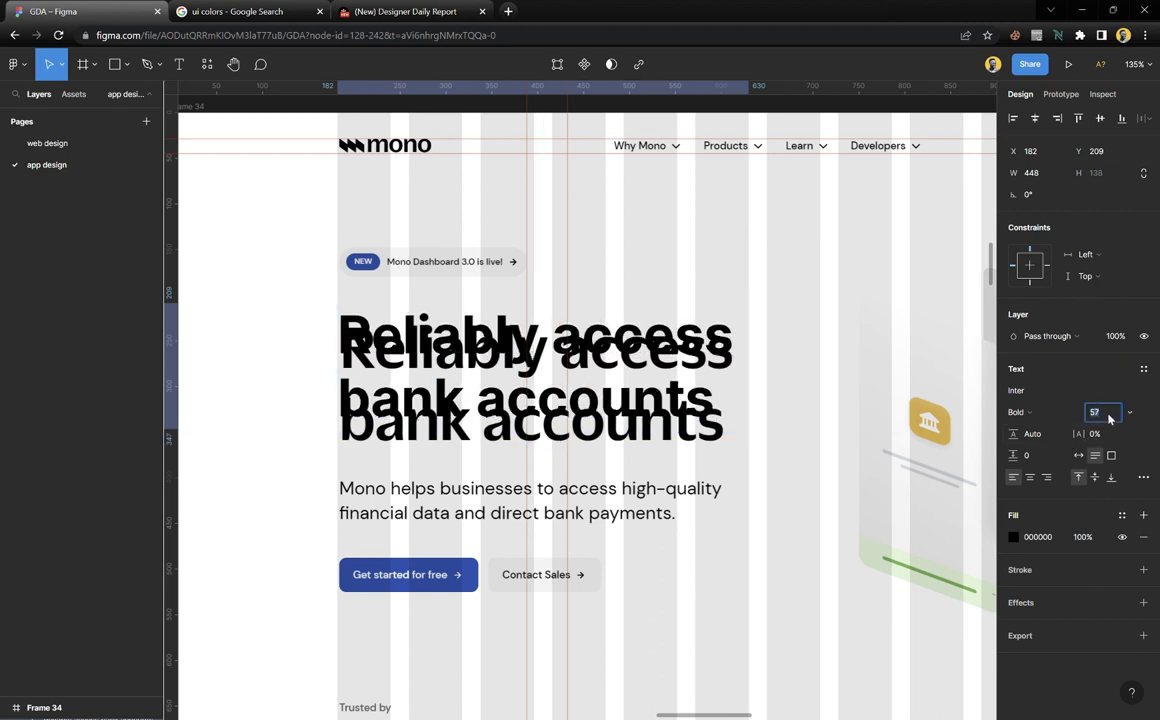
{"action": "key", "text": "Down"}
{"action": "key", "text": "Escape"}
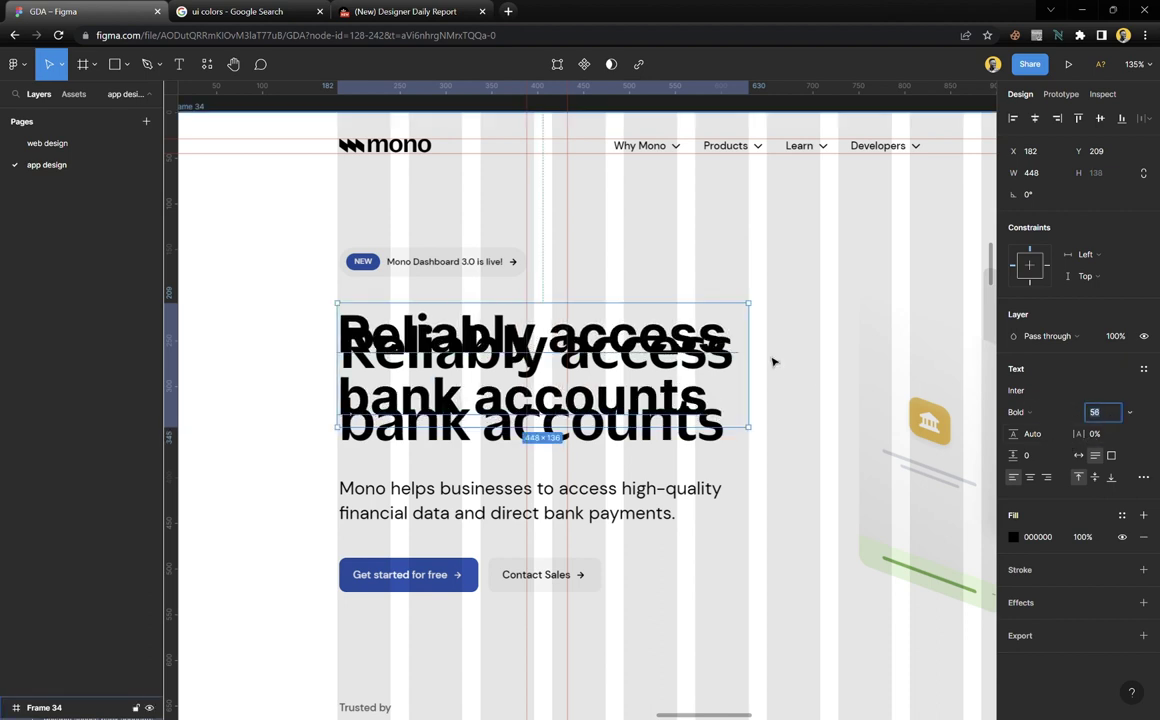
{"action": "left_click_drag", "start_coordinate": [629, 317], "coordinate": [620, 232]}
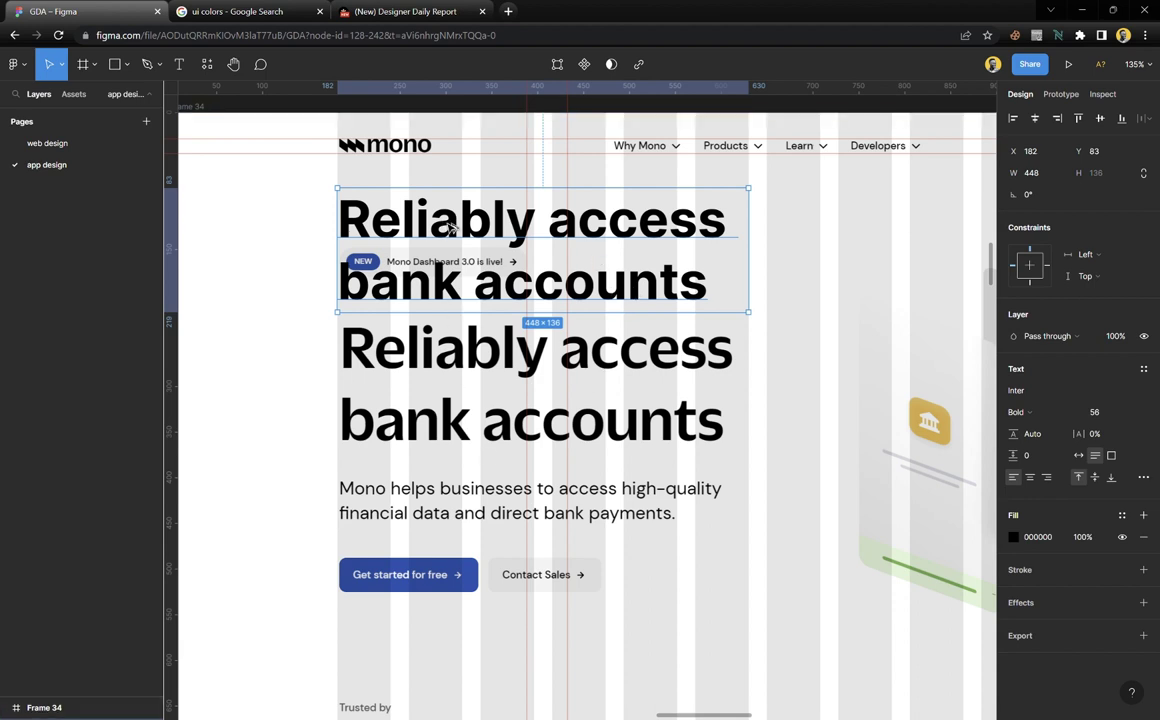
Duplicate the heading below the paragraph and retype it as 'Mono helps businesses'
{"action": "left_click_drag", "start_coordinate": [410, 212], "coordinate": [478, 560]}
{"action": "double_click", "coordinate": [476, 562]}
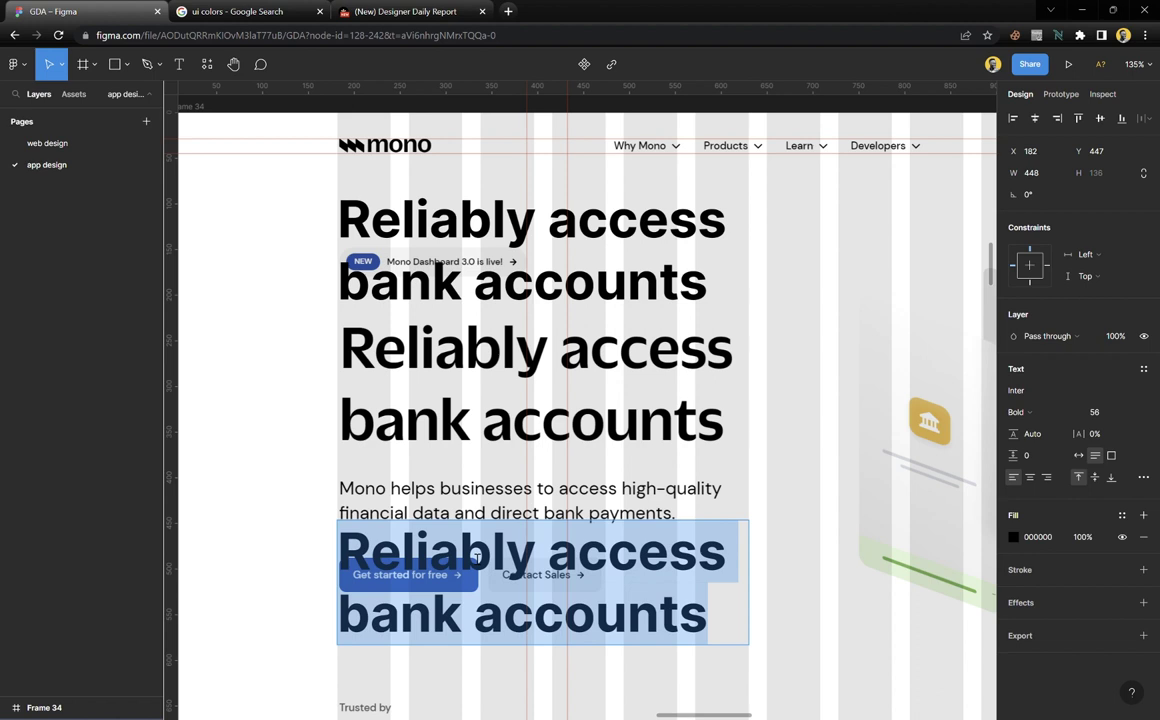
{"action": "type", "text": "Mono"}
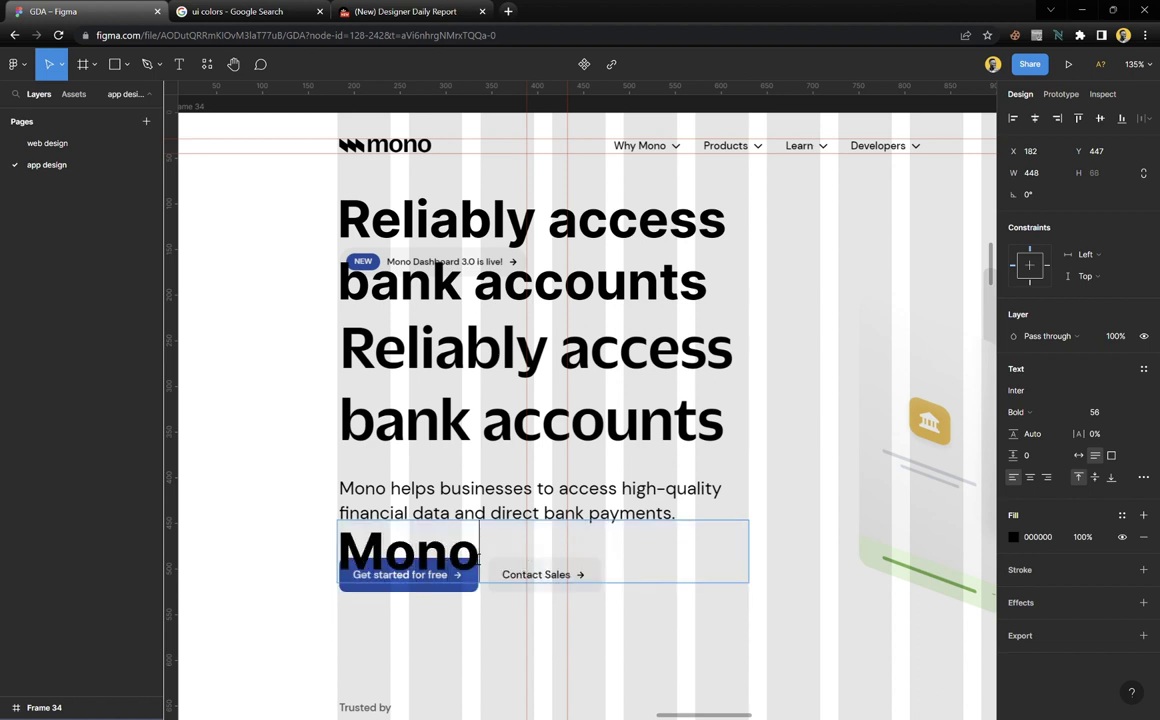
{"action": "type", "text": " helps"}
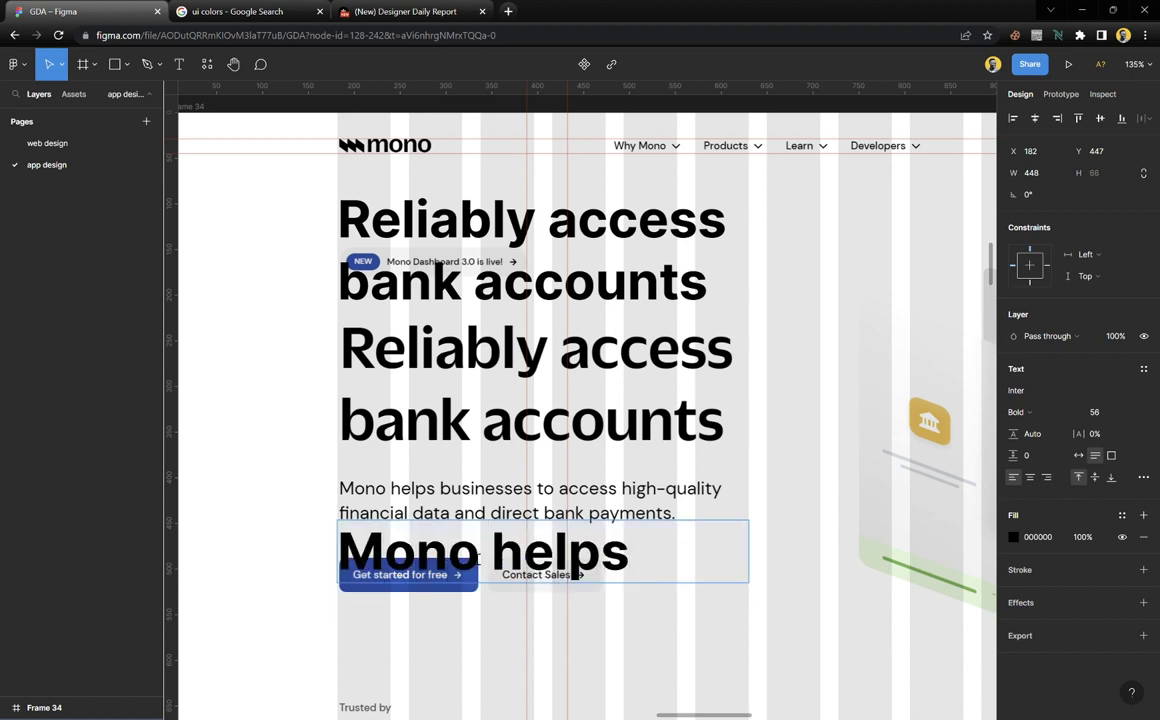
{"action": "type", "text": " business"}
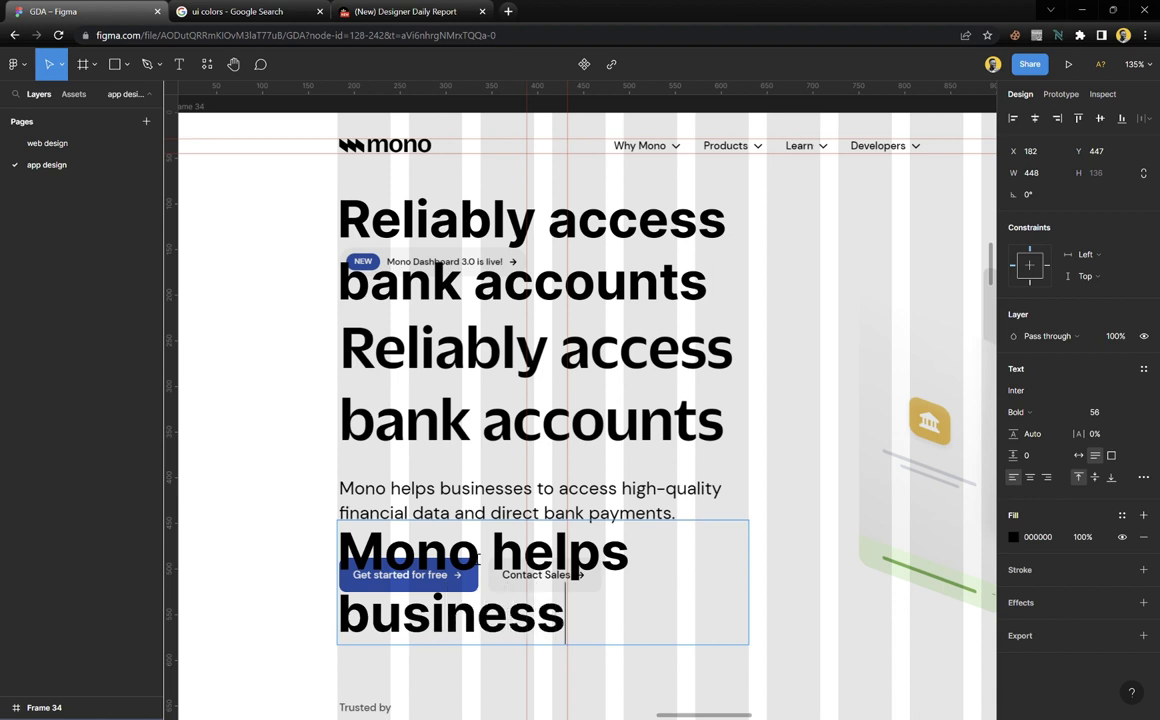
{"action": "type", "text": "es"}
{"action": "key", "text": "Escape"}
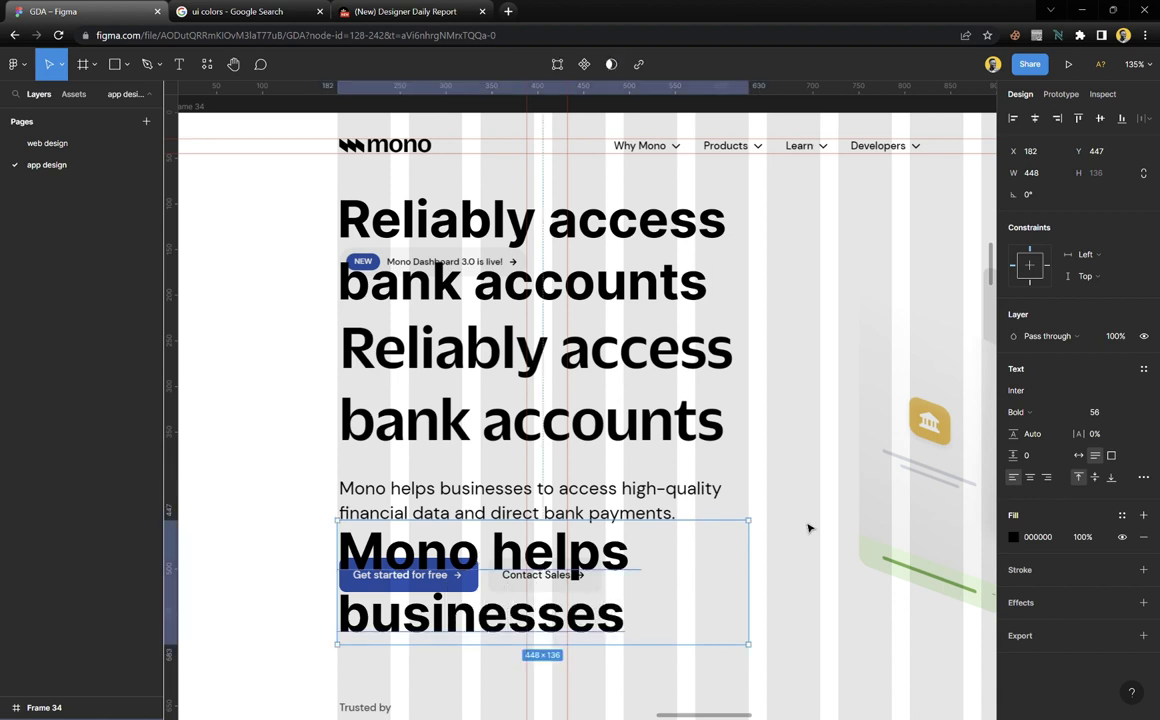
Set the new text to Regular weight at size 20 and nudge it down slightly
{"action": "left_click", "coordinate": [1130, 412]}
{"action": "left_click", "coordinate": [1113, 549]}
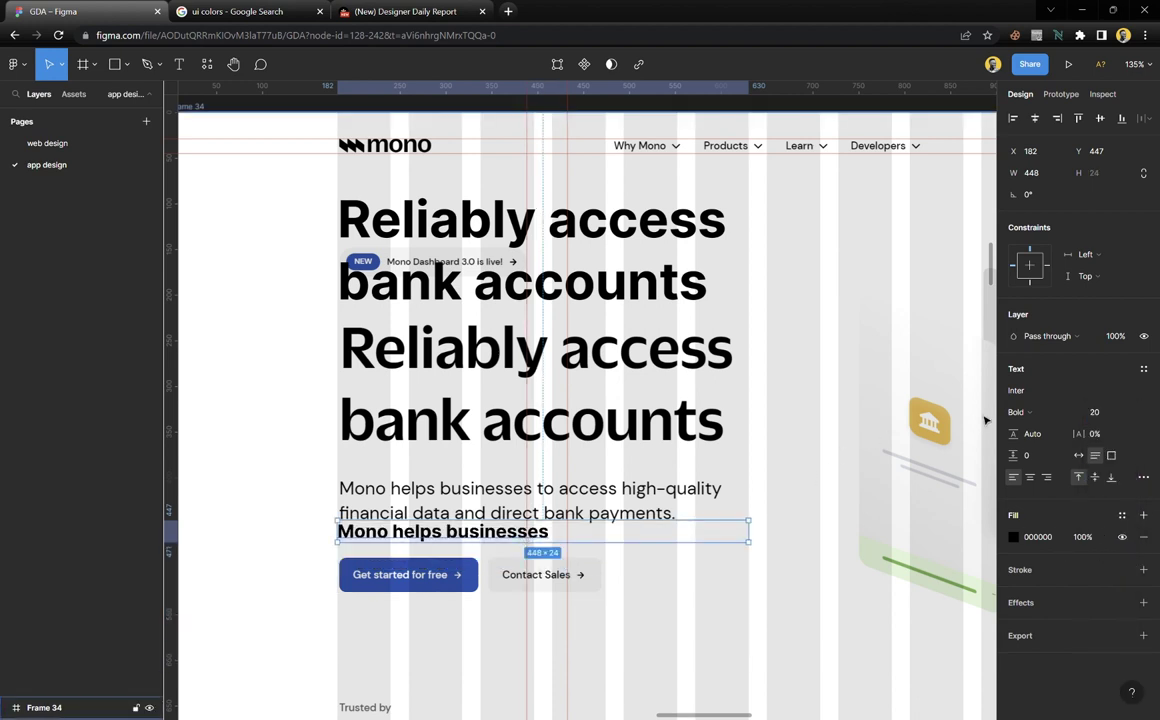
{"action": "left_click", "coordinate": [1022, 412]}
{"action": "left_click", "coordinate": [1037, 363]}
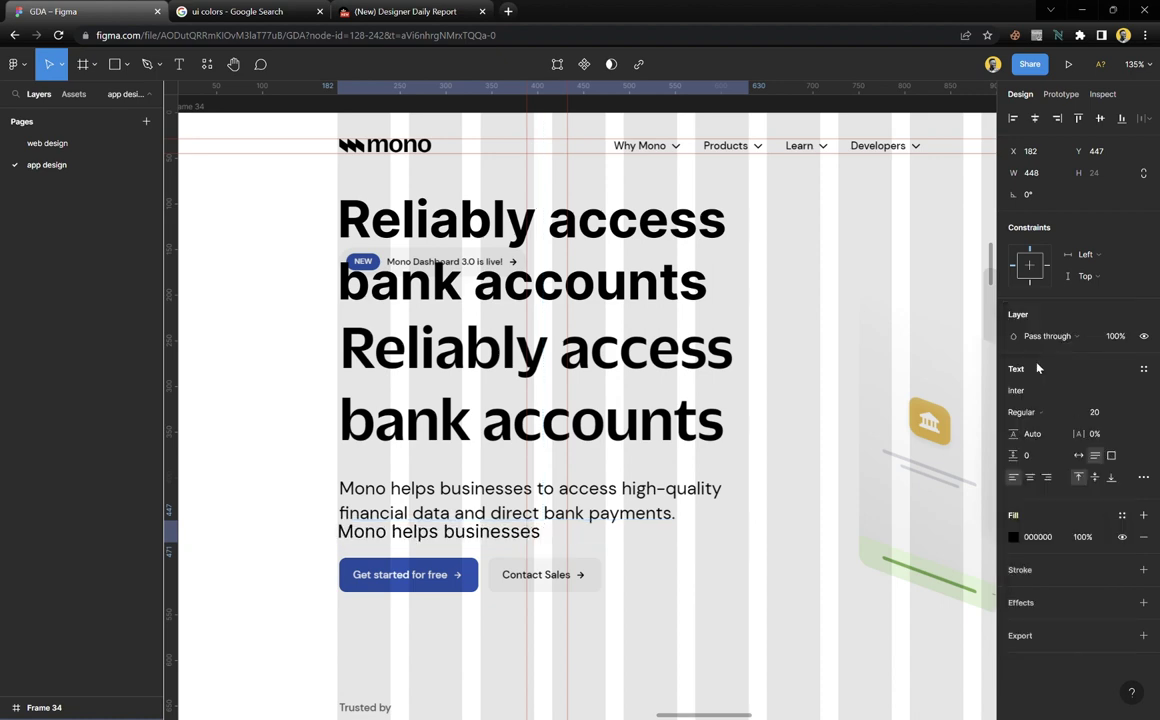
{"action": "scroll", "coordinate": [512, 545], "scroll_direction": "up", "scroll_amount": 5}
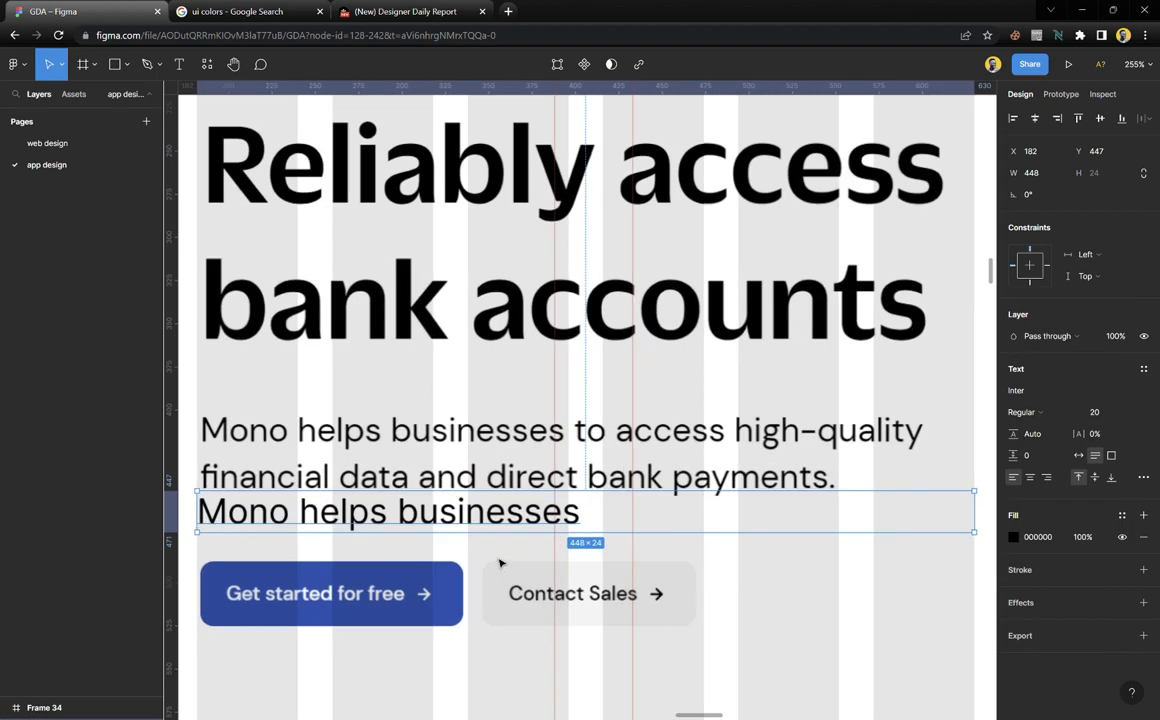
{"action": "left_click_drag", "start_coordinate": [505, 514], "coordinate": [510, 530]}
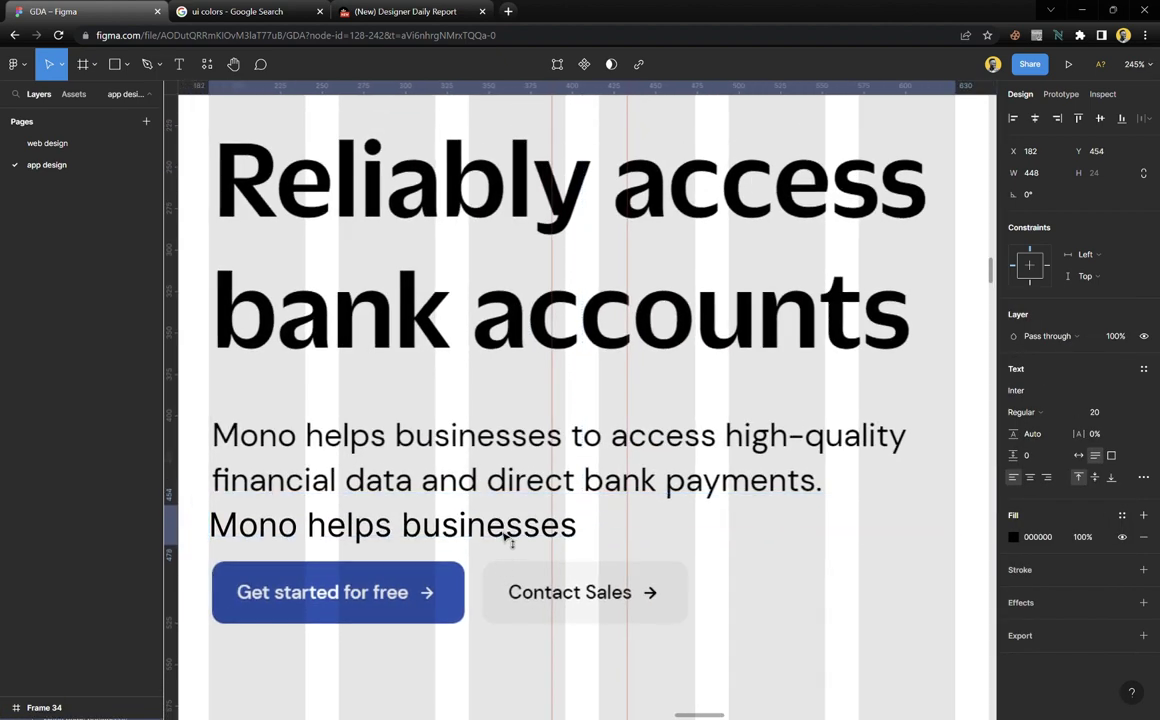
Append 'to access high-quality financial data and direct bank payments.' to the paragraph text
{"action": "double_click", "coordinate": [514, 538]}
{"action": "left_click", "coordinate": [596, 533]}
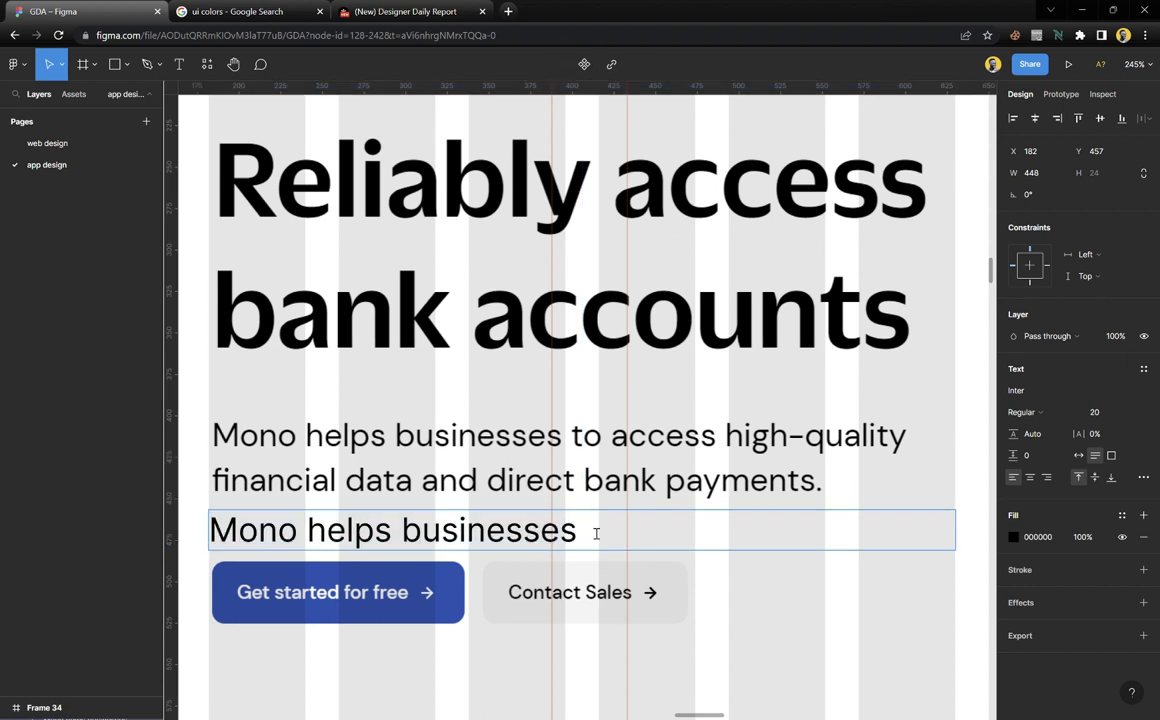
{"action": "type", "text": "to ac"}
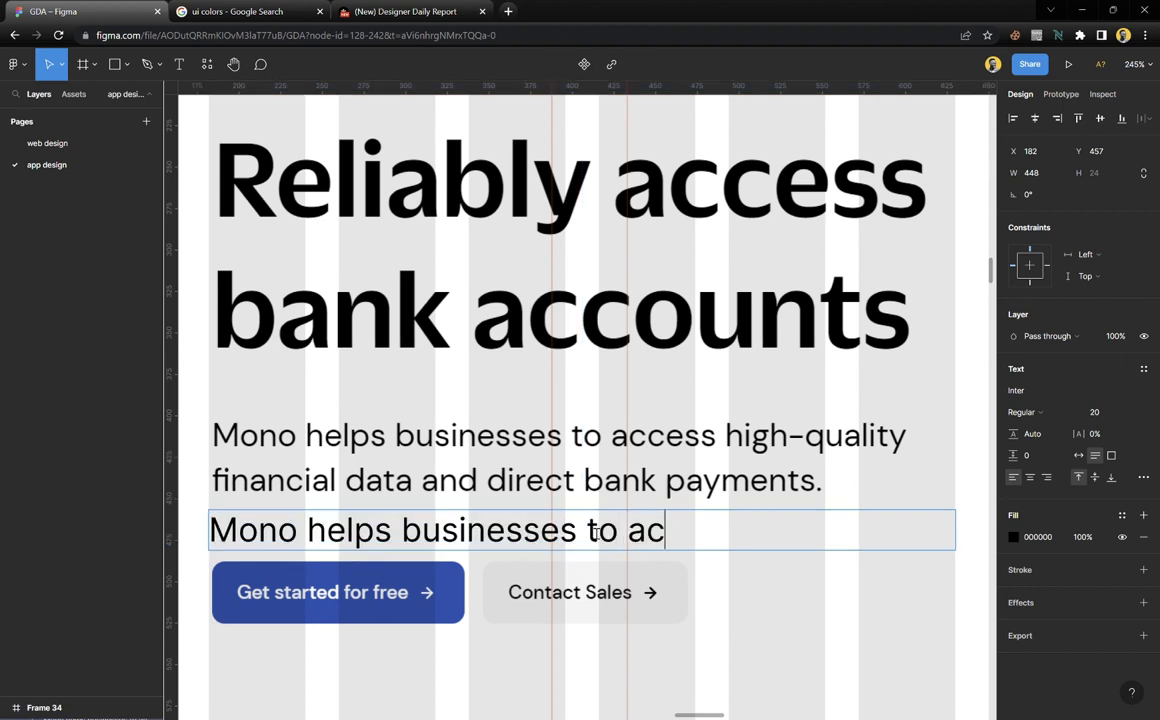
{"action": "type", "text": "cess high"}
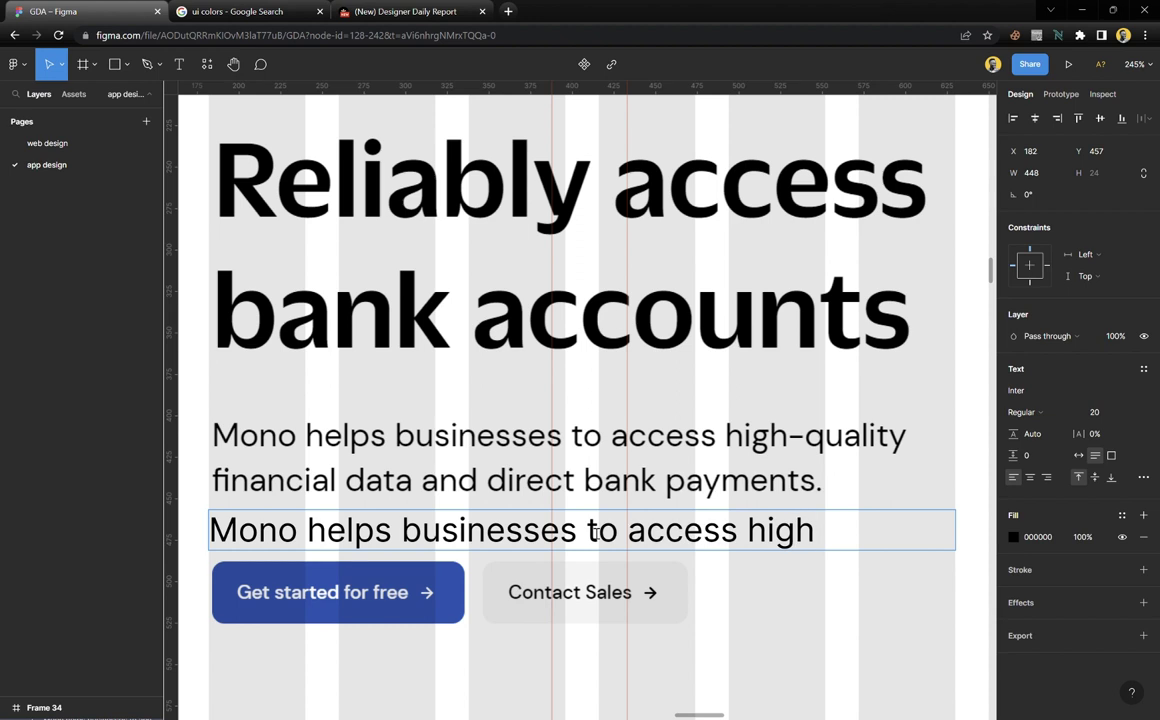
{"action": "type", "text": "-quality"}
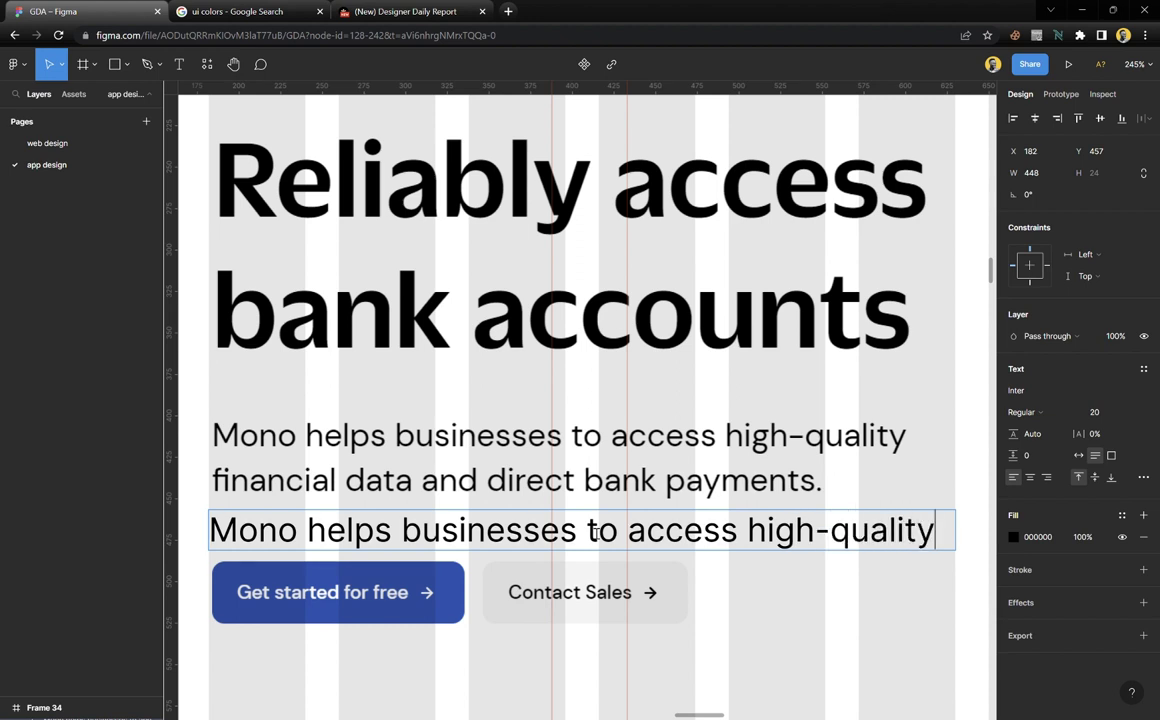
{"action": "type", "text": " finan"}
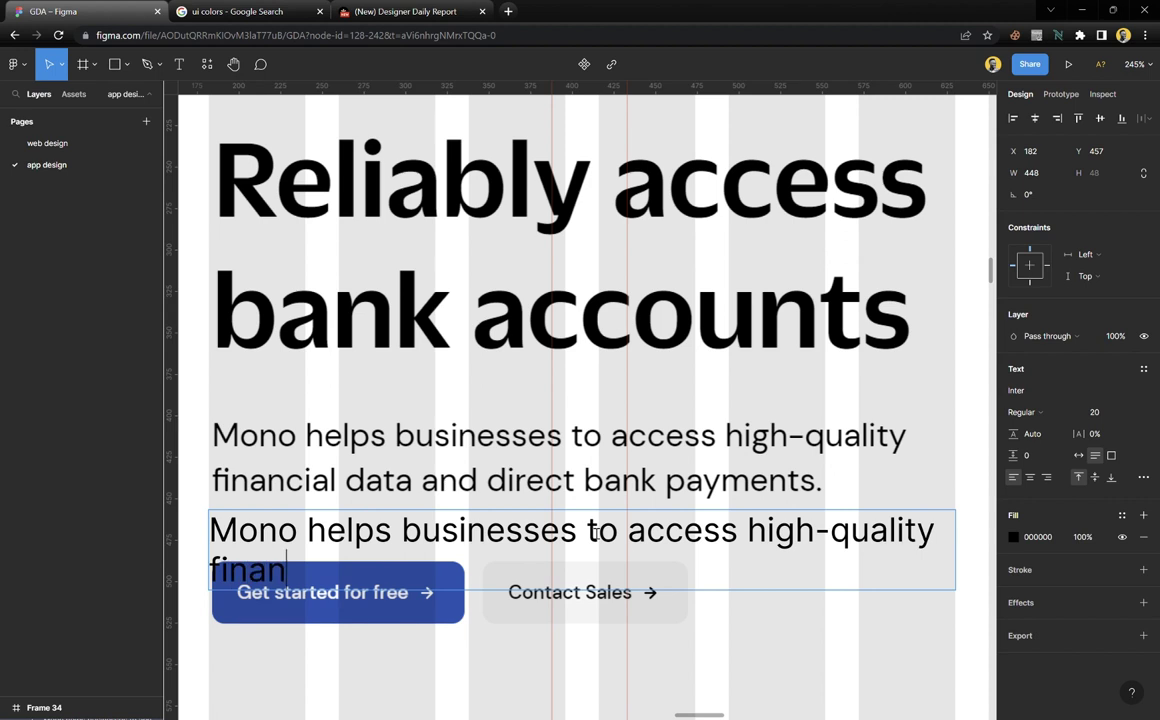
{"action": "type", "text": "cial da"}
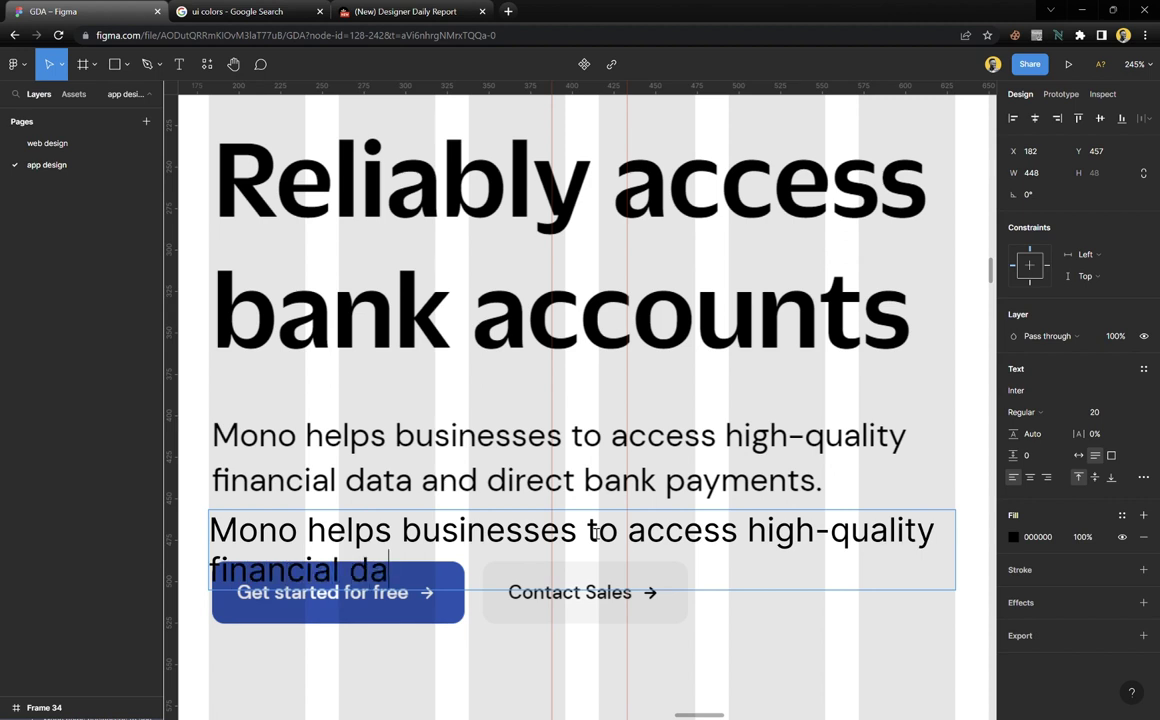
{"action": "type", "text": "ta and "}
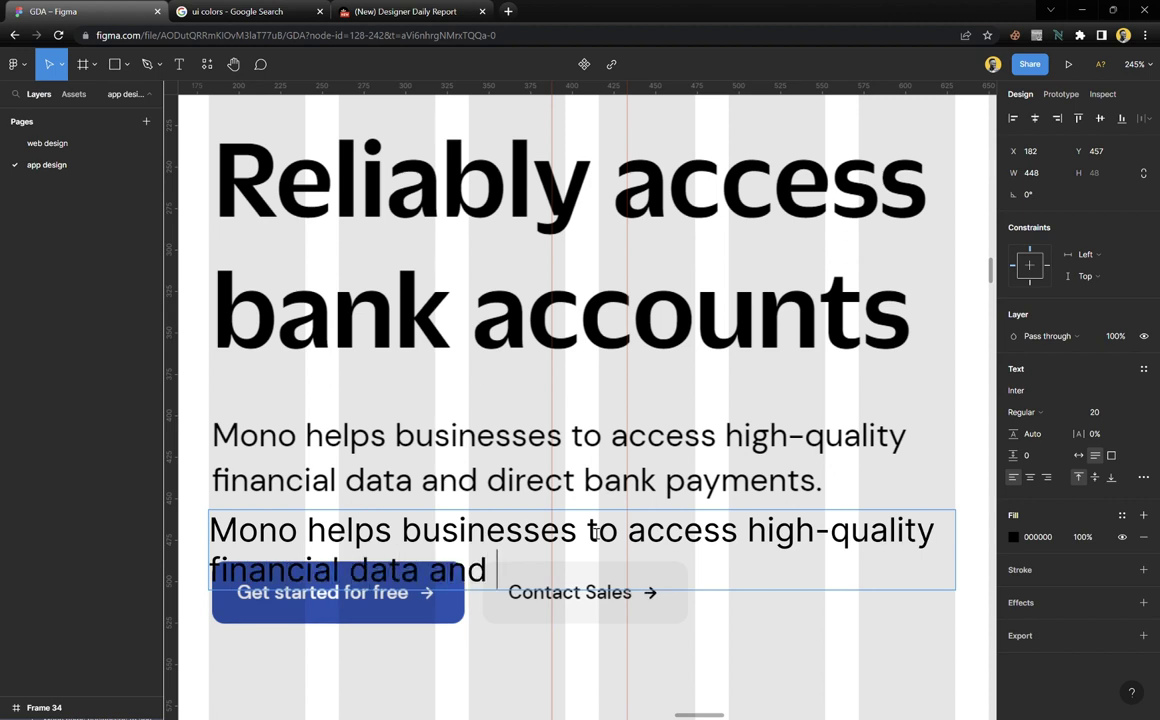
{"action": "type", "text": "direct b"}
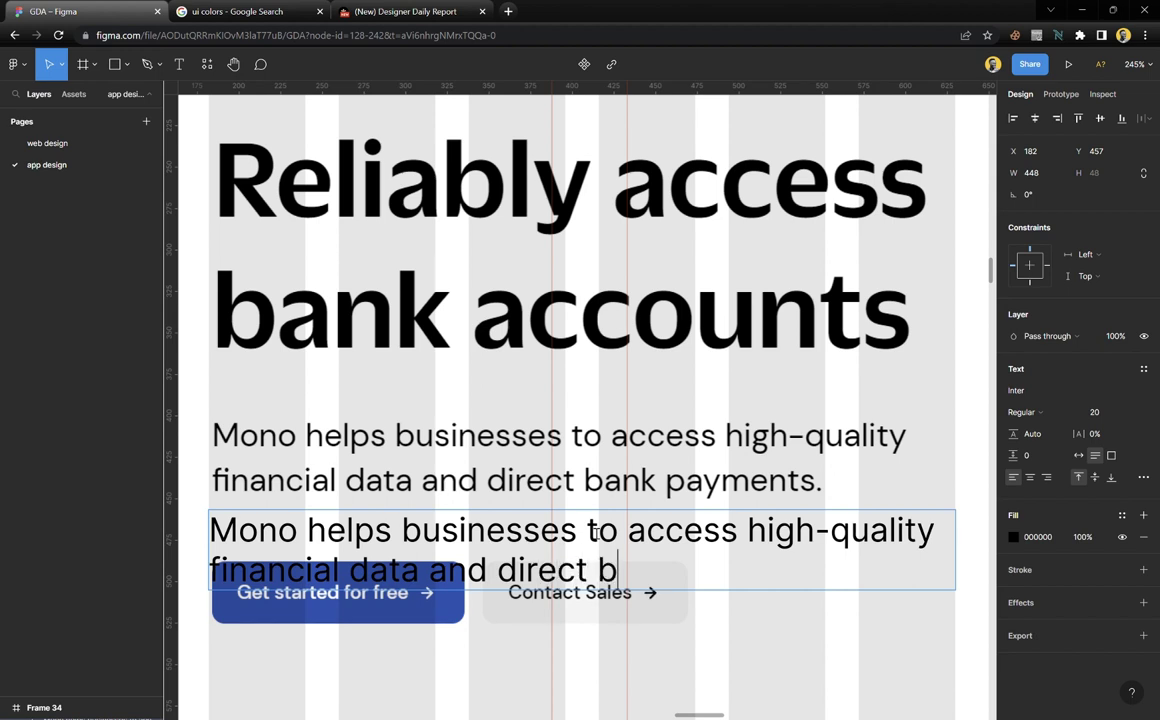
{"action": "type", "text": "ank paym"}
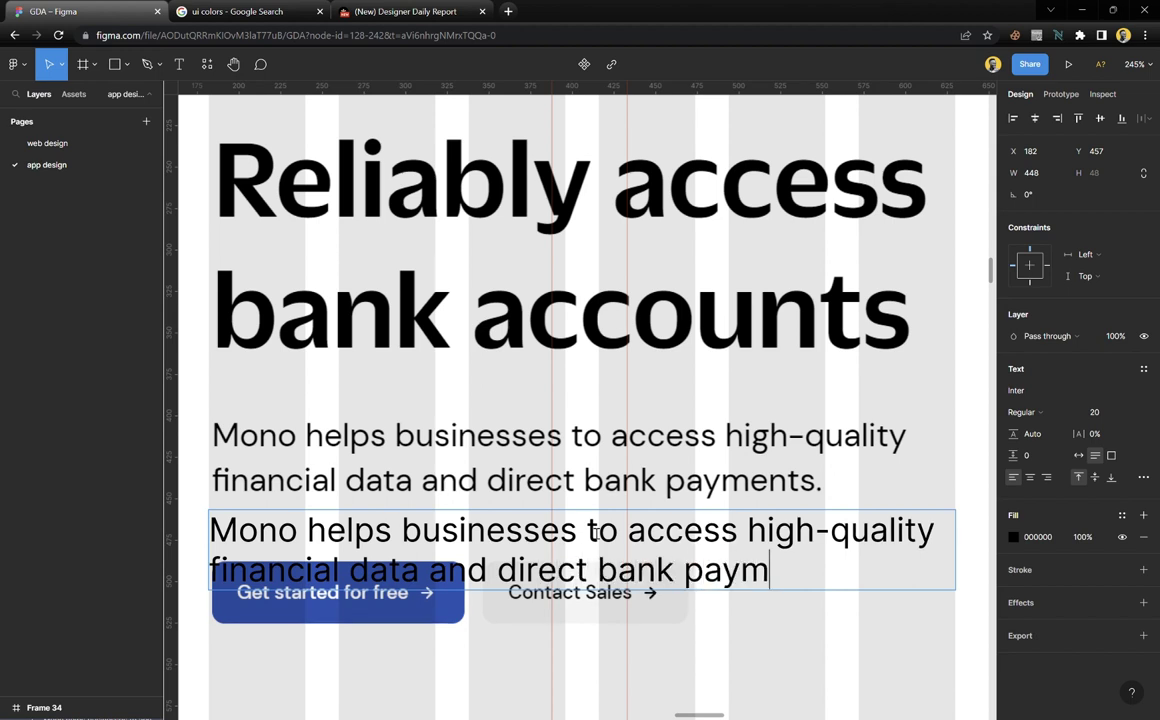
{"action": "type", "text": "ents."}
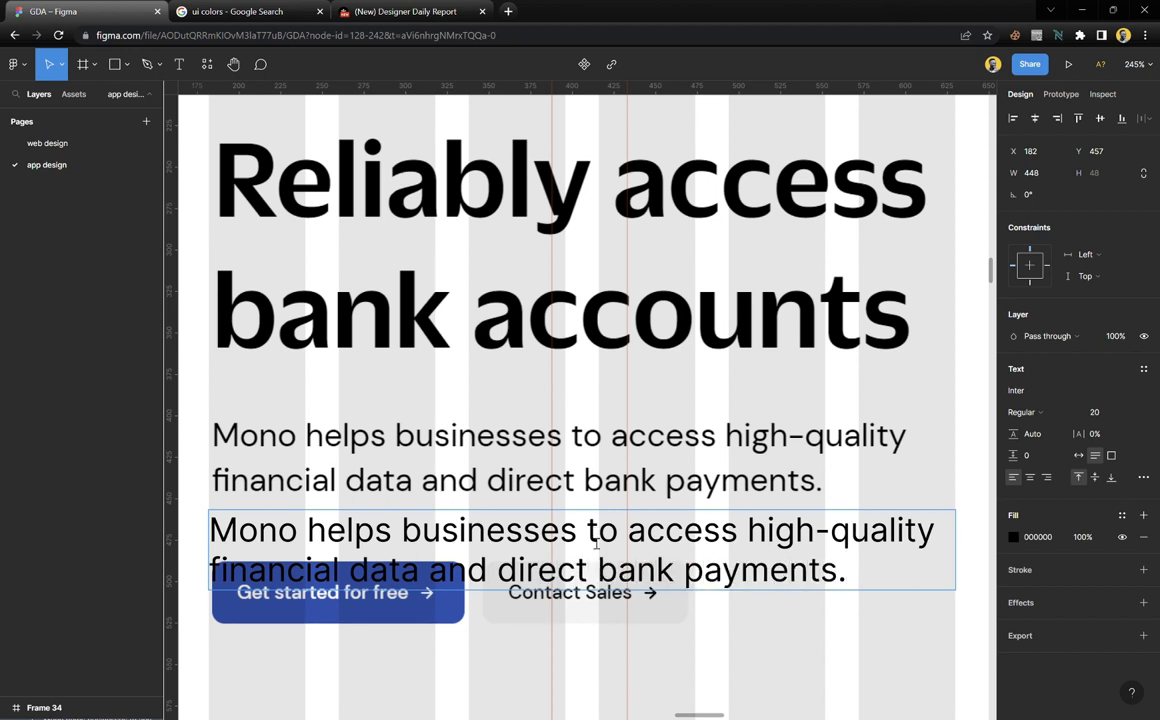
{"action": "key", "text": "Escape"}
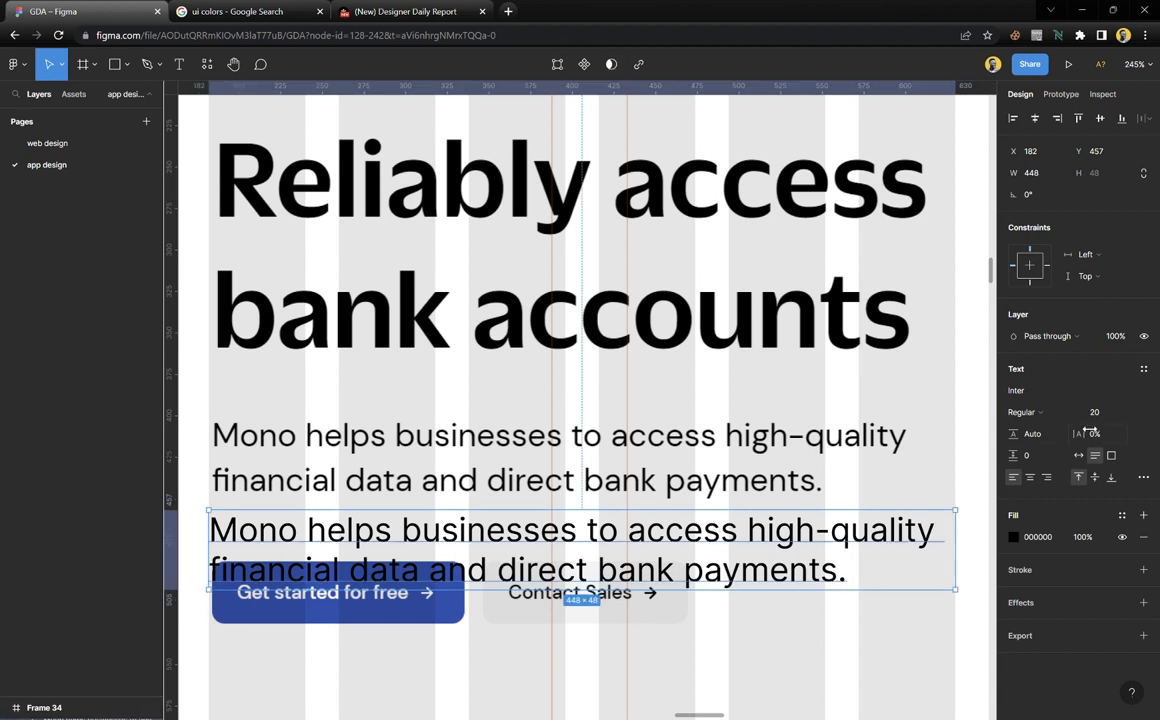
Set the paragraph's font size to 19
{"action": "left_click", "coordinate": [1110, 417]}
{"action": "type", "text": "18"}
{"action": "key", "text": "Return"}
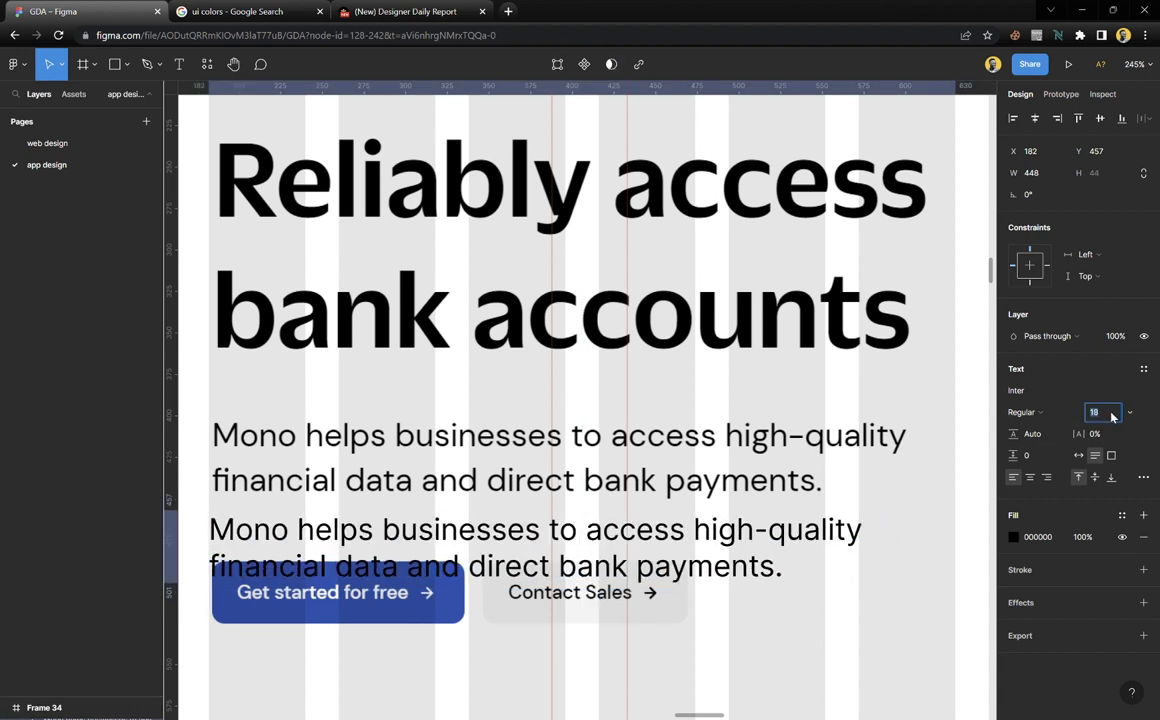
{"action": "key", "text": "Up"}
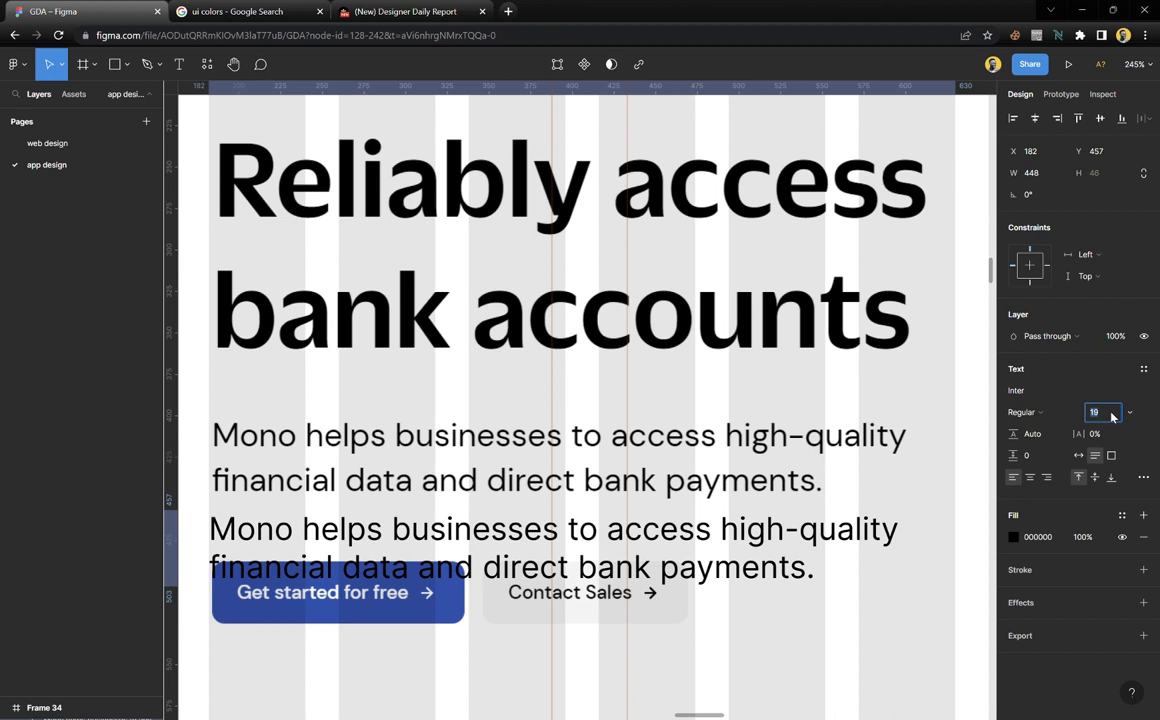
{"action": "left_click", "coordinate": [916, 632]}
{"action": "left_click", "coordinate": [805, 575]}
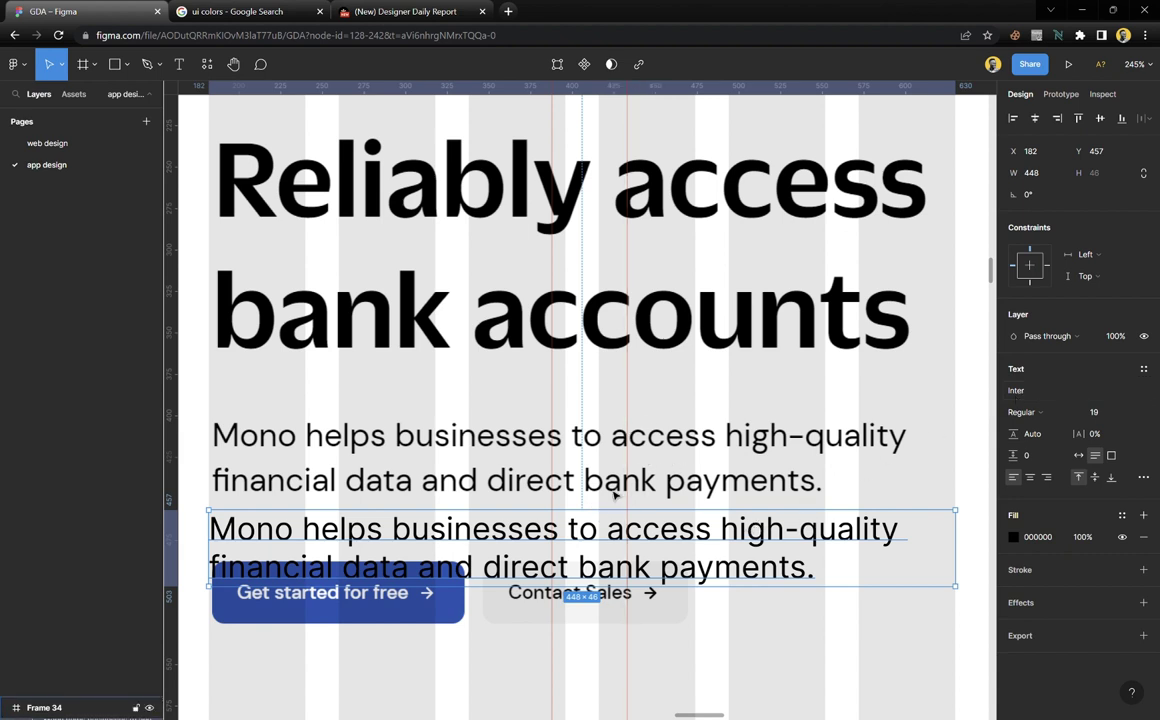
Move the paragraph layer up to Y 401 over the screenshot paragraph and set line height 25
{"action": "left_click_drag", "start_coordinate": [700, 545], "coordinate": [757, 449]}
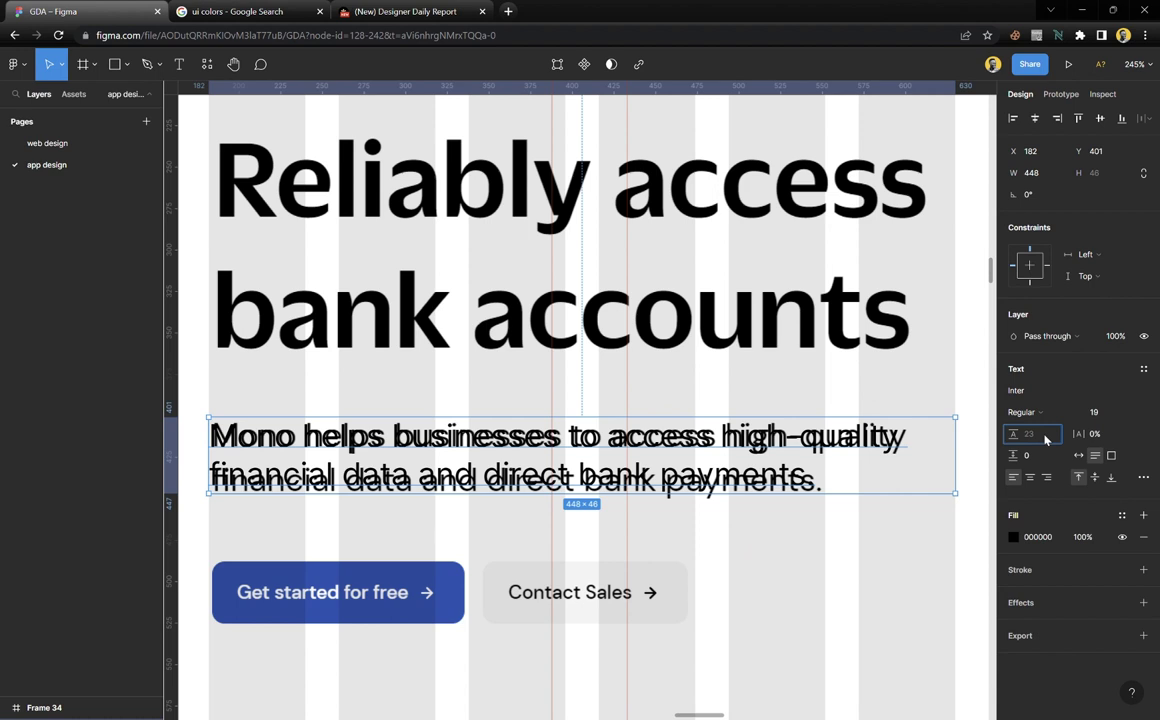
{"action": "key", "text": "Up"}
{"action": "key", "text": "Up"}
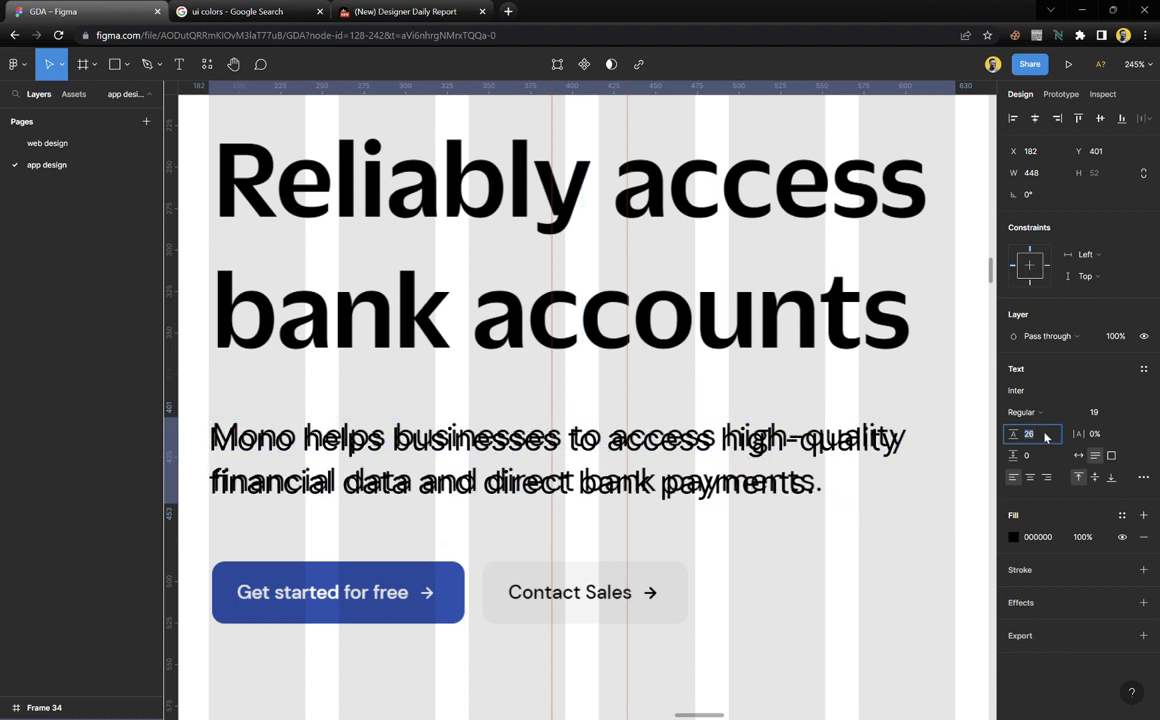
{"action": "left_click", "coordinate": [911, 545]}
{"action": "left_click", "coordinate": [745, 440]}
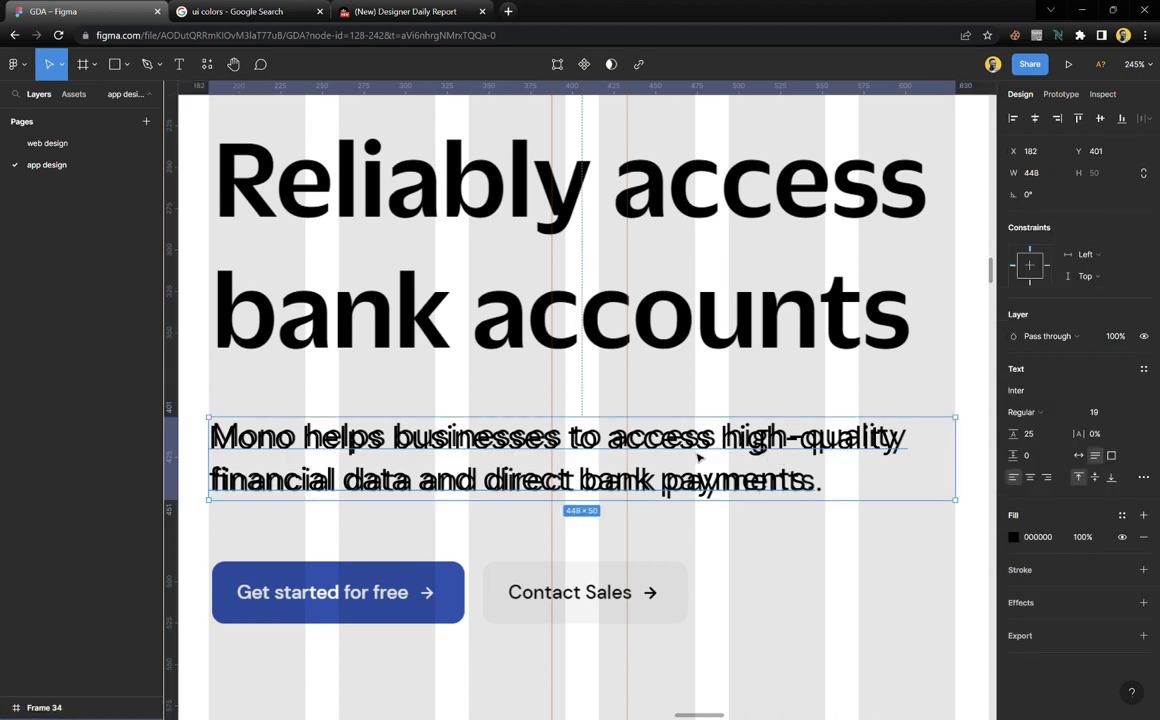
Place the heading layer at Y 221 over the screenshot headline with 139.5% line height
{"action": "scroll", "coordinate": [698, 457], "scroll_direction": "up", "scroll_amount": 4}
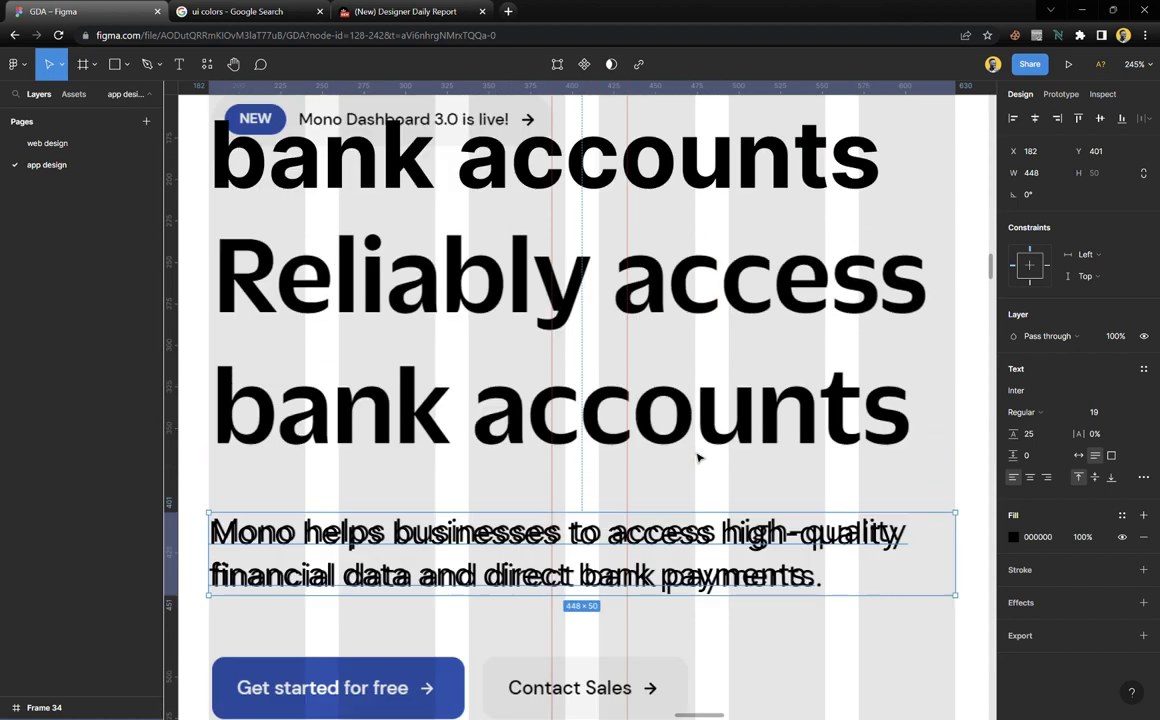
{"action": "left_click", "coordinate": [537, 133]}
{"action": "left_click_drag", "start_coordinate": [537, 133], "coordinate": [557, 367]}
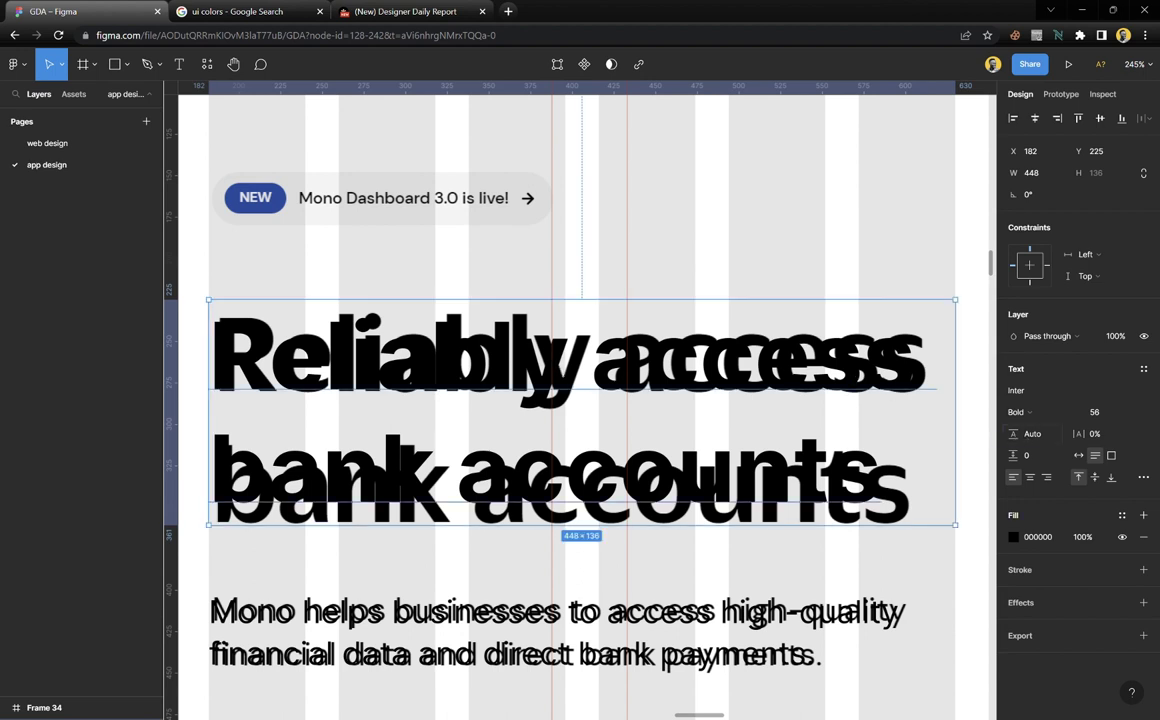
{"action": "left_click_drag", "start_coordinate": [1014, 434], "coordinate": [1040, 440]}
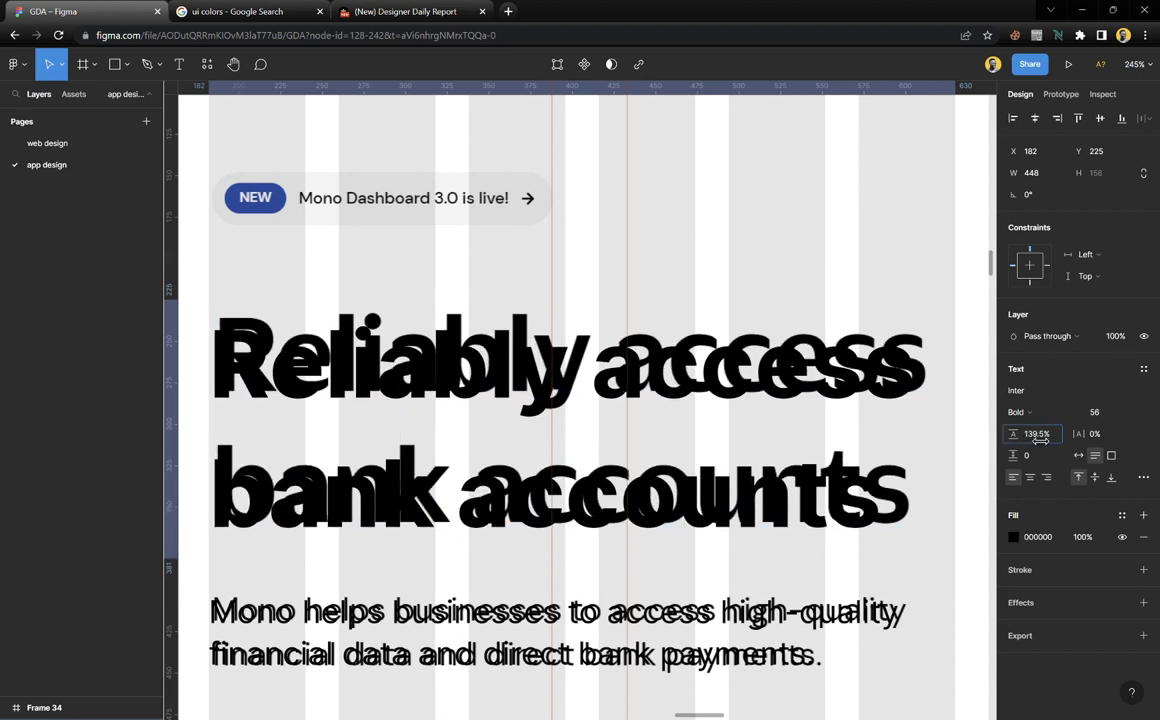
{"action": "left_click_drag", "start_coordinate": [730, 432], "coordinate": [695, 503]}
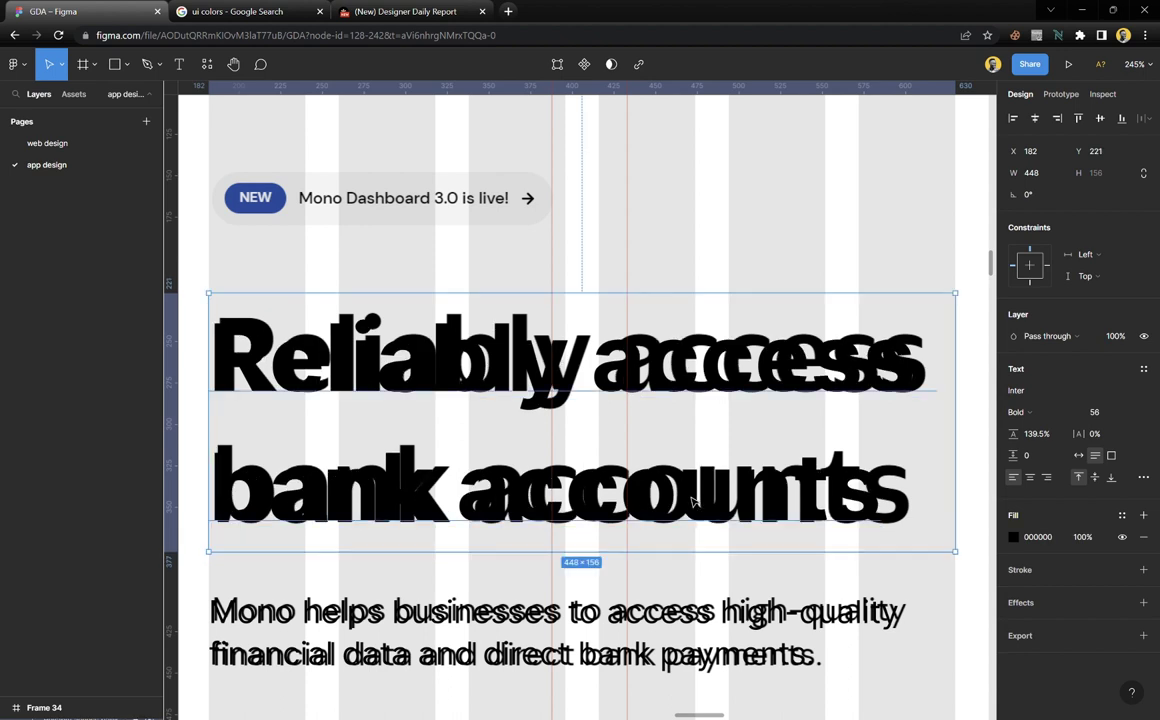
{"action": "left_click", "coordinate": [1040, 434]}
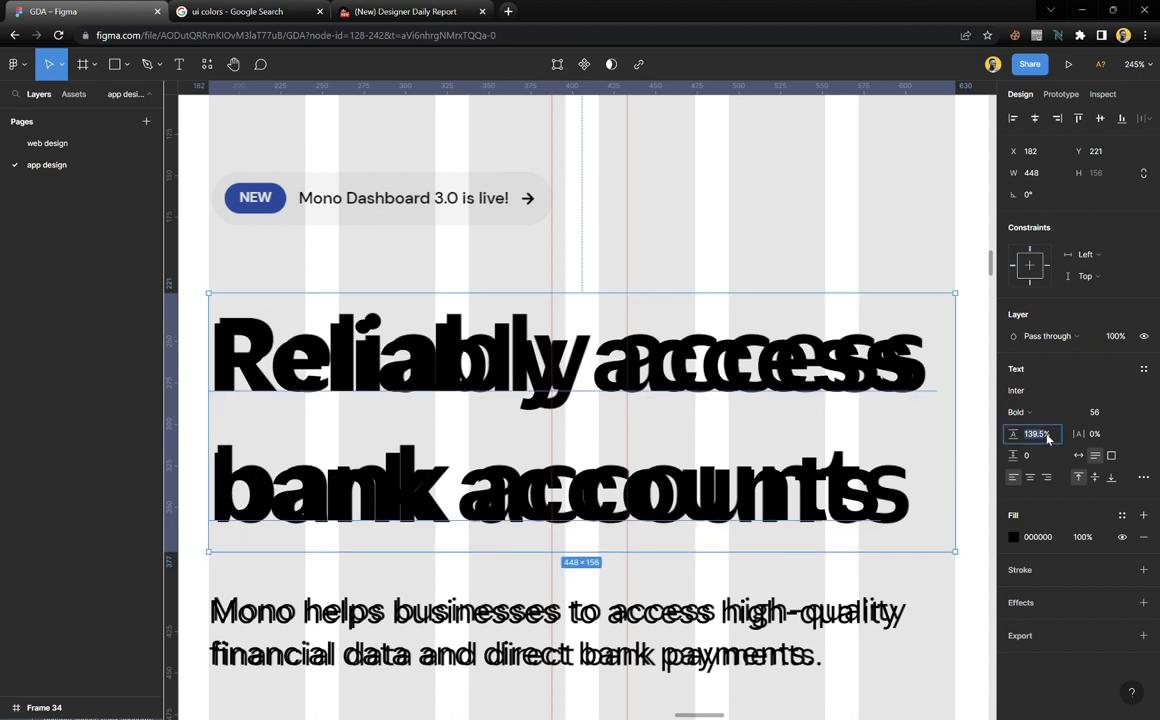
{"action": "left_click", "coordinate": [841, 264]}
{"action": "left_click", "coordinate": [672, 378]}
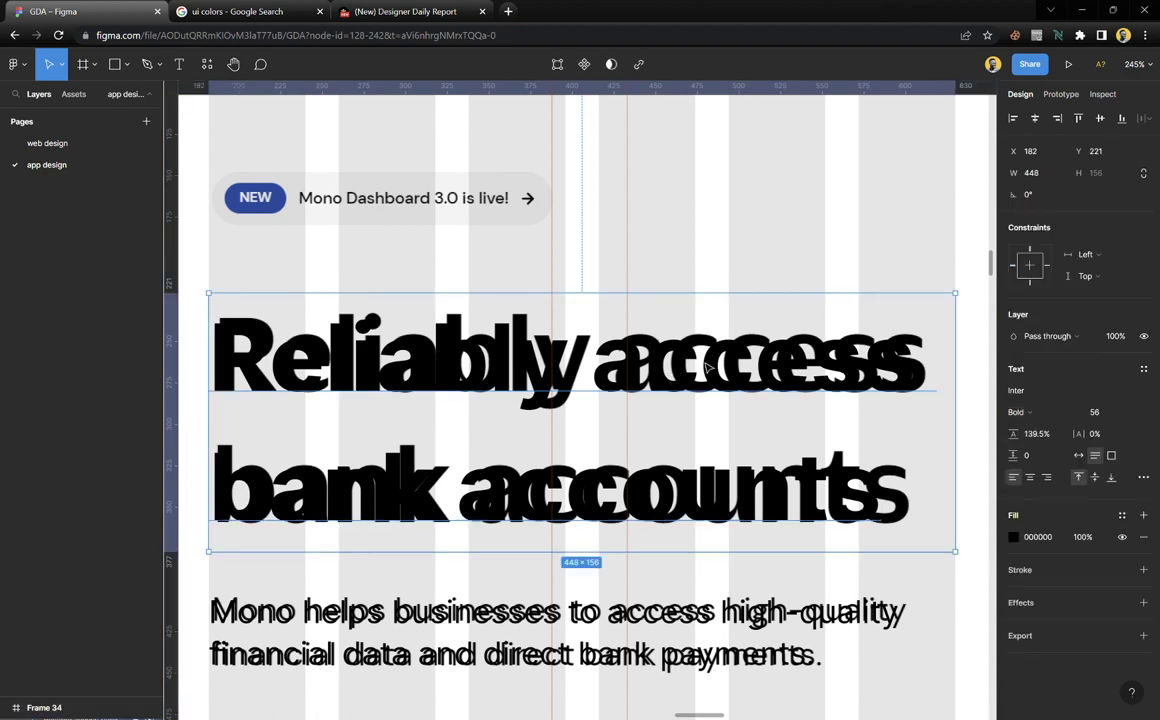
{"action": "left_click", "coordinate": [751, 262]}
{"action": "scroll", "coordinate": [562, 383], "scroll_direction": "down", "scroll_amount": 3}
Duplicate the hero heading onto the lower screenshot
{"action": "scroll", "coordinate": [562, 383], "scroll_direction": "down", "scroll_amount": 1}
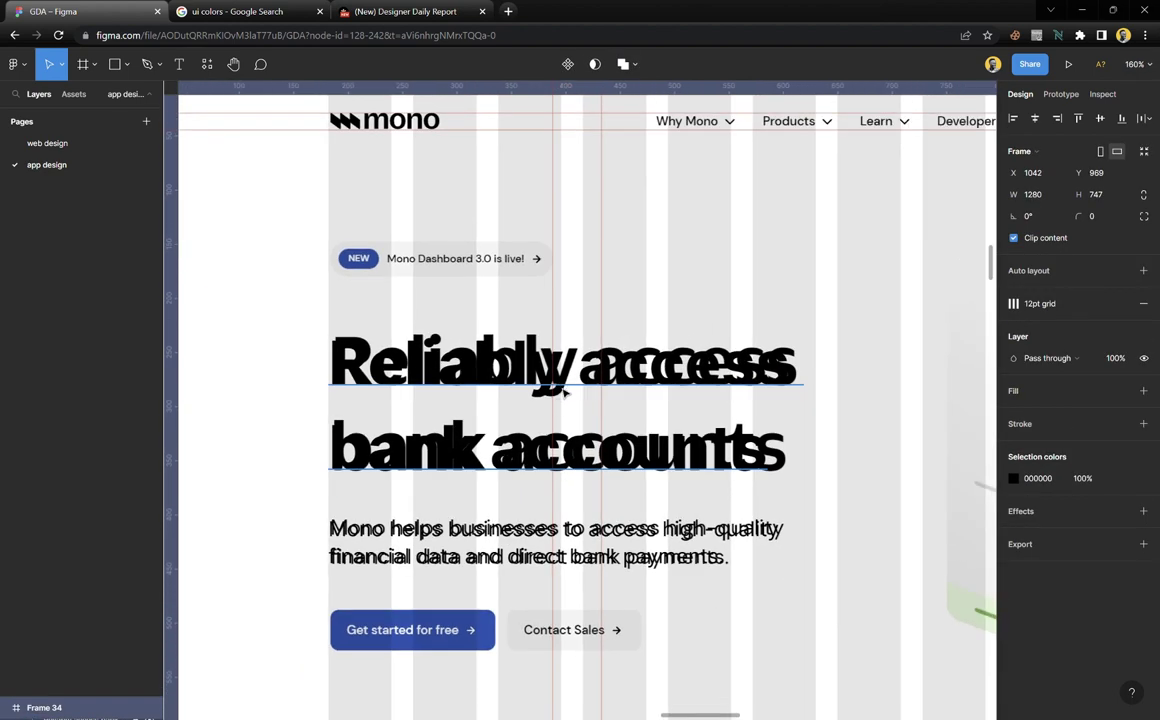
{"action": "left_click", "coordinate": [455, 530]}
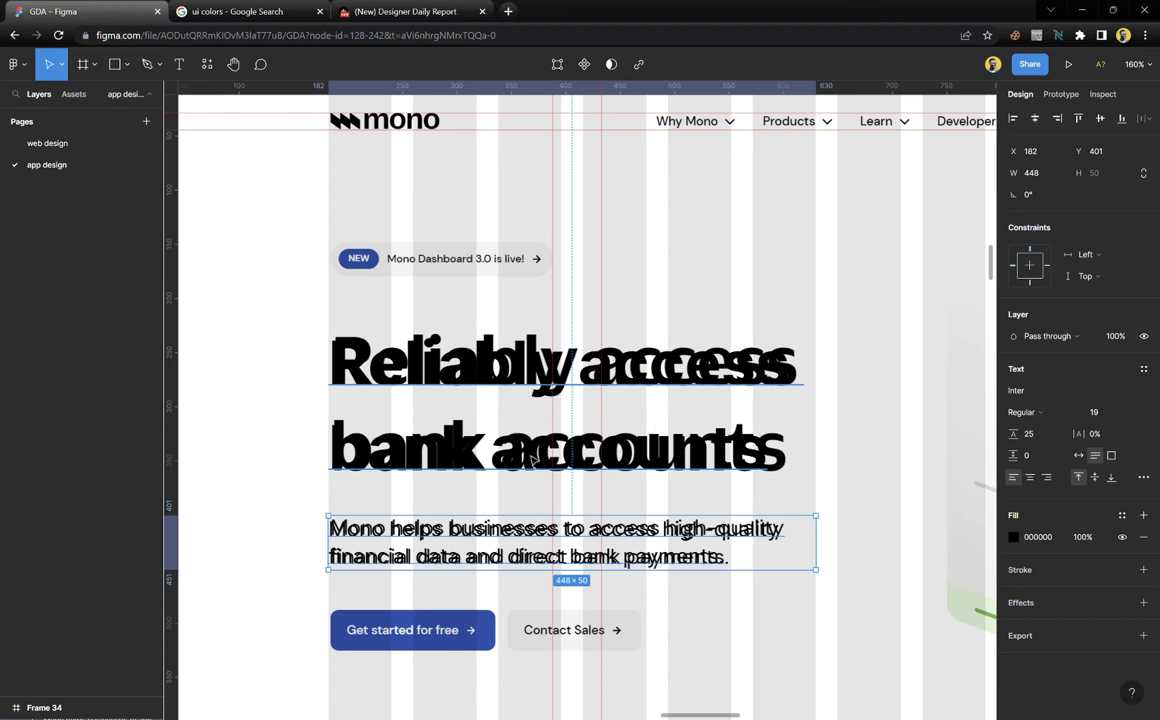
{"action": "left_click", "coordinate": [485, 415]}
{"action": "scroll", "coordinate": [502, 407], "scroll_direction": "down", "scroll_amount": 1}
{"action": "scroll", "coordinate": [502, 407], "scroll_direction": "down", "scroll_amount": 5}
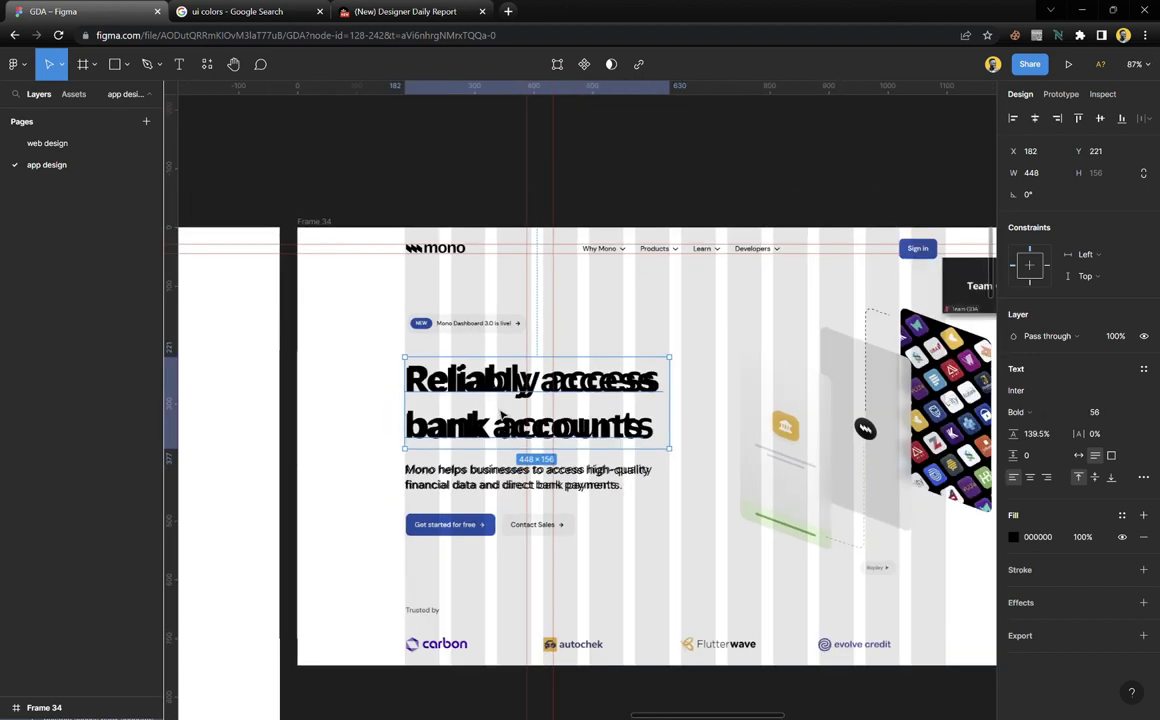
{"action": "scroll", "coordinate": [495, 300], "scroll_direction": "down", "scroll_amount": 3}
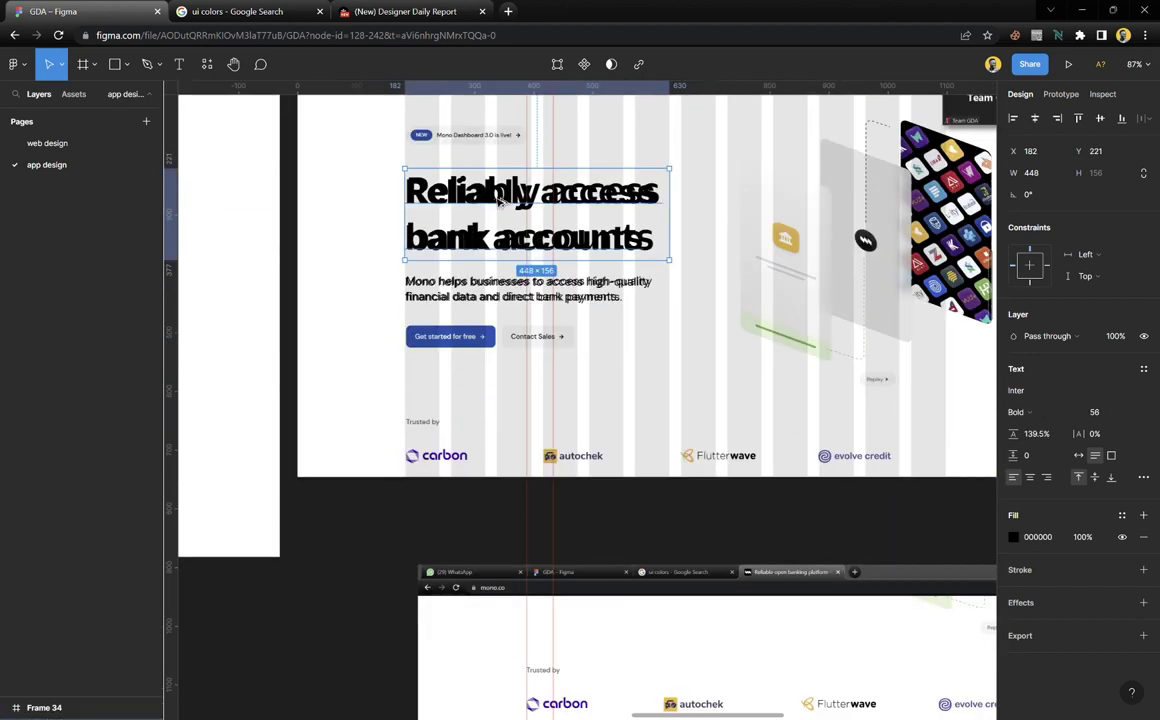
{"action": "left_click_drag", "start_coordinate": [490, 203], "coordinate": [537, 700]}
Position the heading copy at X 1430, Y 2052 above the 'Build for the future' headline
{"action": "scroll", "coordinate": [630, 425], "scroll_direction": "up", "scroll_amount": 3}
{"action": "scroll", "coordinate": [630, 425], "scroll_direction": "down", "scroll_amount": 5}
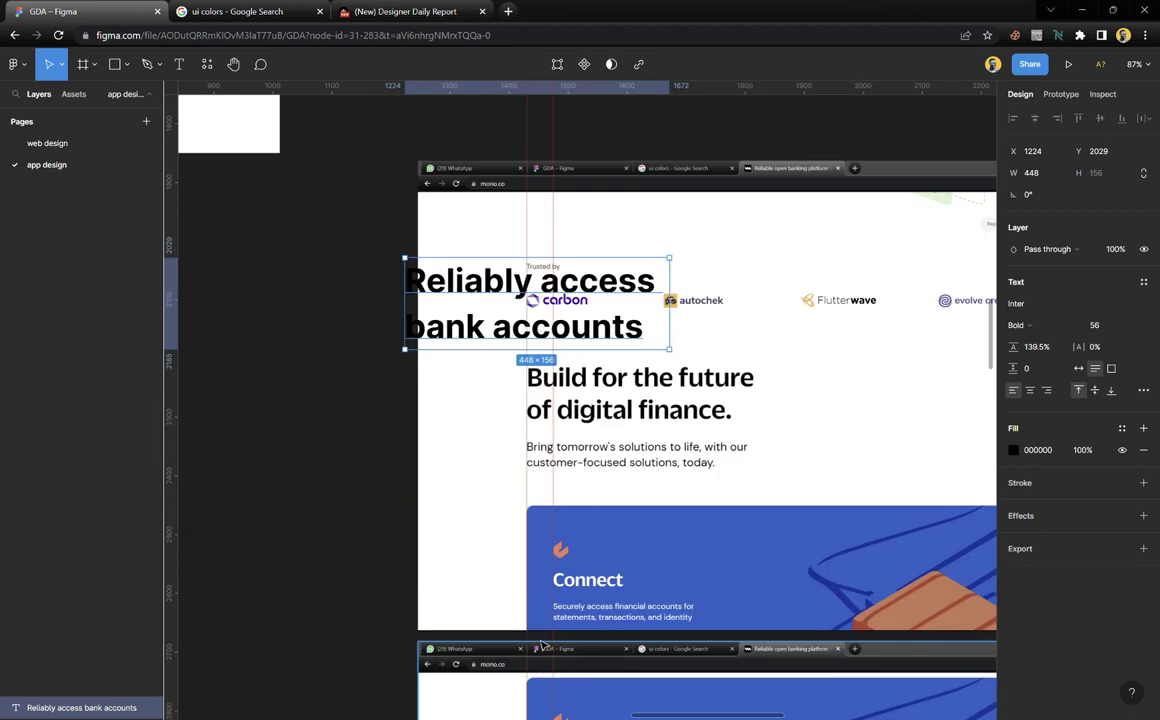
{"action": "scroll", "coordinate": [630, 425], "scroll_direction": "up", "scroll_amount": 1}
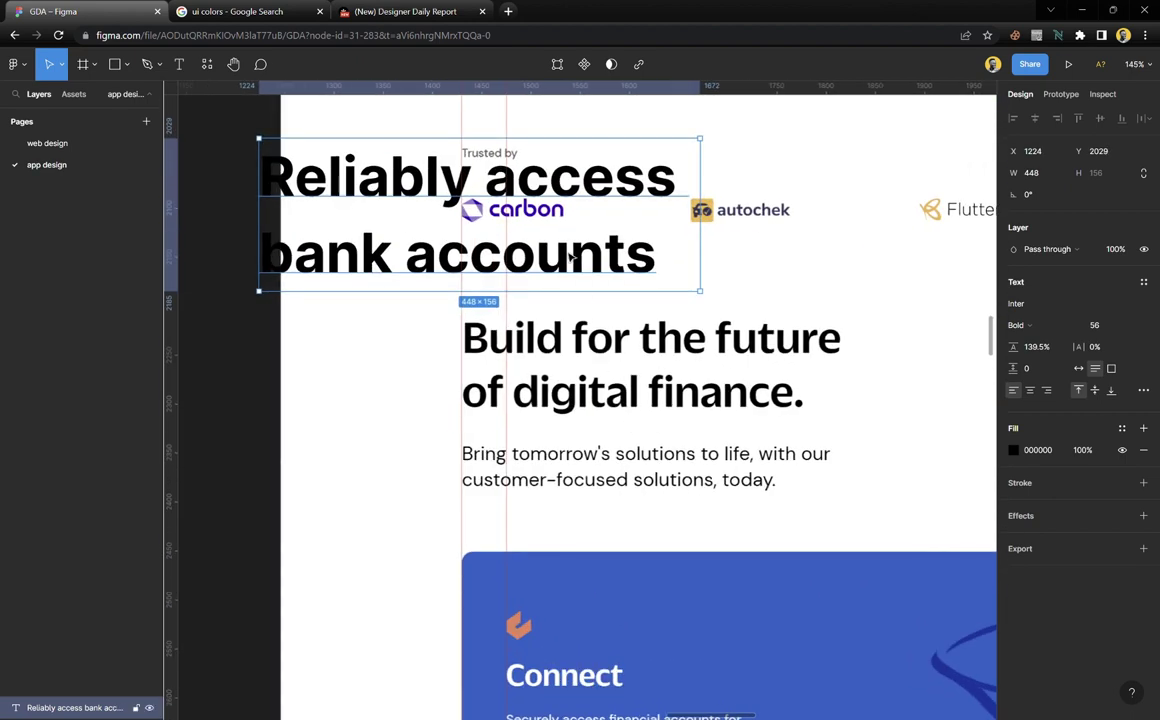
{"action": "left_click_drag", "start_coordinate": [567, 259], "coordinate": [585, 390]}
{"action": "scroll", "coordinate": [590, 383], "scroll_direction": "up", "scroll_amount": 1}
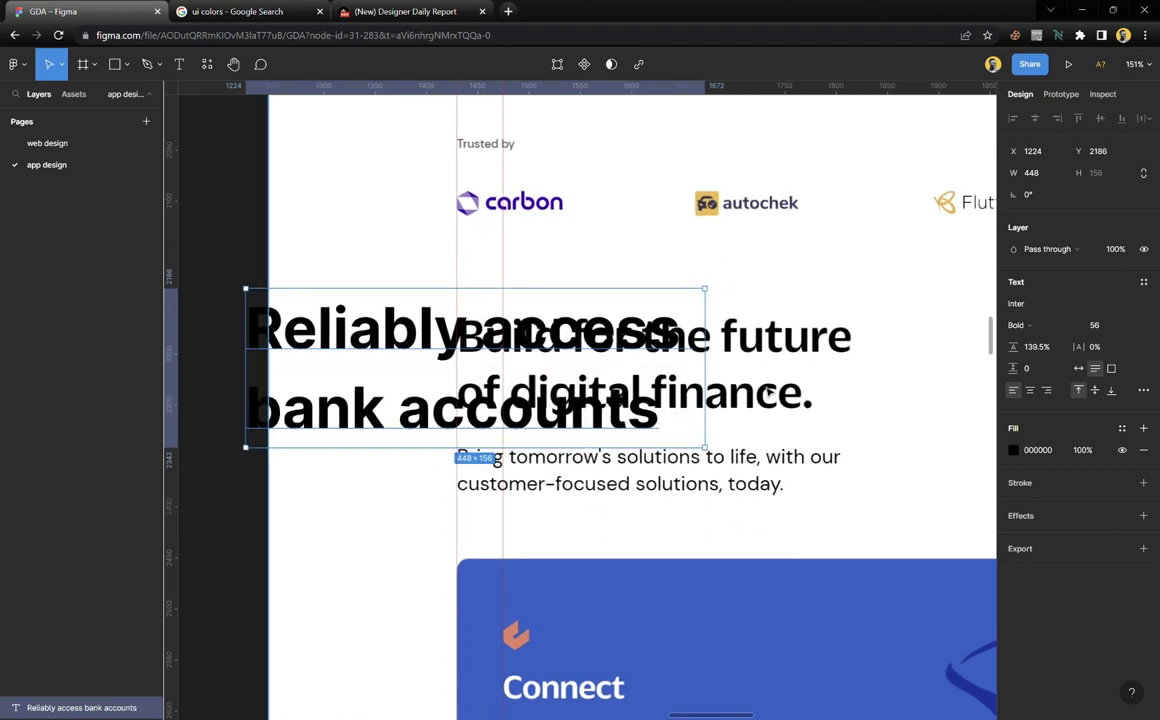
{"action": "scroll", "coordinate": [477, 348], "scroll_direction": "up", "scroll_amount": 1}
{"action": "scroll", "coordinate": [478, 348], "scroll_direction": "up", "scroll_amount": 1}
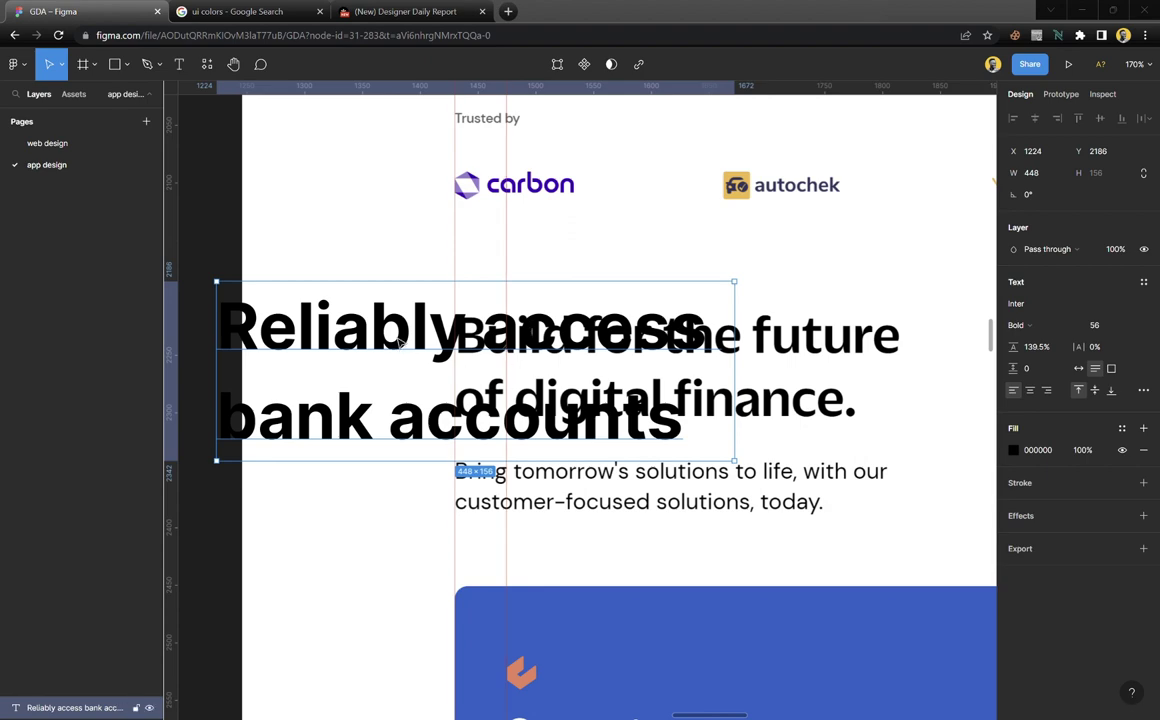
{"action": "left_click_drag", "start_coordinate": [399, 343], "coordinate": [630, 345]}
{"action": "scroll", "coordinate": [630, 350], "scroll_direction": "up", "scroll_amount": 2}
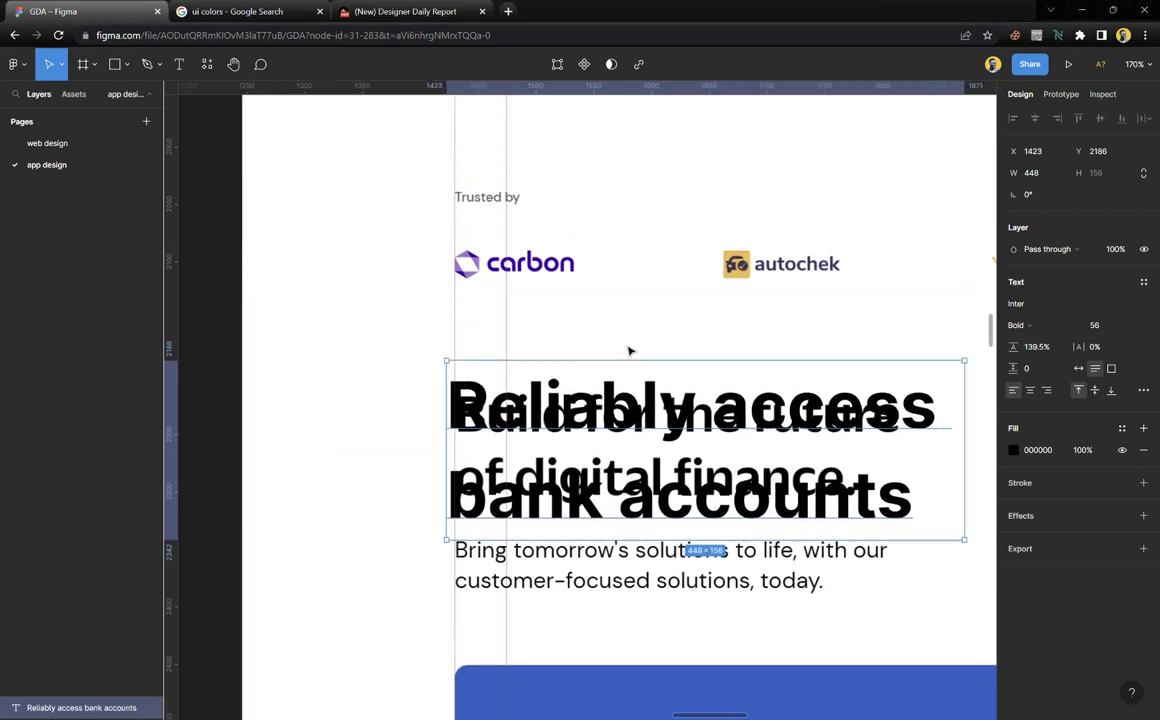
{"action": "left_click_drag", "start_coordinate": [572, 385], "coordinate": [590, 259]}
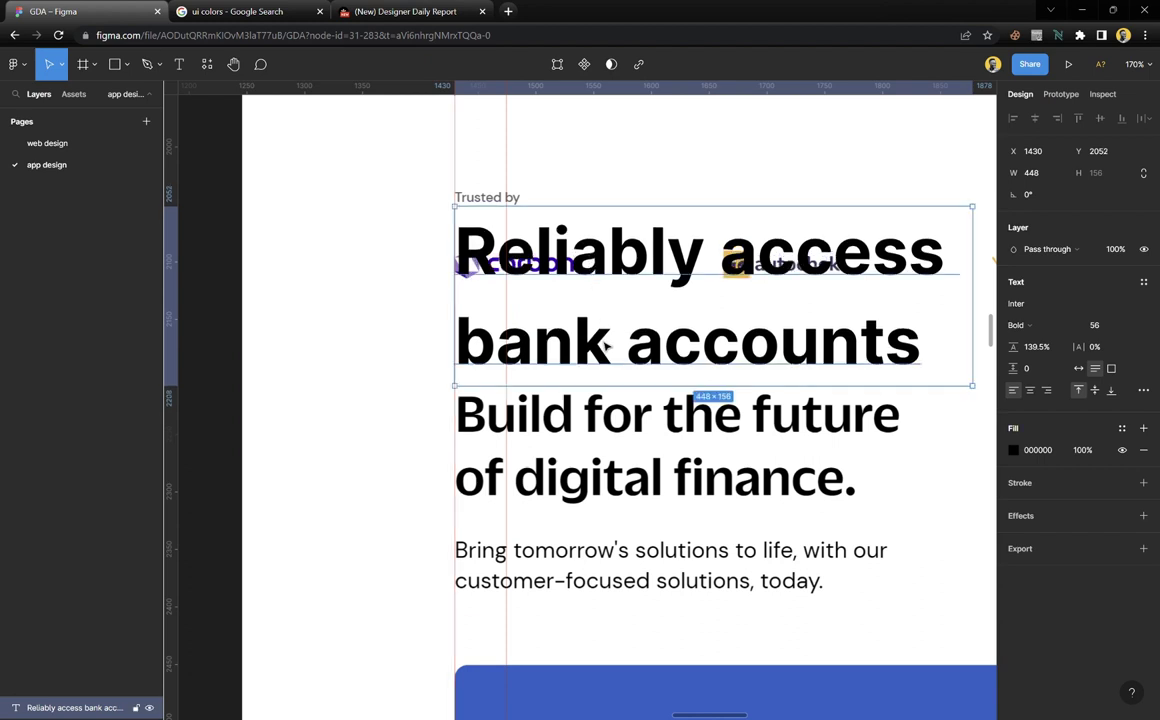
{"action": "scroll", "coordinate": [605, 345], "scroll_direction": "right", "scroll_amount": 4}
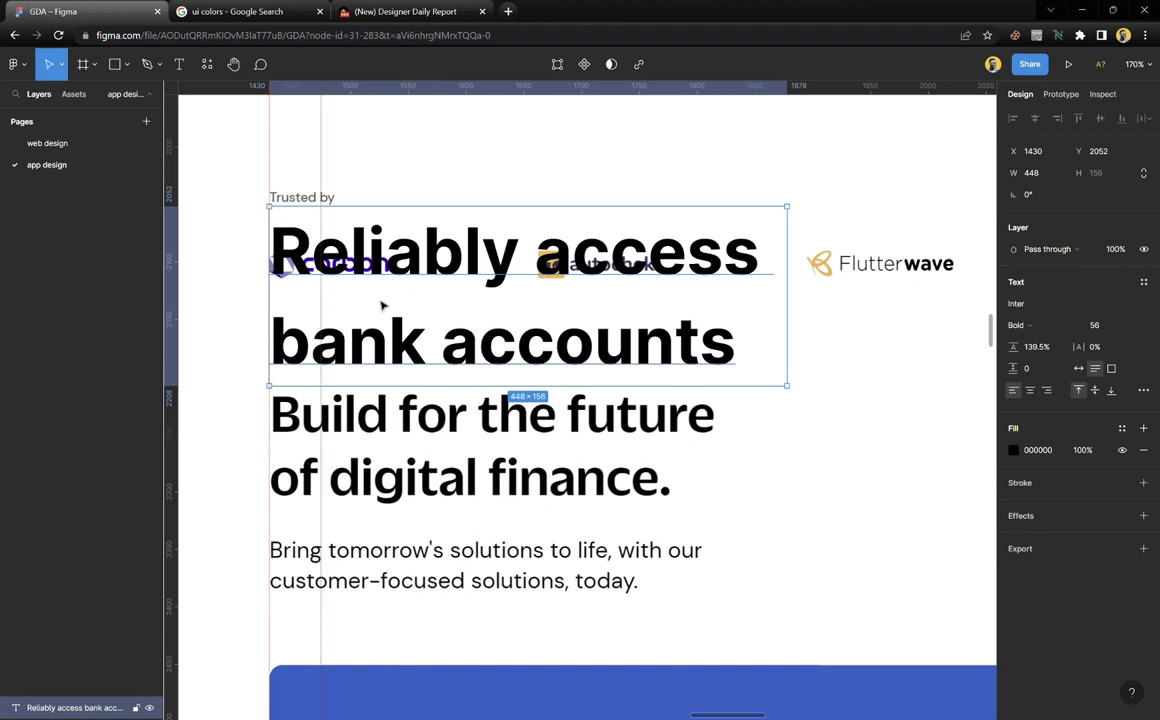
{"action": "scroll", "coordinate": [381, 306], "scroll_direction": "up", "scroll_amount": 3, "text": "ctrl"}
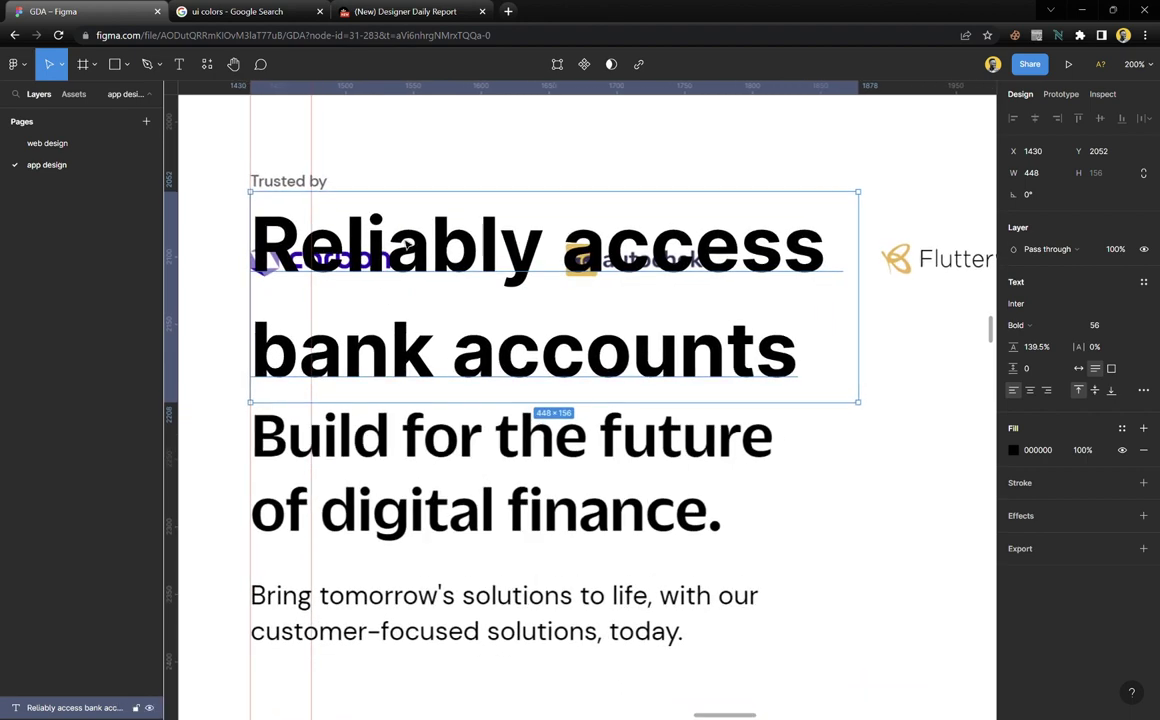
Retype the heading copy as 'Build for the future of digital finance.'
{"action": "double_click", "coordinate": [415, 249]}
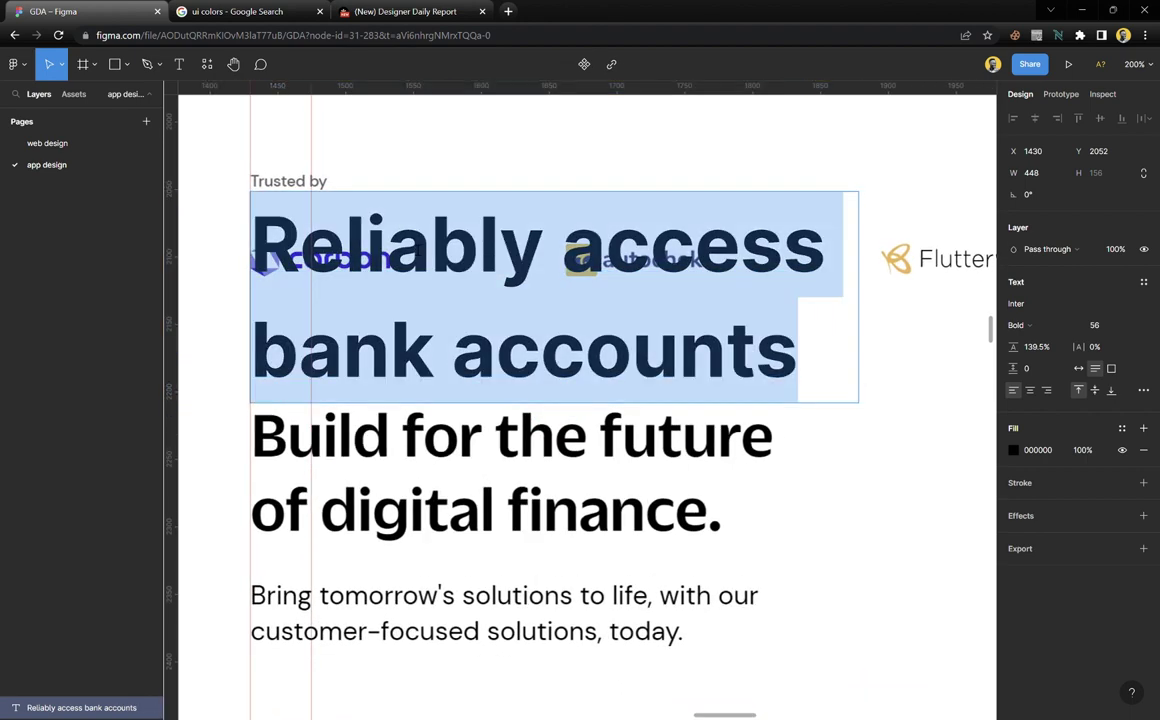
{"action": "type", "text": "Build"}
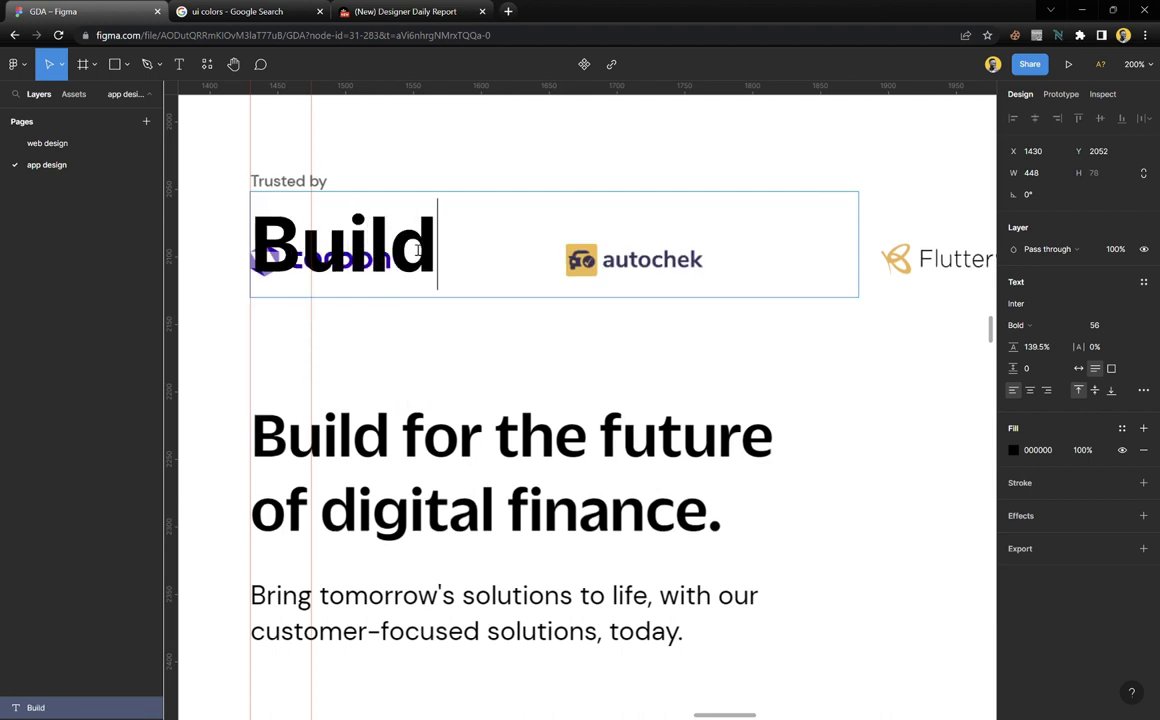
{"action": "type", "text": " for "}
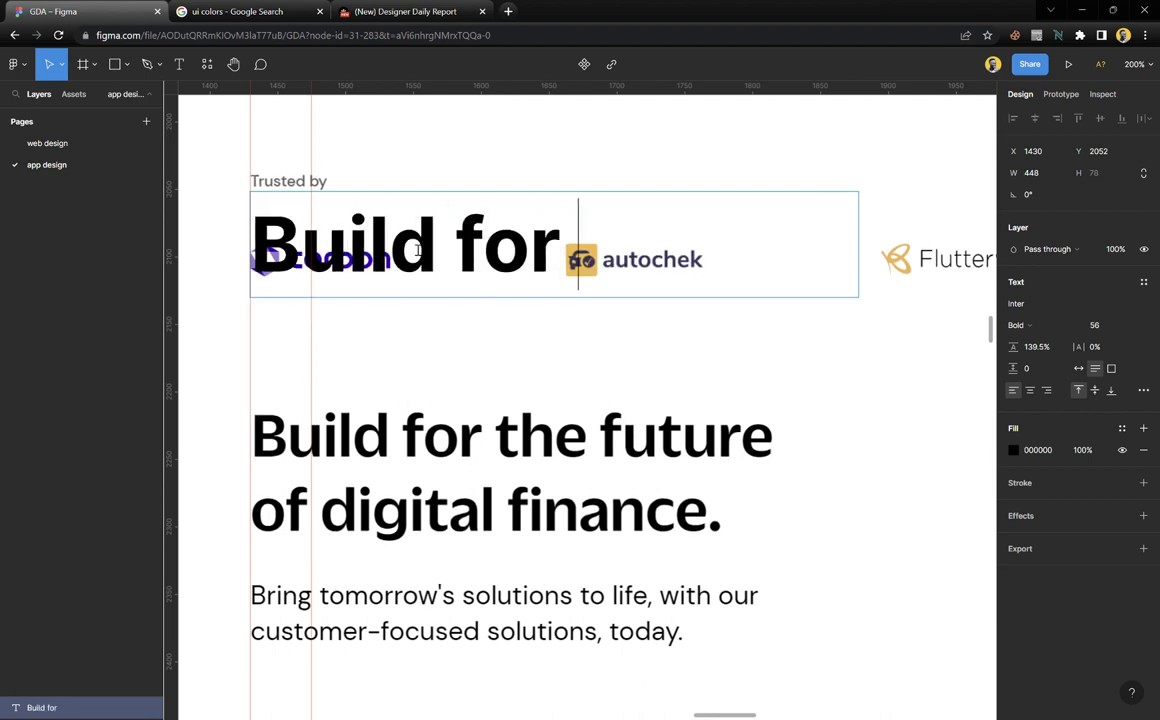
{"action": "type", "text": "the future"}
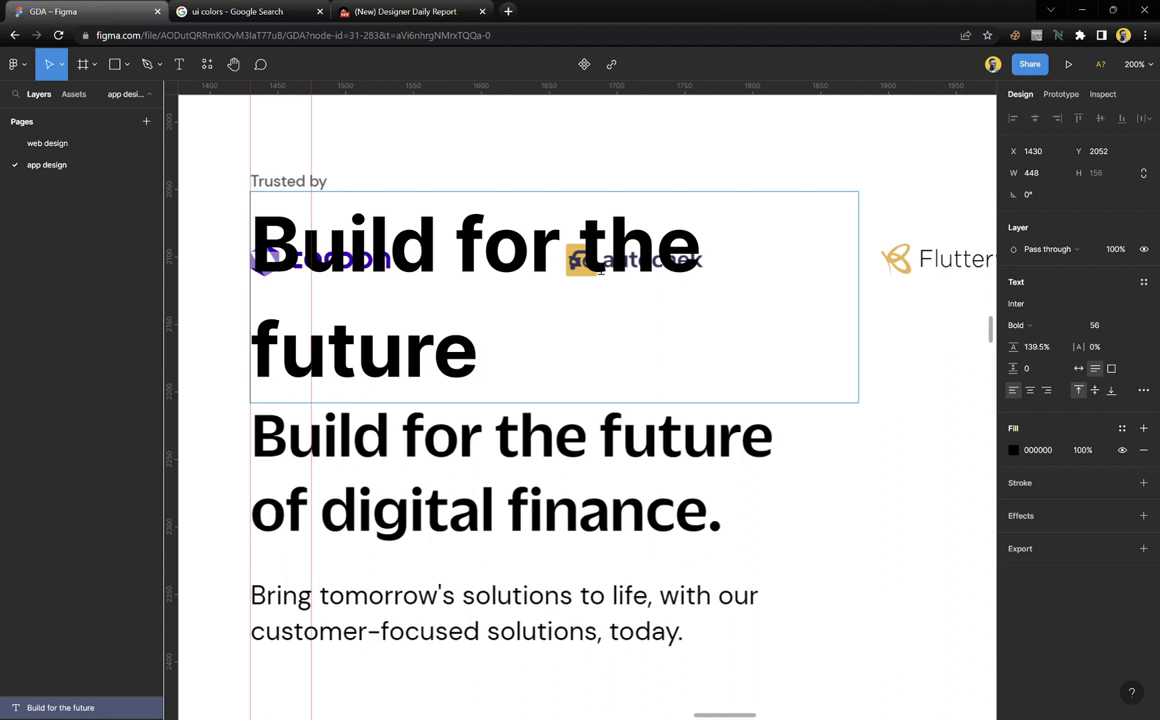
{"action": "type", "text": " of dig"}
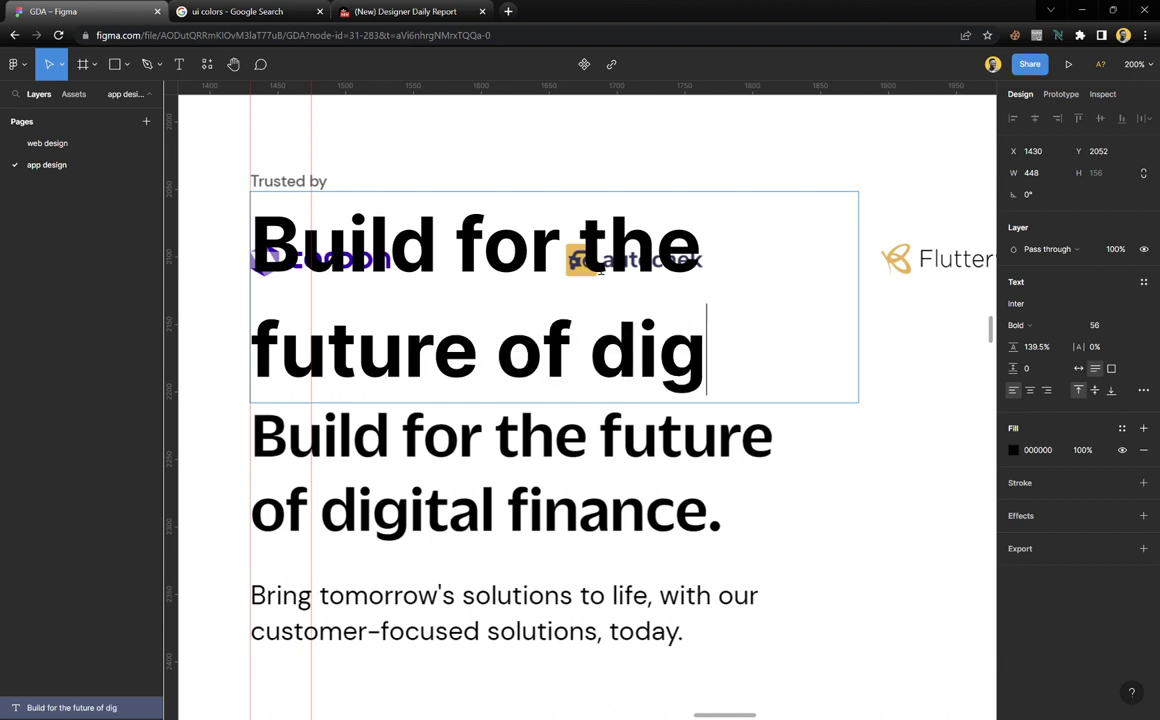
{"action": "type", "text": "ital fin"}
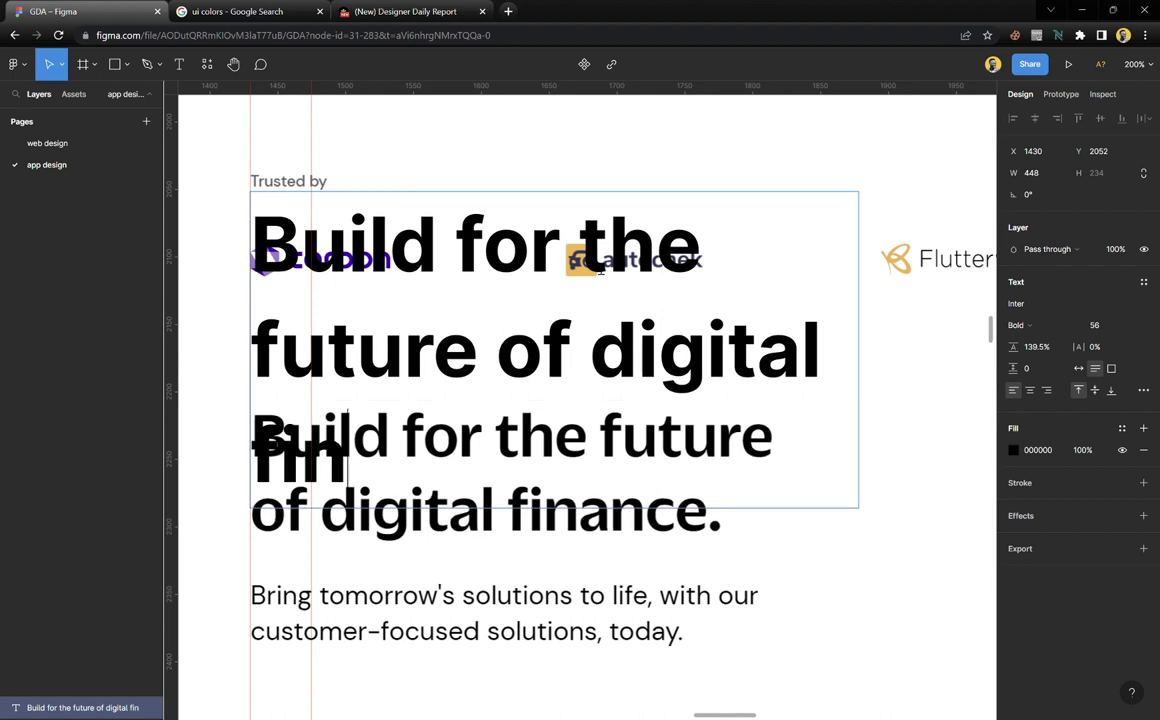
{"action": "type", "text": "ance."}
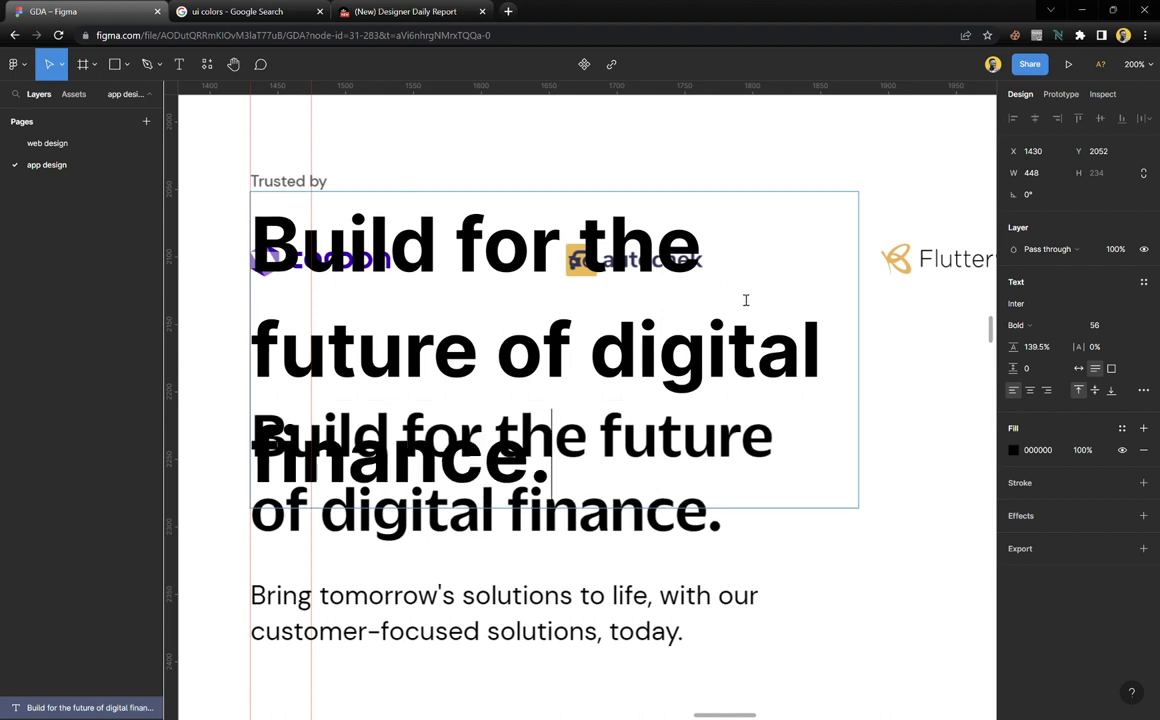
{"action": "key", "text": "Escape"}
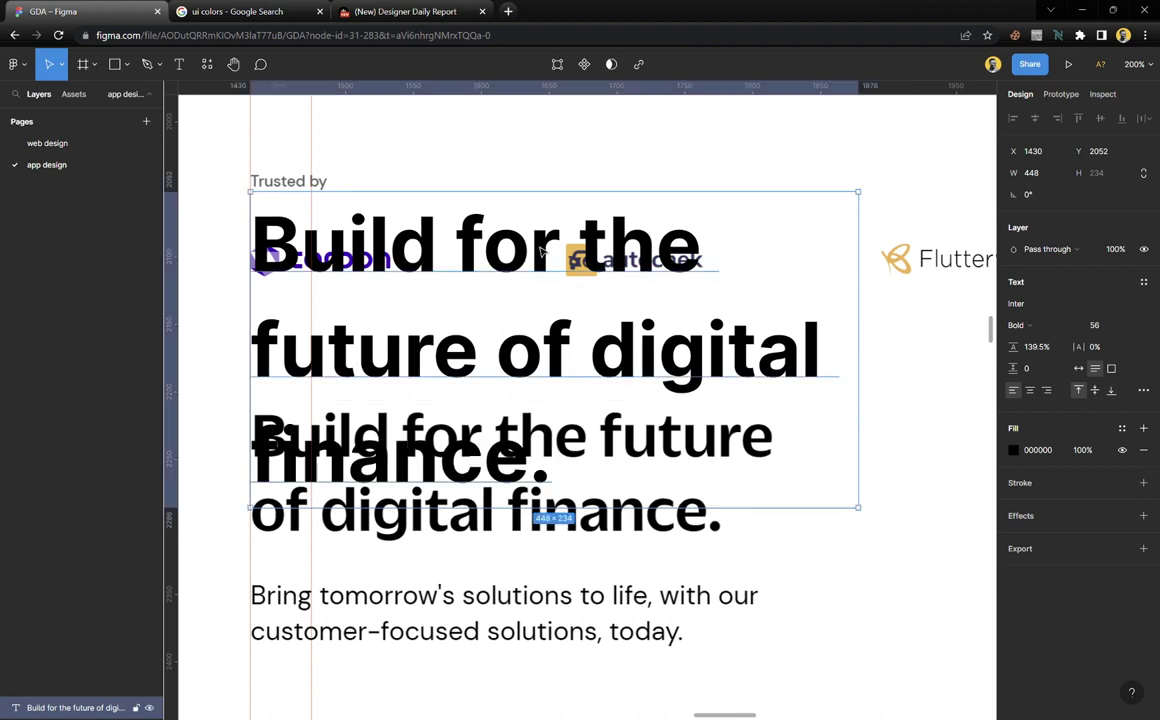
{"action": "left_click_drag", "start_coordinate": [540, 252], "coordinate": [531, 311]}
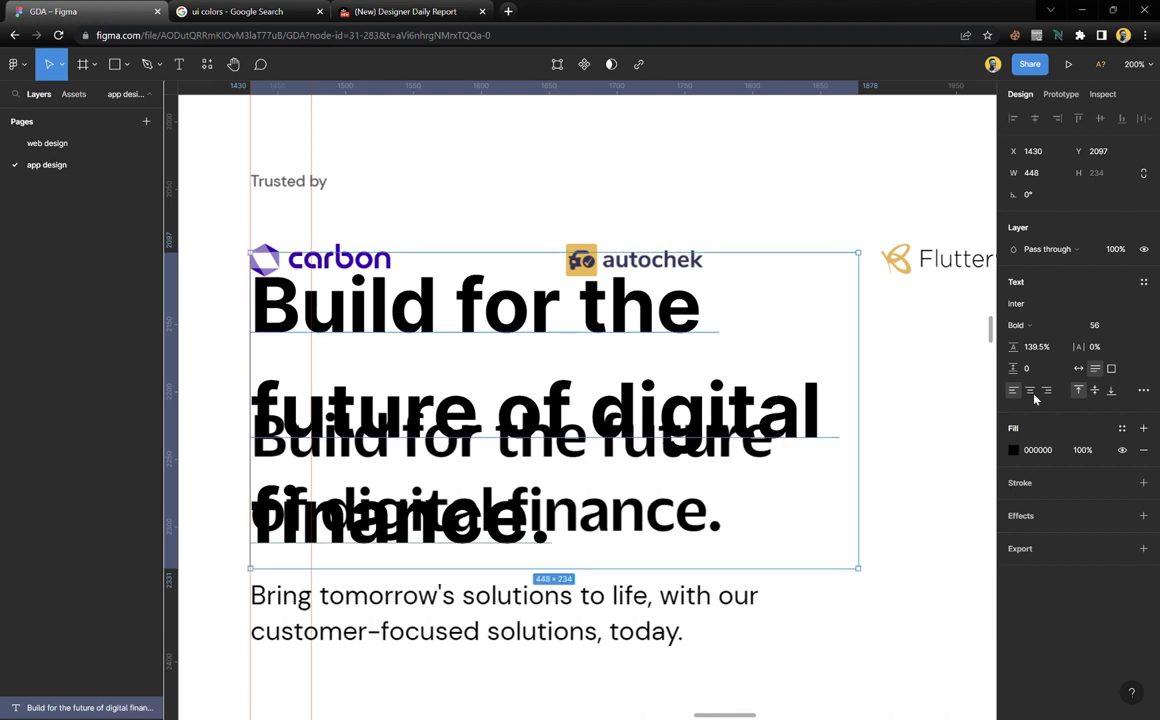
Set the new heading's font size to 42
{"action": "left_click", "coordinate": [1131, 328]}
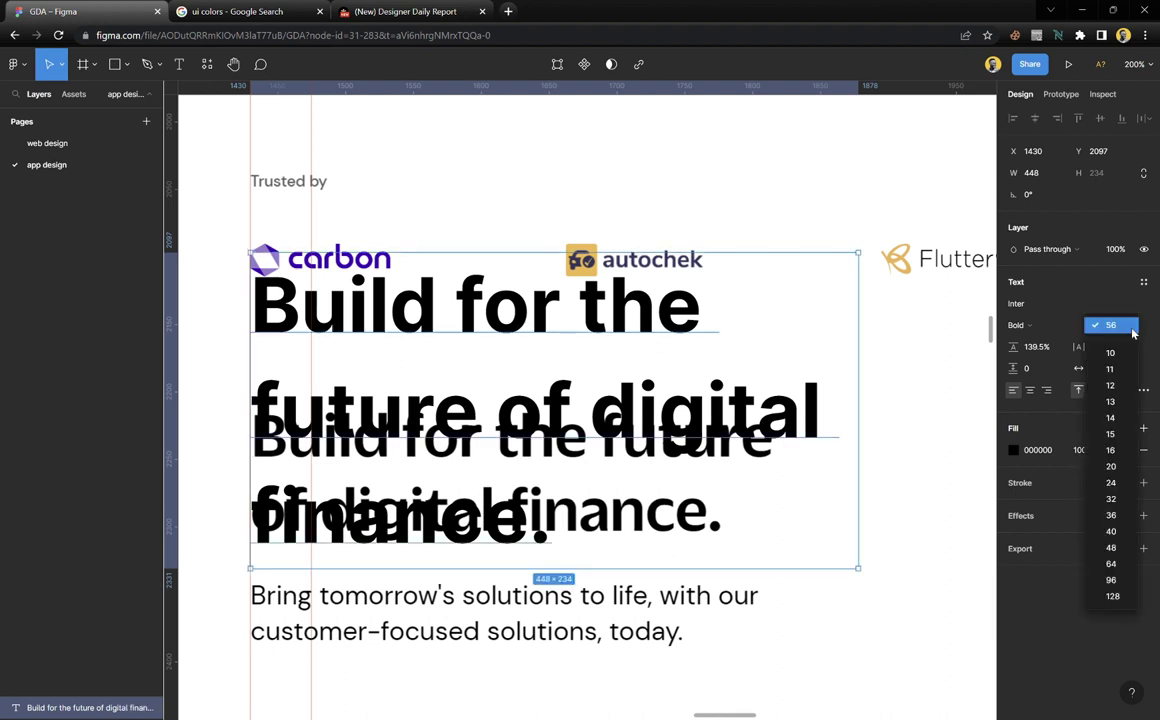
{"action": "left_click", "coordinate": [1112, 516]}
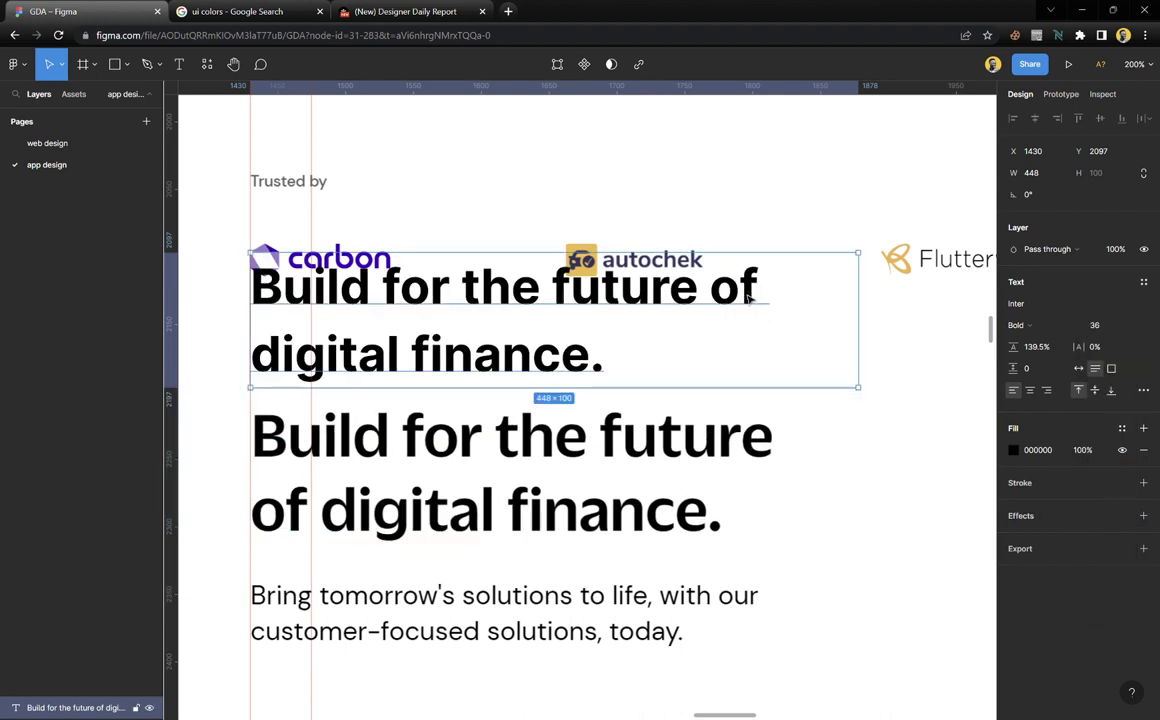
{"action": "left_click_drag", "start_coordinate": [747, 298], "coordinate": [753, 336]}
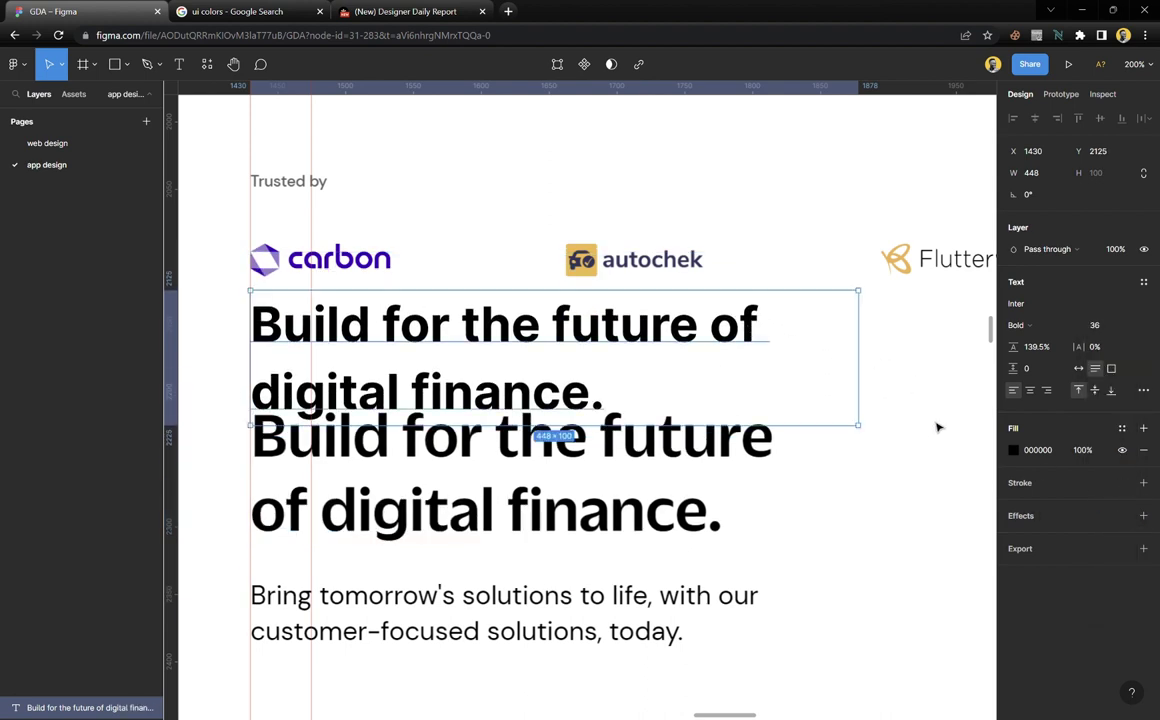
{"action": "left_click", "coordinate": [1108, 329]}
{"action": "key", "text": "Up"}
{"action": "key", "text": "Up"}
{"action": "key", "text": "Up"}
{"action": "key", "text": "Up"}
{"action": "key", "text": "Up"}
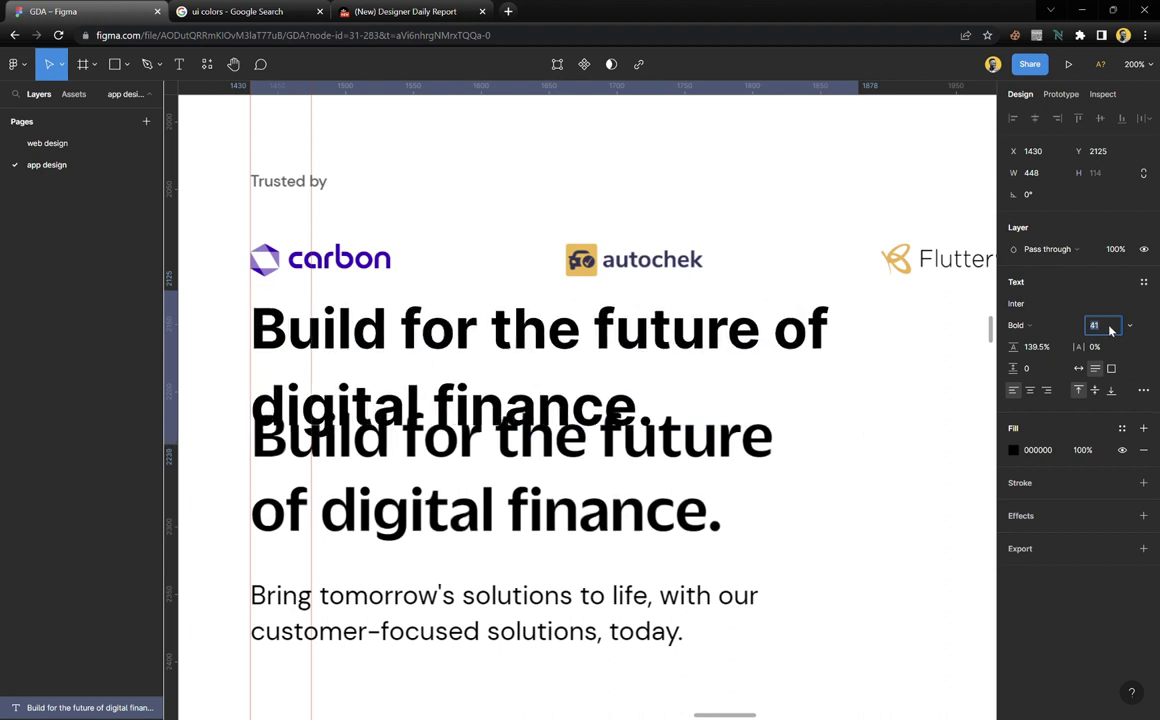
{"action": "key", "text": "Up"}
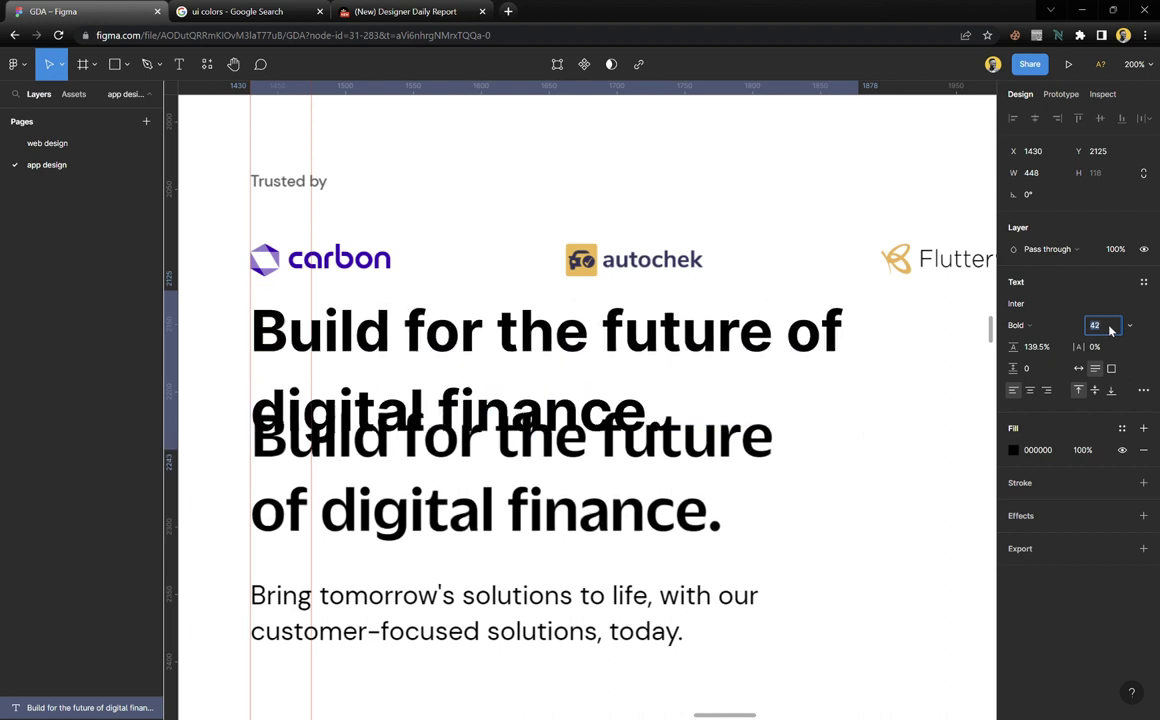
{"action": "key", "text": "Up"}
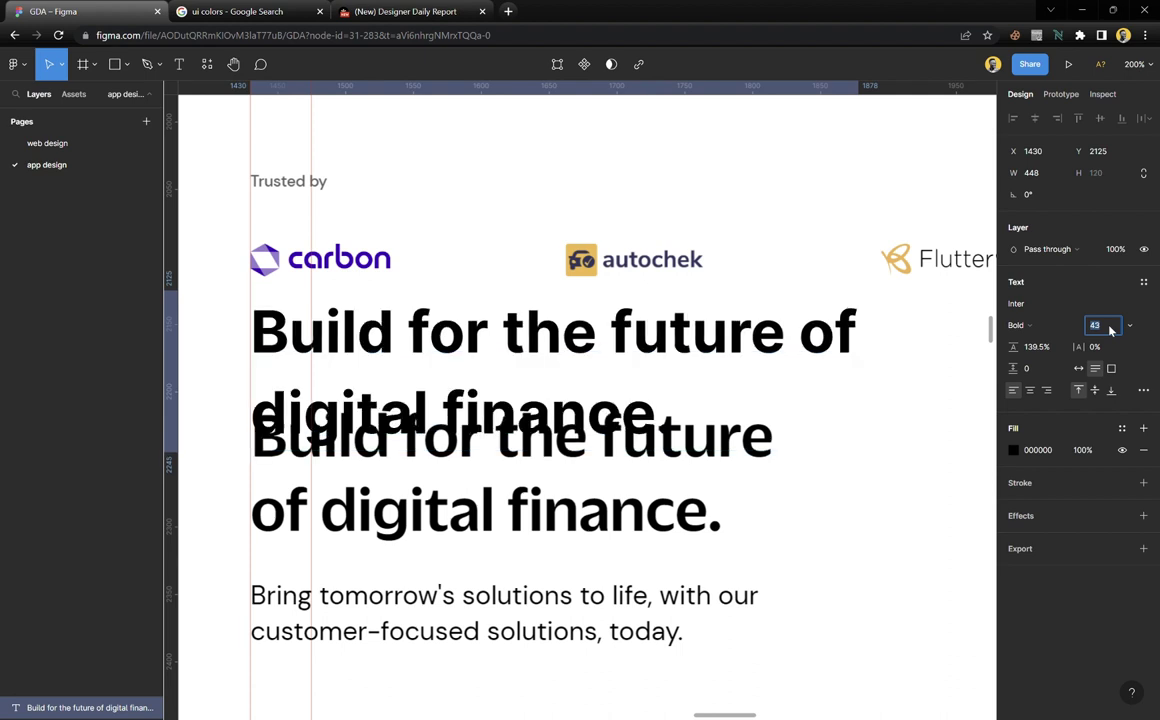
{"action": "key", "text": "Down"}
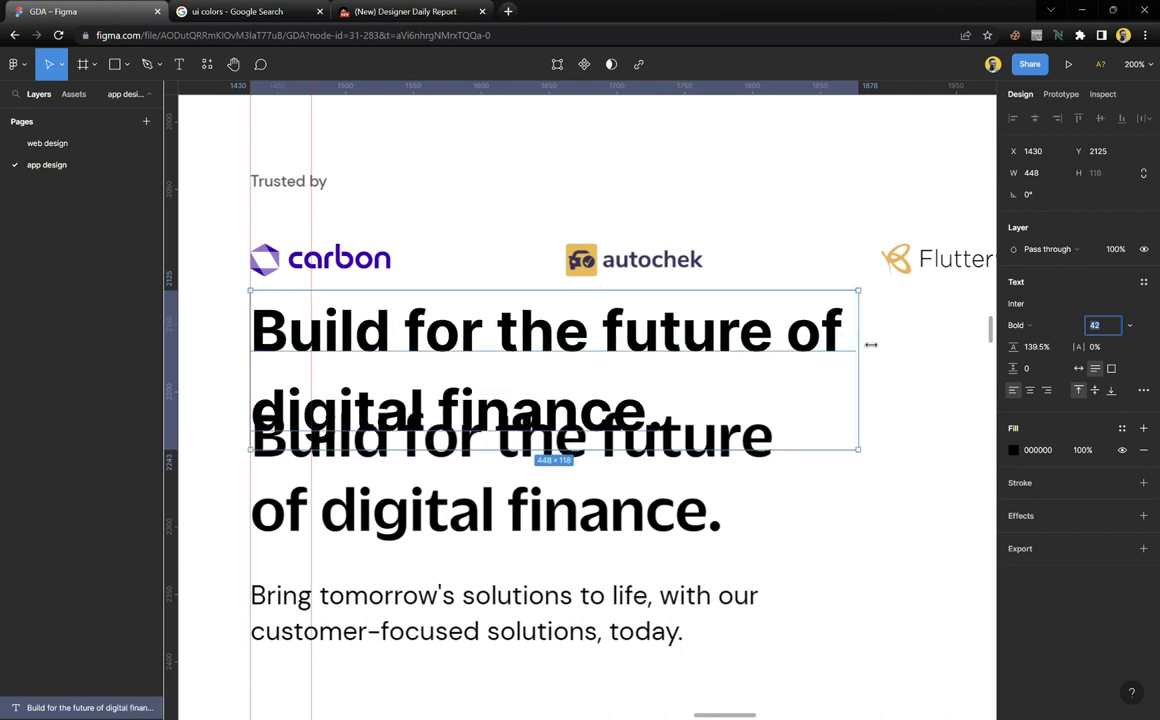
Narrow the heading to 432 wide, place it over the screenshot heading, line height 133%
{"action": "left_click_drag", "start_coordinate": [868, 339], "coordinate": [846, 345]}
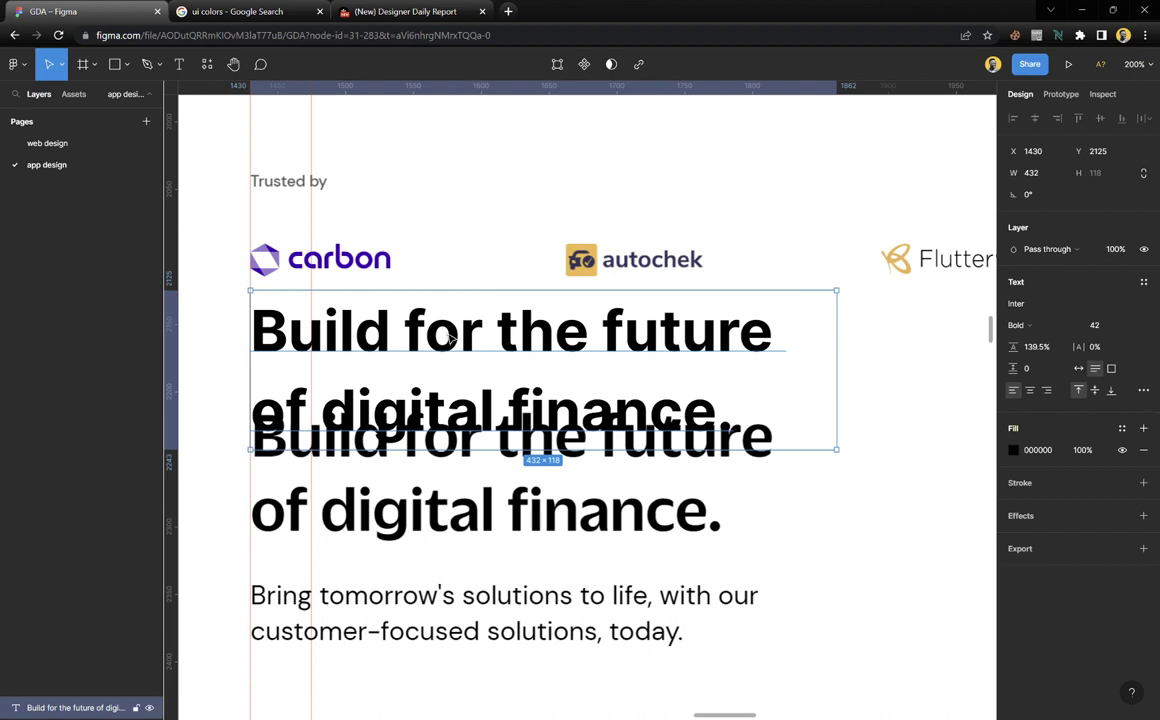
{"action": "left_click_drag", "start_coordinate": [450, 340], "coordinate": [453, 450]}
{"action": "left_click_drag", "start_coordinate": [1020, 349], "coordinate": [1005, 346]}
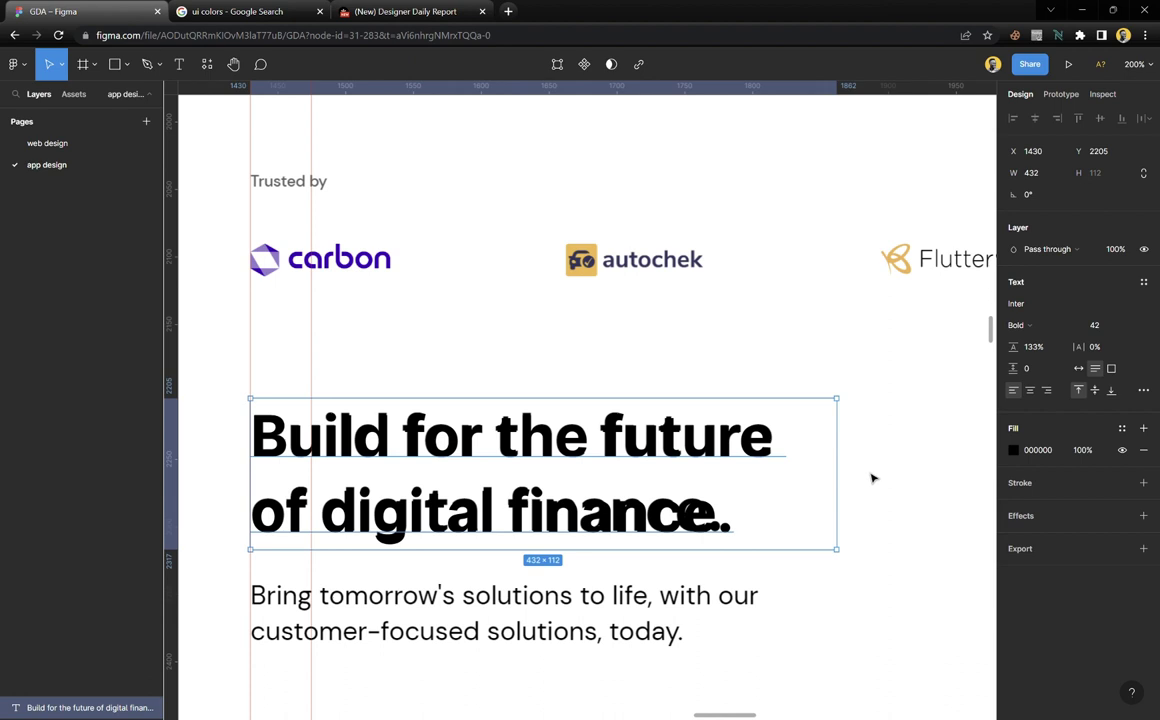
Drag the 'Mono helps businesses…' body text into the lower frame and retype it as 'Bring tomo'
{"action": "left_click", "coordinate": [866, 532]}
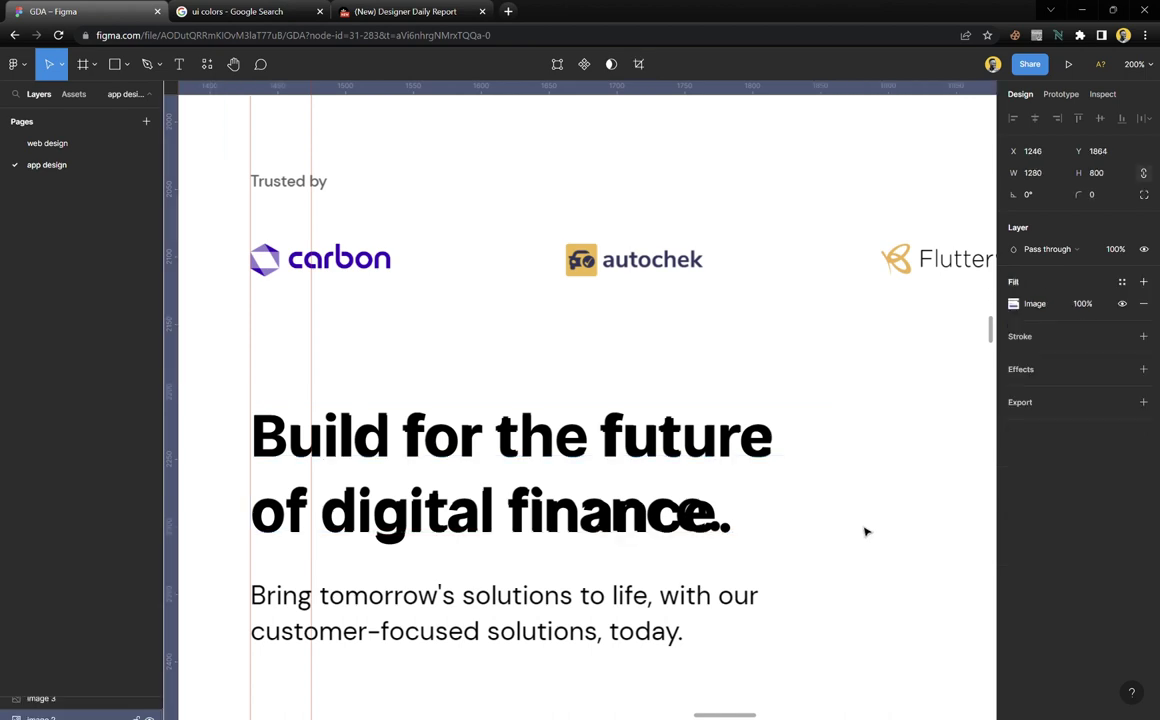
{"action": "scroll", "coordinate": [550, 495], "scroll_direction": "down", "scroll_amount": 5}
{"action": "scroll", "coordinate": [550, 495], "scroll_direction": "up", "scroll_amount": 5}
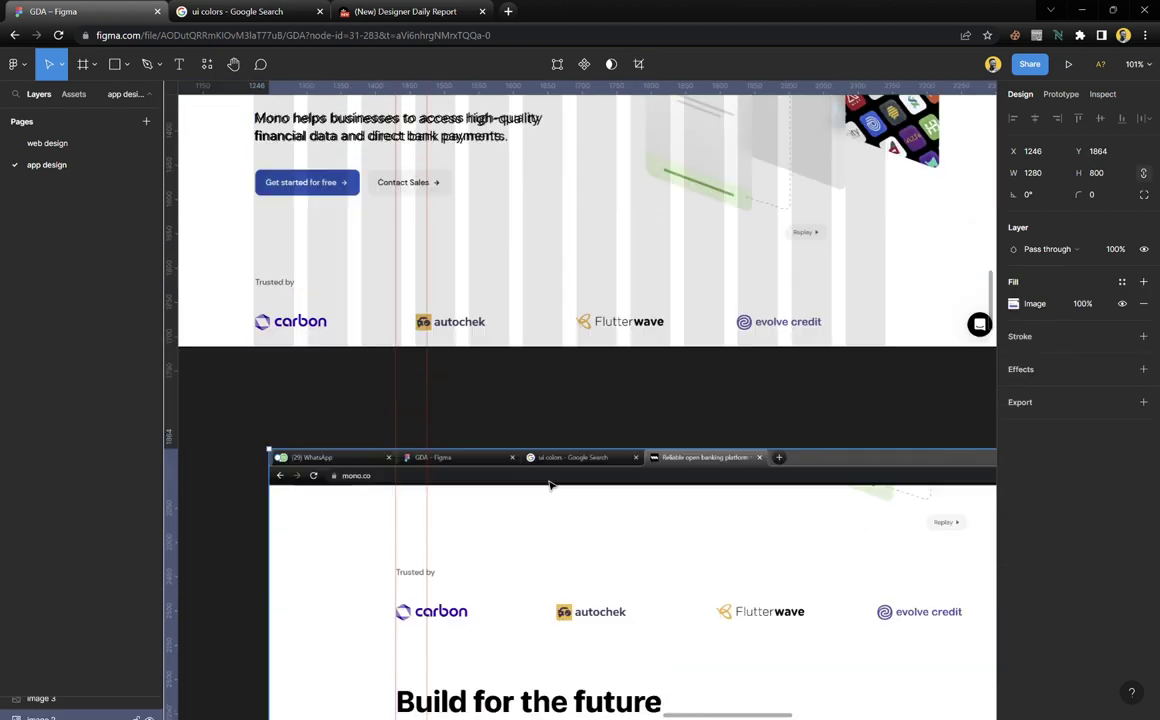
{"action": "left_click", "coordinate": [337, 127]}
{"action": "left_click_drag", "start_coordinate": [349, 124], "coordinate": [493, 607]}
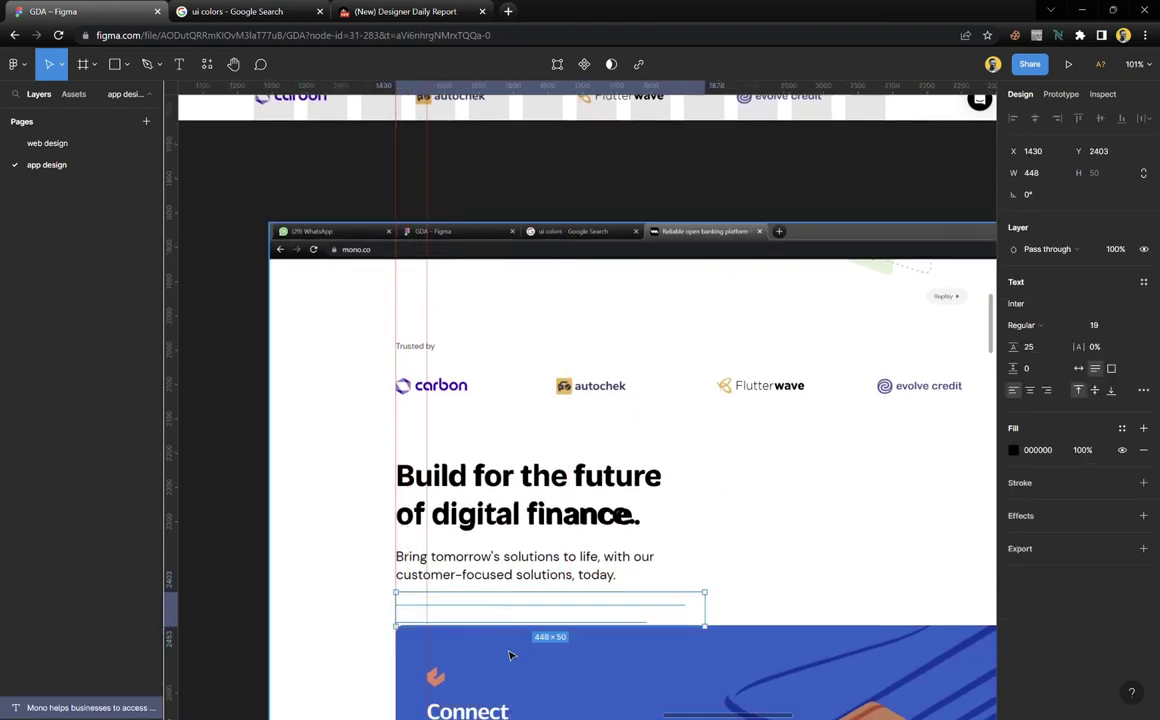
{"action": "scroll", "coordinate": [522, 650], "scroll_direction": "up", "scroll_amount": 5}
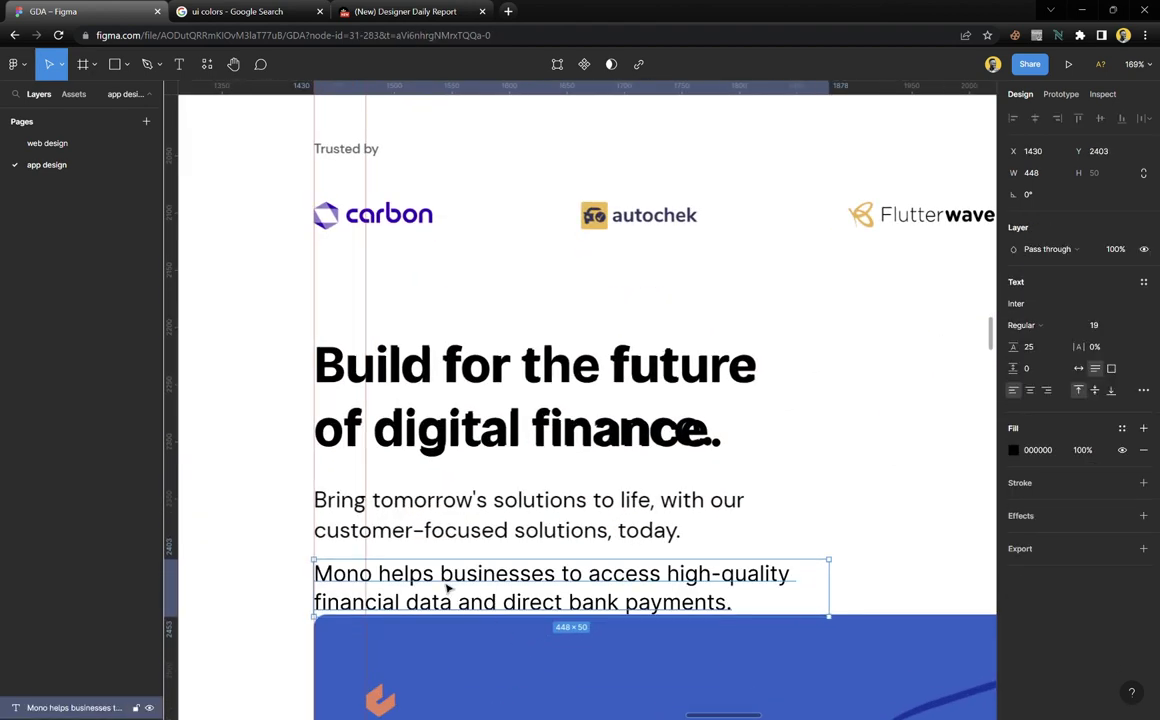
{"action": "scroll", "coordinate": [445, 590], "scroll_direction": "up", "scroll_amount": 3}
{"action": "key", "text": "Return"}
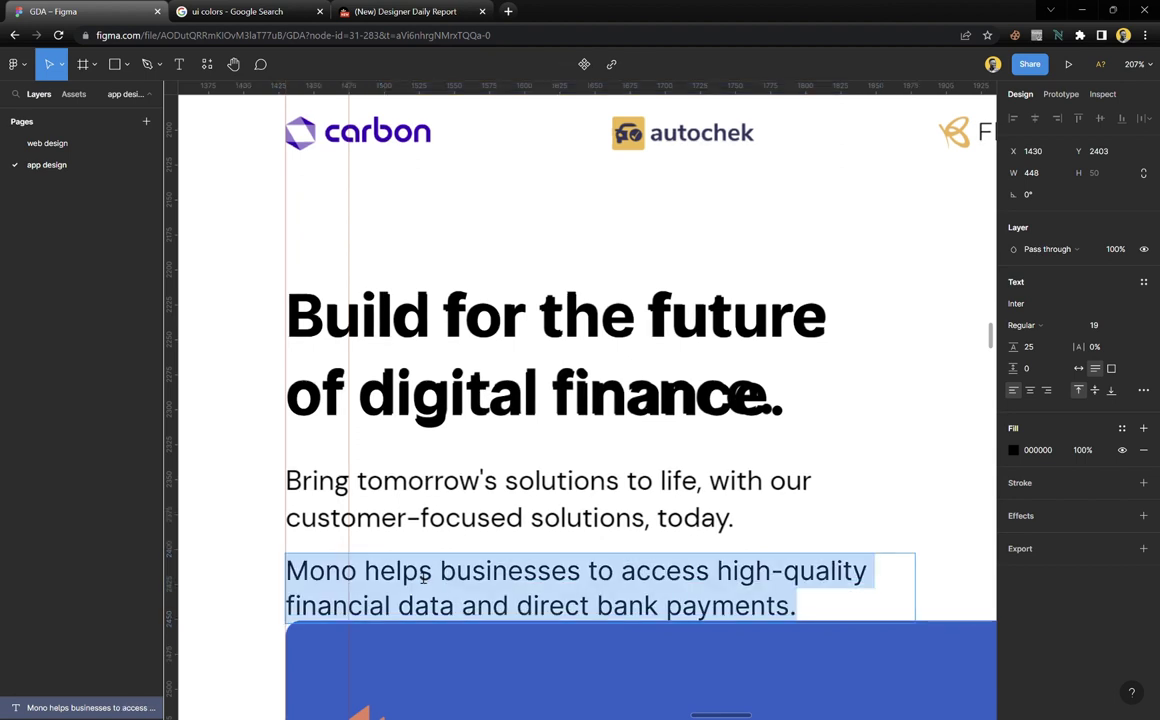
{"action": "type", "text": "Bring"}
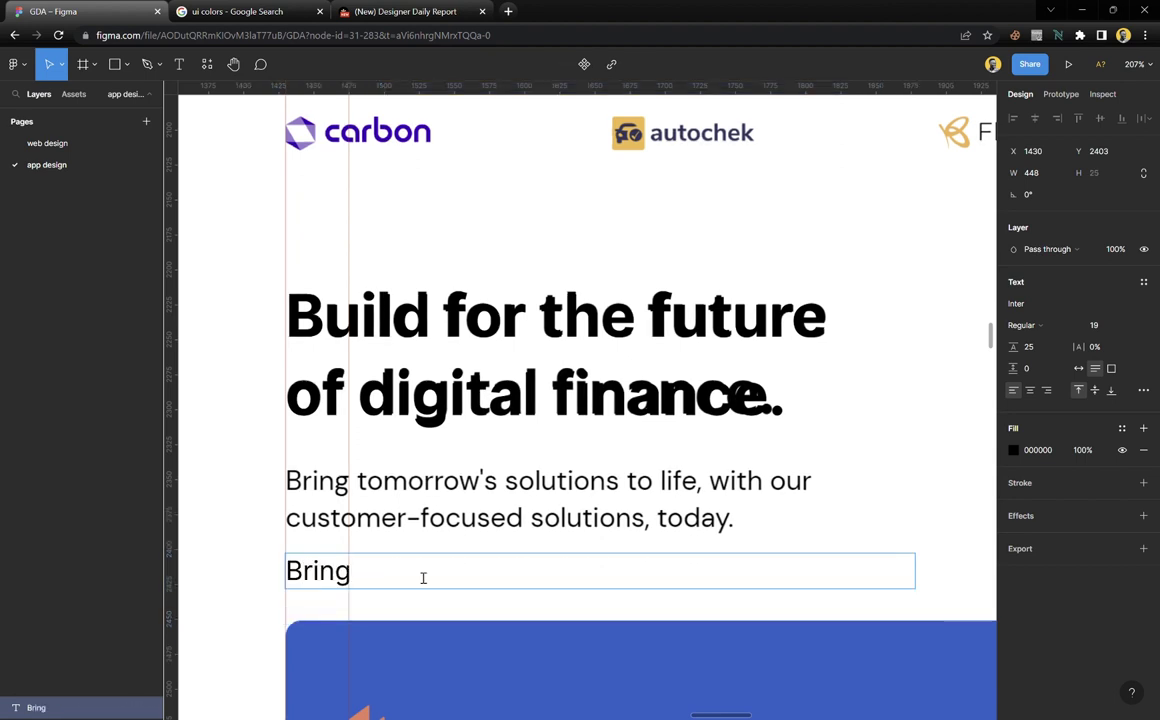
{"action": "type", "text": " tomo"}
Cut and paste the 'Bring tomo' text layer, then place it under the Connect title
{"action": "key", "text": "Escape"}
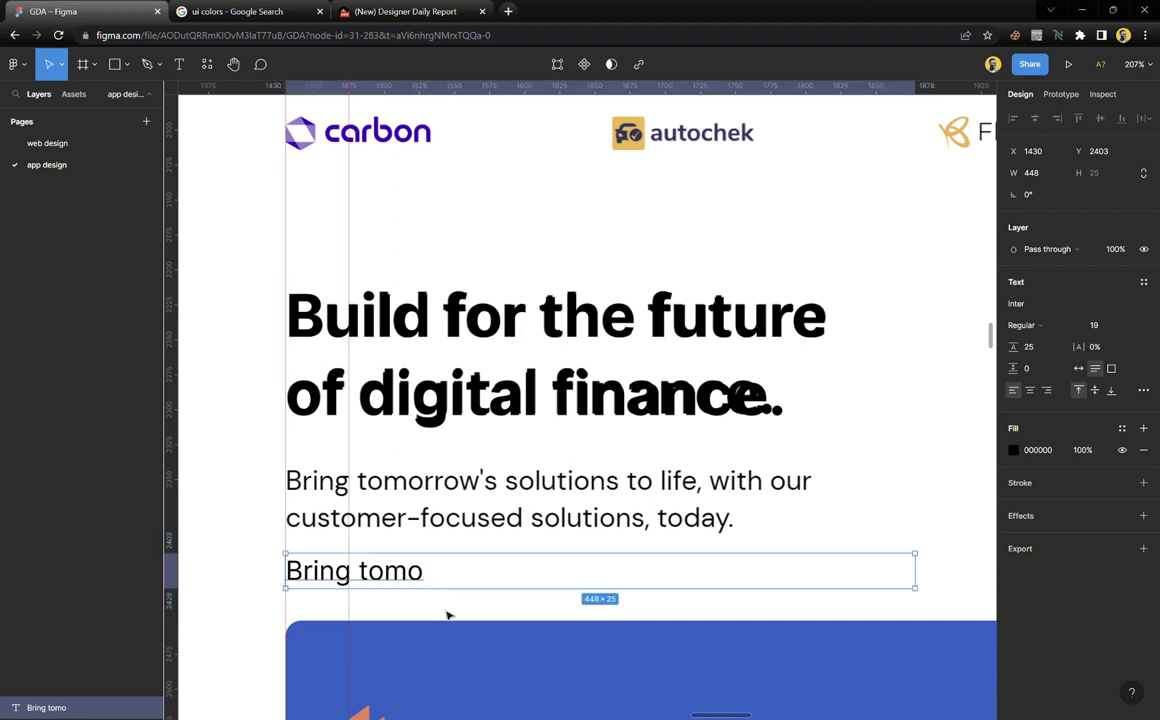
{"action": "key", "text": "Delete"}
{"action": "scroll", "coordinate": [453, 512], "scroll_direction": "down", "scroll_amount": 2}
{"action": "left_click", "coordinate": [418, 276]}
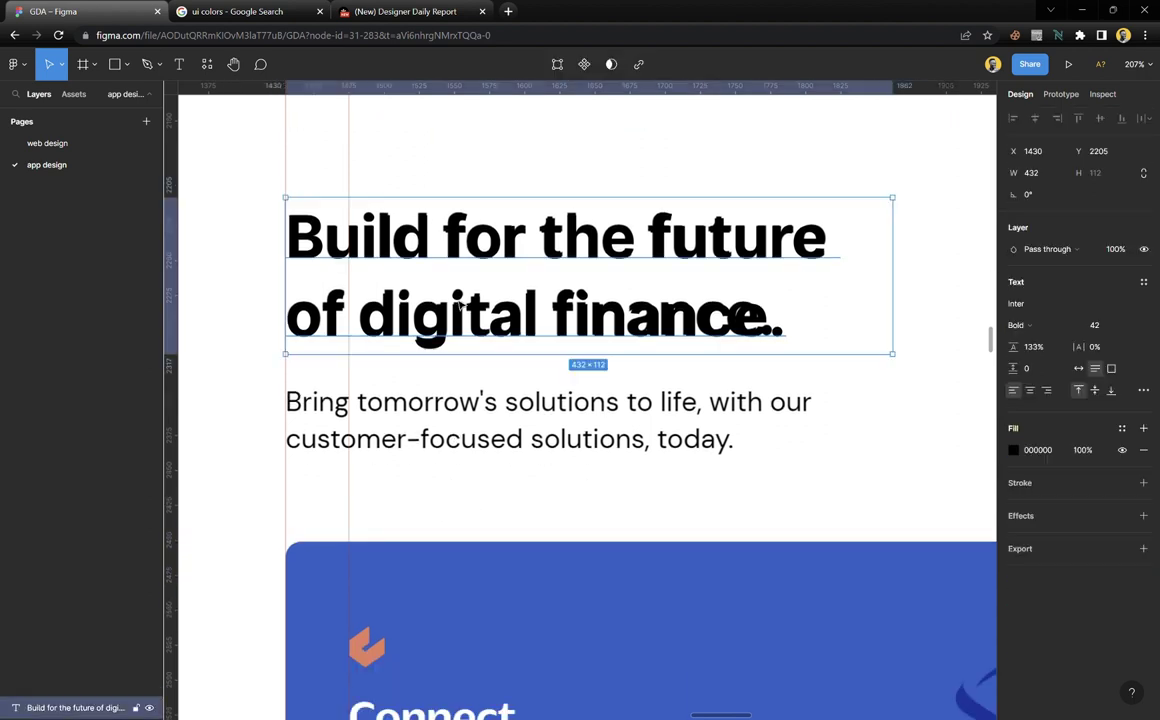
{"action": "scroll", "coordinate": [455, 413], "scroll_direction": "down", "scroll_amount": 3}
{"action": "scroll", "coordinate": [455, 413], "scroll_direction": "down", "scroll_amount": 2}
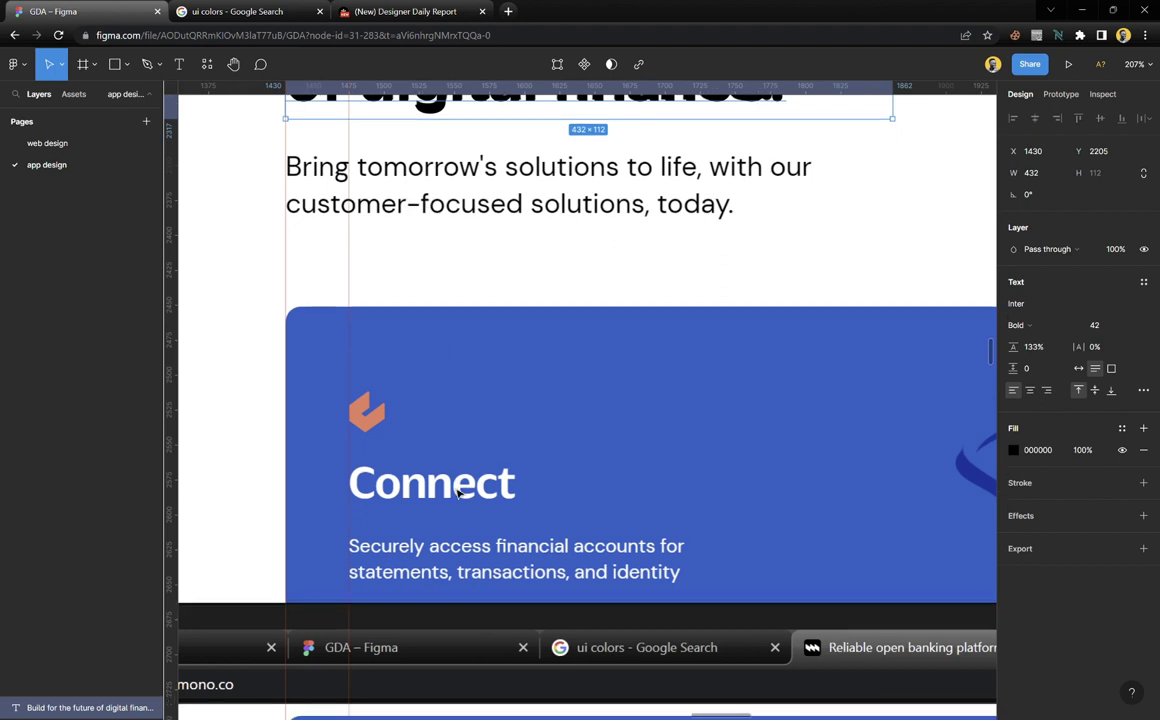
{"action": "scroll", "coordinate": [465, 430], "scroll_direction": "up", "scroll_amount": 1}
{"action": "key", "text": "ctrl+v"}
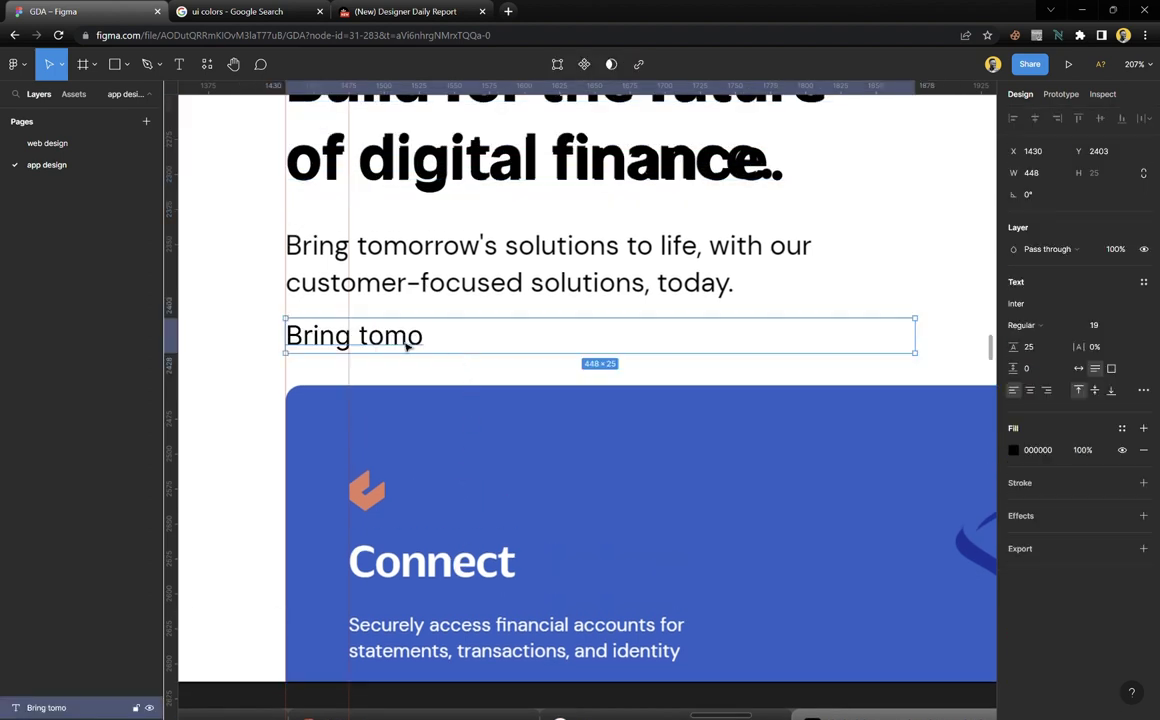
{"action": "left_click_drag", "start_coordinate": [405, 340], "coordinate": [472, 612]}
Replace the placeholder text in the Connect card with 'Securely access financial'
{"action": "scroll", "coordinate": [469, 611], "scroll_direction": "down", "scroll_amount": 3}
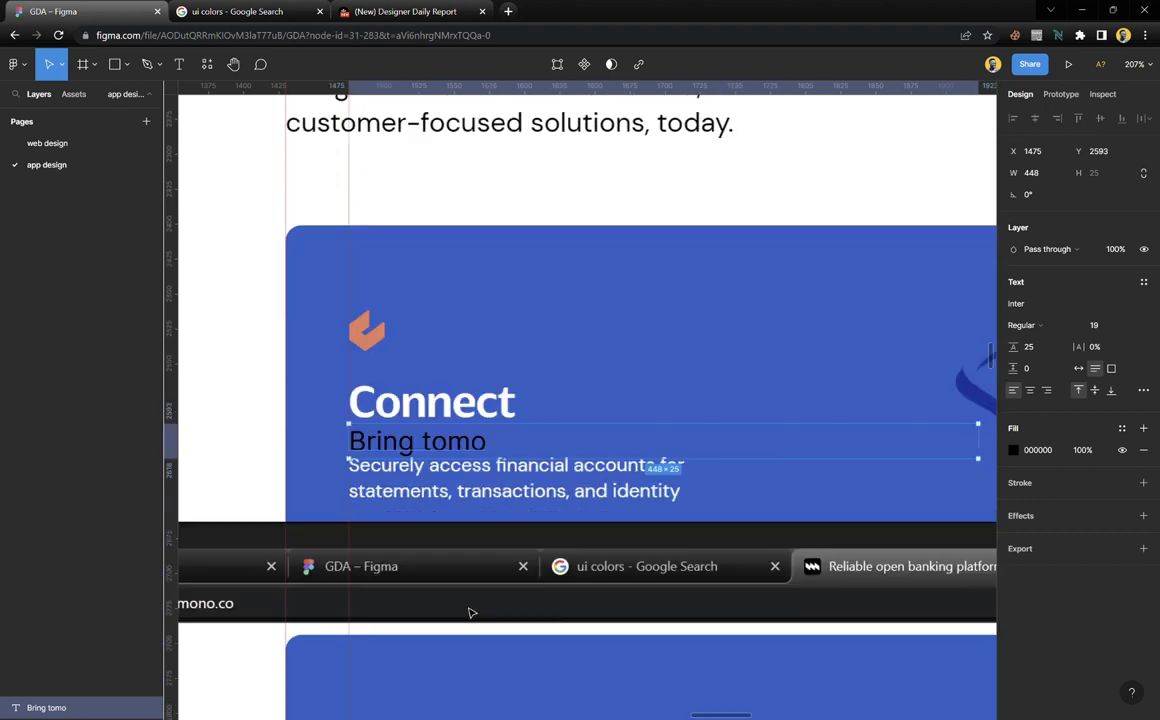
{"action": "scroll", "coordinate": [480, 502], "scroll_direction": "up", "scroll_amount": 2}
{"action": "scroll", "coordinate": [480, 502], "scroll_direction": "up", "scroll_amount": 1}
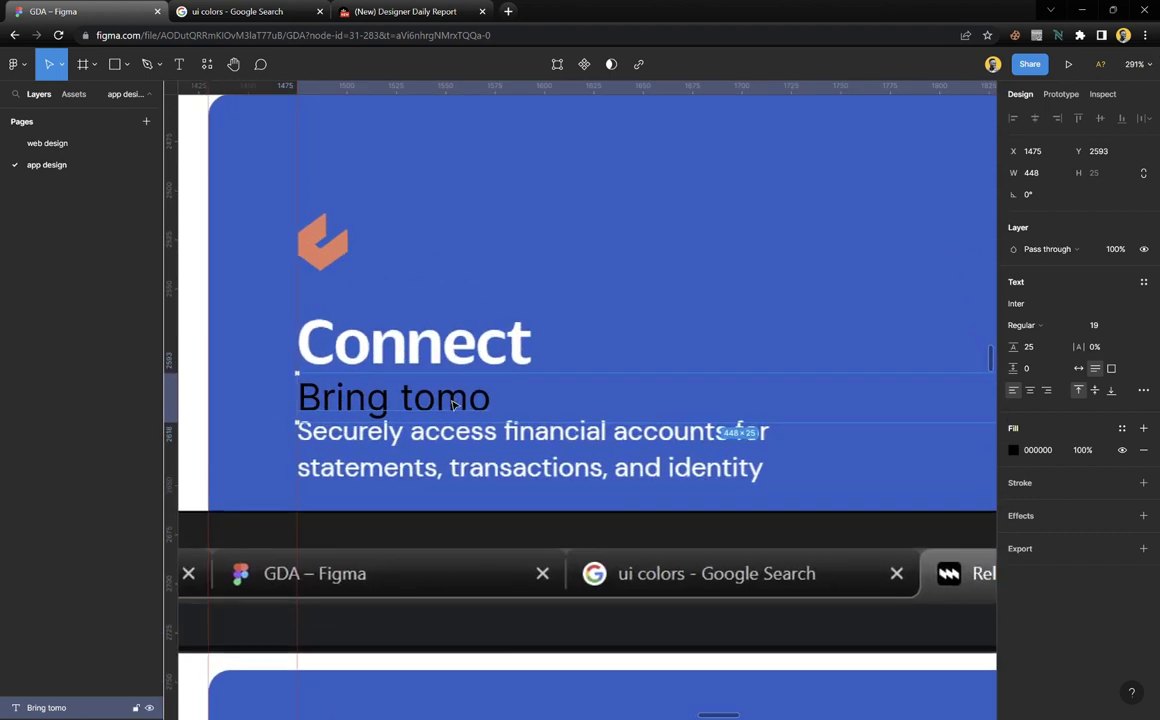
{"action": "double_click", "coordinate": [453, 401]}
{"action": "type", "text": "Secu"}
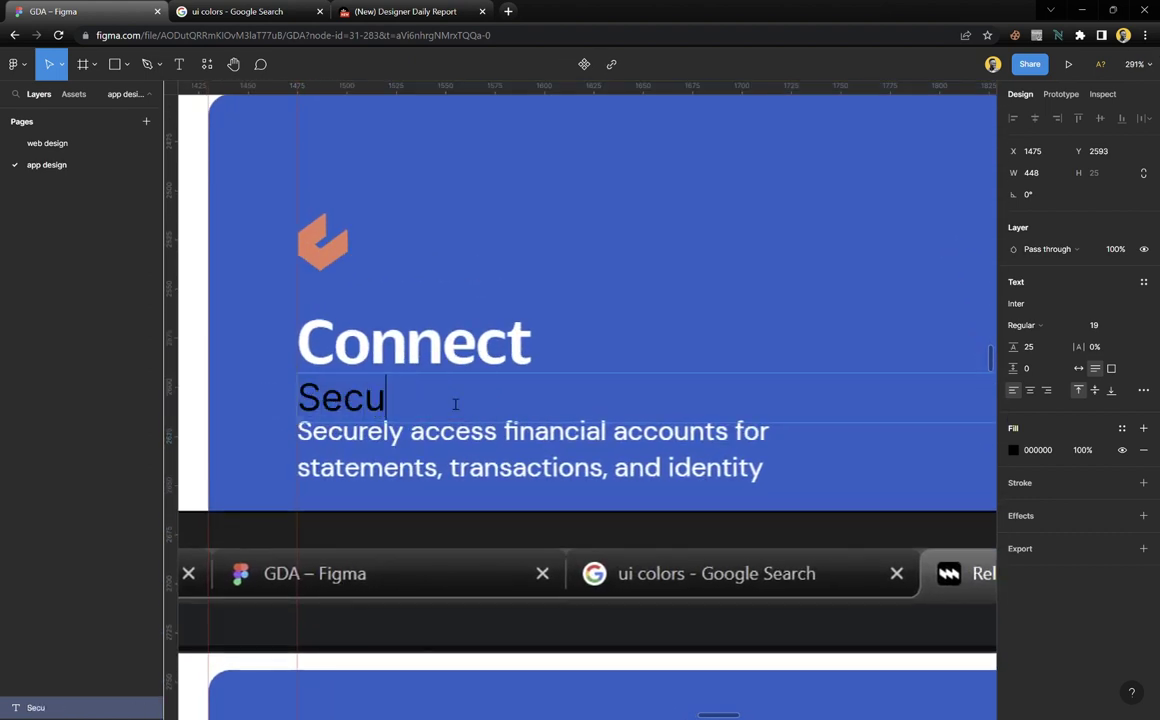
{"action": "type", "text": "rely"}
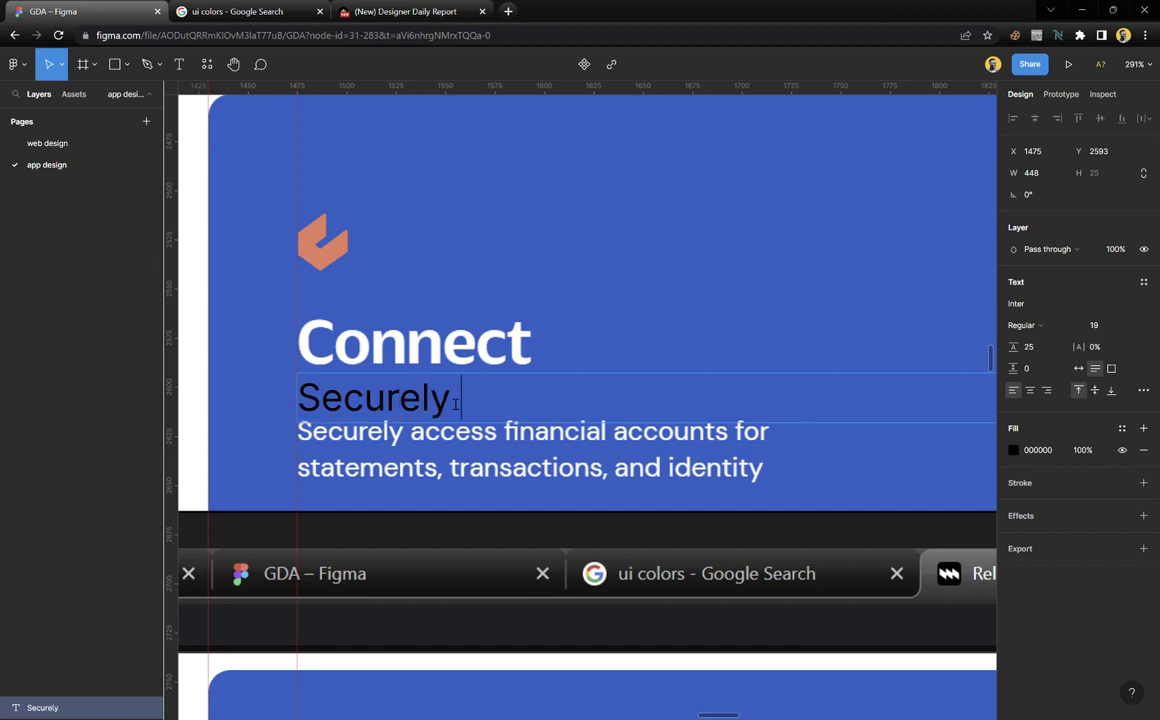
{"action": "type", "text": " access"}
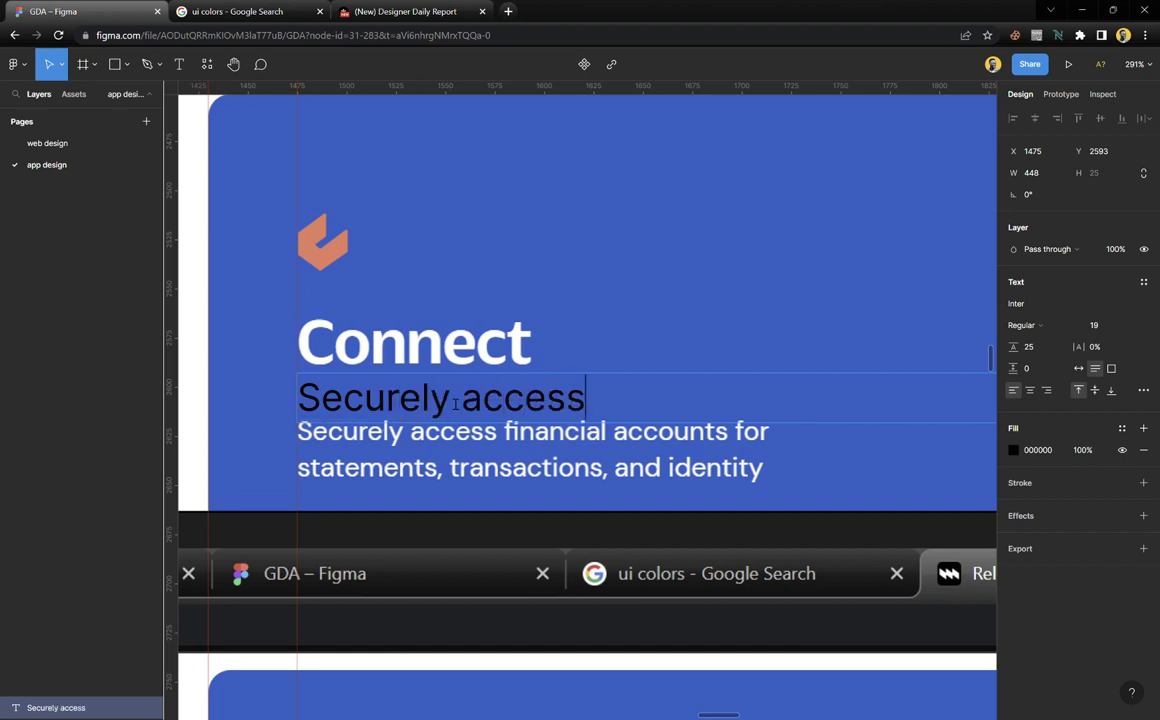
{"action": "type", "text": " finan"}
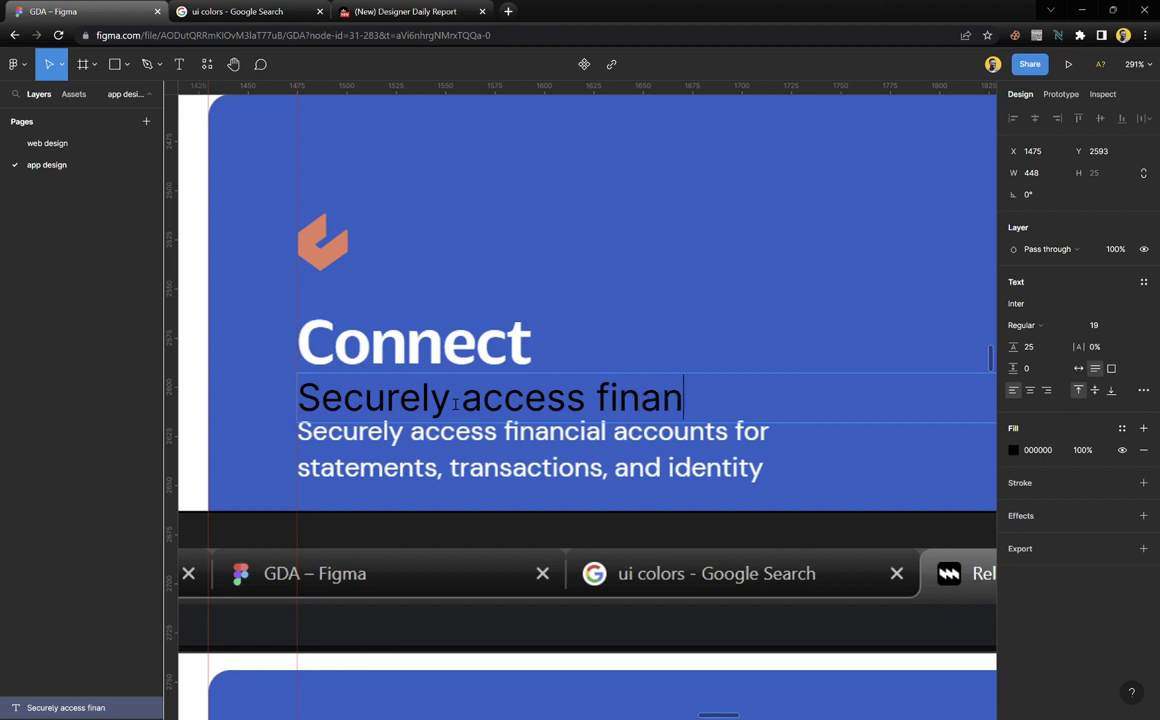
{"action": "type", "text": "cial"}
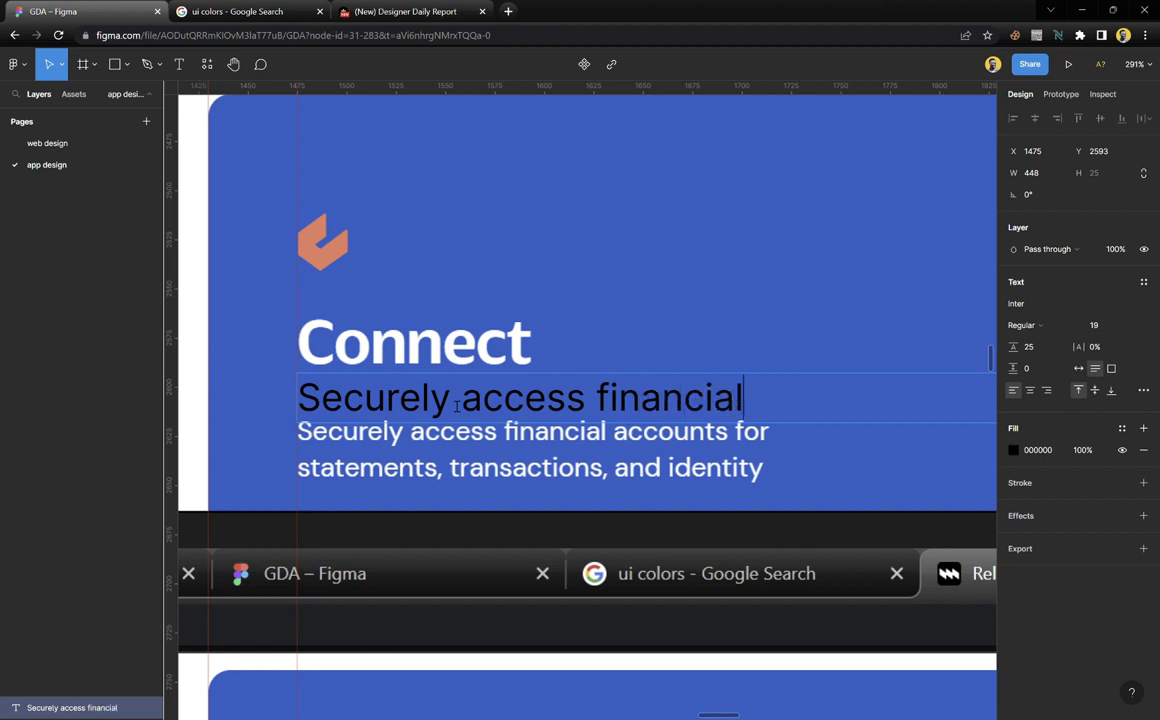
{"action": "key", "text": "Escape"}
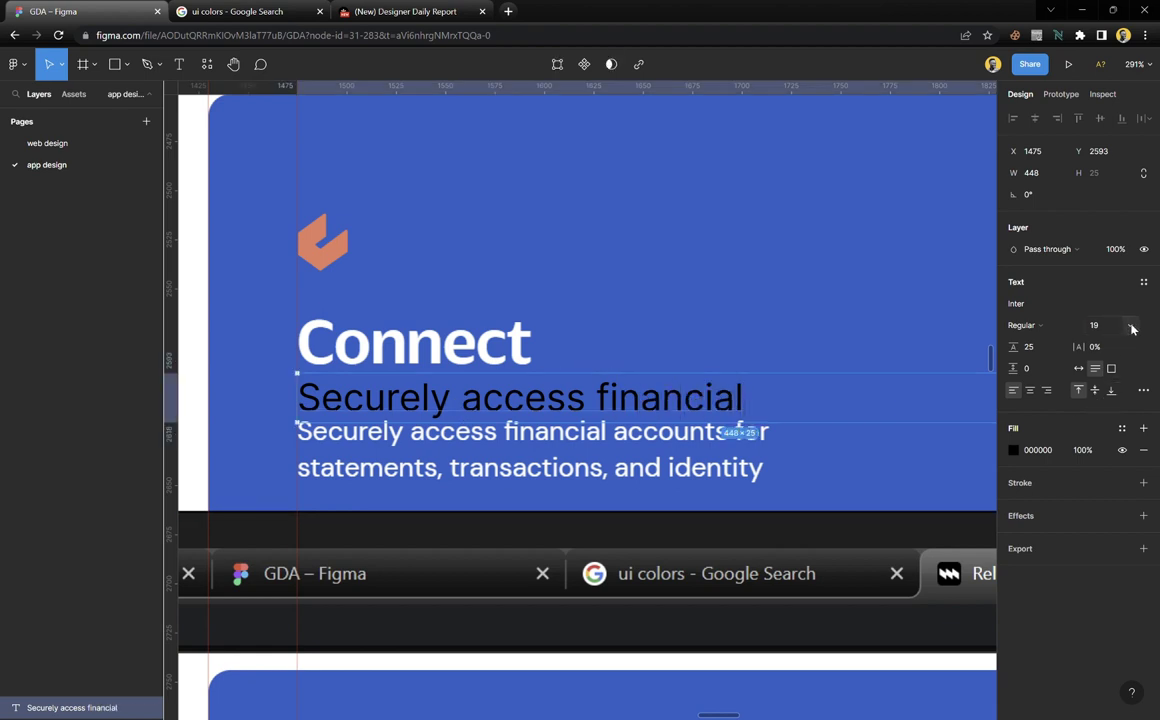
Set the description text to Inter Medium, size 13, and move it over the description paragraph
{"action": "left_click", "coordinate": [1132, 328]}
{"action": "left_click", "coordinate": [1118, 453]}
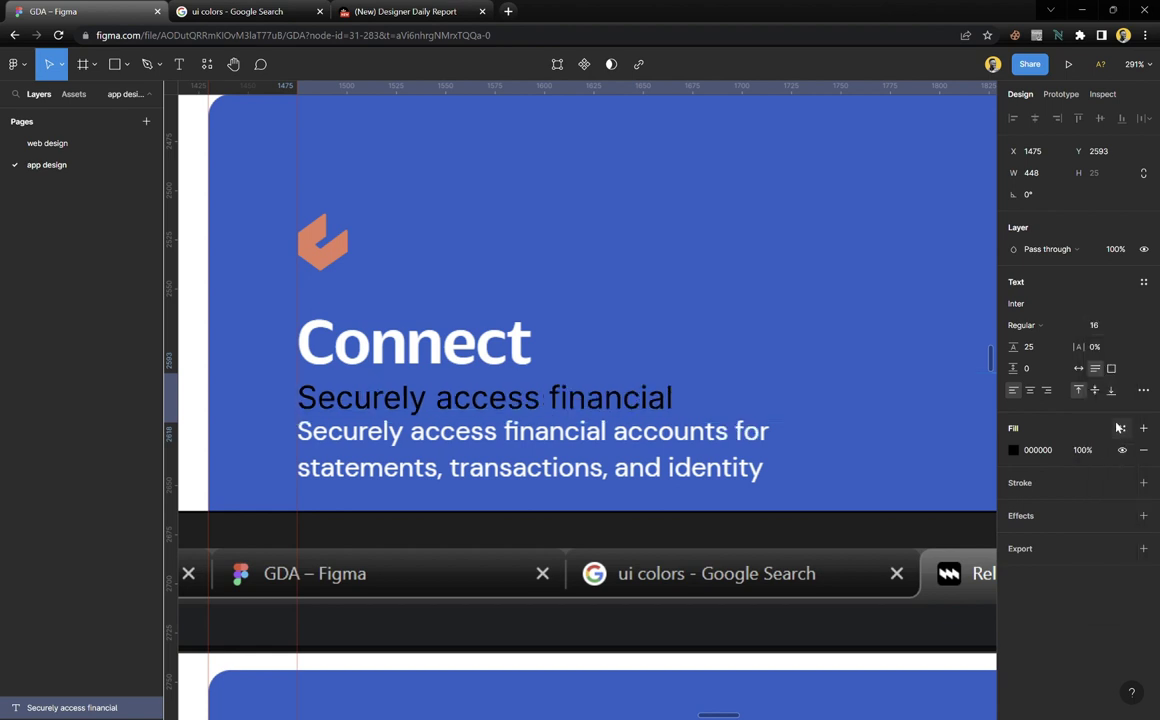
{"action": "left_click", "coordinate": [1107, 332]}
{"action": "key", "text": "Down"}
{"action": "key", "text": "Down"}
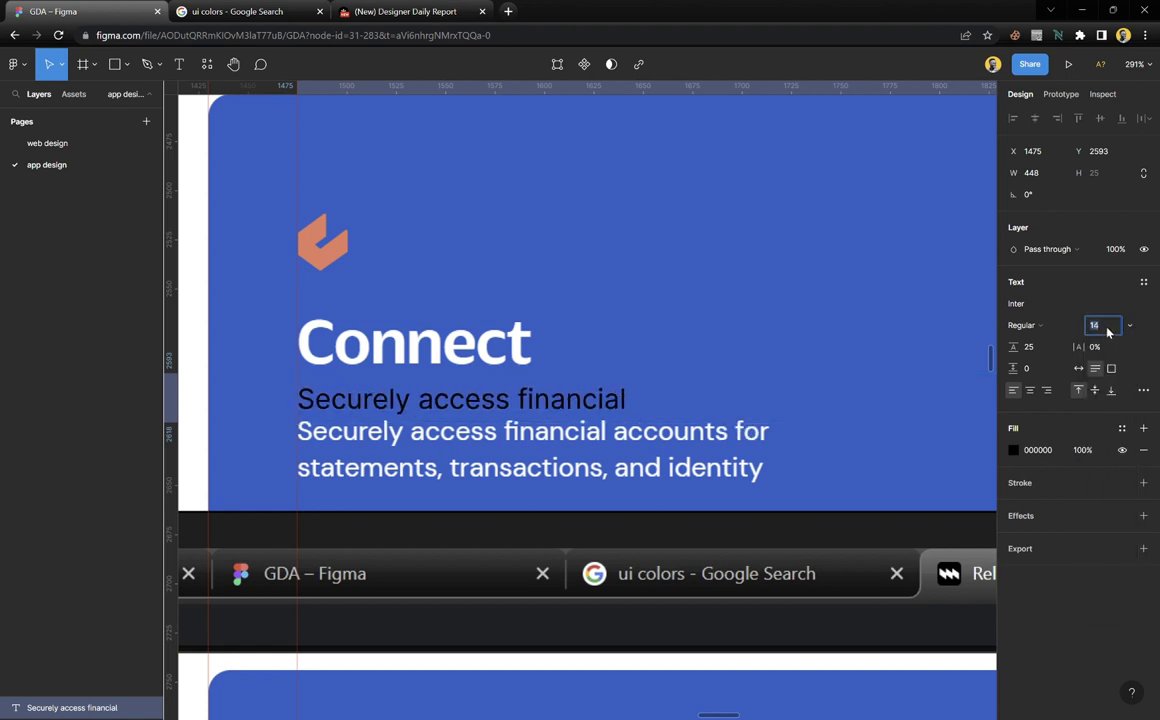
{"action": "left_click_drag", "start_coordinate": [611, 401], "coordinate": [617, 447]}
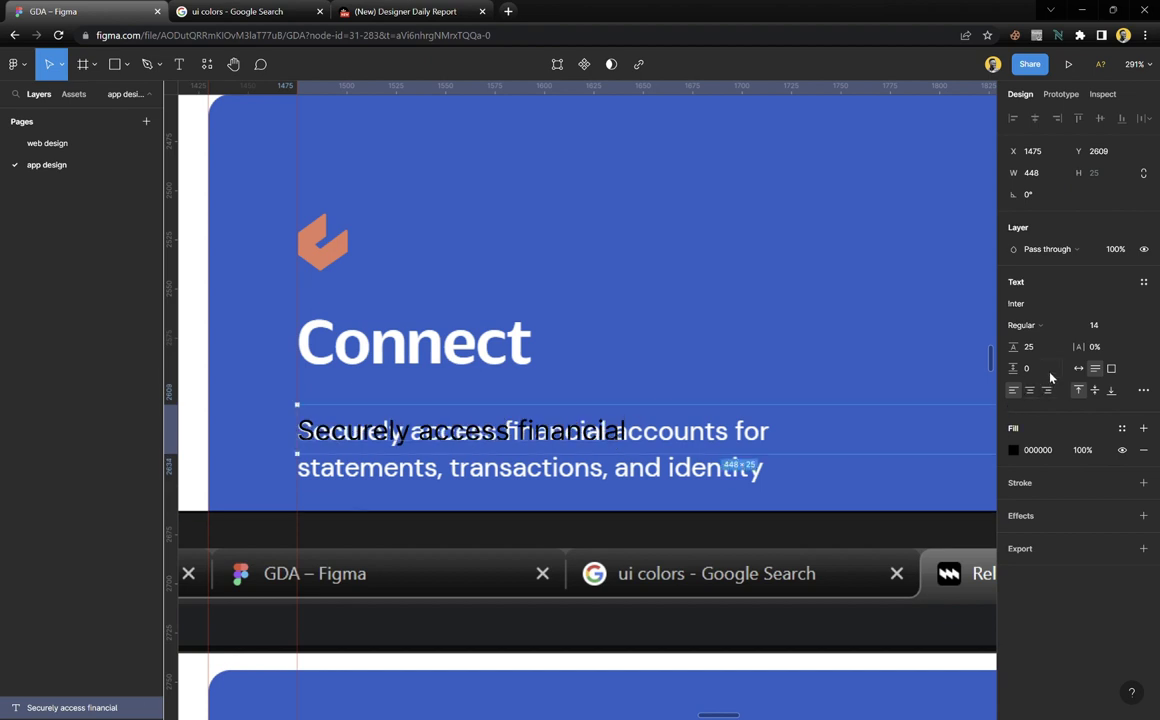
{"action": "left_click", "coordinate": [1030, 325]}
{"action": "left_click", "coordinate": [1042, 341]}
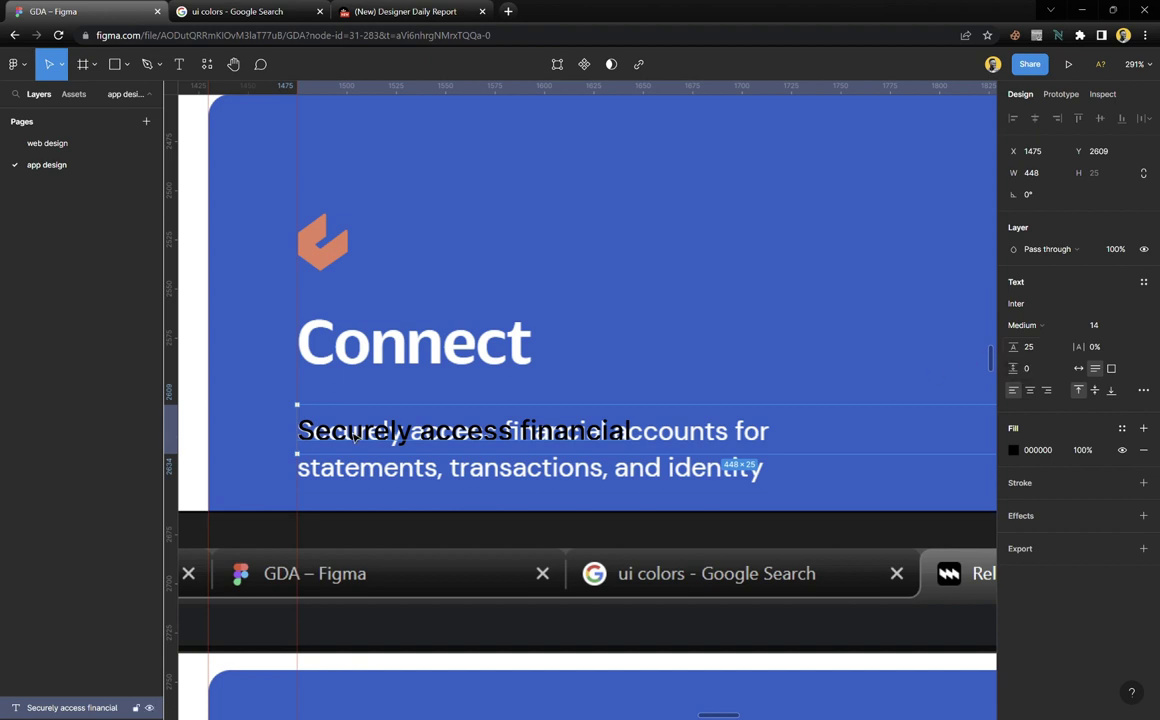
{"action": "scroll", "coordinate": [415, 461], "scroll_direction": "up", "scroll_amount": 5}
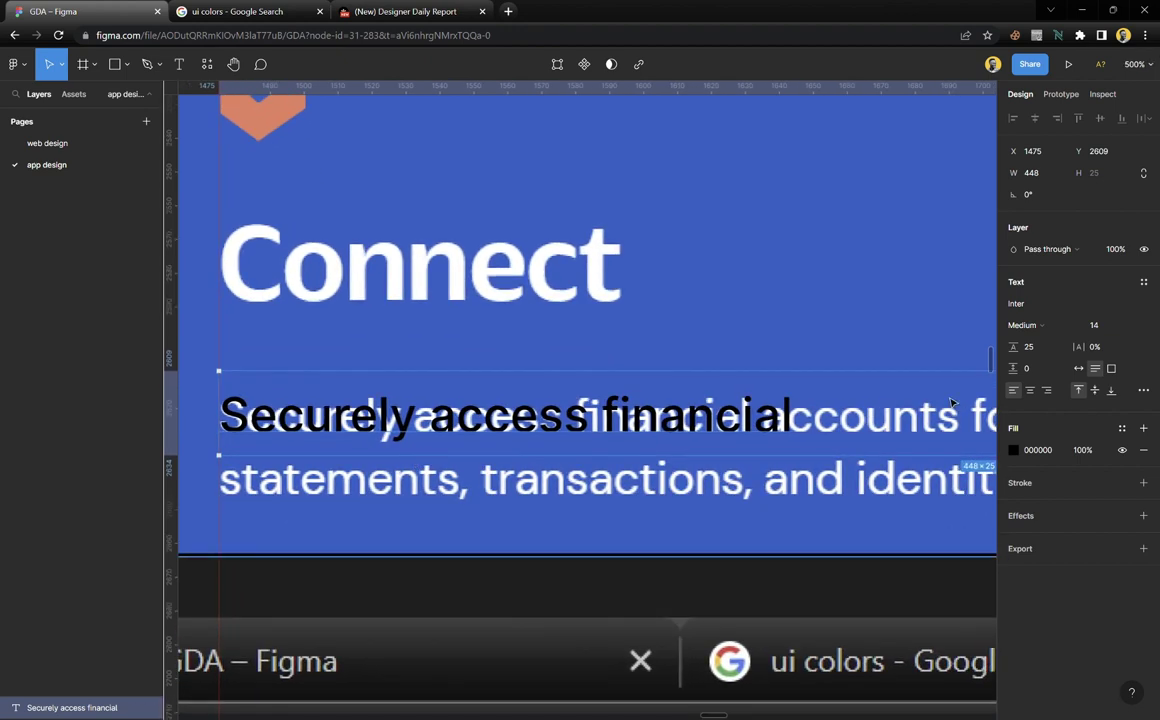
{"action": "left_click", "coordinate": [1107, 325]}
{"action": "key", "text": "Down"}
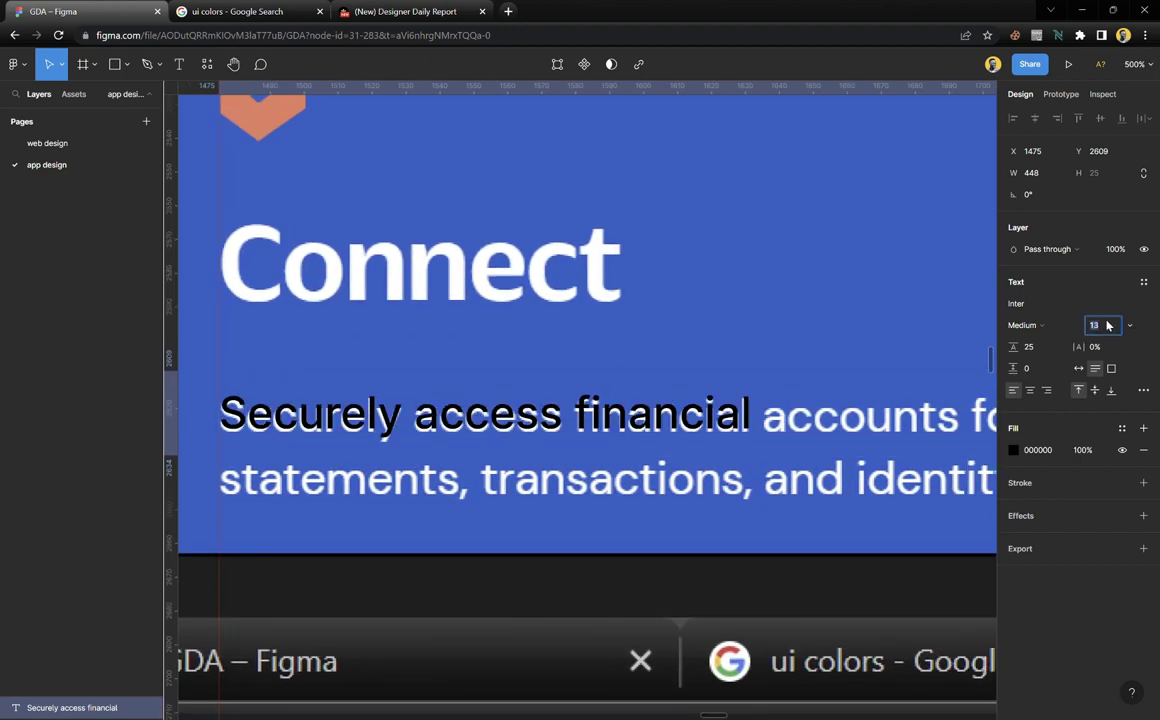
{"action": "left_click", "coordinate": [481, 421]}
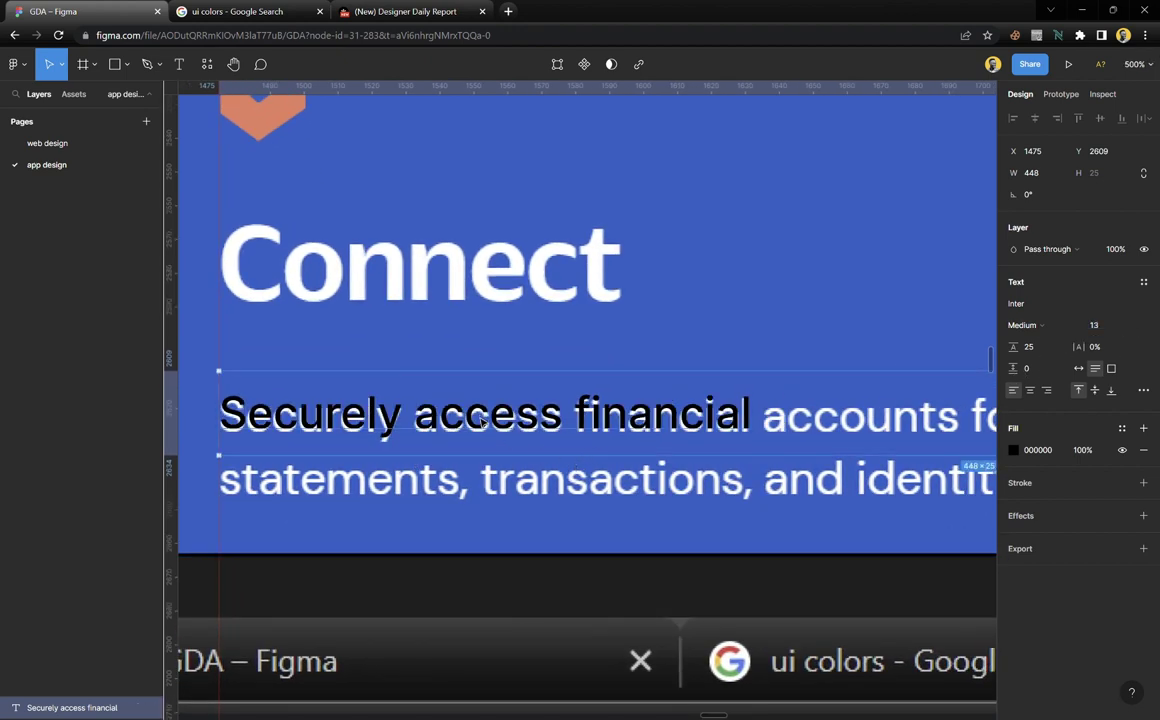
{"action": "key", "text": "Down"}
{"action": "scroll", "coordinate": [606, 428], "scroll_direction": "down", "scroll_amount": 1}
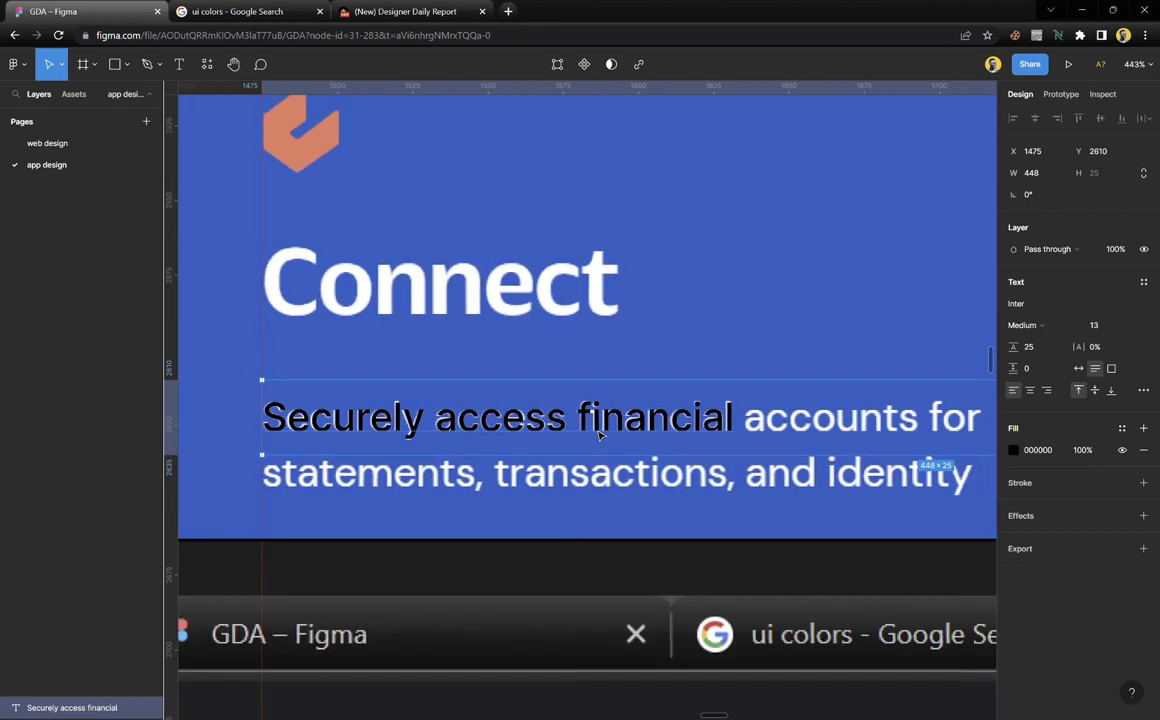
Add 'statements' on a second line of the description text
{"action": "key", "text": "Return"}
{"action": "left_click", "coordinate": [760, 423]}
{"action": "key", "text": "ctrl+End"}
{"action": "key", "text": "Return"}
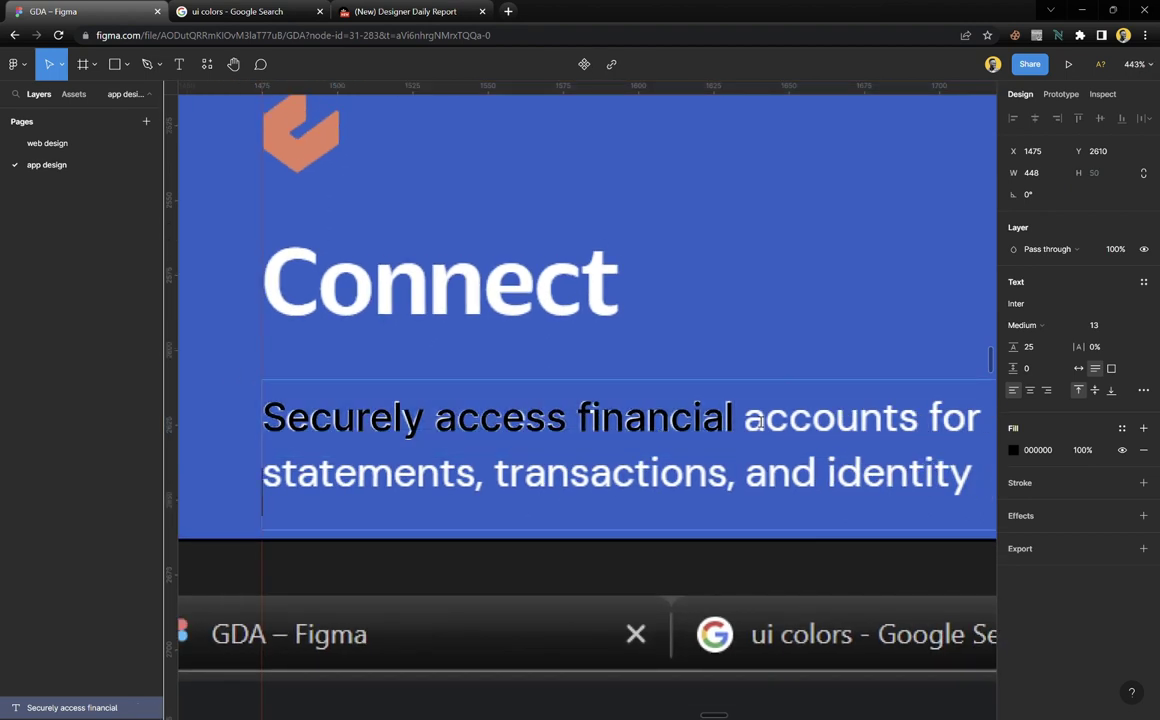
{"action": "type", "text": "statemt"}
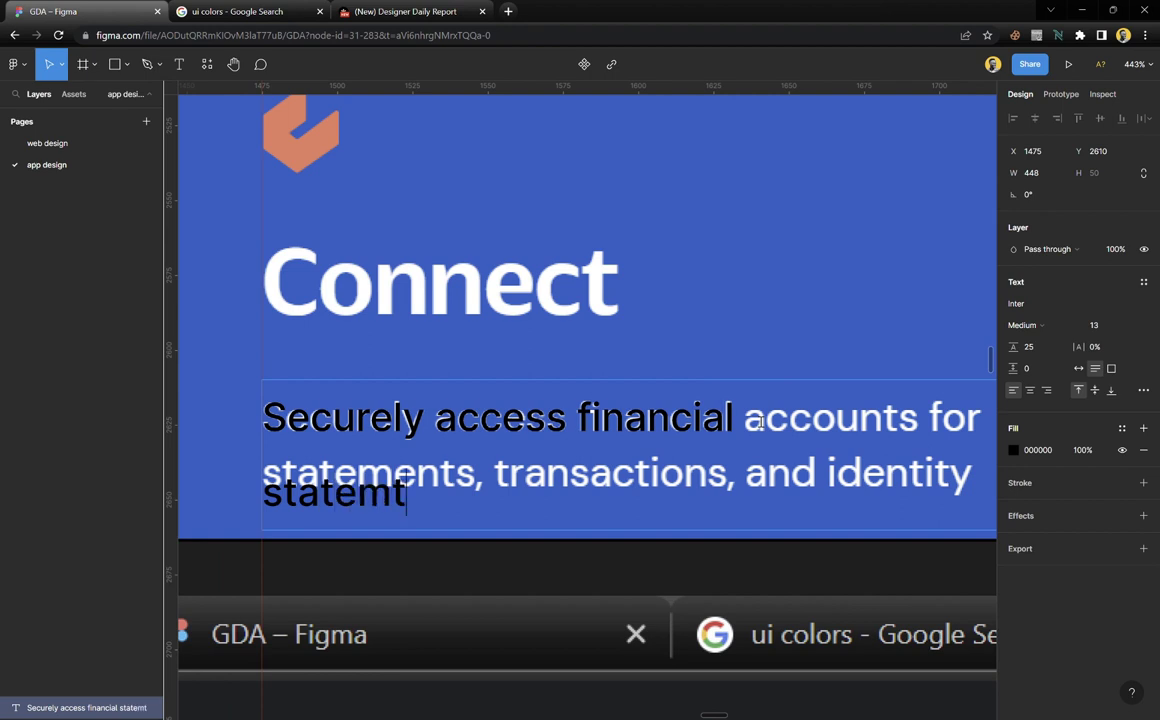
{"action": "key", "text": "BackSpace"}
{"action": "type", "text": "ents"}
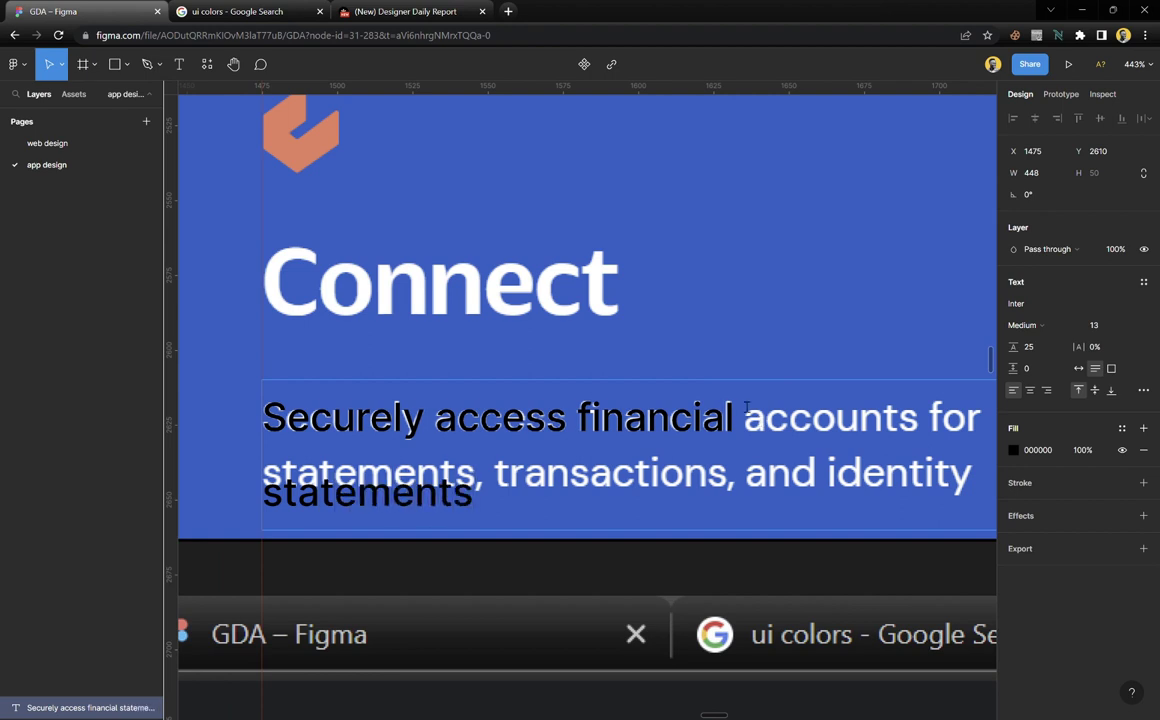
{"action": "key", "text": "Escape"}
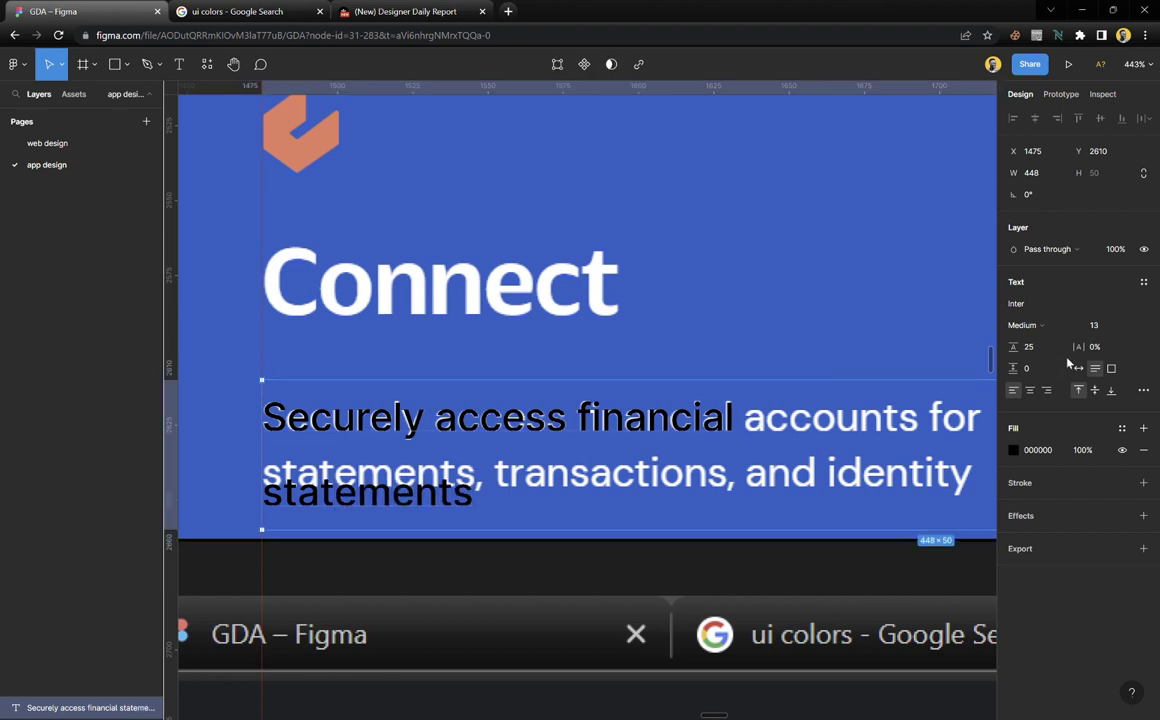
Set the description's line height to 18 and nudge it into line with the paragraph
{"action": "left_click", "coordinate": [1045, 353]}
{"action": "type", "text": "18"}
{"action": "key", "text": "Return"}
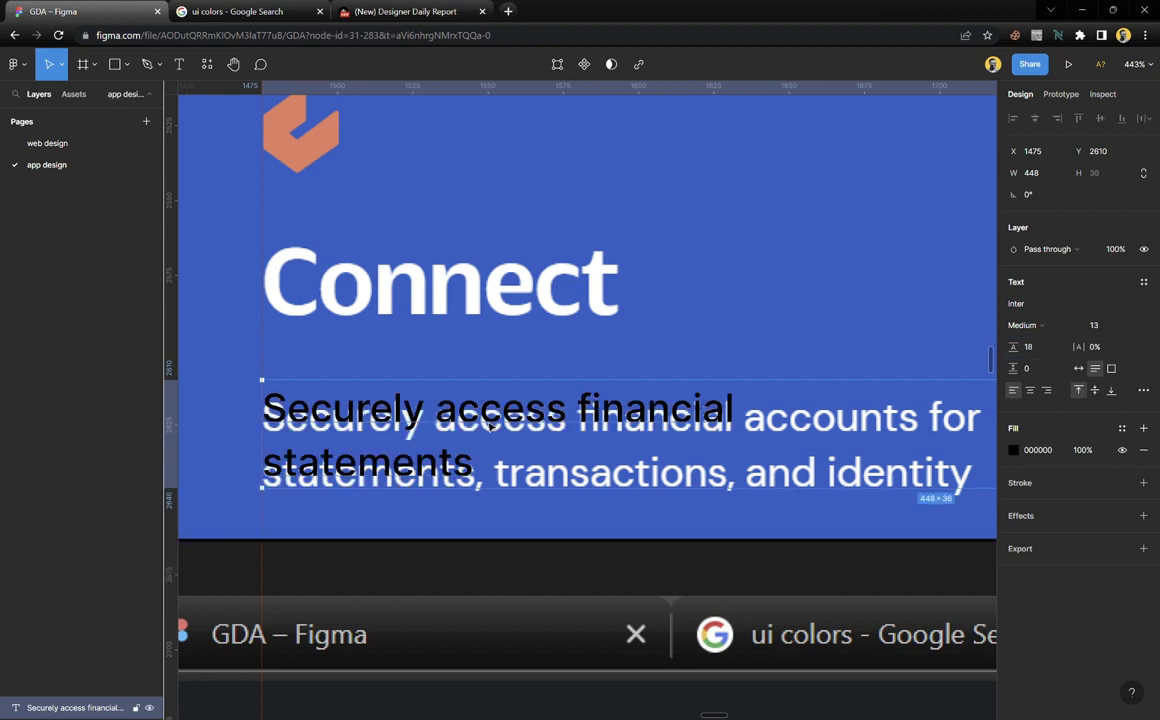
{"action": "left_click_drag", "start_coordinate": [492, 426], "coordinate": [493, 428]}
{"action": "scroll", "coordinate": [493, 428], "scroll_direction": "down", "scroll_amount": 3}
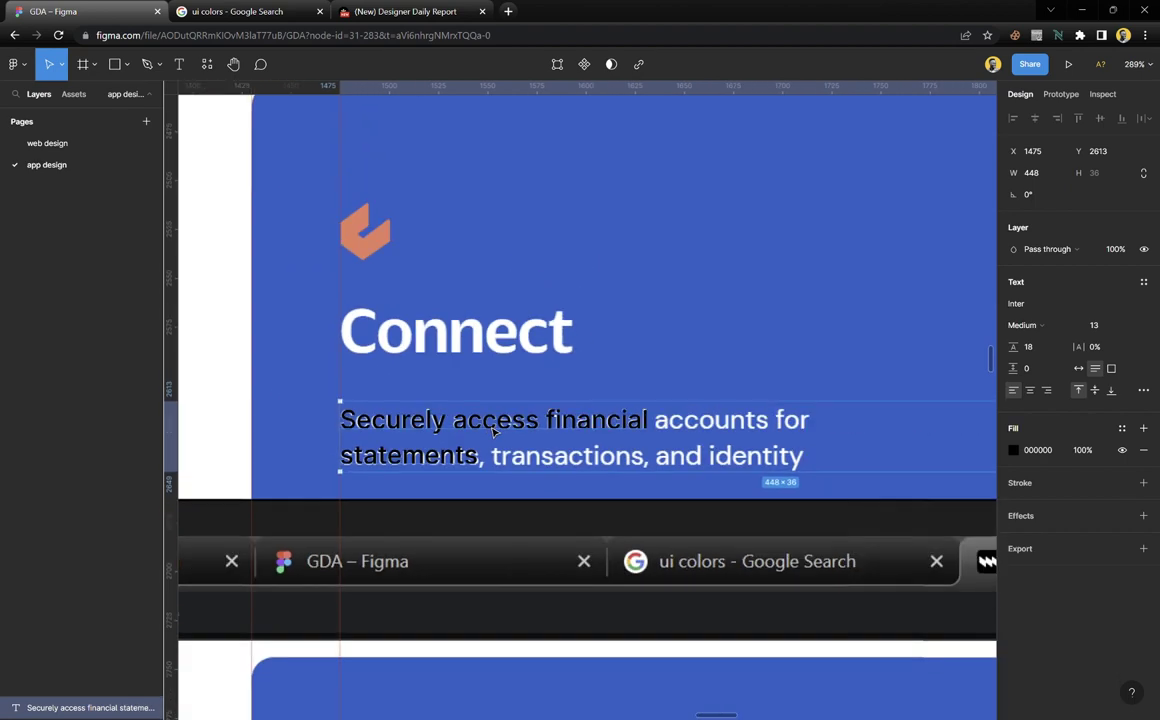
{"action": "scroll", "coordinate": [503, 450], "scroll_direction": "up", "scroll_amount": 1}
{"action": "left_click_drag", "start_coordinate": [503, 455], "coordinate": [520, 188]}
{"action": "scroll", "coordinate": [481, 433], "scroll_direction": "down", "scroll_amount": 3}
Move the text layer toward the Connect button and retype it as 'Start with Connect'
{"action": "scroll", "coordinate": [481, 433], "scroll_direction": "down", "scroll_amount": 5}
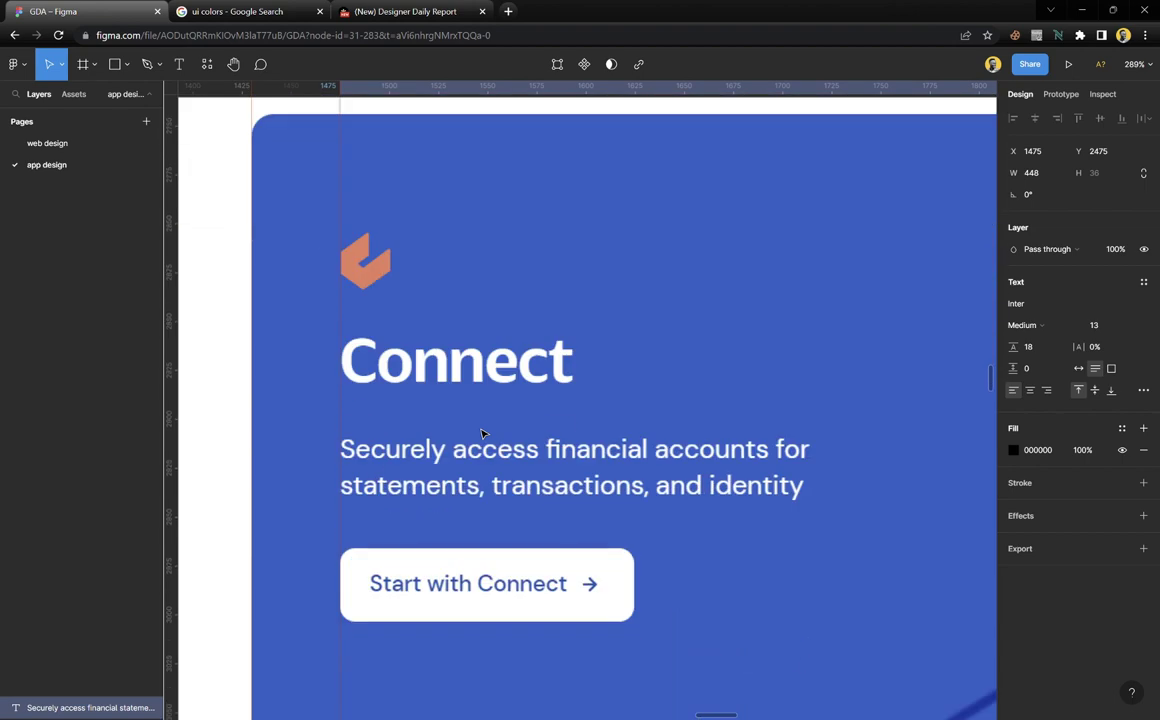
{"action": "scroll", "coordinate": [481, 433], "scroll_direction": "up", "scroll_amount": 2}
{"action": "scroll", "coordinate": [481, 433], "scroll_direction": "up", "scroll_amount": 2}
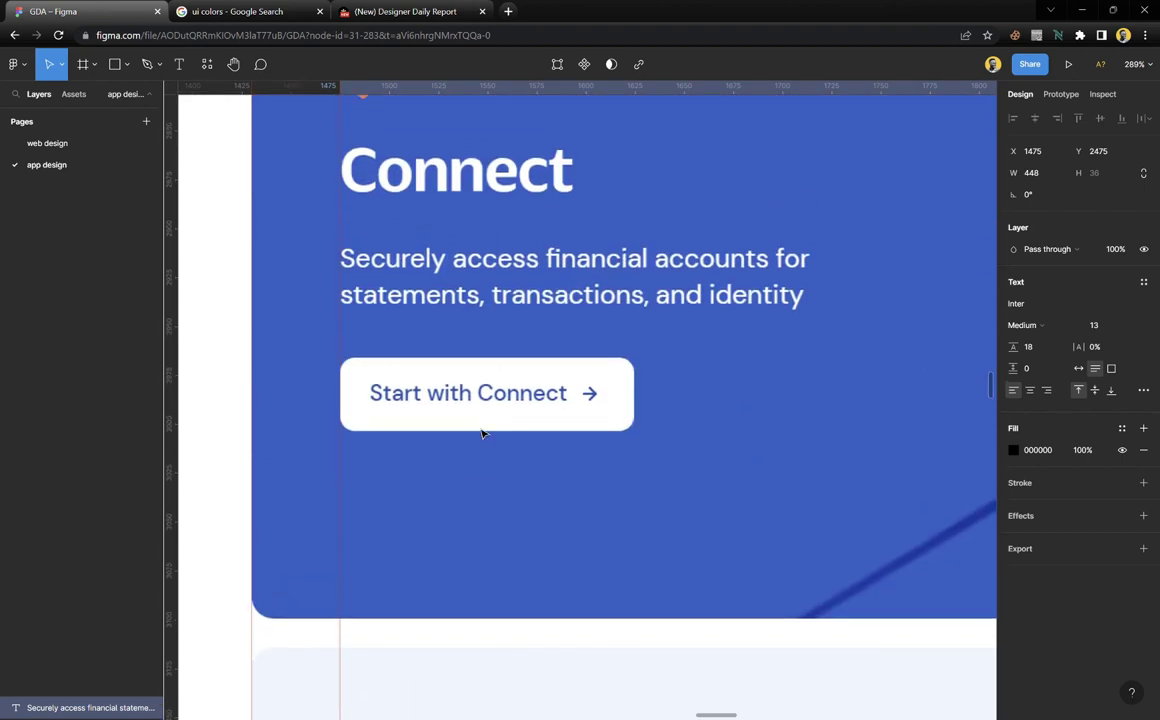
{"action": "scroll", "coordinate": [481, 433], "scroll_direction": "down", "scroll_amount": 5}
{"action": "scroll", "coordinate": [481, 433], "scroll_direction": "up", "scroll_amount": 5}
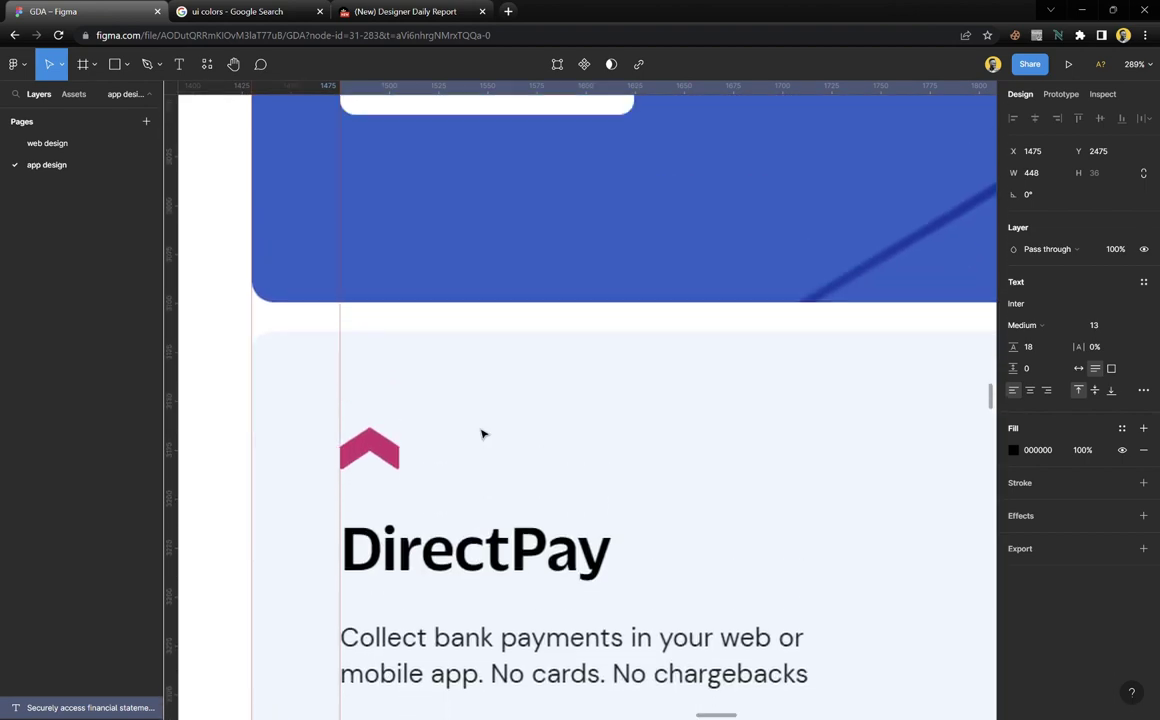
{"action": "scroll", "coordinate": [481, 433], "scroll_direction": "down", "scroll_amount": 3}
{"action": "left_click_drag", "start_coordinate": [481, 433], "coordinate": [490, 594]}
{"action": "scroll", "coordinate": [490, 594], "scroll_direction": "up", "scroll_amount": 5}
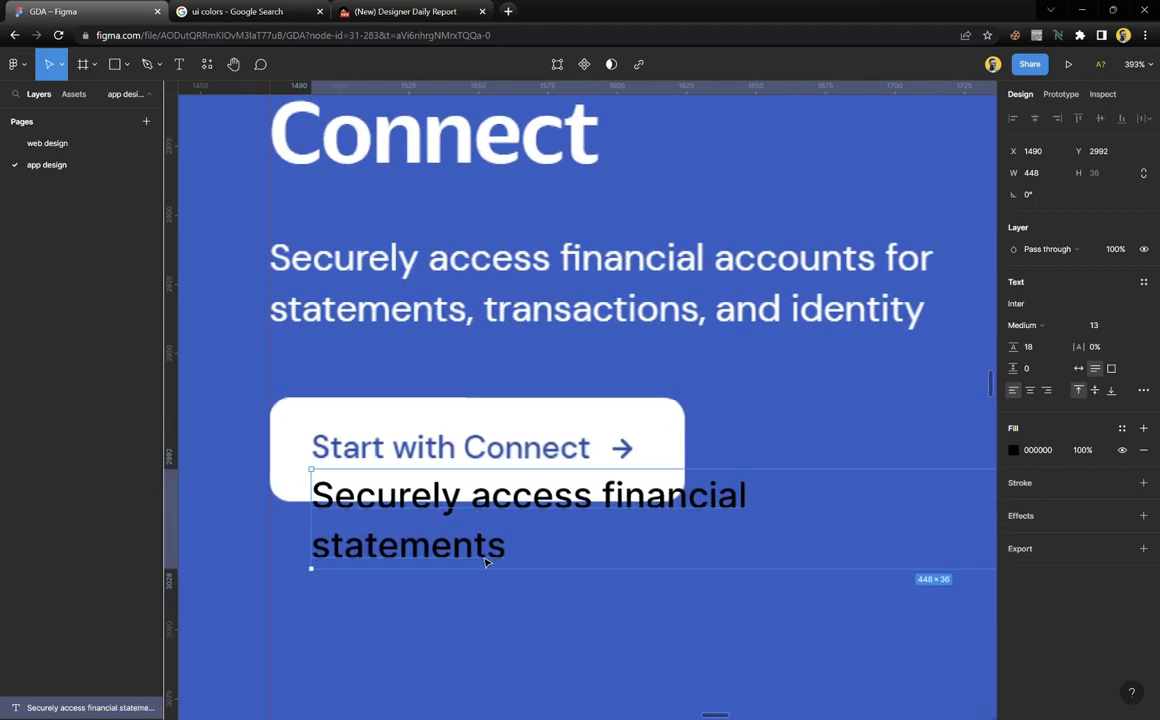
{"action": "double_click", "coordinate": [497, 510]}
{"action": "type", "text": "S"}
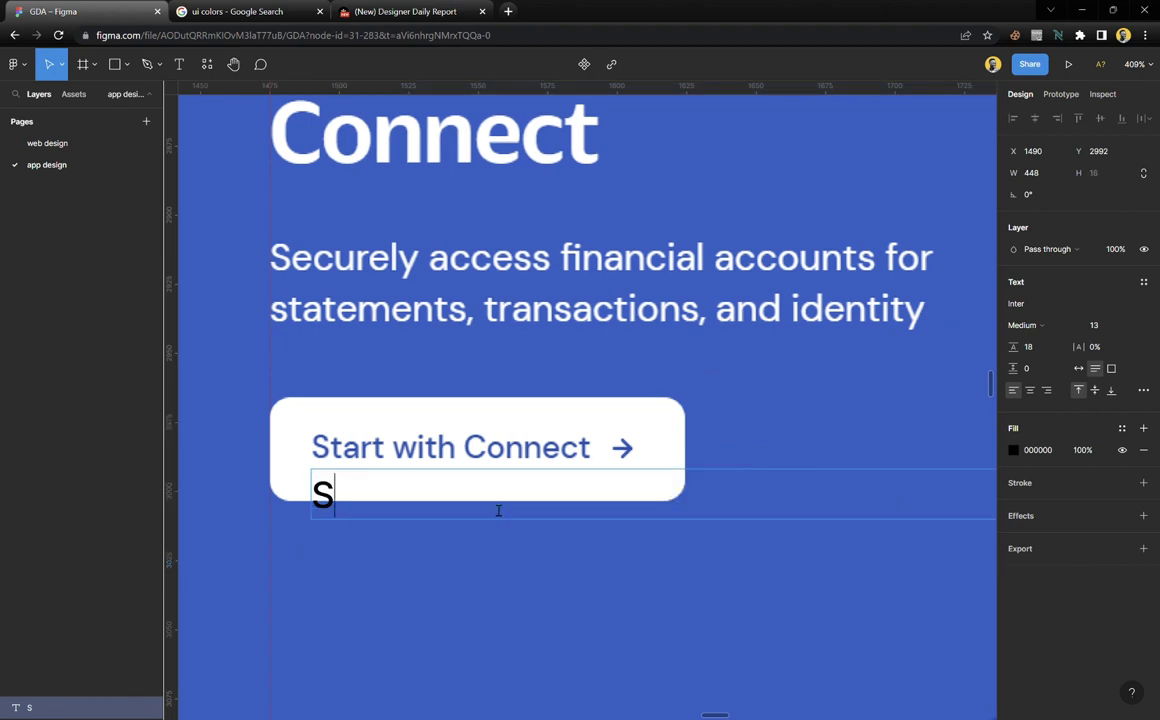
{"action": "type", "text": "tart wi"}
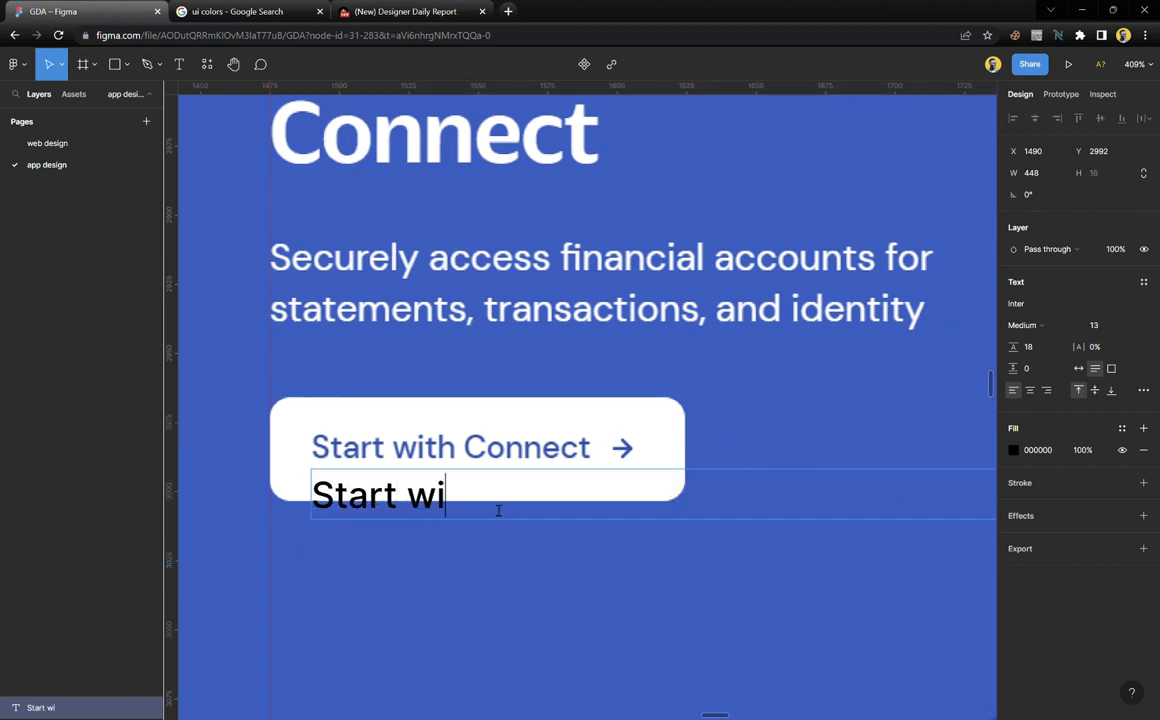
{"action": "type", "text": "th Connect"}
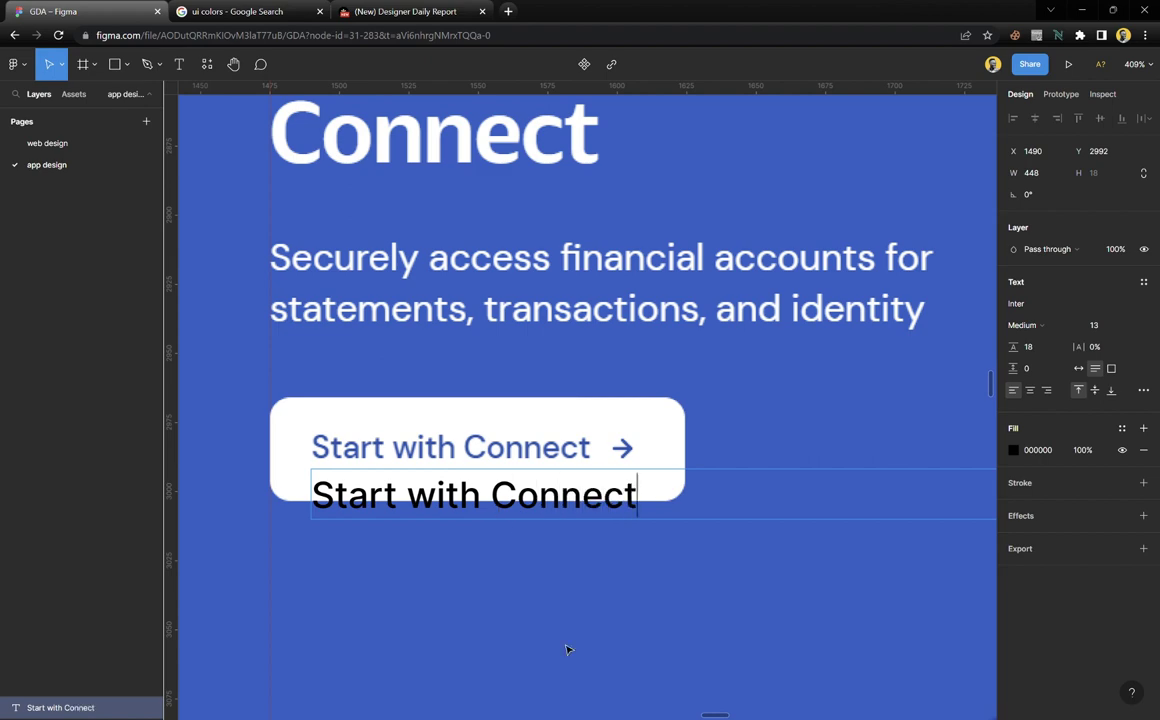
{"action": "key", "text": "Escape"}
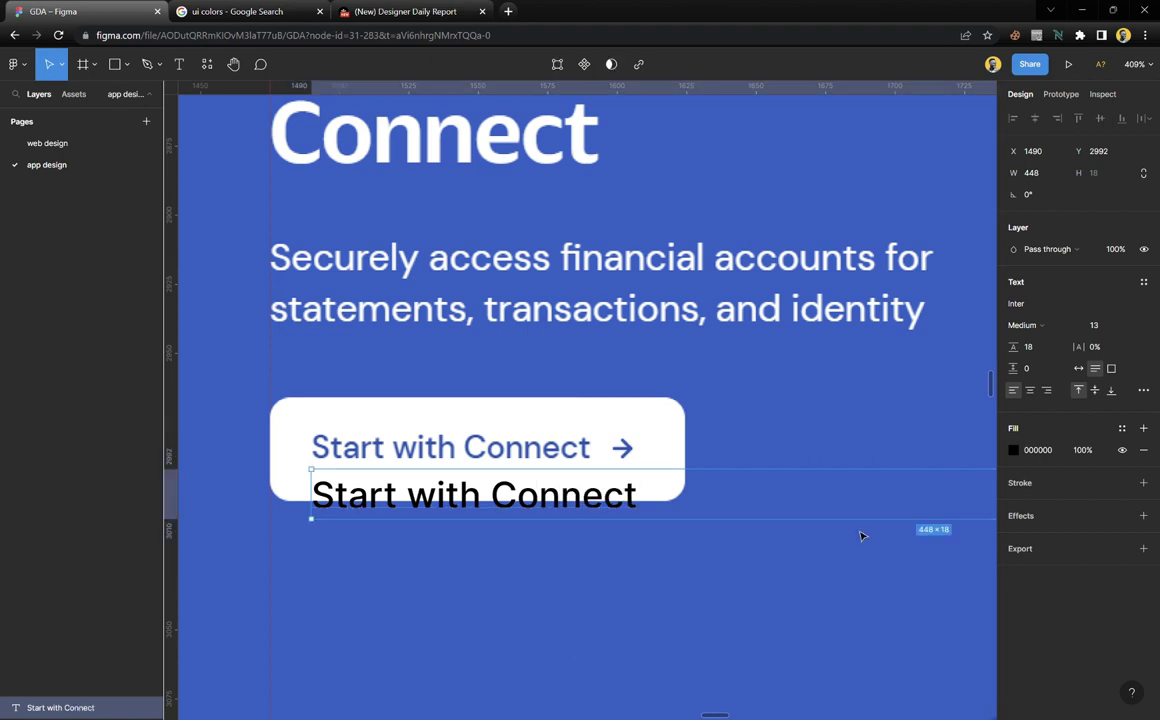
Make the label auto-width, align it over the white button's label, and set size 12
{"action": "left_click", "coordinate": [1078, 368]}
{"action": "scroll", "coordinate": [440, 480], "scroll_direction": "up", "scroll_amount": 3}
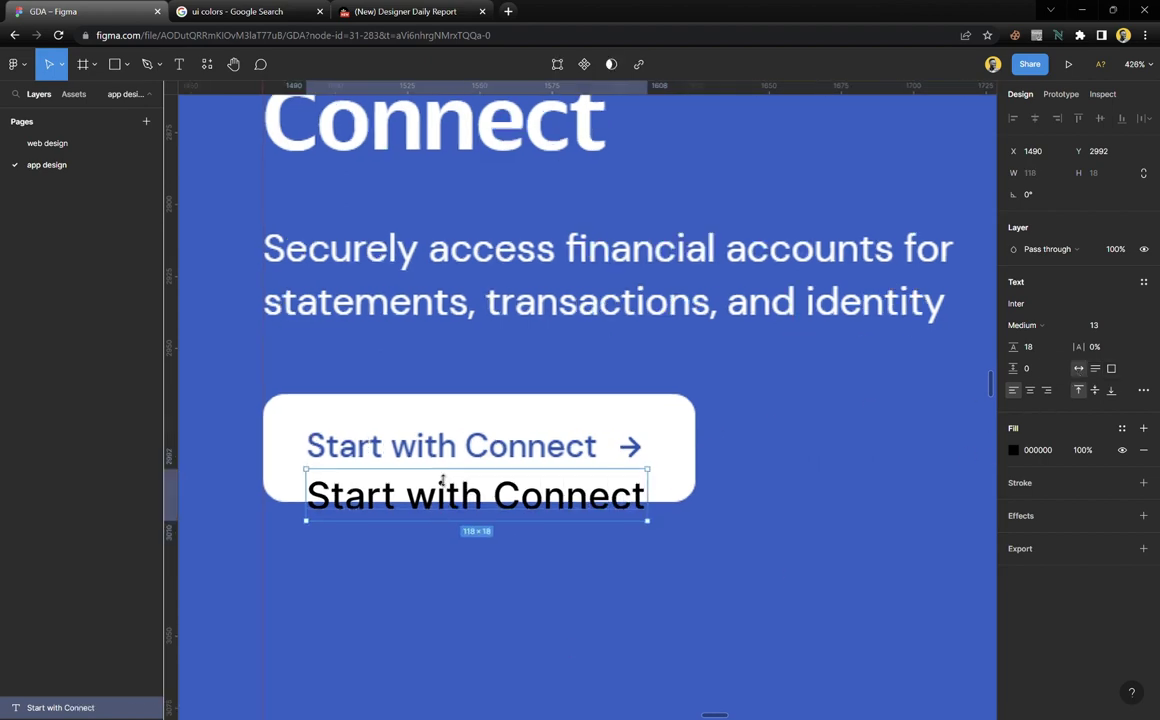
{"action": "scroll", "coordinate": [442, 481], "scroll_direction": "up", "scroll_amount": 1}
{"action": "left_click_drag", "start_coordinate": [400, 494], "coordinate": [413, 467]}
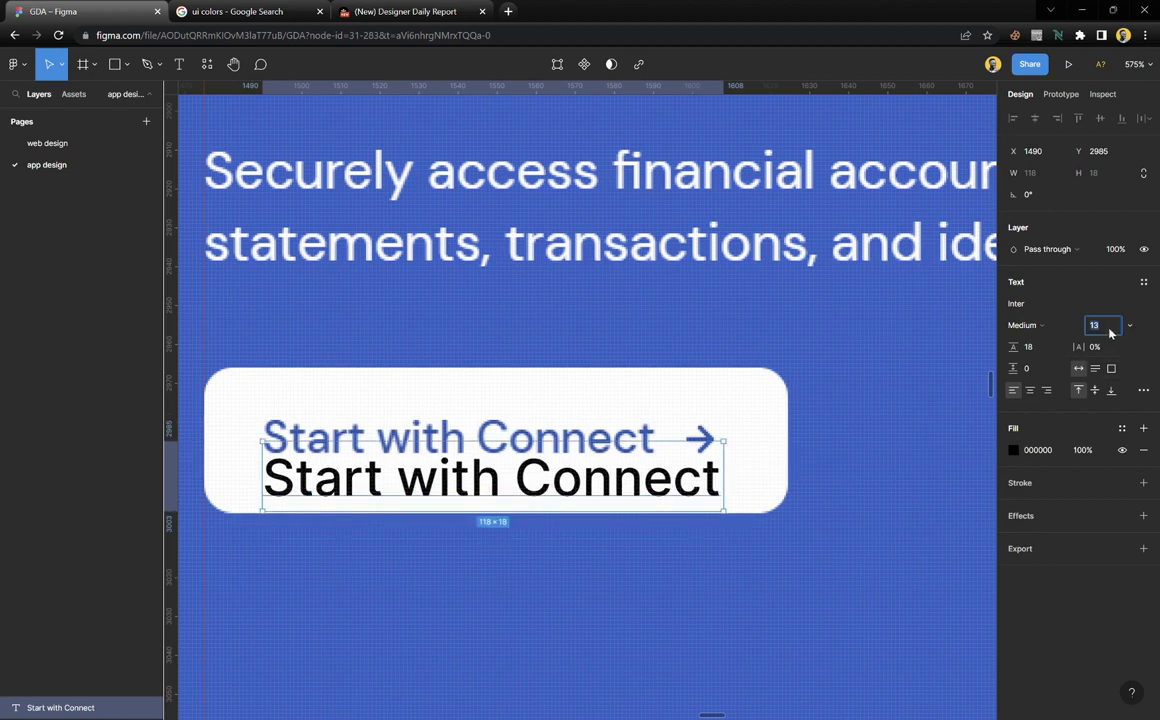
{"action": "key", "text": "Down"}
{"action": "key", "text": "Down"}
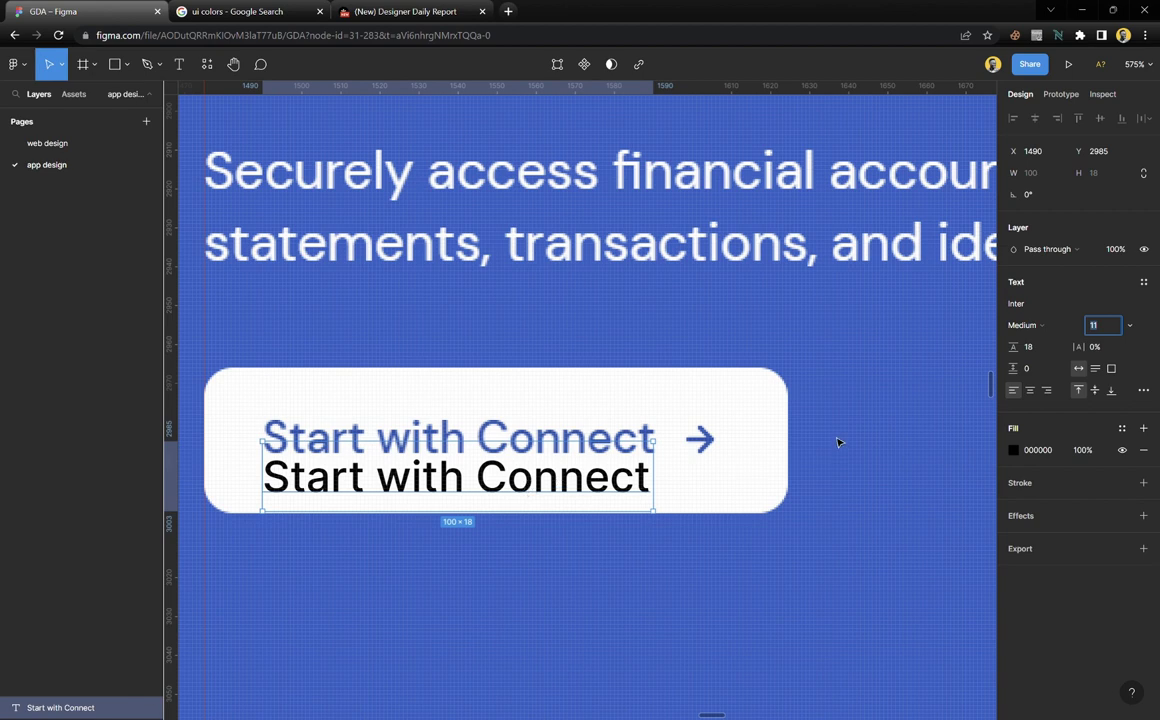
{"action": "left_click_drag", "start_coordinate": [643, 487], "coordinate": [655, 455]}
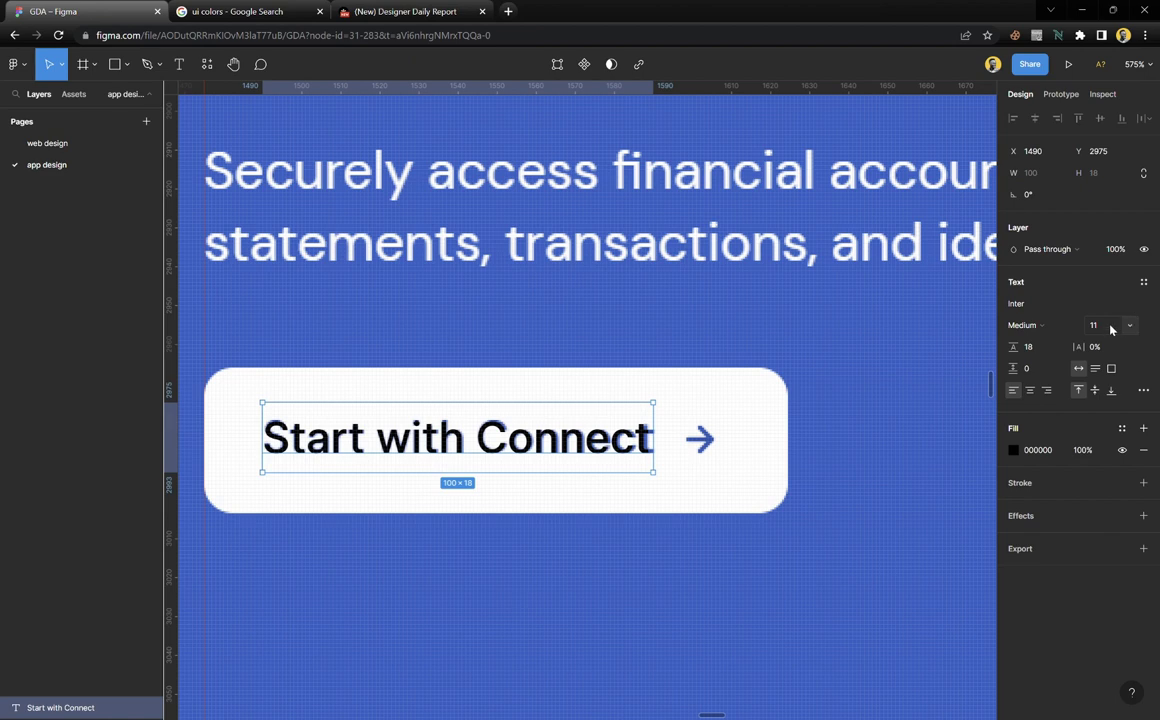
{"action": "left_click", "coordinate": [1110, 329]}
{"action": "key", "text": "Up"}
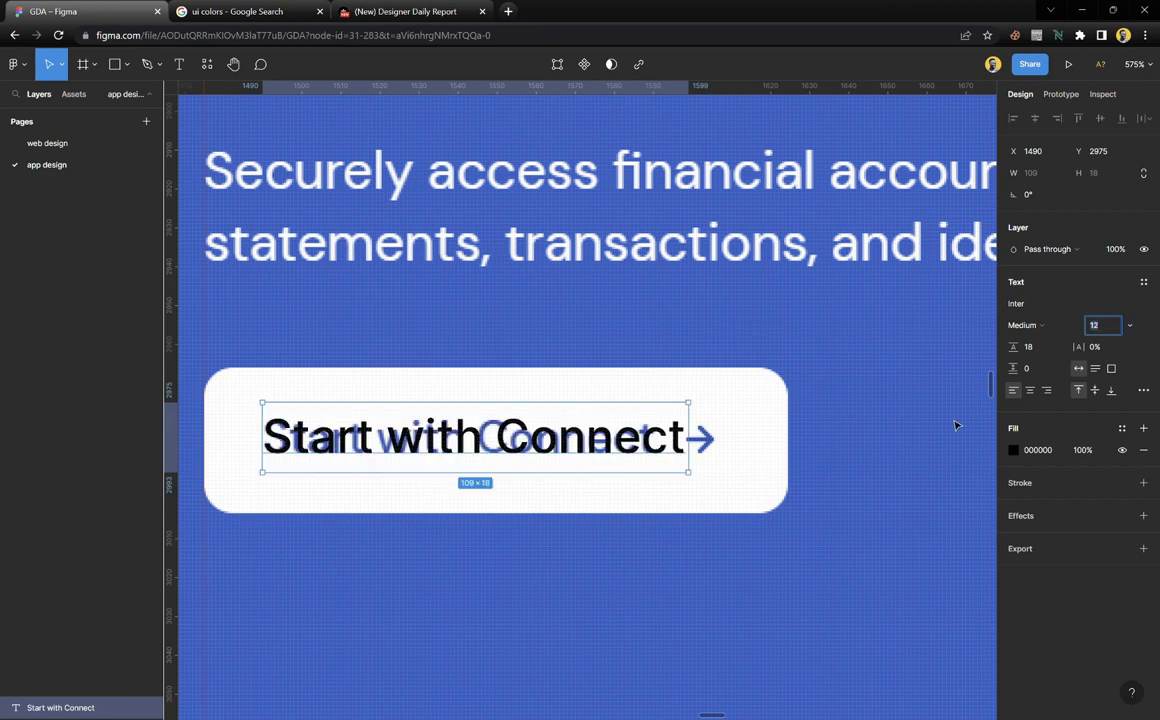
Make the Start with Connect label Semi Bold at font size 11
{"action": "left_click", "coordinate": [1040, 326]}
{"action": "left_click", "coordinate": [1033, 340]}
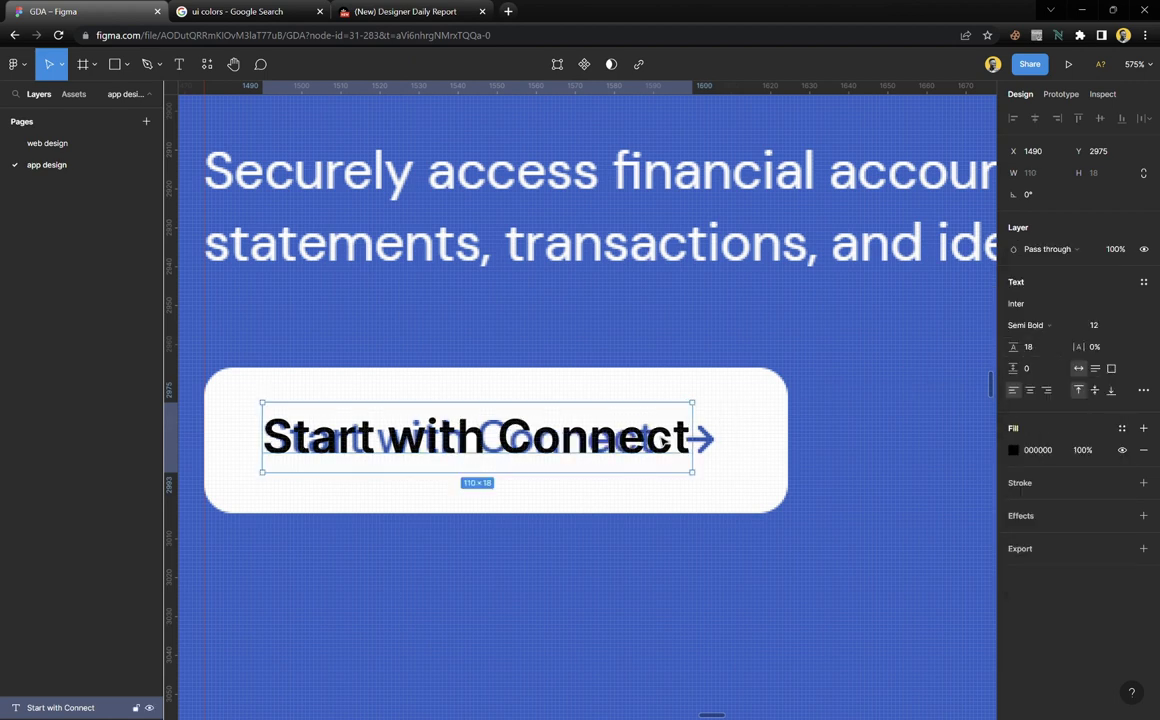
{"action": "left_click", "coordinate": [1130, 328]}
{"action": "left_click", "coordinate": [1100, 308]}
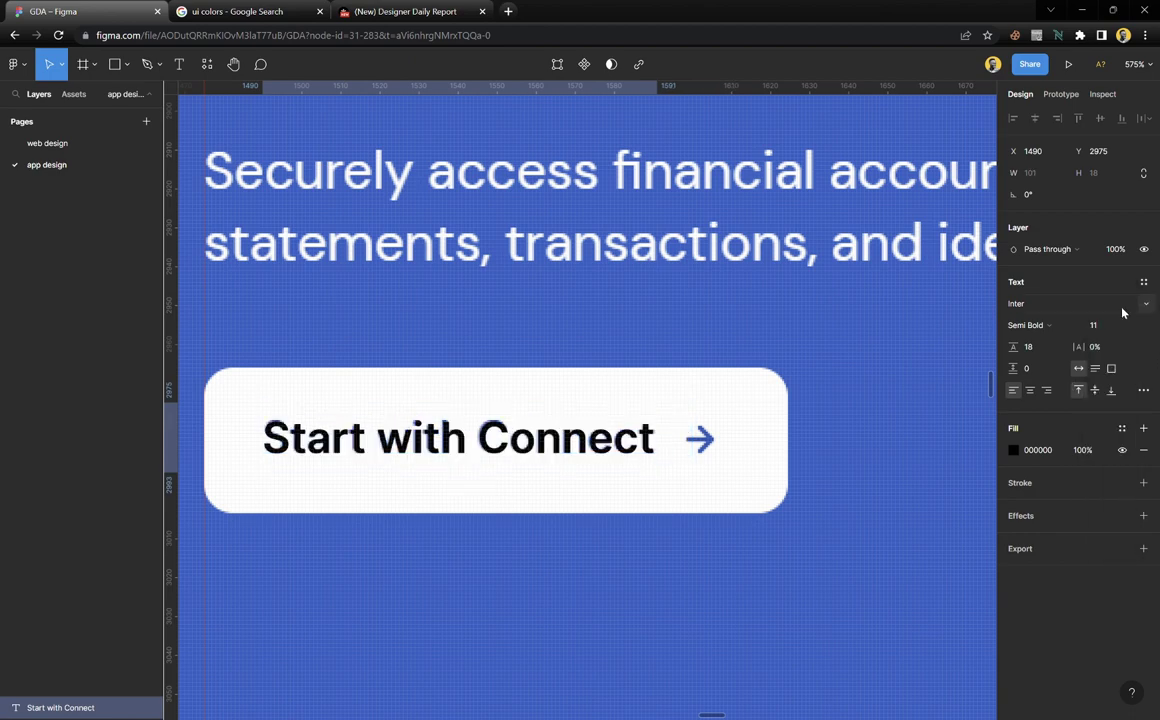
Deselect the label and scroll through the mono.co reference screenshots to compare
{"action": "left_click", "coordinate": [507, 536]}
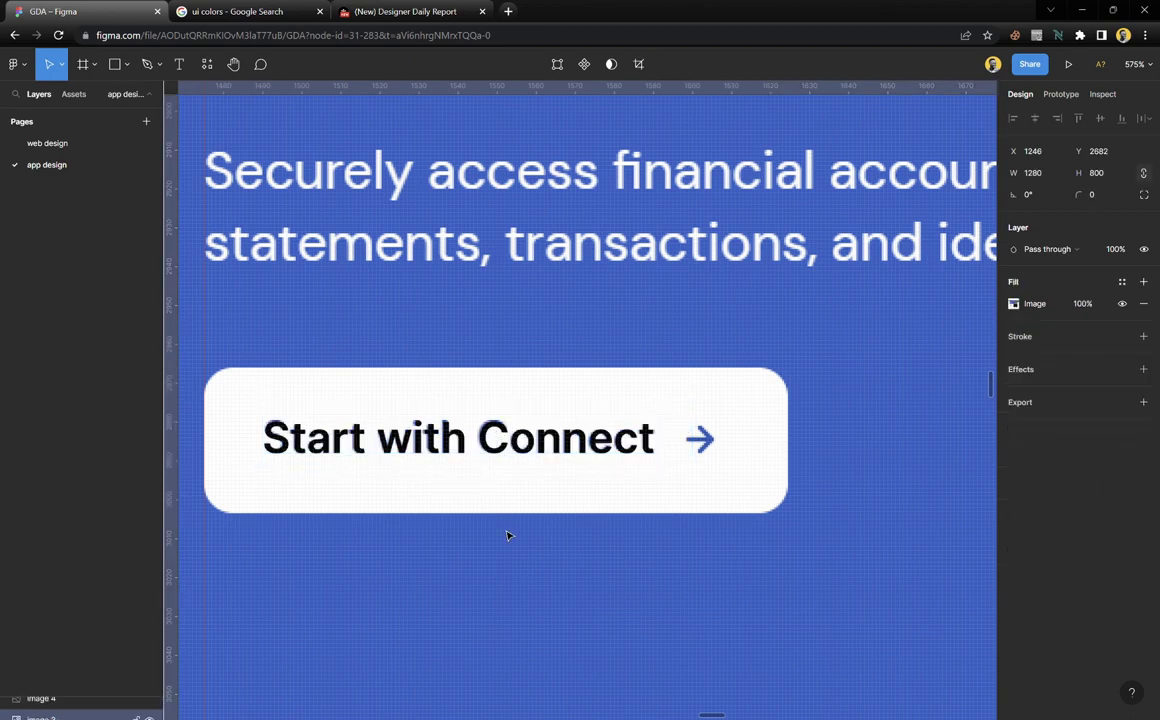
{"action": "scroll", "coordinate": [523, 484], "scroll_direction": "down", "scroll_amount": 6}
{"action": "scroll", "coordinate": [523, 484], "scroll_direction": "down", "scroll_amount": 5}
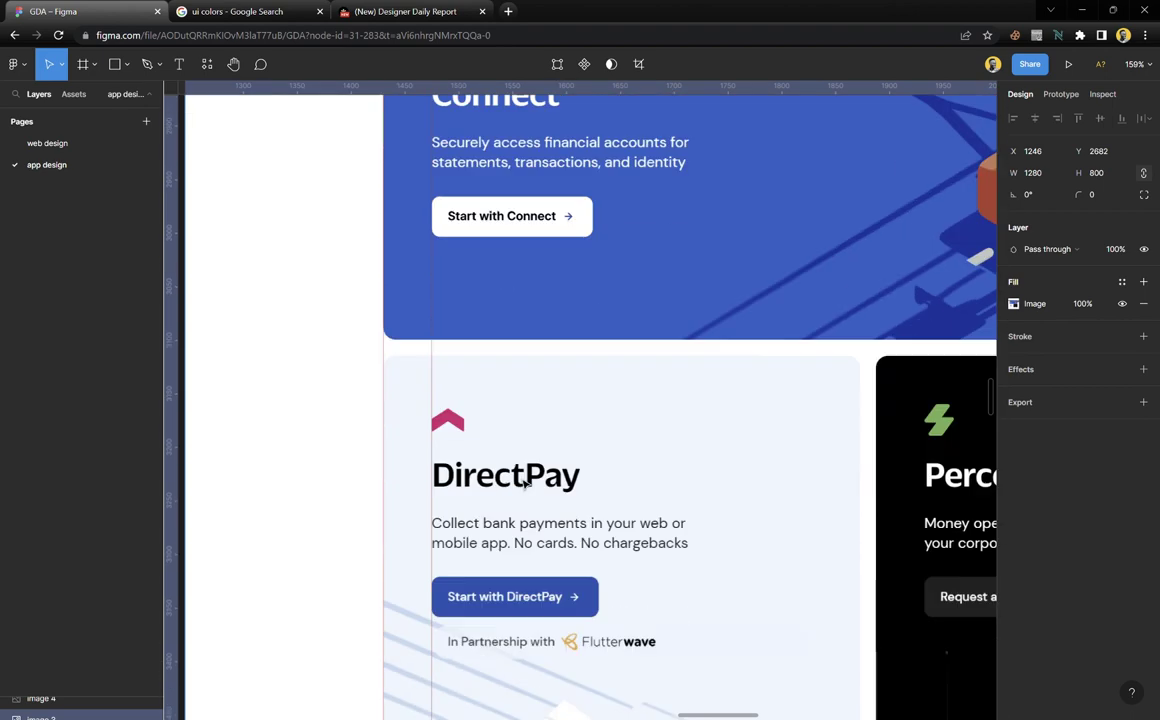
{"action": "scroll", "coordinate": [523, 484], "scroll_direction": "down", "scroll_amount": 8}
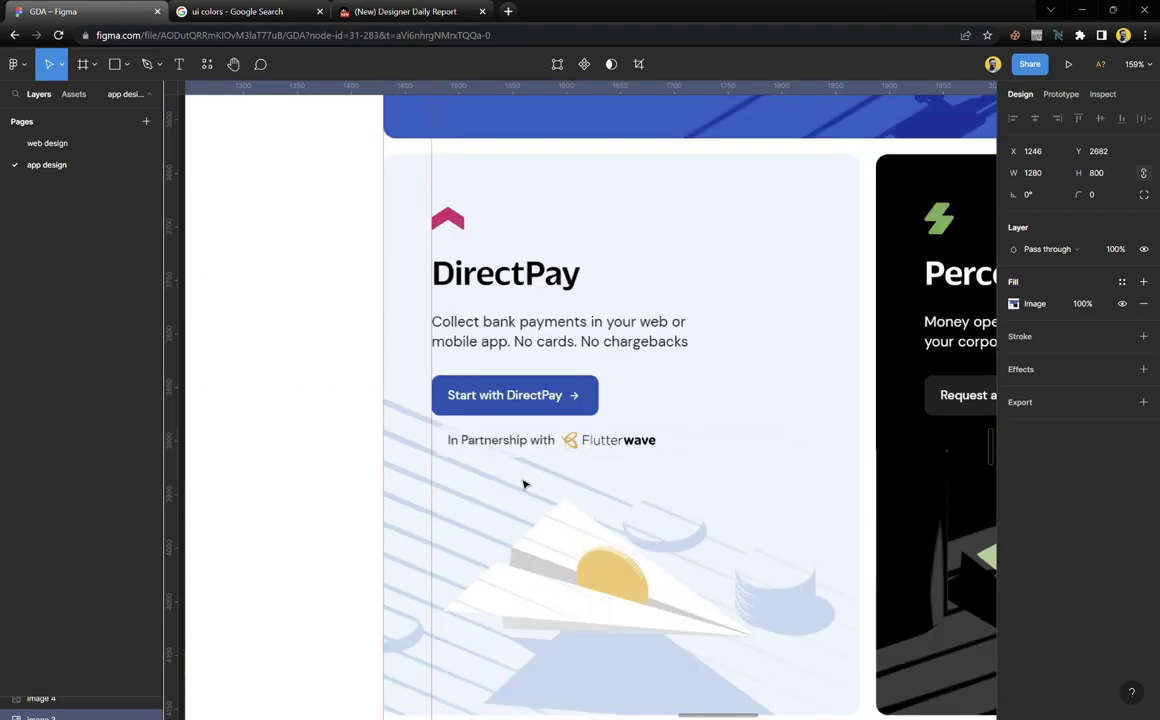
{"action": "scroll", "coordinate": [523, 484], "scroll_direction": "down", "scroll_amount": 10}
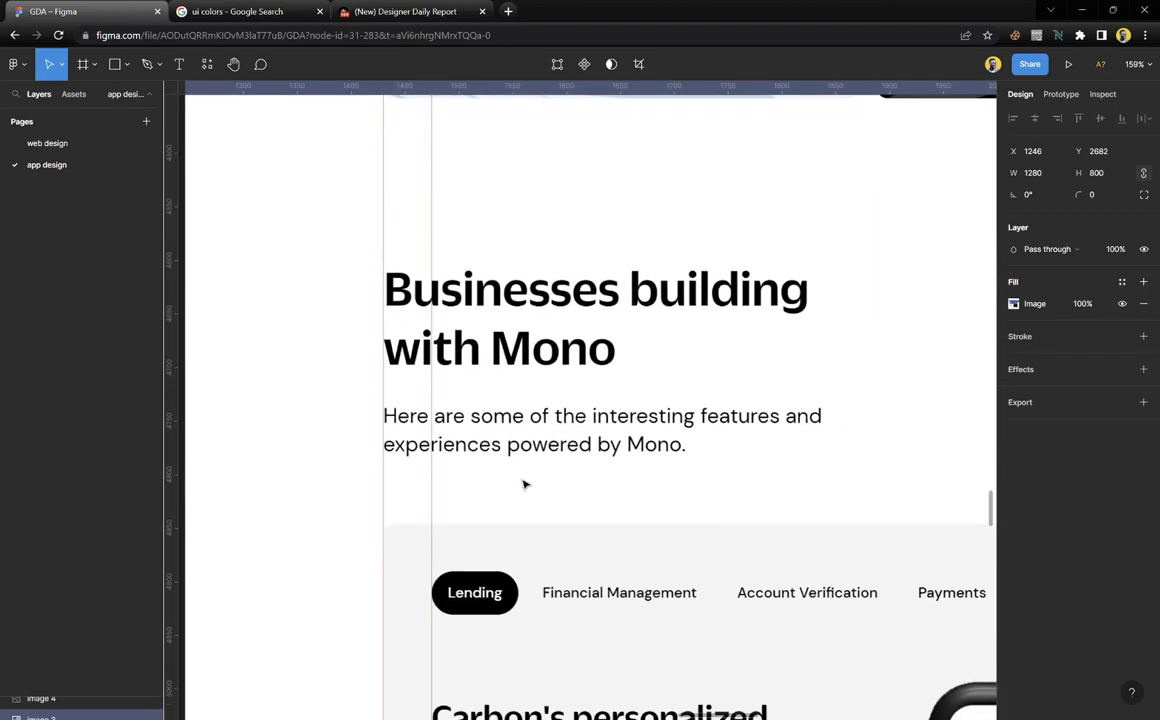
{"action": "scroll", "coordinate": [523, 484], "scroll_direction": "down", "scroll_amount": 5}
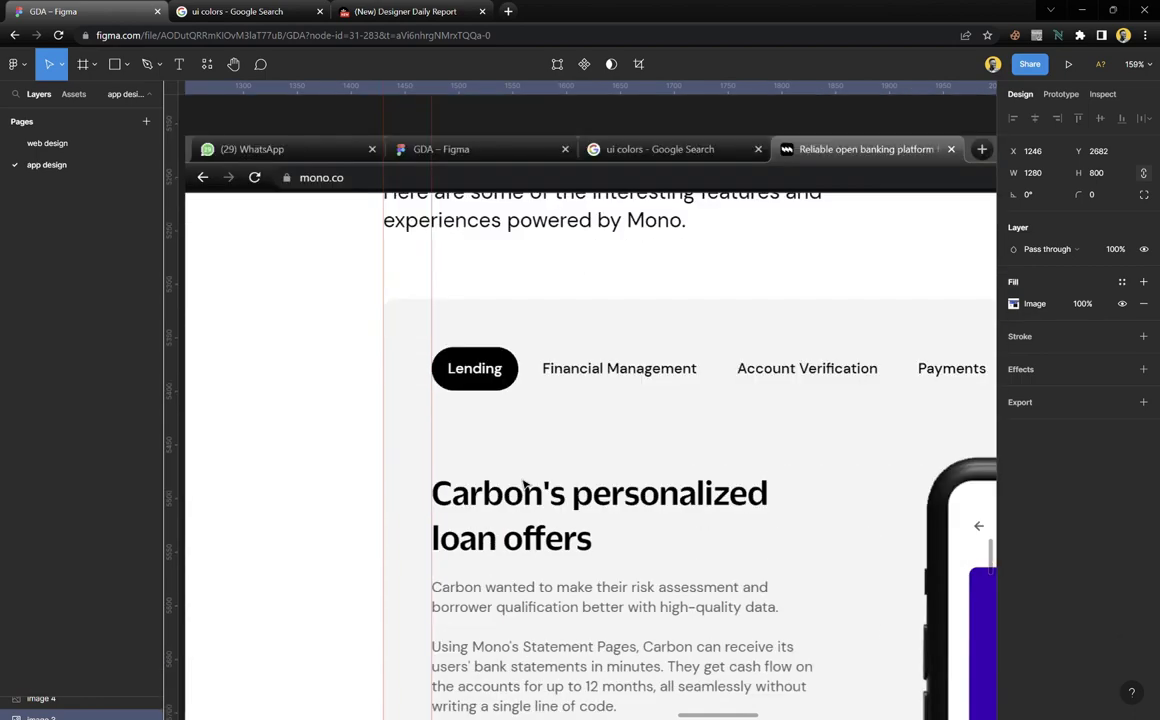
{"action": "scroll", "coordinate": [528, 489], "scroll_direction": "down", "scroll_amount": 10}
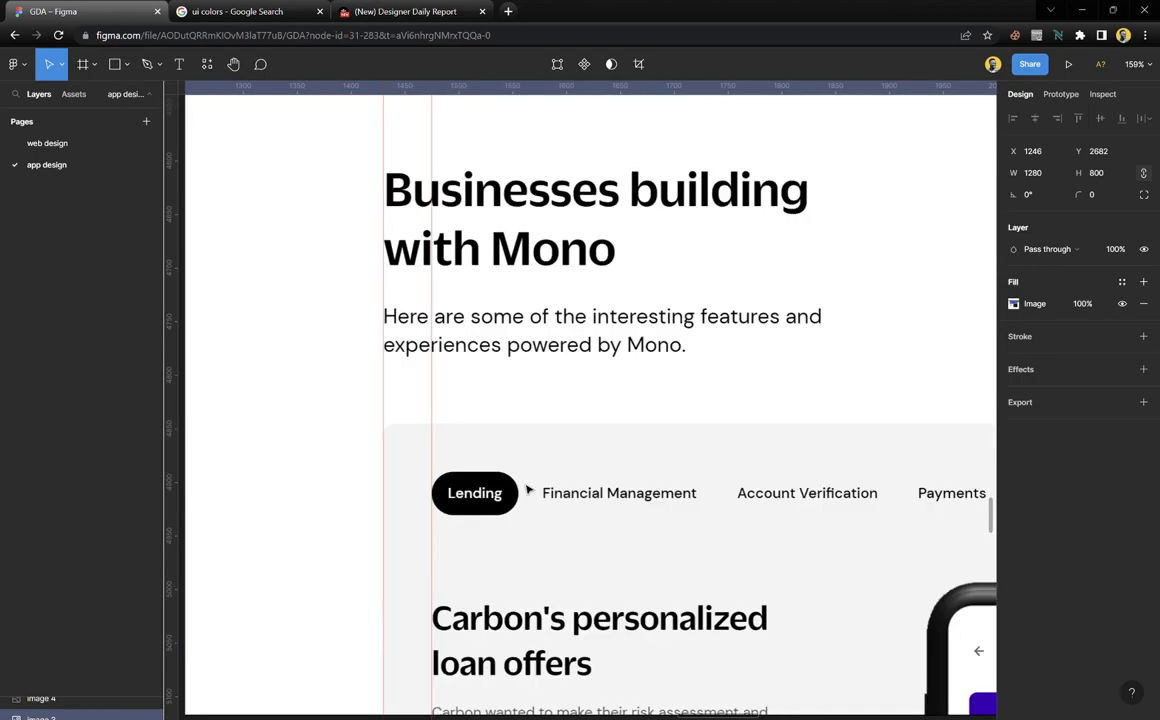
{"action": "scroll", "coordinate": [528, 489], "scroll_direction": "up", "scroll_amount": 6}
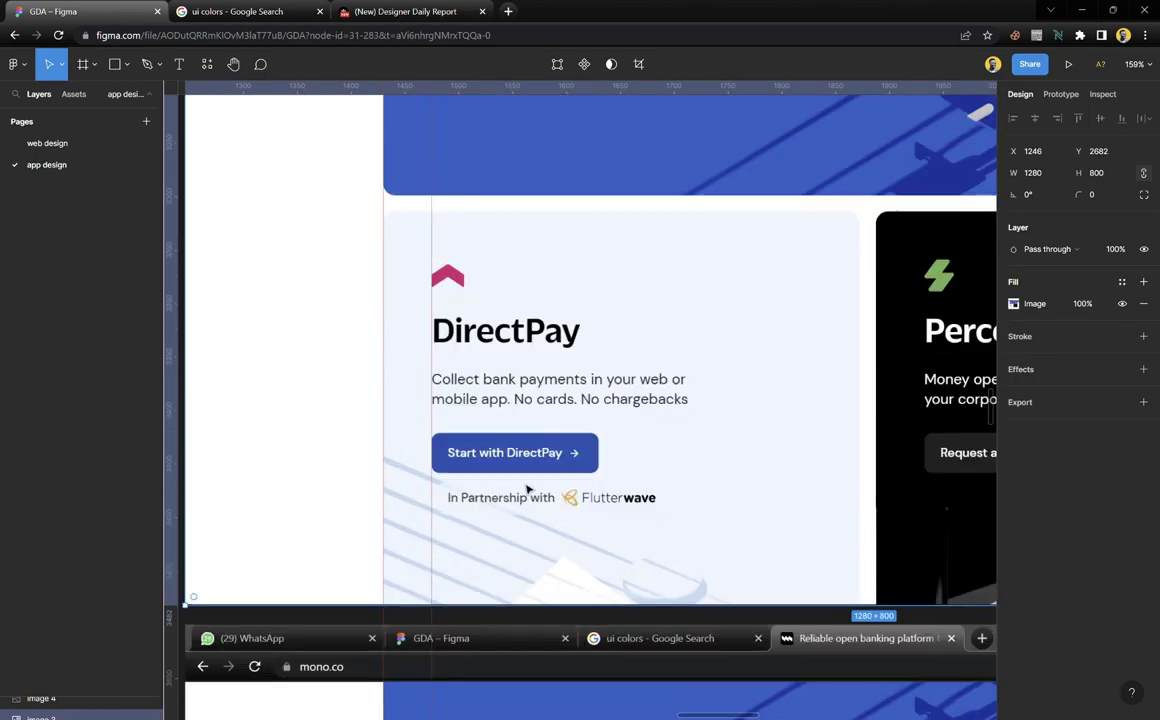
{"action": "scroll", "coordinate": [515, 510], "scroll_direction": "up", "scroll_amount": 5}
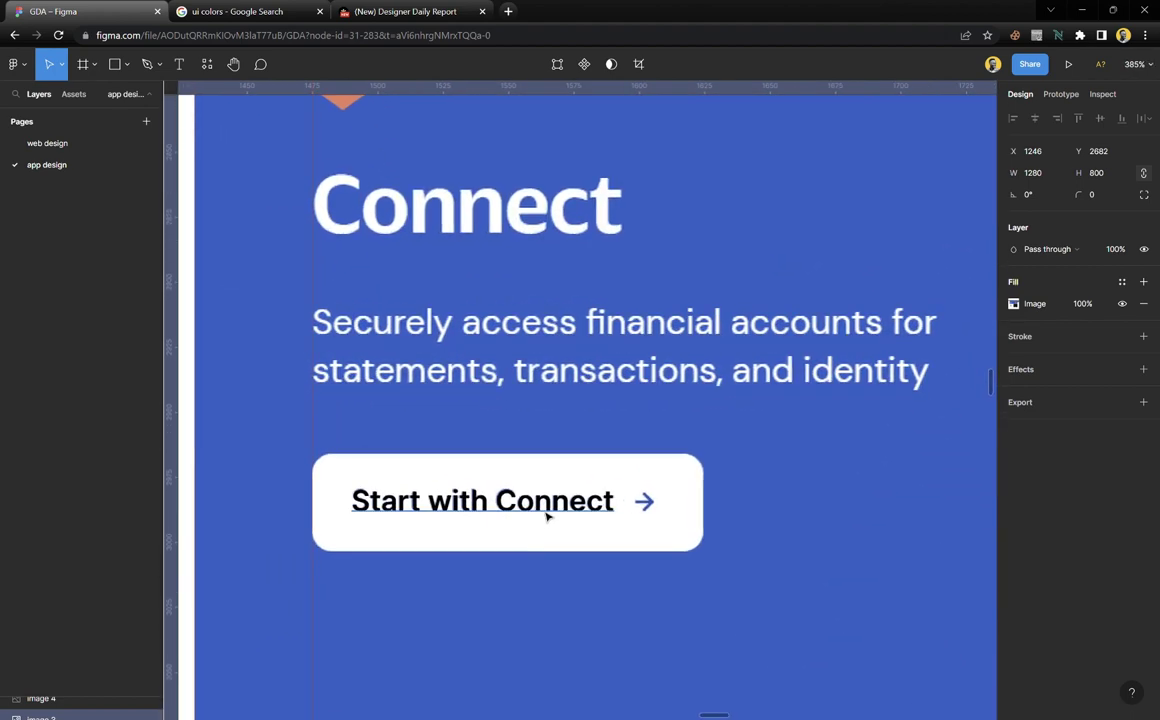
Save the Start with Connect label's formatting as a text style named 'button text'
{"action": "left_click", "coordinate": [552, 510]}
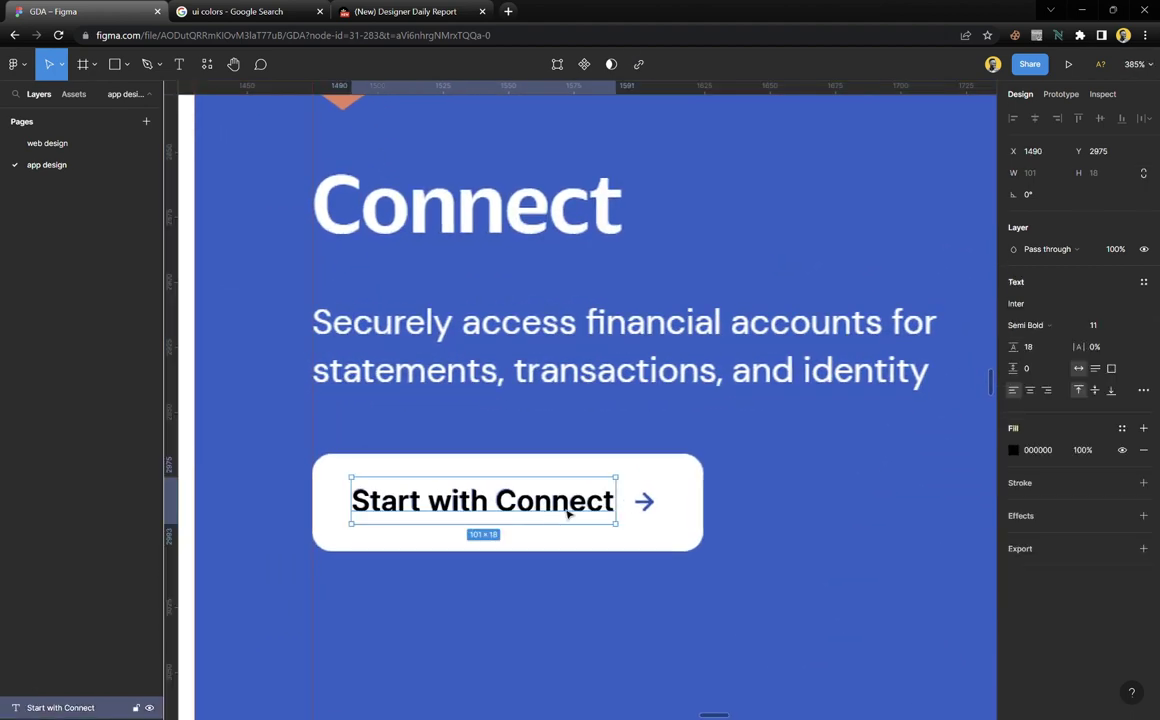
{"action": "left_click", "coordinate": [1146, 284]}
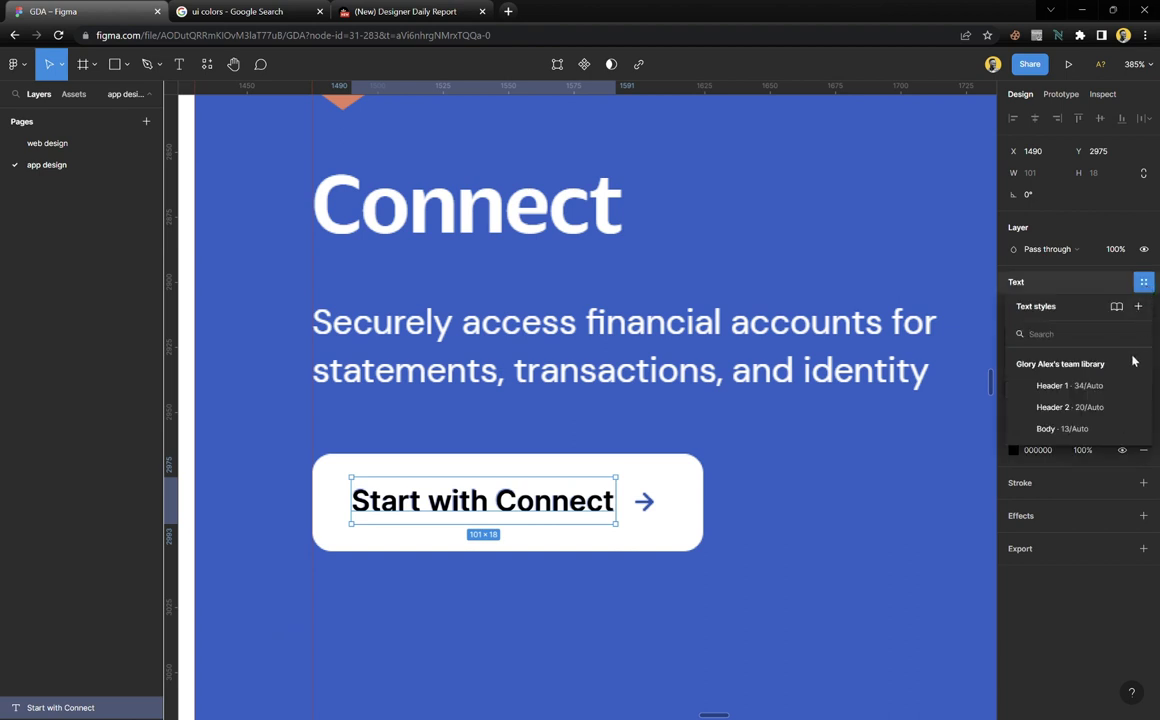
{"action": "left_click", "coordinate": [1138, 307]}
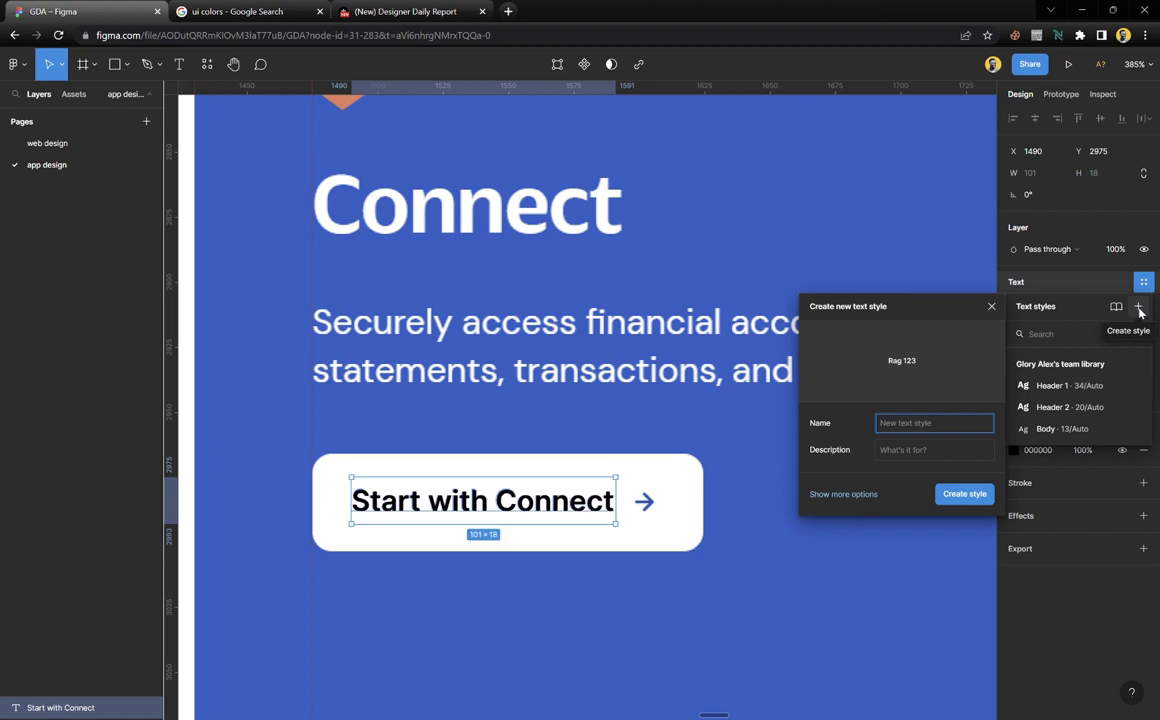
{"action": "type", "text": "button"}
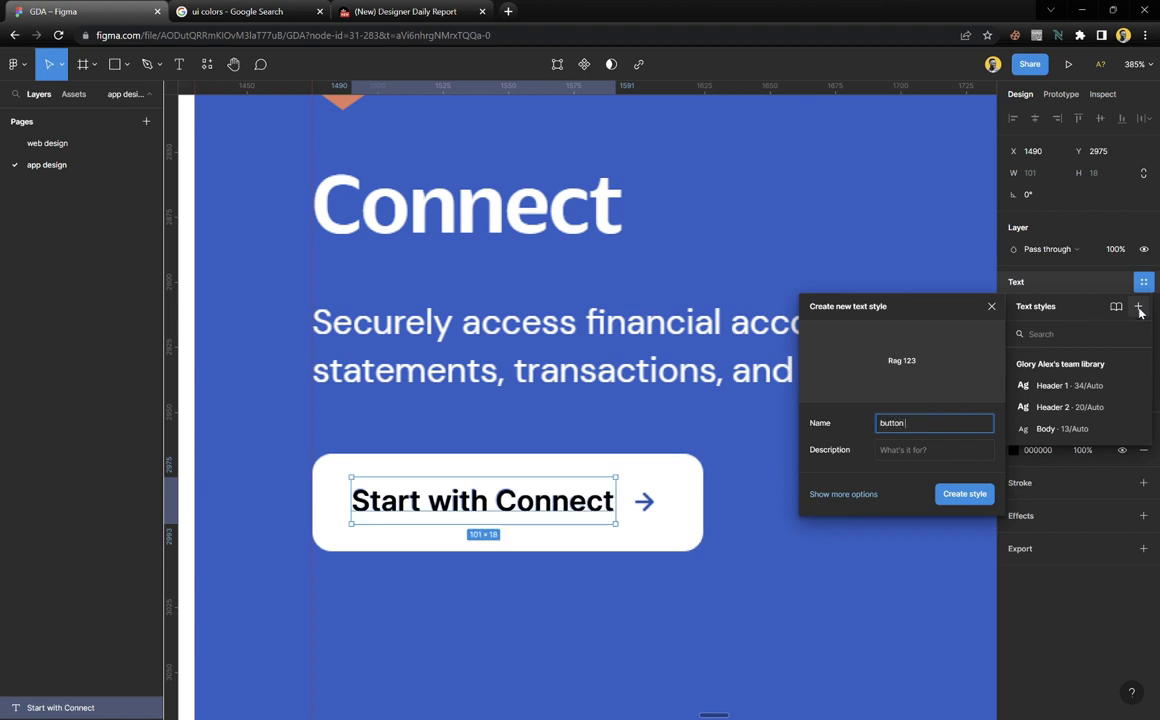
{"action": "type", "text": " text"}
{"action": "key", "text": "Return"}
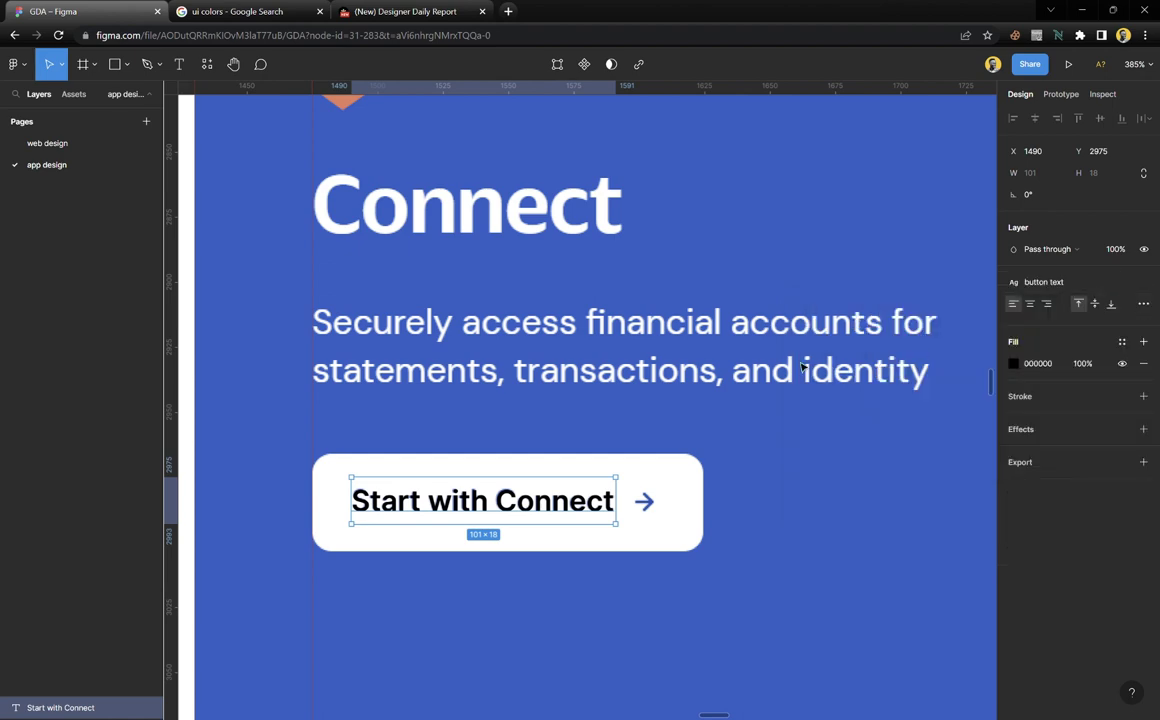
{"action": "scroll", "coordinate": [440, 398], "scroll_direction": "up", "scroll_amount": 15}
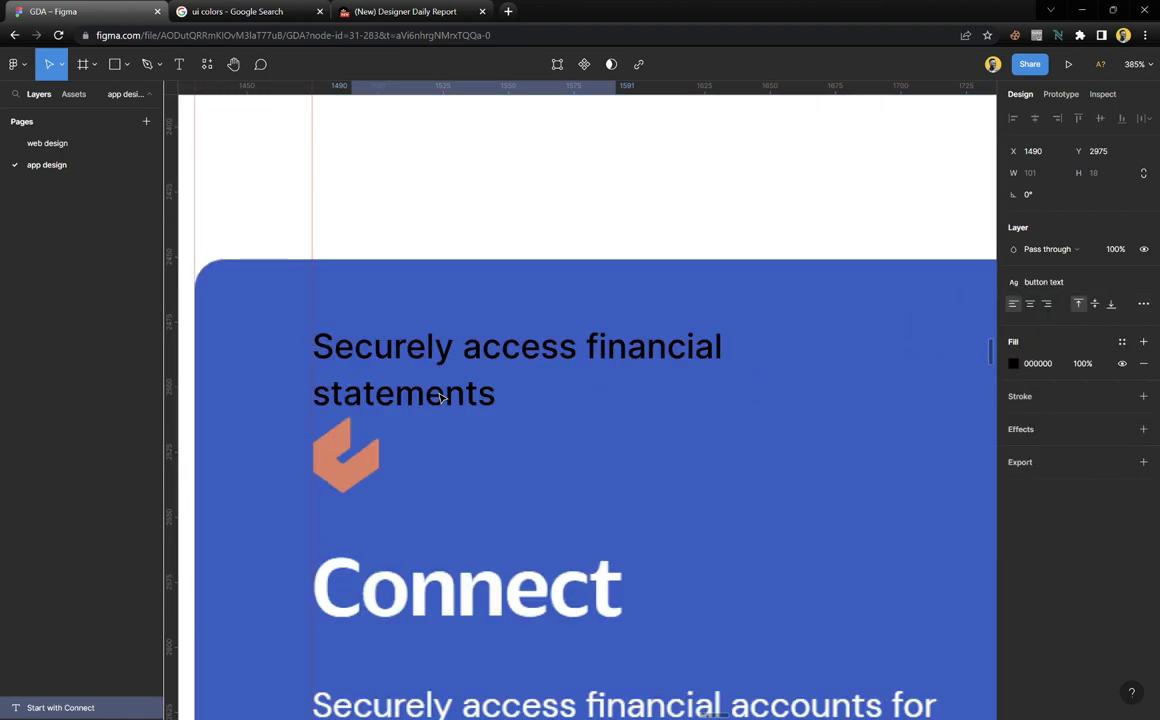
Save the Securely access financial statements caption as text style 'body 2 text'
{"action": "left_click", "coordinate": [517, 381]}
{"action": "scroll", "coordinate": [525, 385], "scroll_direction": "down", "scroll_amount": 3}
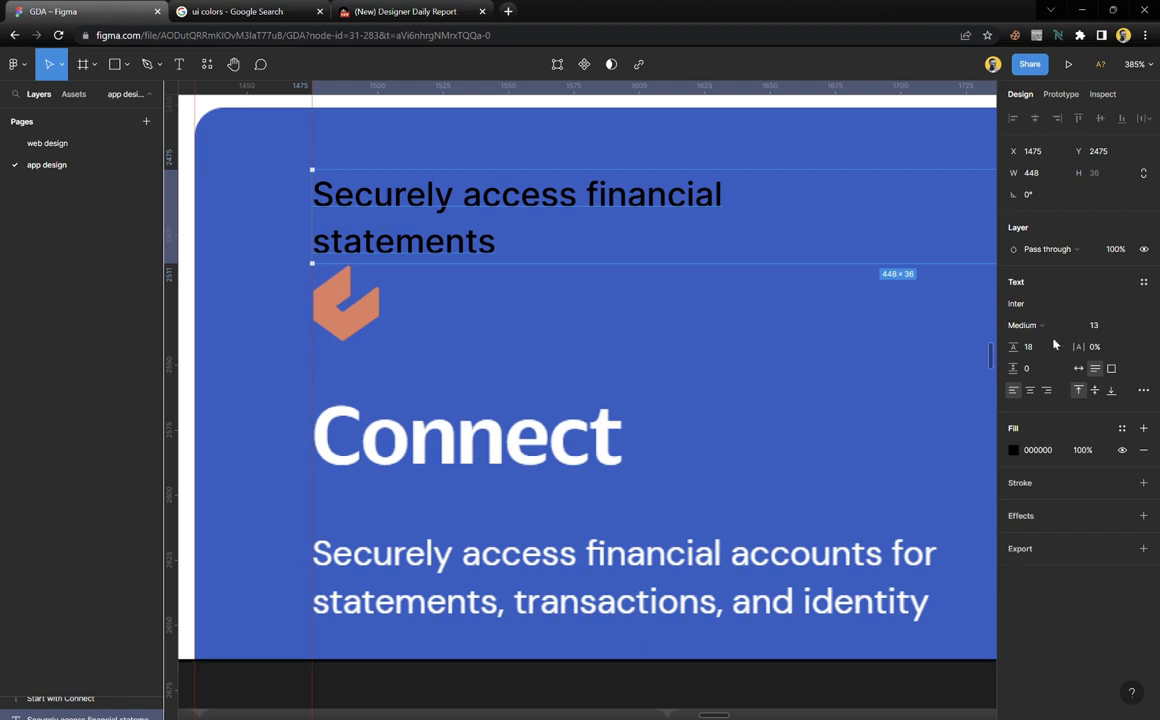
{"action": "left_click", "coordinate": [1144, 283]}
{"action": "left_click", "coordinate": [1139, 307]}
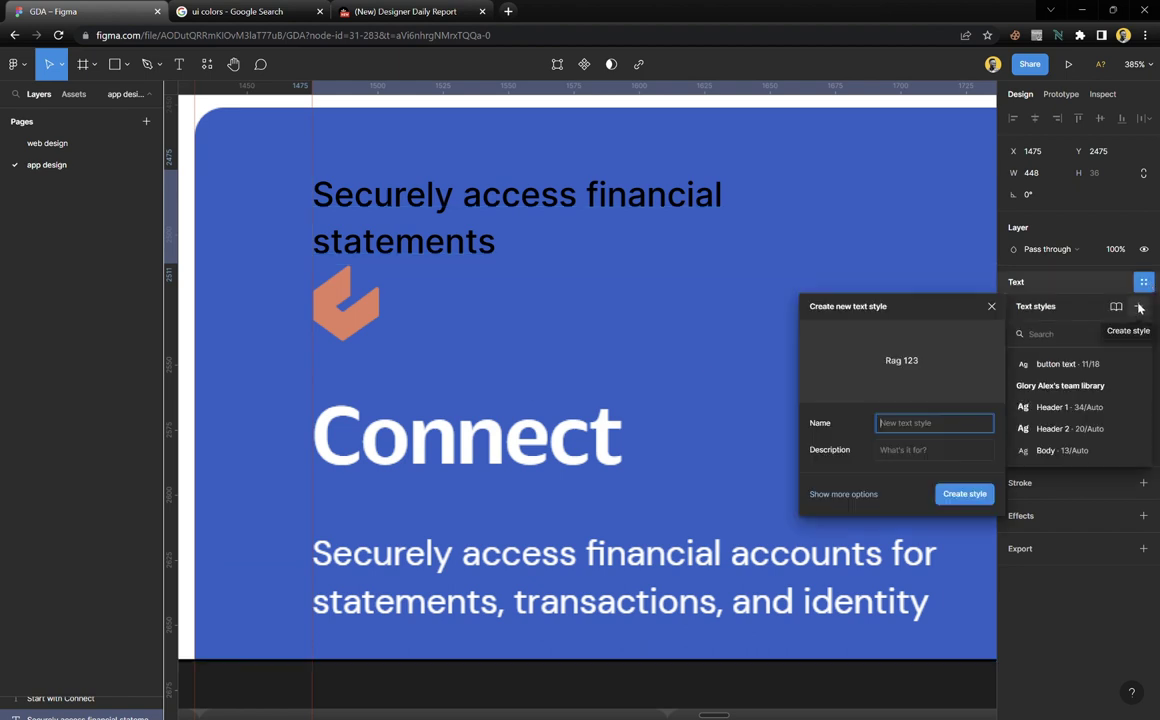
{"action": "type", "text": "body 2 text"}
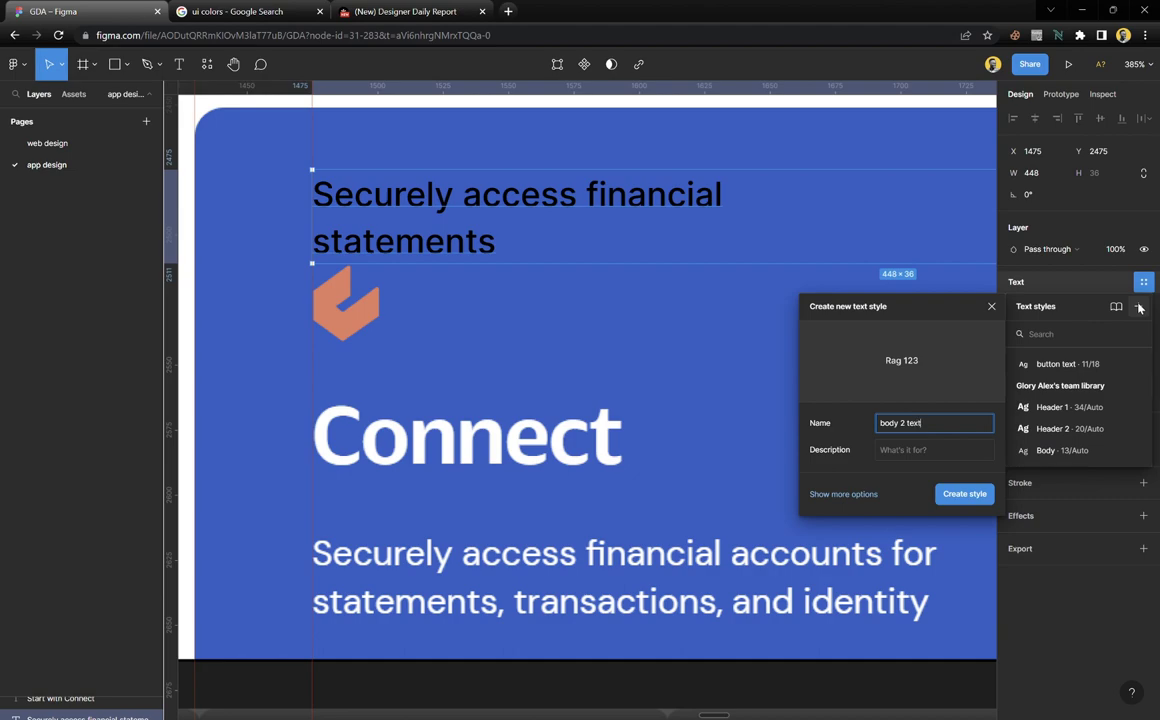
{"action": "key", "text": "Return"}
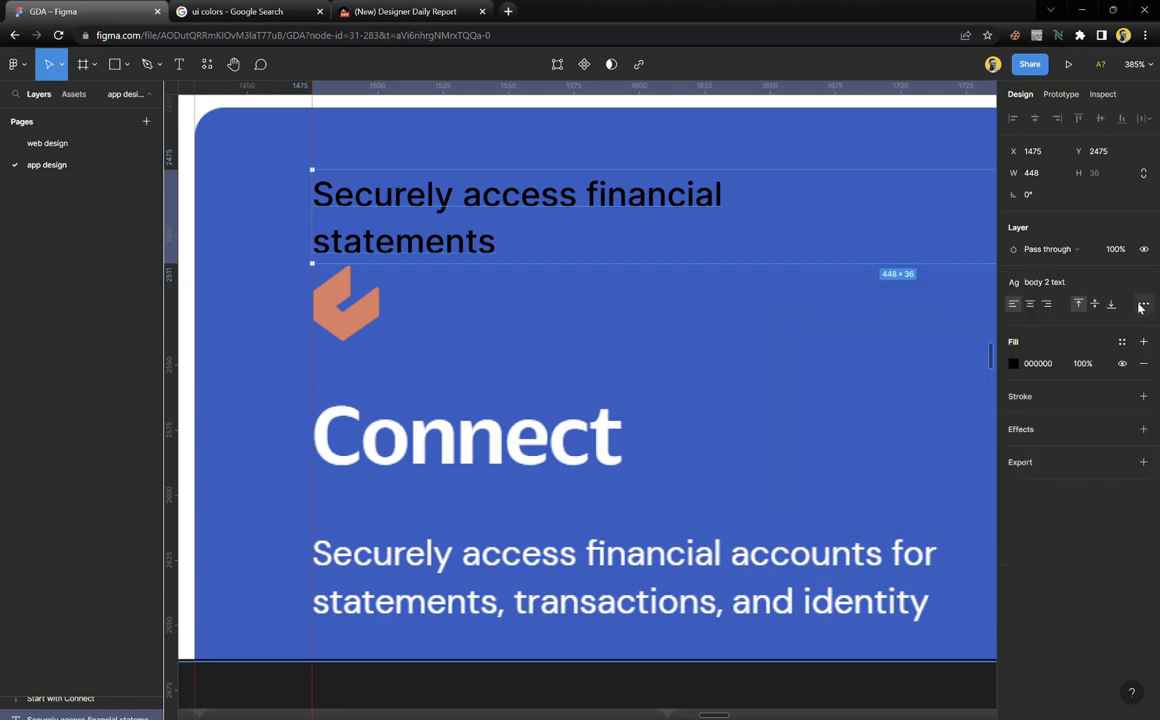
{"action": "scroll", "coordinate": [355, 394], "scroll_direction": "up", "scroll_amount": 10}
{"action": "scroll", "coordinate": [391, 332], "scroll_direction": "up", "scroll_amount": 5}
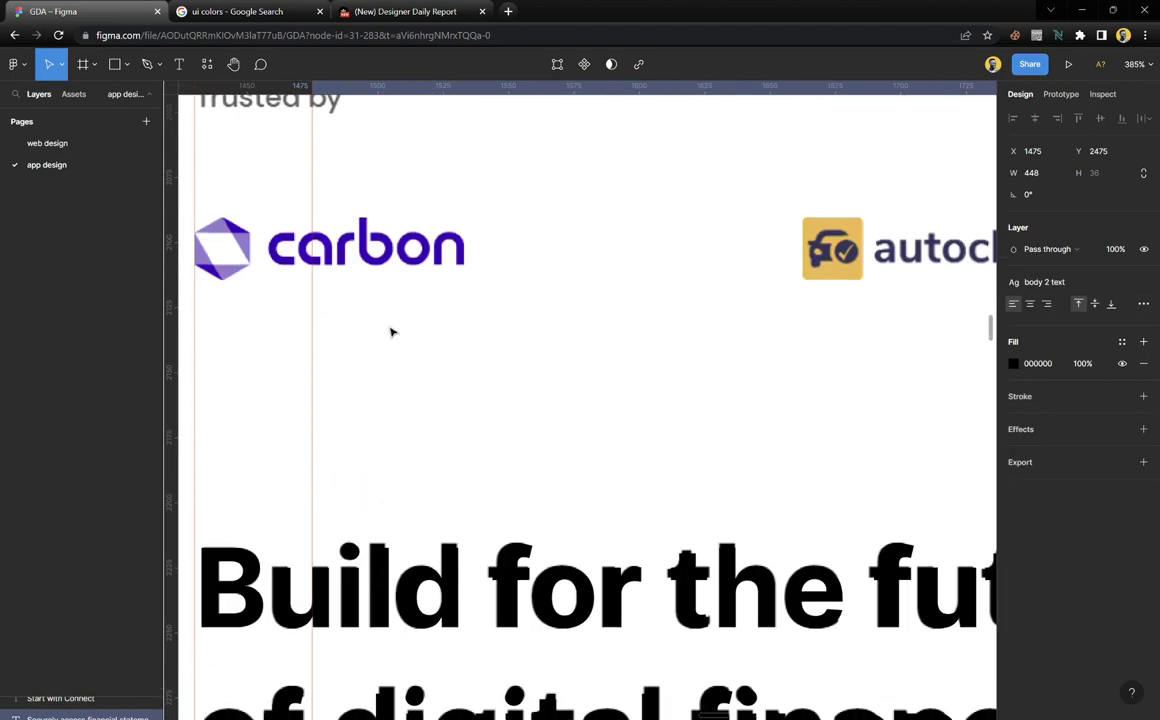
{"action": "scroll", "coordinate": [391, 332], "scroll_direction": "down", "scroll_amount": 10}
Save the Build for the future heading as text style 'header 2'
{"action": "left_click", "coordinate": [410, 355]}
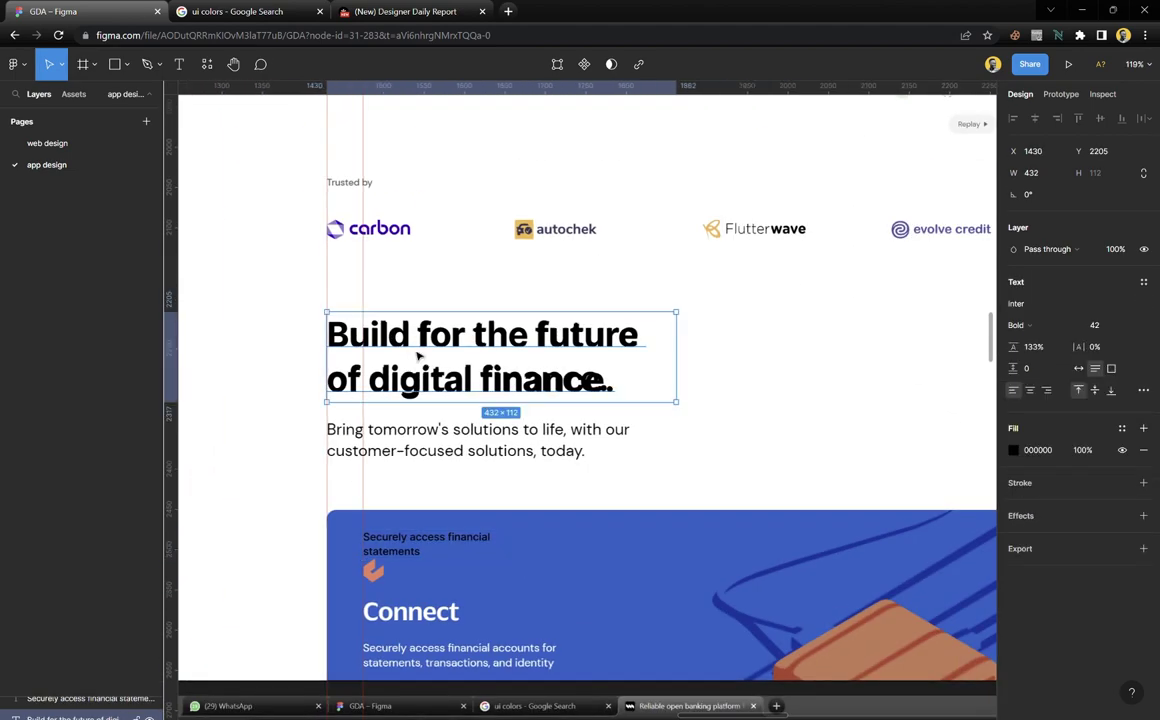
{"action": "scroll", "coordinate": [410, 352], "scroll_direction": "up", "scroll_amount": 5}
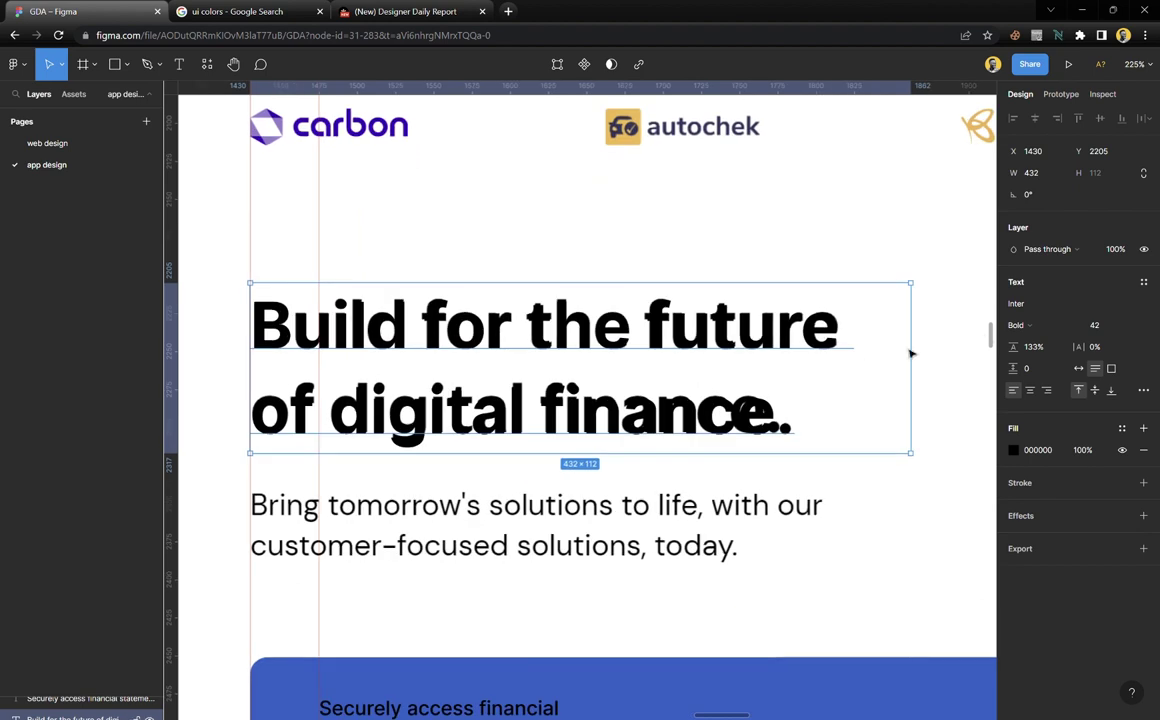
{"action": "left_click", "coordinate": [1143, 282]}
{"action": "left_click", "coordinate": [1141, 307]}
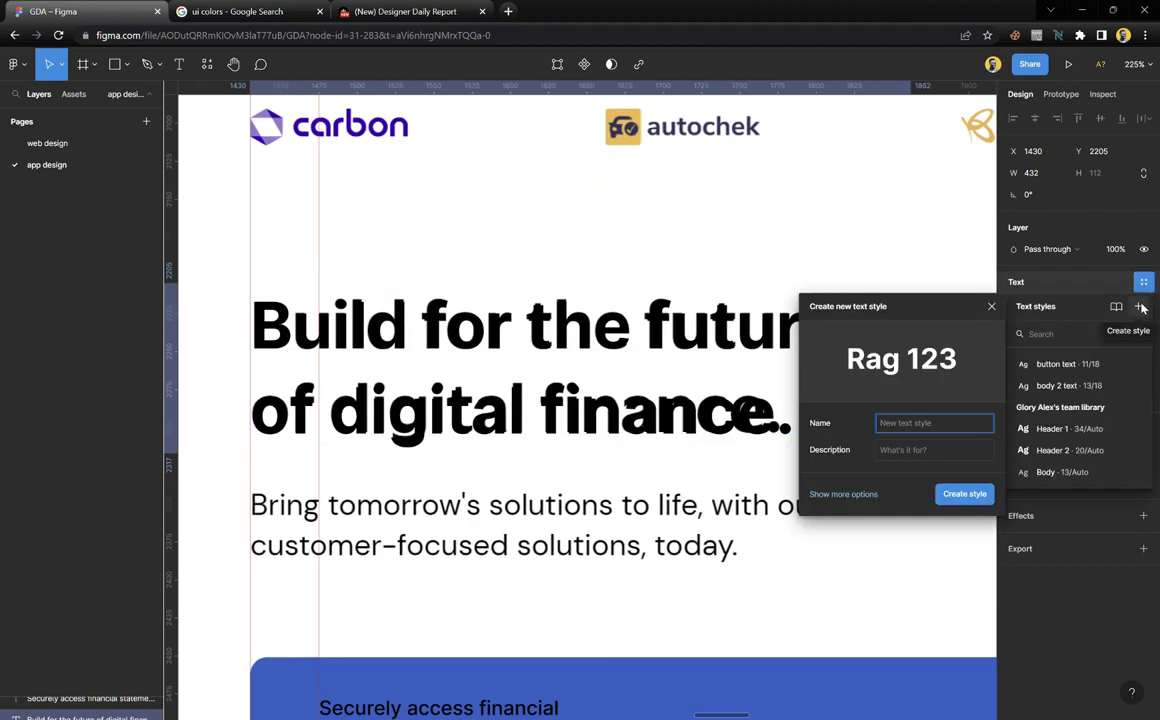
{"action": "type", "text": "header "}
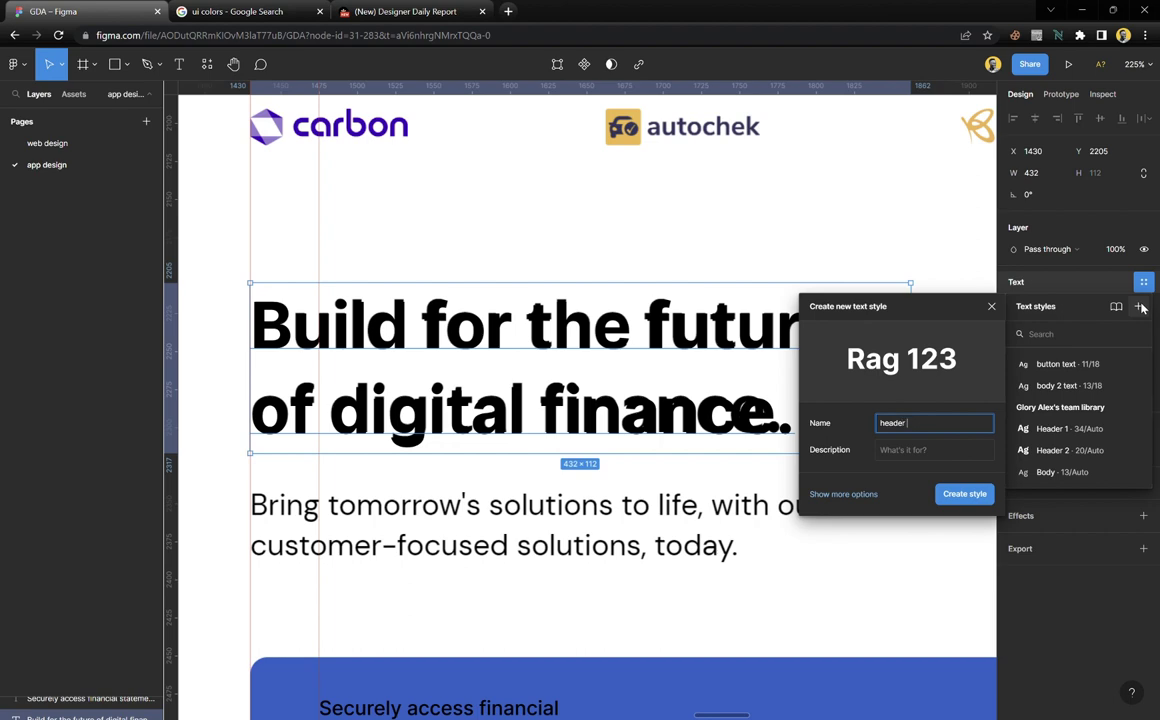
{"action": "type", "text": "2"}
{"action": "key", "text": "Return"}
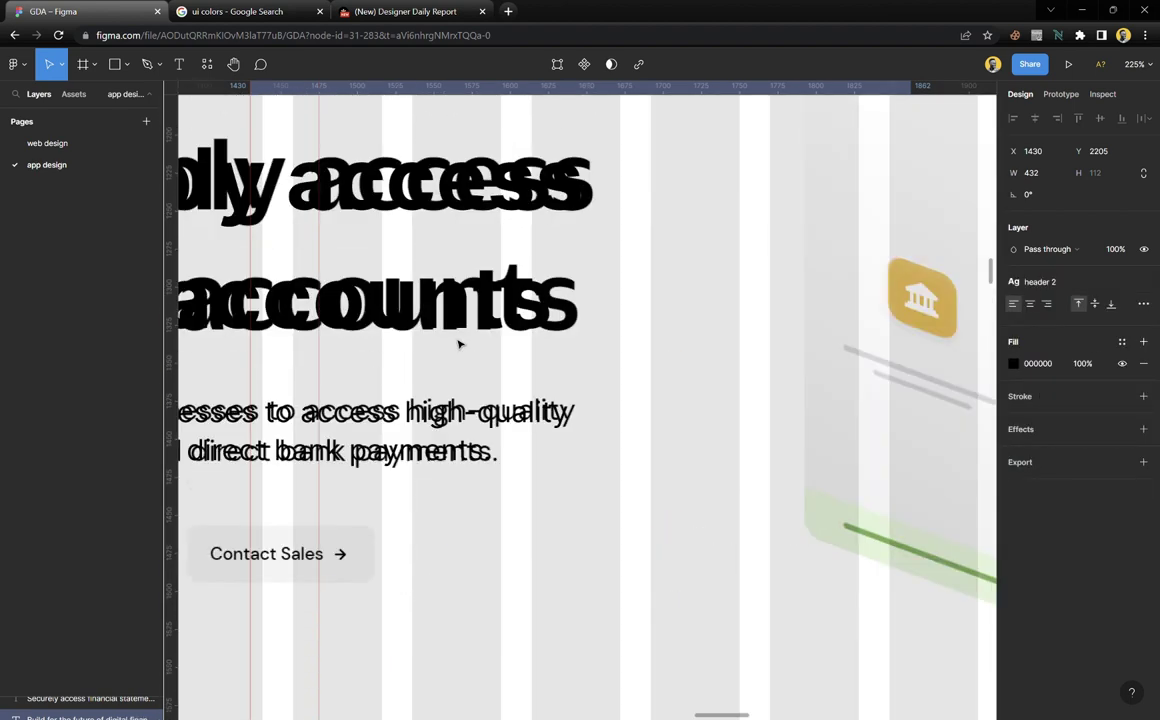
{"action": "scroll", "coordinate": [460, 343], "scroll_direction": "left", "scroll_amount": 5}
Save the Reliably access bank accounts hero heading as text style 'header 1'
{"action": "left_click", "coordinate": [461, 343]}
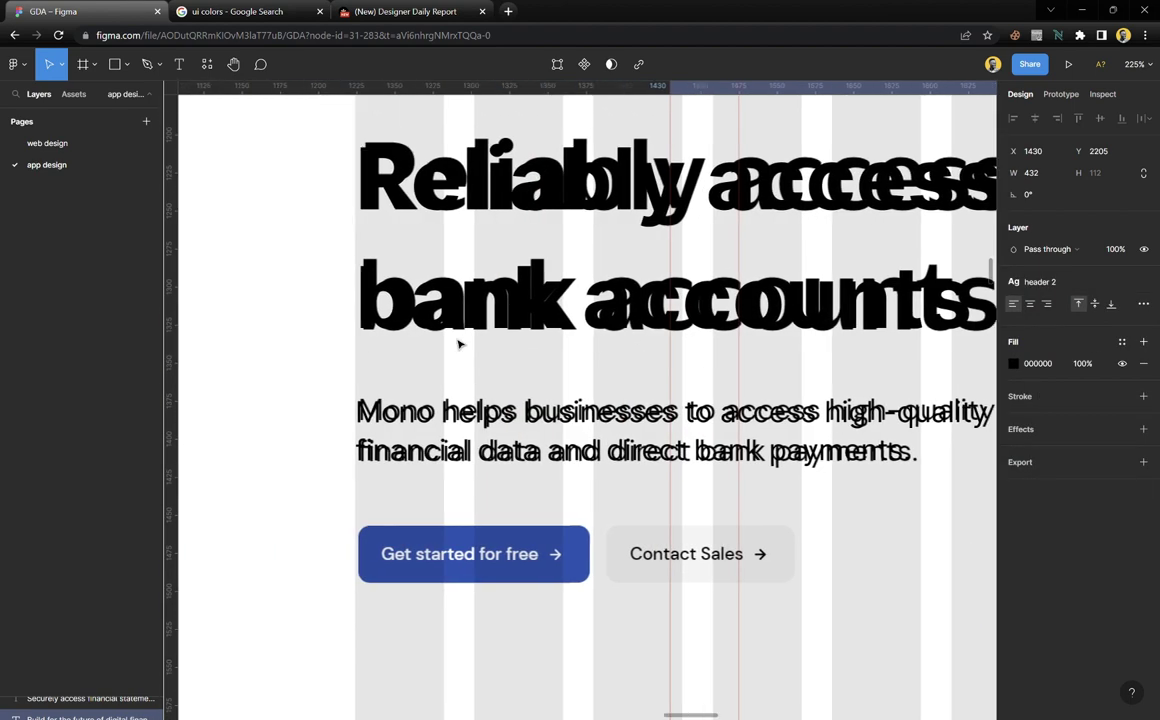
{"action": "left_click", "coordinate": [1143, 368]}
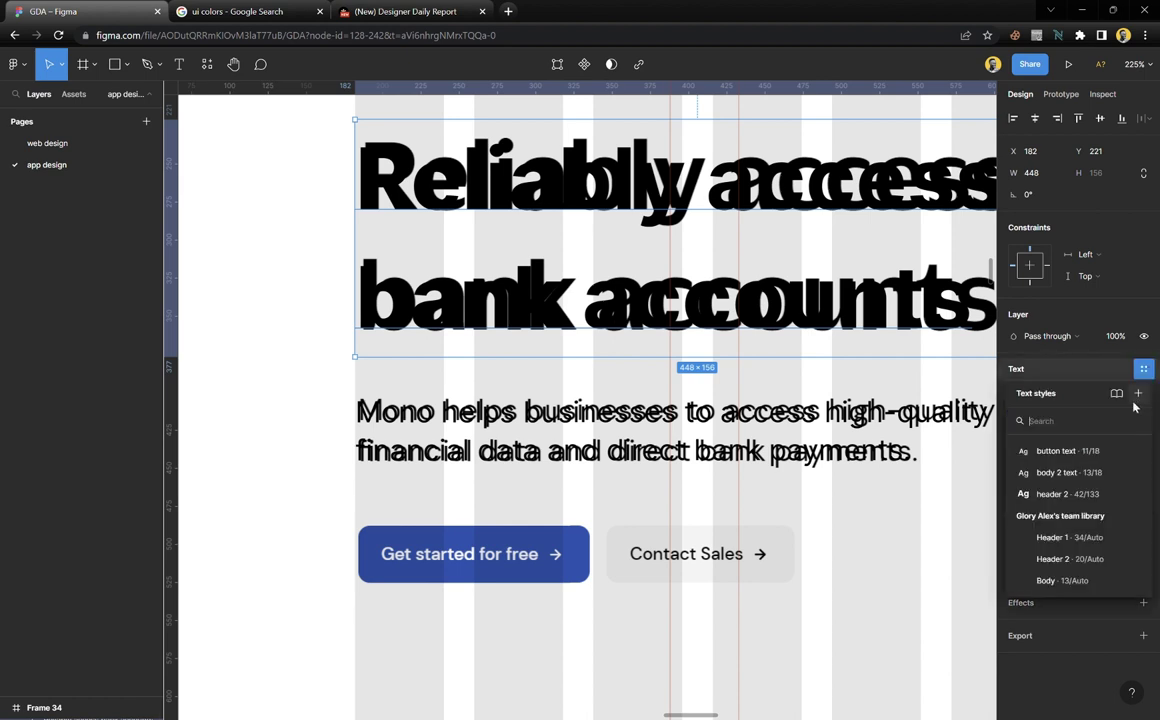
{"action": "left_click", "coordinate": [1139, 394]}
{"action": "type", "text": "he"}
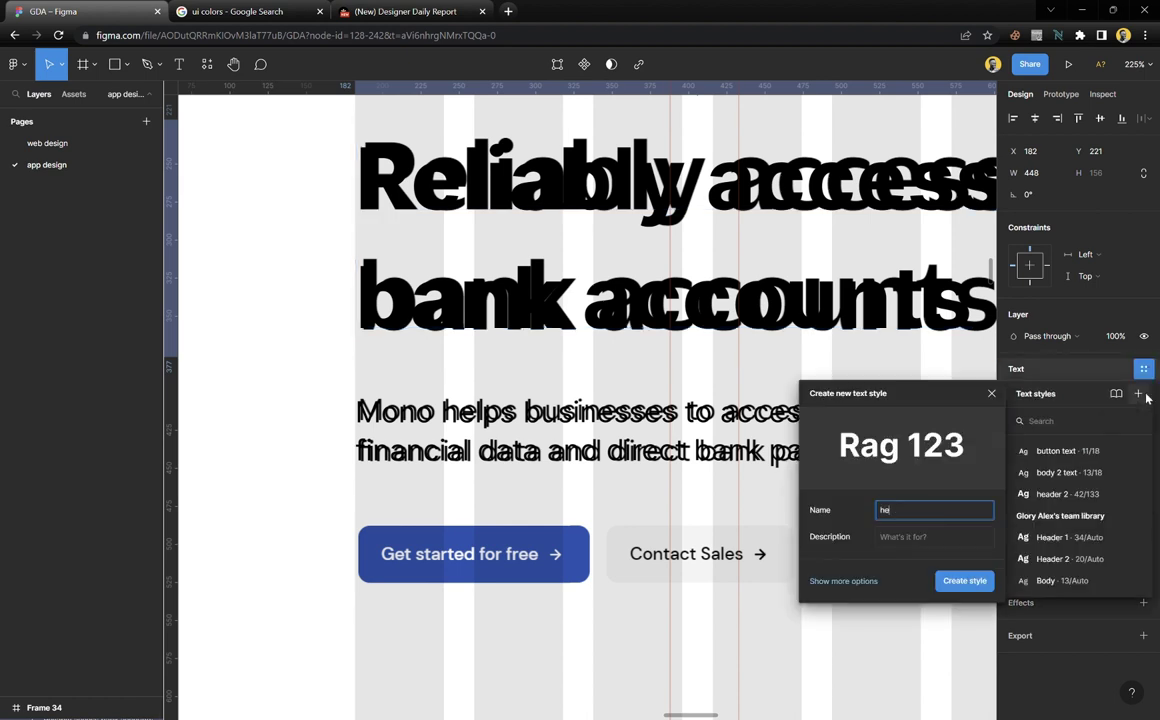
{"action": "type", "text": "ader 1"}
{"action": "key", "text": "Return"}
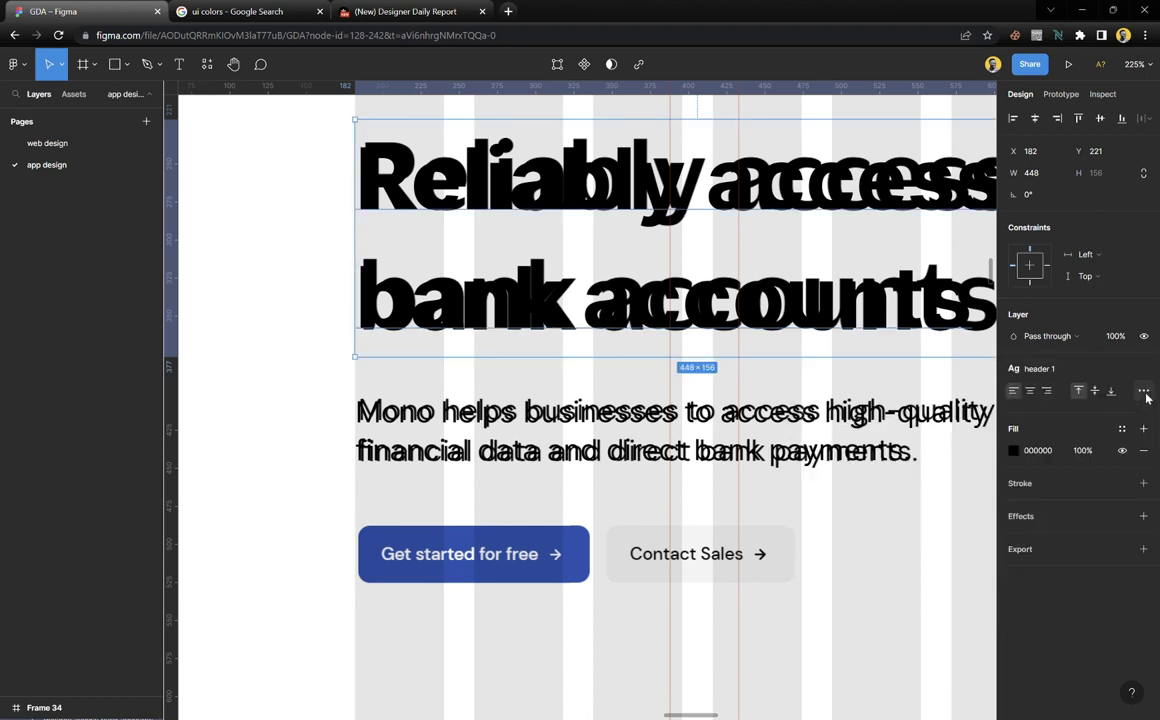
Save the Mono helps businesses paragraph below it as text style 'body text 1'
{"action": "key", "text": "Tab"}
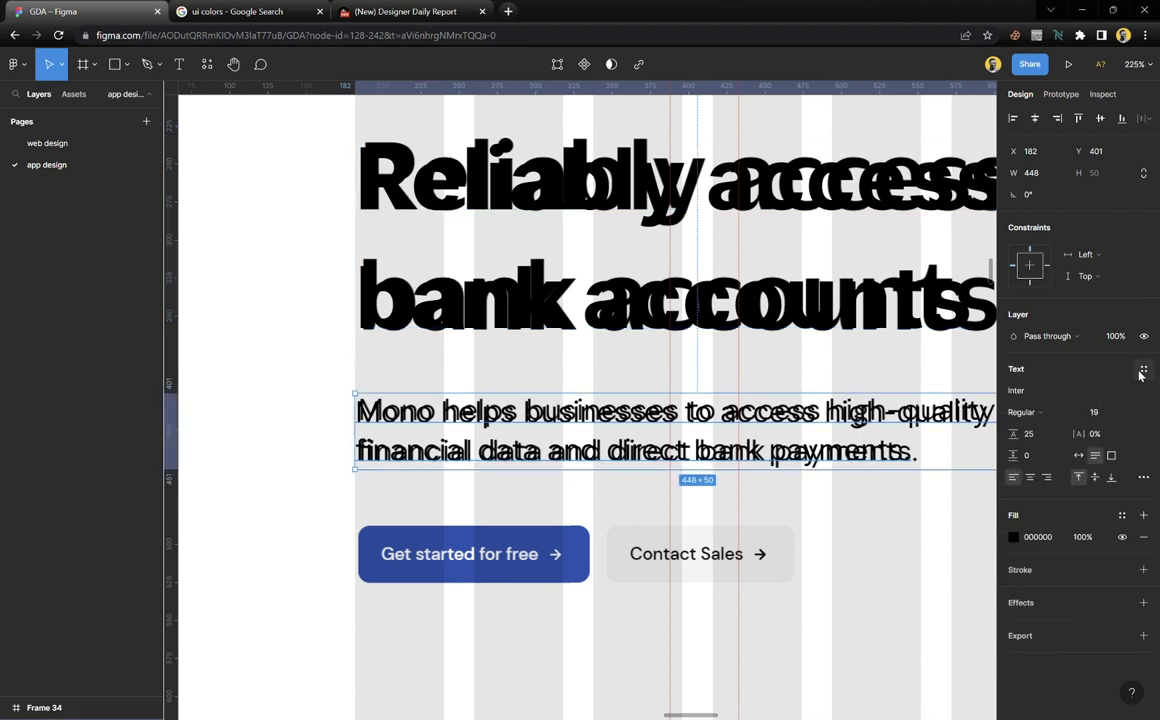
{"action": "left_click", "coordinate": [1144, 370]}
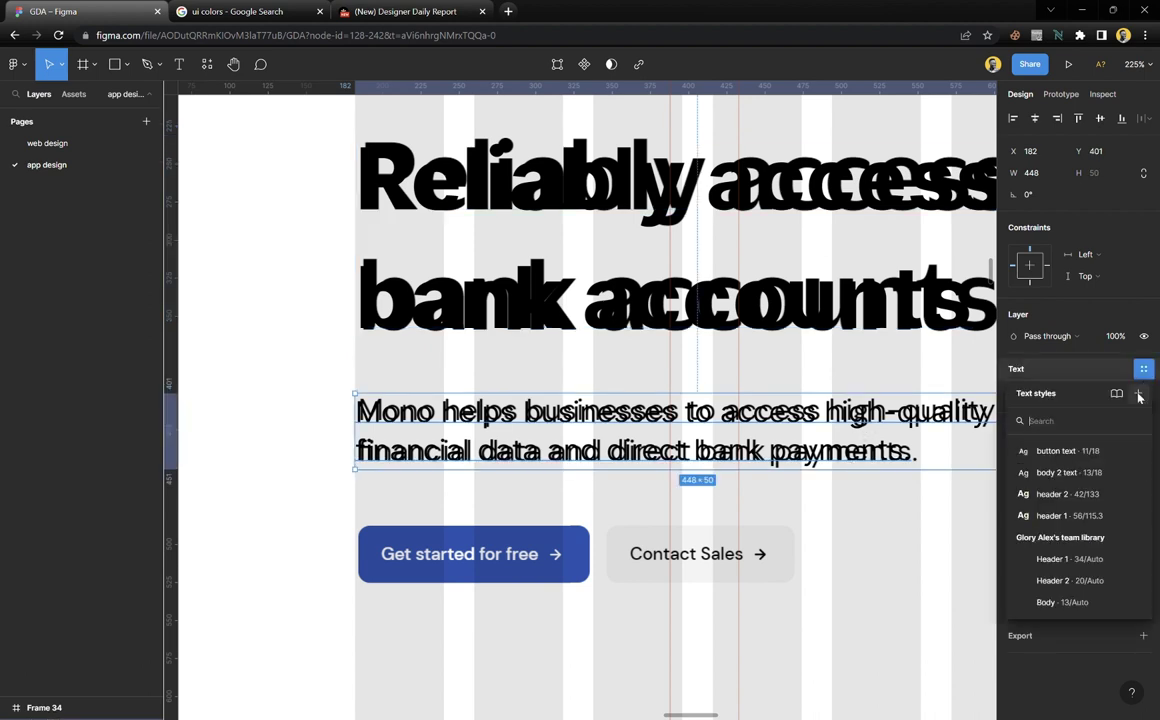
{"action": "left_click", "coordinate": [1138, 395]}
{"action": "type", "text": "body text 1"}
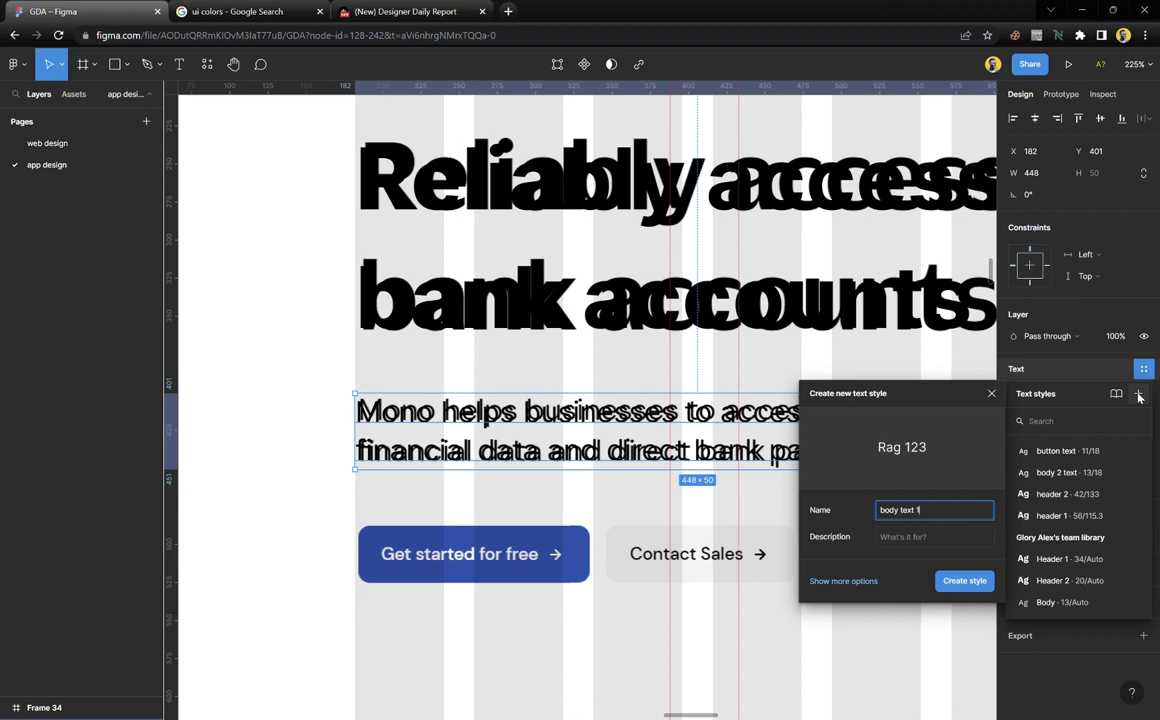
{"action": "key", "text": "Return"}
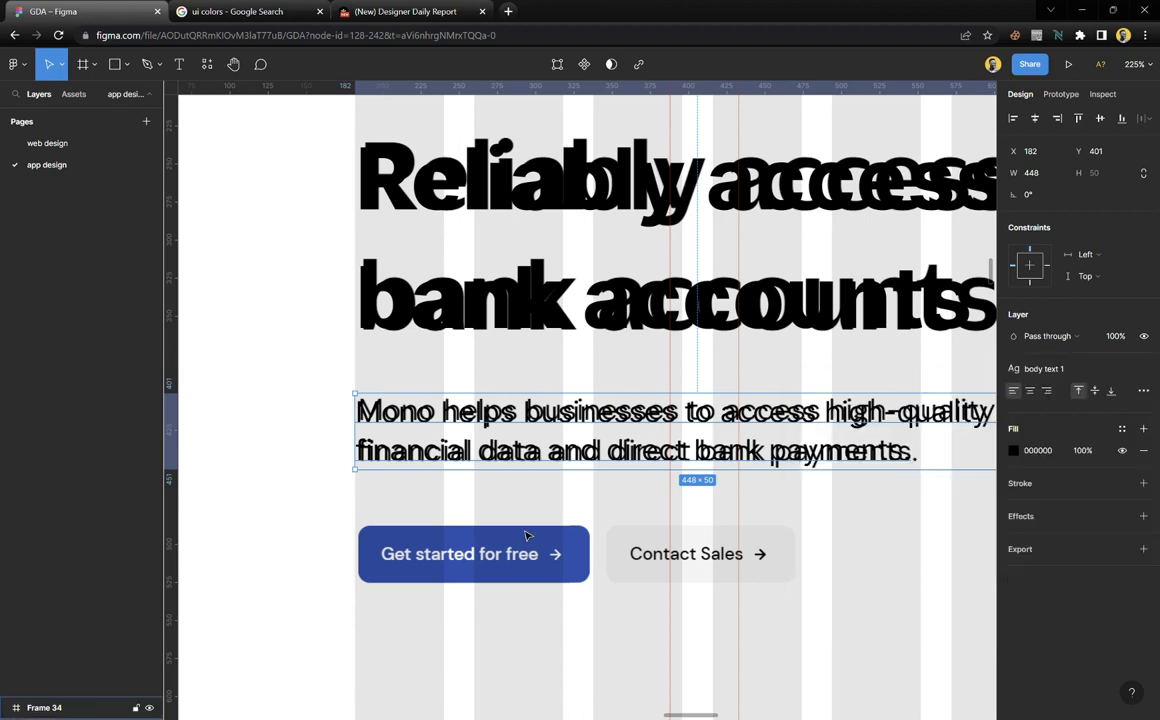
{"action": "scroll", "coordinate": [517, 524], "scroll_direction": "down", "scroll_amount": 10}
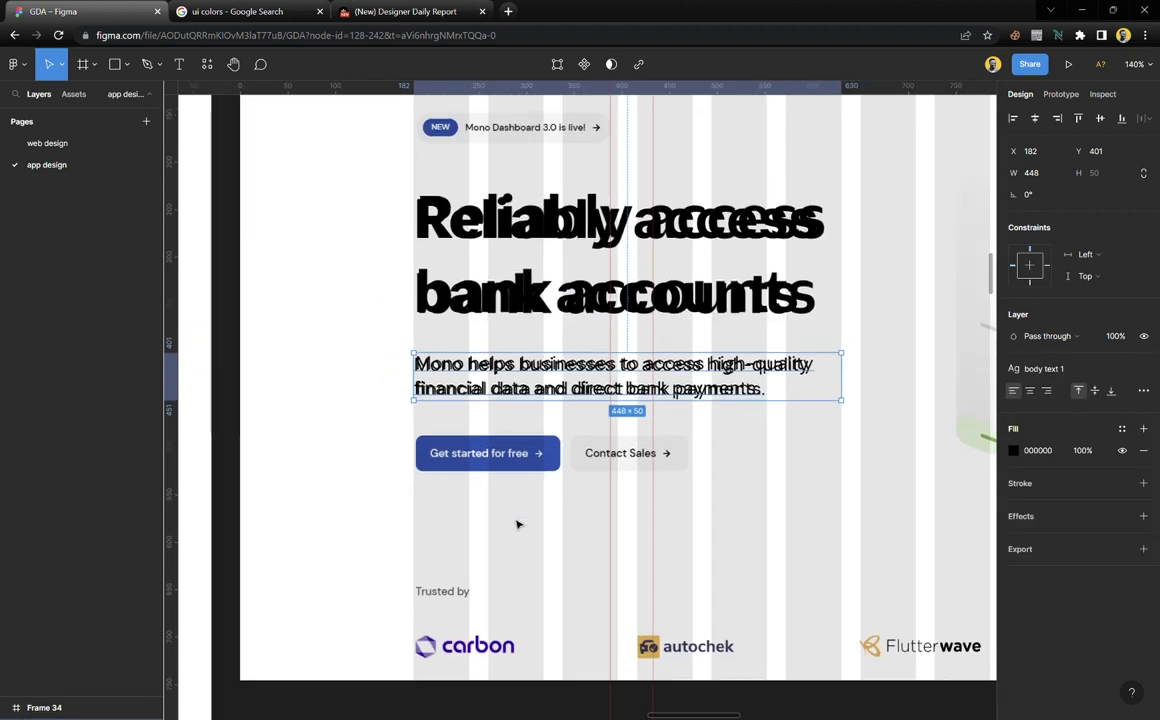
Move the Start with Connect text layer onto the hero's Get started button
{"action": "scroll", "coordinate": [517, 524], "scroll_direction": "down", "scroll_amount": 5}
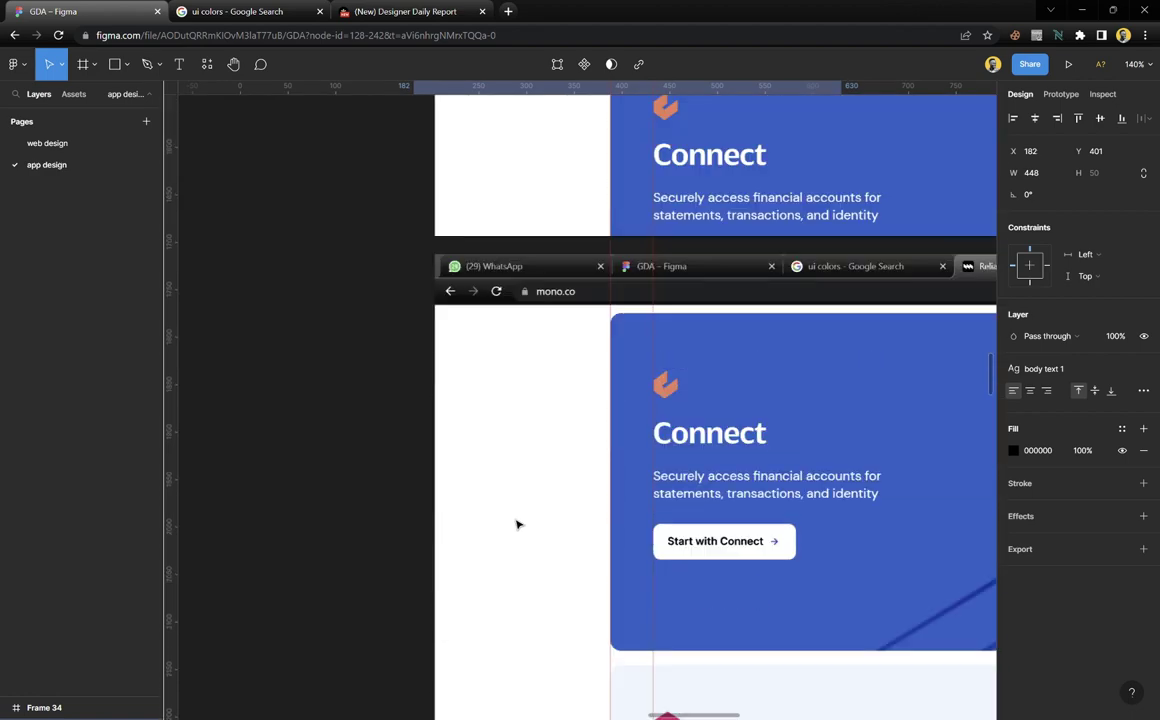
{"action": "left_click", "coordinate": [747, 543]}
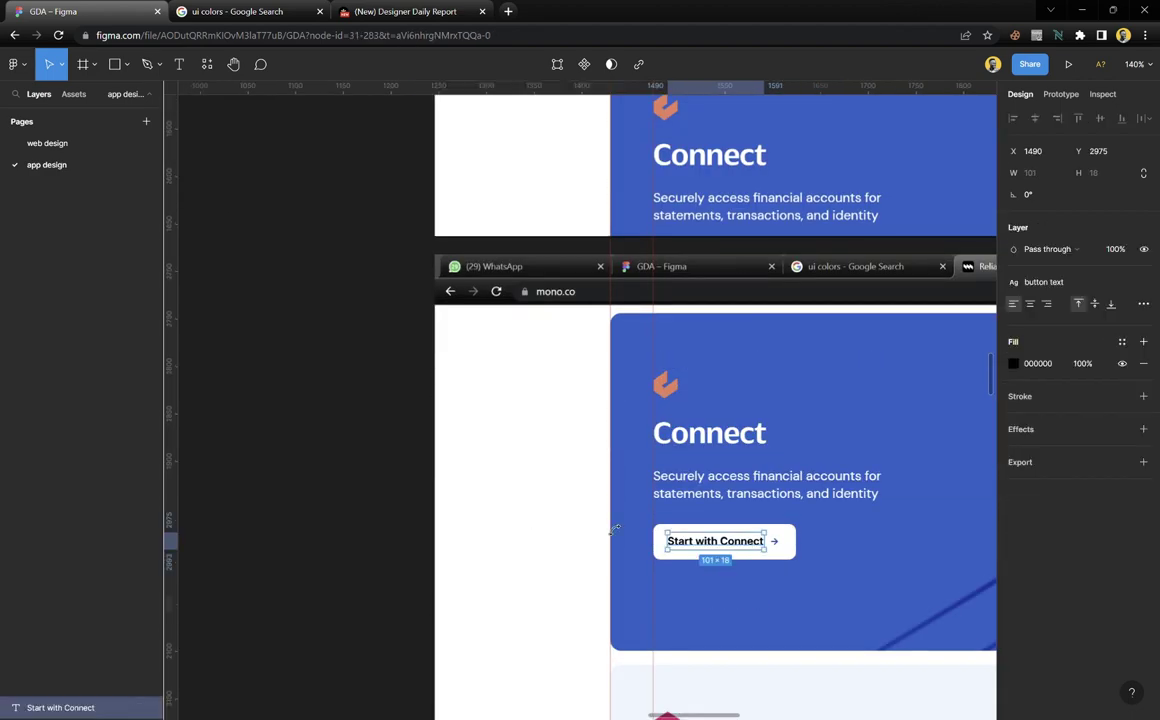
{"action": "scroll", "coordinate": [460, 470], "scroll_direction": "up", "scroll_amount": 10}
{"action": "scroll", "coordinate": [462, 453], "scroll_direction": "up", "scroll_amount": 5}
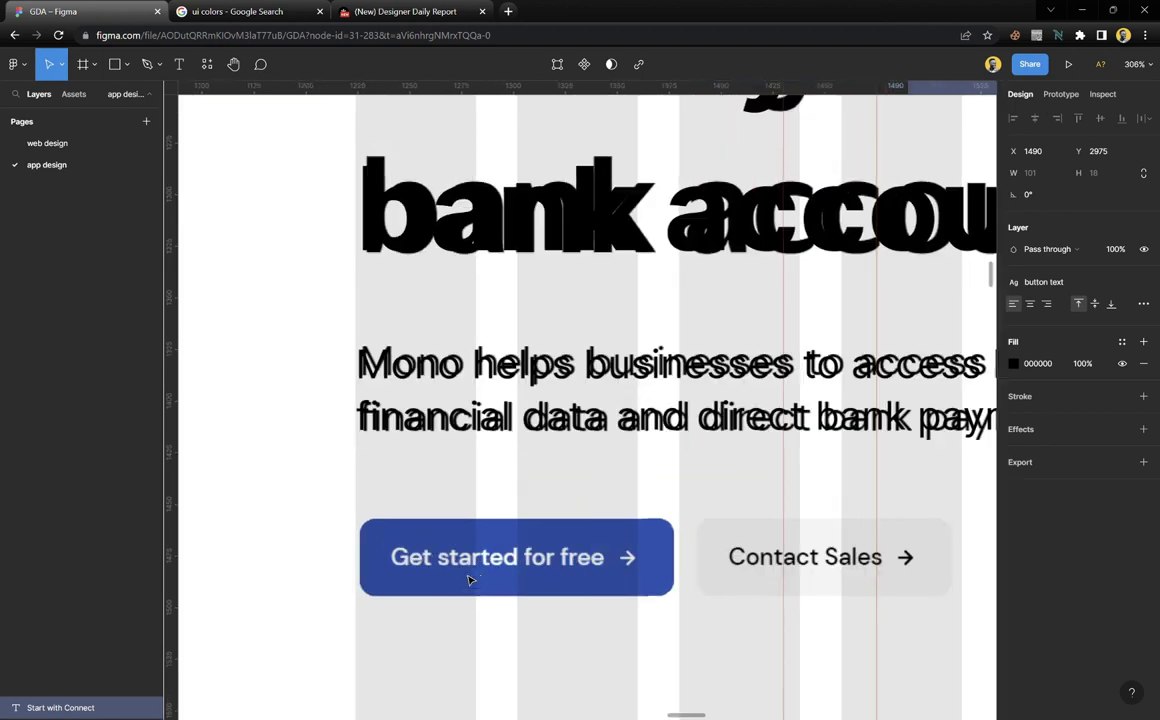
{"action": "left_click", "coordinate": [500, 527]}
{"action": "key", "text": "ctrl+z"}
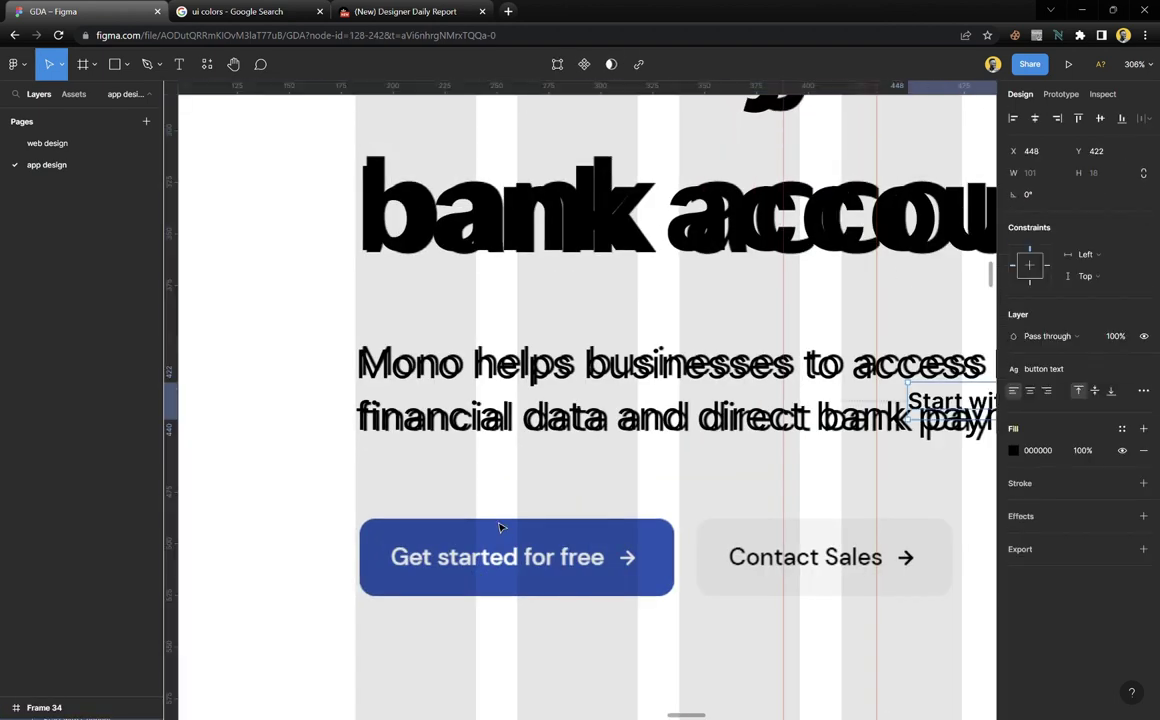
{"action": "scroll", "coordinate": [502, 535], "scroll_direction": "down", "scroll_amount": 10}
{"action": "scroll", "coordinate": [505, 545], "scroll_direction": "up", "scroll_amount": 5}
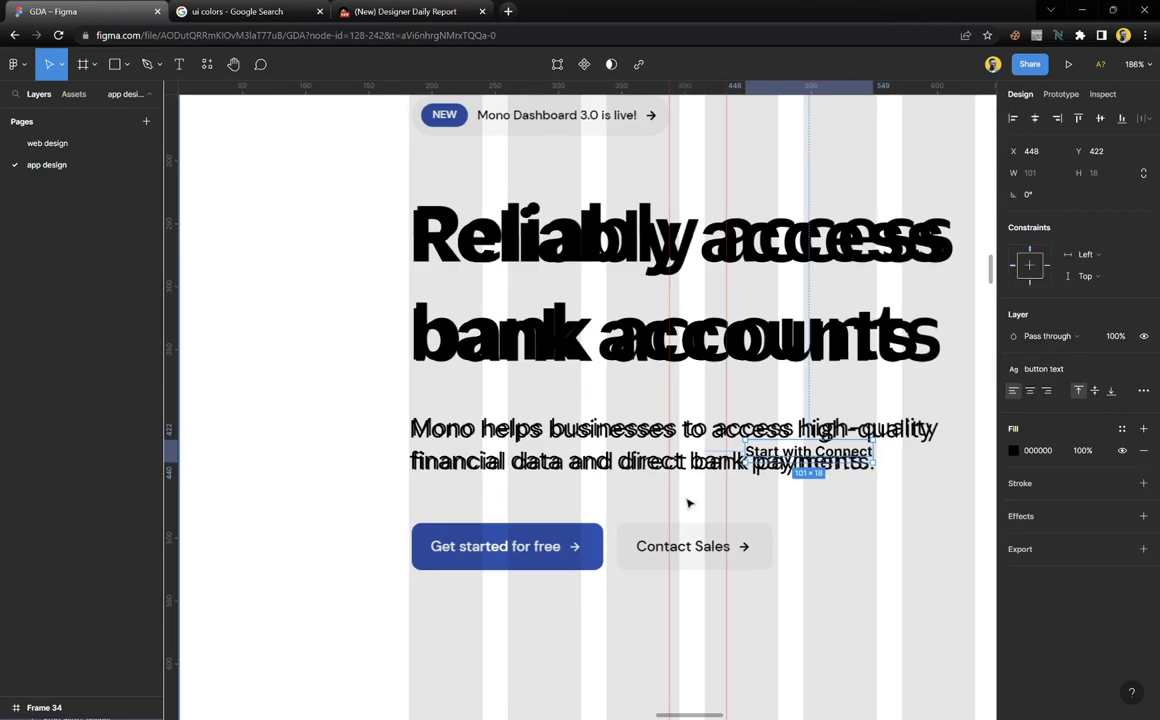
{"action": "left_click_drag", "start_coordinate": [790, 455], "coordinate": [473, 560]}
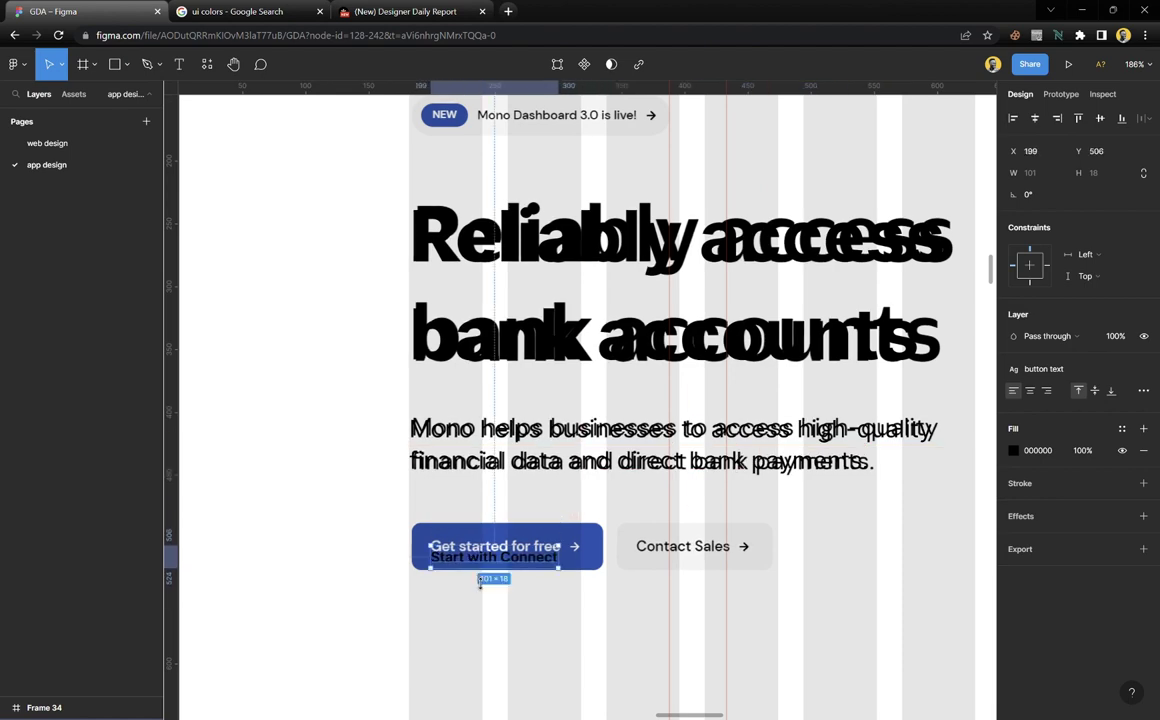
{"action": "scroll", "coordinate": [480, 560], "scroll_direction": "up", "scroll_amount": 10}
Retype the moved label to read 'Get start', undoing an accidental deletion
{"action": "double_click", "coordinate": [491, 561]}
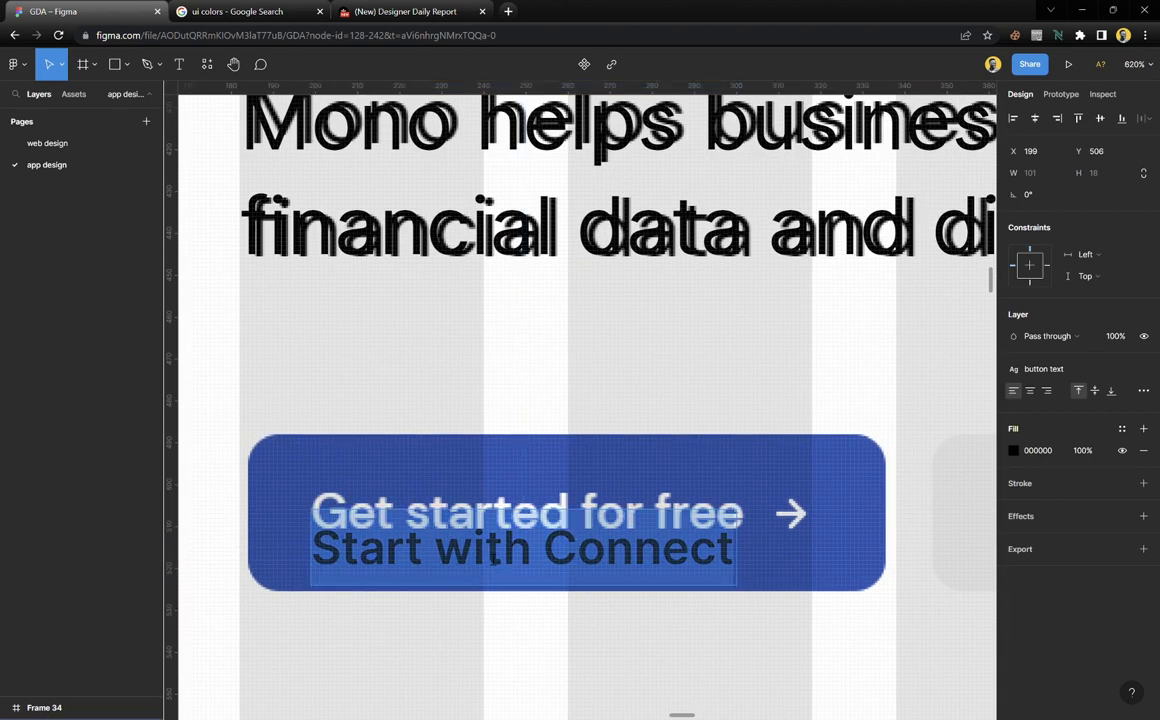
{"action": "type", "text": "Get"}
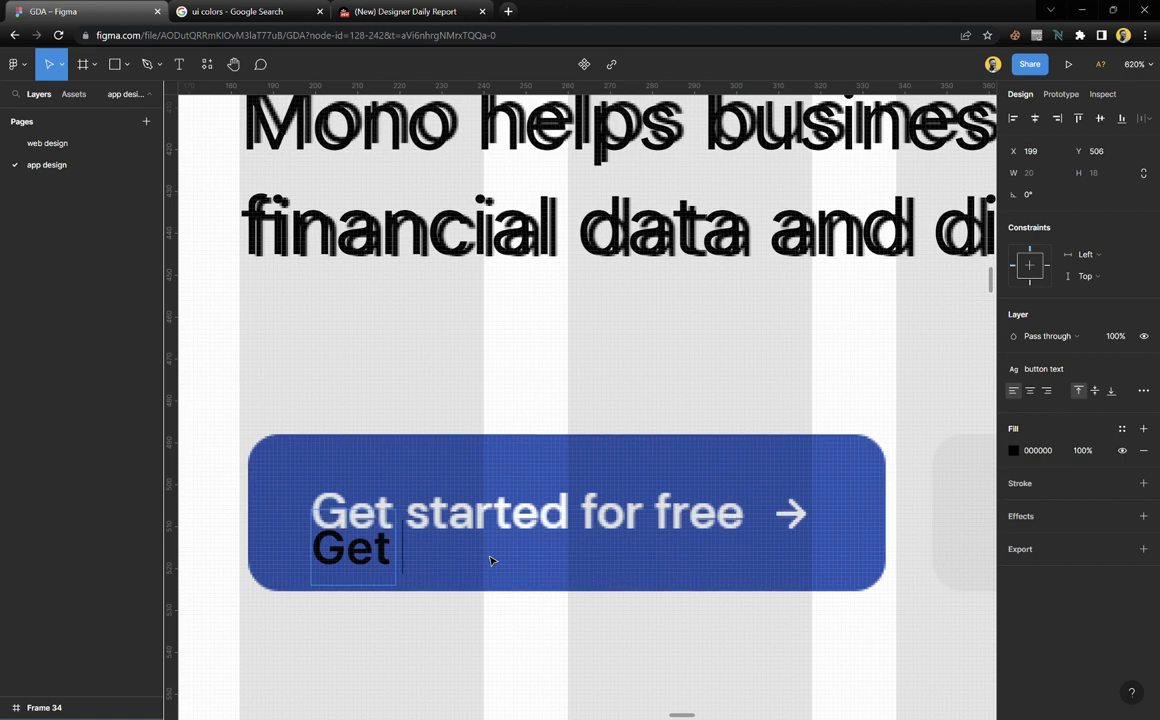
{"action": "type", "text": " start"}
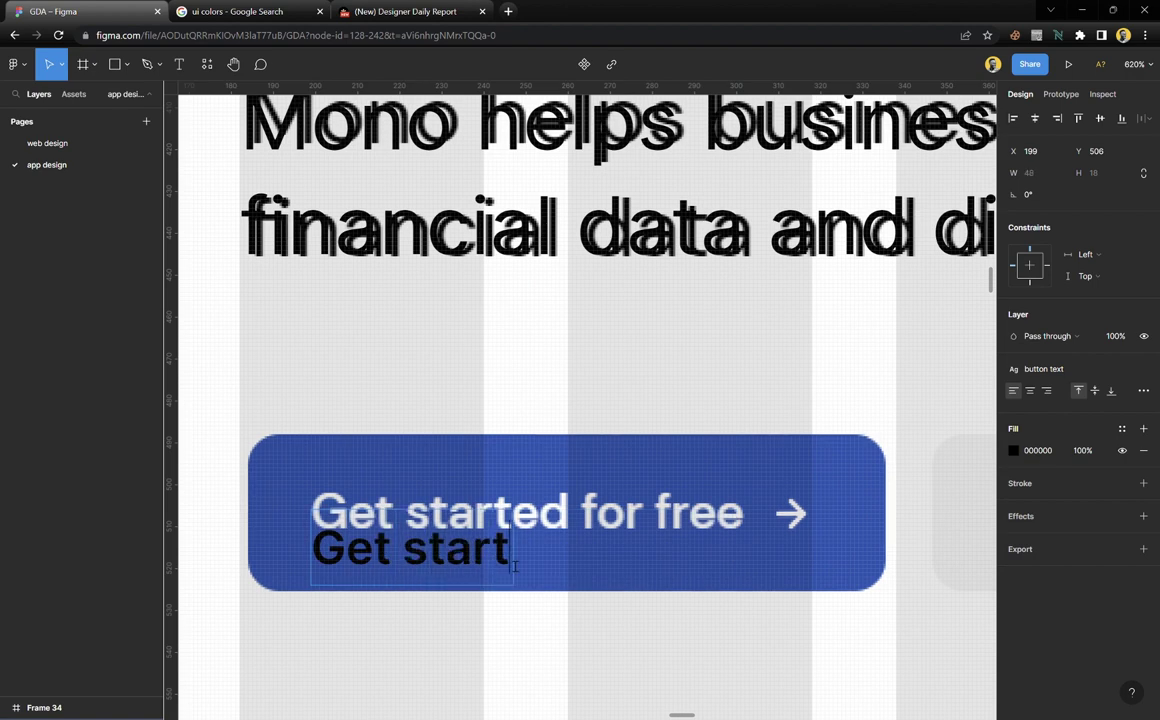
{"action": "key", "text": "Escape"}
{"action": "key", "text": "Delete"}
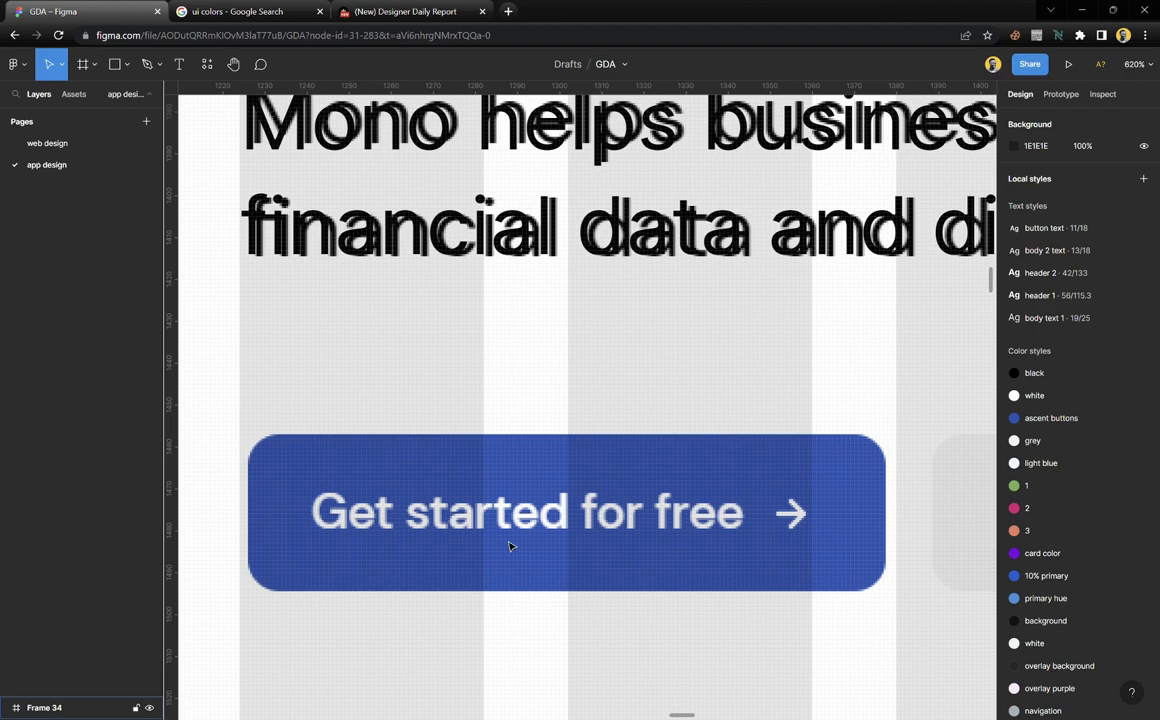
{"action": "scroll", "coordinate": [509, 546], "scroll_direction": "down", "scroll_amount": 5}
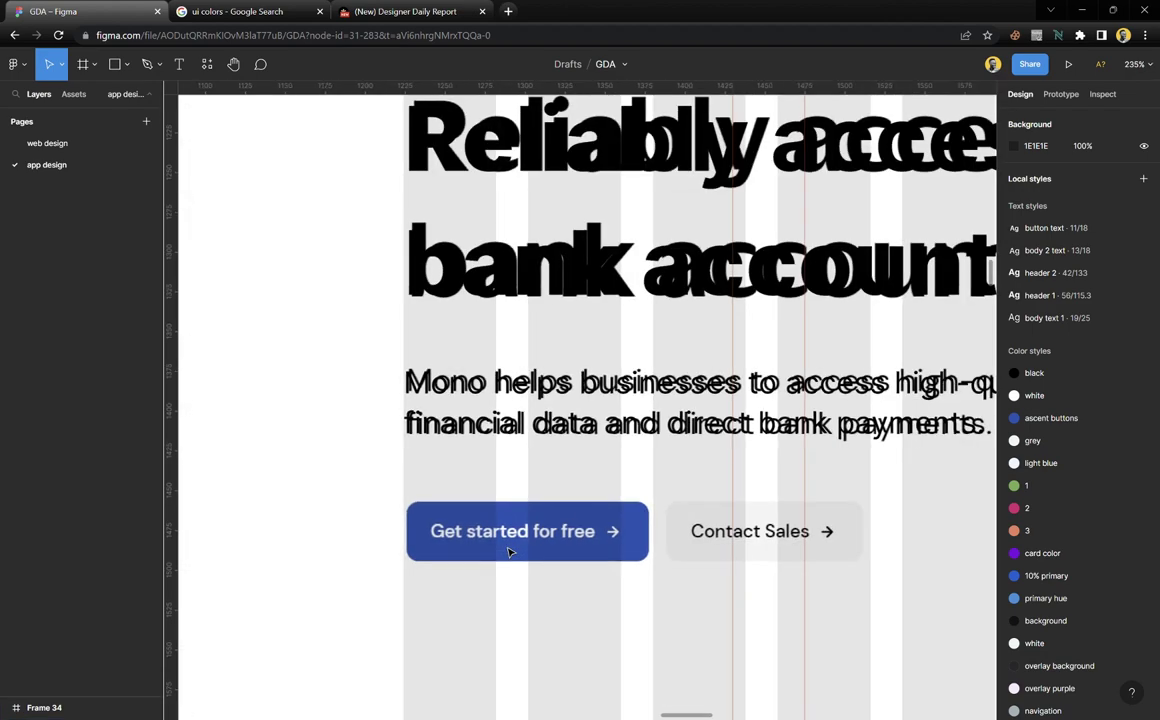
{"action": "key", "text": "ctrl+z"}
{"action": "key", "text": "ctrl+z"}
{"action": "scroll", "coordinate": [509, 551], "scroll_direction": "up", "scroll_amount": 3}
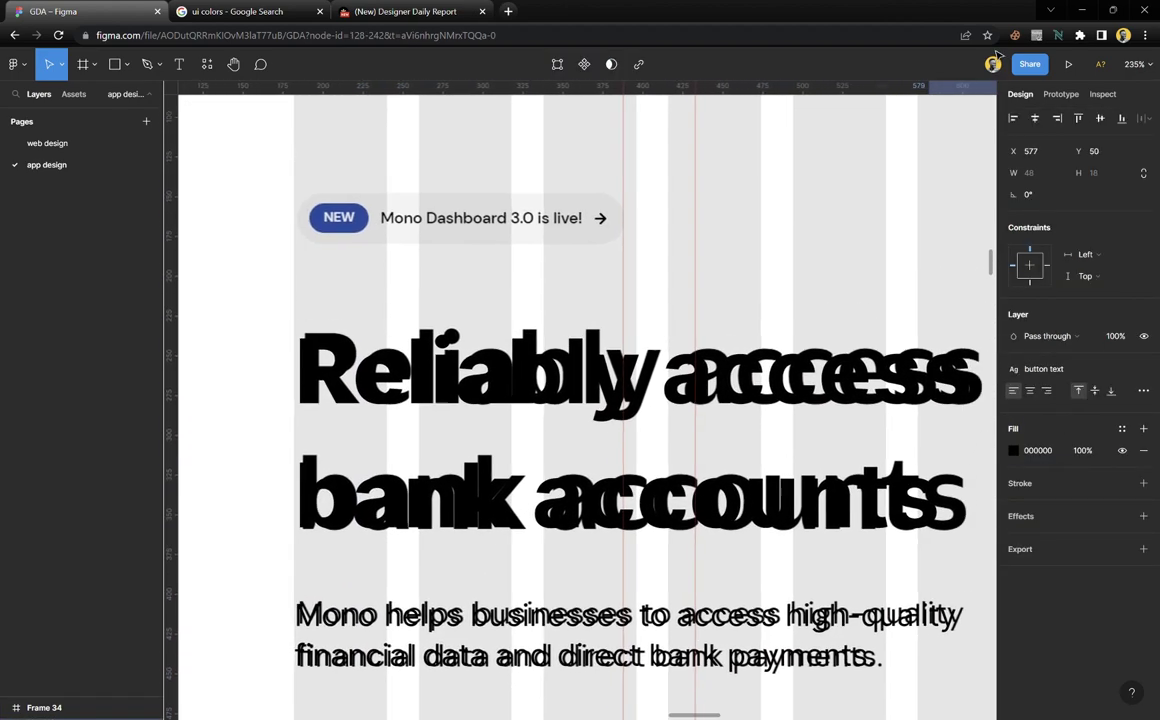
Move the Get start text under the nav, rename it 'Why Mono' and set it Medium weight
{"action": "left_click_drag", "start_coordinate": [997, 52], "coordinate": [705, 335]}
{"action": "scroll", "coordinate": [713, 318], "scroll_direction": "up", "scroll_amount": 3}
{"action": "double_click", "coordinate": [694, 350]}
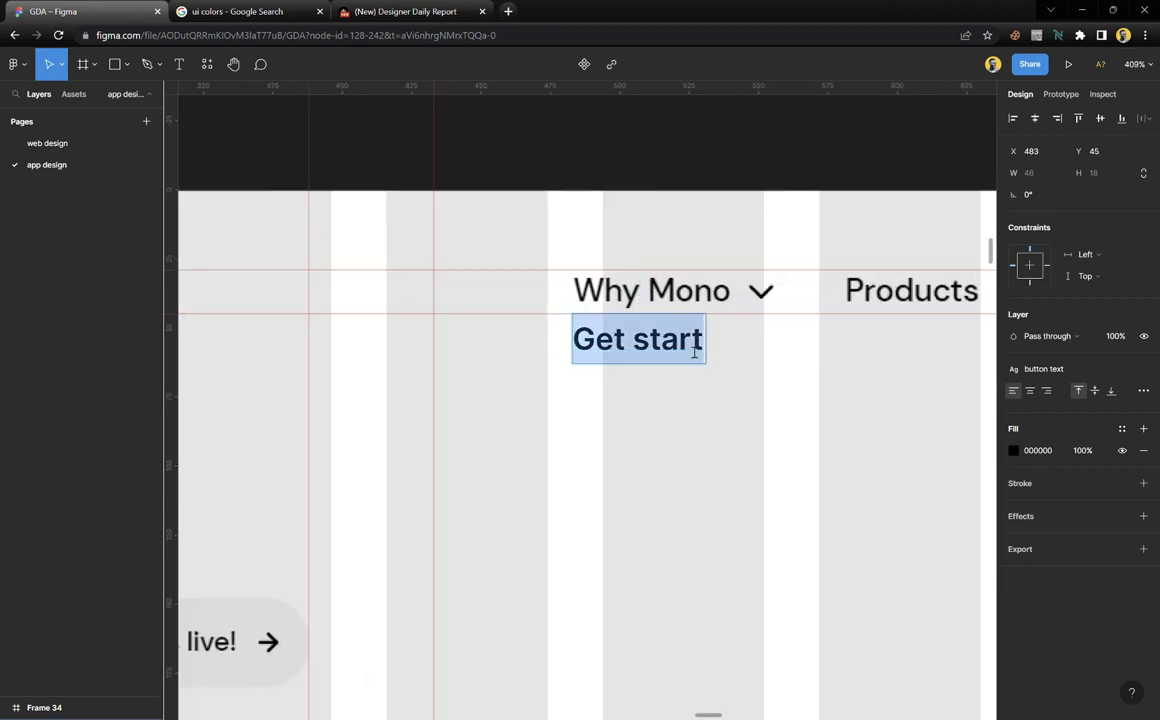
{"action": "type", "text": "Why Mo"}
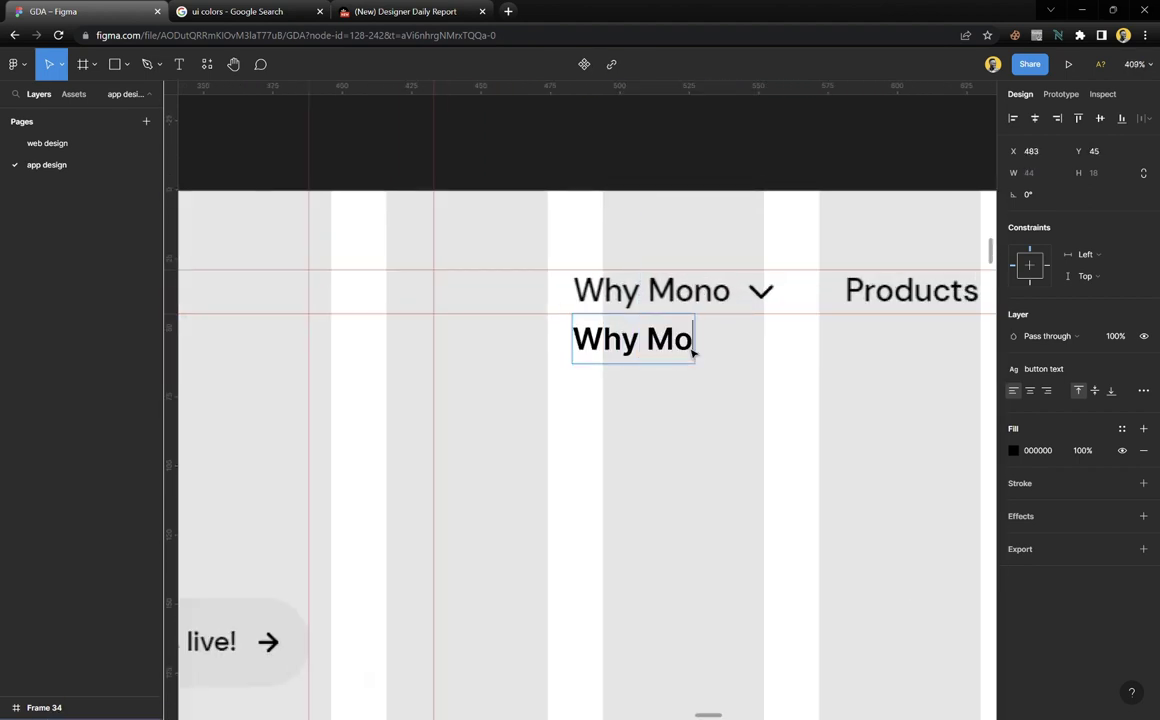
{"action": "type", "text": "no"}
{"action": "key", "text": "Escape"}
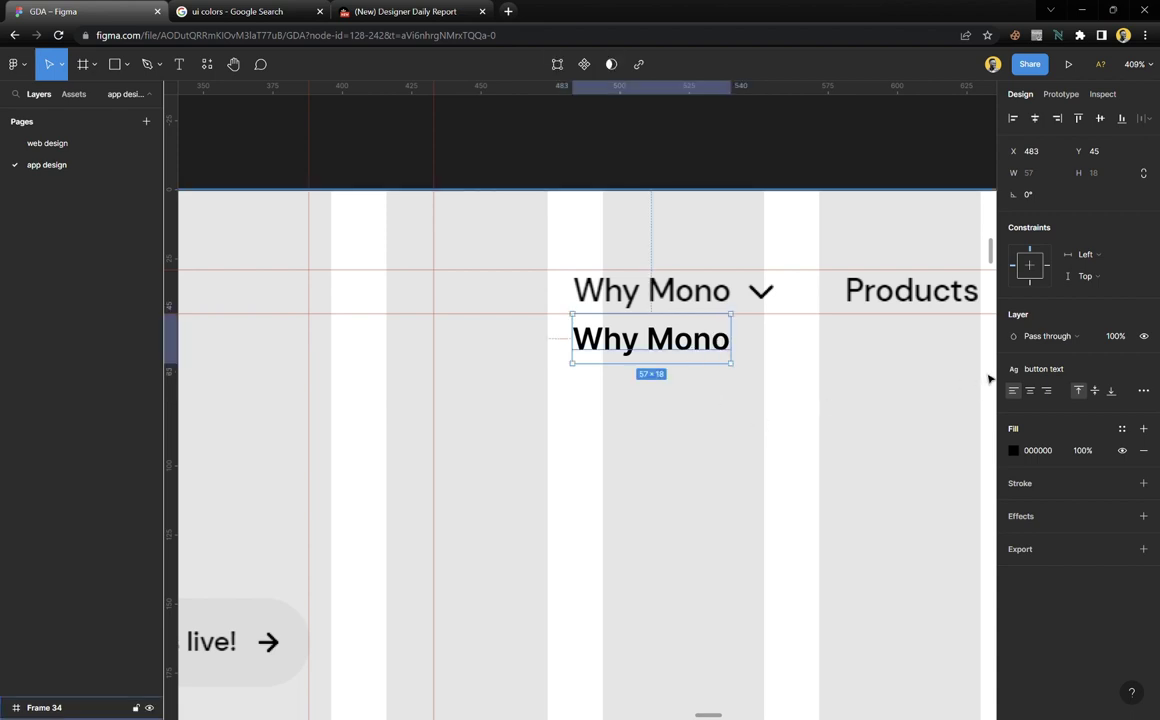
{"action": "left_click", "coordinate": [1145, 370]}
{"action": "left_click", "coordinate": [1040, 412]}
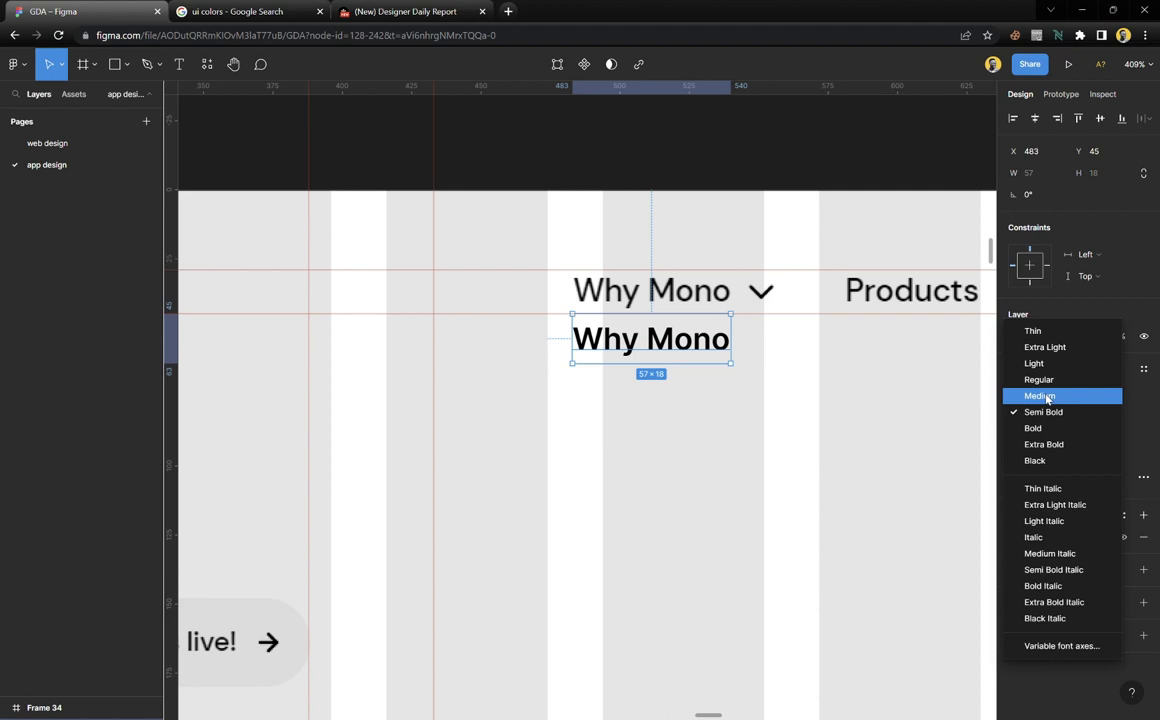
{"action": "left_click", "coordinate": [1040, 396]}
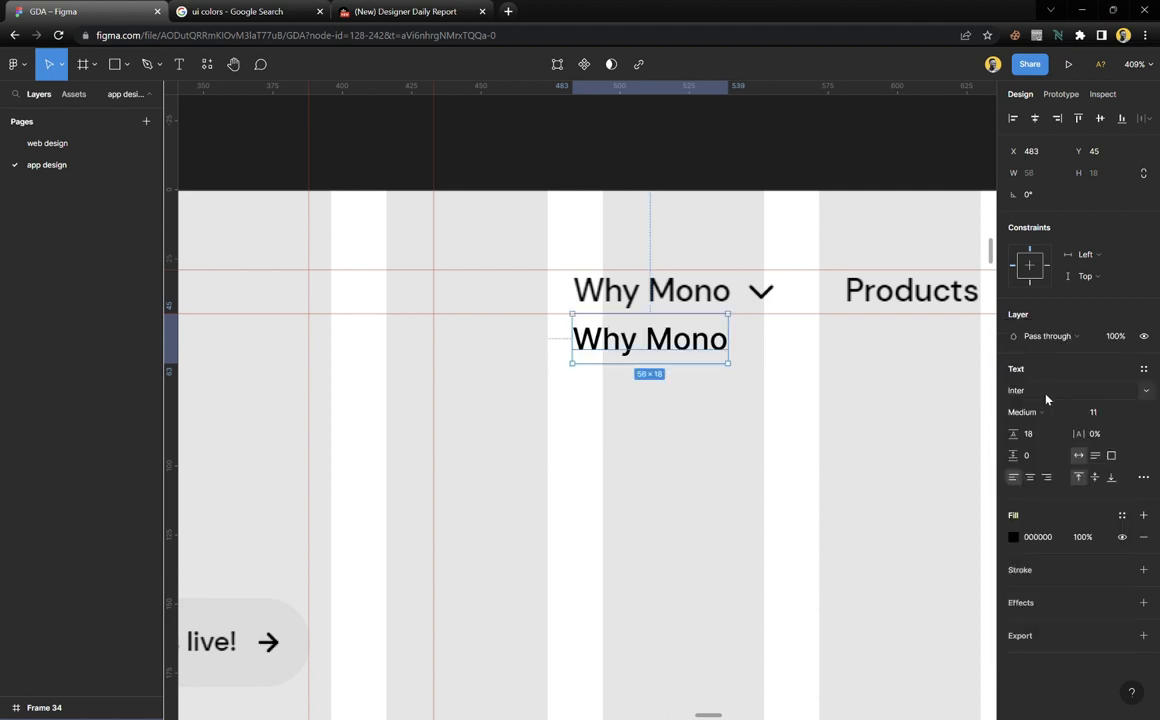
Save the Why Mono label as text style 'nav text' and shift it right along the header
{"action": "scroll", "coordinate": [652, 341], "scroll_direction": "right", "scroll_amount": 2}
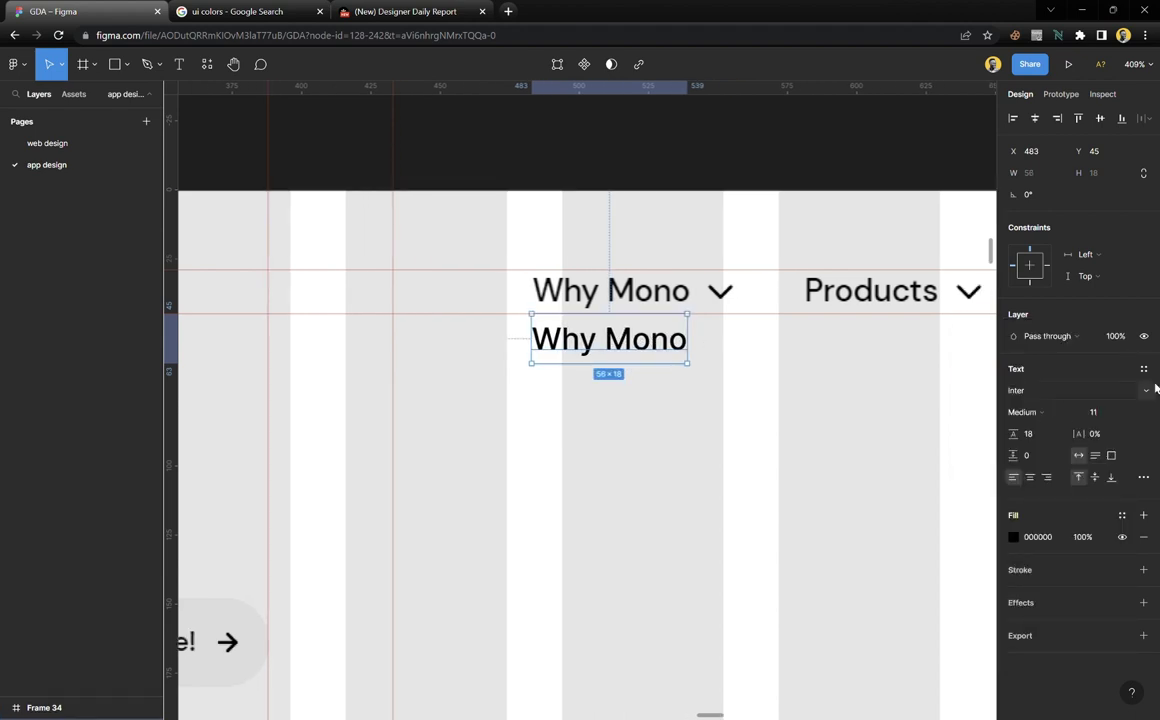
{"action": "left_click", "coordinate": [1144, 369]}
{"action": "left_click", "coordinate": [1140, 395]}
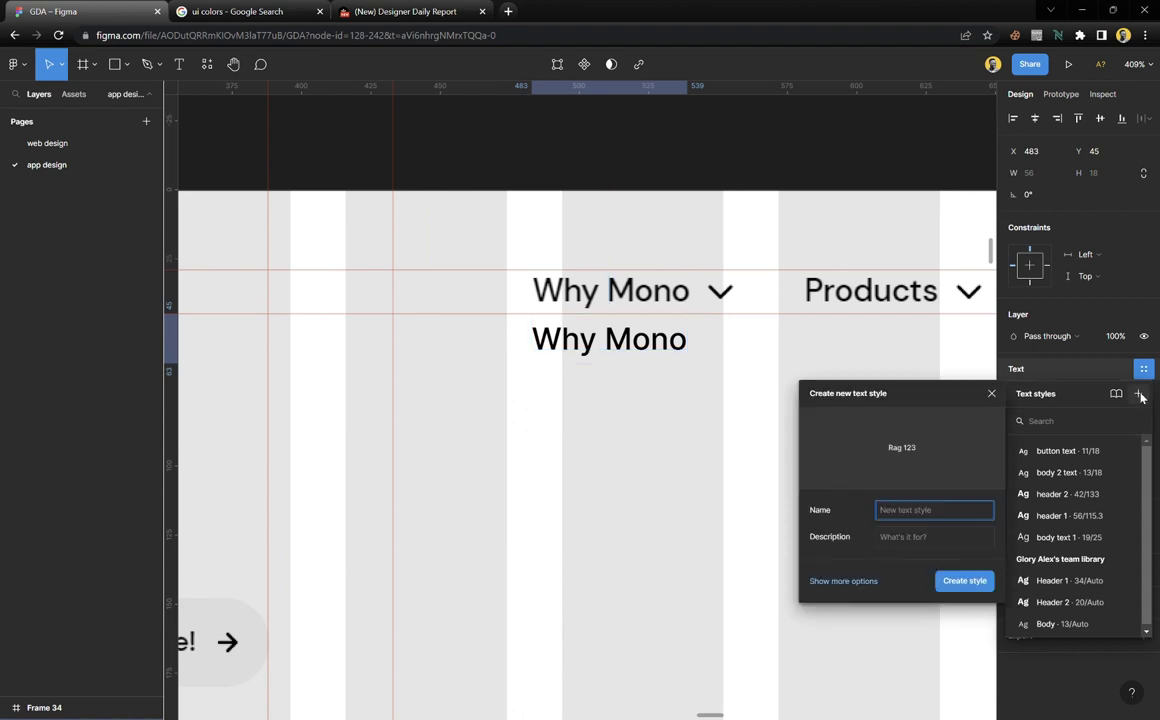
{"action": "type", "text": "nav"}
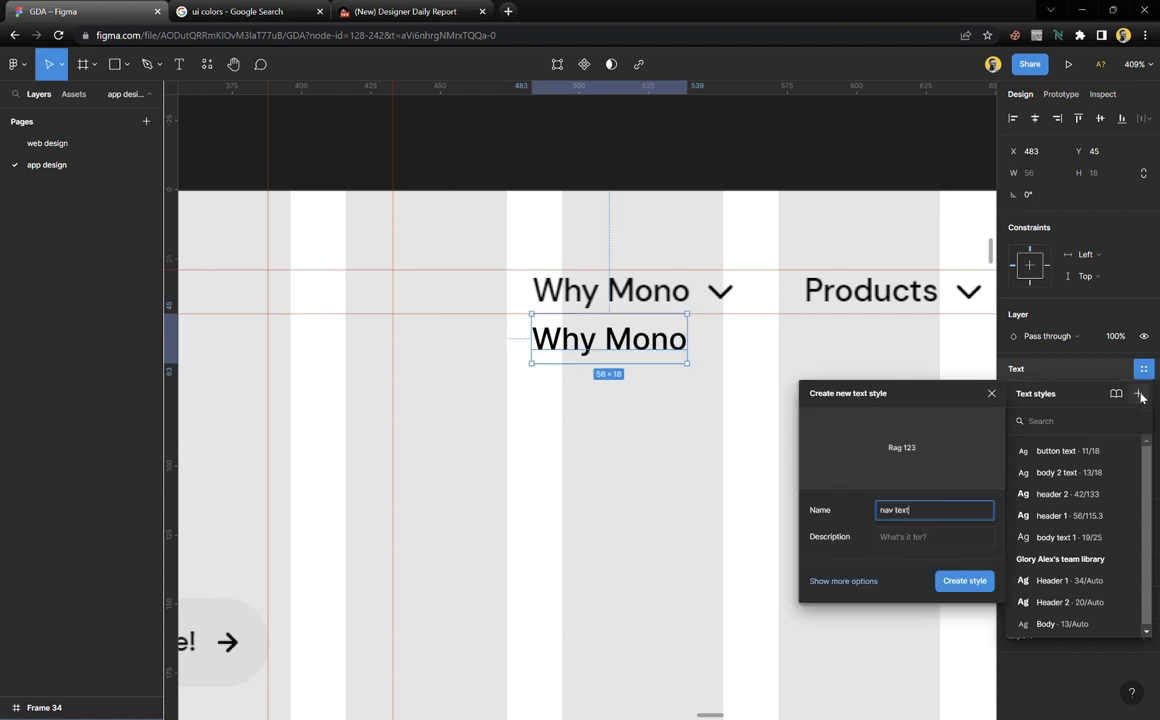
{"action": "type", "text": " text"}
{"action": "key", "text": "Return"}
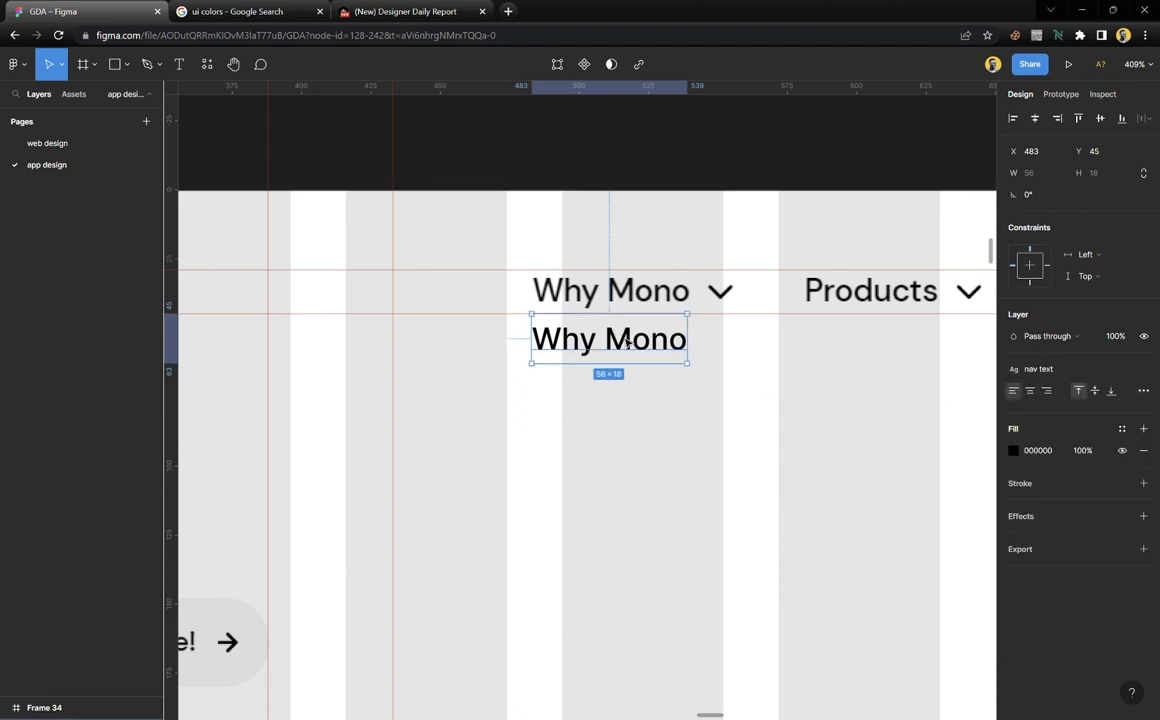
{"action": "left_click_drag", "start_coordinate": [620, 338], "coordinate": [926, 333]}
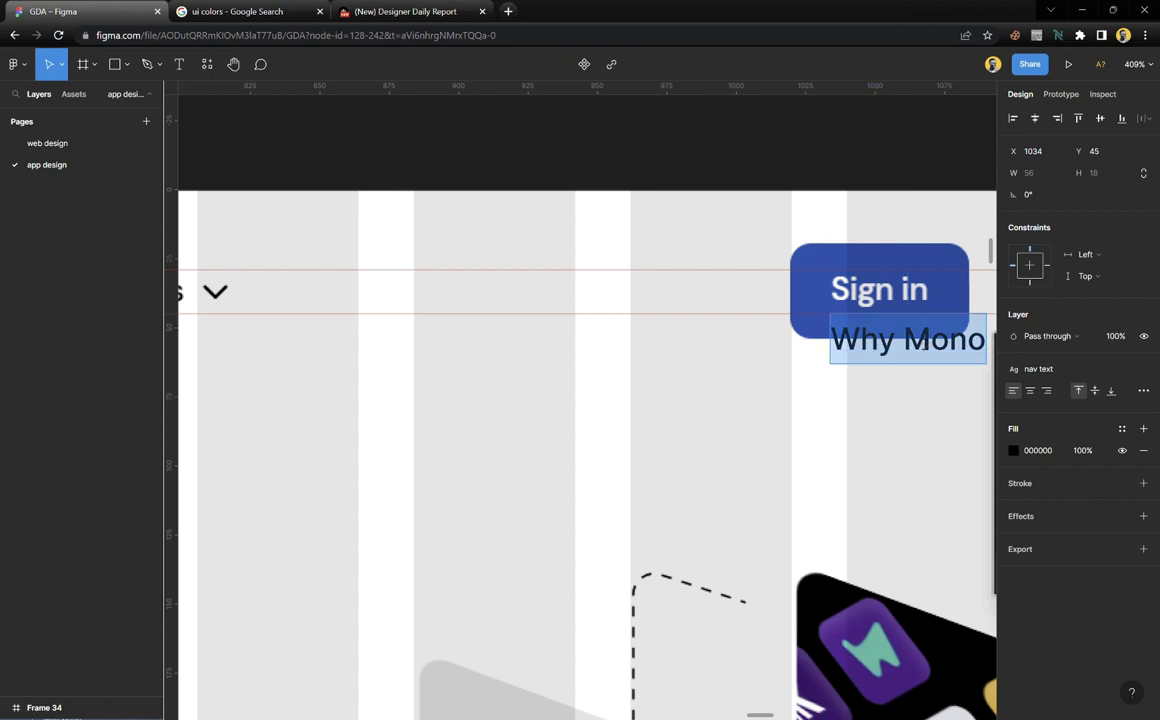
Retype the copied nav label as 'Sign in', detach its style and make it Bold
{"action": "type", "text": "Sign iin"}
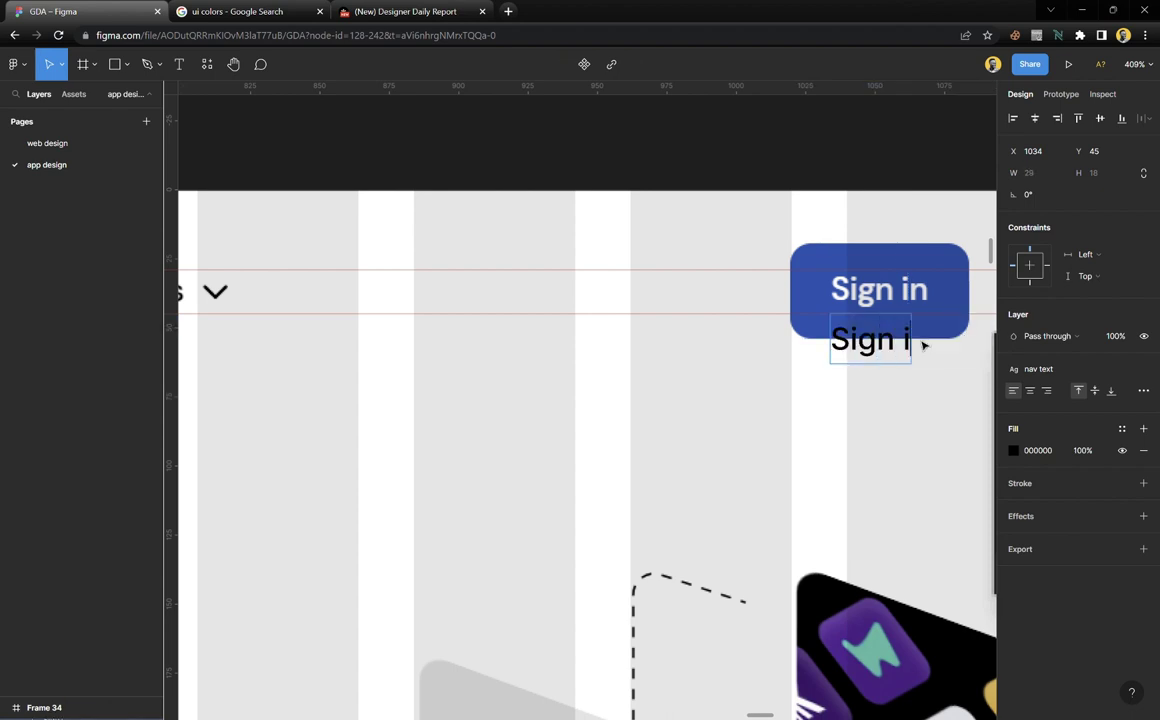
{"action": "key", "text": "BackSpace"}
{"action": "key", "text": "BackSpace"}
{"action": "type", "text": "n"}
{"action": "key", "text": "Escape"}
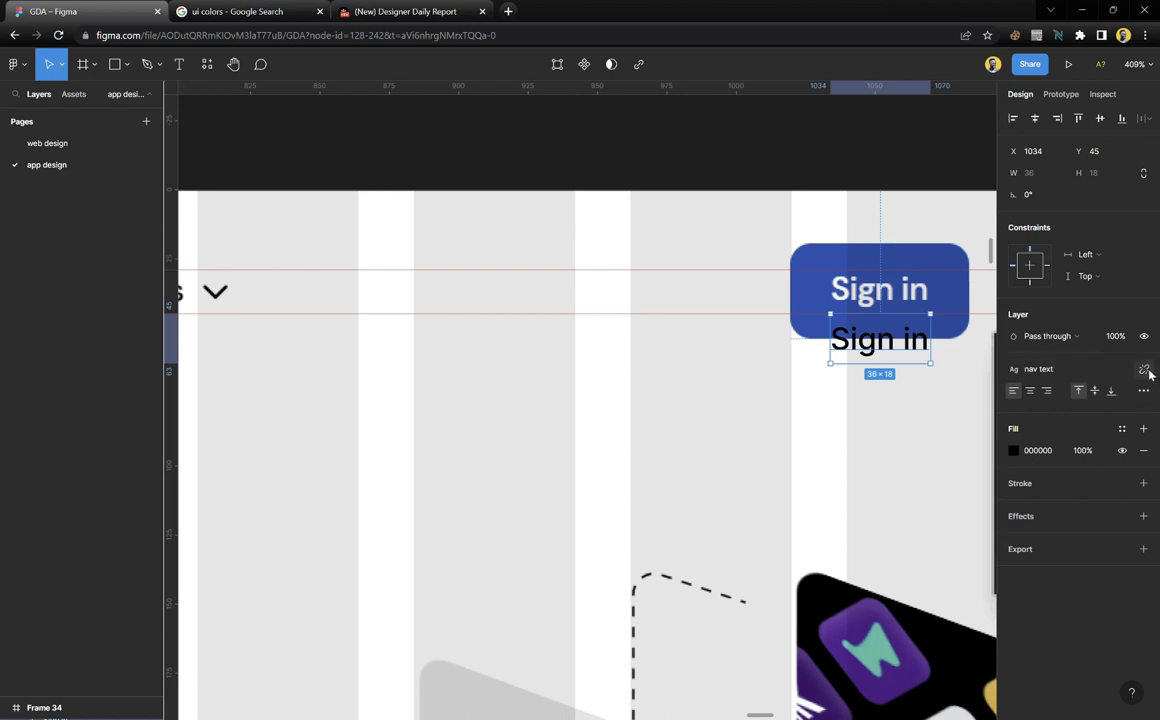
{"action": "left_click", "coordinate": [1145, 370]}
{"action": "left_click", "coordinate": [1042, 417]}
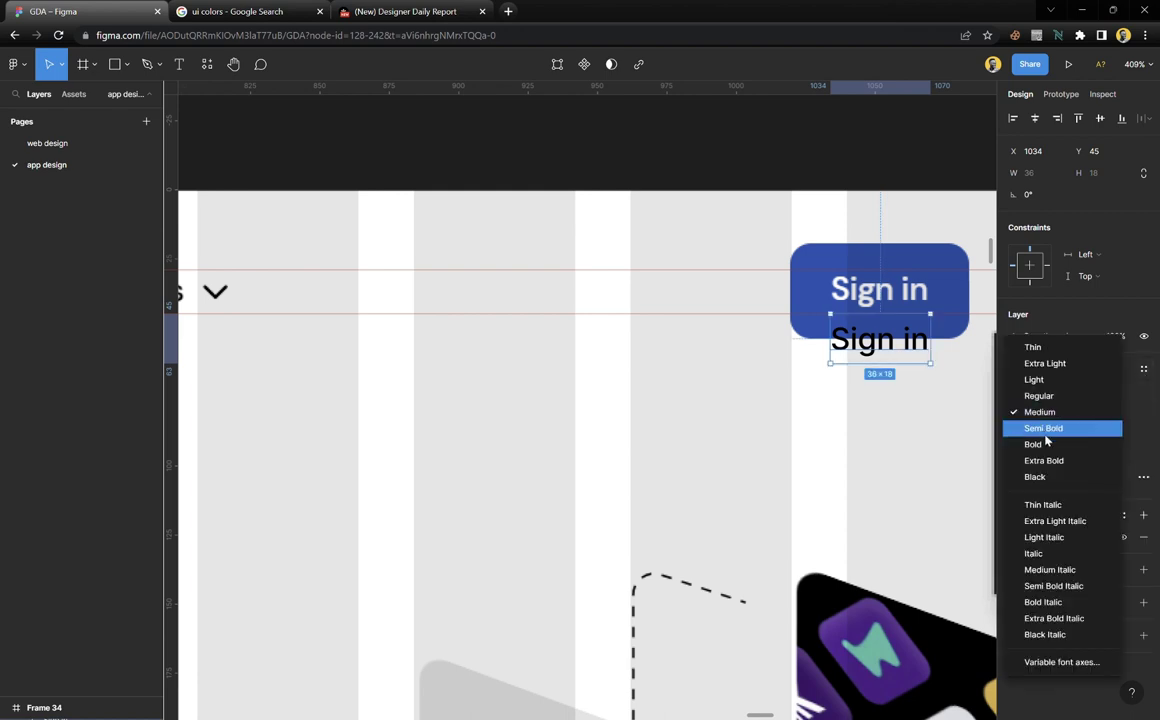
{"action": "left_click", "coordinate": [1046, 444]}
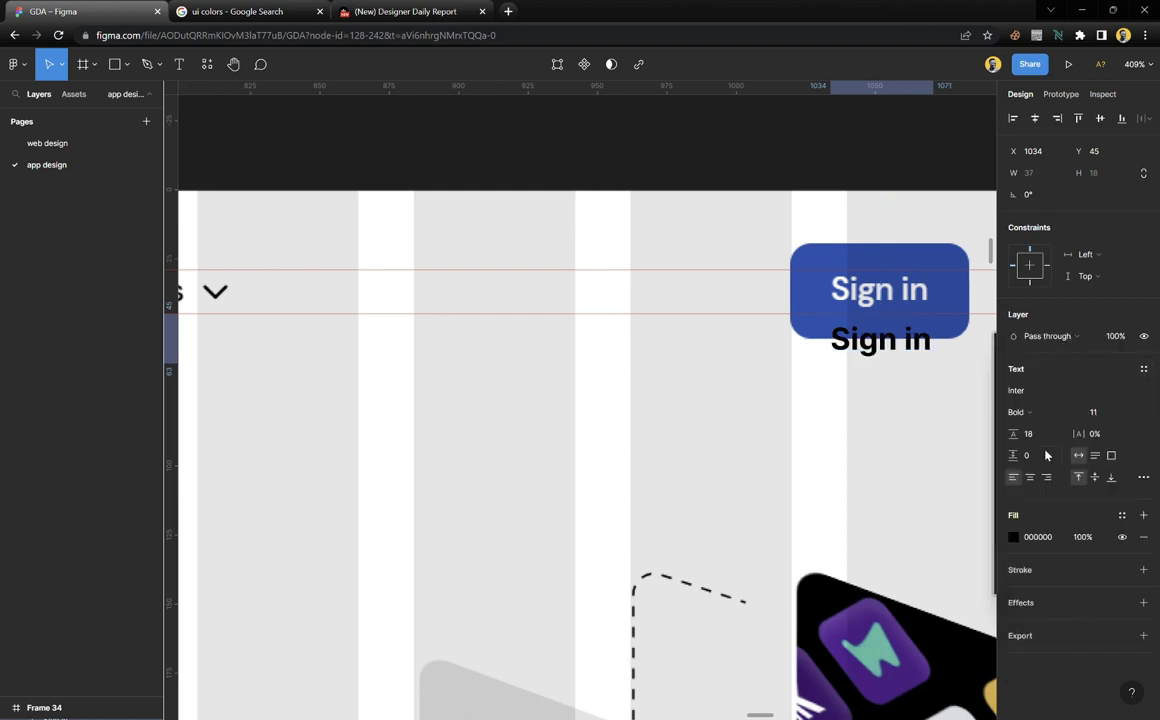
Save the bold Sign in formatting as a text style named 'nav text bold'
{"action": "left_click", "coordinate": [1144, 369]}
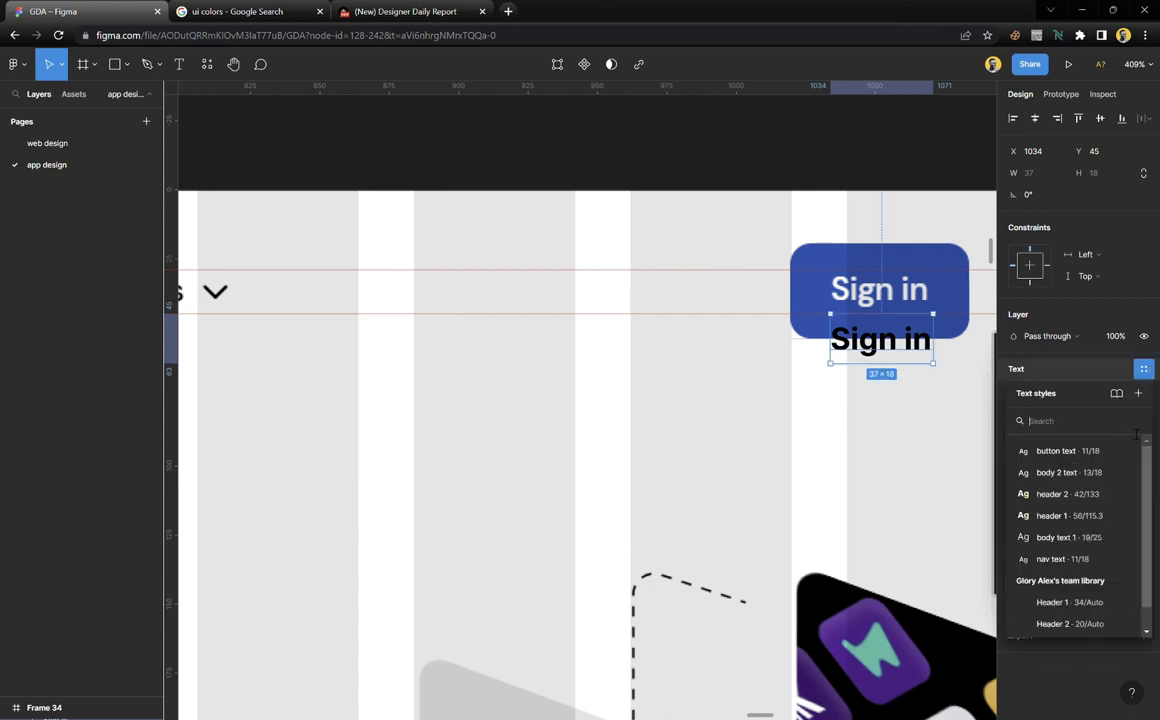
{"action": "left_click", "coordinate": [1139, 396]}
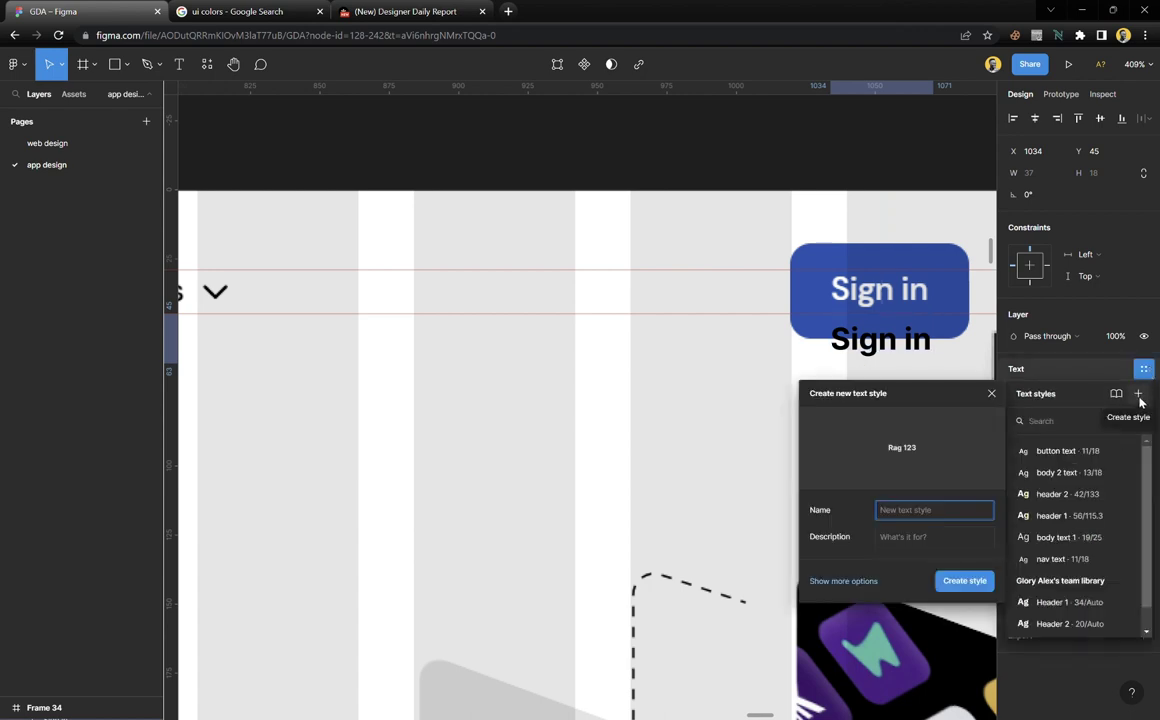
{"action": "type", "text": "nav"}
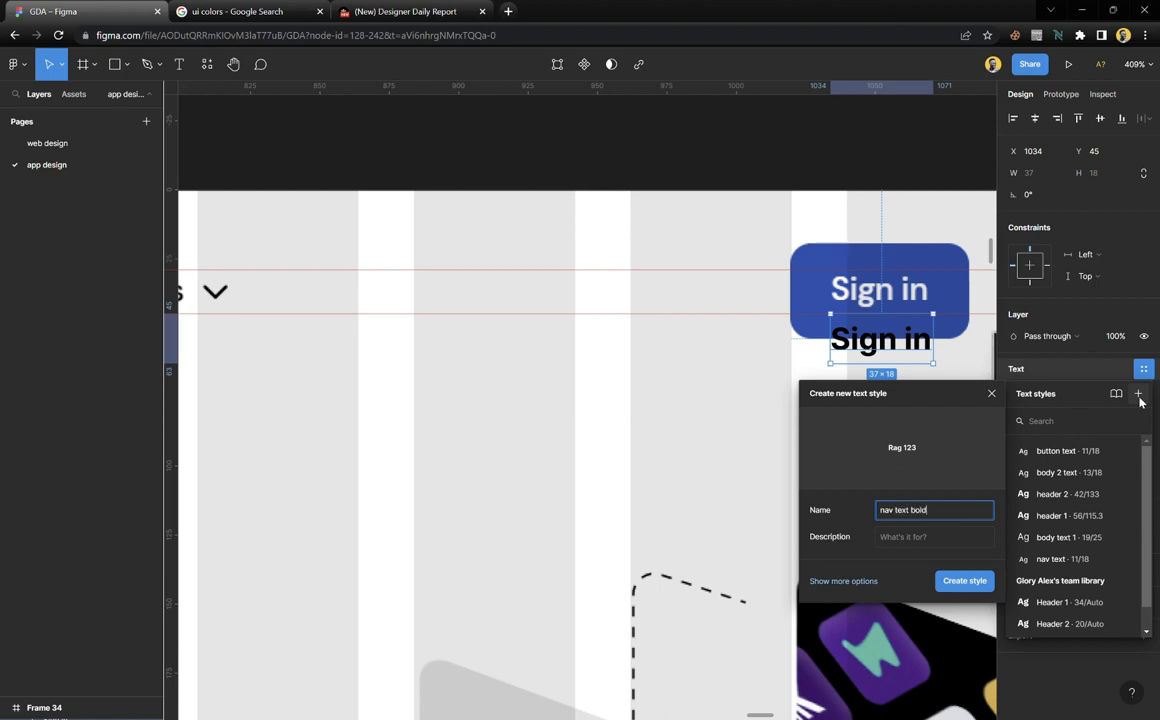
{"action": "type", "text": " text bold"}
{"action": "key", "text": "Return"}
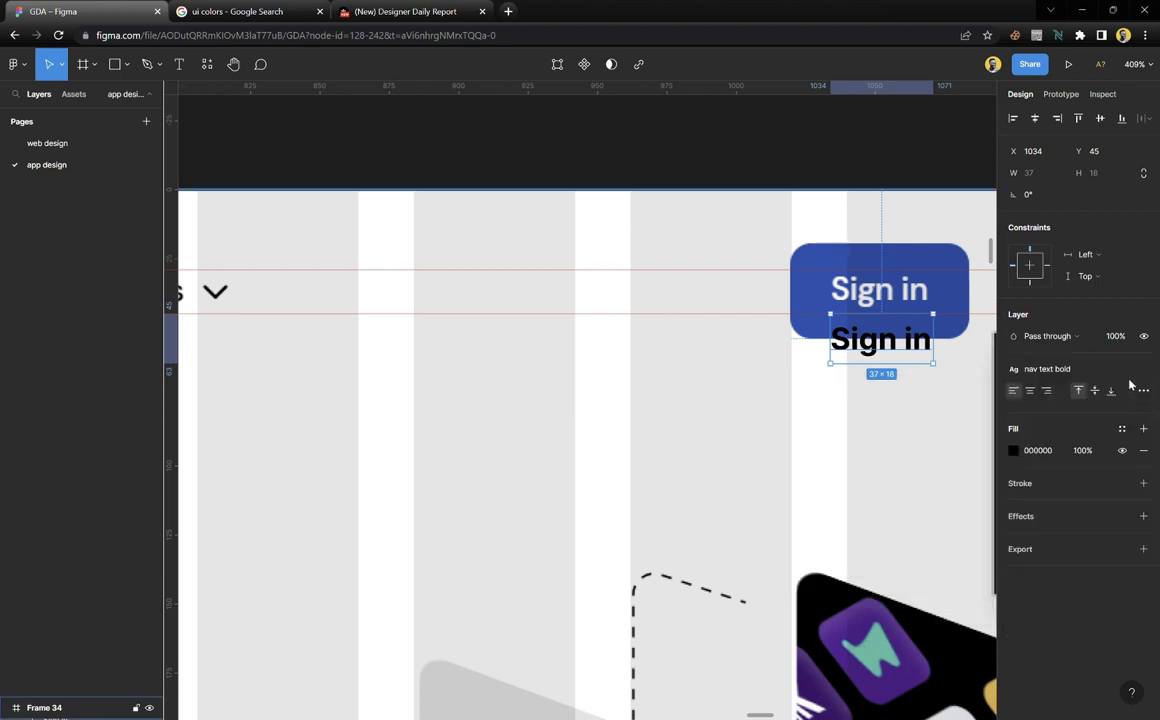
Review the nav text bold style settings, then trial header 1 on Sign in and undo it
{"action": "left_click", "coordinate": [1100, 369]}
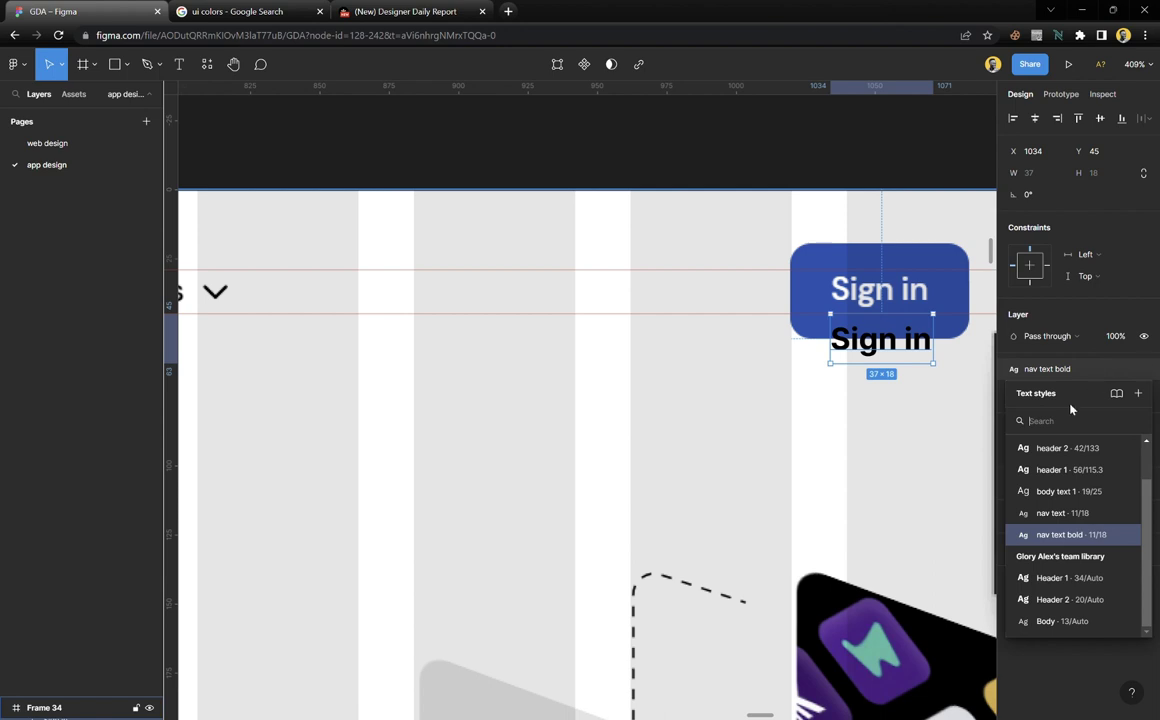
{"action": "left_click", "coordinate": [1125, 535]}
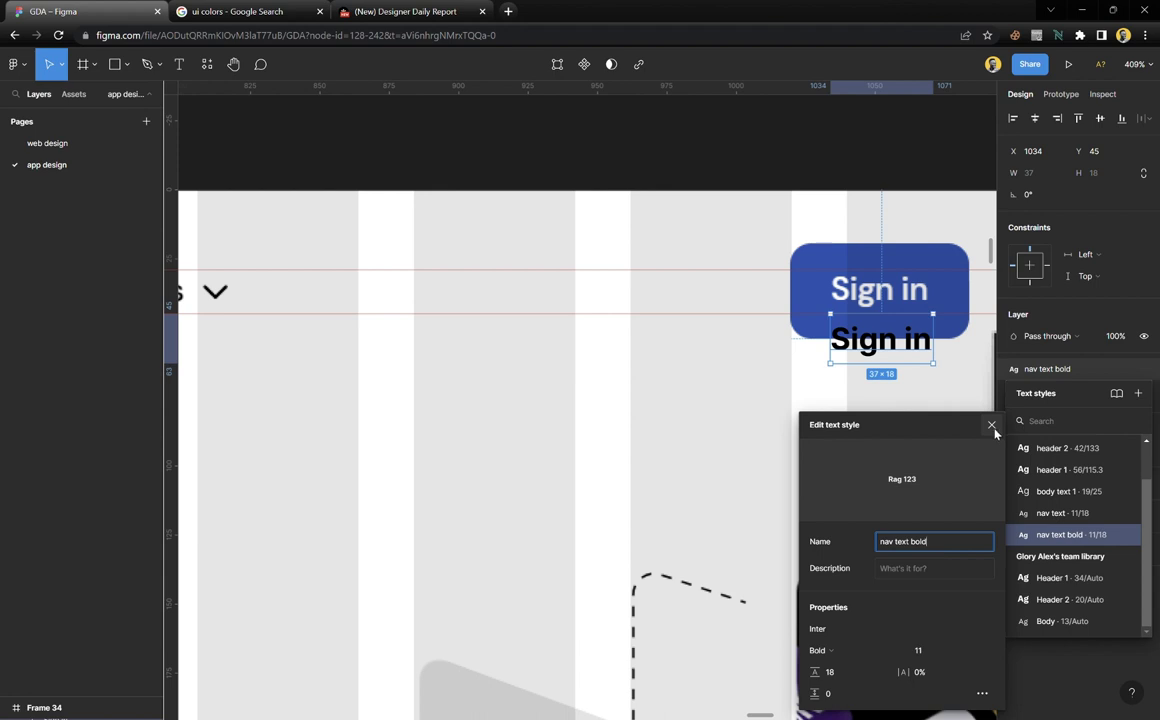
{"action": "left_click", "coordinate": [992, 427]}
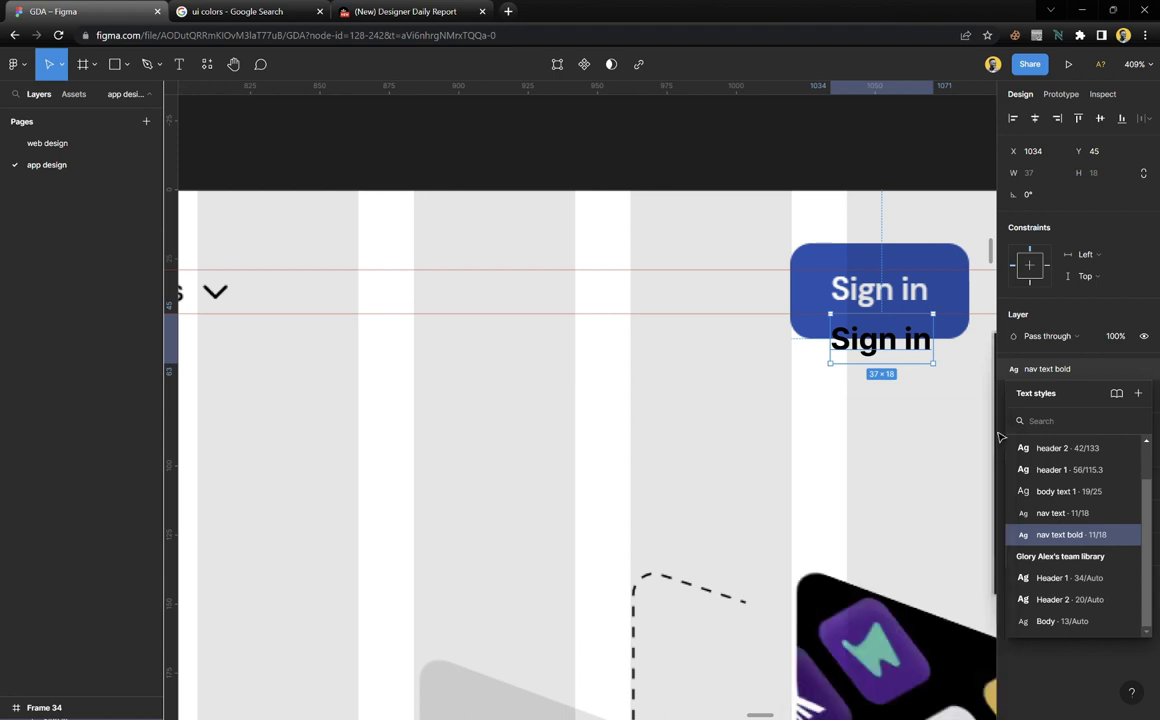
{"action": "scroll", "coordinate": [867, 479], "scroll_direction": "down", "scroll_amount": 5}
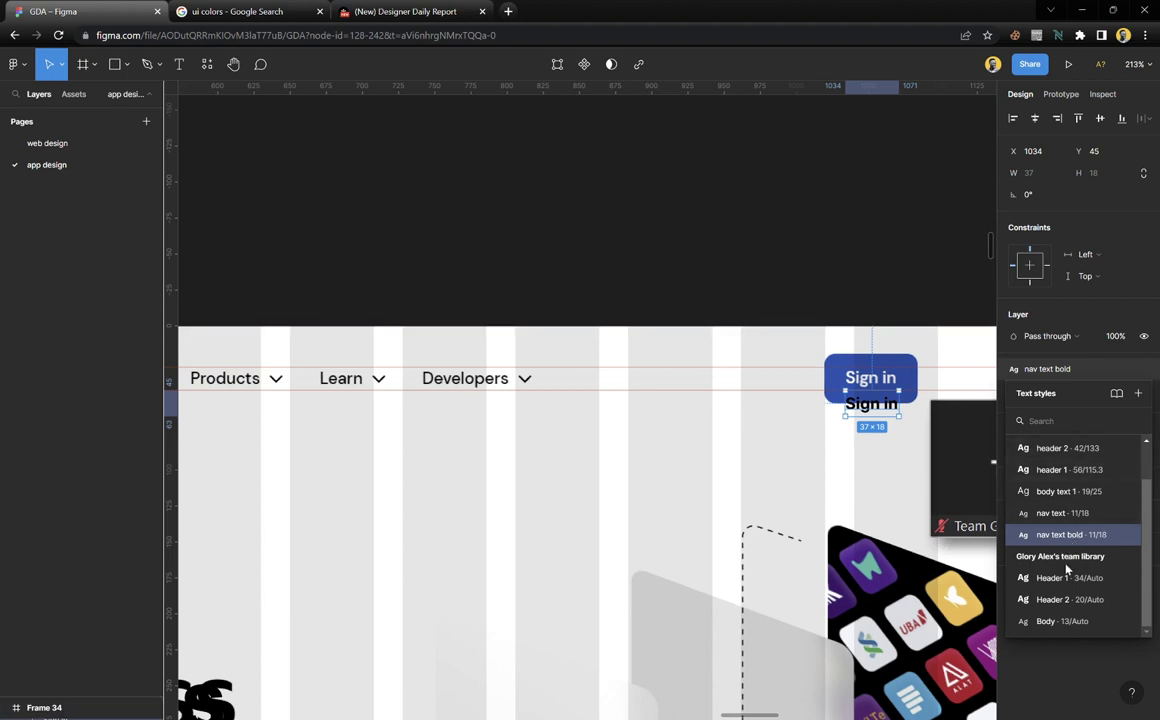
{"action": "left_click", "coordinate": [1050, 476]}
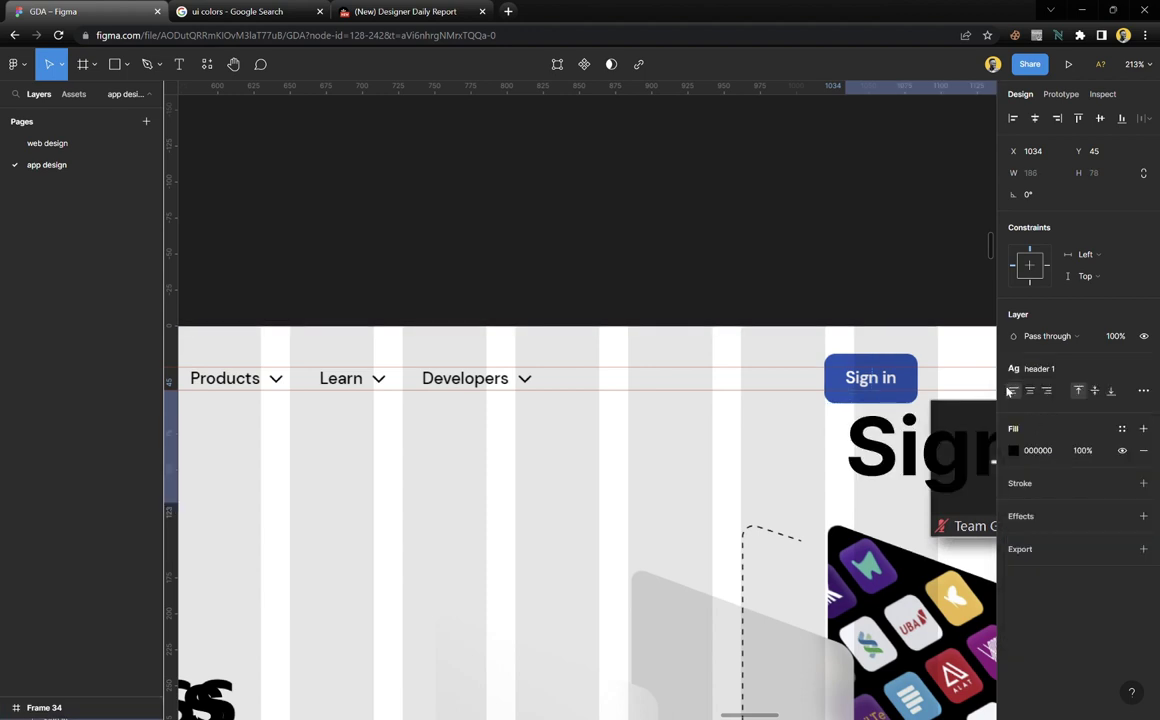
{"action": "left_click", "coordinate": [920, 248]}
{"action": "key", "text": "ctrl+z"}
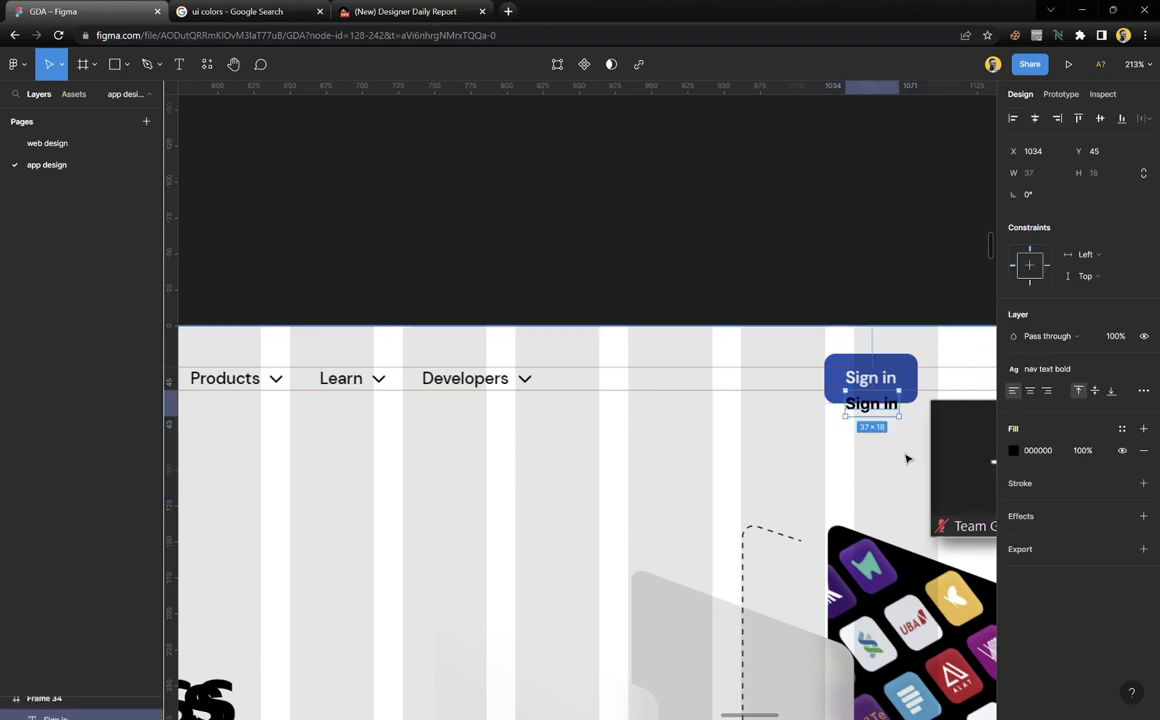
Drag header 1, header 2, body text 1 and body 2 text to the top of the Text styles list
{"action": "left_click", "coordinate": [862, 280]}
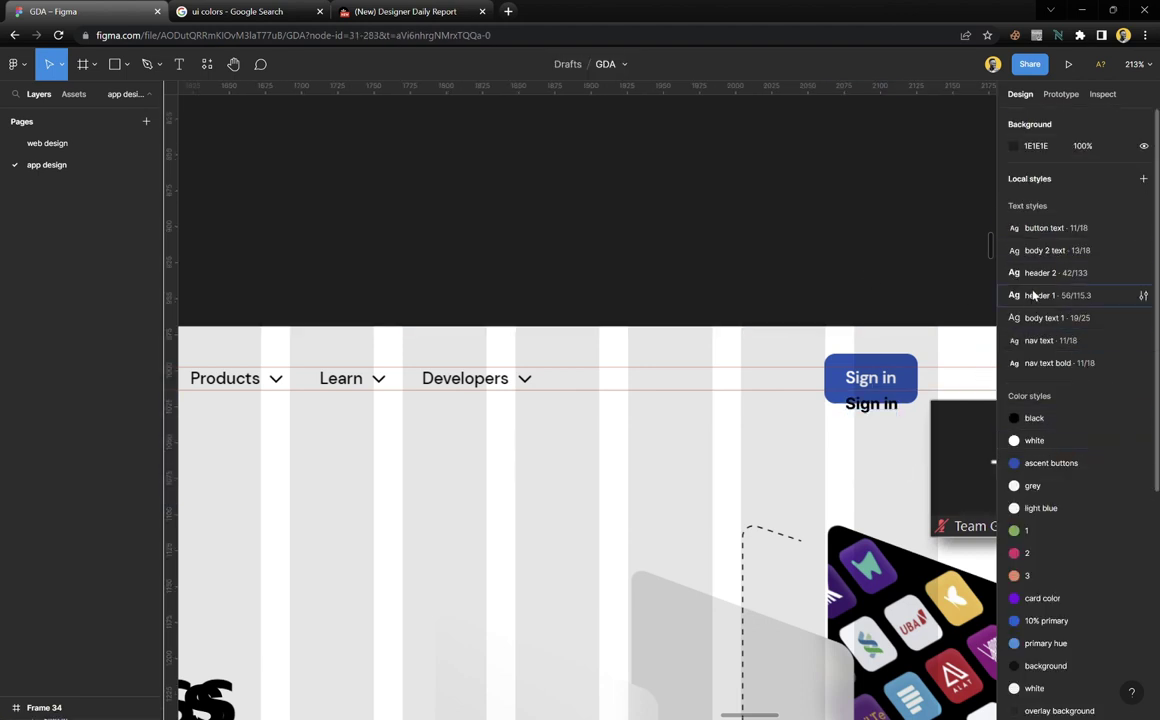
{"action": "left_click_drag", "start_coordinate": [1042, 295], "coordinate": [1045, 220]}
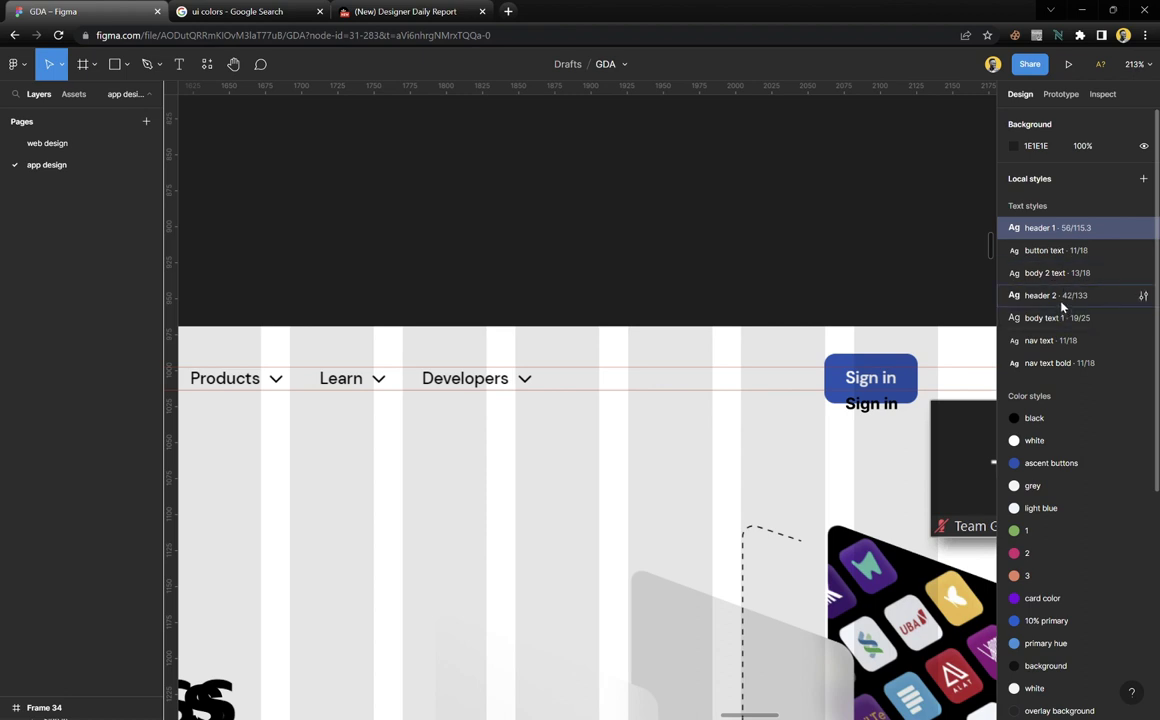
{"action": "left_click_drag", "start_coordinate": [1066, 296], "coordinate": [1065, 249]}
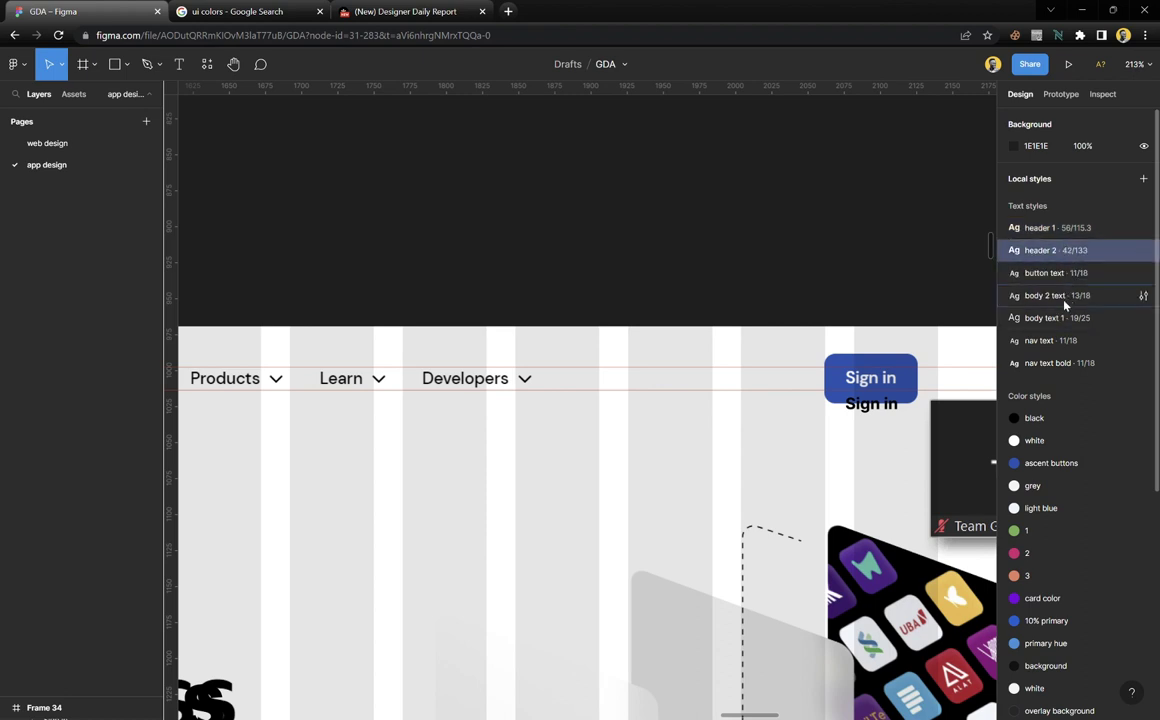
{"action": "left_click_drag", "start_coordinate": [1062, 317], "coordinate": [1060, 272]}
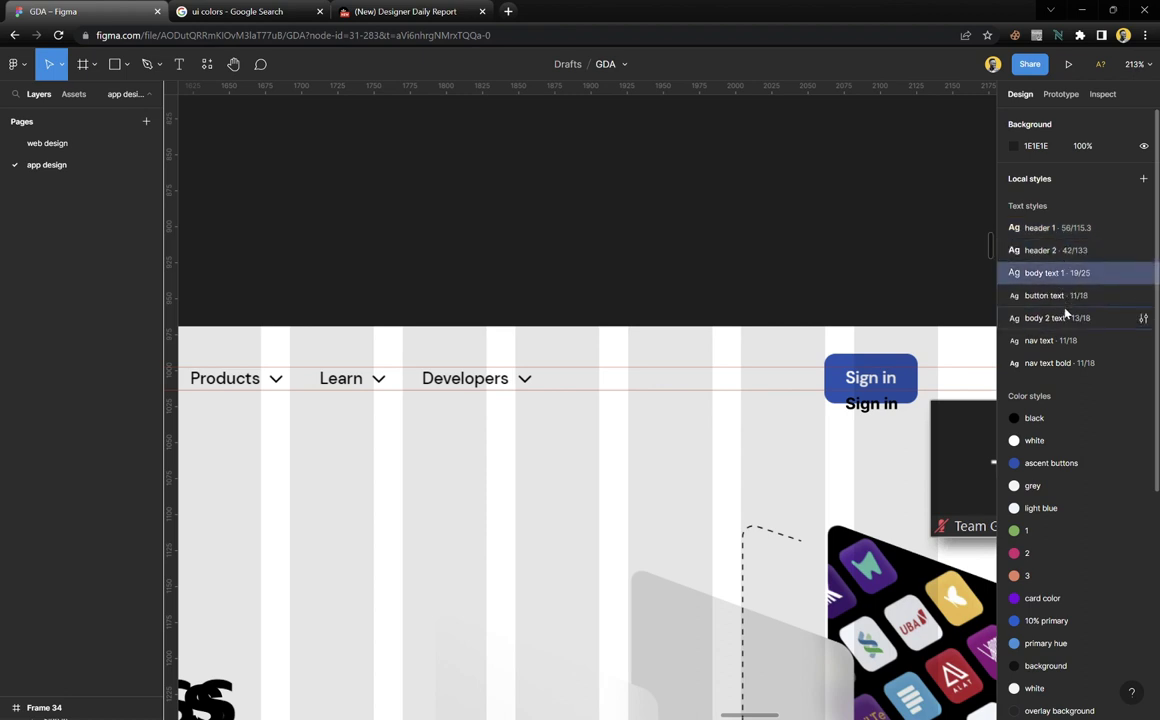
{"action": "left_click_drag", "start_coordinate": [1060, 317], "coordinate": [1060, 294]}
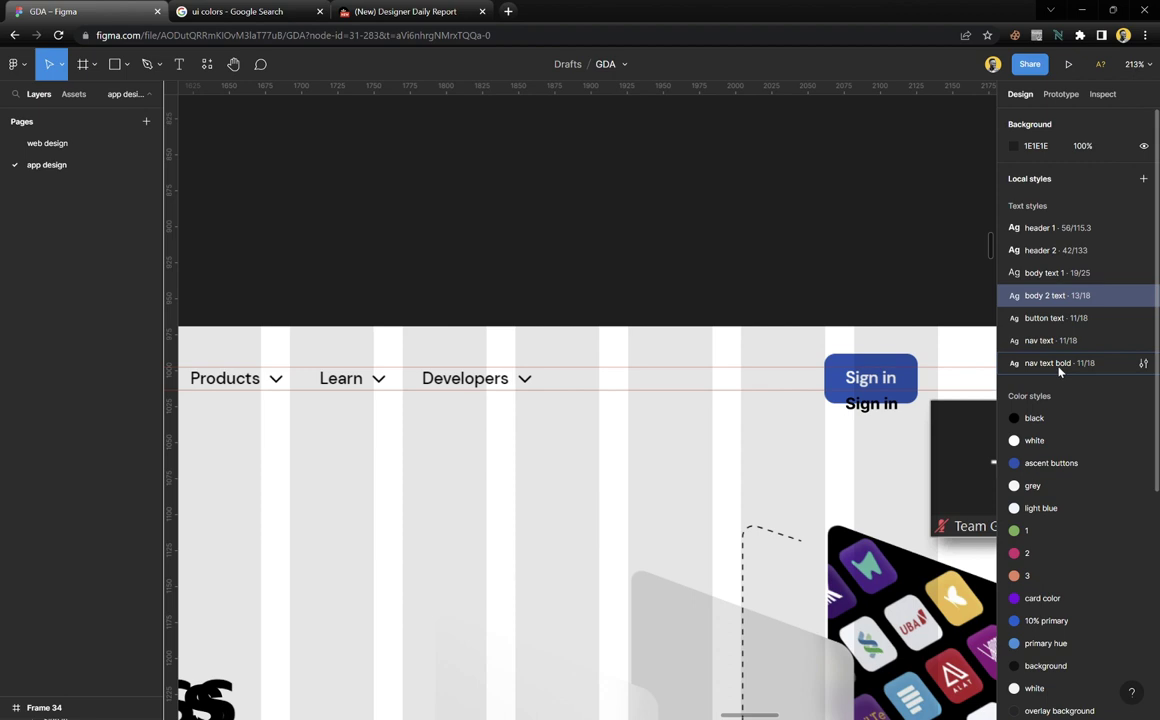
Pan and zoom the canvas down to the blue Connect card in the mono.co screenshot
{"action": "scroll", "coordinate": [642, 440], "scroll_direction": "down", "scroll_amount": 5}
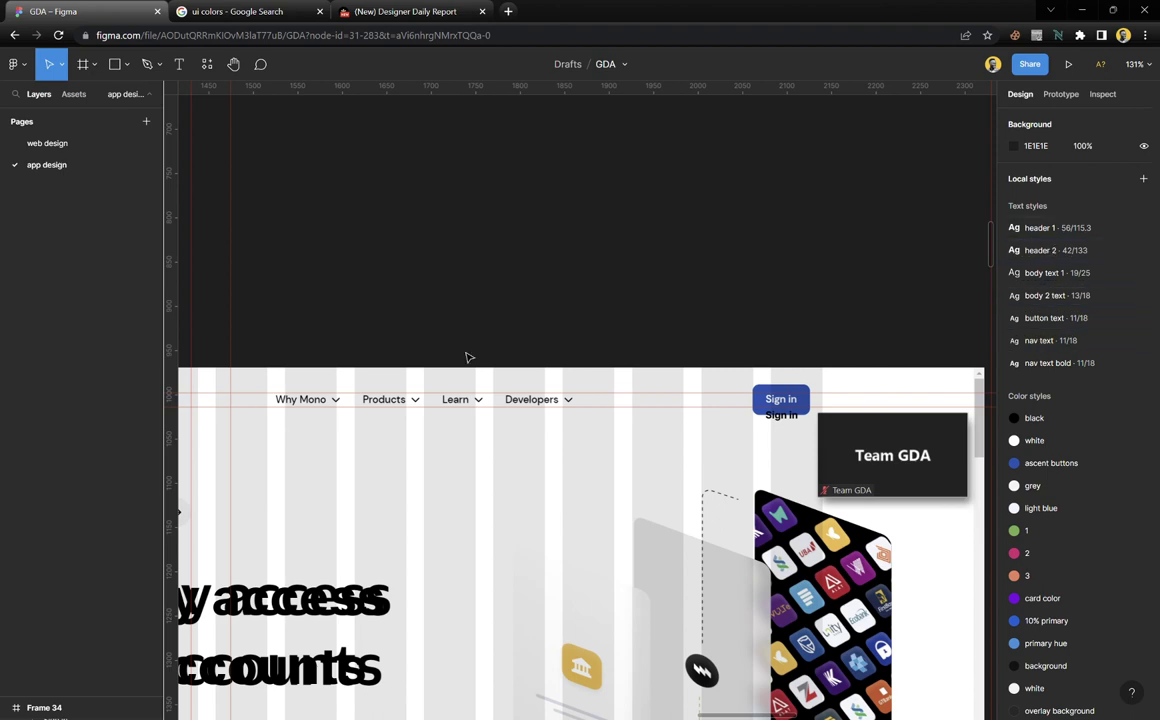
{"action": "scroll", "coordinate": [482, 448], "scroll_direction": "down", "scroll_amount": 3}
{"action": "scroll", "coordinate": [482, 450], "scroll_direction": "down", "scroll_amount": 4}
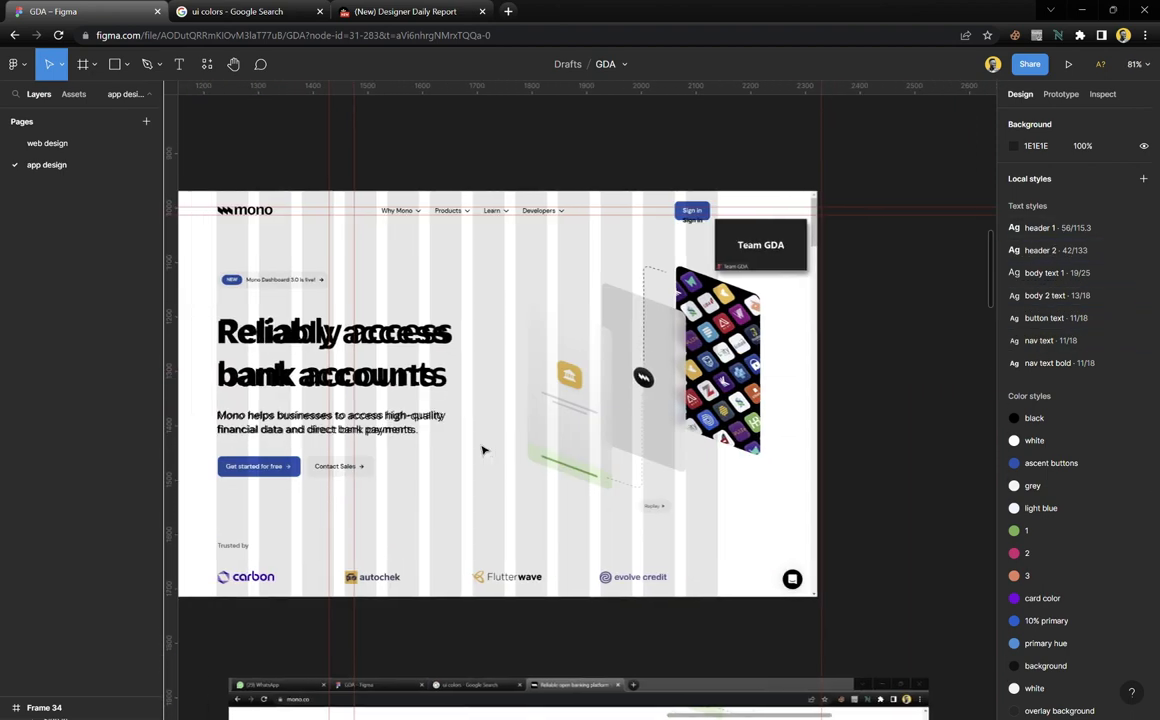
{"action": "scroll", "coordinate": [482, 450], "scroll_direction": "left", "scroll_amount": 4}
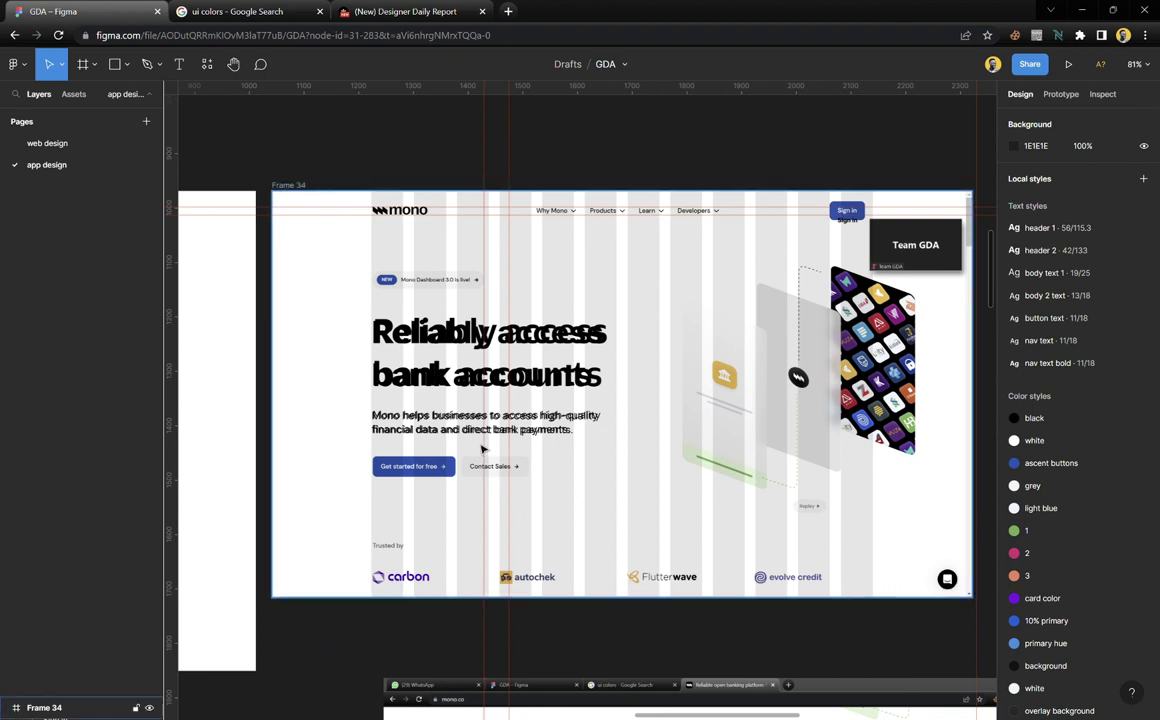
{"action": "scroll", "coordinate": [687, 346], "scroll_direction": "down", "scroll_amount": 3}
{"action": "scroll", "coordinate": [655, 350], "scroll_direction": "left", "scroll_amount": 5}
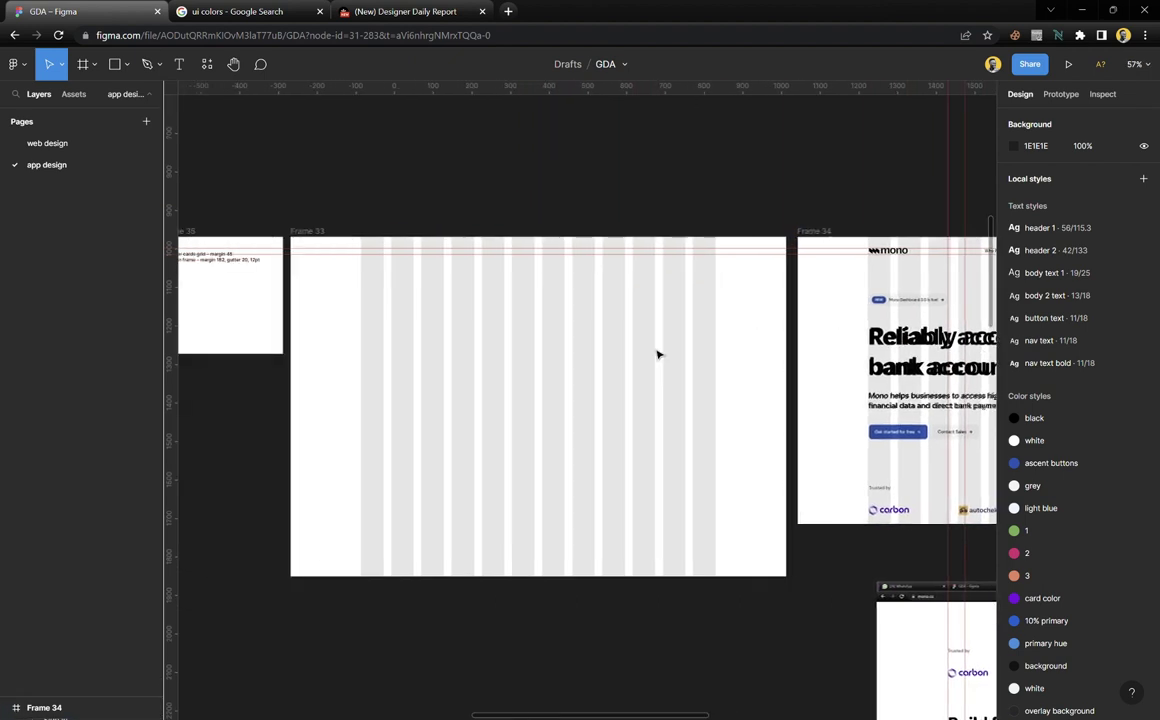
{"action": "scroll", "coordinate": [664, 342], "scroll_direction": "up", "scroll_amount": 3}
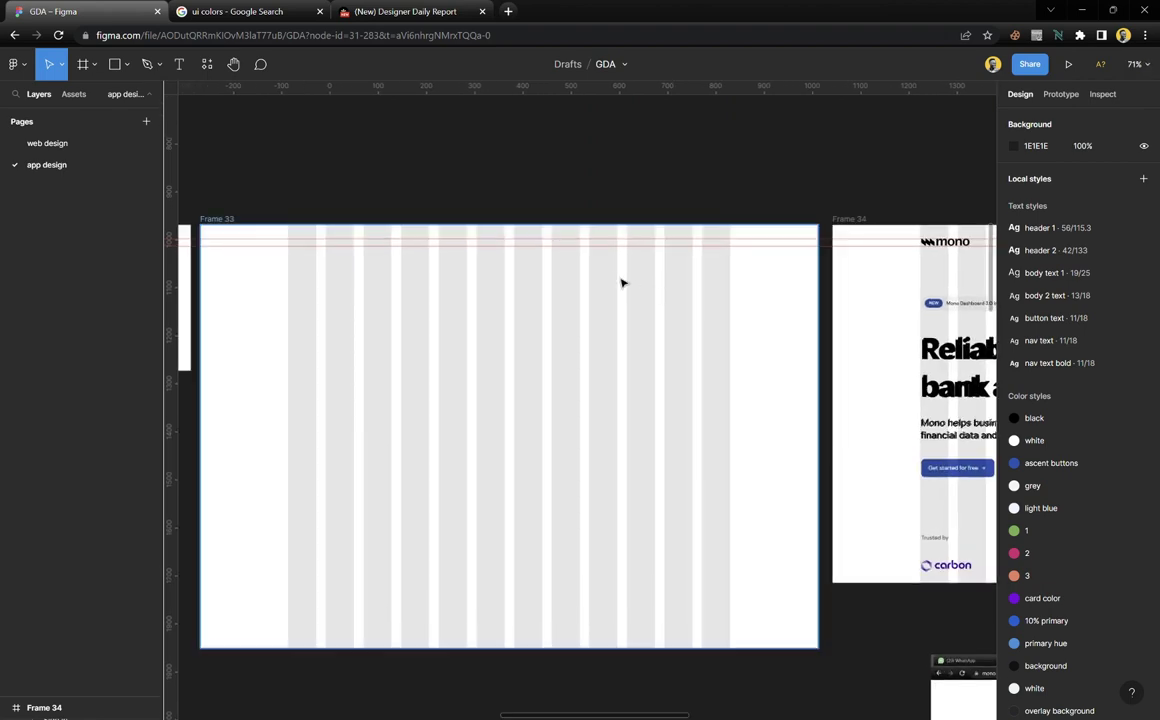
{"action": "scroll", "coordinate": [616, 273], "scroll_direction": "right", "scroll_amount": 5}
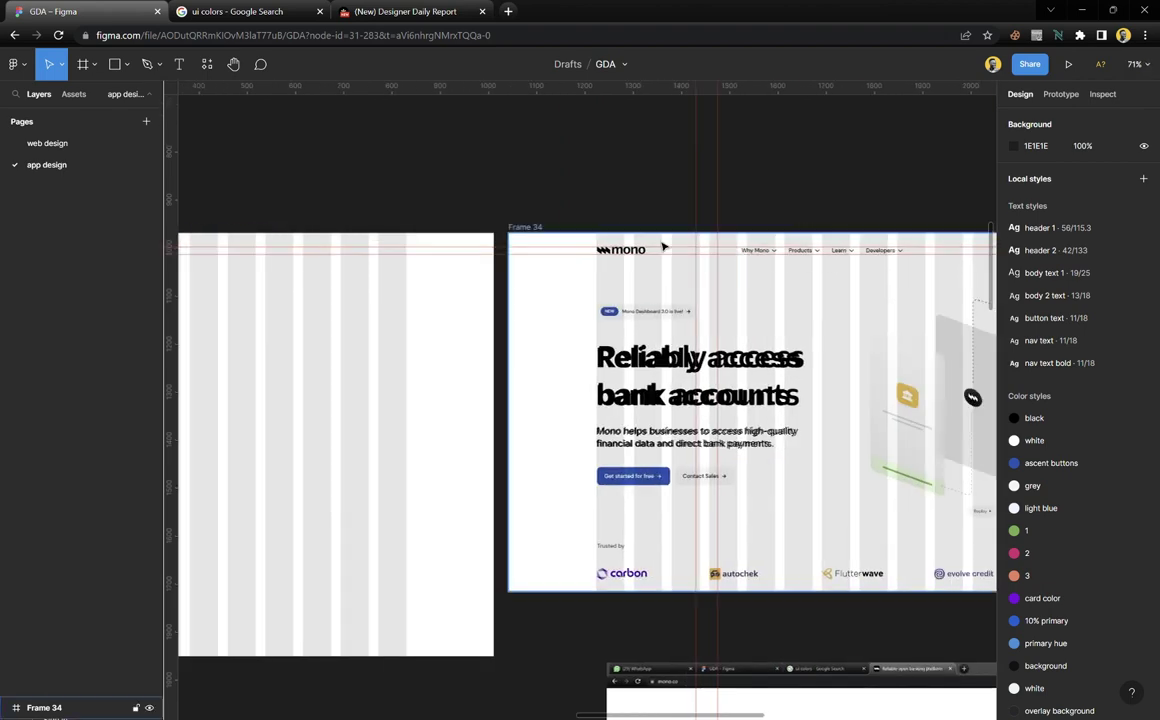
{"action": "scroll", "coordinate": [663, 246], "scroll_direction": "up", "scroll_amount": 2}
{"action": "scroll", "coordinate": [638, 258], "scroll_direction": "up", "scroll_amount": 1}
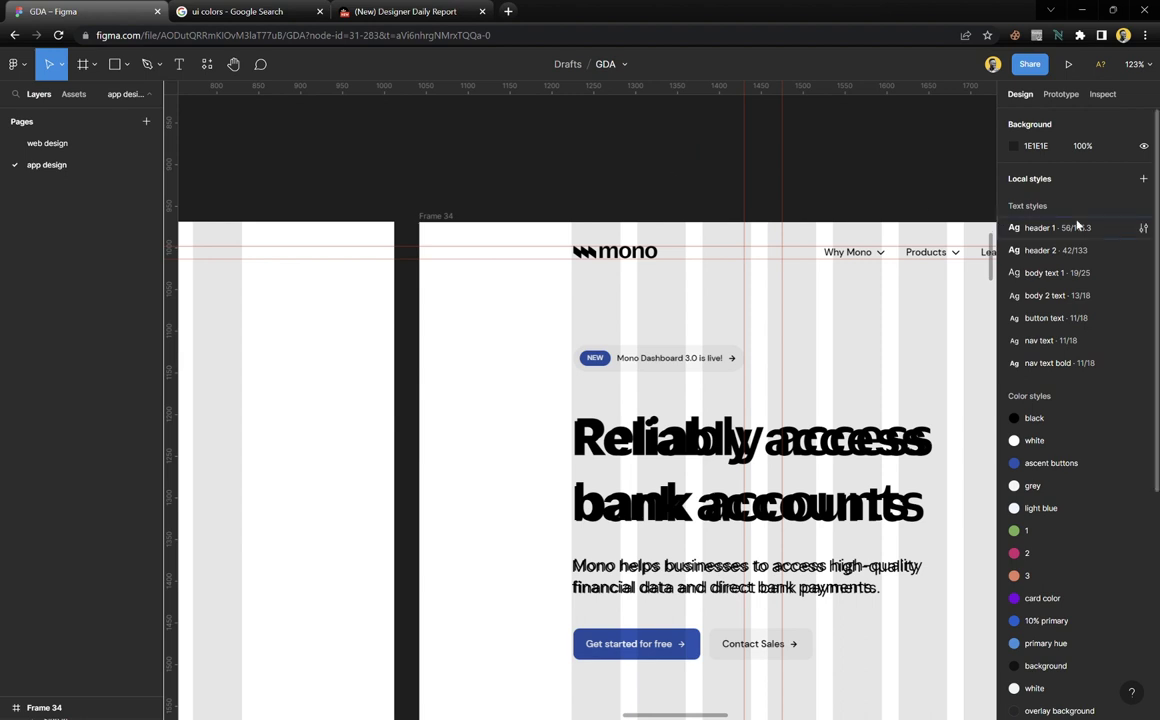
{"action": "scroll", "coordinate": [1077, 225], "scroll_direction": "down", "scroll_amount": 5}
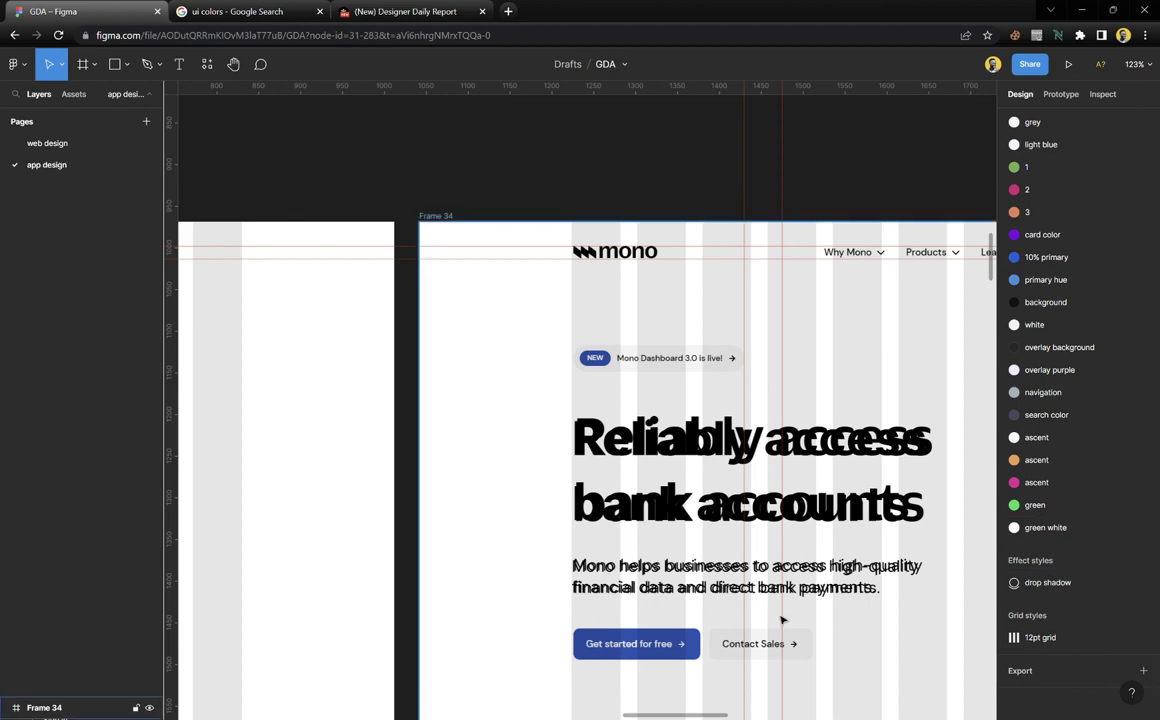
{"action": "scroll", "coordinate": [642, 600], "scroll_direction": "down", "scroll_amount": 3}
{"action": "scroll", "coordinate": [643, 598], "scroll_direction": "down", "scroll_amount": 4}
{"action": "scroll", "coordinate": [643, 598], "scroll_direction": "down", "scroll_amount": 2}
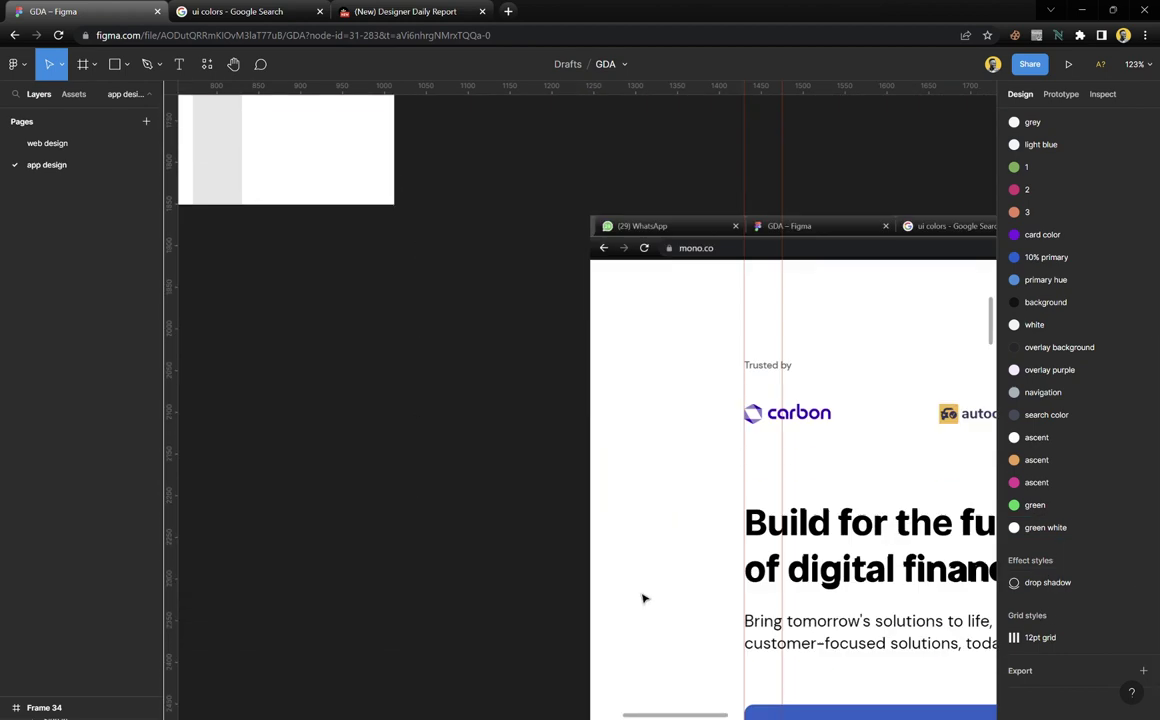
{"action": "scroll", "coordinate": [643, 598], "scroll_direction": "right", "scroll_amount": 4}
{"action": "scroll", "coordinate": [643, 598], "scroll_direction": "down", "scroll_amount": 5}
{"action": "scroll", "coordinate": [643, 598], "scroll_direction": "down", "scroll_amount": 8}
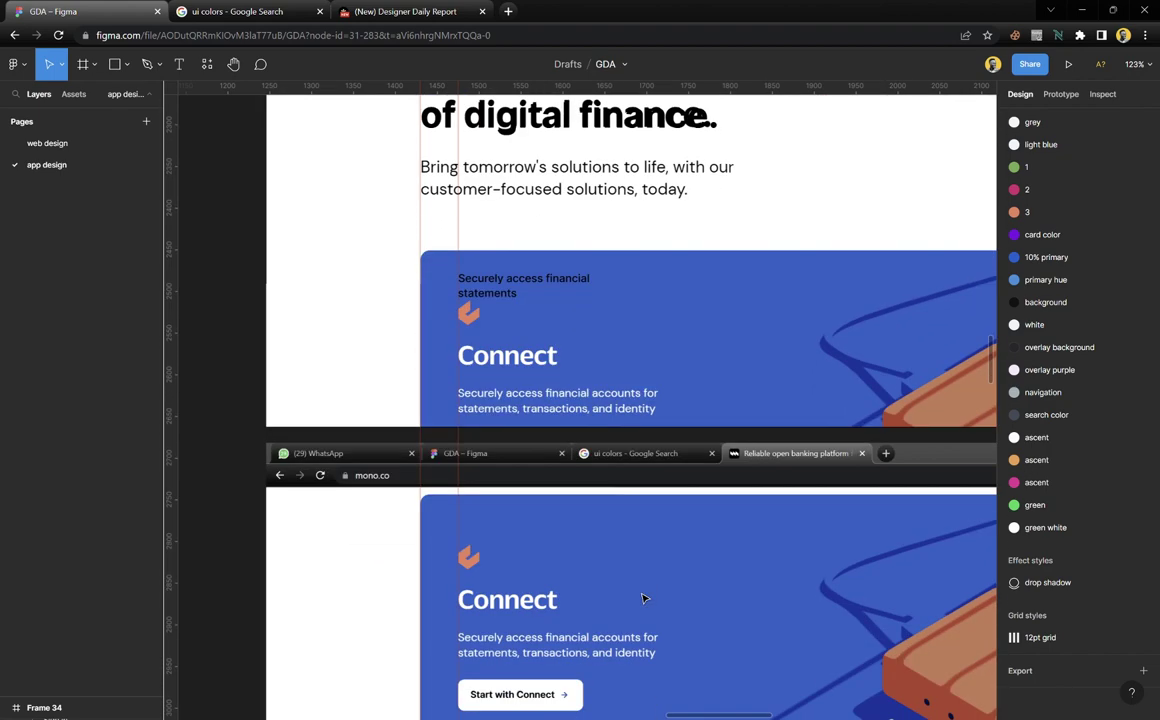
{"action": "scroll", "coordinate": [617, 551], "scroll_direction": "up", "scroll_amount": 2}
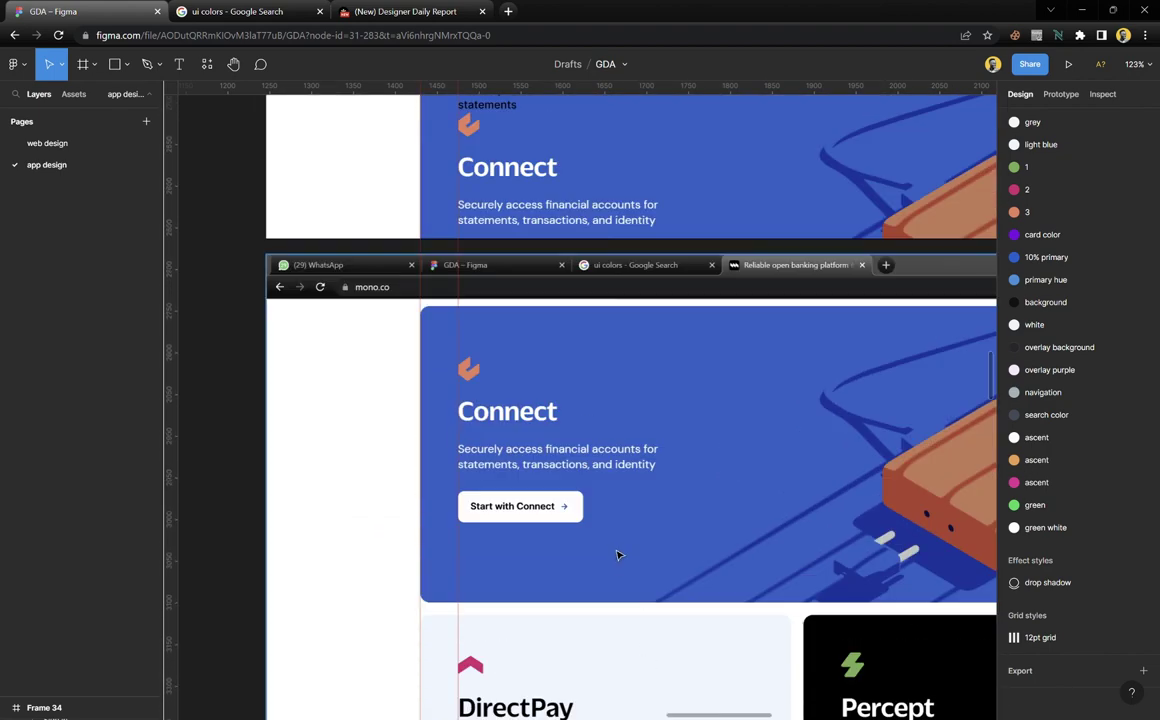
{"action": "scroll", "coordinate": [617, 550], "scroll_direction": "up", "scroll_amount": 3}
{"action": "scroll", "coordinate": [617, 550], "scroll_direction": "down", "scroll_amount": 4}
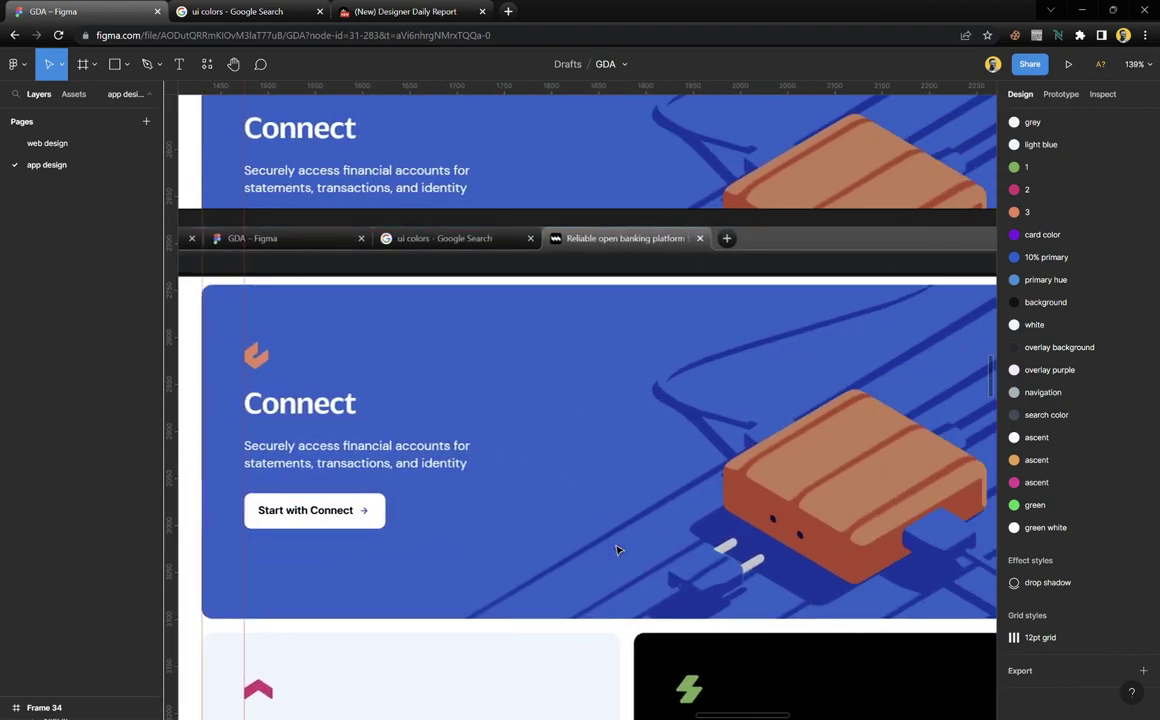
{"action": "scroll", "coordinate": [617, 550], "scroll_direction": "up", "scroll_amount": 1}
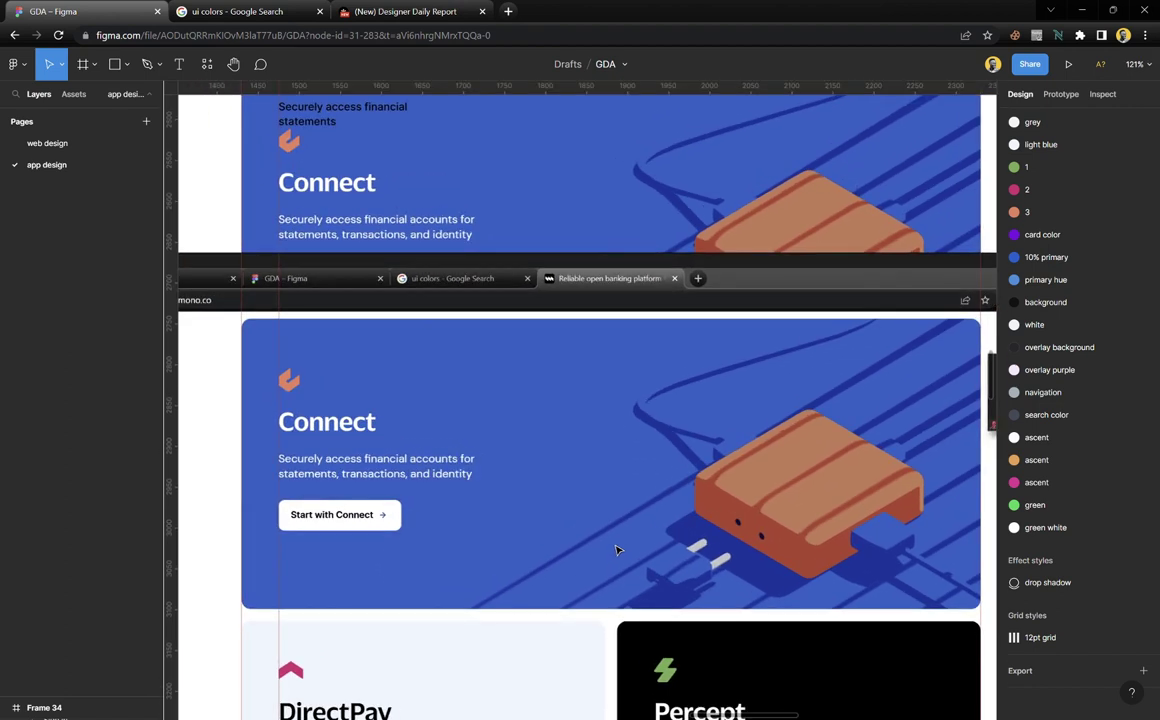
Draw a new 900-wide frame over the Connect card
{"action": "key", "text": "f"}
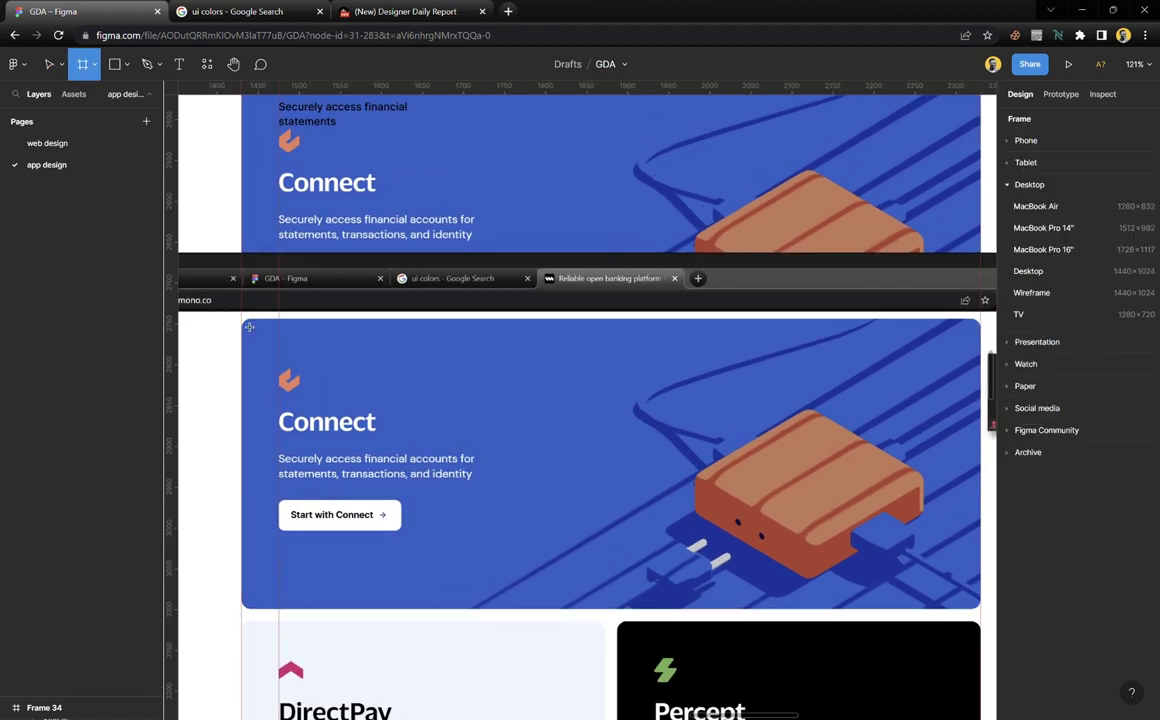
{"action": "left_click_drag", "start_coordinate": [249, 327], "coordinate": [892, 610]}
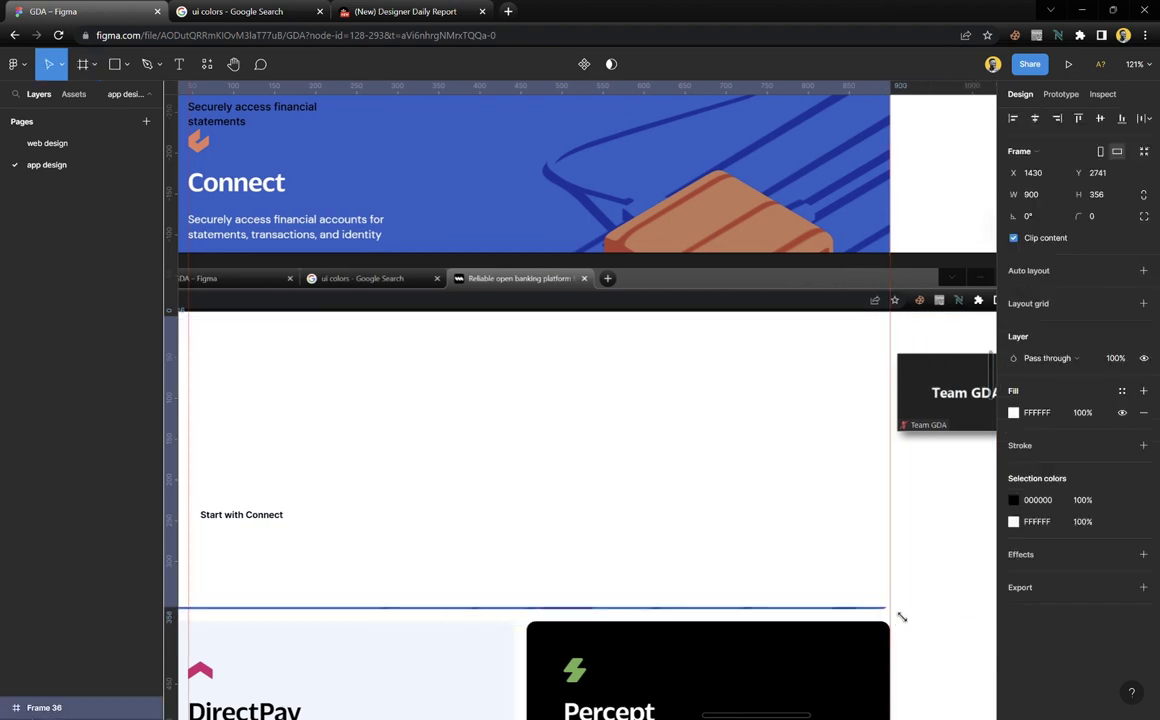
{"action": "scroll", "coordinate": [686, 484], "scroll_direction": "left", "scroll_amount": 5}
{"action": "scroll", "coordinate": [370, 437], "scroll_direction": "up", "scroll_amount": 3}
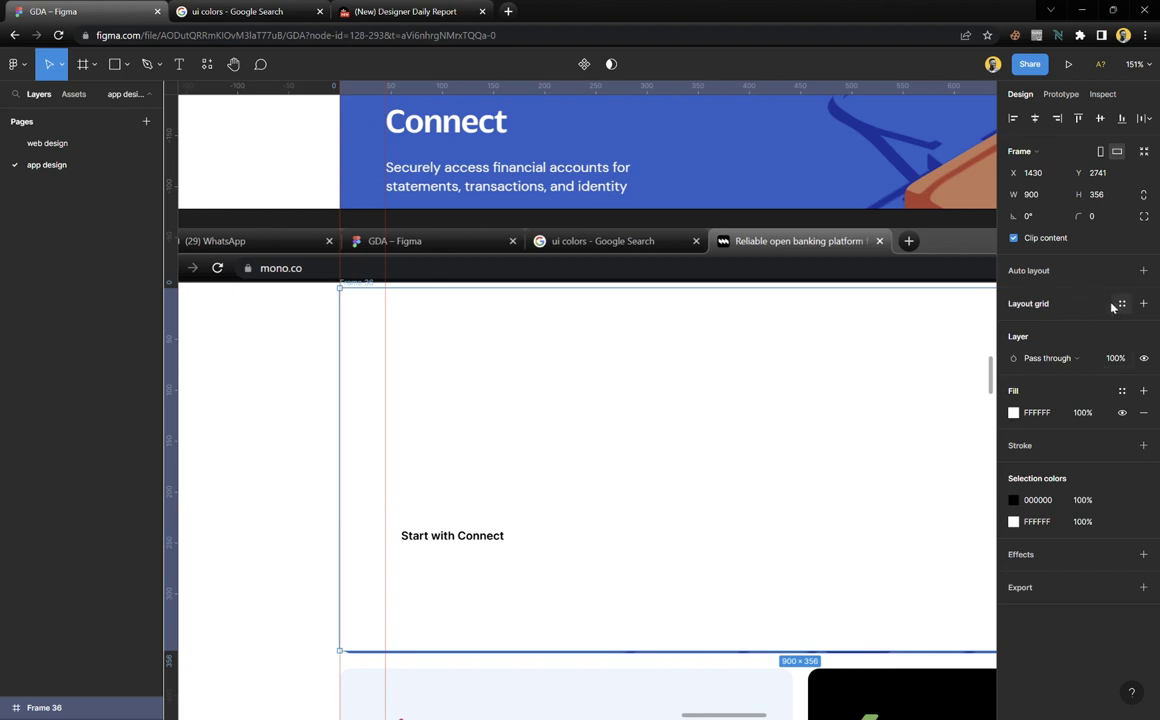
Add a 4-column layout grid to the new frame
{"action": "left_click", "coordinate": [1143, 303]}
{"action": "left_click", "coordinate": [1014, 325]}
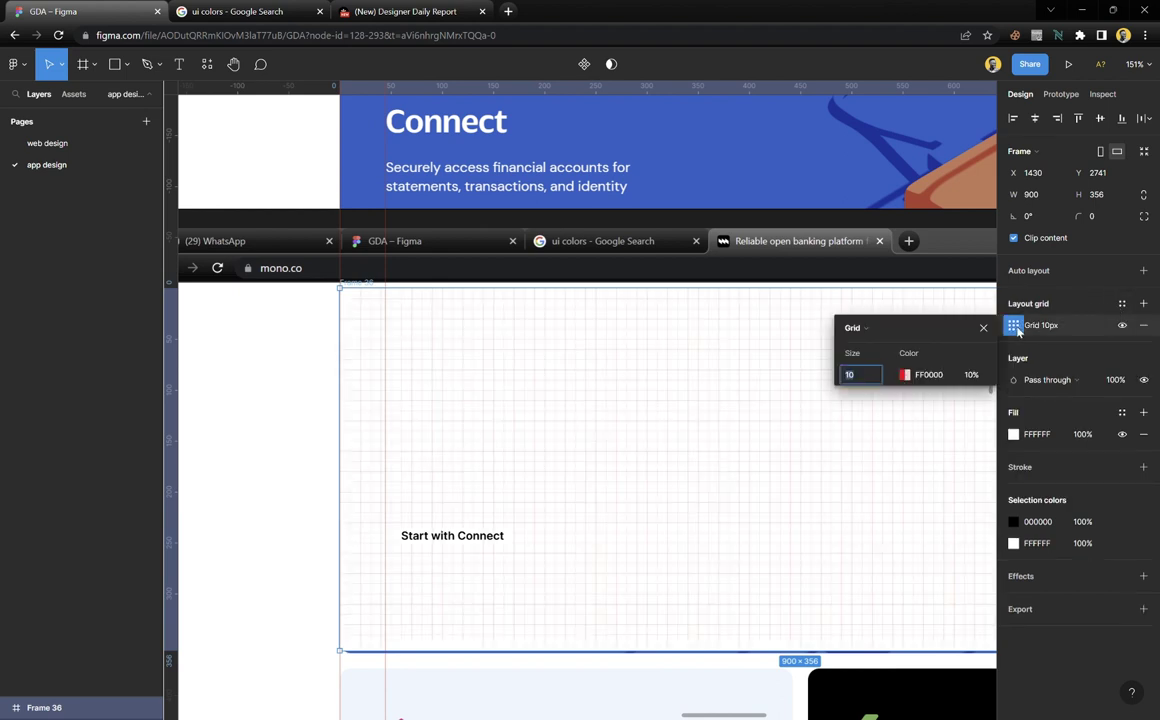
{"action": "left_click", "coordinate": [893, 330]}
{"action": "left_click", "coordinate": [872, 341]}
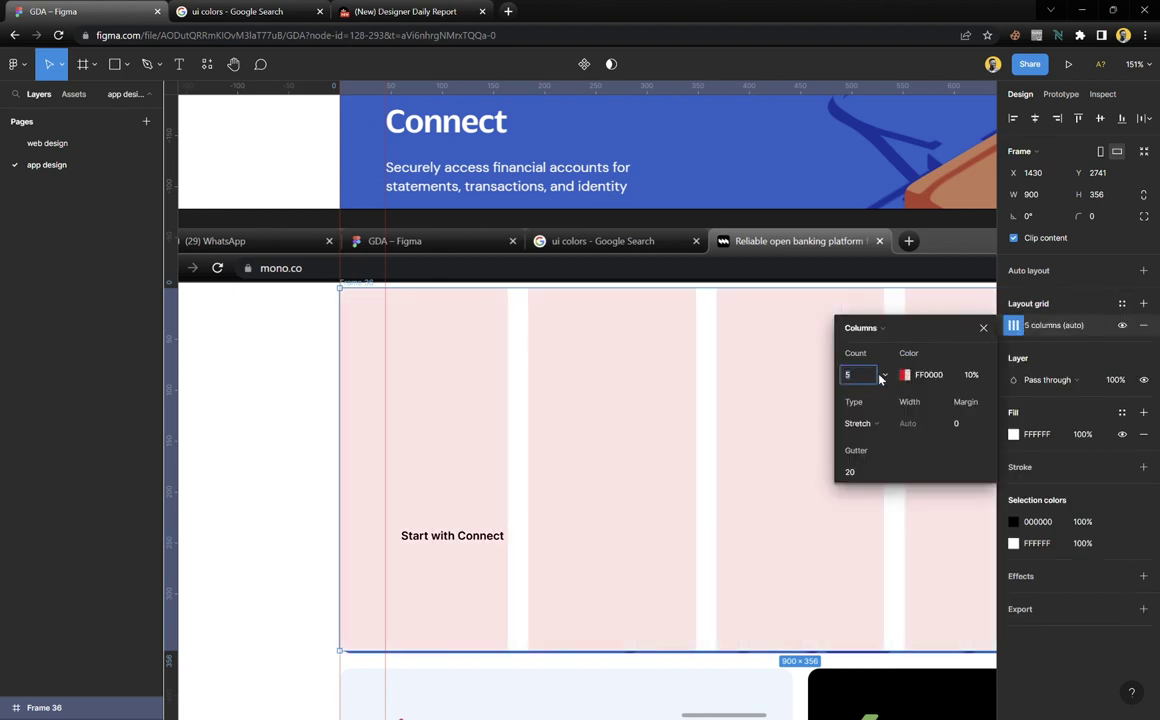
{"action": "left_click", "coordinate": [882, 376]}
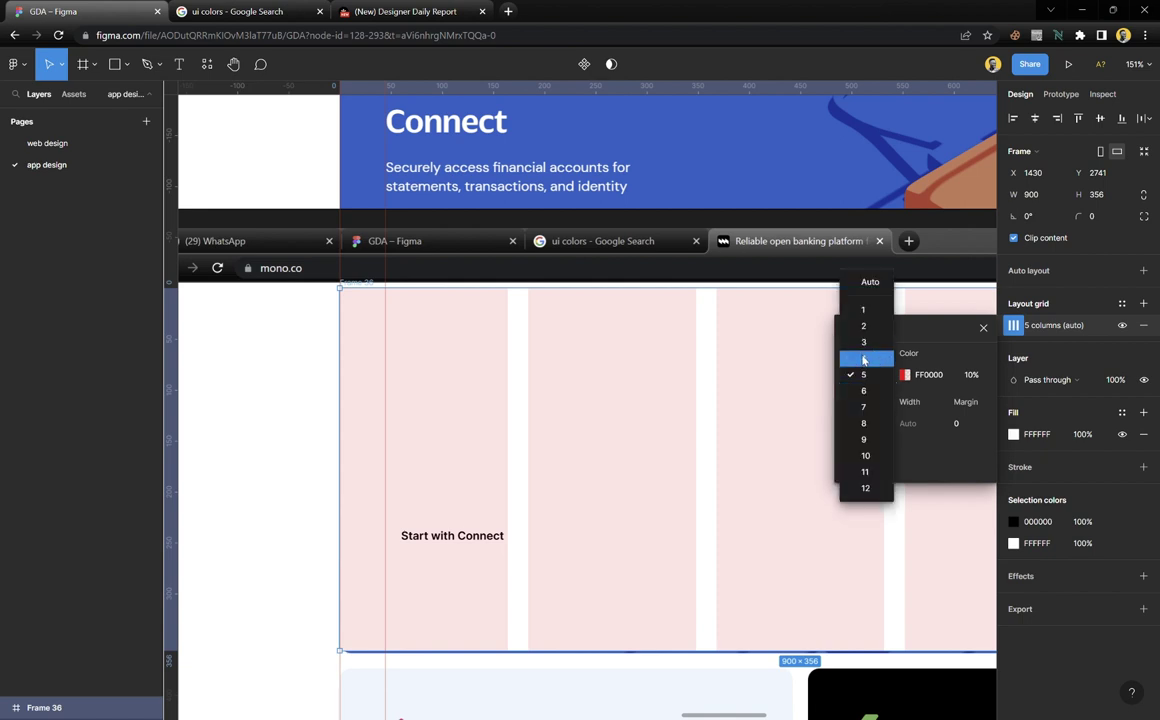
{"action": "left_click", "coordinate": [865, 358]}
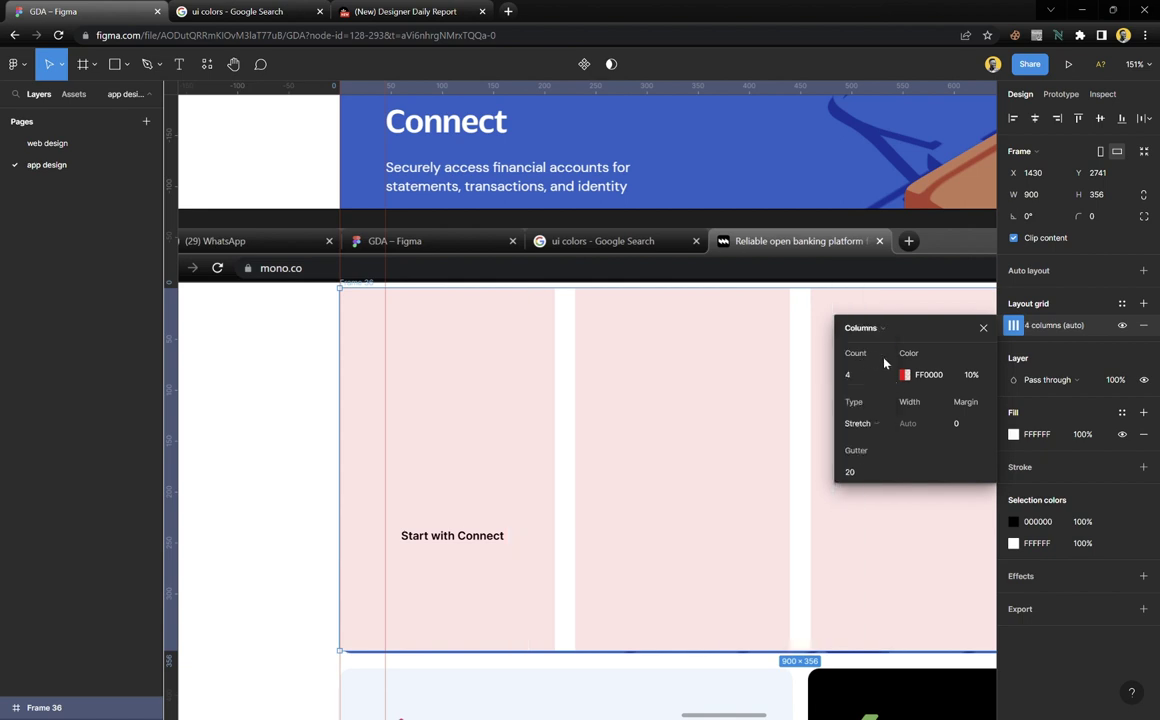
Give the column grid a 45 margin, 16 gutter and black colour at 10%
{"action": "left_click", "coordinate": [967, 428]}
{"action": "type", "text": "45"}
{"action": "key", "text": "Return"}
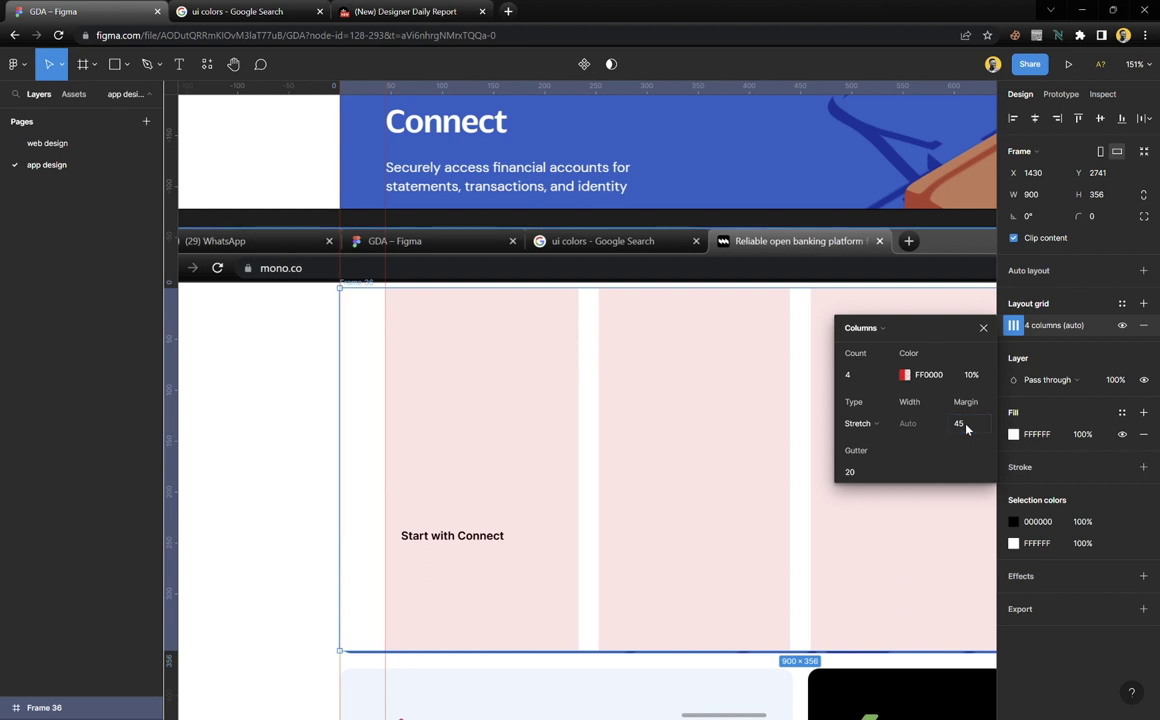
{"action": "left_click", "coordinate": [905, 375]}
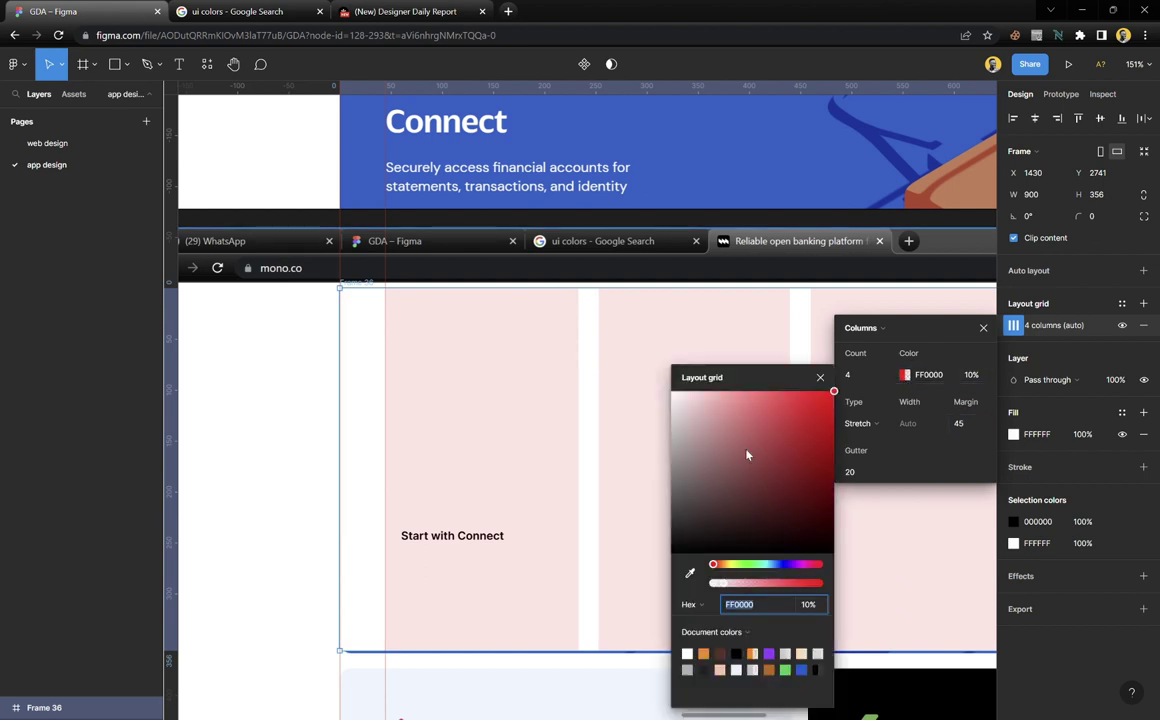
{"action": "mouse_move", "coordinate": [675, 406]}
{"action": "left_mouse_down"}
{"action": "mouse_move", "coordinate": [629, 624]}
{"action": "mouse_move", "coordinate": [647, 370]}
{"action": "mouse_move", "coordinate": [639, 585]}
{"action": "left_mouse_up"}
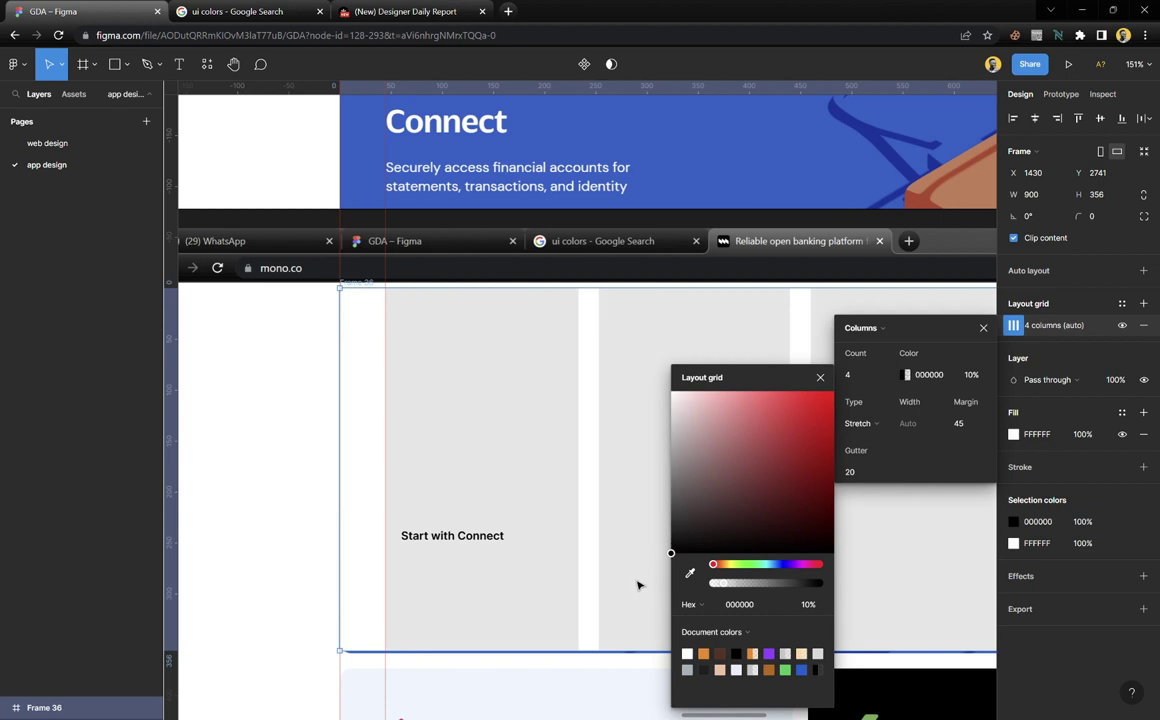
{"action": "left_click", "coordinate": [819, 380]}
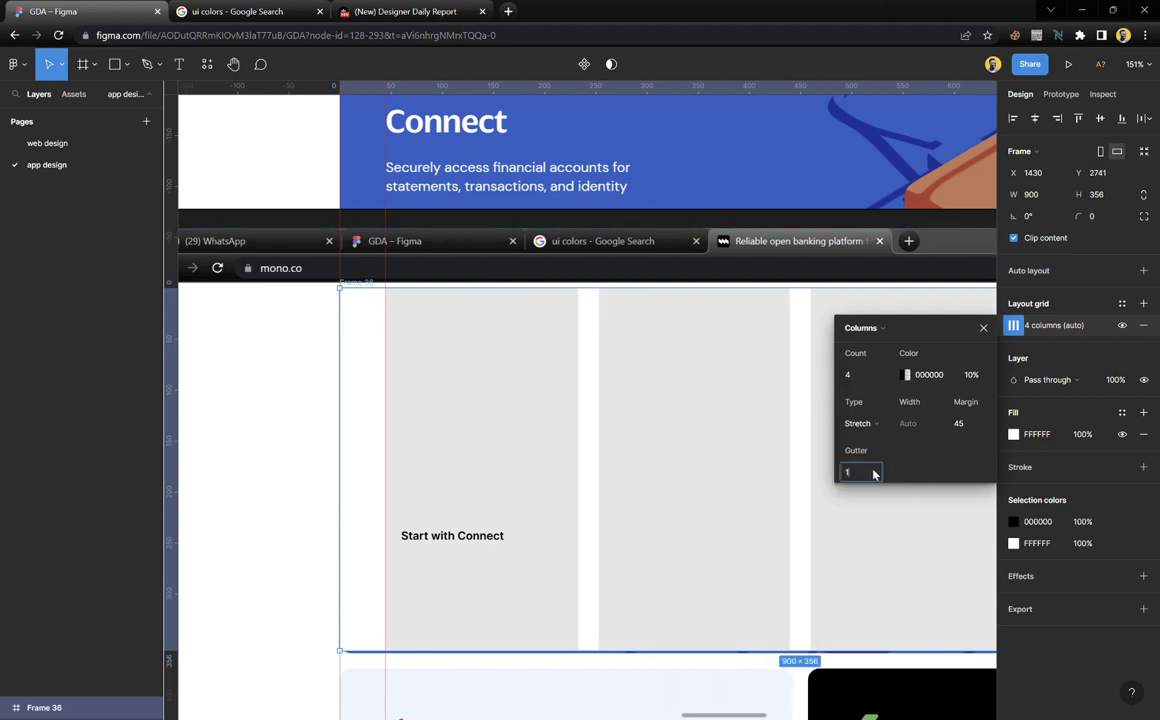
{"action": "key", "text": "Return"}
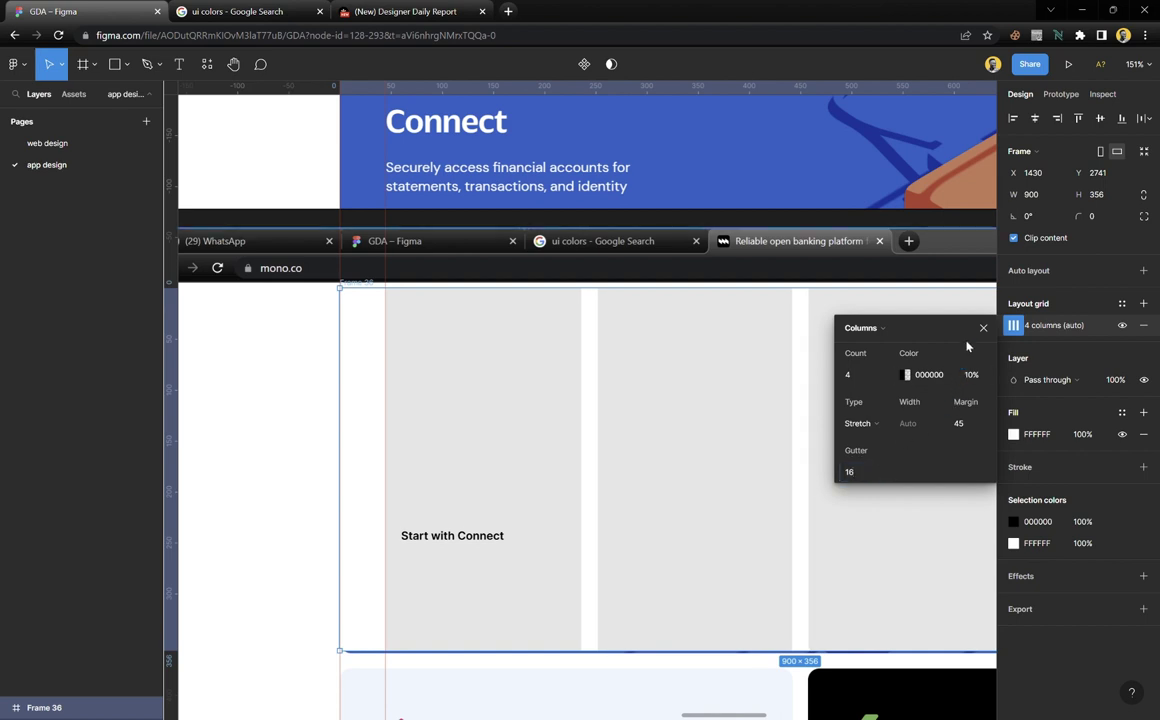
{"action": "left_click", "coordinate": [984, 328]}
Save Frame 36's 4-column layout grid as grid style '4pt grid', described 'For cards'
{"action": "left_click", "coordinate": [1122, 303]}
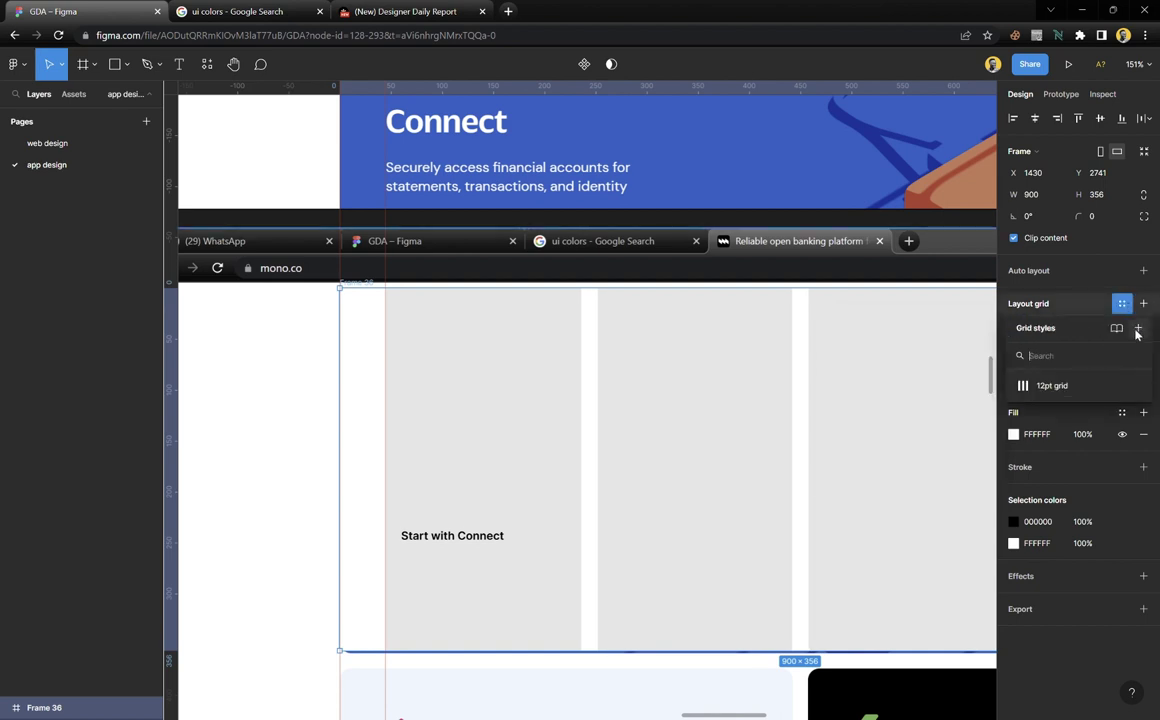
{"action": "left_click", "coordinate": [1141, 333]}
{"action": "type", "text": "4pt grid"}
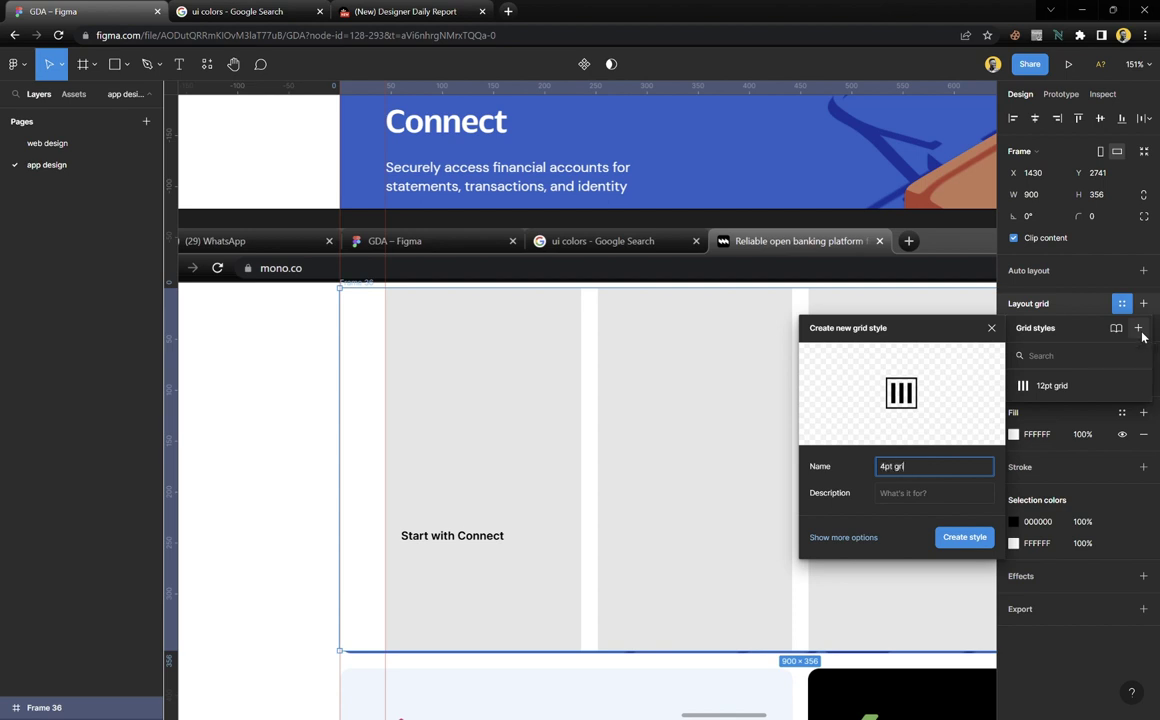
{"action": "left_click", "coordinate": [913, 494]}
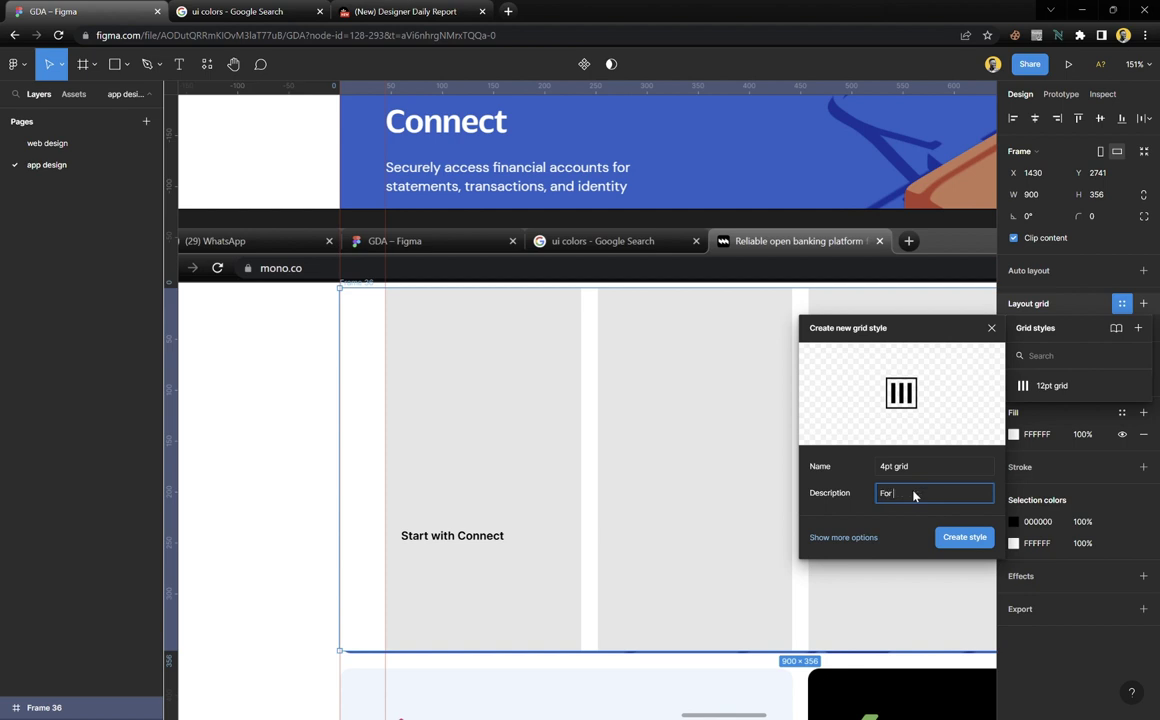
{"action": "type", "text": "For cards"}
{"action": "left_click", "coordinate": [964, 538]}
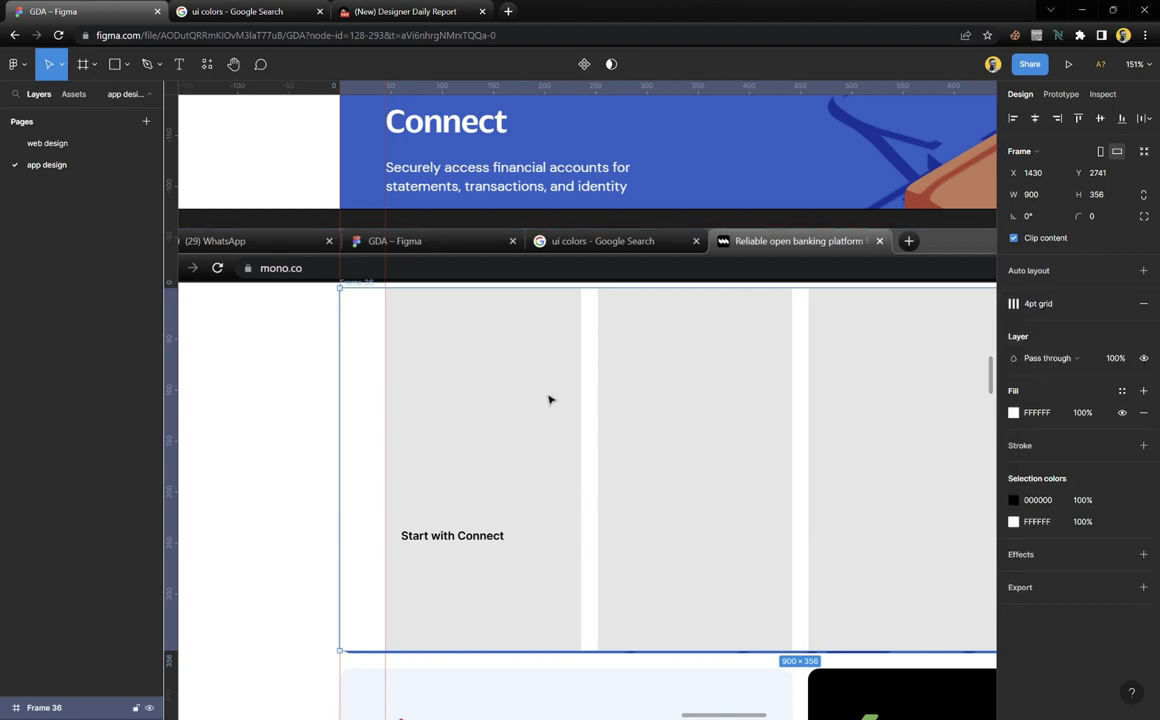
{"action": "key", "text": "Escape"}
{"action": "scroll", "coordinate": [533, 418], "scroll_direction": "down", "scroll_amount": 5}
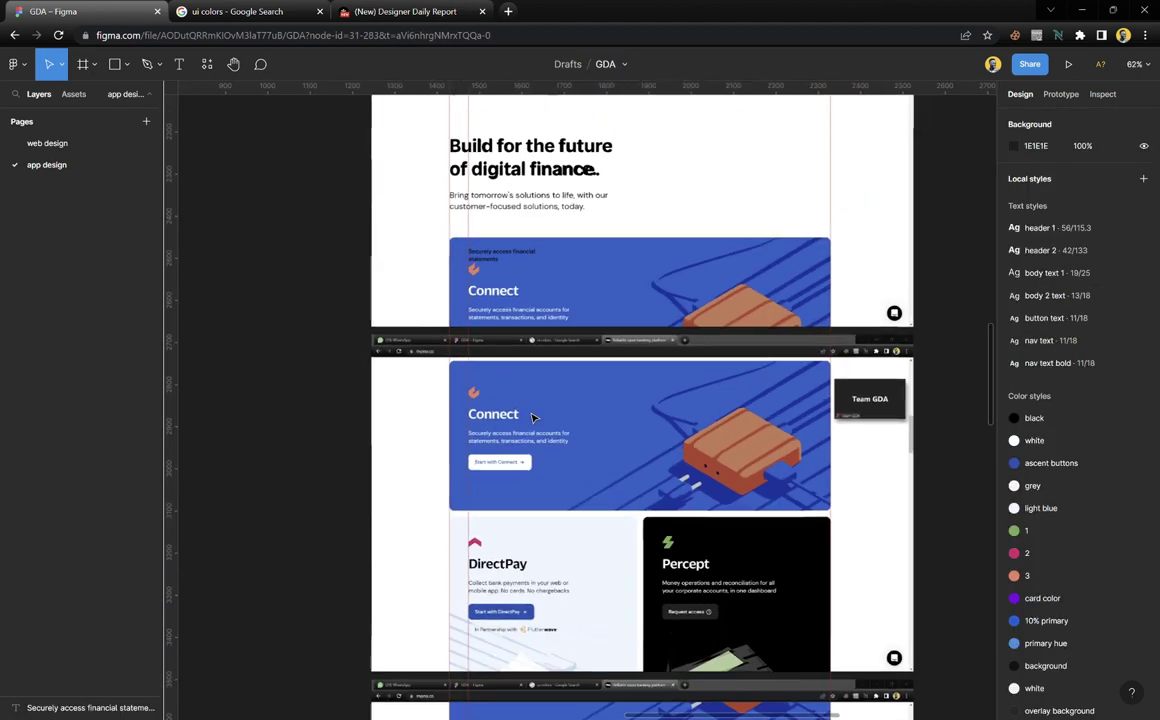
{"action": "scroll", "coordinate": [533, 418], "scroll_direction": "down", "scroll_amount": 1}
{"action": "scroll", "coordinate": [1049, 445], "scroll_direction": "down", "scroll_amount": 5}
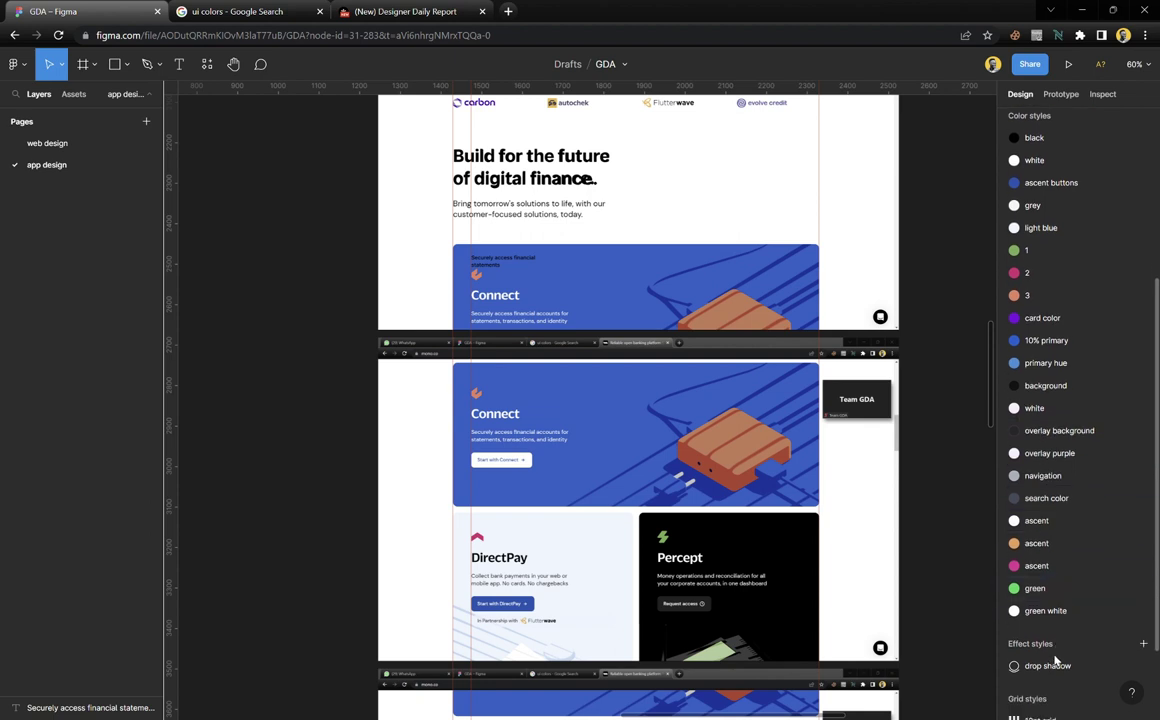
{"action": "scroll", "coordinate": [1052, 640], "scroll_direction": "down", "scroll_amount": 2}
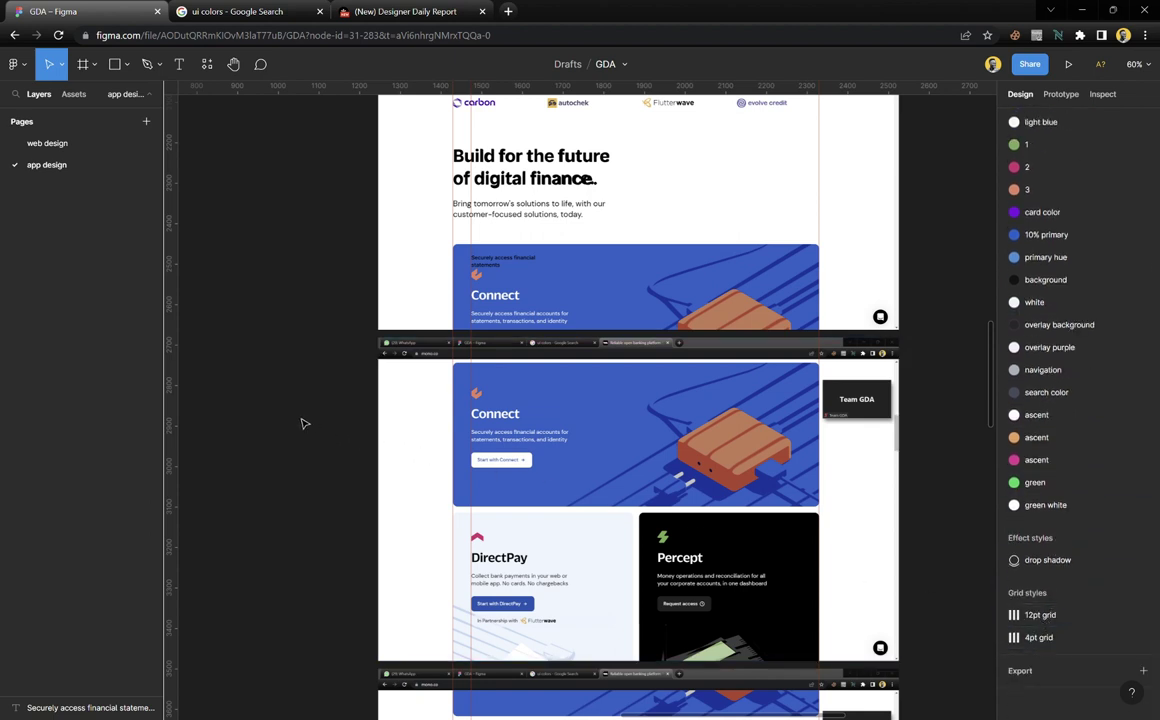
{"action": "scroll", "coordinate": [494, 406], "scroll_direction": "left", "scroll_amount": 5}
{"action": "scroll", "coordinate": [493, 410], "scroll_direction": "up", "scroll_amount": 3}
{"action": "scroll", "coordinate": [493, 410], "scroll_direction": "up", "scroll_amount": 2}
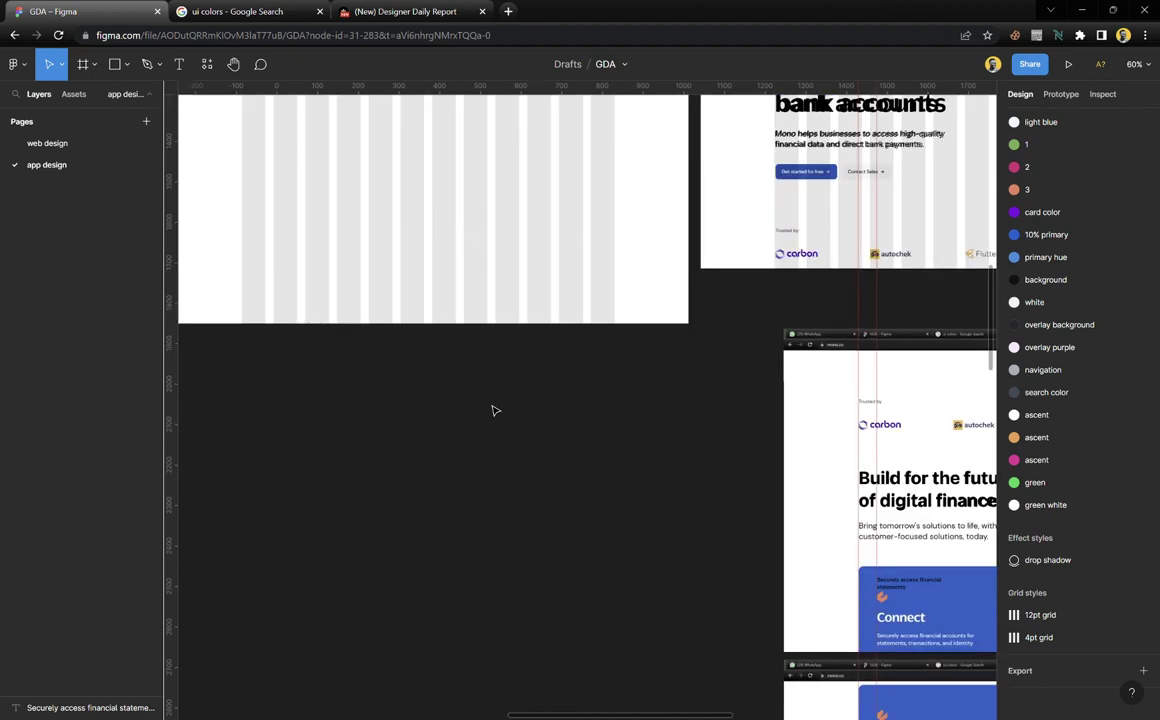
{"action": "scroll", "coordinate": [493, 410], "scroll_direction": "down", "scroll_amount": 3}
{"action": "scroll", "coordinate": [492, 407], "scroll_direction": "up", "scroll_amount": 4}
{"action": "scroll", "coordinate": [350, 381], "scroll_direction": "up", "scroll_amount": 2}
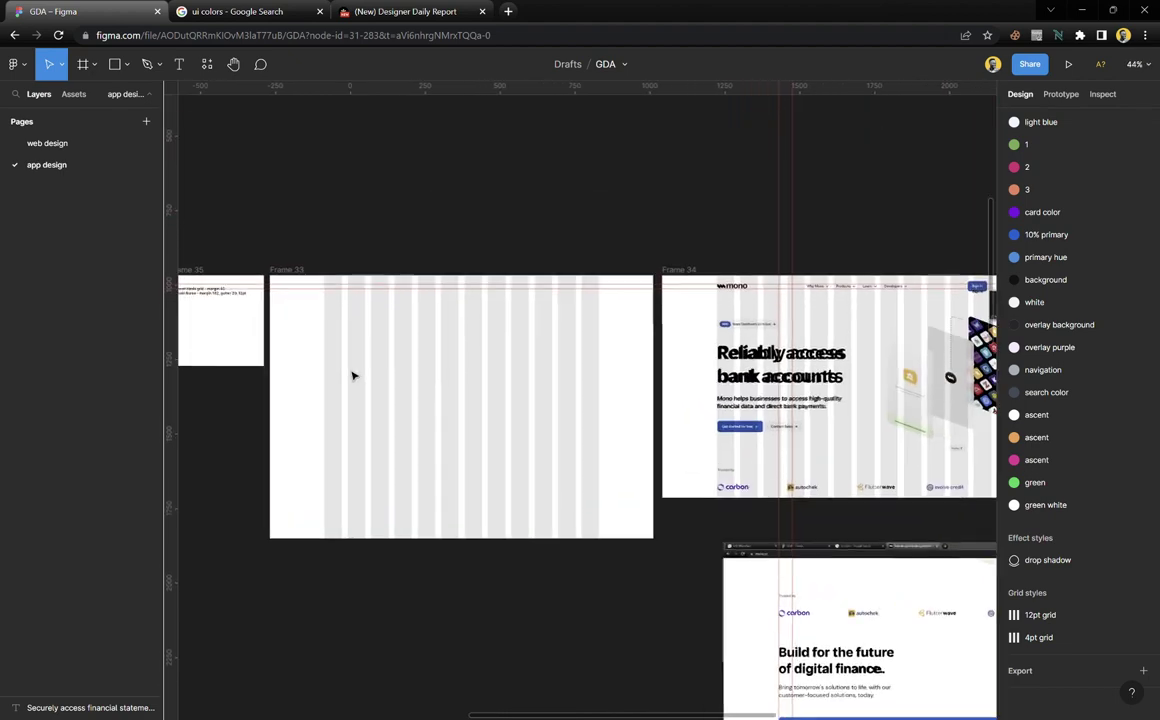
{"action": "scroll", "coordinate": [351, 378], "scroll_direction": "up", "scroll_amount": 2}
{"action": "scroll", "coordinate": [354, 376], "scroll_direction": "down", "scroll_amount": 2}
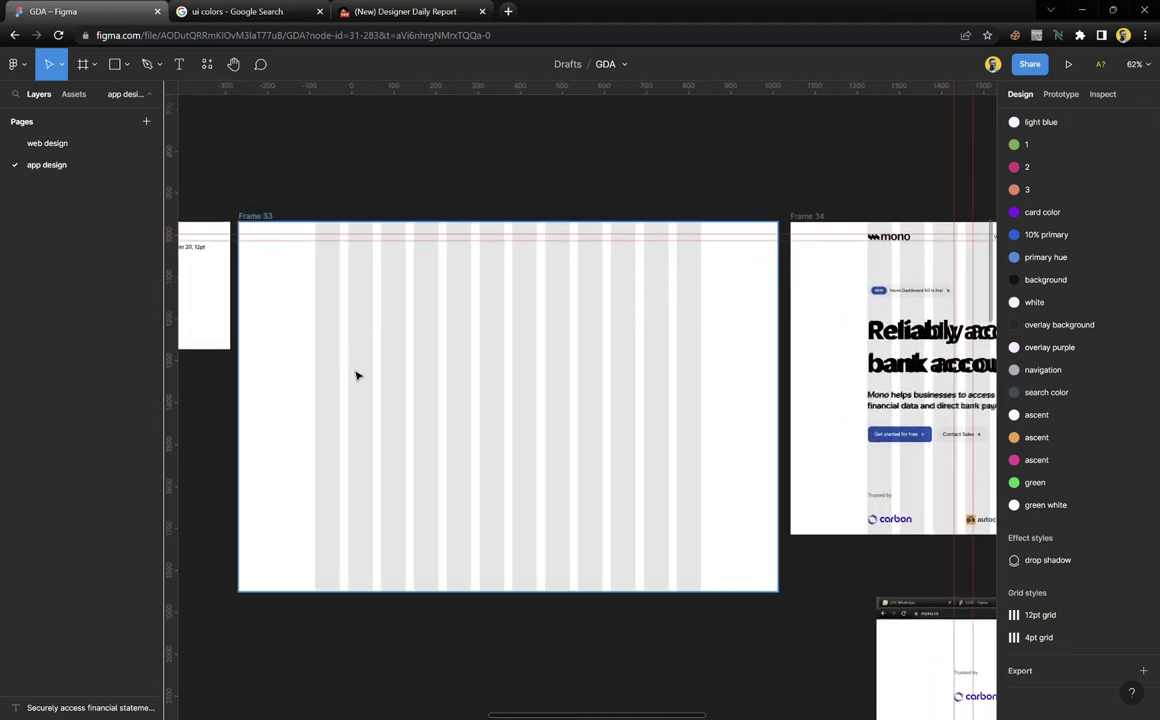
{"action": "scroll", "coordinate": [430, 392], "scroll_direction": "left", "scroll_amount": 1}
{"action": "scroll", "coordinate": [430, 392], "scroll_direction": "left", "scroll_amount": 2}
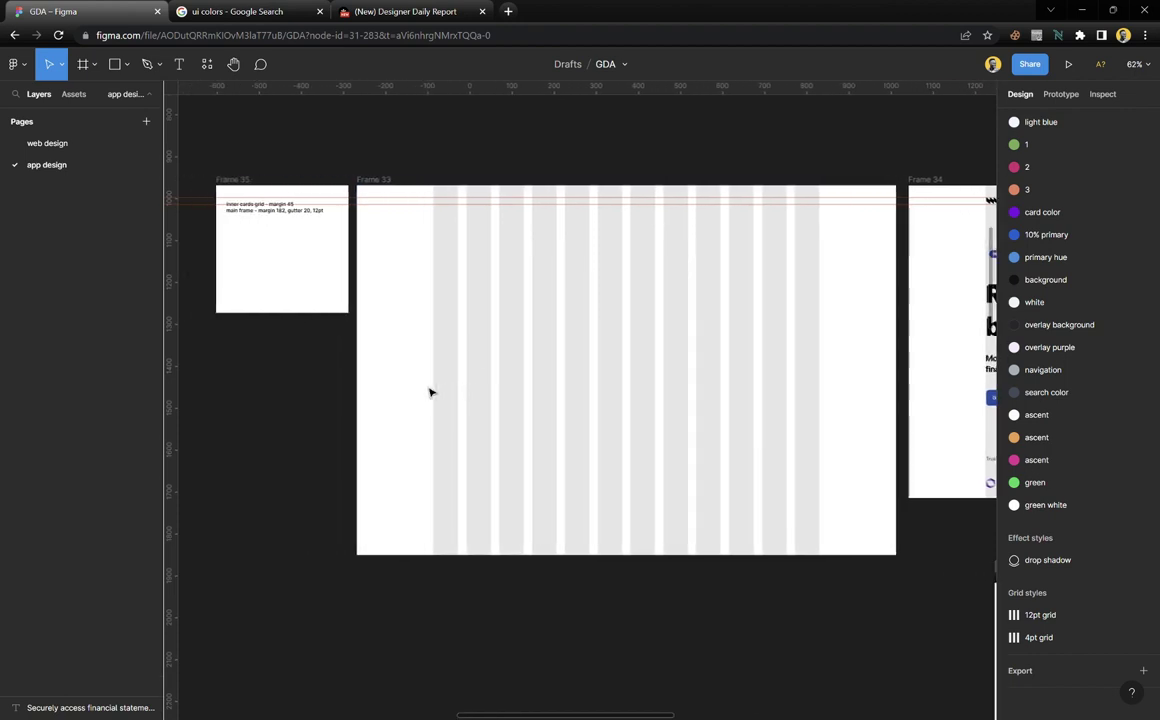
{"action": "scroll", "coordinate": [432, 400], "scroll_direction": "right", "scroll_amount": 10}
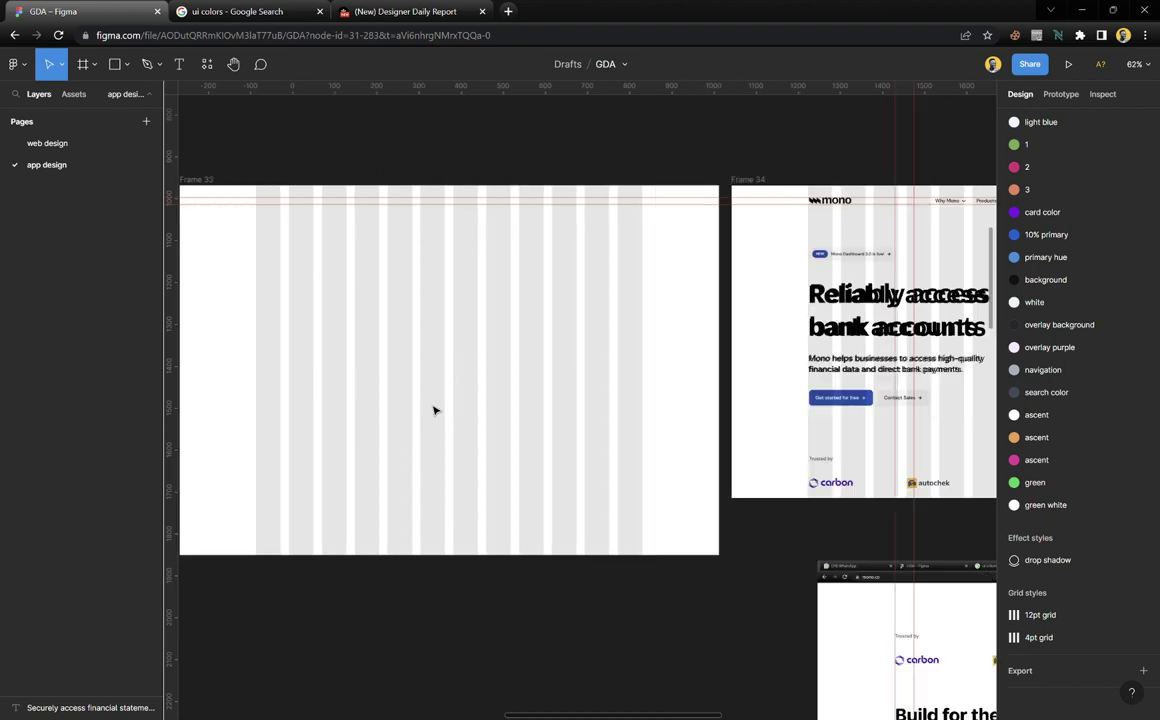
{"action": "scroll", "coordinate": [434, 410], "scroll_direction": "right", "scroll_amount": 5}
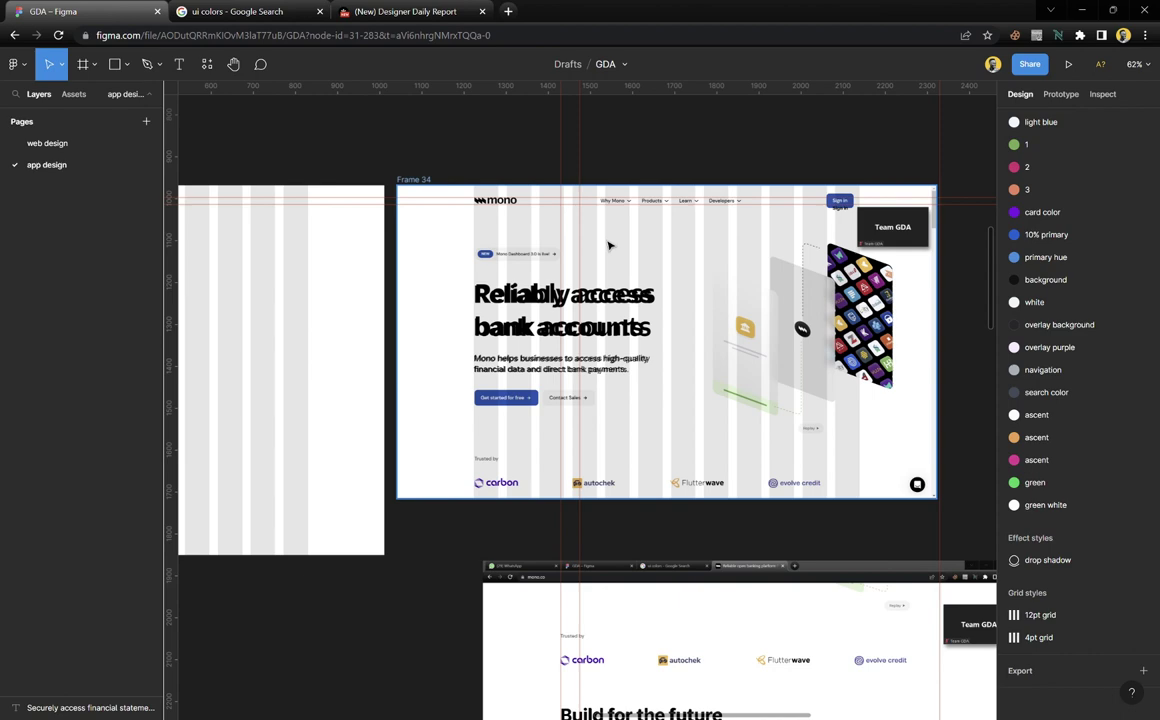
{"action": "scroll", "coordinate": [665, 368], "scroll_direction": "down", "scroll_amount": 5}
{"action": "scroll", "coordinate": [681, 375], "scroll_direction": "right", "scroll_amount": 1}
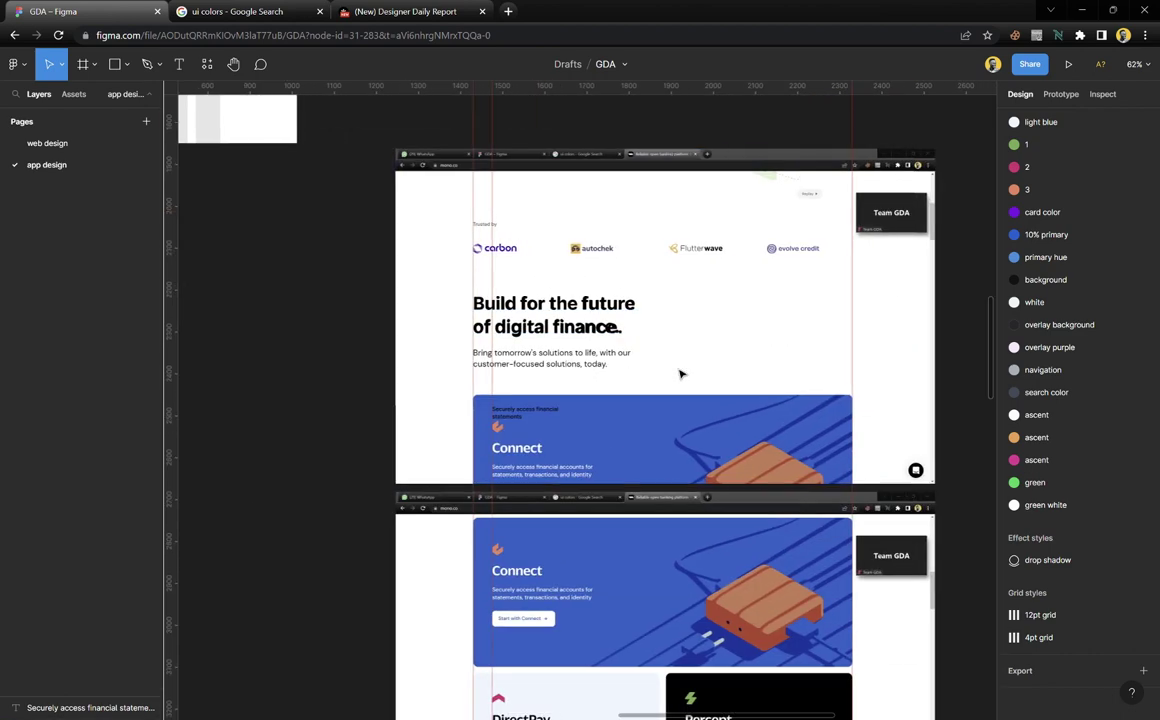
{"action": "scroll", "coordinate": [645, 399], "scroll_direction": "down", "scroll_amount": 4}
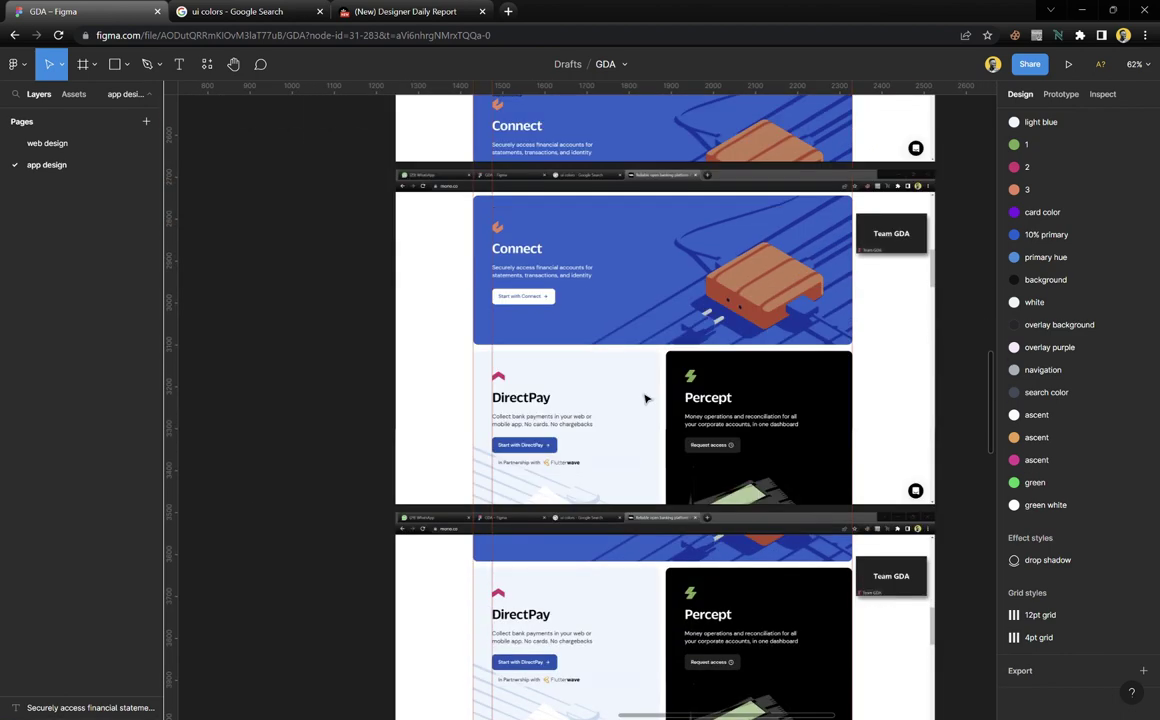
{"action": "scroll", "coordinate": [766, 312], "scroll_direction": "up", "scroll_amount": 10}
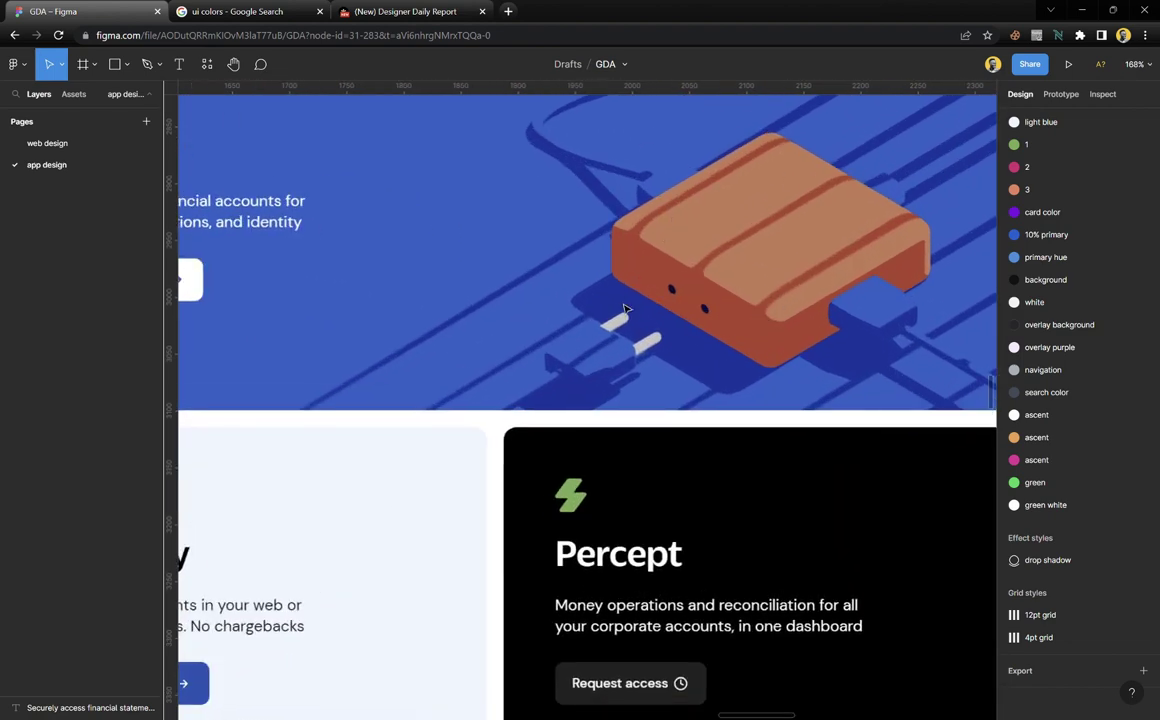
{"action": "scroll", "coordinate": [570, 282], "scroll_direction": "down", "scroll_amount": 8}
{"action": "scroll", "coordinate": [593, 357], "scroll_direction": "down", "scroll_amount": 5}
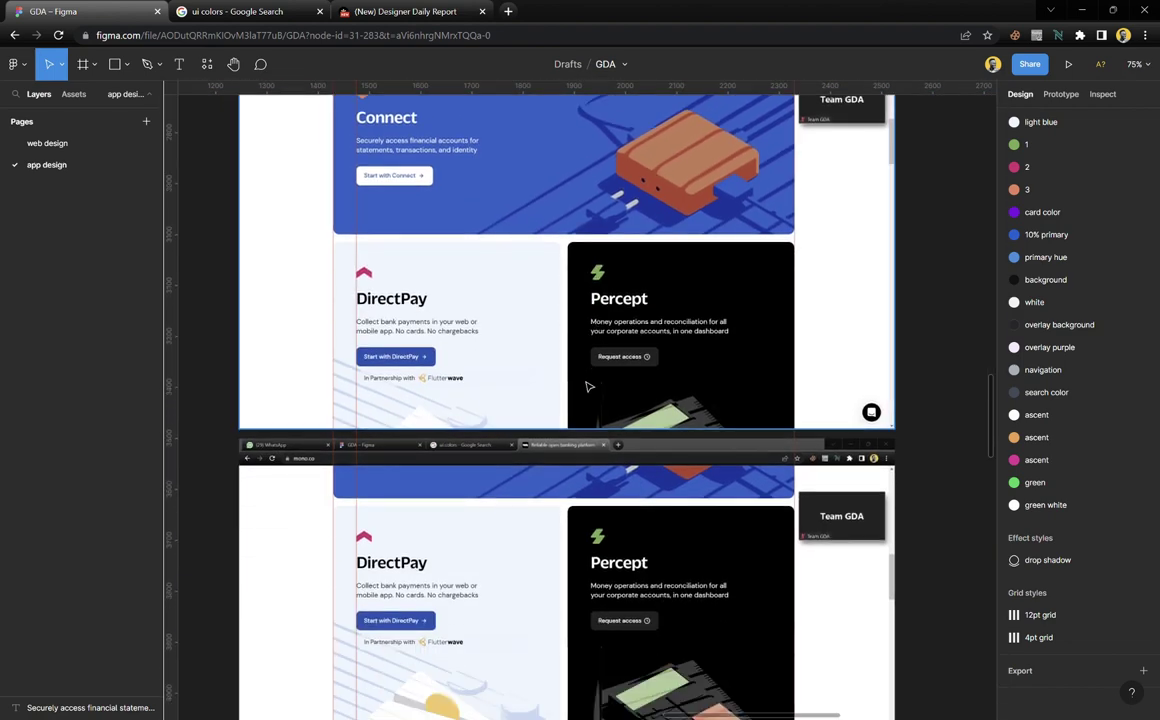
{"action": "scroll", "coordinate": [632, 484], "scroll_direction": "up", "scroll_amount": 10}
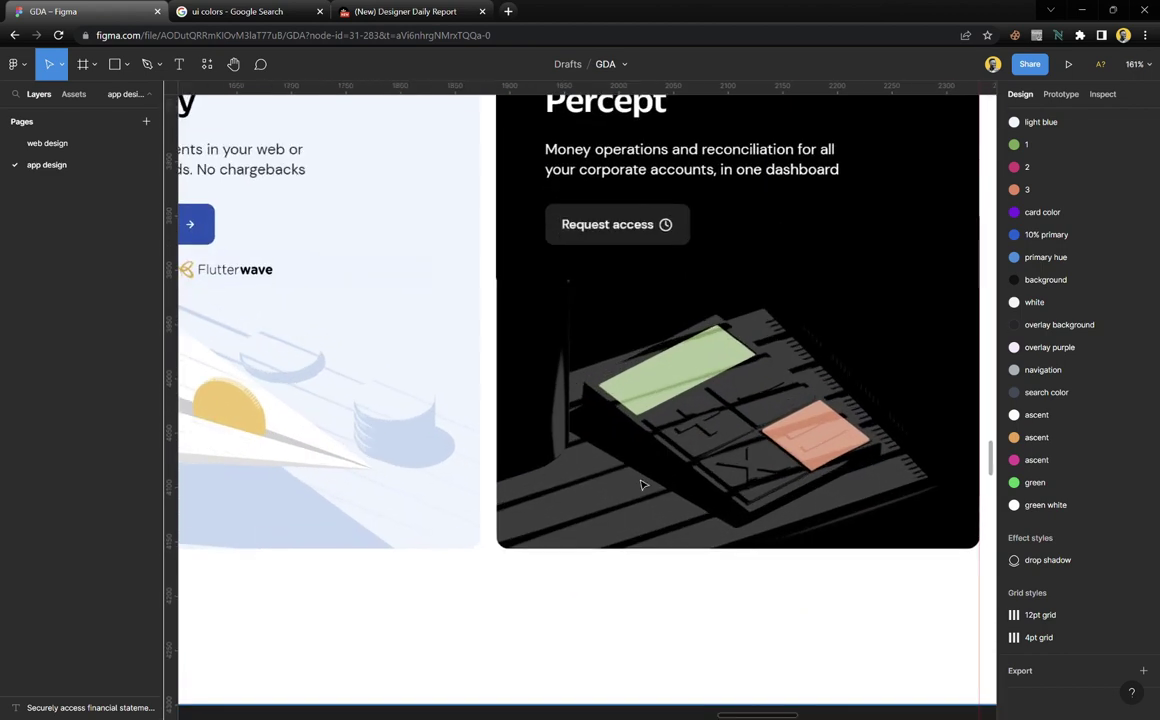
{"action": "scroll", "coordinate": [589, 262], "scroll_direction": "down", "scroll_amount": 10}
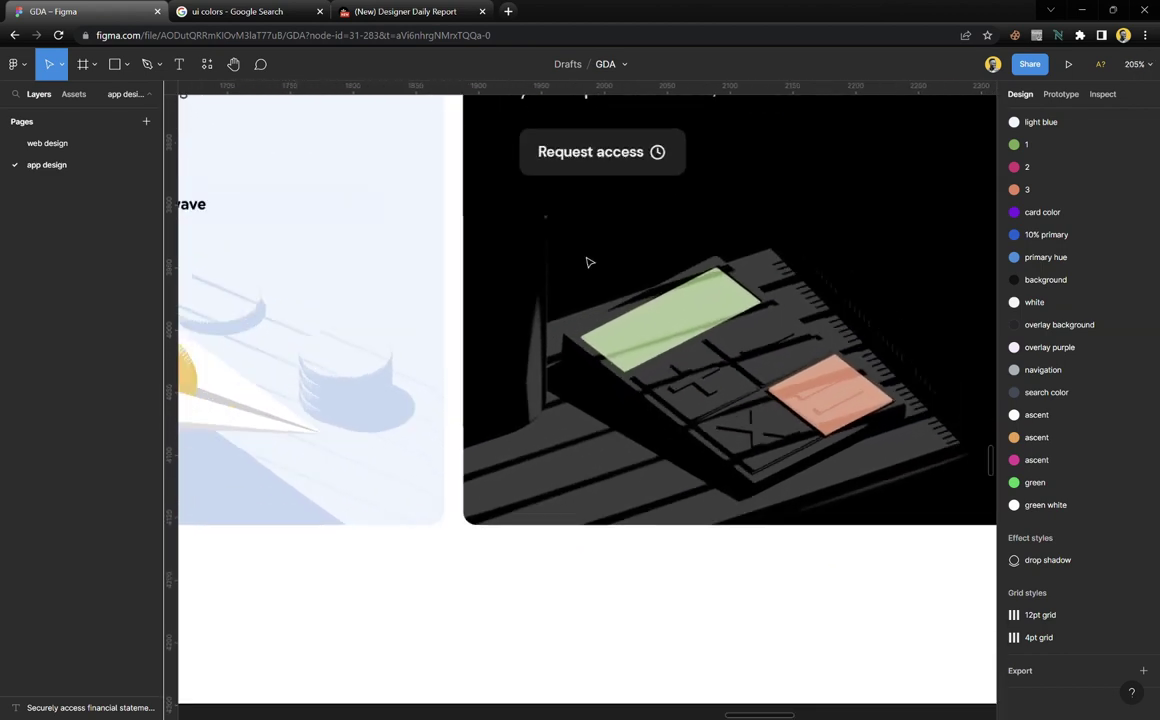
{"action": "scroll", "coordinate": [480, 293], "scroll_direction": "up", "scroll_amount": 10}
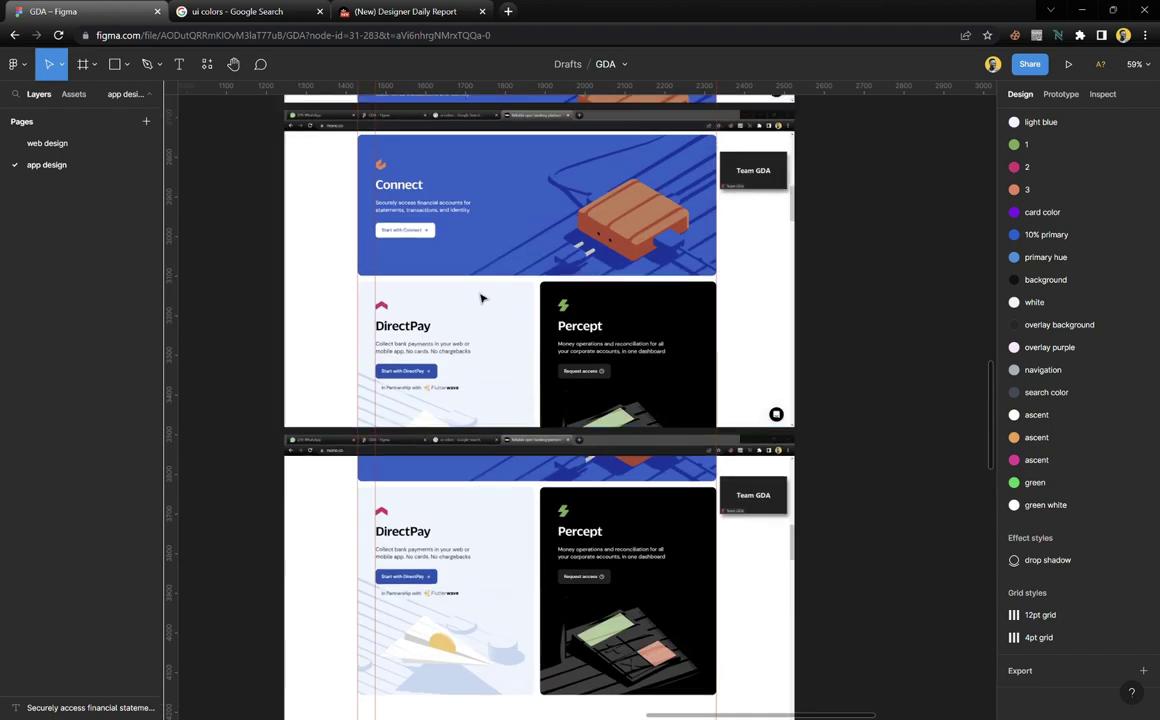
{"action": "scroll", "coordinate": [480, 296], "scroll_direction": "left", "scroll_amount": 3}
{"action": "scroll", "coordinate": [480, 297], "scroll_direction": "left", "scroll_amount": 5}
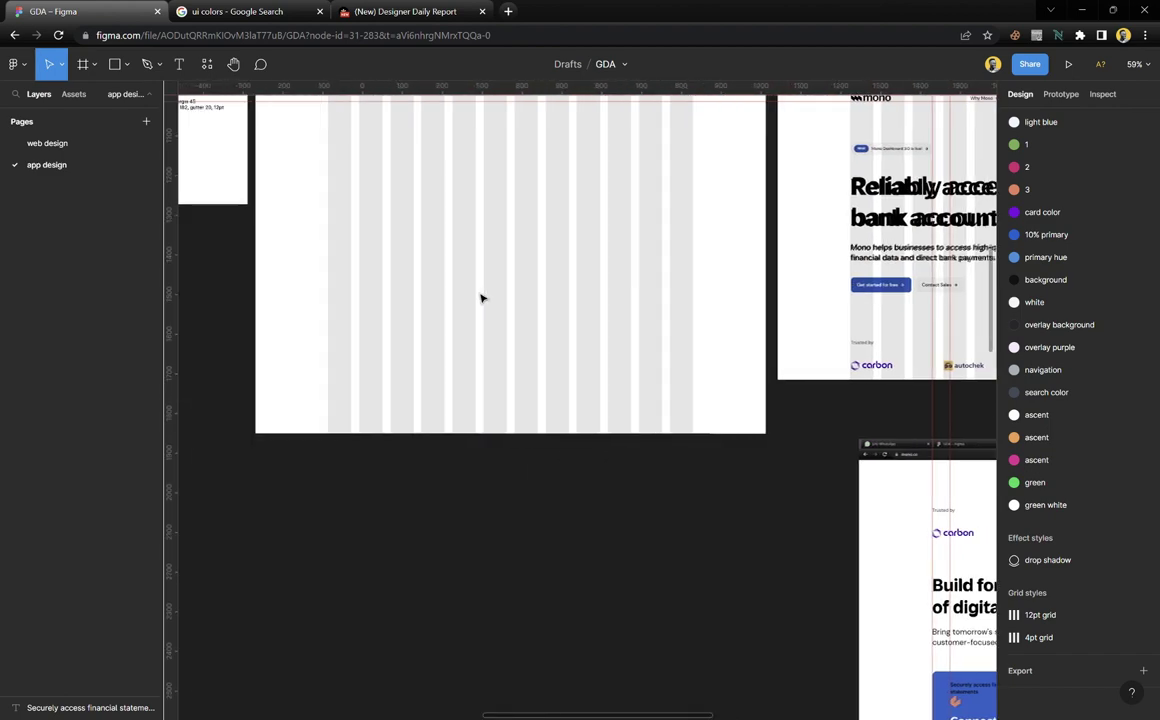
{"action": "scroll", "coordinate": [480, 298], "scroll_direction": "up", "scroll_amount": 3}
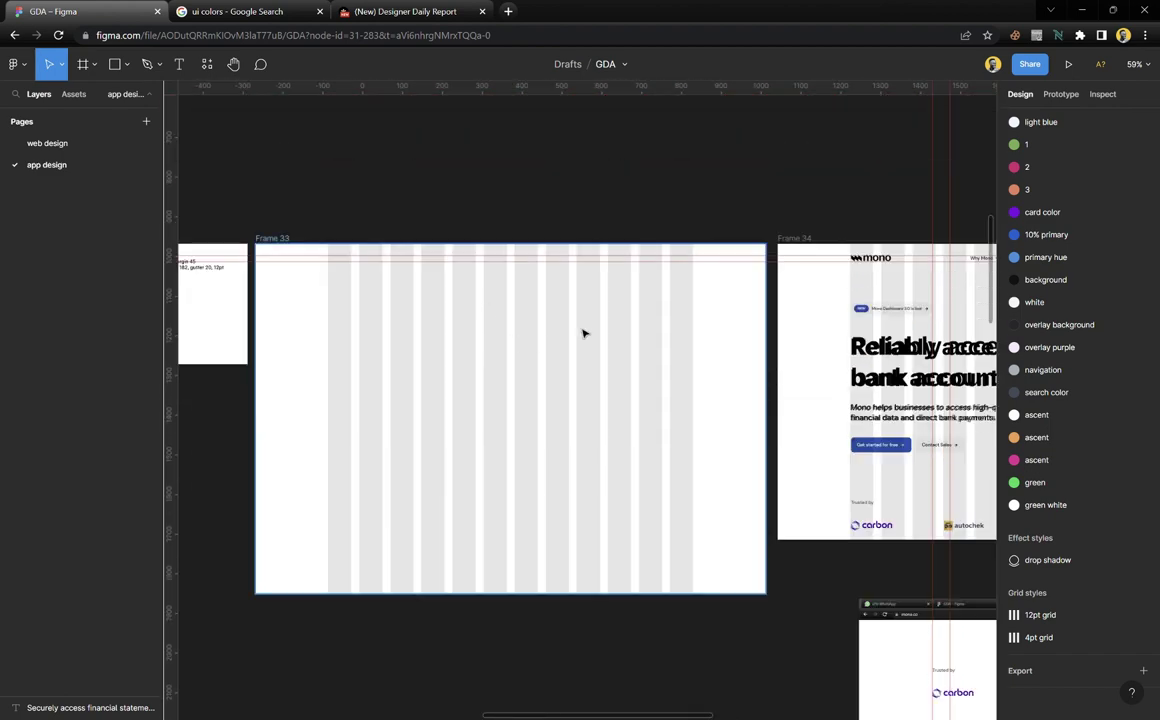
{"action": "scroll", "coordinate": [695, 318], "scroll_direction": "right", "scroll_amount": 5}
{"action": "scroll", "coordinate": [545, 262], "scroll_direction": "up", "scroll_amount": 15}
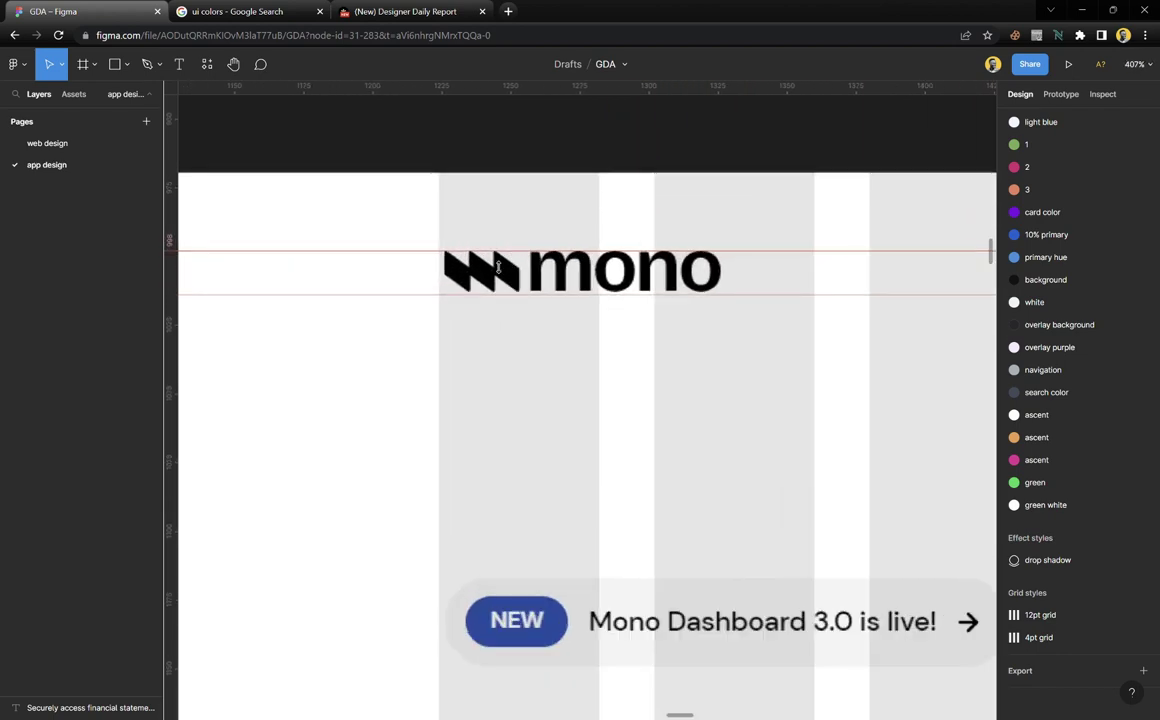
Draw a 9×10 rectangle over the mono logo's first chevron
{"action": "scroll", "coordinate": [472, 270], "scroll_direction": "up", "scroll_amount": 8}
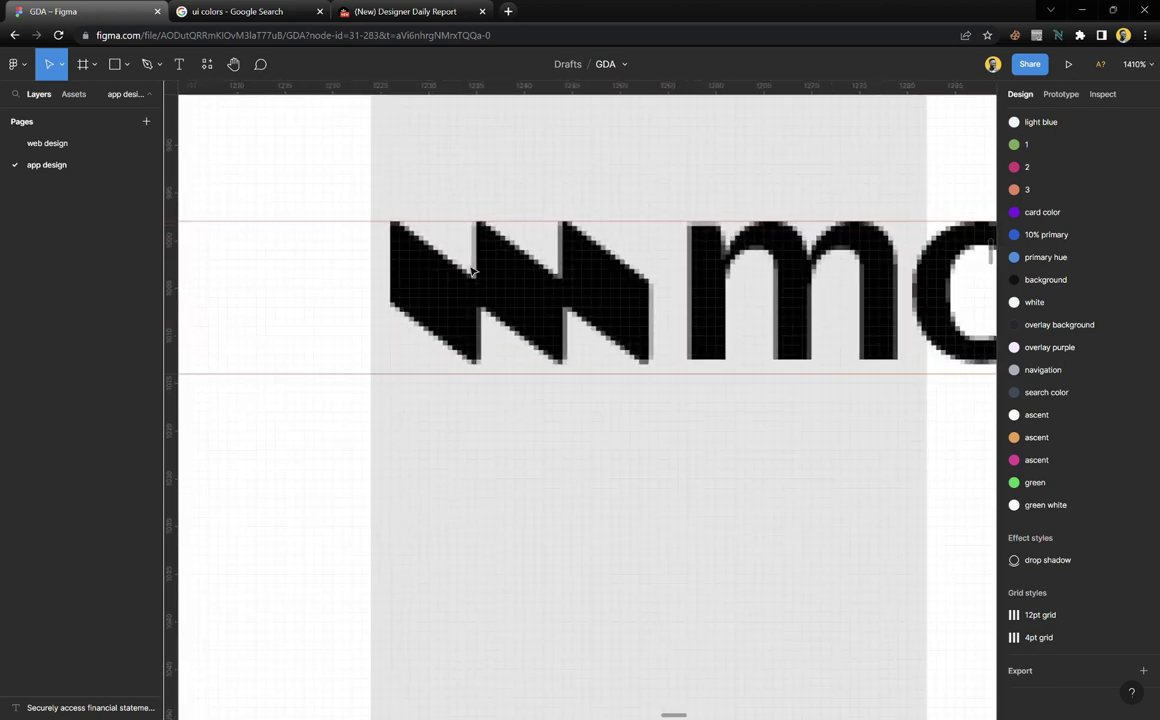
{"action": "scroll", "coordinate": [472, 270], "scroll_direction": "up", "scroll_amount": 3}
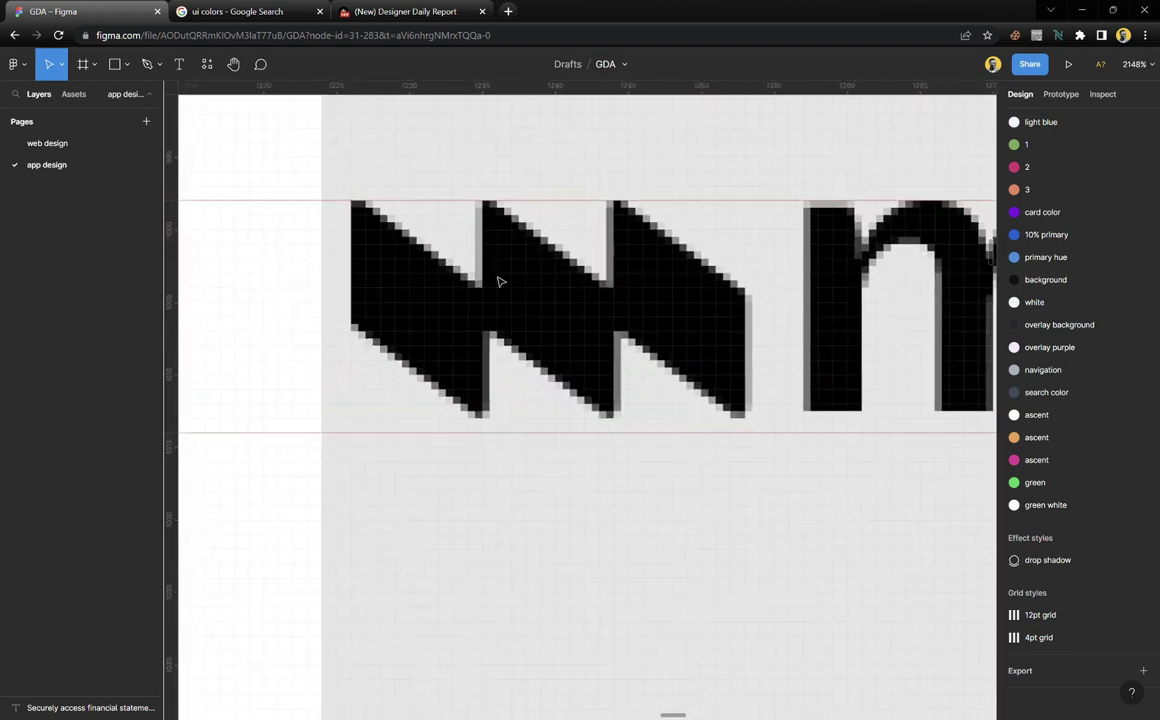
{"action": "scroll", "coordinate": [497, 335], "scroll_direction": "down", "scroll_amount": 12}
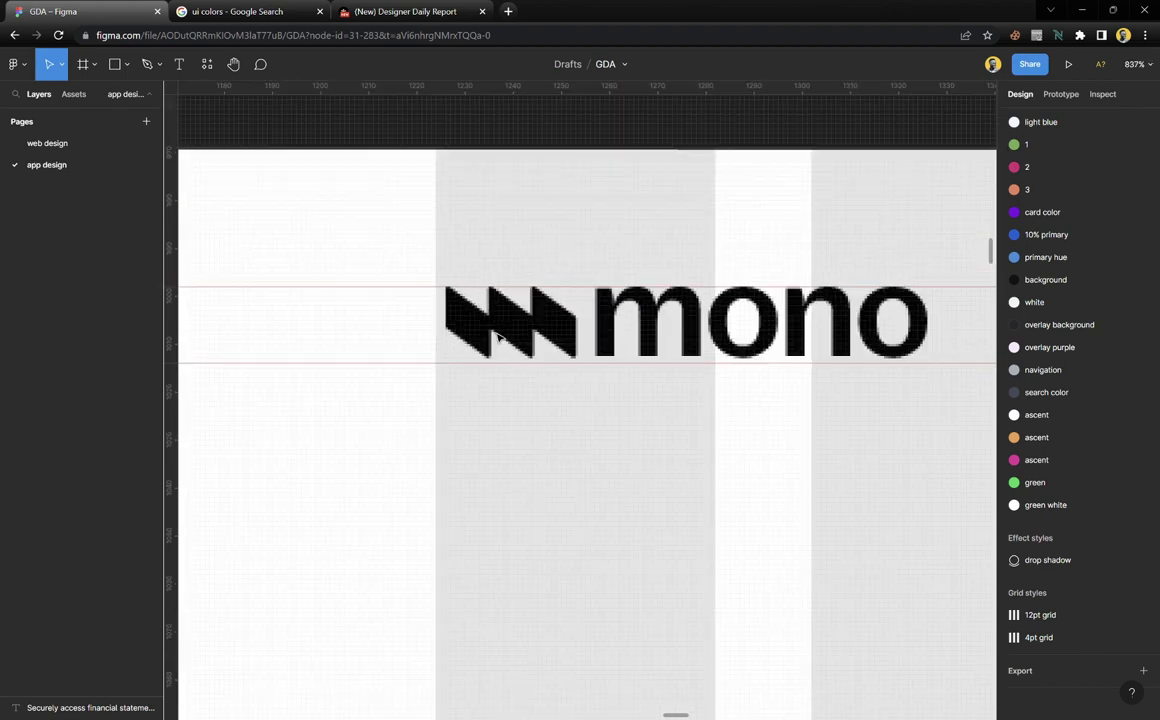
{"action": "scroll", "coordinate": [588, 461], "scroll_direction": "down", "scroll_amount": 3}
{"action": "scroll", "coordinate": [593, 474], "scroll_direction": "right", "scroll_amount": 8}
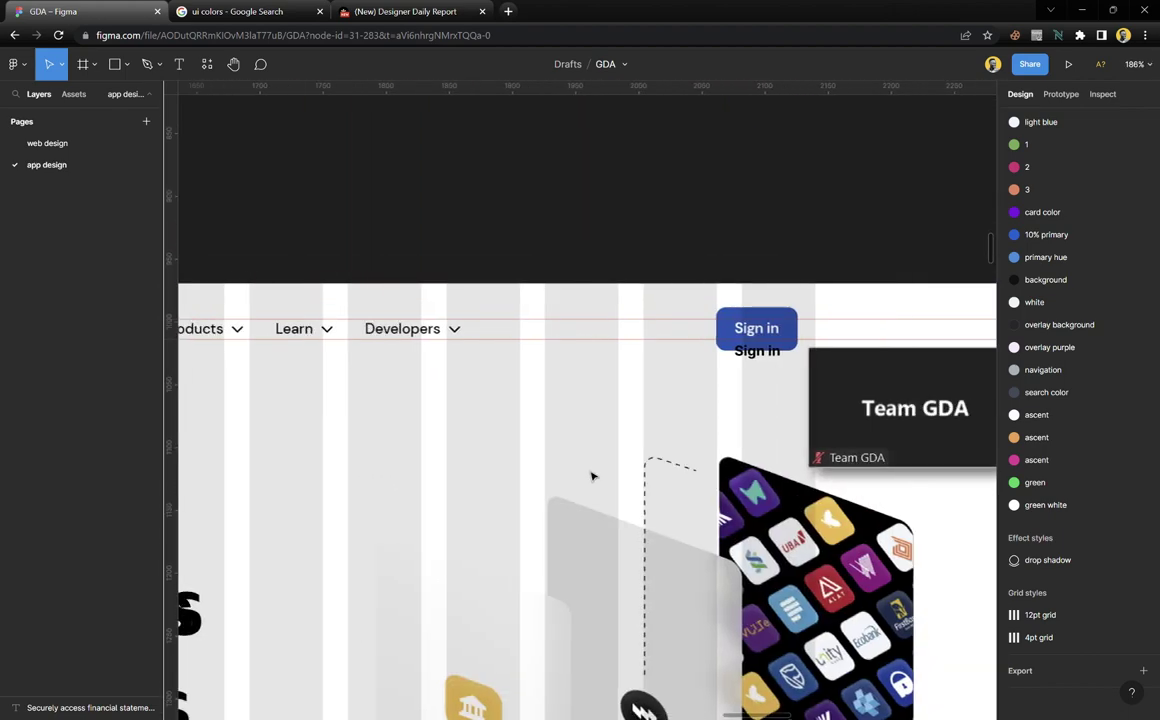
{"action": "scroll", "coordinate": [593, 474], "scroll_direction": "down", "scroll_amount": 2}
{"action": "scroll", "coordinate": [593, 476], "scroll_direction": "down", "scroll_amount": 3}
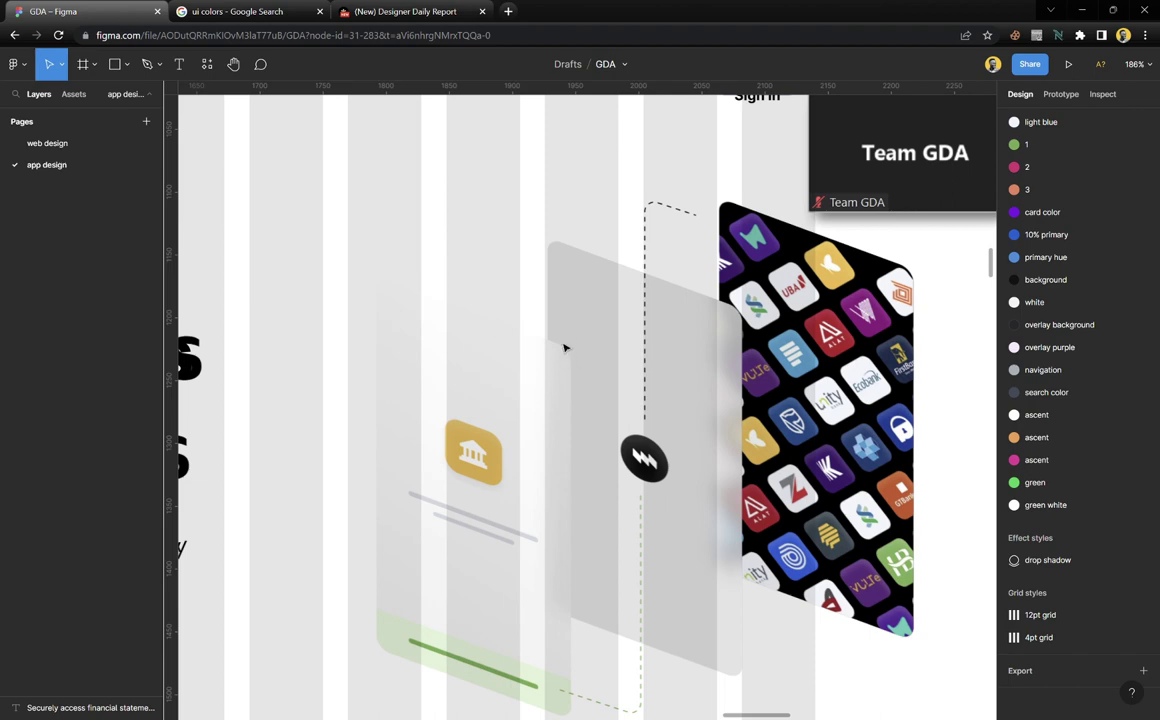
{"action": "scroll", "coordinate": [564, 346], "scroll_direction": "left", "scroll_amount": 5}
{"action": "scroll", "coordinate": [440, 287], "scroll_direction": "left", "scroll_amount": 5}
{"action": "scroll", "coordinate": [510, 285], "scroll_direction": "up", "scroll_amount": 5}
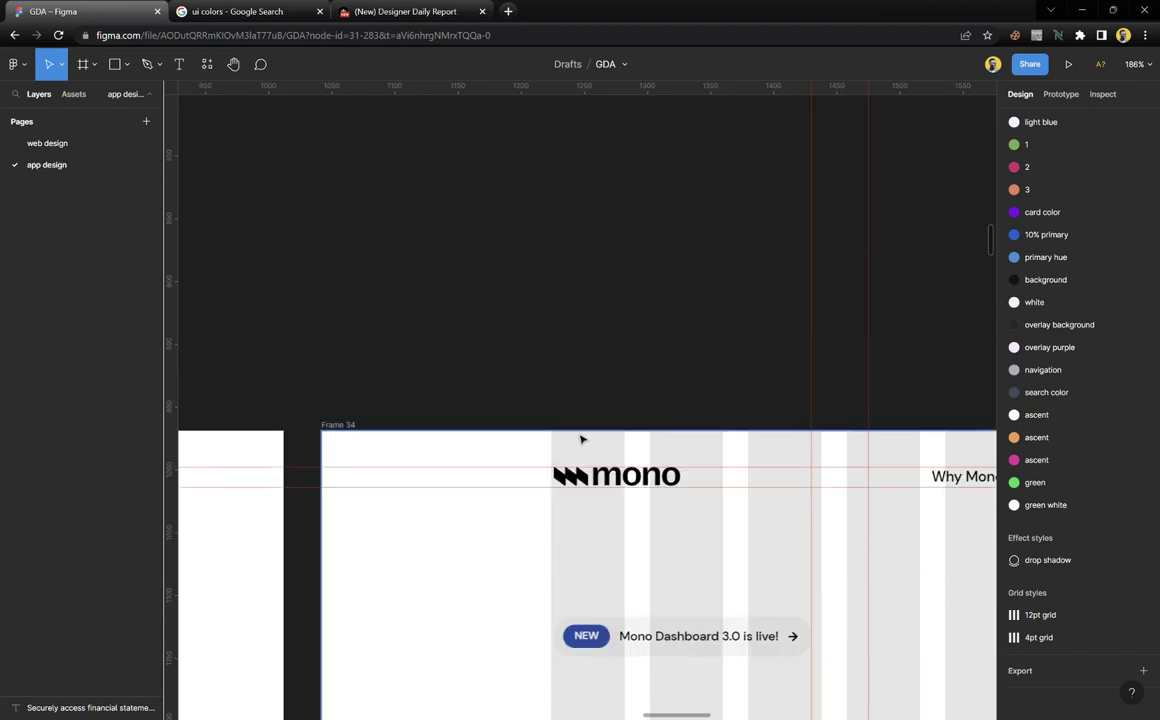
{"action": "scroll", "coordinate": [582, 487], "scroll_direction": "up", "scroll_amount": 5}
{"action": "scroll", "coordinate": [582, 487], "scroll_direction": "up", "scroll_amount": 5}
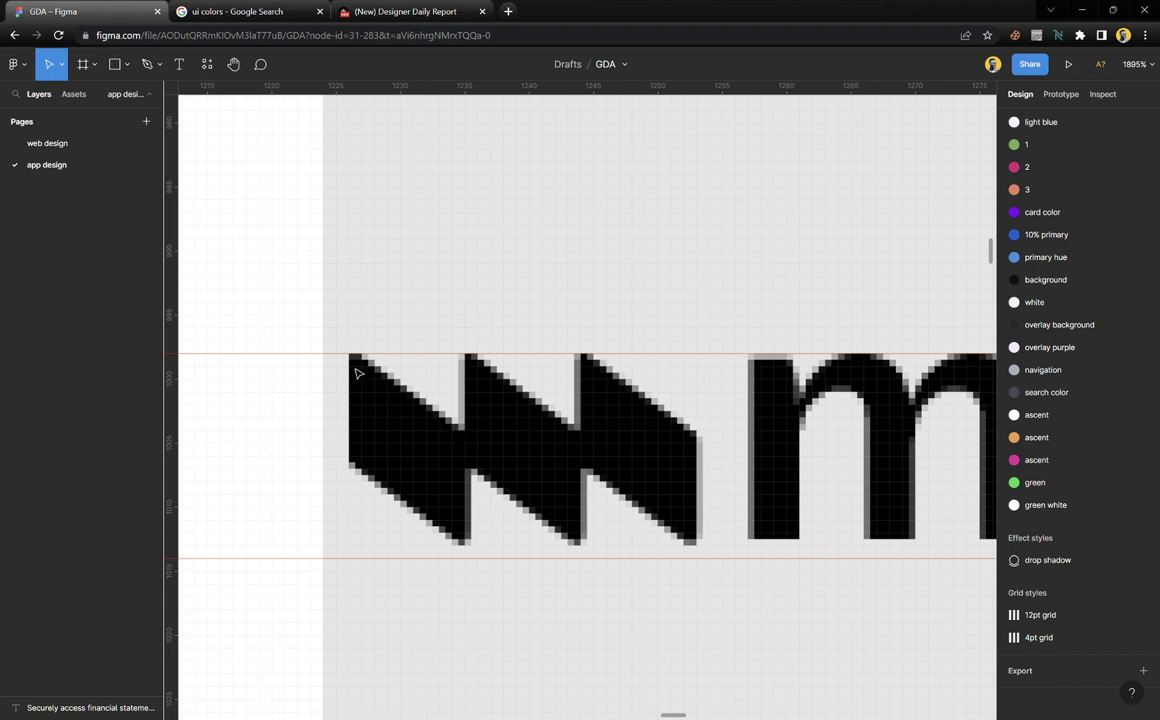
{"action": "key", "text": "r"}
{"action": "left_click_drag", "start_coordinate": [360, 367], "coordinate": [466, 487]}
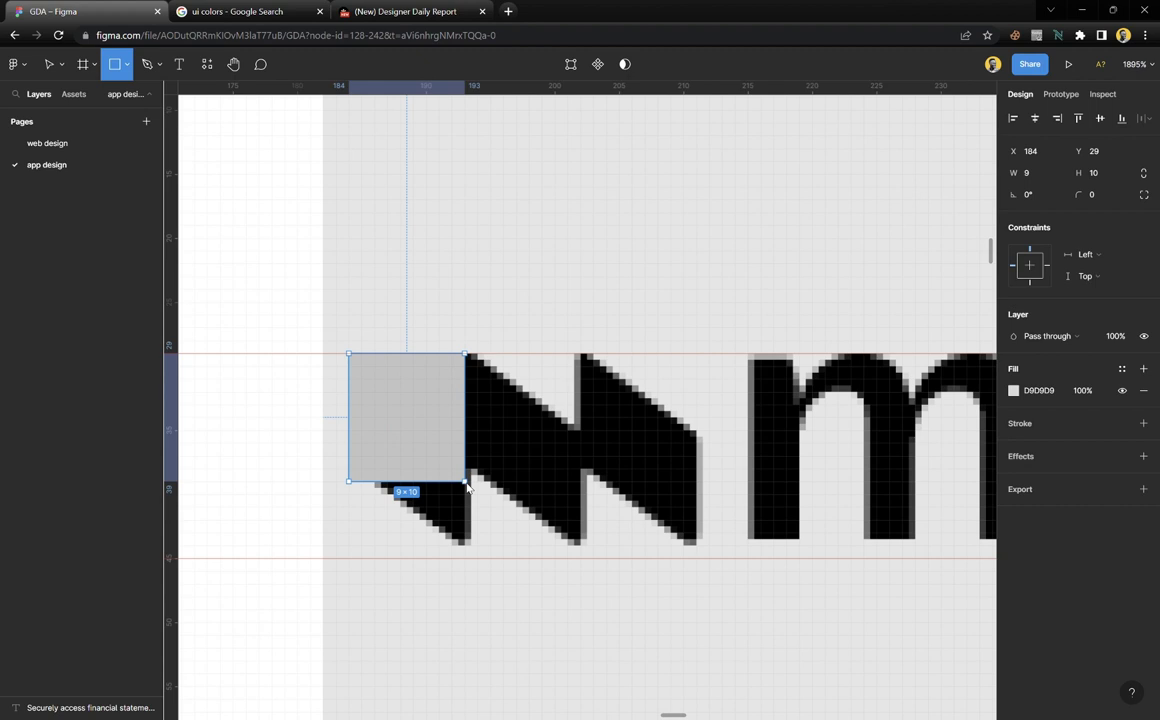
Hide the rectangle's fill and give it a 0.3 stroke in colour style 2
{"action": "scroll", "coordinate": [430, 485], "scroll_direction": "up", "scroll_amount": 3, "text": "ctrl"}
{"action": "scroll", "coordinate": [430, 485], "scroll_direction": "down", "scroll_amount": 2}
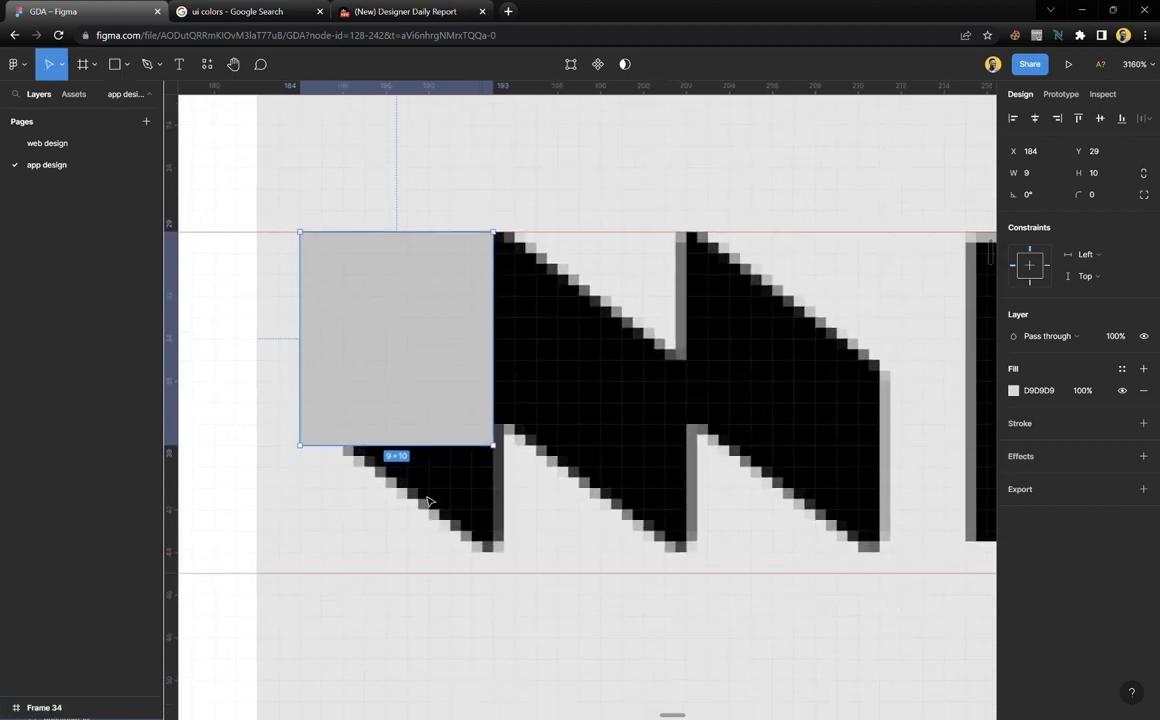
{"action": "left_click", "coordinate": [1036, 426]}
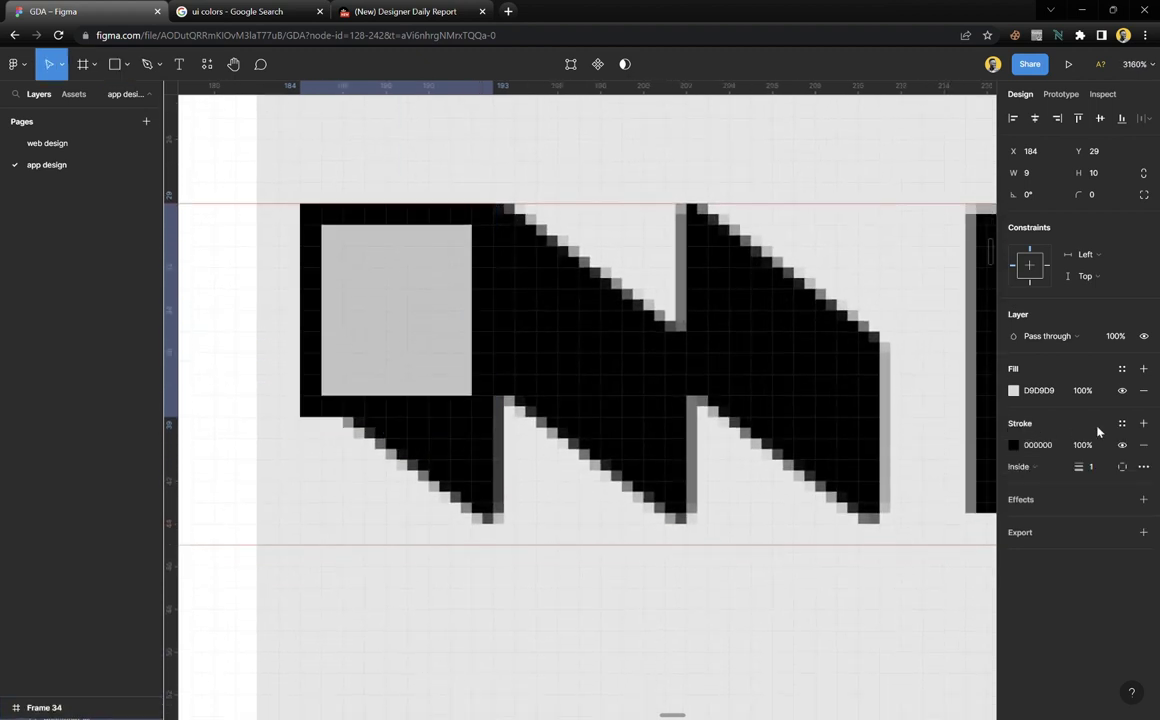
{"action": "left_click", "coordinate": [1122, 390]}
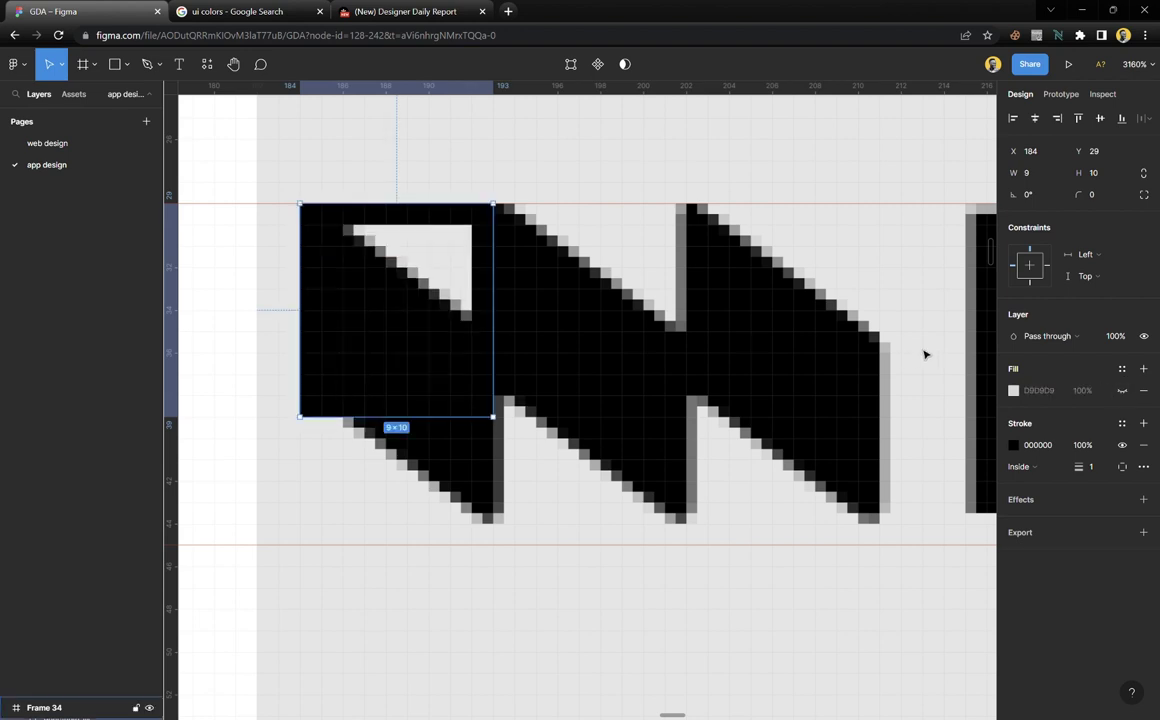
{"action": "left_click", "coordinate": [1122, 424]}
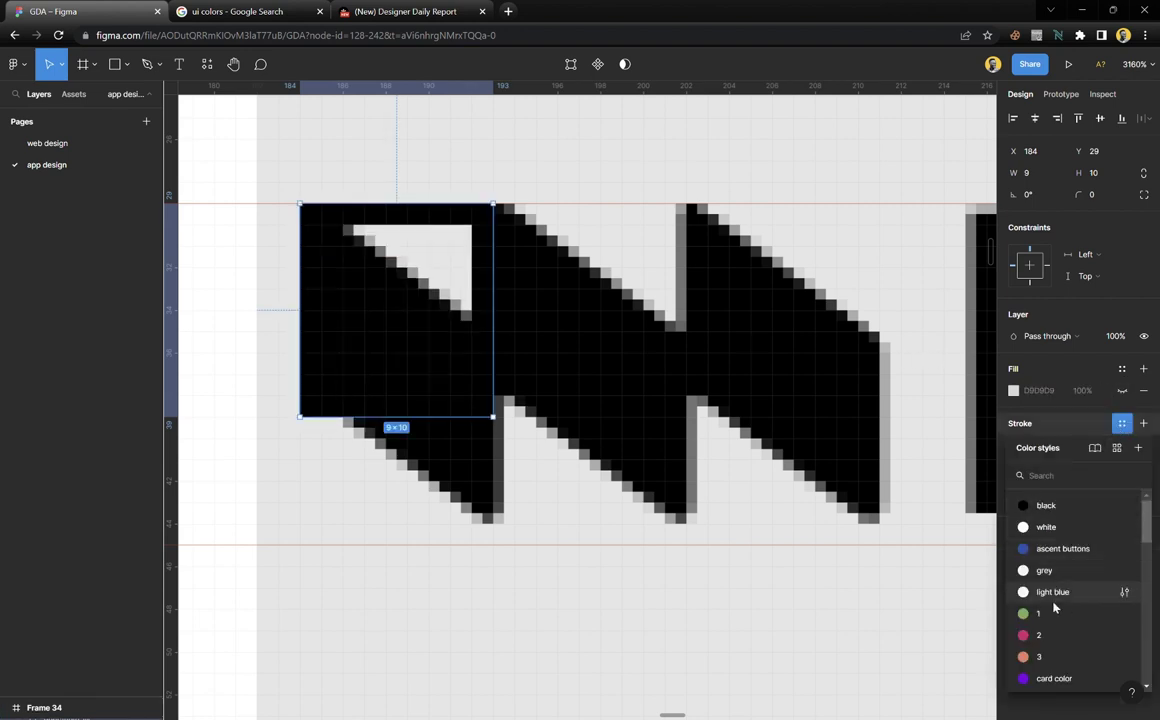
{"action": "left_click", "coordinate": [1046, 632]}
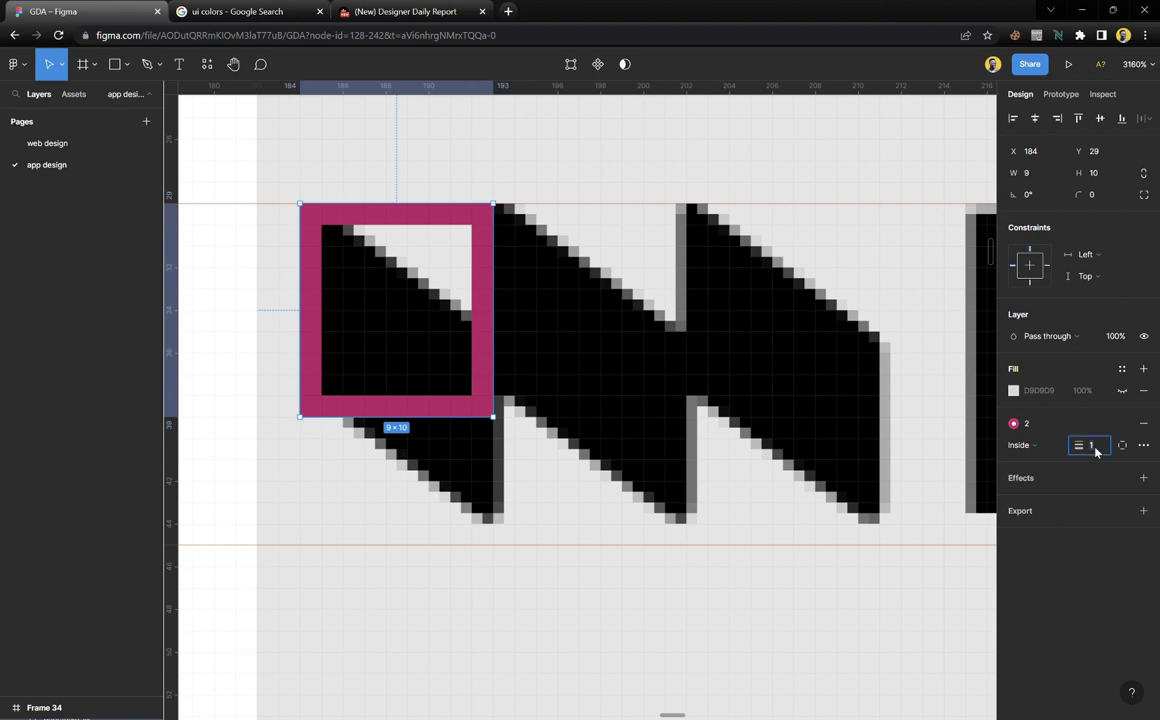
{"action": "key", "text": "Return"}
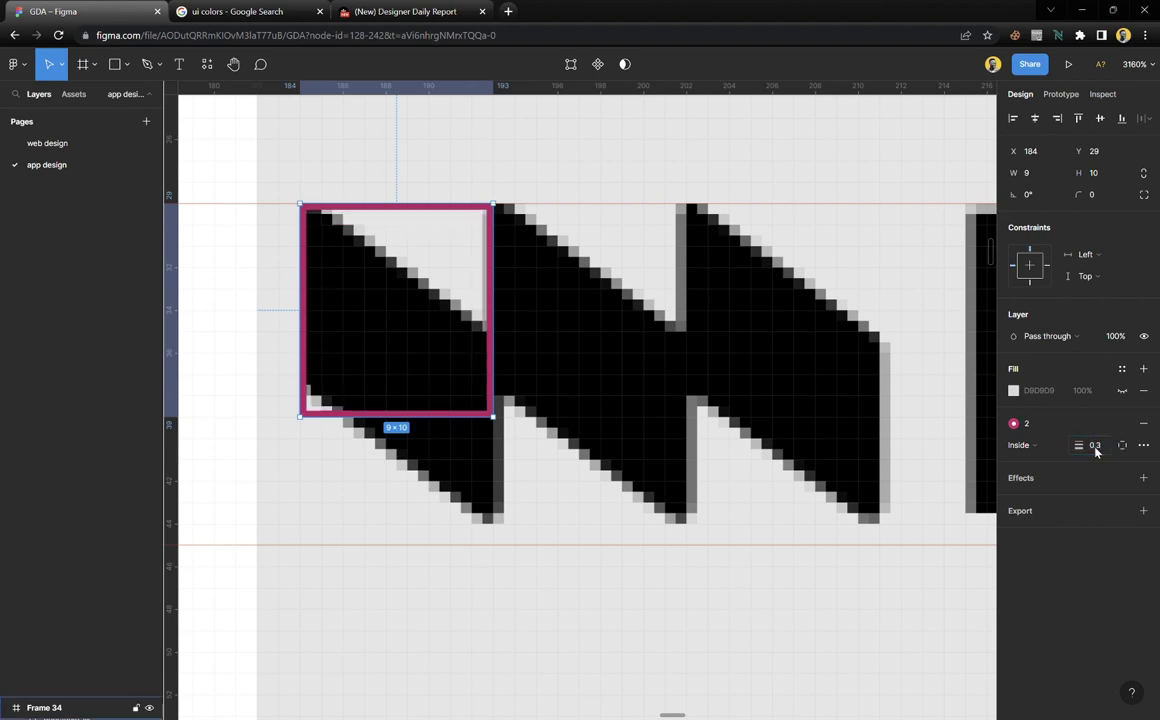
Enter vector edit mode on the rectangle and nudge its bottom corners up slightly
{"action": "left_click", "coordinate": [572, 66]}
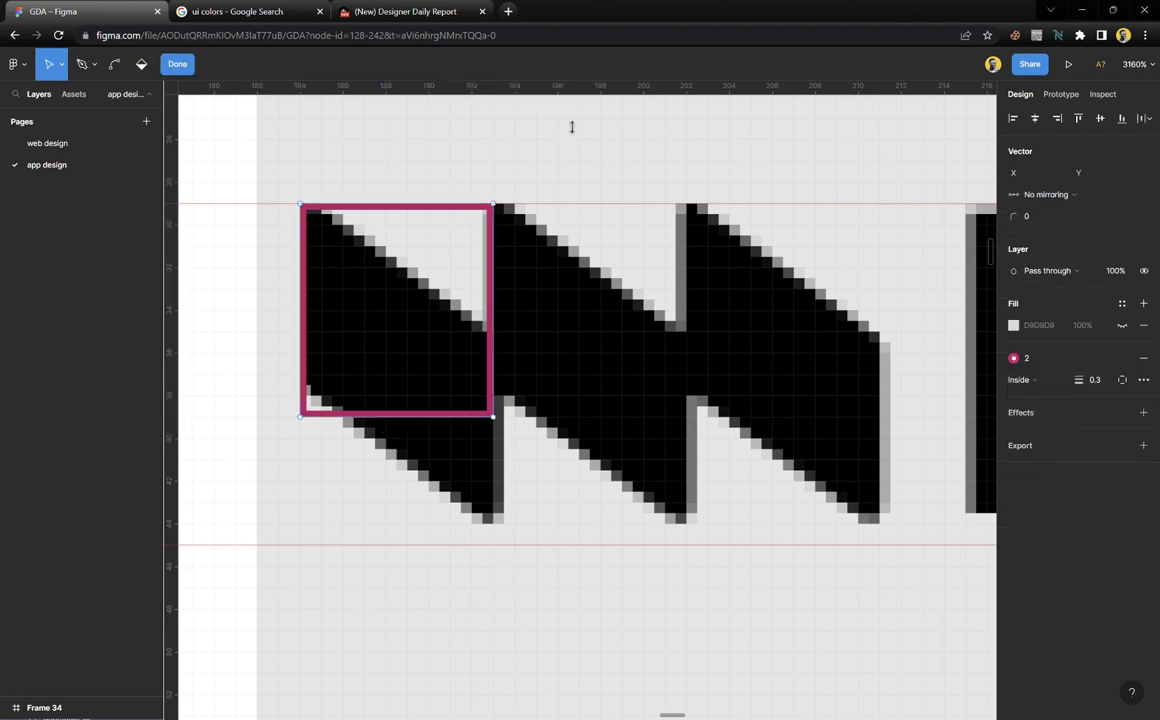
{"action": "scroll", "coordinate": [470, 365], "scroll_direction": "up", "scroll_amount": 3}
{"action": "key", "text": "v"}
{"action": "scroll", "coordinate": [478, 358], "scroll_direction": "down", "scroll_amount": 3}
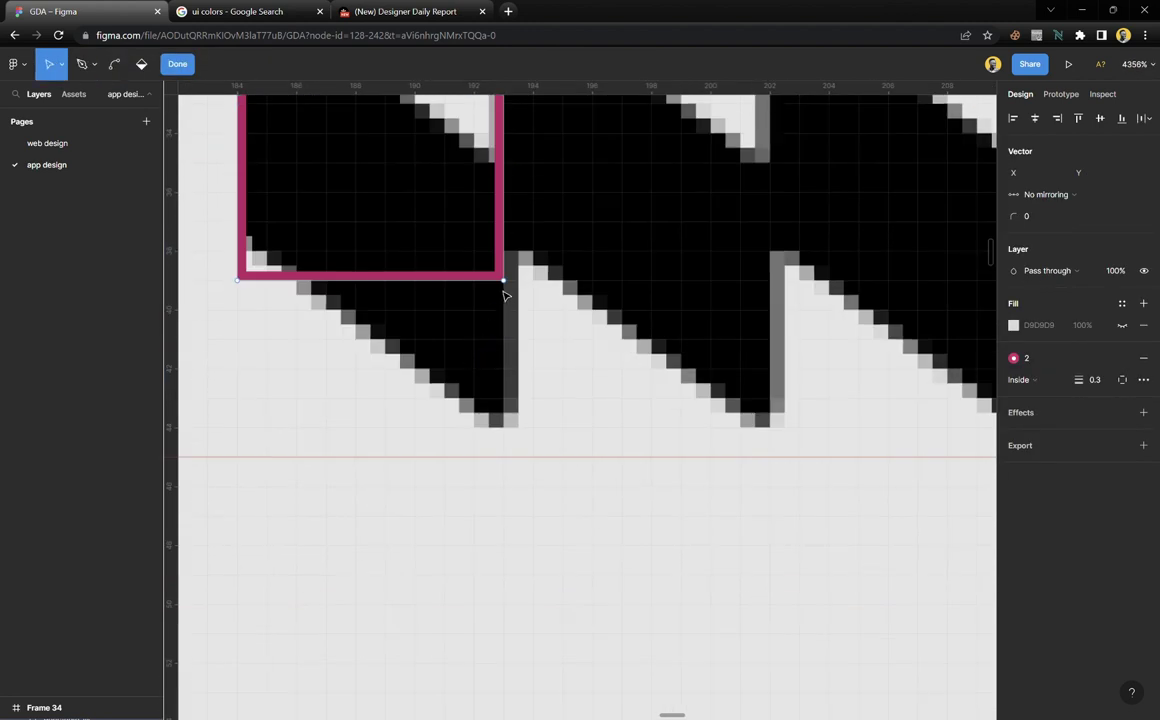
{"action": "scroll", "coordinate": [497, 357], "scroll_direction": "down", "scroll_amount": 2}
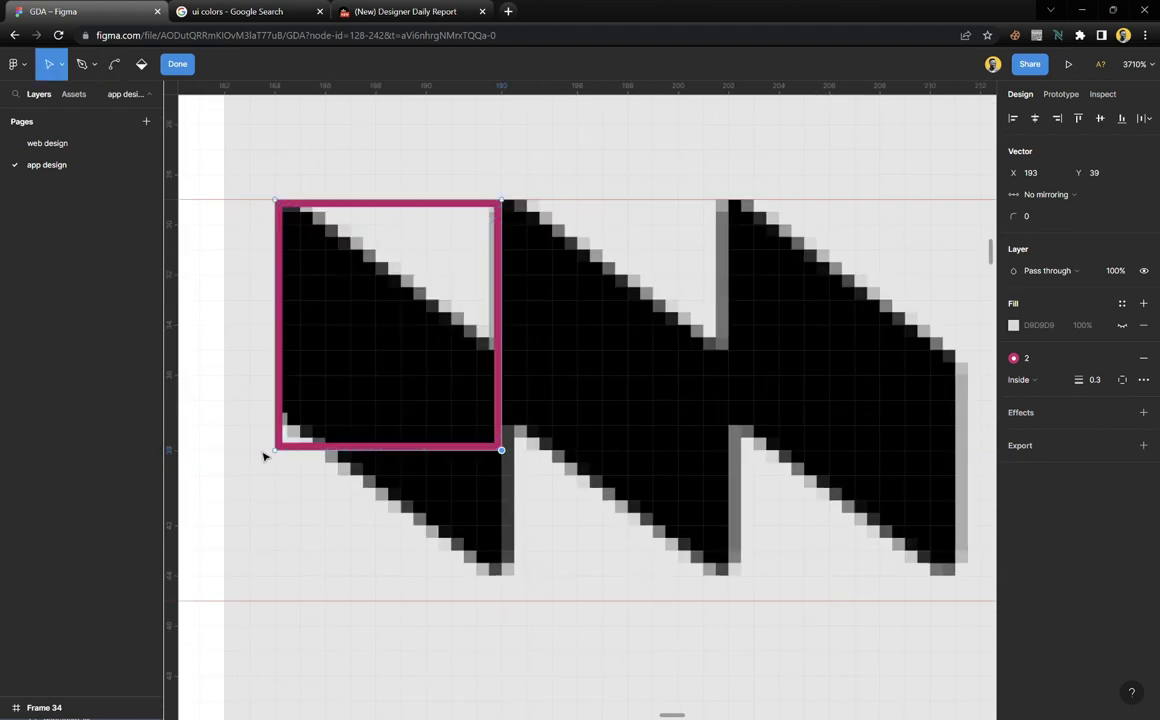
{"action": "left_click_drag", "start_coordinate": [279, 457], "coordinate": [291, 432]}
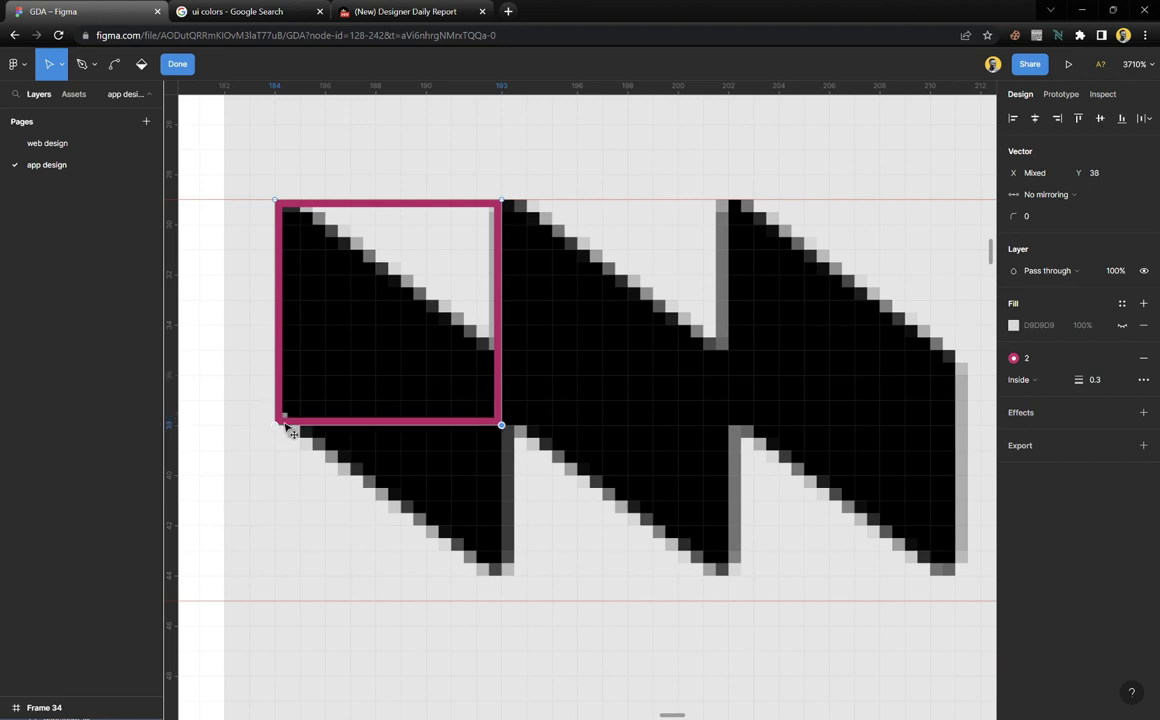
Drag the right-side corners down to slant it into a 9×15.5 parallelogram, then finish editing
{"action": "left_click", "coordinate": [501, 199]}
{"action": "left_click", "coordinate": [506, 428], "text": "shift"}
{"action": "mouse_move", "coordinate": [506, 428]}
{"action": "left_mouse_down"}
{"action": "mouse_move", "coordinate": [510, 597]}
{"action": "mouse_move", "coordinate": [502, 591]}
{"action": "left_mouse_up"}
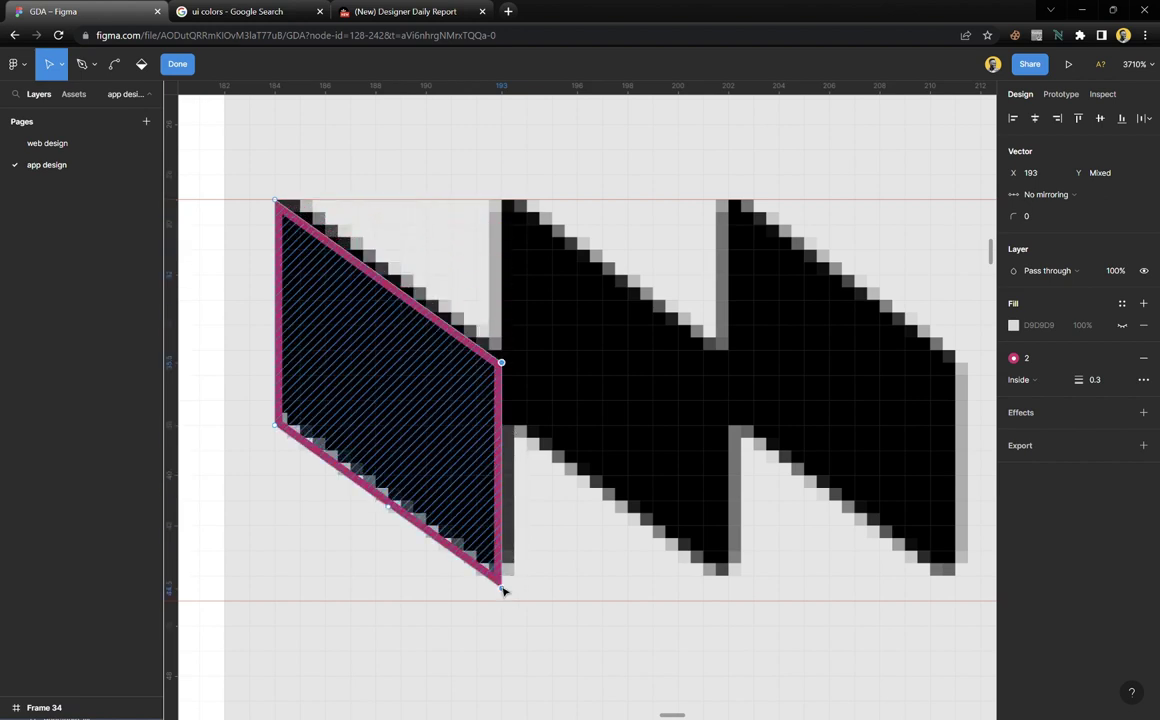
{"action": "scroll", "coordinate": [381, 224], "scroll_direction": "left", "scroll_amount": 3}
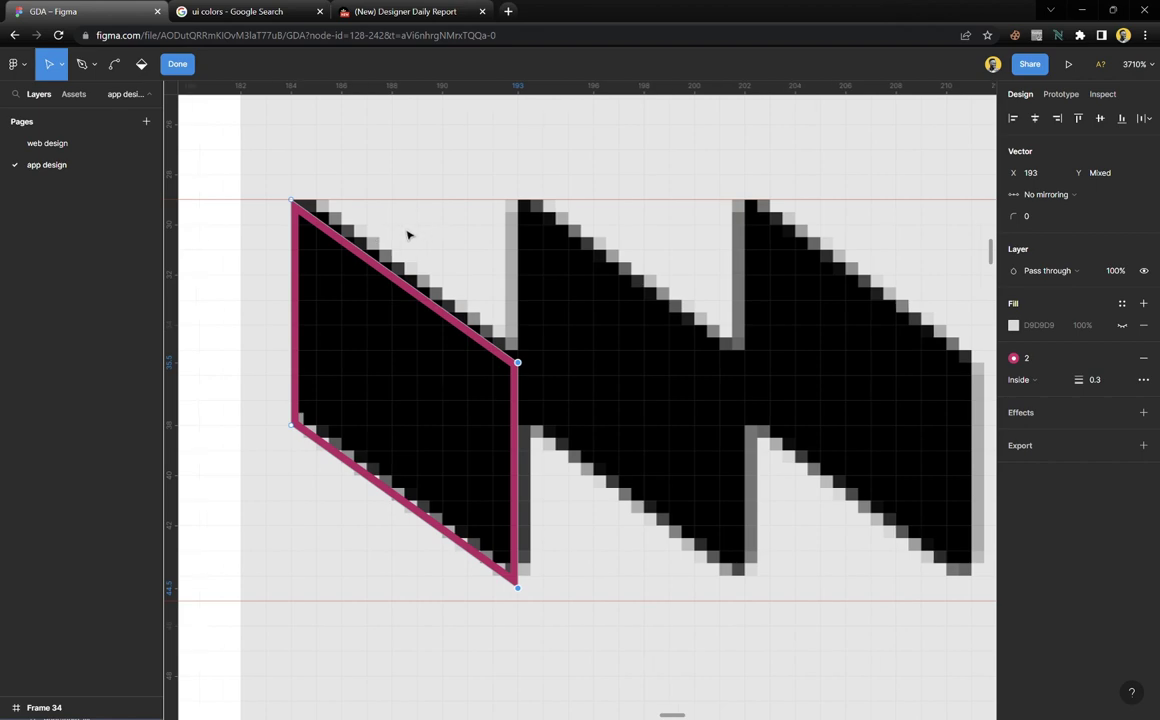
{"action": "scroll", "coordinate": [405, 233], "scroll_direction": "down", "scroll_amount": 2, "text": "ctrl"}
{"action": "scroll", "coordinate": [413, 274], "scroll_direction": "down", "scroll_amount": 5}
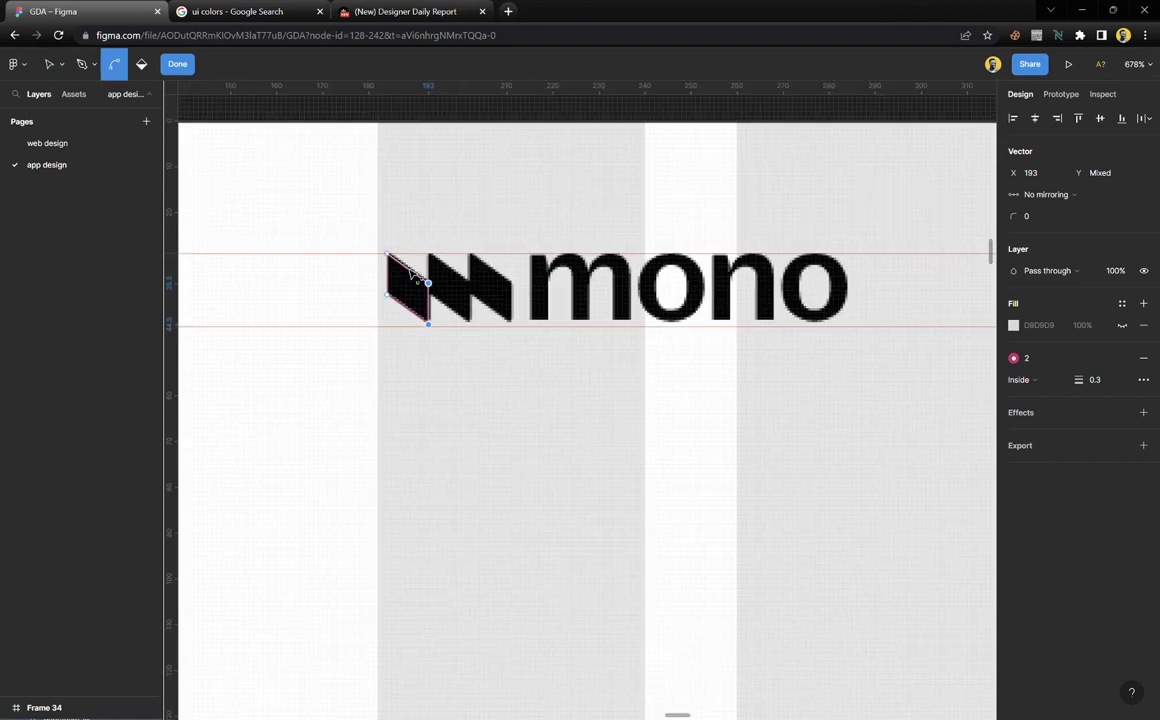
{"action": "scroll", "coordinate": [414, 268], "scroll_direction": "up", "scroll_amount": 7}
{"action": "scroll", "coordinate": [418, 280], "scroll_direction": "up", "scroll_amount": 5}
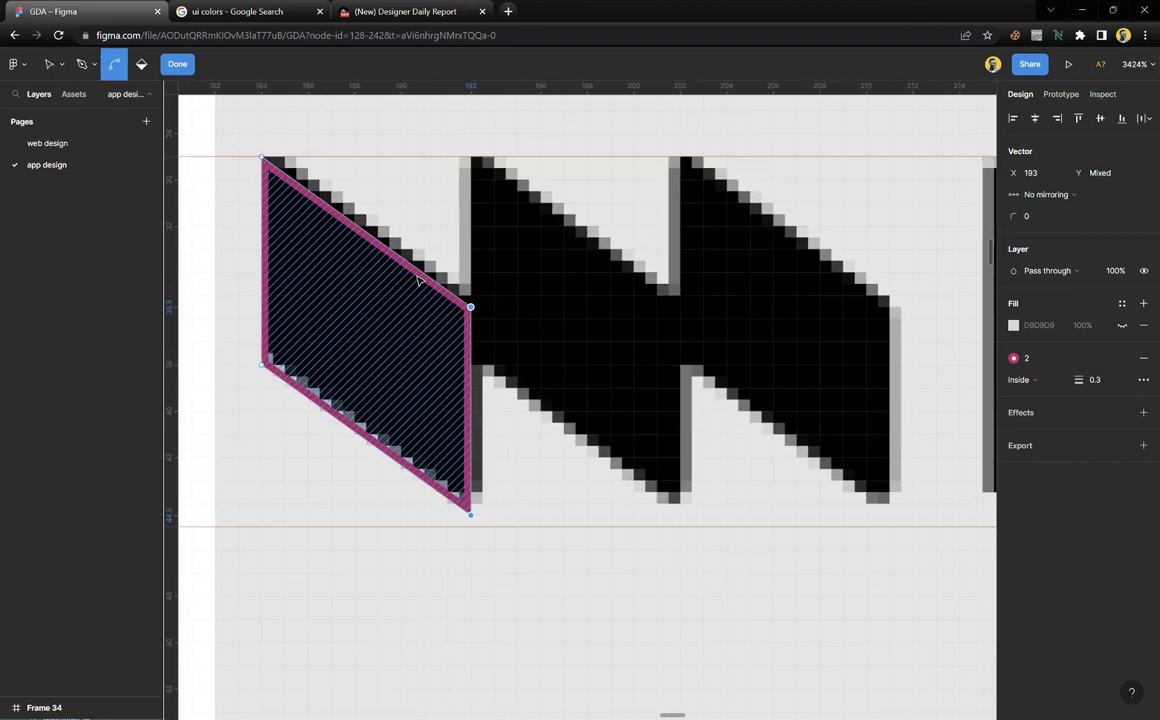
{"action": "key", "text": "v"}
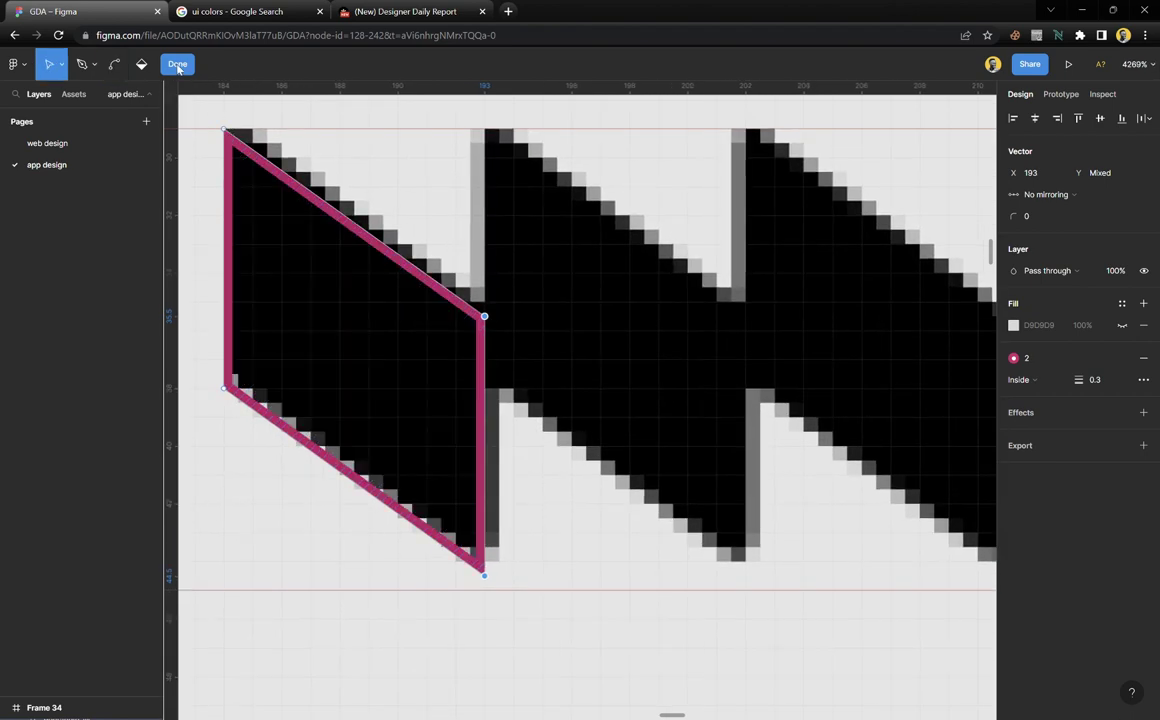
{"action": "left_click", "coordinate": [177, 64]}
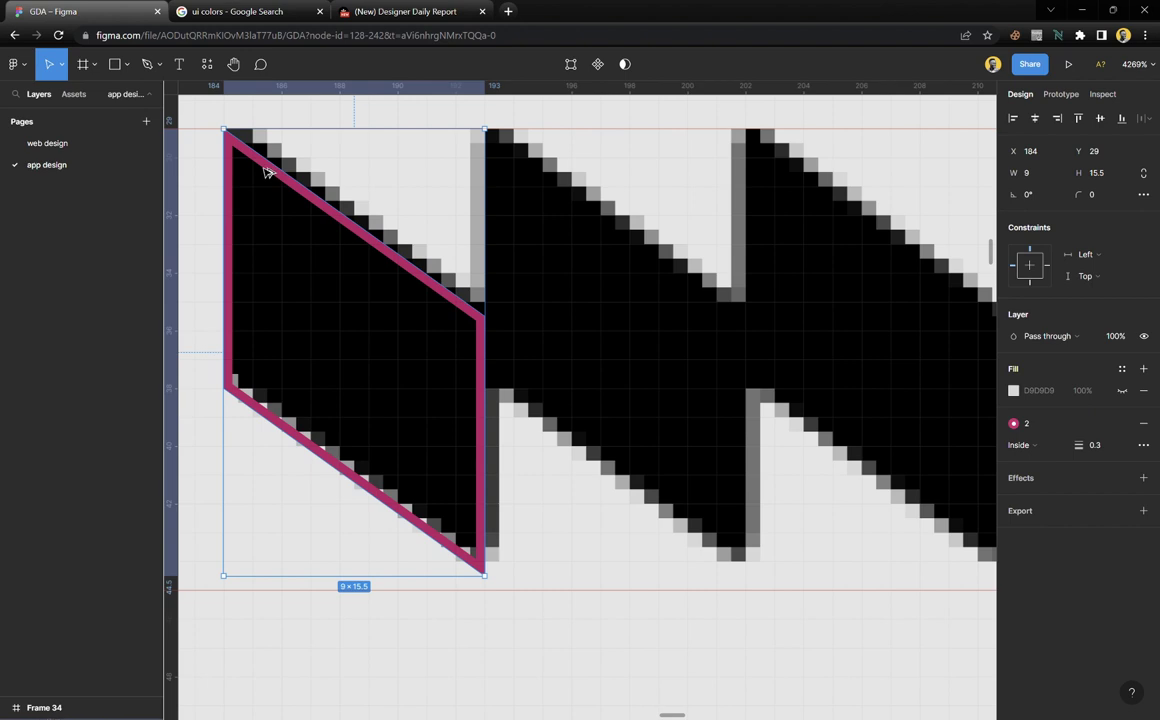
Alt-drag a copy of the parallelogram to X 193, then Ctrl+D a third over the remaining chevron
{"action": "left_click_drag", "start_coordinate": [268, 172], "coordinate": [522, 181], "text": "alt"}
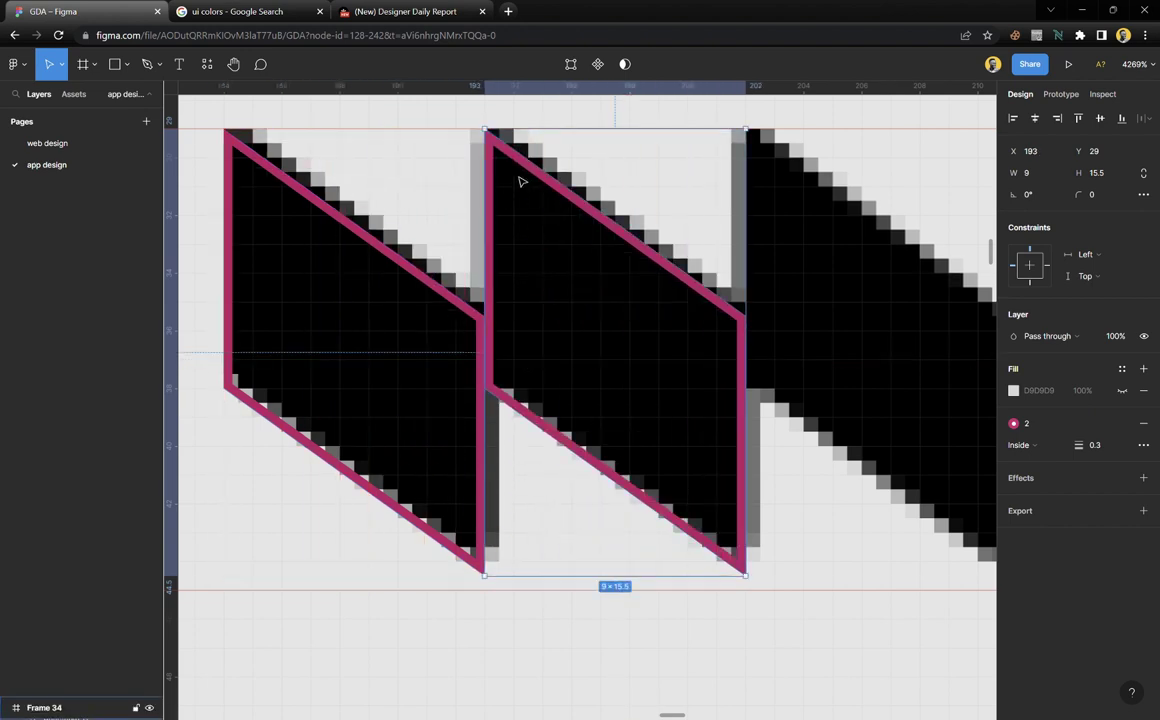
{"action": "key", "text": "ctrl+d"}
{"action": "scroll", "coordinate": [525, 224], "scroll_direction": "down", "scroll_amount": 5}
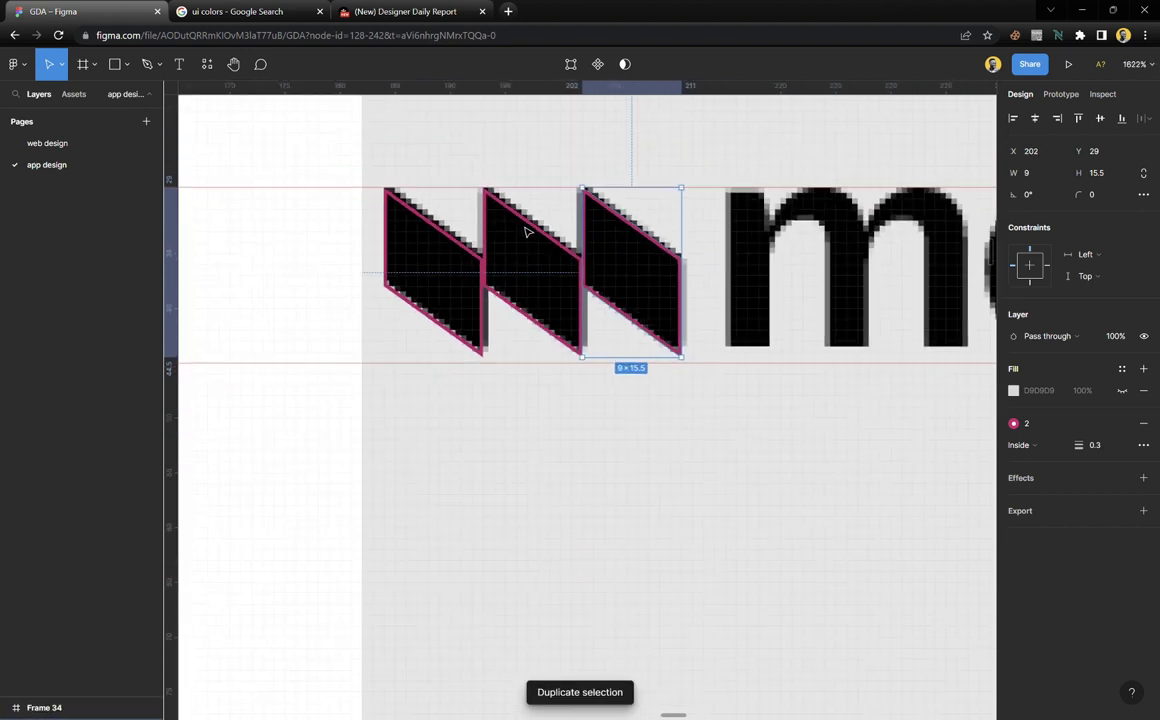
{"action": "scroll", "coordinate": [598, 241], "scroll_direction": "up", "scroll_amount": 3}
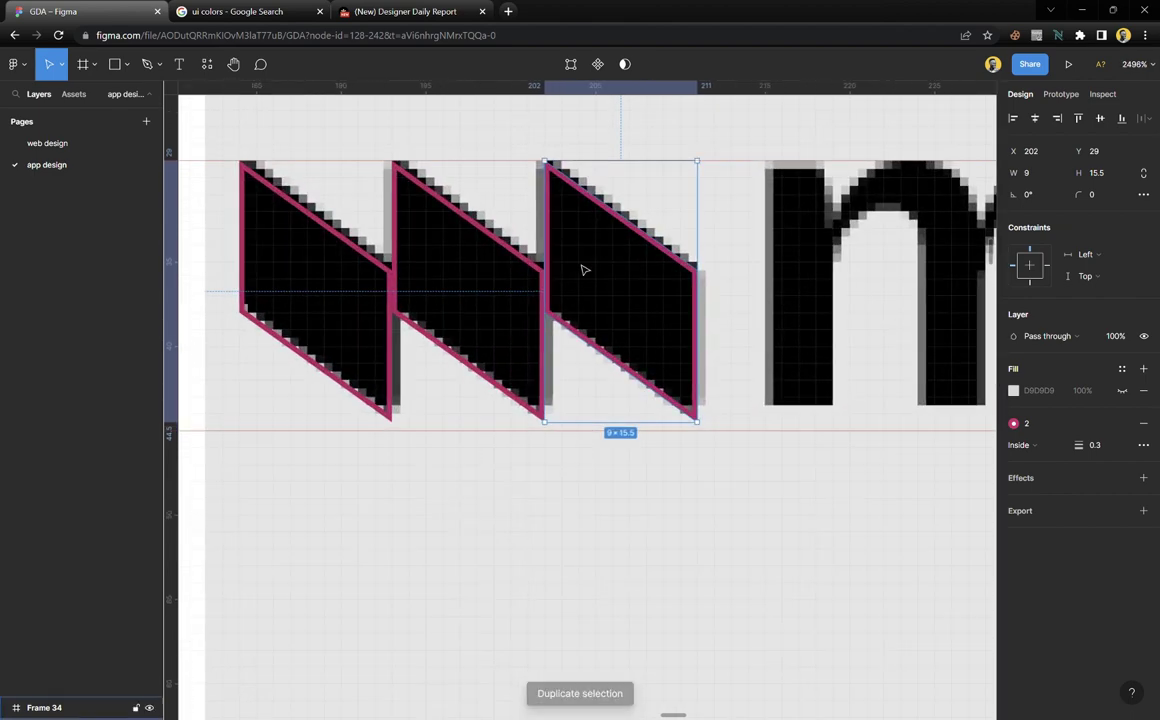
{"action": "scroll", "coordinate": [540, 322], "scroll_direction": "up", "scroll_amount": 3}
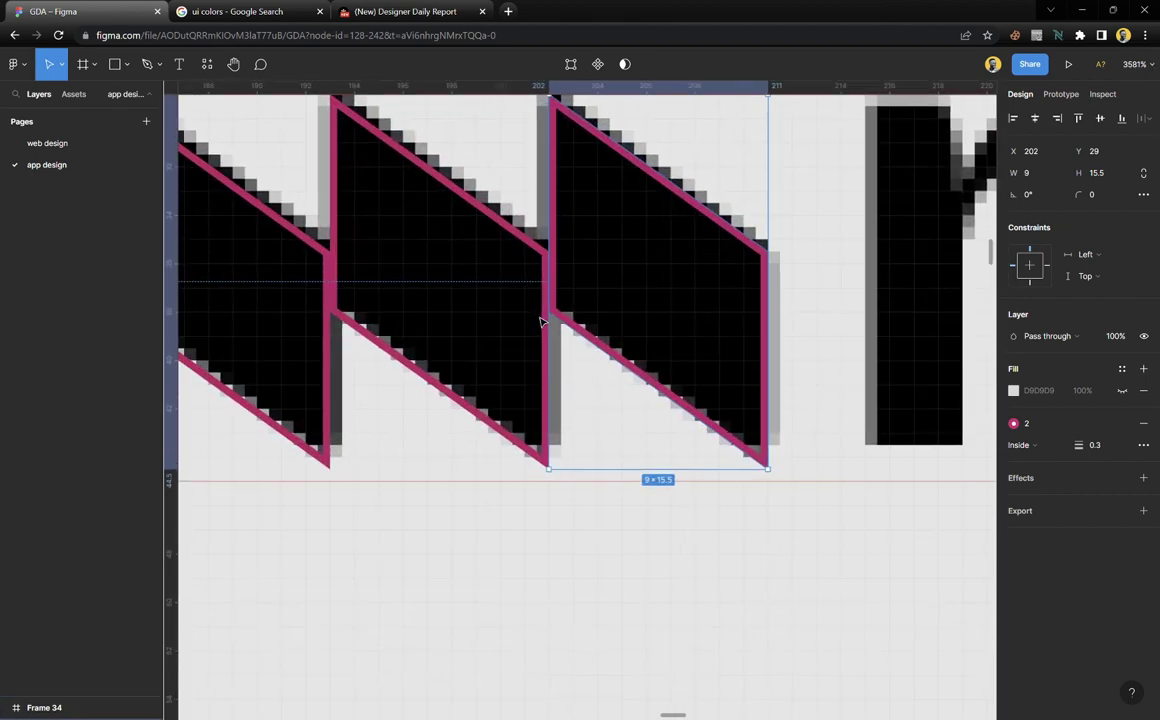
{"action": "scroll", "coordinate": [540, 322], "scroll_direction": "down", "scroll_amount": 3}
{"action": "scroll", "coordinate": [540, 322], "scroll_direction": "right", "scroll_amount": 3}
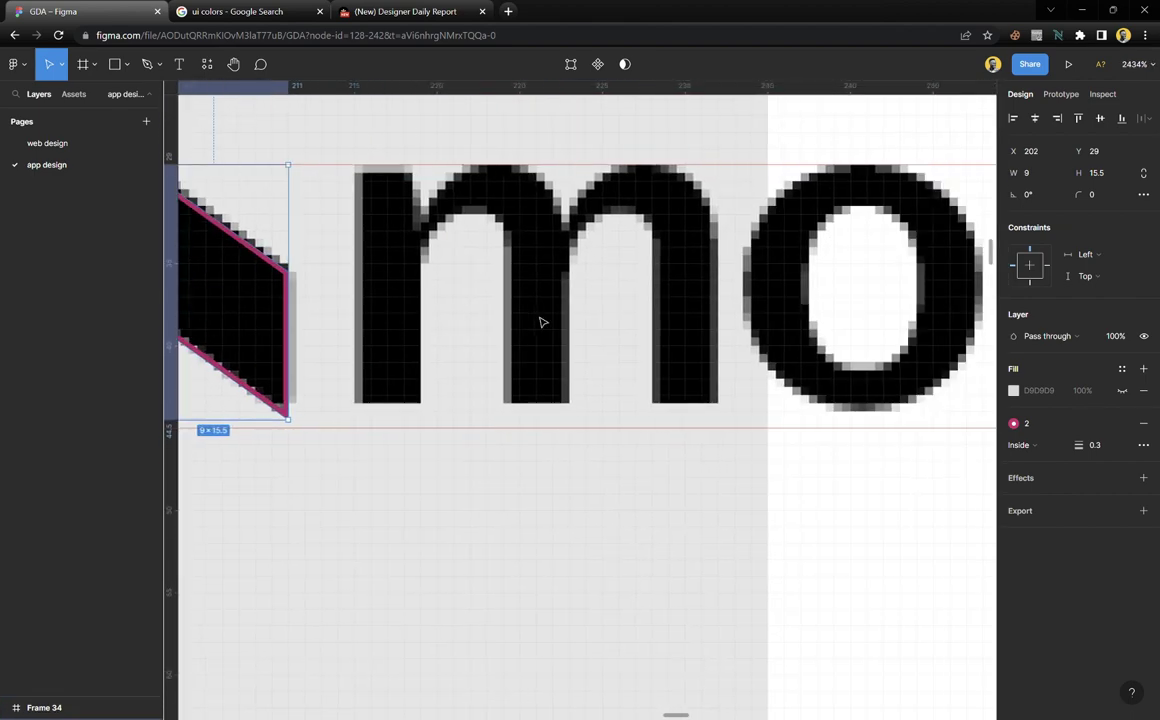
{"action": "scroll", "coordinate": [540, 322], "scroll_direction": "down", "scroll_amount": 4}
{"action": "scroll", "coordinate": [524, 335], "scroll_direction": "down", "scroll_amount": 2}
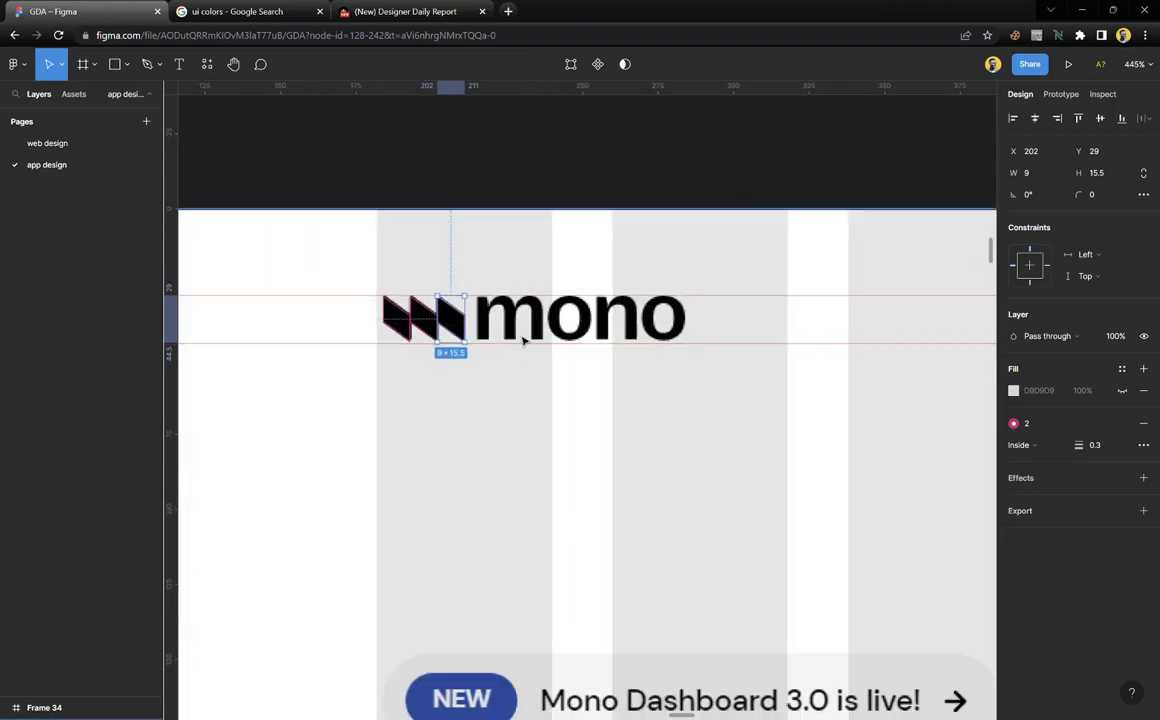
{"action": "scroll", "coordinate": [522, 344], "scroll_direction": "up", "scroll_amount": 4}
Add a 'mono' text layer with the button text style just below the logo
{"action": "key", "text": "Escape"}
{"action": "key", "text": "t"}
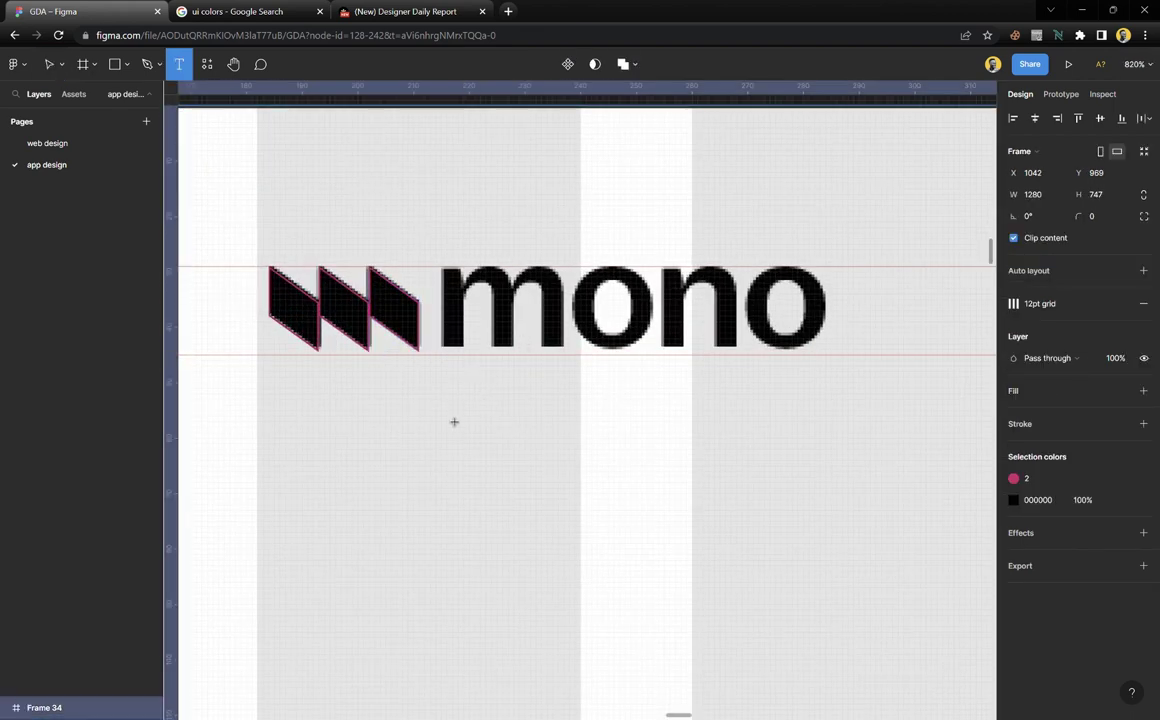
{"action": "left_click", "coordinate": [441, 410]}
{"action": "type", "text": "mon"}
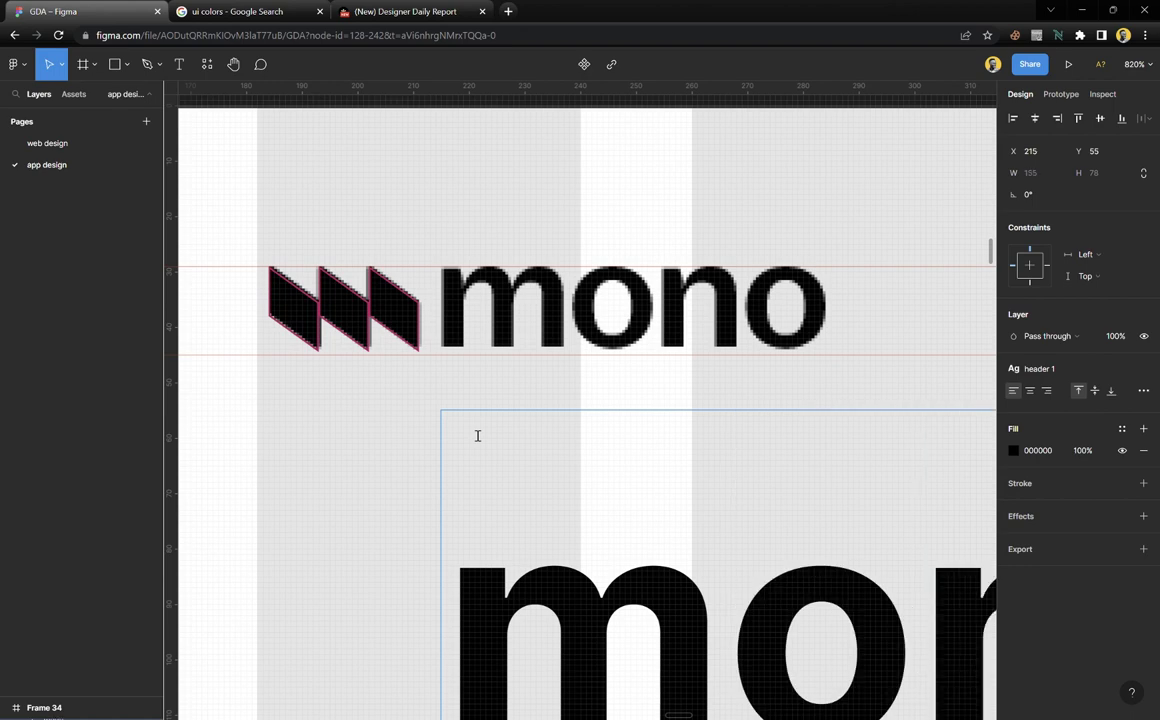
{"action": "key", "text": "Escape"}
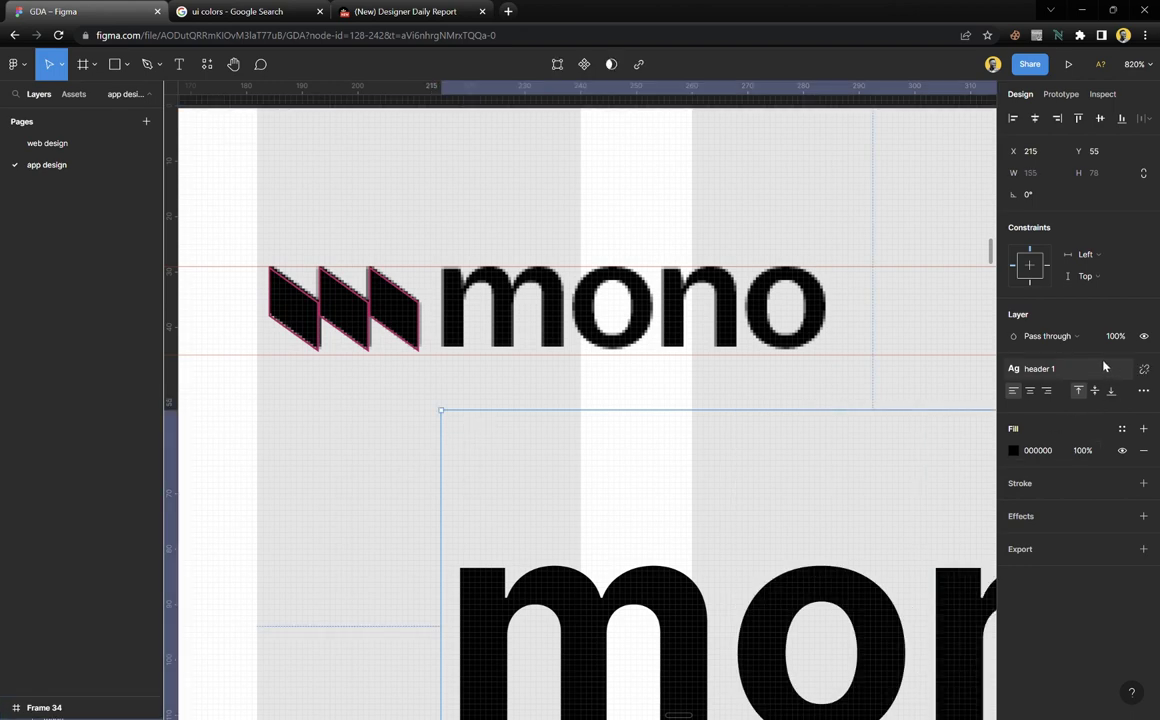
{"action": "left_click", "coordinate": [1103, 370]}
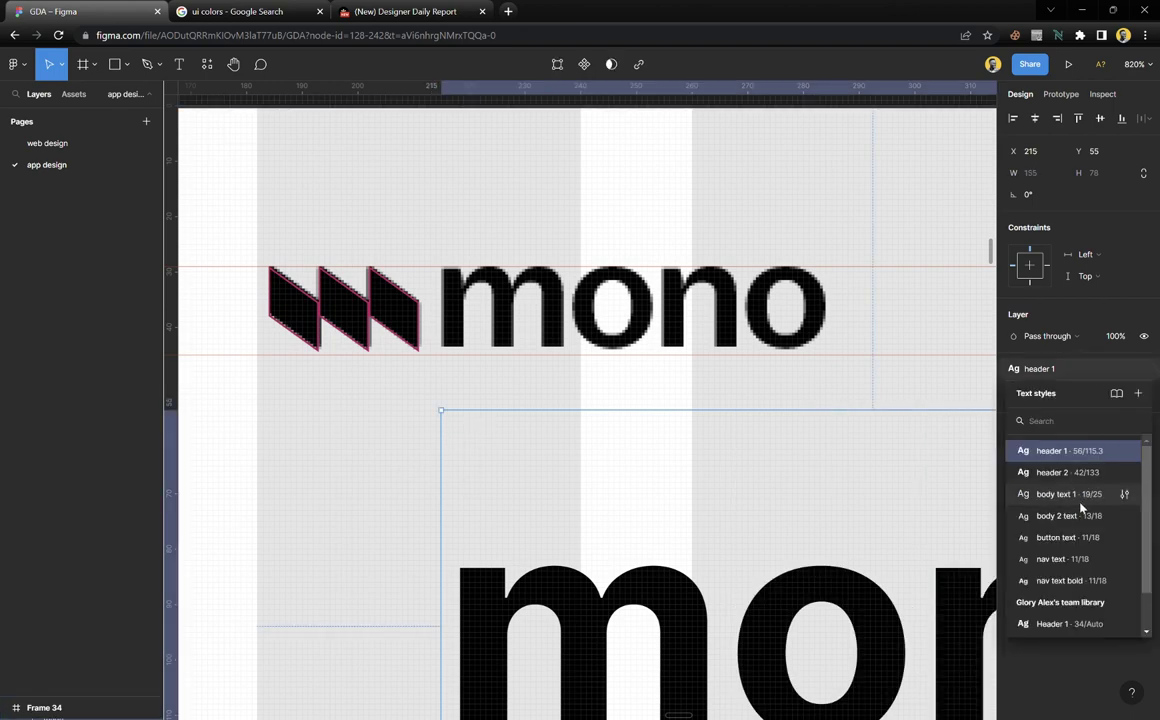
{"action": "left_click", "coordinate": [1068, 545]}
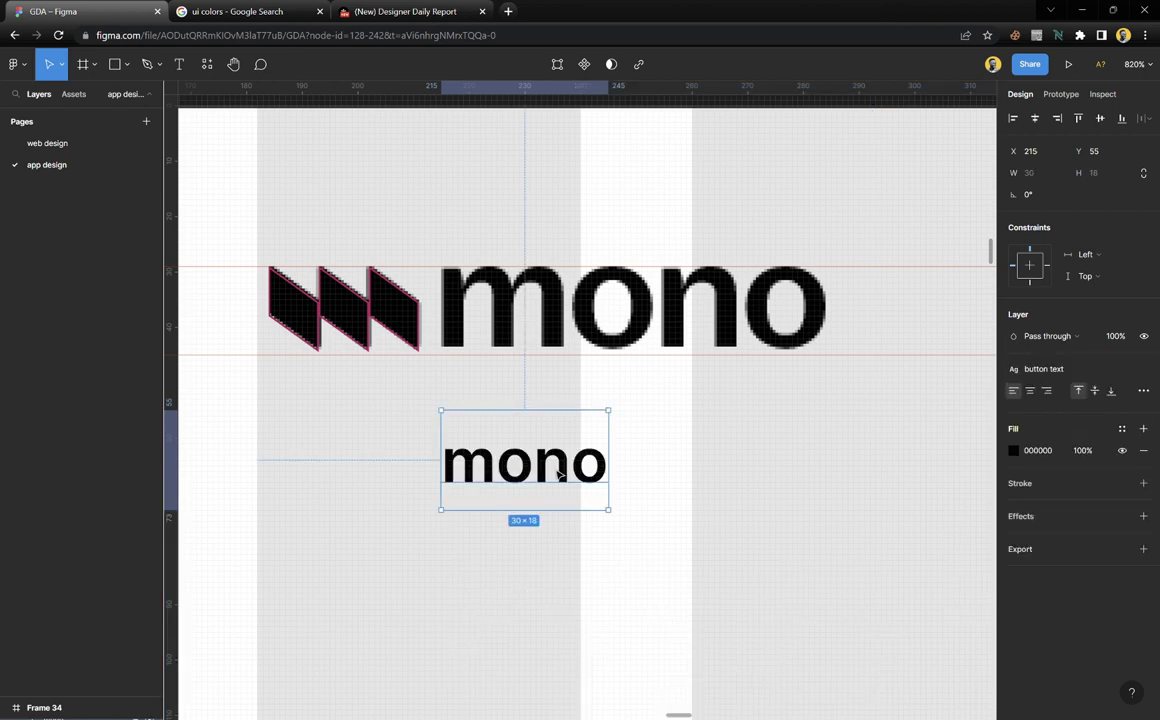
{"action": "left_click_drag", "start_coordinate": [535, 468], "coordinate": [533, 397]}
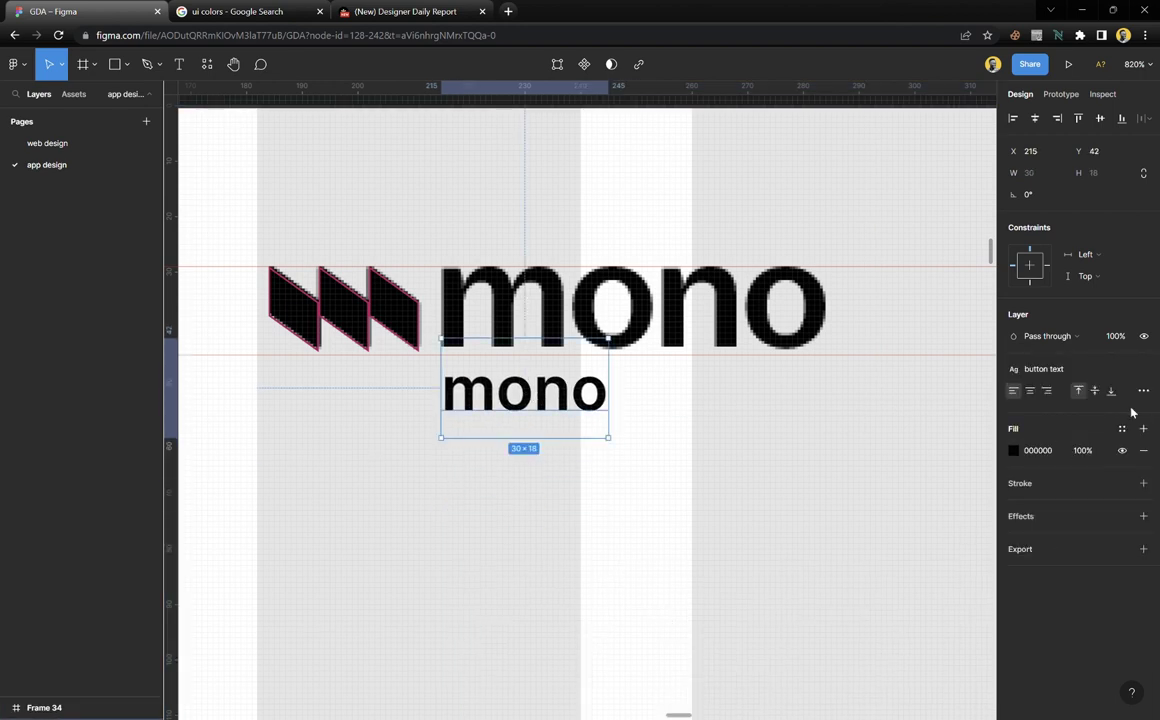
Detach the text style, set the size to 26, and place it over the reference wordmark at X 214, Y 26
{"action": "left_click", "coordinate": [1144, 370]}
{"action": "scroll", "coordinate": [697, 383], "scroll_direction": "up", "scroll_amount": 3}
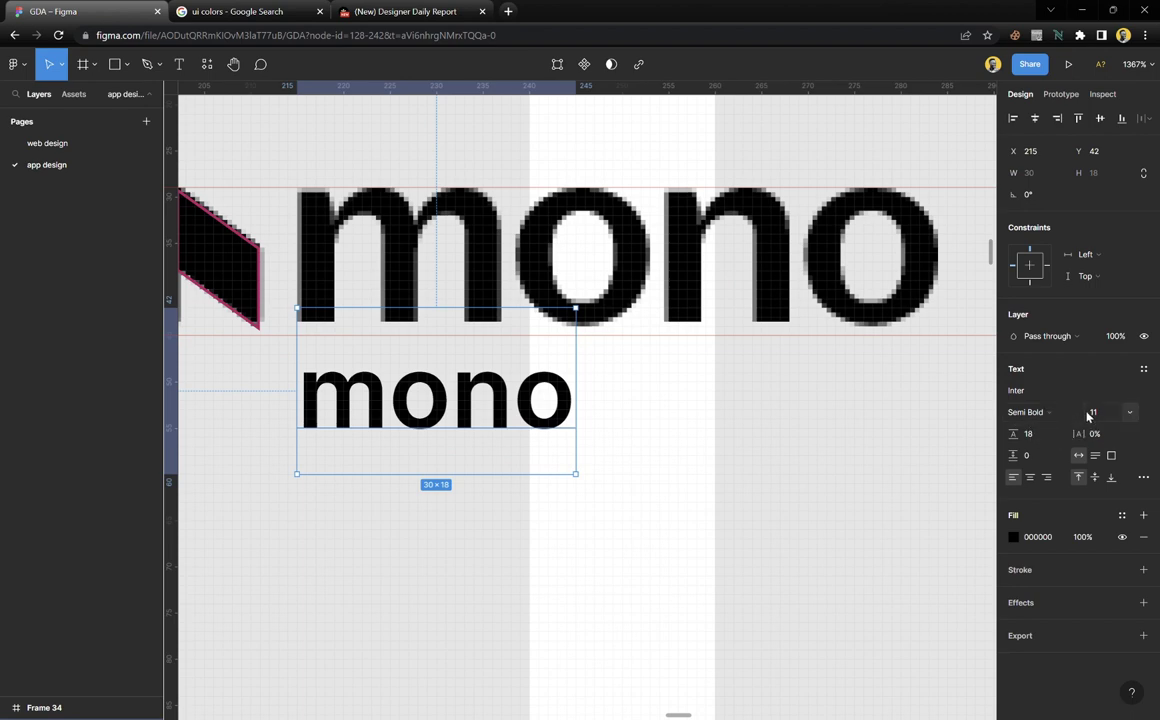
{"action": "key", "text": "Up"}
{"action": "key", "text": "Up"}
{"action": "key", "text": "Up"}
{"action": "key", "text": "Up"}
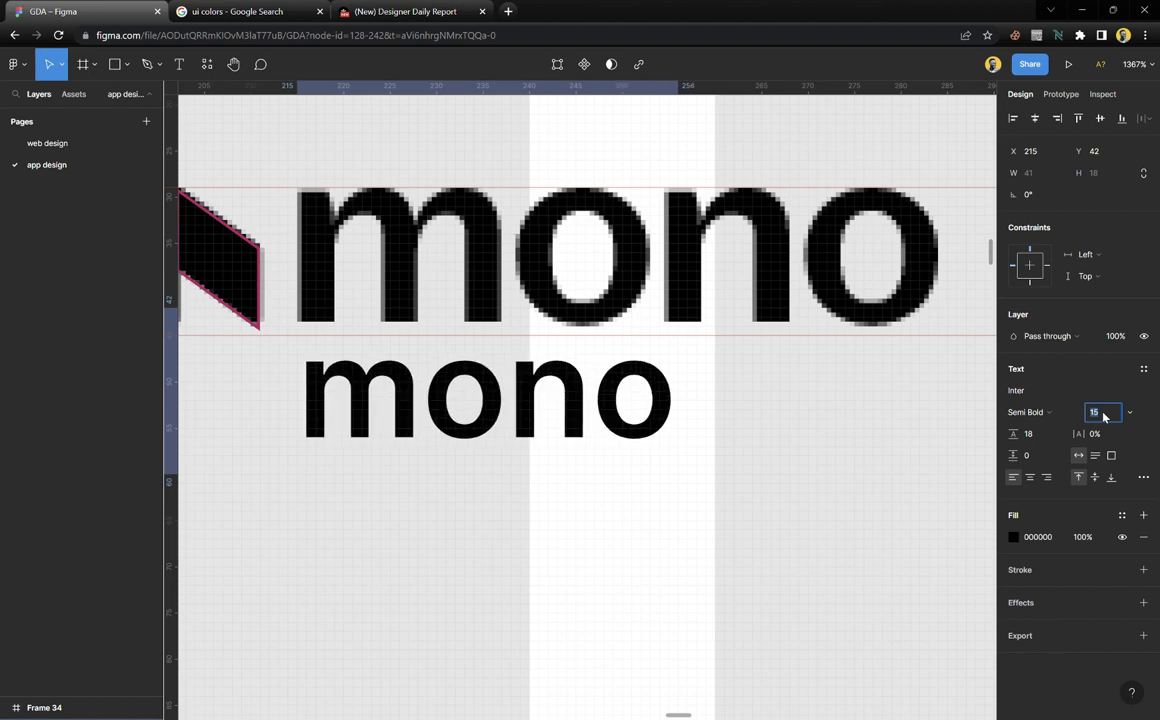
{"action": "key", "text": "Up"}
{"action": "key", "text": "Up"}
{"action": "key", "text": "Up"}
{"action": "key", "text": "Up"}
{"action": "key", "text": "Up"}
{"action": "key", "text": "Up"}
{"action": "key", "text": "Up"}
{"action": "key", "text": "Up"}
{"action": "key", "text": "Up"}
{"action": "key", "text": "Up"}
{"action": "key", "text": "Up"}
{"action": "key", "text": "Up"}
{"action": "key", "text": "Up"}
{"action": "key", "text": "Up"}
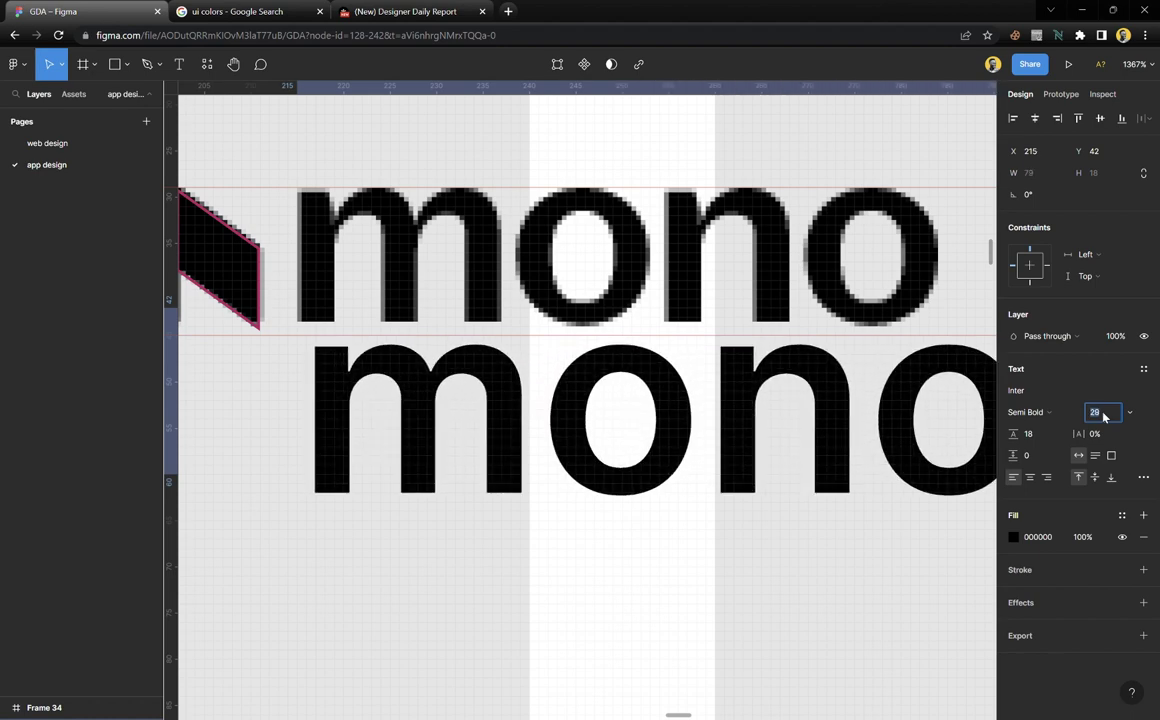
{"action": "key", "text": "Down"}
{"action": "key", "text": "Down"}
{"action": "key", "text": "Down"}
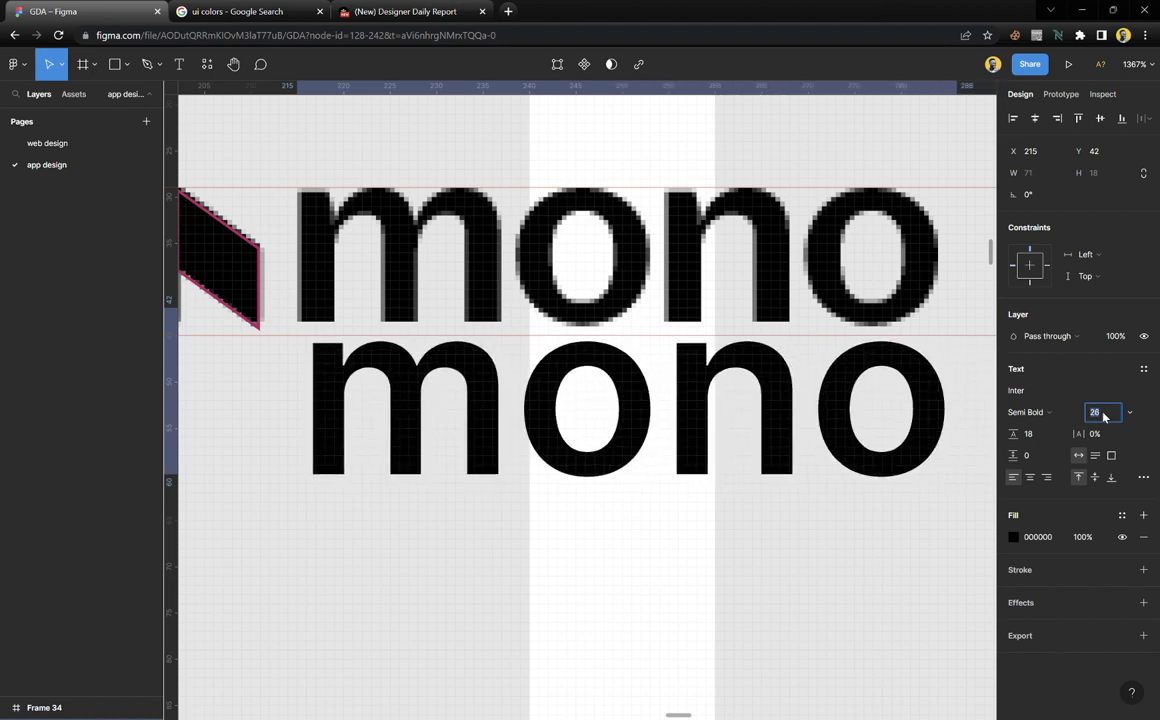
{"action": "left_click_drag", "start_coordinate": [531, 401], "coordinate": [526, 409]}
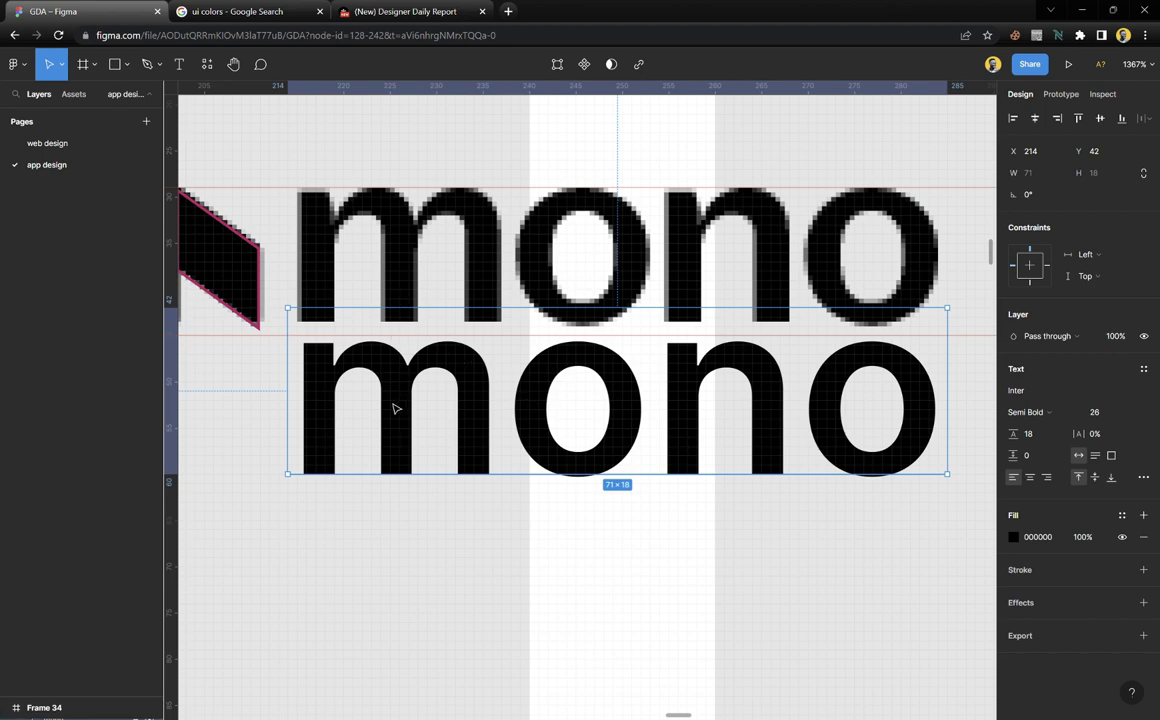
{"action": "left_click_drag", "start_coordinate": [397, 437], "coordinate": [395, 291]}
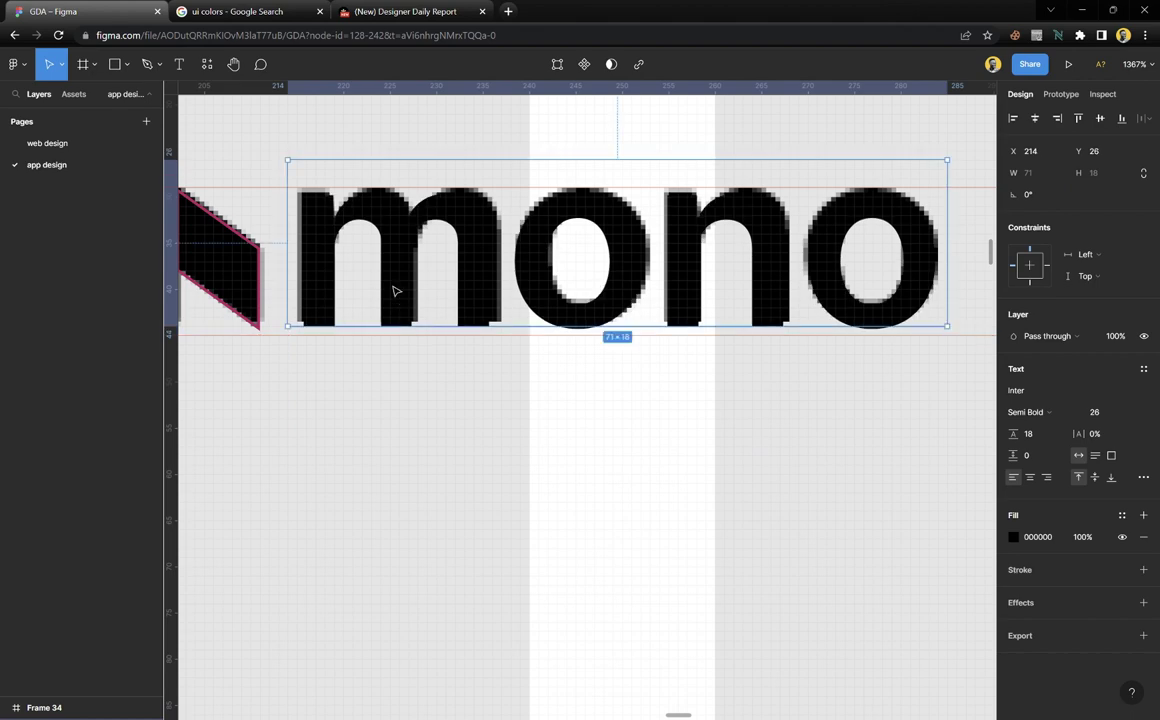
{"action": "scroll", "coordinate": [427, 292], "scroll_direction": "left", "scroll_amount": 6}
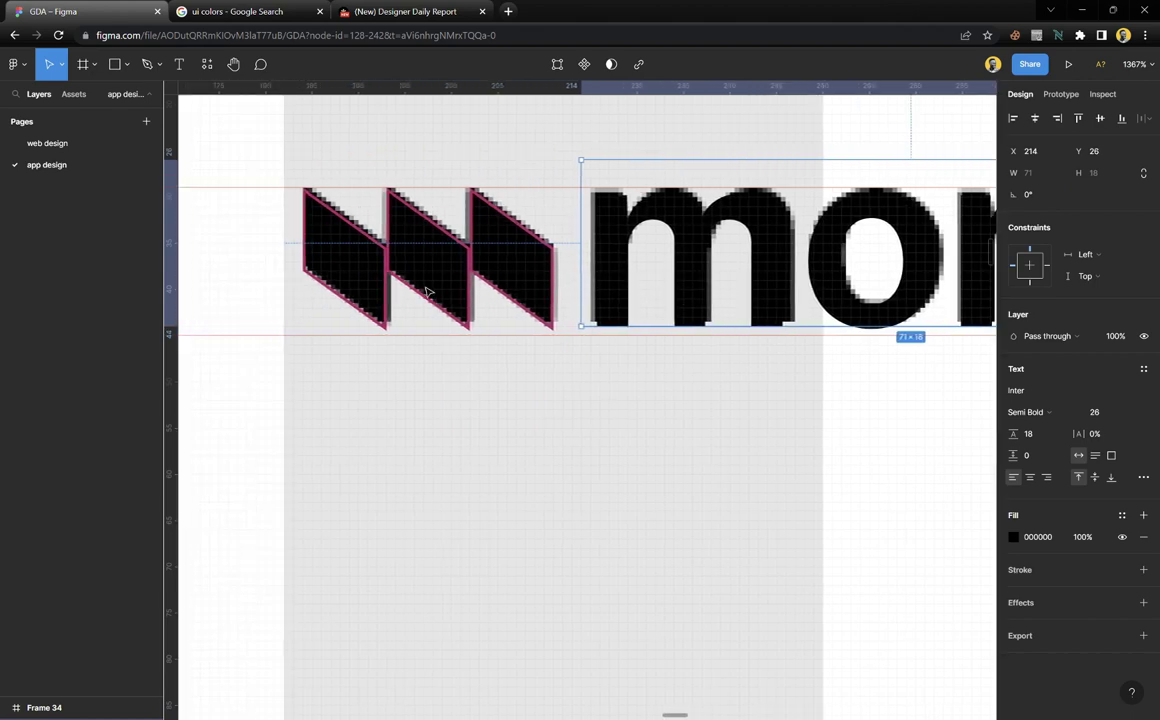
{"action": "scroll", "coordinate": [440, 263], "scroll_direction": "up", "scroll_amount": 2}
{"action": "scroll", "coordinate": [324, 254], "scroll_direction": "up", "scroll_amount": 5}
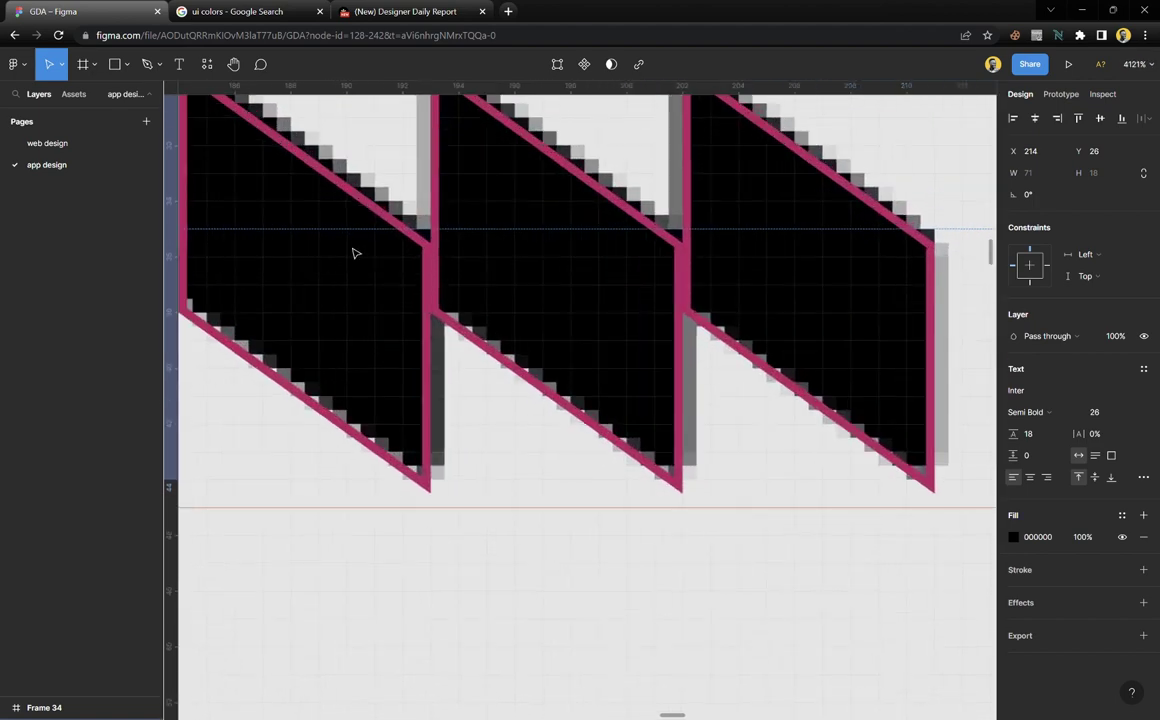
Fill the three chevron shapes with the 'ascent buttons' colour style and remove their pink stroke
{"action": "left_click", "coordinate": [418, 238]}
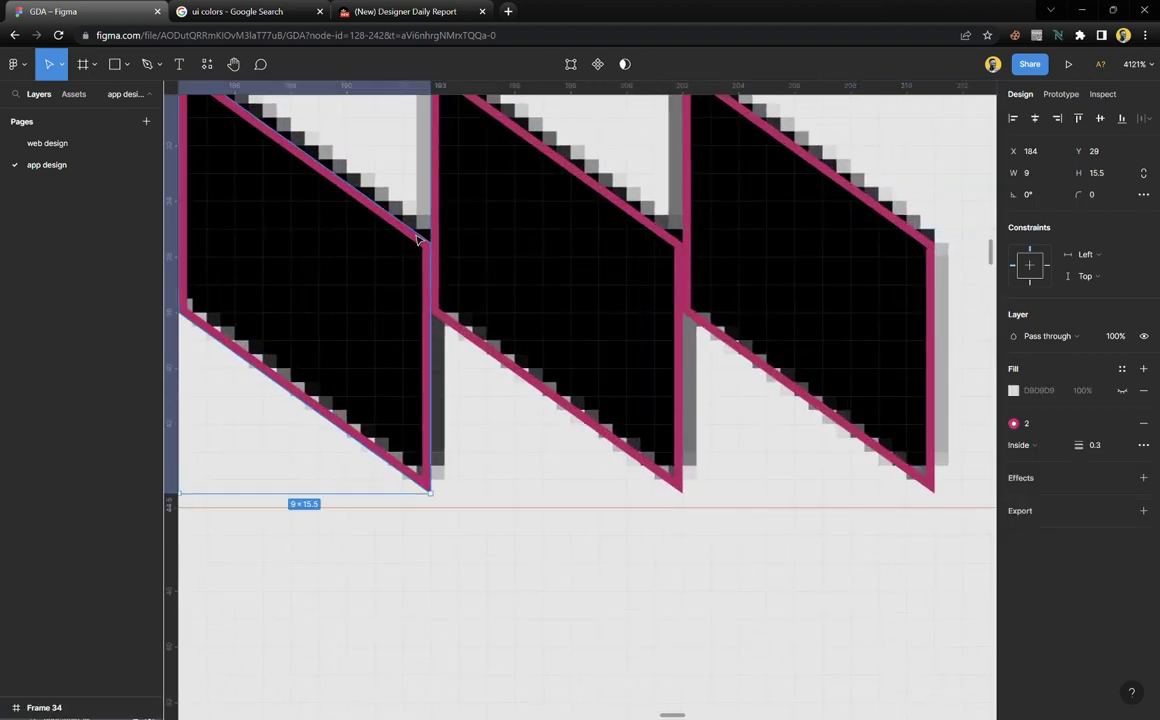
{"action": "left_click", "coordinate": [445, 192], "text": "shift"}
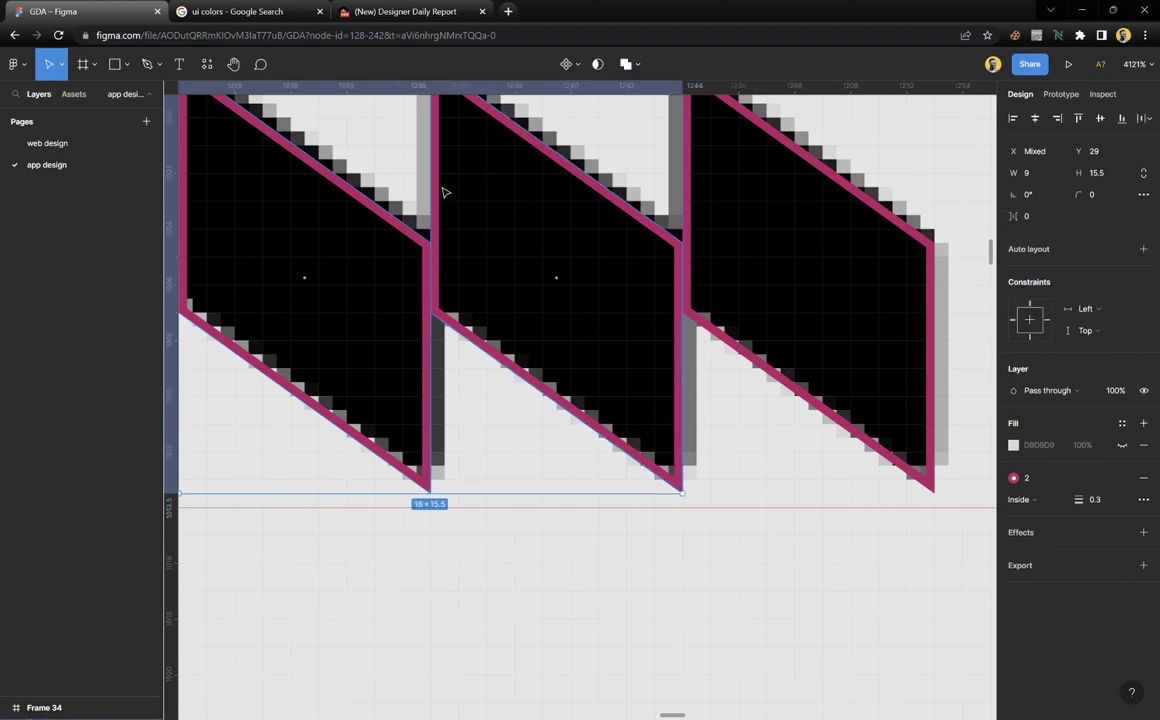
{"action": "left_click", "coordinate": [695, 201], "text": "shift"}
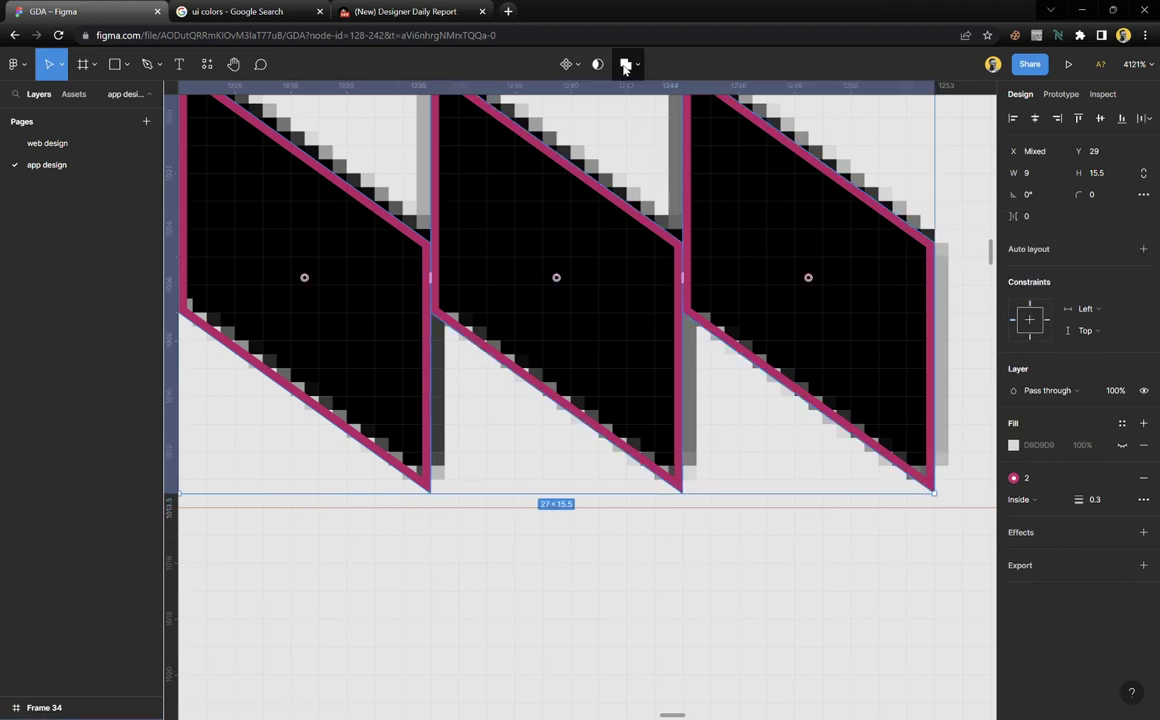
{"action": "left_click", "coordinate": [624, 64]}
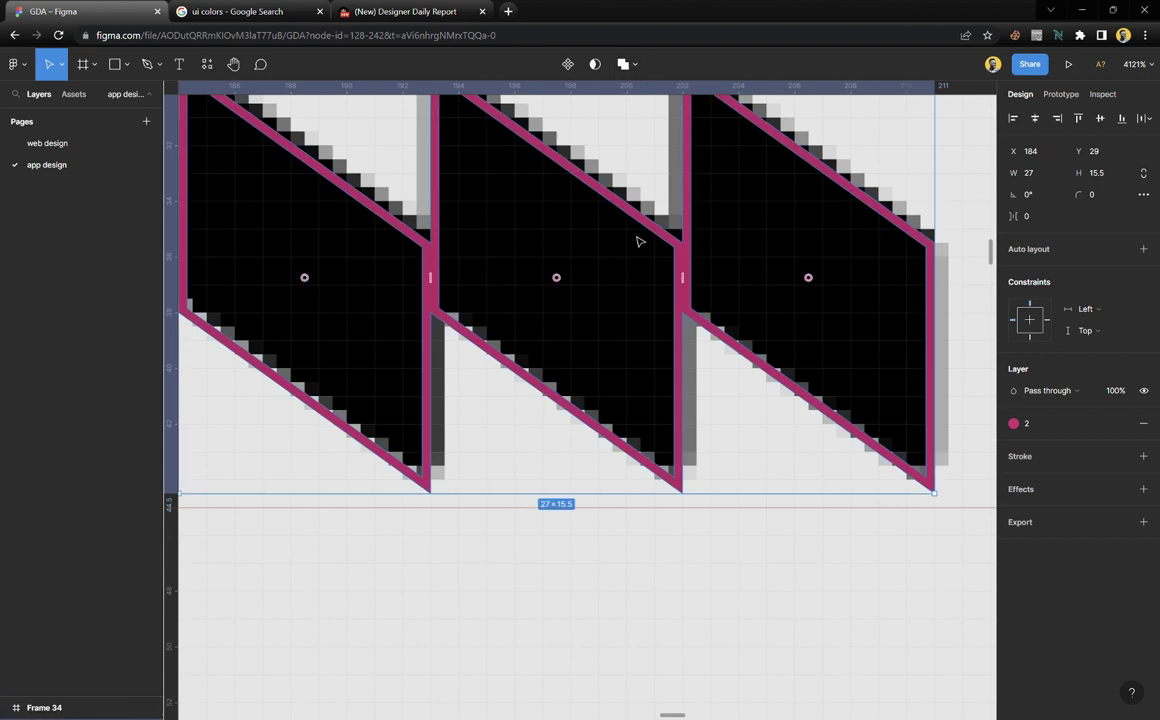
{"action": "key", "text": "ctrl+z"}
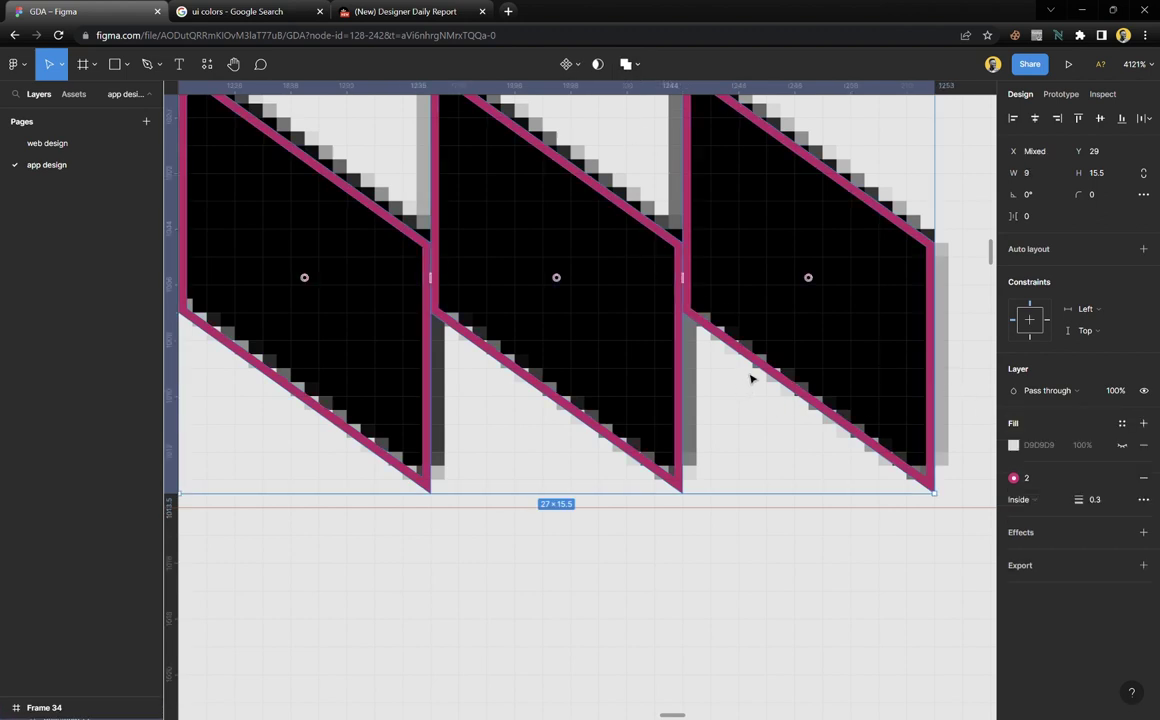
{"action": "left_click", "coordinate": [1123, 446]}
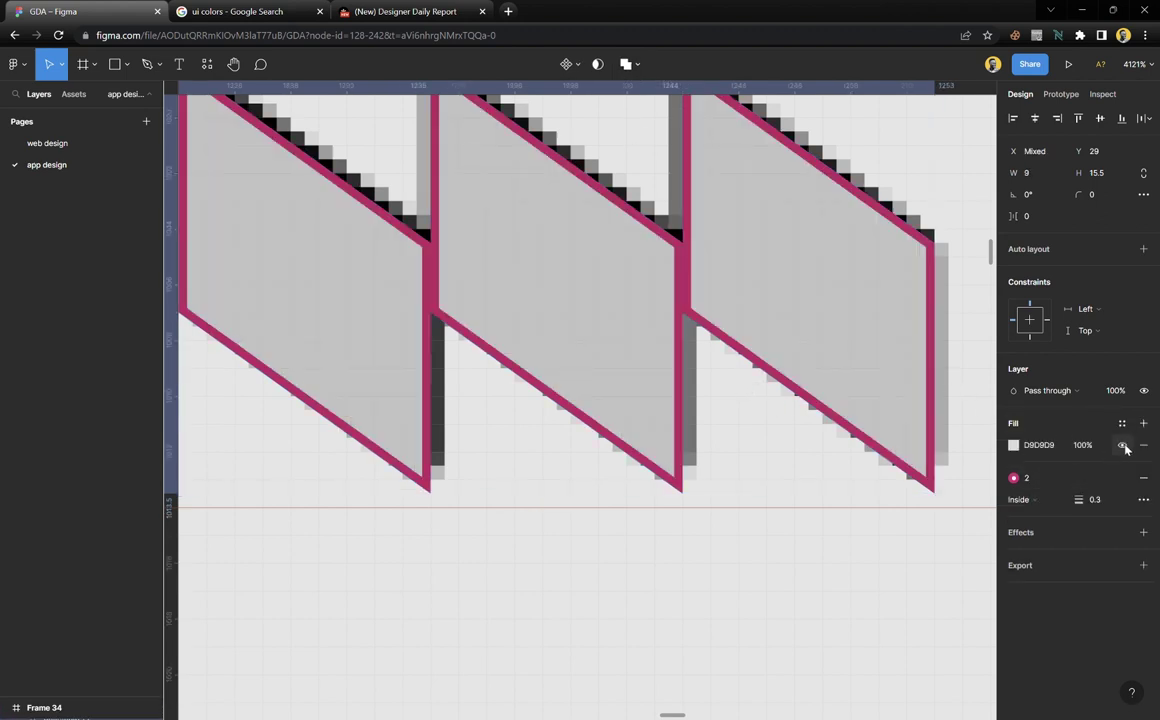
{"action": "left_click", "coordinate": [1122, 423]}
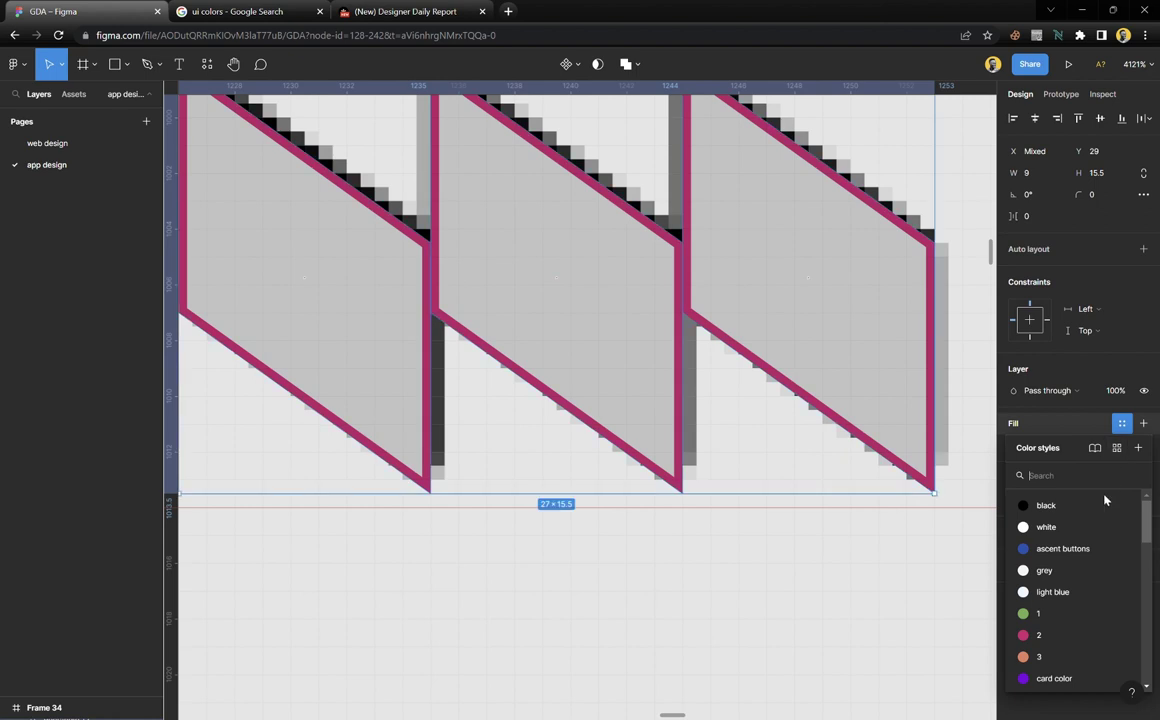
{"action": "left_click", "coordinate": [1060, 552]}
{"action": "left_click", "coordinate": [1144, 457]}
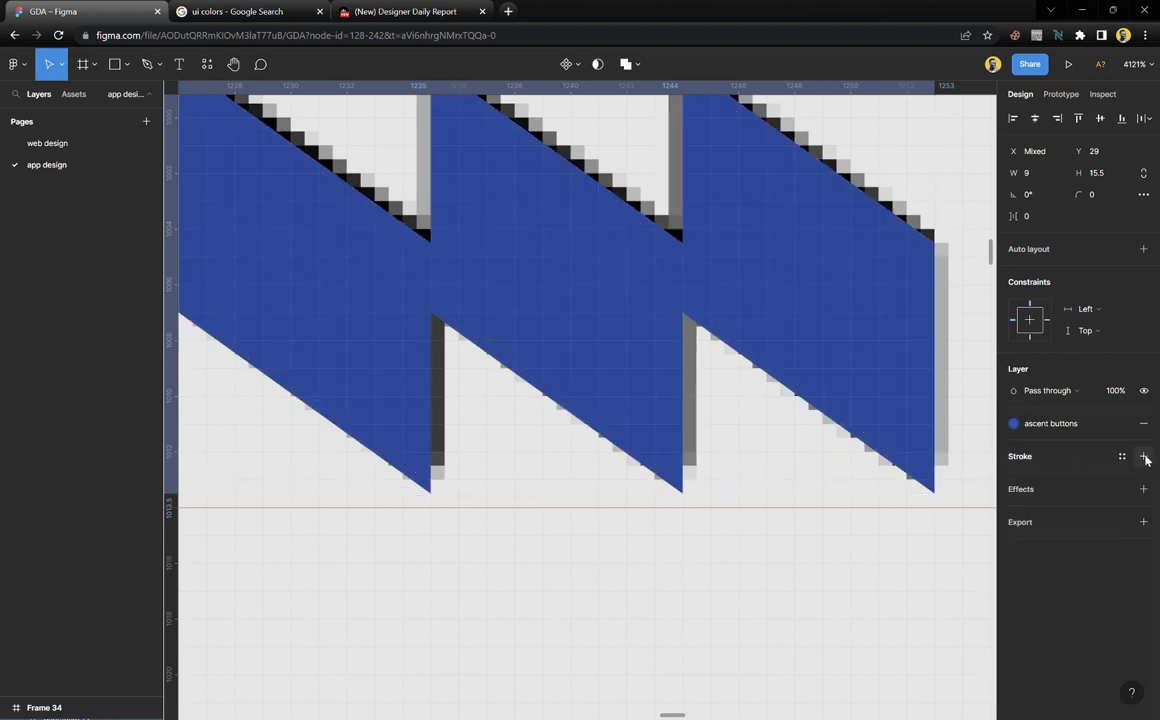
Give the three chevron shapes a 0.2 corner radius
{"action": "scroll", "coordinate": [572, 353], "scroll_direction": "down", "scroll_amount": 3}
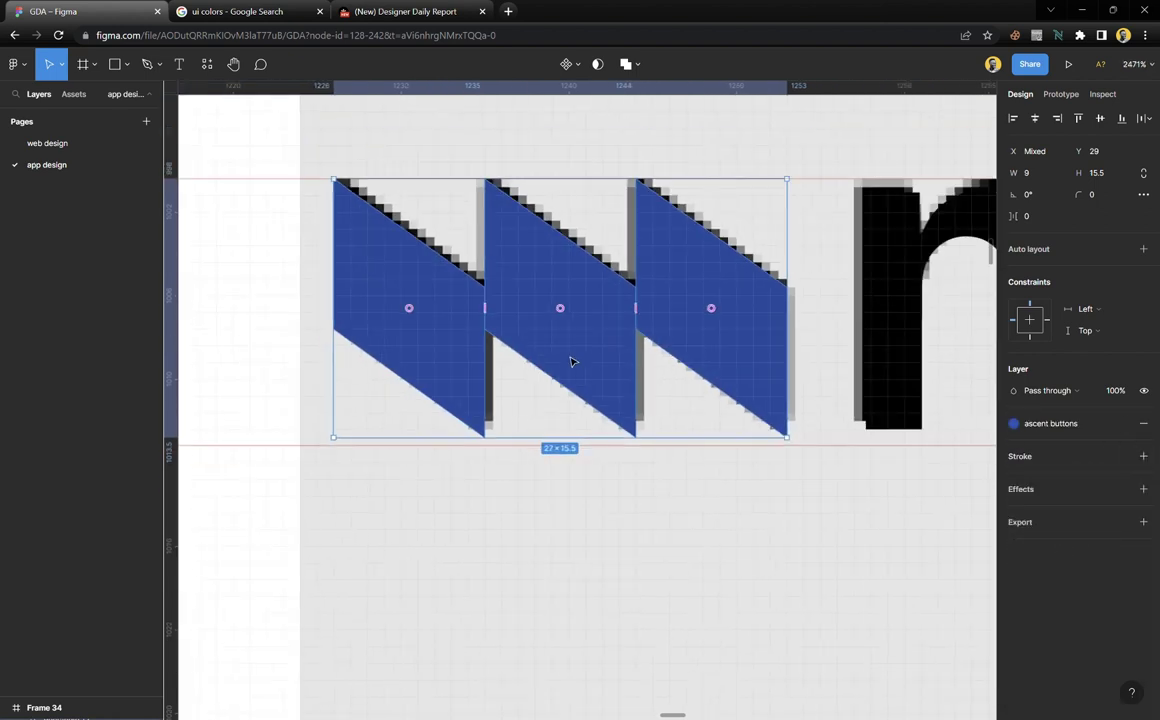
{"action": "scroll", "coordinate": [583, 325], "scroll_direction": "up", "scroll_amount": 2}
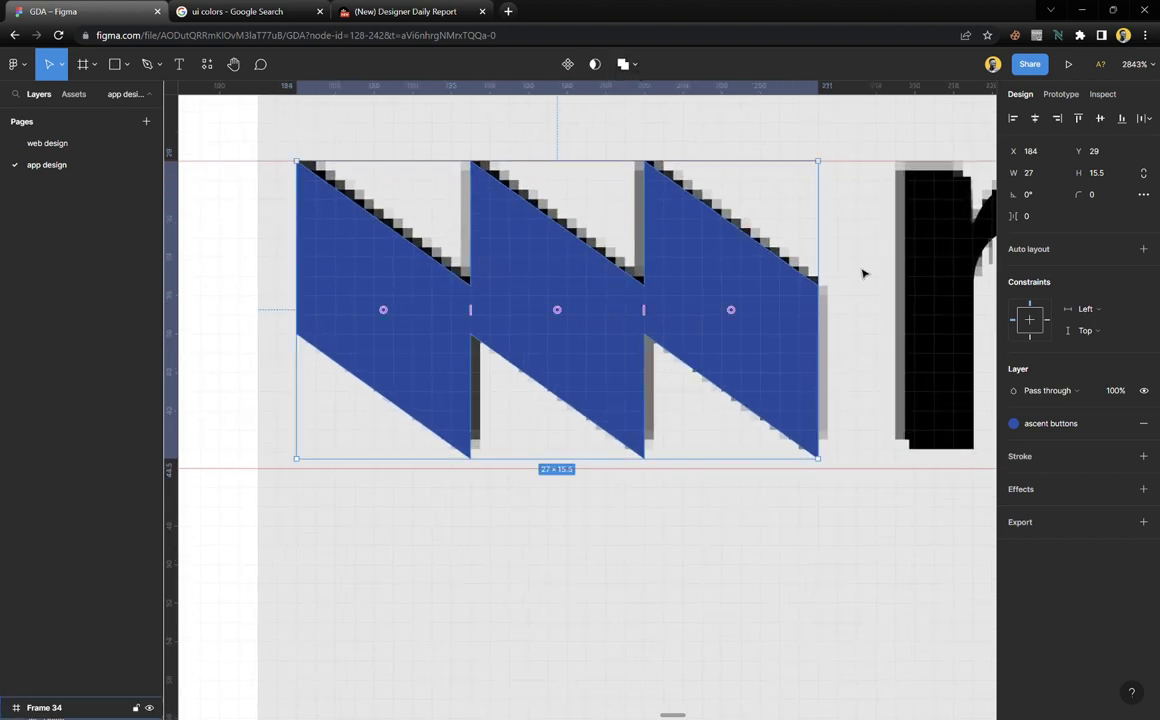
{"action": "left_click_drag", "start_coordinate": [1081, 201], "coordinate": [1092, 205]}
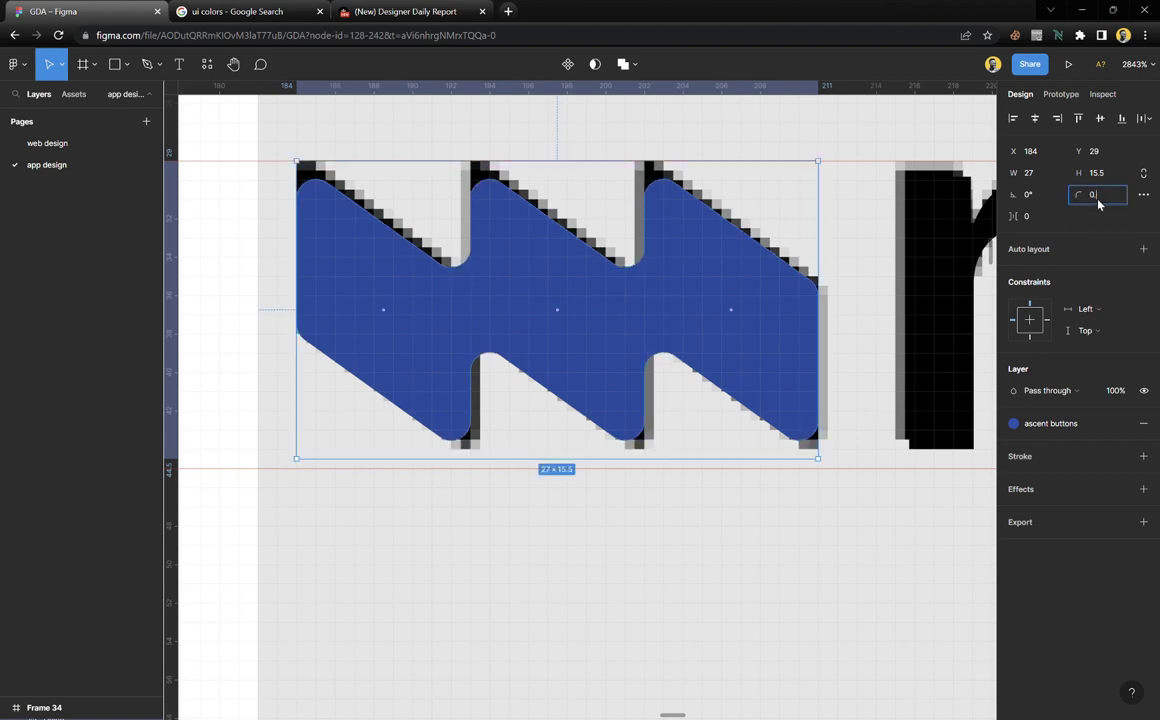
{"action": "key", "text": "Return"}
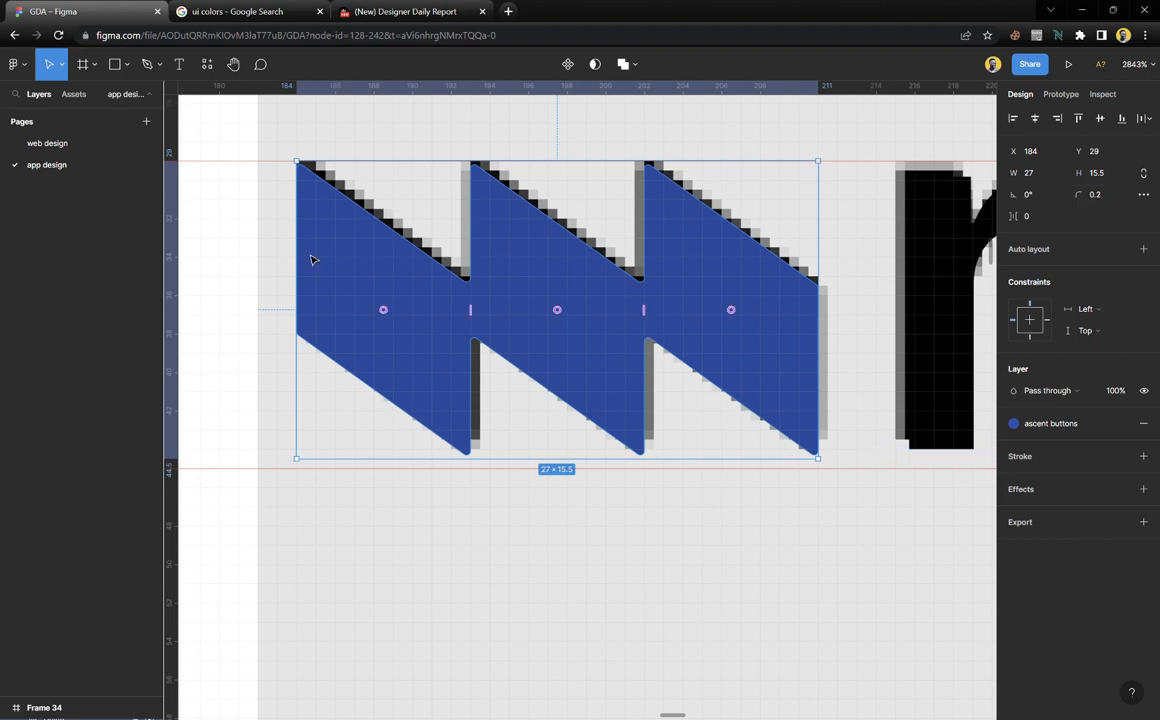
Wrap the blue chevron group and the 'mono' wordmark in an auto-layout frame with Shift+A
{"action": "key", "text": "Escape"}
{"action": "scroll", "coordinate": [414, 400], "scroll_direction": "down", "scroll_amount": 3}
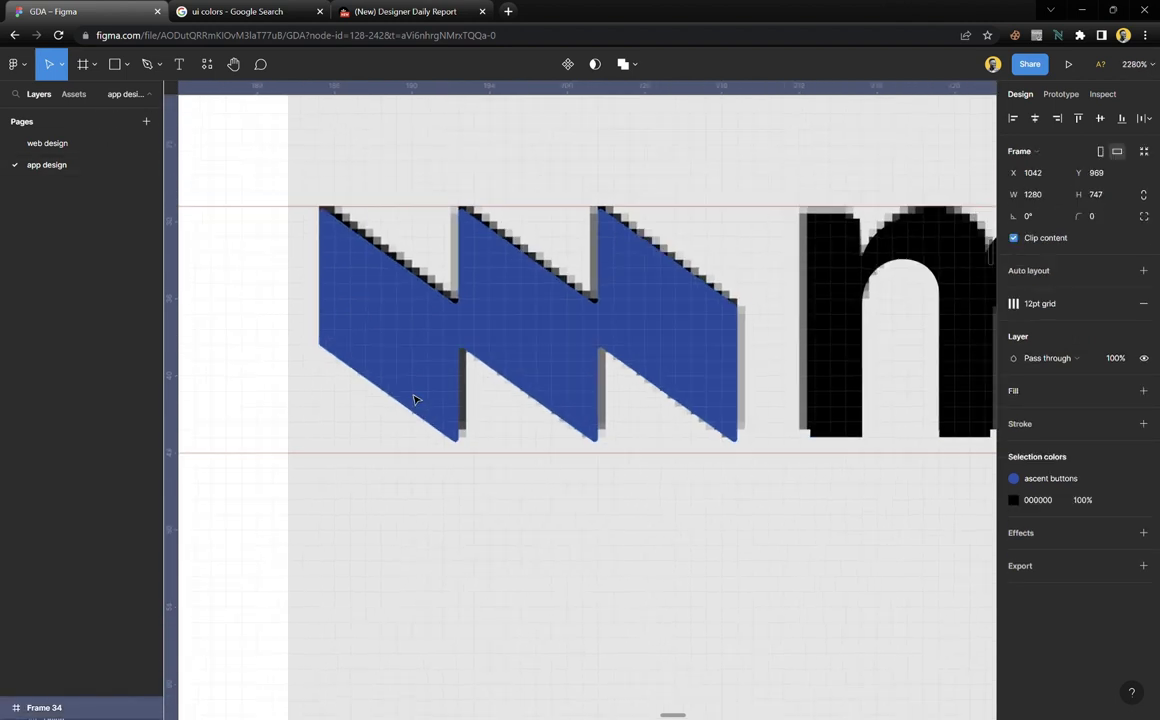
{"action": "scroll", "coordinate": [414, 400], "scroll_direction": "down", "scroll_amount": 3}
{"action": "left_click", "coordinate": [520, 368]}
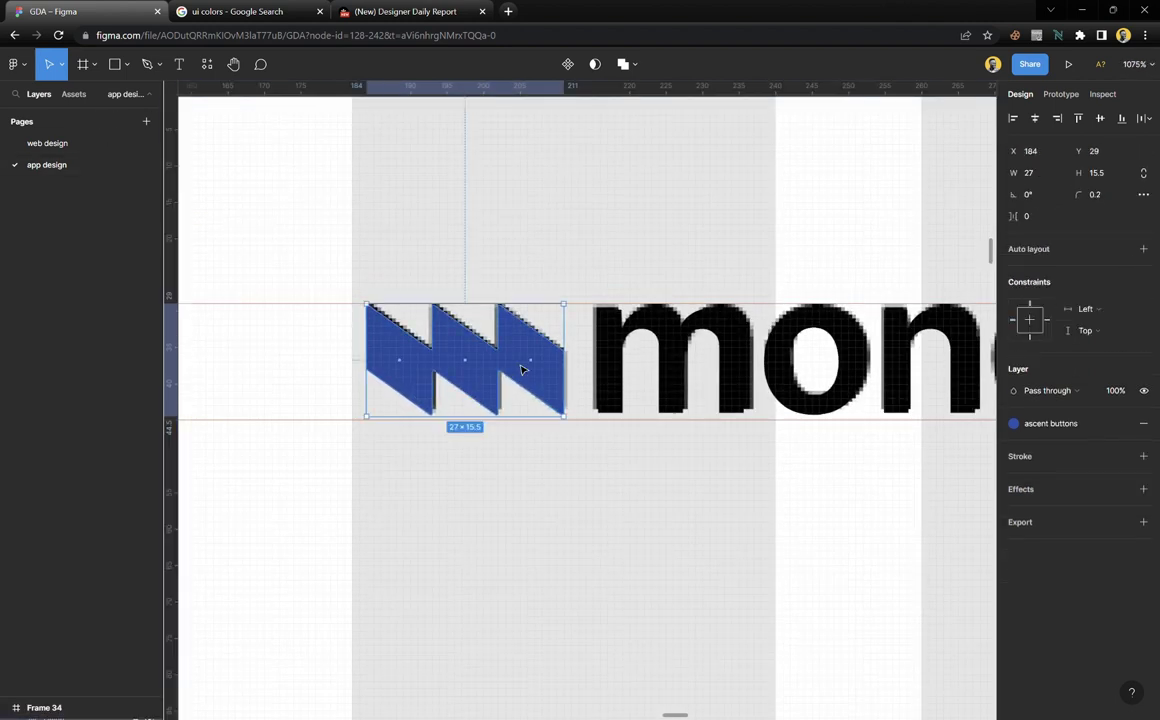
{"action": "left_click", "coordinate": [620, 361], "text": "shift"}
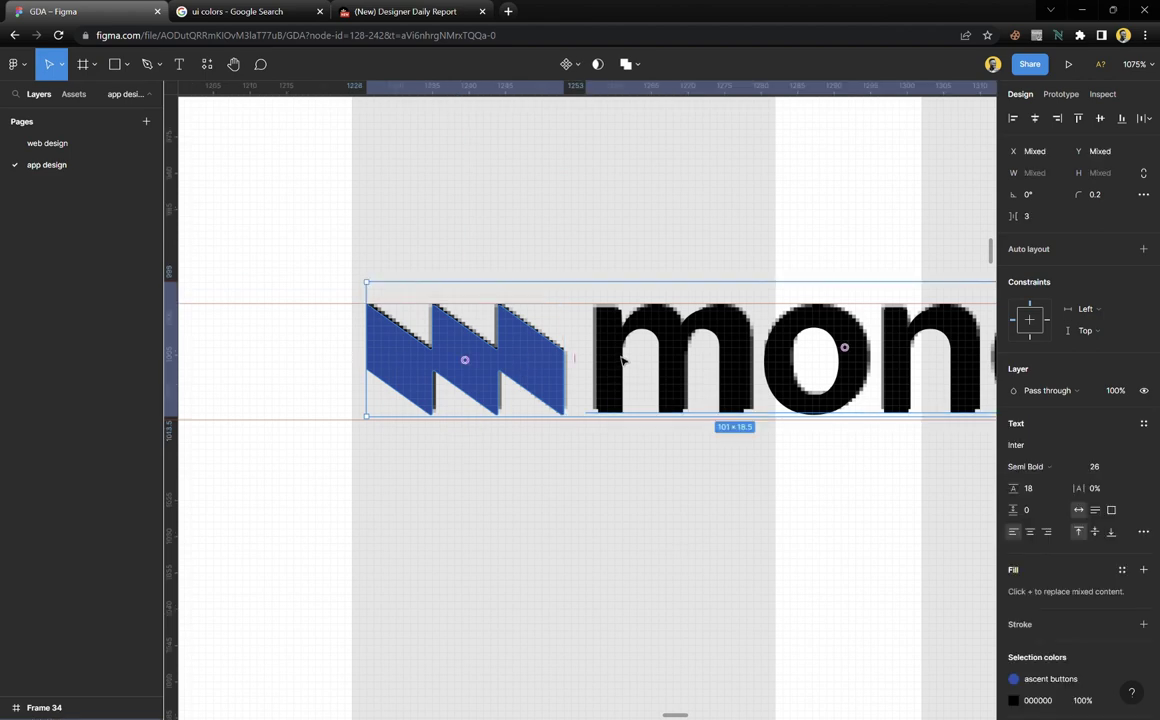
{"action": "key", "text": "shift+a"}
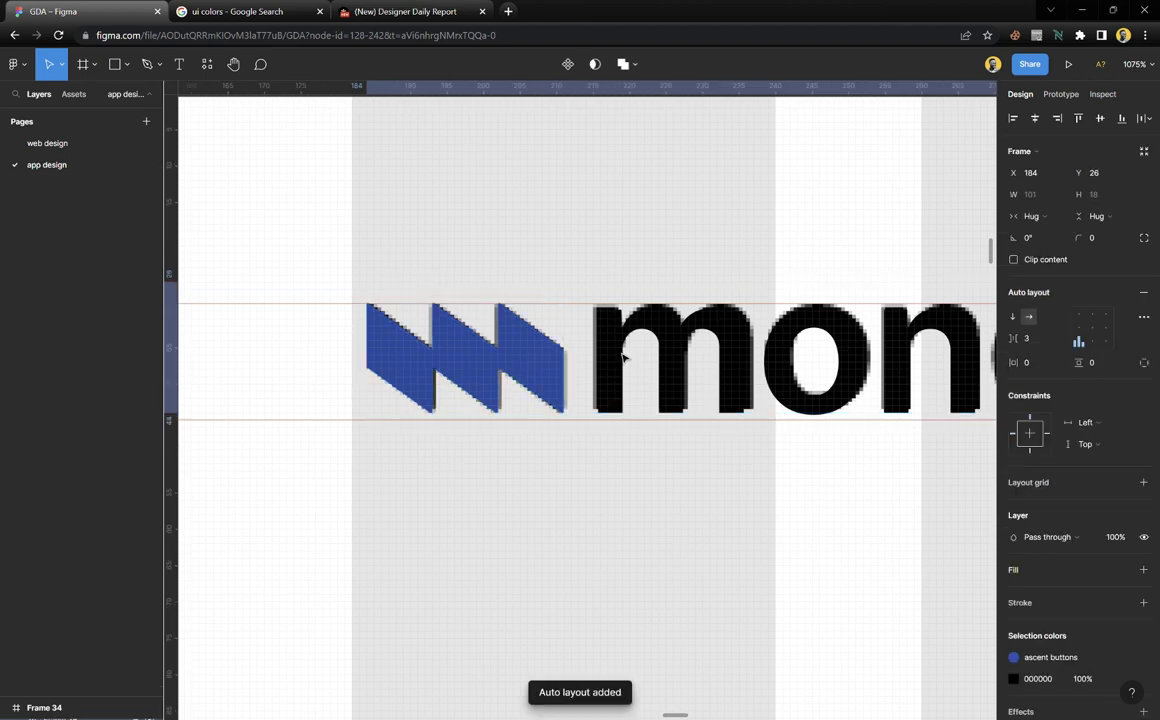
{"action": "scroll", "coordinate": [560, 350], "scroll_direction": "down", "scroll_amount": 4}
{"action": "scroll", "coordinate": [553, 347], "scroll_direction": "down", "scroll_amount": 6}
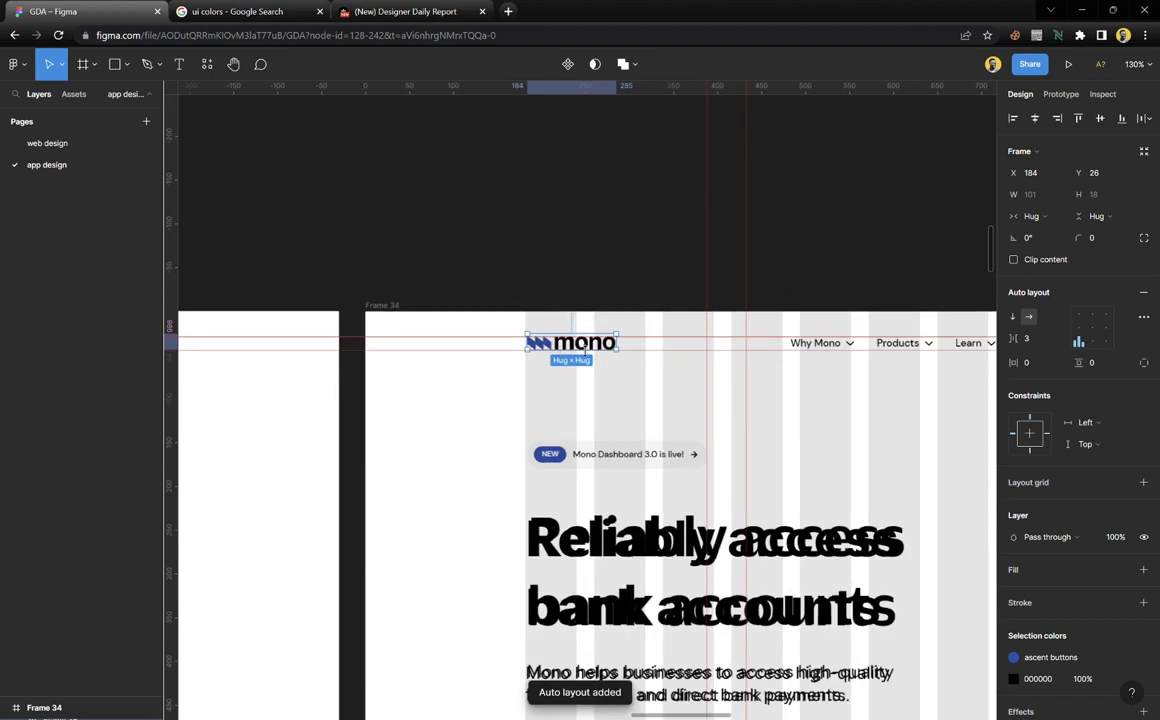
{"action": "scroll", "coordinate": [608, 342], "scroll_direction": "left", "scroll_amount": 3}
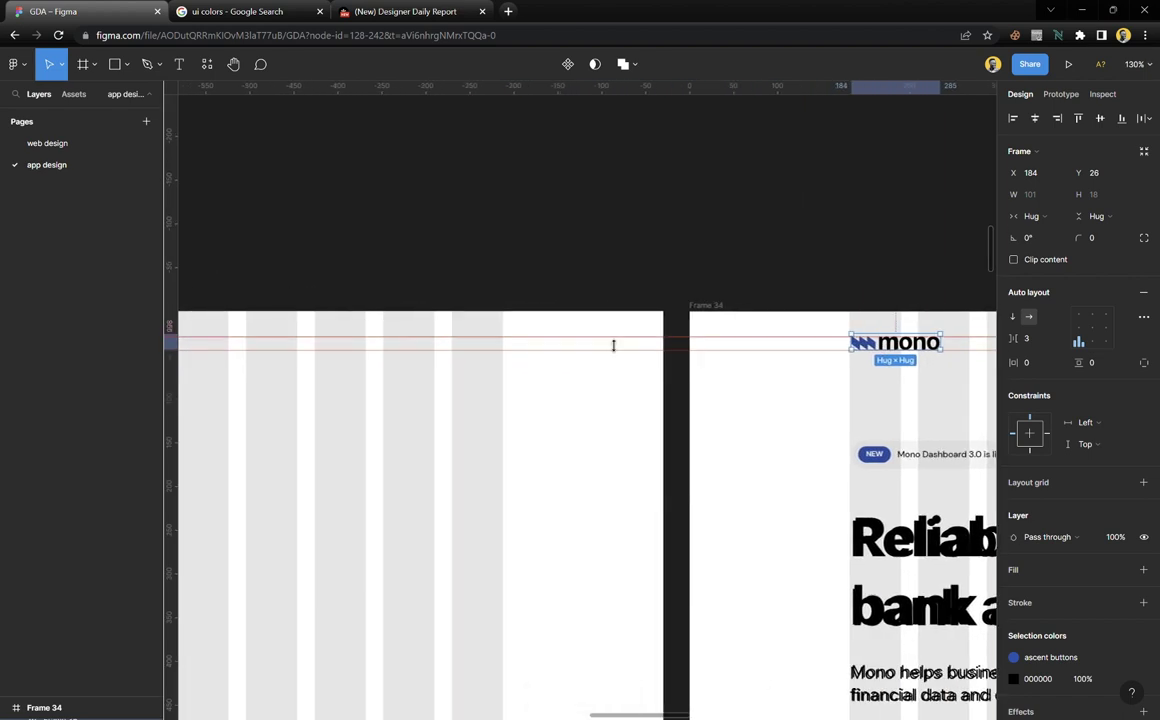
Paste the mono logo into Frame 33
{"action": "key", "text": "Escape"}
{"action": "scroll", "coordinate": [300, 350], "scroll_direction": "left", "scroll_amount": 5}
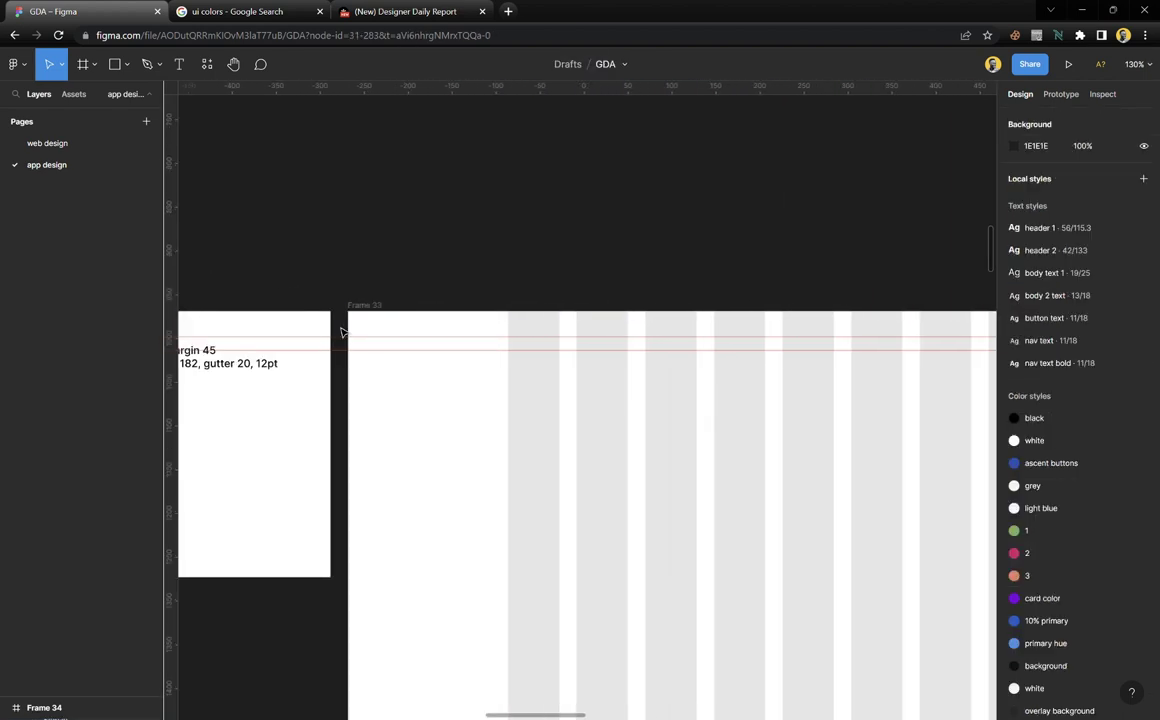
{"action": "left_click", "coordinate": [383, 307]}
{"action": "key", "text": "ctrl+v"}
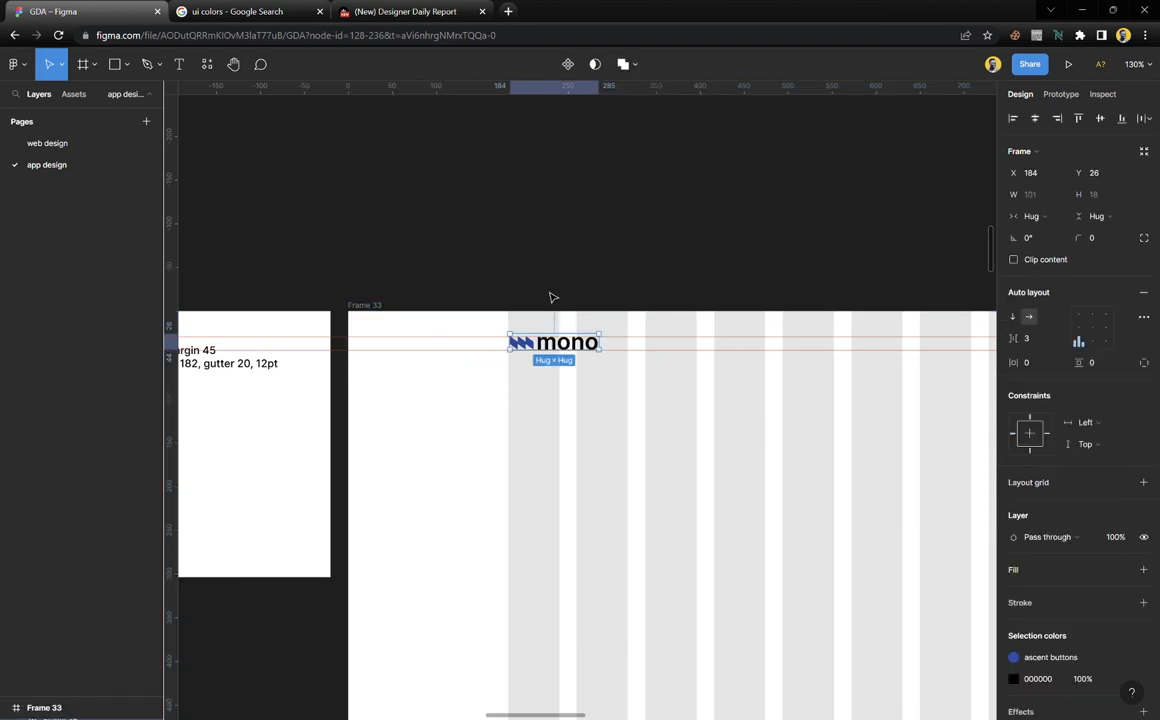
{"action": "scroll", "coordinate": [541, 383], "scroll_direction": "right", "scroll_amount": 5}
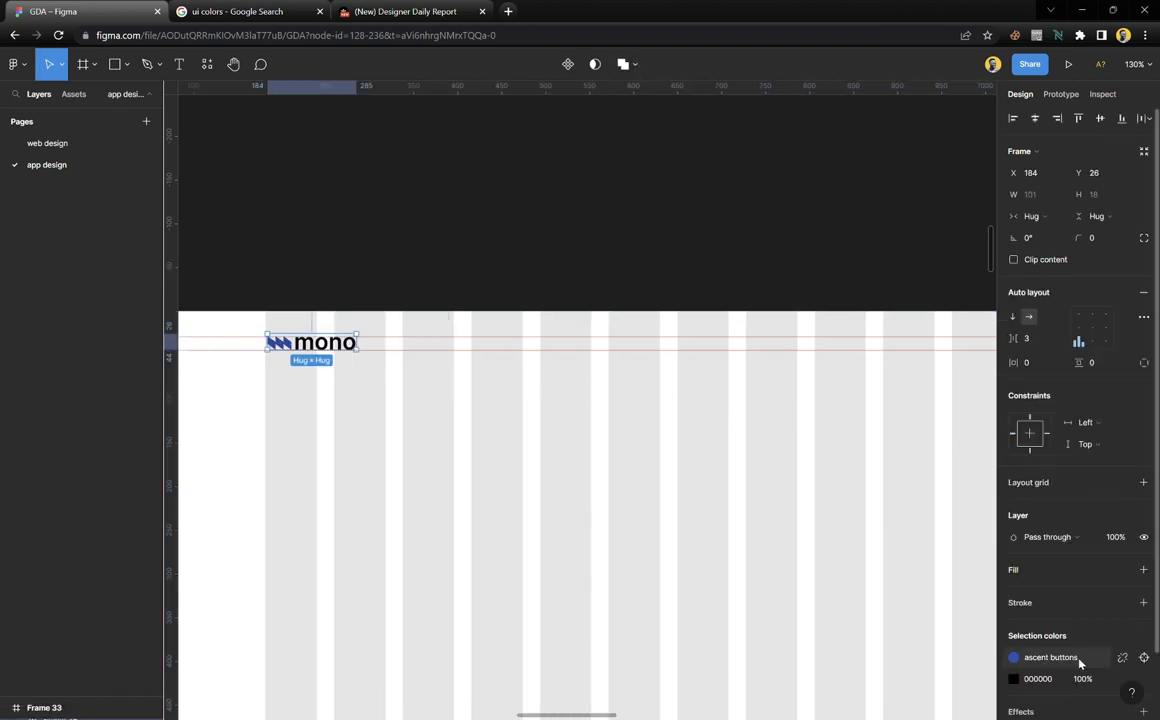
Recolour the pasted logo's chevrons with the black colour style
{"action": "left_click", "coordinate": [1079, 659]}
{"action": "left_click", "coordinate": [912, 524]}
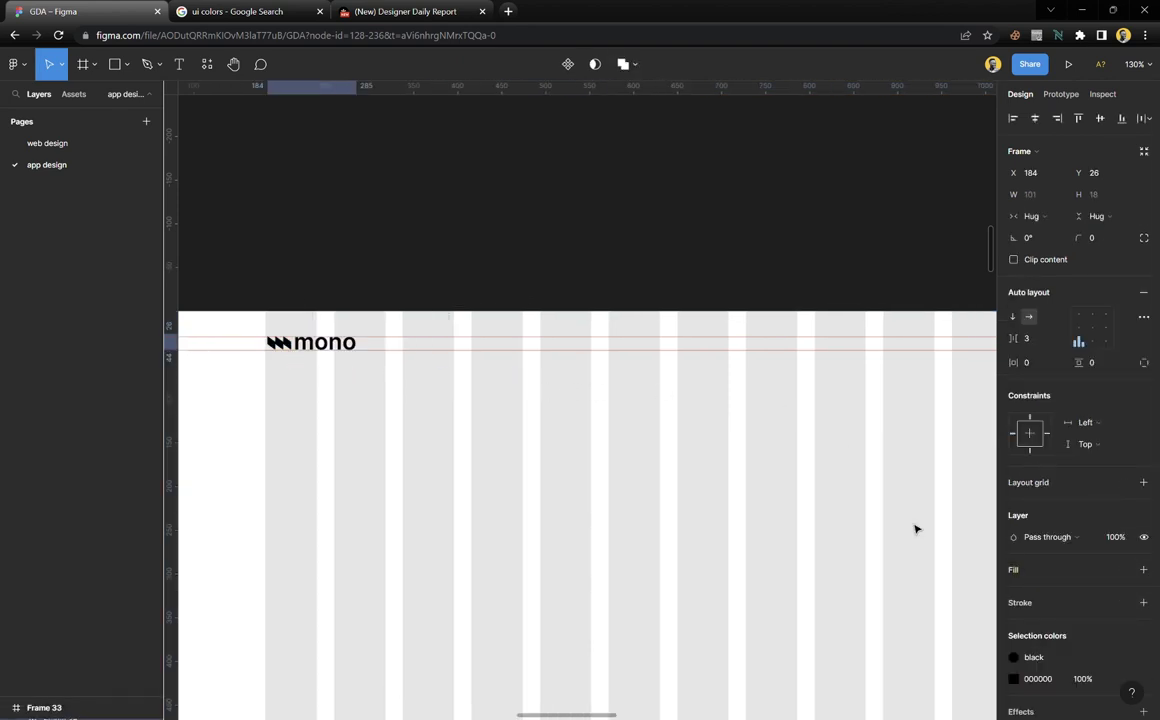
{"action": "left_click", "coordinate": [1122, 679]}
{"action": "key", "text": "Escape"}
{"action": "left_click", "coordinate": [448, 290]}
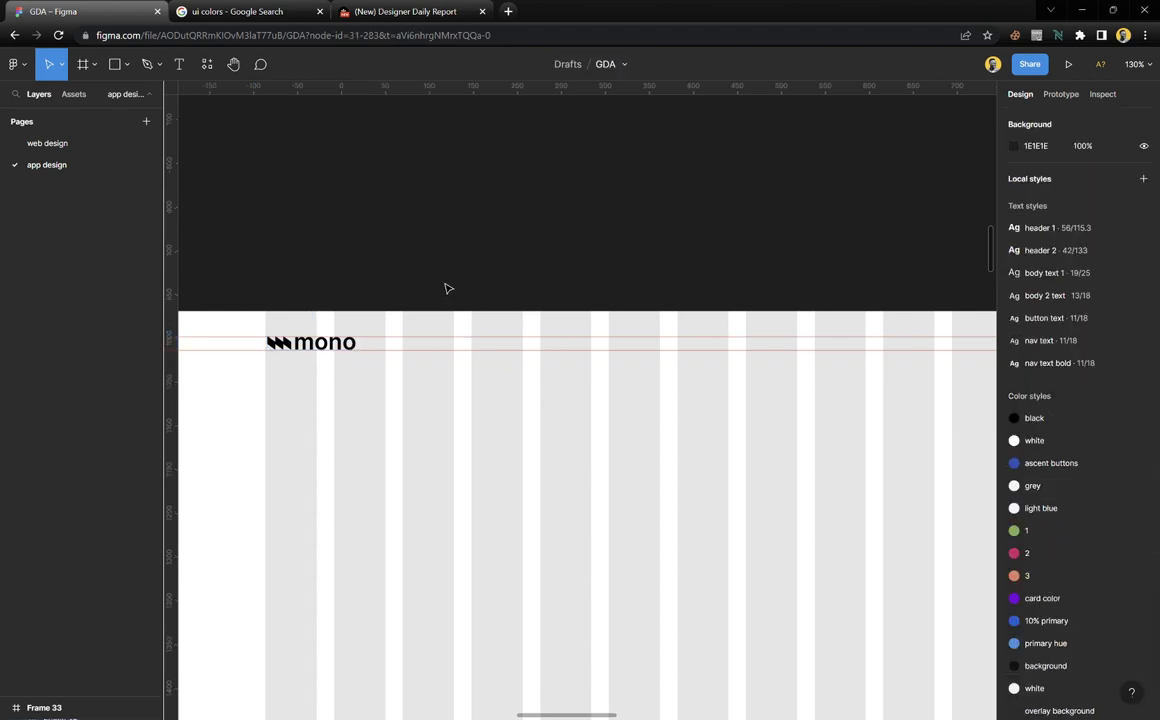
{"action": "scroll", "coordinate": [300, 333], "scroll_direction": "up", "scroll_amount": 5}
{"action": "scroll", "coordinate": [300, 333], "scroll_direction": "up", "scroll_amount": 5}
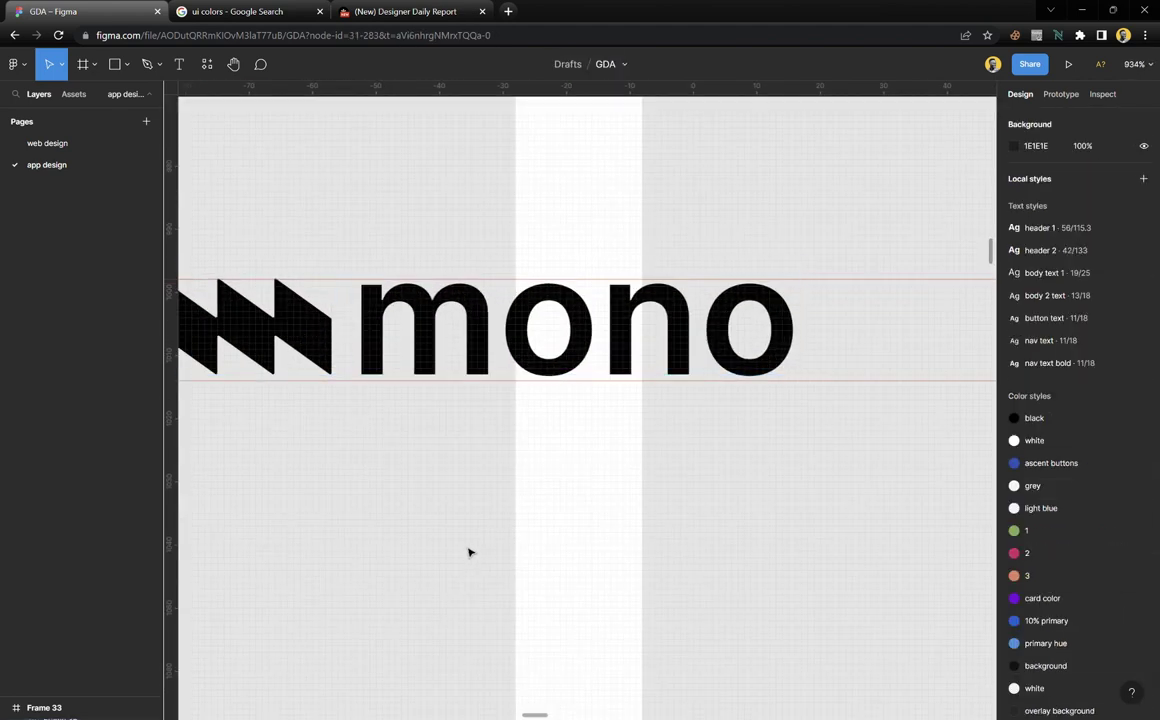
{"action": "scroll", "coordinate": [440, 442], "scroll_direction": "left", "scroll_amount": 3}
{"action": "scroll", "coordinate": [523, 415], "scroll_direction": "up", "scroll_amount": 4}
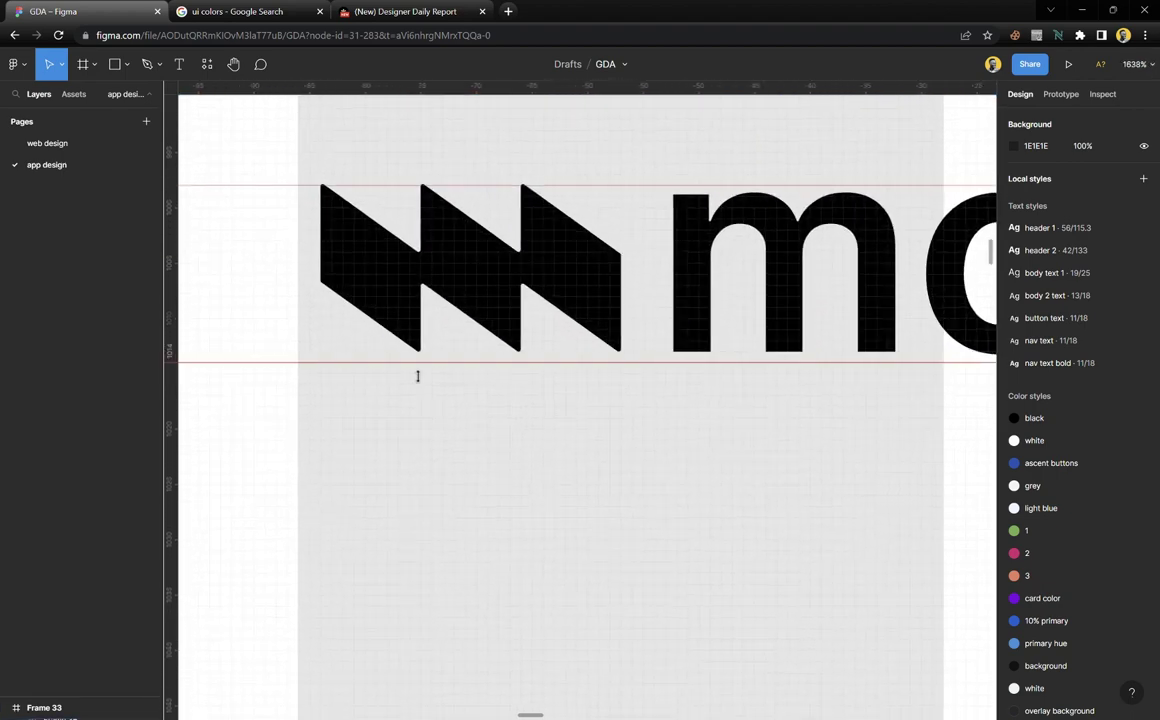
{"action": "scroll", "coordinate": [417, 375], "scroll_direction": "up", "scroll_amount": 3}
Select the chevron vector inside the logo and set its corner radius to 0.3, then 0.5
{"action": "left_click", "coordinate": [537, 268]}
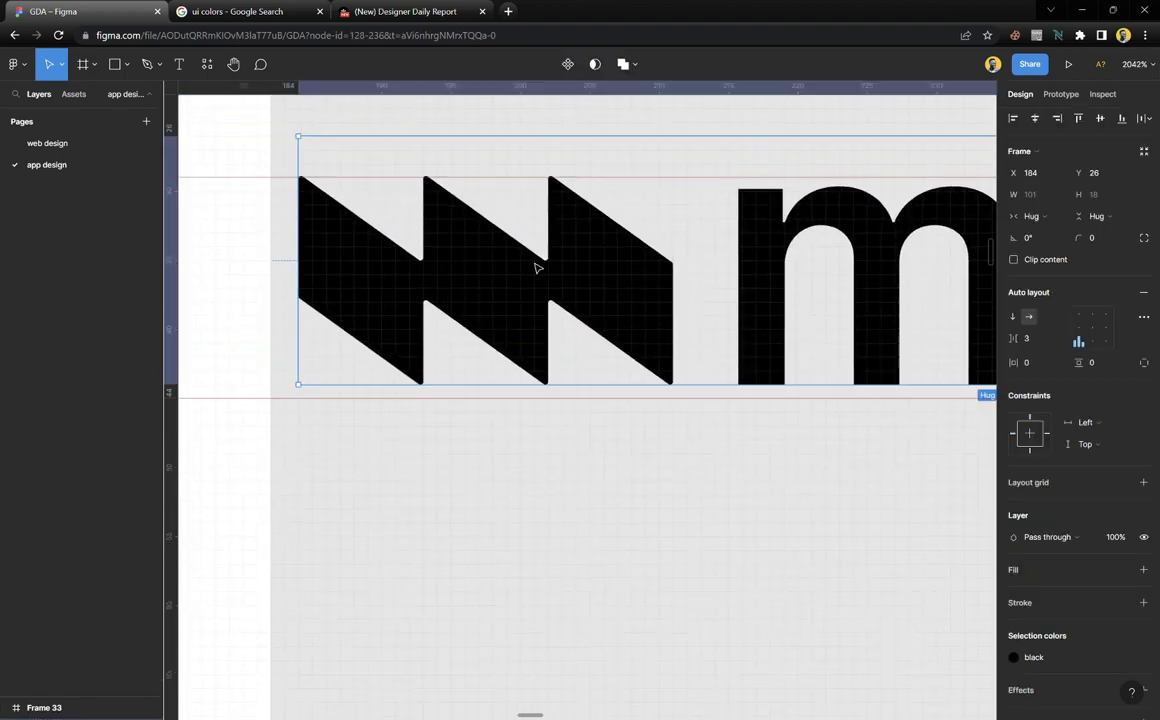
{"action": "double_click", "coordinate": [537, 268]}
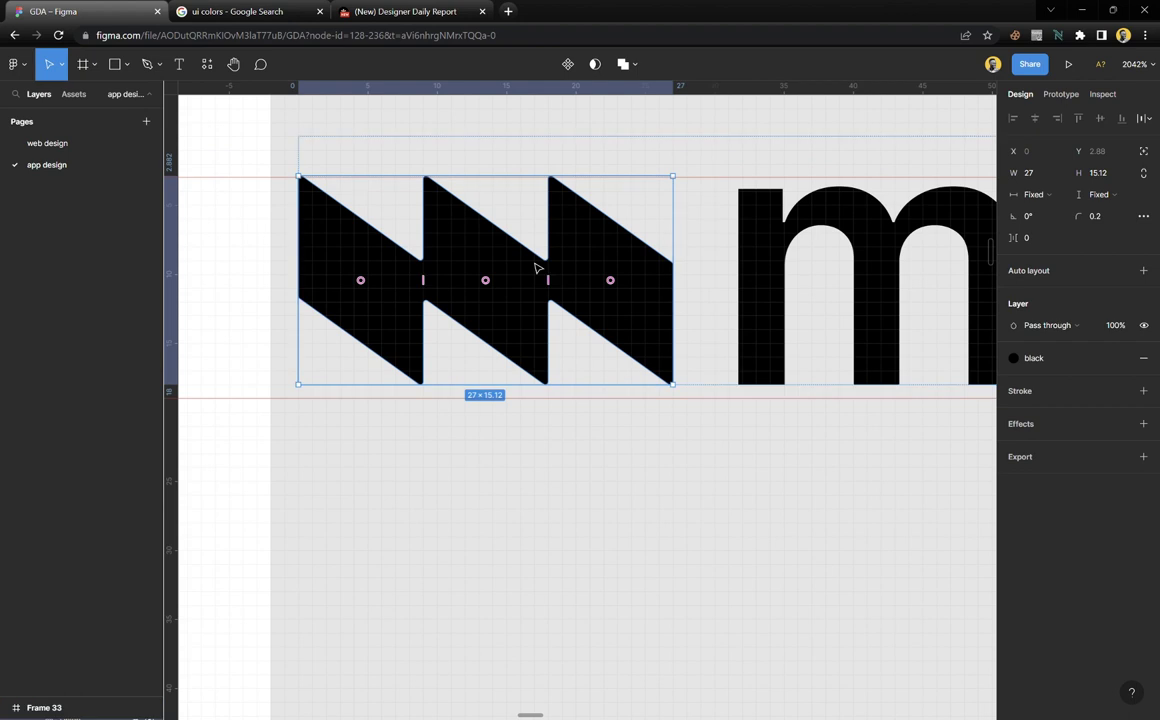
{"action": "left_click", "coordinate": [1105, 223]}
{"action": "type", "text": "0."}
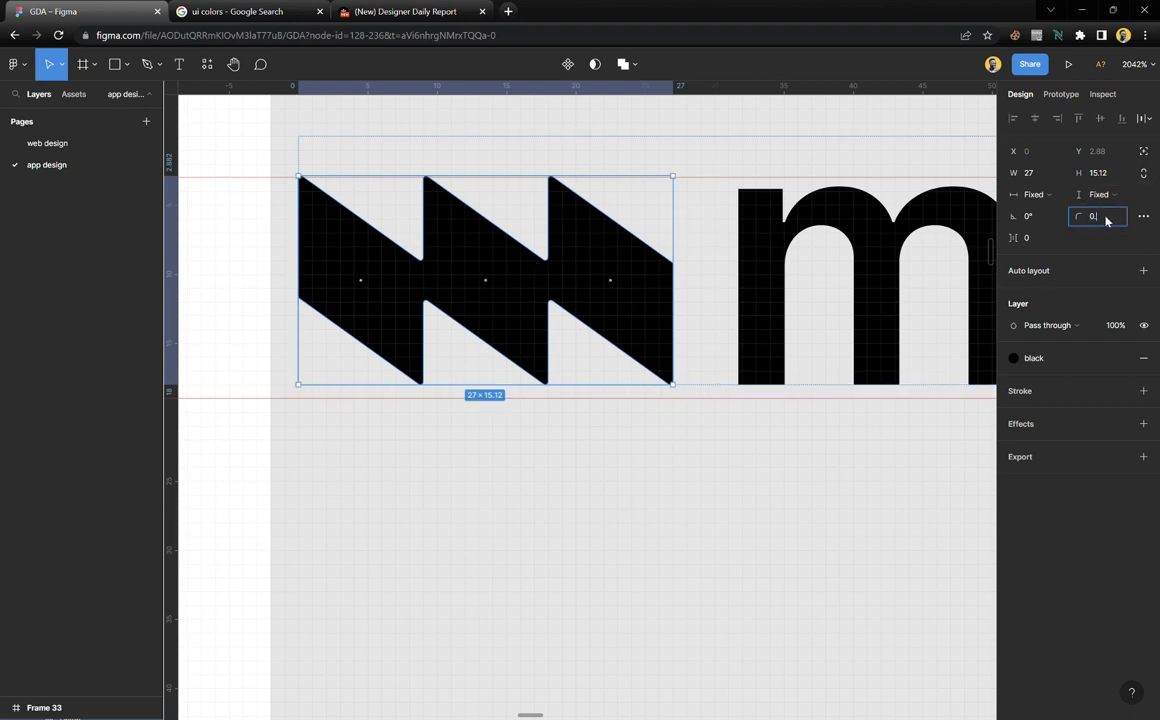
{"action": "key", "text": "Return"}
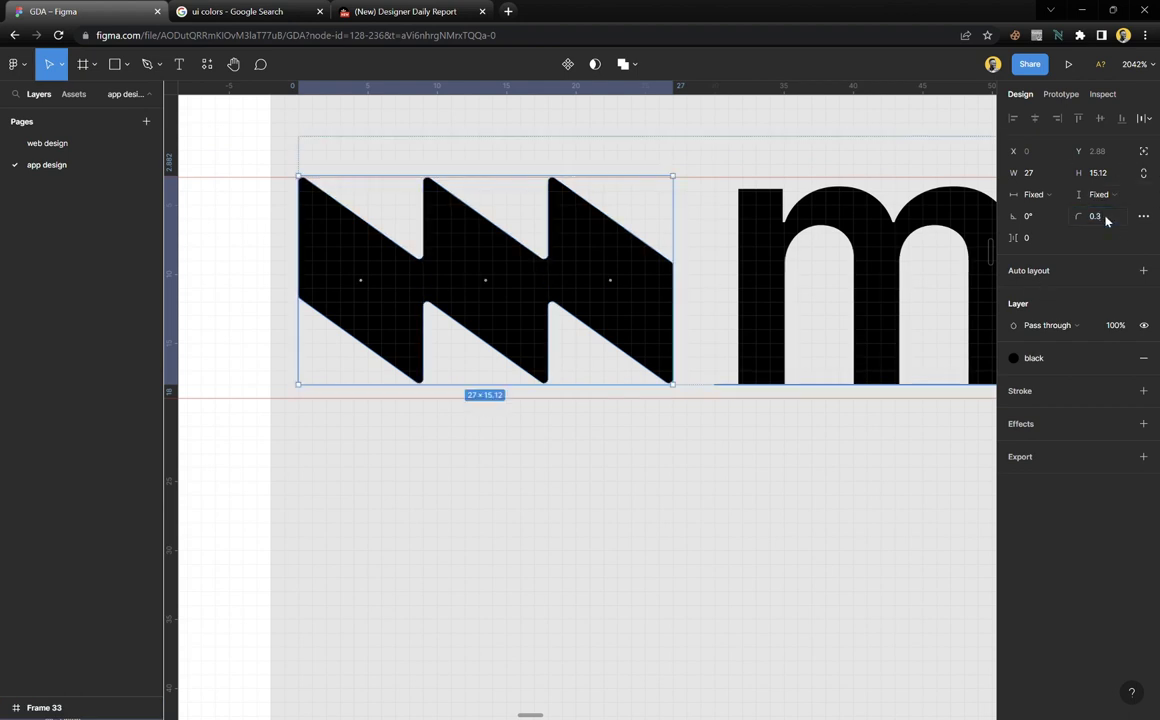
{"action": "left_click", "coordinate": [1113, 219]}
{"action": "type", "text": "0.5"}
{"action": "key", "text": "Return"}
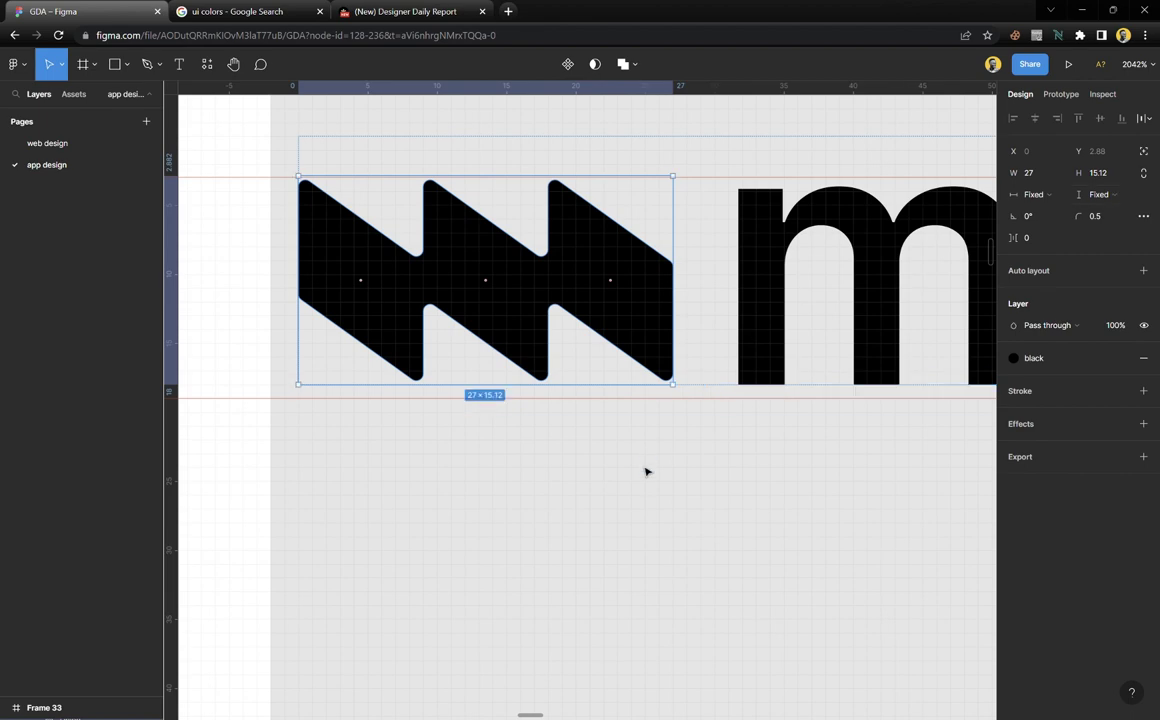
{"action": "left_click", "coordinate": [546, 463]}
{"action": "scroll", "coordinate": [505, 469], "scroll_direction": "down", "scroll_amount": 8, "text": "ctrl"}
{"action": "scroll", "coordinate": [505, 469], "scroll_direction": "down", "scroll_amount": 8}
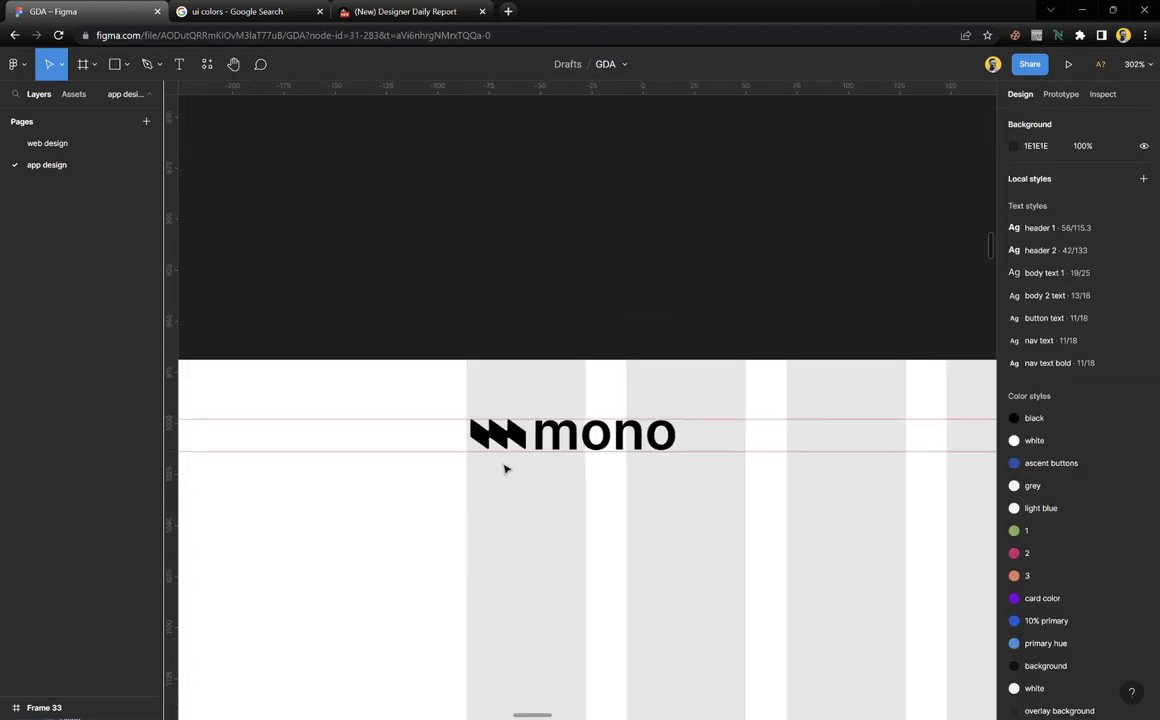
{"action": "scroll", "coordinate": [505, 469], "scroll_direction": "right", "scroll_amount": 5}
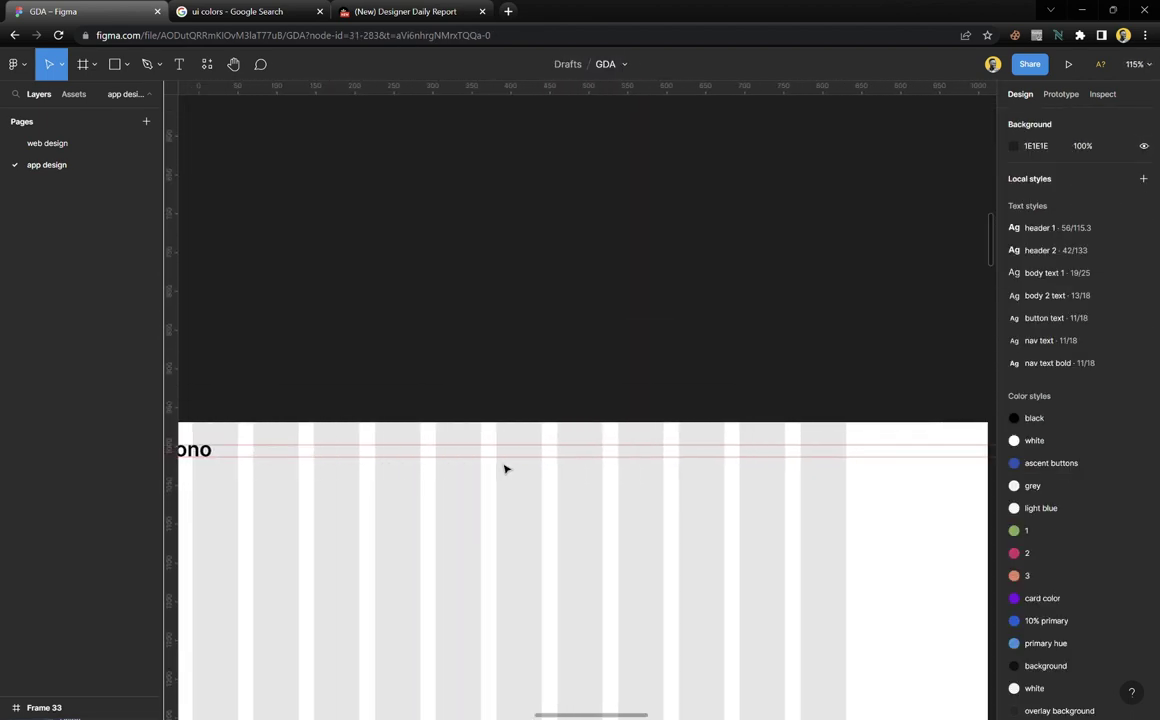
{"action": "scroll", "coordinate": [505, 469], "scroll_direction": "left", "scroll_amount": 4}
{"action": "scroll", "coordinate": [505, 469], "scroll_direction": "up", "scroll_amount": 5, "text": "ctrl"}
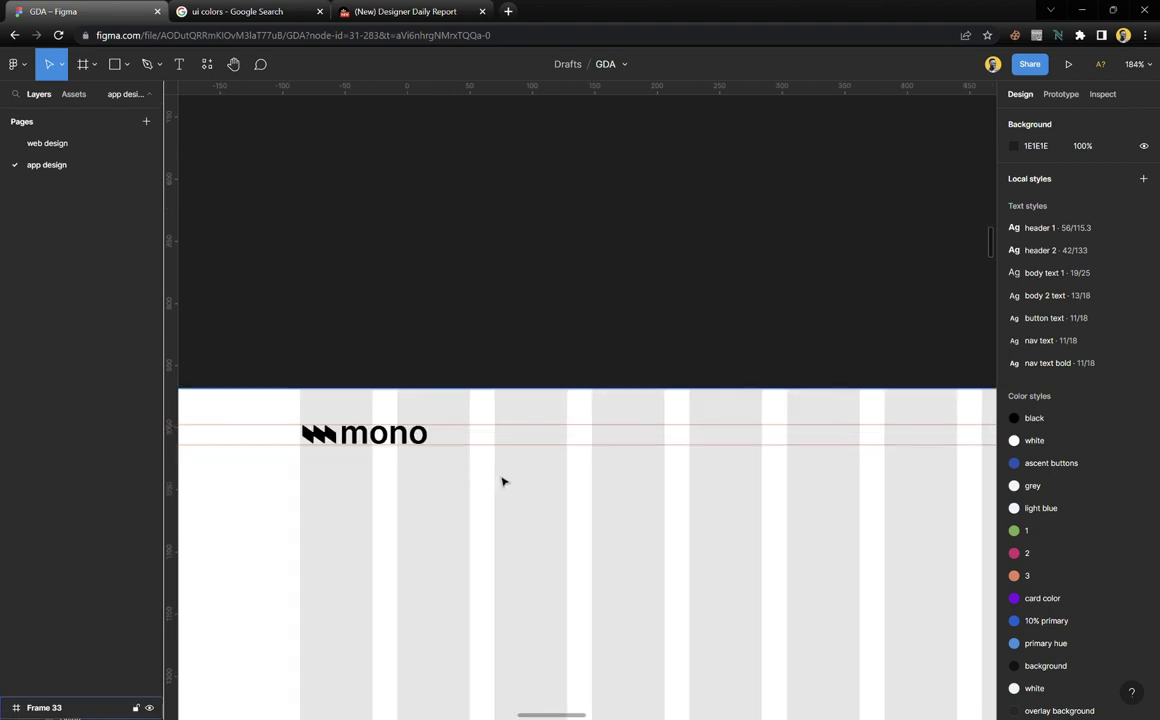
Duplicate the mono wordmark to the right, apply the 'nav text' style, and nudge the copy into place
{"action": "left_click", "coordinate": [398, 424]}
{"action": "left_click_drag", "start_coordinate": [398, 424], "coordinate": [755, 427]}
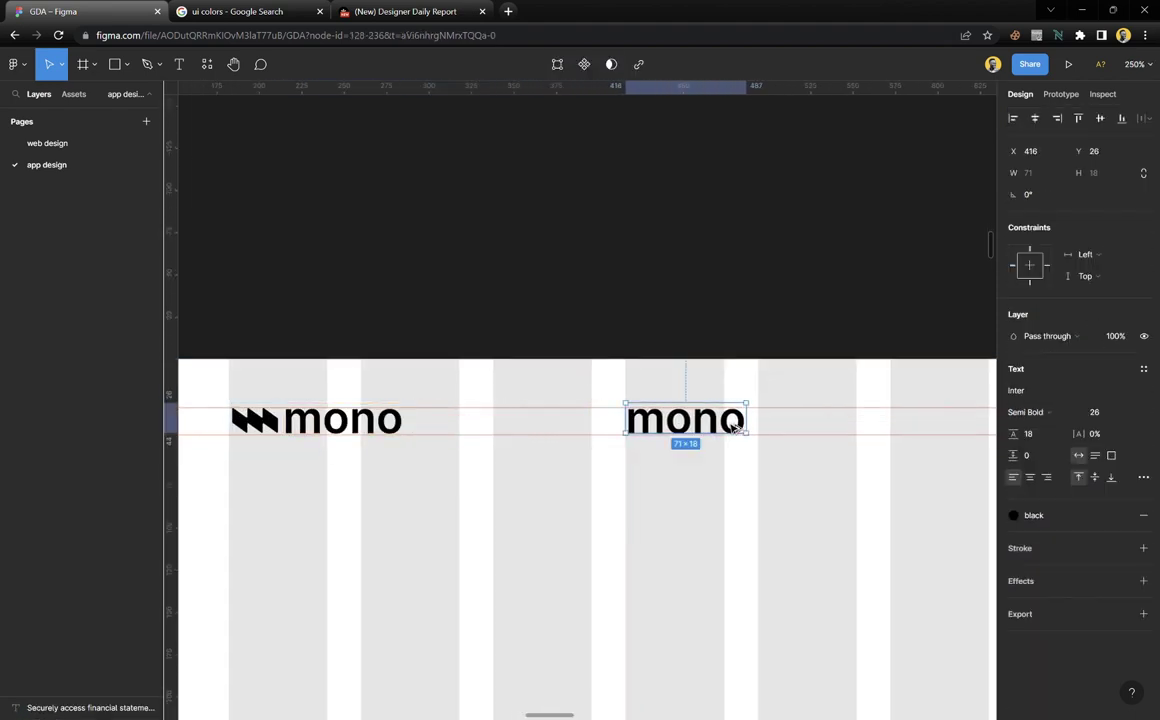
{"action": "scroll", "coordinate": [731, 429], "scroll_direction": "right", "scroll_amount": 4}
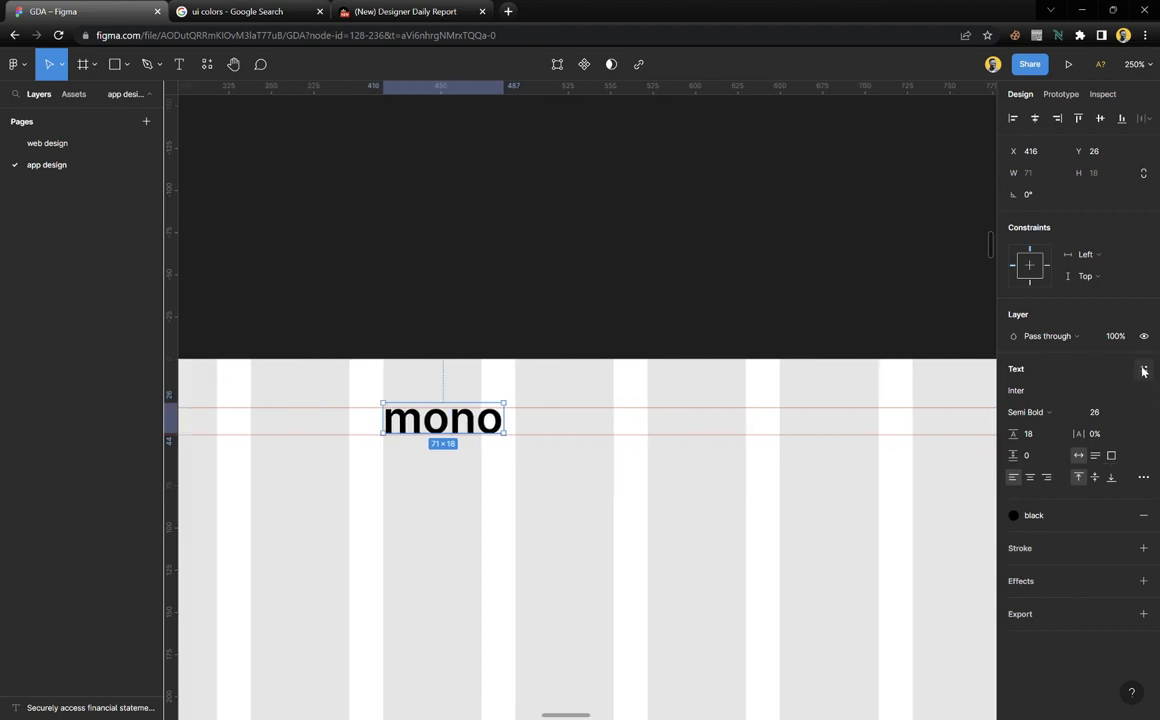
{"action": "scroll", "coordinate": [502, 482], "scroll_direction": "up", "scroll_amount": 3, "text": "ctrl"}
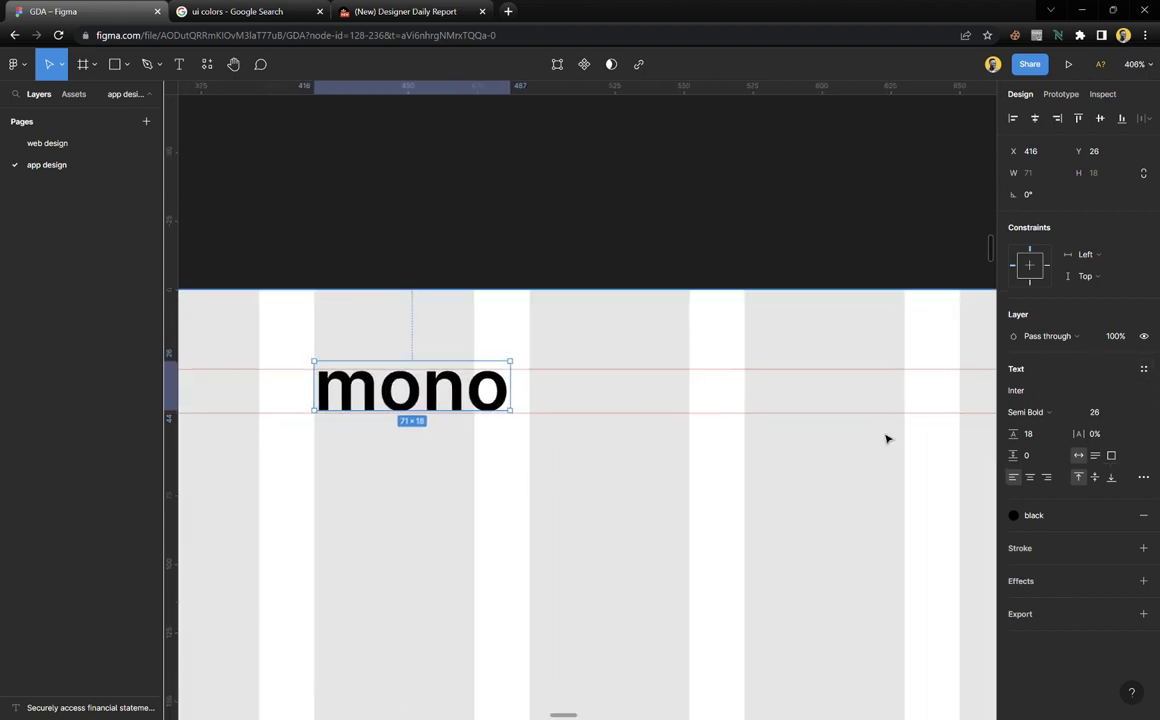
{"action": "left_click", "coordinate": [1144, 372]}
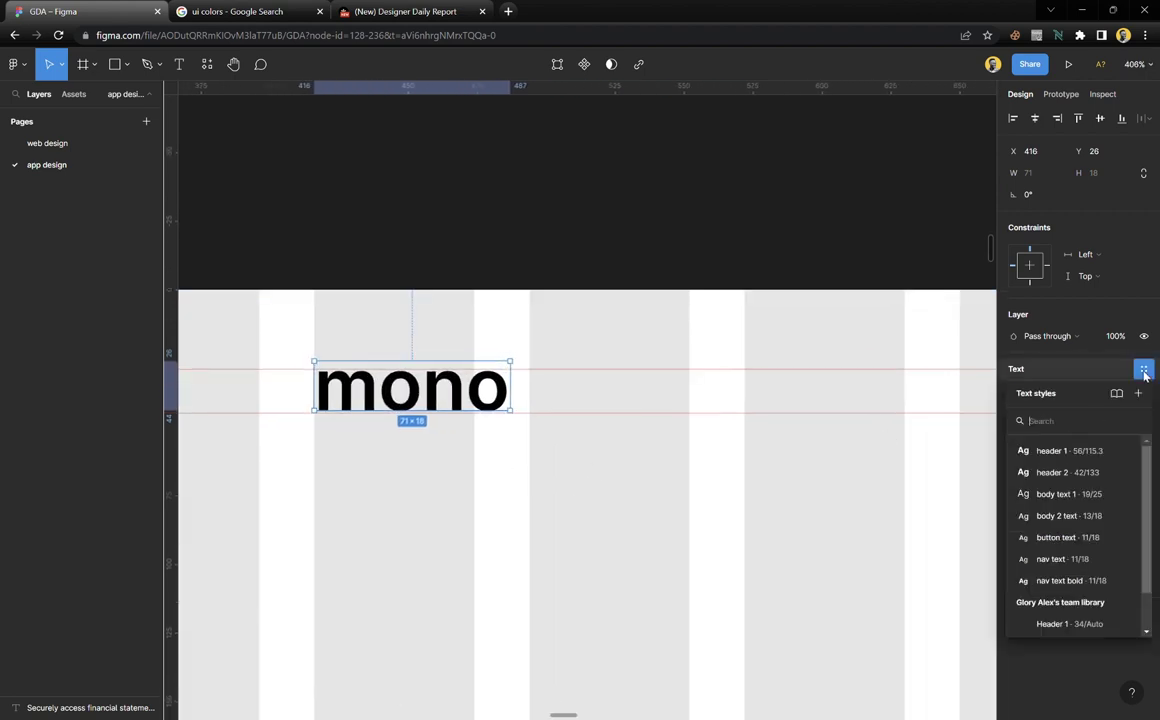
{"action": "left_click", "coordinate": [1065, 564]}
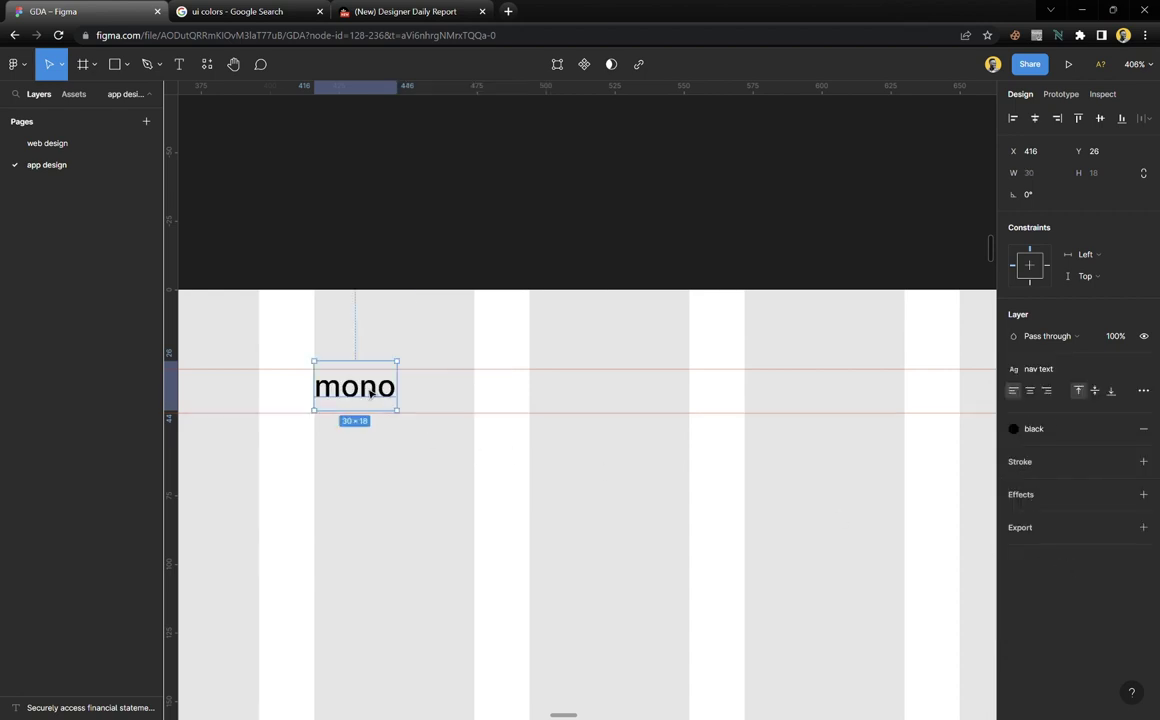
{"action": "left_click_drag", "start_coordinate": [370, 393], "coordinate": [383, 396]}
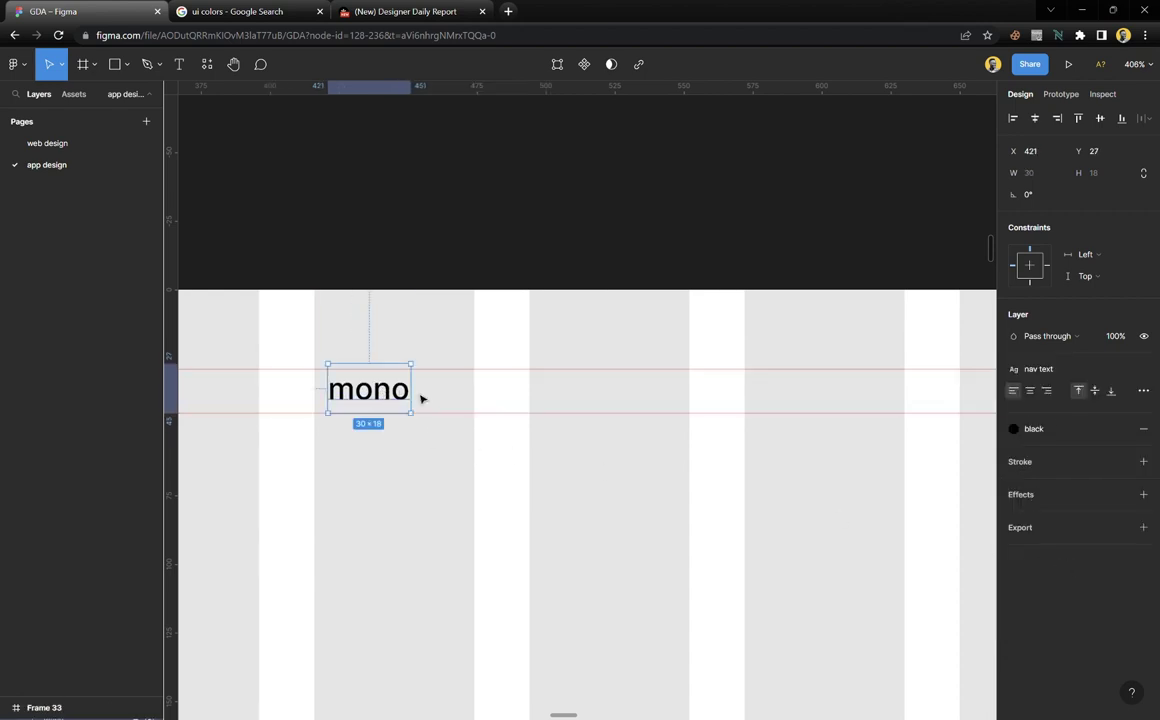
{"action": "left_click", "coordinate": [427, 469]}
Edit the copied text so the label reads 'Why mono'
{"action": "scroll", "coordinate": [427, 458], "scroll_direction": "down", "scroll_amount": 10}
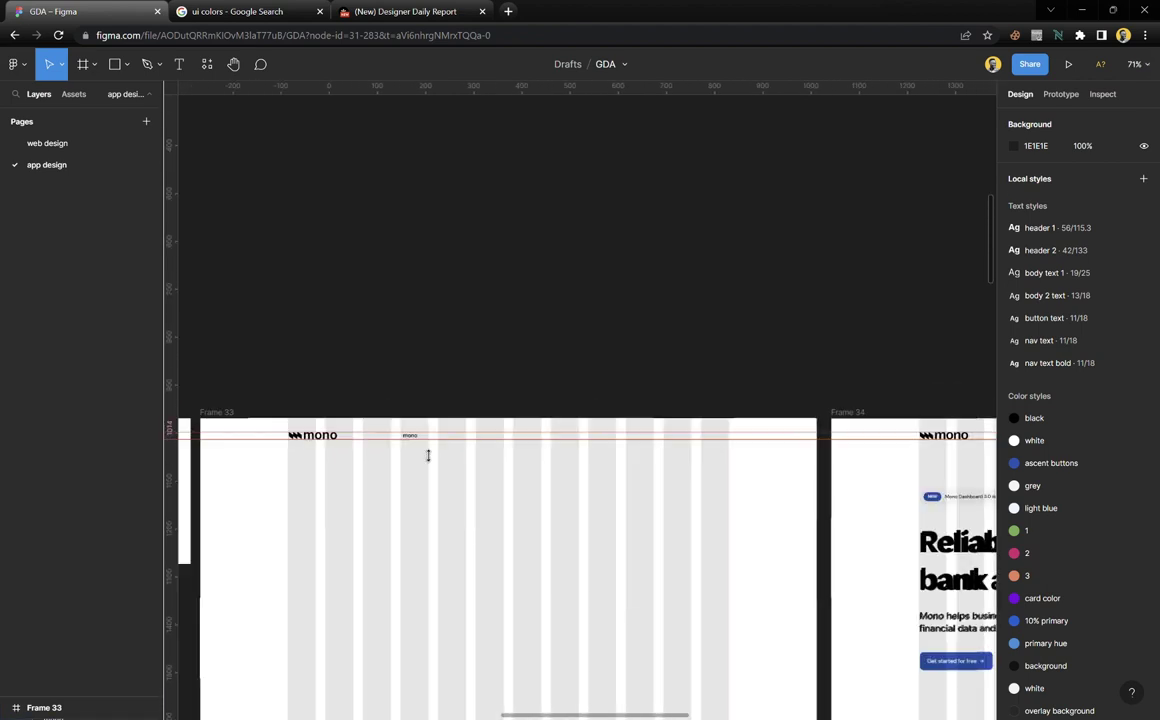
{"action": "scroll", "coordinate": [427, 456], "scroll_direction": "right", "scroll_amount": 6}
{"action": "scroll", "coordinate": [810, 458], "scroll_direction": "up", "scroll_amount": 5}
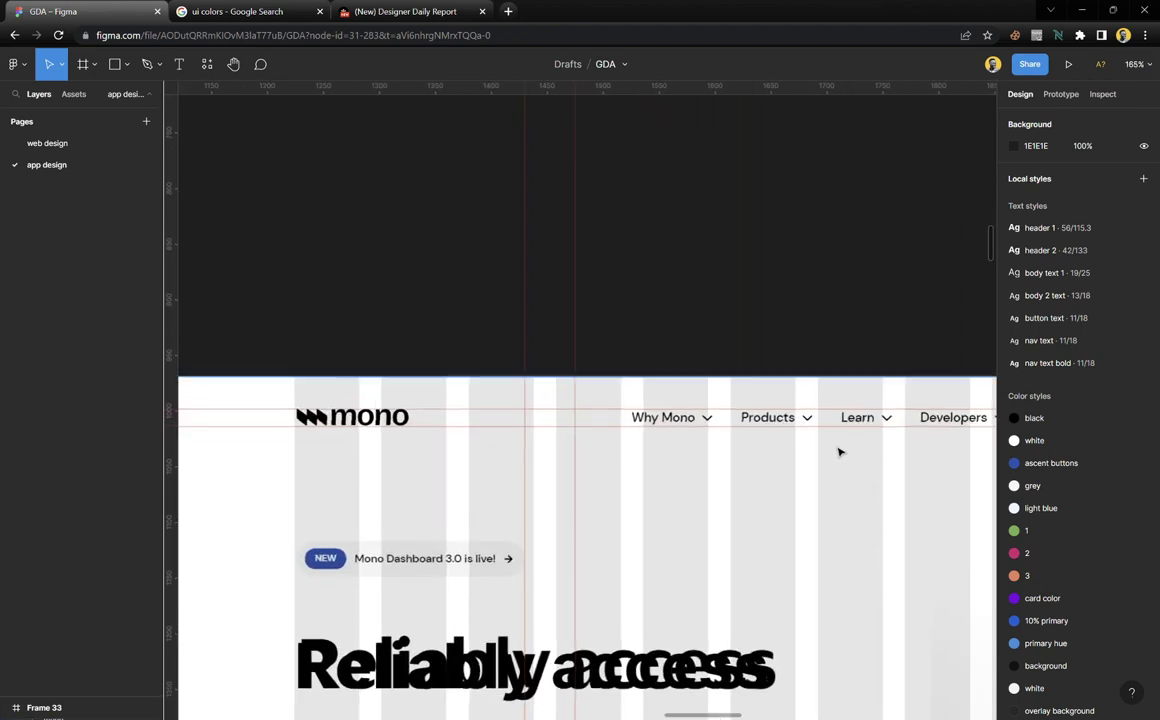
{"action": "scroll", "coordinate": [432, 437], "scroll_direction": "left", "scroll_amount": 10}
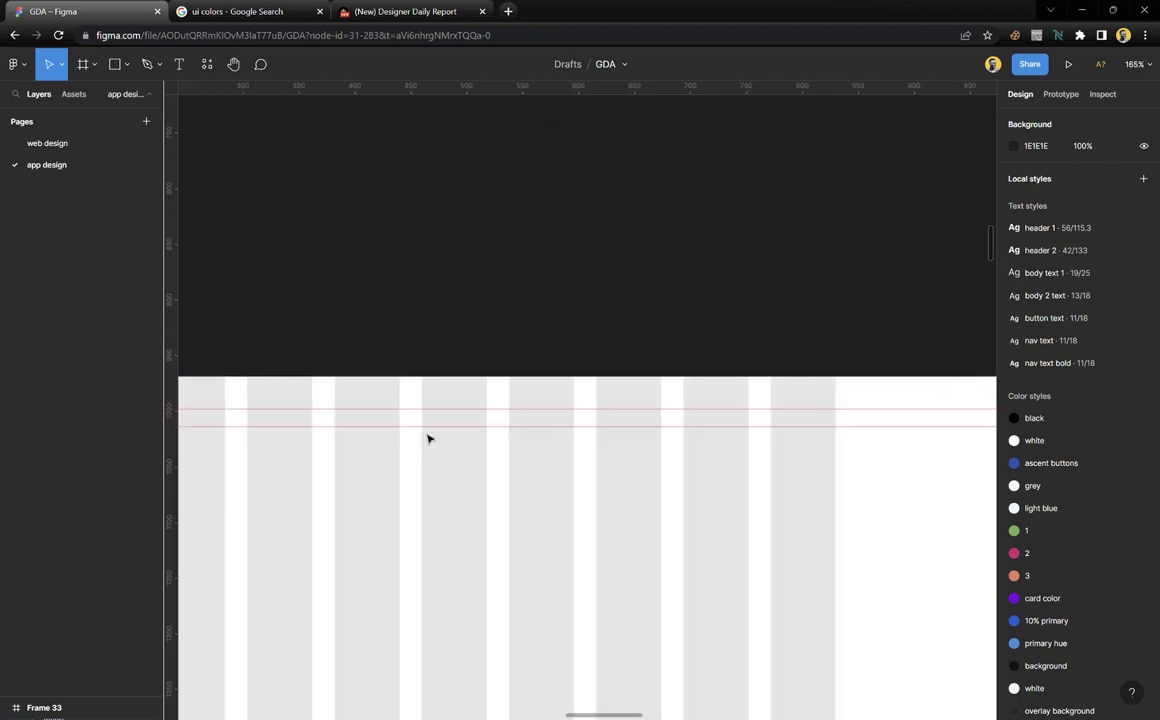
{"action": "scroll", "coordinate": [430, 437], "scroll_direction": "left", "scroll_amount": 8}
{"action": "scroll", "coordinate": [500, 425], "scroll_direction": "up", "scroll_amount": 5}
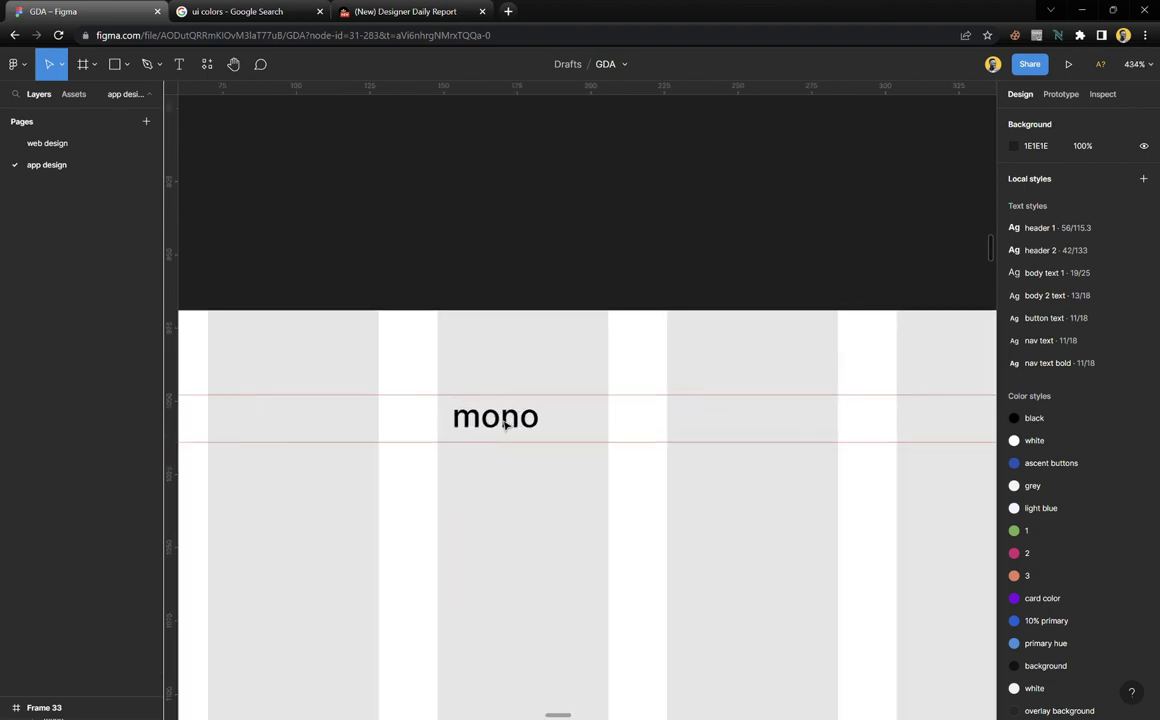
{"action": "scroll", "coordinate": [505, 425], "scroll_direction": "up", "scroll_amount": 5}
{"action": "left_click", "coordinate": [490, 425]}
{"action": "double_click", "coordinate": [490, 425]}
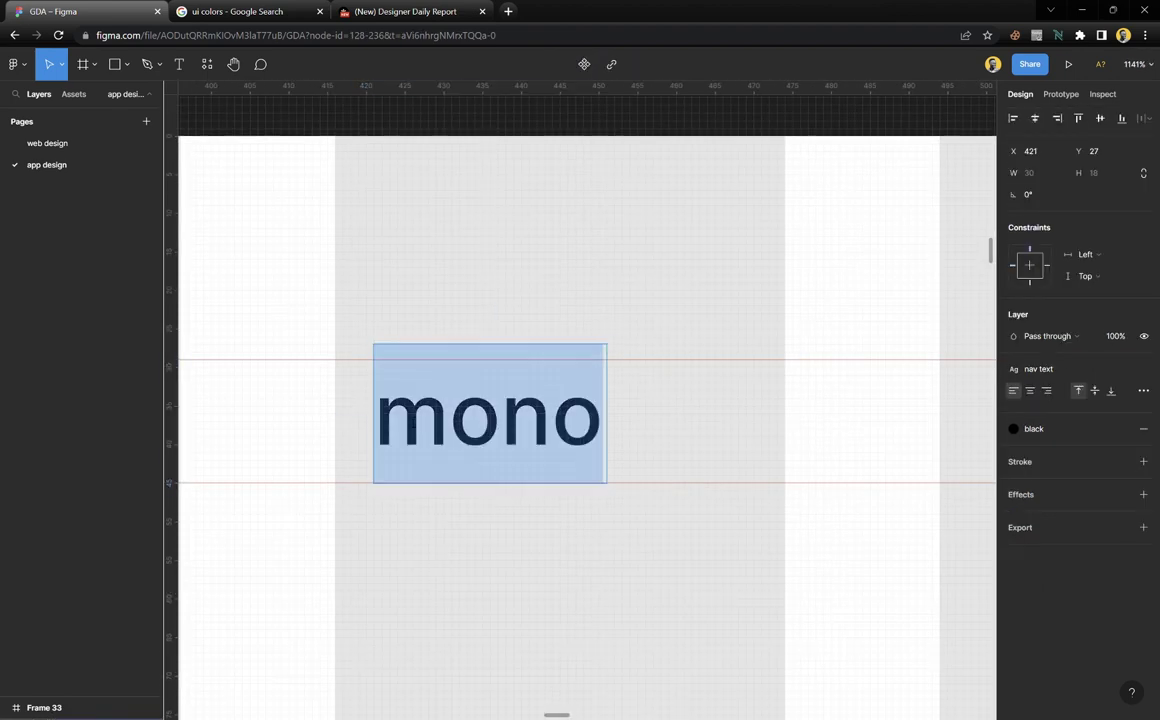
{"action": "key", "text": "Left"}
{"action": "type", "text": "Why"}
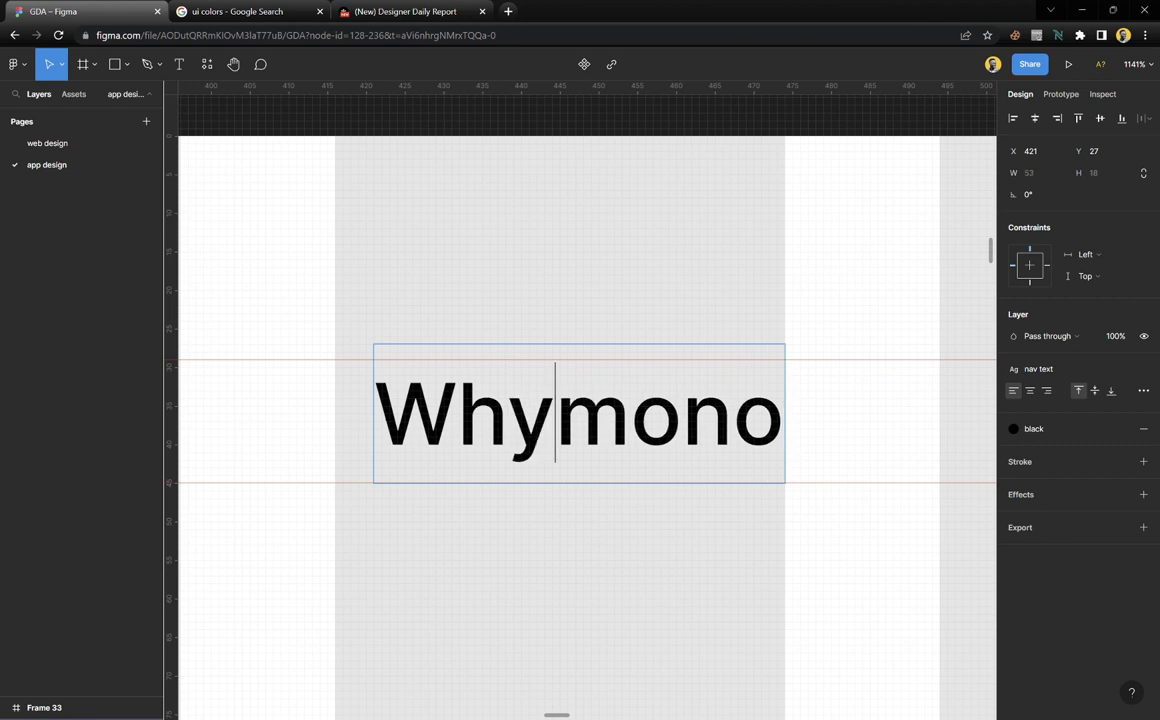
{"action": "key", "text": "Escape"}
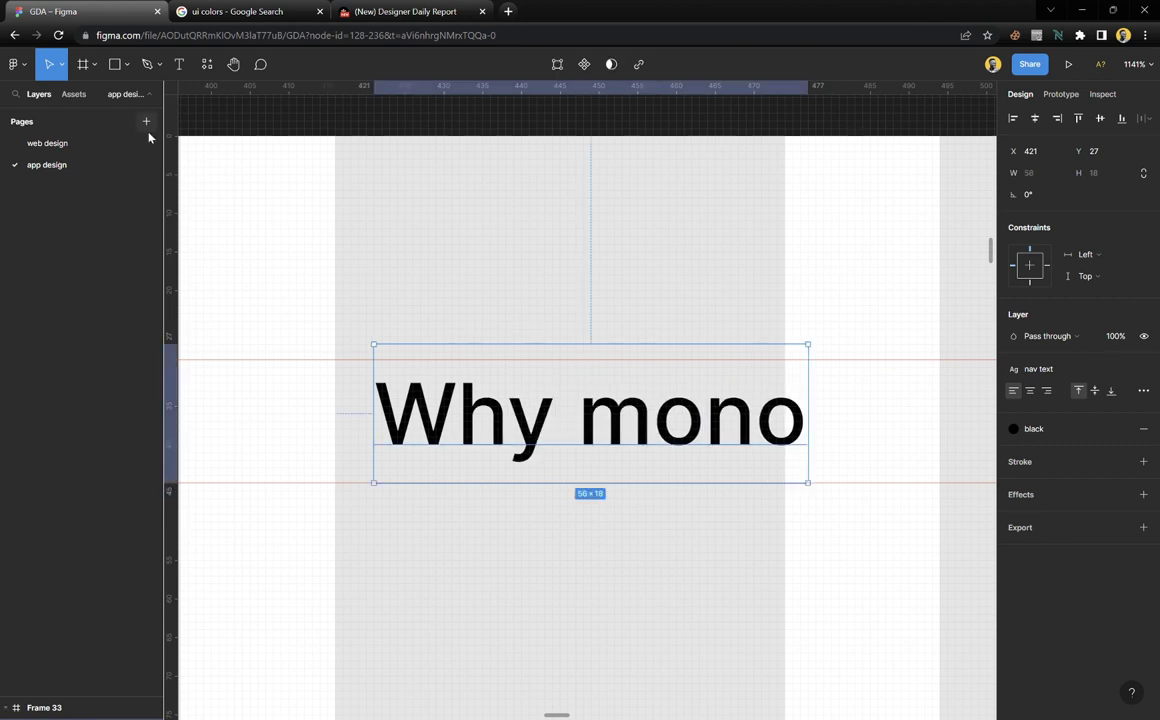
Browse the plugins list in the Resources browser, then clear the Why mono label selection
{"action": "left_click", "coordinate": [205, 68]}
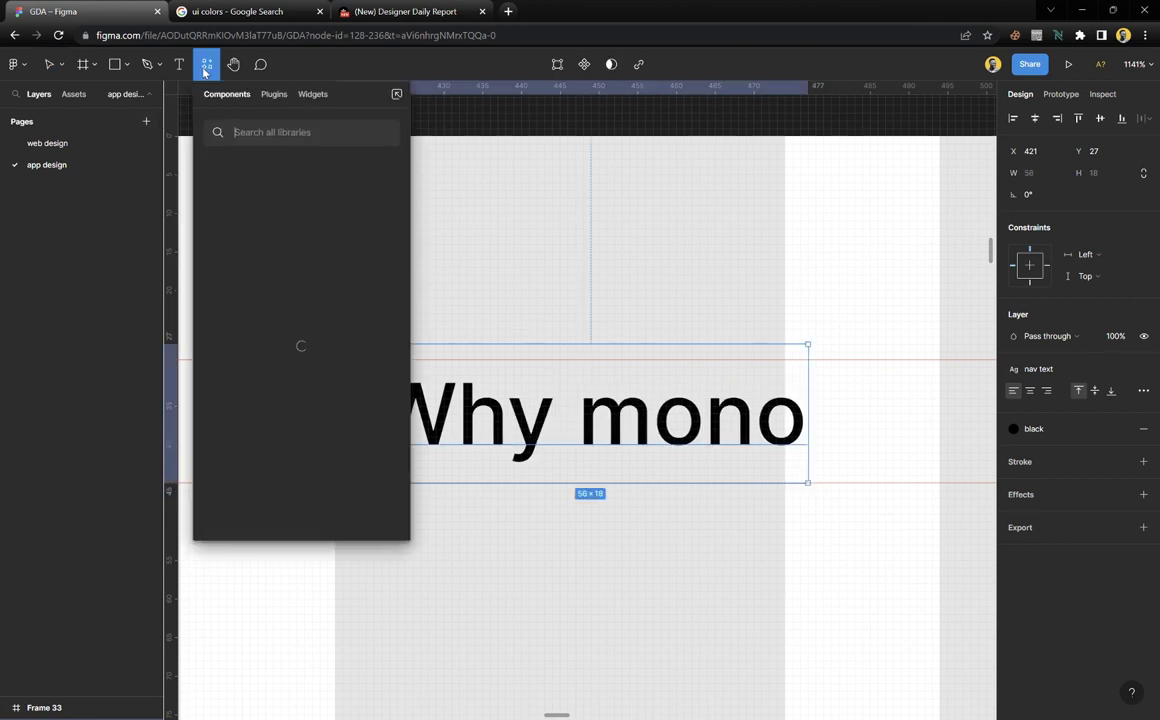
{"action": "left_click", "coordinate": [271, 95]}
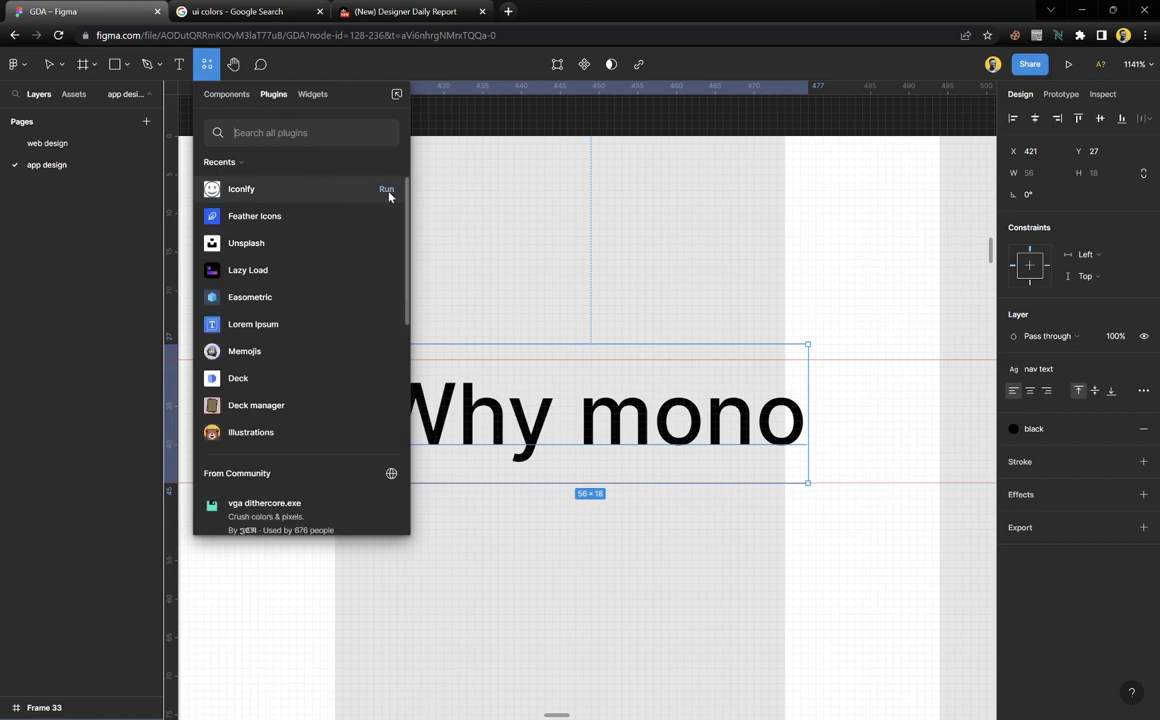
{"action": "key", "text": "Escape"}
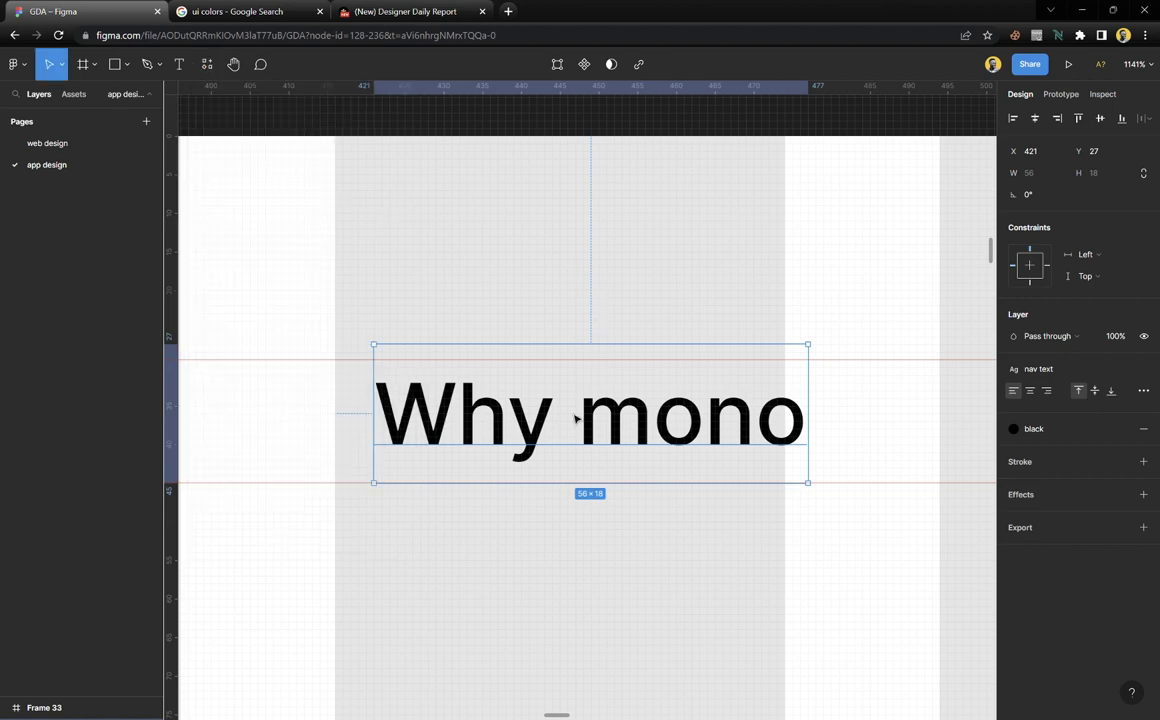
{"action": "left_click", "coordinate": [525, 604]}
{"action": "left_click", "coordinate": [548, 452]}
{"action": "left_click", "coordinate": [475, 558]}
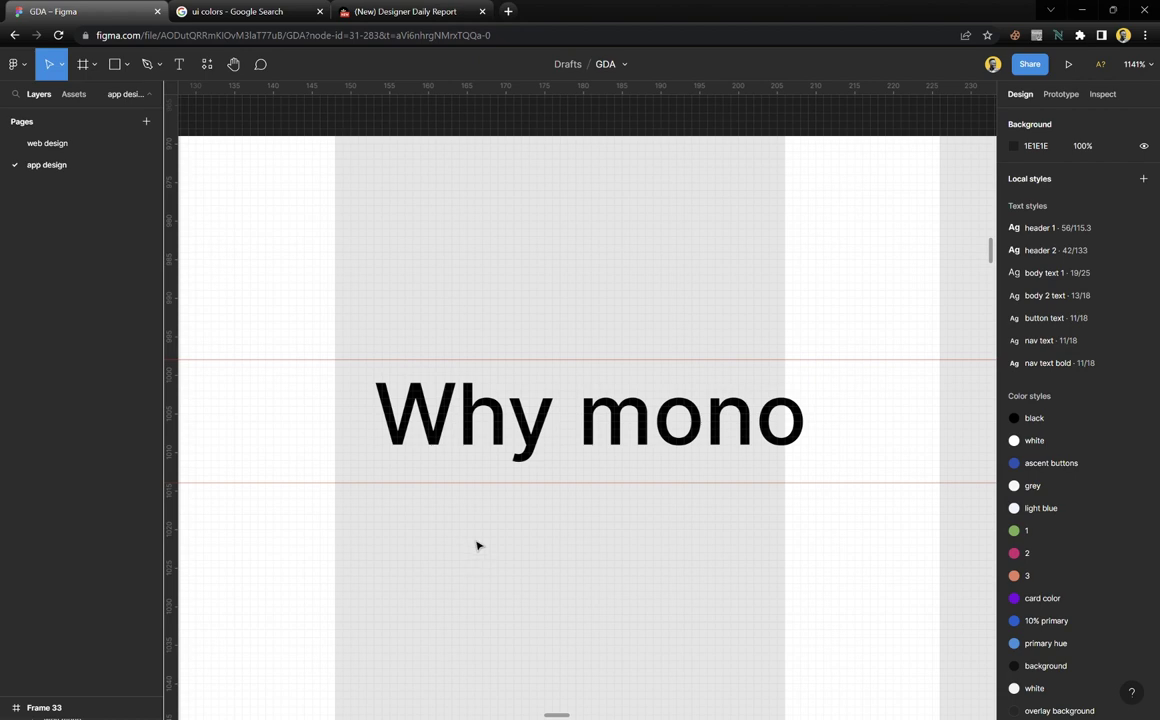
Insert a 24×24 Feather Icons chevron-down beside 'Why mono' and toggle its proportions lock
{"action": "scroll", "coordinate": [477, 545], "scroll_direction": "down", "scroll_amount": 3}
{"action": "scroll", "coordinate": [477, 545], "scroll_direction": "right", "scroll_amount": 3}
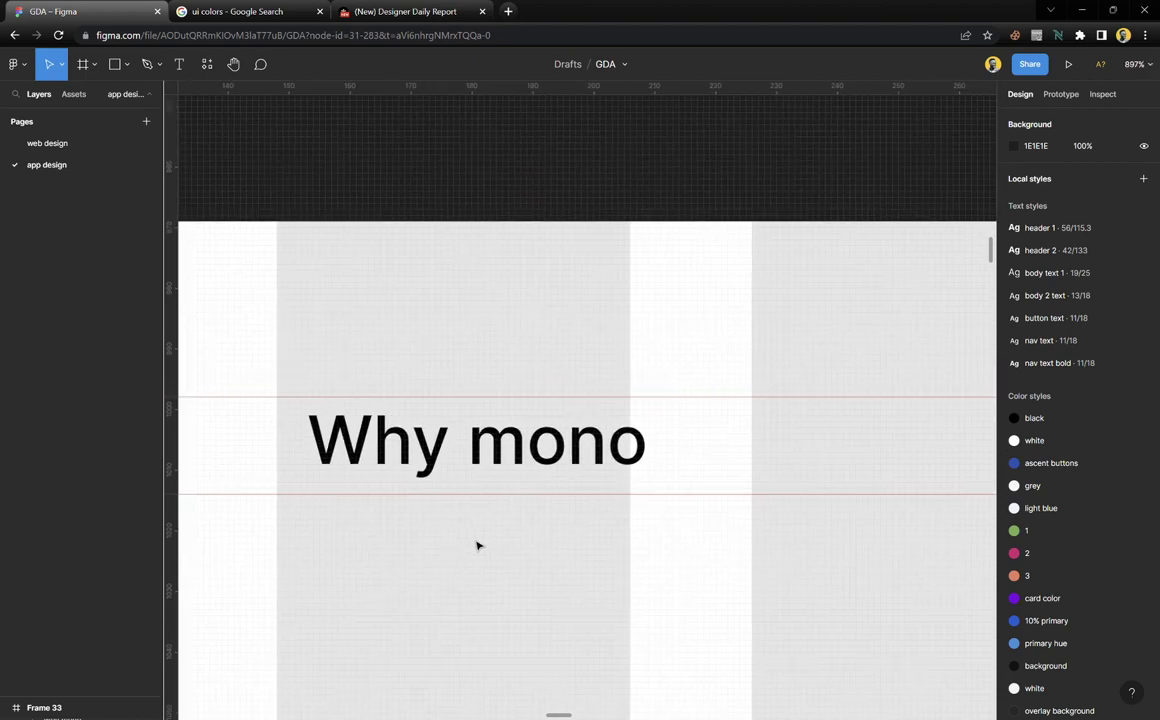
{"action": "key", "text": "ctrl+alt+p"}
{"action": "scroll", "coordinate": [412, 489], "scroll_direction": "down", "scroll_amount": 3}
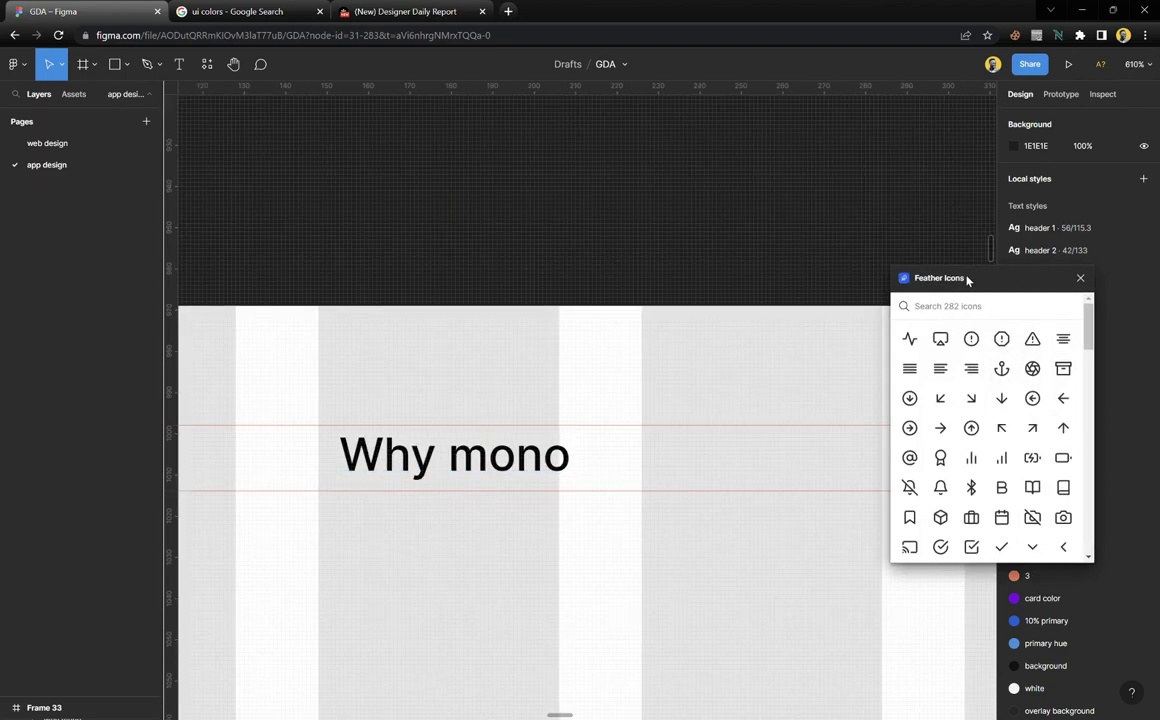
{"action": "left_click_drag", "start_coordinate": [968, 279], "coordinate": [755, 255]}
{"action": "left_click", "coordinate": [824, 523]}
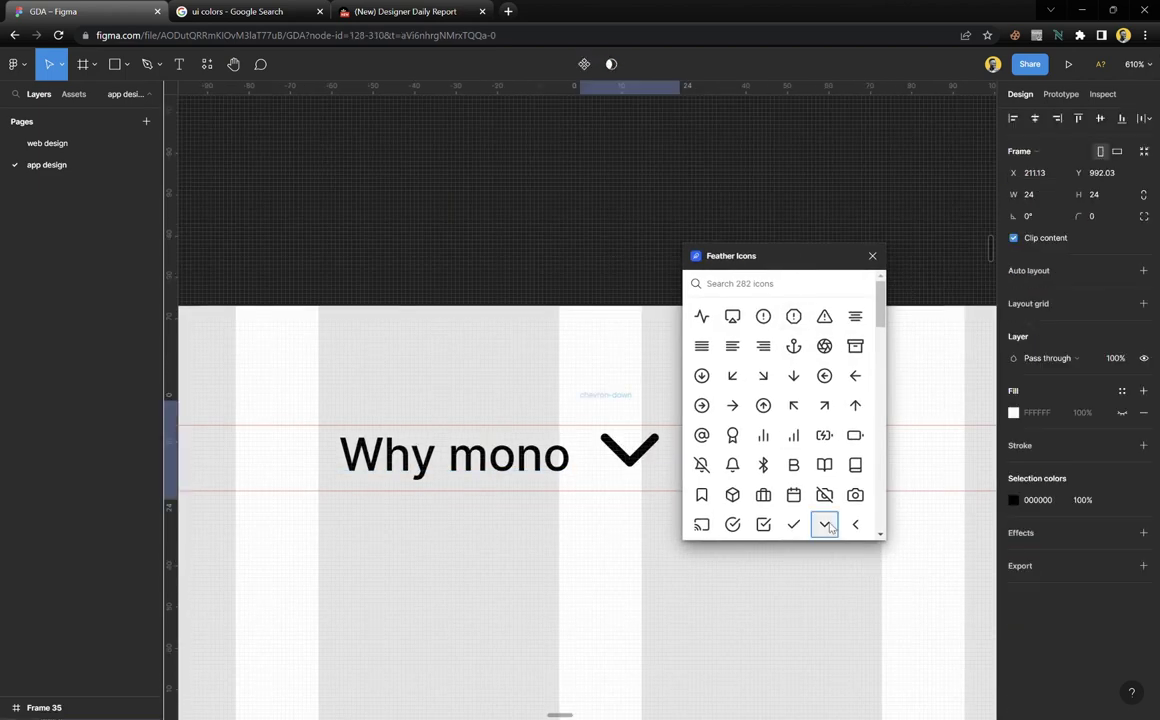
{"action": "left_click", "coordinate": [872, 257]}
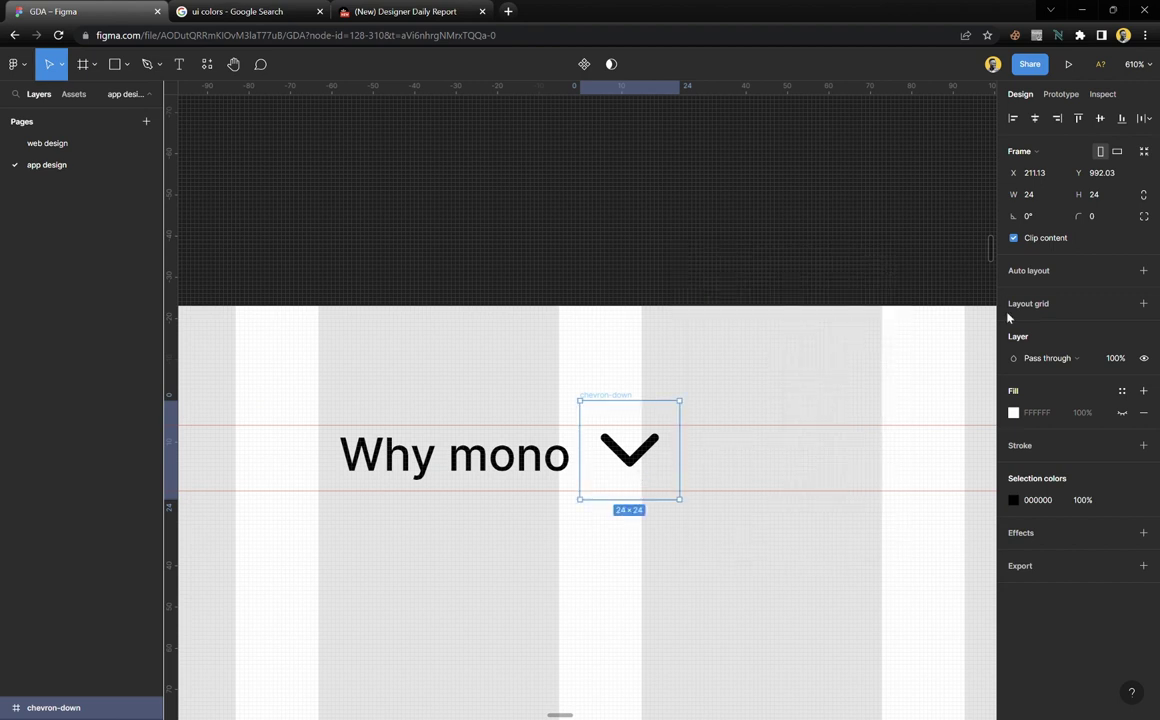
{"action": "left_click", "coordinate": [1103, 195]}
{"action": "left_click", "coordinate": [1144, 196]}
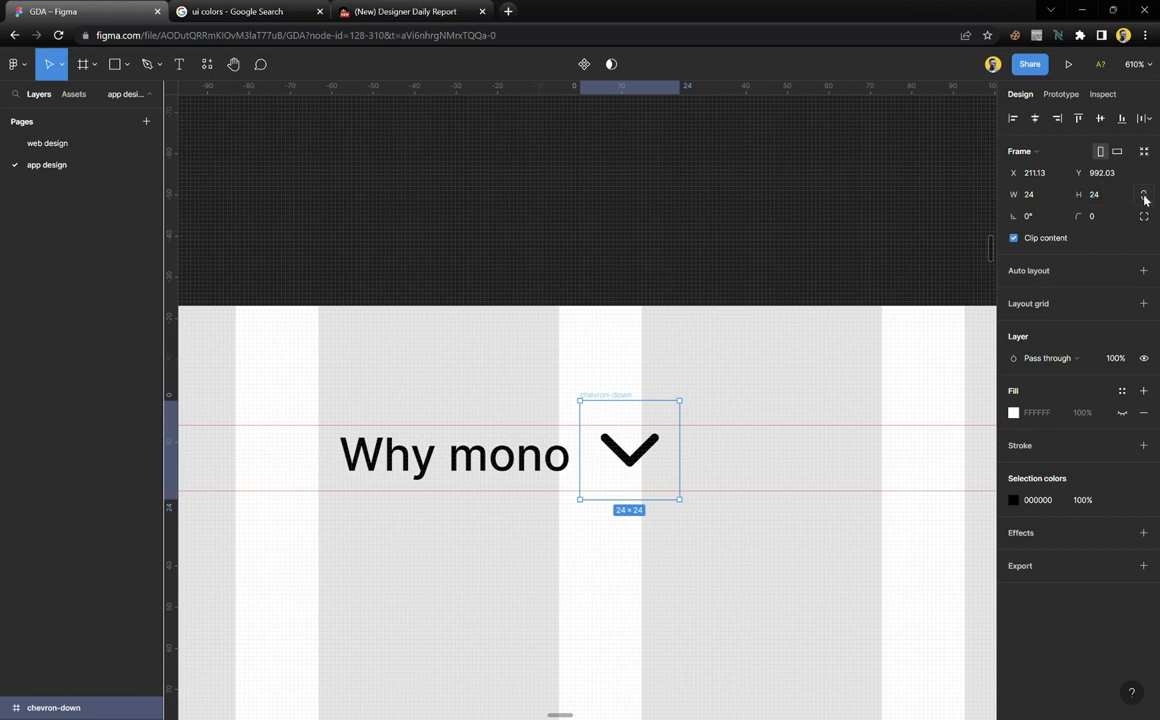
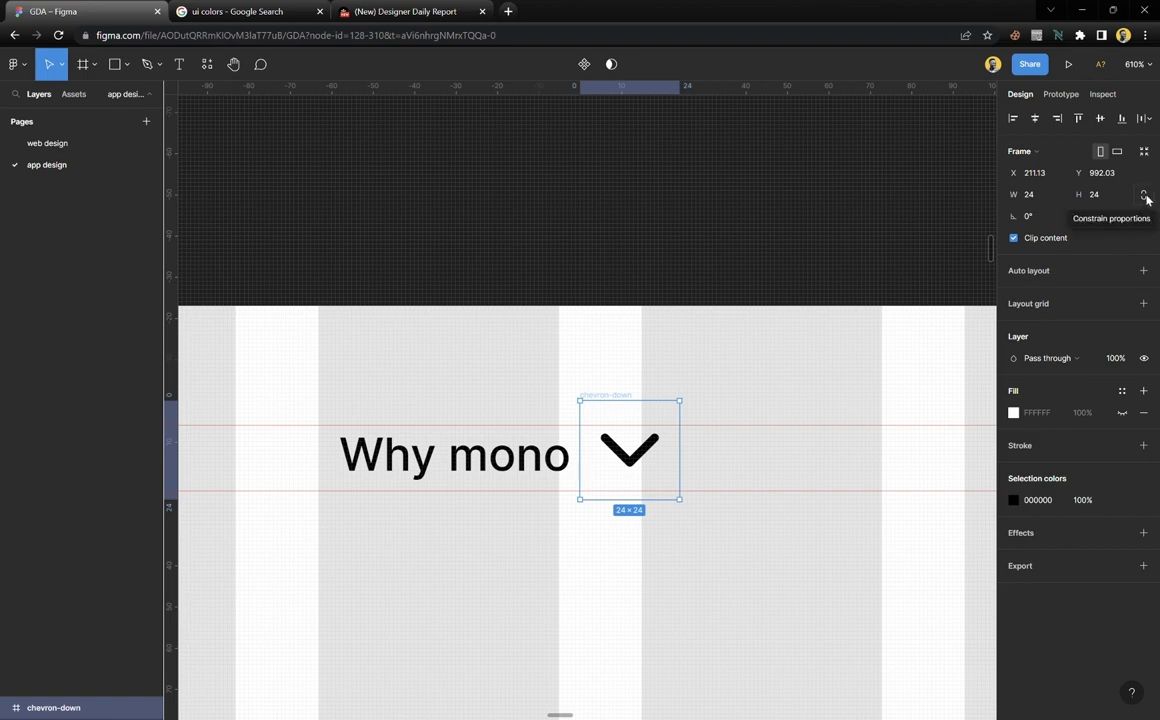
Lock proportions, resize the chevron-down icon to 16×16, and move it beside Why mono
{"action": "left_click", "coordinate": [1145, 196]}
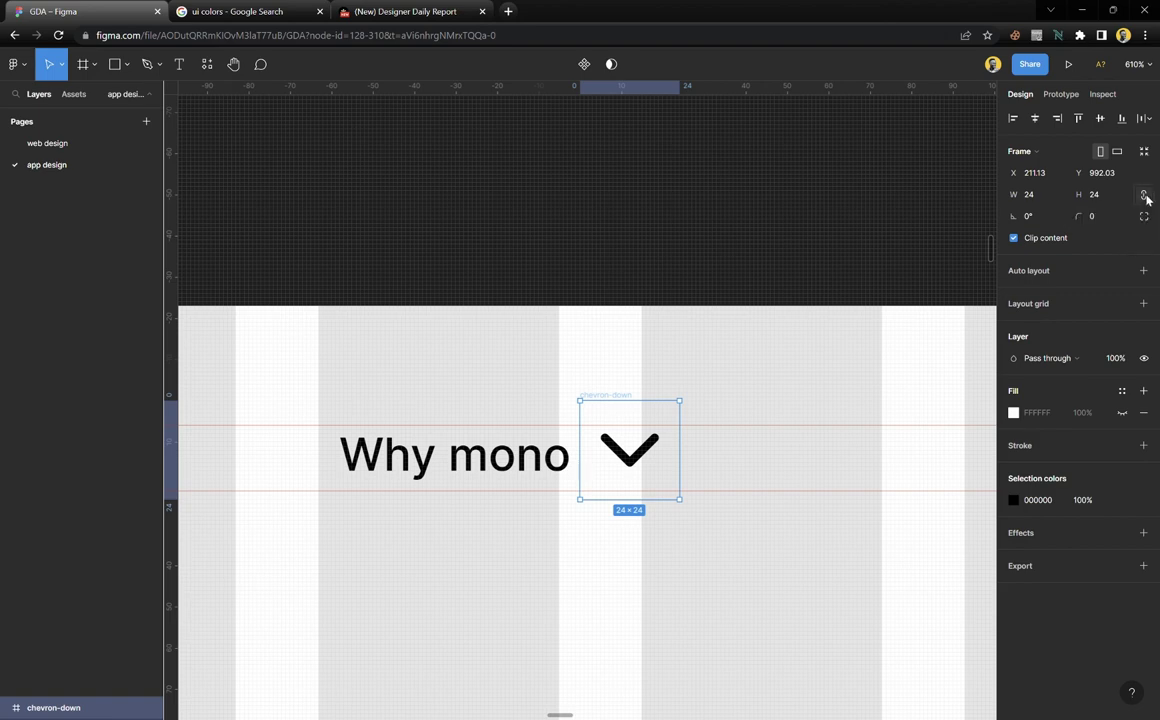
{"action": "left_click", "coordinate": [1052, 200]}
{"action": "key", "text": "Up"}
{"action": "key", "text": "Up"}
{"action": "key", "text": "Up"}
{"action": "key", "text": "Up"}
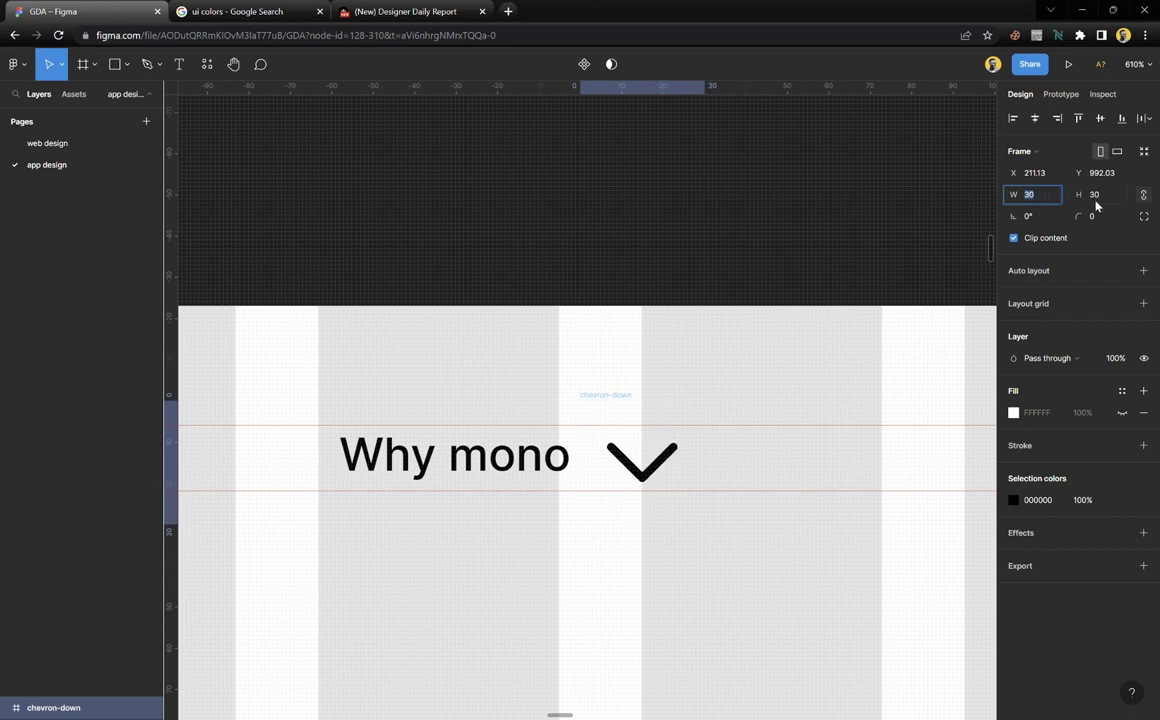
{"action": "key", "text": "shift+Down"}
{"action": "key", "text": "Down"}
{"action": "key", "text": "Down"}
{"action": "key", "text": "Down"}
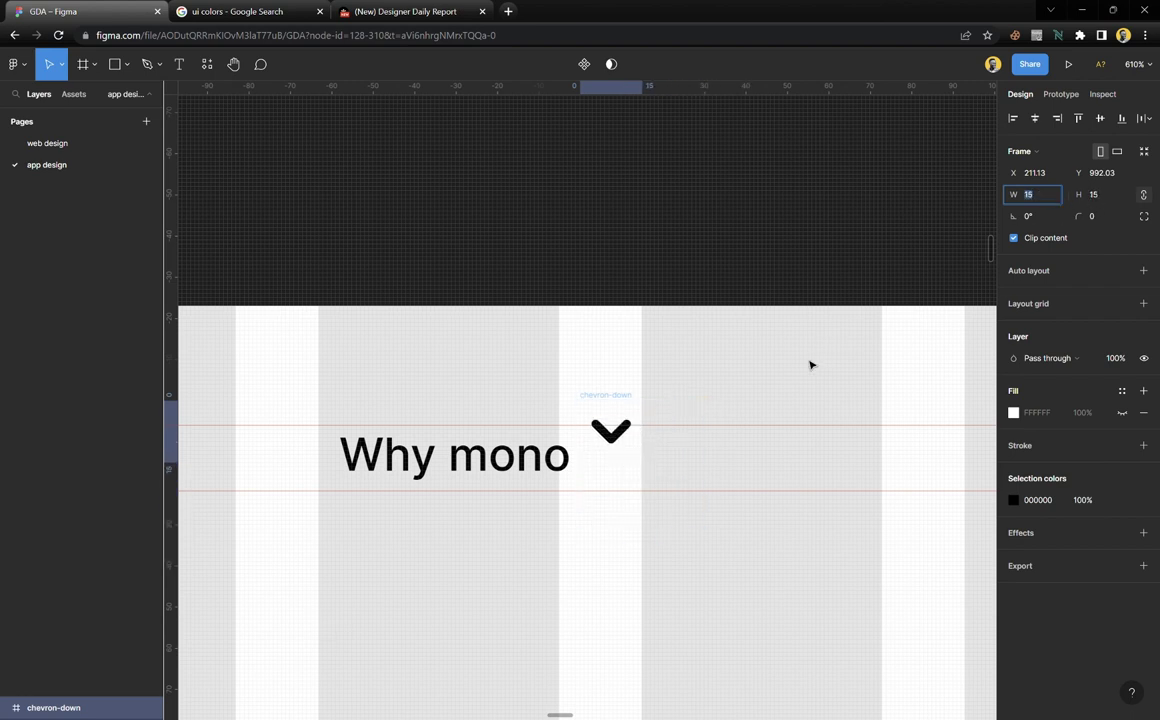
{"action": "key", "text": "Up"}
{"action": "left_click", "coordinate": [620, 447]}
{"action": "mouse_move", "coordinate": [620, 447]}
{"action": "left_mouse_down"}
{"action": "mouse_move", "coordinate": [620, 477]}
{"action": "mouse_move", "coordinate": [625, 256]}
{"action": "mouse_move", "coordinate": [630, 462]}
{"action": "left_mouse_up"}
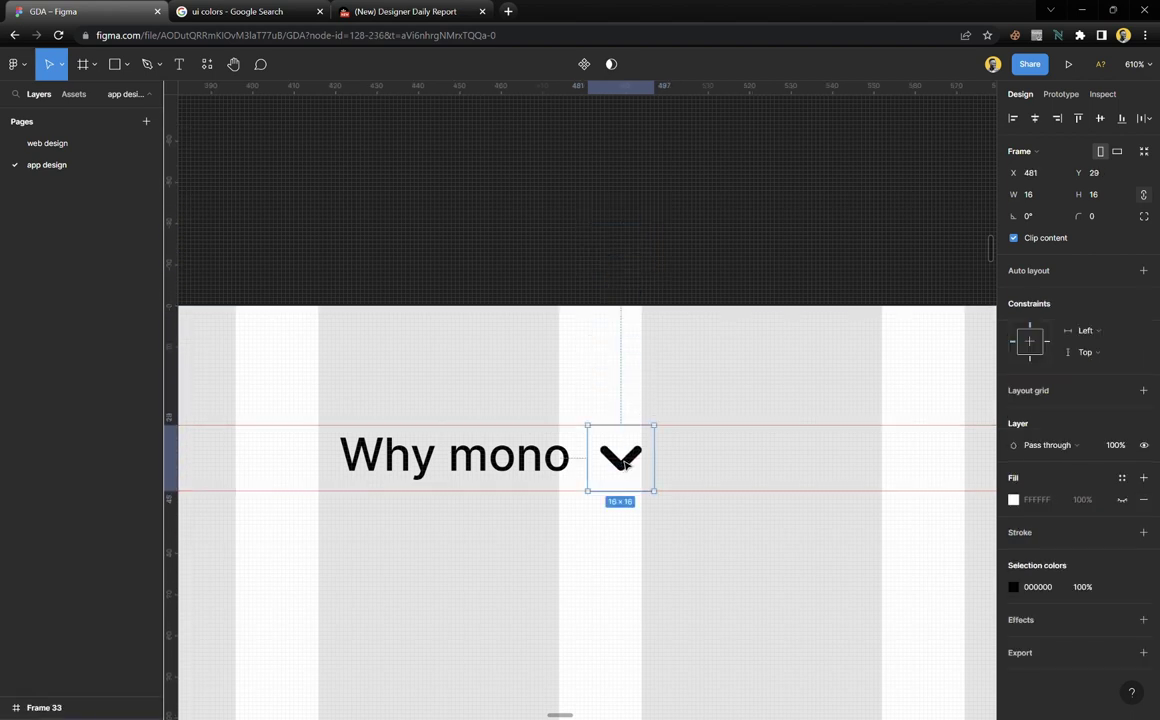
Set the chevron's inner vector stroke weight to 1, then reselect the icon frame
{"action": "key", "text": "Return"}
{"action": "left_click", "coordinate": [1106, 450]}
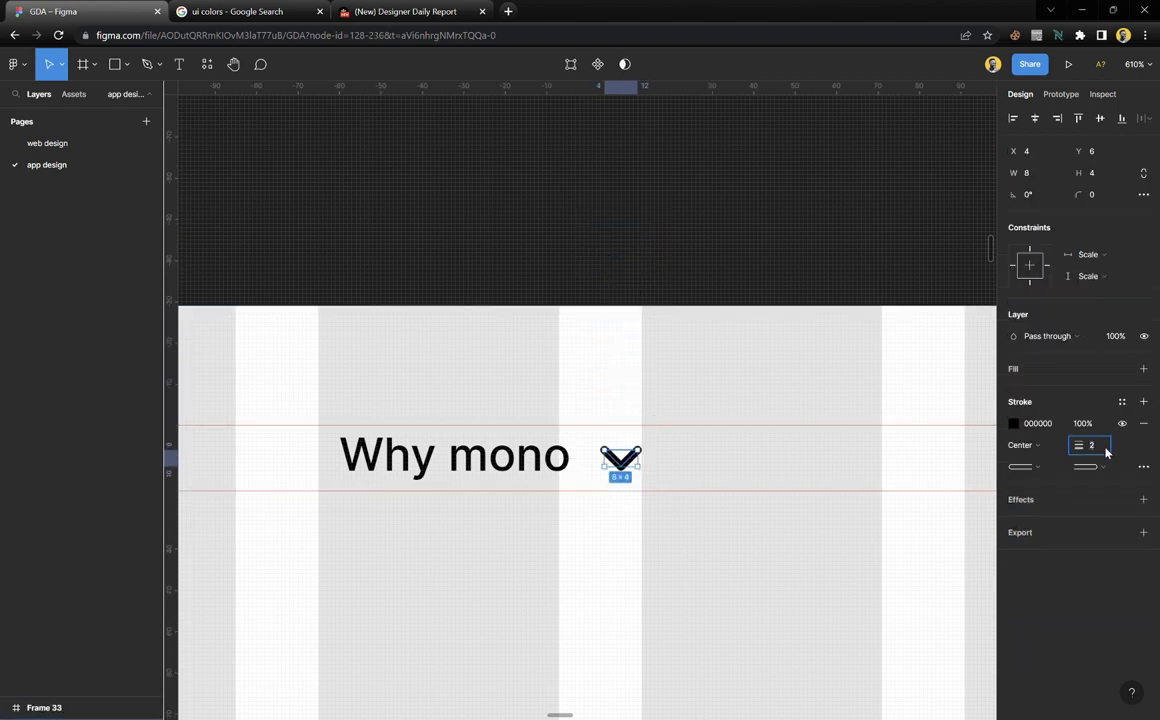
{"action": "type", "text": "1"}
{"action": "key", "text": "Return"}
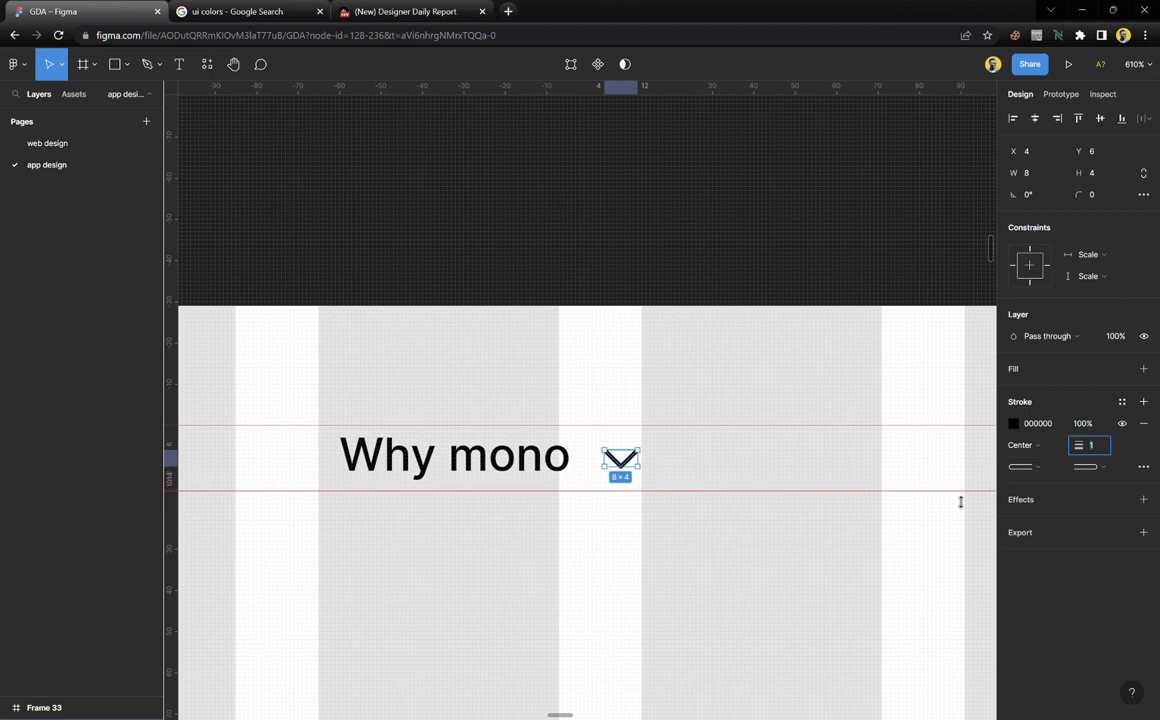
{"action": "left_click", "coordinate": [665, 575]}
{"action": "left_click", "coordinate": [620, 458]}
Wrap the Why mono text and chevron in auto layout with a gap of 5
{"action": "left_click", "coordinate": [530, 466], "text": "shift"}
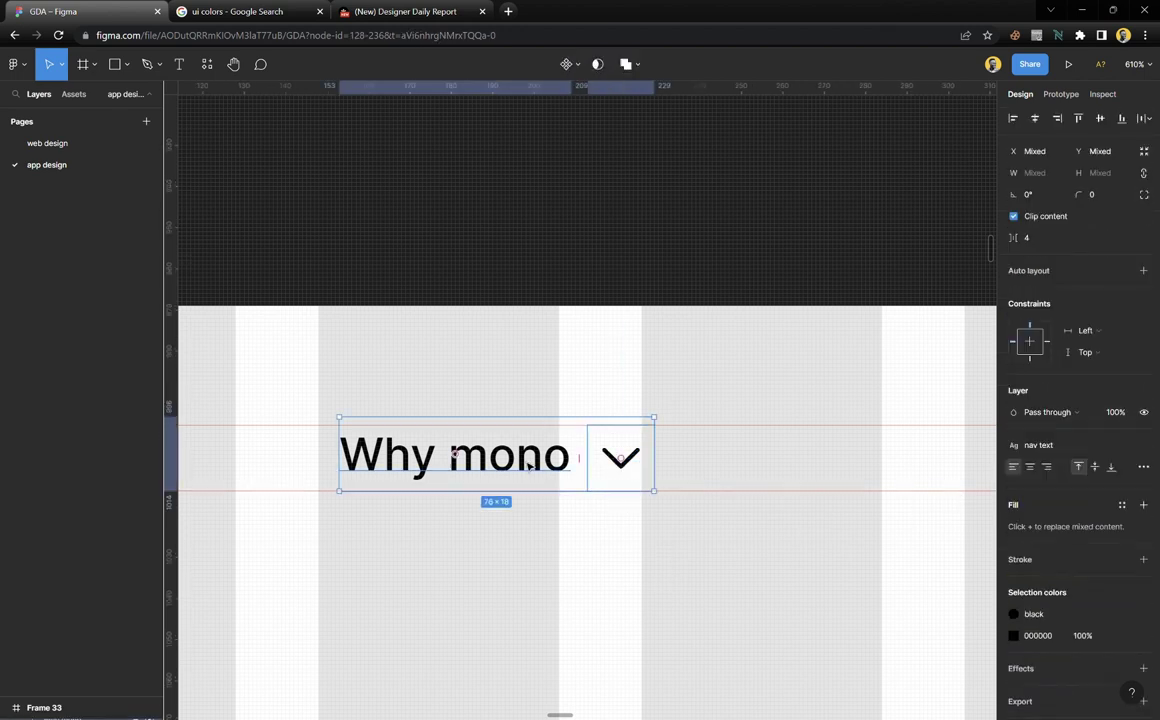
{"action": "key", "text": "shift+a"}
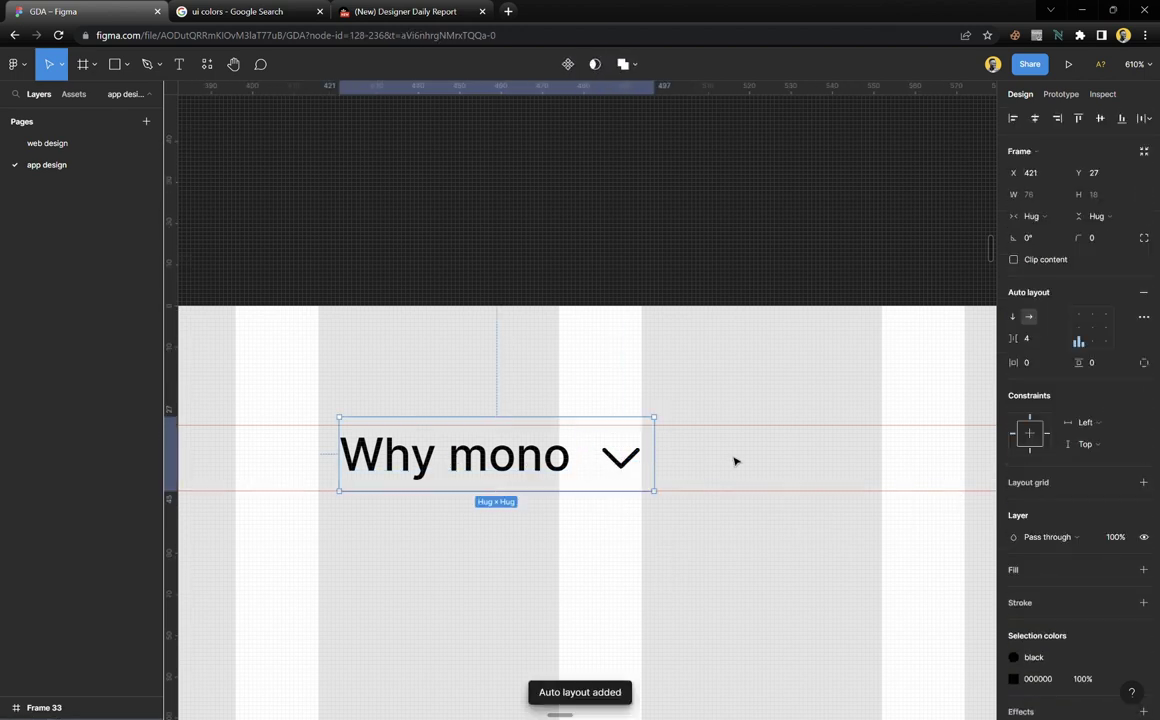
{"action": "left_click", "coordinate": [1040, 341]}
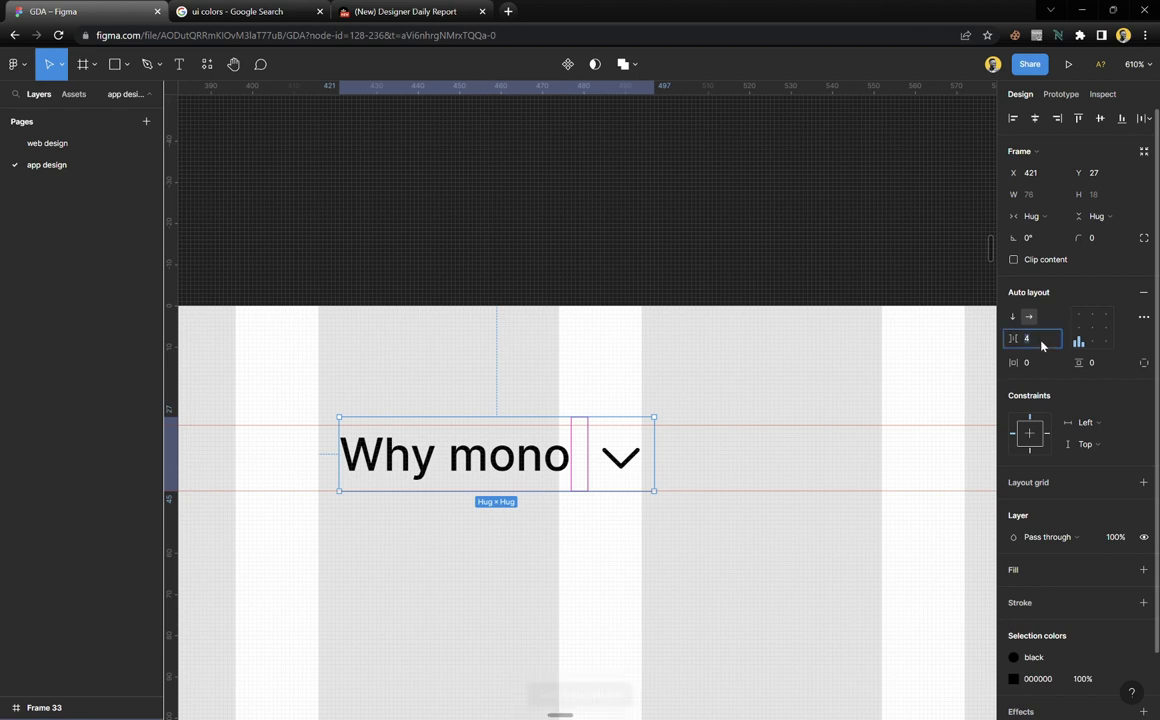
{"action": "type", "text": "5"}
{"action": "left_click", "coordinate": [531, 577]}
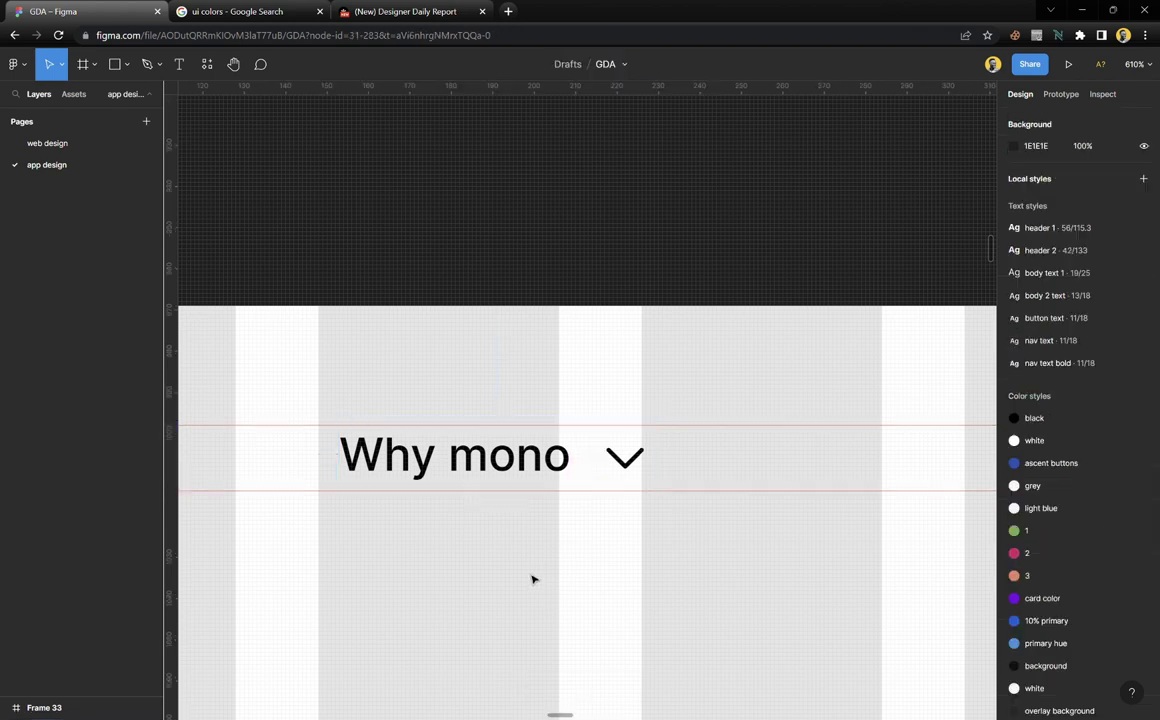
{"action": "scroll", "coordinate": [536, 515], "scroll_direction": "down", "scroll_amount": 5}
{"action": "scroll", "coordinate": [560, 520], "scroll_direction": "up", "scroll_amount": 5}
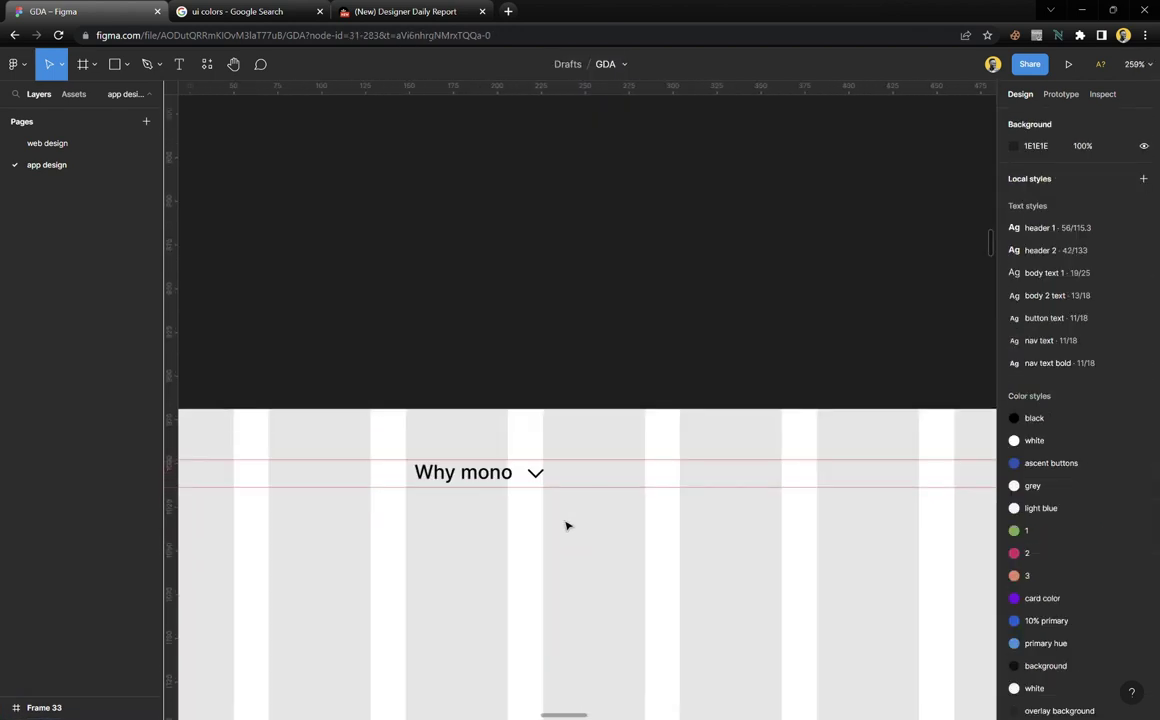
Duplicate the nav item to the right and wrap both in an auto-layout row with 27 gap
{"action": "left_click", "coordinate": [478, 455]}
{"action": "left_click_drag", "start_coordinate": [388, 455], "coordinate": [672, 455]}
{"action": "left_click", "coordinate": [474, 453], "text": "shift"}
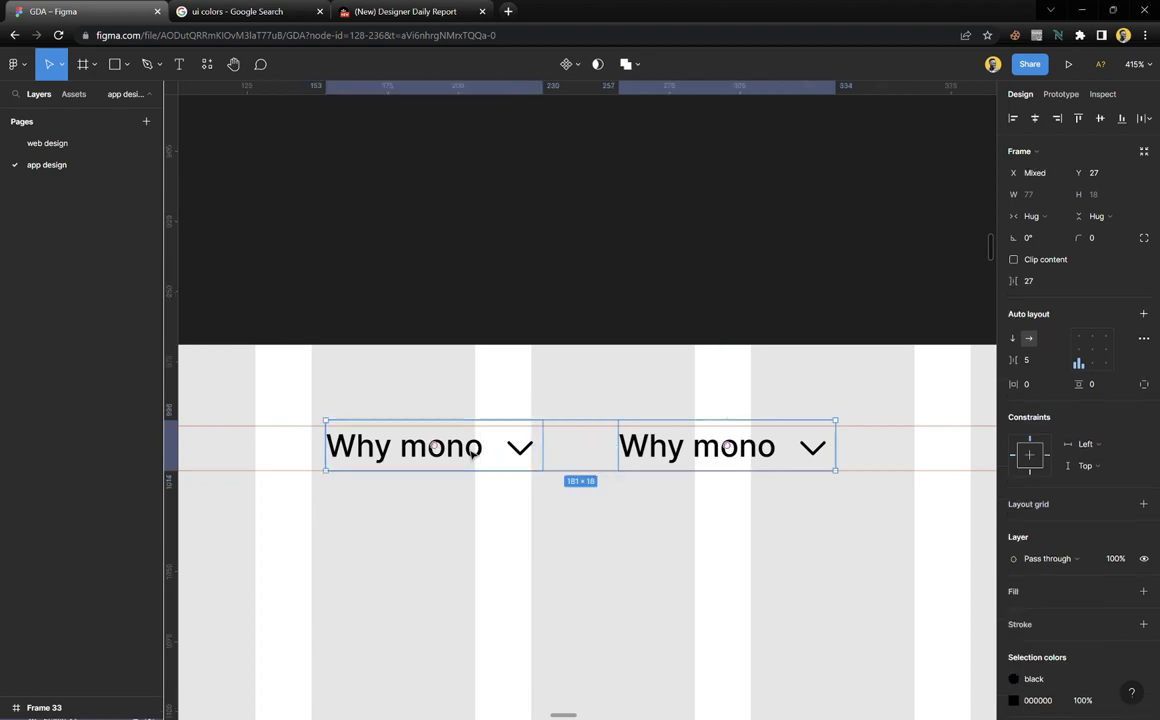
{"action": "key", "text": "shift+a"}
{"action": "scroll", "coordinate": [598, 461], "scroll_direction": "right", "scroll_amount": 3}
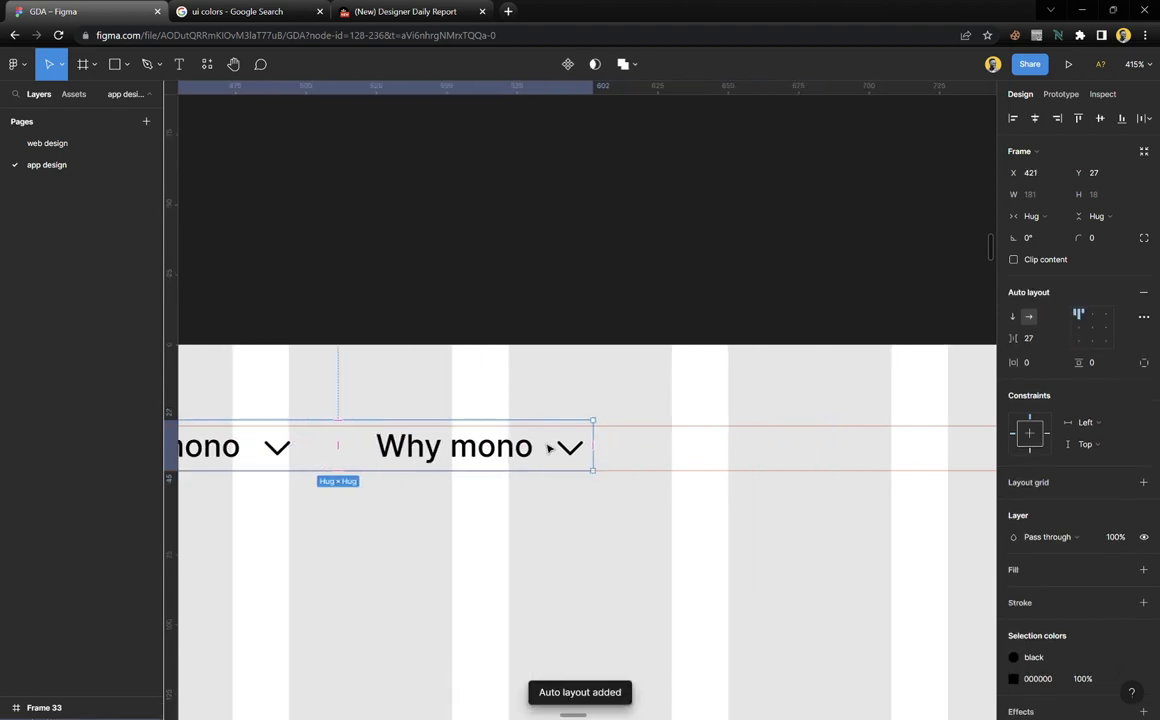
Duplicate the right Why mono item inside the row with Ctrl+D
{"action": "double_click", "coordinate": [484, 450]}
{"action": "key", "text": "ctrl+d"}
{"action": "key", "text": "ctrl+d"}
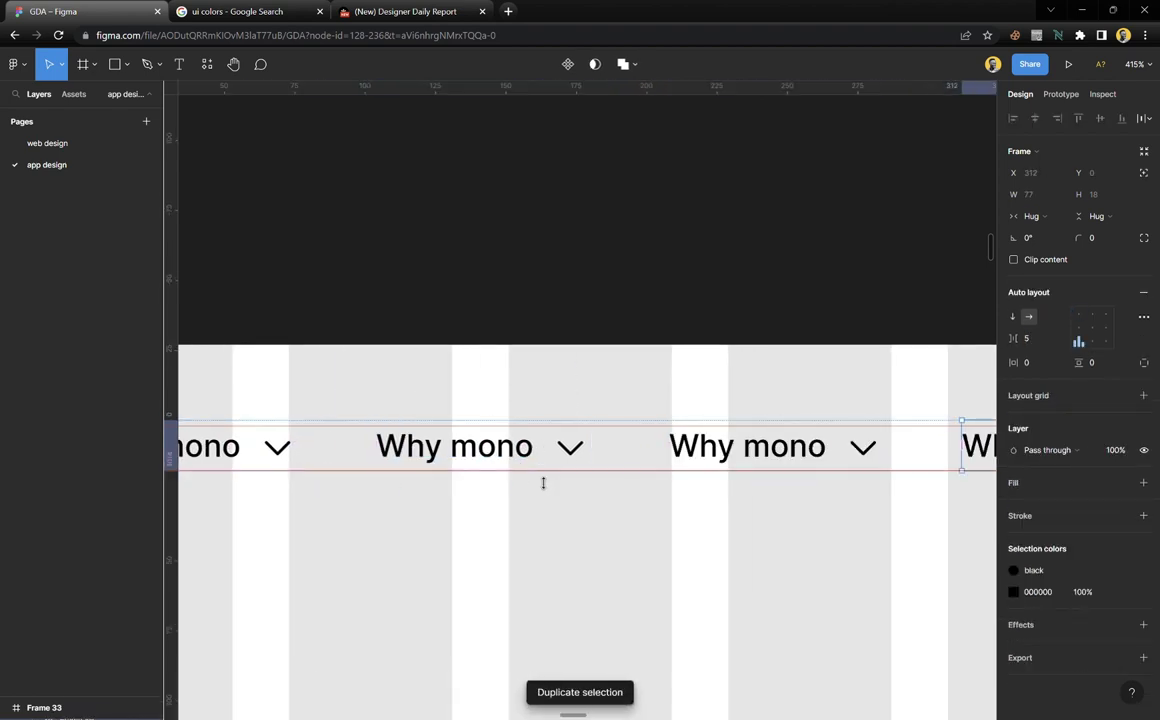
{"action": "key", "text": "Escape"}
{"action": "scroll", "coordinate": [544, 533], "scroll_direction": "down", "scroll_amount": 5, "text": "ctrl"}
{"action": "scroll", "coordinate": [670, 520], "scroll_direction": "right", "scroll_amount": 5}
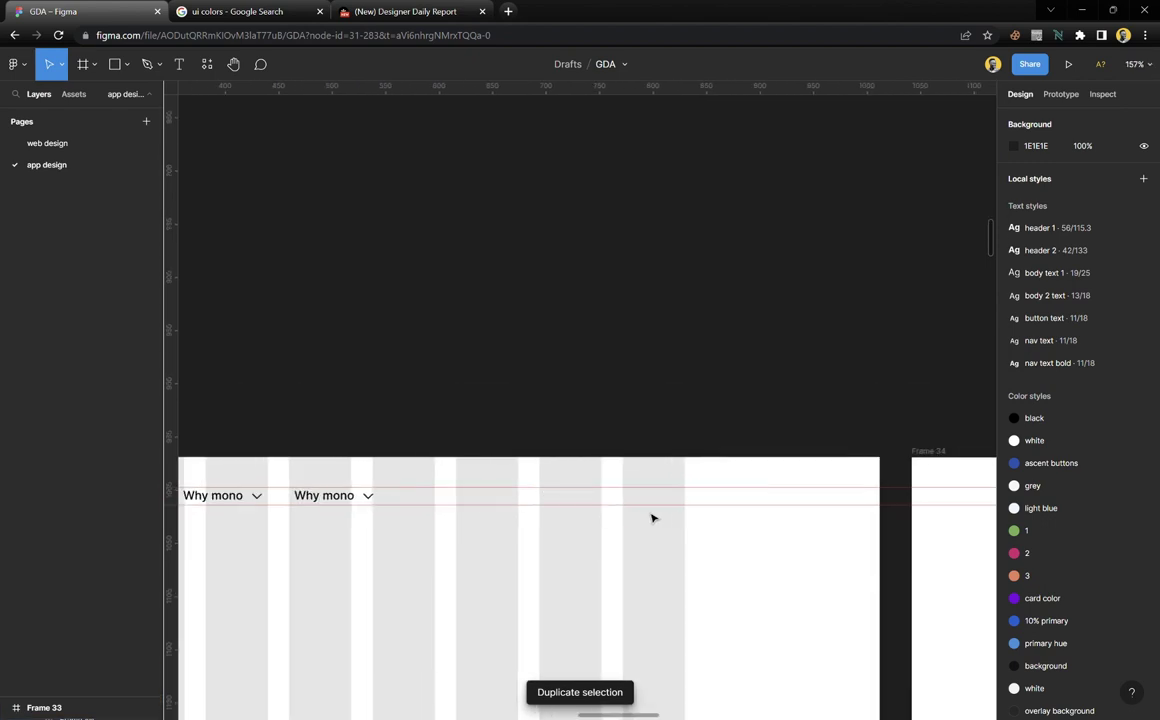
Drag a loose copy of the Why mono text out to the right
{"action": "left_click", "coordinate": [341, 504]}
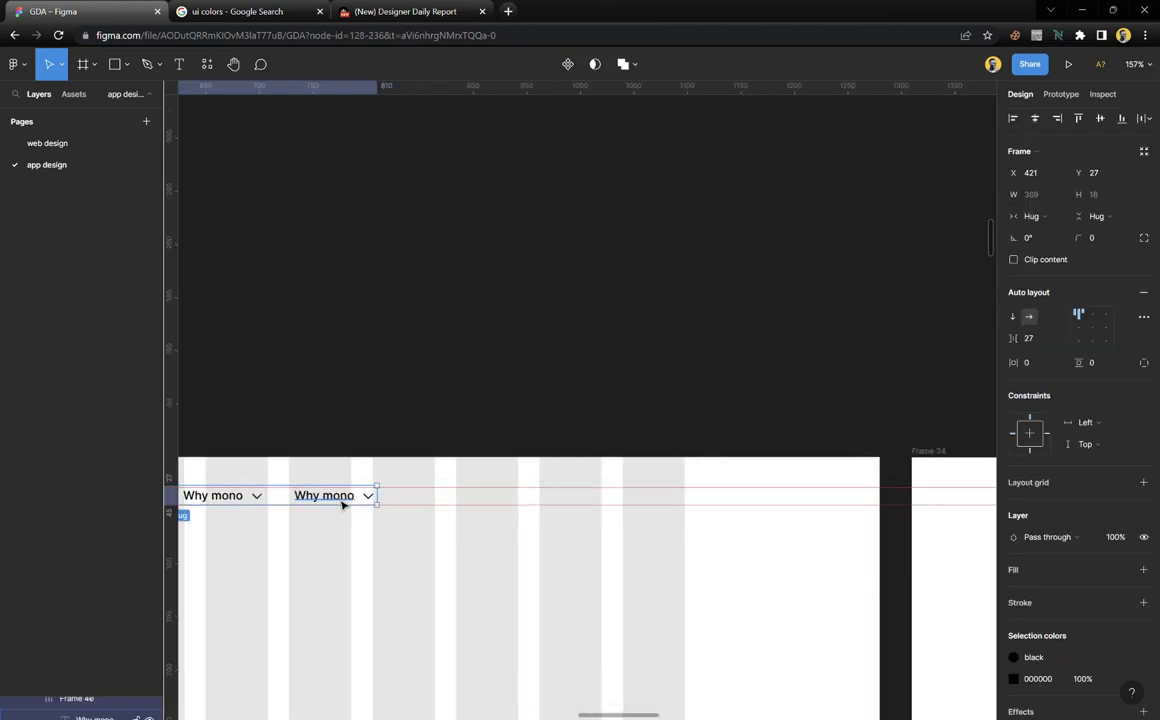
{"action": "double_click", "coordinate": [340, 503]}
{"action": "left_click_drag", "start_coordinate": [340, 503], "coordinate": [620, 508]}
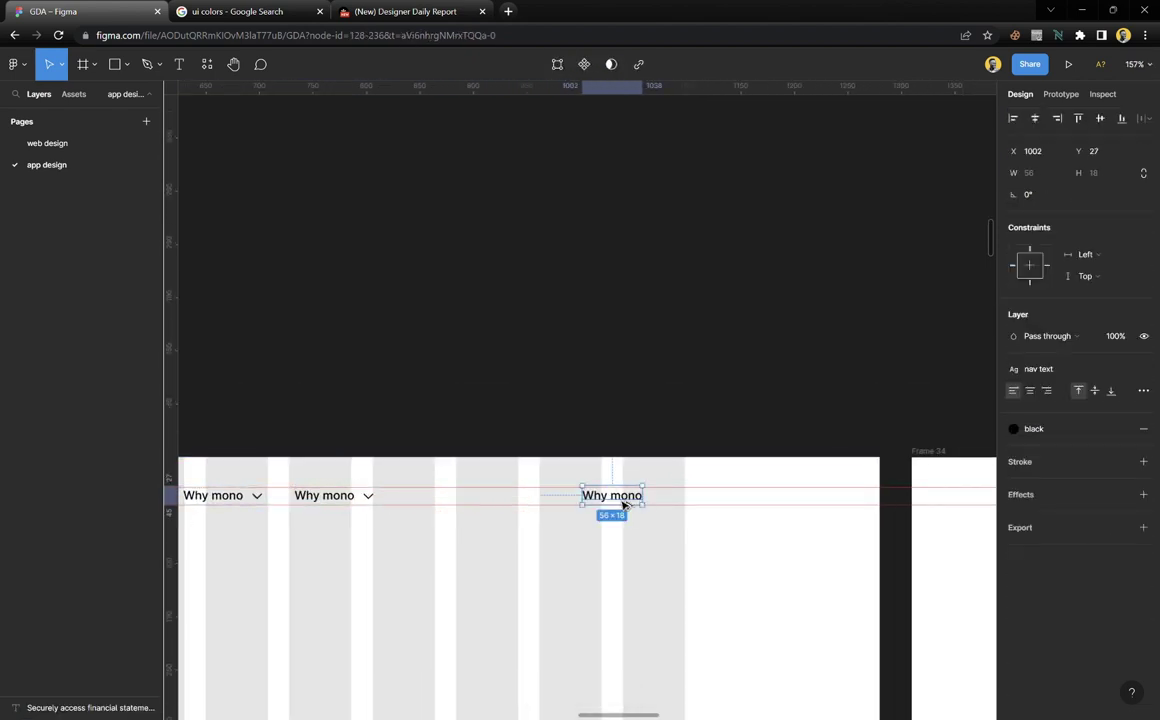
{"action": "scroll", "coordinate": [650, 507], "scroll_direction": "up", "scroll_amount": 2}
{"action": "scroll", "coordinate": [650, 508], "scroll_direction": "down", "scroll_amount": 2}
{"action": "scroll", "coordinate": [650, 508], "scroll_direction": "down", "scroll_amount": 1}
{"action": "scroll", "coordinate": [648, 507], "scroll_direction": "right", "scroll_amount": 10}
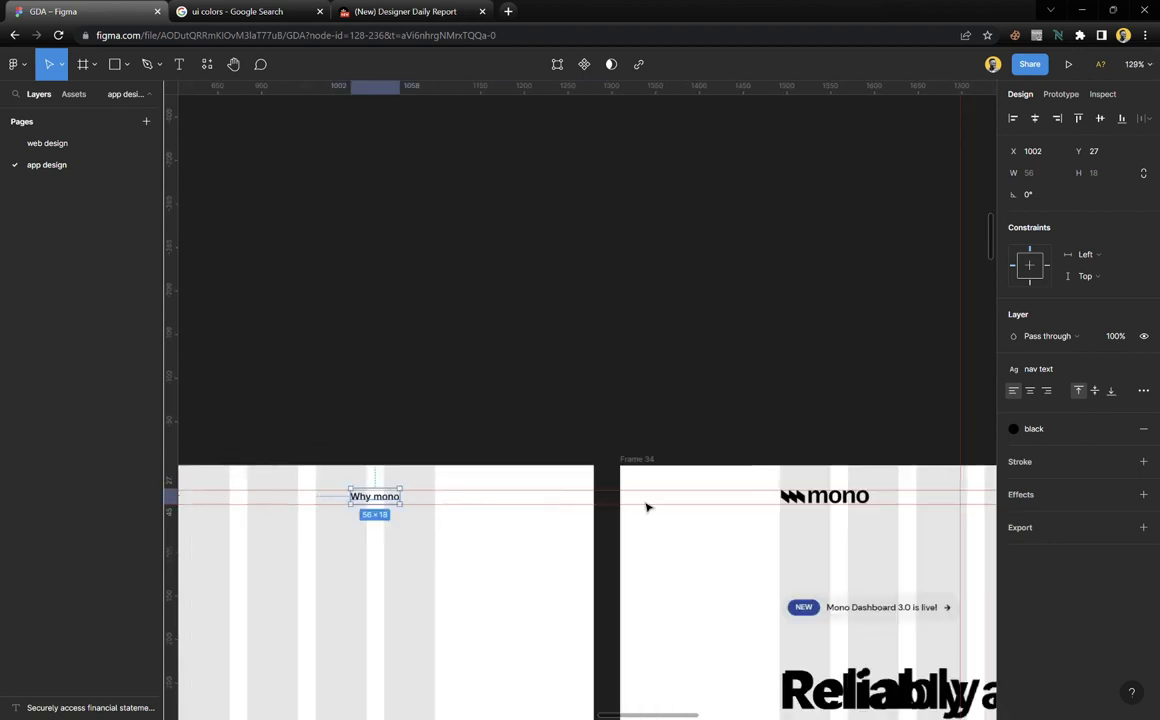
{"action": "scroll", "coordinate": [909, 500], "scroll_direction": "right", "scroll_amount": 1}
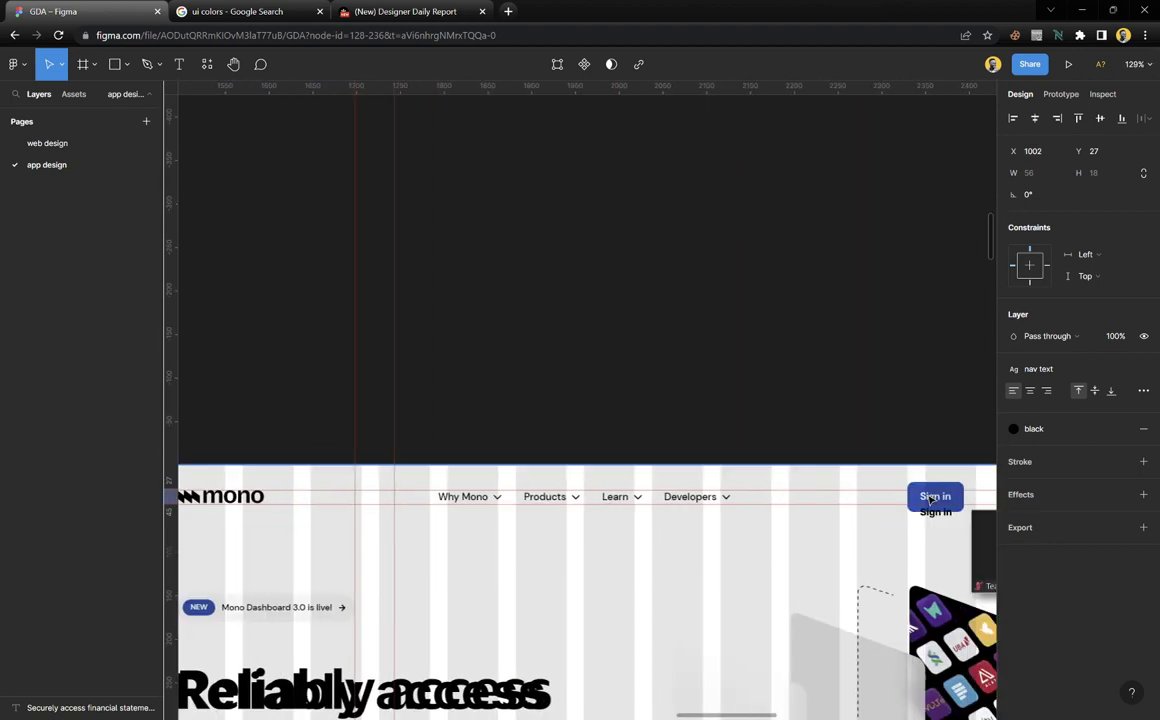
{"action": "scroll", "coordinate": [927, 513], "scroll_direction": "left", "scroll_amount": 7}
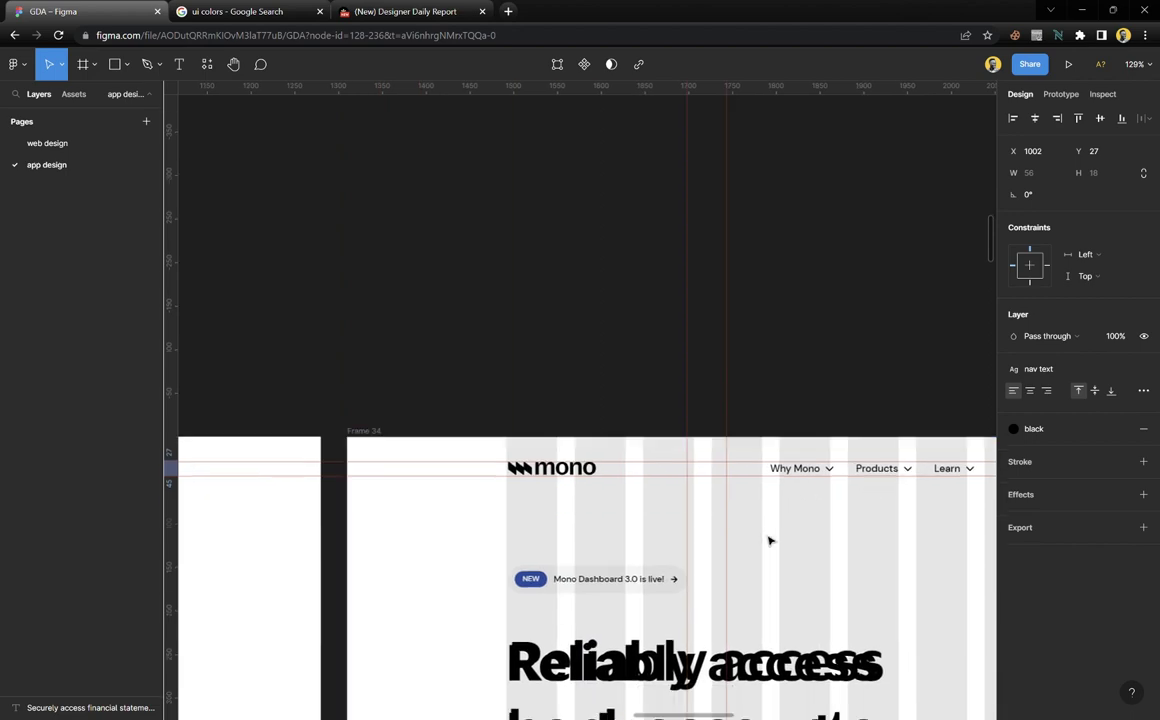
{"action": "scroll", "coordinate": [700, 520], "scroll_direction": "down", "scroll_amount": 5}
{"action": "scroll", "coordinate": [624, 503], "scroll_direction": "up", "scroll_amount": 5}
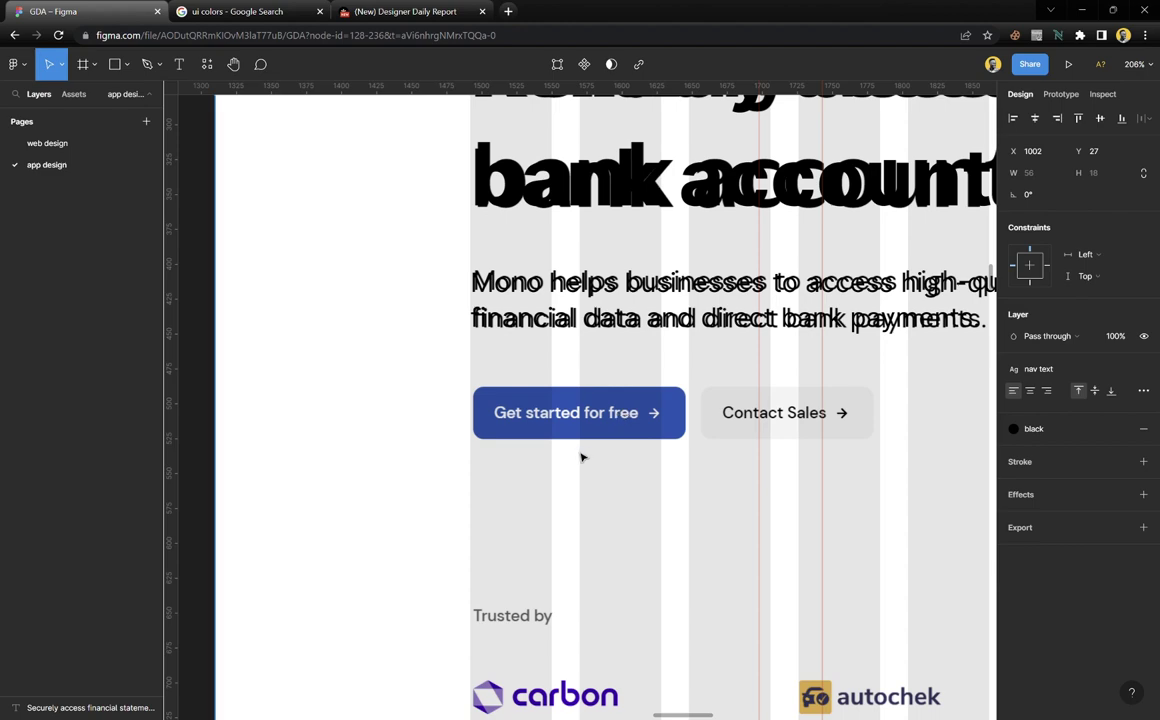
{"action": "scroll", "coordinate": [590, 448], "scroll_direction": "down", "scroll_amount": 5}
{"action": "scroll", "coordinate": [722, 153], "scroll_direction": "up", "scroll_amount": 3}
{"action": "scroll", "coordinate": [722, 153], "scroll_direction": "right", "scroll_amount": 2}
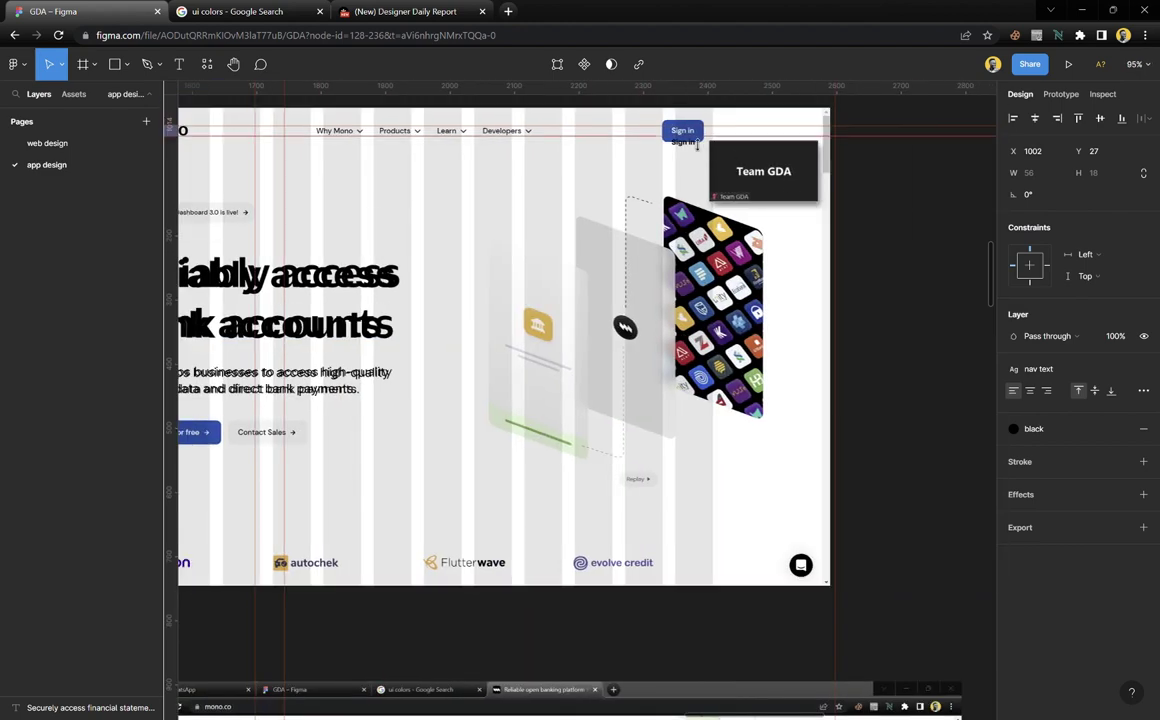
{"action": "scroll", "coordinate": [360, 311], "scroll_direction": "left", "scroll_amount": 5}
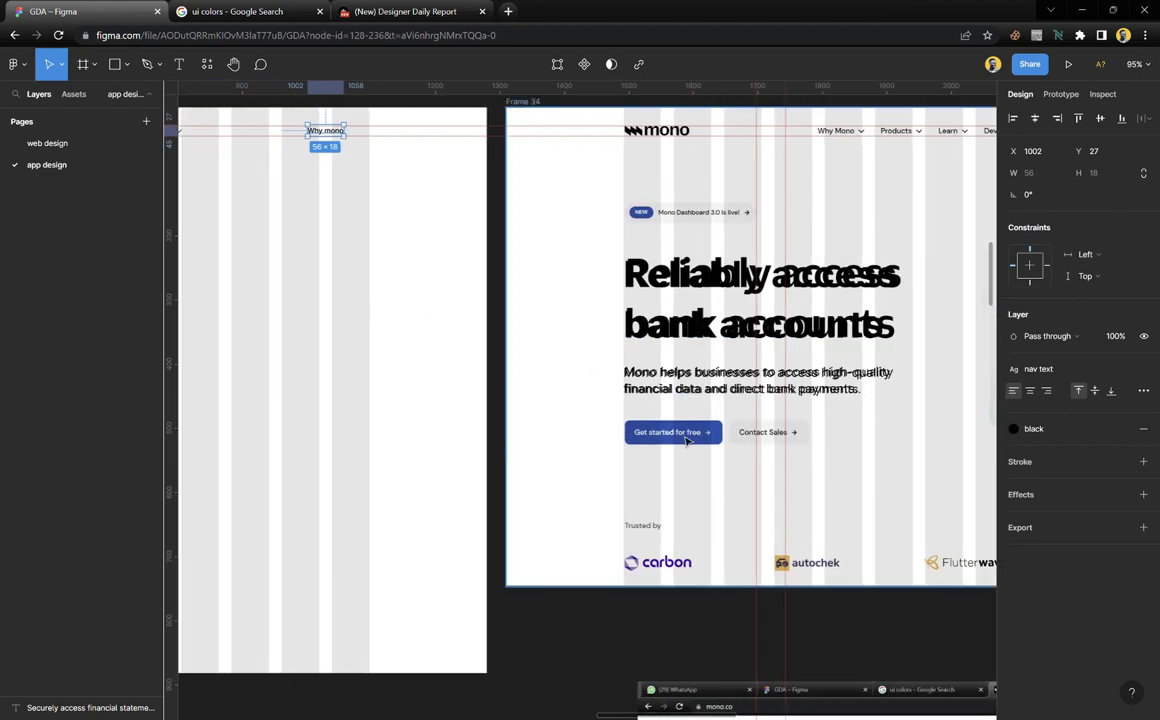
{"action": "scroll", "coordinate": [349, 228], "scroll_direction": "up", "scroll_amount": 3}
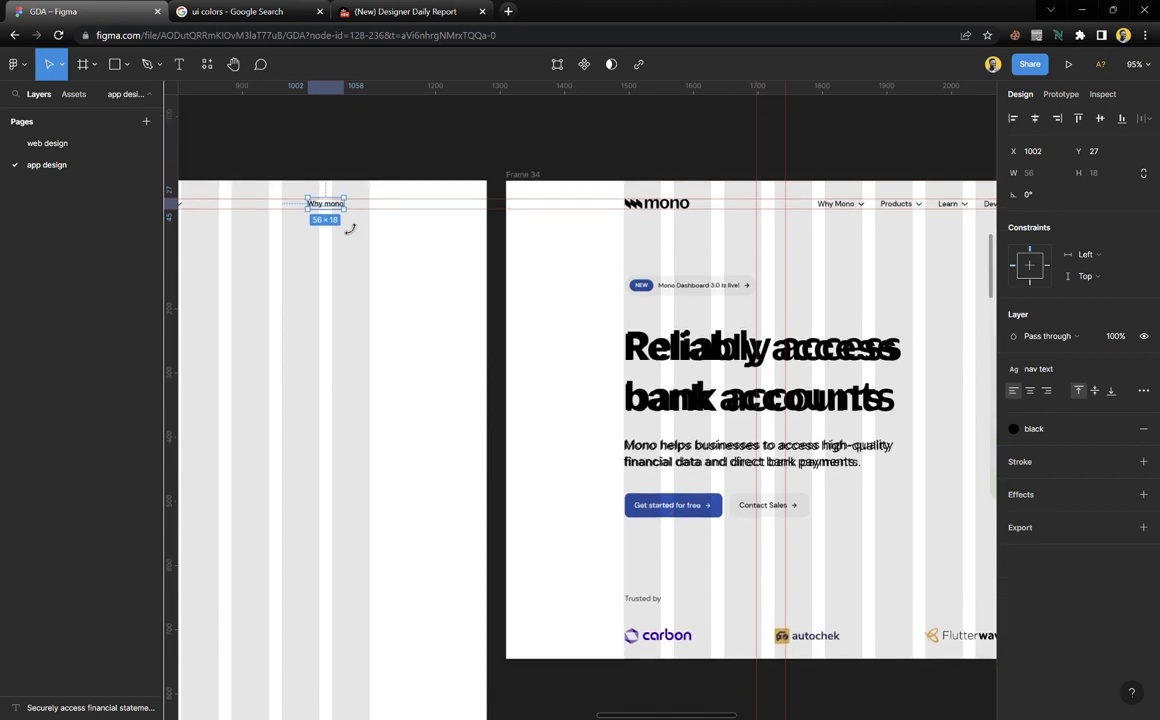
{"action": "scroll", "coordinate": [735, 543], "scroll_direction": "up", "scroll_amount": 5}
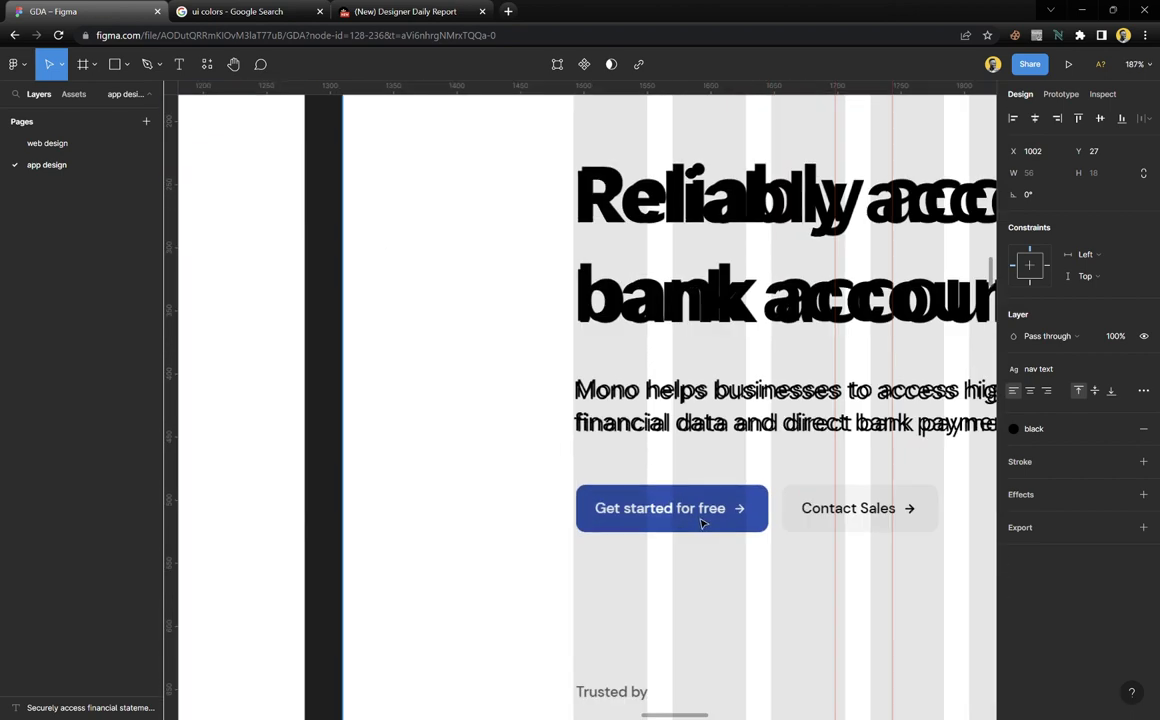
{"action": "scroll", "coordinate": [630, 483], "scroll_direction": "down", "scroll_amount": 6}
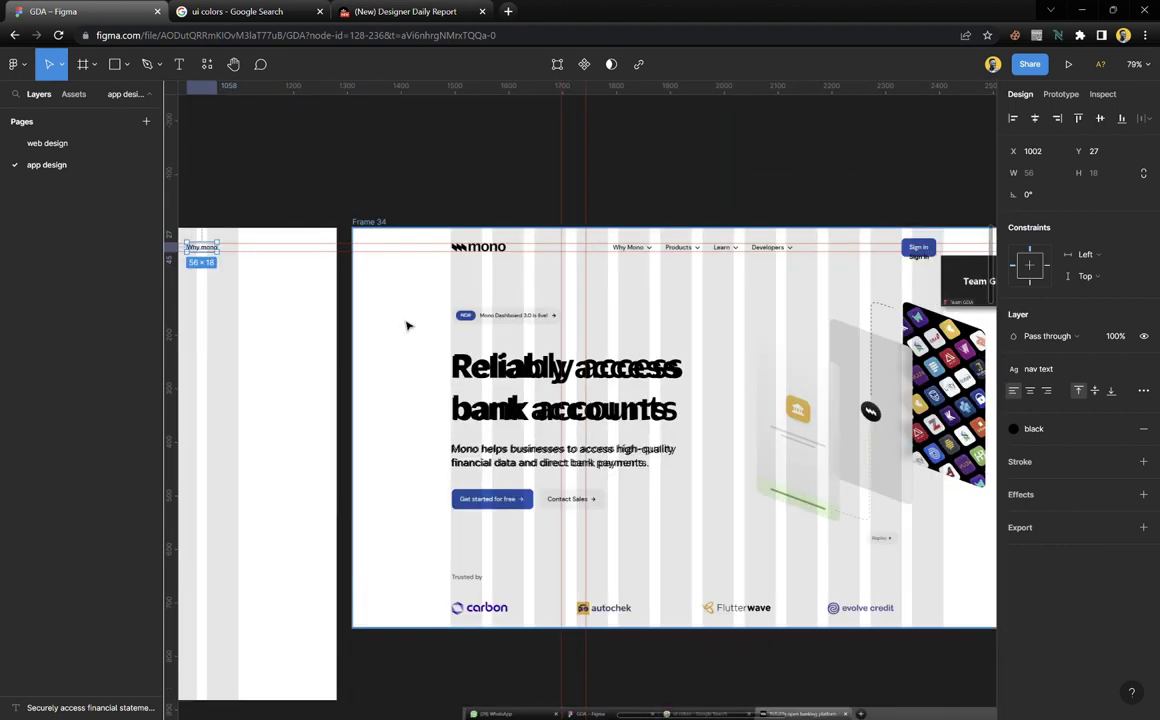
{"action": "scroll", "coordinate": [407, 325], "scroll_direction": "left", "scroll_amount": 3}
{"action": "scroll", "coordinate": [407, 325], "scroll_direction": "left", "scroll_amount": 5}
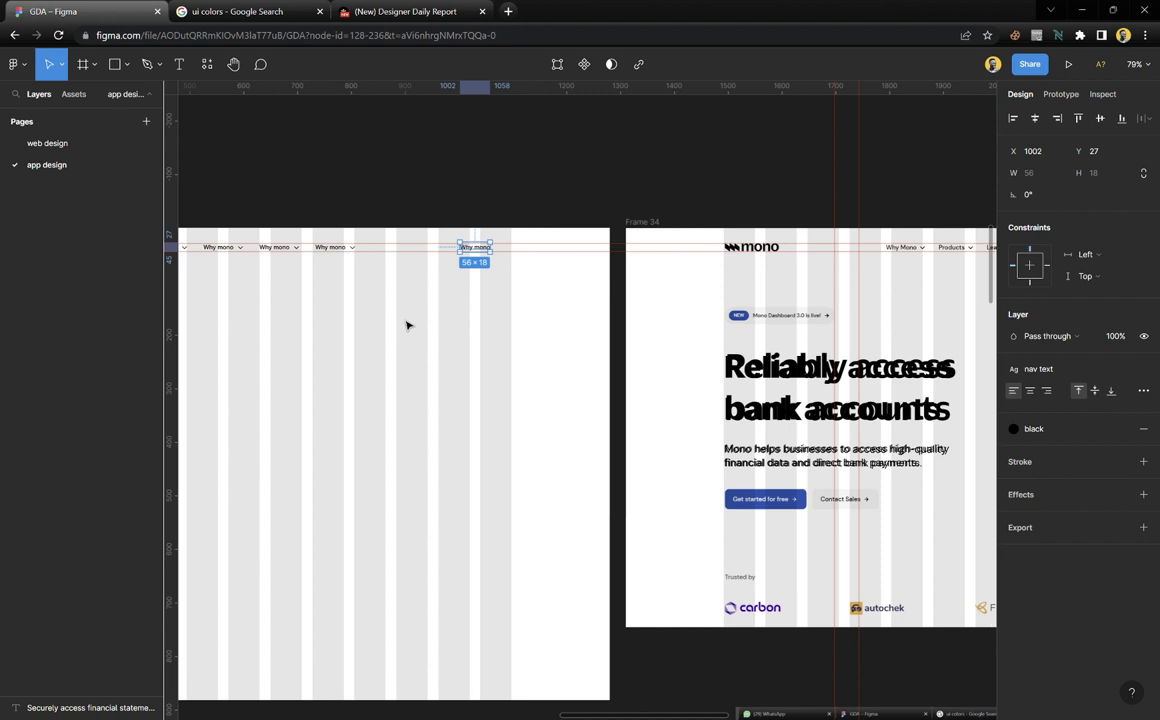
{"action": "scroll", "coordinate": [469, 368], "scroll_direction": "up", "scroll_amount": 10}
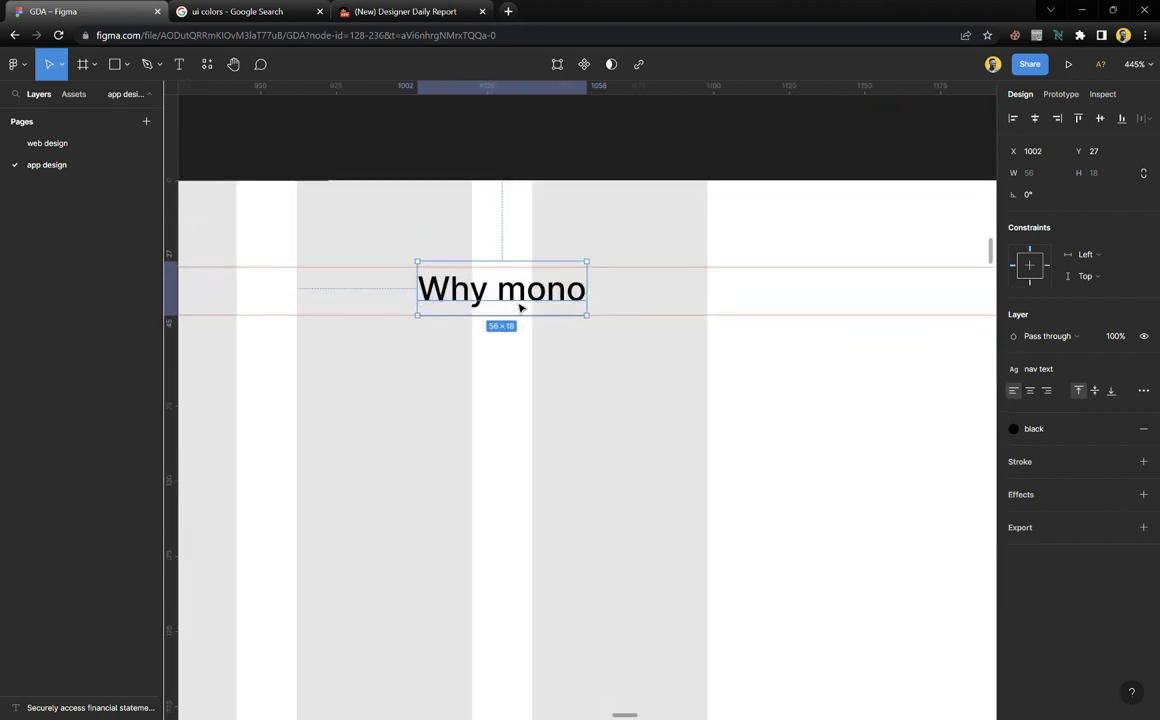
Change the loose text to 'Sign in', apply the bold nav text style, and add auto layout
{"action": "double_click", "coordinate": [545, 300]}
{"action": "type", "text": "Sign in"}
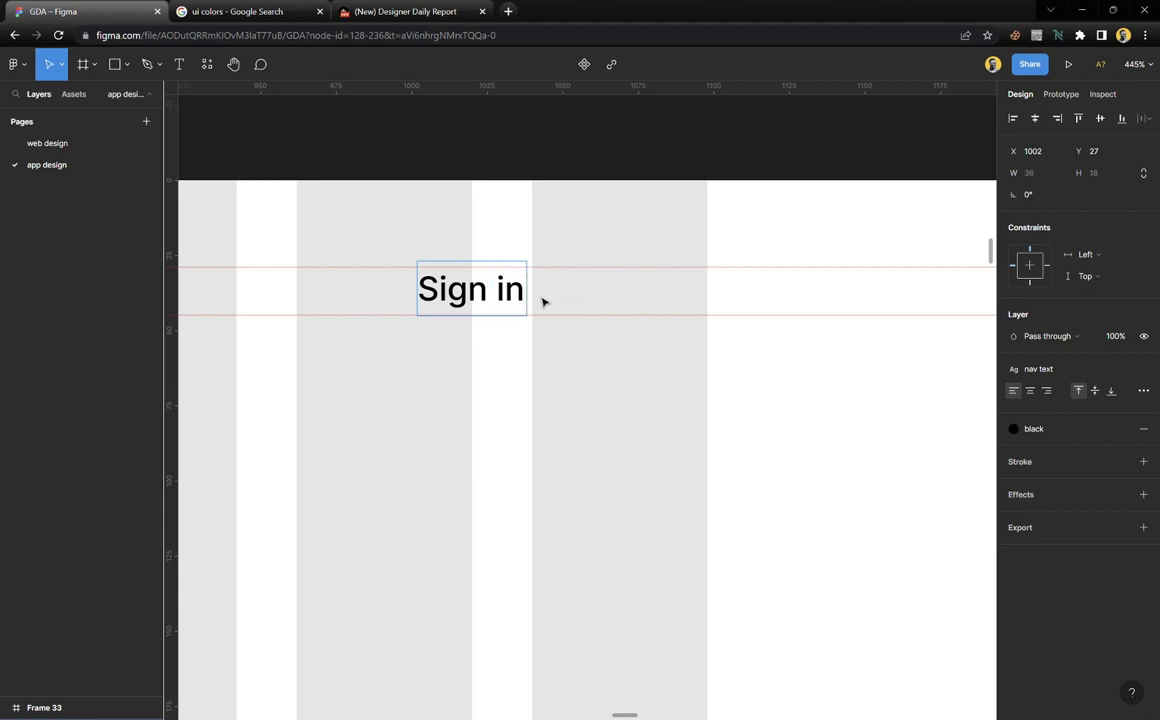
{"action": "key", "text": "Escape"}
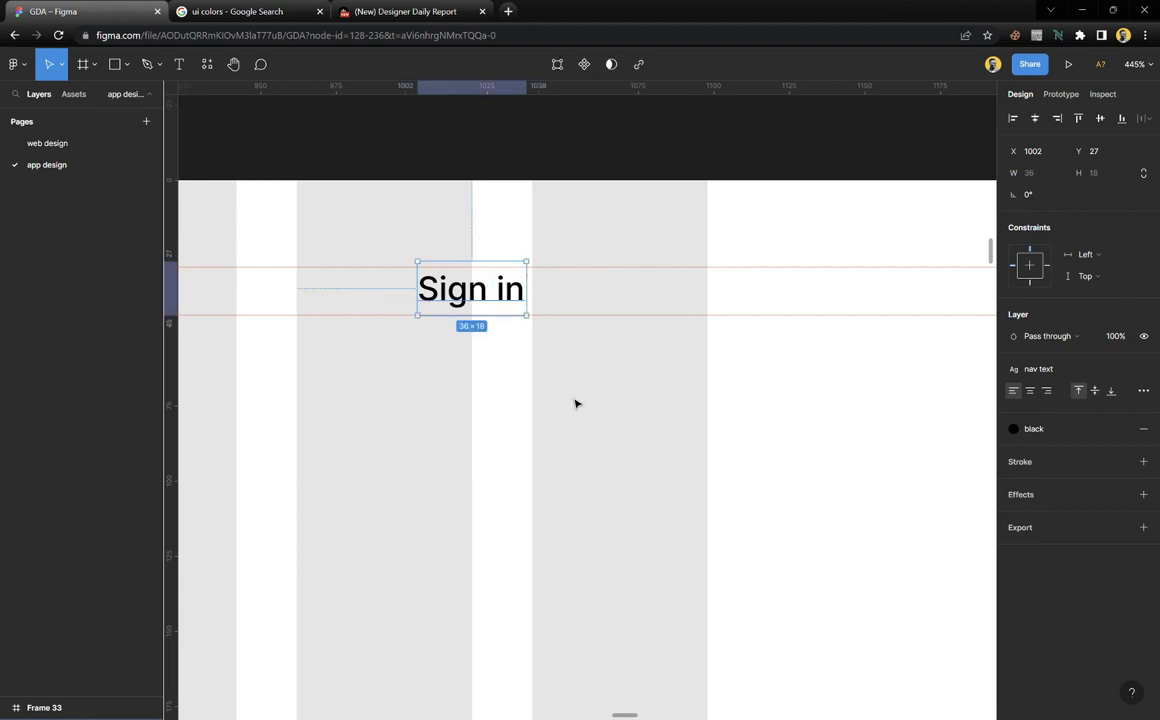
{"action": "left_click", "coordinate": [1104, 371]}
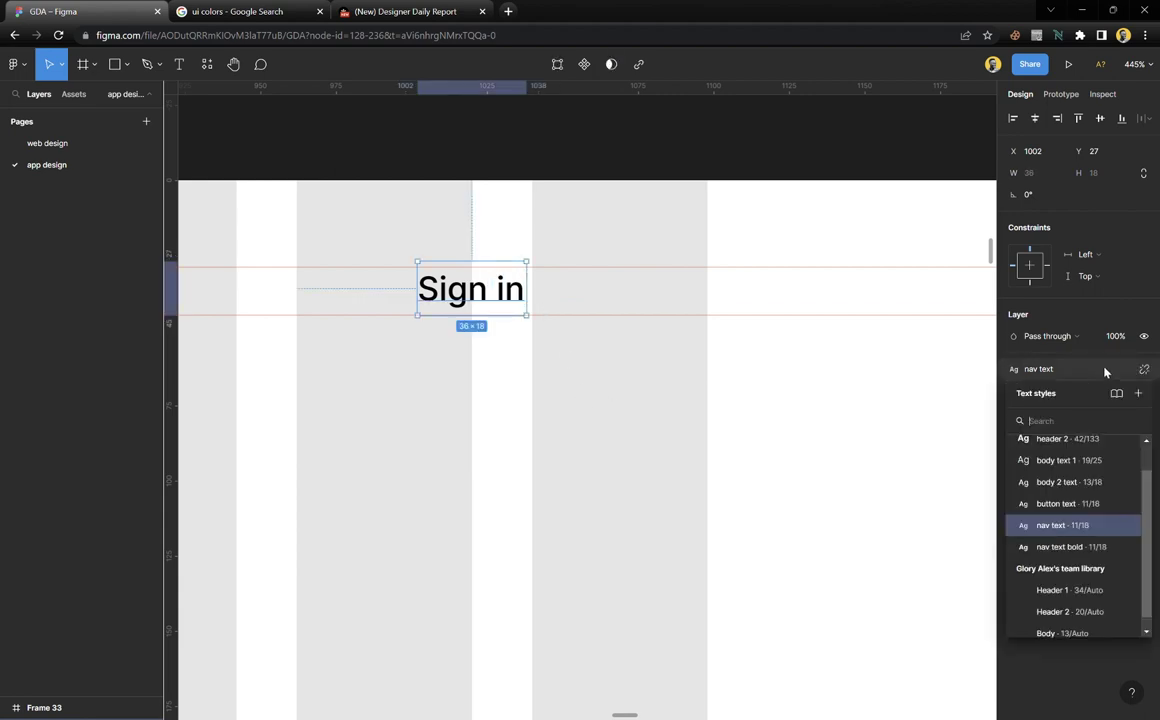
{"action": "left_click", "coordinate": [1069, 548]}
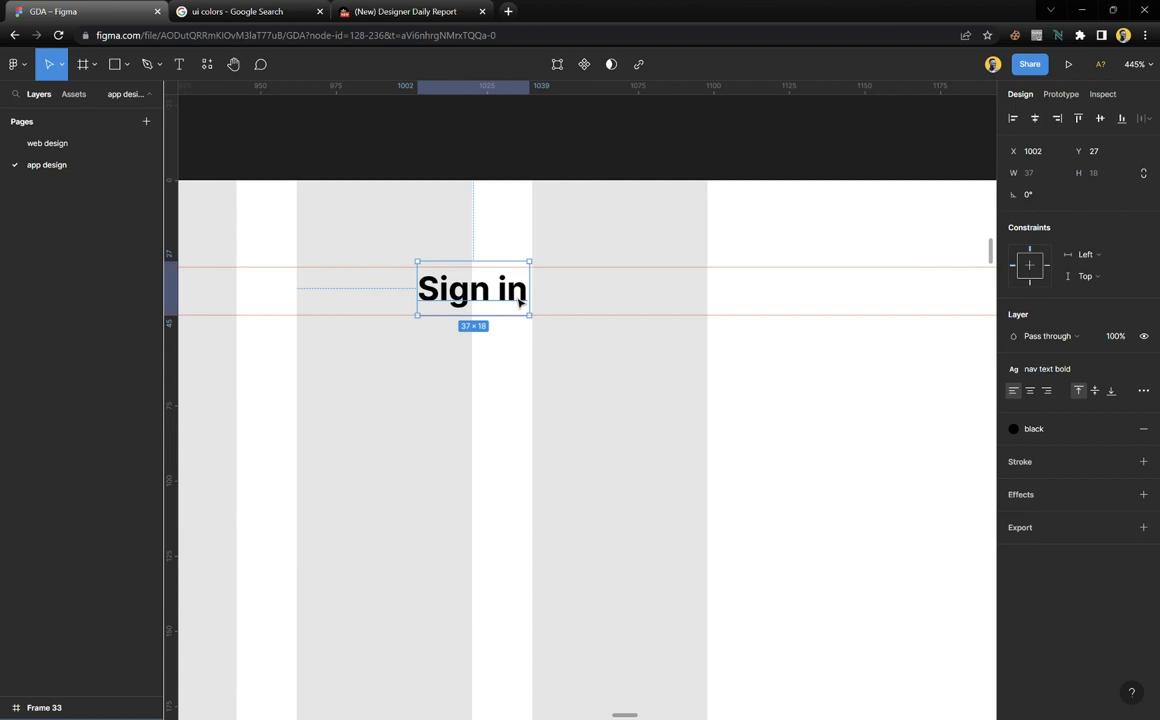
{"action": "key", "text": "shift+a"}
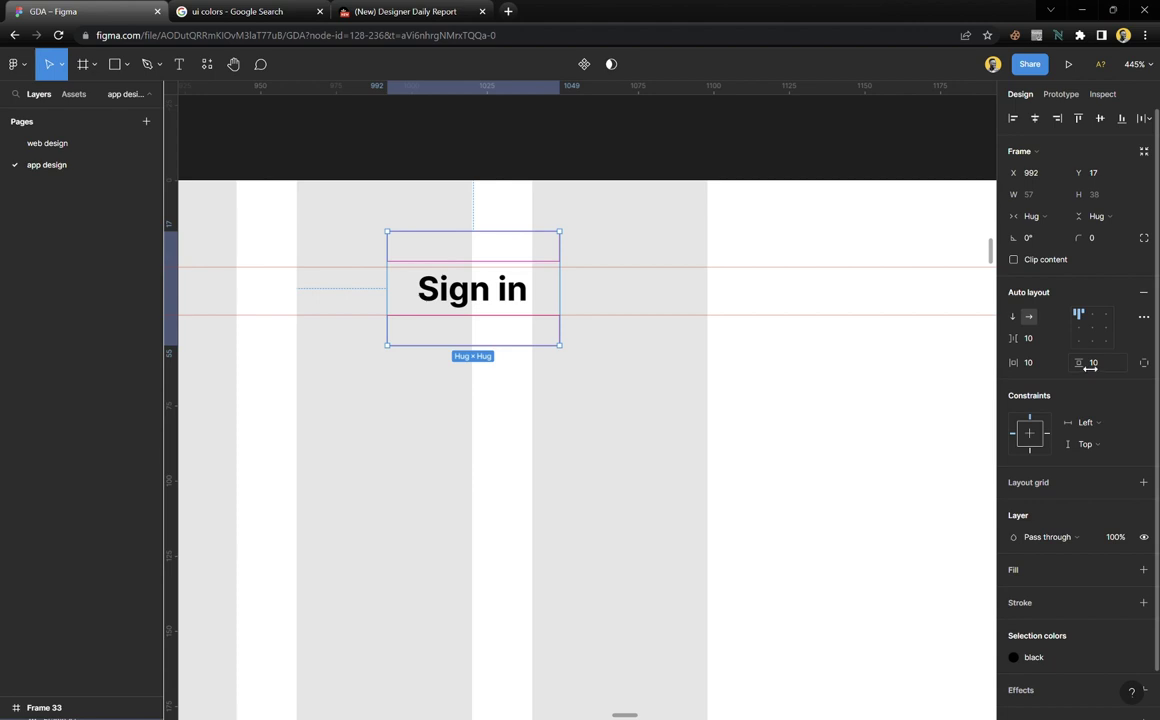
Move the Sign in frame right, pin it to the right edge, align its text, and add a black stroke
{"action": "left_click", "coordinate": [1093, 327]}
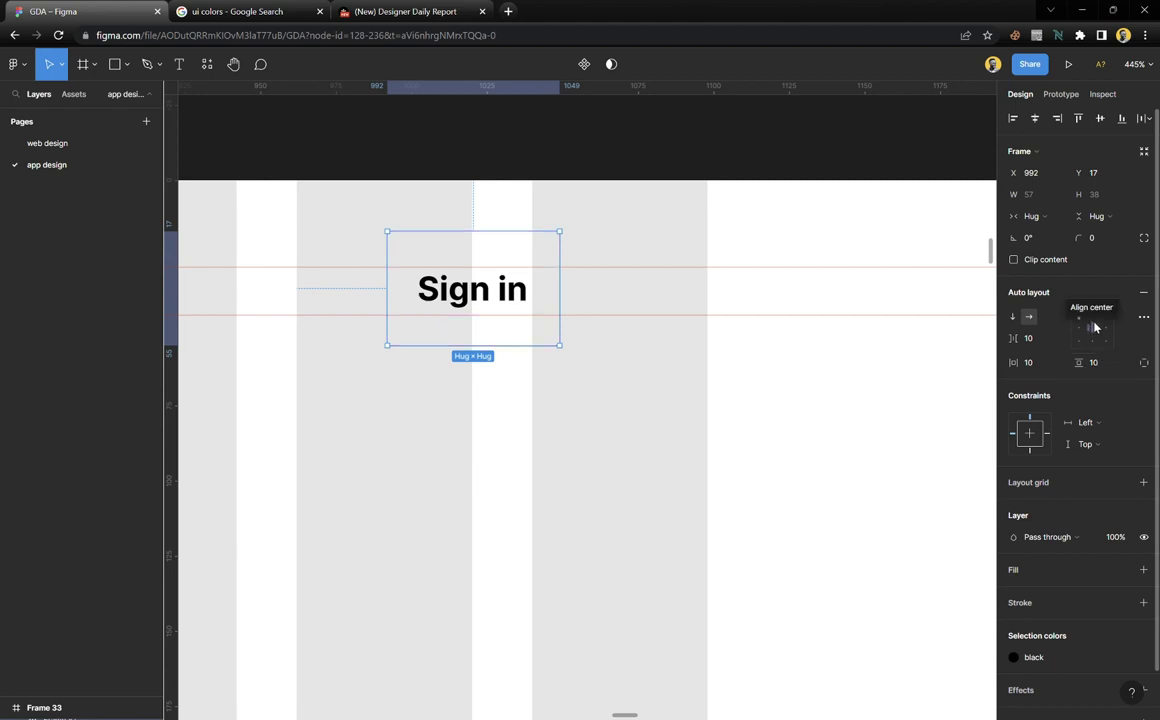
{"action": "left_click", "coordinate": [1032, 438]}
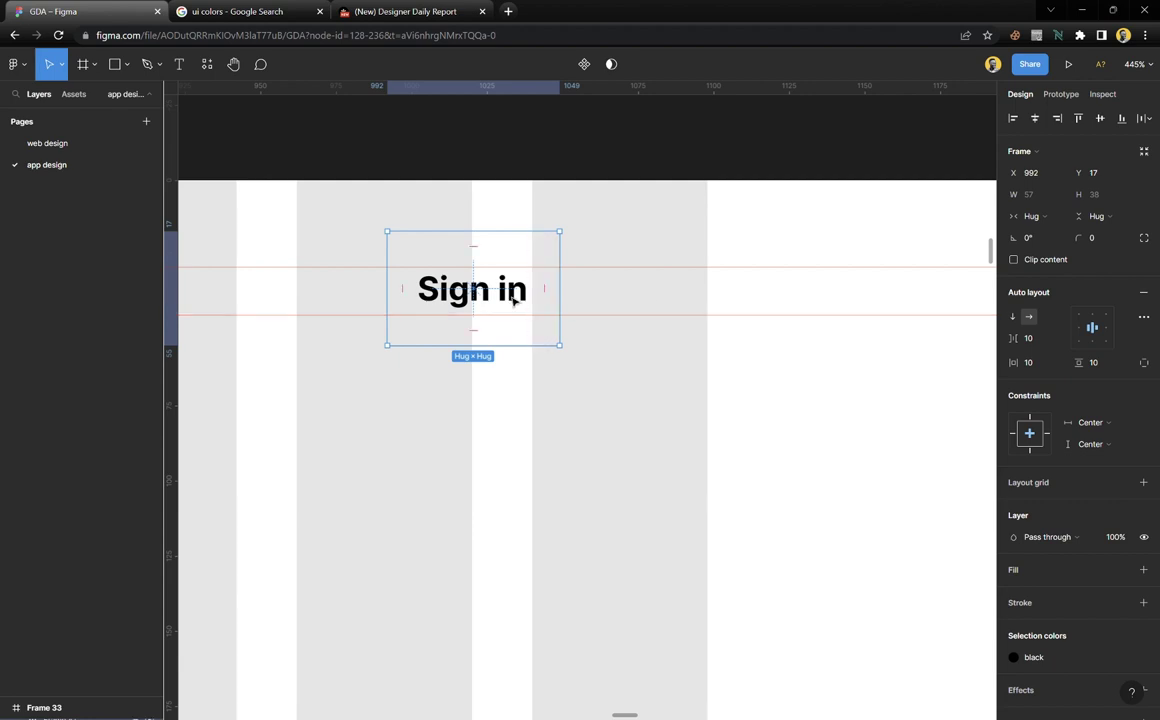
{"action": "left_click_drag", "start_coordinate": [513, 300], "coordinate": [667, 316]}
{"action": "scroll", "coordinate": [716, 295], "scroll_direction": "up", "scroll_amount": 4}
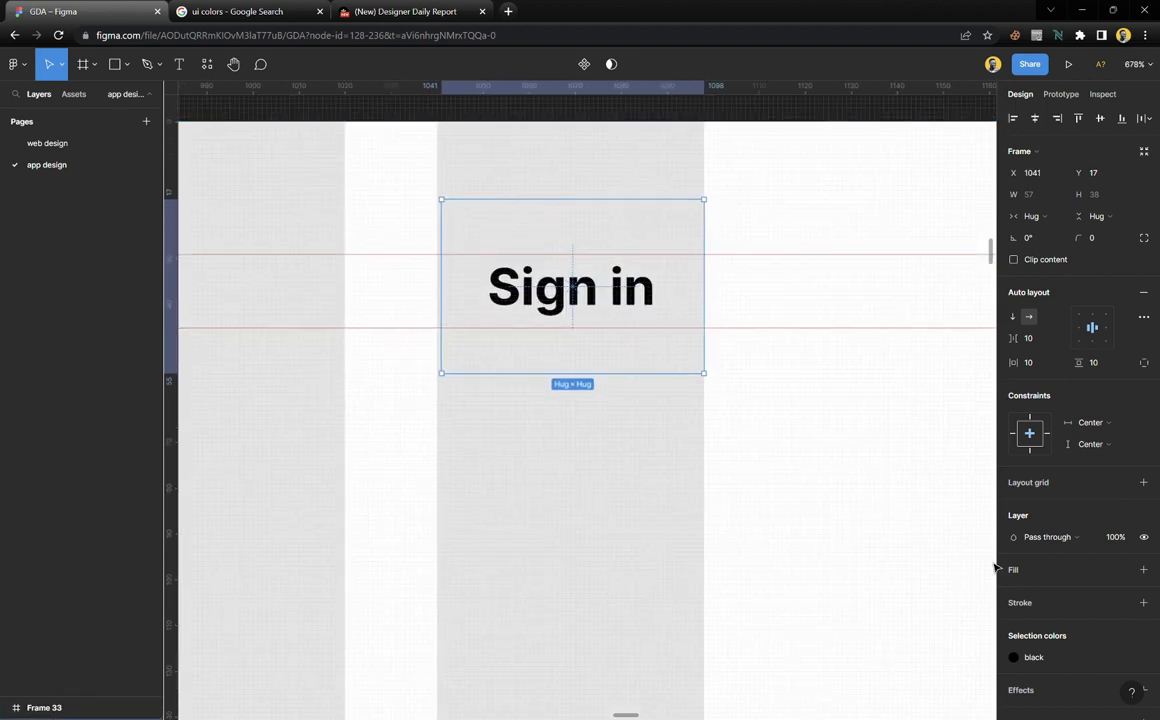
{"action": "left_click", "coordinate": [1040, 604]}
{"action": "scroll", "coordinate": [698, 240], "scroll_direction": "up", "scroll_amount": 2}
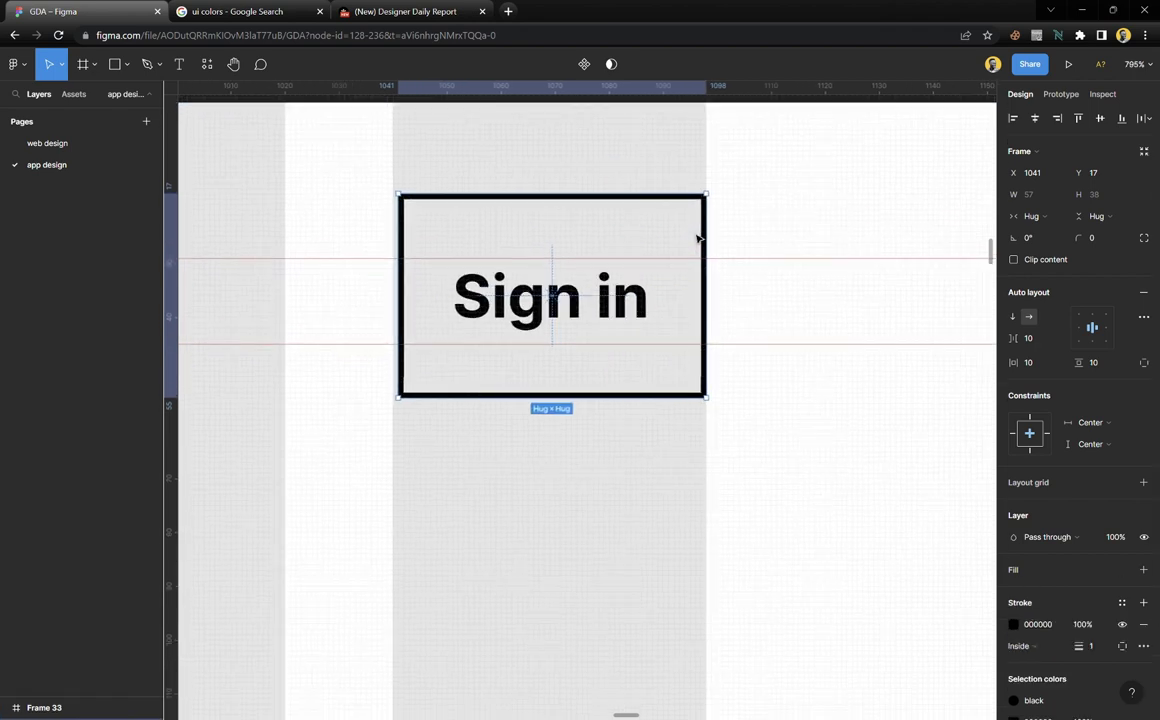
{"action": "left_click", "coordinate": [1048, 433]}
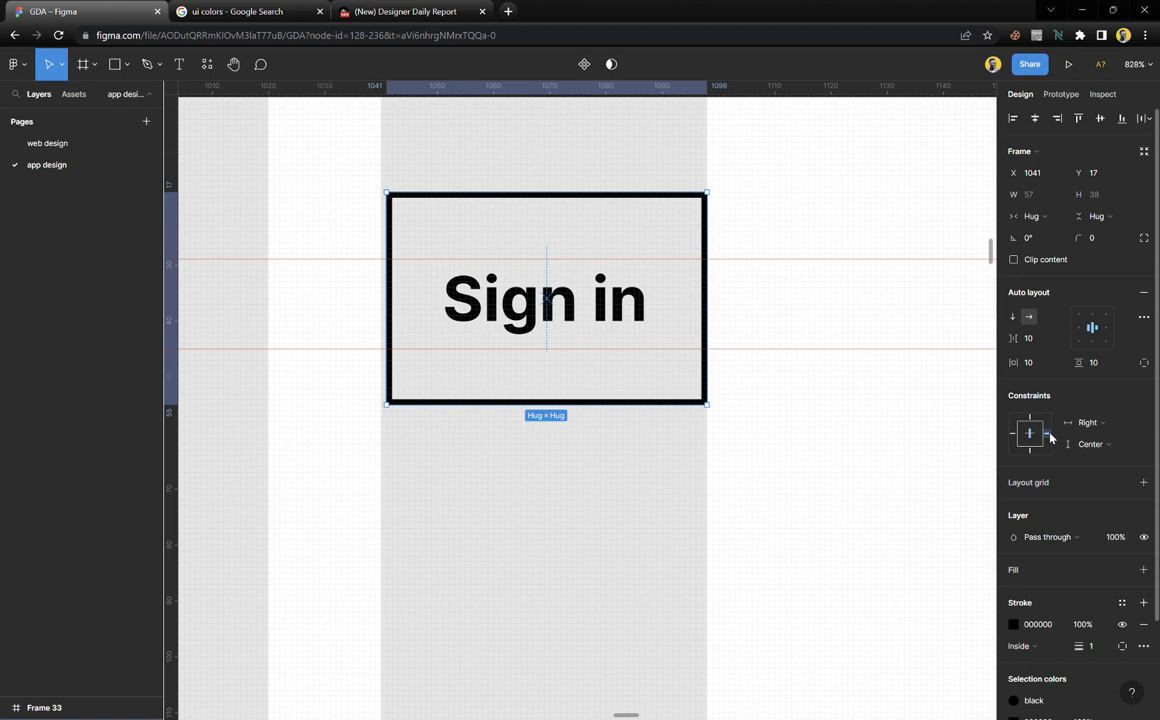
{"action": "left_click", "coordinate": [1107, 330]}
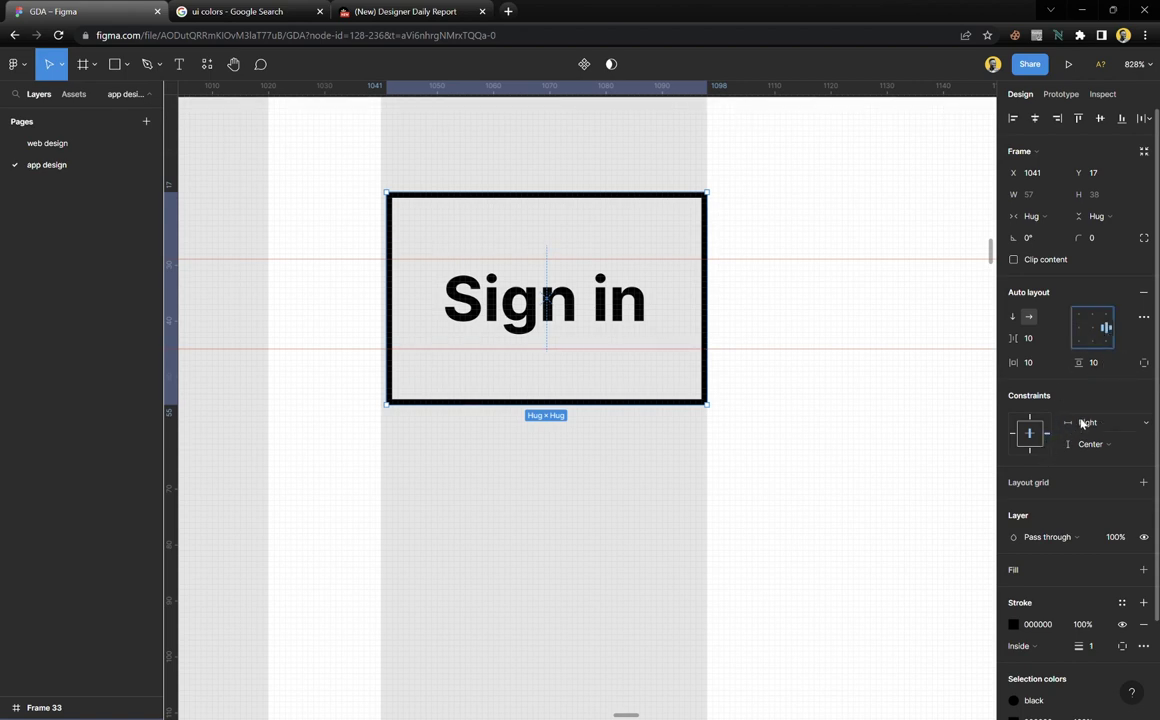
Set the Sign in frame's vertical padding to 6 and corner radius to 4
{"action": "mouse_move", "coordinate": [1014, 362]}
{"action": "left_mouse_down"}
{"action": "mouse_move", "coordinate": [1051, 362]}
{"action": "mouse_move", "coordinate": [1018, 361]}
{"action": "left_mouse_up"}
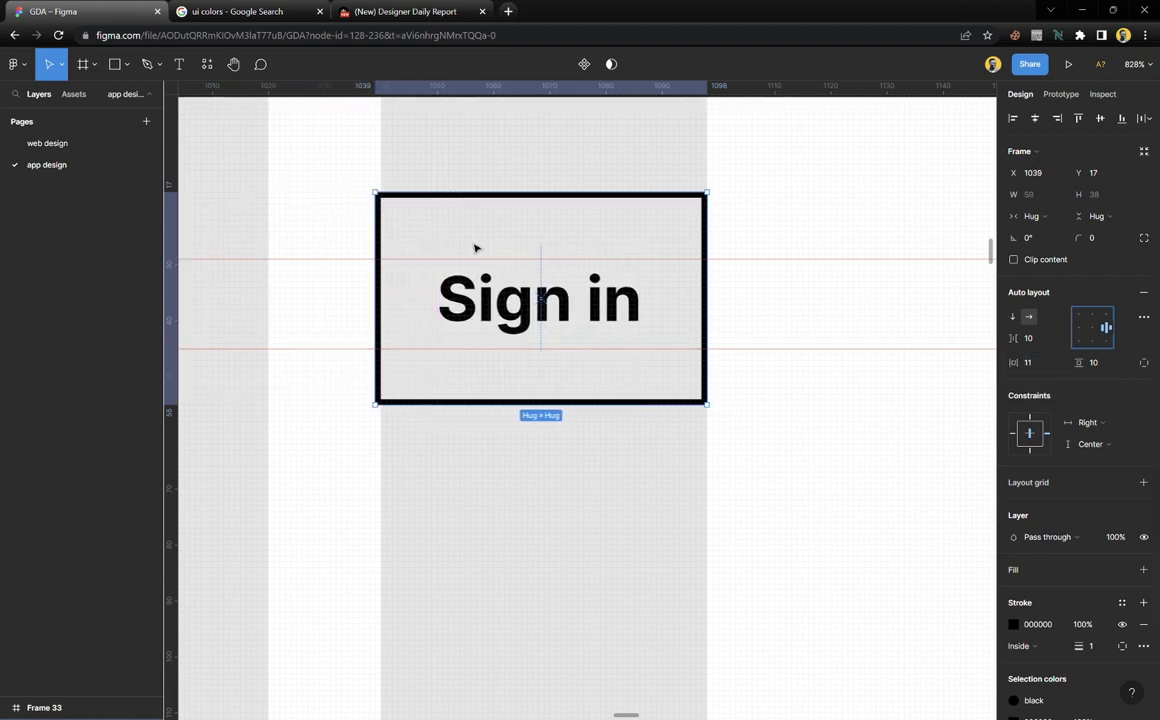
{"action": "left_click", "coordinate": [1030, 363]}
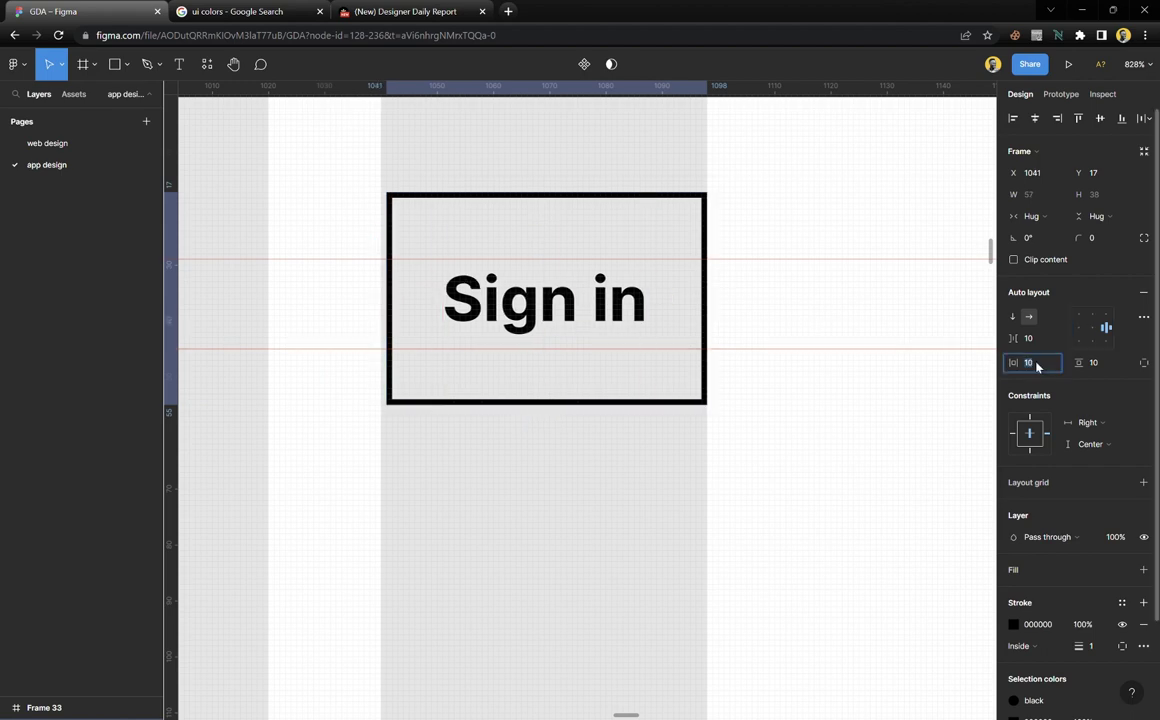
{"action": "left_click_drag", "start_coordinate": [1088, 363], "coordinate": [1078, 362]}
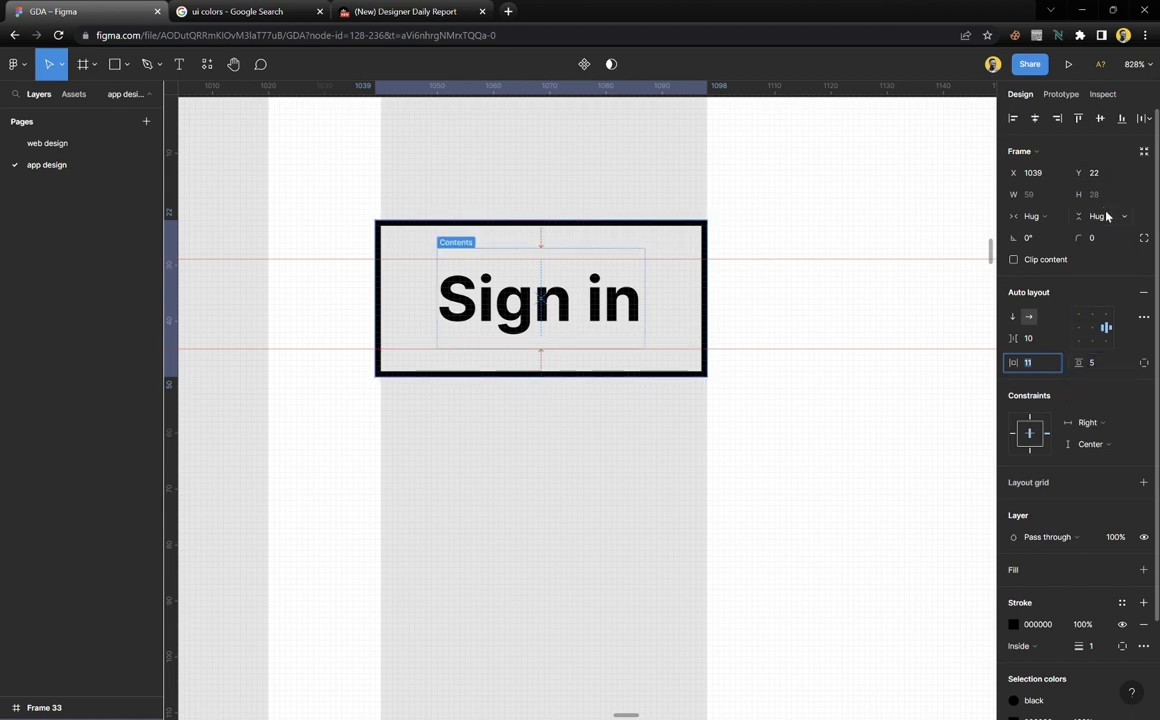
{"action": "left_click", "coordinate": [1098, 366]}
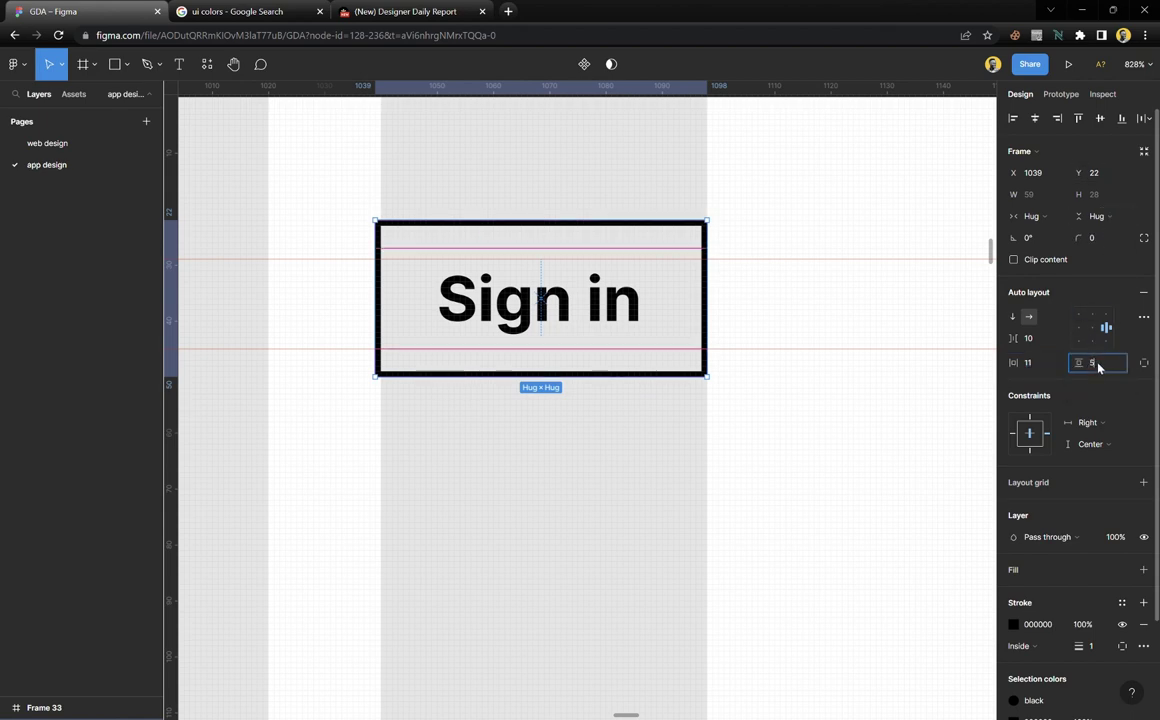
{"action": "key", "text": "Up"}
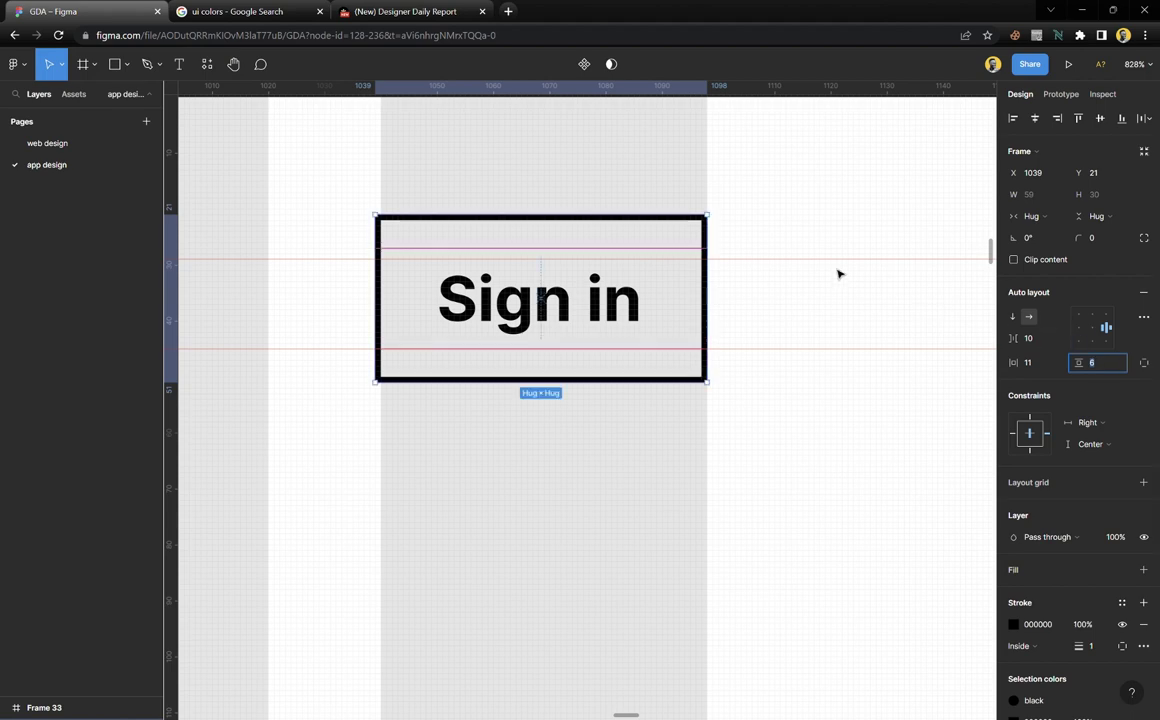
{"action": "left_click", "coordinate": [1098, 240]}
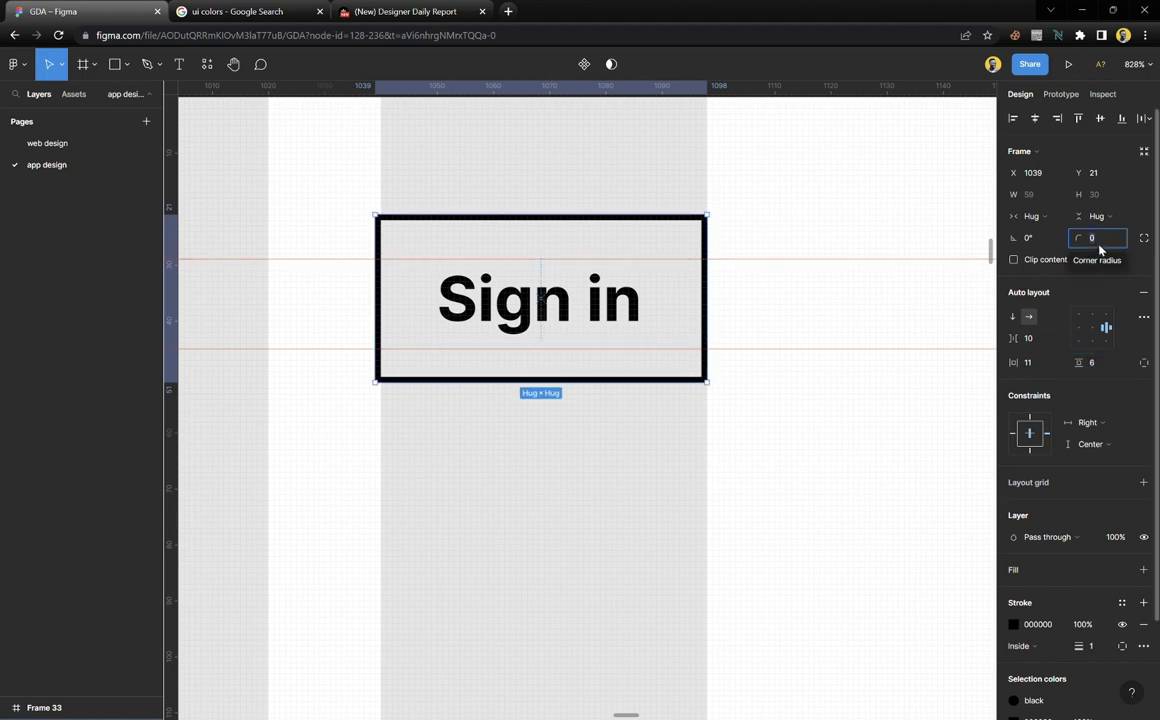
{"action": "type", "text": "4"}
{"action": "key", "text": "Return"}
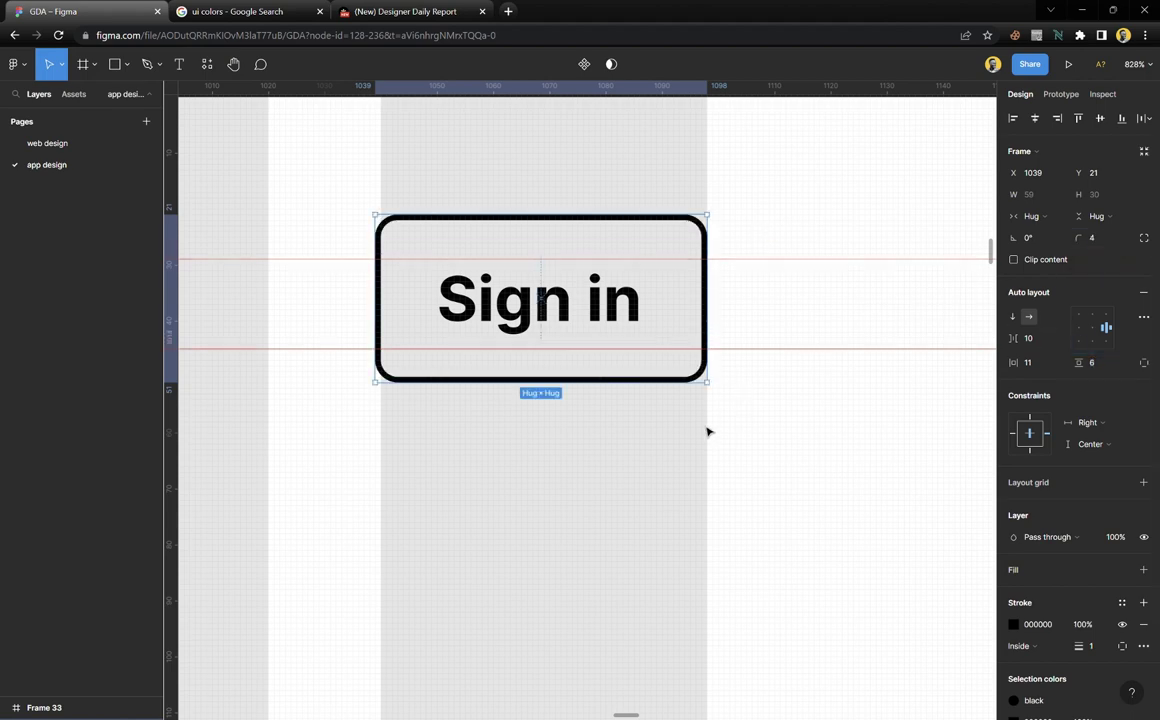
Set the Sign in frame's horizontal padding to 10.5
{"action": "left_click", "coordinate": [703, 429]}
{"action": "left_click", "coordinate": [658, 326]}
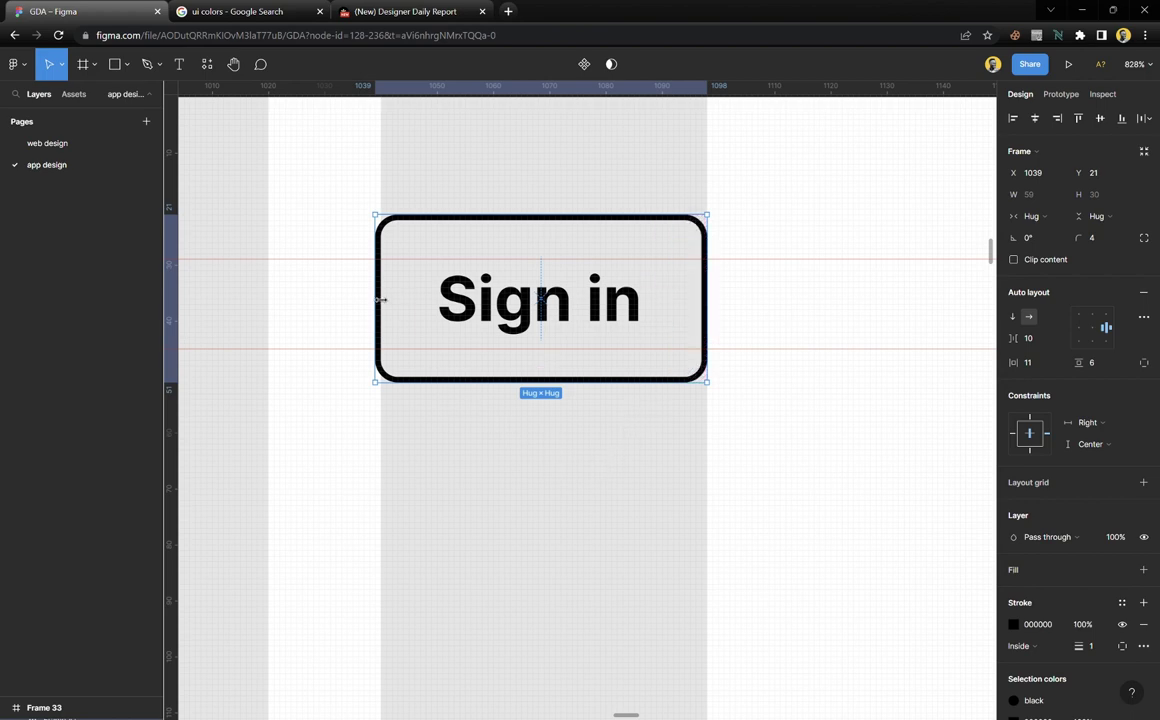
{"action": "scroll", "coordinate": [378, 288], "scroll_direction": "up", "scroll_amount": 5}
{"action": "scroll", "coordinate": [378, 288], "scroll_direction": "up", "scroll_amount": 3}
{"action": "scroll", "coordinate": [409, 357], "scroll_direction": "up", "scroll_amount": 2}
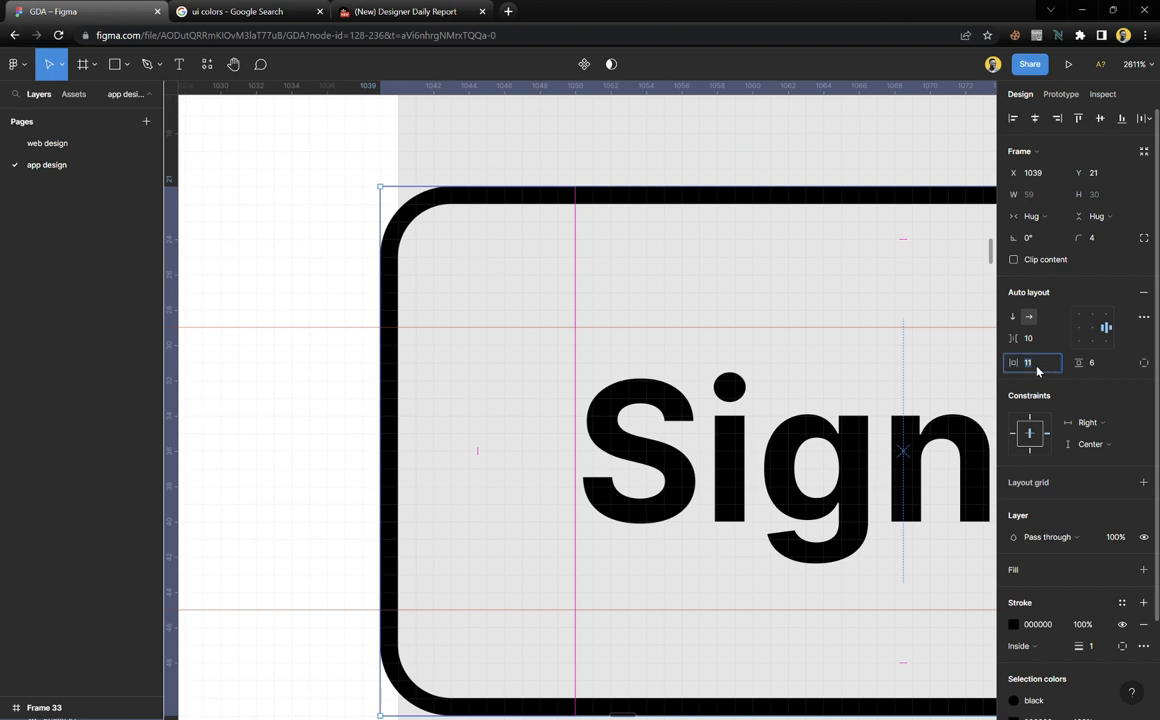
{"action": "type", "text": ".5"}
{"action": "key", "text": "Return"}
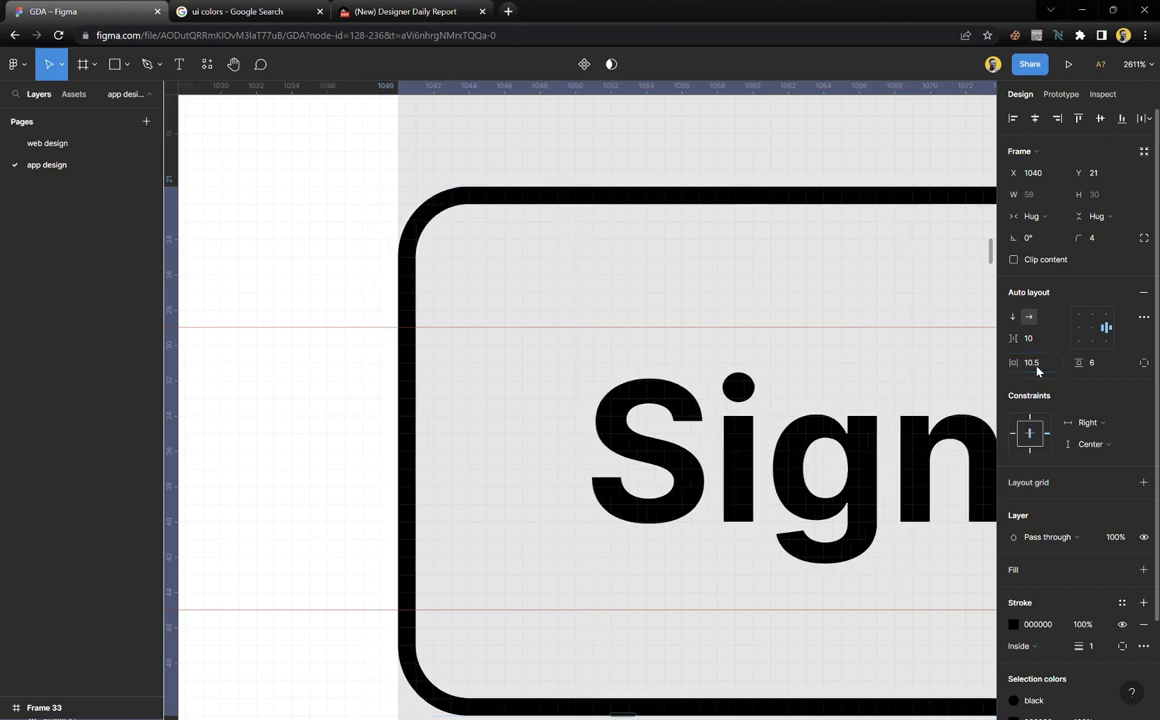
{"action": "scroll", "coordinate": [463, 332], "scroll_direction": "down", "scroll_amount": 5}
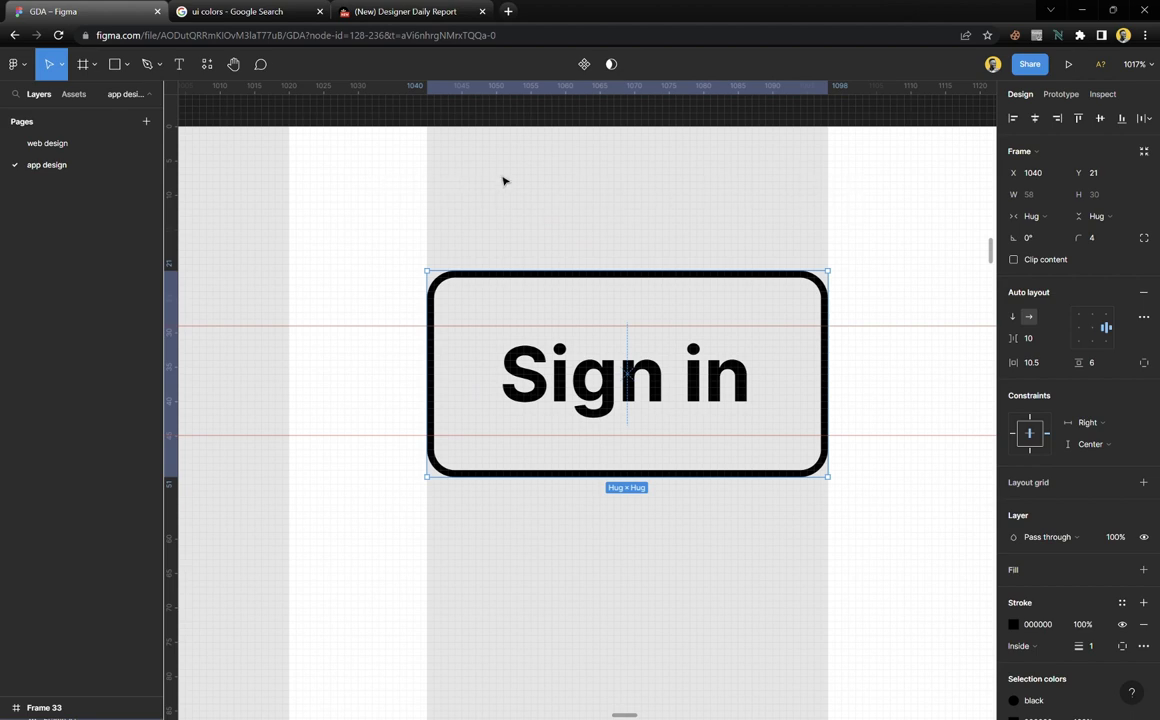
{"action": "left_click", "coordinate": [543, 195]}
{"action": "scroll", "coordinate": [565, 232], "scroll_direction": "down", "scroll_amount": 3}
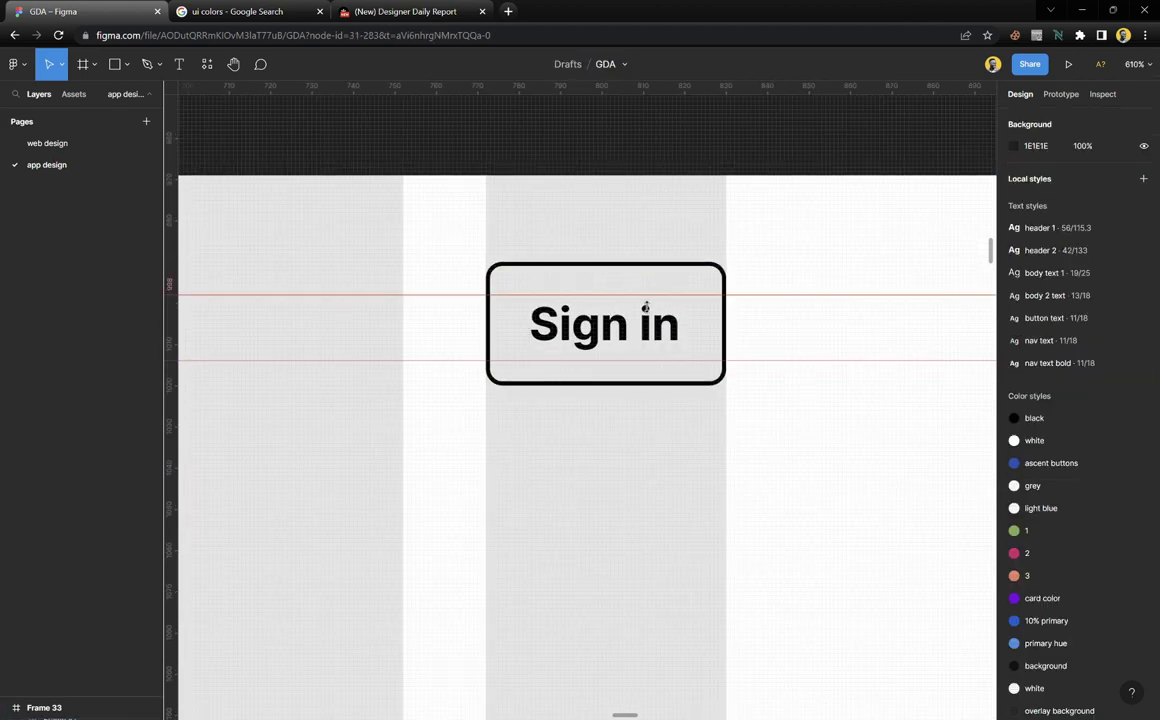
{"action": "left_click", "coordinate": [688, 343]}
{"action": "scroll", "coordinate": [688, 345], "scroll_direction": "down", "scroll_amount": 5}
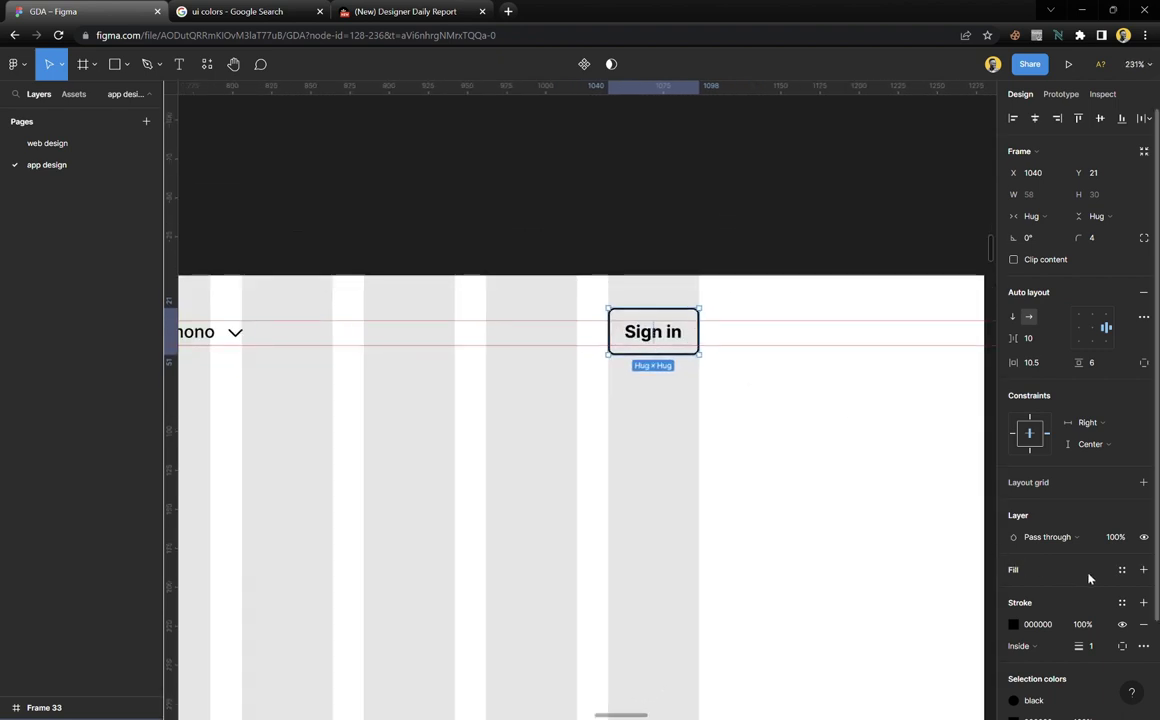
Fill the Sign in button with ascent buttons blue, make its text white, and remove the stroke
{"action": "left_click", "coordinate": [1122, 570]}
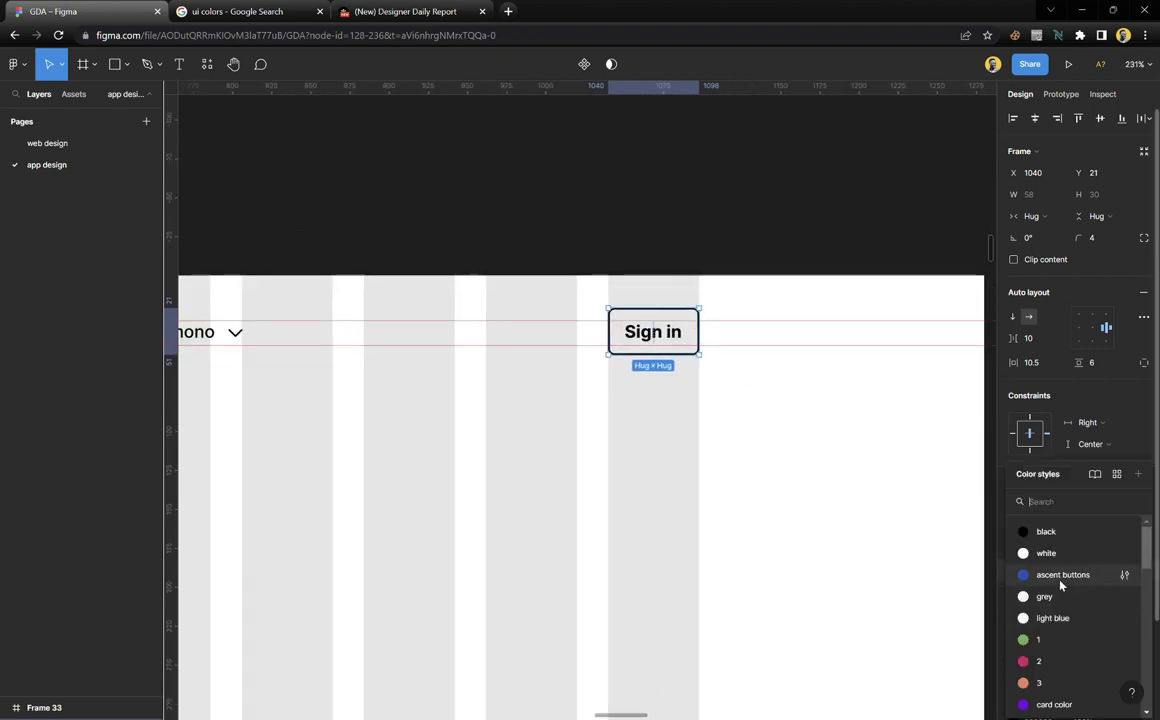
{"action": "left_click", "coordinate": [1059, 580]}
{"action": "scroll", "coordinate": [1108, 622], "scroll_direction": "down", "scroll_amount": 3}
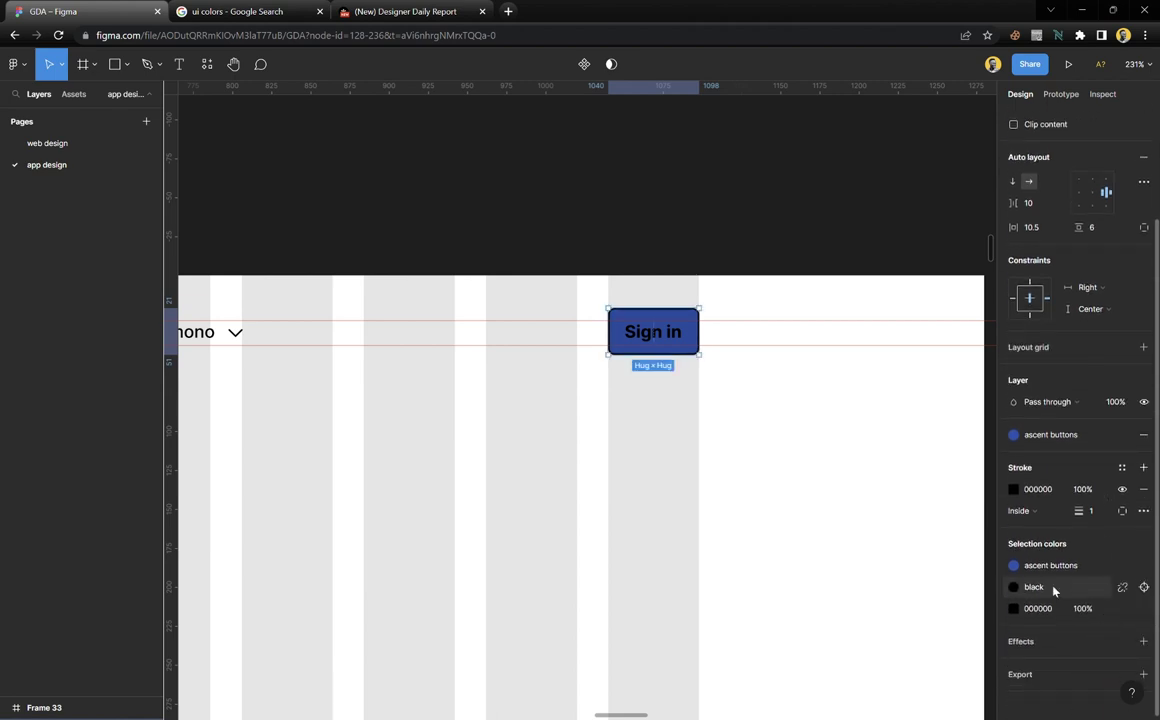
{"action": "left_click", "coordinate": [1040, 588]}
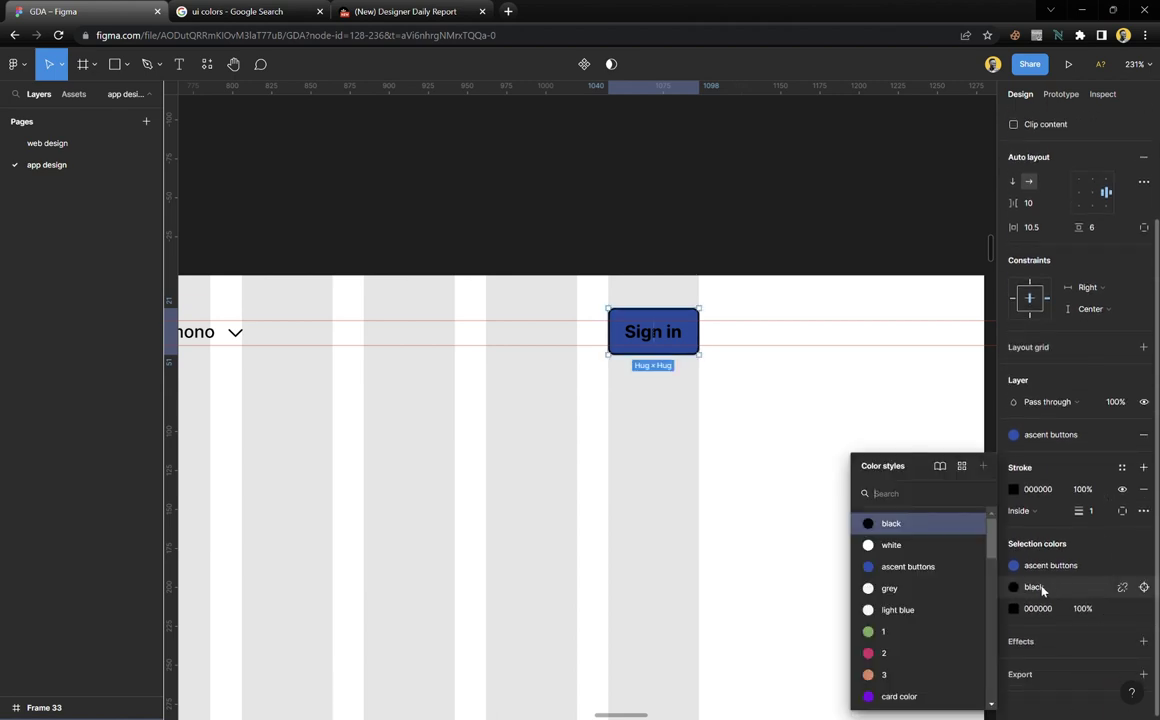
{"action": "left_click", "coordinate": [890, 545]}
{"action": "left_click", "coordinate": [1144, 492]}
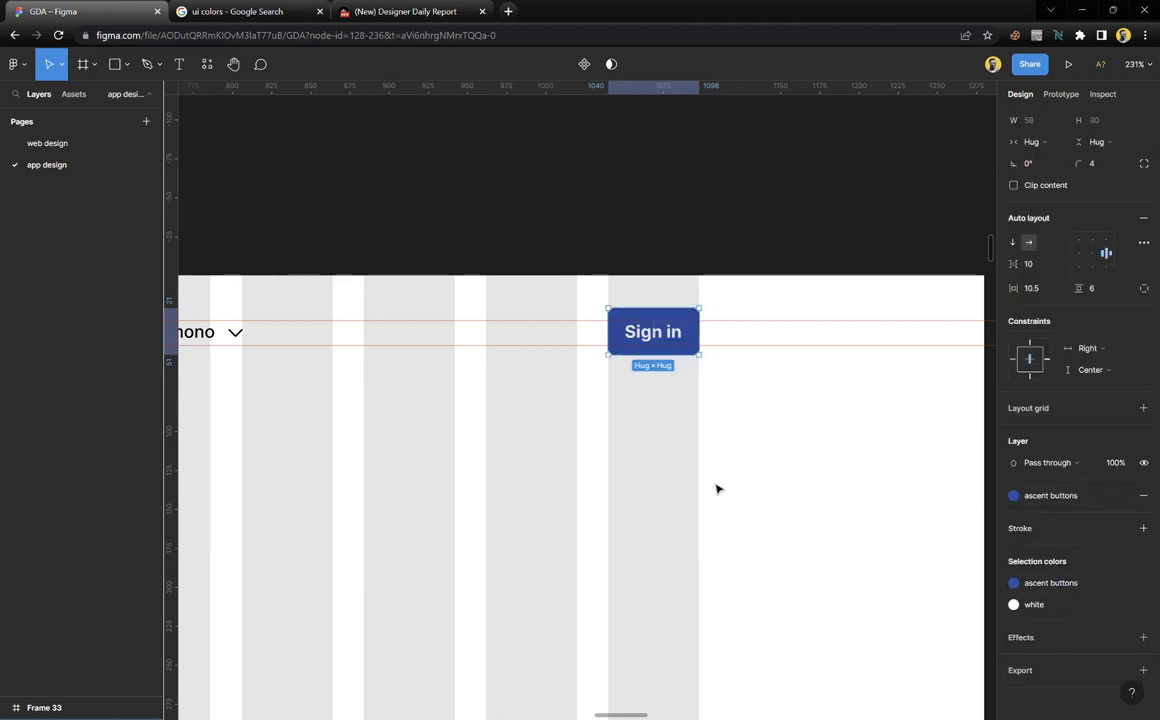
{"action": "left_click", "coordinate": [689, 435]}
Place a copy of the 'Reliably access bank accounts' heading and description above the frames
{"action": "scroll", "coordinate": [689, 435], "scroll_direction": "down", "scroll_amount": 2}
{"action": "scroll", "coordinate": [689, 435], "scroll_direction": "down", "scroll_amount": 10}
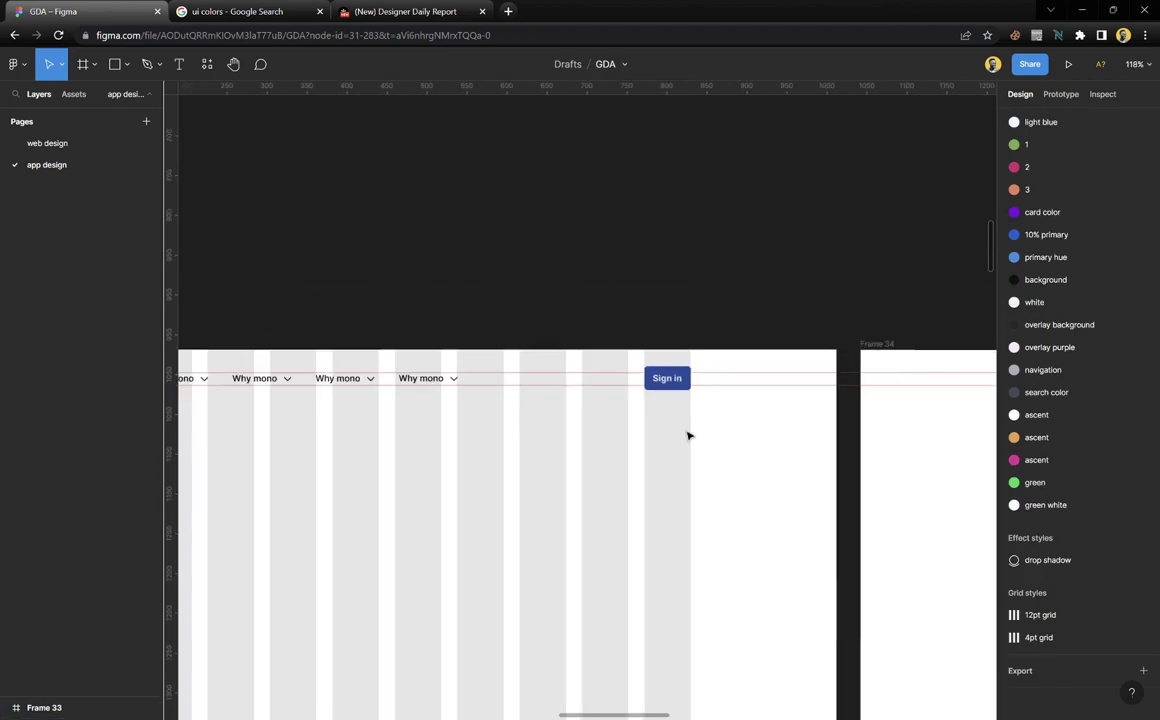
{"action": "scroll", "coordinate": [655, 448], "scroll_direction": "down", "scroll_amount": 2}
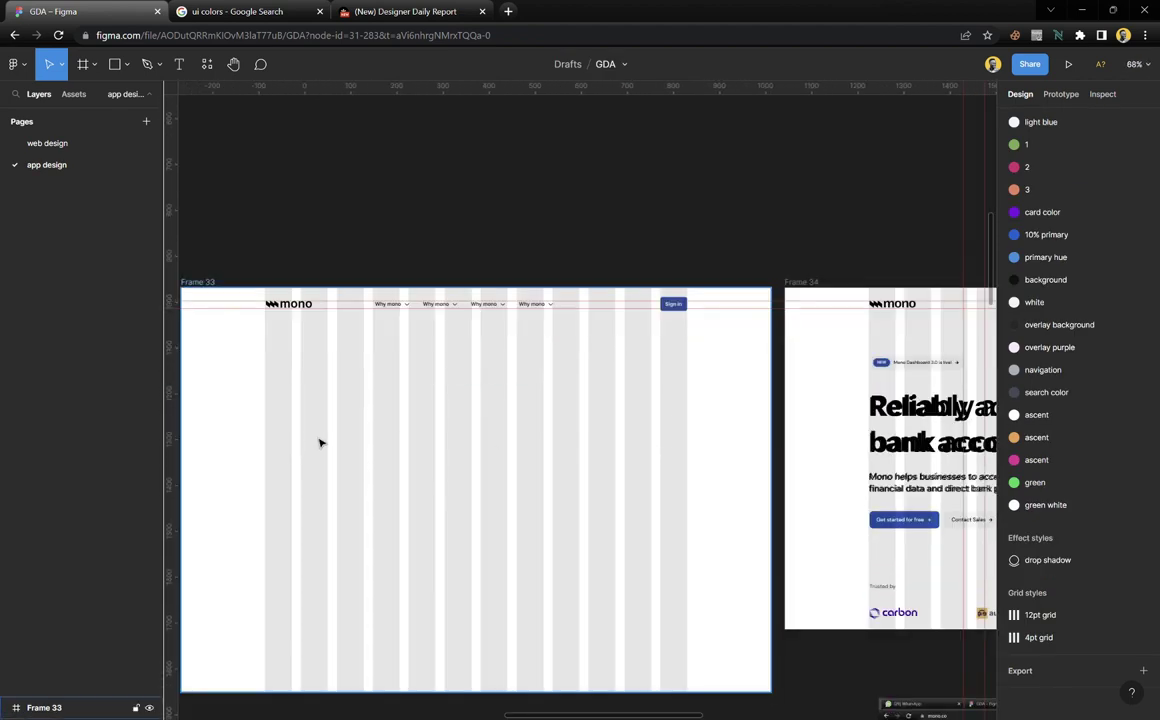
{"action": "scroll", "coordinate": [325, 436], "scroll_direction": "up", "scroll_amount": 1}
{"action": "scroll", "coordinate": [407, 448], "scroll_direction": "right", "scroll_amount": 5}
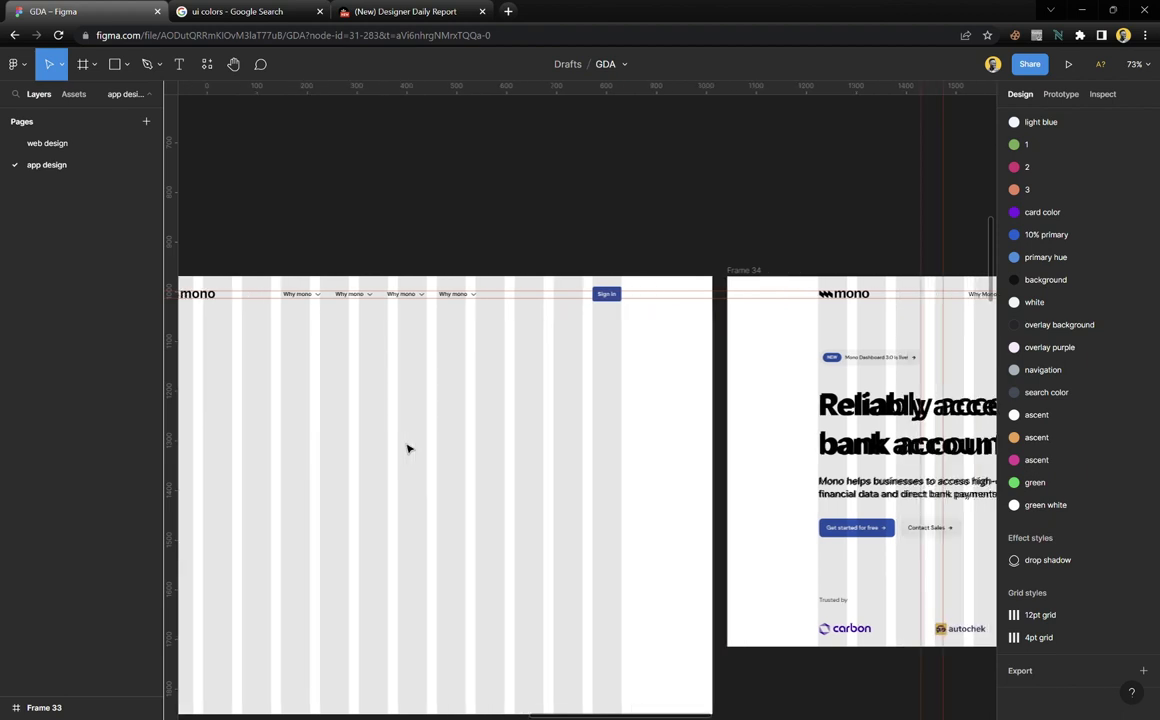
{"action": "left_click", "coordinate": [745, 417]}
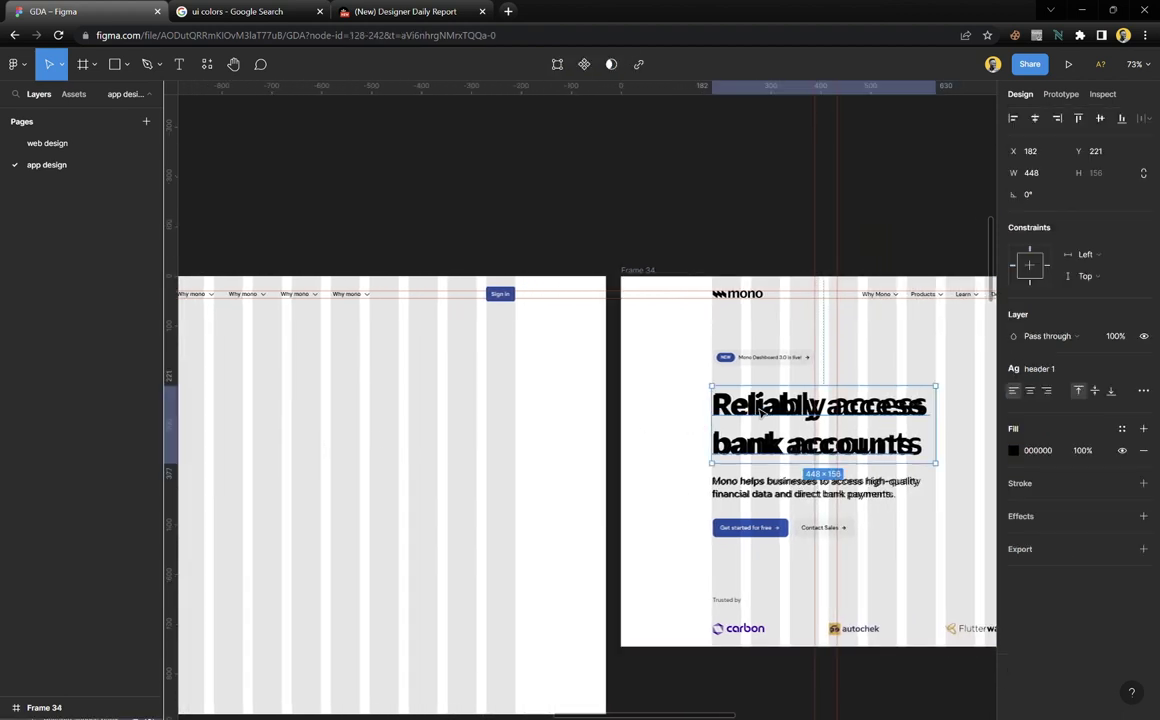
{"action": "left_click_drag", "start_coordinate": [745, 417], "coordinate": [591, 261]}
{"action": "key", "text": "ctrl+z"}
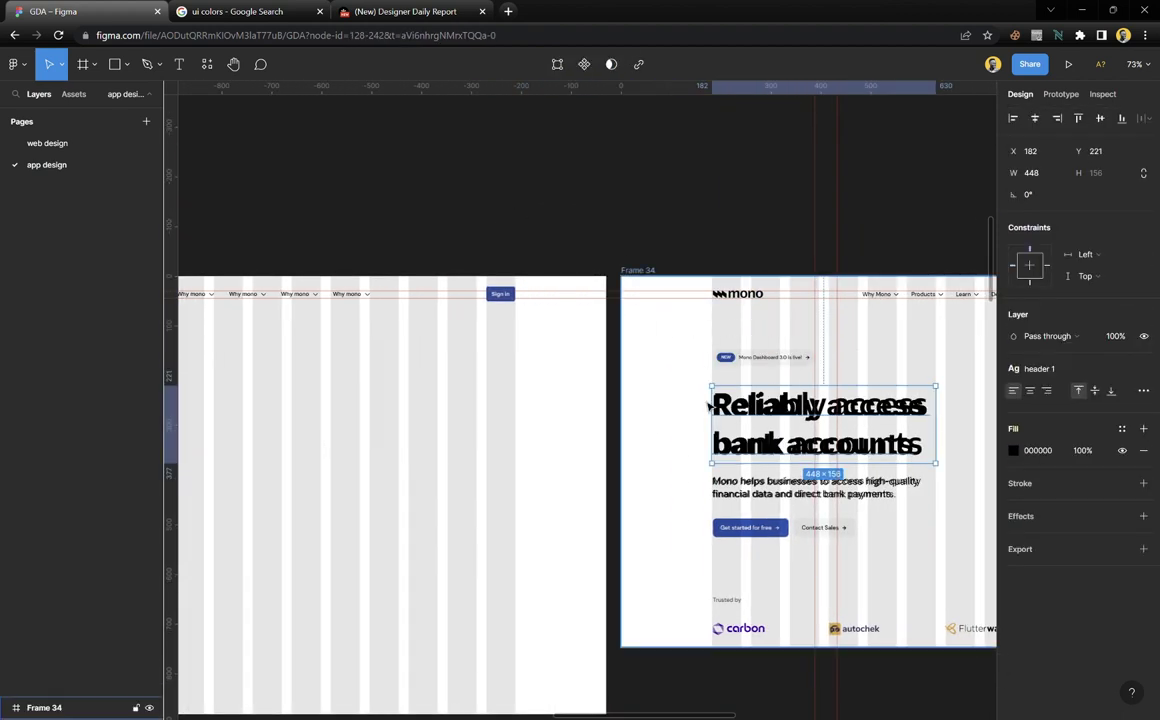
{"action": "key", "text": "ctrl+z"}
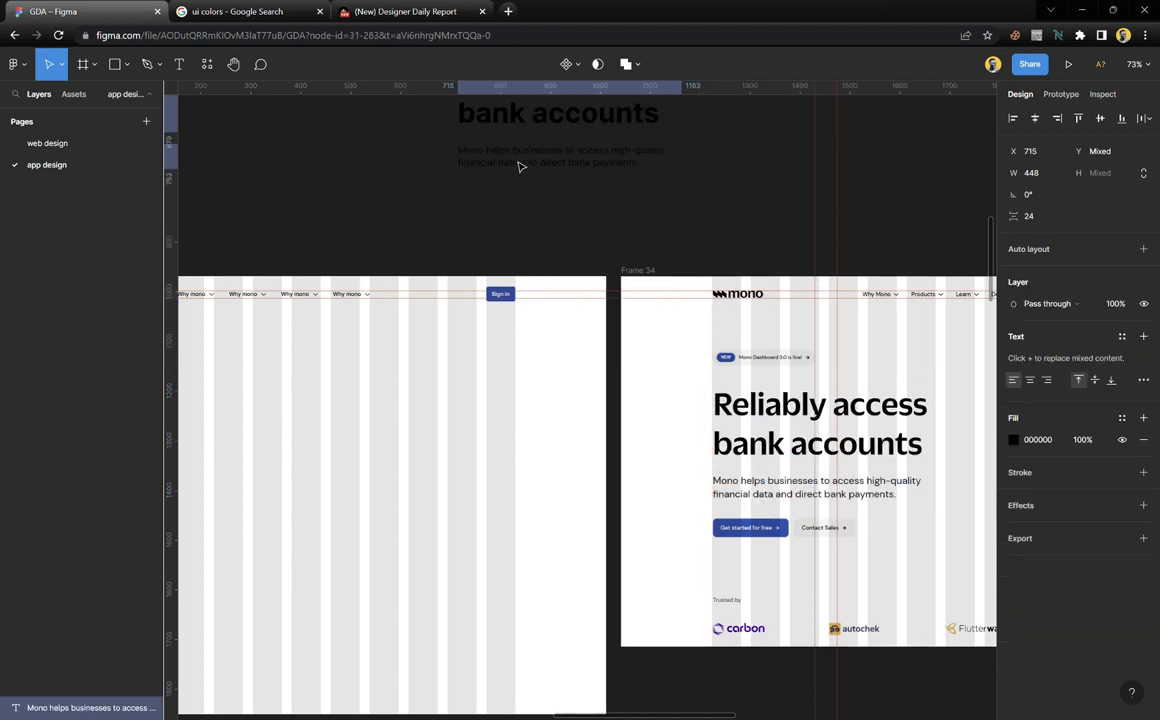
{"action": "scroll", "coordinate": [570, 347], "scroll_direction": "left", "scroll_amount": 5}
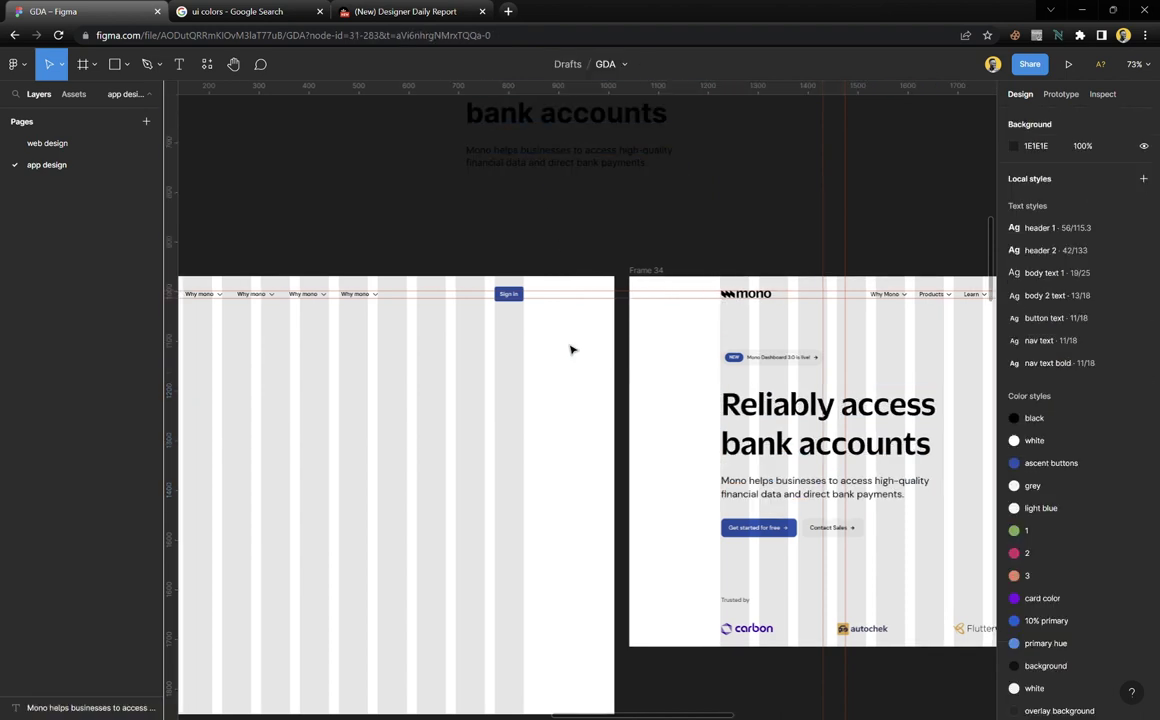
{"action": "scroll", "coordinate": [567, 360], "scroll_direction": "down", "scroll_amount": 2, "text": "ctrl"}
{"action": "scroll", "coordinate": [602, 403], "scroll_direction": "right", "scroll_amount": 4}
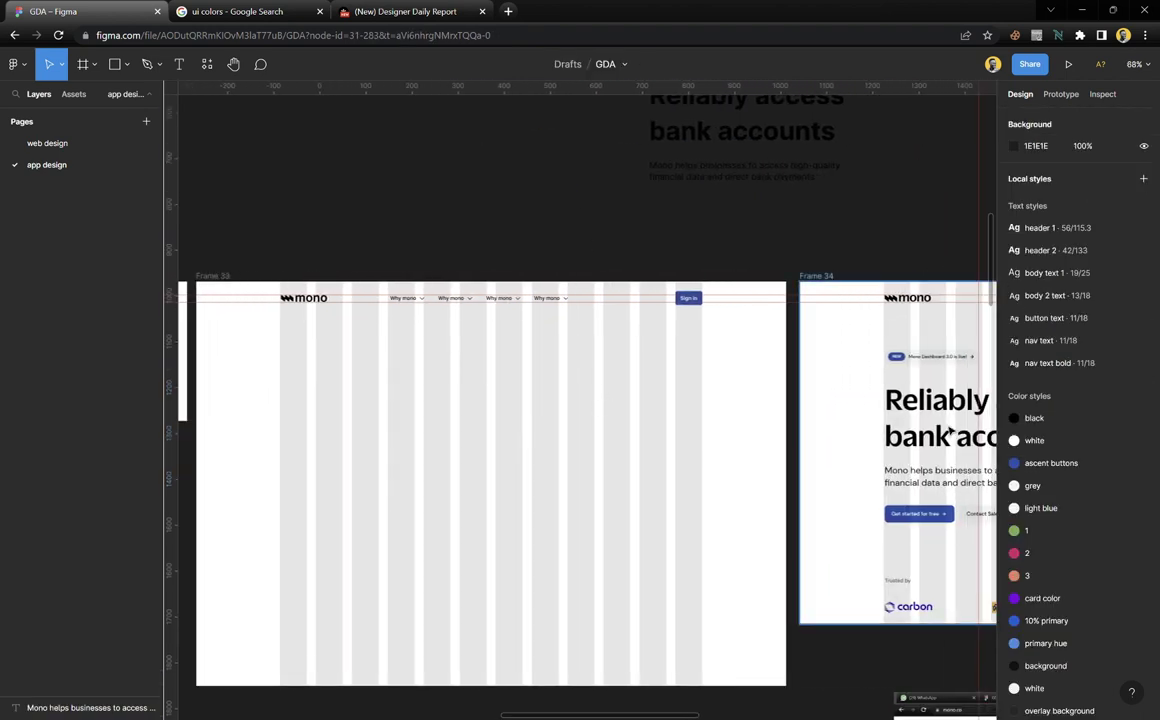
{"action": "scroll", "coordinate": [413, 372], "scroll_direction": "left", "scroll_amount": 2}
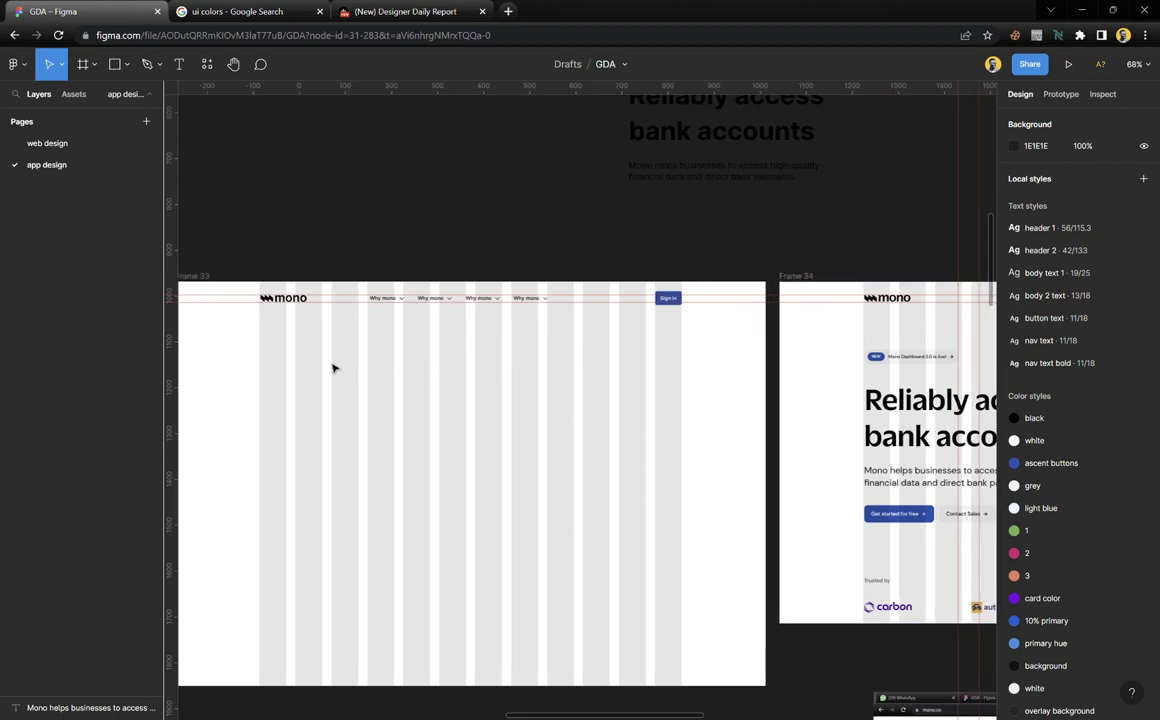
Draw a grey bar near Frame 33's top left and copy it below, widened to 448
{"action": "key", "text": "r"}
{"action": "mouse_move", "coordinate": [259, 364]}
{"action": "left_mouse_down"}
{"action": "mouse_move", "coordinate": [331, 404]}
{"action": "mouse_move", "coordinate": [425, 396]}
{"action": "mouse_move", "coordinate": [443, 386]}
{"action": "mouse_move", "coordinate": [422, 361]}
{"action": "left_mouse_up"}
{"action": "scroll", "coordinate": [917, 365], "scroll_direction": "up", "scroll_amount": 4}
{"action": "scroll", "coordinate": [878, 370], "scroll_direction": "down", "scroll_amount": 2}
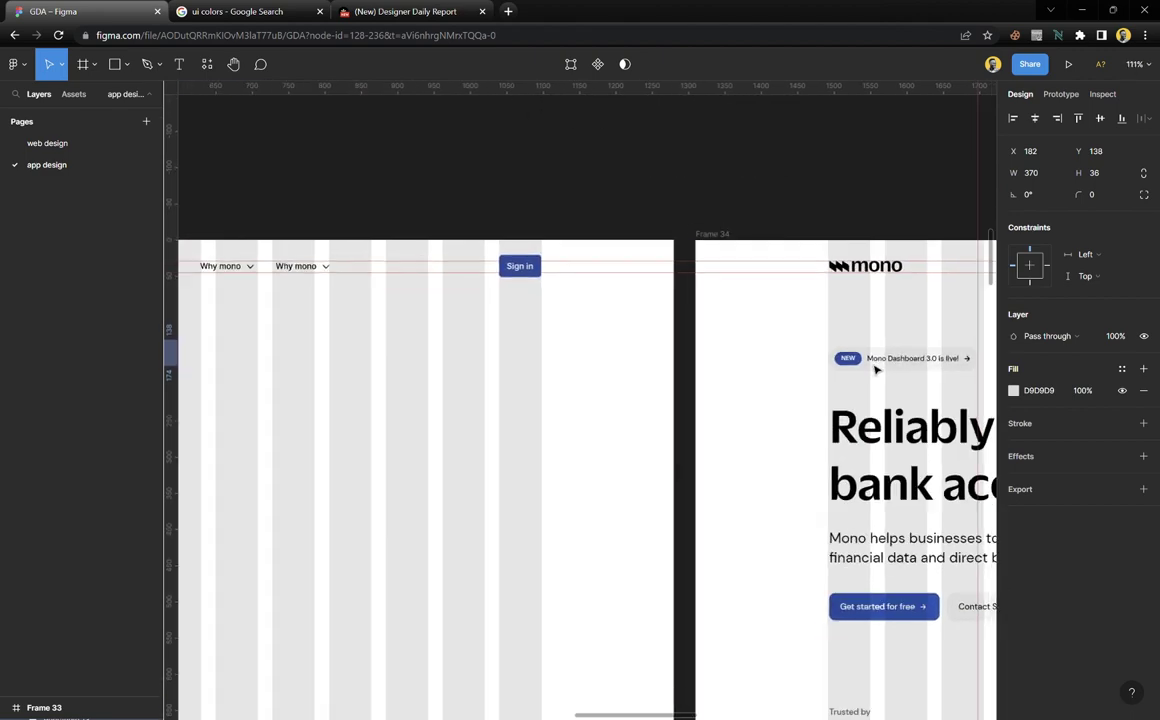
{"action": "scroll", "coordinate": [395, 360], "scroll_direction": "left", "scroll_amount": 4}
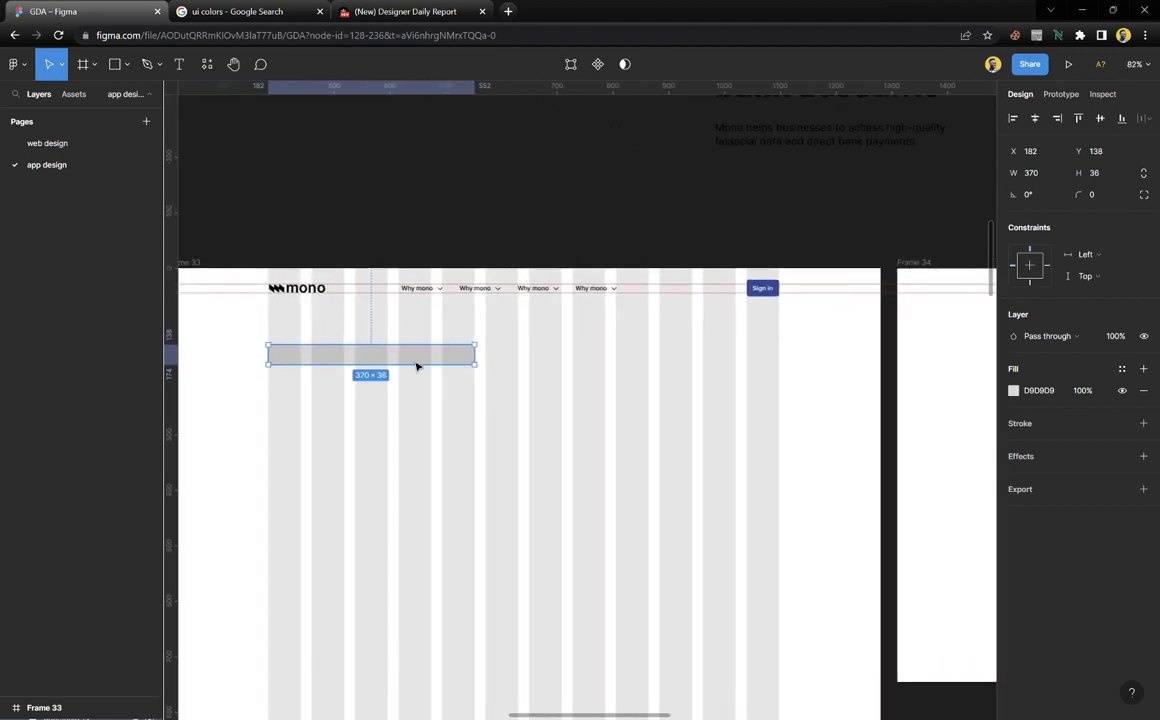
{"action": "left_click_drag", "start_coordinate": [417, 366], "coordinate": [414, 406]}
{"action": "scroll", "coordinate": [414, 408], "scroll_direction": "down", "scroll_amount": 3}
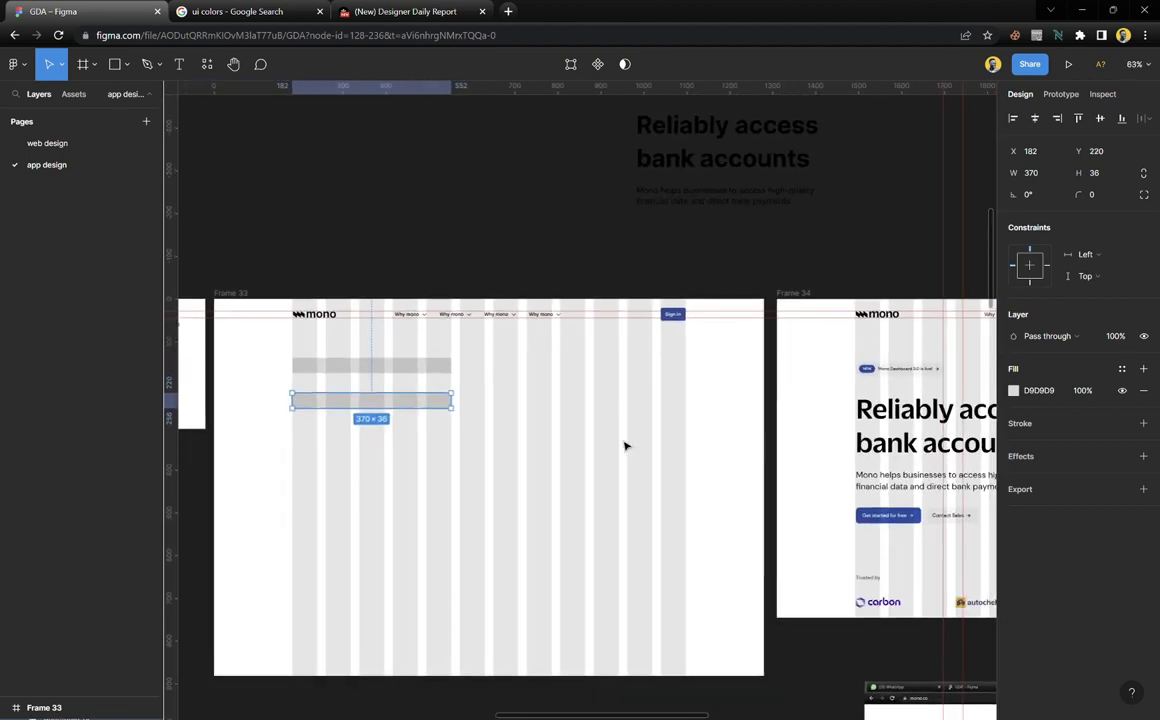
{"action": "scroll", "coordinate": [625, 446], "scroll_direction": "right", "scroll_amount": 3}
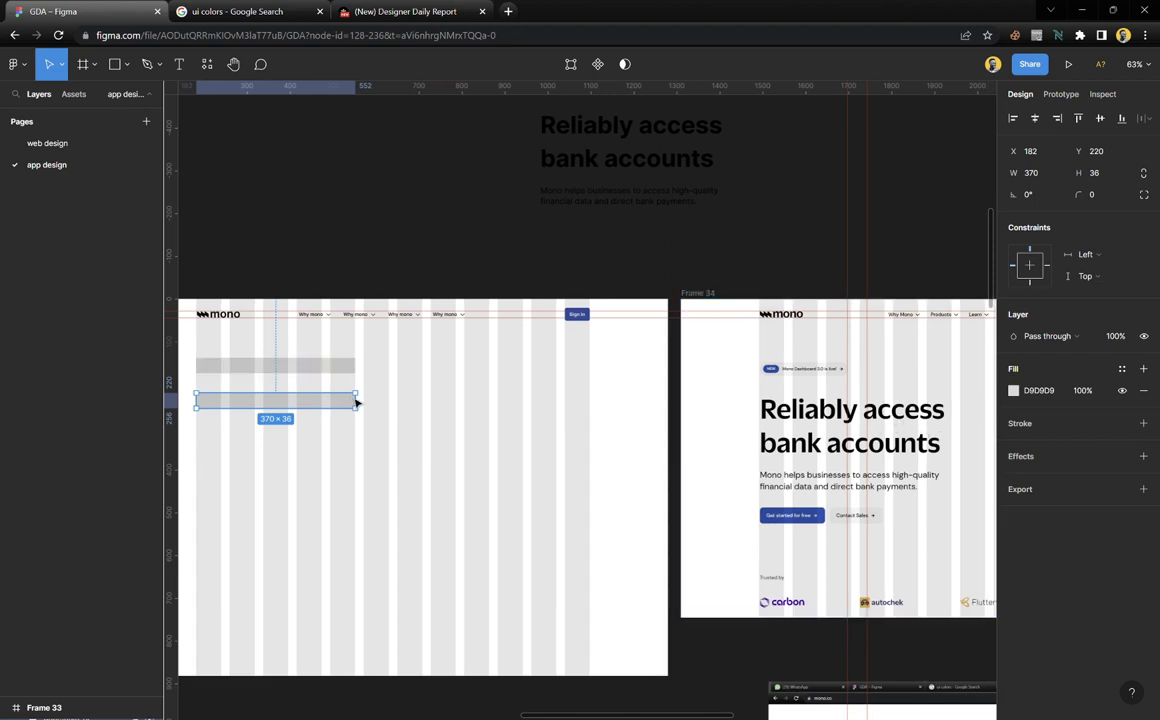
{"action": "mouse_move", "coordinate": [367, 406]}
{"action": "left_mouse_down"}
{"action": "mouse_move", "coordinate": [393, 405]}
{"action": "mouse_move", "coordinate": [352, 418]}
{"action": "left_mouse_up"}
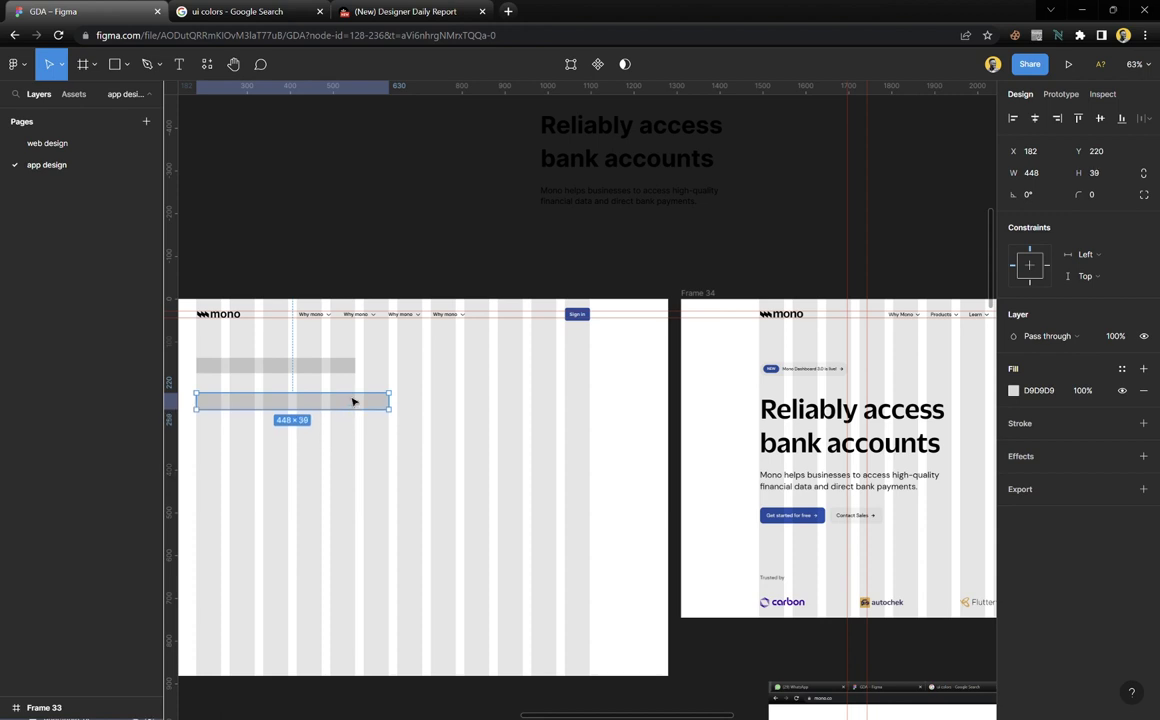
Round the corners of both bars to a radius of 31
{"action": "left_click", "coordinate": [353, 372], "text": "shift"}
{"action": "left_click_drag", "start_coordinate": [1088, 199], "coordinate": [19, 212]}
{"action": "left_click_drag", "start_coordinate": [92, 216], "coordinate": [124, 445]}
{"action": "left_click_drag", "start_coordinate": [307, 441], "coordinate": [950, 179]}
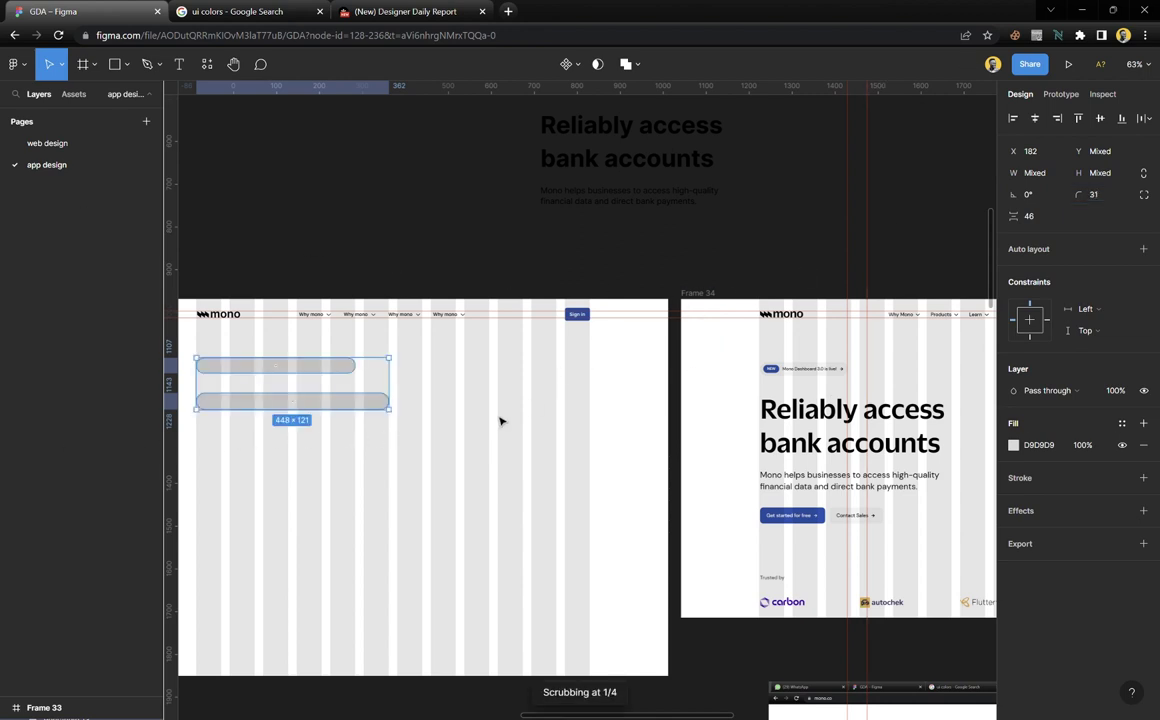
Add two more pills below, narrowed to 390 and 312 wide, plus another copy further down
{"action": "left_click", "coordinate": [450, 415]}
{"action": "left_click", "coordinate": [360, 406]}
{"action": "left_click_drag", "start_coordinate": [360, 406], "coordinate": [366, 433]}
{"action": "key", "text": "ctrl+d"}
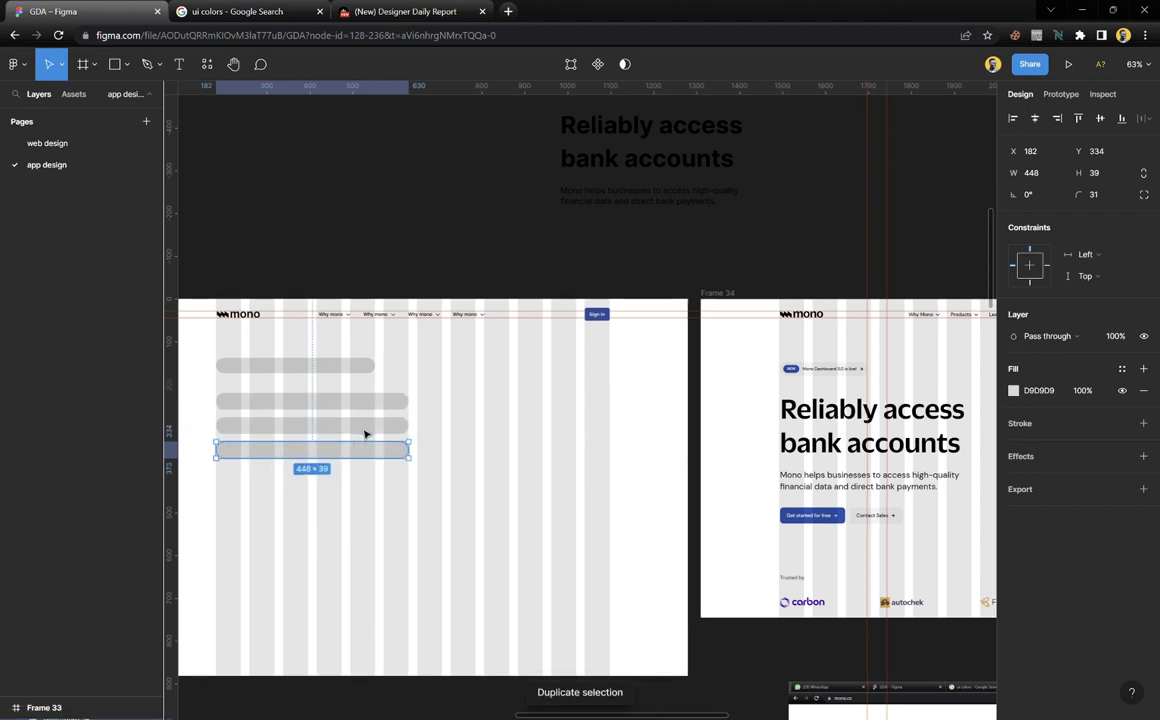
{"action": "left_click", "coordinate": [399, 432]}
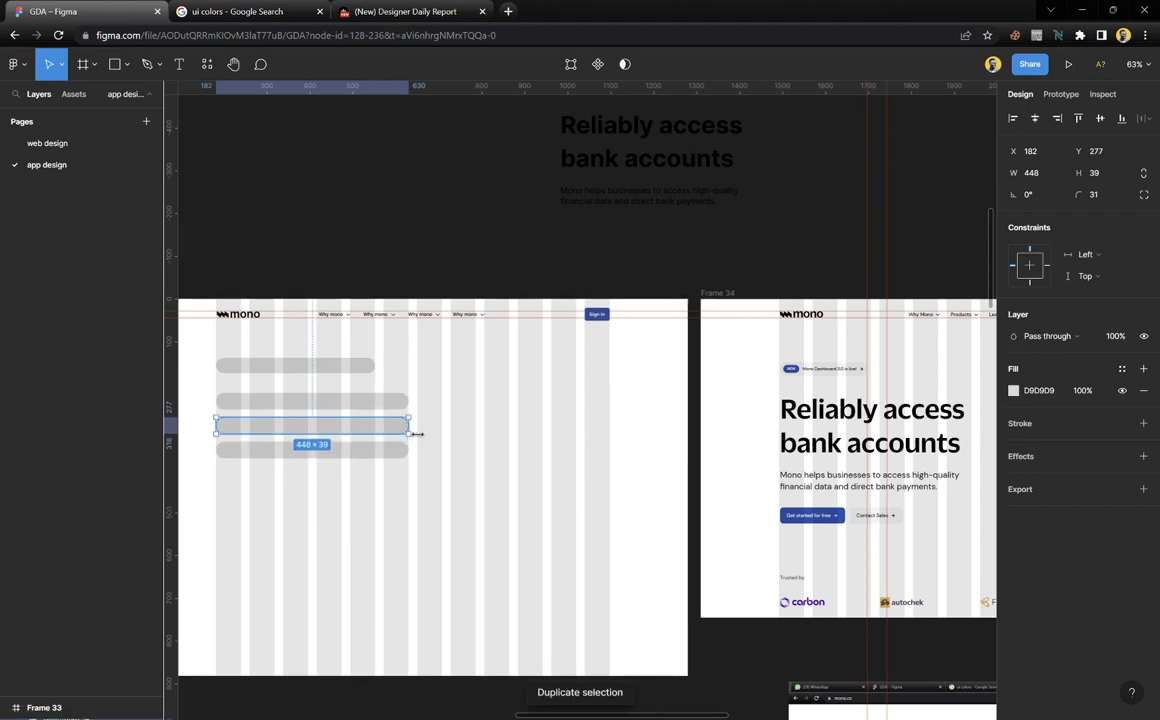
{"action": "left_click_drag", "start_coordinate": [415, 434], "coordinate": [375, 452]}
{"action": "left_click", "coordinate": [393, 463]}
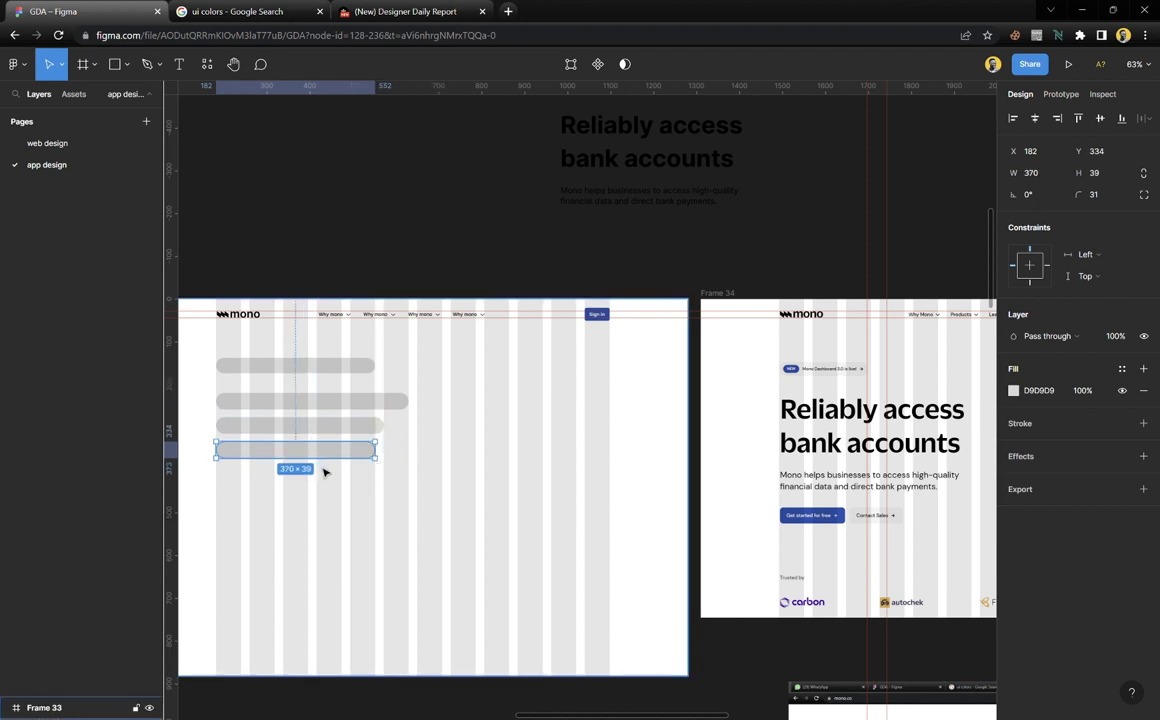
{"action": "scroll", "coordinate": [324, 471], "scroll_direction": "up", "scroll_amount": 5}
{"action": "left_click_drag", "start_coordinate": [456, 450], "coordinate": [372, 447]}
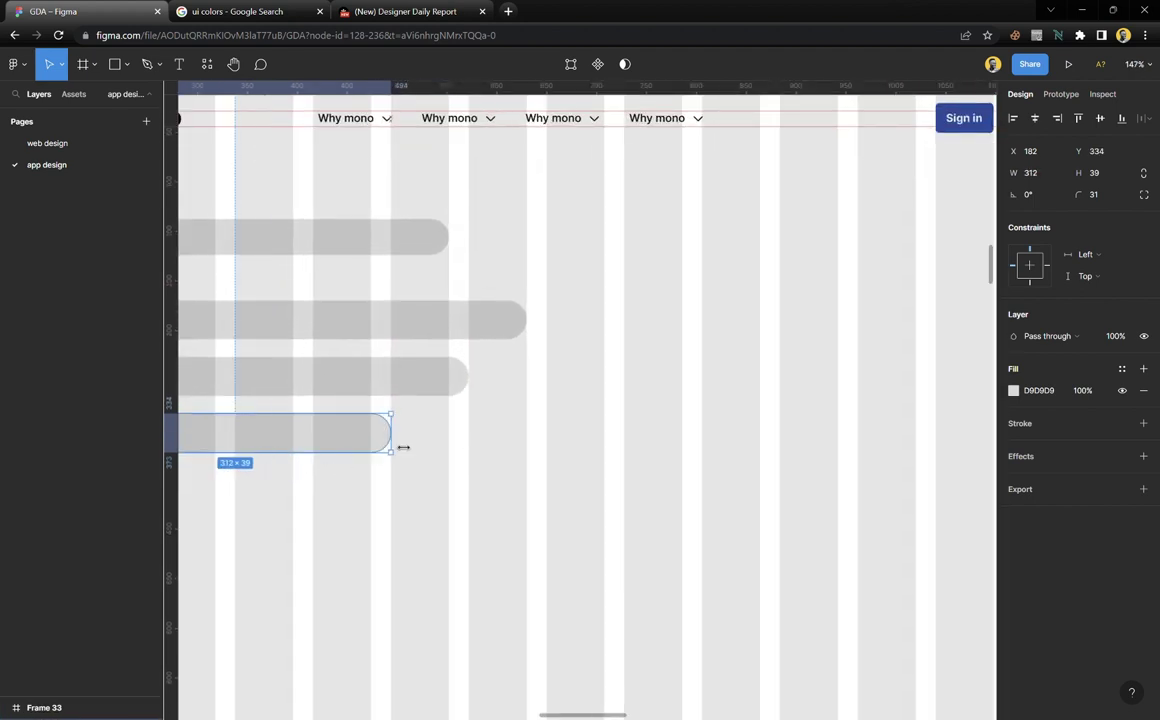
{"action": "scroll", "coordinate": [432, 410], "scroll_direction": "down", "scroll_amount": 2}
{"action": "scroll", "coordinate": [432, 410], "scroll_direction": "down", "scroll_amount": 3}
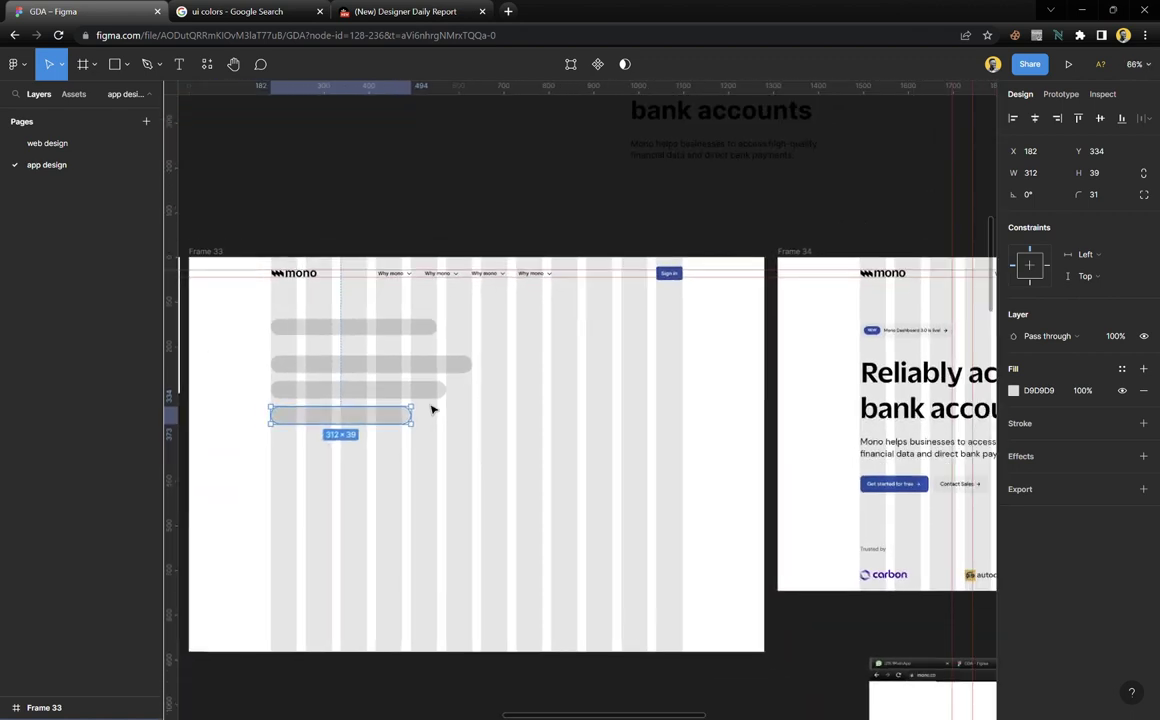
{"action": "left_click_drag", "start_coordinate": [389, 427], "coordinate": [458, 482]}
Shrink both lower pills to 177×55 and nudge the right one to sit 36 apart
{"action": "scroll", "coordinate": [388, 506], "scroll_direction": "up", "scroll_amount": 3}
{"action": "scroll", "coordinate": [458, 482], "scroll_direction": "down", "scroll_amount": 3}
{"action": "scroll", "coordinate": [458, 459], "scroll_direction": "down", "scroll_amount": 2}
{"action": "scroll", "coordinate": [458, 459], "scroll_direction": "right", "scroll_amount": 1}
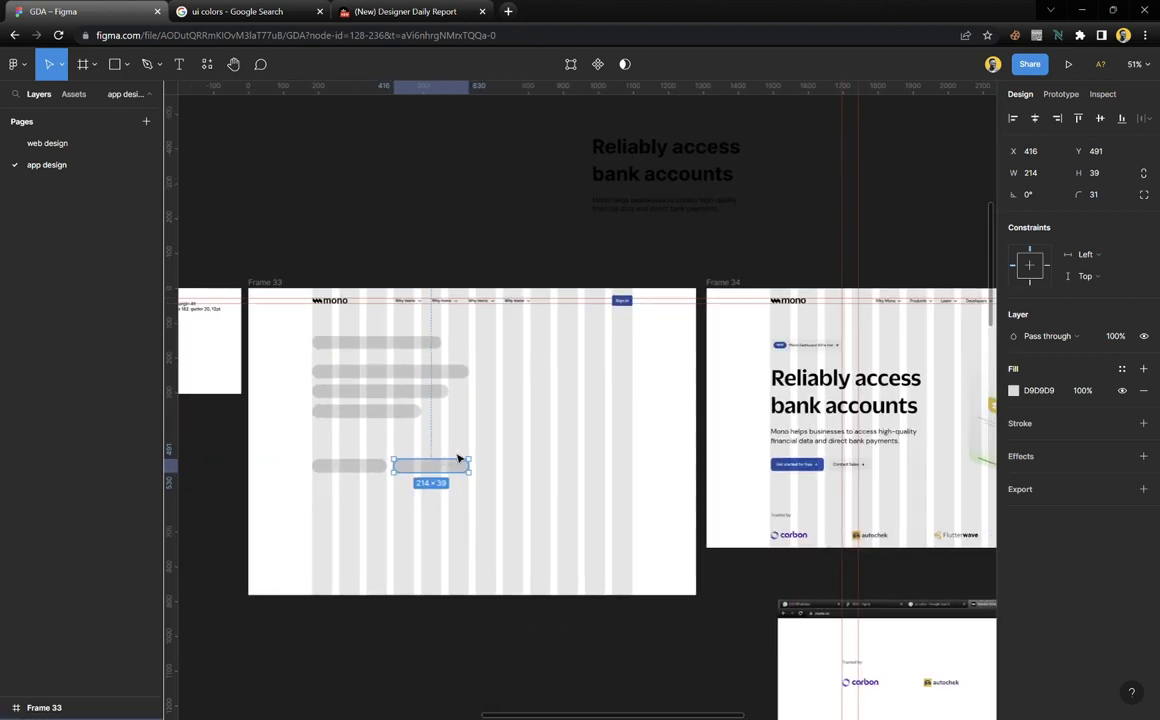
{"action": "scroll", "coordinate": [420, 459], "scroll_direction": "up", "scroll_amount": 4}
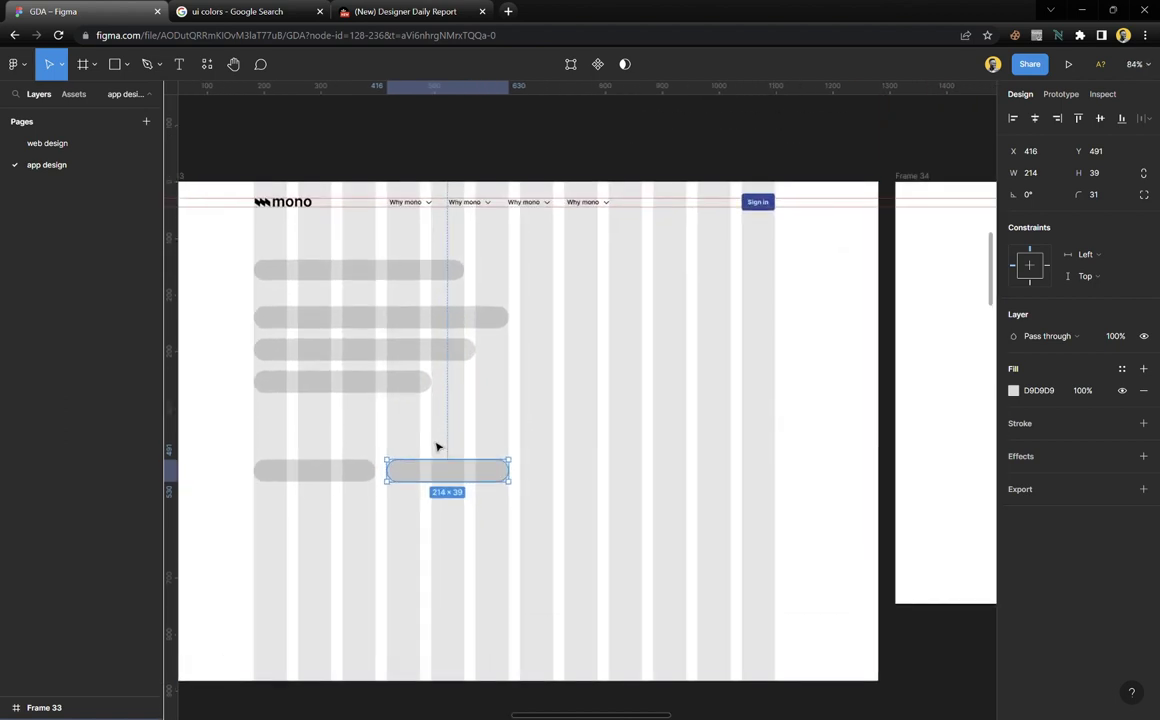
{"action": "left_click_drag", "start_coordinate": [436, 440], "coordinate": [315, 520]}
{"action": "left_click_drag", "start_coordinate": [523, 477], "coordinate": [471, 482]}
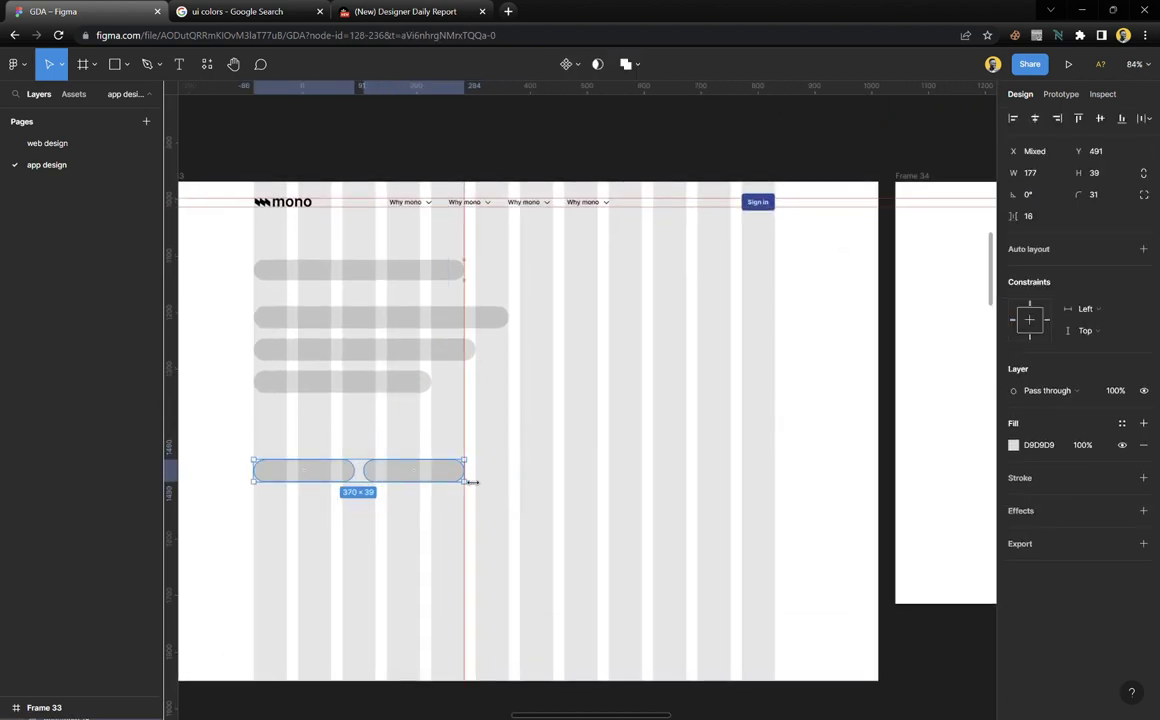
{"action": "left_click", "coordinate": [523, 479]}
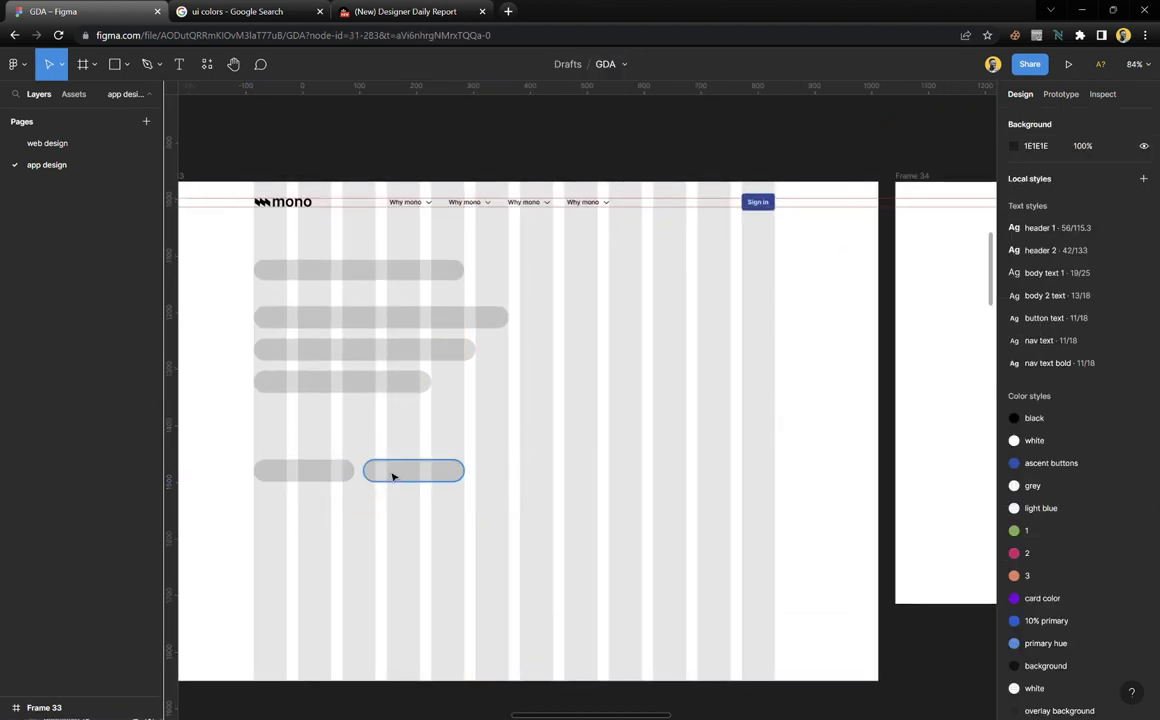
{"action": "left_click_drag", "start_coordinate": [390, 477], "coordinate": [395, 483]}
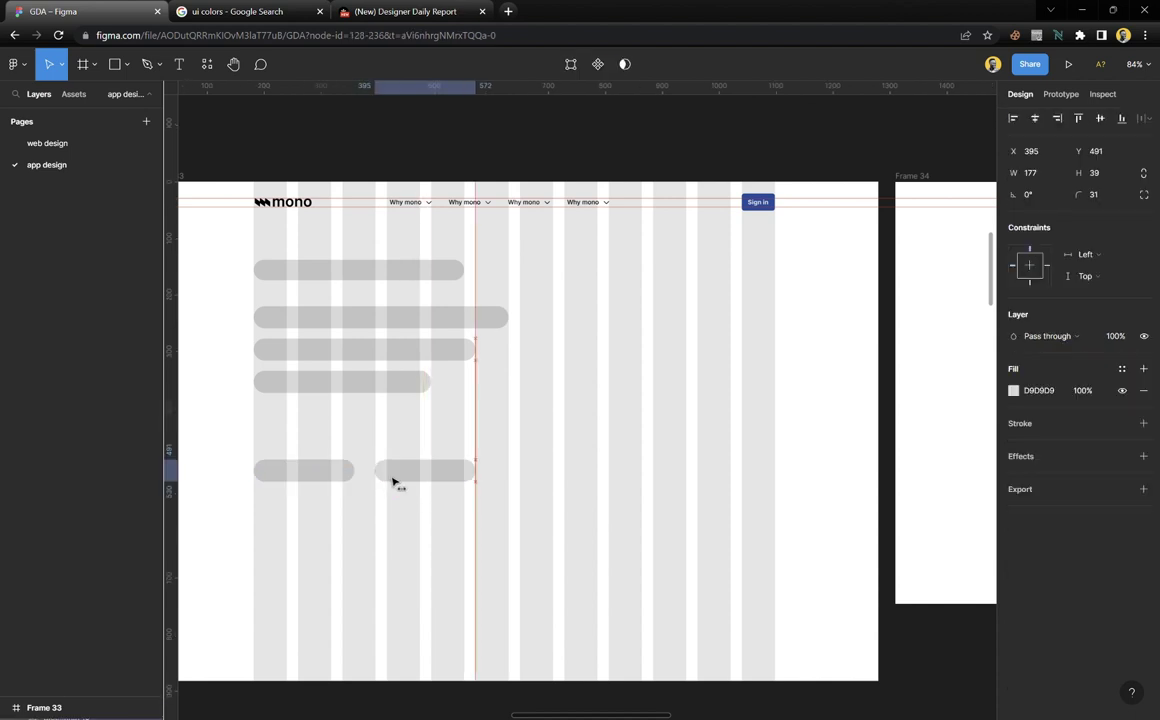
Select both button placeholder pills together
{"action": "left_click", "coordinate": [430, 440]}
{"action": "scroll", "coordinate": [430, 440], "scroll_direction": "down", "scroll_amount": 5}
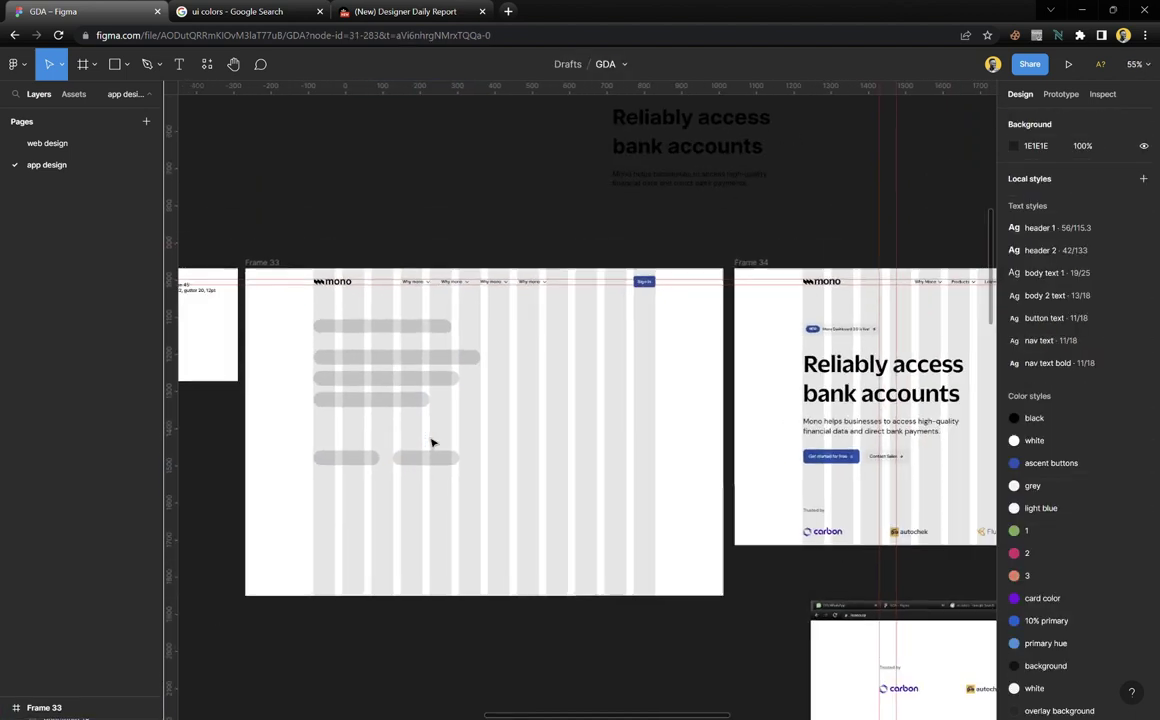
{"action": "left_click_drag", "start_coordinate": [461, 424], "coordinate": [318, 484]}
{"action": "left_click", "coordinate": [386, 471]}
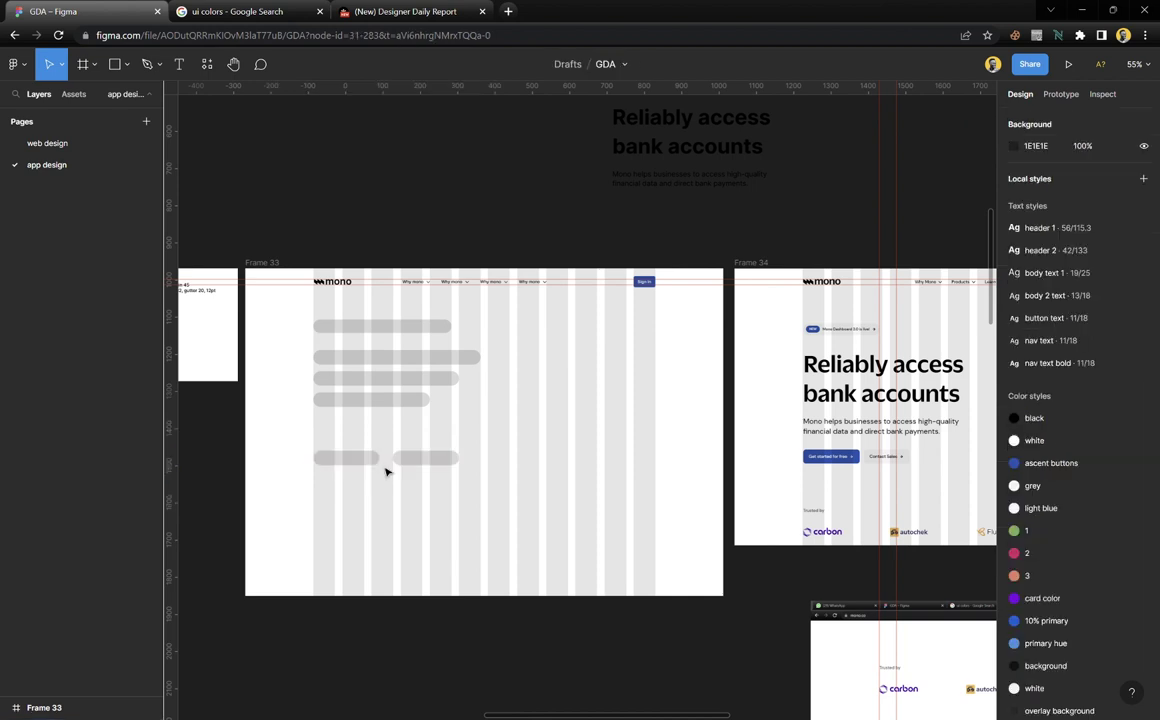
{"action": "left_click_drag", "start_coordinate": [310, 440], "coordinate": [402, 483]}
{"action": "scroll", "coordinate": [404, 471], "scroll_direction": "up", "scroll_amount": 5}
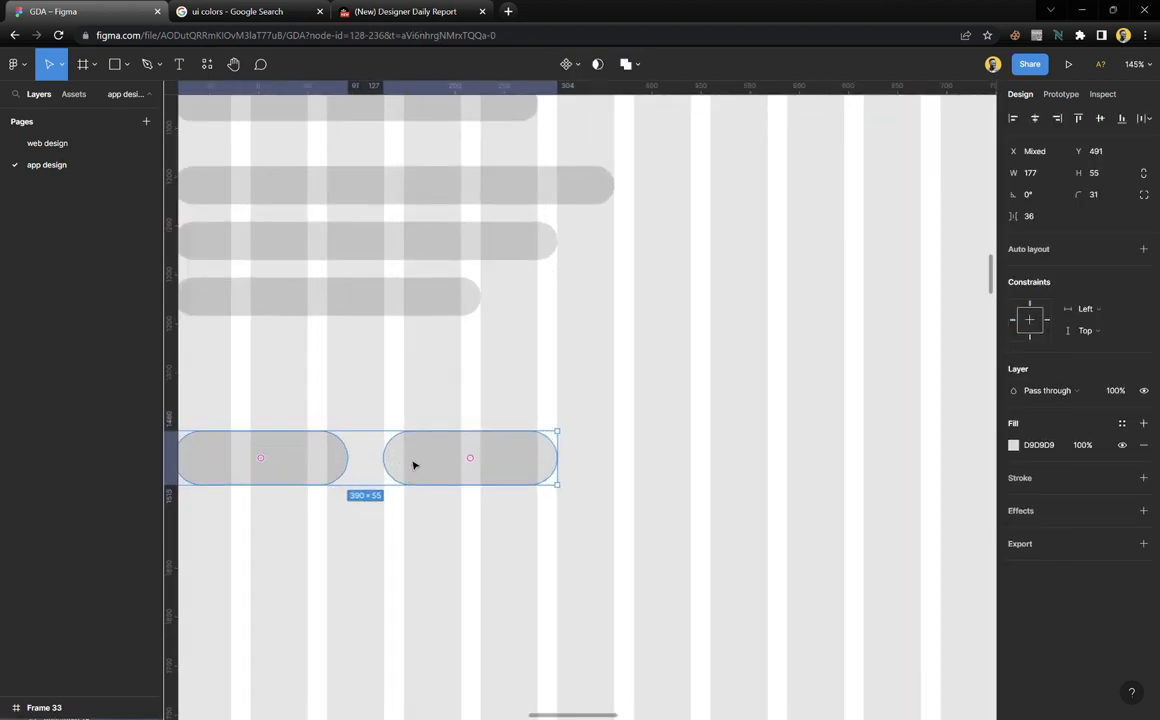
{"action": "scroll", "coordinate": [422, 457], "scroll_direction": "down", "scroll_amount": 5}
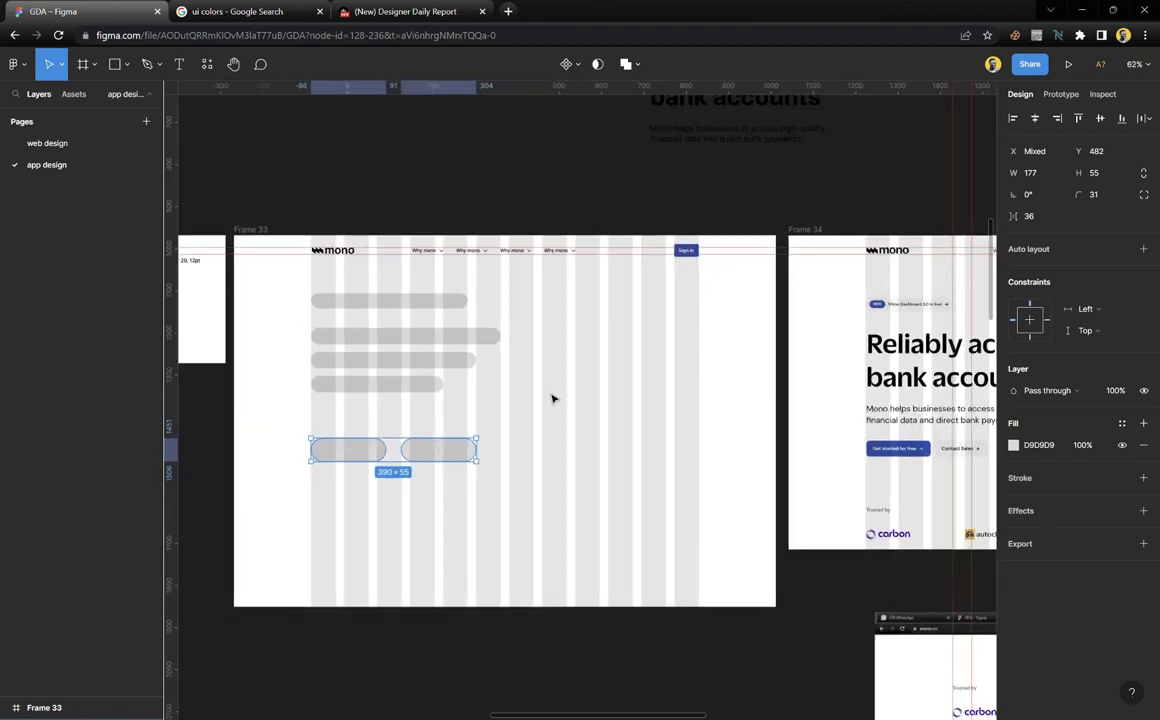
Draw a grey rectangle right of the text bars, sized 370×399 at X 728, Y 138
{"action": "scroll", "coordinate": [545, 396], "scroll_direction": "right", "scroll_amount": 2}
{"action": "left_click", "coordinate": [540, 395]}
{"action": "scroll", "coordinate": [470, 418], "scroll_direction": "right", "scroll_amount": 1}
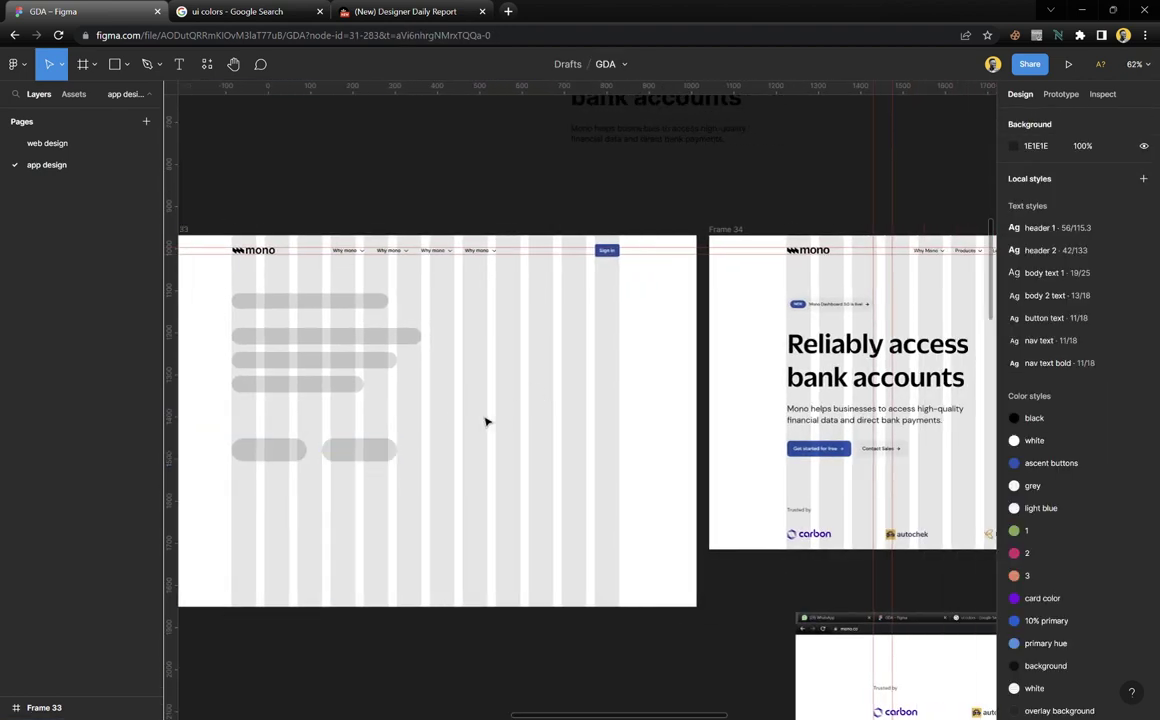
{"action": "scroll", "coordinate": [487, 420], "scroll_direction": "up", "scroll_amount": 2}
{"action": "key", "text": "r"}
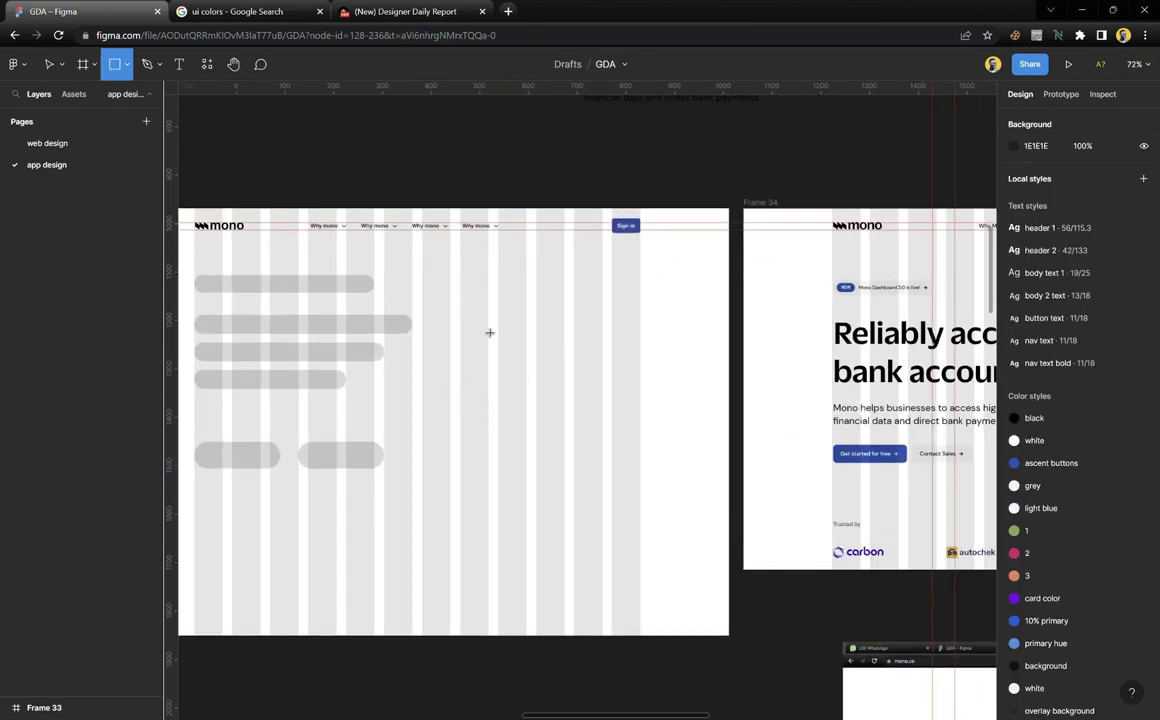
{"action": "mouse_move", "coordinate": [460, 278]}
{"action": "left_mouse_down"}
{"action": "mouse_move", "coordinate": [611, 475]}
{"action": "mouse_move", "coordinate": [643, 474]}
{"action": "left_mouse_up"}
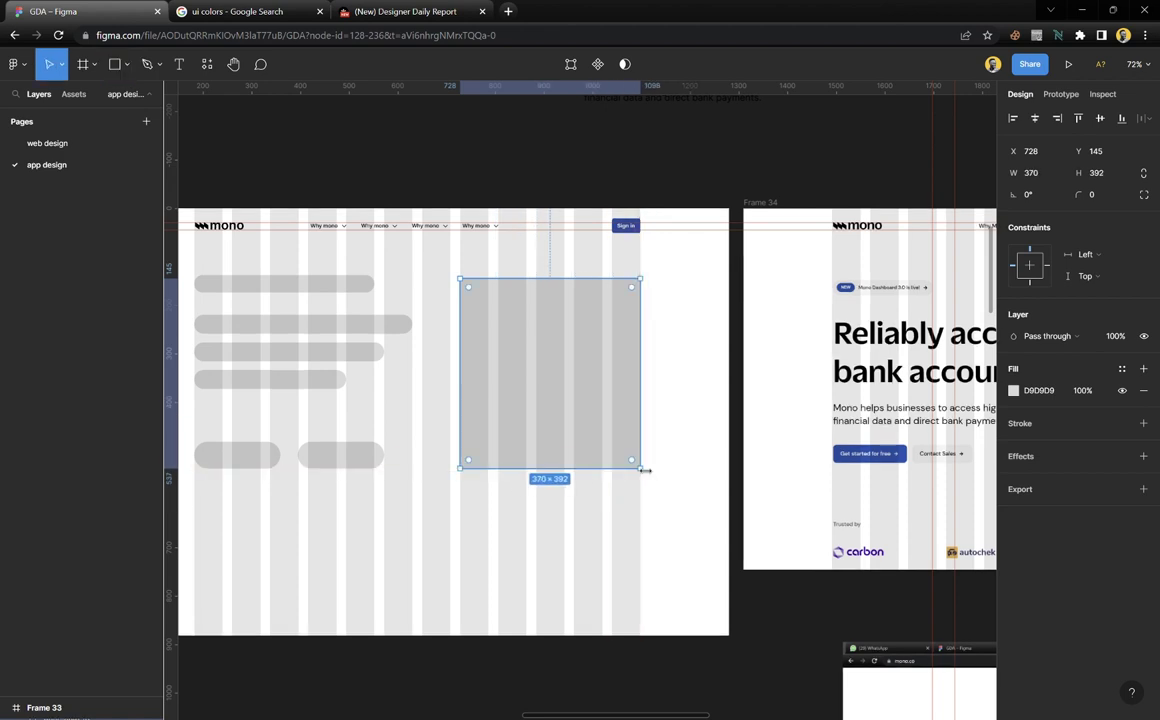
{"action": "scroll", "coordinate": [589, 416], "scroll_direction": "up", "scroll_amount": 2}
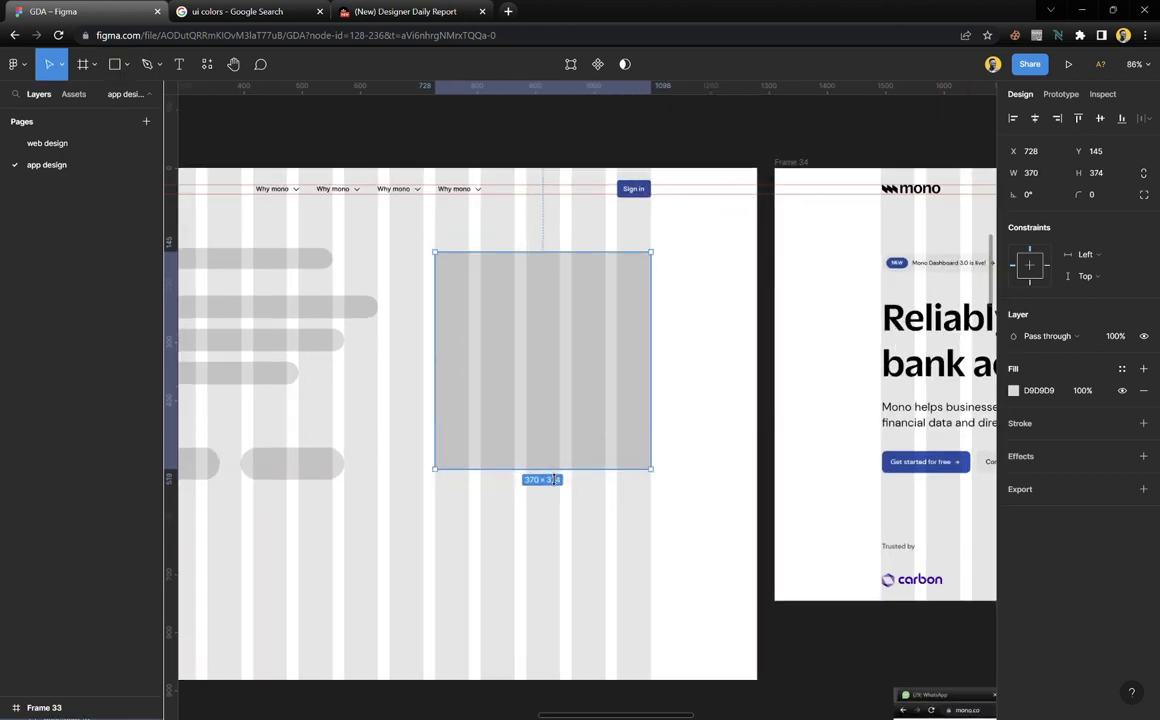
{"action": "scroll", "coordinate": [530, 321], "scroll_direction": "up", "scroll_amount": 1}
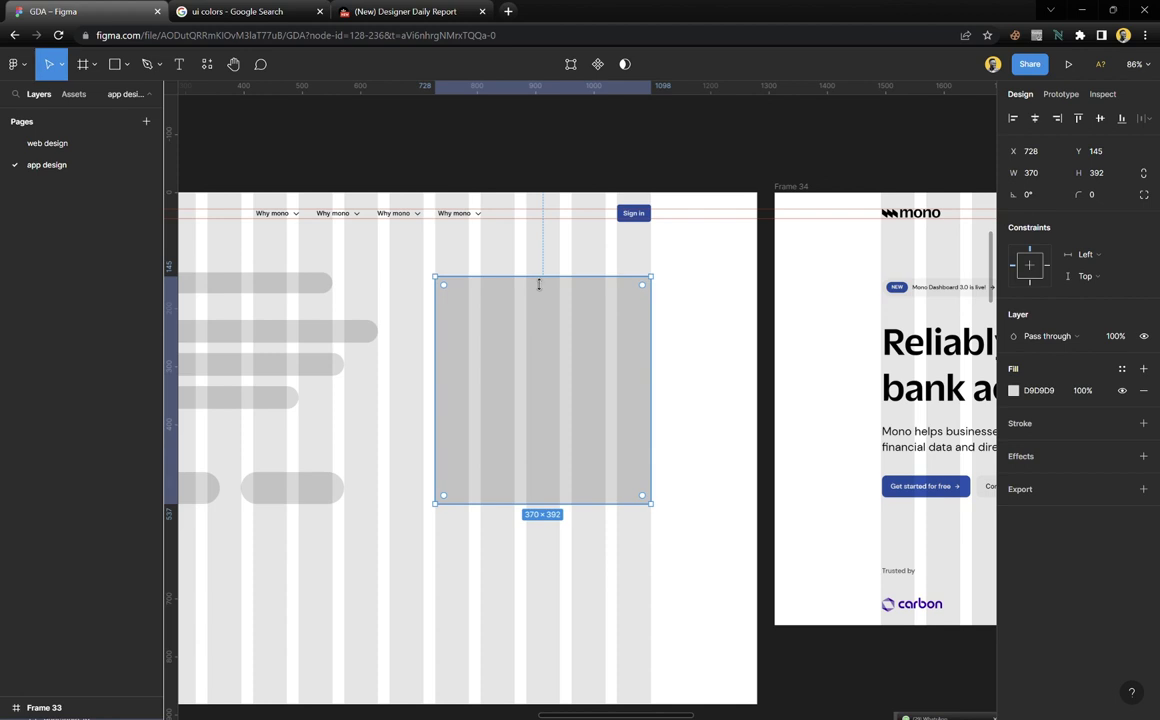
{"action": "mouse_move", "coordinate": [539, 284]}
{"action": "left_mouse_down"}
{"action": "mouse_move", "coordinate": [541, 269]}
{"action": "mouse_move", "coordinate": [541, 279]}
{"action": "left_mouse_up"}
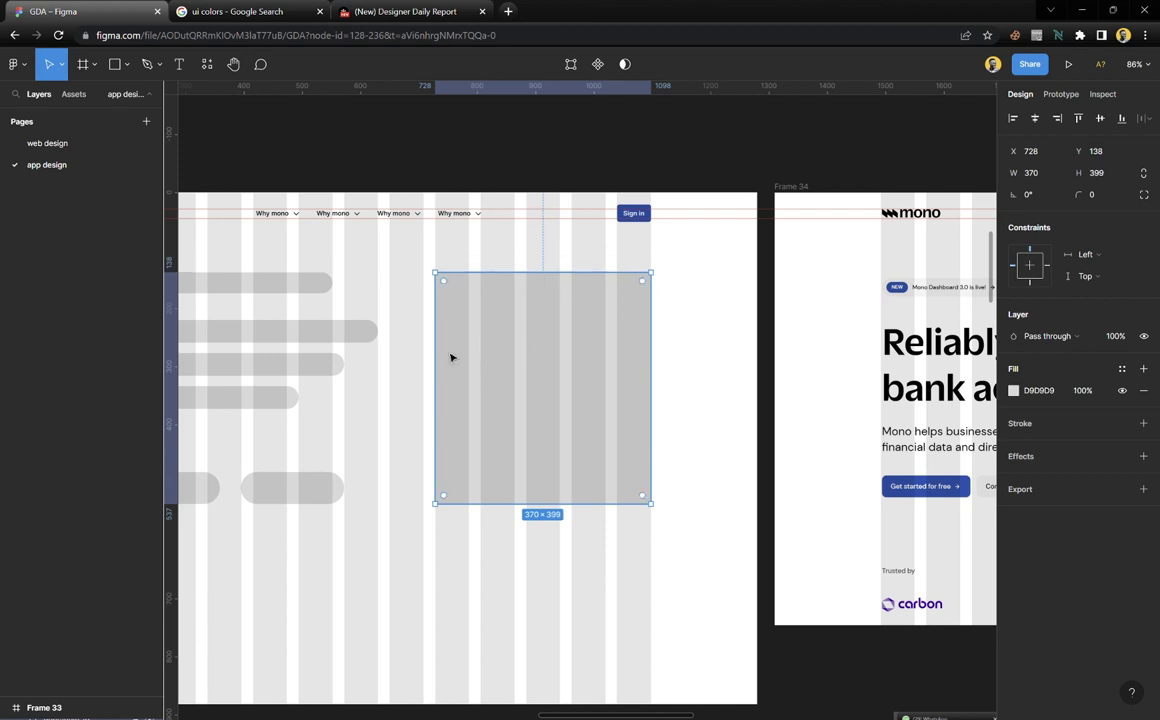
{"action": "scroll", "coordinate": [399, 352], "scroll_direction": "up", "scroll_amount": 5}
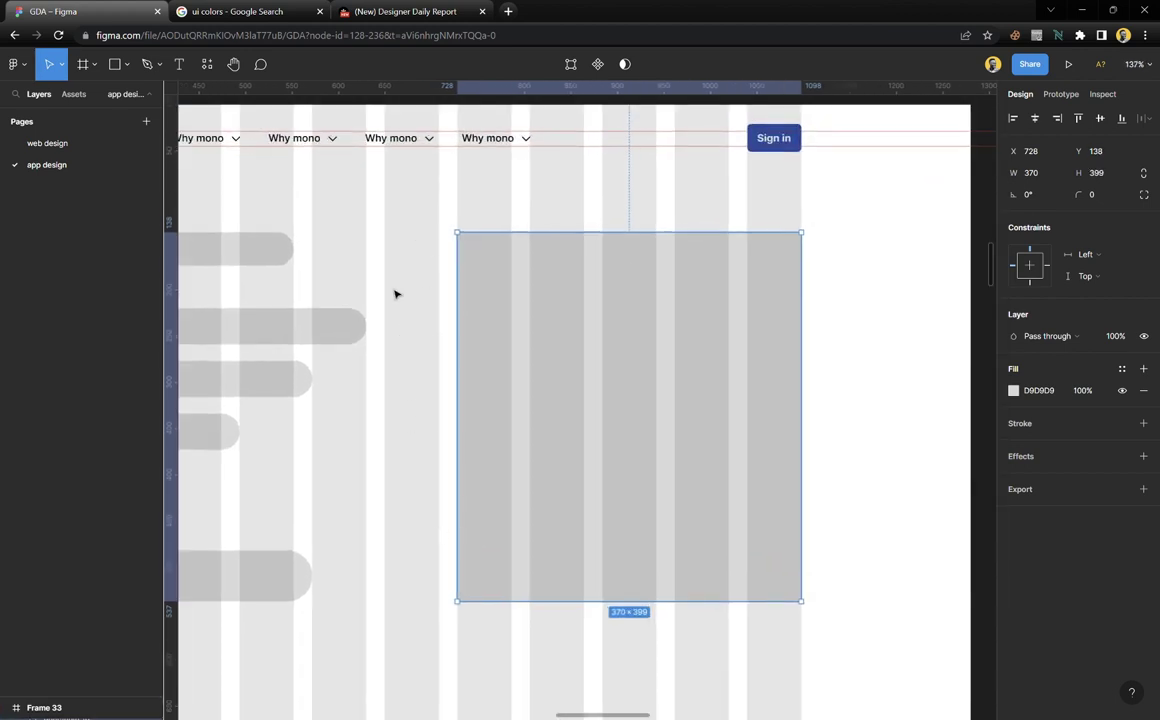
{"action": "left_click", "coordinate": [432, 289]}
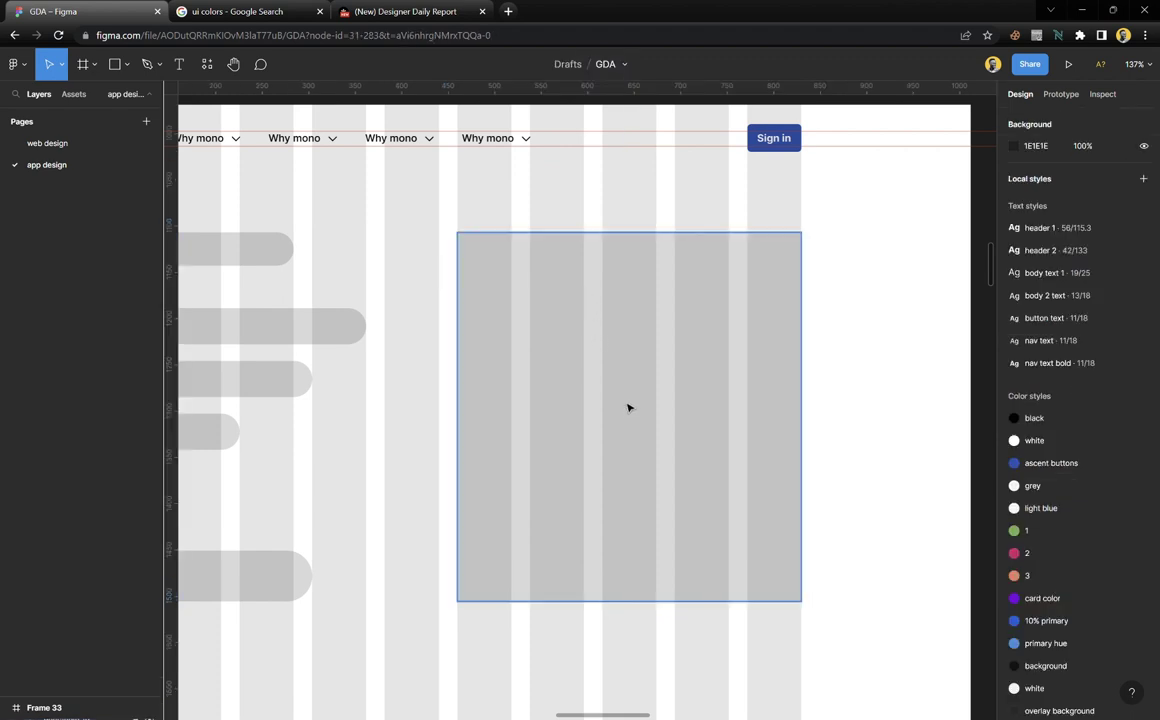
Draw a diagonal line across the grey placeholder rectangle, snapping its end to the corner
{"action": "key", "text": "l"}
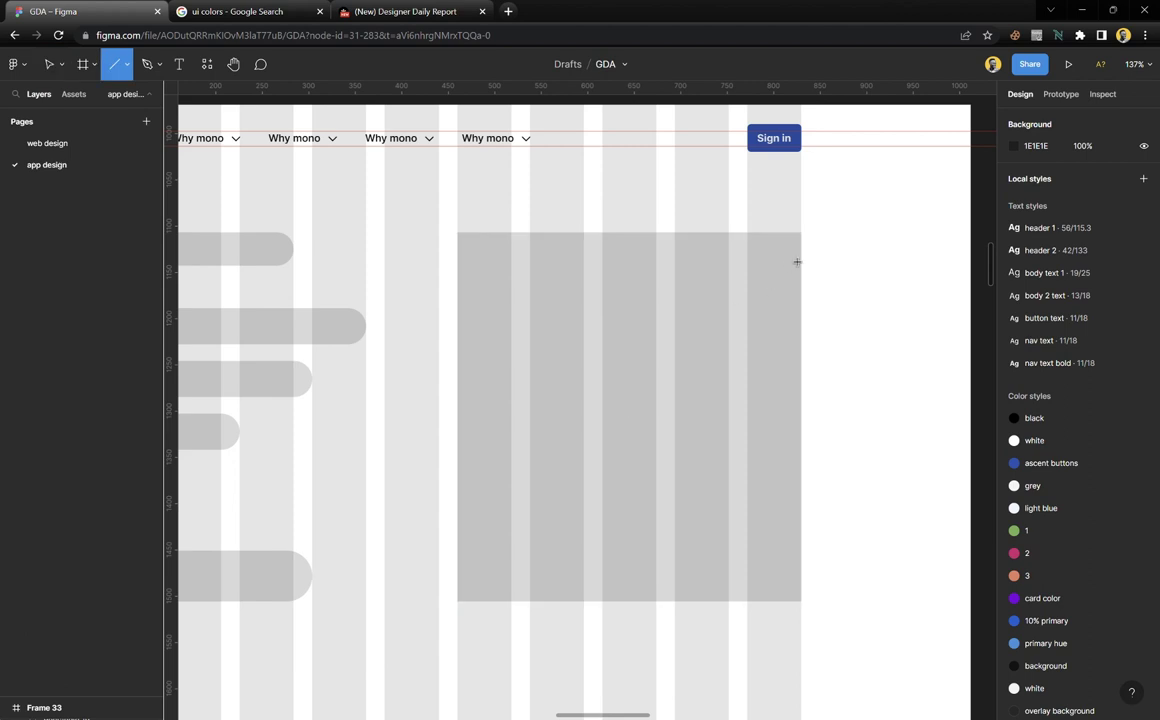
{"action": "left_click_drag", "start_coordinate": [786, 252], "coordinate": [396, 575]}
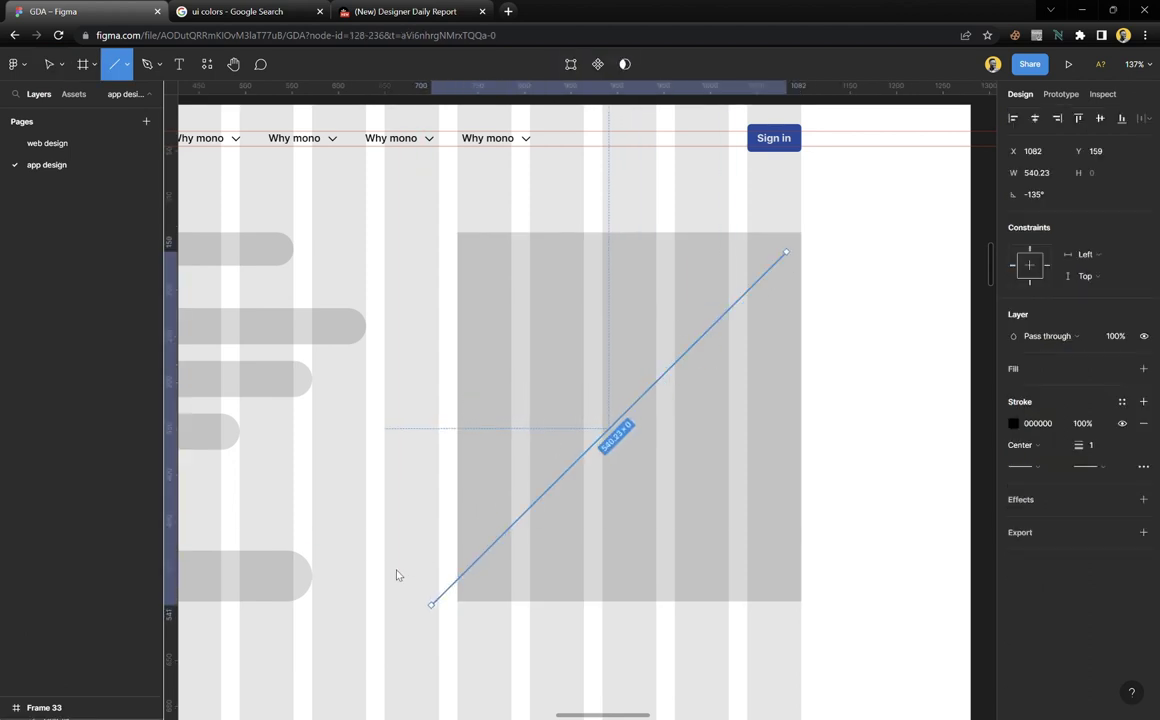
{"action": "left_click_drag", "start_coordinate": [572, 474], "coordinate": [601, 469]}
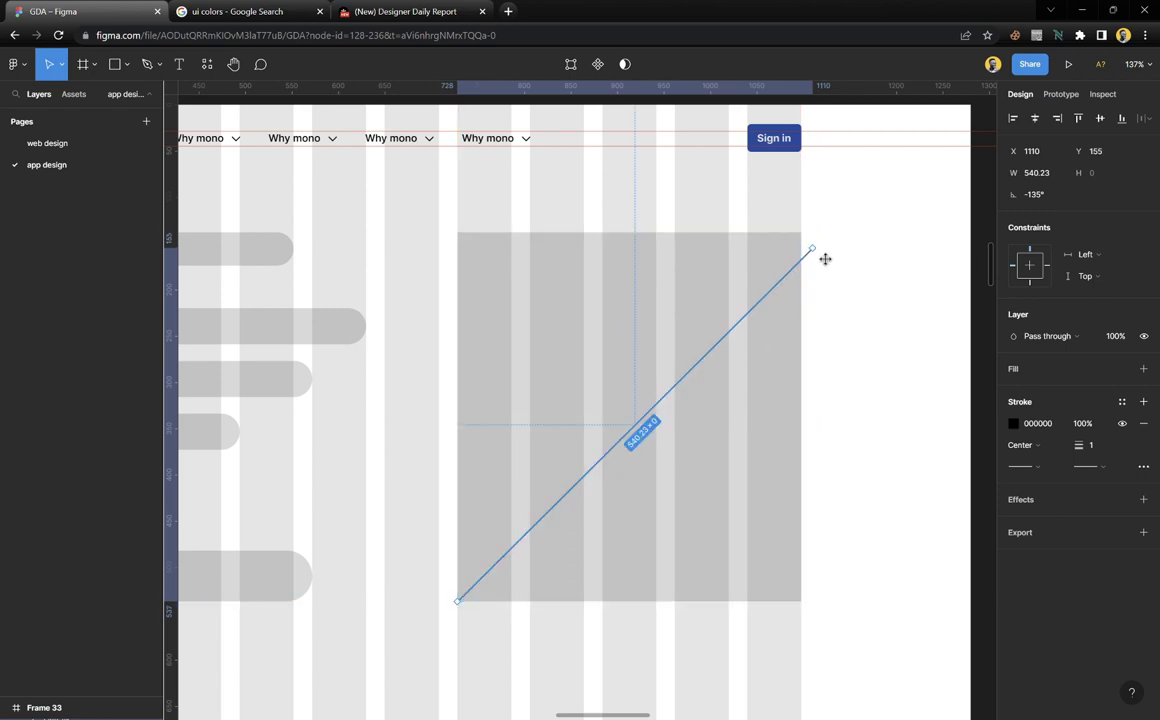
{"action": "left_click_drag", "start_coordinate": [825, 259], "coordinate": [810, 246]}
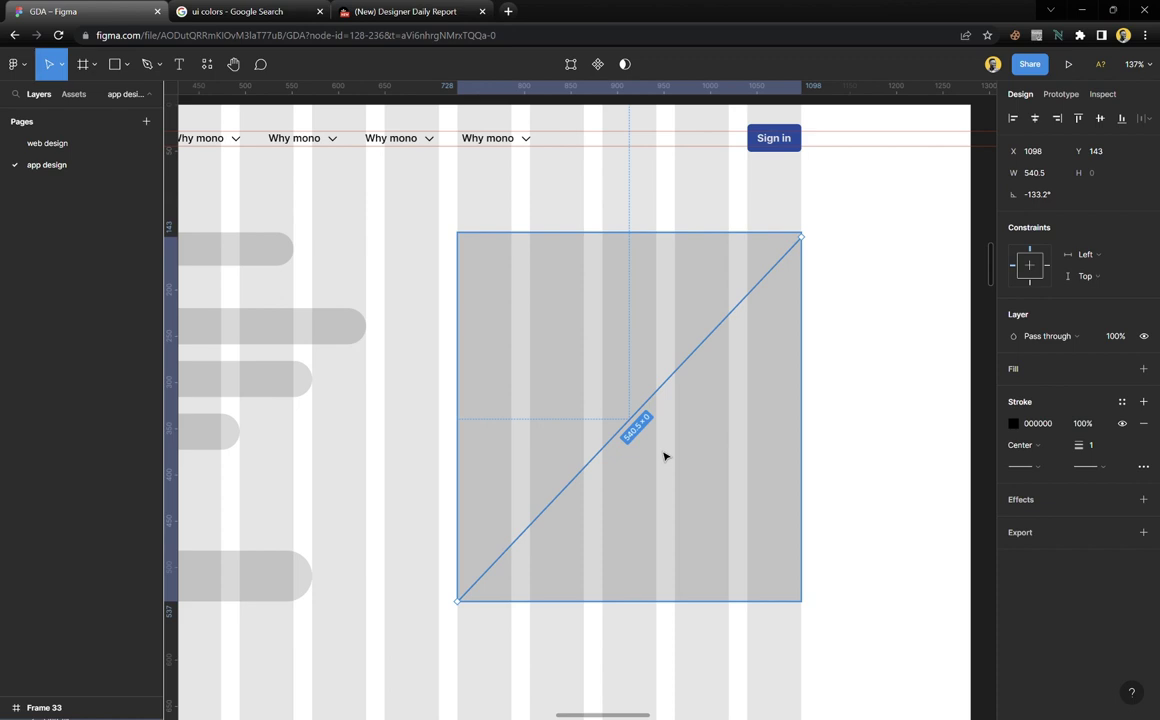
Duplicate the diagonal and flip the copy horizontally to form an X
{"action": "key", "text": "ctrl+d"}
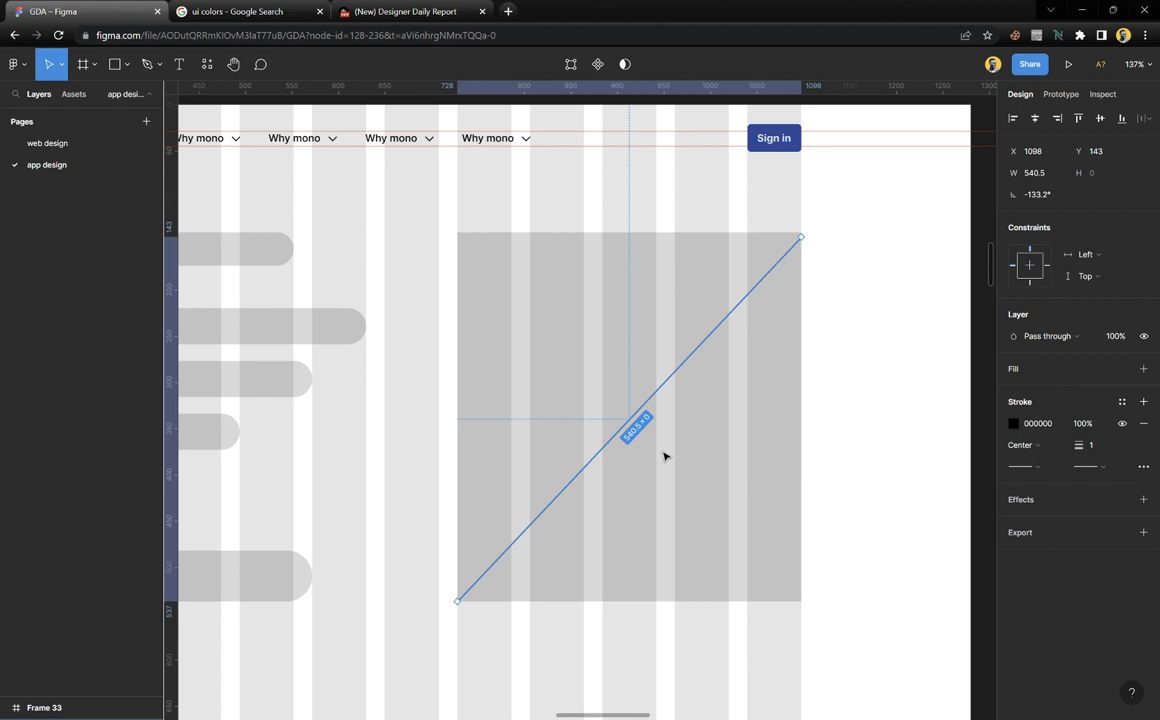
{"action": "key", "text": "shift+h"}
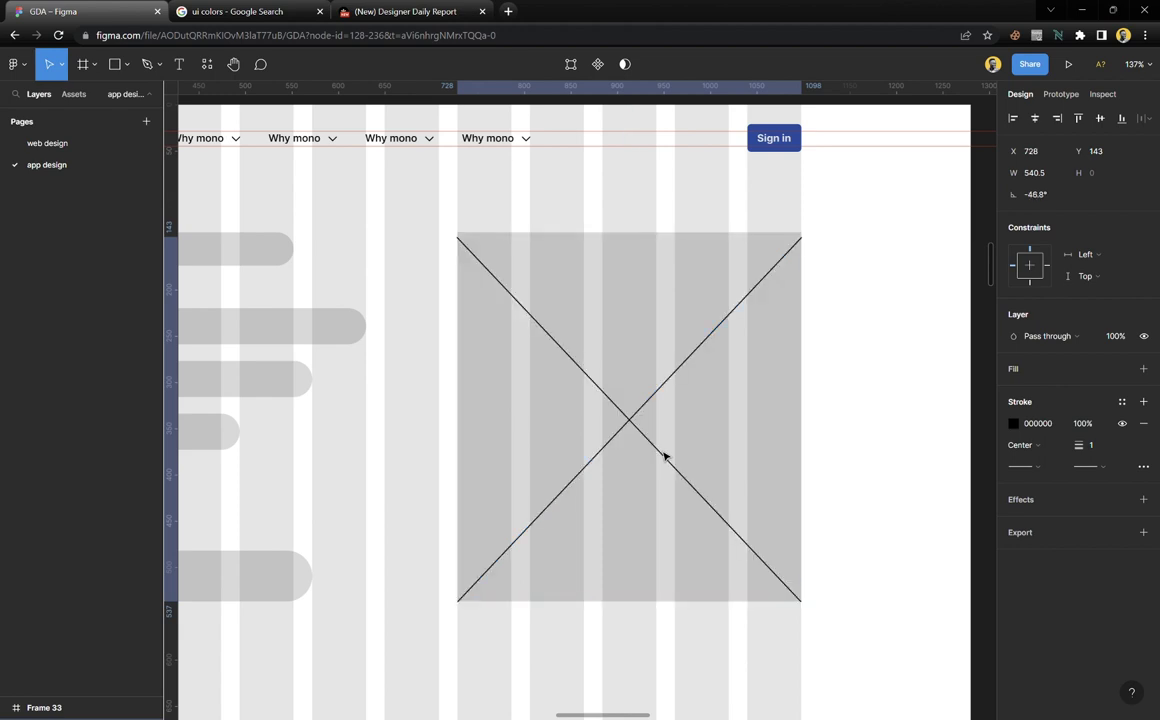
{"action": "left_click", "coordinate": [844, 391]}
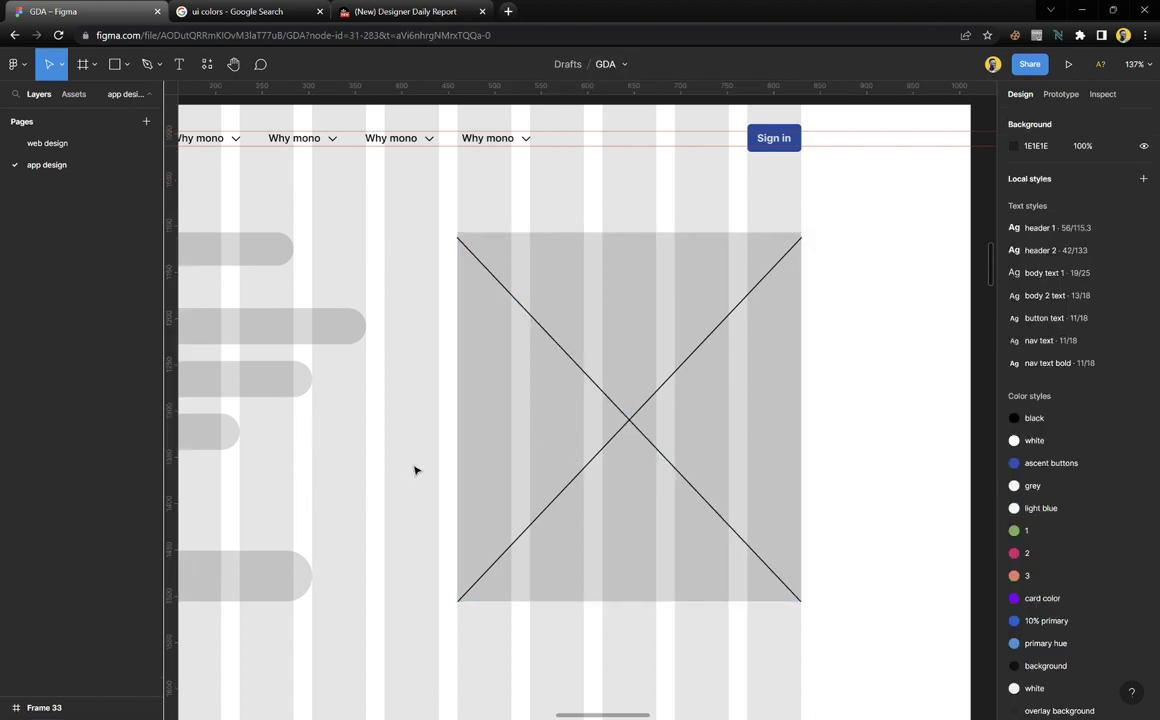
{"action": "scroll", "coordinate": [416, 470], "scroll_direction": "down", "scroll_amount": 3}
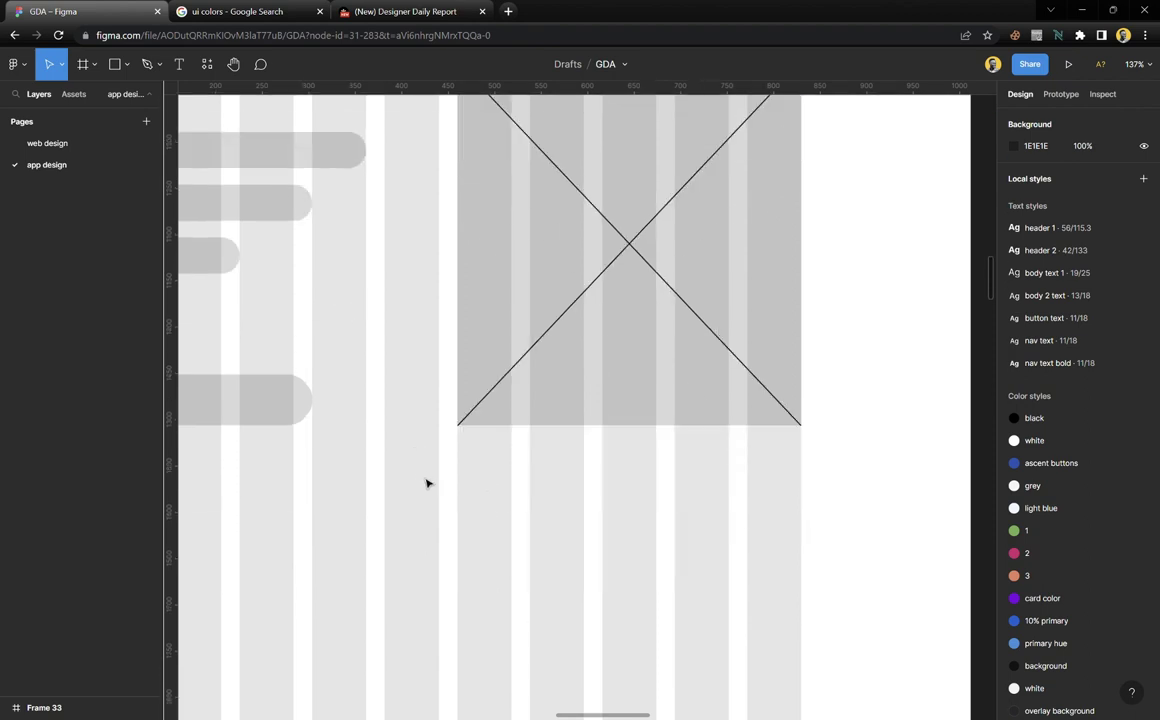
{"action": "key", "text": "p"}
{"action": "left_click", "coordinate": [428, 499]}
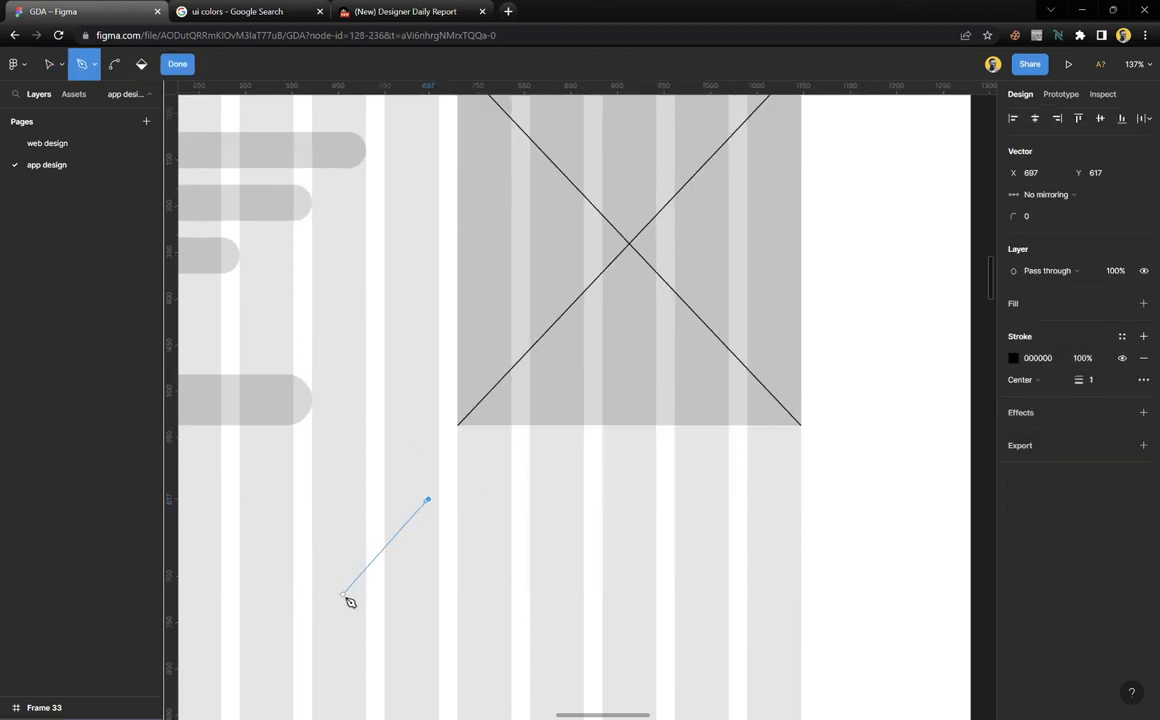
{"action": "left_click", "coordinate": [343, 594]}
{"action": "left_click", "coordinate": [506, 588]}
{"action": "left_click", "coordinate": [428, 500]}
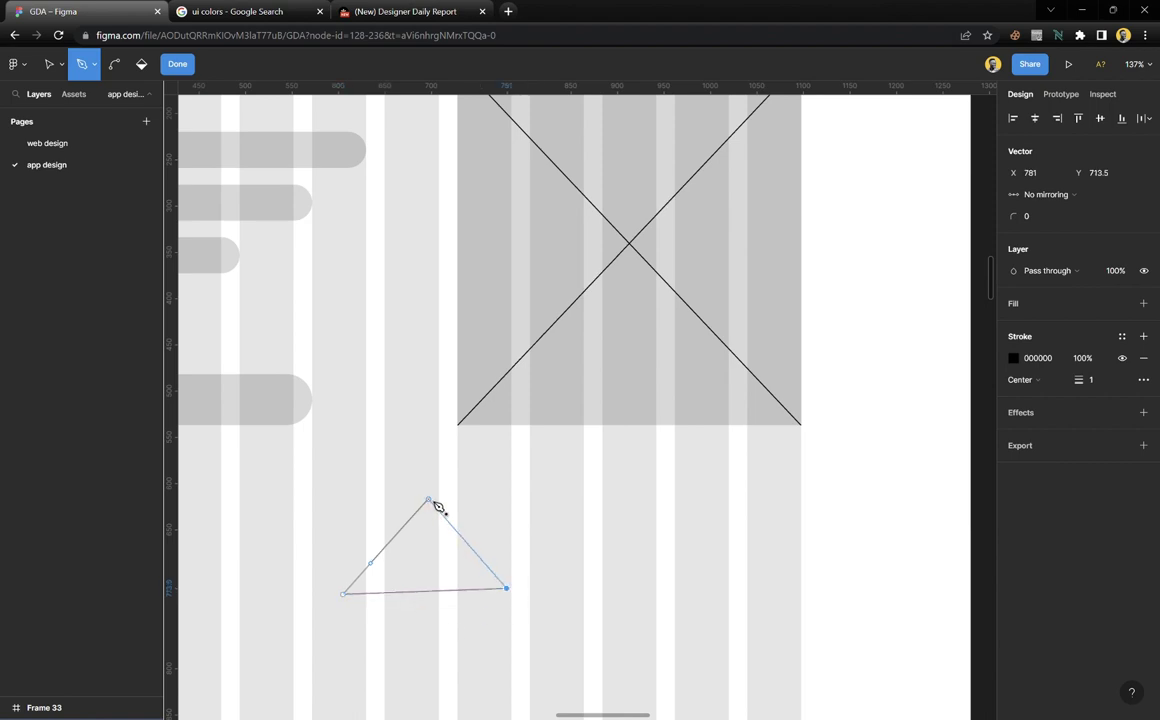
{"action": "key", "text": "Escape"}
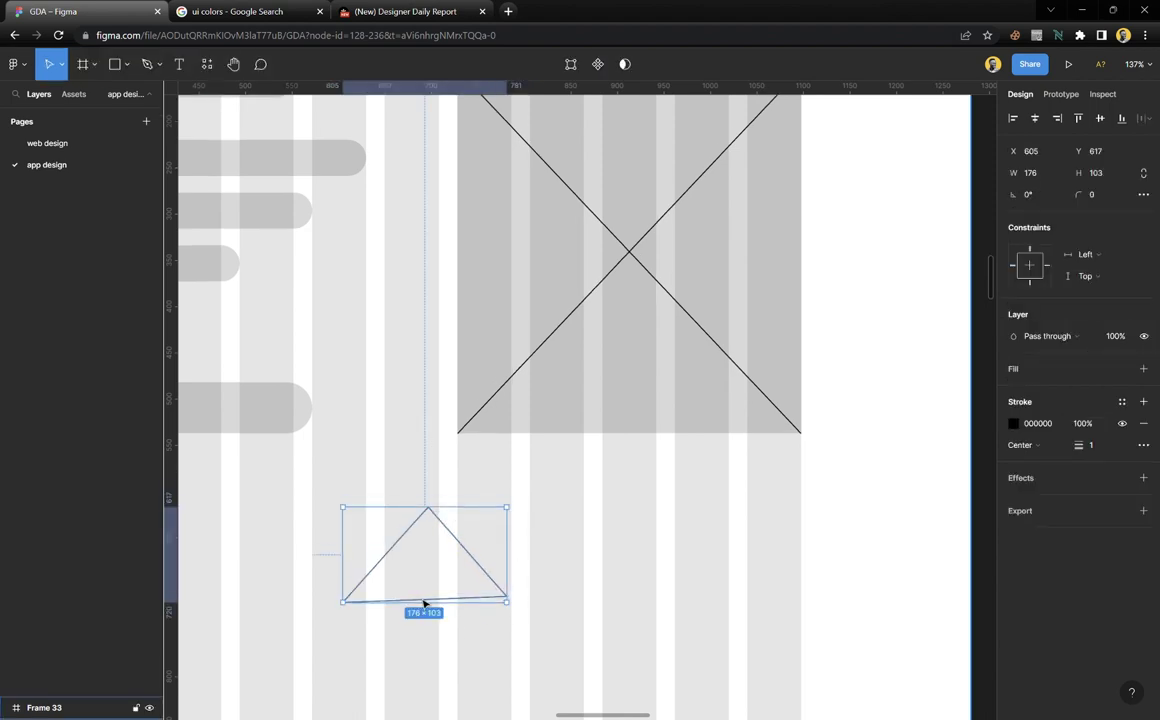
{"action": "scroll", "coordinate": [430, 588], "scroll_direction": "up", "scroll_amount": 5, "text": "ctrl"}
{"action": "scroll", "coordinate": [430, 586], "scroll_direction": "down", "scroll_amount": 2}
{"action": "scroll", "coordinate": [430, 586], "scroll_direction": "up", "scroll_amount": 1, "text": "ctrl"}
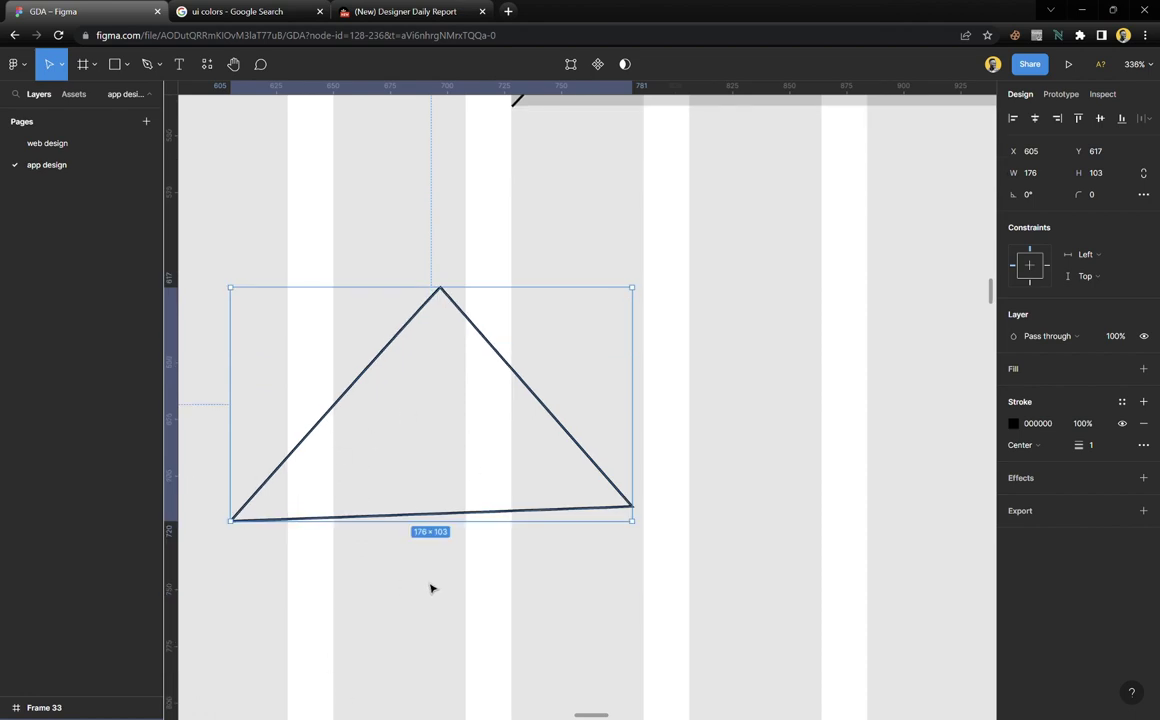
{"action": "key", "text": "shift+v"}
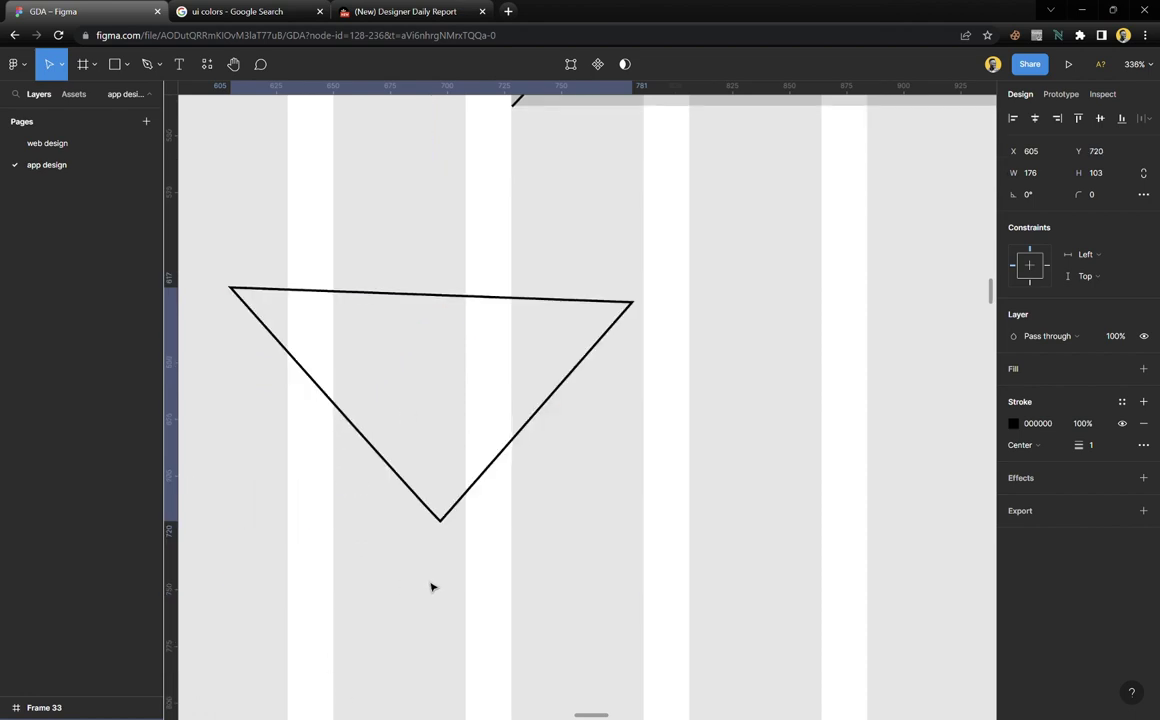
{"action": "key", "text": "shift+h"}
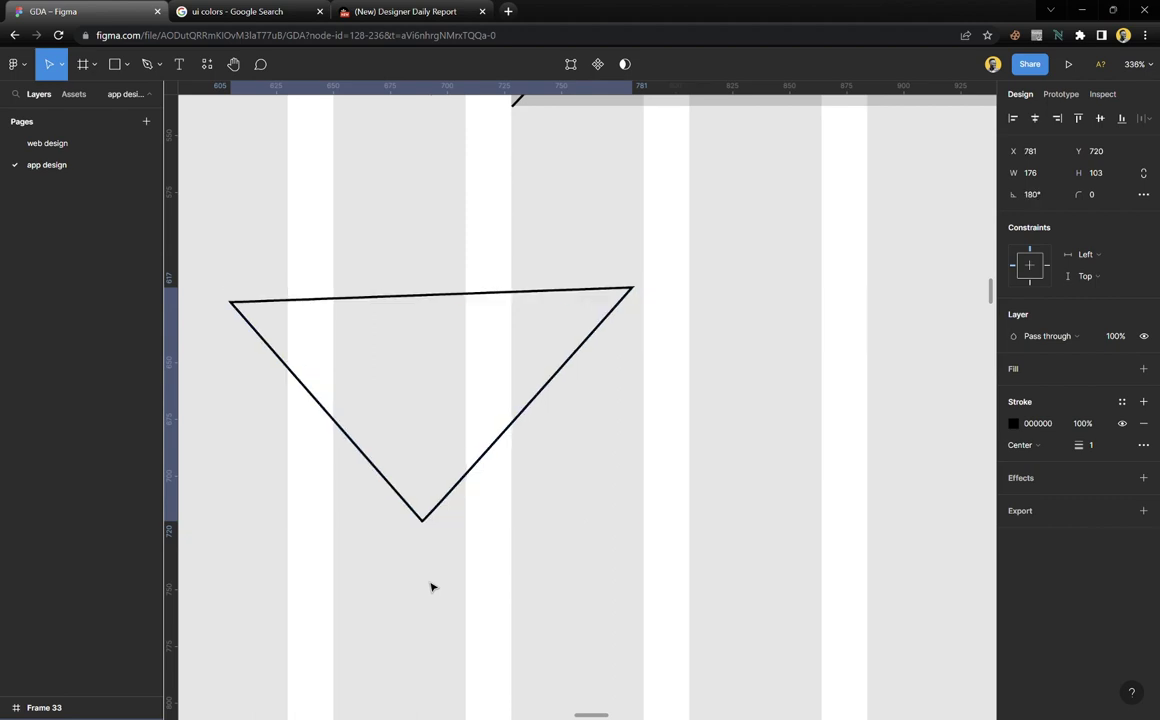
{"action": "key", "text": "shift+h"}
{"action": "key", "text": "shift+h"}
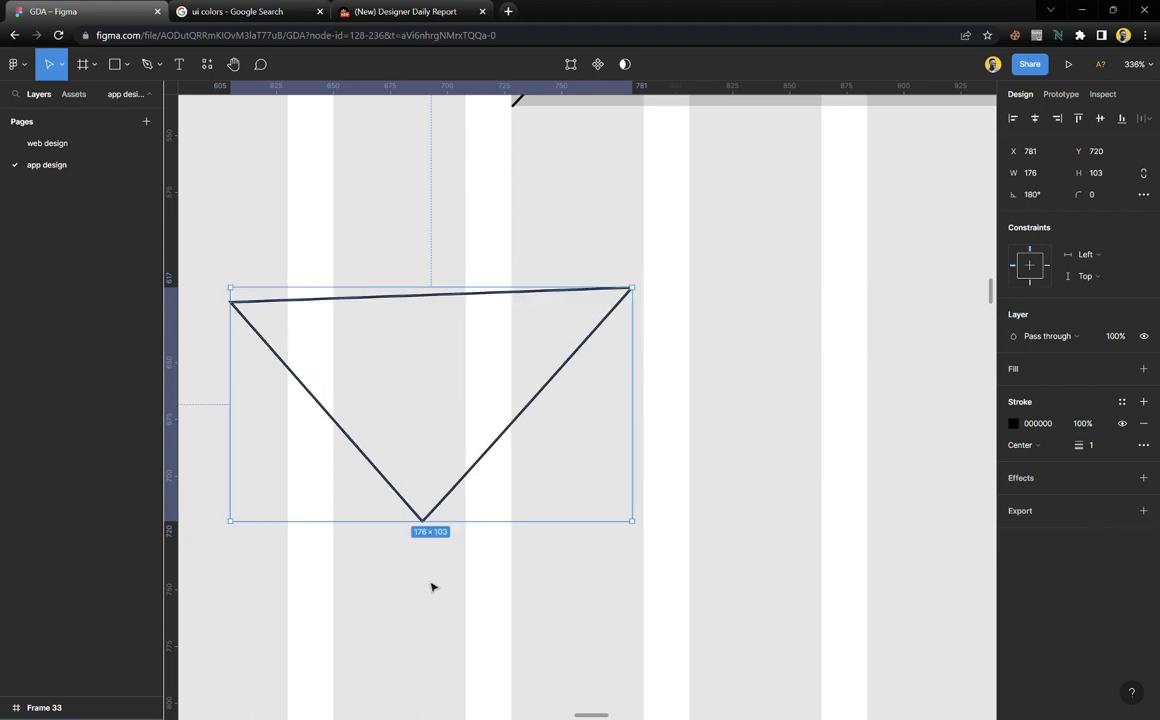
{"action": "key", "text": "shift+v"}
{"action": "key", "text": "shift+v"}
{"action": "key", "text": "shift+v"}
{"action": "key", "text": "shift+v"}
{"action": "key", "text": "shift+v"}
{"action": "key", "text": "shift+v"}
{"action": "key", "text": "shift+v"}
{"action": "key", "text": "shift+v"}
{"action": "key", "text": "shift+v"}
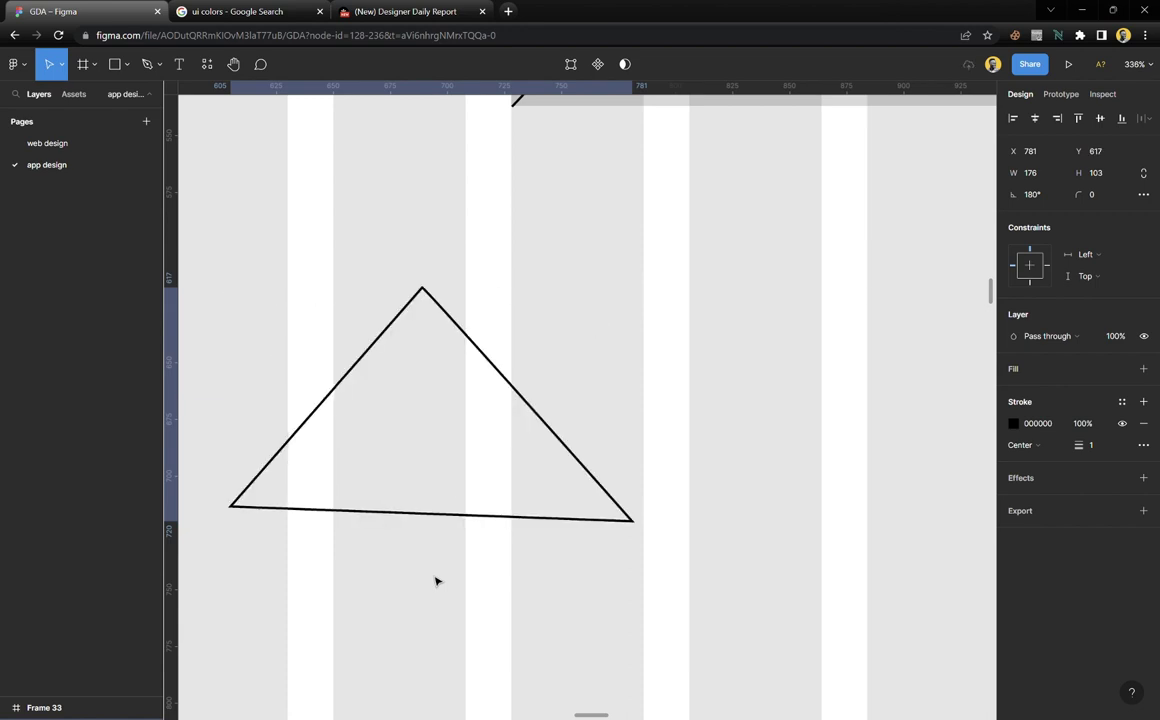
{"action": "key", "text": "Delete"}
{"action": "scroll", "coordinate": [414, 406], "scroll_direction": "down", "scroll_amount": 5}
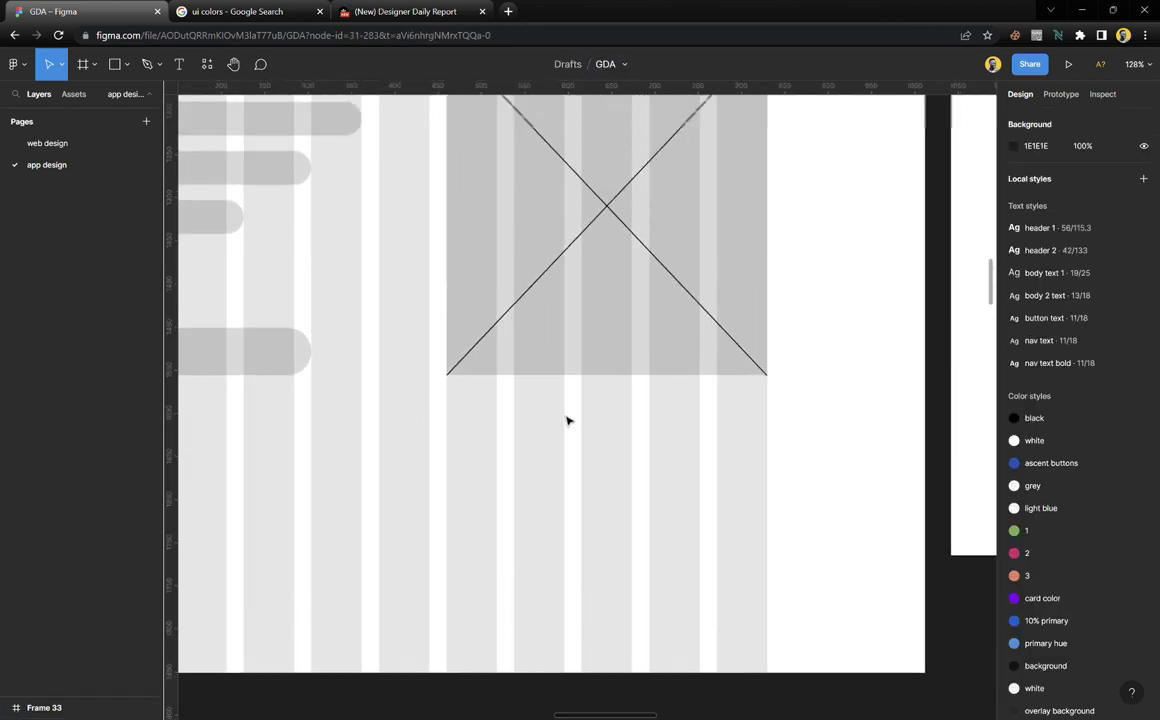
Snap both ends of one diagonal exactly to the rectangle's top-left and bottom-right corners
{"action": "scroll", "coordinate": [568, 418], "scroll_direction": "up", "scroll_amount": 4}
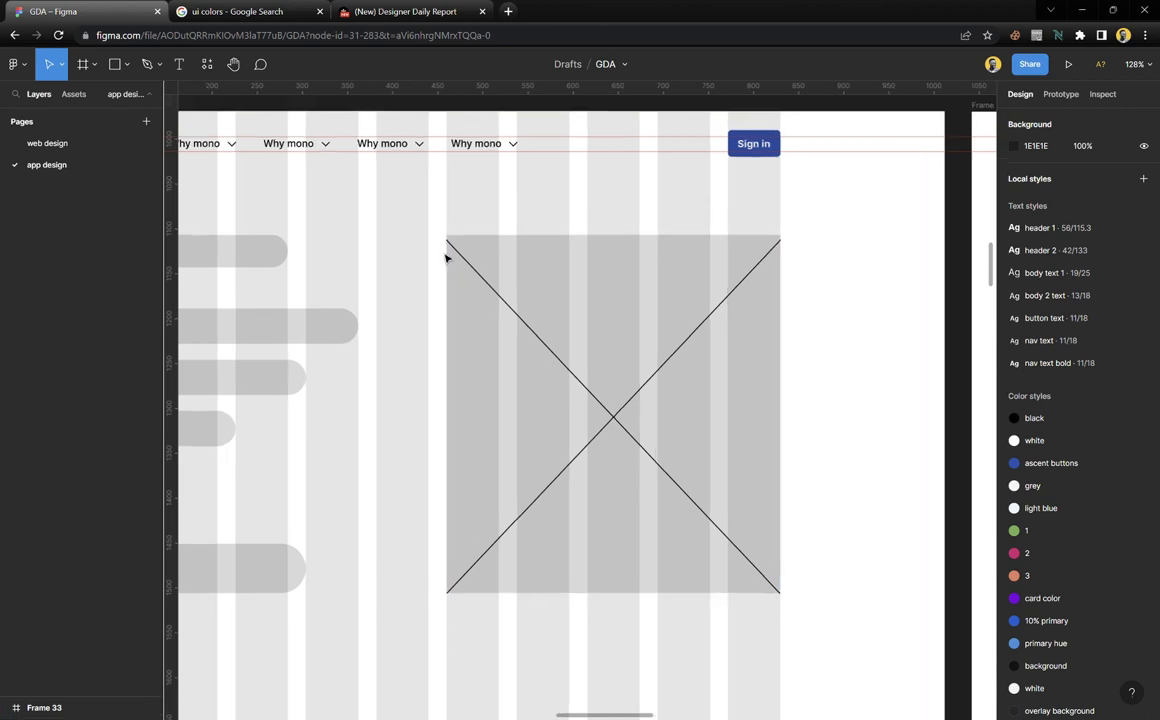
{"action": "scroll", "coordinate": [446, 258], "scroll_direction": "up", "scroll_amount": 10}
{"action": "left_click", "coordinate": [453, 298]}
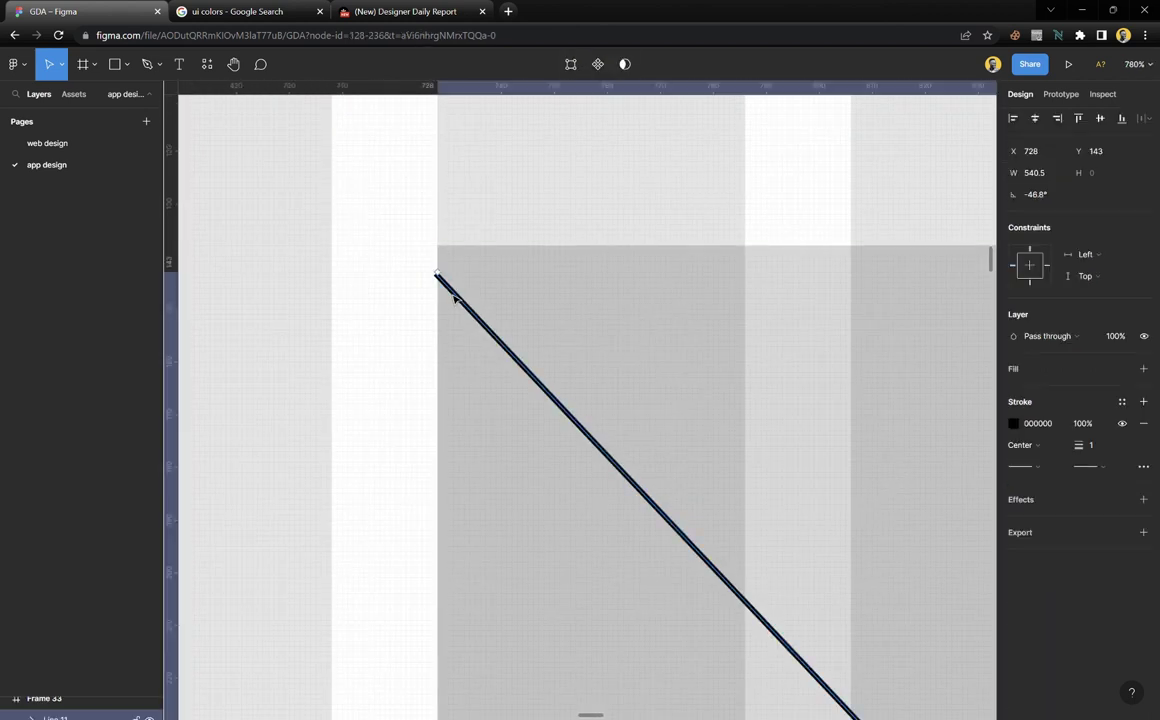
{"action": "left_click_drag", "start_coordinate": [436, 272], "coordinate": [438, 248]}
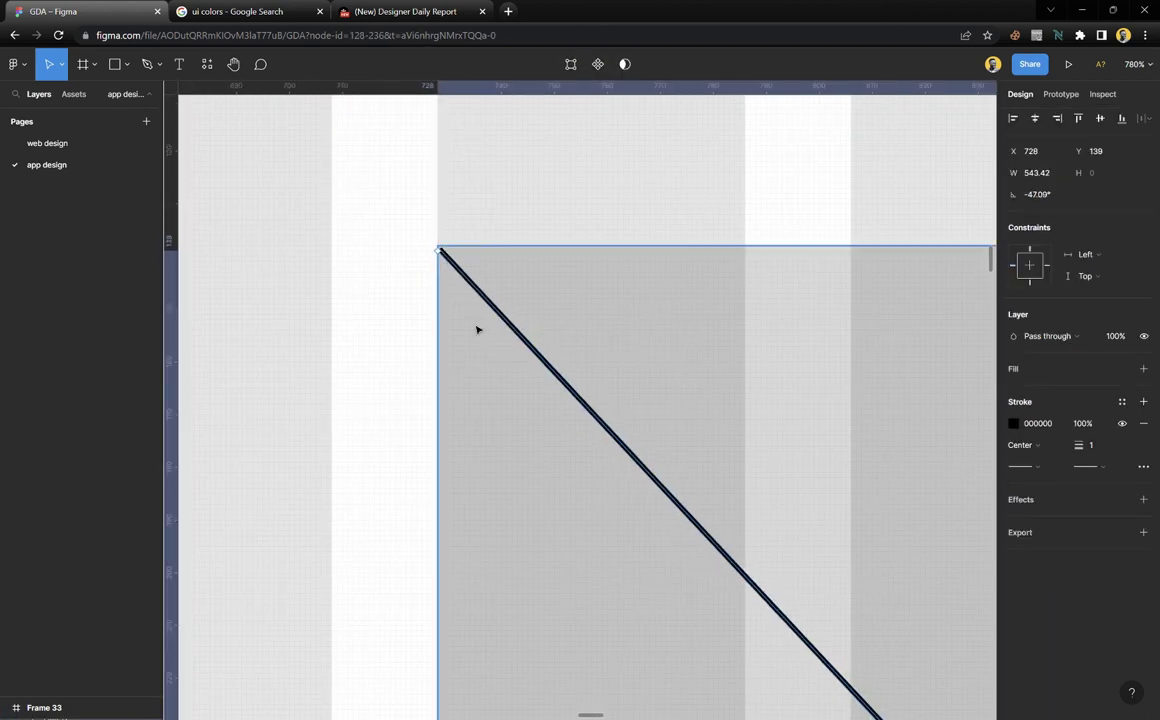
{"action": "scroll", "coordinate": [477, 330], "scroll_direction": "down", "scroll_amount": 10}
{"action": "scroll", "coordinate": [528, 432], "scroll_direction": "down", "scroll_amount": 1}
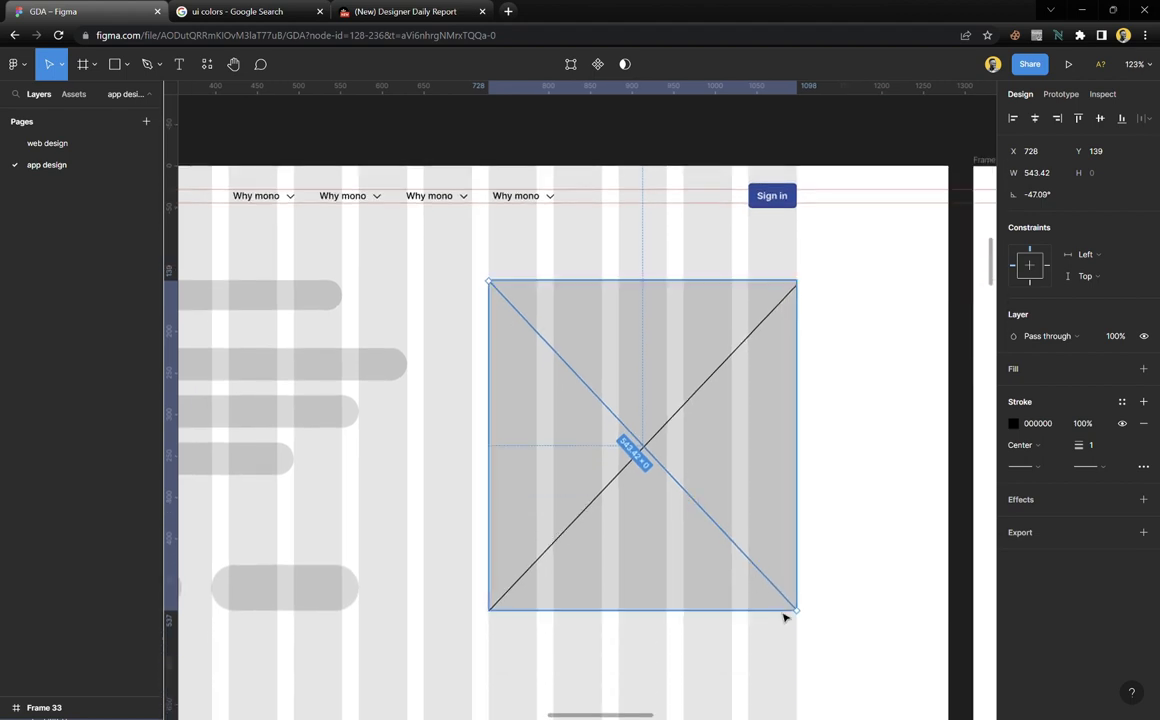
{"action": "scroll", "coordinate": [784, 617], "scroll_direction": "up", "scroll_amount": 19}
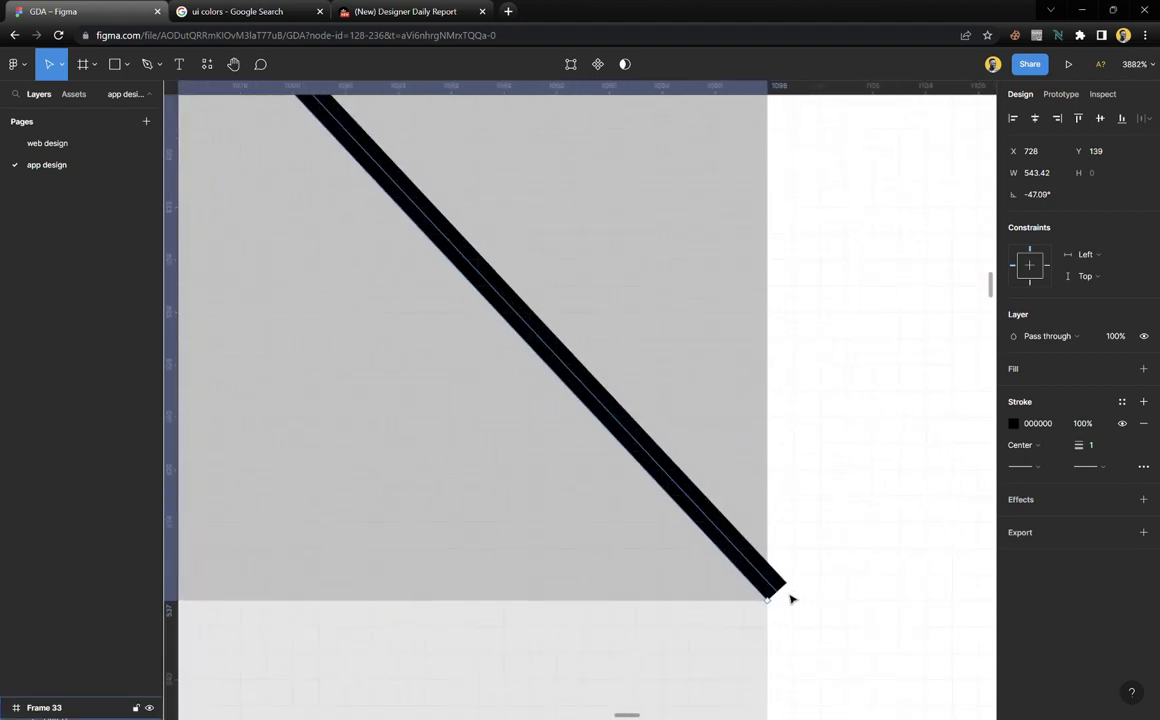
{"action": "left_click_drag", "start_coordinate": [777, 606], "coordinate": [756, 595]}
{"action": "left_click", "coordinate": [735, 660]}
{"action": "scroll", "coordinate": [698, 524], "scroll_direction": "down", "scroll_amount": 5}
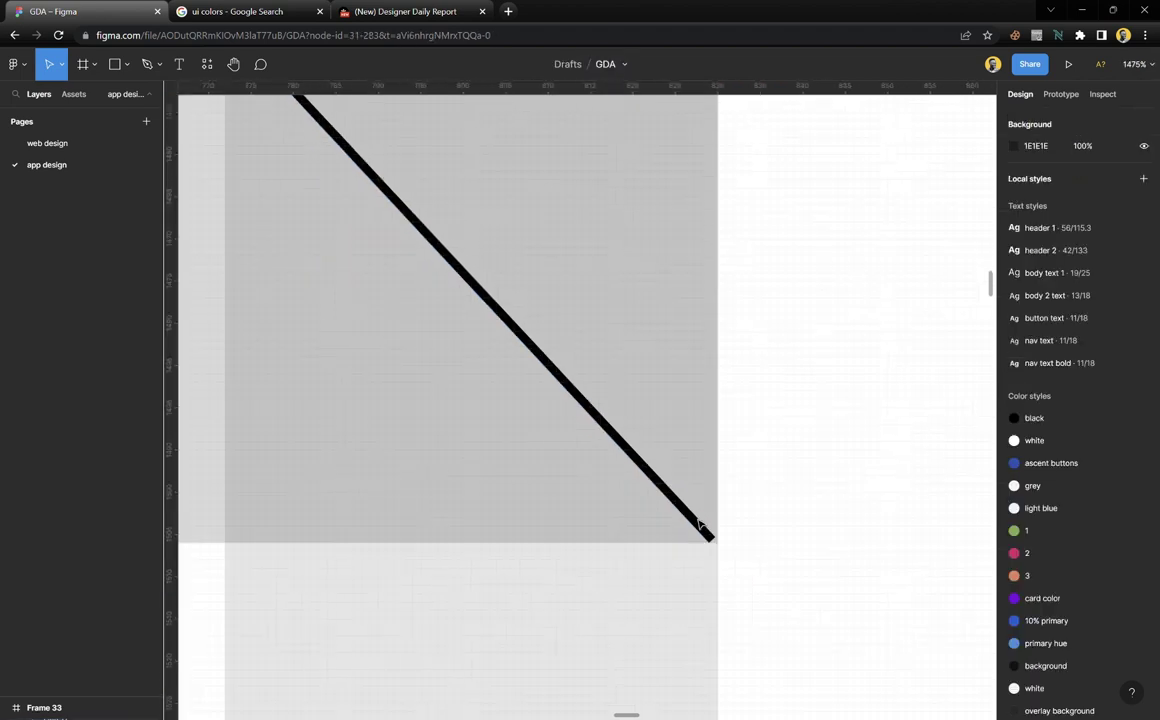
{"action": "scroll", "coordinate": [698, 524], "scroll_direction": "down", "scroll_amount": 10}
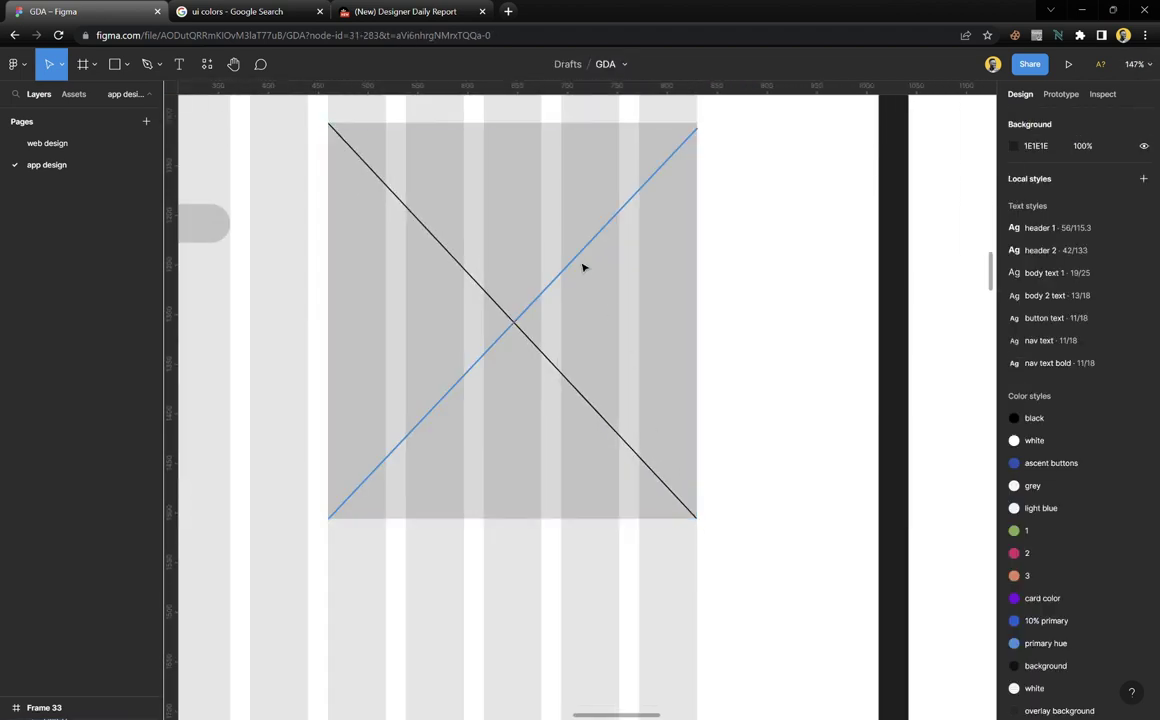
Delete the misaligned diagonal and replace it with a horizontally mirrored copy of the corrected one
{"action": "left_click", "coordinate": [583, 267]}
{"action": "key", "text": "Delete"}
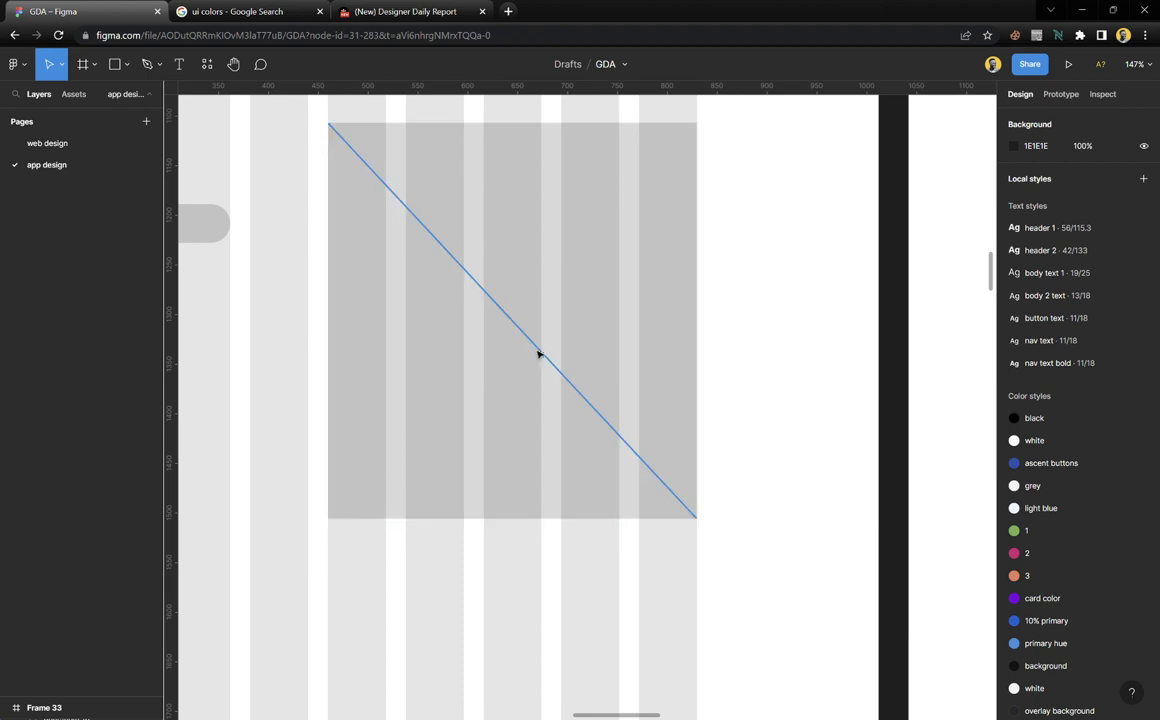
{"action": "left_click", "coordinate": [544, 354]}
{"action": "key", "text": "ctrl+d"}
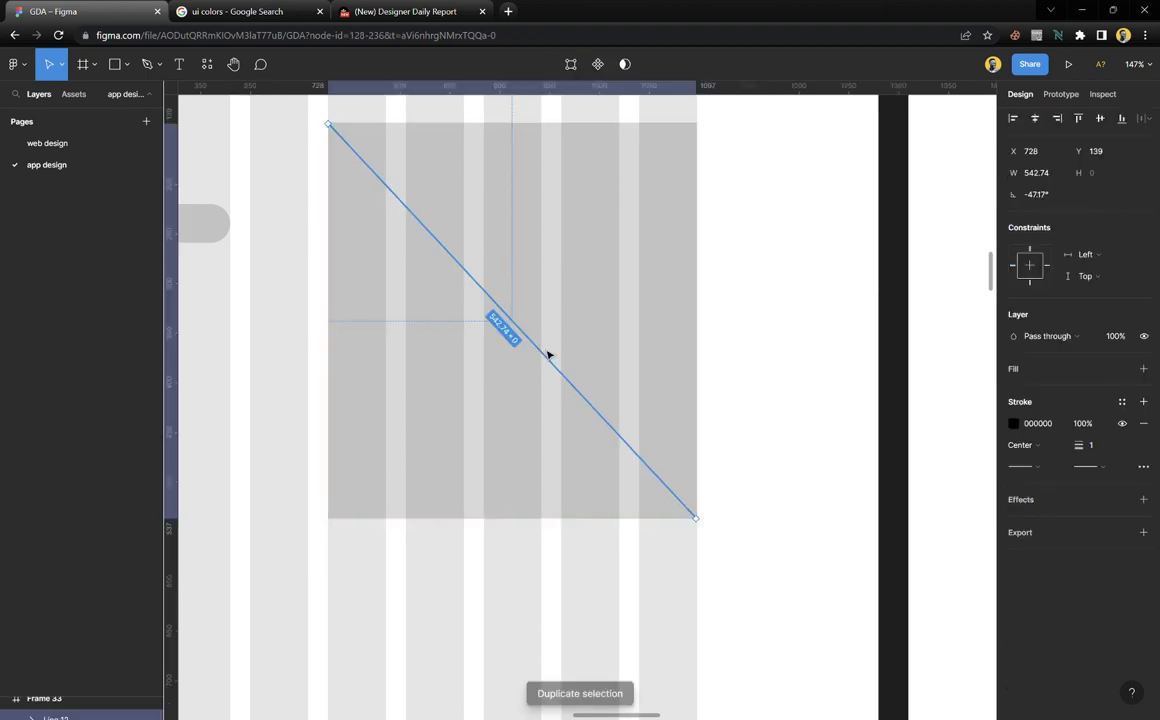
{"action": "key", "text": "shift+h"}
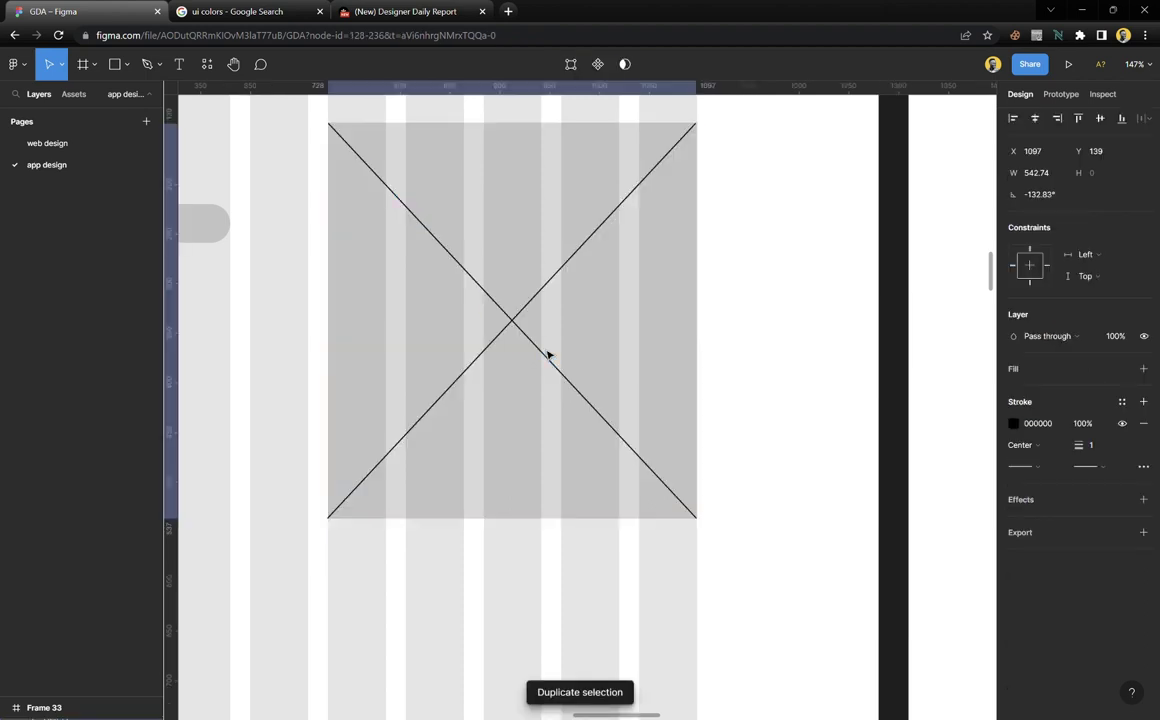
{"action": "key", "text": "Escape"}
{"action": "scroll", "coordinate": [608, 413], "scroll_direction": "down", "scroll_amount": 5}
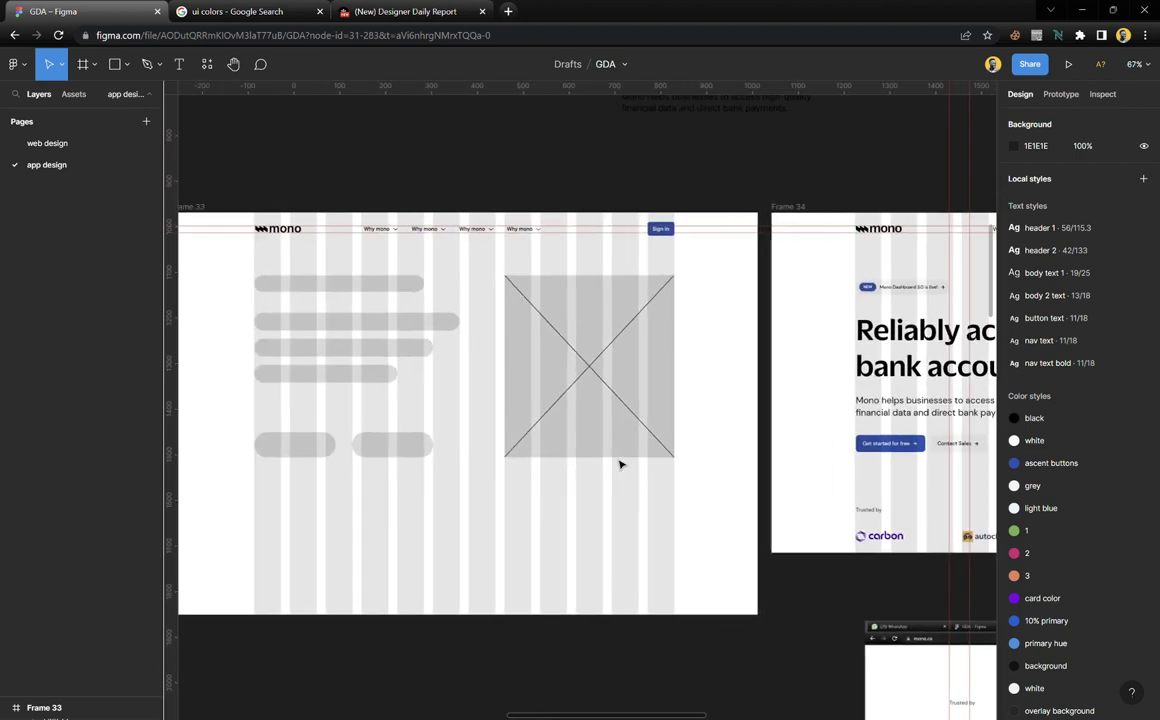
Shorten the top grey heading bar to about 290 wide, narrower than the text bars
{"action": "scroll", "coordinate": [621, 463], "scroll_direction": "left", "scroll_amount": 5}
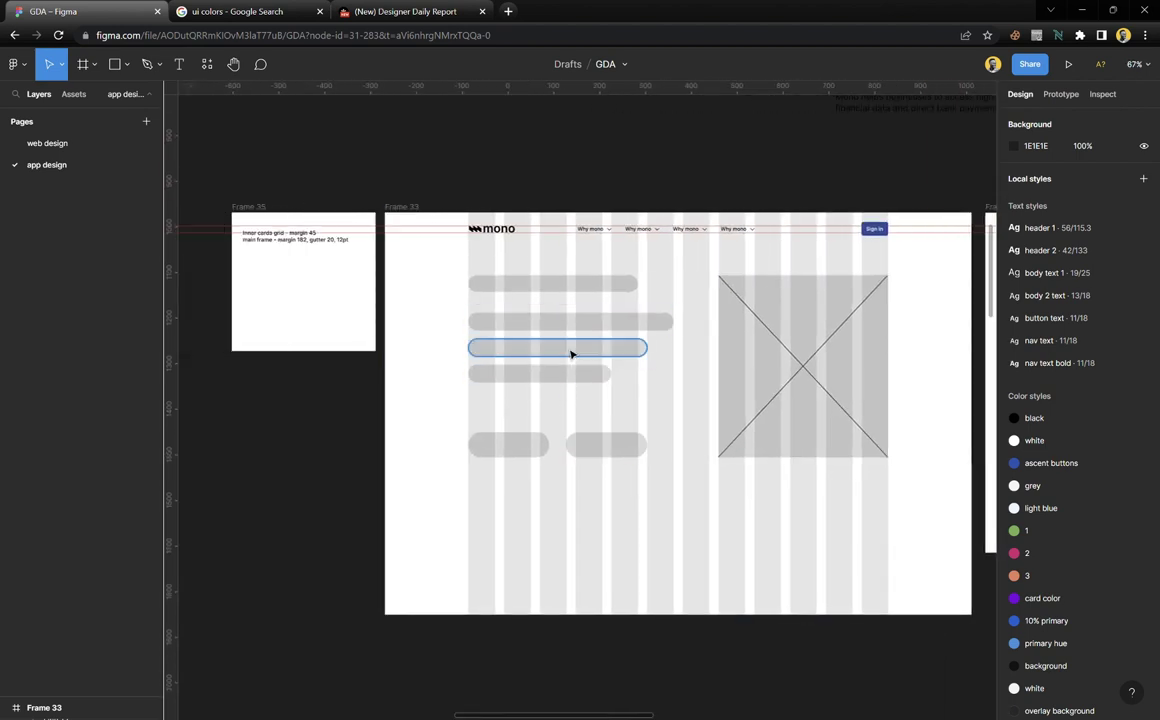
{"action": "left_click", "coordinate": [624, 289]}
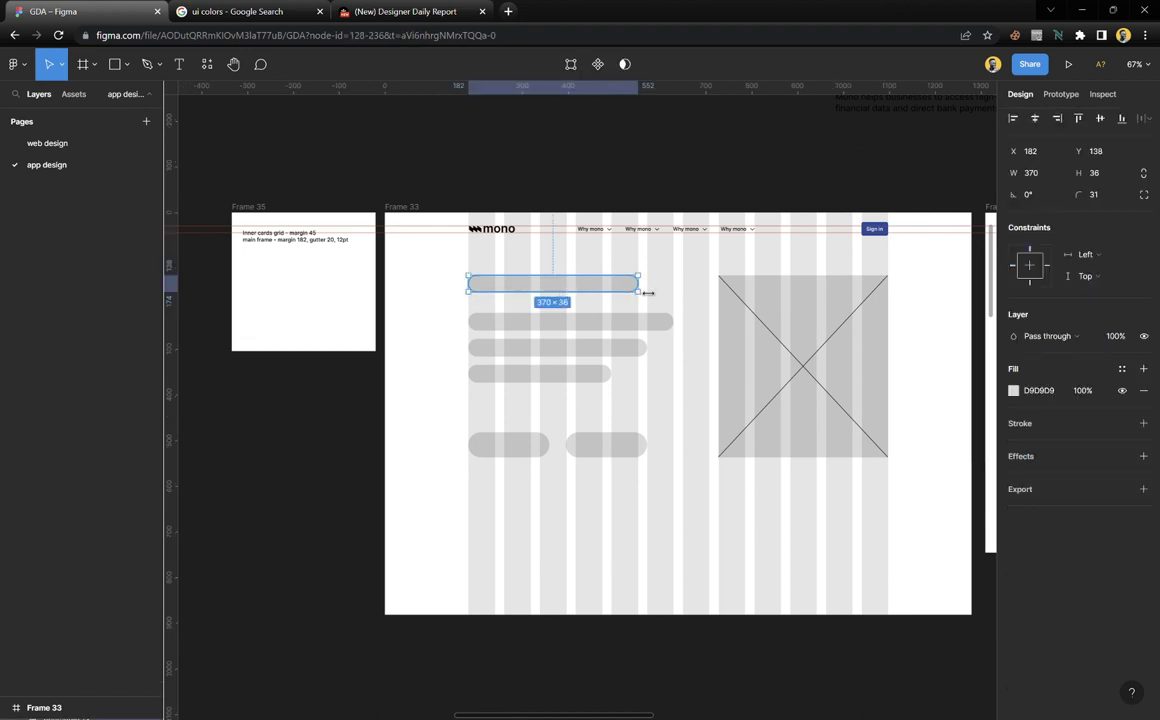
{"action": "left_click_drag", "start_coordinate": [648, 292], "coordinate": [606, 290]}
{"action": "left_click", "coordinate": [632, 300]}
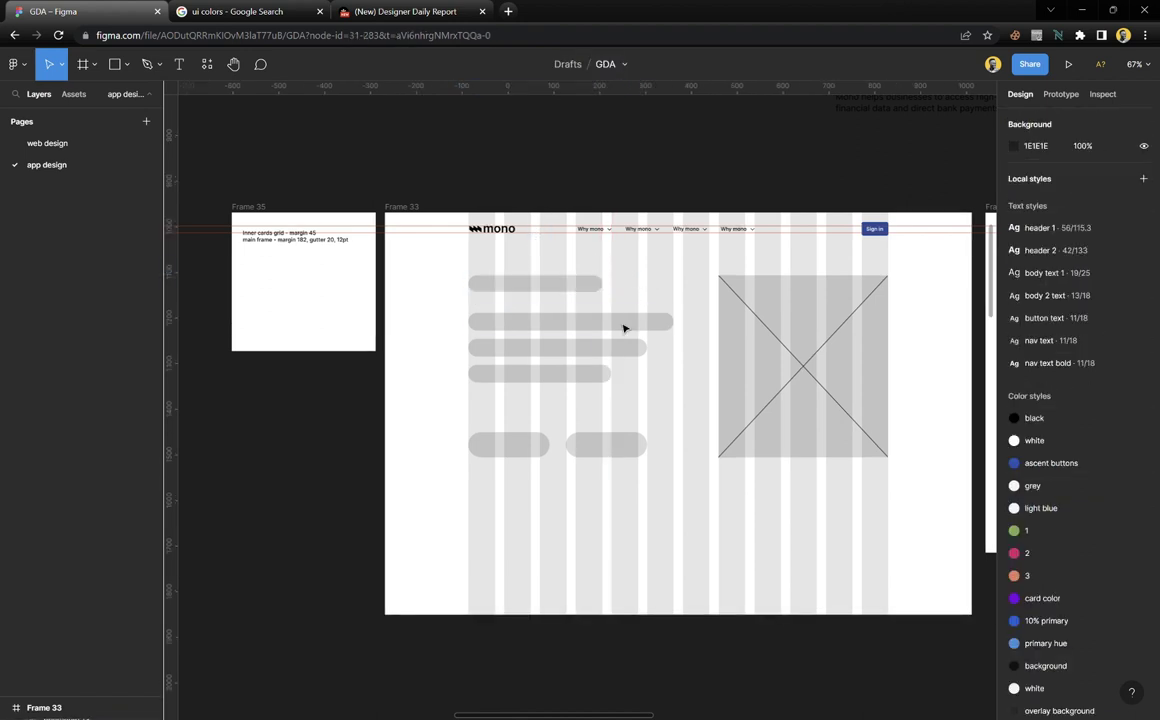
{"action": "scroll", "coordinate": [620, 332], "scroll_direction": "right", "scroll_amount": 3}
{"action": "scroll", "coordinate": [551, 240], "scroll_direction": "up", "scroll_amount": 5}
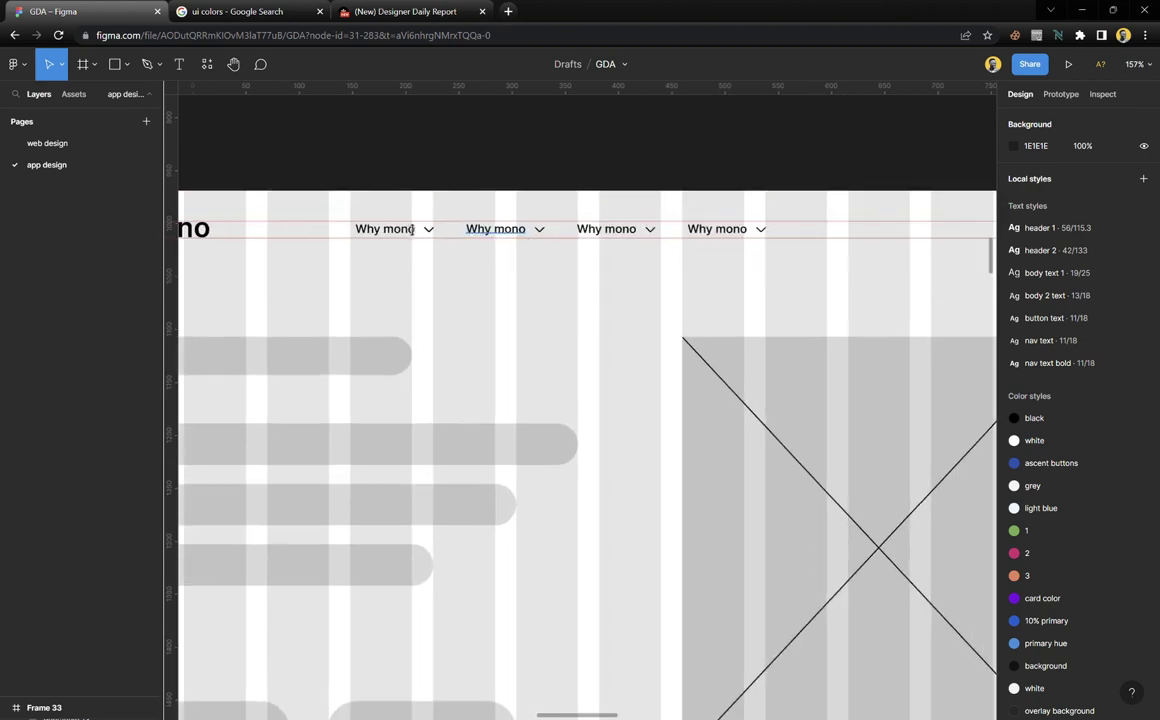
{"action": "scroll", "coordinate": [540, 290], "scroll_direction": "down", "scroll_amount": 3}
{"action": "scroll", "coordinate": [537, 307], "scroll_direction": "down", "scroll_amount": 5}
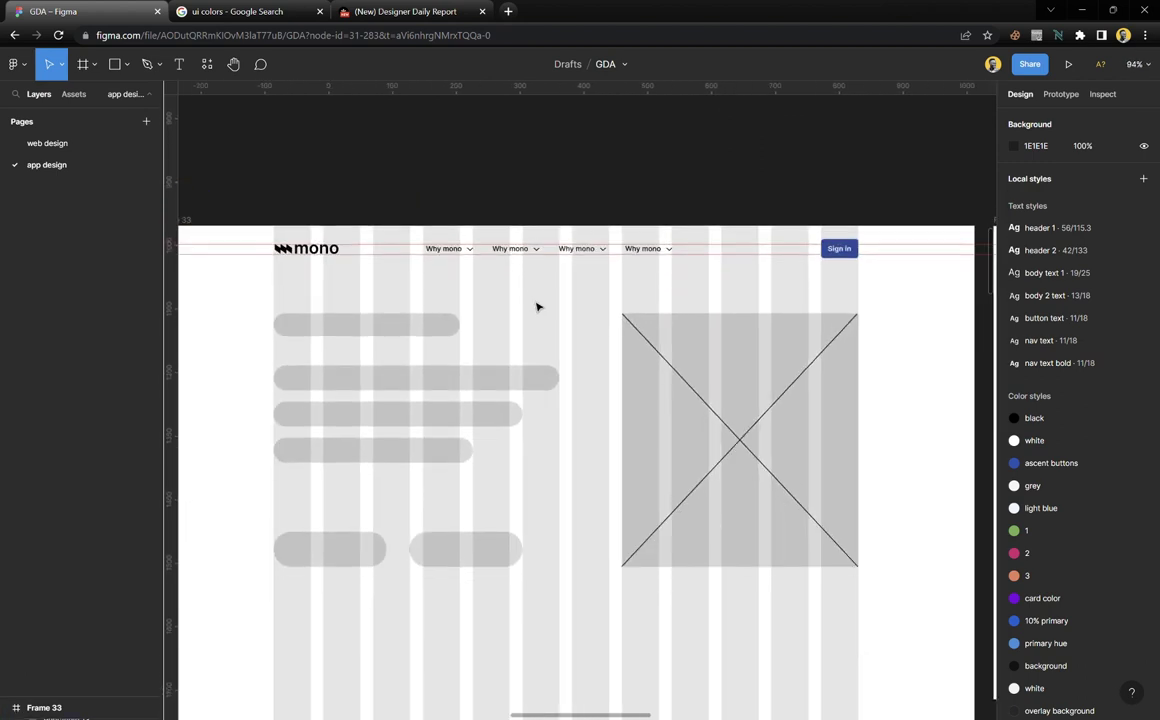
{"action": "scroll", "coordinate": [547, 414], "scroll_direction": "right", "scroll_amount": 3}
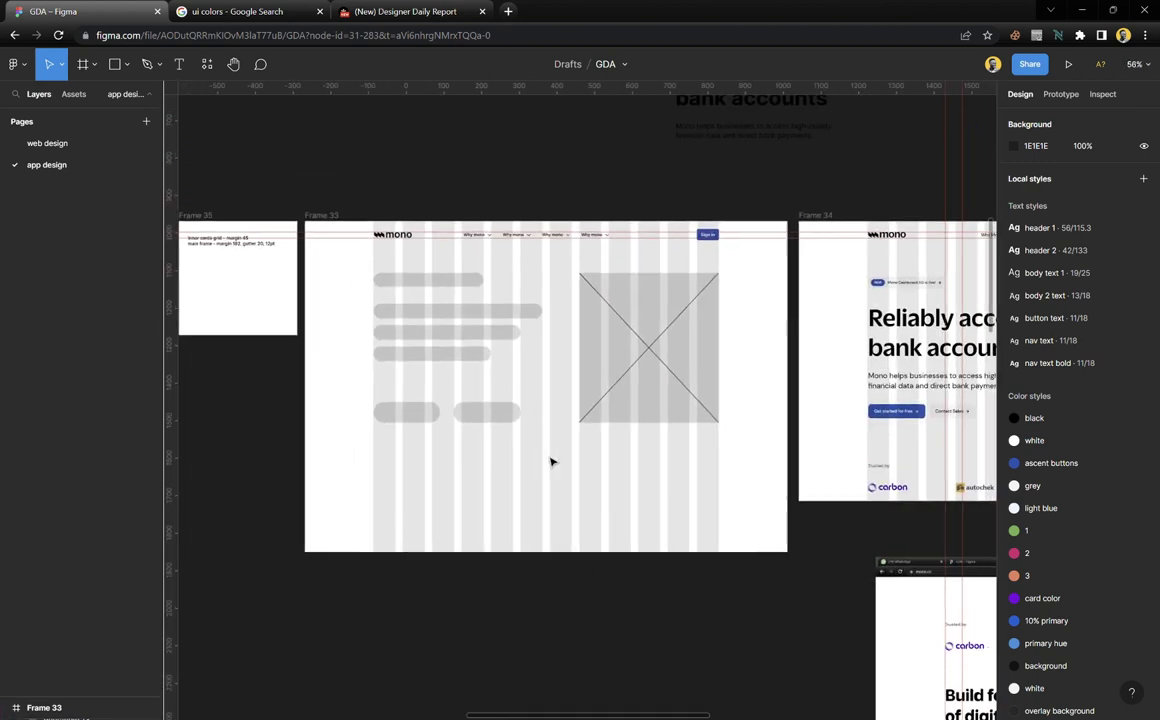
{"action": "scroll", "coordinate": [940, 488], "scroll_direction": "right", "scroll_amount": 1}
{"action": "scroll", "coordinate": [955, 488], "scroll_direction": "right", "scroll_amount": 2}
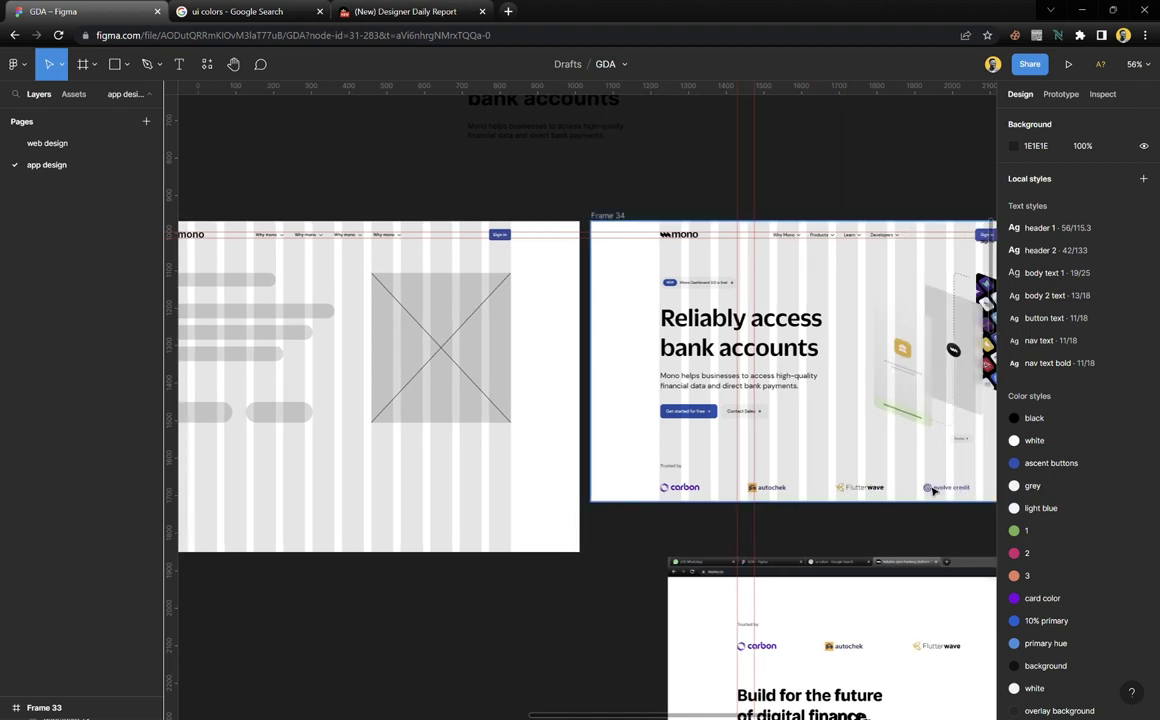
{"action": "scroll", "coordinate": [549, 466], "scroll_direction": "left", "scroll_amount": 8}
{"action": "scroll", "coordinate": [645, 448], "scroll_direction": "up", "scroll_amount": 3}
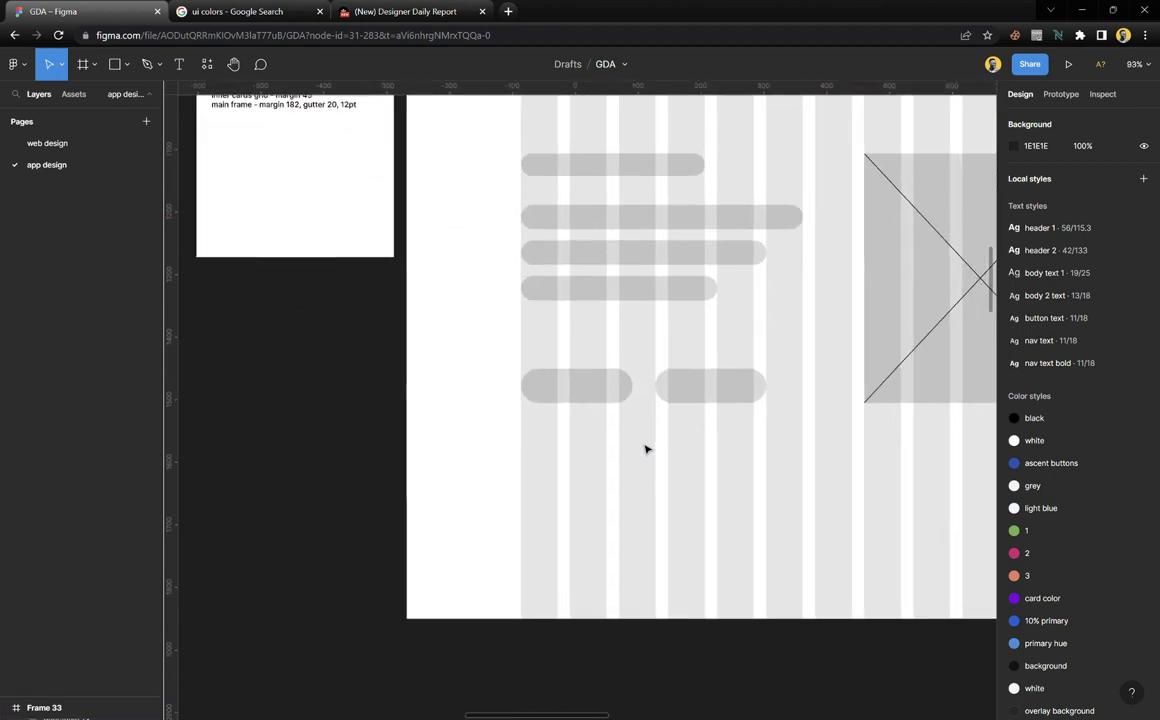
Copy a grey bar to the bottom, narrow it to 214 wide, and repeat copies into a row
{"action": "left_click", "coordinate": [617, 292]}
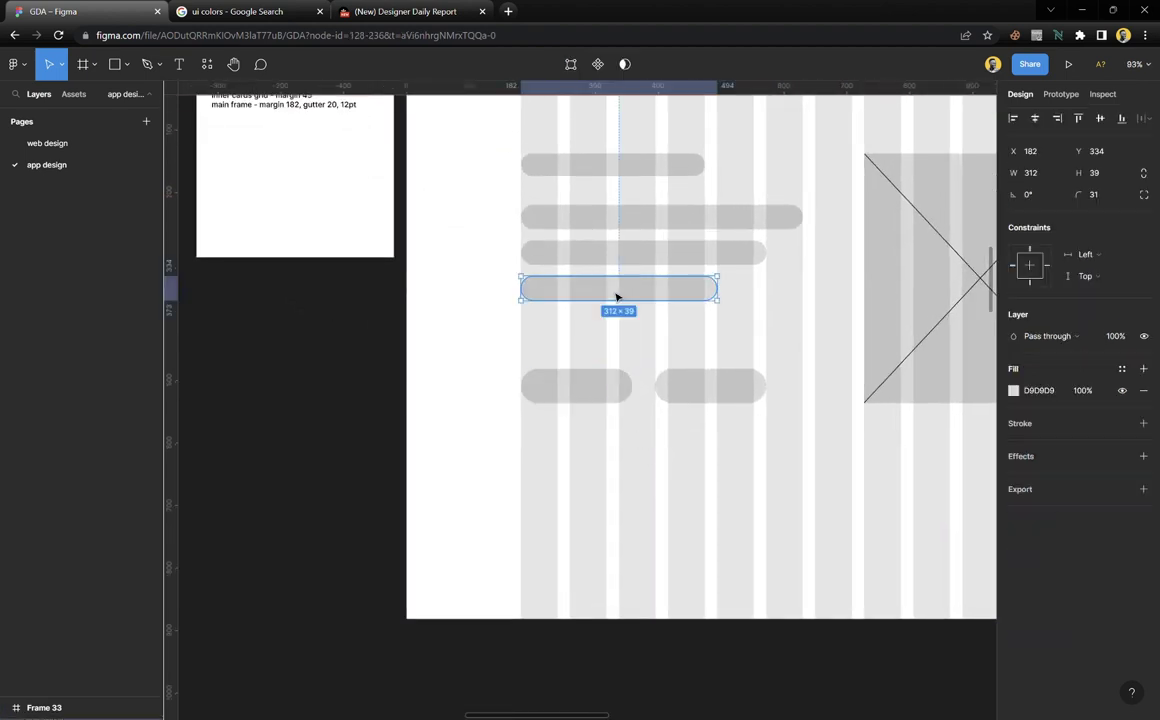
{"action": "left_click_drag", "start_coordinate": [614, 298], "coordinate": [605, 552]}
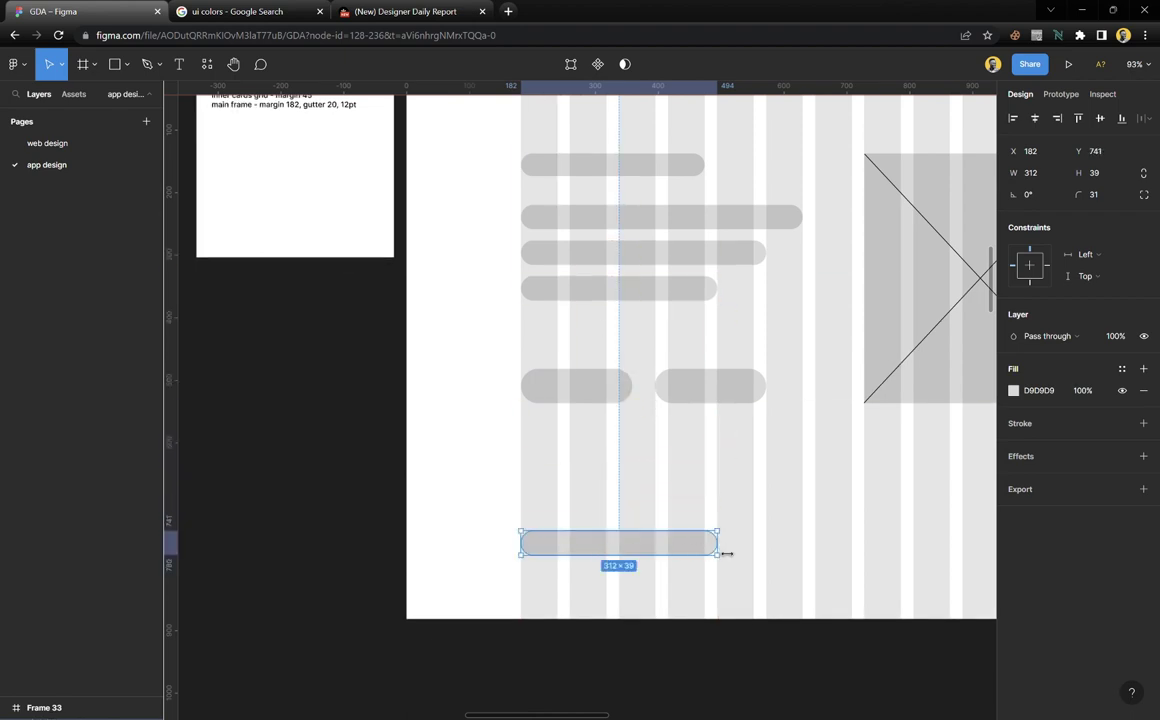
{"action": "left_click_drag", "start_coordinate": [726, 553], "coordinate": [658, 554]}
{"action": "scroll", "coordinate": [476, 555], "scroll_direction": "right", "scroll_amount": 8}
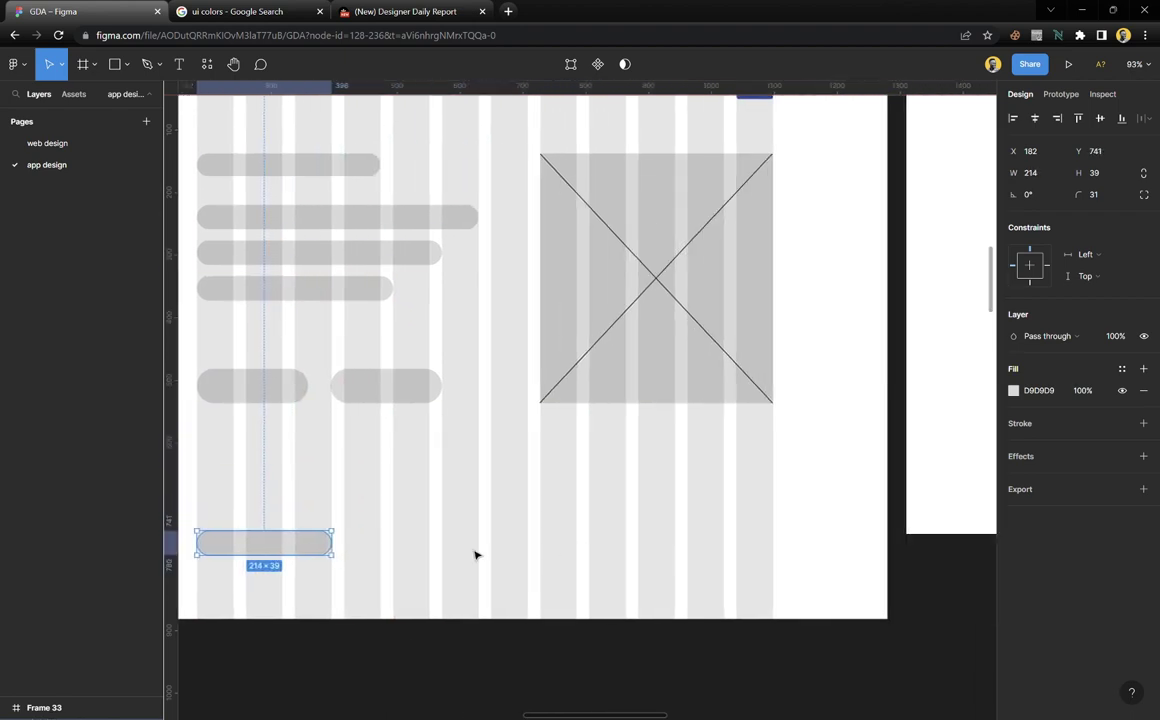
{"action": "left_click_drag", "start_coordinate": [288, 553], "coordinate": [393, 556]}
{"action": "left_click_drag", "start_coordinate": [431, 557], "coordinate": [435, 552]}
{"action": "key", "text": "ctrl+d"}
{"action": "key", "text": "ctrl+d"}
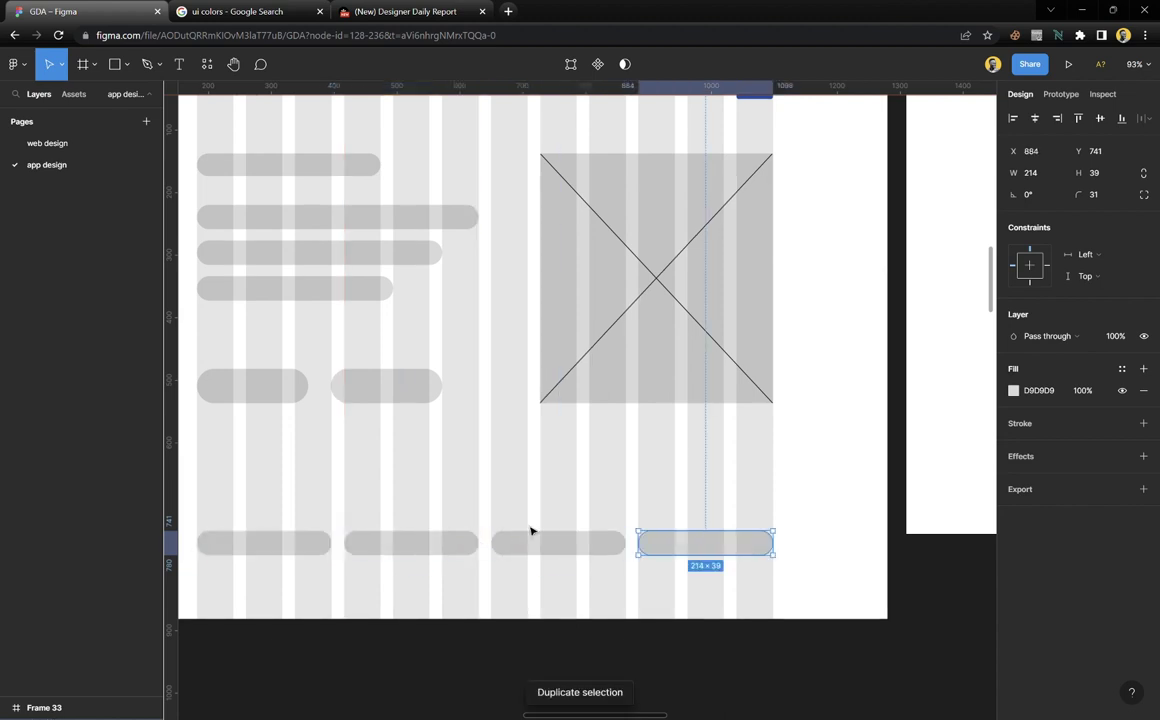
{"action": "left_click", "coordinate": [562, 510]}
Nudge the four bottom pills down and move the fourth text bar above the row
{"action": "scroll", "coordinate": [567, 510], "scroll_direction": "down", "scroll_amount": 3}
{"action": "scroll", "coordinate": [567, 510], "scroll_direction": "down", "scroll_amount": 1}
{"action": "scroll", "coordinate": [823, 508], "scroll_direction": "right", "scroll_amount": 5}
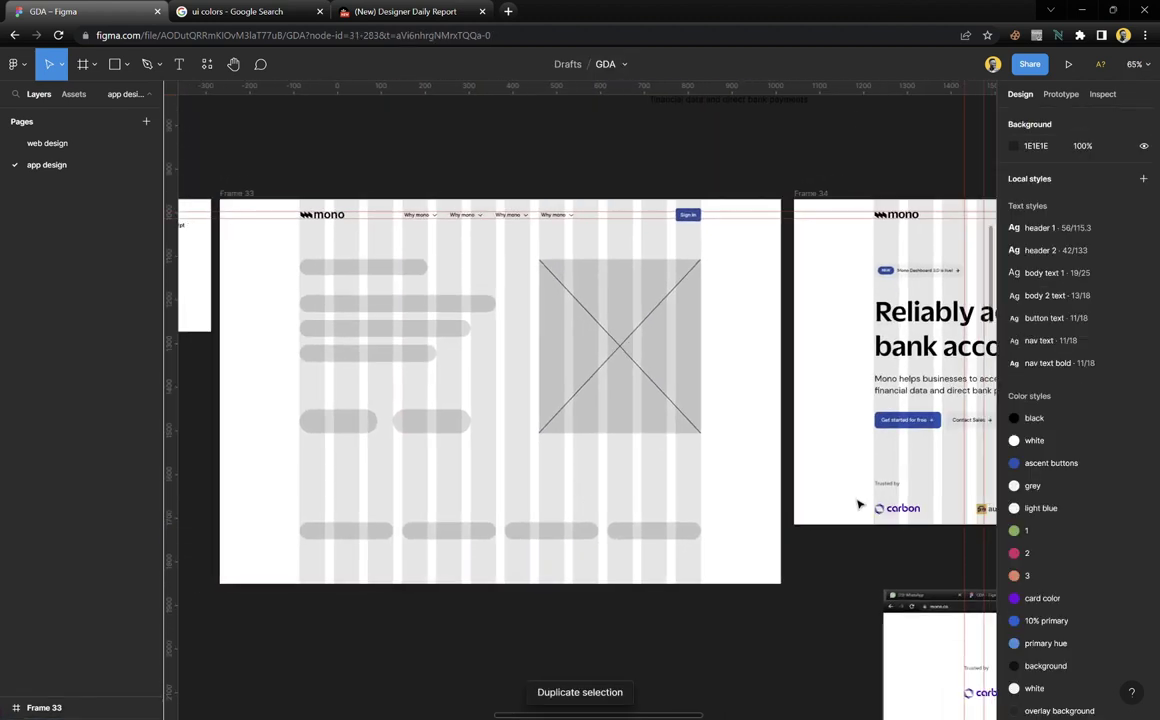
{"action": "scroll", "coordinate": [838, 512], "scroll_direction": "left", "scroll_amount": 5}
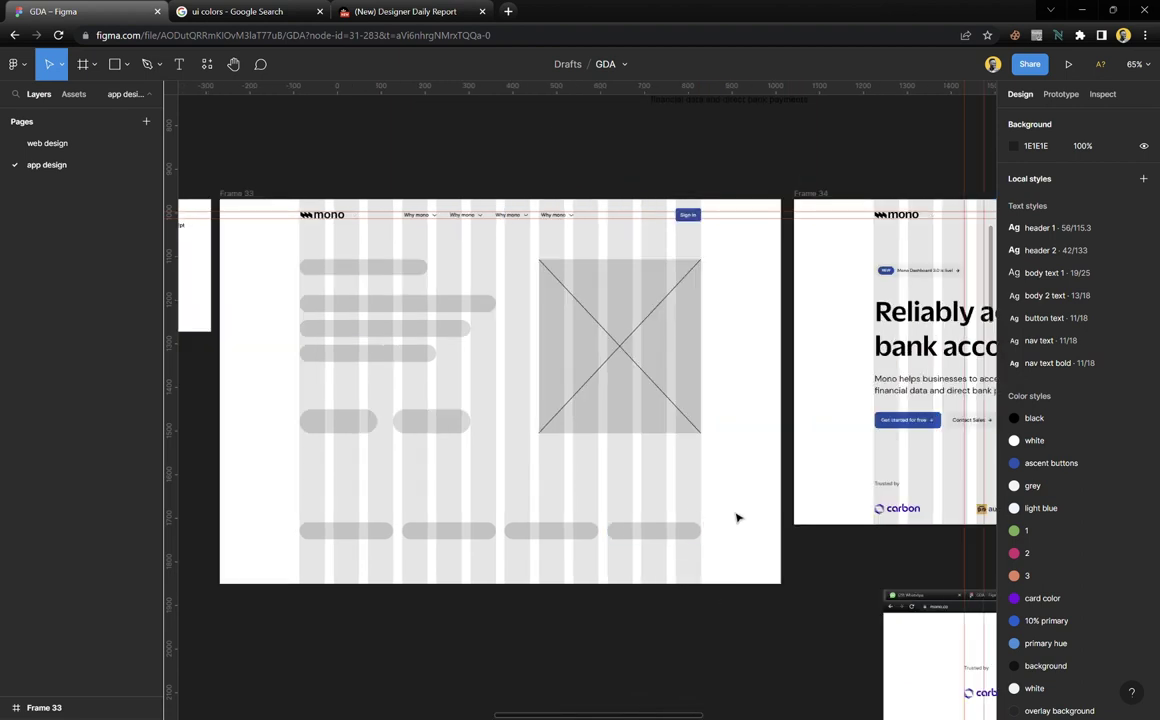
{"action": "left_click_drag", "start_coordinate": [737, 513], "coordinate": [343, 559]}
{"action": "left_click_drag", "start_coordinate": [476, 533], "coordinate": [474, 552]}
{"action": "left_click", "coordinate": [385, 423]}
{"action": "left_click", "coordinate": [370, 358]}
{"action": "left_click_drag", "start_coordinate": [371, 366], "coordinate": [375, 541]}
{"action": "left_click", "coordinate": [448, 461]}
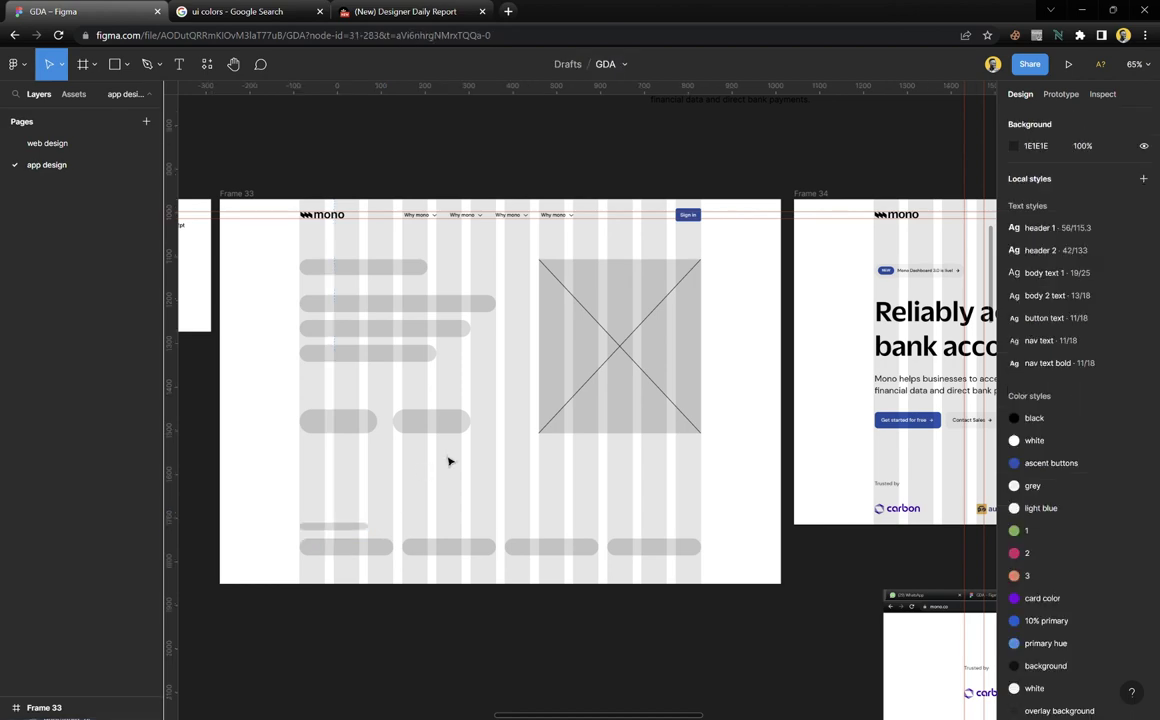
{"action": "scroll", "coordinate": [448, 461], "scroll_direction": "down", "scroll_amount": 5}
{"action": "scroll", "coordinate": [450, 460], "scroll_direction": "up", "scroll_amount": 5}
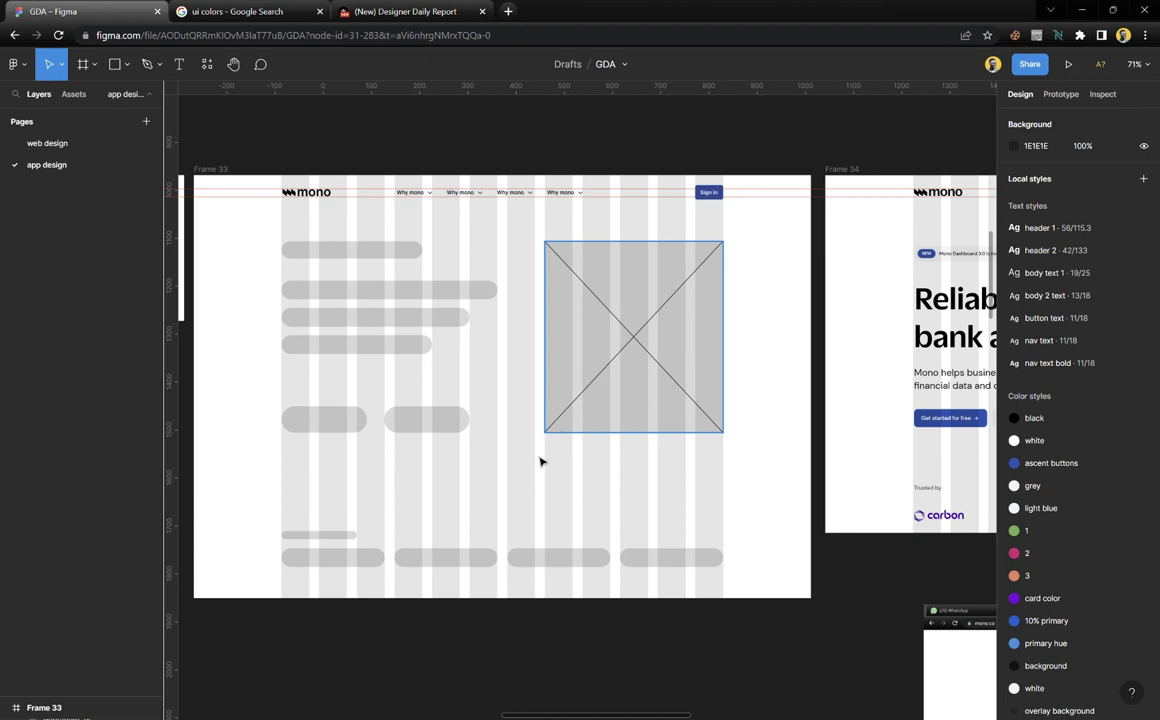
{"action": "left_click_drag", "start_coordinate": [500, 469], "coordinate": [353, 410]}
{"action": "left_click", "coordinate": [380, 476]}
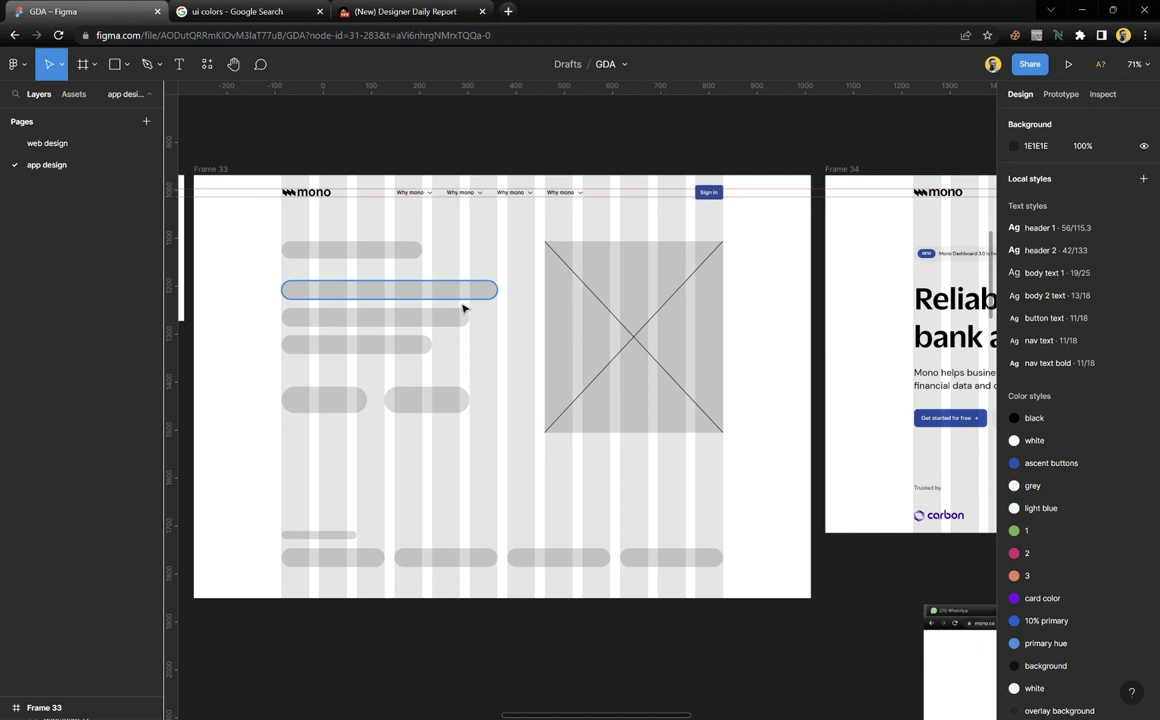
Delete the wireframe placeholder shapes and move the heading and paragraph into Frame 33
{"action": "left_click_drag", "start_coordinate": [257, 229], "coordinate": [738, 608]}
{"action": "key", "text": "Delete"}
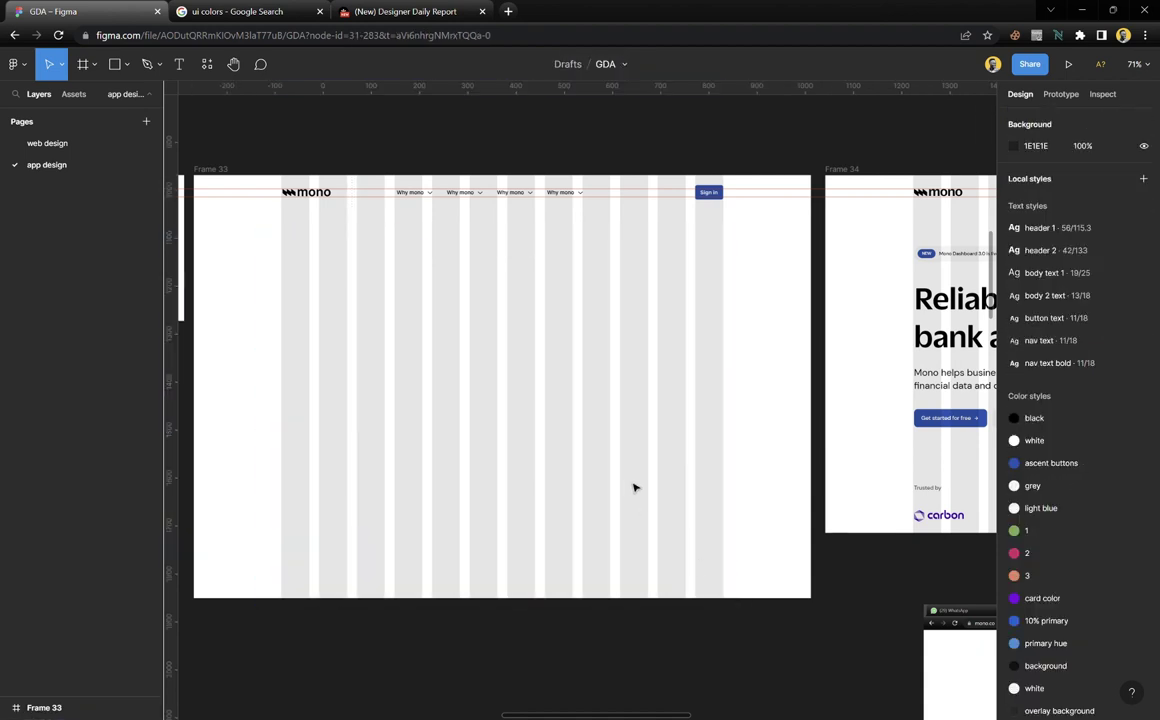
{"action": "scroll", "coordinate": [655, 395], "scroll_direction": "up", "scroll_amount": 3}
{"action": "left_click_drag", "start_coordinate": [618, 145], "coordinate": [751, 287]}
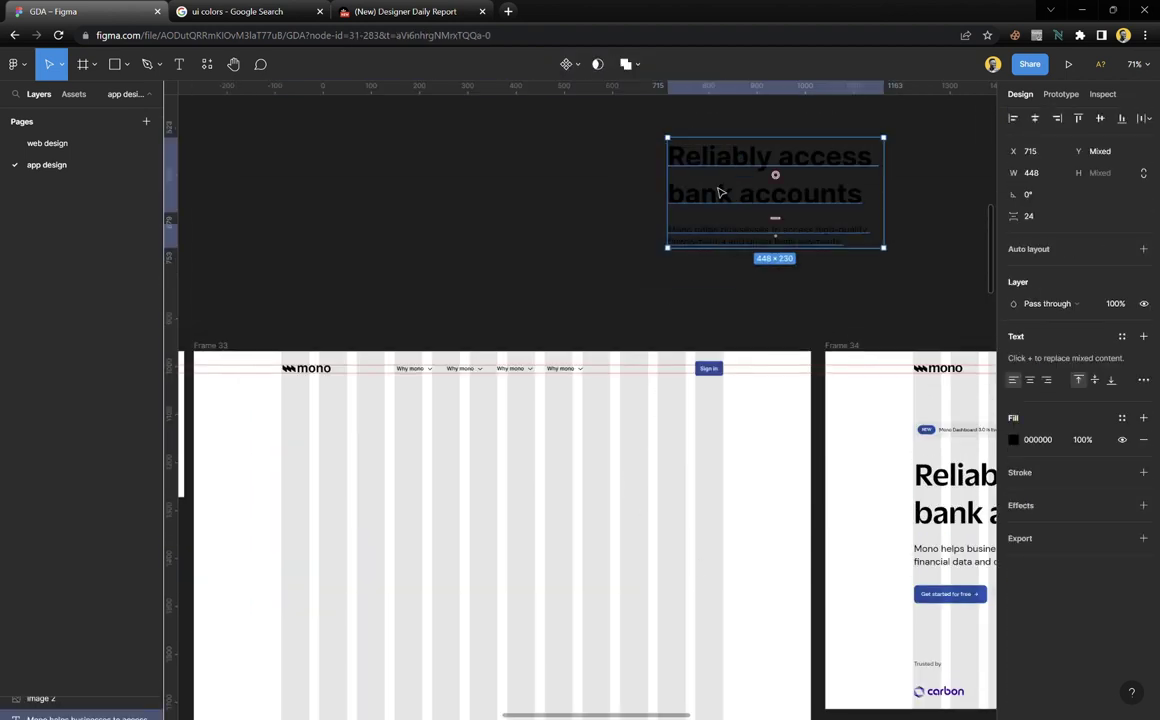
{"action": "left_click_drag", "start_coordinate": [712, 200], "coordinate": [338, 520]}
{"action": "scroll", "coordinate": [345, 512], "scroll_direction": "down", "scroll_amount": 3}
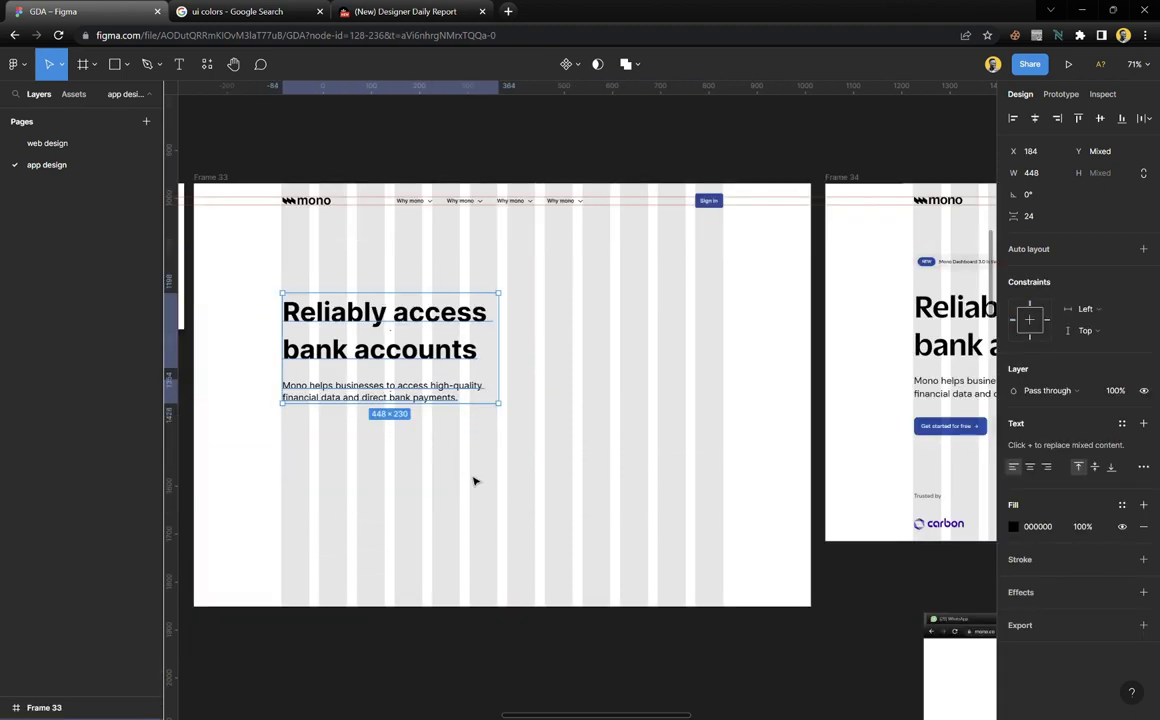
{"action": "left_click", "coordinate": [474, 481]}
Stack the heading and paragraph in a vertical auto layout with 24 spacing
{"action": "left_click", "coordinate": [452, 349]}
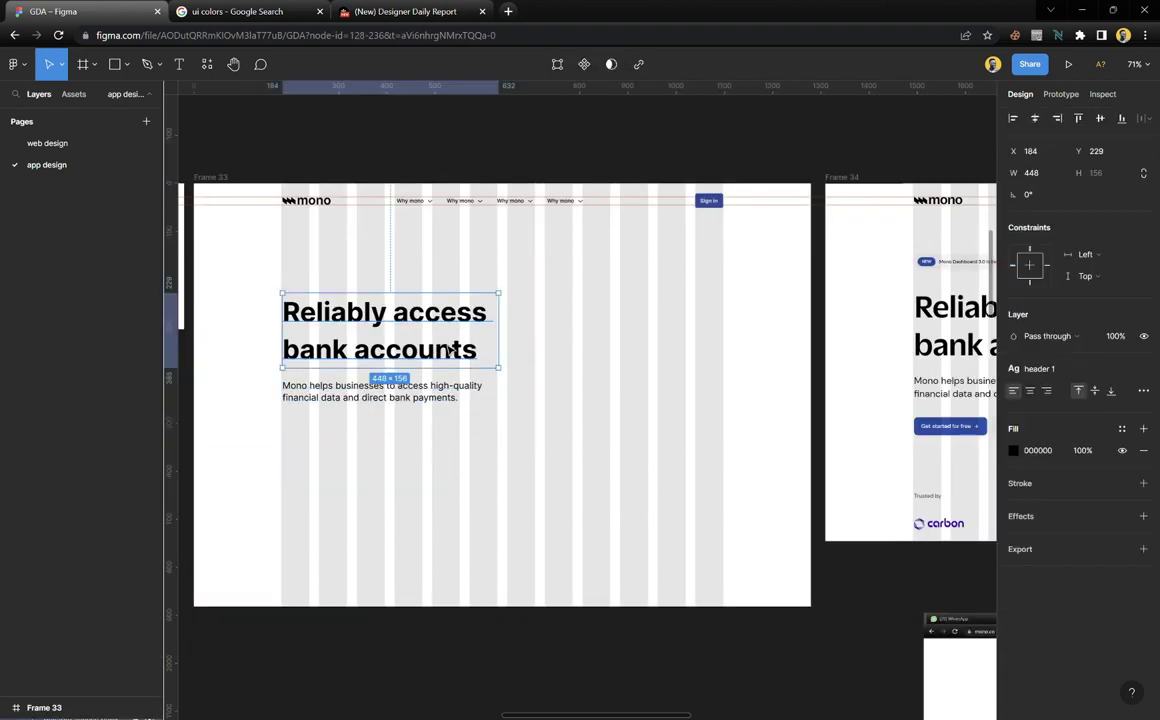
{"action": "left_click", "coordinate": [457, 402]}
{"action": "left_click", "coordinate": [548, 447]}
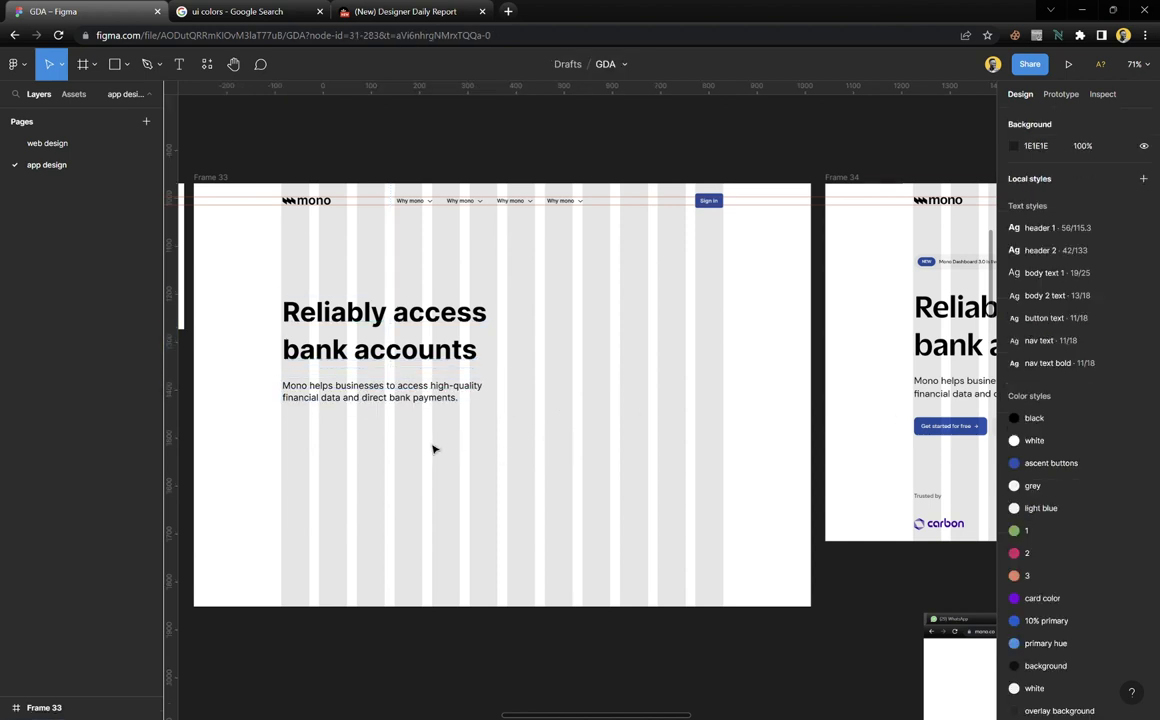
{"action": "scroll", "coordinate": [433, 433], "scroll_direction": "up", "scroll_amount": 1}
{"action": "left_click", "coordinate": [392, 403]}
{"action": "left_click", "coordinate": [389, 316], "text": "shift"}
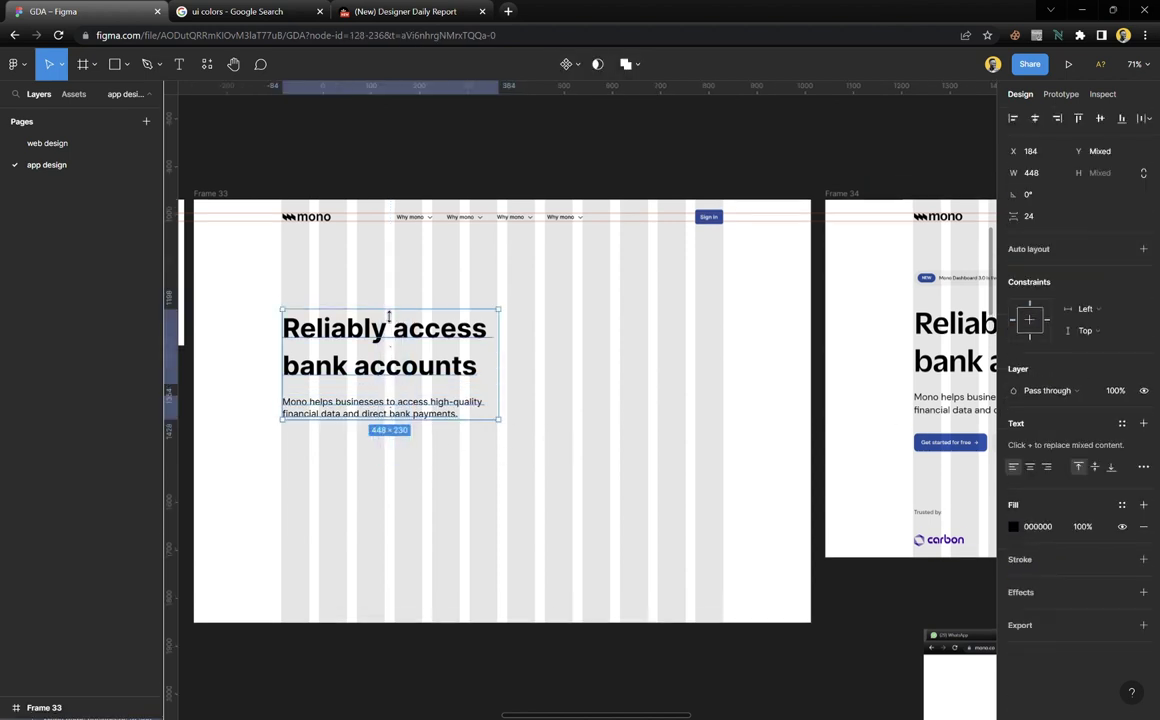
{"action": "key", "text": "shift+a"}
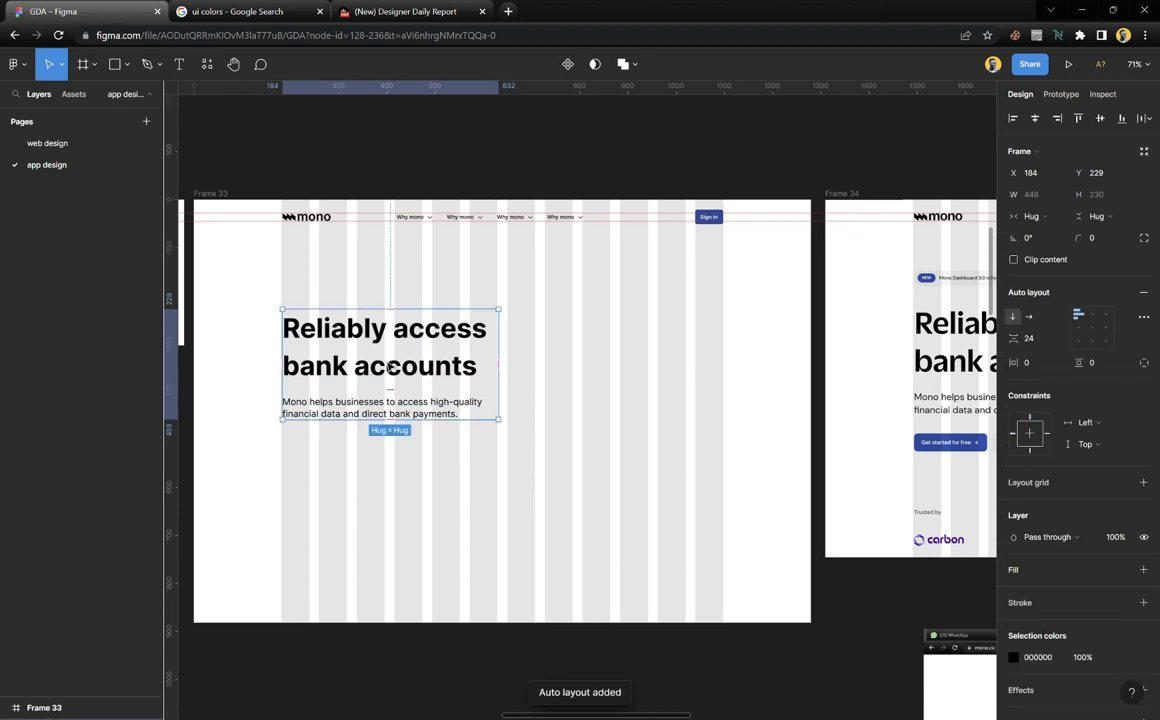
{"action": "left_click_drag", "start_coordinate": [339, 340], "coordinate": [340, 344]}
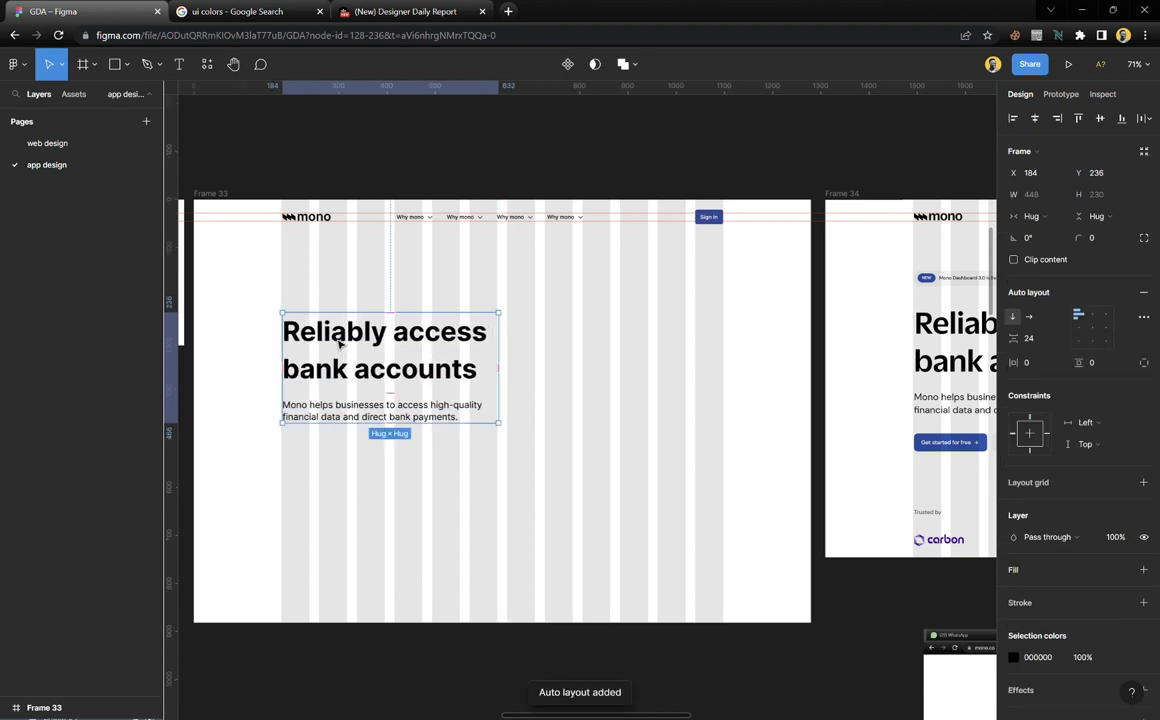
Trim the heading inside the stack to 446 wide
{"action": "scroll", "coordinate": [510, 368], "scroll_direction": "up", "scroll_amount": 4}
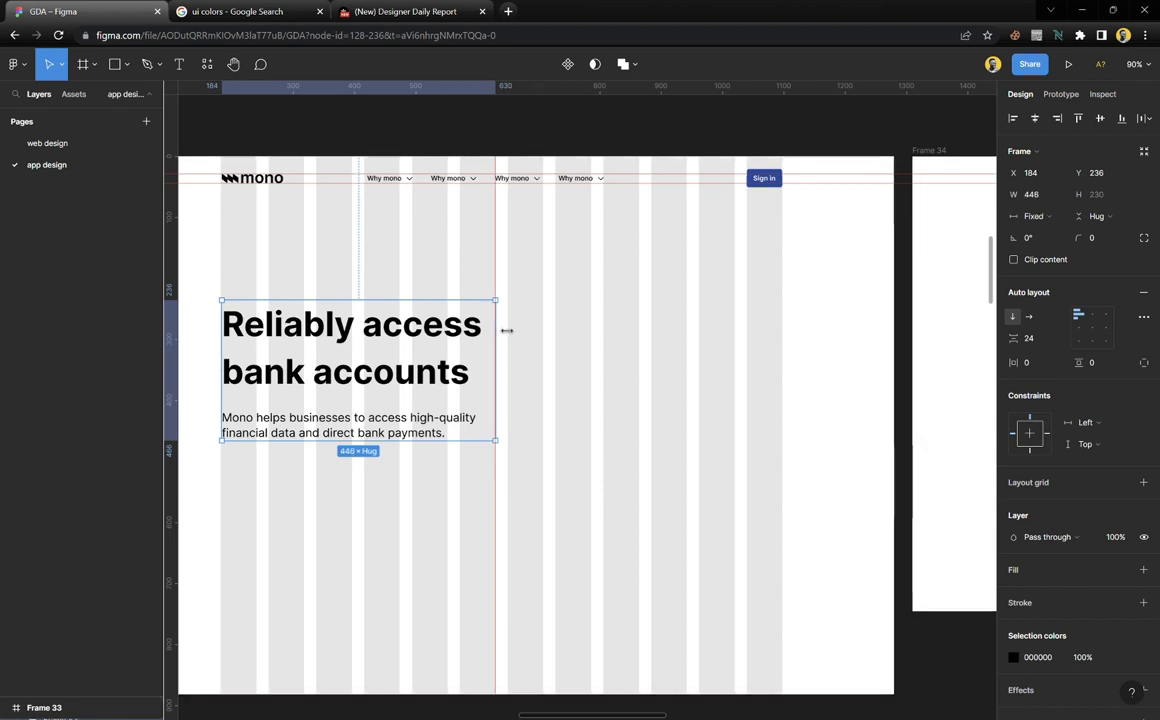
{"action": "double_click", "coordinate": [436, 310]}
{"action": "left_click_drag", "start_coordinate": [508, 338], "coordinate": [504, 338]}
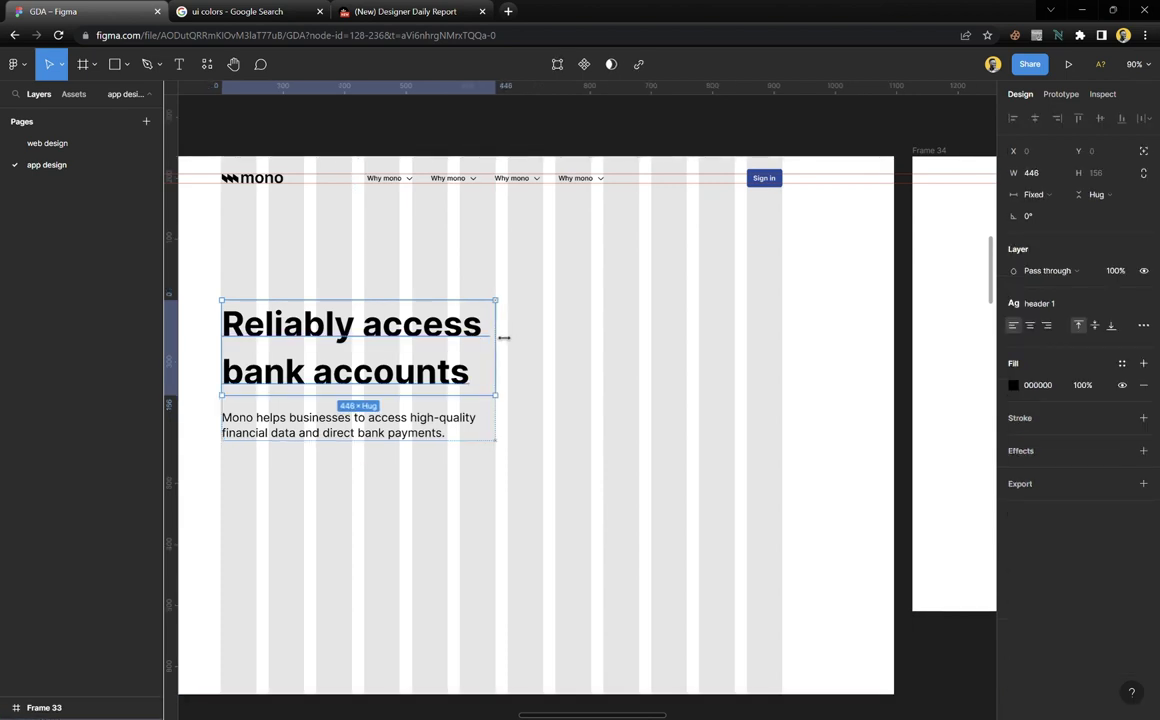
{"action": "left_click", "coordinate": [466, 432]}
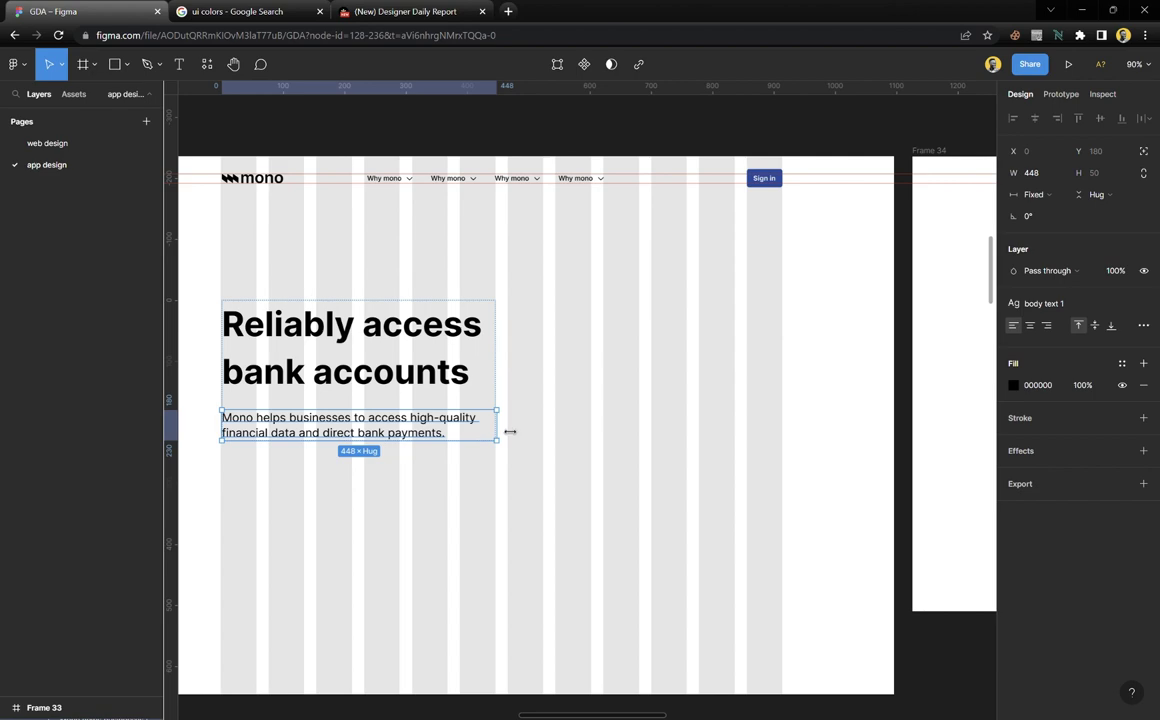
{"action": "key", "text": "Escape"}
{"action": "scroll", "coordinate": [386, 373], "scroll_direction": "down", "scroll_amount": 5}
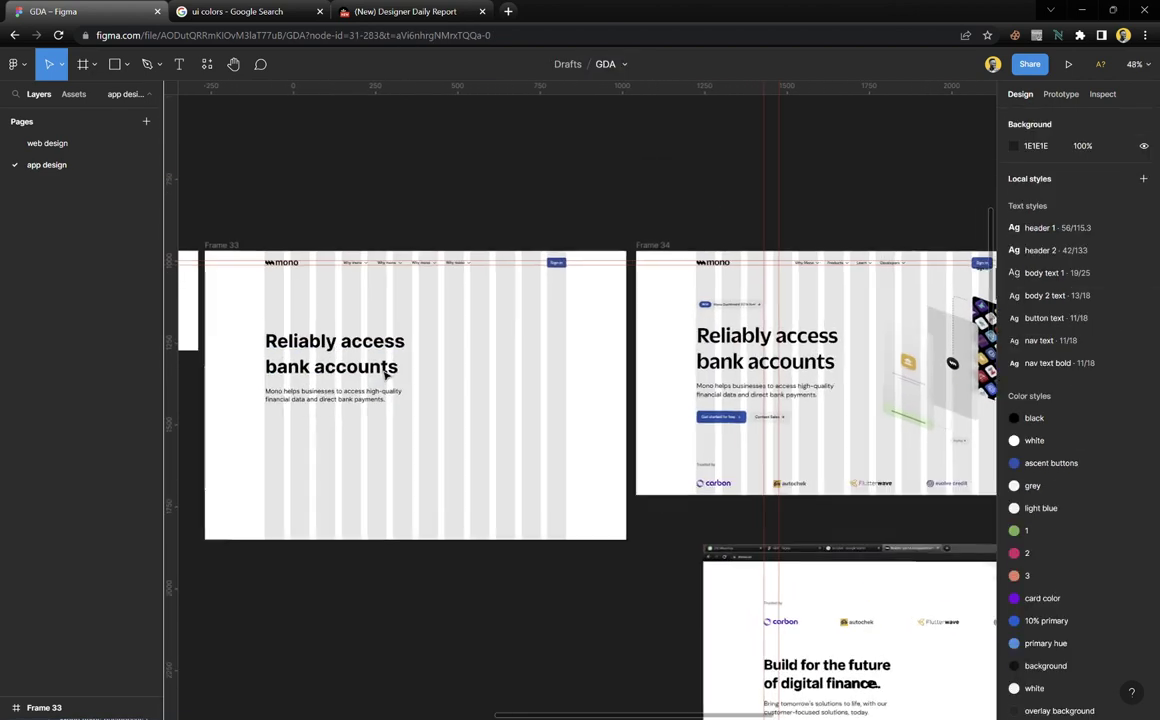
Remove the horizontal guide near the Sign in button
{"action": "scroll", "coordinate": [386, 373], "scroll_direction": "up", "scroll_amount": 3}
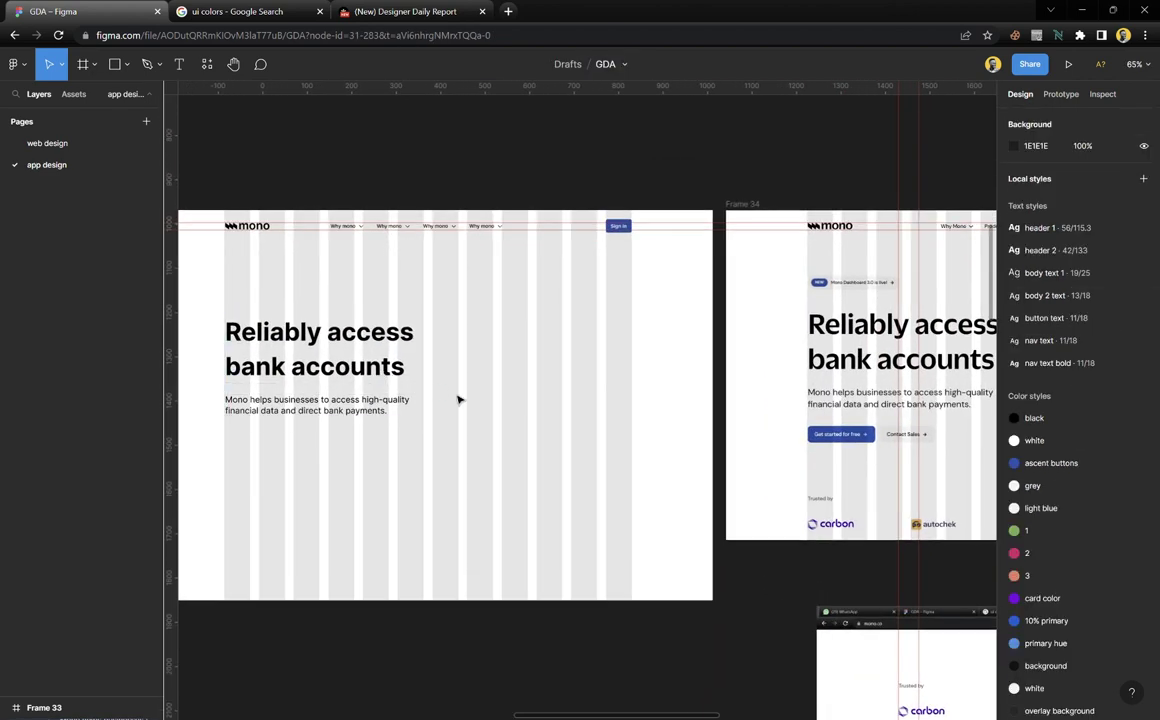
{"action": "scroll", "coordinate": [458, 400], "scroll_direction": "left", "scroll_amount": 2}
{"action": "scroll", "coordinate": [306, 448], "scroll_direction": "up", "scroll_amount": 3}
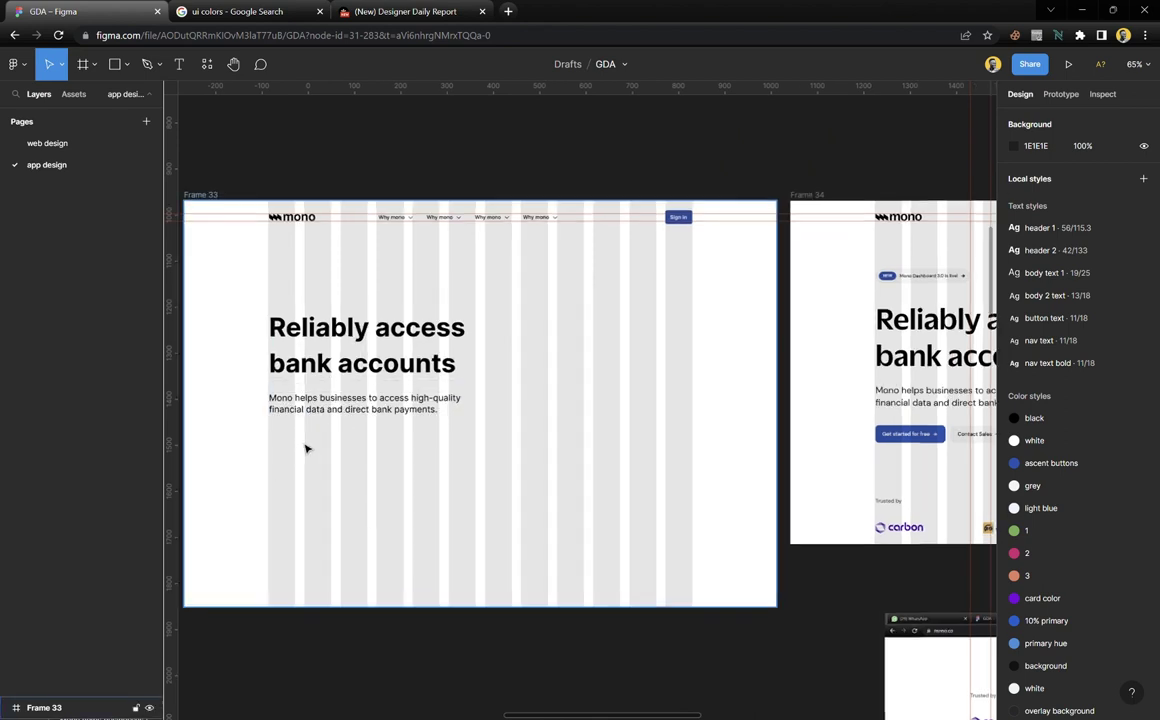
{"action": "scroll", "coordinate": [307, 449], "scroll_direction": "down", "scroll_amount": 1}
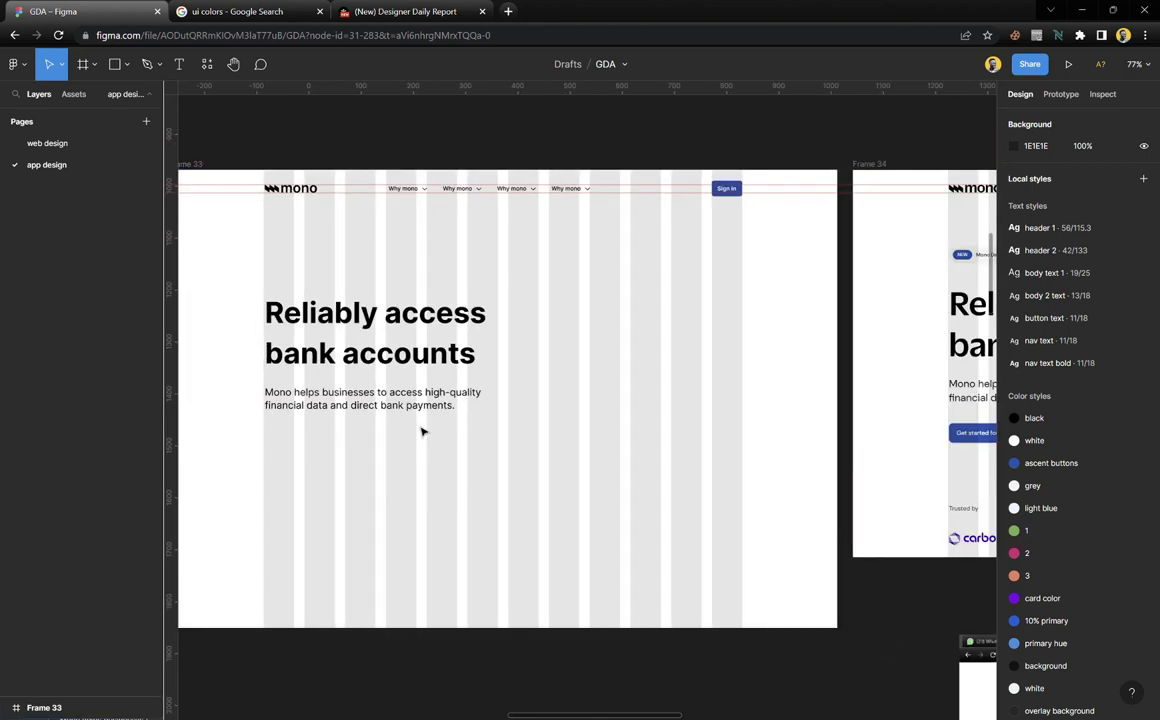
{"action": "right_click", "coordinate": [740, 188]}
{"action": "left_click", "coordinate": [774, 195]}
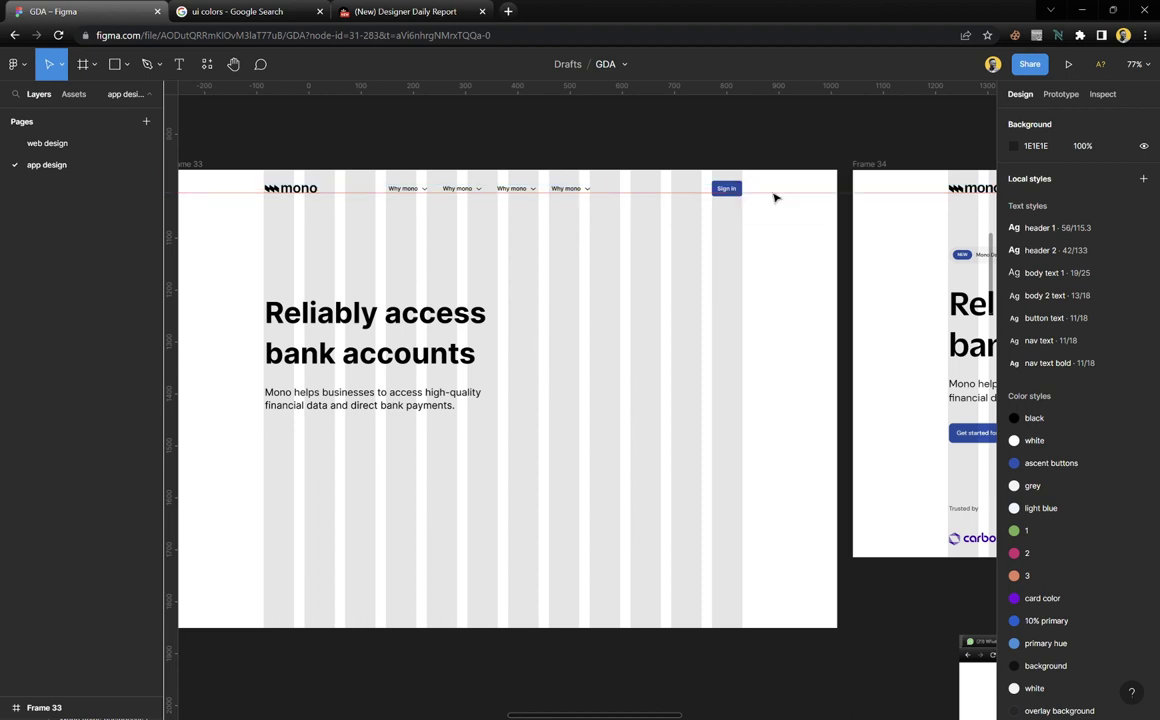
{"action": "right_click", "coordinate": [775, 188]}
{"action": "left_click", "coordinate": [804, 198]}
Paste a copy of the blue Sign in button under the paragraph at X 182, Y 496
{"action": "scroll", "coordinate": [765, 190], "scroll_direction": "up", "scroll_amount": 5, "text": "ctrl"}
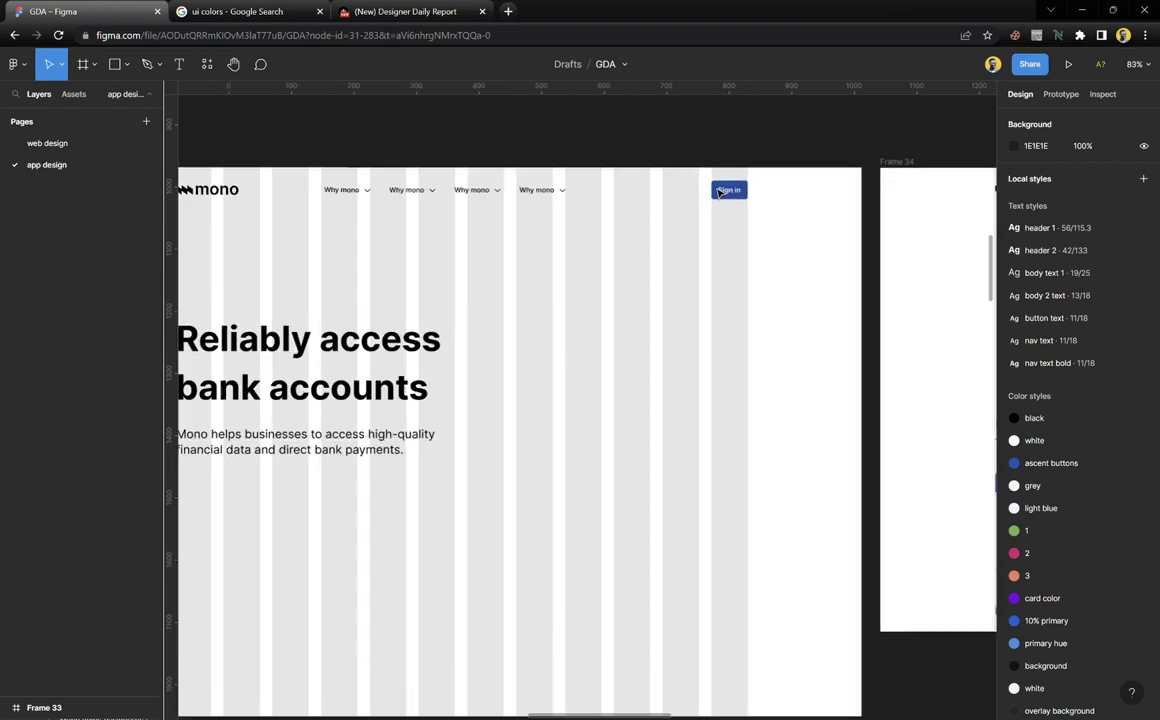
{"action": "left_click", "coordinate": [773, 190]}
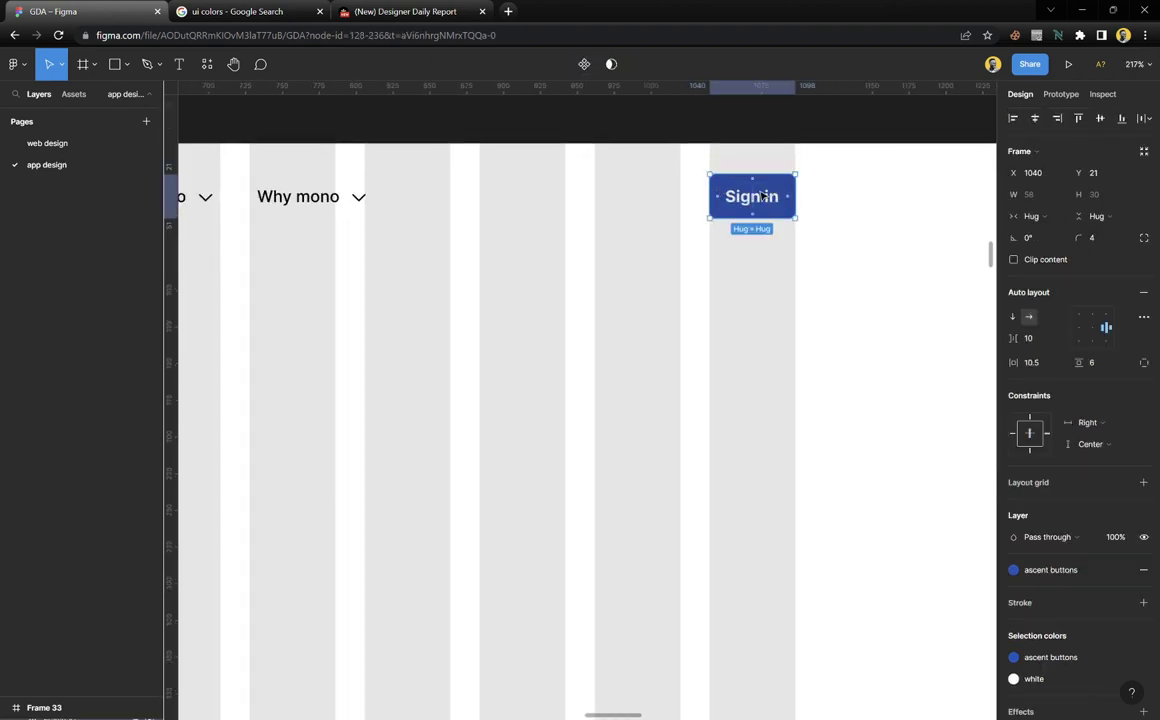
{"action": "scroll", "coordinate": [598, 298], "scroll_direction": "down", "scroll_amount": 5, "text": "ctrl"}
{"action": "scroll", "coordinate": [425, 528], "scroll_direction": "left", "scroll_amount": 2}
{"action": "scroll", "coordinate": [420, 500], "scroll_direction": "up", "scroll_amount": 4, "text": "ctrl"}
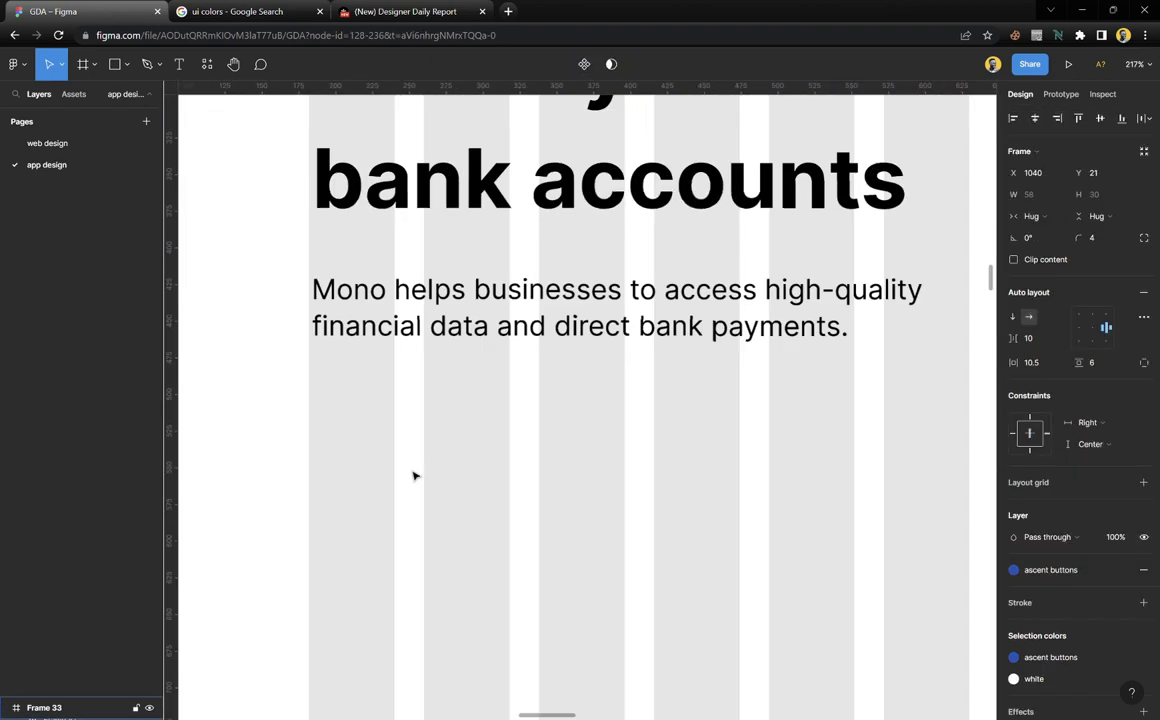
{"action": "left_click", "coordinate": [398, 392]}
{"action": "key", "text": "ctrl+v"}
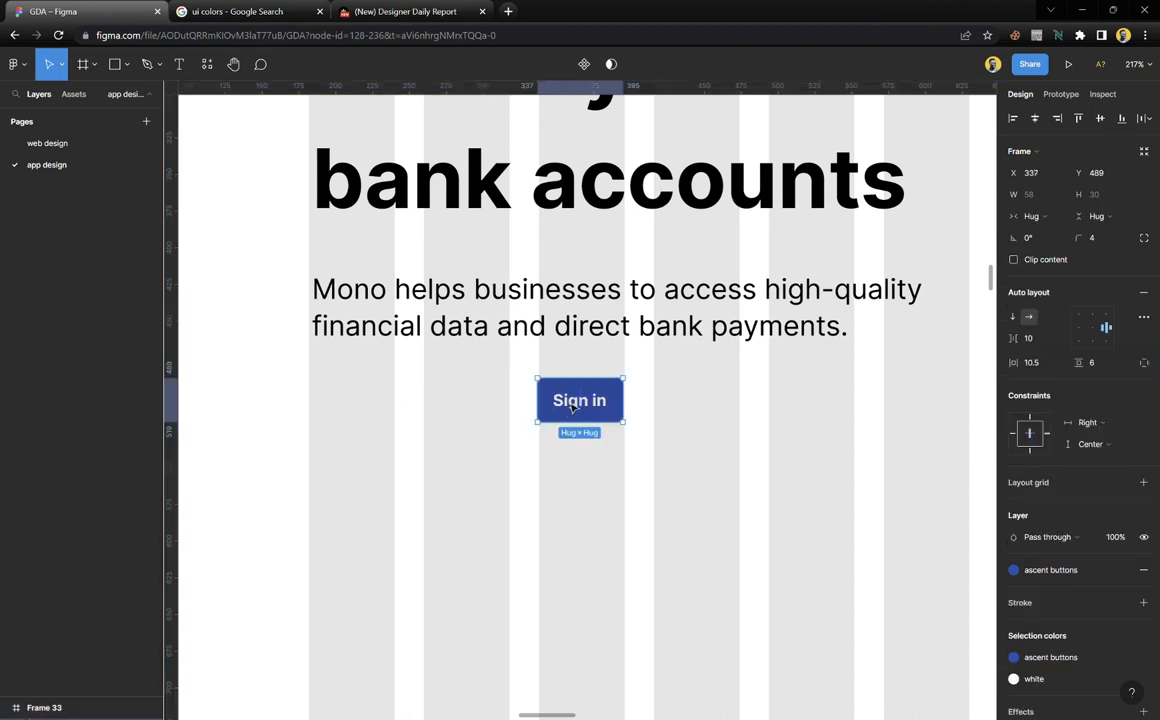
{"action": "left_click_drag", "start_coordinate": [555, 410], "coordinate": [358, 414]}
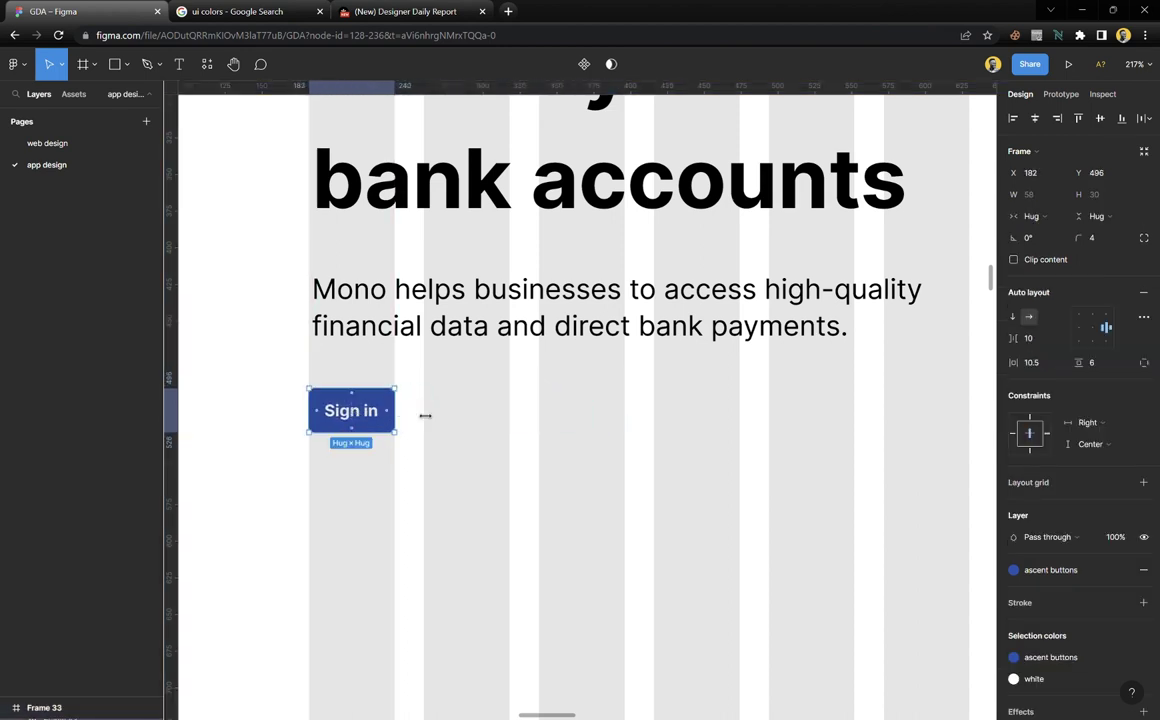
{"action": "scroll", "coordinate": [550, 425], "scroll_direction": "down", "scroll_amount": 5}
{"action": "scroll", "coordinate": [562, 469], "scroll_direction": "right", "scroll_amount": 5}
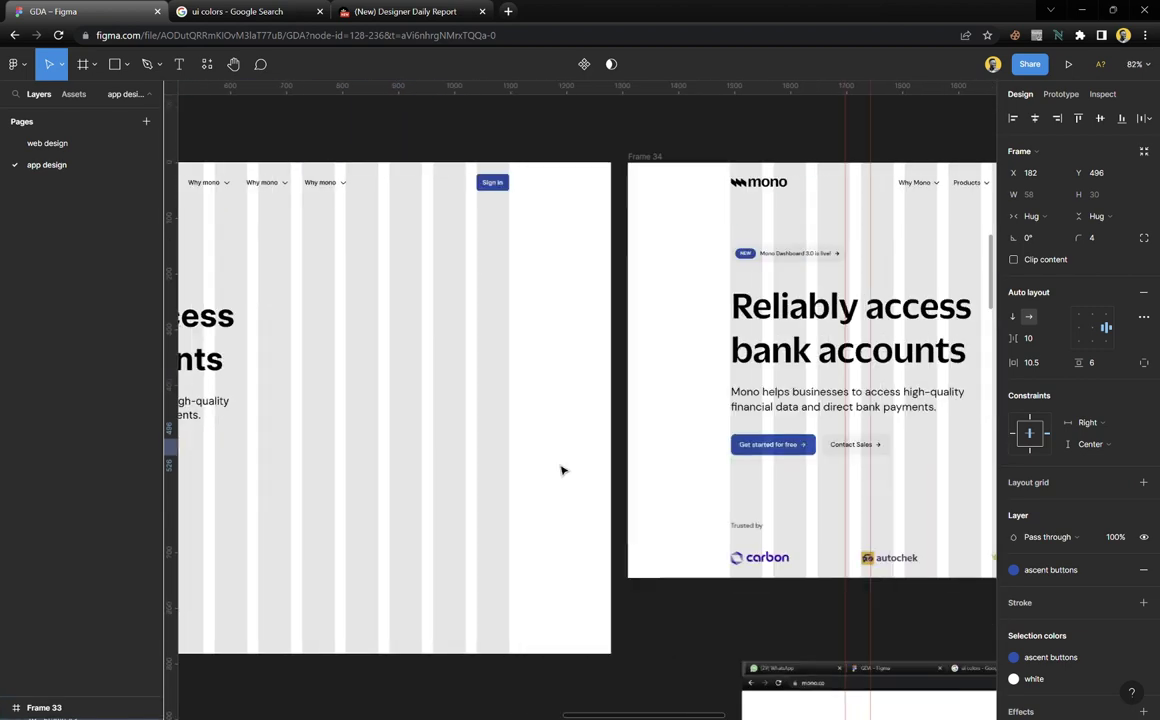
{"action": "scroll", "coordinate": [686, 460], "scroll_direction": "left", "scroll_amount": 3}
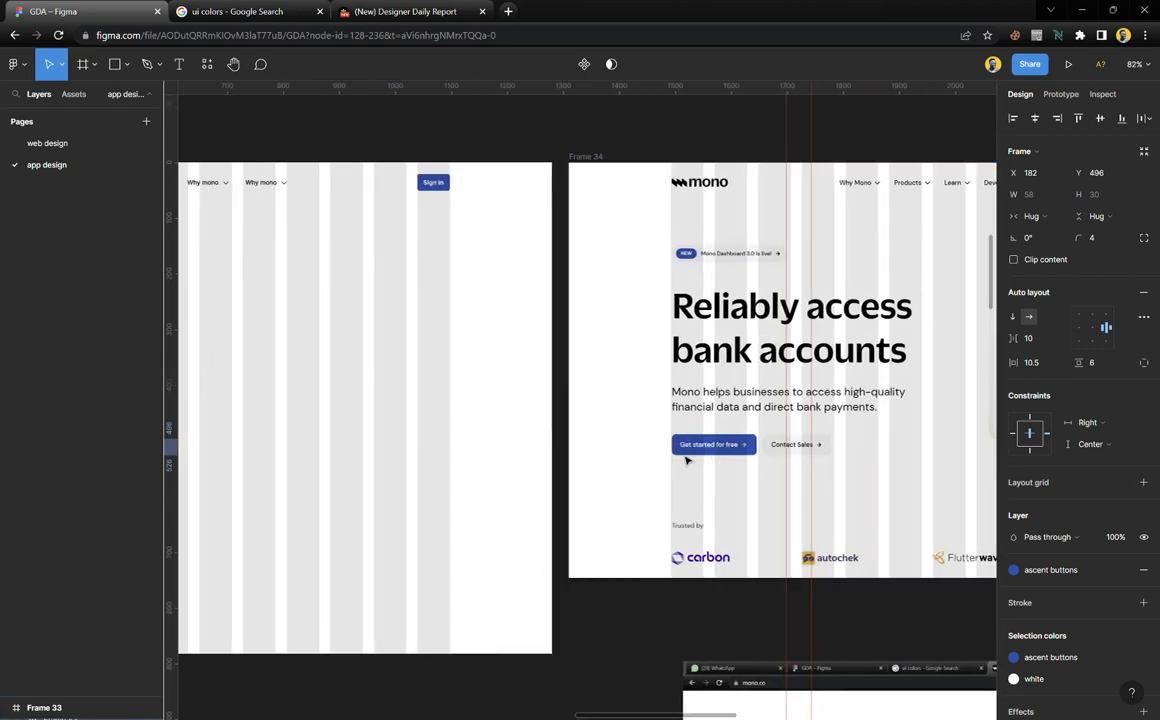
{"action": "scroll", "coordinate": [658, 458], "scroll_direction": "up", "scroll_amount": 8}
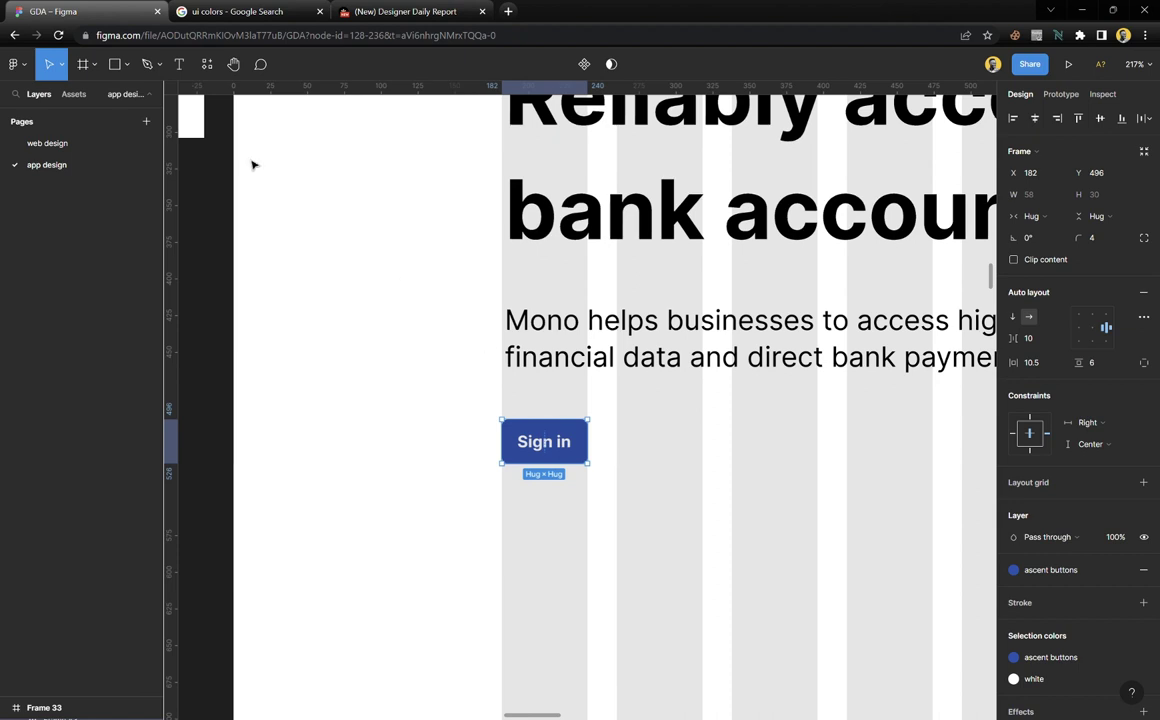
Insert an arrow-right icon from the Feather Icons plugin beside the Sign in button
{"action": "left_click", "coordinate": [207, 64]}
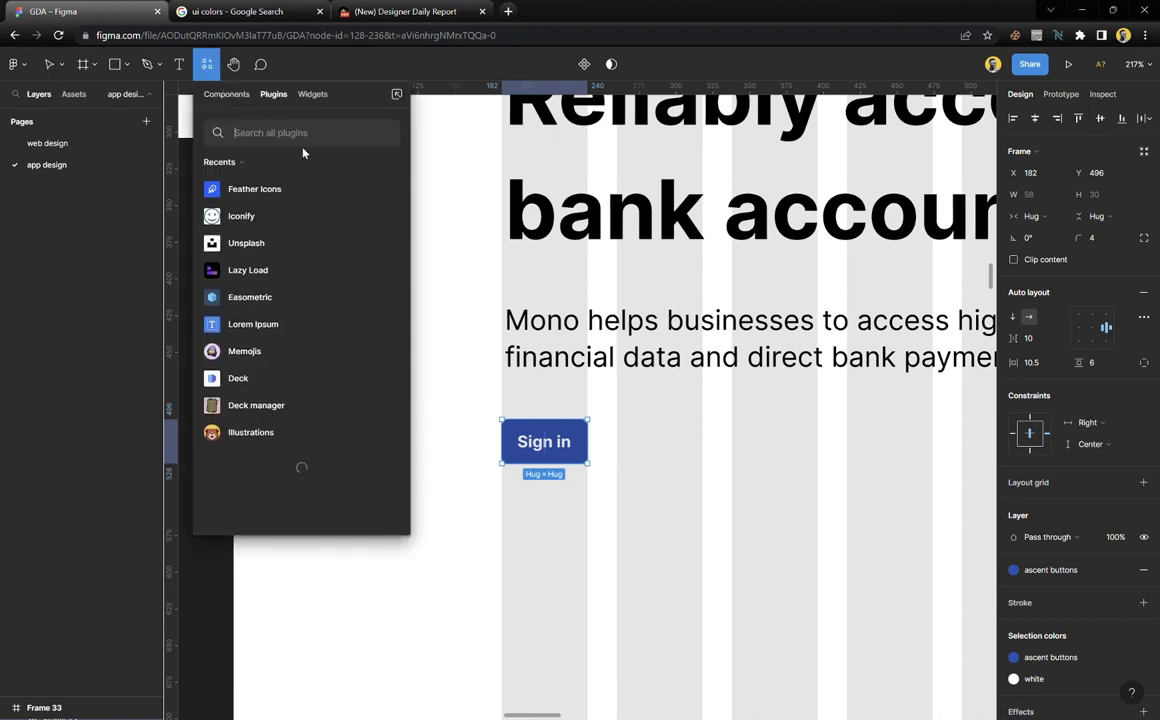
{"action": "left_click", "coordinate": [387, 190]}
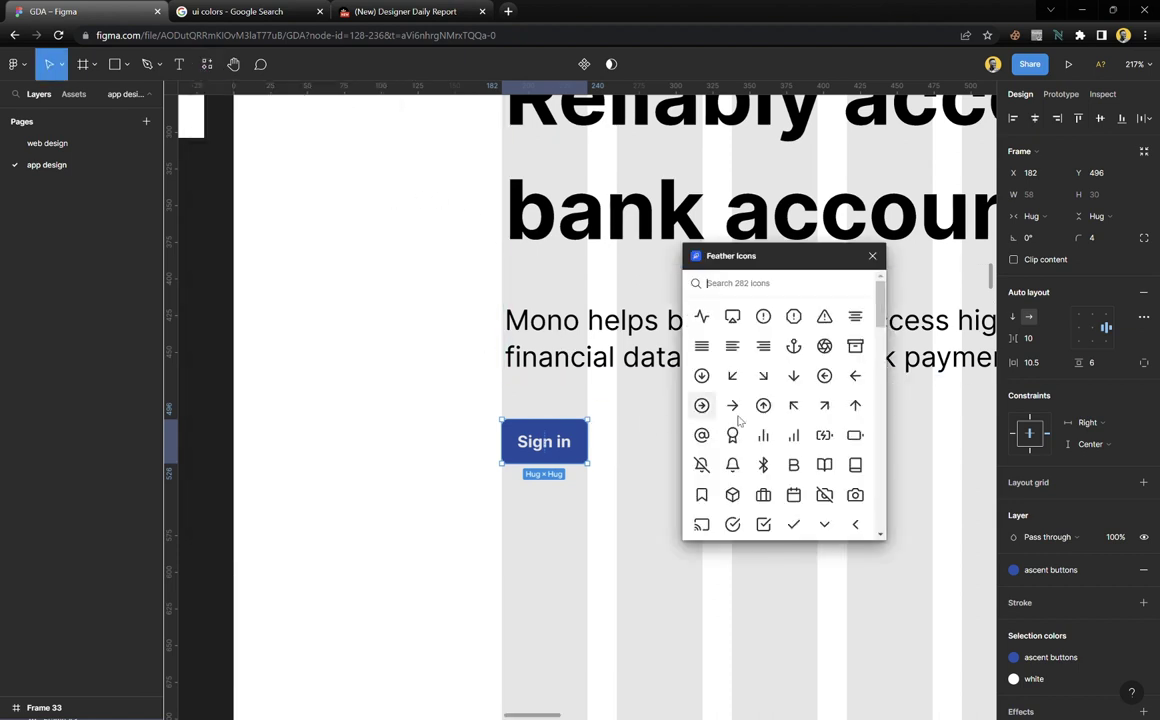
{"action": "left_click", "coordinate": [733, 405]}
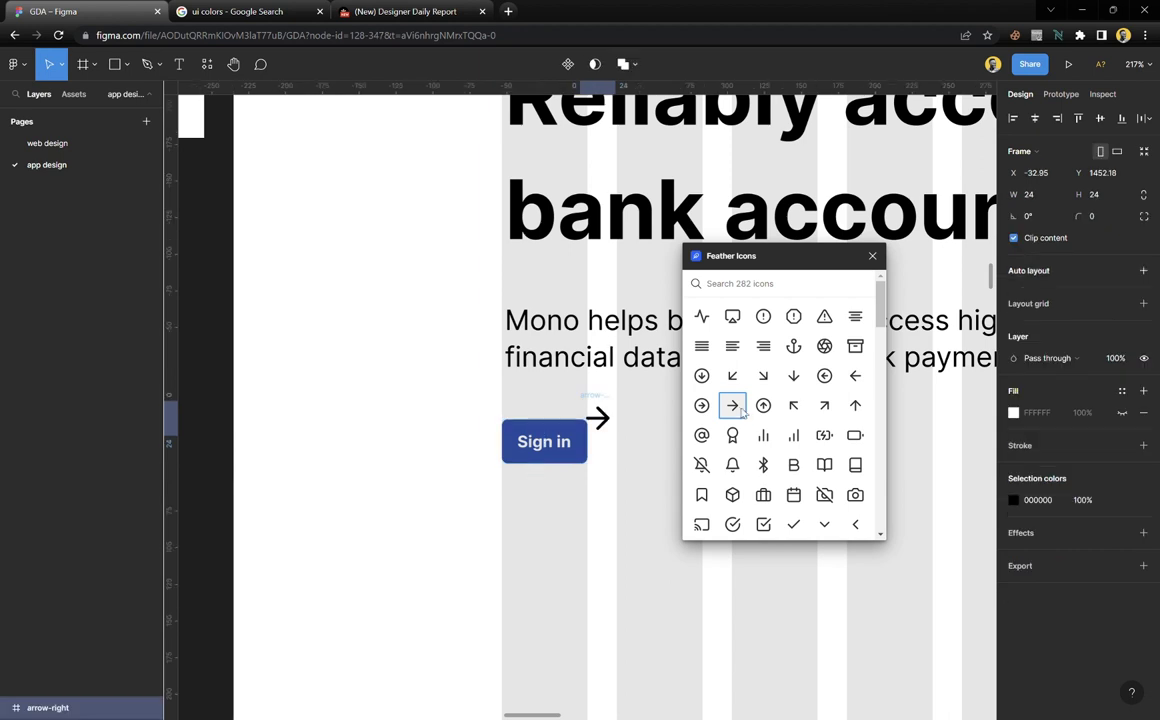
{"action": "left_click", "coordinate": [872, 256]}
{"action": "left_click_drag", "start_coordinate": [598, 418], "coordinate": [643, 448]}
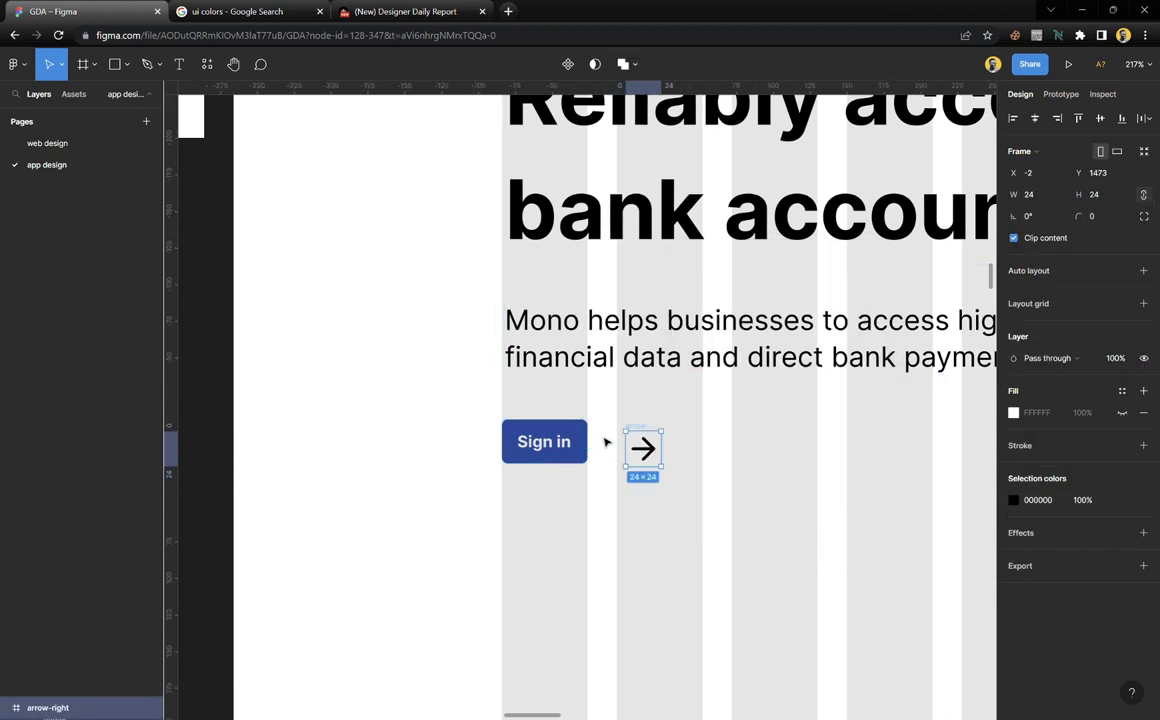
Resize the arrow to 18 and place it inside the button after the Sign in label
{"action": "scroll", "coordinate": [605, 442], "scroll_direction": "up", "scroll_amount": 5}
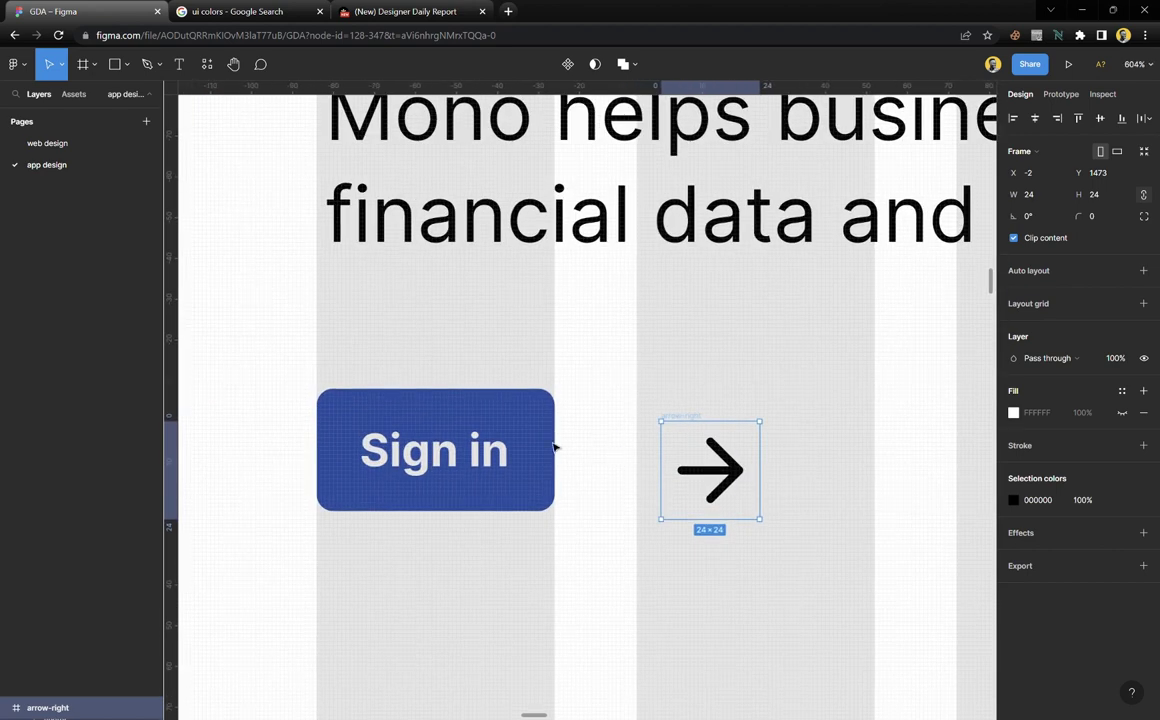
{"action": "double_click", "coordinate": [474, 473]}
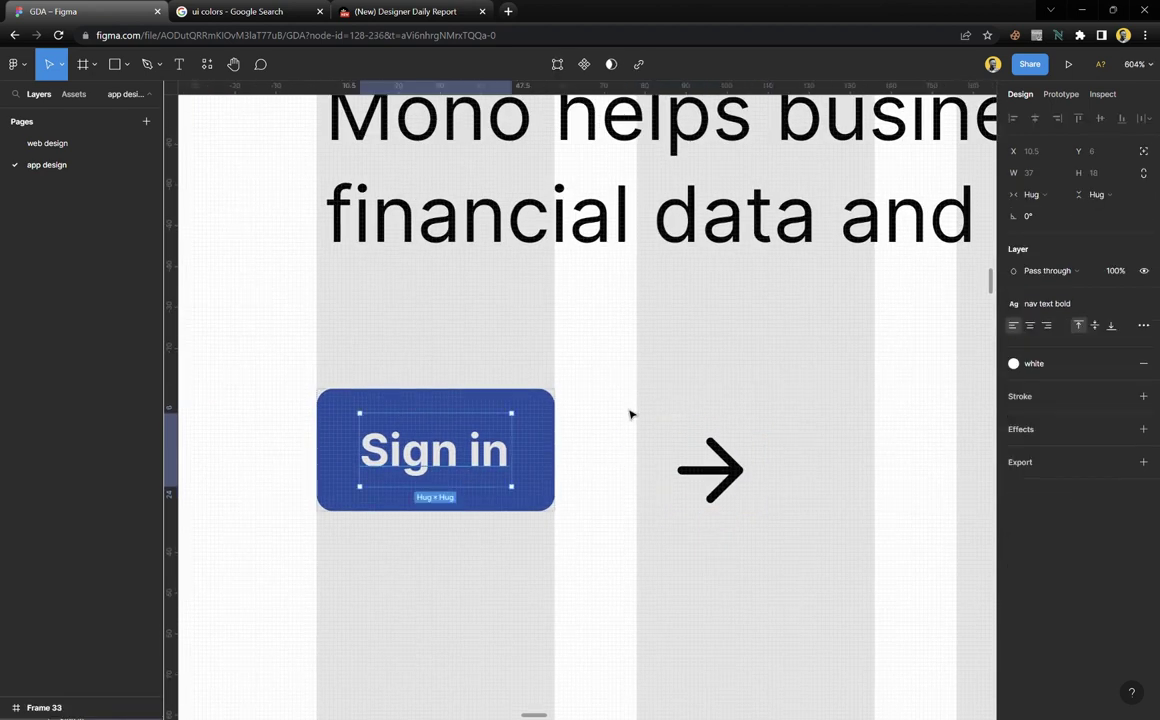
{"action": "left_click", "coordinate": [680, 430]}
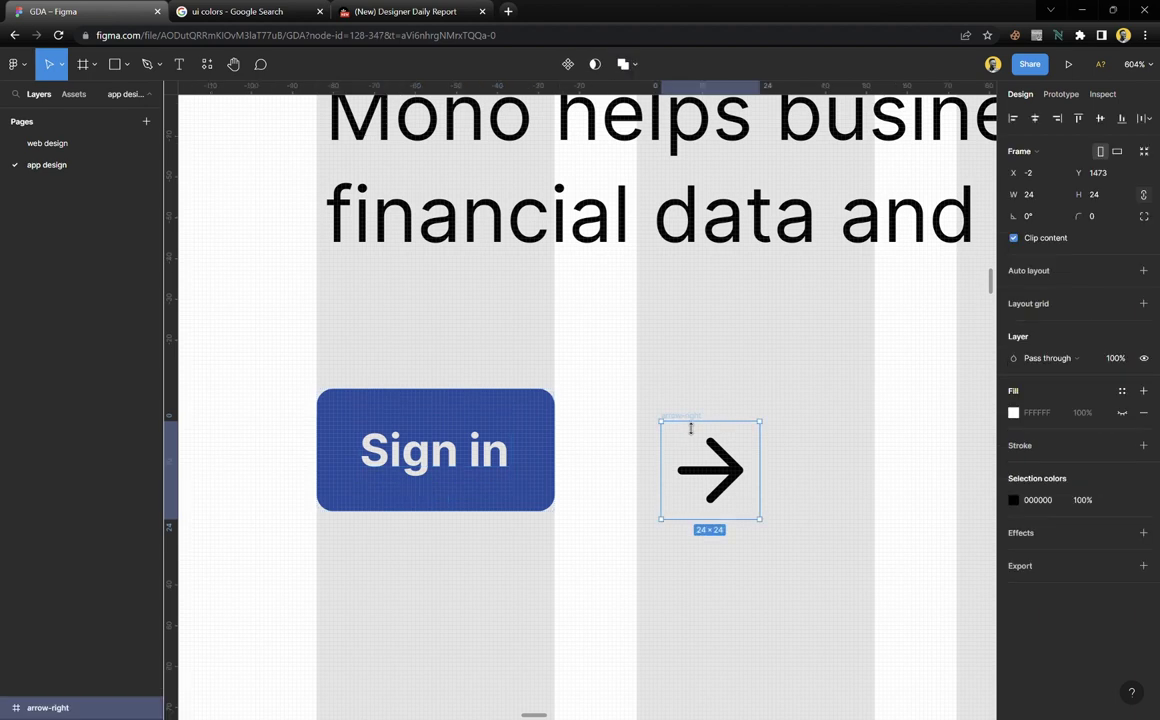
{"action": "left_click", "coordinate": [1119, 199]}
{"action": "type", "text": "18"}
{"action": "key", "text": "Return"}
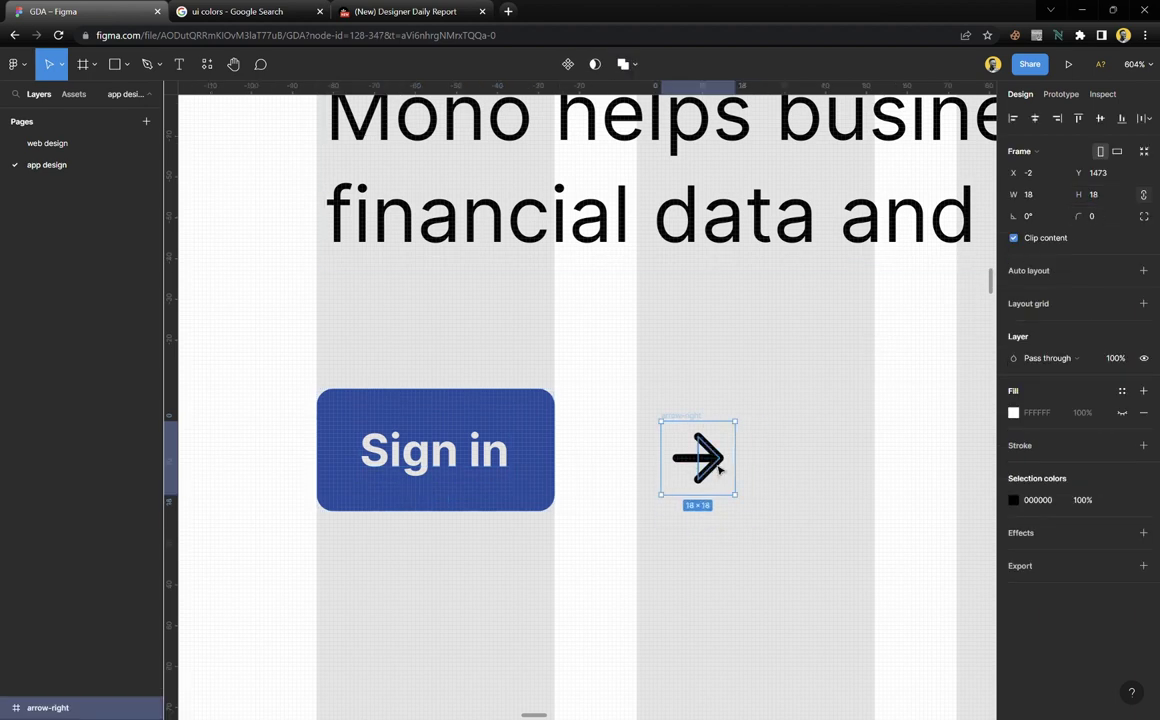
{"action": "left_click_drag", "start_coordinate": [706, 470], "coordinate": [540, 463]}
{"action": "left_click", "coordinate": [681, 469]}
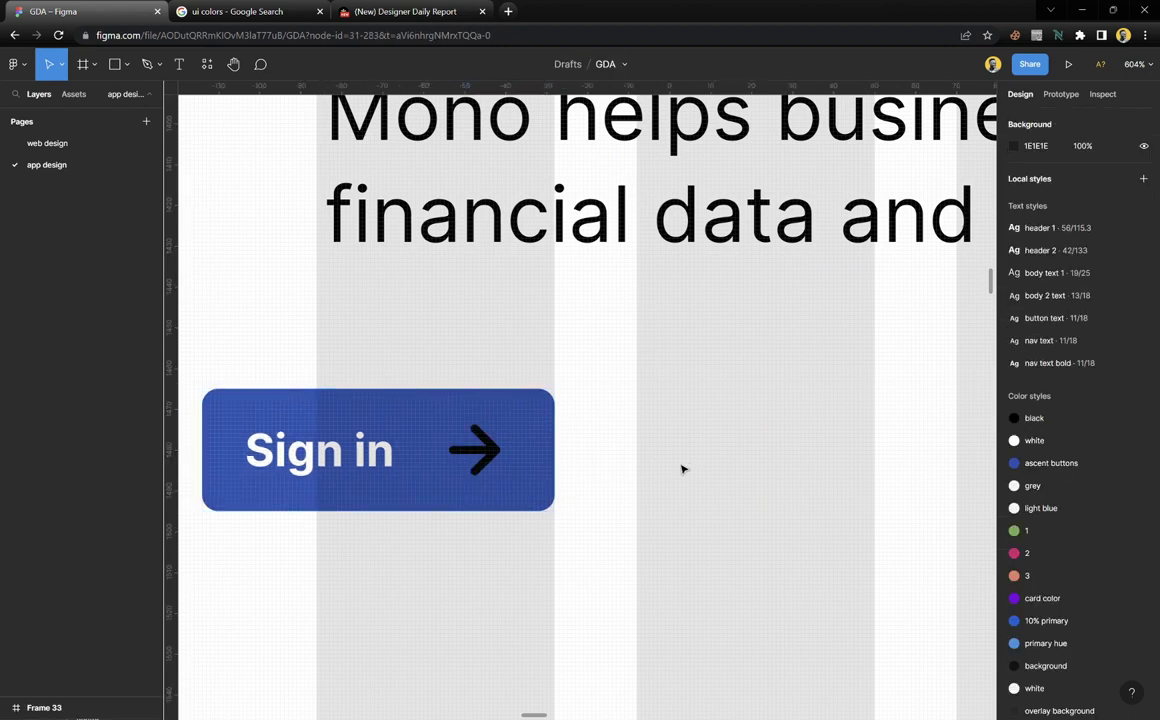
Set the button's alignment to left-centre with a Left constraint, aligned to the paragraph's left edge
{"action": "left_click", "coordinate": [377, 418]}
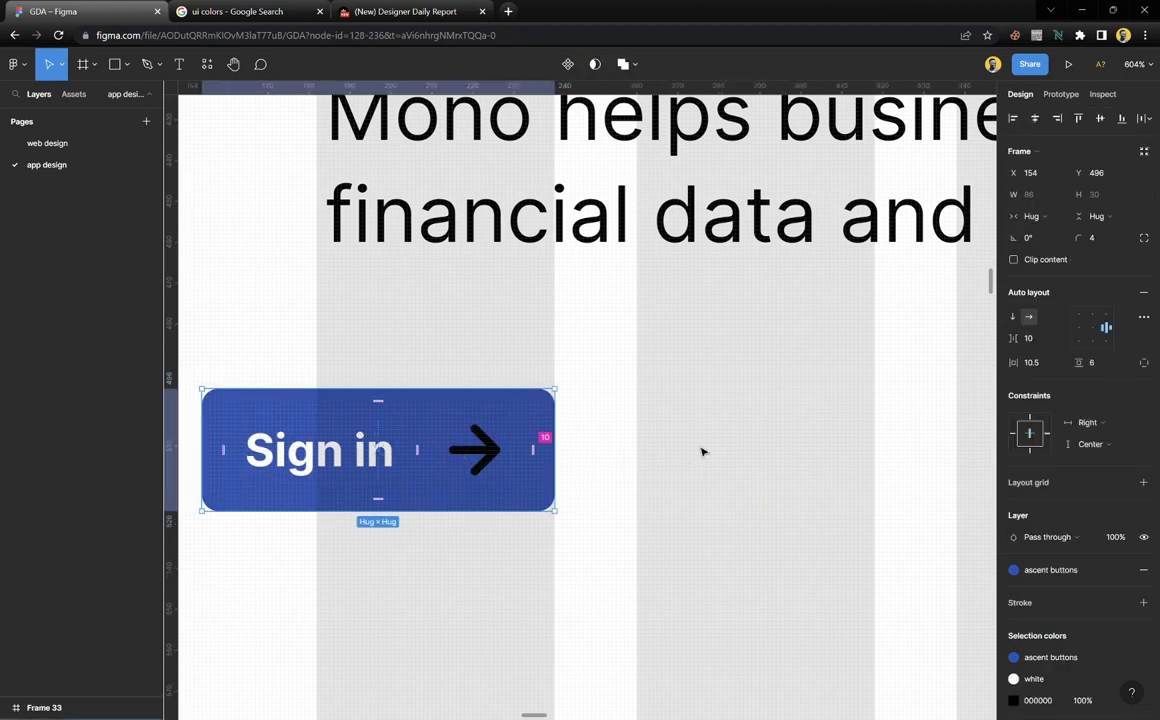
{"action": "left_click", "coordinate": [1079, 328]}
{"action": "left_click", "coordinate": [1025, 441]}
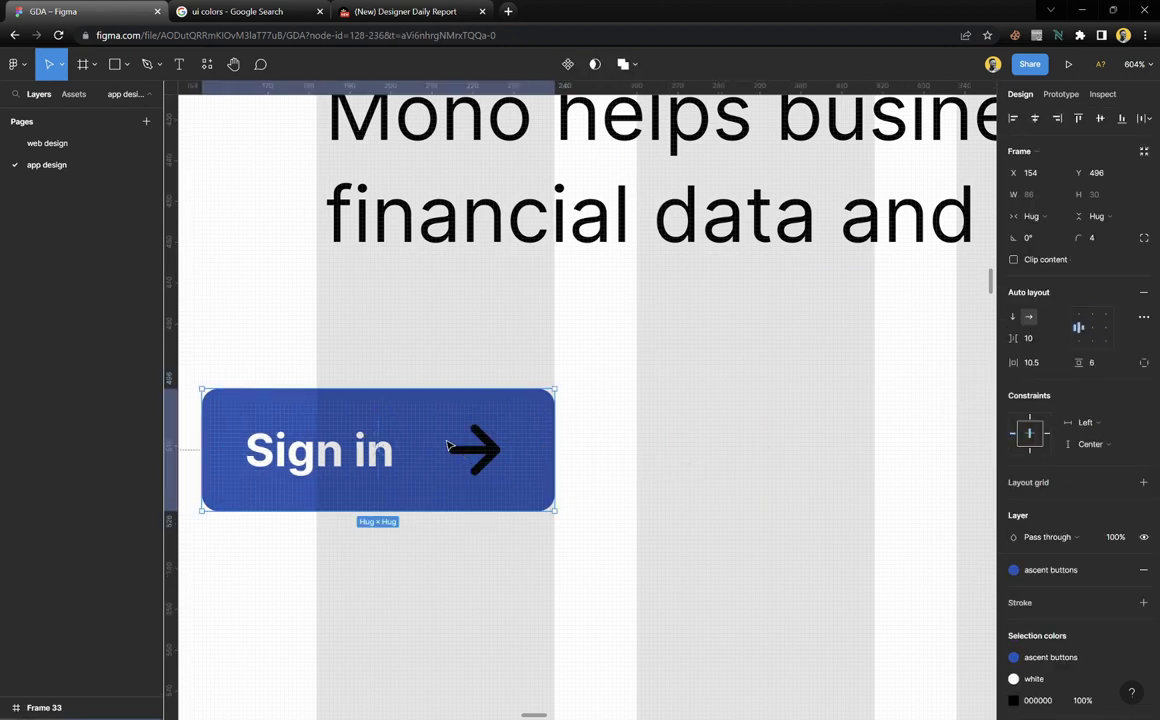
{"action": "left_click_drag", "start_coordinate": [291, 455], "coordinate": [406, 455]}
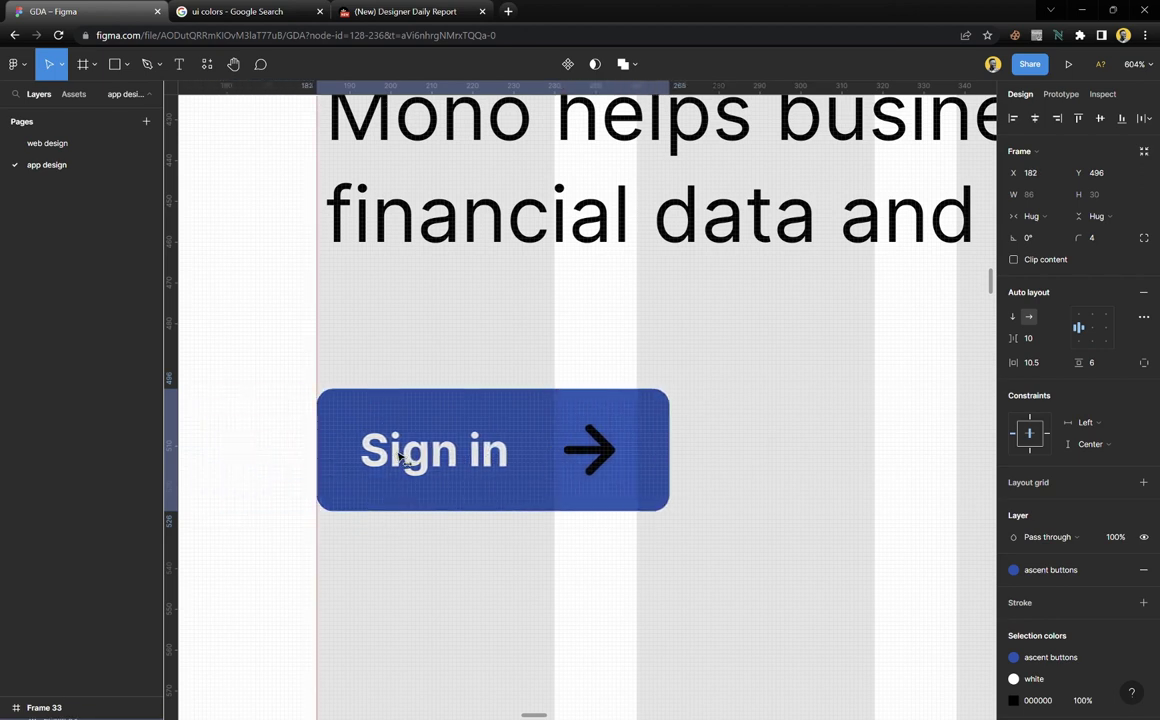
{"action": "left_click", "coordinate": [462, 383]}
{"action": "scroll", "coordinate": [462, 383], "scroll_direction": "down", "scroll_amount": 5}
{"action": "scroll", "coordinate": [461, 401], "scroll_direction": "up", "scroll_amount": 8}
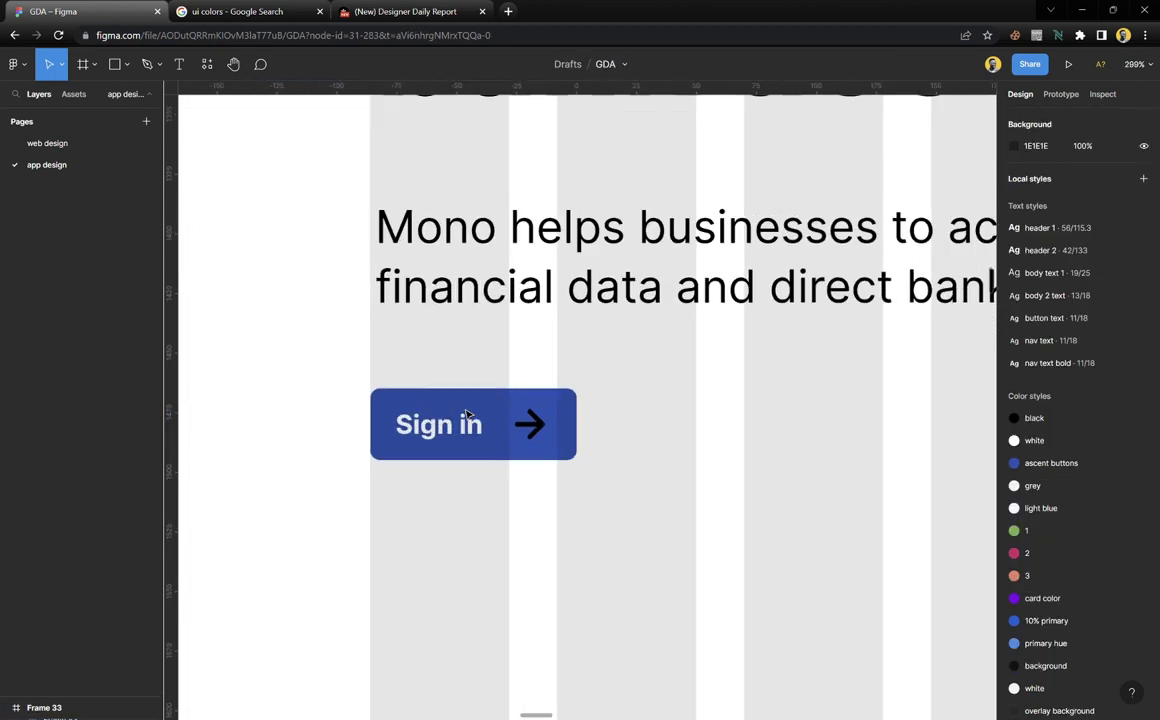
{"action": "scroll", "coordinate": [557, 438], "scroll_direction": "up", "scroll_amount": 3}
{"action": "left_click", "coordinate": [557, 438]}
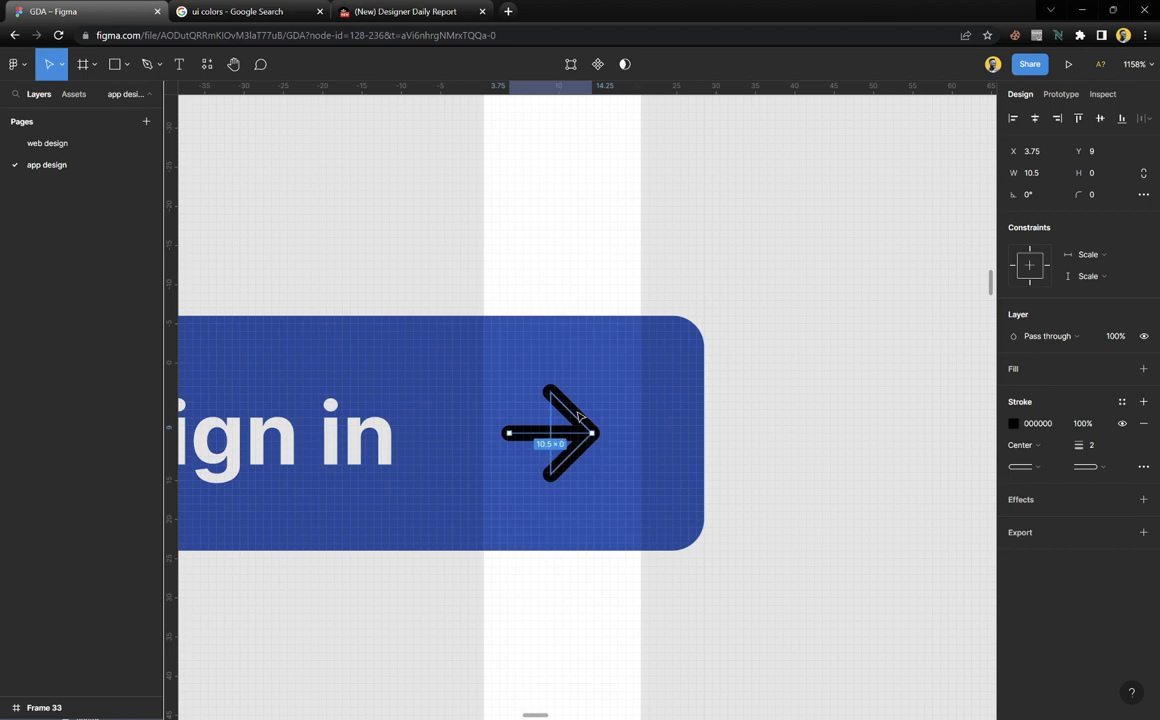
Set the arrow's stroke weight to 1
{"action": "left_click", "coordinate": [580, 415], "text": "shift"}
{"action": "type", "text": "1"}
{"action": "key", "text": "Return"}
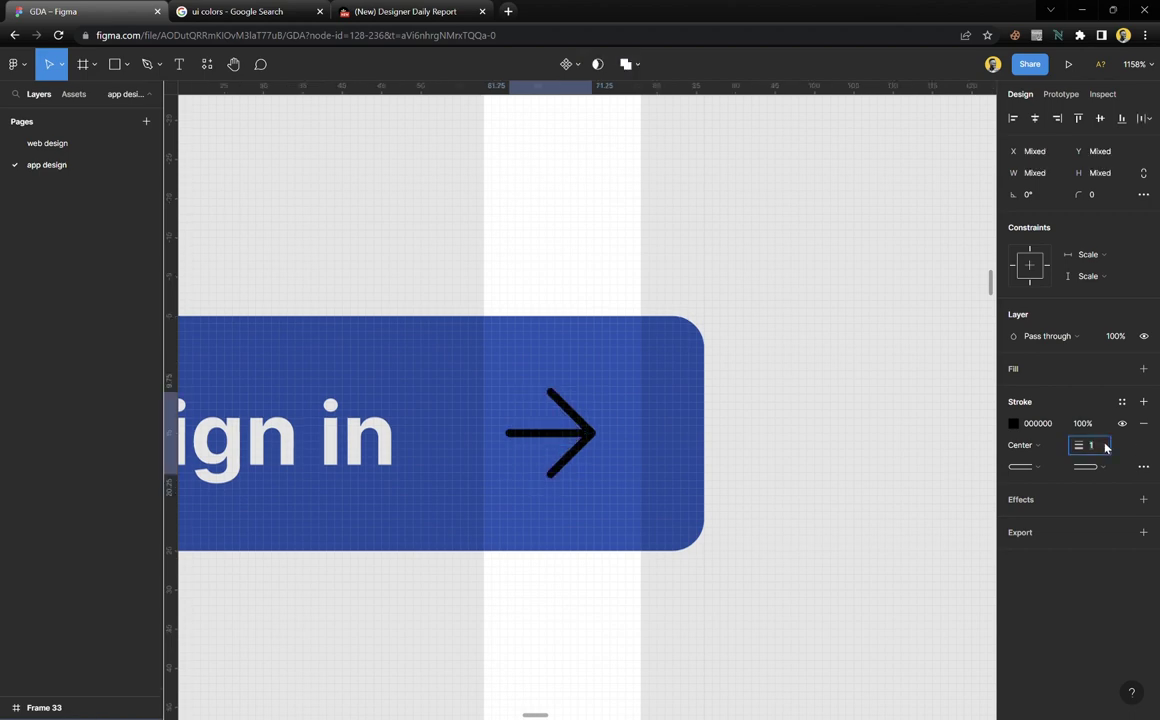
{"action": "left_click", "coordinate": [707, 476]}
{"action": "scroll", "coordinate": [607, 475], "scroll_direction": "down", "scroll_amount": 4}
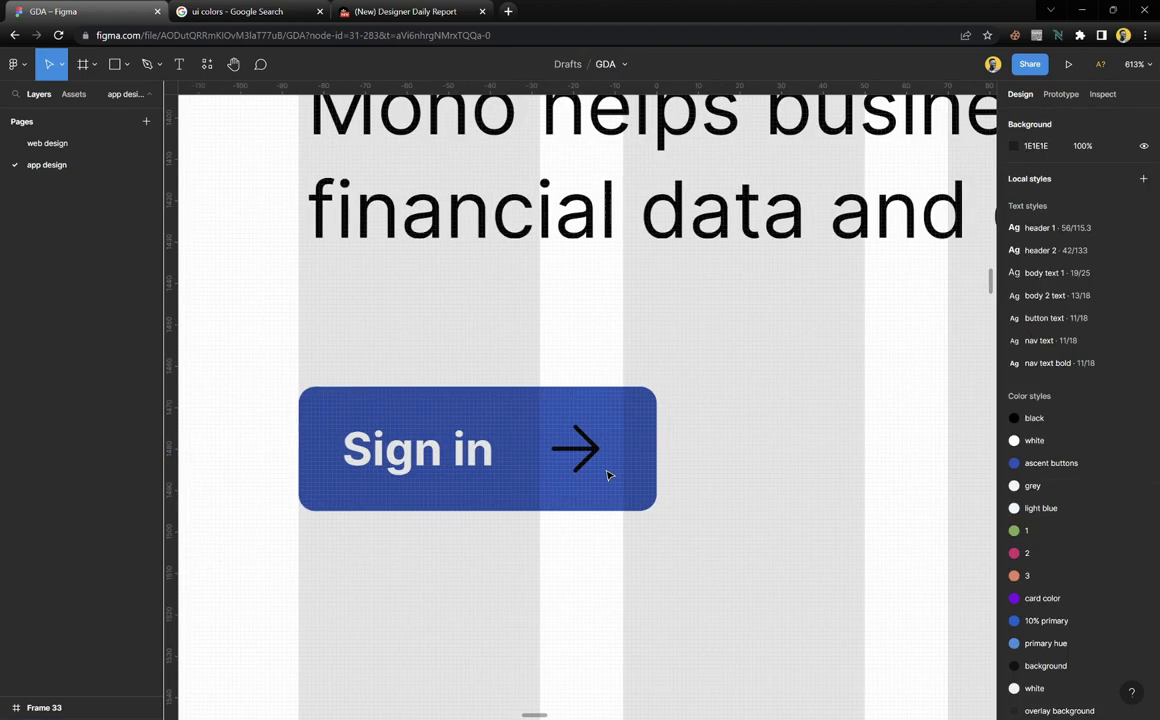
{"action": "scroll", "coordinate": [600, 468], "scroll_direction": "up", "scroll_amount": 3}
Shrink the arrow frame's height to 12 and apply the white colour style
{"action": "left_click", "coordinate": [592, 460]}
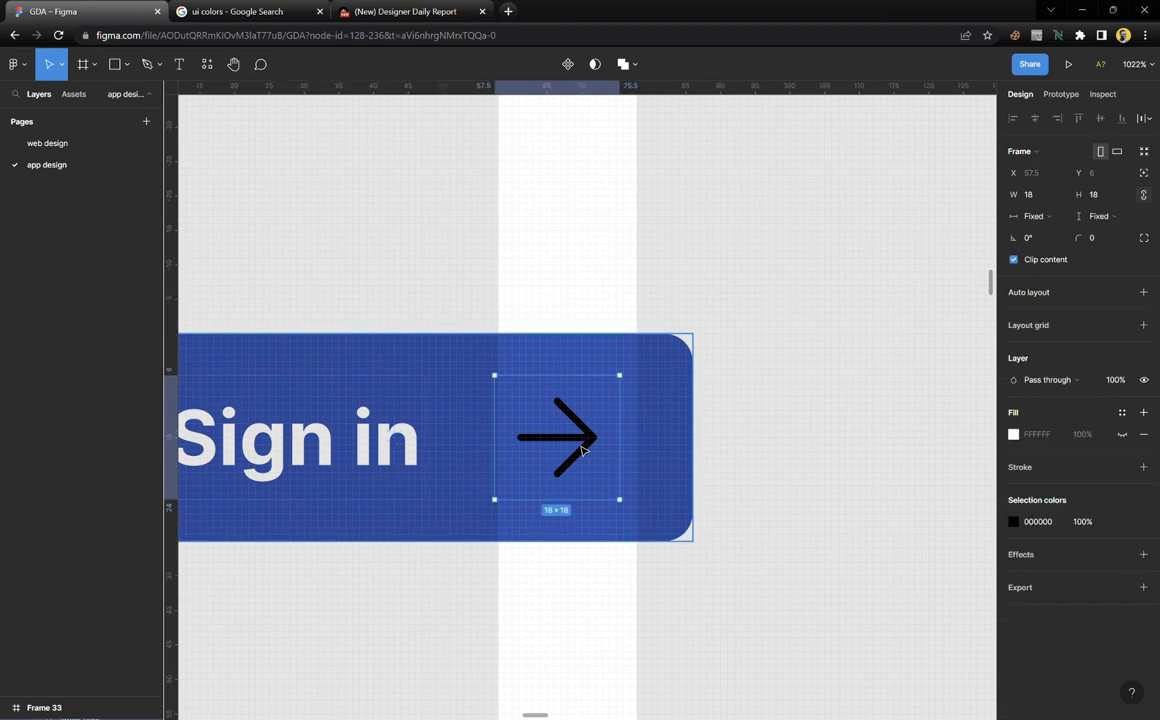
{"action": "left_click", "coordinate": [1110, 204]}
{"action": "key", "text": "Down"}
{"action": "key", "text": "Down"}
{"action": "key", "text": "Down"}
{"action": "key", "text": "Down"}
{"action": "key", "text": "Down"}
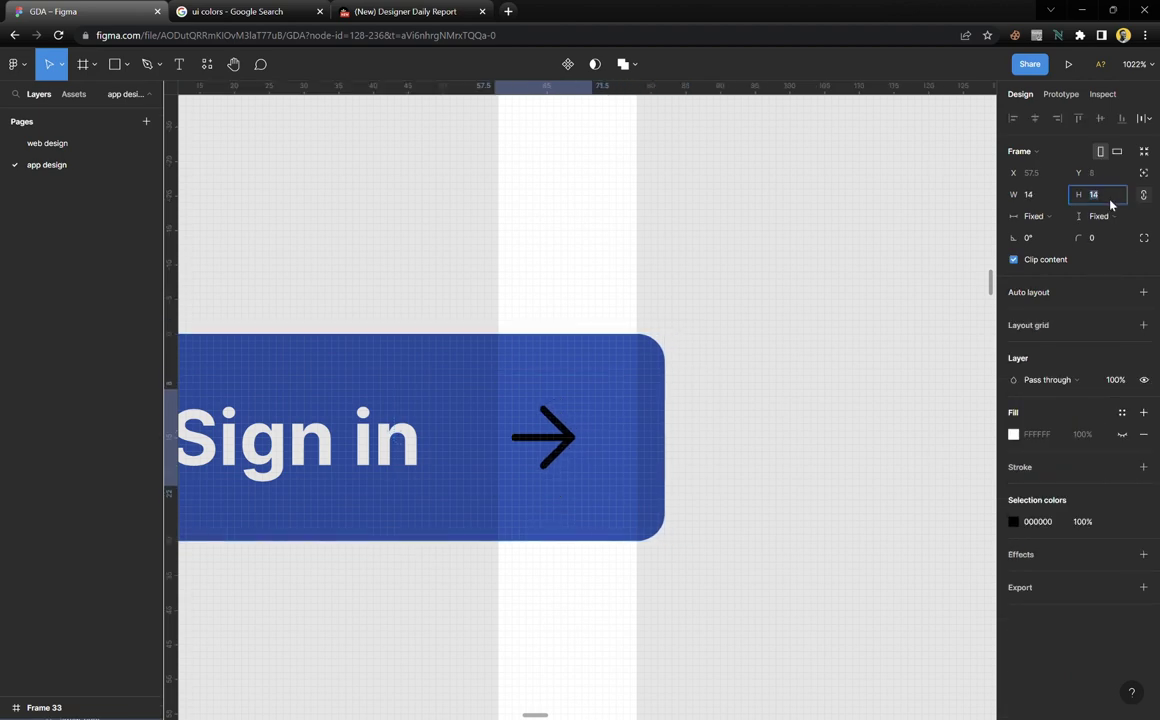
{"action": "key", "text": "Down"}
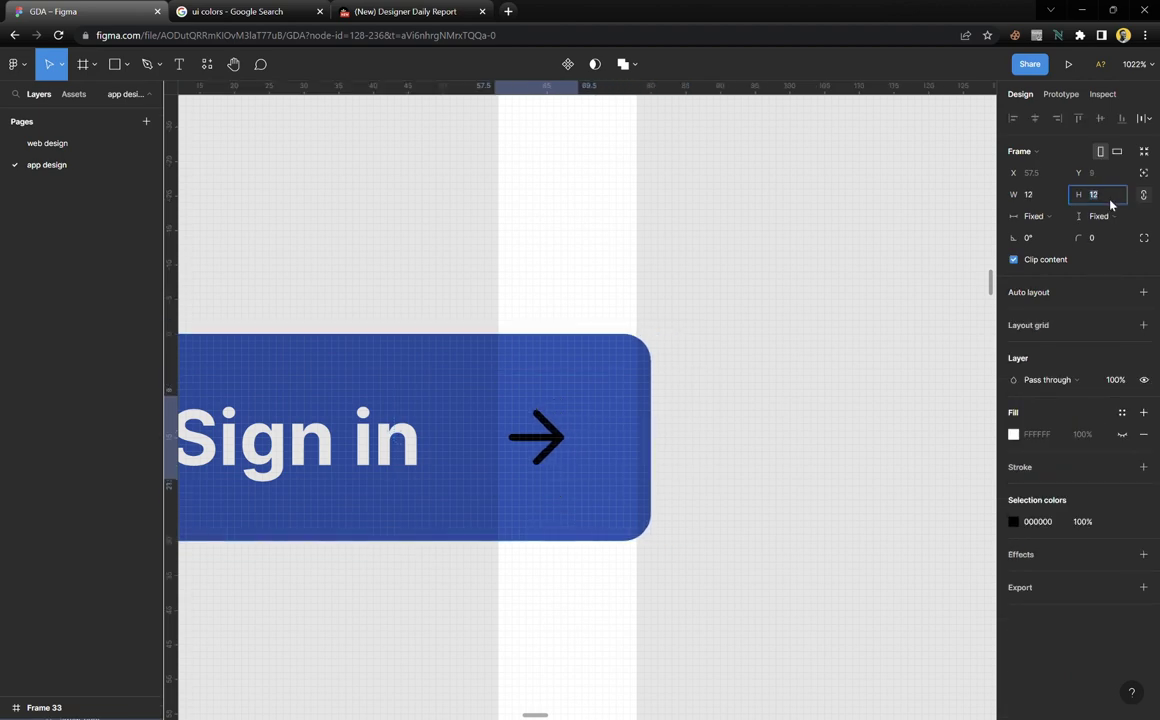
{"action": "left_click", "coordinate": [1122, 521]}
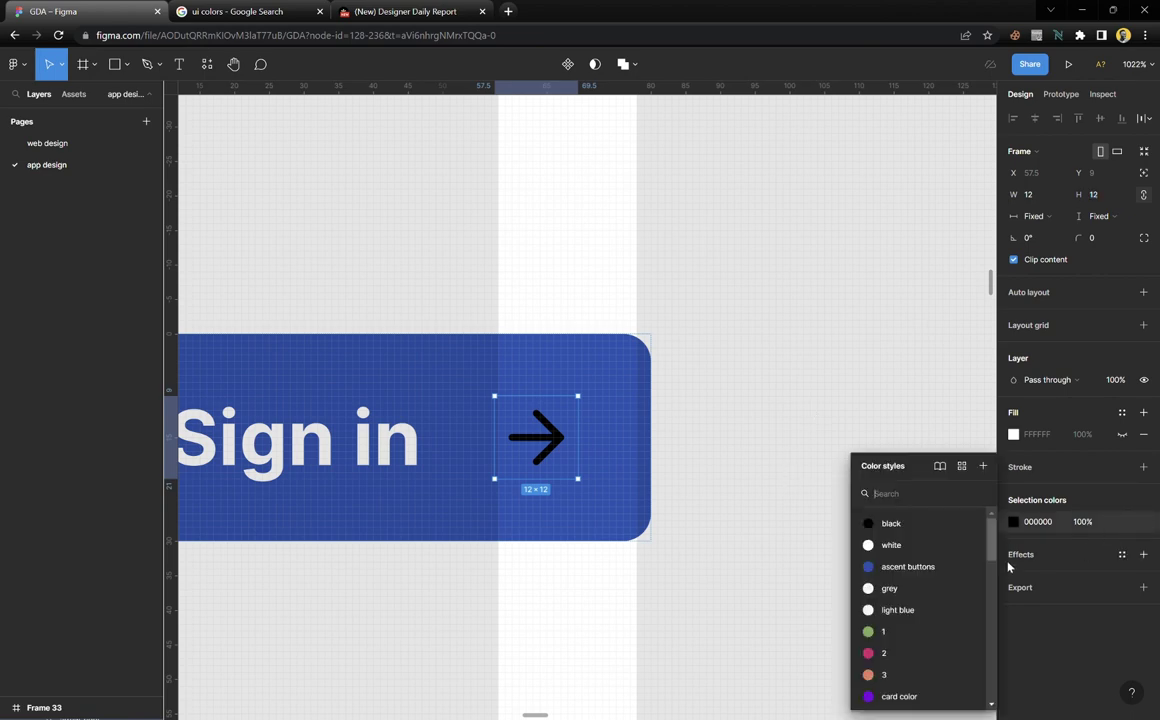
{"action": "left_click", "coordinate": [893, 546]}
{"action": "left_click", "coordinate": [676, 469]}
Reduce the Sign in button's auto-layout gap between label and arrow to 5
{"action": "scroll", "coordinate": [676, 469], "scroll_direction": "down", "scroll_amount": 3}
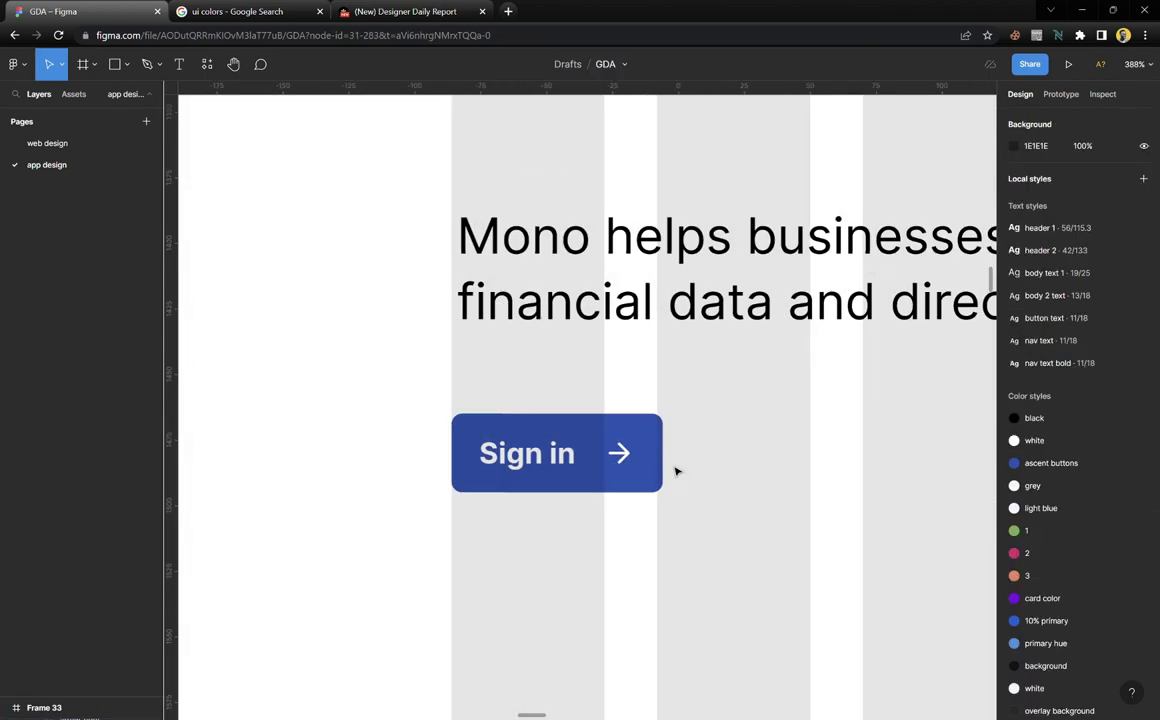
{"action": "scroll", "coordinate": [676, 469], "scroll_direction": "up", "scroll_amount": 4}
{"action": "left_click", "coordinate": [621, 411]}
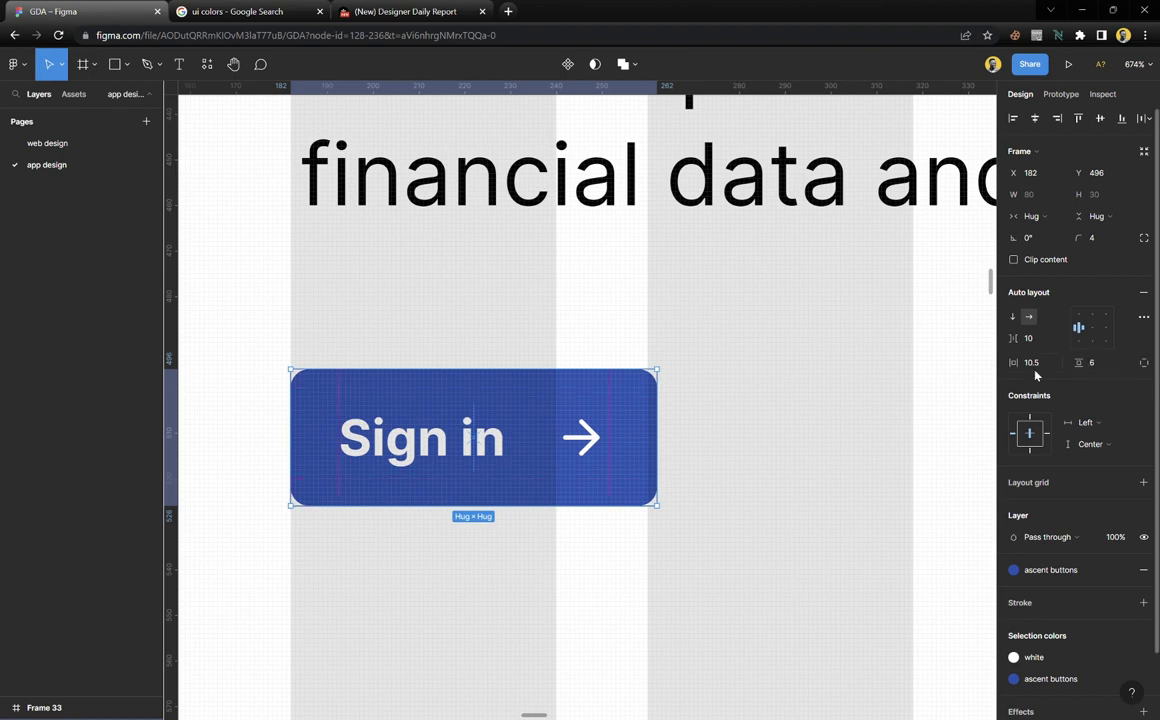
{"action": "left_click_drag", "start_coordinate": [1025, 341], "coordinate": [1010, 341]}
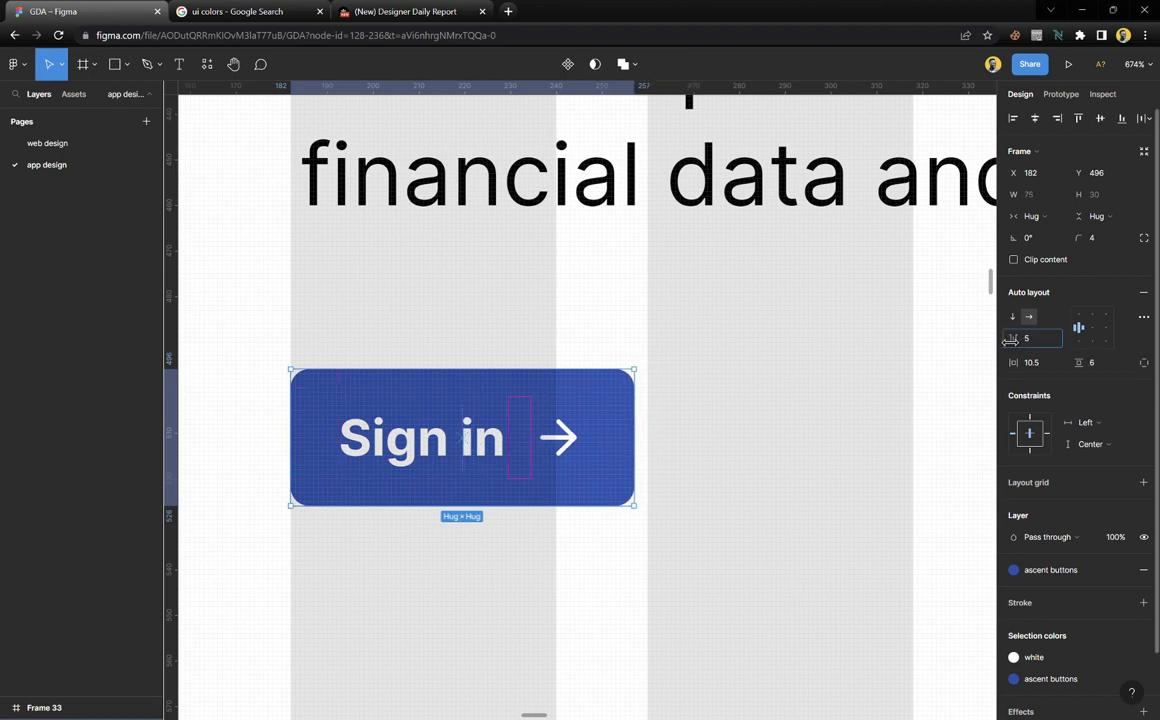
{"action": "left_click", "coordinate": [885, 404]}
{"action": "scroll", "coordinate": [570, 487], "scroll_direction": "down", "scroll_amount": 5}
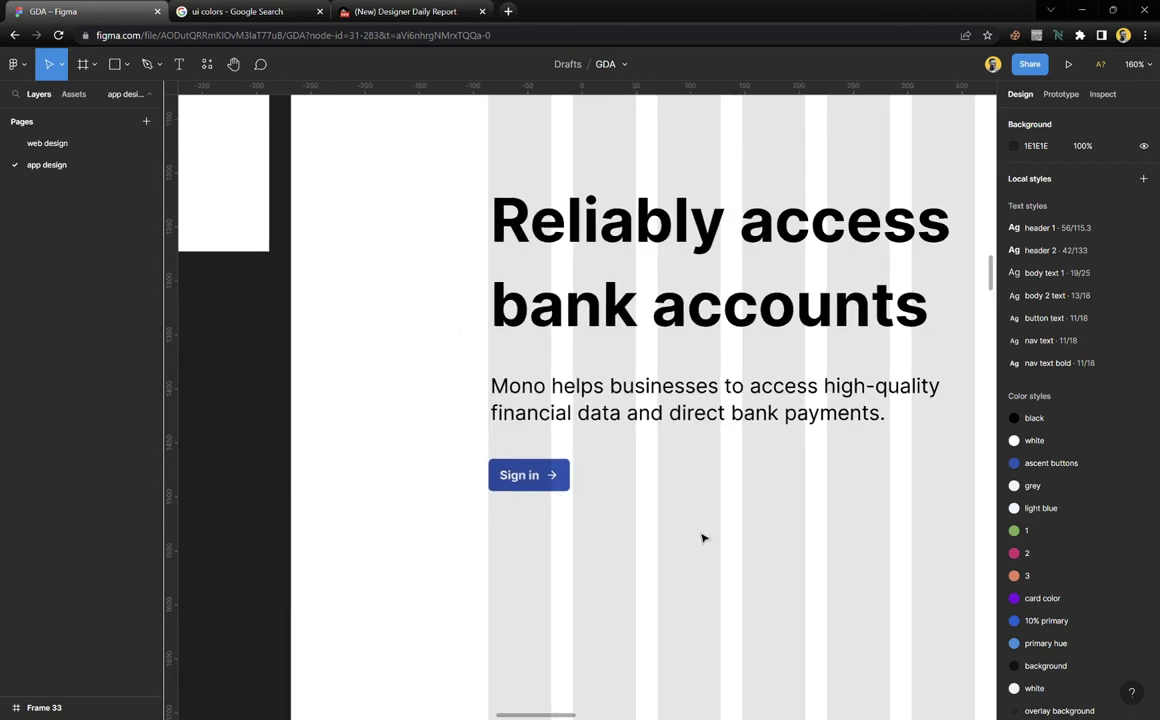
{"action": "scroll", "coordinate": [705, 537], "scroll_direction": "right", "scroll_amount": 10}
{"action": "scroll", "coordinate": [636, 489], "scroll_direction": "up", "scroll_amount": 3}
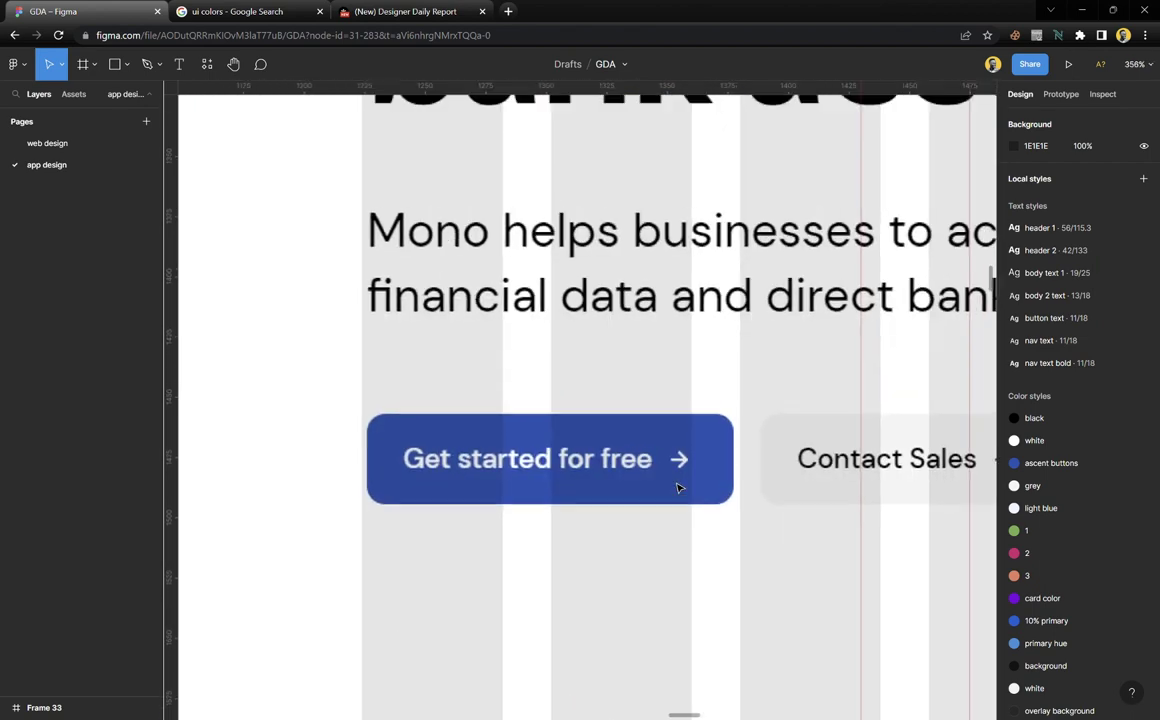
{"action": "scroll", "coordinate": [681, 487], "scroll_direction": "down", "scroll_amount": 5}
{"action": "scroll", "coordinate": [686, 482], "scroll_direction": "left", "scroll_amount": 10}
{"action": "scroll", "coordinate": [500, 505], "scroll_direction": "left", "scroll_amount": 5}
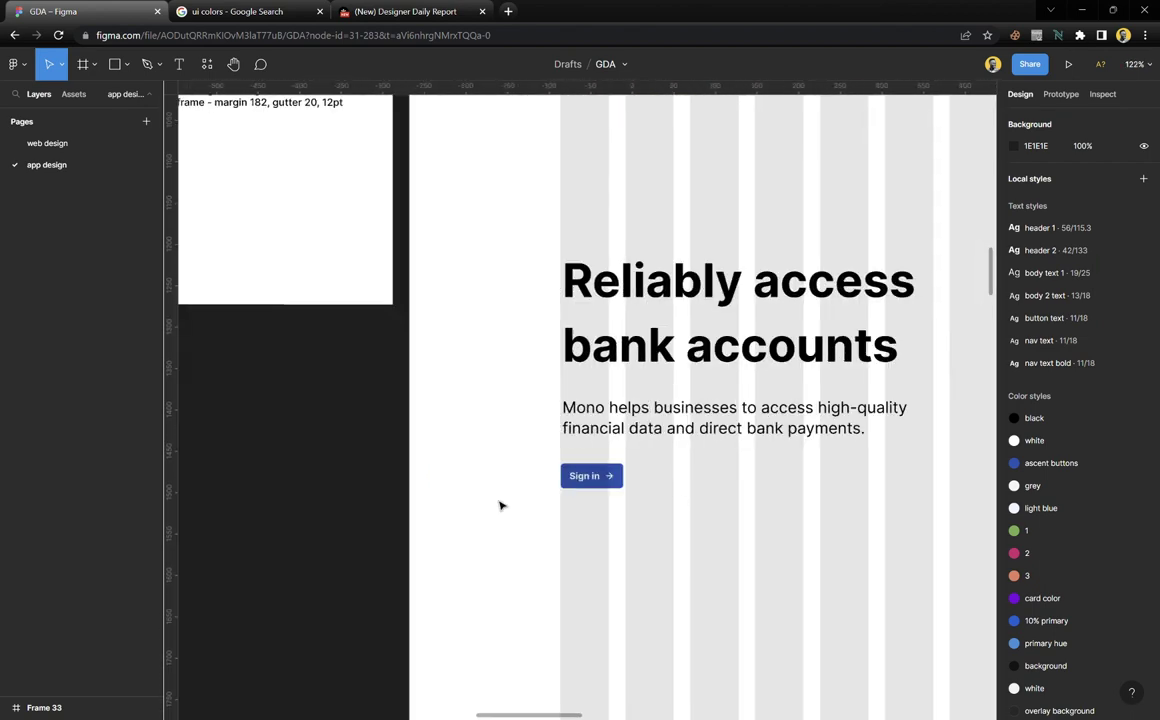
{"action": "scroll", "coordinate": [560, 485], "scroll_direction": "up", "scroll_amount": 8}
Change the Sign in label to 'Get started for free'
{"action": "double_click", "coordinate": [556, 487]}
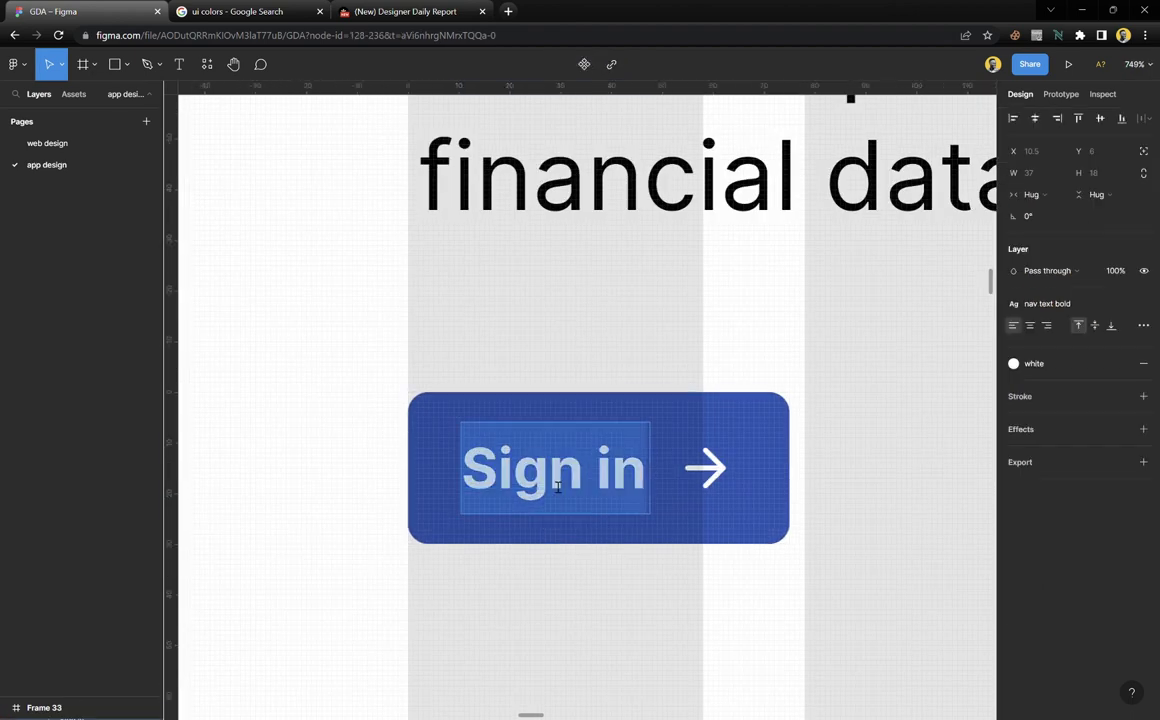
{"action": "type", "text": "Get sta"}
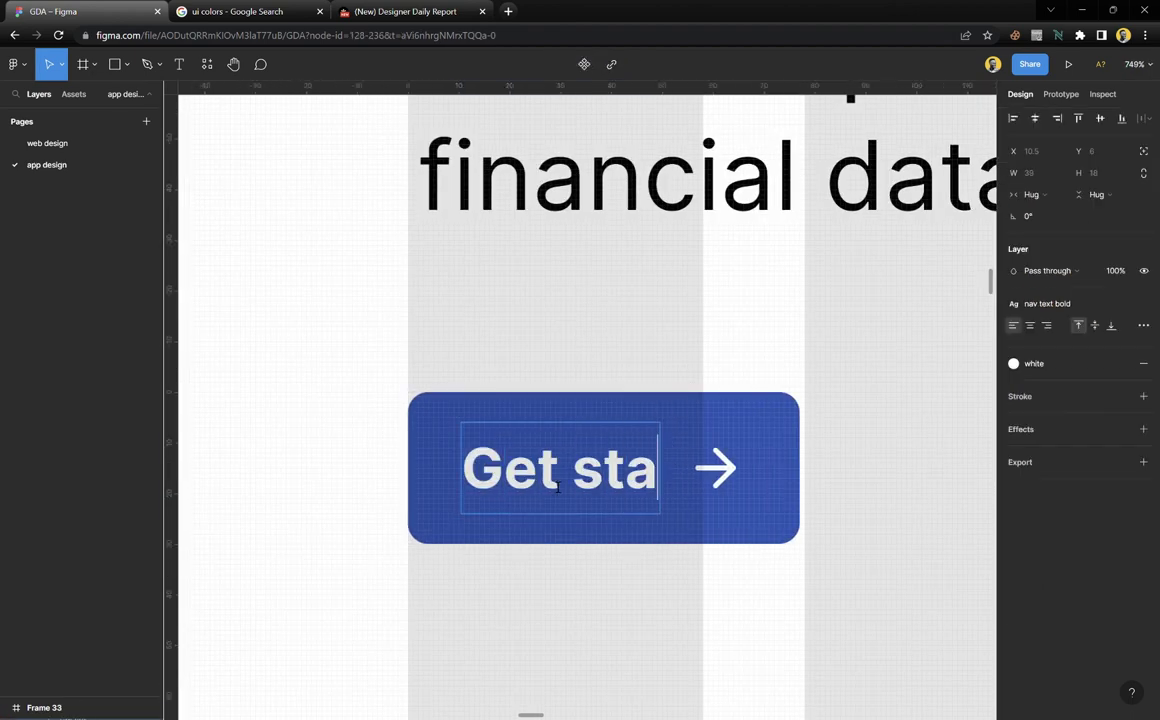
{"action": "type", "text": "rted for free"}
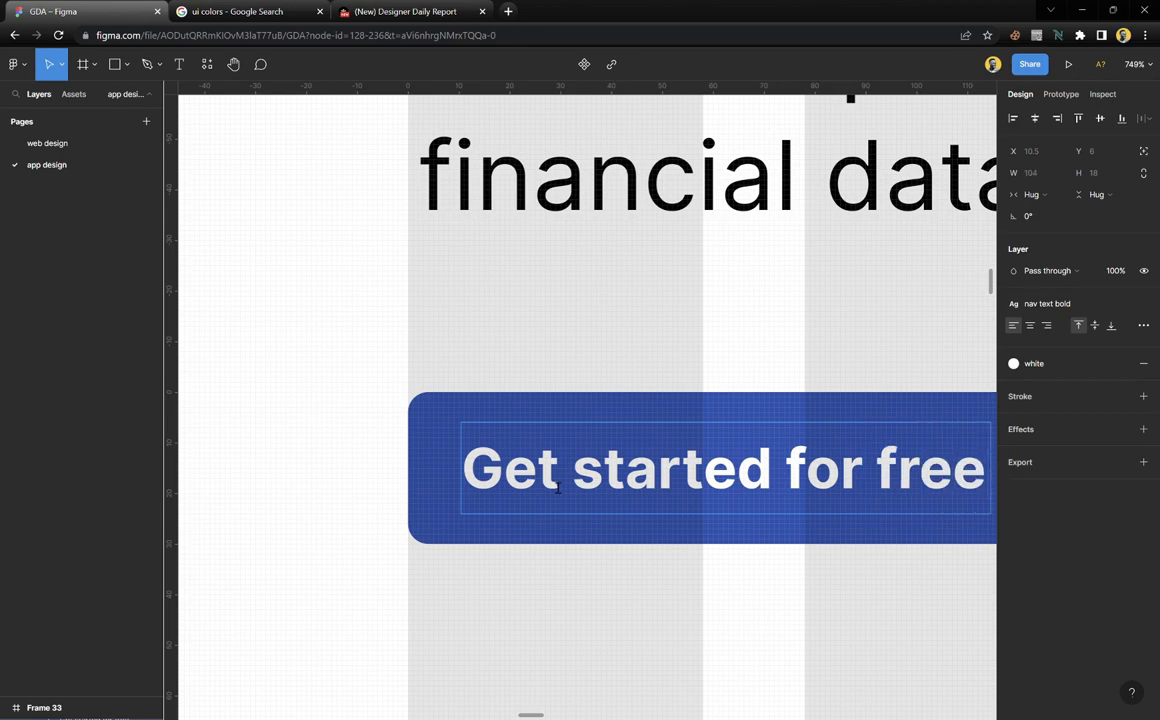
{"action": "key", "text": "Escape"}
{"action": "left_click", "coordinate": [510, 595]}
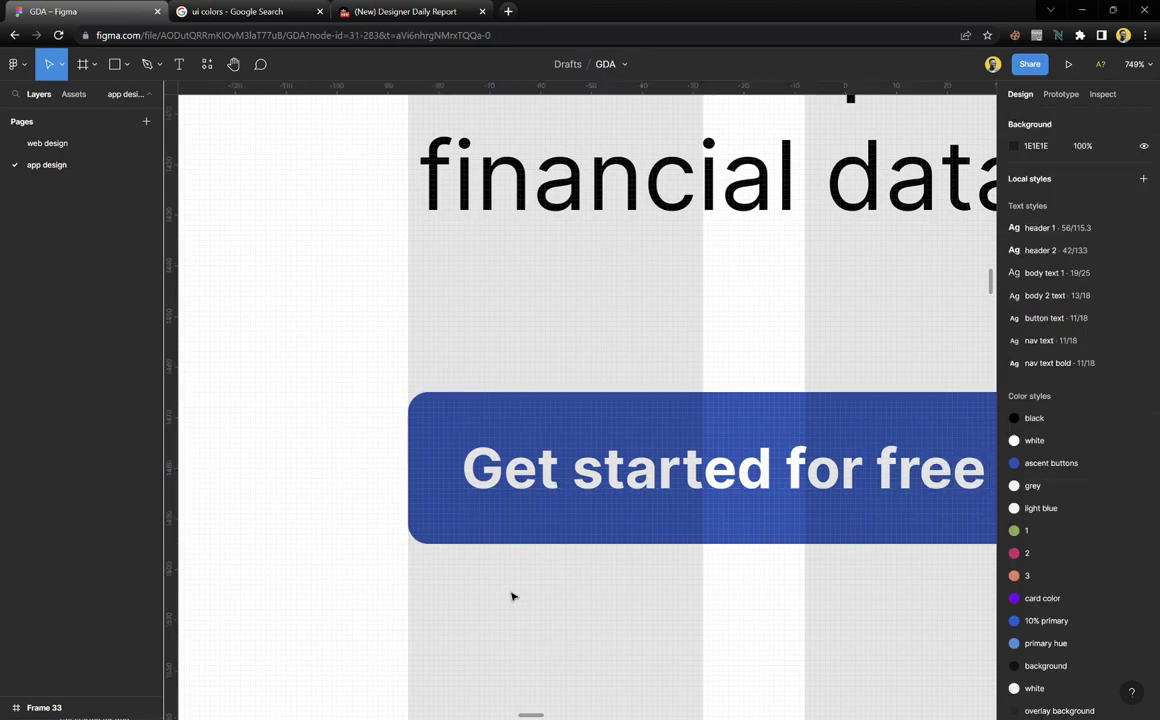
{"action": "scroll", "coordinate": [510, 590], "scroll_direction": "down", "scroll_amount": 5}
{"action": "scroll", "coordinate": [726, 528], "scroll_direction": "right", "scroll_amount": 20}
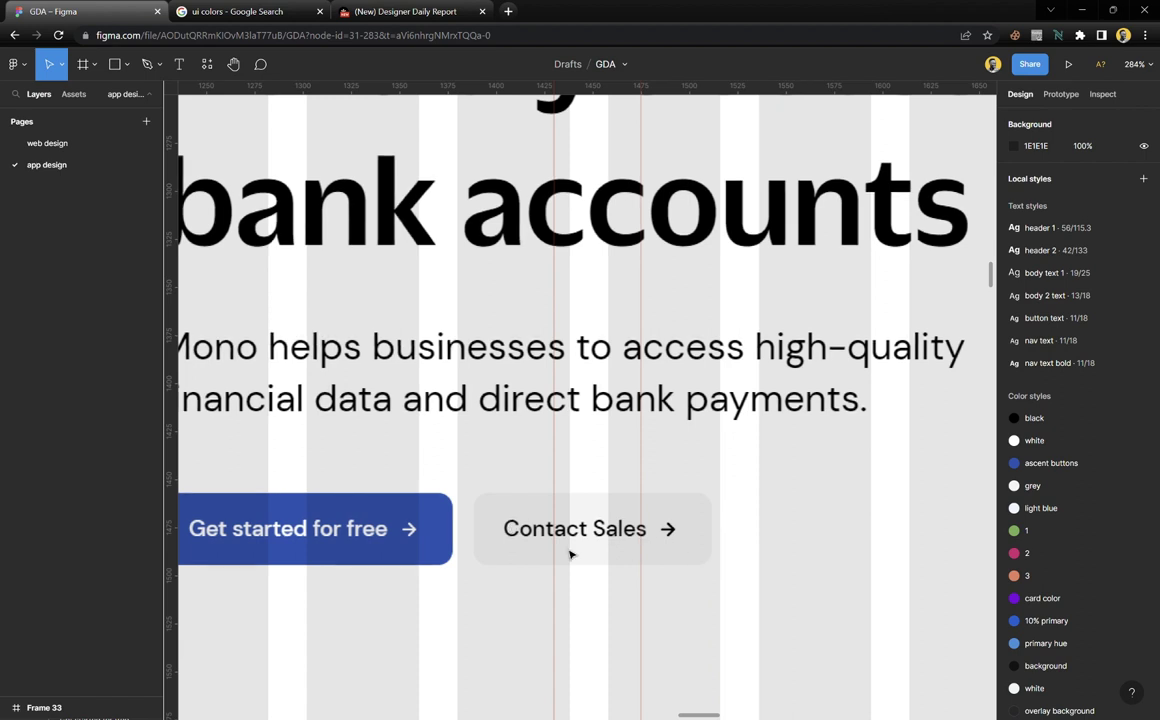
{"action": "scroll", "coordinate": [570, 554], "scroll_direction": "left", "scroll_amount": 5}
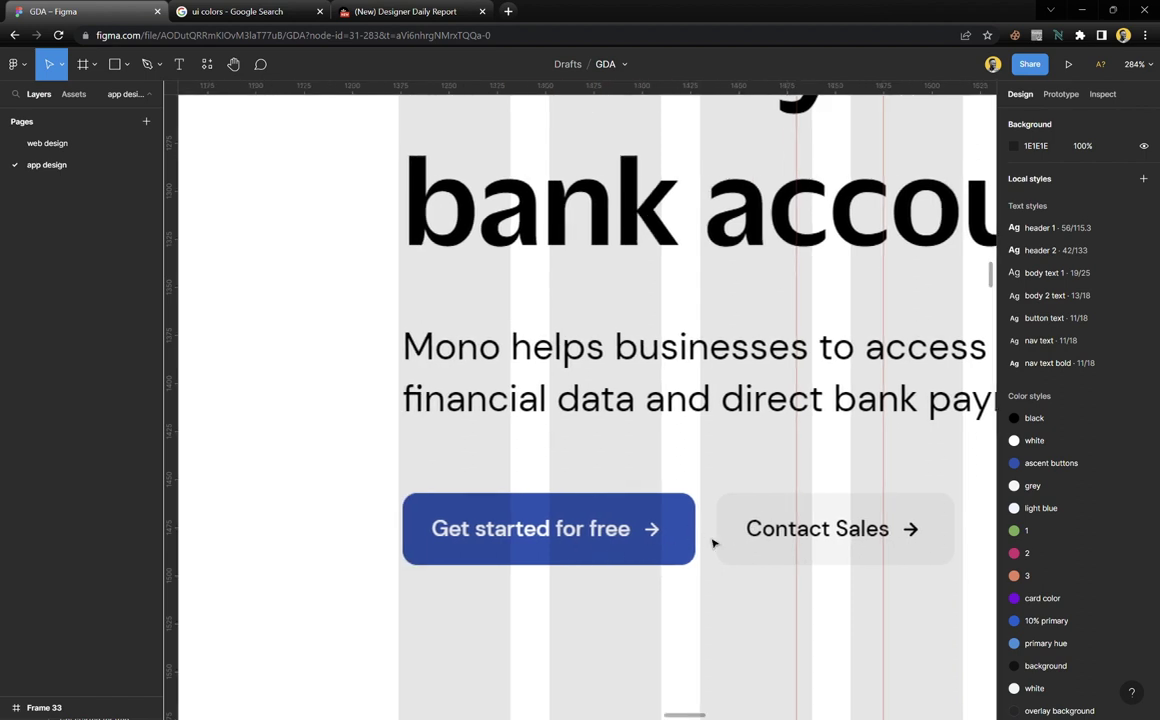
{"action": "scroll", "coordinate": [868, 545], "scroll_direction": "down", "scroll_amount": 5}
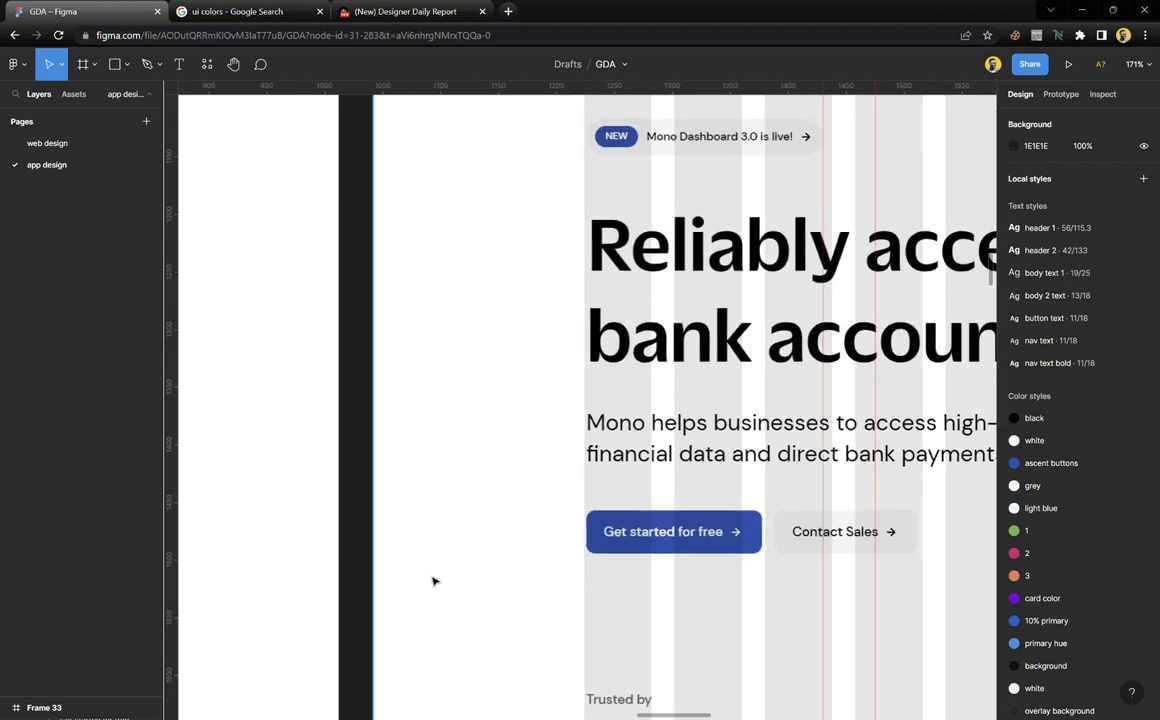
{"action": "scroll", "coordinate": [435, 580], "scroll_direction": "left", "scroll_amount": 10}
{"action": "scroll", "coordinate": [432, 562], "scroll_direction": "left", "scroll_amount": 10}
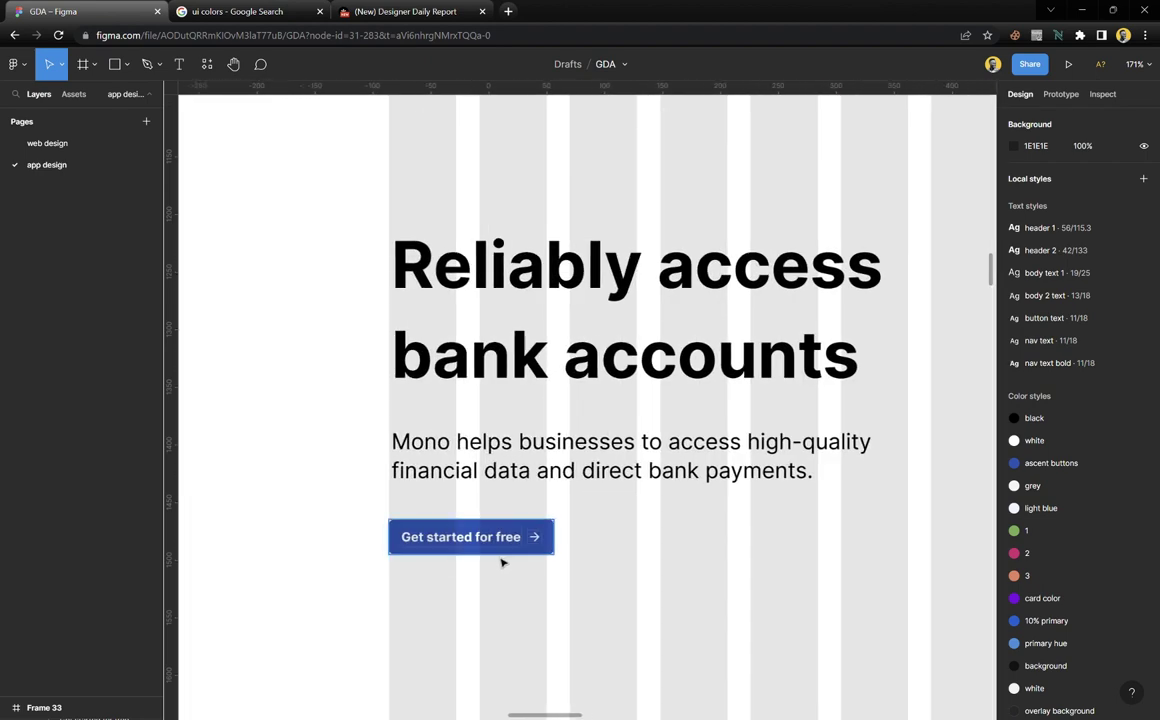
{"action": "scroll", "coordinate": [500, 559], "scroll_direction": "up", "scroll_amount": 5}
Inspect the Get started for free button's size and padding, then pick the Rectangle tool
{"action": "left_click", "coordinate": [432, 527]}
{"action": "scroll", "coordinate": [480, 525], "scroll_direction": "left", "scroll_amount": 3}
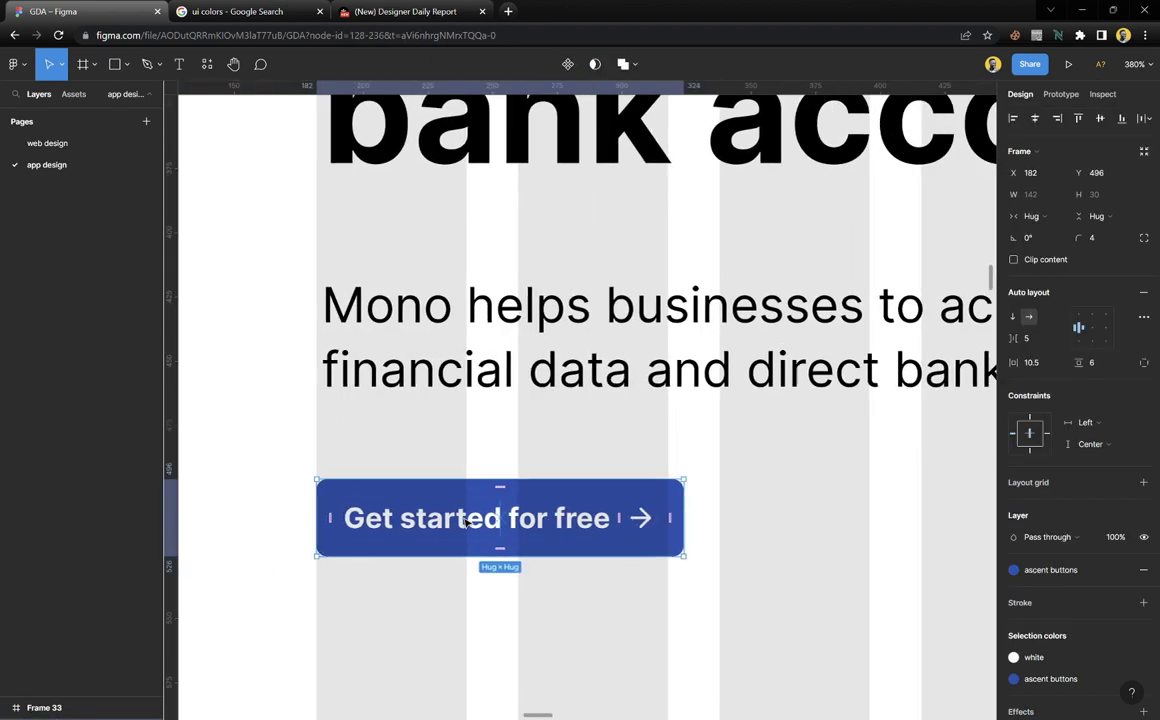
{"action": "scroll", "coordinate": [563, 520], "scroll_direction": "right", "scroll_amount": 10}
{"action": "scroll", "coordinate": [563, 520], "scroll_direction": "right", "scroll_amount": 3}
{"action": "scroll", "coordinate": [564, 520], "scroll_direction": "left", "scroll_amount": 10}
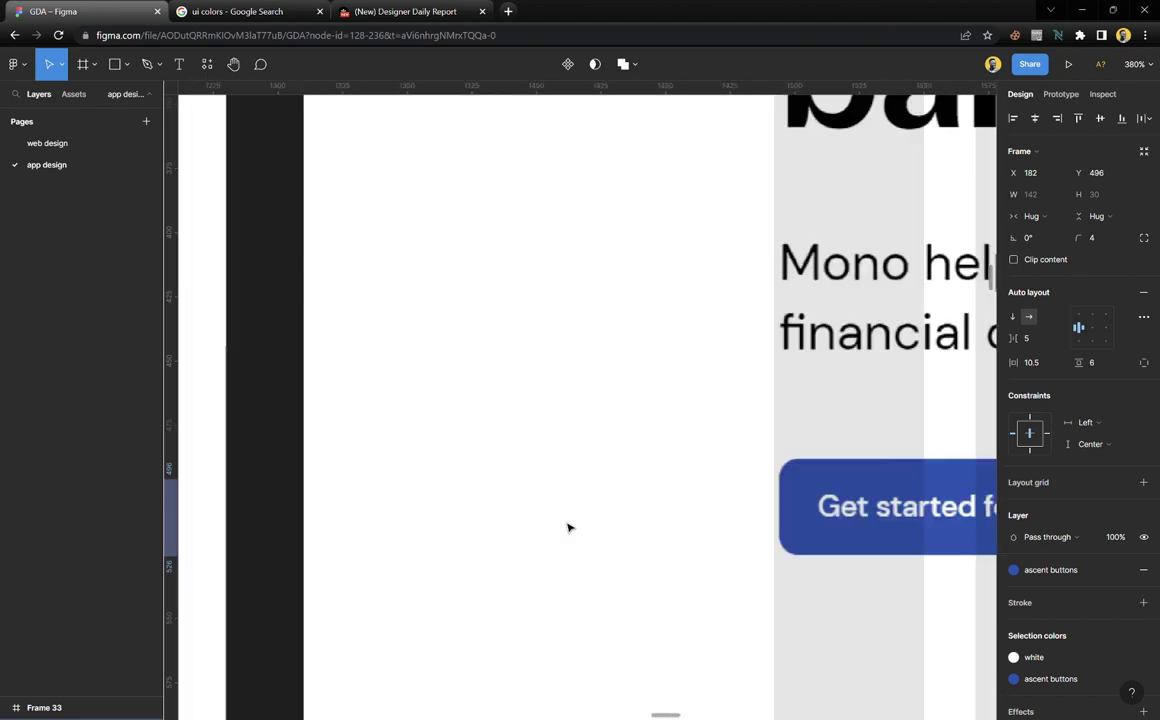
{"action": "scroll", "coordinate": [568, 524], "scroll_direction": "right", "scroll_amount": 5}
{"action": "scroll", "coordinate": [572, 515], "scroll_direction": "left", "scroll_amount": 2}
{"action": "key", "text": "r"}
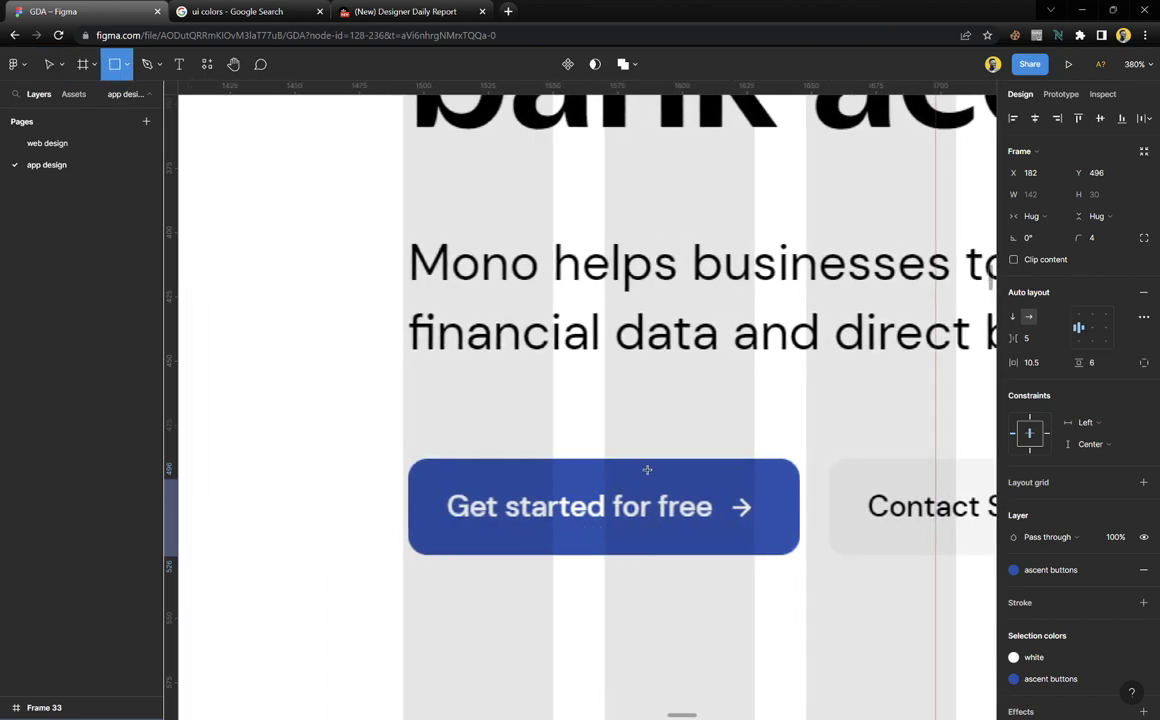
Draw a thin measuring rectangle across the button, then delete it
{"action": "left_click_drag", "start_coordinate": [636, 460], "coordinate": [637, 561]}
{"action": "scroll", "coordinate": [645, 552], "scroll_direction": "up", "scroll_amount": 6}
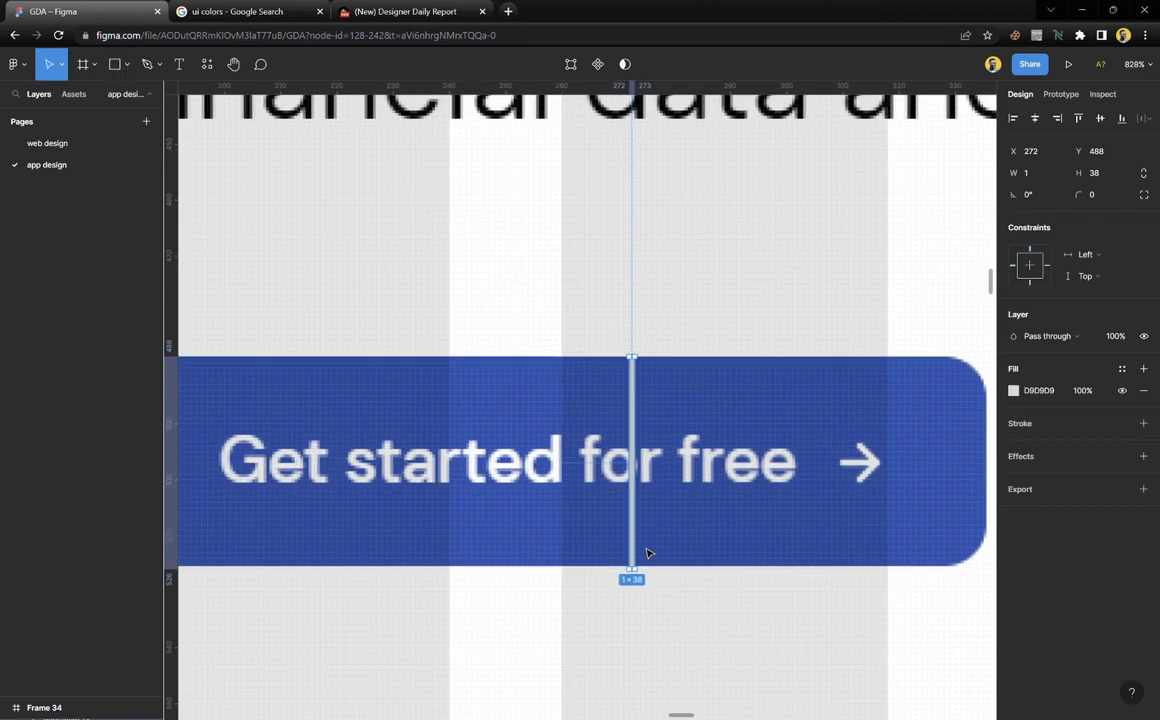
{"action": "scroll", "coordinate": [646, 553], "scroll_direction": "down", "scroll_amount": 4}
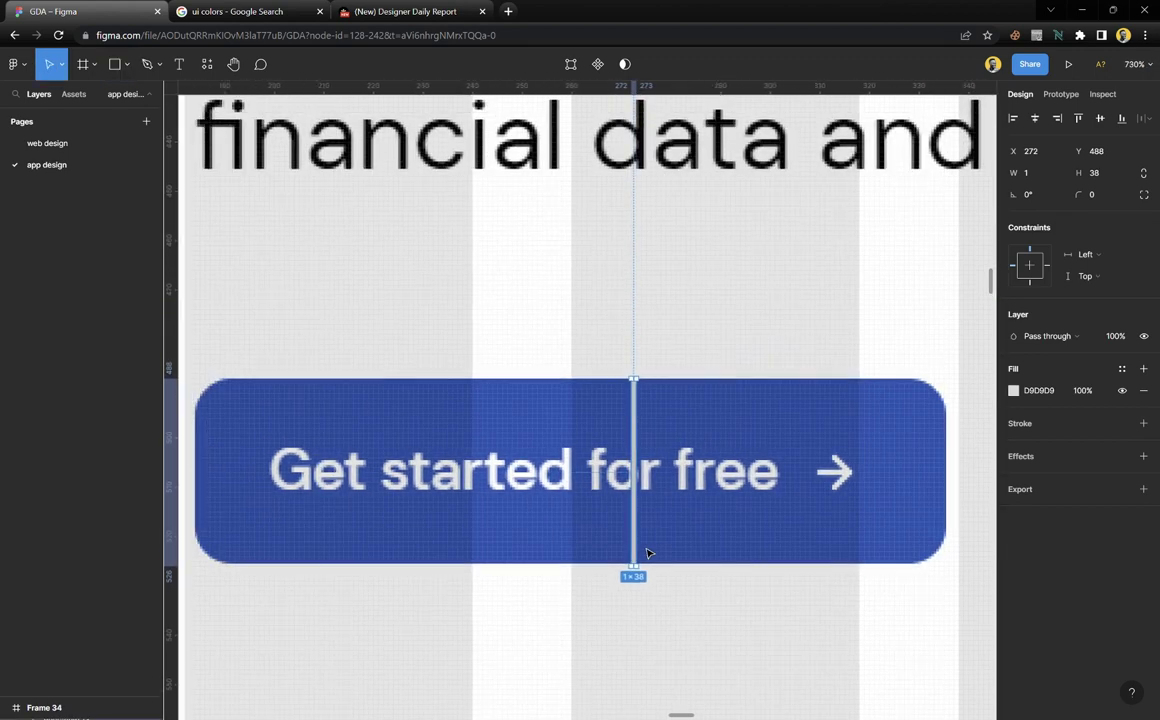
{"action": "key", "text": "Delete"}
{"action": "scroll", "coordinate": [548, 450], "scroll_direction": "down", "scroll_amount": 3}
{"action": "scroll", "coordinate": [548, 450], "scroll_direction": "down", "scroll_amount": 5}
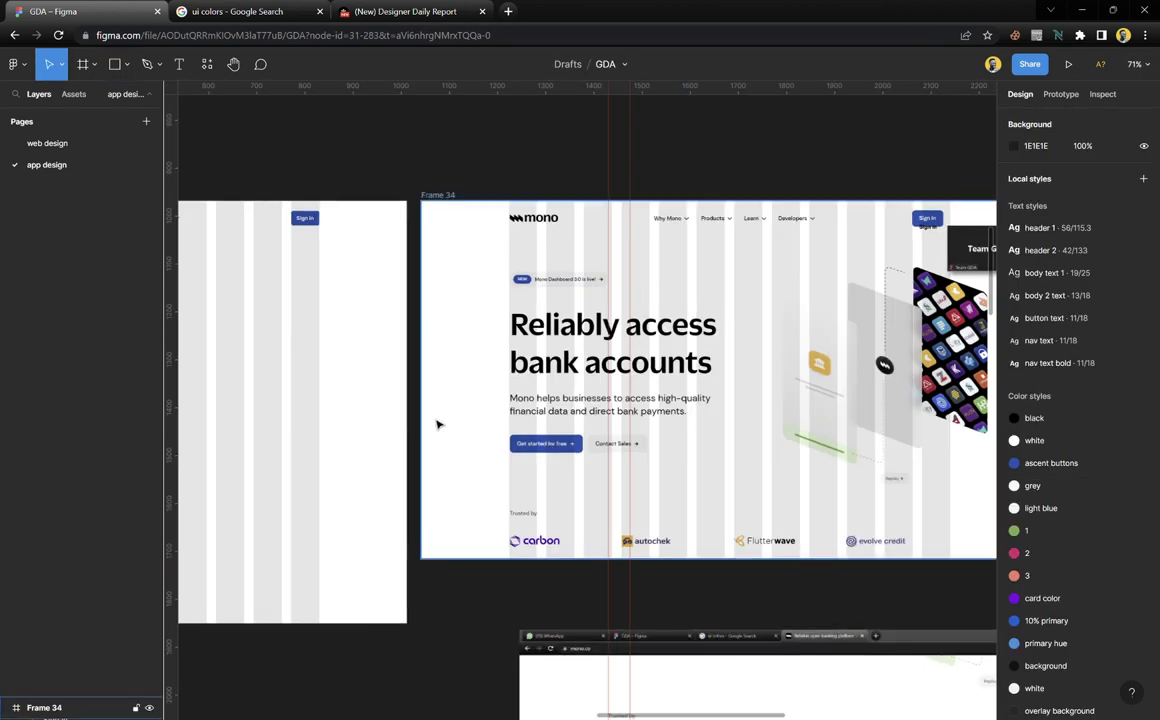
{"action": "scroll", "coordinate": [417, 467], "scroll_direction": "up", "scroll_amount": 4}
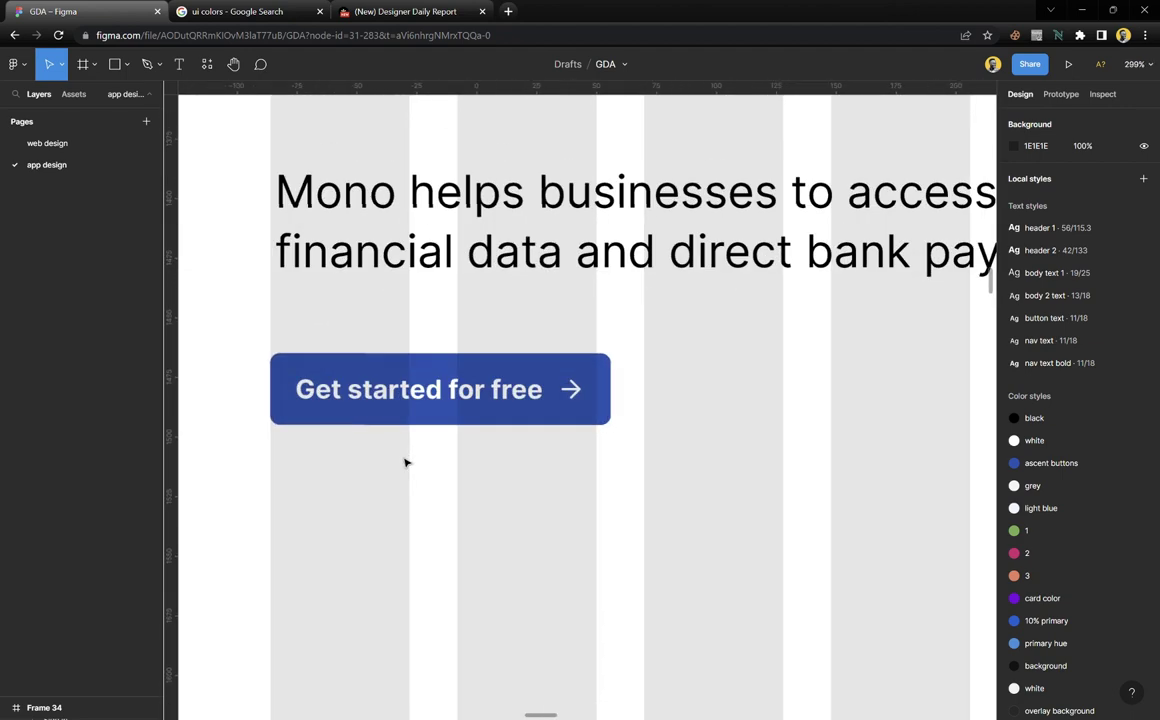
Set the Get started for free button's vertical padding to 10
{"action": "left_click", "coordinate": [509, 364]}
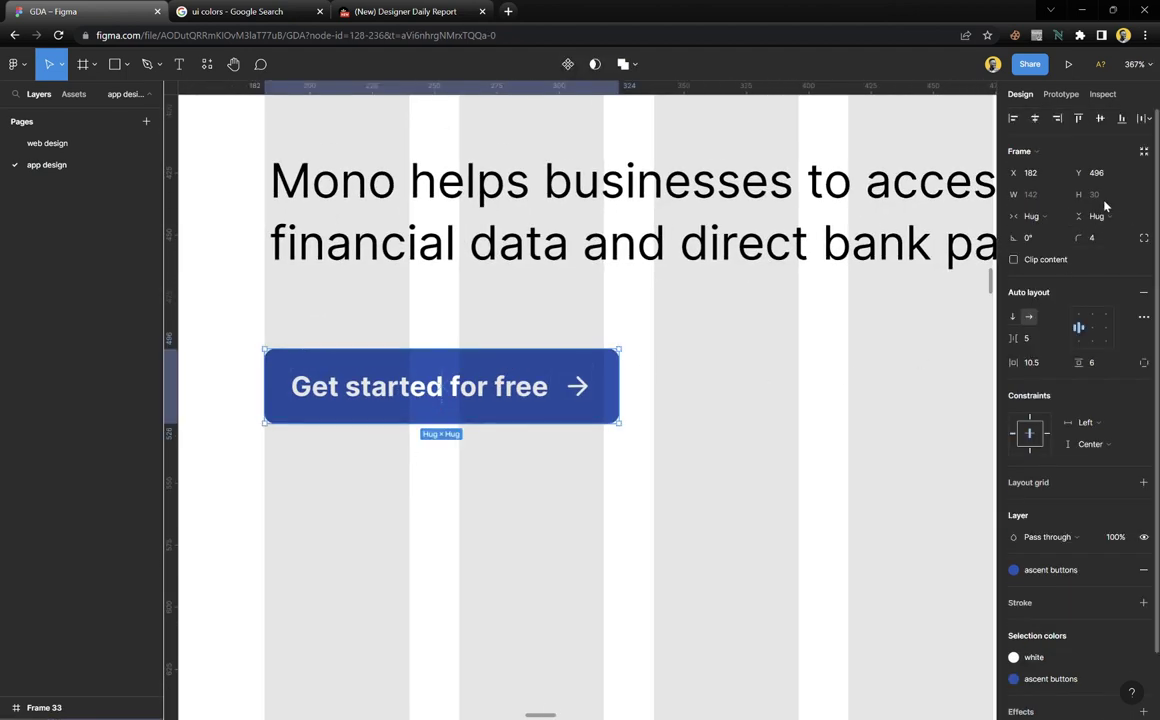
{"action": "key", "text": "Up"}
{"action": "key", "text": "Up"}
{"action": "key", "text": "Up"}
{"action": "key", "text": "Up"}
{"action": "key", "text": "Up"}
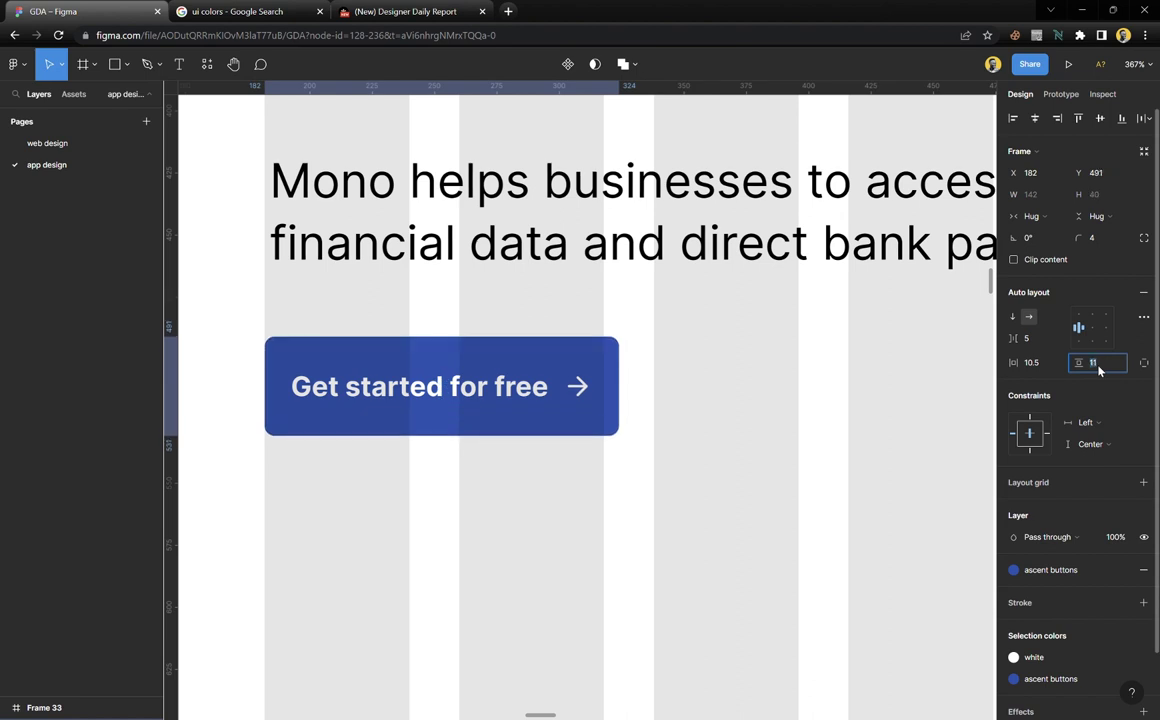
{"action": "key", "text": "Down"}
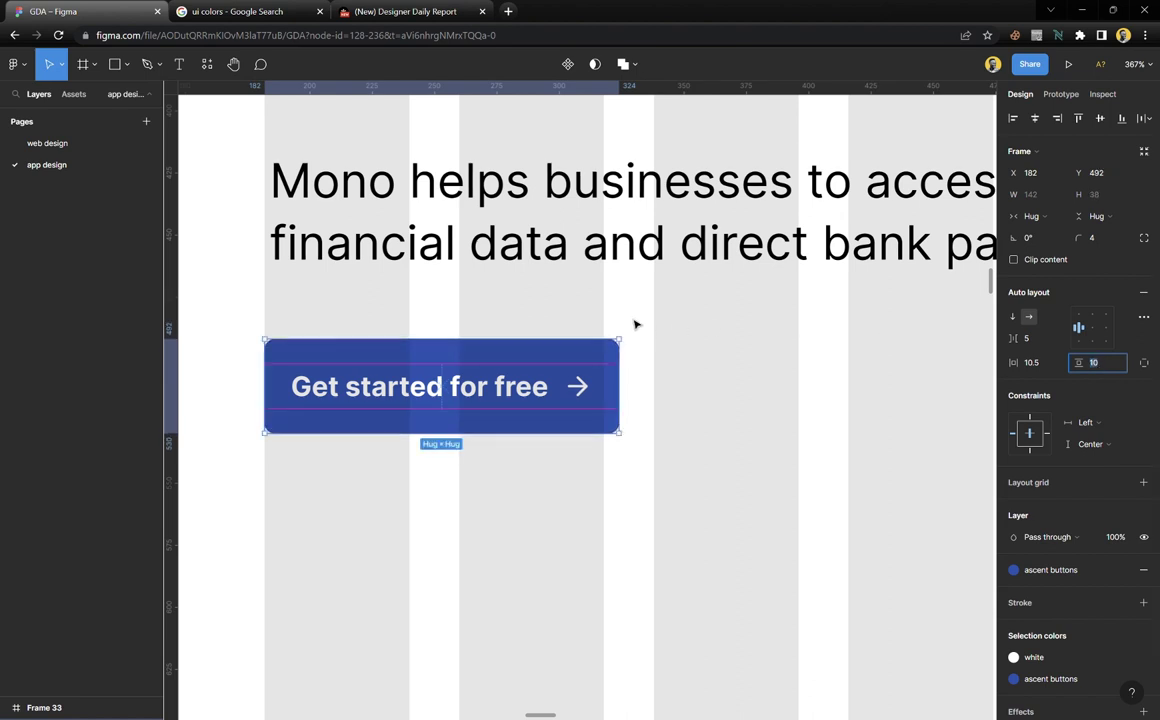
{"action": "left_click", "coordinate": [699, 468]}
Alt-drag a copy of the button to the right and relabel it 'Contact sales'
{"action": "left_click", "coordinate": [437, 390]}
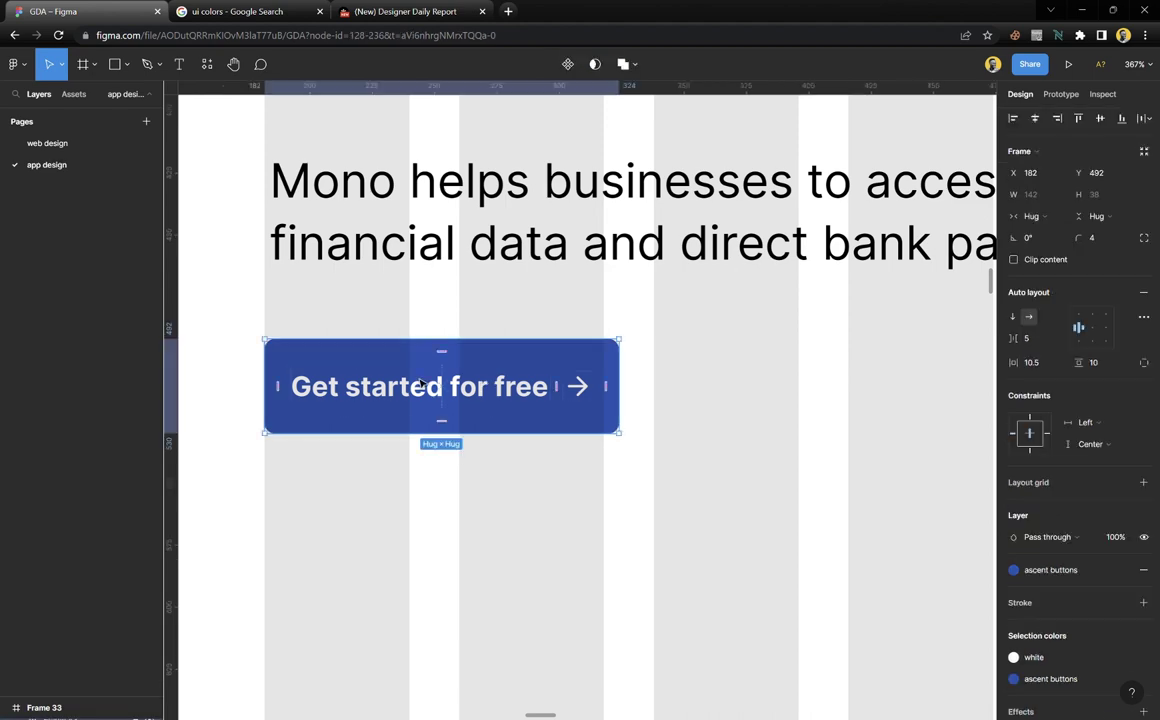
{"action": "left_click_drag", "start_coordinate": [420, 385], "coordinate": [673, 403]}
{"action": "scroll", "coordinate": [672, 400], "scroll_direction": "up", "scroll_amount": 5}
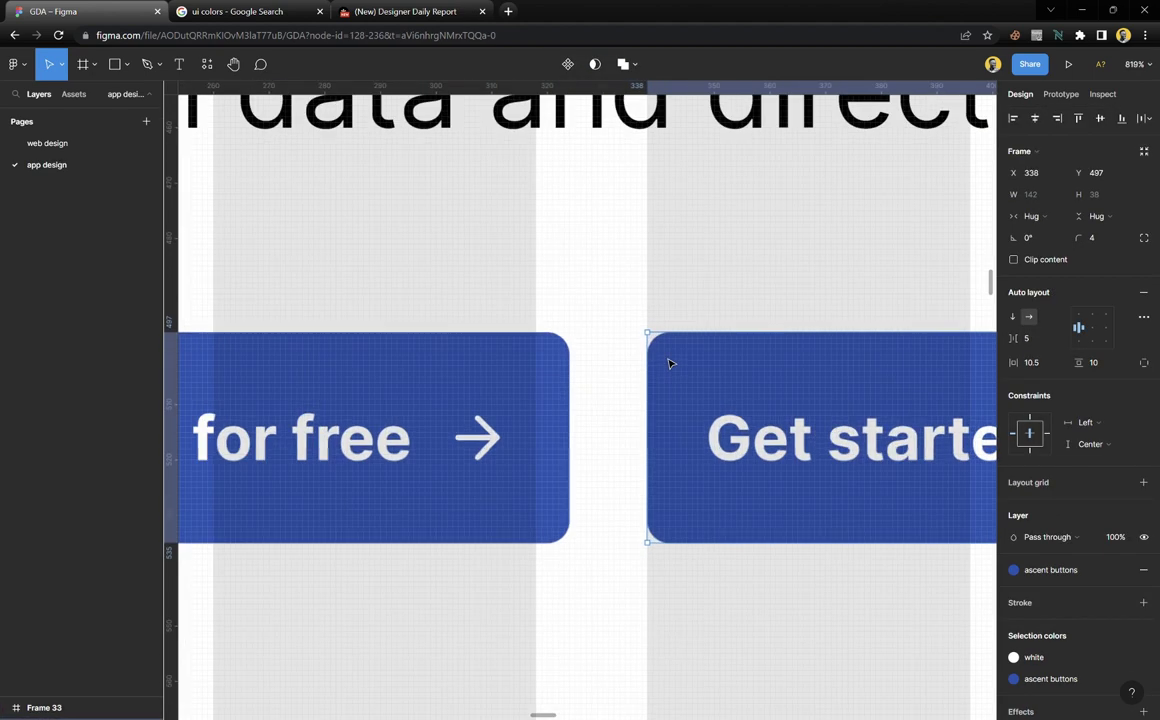
{"action": "scroll", "coordinate": [668, 365], "scroll_direction": "down", "scroll_amount": 5}
{"action": "scroll", "coordinate": [690, 415], "scroll_direction": "right", "scroll_amount": 3}
{"action": "scroll", "coordinate": [707, 425], "scroll_direction": "right", "scroll_amount": 3}
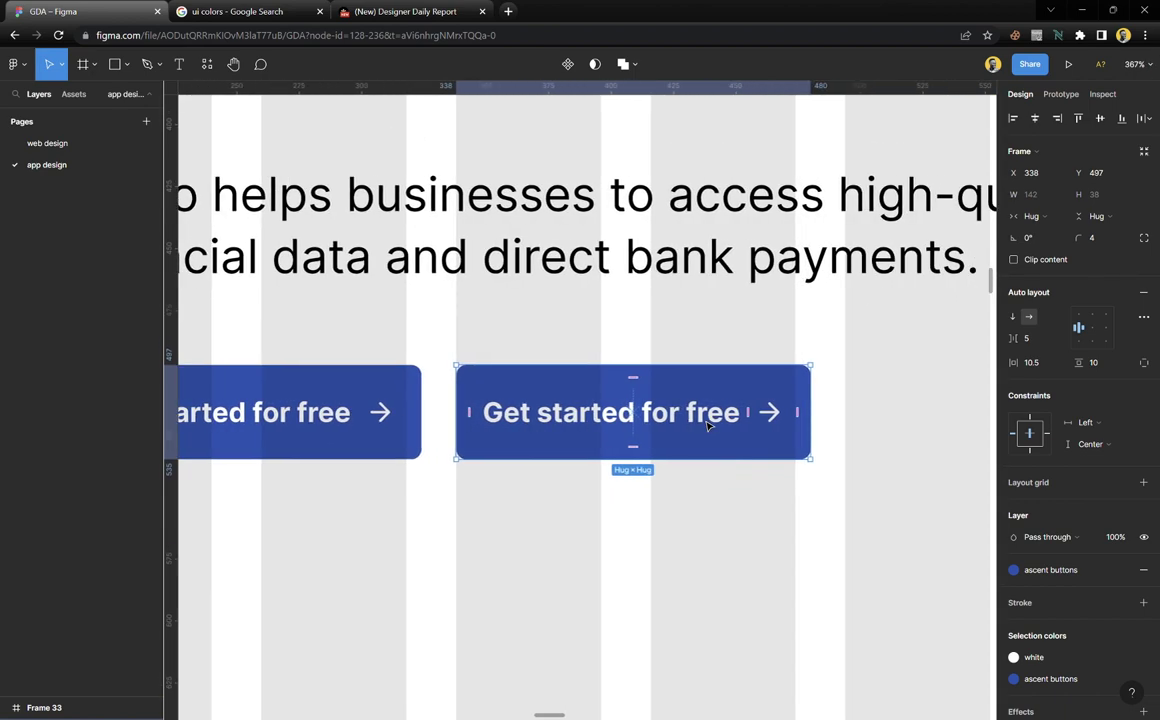
{"action": "double_click", "coordinate": [710, 425]}
{"action": "type", "text": "Cont"}
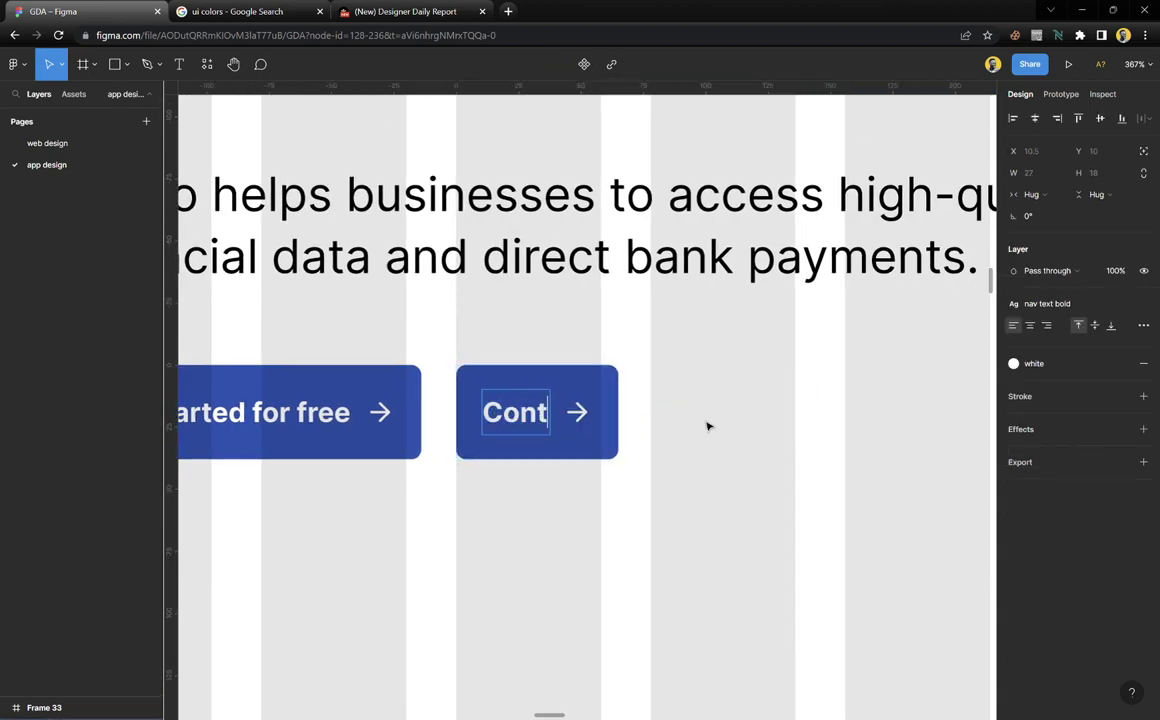
{"action": "type", "text": "act sales"}
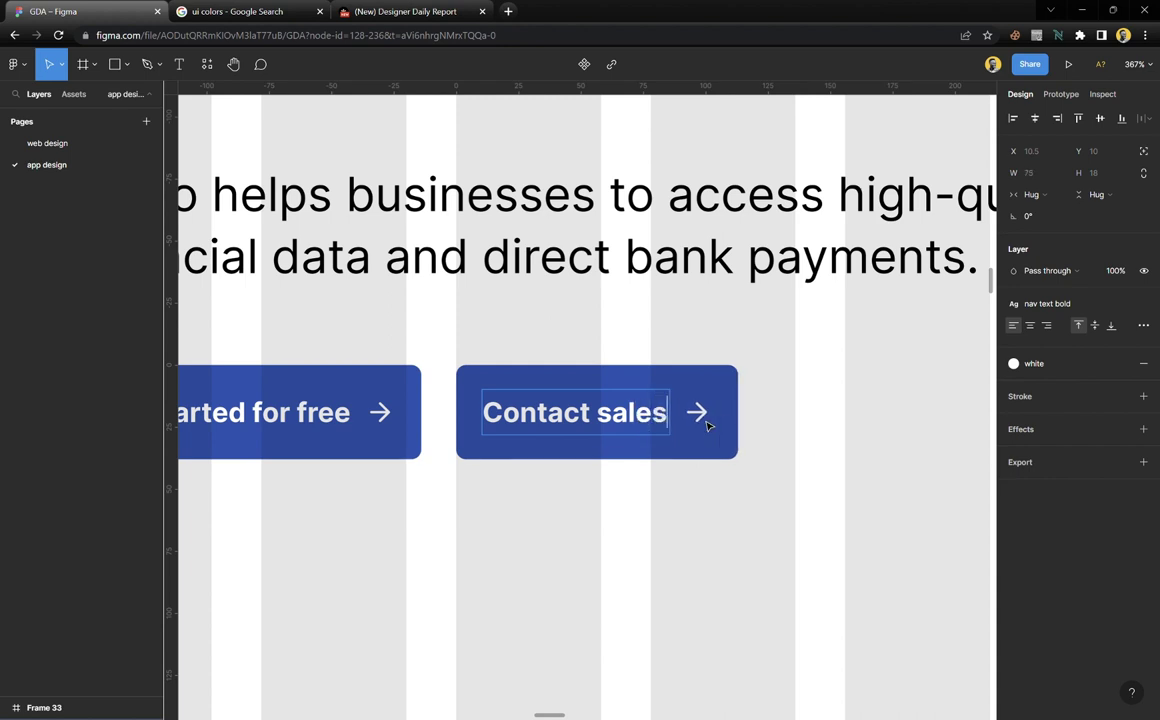
Give the Contact sales button the grey fill style and a black label colour
{"action": "left_click", "coordinate": [740, 521]}
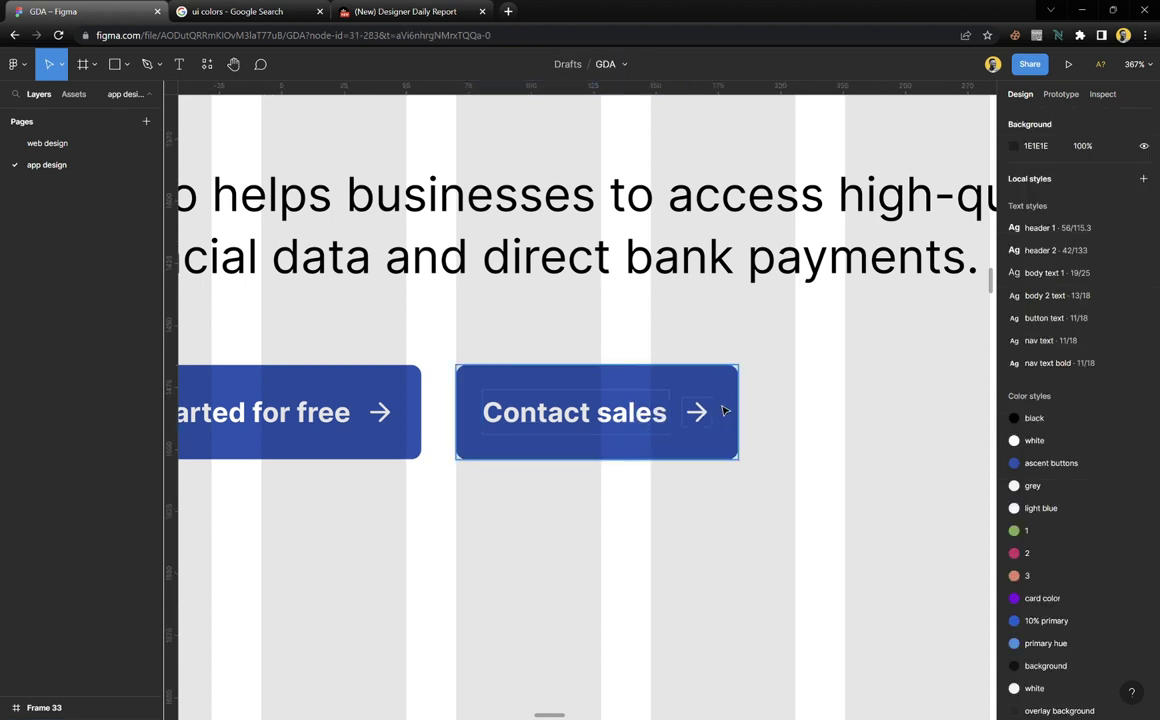
{"action": "left_click", "coordinate": [656, 372]}
{"action": "scroll", "coordinate": [1094, 622], "scroll_direction": "down", "scroll_amount": 1}
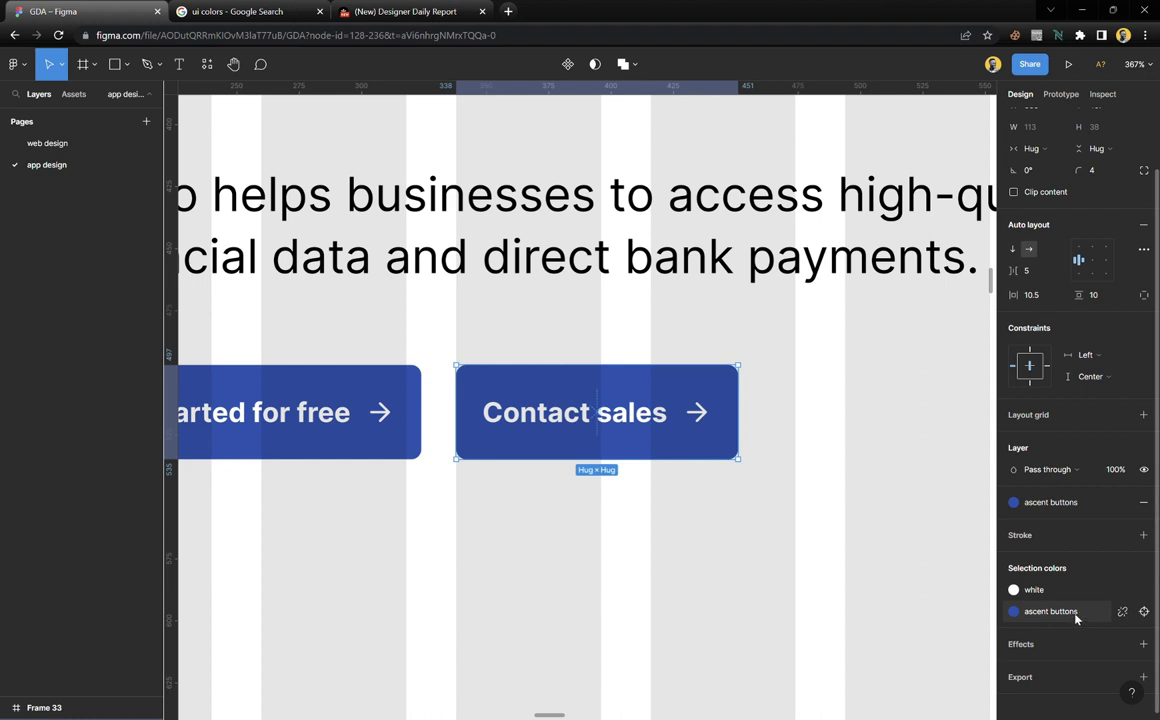
{"action": "left_click", "coordinate": [1076, 620]}
{"action": "left_click", "coordinate": [893, 588]}
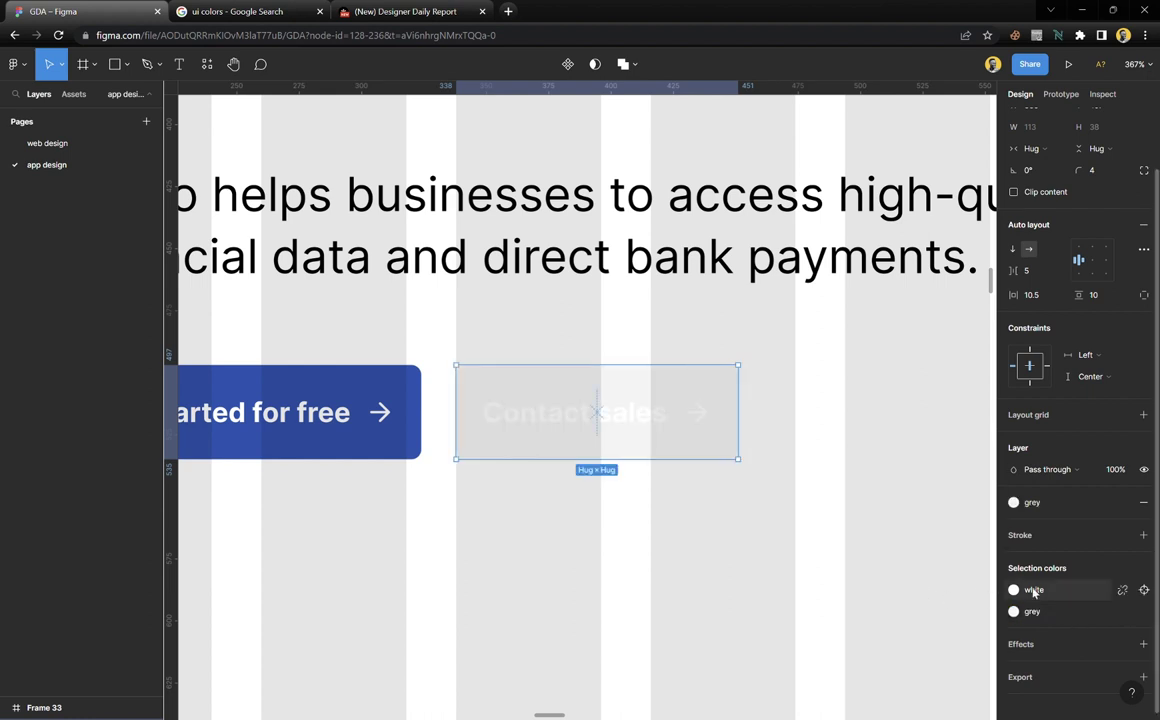
{"action": "left_click", "coordinate": [1061, 598]}
{"action": "left_click", "coordinate": [880, 523]}
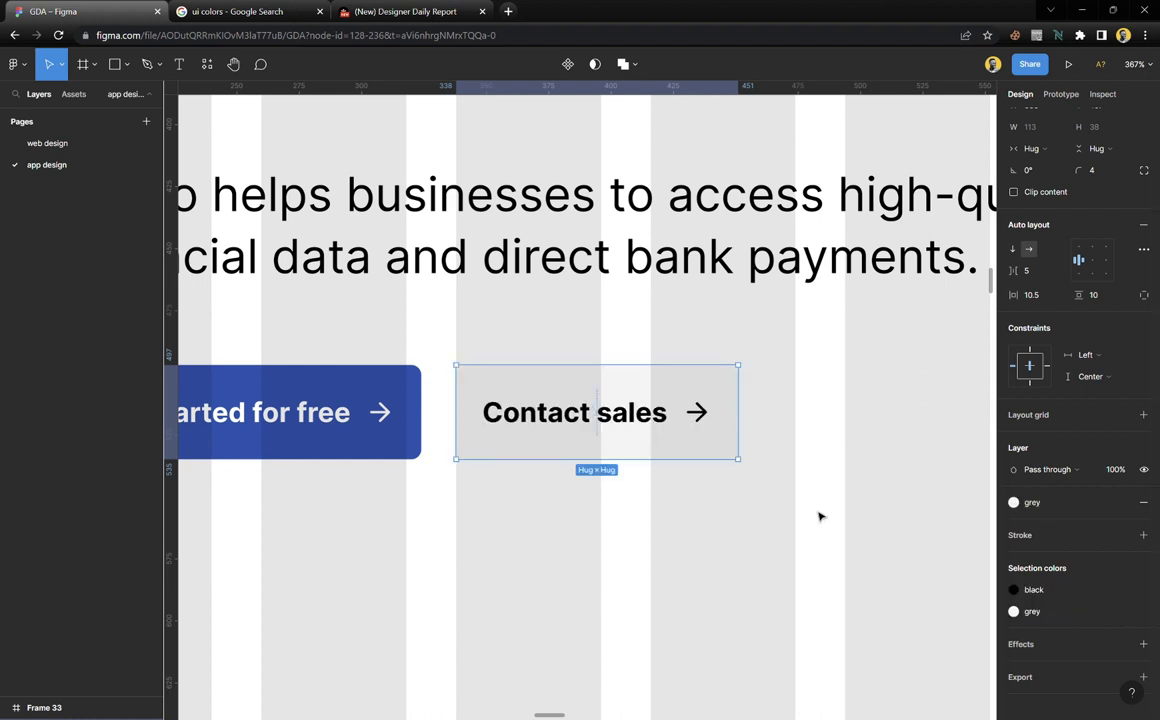
{"action": "left_click", "coordinate": [745, 515]}
Apply the regular nav text style to the Contact sales label
{"action": "double_click", "coordinate": [634, 429]}
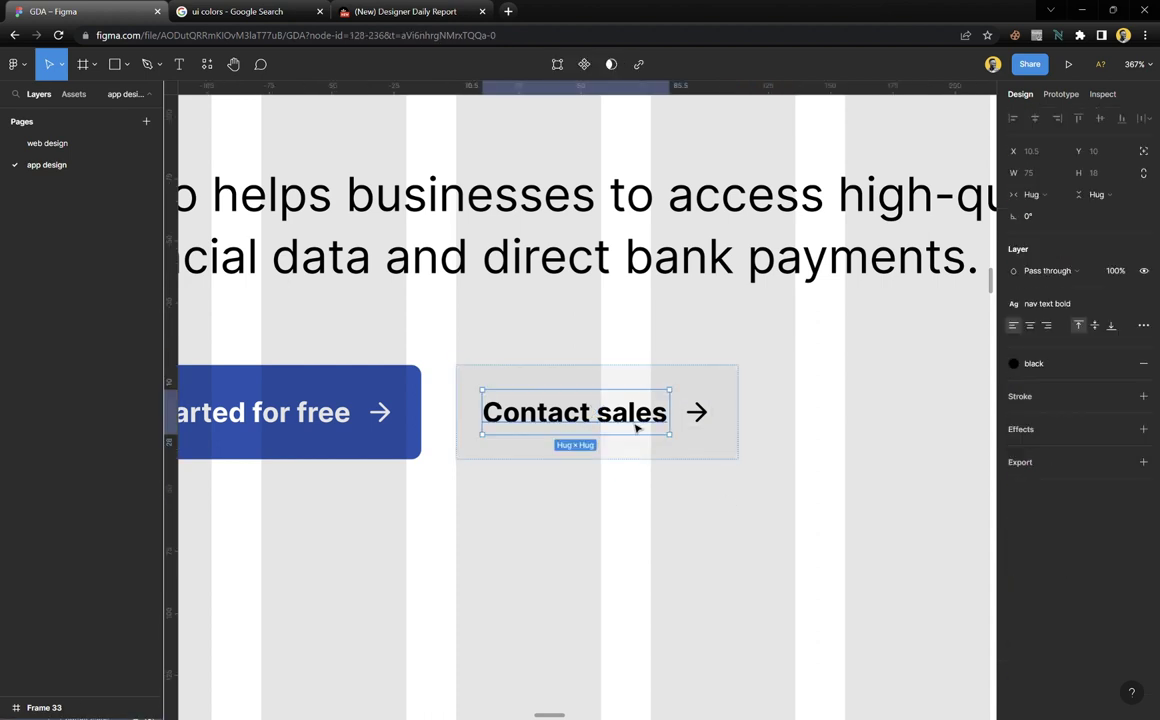
{"action": "left_click", "coordinate": [1060, 304]}
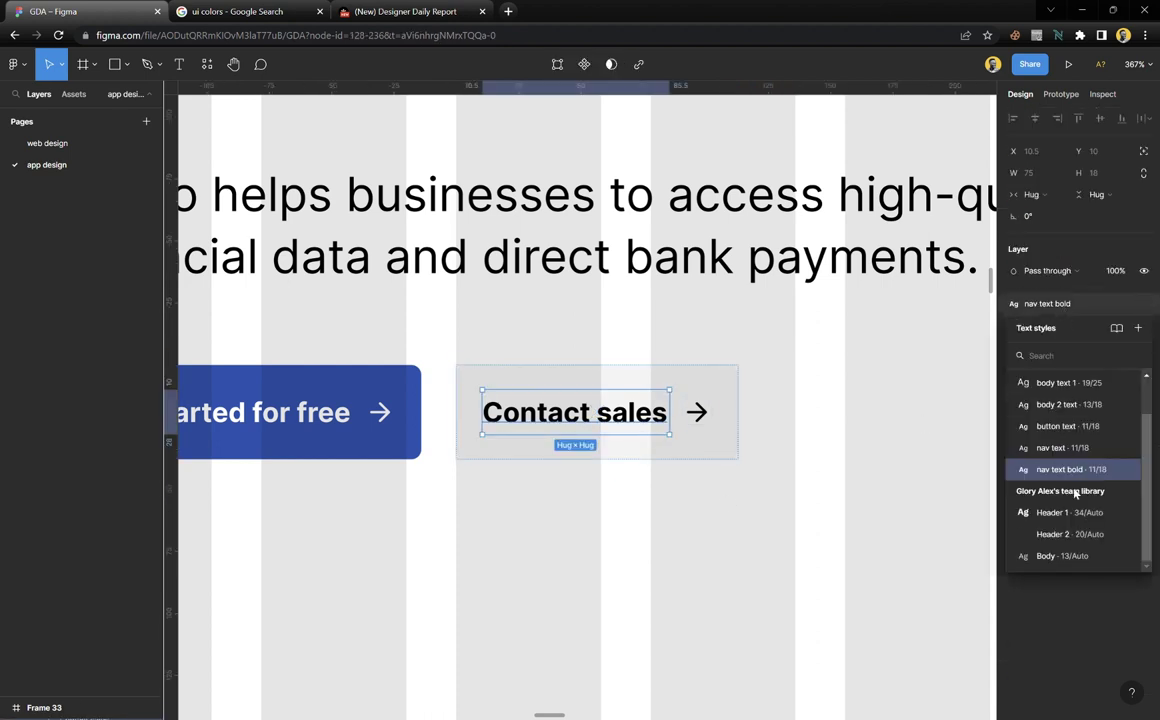
{"action": "left_click", "coordinate": [1063, 450]}
{"action": "left_click", "coordinate": [604, 498]}
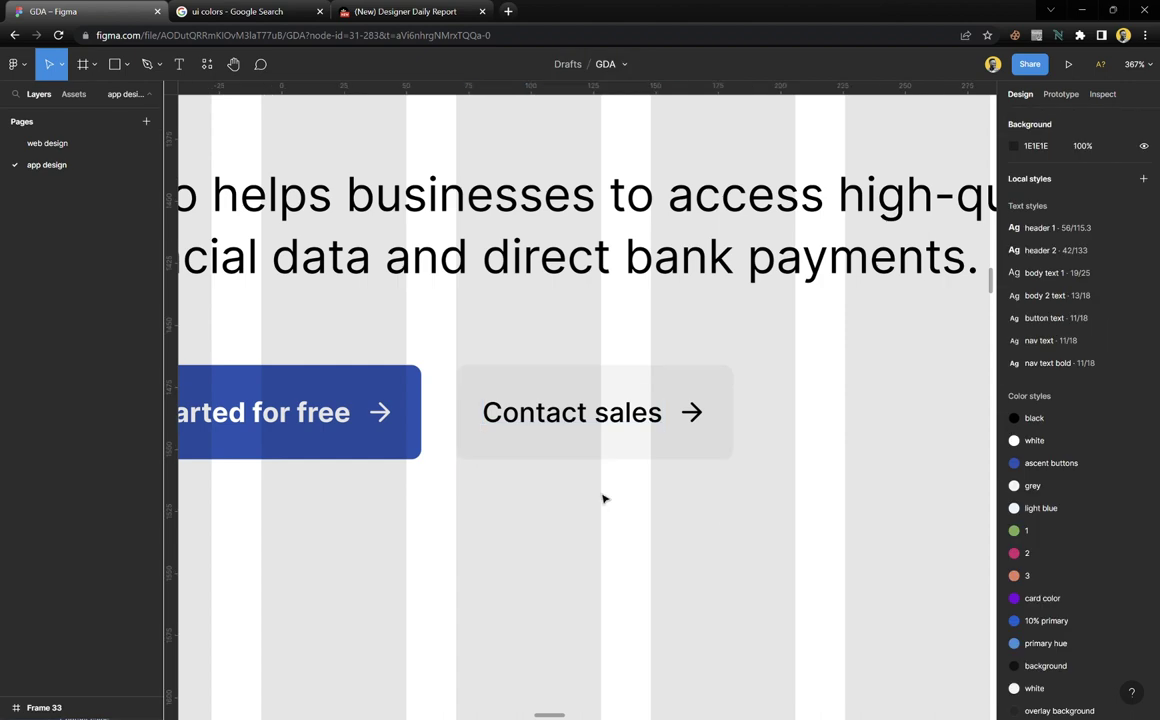
Zoom to fit the reference website screenshot
{"action": "scroll", "coordinate": [615, 497], "scroll_direction": "down", "scroll_amount": 6}
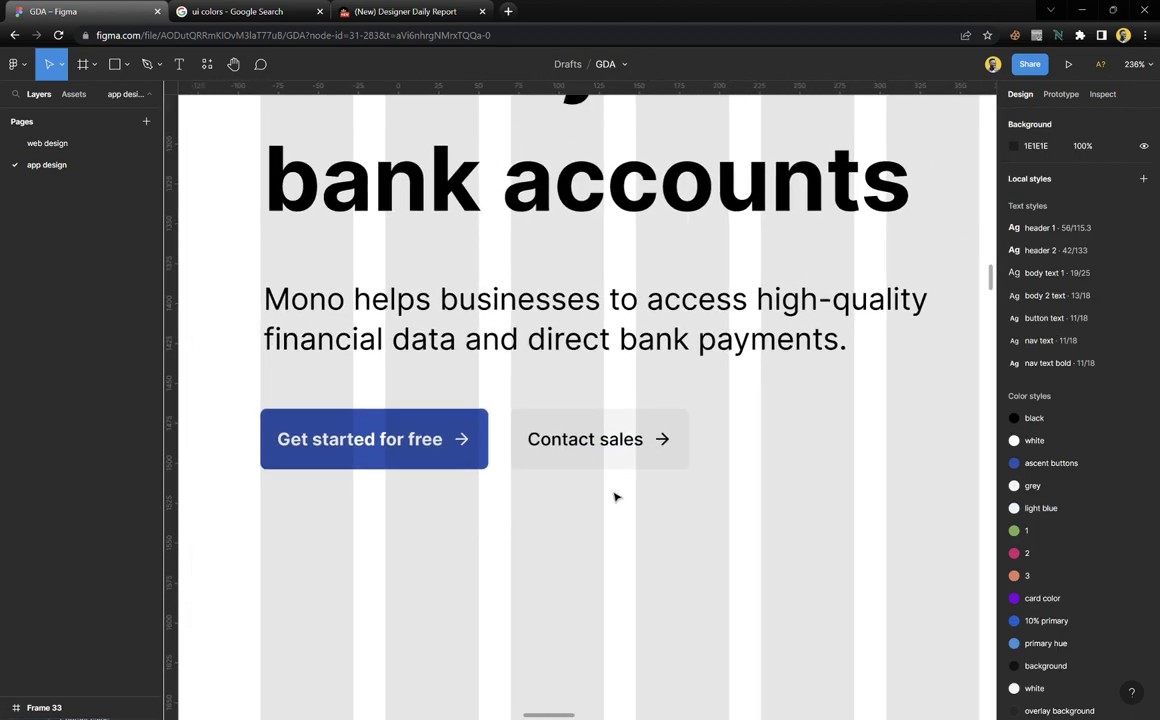
{"action": "scroll", "coordinate": [615, 502], "scroll_direction": "down", "scroll_amount": 5}
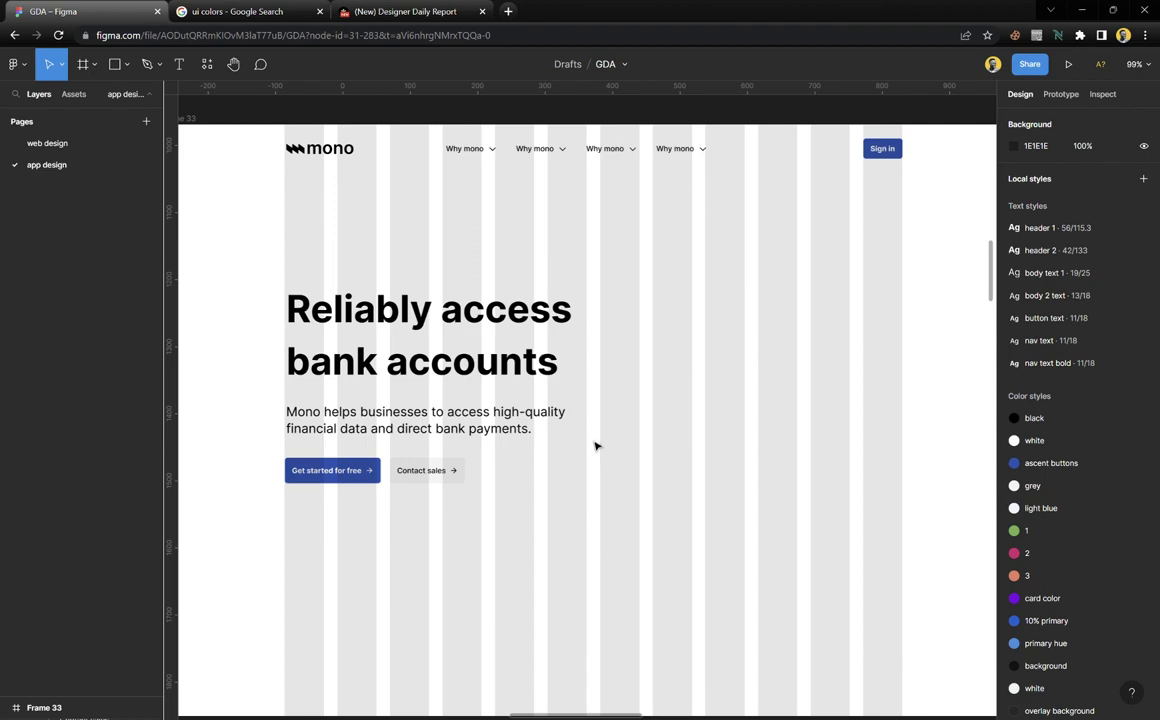
{"action": "scroll", "coordinate": [595, 446], "scroll_direction": "right", "scroll_amount": 10}
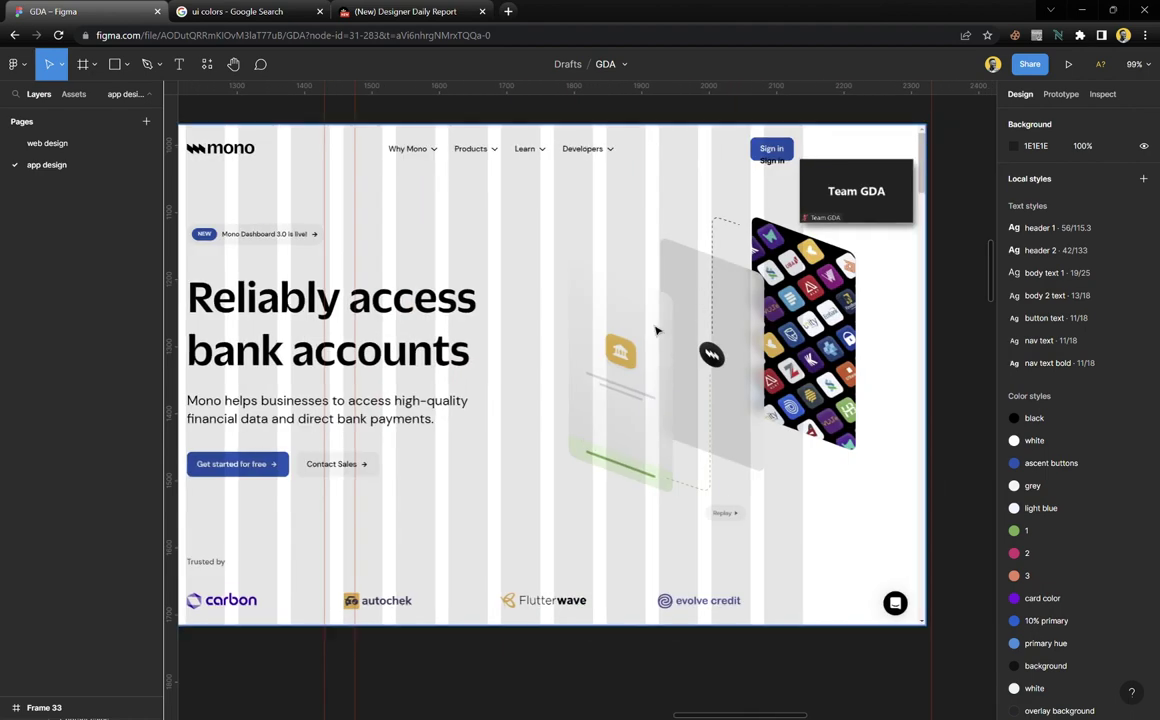
{"action": "scroll", "coordinate": [656, 330], "scroll_direction": "up", "scroll_amount": 5}
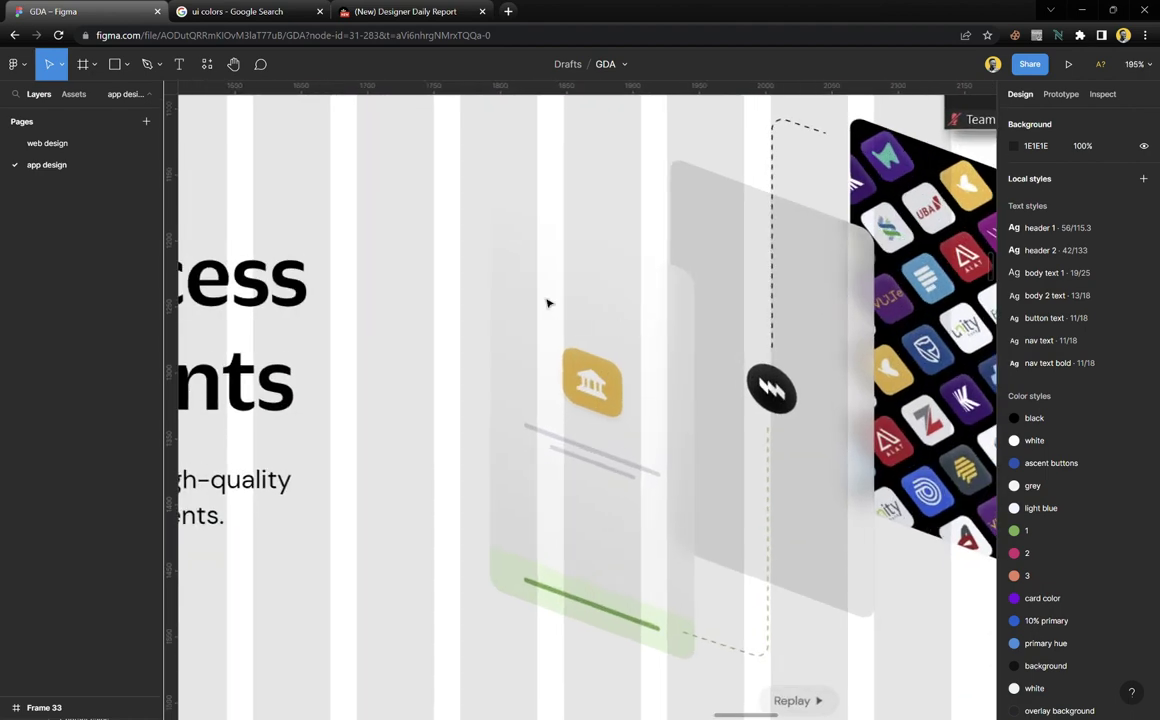
{"action": "left_click", "coordinate": [983, 338]}
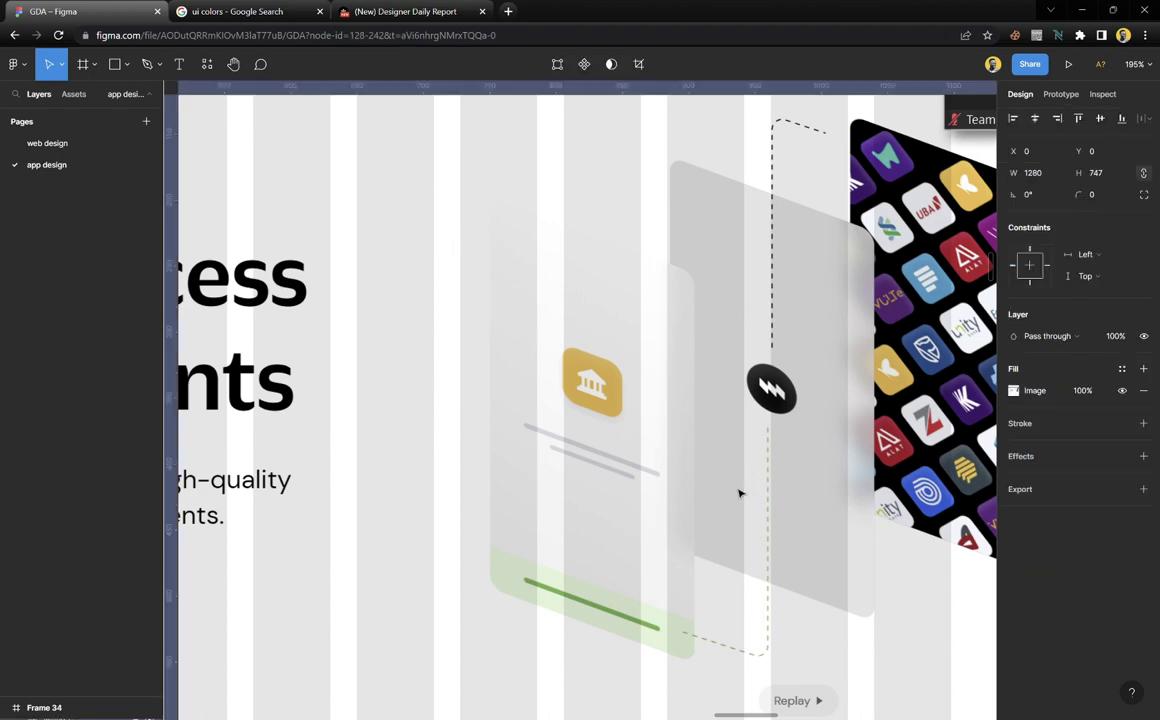
{"action": "key", "text": "shift+2"}
{"action": "left_click", "coordinate": [505, 232]}
{"action": "scroll", "coordinate": [415, 238], "scroll_direction": "up", "scroll_amount": 3}
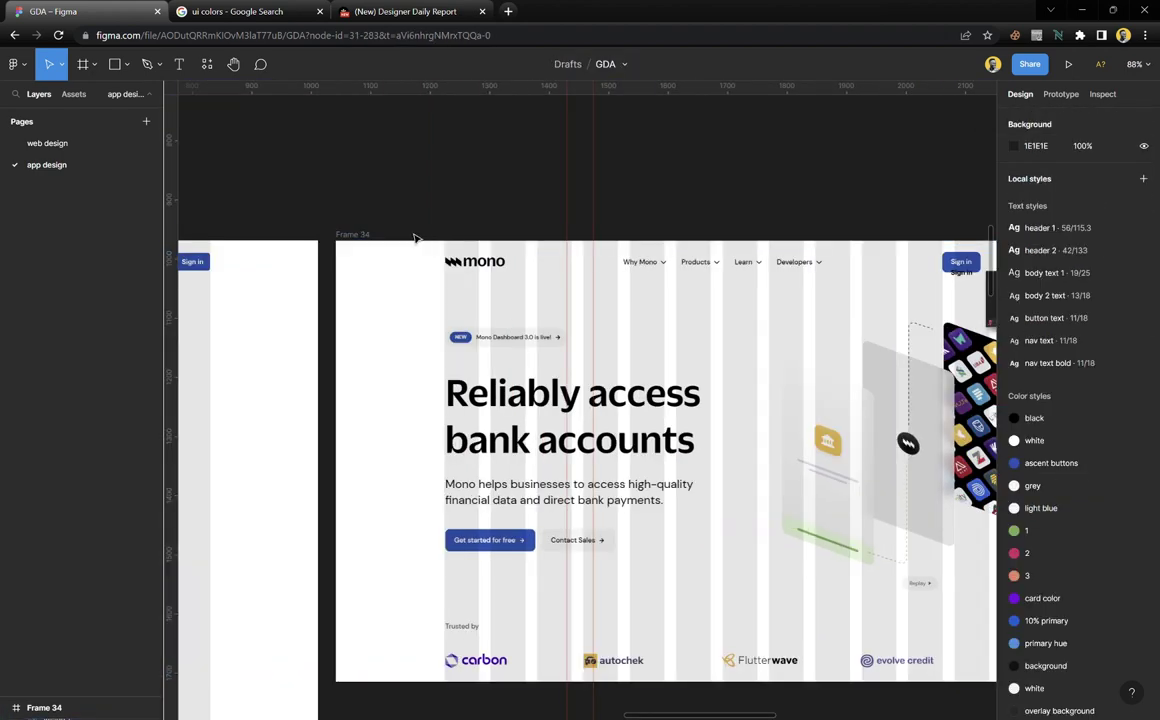
Detach Frame 34's 12-column layout grid from its style and hide it
{"action": "left_click", "coordinate": [362, 235]}
{"action": "left_click", "coordinate": [1123, 304]}
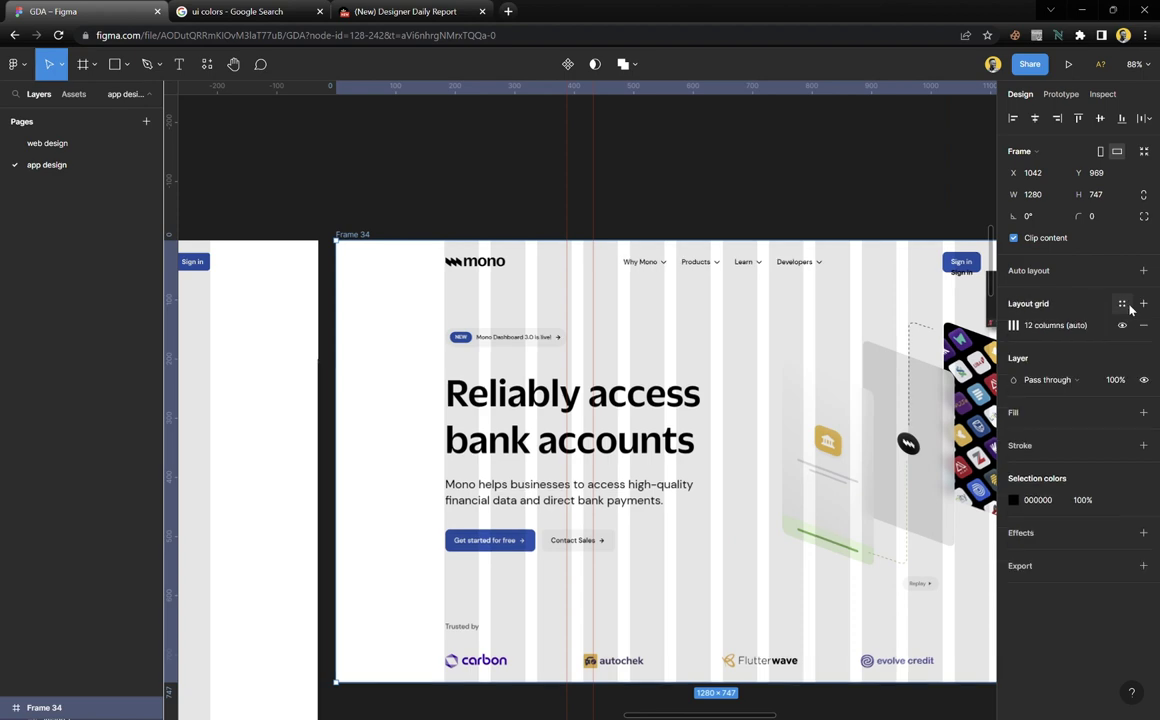
{"action": "left_click", "coordinate": [1121, 325]}
{"action": "left_click", "coordinate": [764, 189]}
{"action": "scroll", "coordinate": [727, 479], "scroll_direction": "right", "scroll_amount": 1}
{"action": "scroll", "coordinate": [727, 479], "scroll_direction": "right", "scroll_amount": 2}
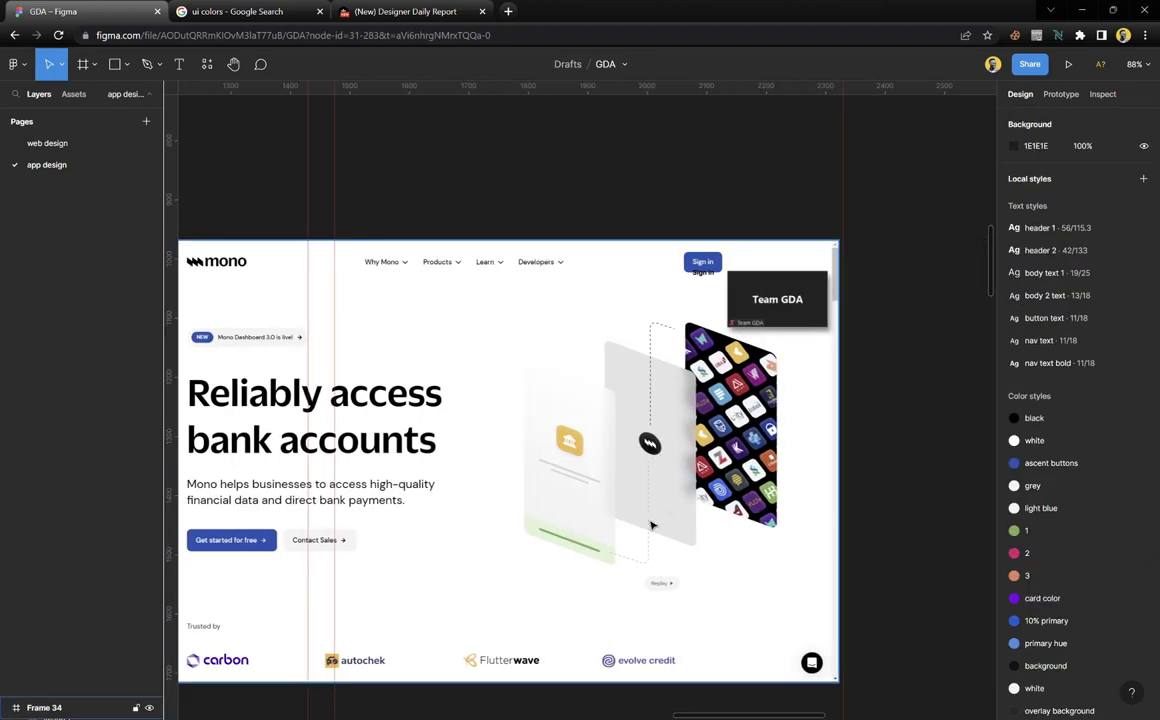
{"action": "scroll", "coordinate": [642, 552], "scroll_direction": "up", "scroll_amount": 5}
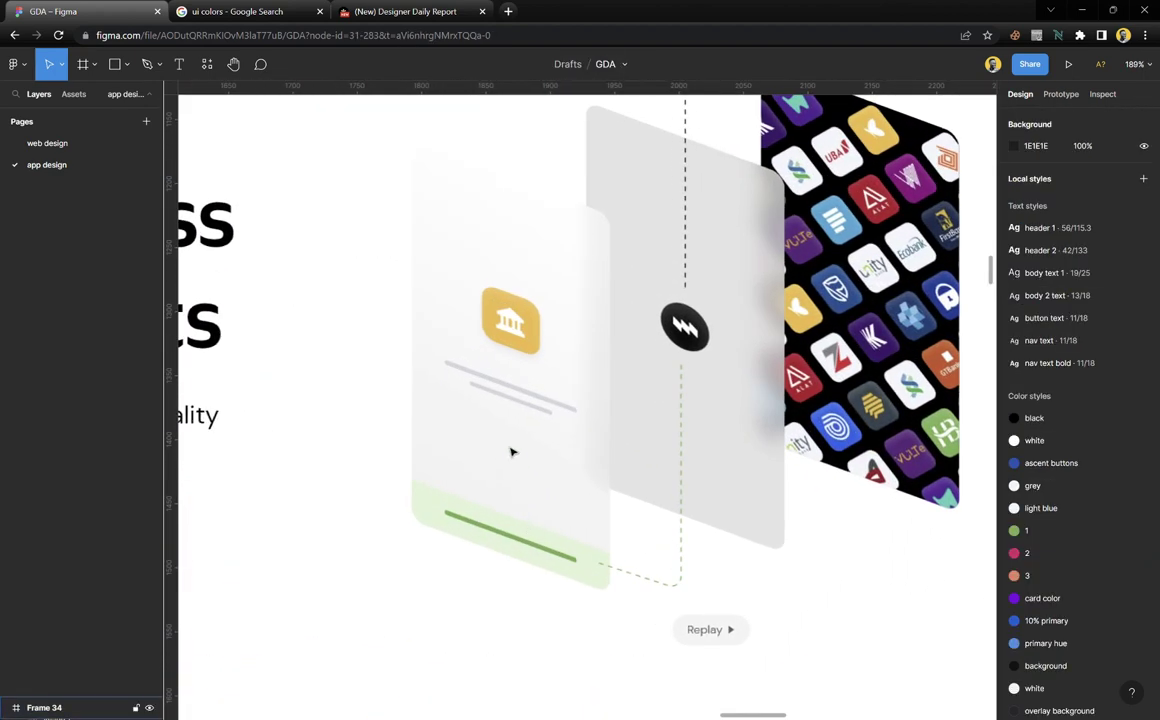
Draw a grey rectangle and add guides at the middle card's top, bottom, left and right edges
{"action": "key", "text": "r"}
{"action": "left_click_drag", "start_coordinate": [407, 172], "coordinate": [610, 596]}
{"action": "left_click_drag", "start_coordinate": [484, 183], "coordinate": [487, 253]}
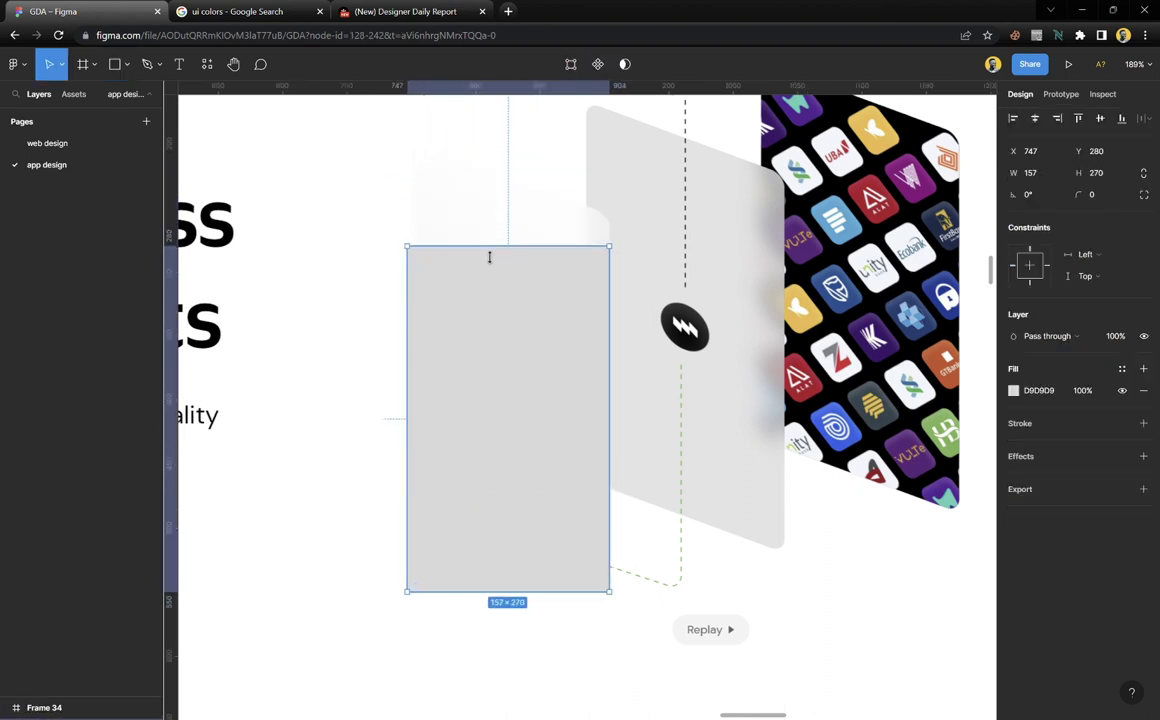
{"action": "scroll", "coordinate": [489, 230], "scroll_direction": "up", "scroll_amount": 2}
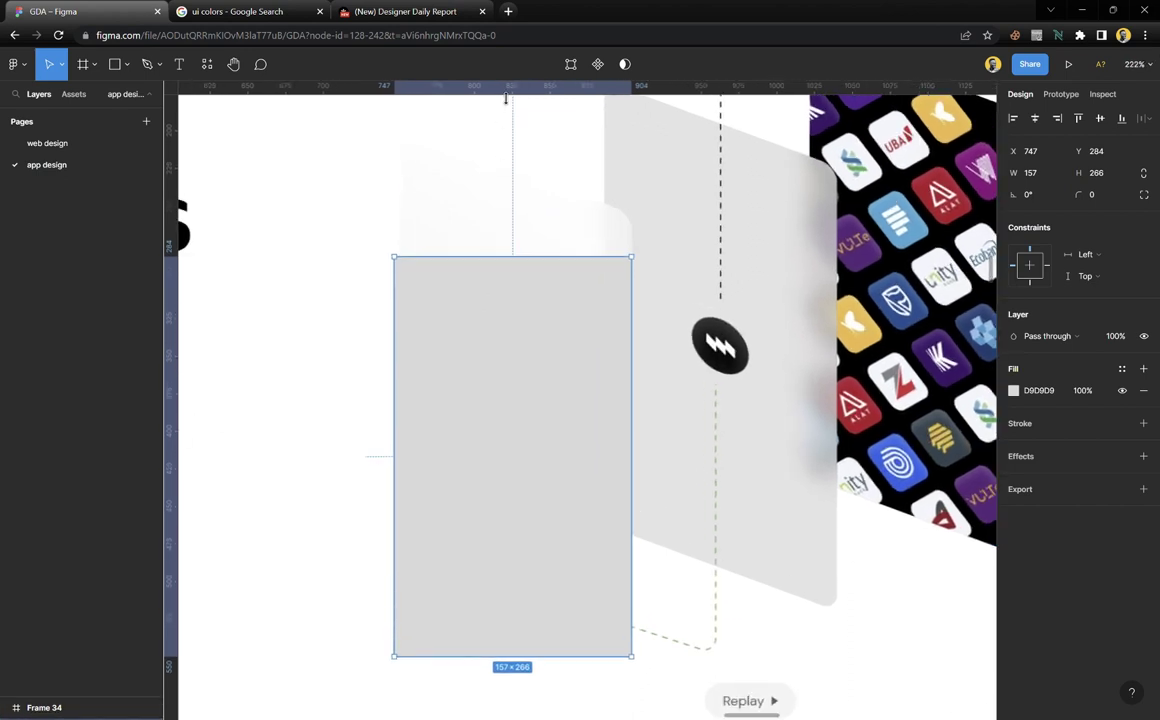
{"action": "left_click_drag", "start_coordinate": [505, 98], "coordinate": [733, 128]}
{"action": "scroll", "coordinate": [730, 205], "scroll_direction": "up", "scroll_amount": 1}
{"action": "scroll", "coordinate": [730, 205], "scroll_direction": "up", "scroll_amount": 2}
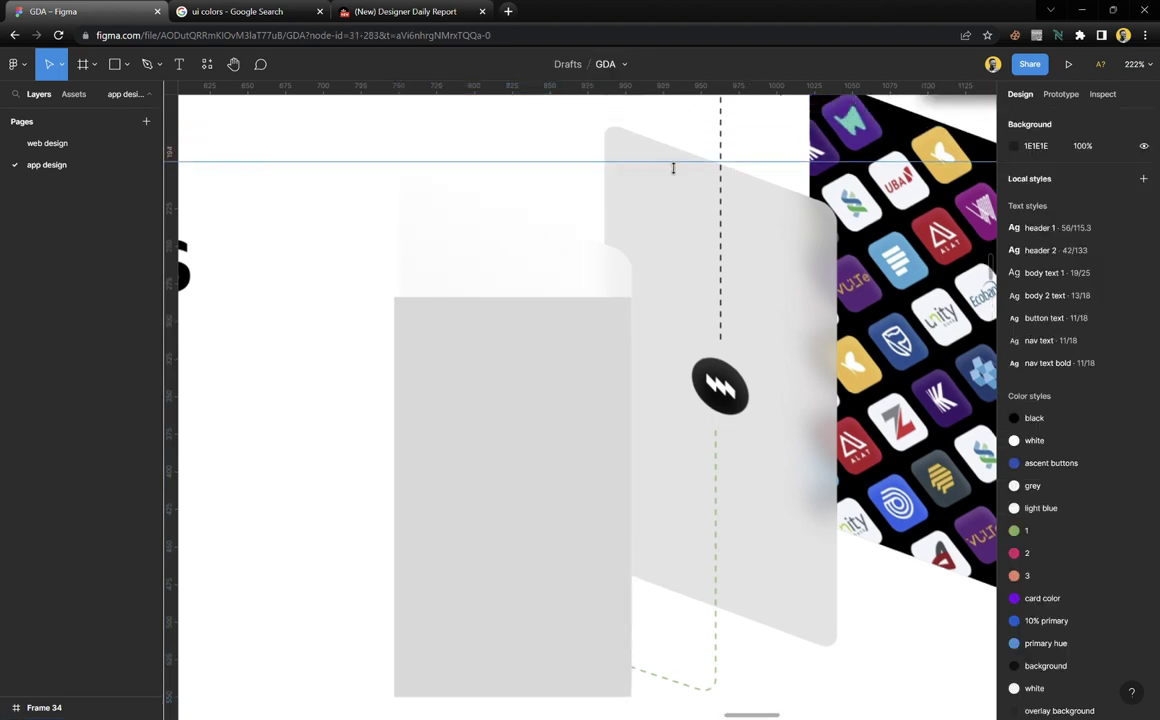
{"action": "left_click_drag", "start_coordinate": [673, 168], "coordinate": [634, 137]}
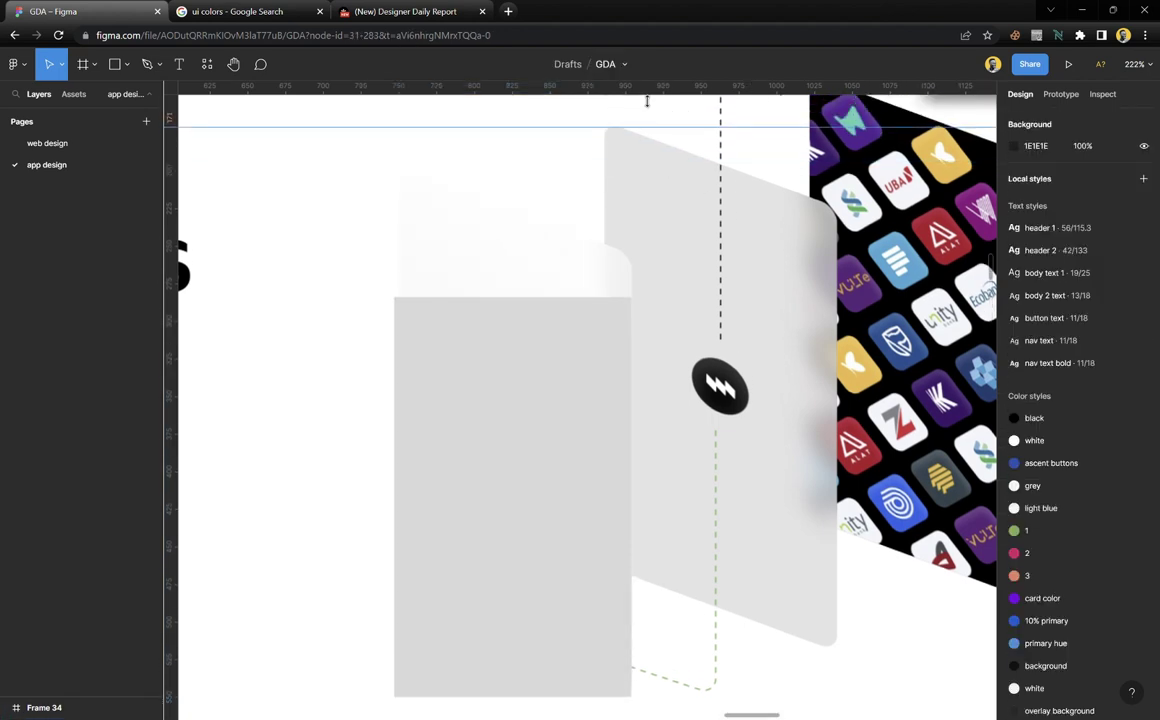
{"action": "left_click_drag", "start_coordinate": [647, 90], "coordinate": [849, 655]}
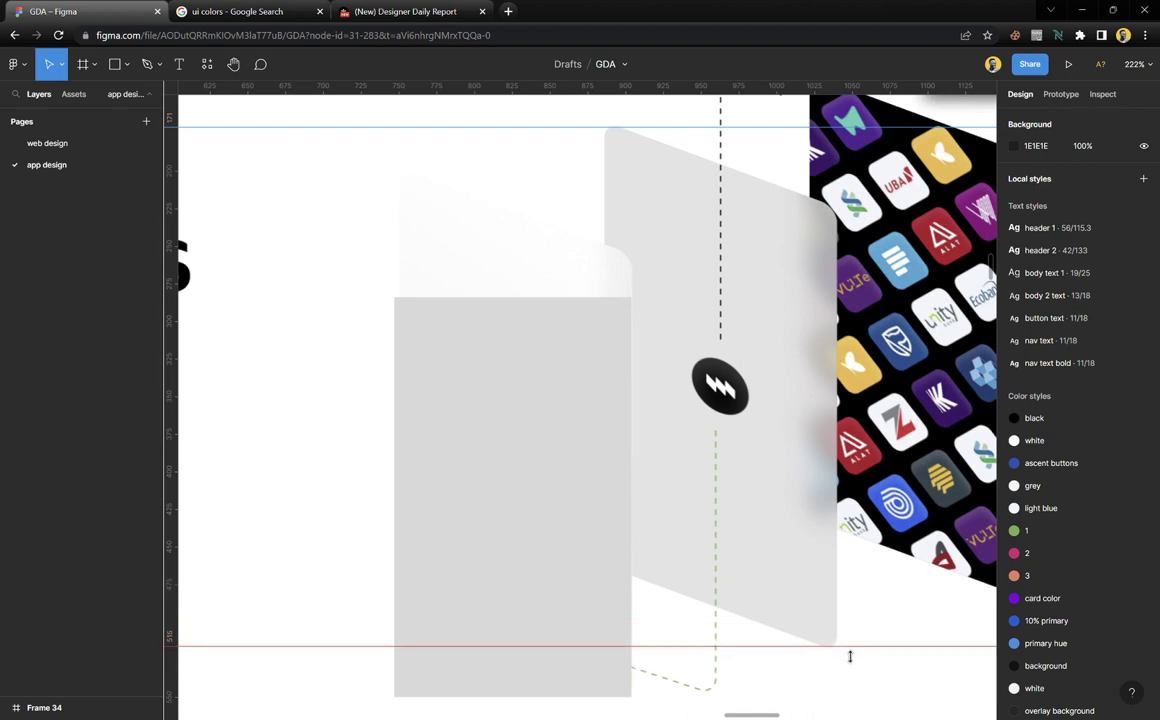
{"action": "left_click_drag", "start_coordinate": [469, 448], "coordinate": [406, 334]}
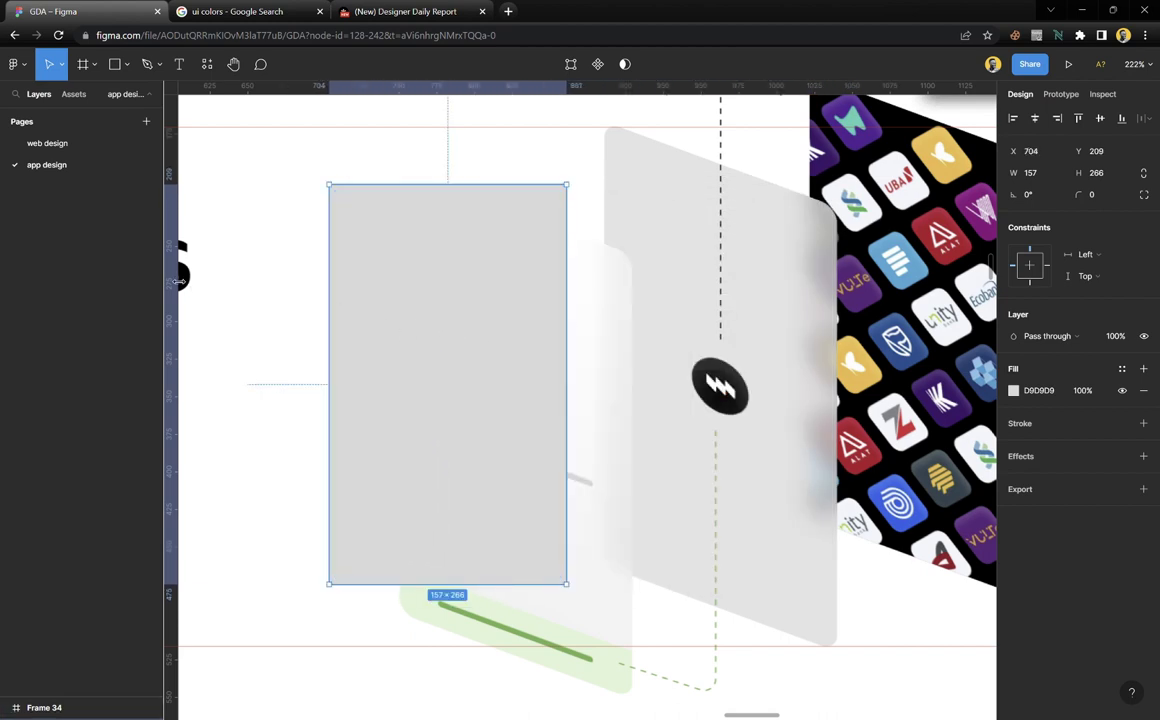
{"action": "left_click_drag", "start_coordinate": [198, 284], "coordinate": [612, 281]}
{"action": "left_click_drag", "start_coordinate": [185, 293], "coordinate": [837, 300]}
Snap the rectangle to the guides' top-left corner and narrow it to the right guide
{"action": "left_click", "coordinate": [430, 335]}
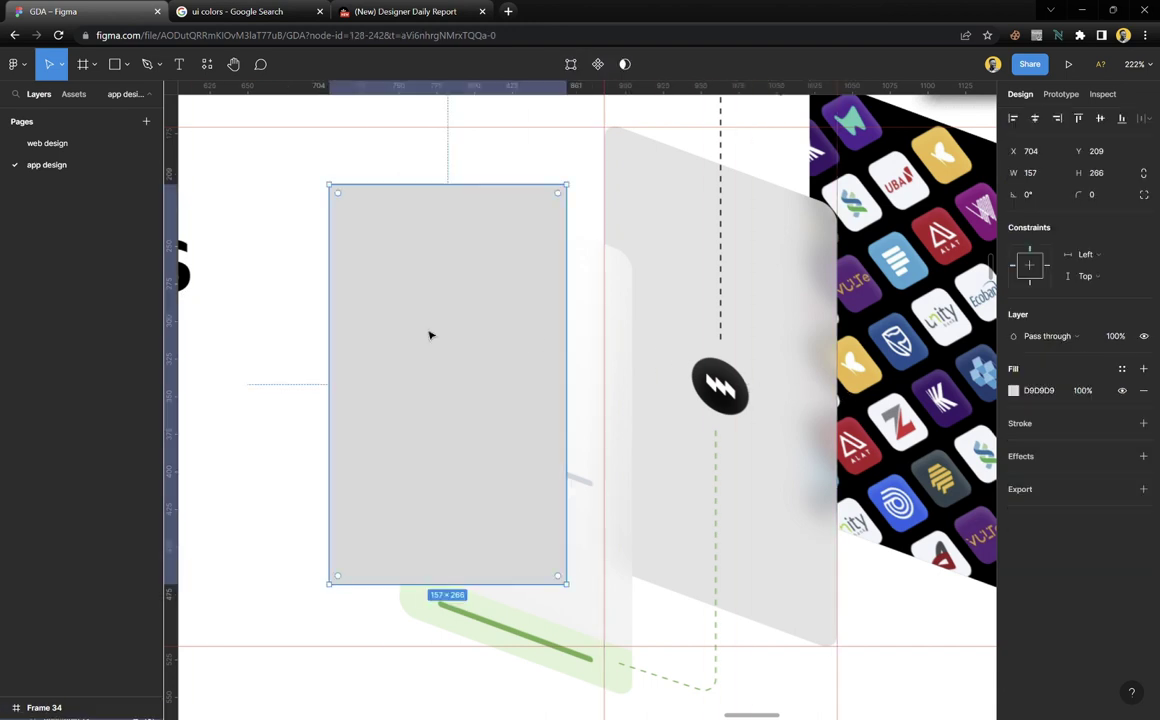
{"action": "left_click_drag", "start_coordinate": [367, 337], "coordinate": [643, 280]}
{"action": "scroll", "coordinate": [848, 343], "scroll_direction": "up", "scroll_amount": 3}
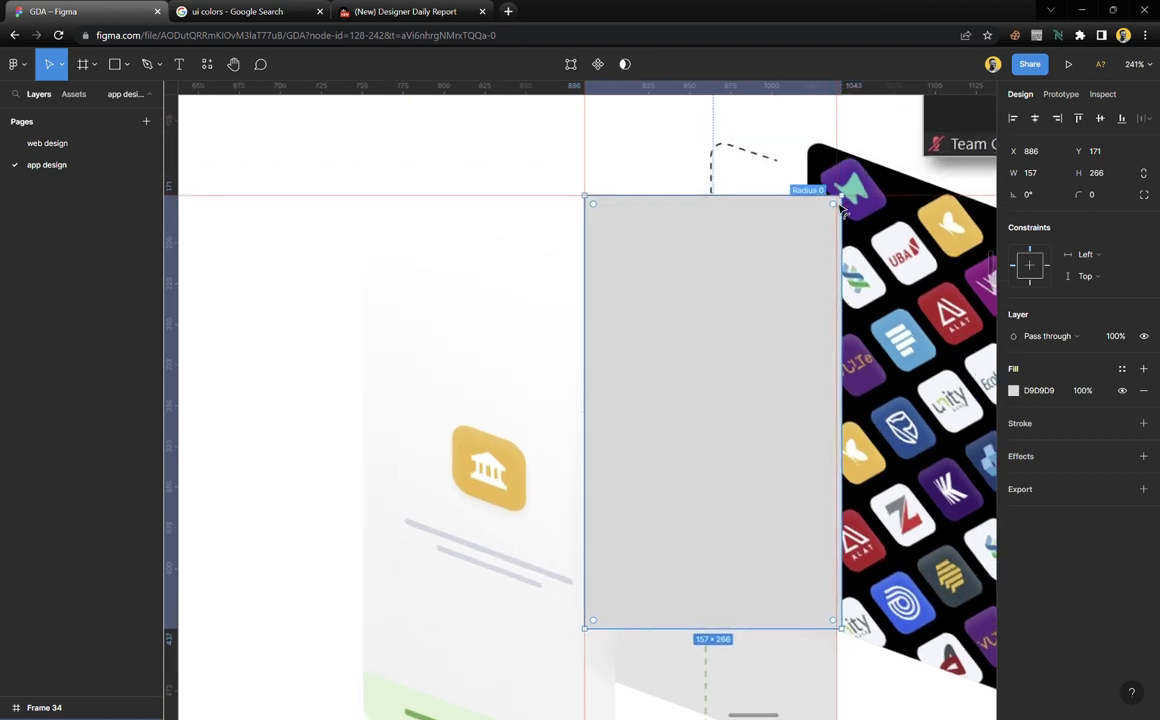
{"action": "scroll", "coordinate": [848, 343], "scroll_direction": "up", "scroll_amount": 3}
{"action": "left_click_drag", "start_coordinate": [848, 300], "coordinate": [845, 254]}
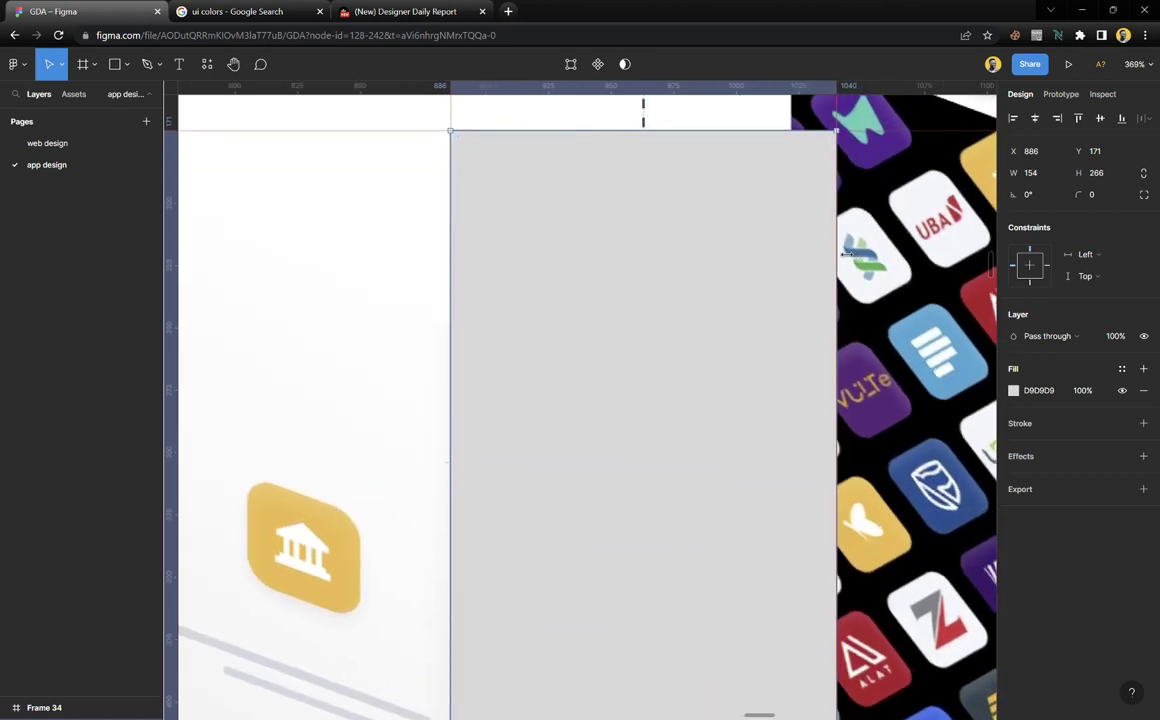
{"action": "scroll", "coordinate": [771, 270], "scroll_direction": "down", "scroll_amount": 10}
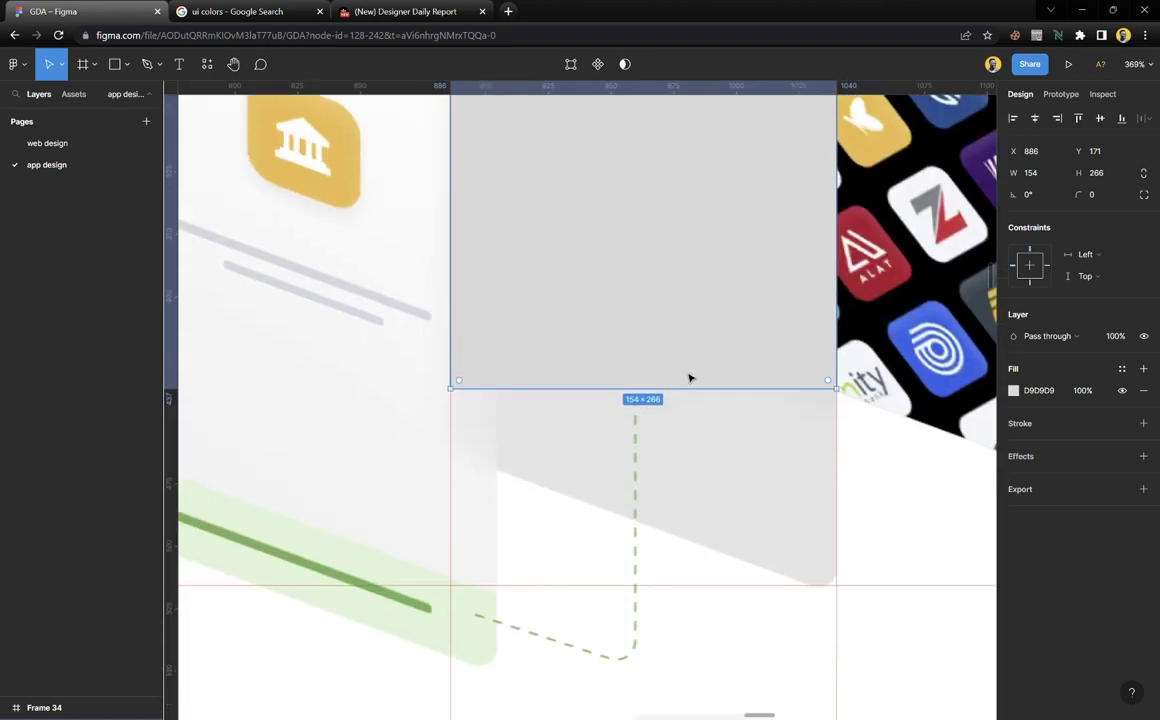
{"action": "left_click_drag", "start_coordinate": [703, 399], "coordinate": [689, 593]}
{"action": "scroll", "coordinate": [665, 507], "scroll_direction": "up", "scroll_amount": 5}
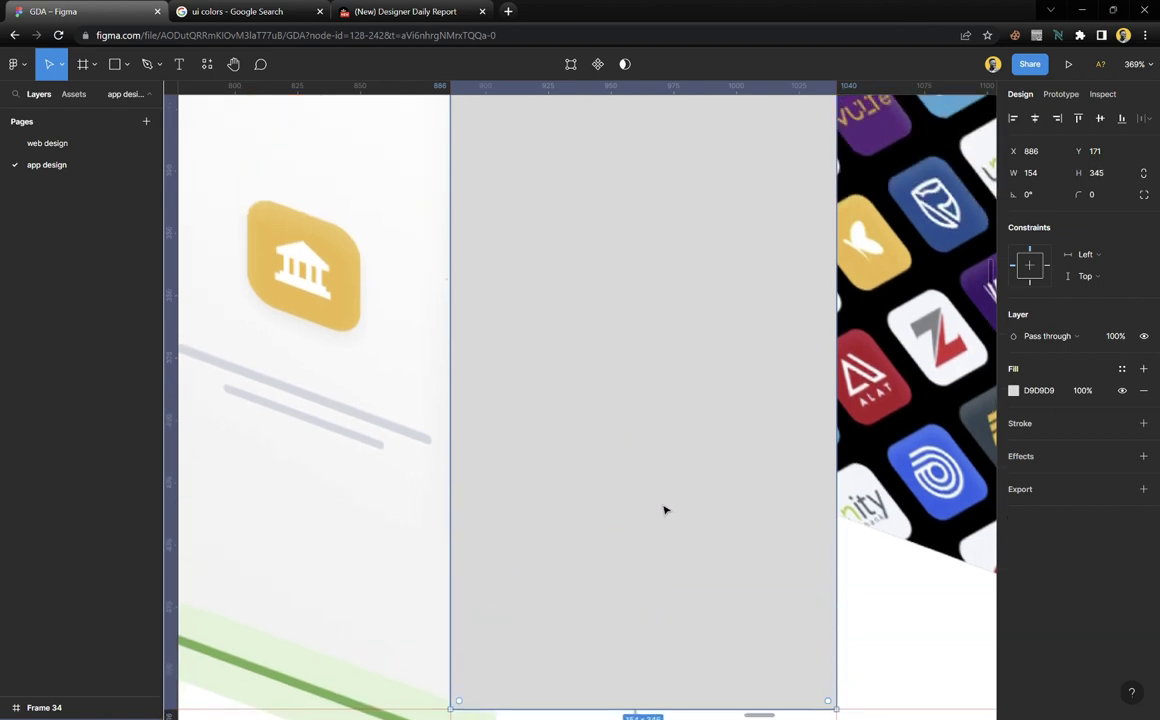
{"action": "scroll", "coordinate": [665, 507], "scroll_direction": "down", "scroll_amount": 3}
{"action": "scroll", "coordinate": [664, 510], "scroll_direction": "down", "scroll_amount": 2}
{"action": "scroll", "coordinate": [664, 510], "scroll_direction": "up", "scroll_amount": 1}
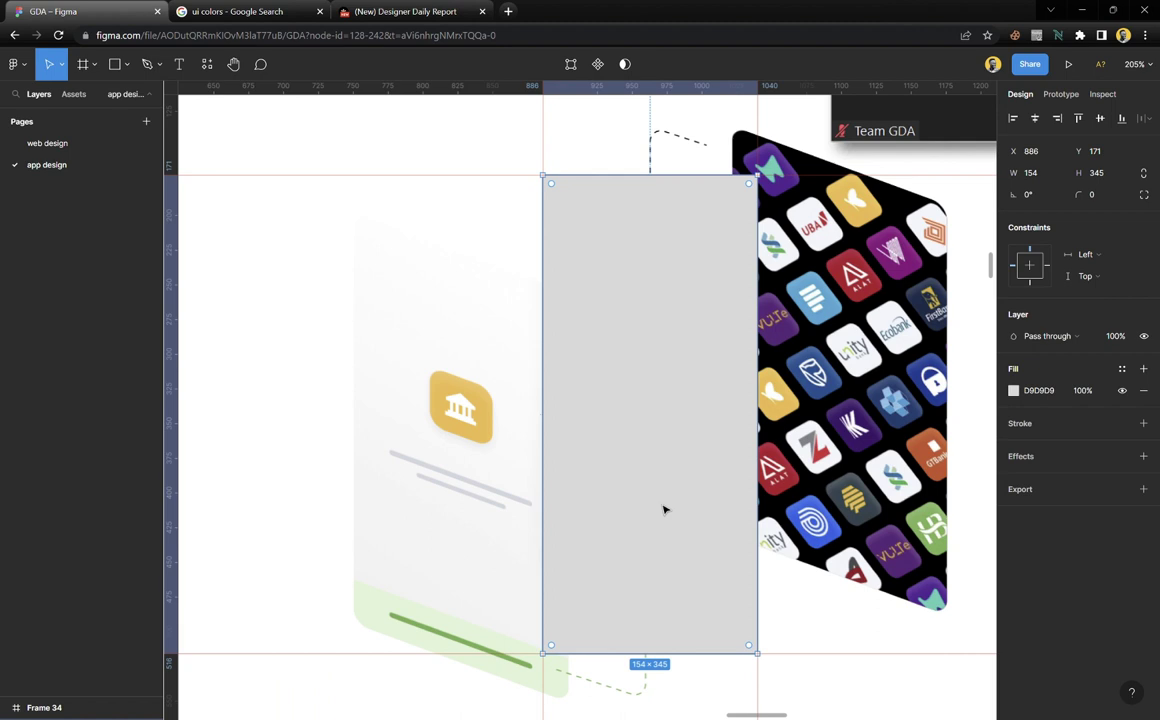
{"action": "scroll", "coordinate": [686, 648], "scroll_direction": "up", "scroll_amount": 2}
{"action": "left_click_drag", "start_coordinate": [698, 666], "coordinate": [703, 459]}
Move the bottom guide to the card's bottom and fit the rectangle to 154×289
{"action": "left_click_drag", "start_coordinate": [692, 668], "coordinate": [538, 574]}
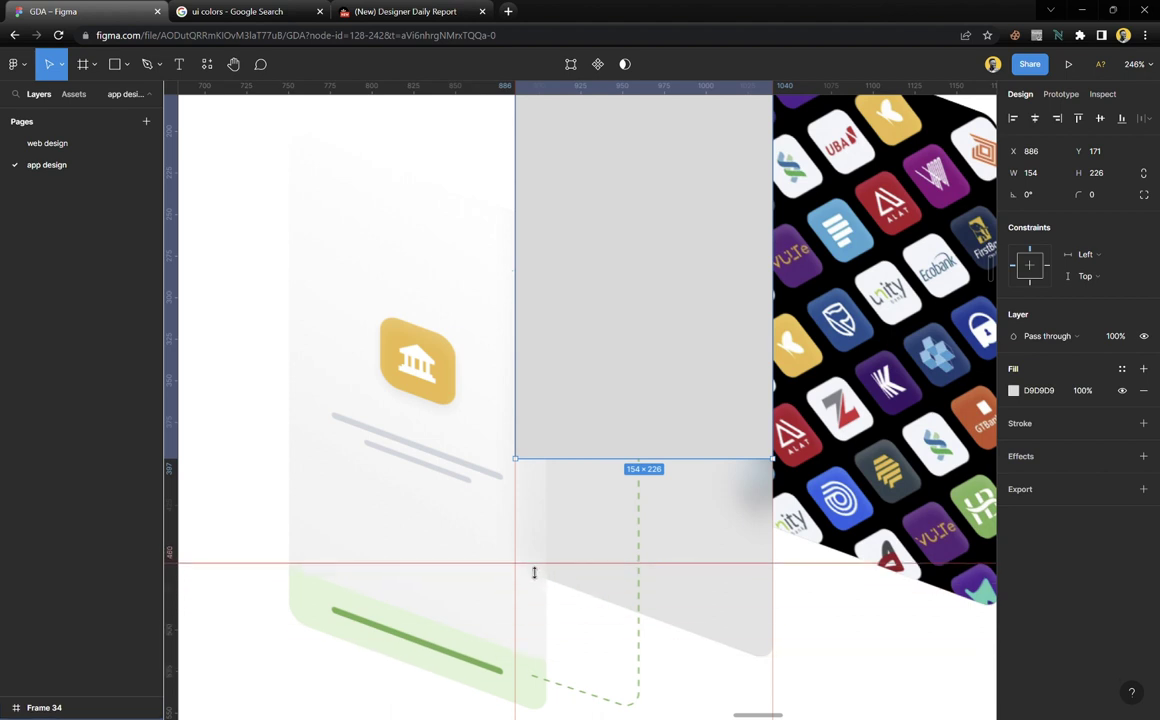
{"action": "scroll", "coordinate": [572, 549], "scroll_direction": "up", "scroll_amount": 3}
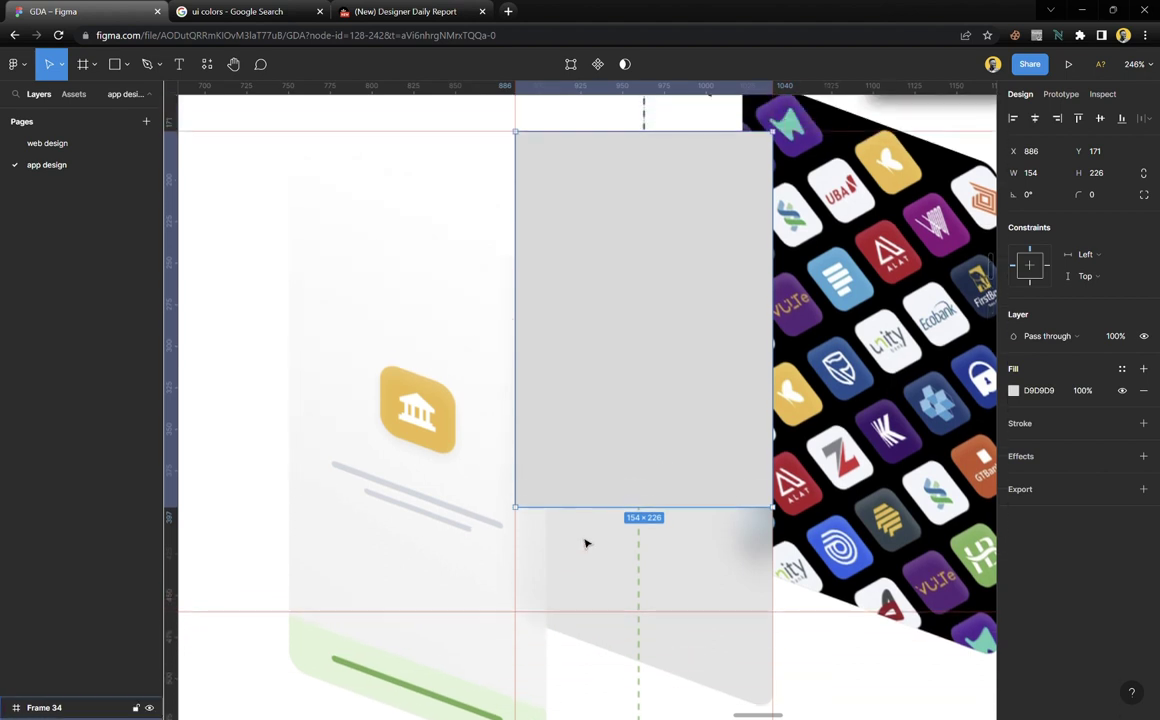
{"action": "left_click_drag", "start_coordinate": [648, 519], "coordinate": [640, 620]}
{"action": "scroll", "coordinate": [620, 554], "scroll_direction": "down", "scroll_amount": 2}
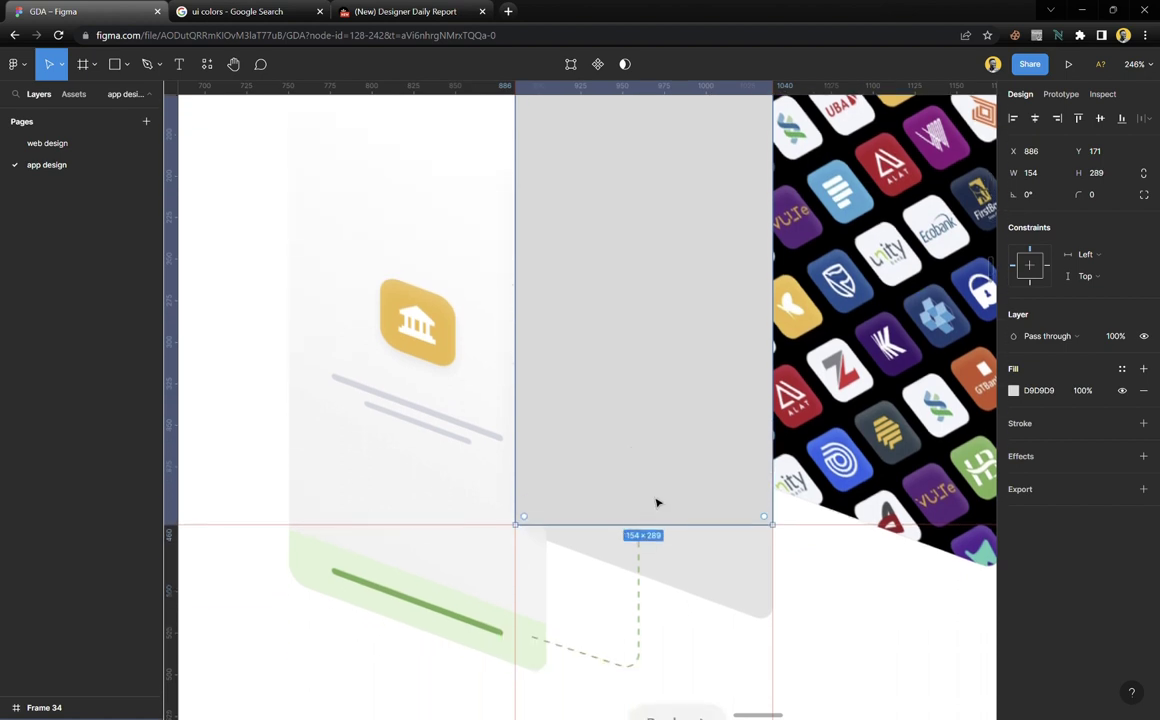
{"action": "scroll", "coordinate": [656, 502], "scroll_direction": "up", "scroll_amount": 3}
{"action": "scroll", "coordinate": [656, 502], "scroll_direction": "down", "scroll_amount": 3, "text": "ctrl"}
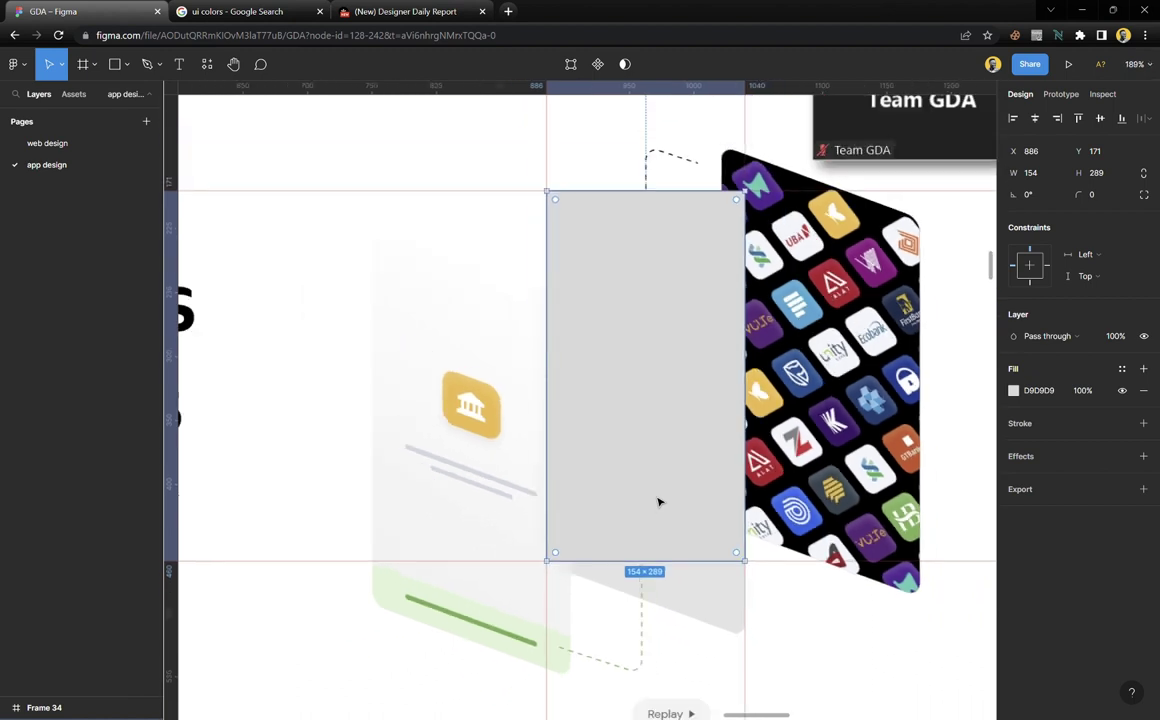
{"action": "scroll", "coordinate": [658, 502], "scroll_direction": "up", "scroll_amount": 1, "text": "ctrl"}
{"action": "scroll", "coordinate": [658, 502], "scroll_direction": "up", "scroll_amount": 1}
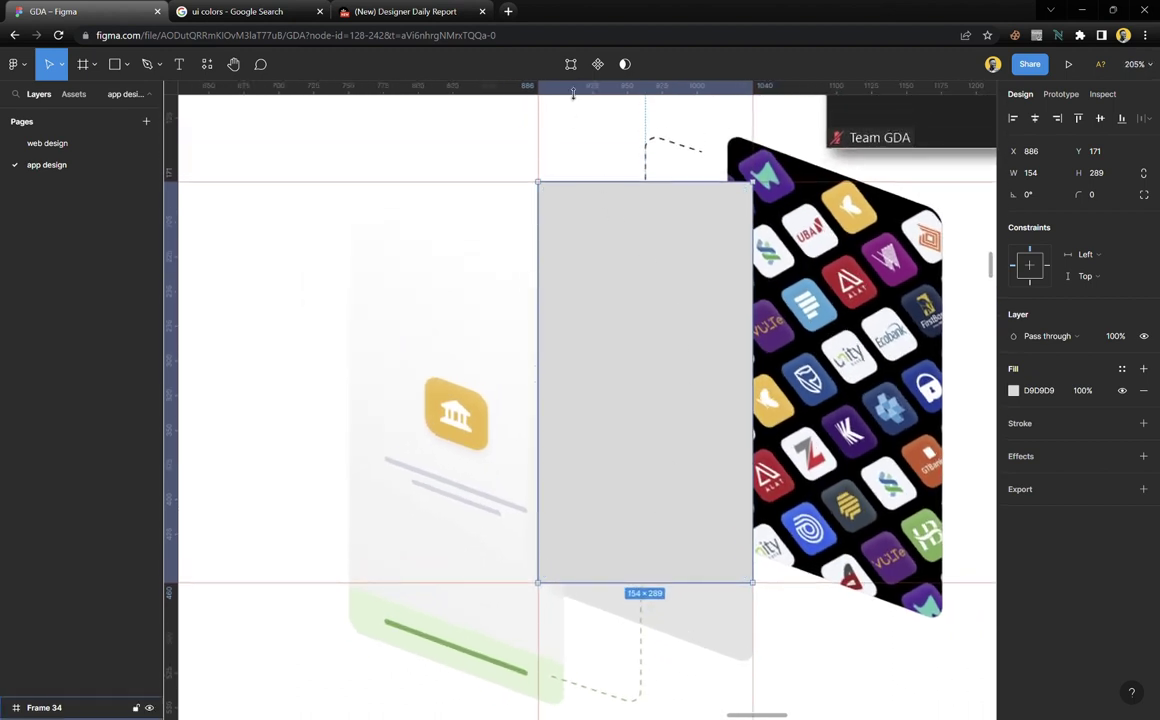
In vector edit mode, nudge the rectangle's right-edge bottom vertex down to about Y 520
{"action": "left_click", "coordinate": [571, 64]}
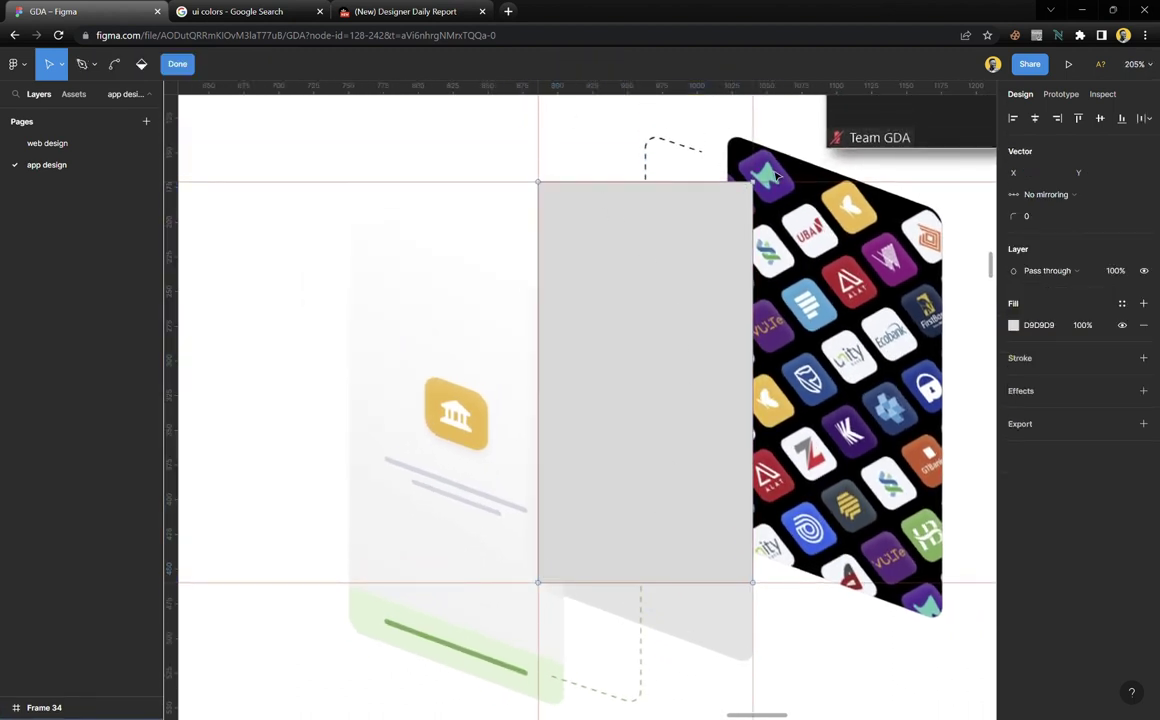
{"action": "left_click_drag", "start_coordinate": [779, 176], "coordinate": [738, 588]}
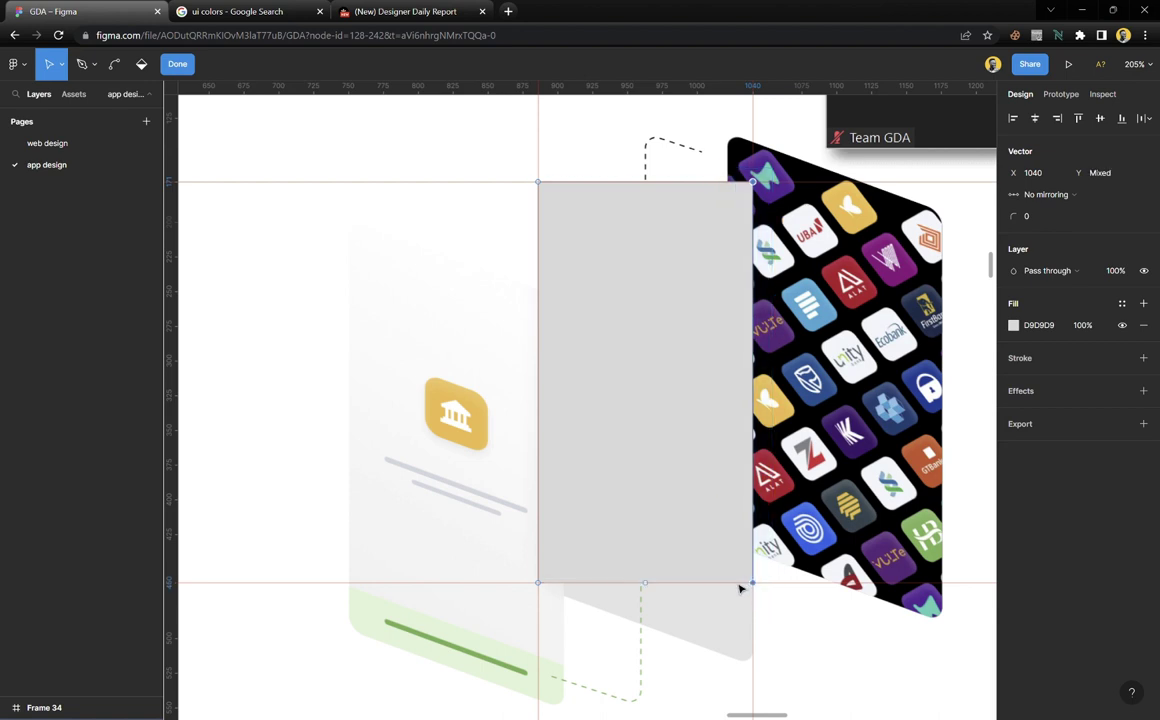
{"action": "scroll", "coordinate": [745, 580], "scroll_direction": "down", "scroll_amount": 3}
{"action": "scroll", "coordinate": [748, 574], "scroll_direction": "up", "scroll_amount": 5, "text": "ctrl"}
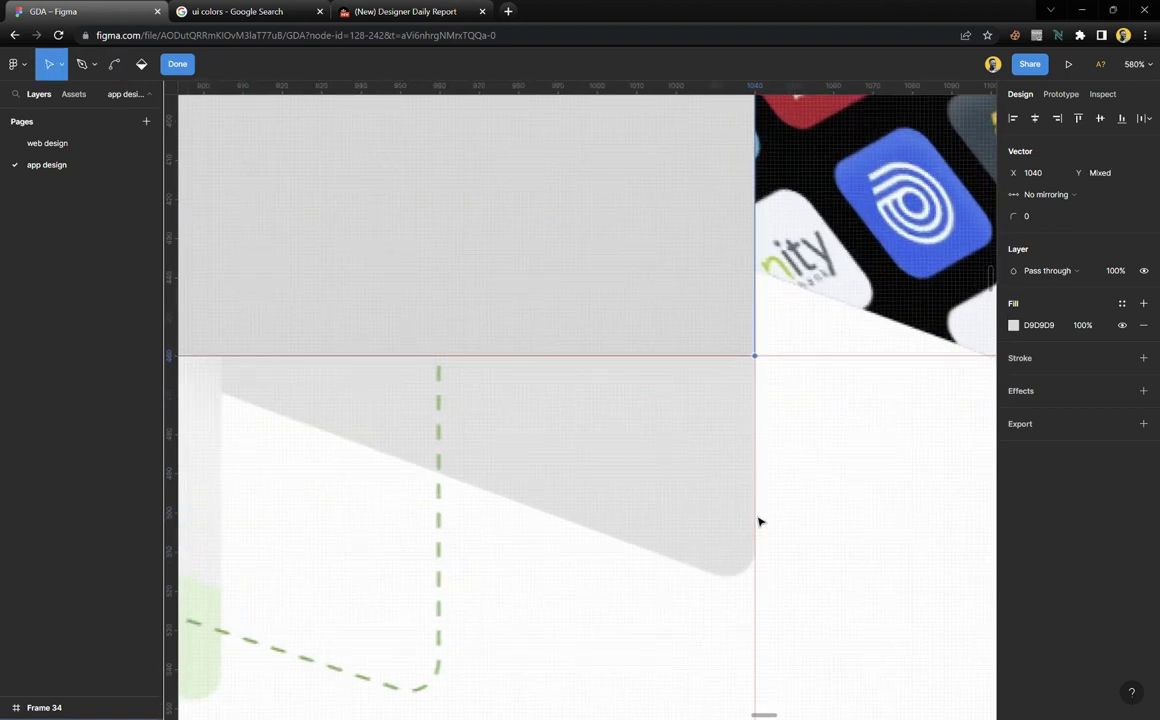
{"action": "key", "text": "Down"}
{"action": "key", "text": "Down"}
{"action": "key", "text": "Down"}
{"action": "key", "text": "Down"}
{"action": "key", "text": "Down"}
{"action": "key", "text": "Down"}
{"action": "key", "text": "Down"}
{"action": "key", "text": "Down"}
{"action": "key", "text": "Down"}
{"action": "key", "text": "Down"}
{"action": "key", "text": "Down"}
{"action": "key", "text": "Down"}
{"action": "key", "text": "Down"}
{"action": "key", "text": "Down"}
{"action": "key", "text": "Down"}
{"action": "key", "text": "Down"}
{"action": "key", "text": "Down"}
{"action": "key", "text": "Down"}
{"action": "key", "text": "Down"}
{"action": "key", "text": "Down"}
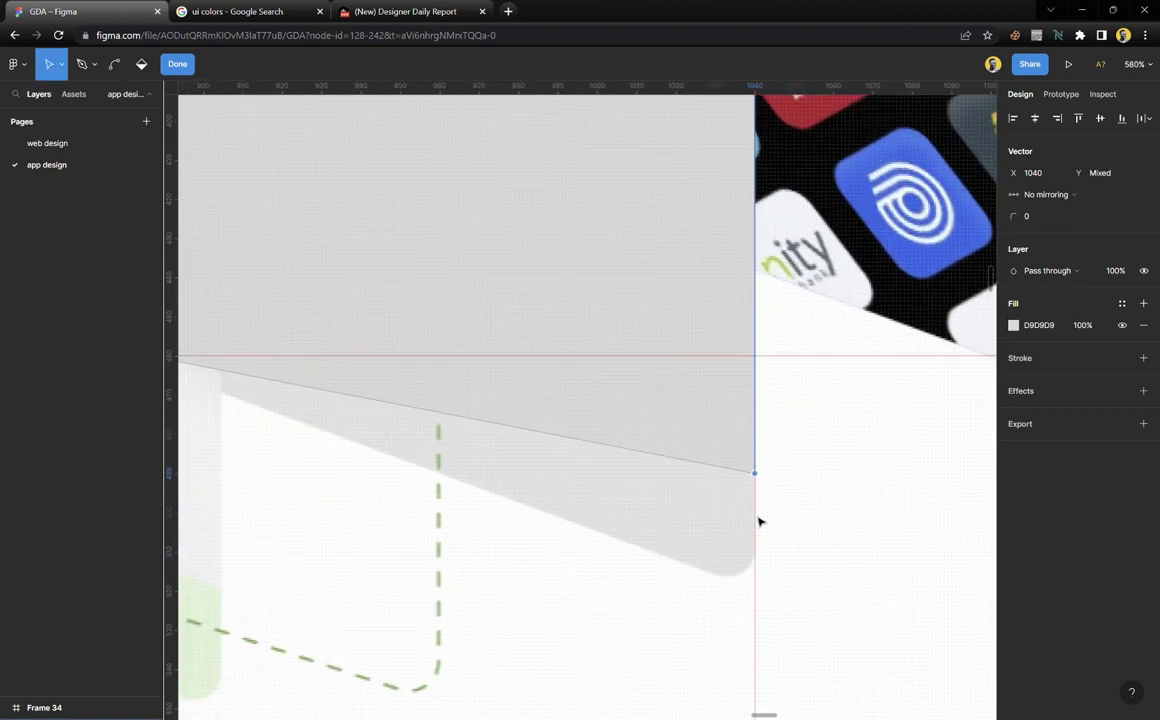
{"action": "key", "text": "Down"}
{"action": "key", "text": "Down"}
{"action": "key", "text": "Down"}
{"action": "key", "text": "Down"}
{"action": "key", "text": "Down"}
{"action": "key", "text": "Down"}
{"action": "key", "text": "Up"}
{"action": "key", "text": "Up"}
{"action": "key", "text": "Up"}
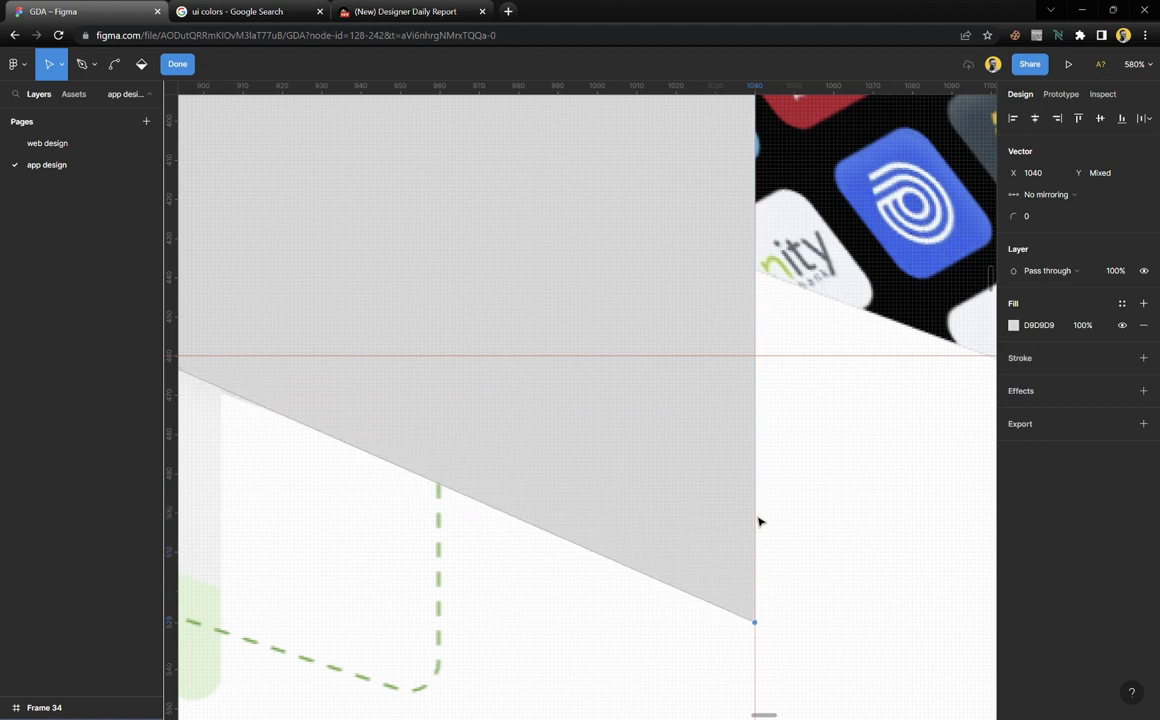
{"action": "key", "text": "Up"}
{"action": "key", "text": "Up"}
{"action": "key", "text": "Up"}
{"action": "key", "text": "Up"}
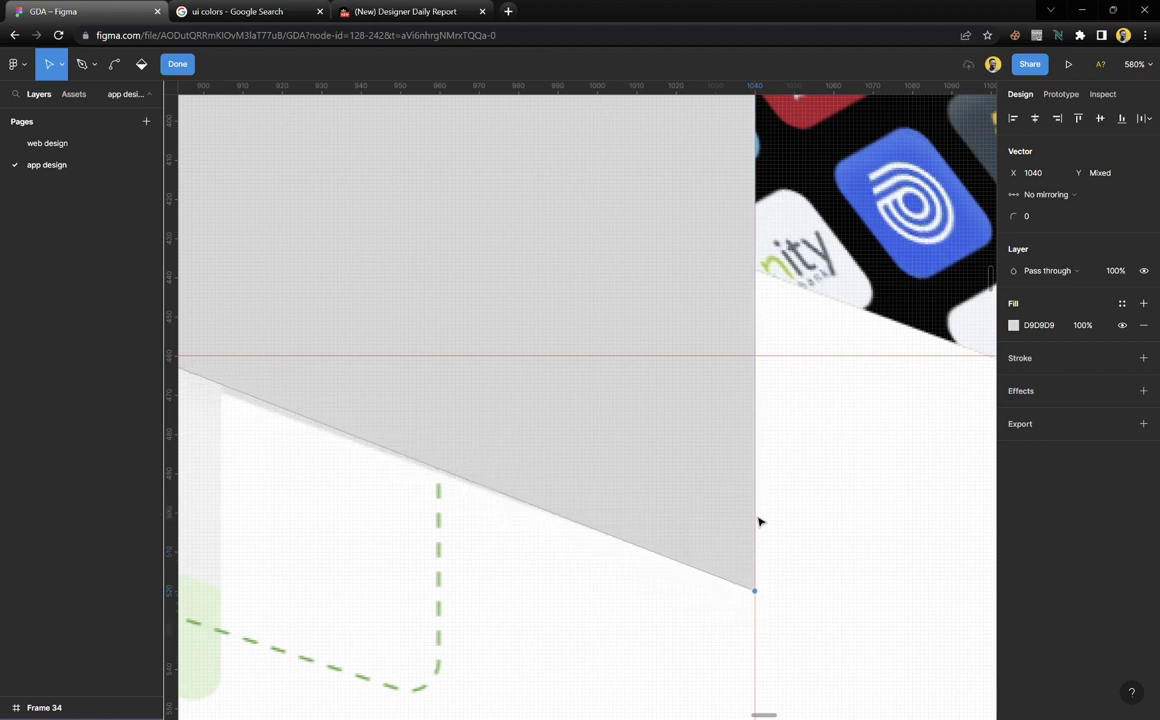
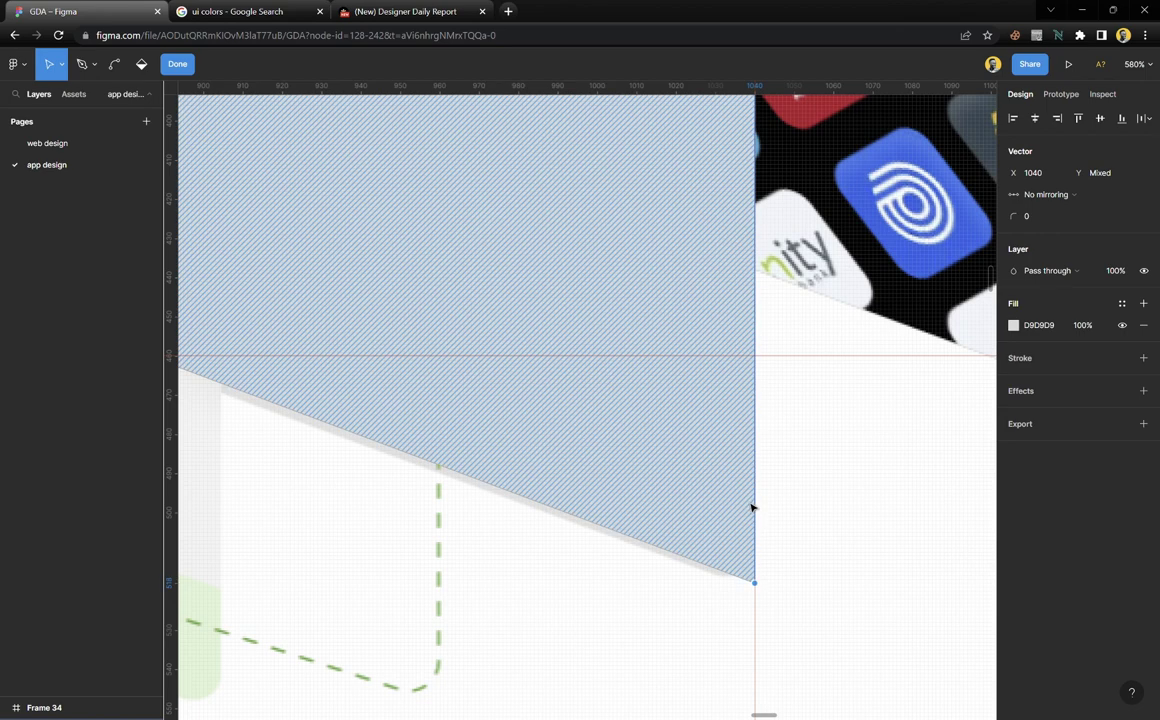
Give the grey panel a corner radius of 6 and the 'accent buttons' fill colour style
{"action": "left_click", "coordinate": [178, 64]}
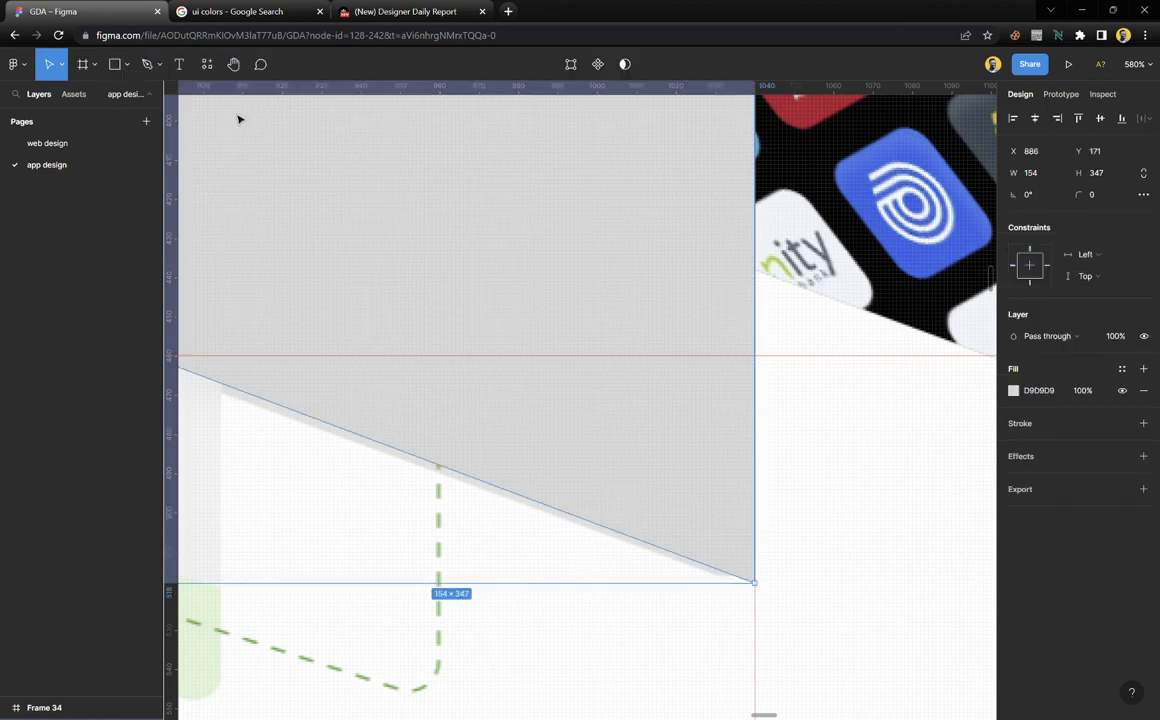
{"action": "scroll", "coordinate": [401, 337], "scroll_direction": "down", "scroll_amount": 5}
{"action": "scroll", "coordinate": [522, 335], "scroll_direction": "left", "scroll_amount": 2}
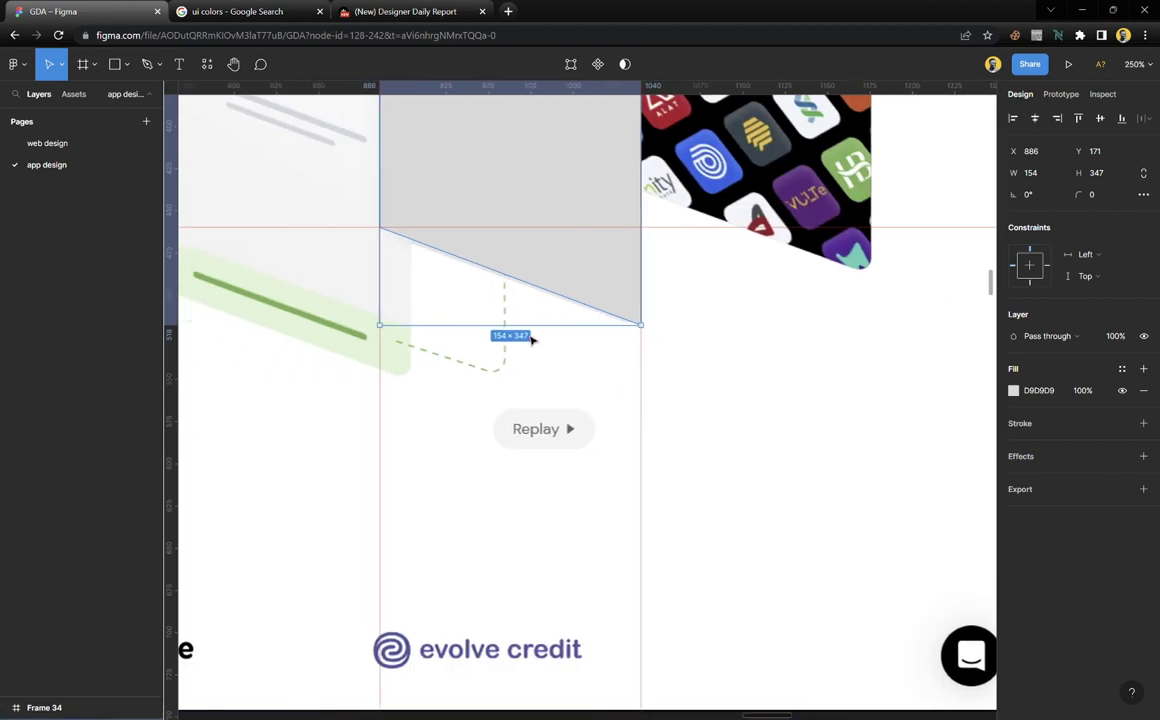
{"action": "left_click_drag", "start_coordinate": [1083, 195], "coordinate": [1093, 198]}
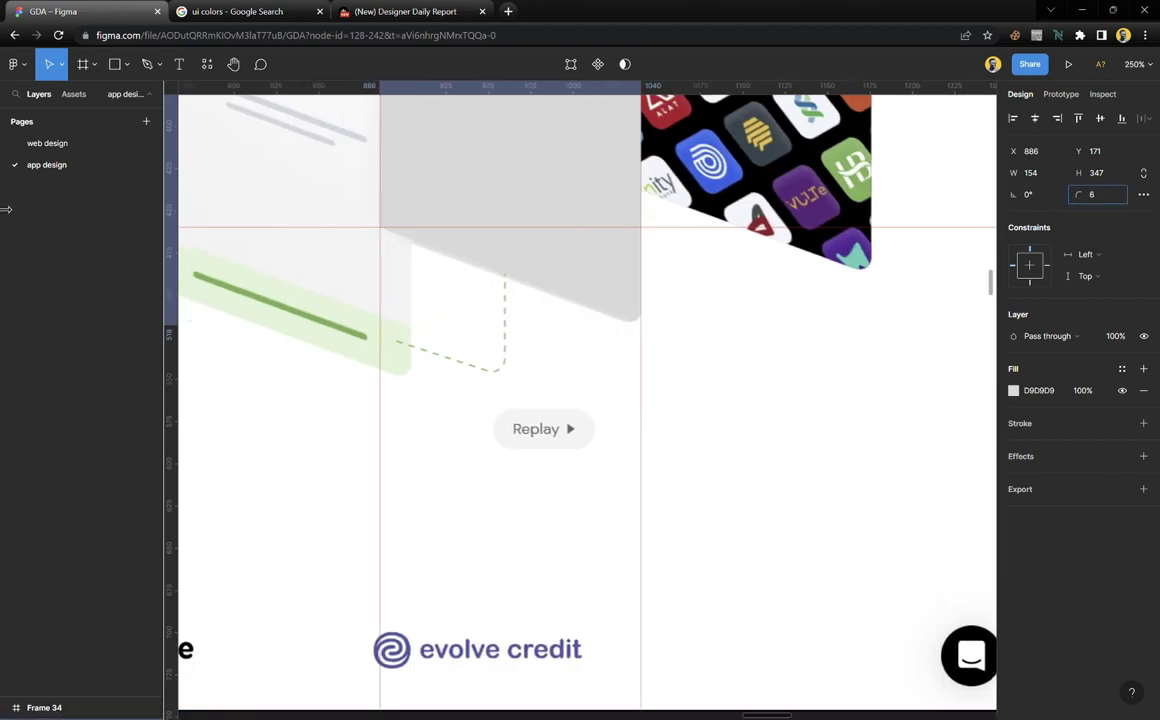
{"action": "left_click", "coordinate": [1121, 369]}
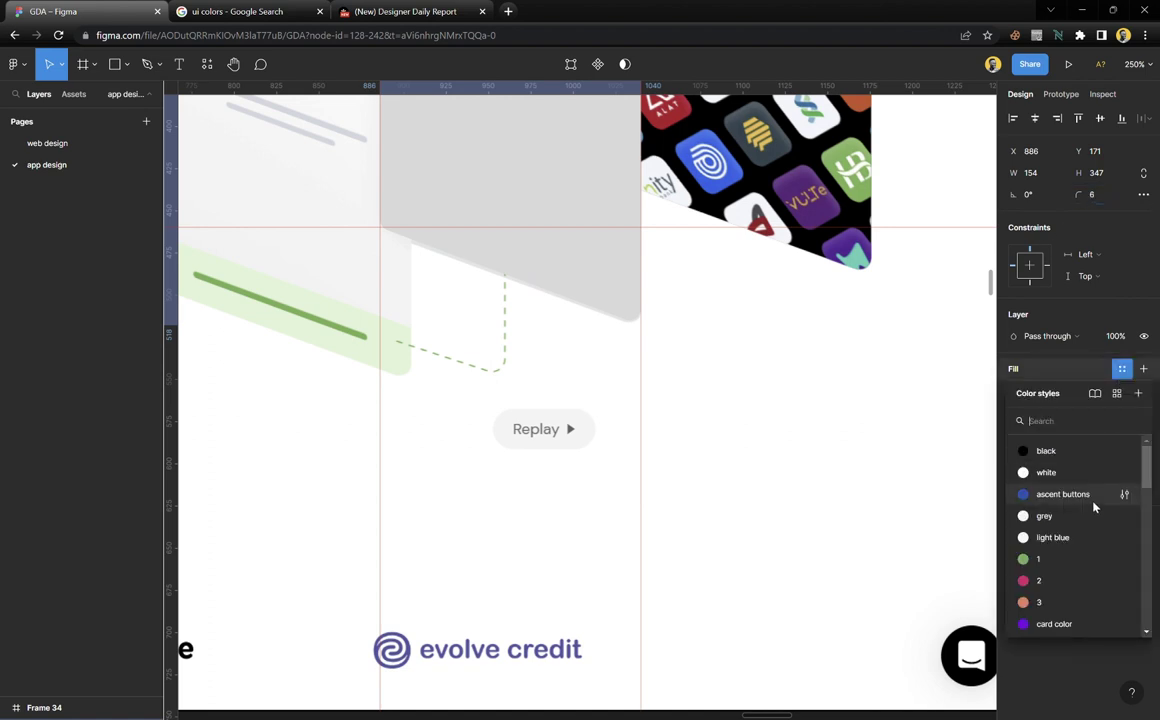
{"action": "left_click", "coordinate": [1060, 491]}
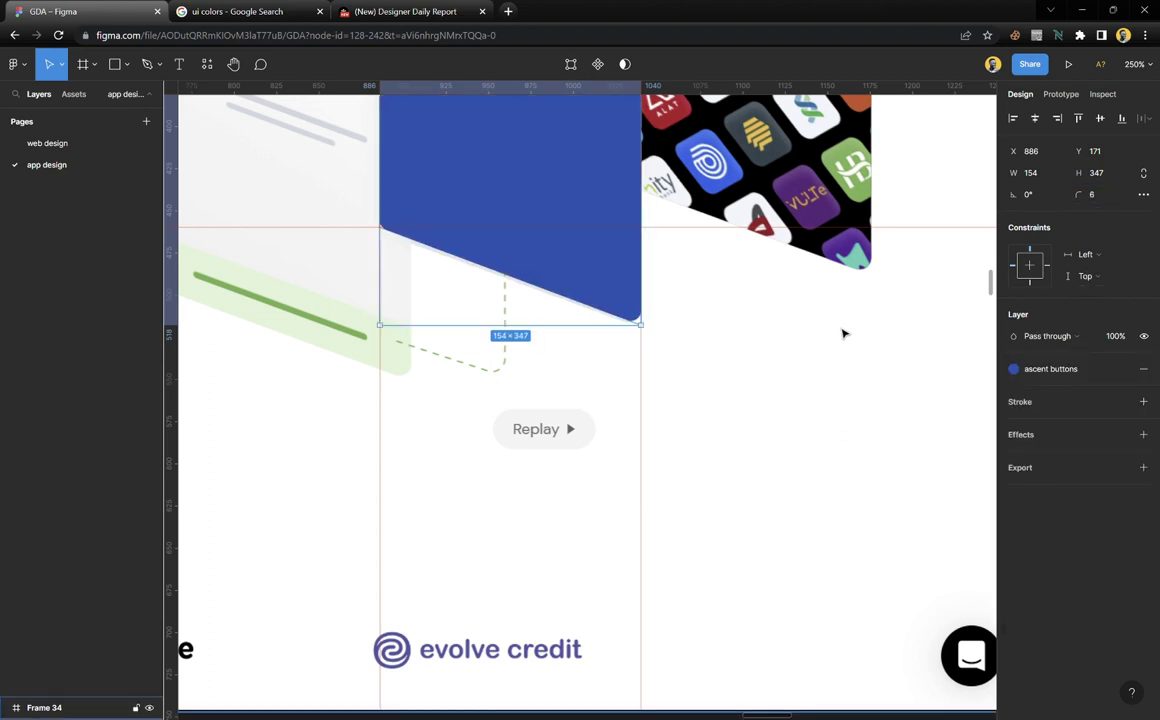
Raise the blue card's two top corner points upward
{"action": "scroll", "coordinate": [616, 365], "scroll_direction": "up", "scroll_amount": 6}
{"action": "scroll", "coordinate": [601, 374], "scroll_direction": "up", "scroll_amount": 1}
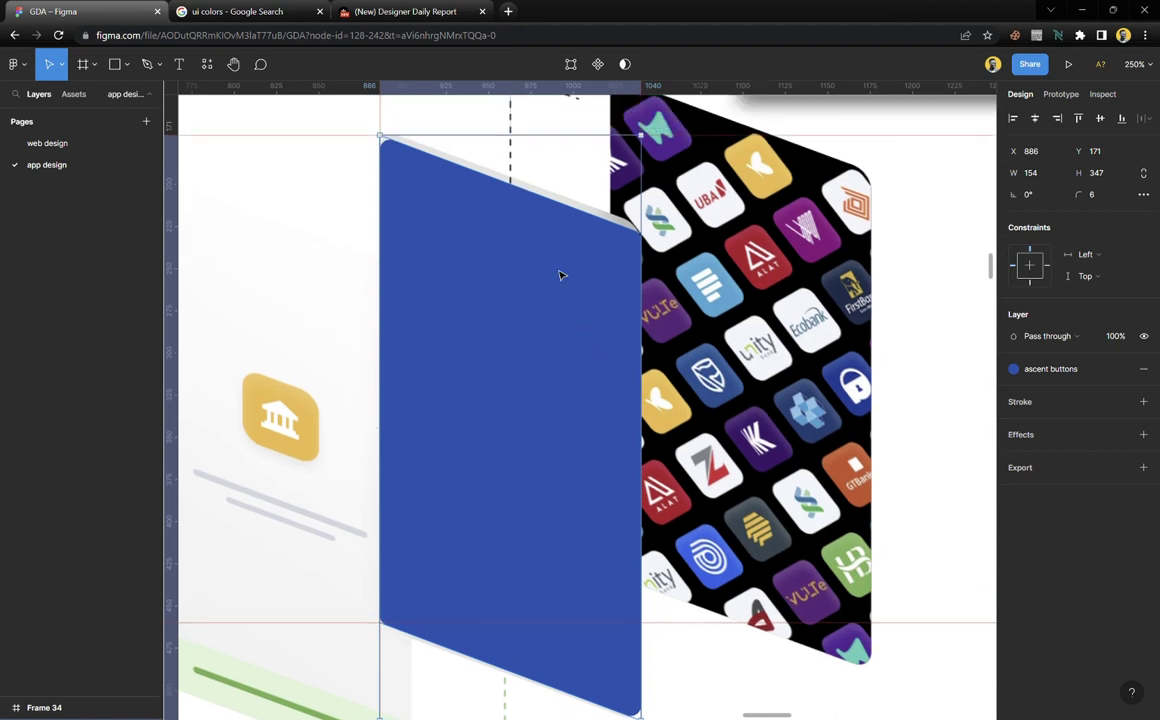
{"action": "scroll", "coordinate": [497, 165], "scroll_direction": "up", "scroll_amount": 4}
{"action": "scroll", "coordinate": [453, 236], "scroll_direction": "up", "scroll_amount": 3}
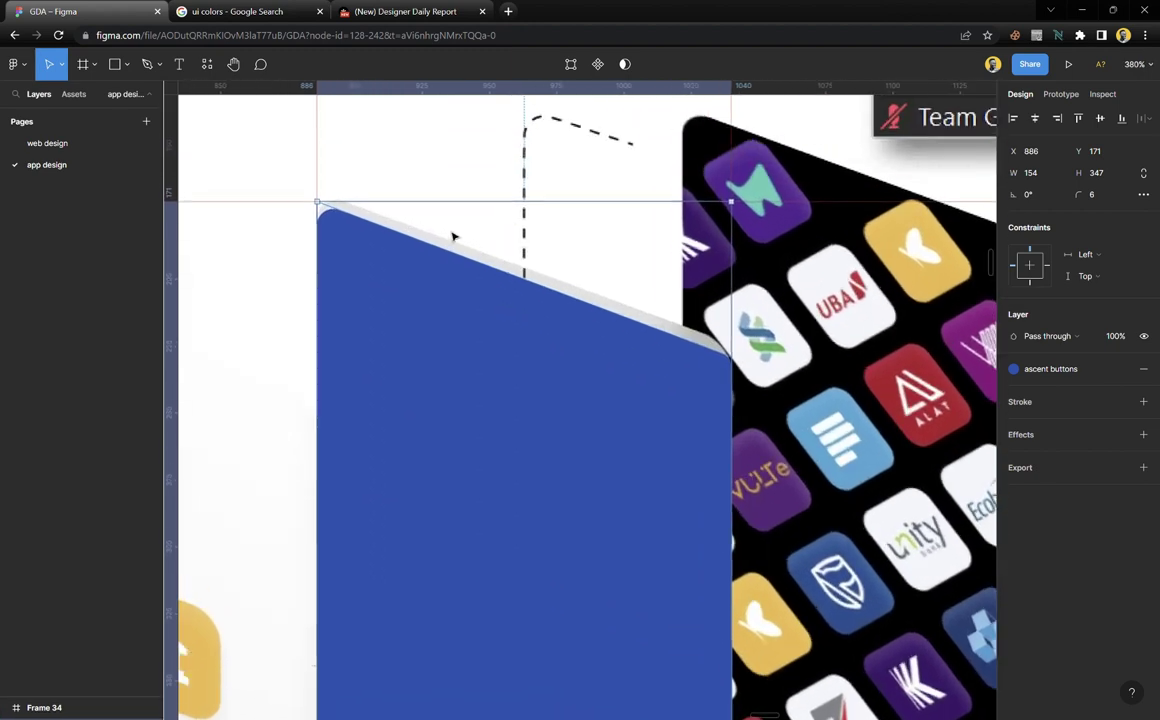
{"action": "double_click", "coordinate": [456, 321]}
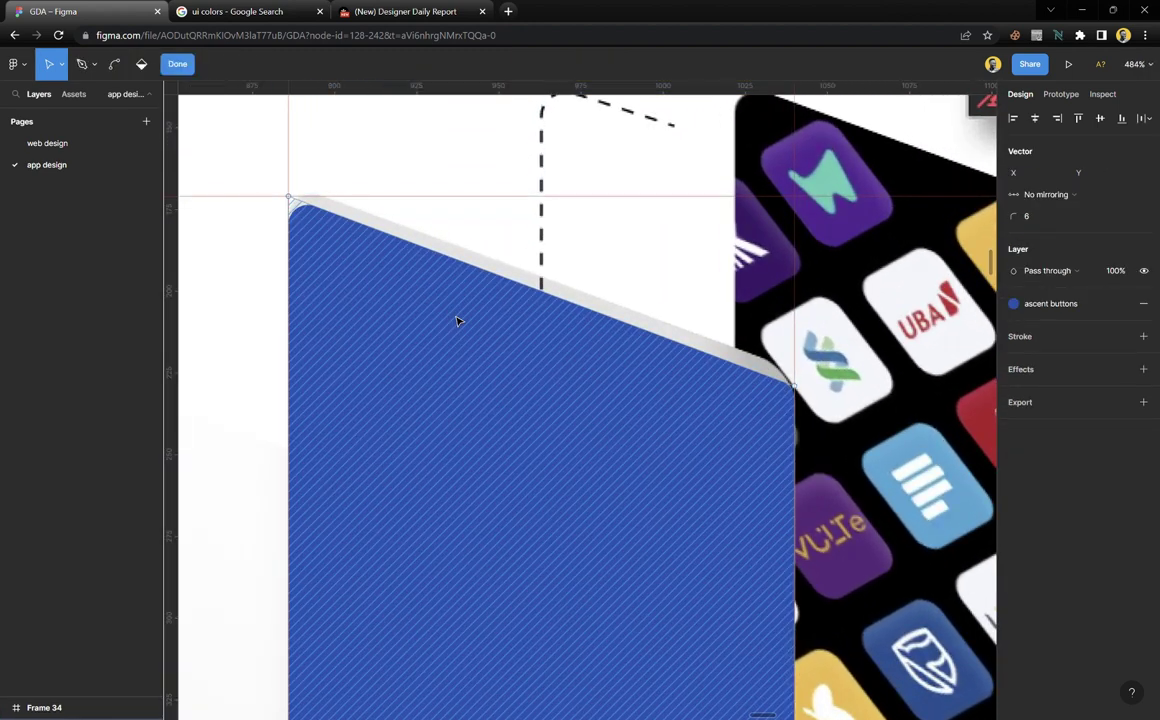
{"action": "left_click_drag", "start_coordinate": [256, 161], "coordinate": [828, 417]}
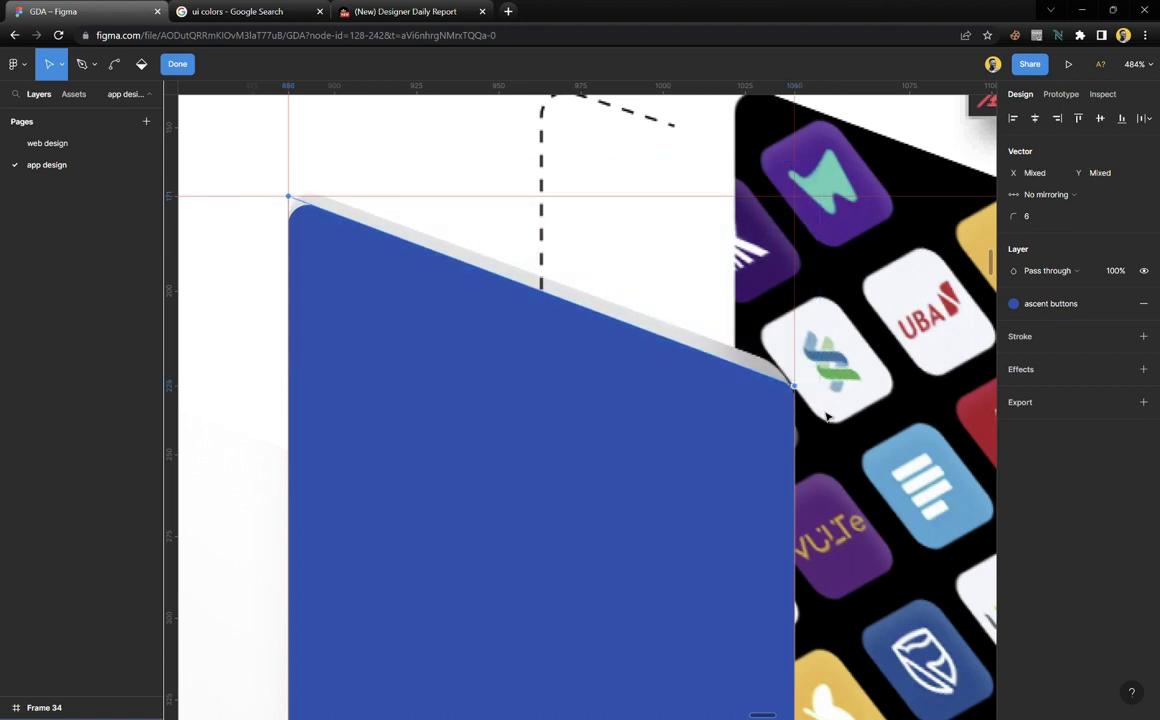
{"action": "key", "text": "Up"}
{"action": "key", "text": "Up"}
{"action": "key", "text": "Up"}
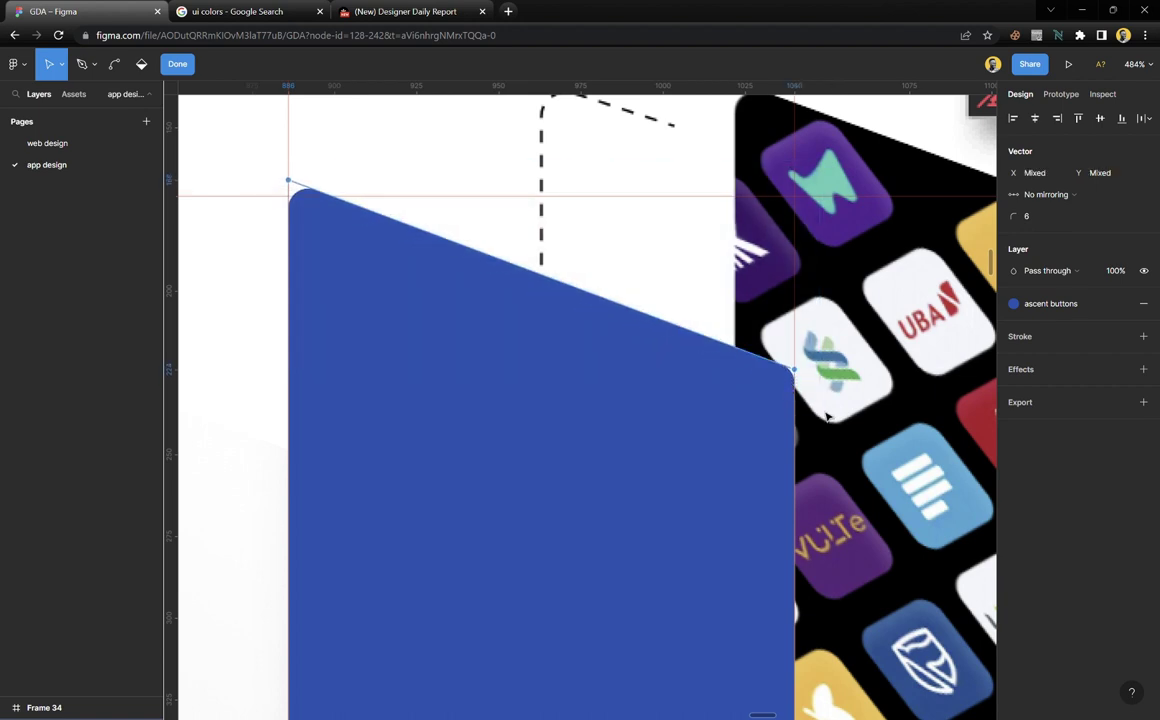
{"action": "left_click", "coordinate": [177, 63]}
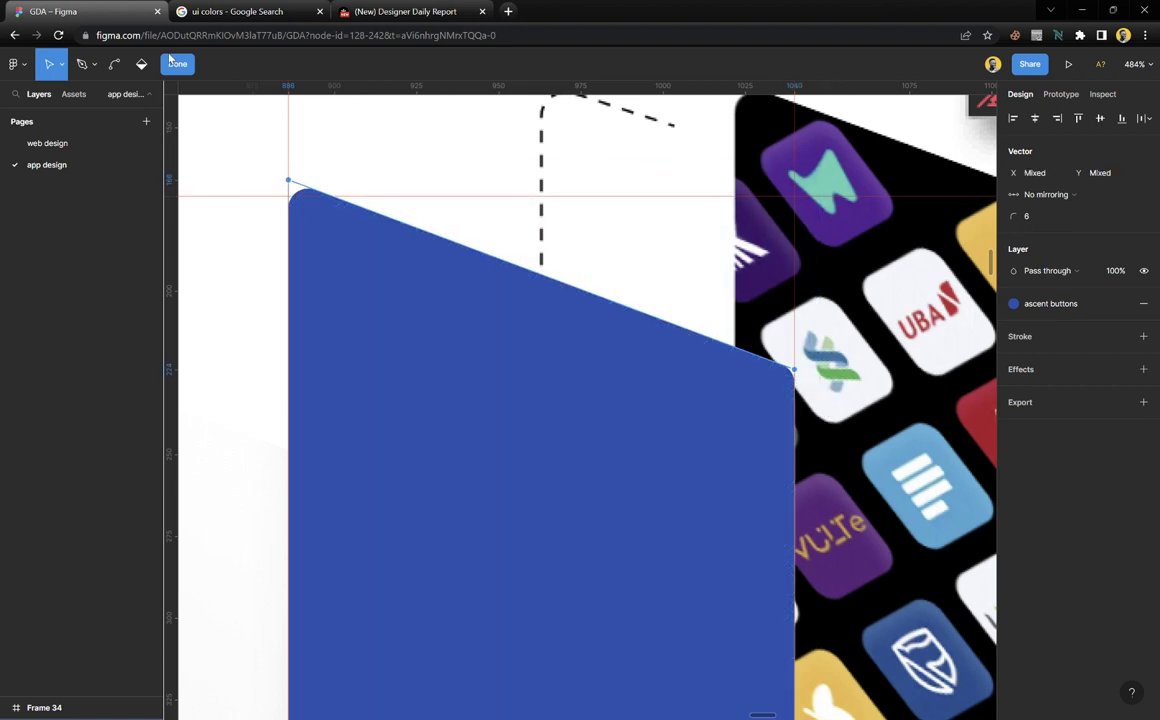
Remove the horizontal and vertical guides from the landing-page frame
{"action": "left_click", "coordinate": [492, 202]}
{"action": "left_click", "coordinate": [496, 209]}
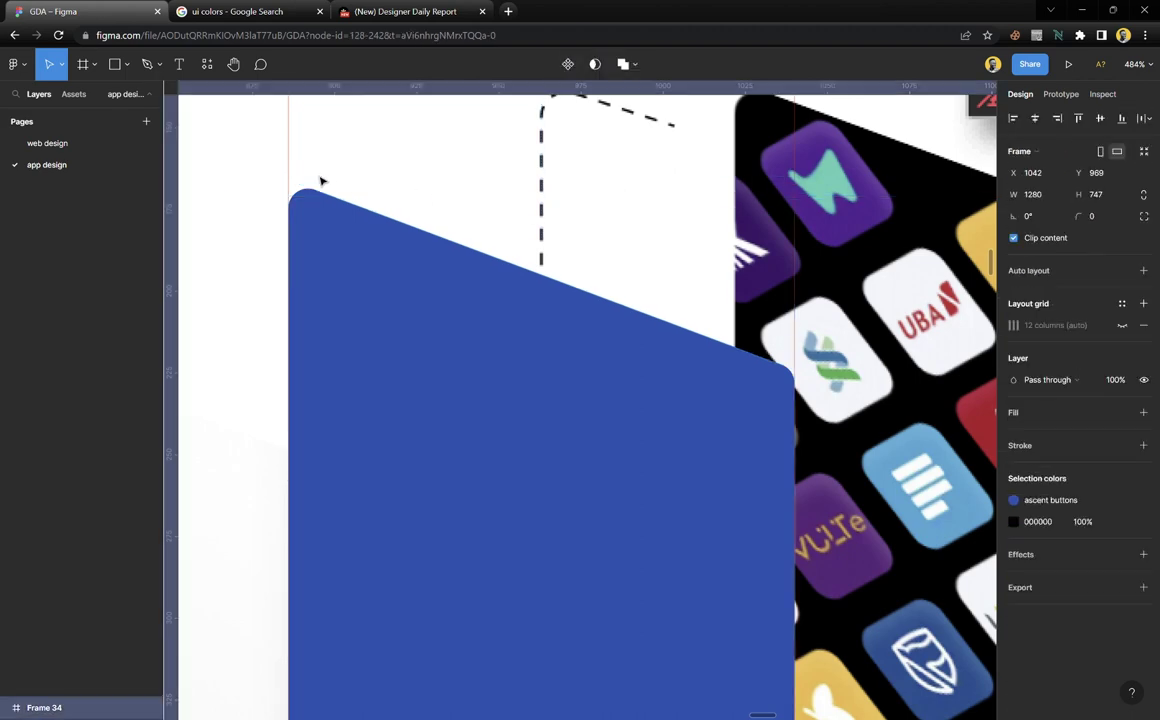
{"action": "scroll", "coordinate": [466, 310], "scroll_direction": "down", "scroll_amount": 6}
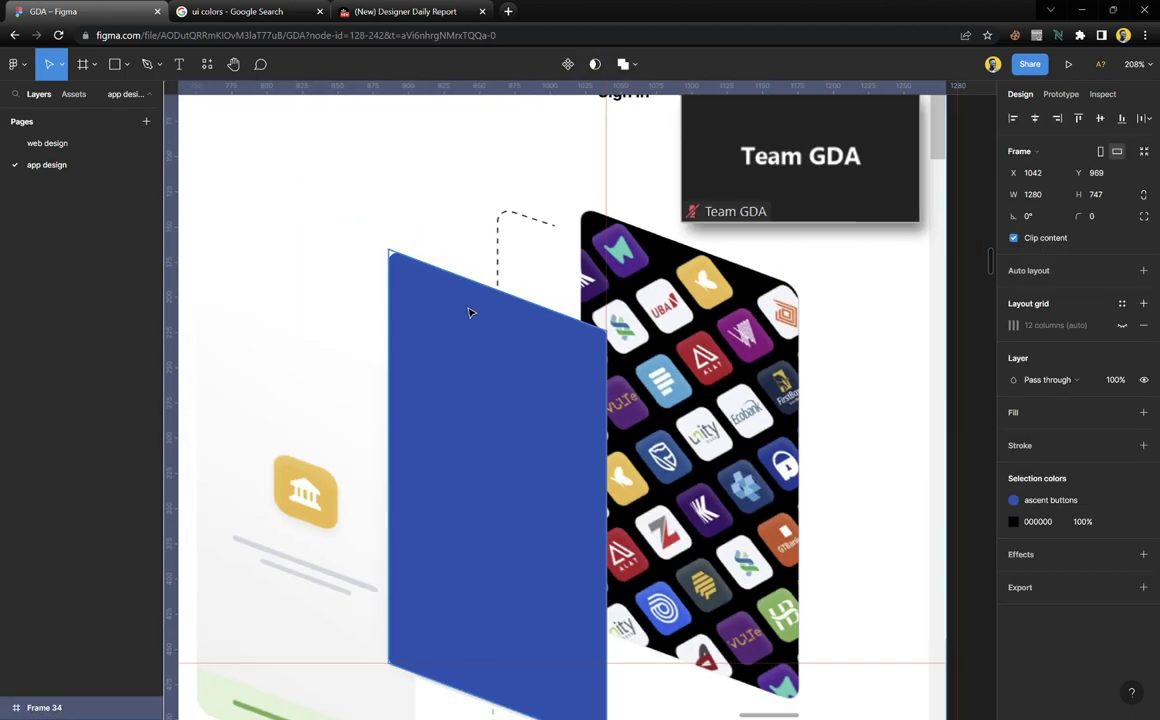
{"action": "right_click", "coordinate": [396, 424]}
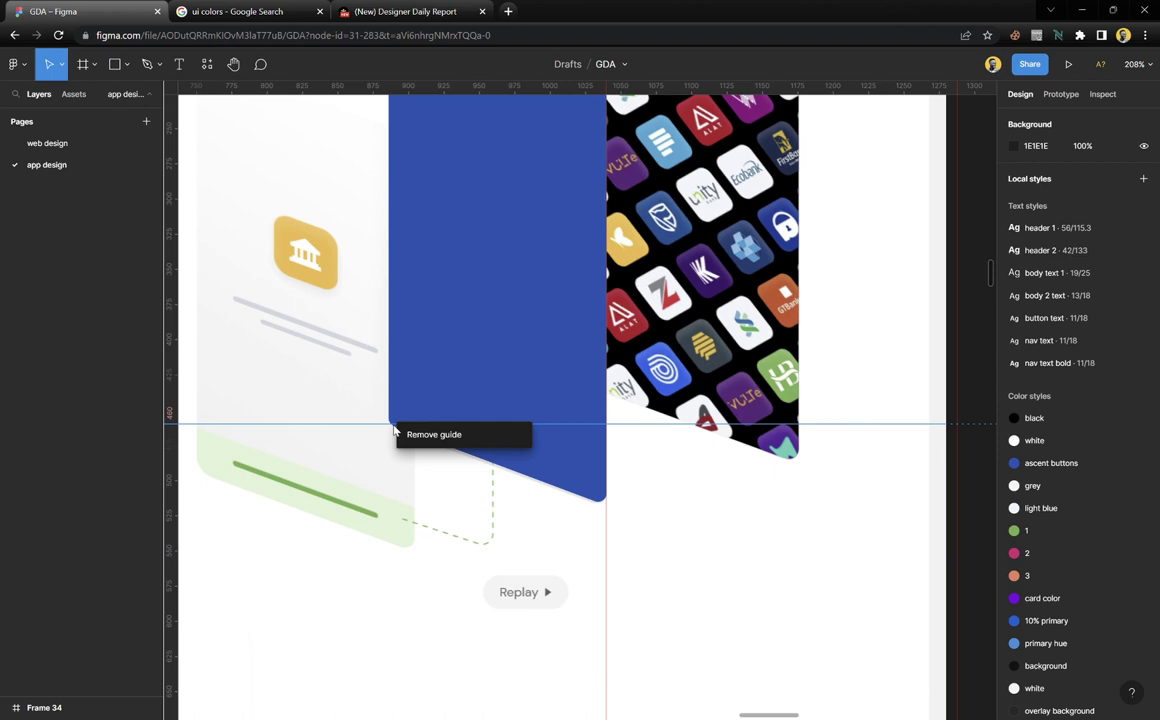
{"action": "left_click", "coordinate": [456, 439]}
{"action": "right_click", "coordinate": [607, 526]}
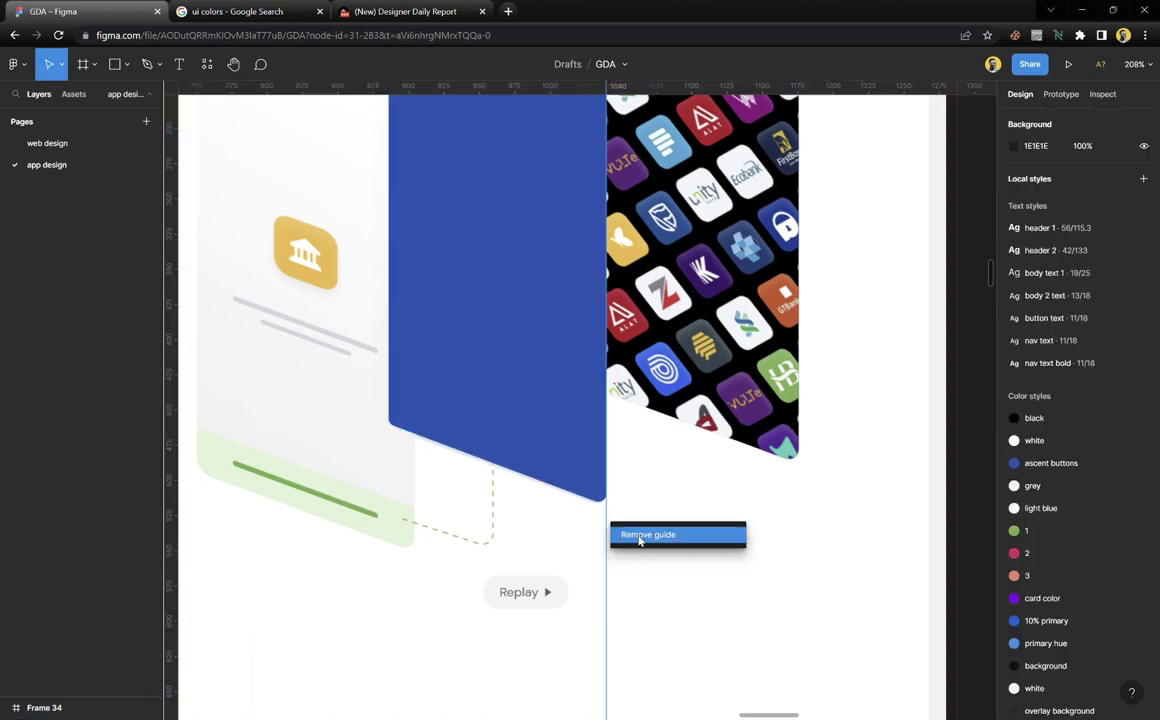
{"action": "left_click", "coordinate": [640, 540]}
{"action": "scroll", "coordinate": [633, 428], "scroll_direction": "down", "scroll_amount": 3}
{"action": "scroll", "coordinate": [430, 385], "scroll_direction": "up", "scroll_amount": 5}
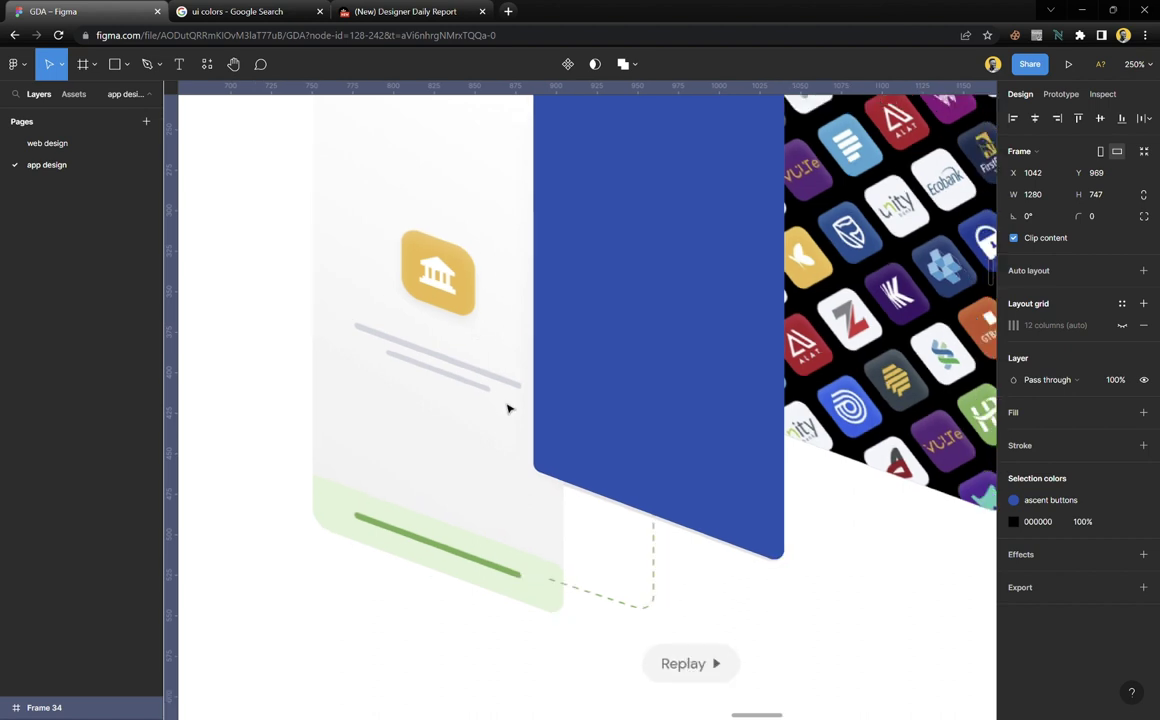
Copy the blue card 136 px to the left, nudging the copy slightly left and down
{"action": "scroll", "coordinate": [556, 346], "scroll_direction": "down", "scroll_amount": 4}
{"action": "left_click", "coordinate": [607, 296]}
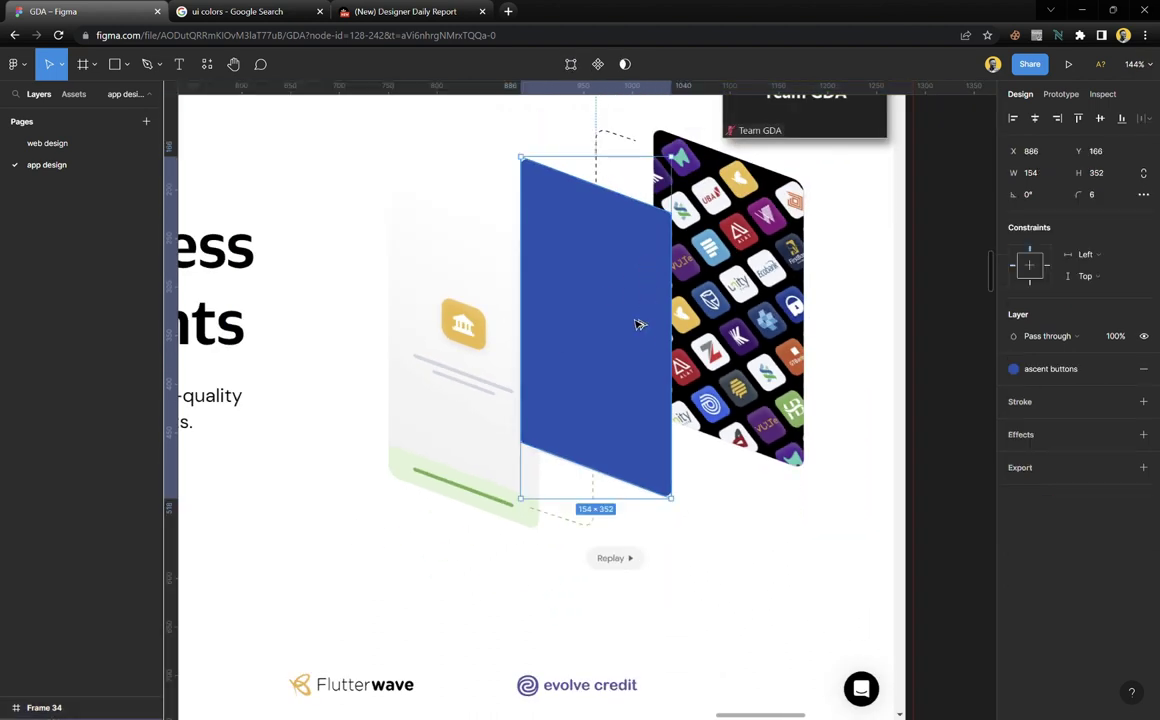
{"action": "left_click_drag", "start_coordinate": [637, 324], "coordinate": [510, 330]}
{"action": "scroll", "coordinate": [515, 455], "scroll_direction": "up", "scroll_amount": 5}
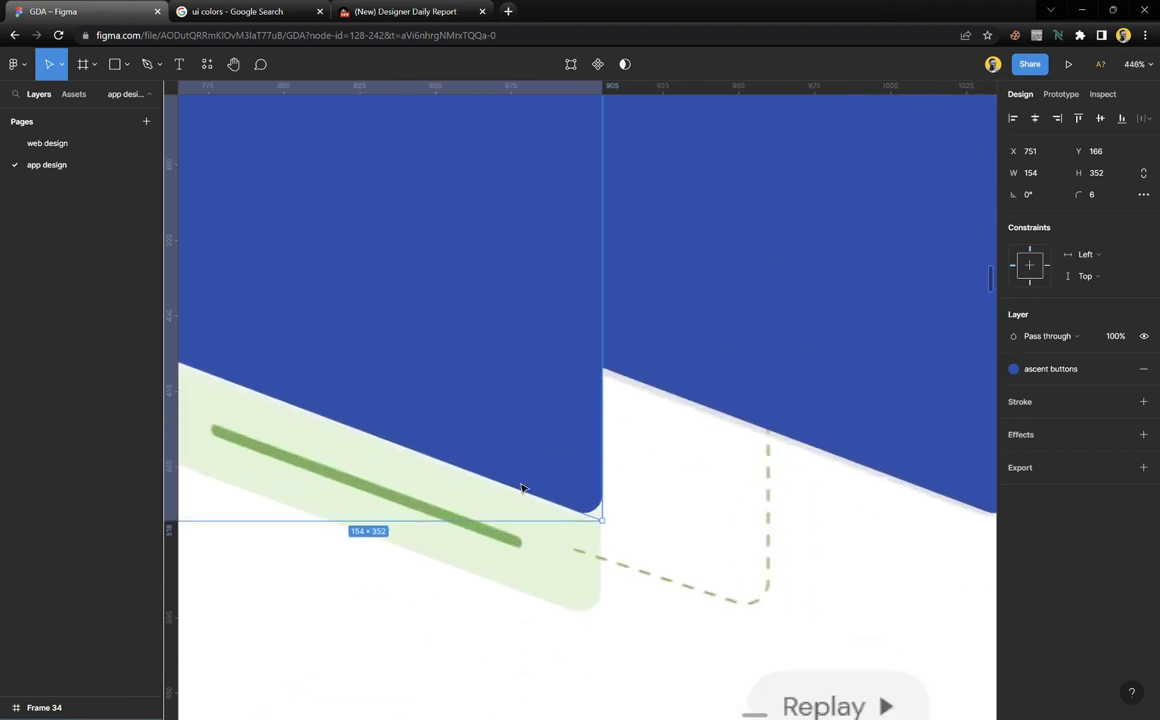
{"action": "scroll", "coordinate": [528, 473], "scroll_direction": "down", "scroll_amount": 2}
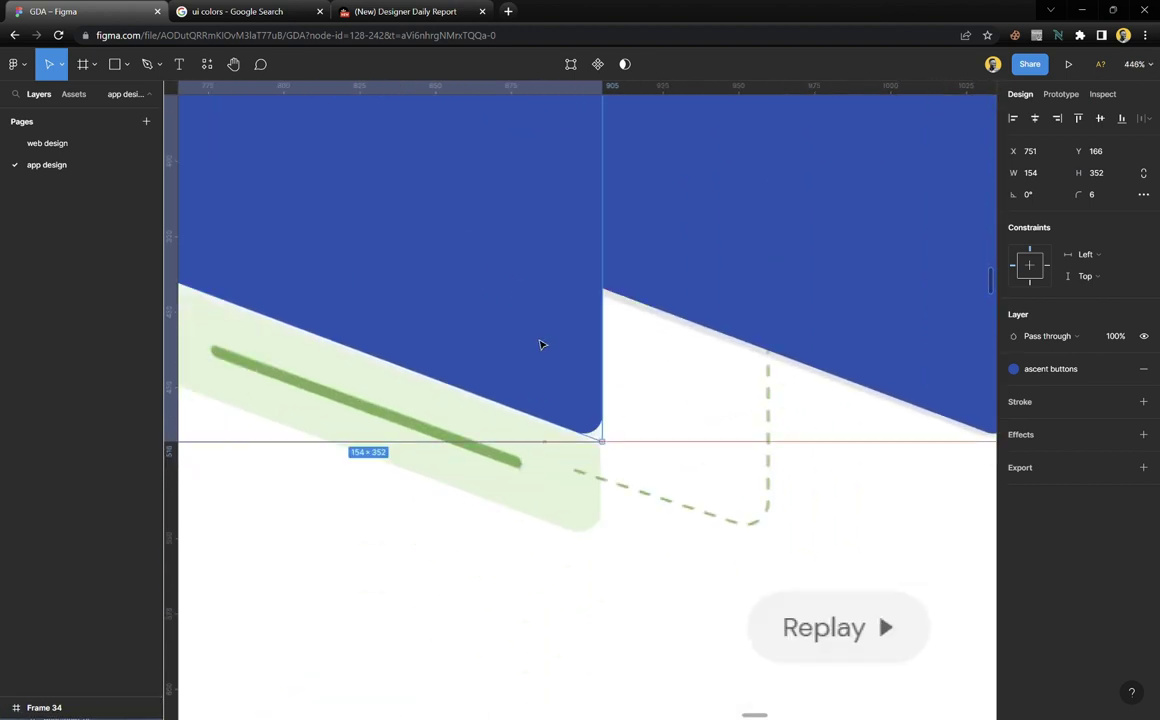
{"action": "key", "text": "Left"}
{"action": "left_click_drag", "start_coordinate": [567, 386], "coordinate": [567, 392]}
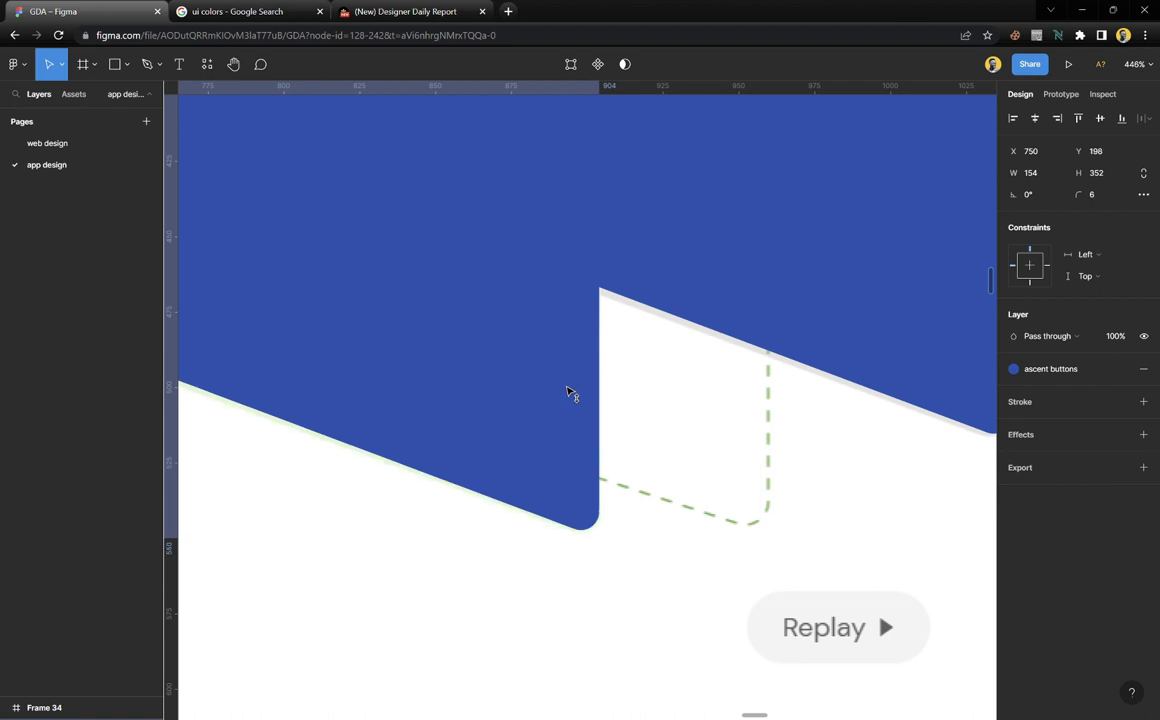
{"action": "scroll", "coordinate": [567, 393], "scroll_direction": "down", "scroll_amount": 5}
{"action": "scroll", "coordinate": [590, 330], "scroll_direction": "up", "scroll_amount": 3}
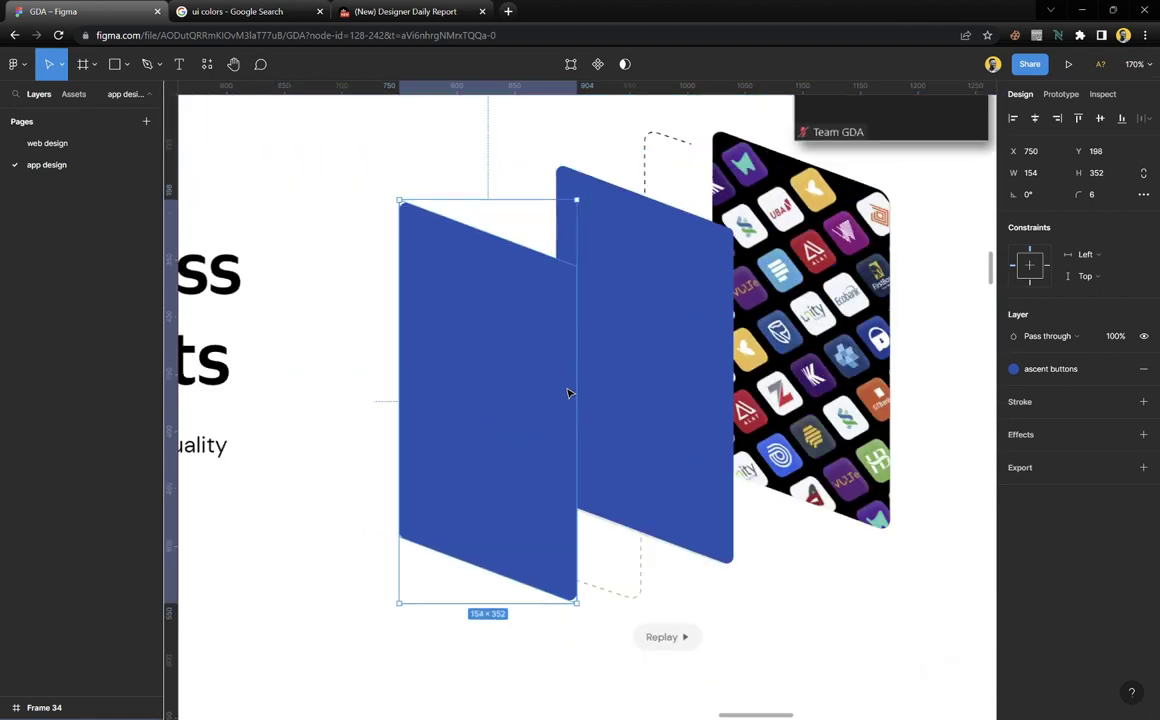
Copy the original card 136 px to the right and raise the new copy higher
{"action": "left_click", "coordinate": [611, 292]}
{"action": "left_click_drag", "start_coordinate": [621, 326], "coordinate": [784, 326], "text": "alt"}
{"action": "scroll", "coordinate": [784, 326], "scroll_direction": "up", "scroll_amount": 2}
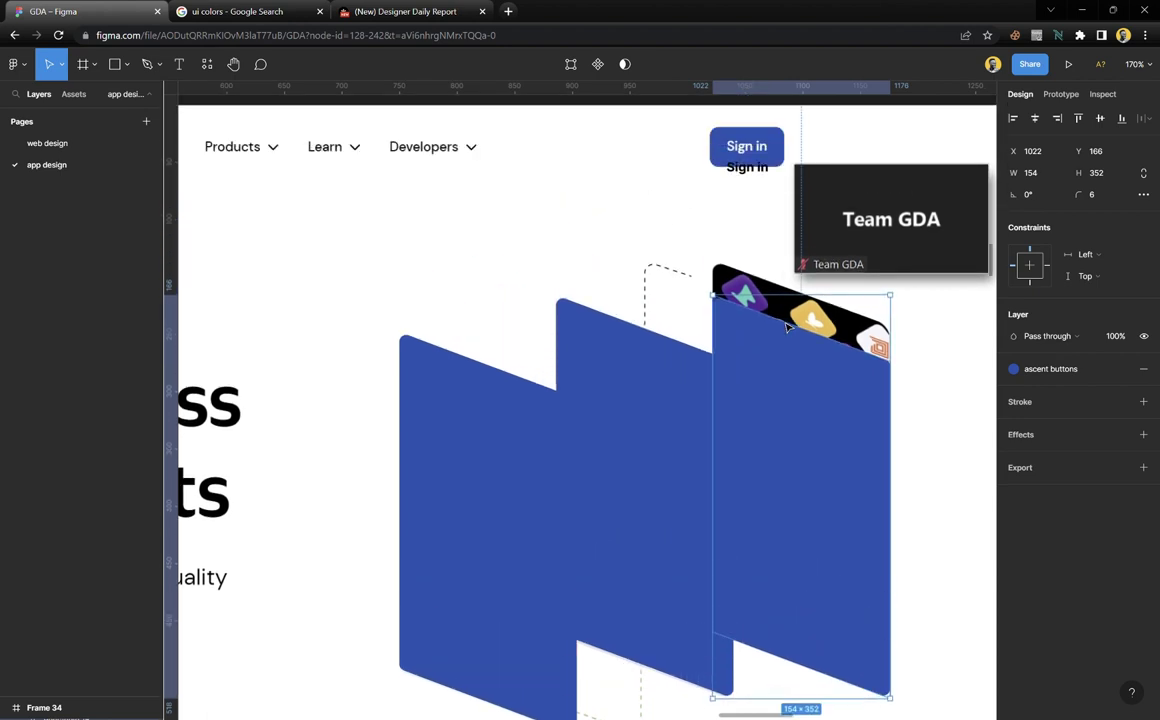
{"action": "scroll", "coordinate": [807, 440], "scroll_direction": "up", "scroll_amount": 4}
{"action": "left_click_drag", "start_coordinate": [807, 440], "coordinate": [818, 381]}
Select all three blue cards and cut them out of the frame
{"action": "scroll", "coordinate": [818, 381], "scroll_direction": "down", "scroll_amount": 5}
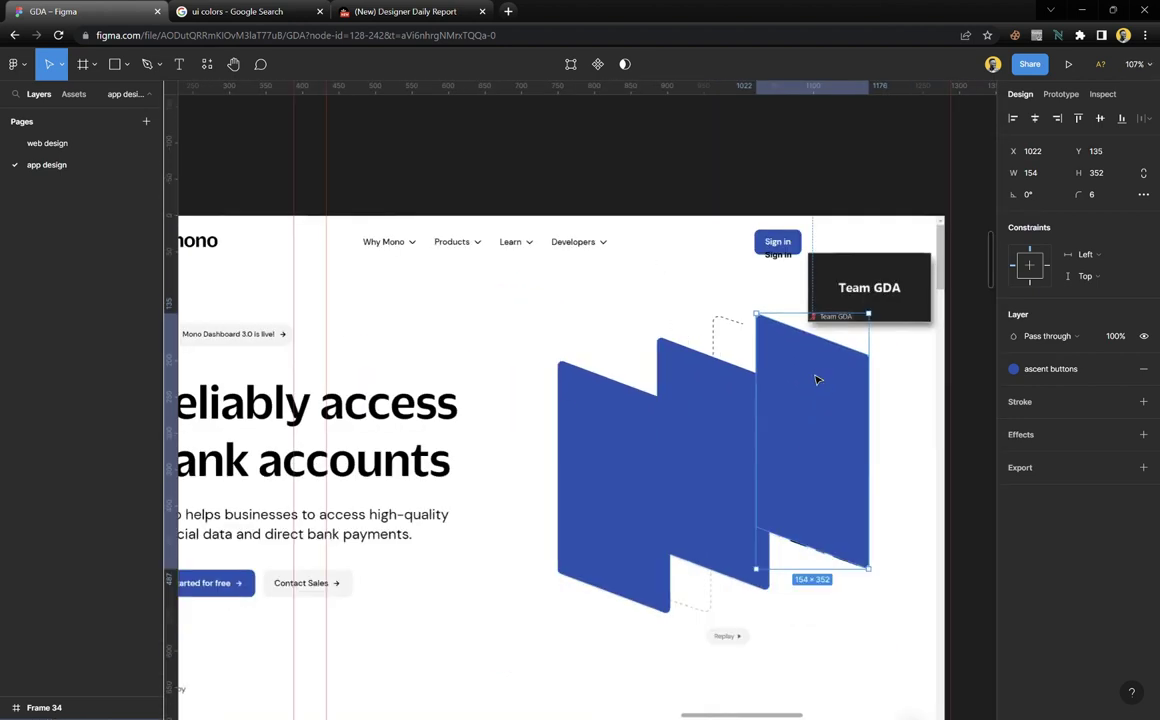
{"action": "left_click", "coordinate": [736, 421], "text": "shift"}
{"action": "left_click", "coordinate": [673, 427], "text": "shift"}
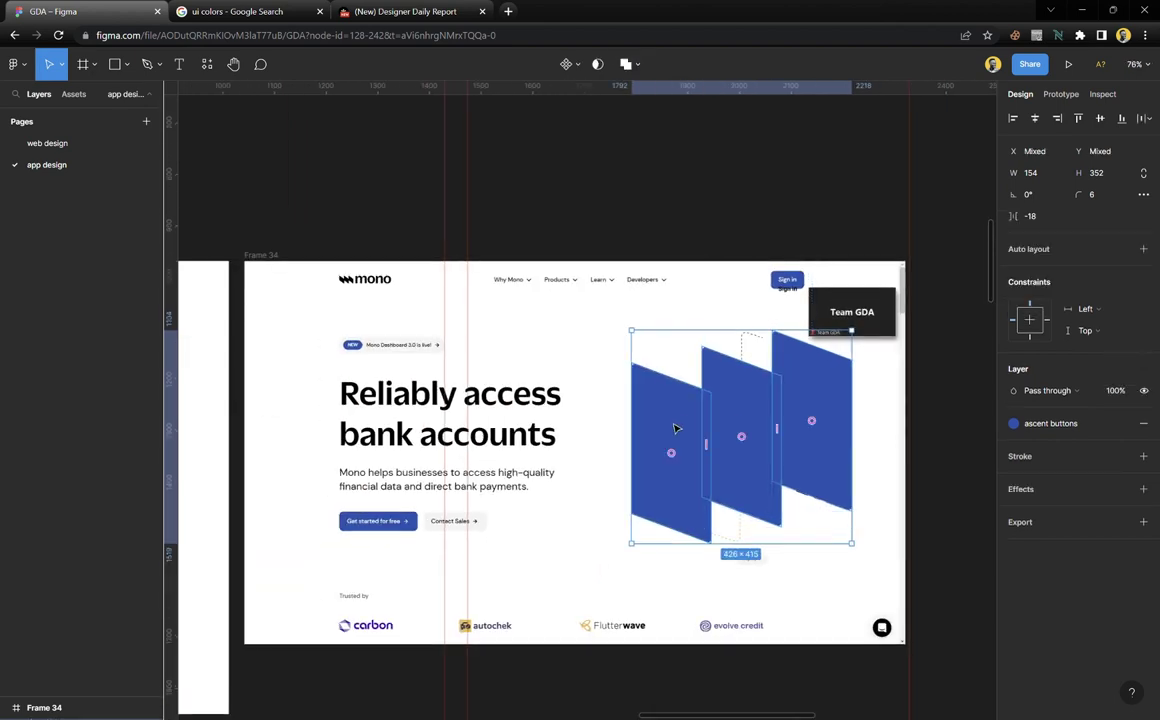
{"action": "scroll", "coordinate": [673, 427], "scroll_direction": "down", "scroll_amount": 3}
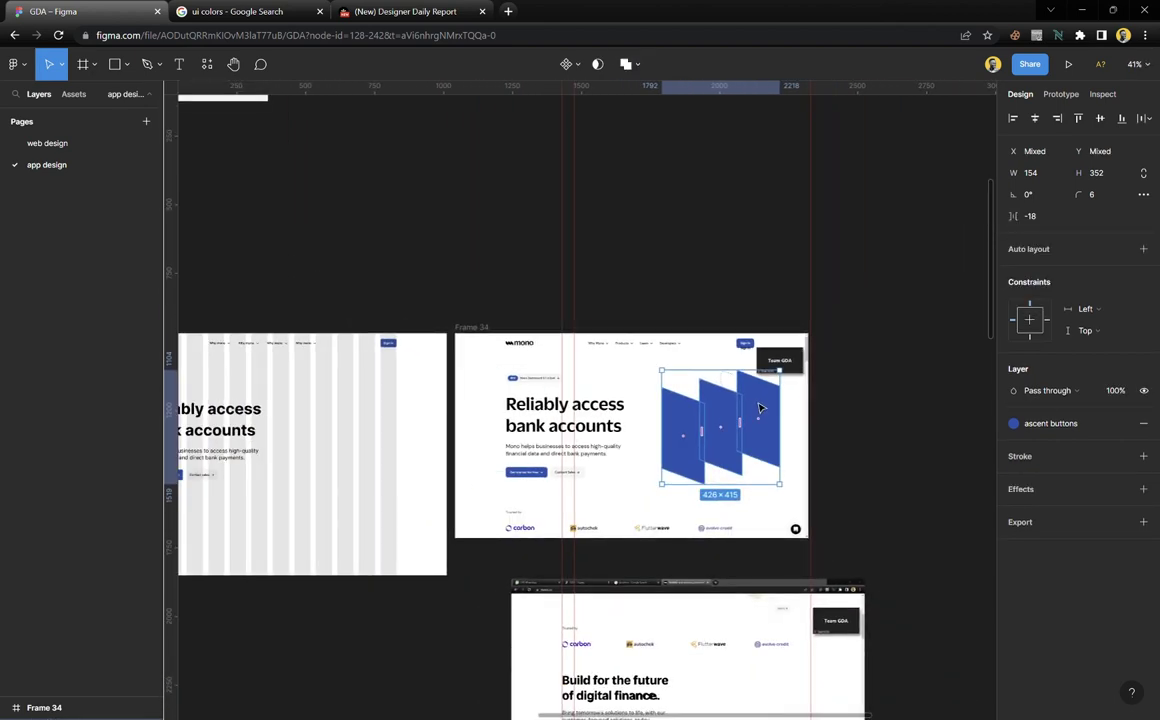
{"action": "key", "text": "ctrl+x"}
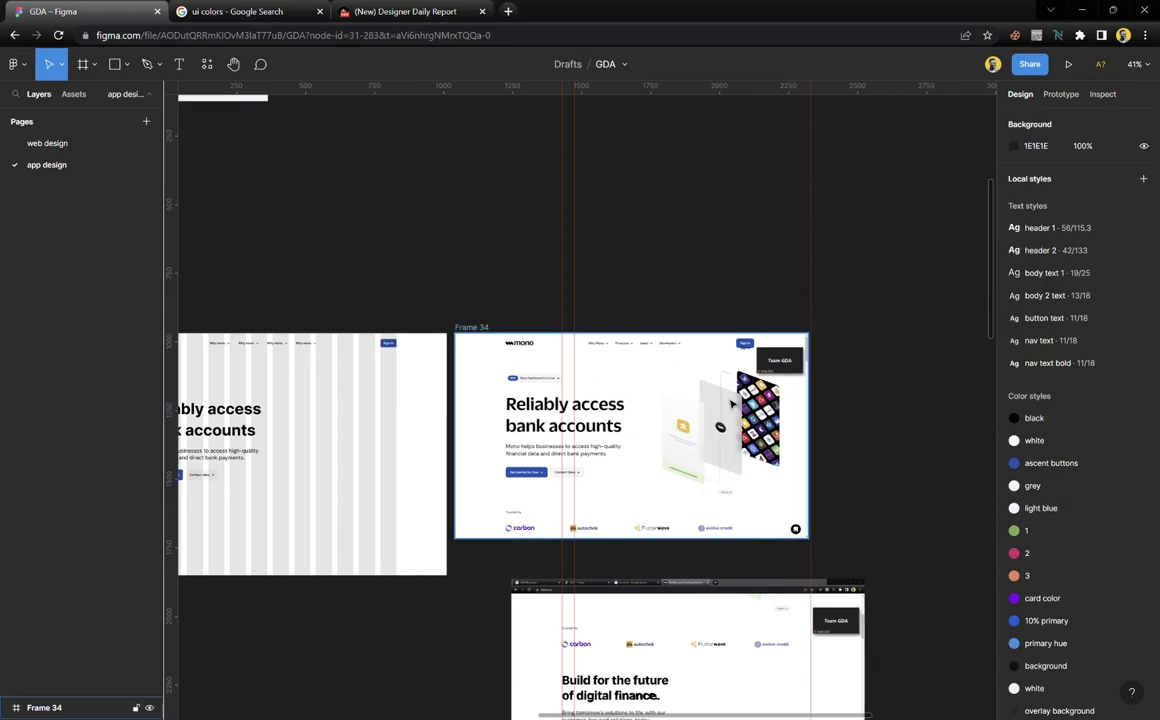
{"action": "left_click", "coordinate": [373, 409]}
{"action": "key", "text": "ctrl+v"}
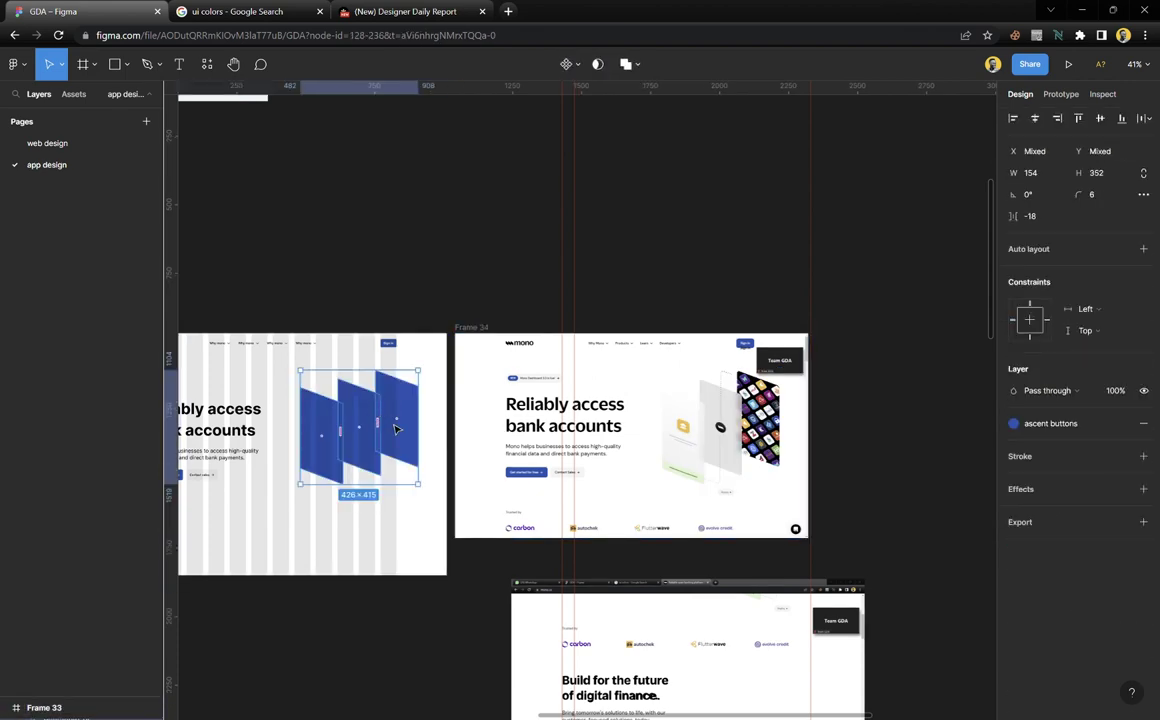
{"action": "scroll", "coordinate": [370, 410], "scroll_direction": "up", "scroll_amount": 5}
{"action": "scroll", "coordinate": [471, 438], "scroll_direction": "up", "scroll_amount": 1}
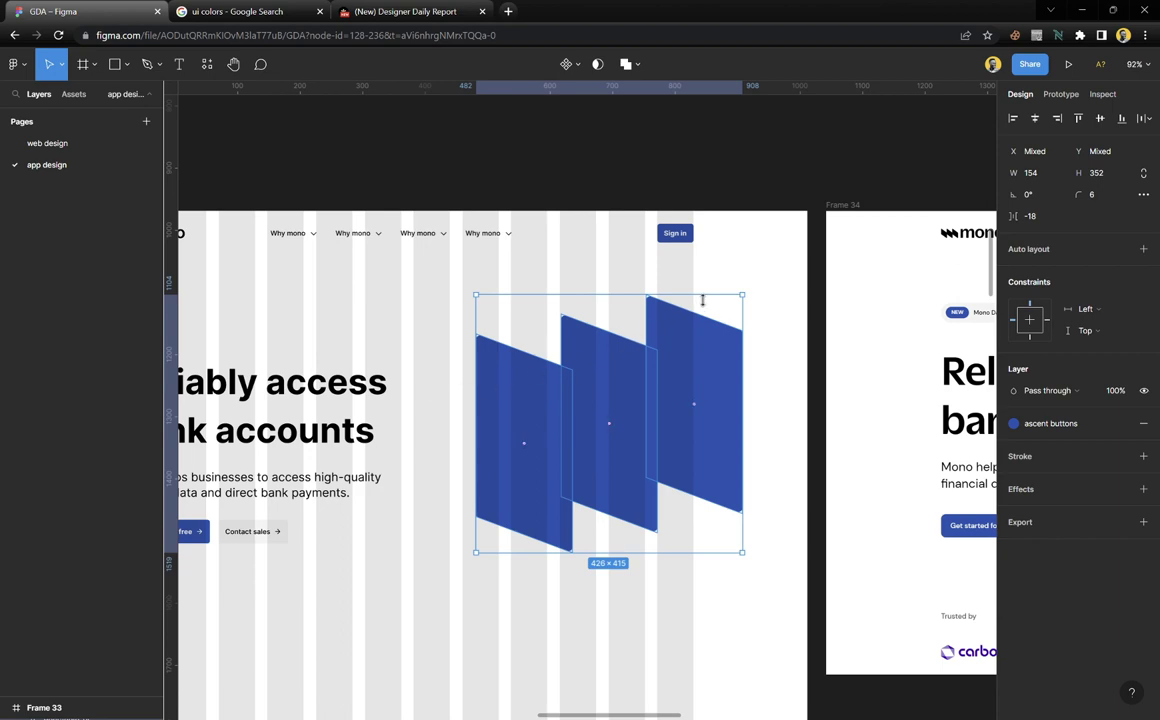
{"action": "scroll", "coordinate": [615, 390], "scroll_direction": "down", "scroll_amount": 4}
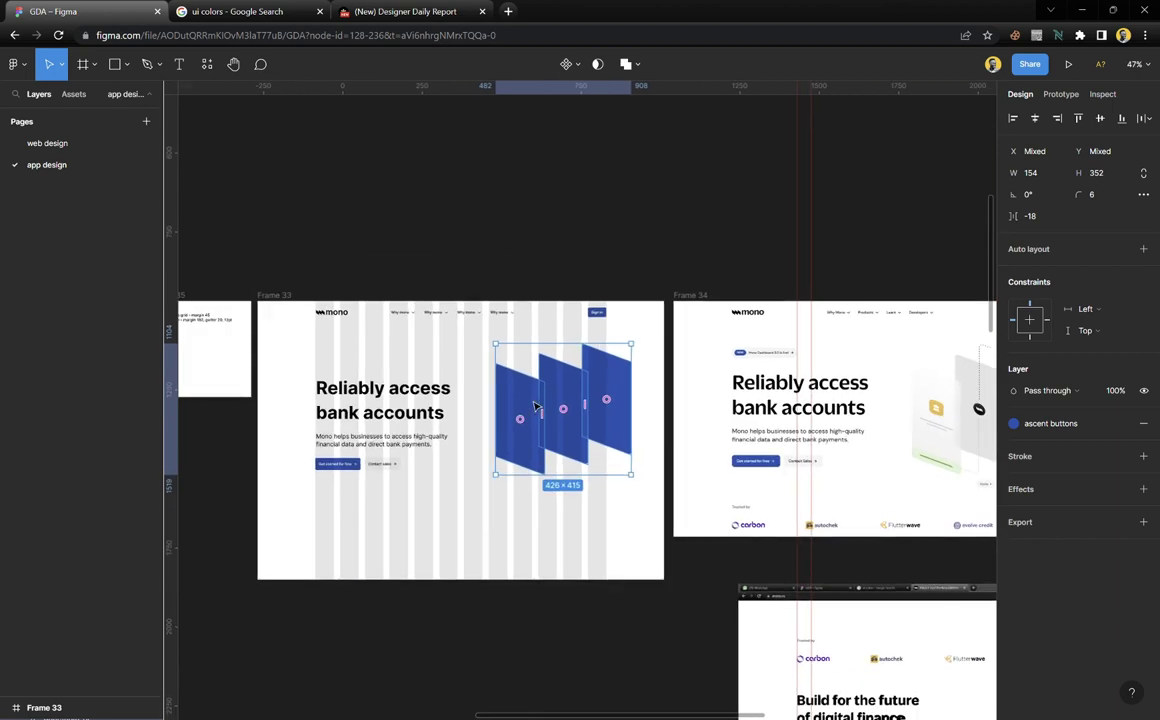
{"action": "scroll", "coordinate": [533, 457], "scroll_direction": "up", "scroll_amount": 2}
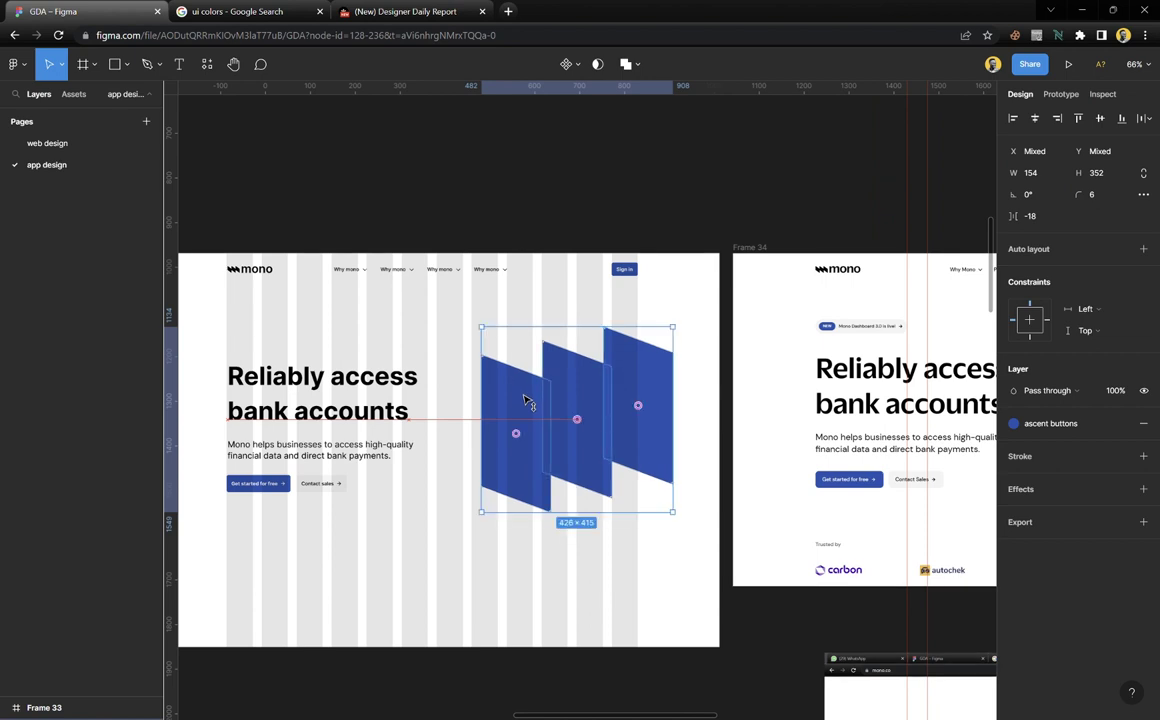
{"action": "left_click", "coordinate": [468, 420]}
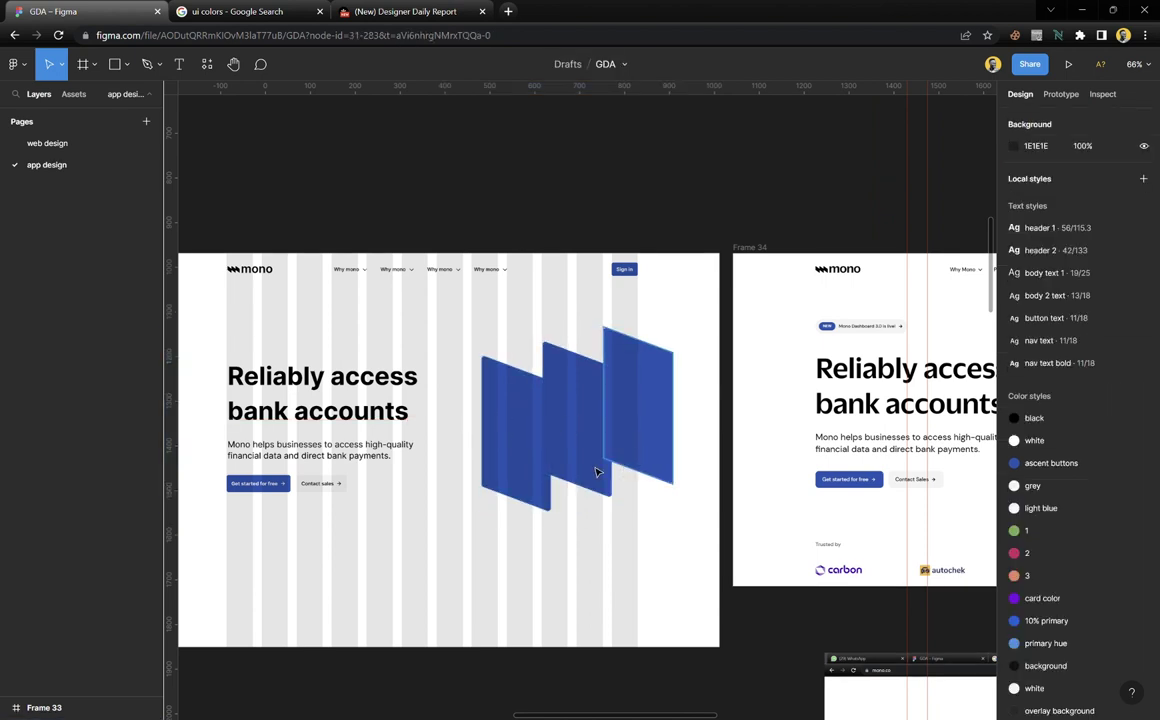
{"action": "scroll", "coordinate": [596, 472], "scroll_direction": "right", "scroll_amount": 5}
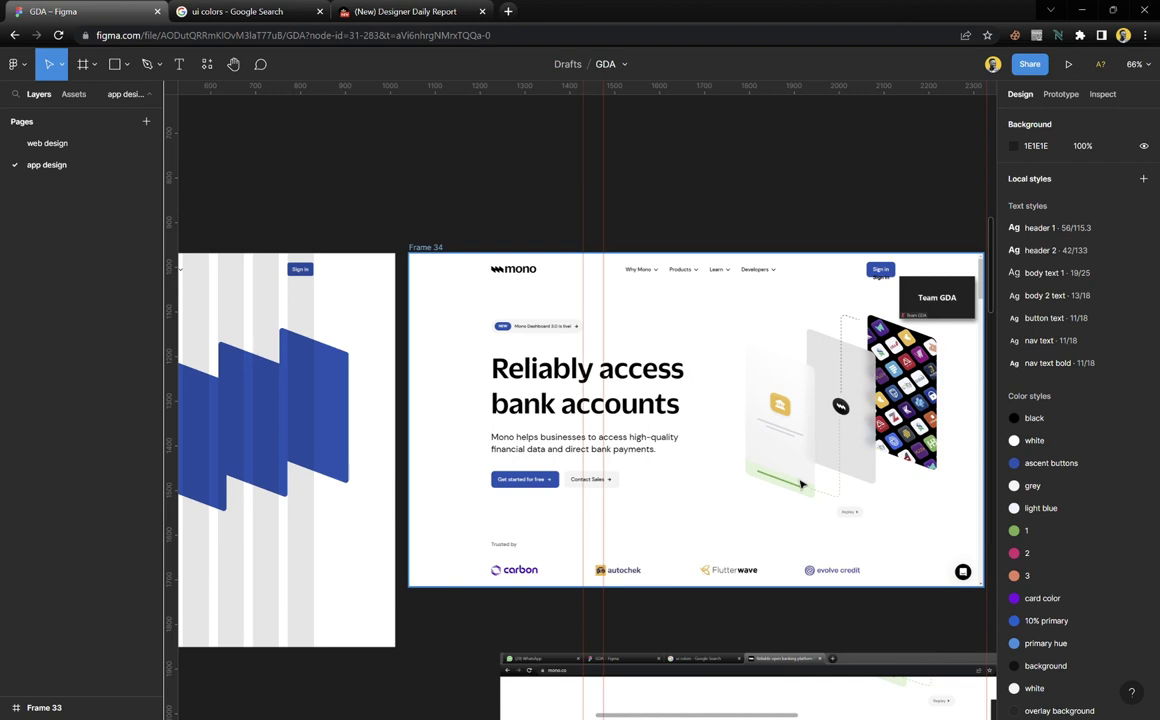
{"action": "scroll", "coordinate": [801, 484], "scroll_direction": "left", "scroll_amount": 6}
{"action": "scroll", "coordinate": [803, 484], "scroll_direction": "right", "scroll_amount": 4}
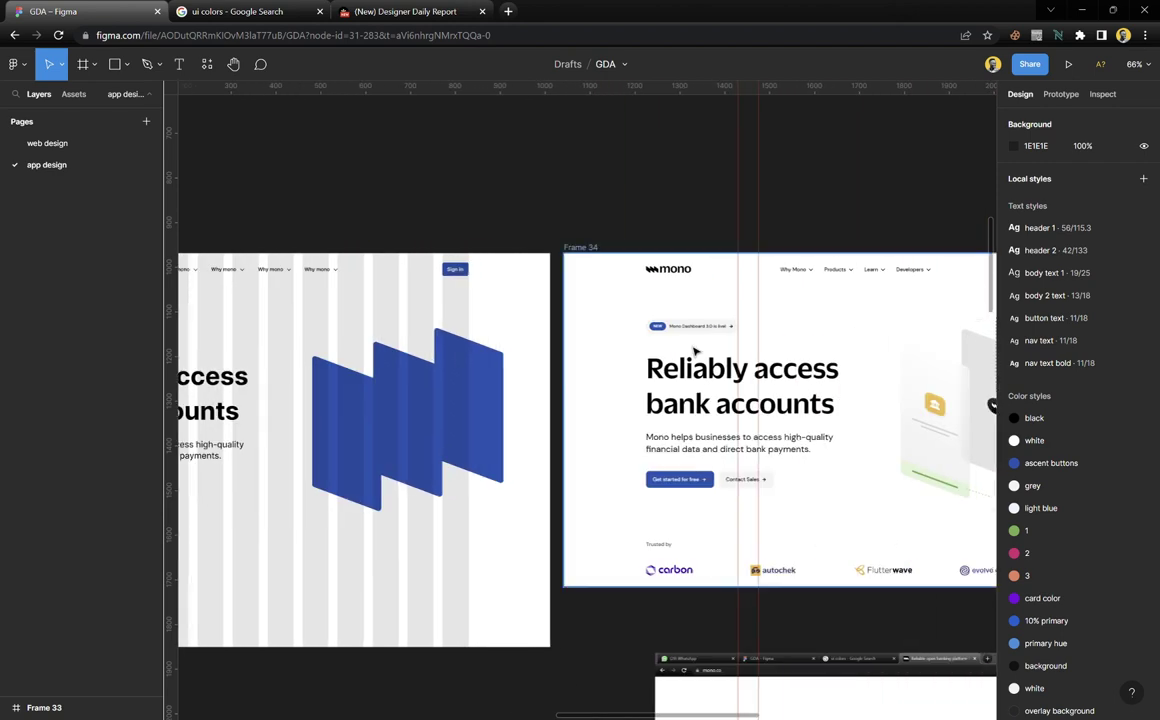
{"action": "scroll", "coordinate": [740, 335], "scroll_direction": "up", "scroll_amount": 6}
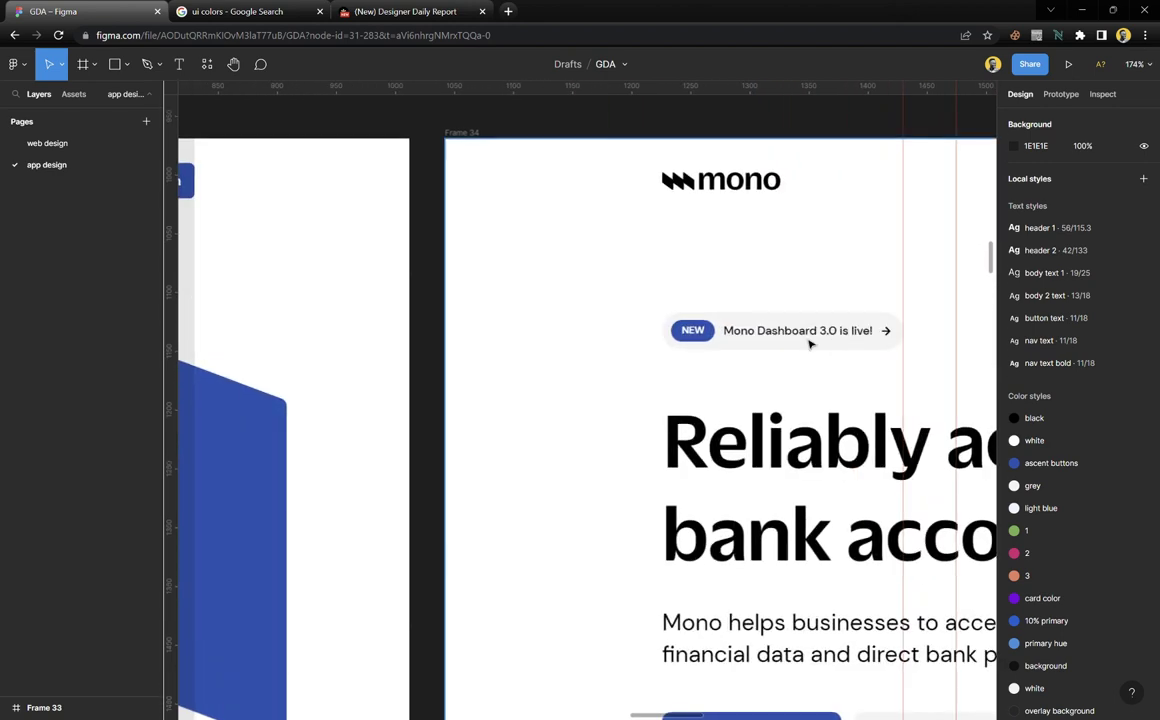
{"action": "scroll", "coordinate": [790, 338], "scroll_direction": "down", "scroll_amount": 6}
{"action": "scroll", "coordinate": [580, 336], "scroll_direction": "left", "scroll_amount": 3}
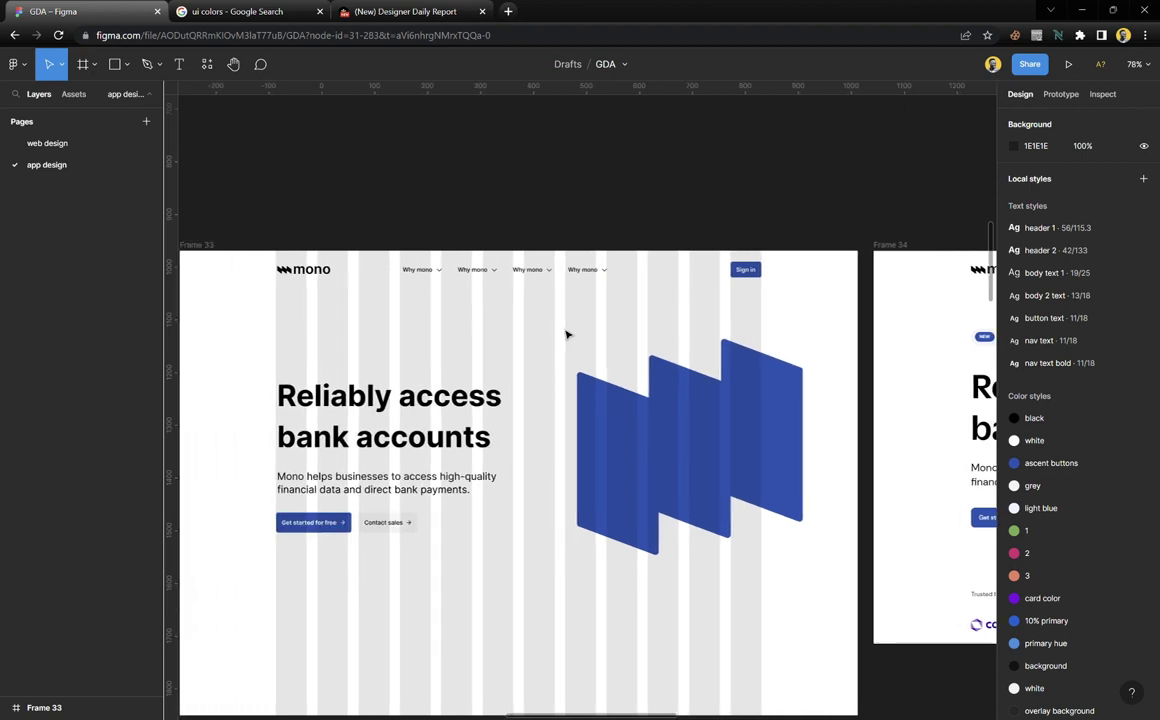
{"action": "scroll", "coordinate": [240, 545], "scroll_direction": "up", "scroll_amount": 6}
{"action": "scroll", "coordinate": [273, 533], "scroll_direction": "up", "scroll_amount": 2}
Place a copy of the 'Get started for free' button above the headline
{"action": "left_click", "coordinate": [436, 531]}
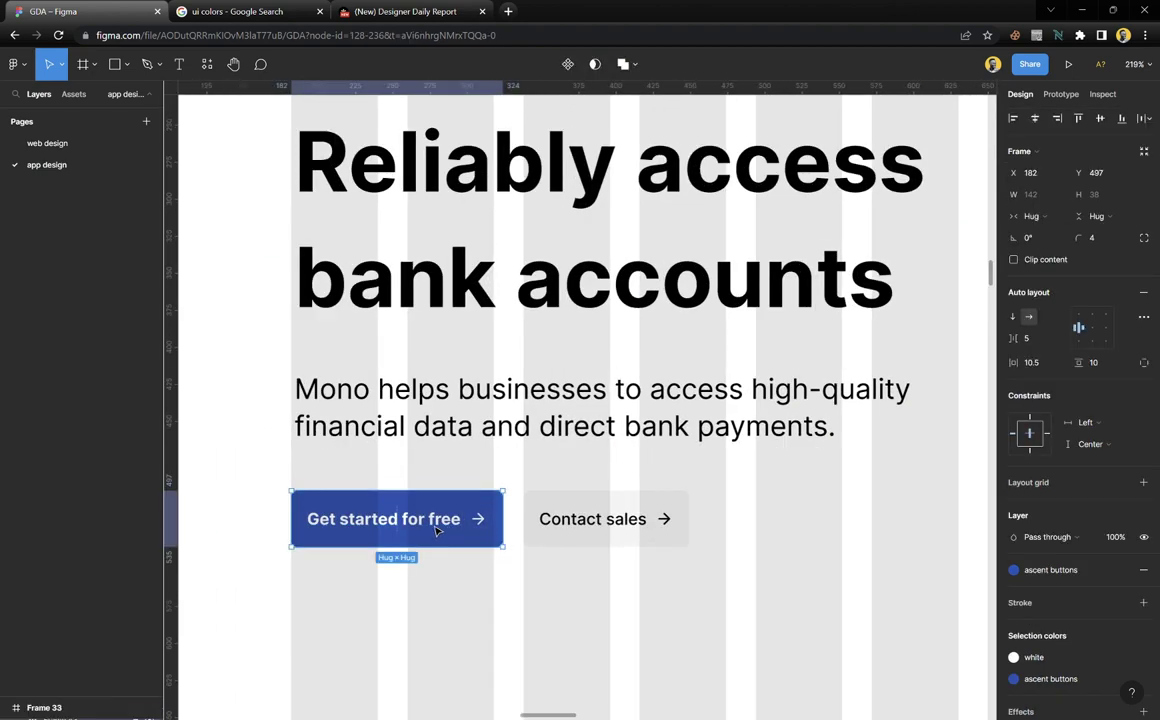
{"action": "left_click_drag", "start_coordinate": [437, 497], "coordinate": [453, 222]}
{"action": "scroll", "coordinate": [618, 237], "scroll_direction": "right", "scroll_amount": 5}
{"action": "scroll", "coordinate": [627, 238], "scroll_direction": "down", "scroll_amount": 10}
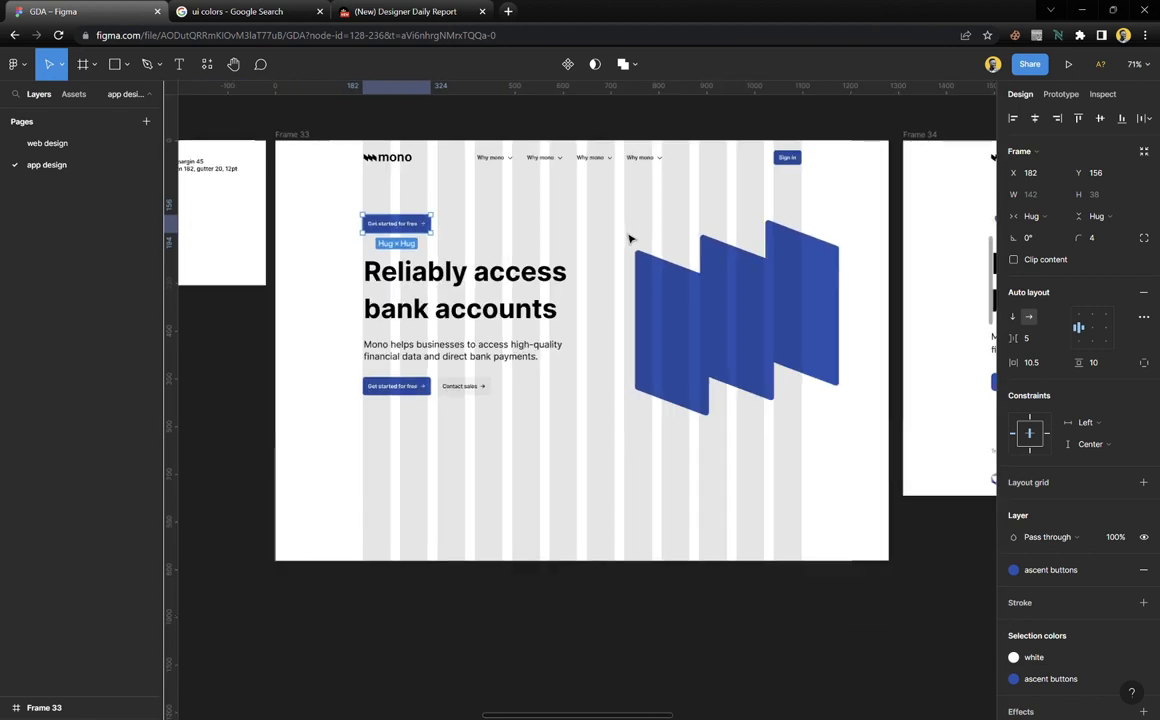
Move the reference screenshot over the hero and crop it to 412×207 around the dashboard badge
{"action": "left_click_drag", "start_coordinate": [910, 232], "coordinate": [505, 225]}
{"action": "left_click_drag", "start_coordinate": [618, 476], "coordinate": [679, 243]}
{"action": "scroll", "coordinate": [897, 217], "scroll_direction": "right", "scroll_amount": 3}
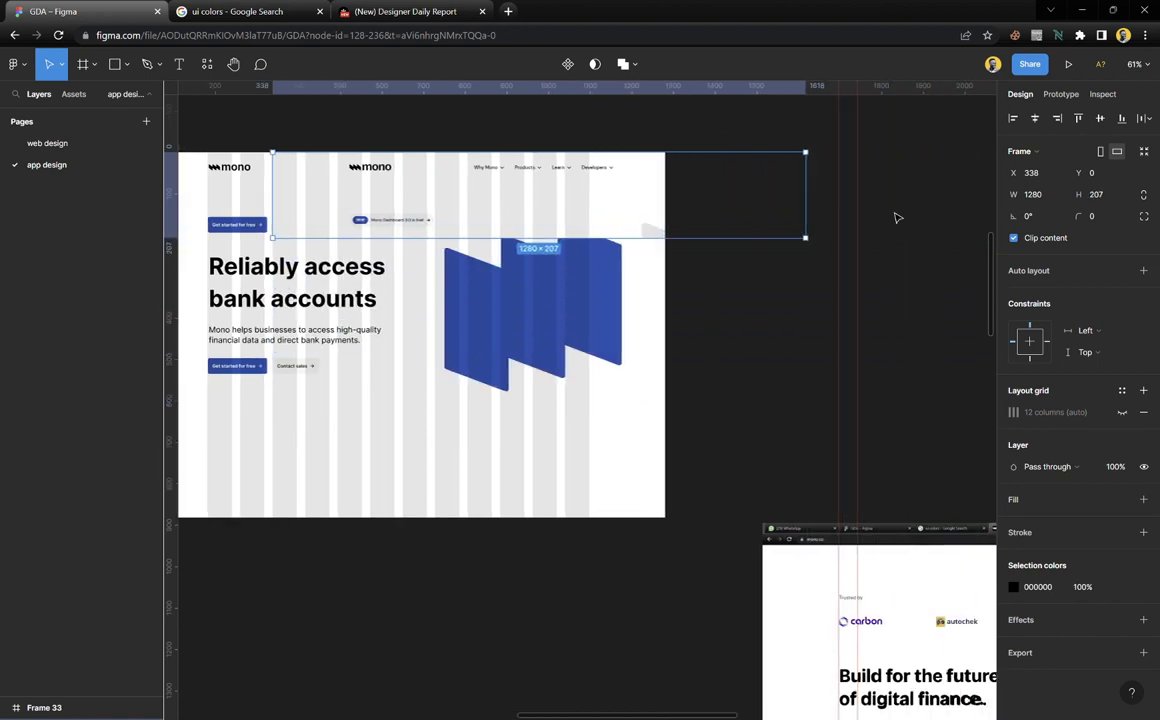
{"action": "left_click_drag", "start_coordinate": [806, 200], "coordinate": [461, 233]}
{"action": "scroll", "coordinate": [461, 233], "scroll_direction": "left", "scroll_amount": 3}
{"action": "scroll", "coordinate": [583, 264], "scroll_direction": "up", "scroll_amount": 3}
{"action": "scroll", "coordinate": [562, 399], "scroll_direction": "up", "scroll_amount": 5}
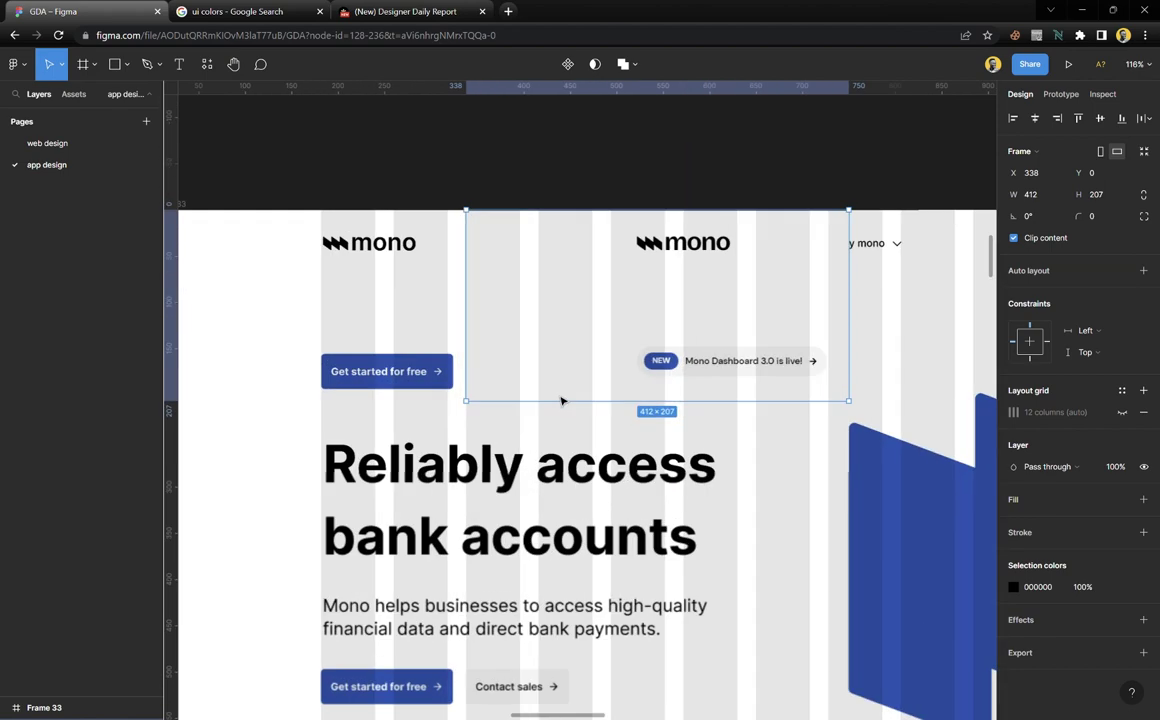
{"action": "left_click_drag", "start_coordinate": [475, 338], "coordinate": [456, 394]}
{"action": "scroll", "coordinate": [456, 394], "scroll_direction": "up", "scroll_amount": 5}
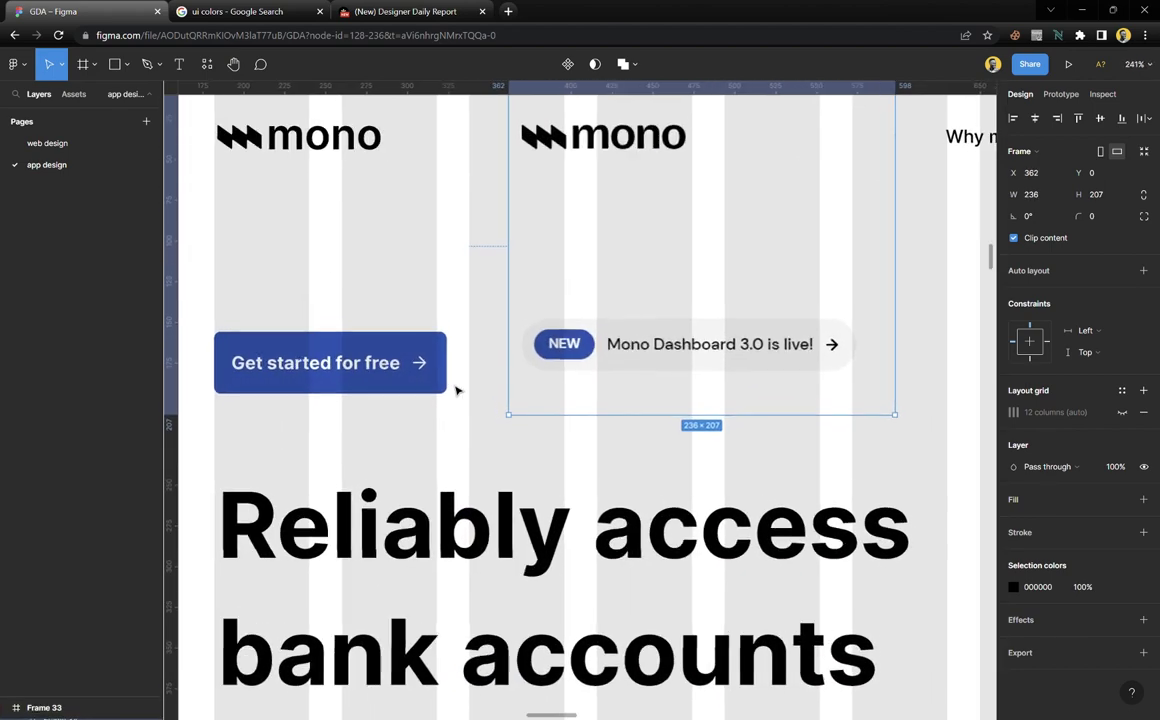
{"action": "scroll", "coordinate": [456, 390], "scroll_direction": "left", "scroll_amount": 2}
{"action": "left_click_drag", "start_coordinate": [642, 90], "coordinate": [663, 399]}
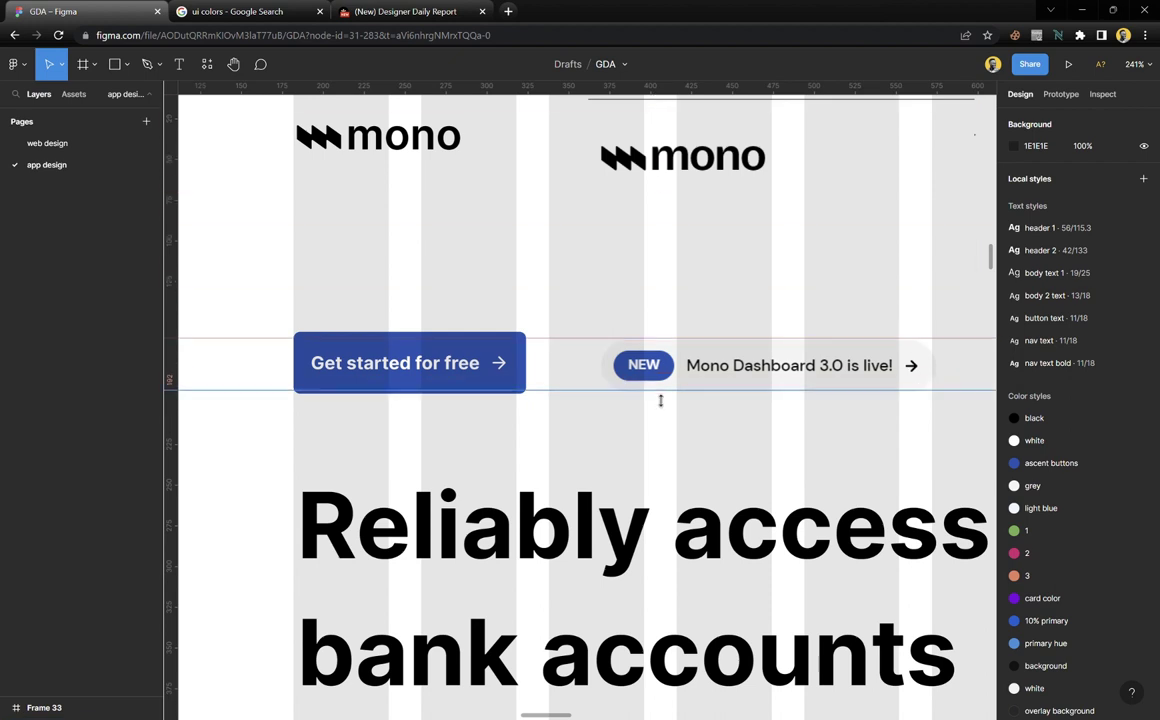
Delete the arrow icon from the copied button, leaving only its text label
{"action": "scroll", "coordinate": [526, 394], "scroll_direction": "up", "scroll_amount": 3}
{"action": "left_click", "coordinate": [514, 347]}
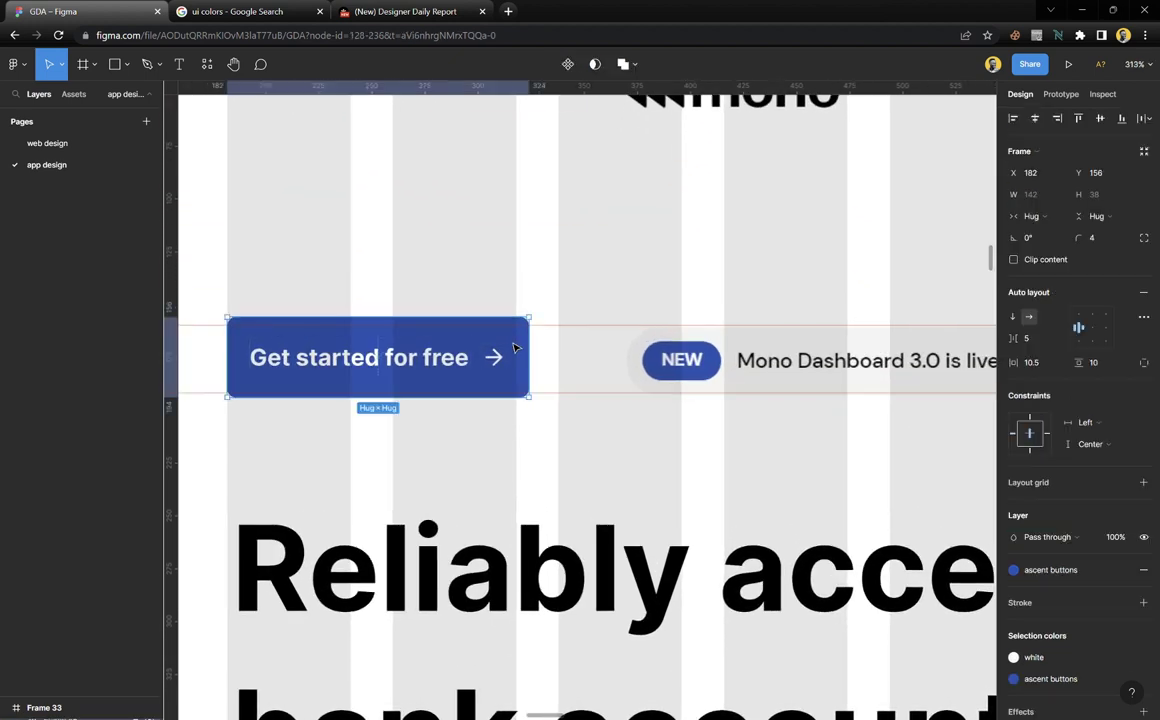
{"action": "double_click", "coordinate": [497, 358]}
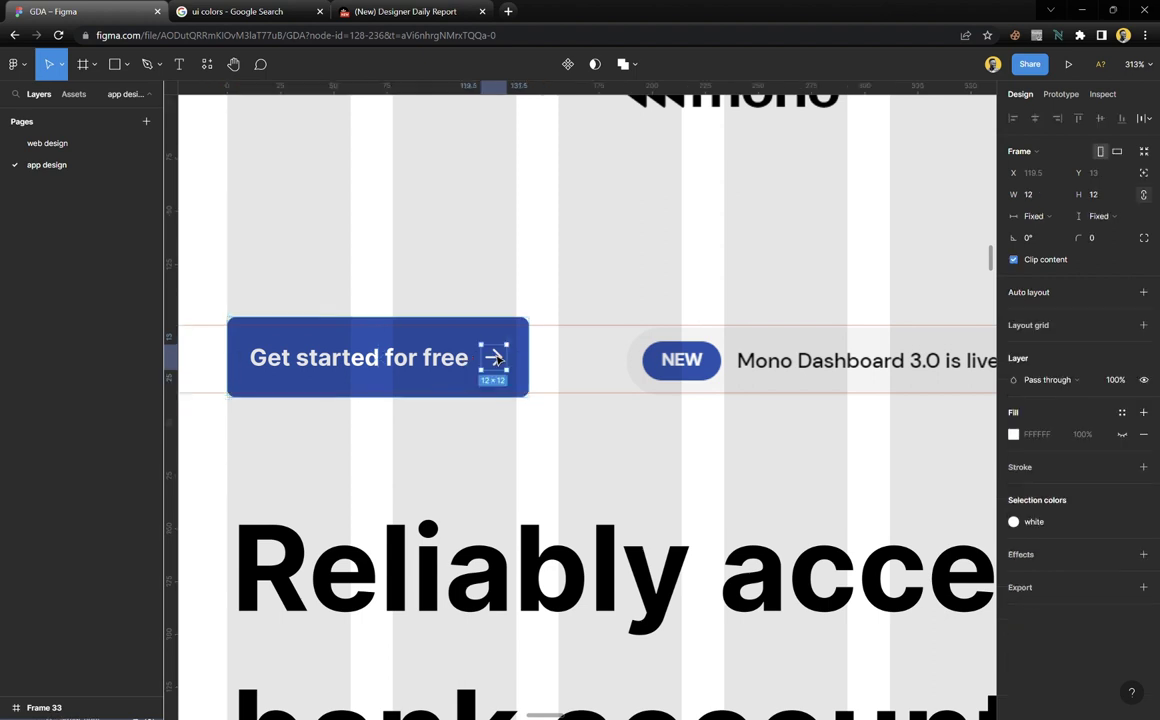
{"action": "key", "text": "Delete"}
{"action": "left_click", "coordinate": [455, 368]}
Relabel the copy 'NEW', align it with the badge, and set vertical padding 7 and corner radius 35
{"action": "double_click", "coordinate": [455, 368]}
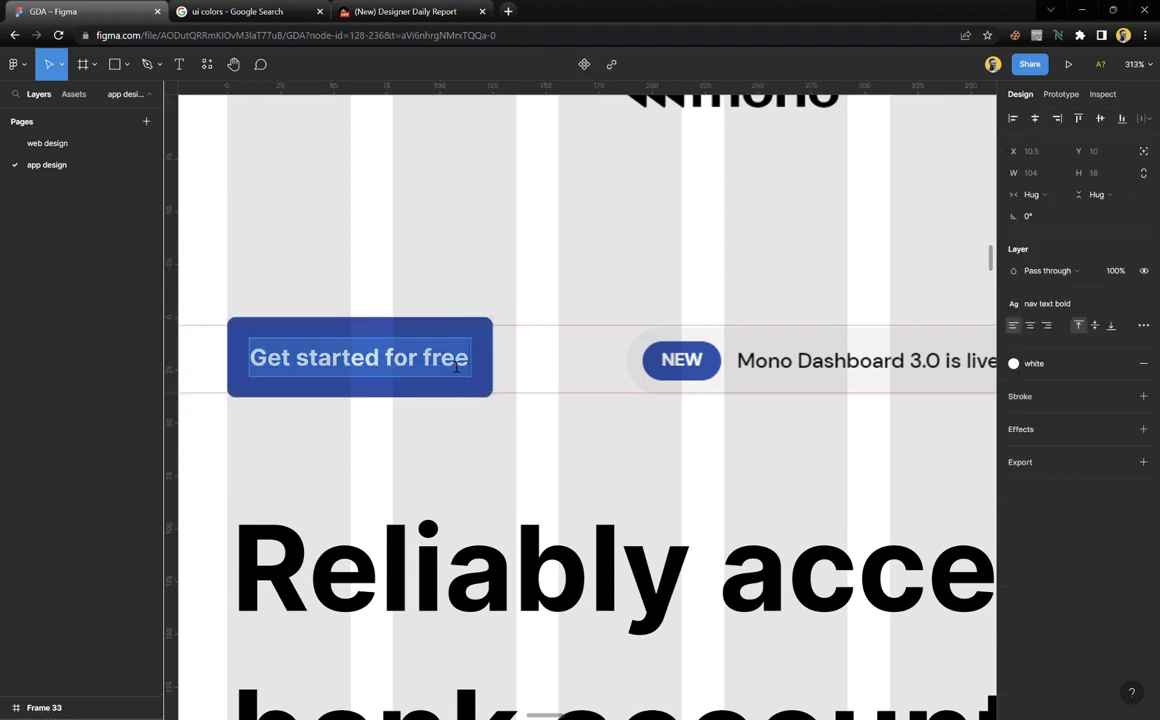
{"action": "type", "text": "NEW"}
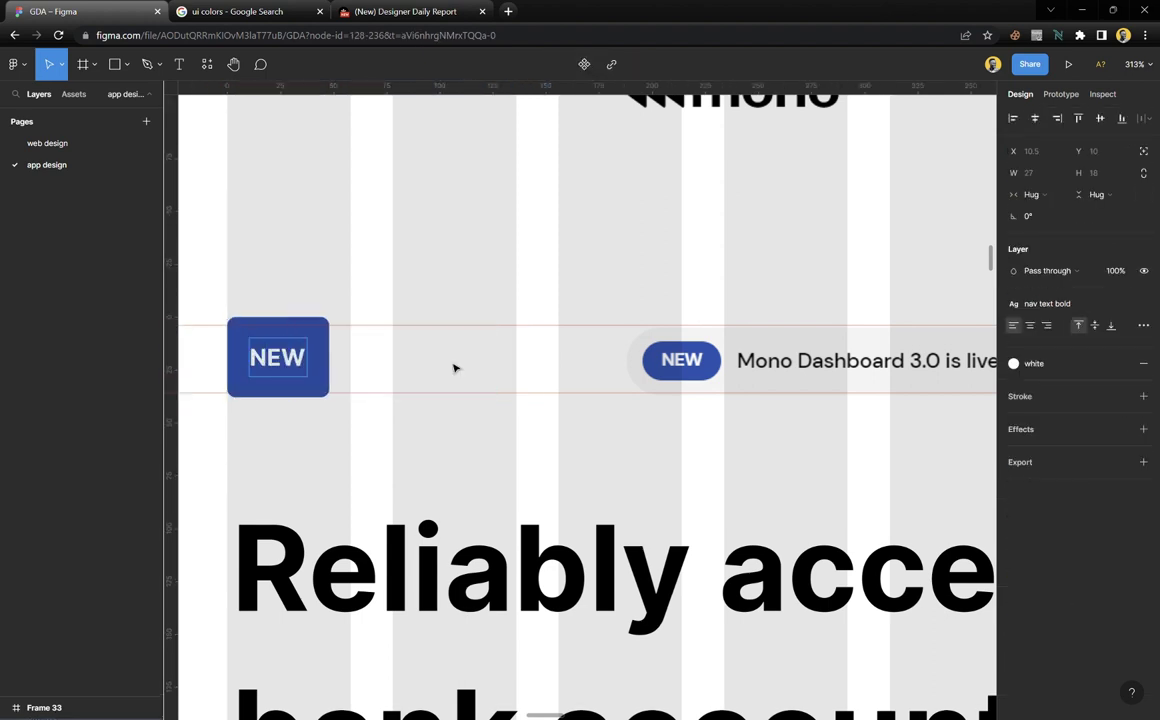
{"action": "key", "text": "Escape"}
{"action": "key", "text": "Escape"}
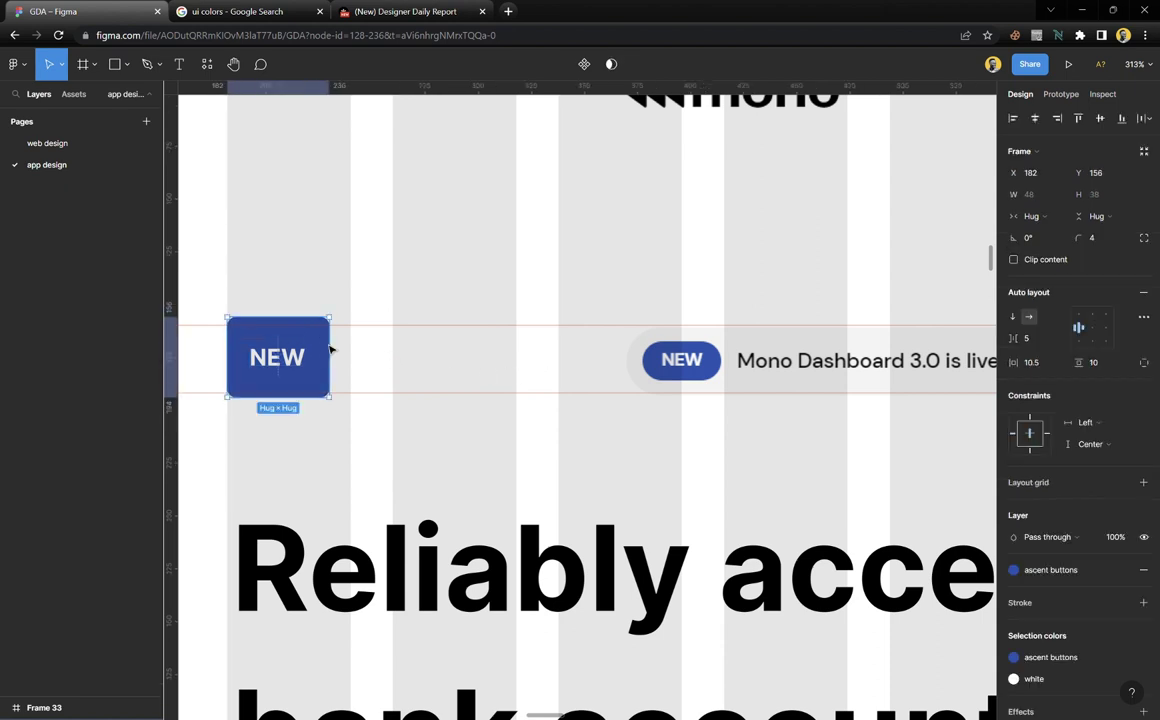
{"action": "scroll", "coordinate": [280, 377], "scroll_direction": "up", "scroll_amount": 2}
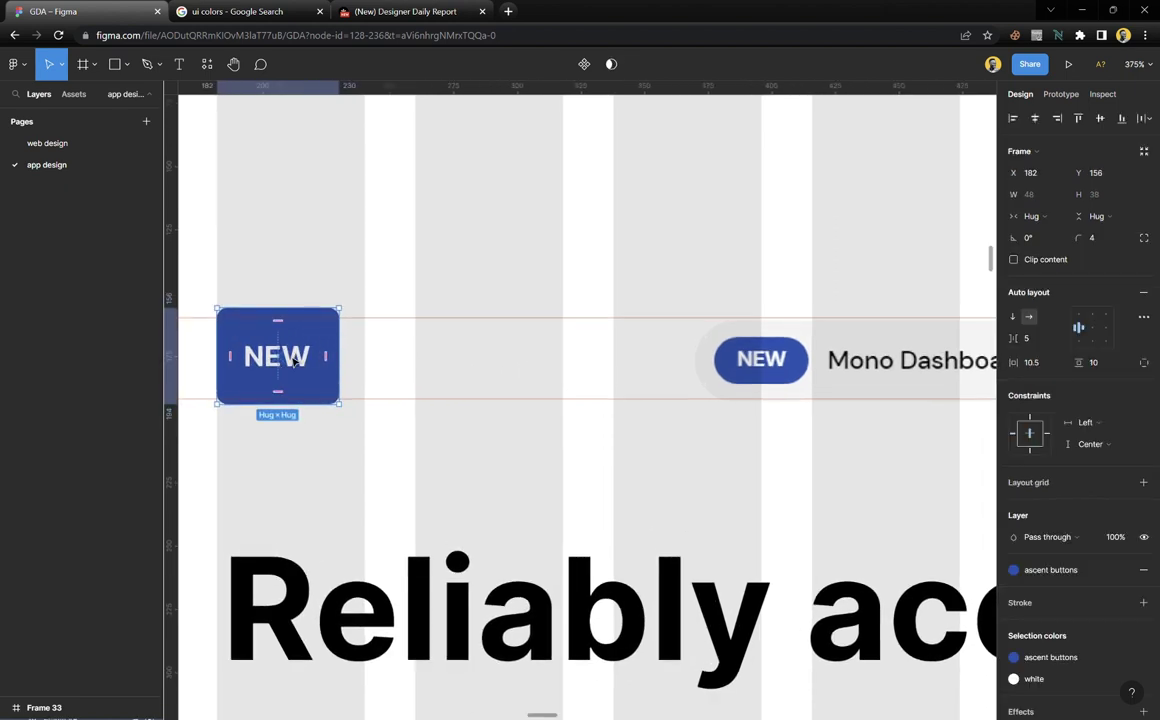
{"action": "left_click_drag", "start_coordinate": [288, 355], "coordinate": [293, 368]}
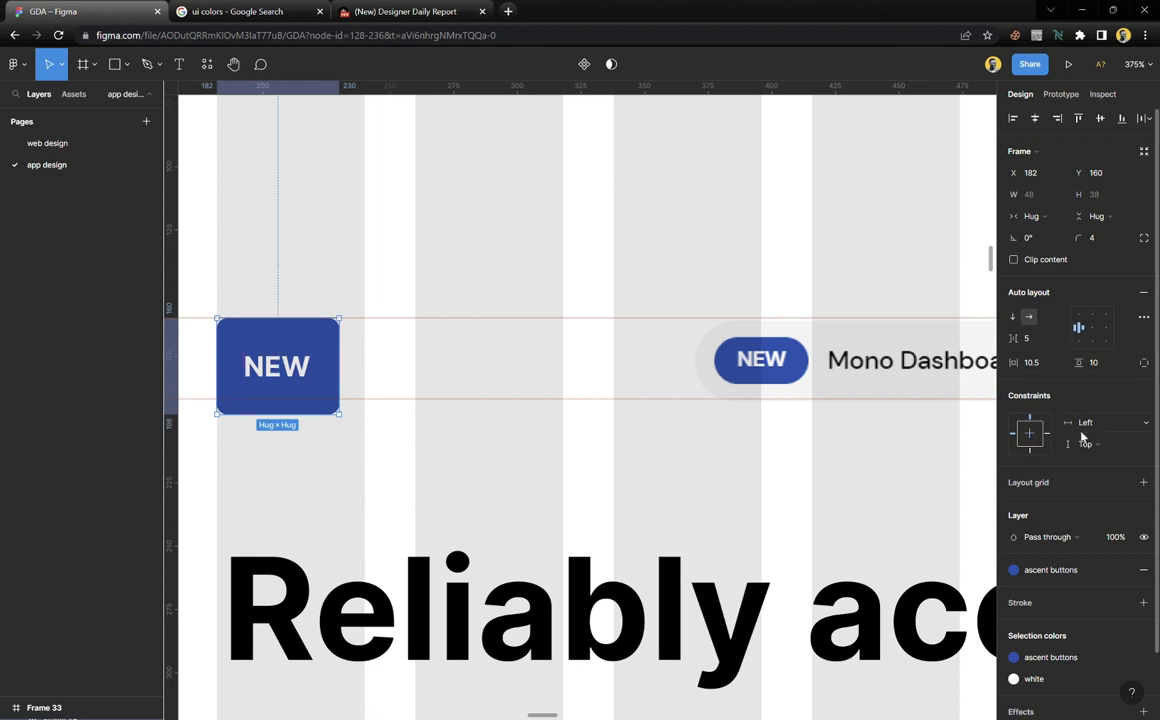
{"action": "left_click", "coordinate": [1103, 364]}
{"action": "key", "text": "Down"}
{"action": "key", "text": "Down"}
{"action": "key", "text": "Down"}
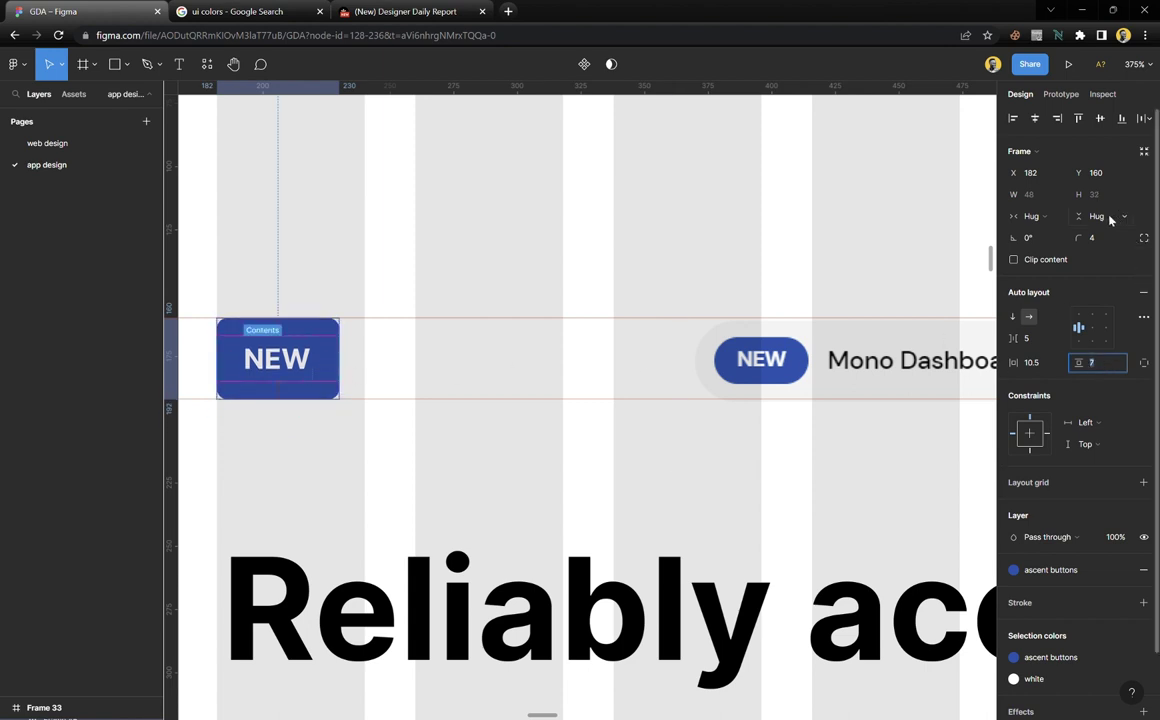
{"action": "left_click_drag", "start_coordinate": [1078, 237], "coordinate": [1153, 249]}
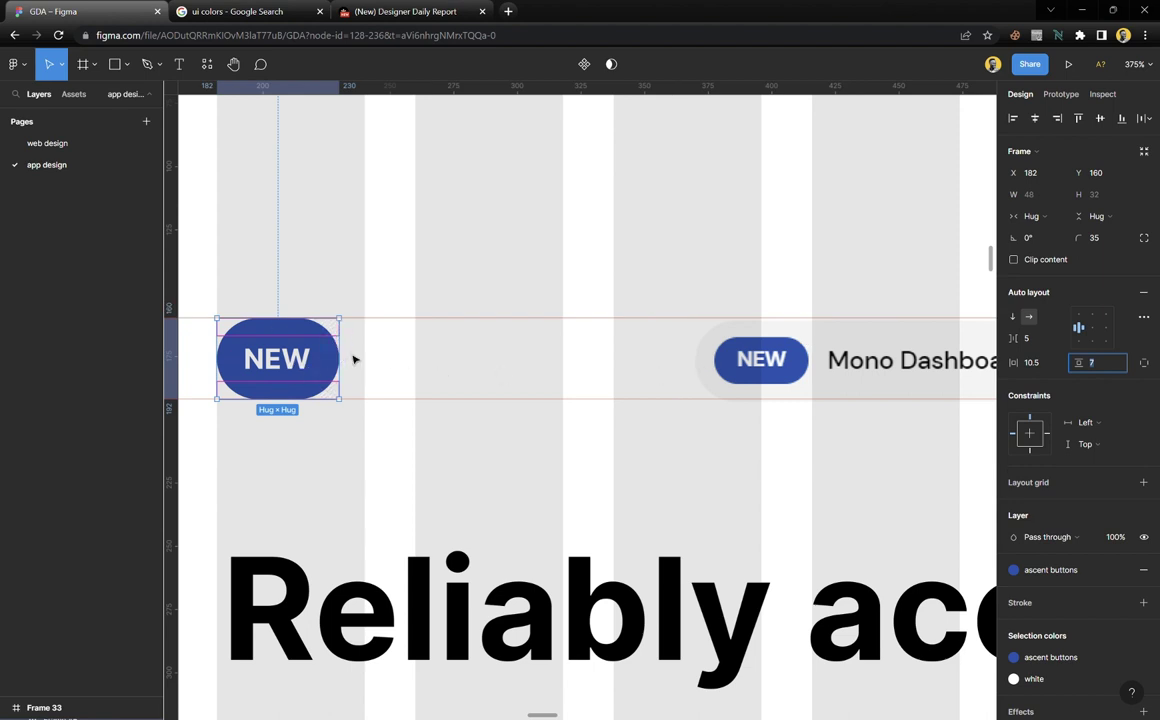
Replace the pill's 'NEW' label with the text 'Mono Dashboard 3.0 is live!'
{"action": "double_click", "coordinate": [299, 366]}
{"action": "type", "text": "mONO"}
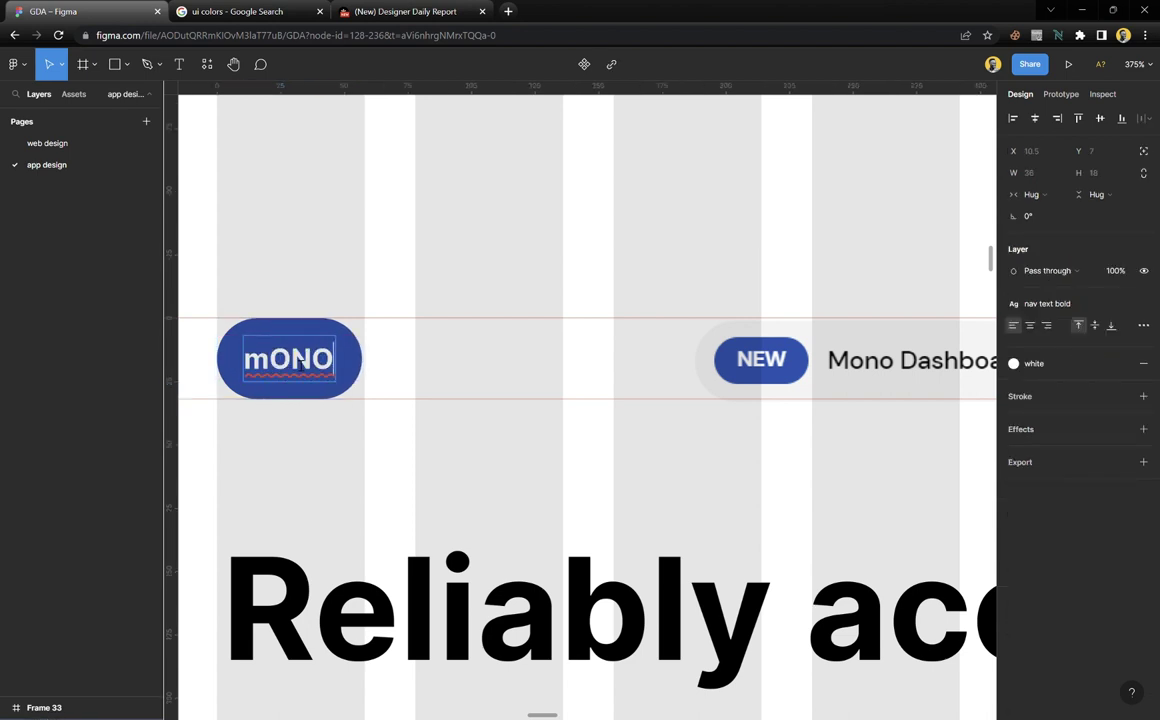
{"action": "key", "text": "ctrl+a"}
{"action": "type", "text": "Mono"}
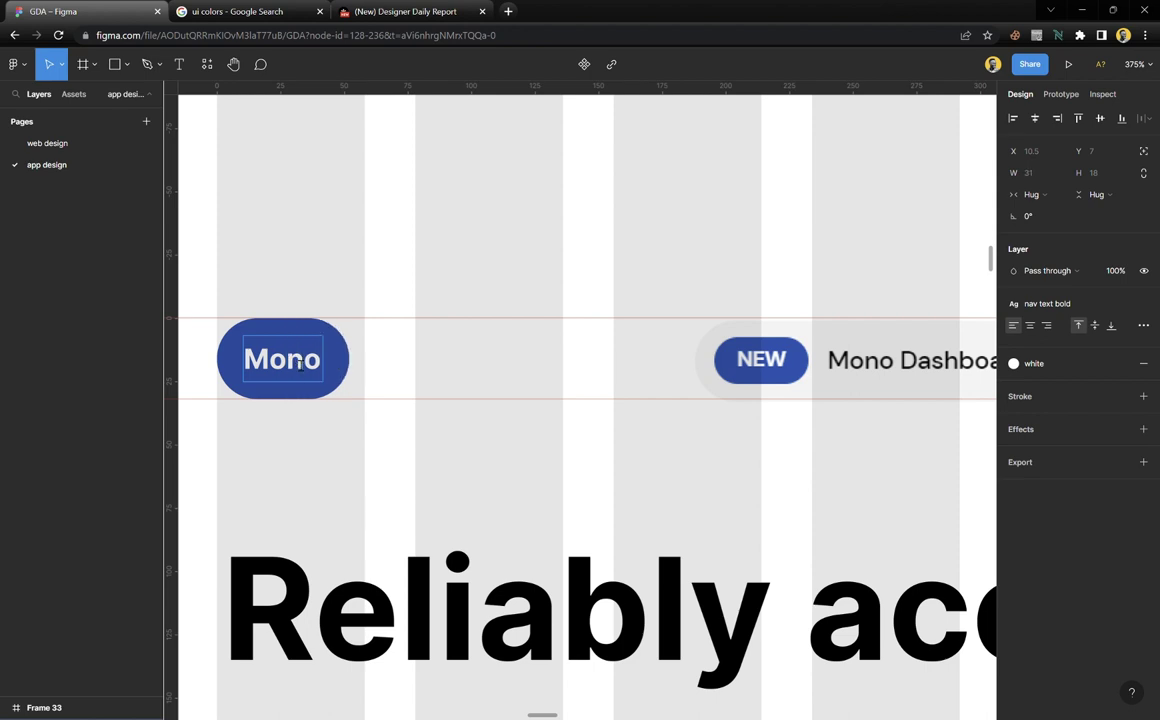
{"action": "type", "text": " Dashbo"}
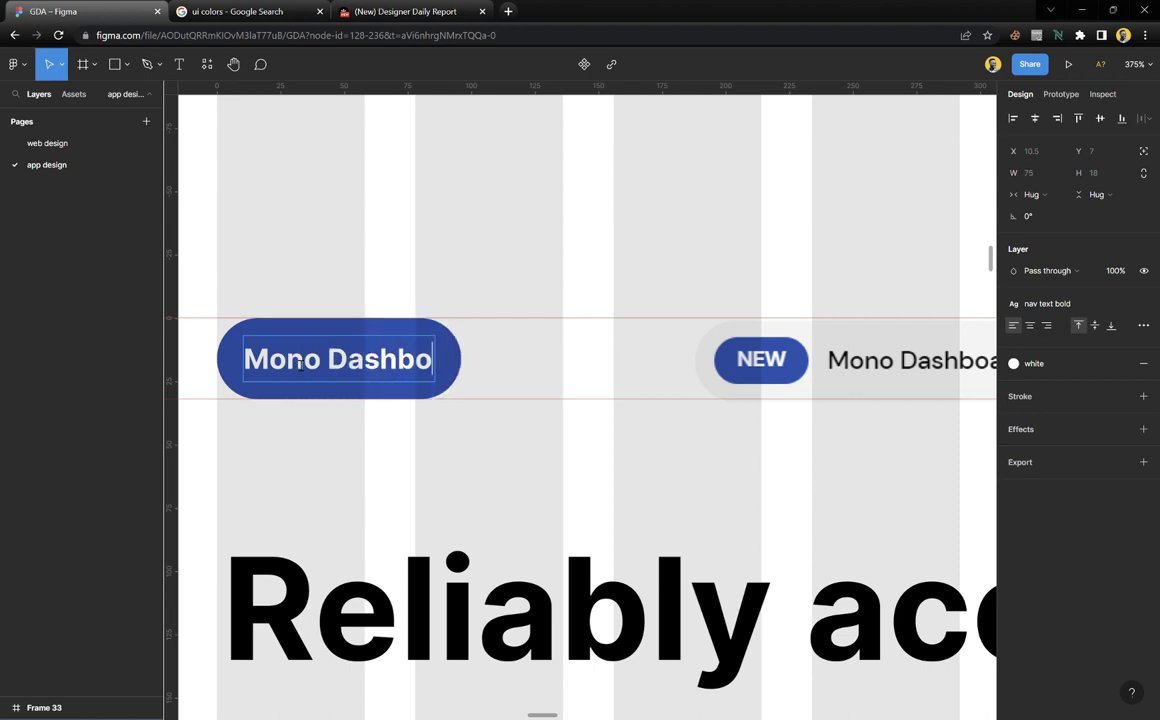
{"action": "type", "text": "ard"}
{"action": "scroll", "coordinate": [495, 349], "scroll_direction": "right", "scroll_amount": 5}
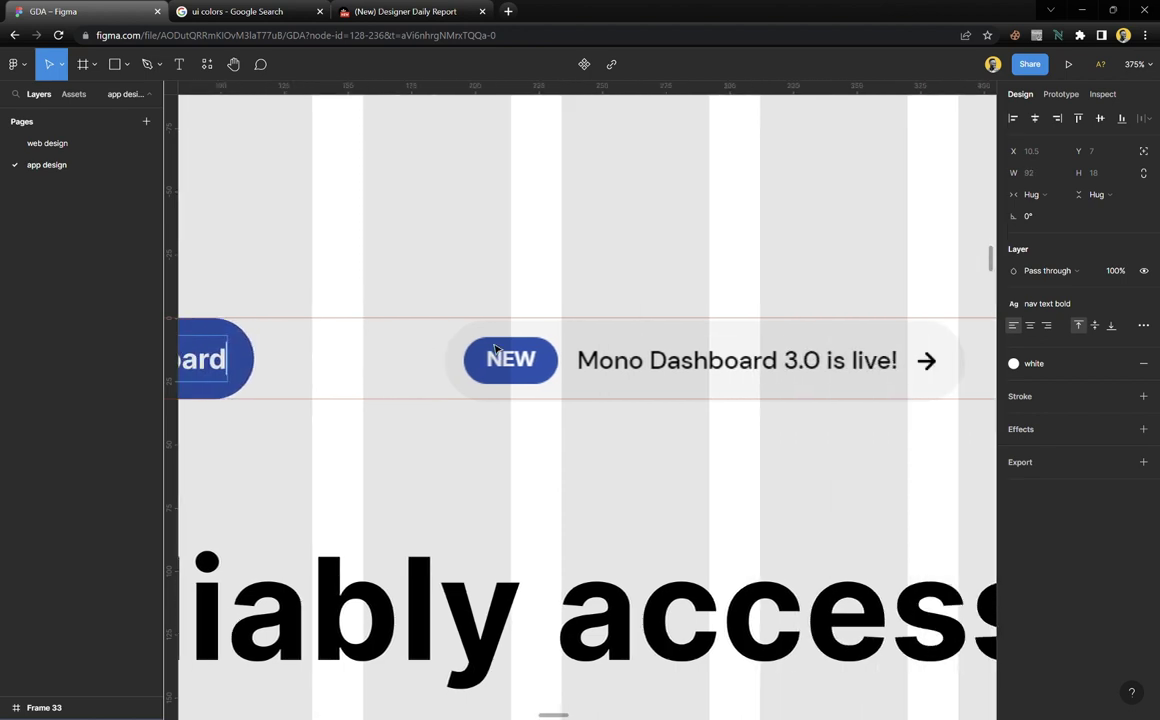
{"action": "scroll", "coordinate": [495, 349], "scroll_direction": "left", "scroll_amount": 3}
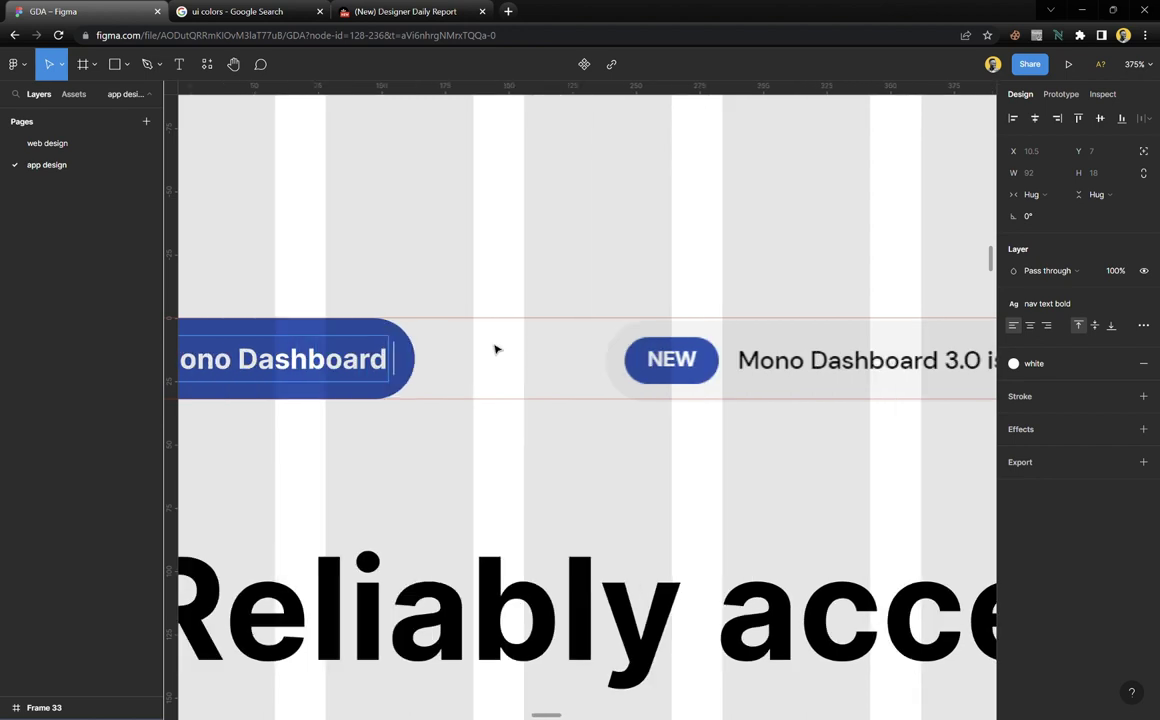
{"action": "type", "text": "3.0 is li"}
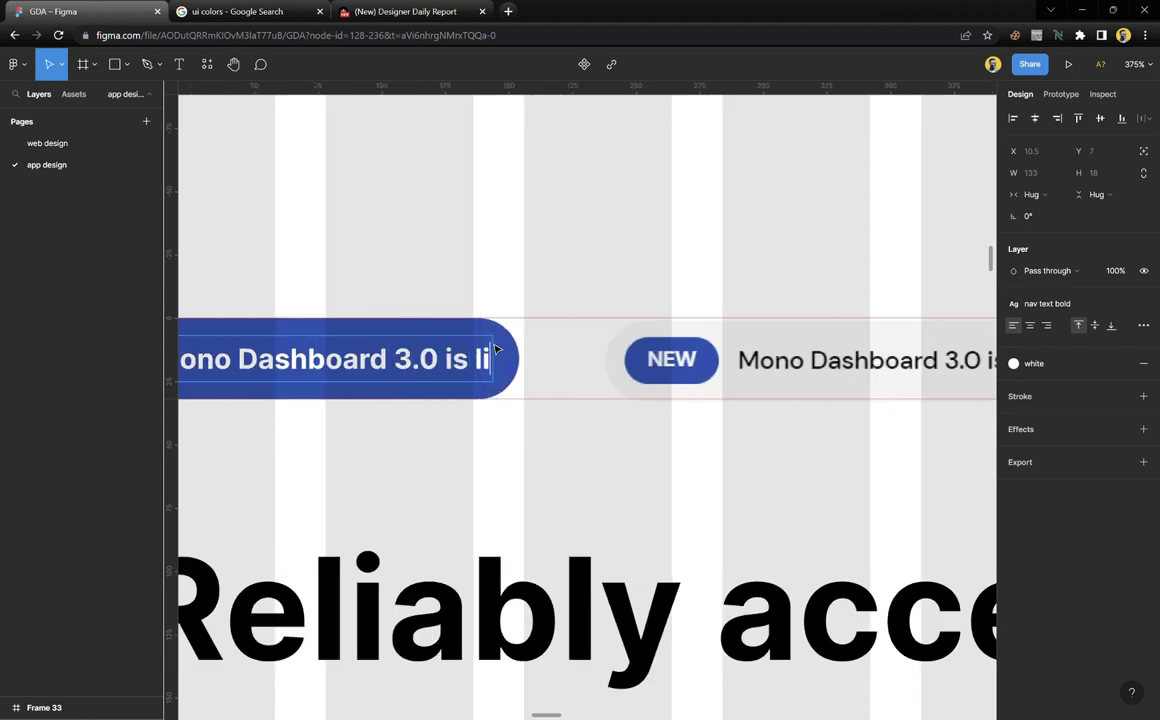
{"action": "type", "text": "ve"}
{"action": "scroll", "coordinate": [497, 348], "scroll_direction": "right", "scroll_amount": 4}
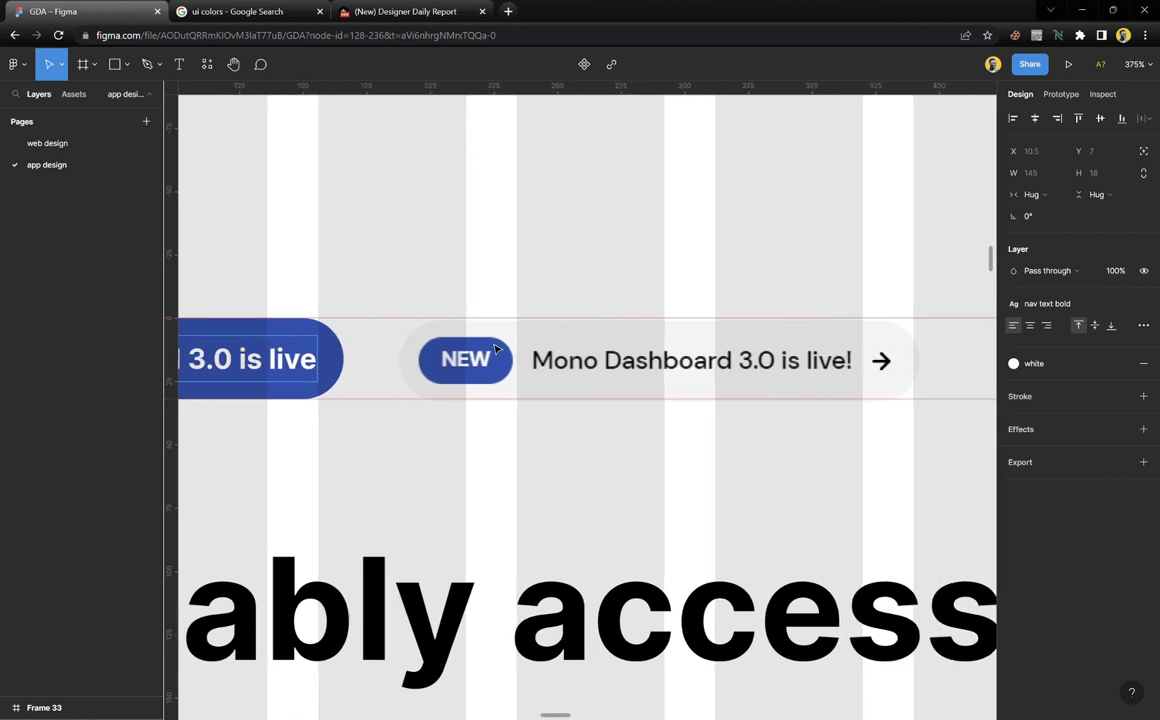
{"action": "scroll", "coordinate": [497, 348], "scroll_direction": "left", "scroll_amount": 2}
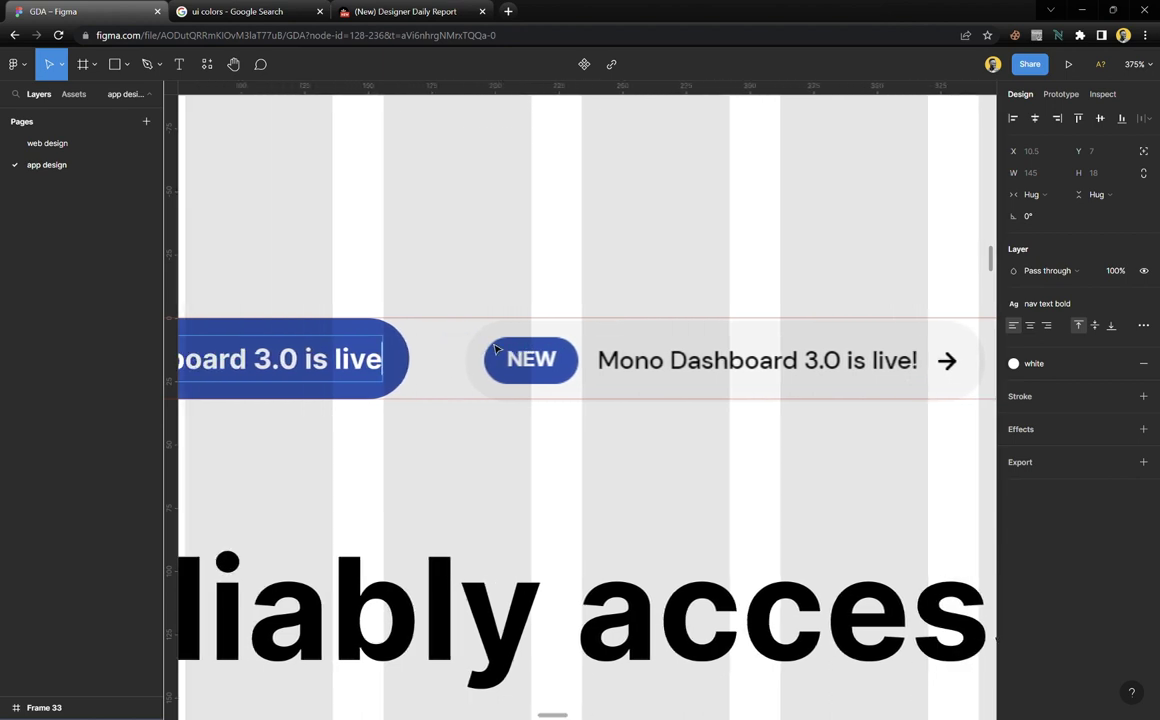
{"action": "type", "text": "!"}
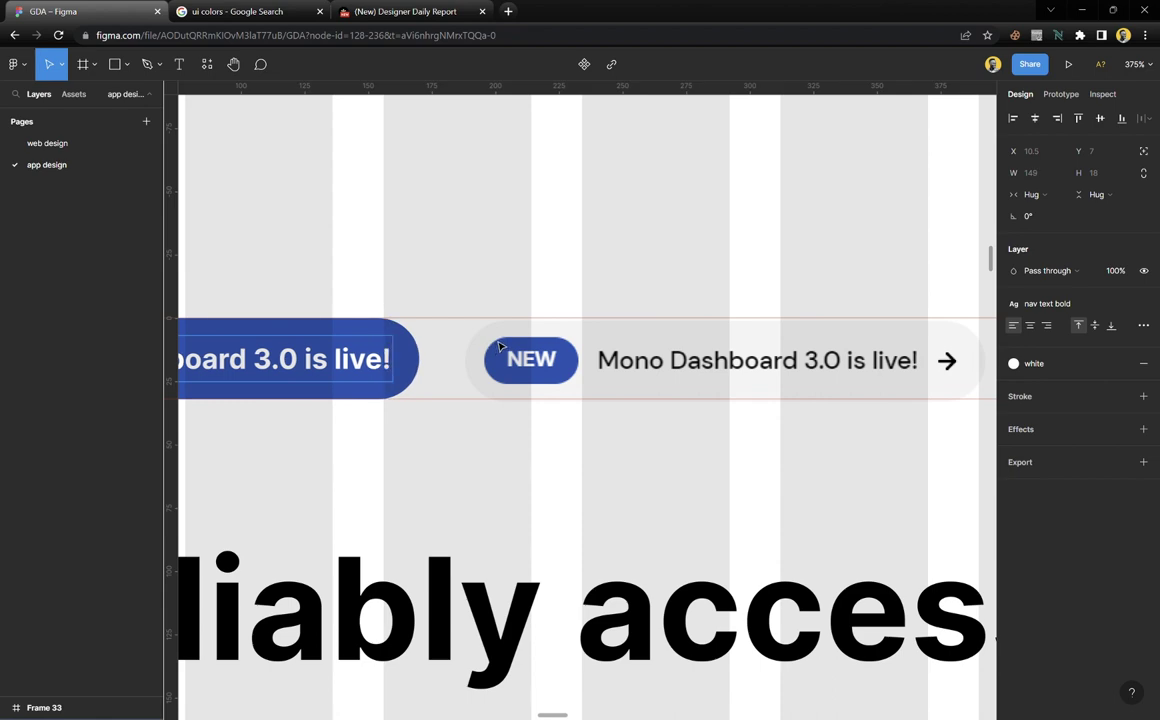
{"action": "key", "text": "Escape"}
{"action": "scroll", "coordinate": [476, 470], "scroll_direction": "down", "scroll_amount": 3, "text": "ctrl"}
{"action": "scroll", "coordinate": [469, 484], "scroll_direction": "down", "scroll_amount": 5}
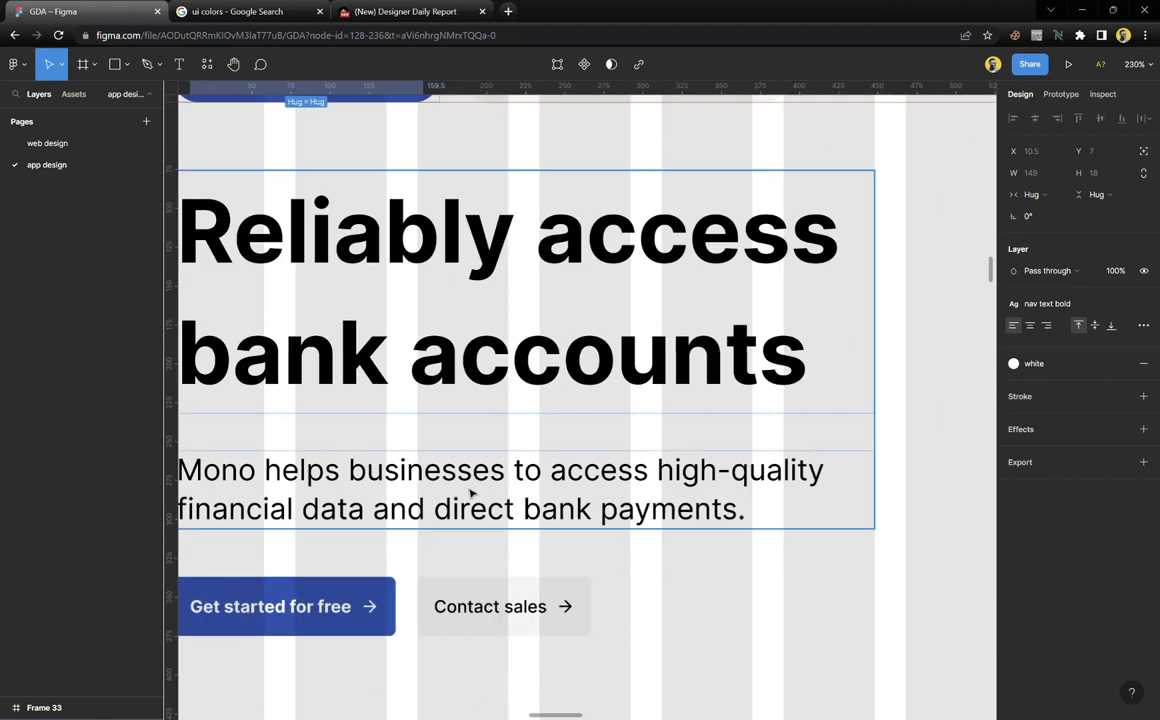
Top-align the pill label's text and detach it from its bold text style
{"action": "left_click", "coordinate": [381, 619]}
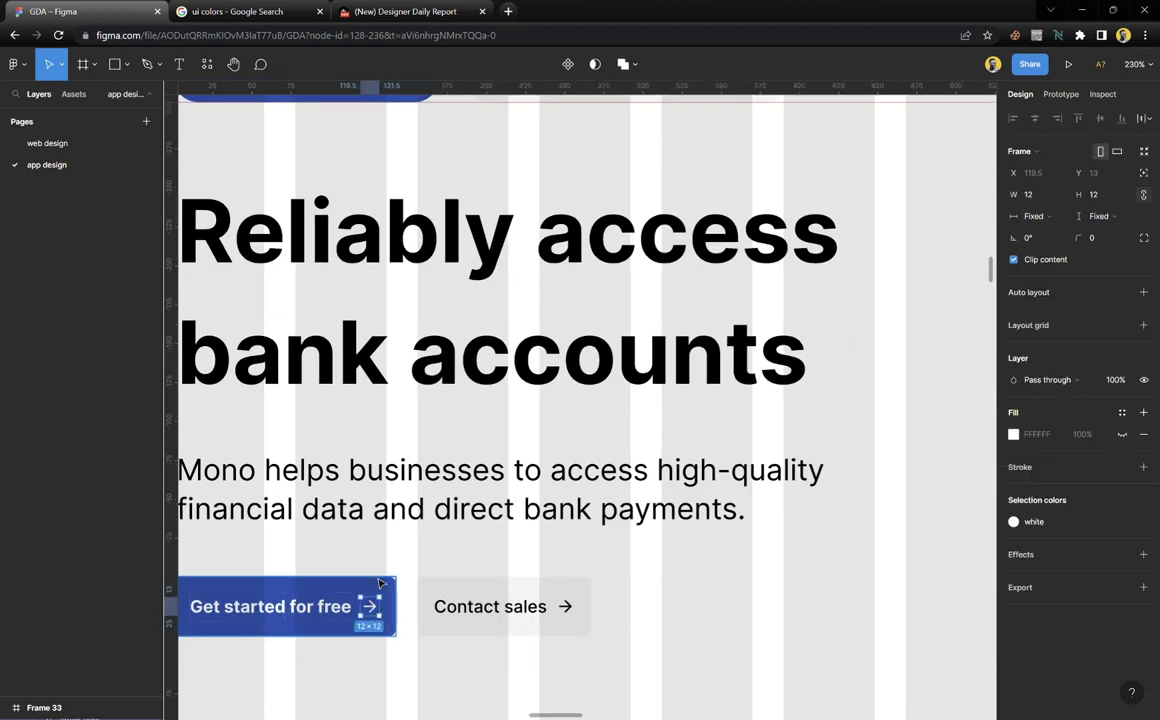
{"action": "scroll", "coordinate": [372, 600], "scroll_direction": "up", "scroll_amount": 5}
{"action": "left_click", "coordinate": [418, 412]}
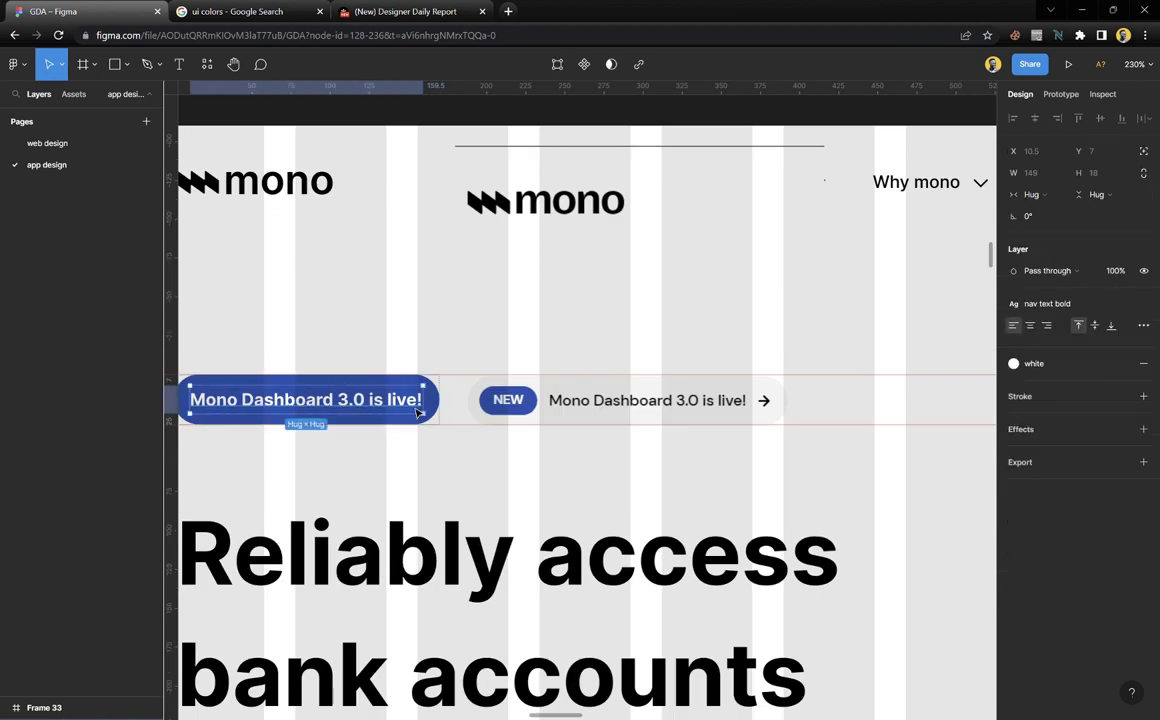
{"action": "left_click", "coordinate": [462, 340]}
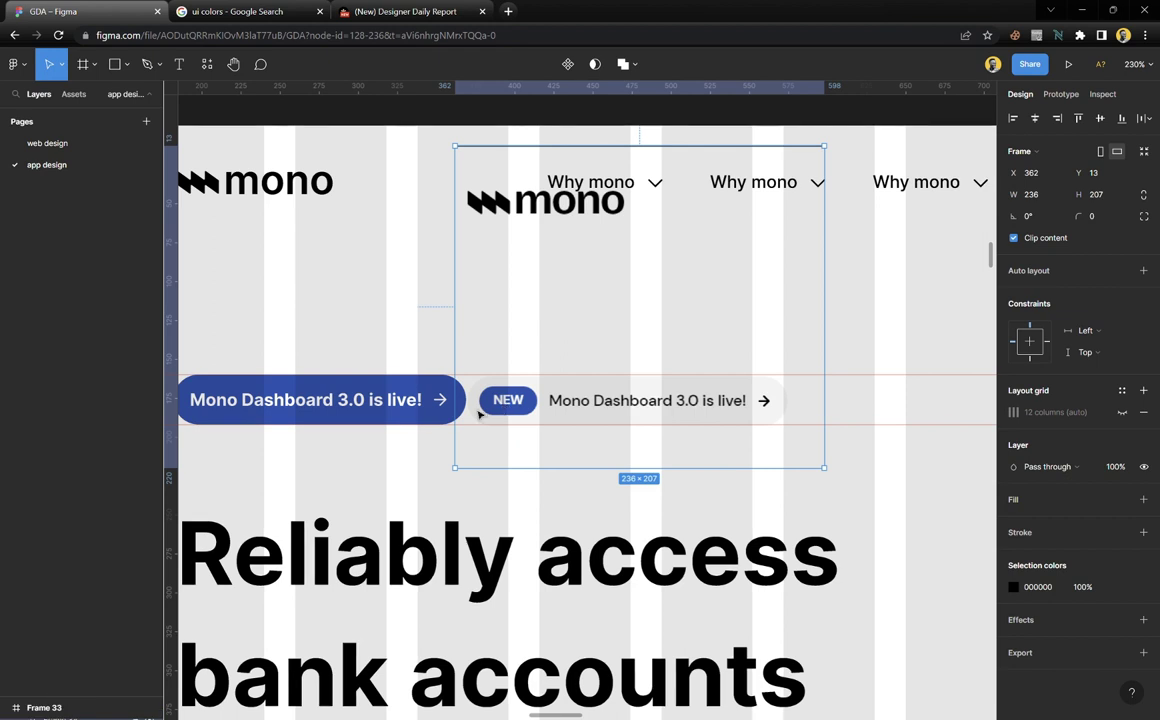
{"action": "scroll", "coordinate": [360, 402], "scroll_direction": "up", "scroll_amount": 3}
{"action": "scroll", "coordinate": [370, 411], "scroll_direction": "left", "scroll_amount": 1}
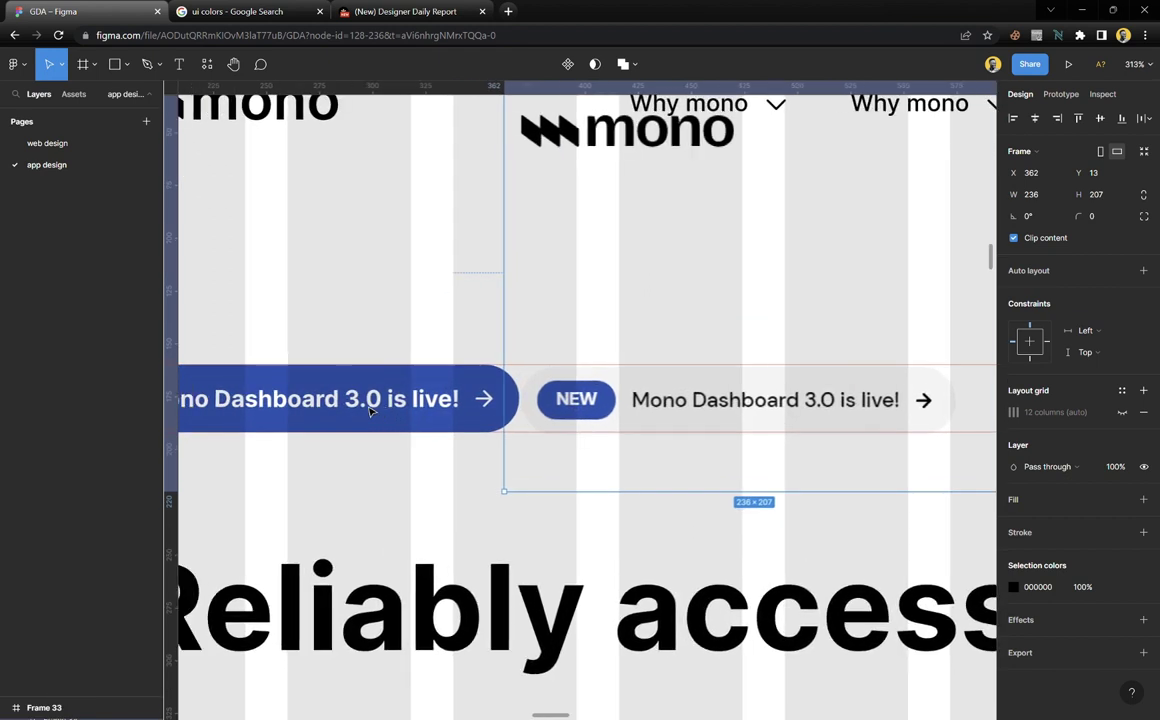
{"action": "double_click", "coordinate": [370, 398]}
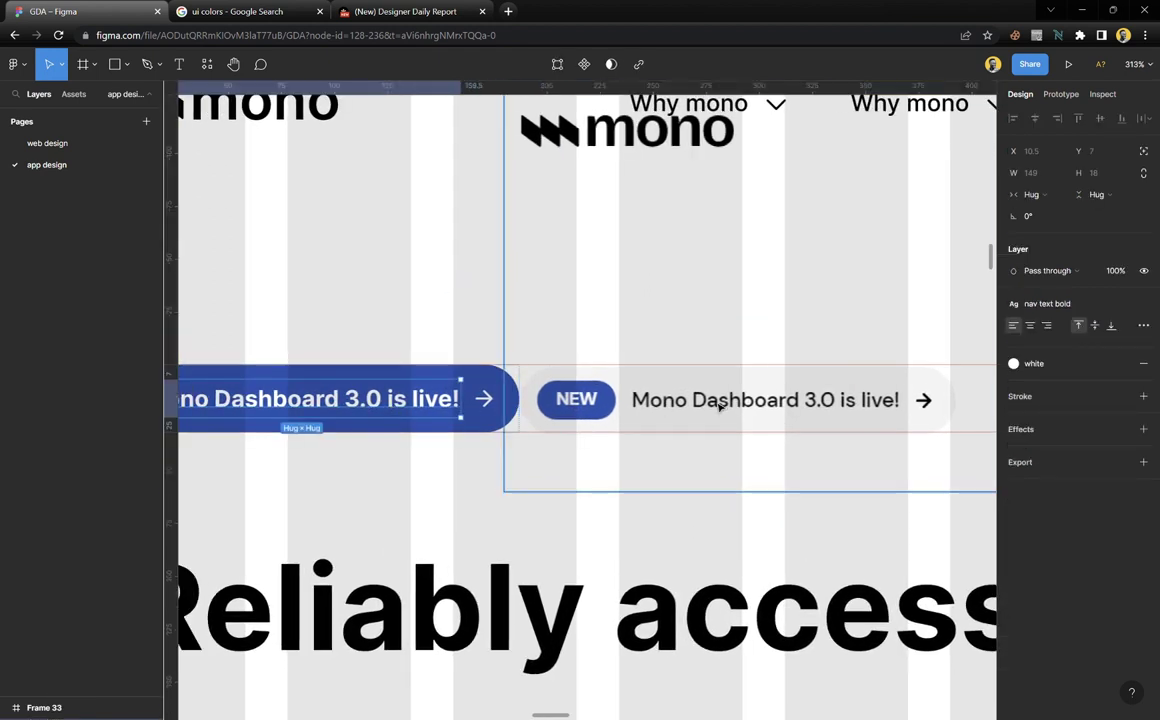
{"action": "left_click", "coordinate": [1080, 330]}
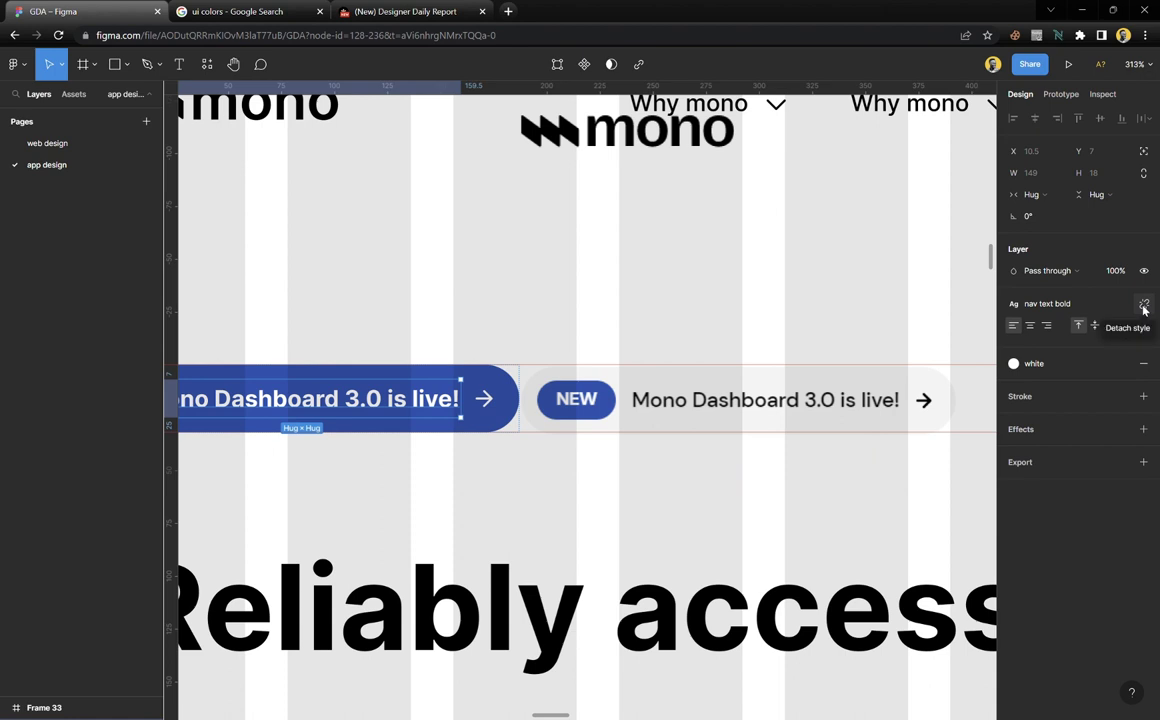
{"action": "left_click", "coordinate": [1144, 306]}
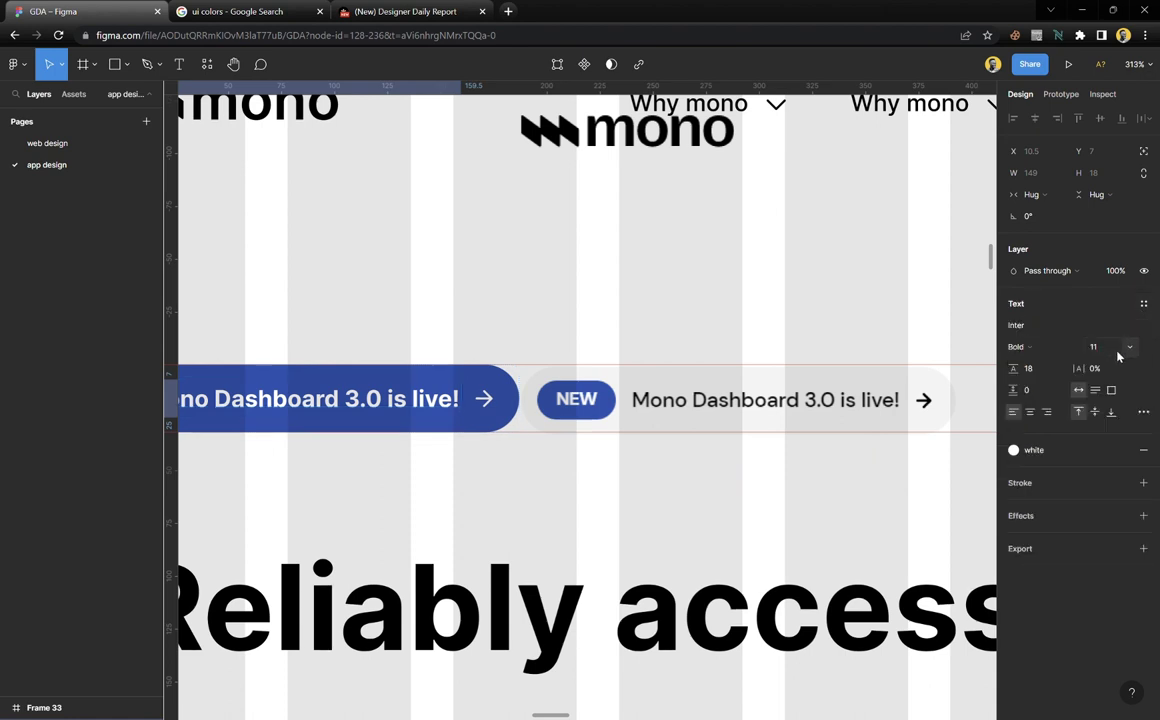
Set the label to size 10 Inter Medium and duplicate it inside the pill
{"action": "left_click", "coordinate": [1126, 346]}
{"action": "left_click", "coordinate": [1112, 330]}
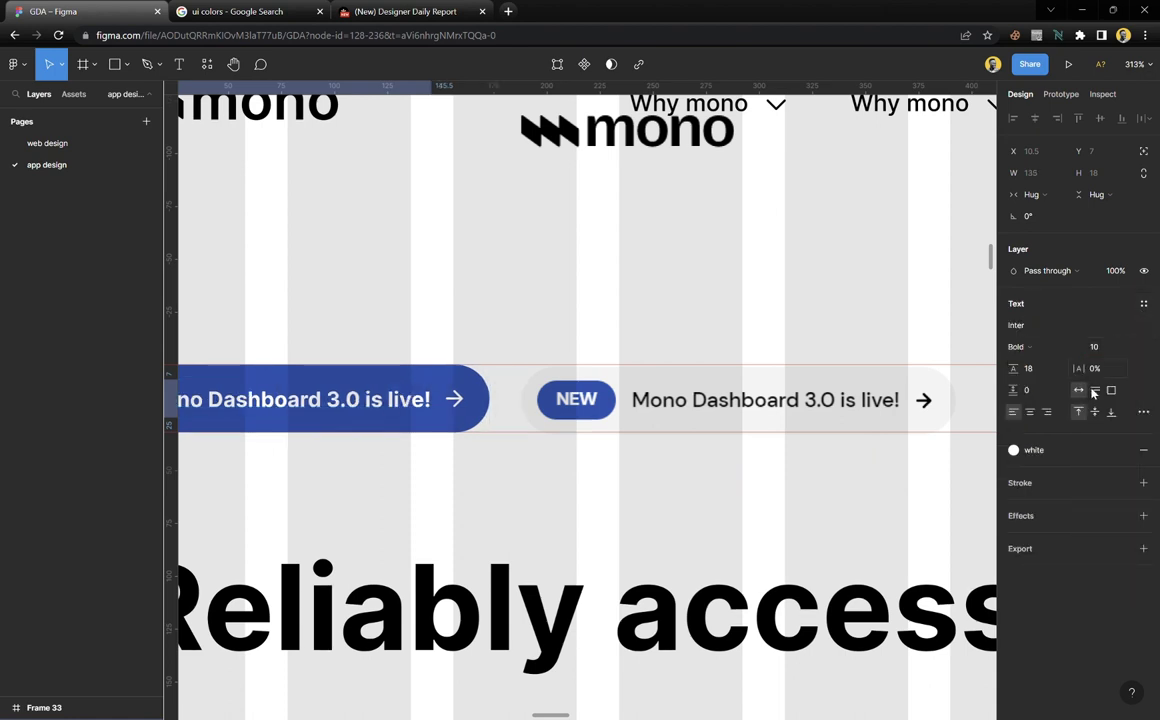
{"action": "left_click", "coordinate": [1040, 350]}
{"action": "left_click", "coordinate": [965, 298]}
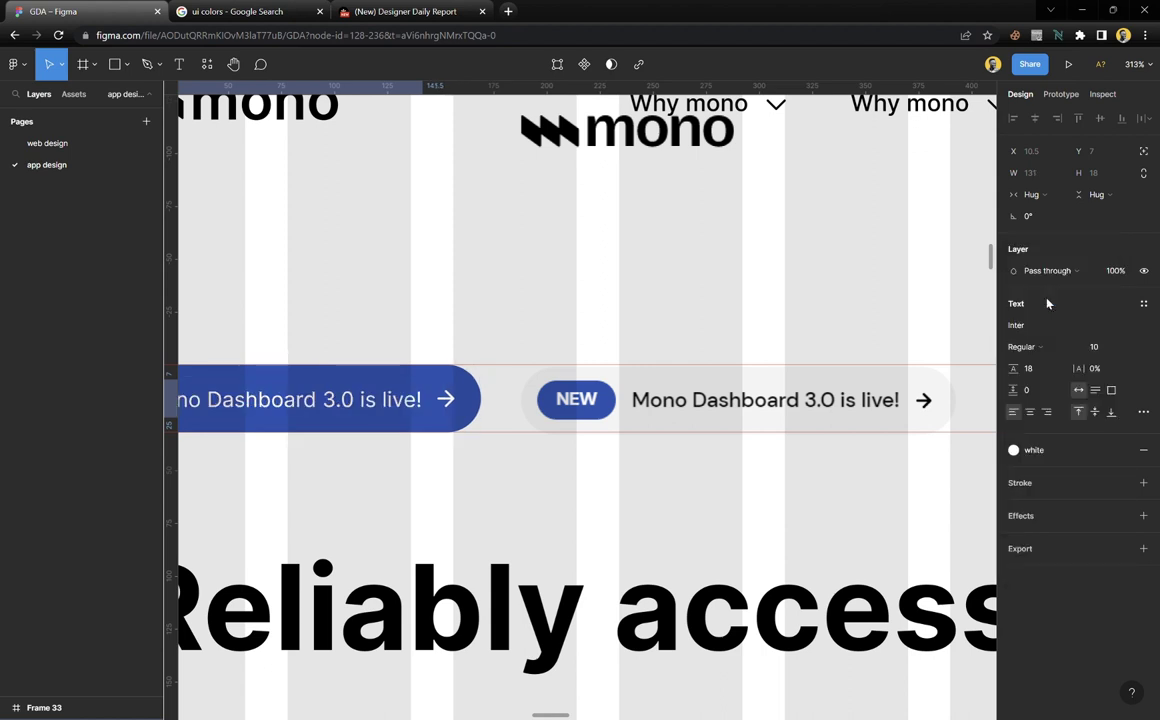
{"action": "left_click", "coordinate": [1035, 346]}
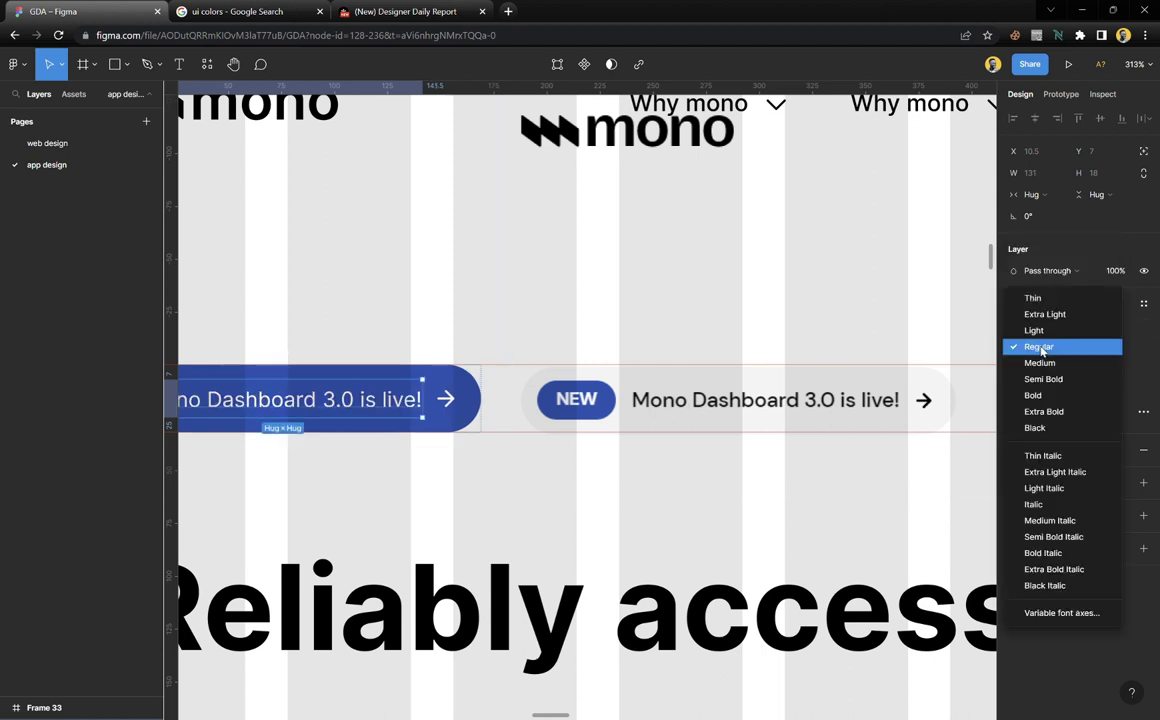
{"action": "left_click", "coordinate": [1036, 360]}
{"action": "scroll", "coordinate": [524, 390], "scroll_direction": "left", "scroll_amount": 5}
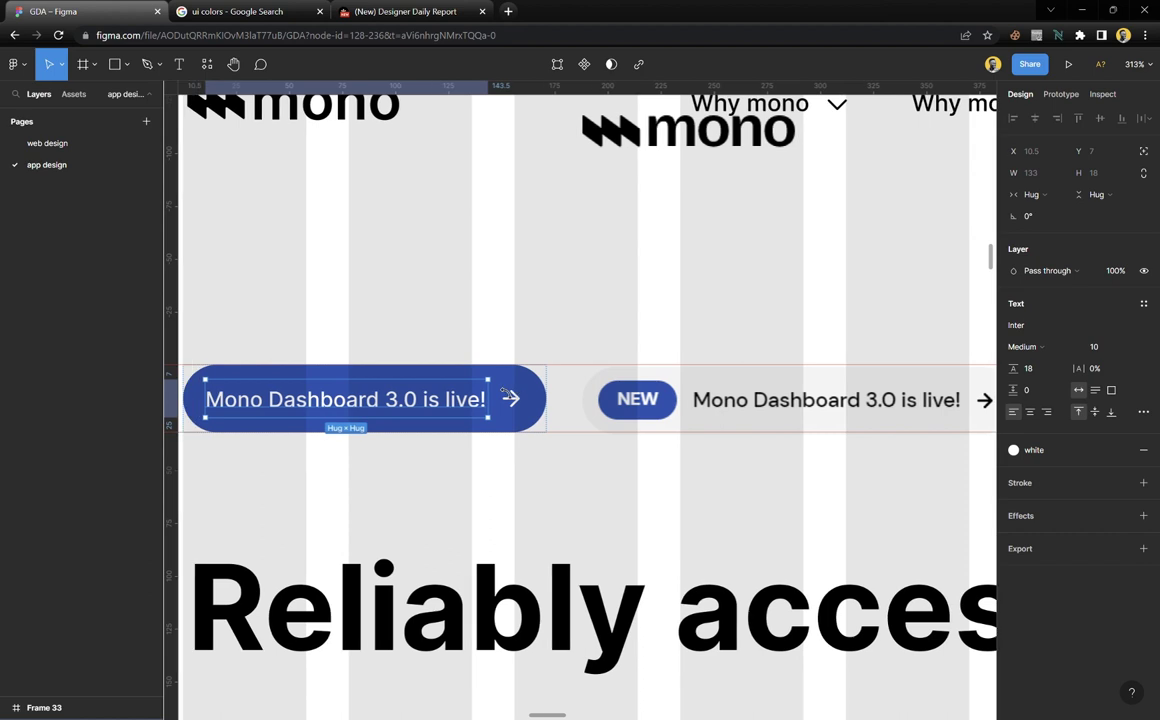
{"action": "key", "text": "ctrl+d"}
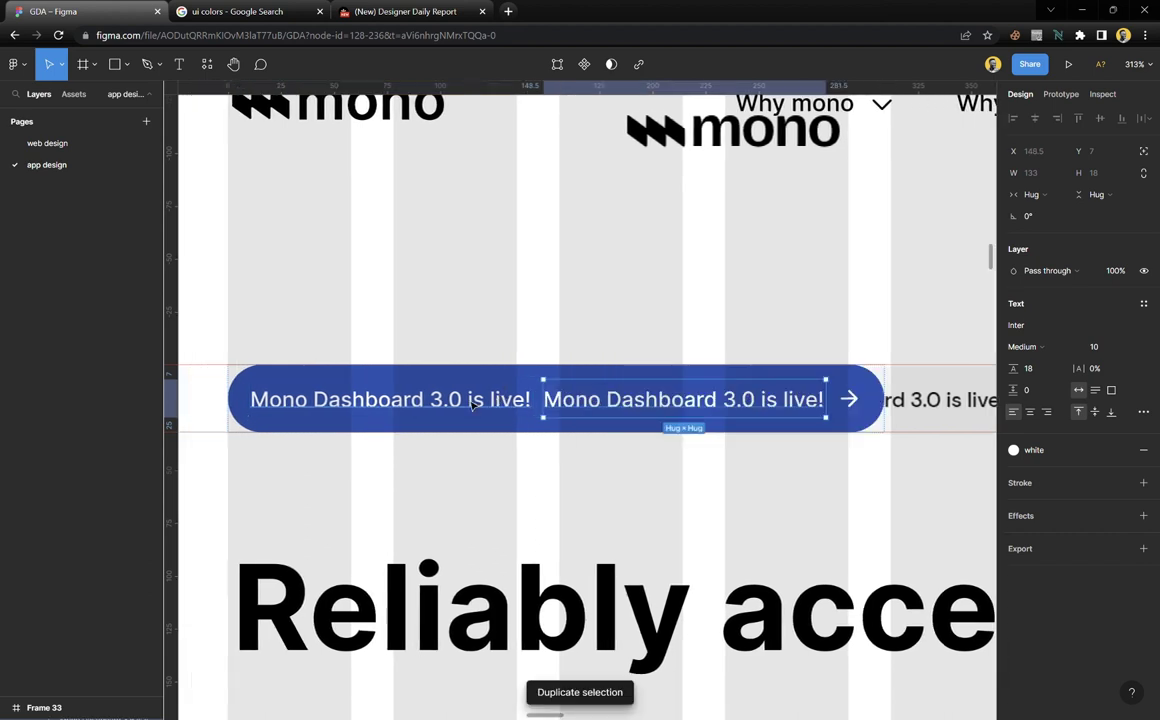
Move the reference NEW pill above the blue pill
{"action": "left_click", "coordinate": [497, 461]}
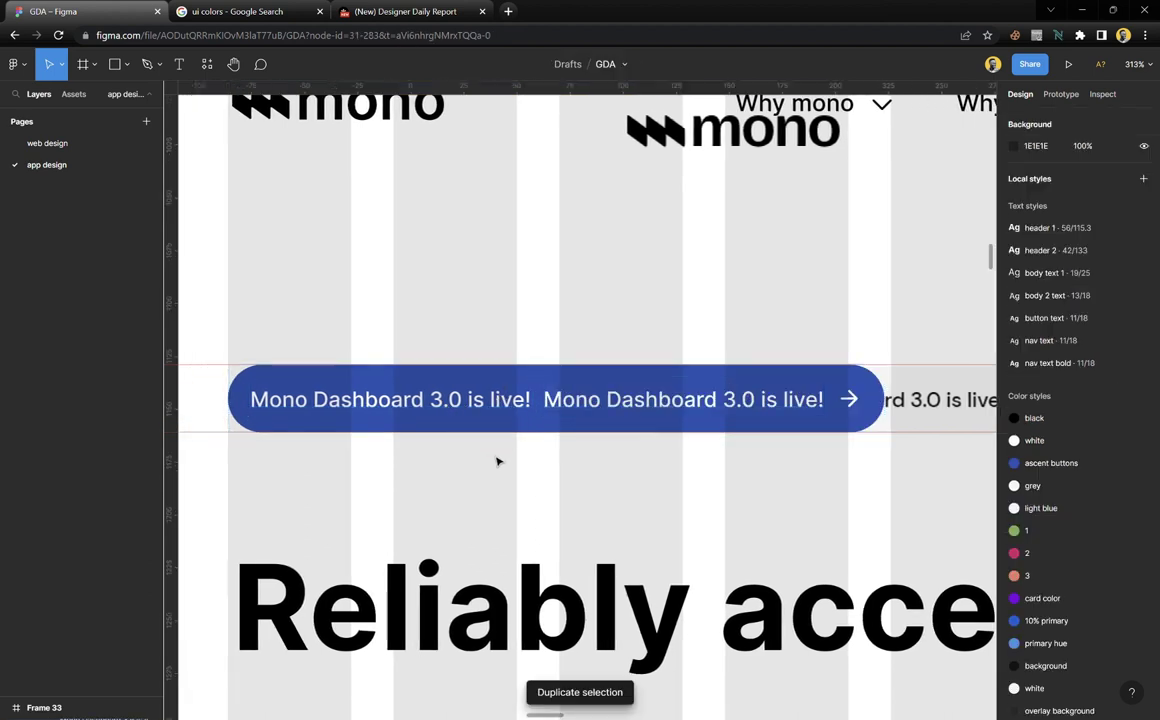
{"action": "left_click_drag", "start_coordinate": [957, 417], "coordinate": [557, 316]}
{"action": "scroll", "coordinate": [526, 404], "scroll_direction": "left", "scroll_amount": 2}
{"action": "key", "text": "Escape"}
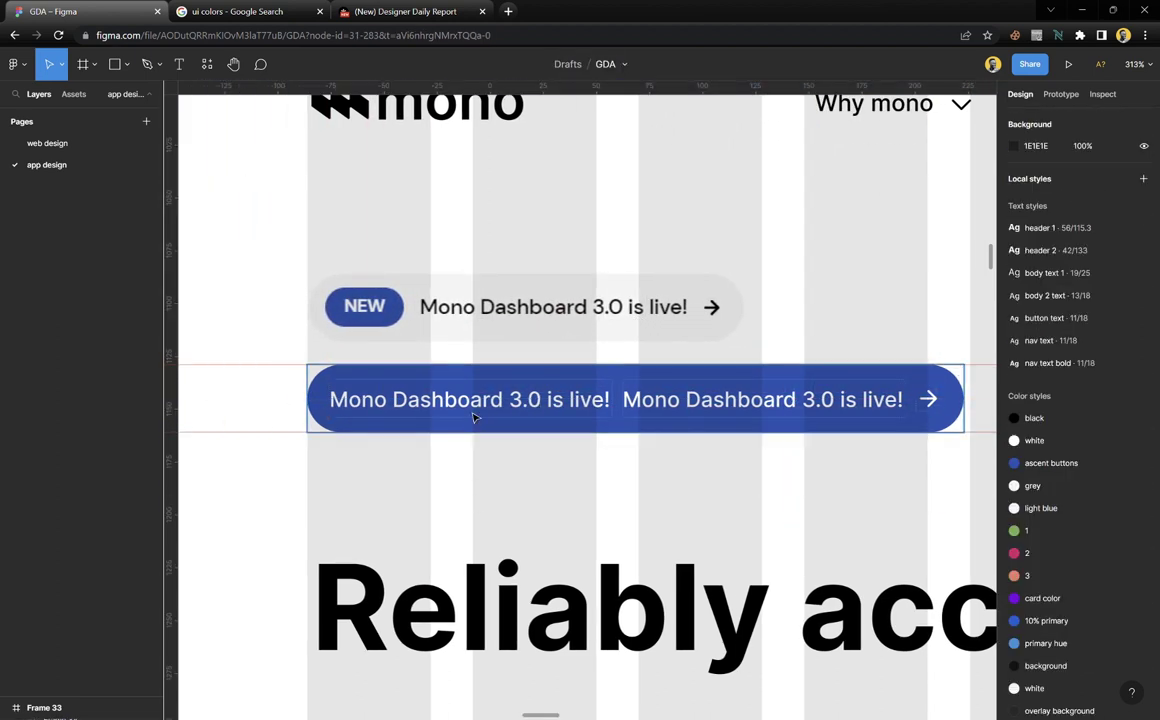
Change the first label in the blue pill to a bold 'NEW'
{"action": "left_click", "coordinate": [480, 402]}
{"action": "double_click", "coordinate": [480, 402]}
{"action": "type", "text": "NEW"}
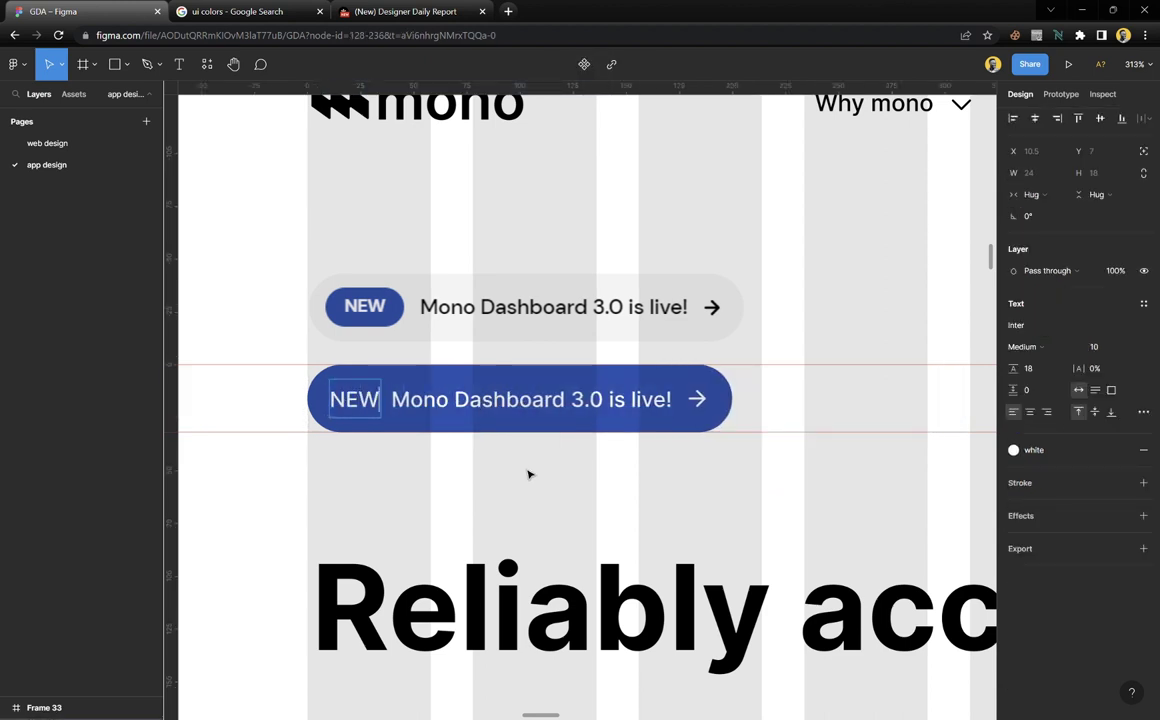
{"action": "key", "text": "Escape"}
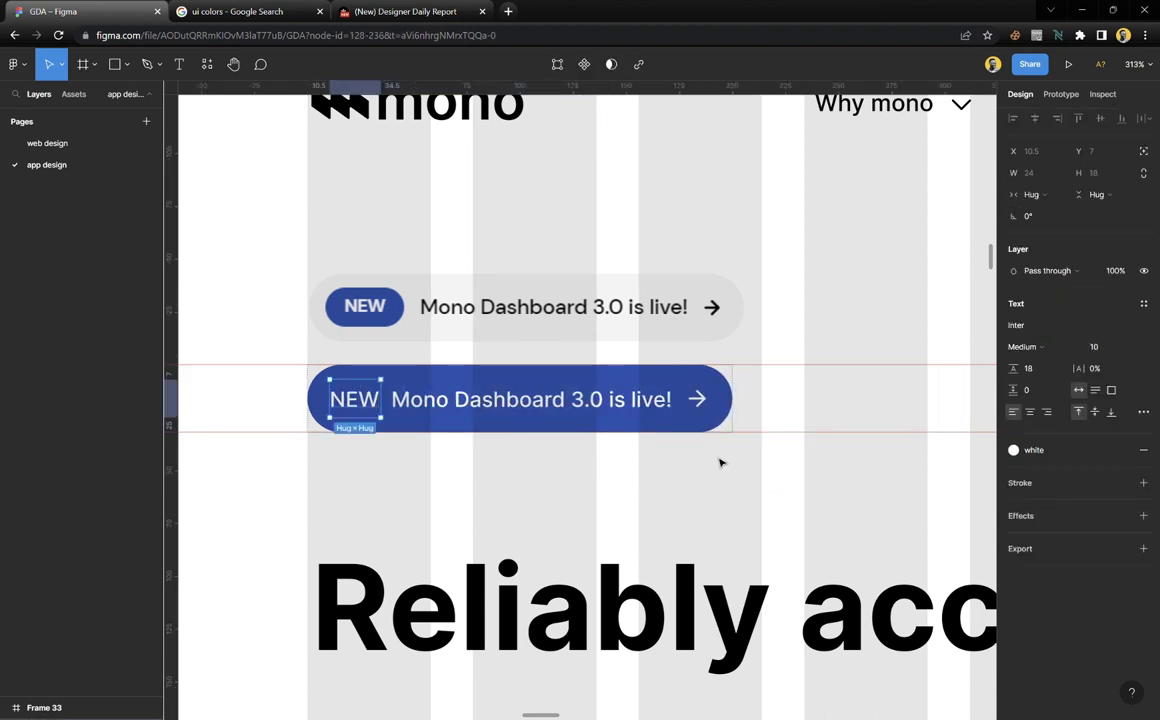
{"action": "left_click", "coordinate": [1046, 352]}
{"action": "left_click", "coordinate": [1044, 378]}
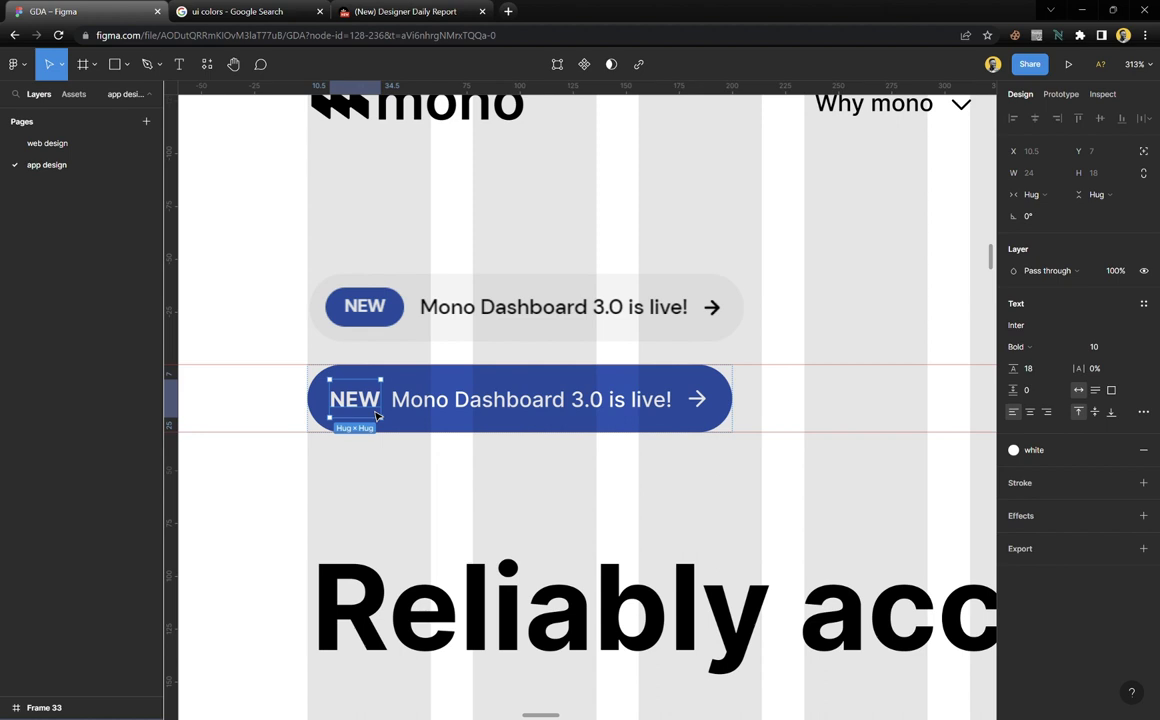
Wrap the NEW label in an auto layout frame filled with the 'ascent buttons' colour style
{"action": "key", "text": "shift+a"}
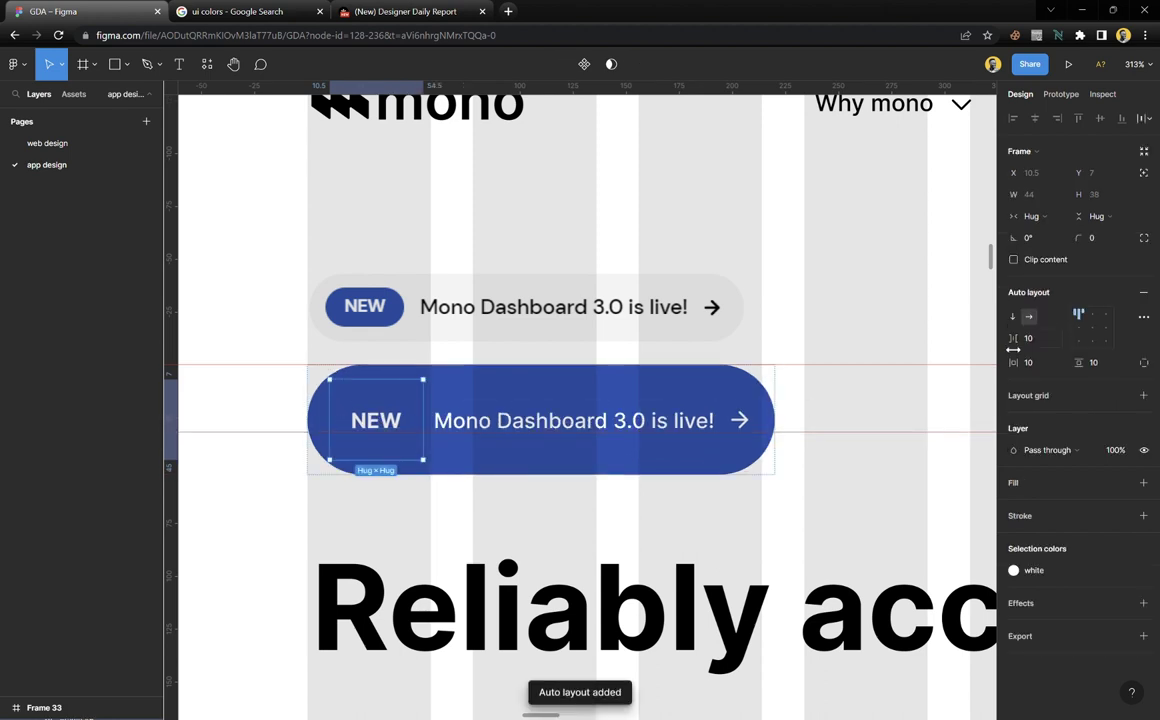
{"action": "left_click", "coordinate": [1143, 482]}
{"action": "left_click", "coordinate": [1121, 482]}
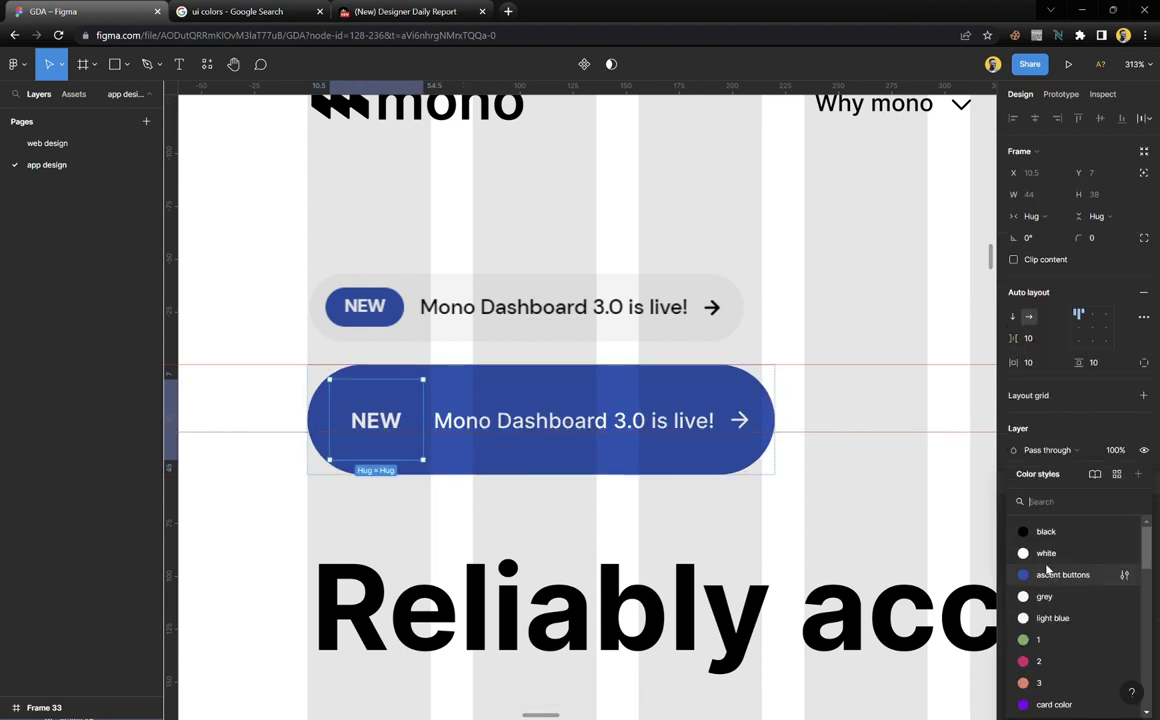
{"action": "left_click", "coordinate": [1050, 567]}
Give the banner black text and a grey background using colour styles
{"action": "left_click", "coordinate": [748, 392]}
{"action": "scroll", "coordinate": [1100, 450], "scroll_direction": "down", "scroll_amount": 1}
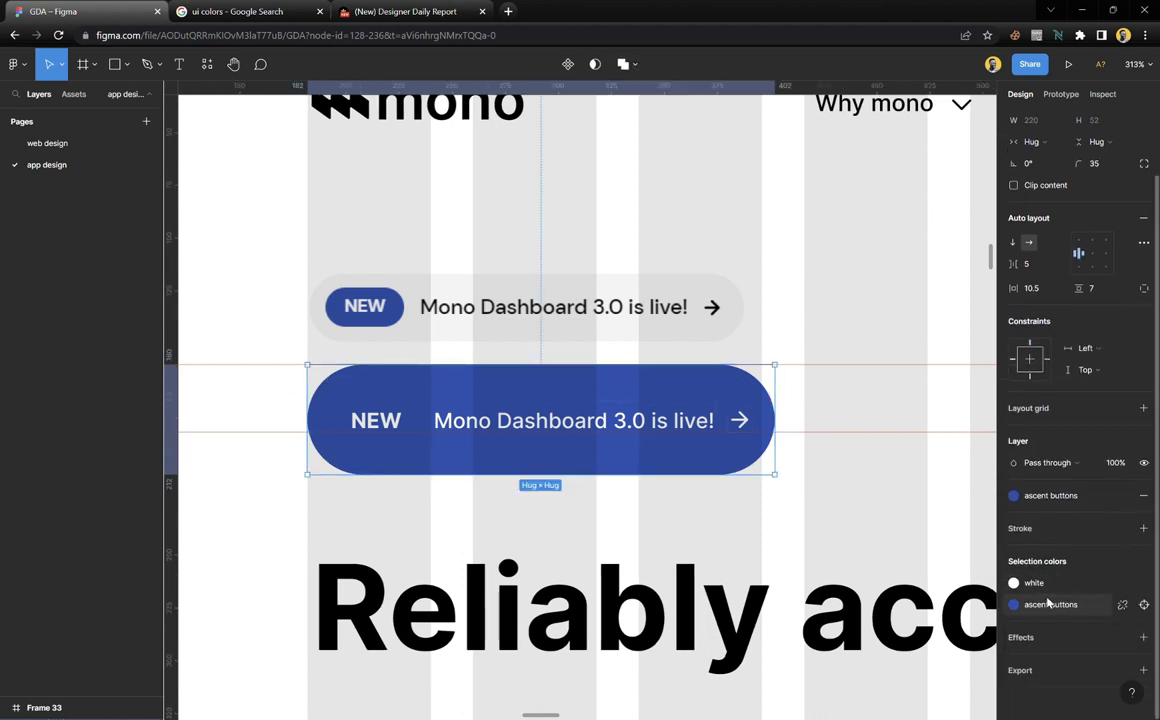
{"action": "left_click", "coordinate": [1033, 583]}
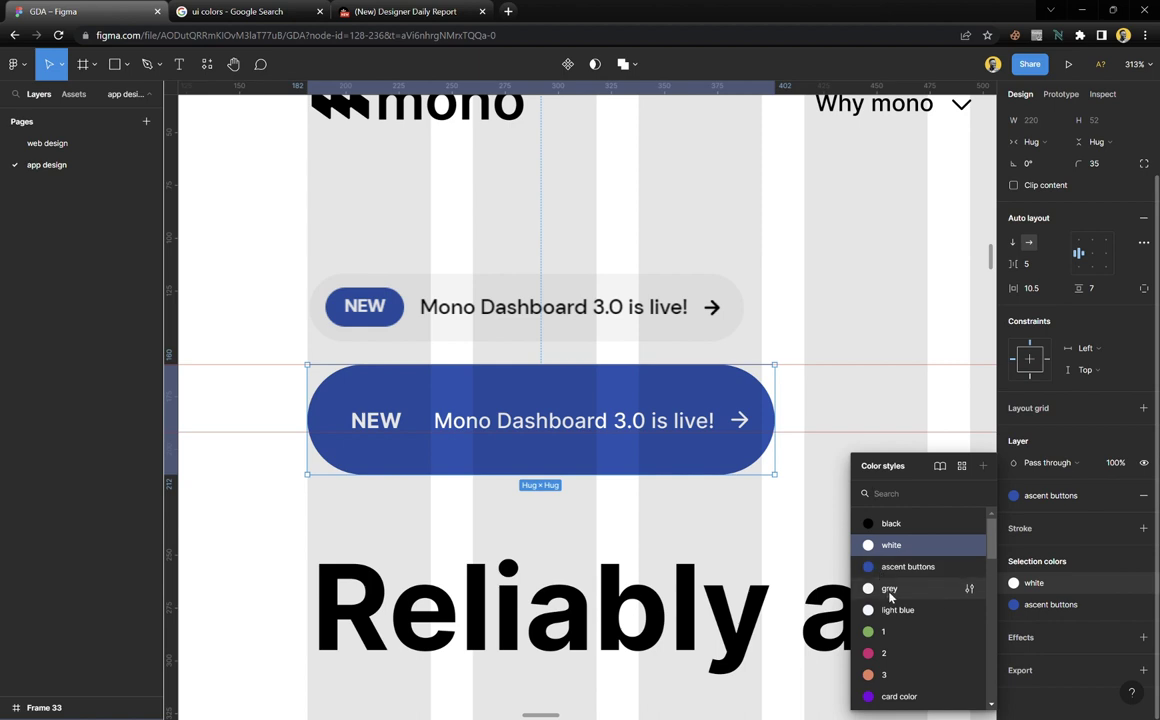
{"action": "left_click", "coordinate": [888, 523]}
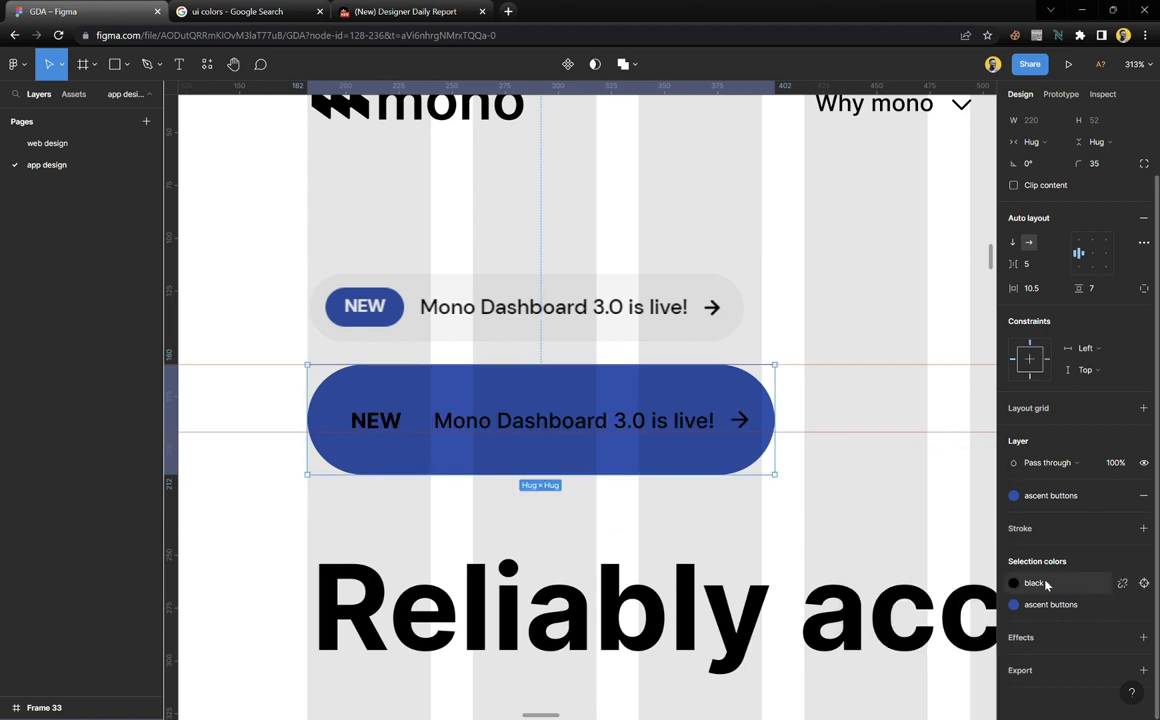
{"action": "left_click", "coordinate": [1062, 499]}
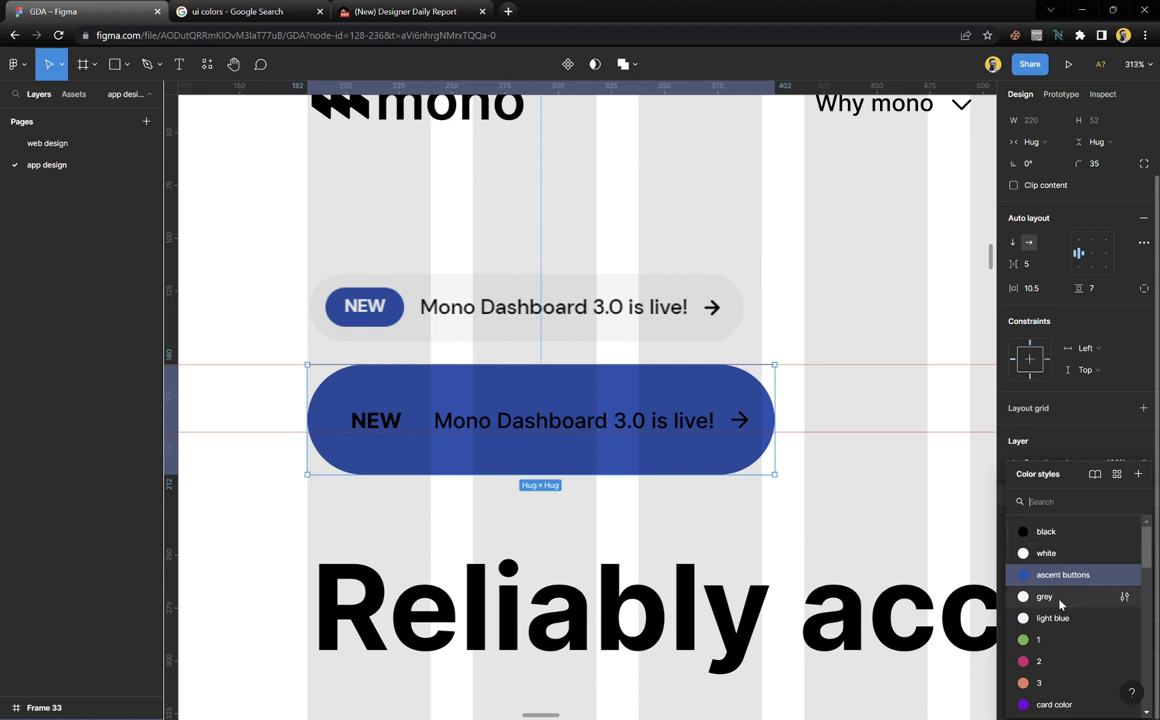
{"action": "left_click", "coordinate": [1060, 598]}
Apply the 'white' colour style to the NEW badge's text
{"action": "left_click", "coordinate": [410, 400]}
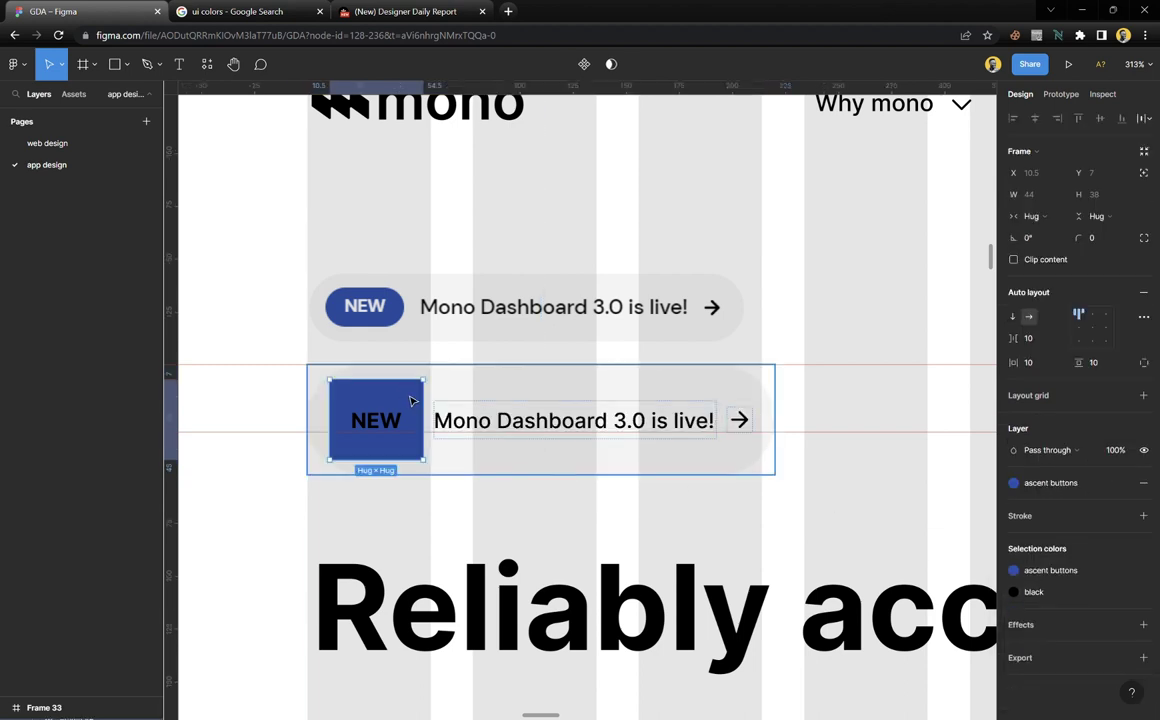
{"action": "left_click", "coordinate": [1042, 598]}
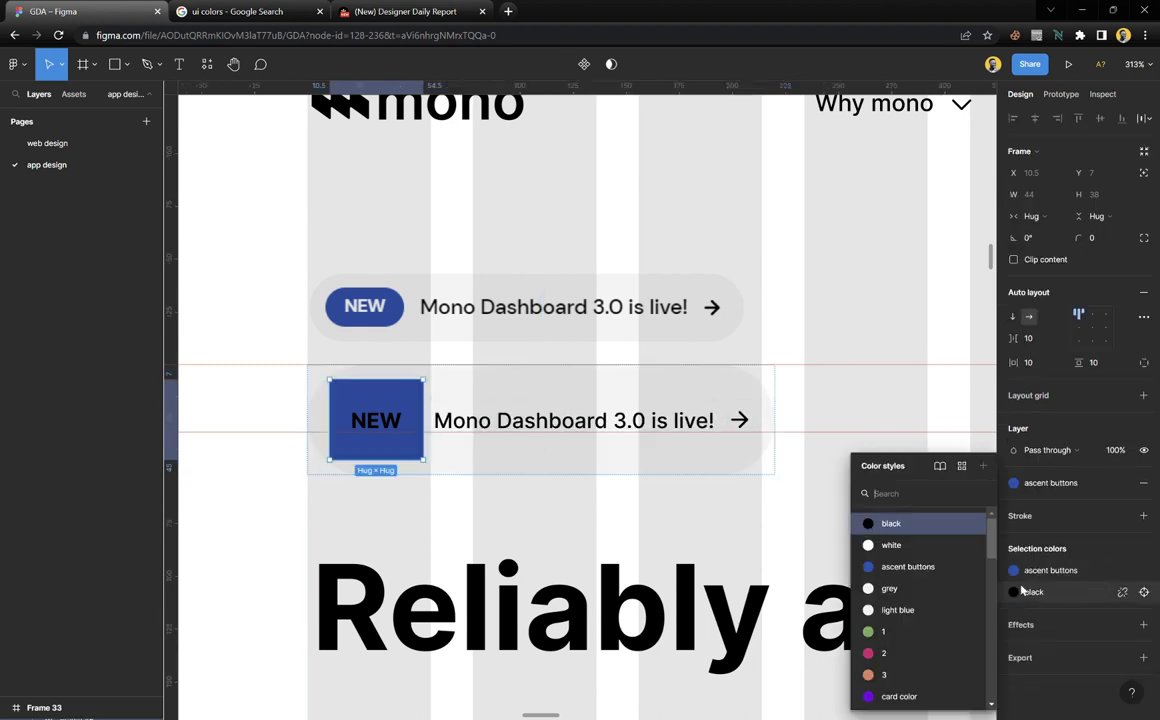
{"action": "left_click", "coordinate": [904, 551]}
{"action": "scroll", "coordinate": [479, 412], "scroll_direction": "down", "scroll_amount": 2}
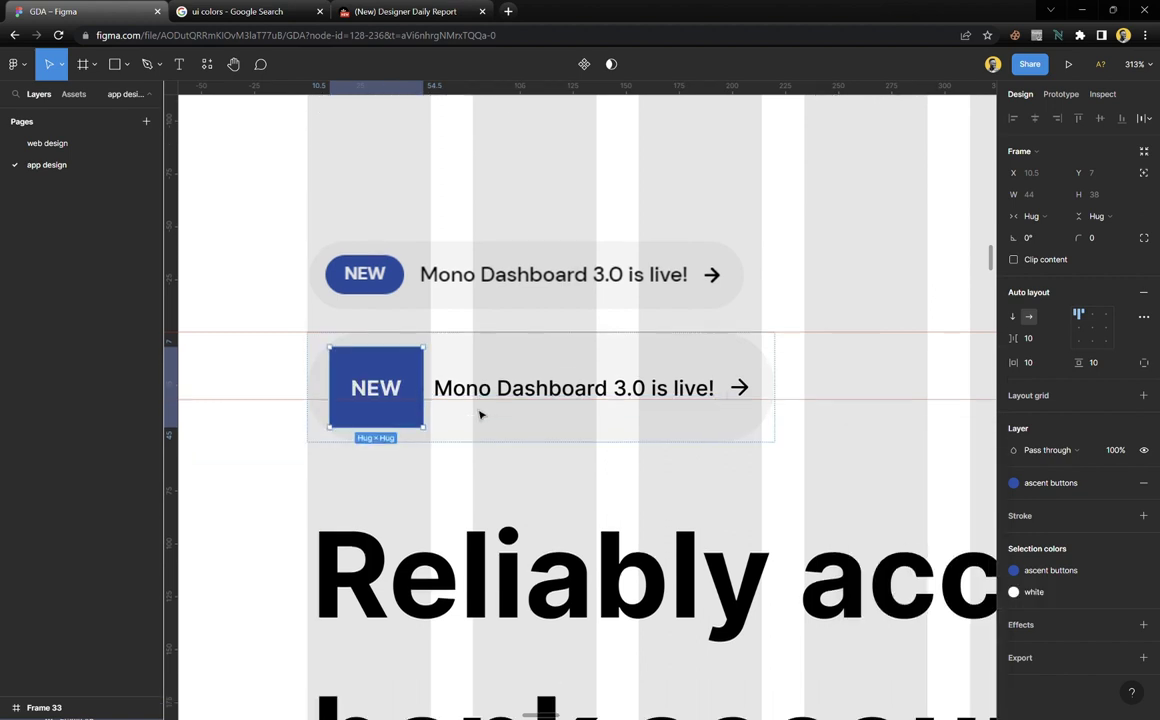
{"action": "left_click", "coordinate": [629, 466]}
{"action": "left_click", "coordinate": [652, 327]}
{"action": "scroll", "coordinate": [573, 330], "scroll_direction": "up", "scroll_amount": 3}
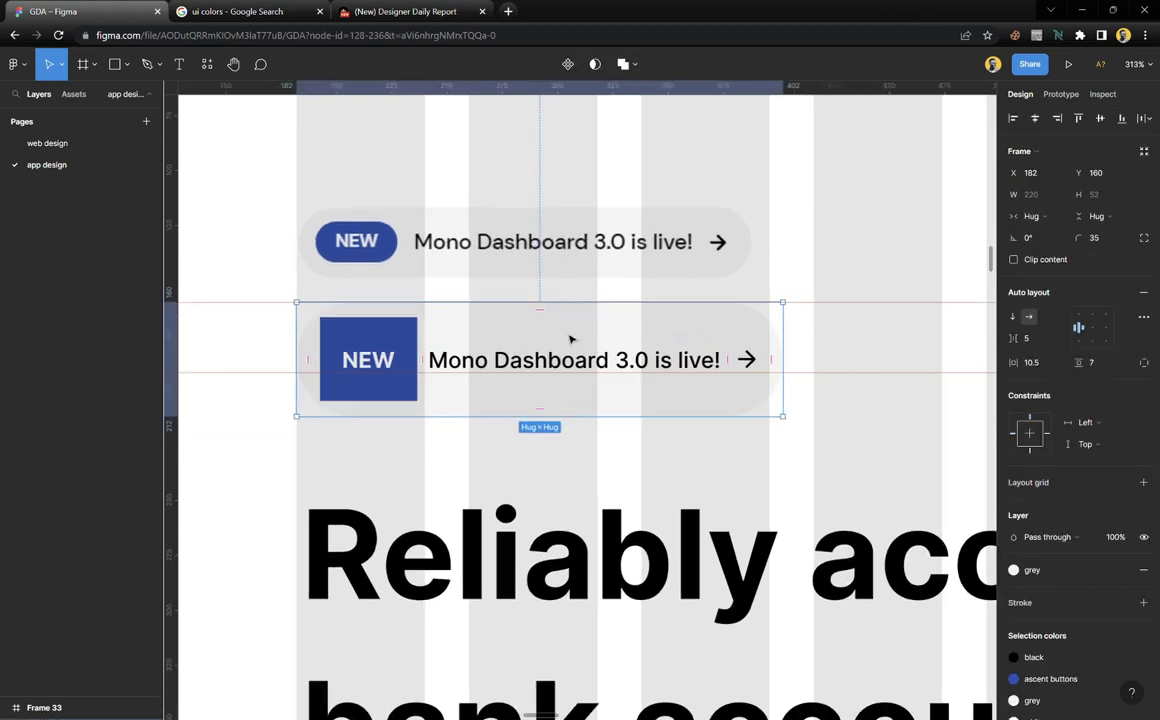
Make the NEW badge a slim pill with 0 vertical padding, narrower sides, and corner radius about 31
{"action": "left_click", "coordinate": [381, 339]}
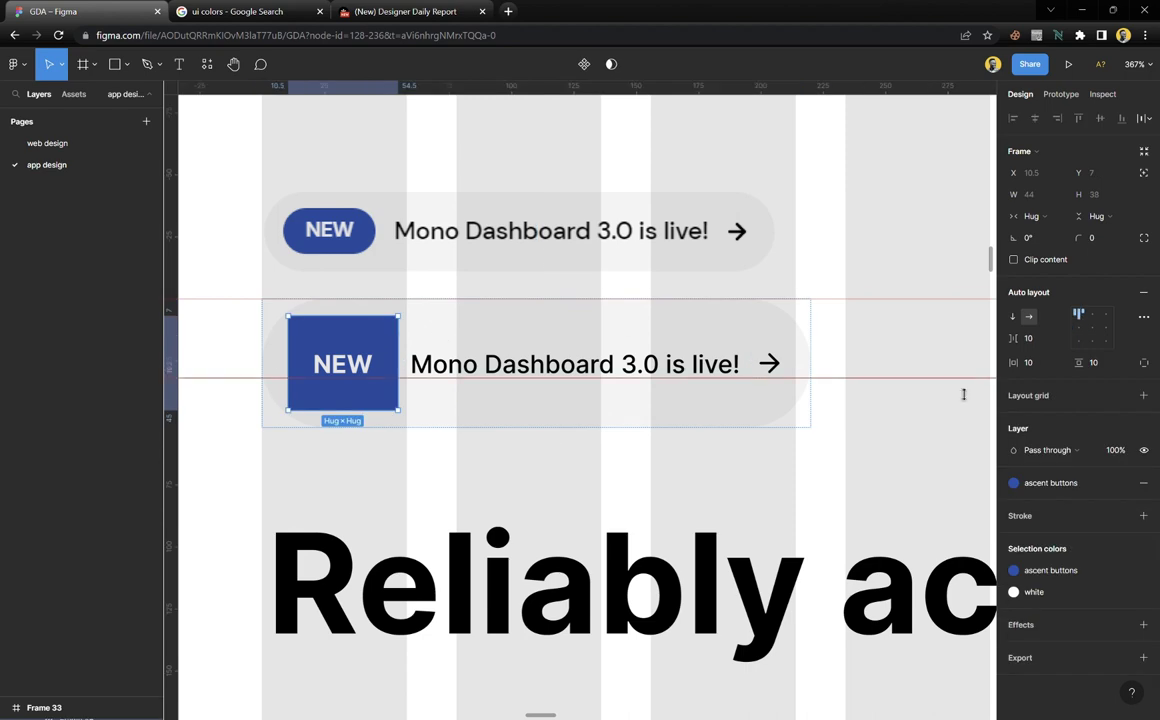
{"action": "left_click_drag", "start_coordinate": [1090, 365], "coordinate": [1068, 361]}
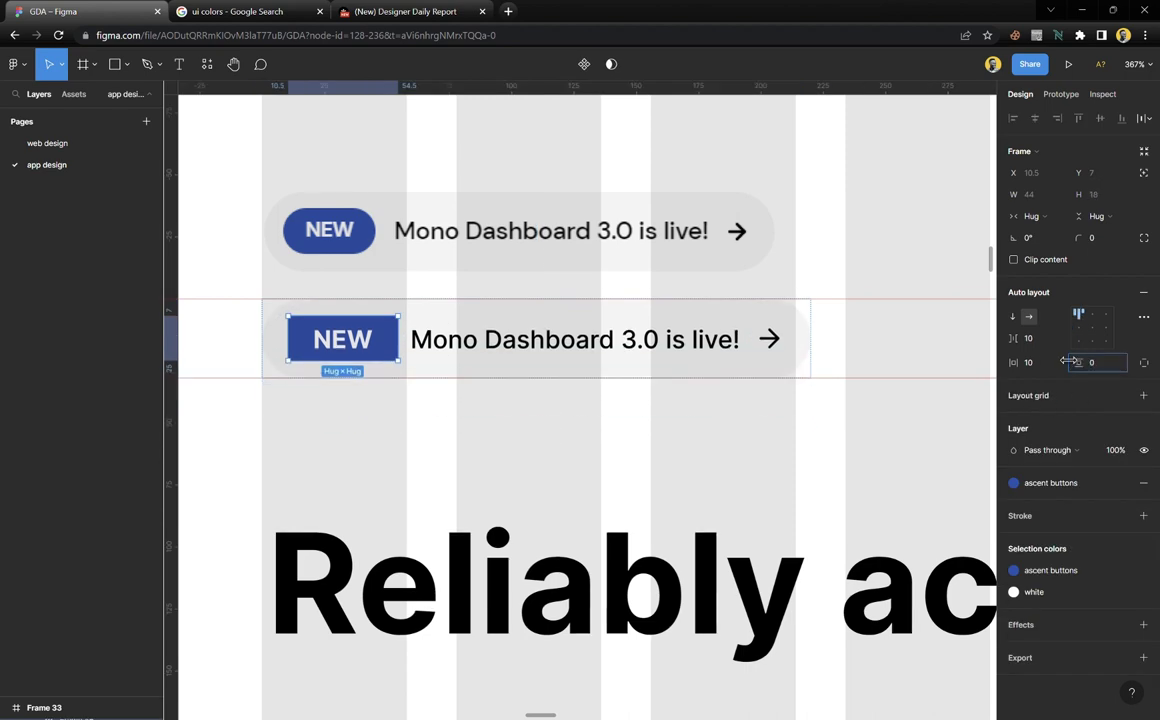
{"action": "scroll", "coordinate": [460, 390], "scroll_direction": "up", "scroll_amount": 5}
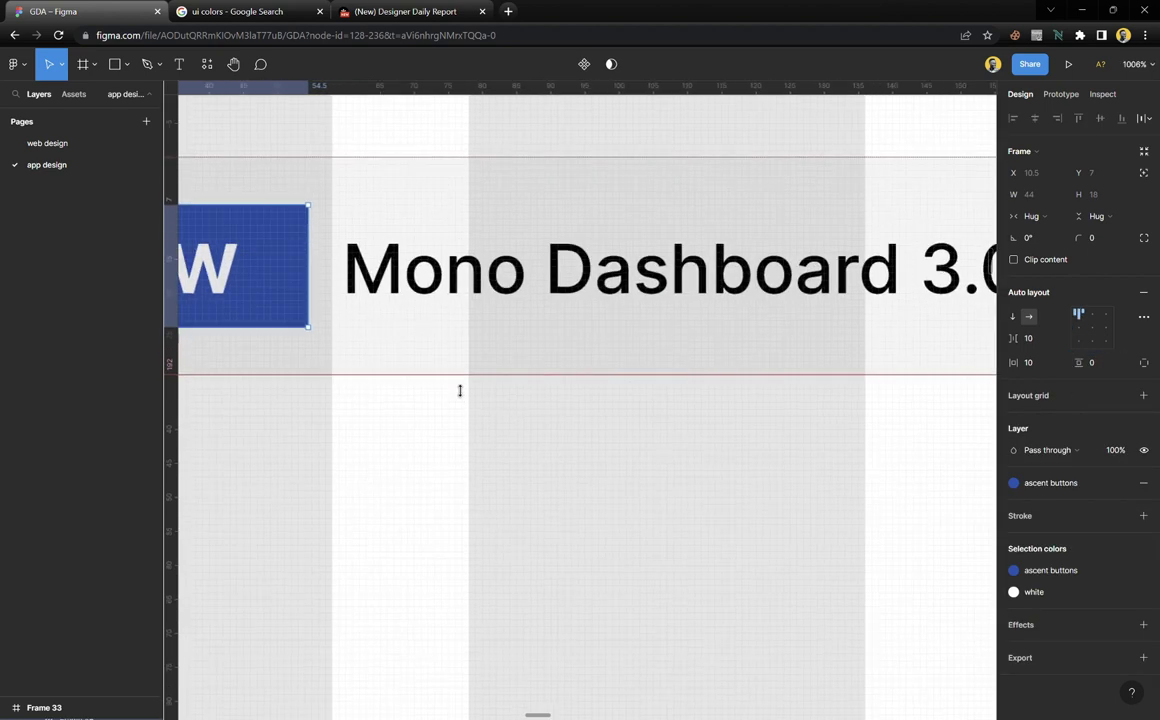
{"action": "scroll", "coordinate": [460, 390], "scroll_direction": "down", "scroll_amount": 4}
{"action": "scroll", "coordinate": [460, 390], "scroll_direction": "down", "scroll_amount": 2}
{"action": "scroll", "coordinate": [456, 388], "scroll_direction": "left", "scroll_amount": 2}
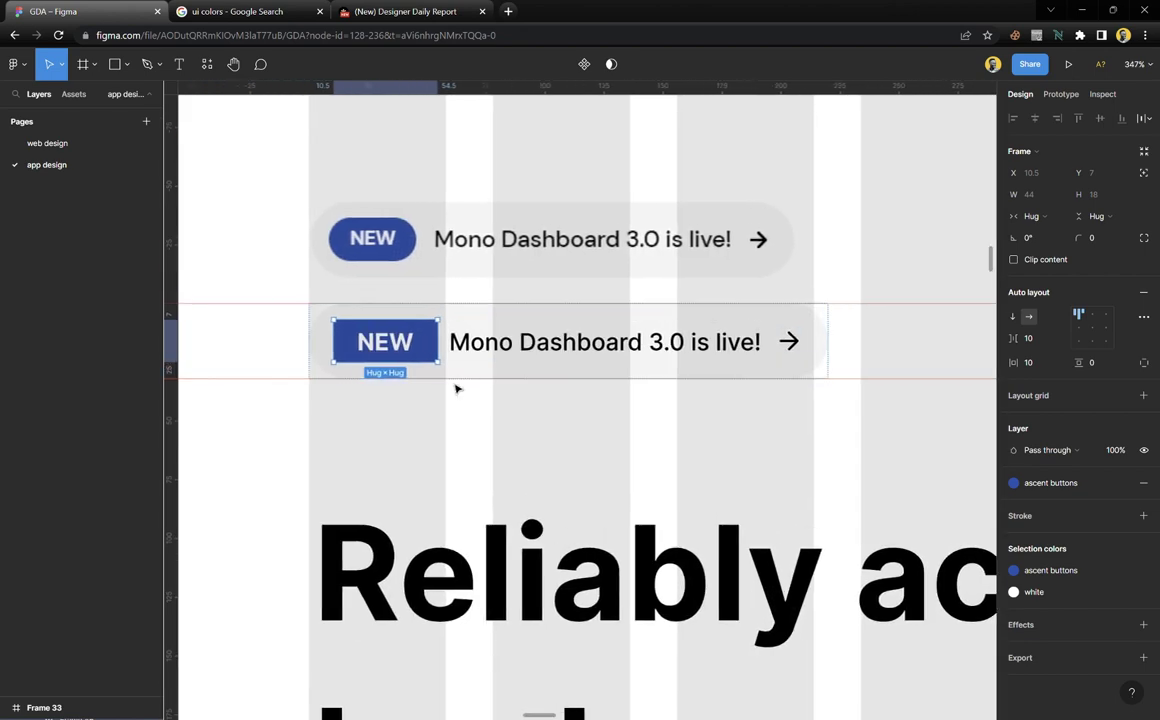
{"action": "left_click_drag", "start_coordinate": [1015, 362], "coordinate": [1014, 362]}
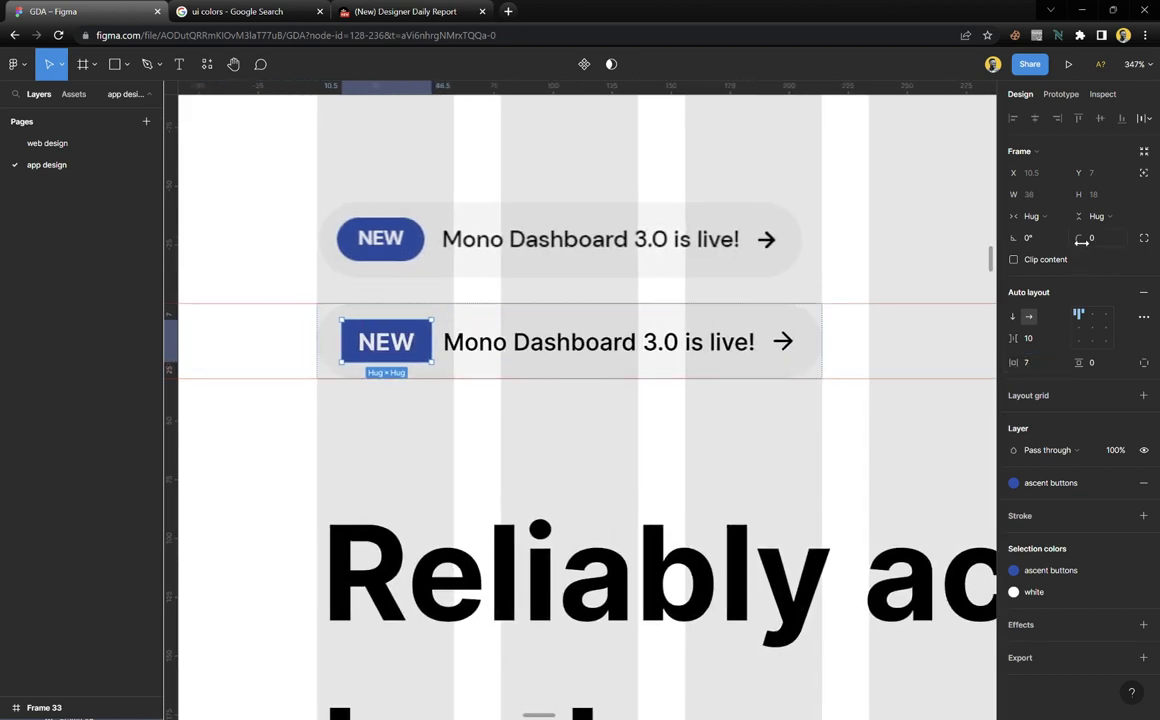
{"action": "left_click_drag", "start_coordinate": [1081, 241], "coordinate": [140, 262]}
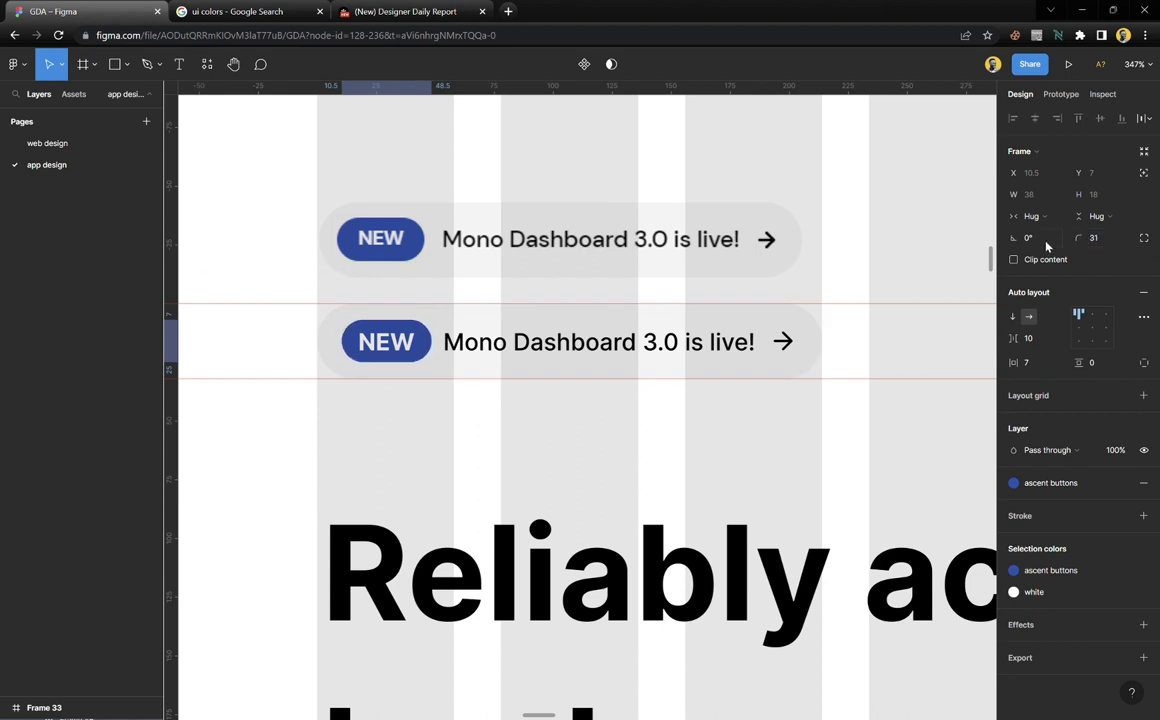
{"action": "left_click", "coordinate": [432, 421]}
Set the announcement bar's horizontal padding to 6 on the left and 8 on the right
{"action": "left_click", "coordinate": [526, 331]}
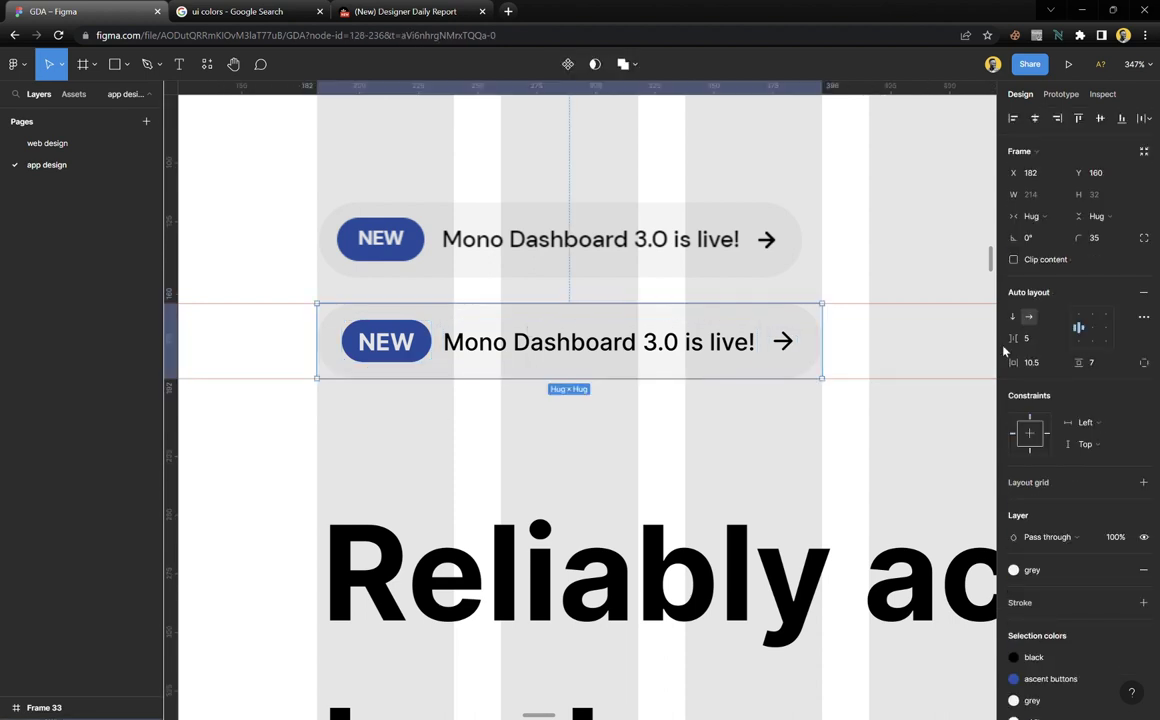
{"action": "left_click_drag", "start_coordinate": [1015, 338], "coordinate": [1020, 339]}
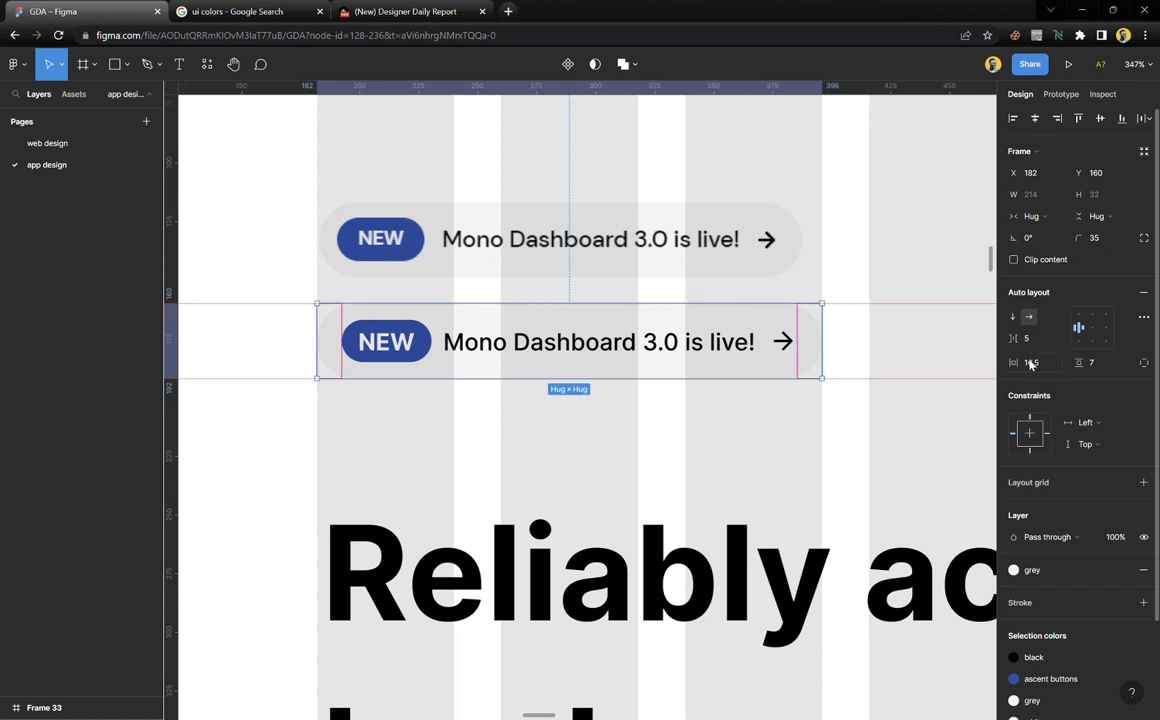
{"action": "left_click_drag", "start_coordinate": [1022, 366], "coordinate": [1011, 363]}
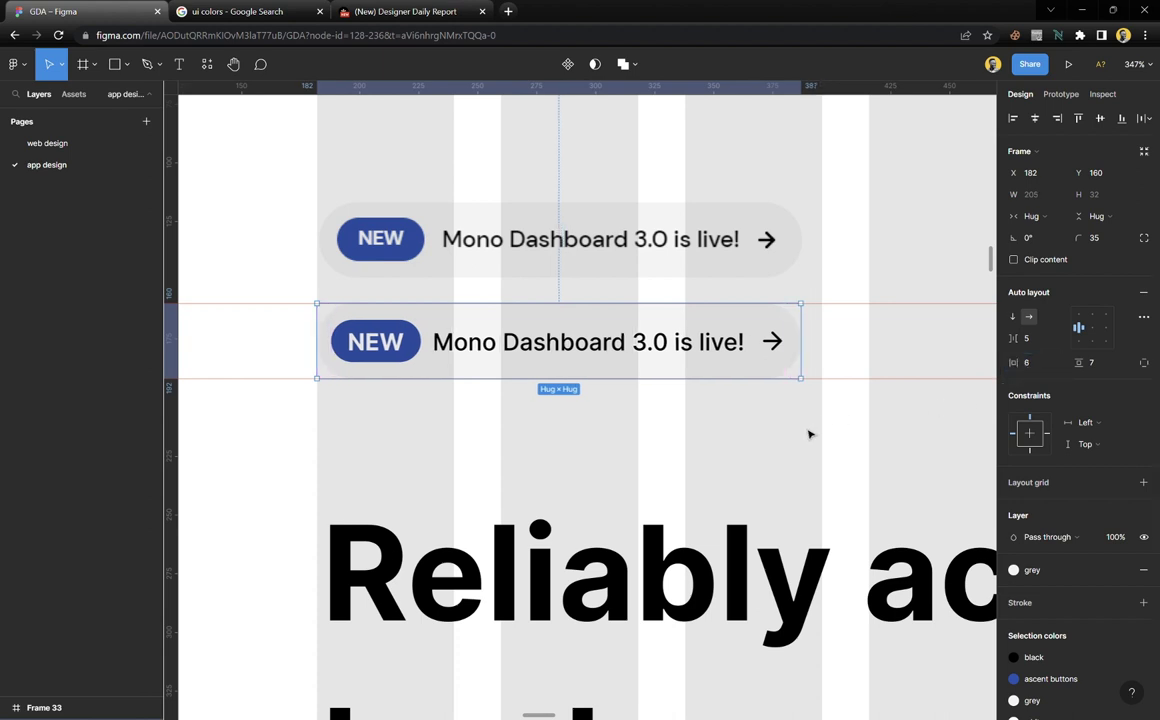
{"action": "left_click", "coordinate": [775, 345]}
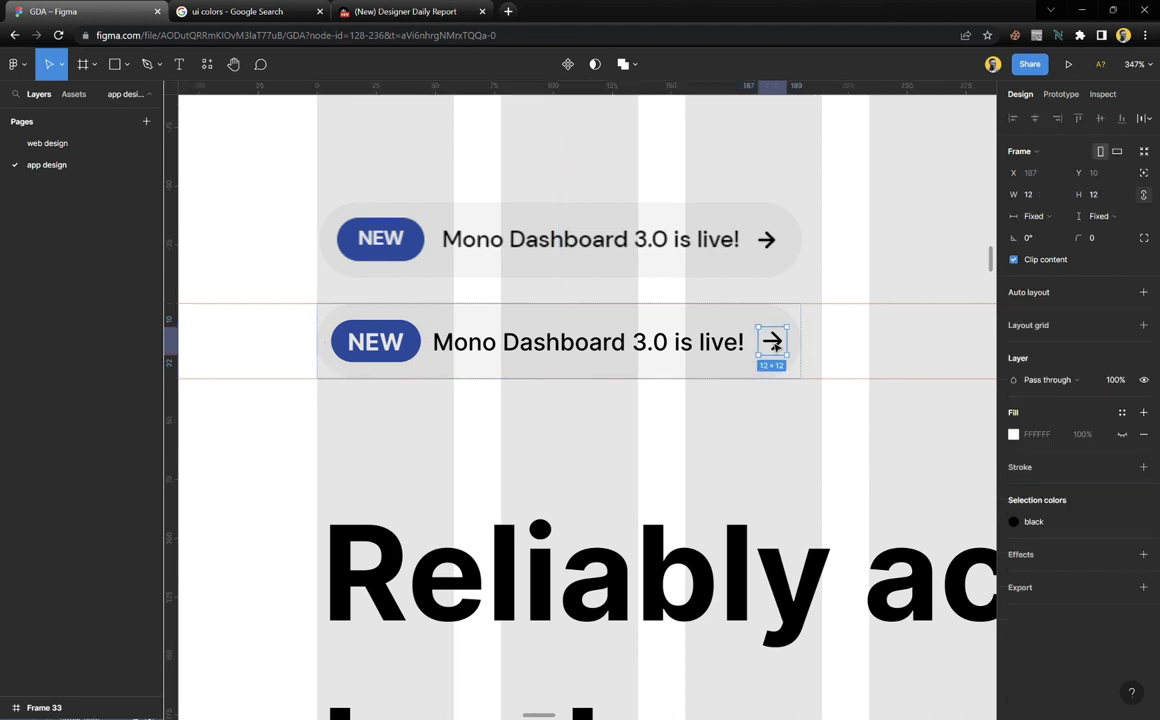
{"action": "left_click", "coordinate": [808, 348]}
{"action": "left_click", "coordinate": [792, 345]}
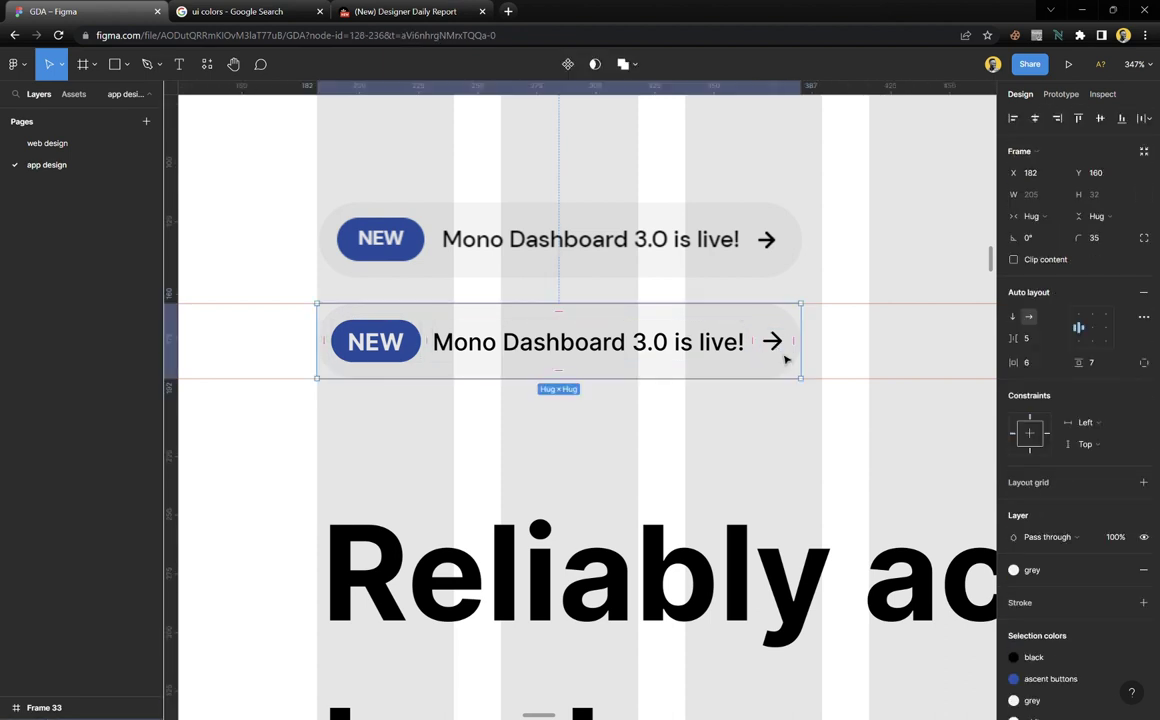
{"action": "scroll", "coordinate": [795, 345], "scroll_direction": "up", "scroll_amount": 3}
{"action": "left_click_drag", "start_coordinate": [808, 344], "coordinate": [818, 339]}
{"action": "scroll", "coordinate": [737, 373], "scroll_direction": "down", "scroll_amount": 3}
{"action": "scroll", "coordinate": [737, 373], "scroll_direction": "down", "scroll_amount": 1}
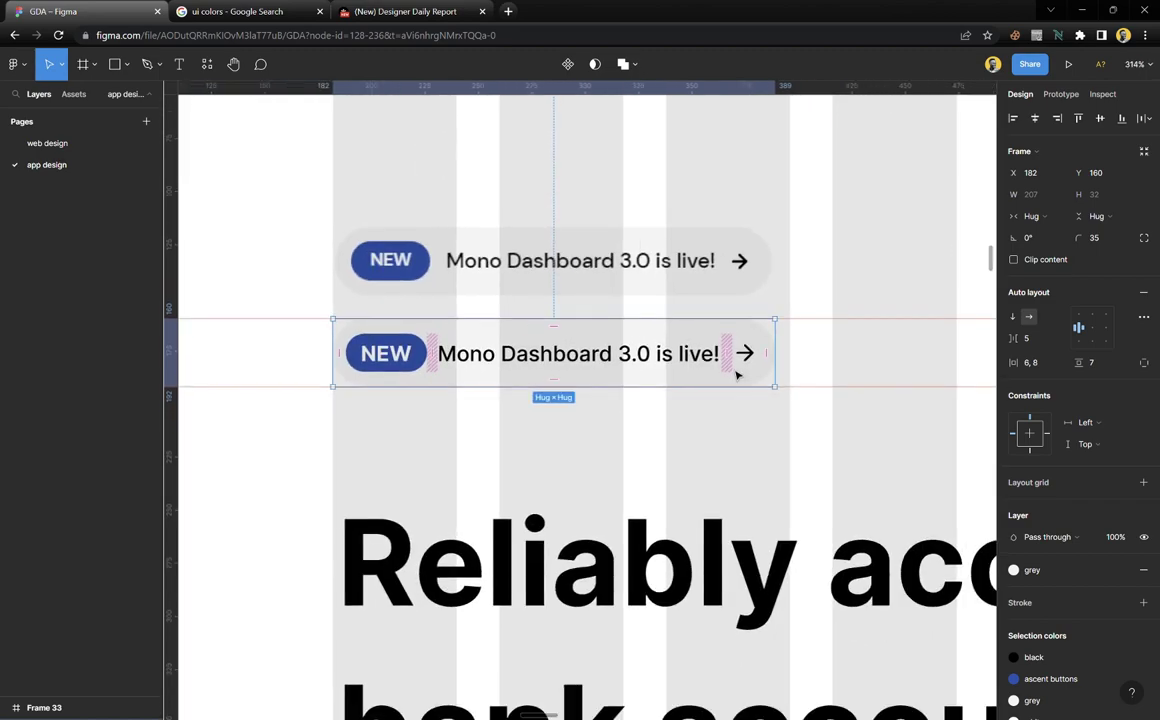
{"action": "scroll", "coordinate": [737, 373], "scroll_direction": "up", "scroll_amount": 3}
Delete the two old guide lines, including the red one, from the canvas
{"action": "left_click", "coordinate": [737, 440]}
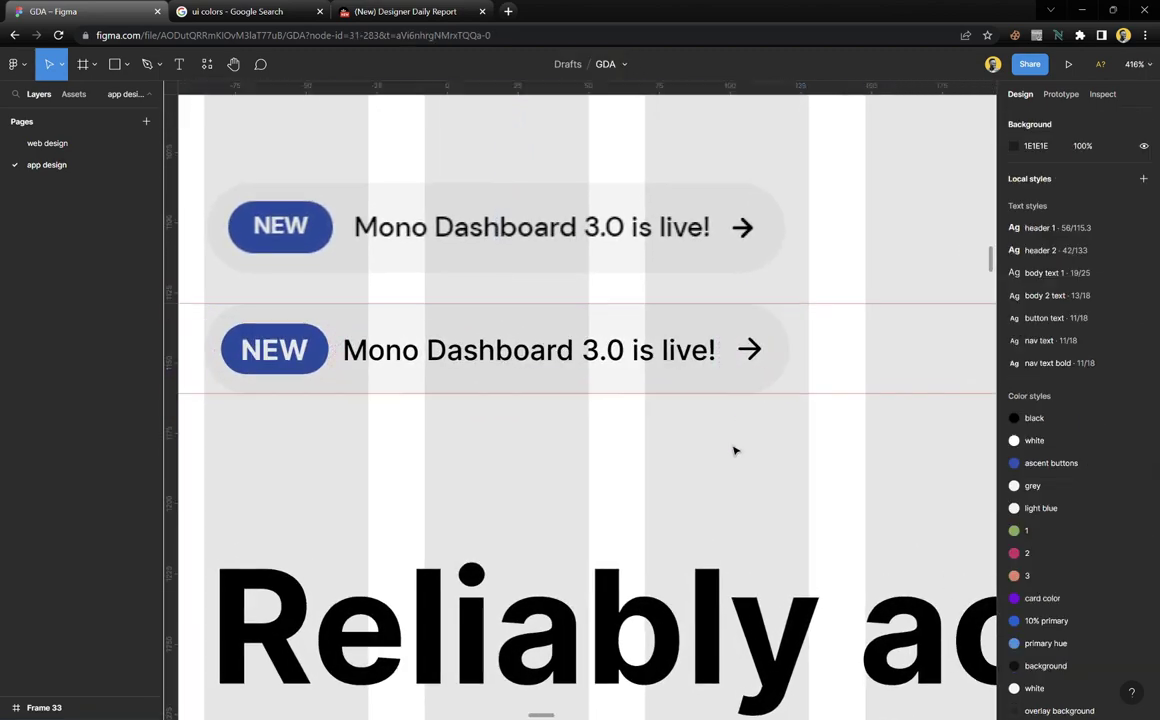
{"action": "scroll", "coordinate": [739, 446], "scroll_direction": "down", "scroll_amount": 3}
{"action": "scroll", "coordinate": [739, 446], "scroll_direction": "up", "scroll_amount": 2}
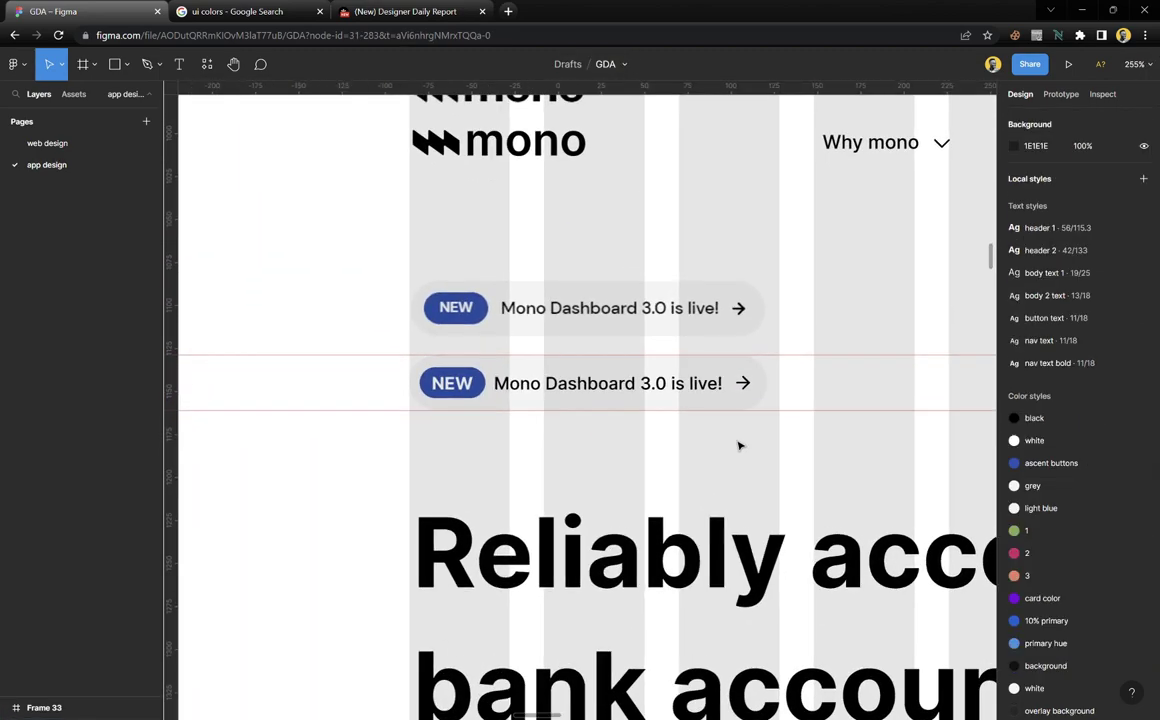
{"action": "left_click", "coordinate": [597, 380]}
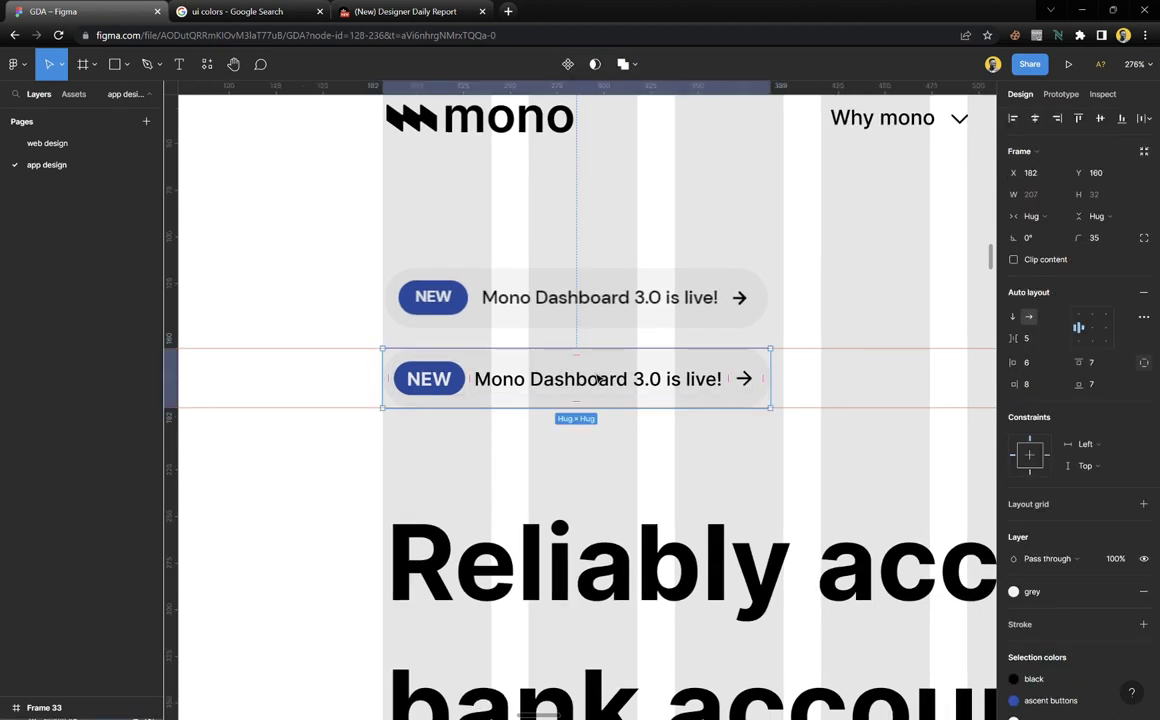
{"action": "left_click", "coordinate": [562, 453]}
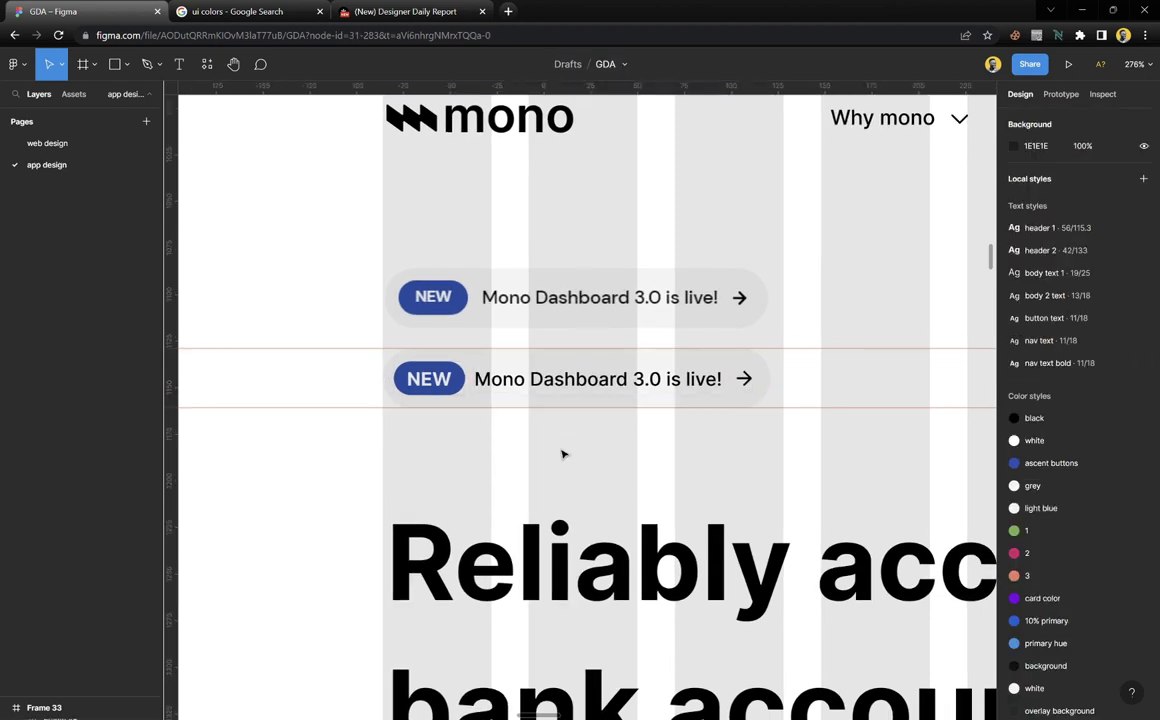
{"action": "scroll", "coordinate": [557, 453], "scroll_direction": "down", "scroll_amount": 3}
{"action": "right_click", "coordinate": [756, 386]}
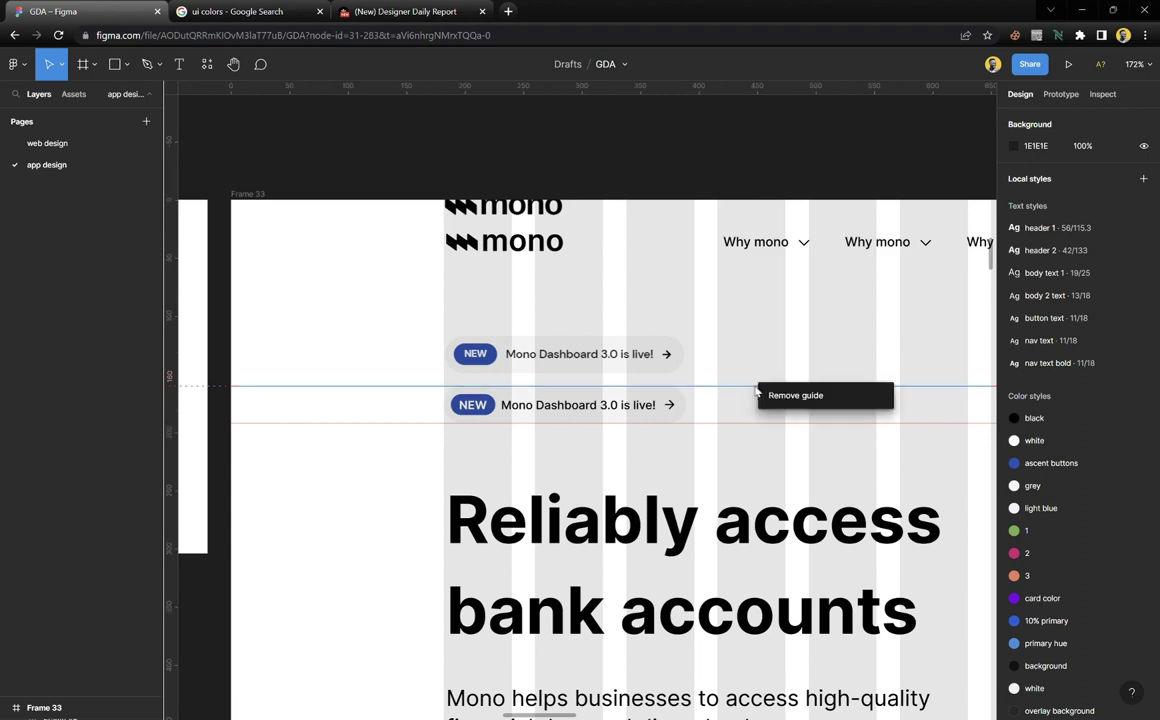
{"action": "left_click", "coordinate": [790, 397]}
{"action": "right_click", "coordinate": [772, 425]}
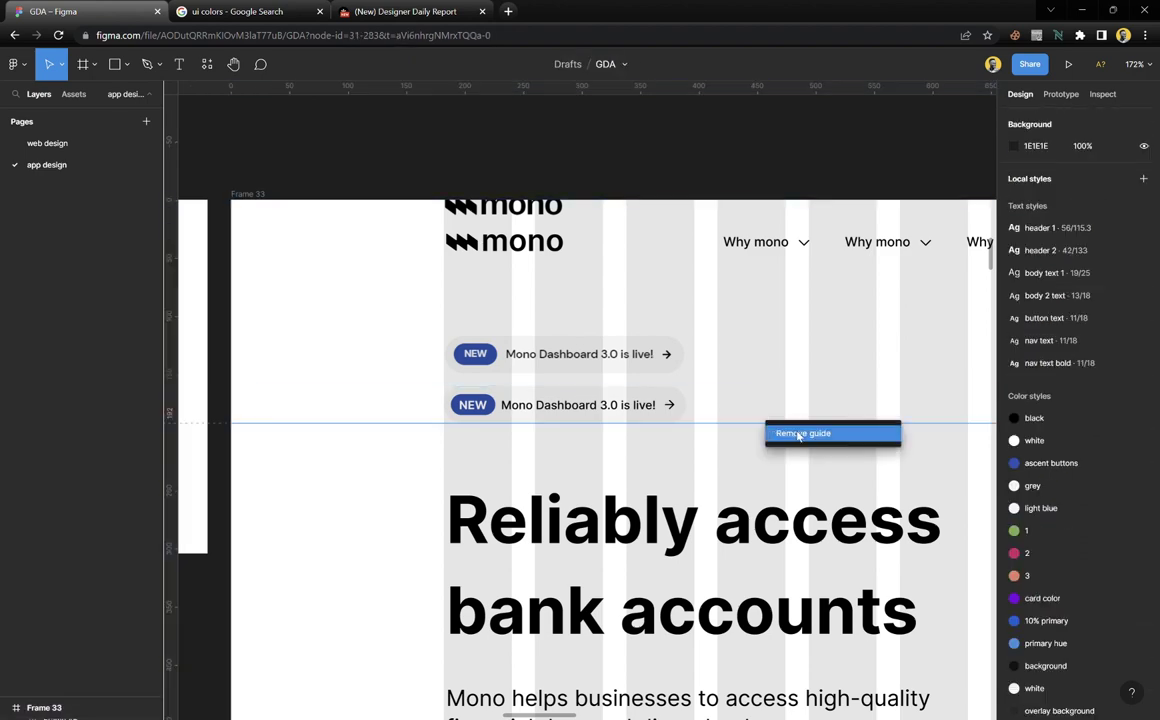
{"action": "left_click", "coordinate": [780, 436]}
{"action": "scroll", "coordinate": [558, 421], "scroll_direction": "down", "scroll_amount": 2}
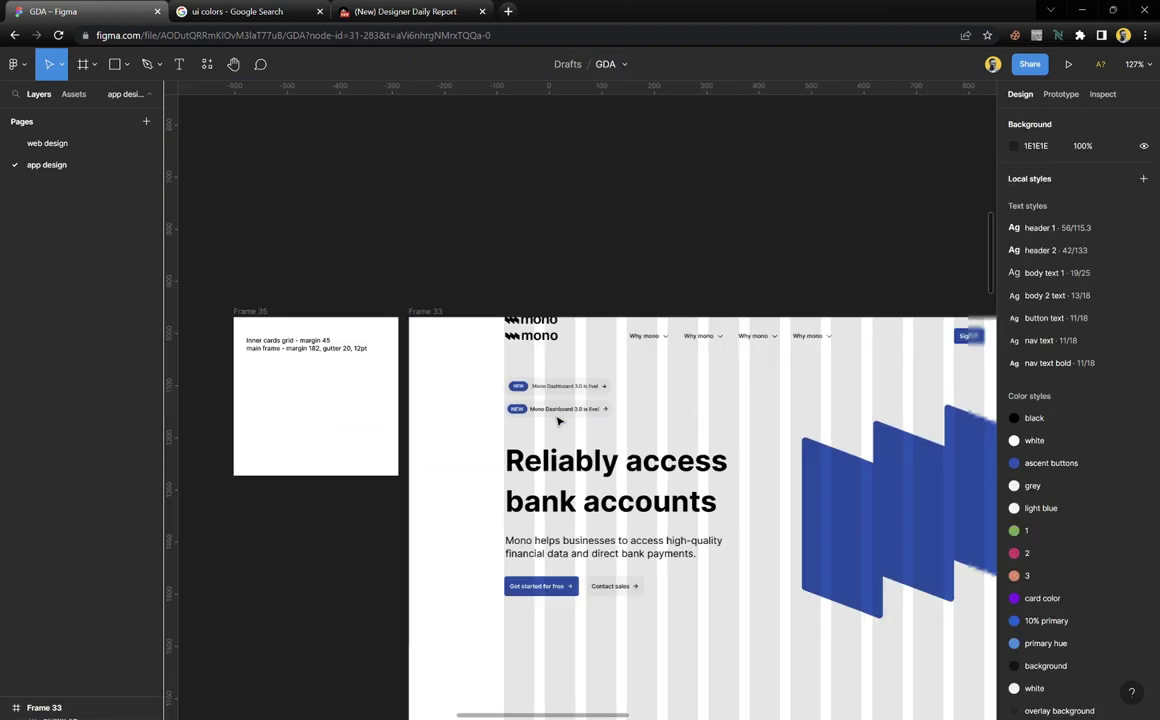
Copy the header beside the page as Frame 34 and widen it to about 1291 px
{"action": "left_click", "coordinate": [563, 327]}
{"action": "key", "text": "Escape"}
{"action": "scroll", "coordinate": [572, 438], "scroll_direction": "down", "scroll_amount": 3}
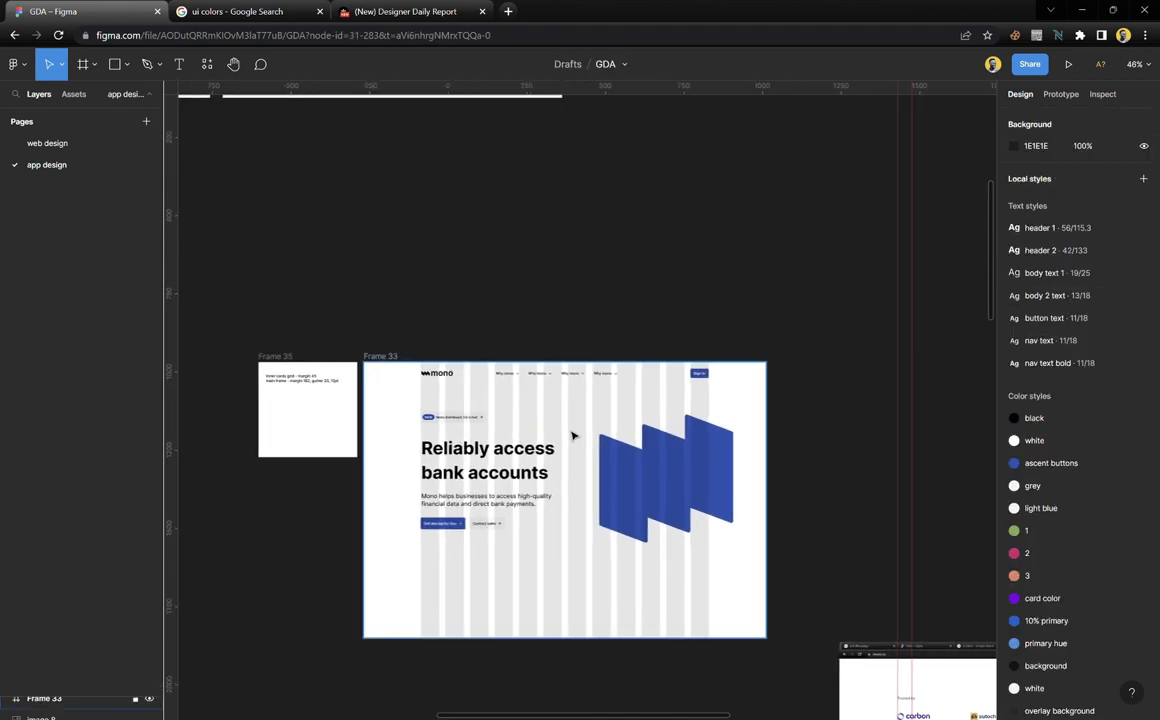
{"action": "left_click", "coordinate": [568, 435]}
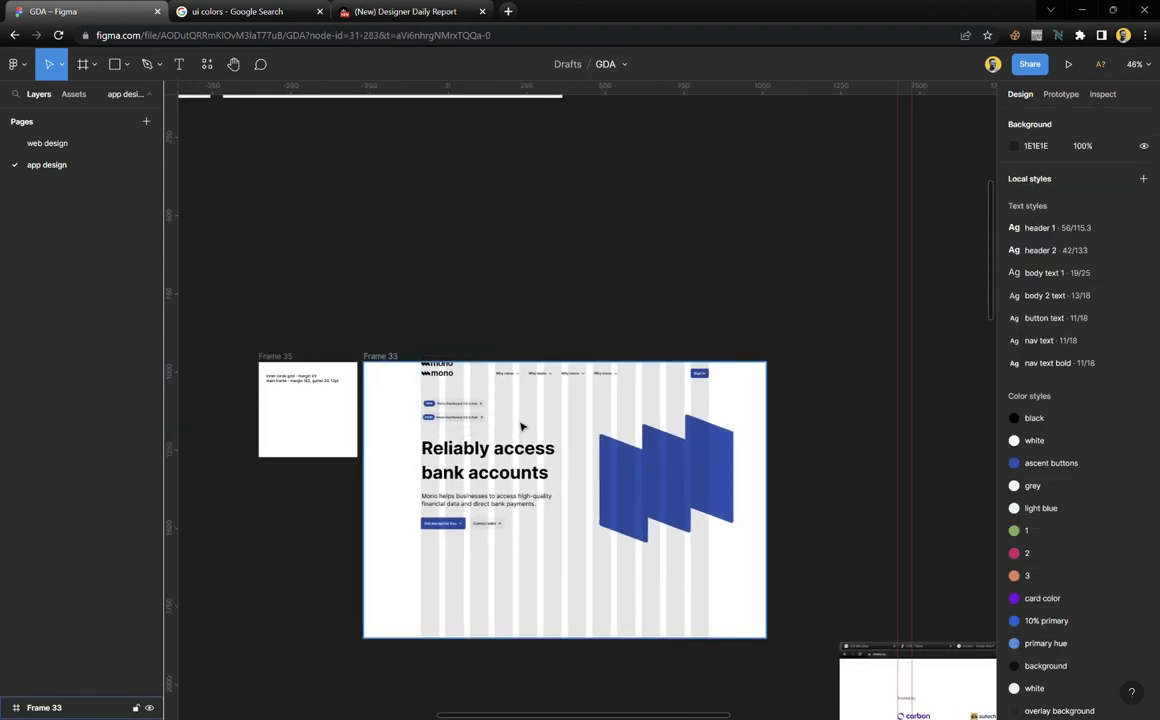
{"action": "left_click", "coordinate": [476, 408]}
{"action": "left_click_drag", "start_coordinate": [490, 392], "coordinate": [848, 610]}
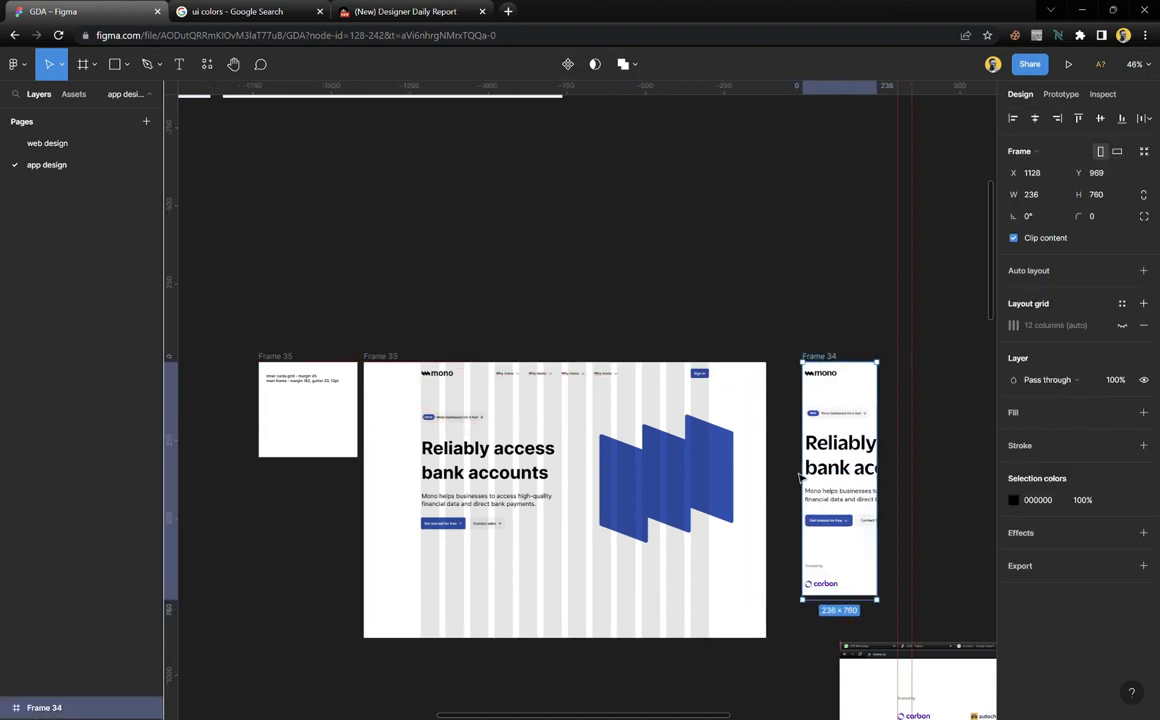
{"action": "left_click_drag", "start_coordinate": [808, 468], "coordinate": [825, 450]}
{"action": "scroll", "coordinate": [706, 450], "scroll_direction": "right", "scroll_amount": 5}
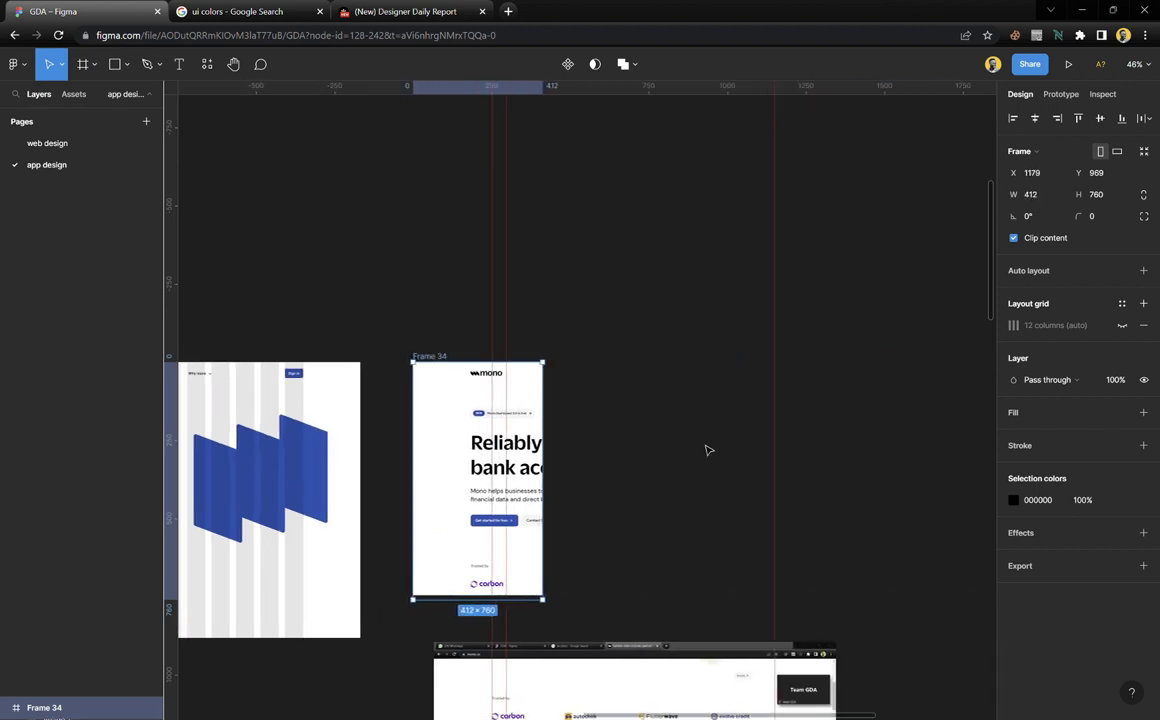
{"action": "left_click_drag", "start_coordinate": [544, 443], "coordinate": [821, 479]}
{"action": "left_click", "coordinate": [855, 474]}
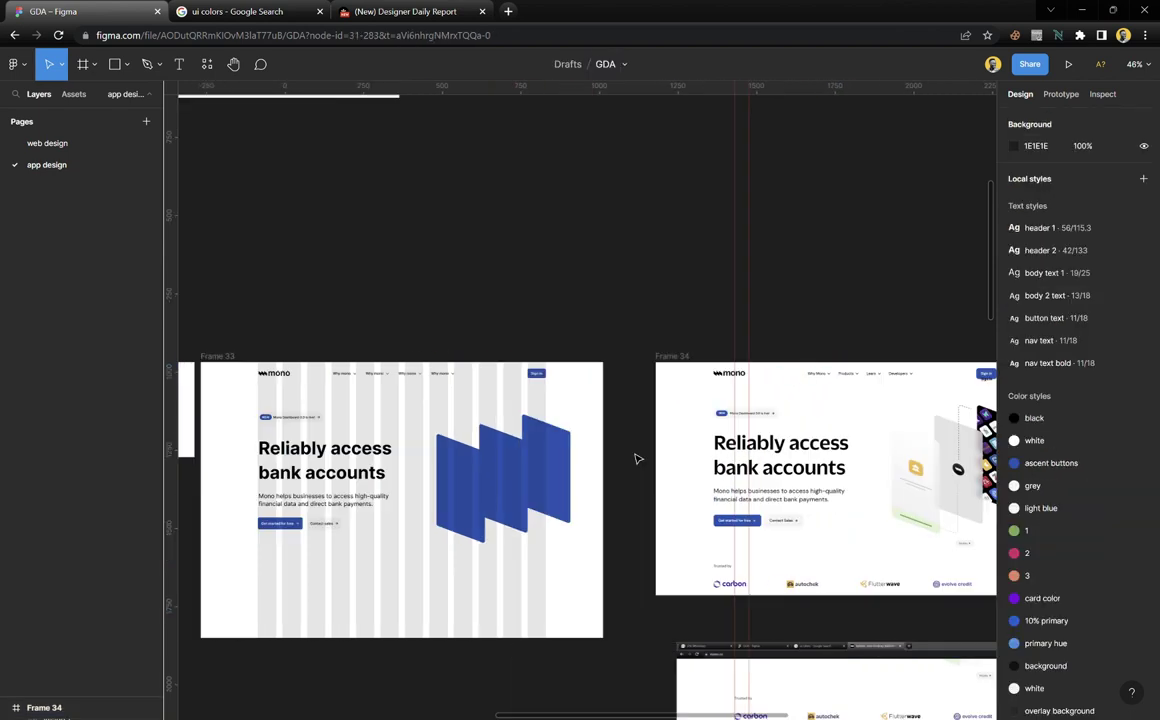
{"action": "scroll", "coordinate": [790, 460], "scroll_direction": "left", "scroll_amount": 4}
{"action": "left_click_drag", "start_coordinate": [759, 435], "coordinate": [716, 438]}
{"action": "key", "text": "ctrl+z"}
{"action": "left_click", "coordinate": [751, 357]}
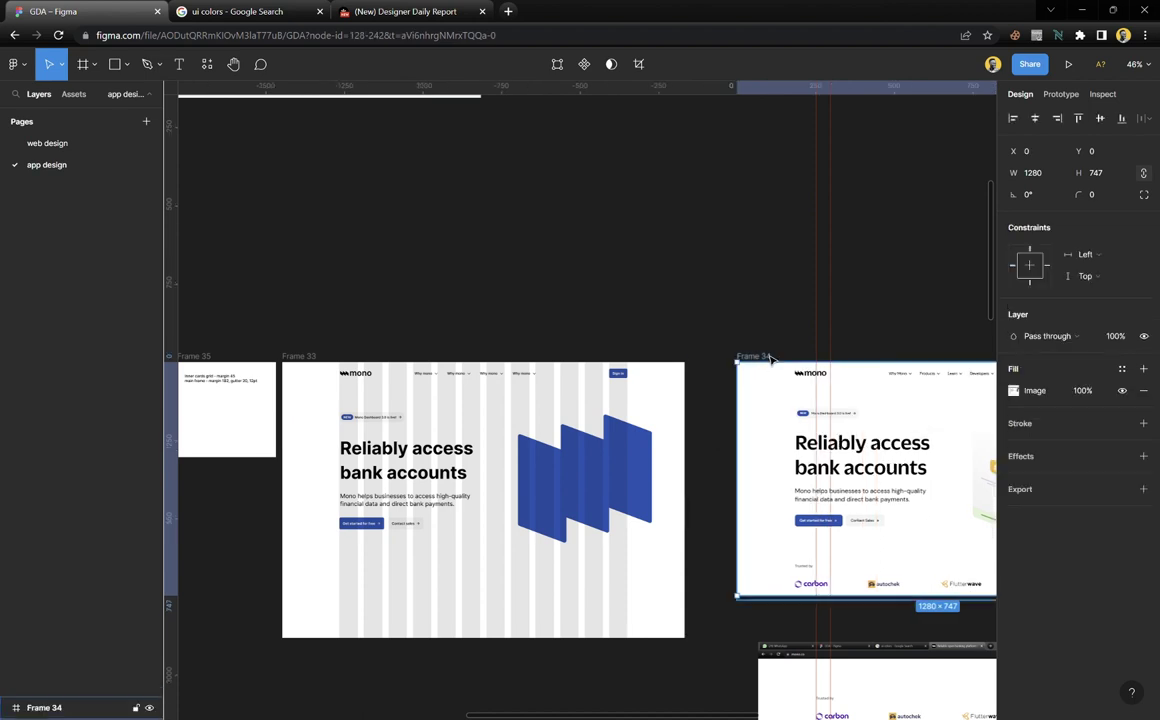
{"action": "left_click_drag", "start_coordinate": [751, 357], "coordinate": [727, 356]}
{"action": "key", "text": "Escape"}
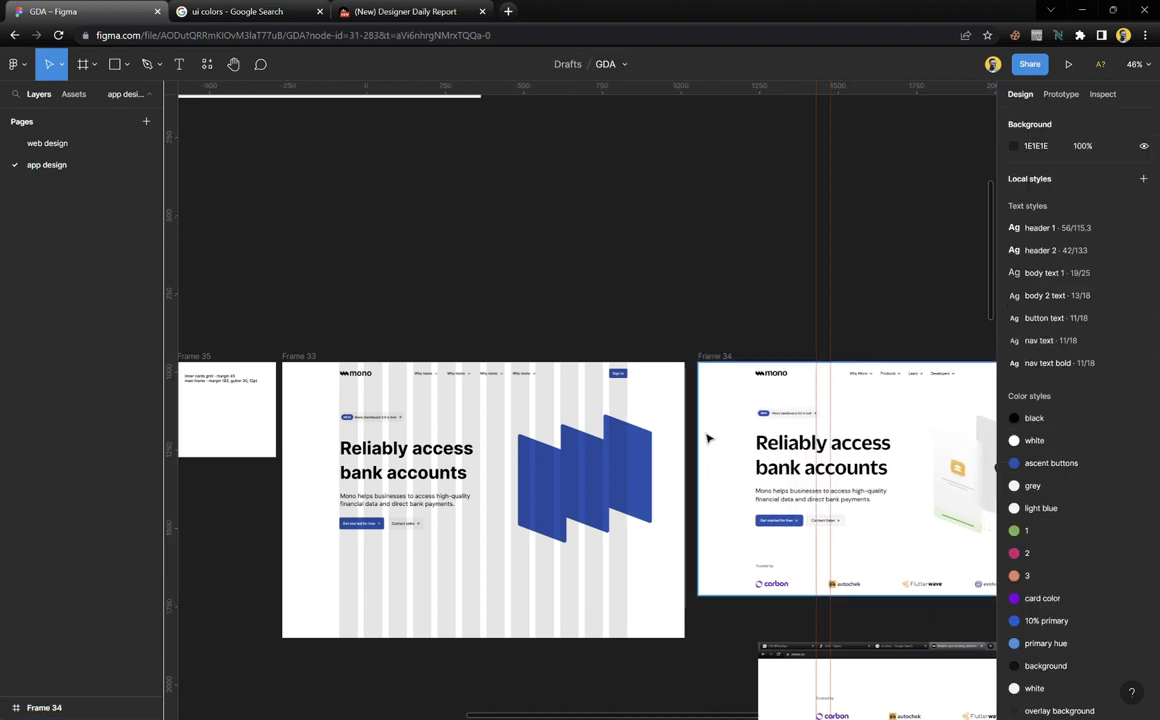
Add a horizontal guide at y 644 across the hero frame, below the buttons
{"action": "scroll", "coordinate": [705, 450], "scroll_direction": "down", "scroll_amount": 2}
{"action": "scroll", "coordinate": [545, 394], "scroll_direction": "up", "scroll_amount": 3}
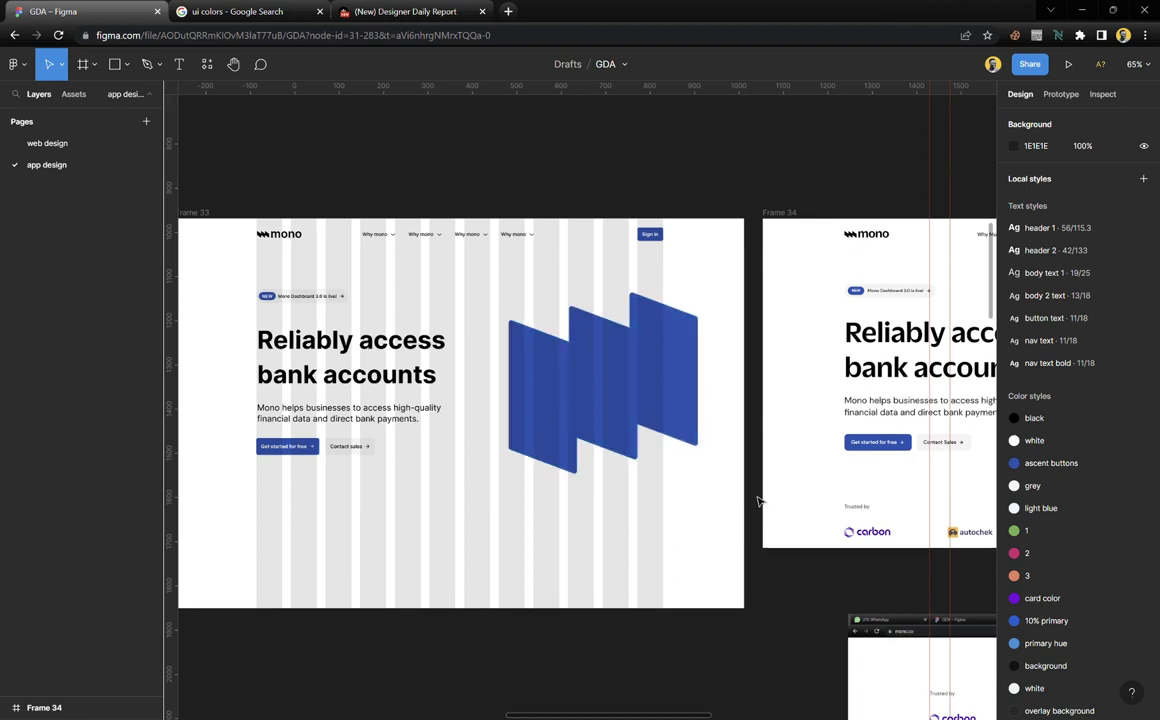
{"action": "scroll", "coordinate": [647, 458], "scroll_direction": "right", "scroll_amount": 10}
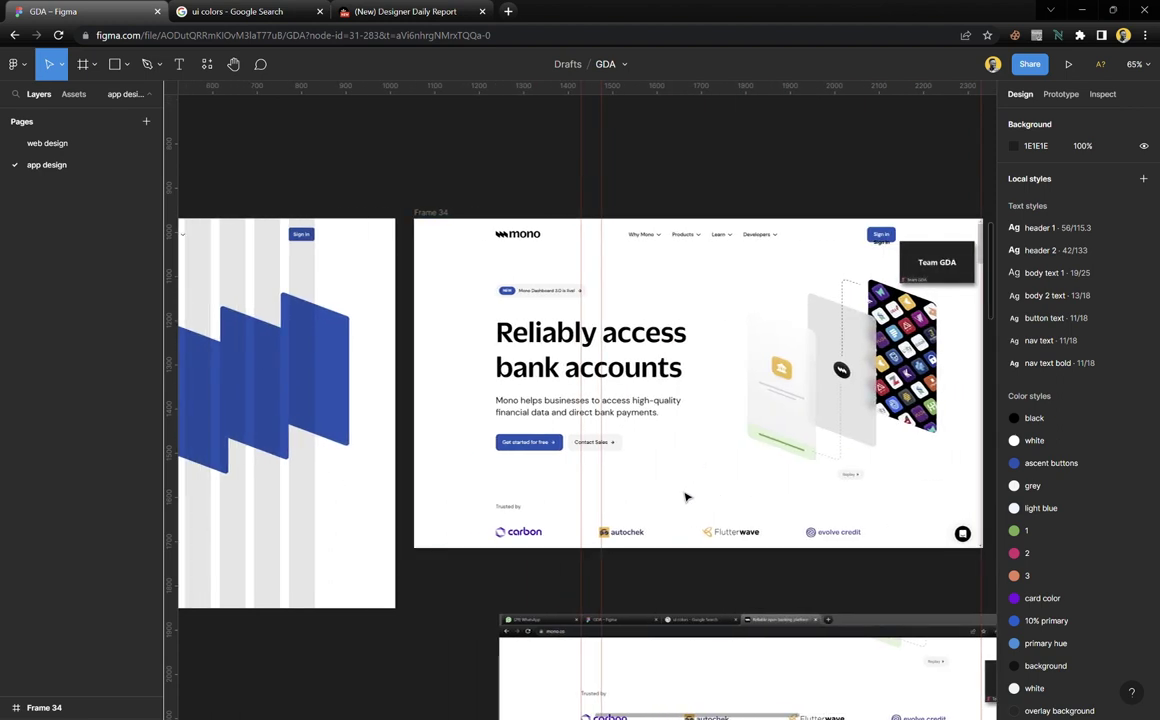
{"action": "scroll", "coordinate": [556, 539], "scroll_direction": "left", "scroll_amount": 5}
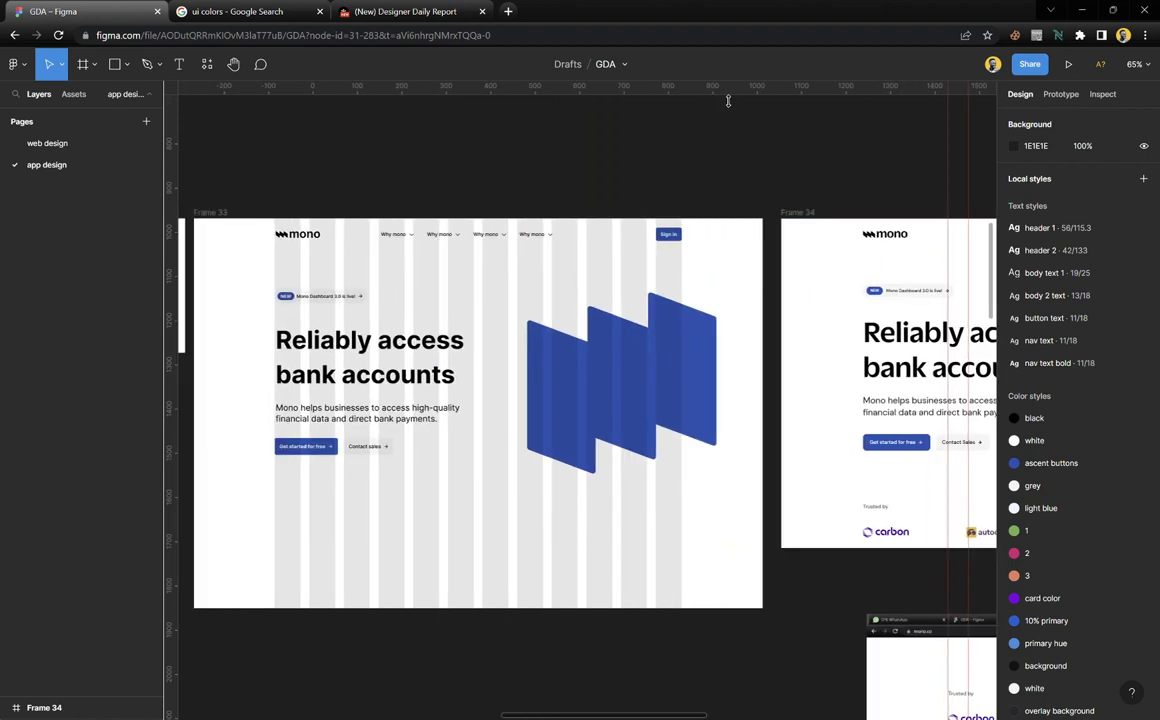
{"action": "left_click_drag", "start_coordinate": [728, 100], "coordinate": [768, 513]}
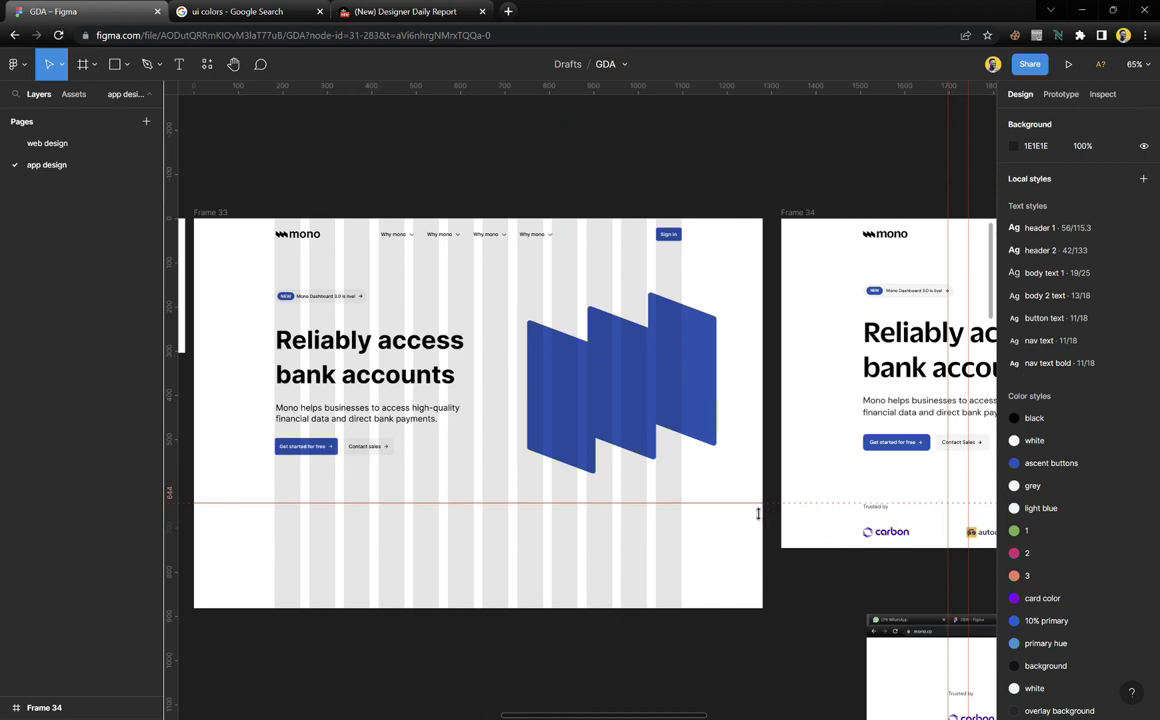
{"action": "scroll", "coordinate": [575, 523], "scroll_direction": "left", "scroll_amount": 4}
{"action": "scroll", "coordinate": [505, 479], "scroll_direction": "up", "scroll_amount": 5}
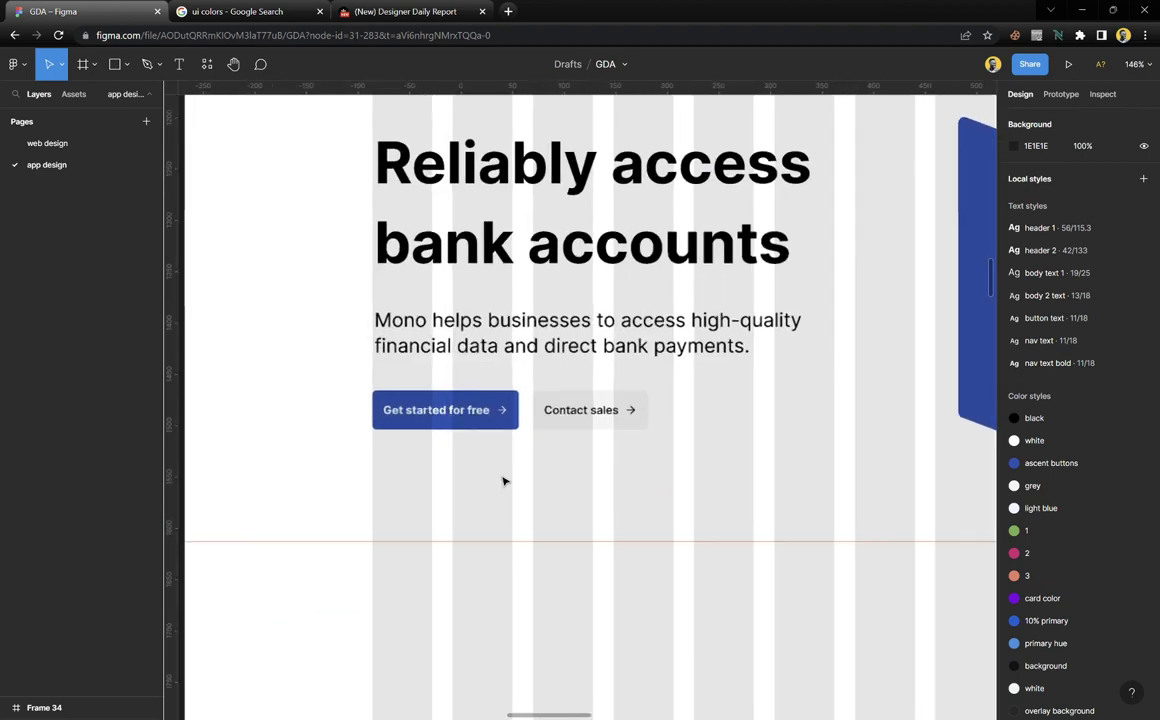
{"action": "left_click", "coordinate": [453, 334]}
Duplicate the description below the buttons as a detached, 14 px, auto-width 'Trusted by' label
{"action": "left_click_drag", "start_coordinate": [460, 333], "coordinate": [460, 567]}
{"action": "double_click", "coordinate": [460, 567]}
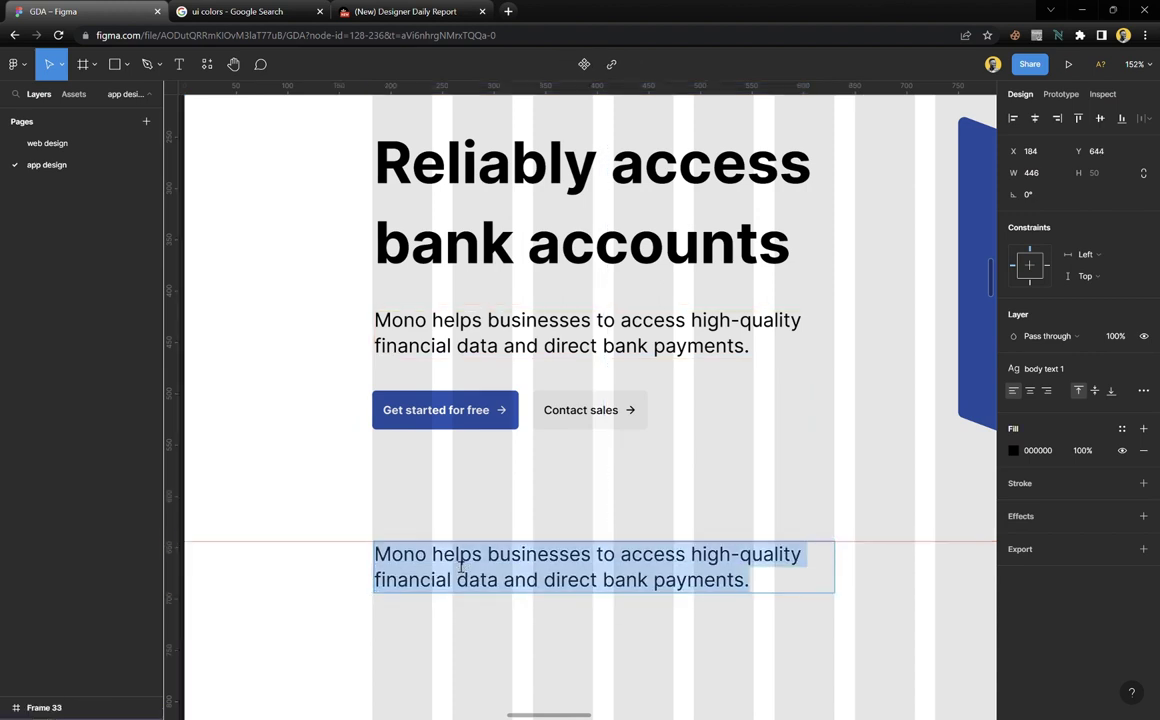
{"action": "type", "text": "Trusted by"}
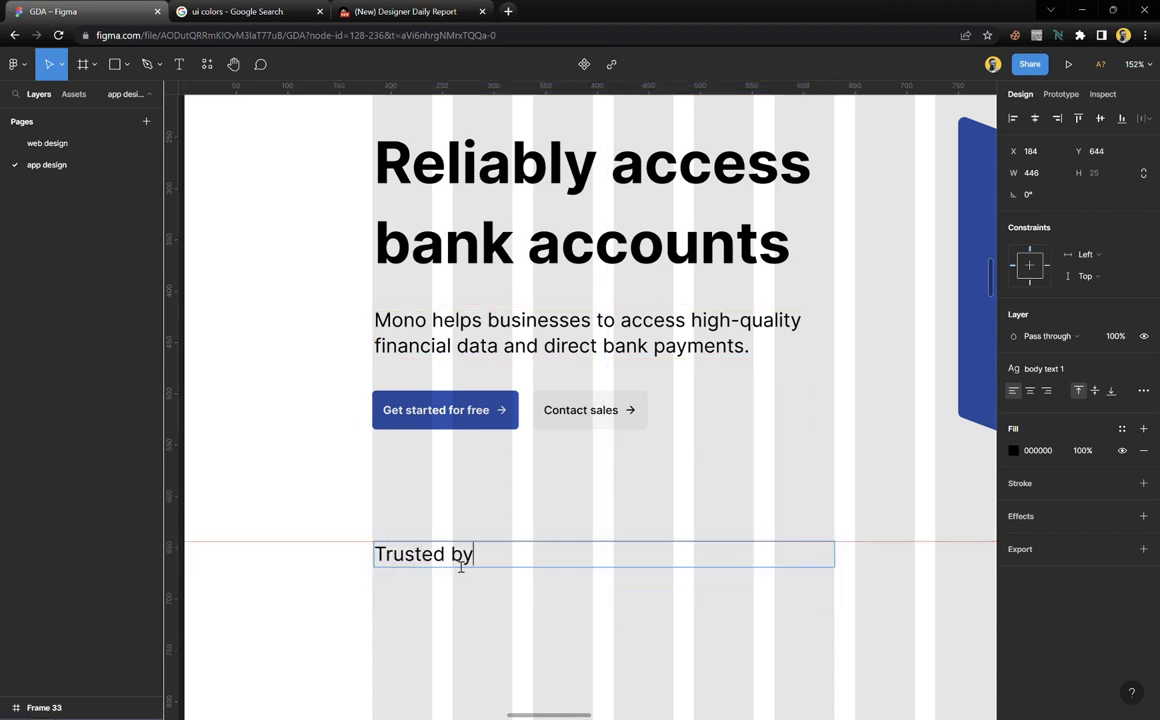
{"action": "key", "text": "Escape"}
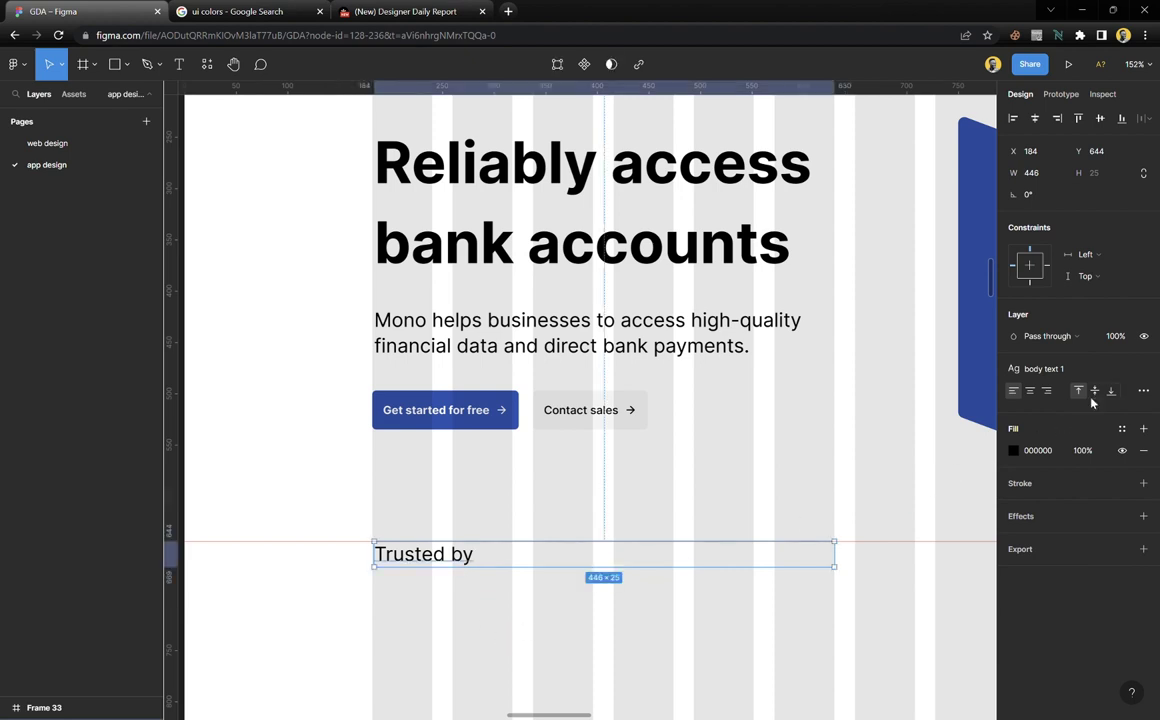
{"action": "left_click", "coordinate": [1144, 370]}
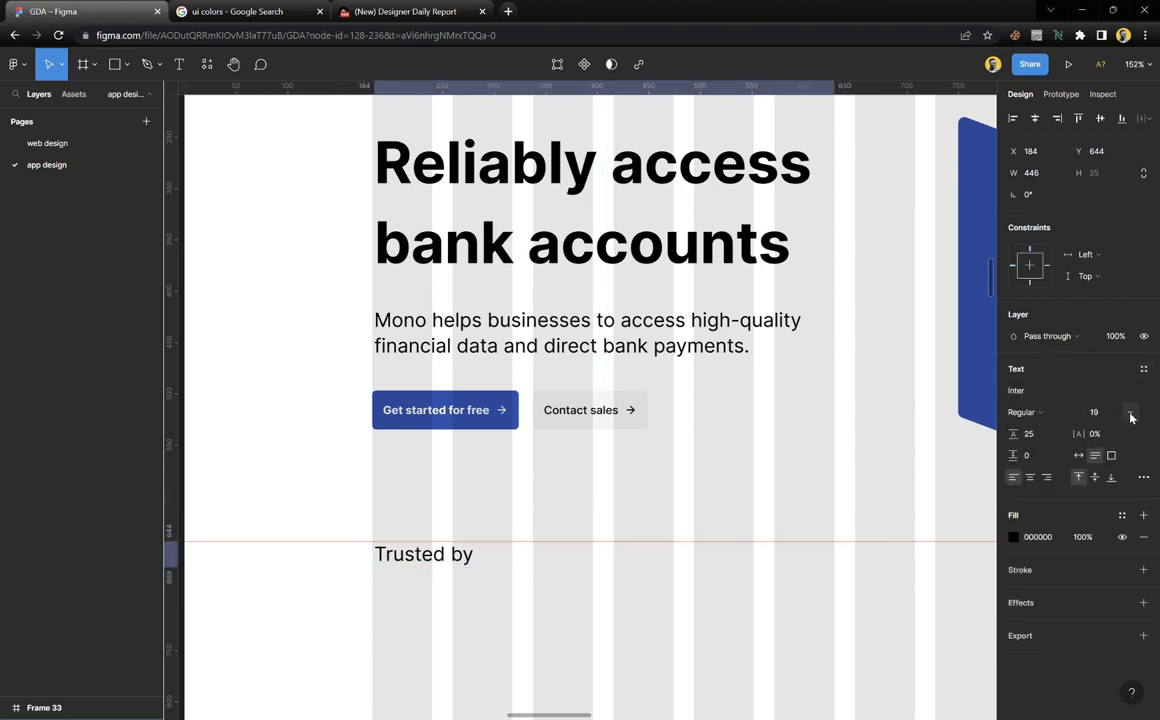
{"action": "left_click", "coordinate": [1130, 416]}
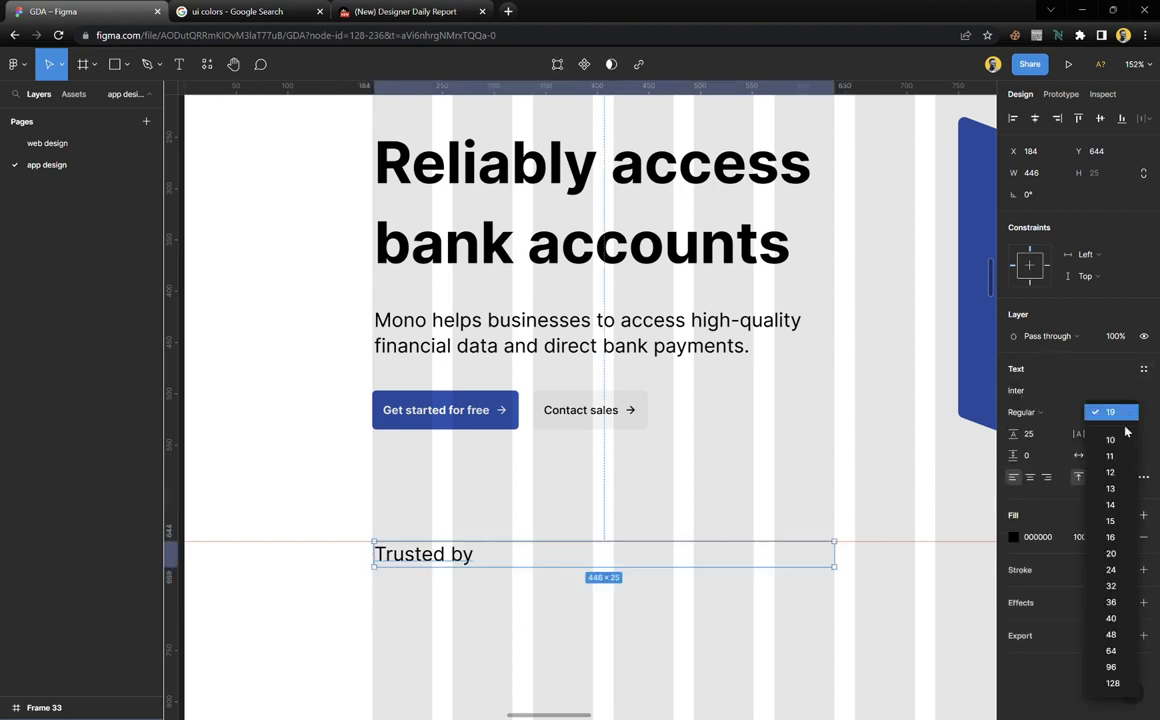
{"action": "left_click", "coordinate": [1110, 505]}
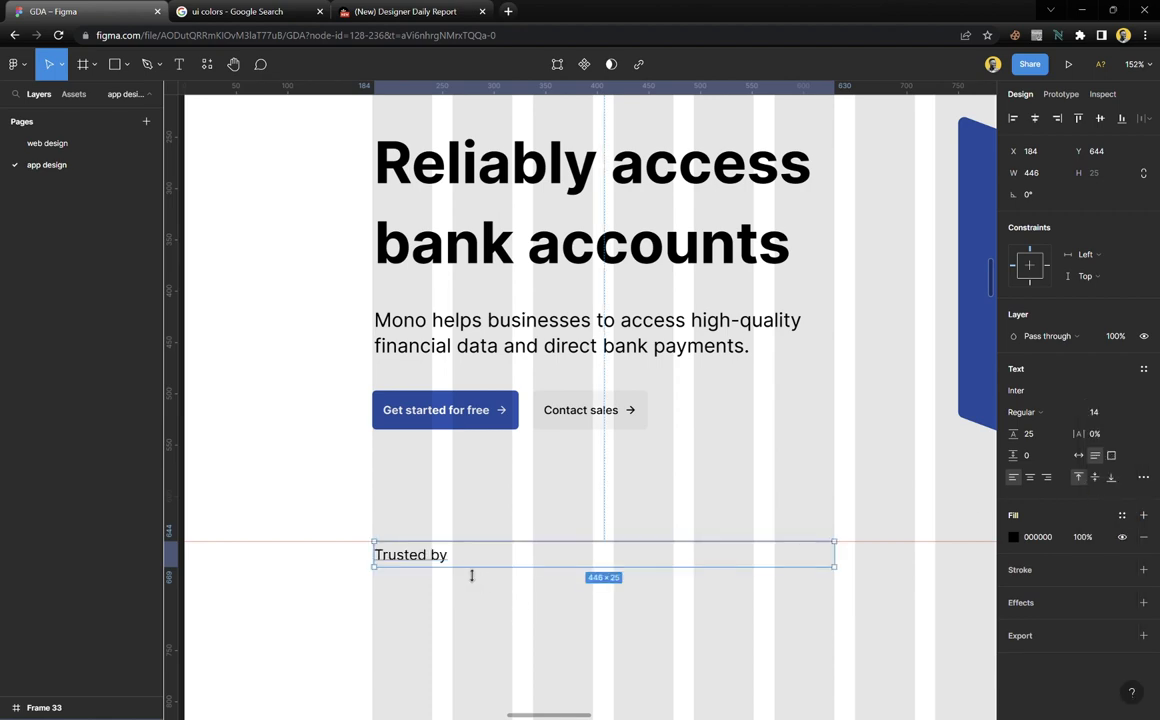
{"action": "scroll", "coordinate": [430, 580], "scroll_direction": "up", "scroll_amount": 5}
{"action": "left_click_drag", "start_coordinate": [432, 548], "coordinate": [424, 545]}
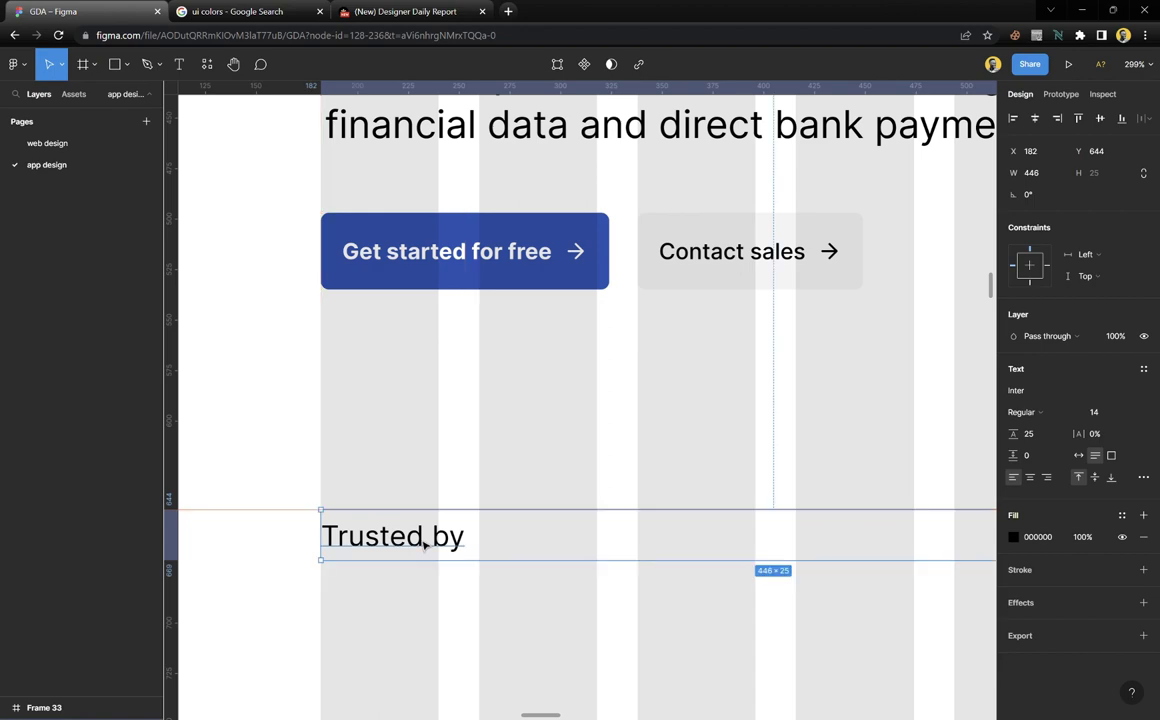
{"action": "left_click", "coordinate": [1078, 455]}
Compare the label against the reference screenshot's 'Trusted by' text and adjust its size
{"action": "scroll", "coordinate": [559, 538], "scroll_direction": "down", "scroll_amount": 5}
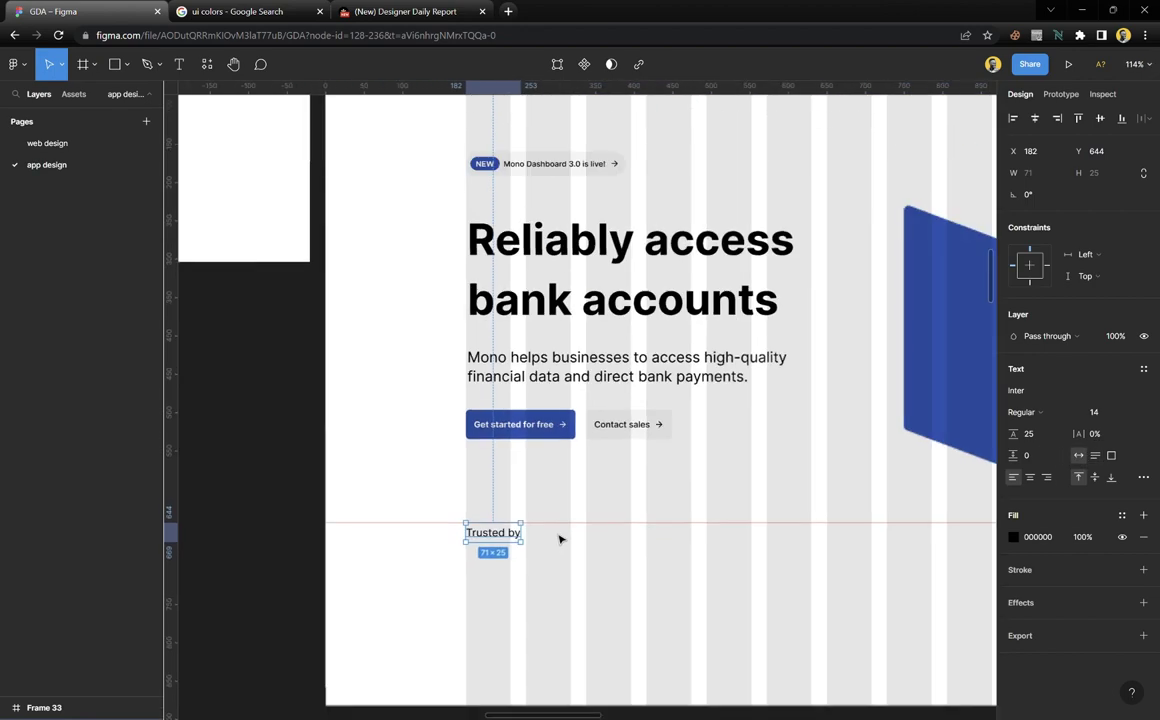
{"action": "scroll", "coordinate": [559, 538], "scroll_direction": "right", "scroll_amount": 10}
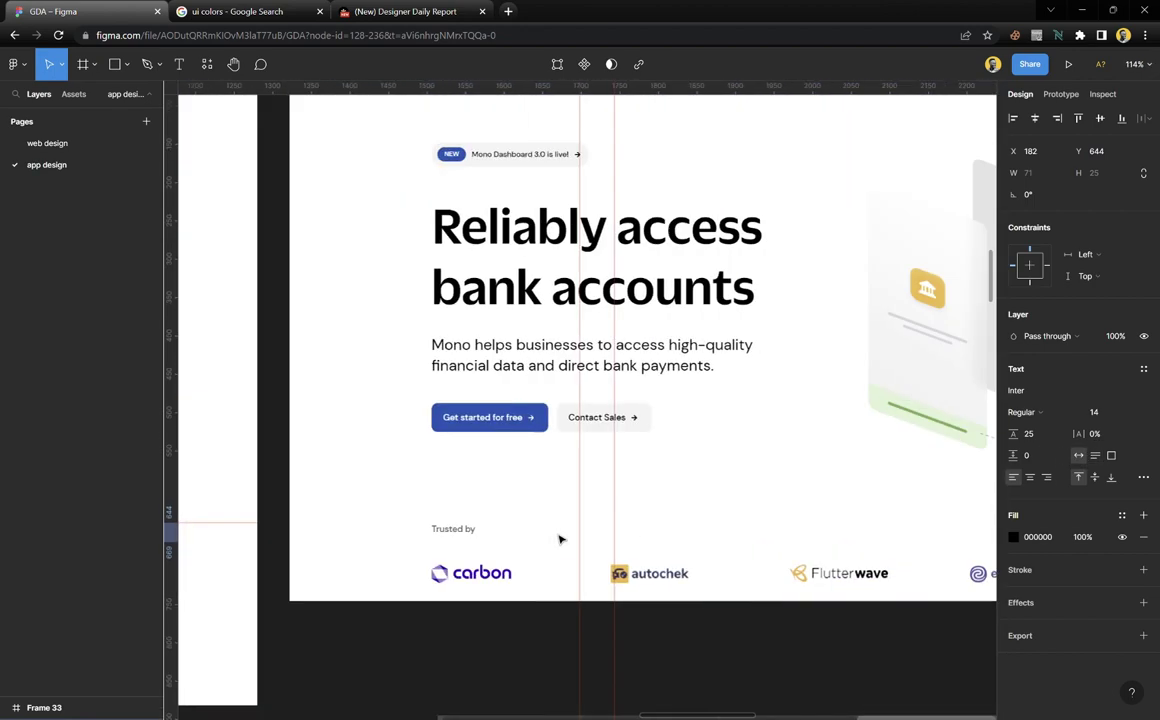
{"action": "left_click", "coordinate": [380, 453]}
{"action": "left_click", "coordinate": [450, 528]}
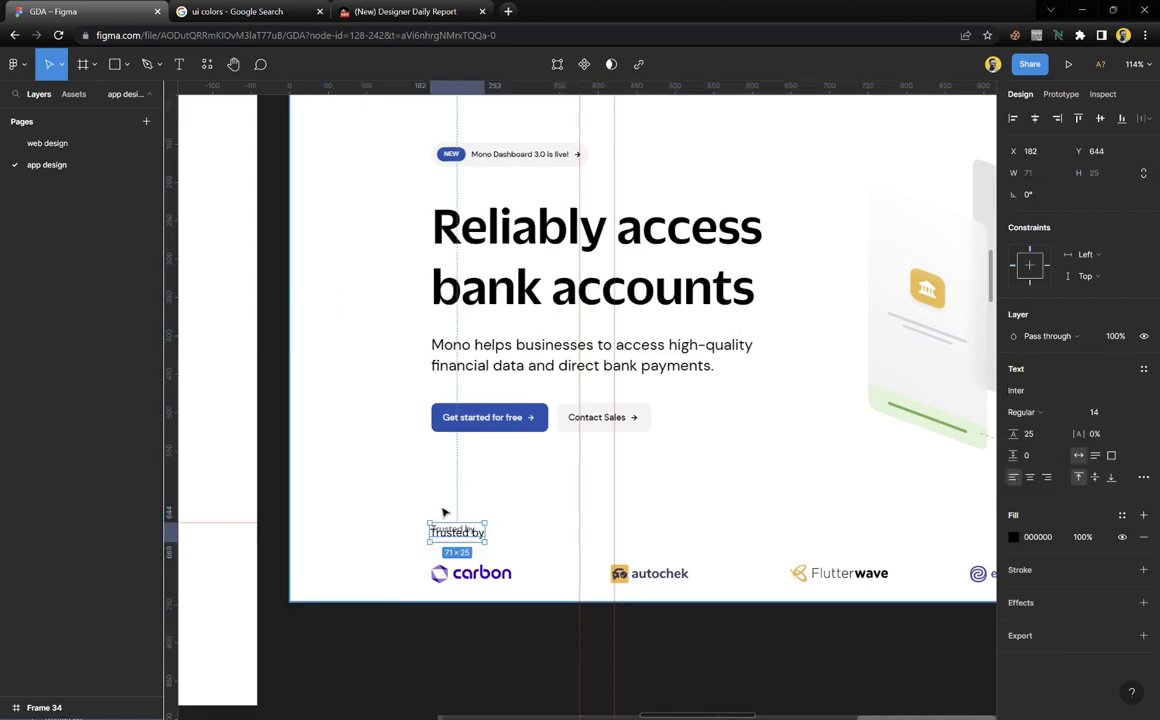
{"action": "scroll", "coordinate": [452, 540], "scroll_direction": "up", "scroll_amount": 8}
{"action": "left_click_drag", "start_coordinate": [471, 507], "coordinate": [482, 445]}
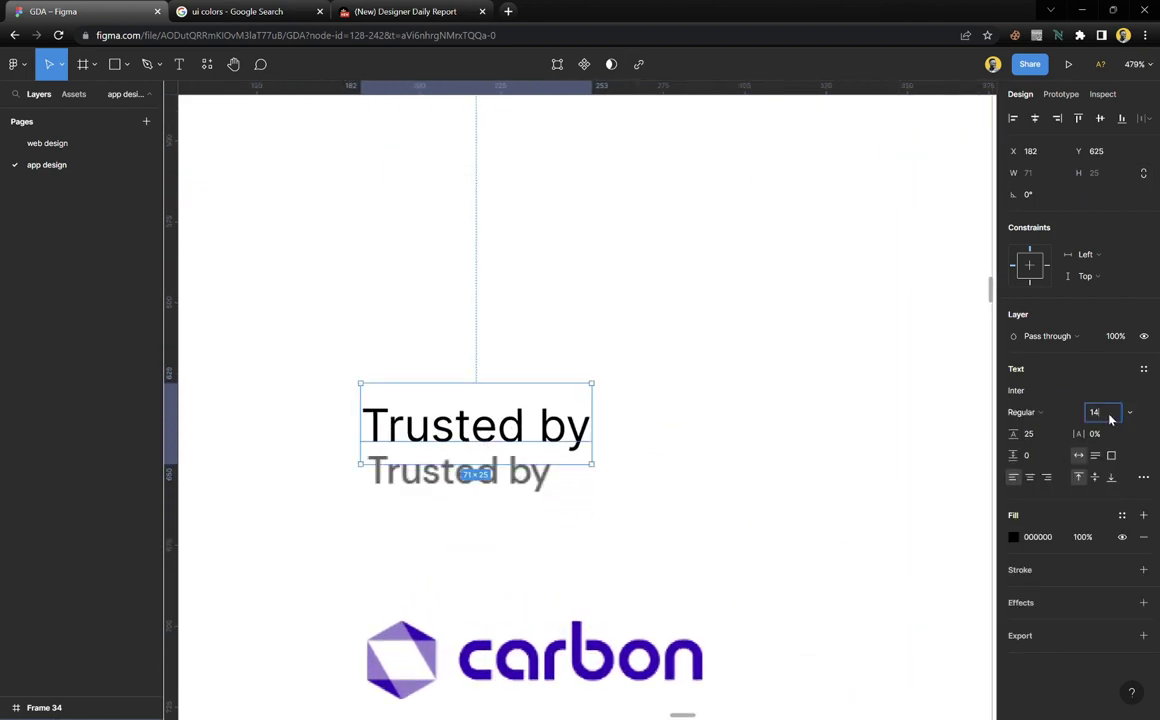
{"action": "key", "text": "Down"}
{"action": "key", "text": "Down"}
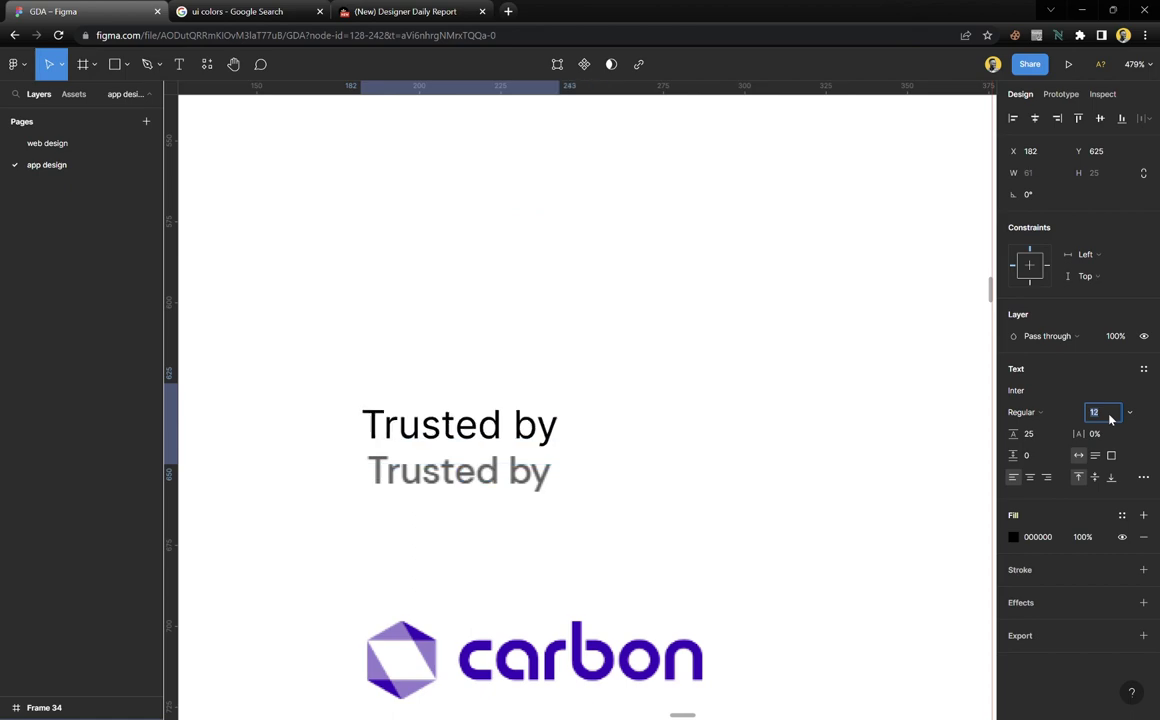
{"action": "left_click", "coordinate": [570, 474]}
{"action": "scroll", "coordinate": [560, 460], "scroll_direction": "down", "scroll_amount": 8}
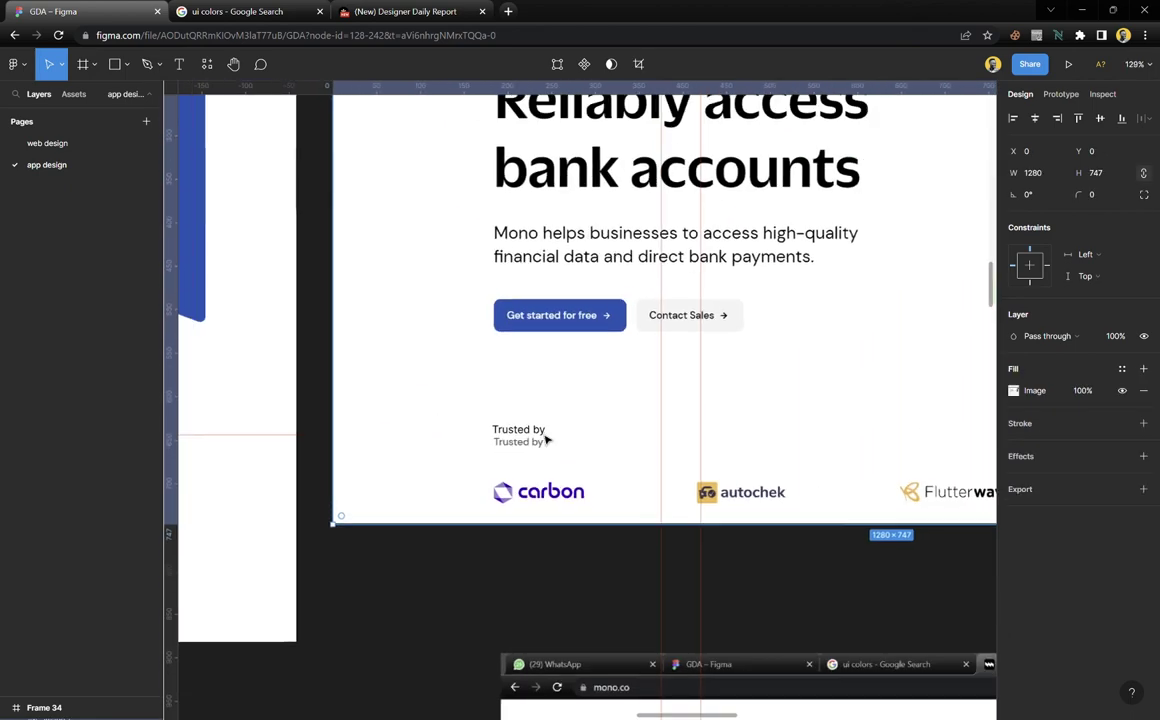
{"action": "scroll", "coordinate": [546, 440], "scroll_direction": "down", "scroll_amount": 3}
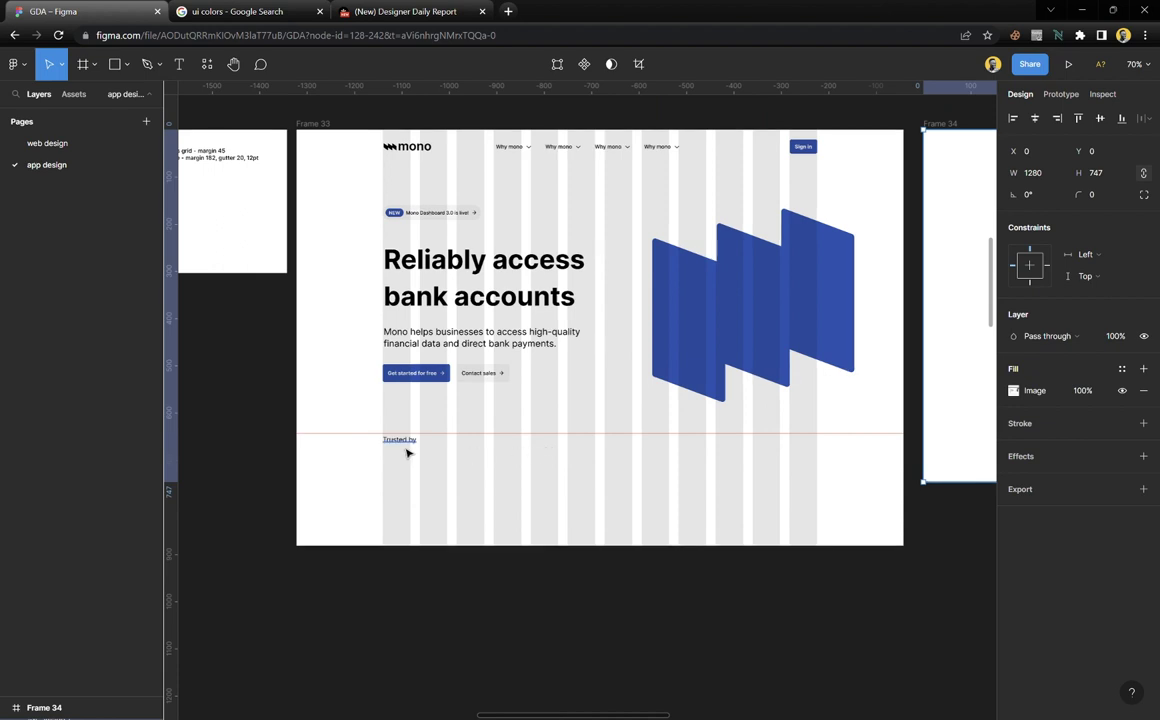
{"action": "left_click", "coordinate": [408, 450]}
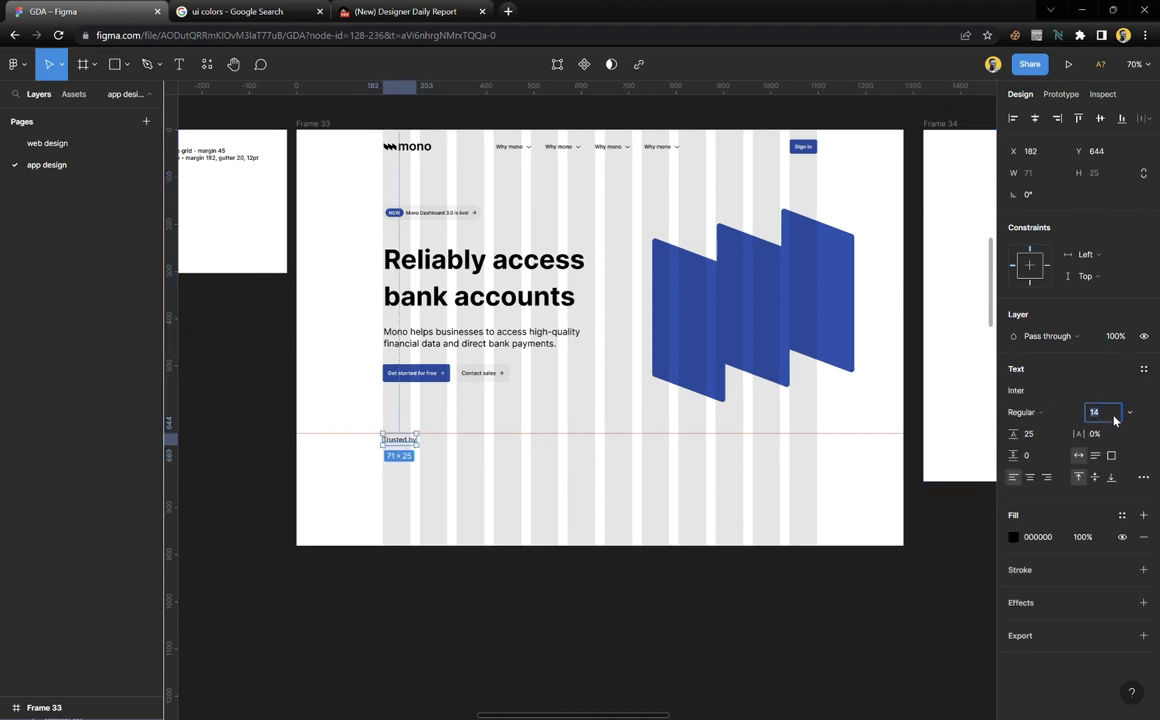
{"action": "left_click", "coordinate": [466, 466]}
Move the guide down to sit just below the 'Trusted by' label
{"action": "scroll", "coordinate": [465, 467], "scroll_direction": "right", "scroll_amount": 1}
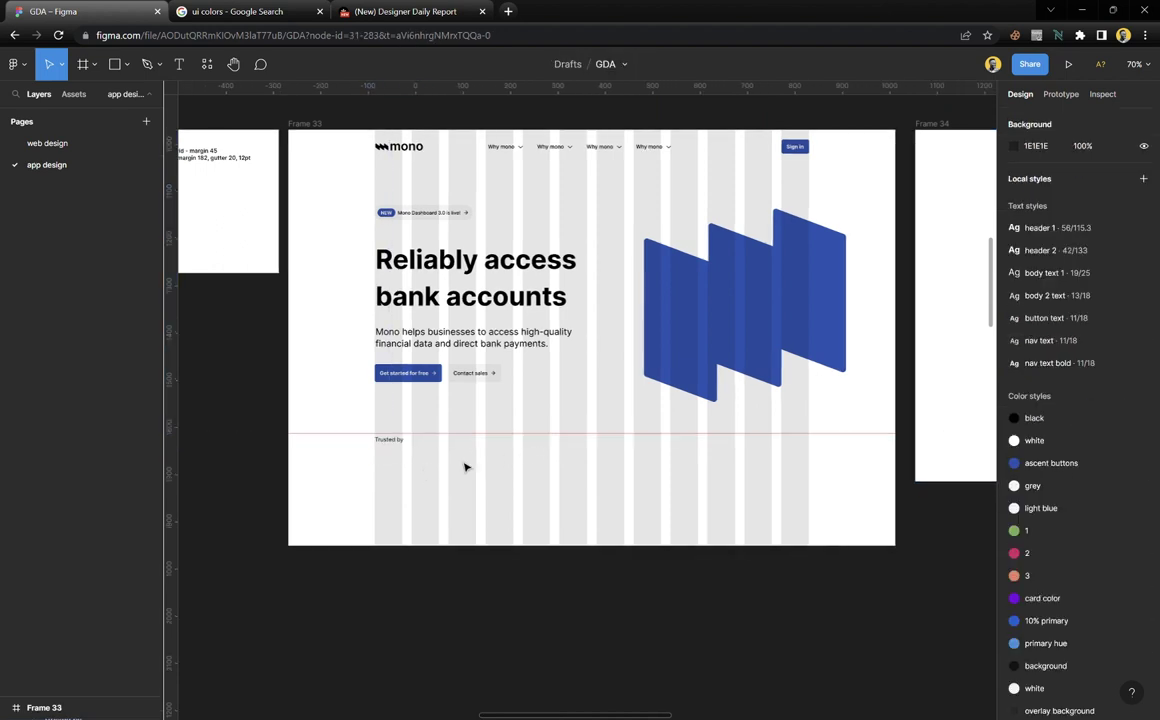
{"action": "scroll", "coordinate": [465, 467], "scroll_direction": "right", "scroll_amount": 5}
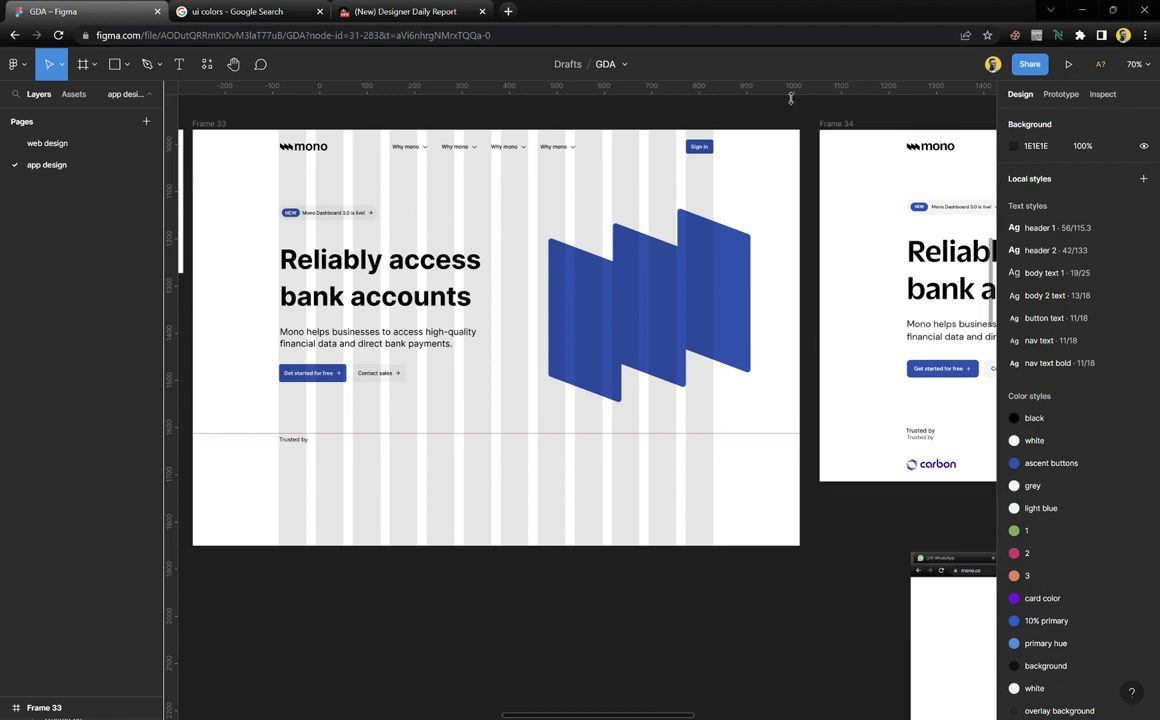
{"action": "left_click_drag", "start_coordinate": [775, 432], "coordinate": [783, 470]}
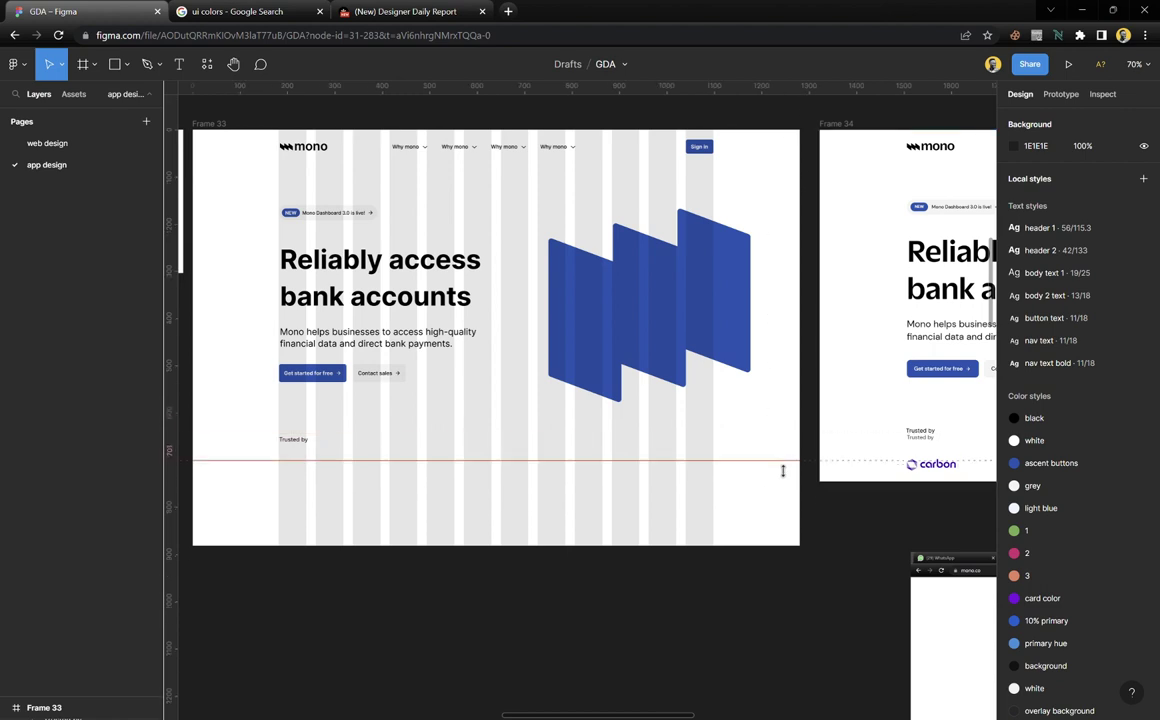
{"action": "scroll", "coordinate": [479, 469], "scroll_direction": "left", "scroll_amount": 5}
{"action": "scroll", "coordinate": [479, 479], "scroll_direction": "up", "scroll_amount": 8}
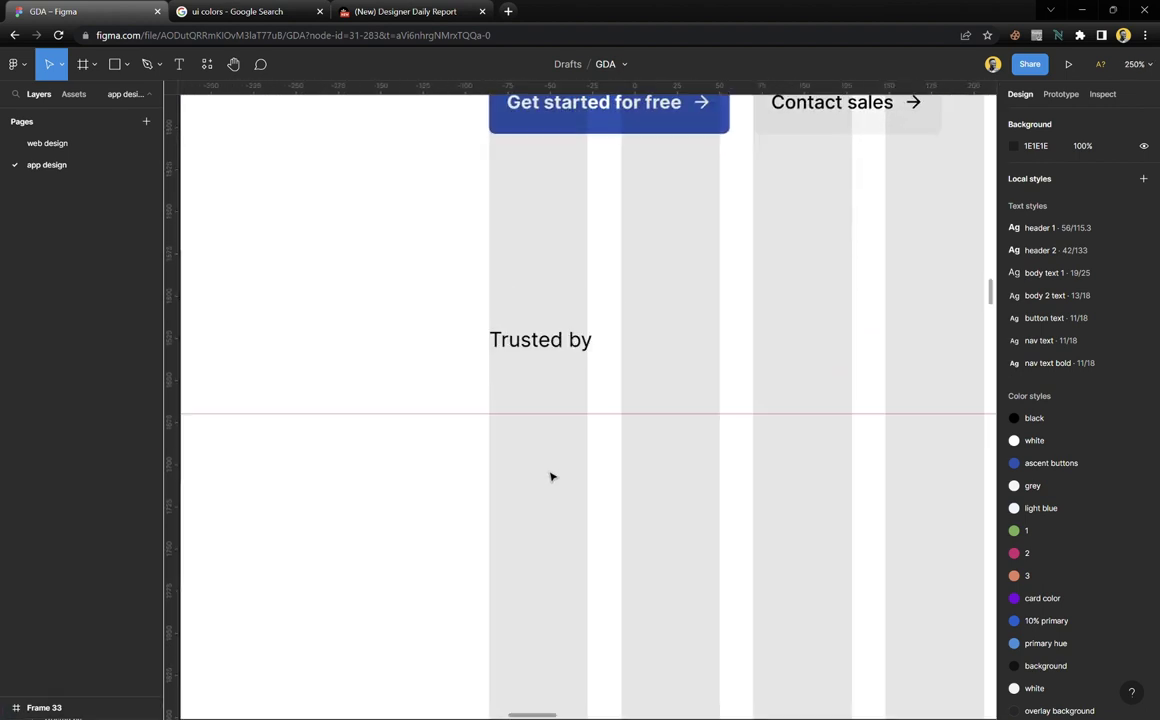
Draw a grey 91 × 26 pill with corner radius 19 and repeat it into a row of four
{"action": "key", "text": "r"}
{"action": "mouse_move", "coordinate": [488, 430]}
{"action": "left_mouse_down"}
{"action": "mouse_move", "coordinate": [611, 458]}
{"action": "mouse_move", "coordinate": [637, 419]}
{"action": "mouse_move", "coordinate": [615, 468]}
{"action": "left_mouse_up"}
{"action": "left_click_drag", "start_coordinate": [1085, 196], "coordinate": [544, 505]}
{"action": "scroll", "coordinate": [310, 443], "scroll_direction": "right", "scroll_amount": 3}
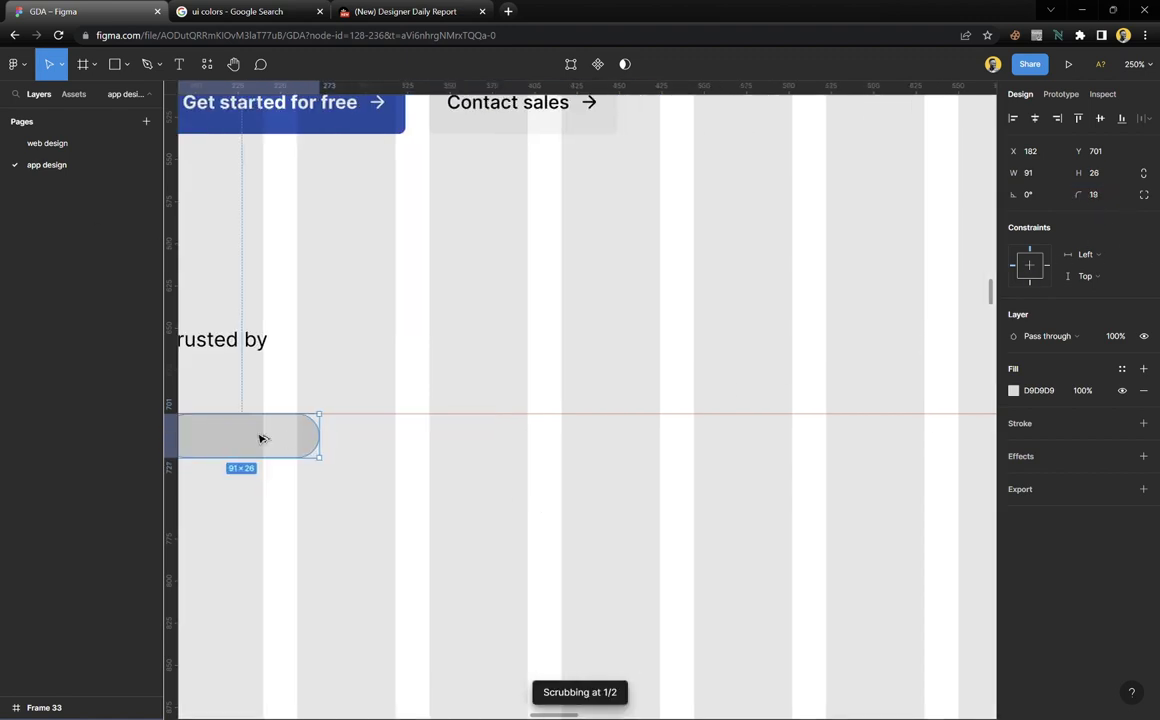
{"action": "left_click_drag", "start_coordinate": [262, 438], "coordinate": [658, 453]}
{"action": "scroll", "coordinate": [658, 453], "scroll_direction": "right", "scroll_amount": 1}
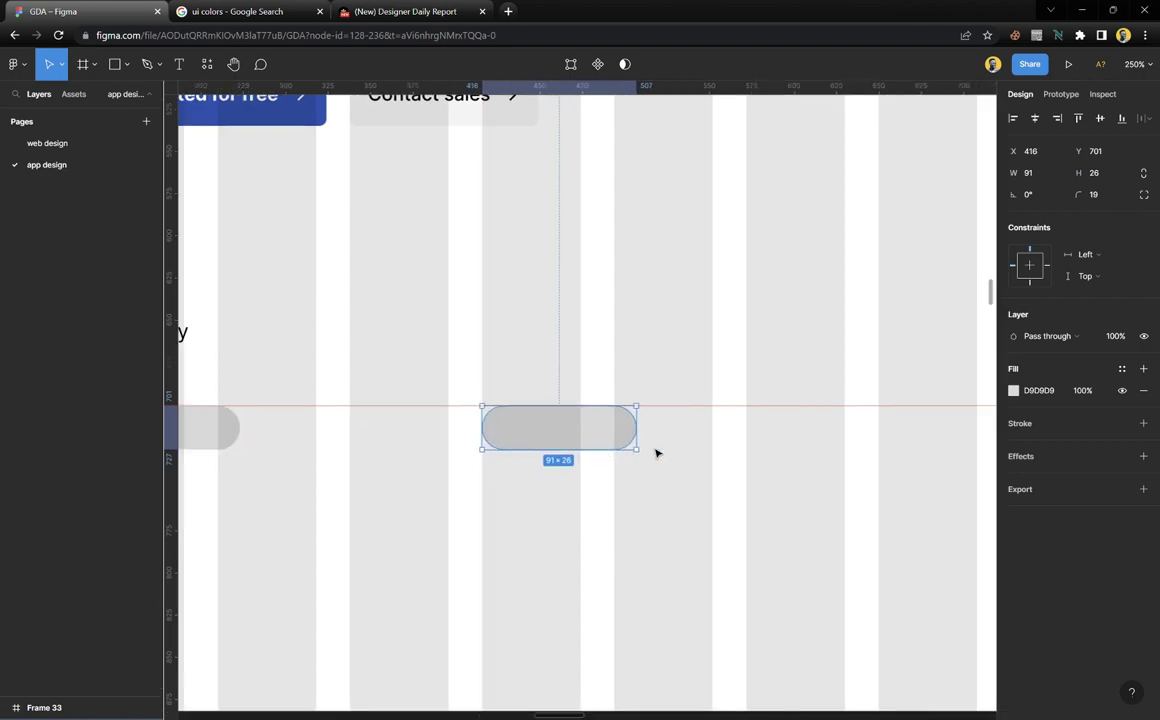
{"action": "scroll", "coordinate": [656, 453], "scroll_direction": "right", "scroll_amount": 5}
{"action": "key", "text": "ctrl+d"}
{"action": "scroll", "coordinate": [655, 455], "scroll_direction": "down", "scroll_amount": 10}
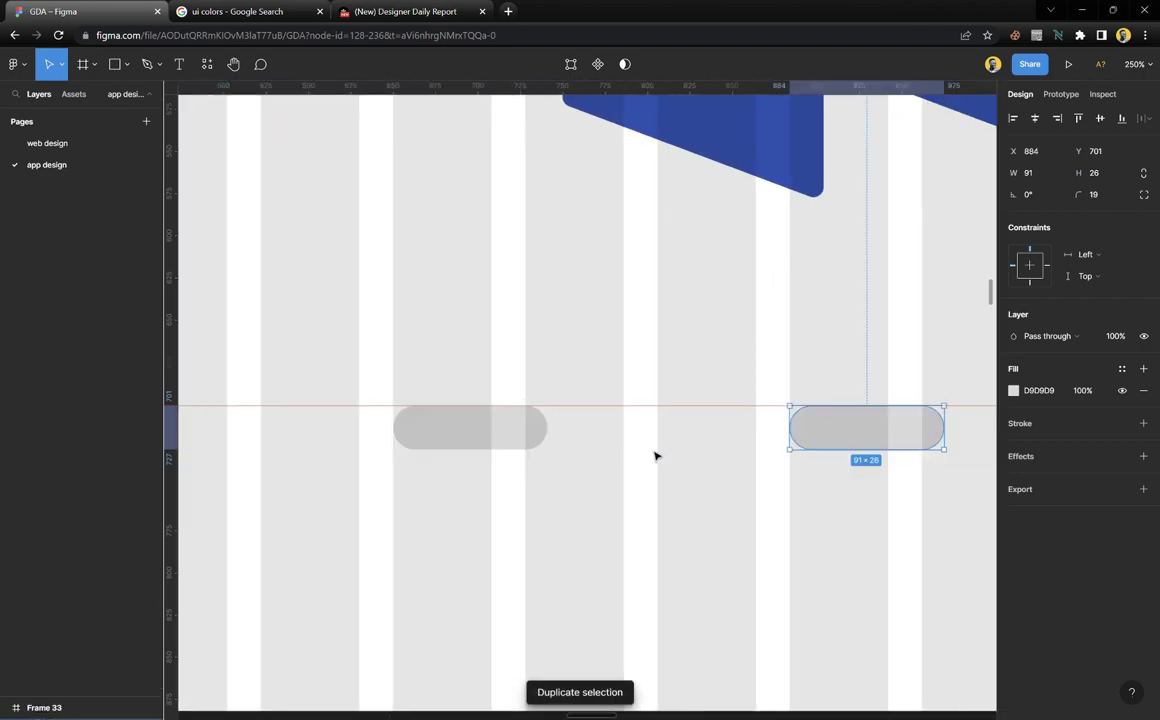
{"action": "key", "text": "ctrl+d"}
{"action": "scroll", "coordinate": [641, 462], "scroll_direction": "right", "scroll_amount": 5}
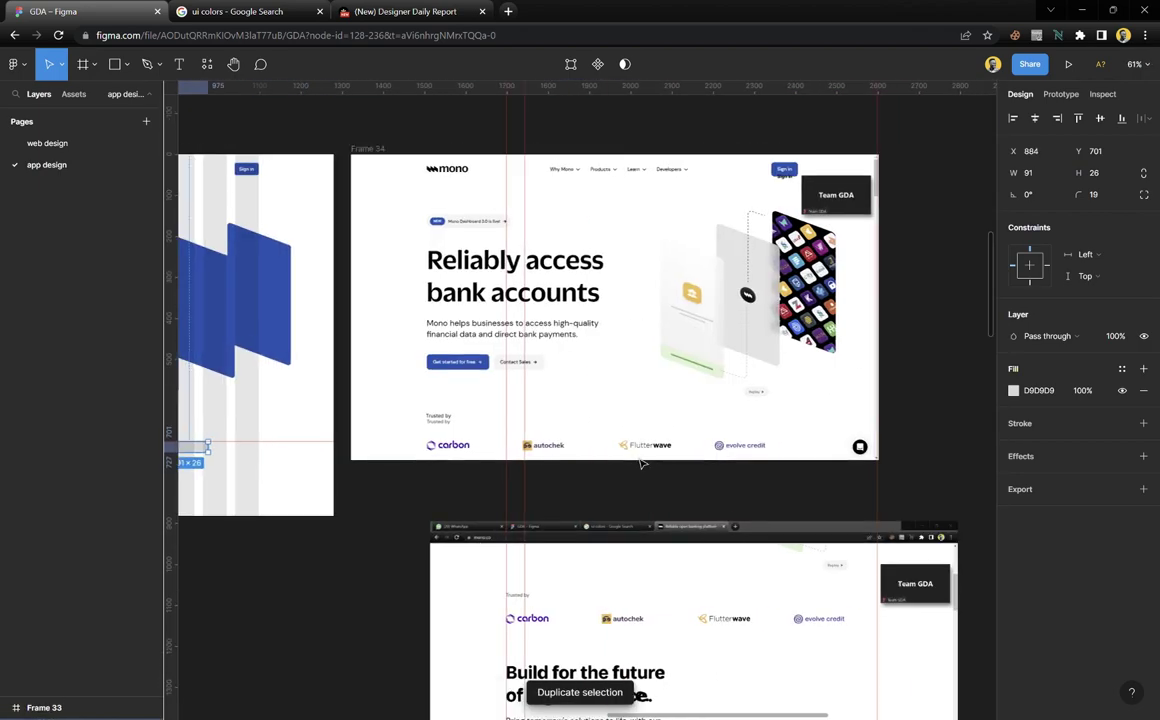
{"action": "scroll", "coordinate": [641, 462], "scroll_direction": "left", "scroll_amount": 5}
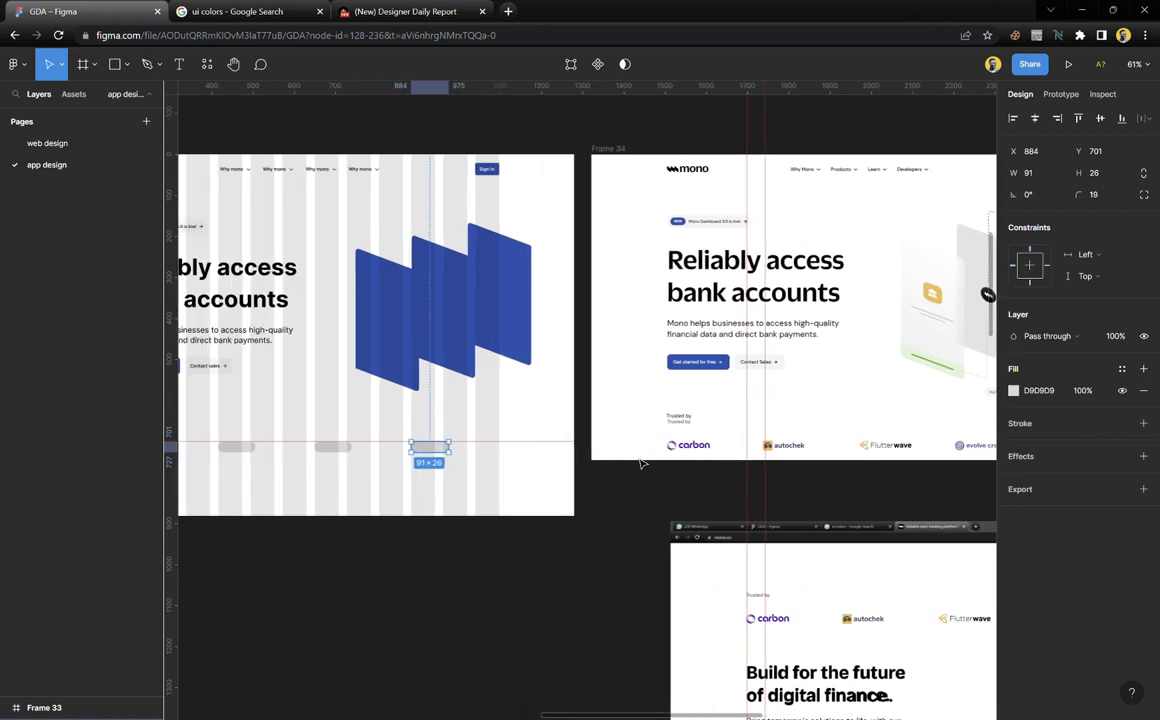
{"action": "scroll", "coordinate": [641, 462], "scroll_direction": "left", "scroll_amount": 1}
Hide Frame 33's layout grid columns
{"action": "left_click", "coordinate": [498, 430]}
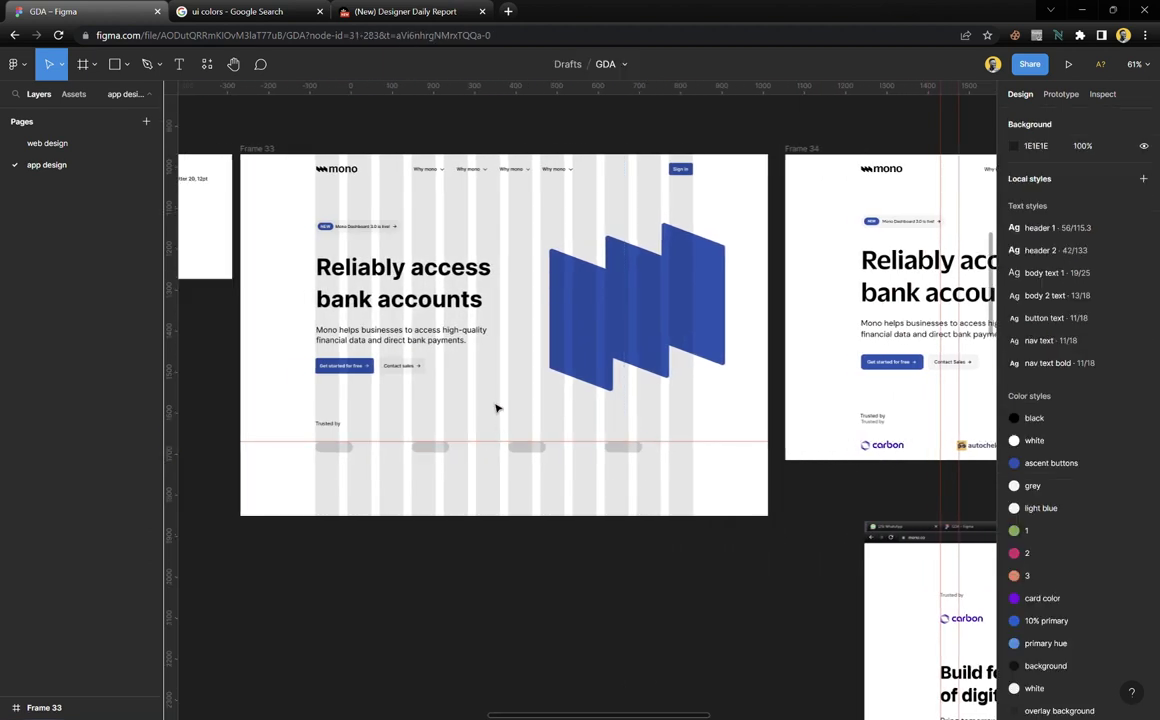
{"action": "left_click", "coordinate": [699, 420]}
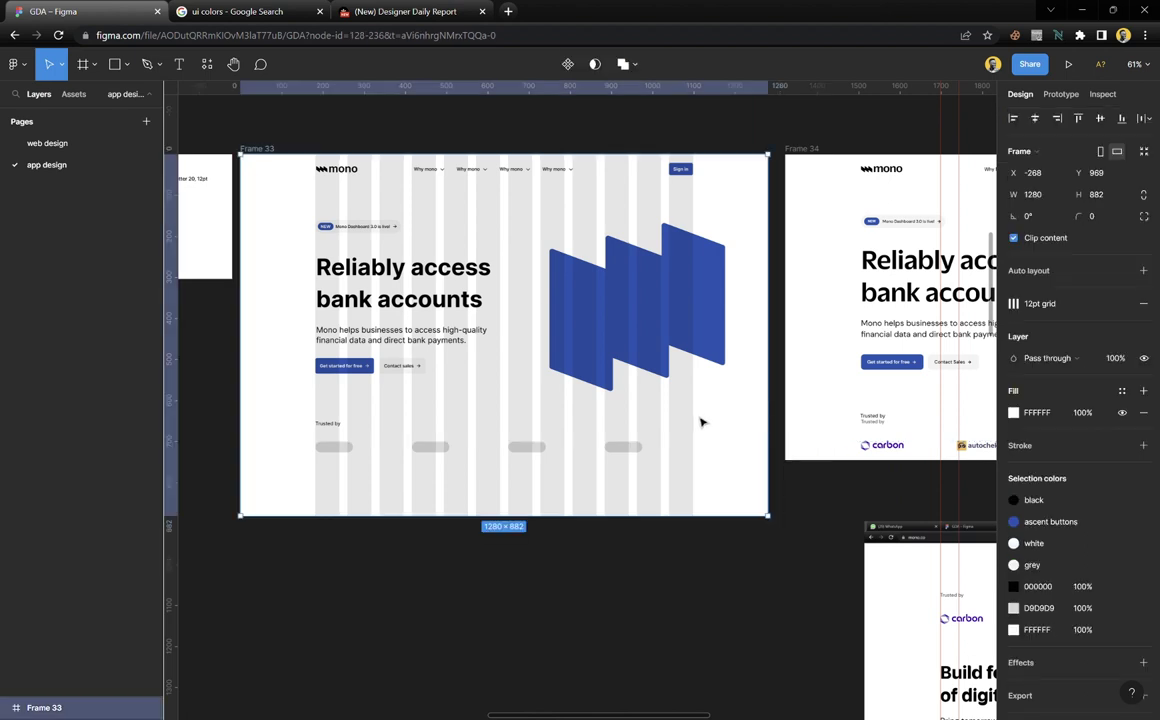
{"action": "key", "text": "Escape"}
{"action": "scroll", "coordinate": [610, 406], "scroll_direction": "right", "scroll_amount": 3}
{"action": "scroll", "coordinate": [596, 406], "scroll_direction": "right", "scroll_amount": 4}
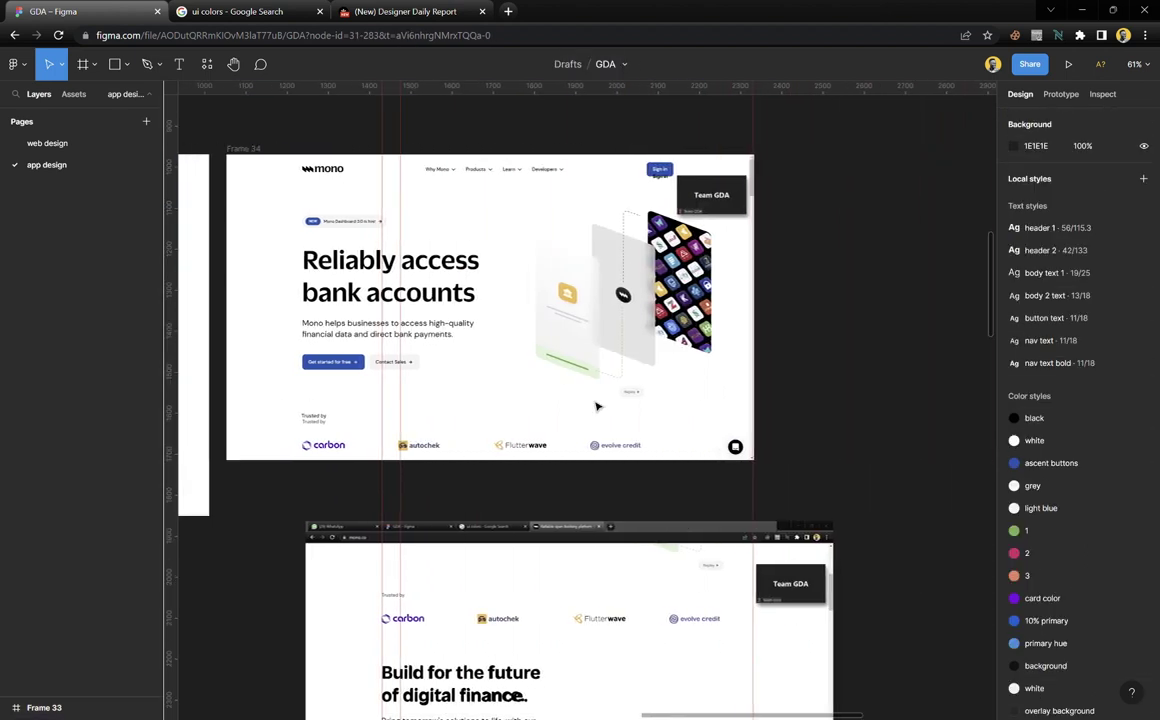
{"action": "scroll", "coordinate": [596, 406], "scroll_direction": "left", "scroll_amount": 6}
{"action": "left_click", "coordinate": [590, 409]}
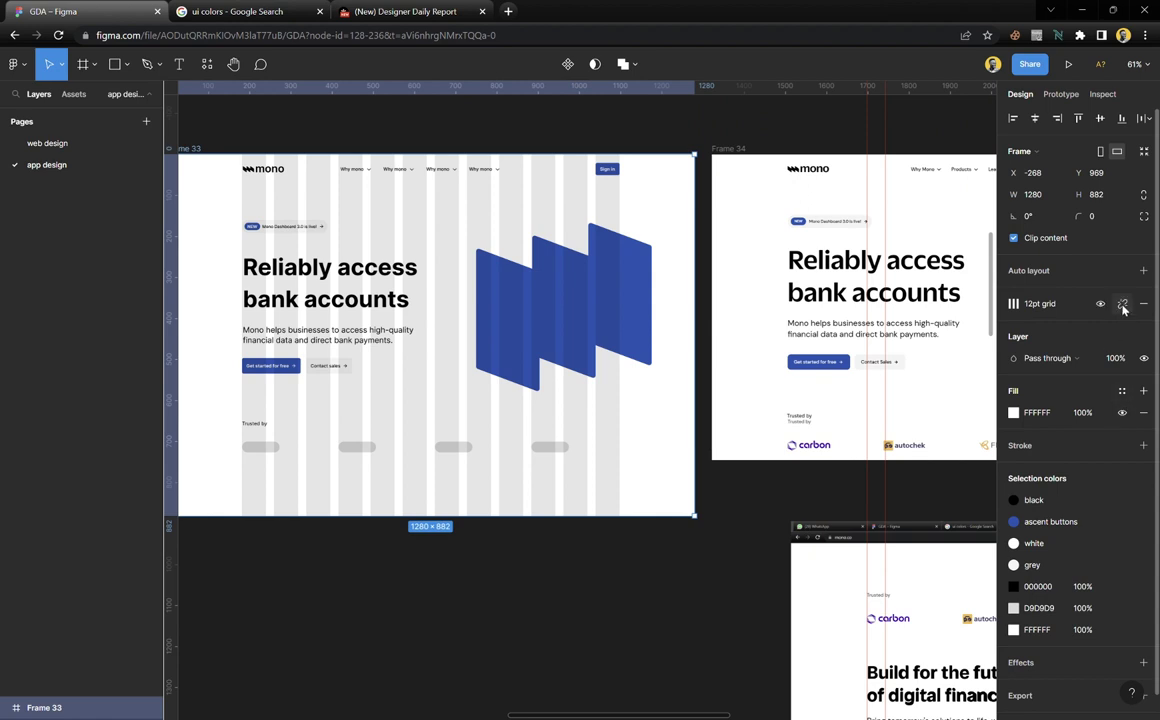
{"action": "key", "text": "ctrl+shift+4"}
{"action": "left_click", "coordinate": [584, 610]}
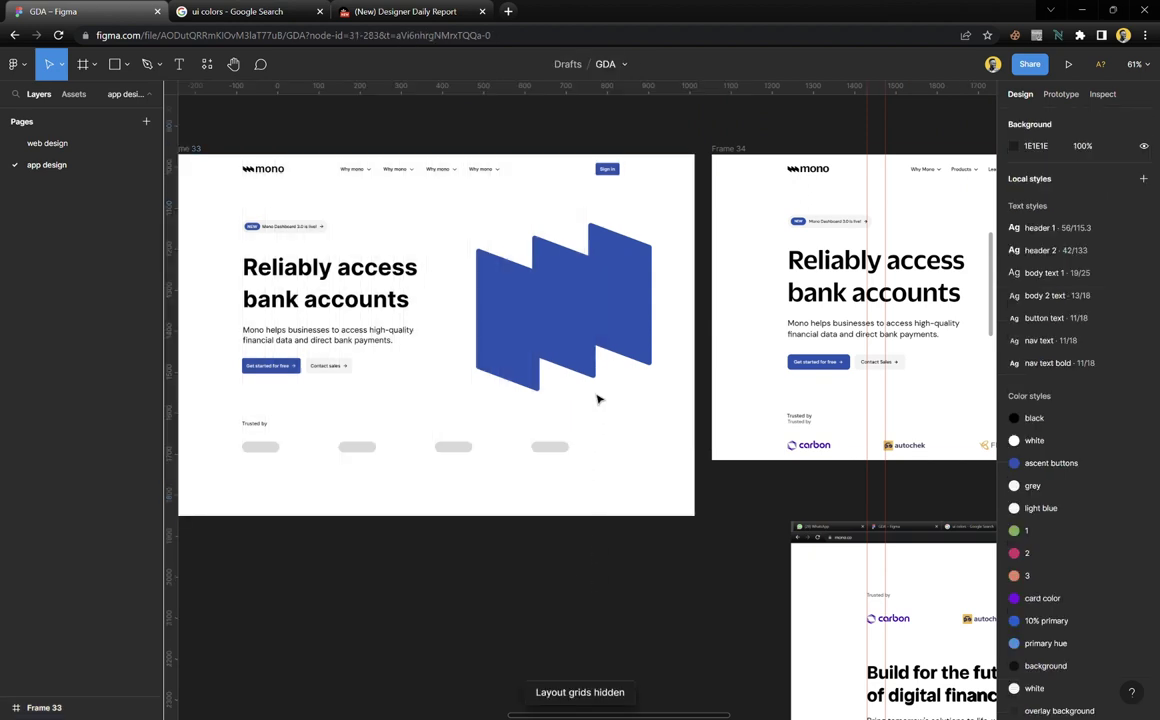
{"action": "scroll", "coordinate": [598, 398], "scroll_direction": "left", "scroll_amount": 3}
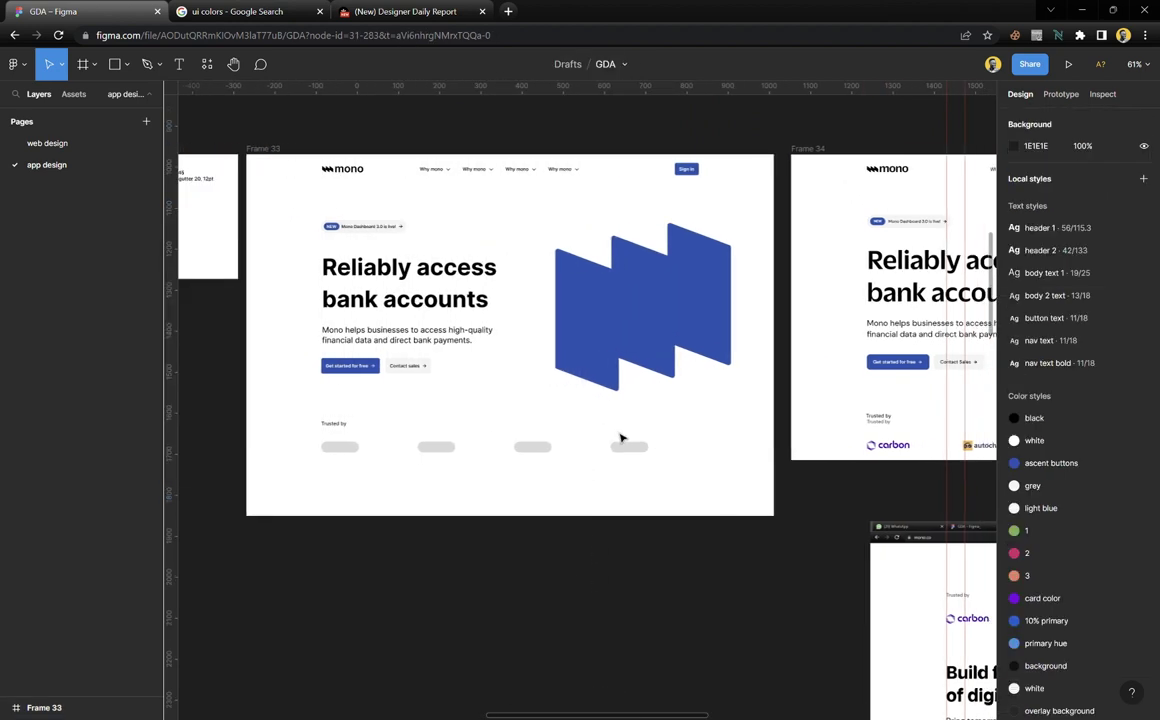
Link Frame 33's fill to the white style and its 000000 colour to the black style
{"action": "left_click", "coordinate": [699, 440]}
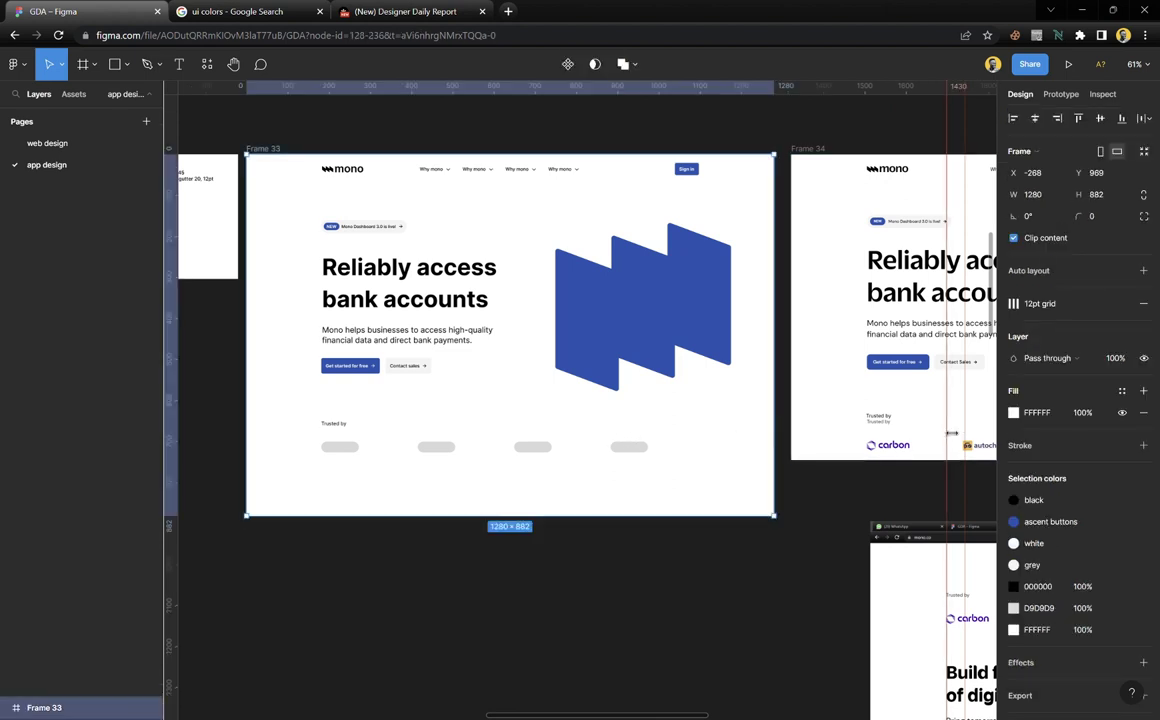
{"action": "left_click", "coordinate": [1120, 398]}
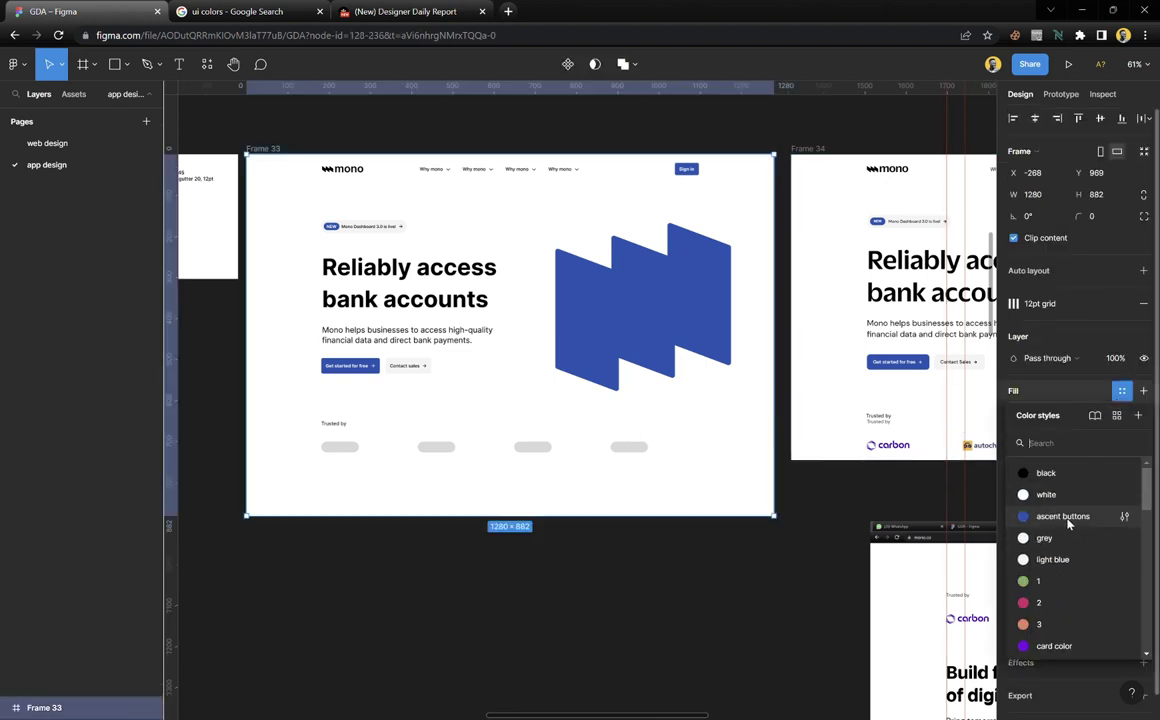
{"action": "left_click", "coordinate": [1055, 495]}
{"action": "left_click", "coordinate": [1121, 565]}
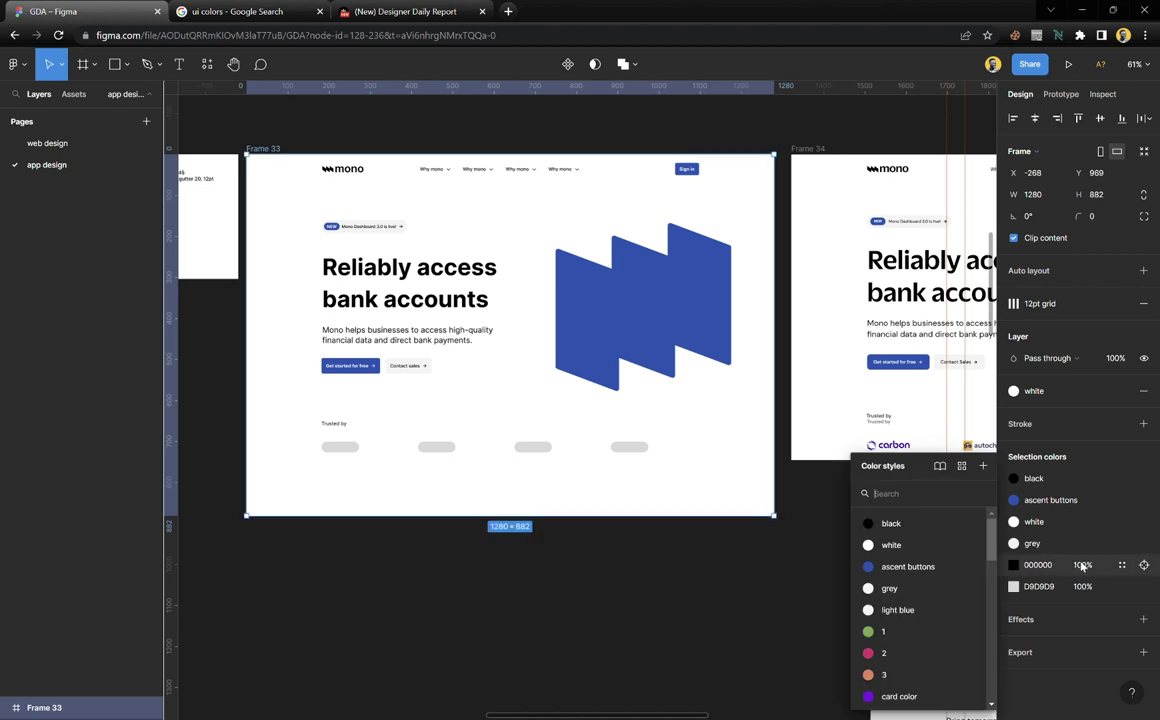
{"action": "left_click", "coordinate": [880, 521]}
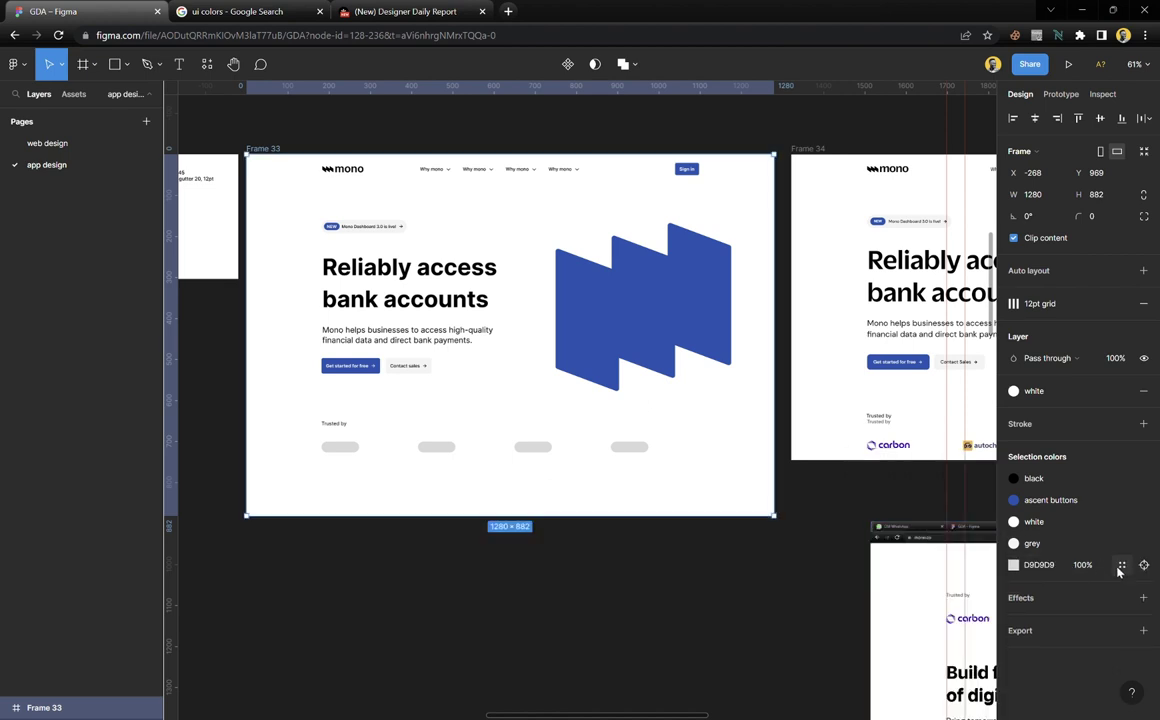
Give the four placeholder pills the light blue colour style
{"action": "left_click_drag", "start_coordinate": [763, 557], "coordinate": [278, 450]}
{"action": "left_click", "coordinate": [1121, 424]}
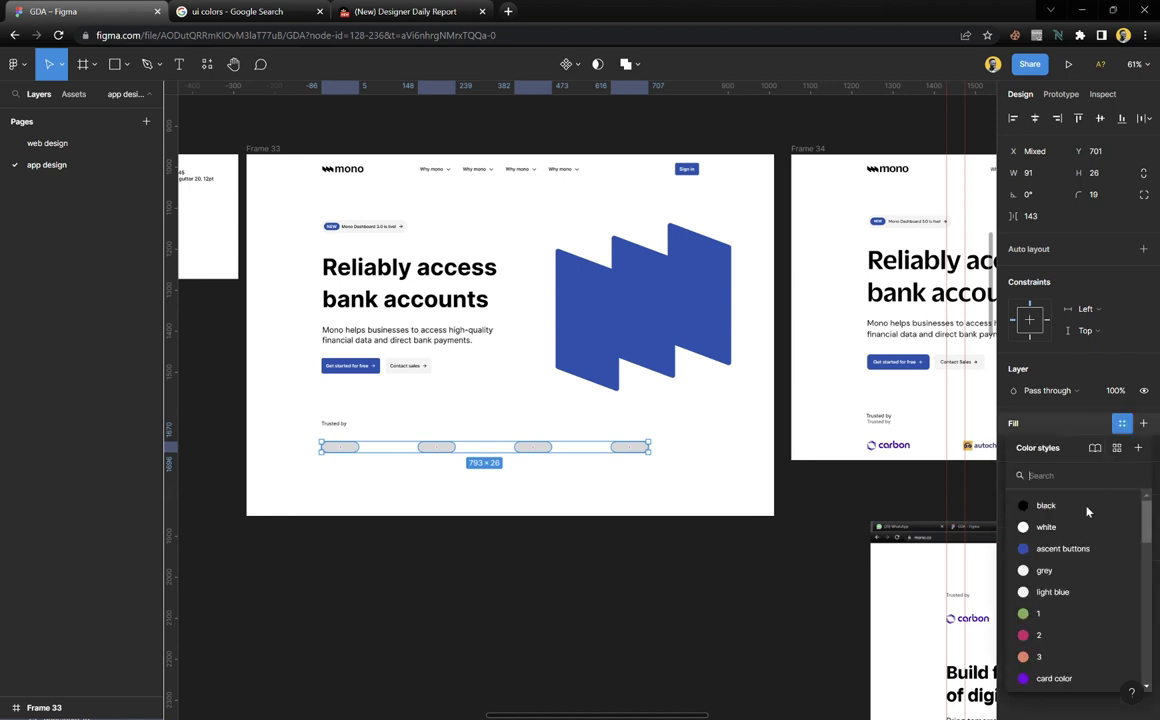
{"action": "left_click", "coordinate": [1064, 570]}
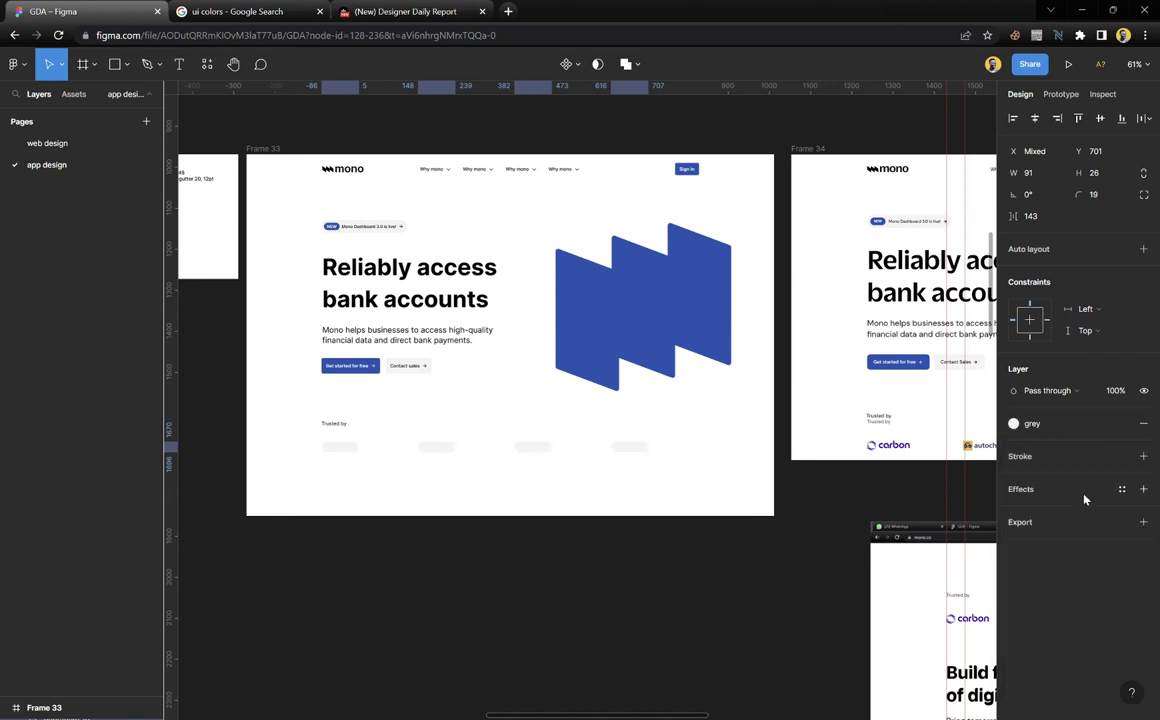
{"action": "left_click", "coordinate": [1014, 423]}
{"action": "left_click", "coordinate": [1057, 595]}
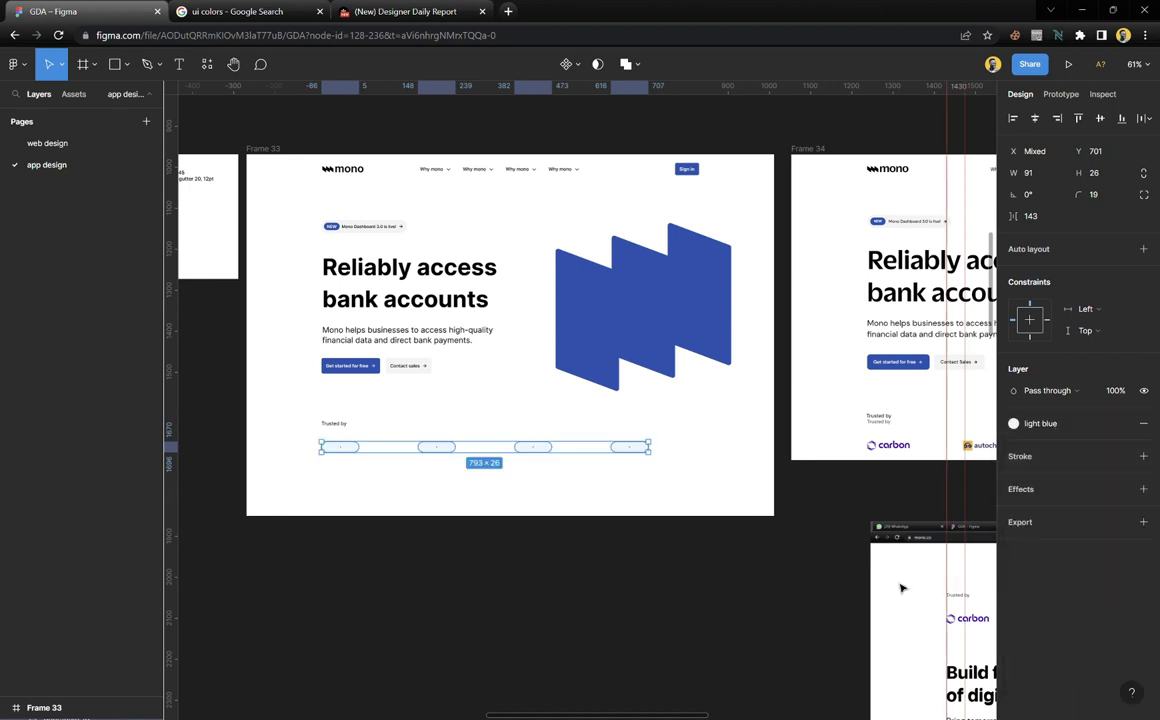
{"action": "left_click", "coordinate": [648, 573]}
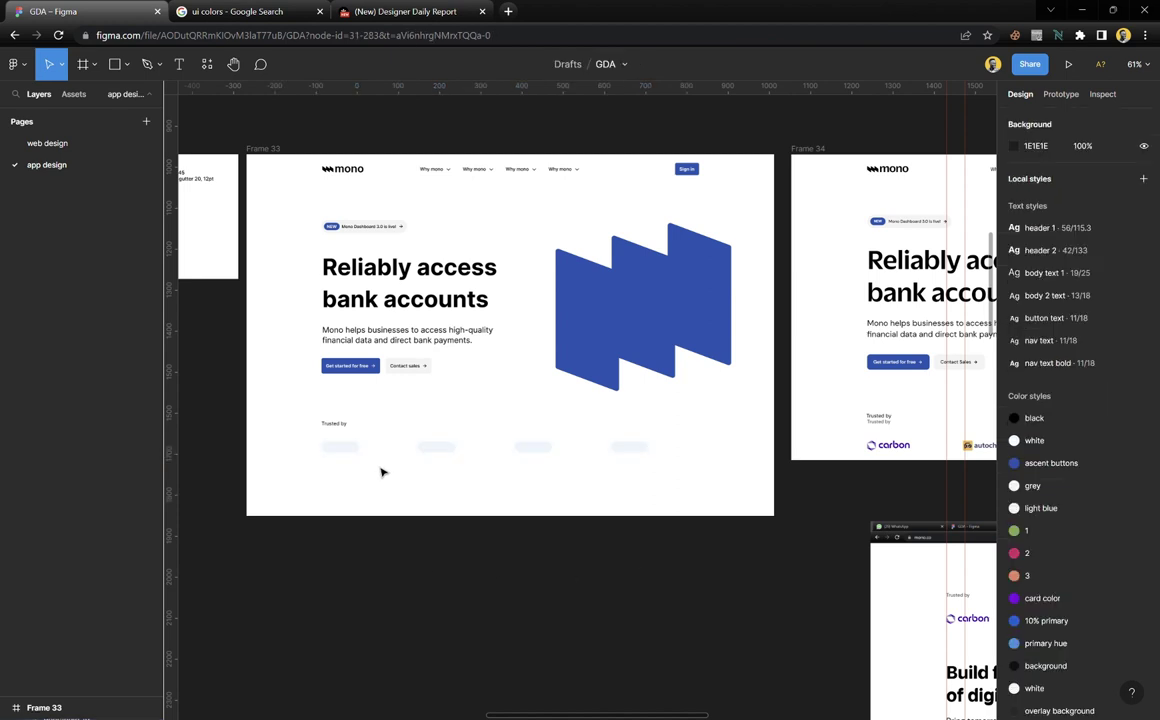
{"action": "scroll", "coordinate": [378, 462], "scroll_direction": "up", "scroll_amount": 4}
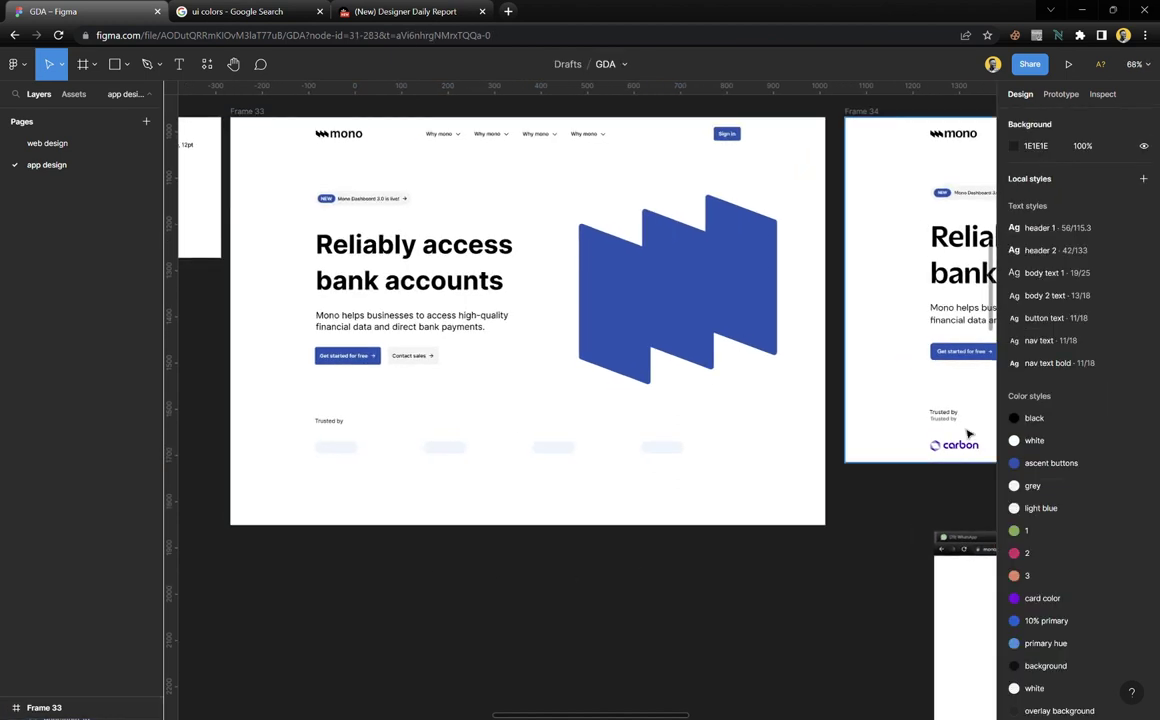
Delete the duplicate 'Trusted by' text in Frame 34 and tuck Frame 35 and the lower screenshot together
{"action": "left_click", "coordinate": [958, 414]}
{"action": "key", "text": "Delete"}
{"action": "scroll", "coordinate": [836, 492], "scroll_direction": "down", "scroll_amount": 5}
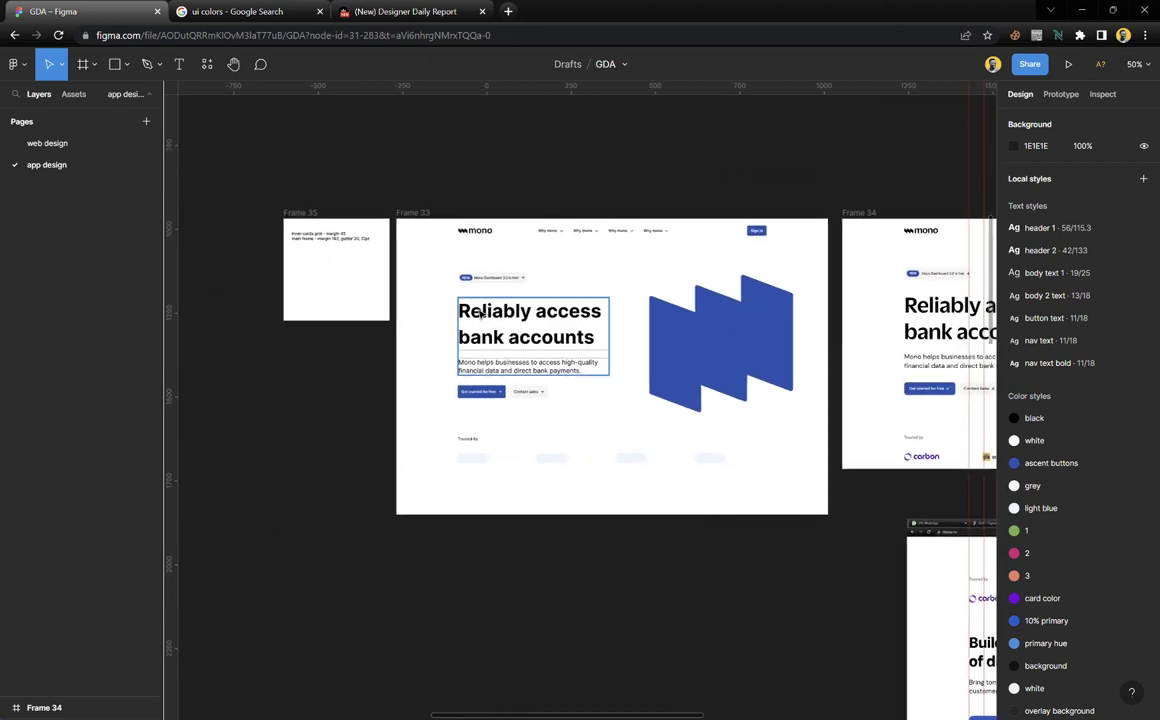
{"action": "left_click_drag", "start_coordinate": [331, 241], "coordinate": [240, 307]}
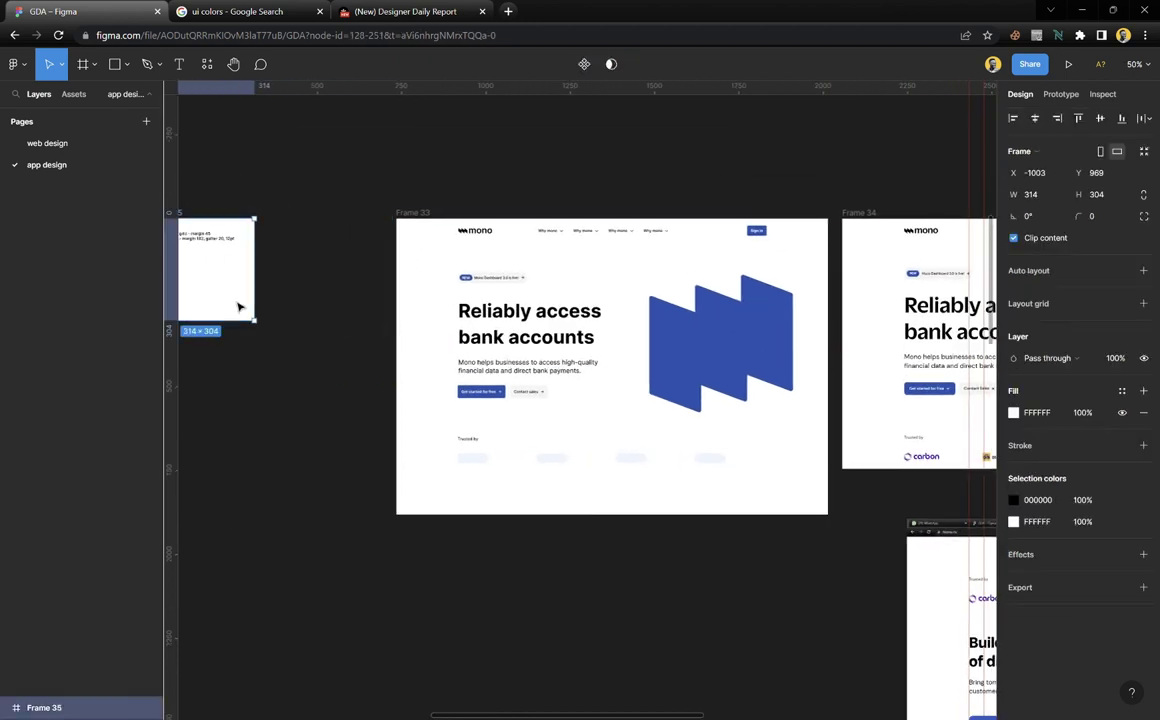
{"action": "scroll", "coordinate": [440, 350], "scroll_direction": "right", "scroll_amount": 3}
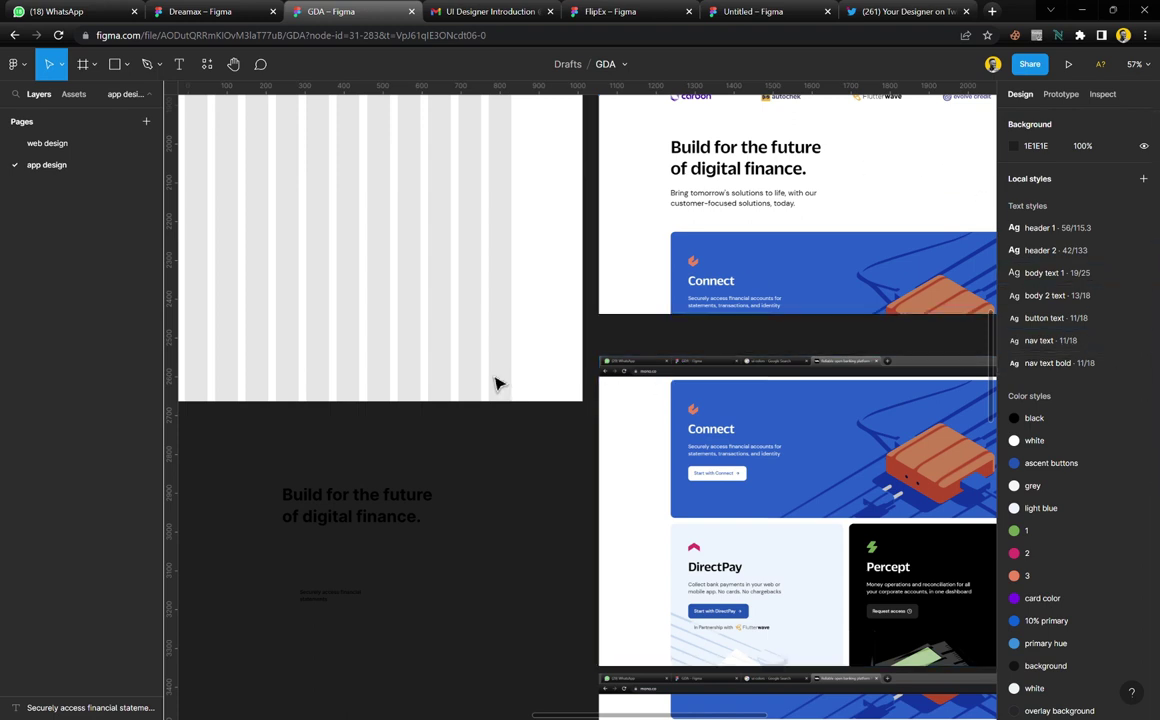
{"action": "scroll", "coordinate": [465, 392], "scroll_direction": "up", "scroll_amount": 5}
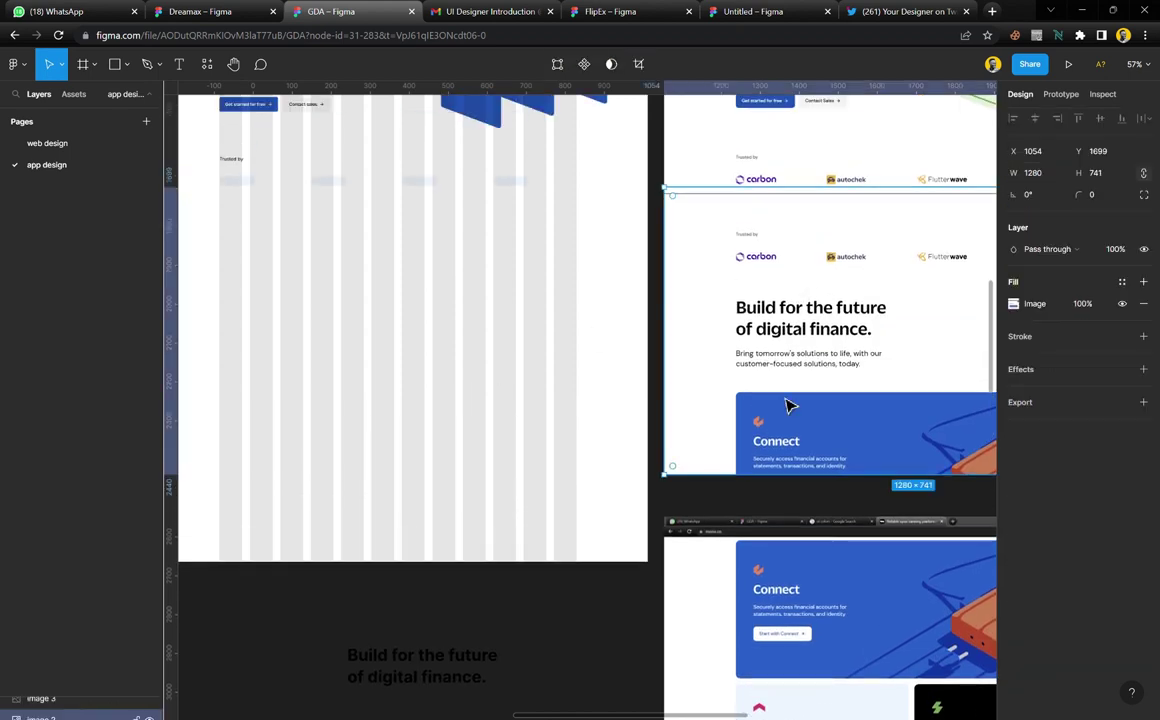
{"action": "left_click_drag", "start_coordinate": [787, 404], "coordinate": [783, 338]}
Add a horizontal guide at 1808 below the 'Trusted by' row
{"action": "left_click_drag", "start_coordinate": [670, 128], "coordinate": [673, 246]}
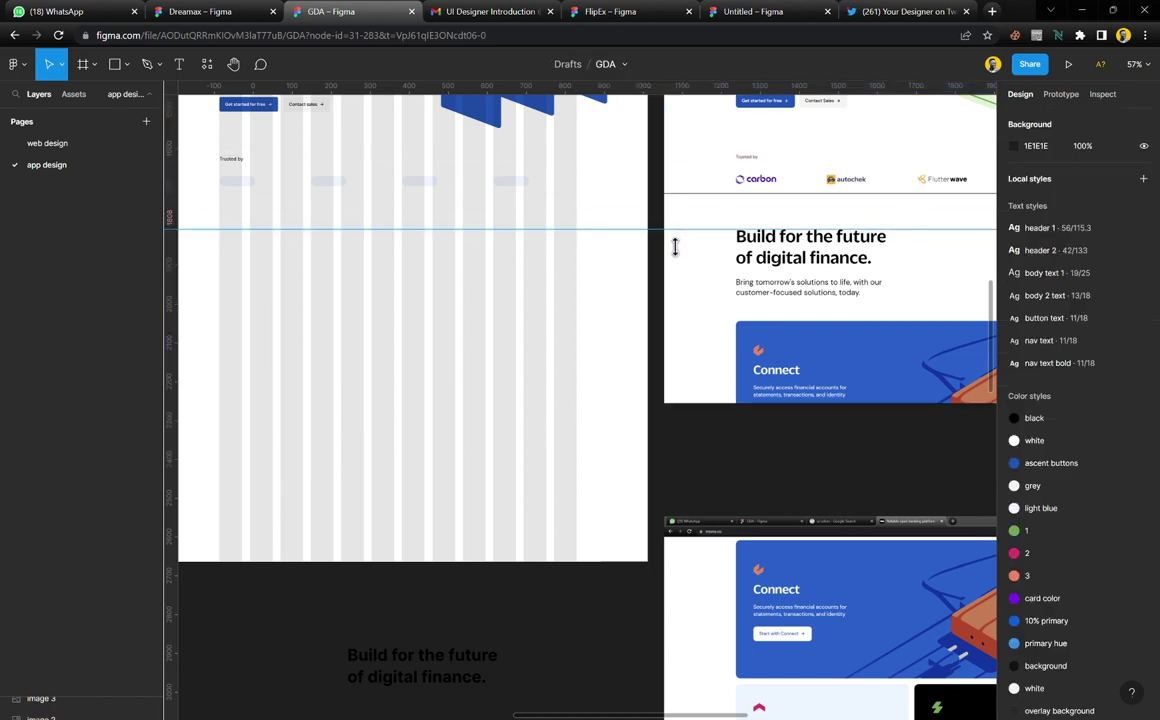
{"action": "scroll", "coordinate": [668, 241], "scroll_direction": "left", "scroll_amount": 3}
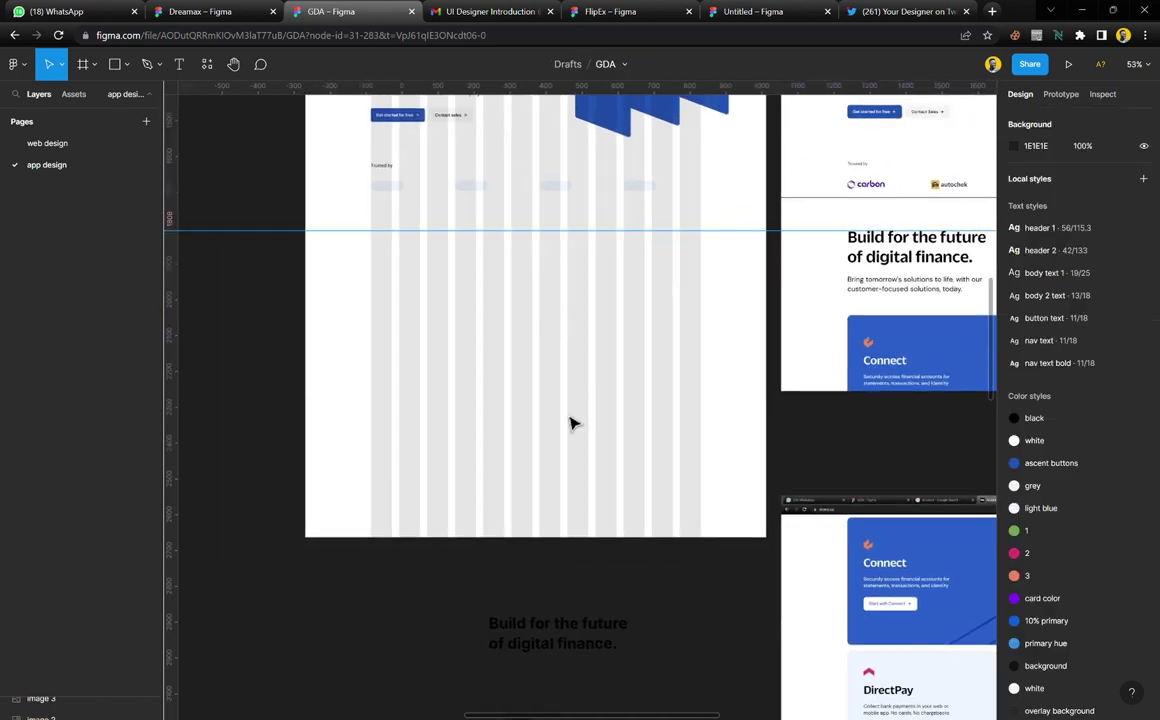
{"action": "scroll", "coordinate": [432, 357], "scroll_direction": "up", "scroll_amount": 3}
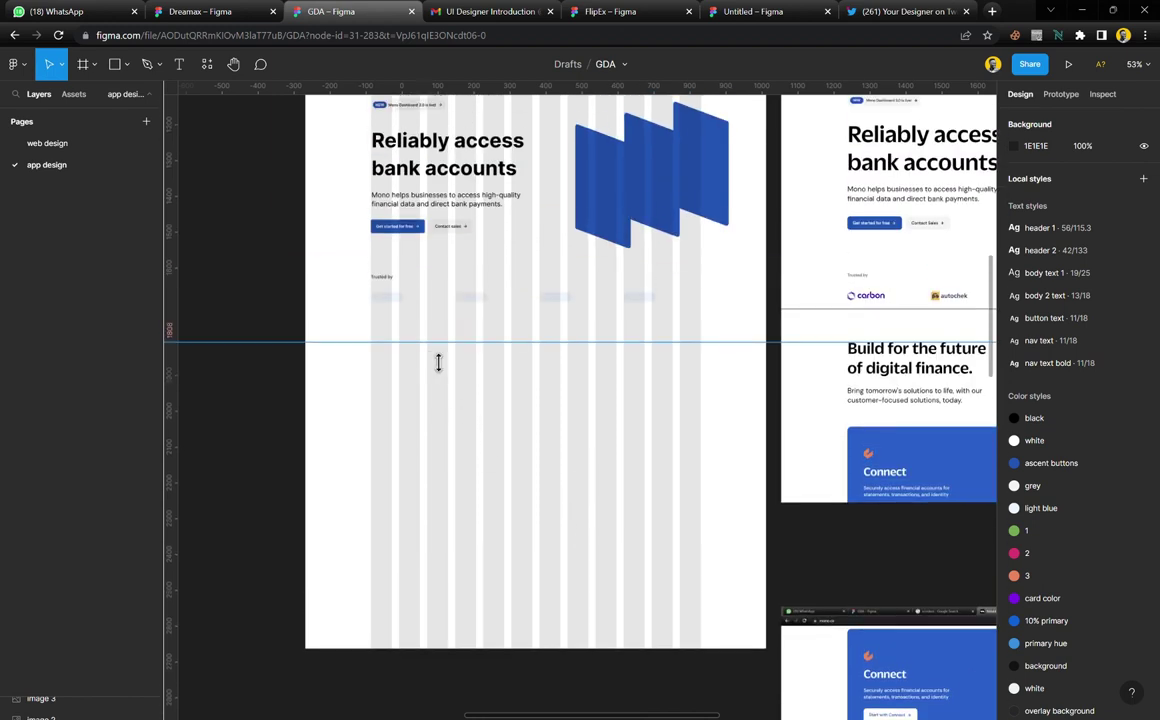
Alt-drag a copy of the hero heading-and-paragraph block below the guide to Y 839
{"action": "left_click", "coordinate": [473, 202]}
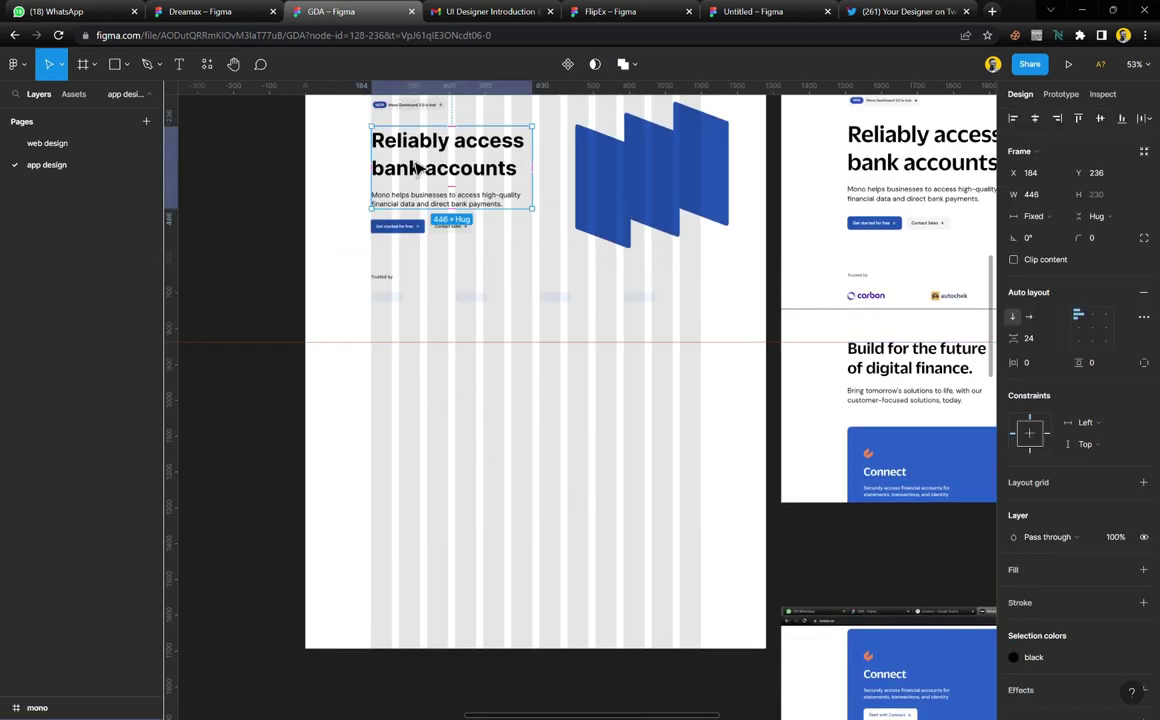
{"action": "left_click_drag", "start_coordinate": [419, 167], "coordinate": [424, 385]}
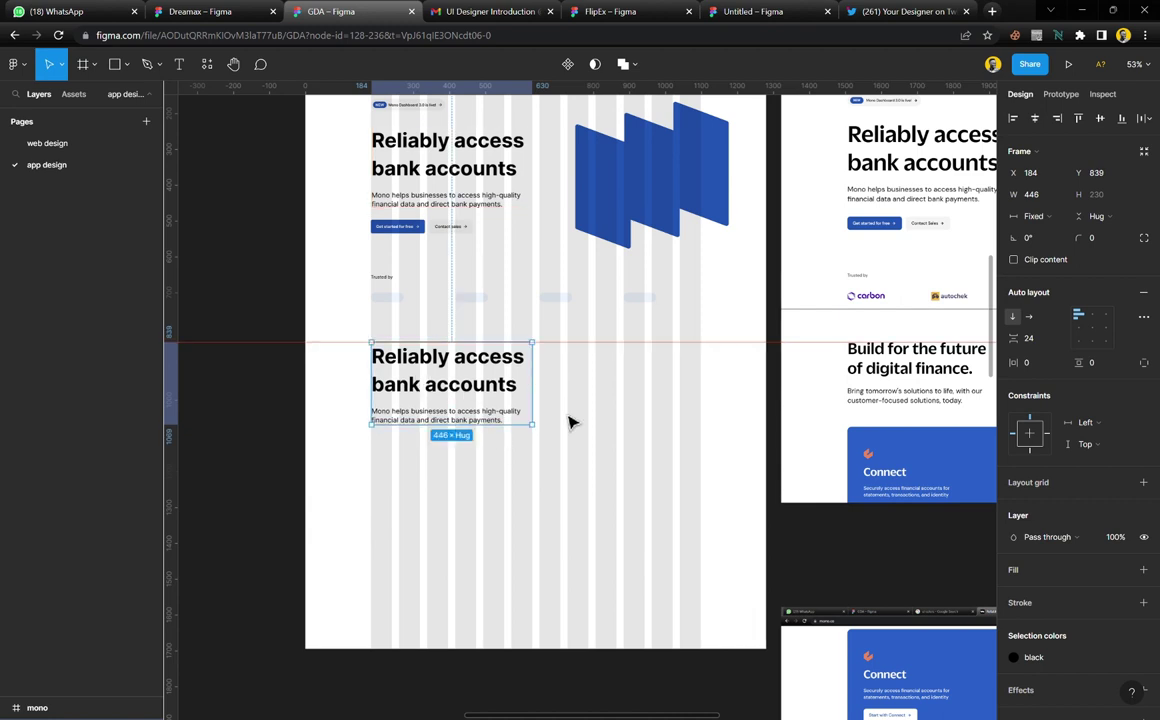
{"action": "scroll", "coordinate": [570, 440], "scroll_direction": "up", "scroll_amount": 2}
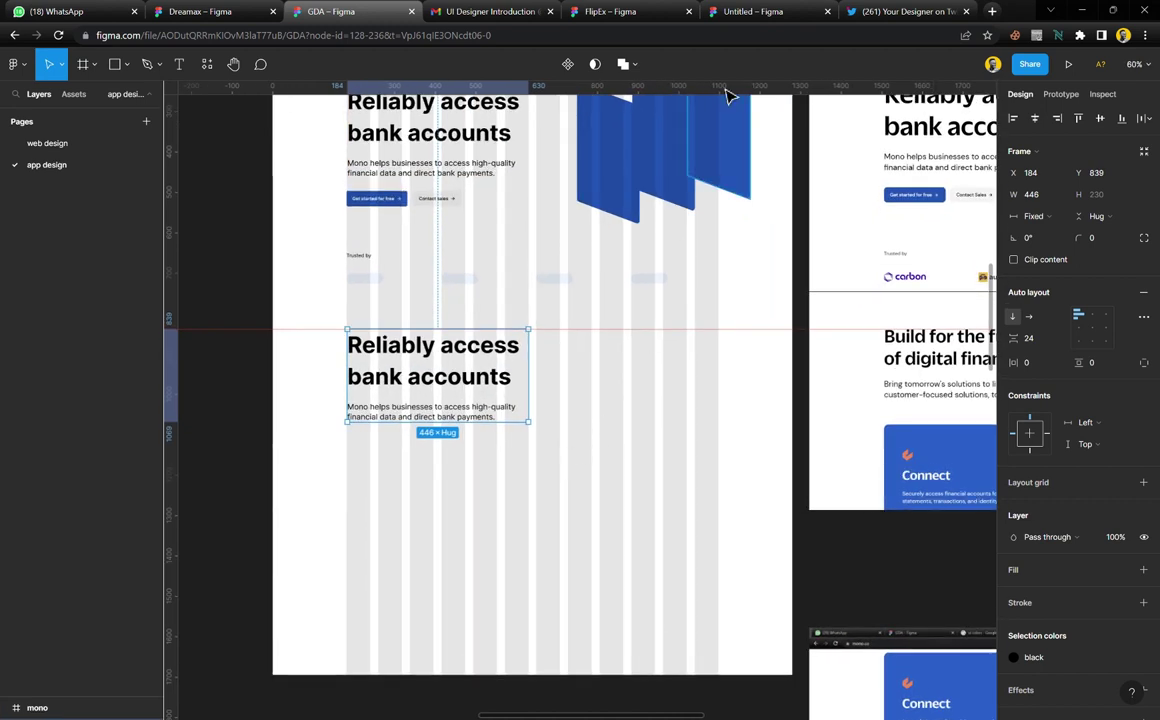
{"action": "left_click", "coordinate": [992, 11]}
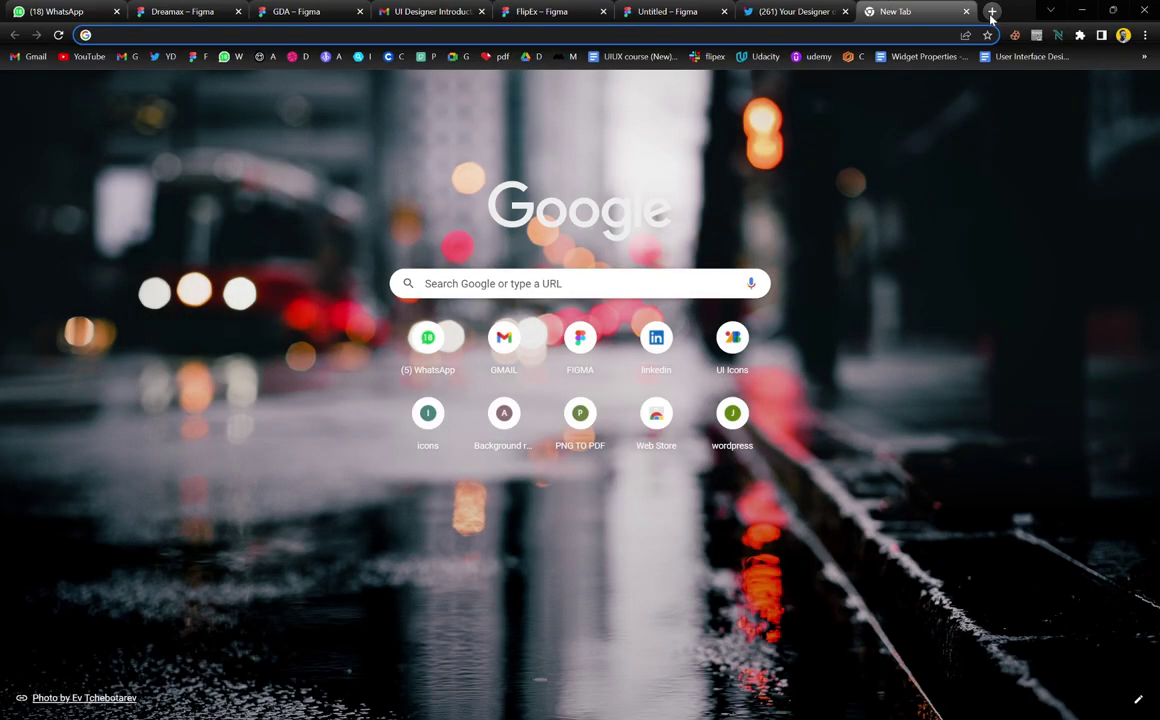
Load mono.co in the new tab and drag that tab beside the GDA Figma tab
{"action": "type", "text": "mono"}
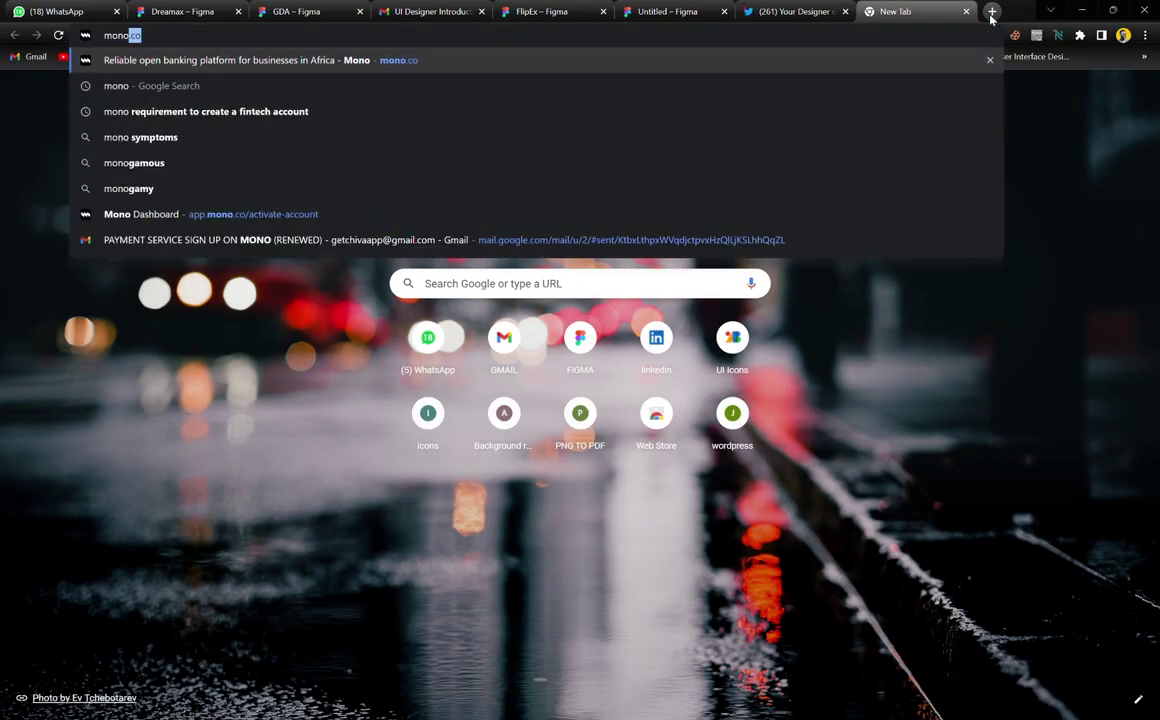
{"action": "key", "text": "Return"}
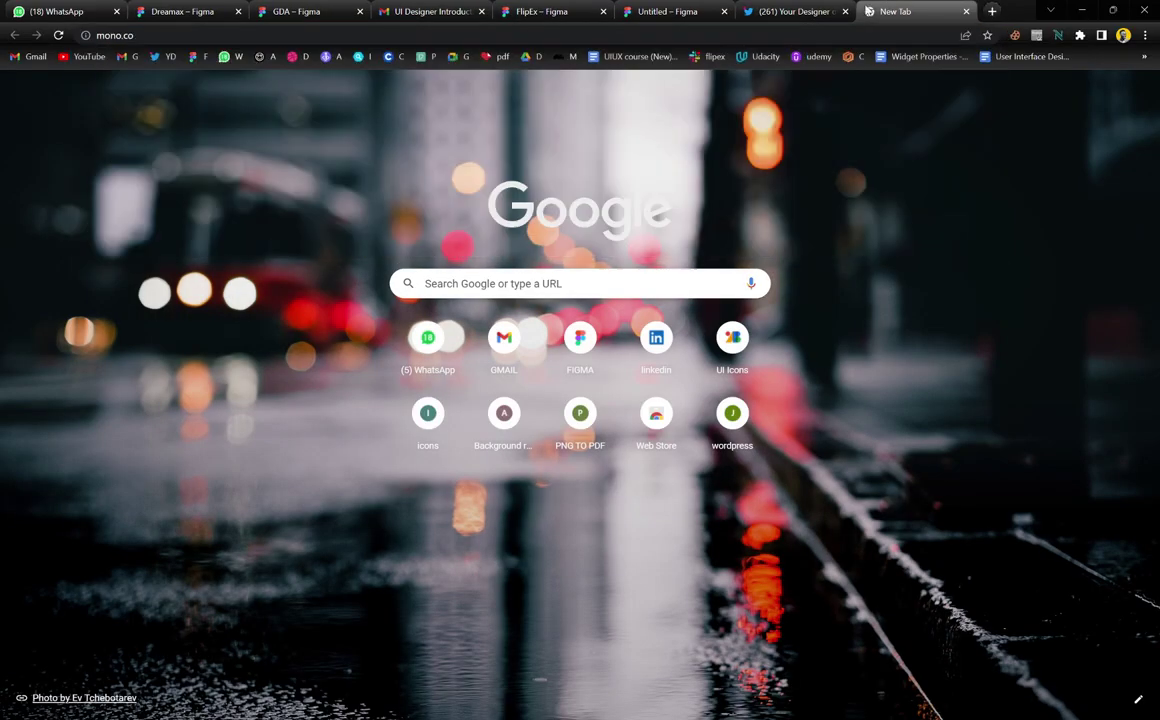
{"action": "left_click_drag", "start_coordinate": [898, 14], "coordinate": [432, 8]}
Apply the header 2 text style to the 'Reliably access bank accounts' heading, then bring up mono.co
{"action": "left_click", "coordinate": [306, 10]}
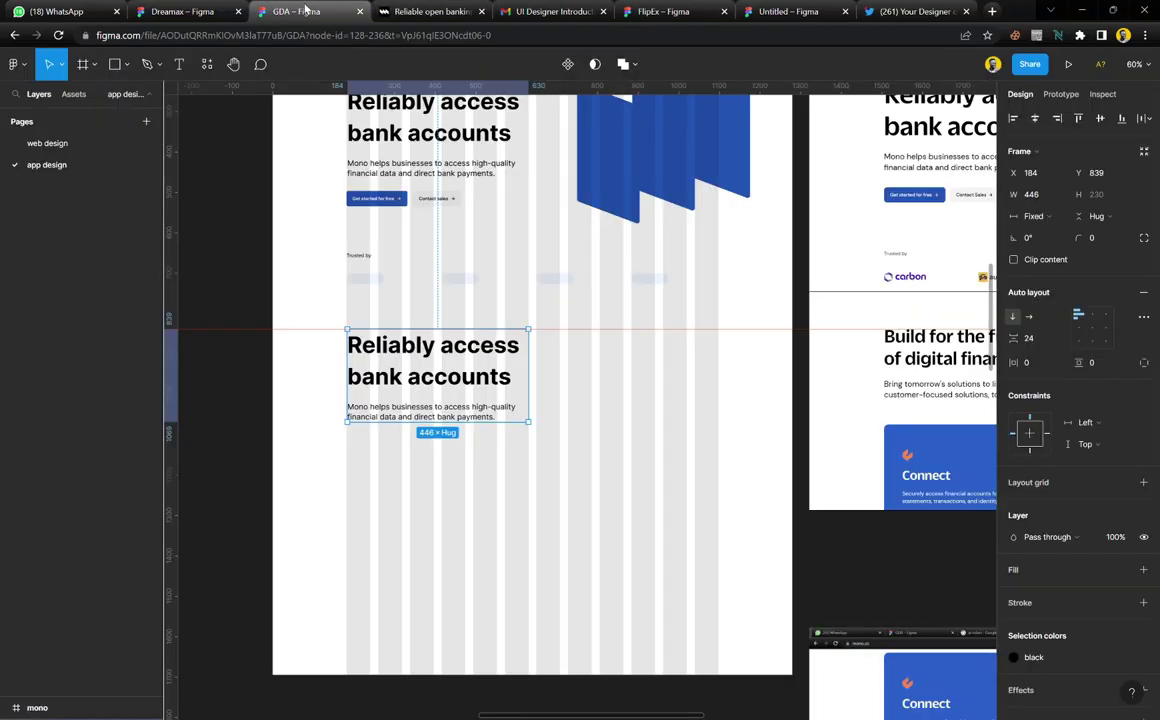
{"action": "left_click", "coordinate": [255, 268]}
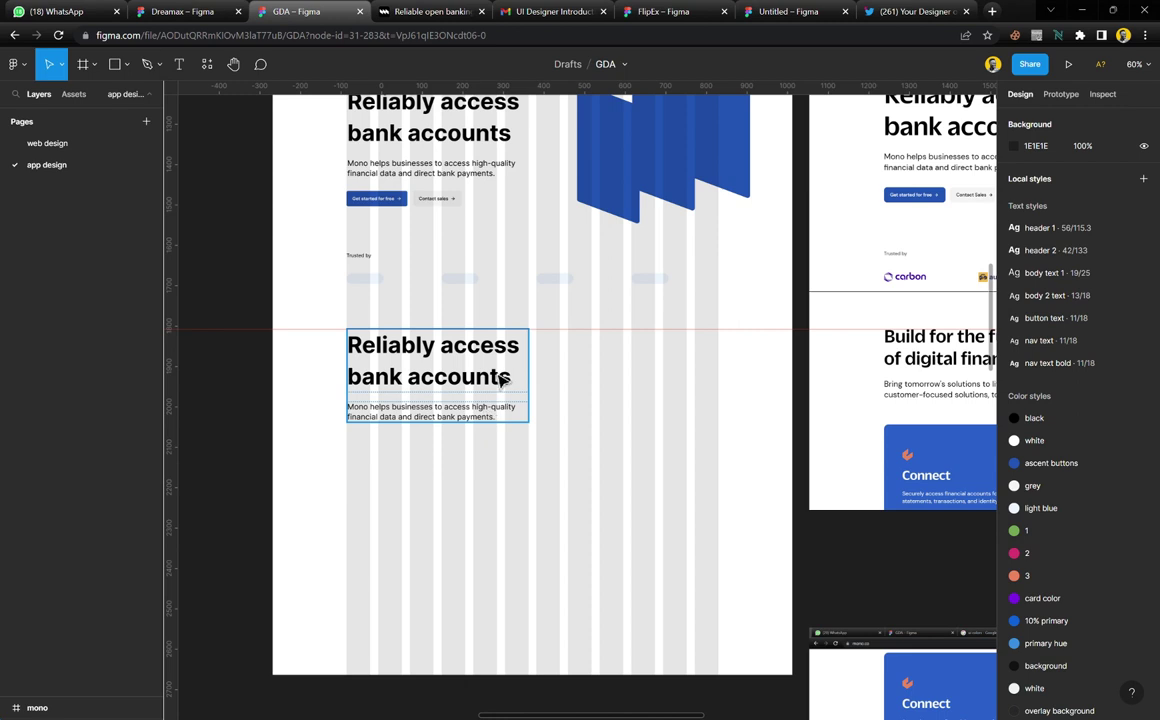
{"action": "left_click", "coordinate": [507, 383]}
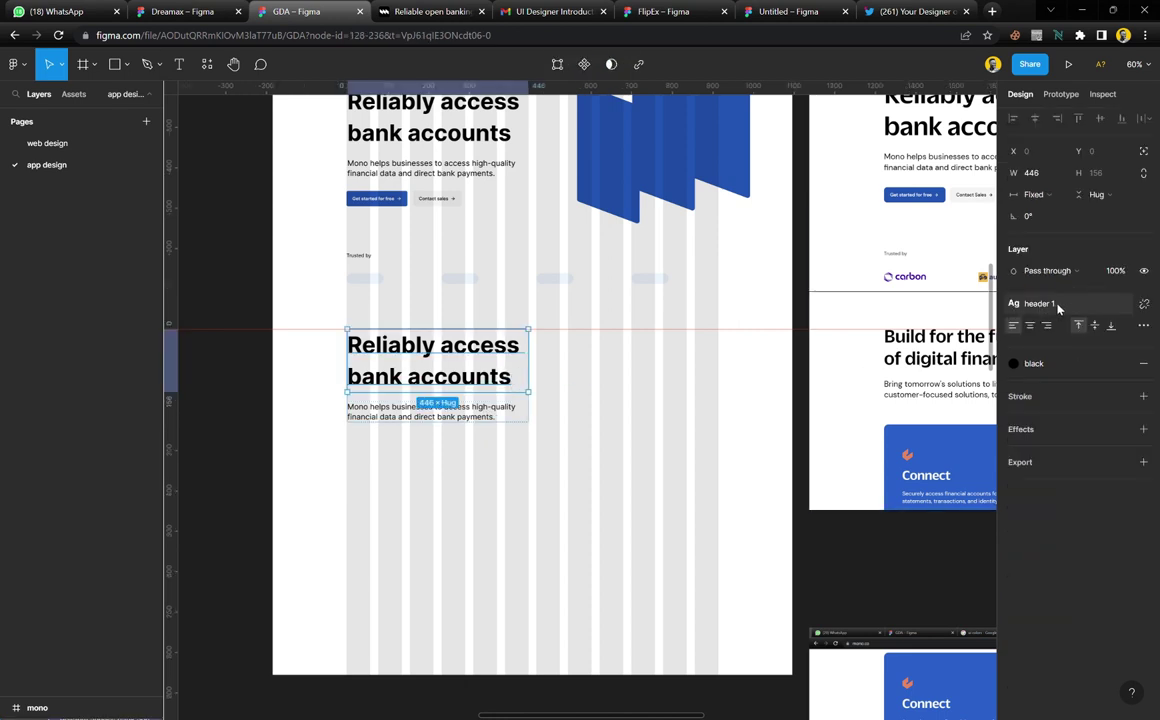
{"action": "left_click", "coordinate": [1059, 308]}
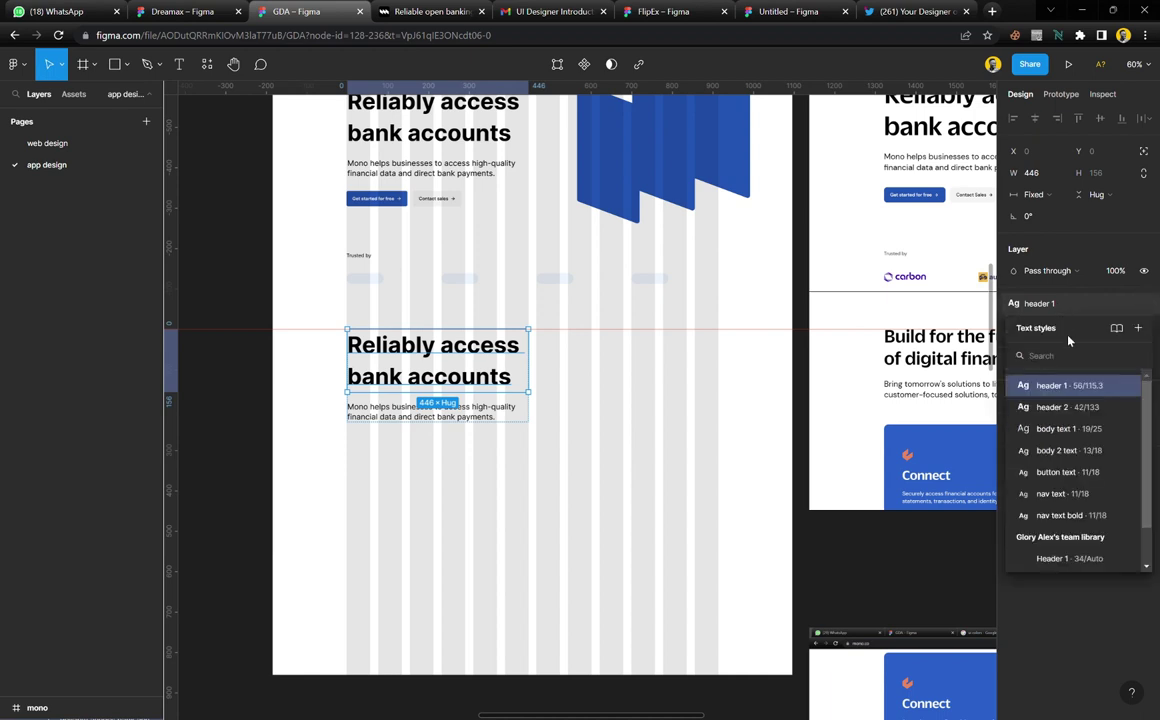
{"action": "left_click", "coordinate": [1083, 411]}
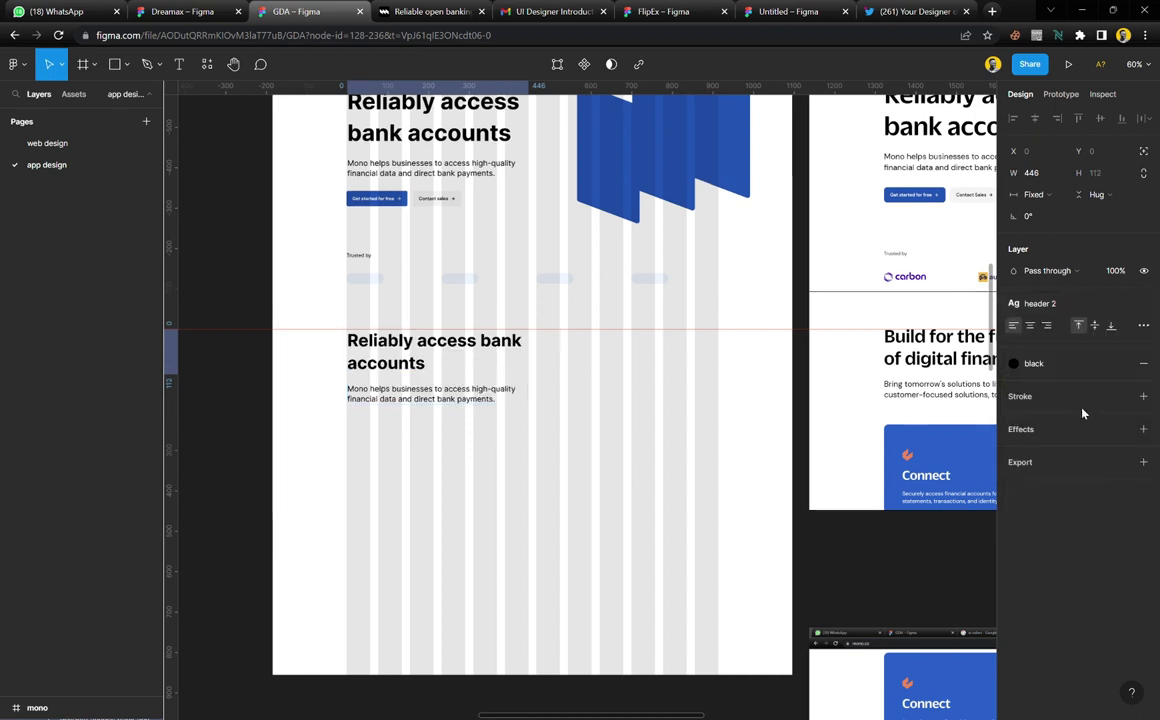
{"action": "left_click", "coordinate": [593, 396]}
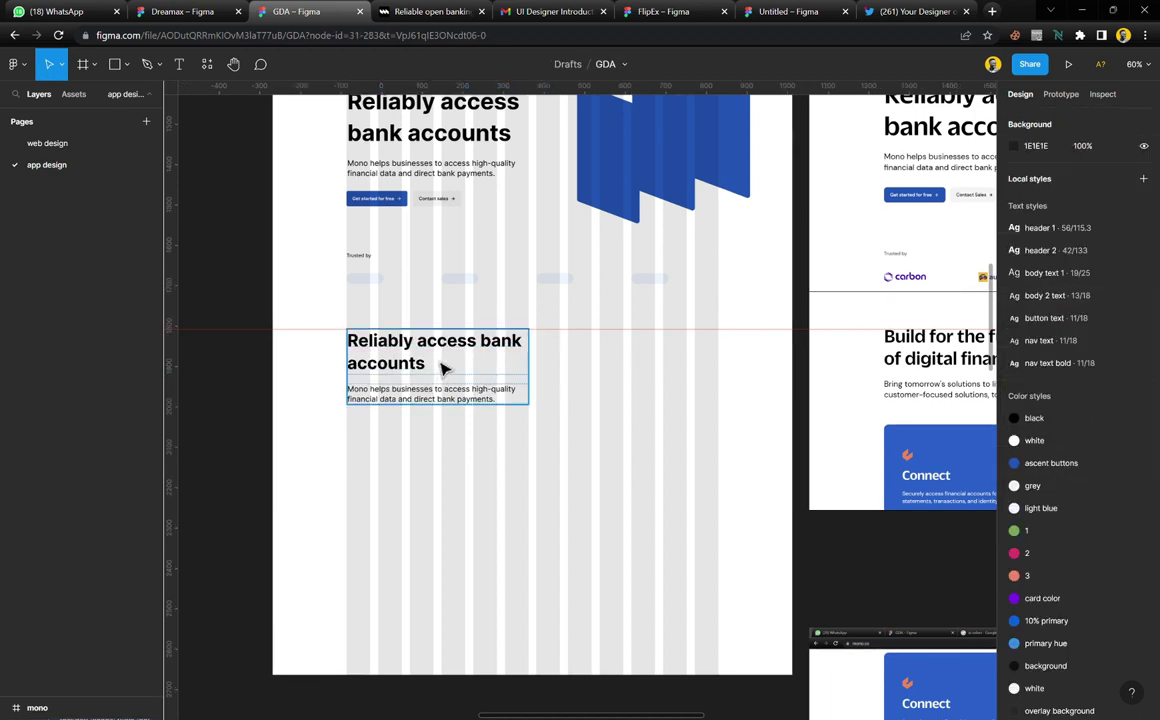
{"action": "scroll", "coordinate": [482, 365], "scroll_direction": "right", "scroll_amount": 2}
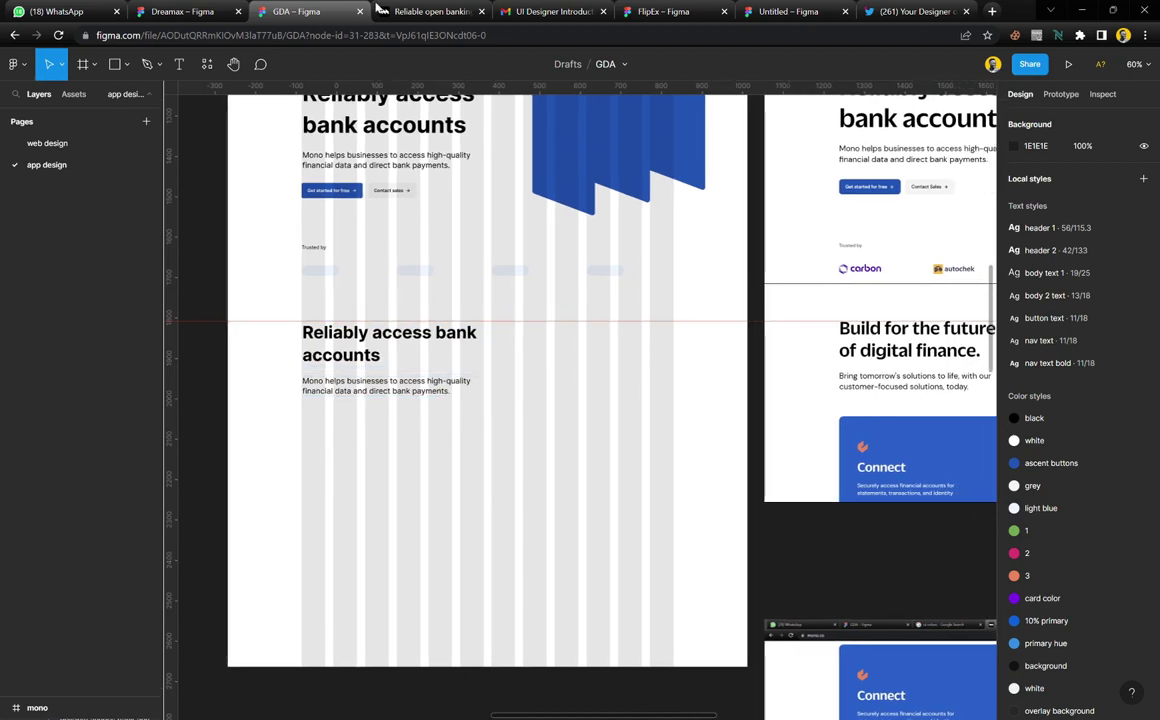
{"action": "left_click", "coordinate": [409, 11]}
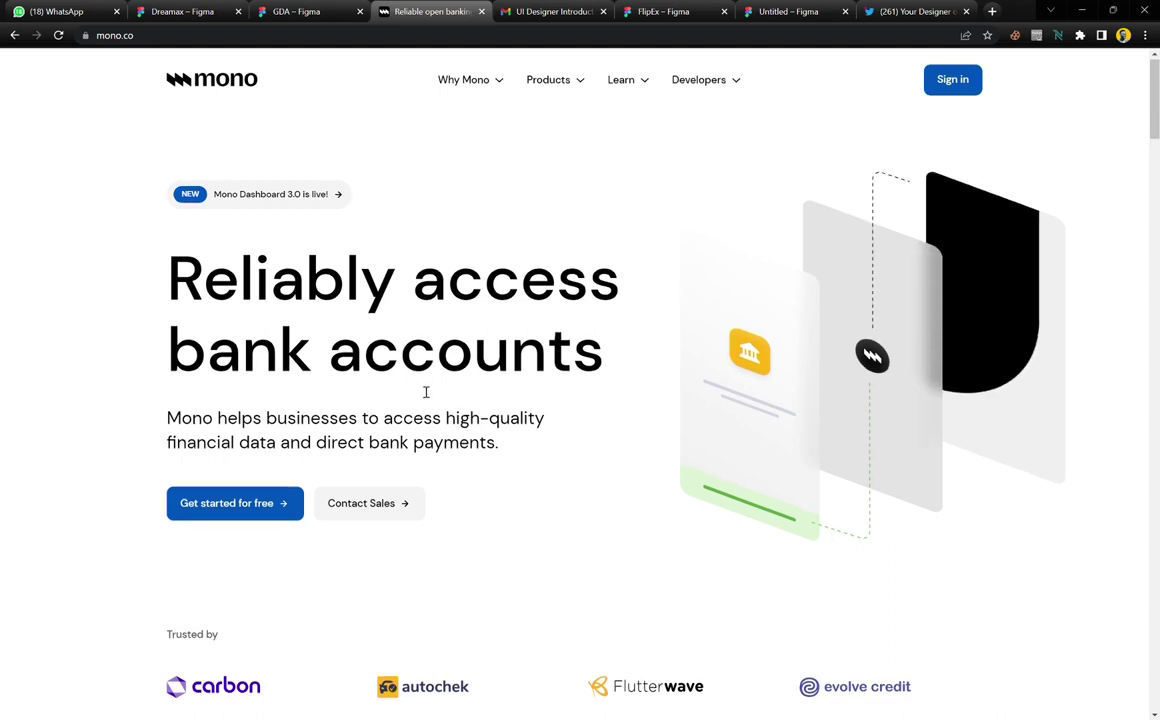
Copy mono.co's 'Build for the future of digital finance.' headline and return to the Figma file
{"action": "scroll", "coordinate": [425, 393], "scroll_direction": "down", "scroll_amount": 3}
{"action": "scroll", "coordinate": [425, 393], "scroll_direction": "up", "scroll_amount": 1}
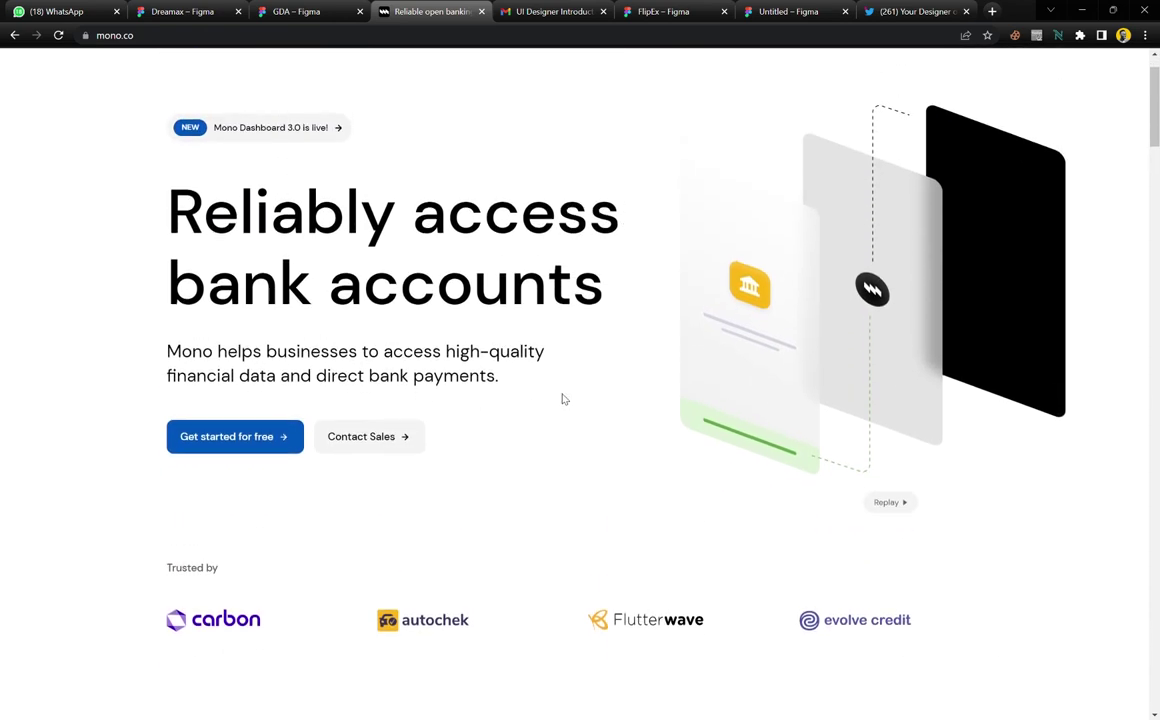
{"action": "scroll", "coordinate": [560, 398], "scroll_direction": "down", "scroll_amount": 5}
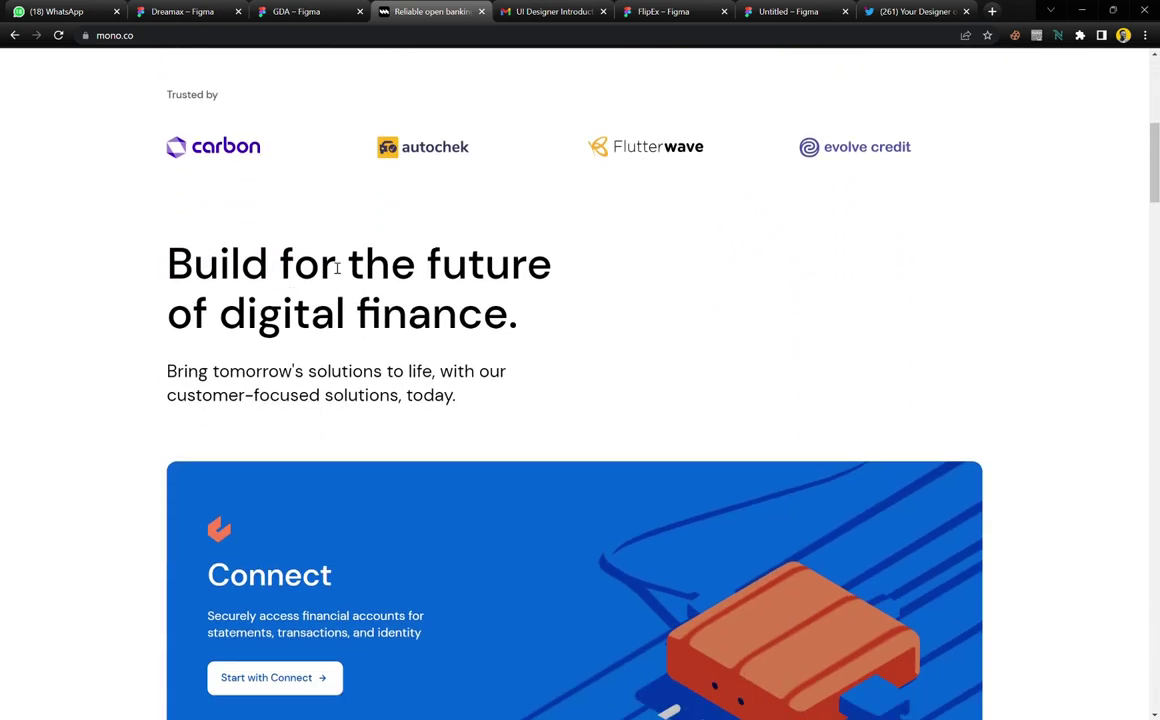
{"action": "left_click_drag", "start_coordinate": [522, 330], "coordinate": [186, 276]}
{"action": "key", "text": "ctrl+c"}
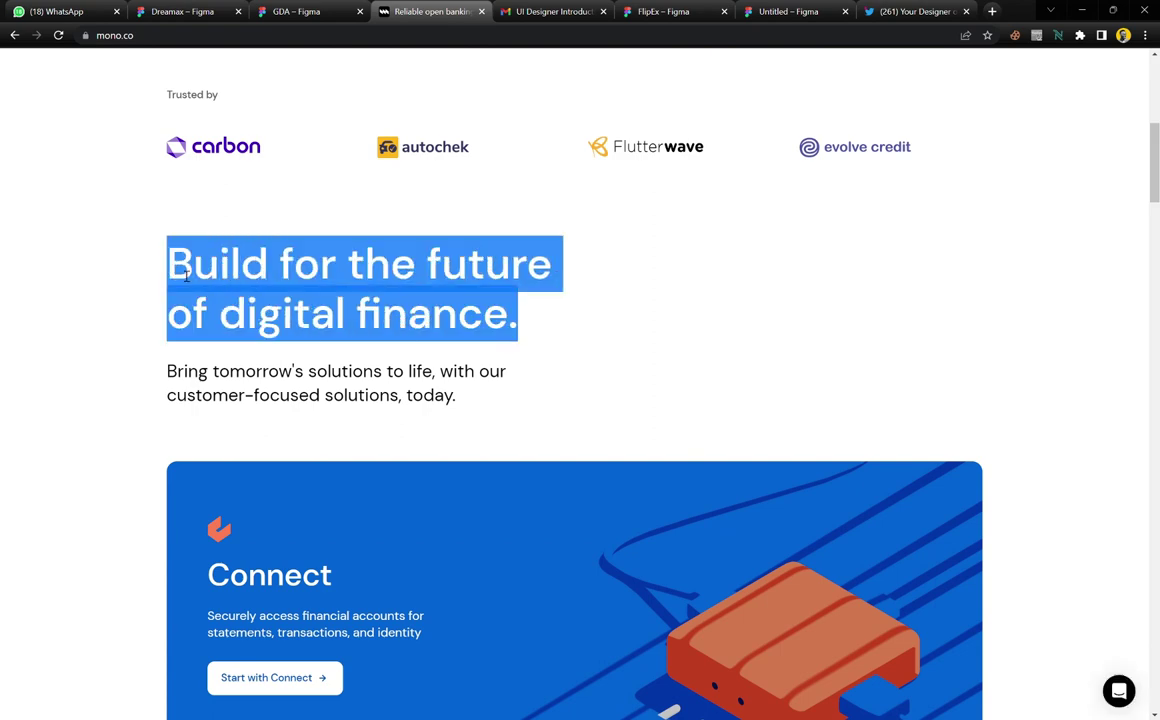
{"action": "left_click", "coordinate": [298, 11]}
{"action": "scroll", "coordinate": [405, 365], "scroll_direction": "up", "scroll_amount": 3}
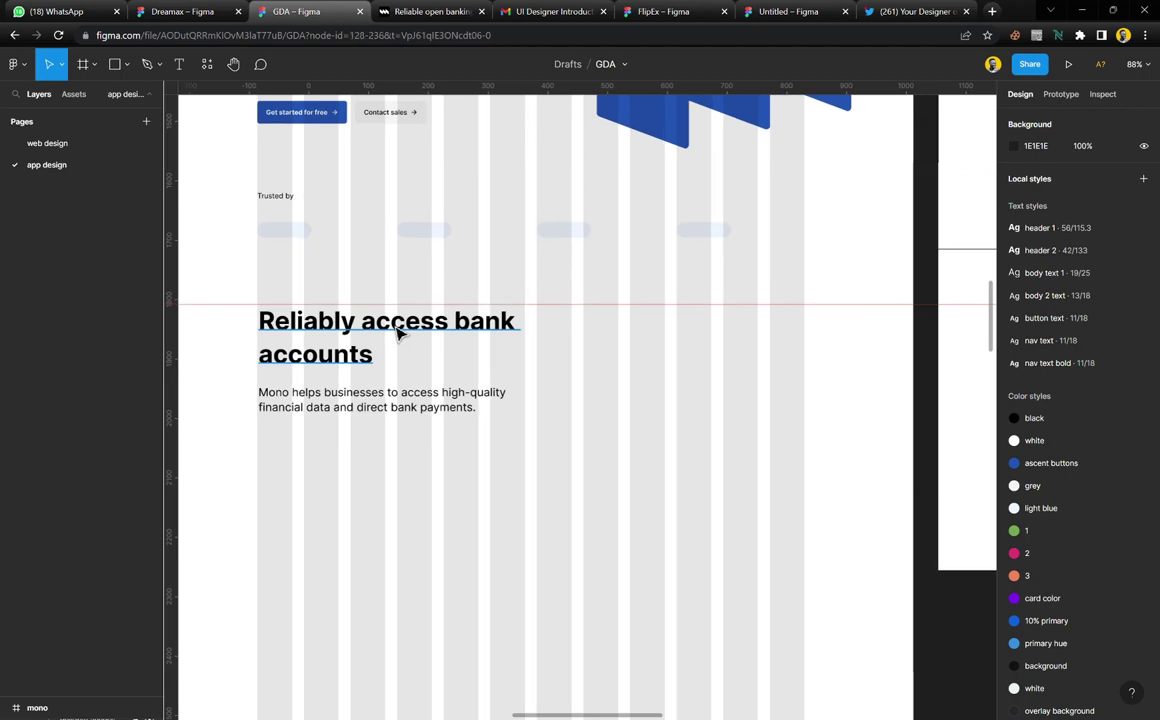
Paste 'Build for the future of digital finance.' over the duplicated section's heading
{"action": "double_click", "coordinate": [396, 331]}
{"action": "key", "text": "ctrl+v"}
{"action": "key", "text": "Escape"}
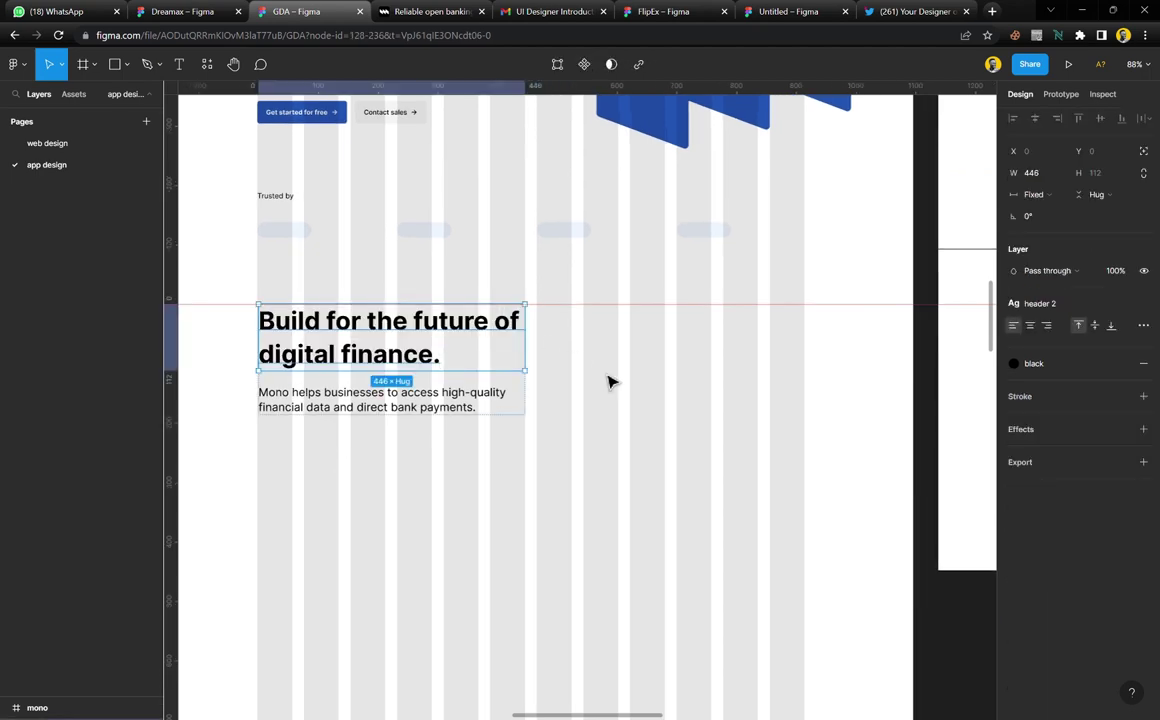
{"action": "key", "text": "Escape"}
{"action": "scroll", "coordinate": [388, 381], "scroll_direction": "down", "scroll_amount": 3}
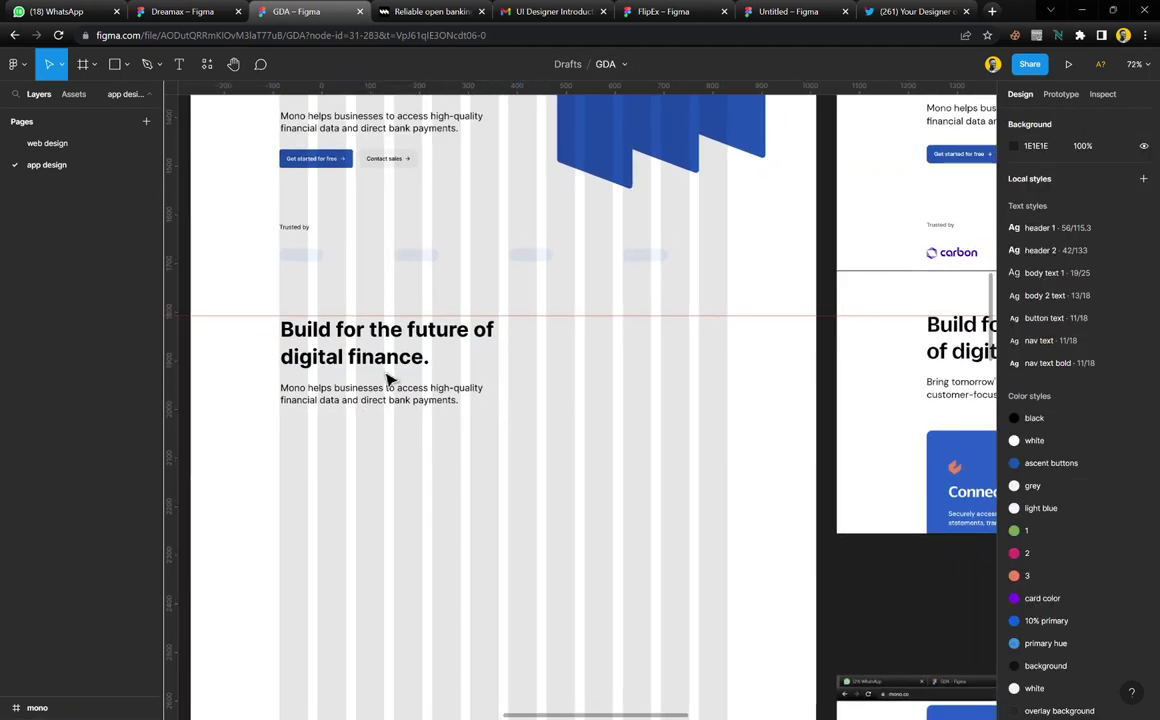
{"action": "scroll", "coordinate": [388, 381], "scroll_direction": "down", "scroll_amount": 2}
{"action": "scroll", "coordinate": [825, 392], "scroll_direction": "right", "scroll_amount": 2}
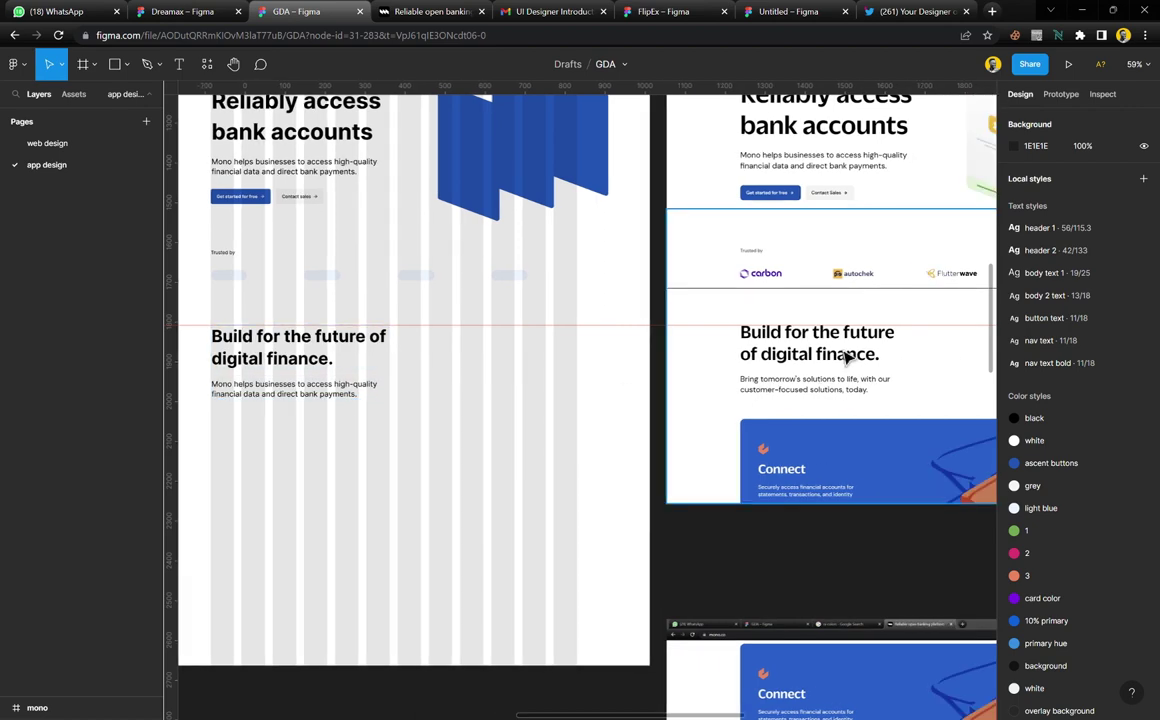
{"action": "left_click", "coordinate": [370, 375]}
{"action": "scroll", "coordinate": [370, 375], "scroll_direction": "left", "scroll_amount": 2}
{"action": "scroll", "coordinate": [358, 397], "scroll_direction": "up", "scroll_amount": 2}
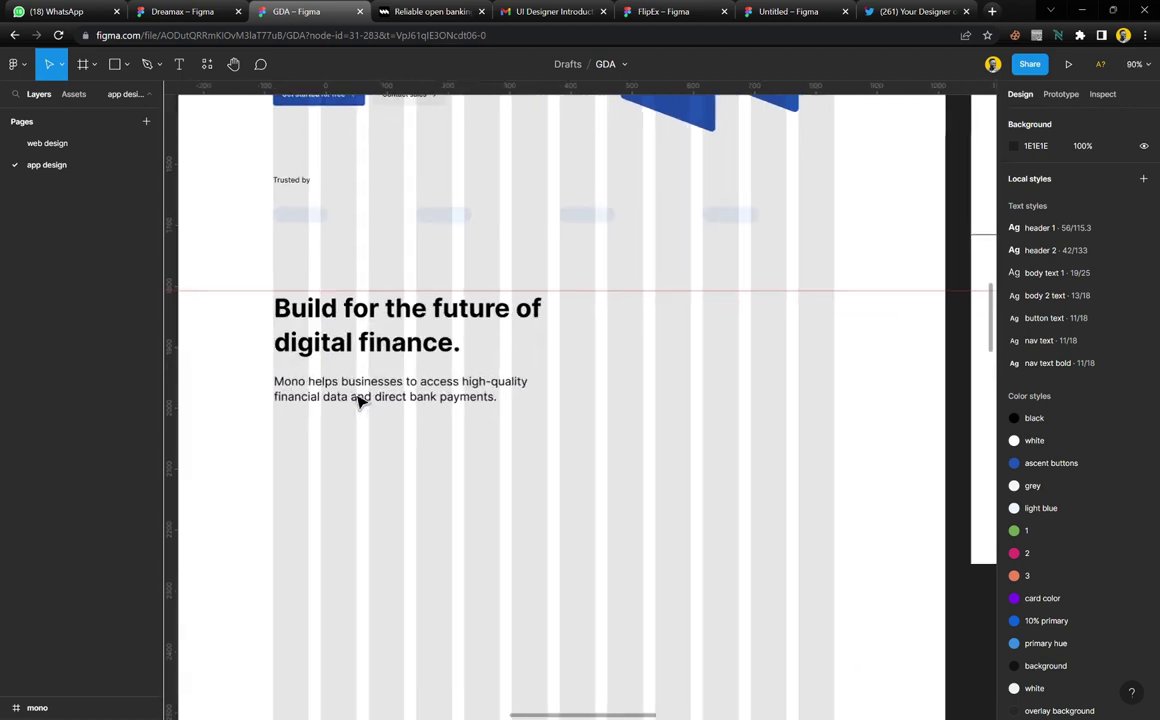
Replace the paragraph with mono.co's subtitle 'Bring tomorrow's solutions to life, with our customer-focused solutions, today.'
{"action": "left_click", "coordinate": [402, 18]}
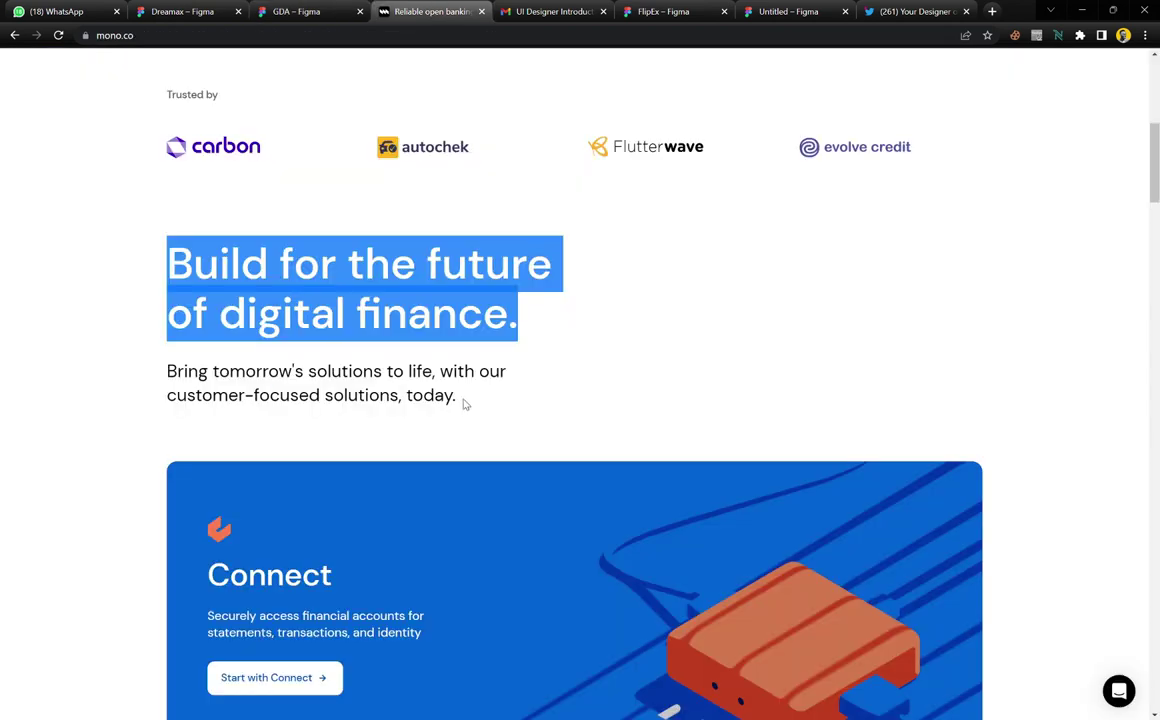
{"action": "left_click_drag", "start_coordinate": [464, 404], "coordinate": [138, 388]}
{"action": "key", "text": "ctrl+c"}
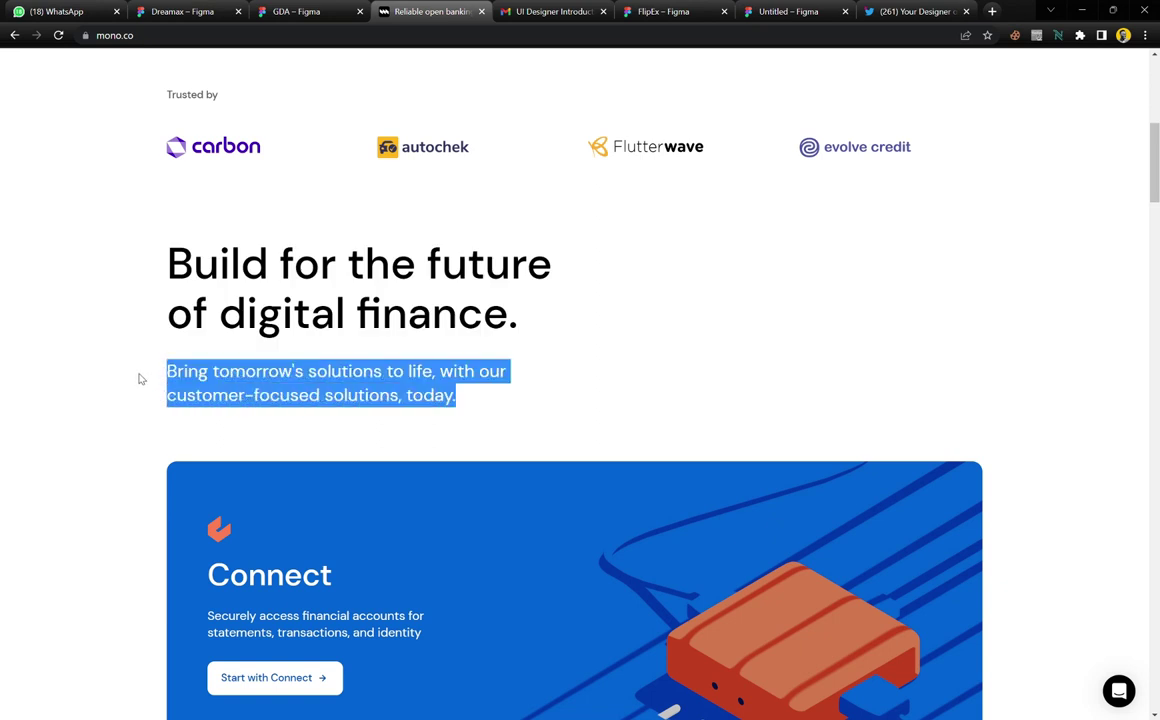
{"action": "left_click", "coordinate": [335, 8]}
{"action": "scroll", "coordinate": [427, 385], "scroll_direction": "up", "scroll_amount": 2}
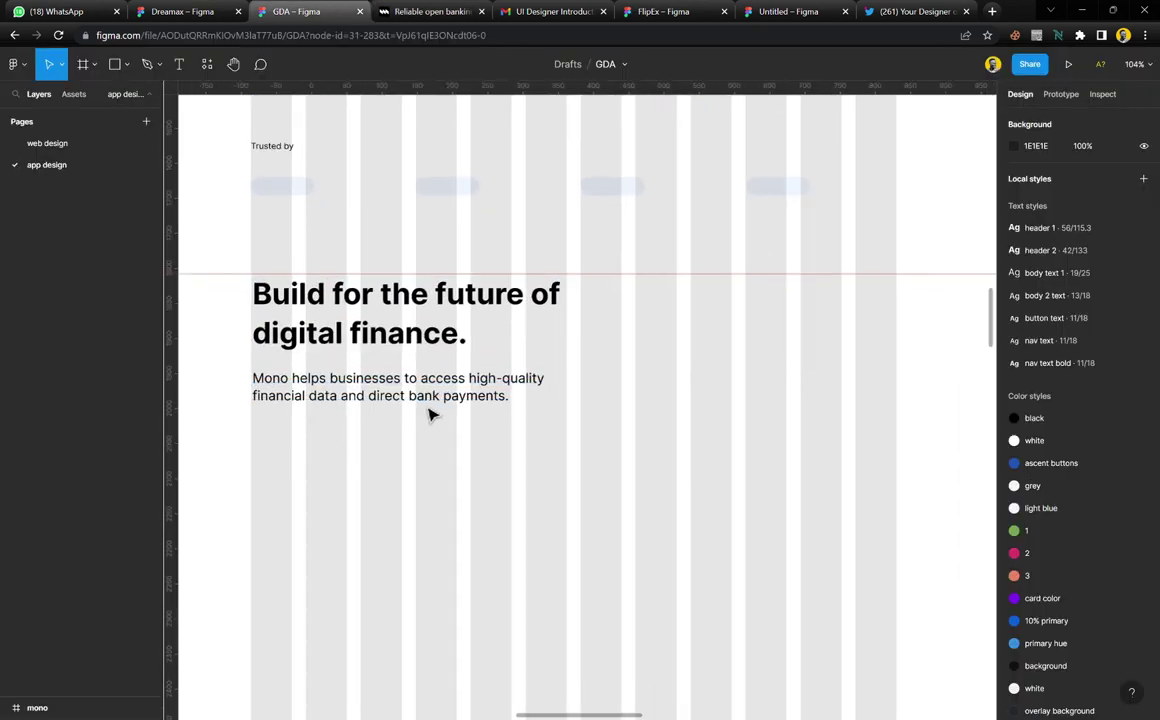
{"action": "double_click", "coordinate": [447, 397]}
{"action": "key", "text": "ctrl+v"}
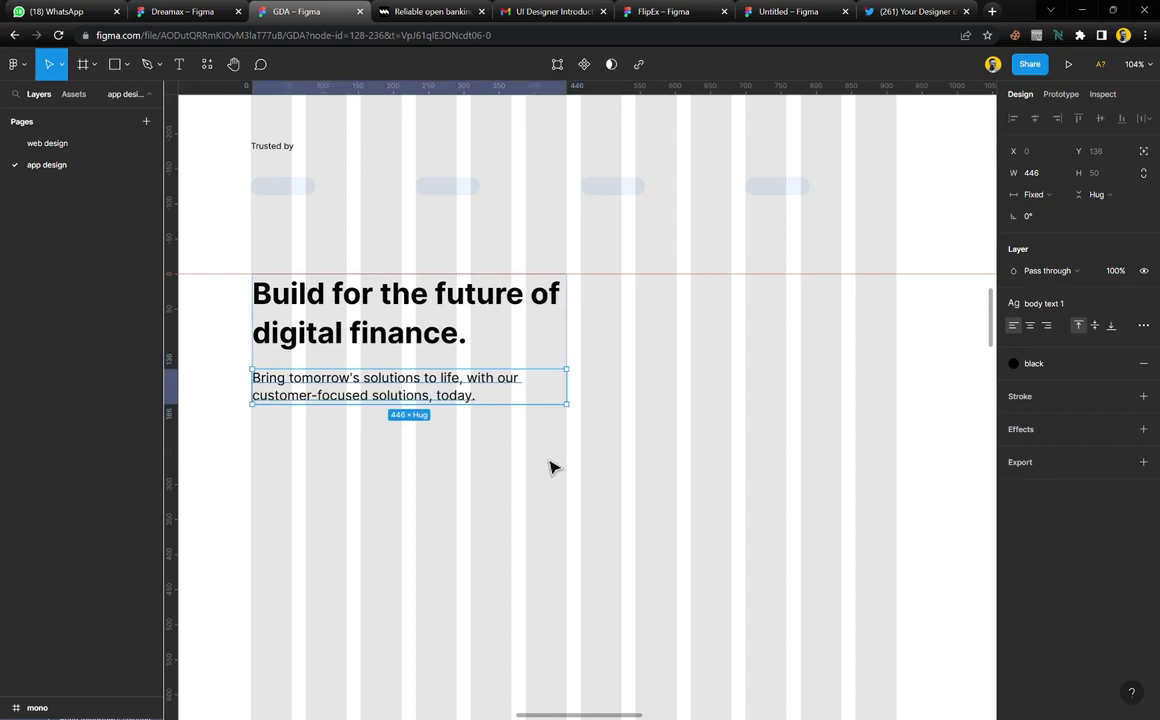
{"action": "key", "text": "Escape"}
{"action": "key", "text": "Escape"}
{"action": "scroll", "coordinate": [432, 413], "scroll_direction": "down", "scroll_amount": 3}
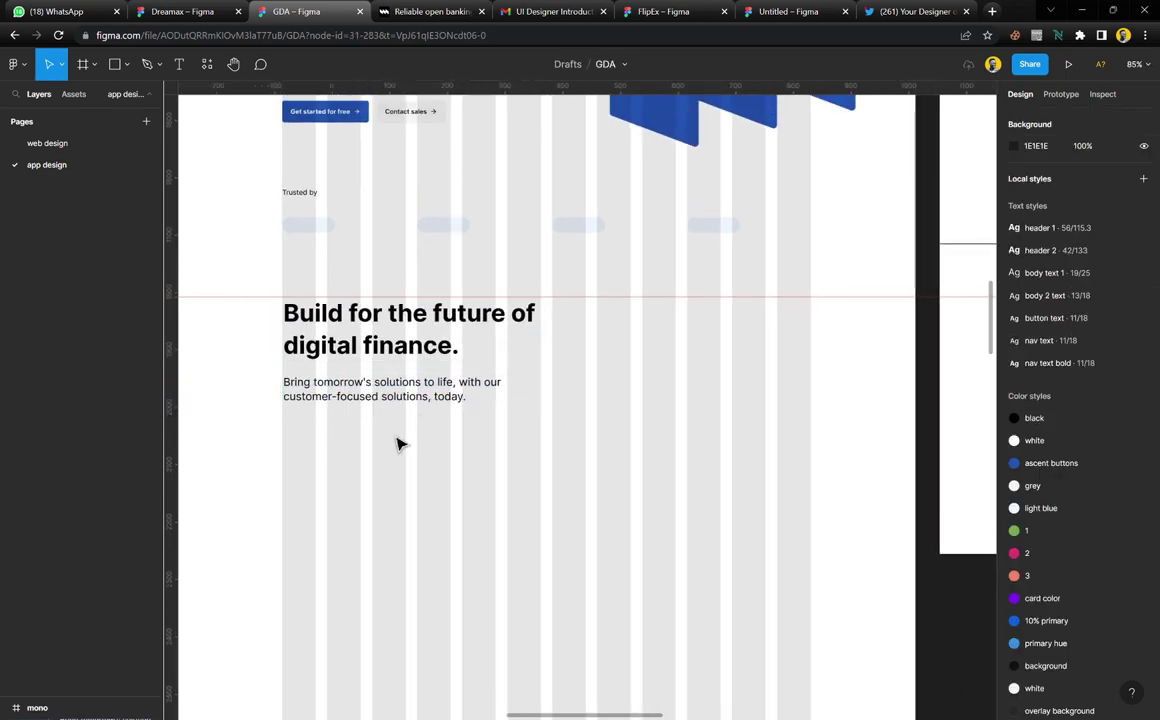
Scroll the canvas and check the Connect and DirectPay reference screenshot
{"action": "scroll", "coordinate": [400, 442], "scroll_direction": "down", "scroll_amount": 5}
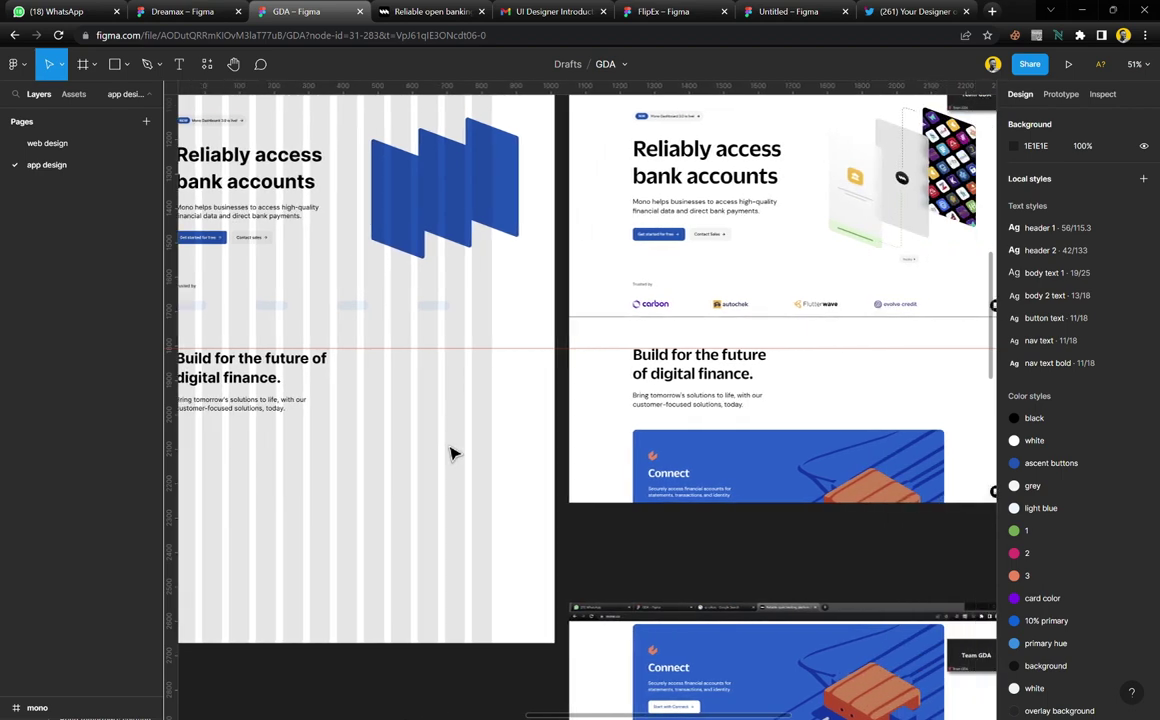
{"action": "scroll", "coordinate": [450, 454], "scroll_direction": "up", "scroll_amount": 2}
{"action": "scroll", "coordinate": [821, 492], "scroll_direction": "up", "scroll_amount": 5}
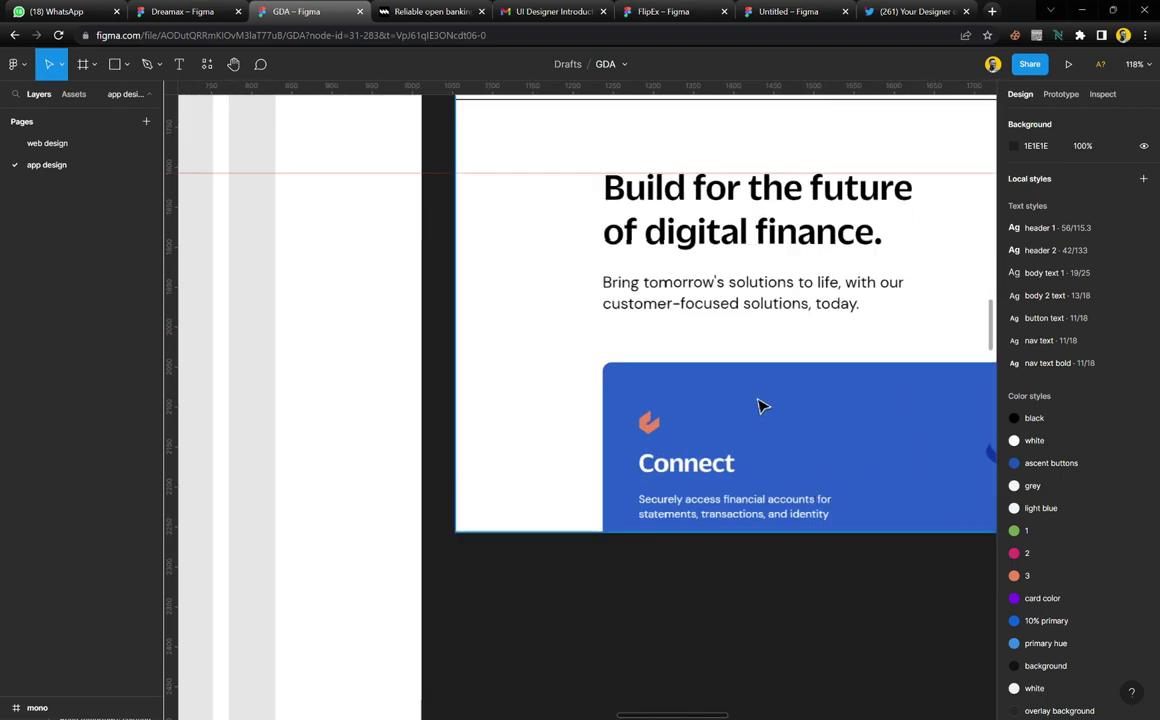
{"action": "scroll", "coordinate": [705, 412], "scroll_direction": "down", "scroll_amount": 5}
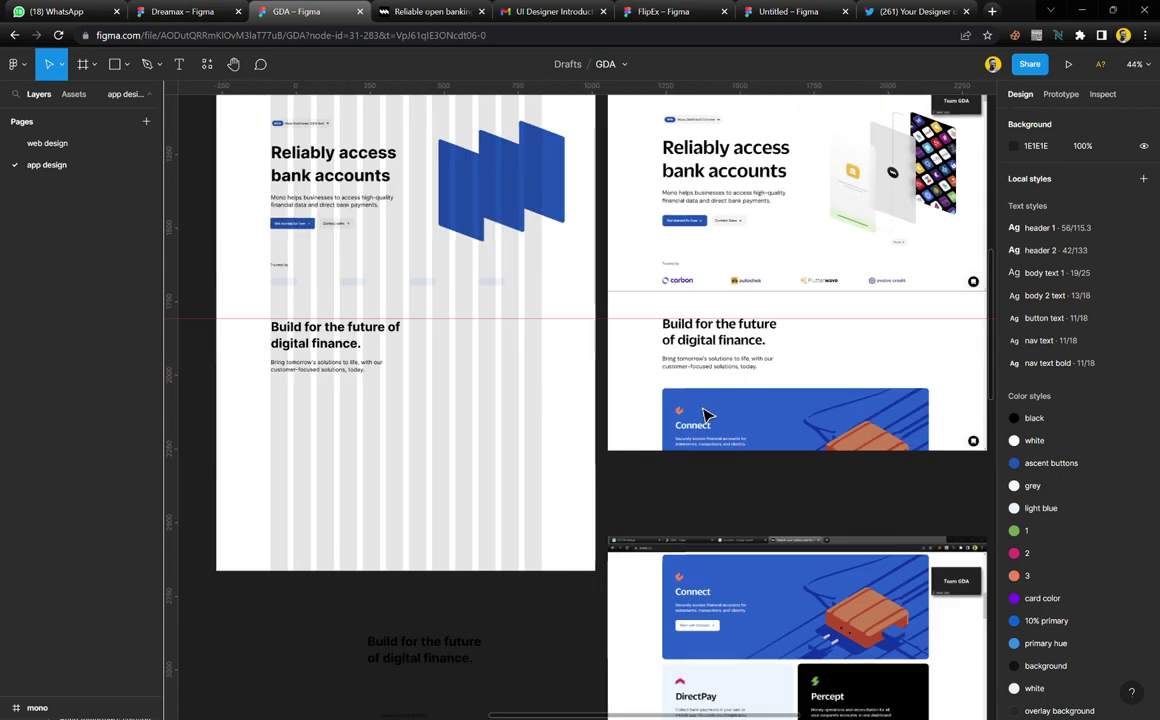
{"action": "scroll", "coordinate": [705, 412], "scroll_direction": "down", "scroll_amount": 3}
{"action": "scroll", "coordinate": [705, 412], "scroll_direction": "down", "scroll_amount": 2}
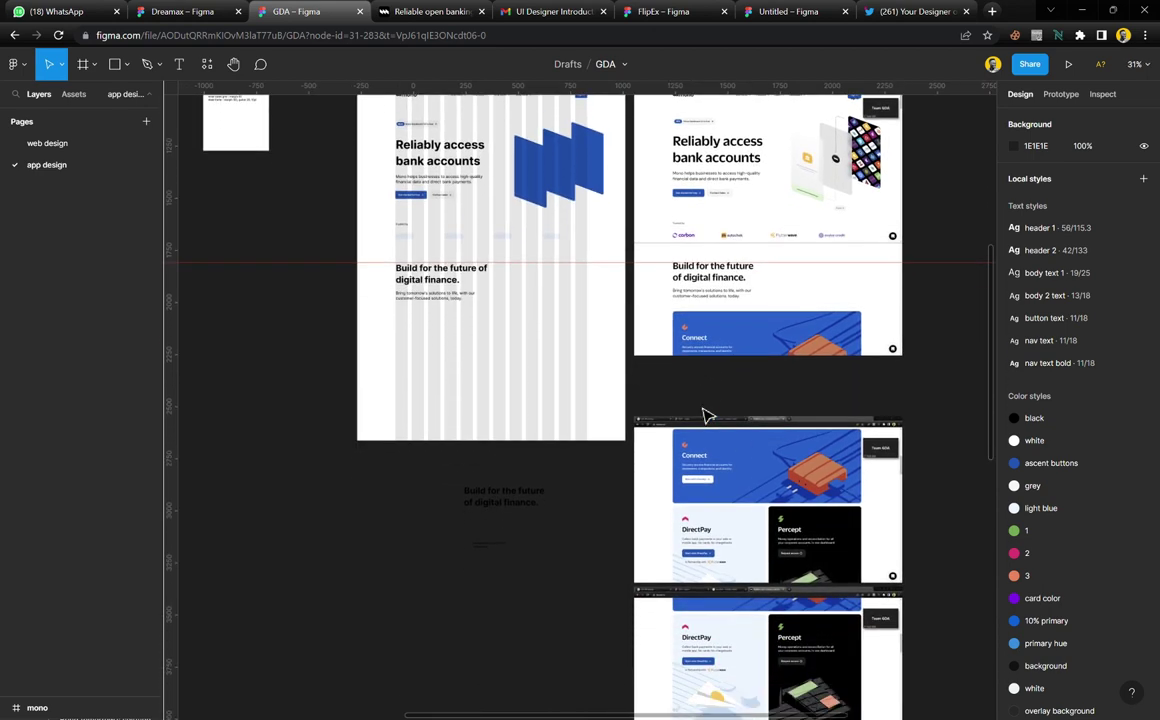
{"action": "scroll", "coordinate": [763, 500], "scroll_direction": "down", "scroll_amount": 3}
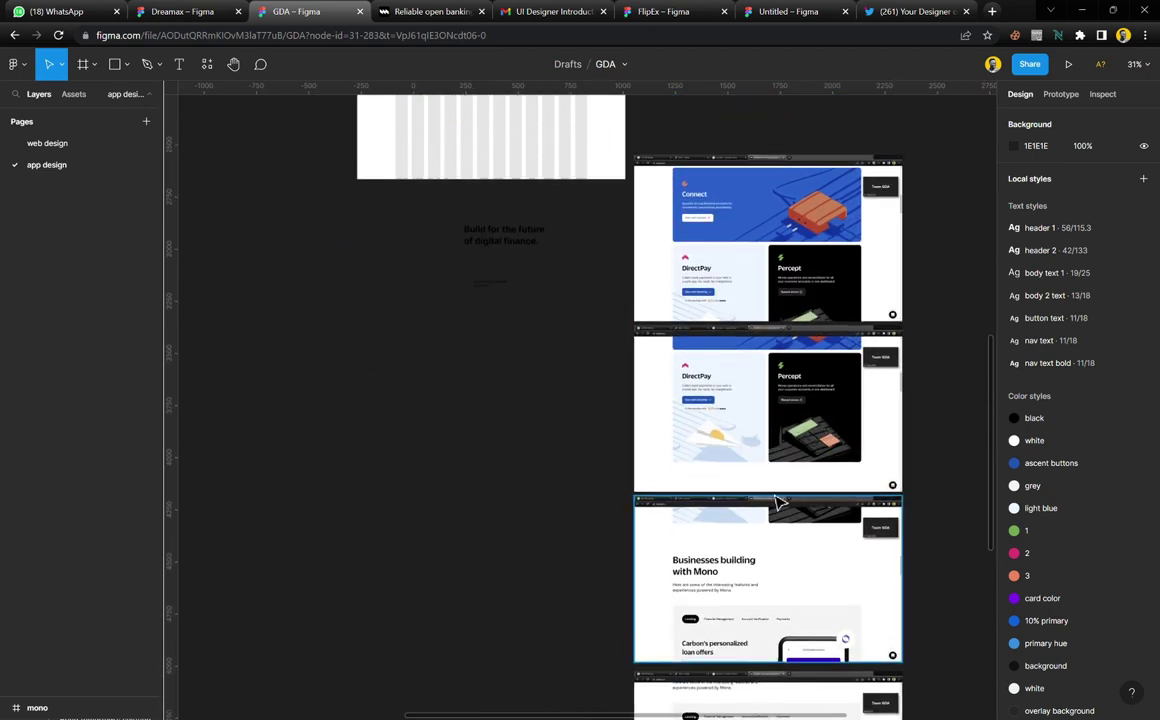
{"action": "scroll", "coordinate": [777, 500], "scroll_direction": "up", "scroll_amount": 2}
{"action": "left_click", "coordinate": [782, 422]}
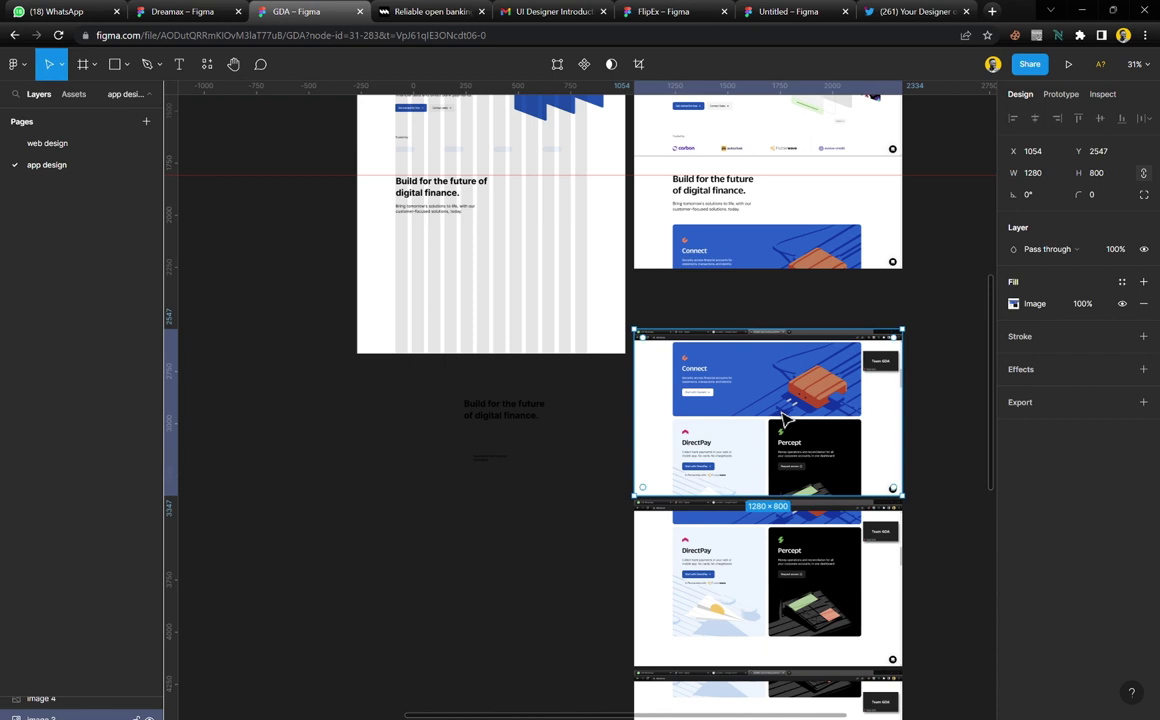
{"action": "left_click", "coordinate": [668, 311]}
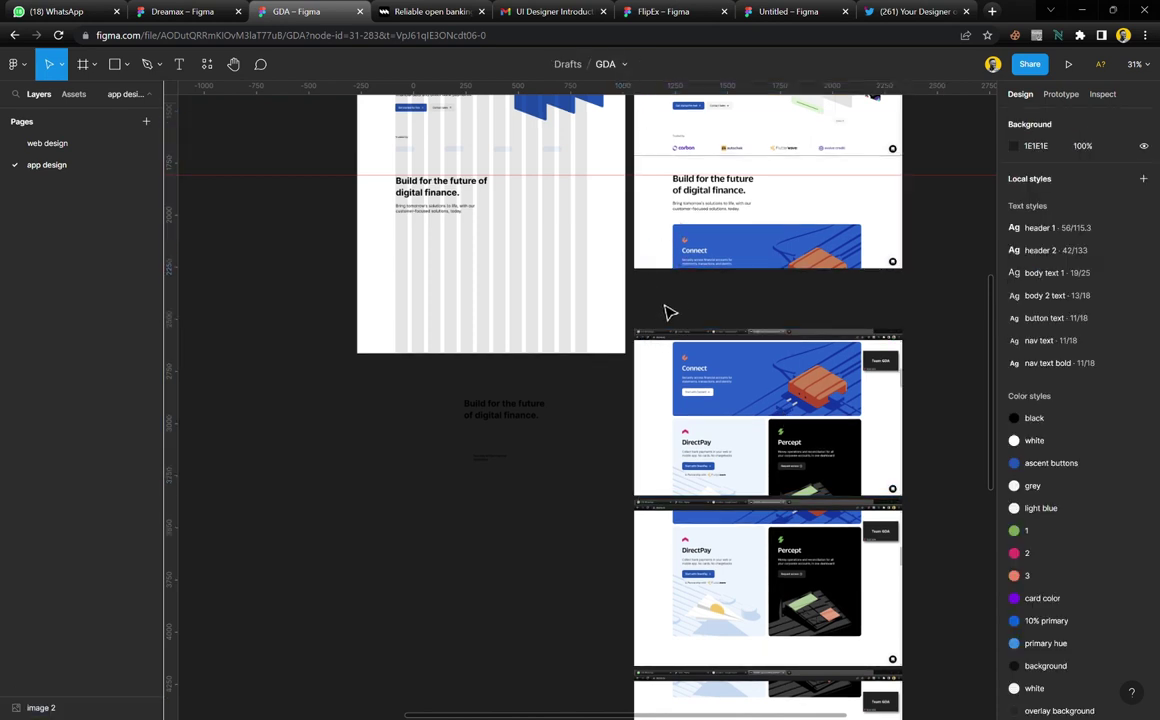
{"action": "scroll", "coordinate": [470, 210], "scroll_direction": "up", "scroll_amount": 3}
{"action": "scroll", "coordinate": [470, 210], "scroll_direction": "up", "scroll_amount": 1}
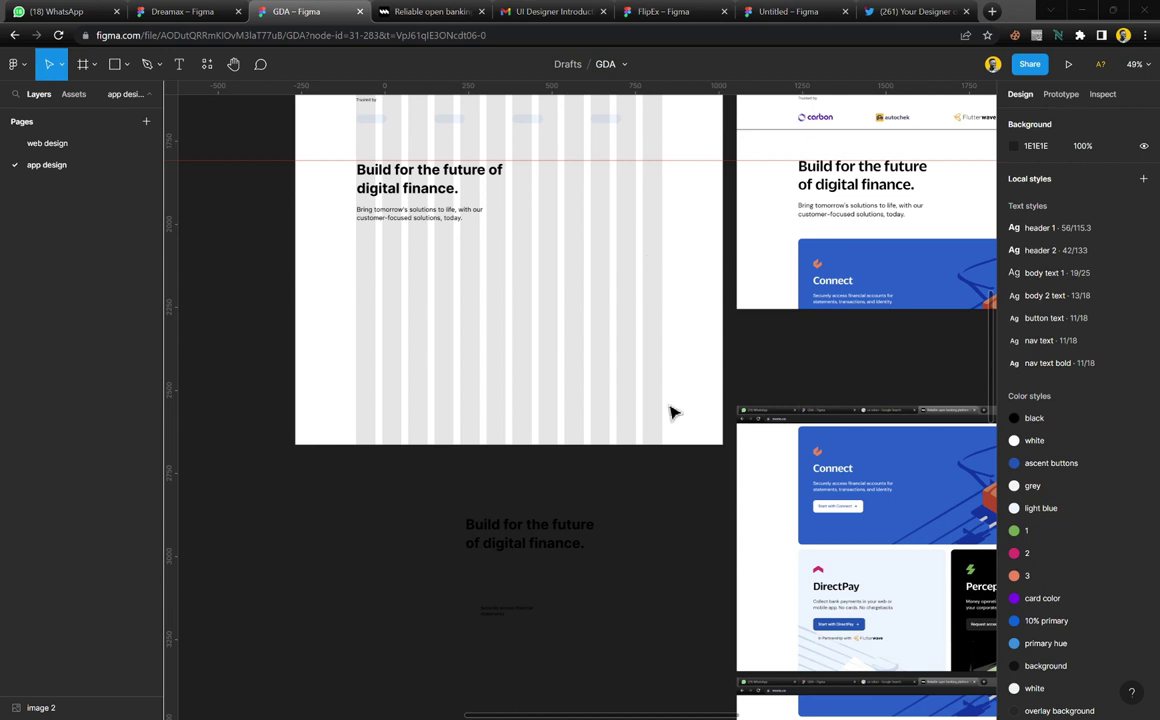
Delete the two stray 'Build for the future' text layers below the frame
{"action": "left_click_drag", "start_coordinate": [623, 497], "coordinate": [462, 670]}
{"action": "key", "text": "Delete"}
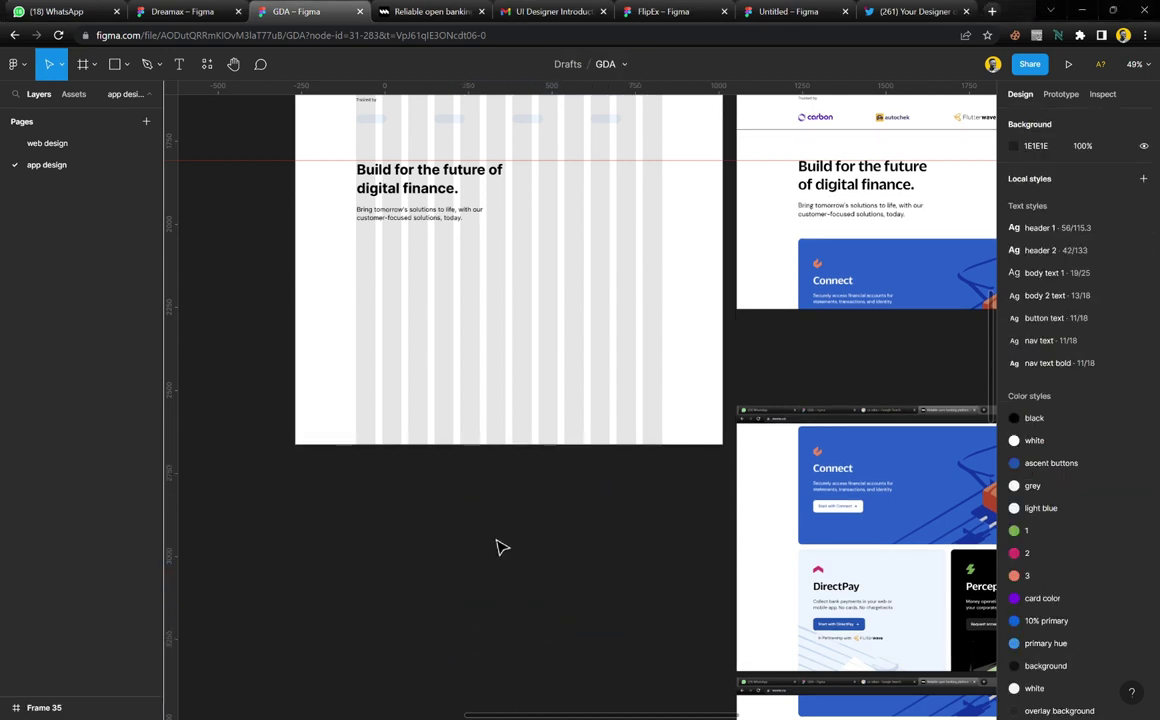
{"action": "scroll", "coordinate": [484, 458], "scroll_direction": "up", "scroll_amount": 3}
{"action": "scroll", "coordinate": [487, 347], "scroll_direction": "up", "scroll_amount": 3}
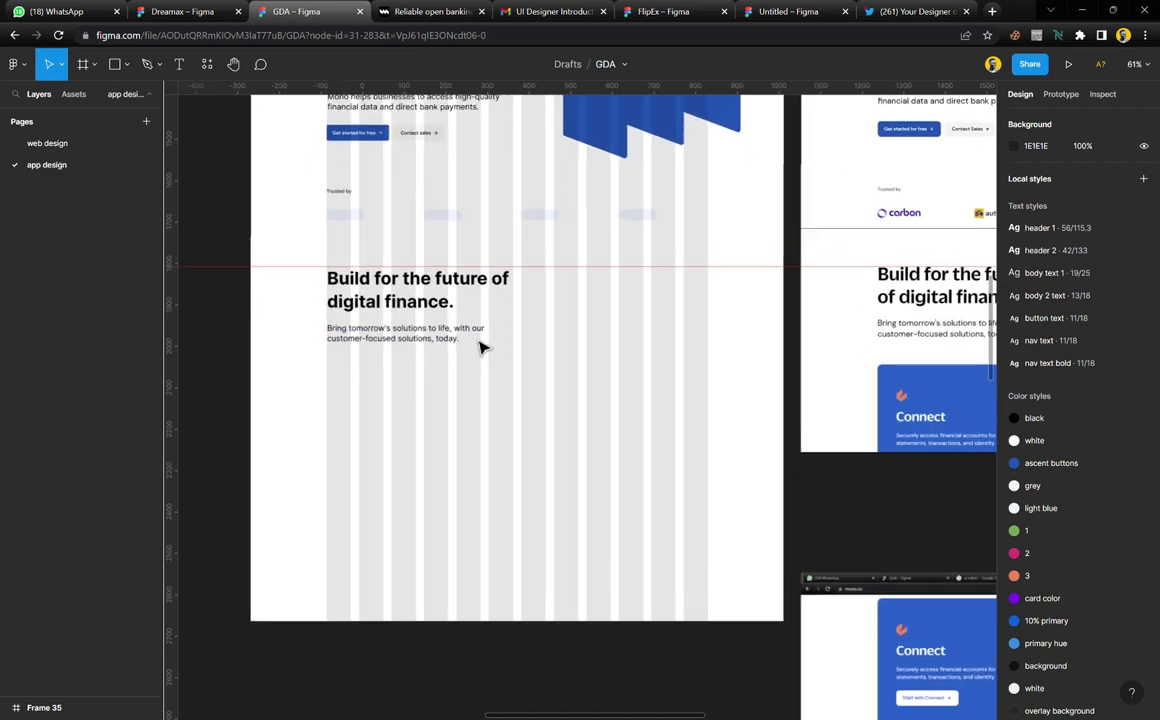
{"action": "scroll", "coordinate": [484, 346], "scroll_direction": "up", "scroll_amount": 3}
{"action": "scroll", "coordinate": [480, 347], "scroll_direction": "up", "scroll_amount": 2}
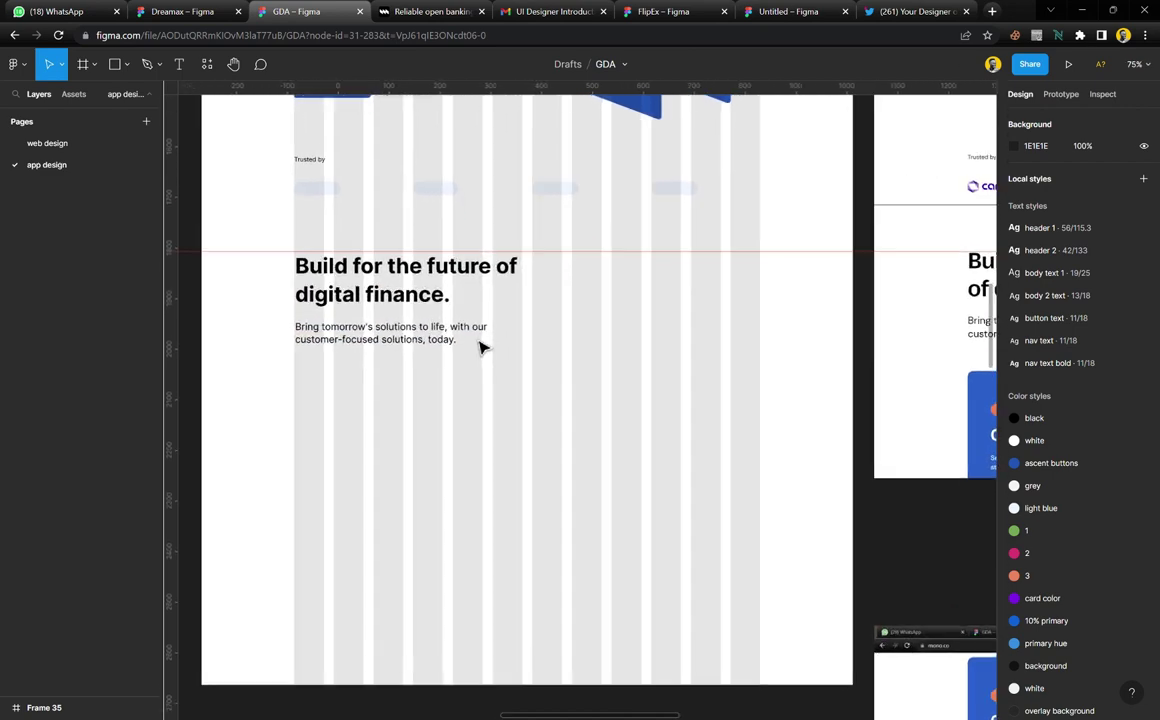
{"action": "scroll", "coordinate": [780, 425], "scroll_direction": "right", "scroll_amount": 5}
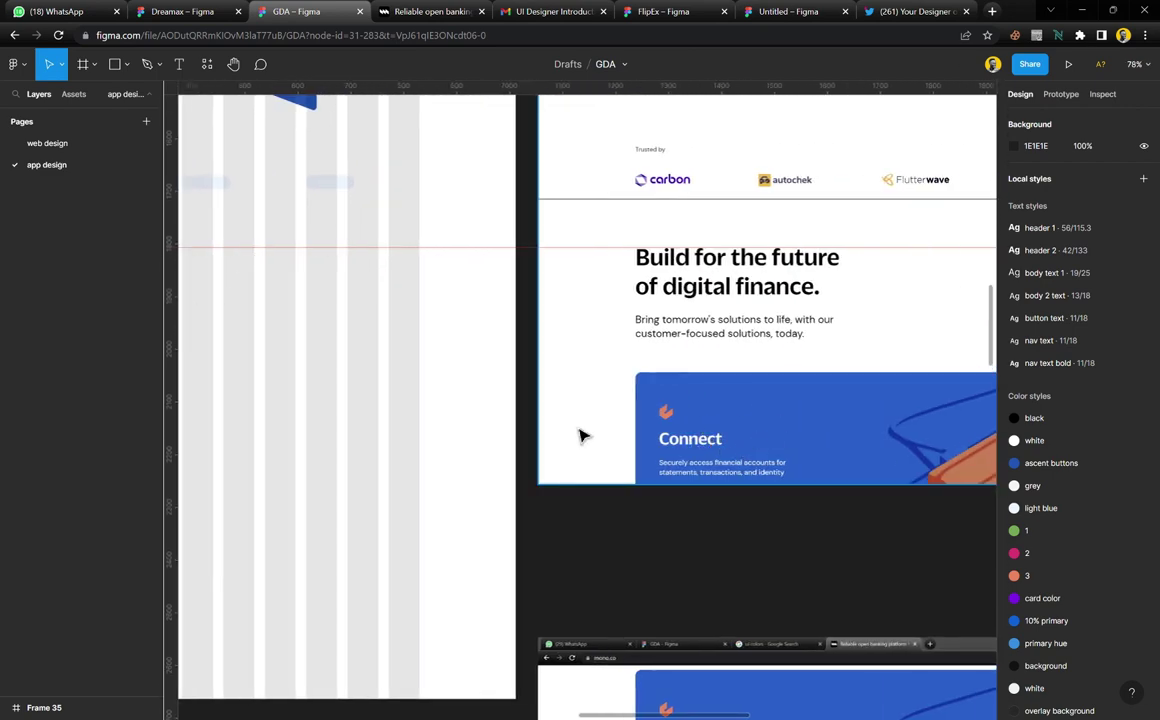
{"action": "scroll", "coordinate": [414, 435], "scroll_direction": "left", "scroll_amount": 5}
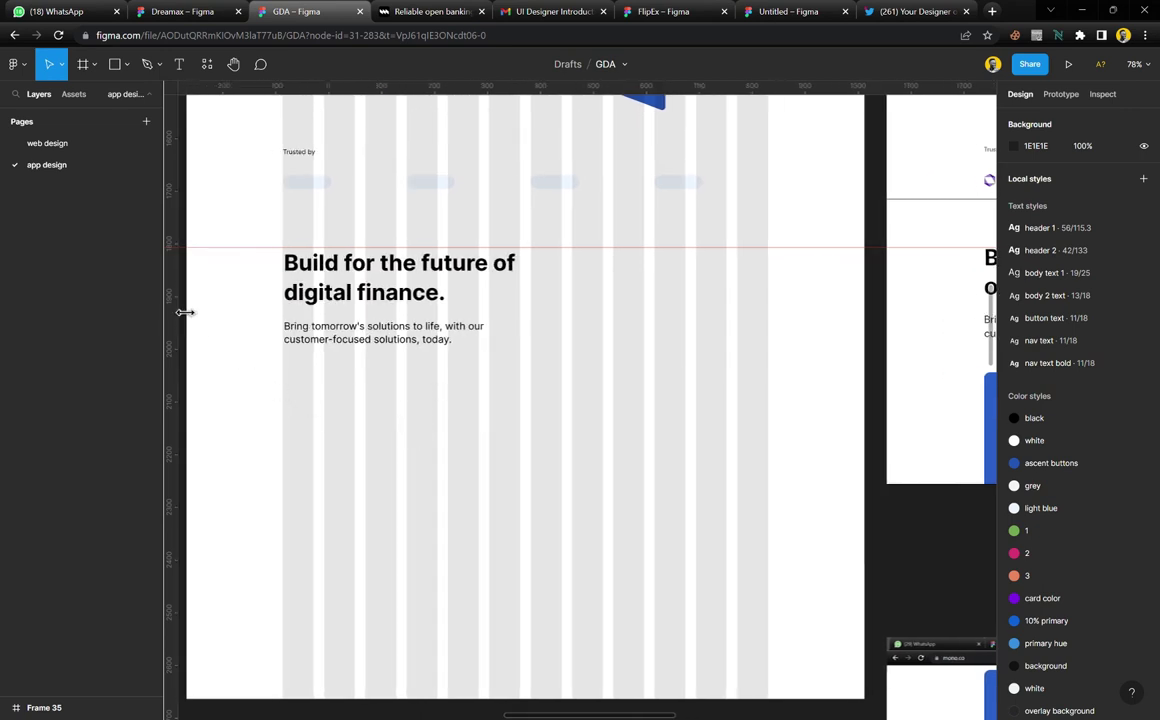
Add vertical guides at the heading's left edge and the content's right edge
{"action": "left_click_drag", "start_coordinate": [187, 287], "coordinate": [283, 295]}
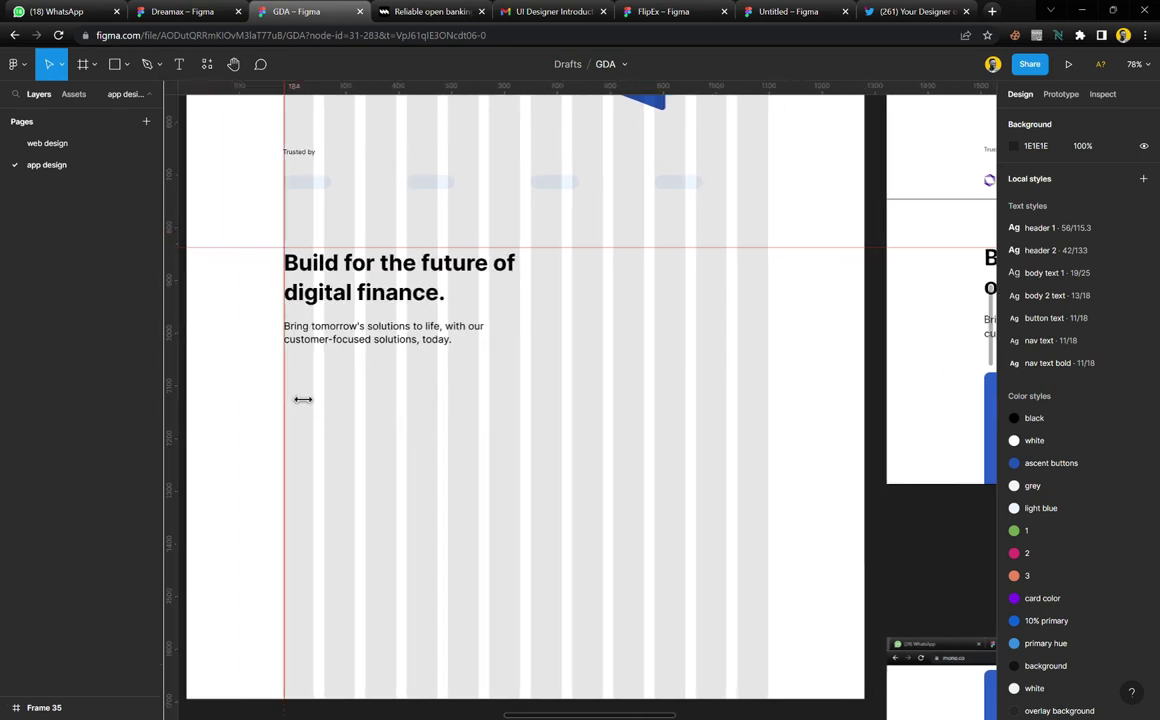
{"action": "left_click_drag", "start_coordinate": [191, 326], "coordinate": [785, 433]}
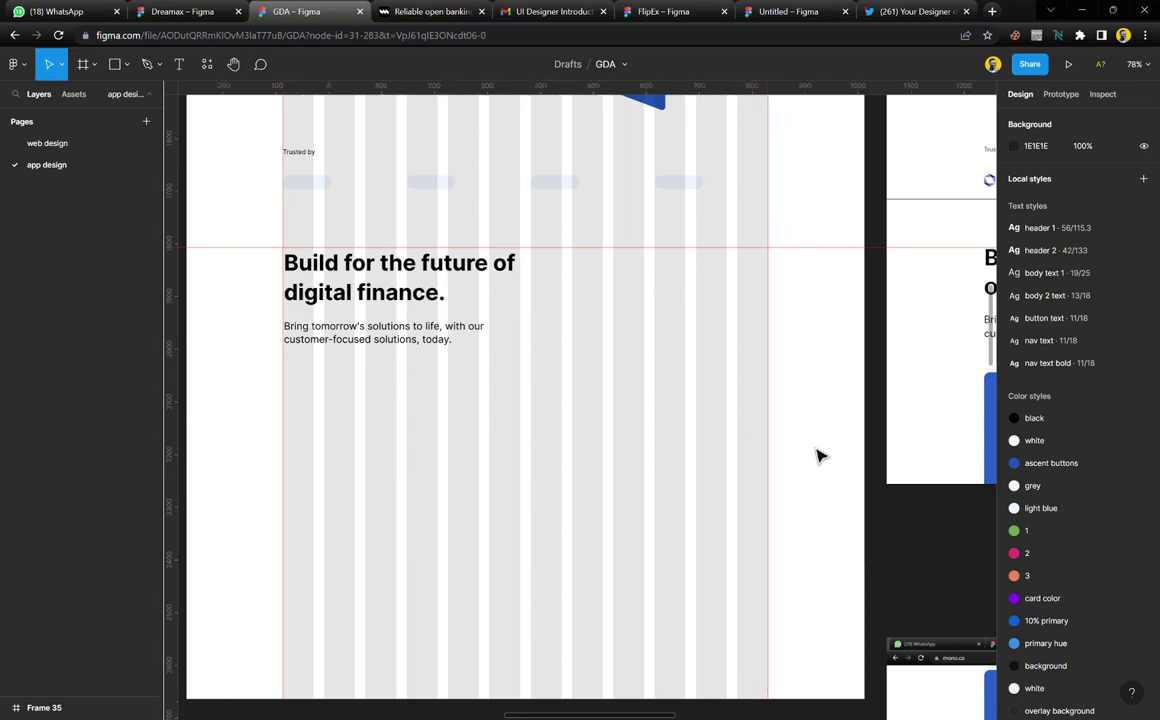
{"action": "scroll", "coordinate": [738, 432], "scroll_direction": "up", "scroll_amount": 4}
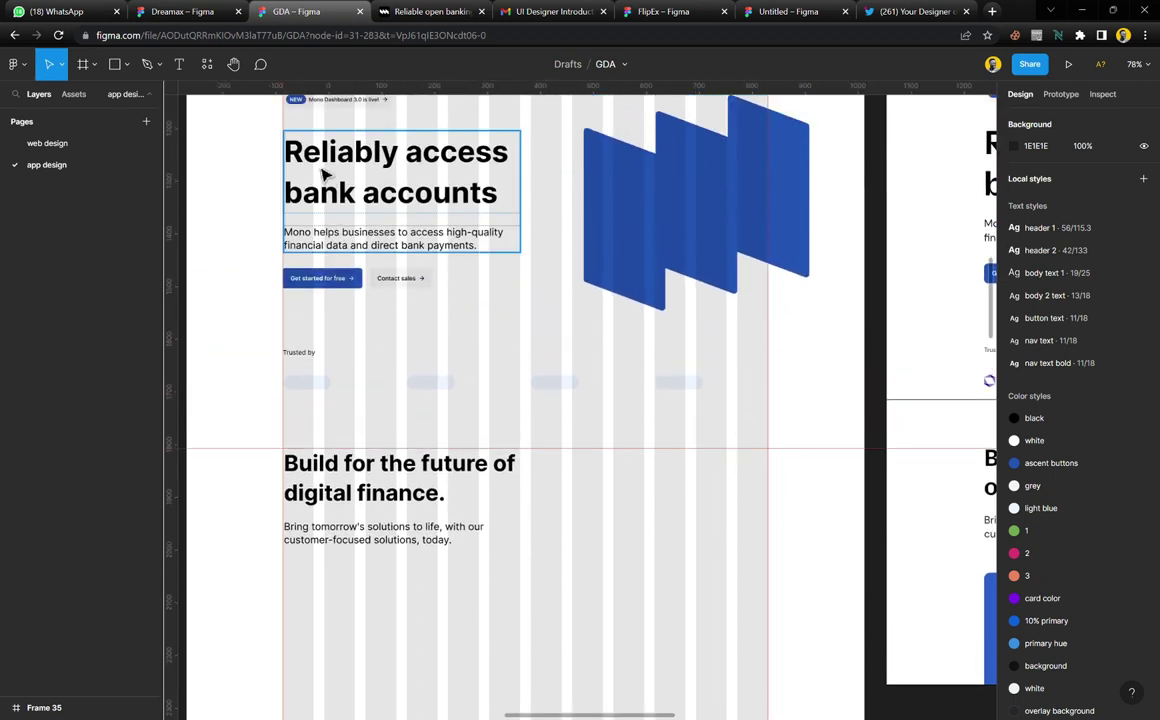
{"action": "scroll", "coordinate": [324, 249], "scroll_direction": "up", "scroll_amount": 2}
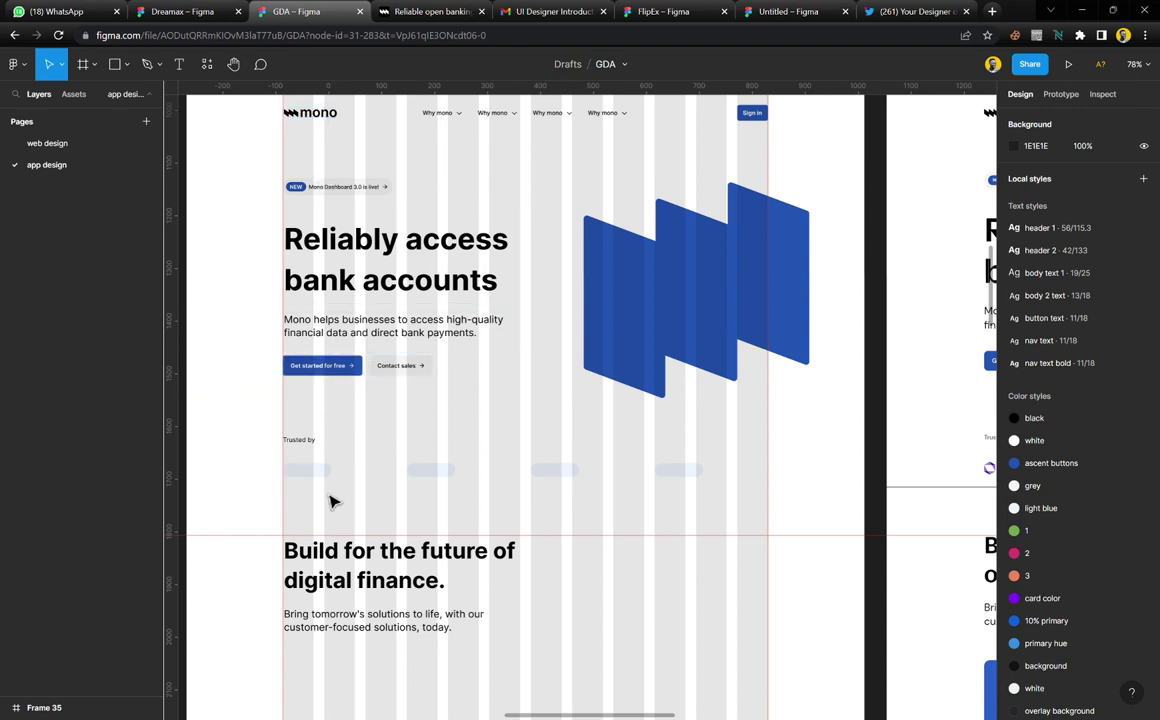
{"action": "scroll", "coordinate": [307, 484], "scroll_direction": "down", "scroll_amount": 1}
Fill the four Trusted by logo placeholders with the black colour style
{"action": "left_click_drag", "start_coordinate": [259, 426], "coordinate": [650, 422]}
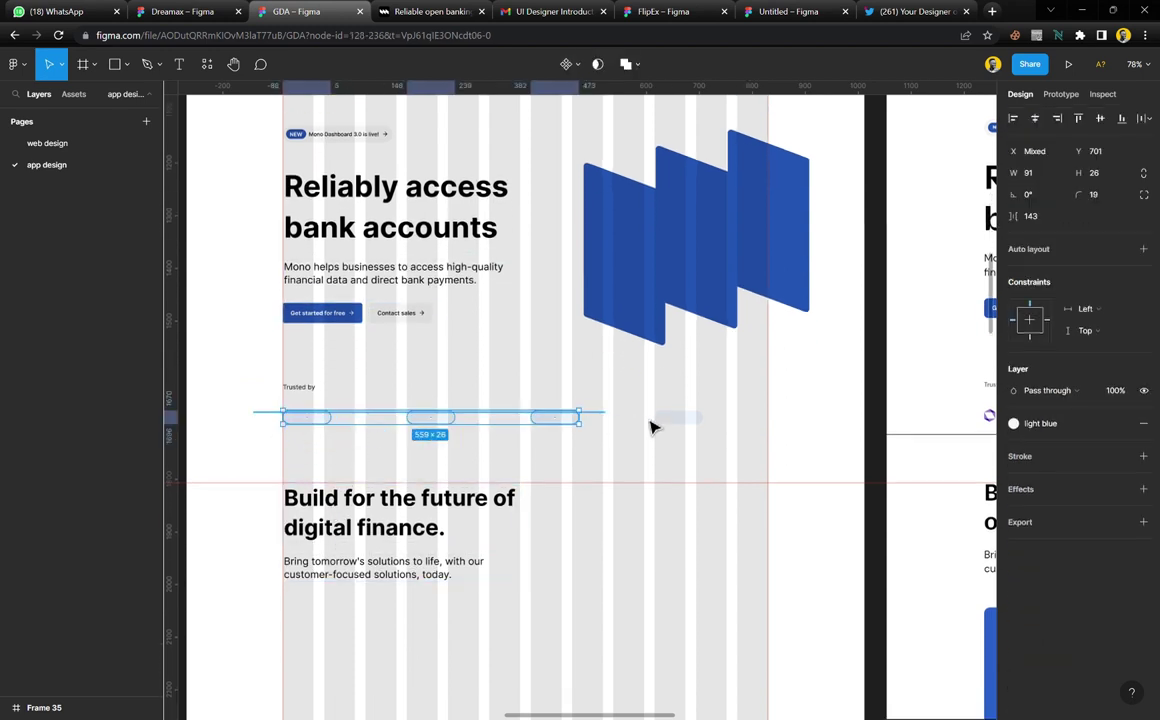
{"action": "left_click", "coordinate": [1014, 423]}
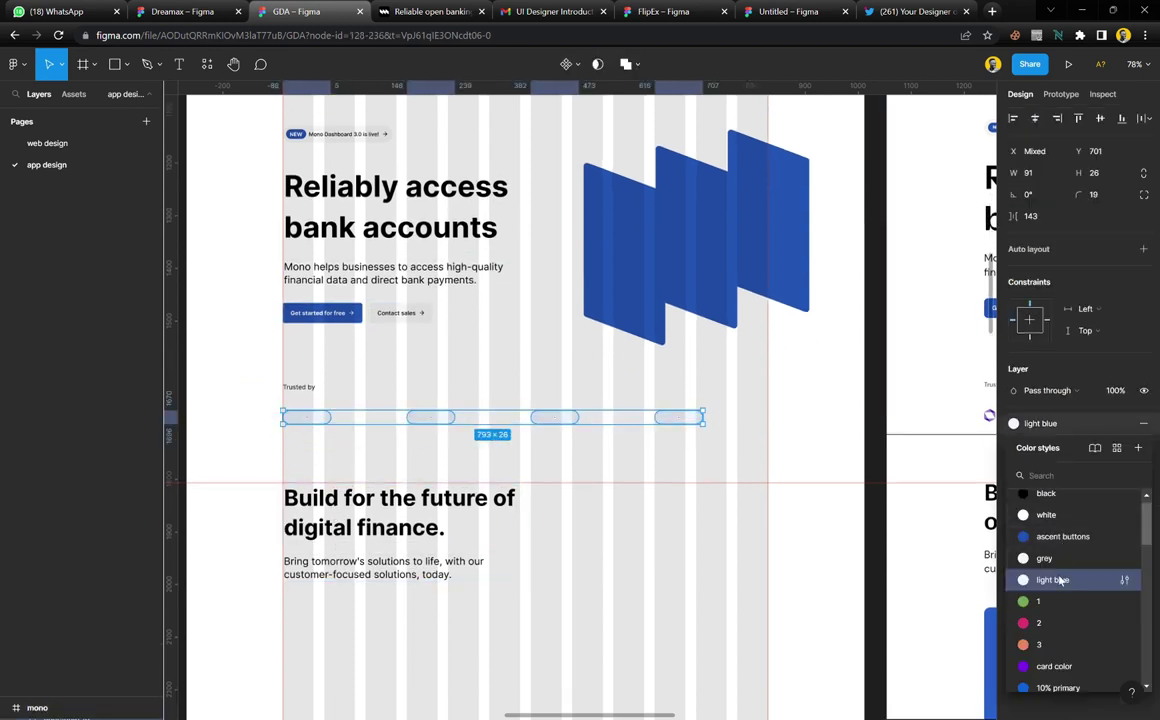
{"action": "scroll", "coordinate": [1062, 560], "scroll_direction": "up", "scroll_amount": 1}
{"action": "left_click", "coordinate": [1032, 514]}
{"action": "left_click", "coordinate": [640, 510]}
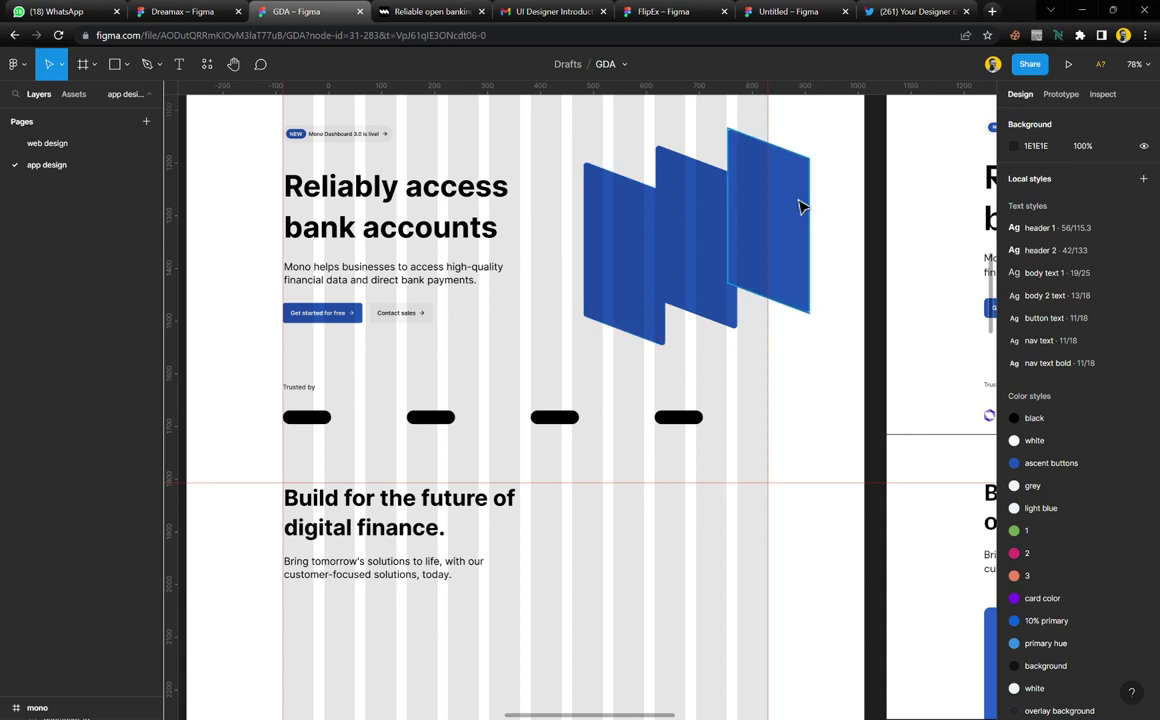
{"action": "scroll", "coordinate": [385, 423], "scroll_direction": "down", "scroll_amount": 1}
{"action": "scroll", "coordinate": [385, 423], "scroll_direction": "down", "scroll_amount": 3}
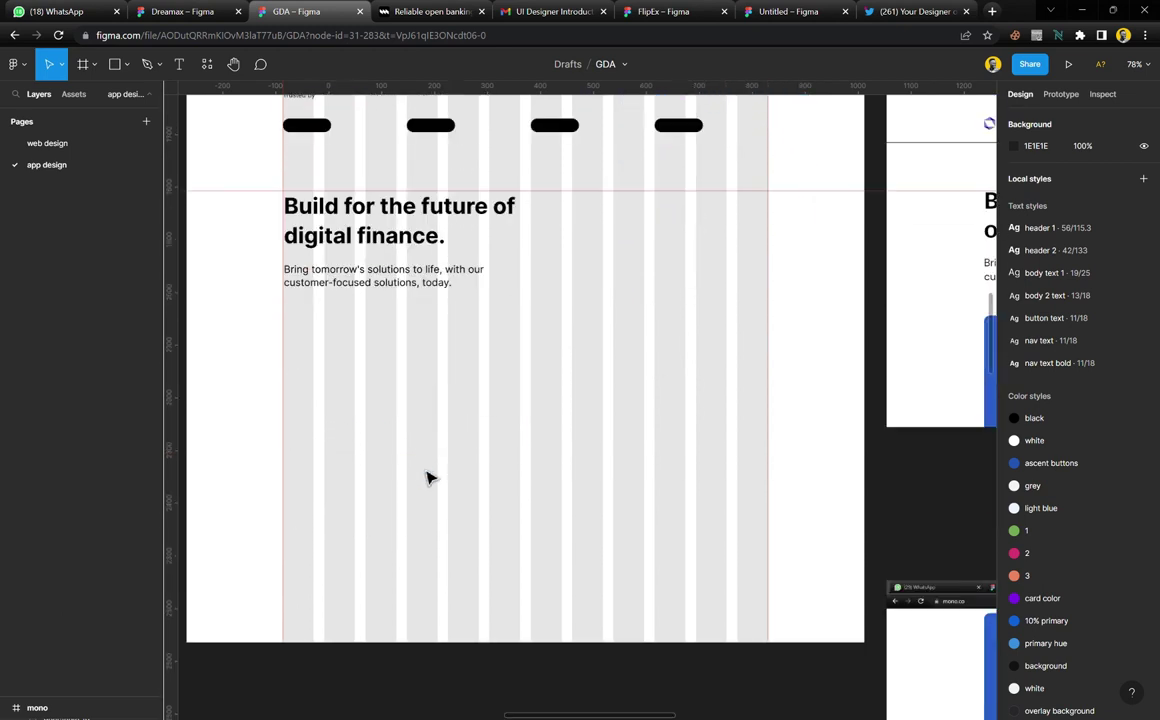
Move the horizontal guide to just below the section text
{"action": "scroll", "coordinate": [757, 293], "scroll_direction": "down", "scroll_amount": 1}
{"action": "scroll", "coordinate": [759, 292], "scroll_direction": "right", "scroll_amount": 3}
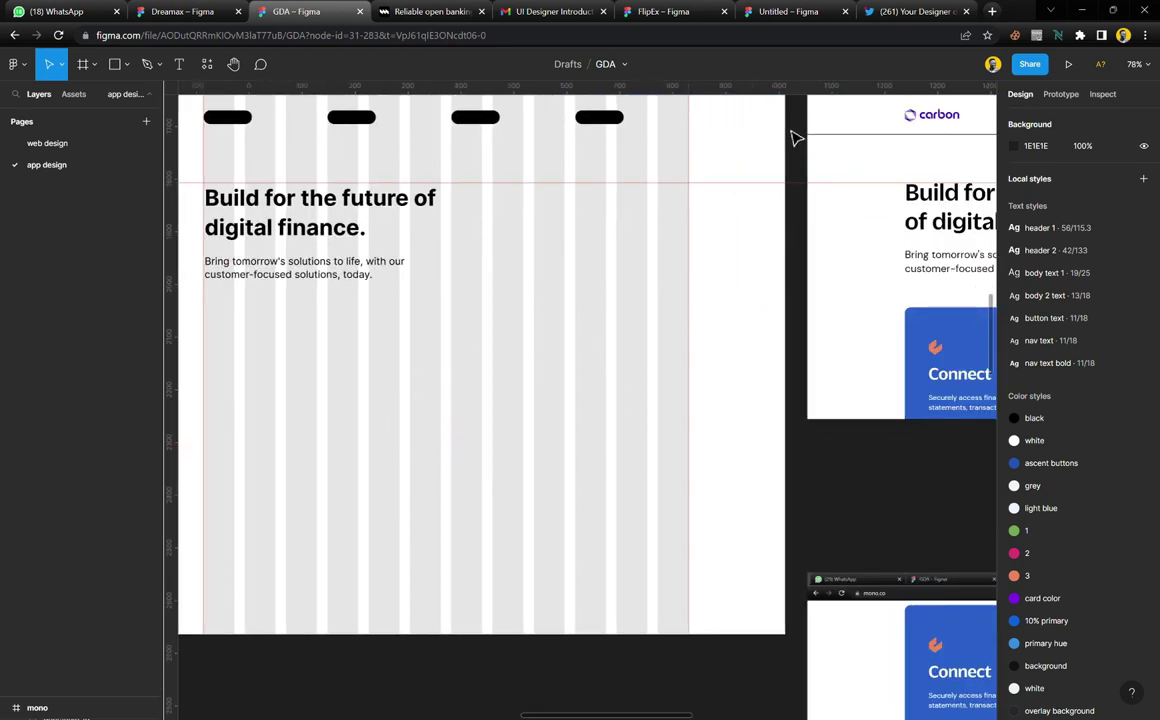
{"action": "left_click_drag", "start_coordinate": [818, 194], "coordinate": [822, 322]}
{"action": "scroll", "coordinate": [554, 357], "scroll_direction": "left", "scroll_amount": 5}
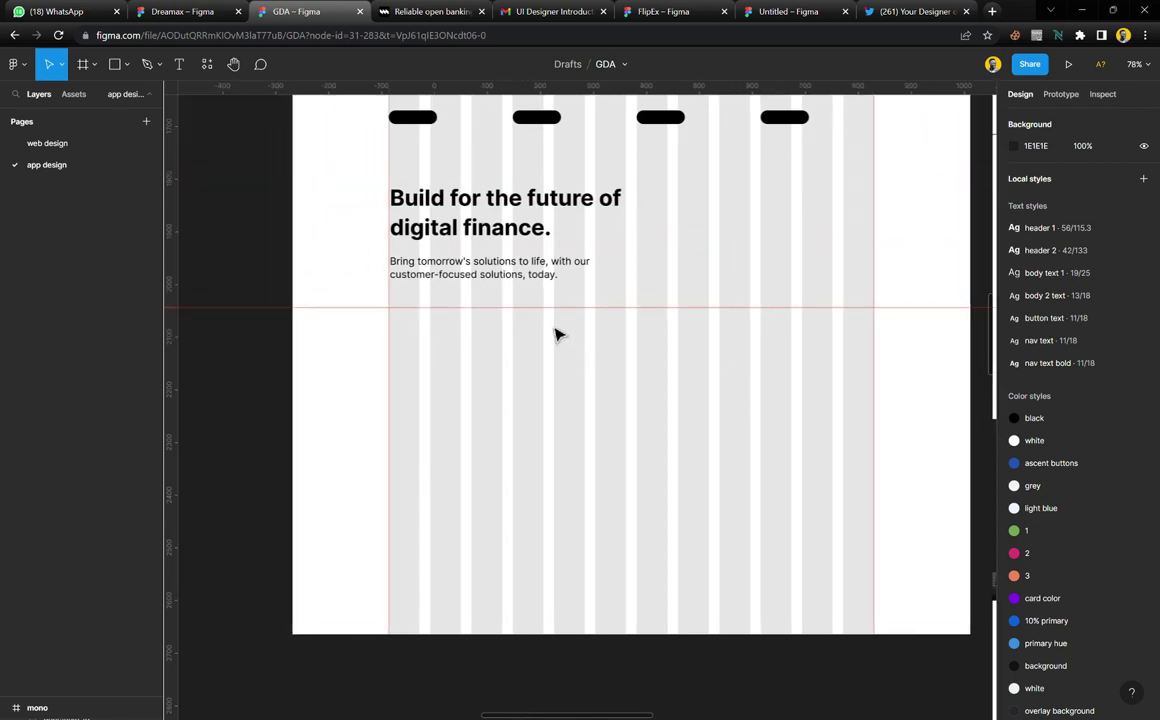
{"action": "scroll", "coordinate": [557, 332], "scroll_direction": "up", "scroll_amount": 1}
{"action": "scroll", "coordinate": [557, 332], "scroll_direction": "up", "scroll_amount": 1}
{"action": "scroll", "coordinate": [554, 331], "scroll_direction": "right", "scroll_amount": 3}
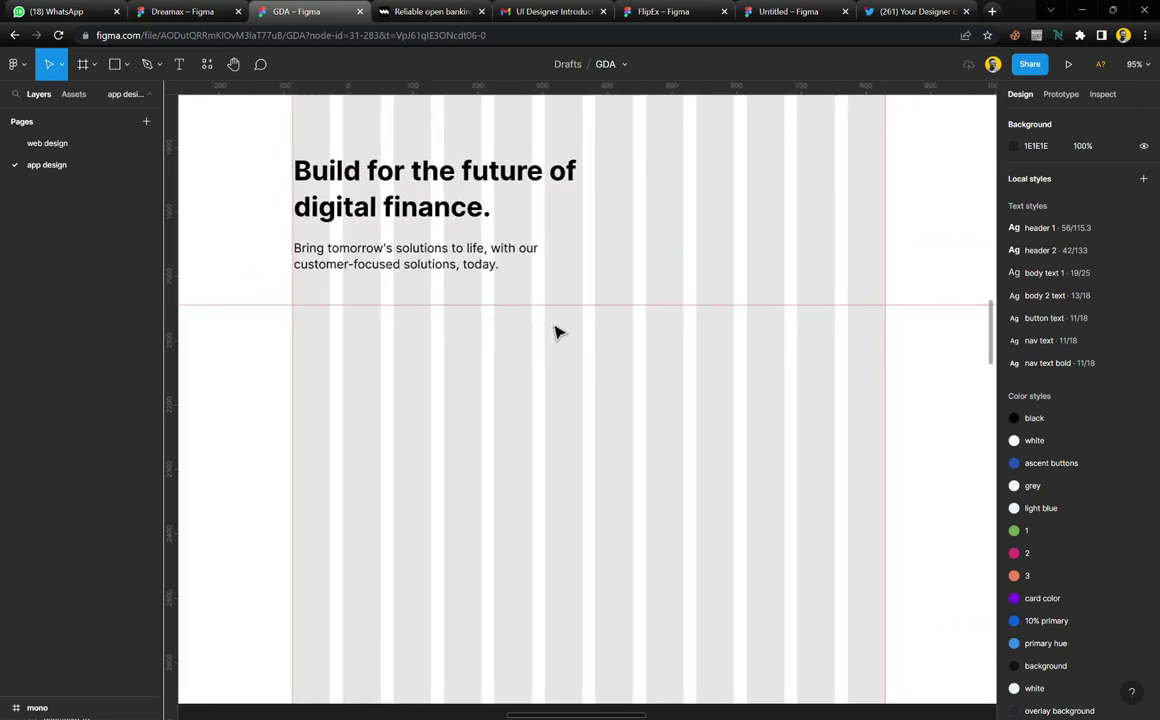
Draw a frame snapped to the guide, 402 high, filled with the ascent buttons blue
{"action": "key", "text": "f"}
{"action": "left_click_drag", "start_coordinate": [308, 326], "coordinate": [885, 576]}
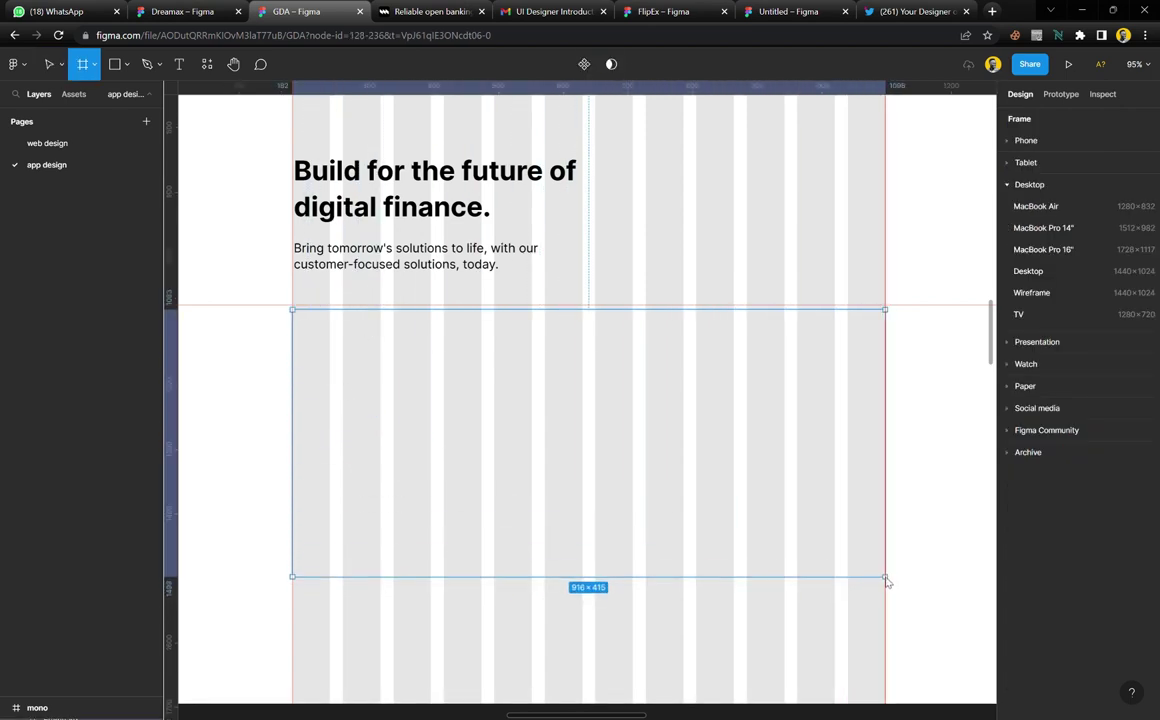
{"action": "left_click_drag", "start_coordinate": [803, 320], "coordinate": [803, 316]}
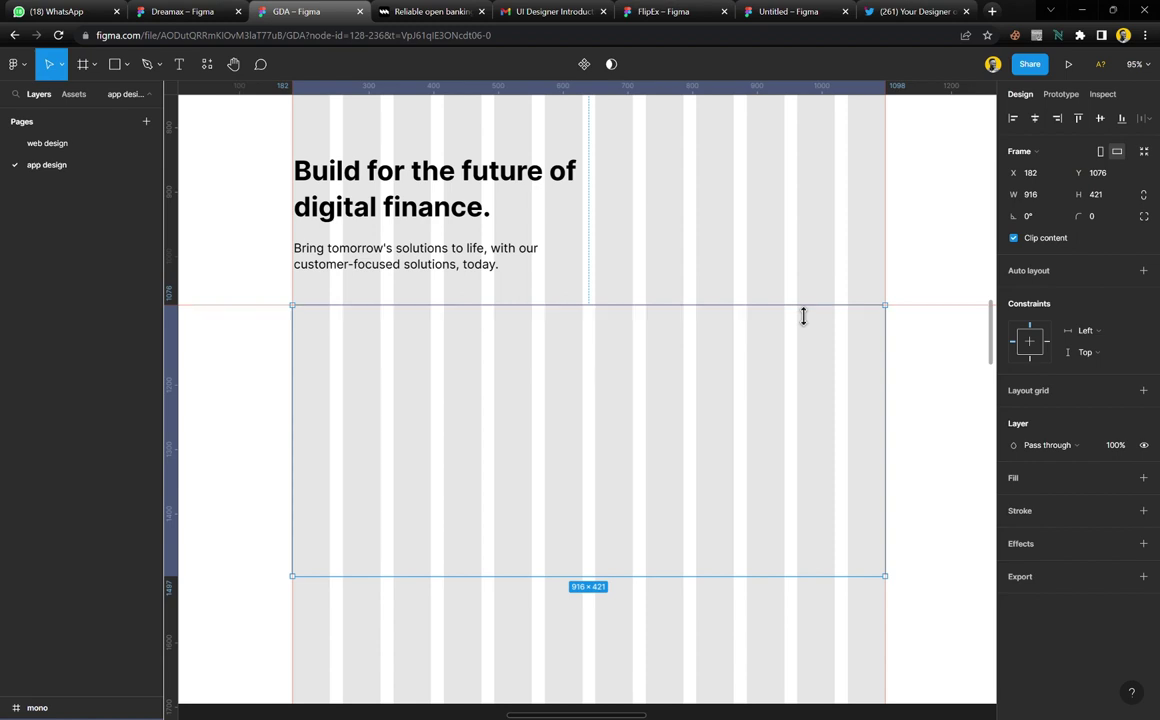
{"action": "left_click_drag", "start_coordinate": [693, 593], "coordinate": [695, 580]}
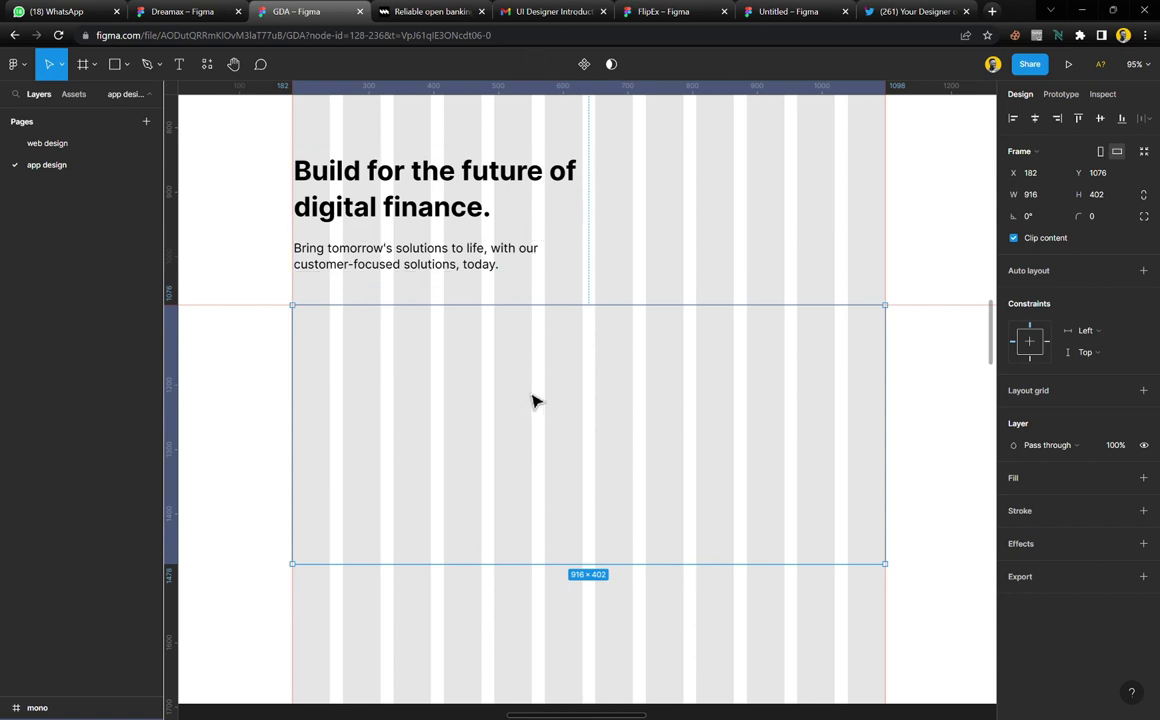
{"action": "left_click", "coordinate": [1120, 477]}
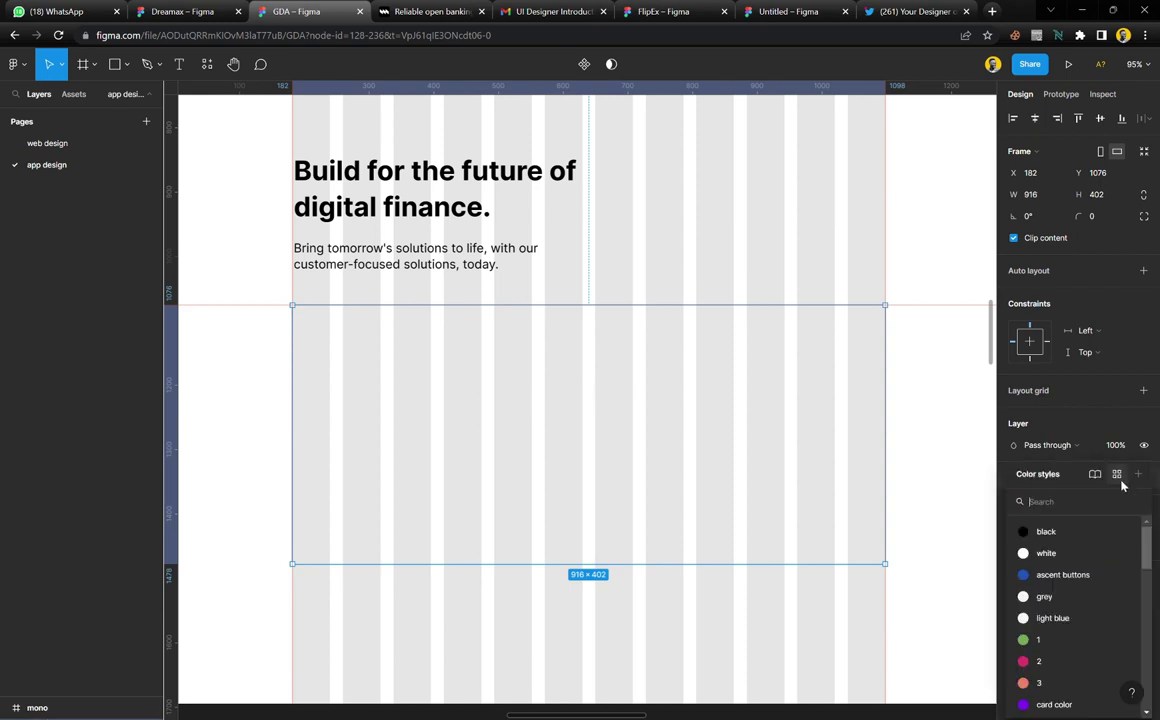
{"action": "left_click", "coordinate": [1065, 571]}
{"action": "left_click", "coordinate": [643, 630]}
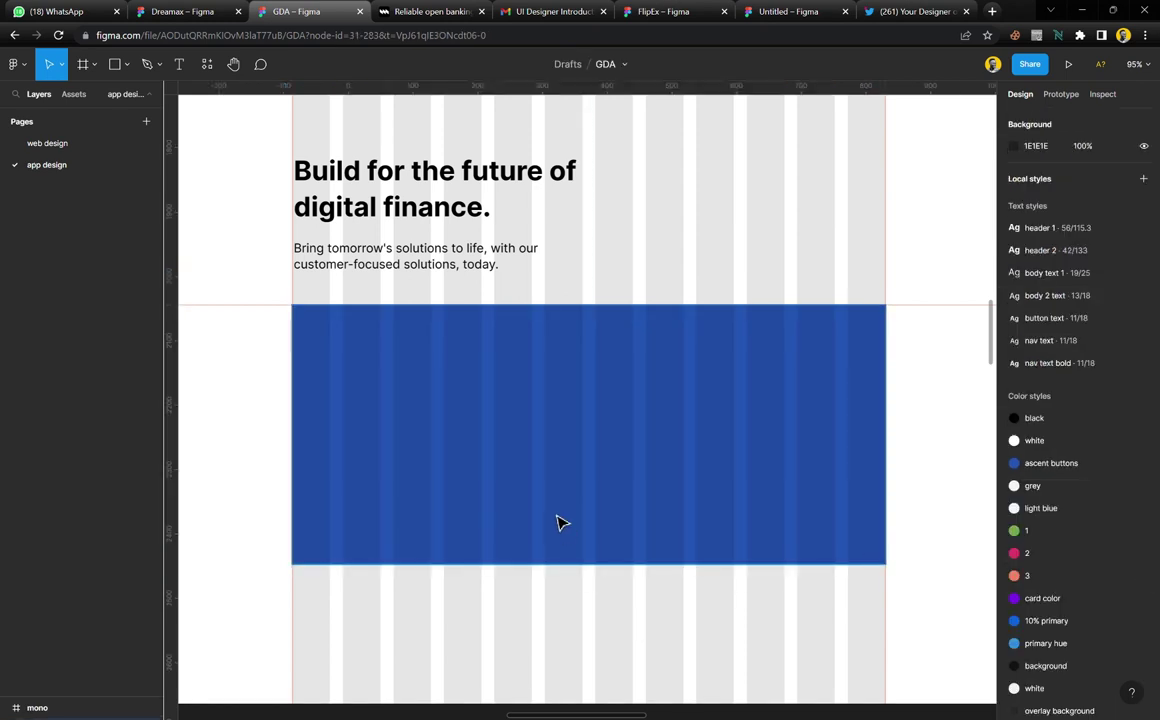
Set the blue card's corner radius to 8, matching the Get started button
{"action": "left_click", "coordinate": [553, 480]}
{"action": "scroll", "coordinate": [553, 480], "scroll_direction": "up", "scroll_amount": 5}
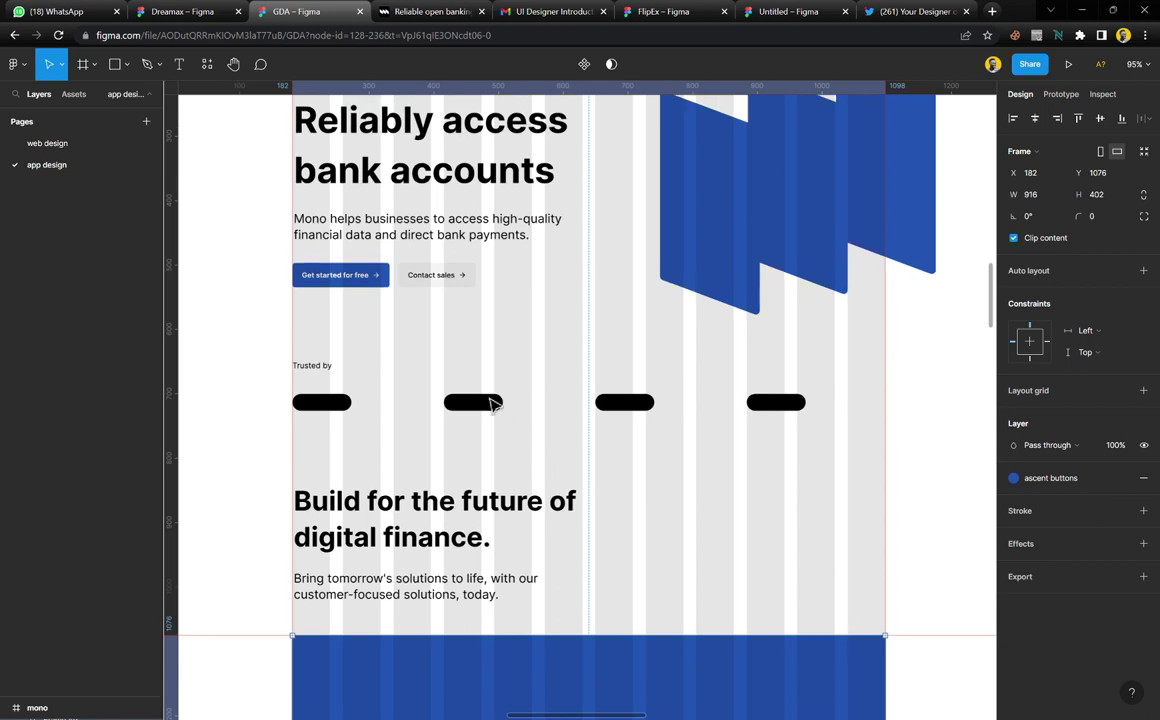
{"action": "left_click", "coordinate": [384, 281]}
{"action": "scroll", "coordinate": [541, 438], "scroll_direction": "down", "scroll_amount": 5}
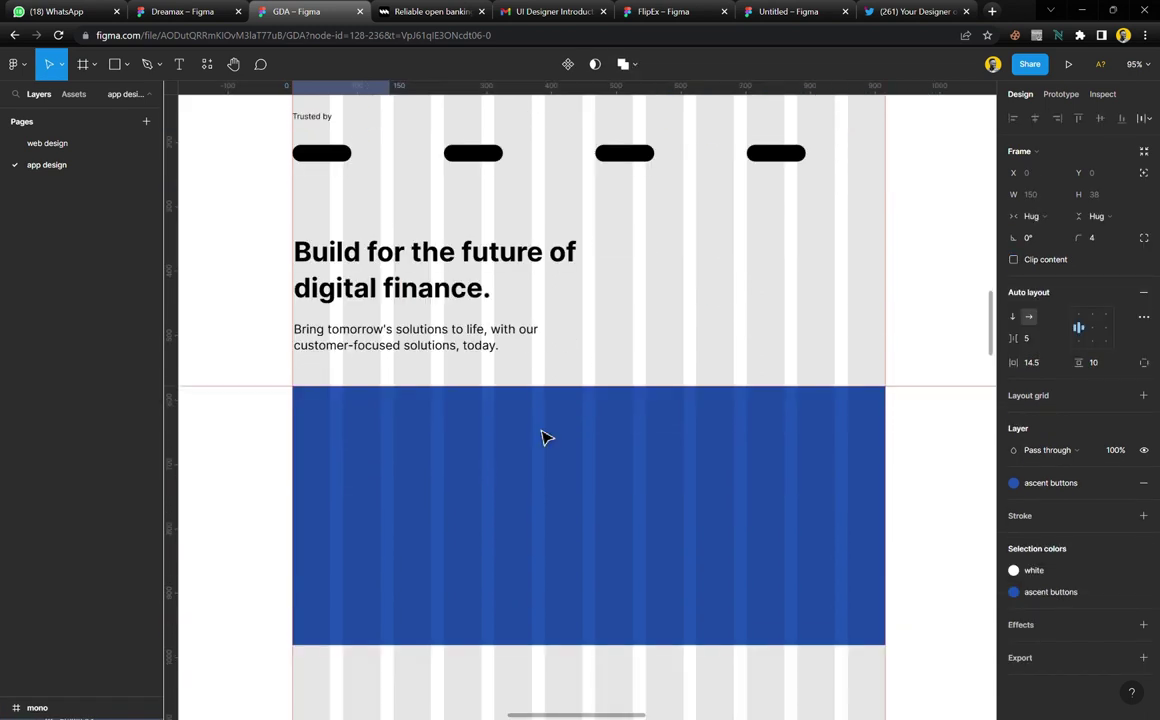
{"action": "left_click", "coordinate": [707, 443]}
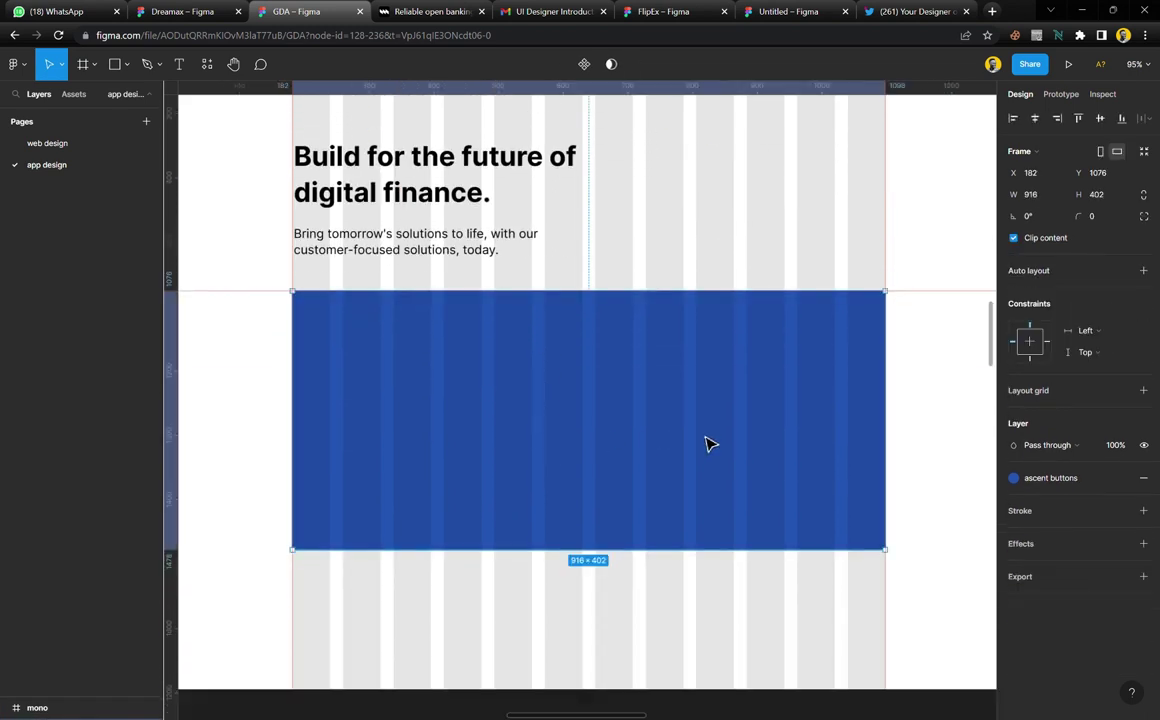
{"action": "left_click", "coordinate": [1101, 224]}
{"action": "type", "text": "8"}
{"action": "key", "text": "Return"}
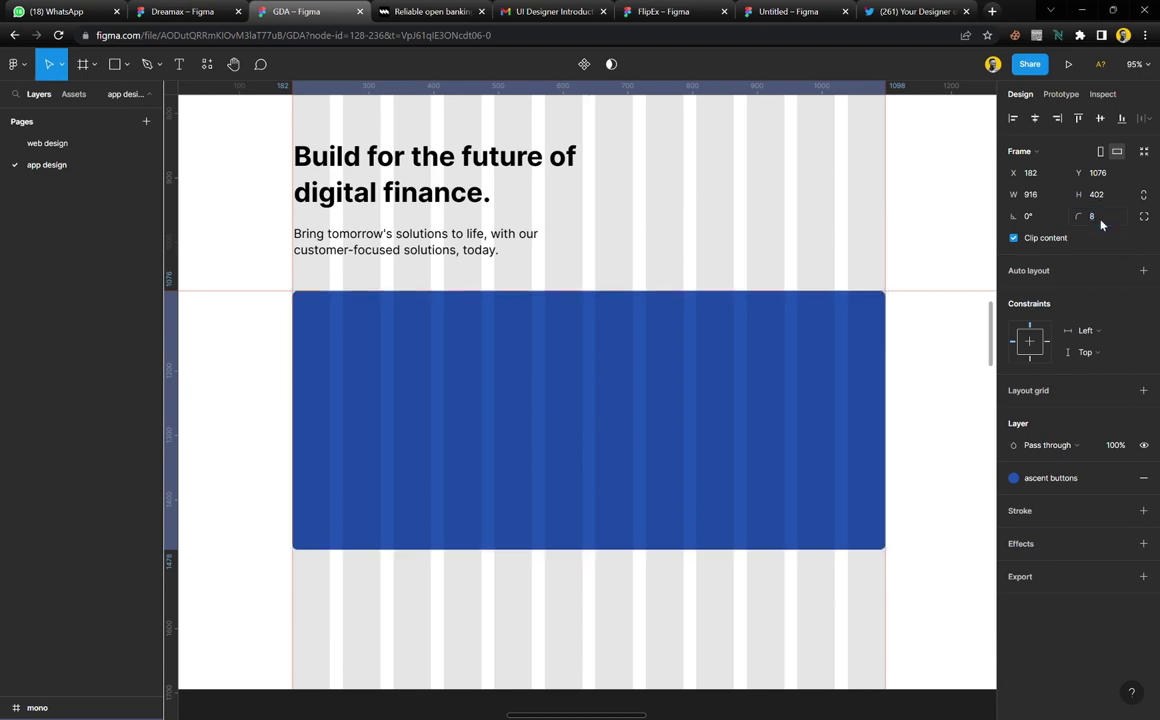
Compare the card with the middle blue panel, Sign in and Get started for free buttons
{"action": "scroll", "coordinate": [650, 598], "scroll_direction": "up", "scroll_amount": 10}
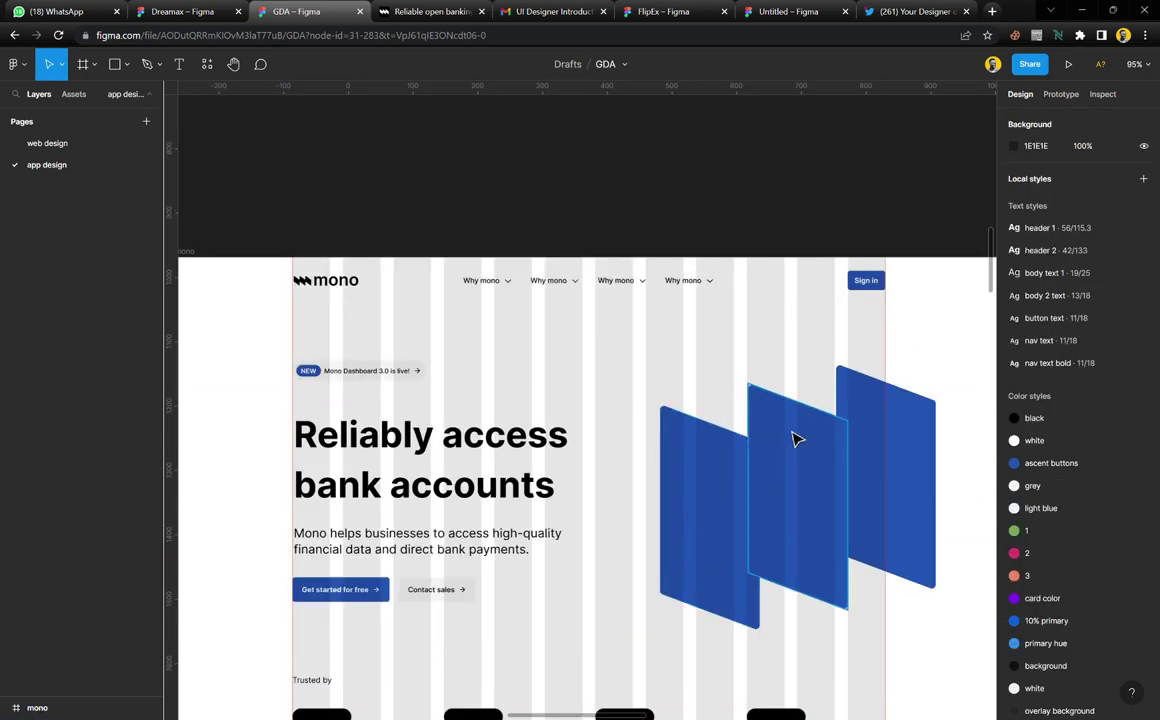
{"action": "left_click", "coordinate": [796, 438]}
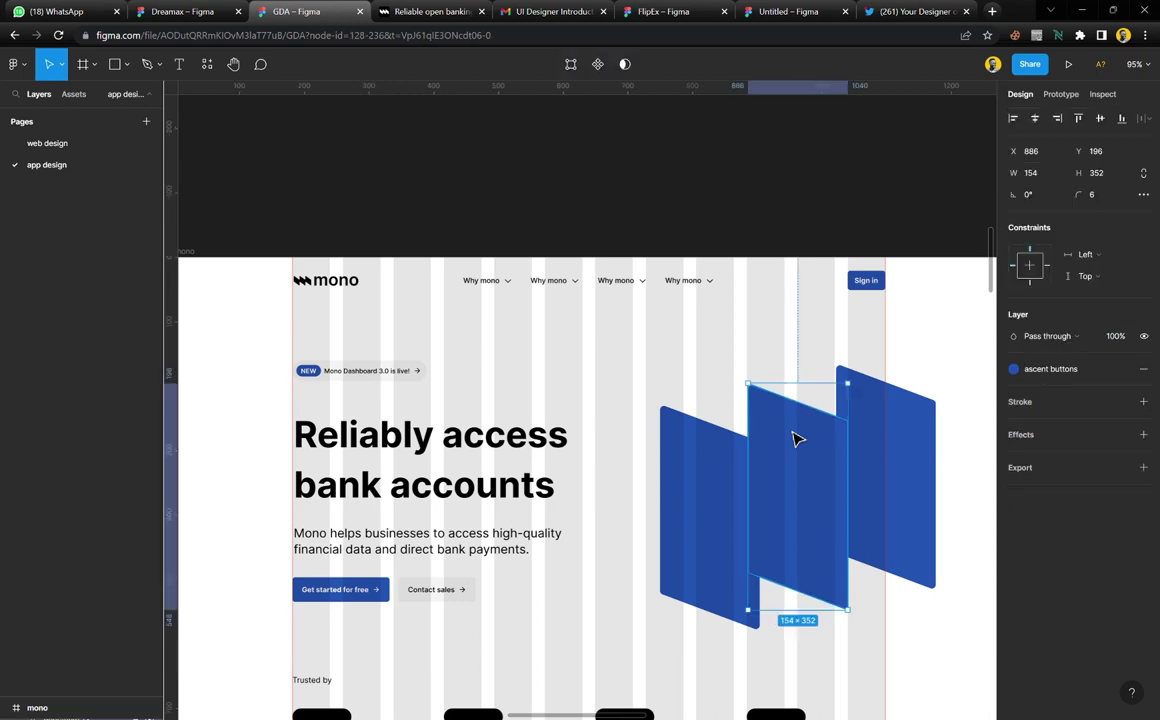
{"action": "left_click", "coordinate": [866, 280]}
{"action": "scroll", "coordinate": [575, 460], "scroll_direction": "down", "scroll_amount": 4}
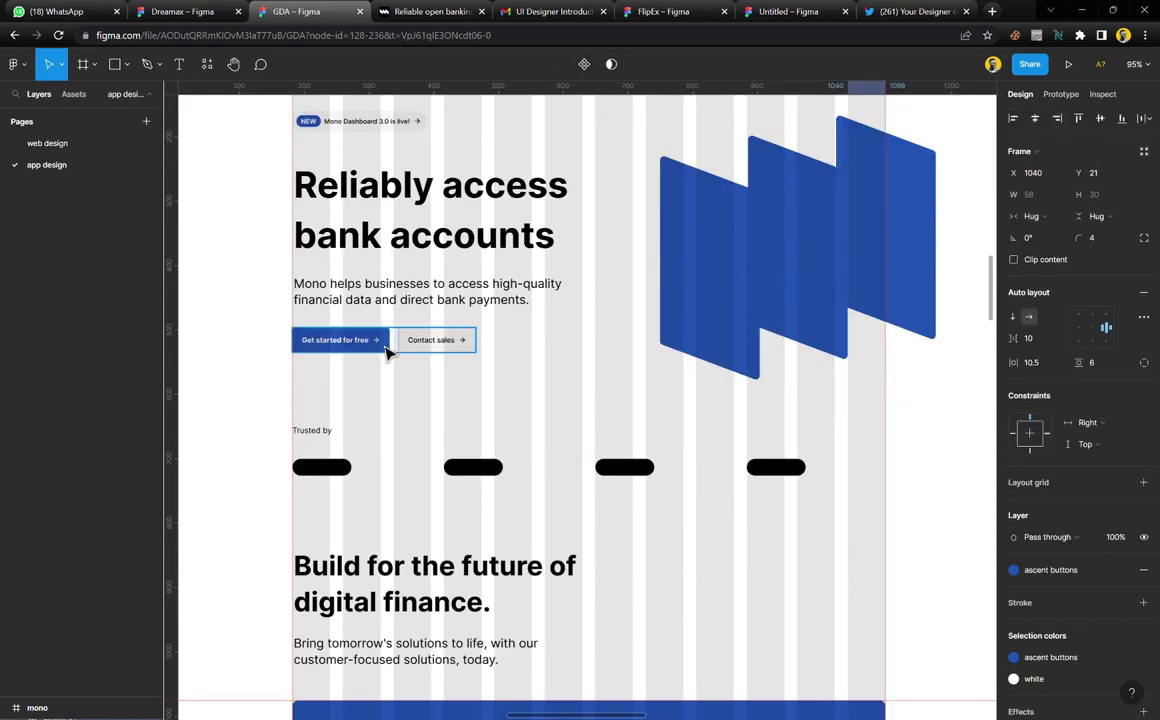
{"action": "left_click", "coordinate": [388, 350]}
{"action": "left_click", "coordinate": [551, 383]}
{"action": "scroll", "coordinate": [565, 500], "scroll_direction": "down", "scroll_amount": 5}
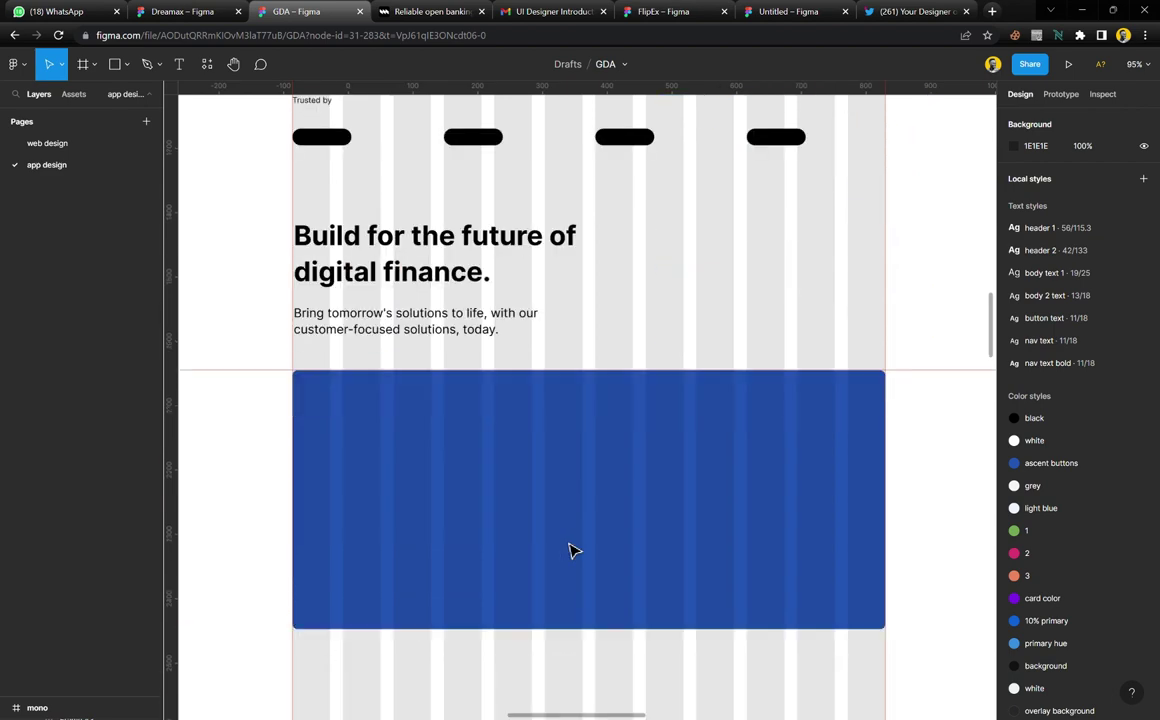
{"action": "left_click", "coordinate": [525, 458]}
{"action": "scroll", "coordinate": [528, 462], "scroll_direction": "down", "scroll_amount": 2}
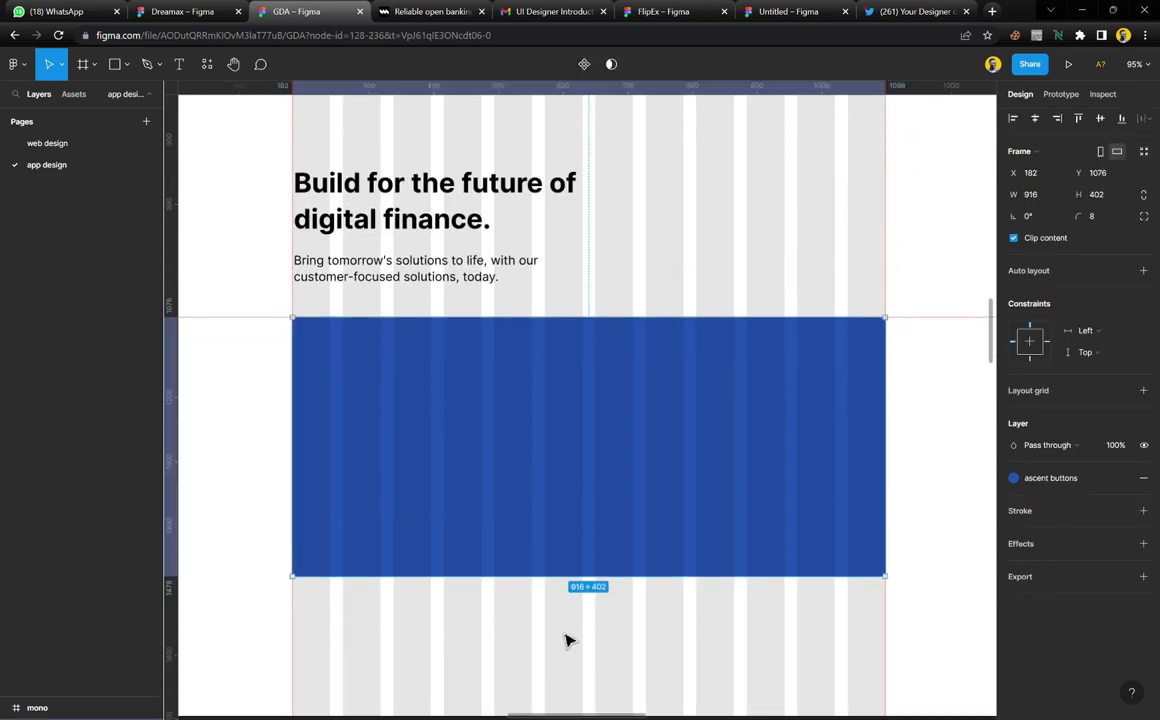
{"action": "left_click", "coordinate": [567, 637]}
{"action": "scroll", "coordinate": [560, 473], "scroll_direction": "down", "scroll_amount": 5}
{"action": "scroll", "coordinate": [600, 473], "scroll_direction": "right", "scroll_amount": 3}
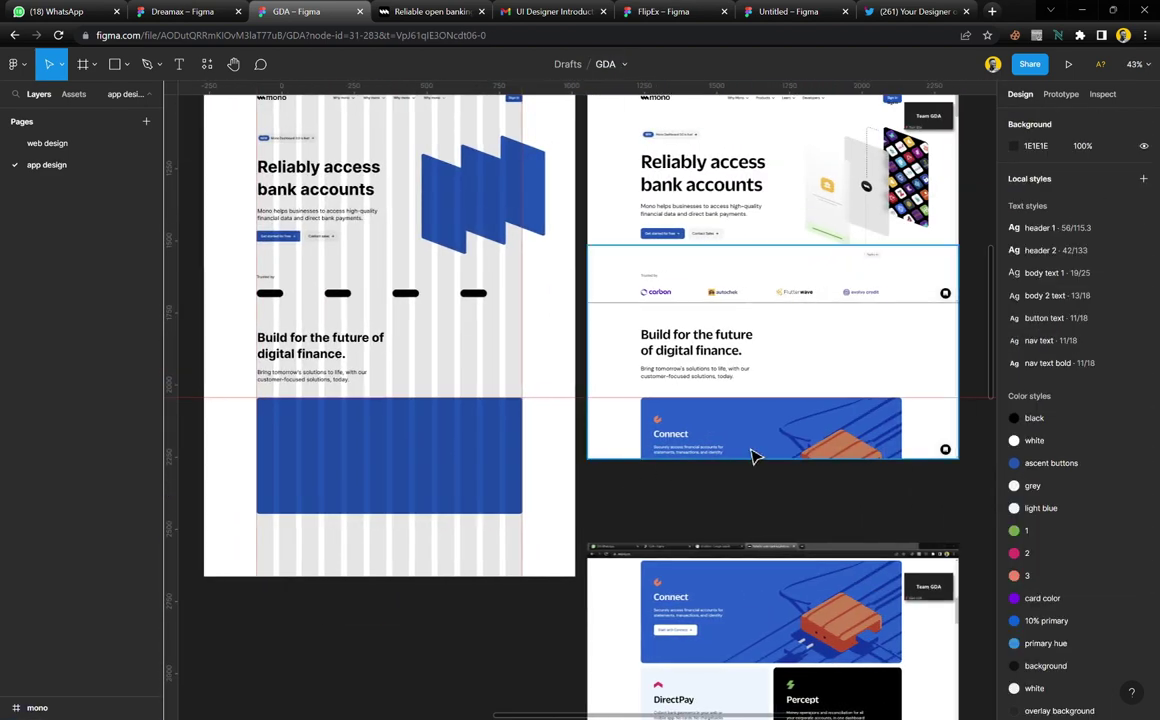
Move the Connect/DirectPay screenshot up beneath the top-right reference image
{"action": "left_click", "coordinate": [753, 606]}
{"action": "left_click", "coordinate": [758, 457]}
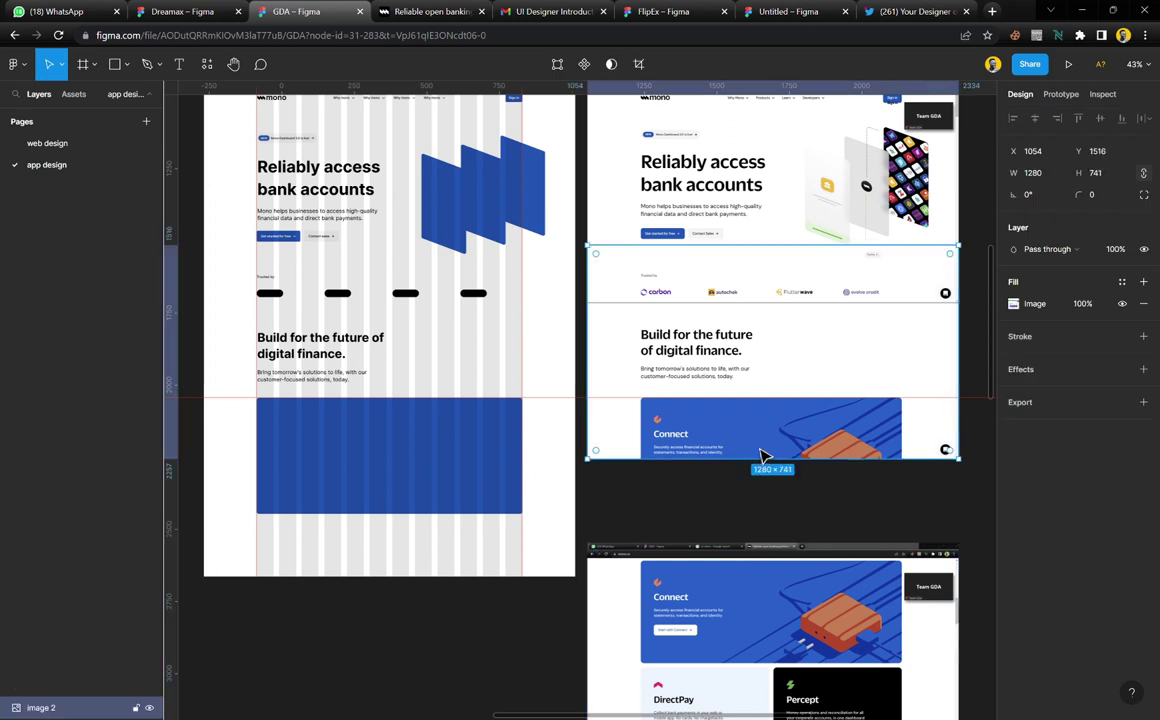
{"action": "left_click_drag", "start_coordinate": [762, 455], "coordinate": [756, 306]}
{"action": "left_click", "coordinate": [770, 651]}
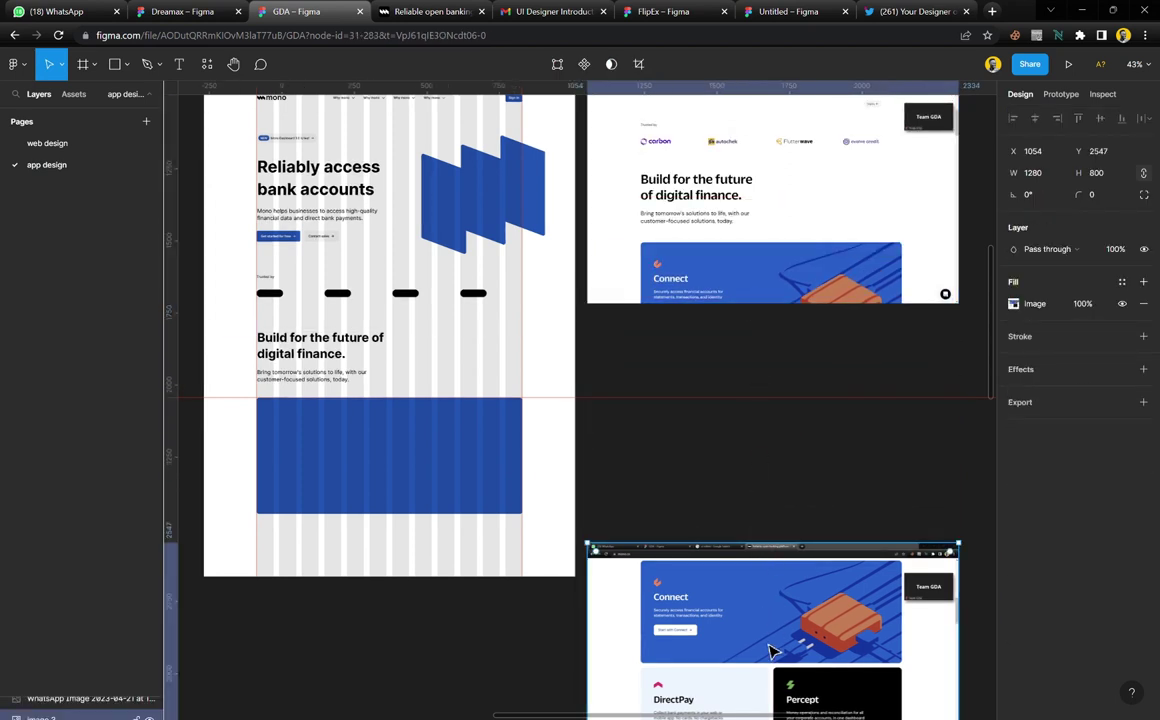
{"action": "left_click_drag", "start_coordinate": [770, 651], "coordinate": [753, 491]}
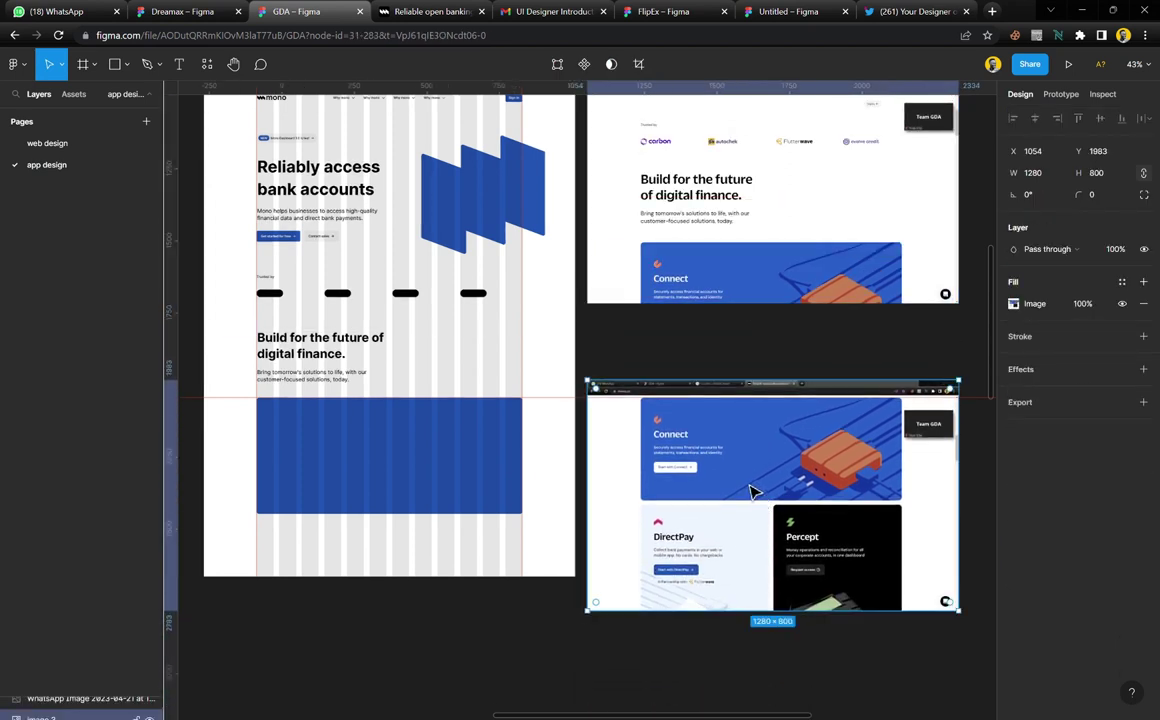
Crop the browser tab bar off the top of the Connect/DirectPay screenshot
{"action": "scroll", "coordinate": [745, 482], "scroll_direction": "up", "scroll_amount": 5}
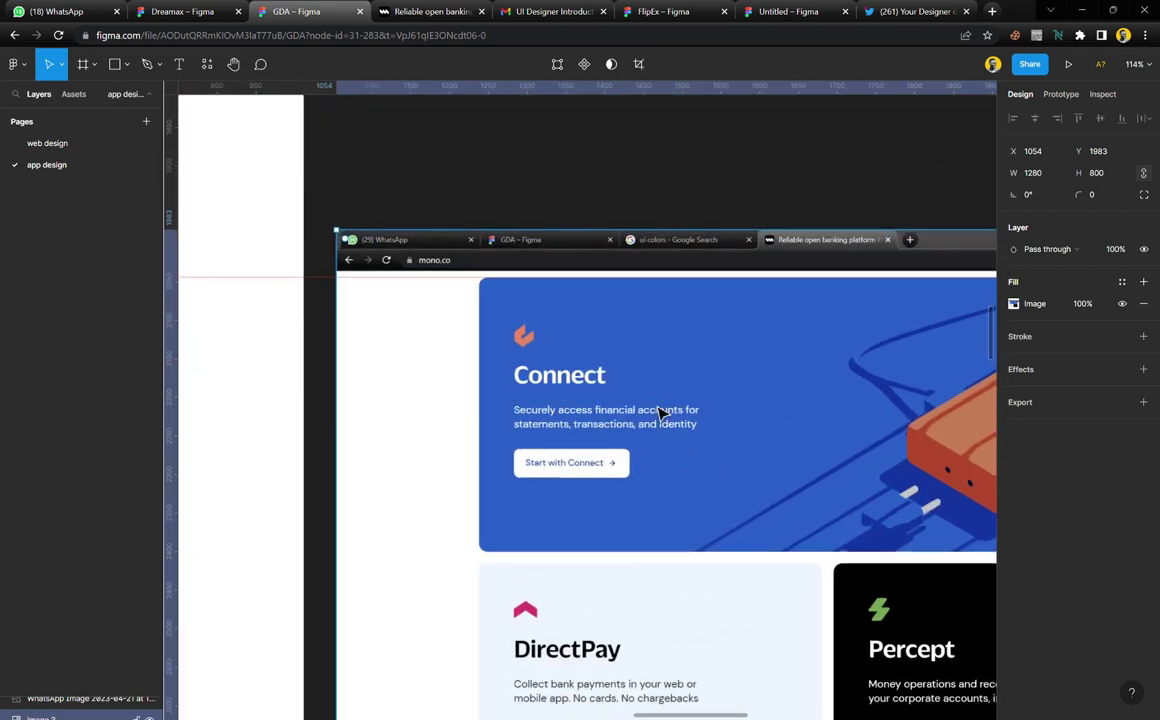
{"action": "left_click_drag", "start_coordinate": [655, 231], "coordinate": [655, 277]}
{"action": "scroll", "coordinate": [642, 344], "scroll_direction": "down", "scroll_amount": 2}
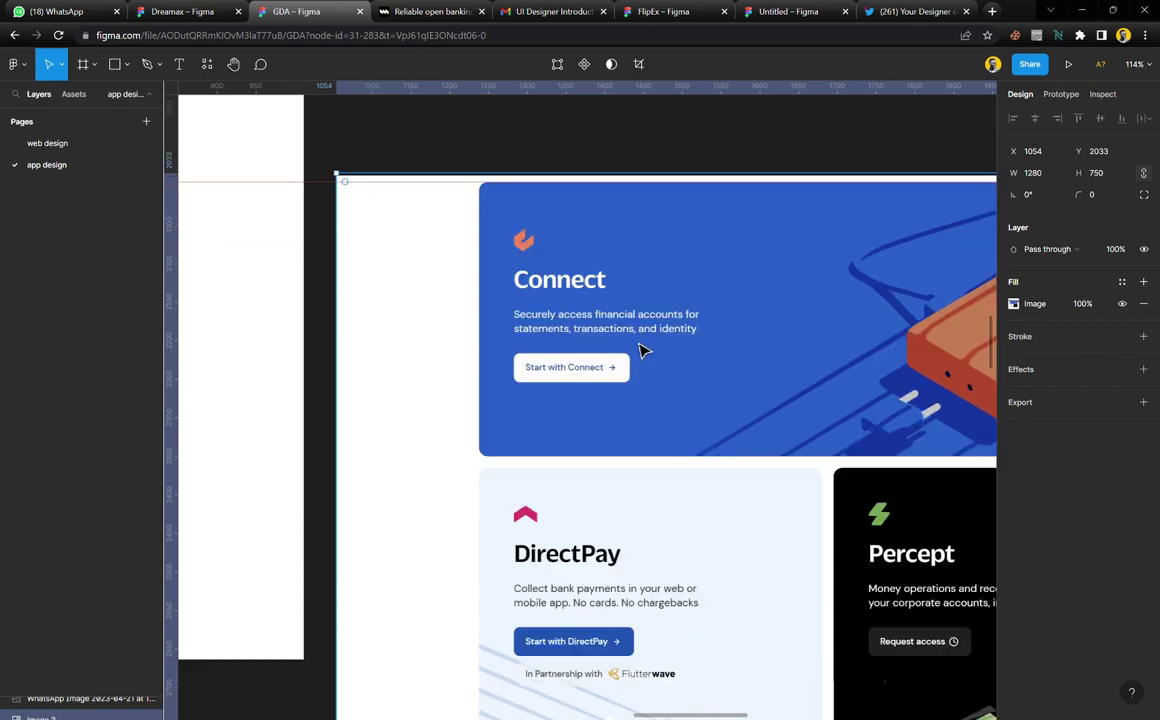
{"action": "scroll", "coordinate": [742, 398], "scroll_direction": "right", "scroll_amount": 3}
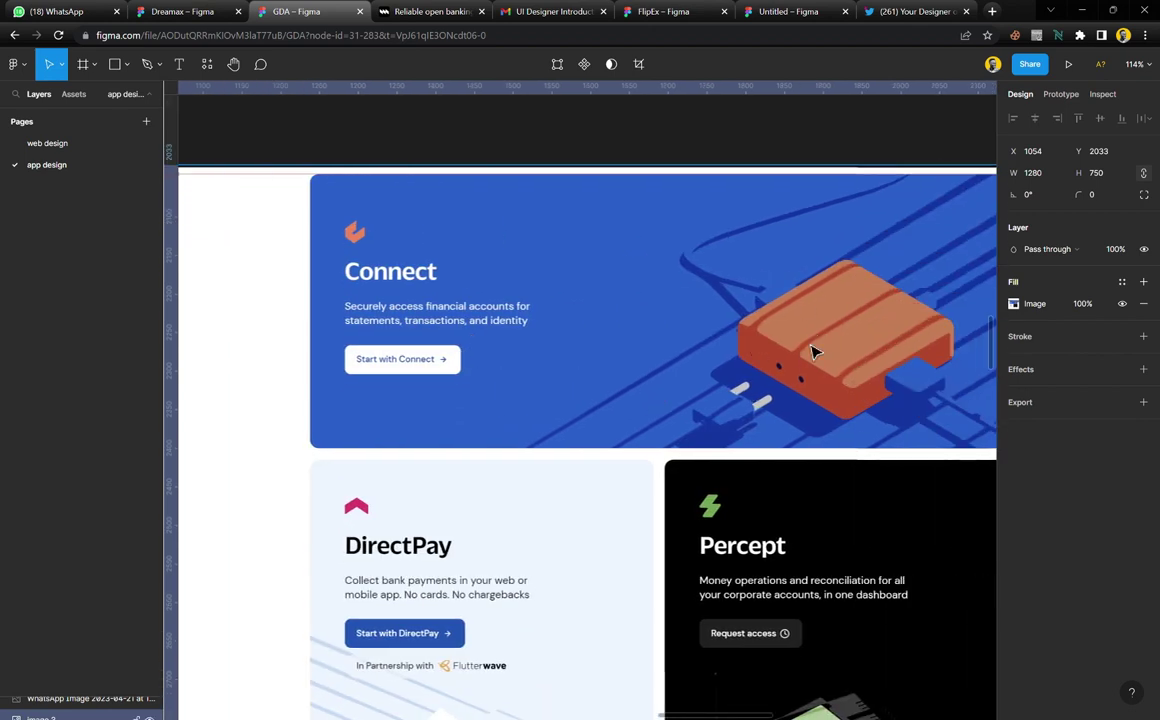
{"action": "scroll", "coordinate": [812, 352], "scroll_direction": "right", "scroll_amount": 3}
{"action": "scroll", "coordinate": [795, 355], "scroll_direction": "left", "scroll_amount": 2}
{"action": "scroll", "coordinate": [678, 365], "scroll_direction": "right", "scroll_amount": 1}
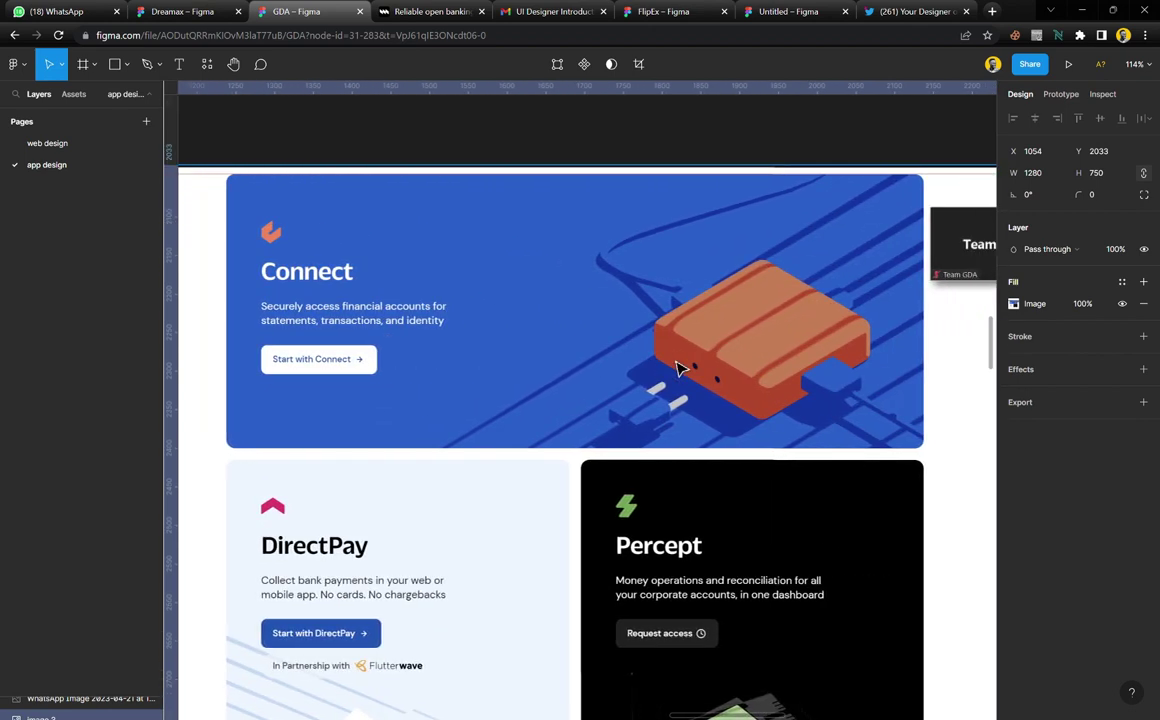
{"action": "scroll", "coordinate": [677, 368], "scroll_direction": "left", "scroll_amount": 1}
{"action": "scroll", "coordinate": [562, 377], "scroll_direction": "left", "scroll_amount": 3}
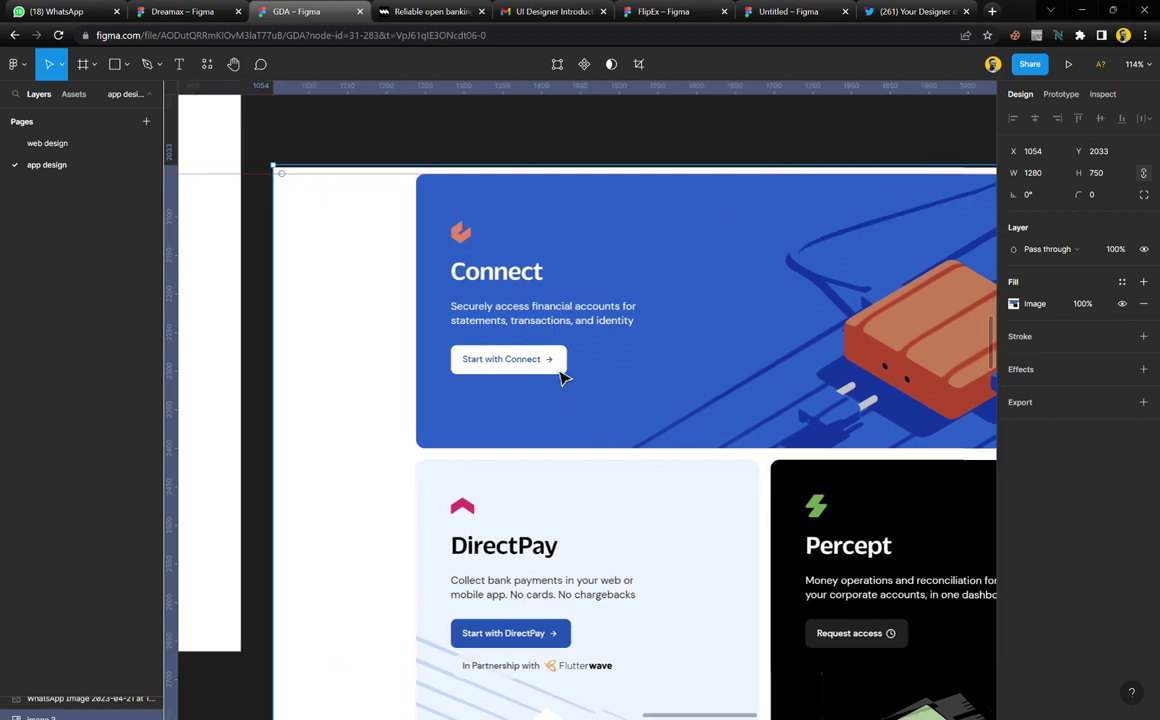
{"action": "scroll", "coordinate": [562, 377], "scroll_direction": "left", "scroll_amount": 1}
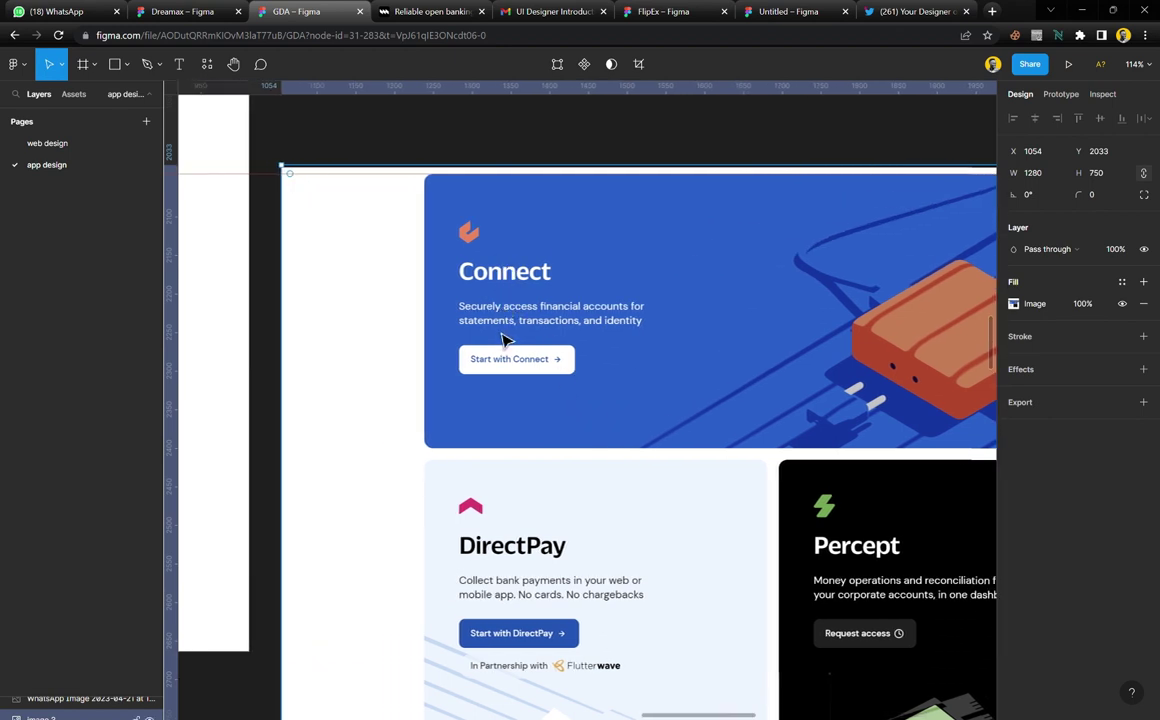
{"action": "scroll", "coordinate": [504, 340], "scroll_direction": "left", "scroll_amount": 8}
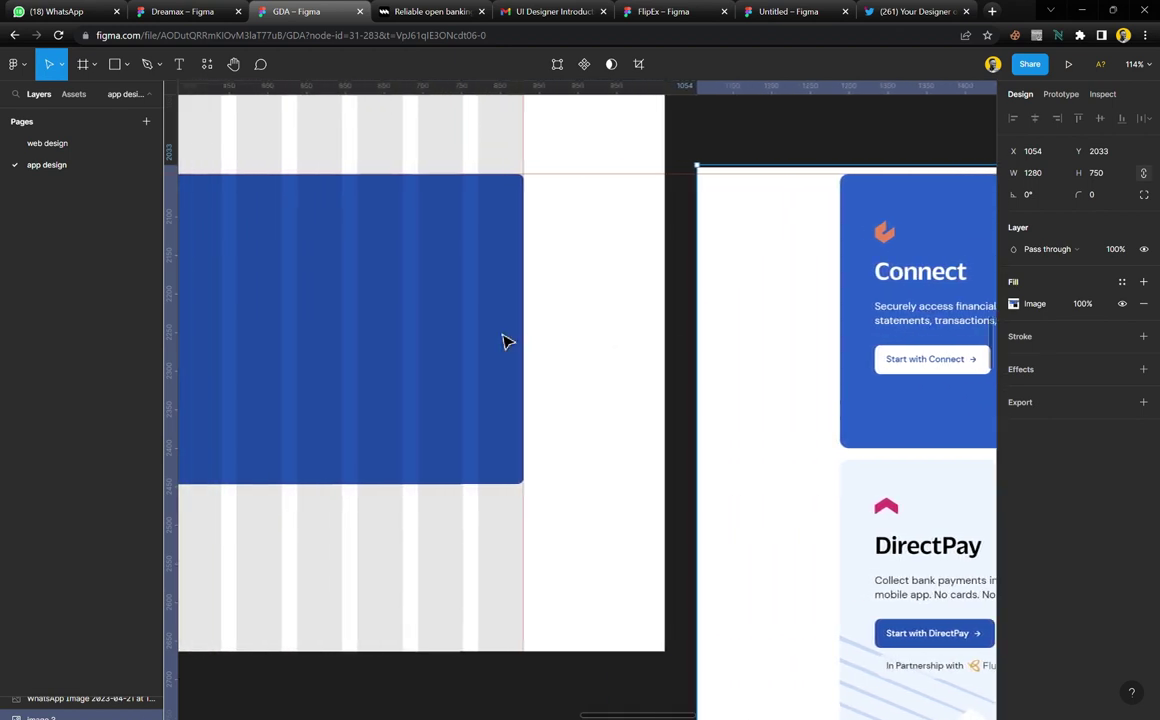
{"action": "scroll", "coordinate": [504, 340], "scroll_direction": "left", "scroll_amount": 8}
Shorten the blue card to 354 high using a new horizontal guide
{"action": "left_click", "coordinate": [476, 338]}
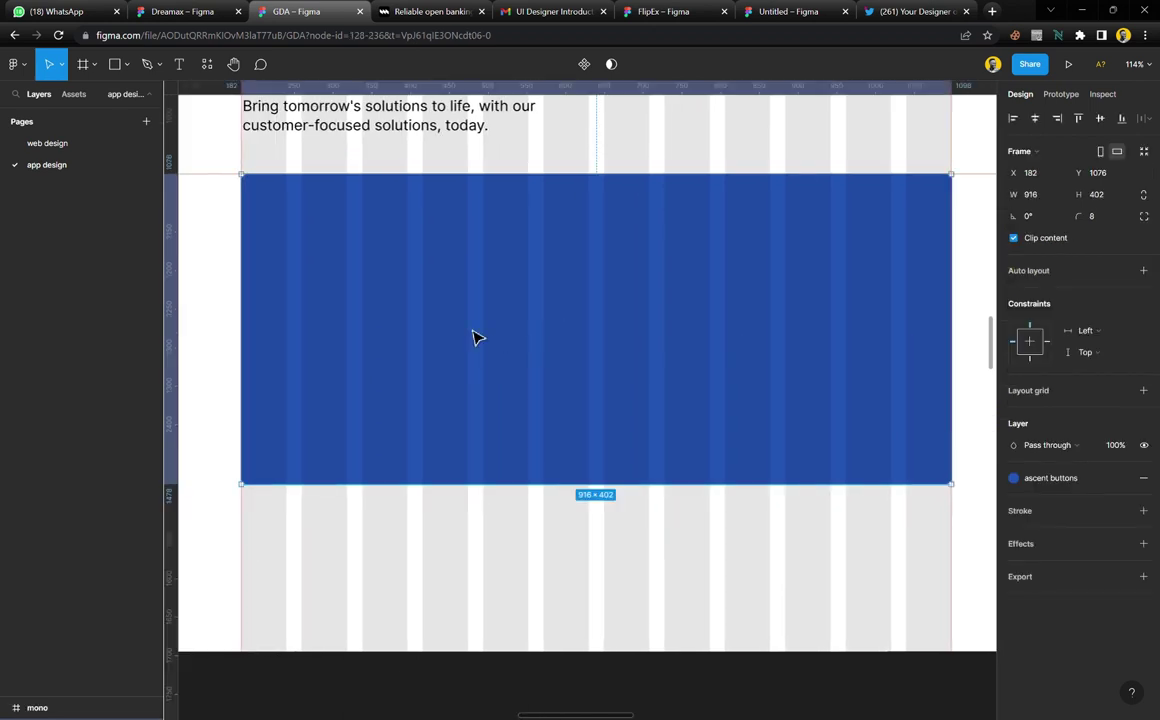
{"action": "scroll", "coordinate": [476, 338], "scroll_direction": "down", "scroll_amount": 5}
{"action": "scroll", "coordinate": [593, 375], "scroll_direction": "right", "scroll_amount": 5}
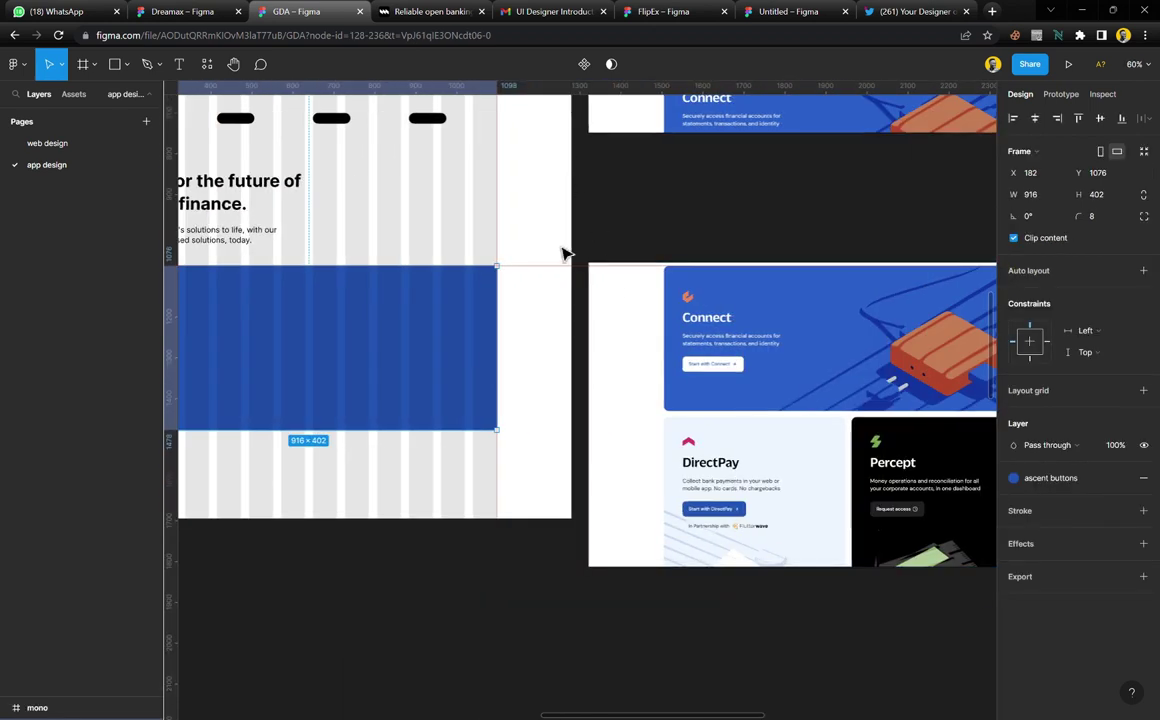
{"action": "left_click_drag", "start_coordinate": [566, 272], "coordinate": [580, 426]}
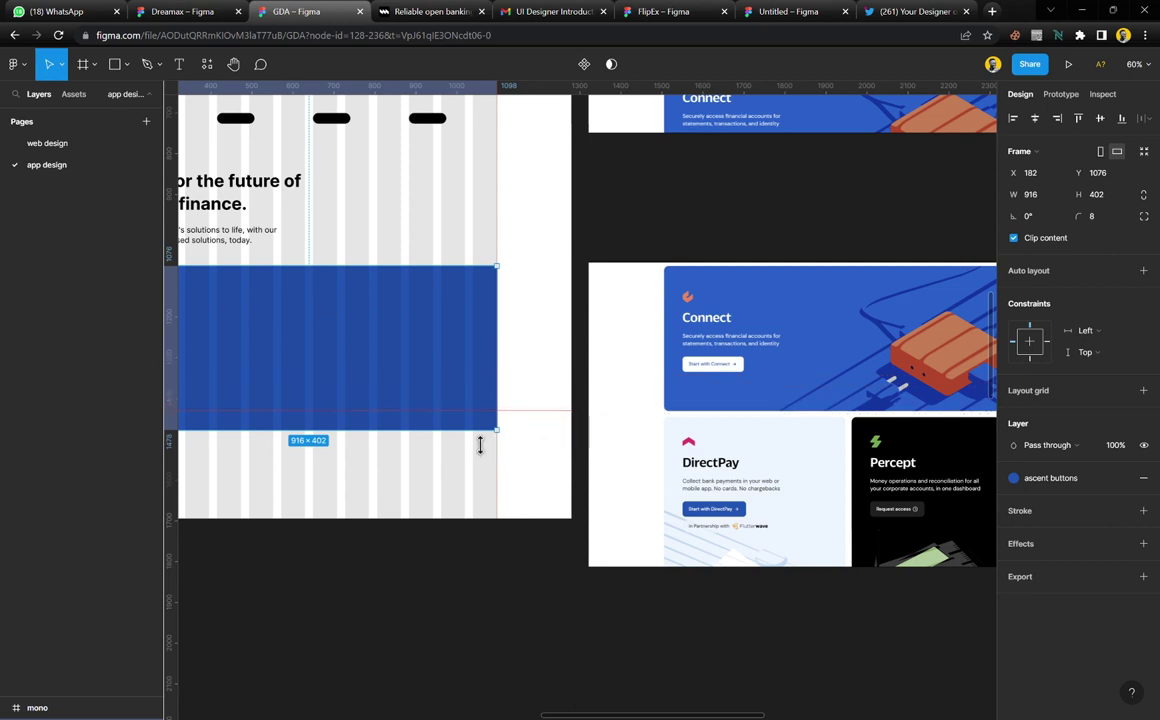
{"action": "left_click_drag", "start_coordinate": [480, 445], "coordinate": [476, 427]}
Duplicate the 'Build for the future' heading and subtext into the blue card
{"action": "scroll", "coordinate": [531, 407], "scroll_direction": "left", "scroll_amount": 4}
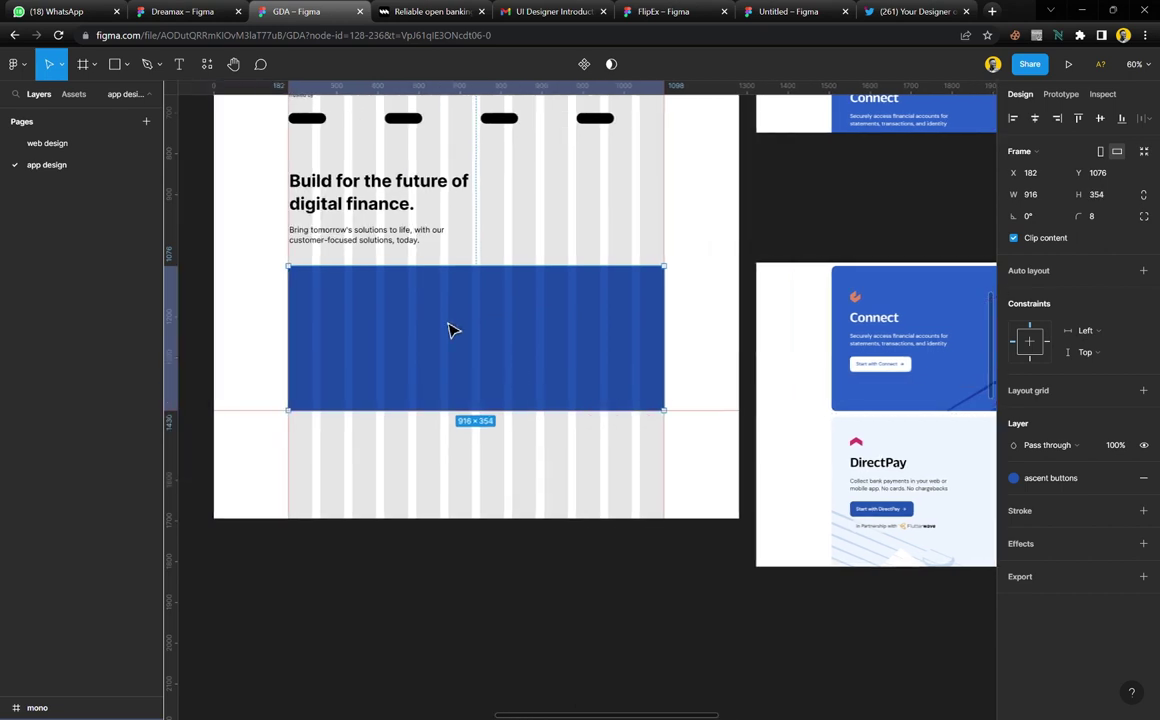
{"action": "scroll", "coordinate": [450, 325], "scroll_direction": "up", "scroll_amount": 5, "text": "ctrl"}
{"action": "scroll", "coordinate": [450, 321], "scroll_direction": "left", "scroll_amount": 2}
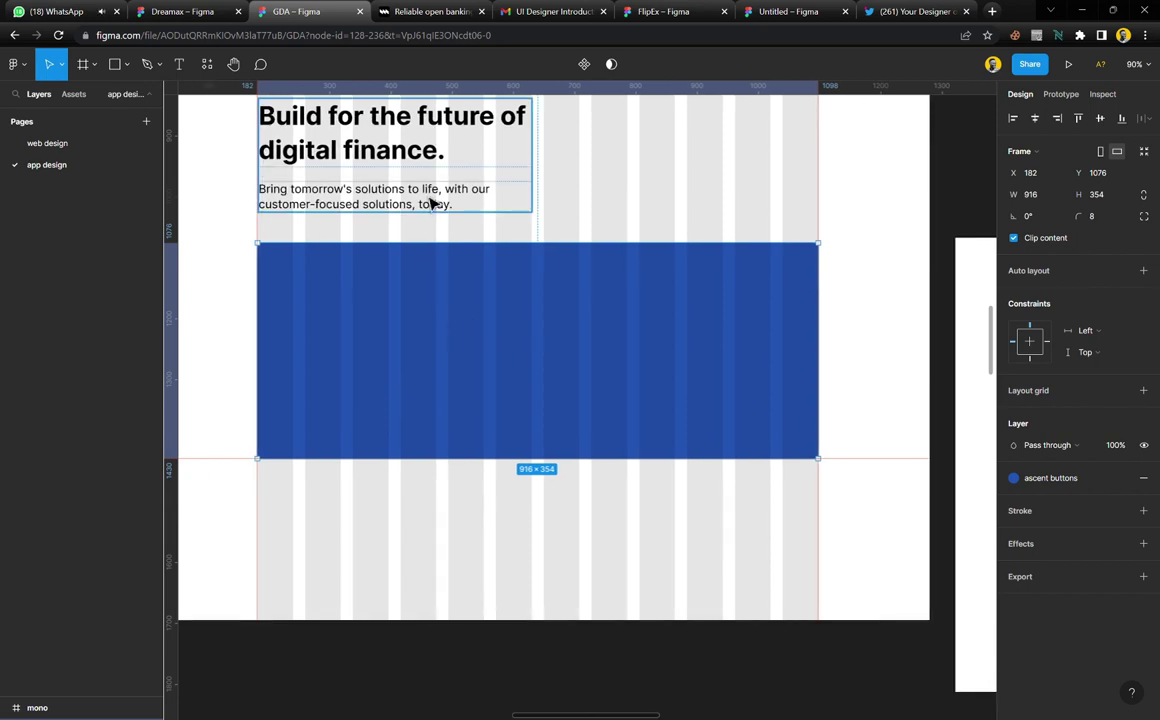
{"action": "left_click", "coordinate": [409, 171]}
{"action": "left_click_drag", "start_coordinate": [406, 171], "coordinate": [401, 337]}
{"action": "left_click", "coordinate": [700, 347]}
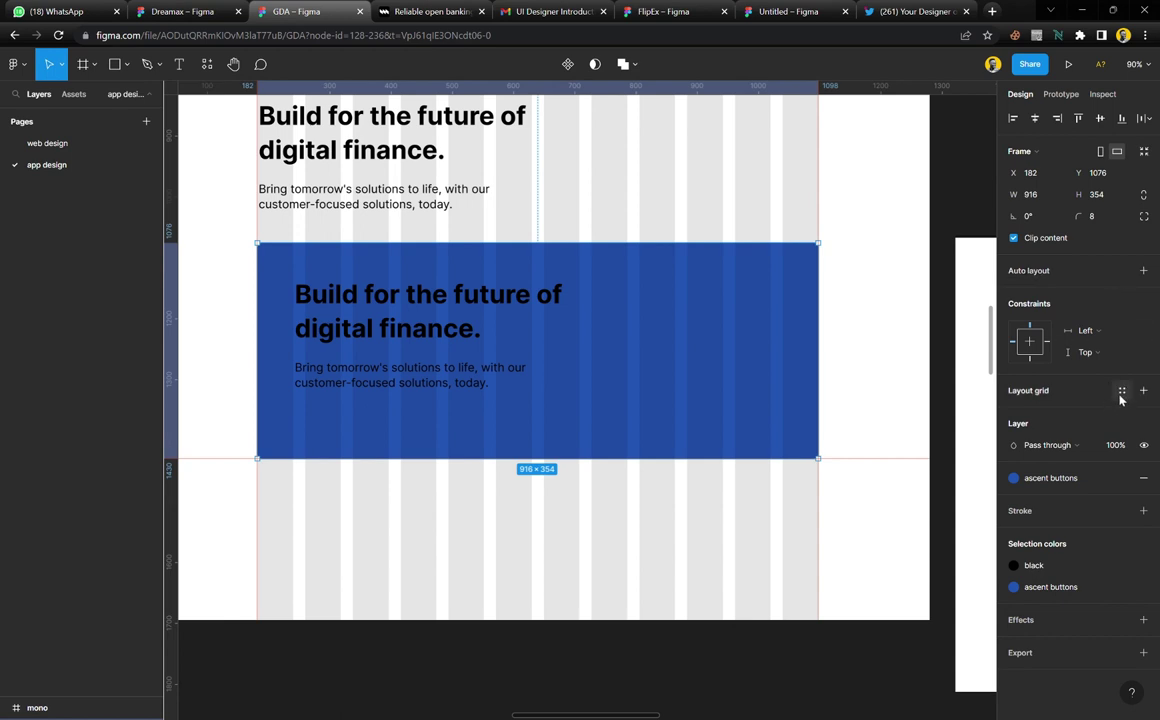
Give the blue card the 4pt grid, detached and recoloured white for its columns
{"action": "left_click", "coordinate": [1121, 390]}
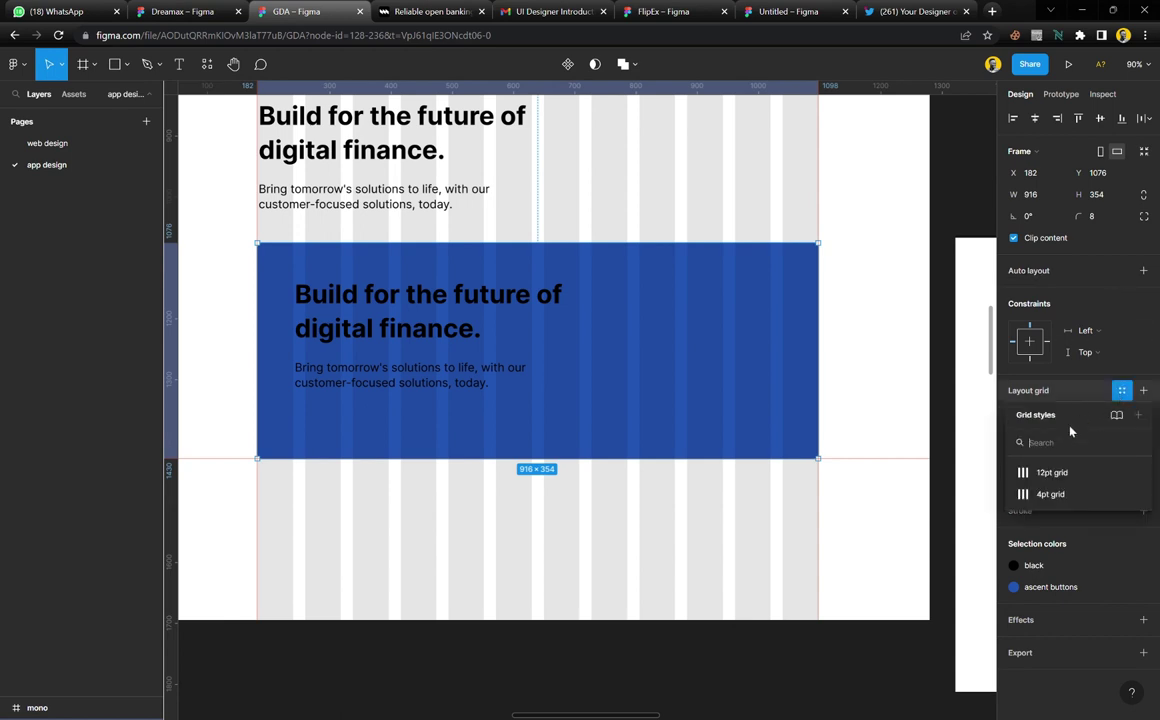
{"action": "left_click", "coordinate": [1062, 500]}
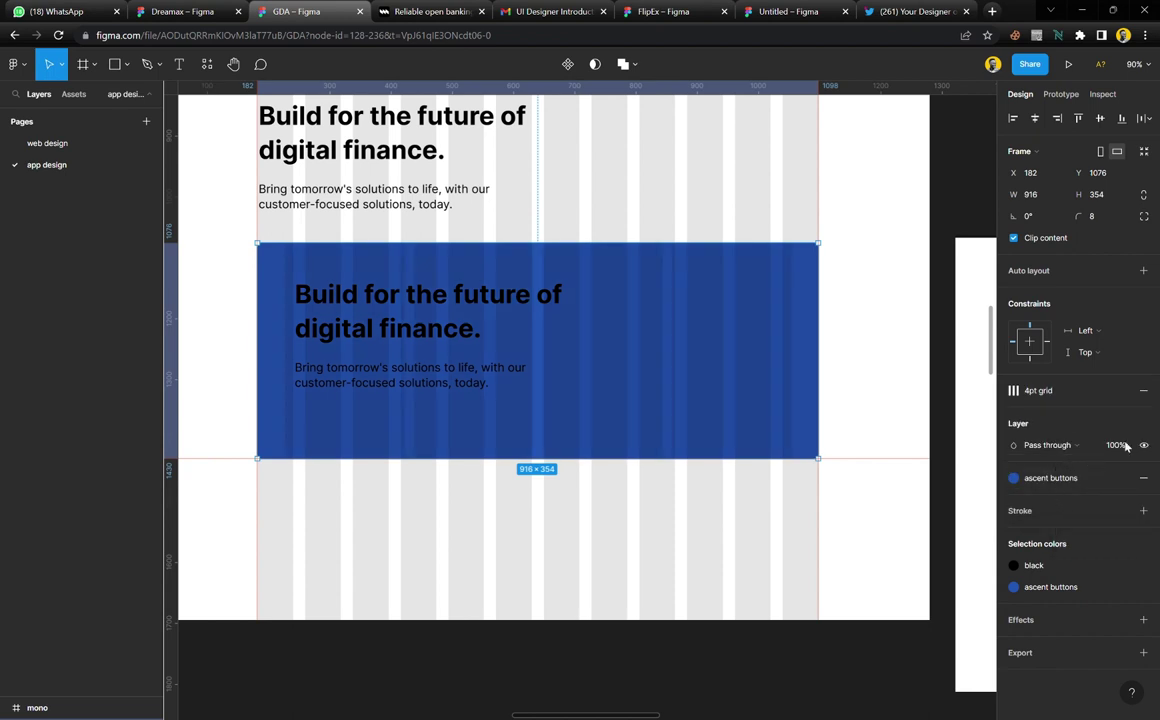
{"action": "left_click", "coordinate": [1122, 391]}
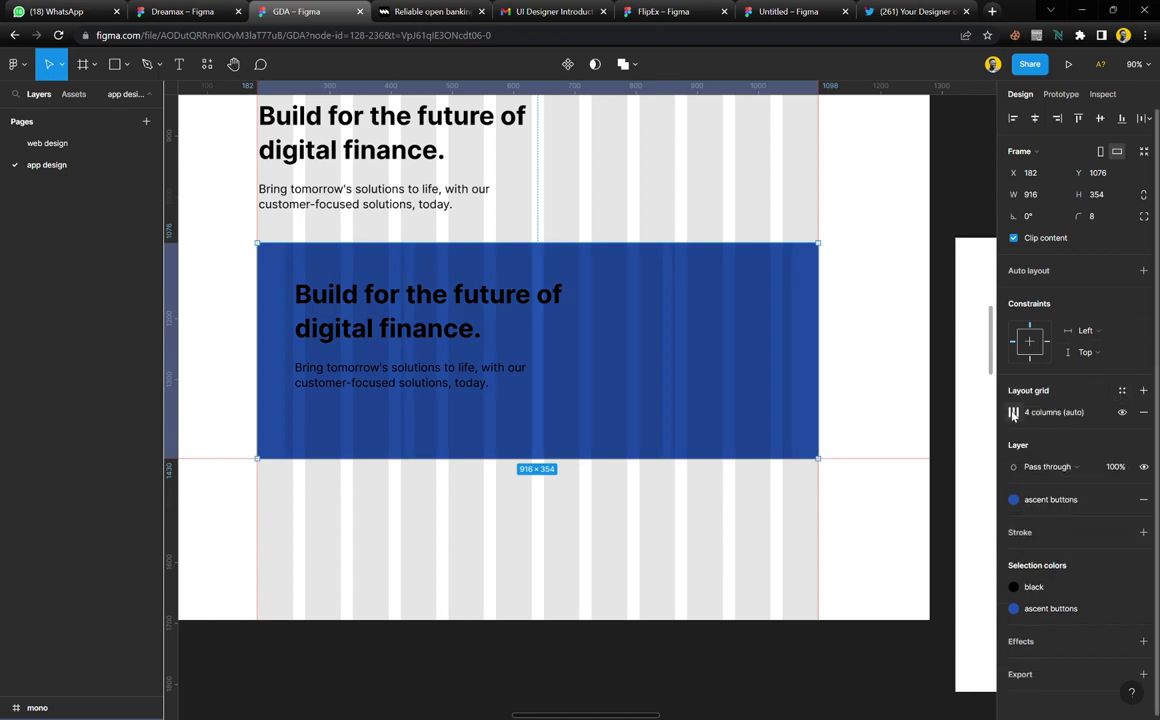
{"action": "left_click", "coordinate": [1013, 412]}
{"action": "left_click", "coordinate": [906, 467]}
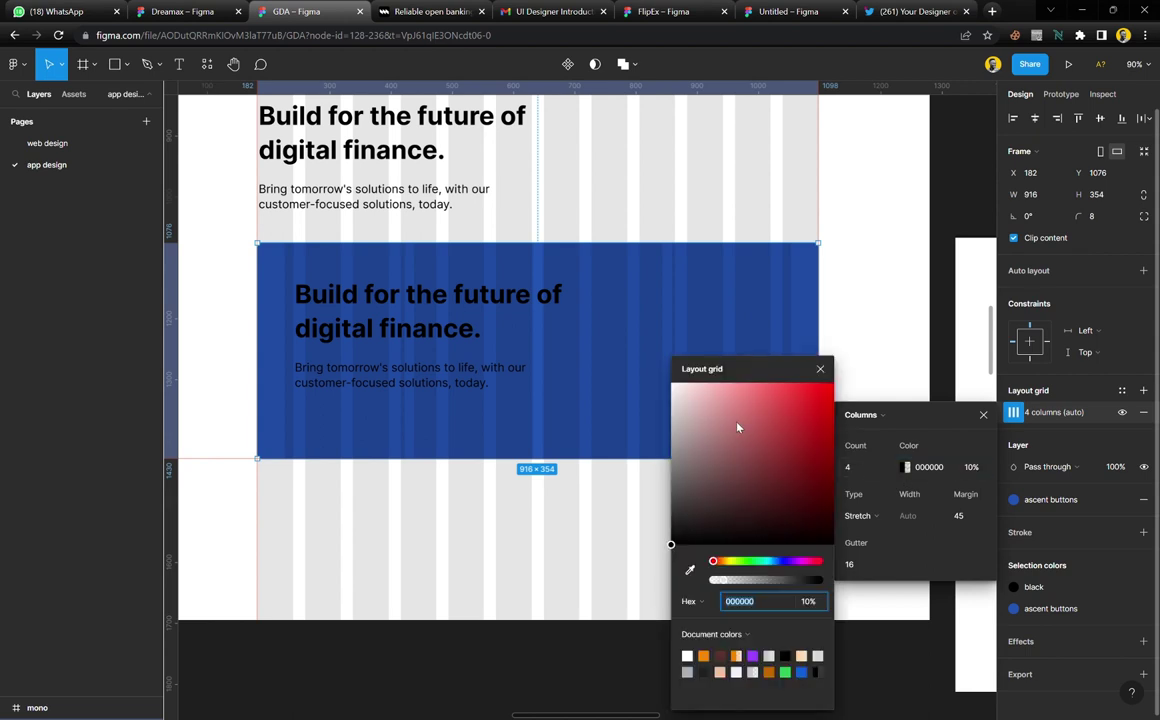
{"action": "left_click_drag", "start_coordinate": [738, 428], "coordinate": [655, 365]}
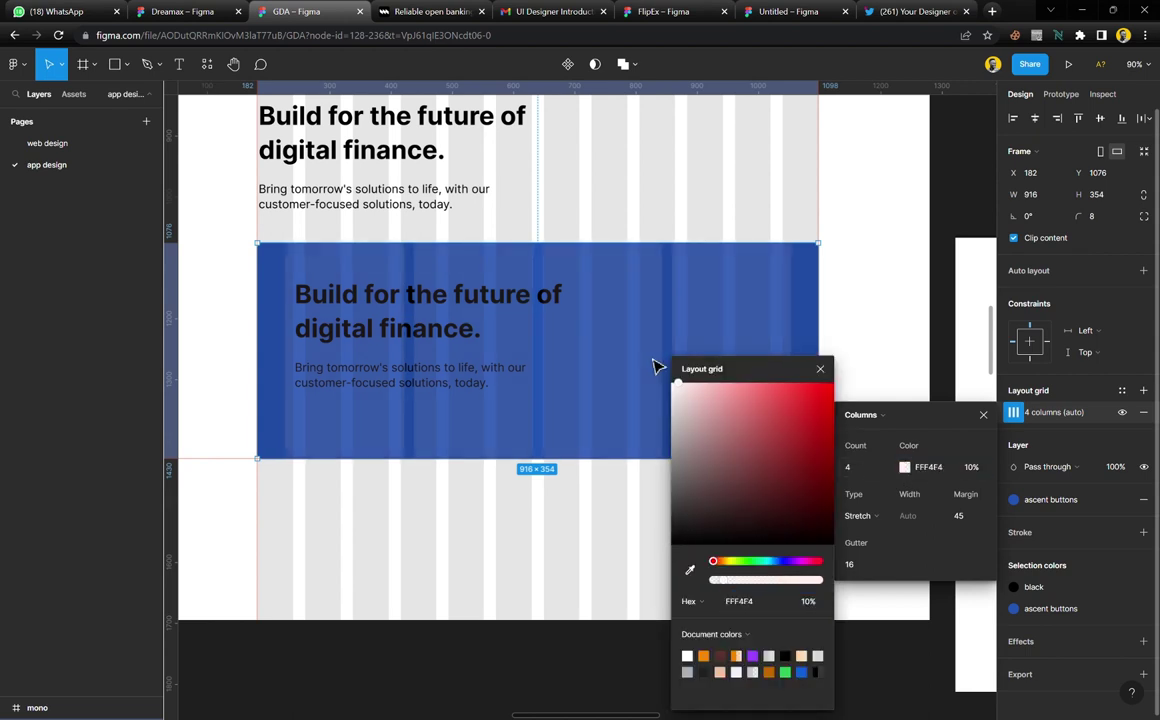
{"action": "left_click", "coordinate": [819, 372]}
{"action": "left_click", "coordinate": [775, 226]}
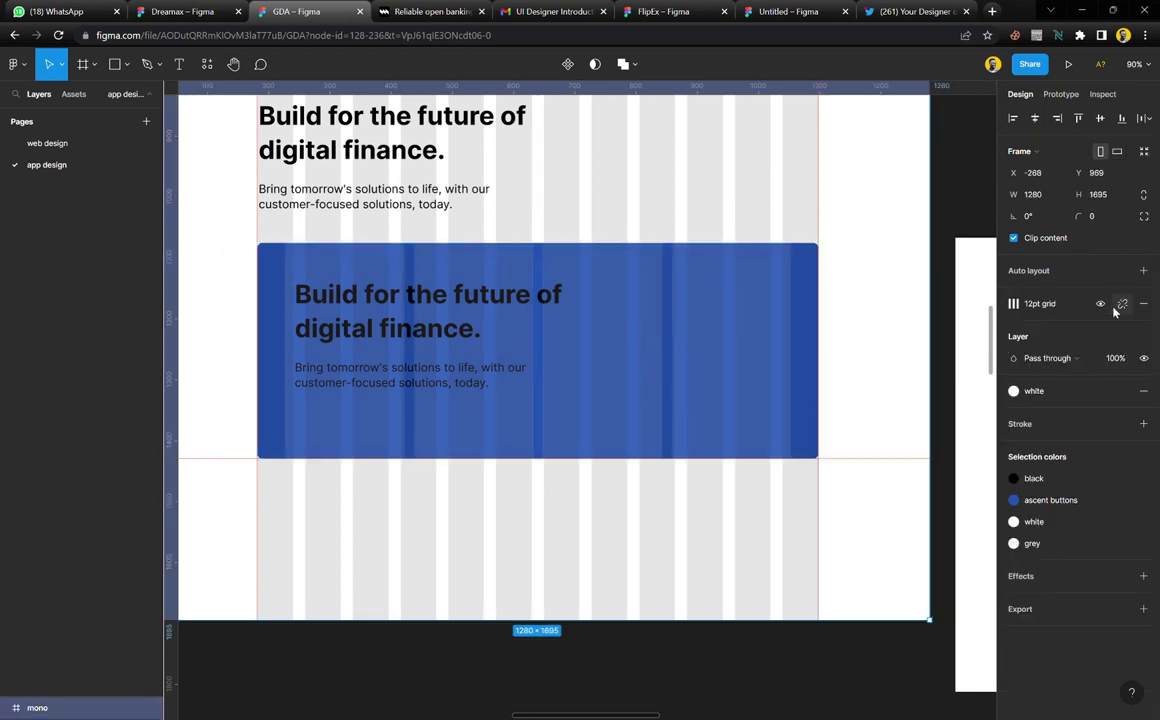
Hide the outer page frame's 12-column layout grid
{"action": "key", "text": "shift+g"}
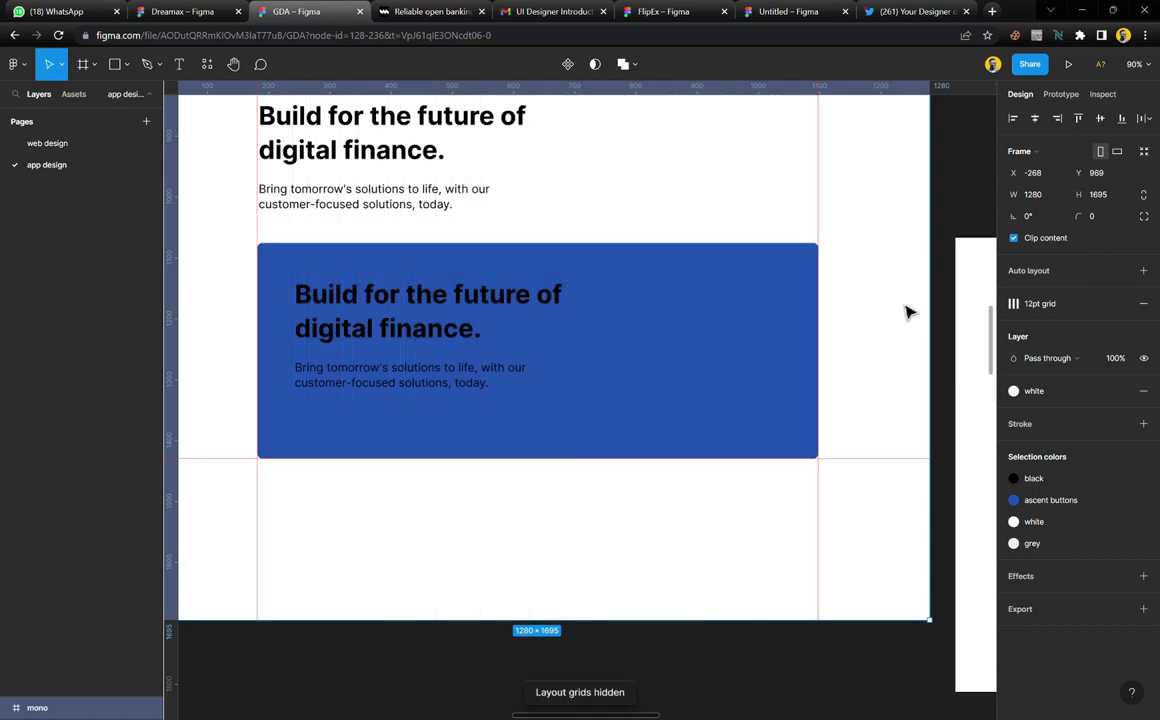
{"action": "left_click", "coordinate": [743, 308]}
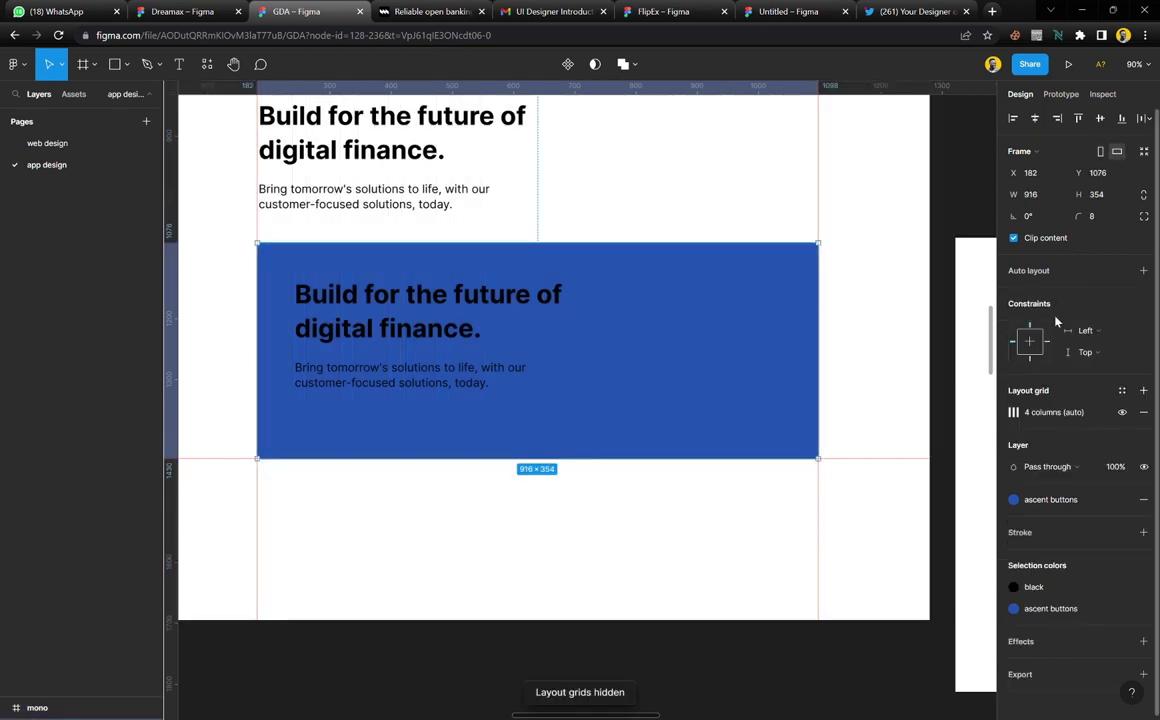
{"action": "left_click", "coordinate": [1122, 412]}
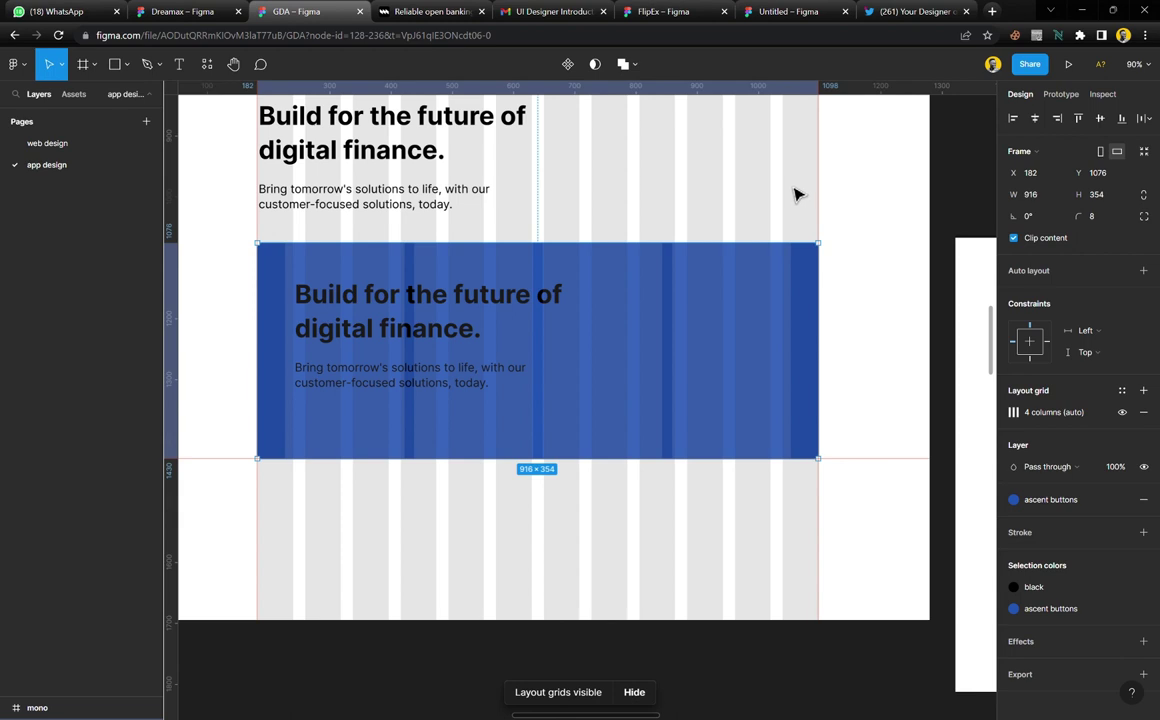
{"action": "left_click", "coordinate": [810, 200]}
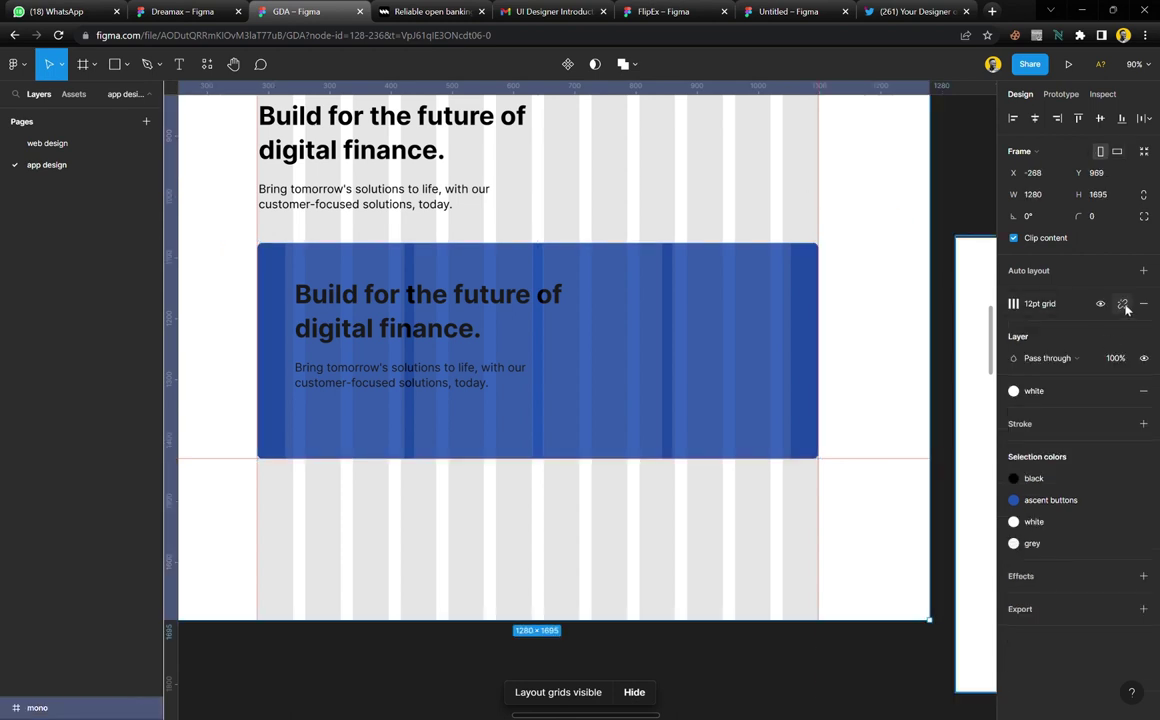
{"action": "left_click", "coordinate": [1121, 326]}
{"action": "key", "text": "Escape"}
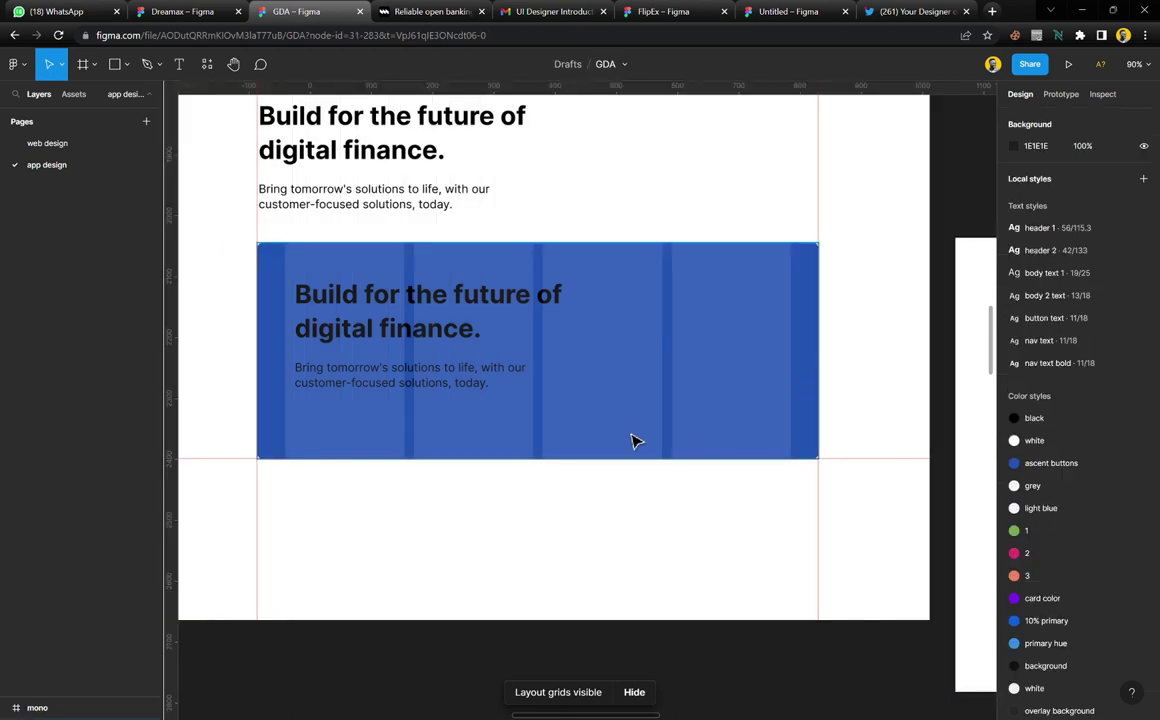
Select the blue card's heading text and bring up the Text styles list from its 'header 2' style
{"action": "scroll", "coordinate": [455, 363], "scroll_direction": "up", "scroll_amount": 3}
{"action": "scroll", "coordinate": [456, 365], "scroll_direction": "up", "scroll_amount": 1}
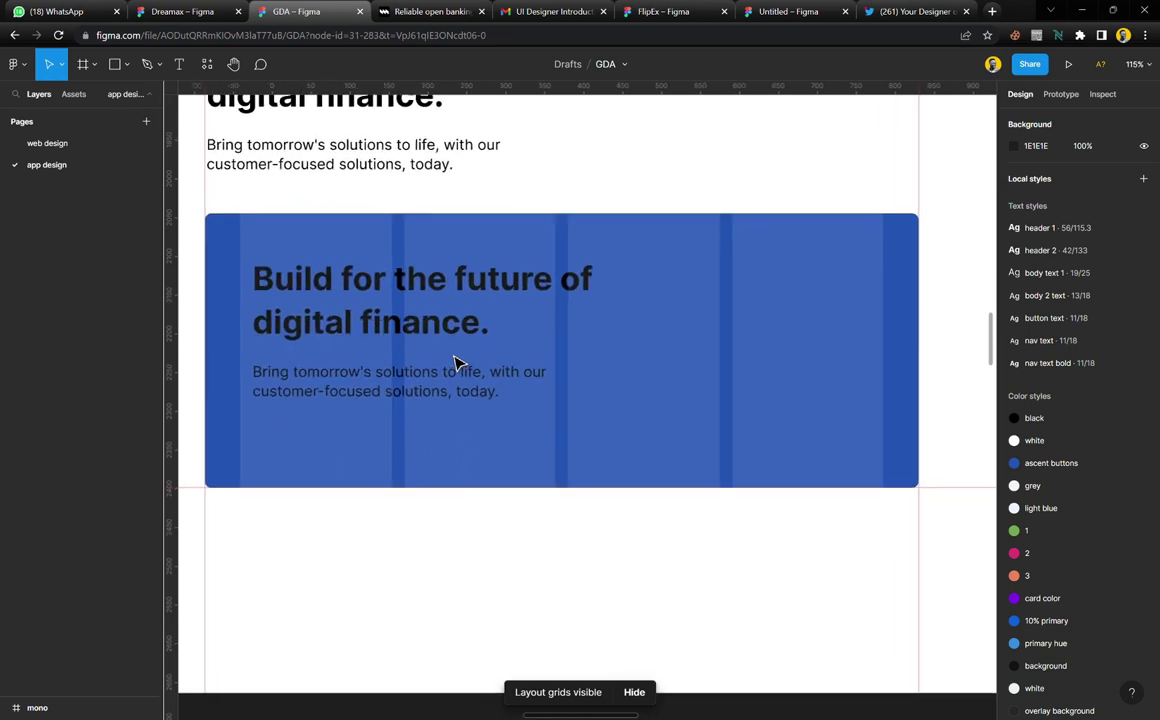
{"action": "scroll", "coordinate": [470, 339], "scroll_direction": "left", "scroll_amount": 2}
{"action": "left_click", "coordinate": [490, 333]}
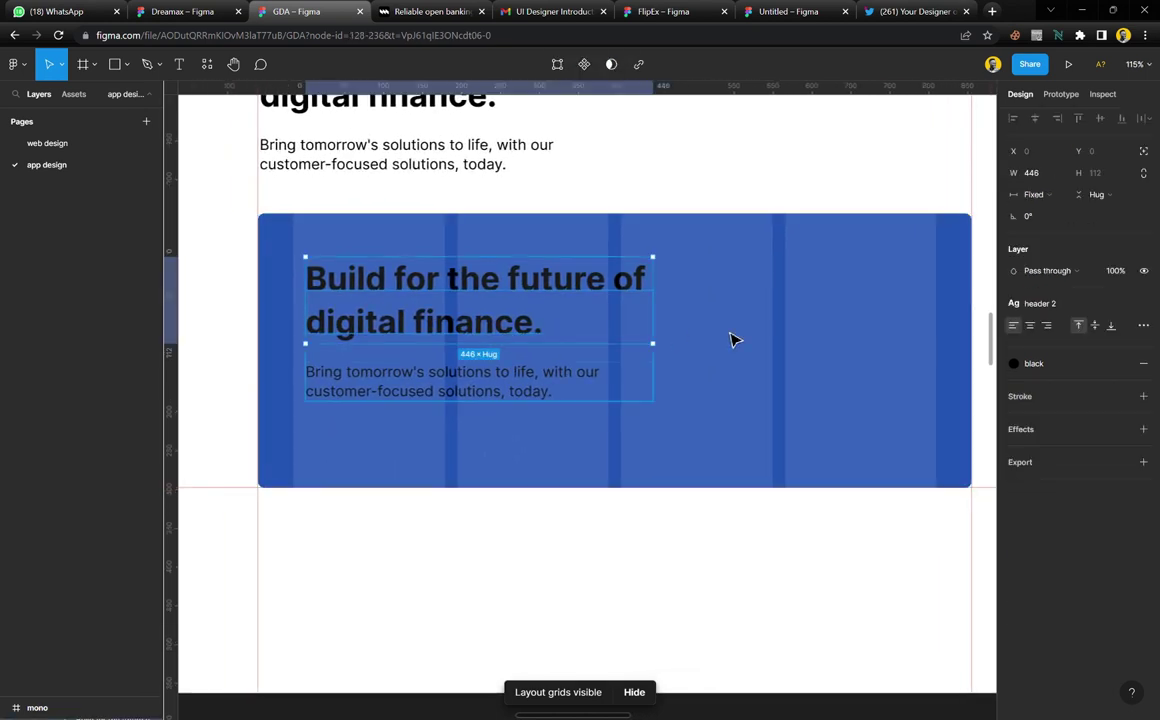
{"action": "left_click", "coordinate": [1035, 303]}
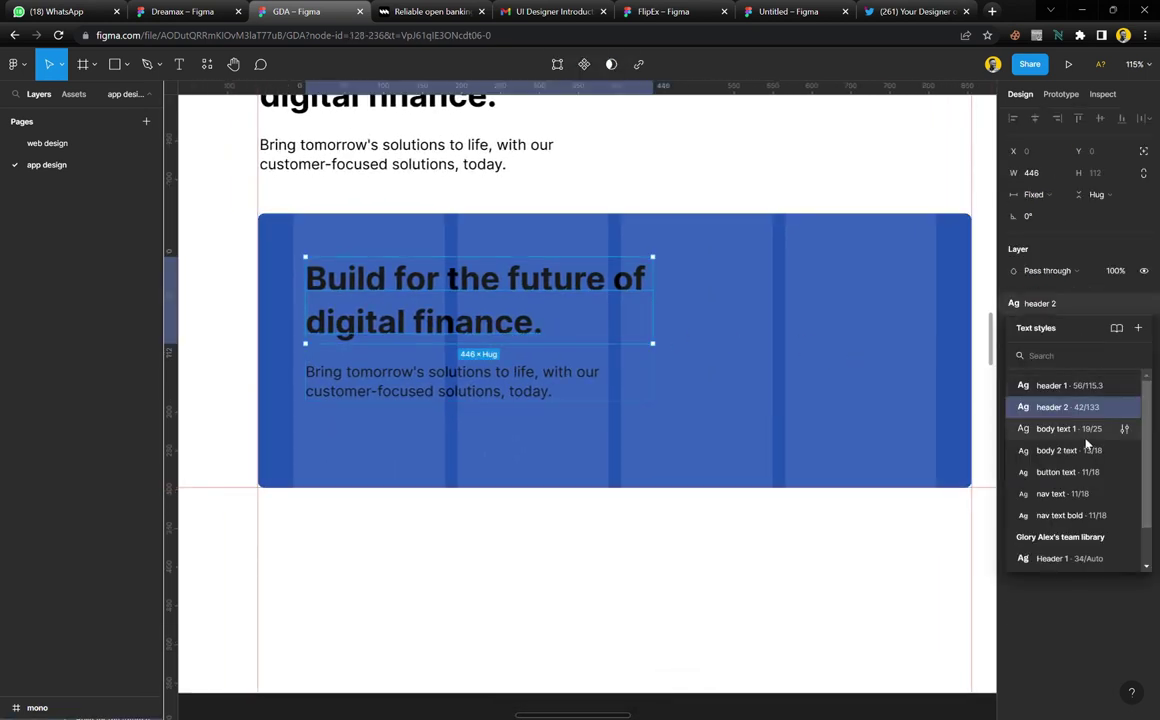
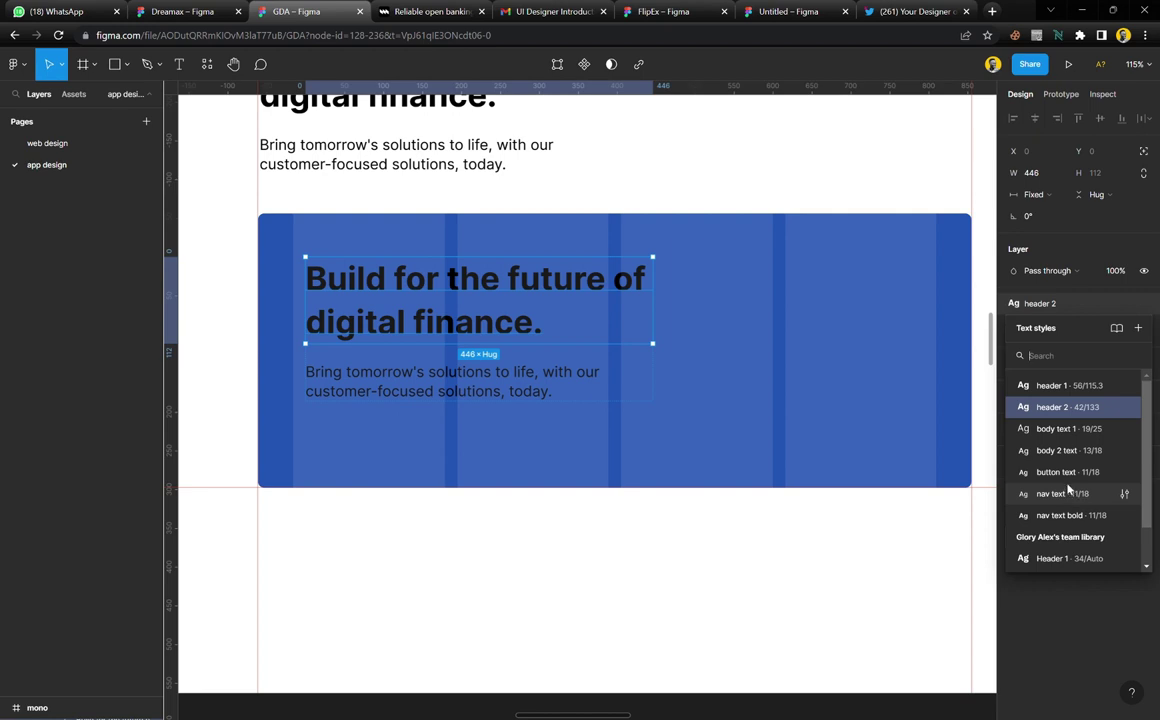
Nudge the card's heading and description group about 12 px left
{"action": "left_click", "coordinate": [787, 567]}
{"action": "left_click", "coordinate": [538, 290]}
{"action": "left_click_drag", "start_coordinate": [538, 290], "coordinate": [530, 291]}
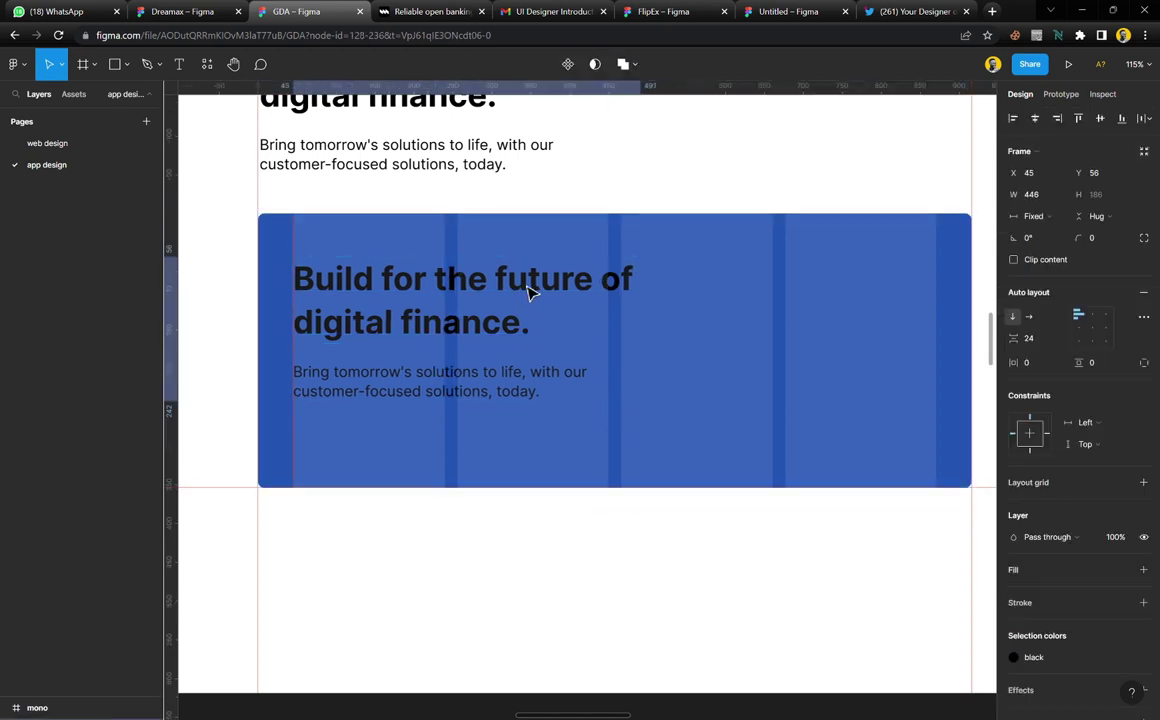
Replace the card heading with 'Connect' copied from the mono.co card
{"action": "left_click", "coordinate": [430, 11]}
{"action": "scroll", "coordinate": [425, 300], "scroll_direction": "down", "scroll_amount": 4}
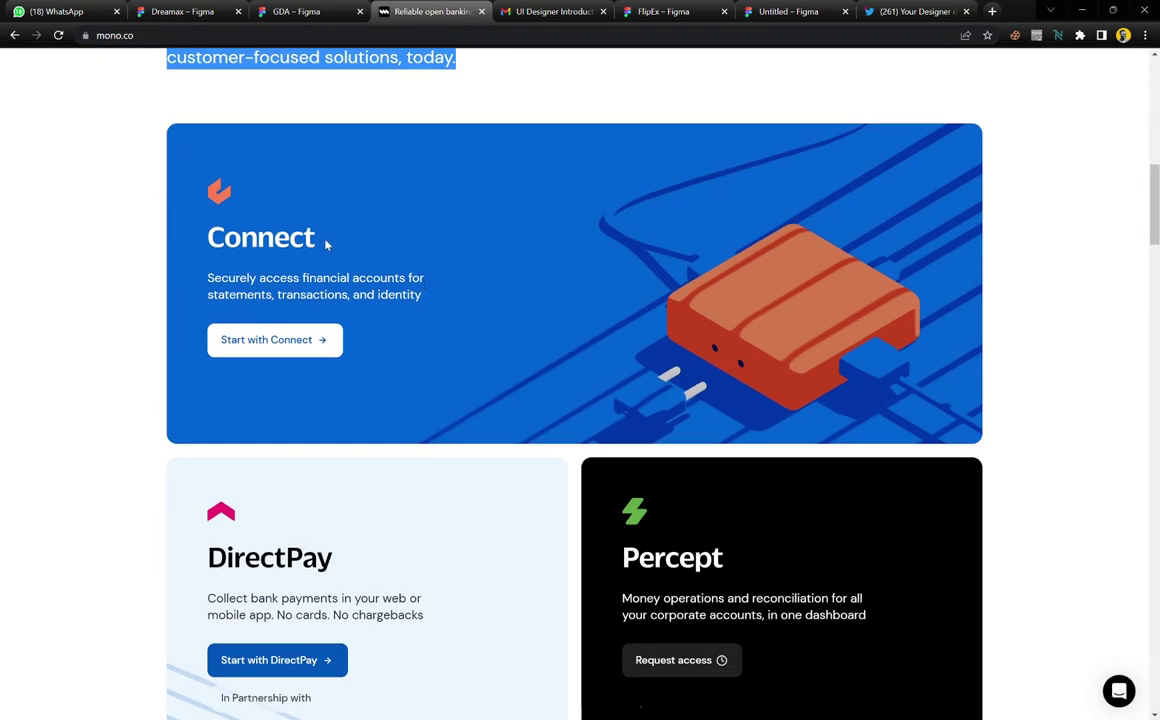
{"action": "left_click_drag", "start_coordinate": [326, 244], "coordinate": [209, 249]}
{"action": "key", "text": "ctrl+c"}
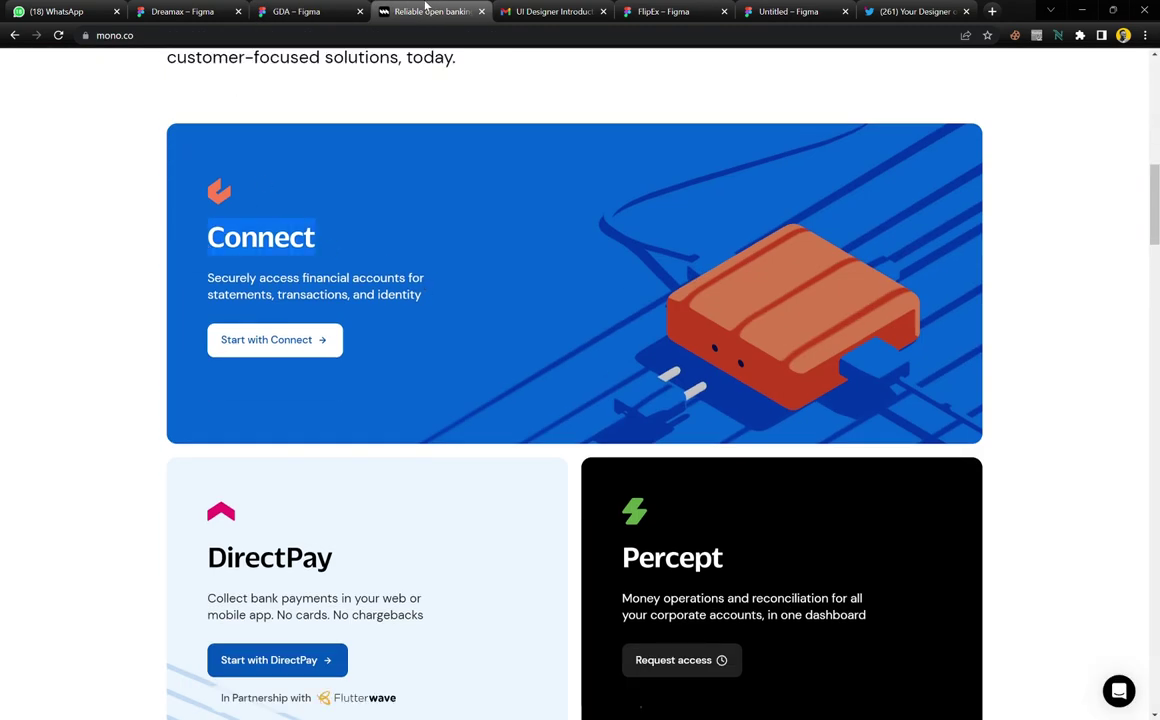
{"action": "left_click", "coordinate": [331, 12]}
{"action": "double_click", "coordinate": [443, 291]}
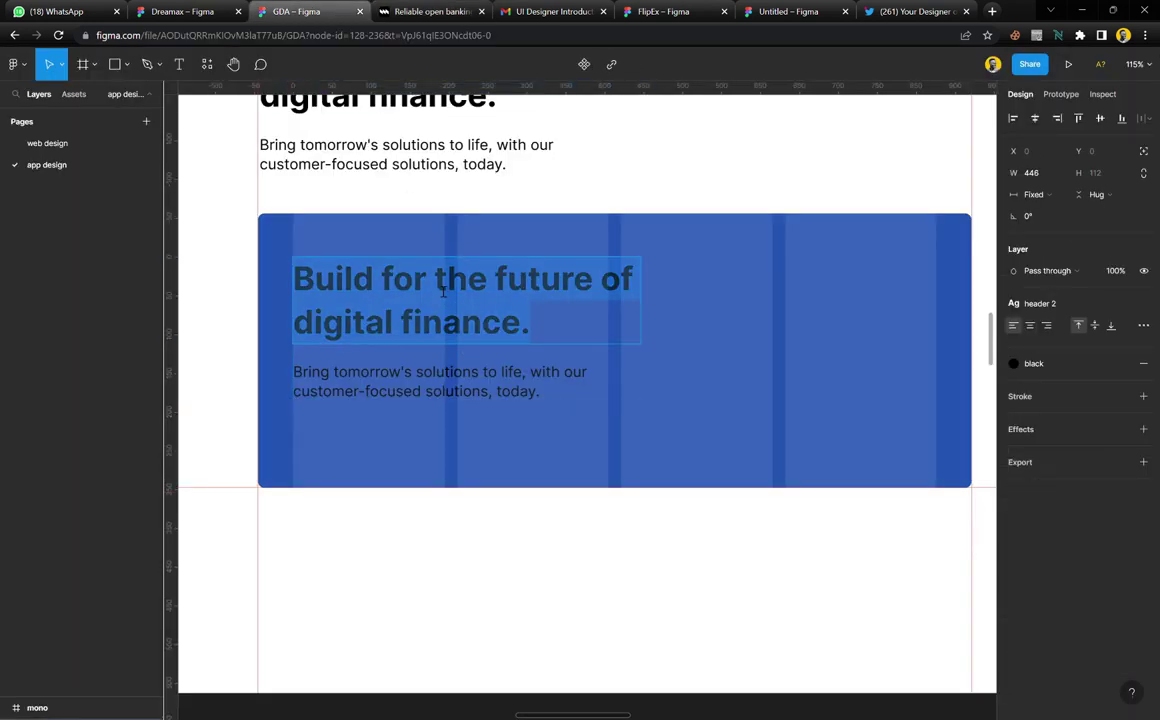
{"action": "key", "text": "ctrl+v"}
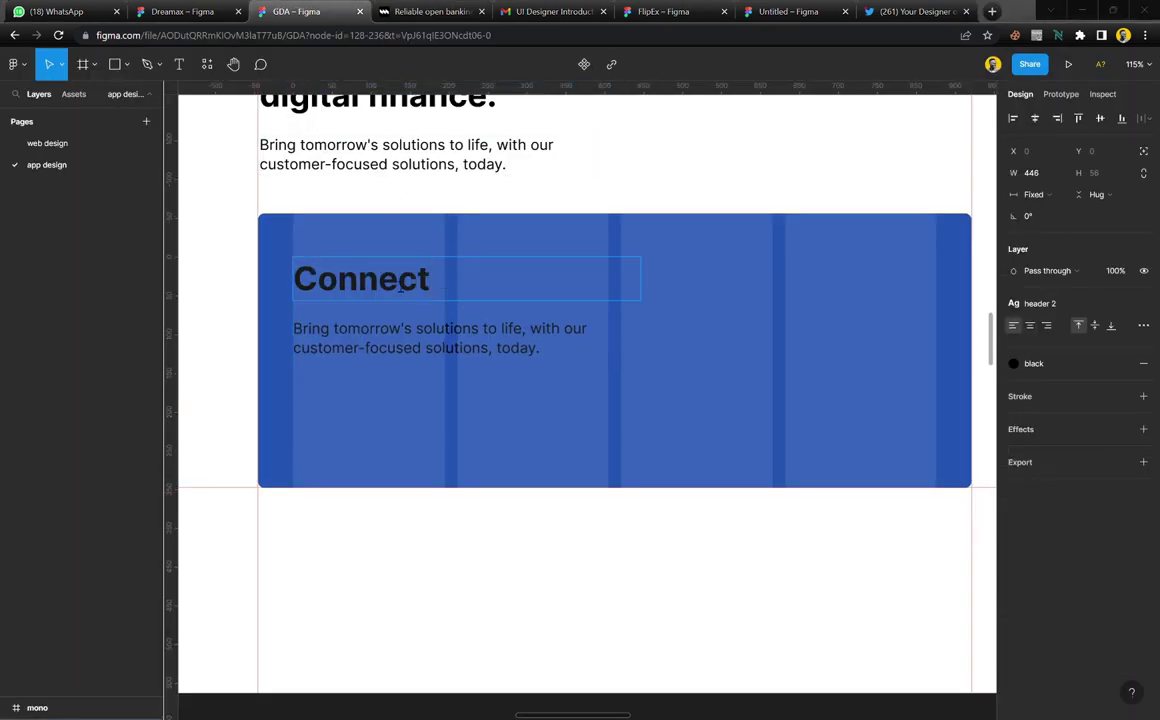
Replace the paragraph with mono.co's 'Securely access financial accounts for statements, transactions, and identity'
{"action": "left_click", "coordinate": [420, 11]}
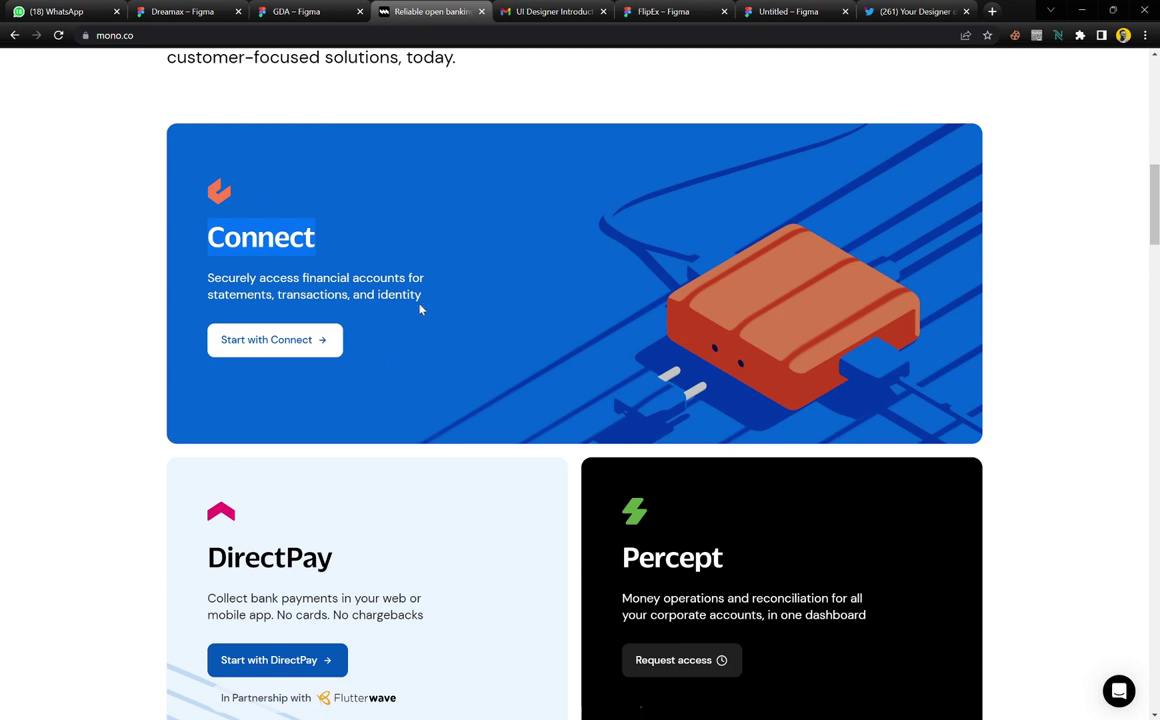
{"action": "left_click_drag", "start_coordinate": [420, 310], "coordinate": [213, 290]}
{"action": "key", "text": "ctrl+c"}
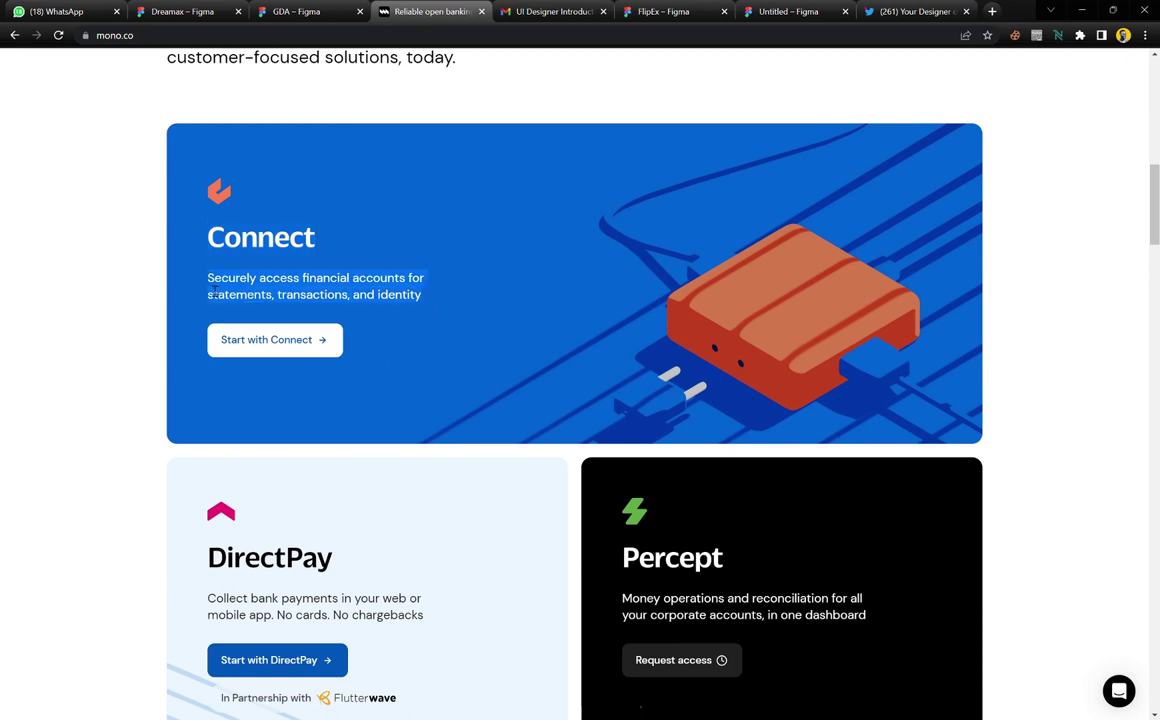
{"action": "left_click", "coordinate": [305, 11]}
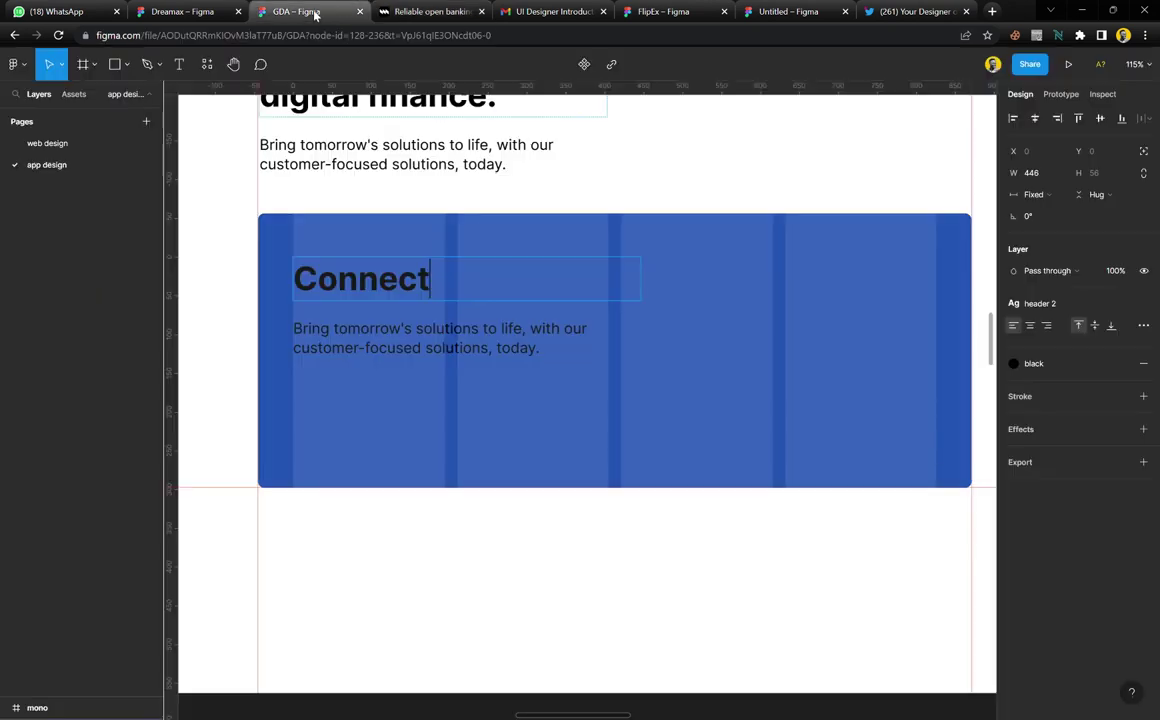
{"action": "double_click", "coordinate": [423, 349]}
{"action": "key", "text": "ctrl+a"}
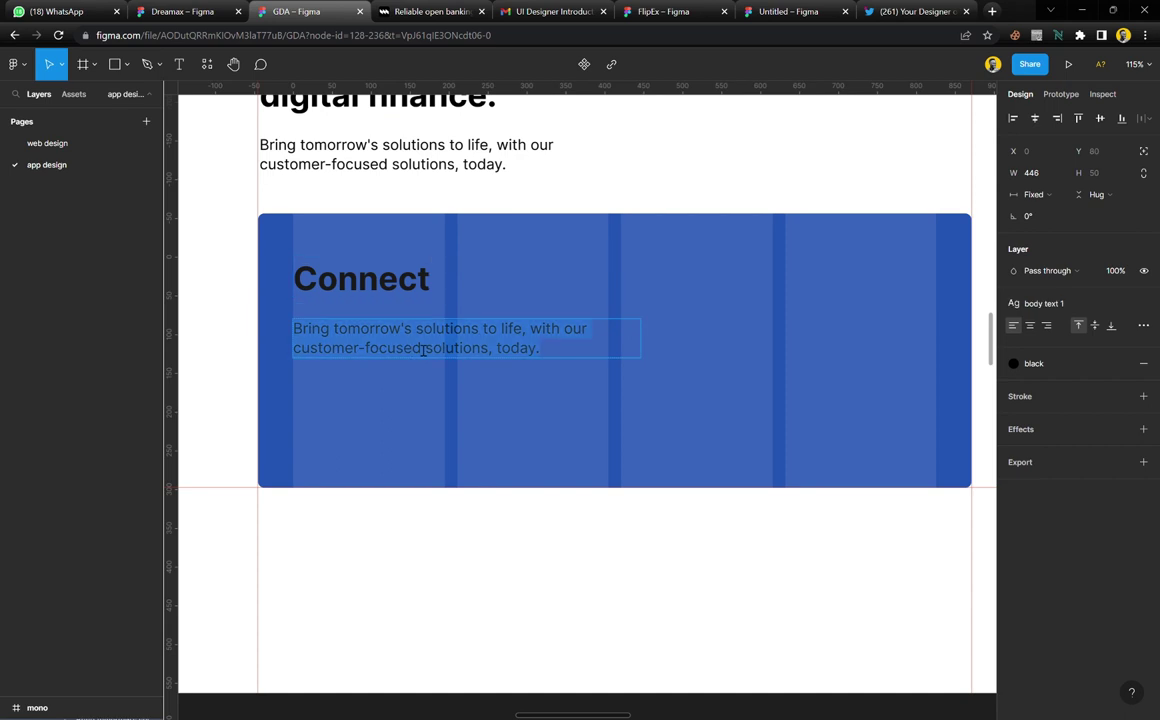
{"action": "key", "text": "ctrl+v"}
{"action": "key", "text": "Escape"}
{"action": "key", "text": "Escape"}
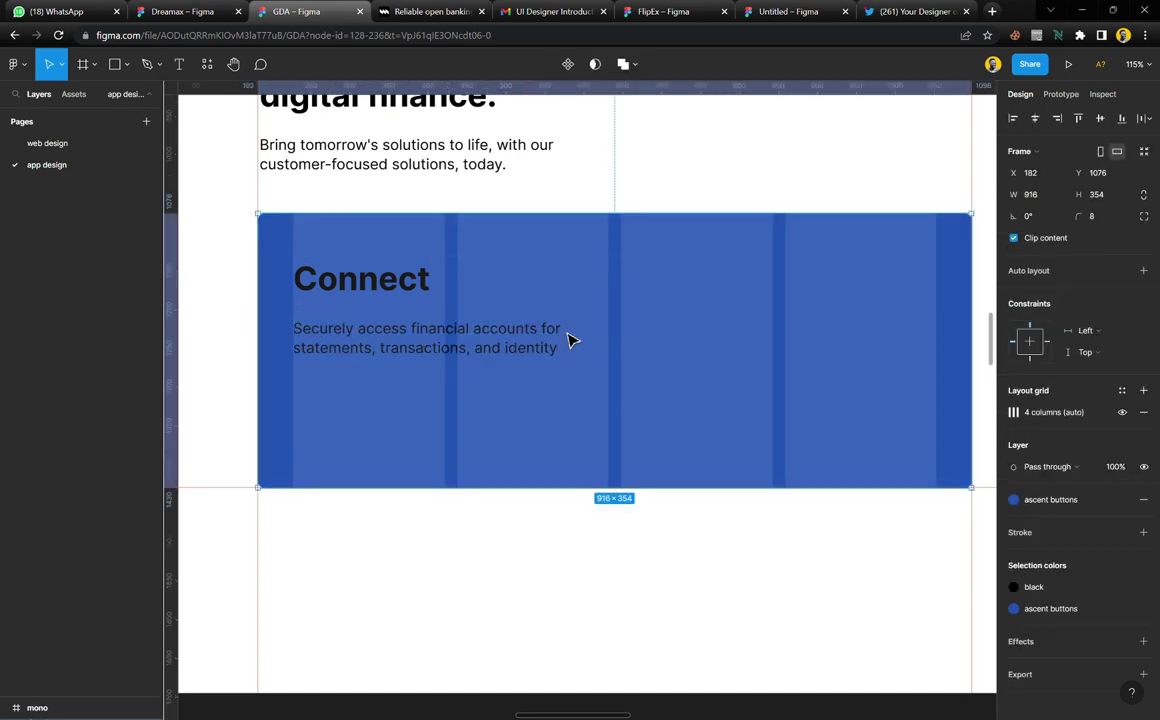
Apply the white colour style to the card's text group
{"action": "left_click", "coordinate": [570, 341]}
{"action": "scroll", "coordinate": [1105, 536], "scroll_direction": "down", "scroll_amount": 1}
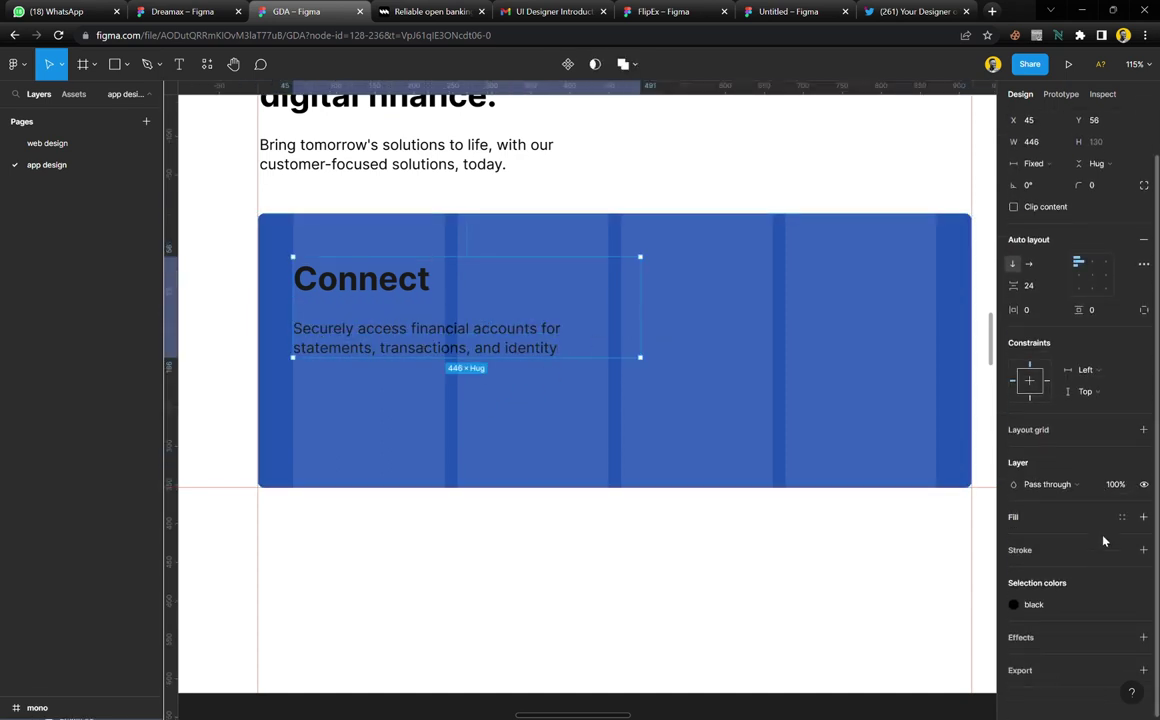
{"action": "left_click", "coordinate": [1079, 612]}
{"action": "left_click", "coordinate": [905, 545]}
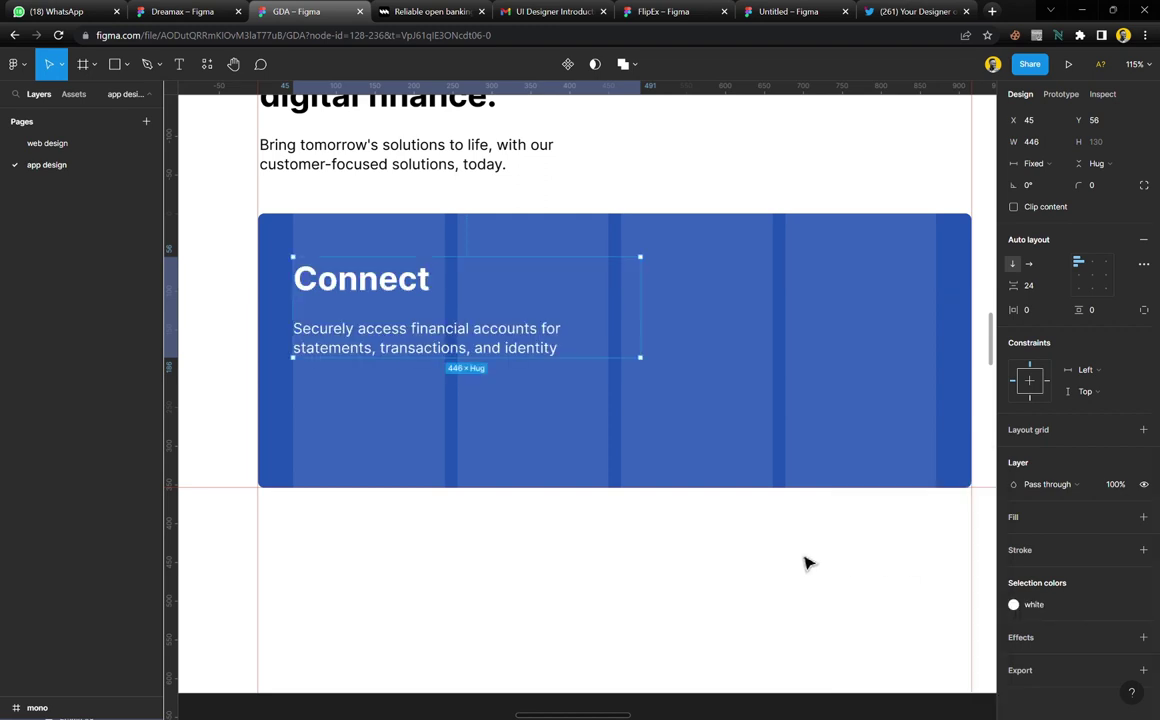
{"action": "left_click", "coordinate": [600, 578]}
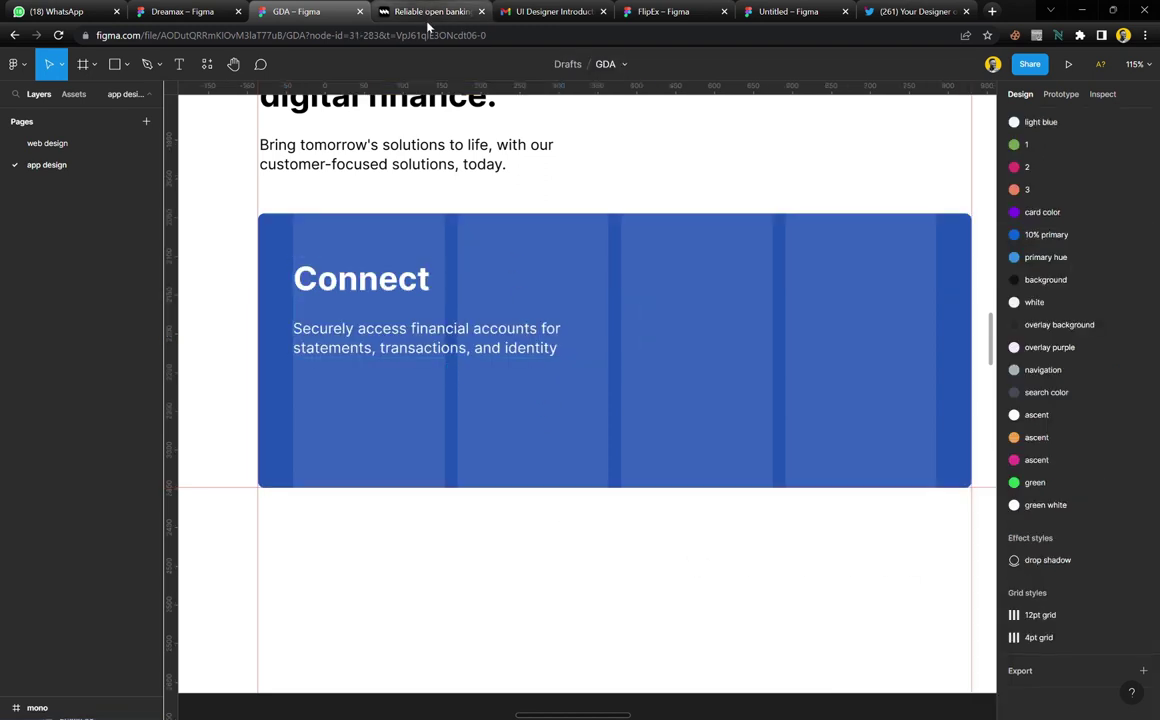
Draw test rectangles and sample the reference card's blue and the design card's darker blue
{"action": "scroll", "coordinate": [538, 352], "scroll_direction": "right", "scroll_amount": 10}
{"action": "scroll", "coordinate": [540, 357], "scroll_direction": "left", "scroll_amount": 3}
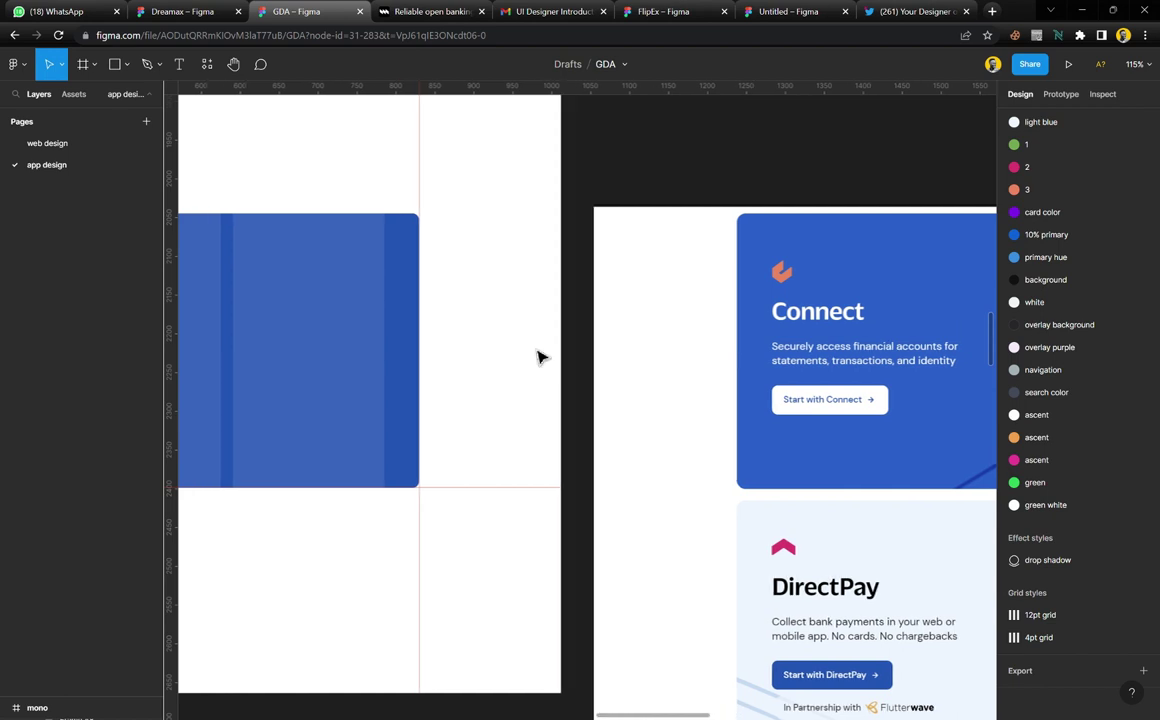
{"action": "key", "text": "r"}
{"action": "mouse_move", "coordinate": [474, 258]}
{"action": "left_mouse_down"}
{"action": "mouse_move", "coordinate": [525, 327]}
{"action": "mouse_move", "coordinate": [528, 370]}
{"action": "left_mouse_up"}
{"action": "key", "text": "i"}
{"action": "left_click", "coordinate": [769, 272]}
{"action": "key", "text": "i"}
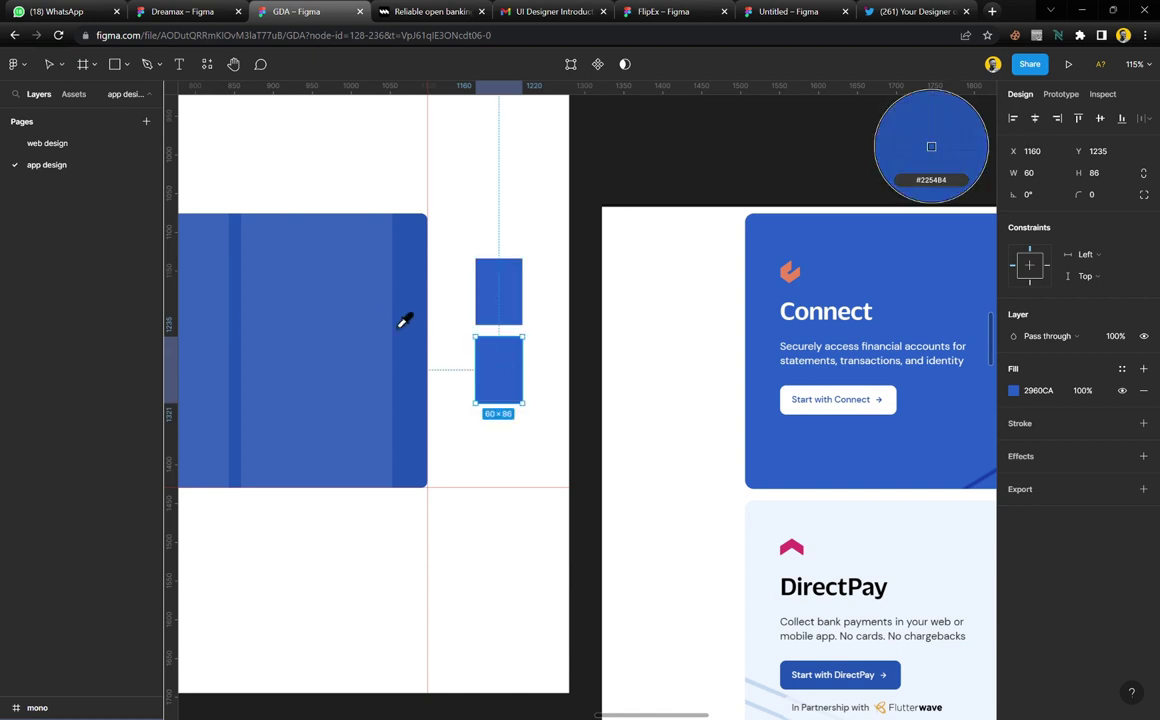
{"action": "left_click", "coordinate": [410, 308]}
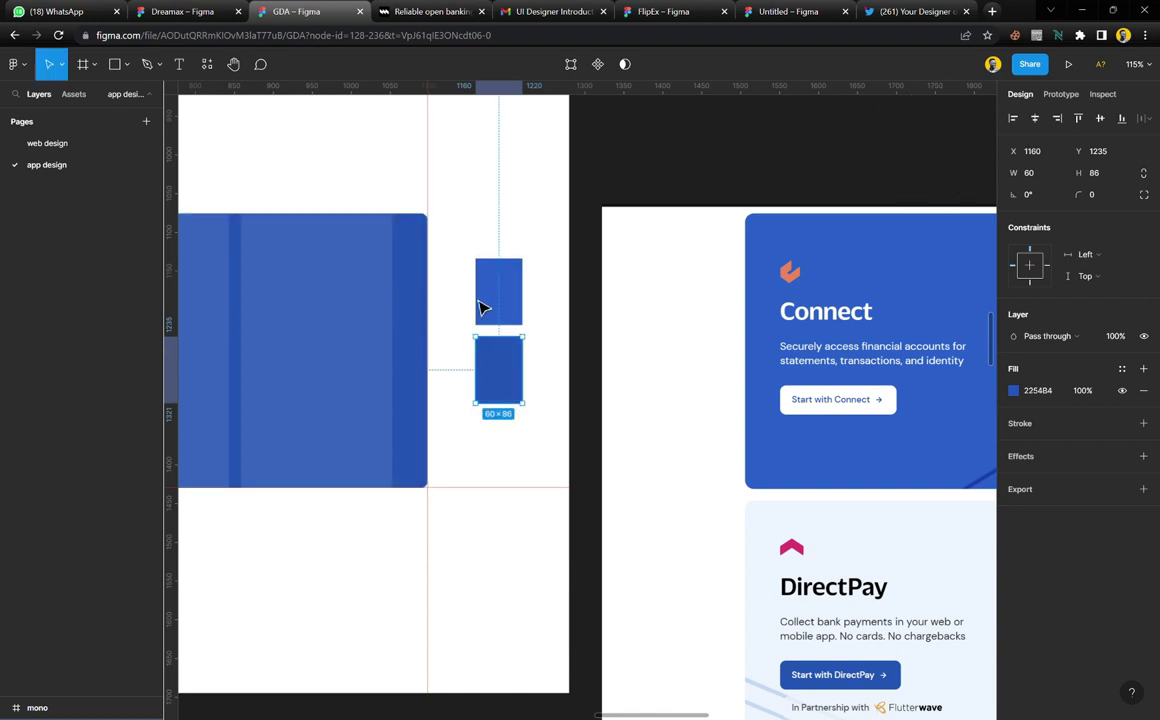
Compare the two test rectangles' fill colours, then delete them
{"action": "scroll", "coordinate": [746, 383], "scroll_direction": "right", "scroll_amount": 5}
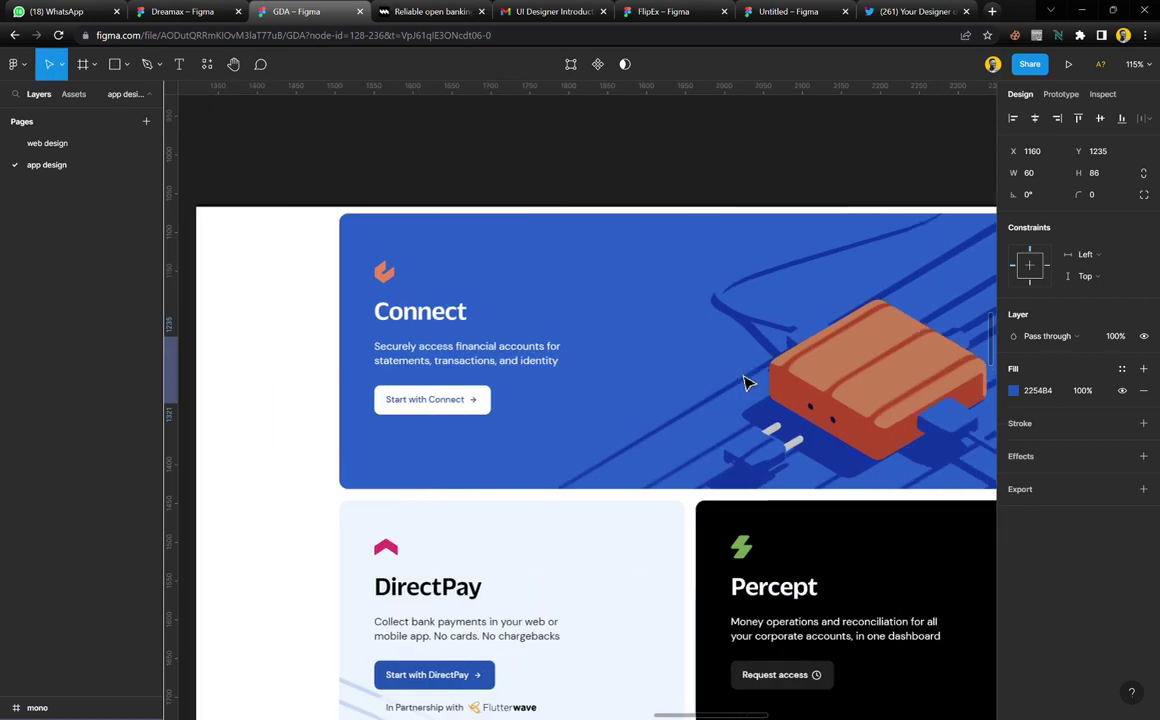
{"action": "scroll", "coordinate": [746, 383], "scroll_direction": "left", "scroll_amount": 5}
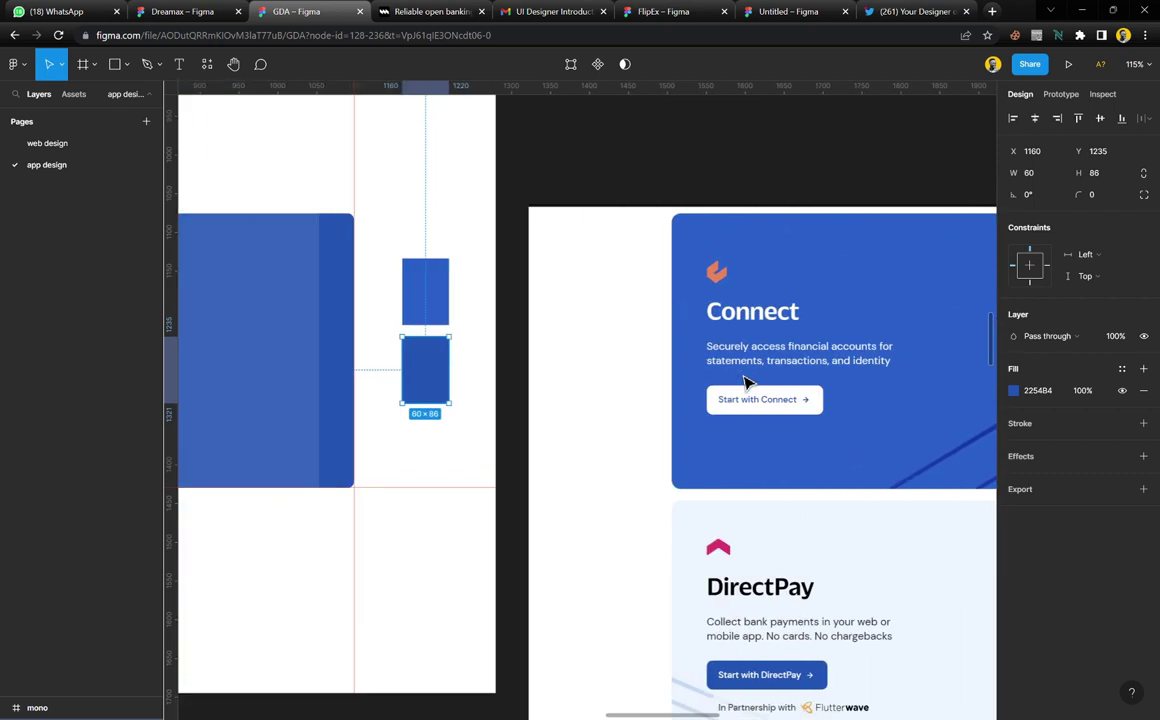
{"action": "left_click", "coordinate": [536, 304]}
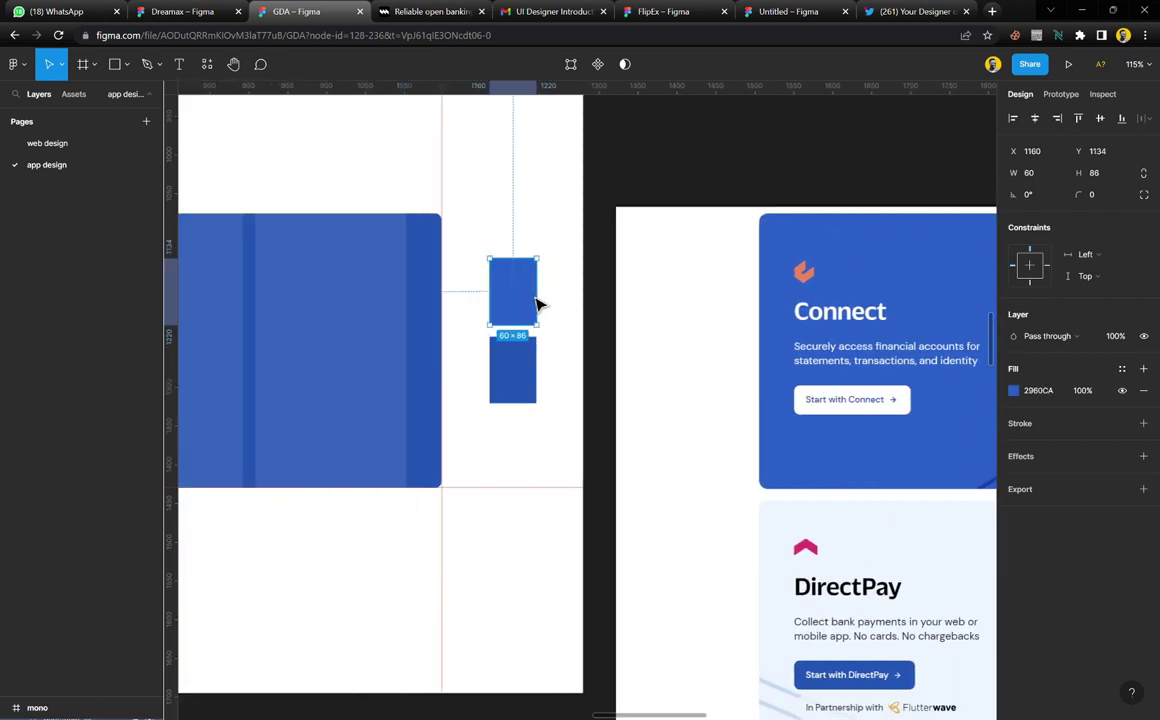
{"action": "left_click", "coordinate": [1013, 391]}
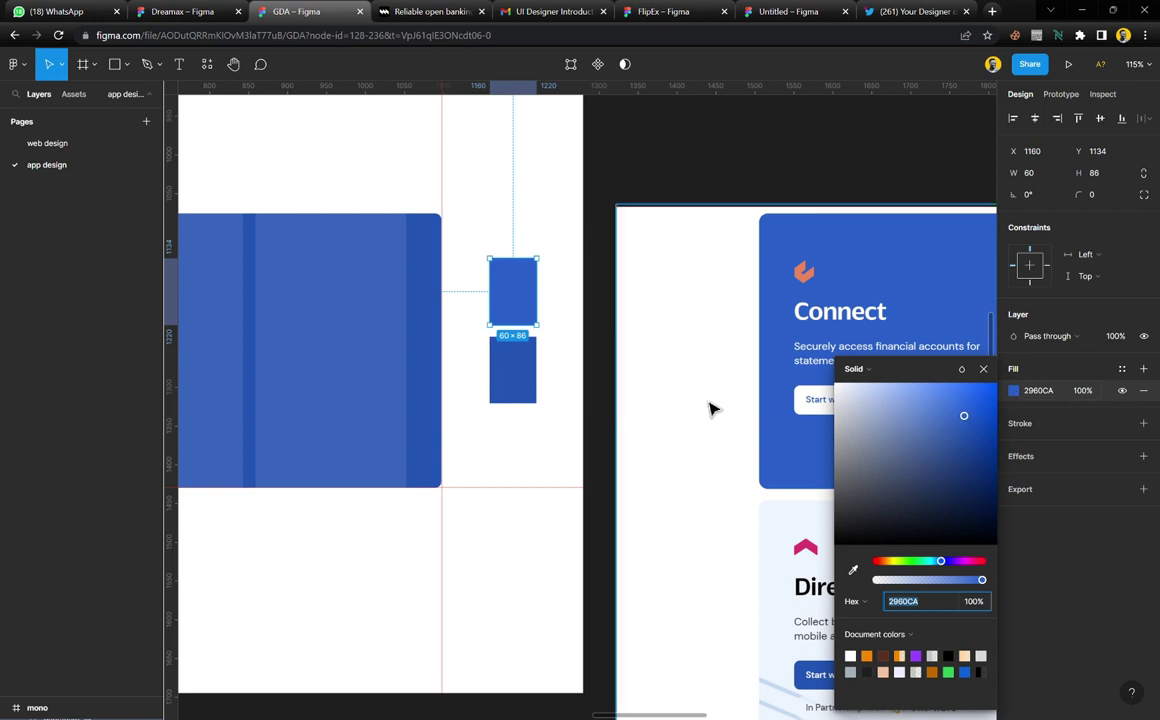
{"action": "left_click", "coordinate": [538, 378]}
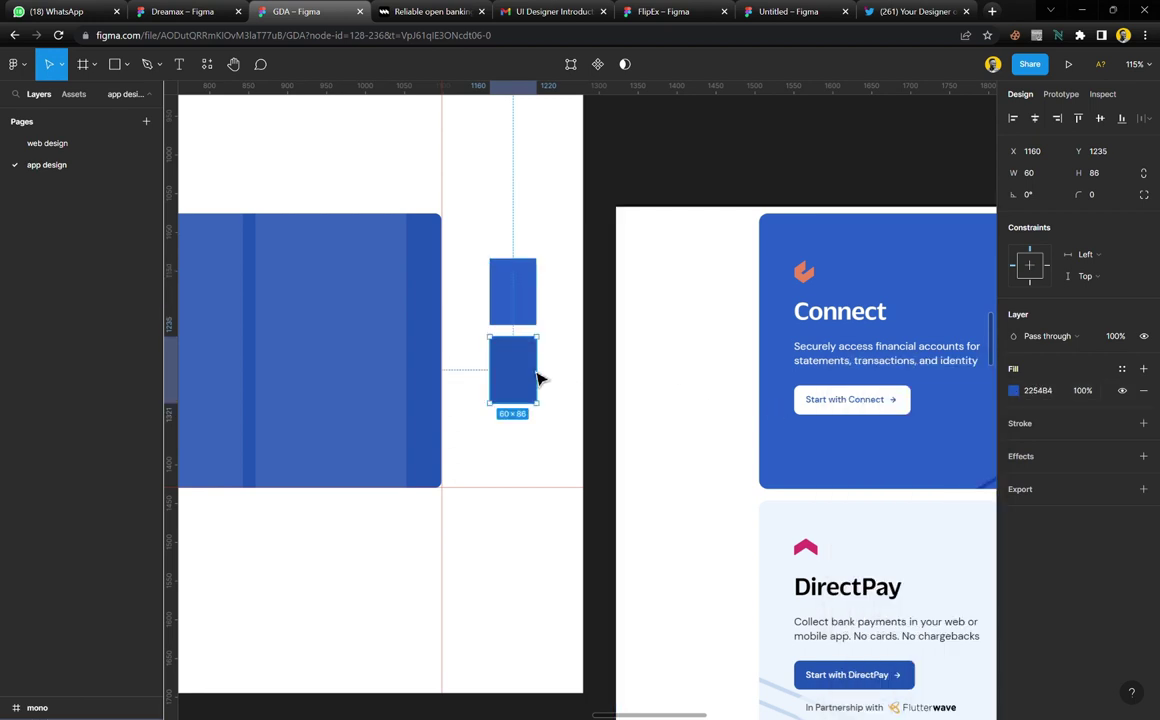
{"action": "left_click", "coordinate": [1013, 391]}
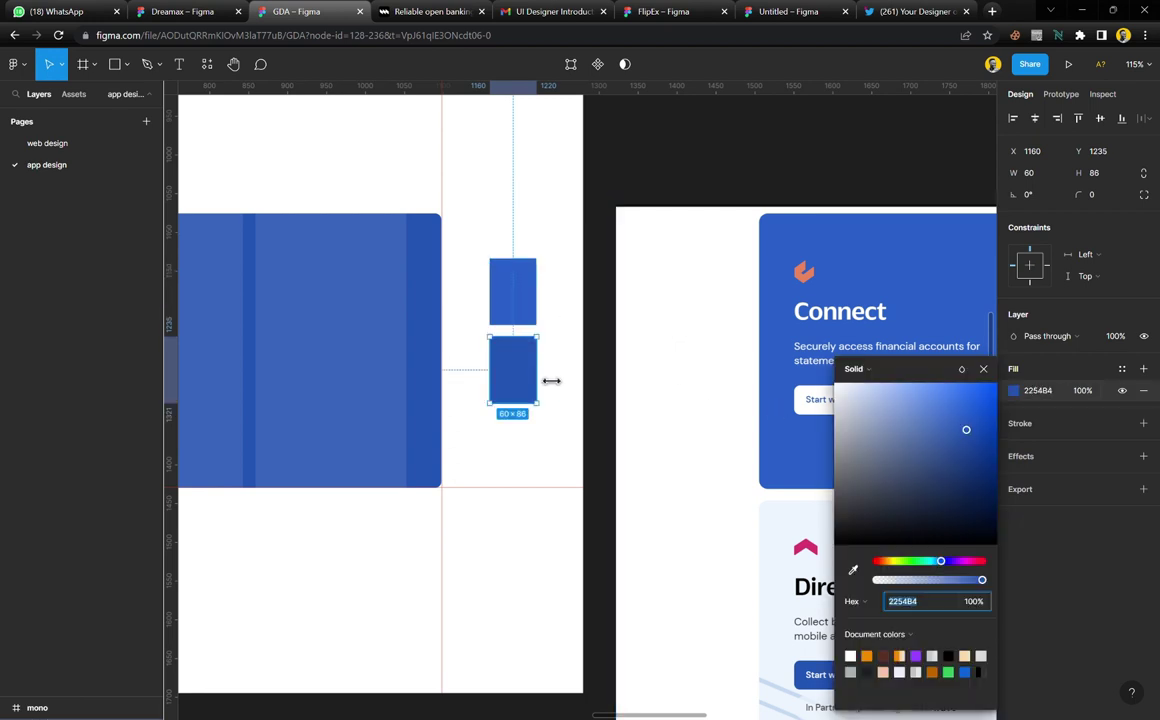
{"action": "left_click", "coordinate": [530, 315], "text": "shift"}
{"action": "key", "text": "Delete"}
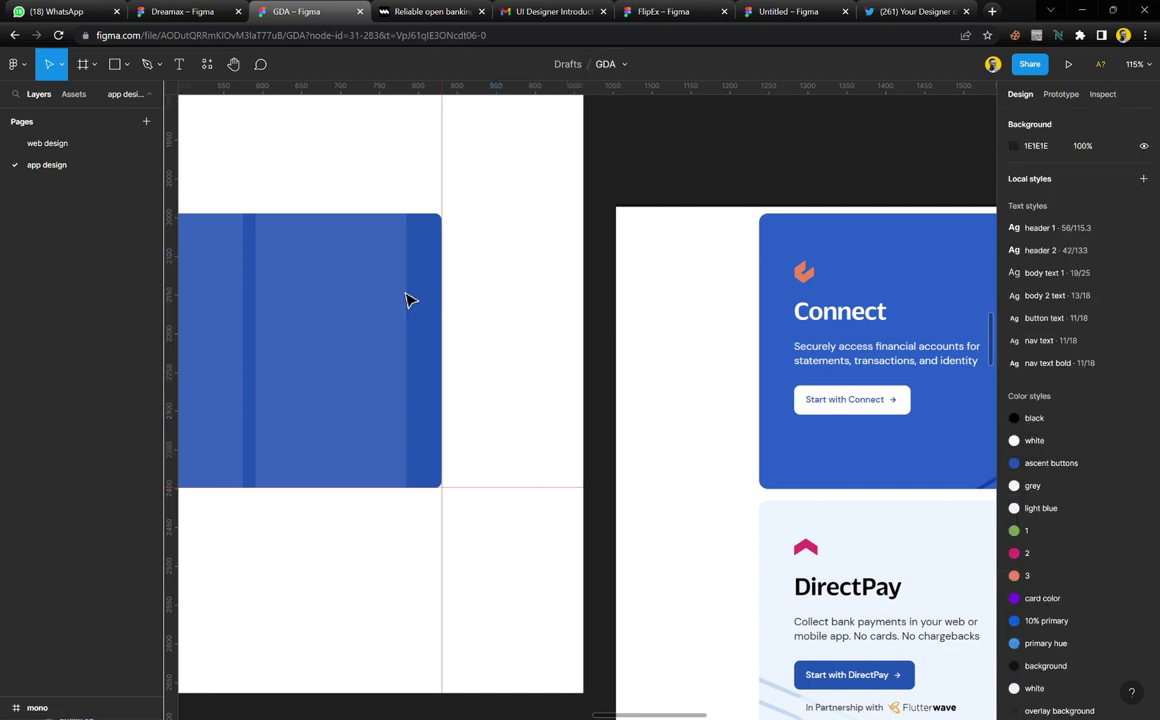
Eyedrop the reference card's #2960CA blue onto the card frame's fill
{"action": "left_click", "coordinate": [404, 298]}
{"action": "key", "text": "i"}
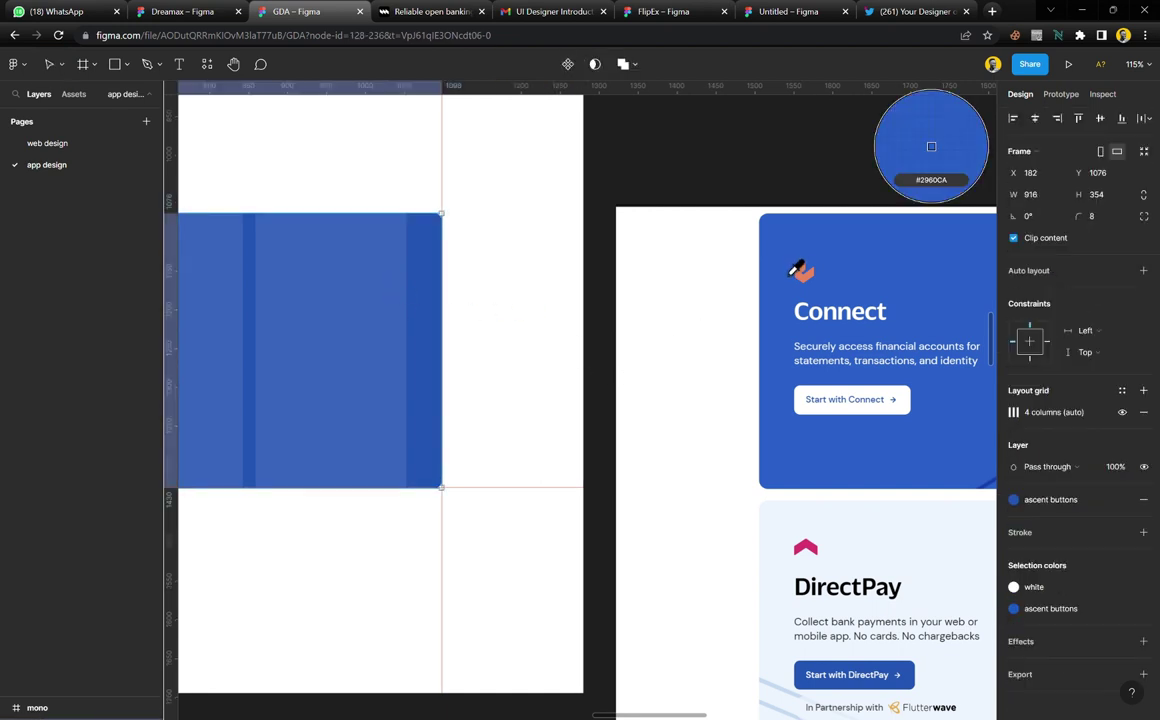
{"action": "left_click", "coordinate": [797, 269]}
Save the frame fill as a new colour style named 'light blue'
{"action": "left_click", "coordinate": [1119, 499]}
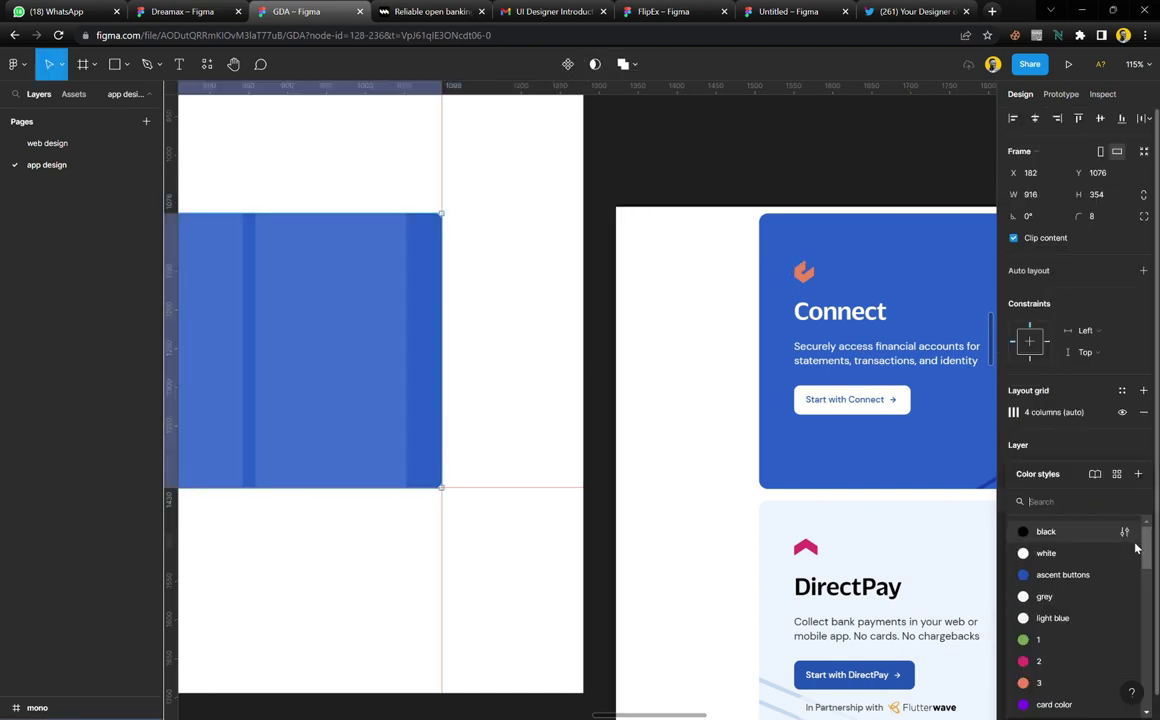
{"action": "left_click", "coordinate": [1139, 474]}
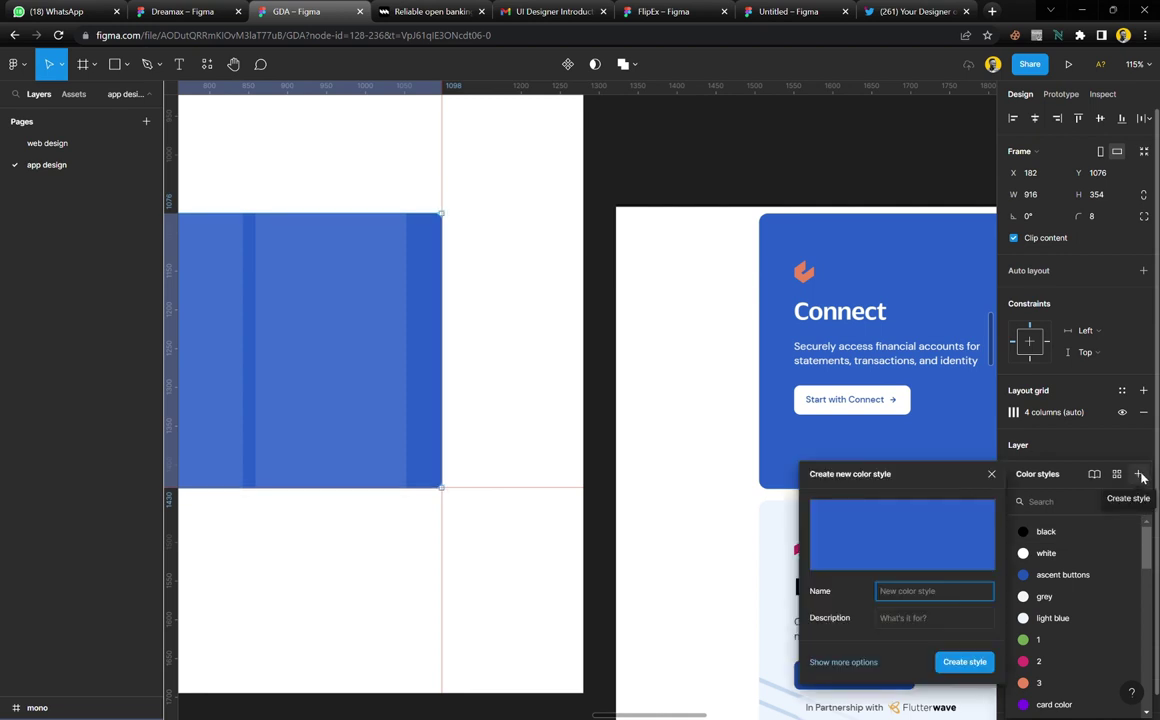
{"action": "type", "text": "l"}
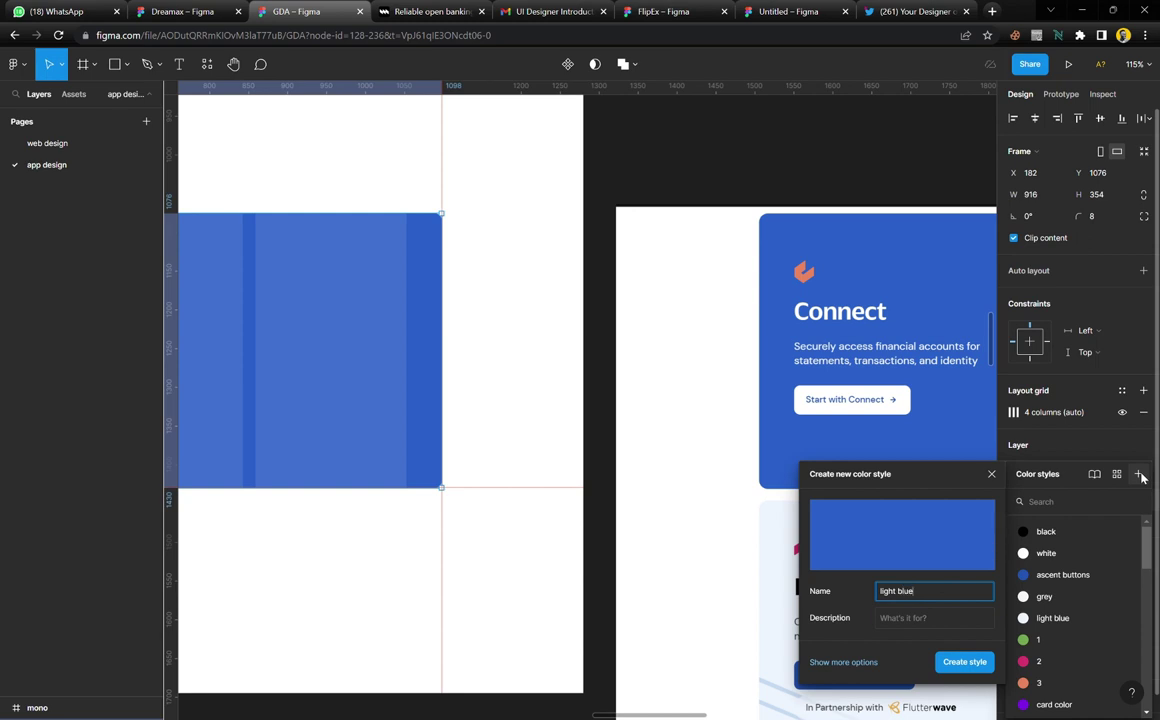
{"action": "type", "text": "ight blue"}
{"action": "key", "text": "Return"}
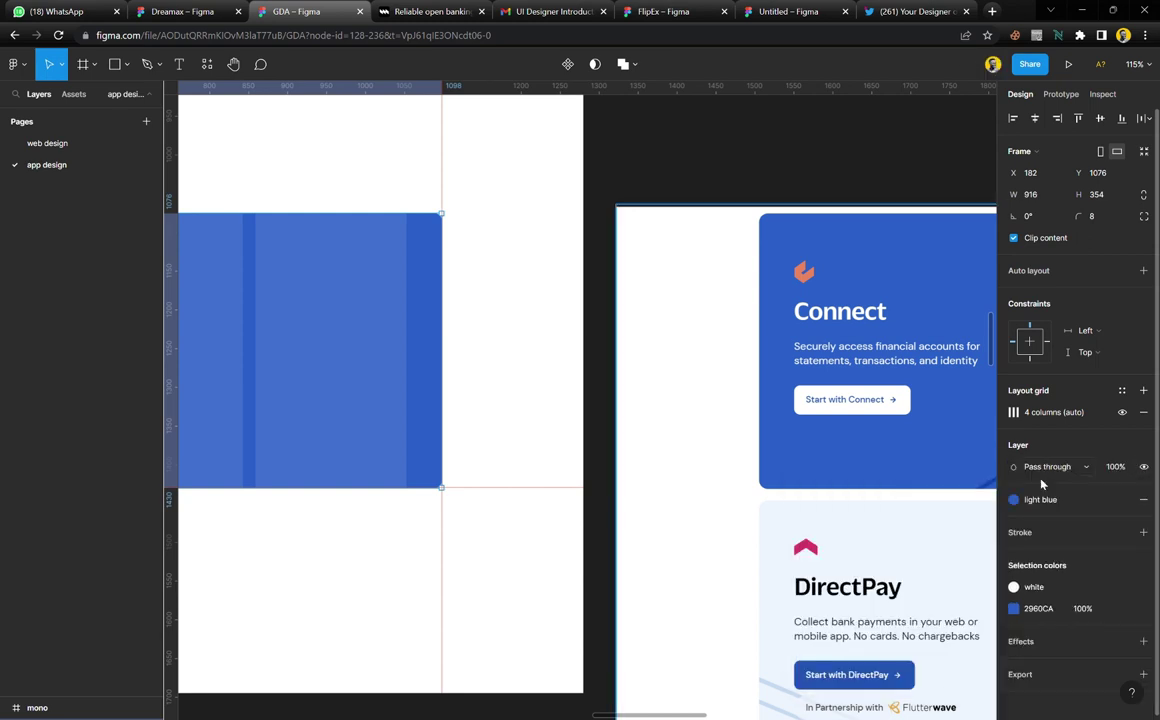
{"action": "left_click", "coordinate": [608, 443]}
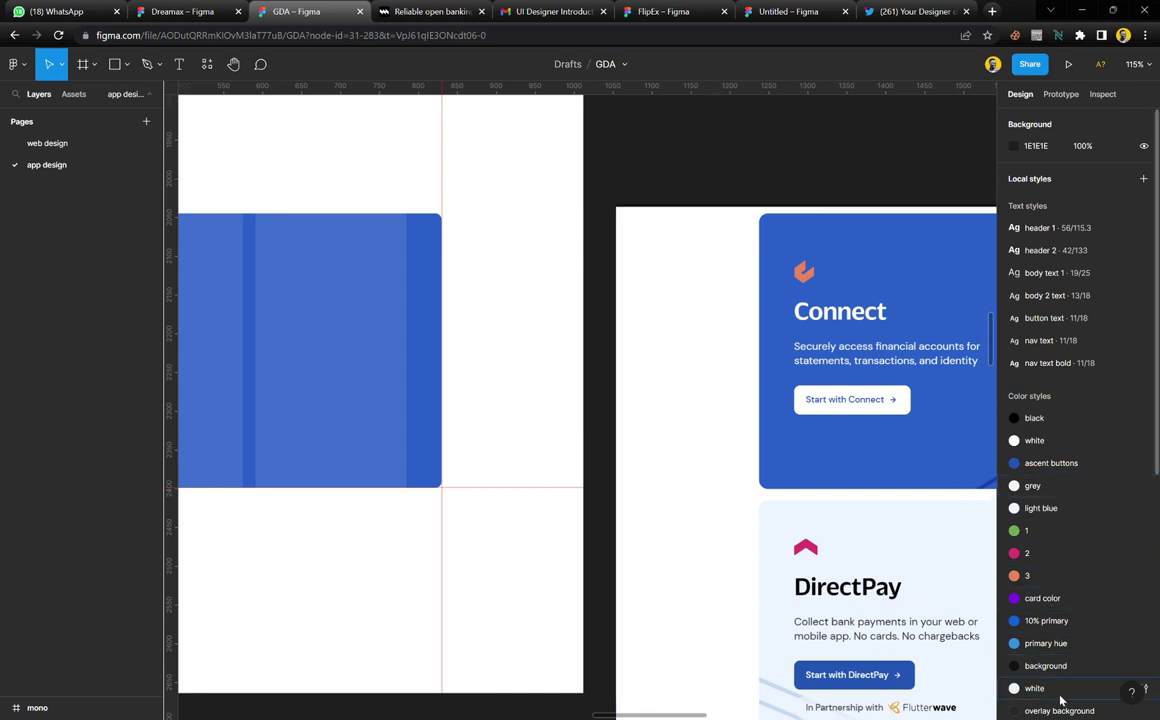
Move the light blue colour style under the ascent buttons style
{"action": "scroll", "coordinate": [1062, 690], "scroll_direction": "down", "scroll_amount": 2}
{"action": "scroll", "coordinate": [1062, 700], "scroll_direction": "down", "scroll_amount": 6}
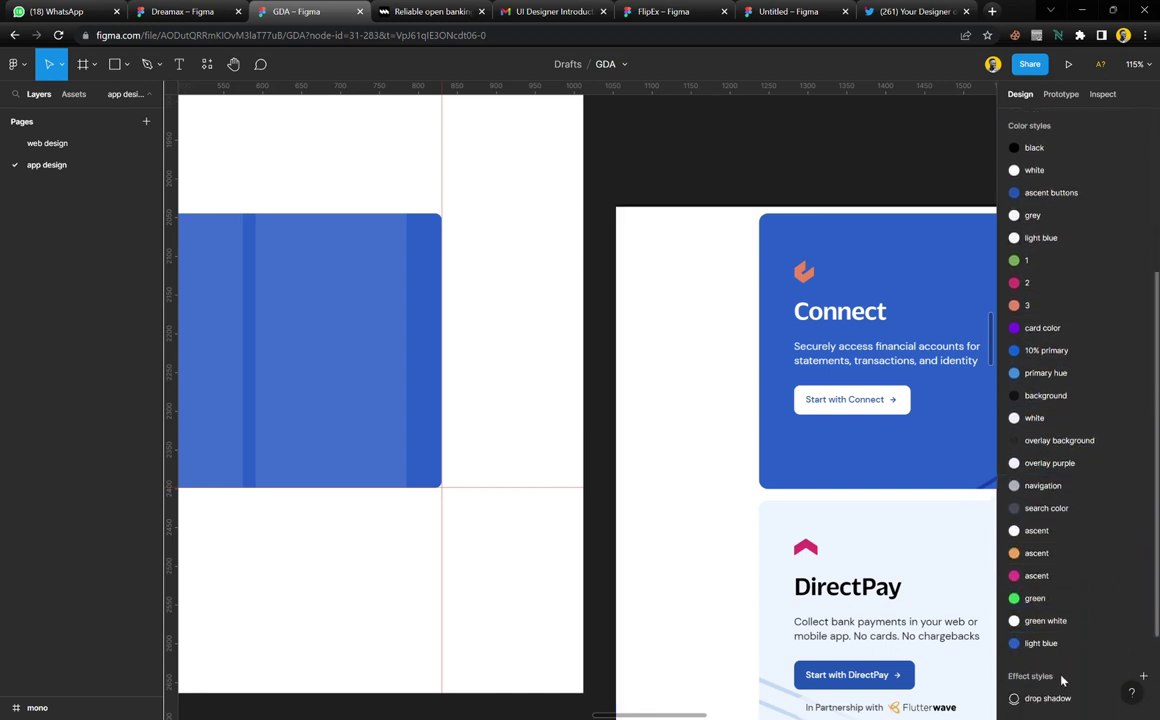
{"action": "left_click_drag", "start_coordinate": [1055, 647], "coordinate": [1058, 212]}
{"action": "scroll", "coordinate": [611, 363], "scroll_direction": "left", "scroll_amount": 3}
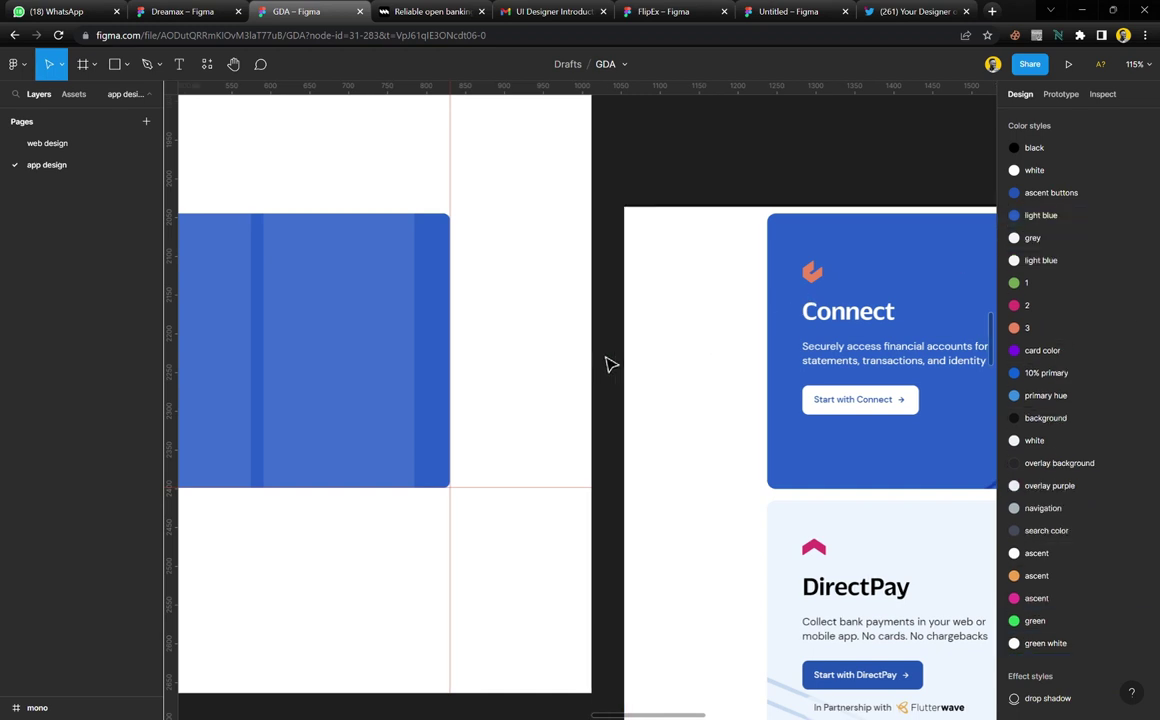
{"action": "scroll", "coordinate": [900, 275], "scroll_direction": "up", "scroll_amount": 5}
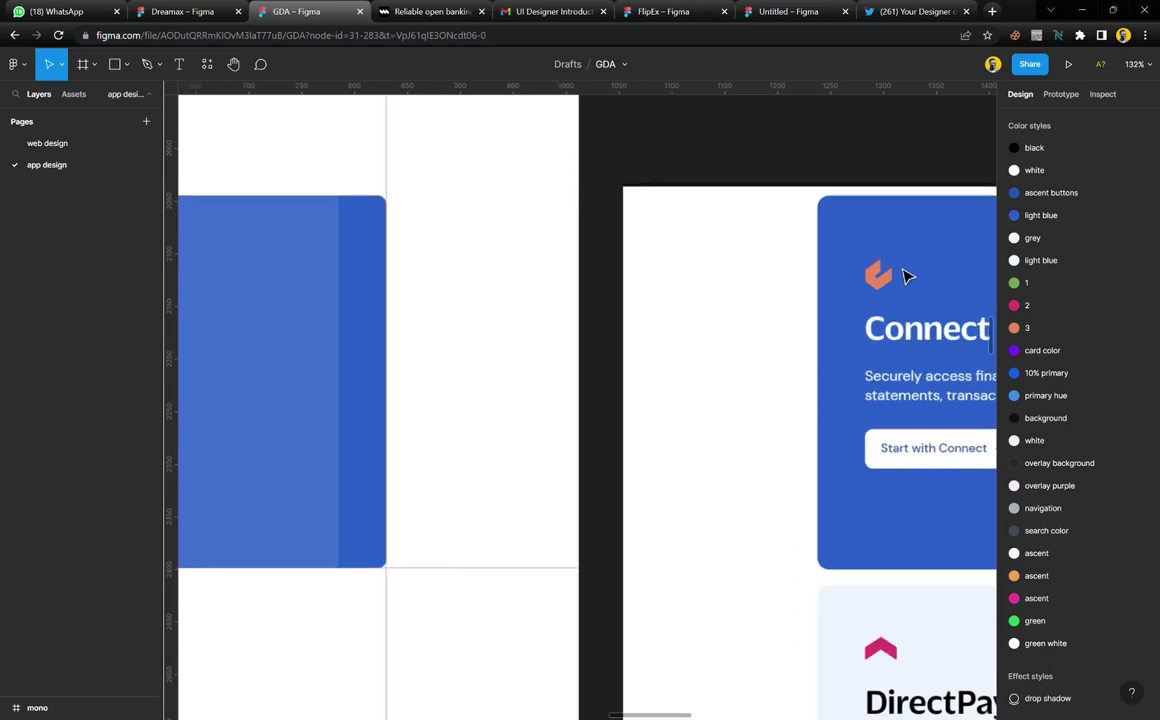
{"action": "scroll", "coordinate": [777, 274], "scroll_direction": "up", "scroll_amount": 10}
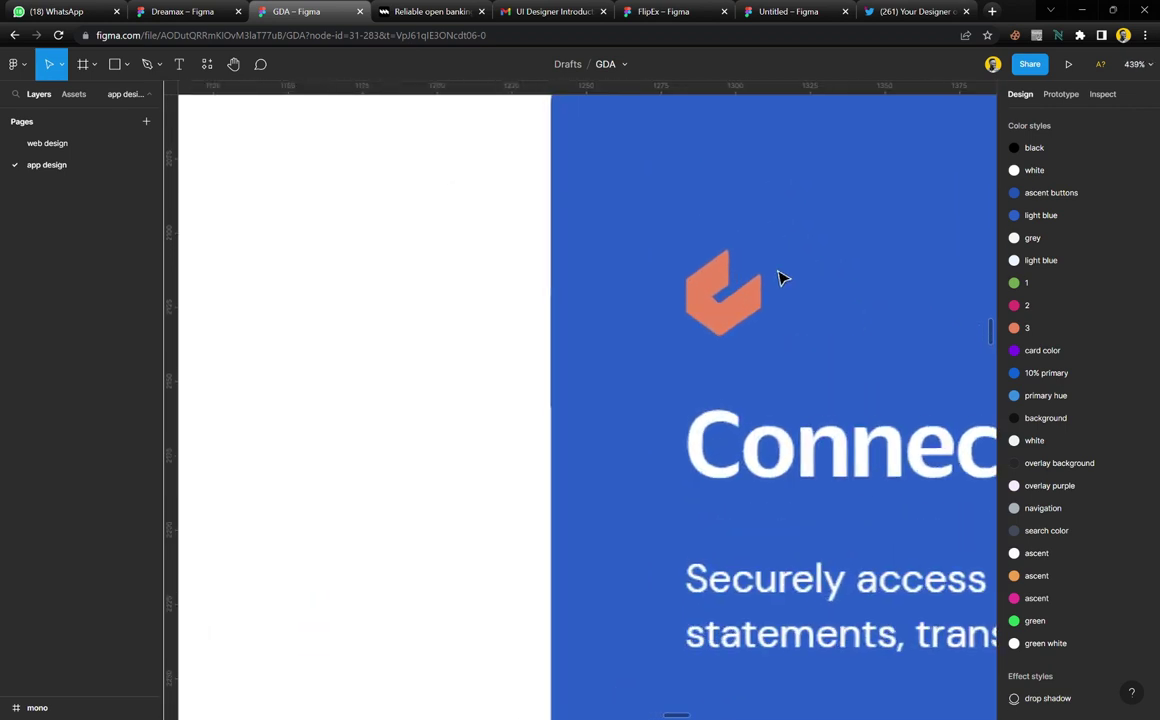
{"action": "scroll", "coordinate": [777, 305], "scroll_direction": "up", "scroll_amount": 2}
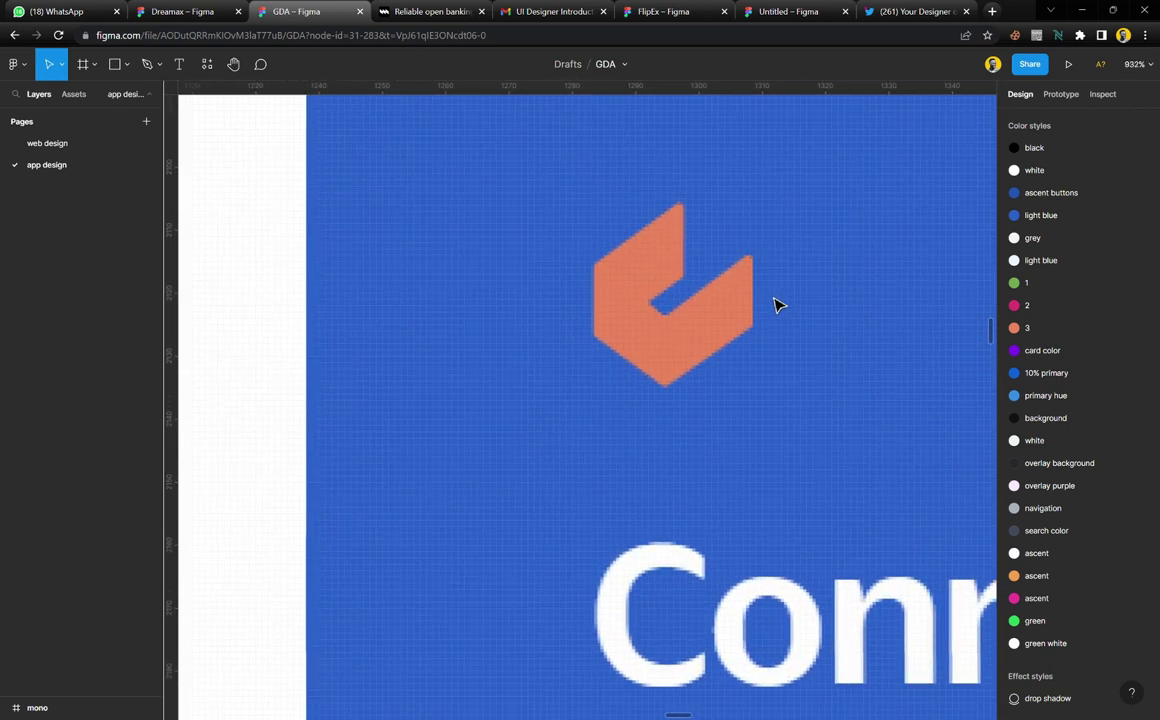
Start tracing the logo with the Pen tool at its top corner and the notch's corners
{"action": "left_click", "coordinate": [148, 66]}
{"action": "scroll", "coordinate": [689, 388], "scroll_direction": "up", "scroll_amount": 1}
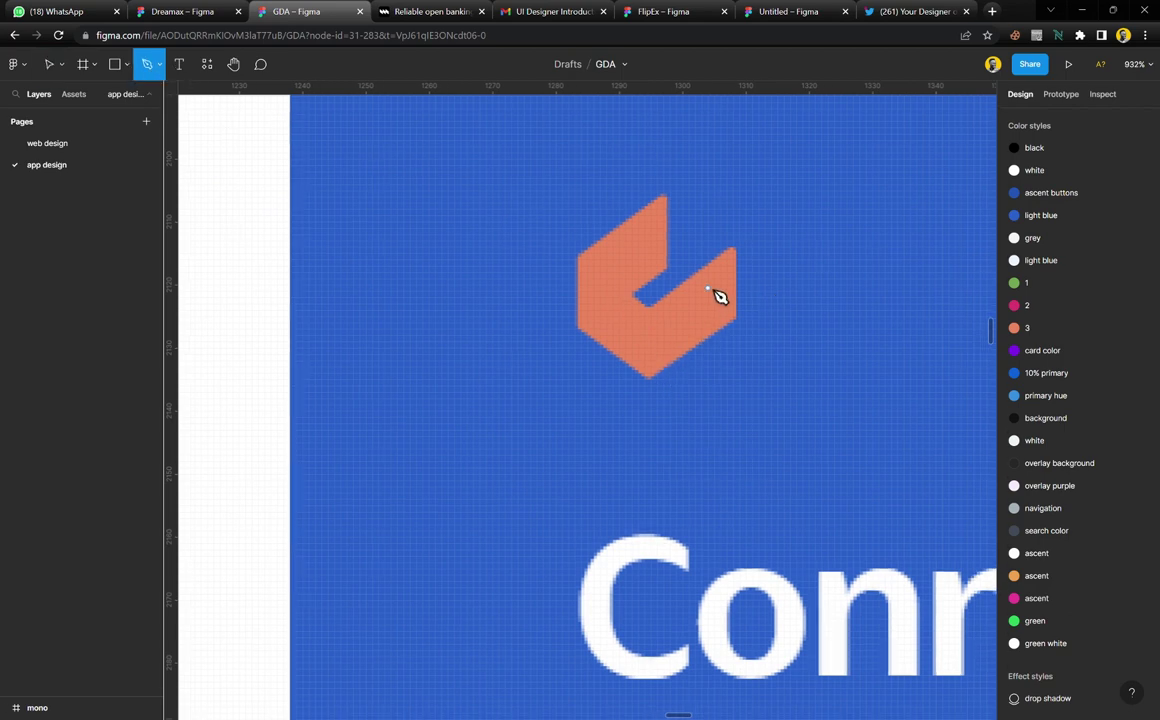
{"action": "scroll", "coordinate": [716, 287], "scroll_direction": "up", "scroll_amount": 1}
{"action": "scroll", "coordinate": [700, 260], "scroll_direction": "up", "scroll_amount": 1}
{"action": "left_click", "coordinate": [655, 173]}
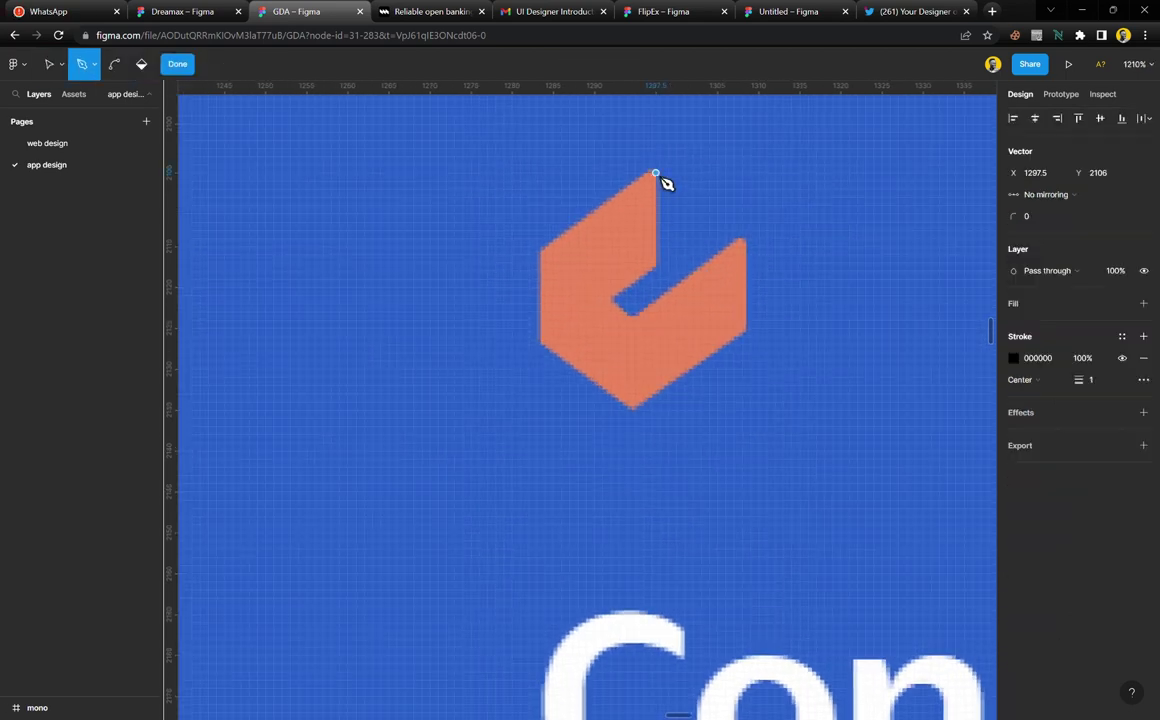
{"action": "left_click", "coordinate": [655, 267]}
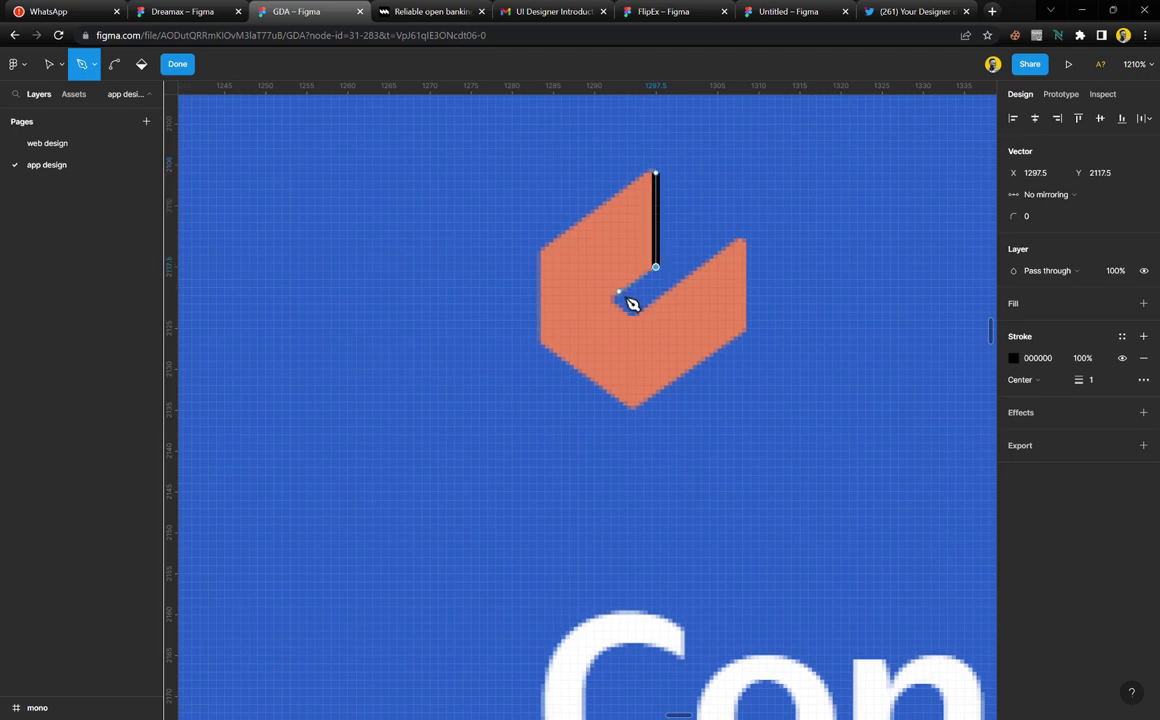
{"action": "left_click", "coordinate": [614, 300]}
{"action": "left_click", "coordinate": [631, 316]}
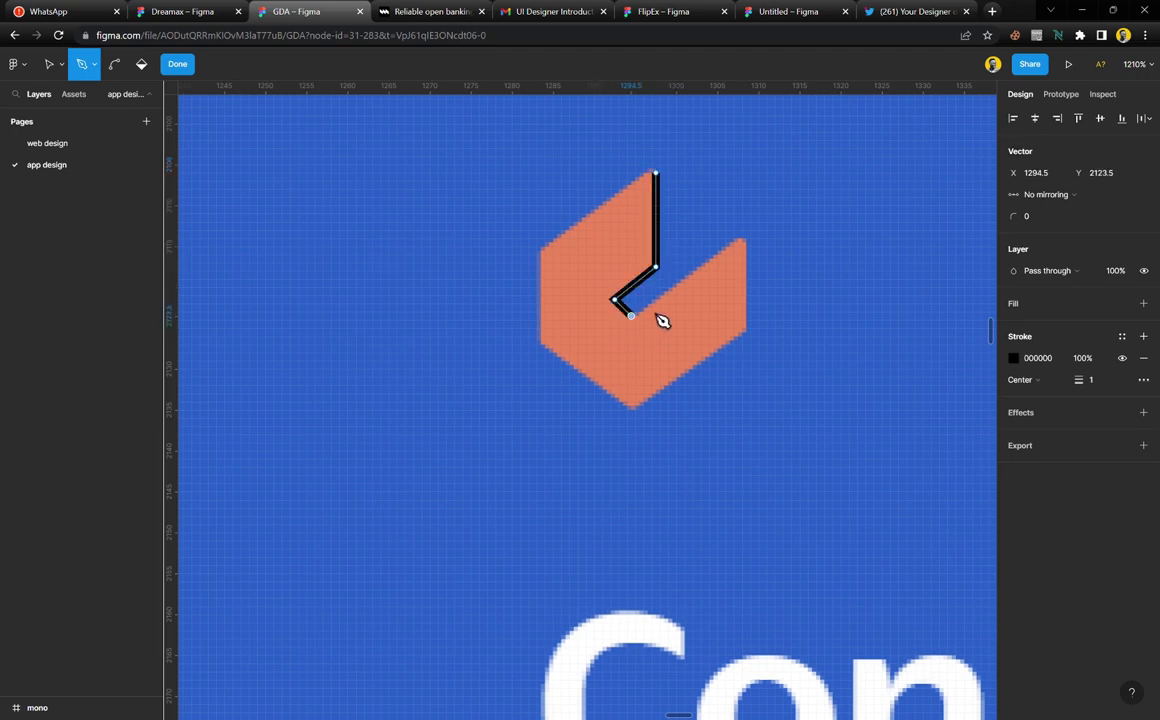
Continue the outline around the right, bottom and left corners and close it at the top
{"action": "left_click", "coordinate": [741, 235]}
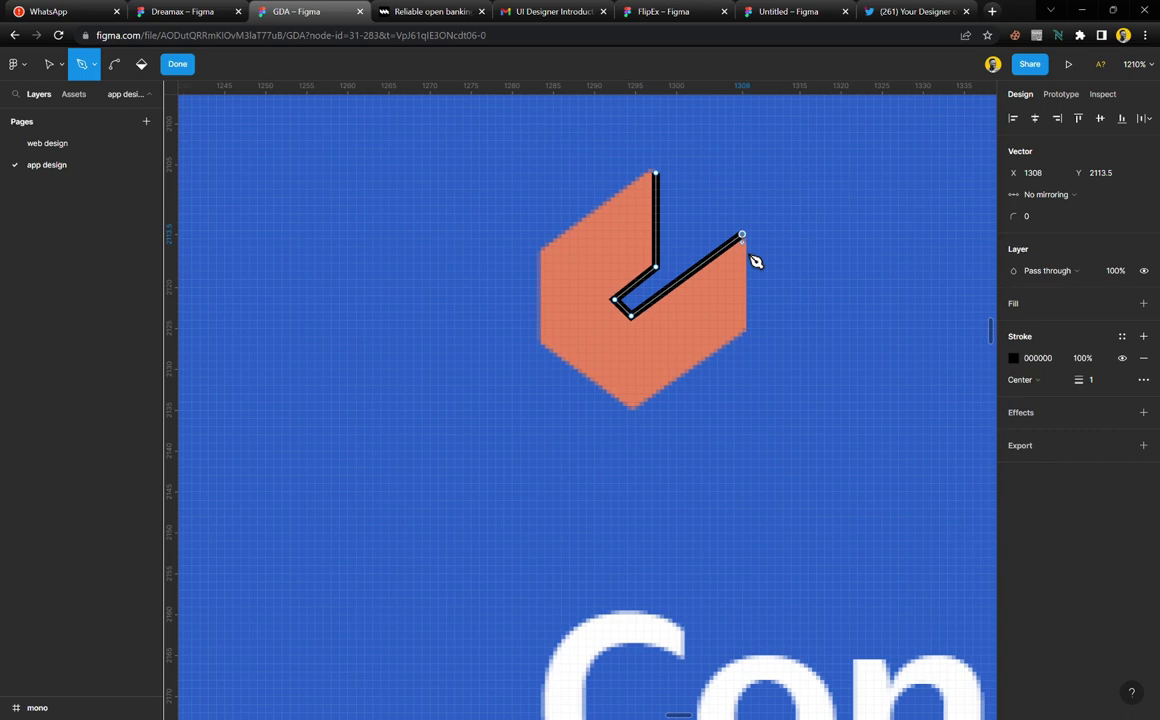
{"action": "left_click", "coordinate": [743, 333]}
{"action": "left_click", "coordinate": [632, 411]}
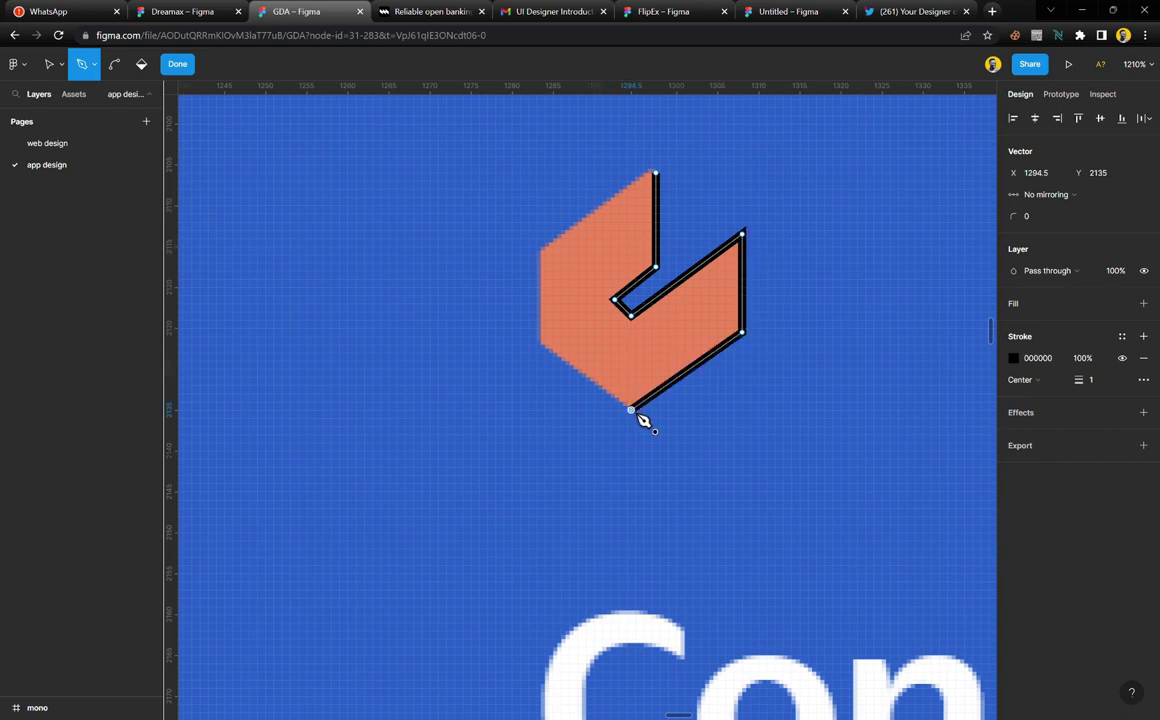
{"action": "left_click", "coordinate": [541, 342]}
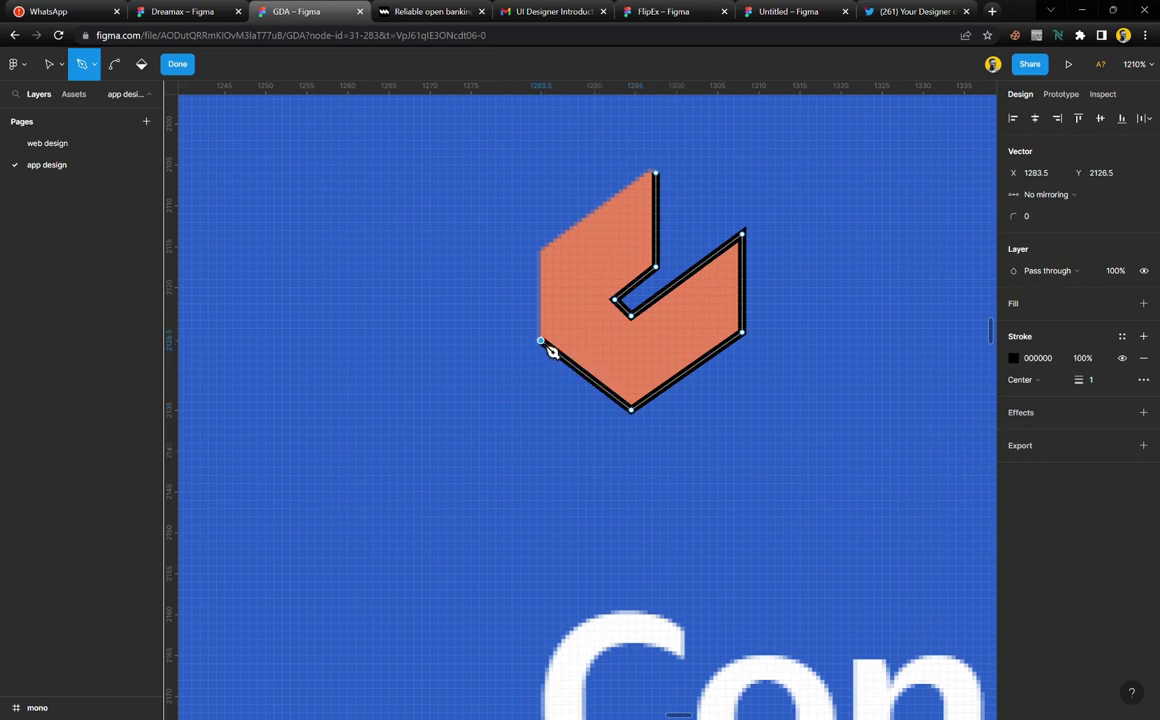
{"action": "left_click", "coordinate": [541, 251]}
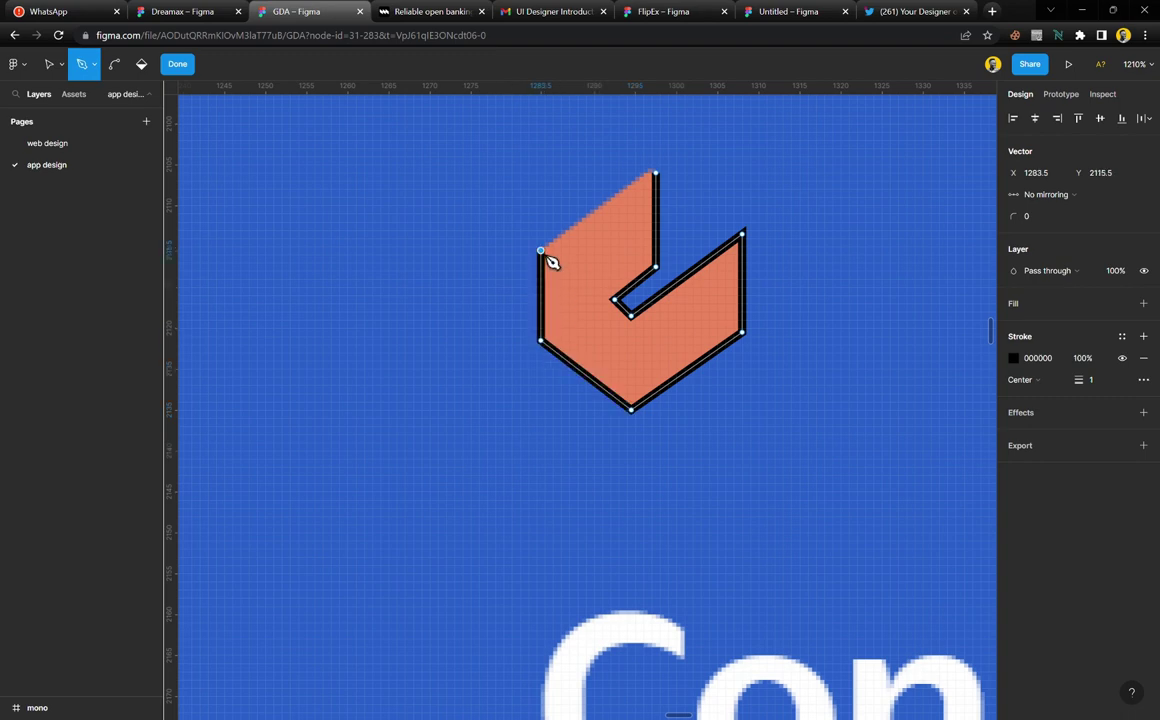
{"action": "left_click", "coordinate": [658, 175]}
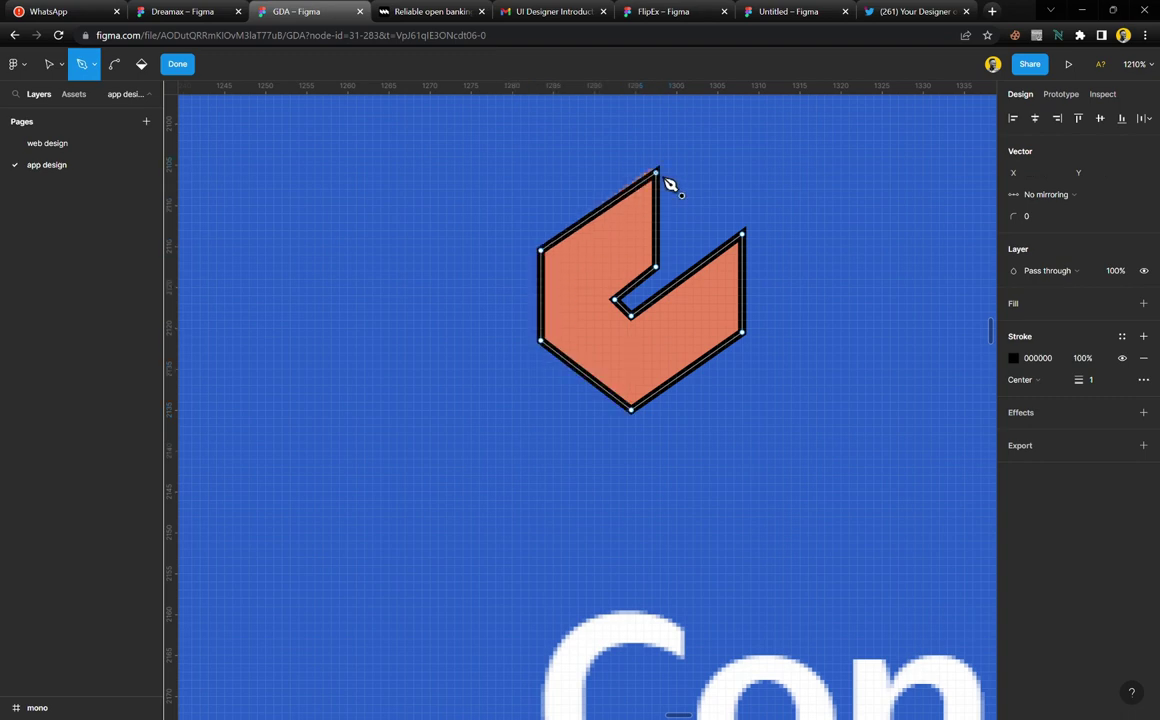
Nudge the outline's top point up slightly and finish editing the path
{"action": "left_click", "coordinate": [47, 67]}
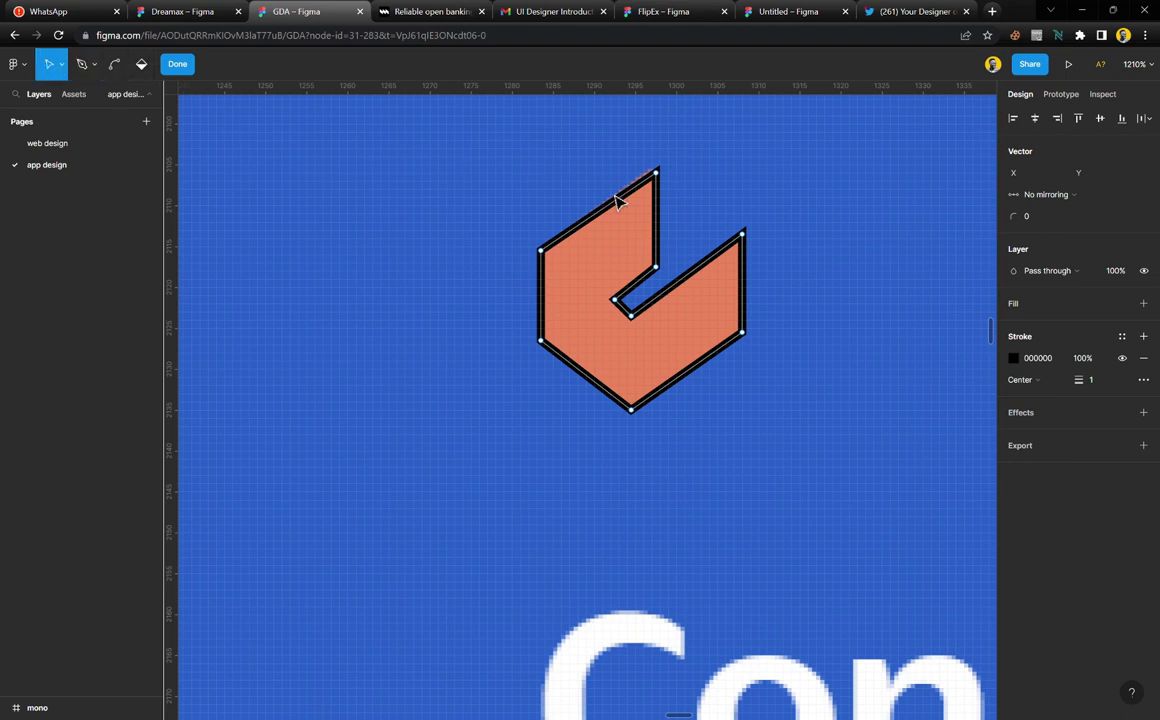
{"action": "left_click", "coordinate": [664, 182]}
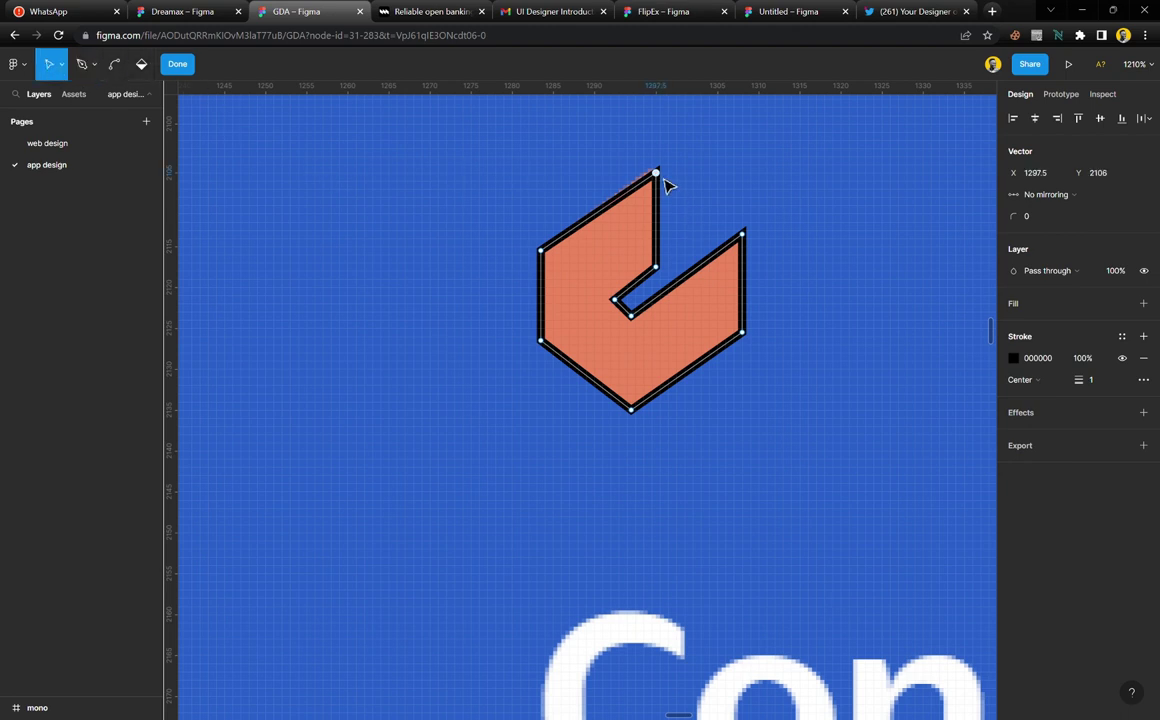
{"action": "key", "text": "Up"}
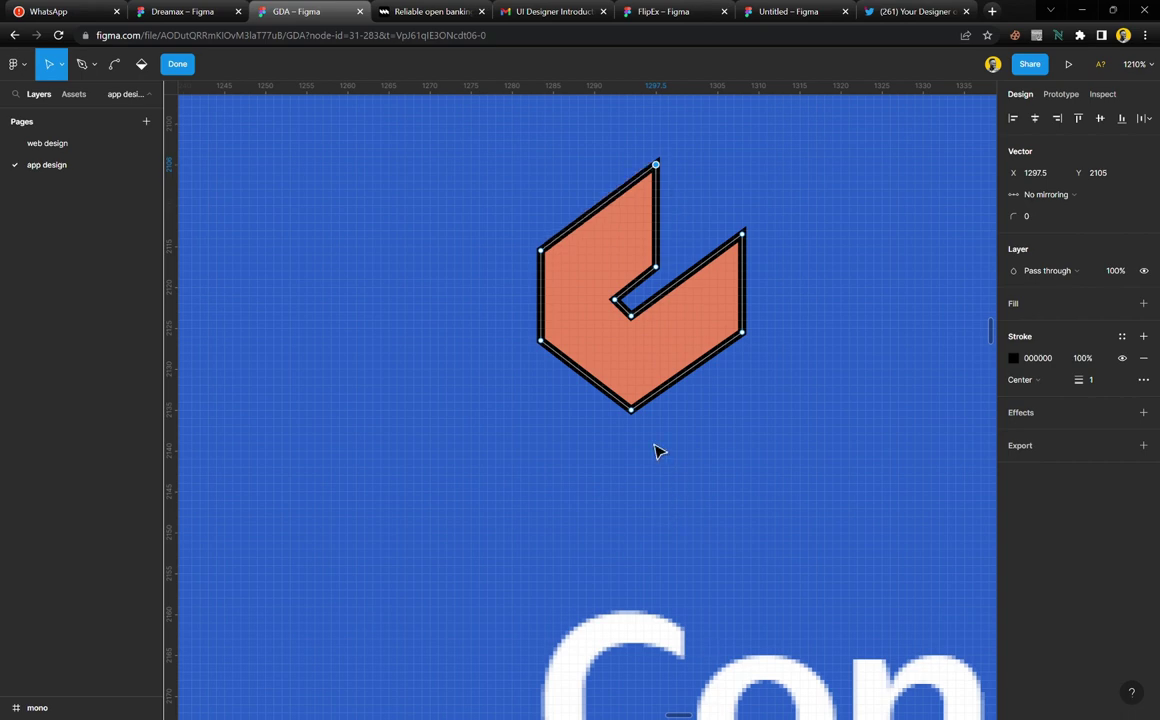
{"action": "left_click", "coordinate": [178, 66]}
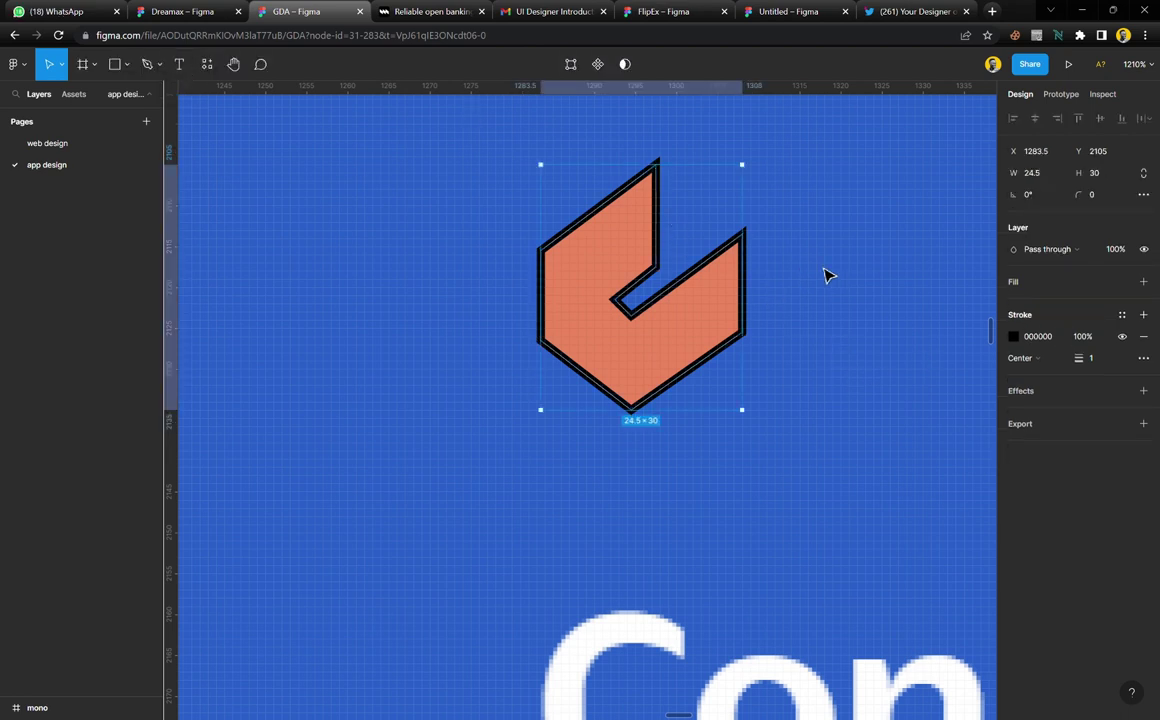
Fill the traced shape with colour style 3 and remove its black stroke
{"action": "left_click", "coordinate": [1123, 283]}
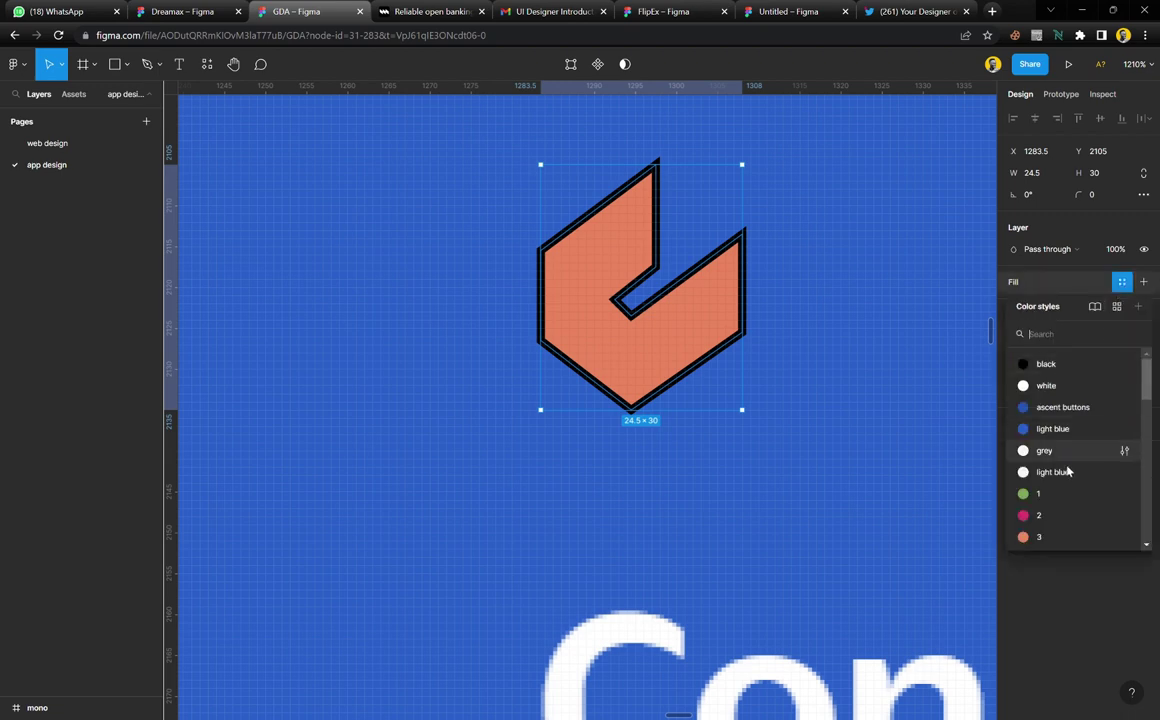
{"action": "left_click", "coordinate": [1052, 540]}
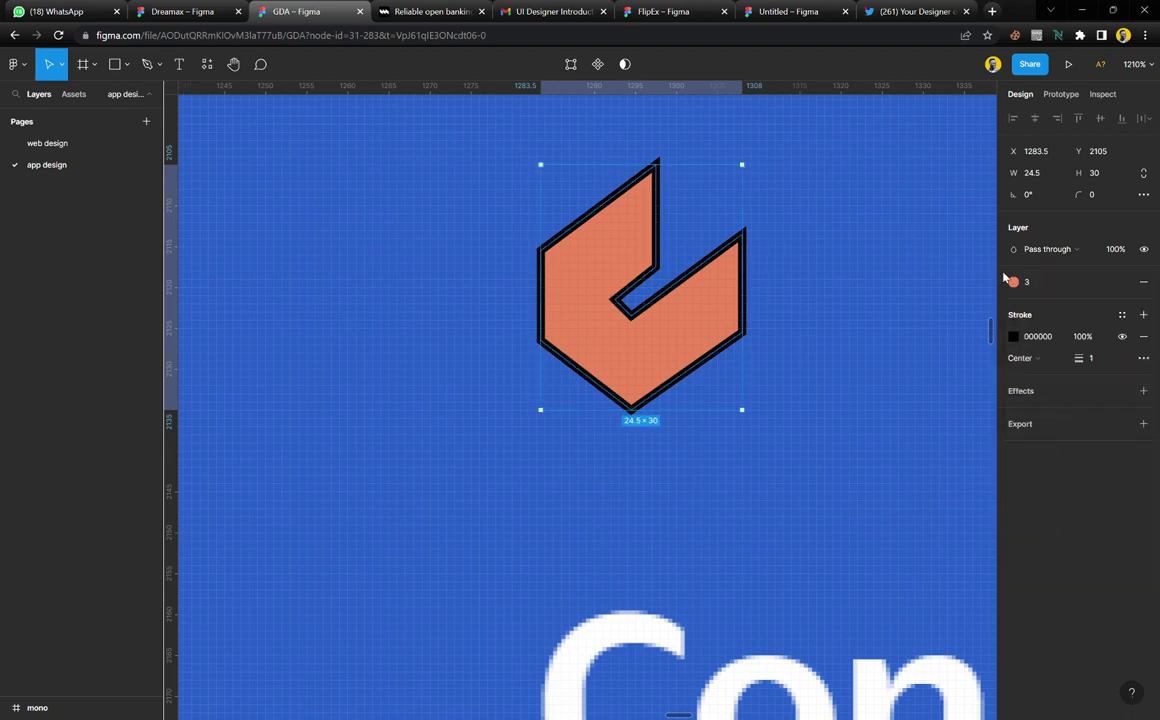
{"action": "left_click", "coordinate": [1144, 337]}
{"action": "scroll", "coordinate": [849, 256], "scroll_direction": "down", "scroll_amount": 3}
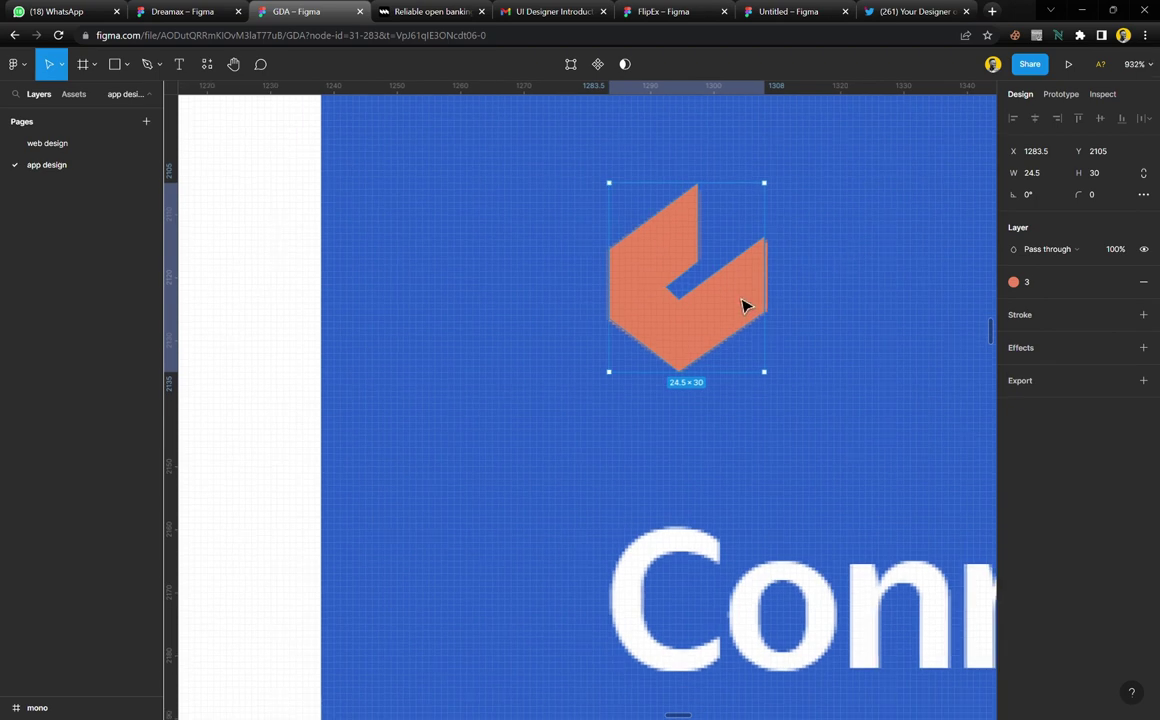
Move the traced logo left beside the original and give it a 0.5 corner radius
{"action": "left_click_drag", "start_coordinate": [746, 303], "coordinate": [518, 305]}
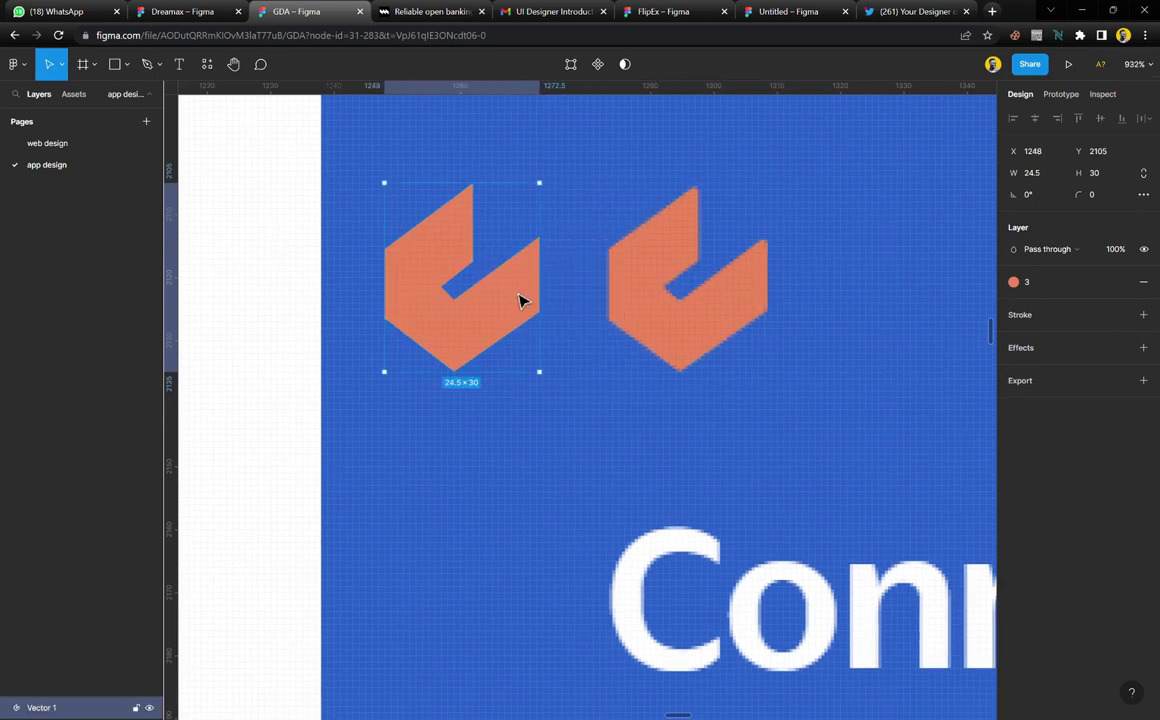
{"action": "left_click", "coordinate": [1108, 197]}
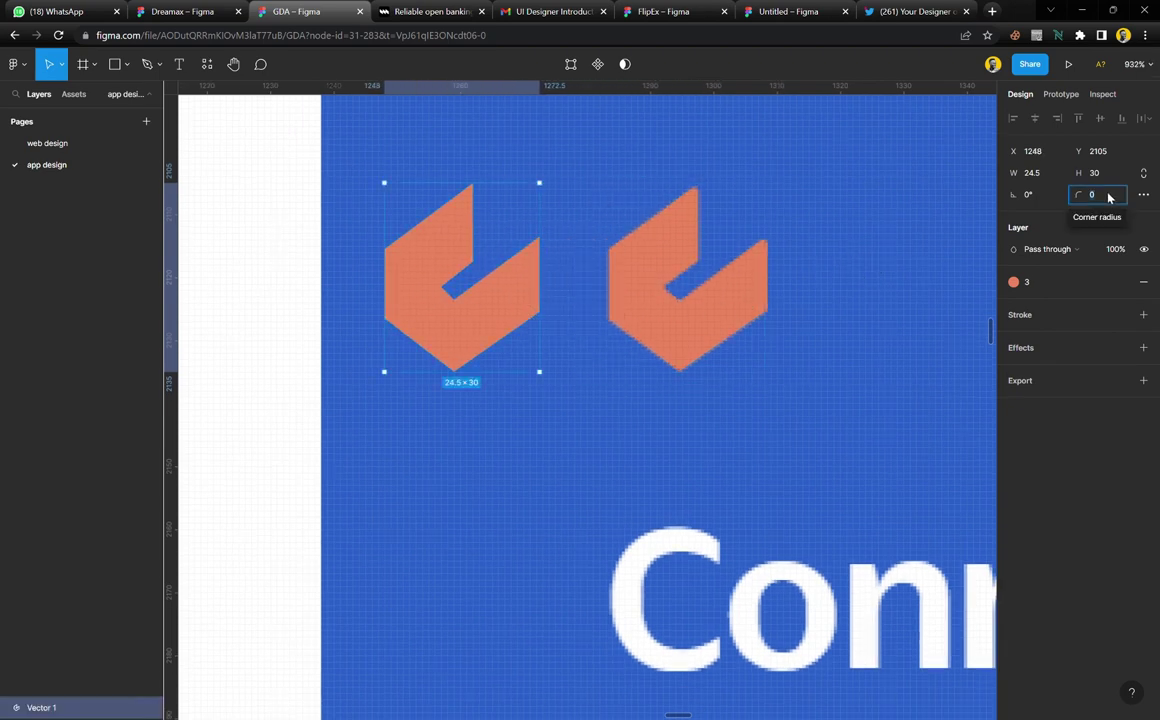
{"action": "type", "text": "1"}
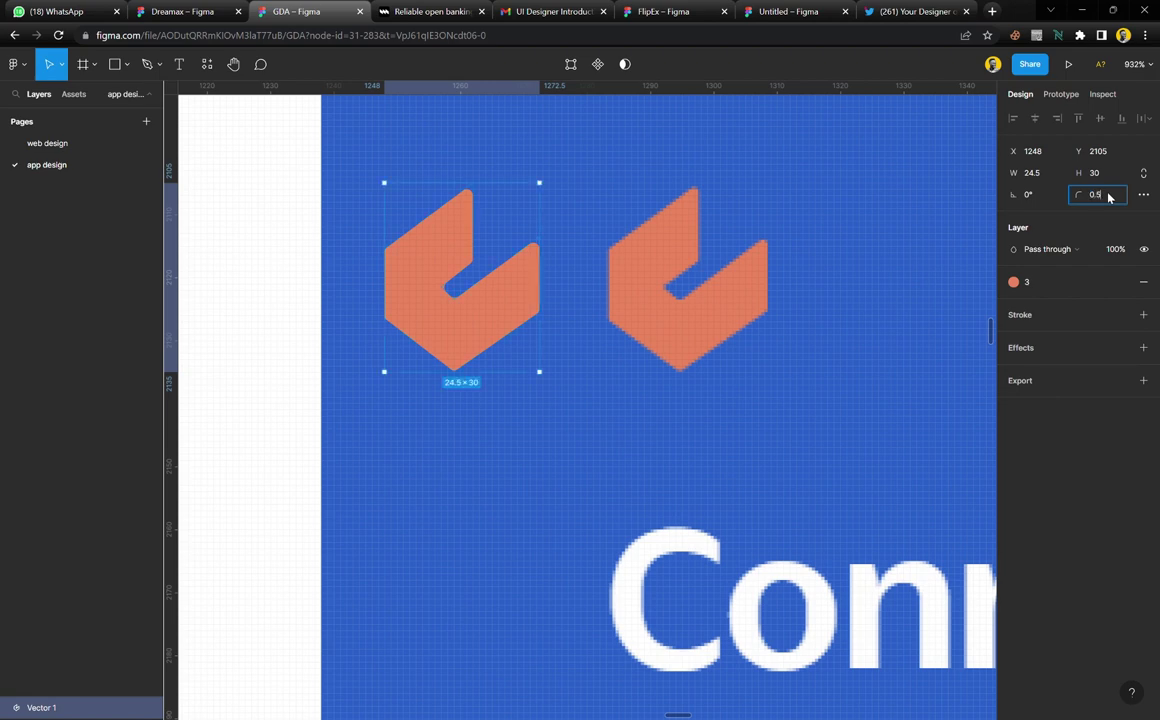
{"action": "key", "text": "Return"}
{"action": "scroll", "coordinate": [640, 340], "scroll_direction": "left", "scroll_amount": 5}
{"action": "scroll", "coordinate": [640, 340], "scroll_direction": "right", "scroll_amount": 3}
{"action": "scroll", "coordinate": [673, 347], "scroll_direction": "down", "scroll_amount": 10}
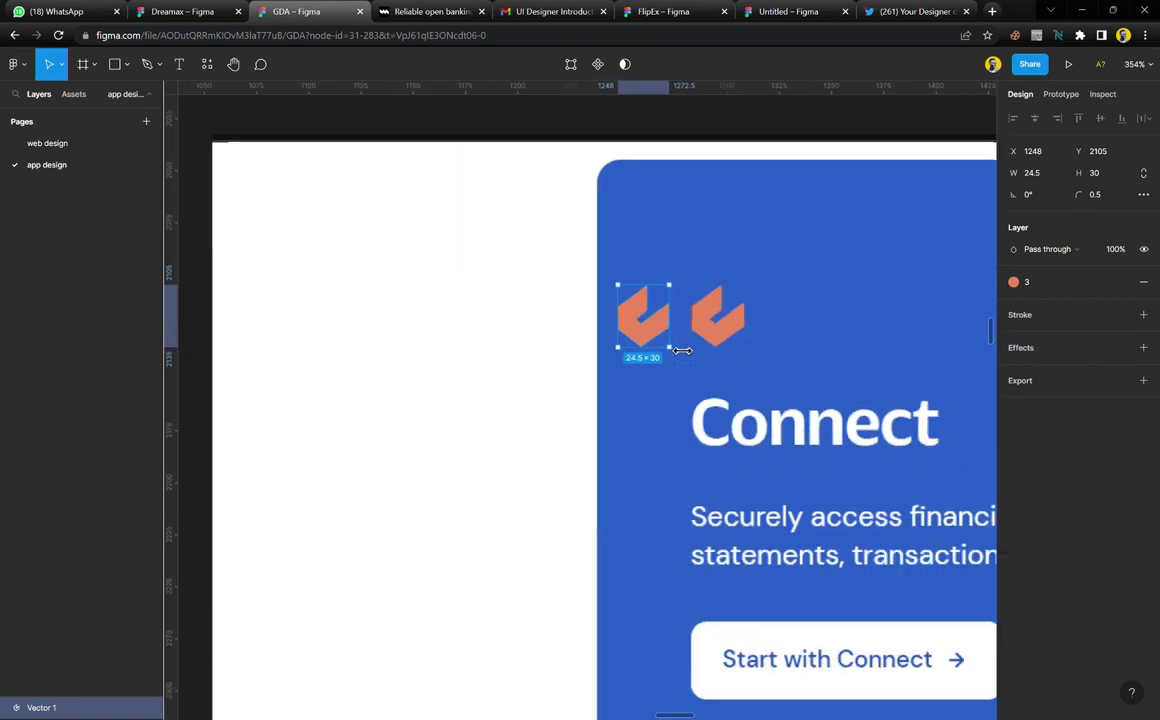
{"action": "left_click_drag", "start_coordinate": [663, 343], "coordinate": [246, 355]}
{"action": "scroll", "coordinate": [300, 352], "scroll_direction": "left", "scroll_amount": 5}
{"action": "scroll", "coordinate": [343, 349], "scroll_direction": "left", "scroll_amount": 2}
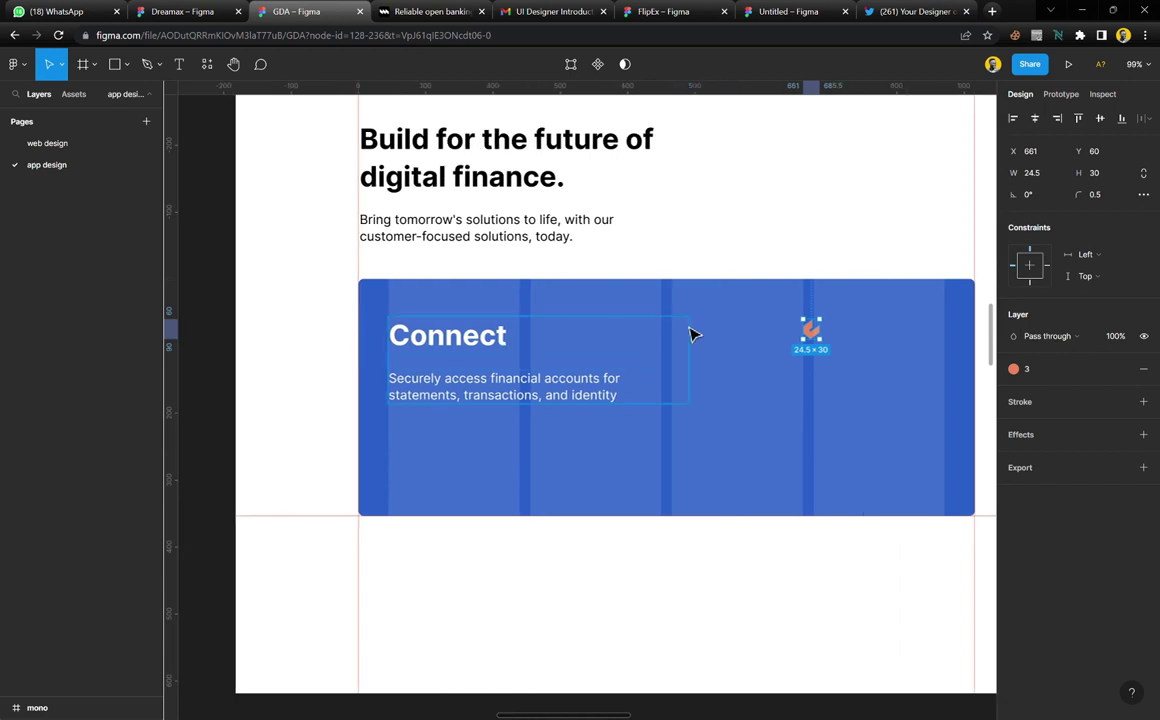
{"action": "left_click_drag", "start_coordinate": [818, 345], "coordinate": [515, 328]}
{"action": "left_click", "coordinate": [519, 326]}
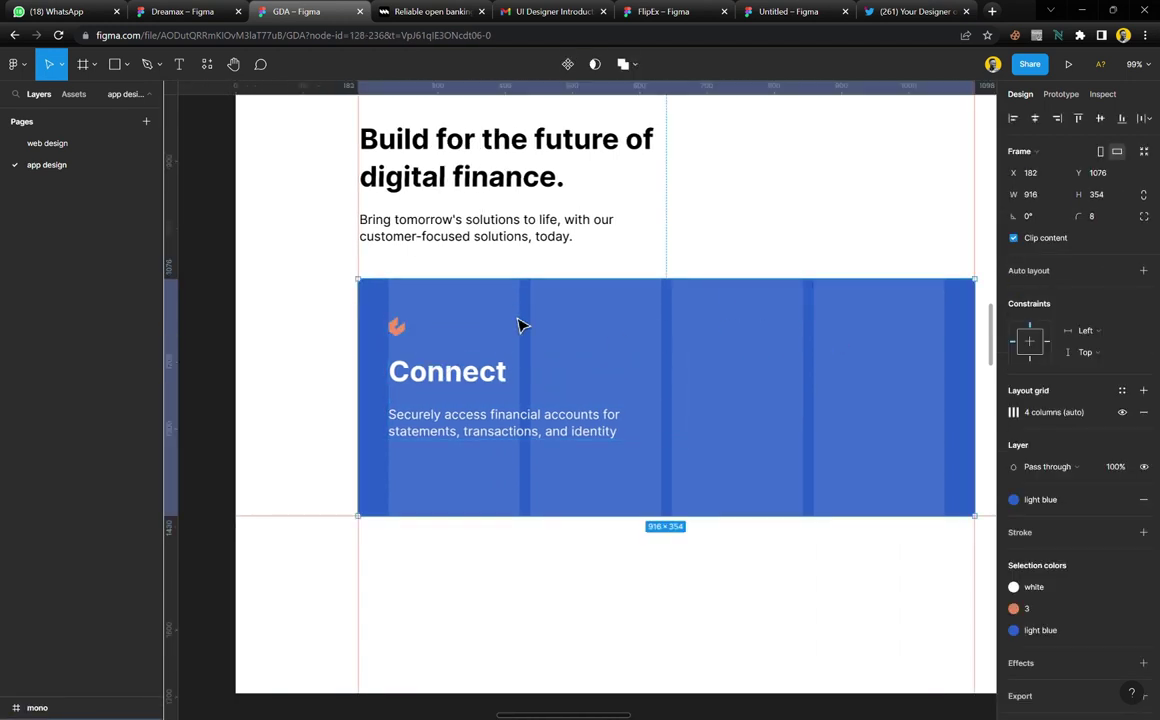
{"action": "scroll", "coordinate": [495, 436], "scroll_direction": "right", "scroll_amount": 6}
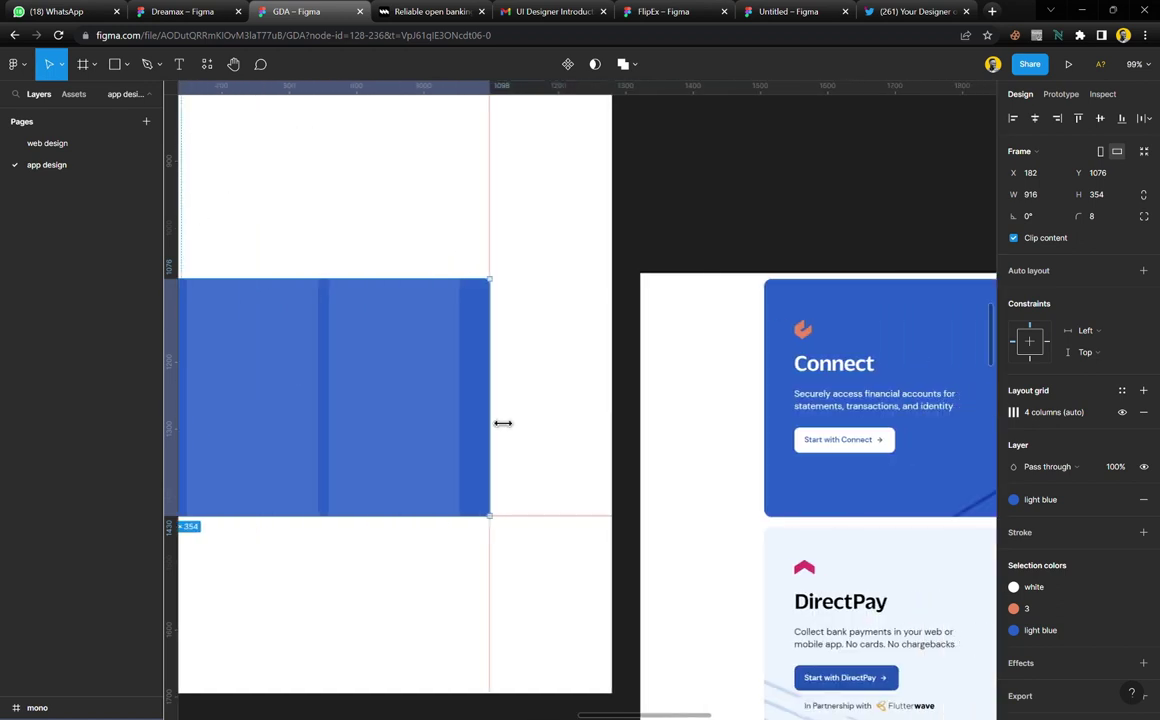
{"action": "scroll", "coordinate": [510, 416], "scroll_direction": "left", "scroll_amount": 4}
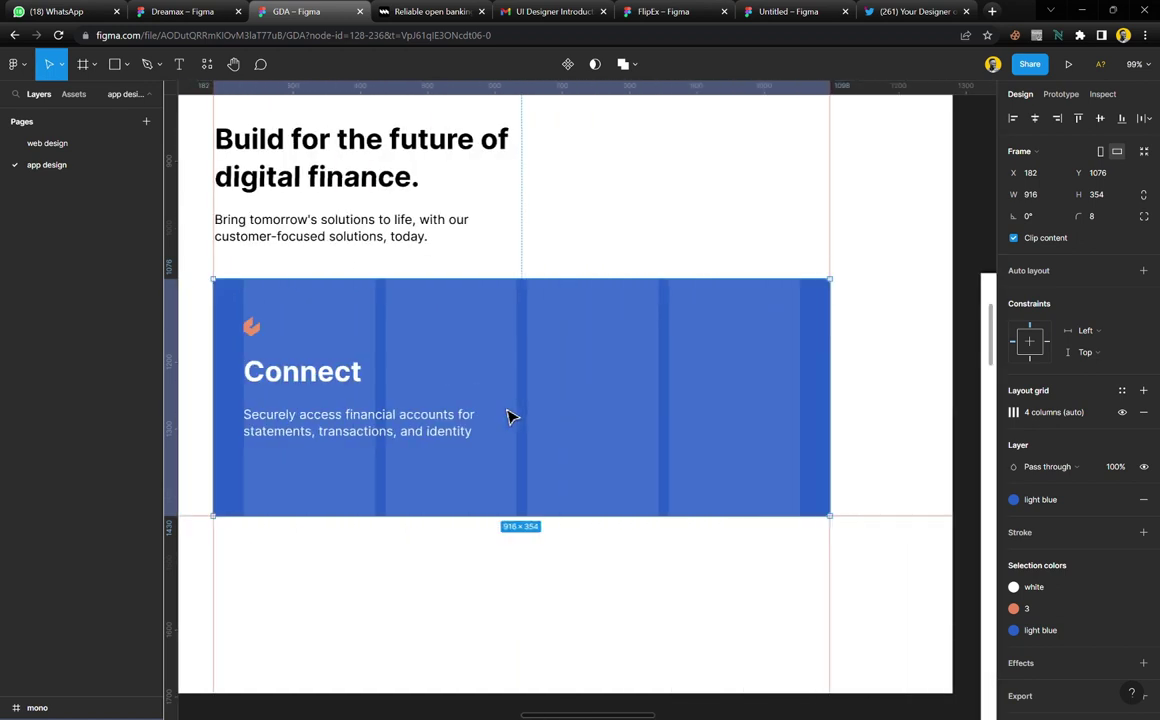
{"action": "left_click", "coordinate": [403, 430]}
{"action": "left_click", "coordinate": [1087, 303]}
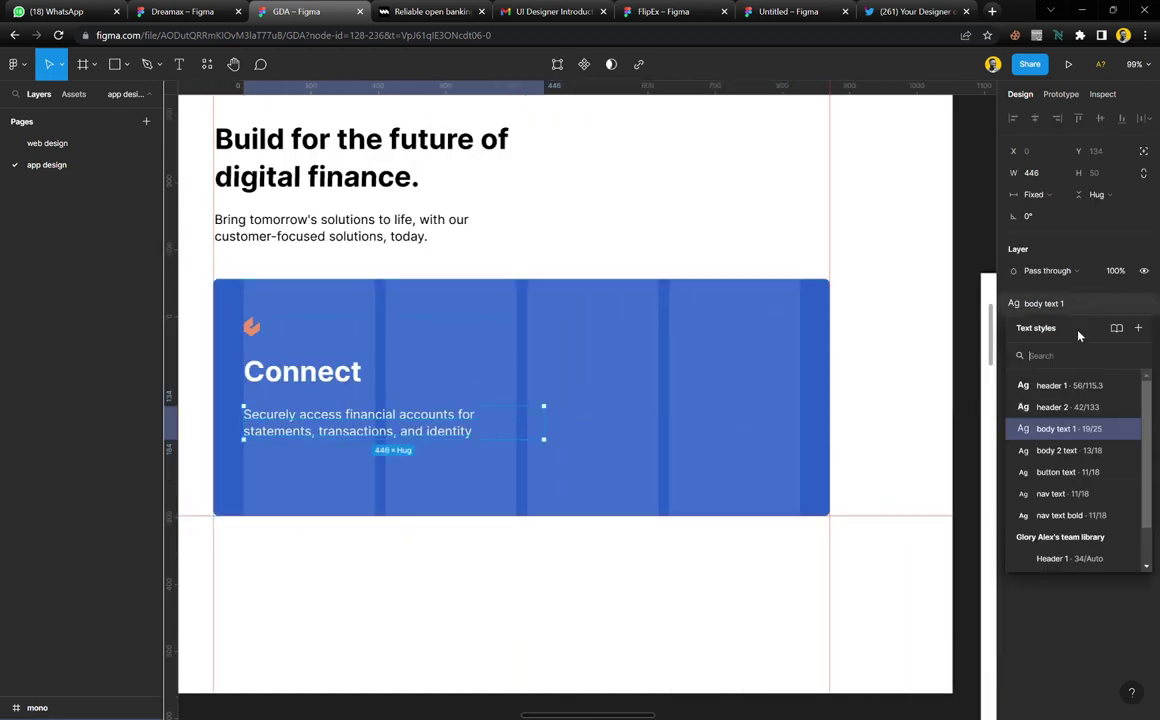
{"action": "left_click", "coordinate": [1058, 451]}
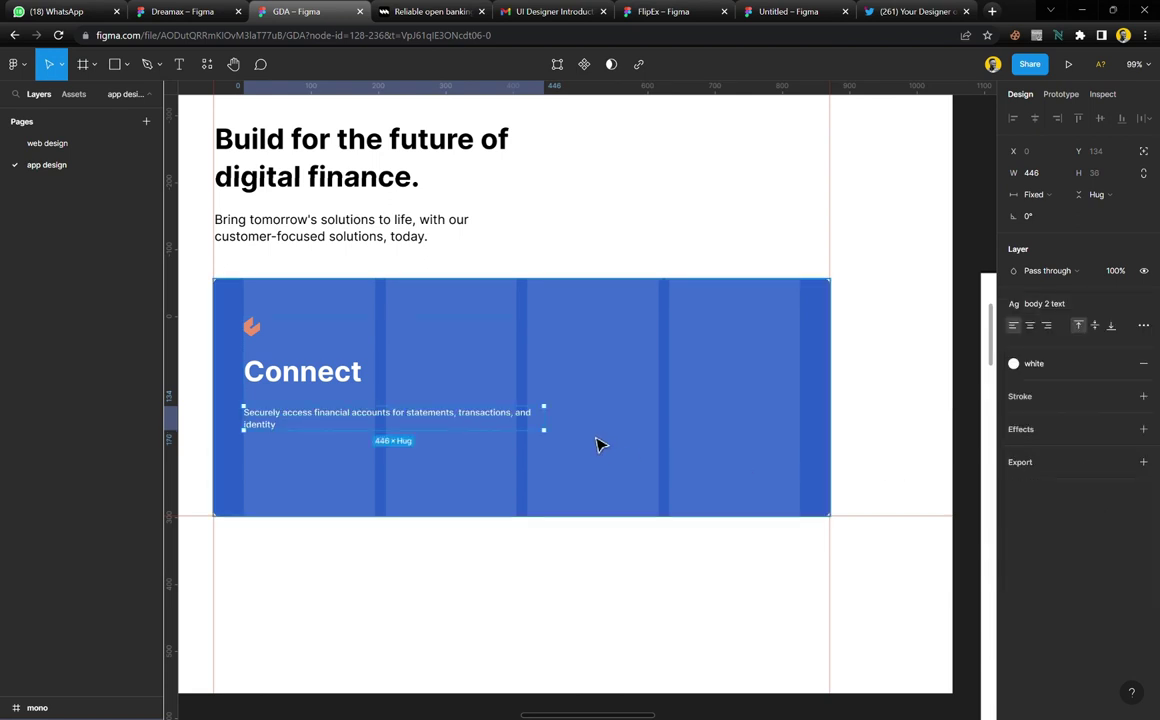
{"action": "key", "text": "ctrl+z"}
{"action": "left_click", "coordinate": [558, 497]}
{"action": "scroll", "coordinate": [420, 396], "scroll_direction": "right", "scroll_amount": 1}
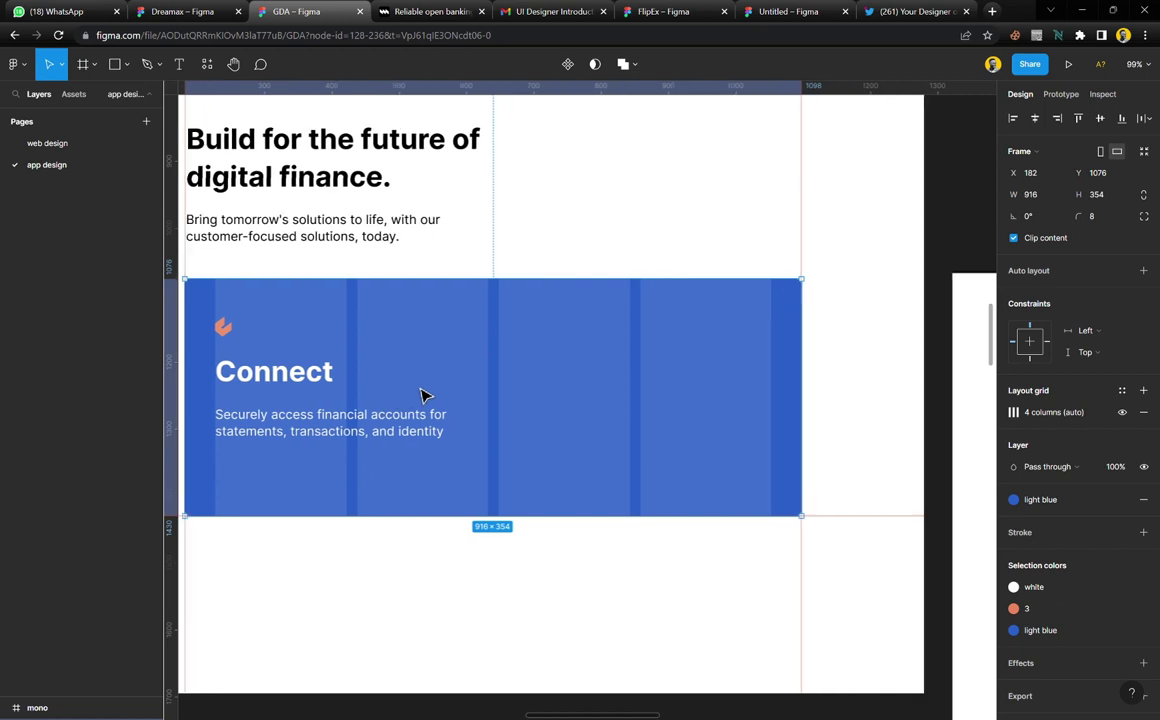
{"action": "left_click", "coordinate": [310, 382]}
Place a copy of the Connect heading under the reference heading, styled body text 1
{"action": "left_click_drag", "start_coordinate": [458, 391], "coordinate": [888, 413]}
{"action": "left_click", "coordinate": [1045, 282]}
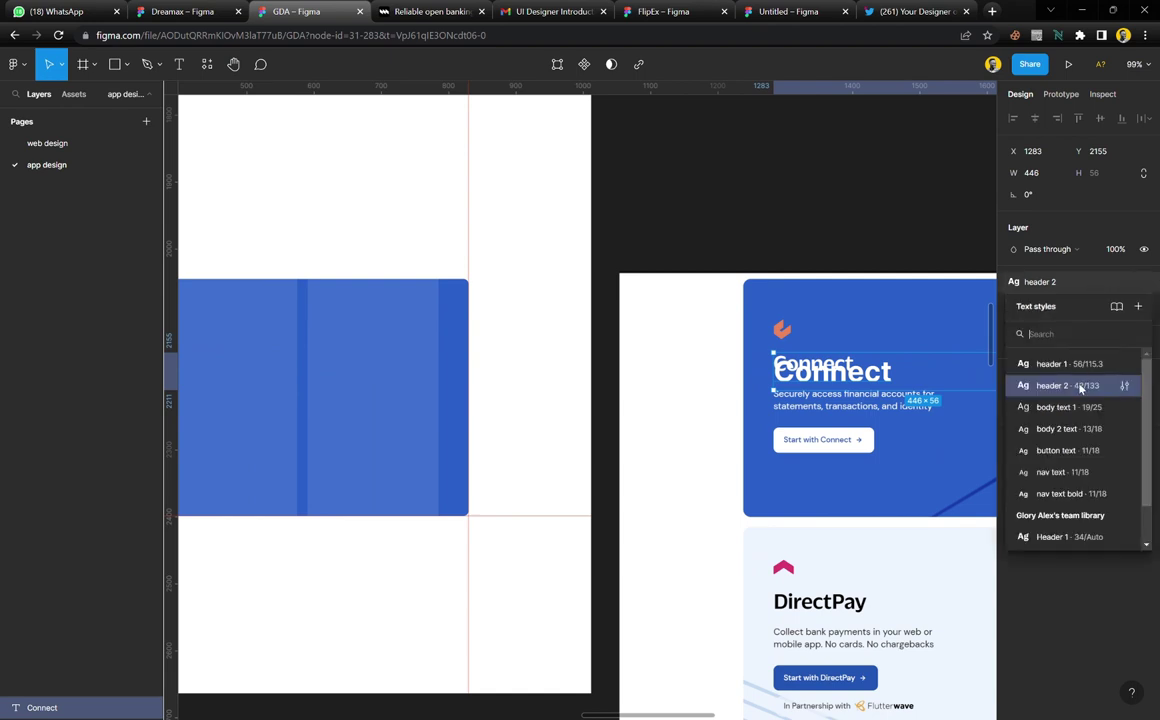
{"action": "left_click", "coordinate": [1060, 407]}
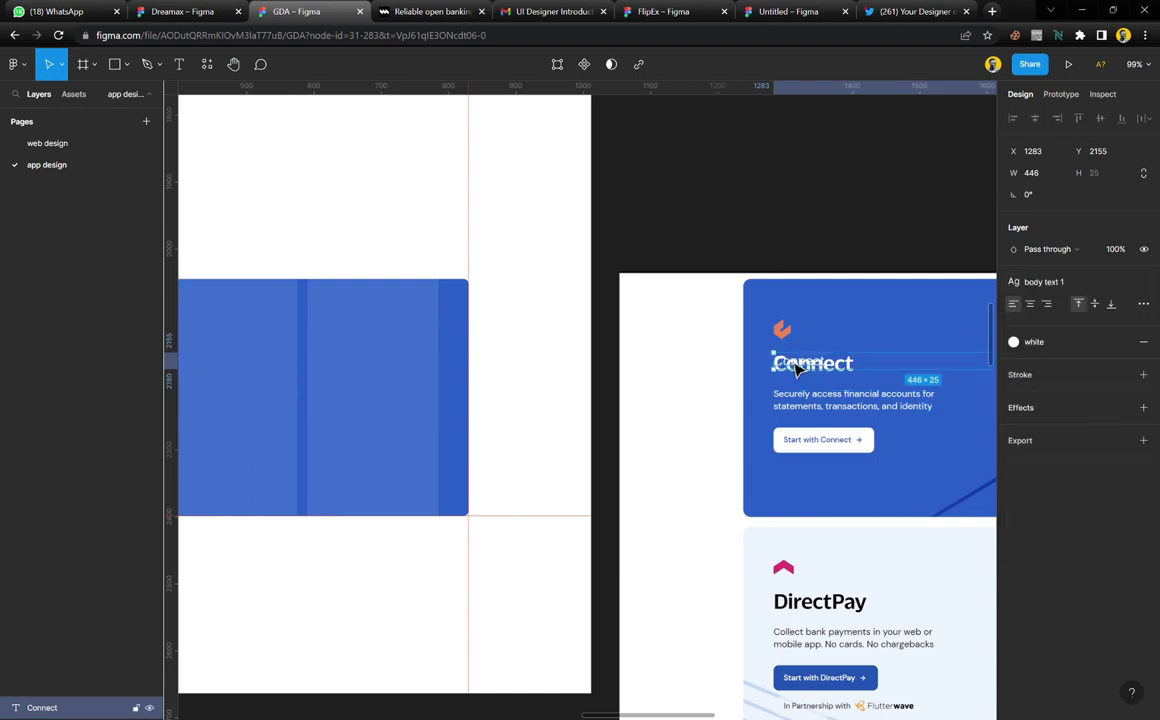
{"action": "left_click_drag", "start_coordinate": [818, 374], "coordinate": [821, 393]}
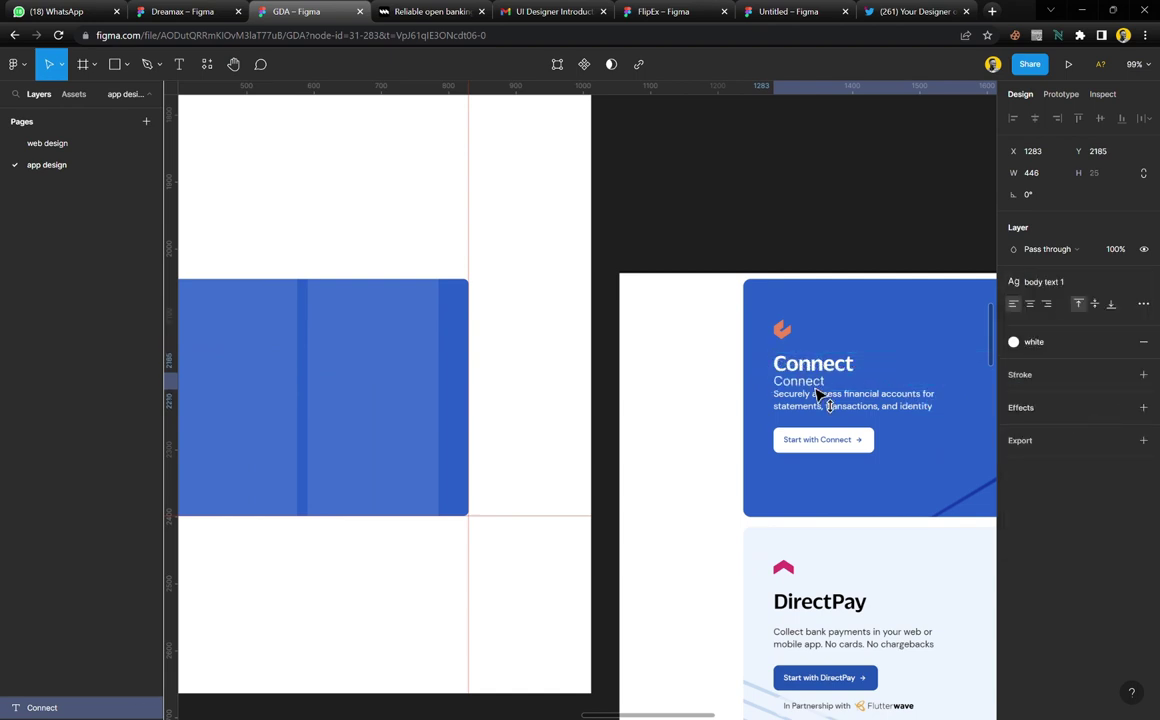
Apply header 2 to the copied Connect and detach the style
{"action": "left_click", "coordinate": [1045, 282]}
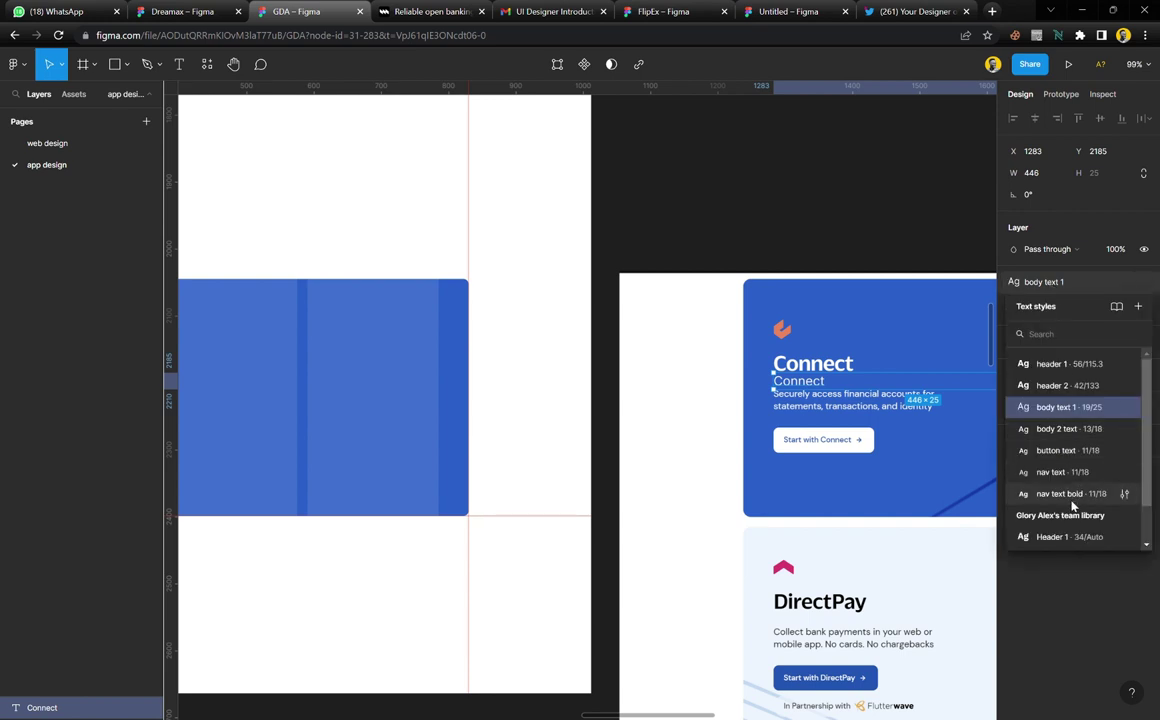
{"action": "scroll", "coordinate": [1073, 505], "scroll_direction": "down", "scroll_amount": 2}
{"action": "scroll", "coordinate": [1075, 430], "scroll_direction": "up", "scroll_amount": 2}
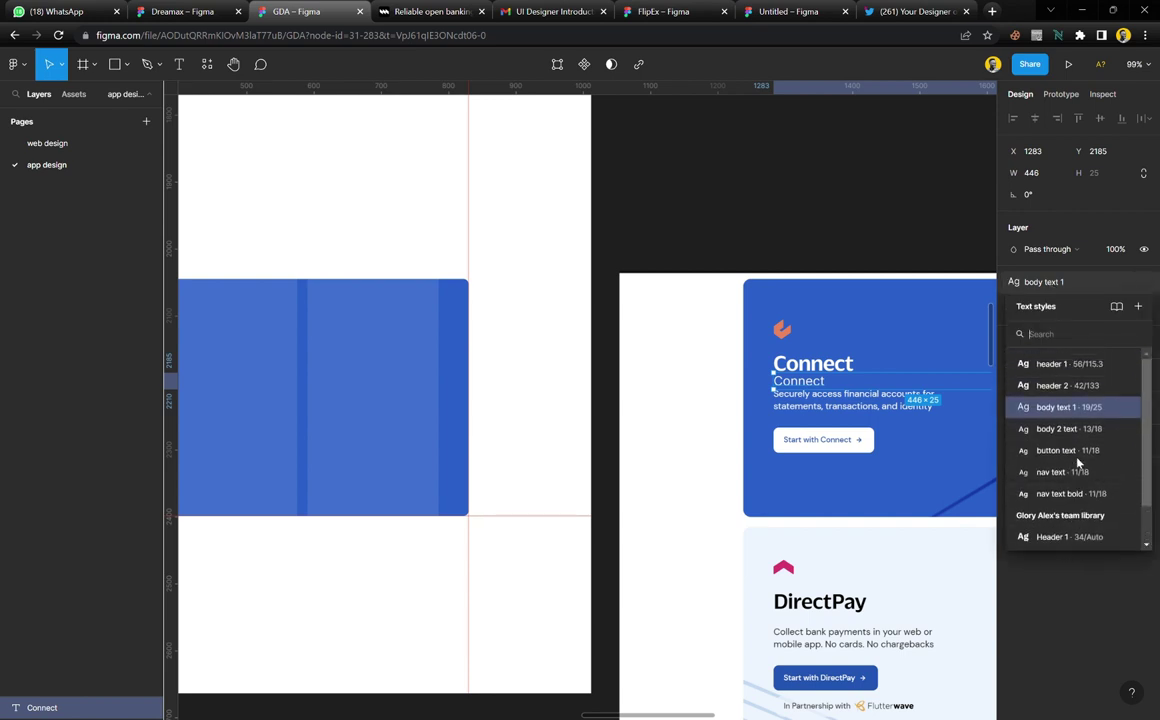
{"action": "scroll", "coordinate": [867, 400], "scroll_direction": "right", "scroll_amount": 3}
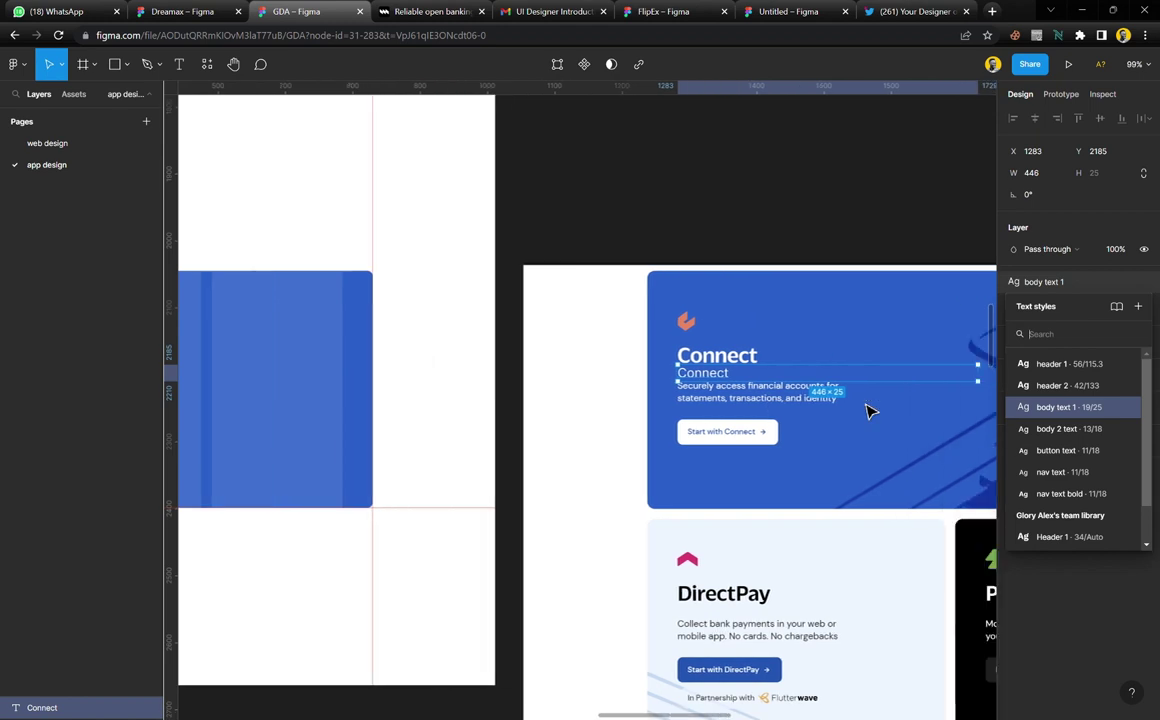
{"action": "scroll", "coordinate": [792, 373], "scroll_direction": "up", "scroll_amount": 5}
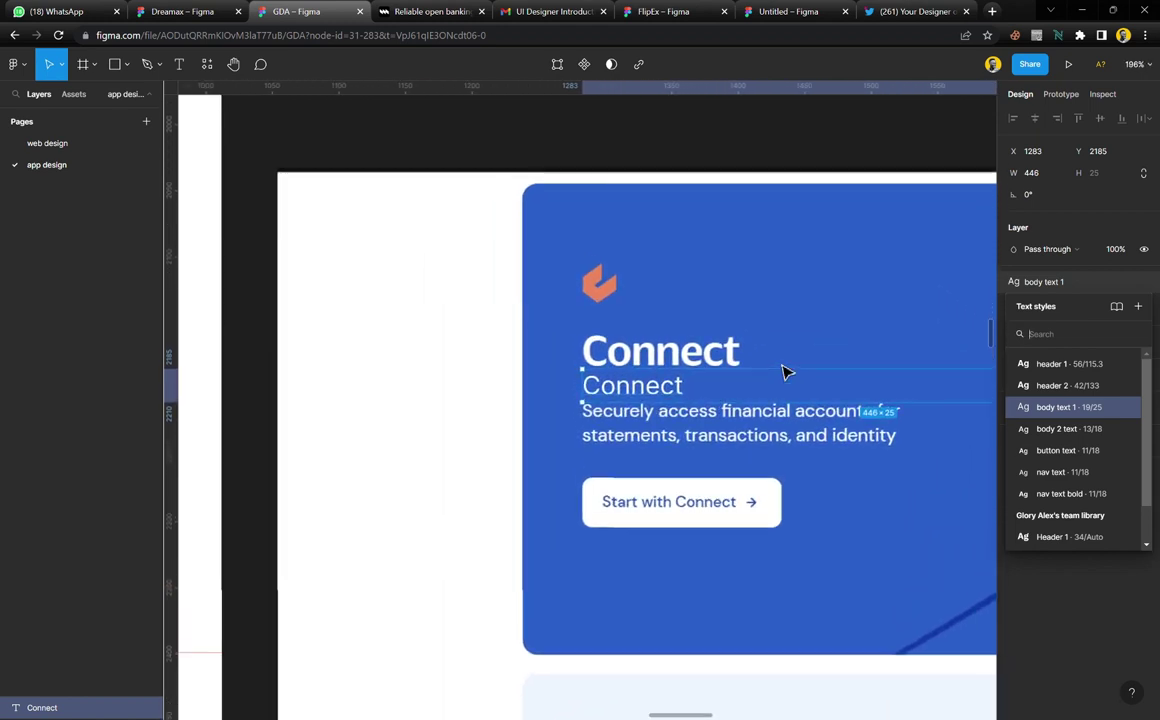
{"action": "left_click", "coordinate": [1067, 386]}
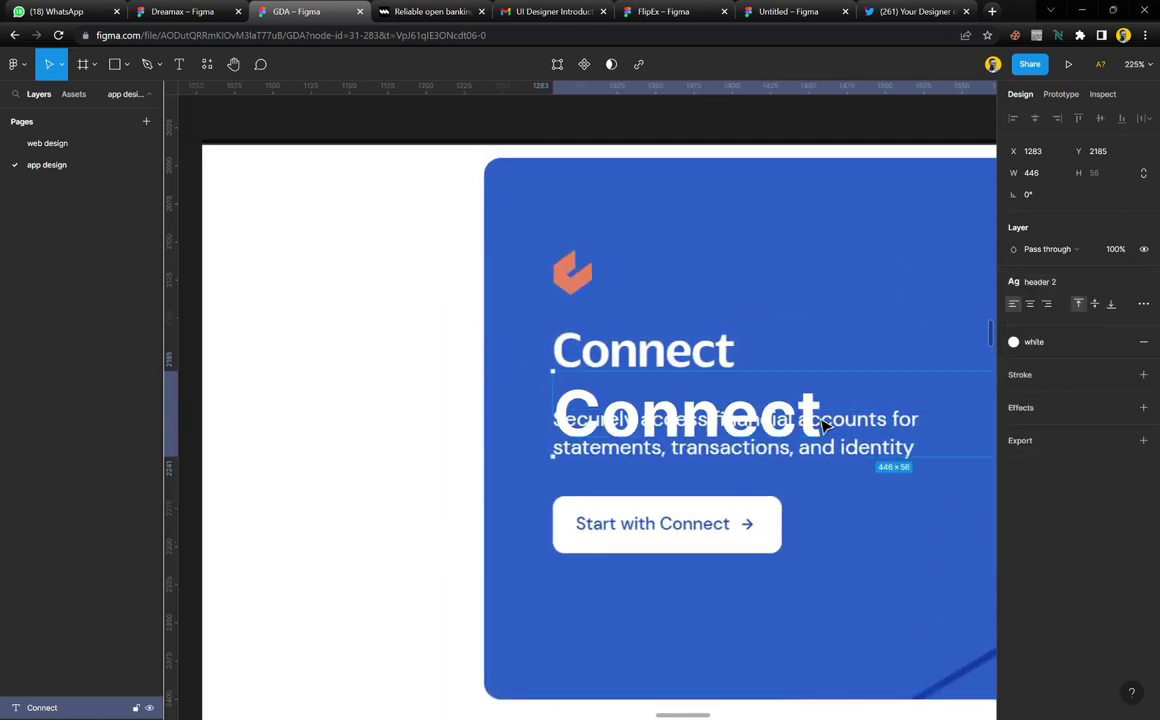
{"action": "left_click", "coordinate": [1136, 283]}
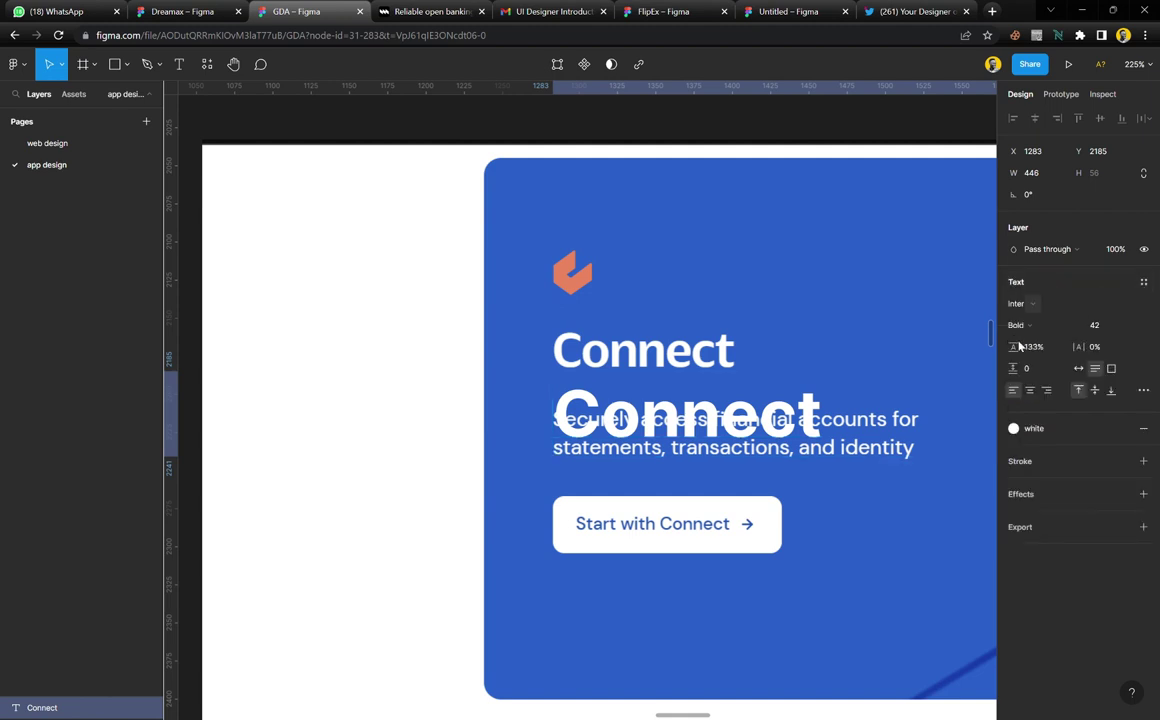
Adjust the copy's font size to 30 to match the reference heading
{"action": "double_click", "coordinate": [819, 414]}
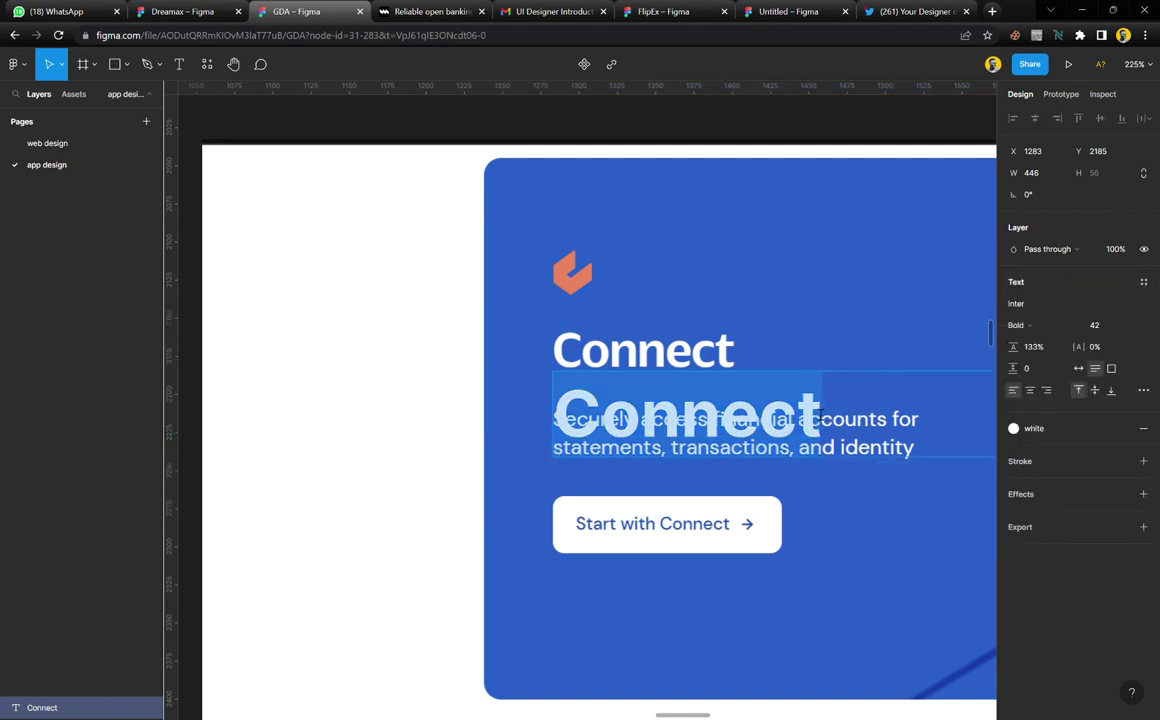
{"action": "key", "text": "Escape"}
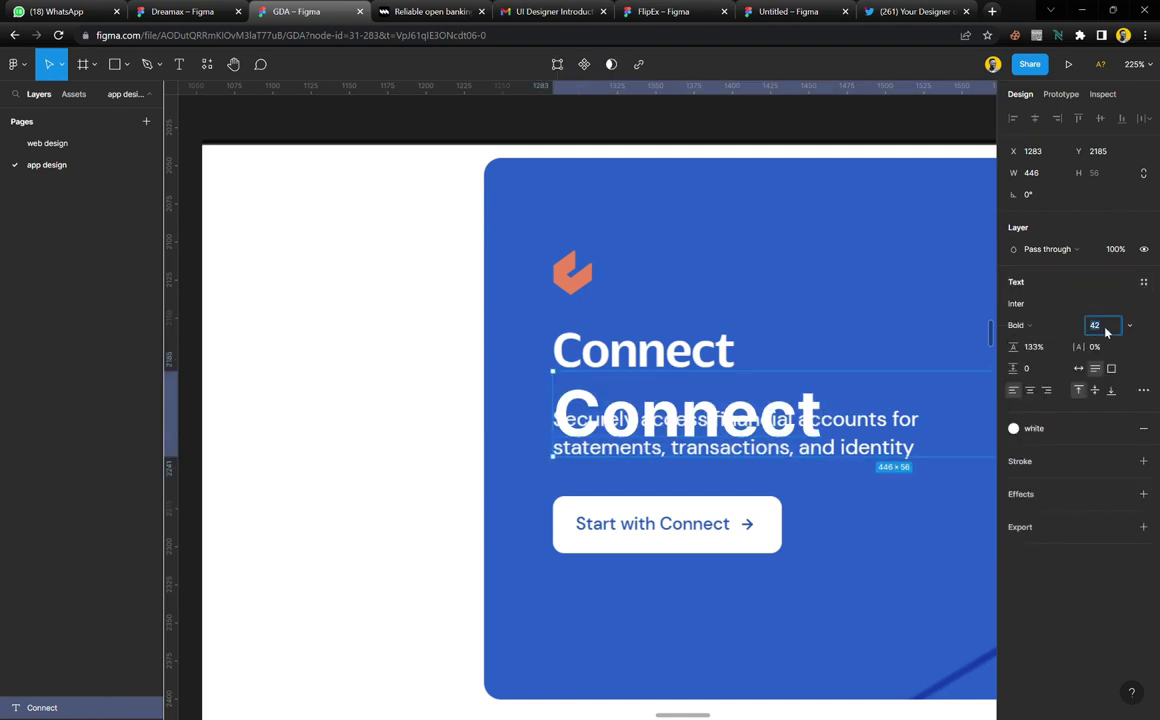
{"action": "key", "text": "Down"}
{"action": "key", "text": "Down"}
{"action": "key", "text": "Down"}
{"action": "key", "text": "Down"}
{"action": "key", "text": "Down"}
{"action": "key", "text": "Down"}
{"action": "key", "text": "Down"}
{"action": "key", "text": "Down"}
{"action": "key", "text": "Down"}
{"action": "key", "text": "Down"}
{"action": "key", "text": "Down"}
{"action": "key", "text": "Down"}
{"action": "key", "text": "Down"}
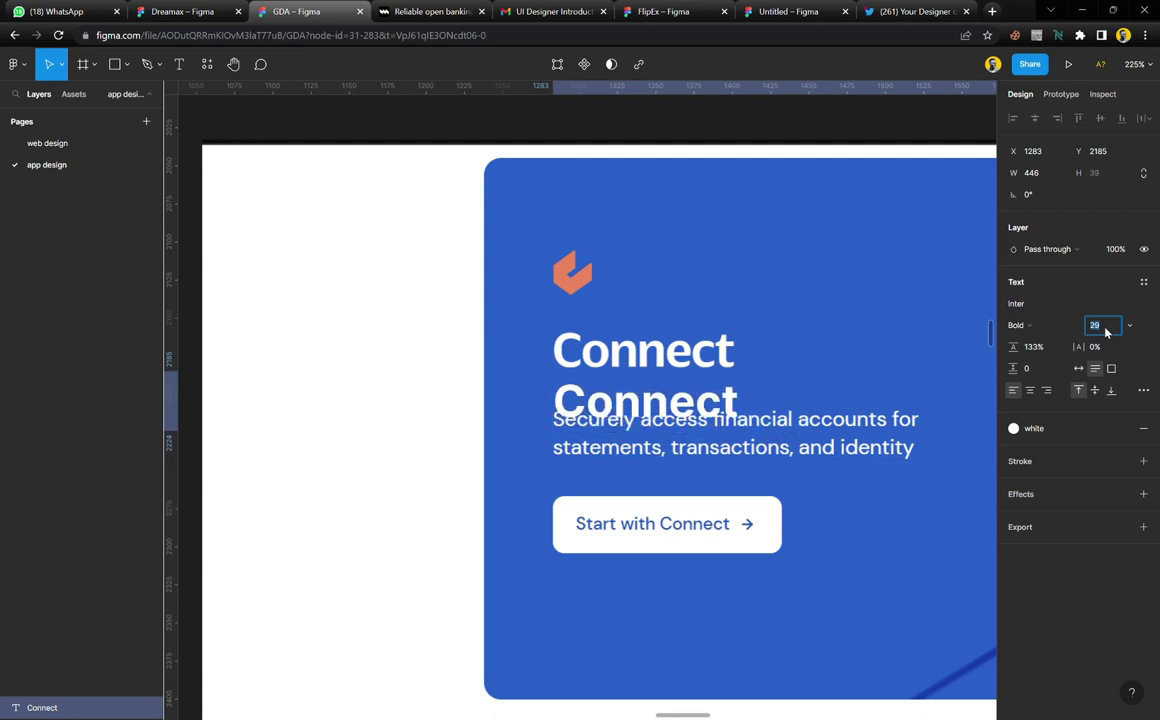
{"action": "key", "text": "Down"}
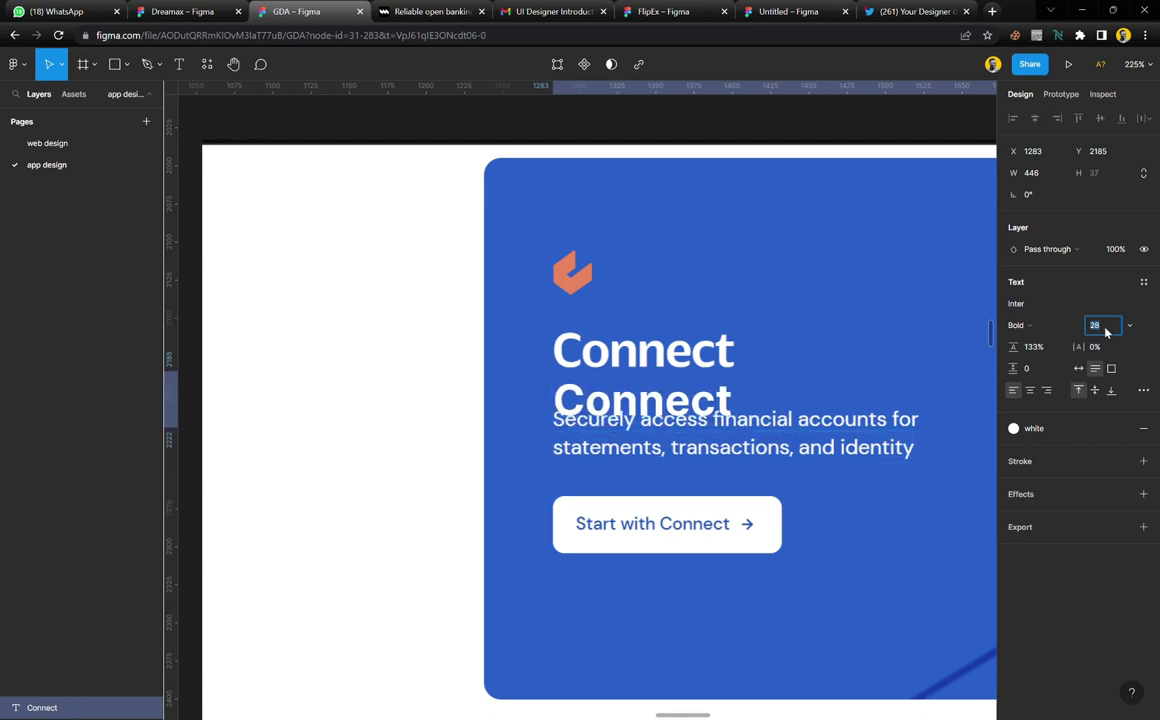
{"action": "key", "text": "Up"}
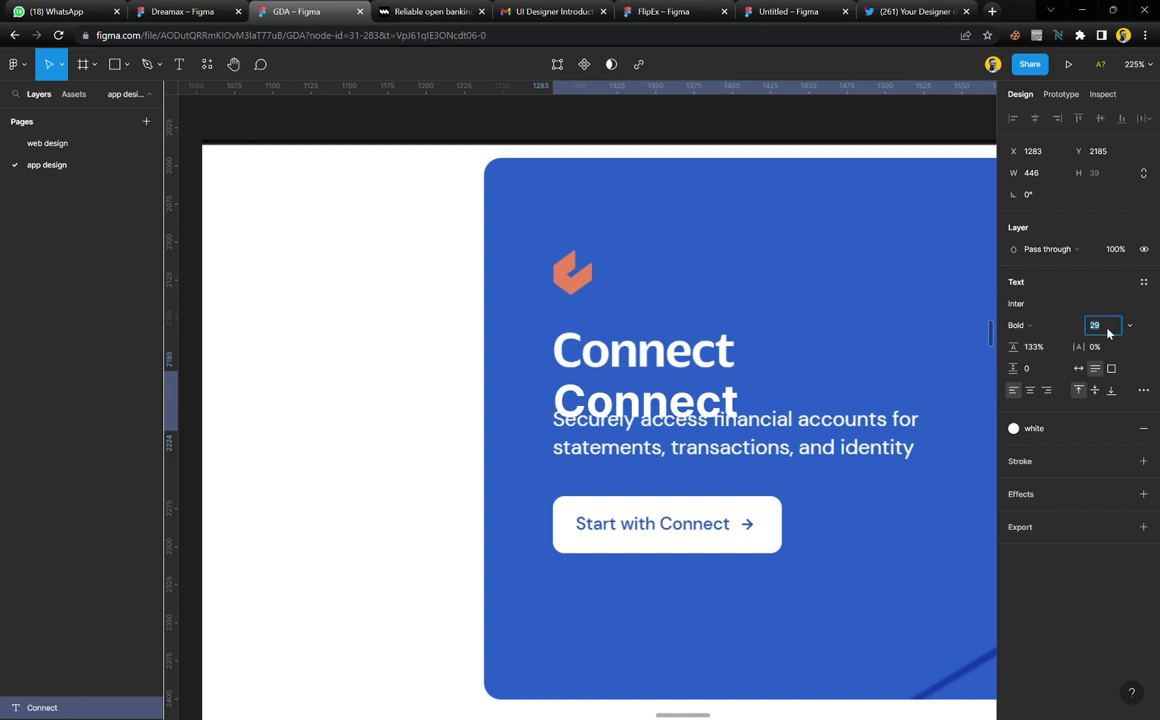
{"action": "key", "text": "Up"}
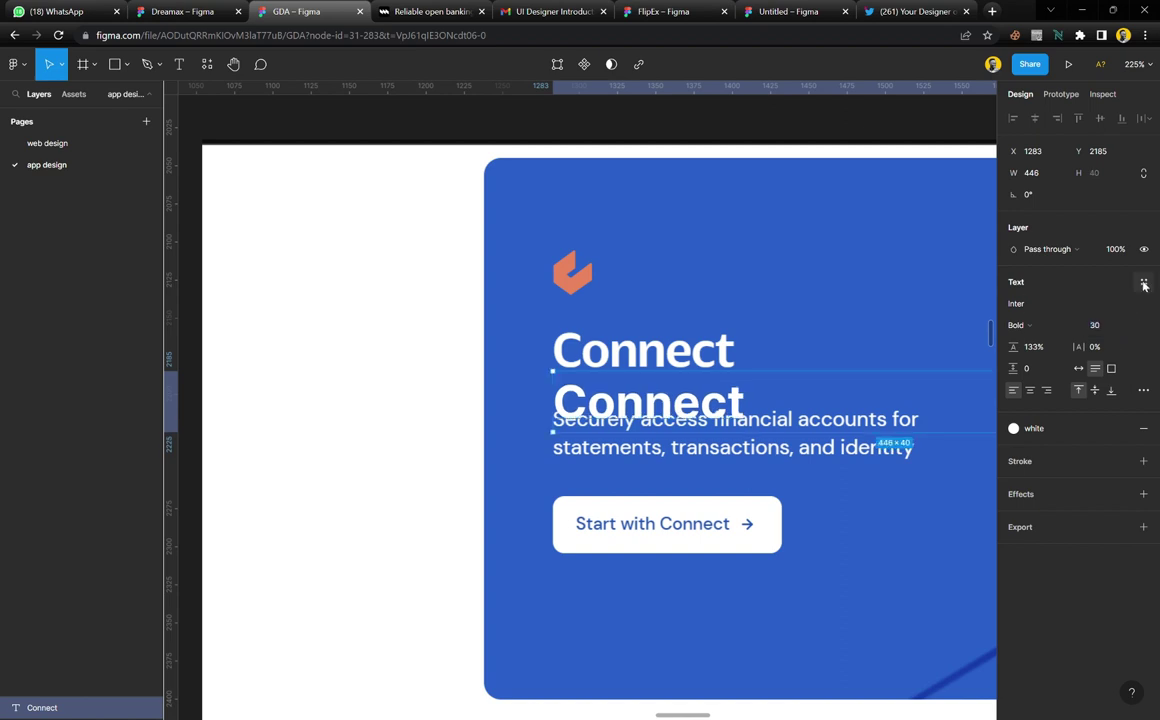
Create a new text style named 'h3' from the copy and check it in local styles
{"action": "left_click", "coordinate": [1144, 284]}
{"action": "left_click", "coordinate": [1139, 311]}
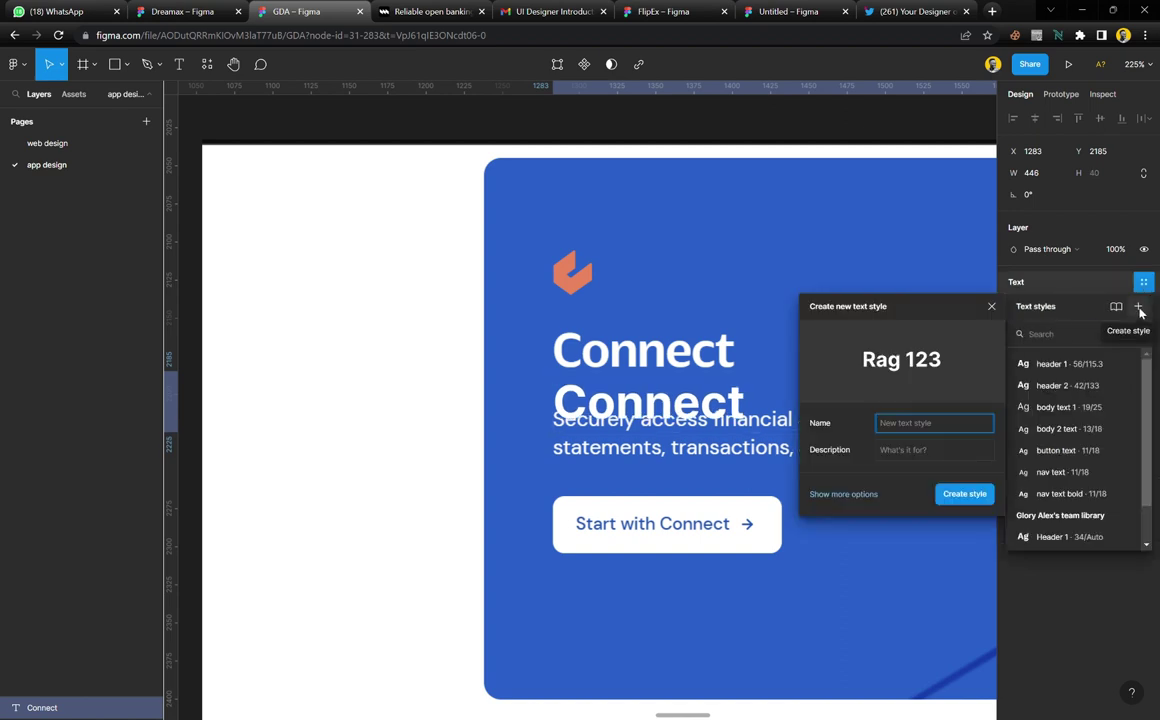
{"action": "type", "text": "h3"}
{"action": "key", "text": "Return"}
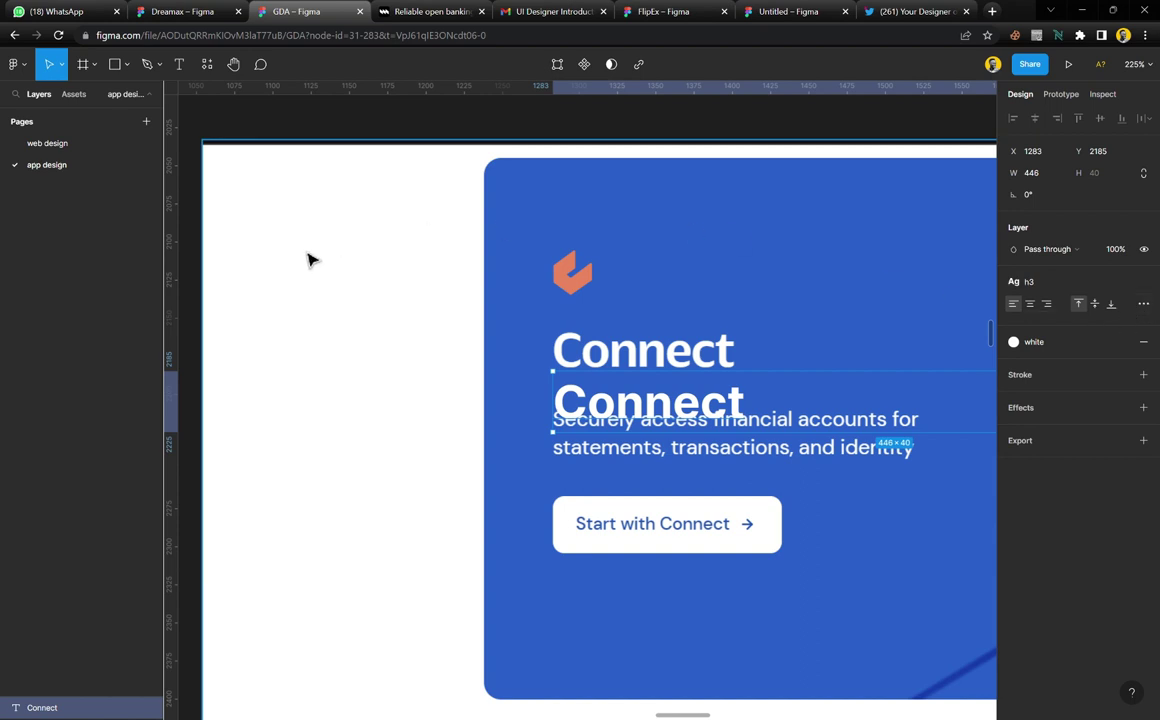
{"action": "left_click", "coordinate": [311, 260]}
{"action": "left_click", "coordinate": [808, 136]}
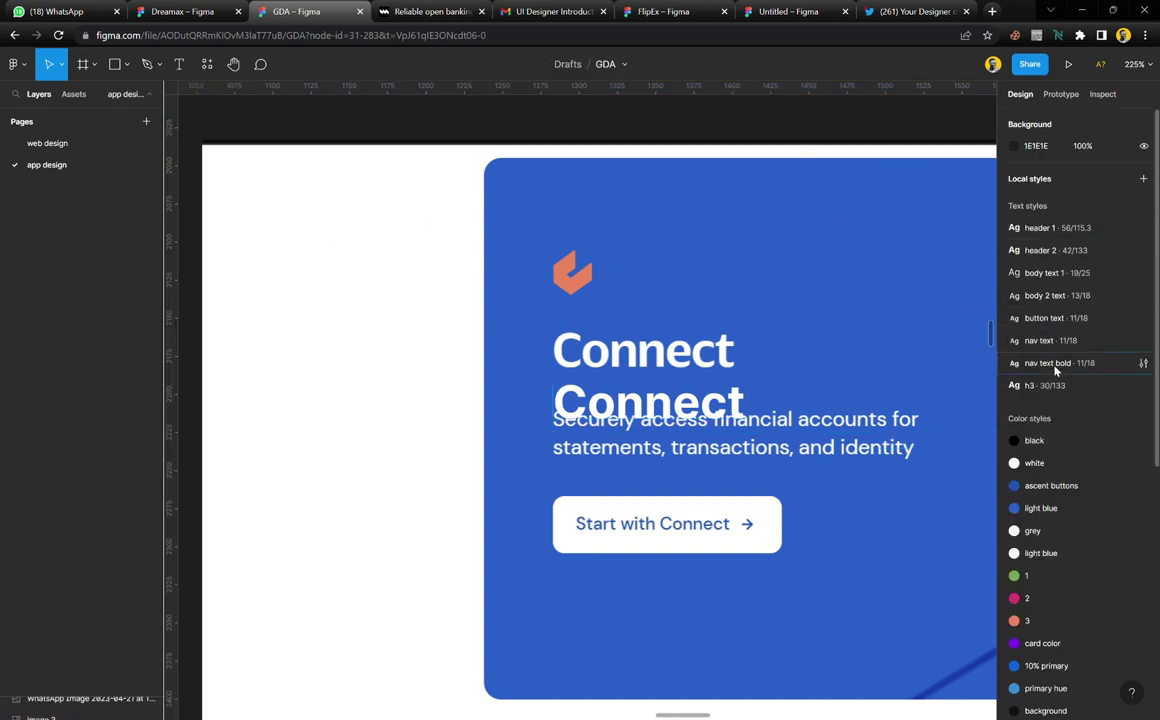
{"action": "left_click", "coordinate": [1041, 270]}
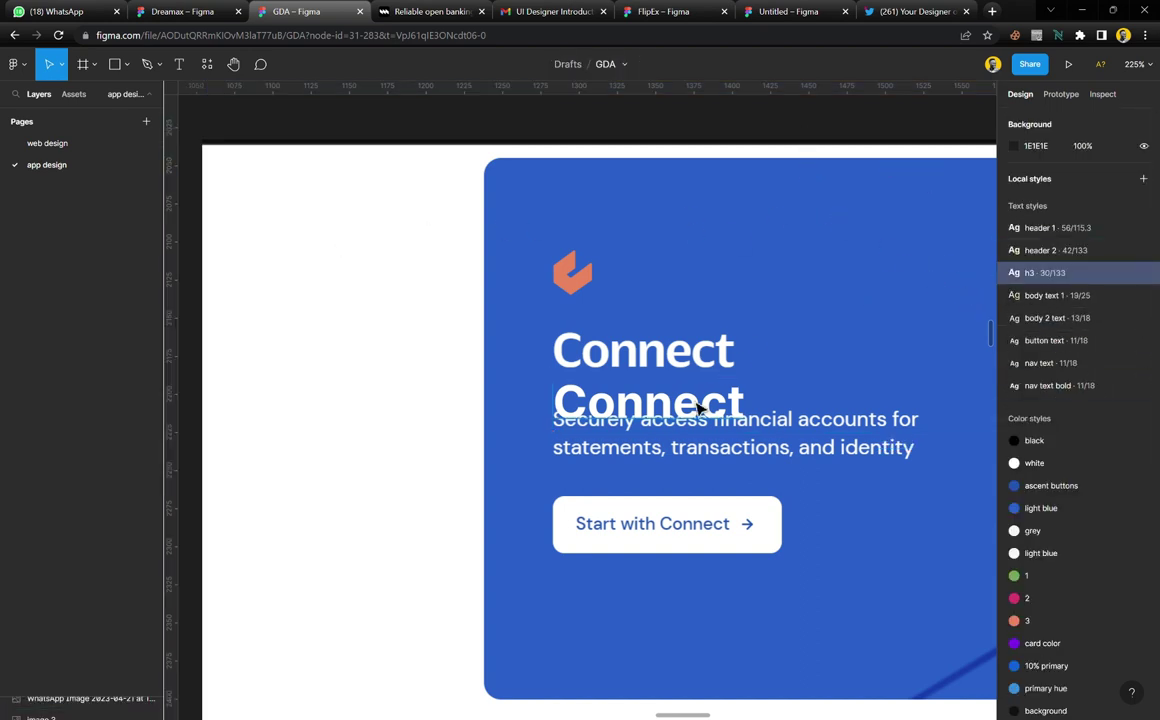
Lay the copy over the reference heading to compare, then delete it
{"action": "left_click", "coordinate": [702, 411]}
{"action": "left_click_drag", "start_coordinate": [702, 411], "coordinate": [704, 322]}
{"action": "scroll", "coordinate": [630, 340], "scroll_direction": "down", "scroll_amount": 6}
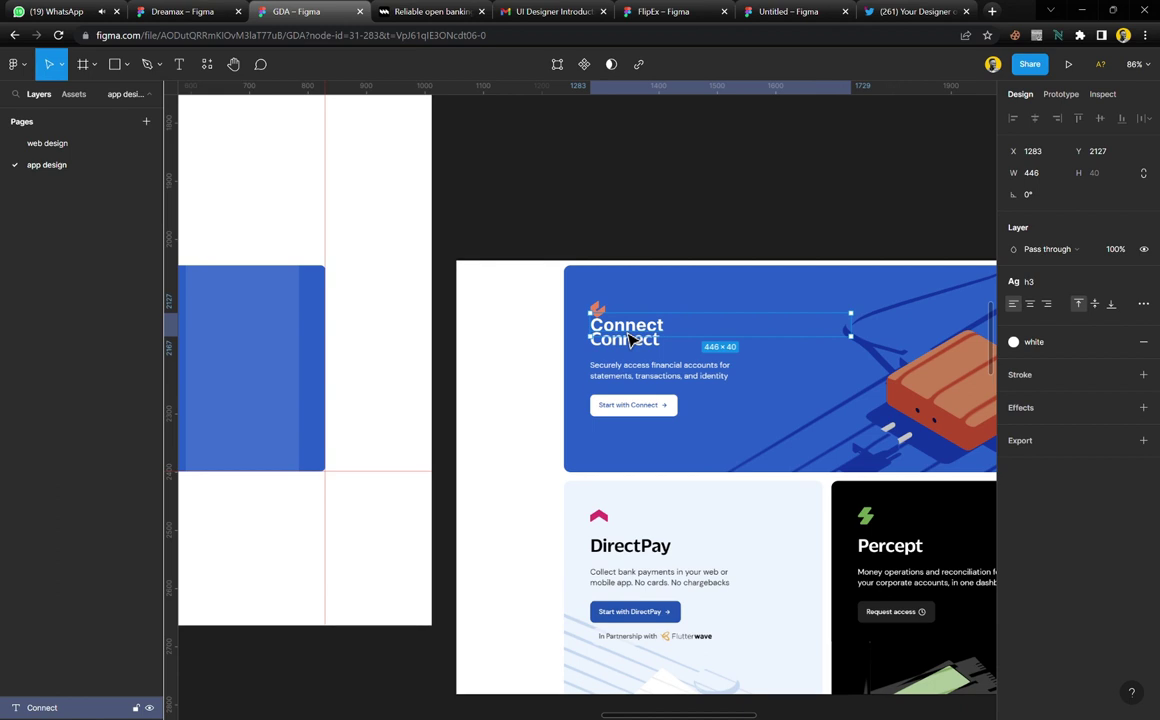
{"action": "key", "text": "Delete"}
{"action": "scroll", "coordinate": [388, 401], "scroll_direction": "left", "scroll_amount": 5}
Apply the h3 text style to the built card's Connect heading
{"action": "scroll", "coordinate": [388, 401], "scroll_direction": "left", "scroll_amount": 1}
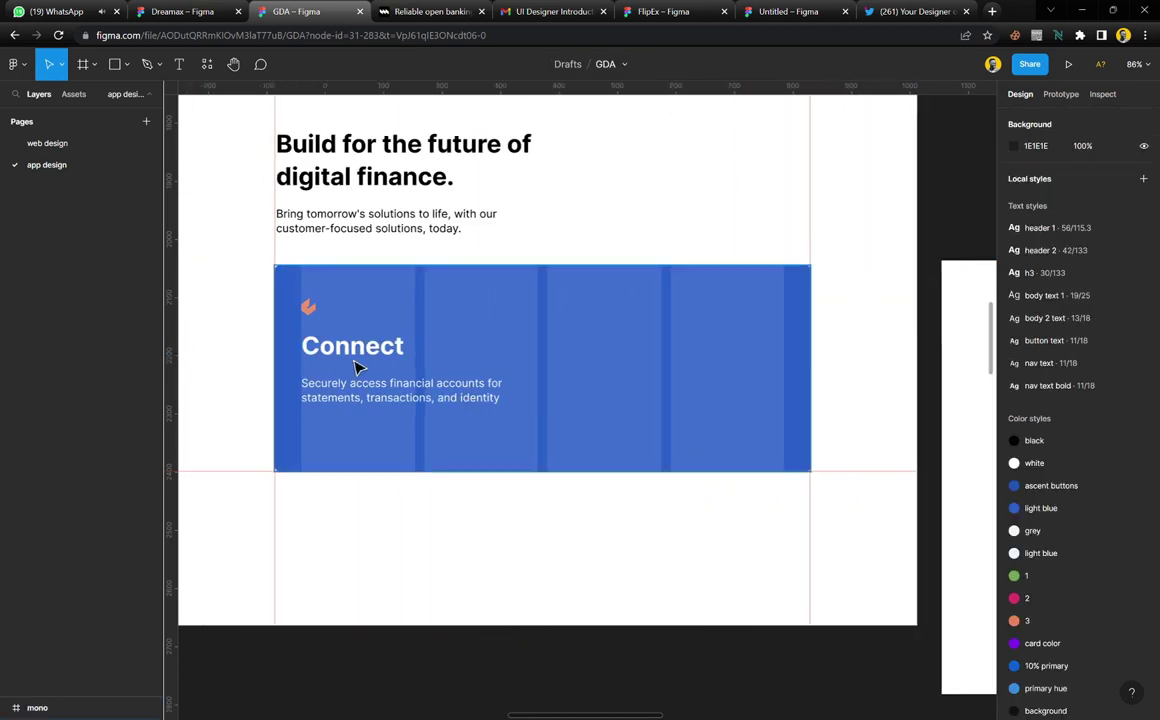
{"action": "left_click", "coordinate": [357, 358]}
{"action": "left_click", "coordinate": [1110, 302]}
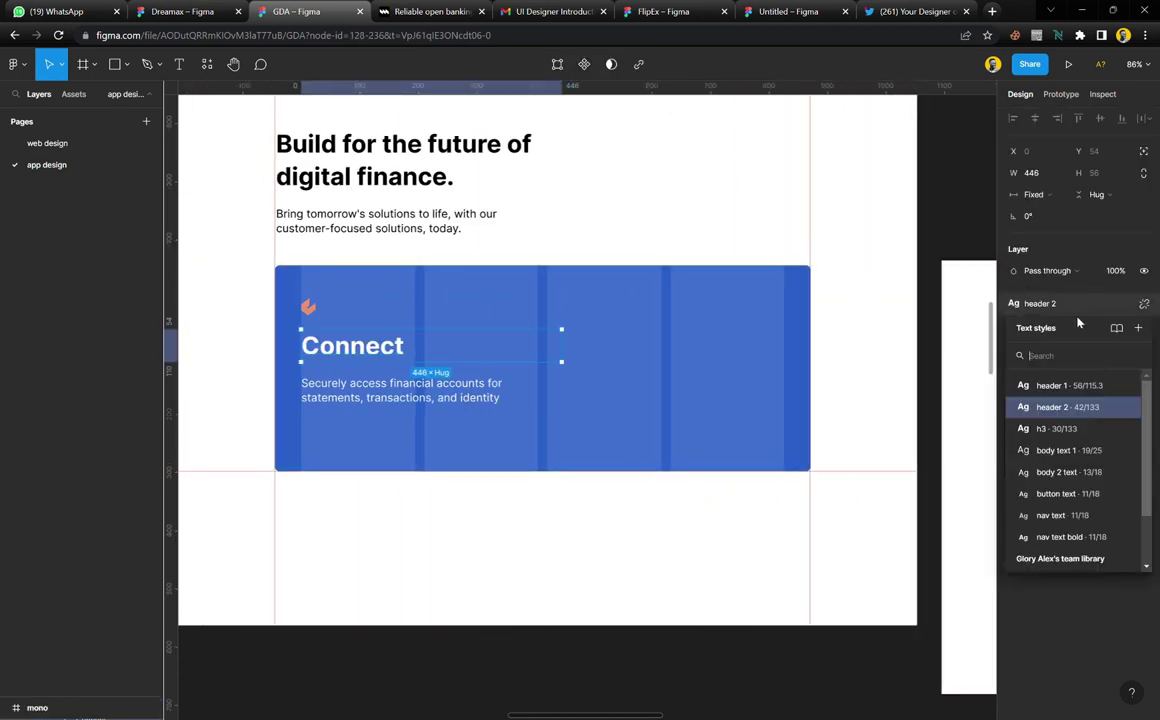
{"action": "left_click", "coordinate": [1058, 429]}
Select the heading and description together and wrap them in an auto layout
{"action": "left_click", "coordinate": [497, 455]}
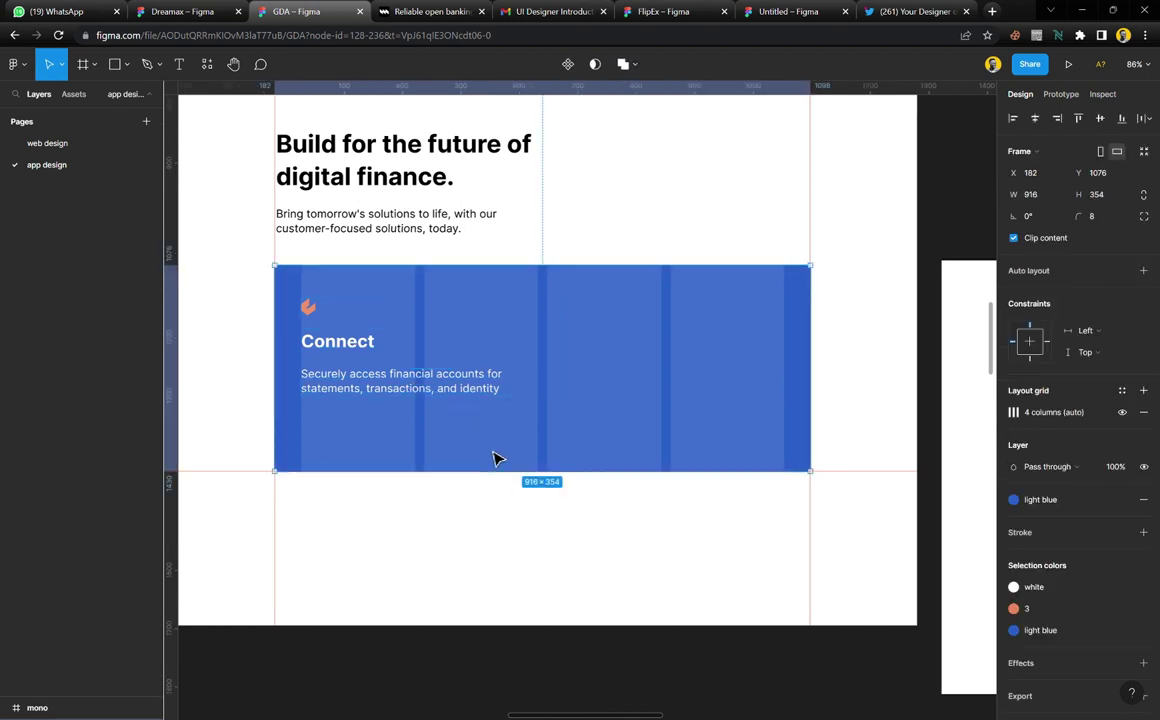
{"action": "scroll", "coordinate": [500, 383], "scroll_direction": "right", "scroll_amount": 4}
{"action": "scroll", "coordinate": [500, 383], "scroll_direction": "left", "scroll_amount": 3}
{"action": "scroll", "coordinate": [500, 383], "scroll_direction": "right", "scroll_amount": 2}
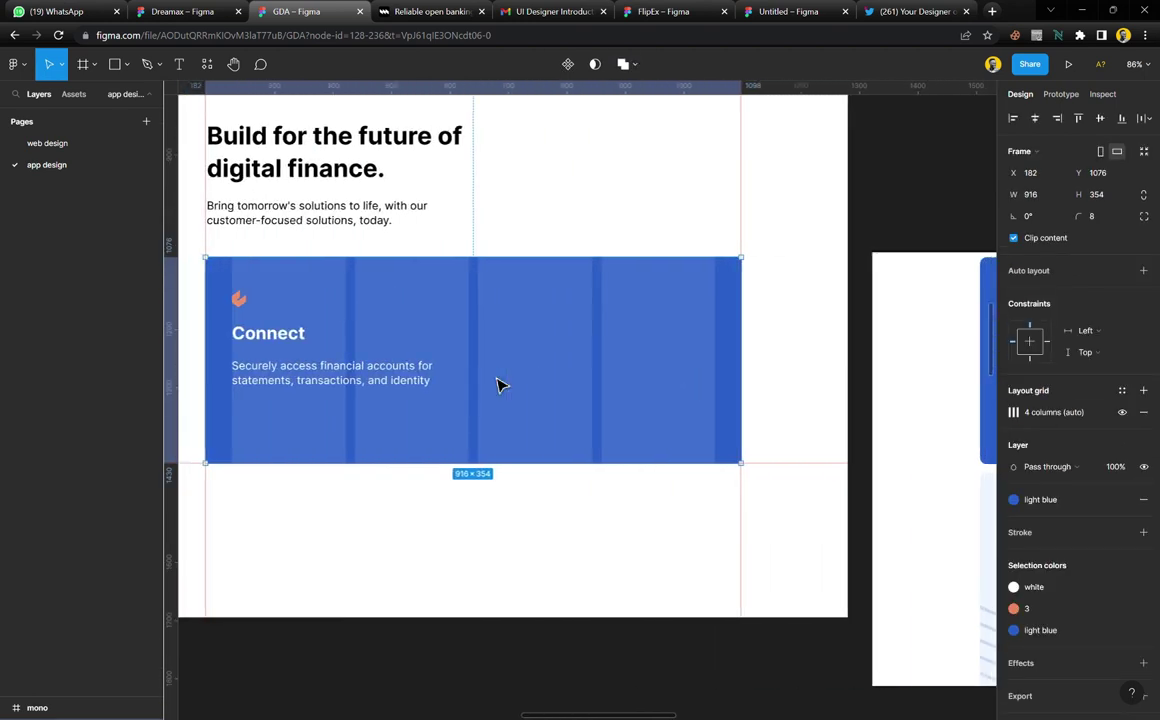
{"action": "scroll", "coordinate": [767, 457], "scroll_direction": "right", "scroll_amount": 4}
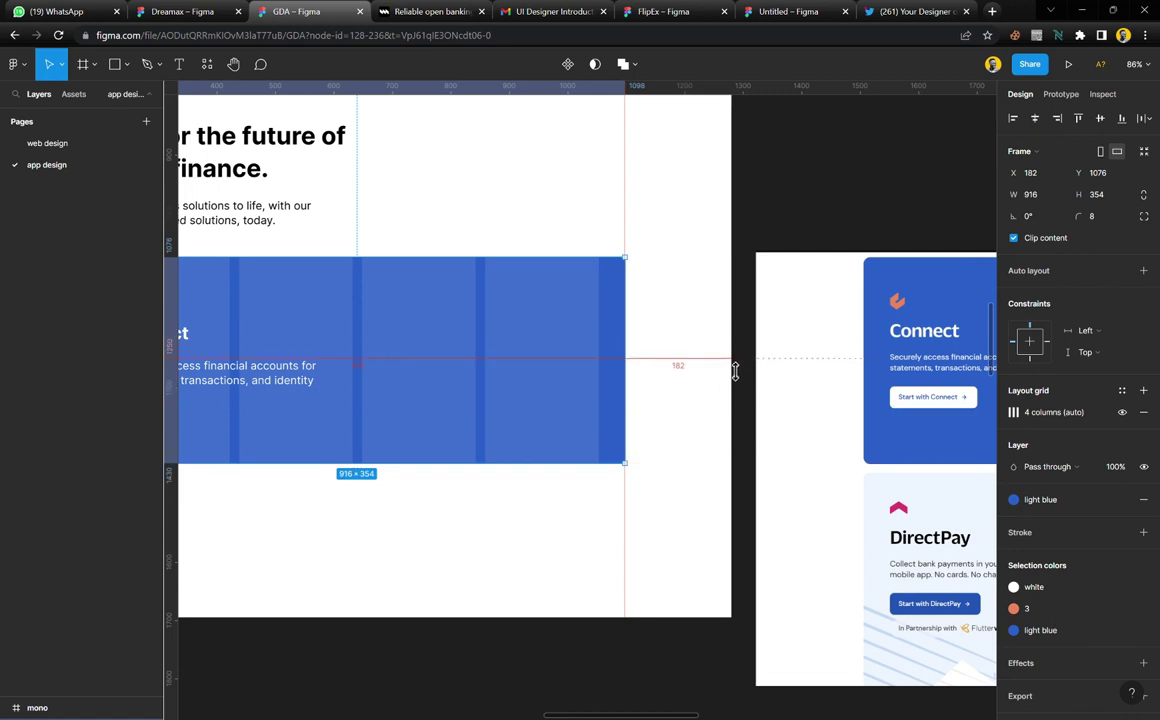
{"action": "scroll", "coordinate": [463, 366], "scroll_direction": "left", "scroll_amount": 10}
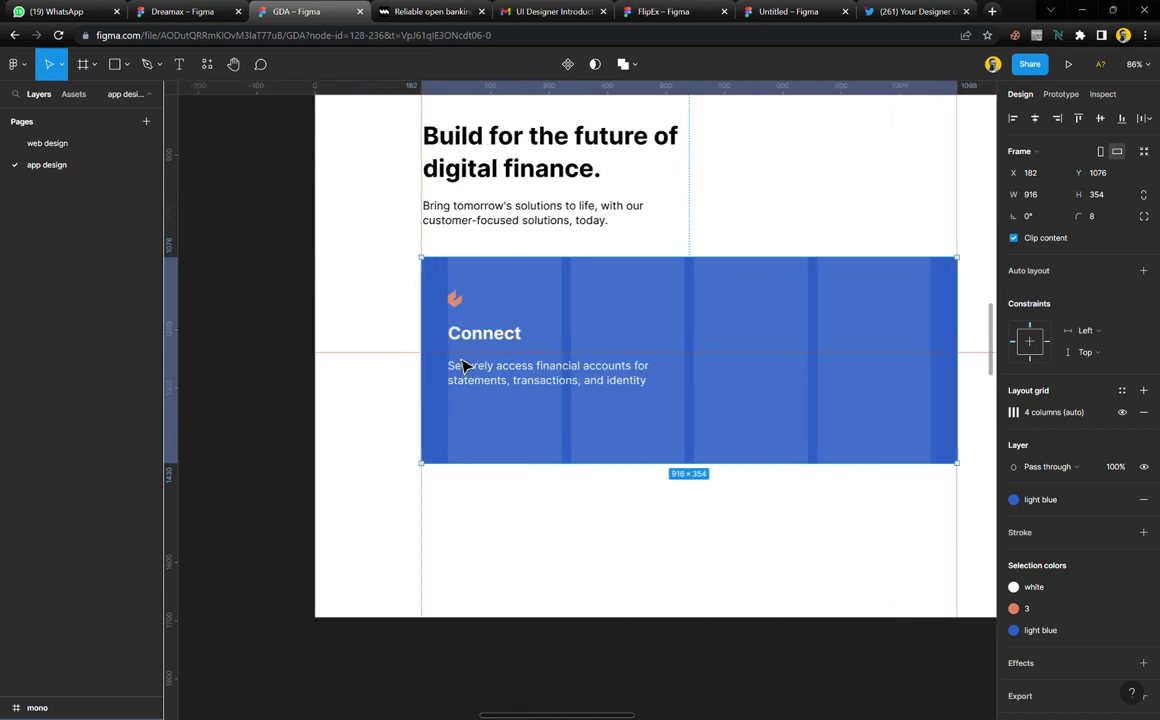
{"action": "left_click", "coordinate": [535, 388]}
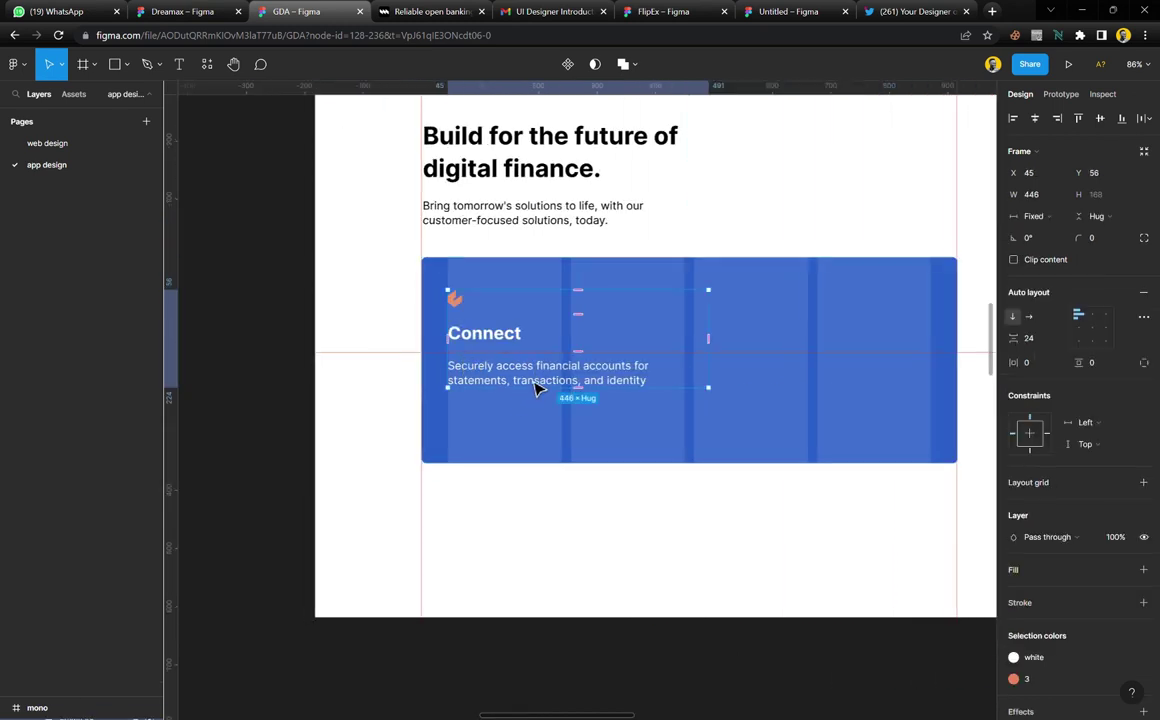
{"action": "left_click", "coordinate": [535, 388]}
{"action": "left_click", "coordinate": [538, 412]}
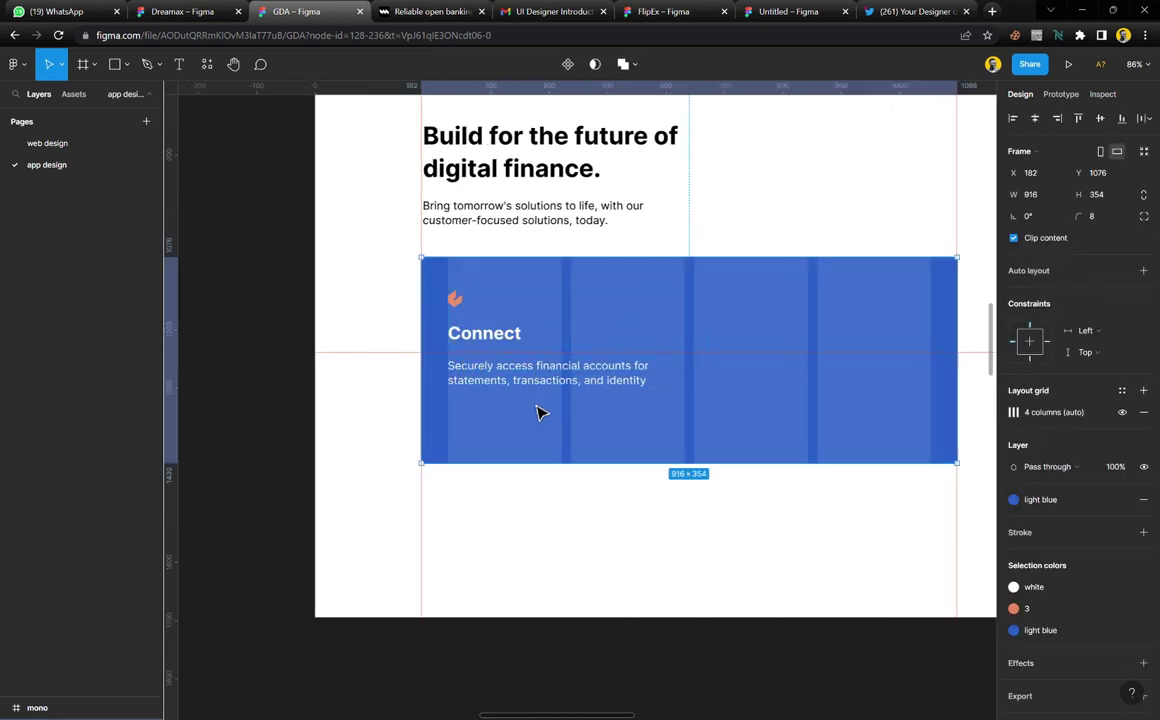
{"action": "left_click", "coordinate": [535, 383]}
{"action": "left_click", "coordinate": [533, 427]}
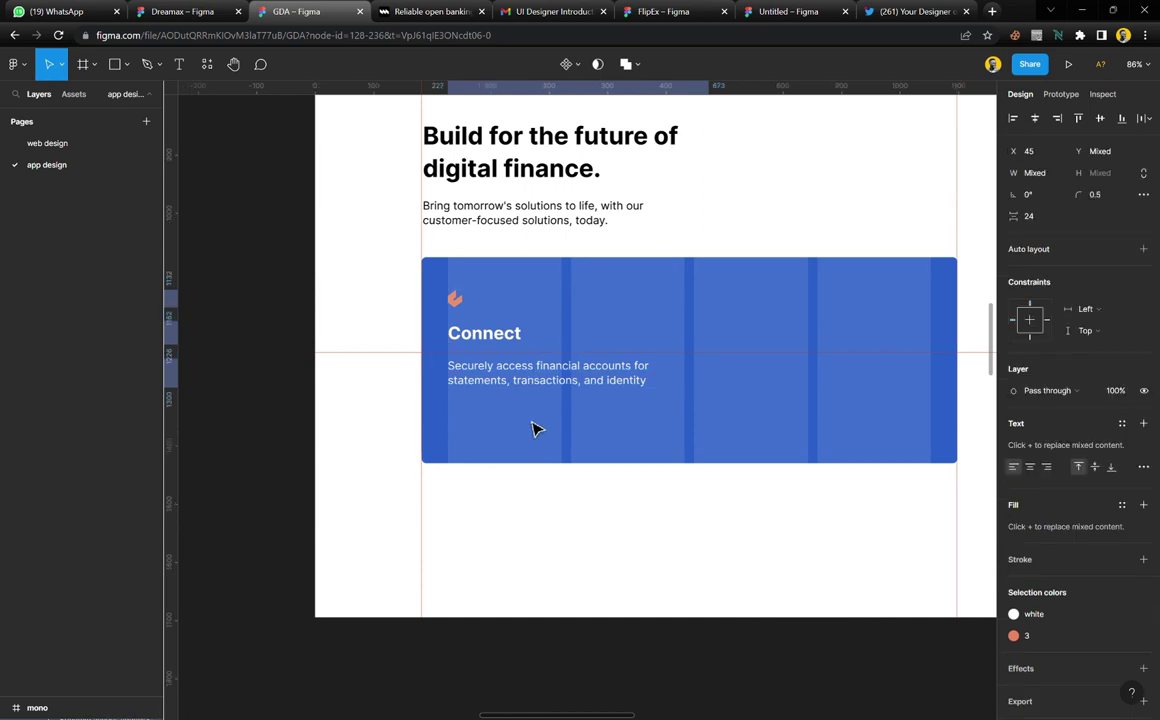
{"action": "left_click", "coordinate": [520, 382]}
{"action": "left_click", "coordinate": [516, 340], "text": "shift"}
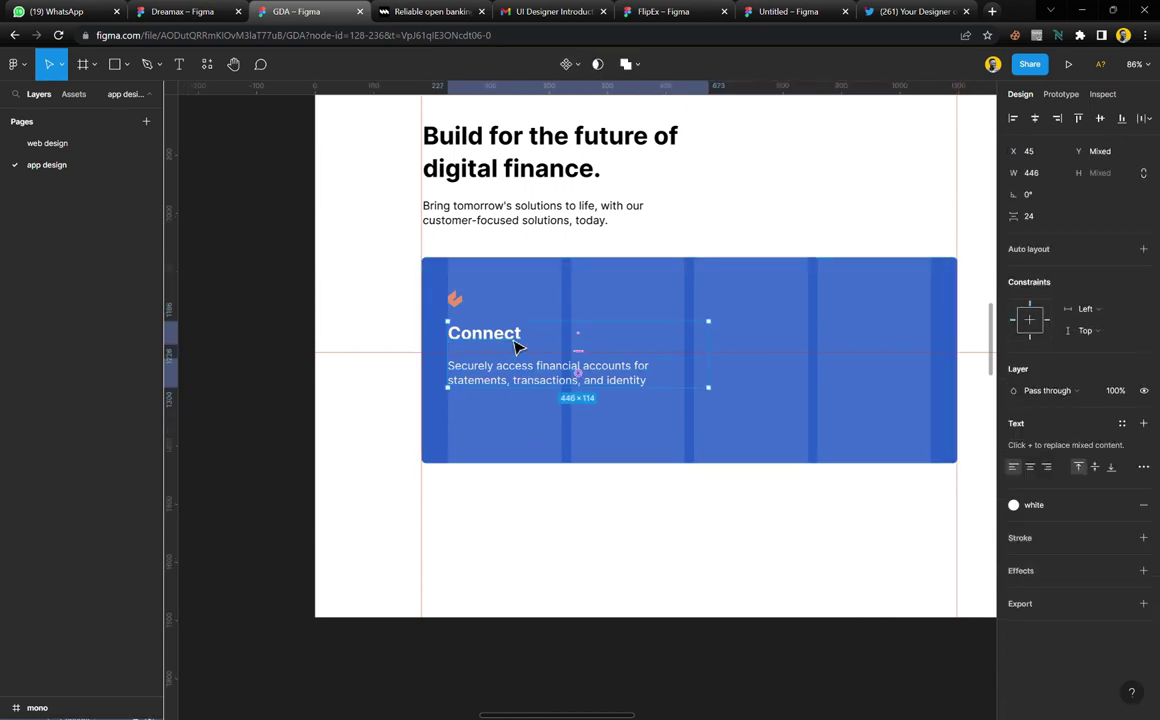
{"action": "key", "text": "shift+a"}
Reduce the gap between heading and description to 8
{"action": "scroll", "coordinate": [585, 365], "scroll_direction": "up", "scroll_amount": 1}
{"action": "scroll", "coordinate": [587, 366], "scroll_direction": "up", "scroll_amount": 5}
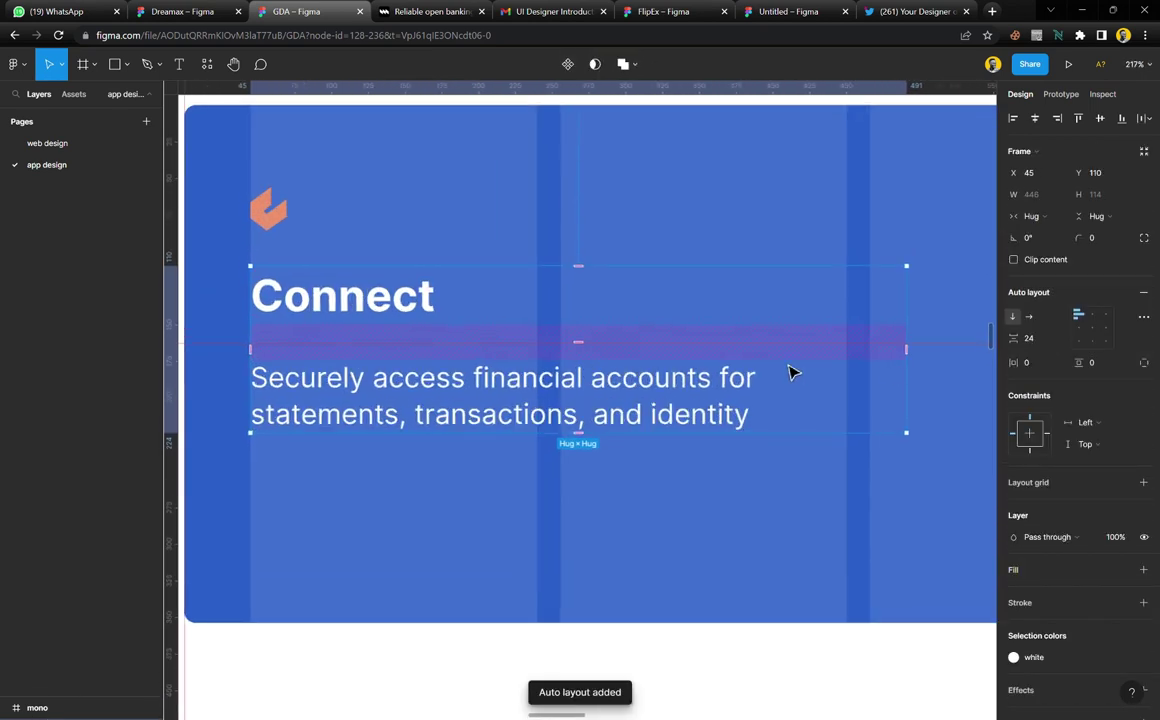
{"action": "left_click", "coordinate": [1040, 339]}
{"action": "key", "text": "Down"}
{"action": "key", "text": "Down"}
{"action": "key", "text": "Down"}
{"action": "key", "text": "Down"}
{"action": "key", "text": "Down"}
{"action": "key", "text": "Down"}
{"action": "key", "text": "Down"}
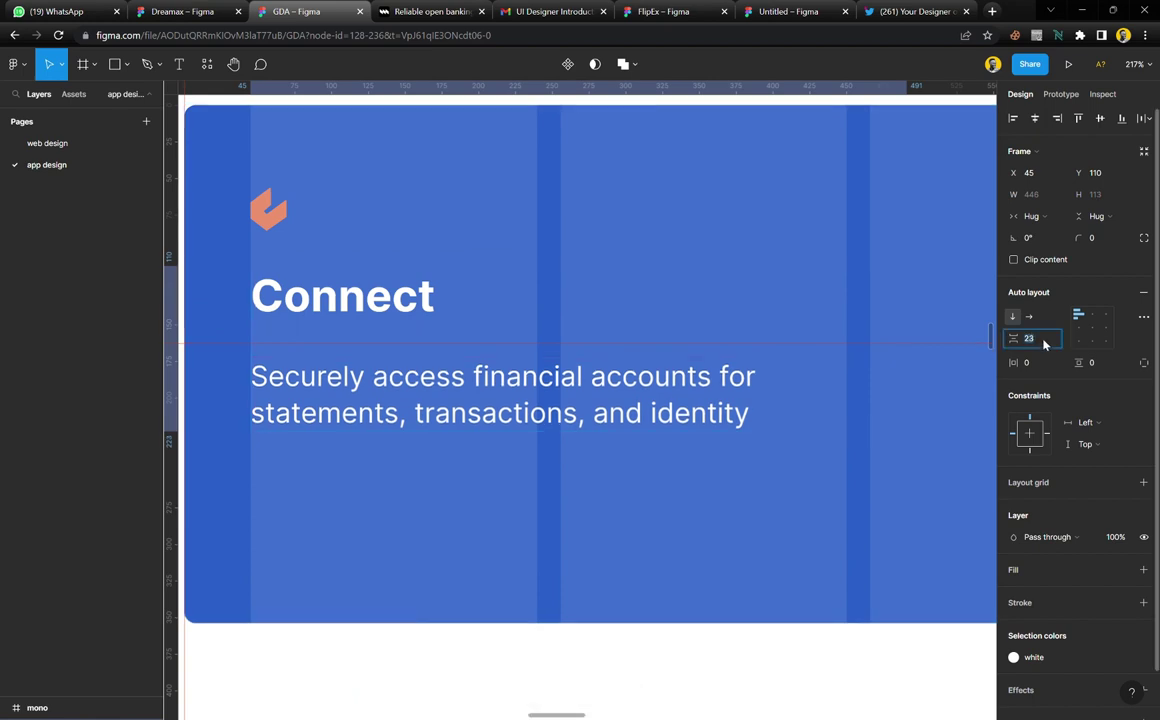
{"action": "key", "text": "Down"}
{"action": "key", "text": "Down"}
{"action": "key", "text": "Down"}
{"action": "key", "text": "Down"}
{"action": "key", "text": "Down"}
{"action": "key", "text": "Down"}
{"action": "key", "text": "Down"}
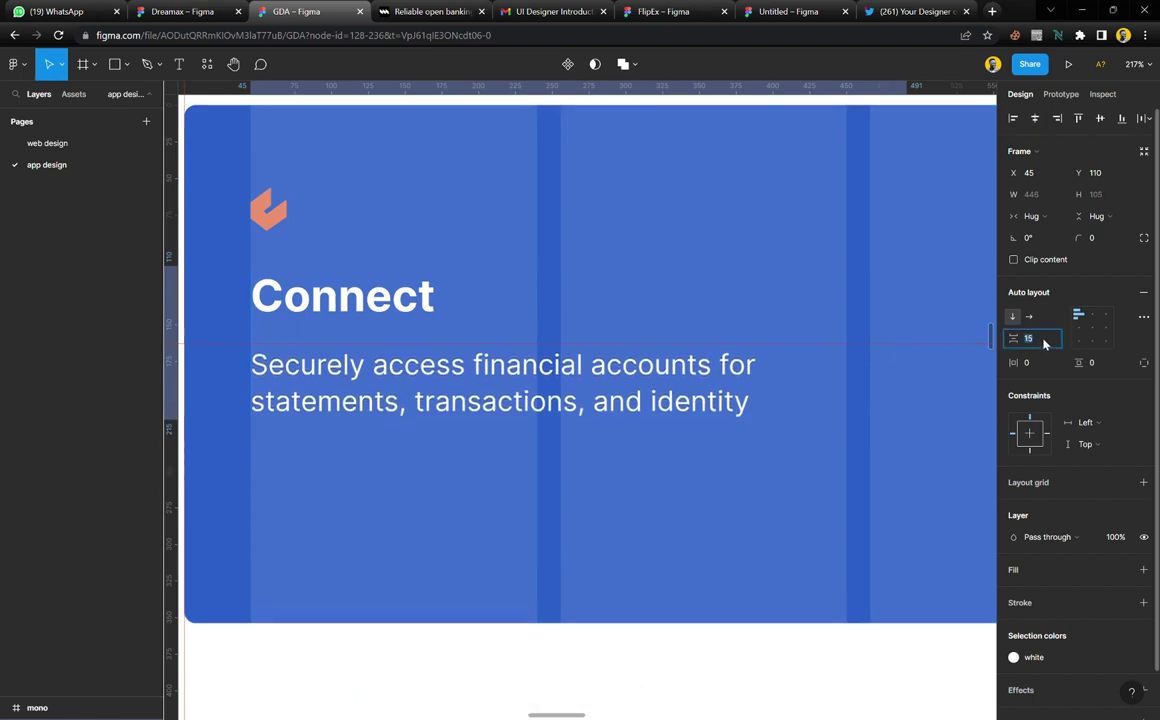
{"action": "key", "text": "Down"}
{"action": "key", "text": "Down"}
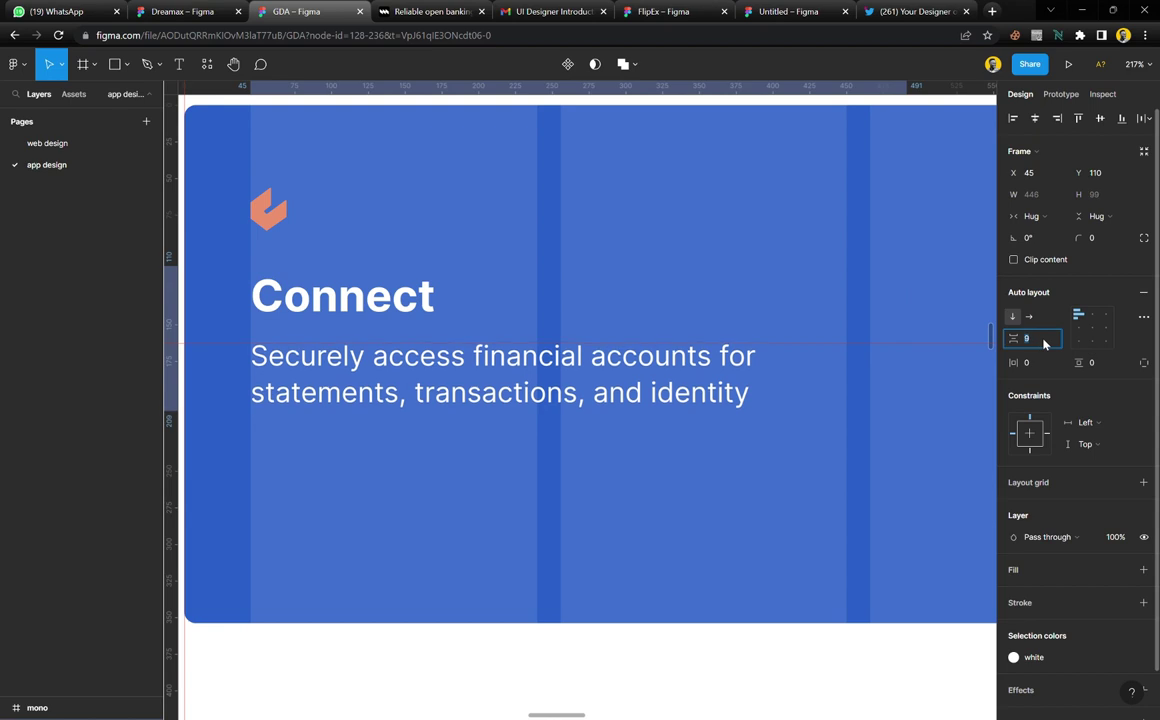
Switch the description to body 2 text and narrow its box to 303 wide
{"action": "left_click", "coordinate": [650, 450]}
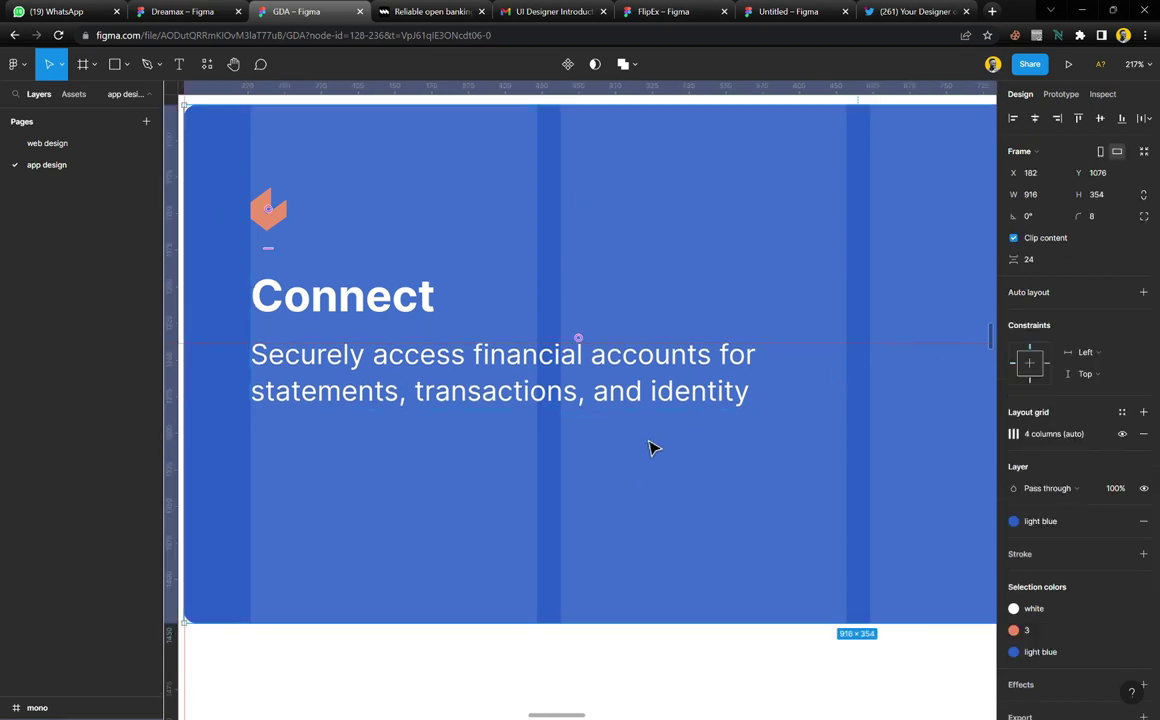
{"action": "left_click", "coordinate": [660, 402]}
{"action": "left_click", "coordinate": [1042, 303]}
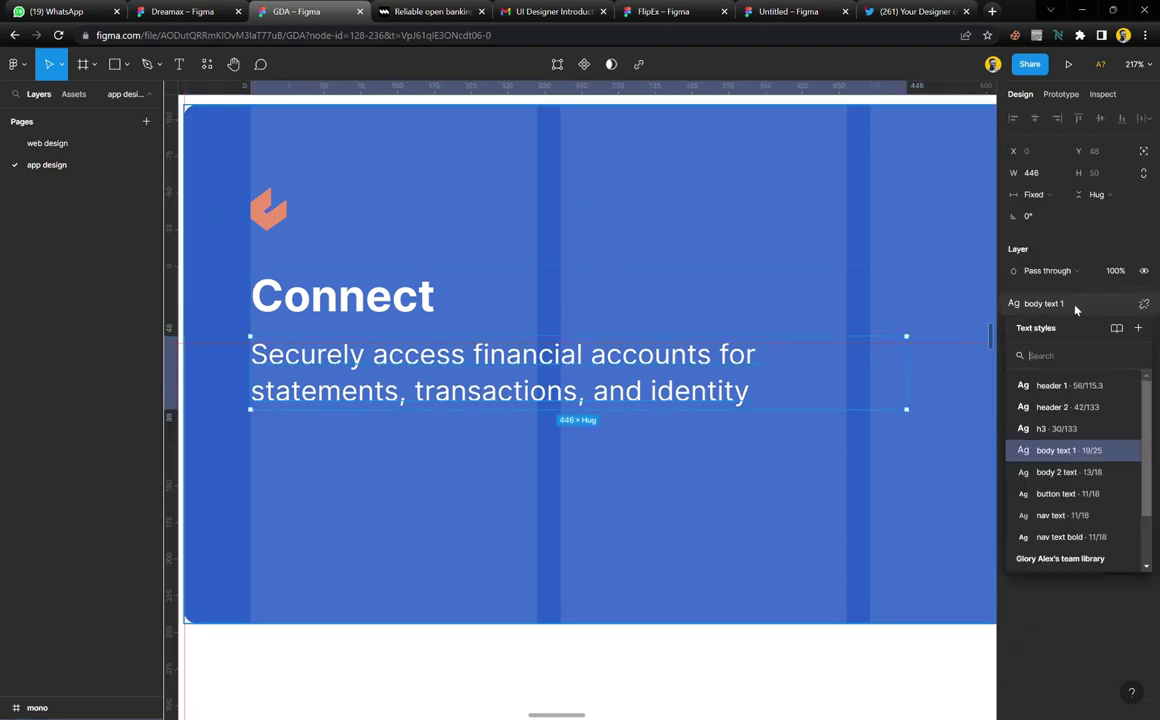
{"action": "left_click", "coordinate": [1080, 478]}
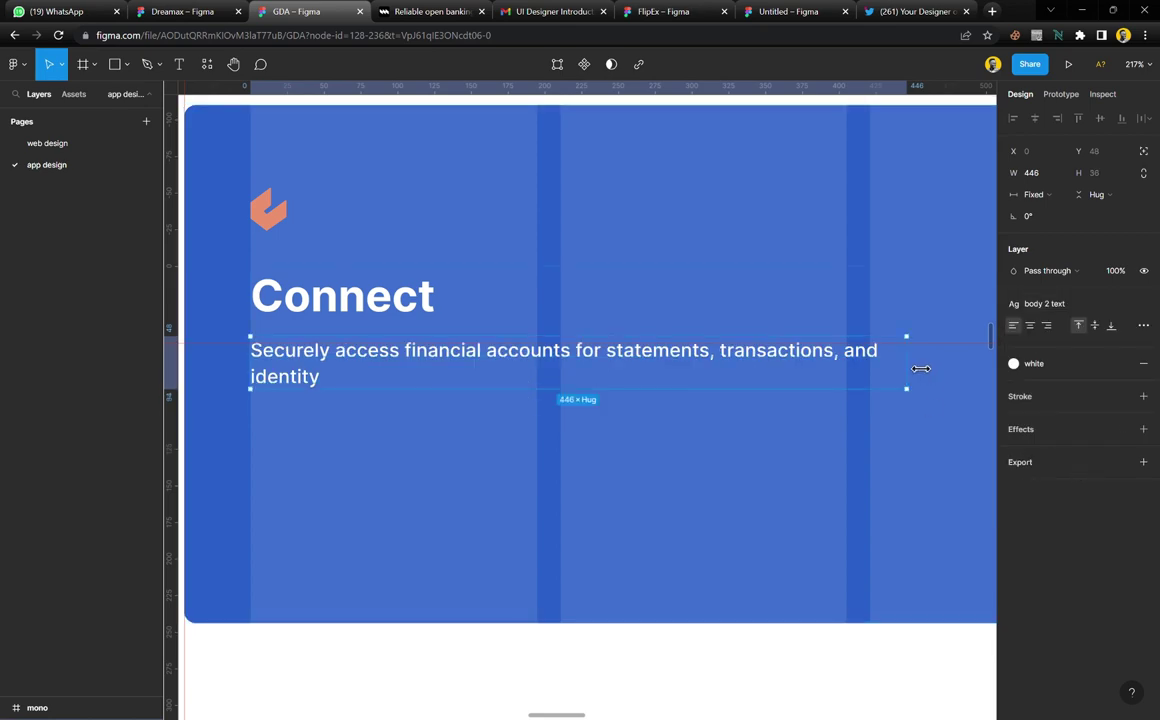
{"action": "left_click_drag", "start_coordinate": [920, 368], "coordinate": [712, 388]}
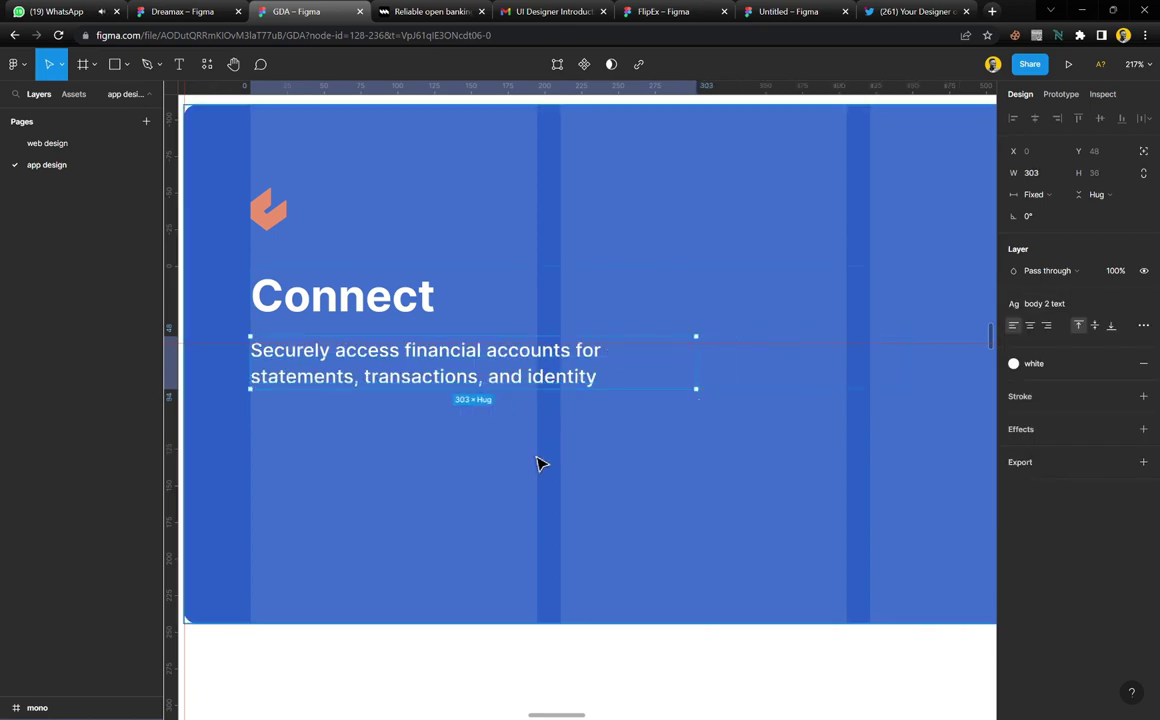
{"action": "left_click", "coordinate": [494, 458]}
Copy the description text onto the reference card to compare it, then delete the copy
{"action": "scroll", "coordinate": [494, 458], "scroll_direction": "down", "scroll_amount": 6}
{"action": "scroll", "coordinate": [506, 457], "scroll_direction": "right", "scroll_amount": 4}
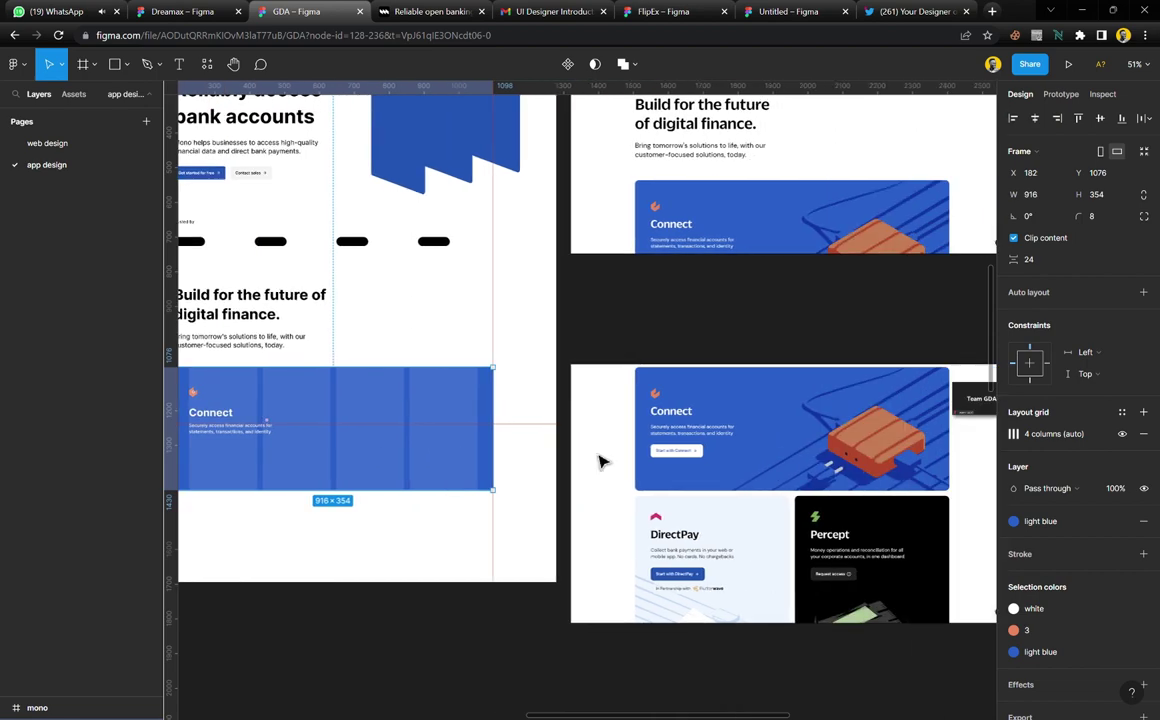
{"action": "scroll", "coordinate": [460, 457], "scroll_direction": "left", "scroll_amount": 1}
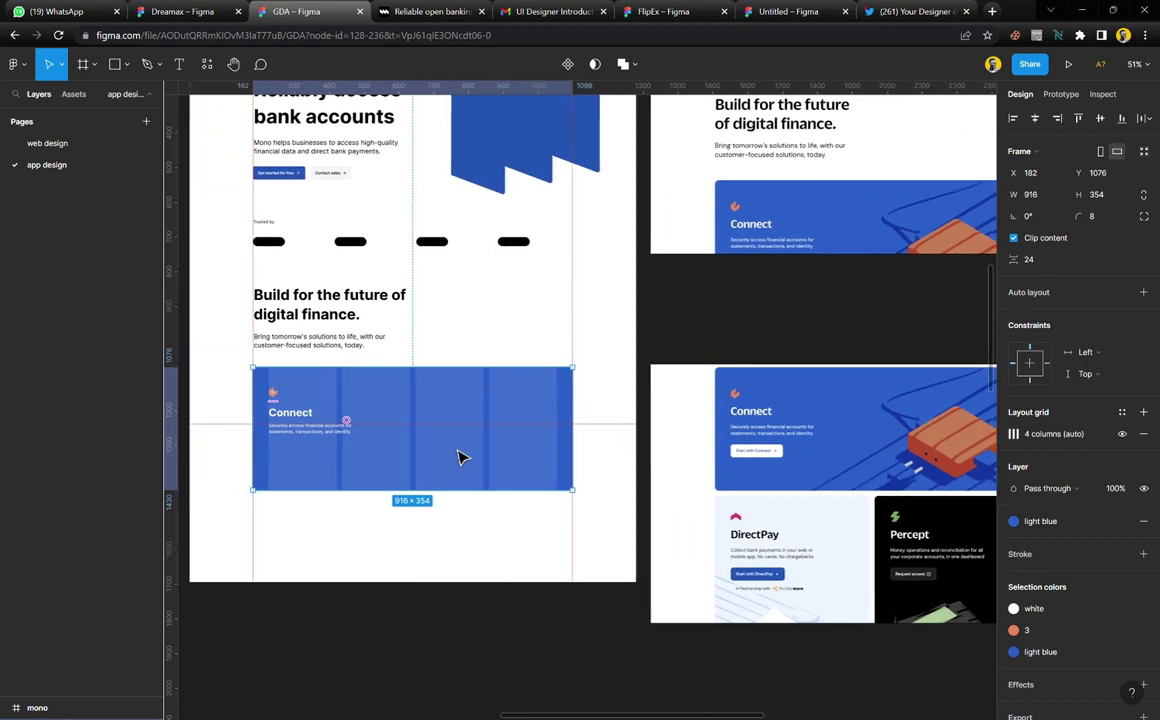
{"action": "double_click", "coordinate": [343, 444]}
{"action": "left_click_drag", "start_coordinate": [343, 444], "coordinate": [745, 452]}
{"action": "scroll", "coordinate": [808, 456], "scroll_direction": "up", "scroll_amount": 5}
{"action": "scroll", "coordinate": [755, 453], "scroll_direction": "up", "scroll_amount": 2}
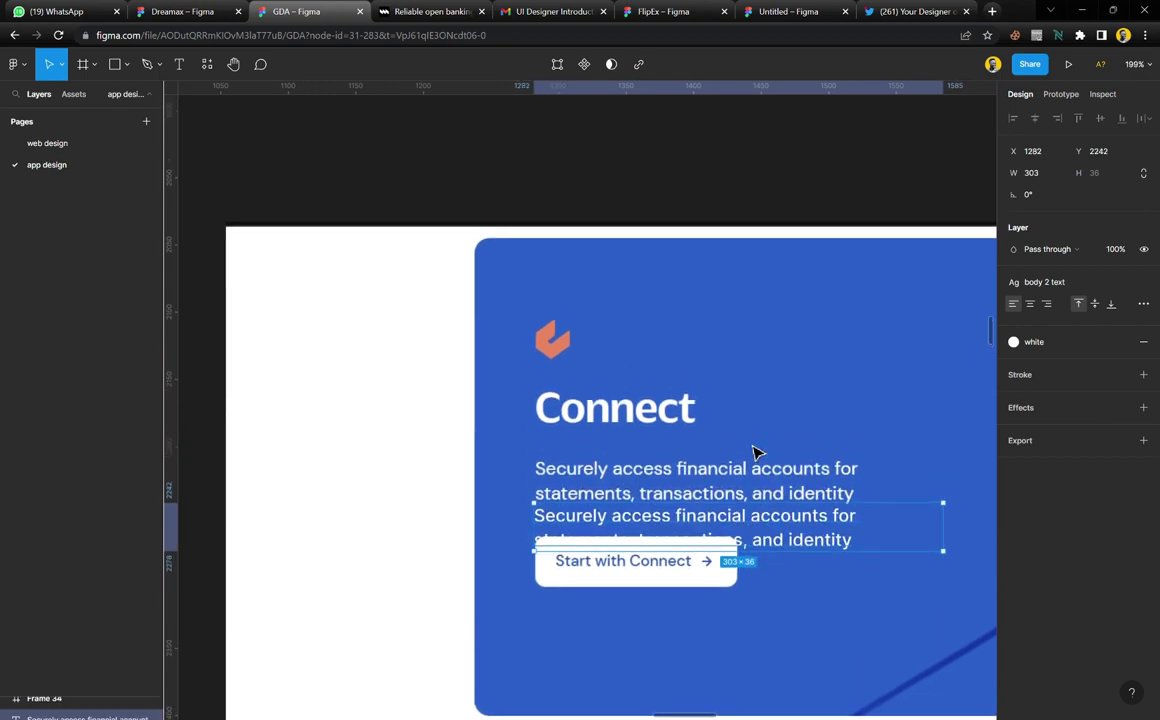
{"action": "scroll", "coordinate": [731, 572], "scroll_direction": "up", "scroll_amount": 3}
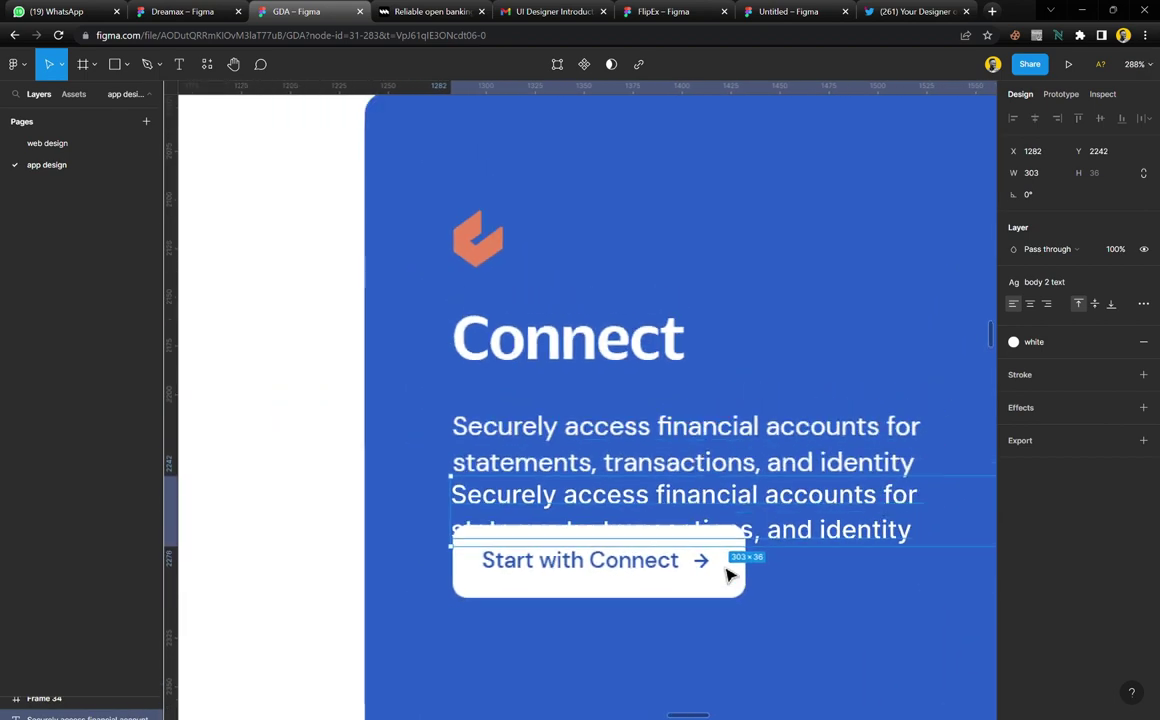
{"action": "key", "text": "Delete"}
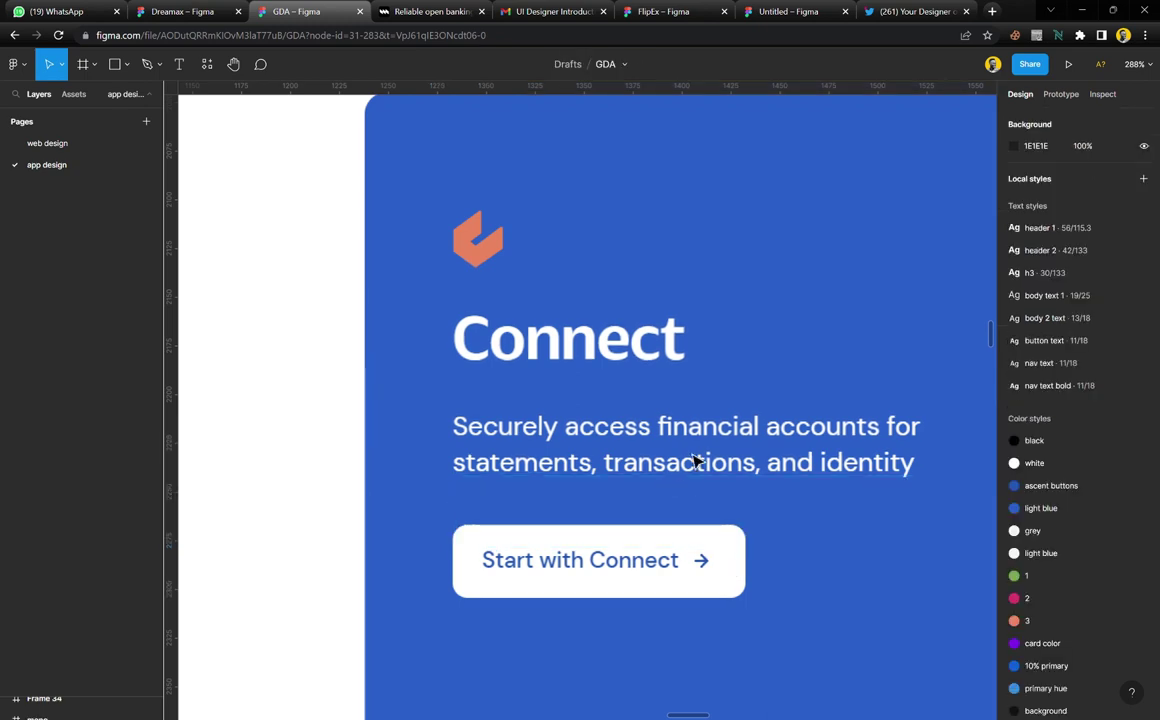
Move the horizontal guide lower on the canvas
{"action": "scroll", "coordinate": [680, 480], "scroll_direction": "down", "scroll_amount": 10}
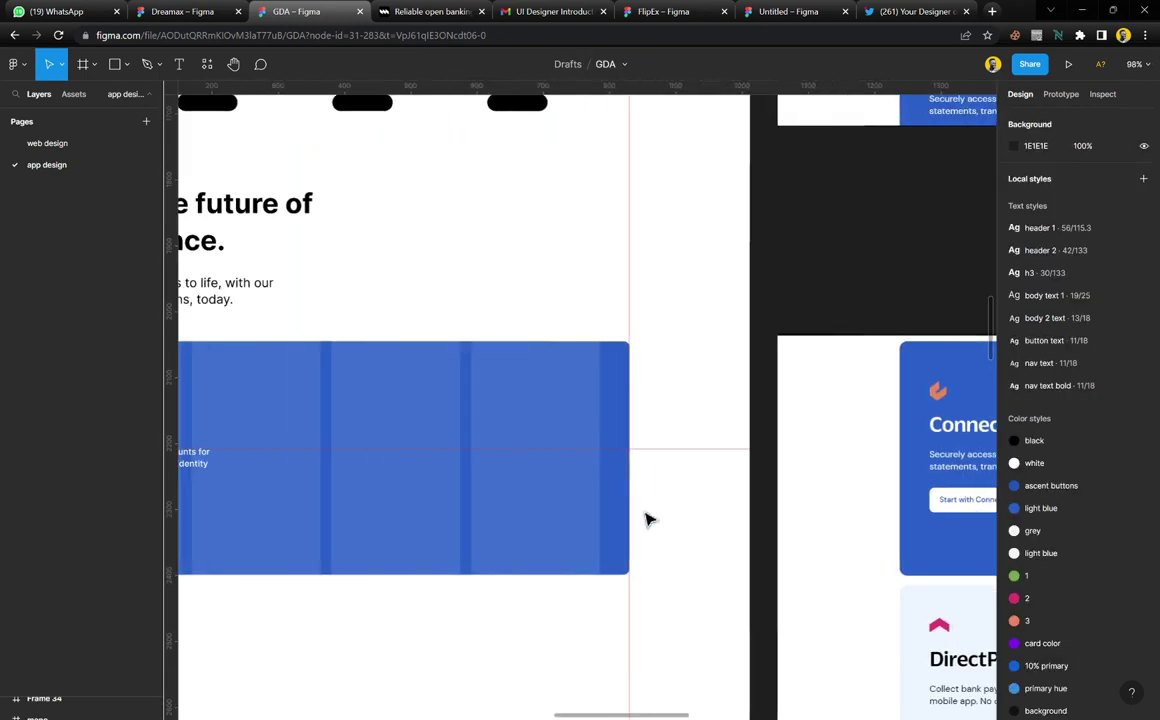
{"action": "scroll", "coordinate": [646, 519], "scroll_direction": "left", "scroll_amount": 3}
{"action": "scroll", "coordinate": [645, 518], "scroll_direction": "right", "scroll_amount": 4}
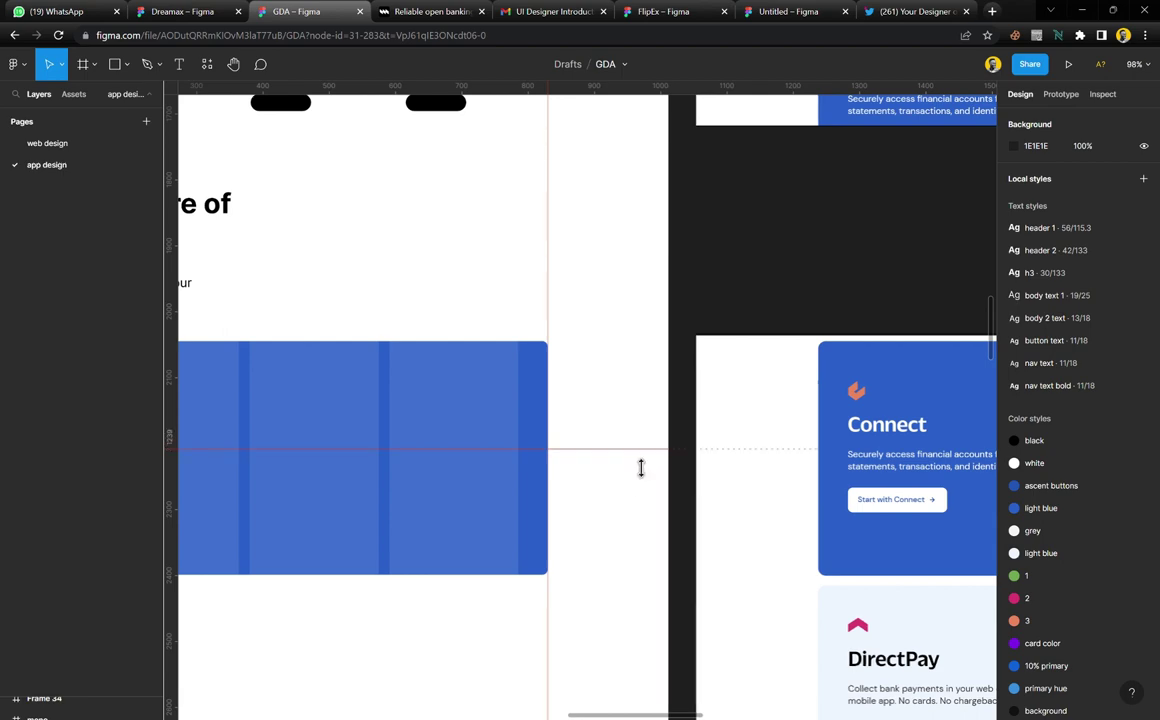
{"action": "left_click_drag", "start_coordinate": [642, 464], "coordinate": [648, 503]}
Paste the 'Get started for free' button into the Connect card, below the description
{"action": "scroll", "coordinate": [490, 399], "scroll_direction": "left", "scroll_amount": 4}
{"action": "scroll", "coordinate": [490, 399], "scroll_direction": "up", "scroll_amount": 5}
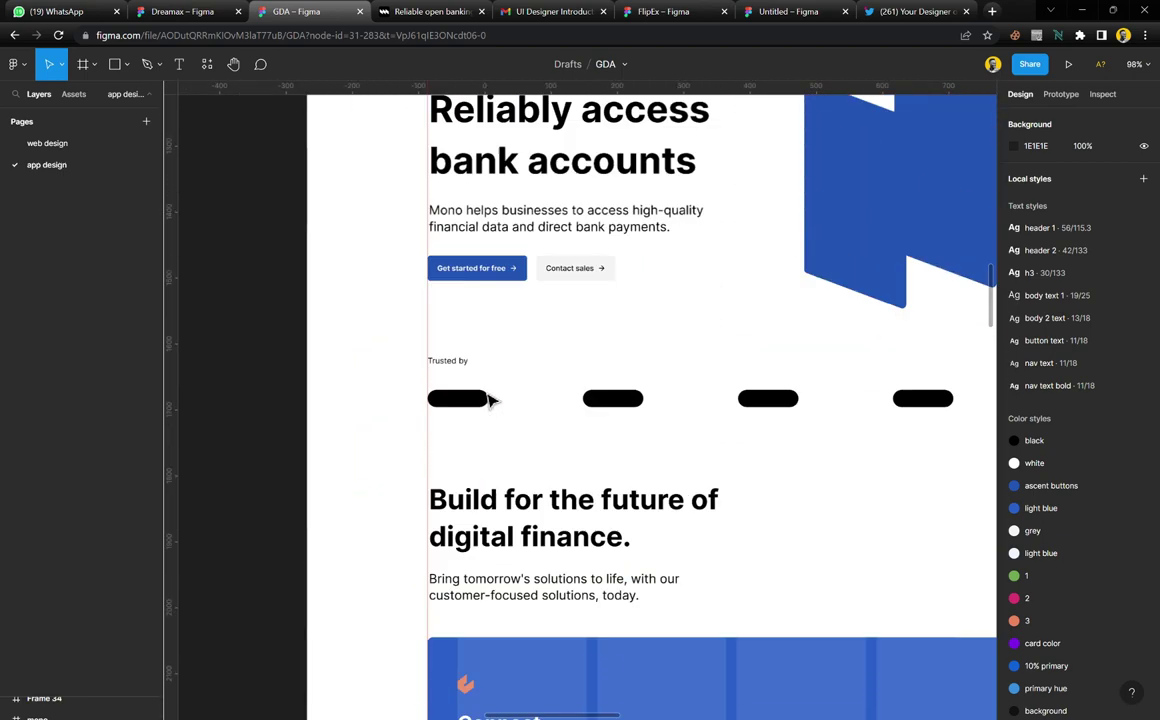
{"action": "scroll", "coordinate": [490, 399], "scroll_direction": "up", "scroll_amount": 3}
{"action": "left_click", "coordinate": [518, 431]}
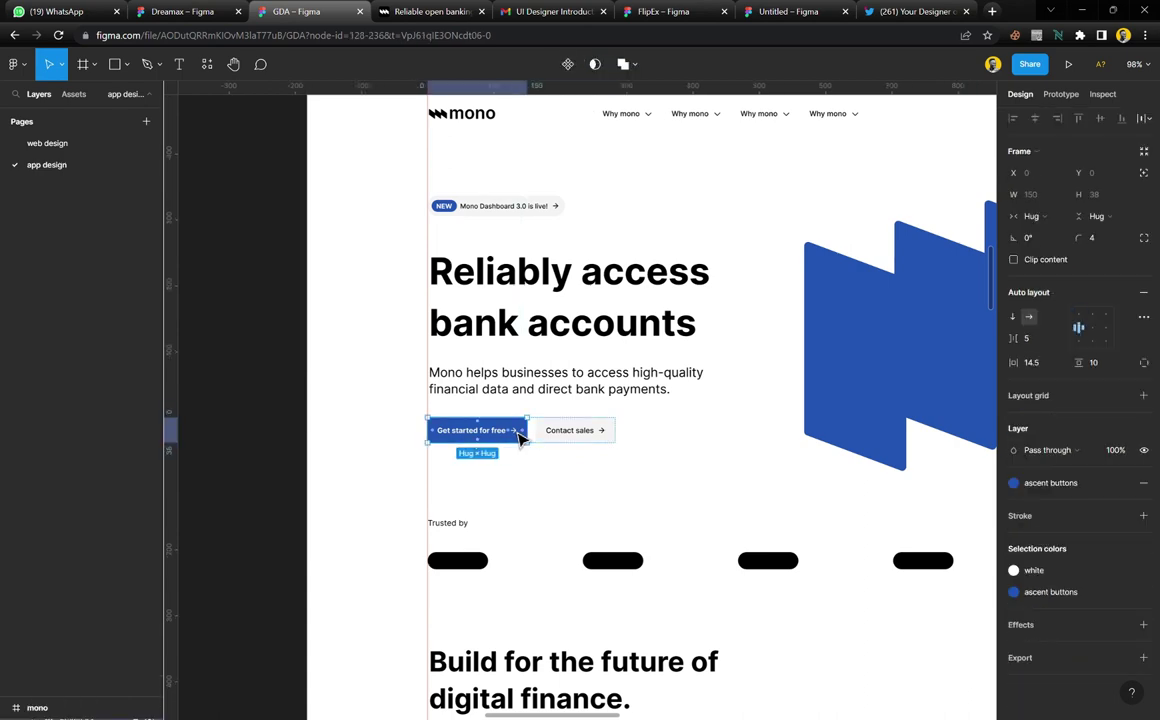
{"action": "scroll", "coordinate": [518, 440], "scroll_direction": "down", "scroll_amount": 8}
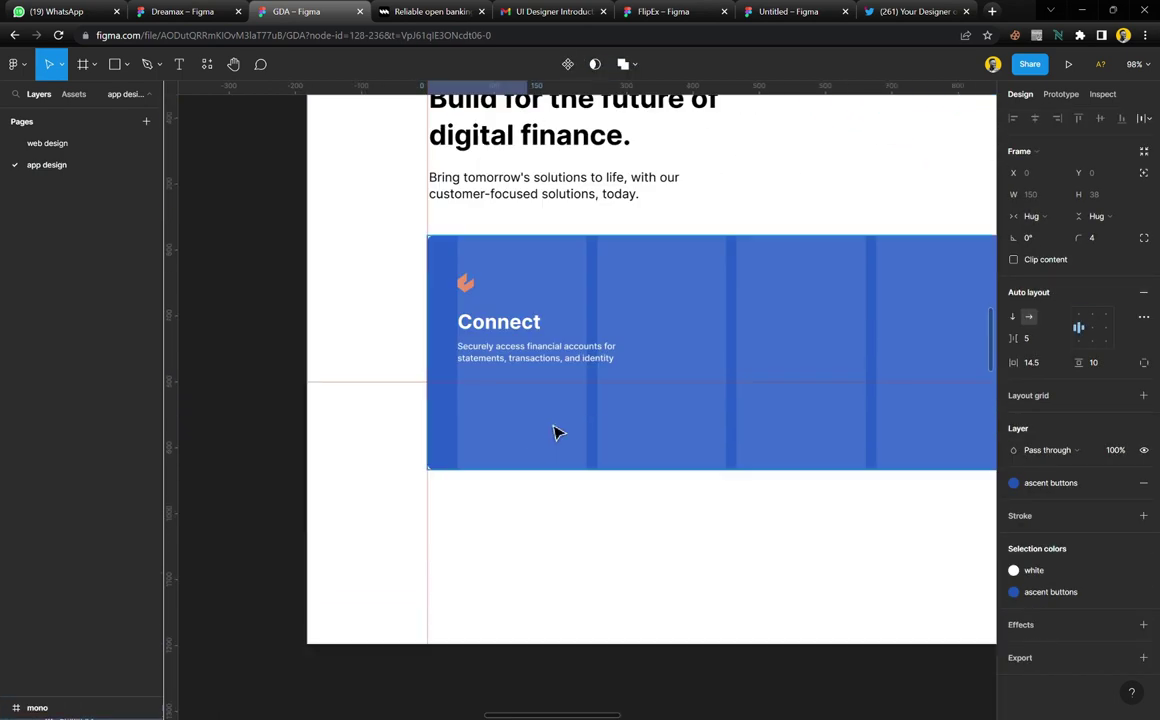
{"action": "scroll", "coordinate": [560, 400], "scroll_direction": "up", "scroll_amount": 5}
{"action": "left_click", "coordinate": [513, 437]}
{"action": "key", "text": "ctrl+v"}
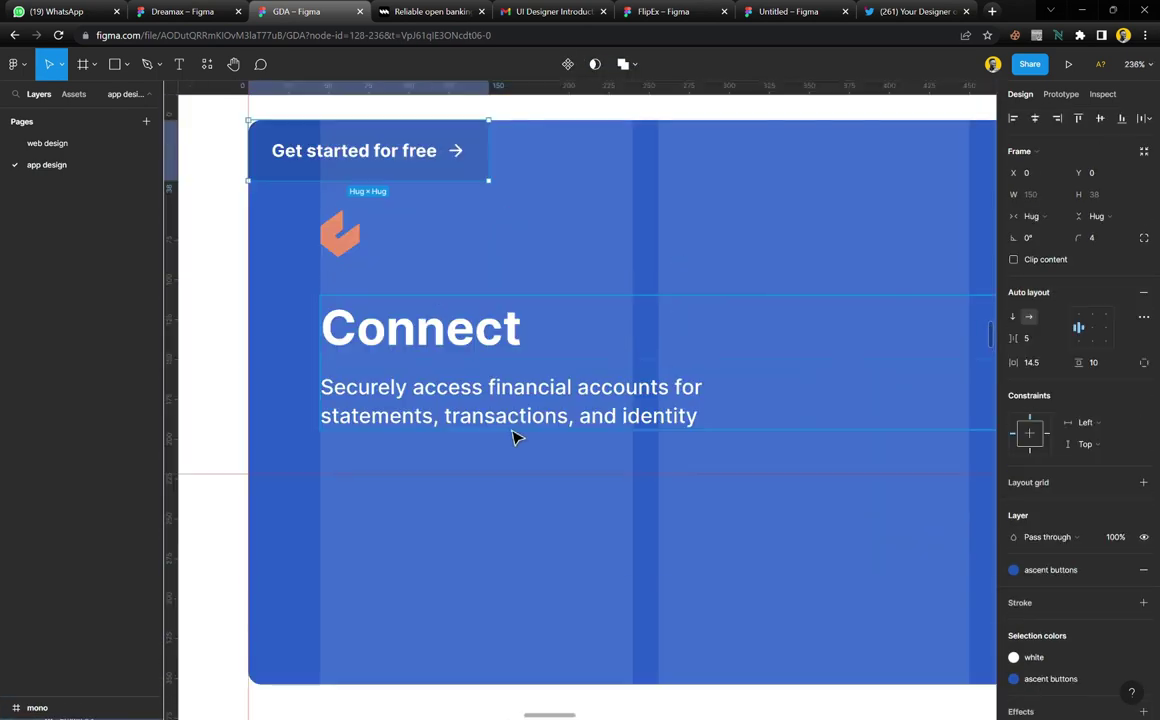
{"action": "left_click_drag", "start_coordinate": [368, 148], "coordinate": [440, 510]}
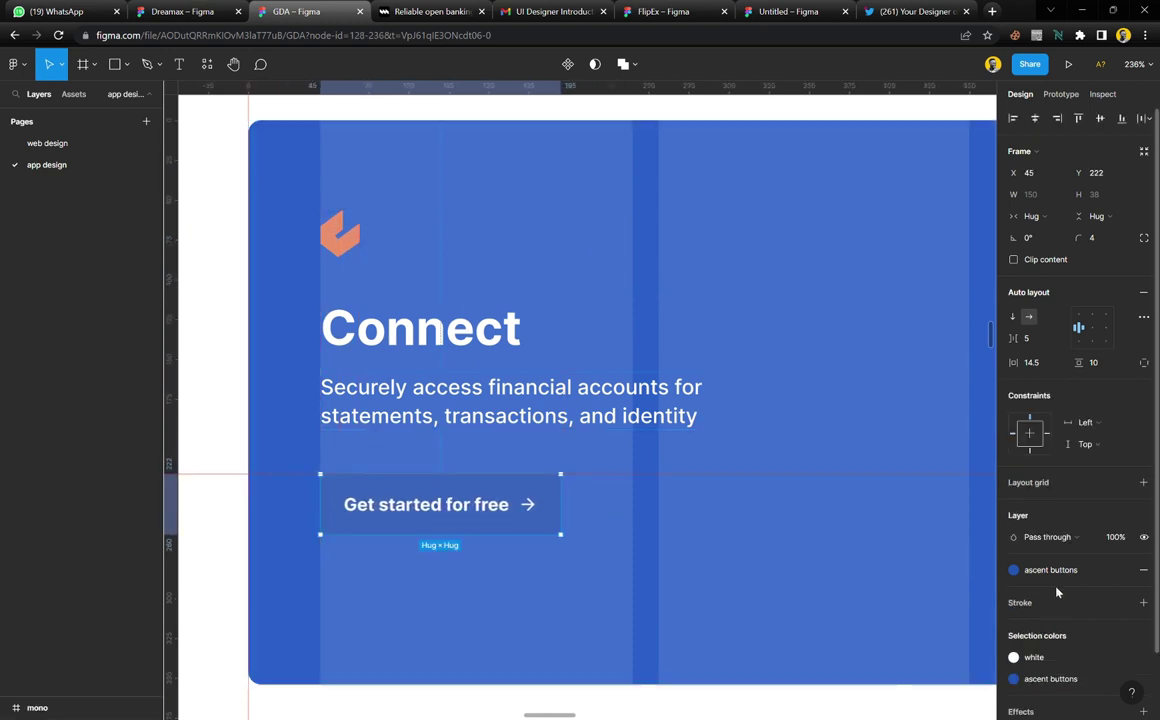
Apply the 'ascent buttons' style to the button label and swap its green fill for white
{"action": "scroll", "coordinate": [1063, 613], "scroll_direction": "down", "scroll_amount": 2}
{"action": "left_click", "coordinate": [1062, 604]}
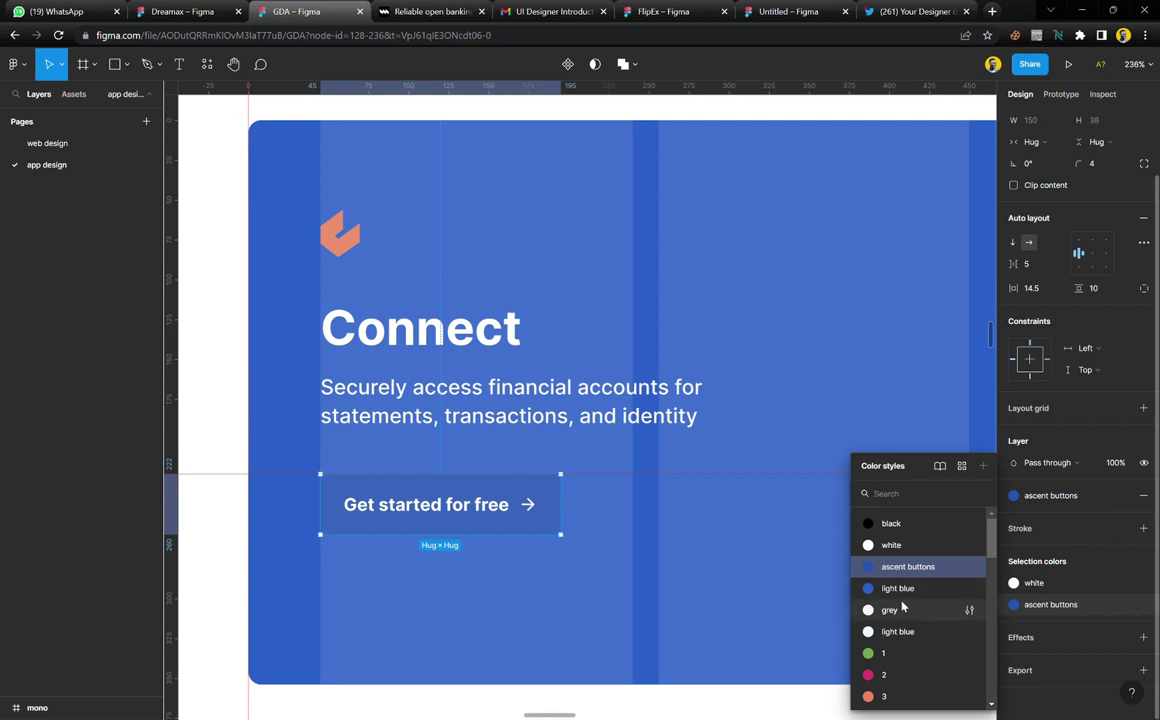
{"action": "left_click", "coordinate": [900, 652]}
{"action": "left_click", "coordinate": [1013, 583]}
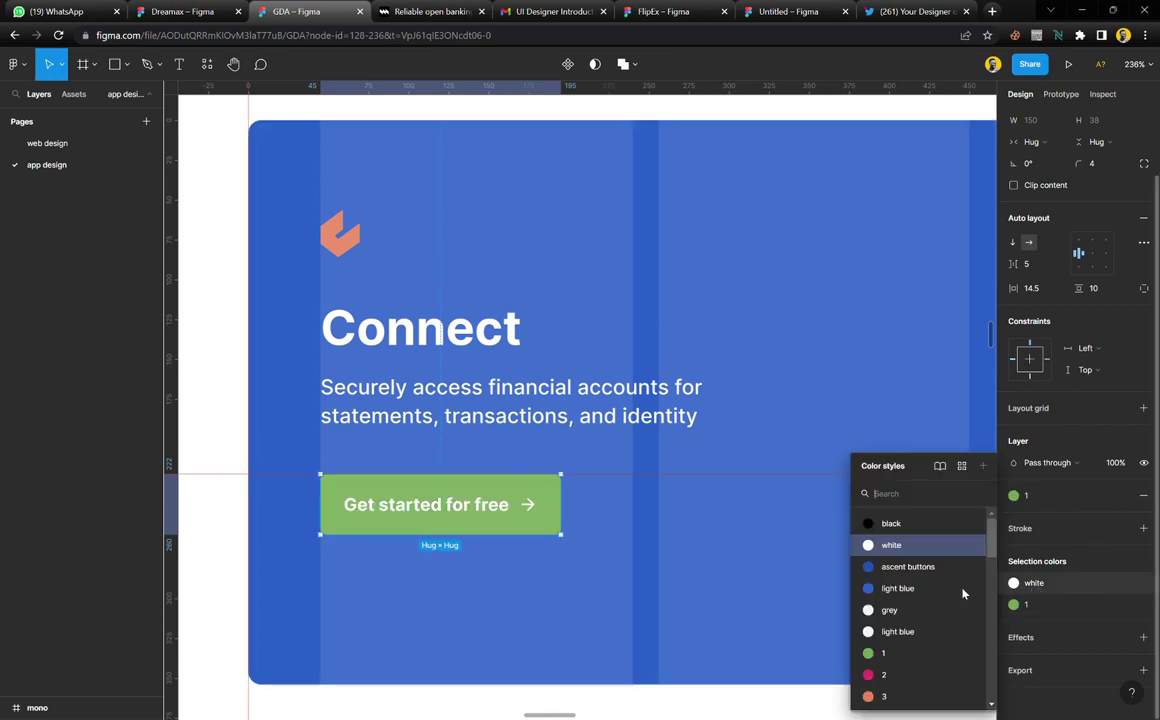
{"action": "left_click", "coordinate": [880, 564]}
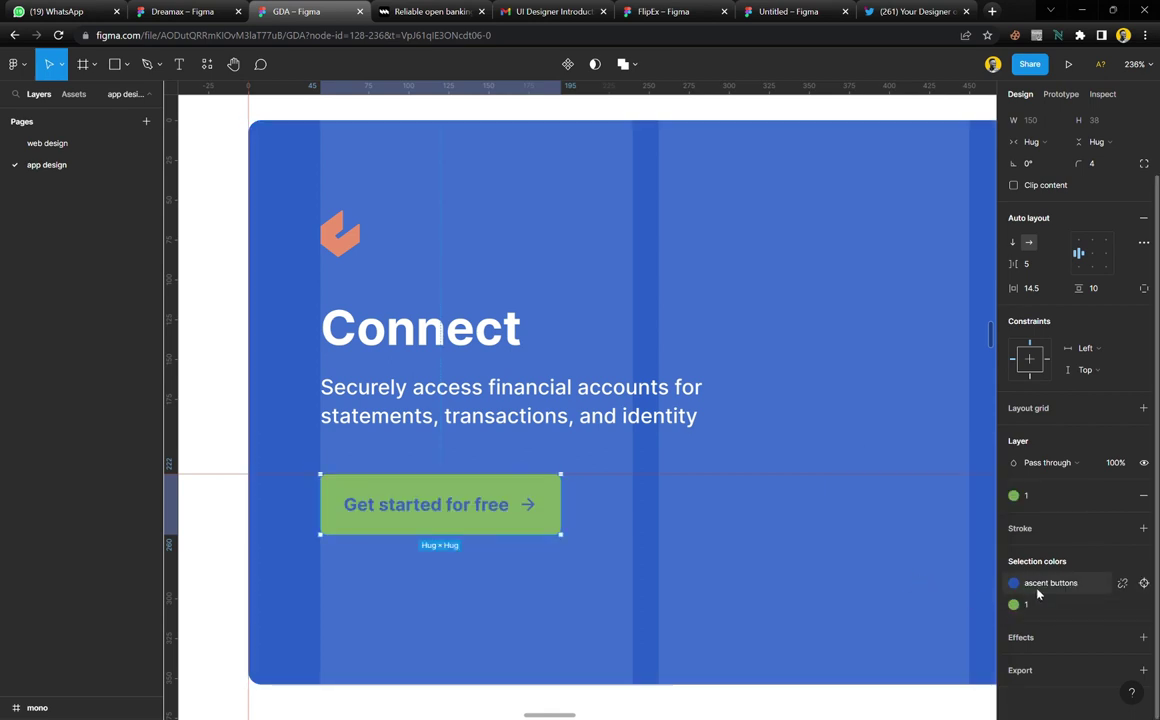
{"action": "left_click", "coordinate": [1013, 604]}
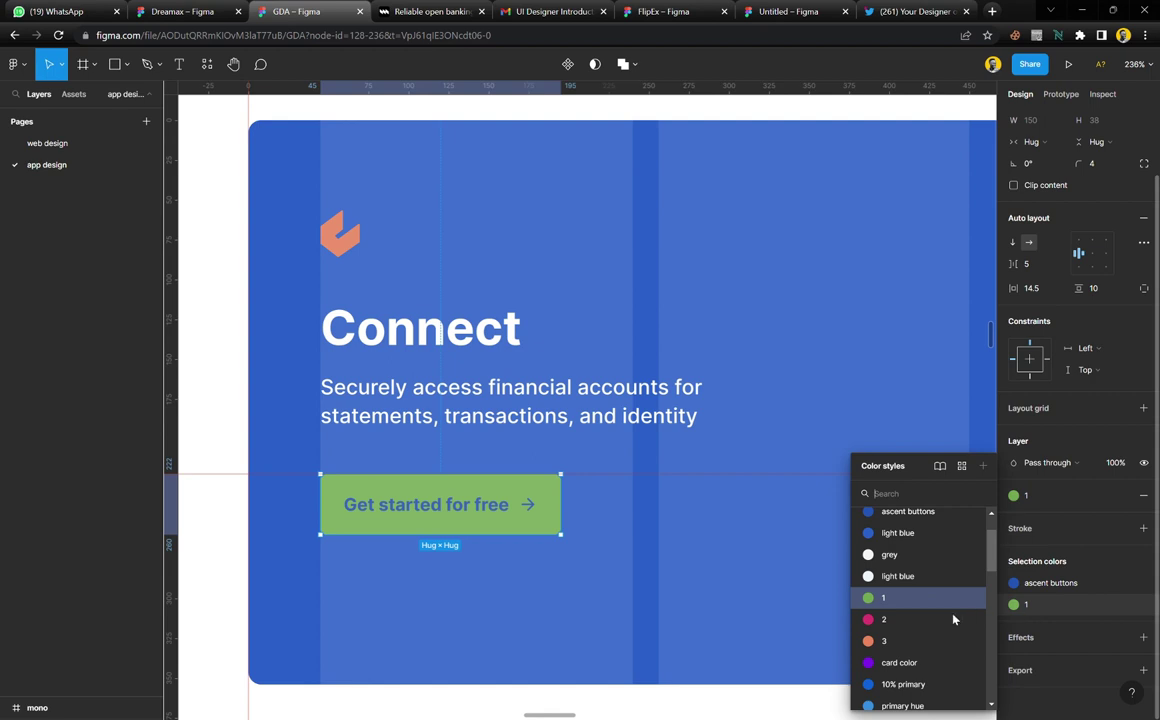
{"action": "scroll", "coordinate": [911, 594], "scroll_direction": "up", "scroll_amount": 2}
{"action": "left_click", "coordinate": [893, 547]}
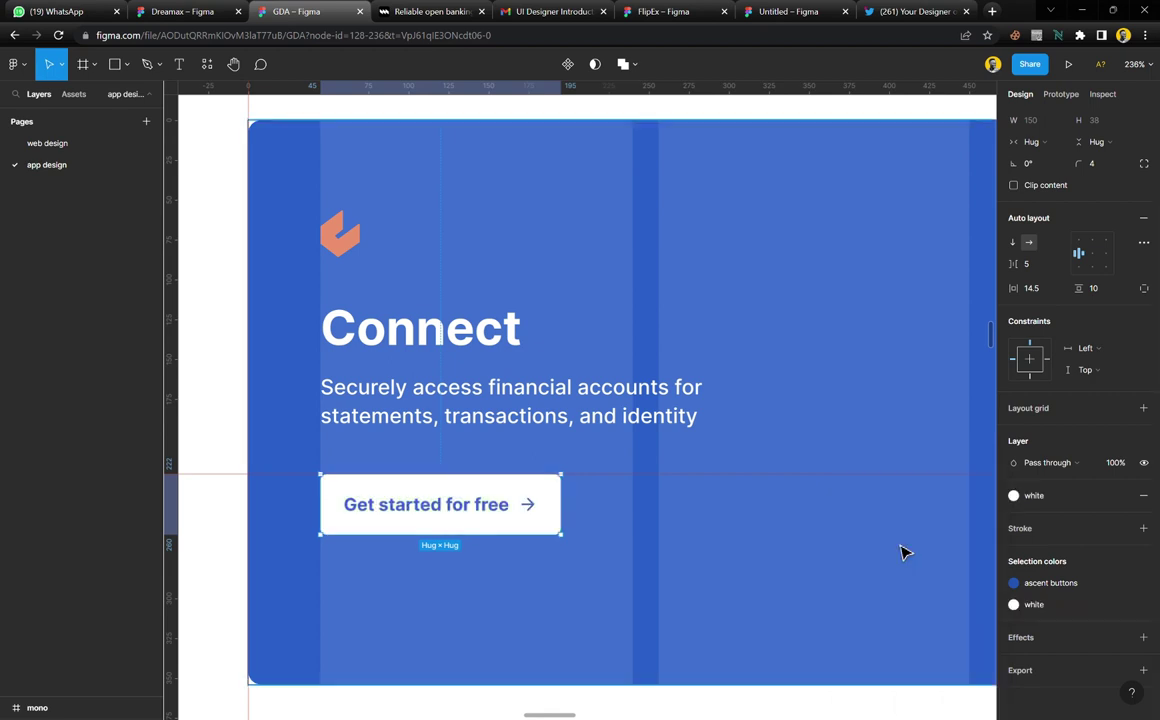
{"action": "left_click", "coordinate": [645, 569]}
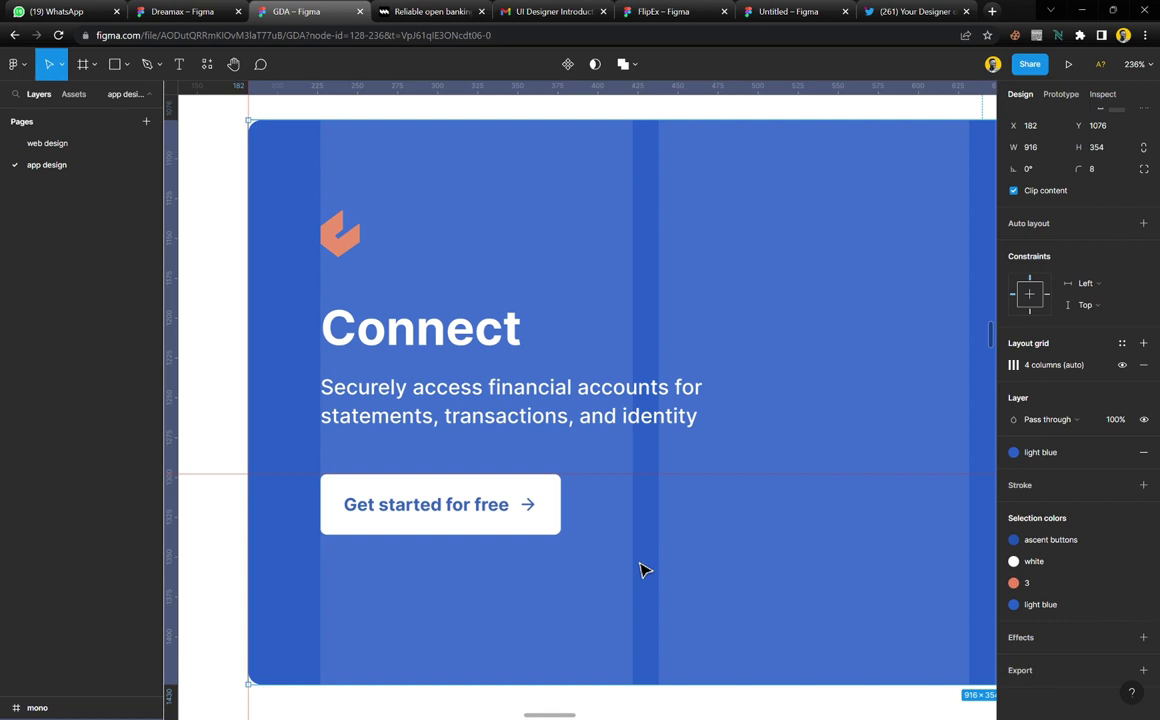
Change the button label to 'Start with connect'
{"action": "scroll", "coordinate": [466, 515], "scroll_direction": "down", "scroll_amount": 3}
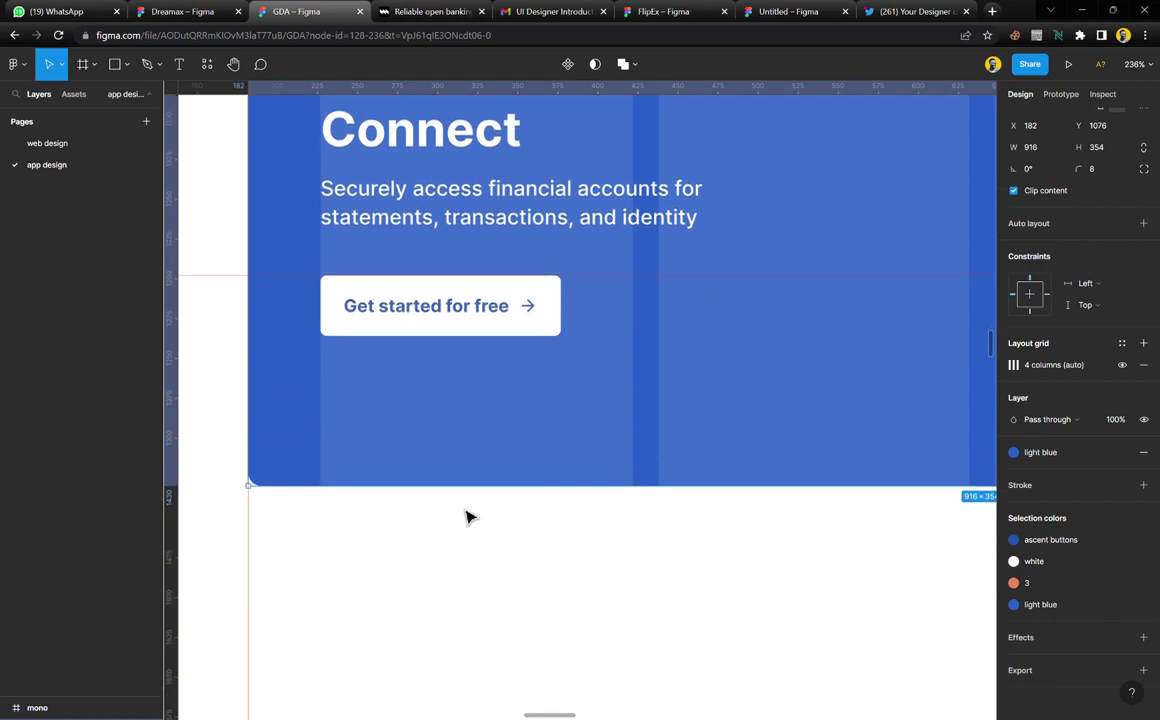
{"action": "scroll", "coordinate": [466, 515], "scroll_direction": "down", "scroll_amount": 5}
{"action": "scroll", "coordinate": [666, 407], "scroll_direction": "right", "scroll_amount": 4}
{"action": "scroll", "coordinate": [690, 415], "scroll_direction": "right", "scroll_amount": 3}
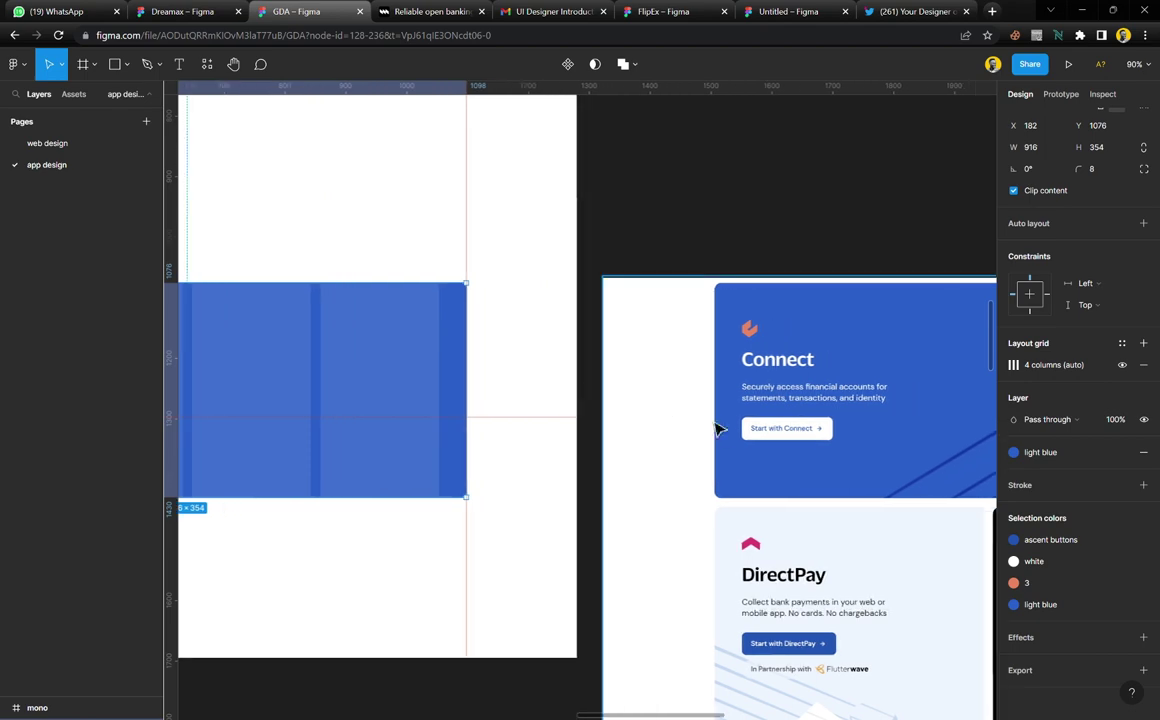
{"action": "scroll", "coordinate": [786, 447], "scroll_direction": "up", "scroll_amount": 5}
{"action": "scroll", "coordinate": [786, 447], "scroll_direction": "down", "scroll_amount": 5}
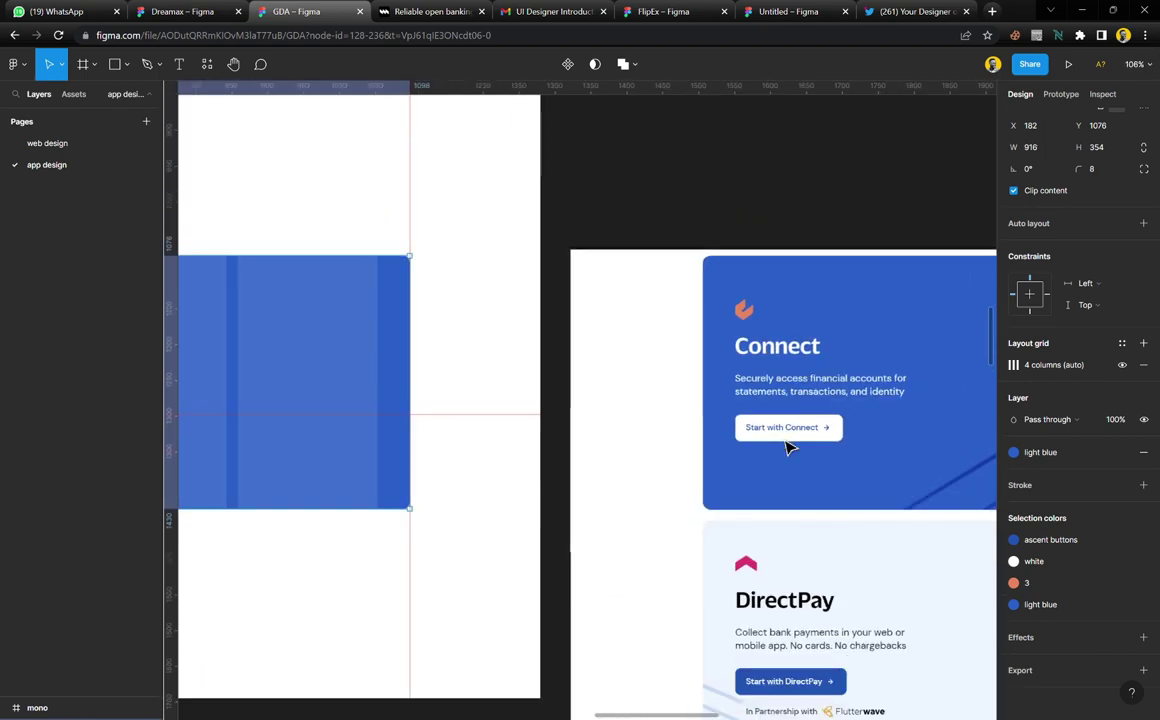
{"action": "scroll", "coordinate": [453, 432], "scroll_direction": "up", "scroll_amount": 3}
{"action": "scroll", "coordinate": [453, 432], "scroll_direction": "left", "scroll_amount": 4}
{"action": "scroll", "coordinate": [613, 443], "scroll_direction": "up", "scroll_amount": 5}
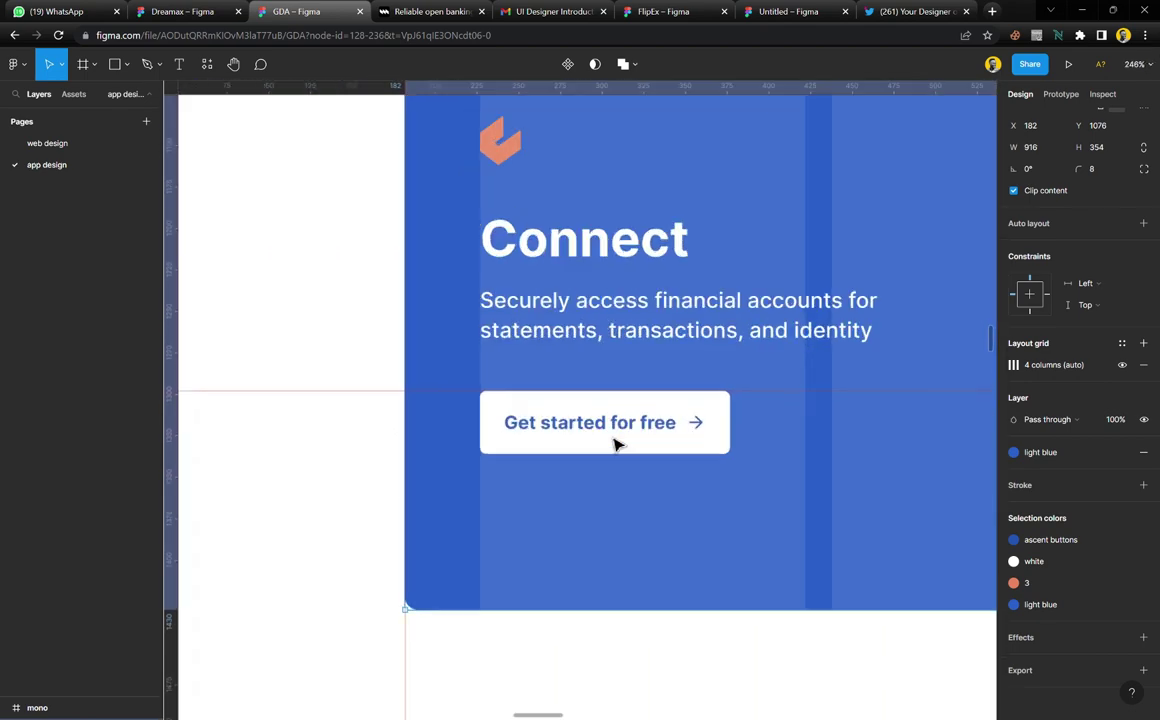
{"action": "double_click", "coordinate": [617, 431]}
{"action": "type", "text": "Start w"}
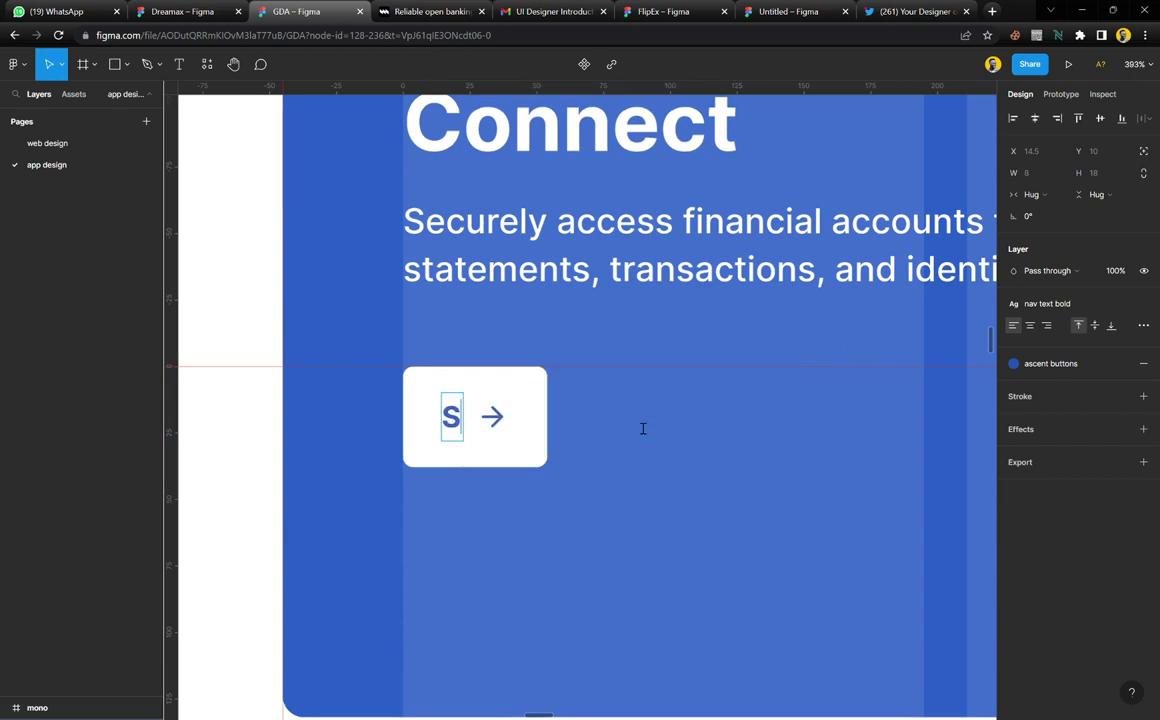
{"action": "type", "text": "h "}
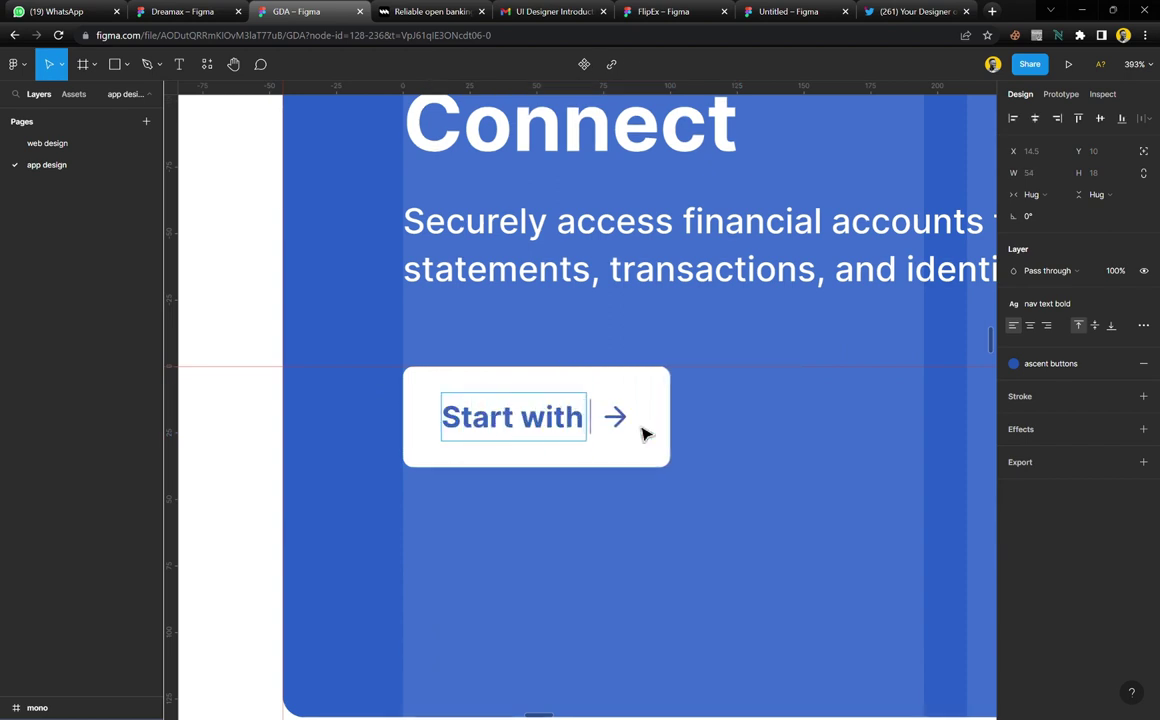
{"action": "type", "text": "conne"}
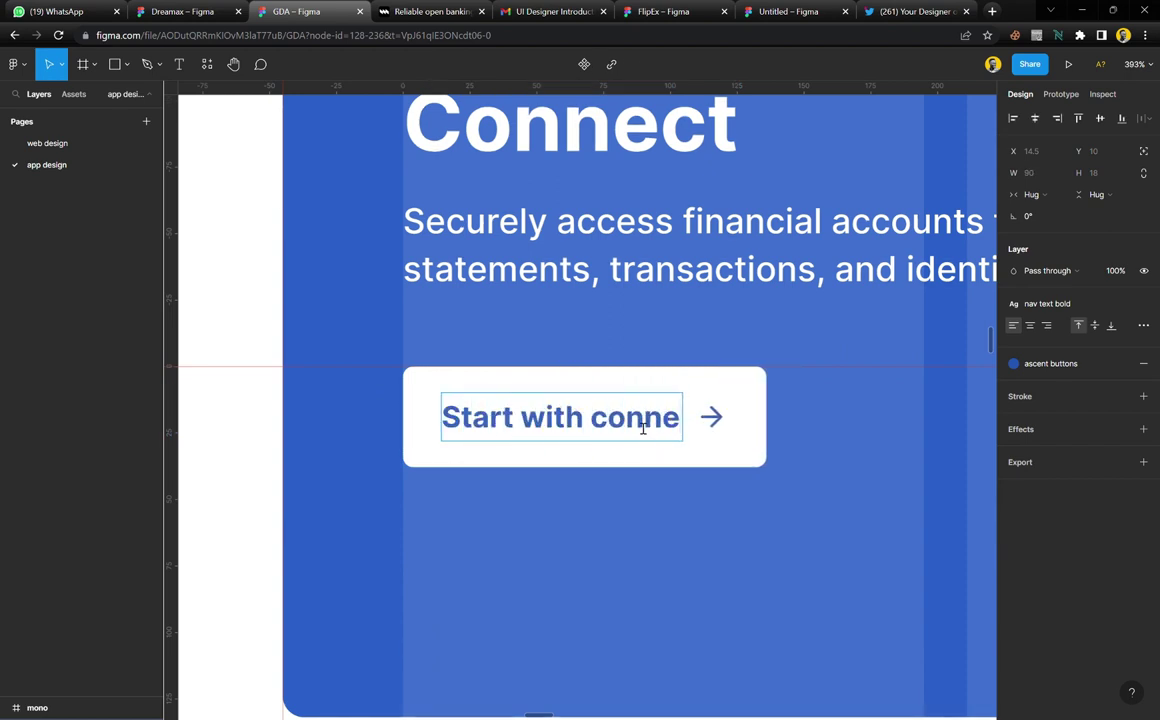
{"action": "type", "text": "ct"}
{"action": "key", "text": "Escape"}
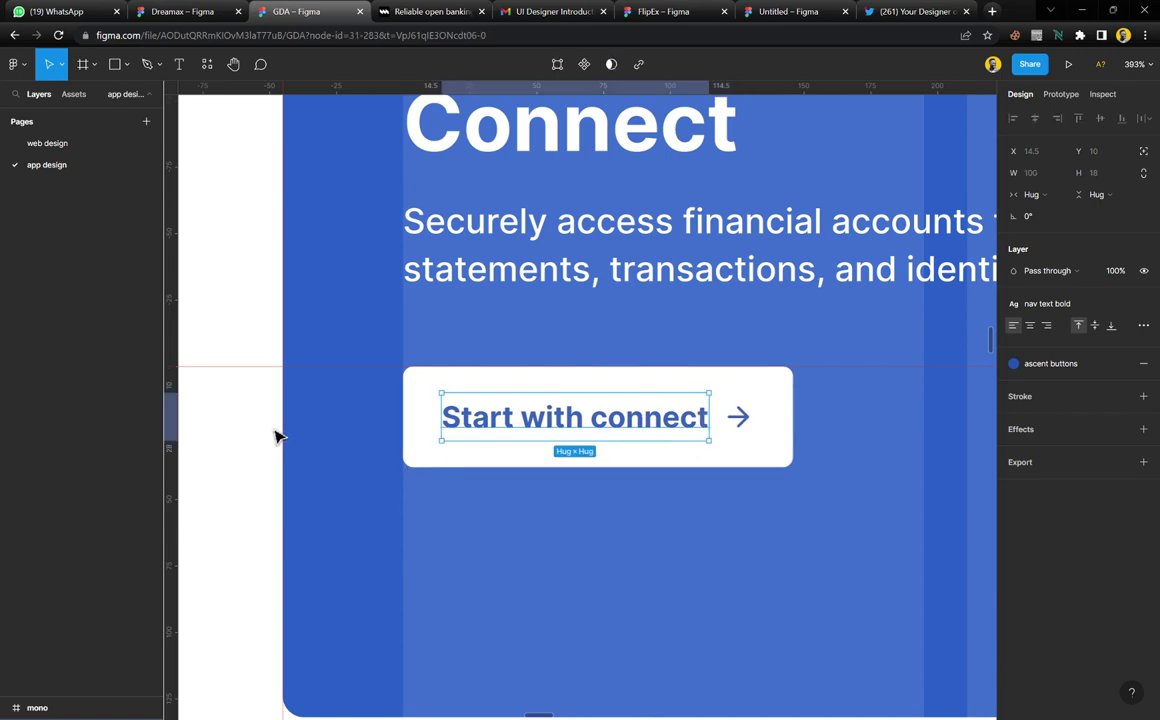
Clear the canvas selection and zoom out
{"action": "left_click", "coordinate": [277, 435]}
{"action": "key", "text": "ctrl+minus"}
{"action": "scroll", "coordinate": [460, 455], "scroll_direction": "down", "scroll_amount": 5}
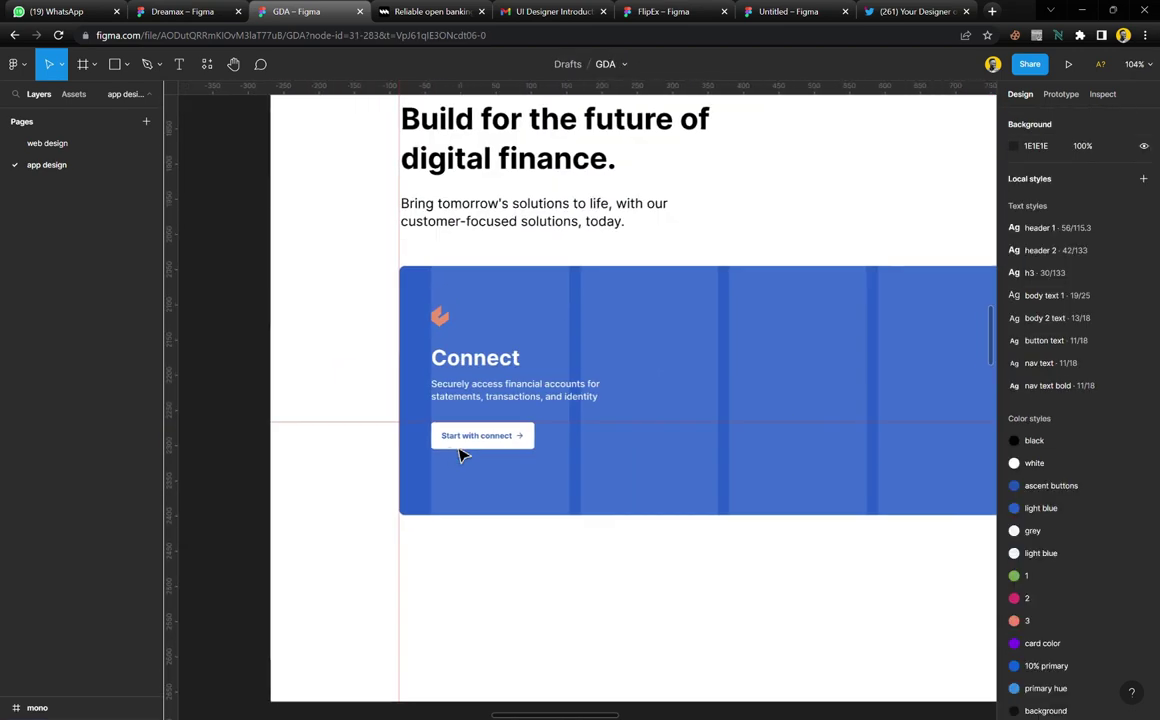
Begin a Pen outline at the device's top corner, then undo the misplaced attempt
{"action": "scroll", "coordinate": [460, 455], "scroll_direction": "right", "scroll_amount": 10}
{"action": "scroll", "coordinate": [460, 455], "scroll_direction": "right", "scroll_amount": 10}
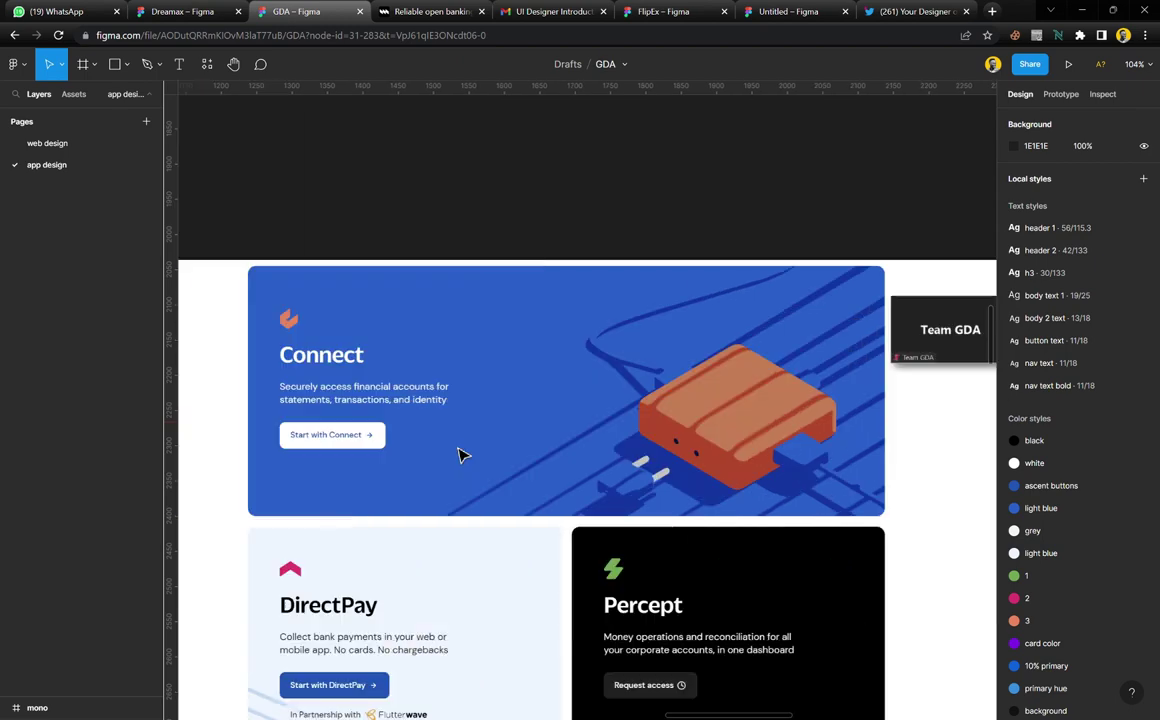
{"action": "scroll", "coordinate": [652, 470], "scroll_direction": "up", "scroll_amount": 5}
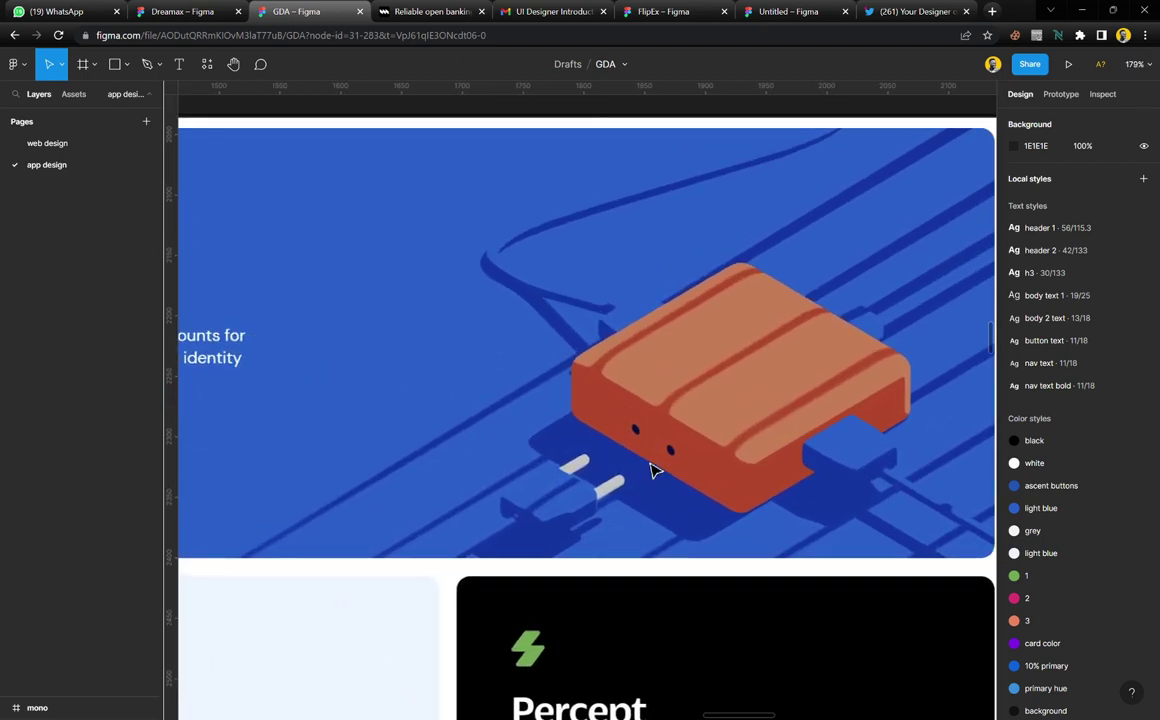
{"action": "scroll", "coordinate": [652, 470], "scroll_direction": "up", "scroll_amount": 1}
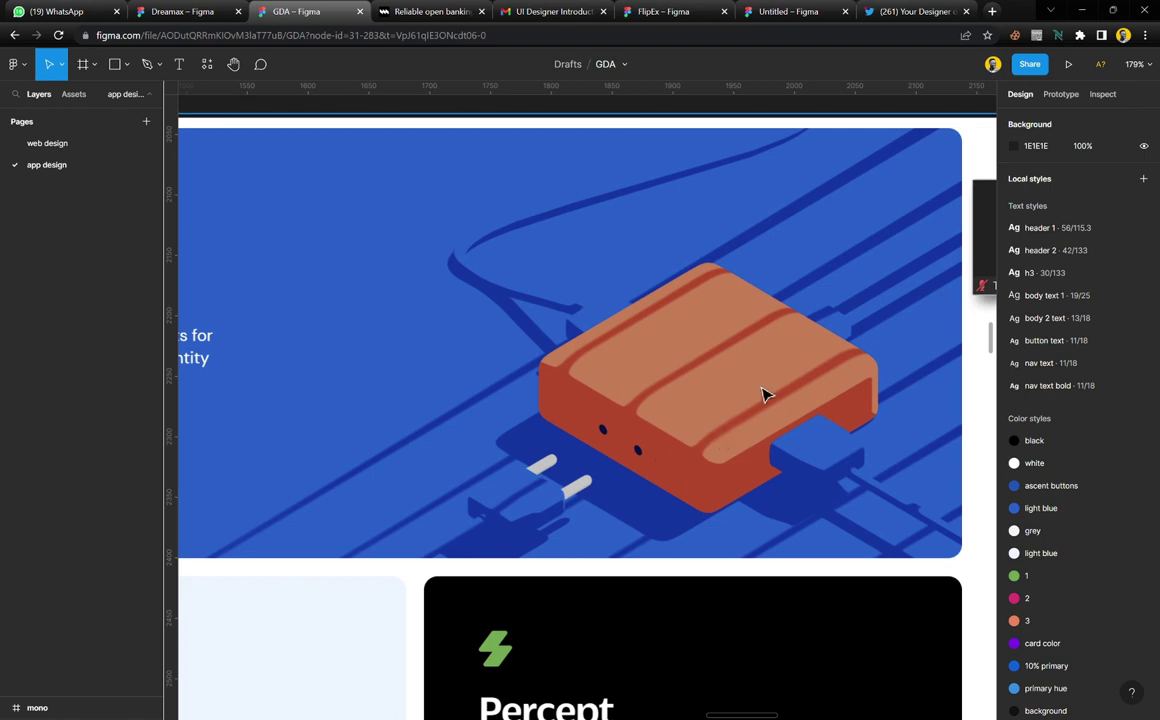
{"action": "scroll", "coordinate": [763, 394], "scroll_direction": "up", "scroll_amount": 2}
{"action": "scroll", "coordinate": [763, 394], "scroll_direction": "right", "scroll_amount": 2}
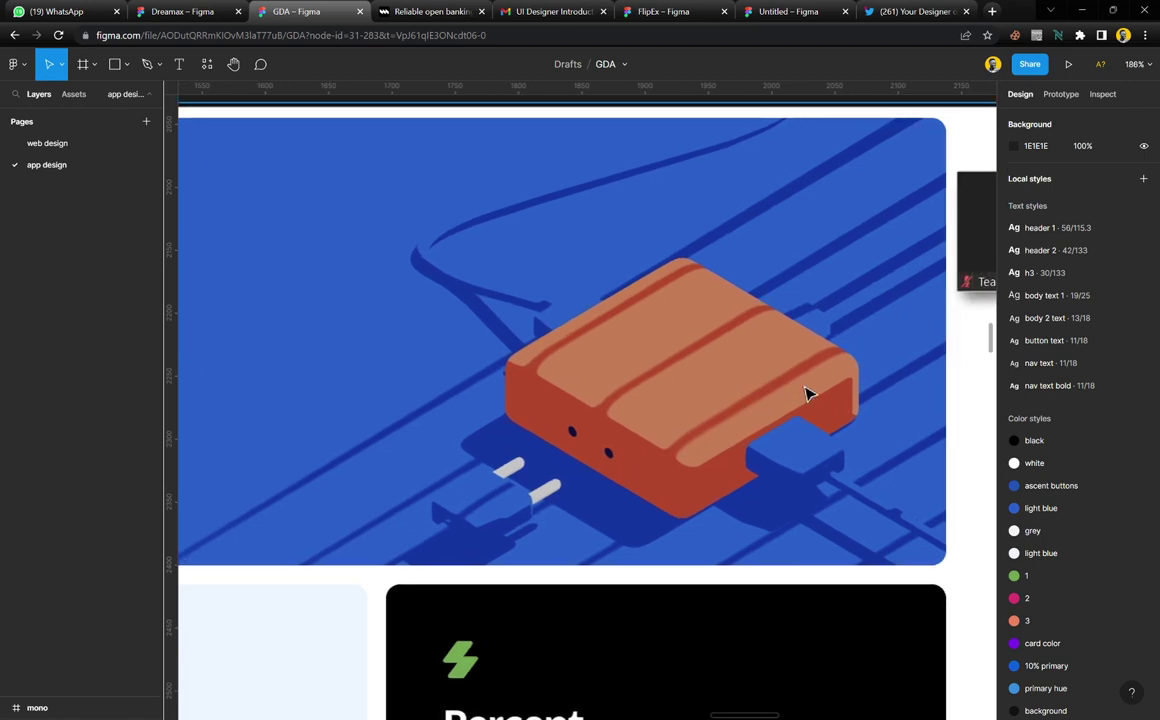
{"action": "scroll", "coordinate": [810, 394], "scroll_direction": "up", "scroll_amount": 2}
{"action": "key", "text": "p"}
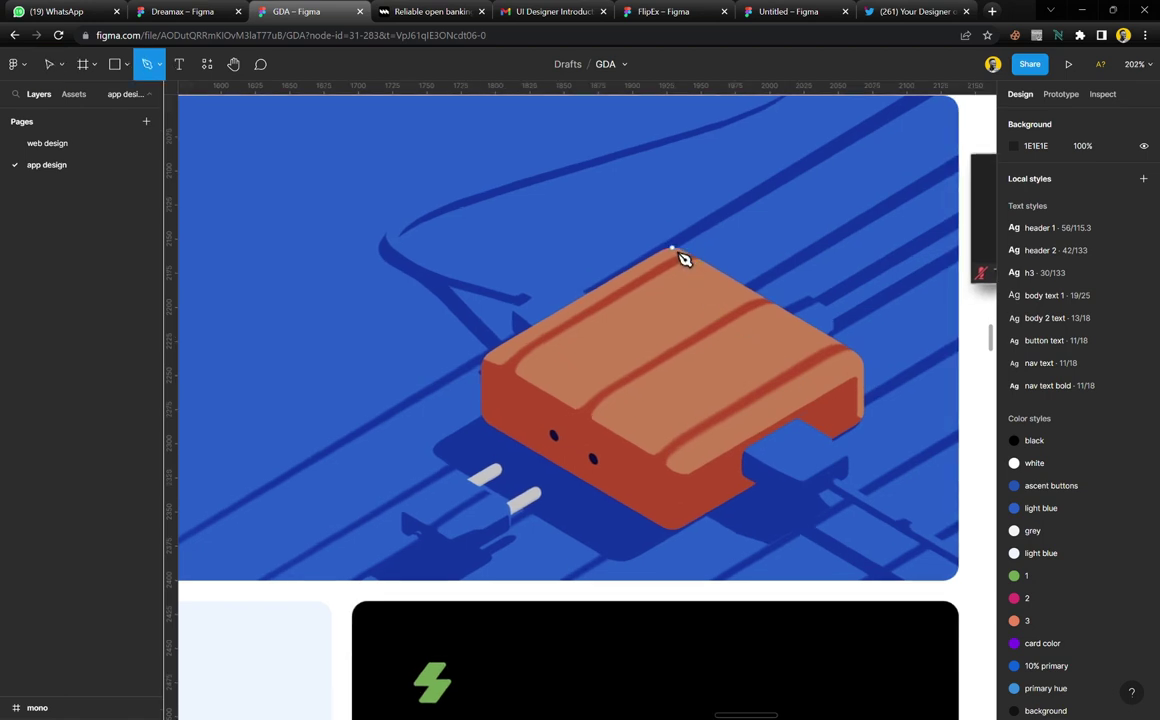
{"action": "left_click", "coordinate": [672, 248]}
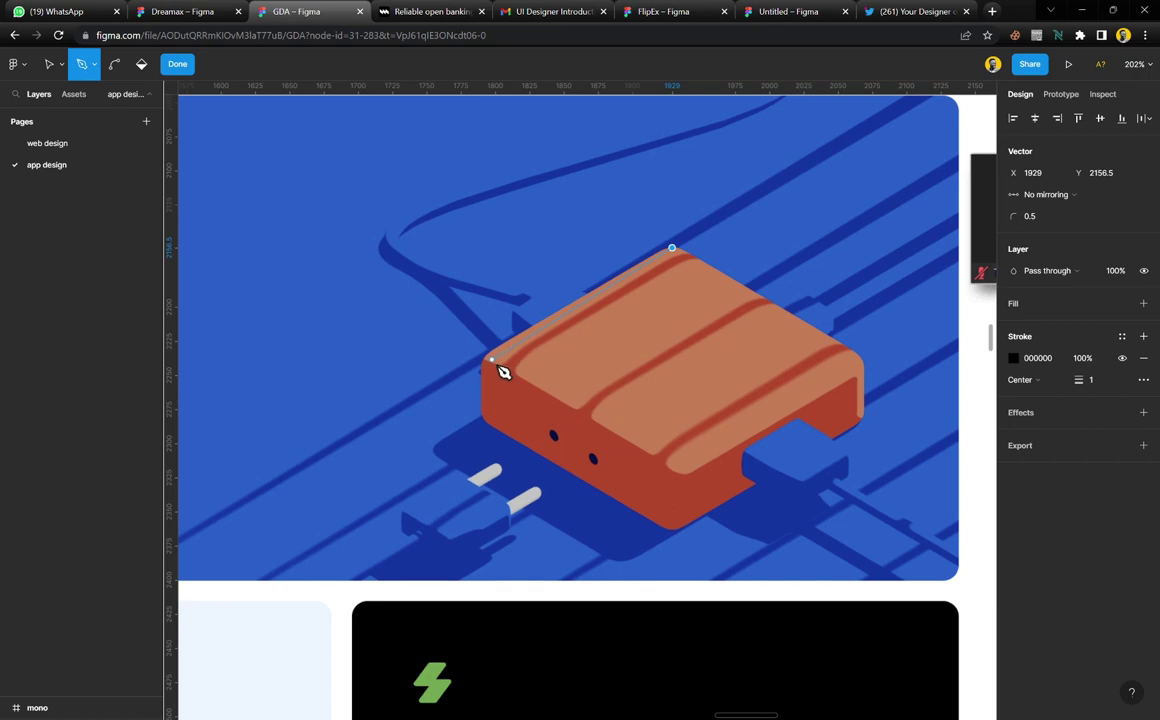
{"action": "left_click", "coordinate": [483, 360]}
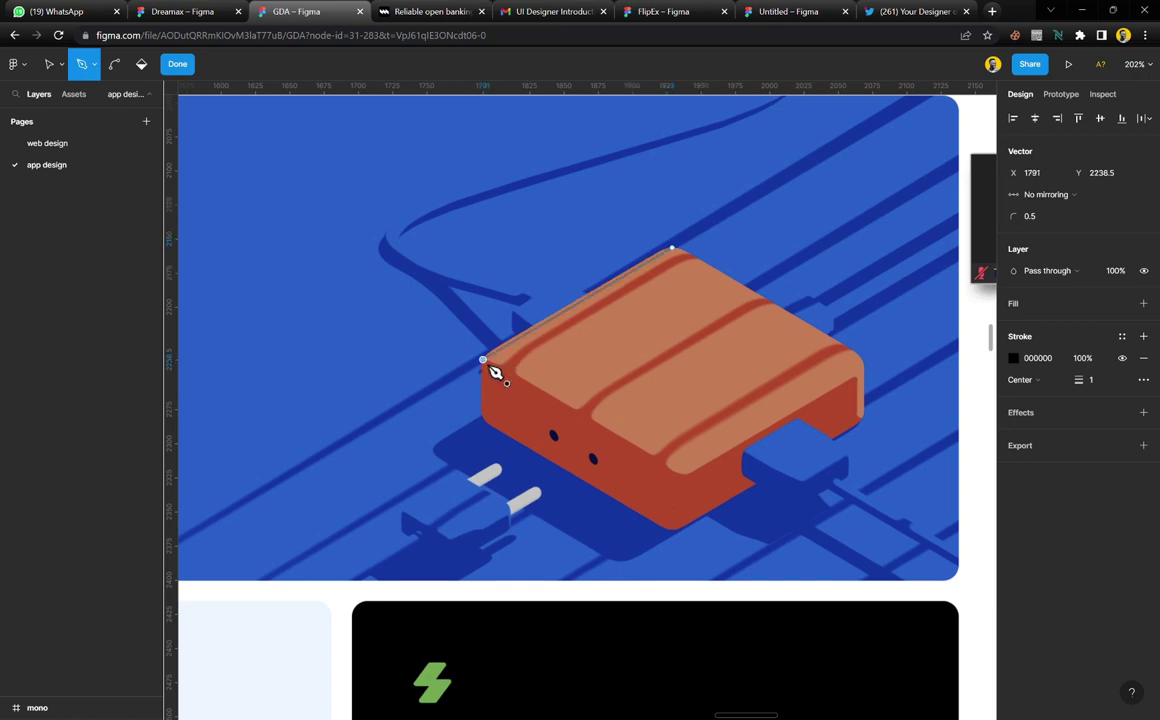
{"action": "scroll", "coordinate": [520, 380], "scroll_direction": "up", "scroll_amount": 5}
{"action": "scroll", "coordinate": [525, 384], "scroll_direction": "right", "scroll_amount": 1}
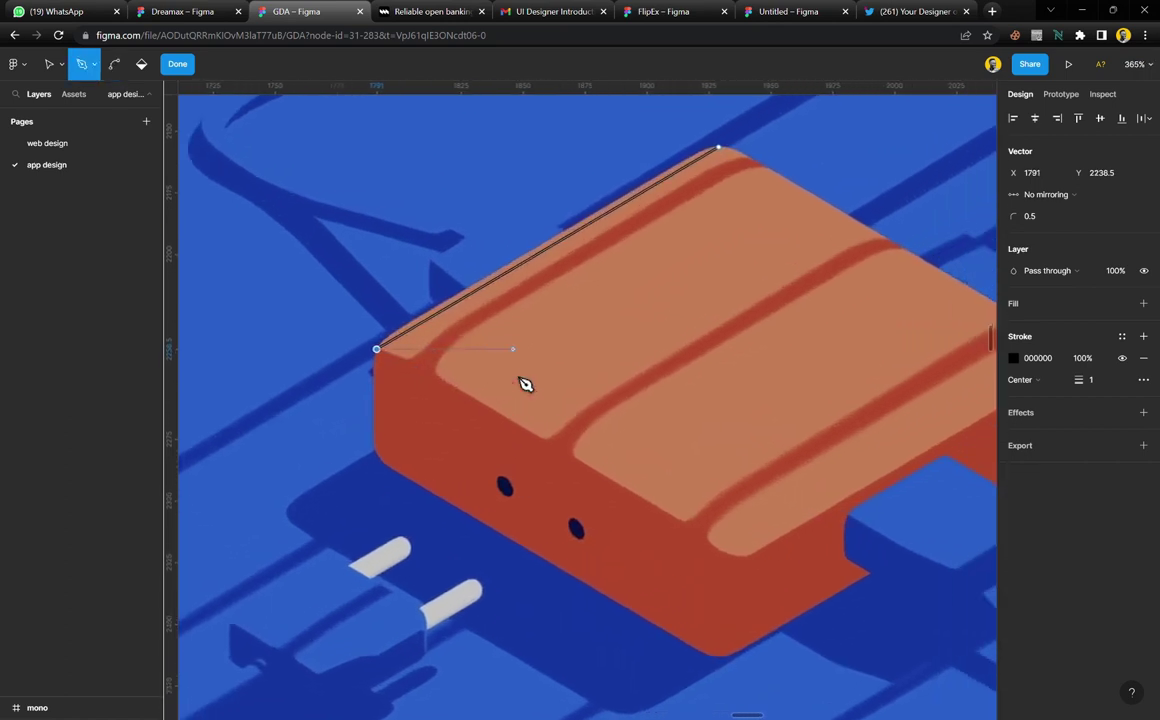
{"action": "key", "text": "ctrl+z"}
{"action": "key", "text": "ctrl+z"}
{"action": "key", "text": "ctrl+z"}
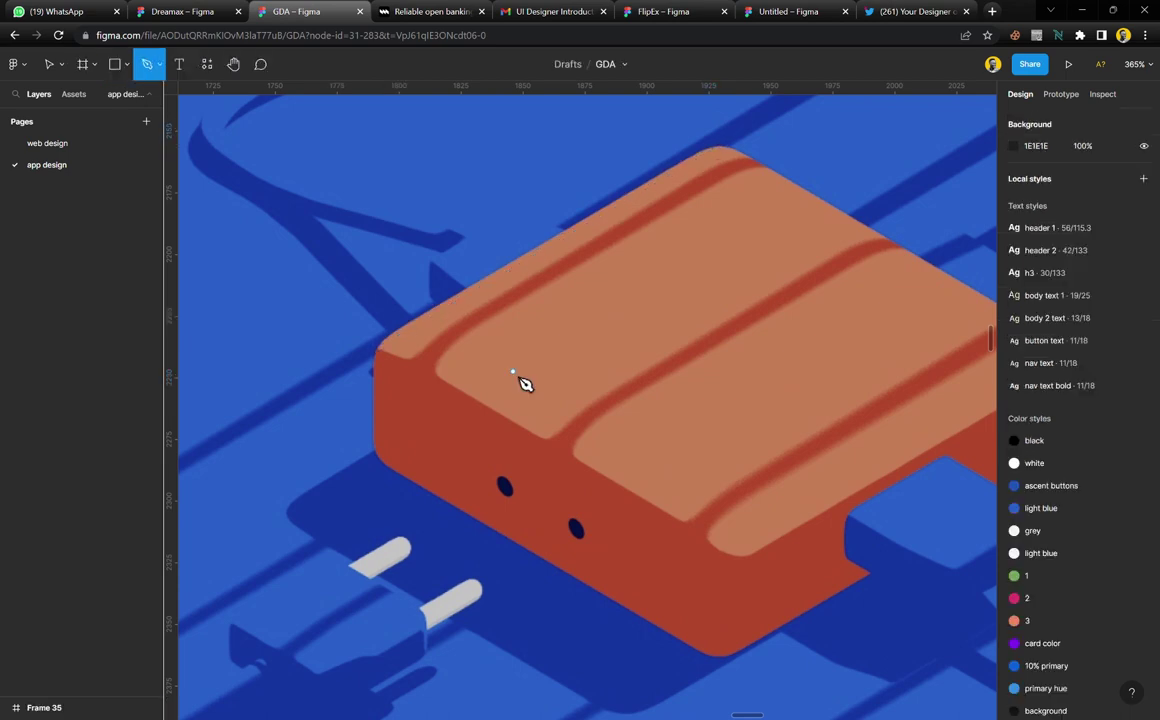
Restart the outline at the top corner, around the rounded left corner and down the front edge
{"action": "left_click", "coordinate": [714, 148]}
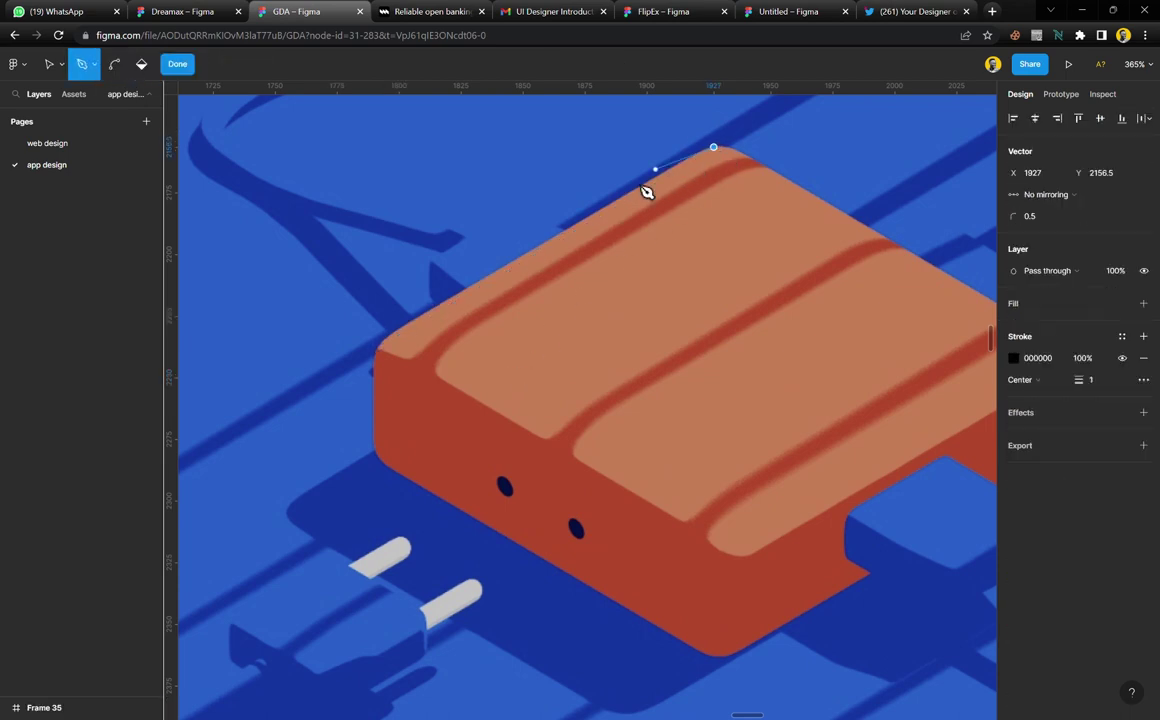
{"action": "left_click", "coordinate": [389, 336]}
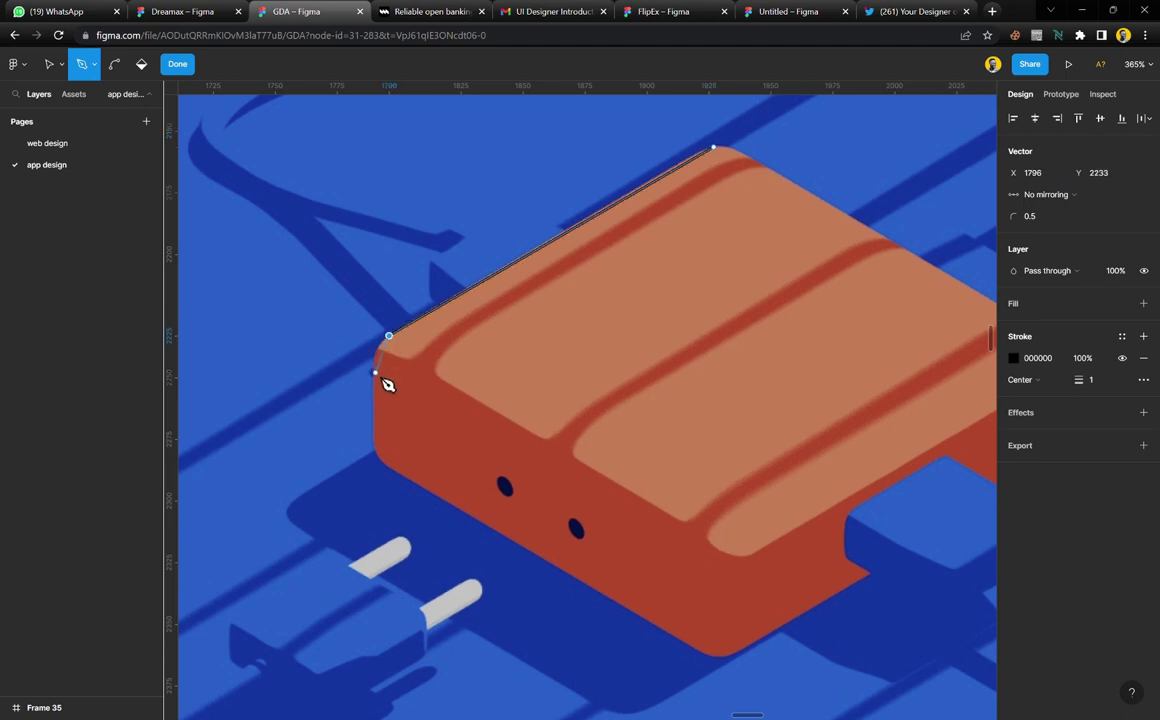
{"action": "left_click", "coordinate": [376, 374]}
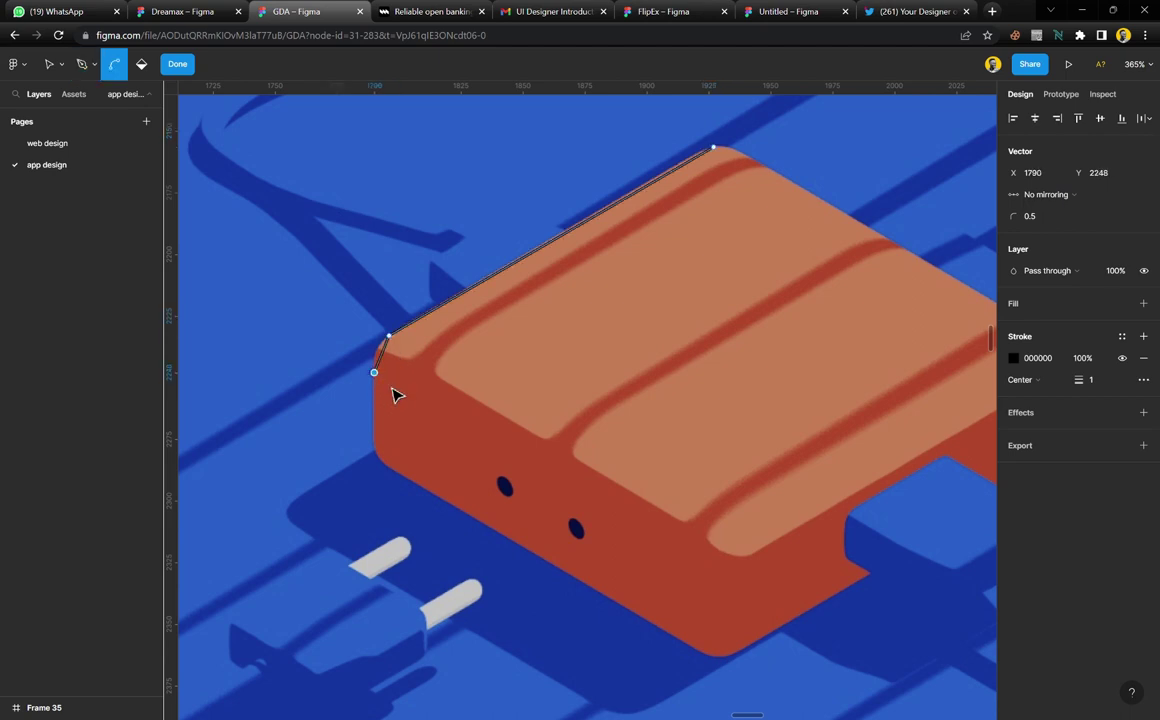
{"action": "scroll", "coordinate": [394, 394], "scroll_direction": "up", "scroll_amount": 3, "text": "ctrl"}
{"action": "scroll", "coordinate": [394, 395], "scroll_direction": "up", "scroll_amount": 1}
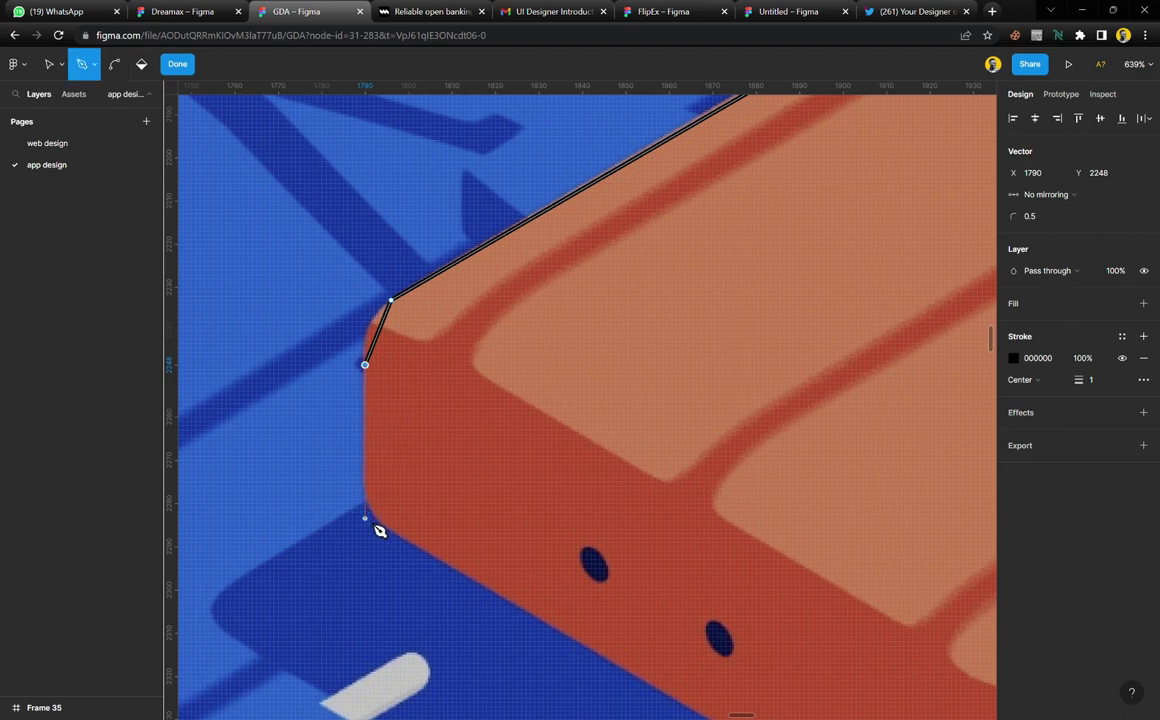
{"action": "left_click", "coordinate": [367, 520]}
{"action": "scroll", "coordinate": [380, 530], "scroll_direction": "down", "scroll_amount": 5}
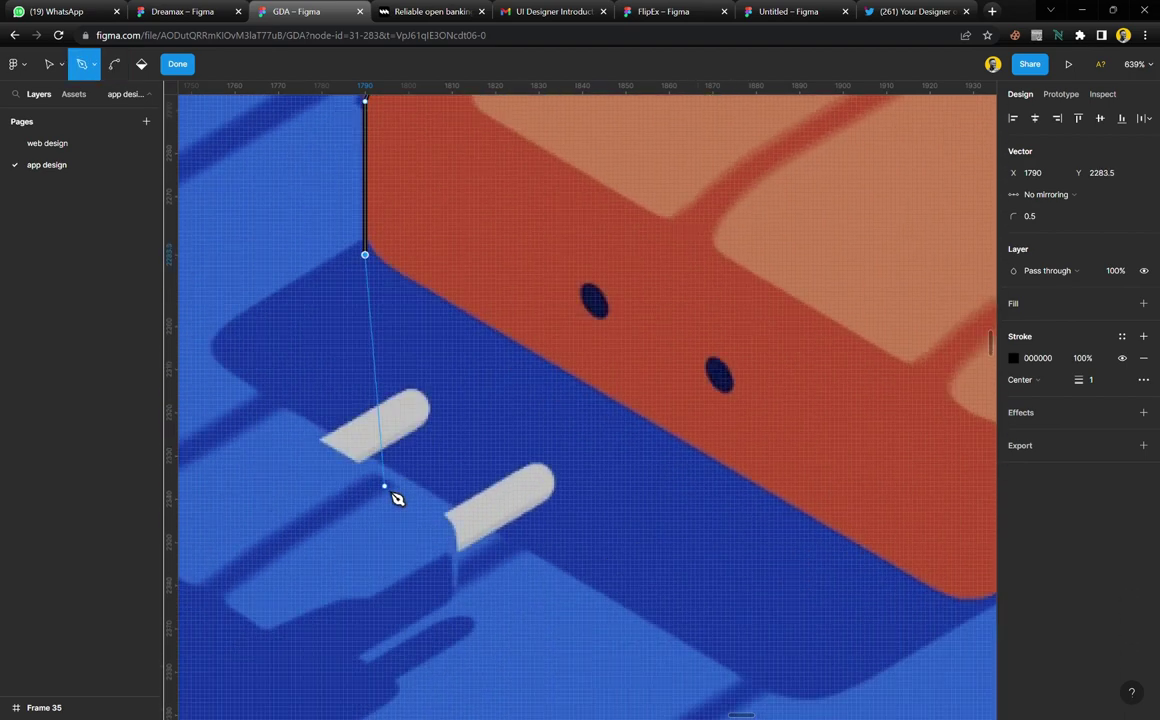
{"action": "scroll", "coordinate": [397, 498], "scroll_direction": "down", "scroll_amount": 2, "text": "ctrl"}
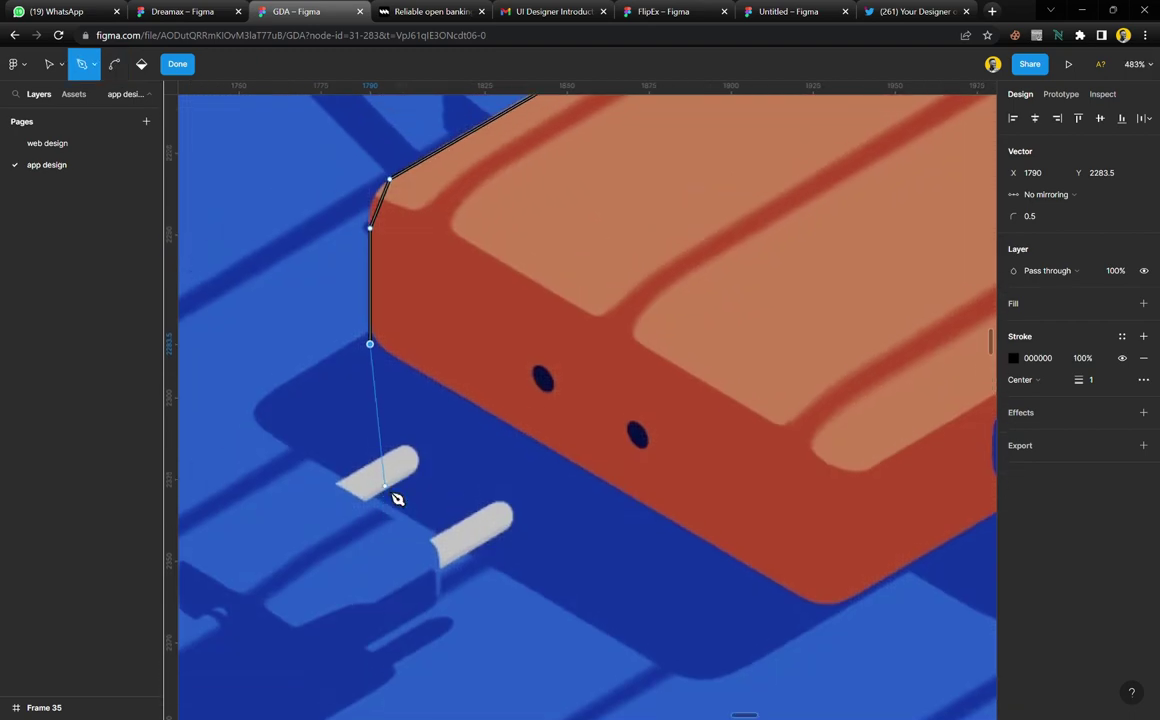
{"action": "scroll", "coordinate": [396, 378], "scroll_direction": "up", "scroll_amount": 1}
{"action": "scroll", "coordinate": [500, 440], "scroll_direction": "right", "scroll_amount": 1}
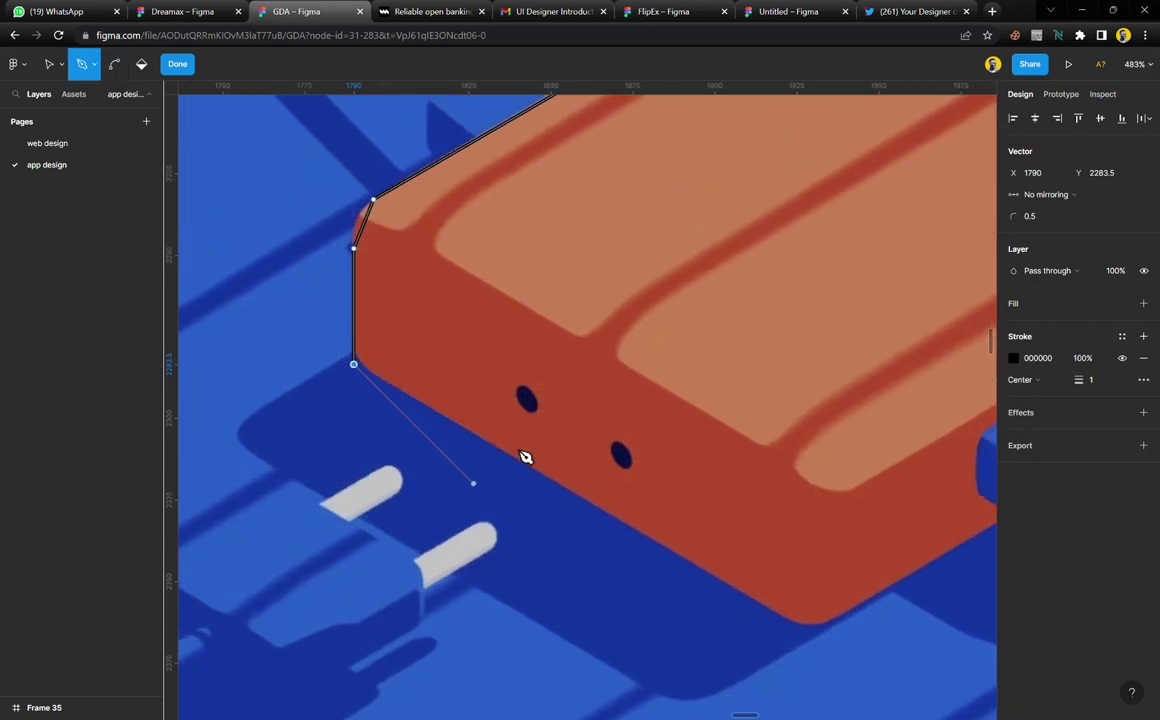
{"action": "scroll", "coordinate": [525, 457], "scroll_direction": "right", "scroll_amount": 3}
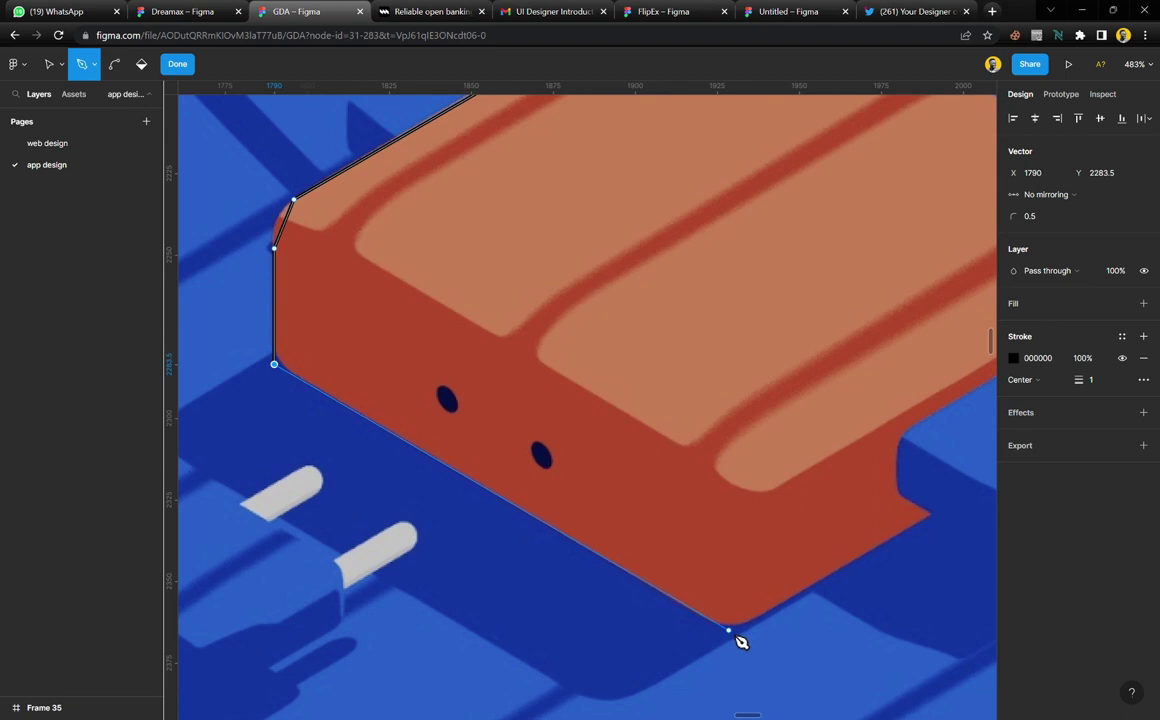
Add vertices along the bottom edge, notch and right side, then close the path at its start
{"action": "left_click", "coordinate": [729, 631]}
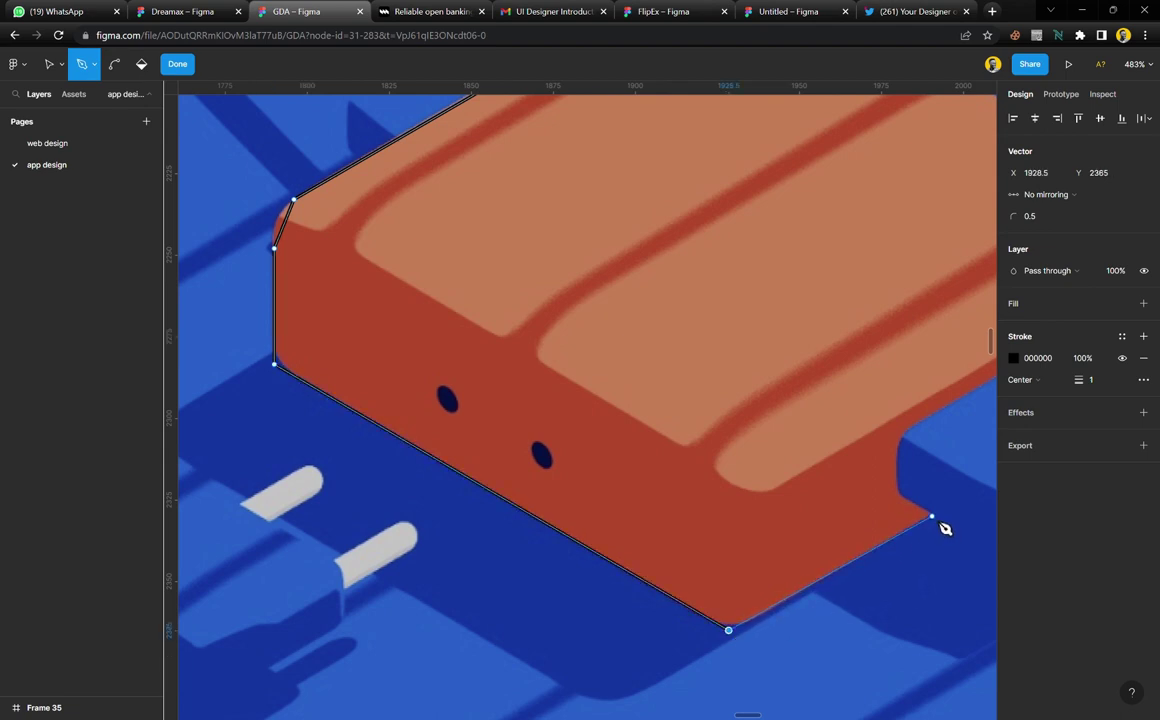
{"action": "scroll", "coordinate": [942, 528], "scroll_direction": "right", "scroll_amount": 10}
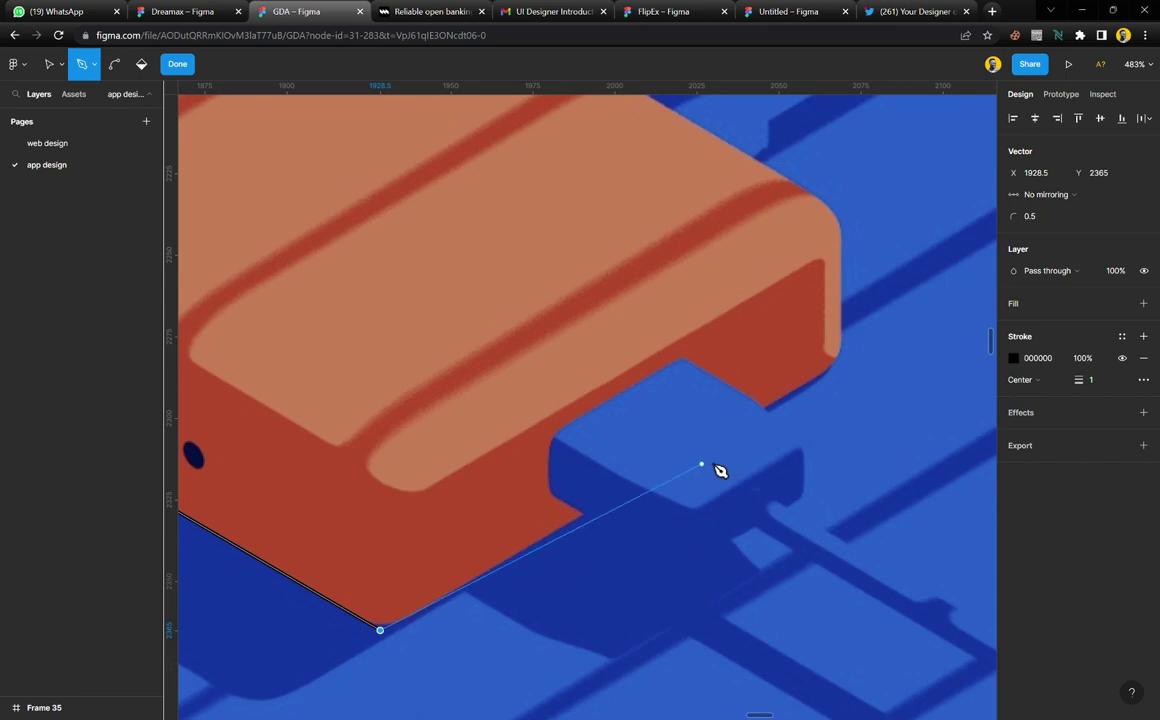
{"action": "left_click", "coordinate": [827, 372]}
{"action": "scroll", "coordinate": [849, 355], "scroll_direction": "up", "scroll_amount": 5}
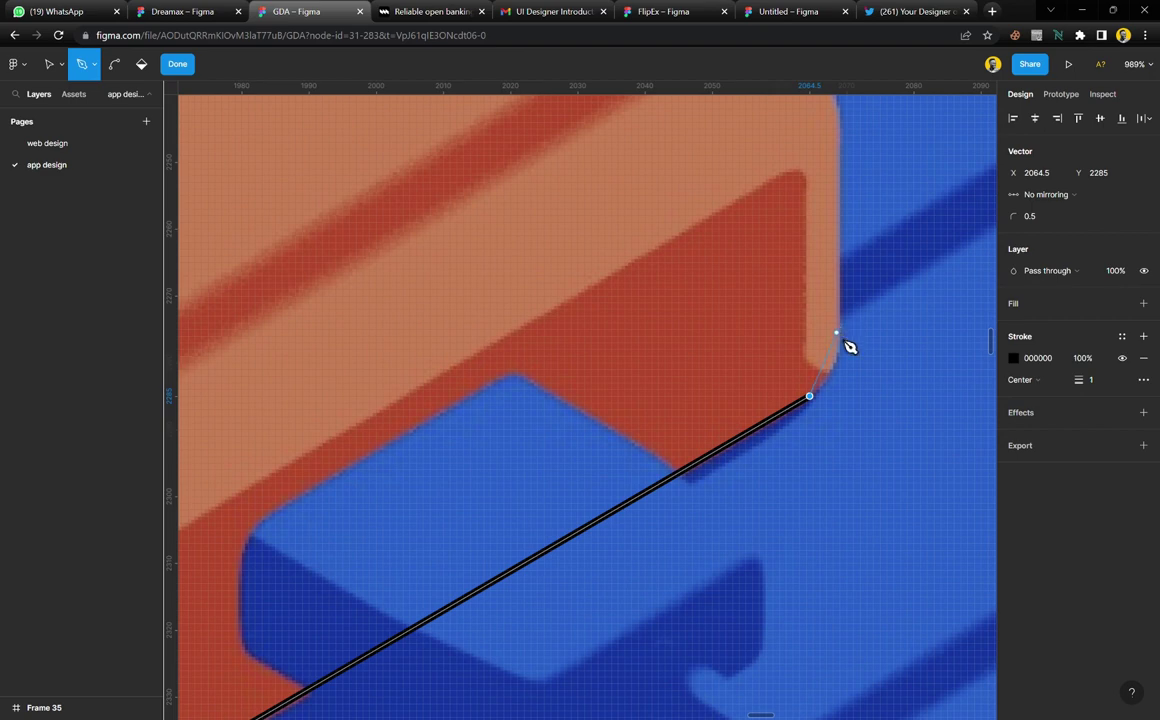
{"action": "left_click", "coordinate": [836, 343]}
{"action": "scroll", "coordinate": [847, 355], "scroll_direction": "up", "scroll_amount": 5}
{"action": "left_click", "coordinate": [836, 366]}
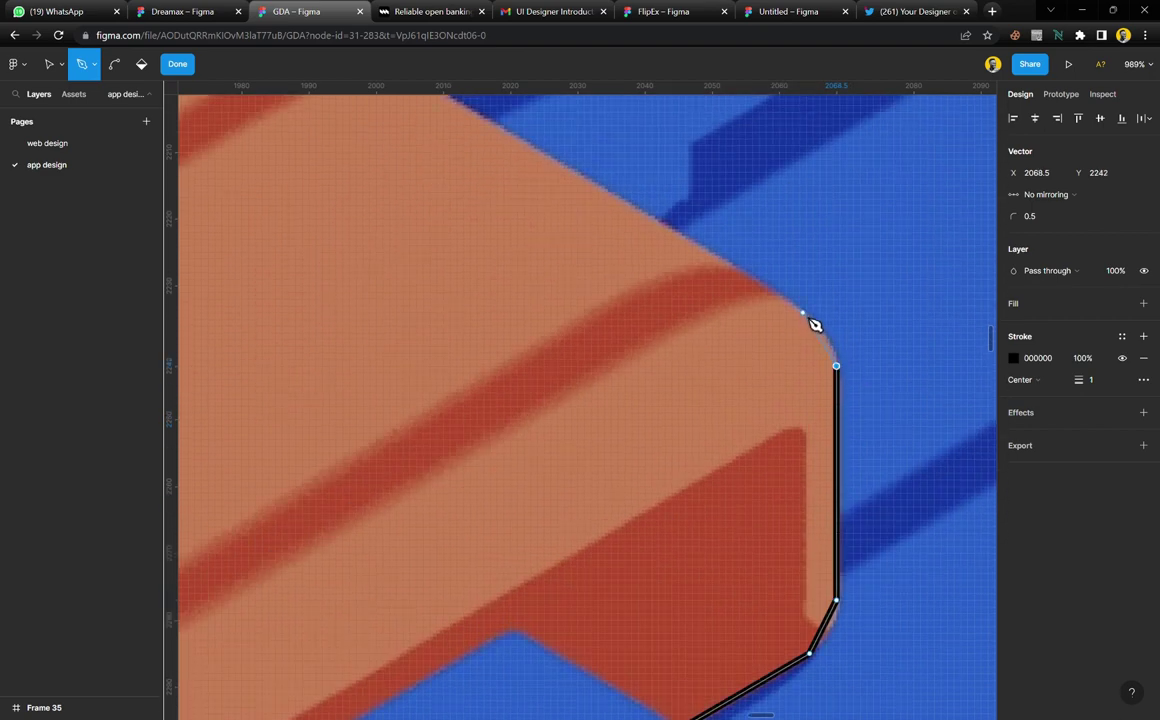
{"action": "scroll", "coordinate": [810, 320], "scroll_direction": "up", "scroll_amount": 4}
{"action": "scroll", "coordinate": [810, 320], "scroll_direction": "left", "scroll_amount": 5}
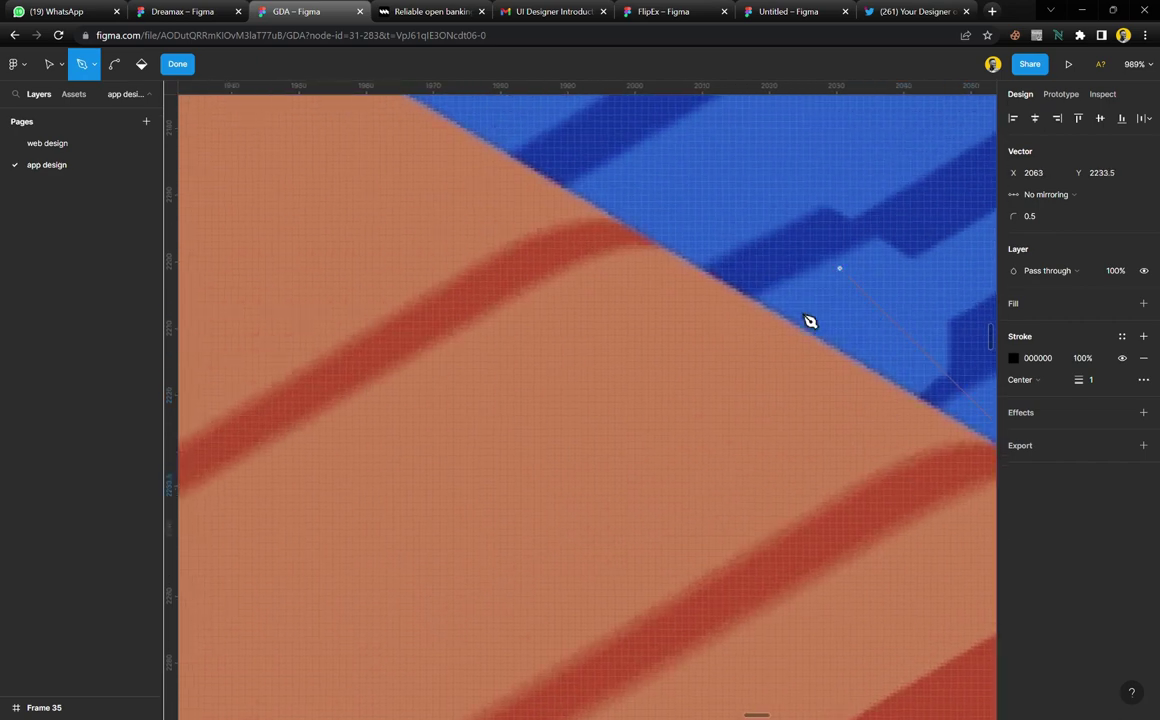
{"action": "scroll", "coordinate": [738, 360], "scroll_direction": "down", "scroll_amount": 5}
{"action": "scroll", "coordinate": [738, 356], "scroll_direction": "up", "scroll_amount": 2}
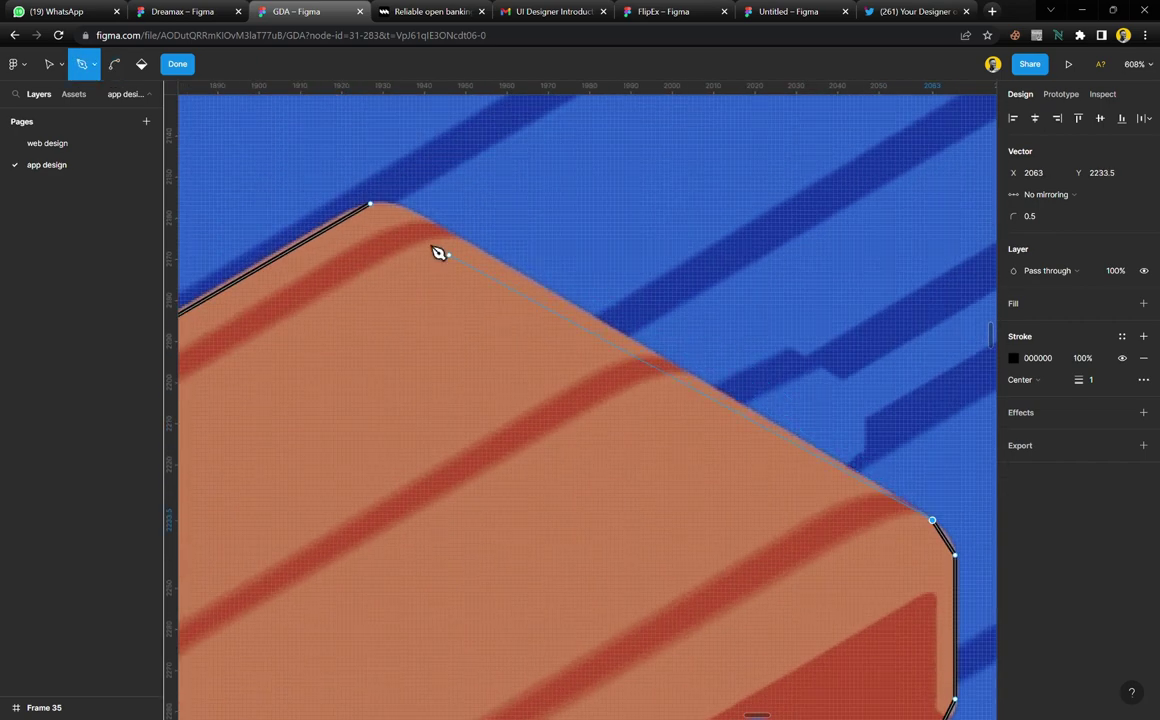
{"action": "scroll", "coordinate": [405, 226], "scroll_direction": "up", "scroll_amount": 5}
{"action": "key", "text": "p"}
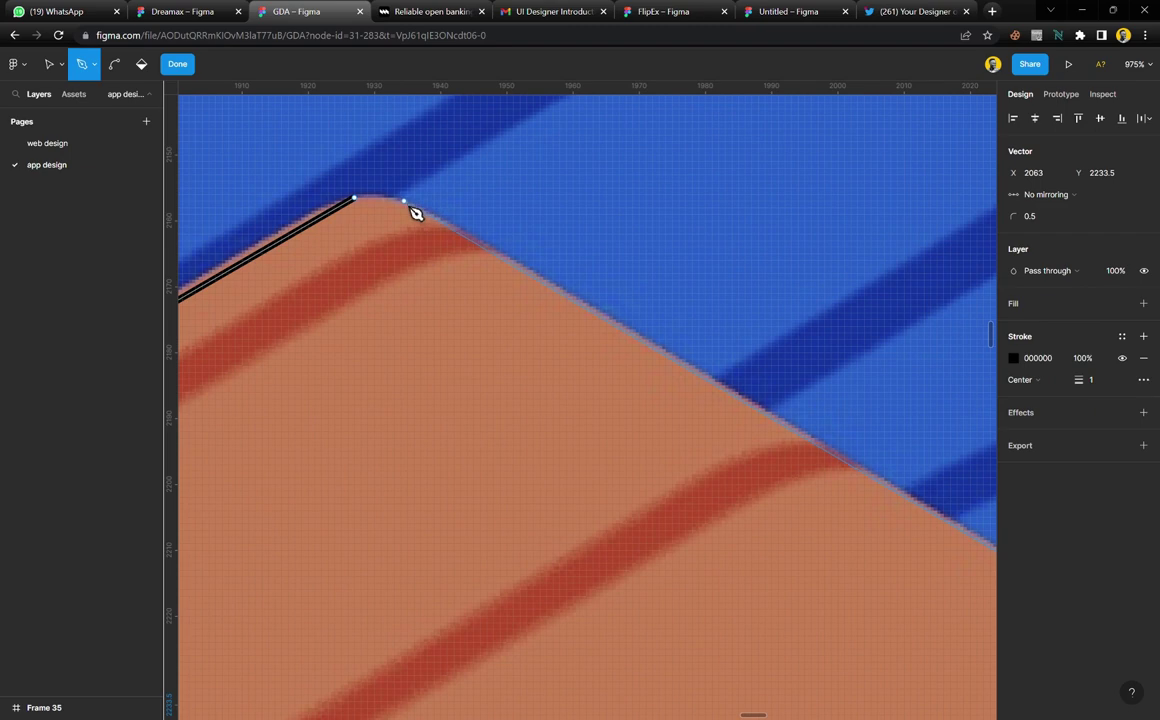
{"action": "left_click", "coordinate": [405, 202]}
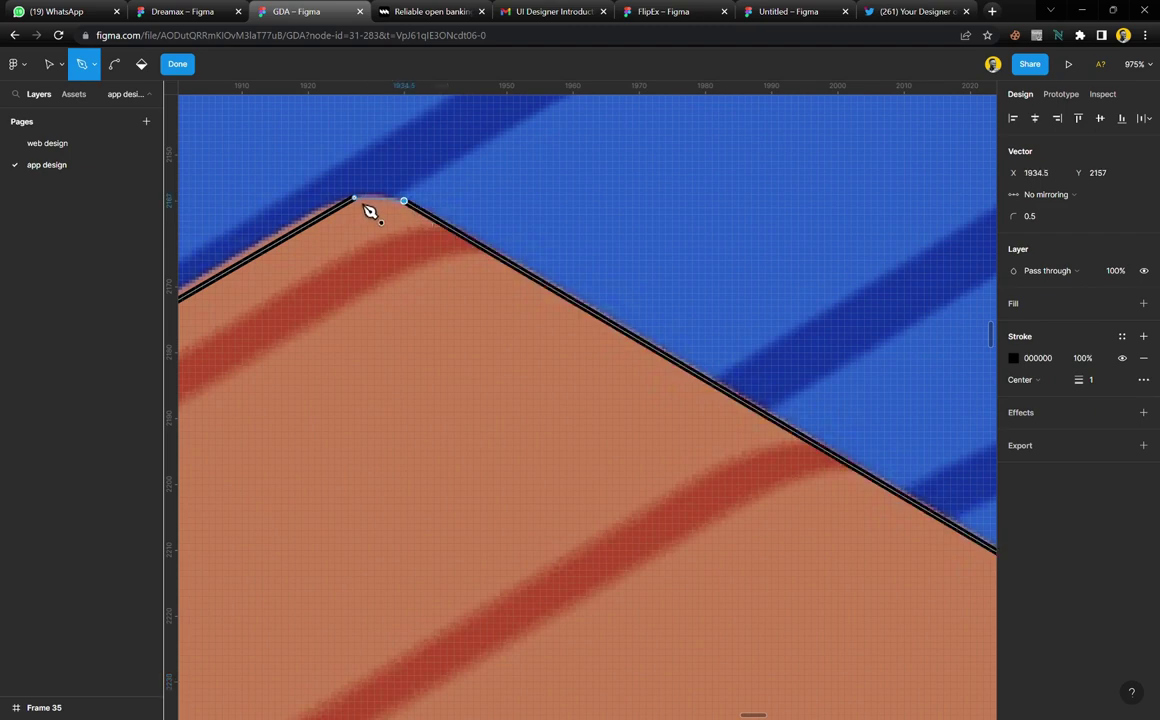
{"action": "scroll", "coordinate": [611, 378], "scroll_direction": "down", "scroll_amount": 5}
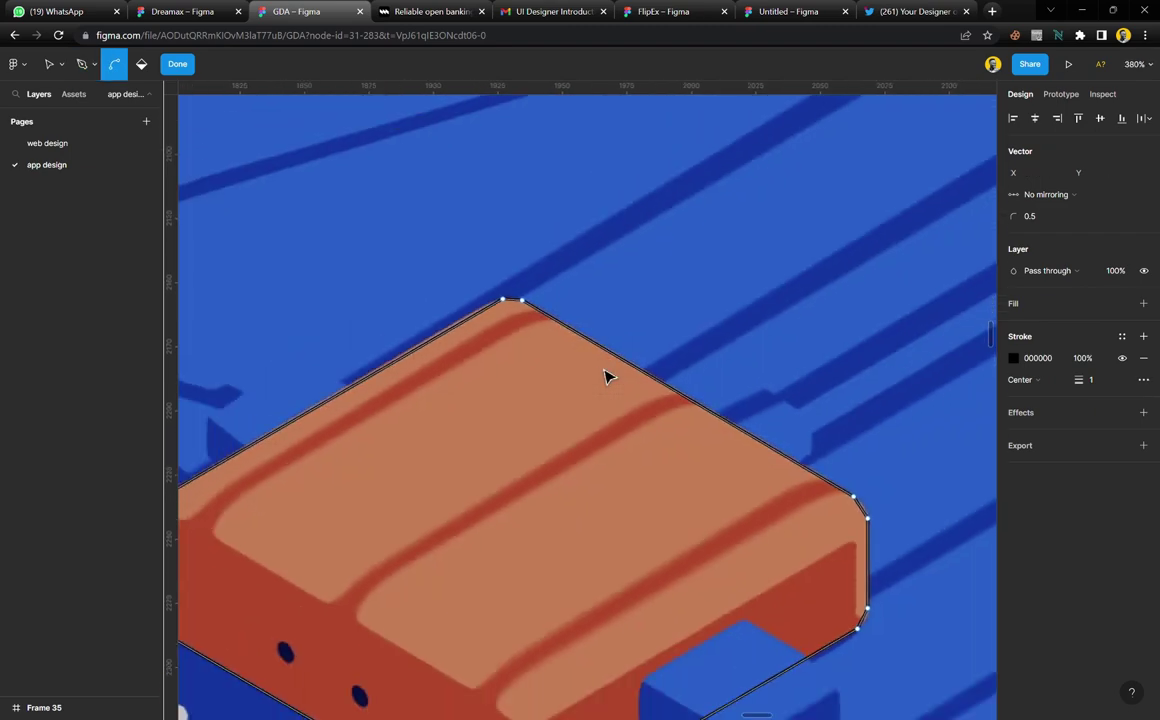
Move the outline's left corner point up onto the device's edge
{"action": "scroll", "coordinate": [637, 474], "scroll_direction": "left", "scroll_amount": 3}
{"action": "scroll", "coordinate": [637, 474], "scroll_direction": "up", "scroll_amount": 3}
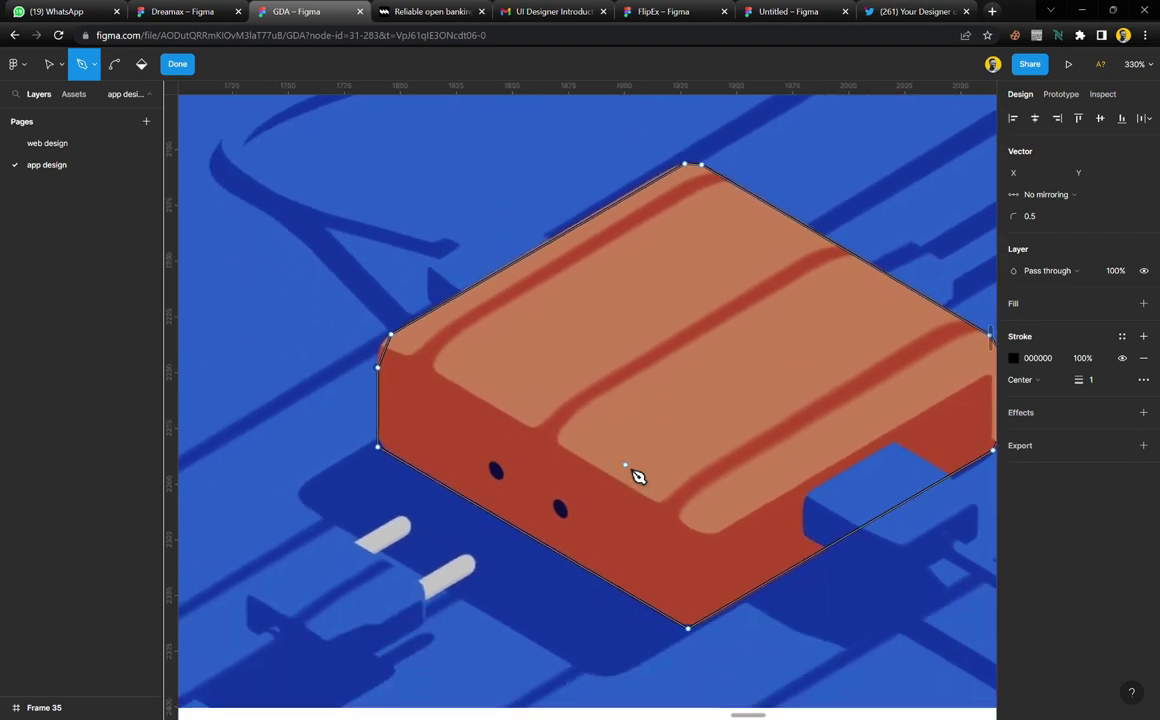
{"action": "key", "text": "ctrl"}
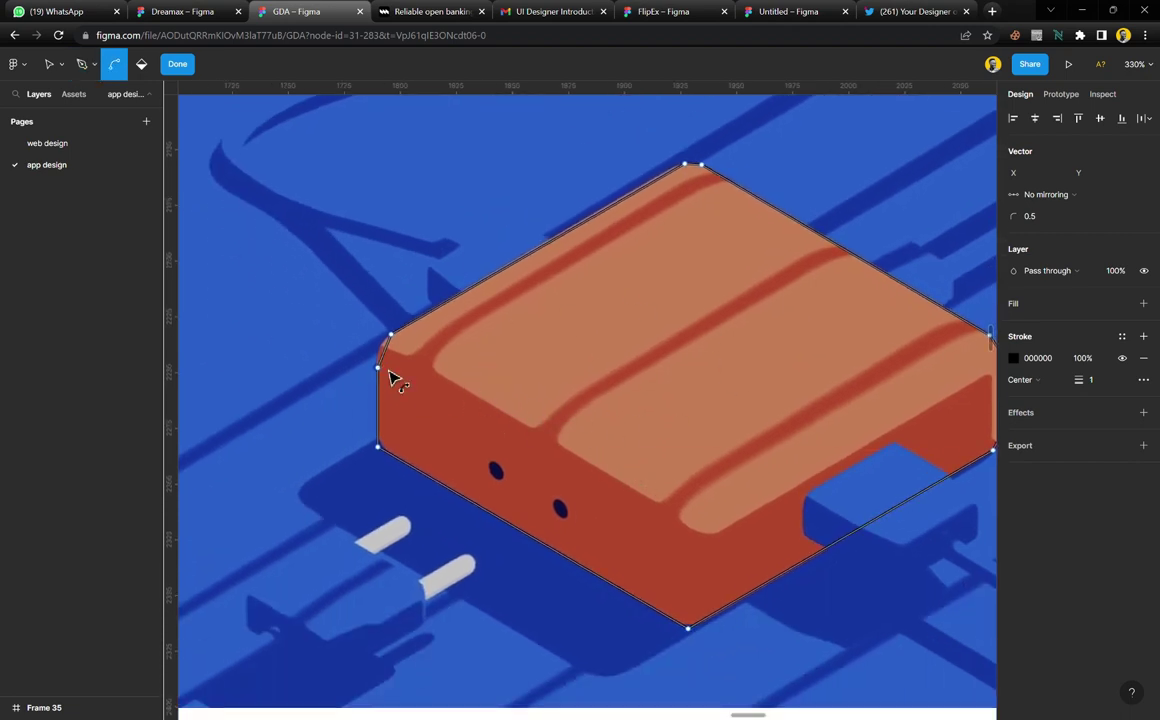
{"action": "scroll", "coordinate": [391, 376], "scroll_direction": "up", "scroll_amount": 3}
{"action": "scroll", "coordinate": [391, 374], "scroll_direction": "up", "scroll_amount": 3}
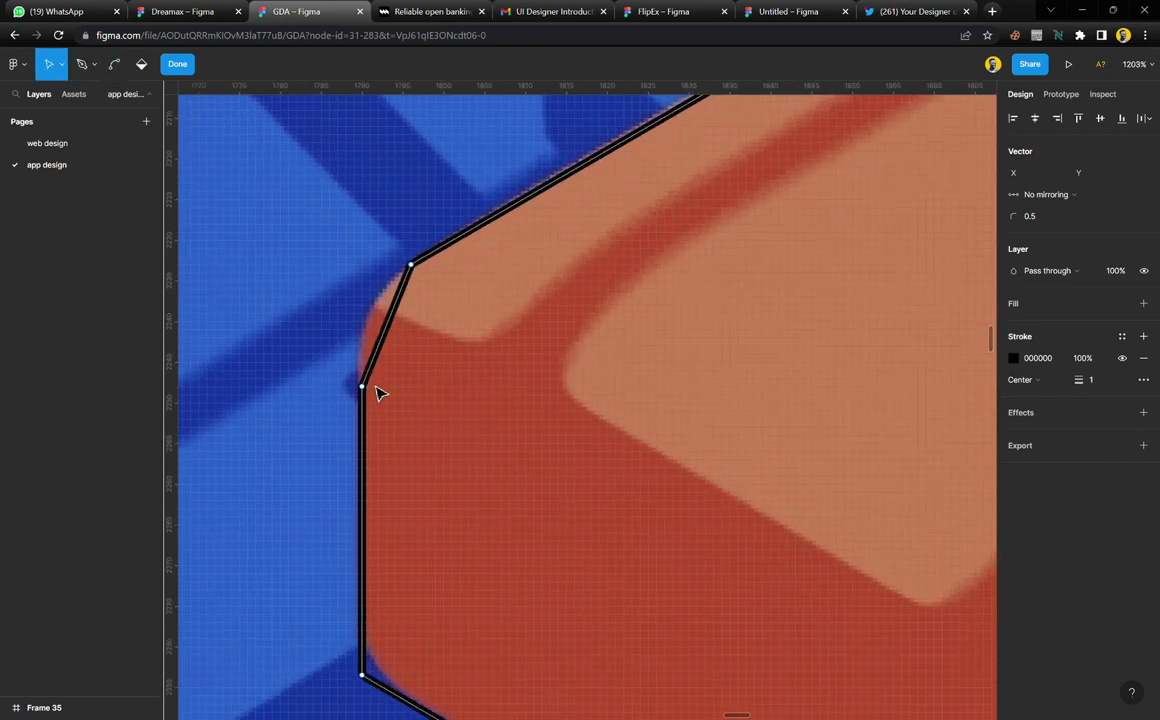
{"action": "left_click", "coordinate": [365, 390]}
{"action": "left_click_drag", "start_coordinate": [367, 391], "coordinate": [367, 348]}
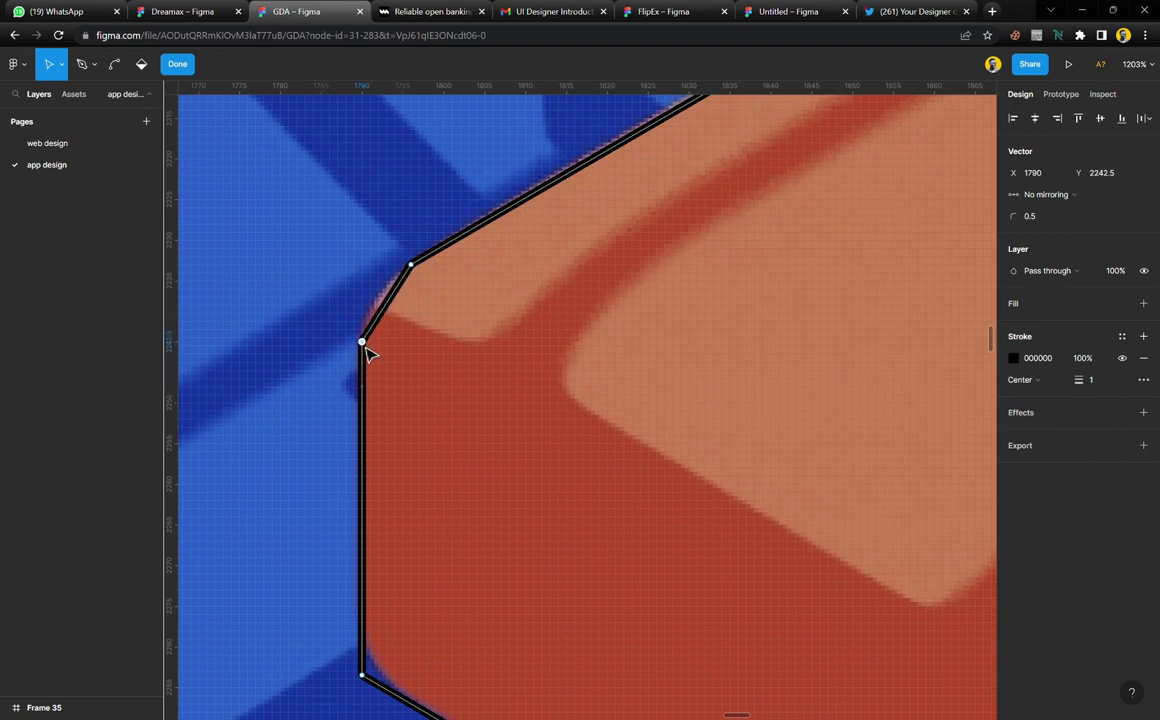
Bend the upper-left segment into a curve hugging the rounded corner and finish the vector
{"action": "scroll", "coordinate": [385, 330], "scroll_direction": "up", "scroll_amount": 3}
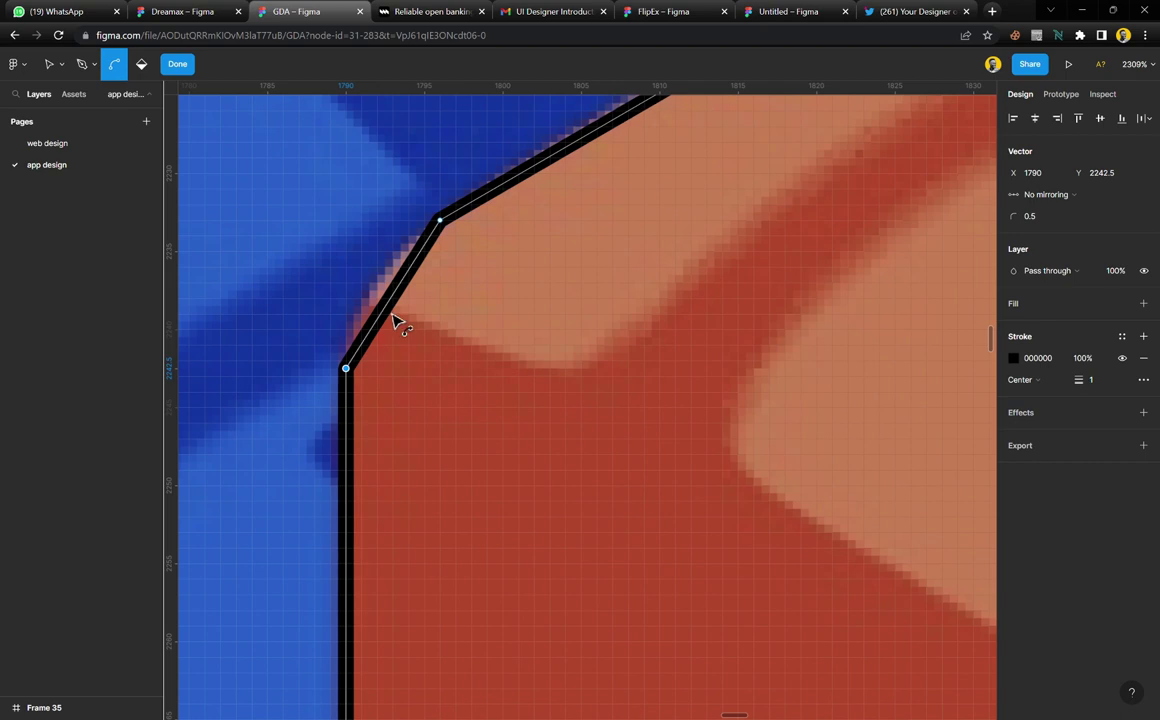
{"action": "left_click_drag", "start_coordinate": [400, 325], "coordinate": [390, 270]}
{"action": "key", "text": "v"}
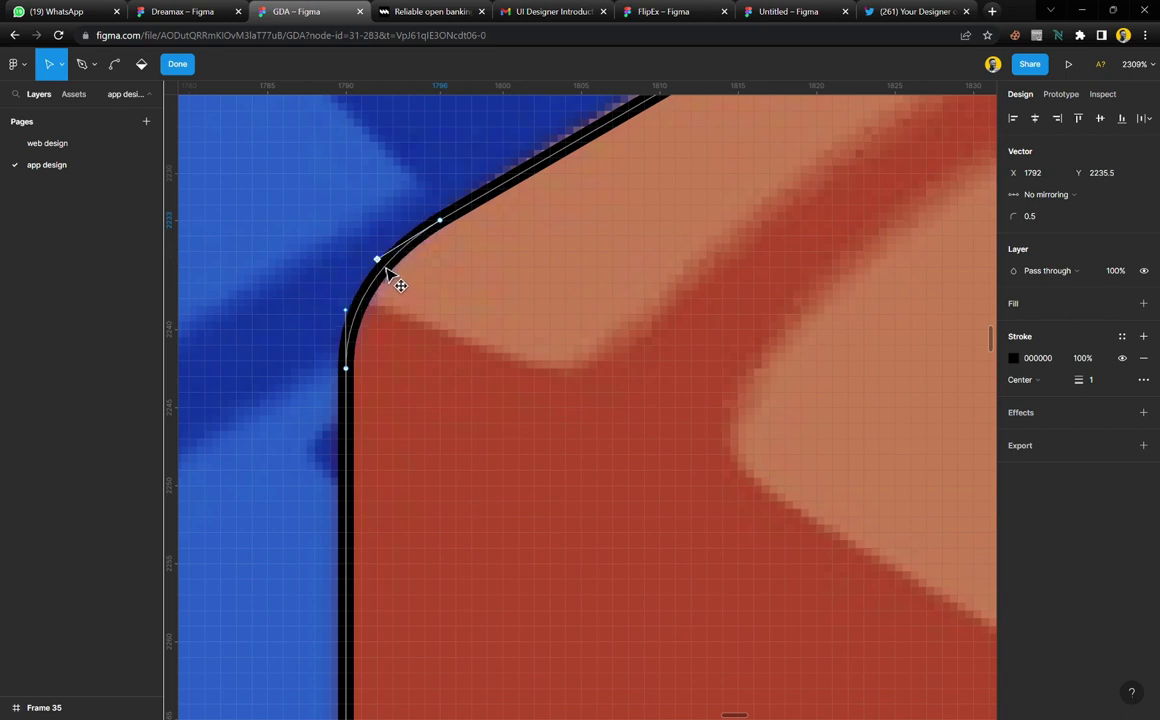
{"action": "left_click", "coordinate": [177, 64]}
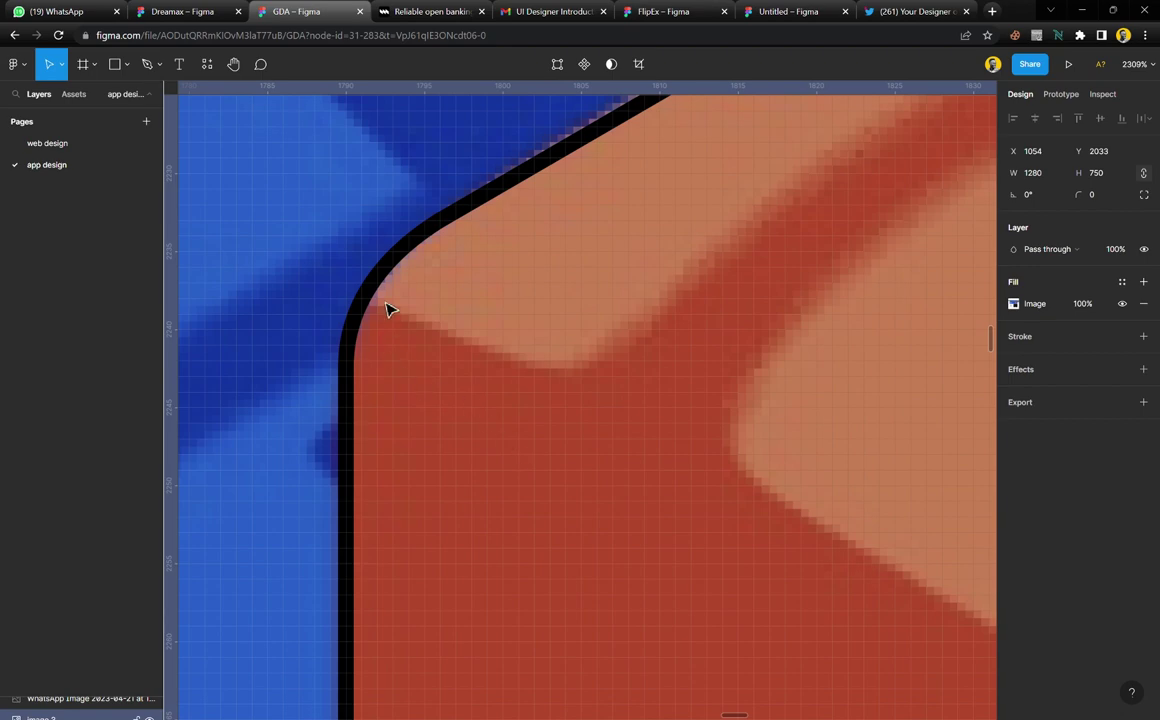
{"action": "scroll", "coordinate": [390, 310], "scroll_direction": "up", "scroll_amount": 3}
{"action": "scroll", "coordinate": [390, 310], "scroll_direction": "down", "scroll_amount": 10}
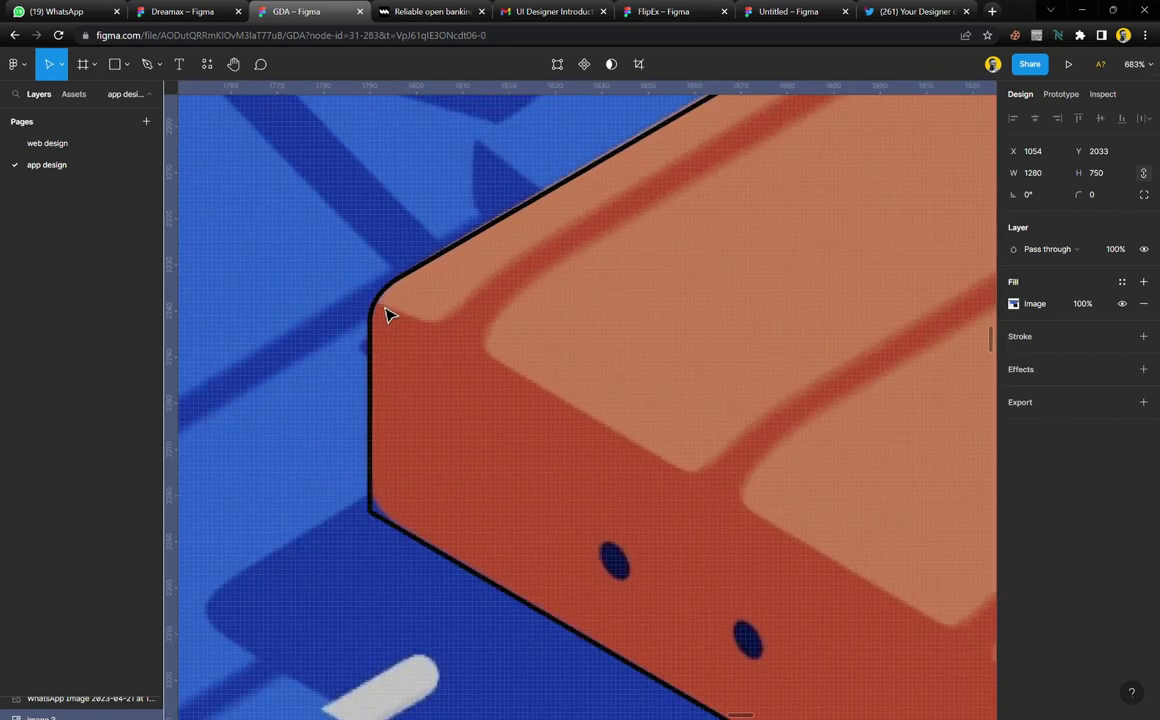
{"action": "scroll", "coordinate": [388, 450], "scroll_direction": "up", "scroll_amount": 6}
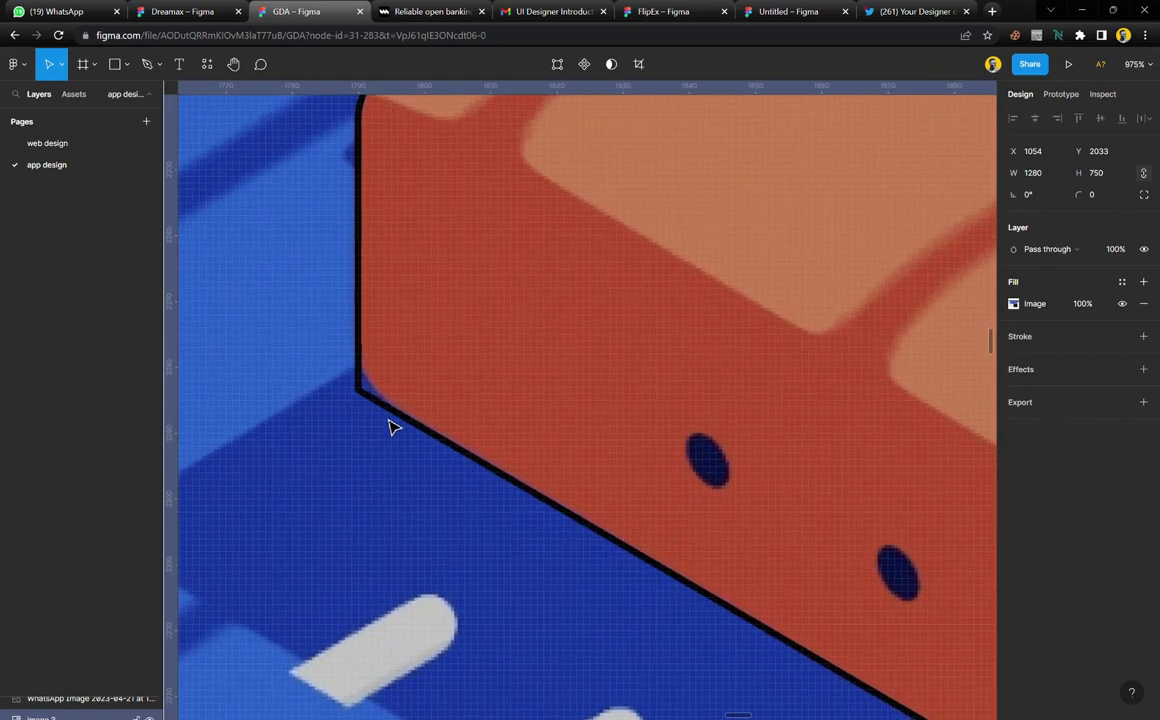
{"action": "left_click", "coordinate": [343, 230]}
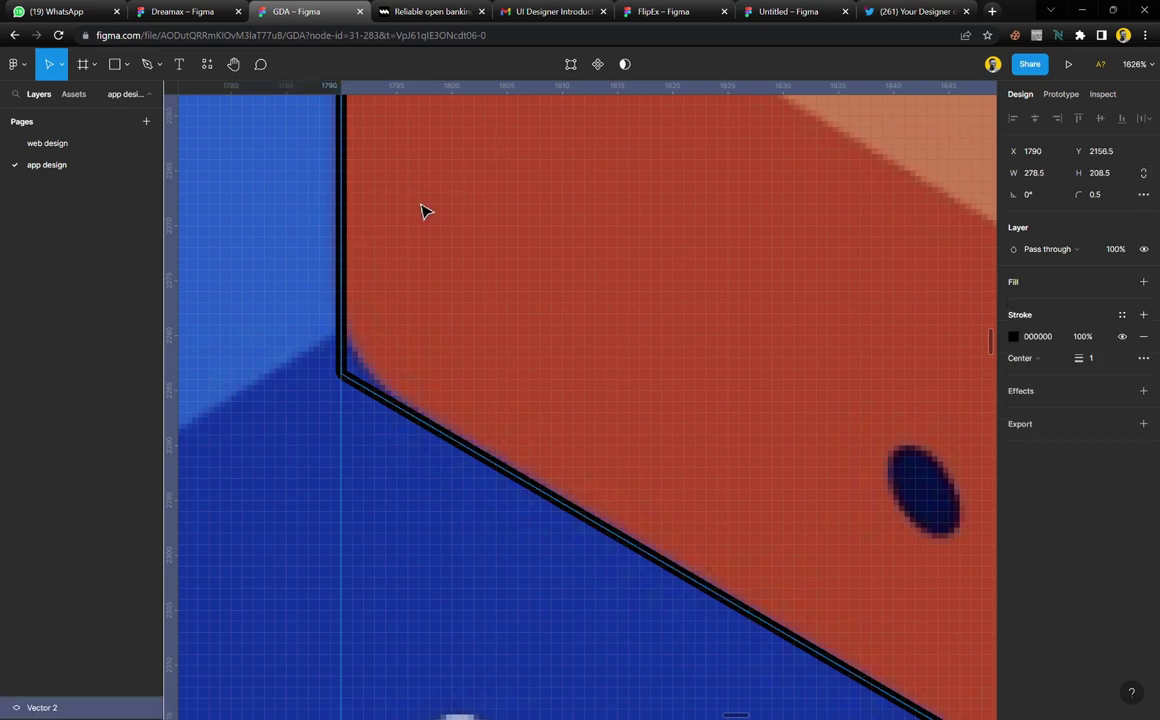
Round the body outline's lower-left corner to a 14.5 radius
{"action": "left_click", "coordinate": [575, 65]}
{"action": "scroll", "coordinate": [355, 348], "scroll_direction": "up", "scroll_amount": 2}
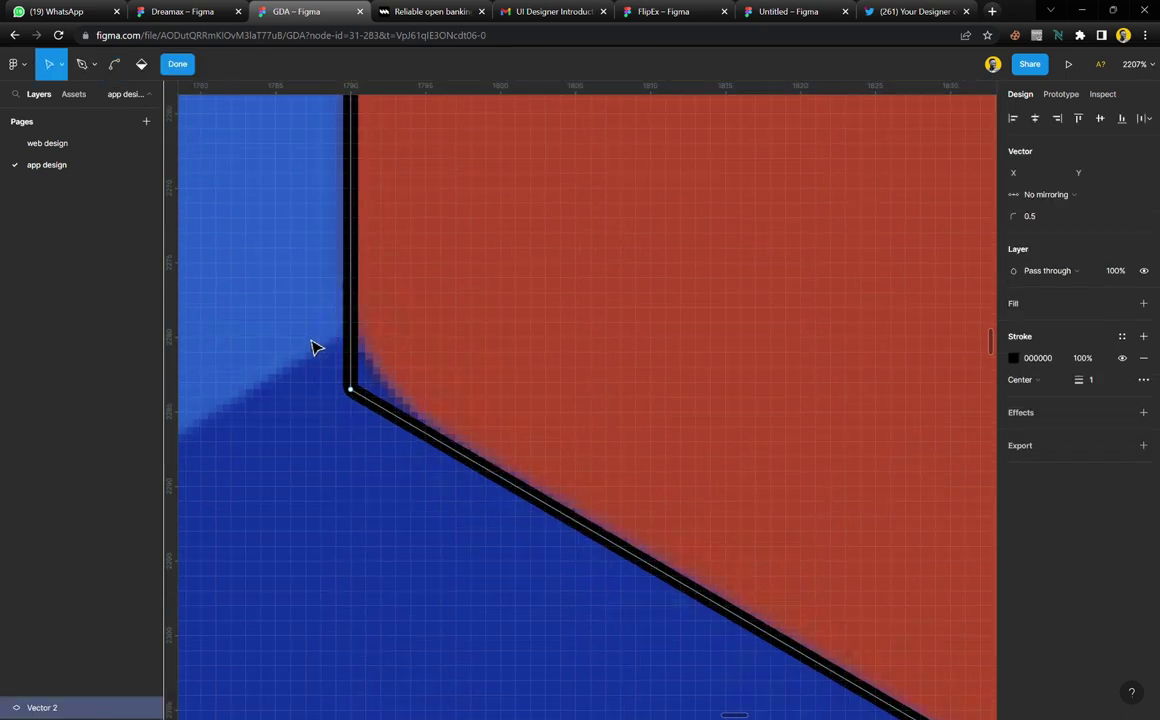
{"action": "left_click_drag", "start_coordinate": [307, 340], "coordinate": [395, 456]}
{"action": "left_click_drag", "start_coordinate": [267, 330], "coordinate": [401, 453]}
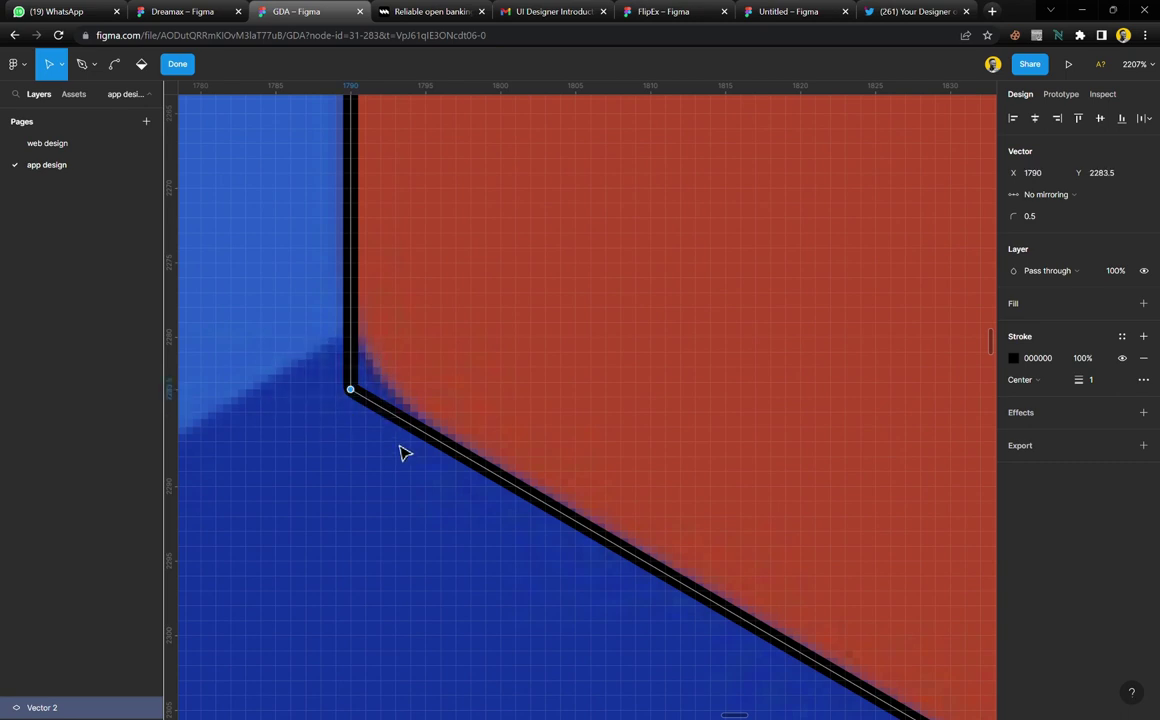
{"action": "left_click", "coordinate": [1050, 217]}
{"action": "key", "text": "Up"}
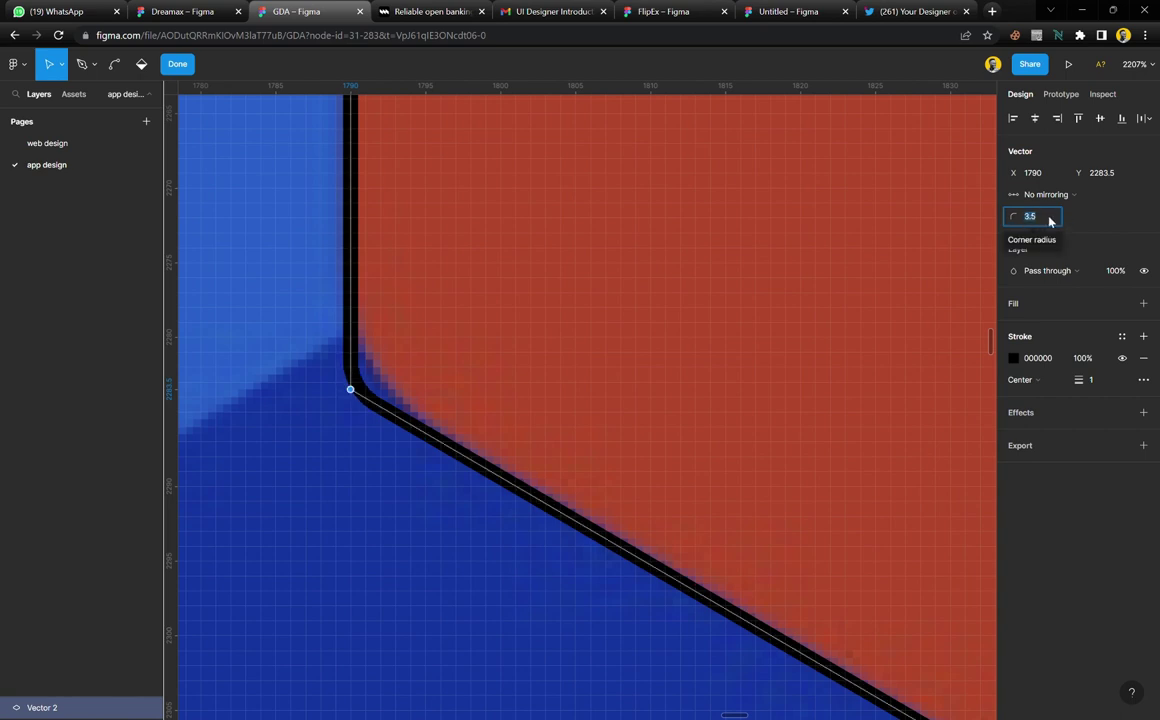
{"action": "key", "text": "Up"}
{"action": "key", "text": "Up"}
{"action": "key", "text": "Up"}
{"action": "key", "text": "Up"}
{"action": "key", "text": "Up"}
{"action": "key", "text": "Up"}
{"action": "key", "text": "Up"}
{"action": "key", "text": "Up"}
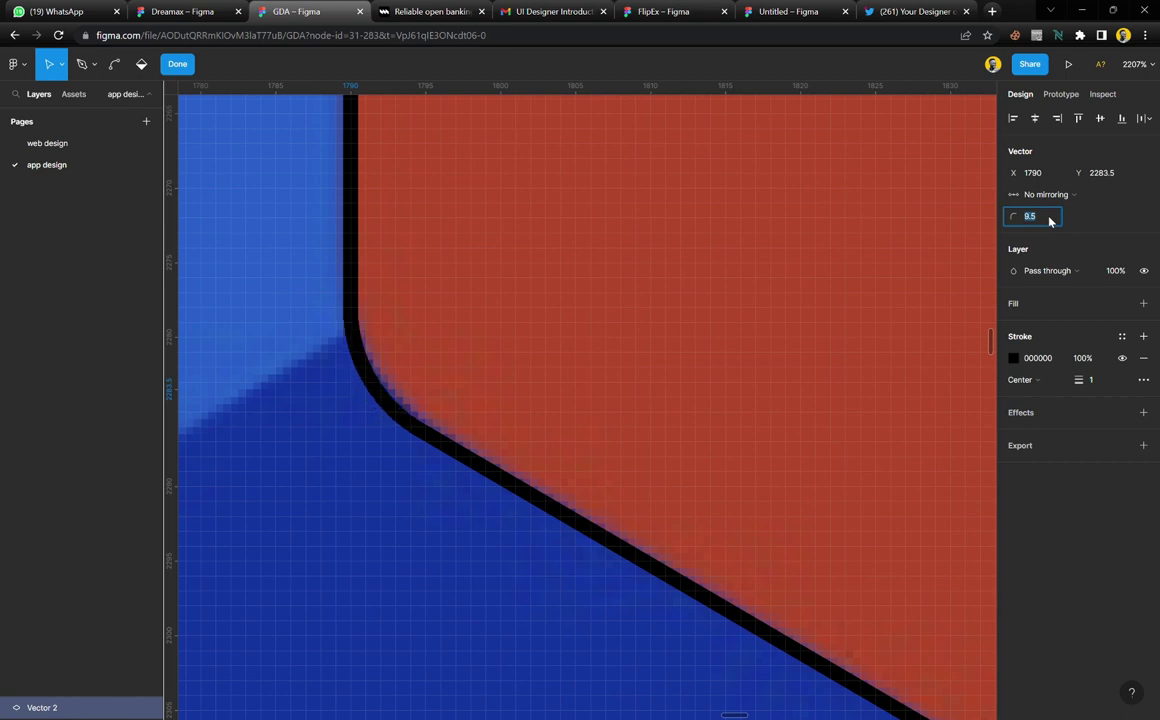
{"action": "key", "text": "Up"}
{"action": "key", "text": "Up"}
{"action": "key", "text": "Up"}
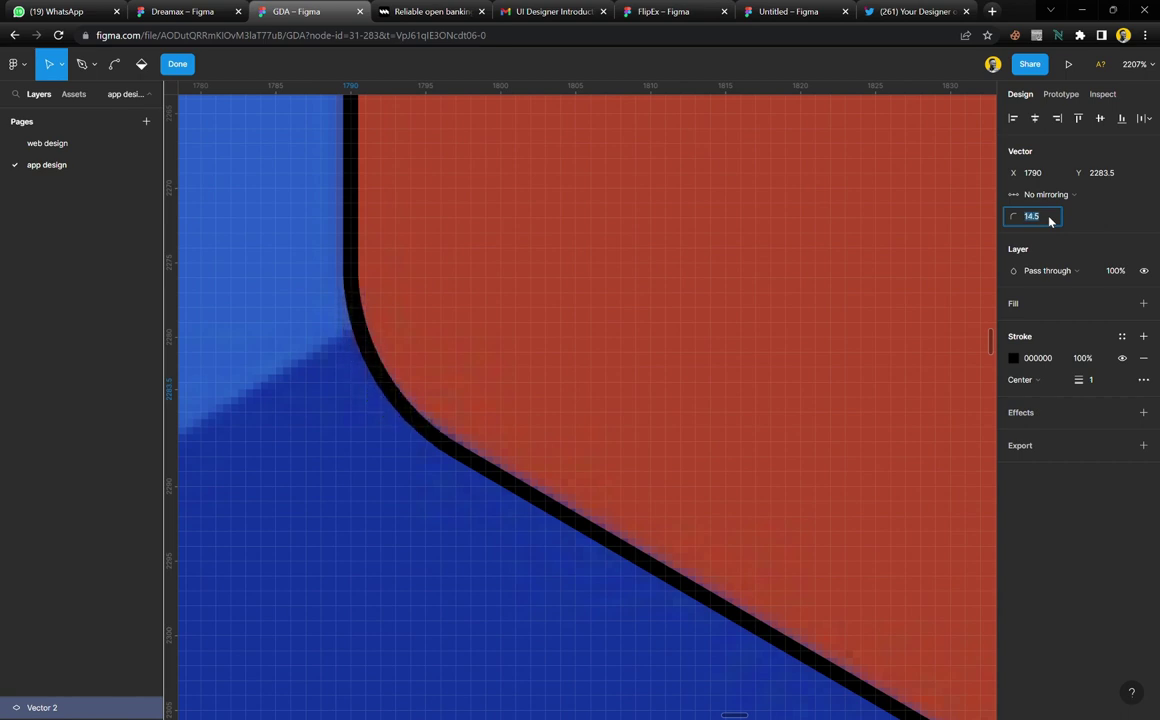
Round the body outline's bottom corner, settling on a 13.5 radius
{"action": "scroll", "coordinate": [488, 399], "scroll_direction": "down", "scroll_amount": 10}
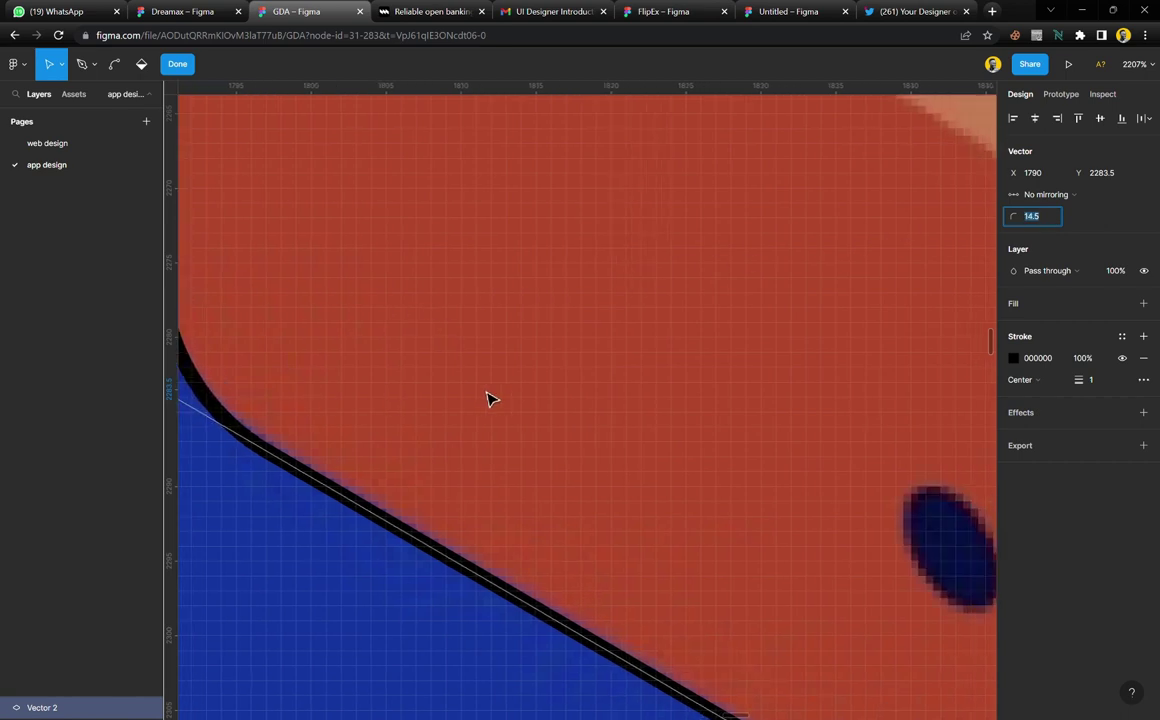
{"action": "scroll", "coordinate": [624, 517], "scroll_direction": "up", "scroll_amount": 3}
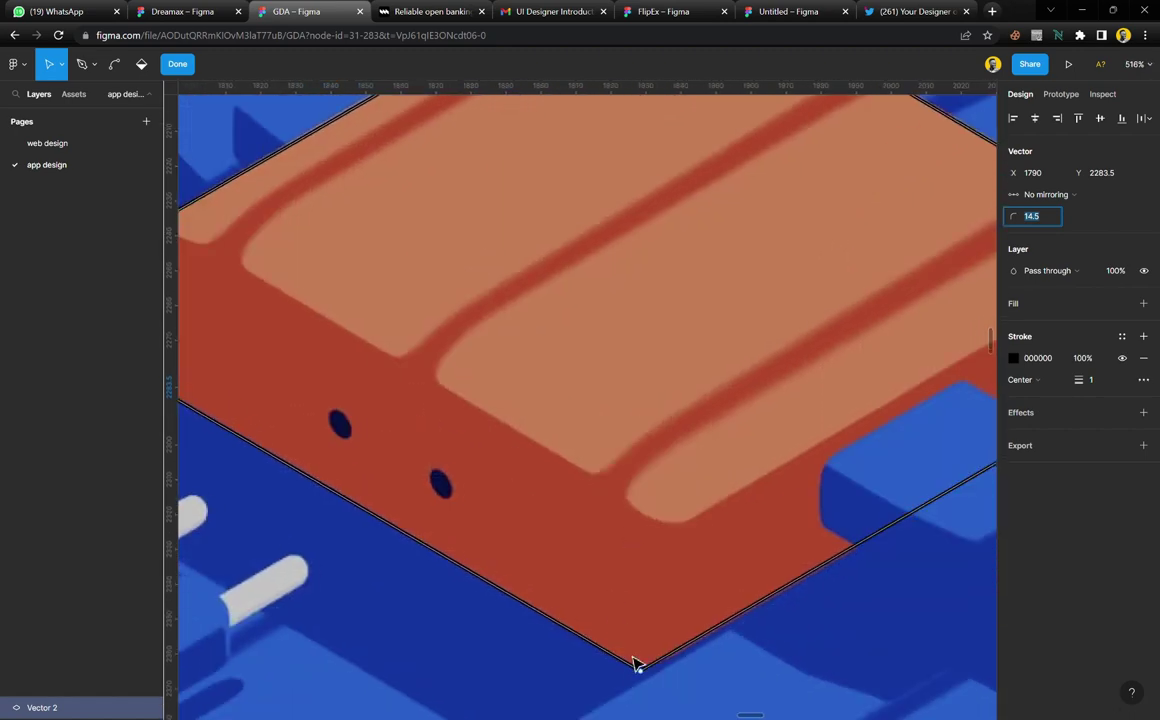
{"action": "scroll", "coordinate": [634, 663], "scroll_direction": "up", "scroll_amount": 8}
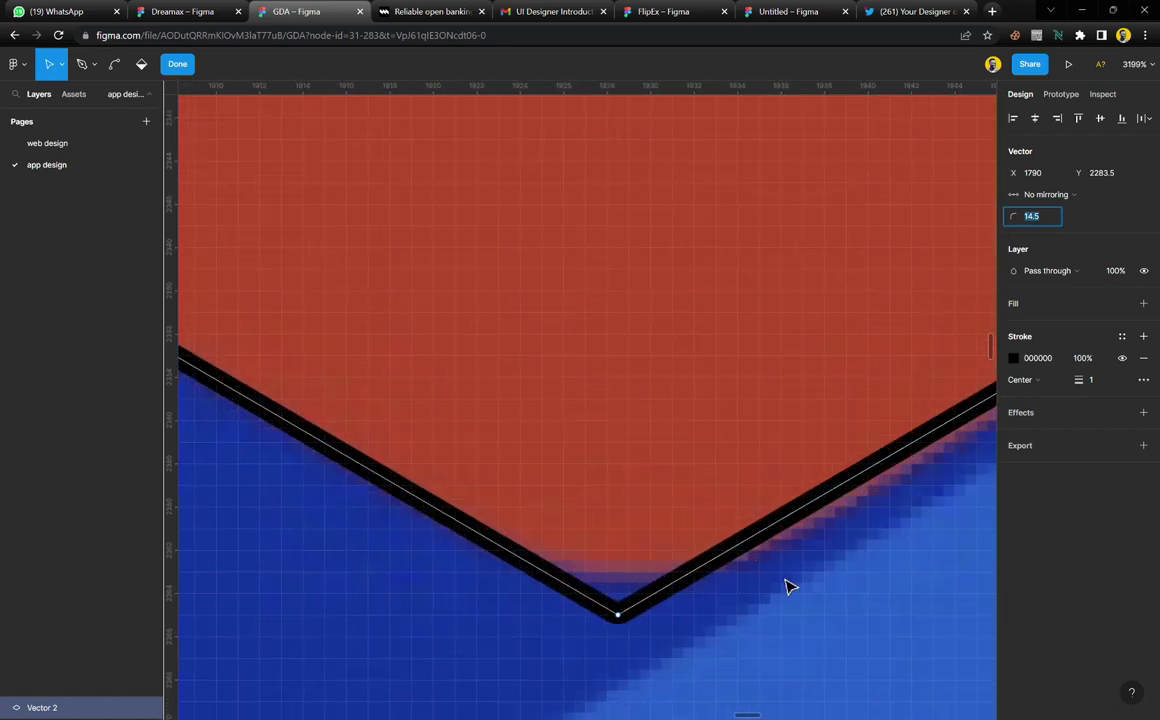
{"action": "left_click_drag", "start_coordinate": [702, 650], "coordinate": [560, 540]}
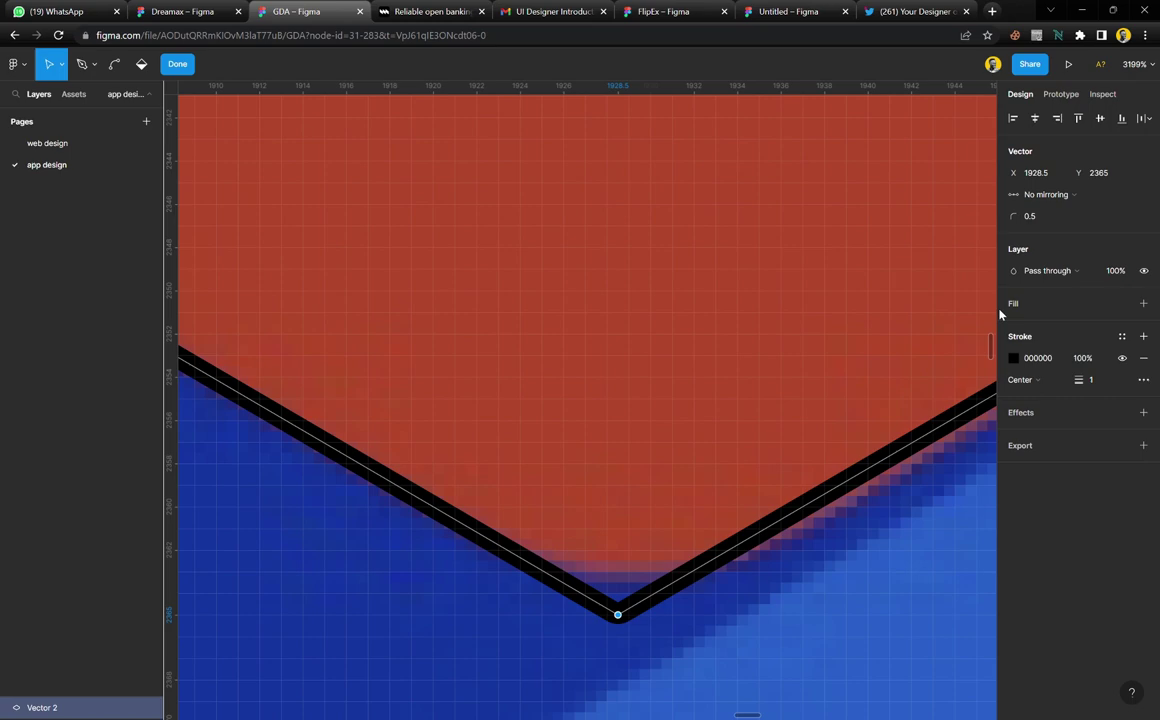
{"action": "left_click", "coordinate": [1049, 217]}
{"action": "key", "text": "shift+Up"}
{"action": "key", "text": "Up"}
{"action": "key", "text": "Up"}
{"action": "key", "text": "Up"}
{"action": "key", "text": "Up"}
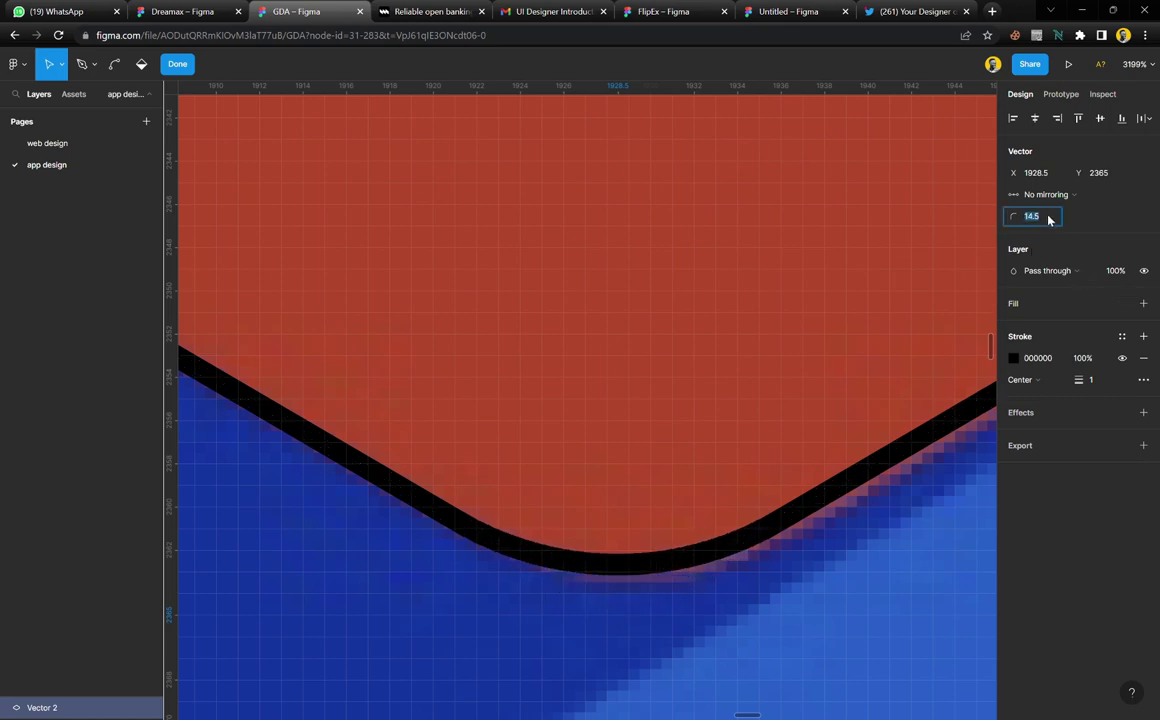
{"action": "key", "text": "Down"}
Nudge the right corner's upper vertex down, then round that corner's vertex pair
{"action": "scroll", "coordinate": [437, 338], "scroll_direction": "down", "scroll_amount": 10}
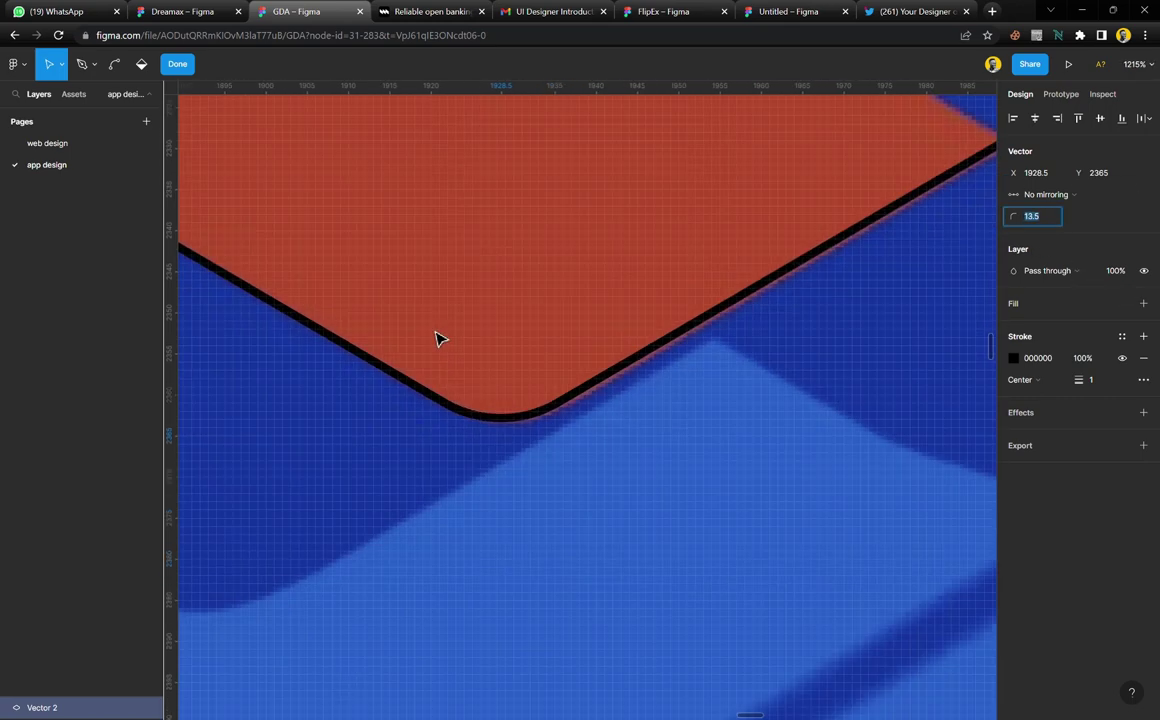
{"action": "scroll", "coordinate": [740, 295], "scroll_direction": "right", "scroll_amount": 3}
{"action": "scroll", "coordinate": [740, 295], "scroll_direction": "up", "scroll_amount": 5}
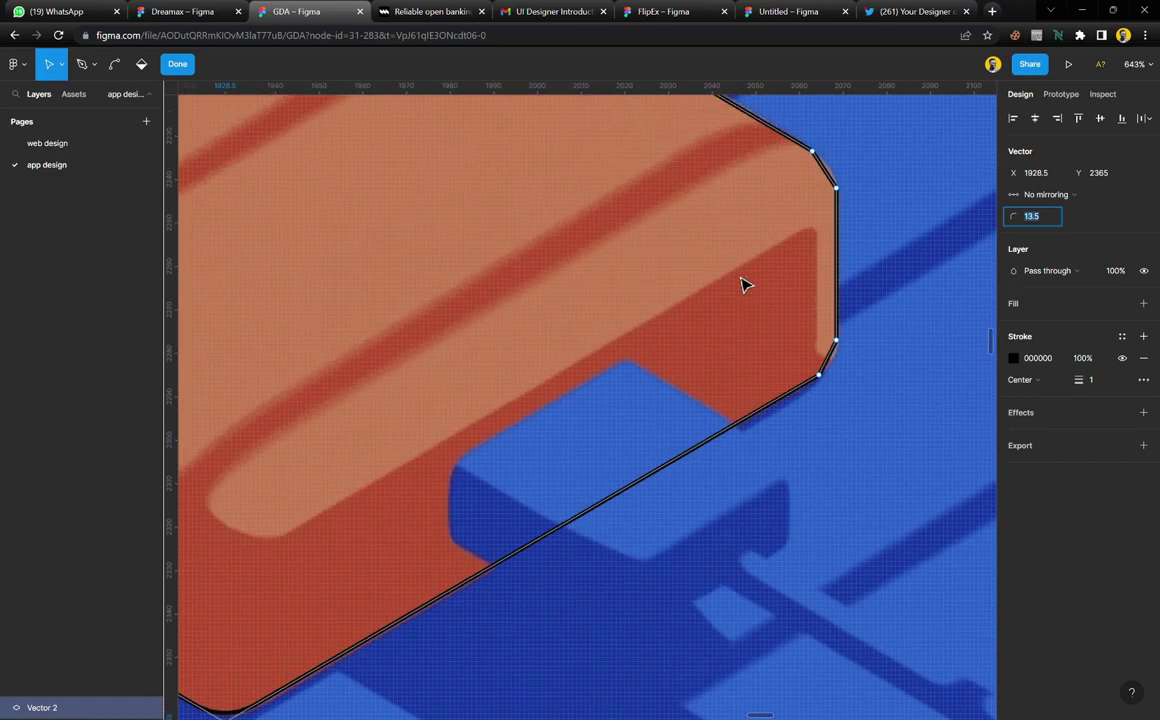
{"action": "scroll", "coordinate": [849, 357], "scroll_direction": "up", "scroll_amount": 8}
{"action": "scroll", "coordinate": [850, 357], "scroll_direction": "up", "scroll_amount": 1}
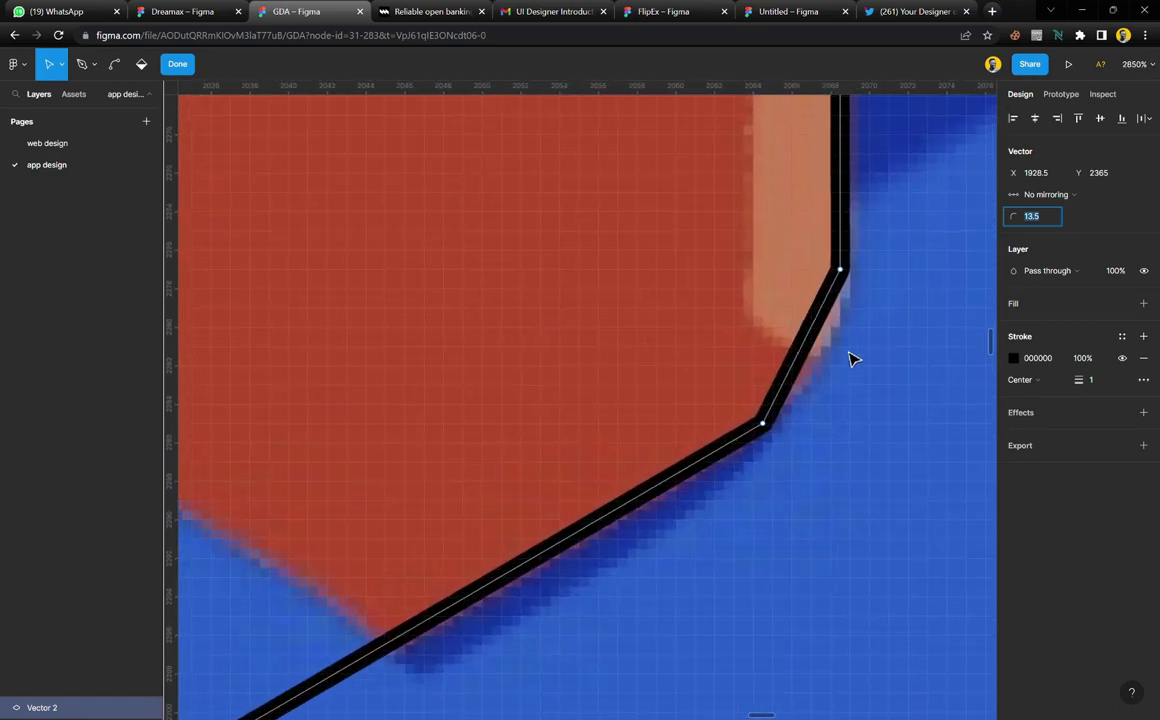
{"action": "left_click", "coordinate": [843, 270]}
{"action": "left_click_drag", "start_coordinate": [849, 288], "coordinate": [857, 321]}
{"action": "left_click_drag", "start_coordinate": [876, 279], "coordinate": [750, 467]}
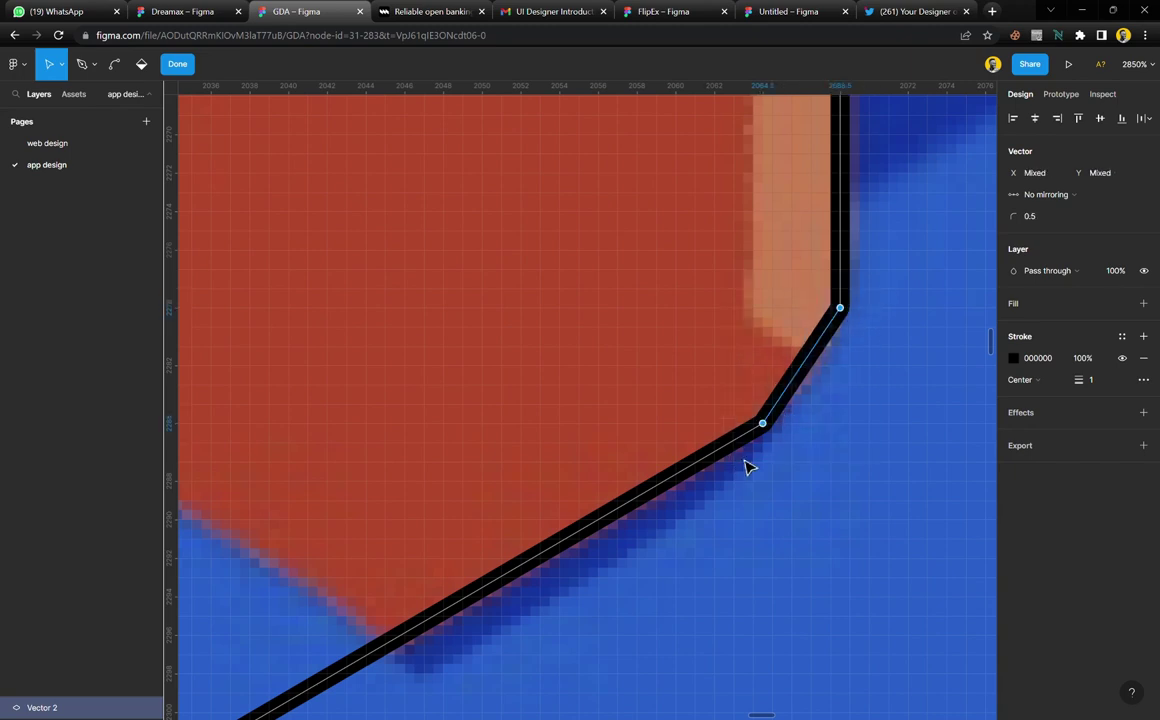
{"action": "key", "text": "Up"}
{"action": "key", "text": "Up"}
{"action": "key", "text": "Up"}
{"action": "key", "text": "Up"}
{"action": "key", "text": "Up"}
{"action": "key", "text": "Up"}
{"action": "key", "text": "Up"}
{"action": "key", "text": "Up"}
{"action": "key", "text": "Up"}
{"action": "key", "text": "Up"}
{"action": "key", "text": "Up"}
{"action": "key", "text": "Up"}
{"action": "key", "text": "Up"}
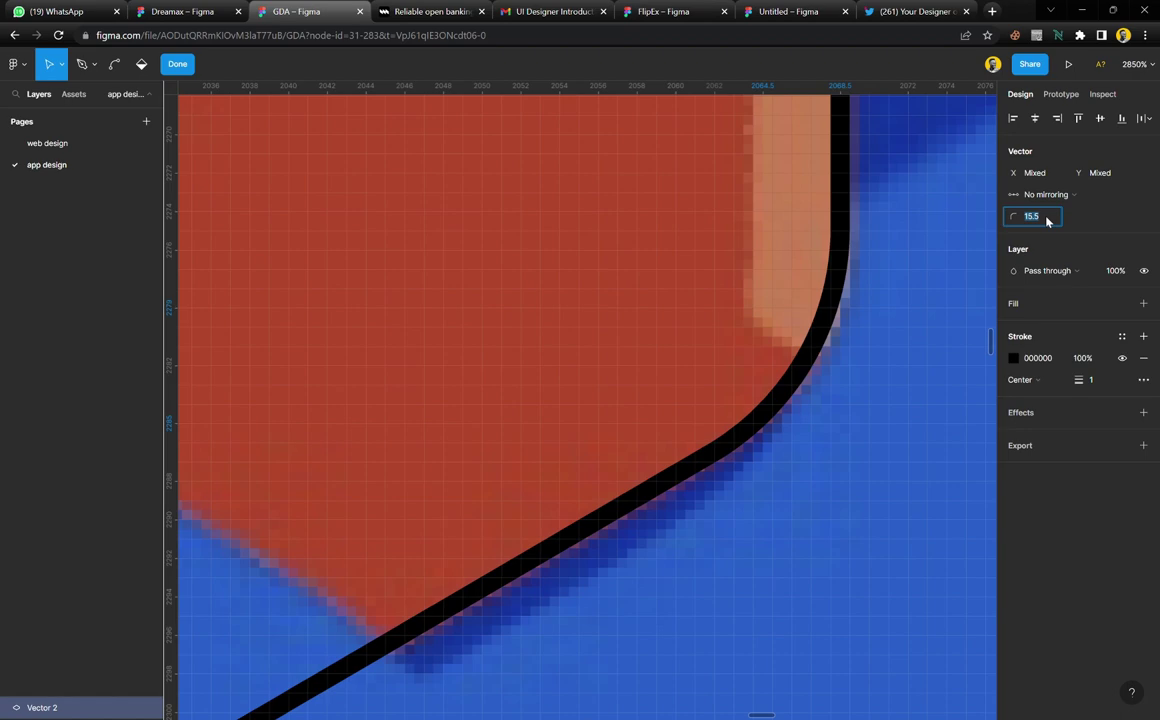
Adjust the upper chamfer's vertices and round that corner from a radius of 15 upward
{"action": "scroll", "coordinate": [752, 228], "scroll_direction": "down", "scroll_amount": 5}
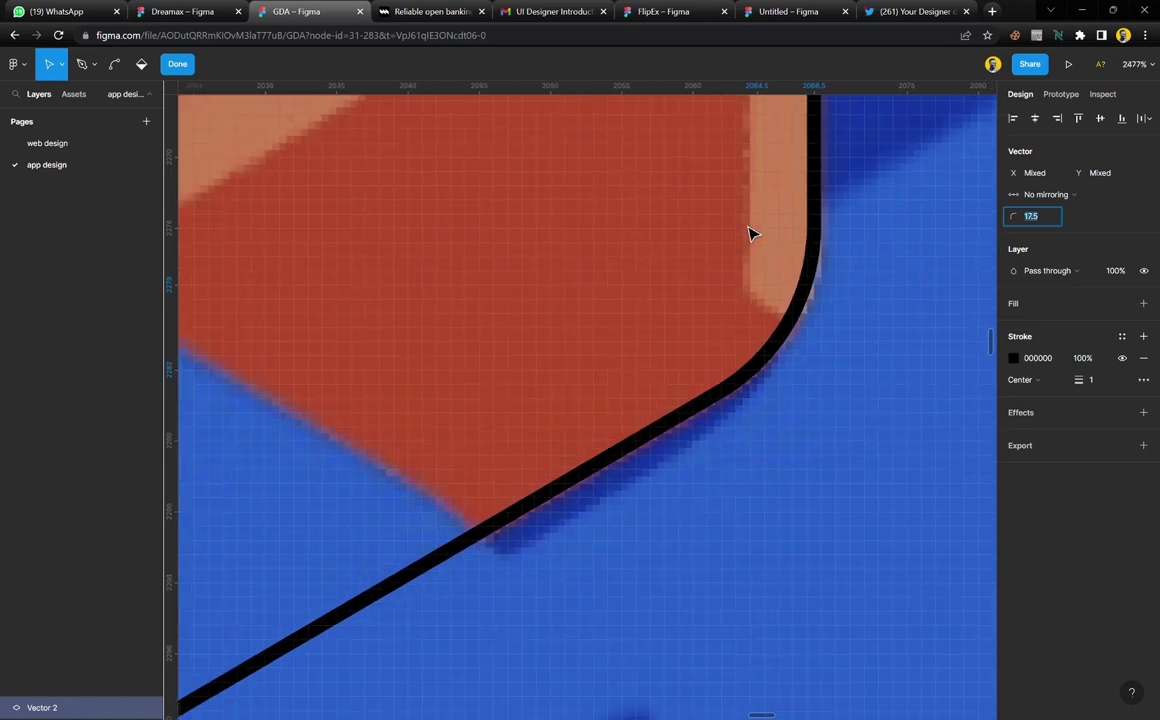
{"action": "scroll", "coordinate": [773, 314], "scroll_direction": "up", "scroll_amount": 2}
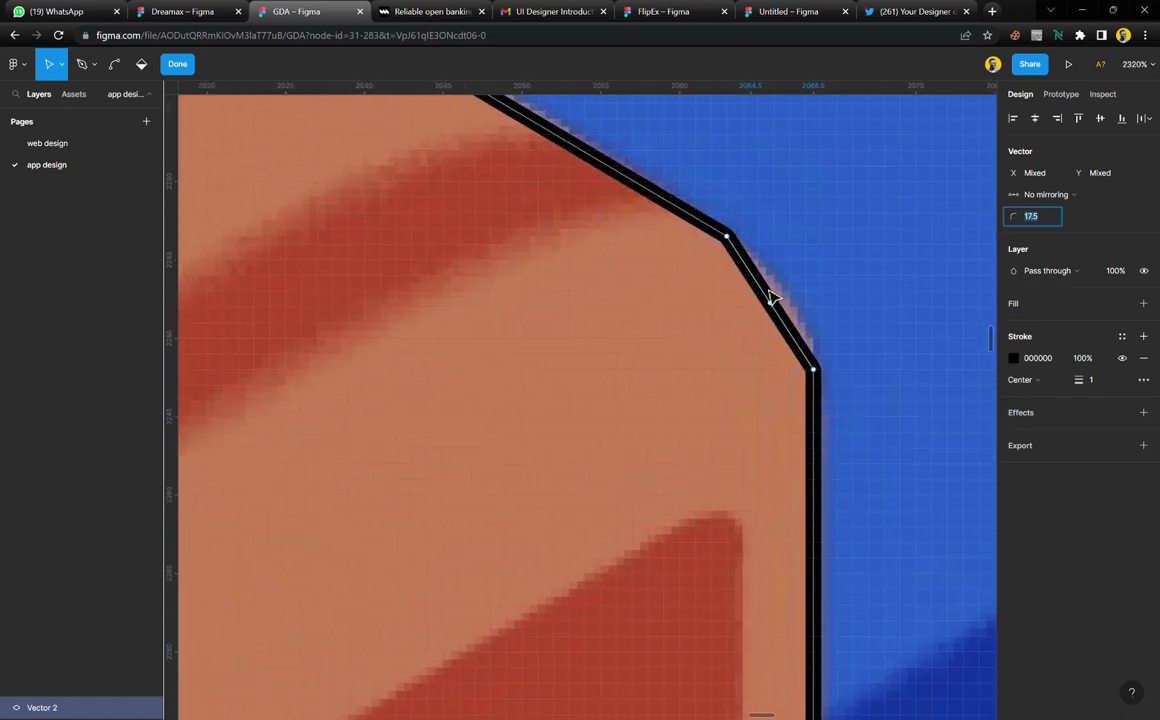
{"action": "left_click", "coordinate": [814, 371]}
{"action": "key", "text": "Up"}
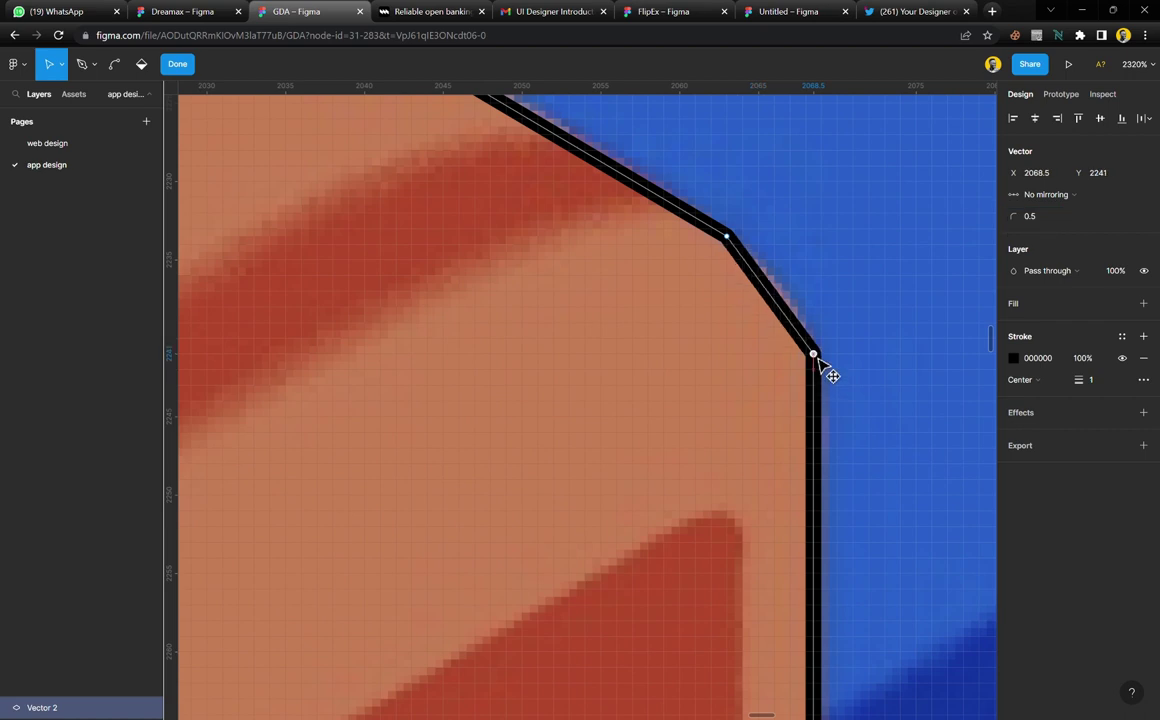
{"action": "left_click_drag", "start_coordinate": [895, 180], "coordinate": [836, 309]}
{"action": "left_click_drag", "start_coordinate": [818, 352], "coordinate": [694, 401]}
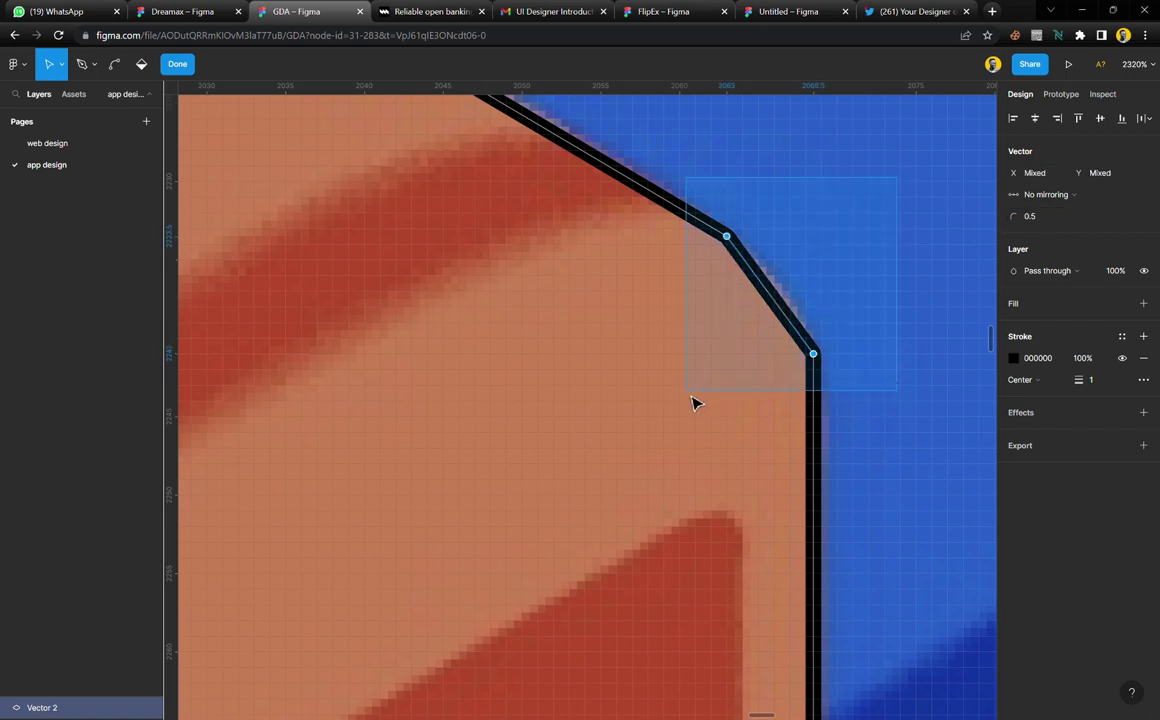
{"action": "left_click", "coordinate": [1049, 218]}
{"action": "type", "text": "15"}
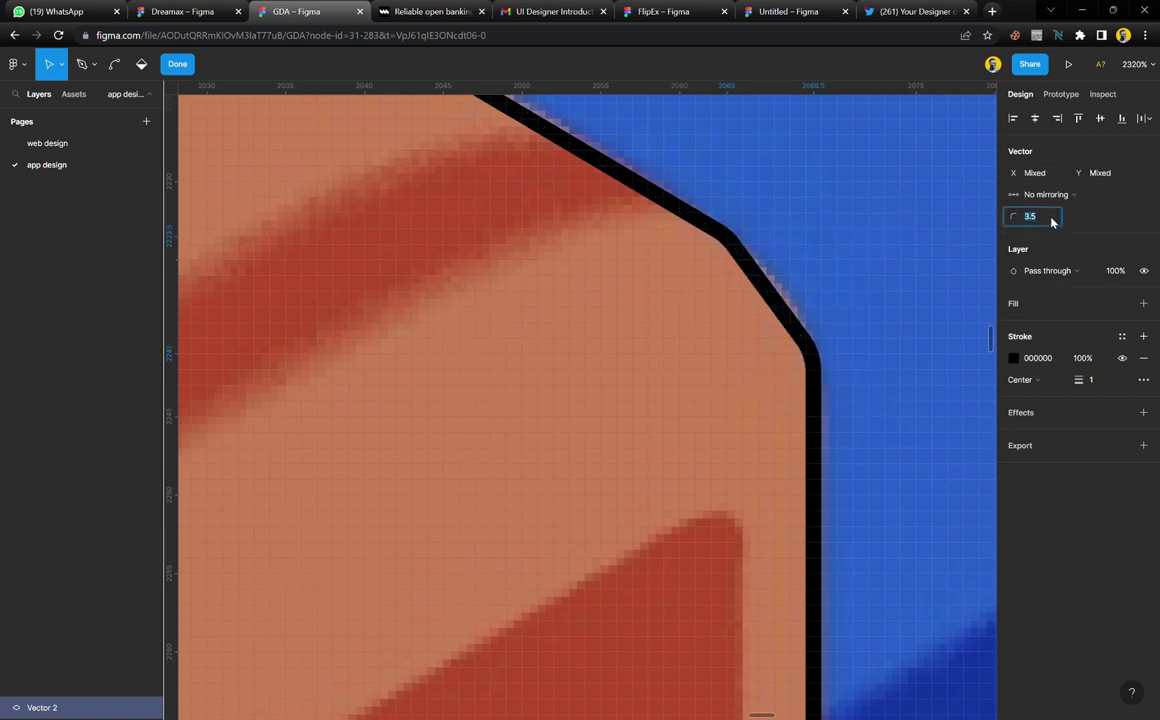
{"action": "key", "text": "shift+Up"}
{"action": "key", "text": "Up"}
{"action": "key", "text": "Up"}
{"action": "key", "text": "Up"}
{"action": "key", "text": "Up"}
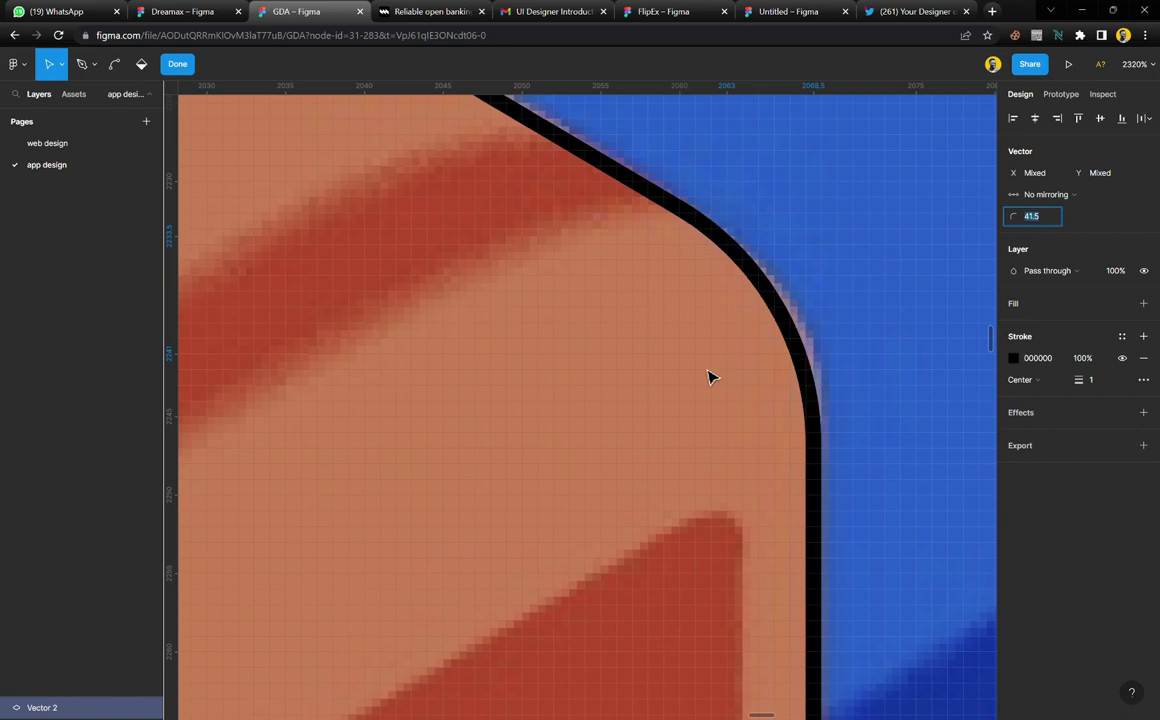
Round the top corner's vertex pair and finish editing the body outline
{"action": "scroll", "coordinate": [707, 377], "scroll_direction": "down", "scroll_amount": 10}
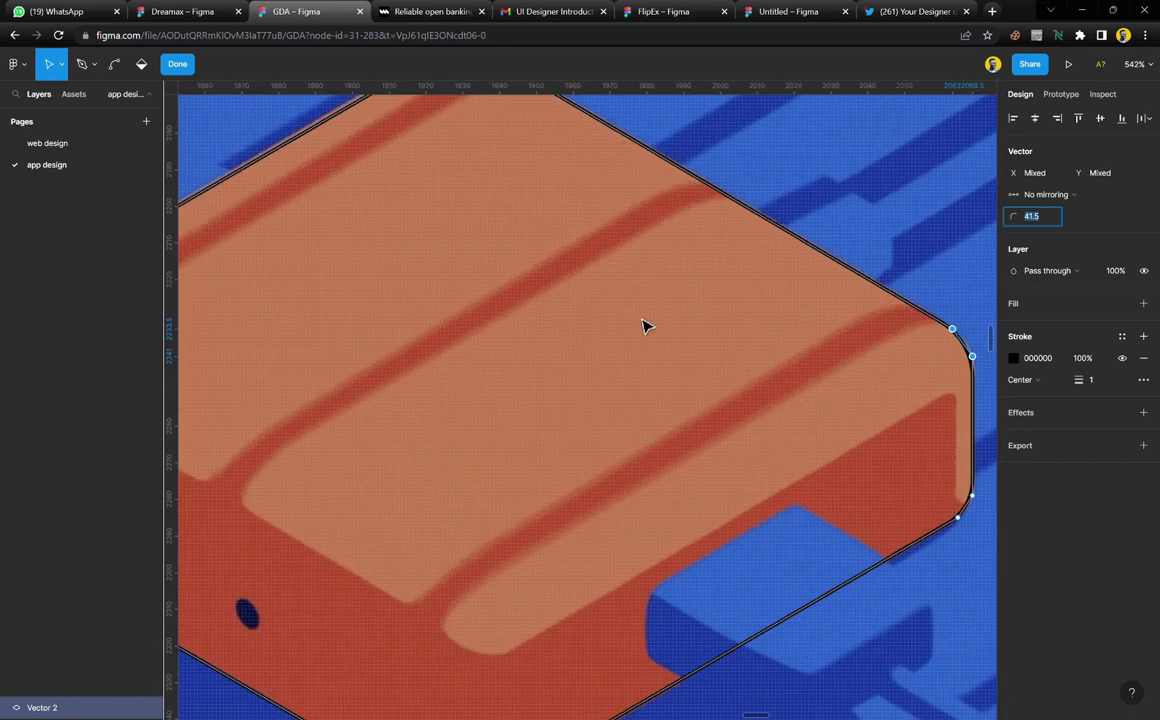
{"action": "scroll", "coordinate": [538, 233], "scroll_direction": "up", "scroll_amount": 5}
{"action": "scroll", "coordinate": [476, 321], "scroll_direction": "up", "scroll_amount": 10}
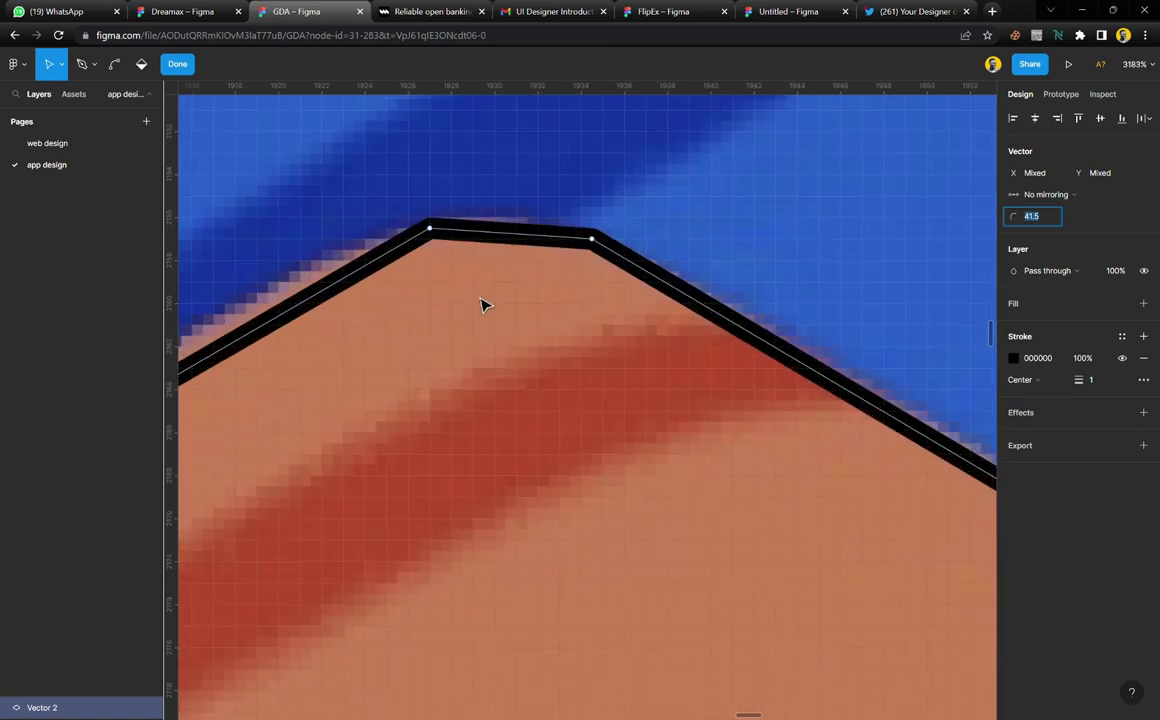
{"action": "left_click_drag", "start_coordinate": [389, 192], "coordinate": [715, 274]}
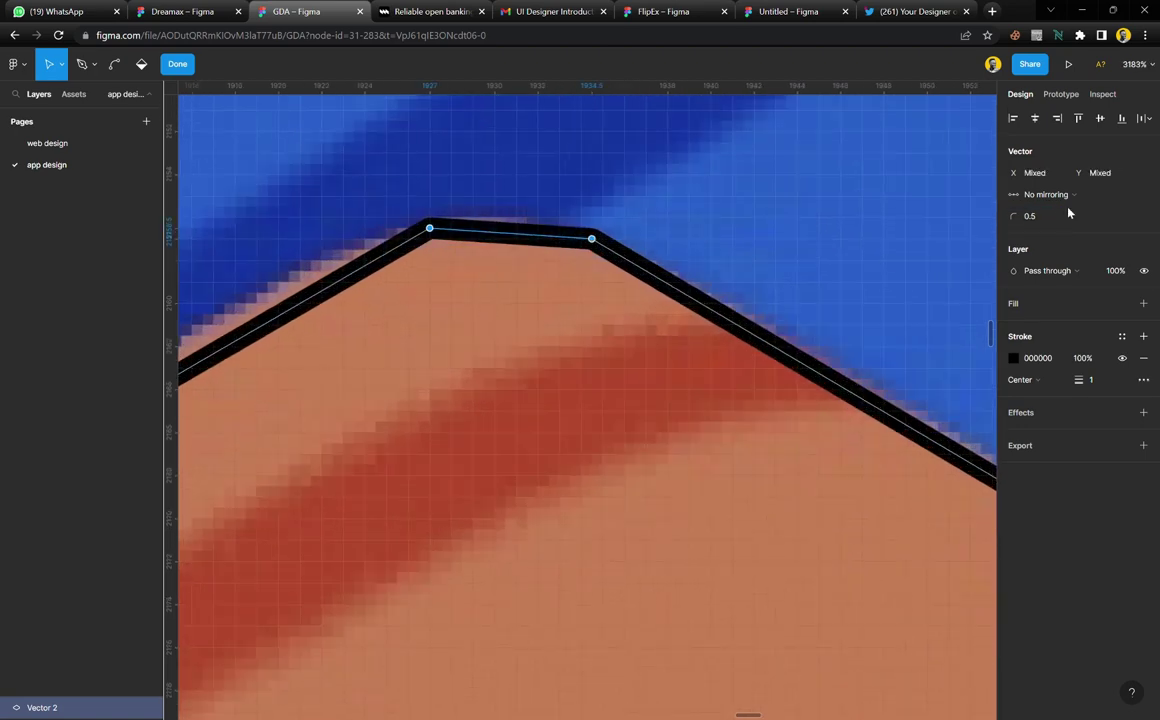
{"action": "key", "text": "Up"}
{"action": "key", "text": "Up"}
{"action": "key", "text": "Up"}
{"action": "key", "text": "Up"}
{"action": "key", "text": "Up"}
{"action": "key", "text": "Up"}
{"action": "key", "text": "Up"}
{"action": "key", "text": "Up"}
{"action": "key", "text": "Up"}
{"action": "key", "text": "Up"}
{"action": "key", "text": "Up"}
{"action": "key", "text": "Up"}
{"action": "key", "text": "Up"}
{"action": "key", "text": "Up"}
{"action": "key", "text": "Up"}
{"action": "key", "text": "Up"}
{"action": "key", "text": "Up"}
{"action": "key", "text": "Up"}
{"action": "key", "text": "Up"}
{"action": "key", "text": "Up"}
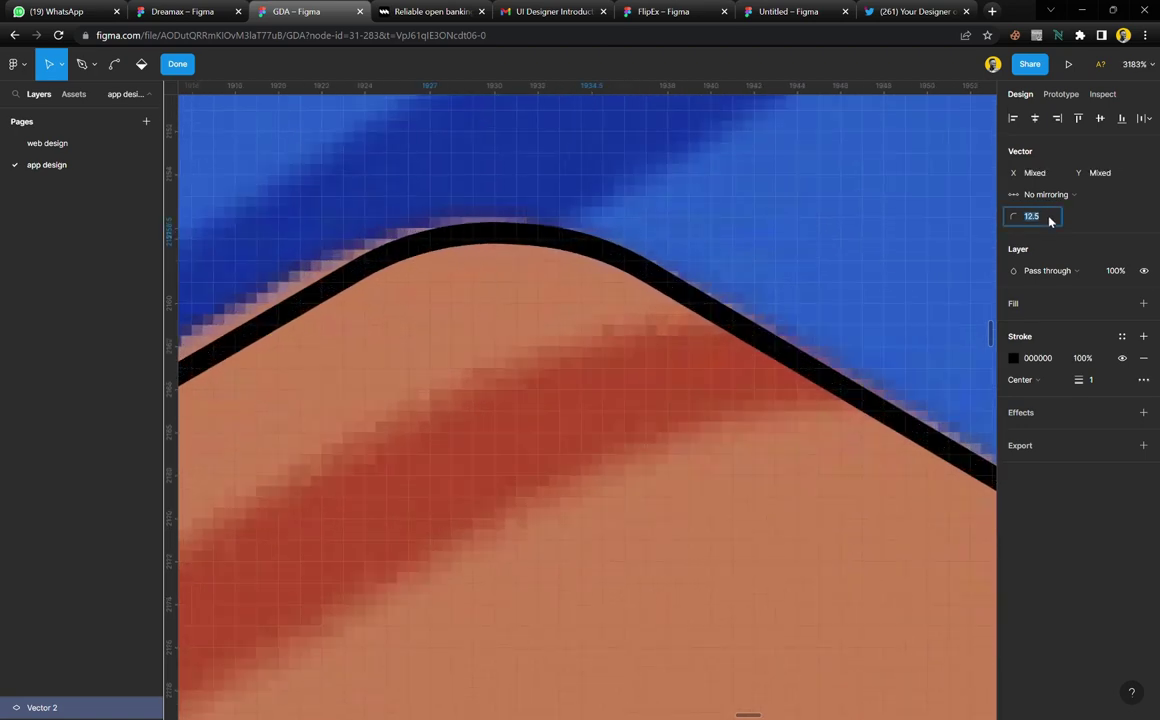
{"action": "left_click", "coordinate": [184, 70]}
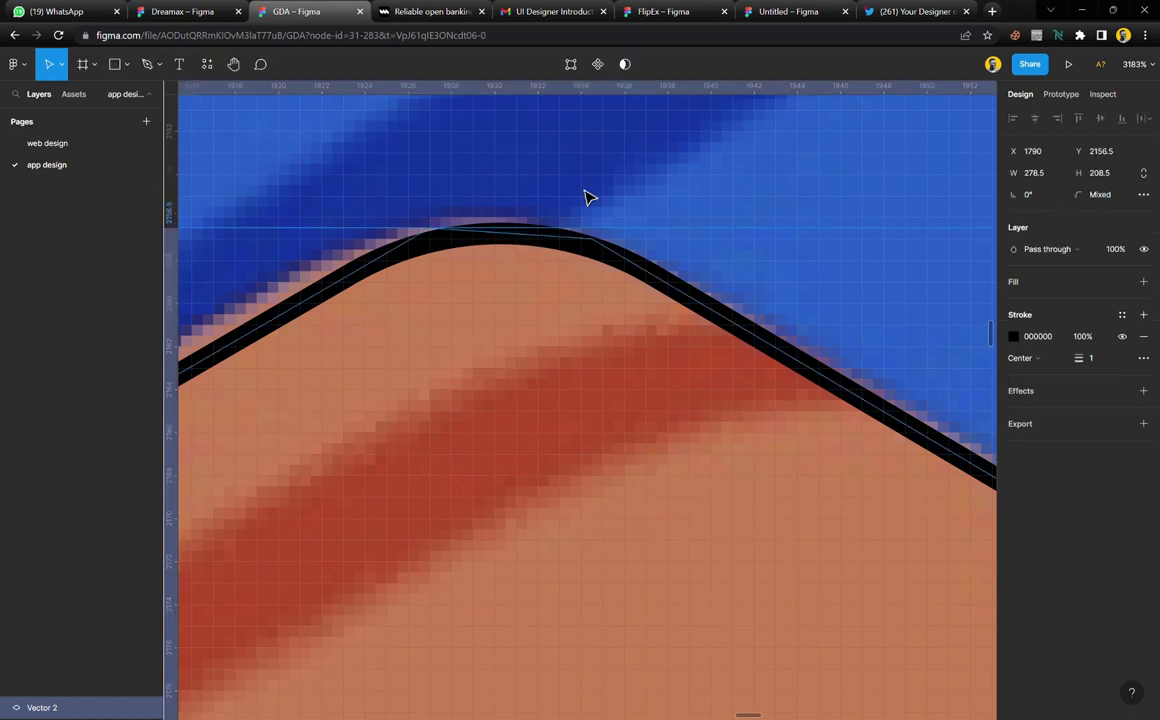
Toggle the illustration image's visibility to compare it against the rounded outline
{"action": "scroll", "coordinate": [590, 199], "scroll_direction": "down", "scroll_amount": 10}
{"action": "scroll", "coordinate": [595, 201], "scroll_direction": "down", "scroll_amount": 2}
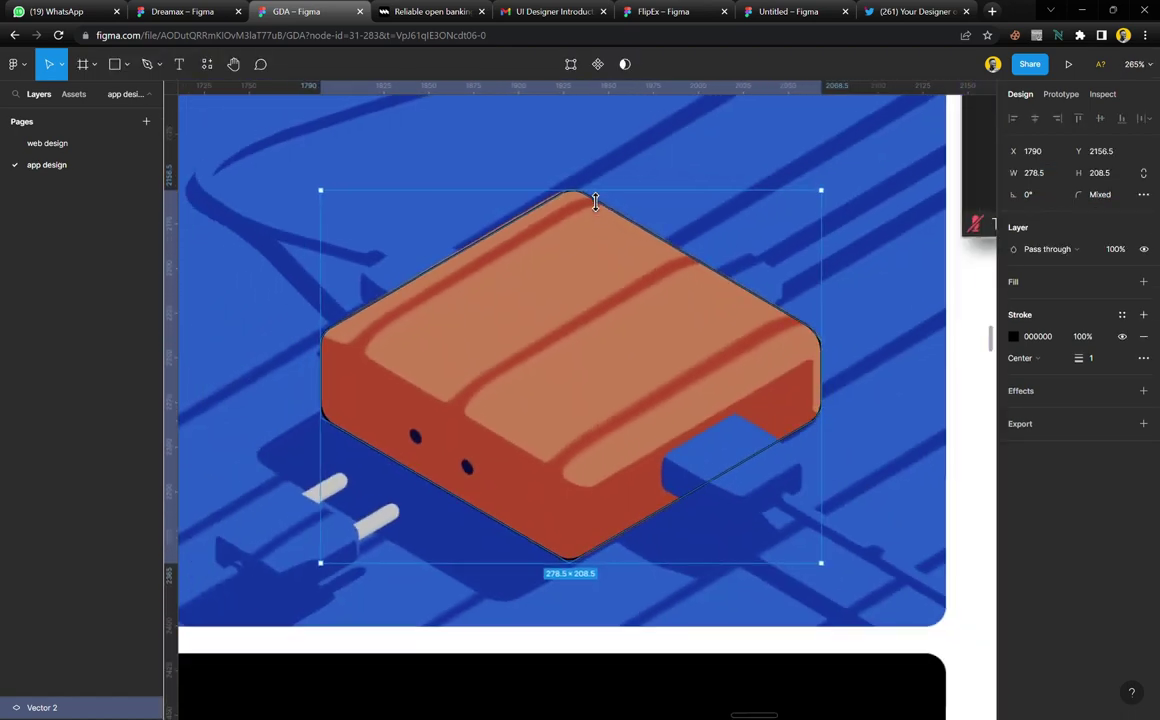
{"action": "left_click", "coordinate": [958, 395]}
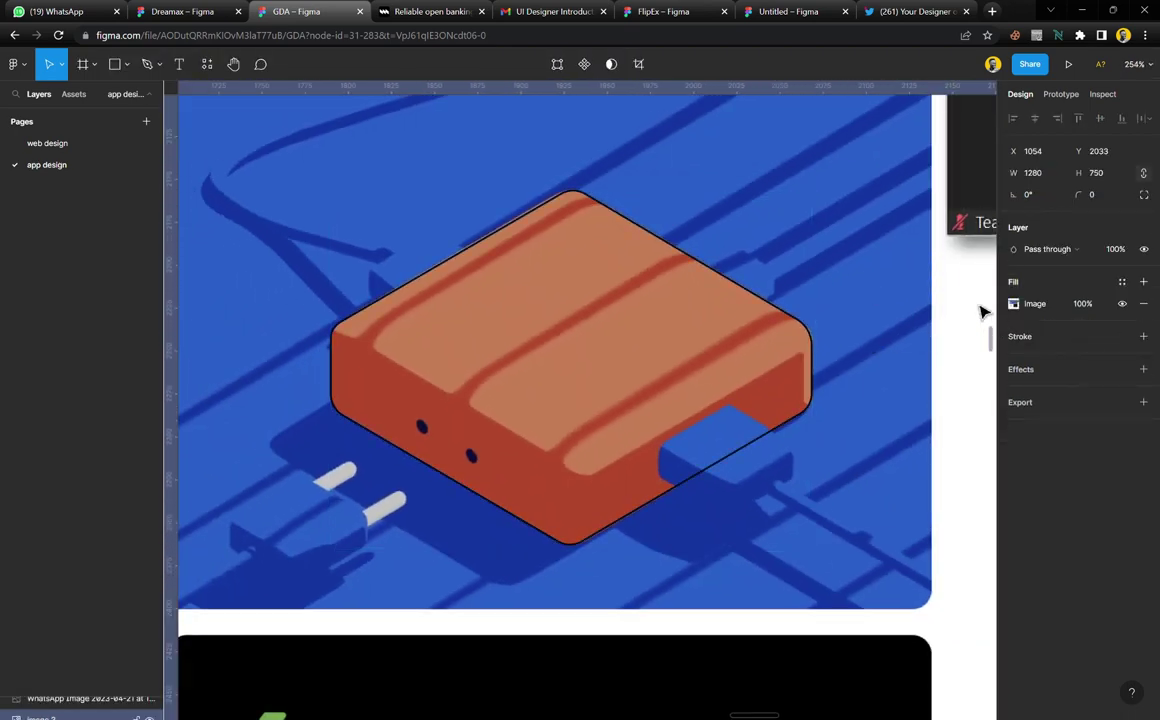
{"action": "left_click", "coordinate": [1123, 304]}
{"action": "left_click", "coordinate": [1123, 304]}
{"action": "left_click", "coordinate": [1123, 304]}
{"action": "left_click", "coordinate": [1123, 304]}
{"action": "scroll", "coordinate": [478, 377], "scroll_direction": "up", "scroll_amount": 3}
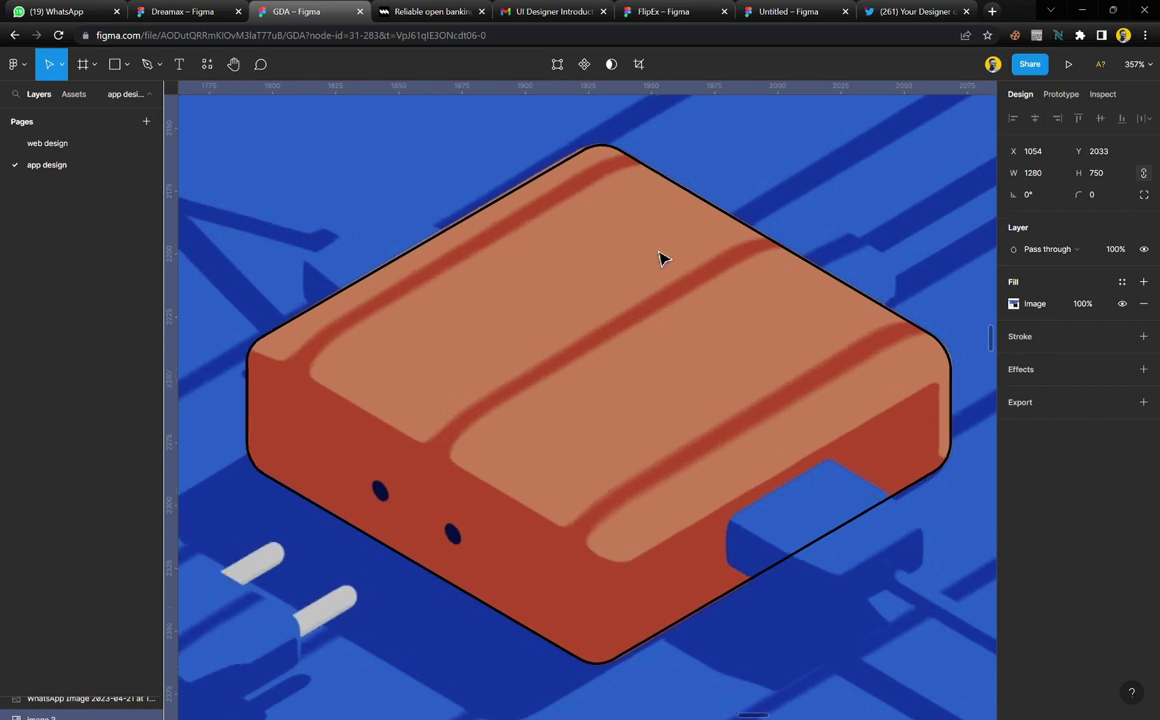
{"action": "scroll", "coordinate": [660, 258], "scroll_direction": "up", "scroll_amount": 3}
{"action": "key", "text": "p"}
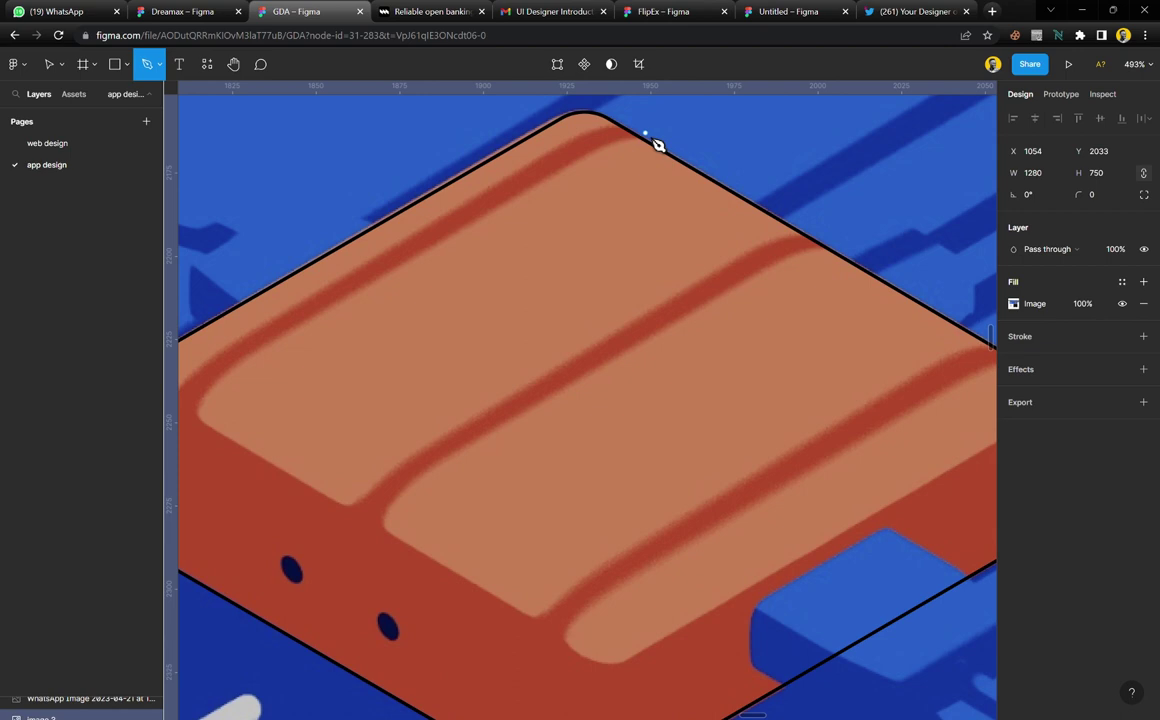
Start the top panel outline at its top corner and place points down its left side
{"action": "left_click", "coordinate": [645, 133]}
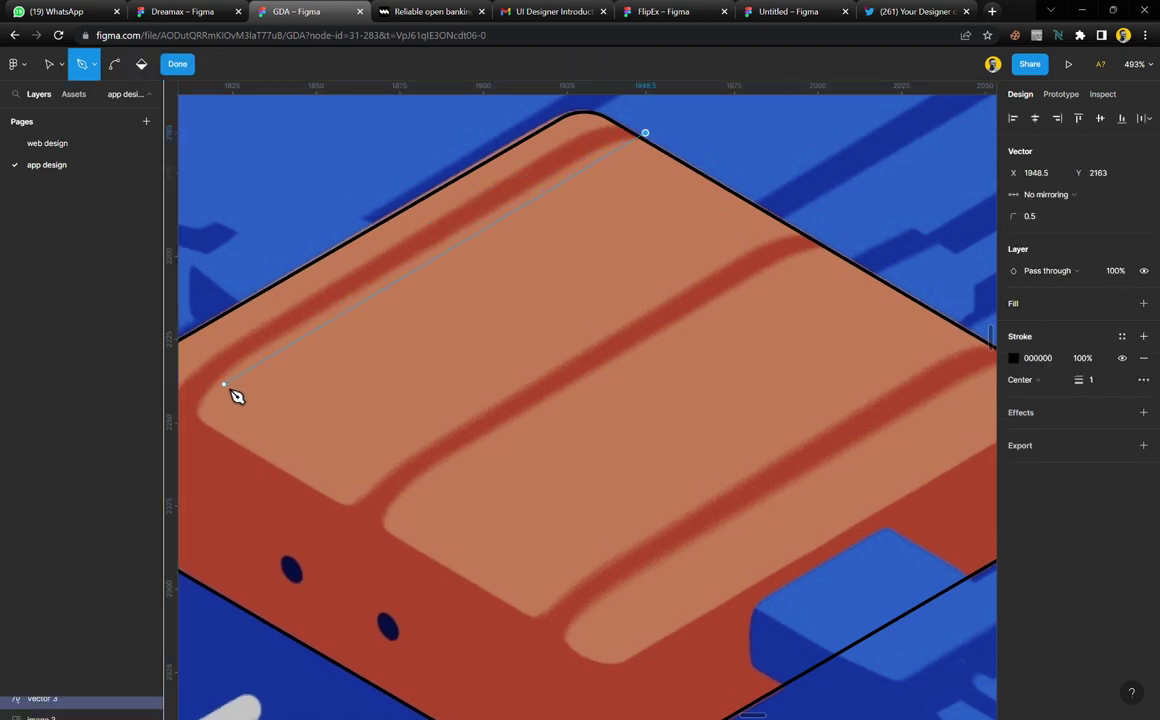
{"action": "scroll", "coordinate": [236, 396], "scroll_direction": "left", "scroll_amount": 2}
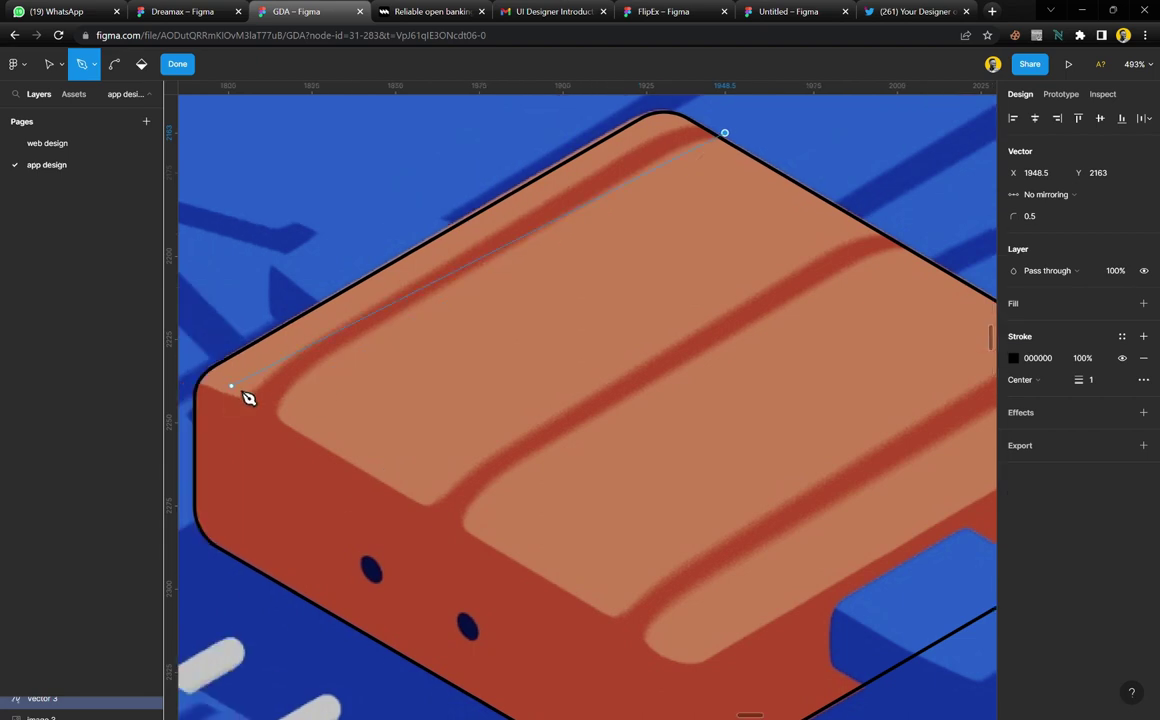
{"action": "scroll", "coordinate": [300, 404], "scroll_direction": "up", "scroll_amount": 2}
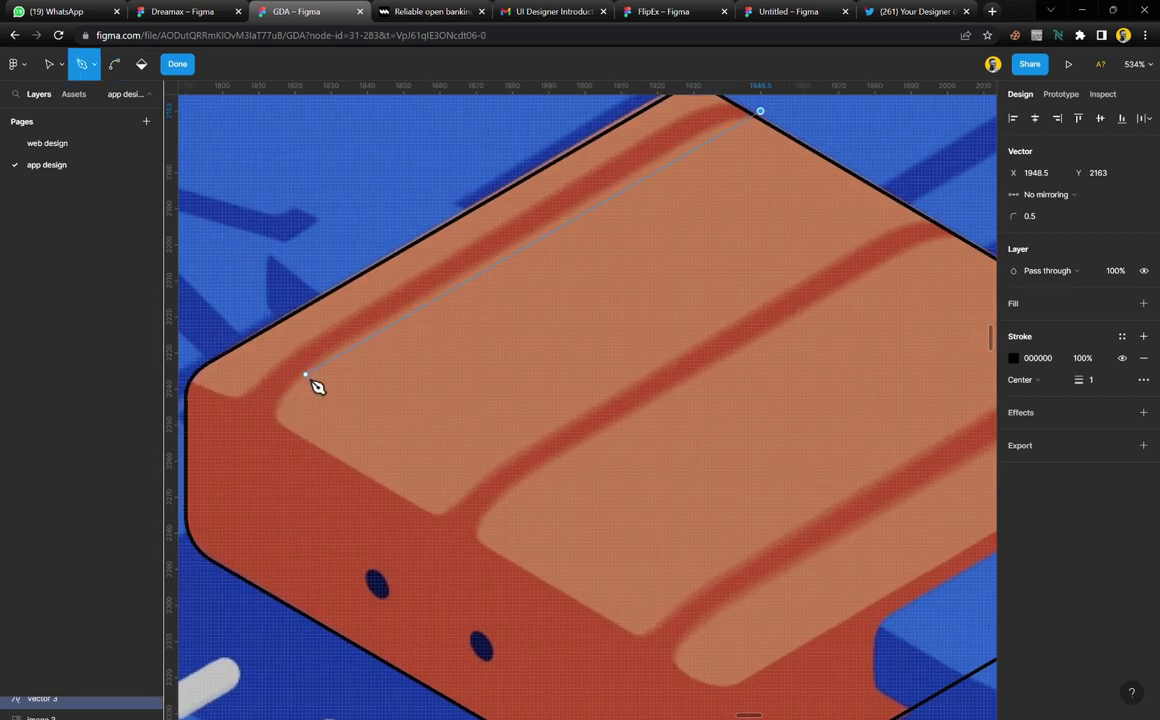
{"action": "left_click_drag", "start_coordinate": [306, 375], "coordinate": [311, 445]}
{"action": "key", "text": "ctrl+z"}
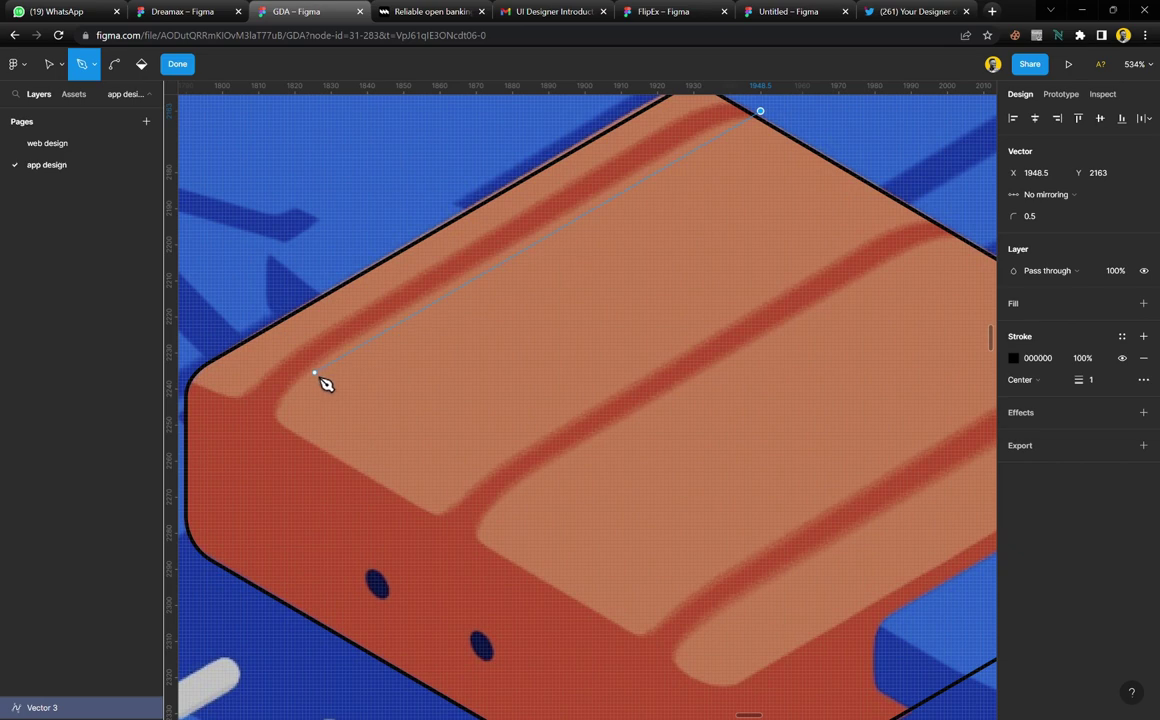
{"action": "left_click", "coordinate": [309, 371]}
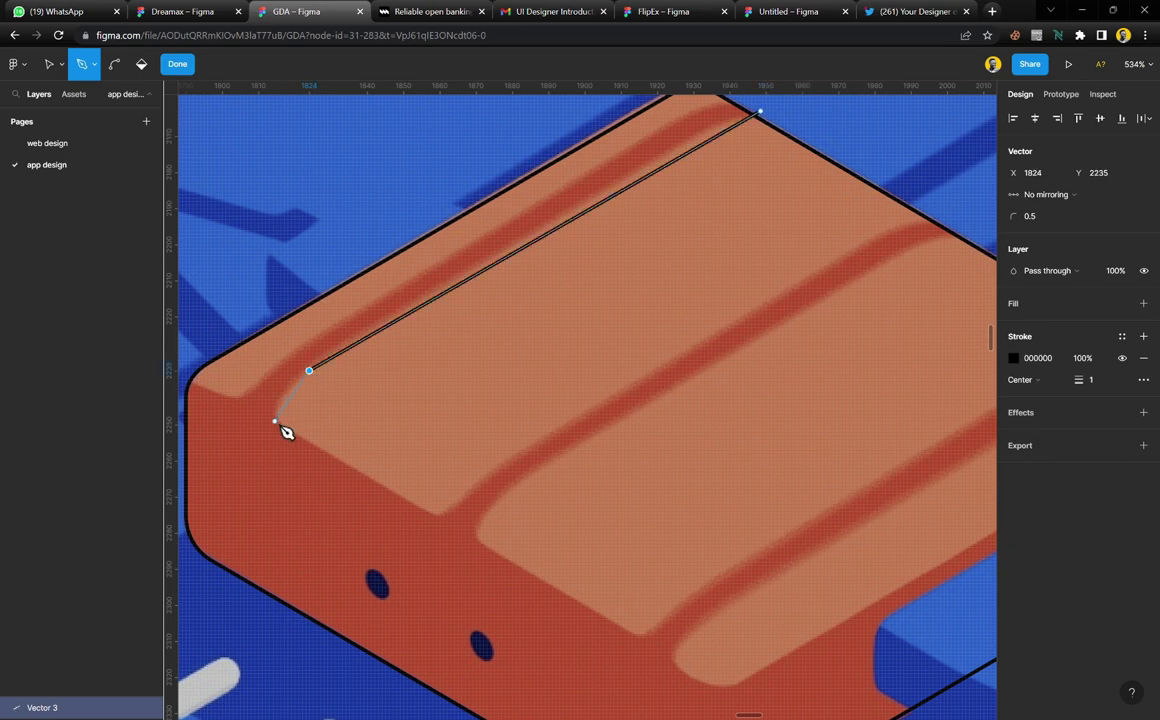
{"action": "left_click", "coordinate": [277, 422]}
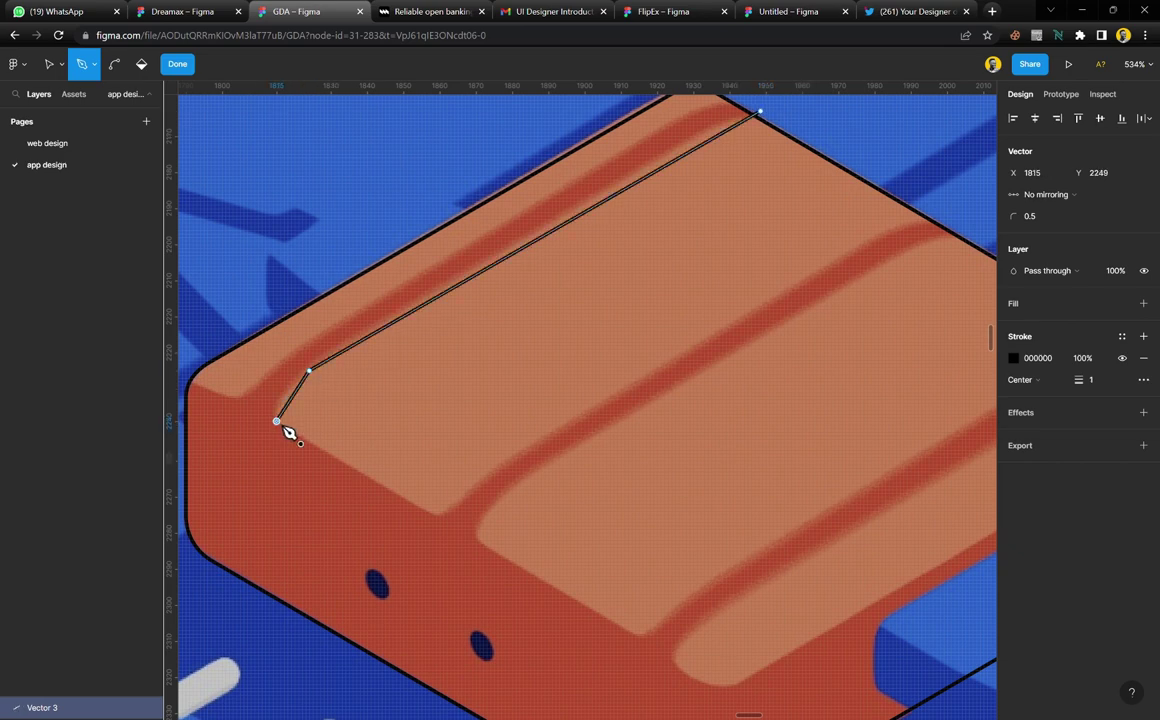
Add points along the panel's lower edge and right end, then close the path at its start
{"action": "left_click", "coordinate": [437, 515]}
{"action": "left_click", "coordinate": [468, 488]}
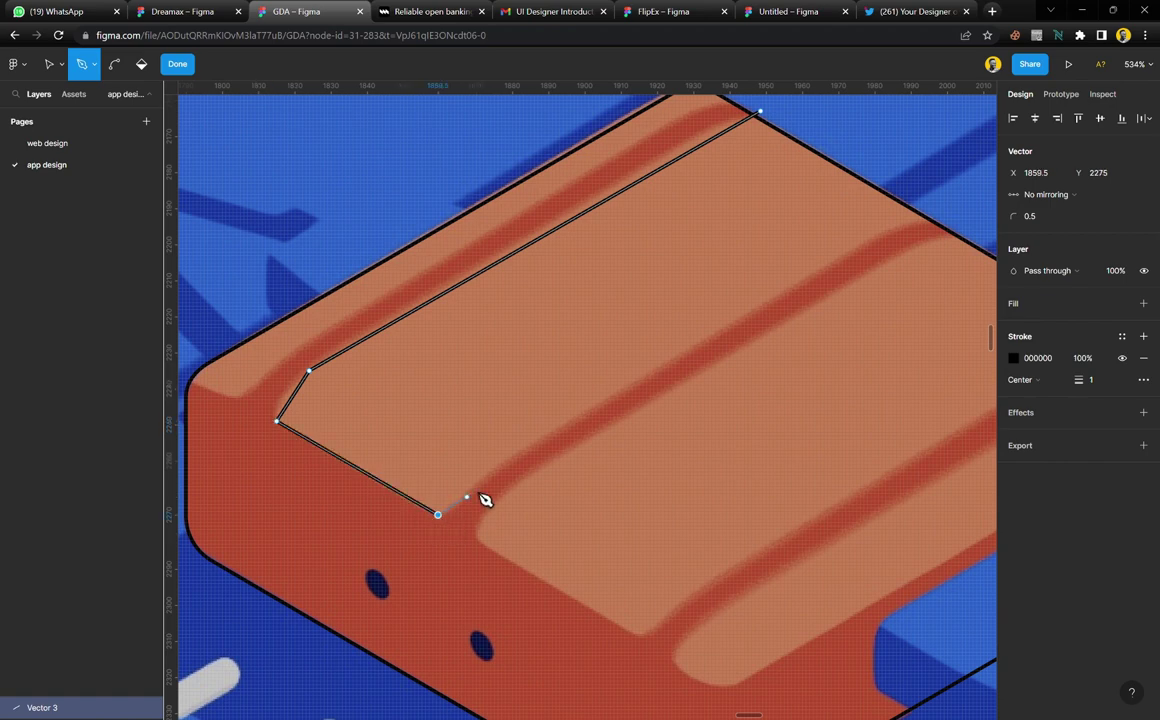
{"action": "left_click", "coordinate": [900, 226]}
{"action": "left_click", "coordinate": [945, 219]}
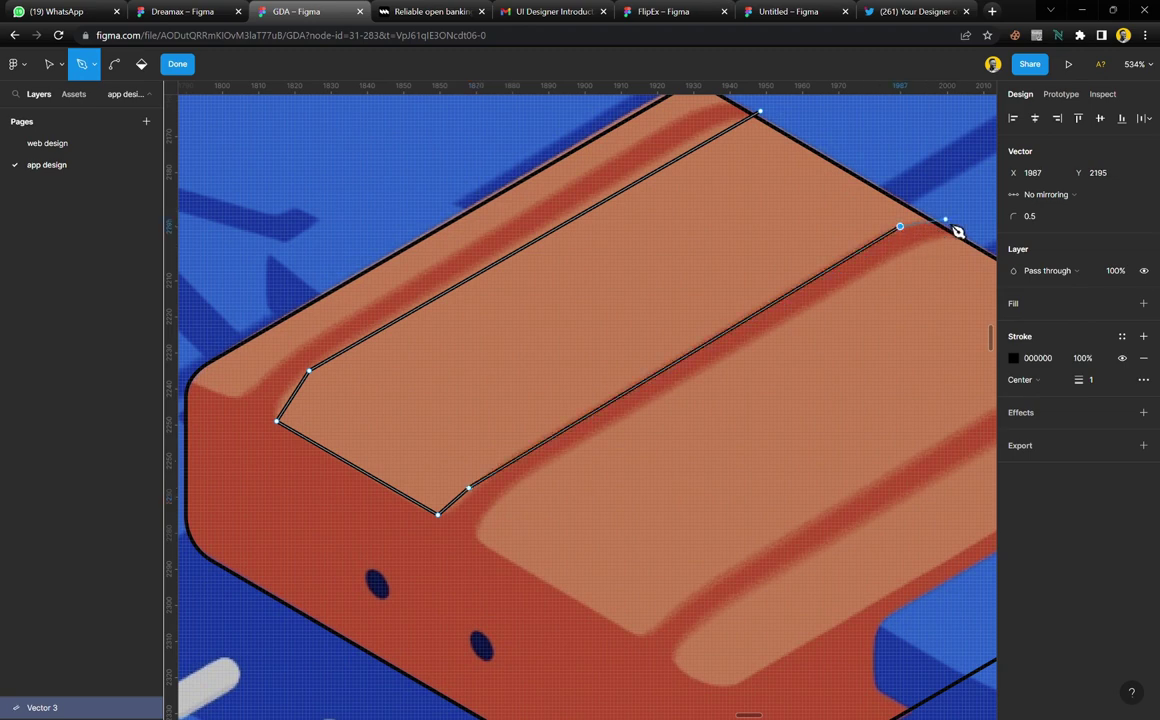
{"action": "left_click", "coordinate": [760, 113]}
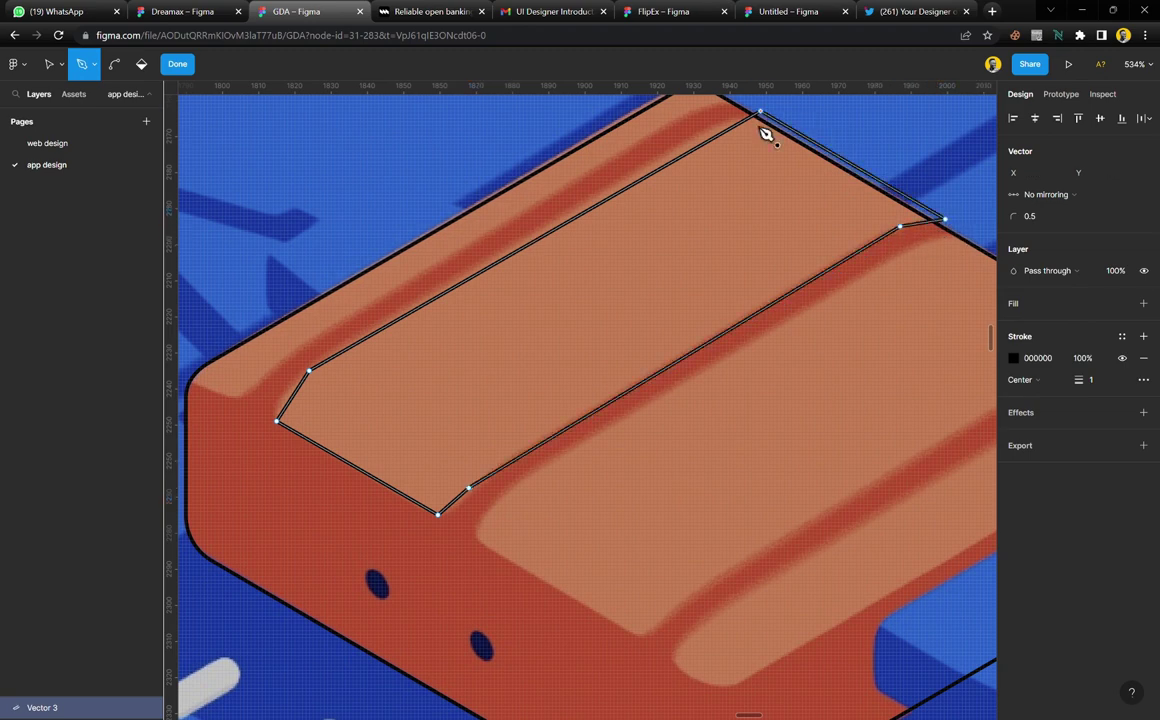
{"action": "scroll", "coordinate": [655, 267], "scroll_direction": "right", "scroll_amount": 5}
{"action": "scroll", "coordinate": [650, 270], "scroll_direction": "left", "scroll_amount": 2}
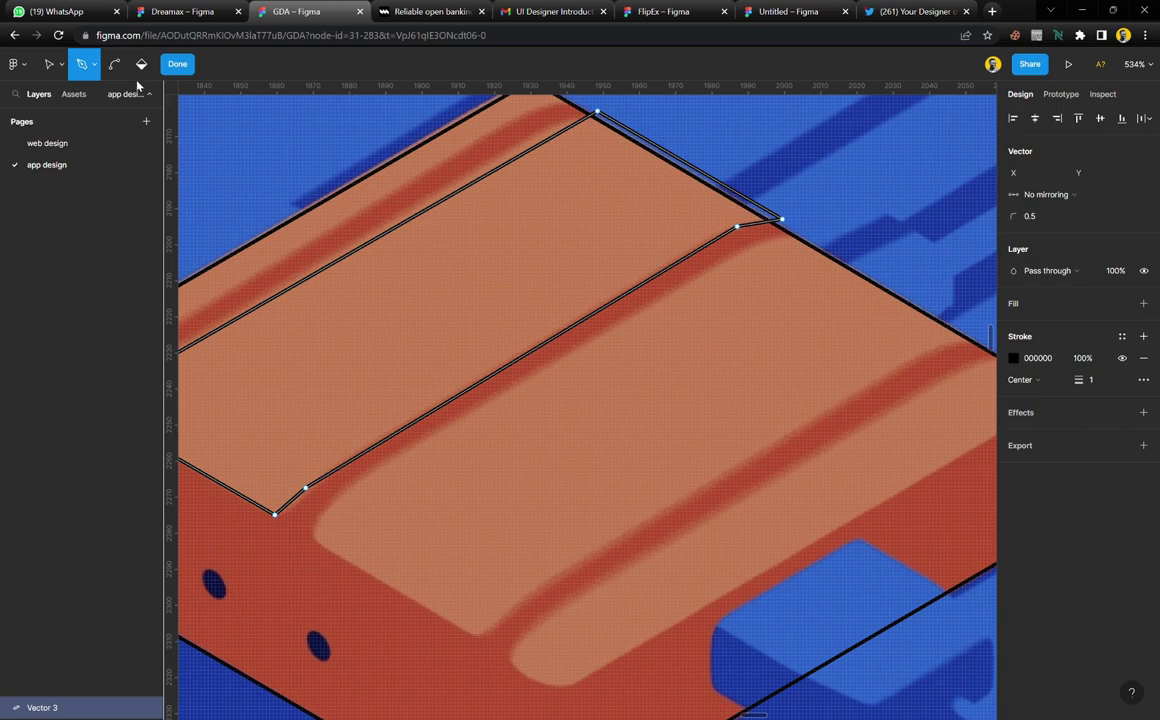
{"action": "left_click", "coordinate": [183, 67]}
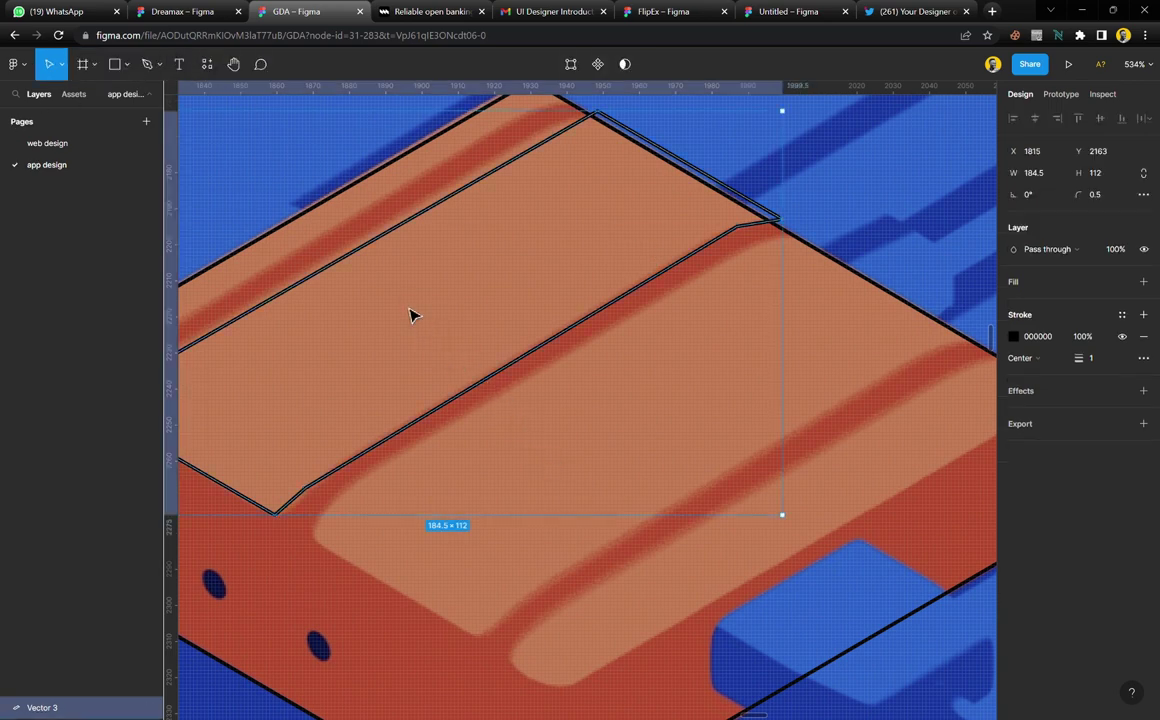
Undo an accidental duplicate of the panel outline and reselect the original
{"action": "left_click_drag", "start_coordinate": [413, 316], "coordinate": [765, 388]}
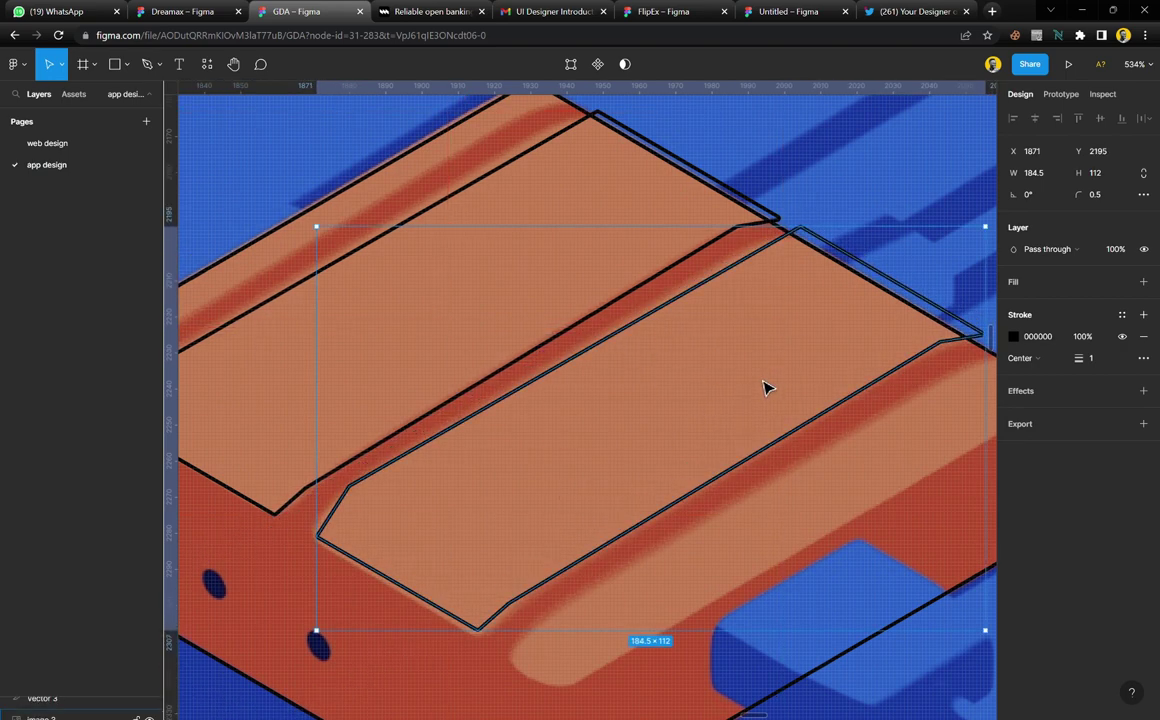
{"action": "key", "text": "ctrl+z"}
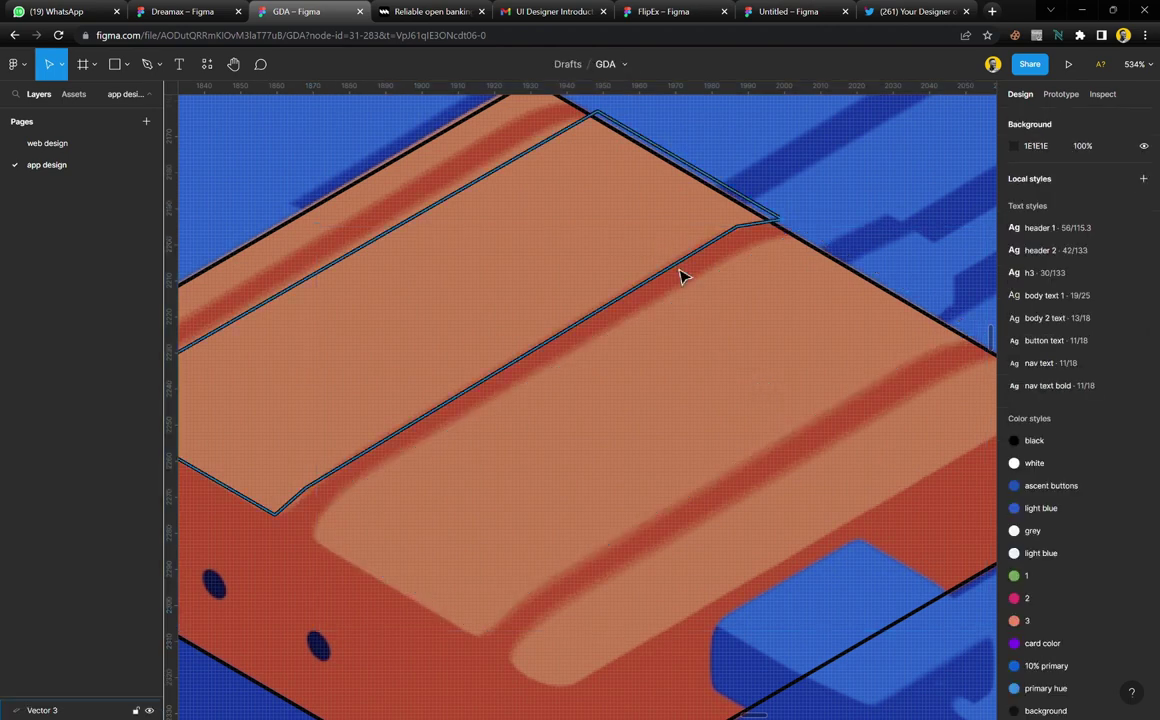
{"action": "left_click", "coordinate": [681, 274]}
{"action": "scroll", "coordinate": [679, 276], "scroll_direction": "left", "scroll_amount": 2}
{"action": "scroll", "coordinate": [670, 278], "scroll_direction": "left", "scroll_amount": 1}
{"action": "scroll", "coordinate": [420, 370], "scroll_direction": "up", "scroll_amount": 4}
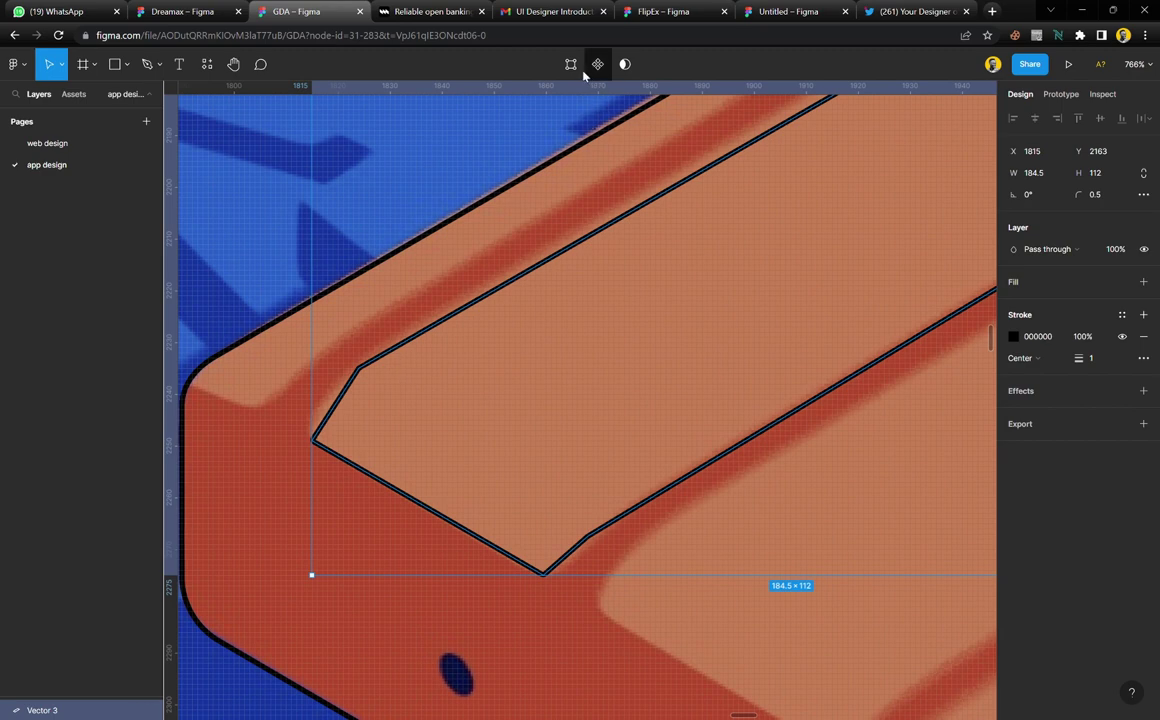
Round the panel outline's two left corners to about 6.5
{"action": "left_click", "coordinate": [571, 64]}
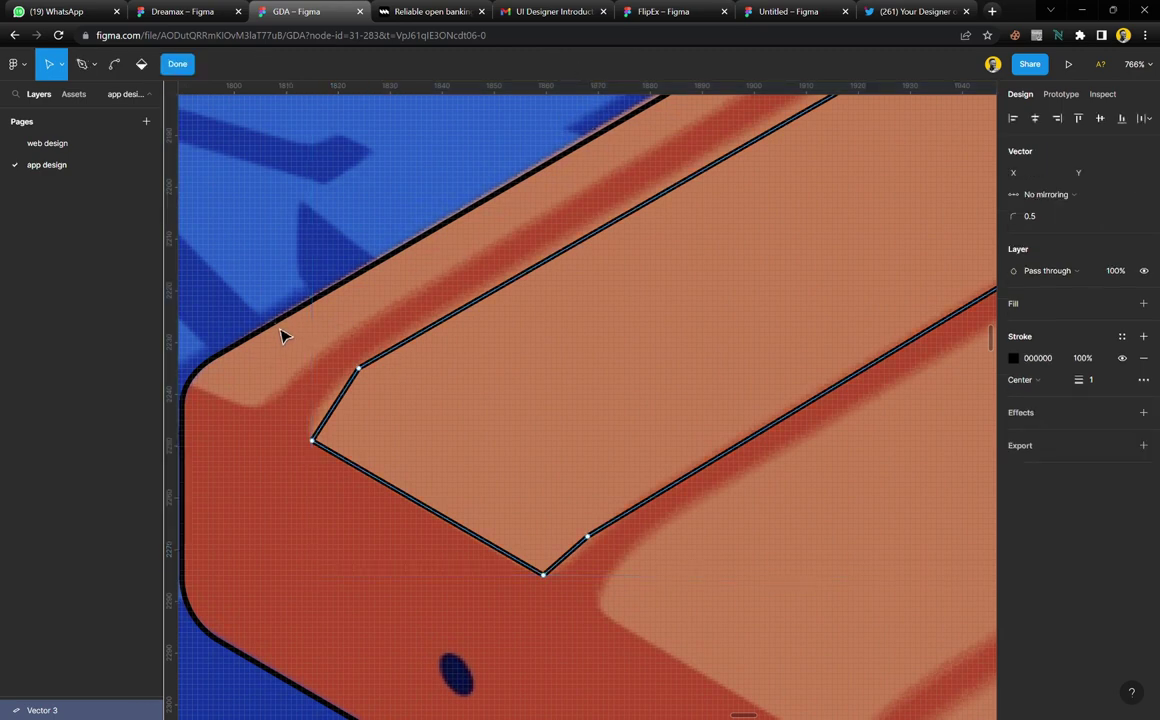
{"action": "left_click_drag", "start_coordinate": [282, 337], "coordinate": [414, 508]}
{"action": "left_click", "coordinate": [1047, 218]}
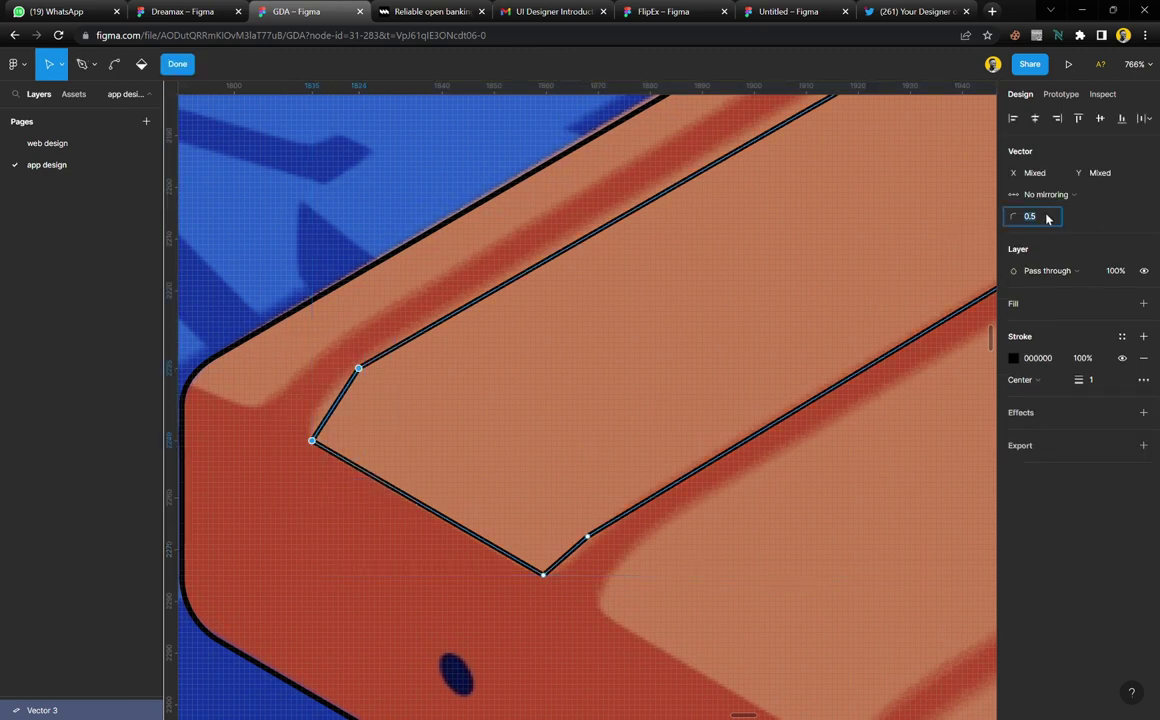
{"action": "type", "text": "6.5"}
{"action": "key", "text": "Return"}
{"action": "key", "text": "Down"}
{"action": "key", "text": "Down"}
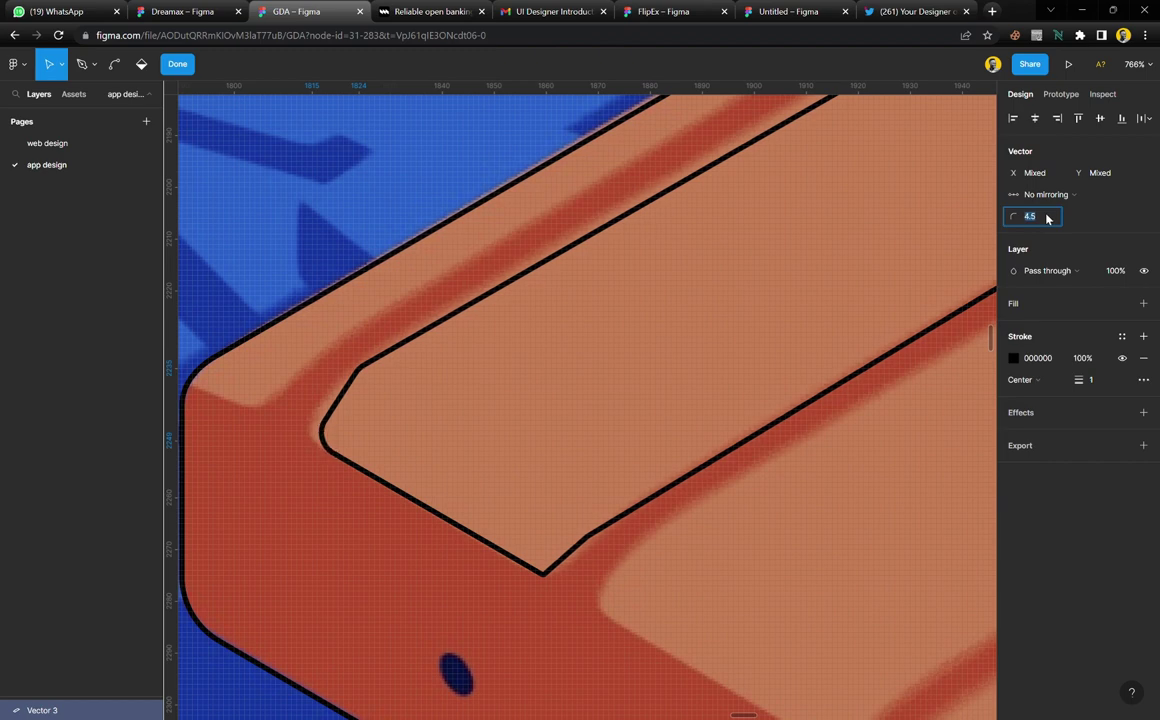
{"action": "key", "text": "Up"}
Adjust the upper-left corner's rounding and round the two corners along the bottom edge
{"action": "left_click_drag", "start_coordinate": [417, 407], "coordinate": [329, 355]}
{"action": "left_click", "coordinate": [1025, 217]}
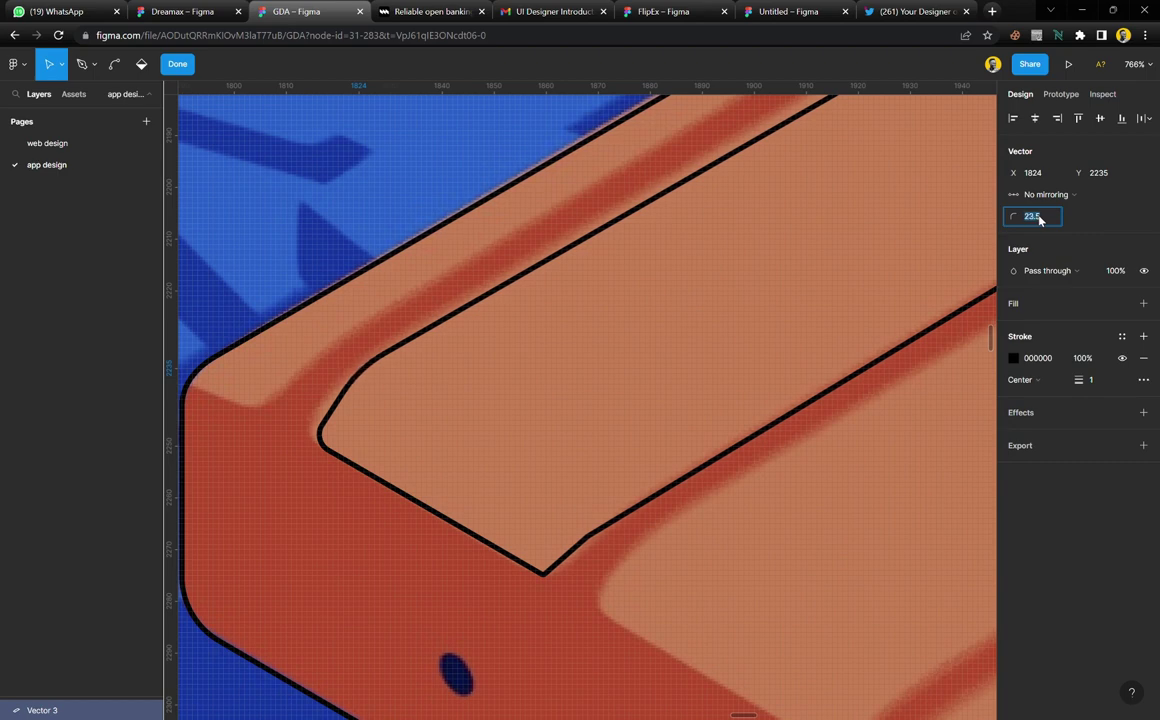
{"action": "left_click", "coordinate": [543, 574]}
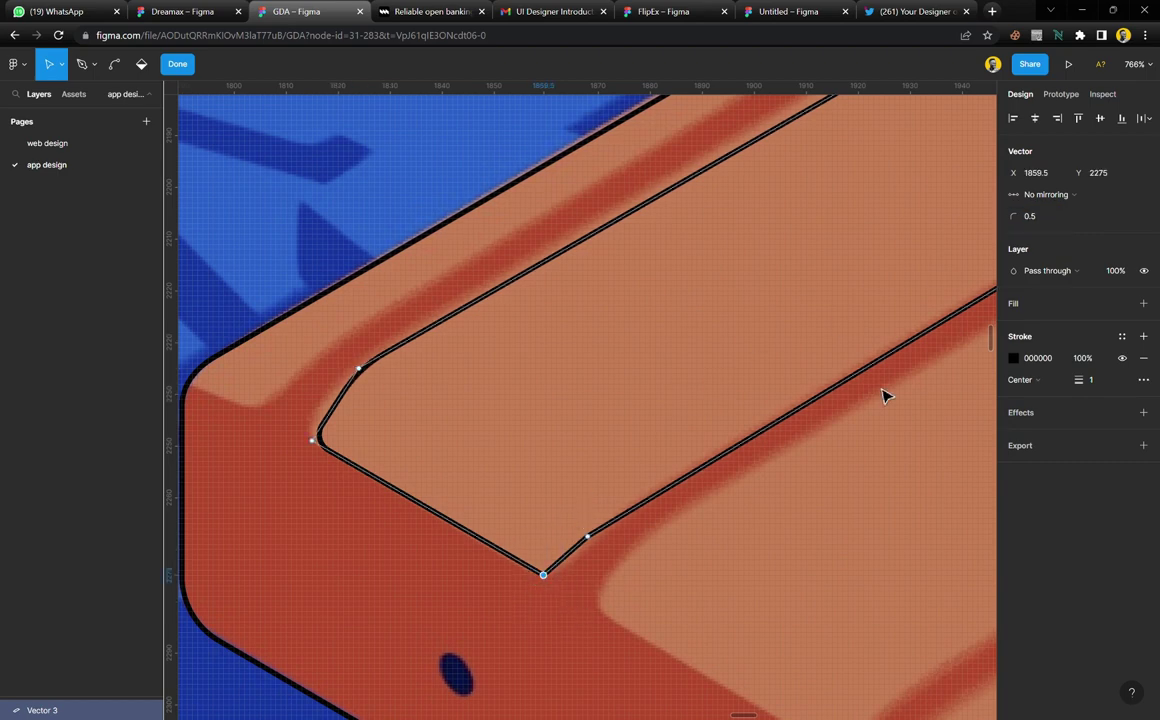
{"action": "left_click", "coordinate": [1037, 216]}
{"action": "key", "text": "Up"}
{"action": "key", "text": "Up"}
{"action": "key", "text": "Up"}
{"action": "key", "text": "Up"}
{"action": "key", "text": "Up"}
{"action": "key", "text": "Up"}
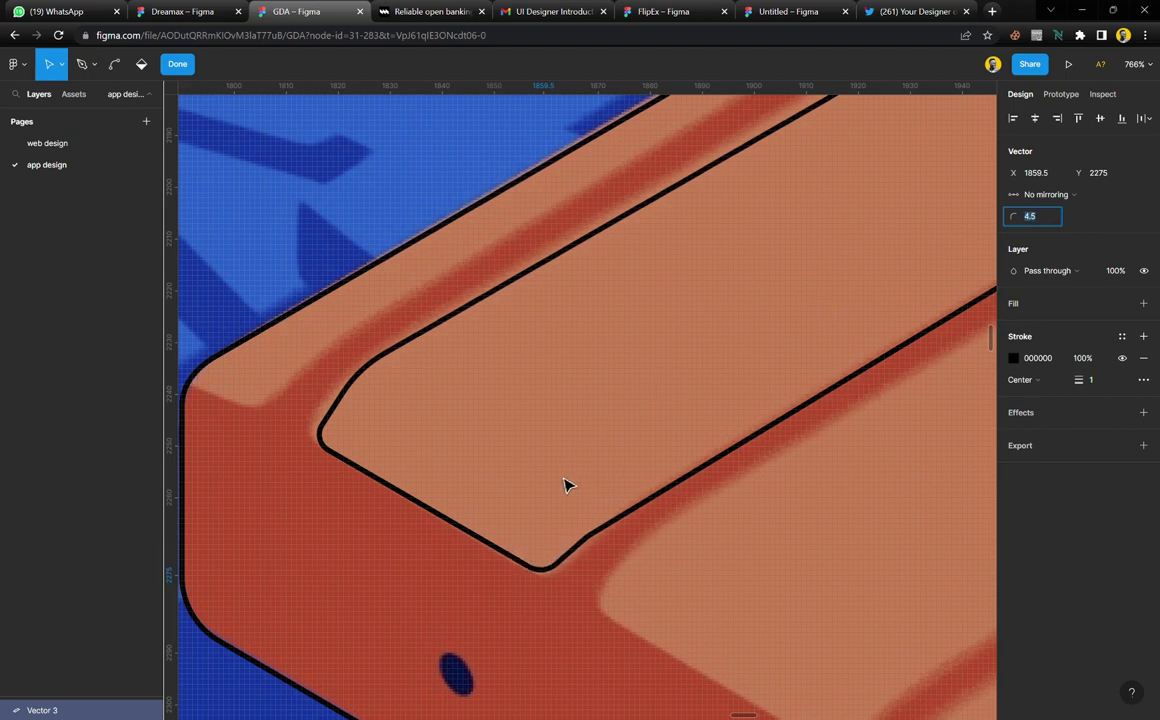
{"action": "left_click", "coordinate": [587, 537]}
{"action": "left_click", "coordinate": [1048, 216]}
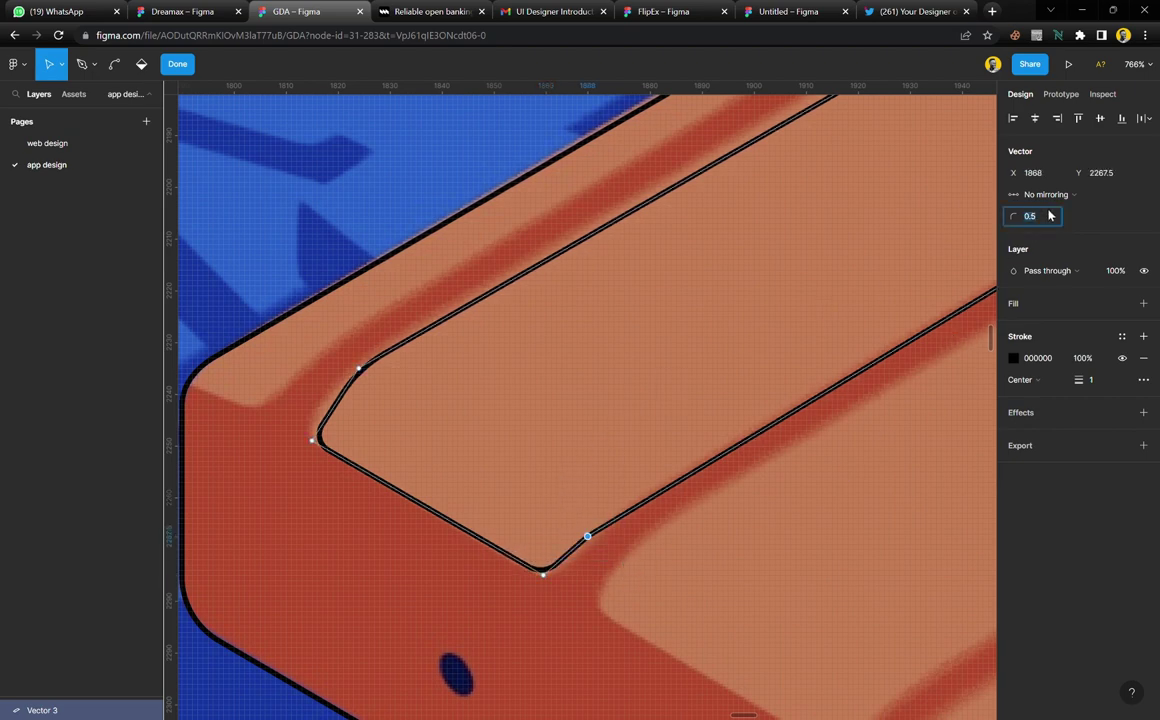
{"action": "key", "text": "Up"}
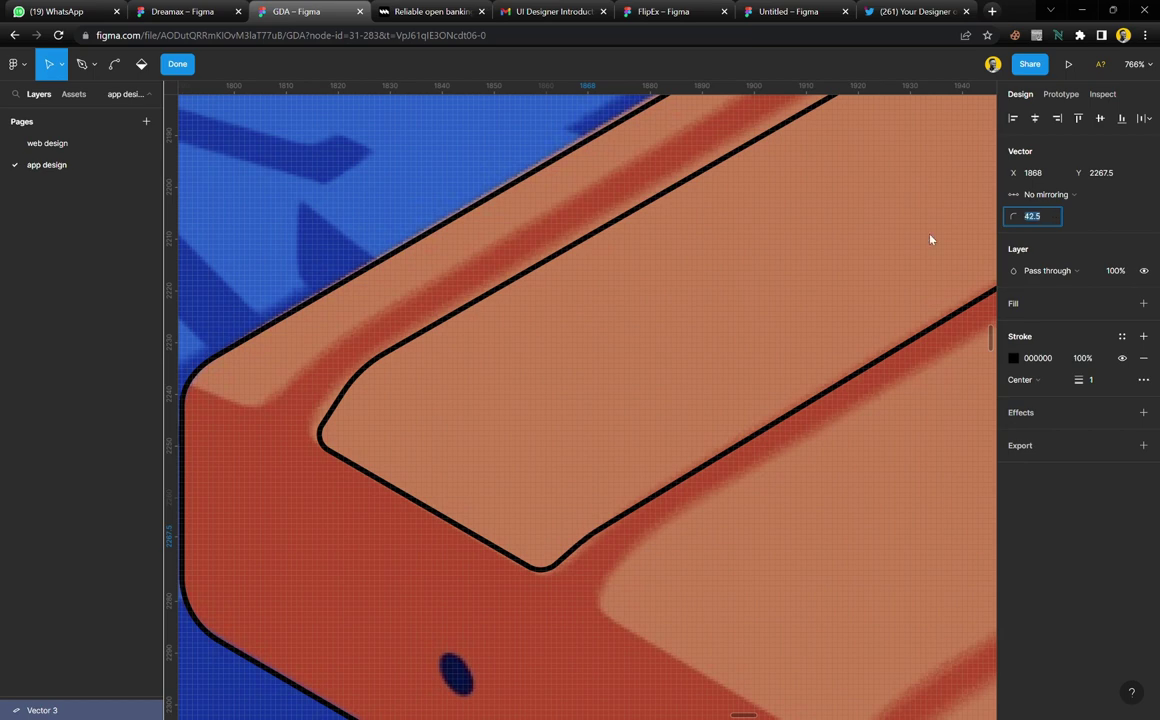
Round the panel outline's right corner and finish editing its points
{"action": "scroll", "coordinate": [517, 332], "scroll_direction": "down", "scroll_amount": 5}
{"action": "scroll", "coordinate": [517, 332], "scroll_direction": "up", "scroll_amount": 3}
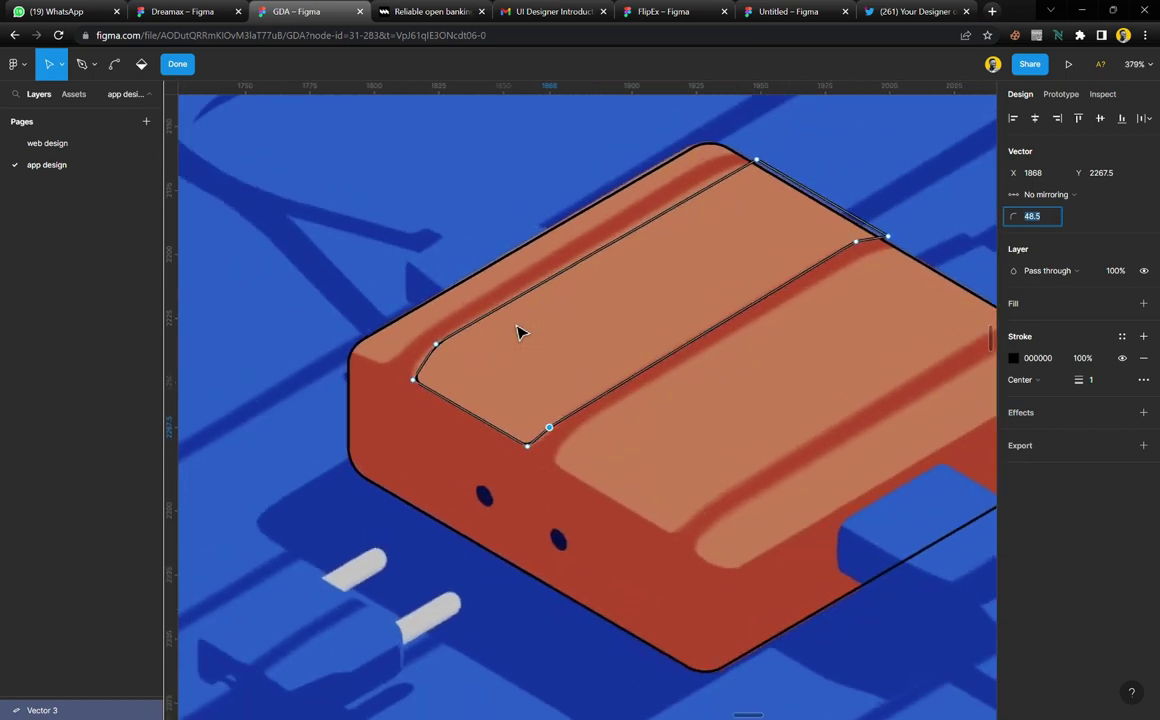
{"action": "scroll", "coordinate": [700, 240], "scroll_direction": "right", "scroll_amount": 3}
{"action": "scroll", "coordinate": [756, 240], "scroll_direction": "up", "scroll_amount": 6}
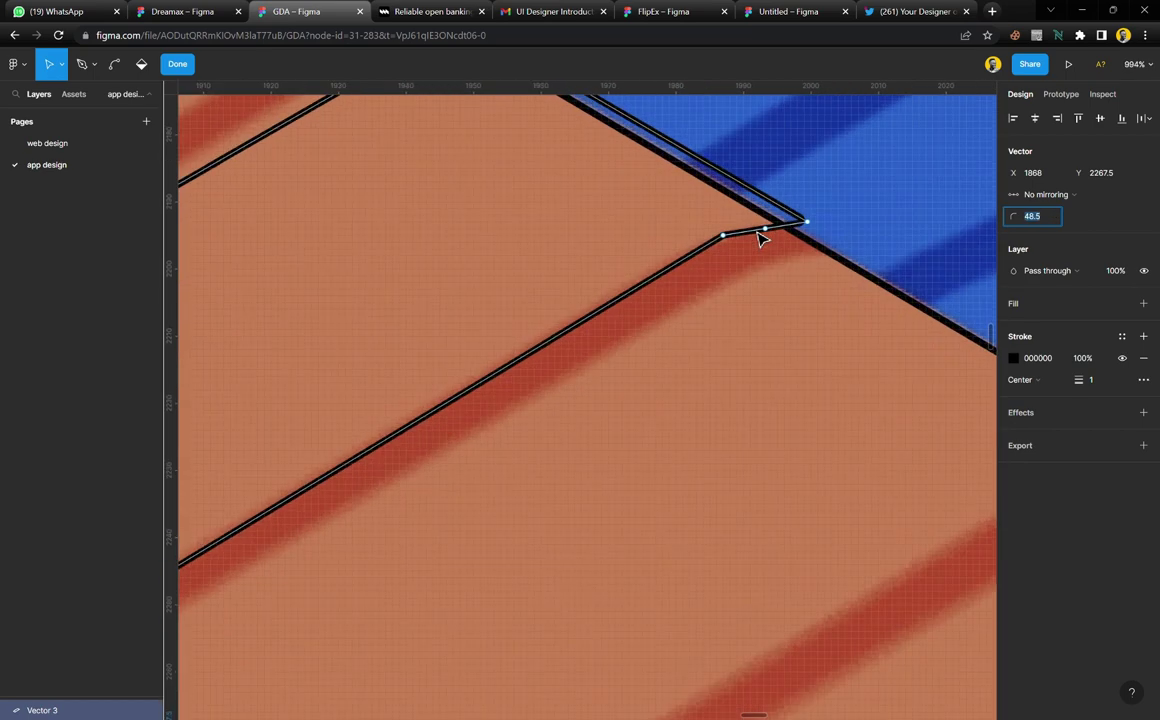
{"action": "left_click_drag", "start_coordinate": [768, 276], "coordinate": [669, 230]}
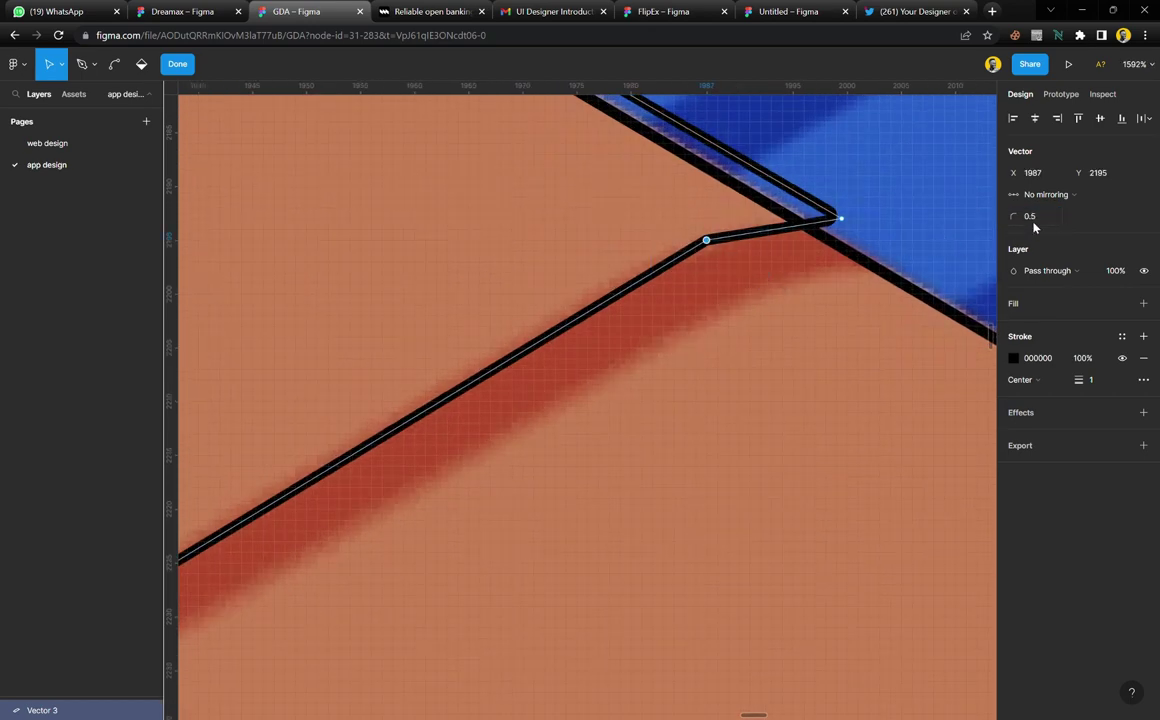
{"action": "key", "text": "Up"}
{"action": "key", "text": "Up"}
{"action": "key", "text": "Up"}
{"action": "key", "text": "Up"}
{"action": "key", "text": "Up"}
{"action": "key", "text": "Up"}
{"action": "key", "text": "Up"}
{"action": "key", "text": "Up"}
{"action": "key", "text": "Up"}
{"action": "key", "text": "Up"}
{"action": "key", "text": "Up"}
{"action": "key", "text": "Up"}
{"action": "key", "text": "Up"}
{"action": "key", "text": "Up"}
{"action": "key", "text": "Up"}
{"action": "key", "text": "Up"}
{"action": "key", "text": "Up"}
{"action": "key", "text": "Up"}
{"action": "key", "text": "Up"}
{"action": "key", "text": "Up"}
{"action": "key", "text": "Up"}
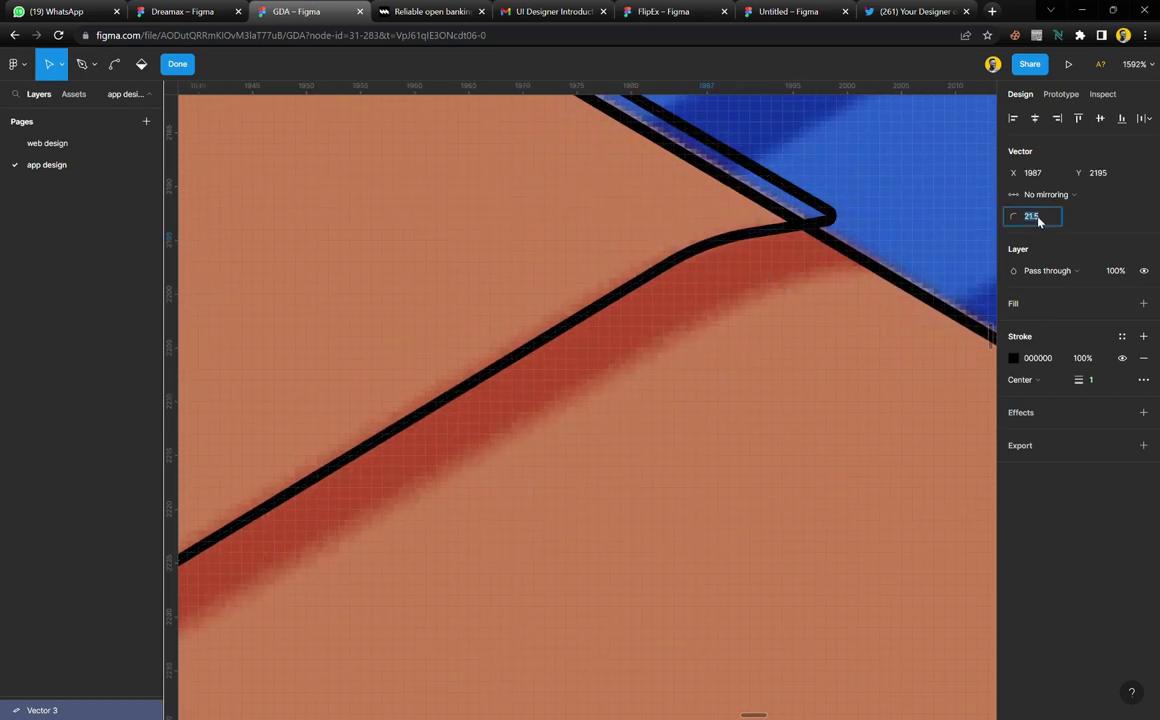
{"action": "left_click", "coordinate": [172, 64]}
{"action": "scroll", "coordinate": [660, 272], "scroll_direction": "down", "scroll_amount": 10}
Duplicate the rounded panel outline onto the second top panel
{"action": "scroll", "coordinate": [622, 341], "scroll_direction": "up", "scroll_amount": 5}
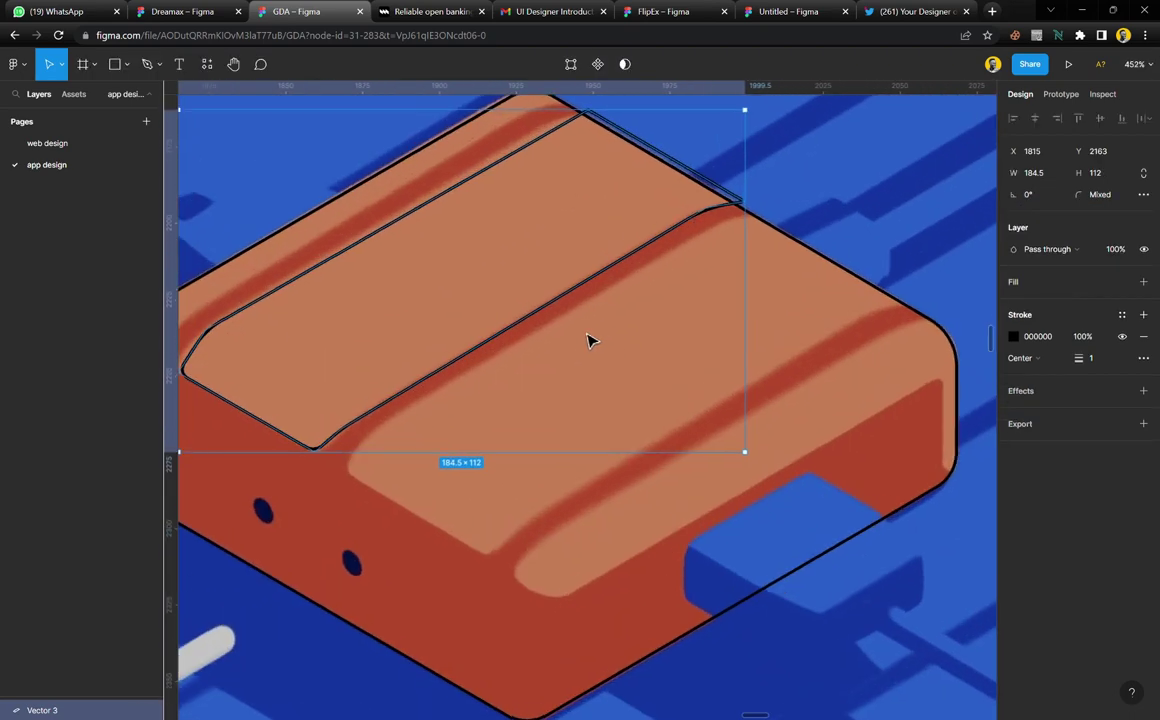
{"action": "left_click_drag", "start_coordinate": [551, 303], "coordinate": [689, 381]}
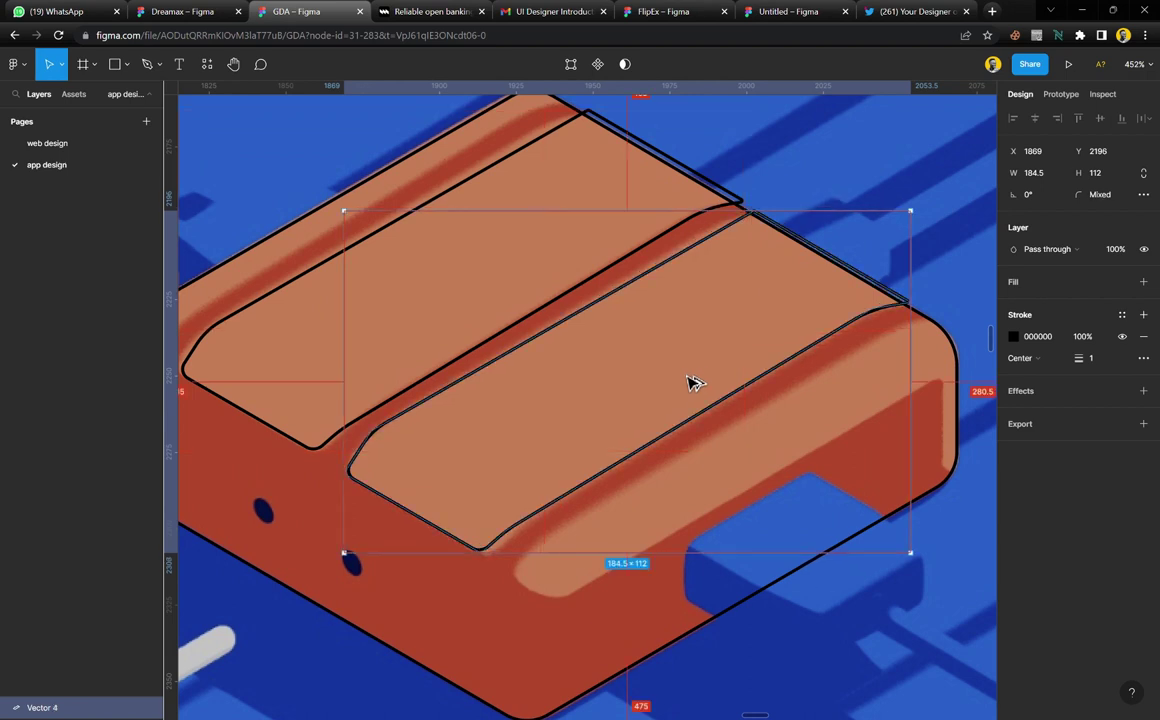
{"action": "left_click", "coordinate": [751, 161]}
{"action": "scroll", "coordinate": [668, 146], "scroll_direction": "left", "scroll_amount": 2}
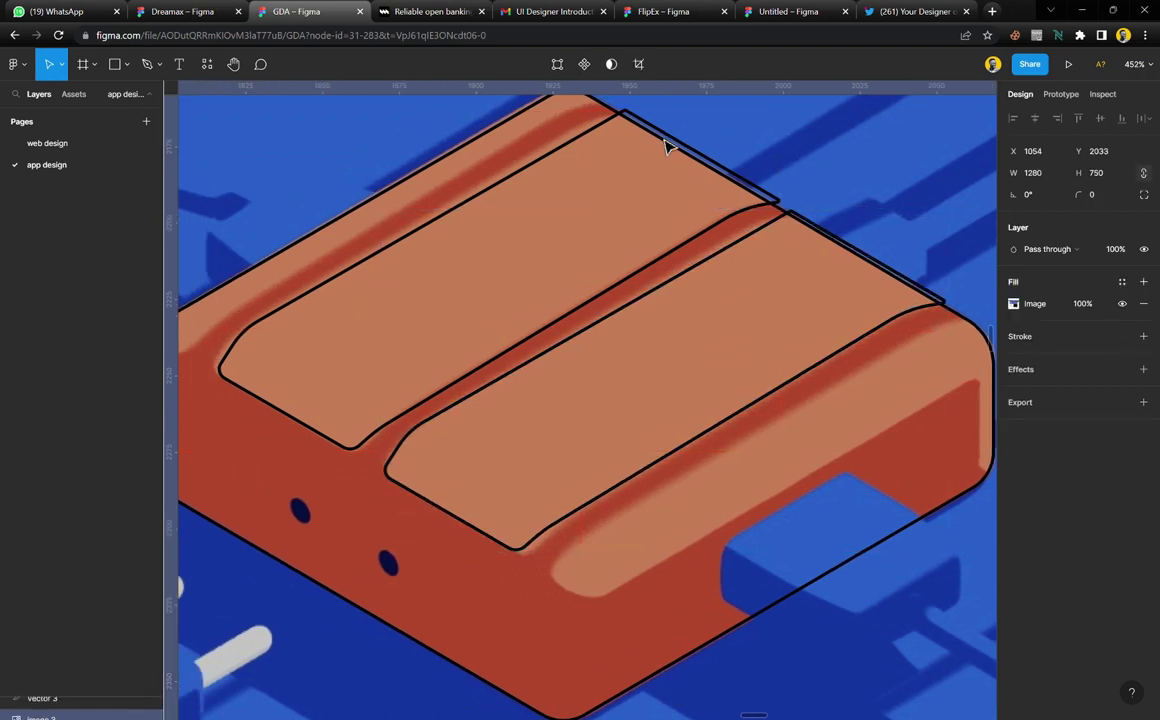
{"action": "scroll", "coordinate": [619, 218], "scroll_direction": "left", "scroll_amount": 4}
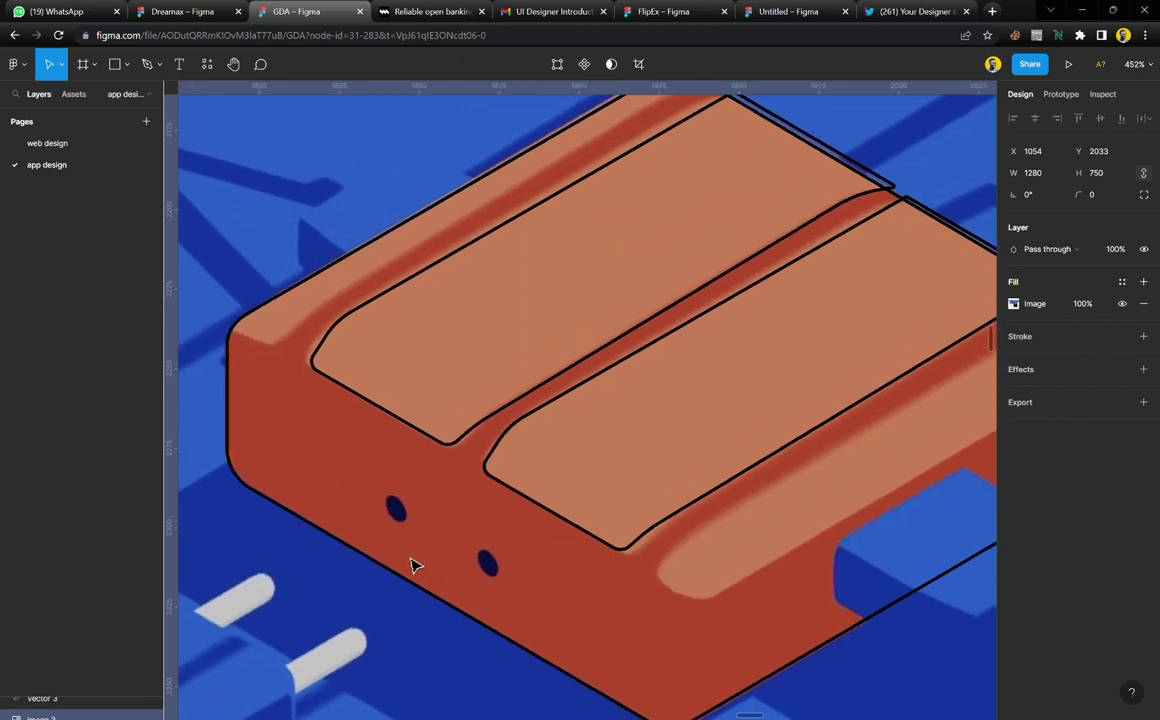
{"action": "scroll", "coordinate": [448, 283], "scroll_direction": "up", "scroll_amount": 1}
{"action": "scroll", "coordinate": [448, 283], "scroll_direction": "up", "scroll_amount": 1}
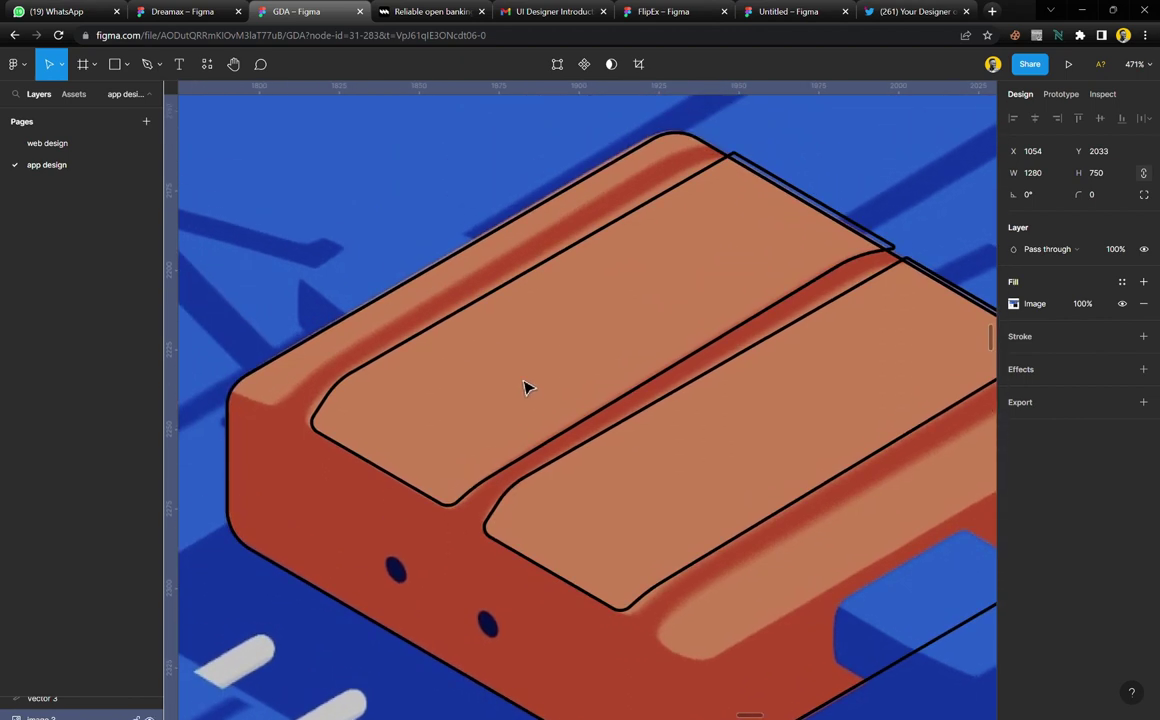
Place further outline copies up-left and down-right toward the device's end
{"action": "left_click", "coordinate": [592, 428]}
{"action": "mouse_move", "coordinate": [595, 392]}
{"action": "left_mouse_down"}
{"action": "mouse_move", "coordinate": [490, 300]}
{"action": "mouse_move", "coordinate": [440, 280]}
{"action": "mouse_move", "coordinate": [414, 290]}
{"action": "left_mouse_up"}
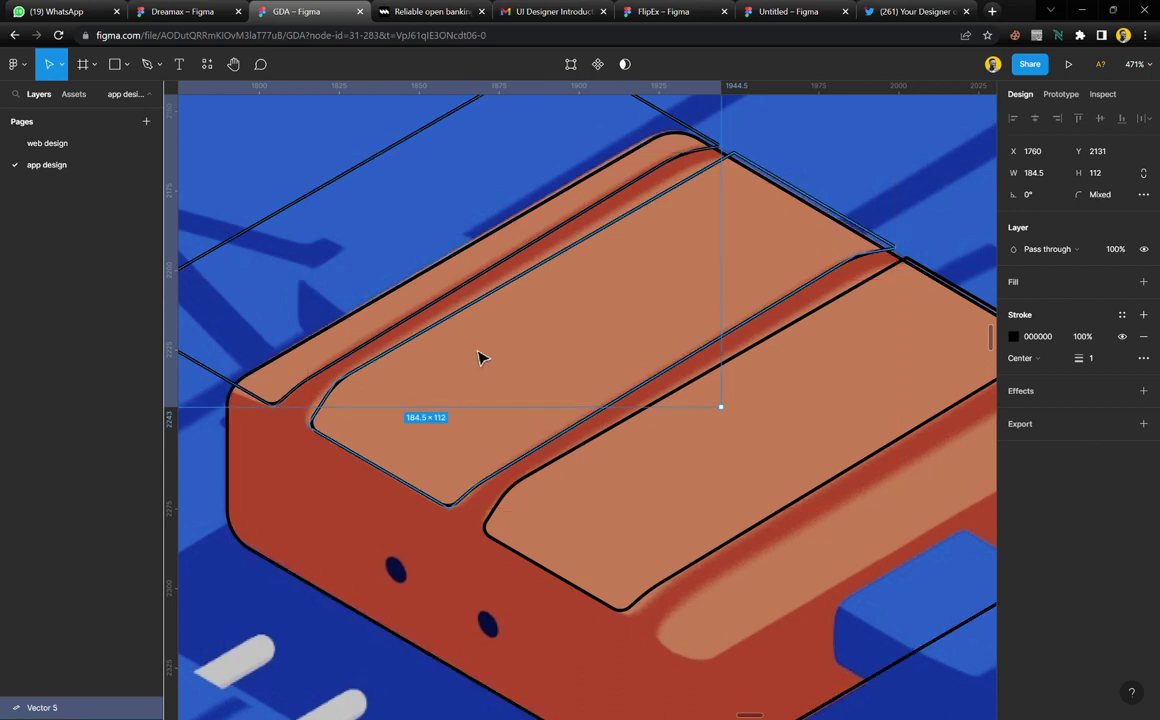
{"action": "scroll", "coordinate": [484, 365], "scroll_direction": "right", "scroll_amount": 5}
{"action": "scroll", "coordinate": [484, 368], "scroll_direction": "down", "scroll_amount": 3}
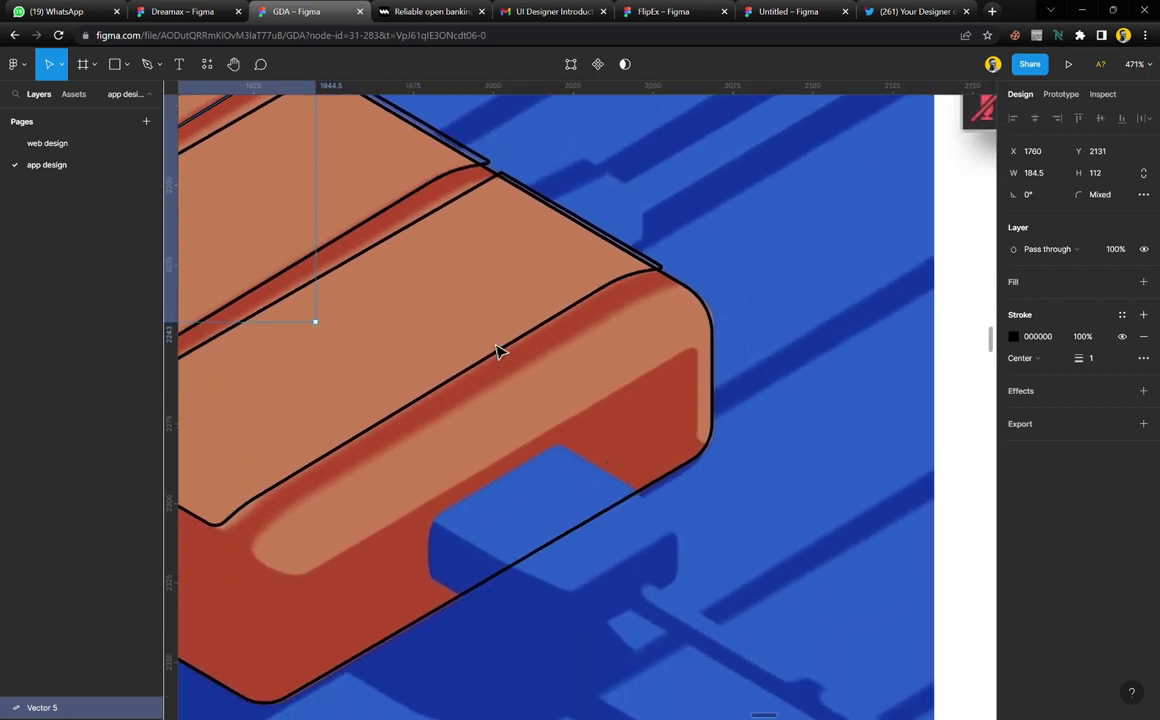
{"action": "scroll", "coordinate": [498, 350], "scroll_direction": "left", "scroll_amount": 2}
{"action": "scroll", "coordinate": [498, 350], "scroll_direction": "down", "scroll_amount": 1}
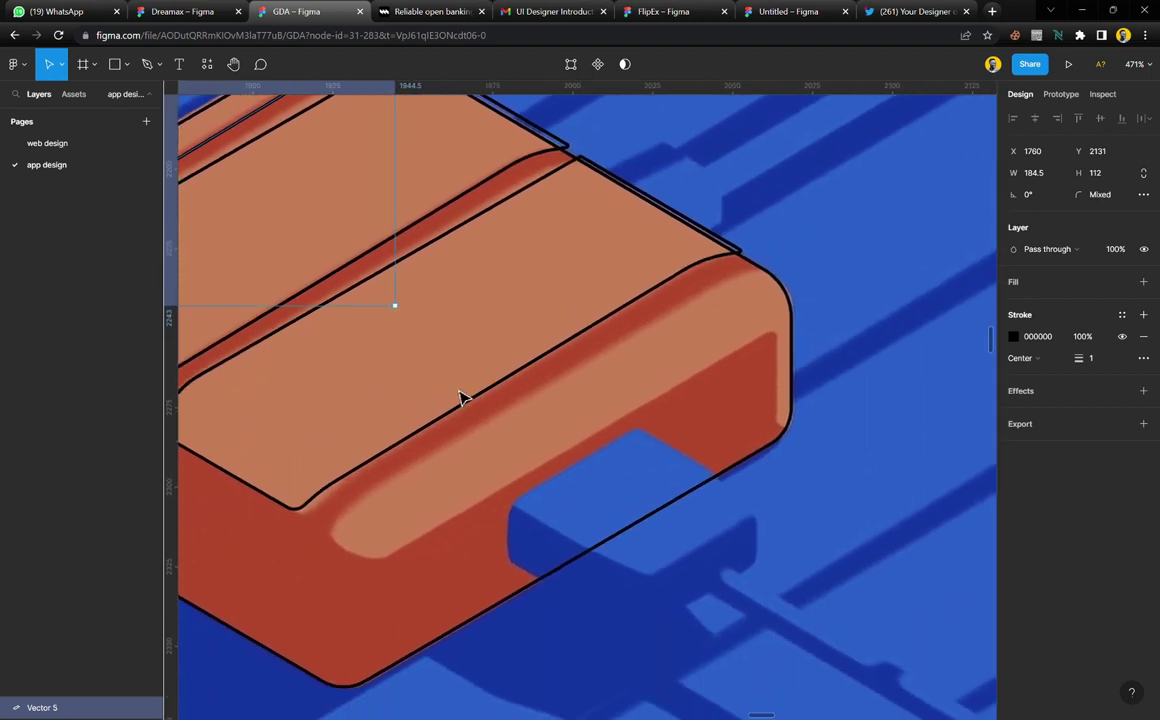
{"action": "left_click", "coordinate": [474, 413]}
{"action": "mouse_move", "coordinate": [391, 329]}
{"action": "left_mouse_down"}
{"action": "mouse_move", "coordinate": [521, 425]}
{"action": "mouse_move", "coordinate": [562, 437]}
{"action": "left_mouse_up"}
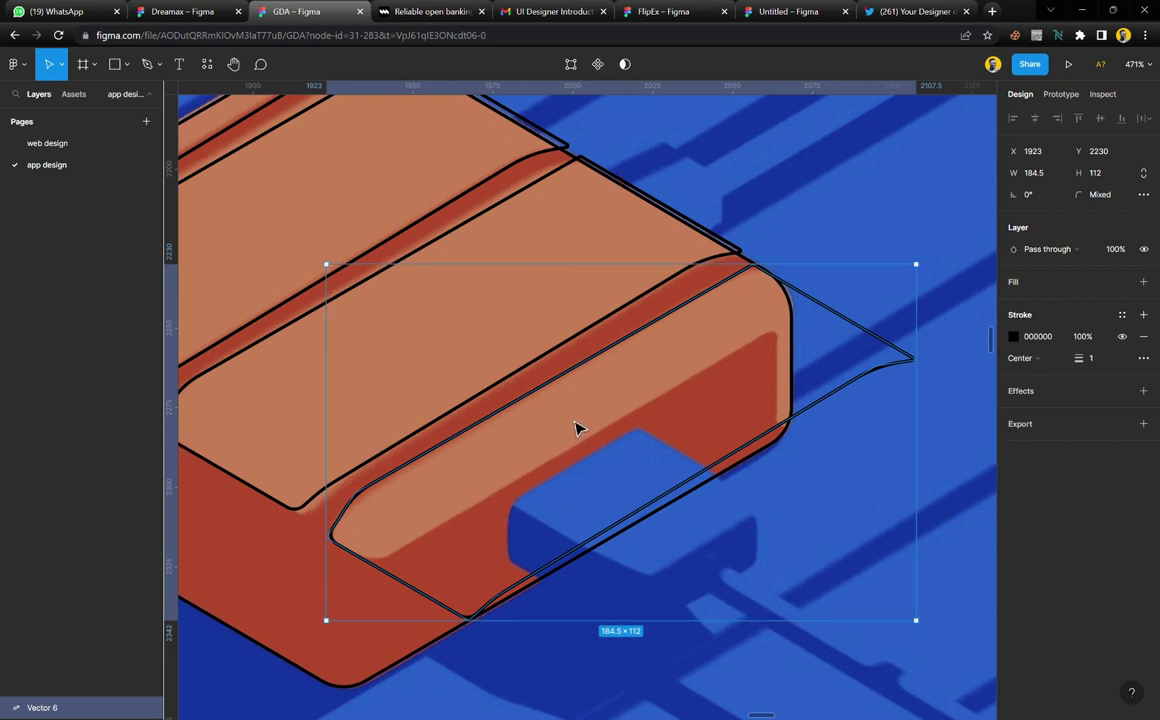
{"action": "left_click", "coordinate": [799, 475]}
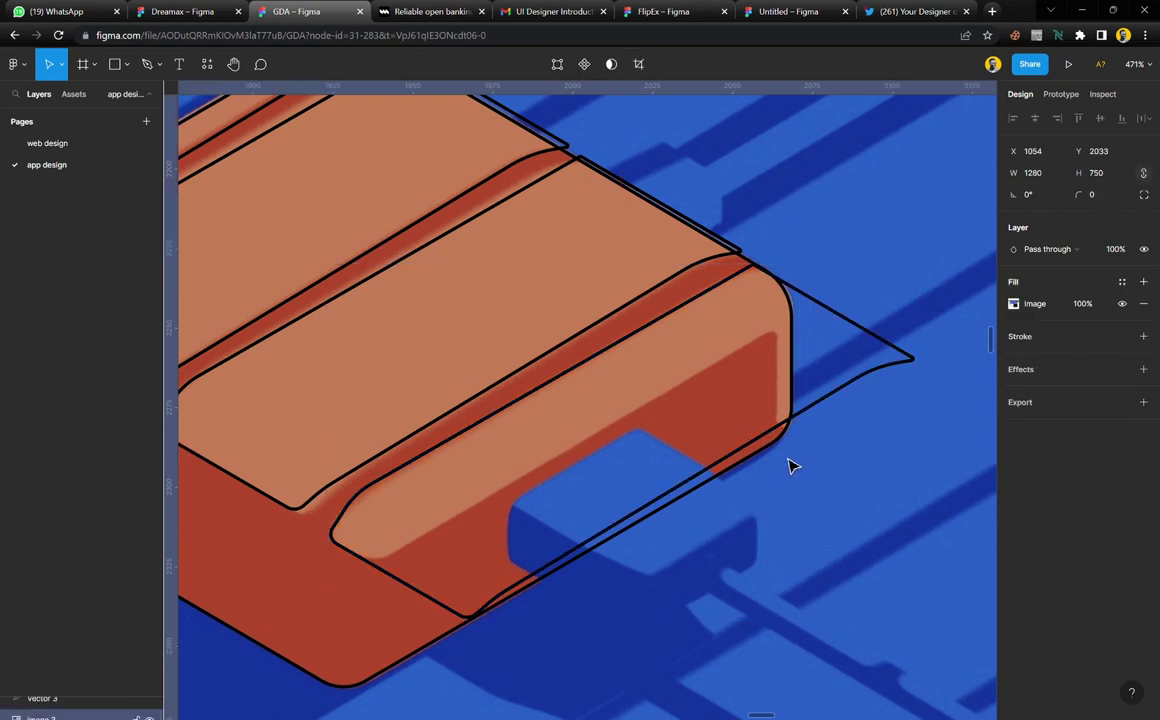
Begin a Pen path at the device's right front corner, adding a point straight above
{"action": "key", "text": "p"}
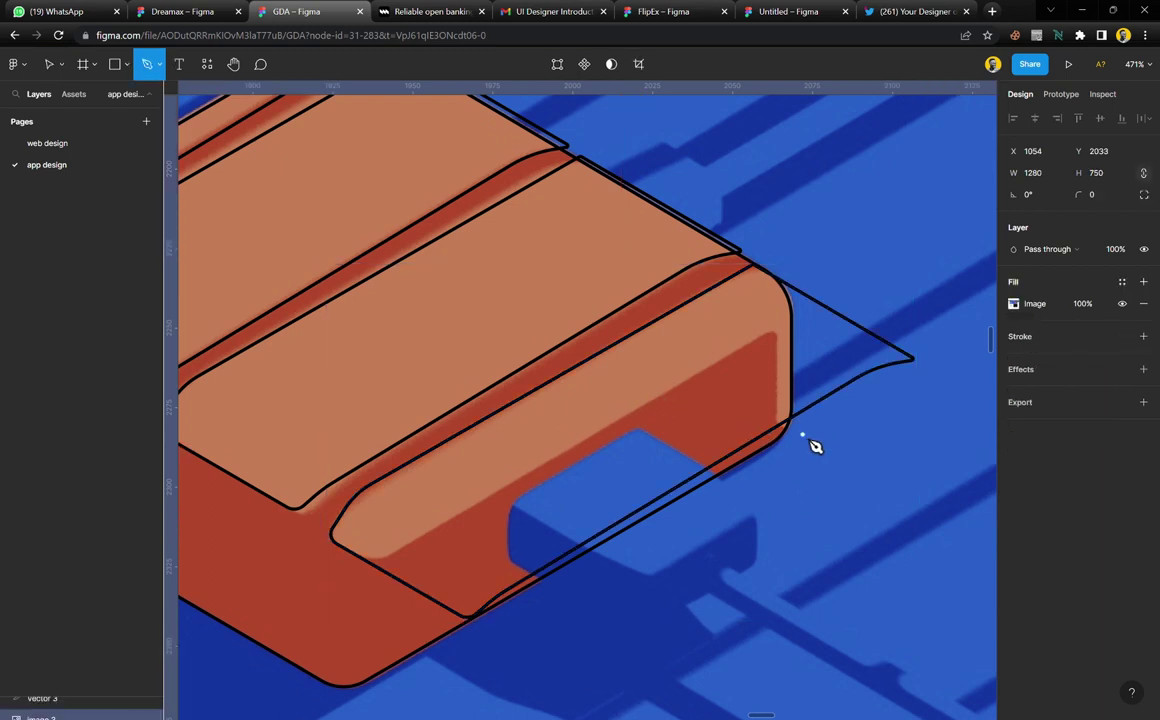
{"action": "left_click", "coordinate": [810, 443]}
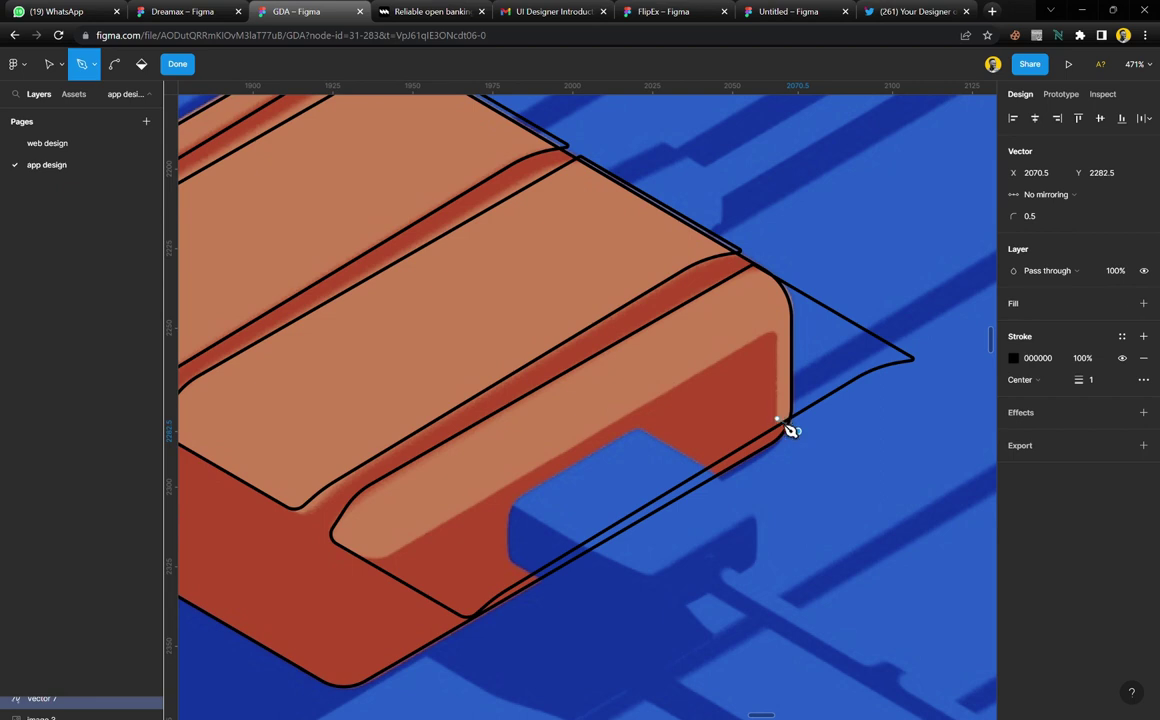
{"action": "left_click_drag", "start_coordinate": [790, 430], "coordinate": [788, 342]}
{"action": "left_click", "coordinate": [778, 329]}
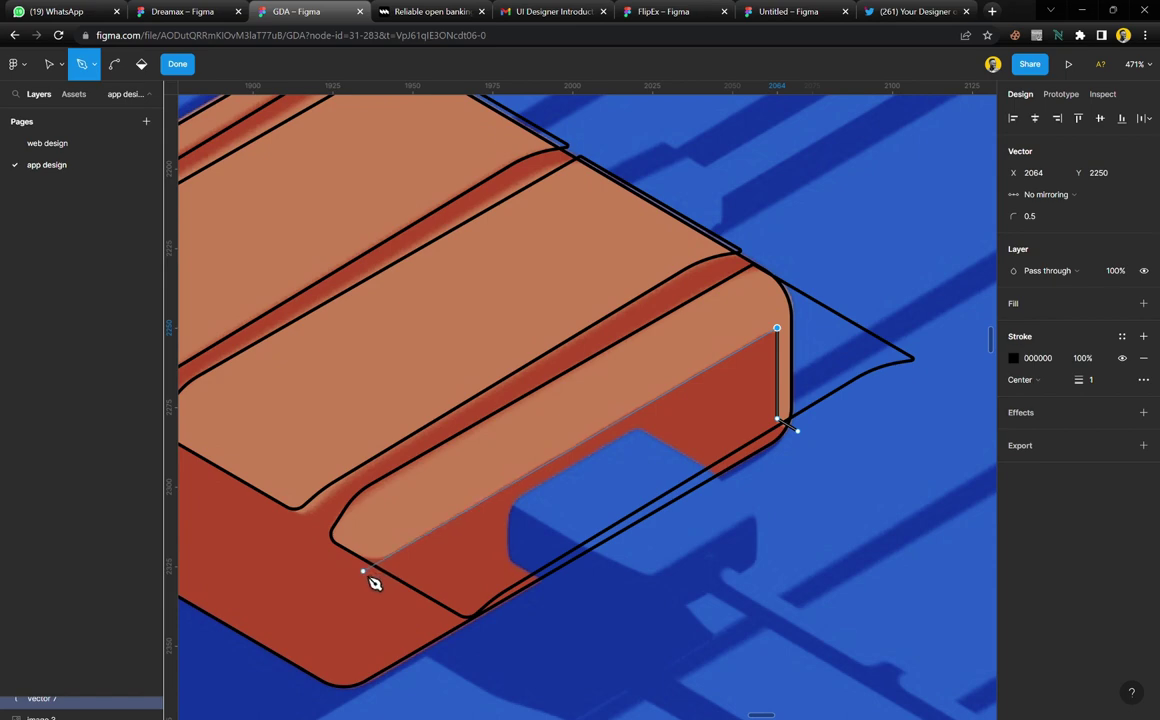
Trace the ledge's inner corner, left tip and bottom corner, then close the outline on its start point
{"action": "scroll", "coordinate": [370, 583], "scroll_direction": "up", "scroll_amount": 5}
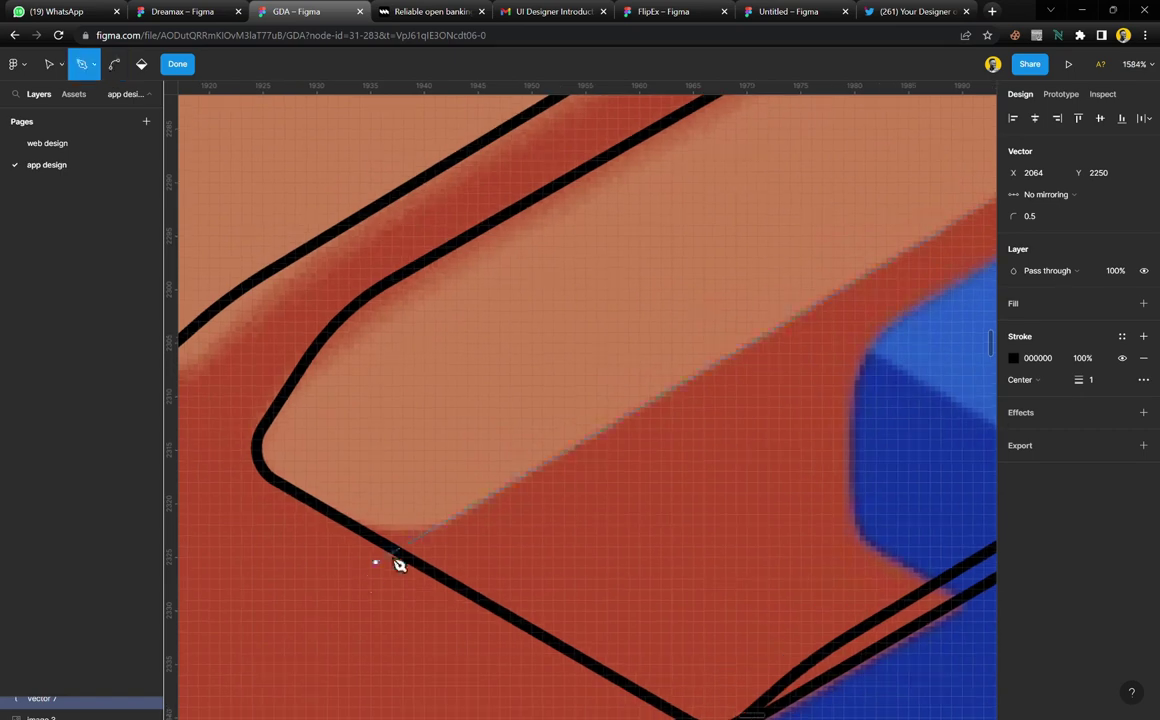
{"action": "left_click", "coordinate": [434, 530]}
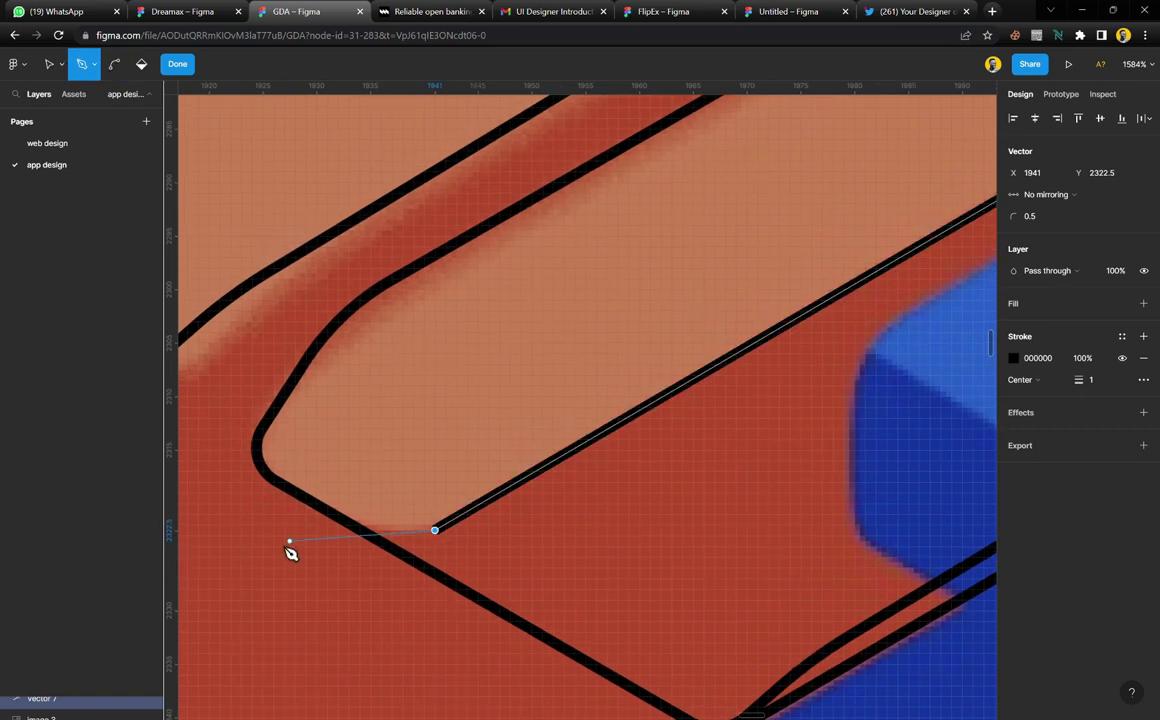
{"action": "left_click", "coordinate": [218, 524]}
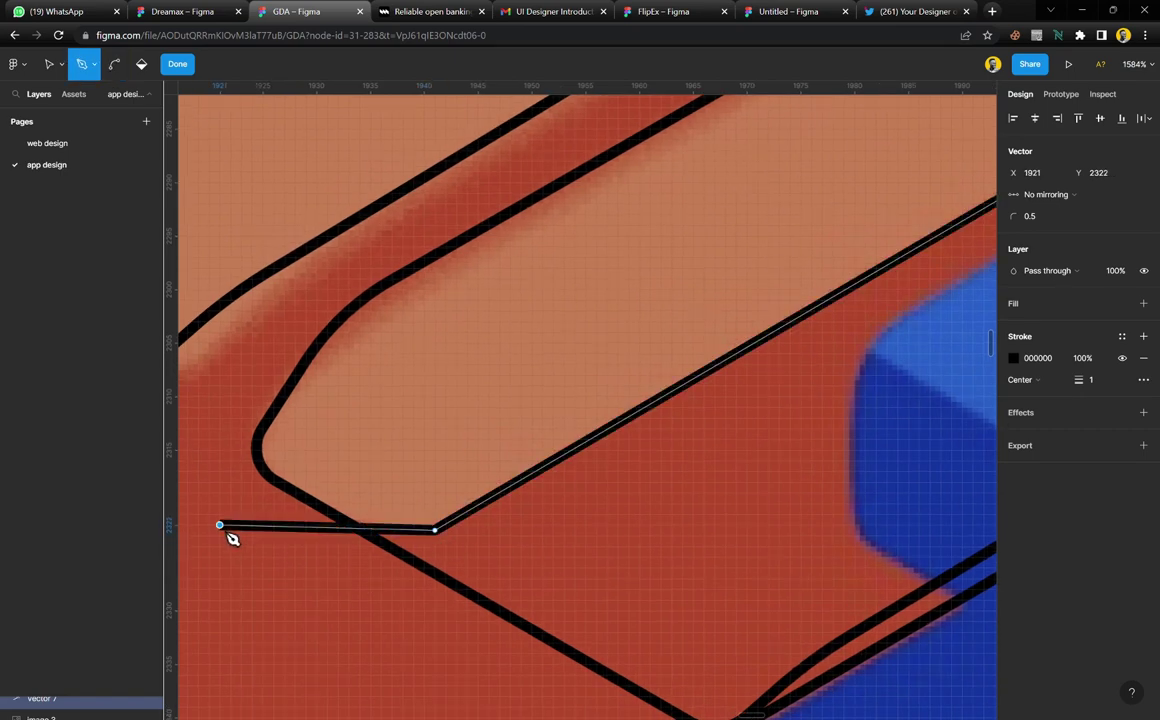
{"action": "scroll", "coordinate": [255, 560], "scroll_direction": "down", "scroll_amount": 5}
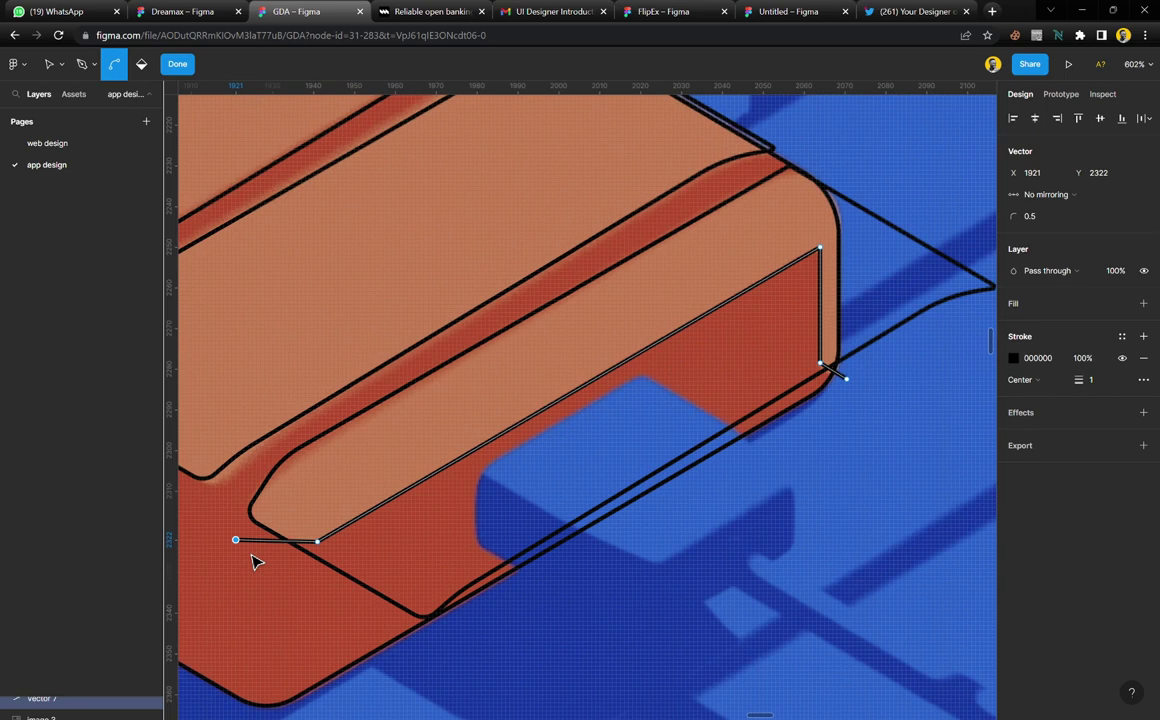
{"action": "left_click", "coordinate": [397, 651]}
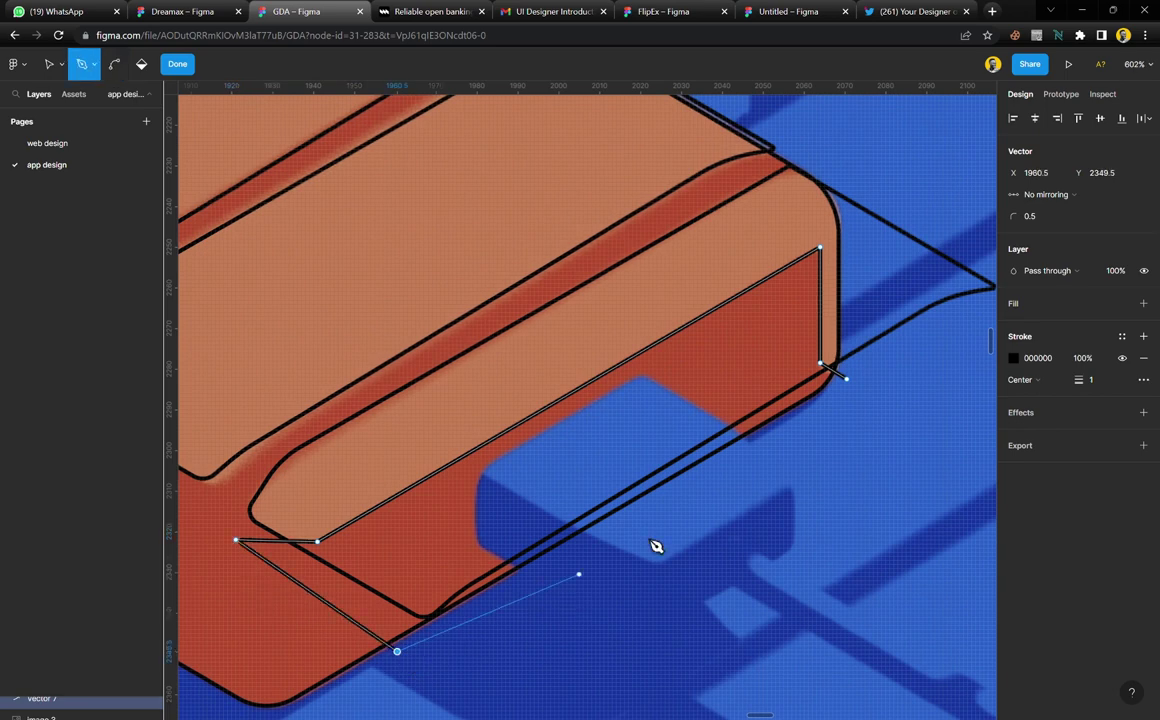
{"action": "left_click", "coordinate": [846, 379]}
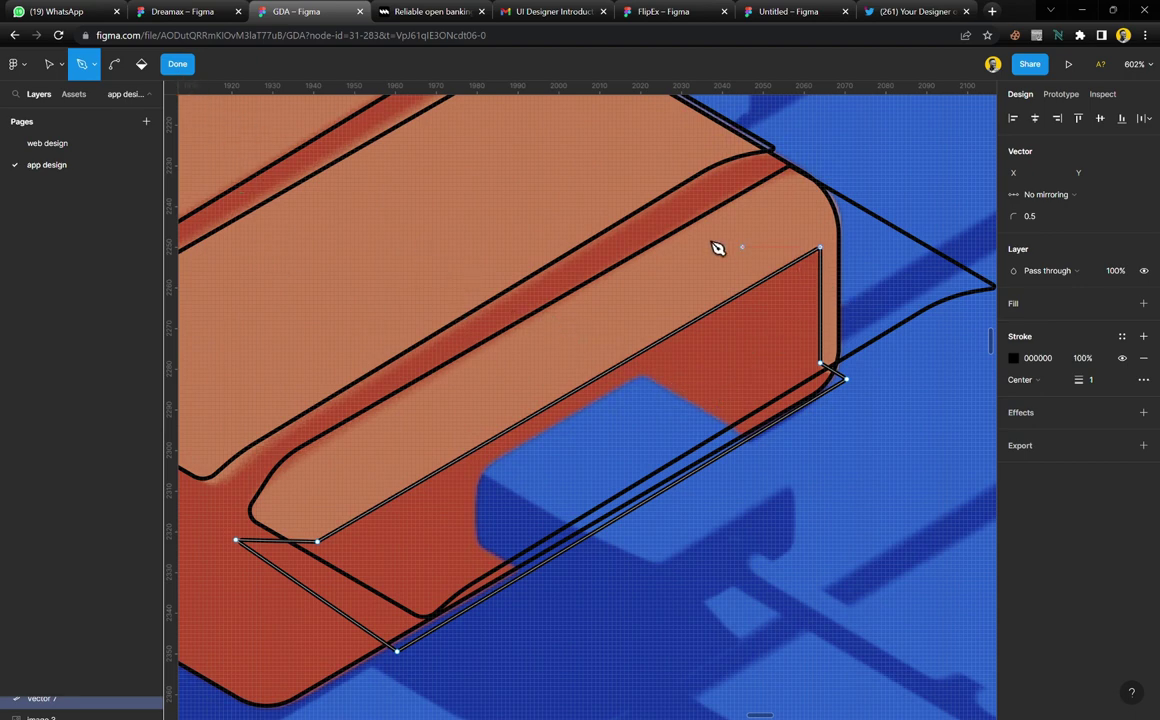
{"action": "left_click", "coordinate": [50, 67]}
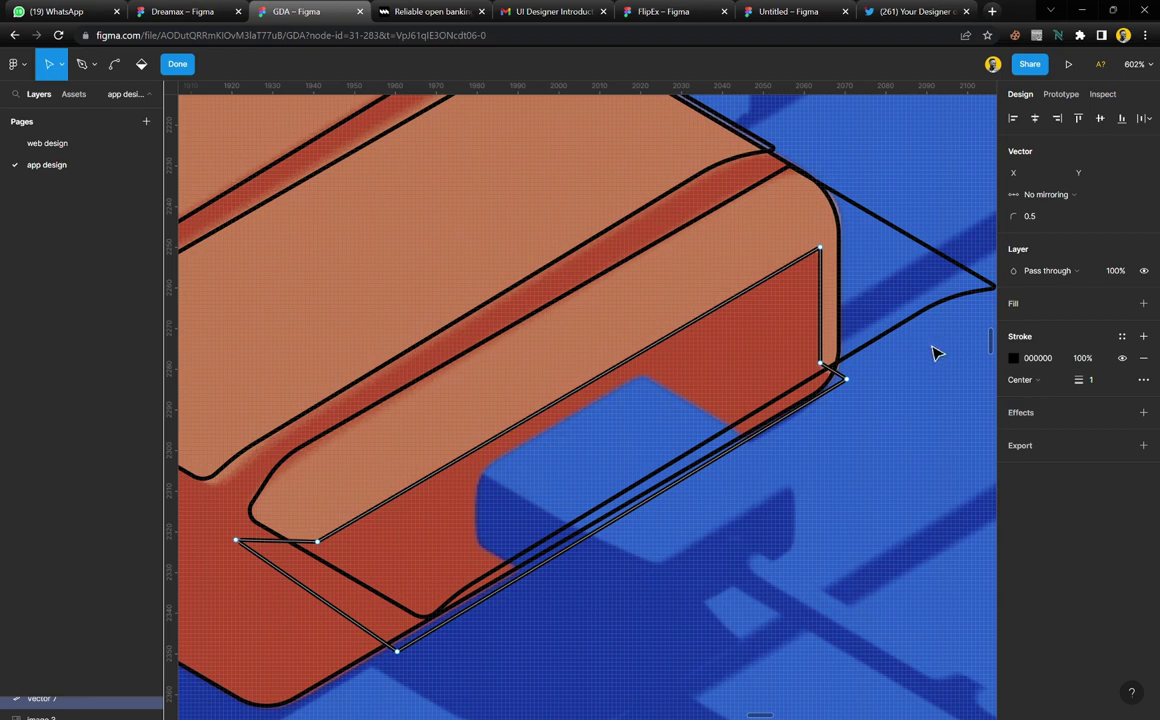
Give the outline's lower-right and top-right corner points small corner radii
{"action": "scroll", "coordinate": [832, 368], "scroll_direction": "up", "scroll_amount": 5}
{"action": "left_click_drag", "start_coordinate": [893, 335], "coordinate": [792, 400]}
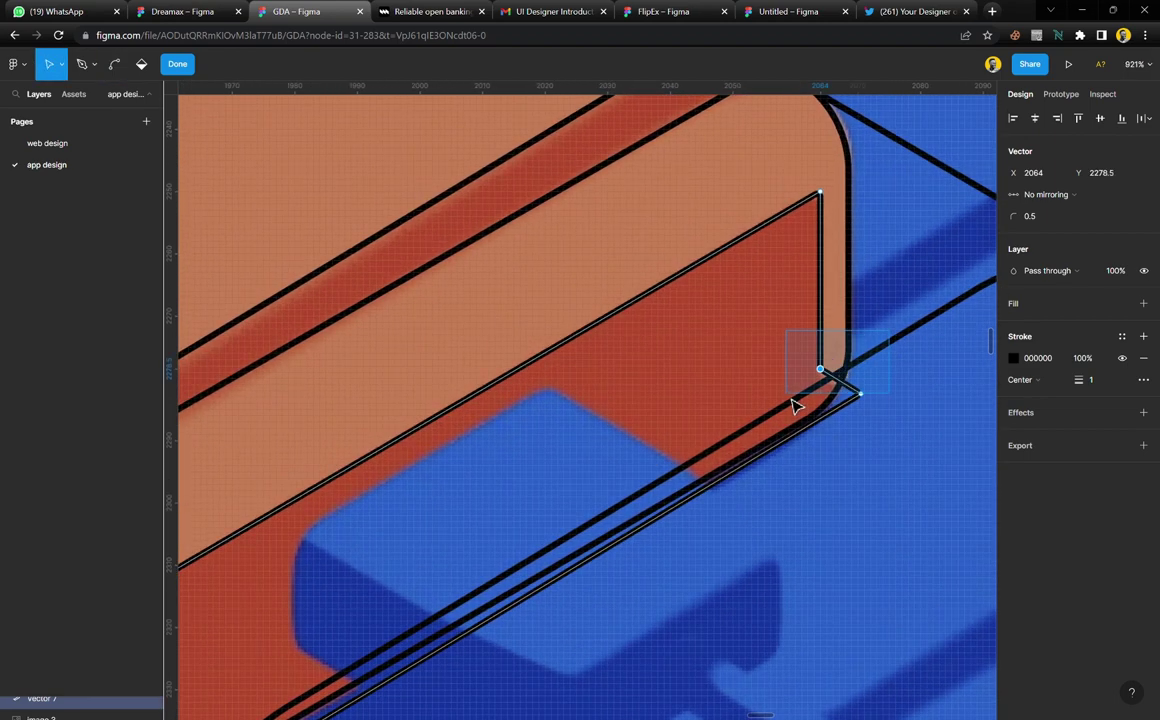
{"action": "left_click", "coordinate": [1047, 218]}
{"action": "type", "text": "13.5"}
{"action": "key", "text": "Return"}
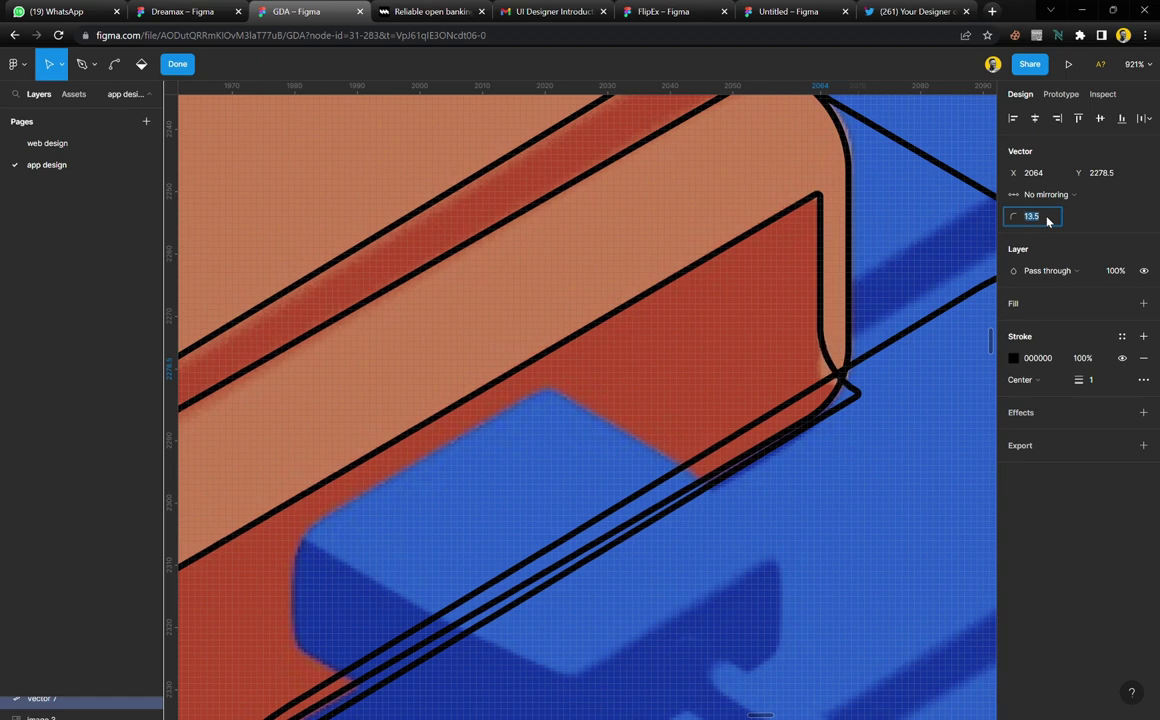
{"action": "key", "text": "shift+Down"}
{"action": "left_click_drag", "start_coordinate": [848, 185], "coordinate": [797, 241]}
{"action": "left_click", "coordinate": [1047, 220]}
{"action": "key", "text": "Return"}
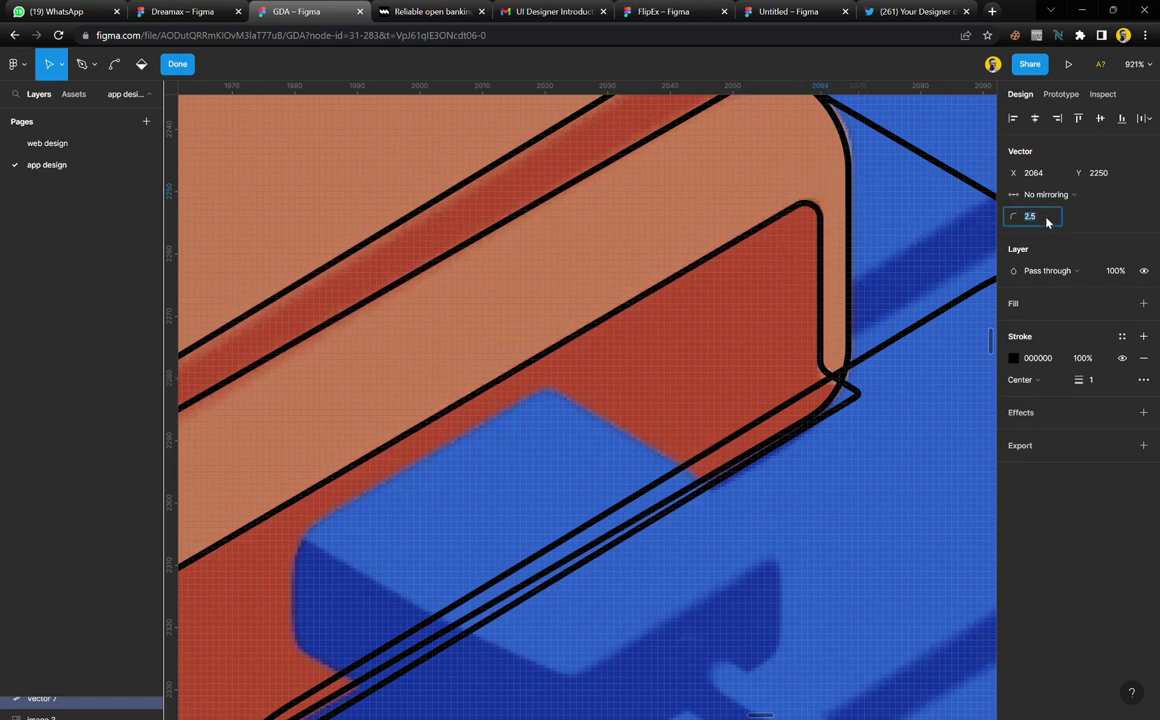
{"action": "key", "text": "Down"}
Set the ledge's inner left corner radius to 11.5 and finish point editing
{"action": "scroll", "coordinate": [640, 368], "scroll_direction": "down", "scroll_amount": 5}
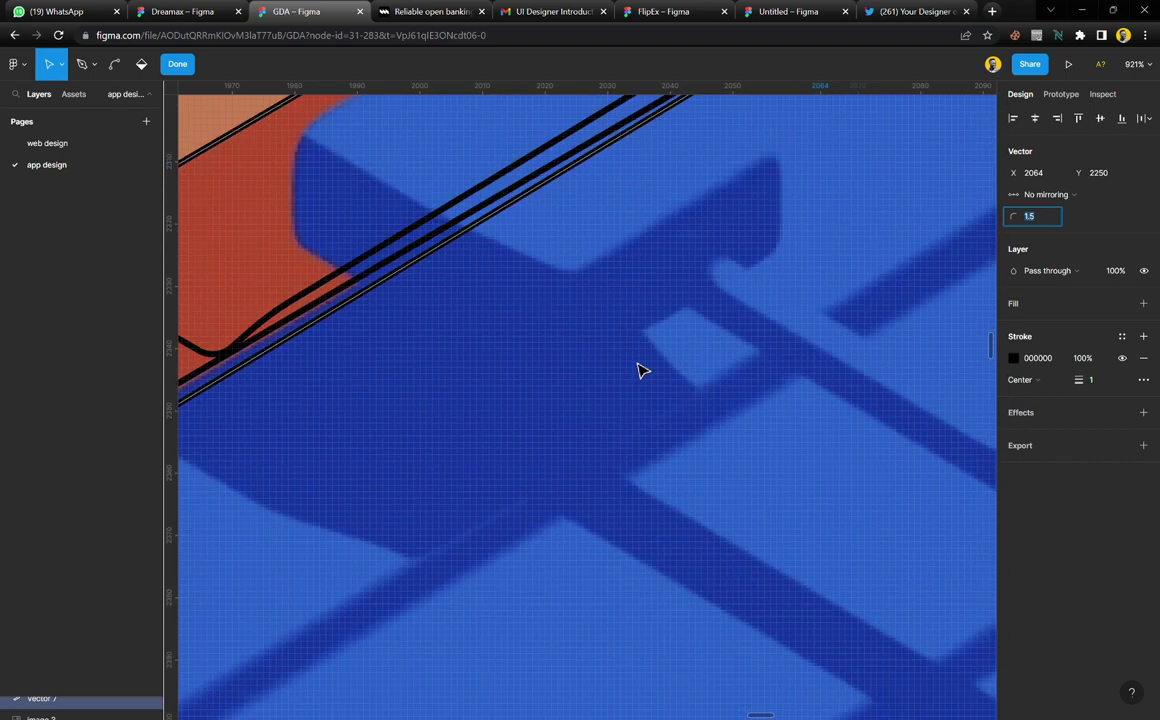
{"action": "scroll", "coordinate": [640, 368], "scroll_direction": "left", "scroll_amount": 4}
{"action": "scroll", "coordinate": [549, 378], "scroll_direction": "up", "scroll_amount": 4}
{"action": "left_click", "coordinate": [390, 326]}
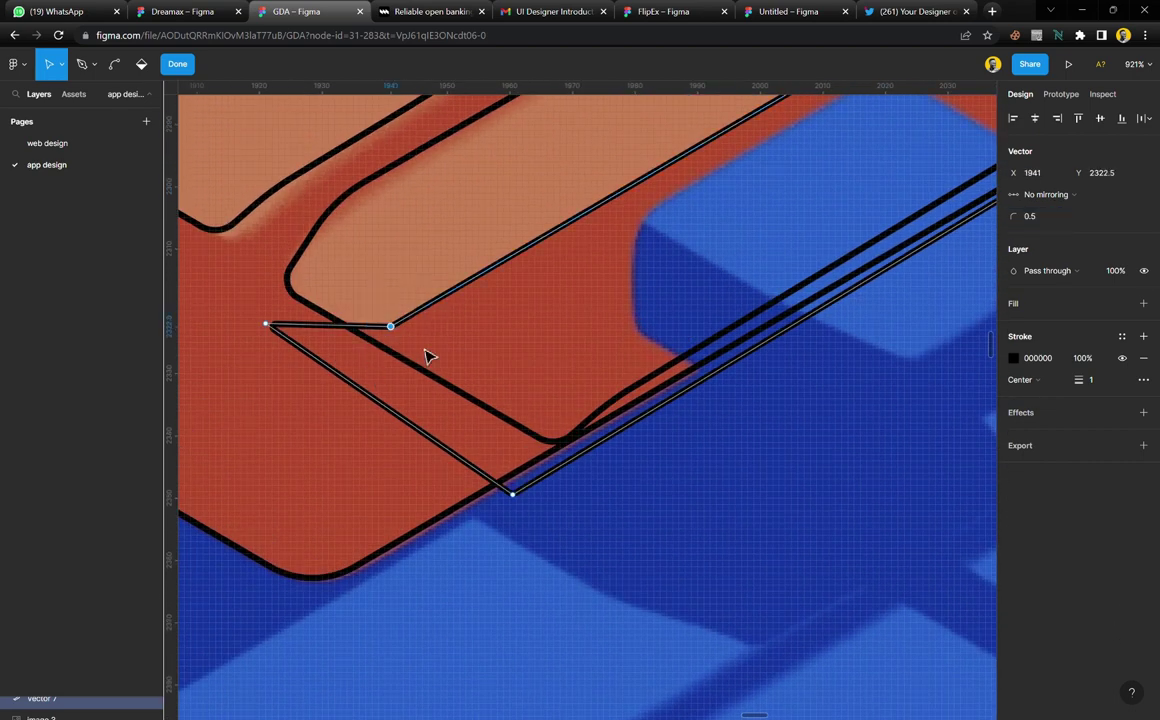
{"action": "type", "text": "11.5"}
{"action": "key", "text": "Return"}
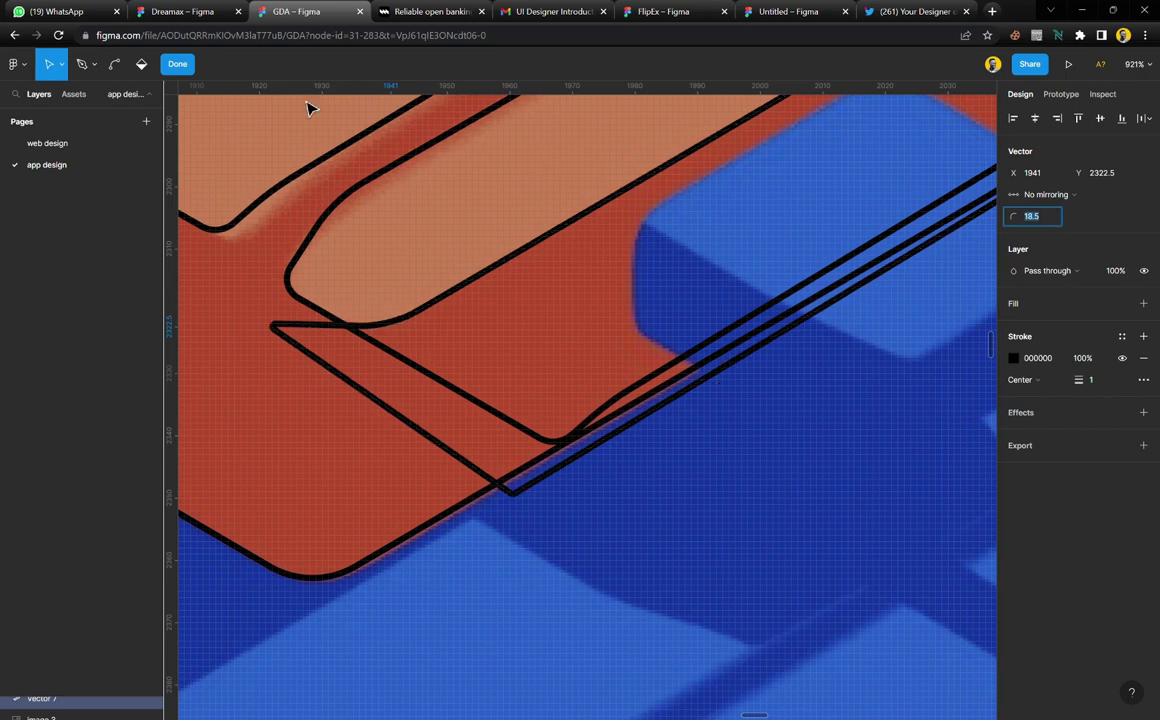
{"action": "scroll", "coordinate": [590, 575], "scroll_direction": "down", "scroll_amount": 3}
{"action": "key", "text": "Escape"}
Draw an ellipse over the upper dark hole and tilt it to about 28°
{"action": "left_click", "coordinate": [505, 492]}
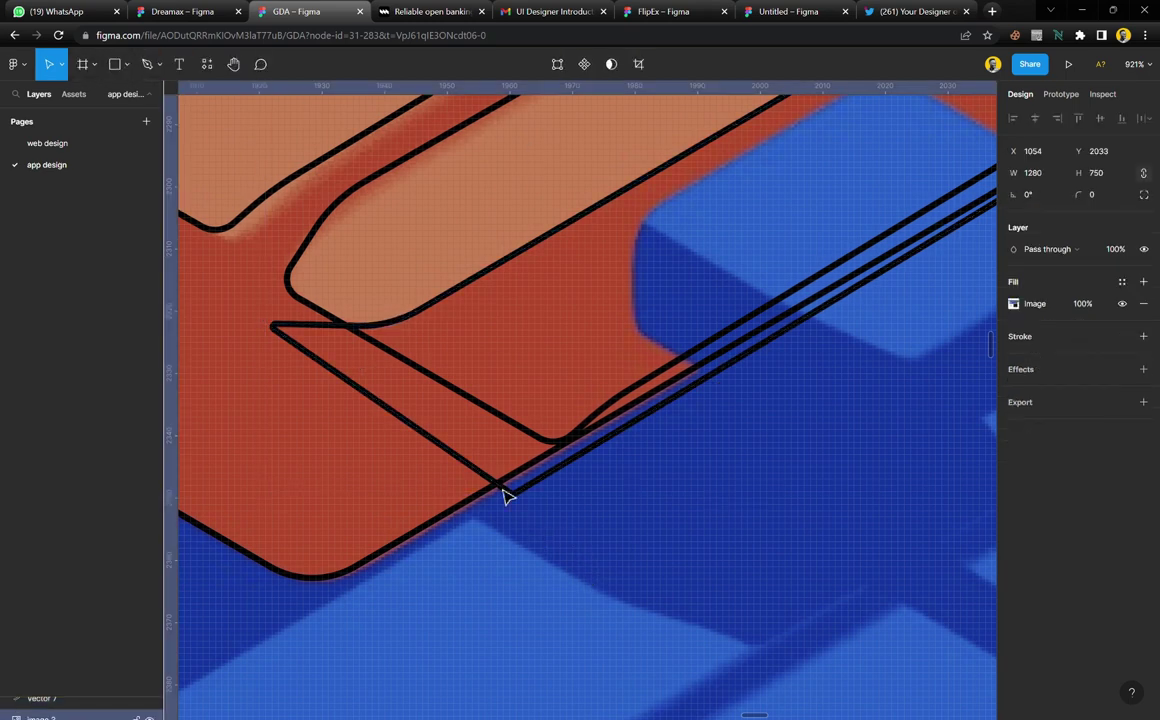
{"action": "scroll", "coordinate": [493, 476], "scroll_direction": "up", "scroll_amount": 2}
{"action": "scroll", "coordinate": [493, 476], "scroll_direction": "down", "scroll_amount": 4}
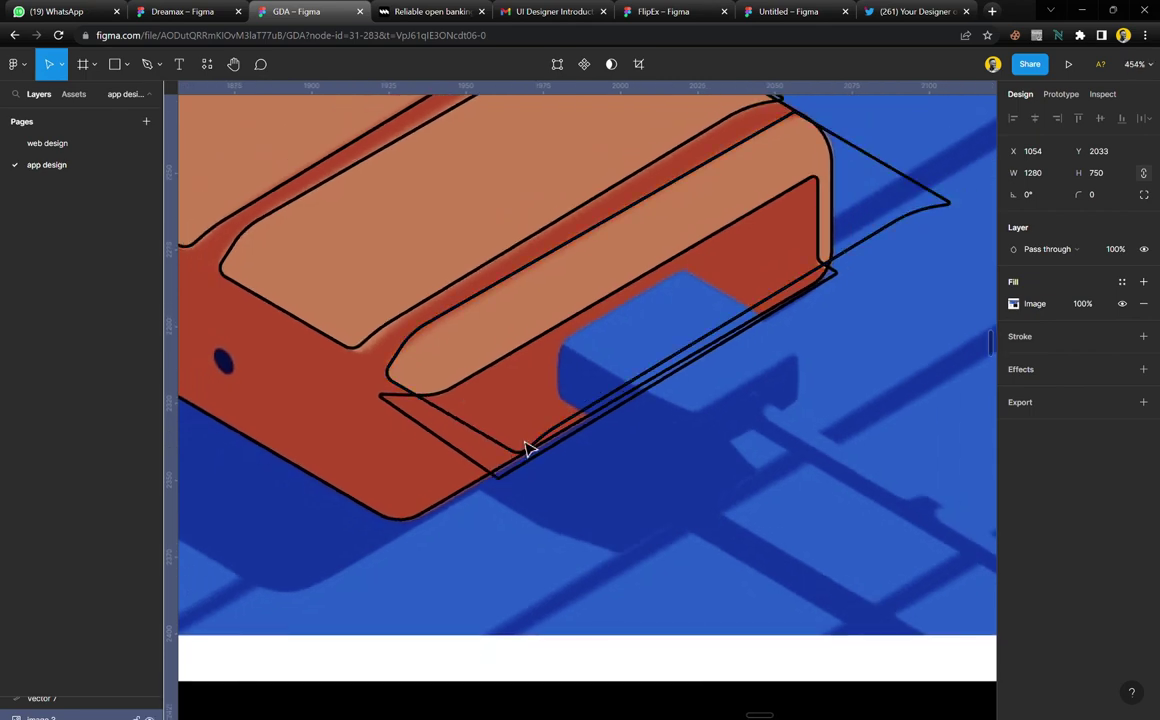
{"action": "scroll", "coordinate": [560, 467], "scroll_direction": "down", "scroll_amount": 2}
{"action": "scroll", "coordinate": [484, 381], "scroll_direction": "left", "scroll_amount": 2}
{"action": "scroll", "coordinate": [406, 318], "scroll_direction": "up", "scroll_amount": 5}
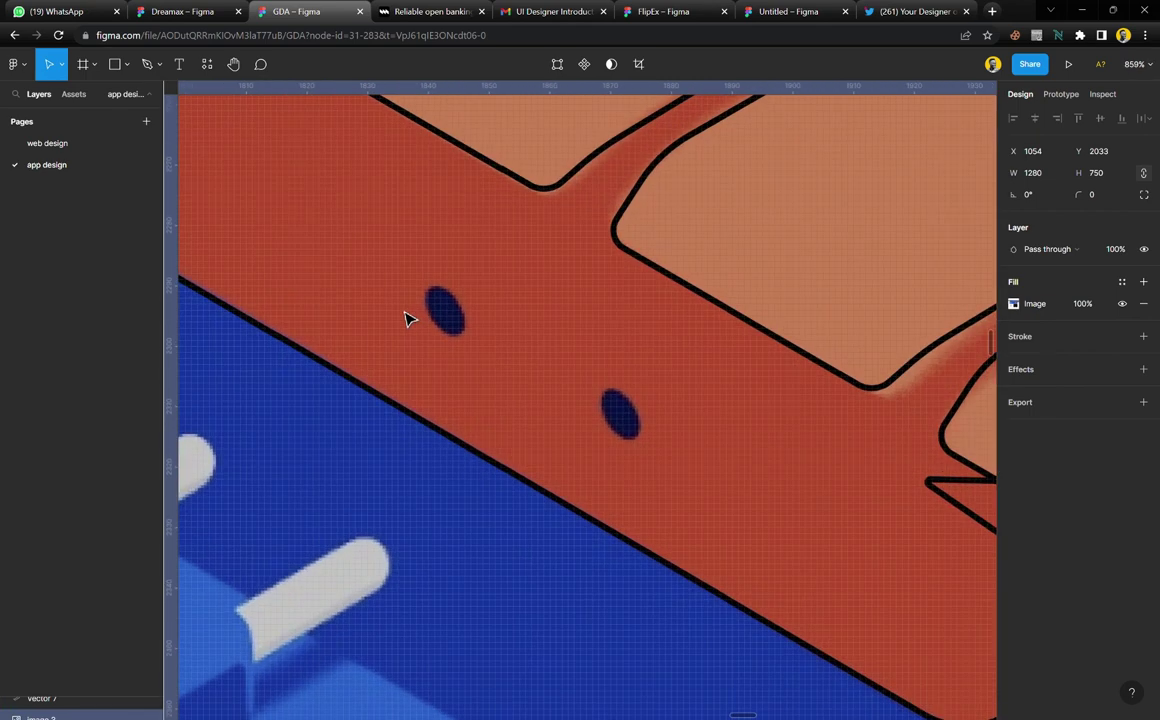
{"action": "scroll", "coordinate": [460, 346], "scroll_direction": "up", "scroll_amount": 1}
{"action": "key", "text": "o"}
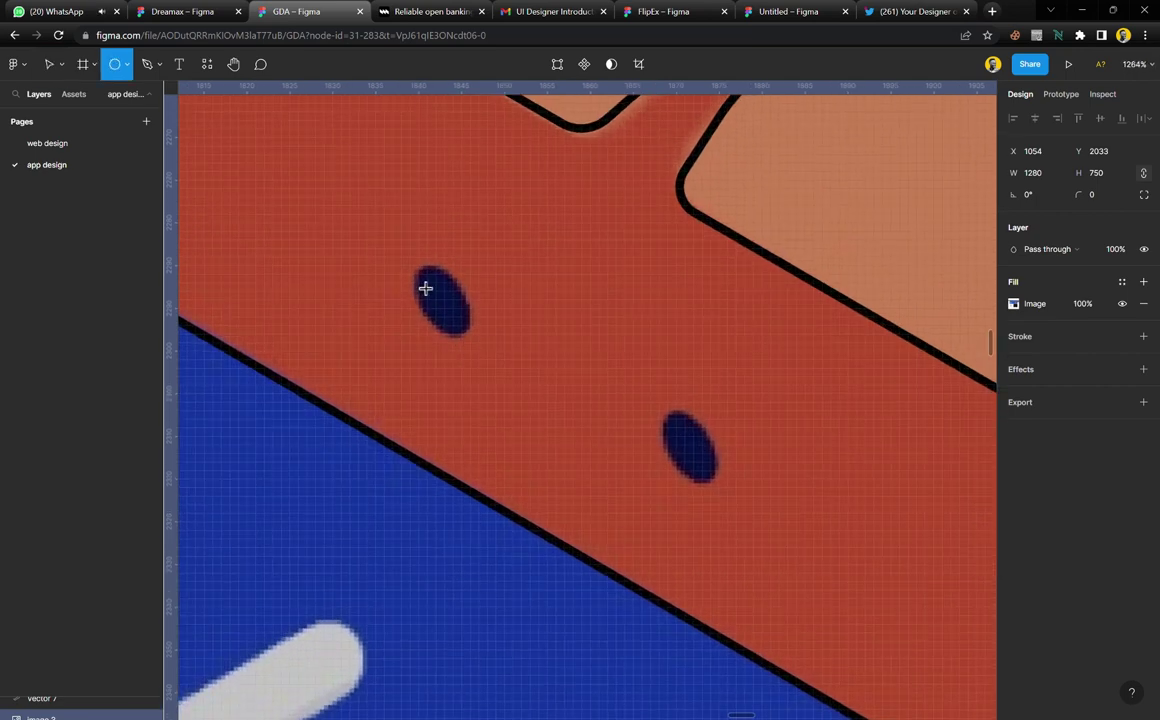
{"action": "left_click_drag", "start_coordinate": [418, 273], "coordinate": [478, 342]}
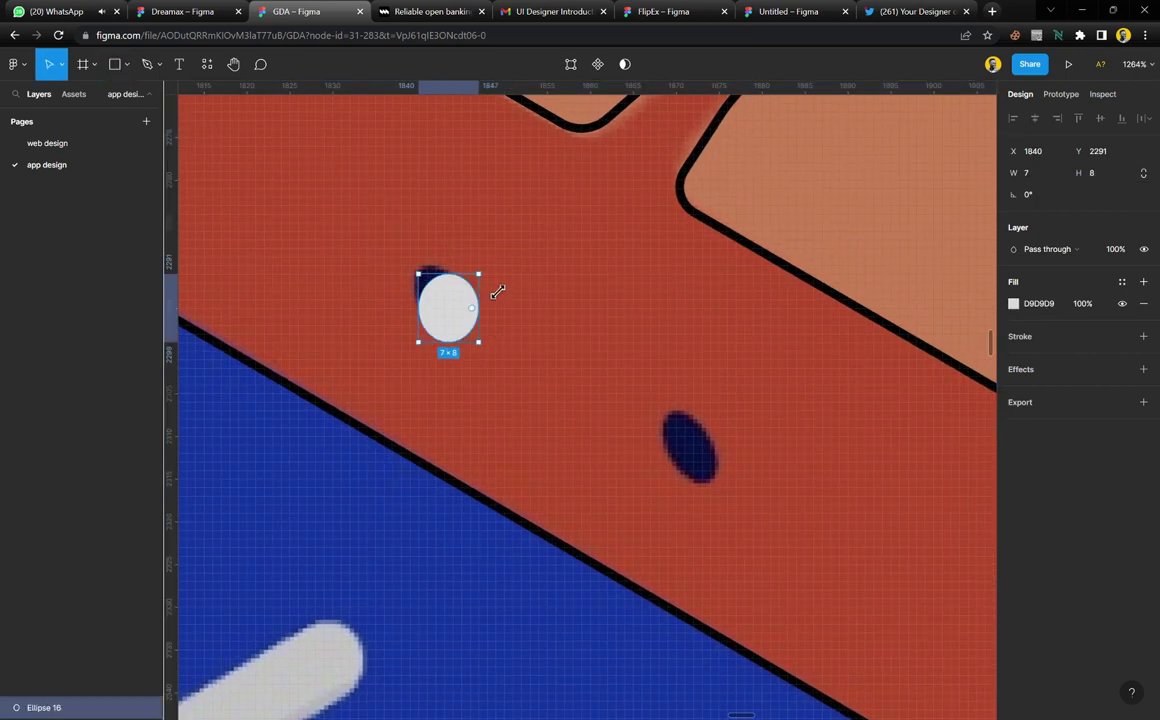
{"action": "left_click_drag", "start_coordinate": [498, 284], "coordinate": [471, 269]}
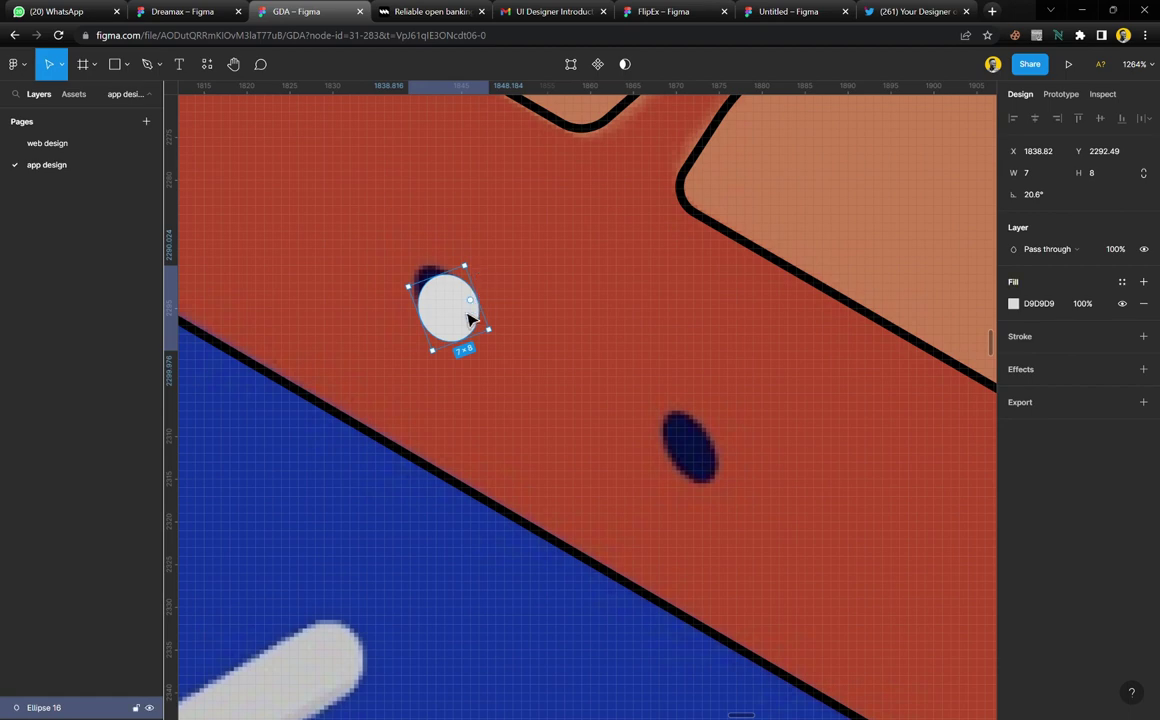
{"action": "mouse_move", "coordinate": [456, 320]}
{"action": "left_mouse_down"}
{"action": "mouse_move", "coordinate": [450, 312]}
{"action": "mouse_move", "coordinate": [483, 348]}
{"action": "mouse_move", "coordinate": [470, 310]}
{"action": "mouse_move", "coordinate": [438, 336]}
{"action": "left_mouse_up"}
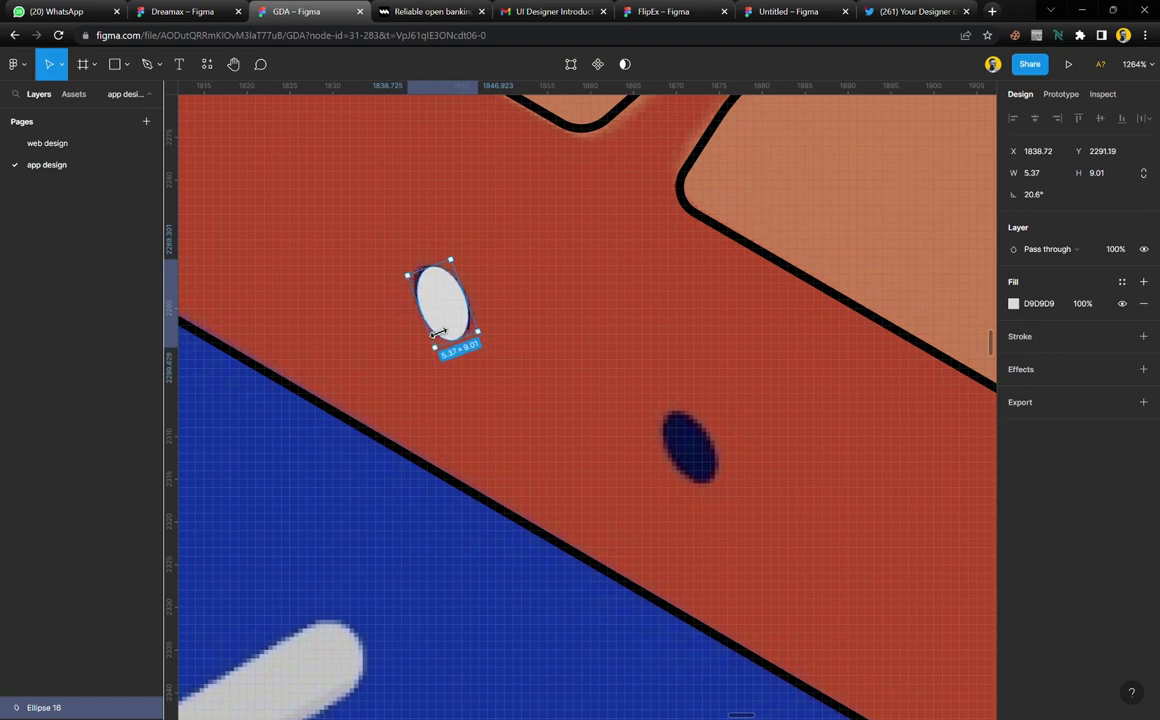
{"action": "left_click_drag", "start_coordinate": [470, 268], "coordinate": [464, 265]}
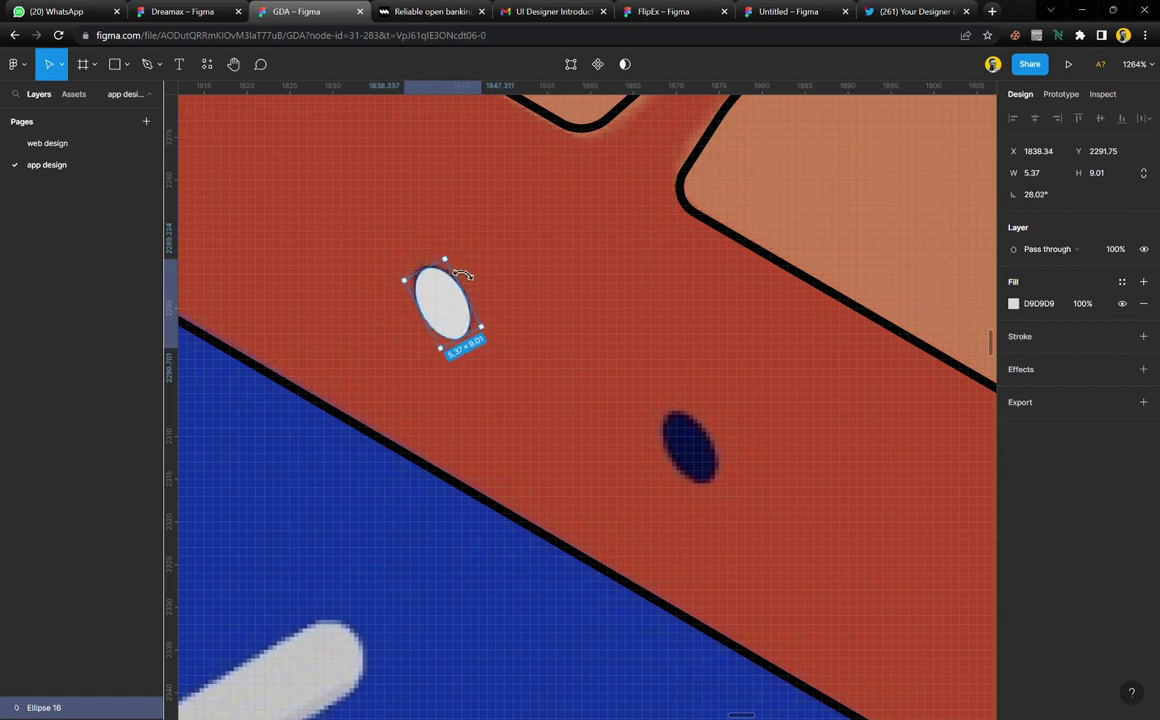
Alt-drag a copy of the tilted ellipse onto the second dark hole
{"action": "left_click_drag", "start_coordinate": [451, 317], "coordinate": [703, 457]}
{"action": "scroll", "coordinate": [557, 370], "scroll_direction": "down", "scroll_amount": 5}
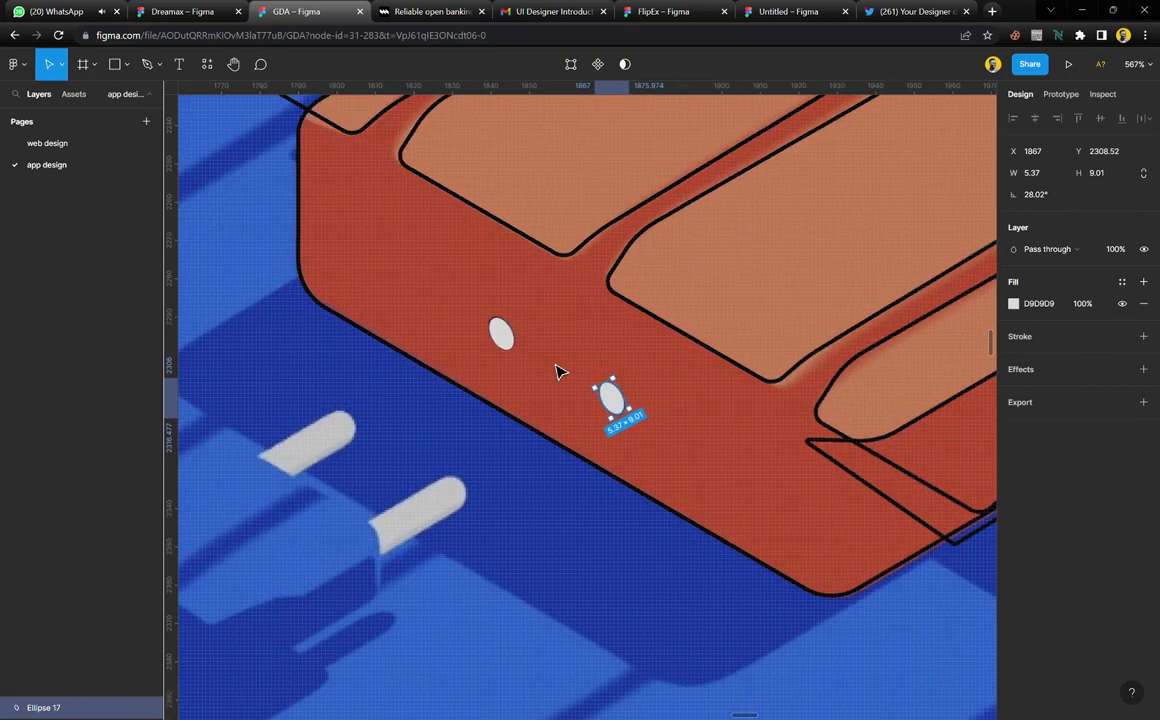
{"action": "left_click", "coordinate": [623, 497]}
{"action": "scroll", "coordinate": [623, 497], "scroll_direction": "down", "scroll_amount": 3}
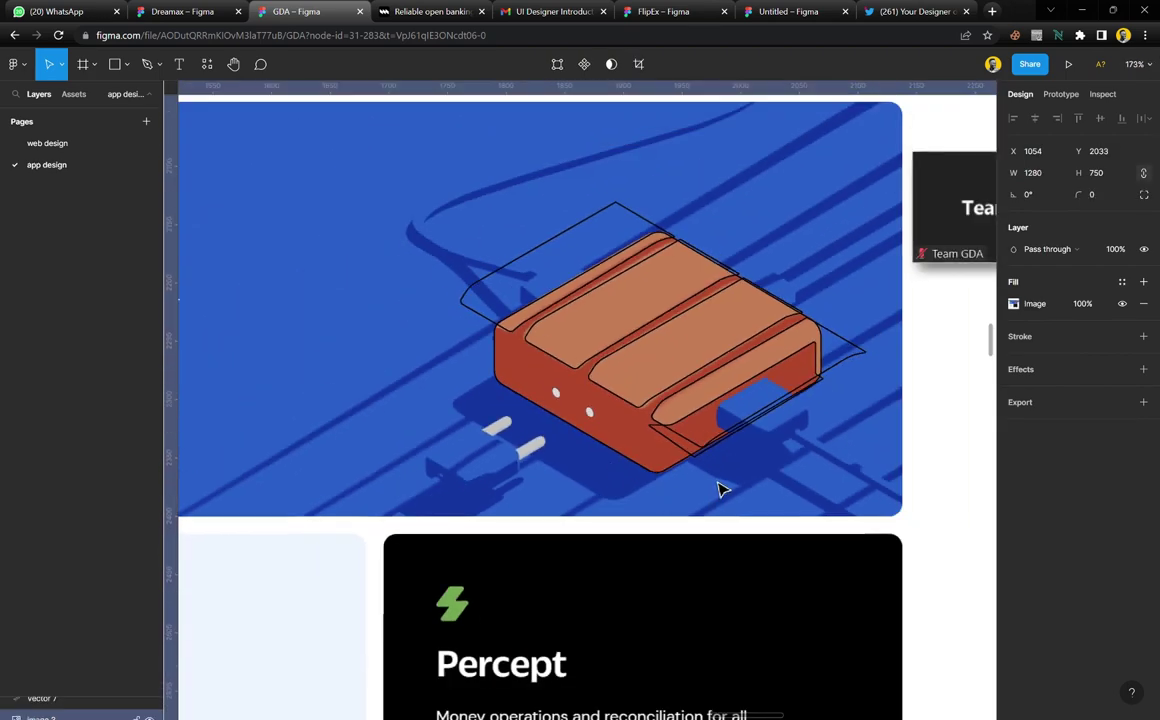
{"action": "left_click", "coordinate": [1122, 304]}
{"action": "left_click", "coordinate": [1123, 305]}
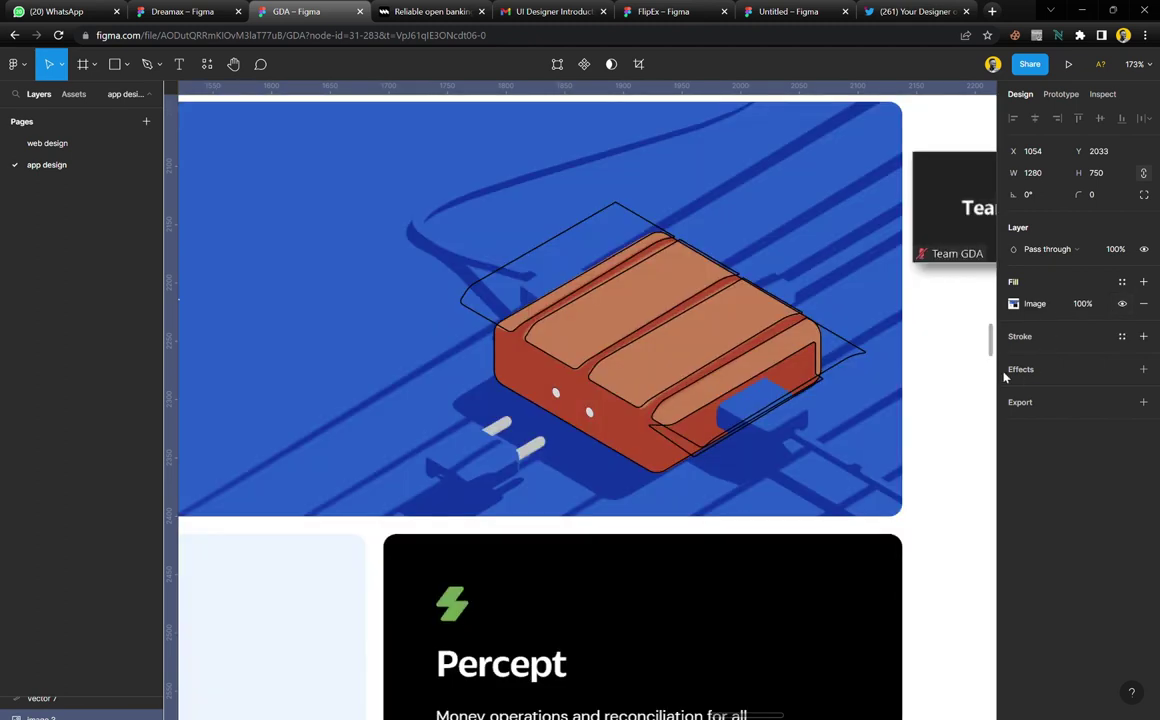
{"action": "scroll", "coordinate": [548, 471], "scroll_direction": "up", "scroll_amount": 5}
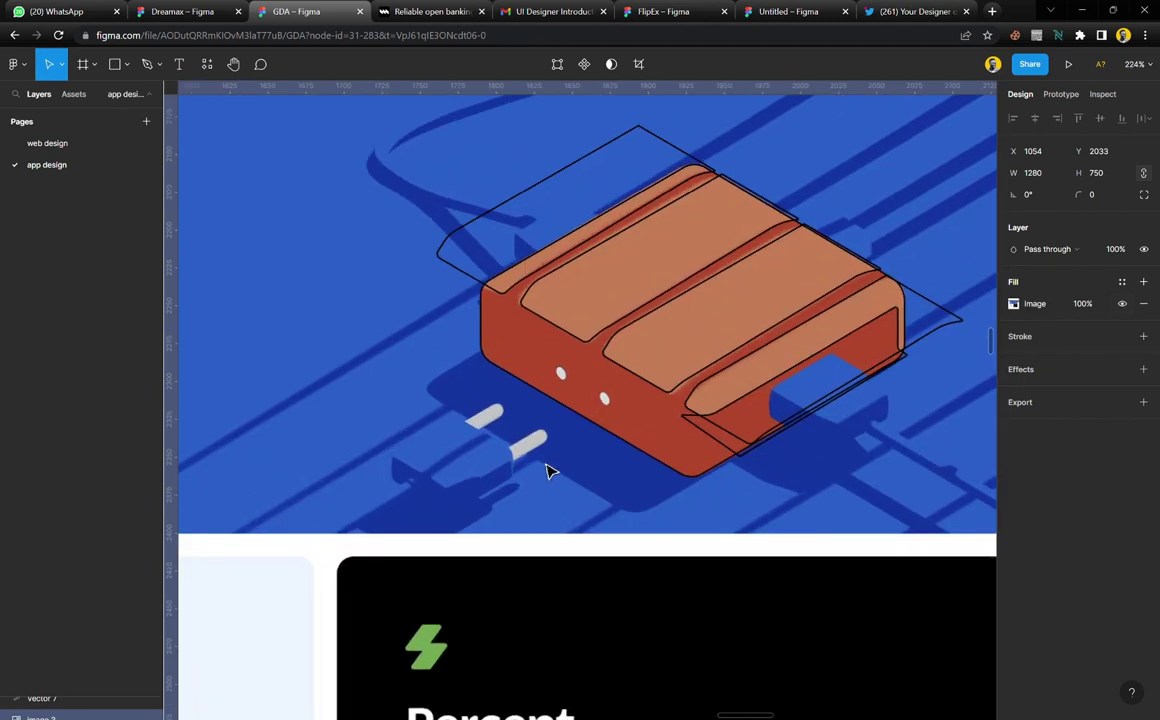
{"action": "scroll", "coordinate": [665, 372], "scroll_direction": "right", "scroll_amount": 3}
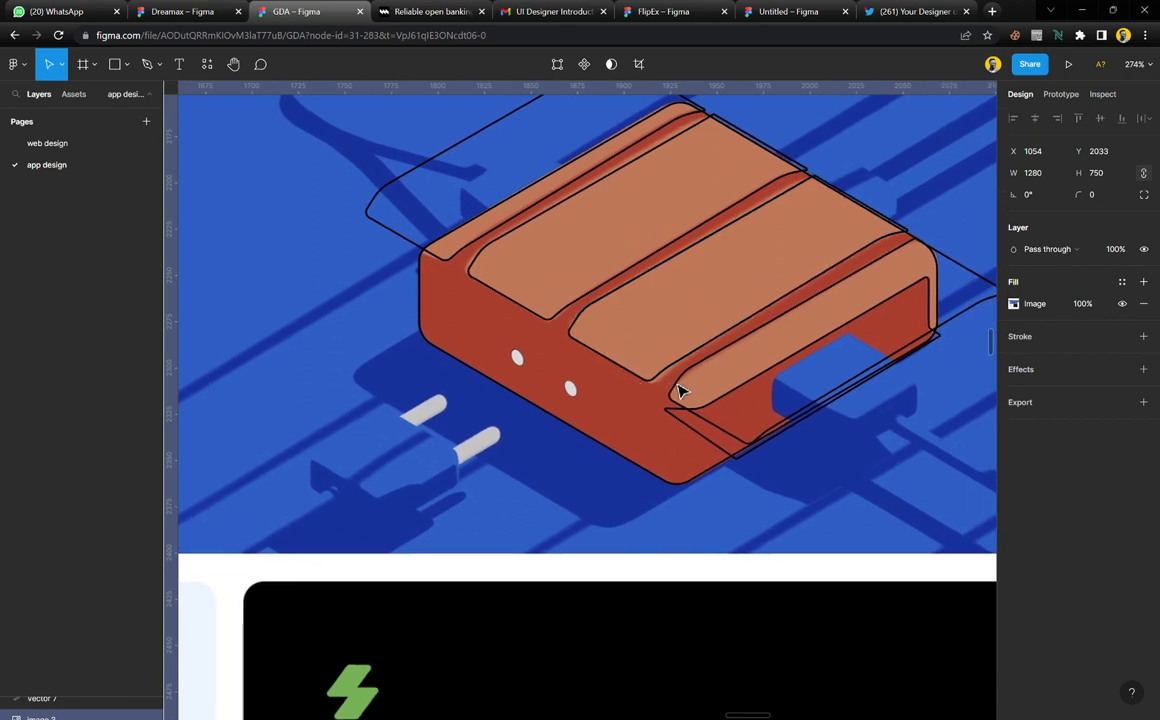
{"action": "scroll", "coordinate": [697, 408], "scroll_direction": "up", "scroll_amount": 2}
{"action": "scroll", "coordinate": [690, 408], "scroll_direction": "right", "scroll_amount": 1}
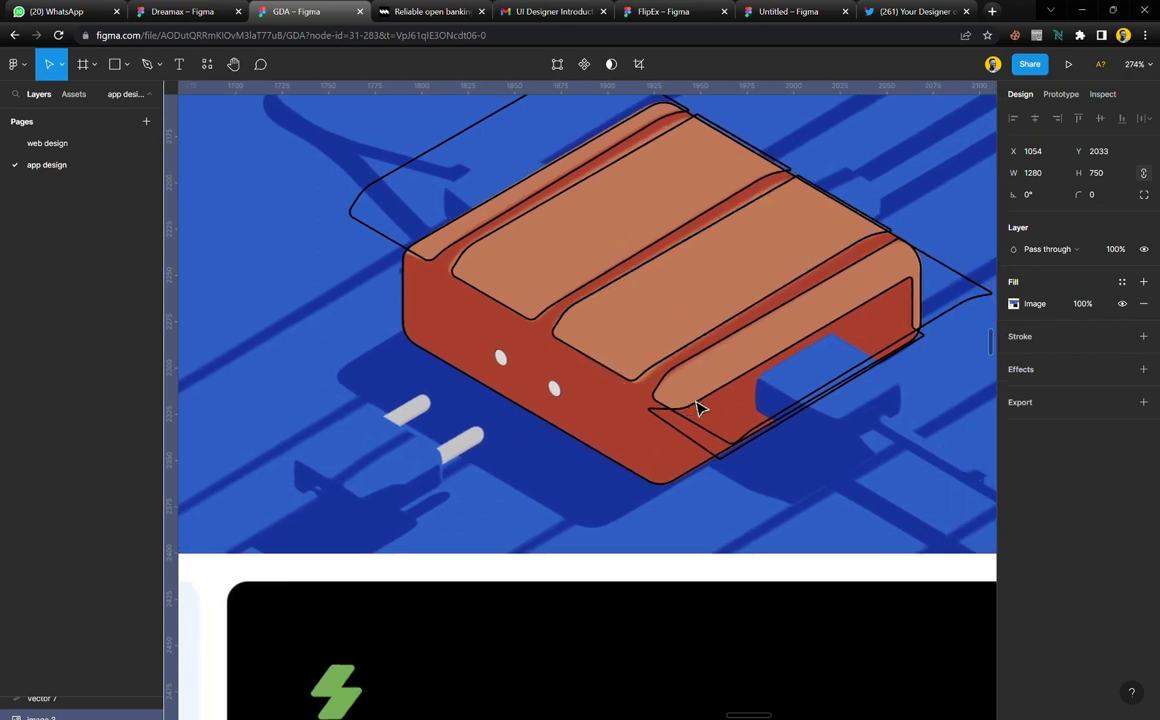
{"action": "scroll", "coordinate": [683, 408], "scroll_direction": "down", "scroll_amount": 3}
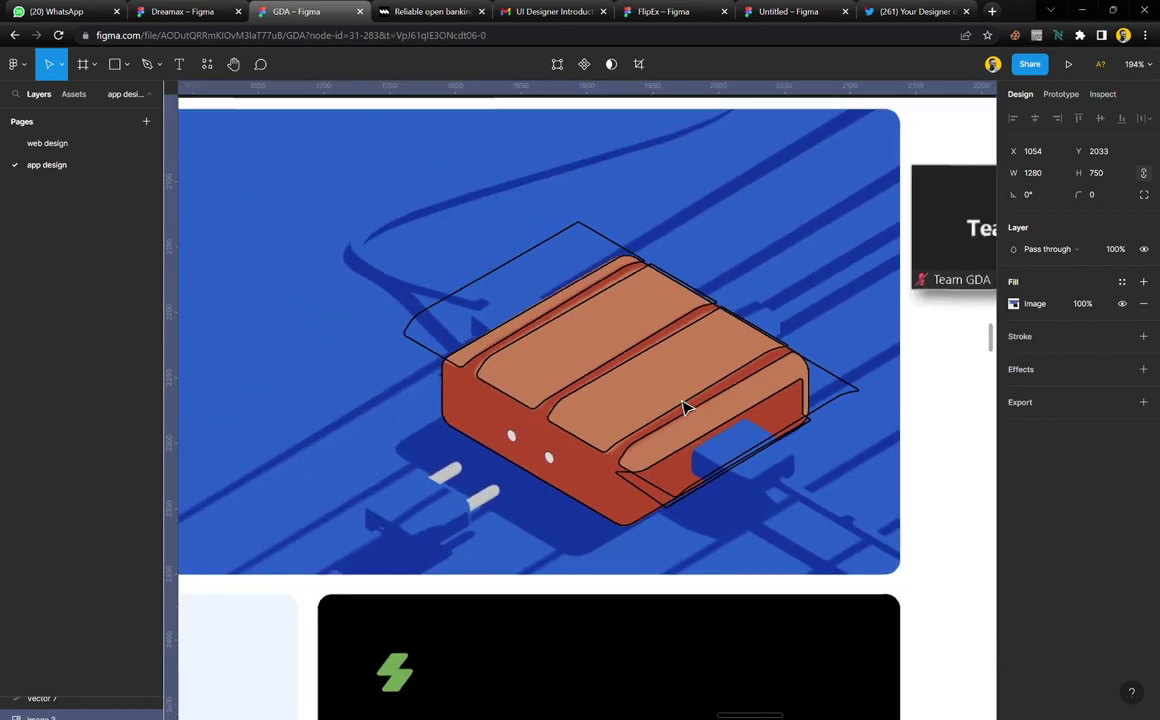
{"action": "scroll", "coordinate": [686, 380], "scroll_direction": "left", "scroll_amount": 1}
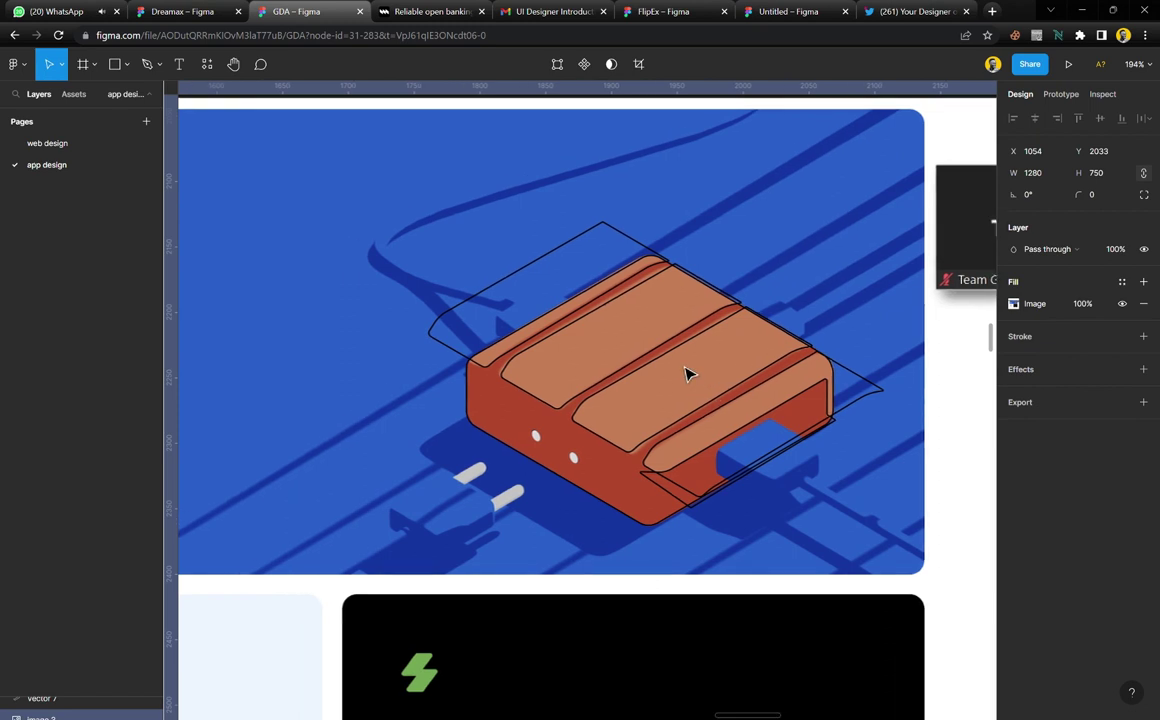
{"action": "scroll", "coordinate": [686, 374], "scroll_direction": "down", "scroll_amount": 2}
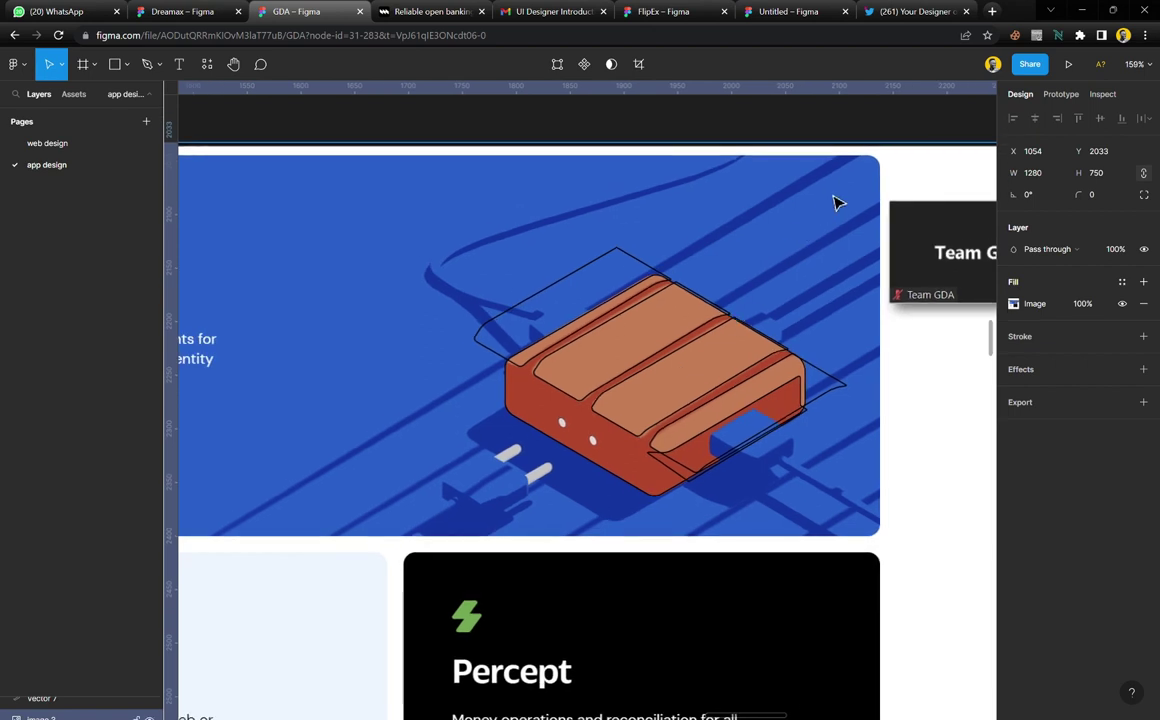
{"action": "key", "text": "p"}
Close the first long diagonal cable outline at its starting point
{"action": "left_click", "coordinate": [875, 151]}
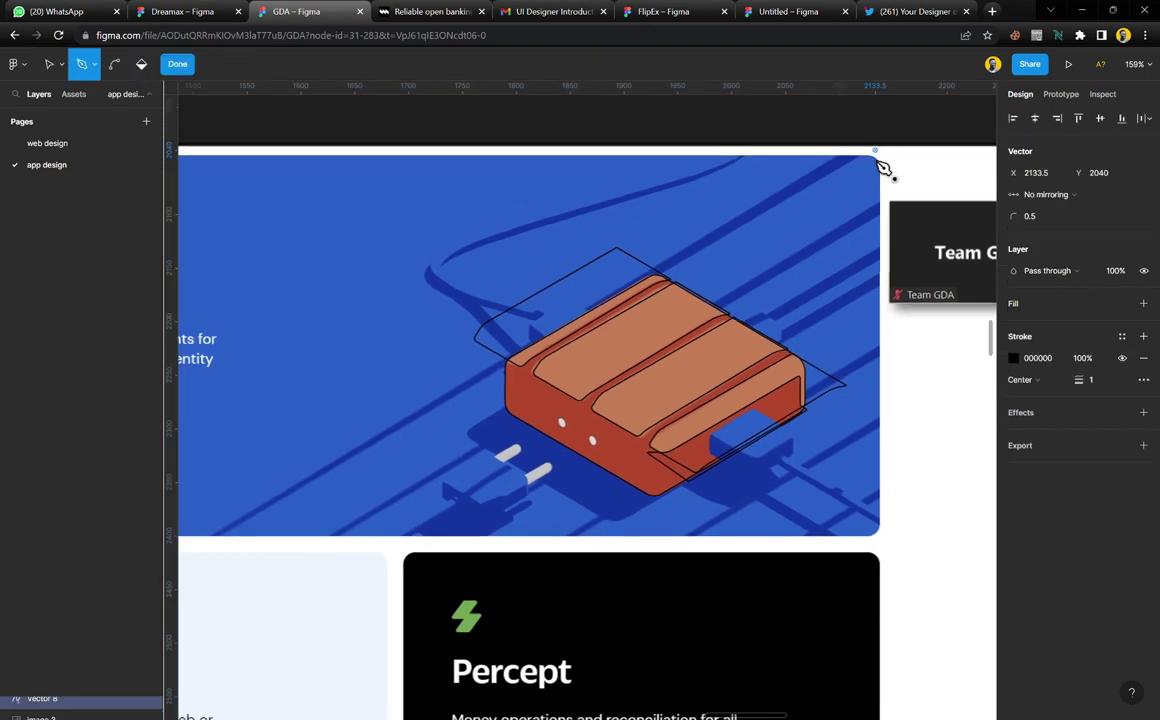
{"action": "left_click", "coordinate": [188, 549]}
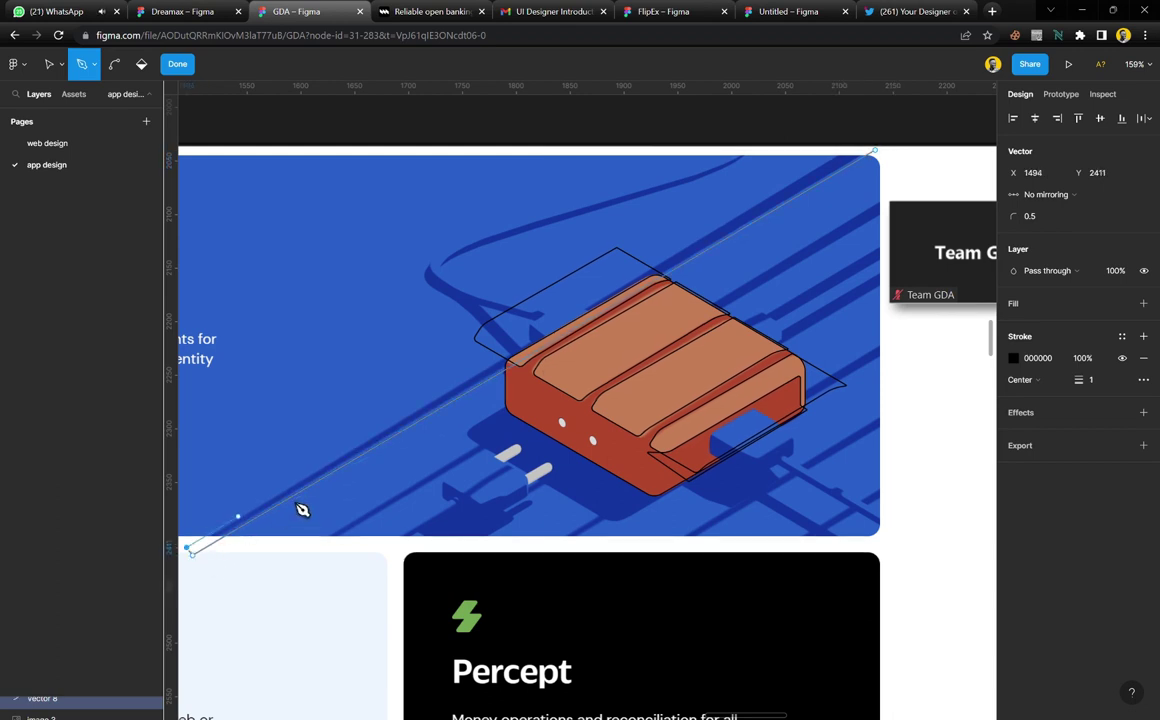
{"action": "left_click", "coordinate": [866, 151]}
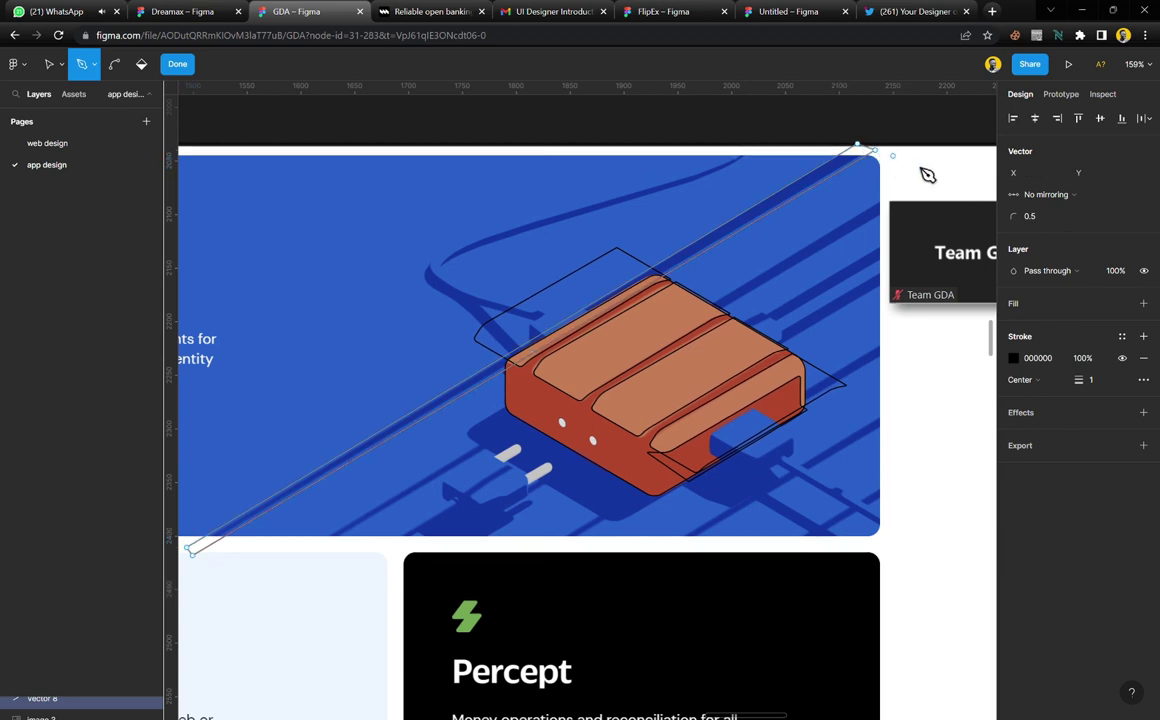
{"action": "key", "text": "Escape"}
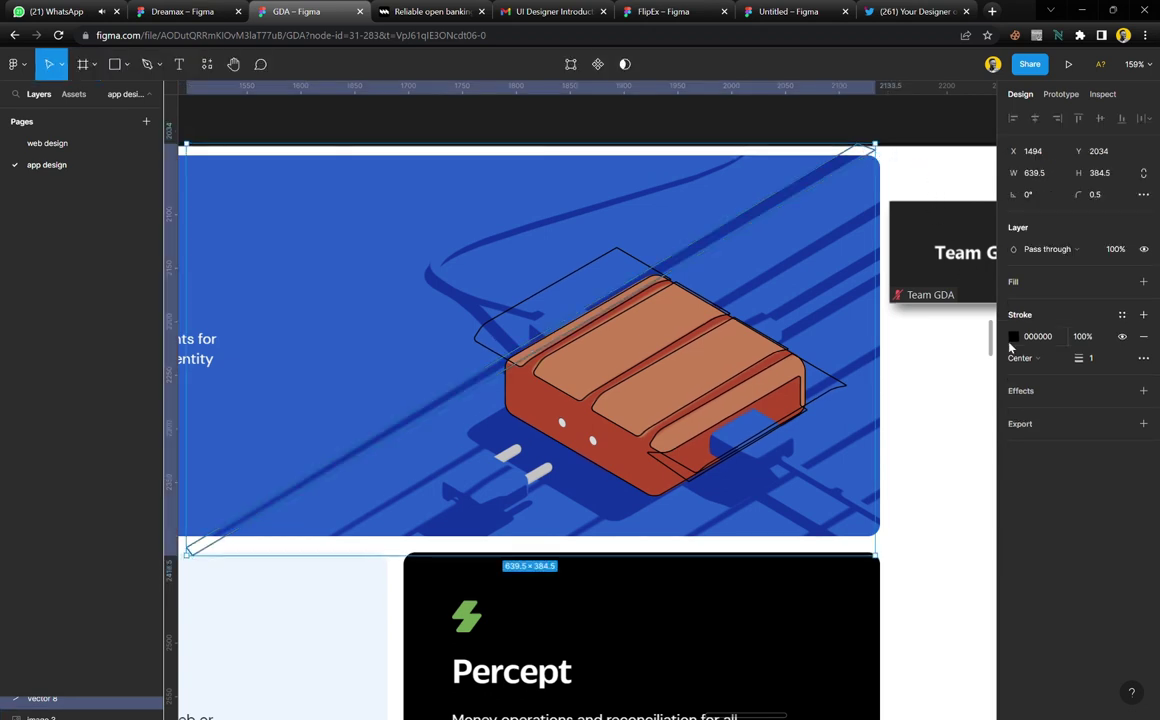
Trace a narrower parallel cable outline and start another line toward the lower left
{"action": "key", "text": "p"}
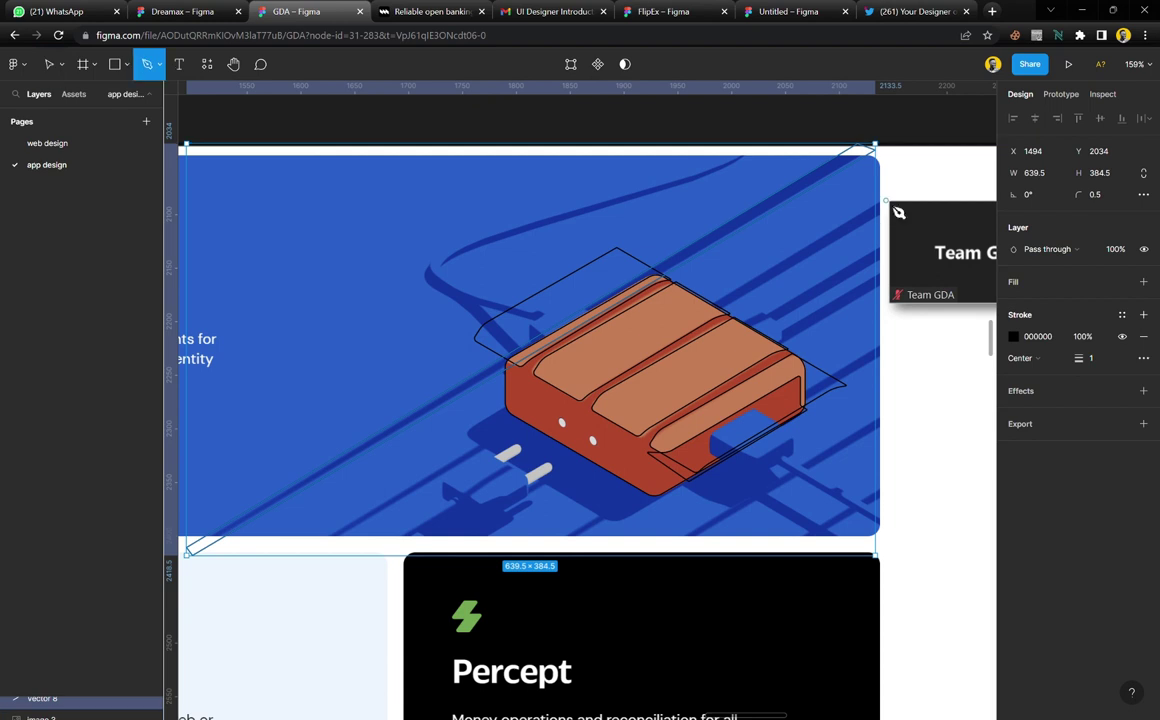
{"action": "left_click", "coordinate": [888, 196]}
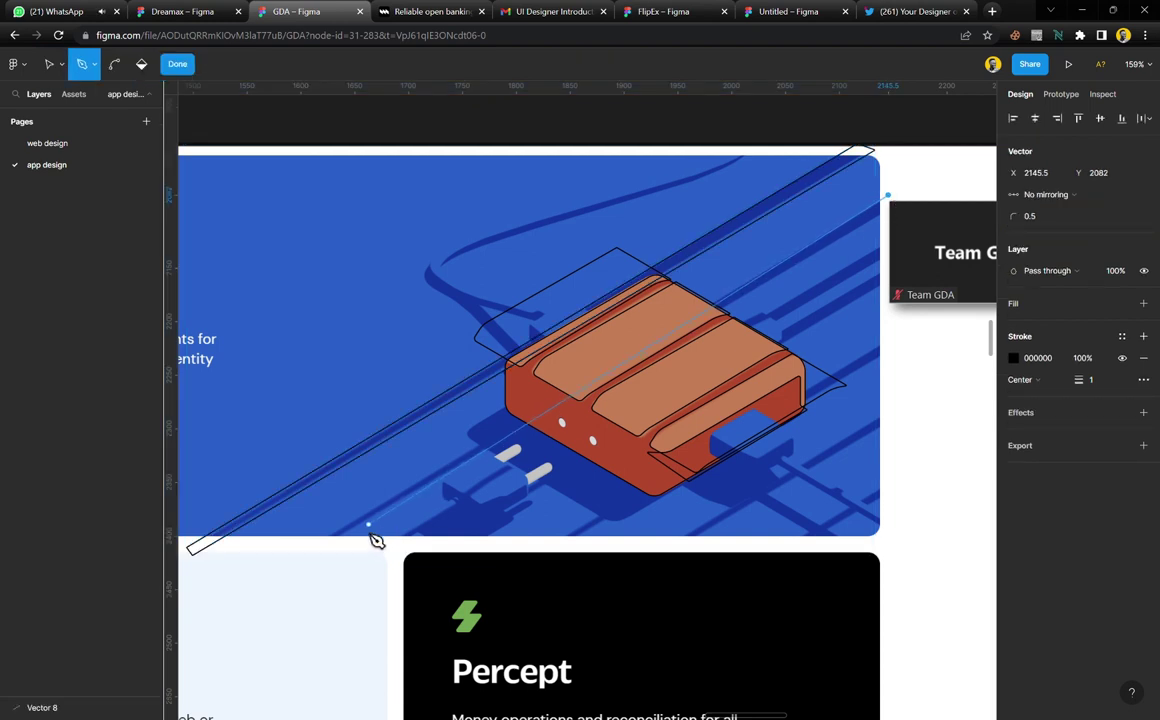
{"action": "left_click", "coordinate": [291, 559]}
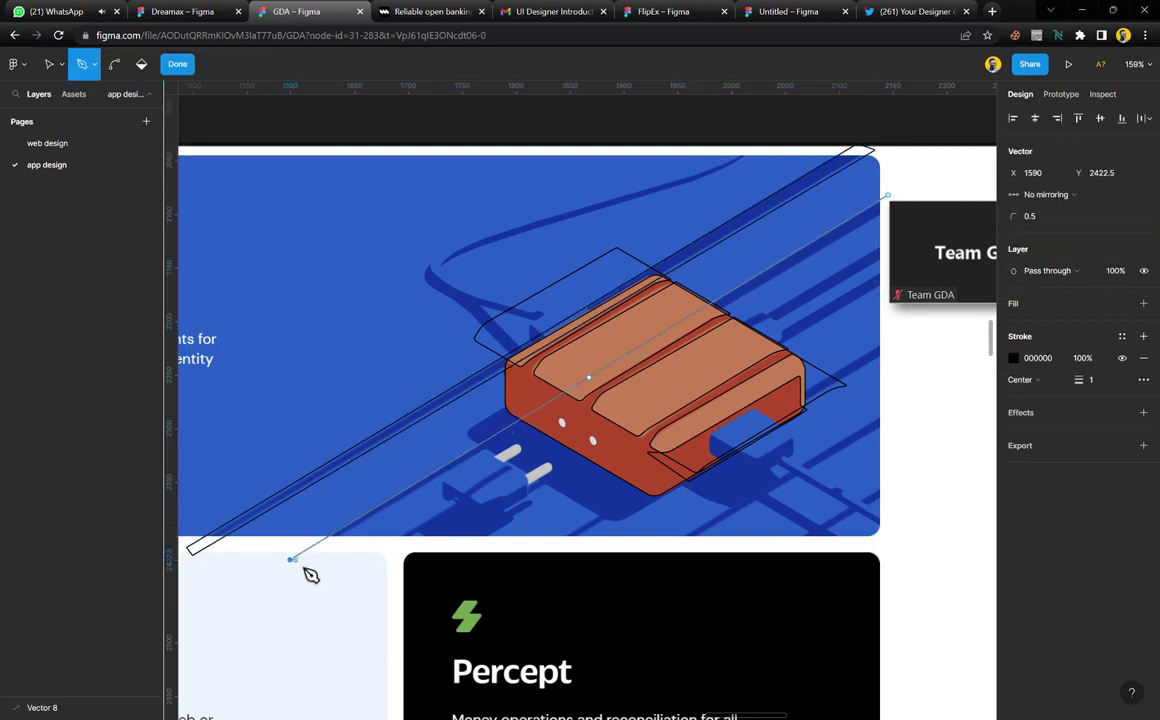
{"action": "left_click", "coordinate": [888, 207]}
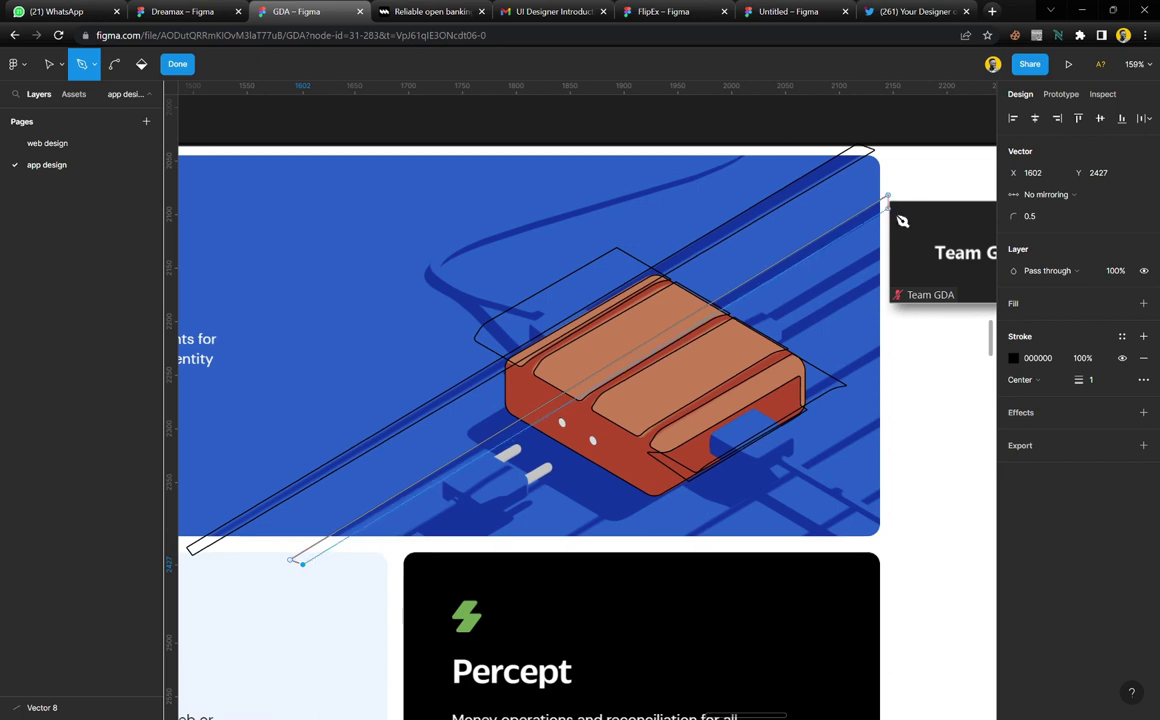
{"action": "left_click", "coordinate": [892, 207]}
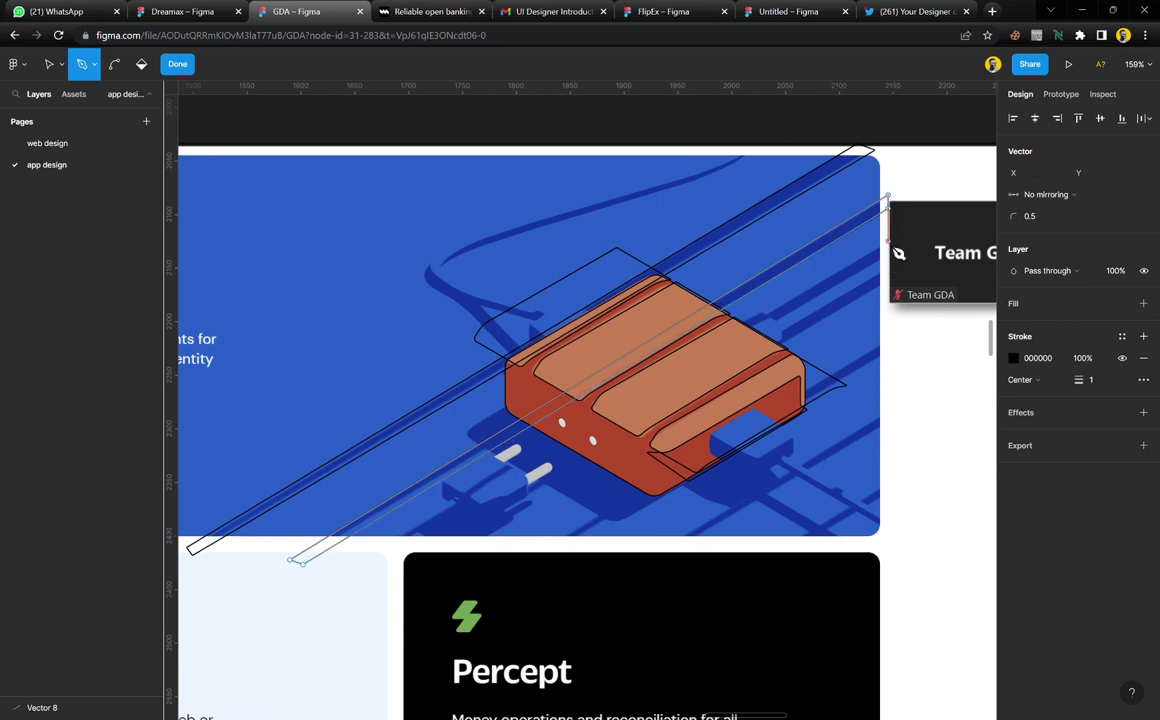
{"action": "left_click", "coordinate": [888, 241]}
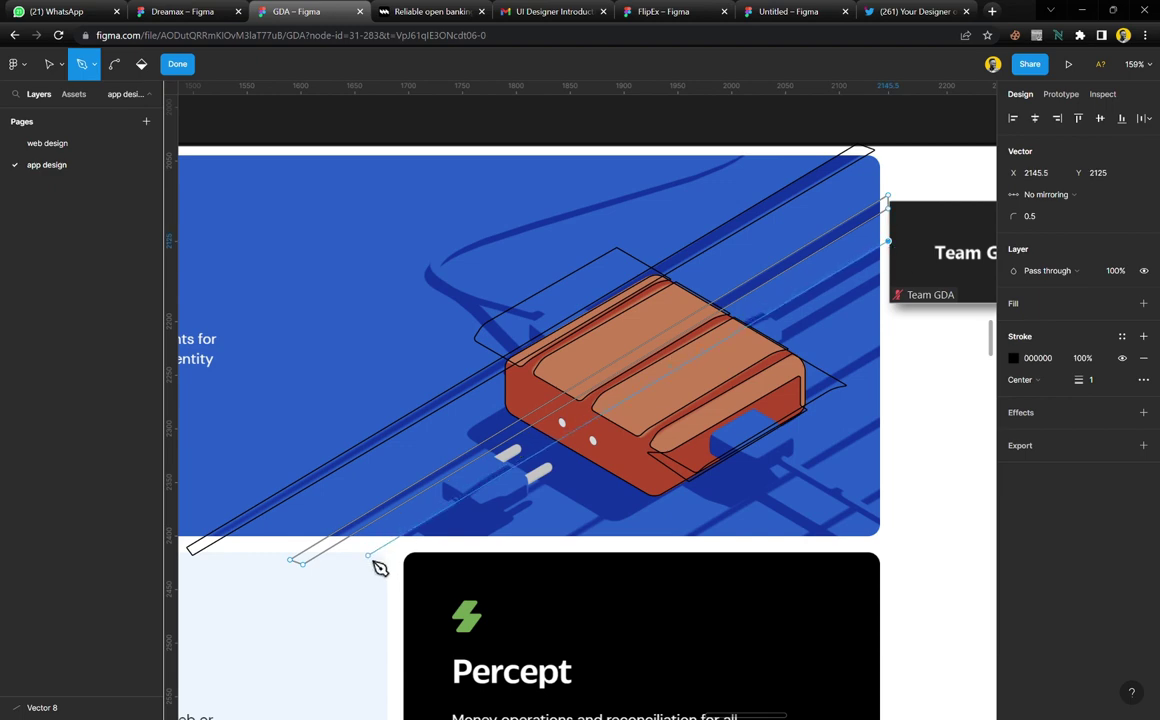
{"action": "left_click", "coordinate": [370, 556]}
{"action": "scroll", "coordinate": [378, 567], "scroll_direction": "up", "scroll_amount": 5, "text": "ctrl"}
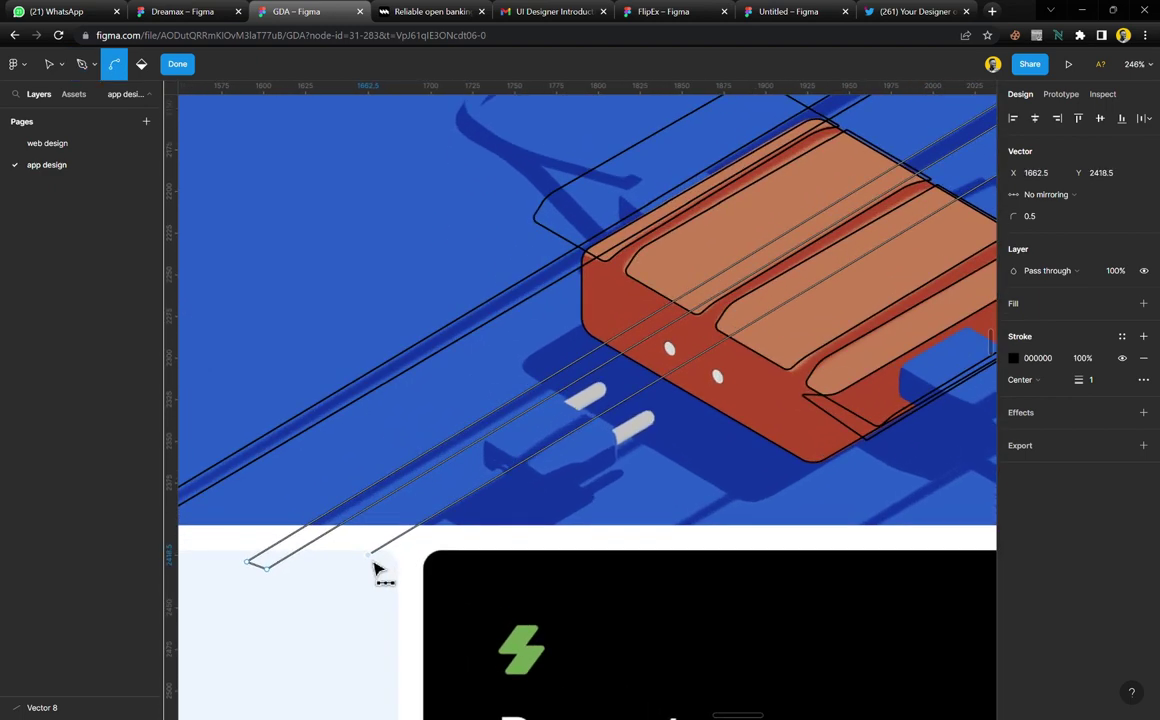
{"action": "scroll", "coordinate": [378, 567], "scroll_direction": "down", "scroll_amount": 2}
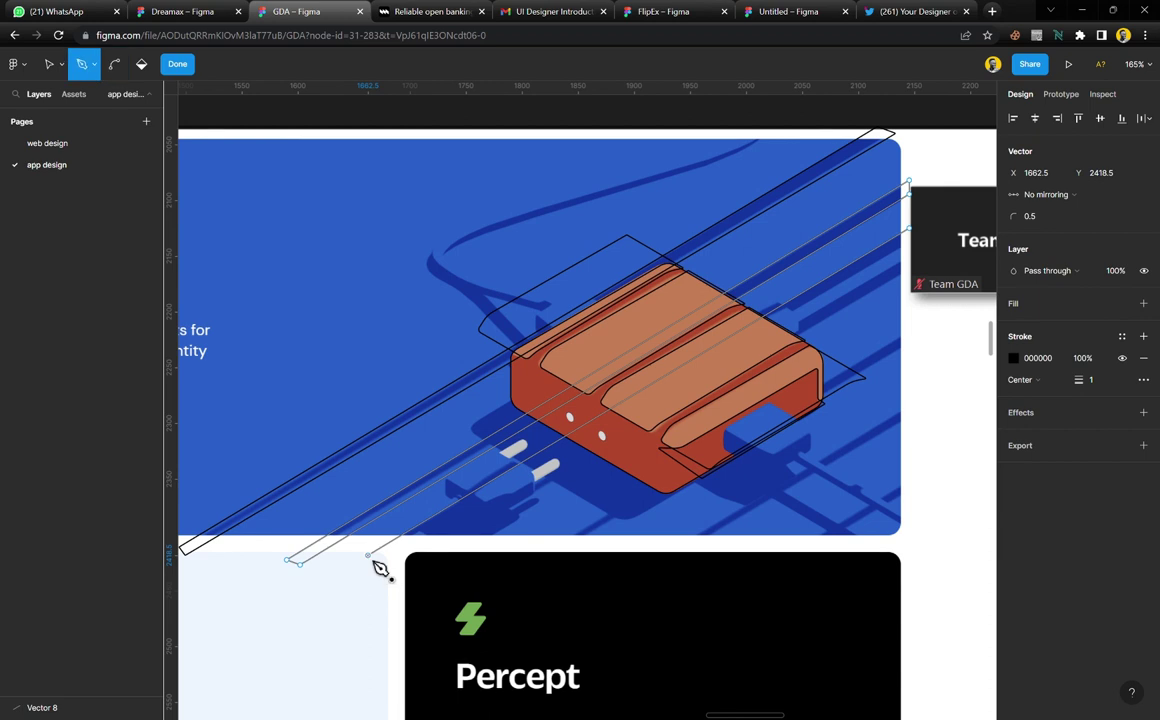
Outline two short stripes on the device's top, each returning to the right edge
{"action": "key", "text": "ctrl+z"}
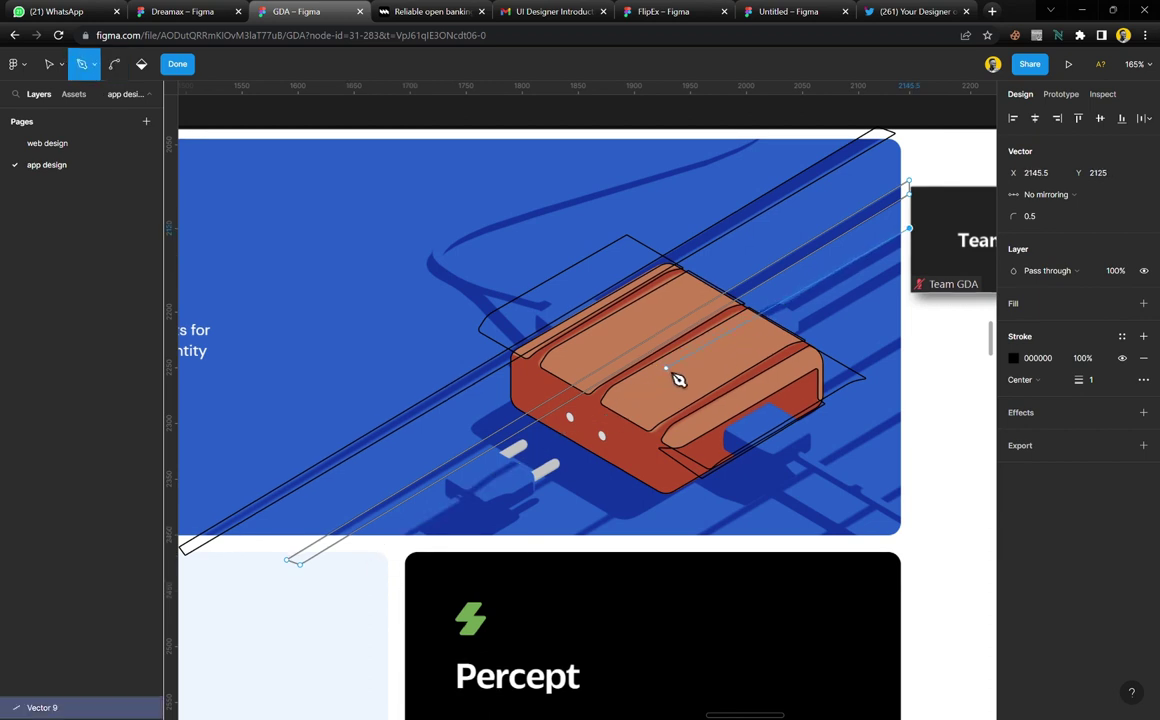
{"action": "left_click", "coordinate": [674, 373]}
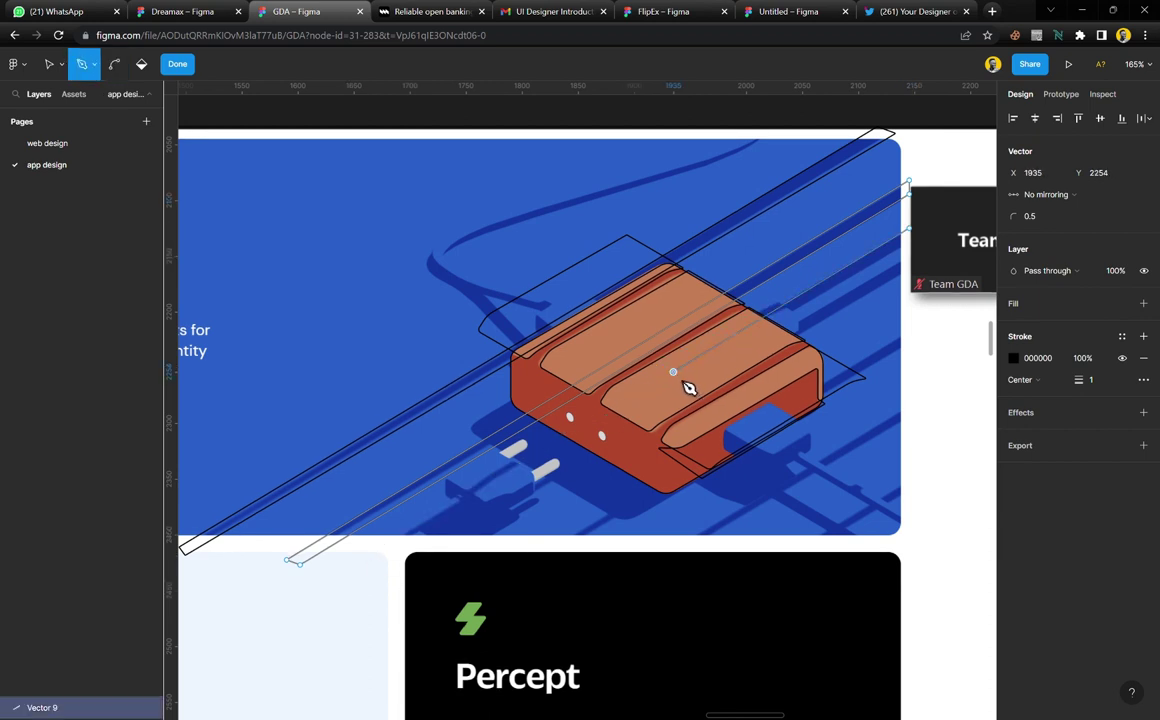
{"action": "left_click", "coordinate": [909, 241]}
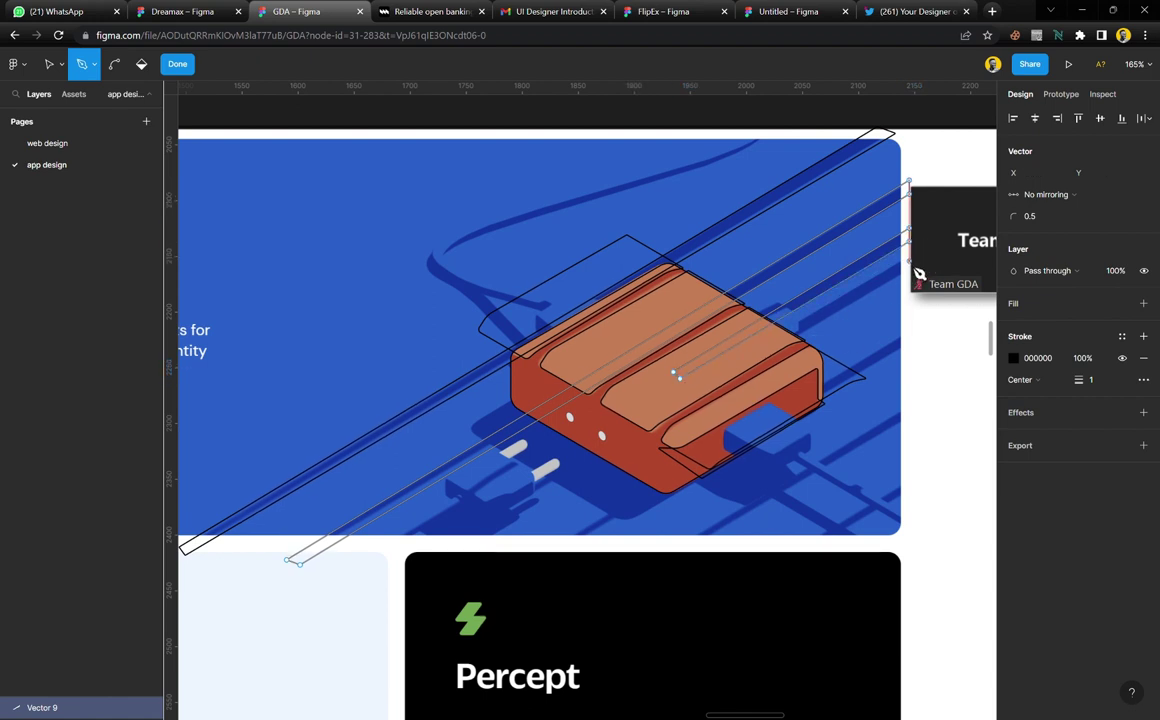
{"action": "left_click", "coordinate": [910, 262]}
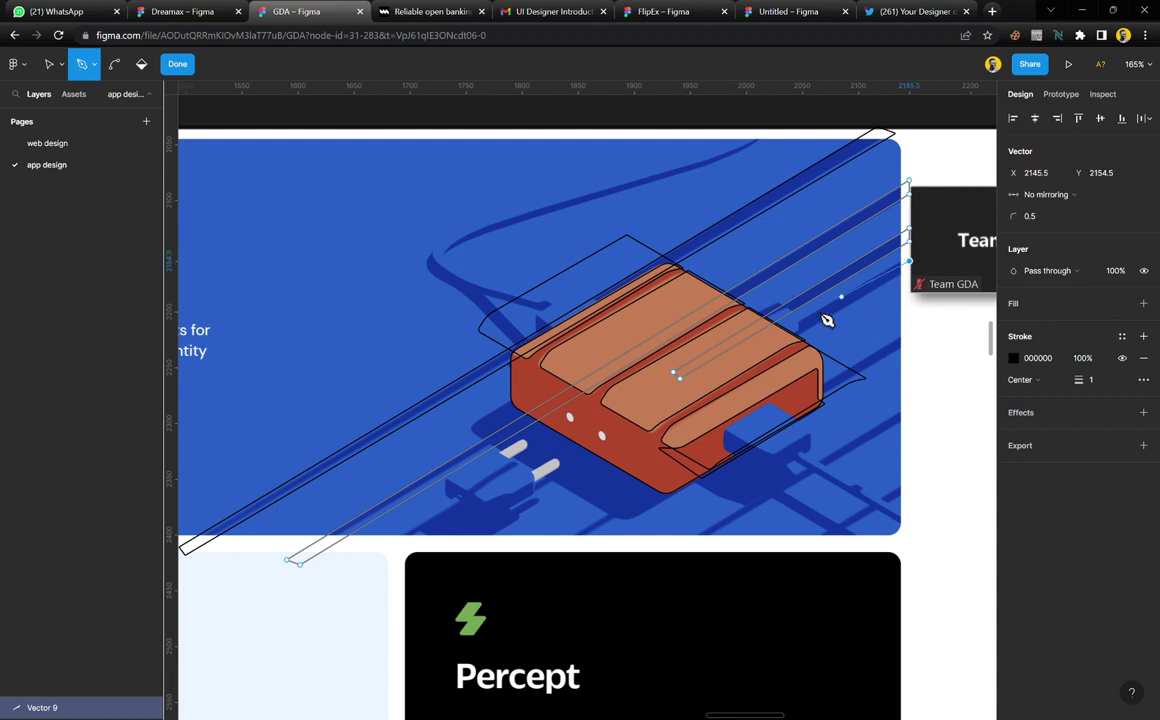
{"action": "left_click", "coordinate": [762, 343]}
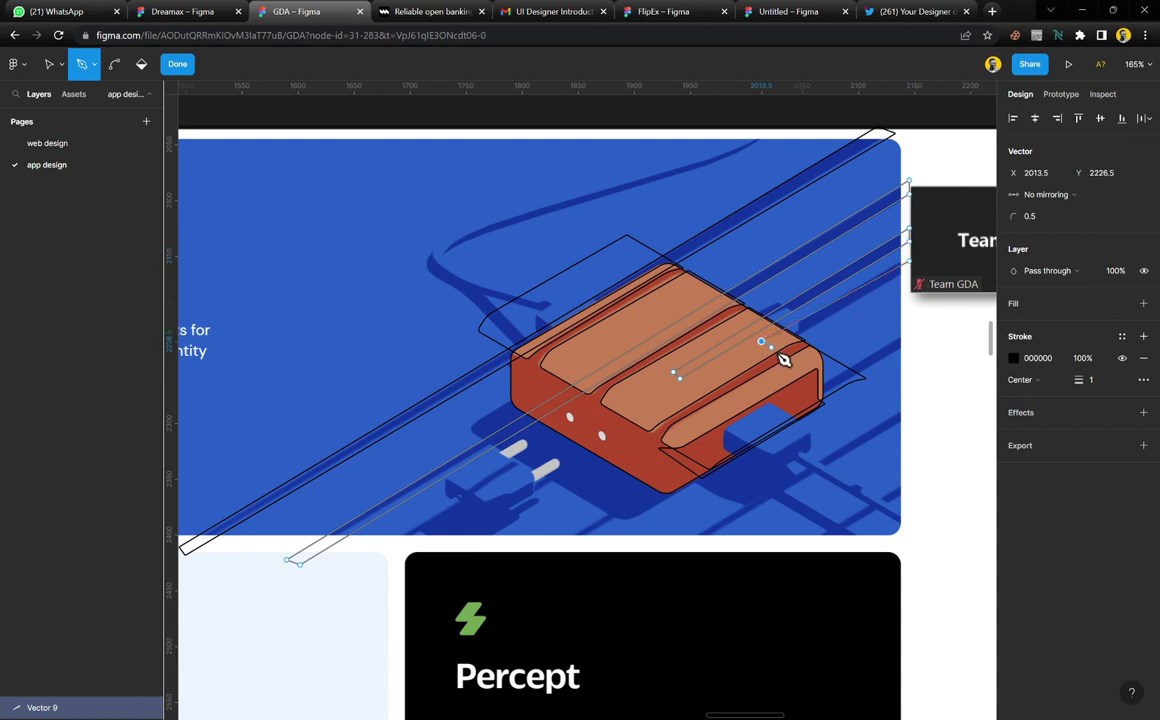
{"action": "left_click", "coordinate": [771, 347]}
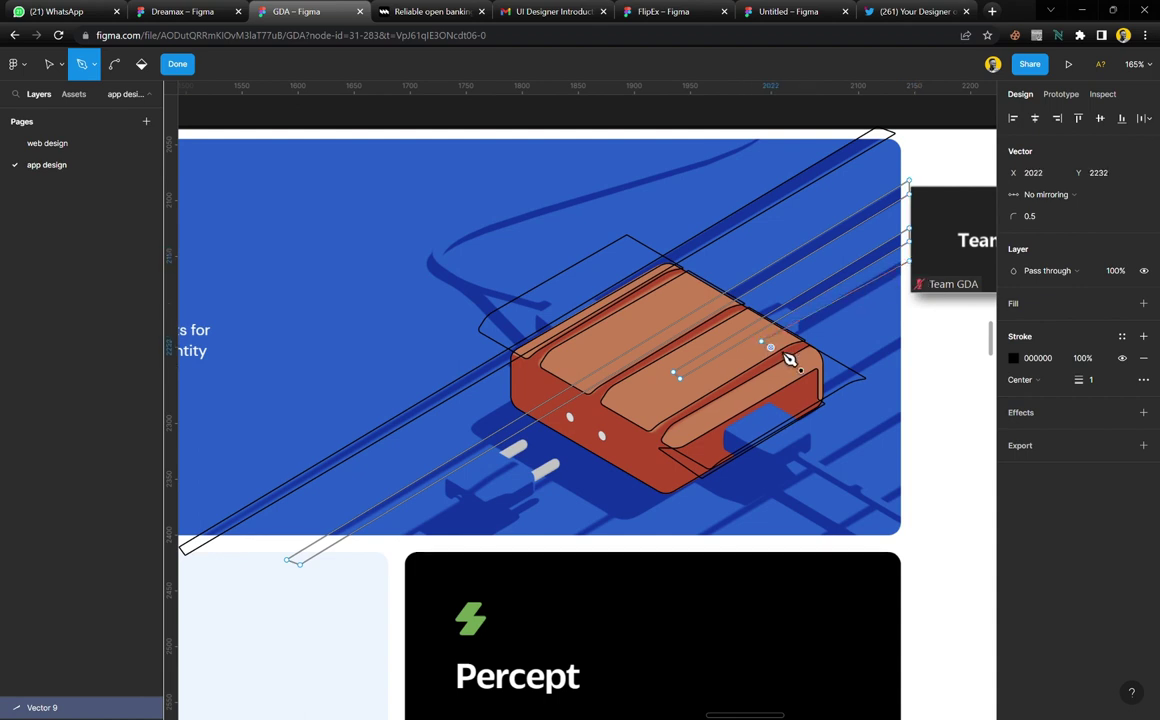
{"action": "left_click", "coordinate": [910, 271]}
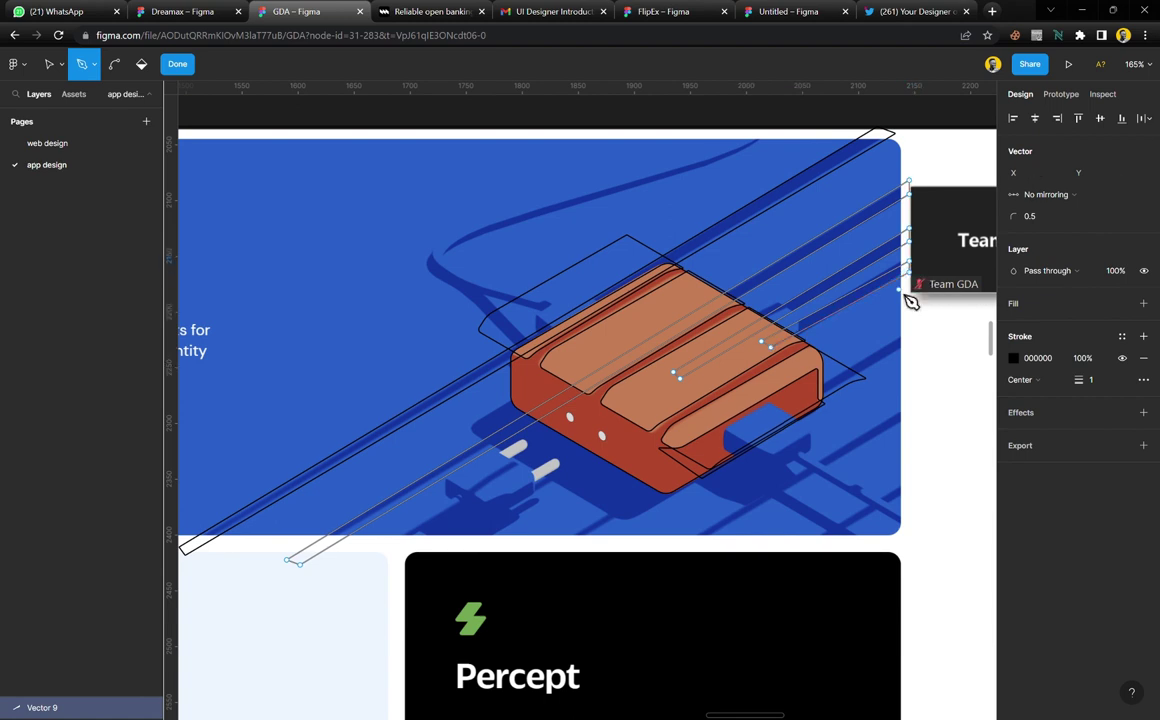
Trace two long cable outlines from the right edge to the lower edge and finish the vector
{"action": "left_click", "coordinate": [912, 337]}
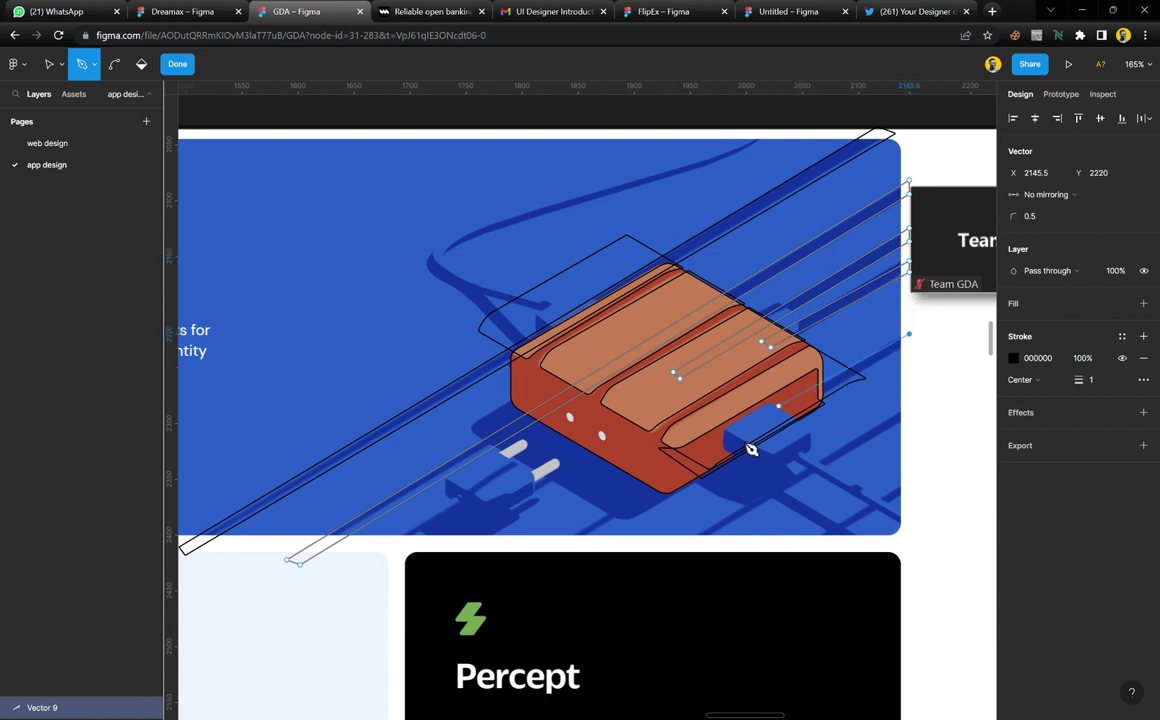
{"action": "left_click", "coordinate": [543, 561]}
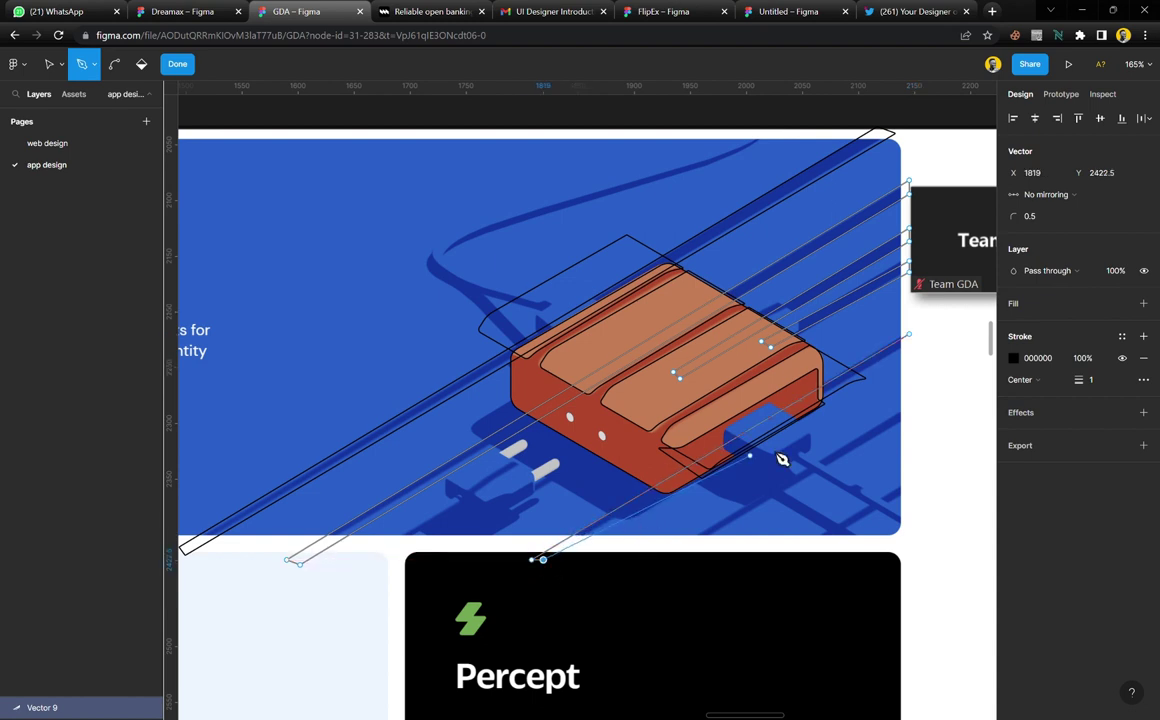
{"action": "left_click", "coordinate": [912, 343]}
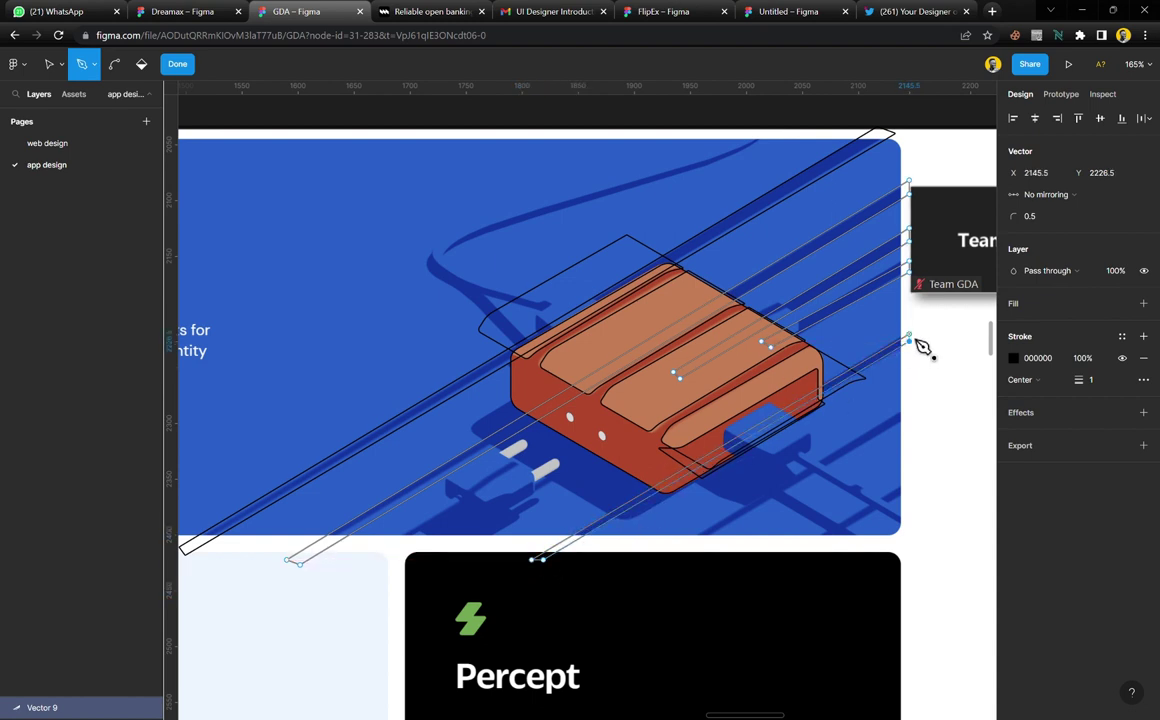
{"action": "left_click", "coordinate": [912, 412]}
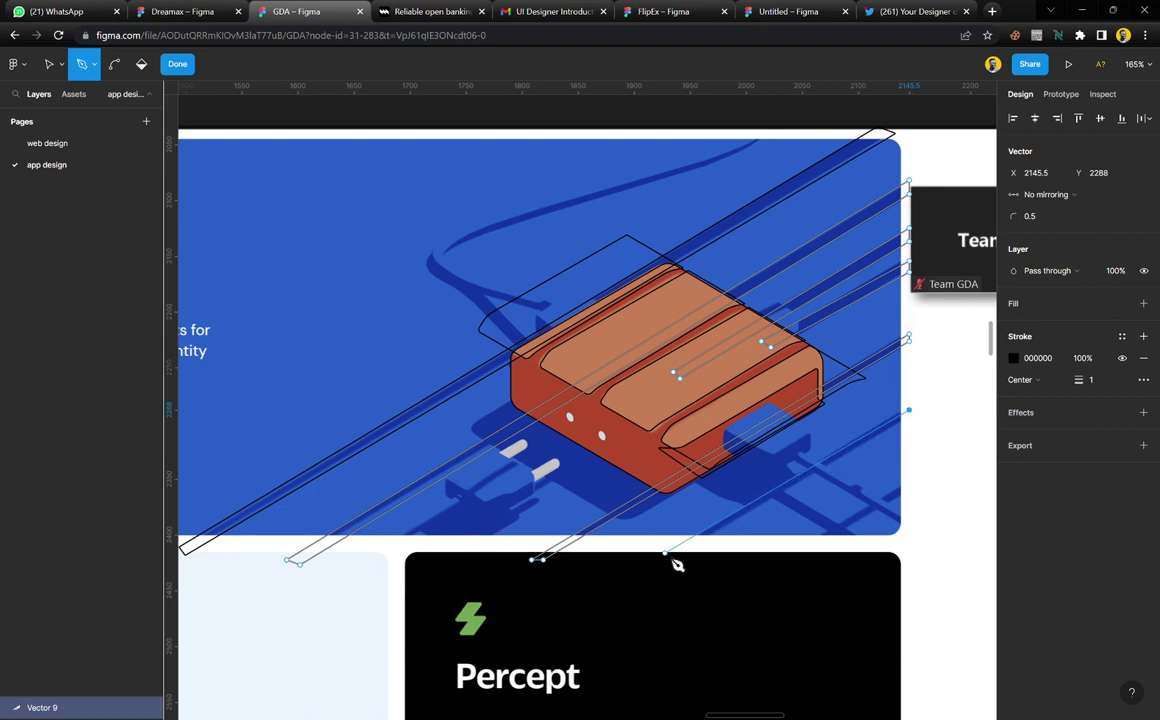
{"action": "left_click", "coordinate": [668, 554]}
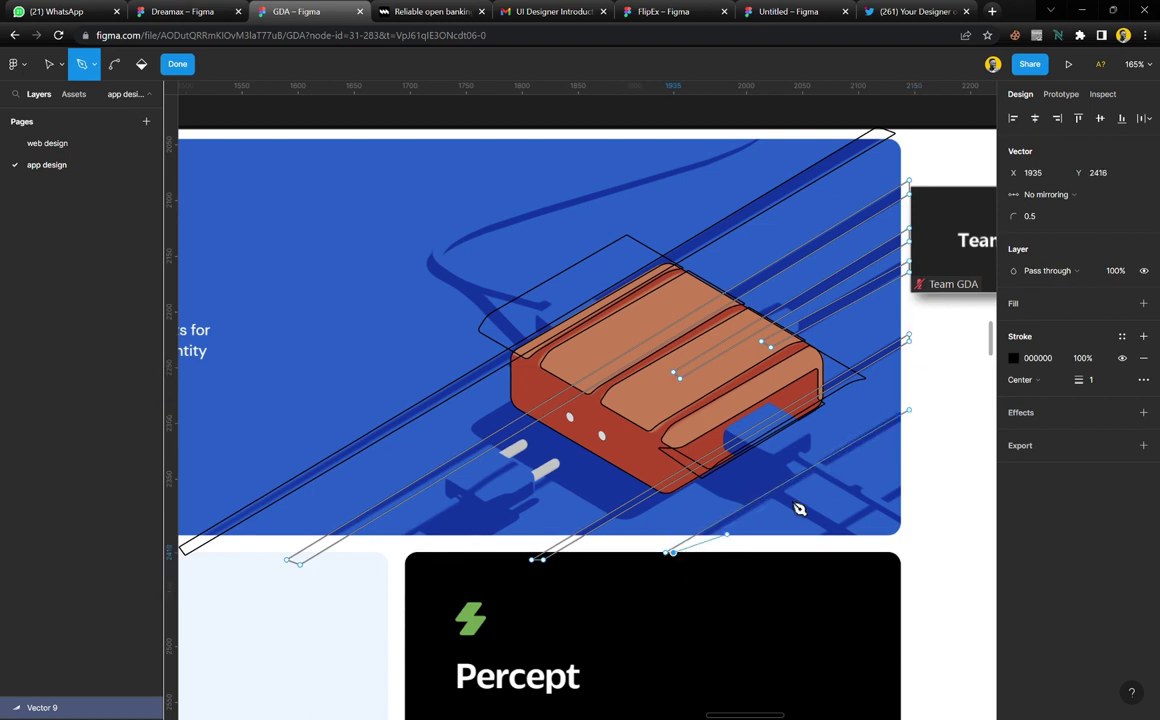
{"action": "left_click", "coordinate": [912, 421]}
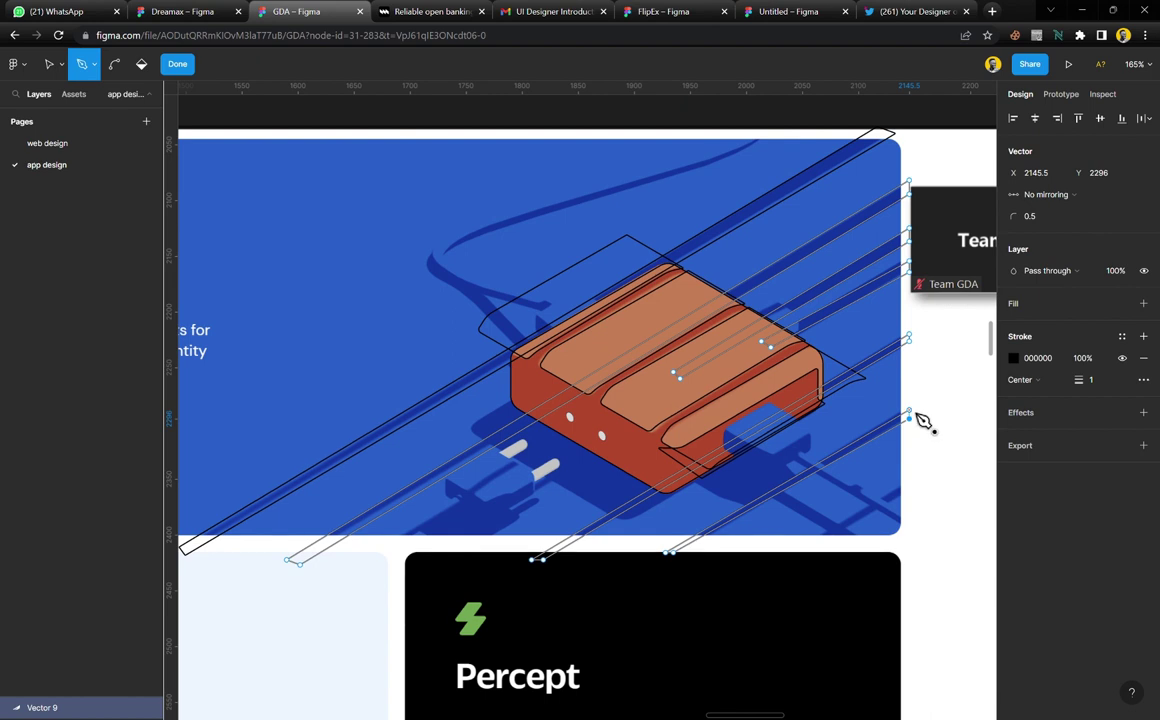
{"action": "key", "text": "Escape"}
{"action": "left_click", "coordinate": [178, 64]}
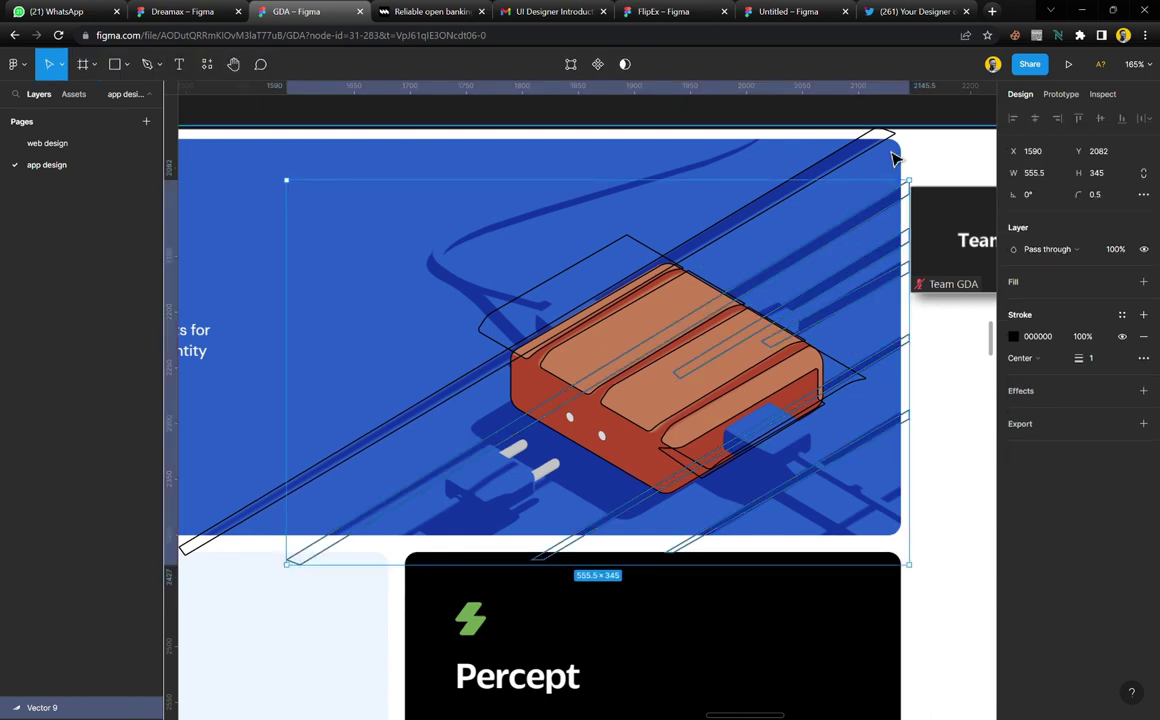
Give the cable vectors a light grey fill with no outline and group them at 20% opacity
{"action": "left_click", "coordinate": [907, 188], "text": "shift"}
{"action": "left_click", "coordinate": [1049, 337]}
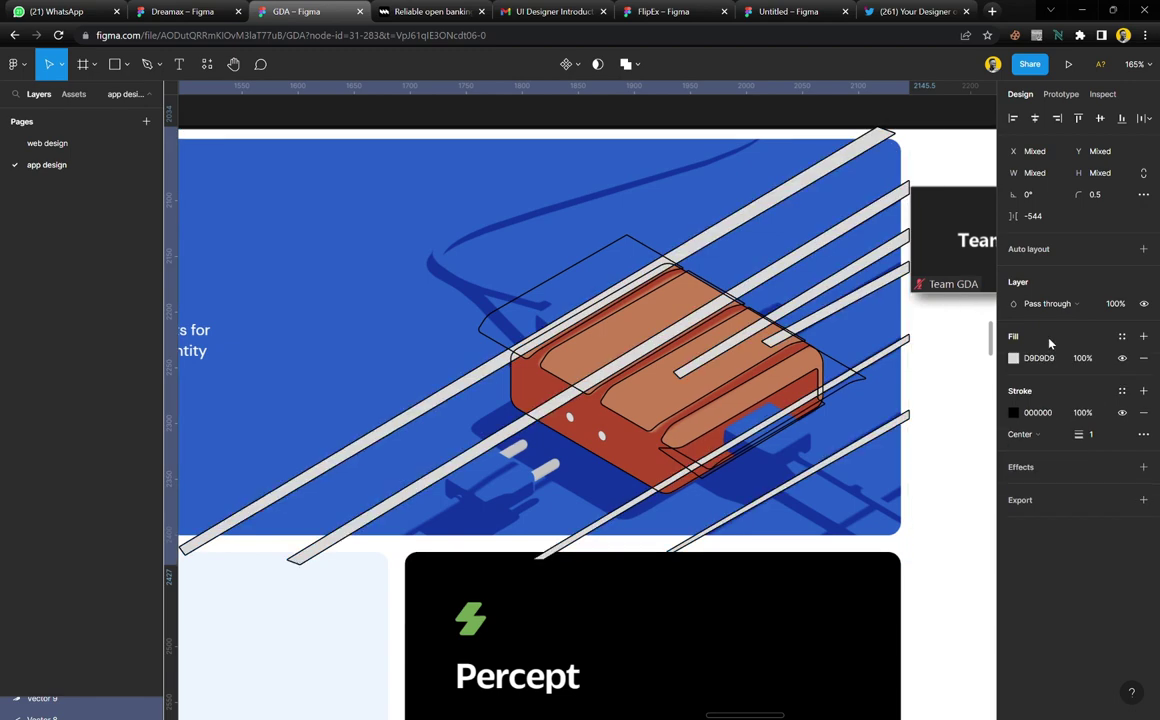
{"action": "left_click", "coordinate": [1143, 414]}
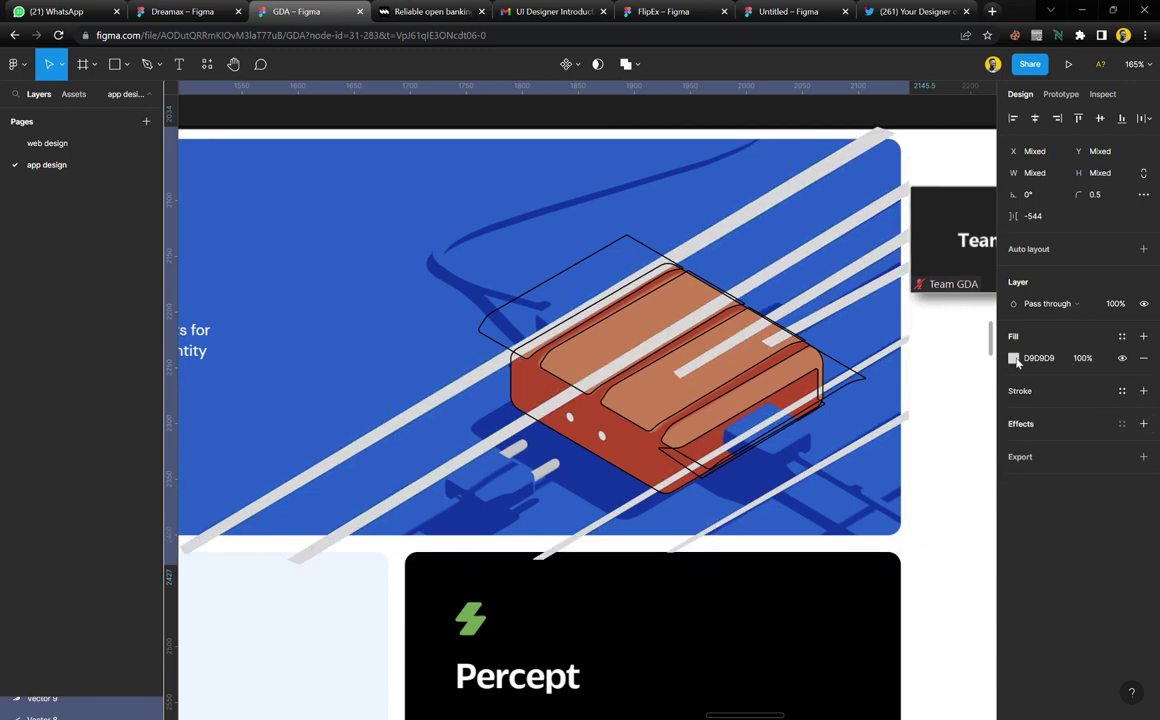
{"action": "key", "text": "ctrl+g"}
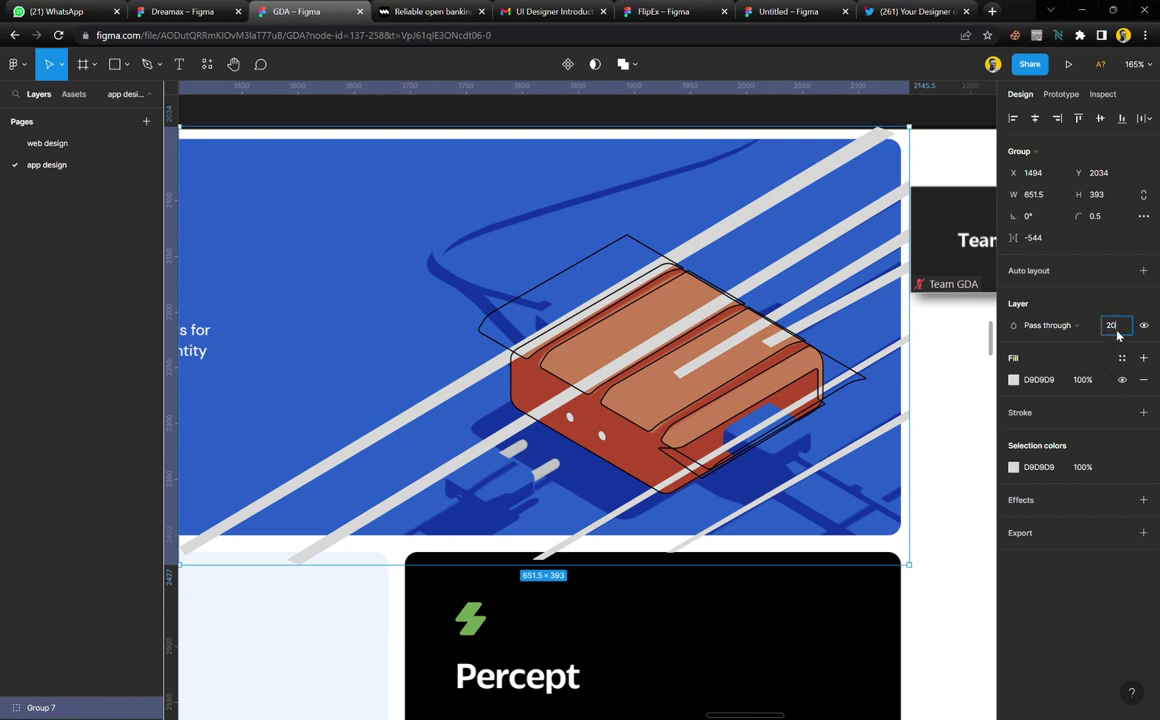
{"action": "key", "text": "Return"}
Make the cable group outline-only at 100% opacity with the white colour style stroke
{"action": "left_click", "coordinate": [751, 360]}
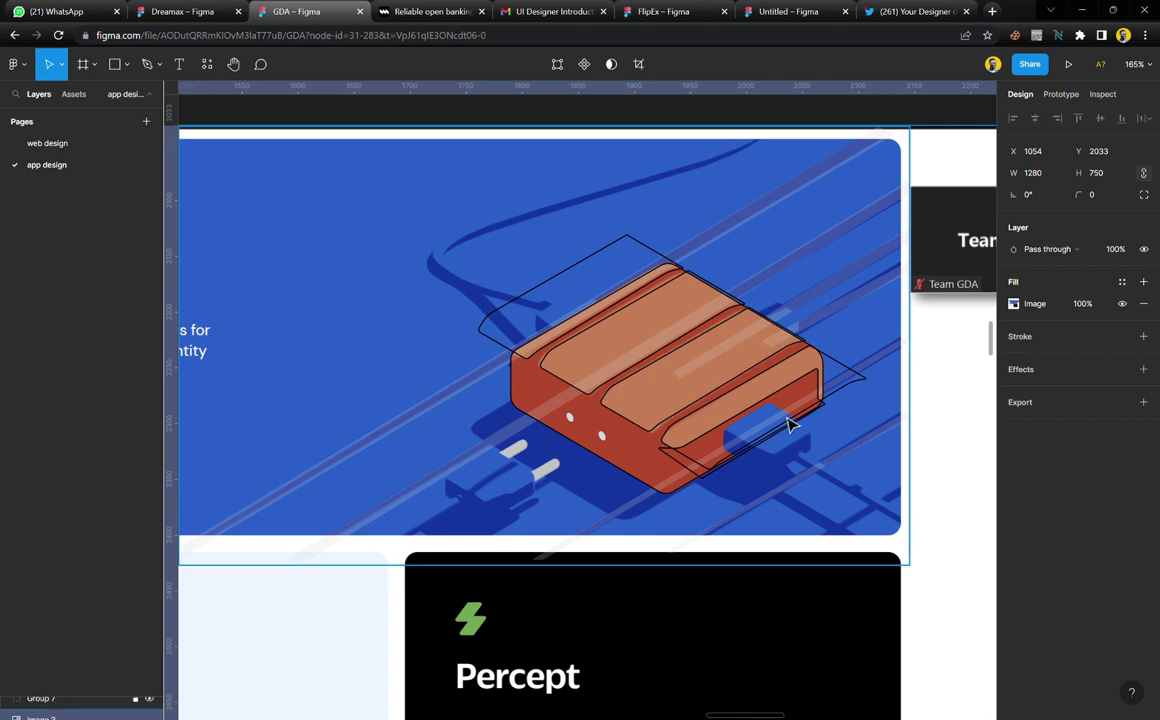
{"action": "left_click", "coordinate": [797, 203]}
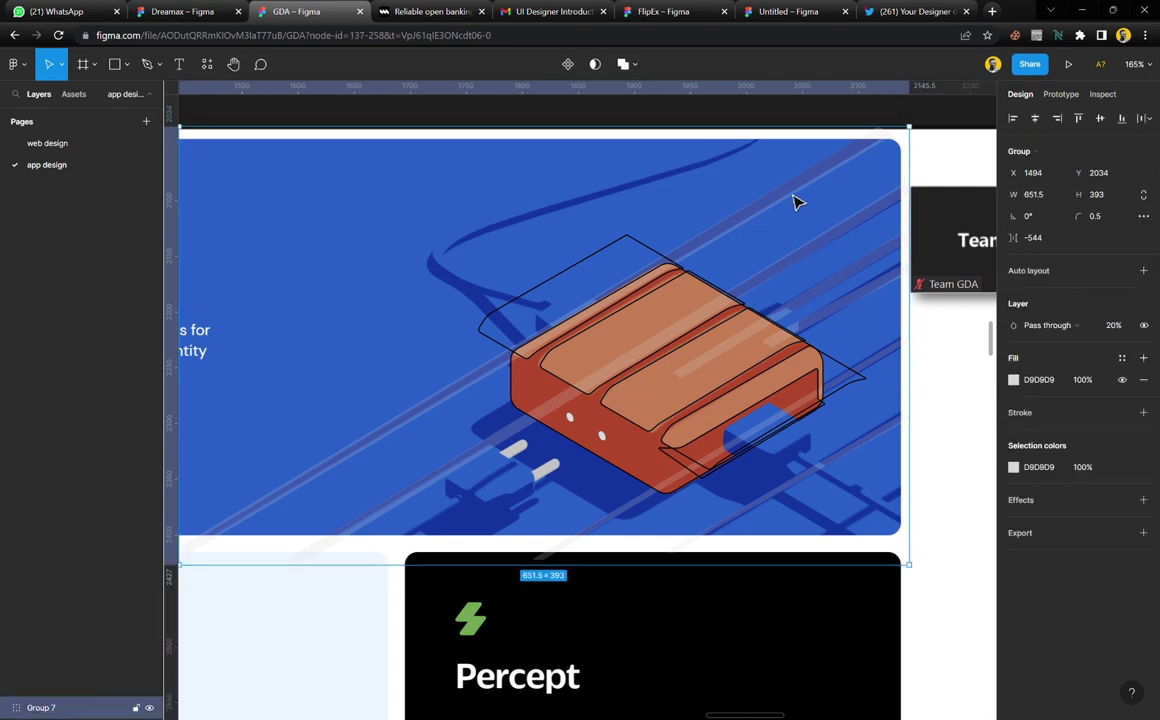
{"action": "left_click", "coordinate": [1143, 412]}
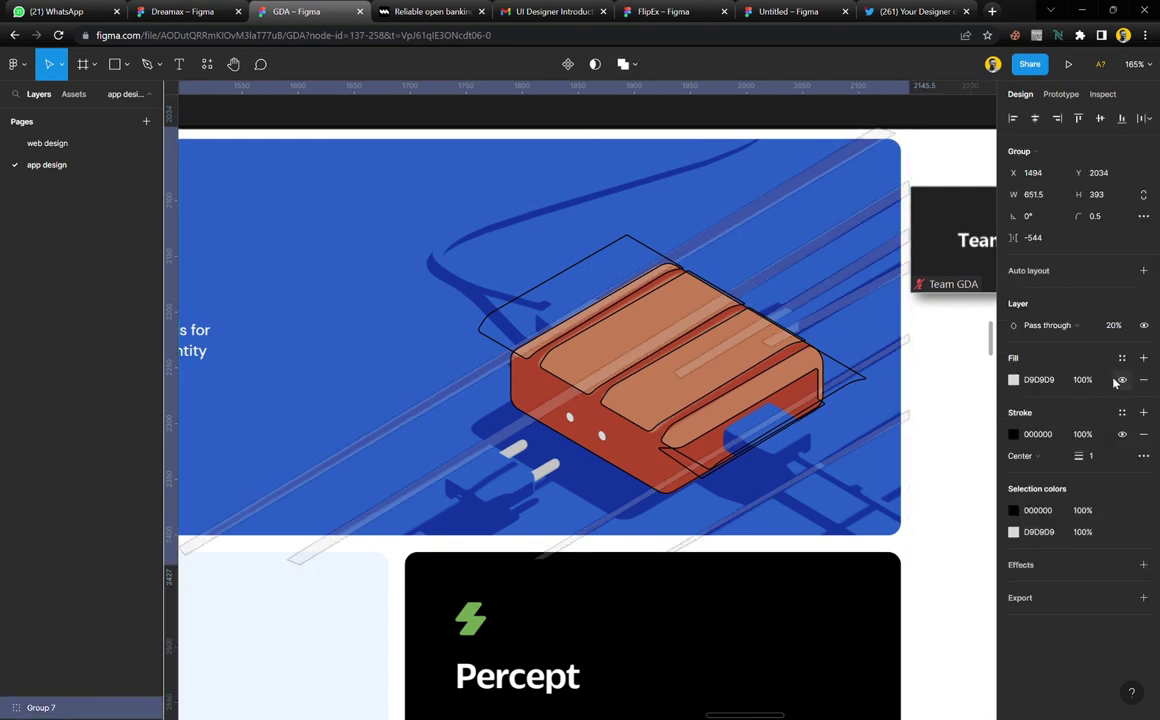
{"action": "left_click", "coordinate": [1143, 379]}
{"action": "type", "text": "100"}
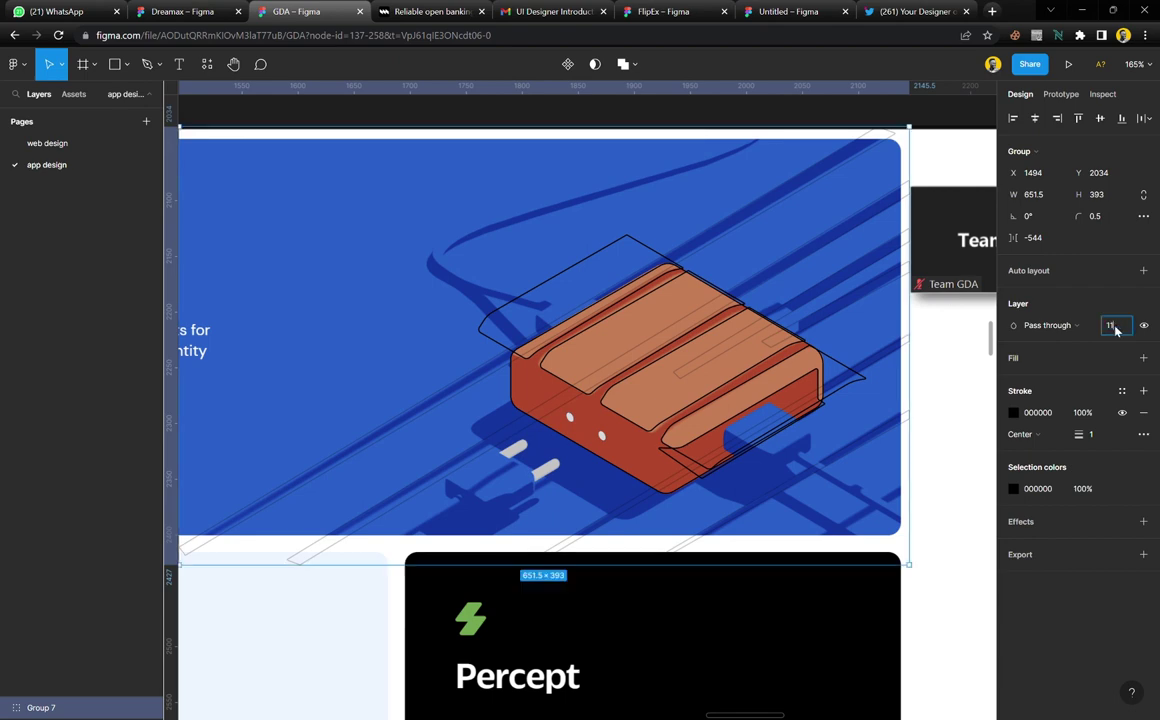
{"action": "key", "text": "Return"}
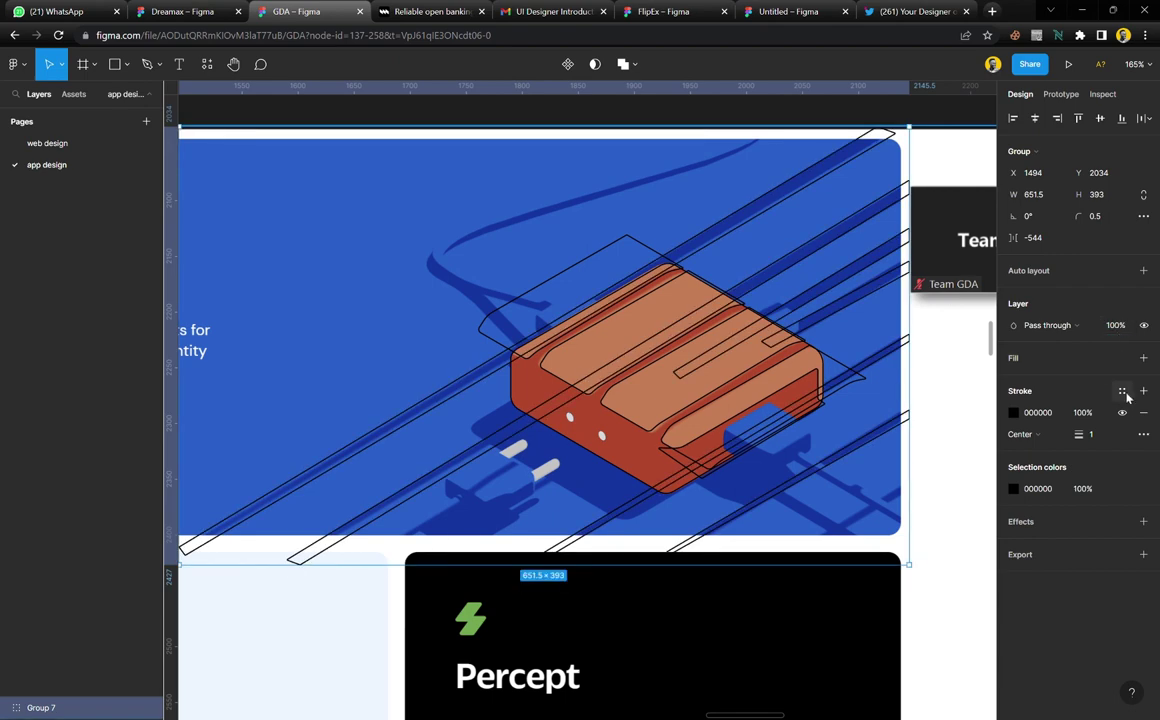
{"action": "left_click", "coordinate": [1122, 390]}
{"action": "left_click", "coordinate": [1000, 447]}
Trace the shadow under the device as a closed four-corner outline
{"action": "double_click", "coordinate": [702, 407]}
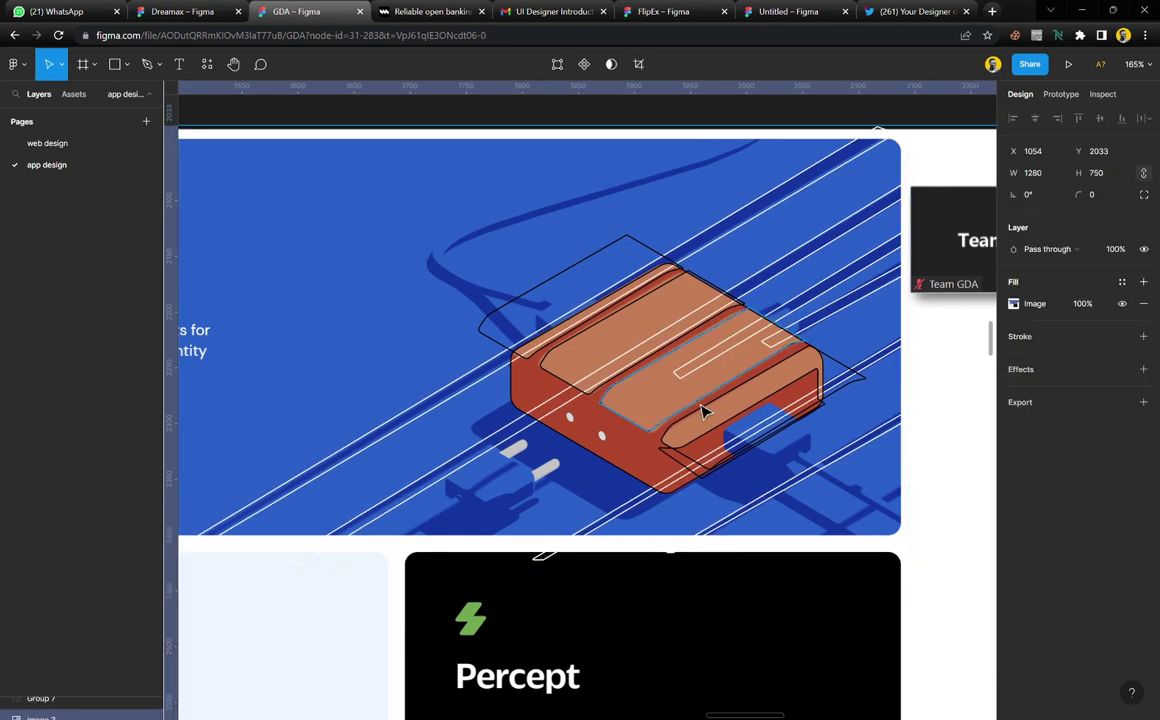
{"action": "scroll", "coordinate": [705, 390], "scroll_direction": "up", "scroll_amount": 3}
{"action": "scroll", "coordinate": [705, 378], "scroll_direction": "up", "scroll_amount": 3}
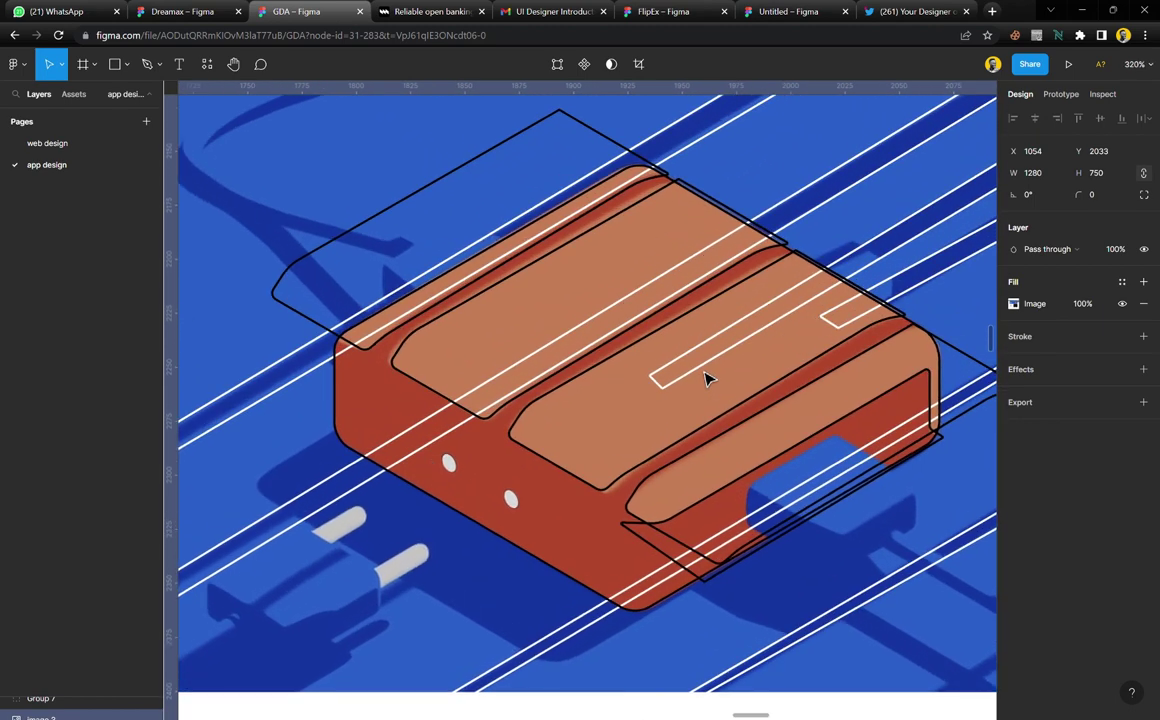
{"action": "scroll", "coordinate": [705, 378], "scroll_direction": "down", "scroll_amount": 2}
{"action": "scroll", "coordinate": [718, 443], "scroll_direction": "left", "scroll_amount": 3}
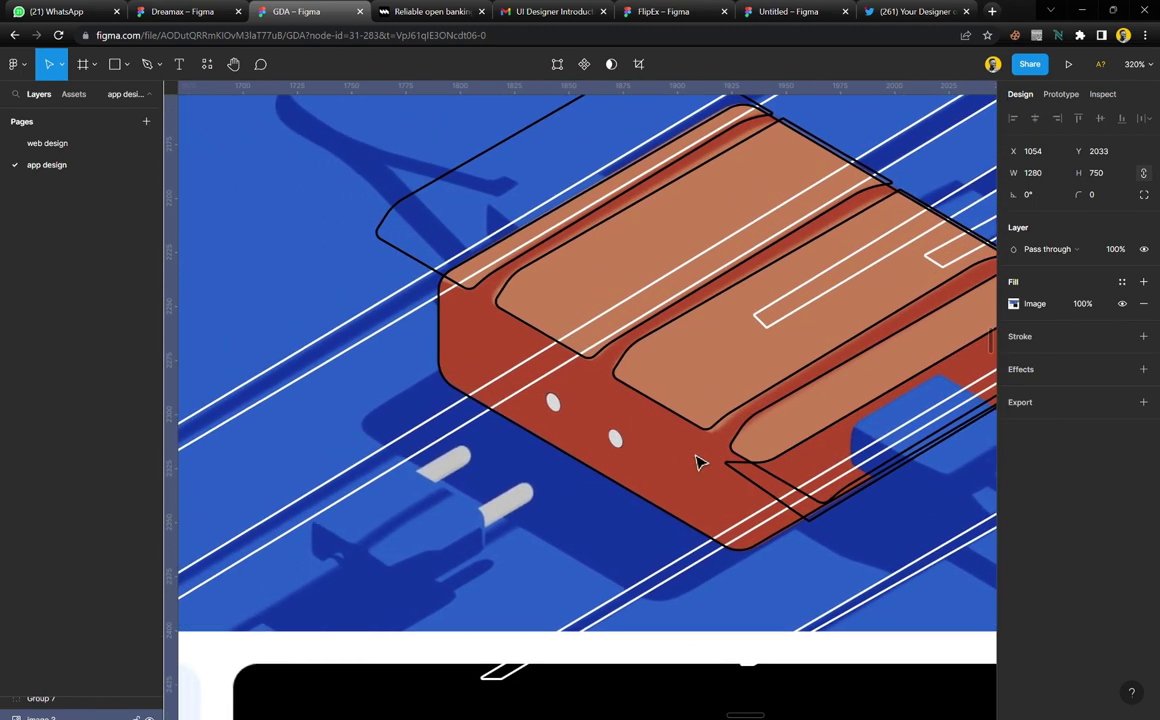
{"action": "scroll", "coordinate": [731, 507], "scroll_direction": "right", "scroll_amount": 1}
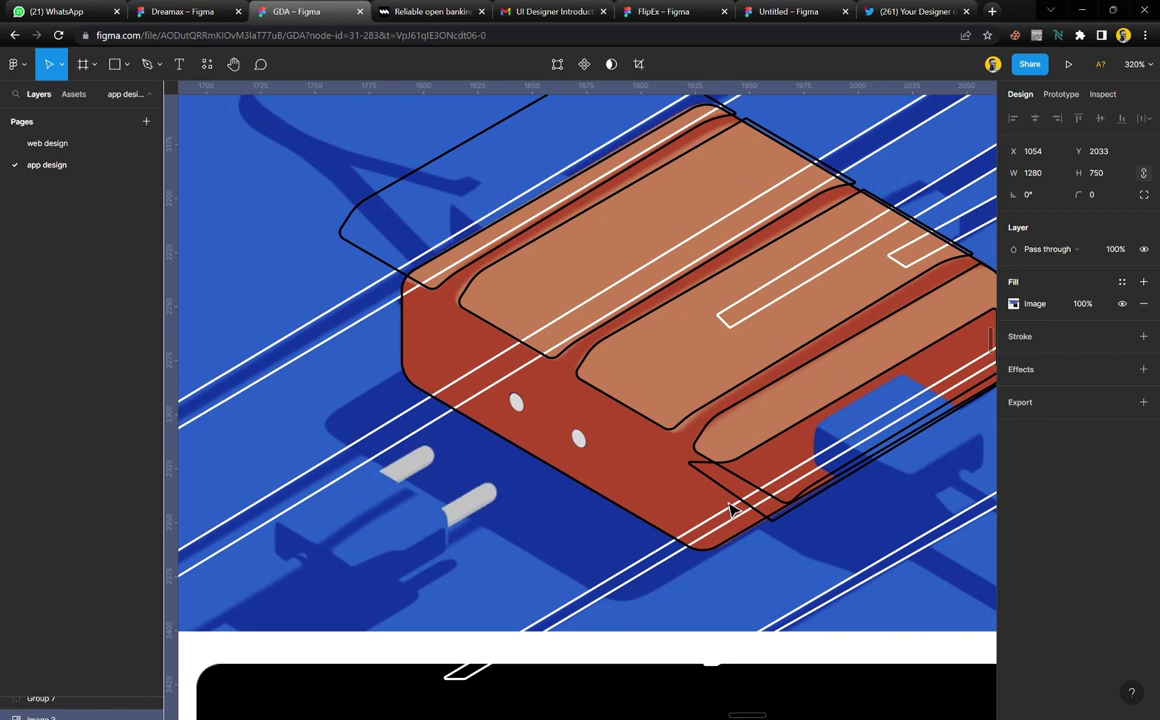
{"action": "key", "text": "p"}
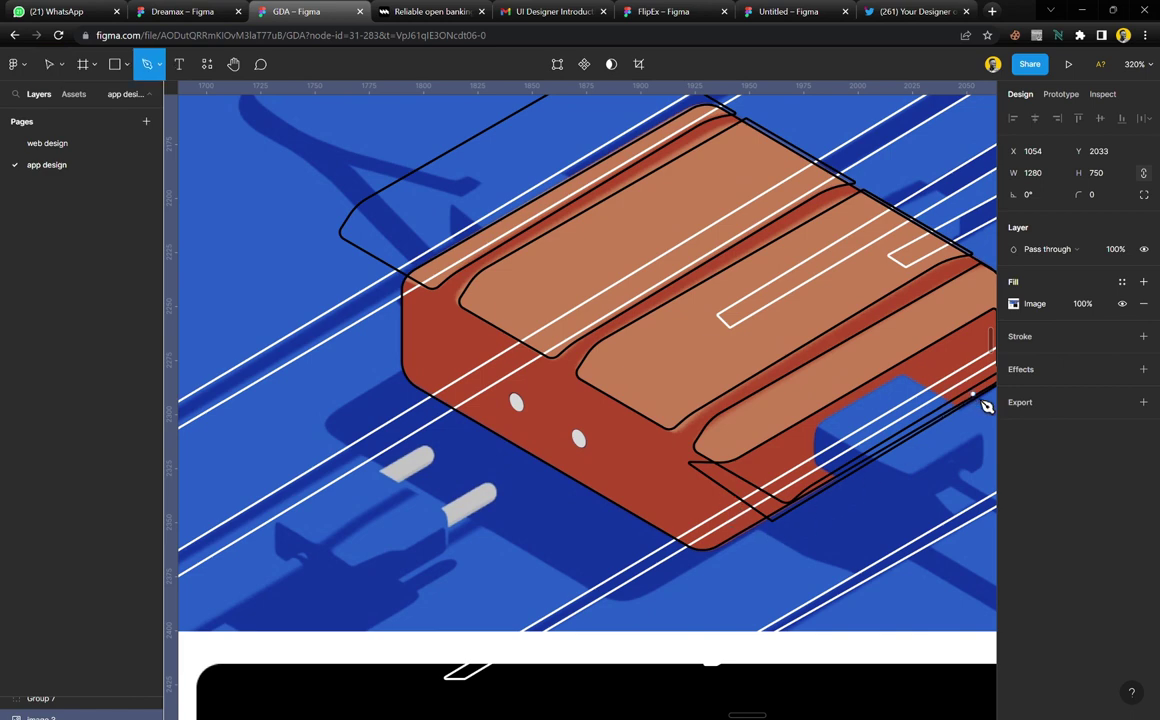
{"action": "left_click", "coordinate": [982, 393]}
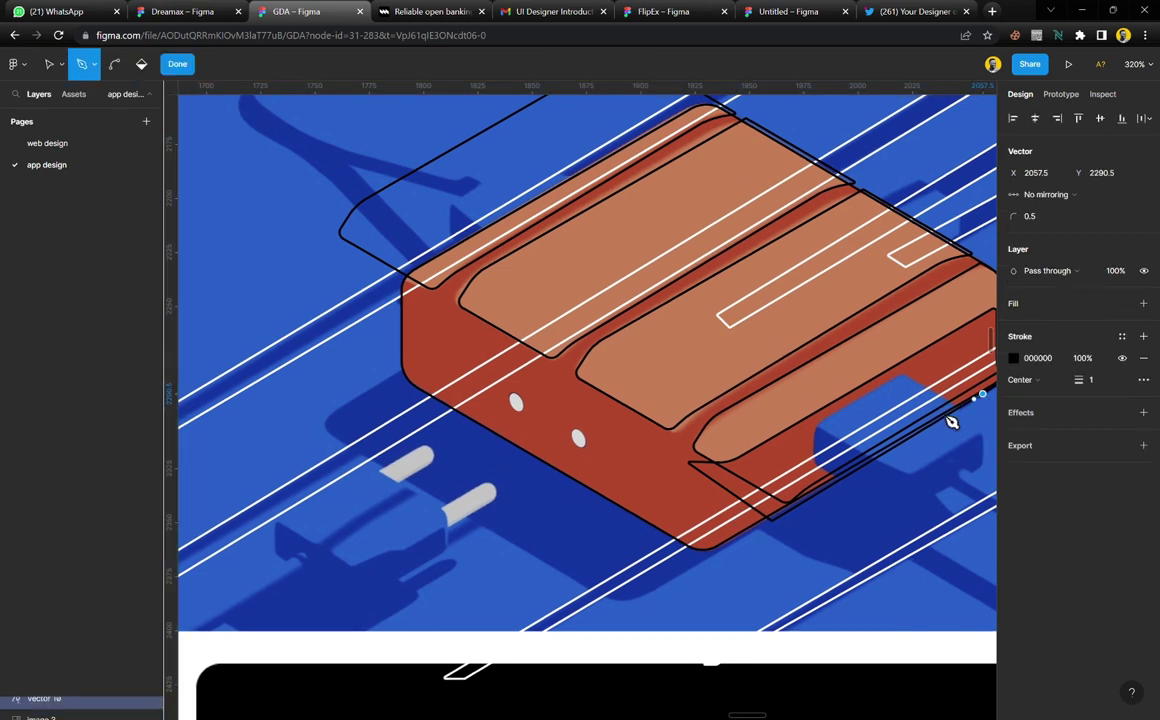
{"action": "left_click", "coordinate": [626, 606]}
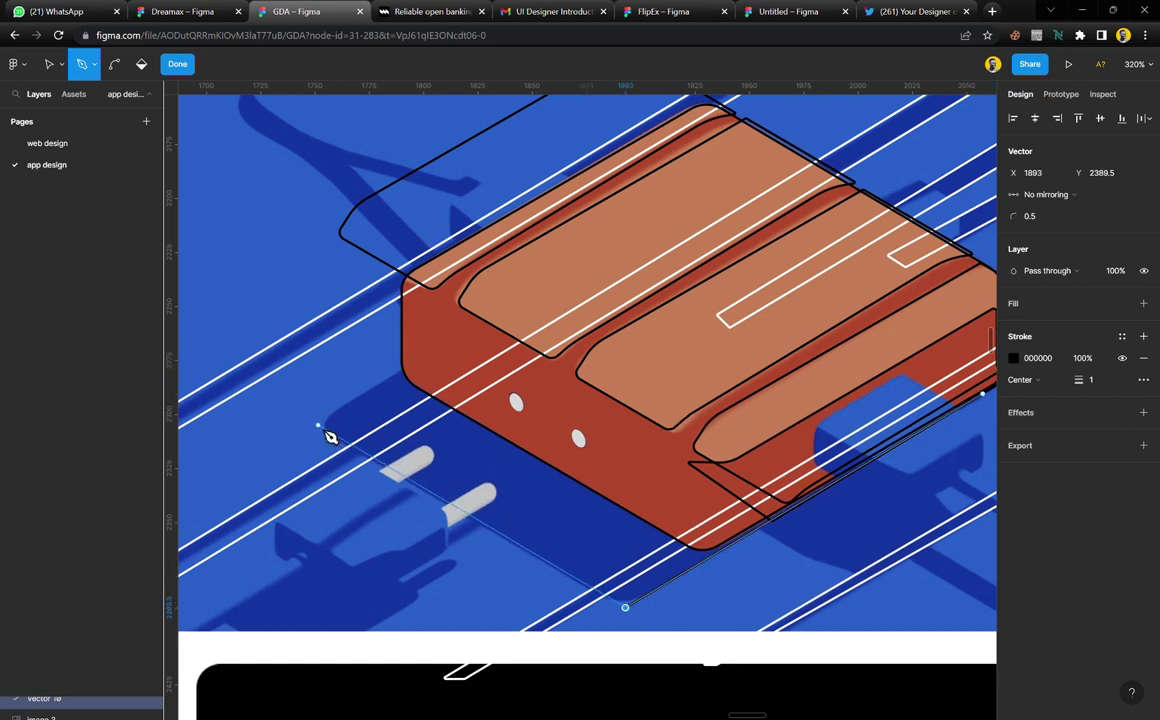
{"action": "left_click", "coordinate": [317, 426]}
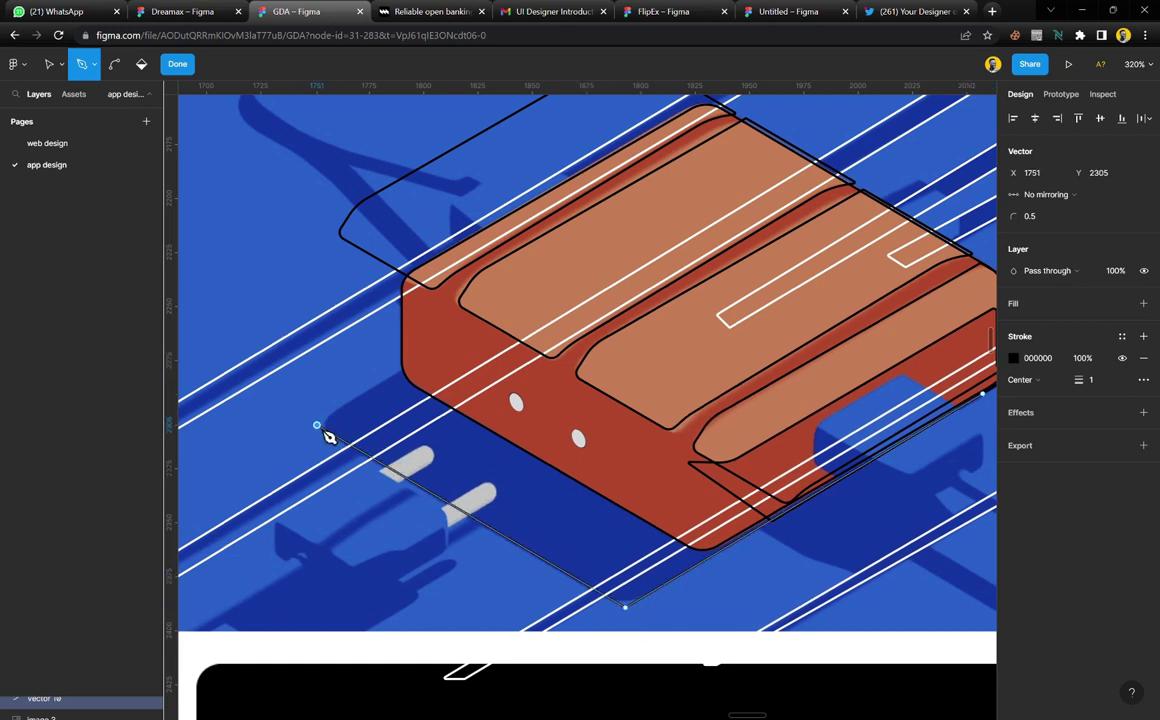
{"action": "left_click", "coordinate": [601, 242]}
{"action": "scroll", "coordinate": [612, 252], "scroll_direction": "right", "scroll_amount": 4}
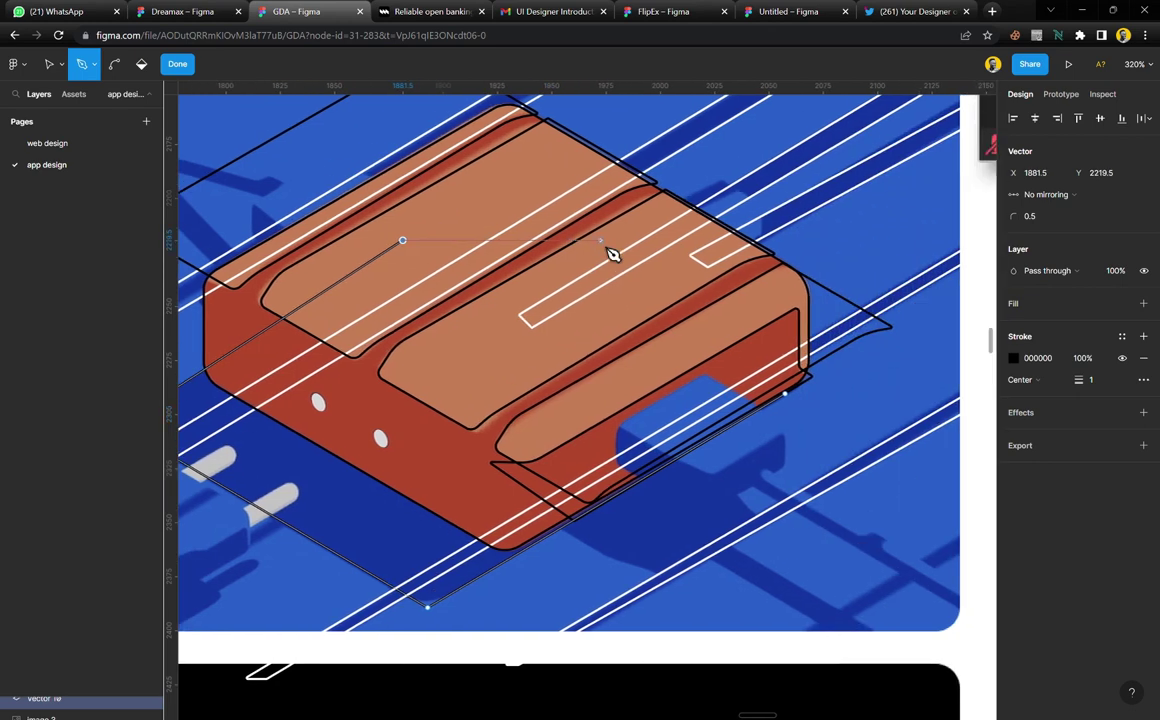
{"action": "left_click", "coordinate": [795, 401]}
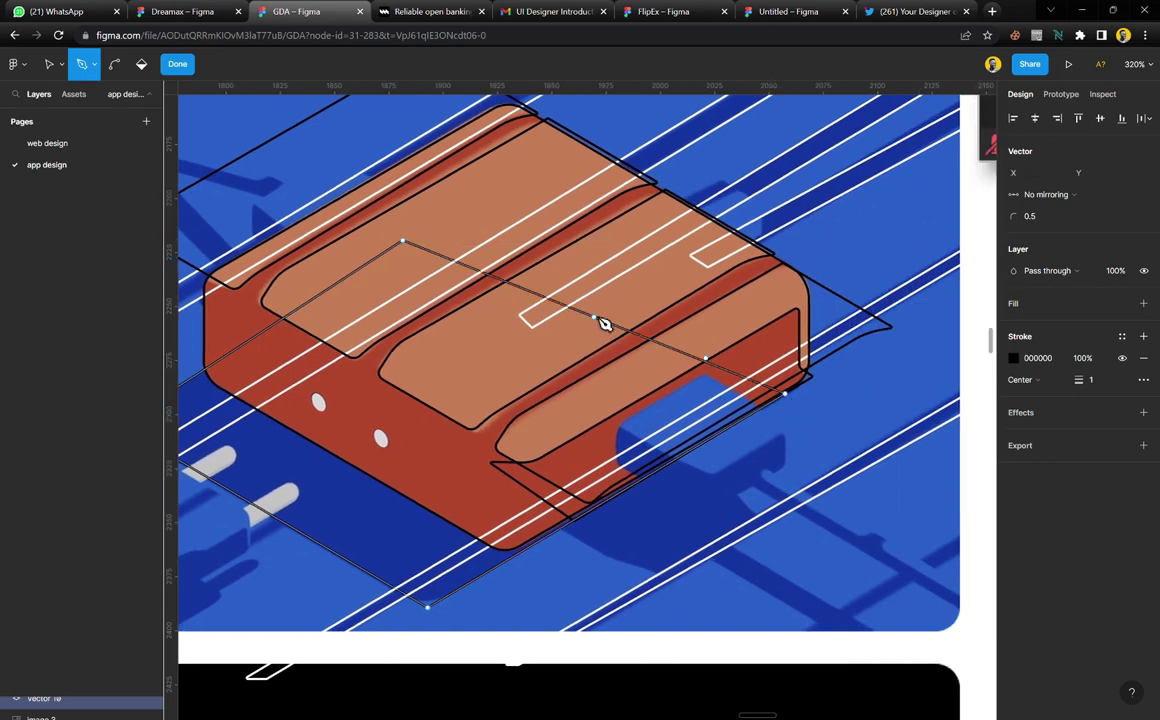
{"action": "scroll", "coordinate": [487, 267], "scroll_direction": "left", "scroll_amount": 6}
{"action": "scroll", "coordinate": [531, 412], "scroll_direction": "up", "scroll_amount": 3, "text": "ctrl"}
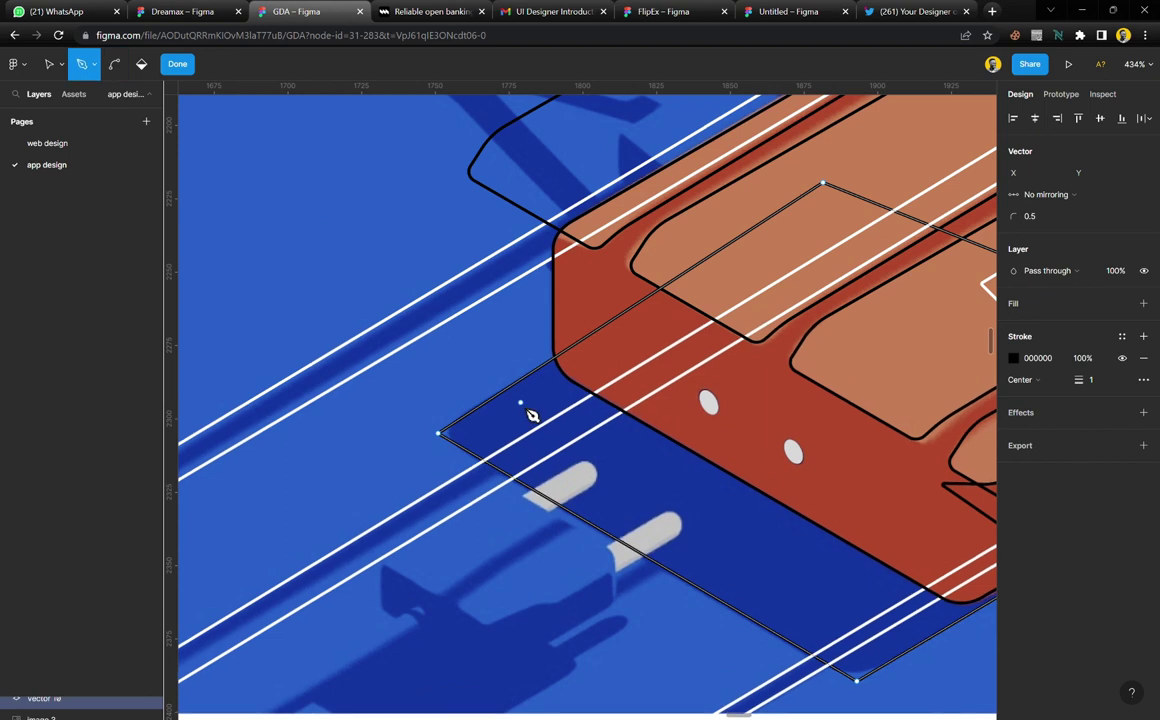
Round the shadow outline's corners with radii 4.5, 5.5 and 17.5, then finish editing
{"action": "left_click_drag", "start_coordinate": [406, 396], "coordinate": [478, 484]}
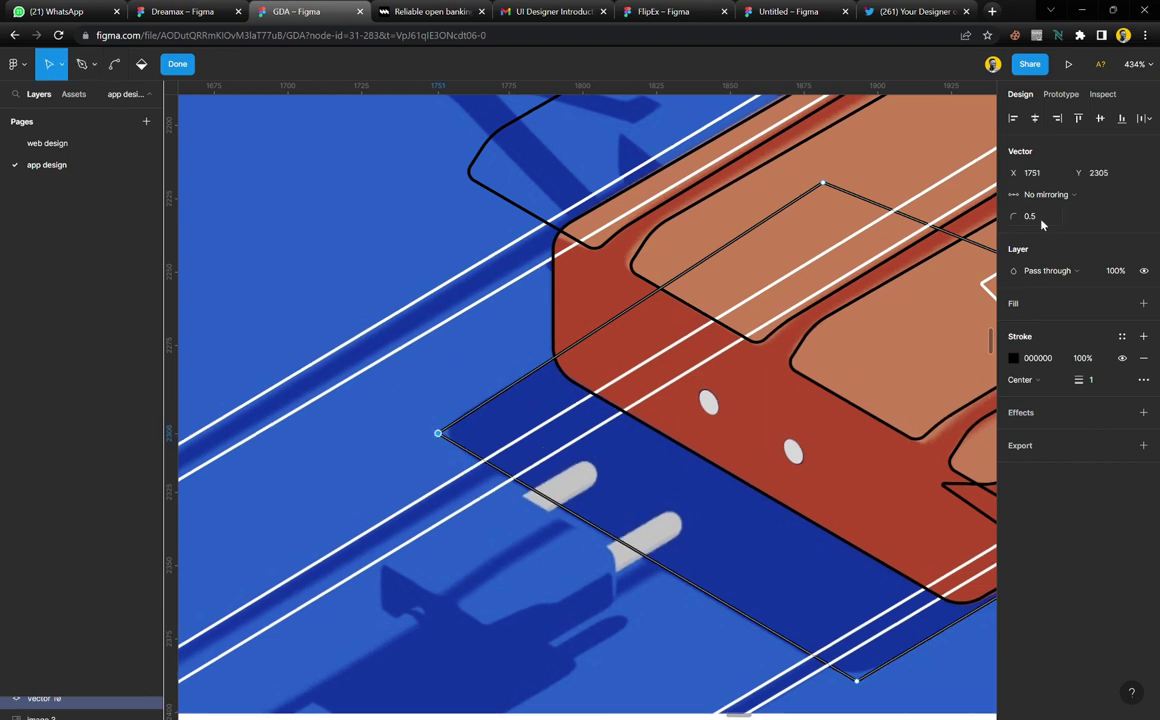
{"action": "left_click", "coordinate": [1036, 216]}
{"action": "type", "text": "4.5"}
{"action": "key", "text": "Return"}
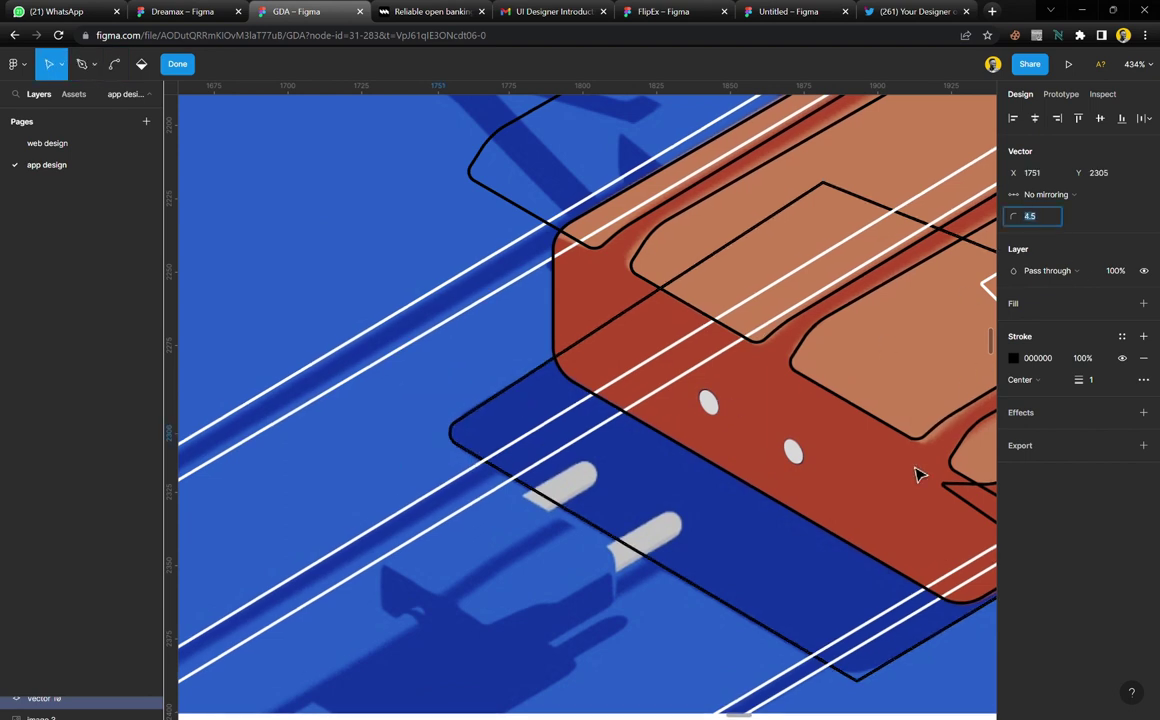
{"action": "scroll", "coordinate": [857, 520], "scroll_direction": "down", "scroll_amount": 3}
{"action": "left_click_drag", "start_coordinate": [932, 556], "coordinate": [795, 610]}
{"action": "left_click", "coordinate": [1038, 216]}
{"action": "type", "text": "5.5"}
{"action": "key", "text": "Return"}
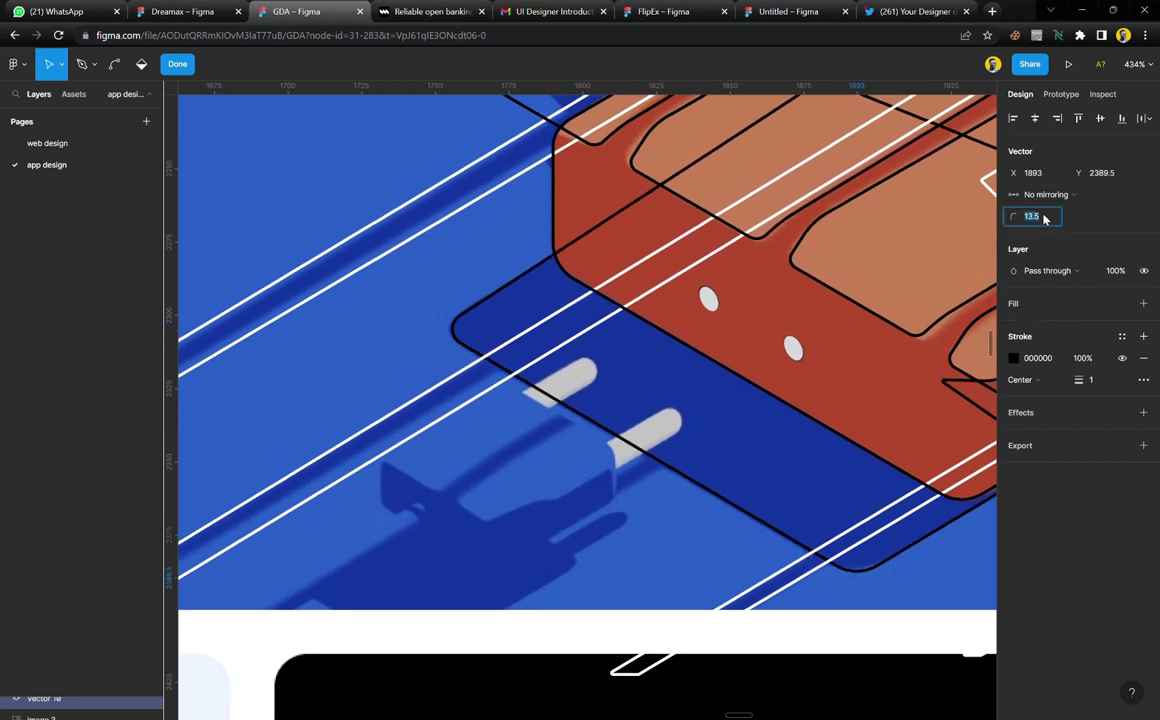
{"action": "type", "text": "17.5"}
{"action": "key", "text": "Return"}
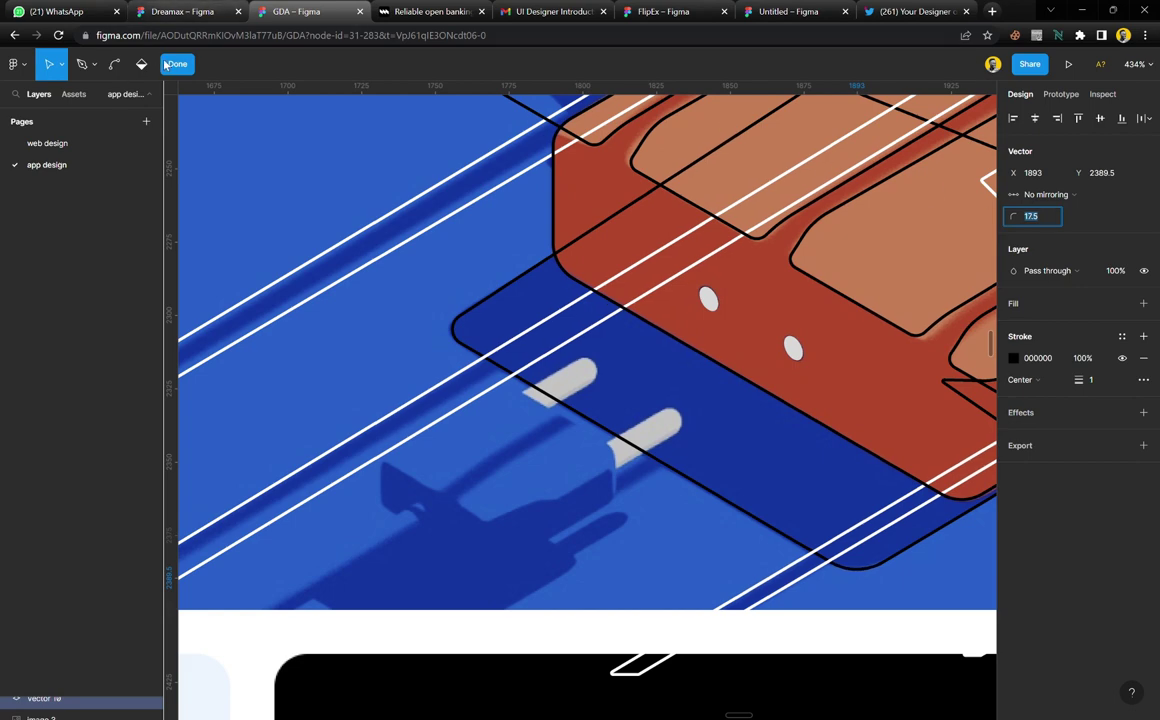
{"action": "left_click", "coordinate": [170, 64]}
{"action": "scroll", "coordinate": [505, 339], "scroll_direction": "down", "scroll_amount": 5}
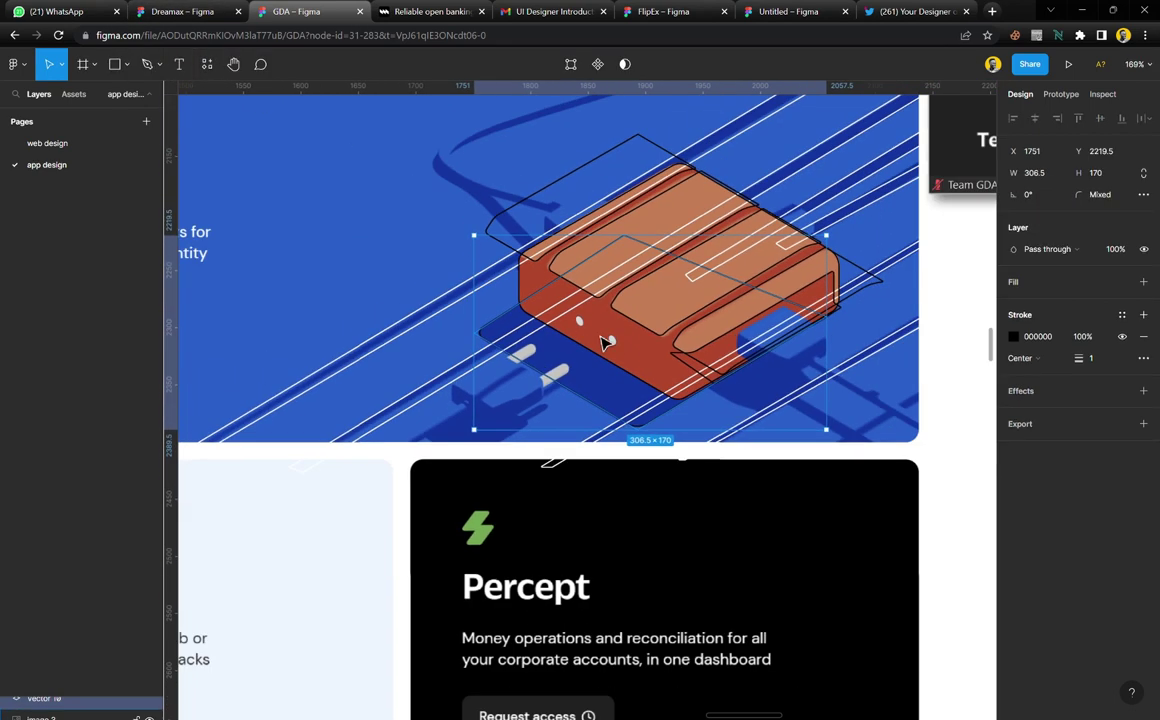
Trace a closed parallelogram outline around the blue opening
{"action": "left_click", "coordinate": [311, 580]}
{"action": "scroll", "coordinate": [660, 385], "scroll_direction": "right", "scroll_amount": 2}
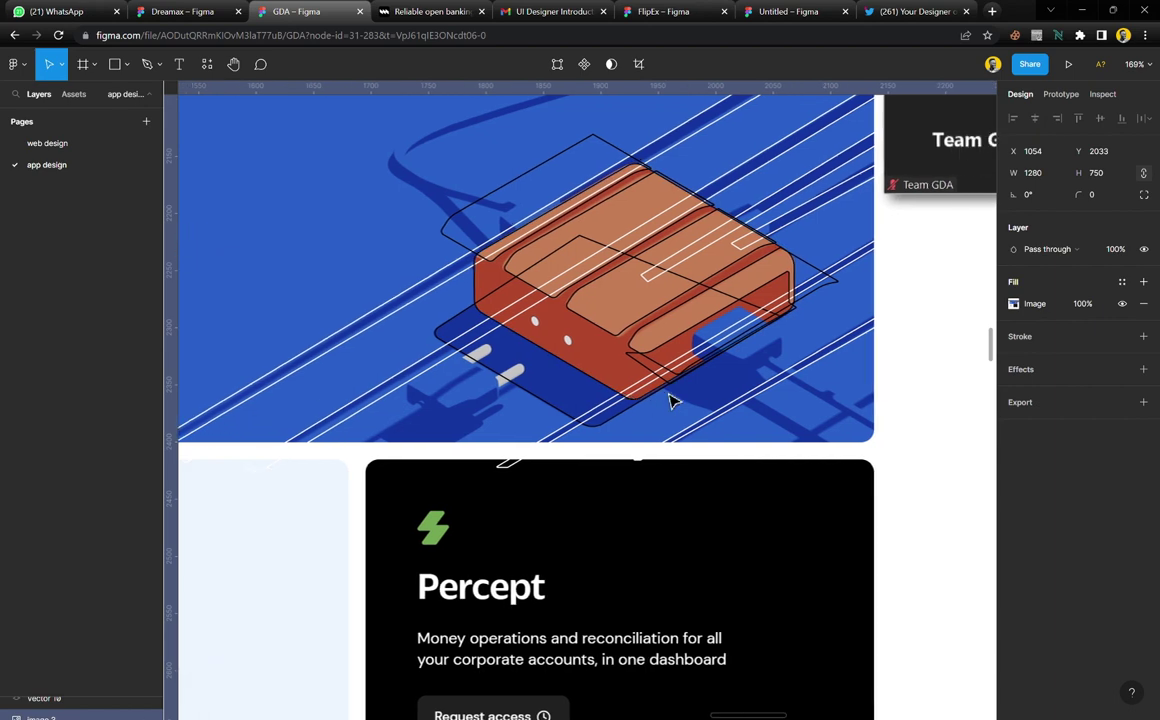
{"action": "scroll", "coordinate": [745, 362], "scroll_direction": "up", "scroll_amount": 10}
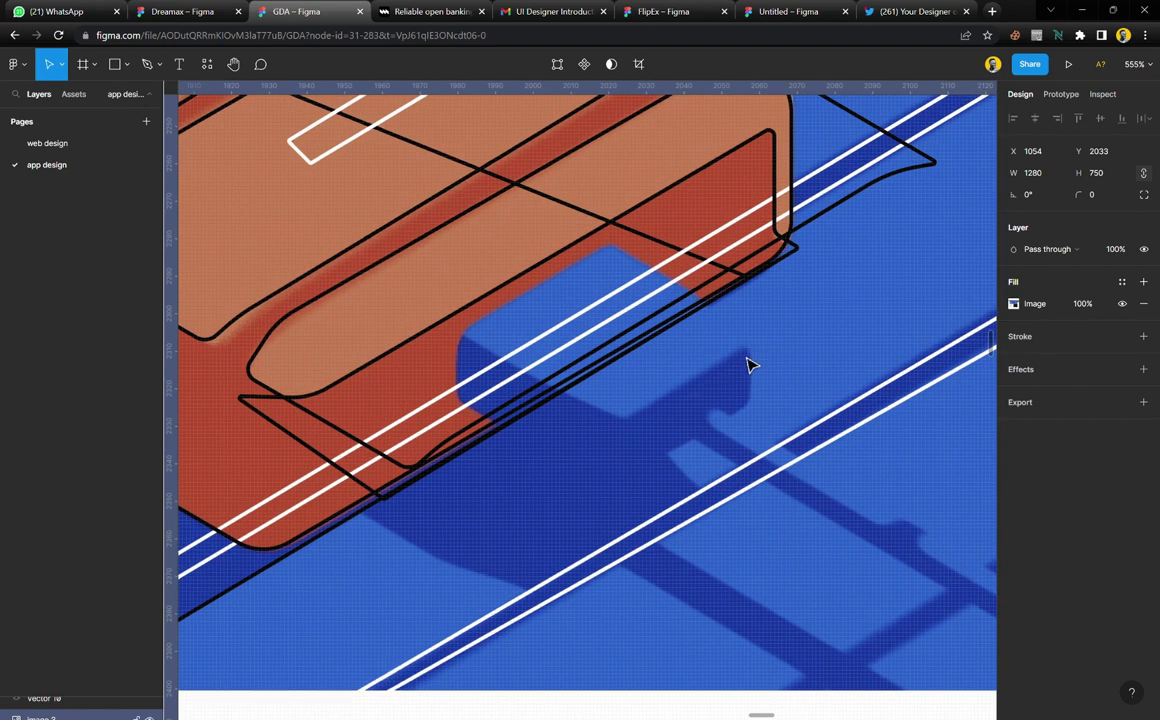
{"action": "key", "text": "p"}
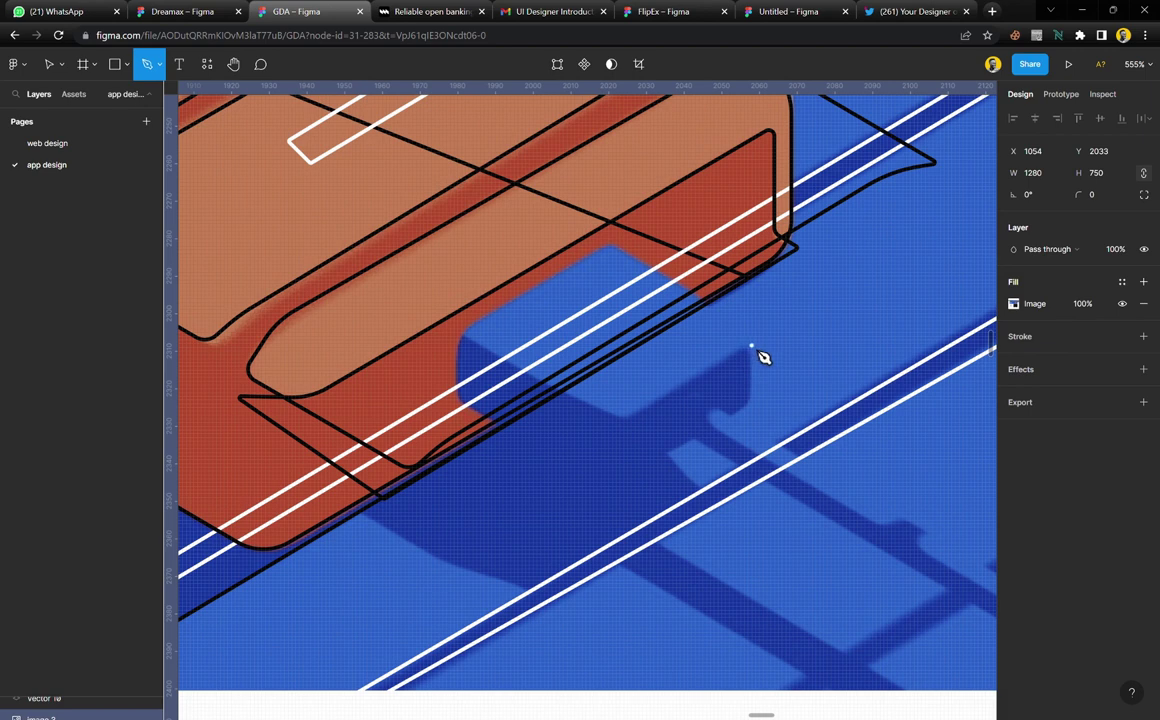
{"action": "left_click", "coordinate": [749, 346]}
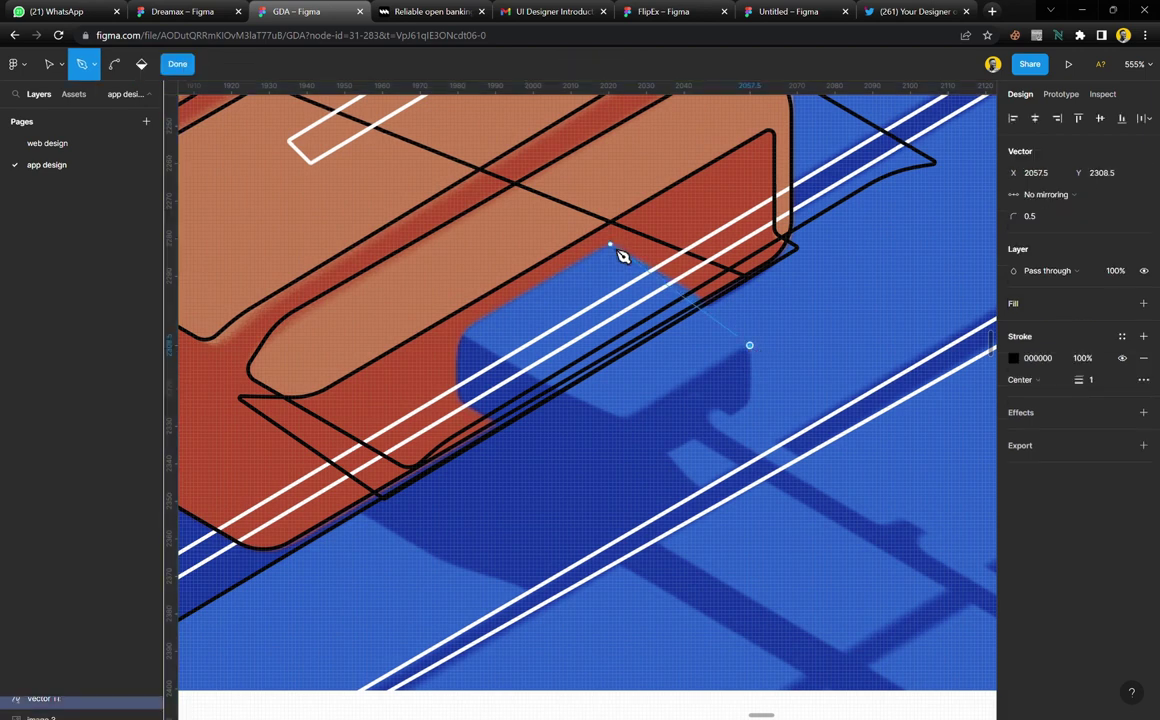
{"action": "left_click", "coordinate": [610, 244]}
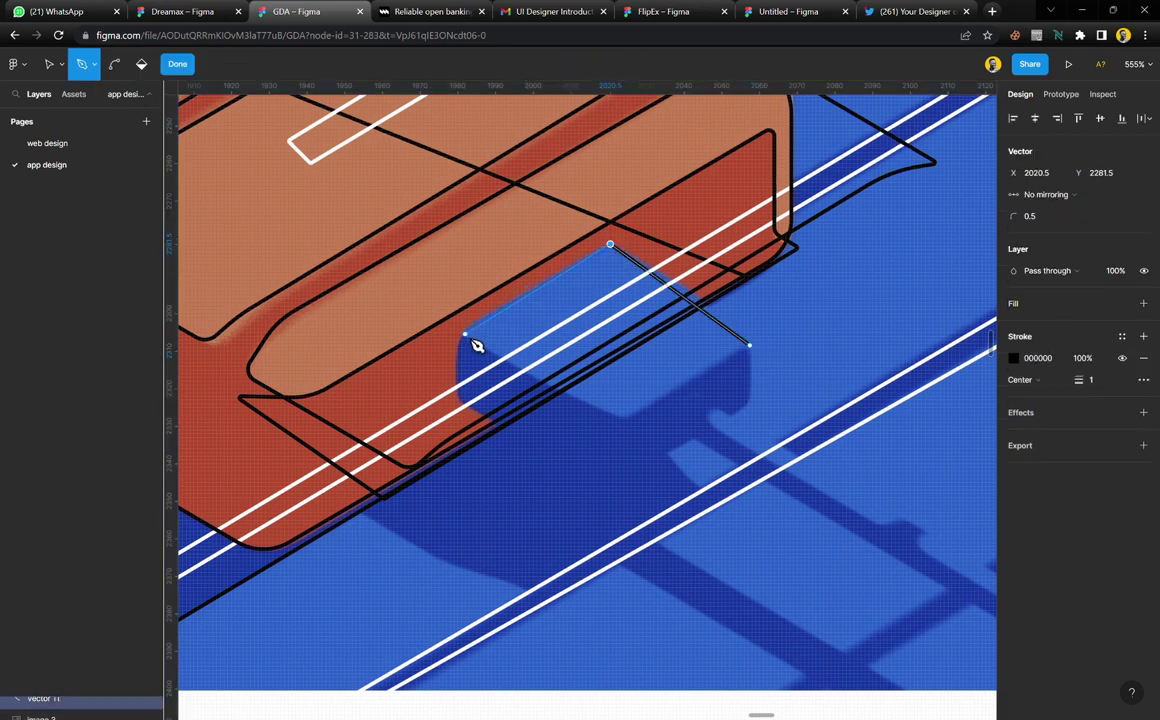
{"action": "left_click", "coordinate": [625, 418]}
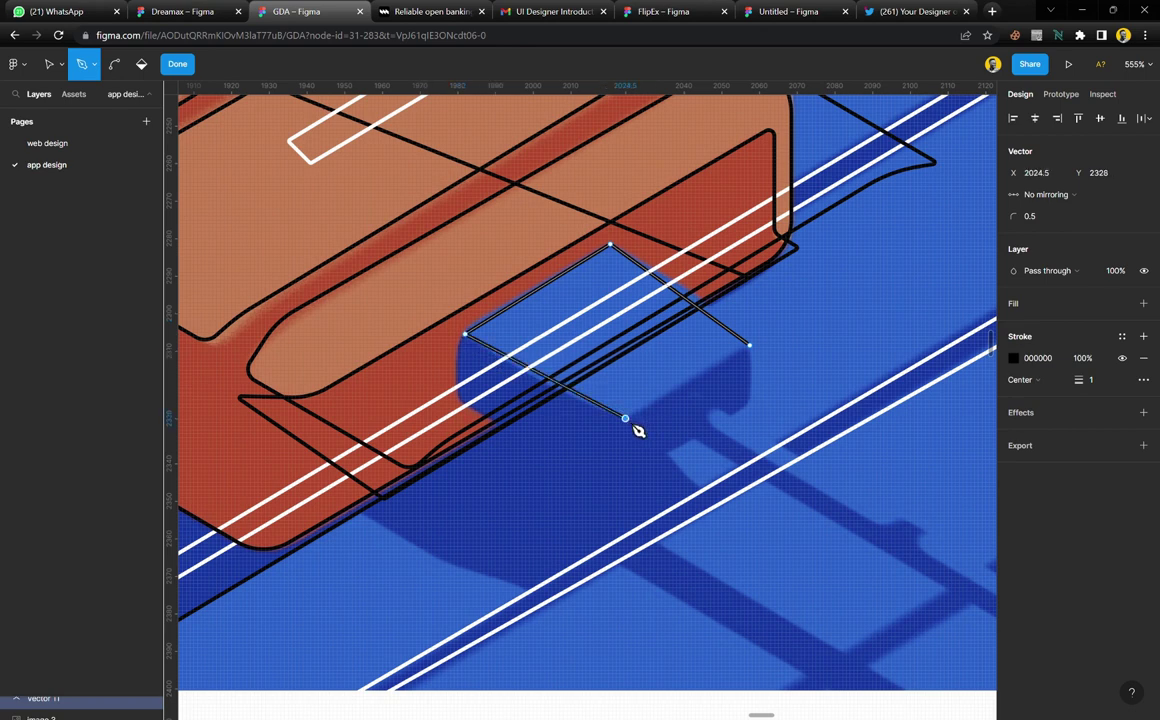
{"action": "left_click", "coordinate": [750, 347]}
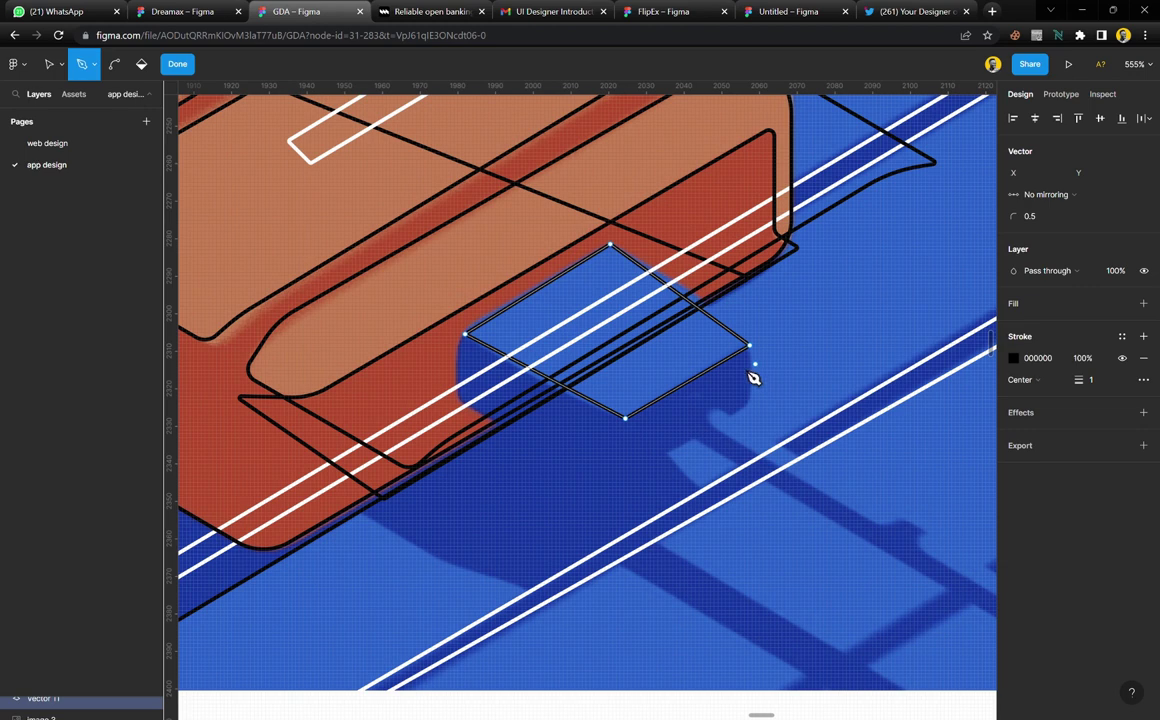
{"action": "key", "text": "Escape"}
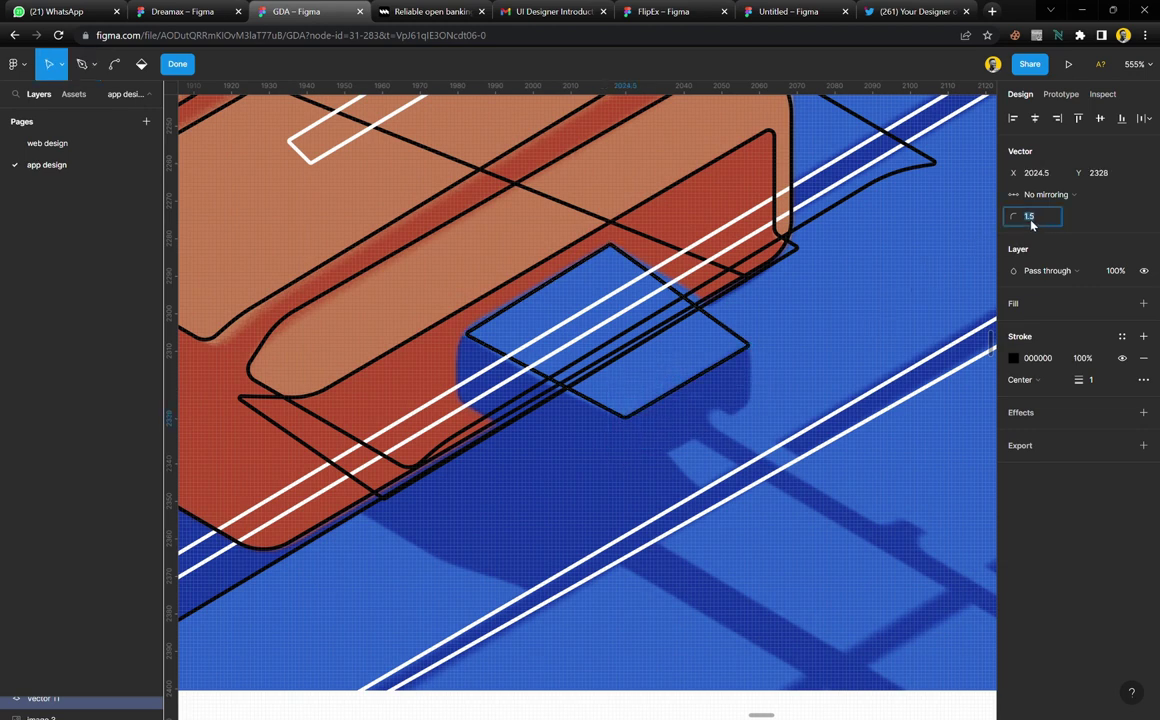
Round the parallelogram's right corner to 2.5 and finish editing the outline
{"action": "left_click_drag", "start_coordinate": [785, 325], "coordinate": [730, 386]}
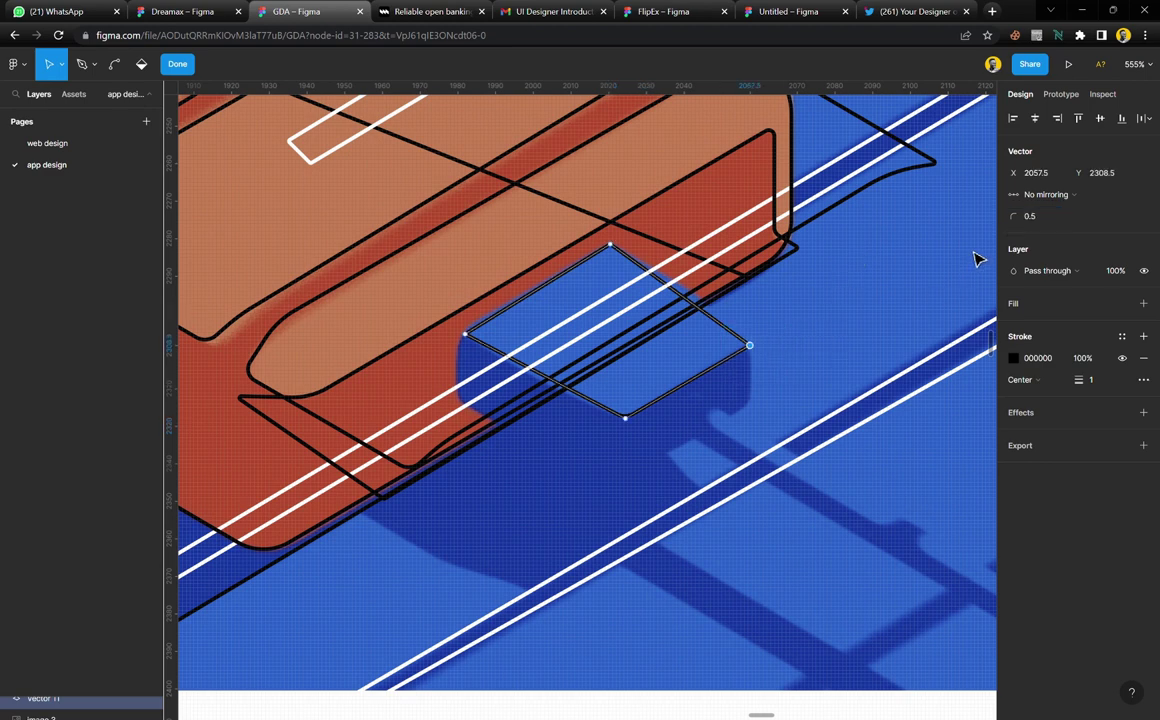
{"action": "key", "text": "Up"}
{"action": "key", "text": "Up"}
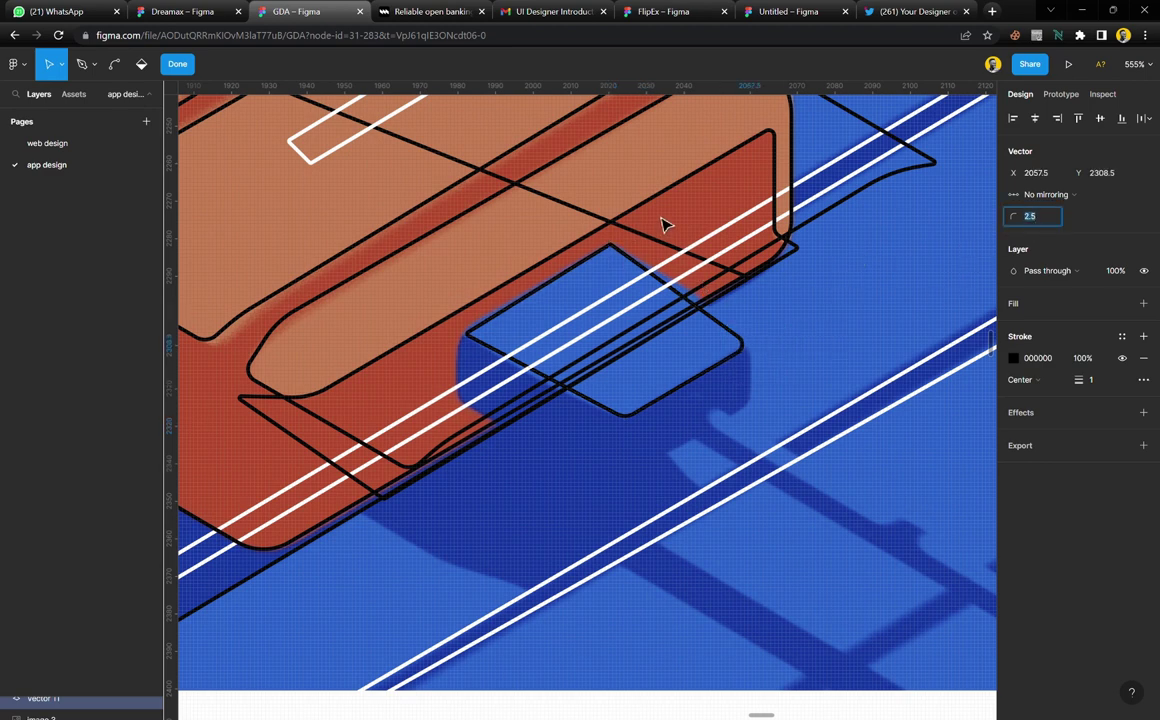
{"action": "left_click_drag", "start_coordinate": [611, 220], "coordinate": [434, 363]}
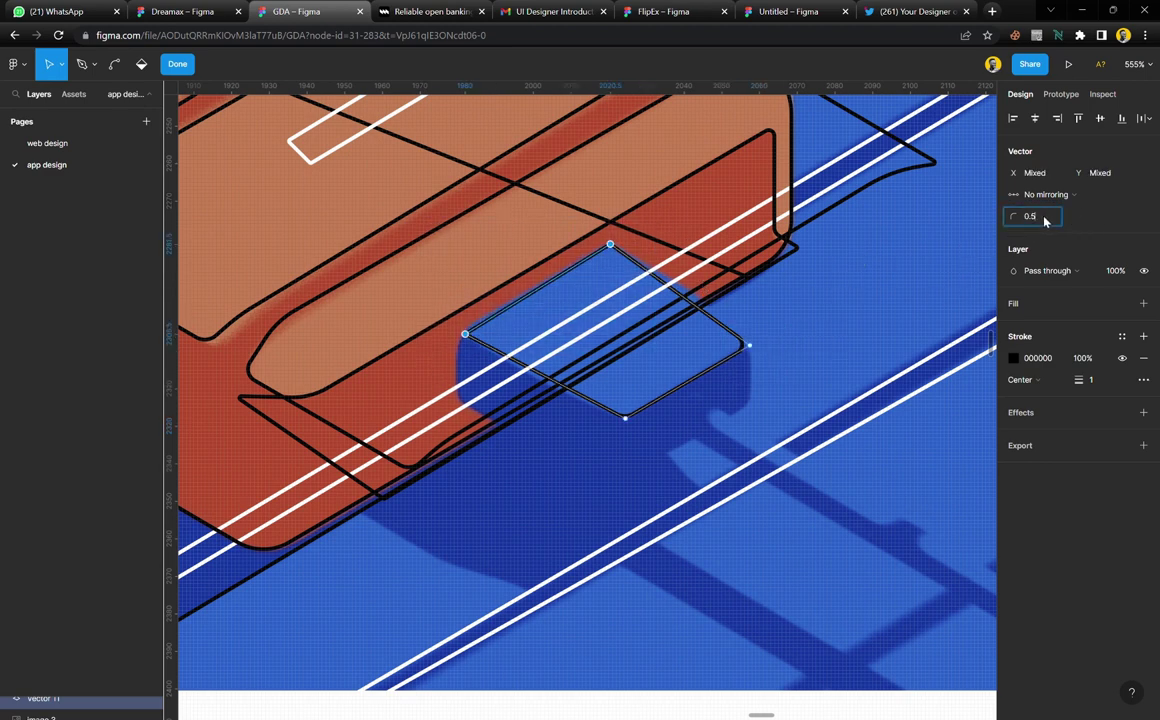
{"action": "key", "text": "Up"}
{"action": "key", "text": "Down"}
{"action": "key", "text": "Down"}
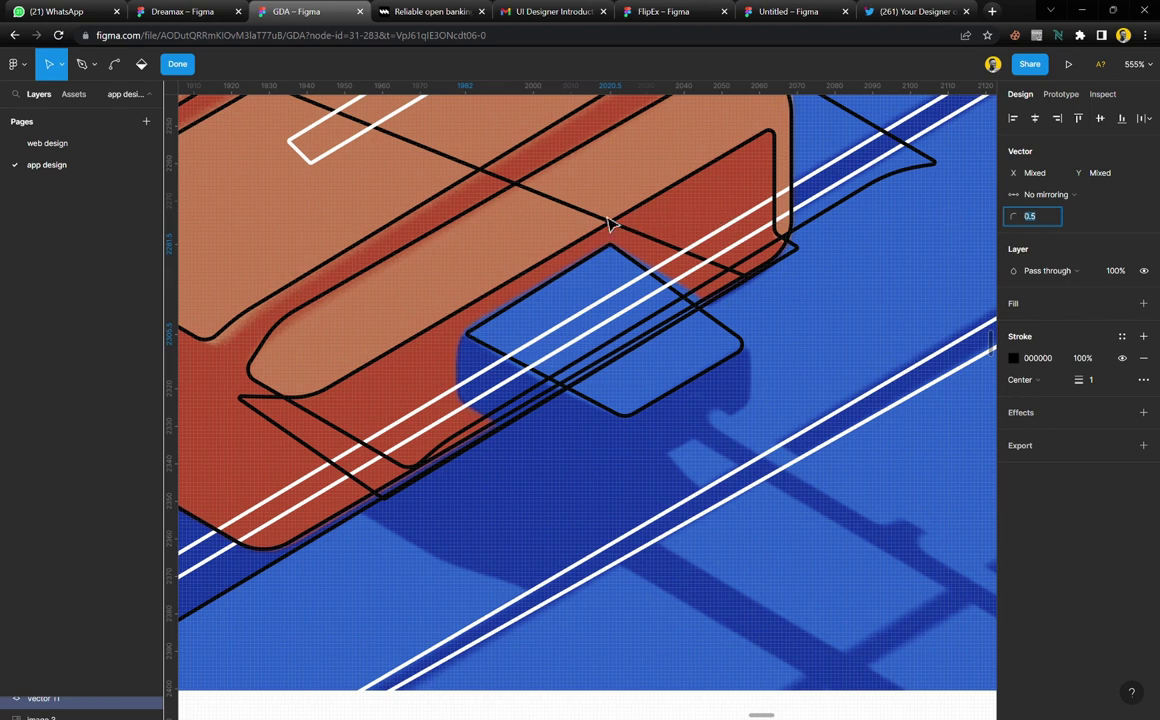
{"action": "left_click", "coordinate": [177, 63]}
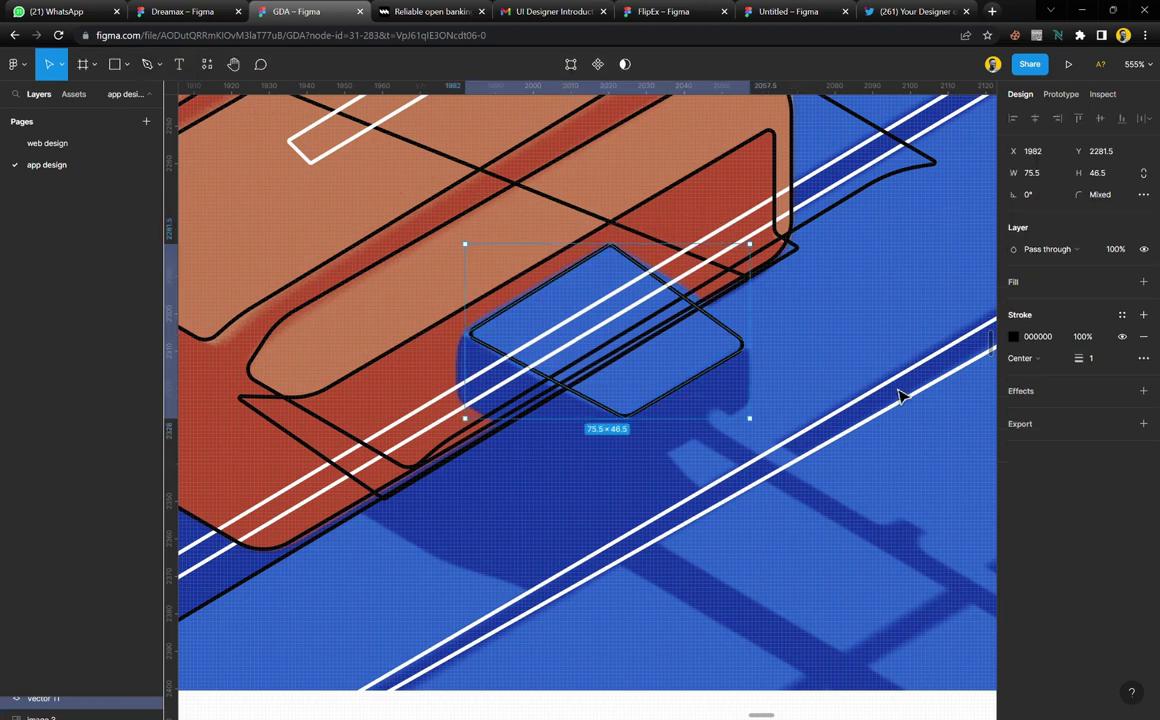
Begin a new Pen path at the parallelogram's right corner
{"action": "left_click", "coordinate": [855, 360]}
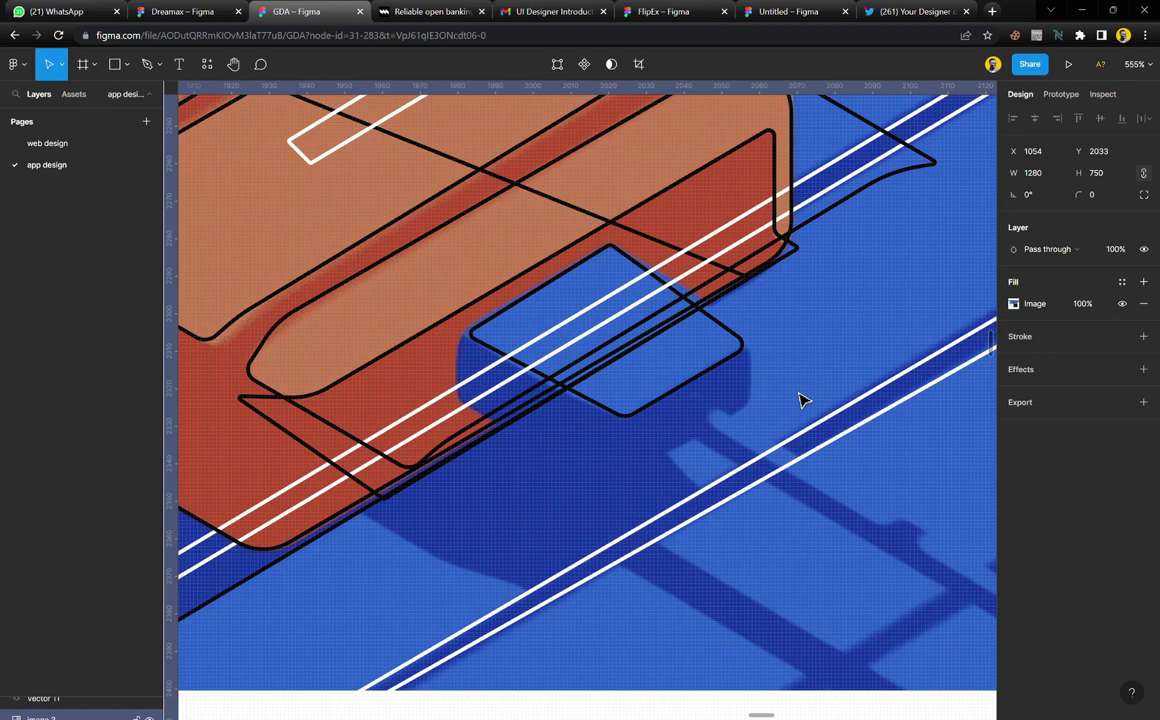
{"action": "key", "text": "p"}
{"action": "left_click", "coordinate": [744, 341]}
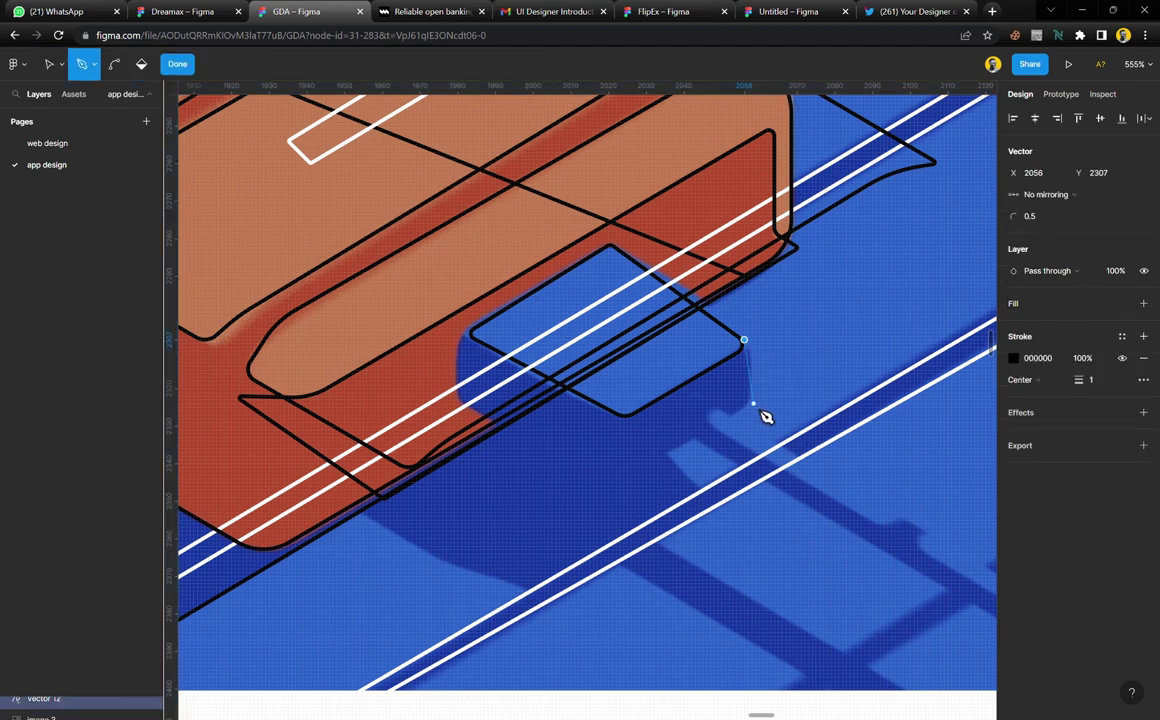
{"action": "scroll", "coordinate": [755, 393], "scroll_direction": "down", "scroll_amount": 2}
{"action": "key", "text": "shift+p"}
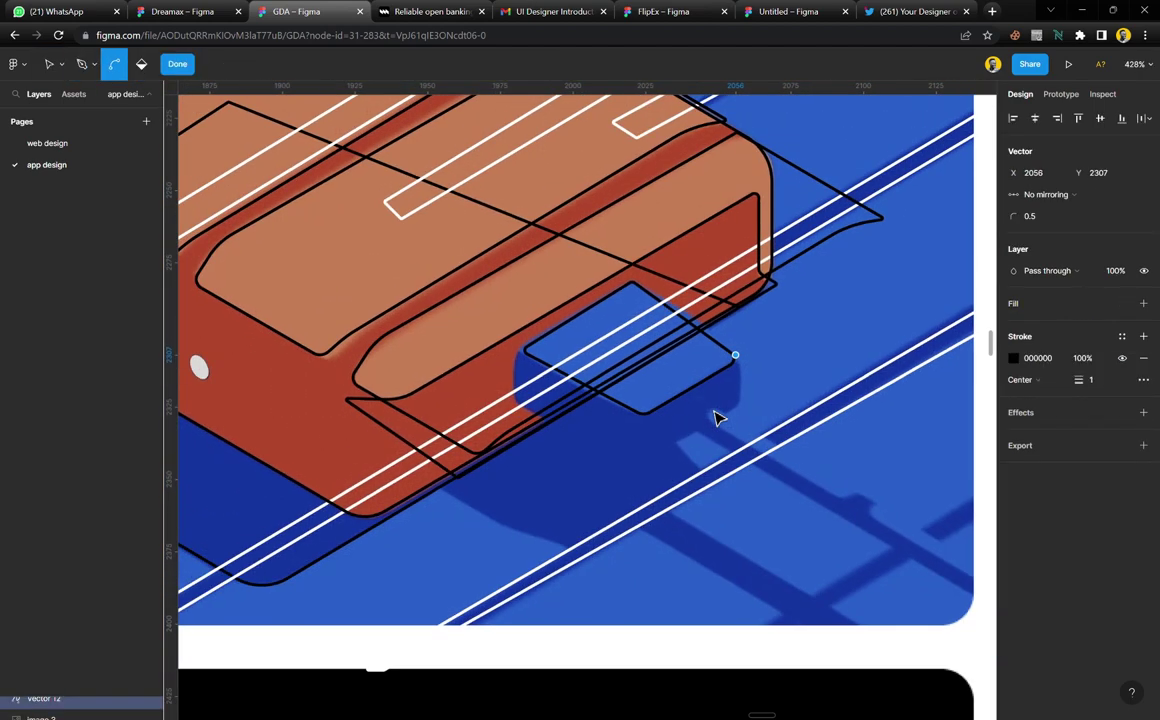
{"action": "scroll", "coordinate": [726, 418], "scroll_direction": "up", "scroll_amount": 2}
Trace the shadow's top edge and notch with the Pen, out to the end of the long arm
{"action": "key", "text": "p"}
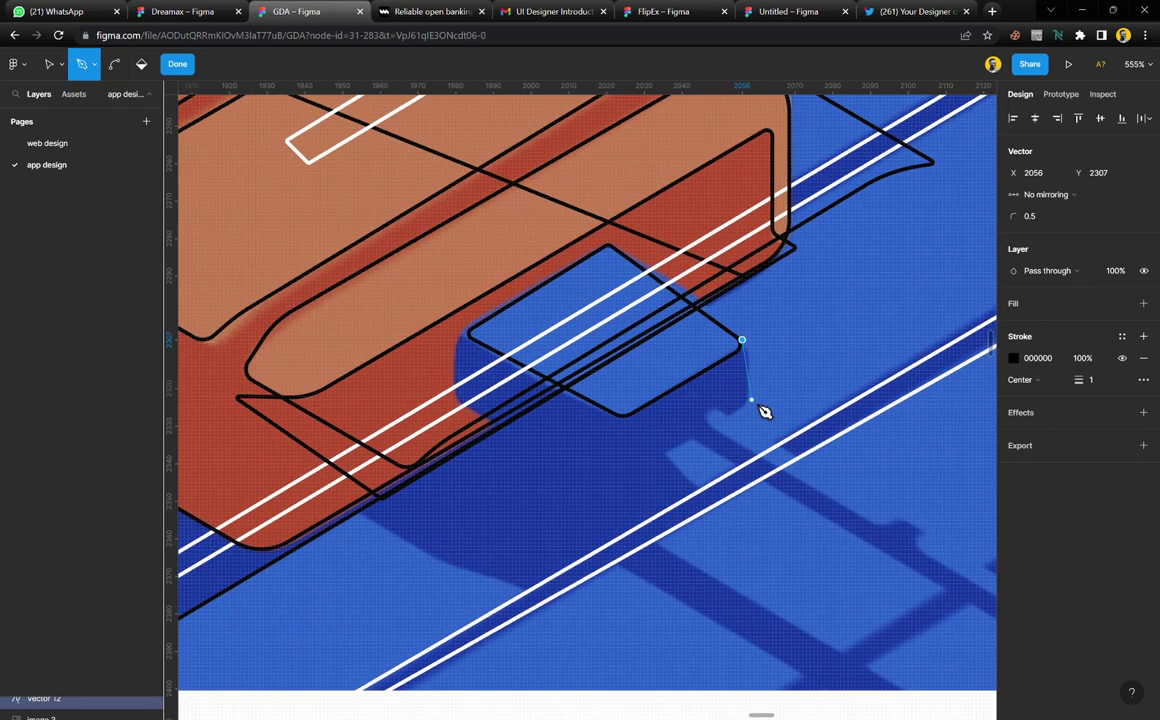
{"action": "left_click", "coordinate": [748, 404]}
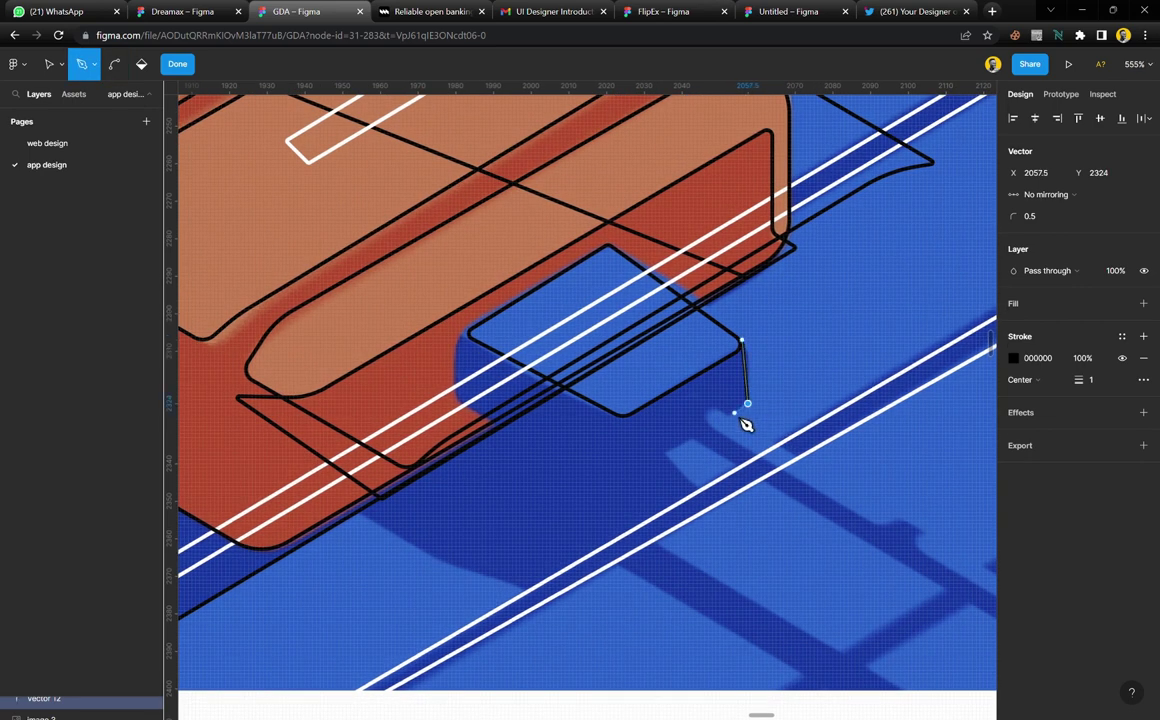
{"action": "left_click", "coordinate": [731, 414]}
{"action": "left_click", "coordinate": [708, 410]}
{"action": "scroll", "coordinate": [720, 432], "scroll_direction": "down", "scroll_amount": 2}
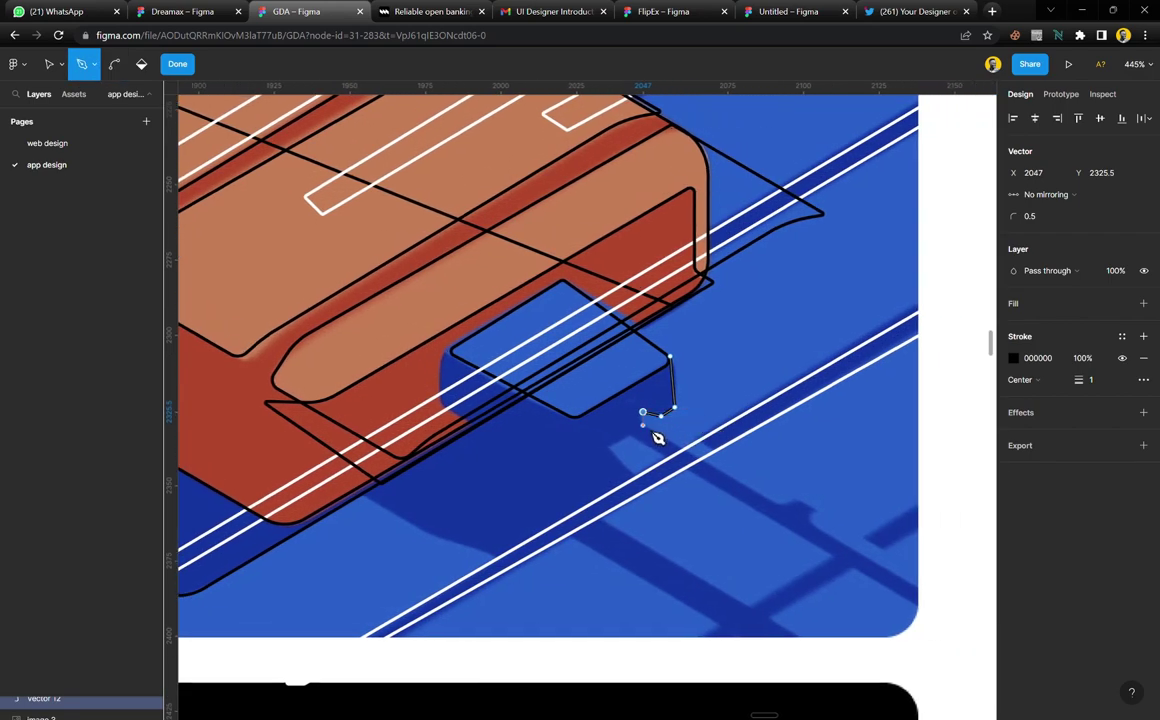
{"action": "left_click", "coordinate": [643, 423]}
{"action": "left_click", "coordinate": [970, 618]}
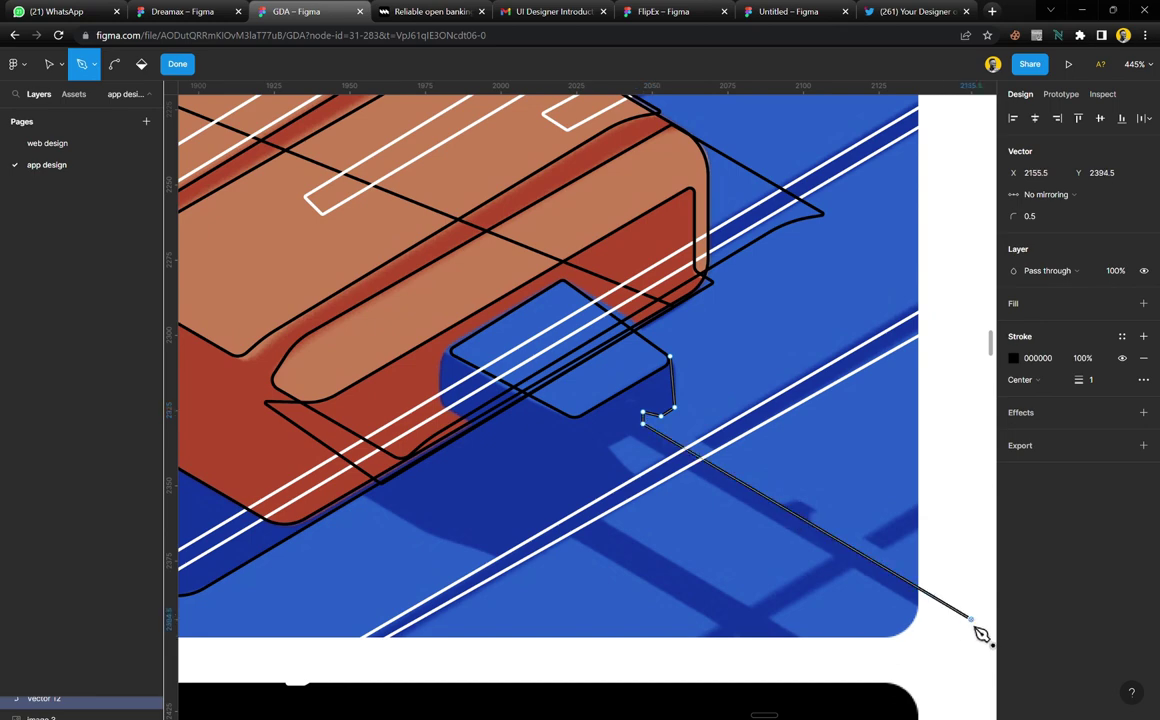
{"action": "left_click", "coordinate": [957, 627]}
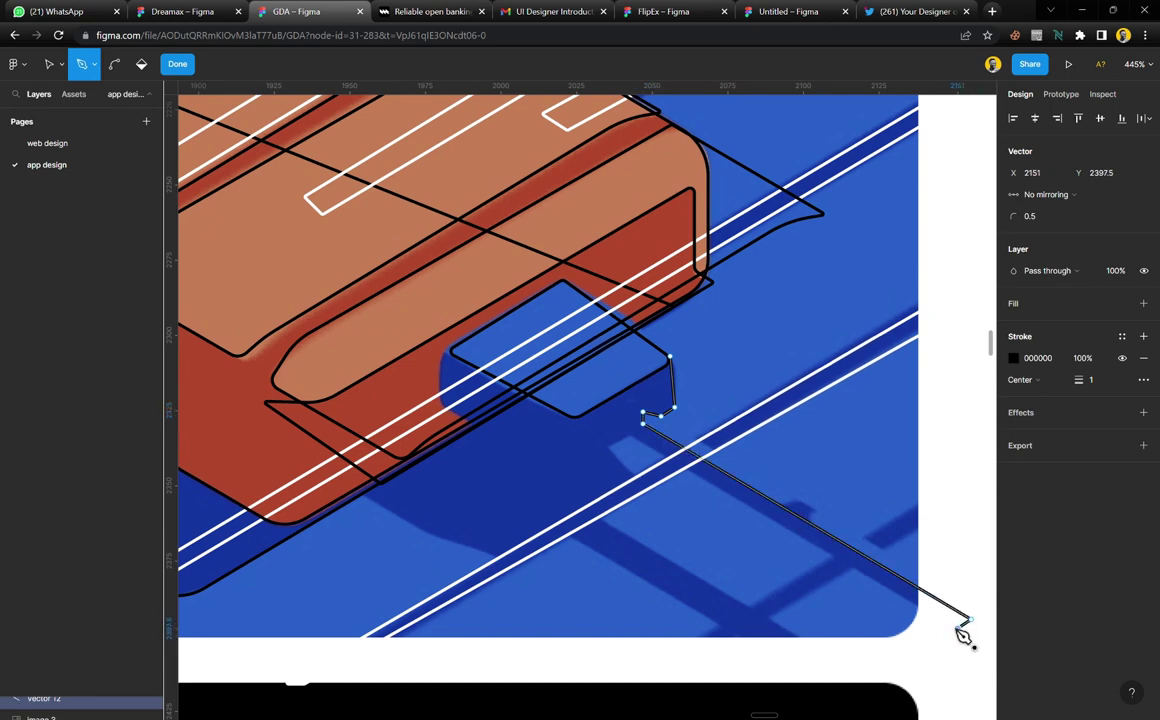
Trace back along the arm, the branching edge, the lower leg and its bottom notch
{"action": "left_click", "coordinate": [849, 567]}
{"action": "left_click", "coordinate": [772, 615]}
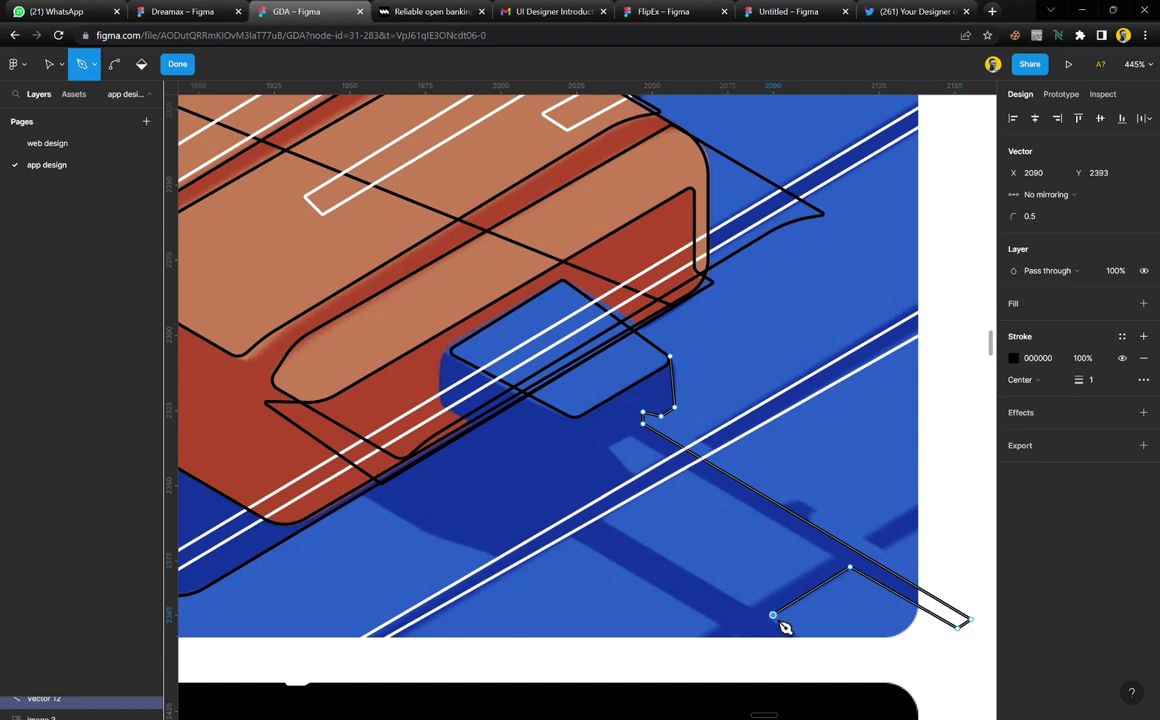
{"action": "left_click", "coordinate": [860, 674]}
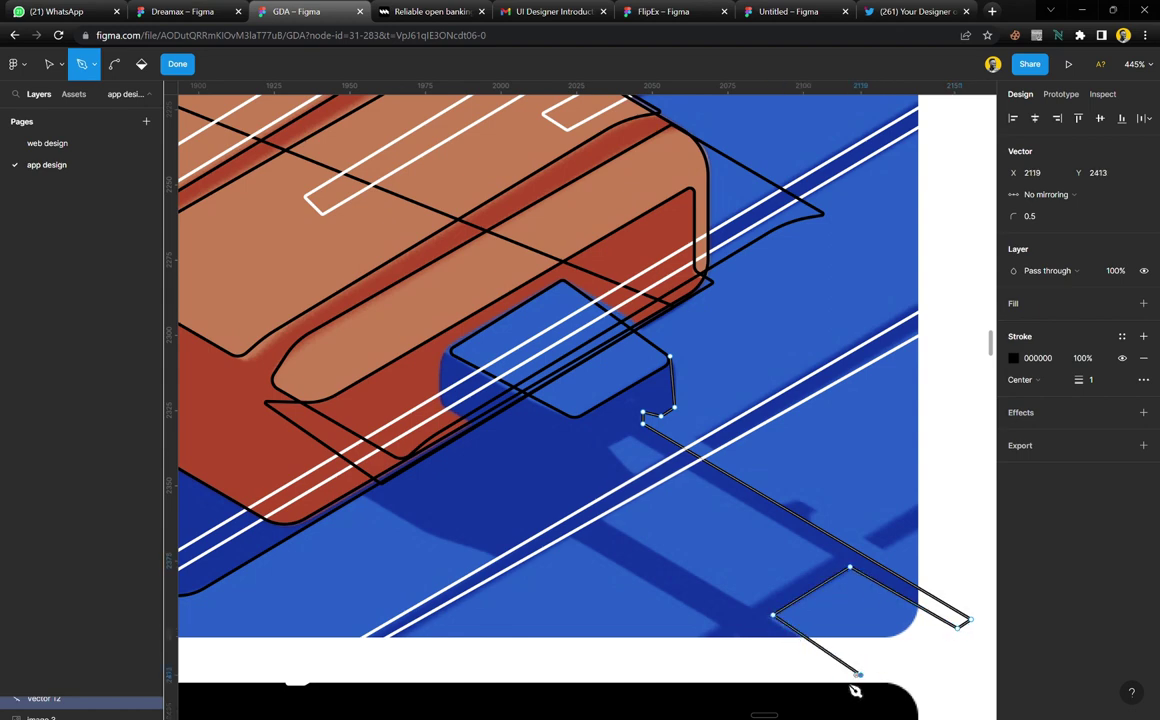
{"action": "left_click", "coordinate": [832, 682]}
{"action": "left_click", "coordinate": [740, 636]}
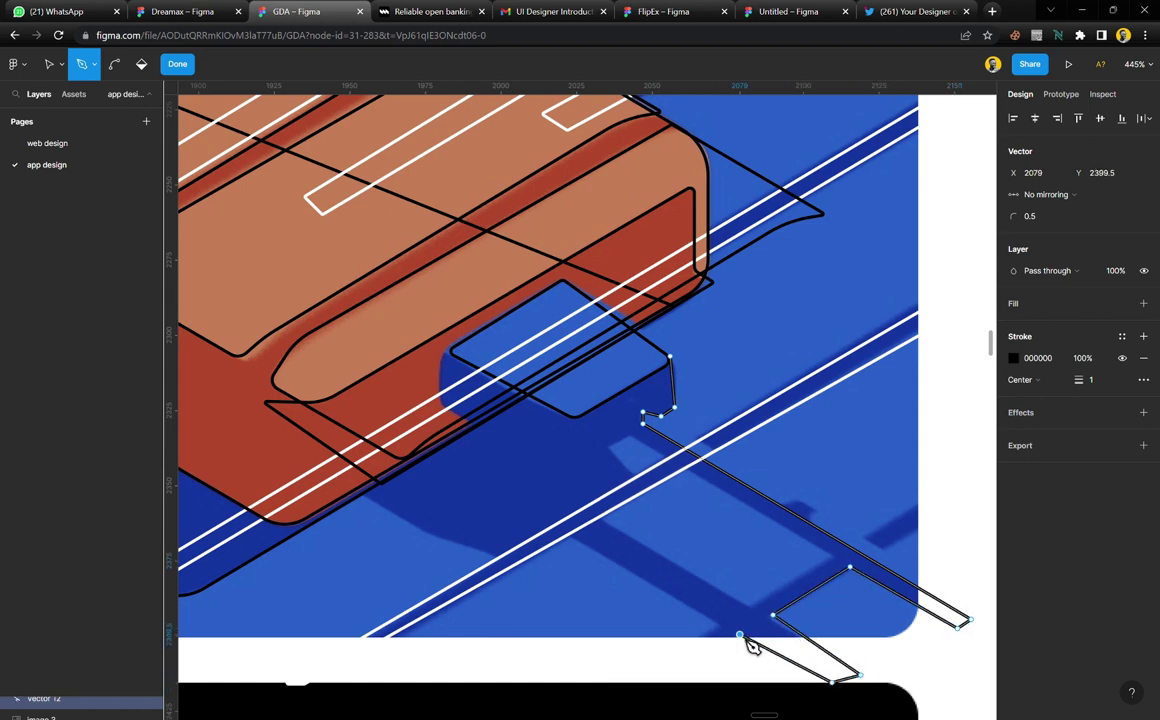
{"action": "left_click", "coordinate": [696, 646]}
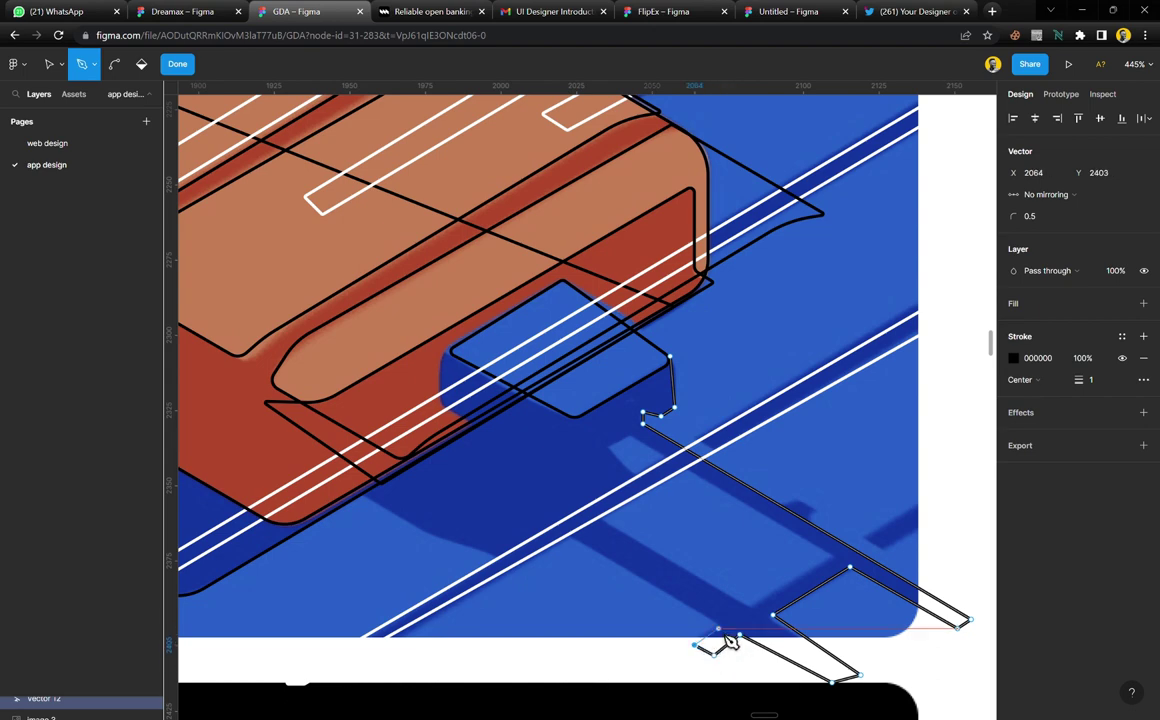
{"action": "left_click", "coordinate": [721, 629]}
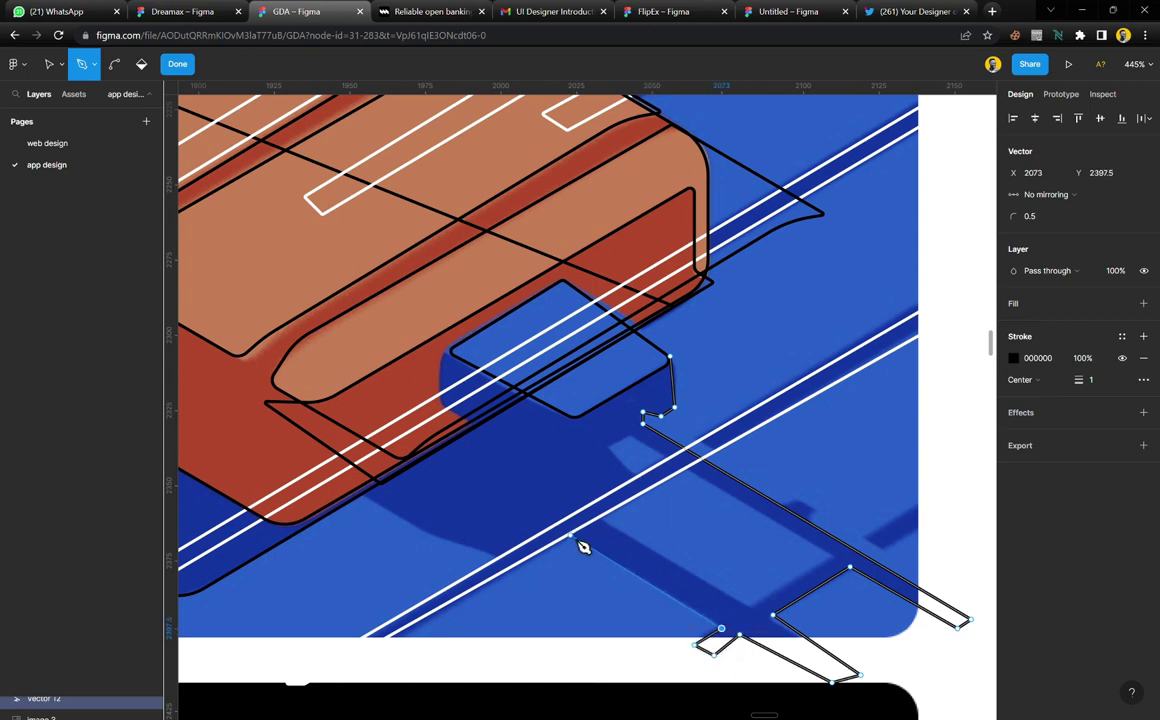
{"action": "left_click", "coordinate": [571, 536]}
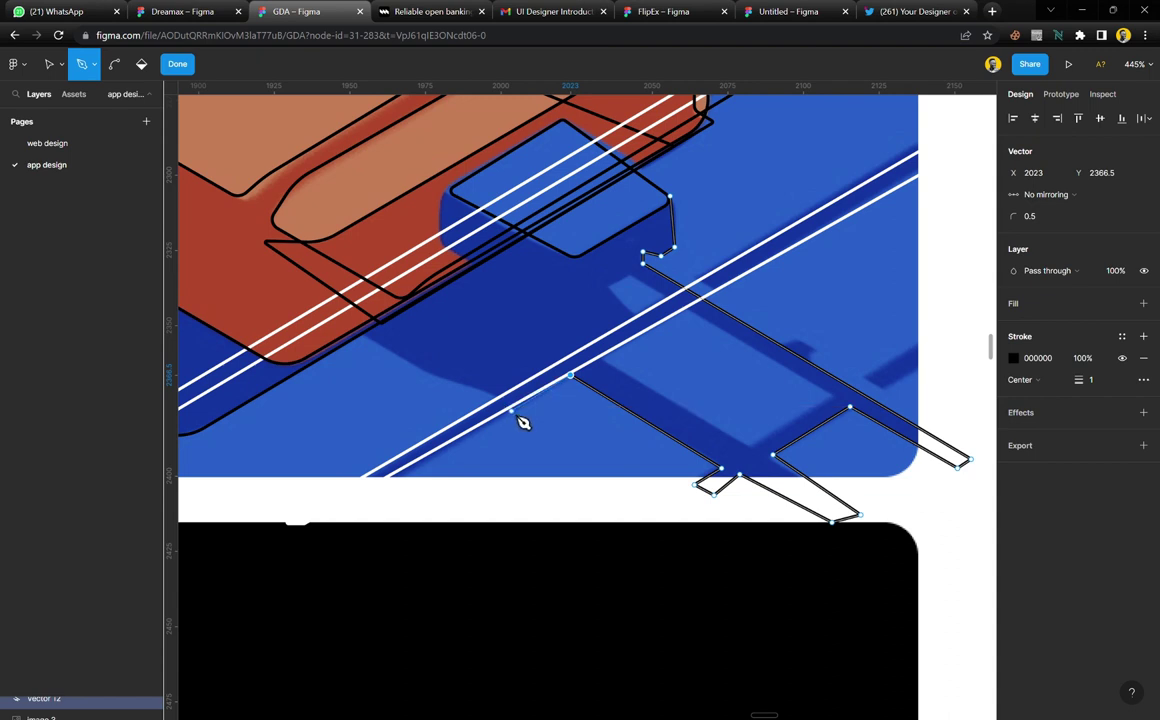
Curve the outline past the cable and body rim, closing at the parallelogram's right corner
{"action": "left_click", "coordinate": [511, 410]}
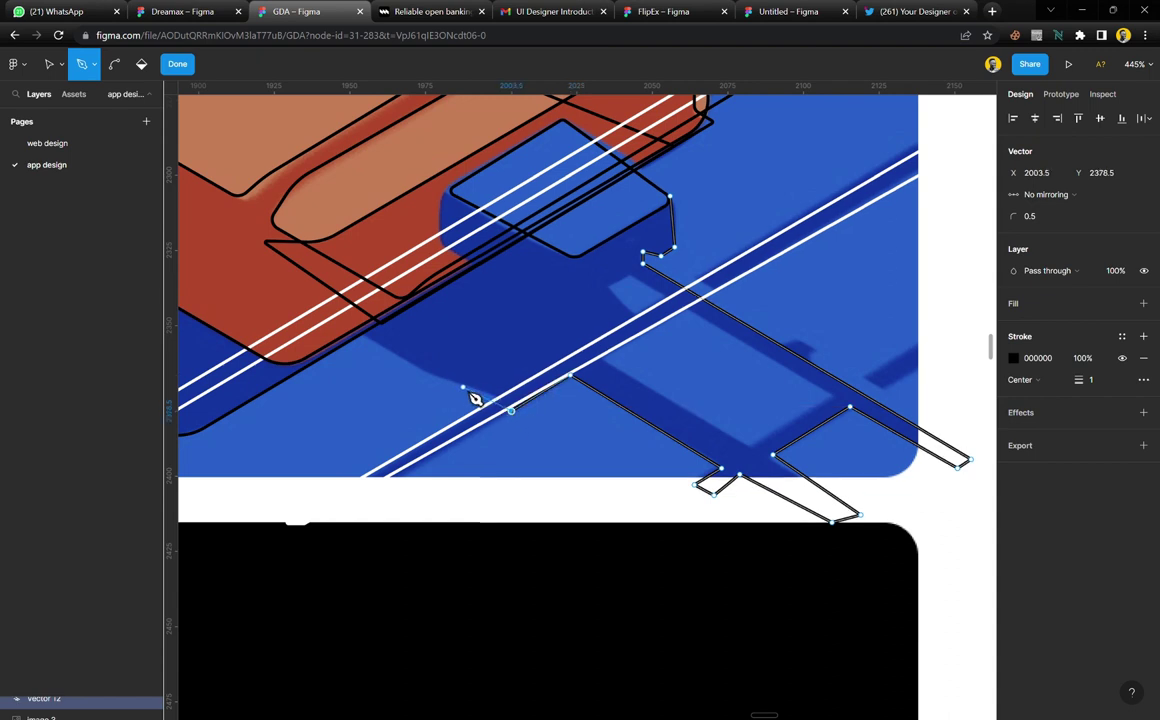
{"action": "left_click_drag", "start_coordinate": [458, 384], "coordinate": [434, 384]}
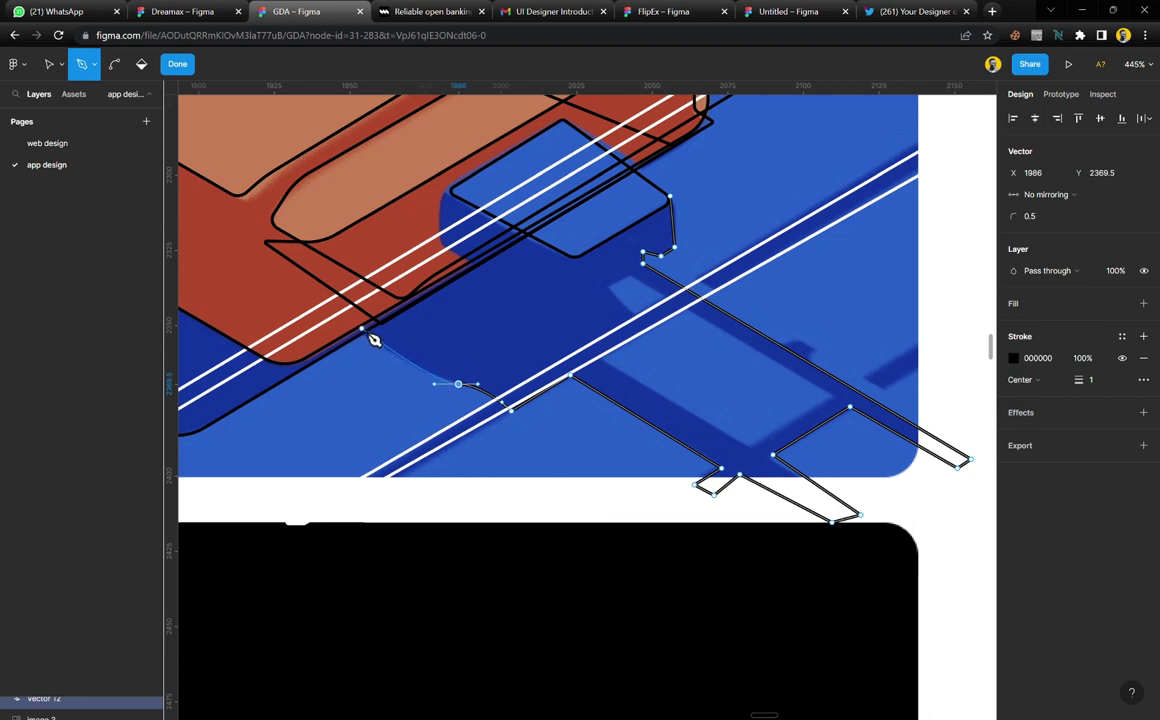
{"action": "left_click", "coordinate": [364, 330]}
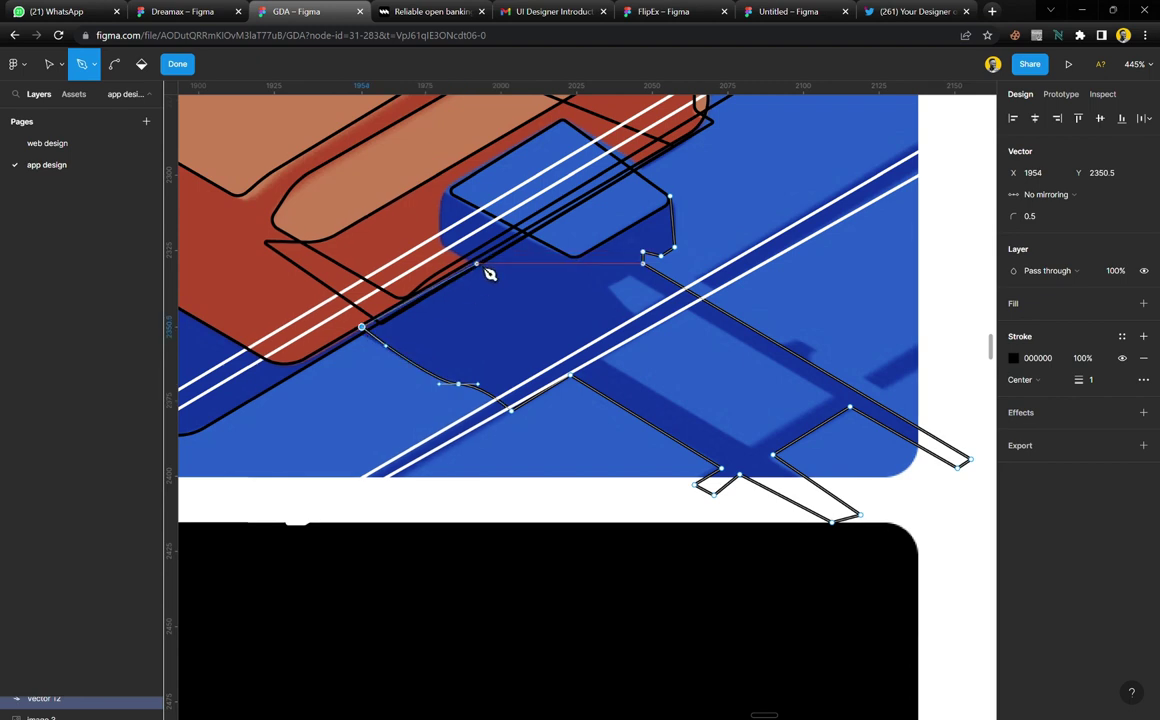
{"action": "left_click", "coordinate": [477, 264]}
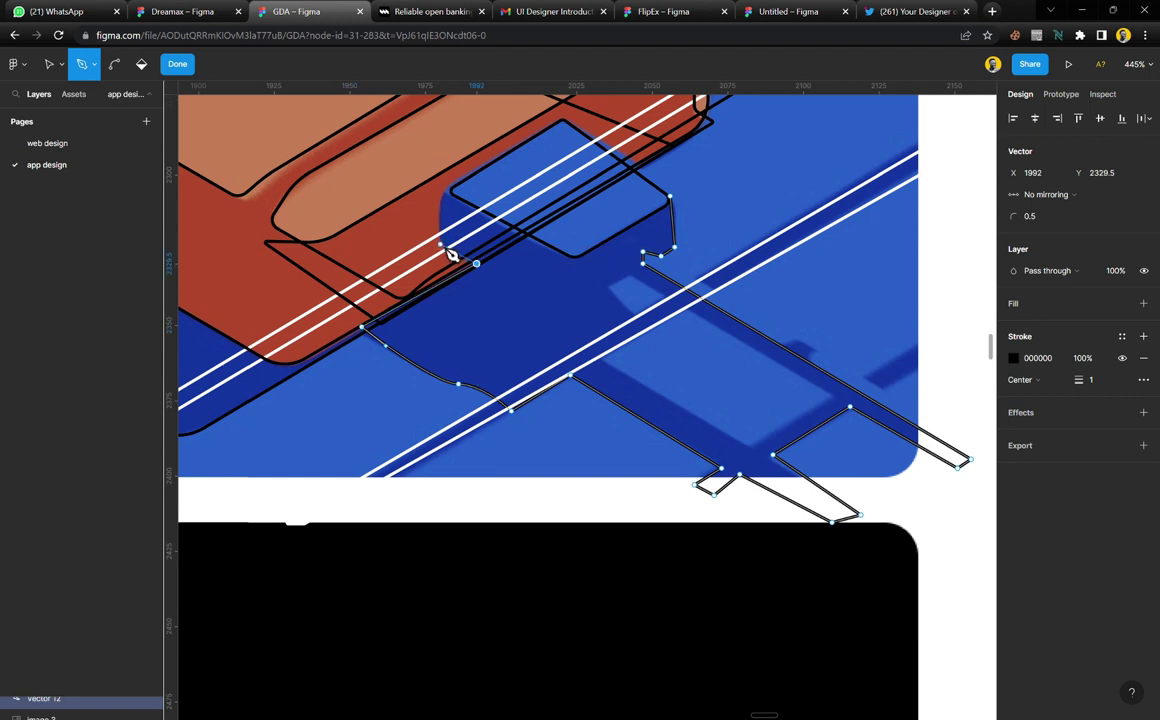
{"action": "left_click", "coordinate": [441, 242]}
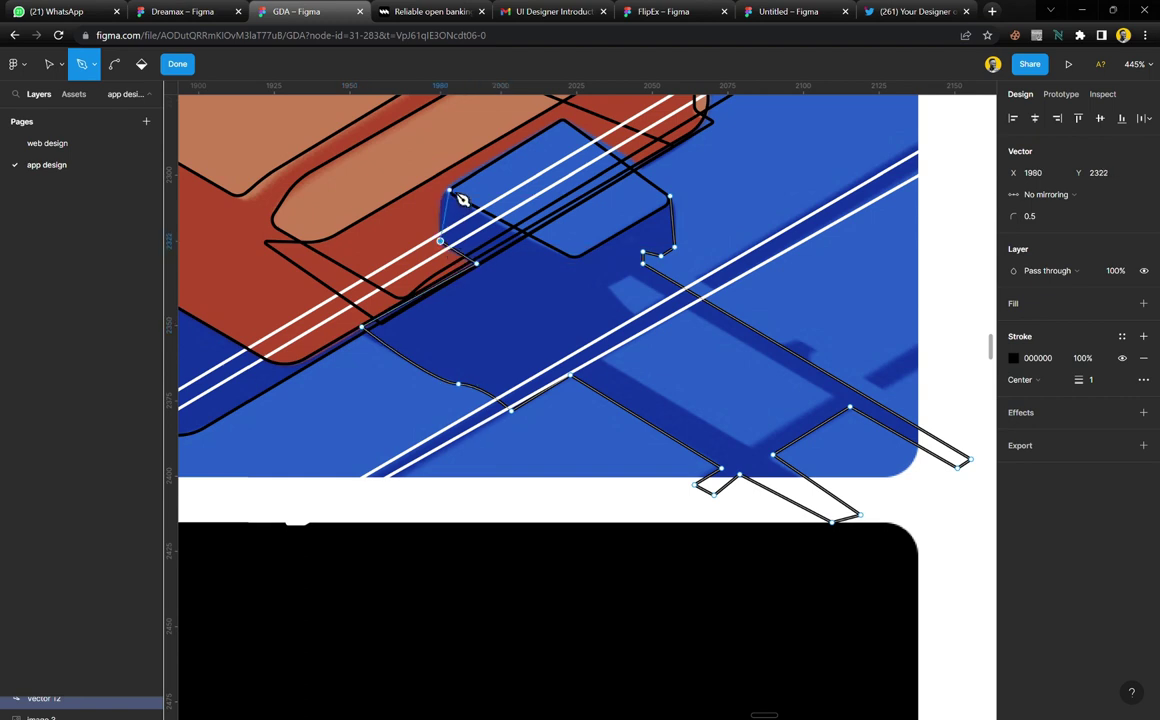
{"action": "left_click_drag", "start_coordinate": [451, 187], "coordinate": [480, 188]}
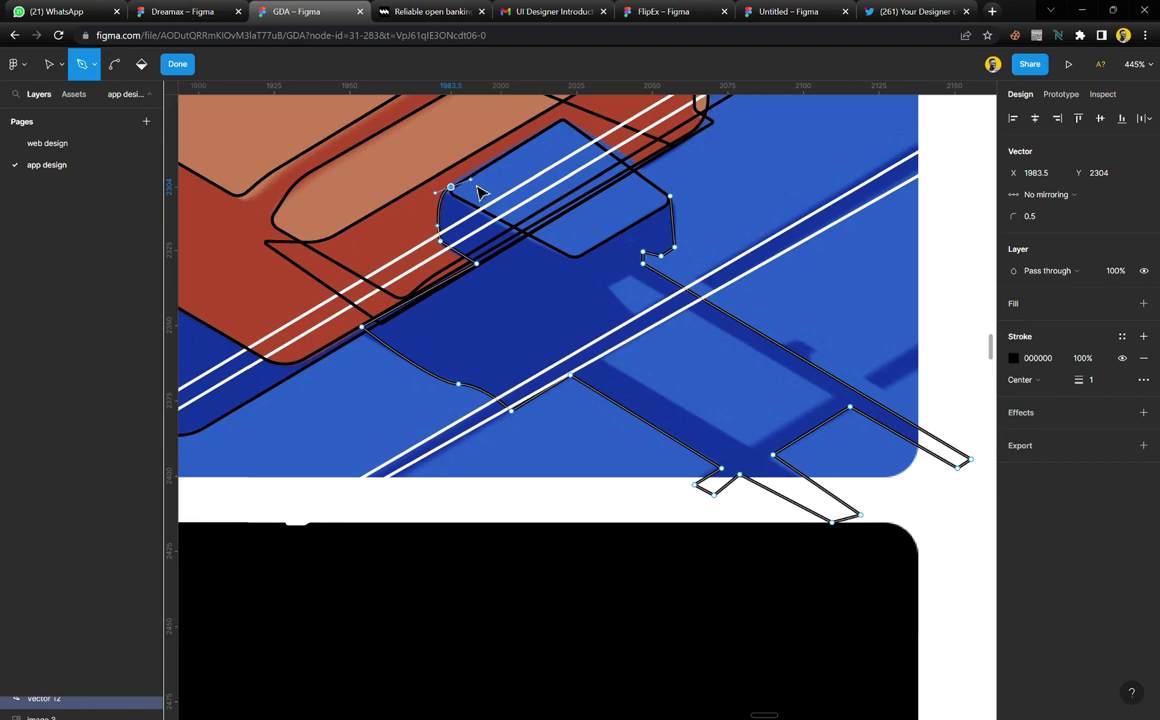
{"action": "left_click", "coordinate": [670, 196]}
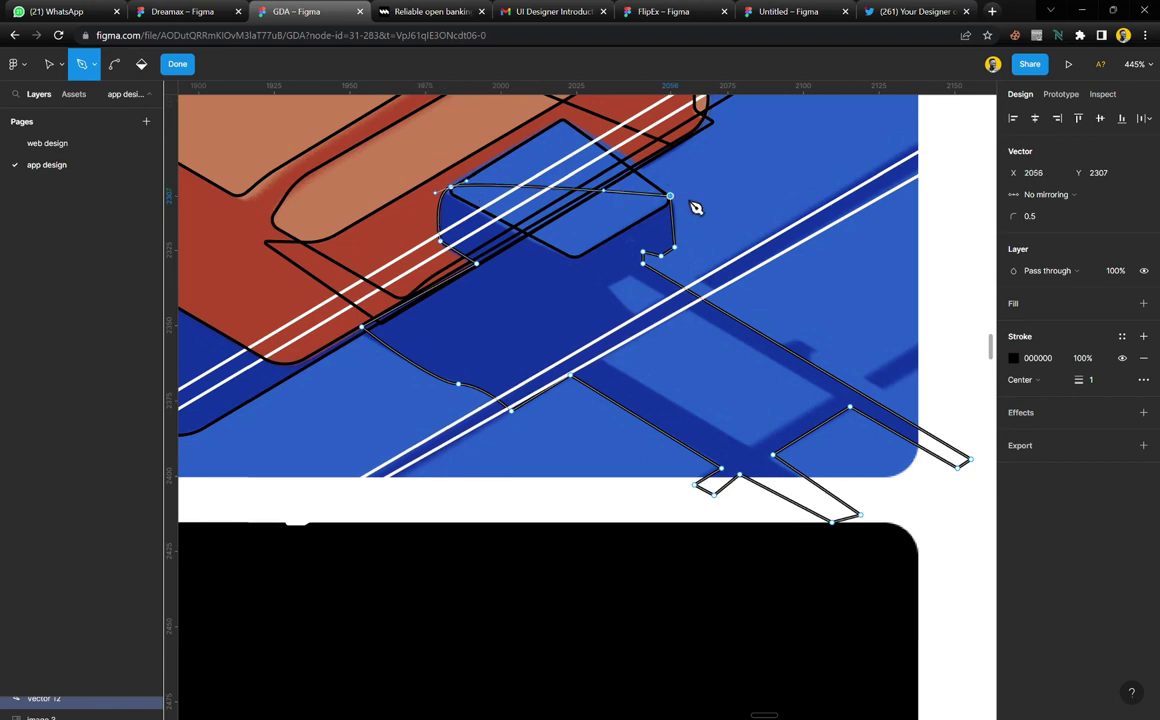
{"action": "scroll", "coordinate": [720, 230], "scroll_direction": "up", "scroll_amount": 3}
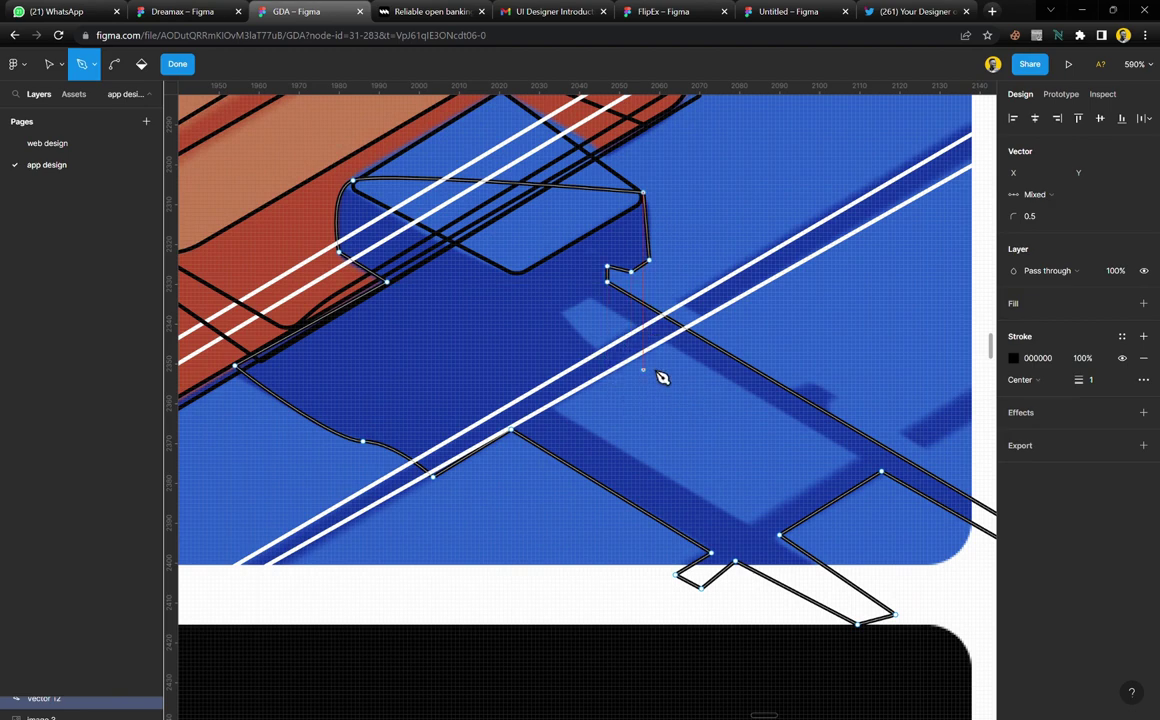
{"action": "key", "text": "ctrl"}
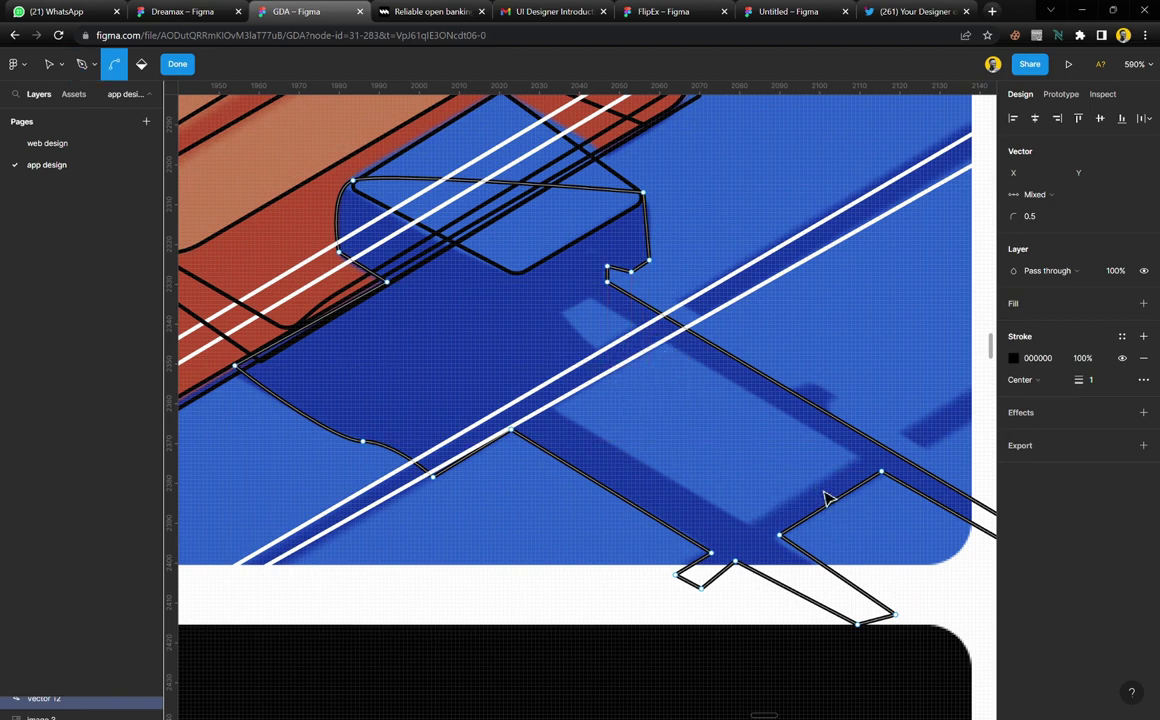
{"action": "scroll", "coordinate": [825, 497], "scroll_direction": "up", "scroll_amount": 1}
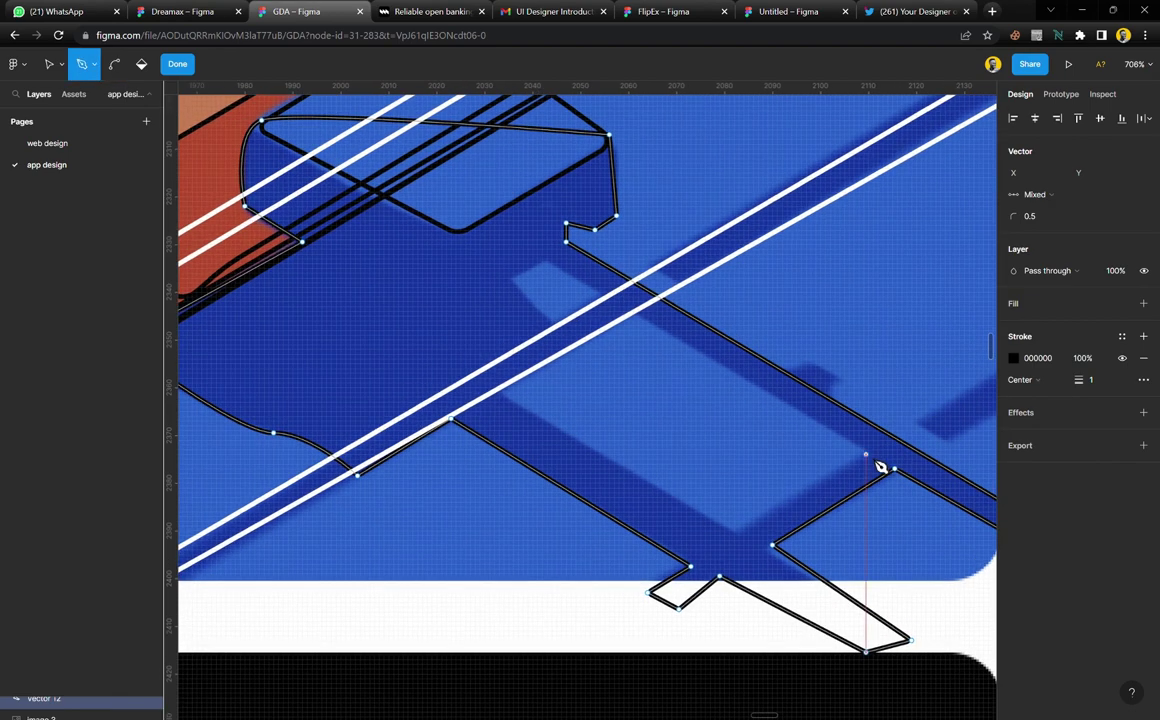
Finish the shadow, then trace a closed four-sided outline over the shadow arm up to the cable
{"action": "left_click", "coordinate": [175, 64]}
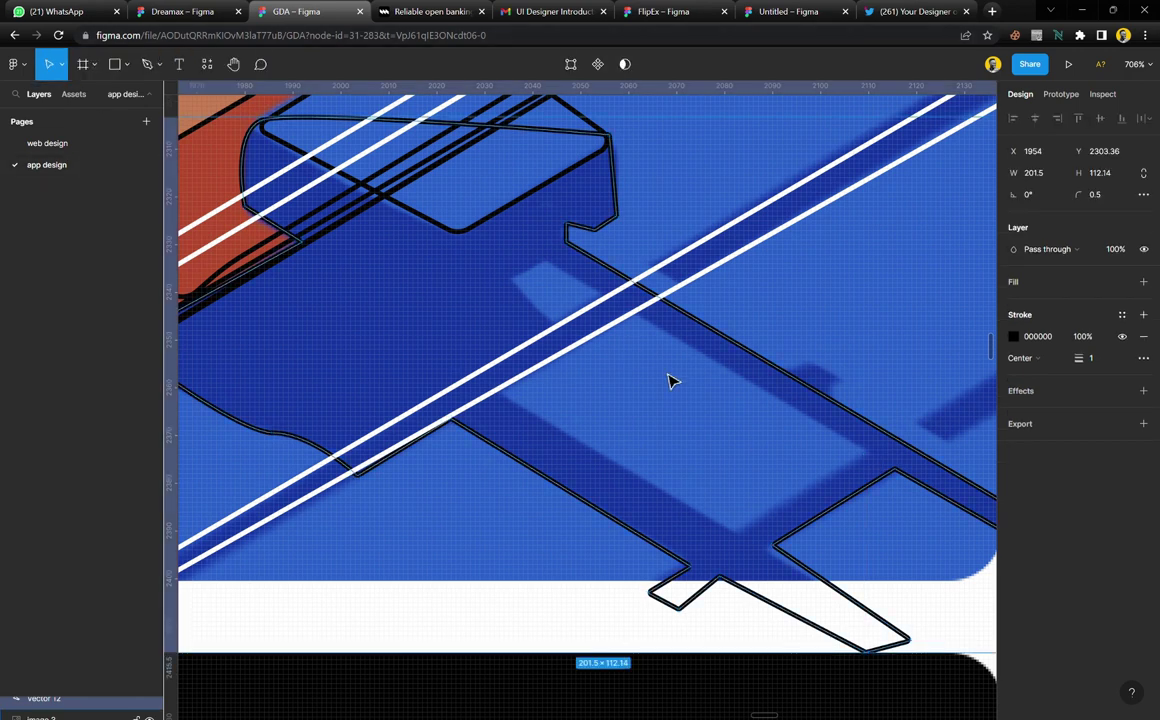
{"action": "key", "text": "p"}
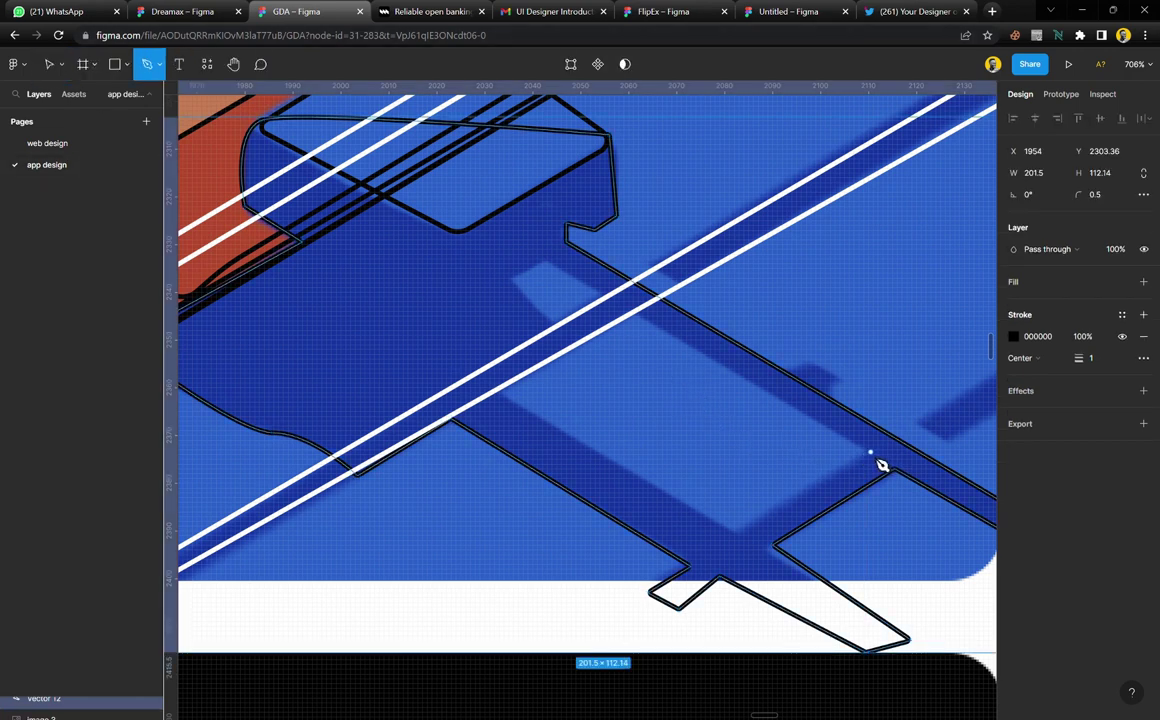
{"action": "left_click", "coordinate": [868, 452]}
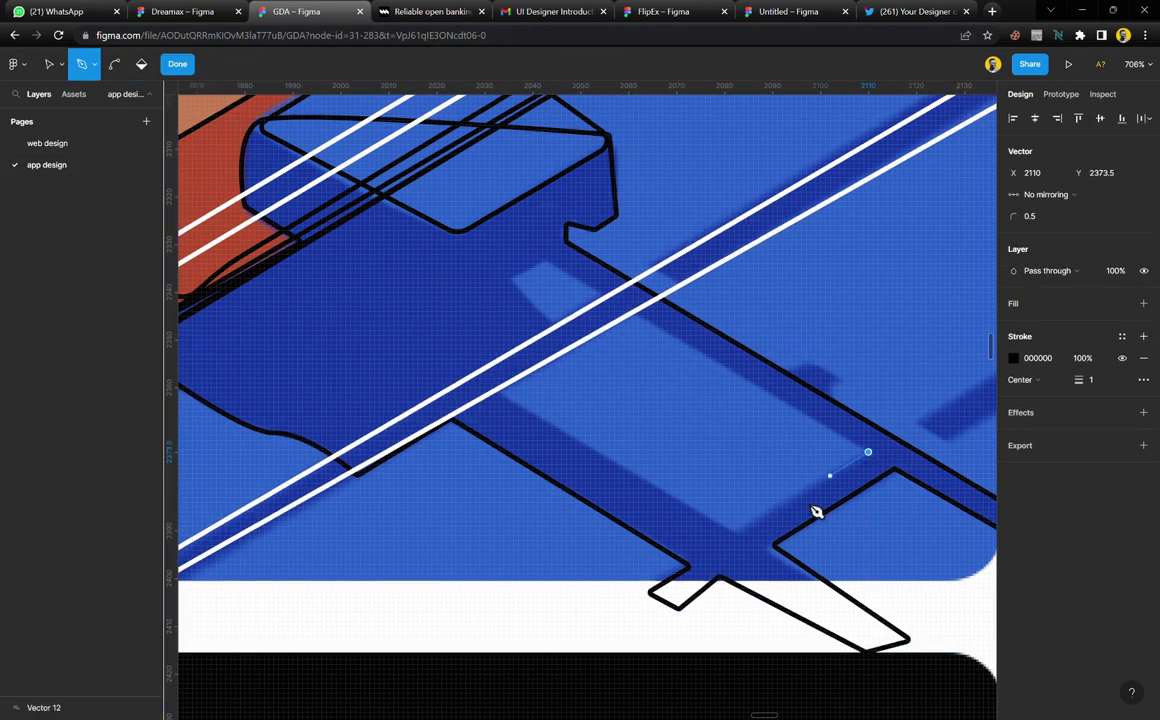
{"action": "left_click", "coordinate": [741, 533]}
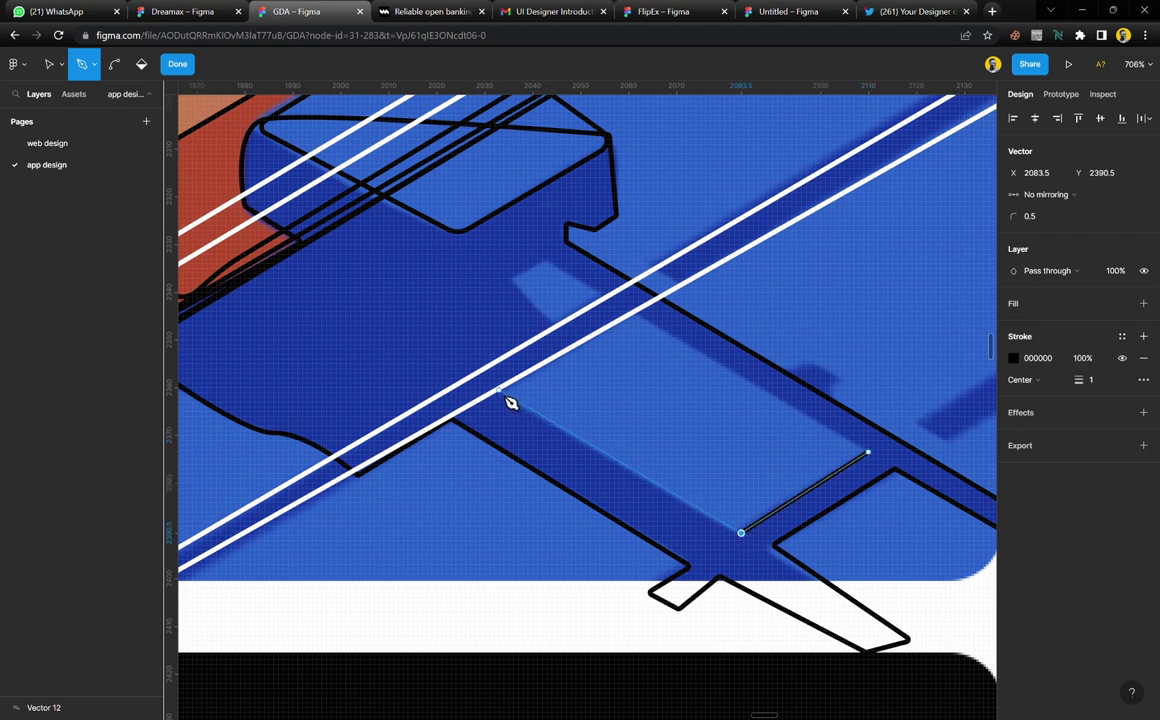
{"action": "left_click", "coordinate": [500, 390]}
{"action": "left_click", "coordinate": [634, 315]}
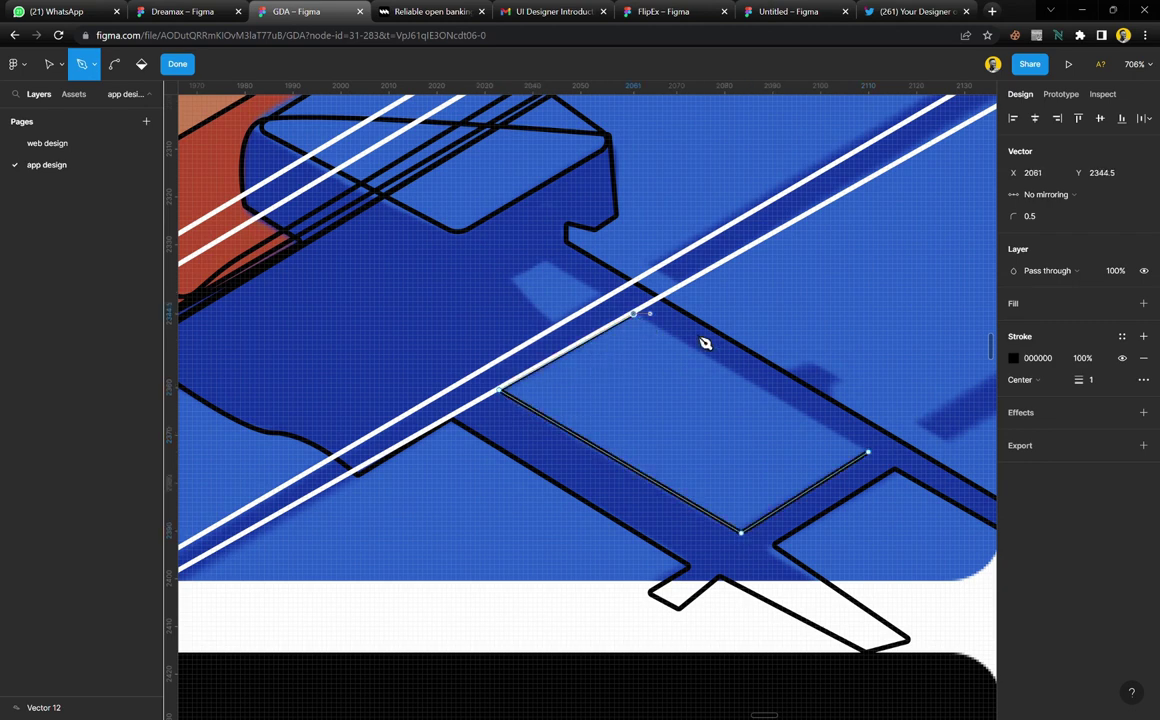
{"action": "left_click", "coordinate": [868, 452]}
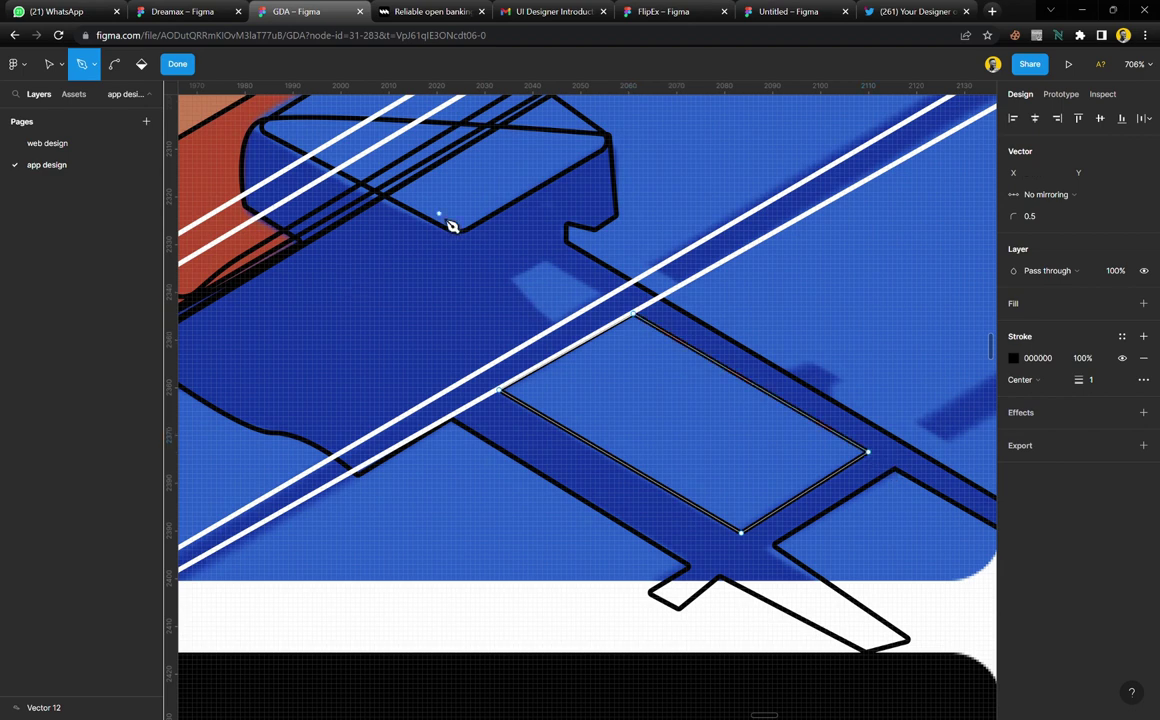
{"action": "key", "text": "Escape"}
Trace a small closed 19 × 14 quadrilateral over the light patch, then zoom out
{"action": "key", "text": "p"}
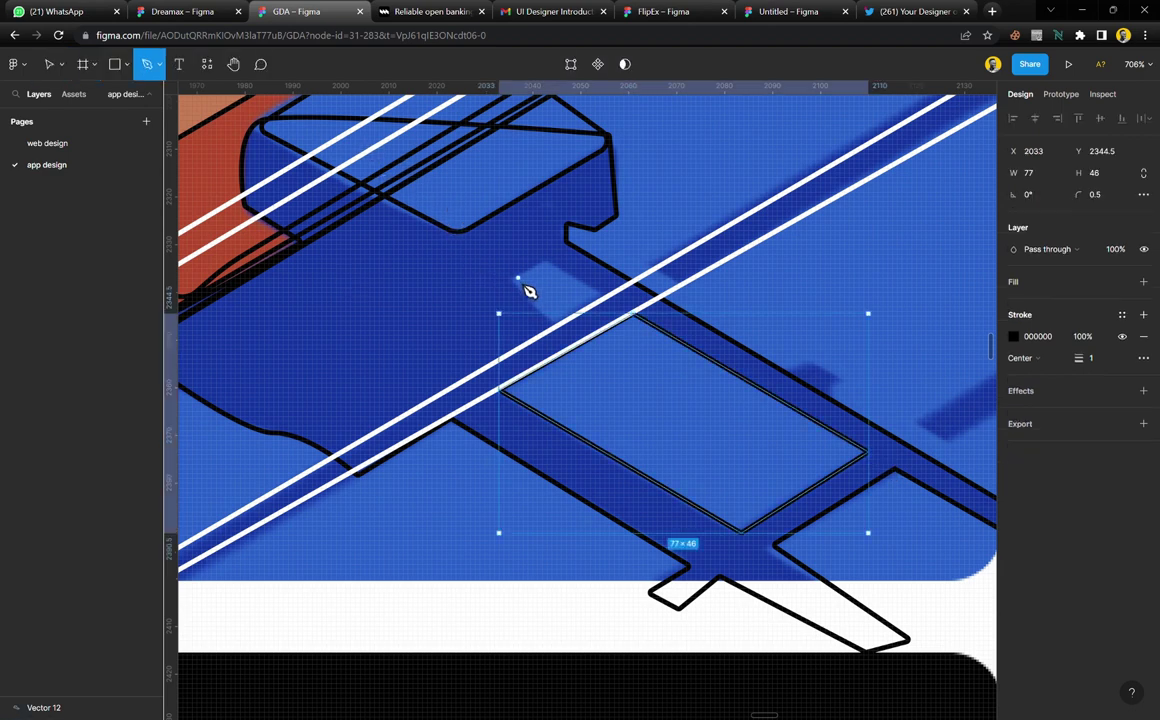
{"action": "left_click", "coordinate": [510, 280]}
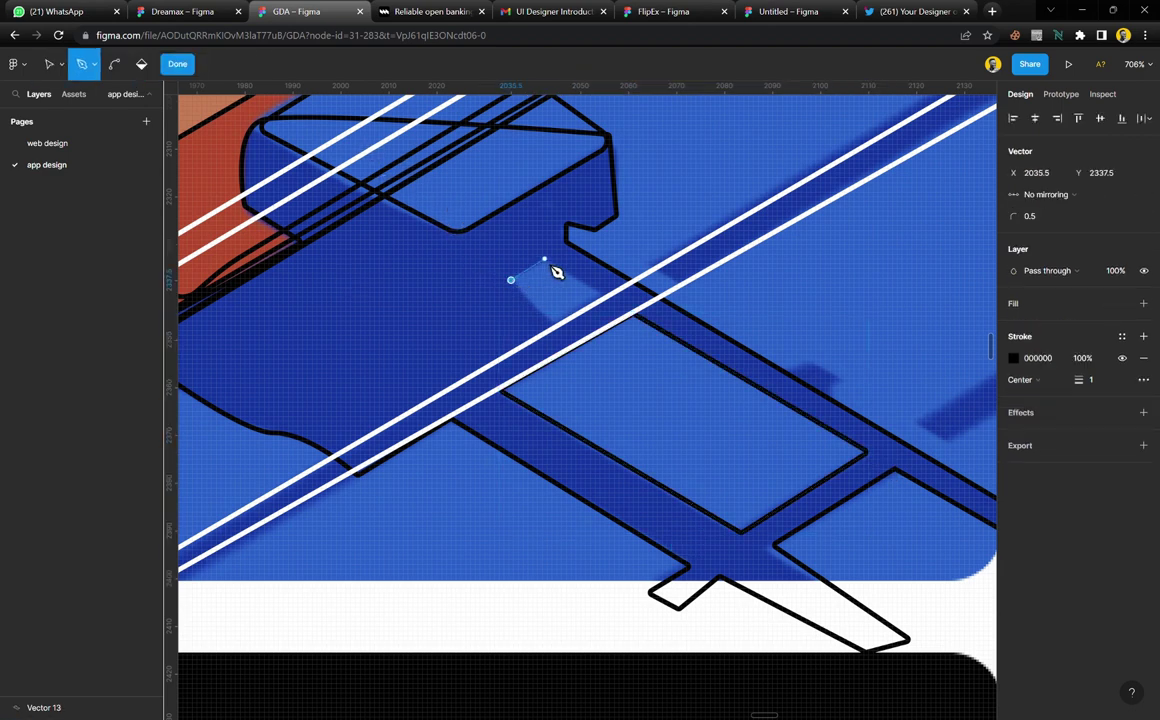
{"action": "left_click", "coordinate": [544, 259]}
{"action": "left_click", "coordinate": [602, 294]}
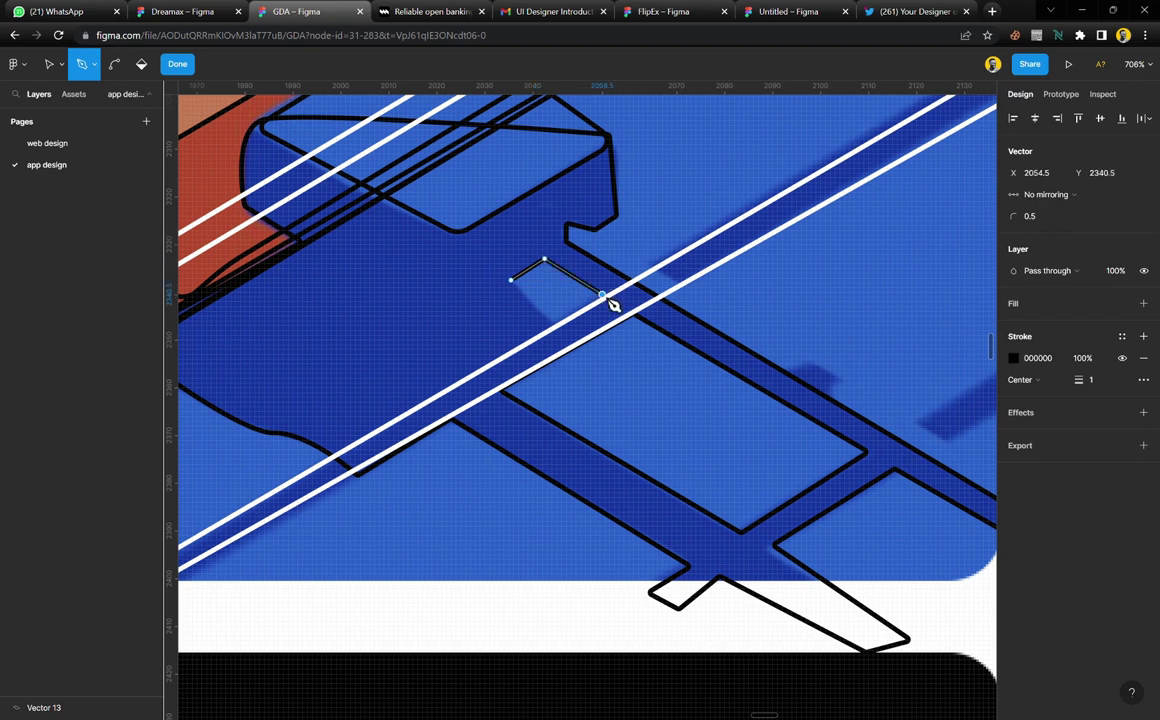
{"action": "left_click", "coordinate": [554, 325]}
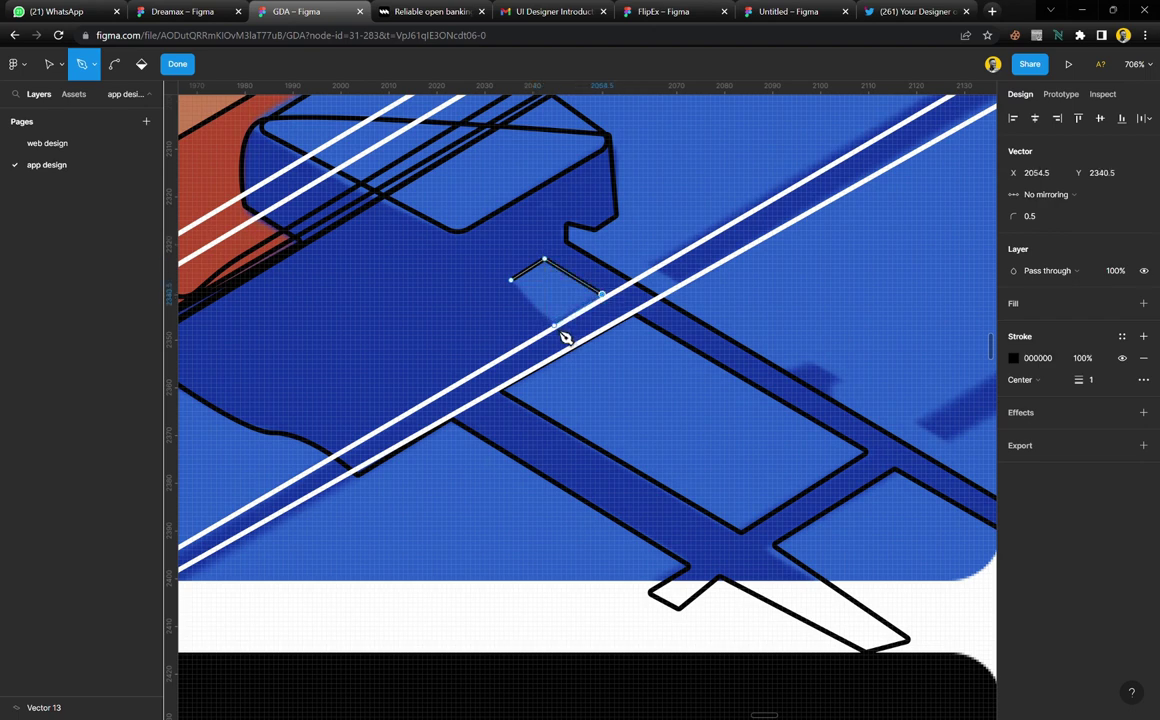
{"action": "left_click", "coordinate": [510, 280]}
{"action": "key", "text": "Escape"}
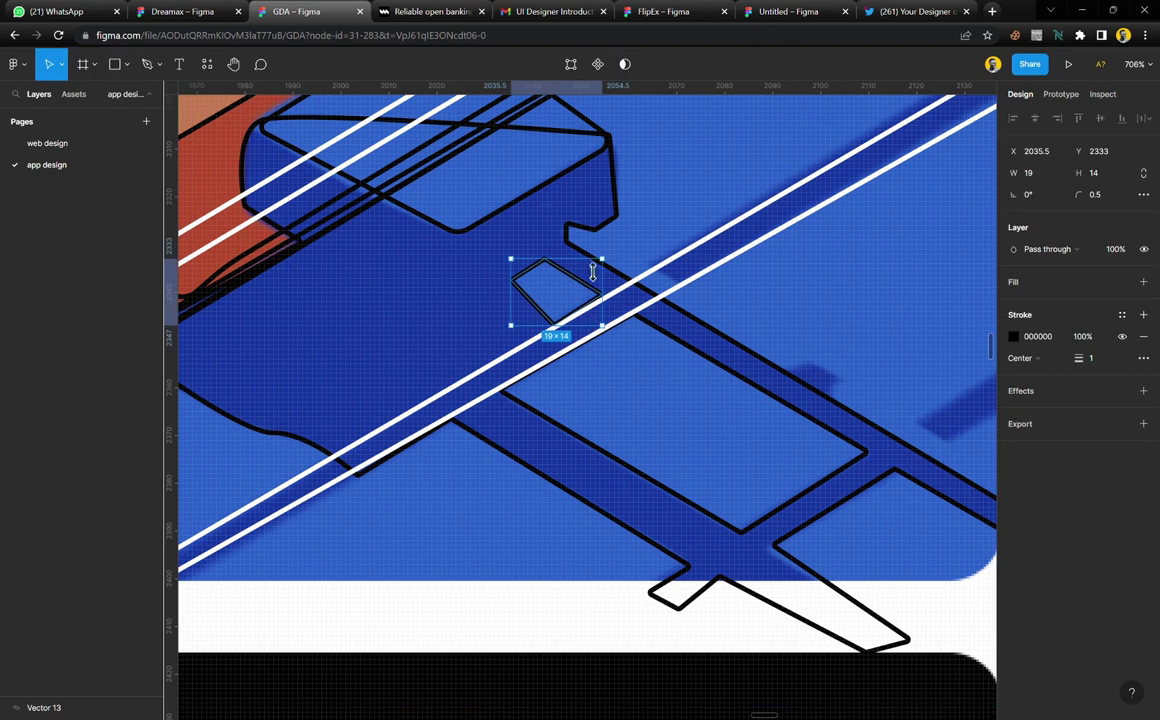
{"action": "scroll", "coordinate": [565, 320], "scroll_direction": "down", "scroll_amount": 6}
{"action": "left_click", "coordinate": [570, 290]}
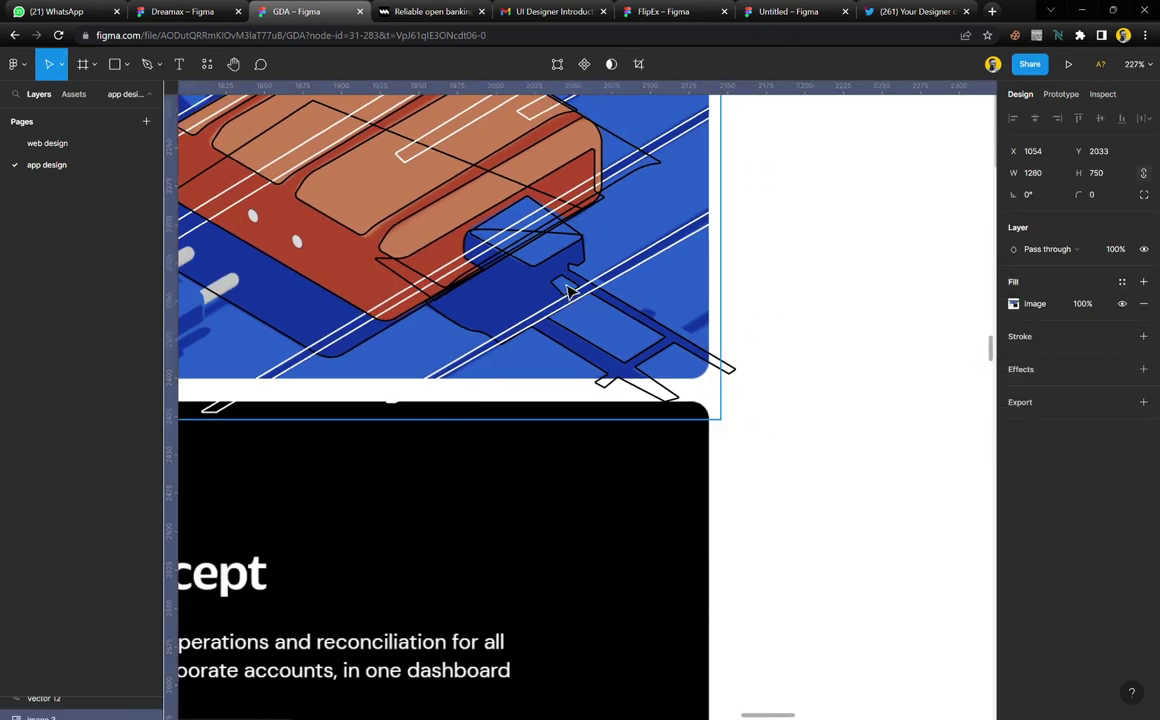
{"action": "left_click", "coordinate": [565, 268]}
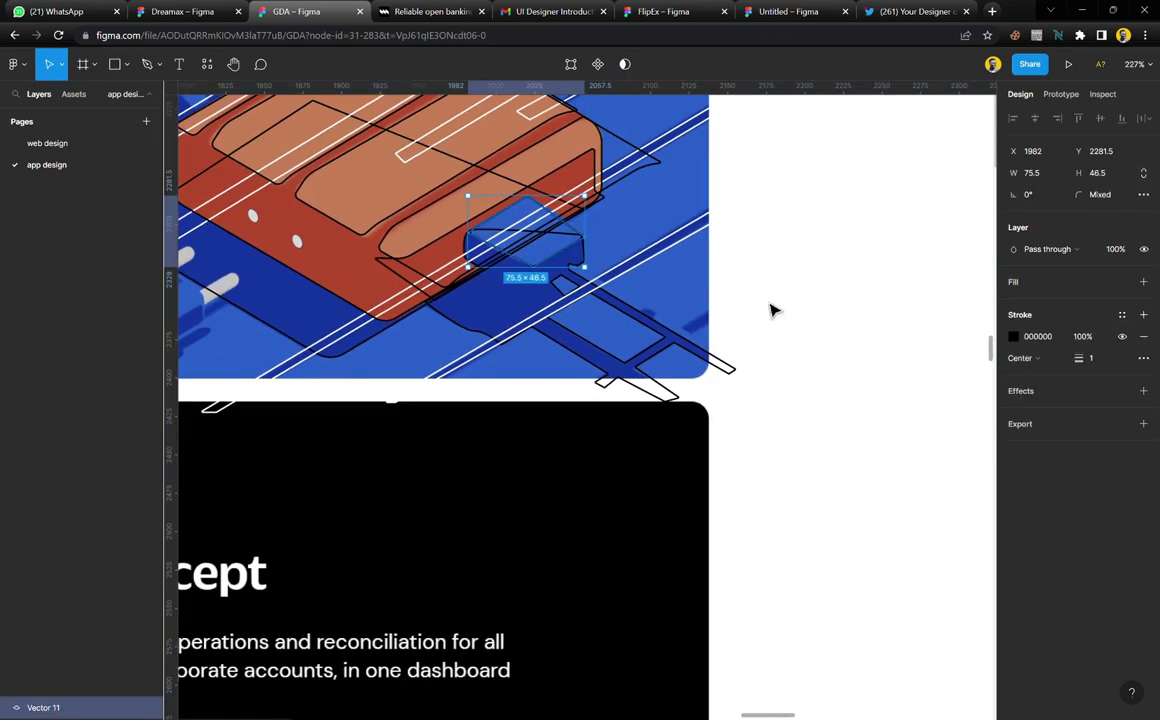
{"action": "left_click", "coordinate": [838, 340]}
{"action": "scroll", "coordinate": [637, 332], "scroll_direction": "left", "scroll_amount": 5}
{"action": "scroll", "coordinate": [637, 332], "scroll_direction": "up", "scroll_amount": 2}
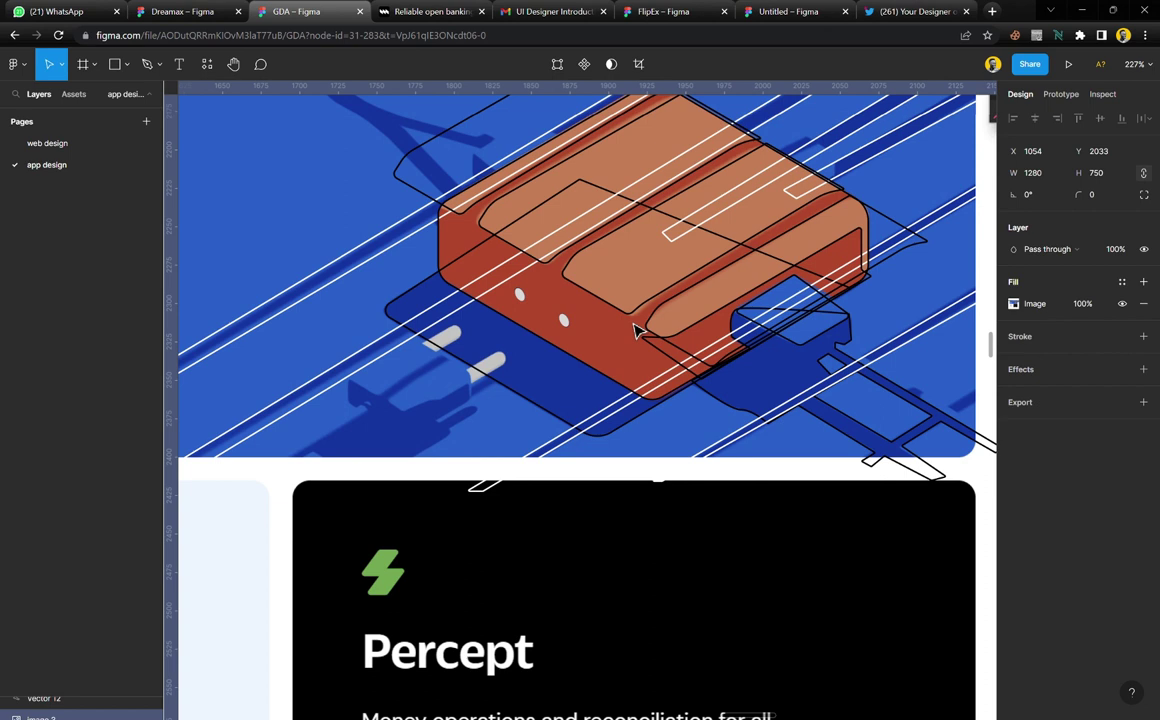
{"action": "scroll", "coordinate": [580, 330], "scroll_direction": "up", "scroll_amount": 3}
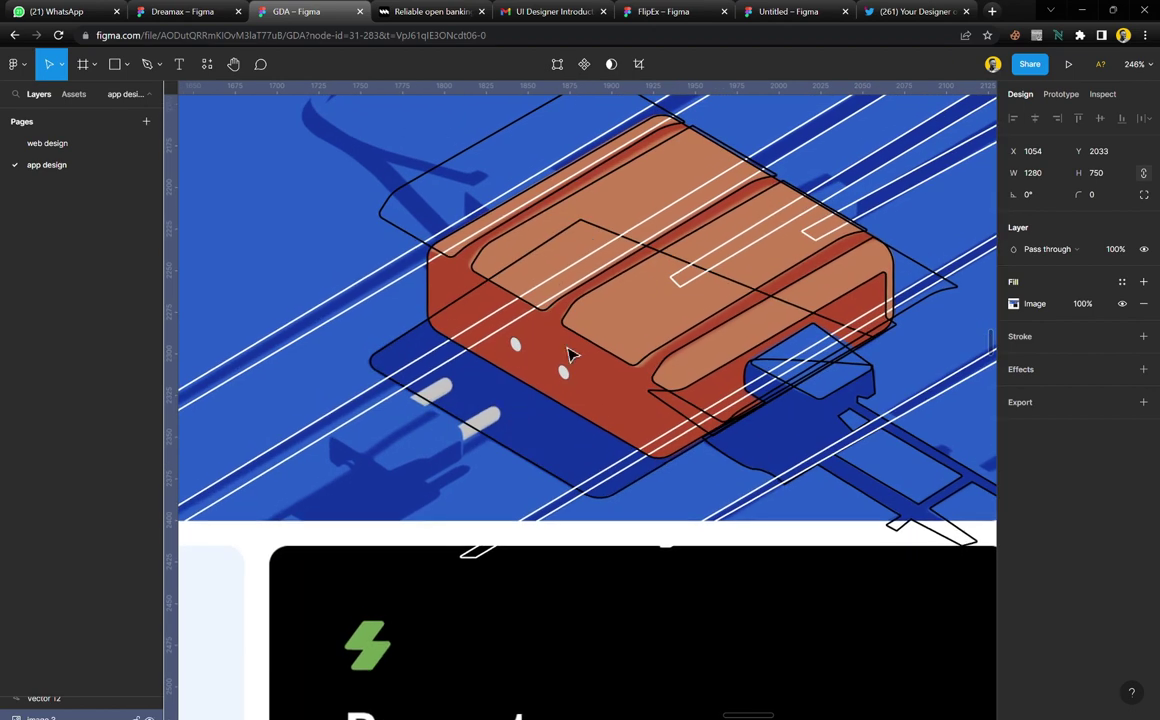
{"action": "scroll", "coordinate": [540, 300], "scroll_direction": "right", "scroll_amount": 2}
{"action": "scroll", "coordinate": [540, 292], "scroll_direction": "up", "scroll_amount": 5}
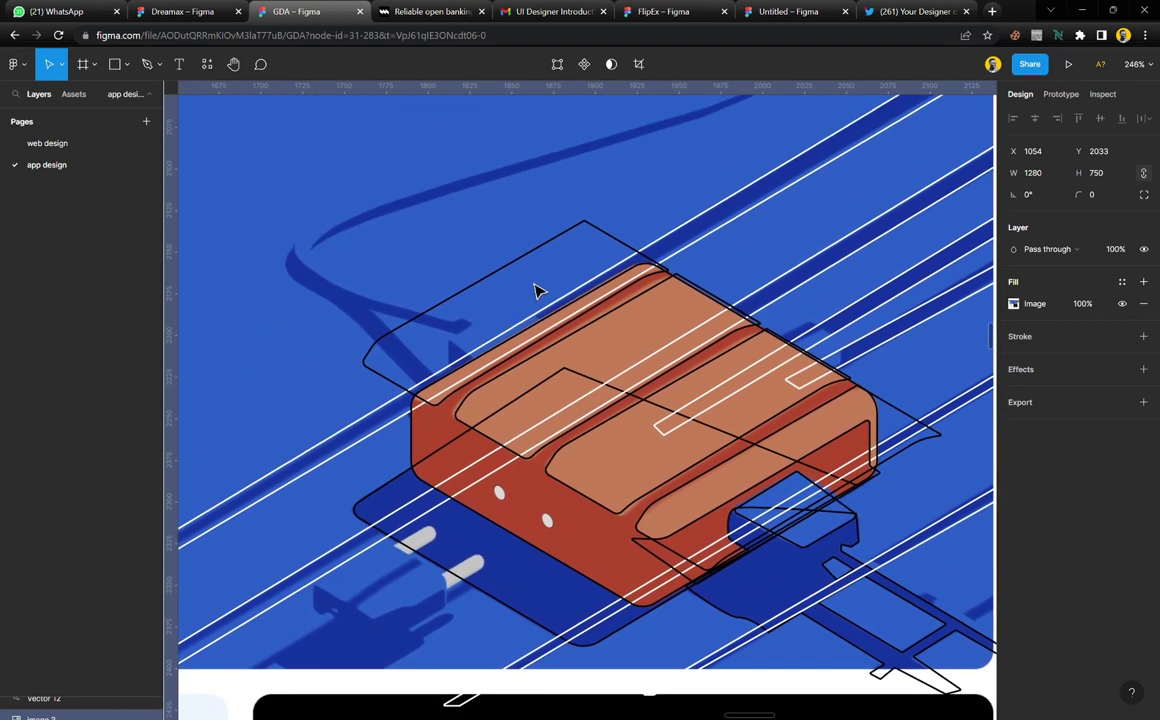
{"action": "scroll", "coordinate": [536, 291], "scroll_direction": "up", "scroll_amount": 1}
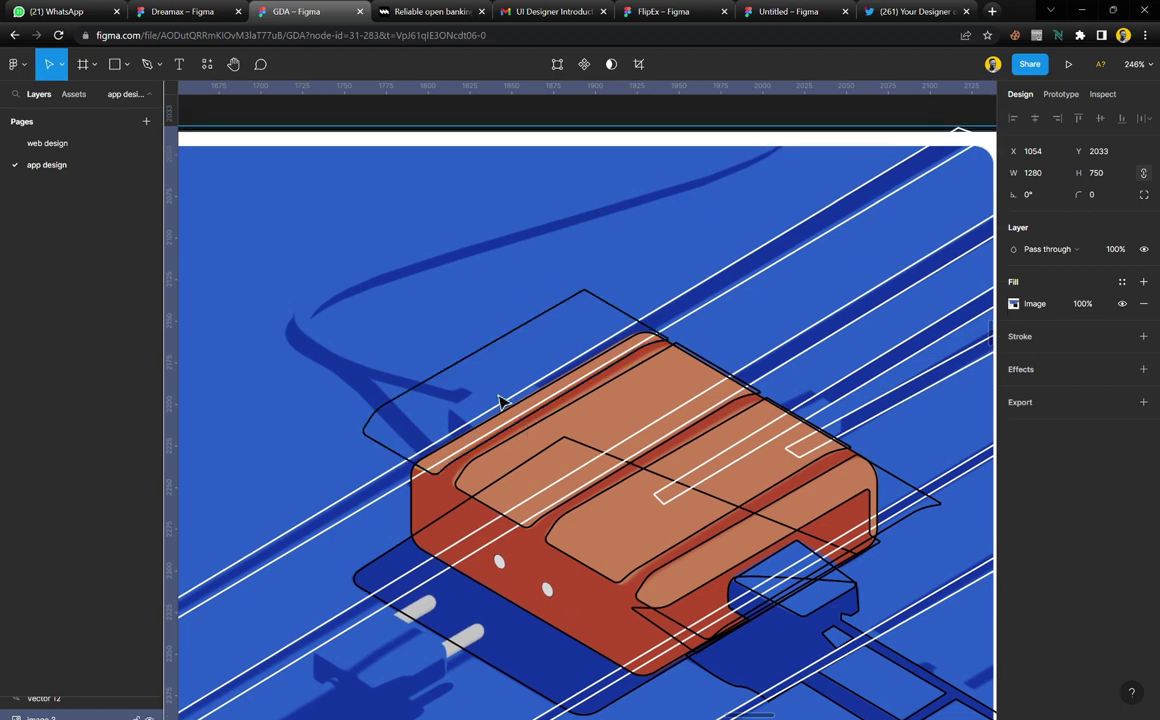
{"action": "scroll", "coordinate": [500, 396], "scroll_direction": "up", "scroll_amount": 4}
Start a Pen outline on the device's top edge and curve it along the cable to its bend
{"action": "key", "text": "p"}
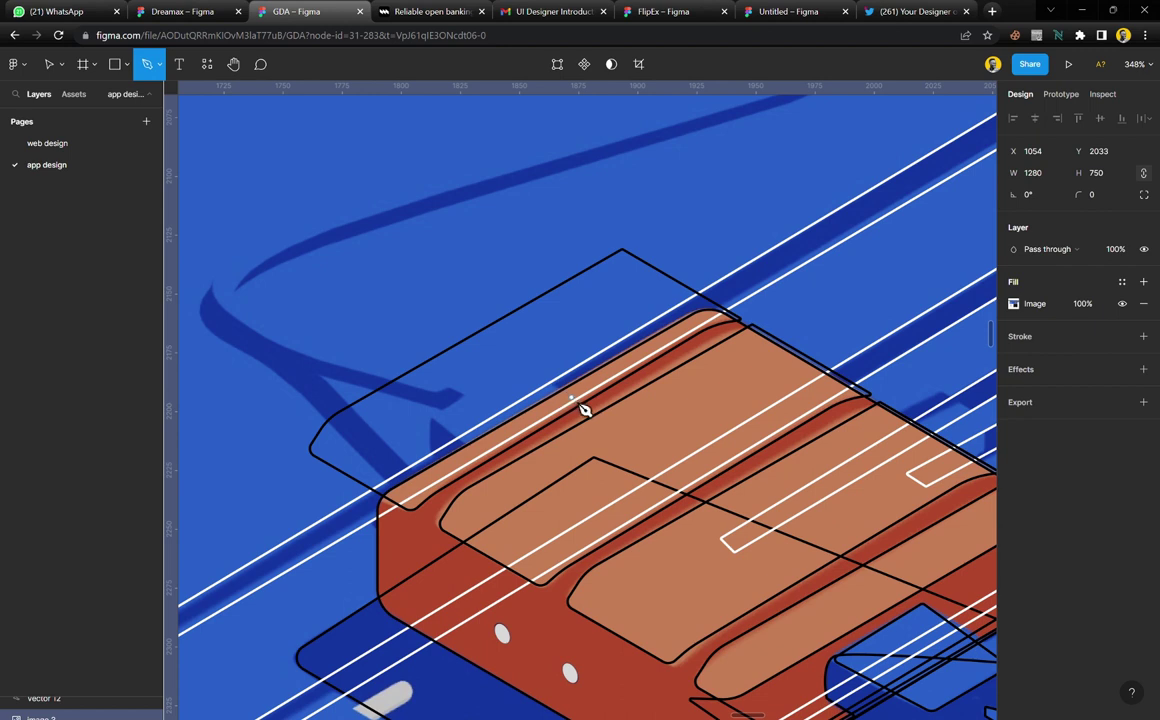
{"action": "left_click", "coordinate": [574, 400]}
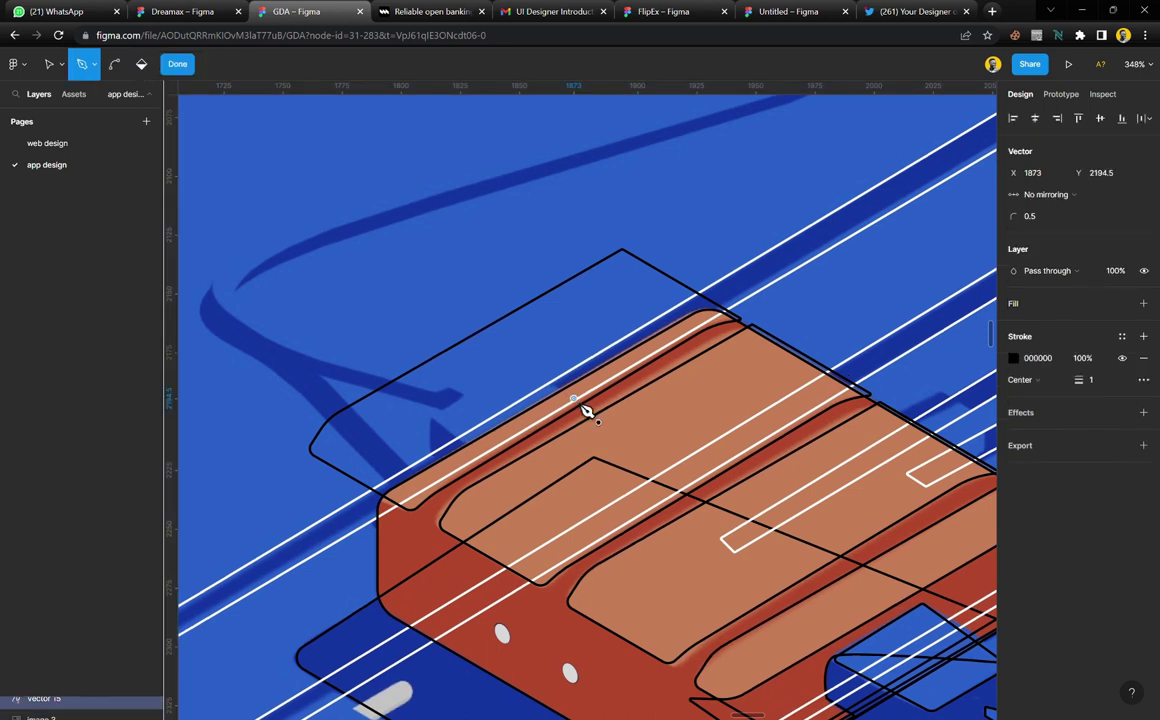
{"action": "left_click", "coordinate": [477, 448]}
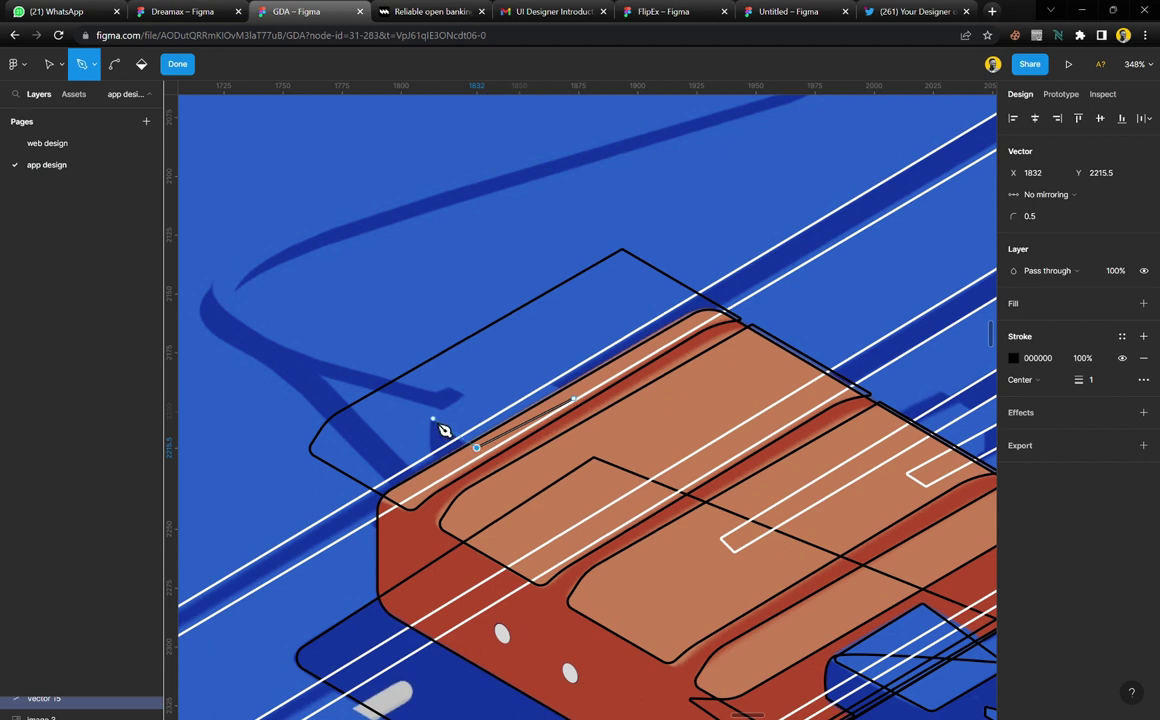
{"action": "mouse_move", "coordinate": [431, 418]}
{"action": "left_mouse_down"}
{"action": "mouse_move", "coordinate": [474, 403]}
{"action": "mouse_move", "coordinate": [471, 418]}
{"action": "left_mouse_up"}
{"action": "left_click_drag", "start_coordinate": [471, 418], "coordinate": [445, 401]}
{"action": "left_click", "coordinate": [436, 393]}
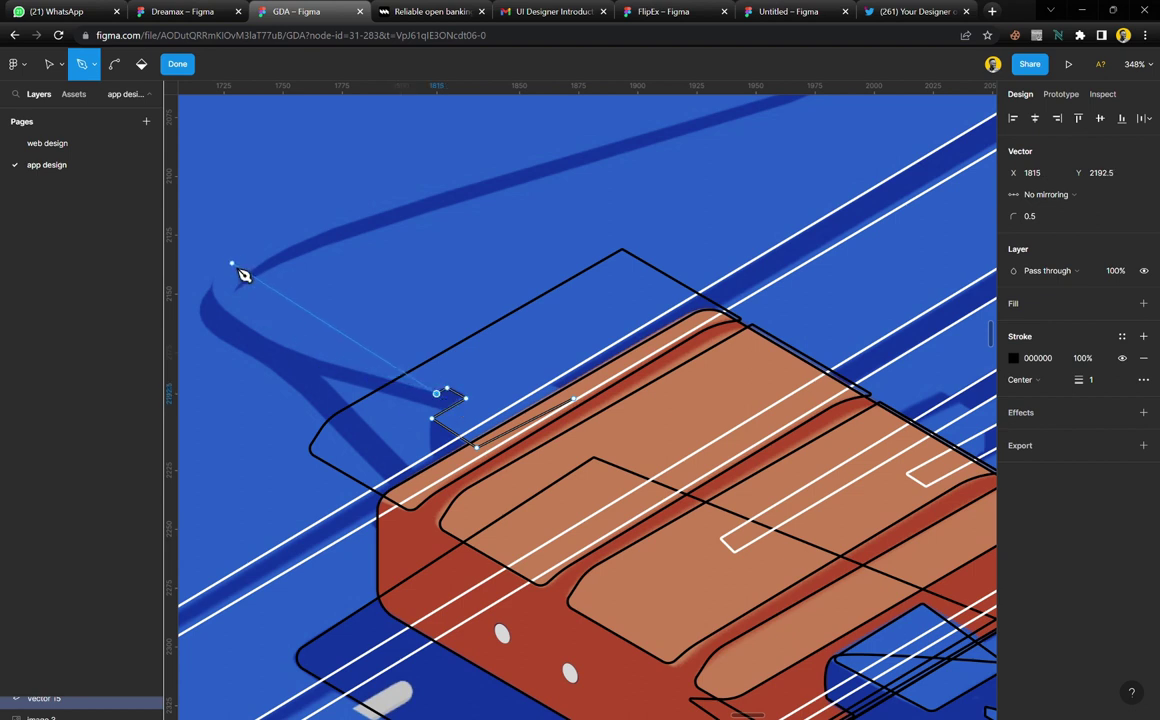
{"action": "scroll", "coordinate": [244, 275], "scroll_direction": "up", "scroll_amount": 1}
{"action": "scroll", "coordinate": [280, 293], "scroll_direction": "left", "scroll_amount": 2}
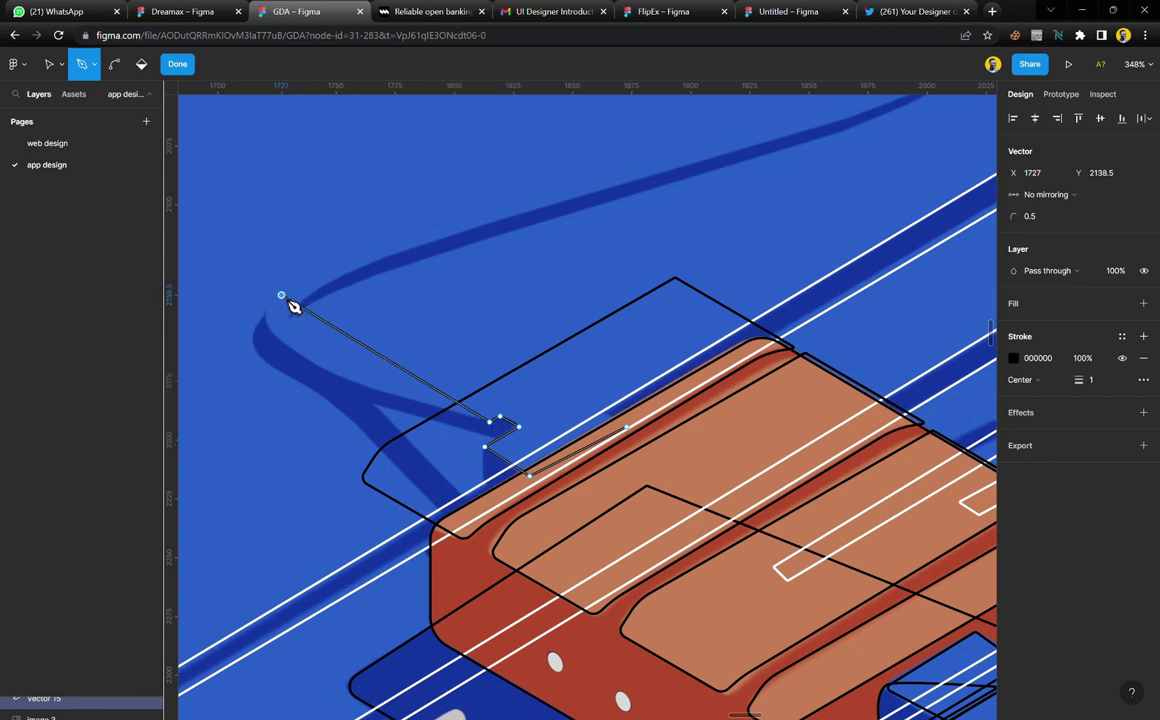
{"action": "left_click_drag", "start_coordinate": [282, 296], "coordinate": [364, 240]}
{"action": "scroll", "coordinate": [615, 280], "scroll_direction": "down", "scroll_amount": 3}
{"action": "scroll", "coordinate": [613, 290], "scroll_direction": "up", "scroll_amount": 4}
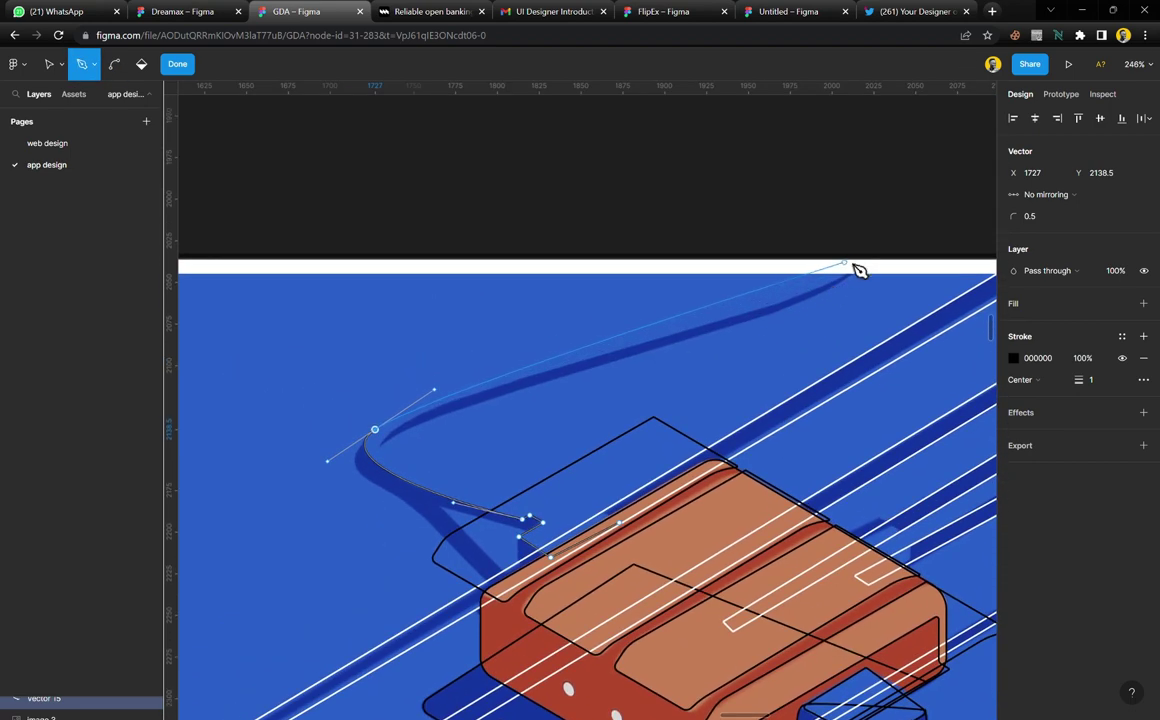
Carry the cable outline to the top edge and back around the loop, closing it near the device
{"action": "left_click_drag", "start_coordinate": [852, 245], "coordinate": [860, 193]}
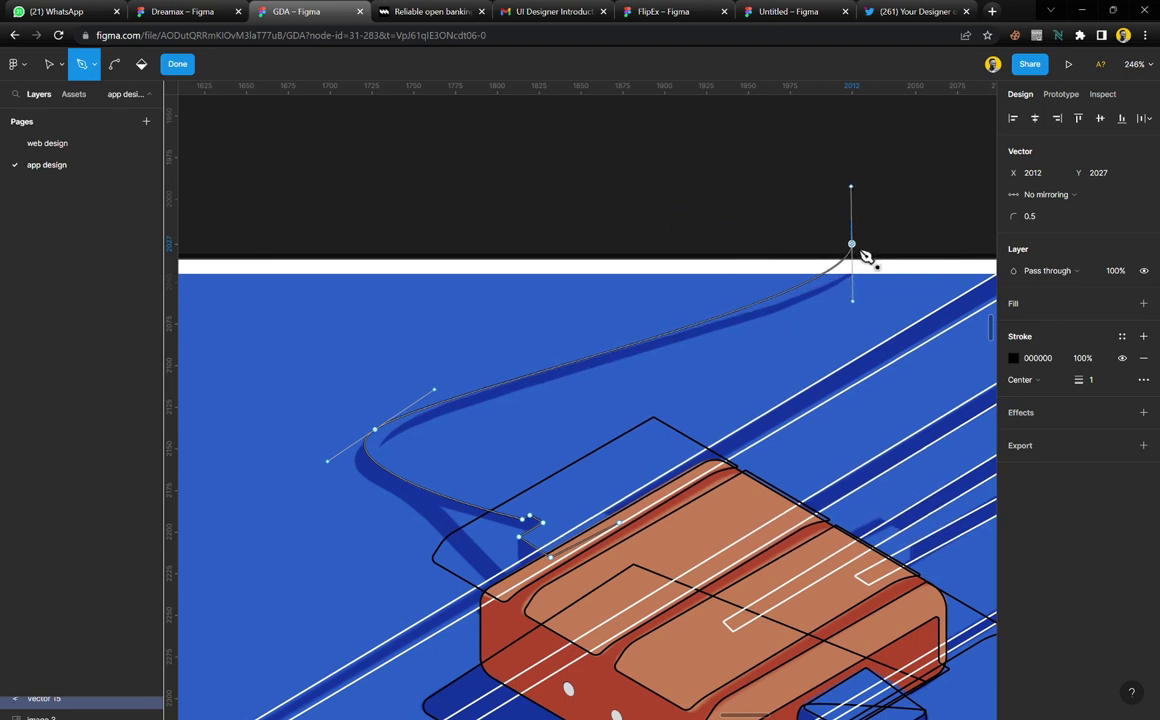
{"action": "left_click", "coordinate": [909, 232]}
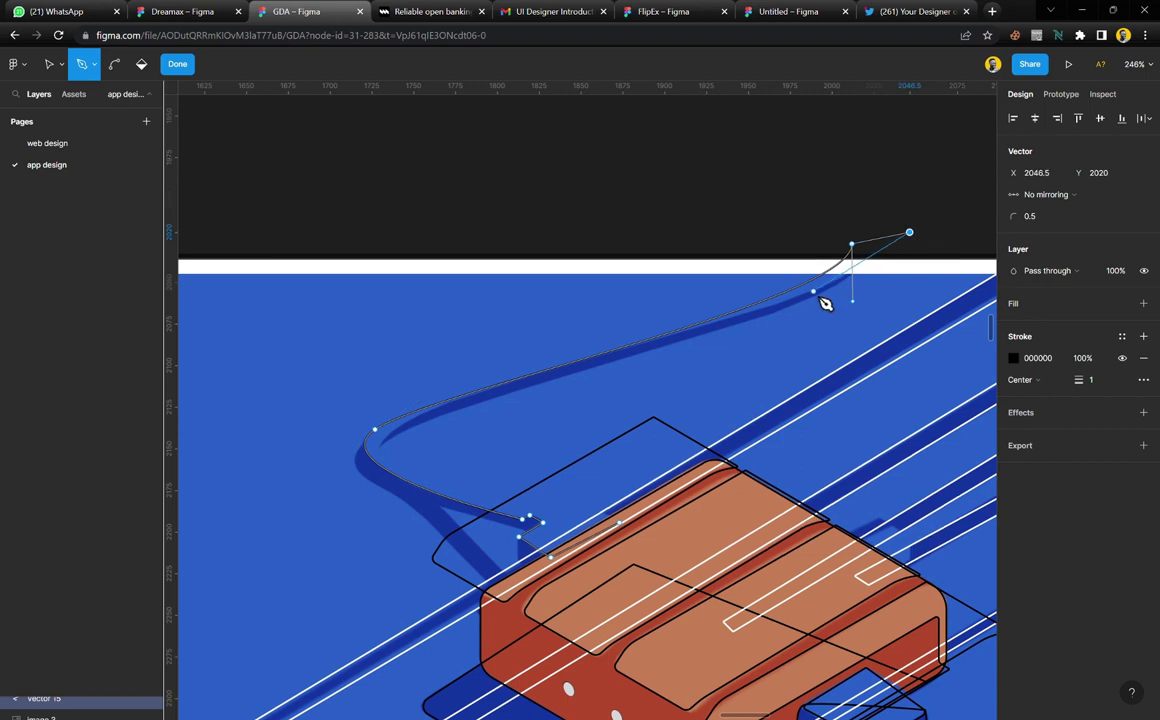
{"action": "left_click", "coordinate": [674, 335]}
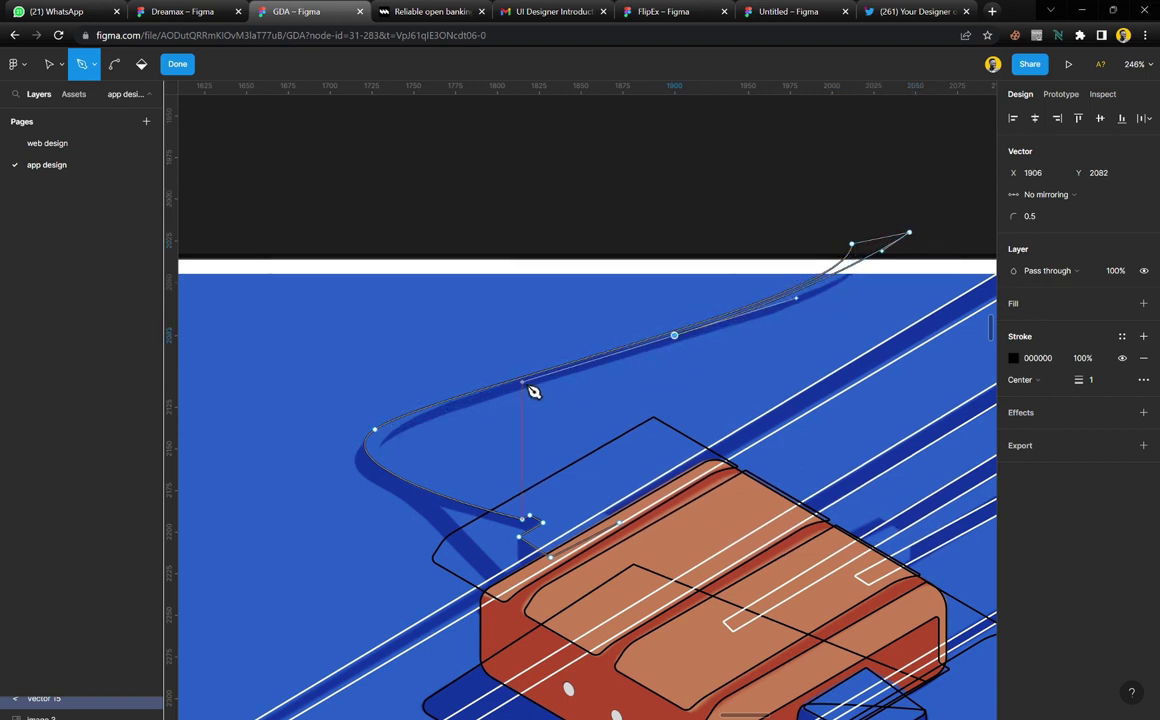
{"action": "left_click_drag", "start_coordinate": [533, 391], "coordinate": [505, 390]}
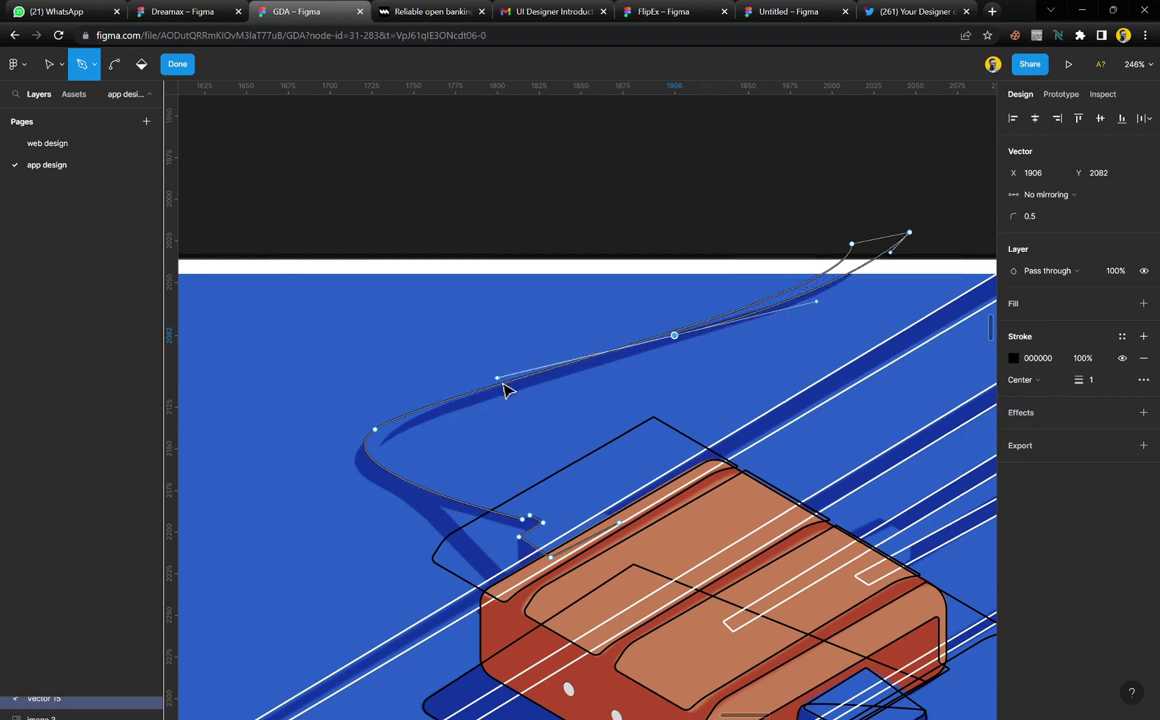
{"action": "scroll", "coordinate": [398, 462], "scroll_direction": "up", "scroll_amount": 3, "text": "ctrl"}
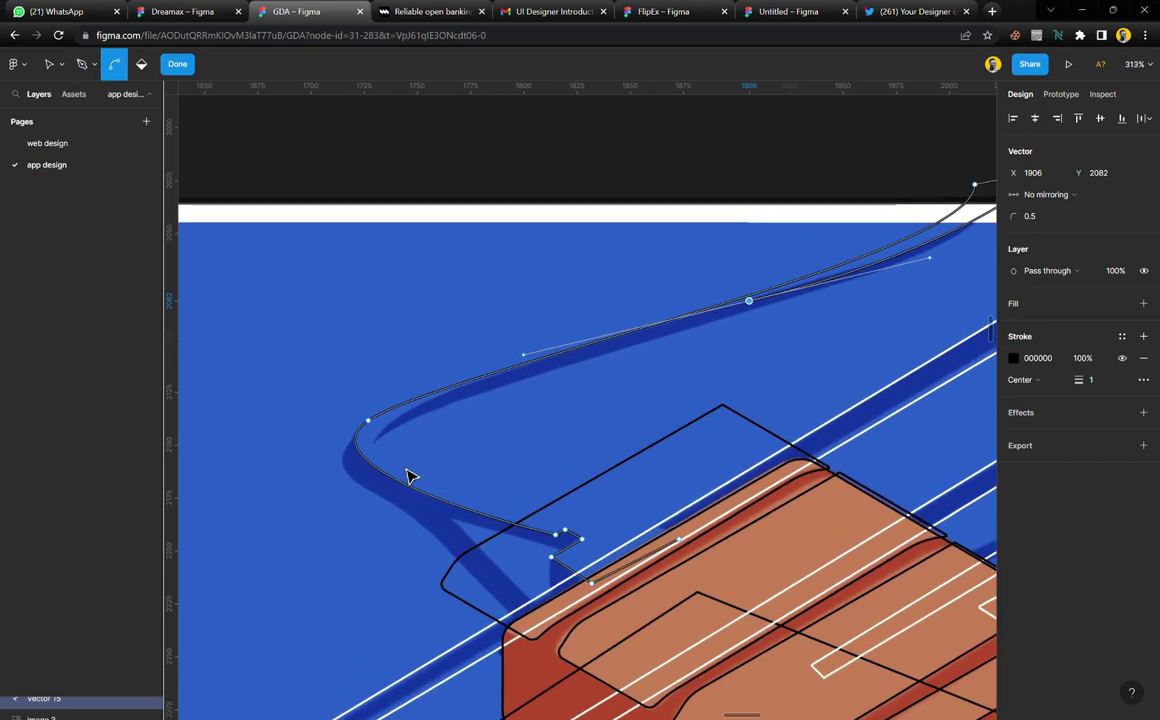
{"action": "scroll", "coordinate": [408, 472], "scroll_direction": "up", "scroll_amount": 1, "text": "ctrl"}
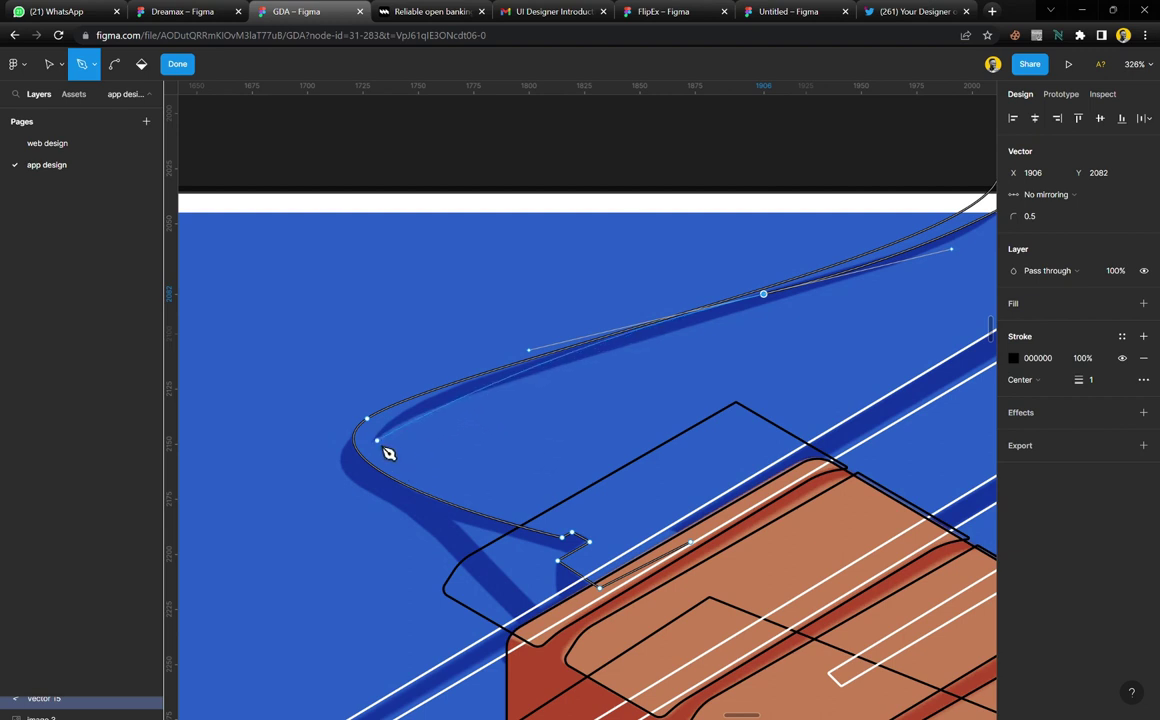
{"action": "left_click", "coordinate": [377, 443]}
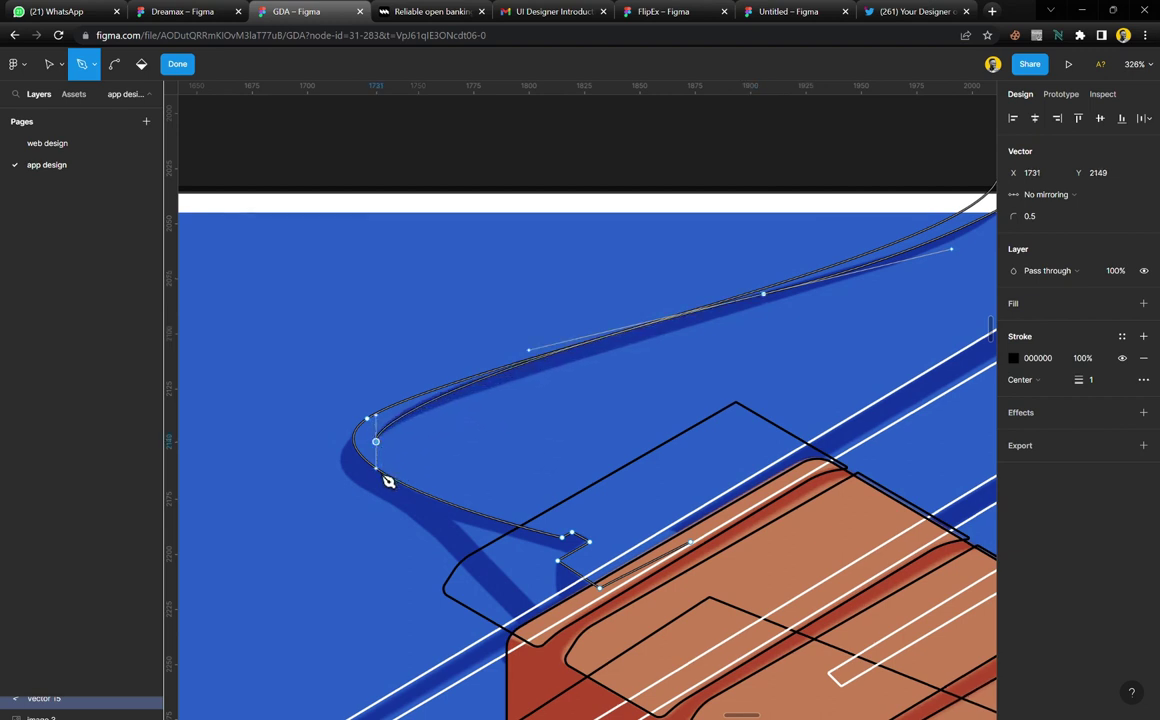
{"action": "left_click_drag", "start_coordinate": [385, 486], "coordinate": [384, 487]}
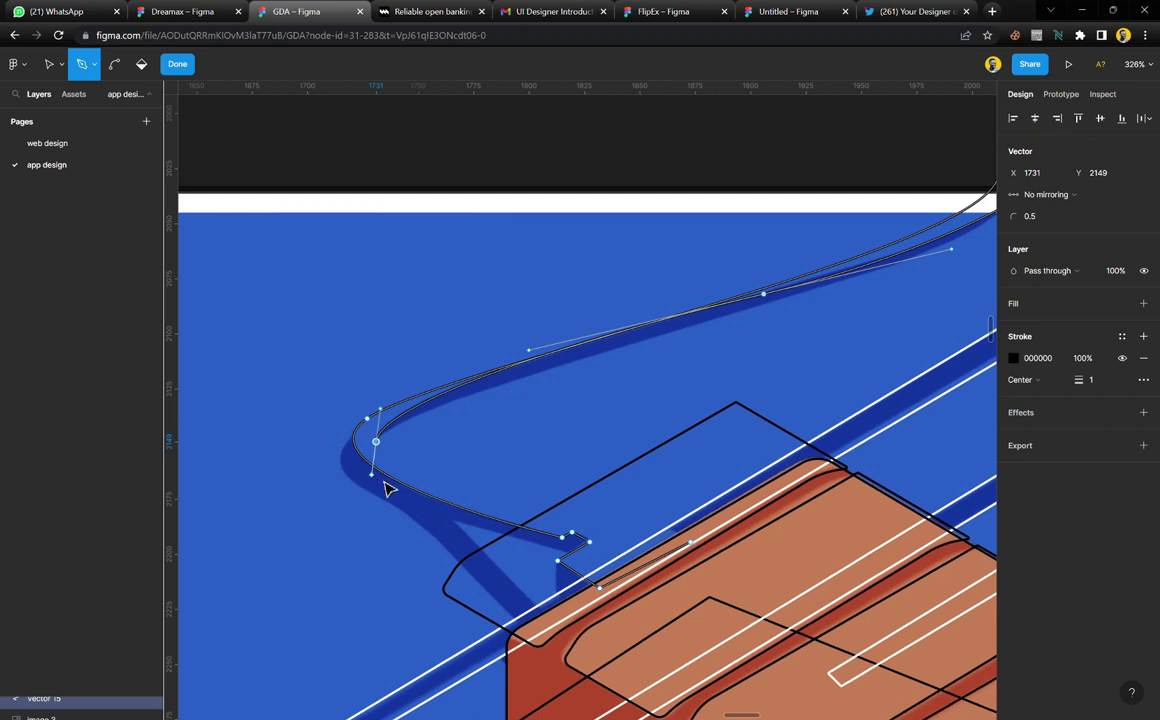
{"action": "left_click", "coordinate": [640, 515]}
{"action": "left_click", "coordinate": [704, 553]}
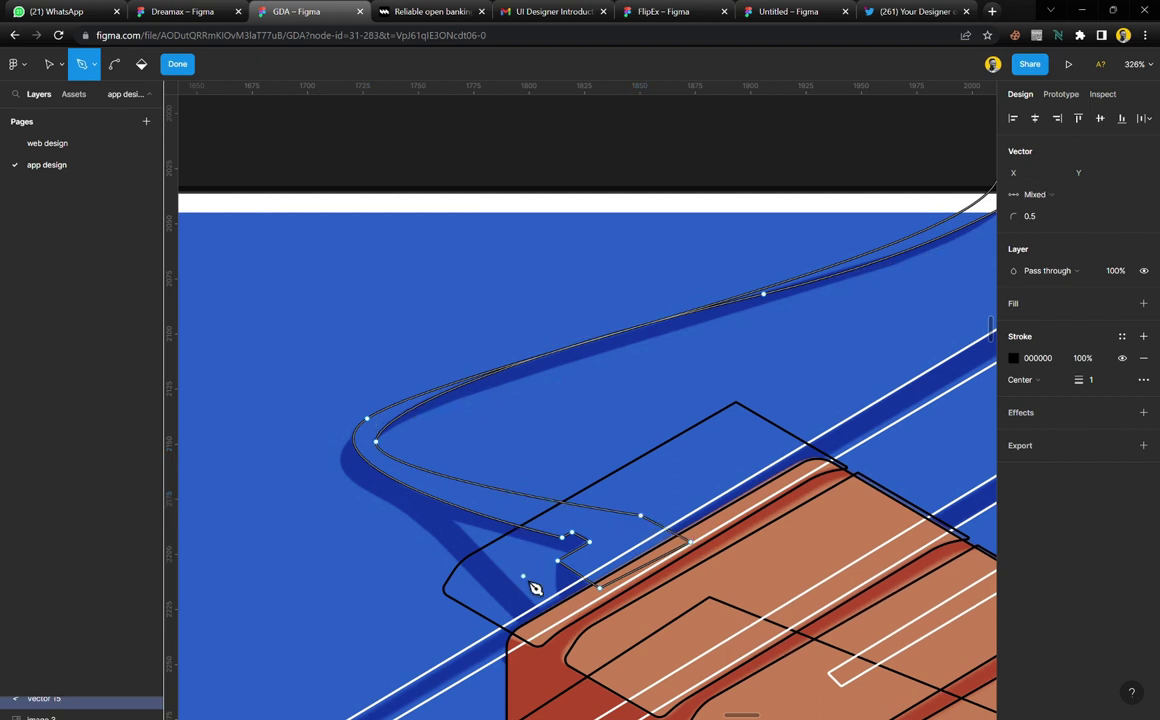
{"action": "key", "text": "Escape"}
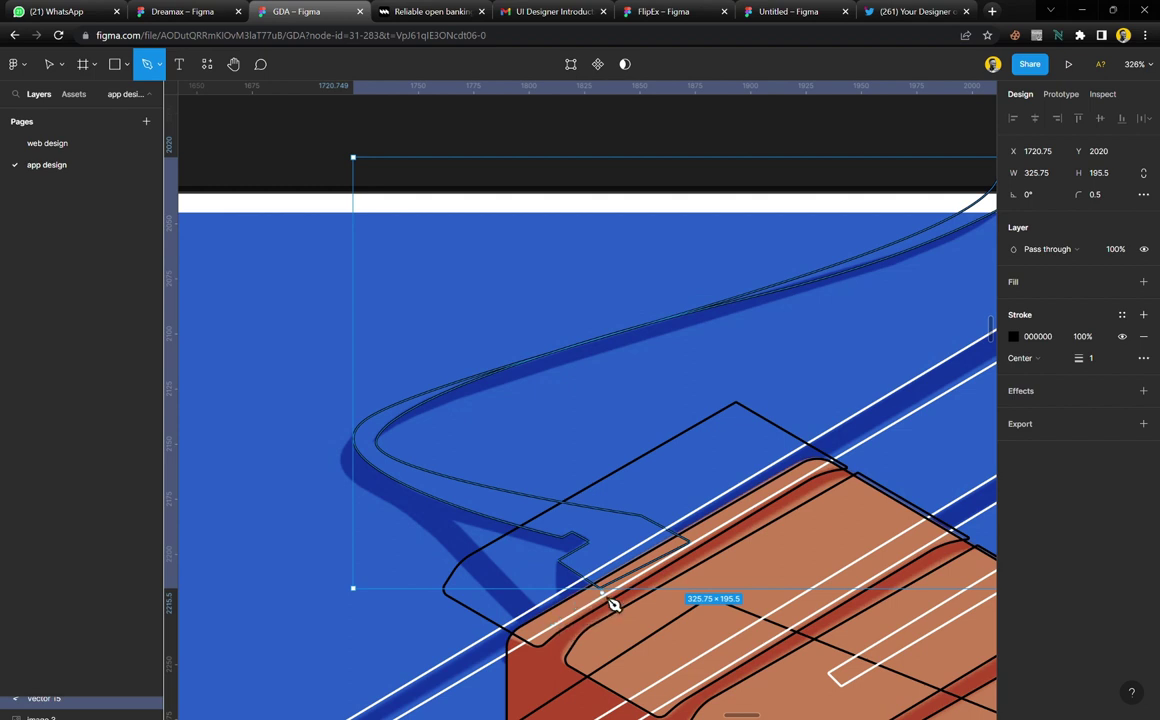
Extend the cable path along its upper edge and refine the curves at the left bend and top end
{"action": "left_click", "coordinate": [618, 594]}
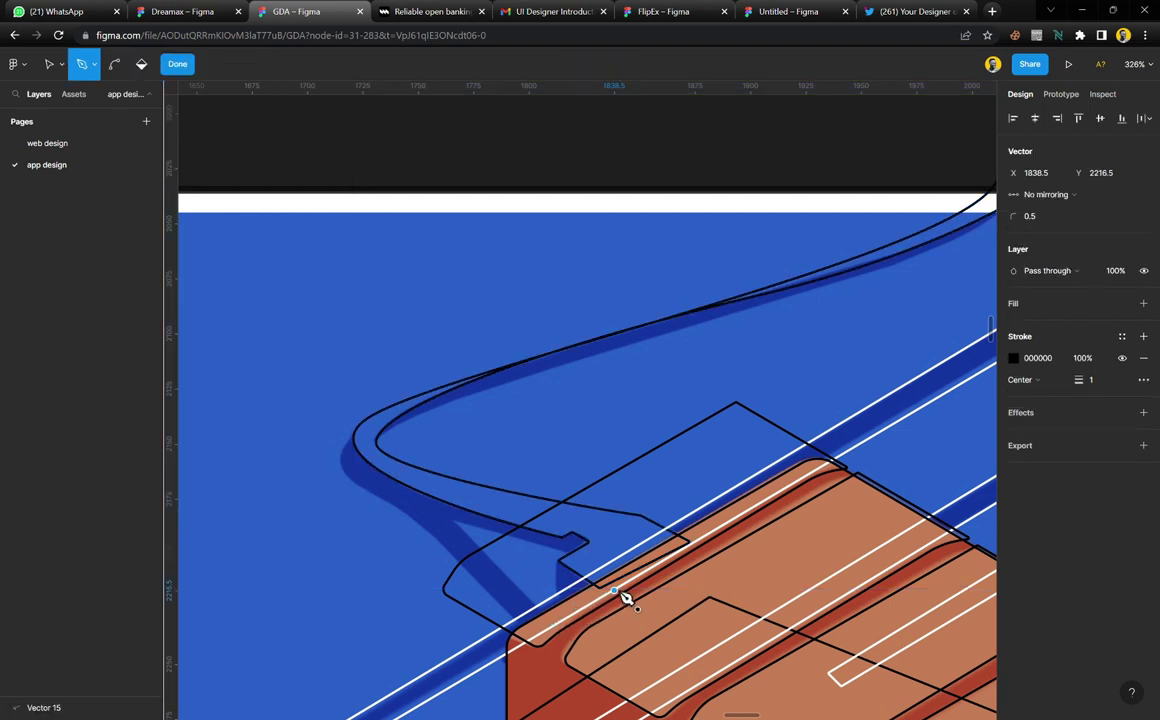
{"action": "left_click_drag", "start_coordinate": [611, 531], "coordinate": [365, 428]}
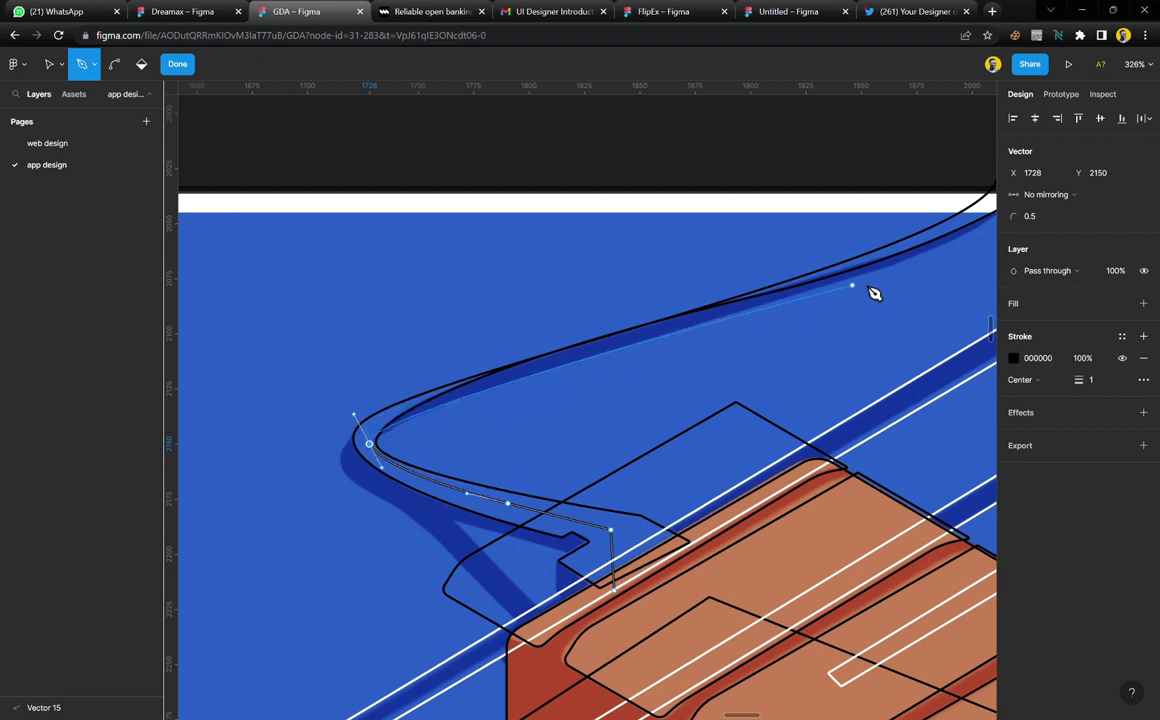
{"action": "scroll", "coordinate": [893, 289], "scroll_direction": "right", "scroll_amount": 2}
{"action": "scroll", "coordinate": [893, 289], "scroll_direction": "up", "scroll_amount": 2}
{"action": "scroll", "coordinate": [893, 289], "scroll_direction": "right", "scroll_amount": 2}
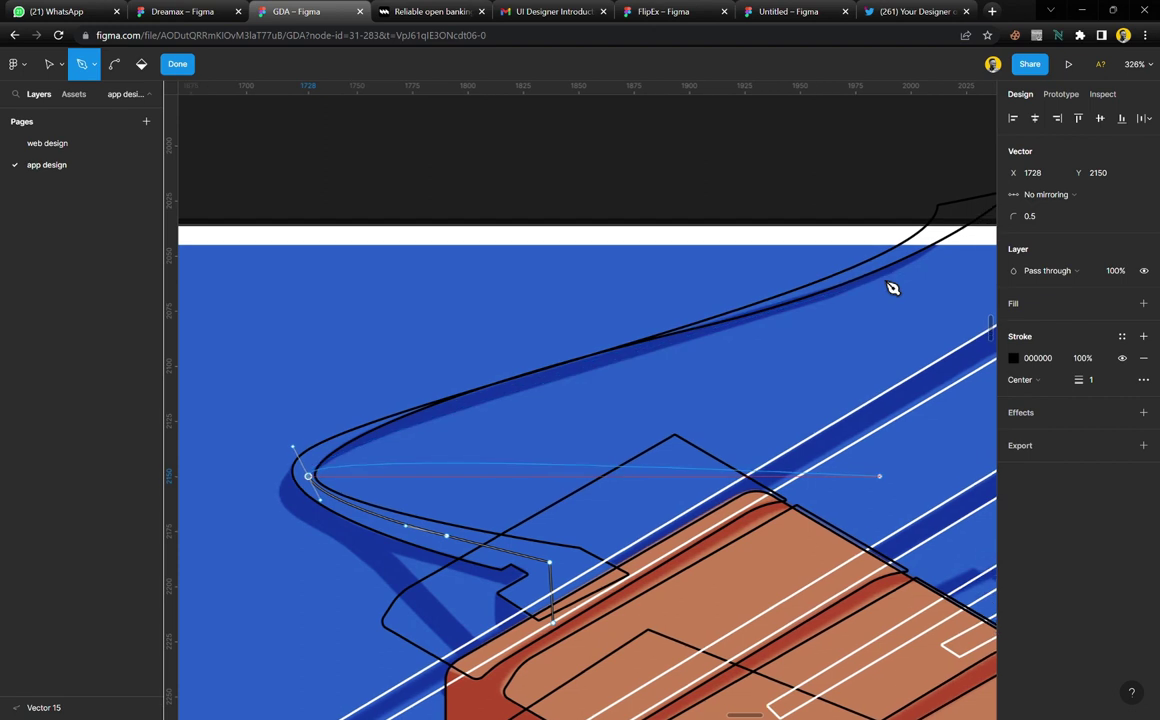
{"action": "left_click_drag", "start_coordinate": [914, 246], "coordinate": [961, 170]}
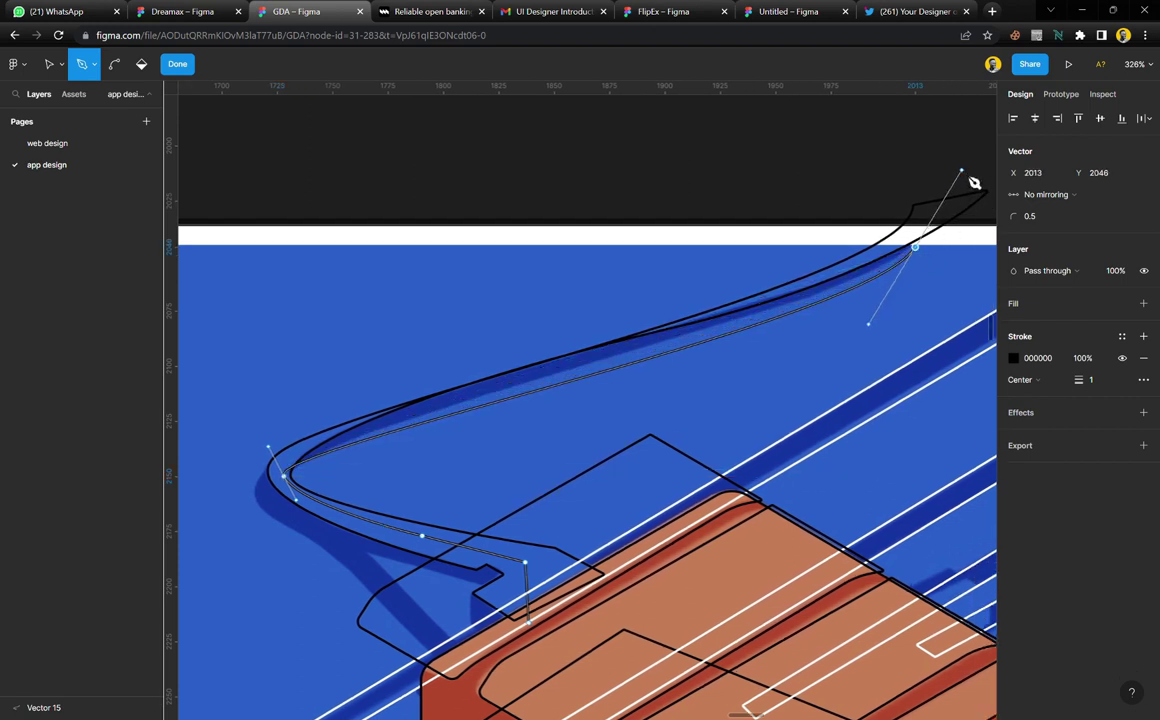
{"action": "left_click_drag", "start_coordinate": [272, 450], "coordinate": [304, 423]}
{"action": "left_click_drag", "start_coordinate": [311, 424], "coordinate": [298, 431]}
{"action": "mouse_move", "coordinate": [868, 324]}
{"action": "left_mouse_down"}
{"action": "mouse_move", "coordinate": [872, 339]}
{"action": "mouse_move", "coordinate": [883, 329]}
{"action": "mouse_move", "coordinate": [866, 326]}
{"action": "left_mouse_up"}
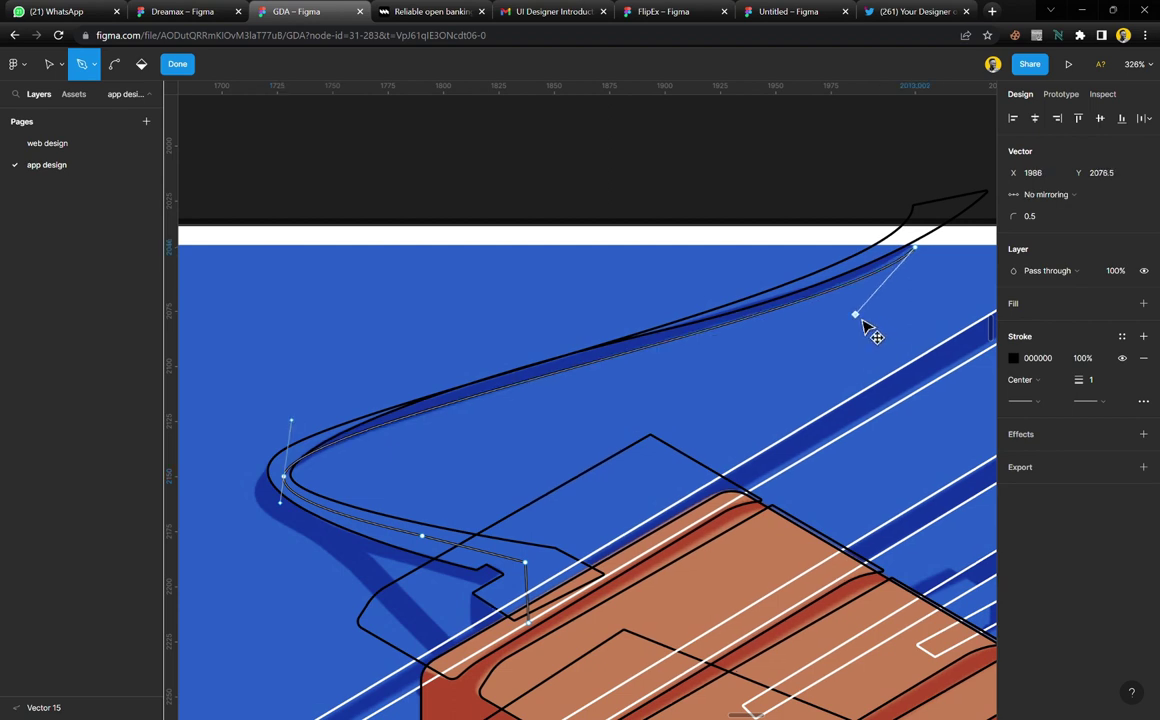
{"action": "left_click", "coordinate": [914, 247]}
{"action": "left_click_drag", "start_coordinate": [928, 257], "coordinate": [948, 206]}
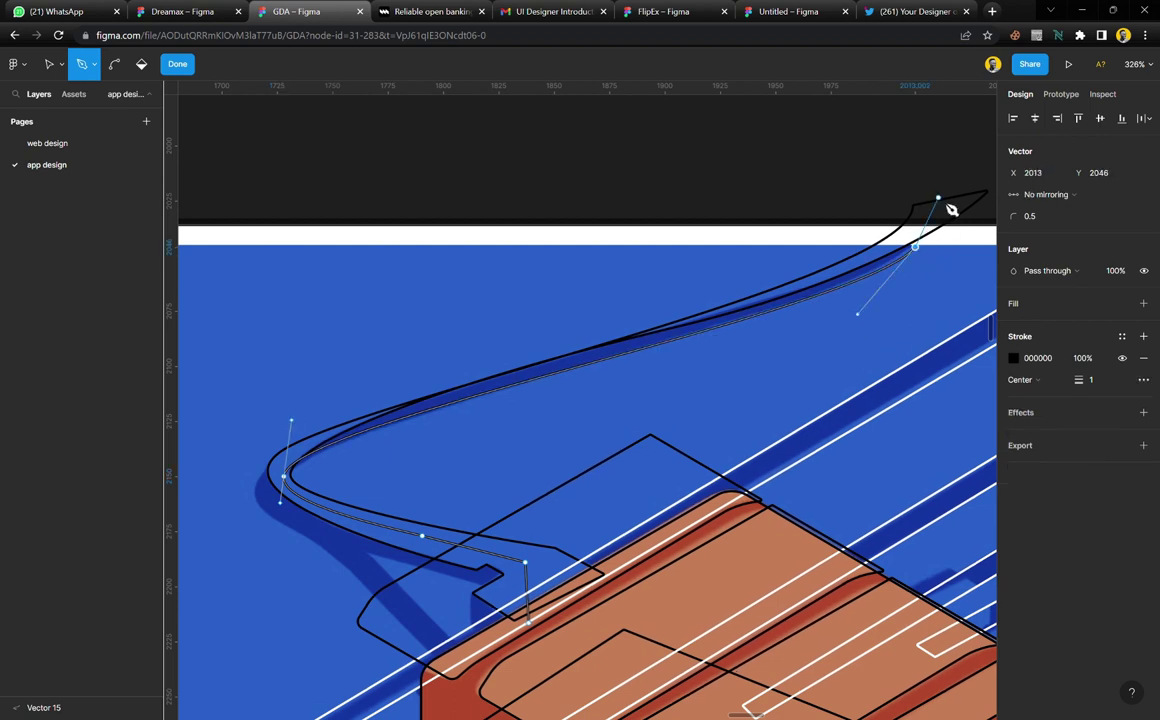
Trace the inner cable edge from the plug tip, around the left bend and kink, into the device
{"action": "left_click", "coordinate": [897, 186]}
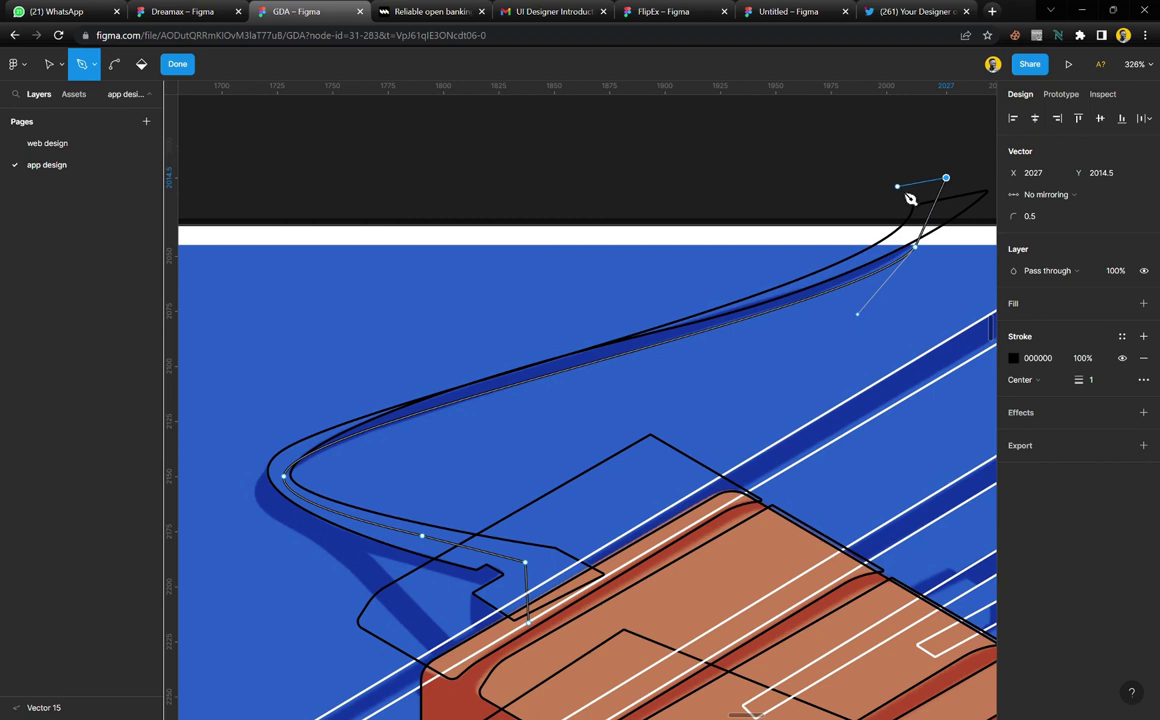
{"action": "left_click", "coordinate": [868, 258]}
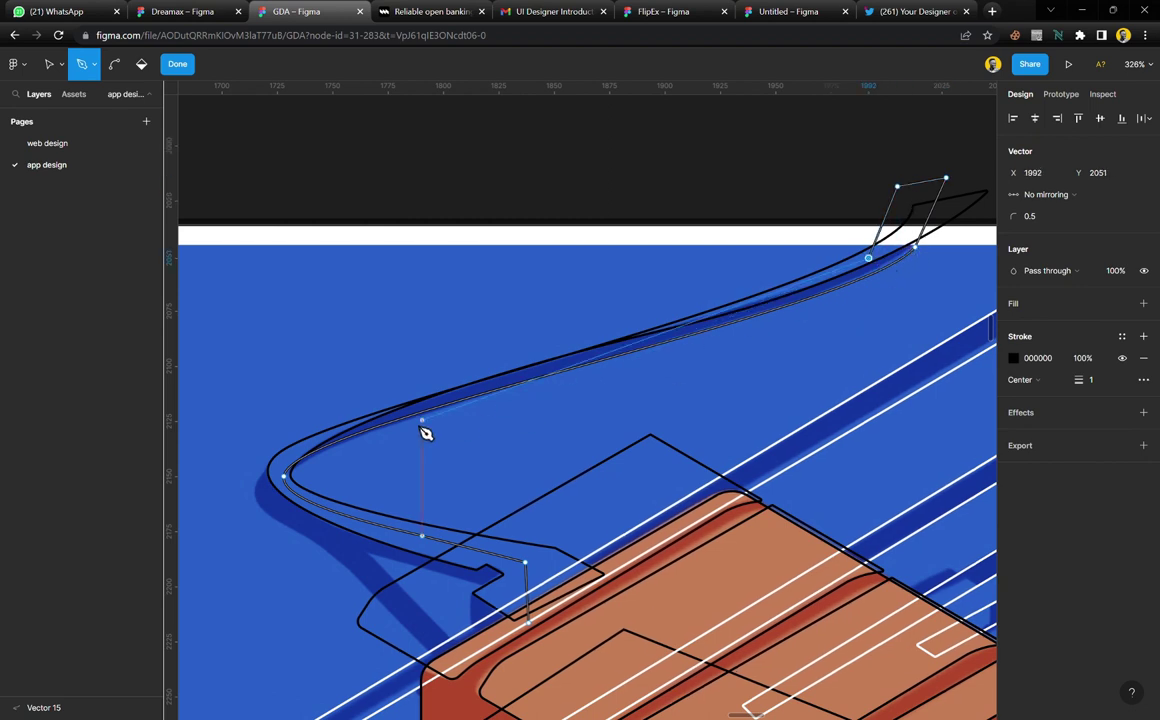
{"action": "left_click", "coordinate": [478, 382]}
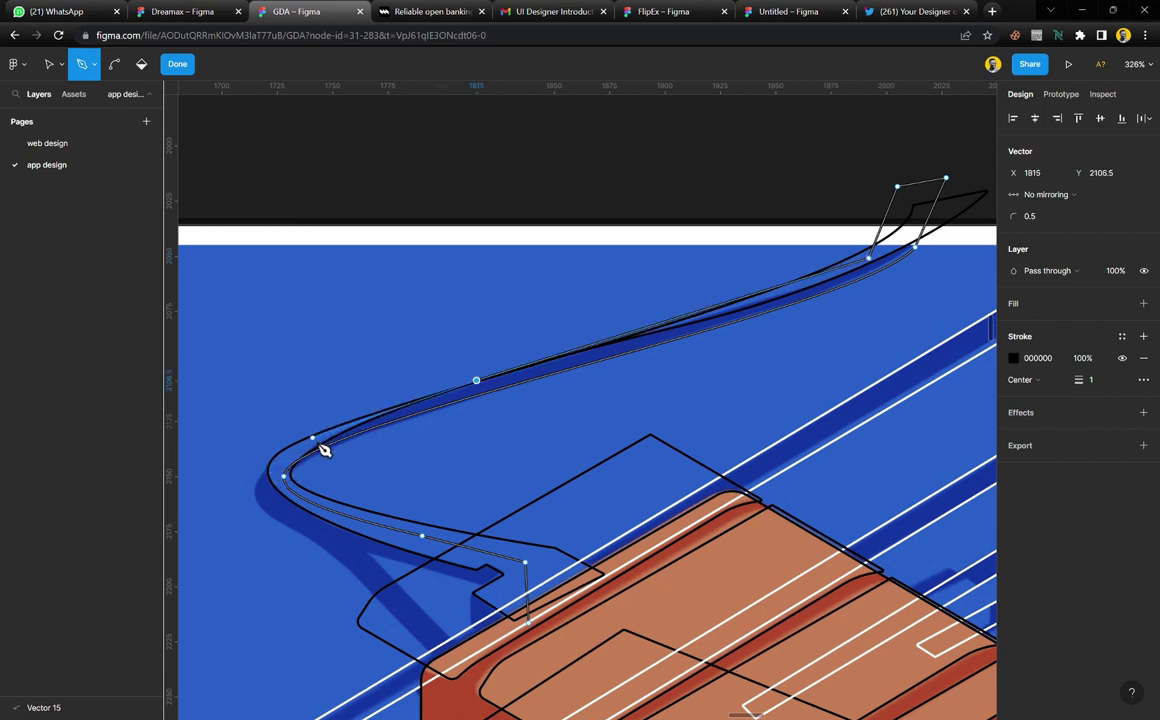
{"action": "left_click", "coordinate": [313, 437]}
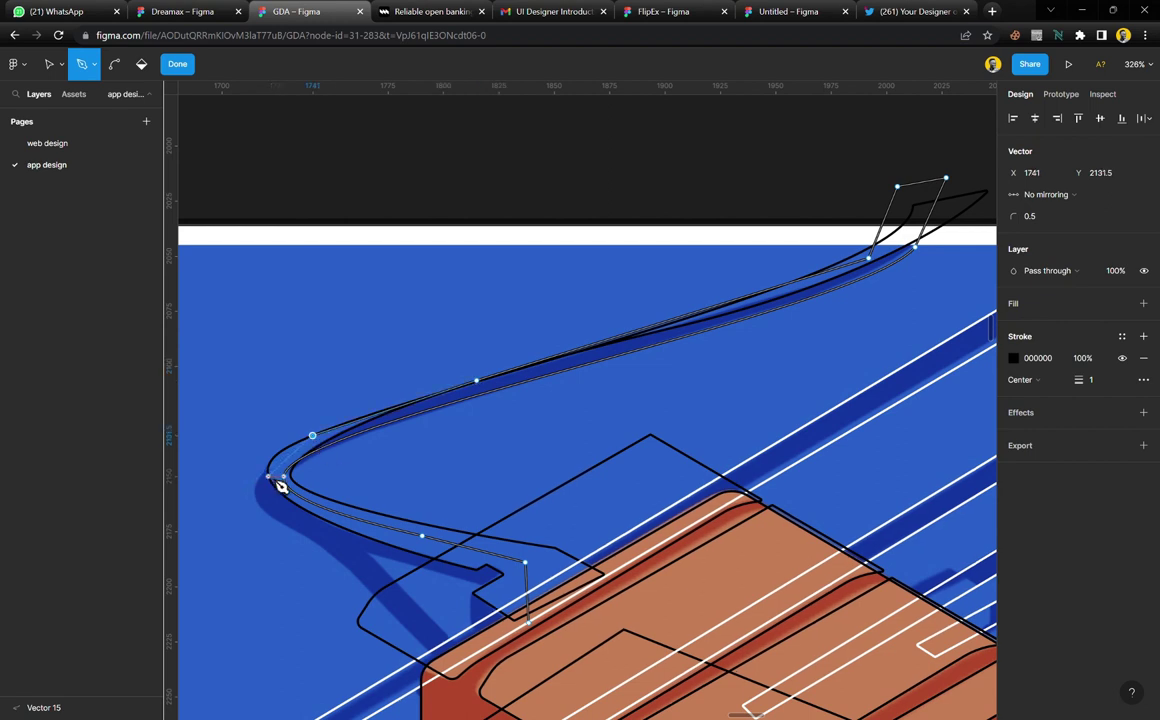
{"action": "left_click_drag", "start_coordinate": [284, 522], "coordinate": [372, 580]}
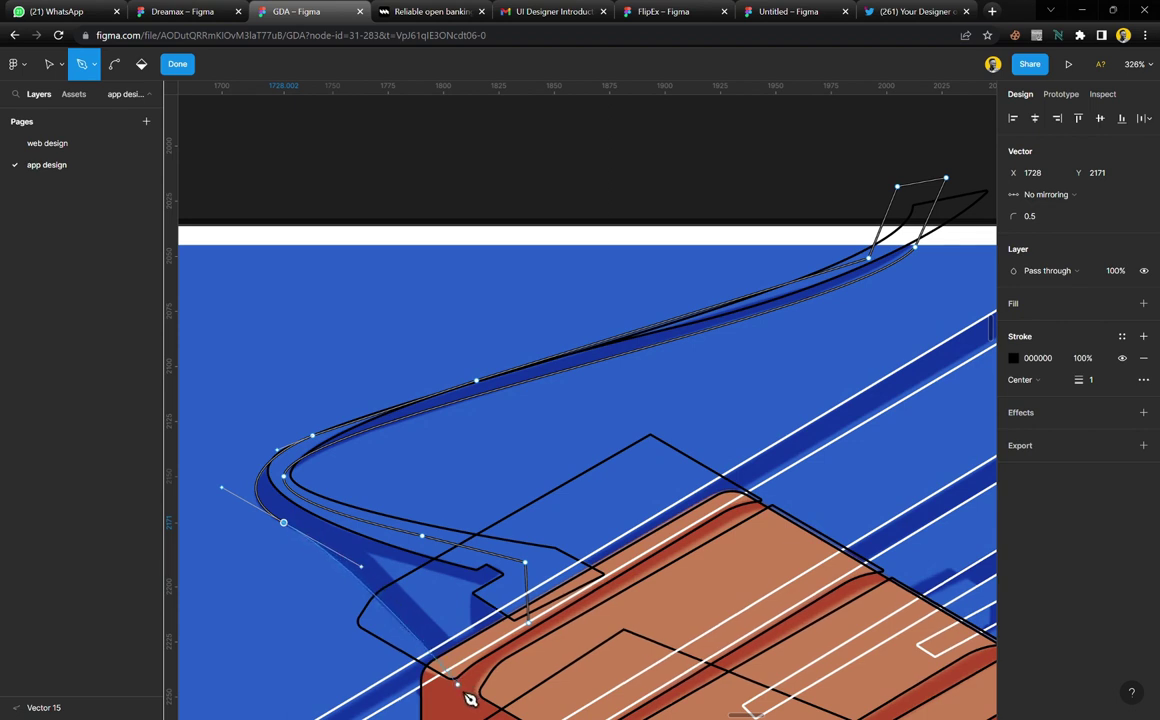
{"action": "left_click_drag", "start_coordinate": [466, 692], "coordinate": [481, 664]}
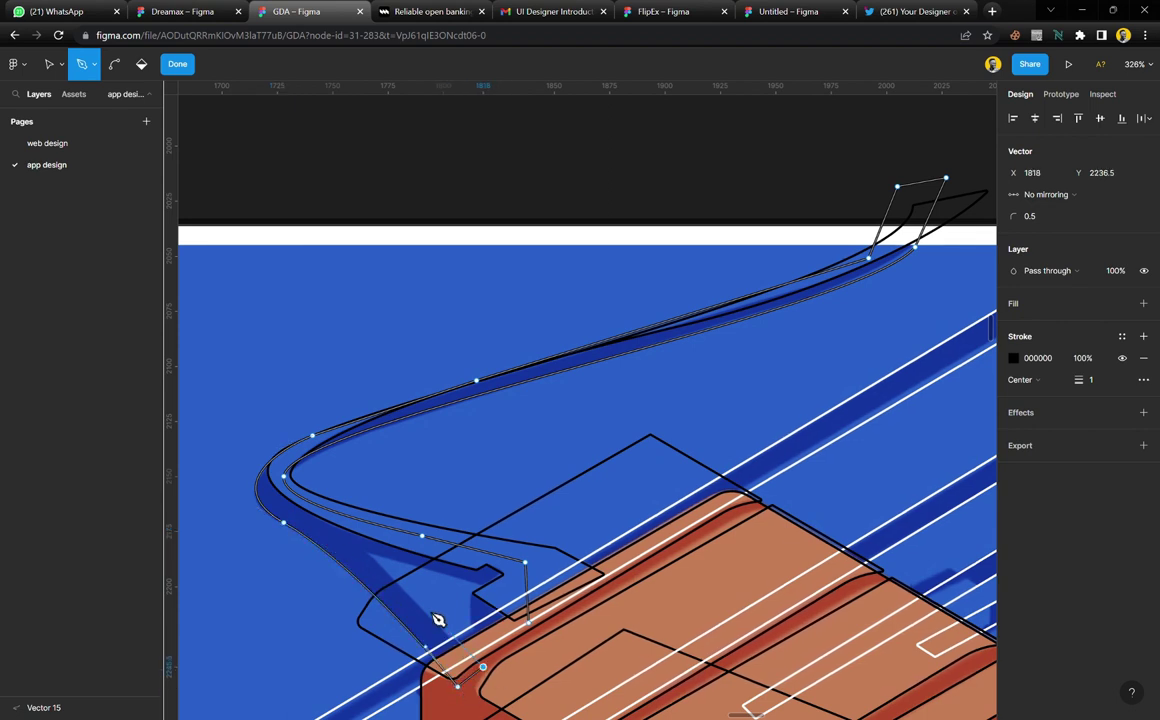
{"action": "left_click", "coordinate": [367, 553]}
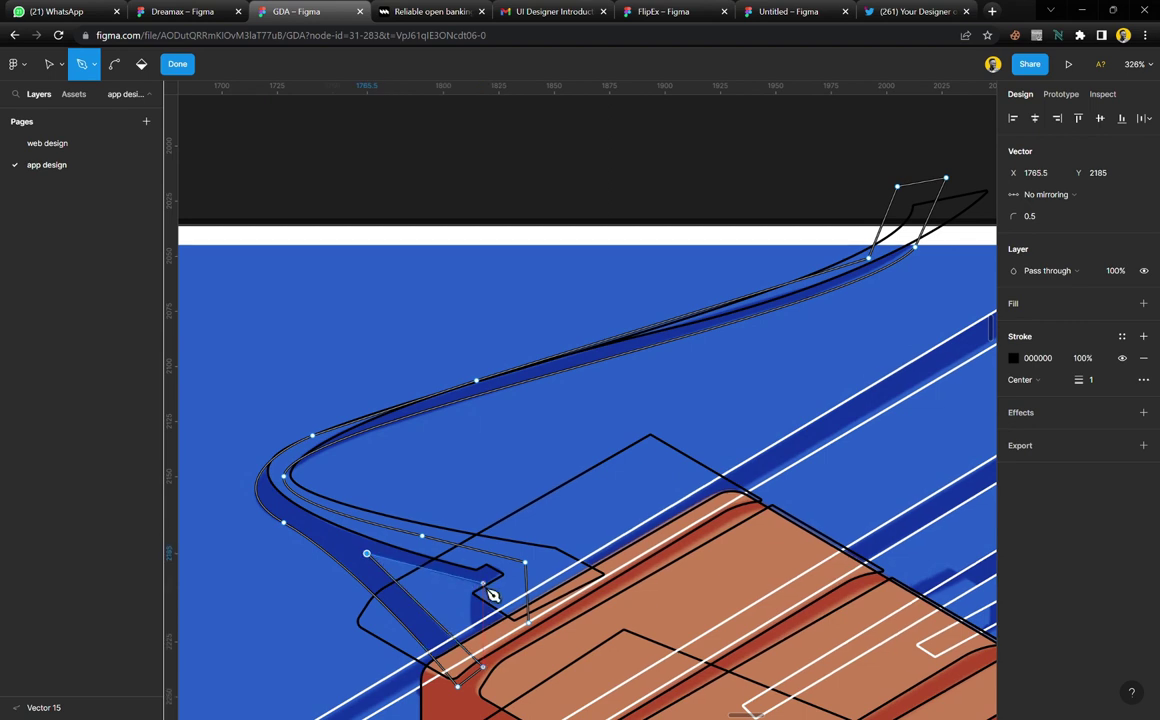
{"action": "left_click", "coordinate": [482, 583]}
{"action": "left_click", "coordinate": [472, 594]}
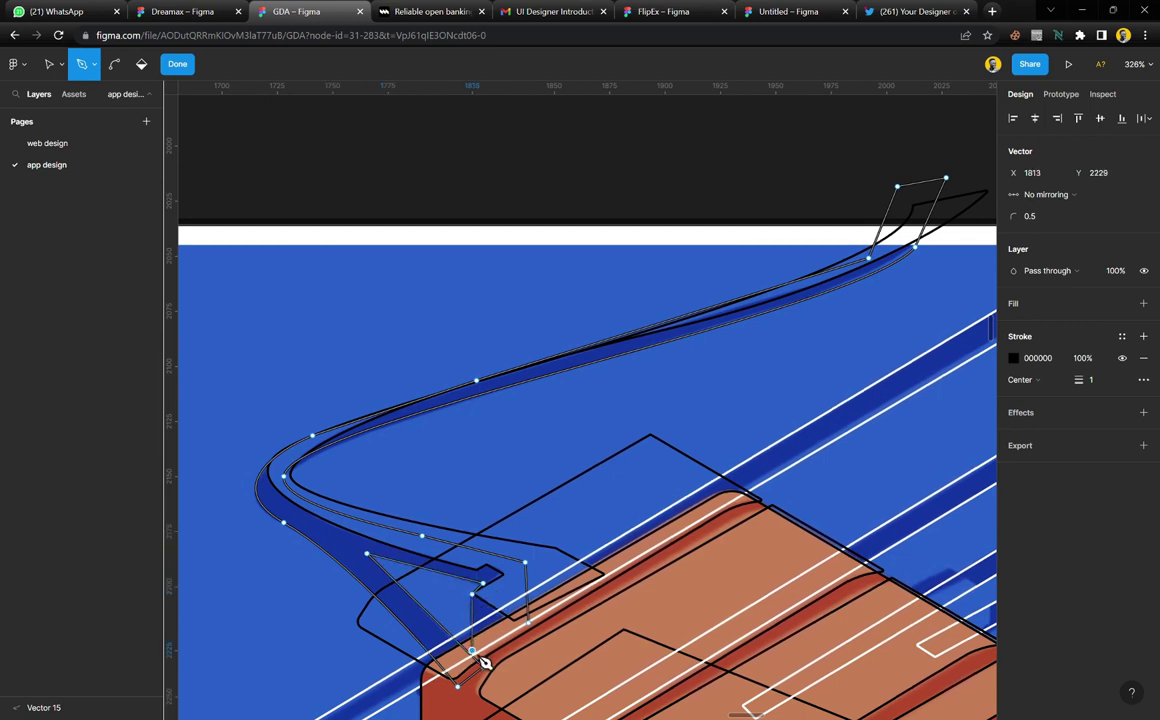
{"action": "left_click", "coordinate": [514, 640]}
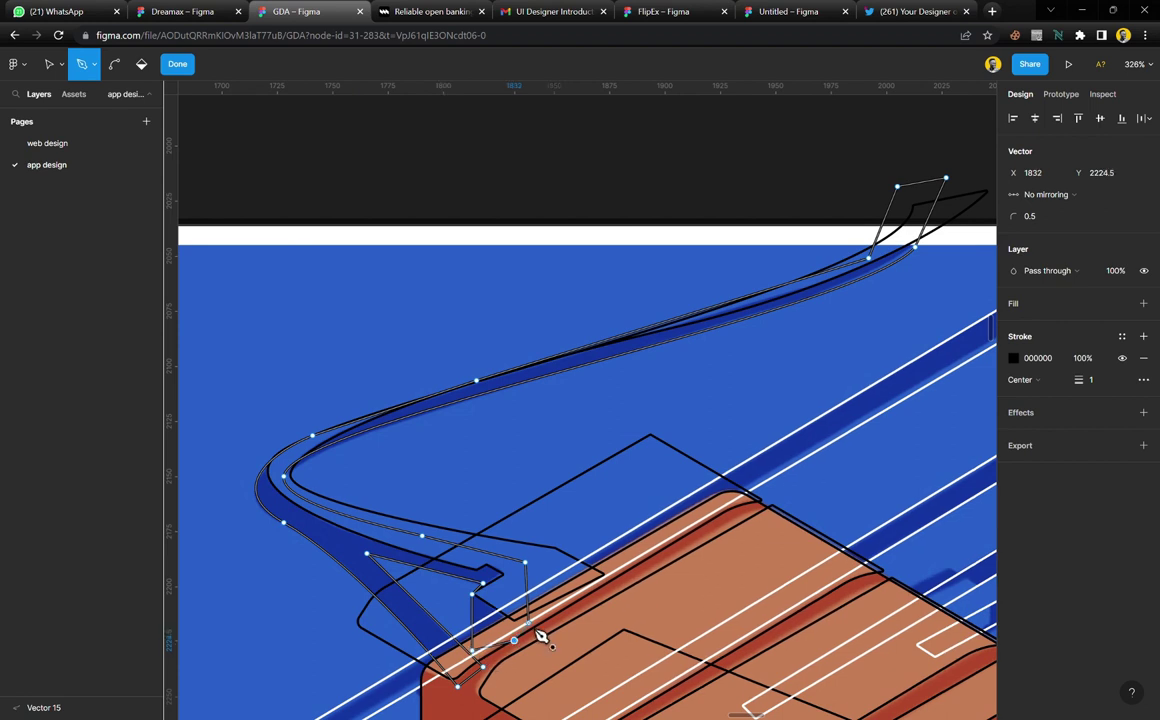
{"action": "key", "text": "Escape"}
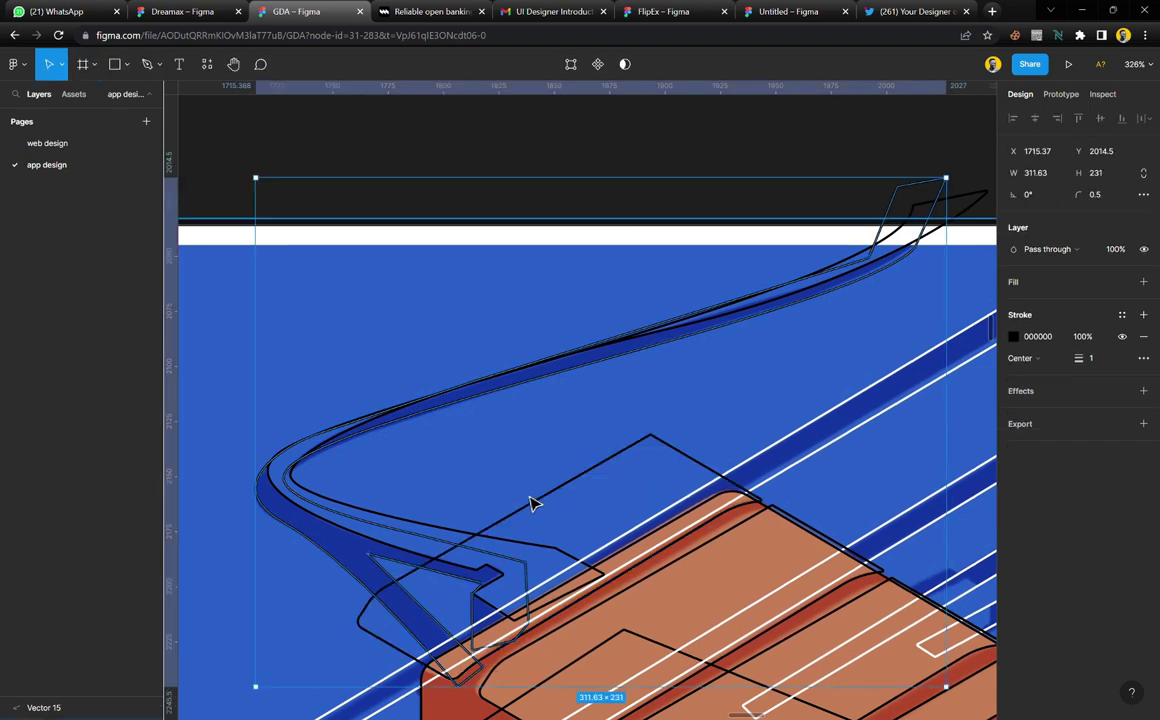
Move the upper Connect reference image up above the tracing
{"action": "left_click", "coordinate": [461, 173]}
{"action": "scroll", "coordinate": [461, 287], "scroll_direction": "down", "scroll_amount": 5}
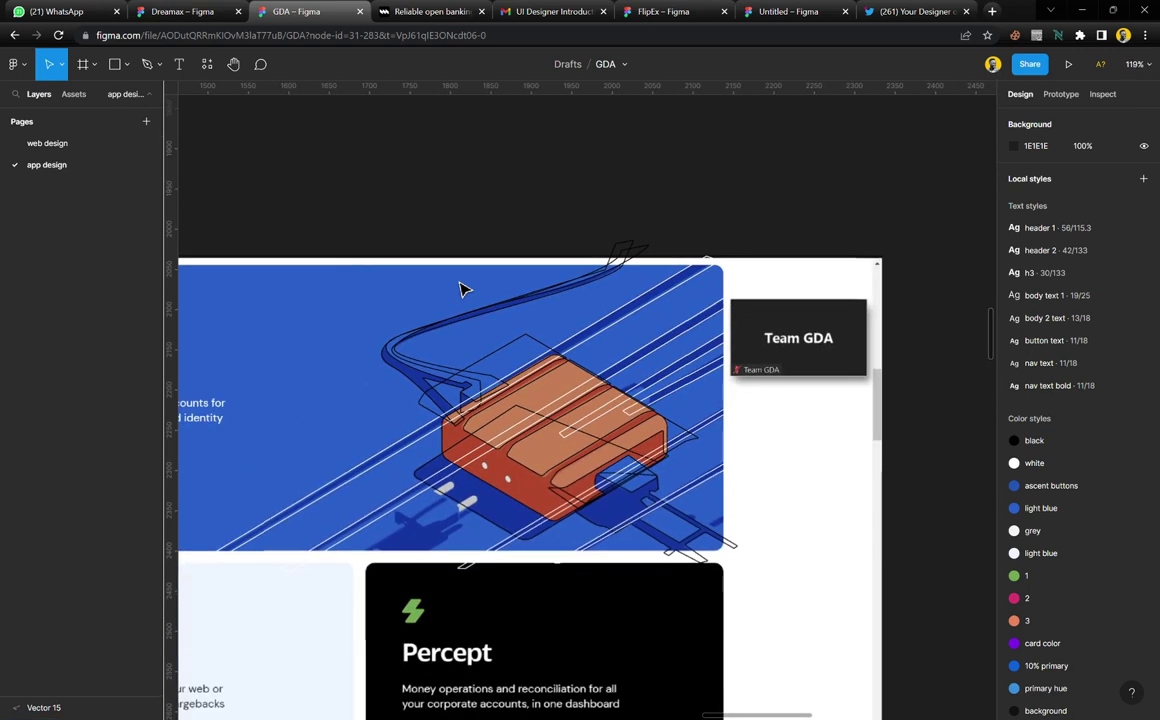
{"action": "scroll", "coordinate": [461, 287], "scroll_direction": "down", "scroll_amount": 3}
{"action": "scroll", "coordinate": [530, 330], "scroll_direction": "up", "scroll_amount": 4}
{"action": "scroll", "coordinate": [605, 380], "scroll_direction": "left", "scroll_amount": 4}
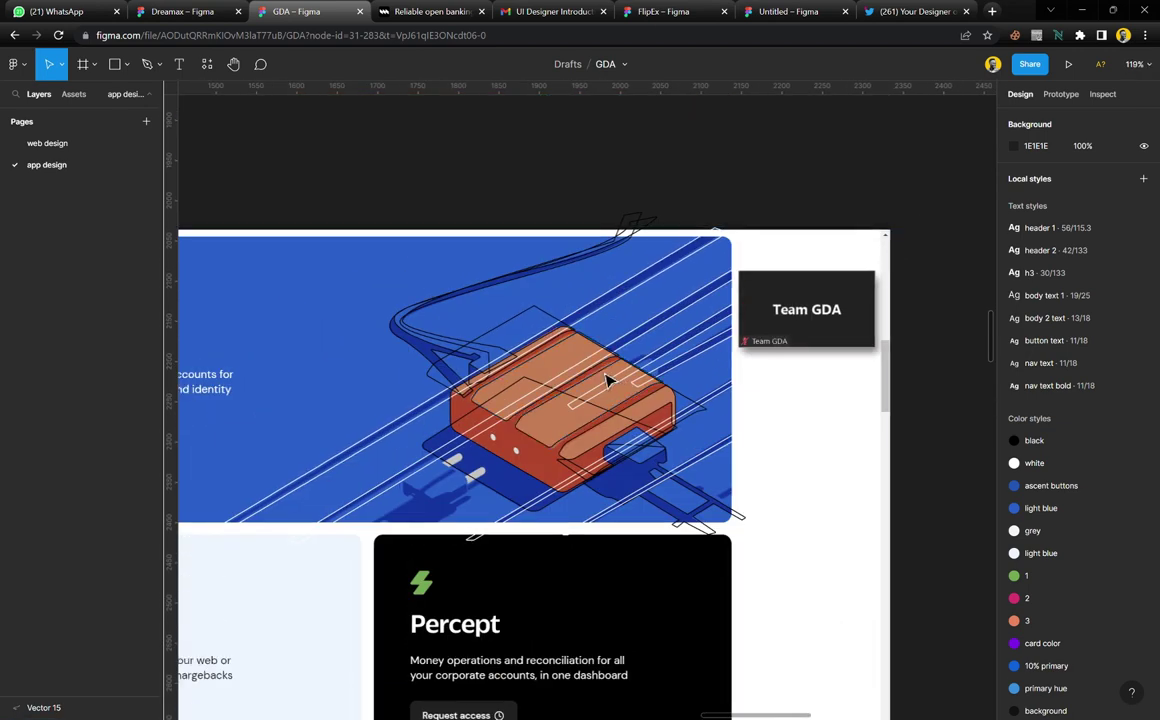
{"action": "scroll", "coordinate": [605, 380], "scroll_direction": "right", "scroll_amount": 5}
{"action": "scroll", "coordinate": [601, 383], "scroll_direction": "left", "scroll_amount": 3}
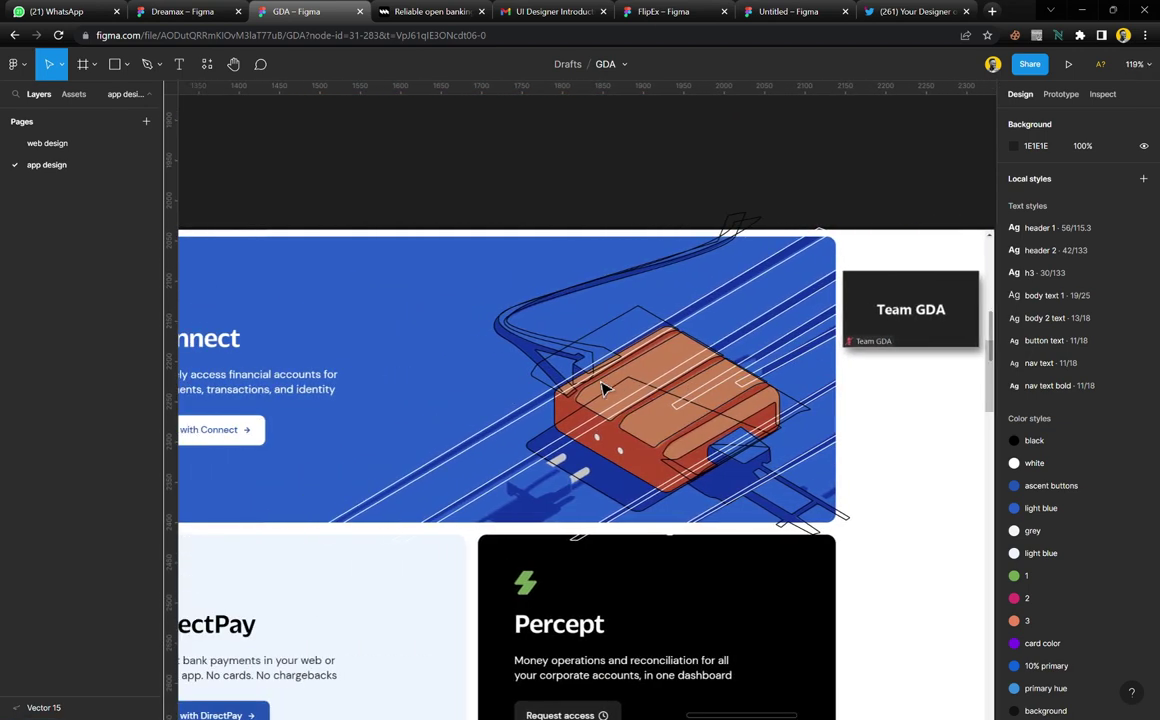
{"action": "scroll", "coordinate": [604, 388], "scroll_direction": "down", "scroll_amount": 5}
{"action": "scroll", "coordinate": [394, 321], "scroll_direction": "up", "scroll_amount": 3}
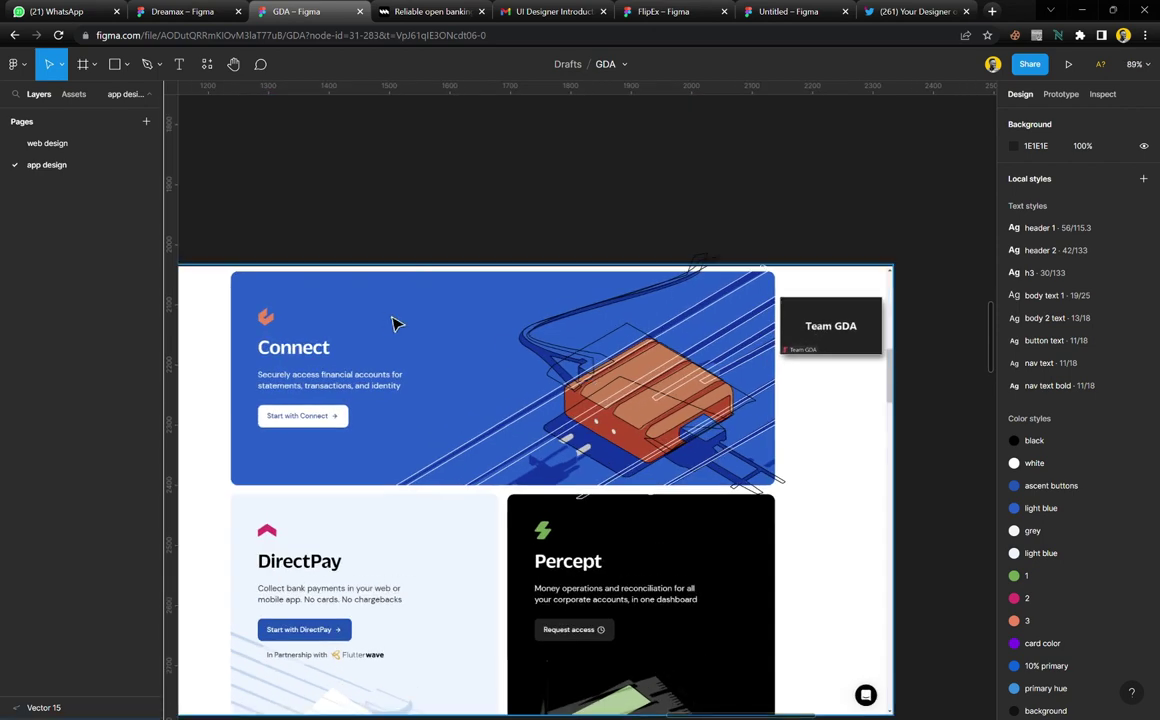
{"action": "left_click", "coordinate": [390, 322]}
{"action": "left_click_drag", "start_coordinate": [422, 385], "coordinate": [427, 211]}
Crop the Connect image to 1280 × 388 and nudge it up to X 1054, Y 1627
{"action": "left_click_drag", "start_coordinate": [515, 558], "coordinate": [500, 340]}
{"action": "left_click_drag", "start_coordinate": [500, 279], "coordinate": [500, 225]}
{"action": "scroll", "coordinate": [540, 324], "scroll_direction": "up", "scroll_amount": 1}
{"action": "scroll", "coordinate": [580, 461], "scroll_direction": "up", "scroll_amount": 1}
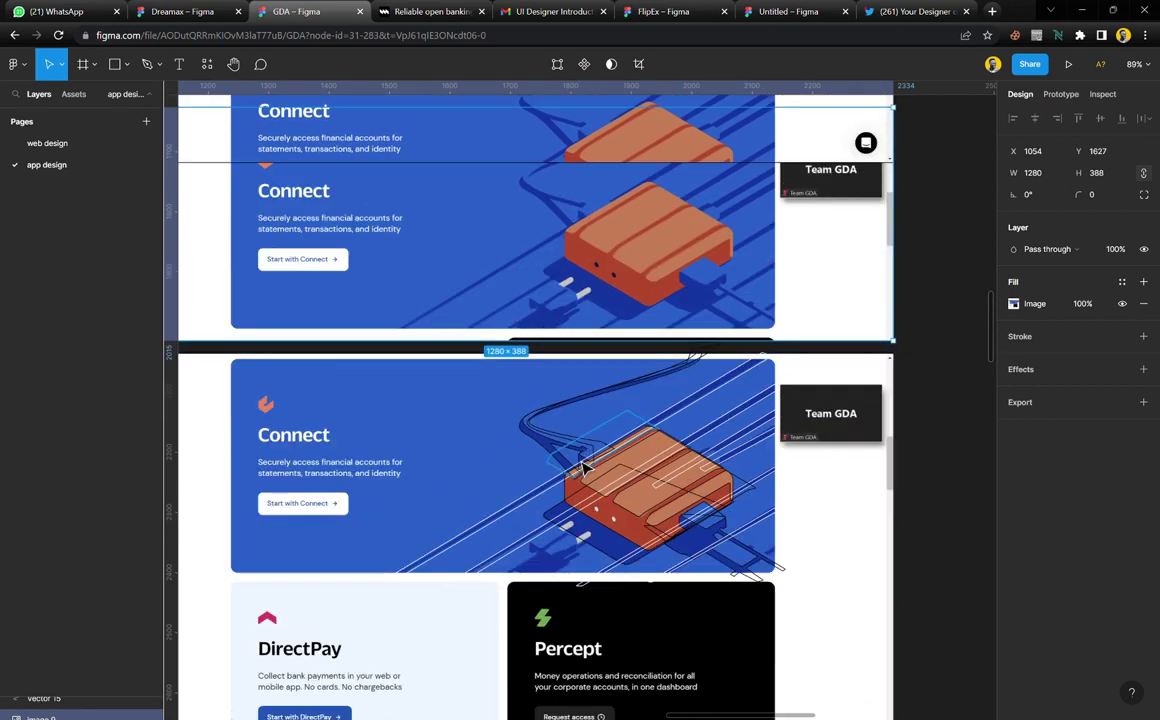
{"action": "scroll", "coordinate": [575, 484], "scroll_direction": "up", "scroll_amount": 3, "text": "ctrl"}
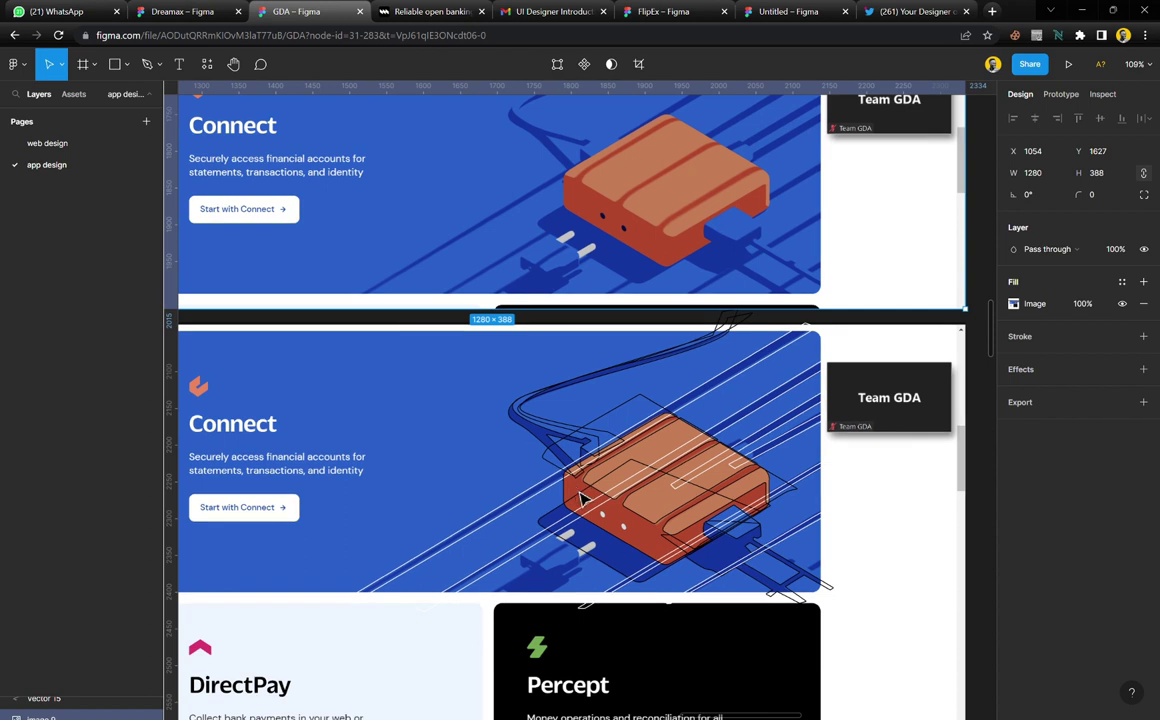
{"action": "scroll", "coordinate": [625, 495], "scroll_direction": "up", "scroll_amount": 1}
Set the reference image under the tracing to 30% fill opacity
{"action": "scroll", "coordinate": [724, 583], "scroll_direction": "up", "scroll_amount": 1}
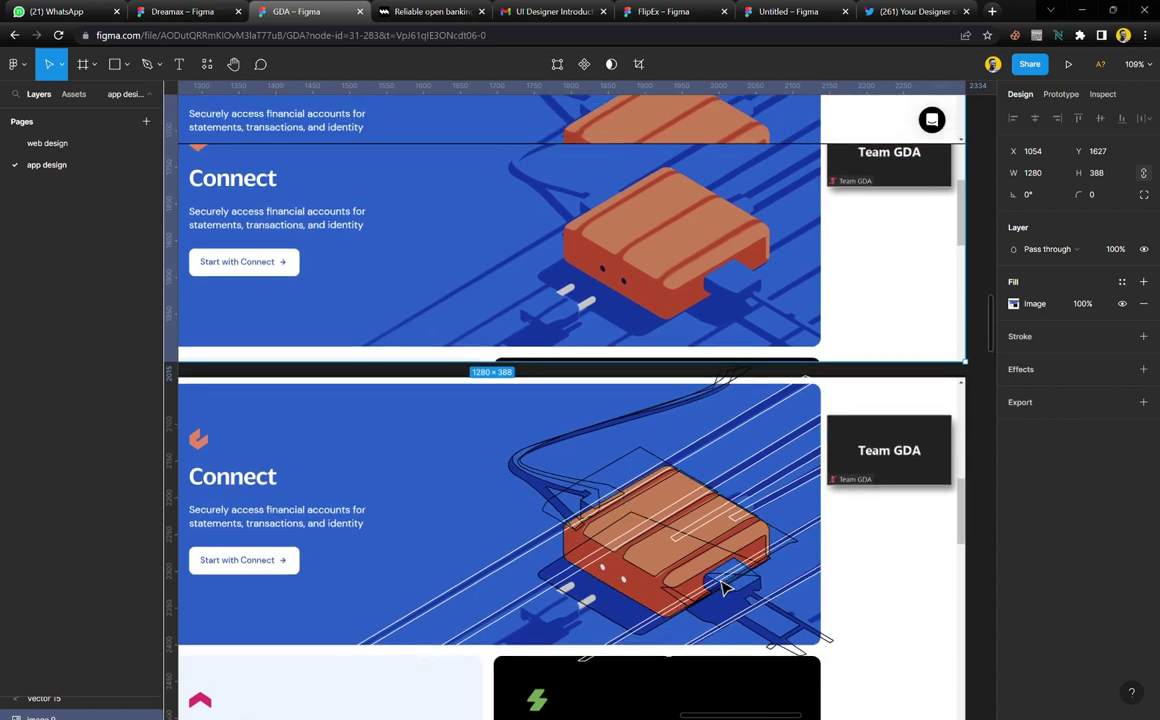
{"action": "left_click", "coordinate": [857, 536]}
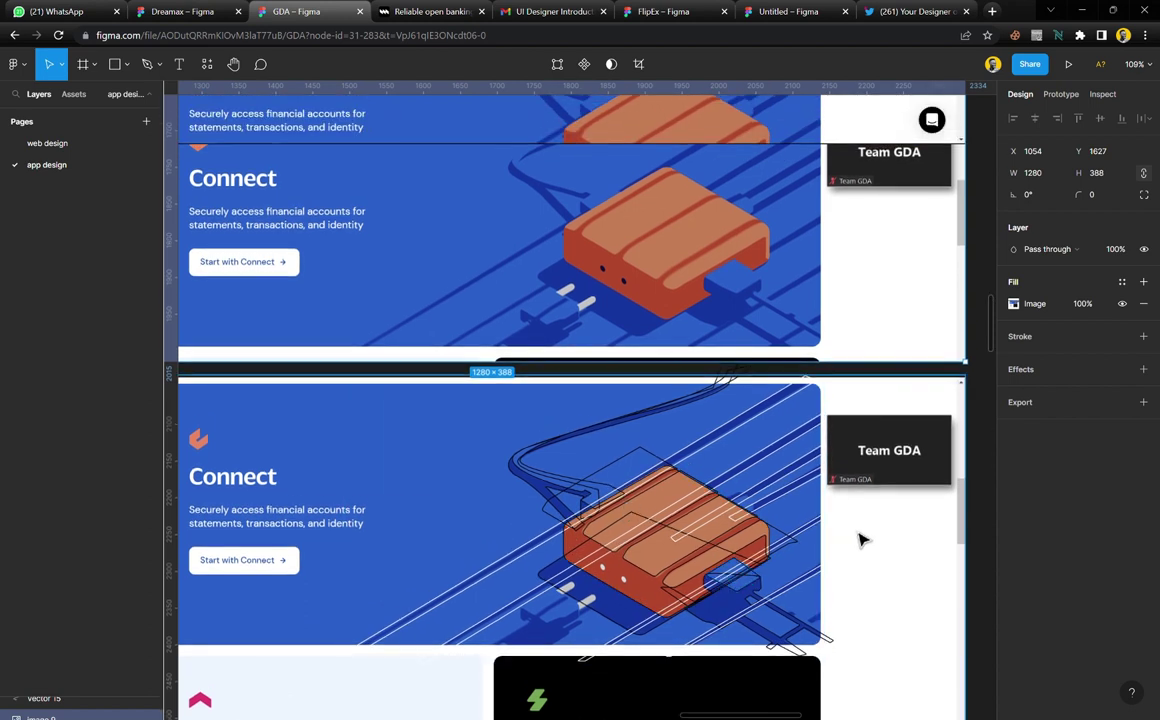
{"action": "left_click", "coordinate": [1091, 309]}
{"action": "type", "text": "30"}
{"action": "key", "text": "Return"}
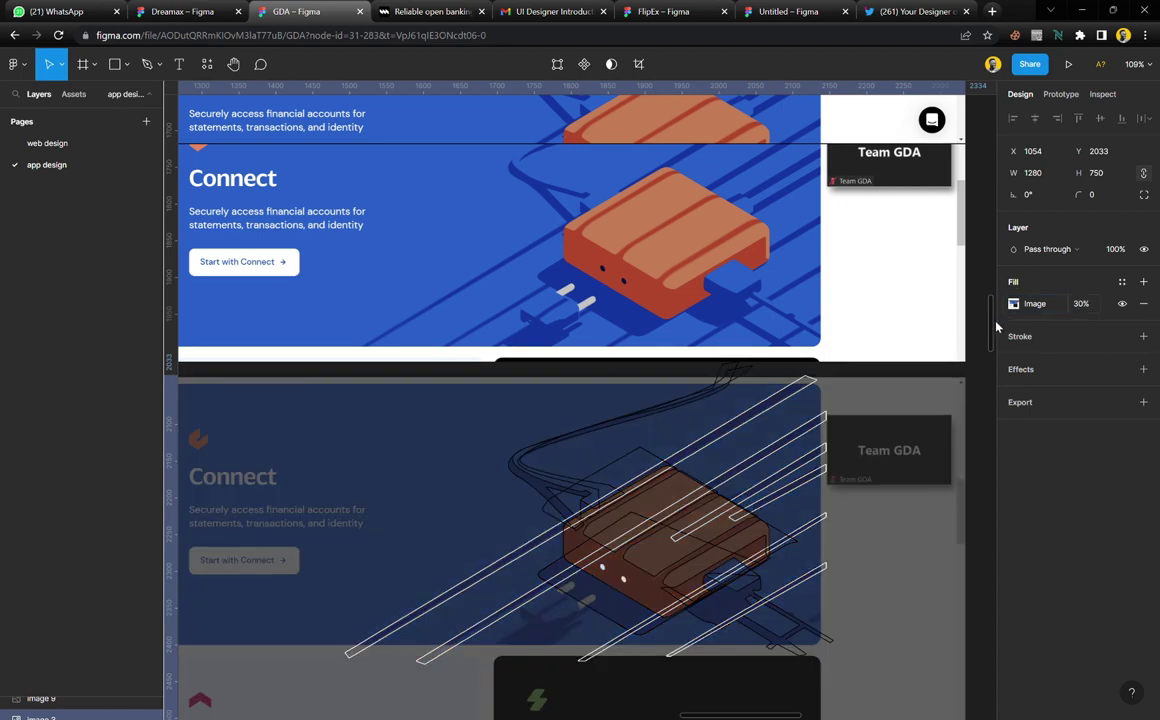
Recolour all traced black lines and gray shapes with the 'white' colour style
{"action": "scroll", "coordinate": [890, 560], "scroll_direction": "right", "scroll_amount": 2}
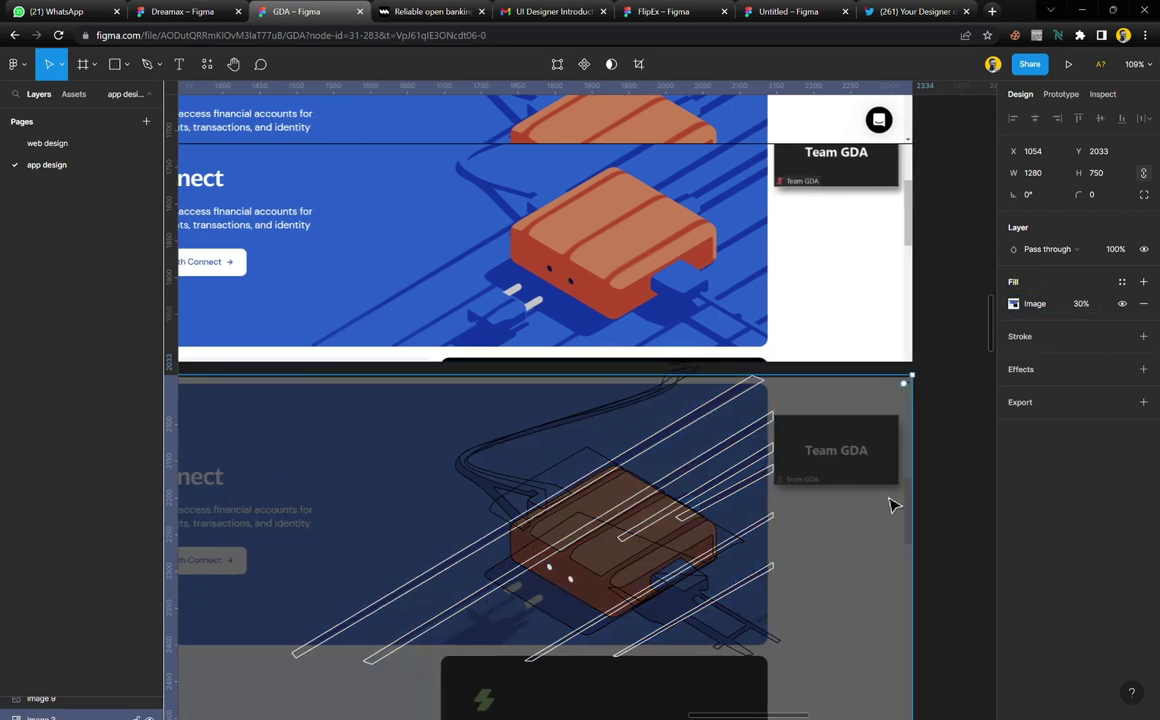
{"action": "left_click", "coordinate": [958, 357]}
{"action": "left_click_drag", "start_coordinate": [919, 318], "coordinate": [465, 397]}
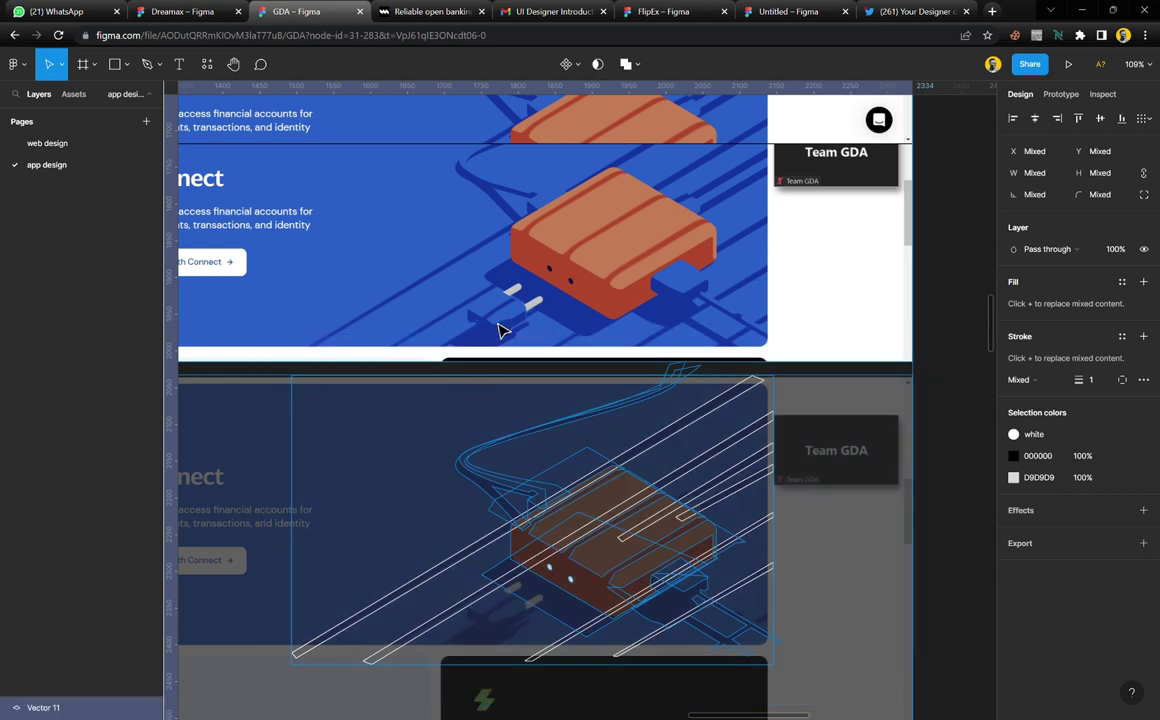
{"action": "left_click", "coordinate": [1121, 458]}
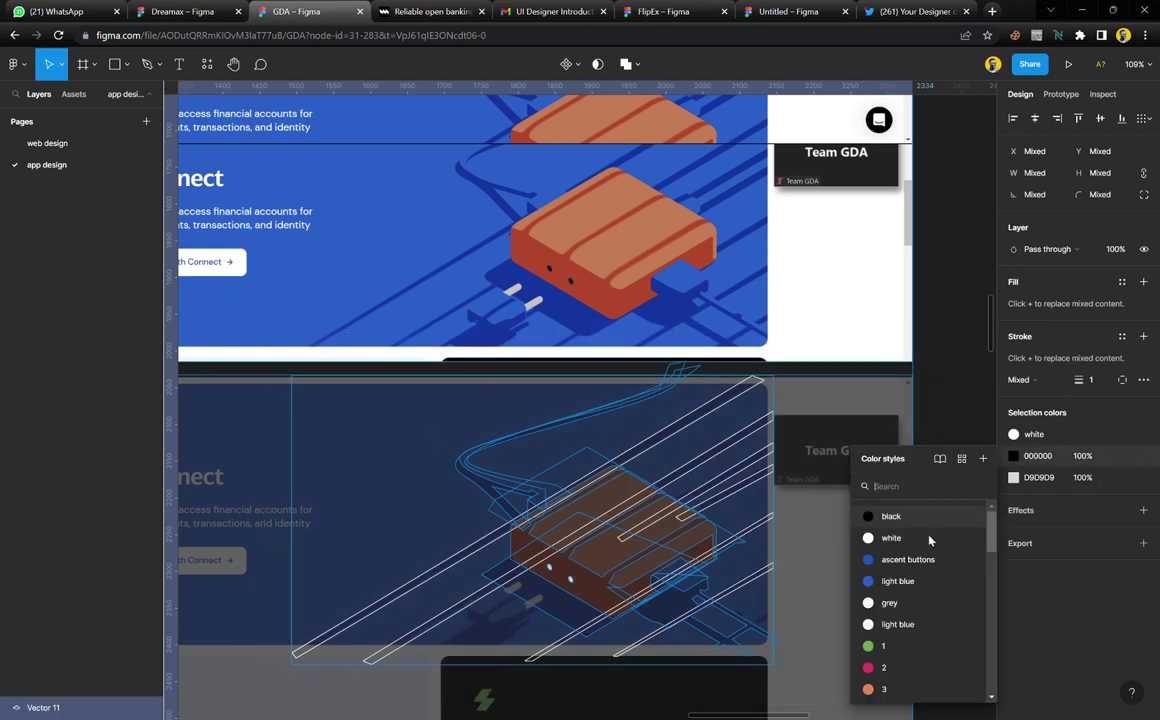
{"action": "left_click", "coordinate": [857, 467]}
{"action": "left_click", "coordinate": [1122, 434]}
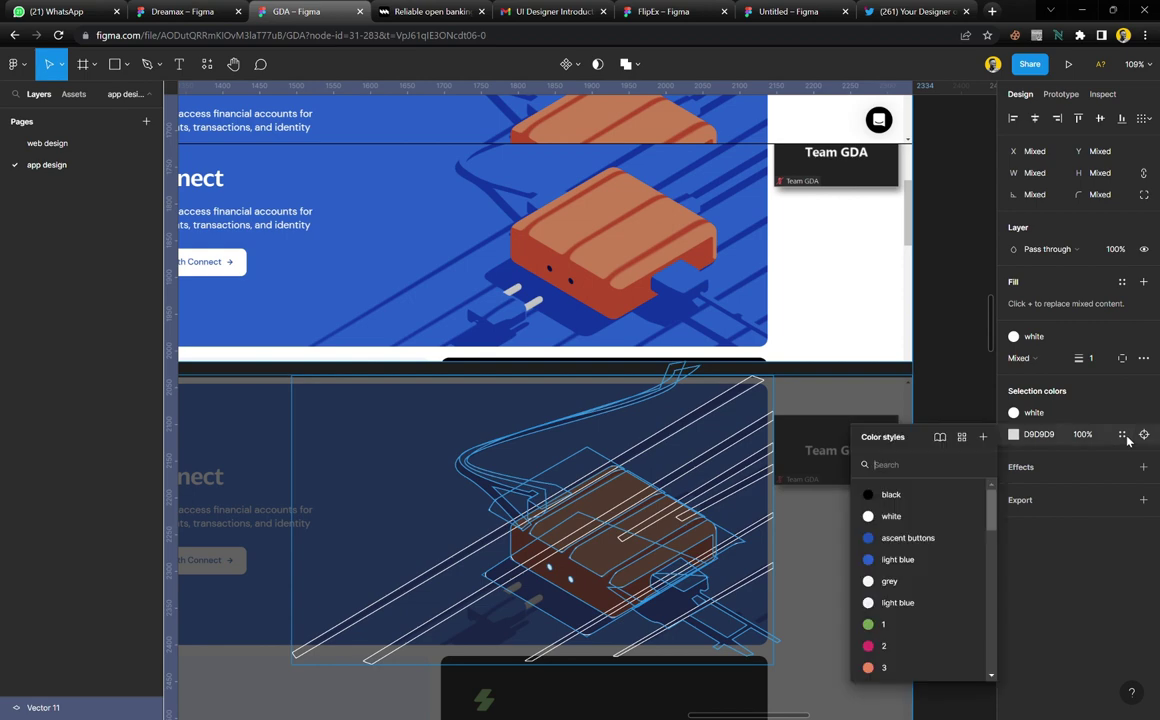
{"action": "left_click", "coordinate": [851, 468]}
{"action": "left_click", "coordinate": [935, 500]}
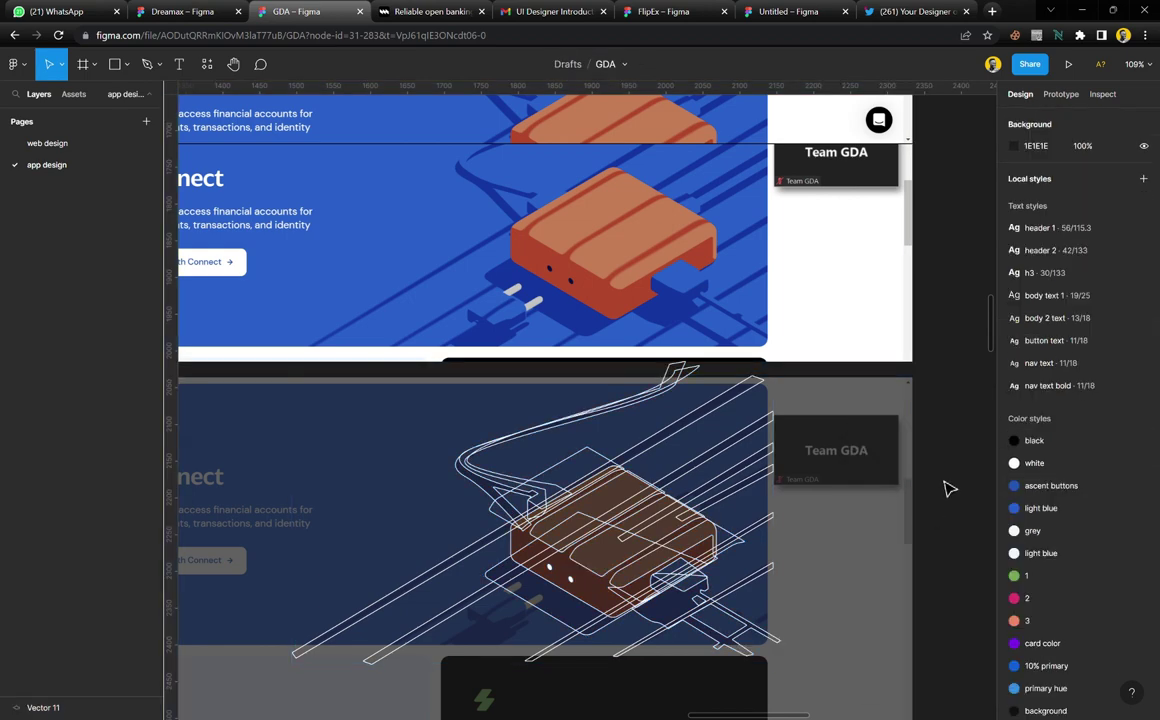
Select the traced device outlines, the outer diamond and the two small holes together
{"action": "scroll", "coordinate": [618, 562], "scroll_direction": "up", "scroll_amount": 6}
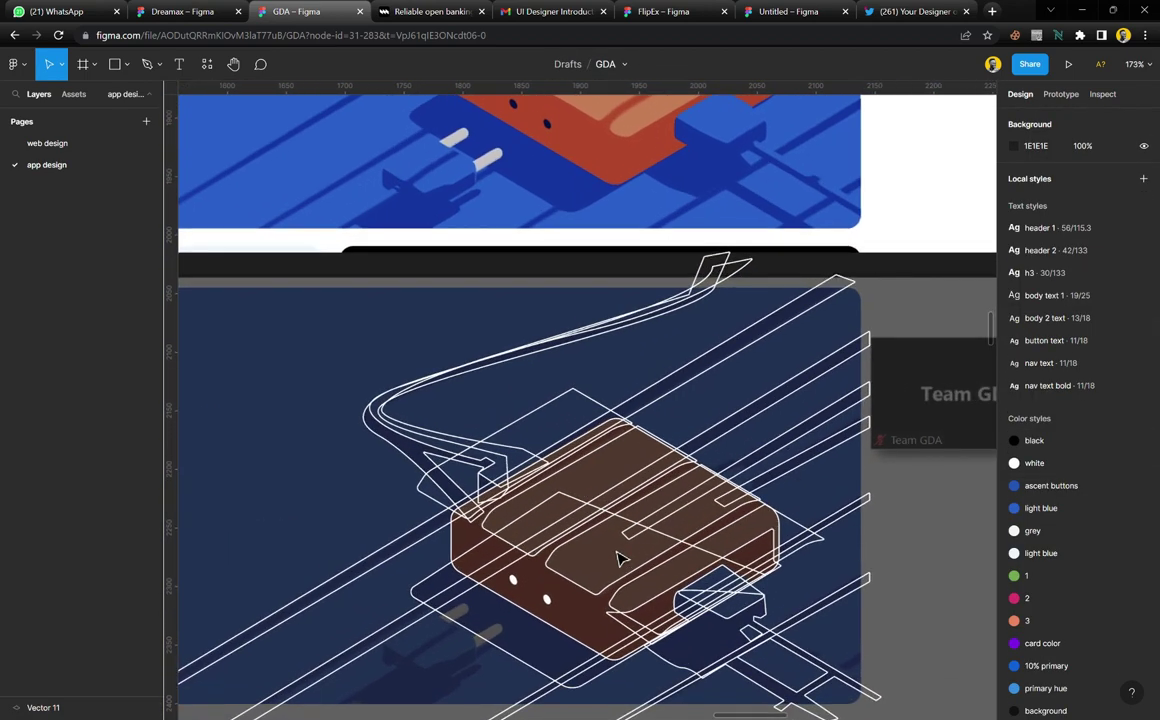
{"action": "scroll", "coordinate": [618, 560], "scroll_direction": "down", "scroll_amount": 3}
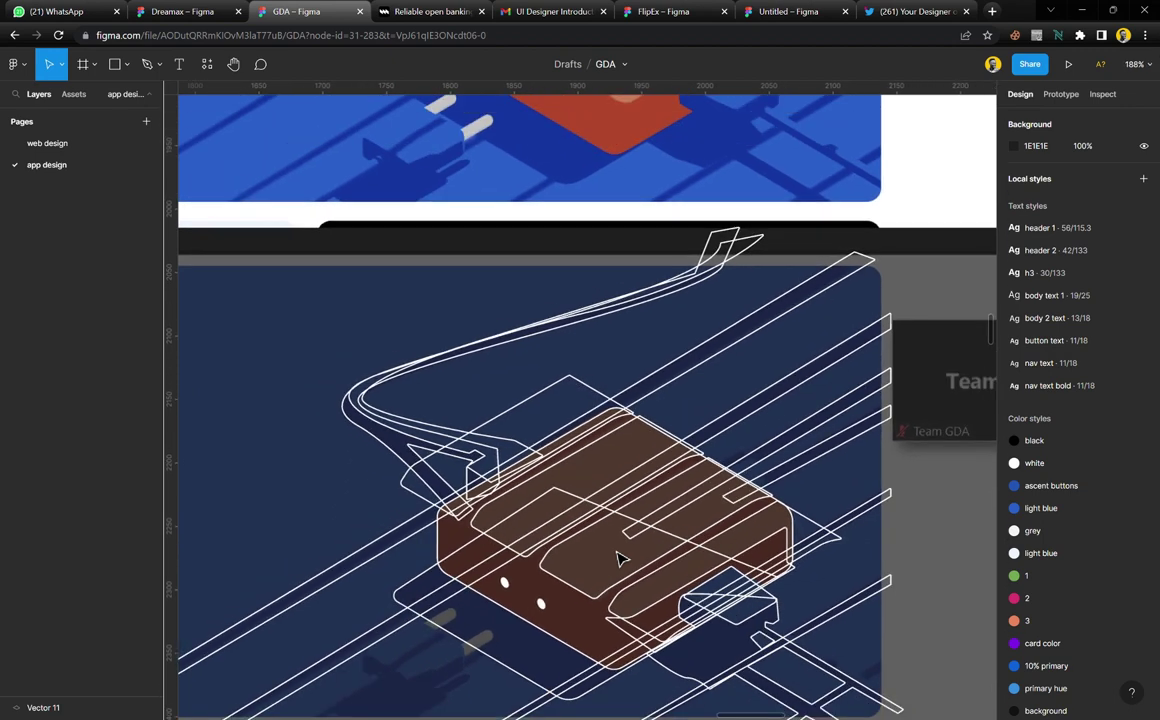
{"action": "scroll", "coordinate": [618, 560], "scroll_direction": "down", "scroll_amount": 2}
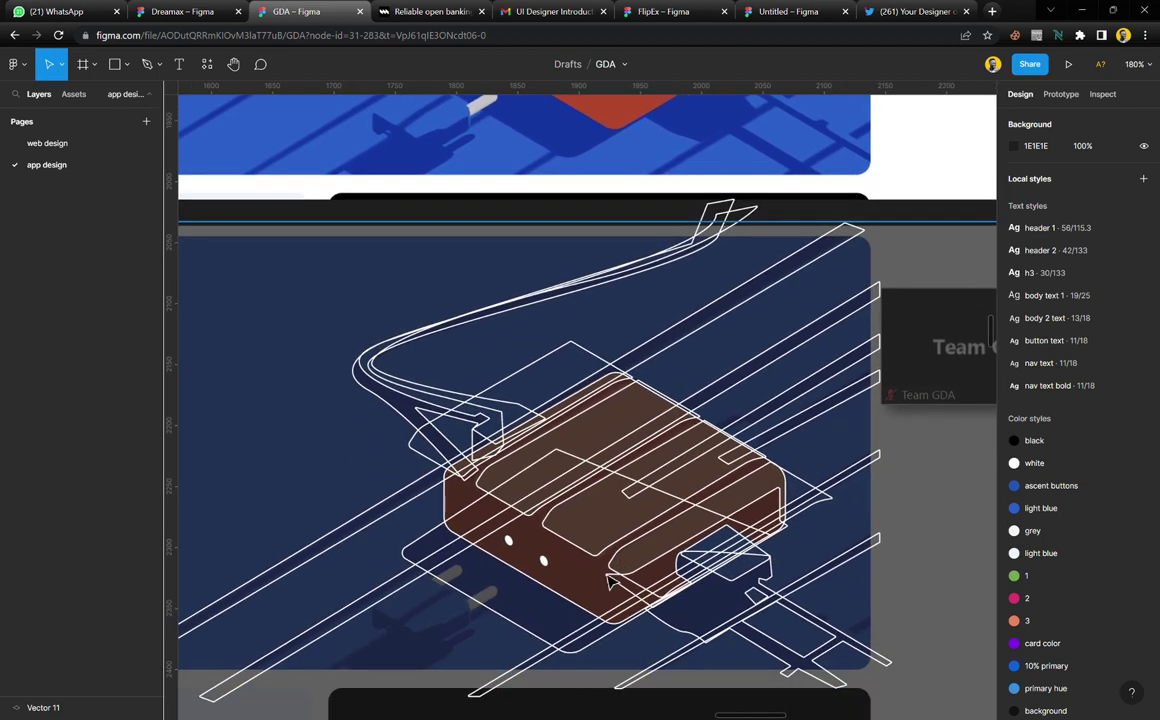
{"action": "scroll", "coordinate": [583, 600], "scroll_direction": "up", "scroll_amount": 4}
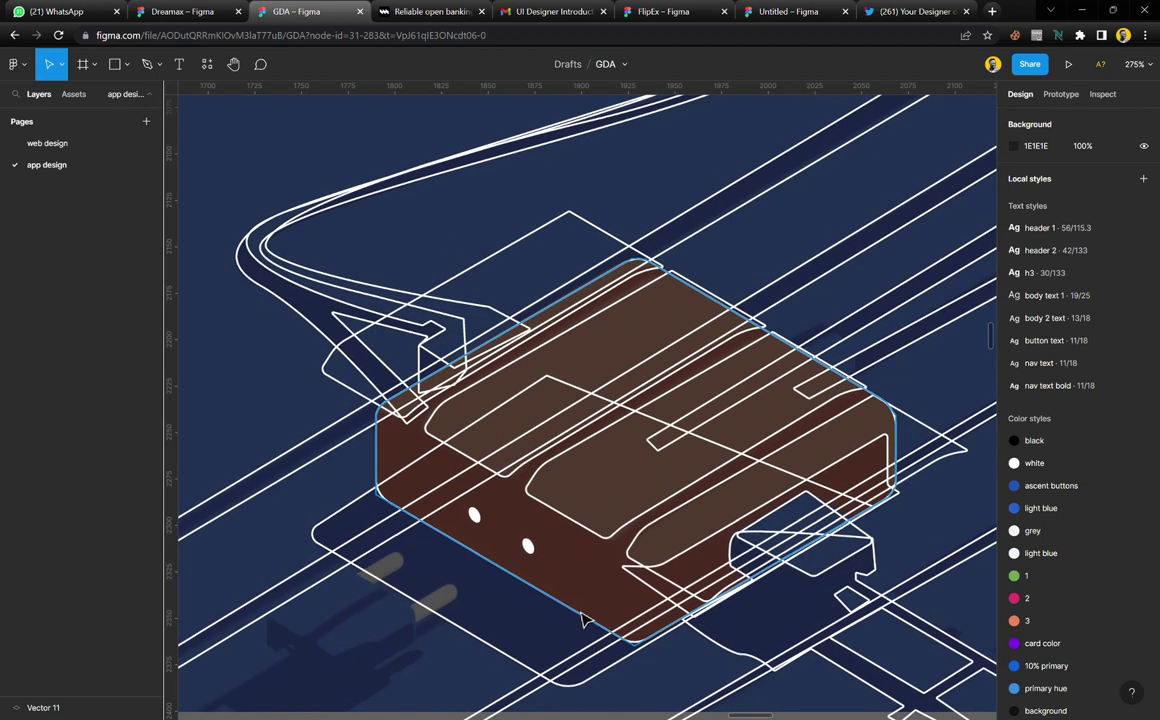
{"action": "left_click", "coordinate": [583, 620]}
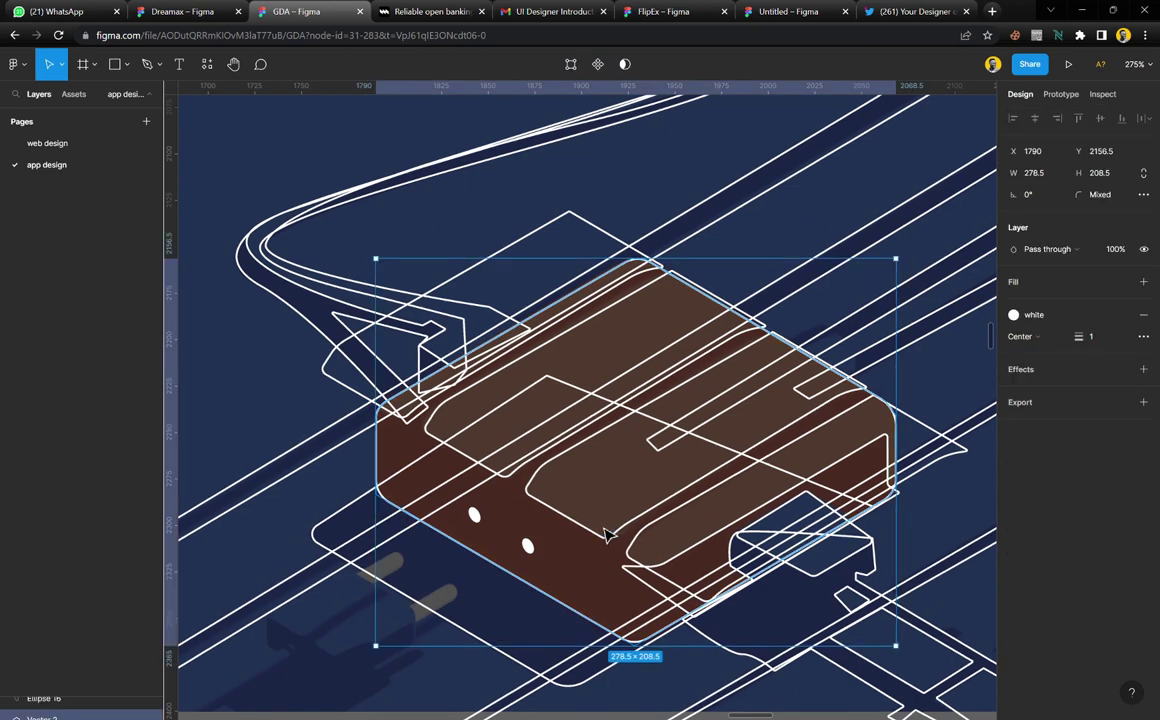
{"action": "left_click", "coordinate": [620, 540], "text": "shift"}
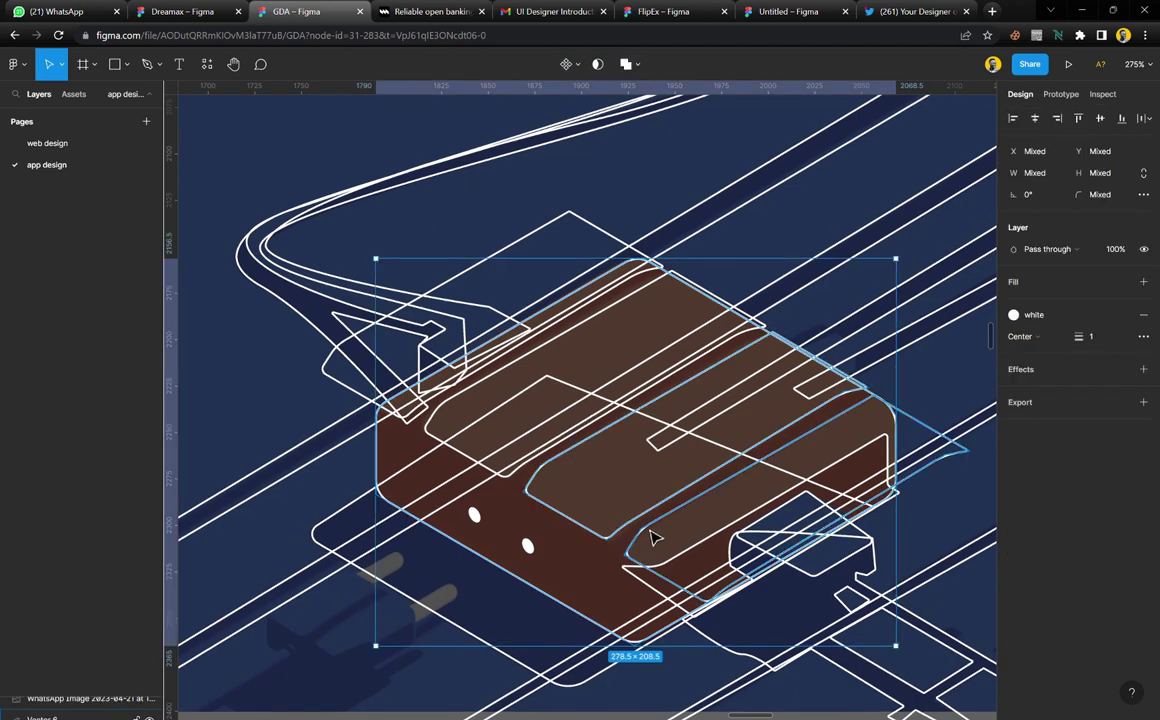
{"action": "left_click", "coordinate": [650, 530], "text": "shift"}
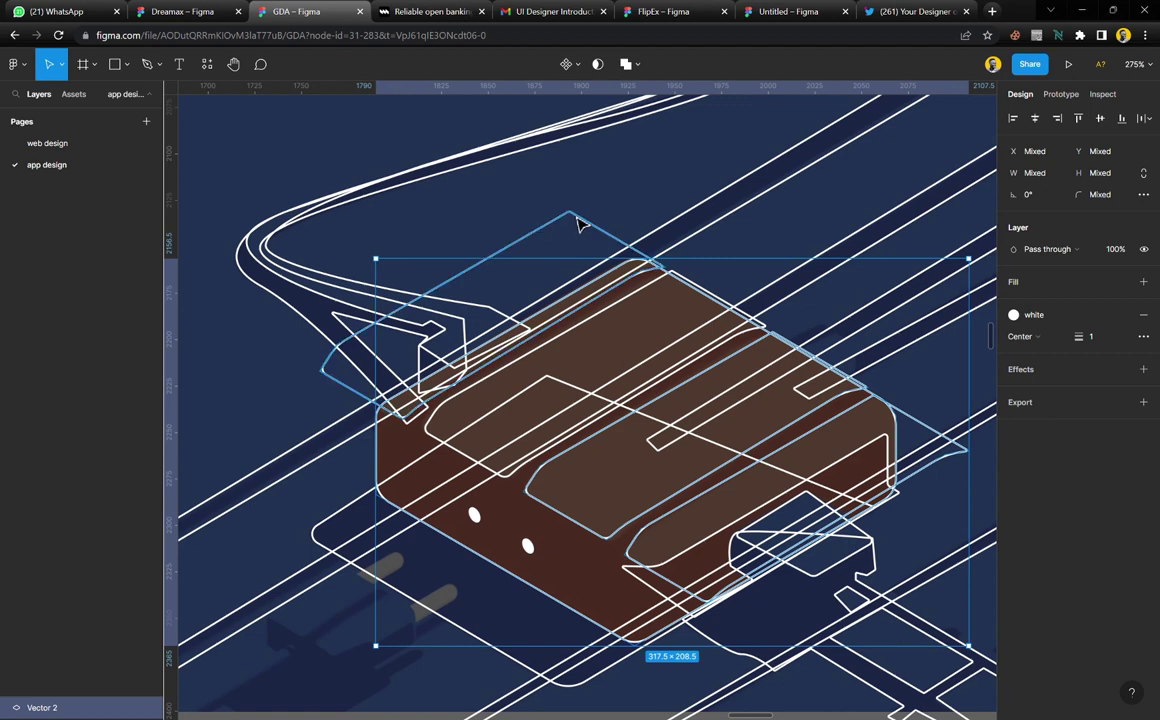
{"action": "left_click", "coordinate": [585, 223], "text": "shift"}
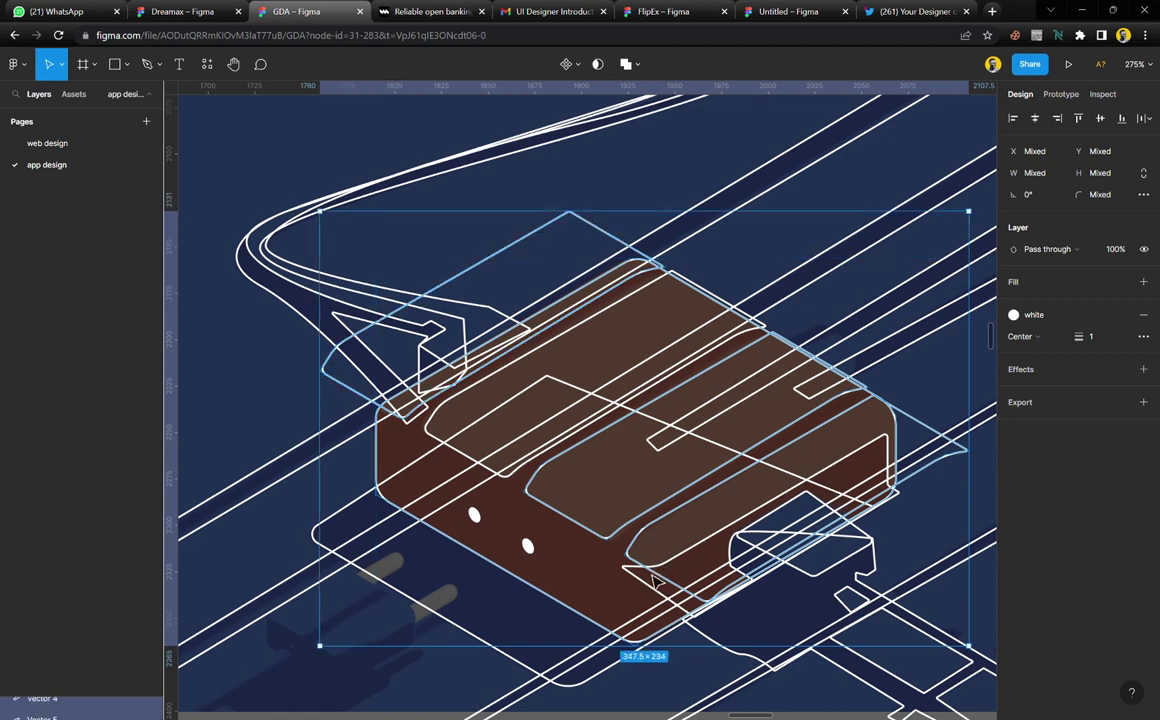
{"action": "left_click", "coordinate": [664, 599], "text": "shift"}
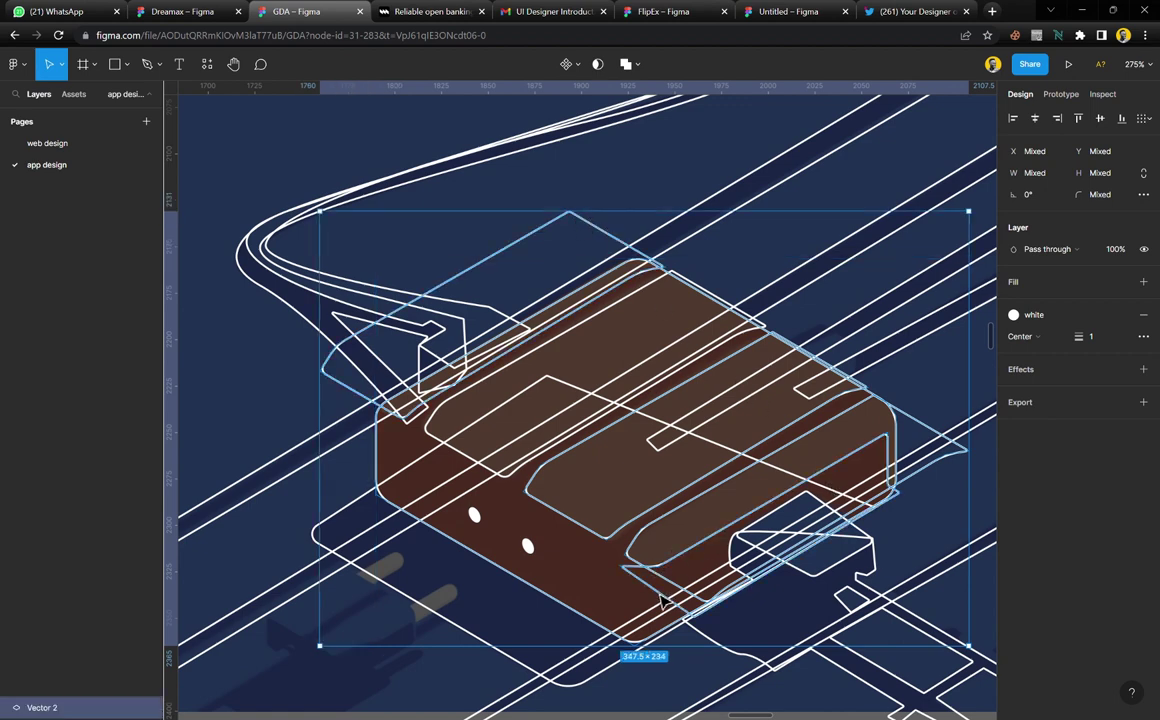
{"action": "left_click", "coordinate": [528, 546], "text": "shift"}
{"action": "left_click", "coordinate": [475, 516], "text": "shift"}
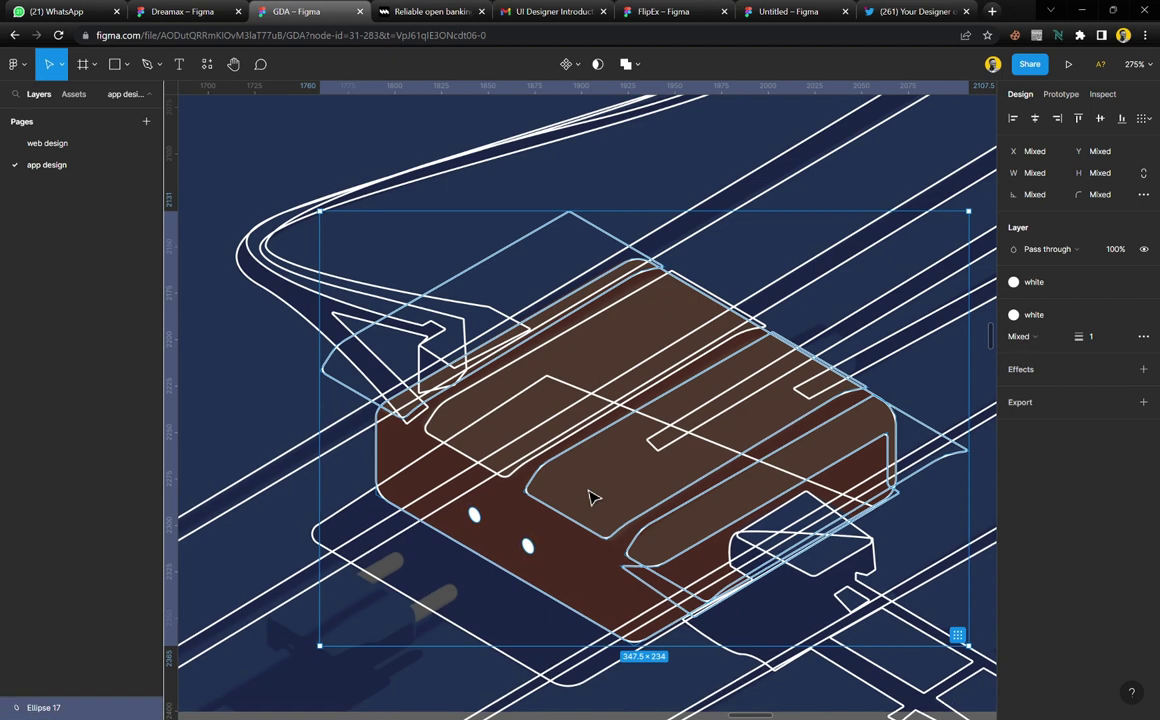
Set the selected outlines' stroke to pink colour style 2, undoing an accidental pink fill
{"action": "left_click", "coordinate": [1049, 317]}
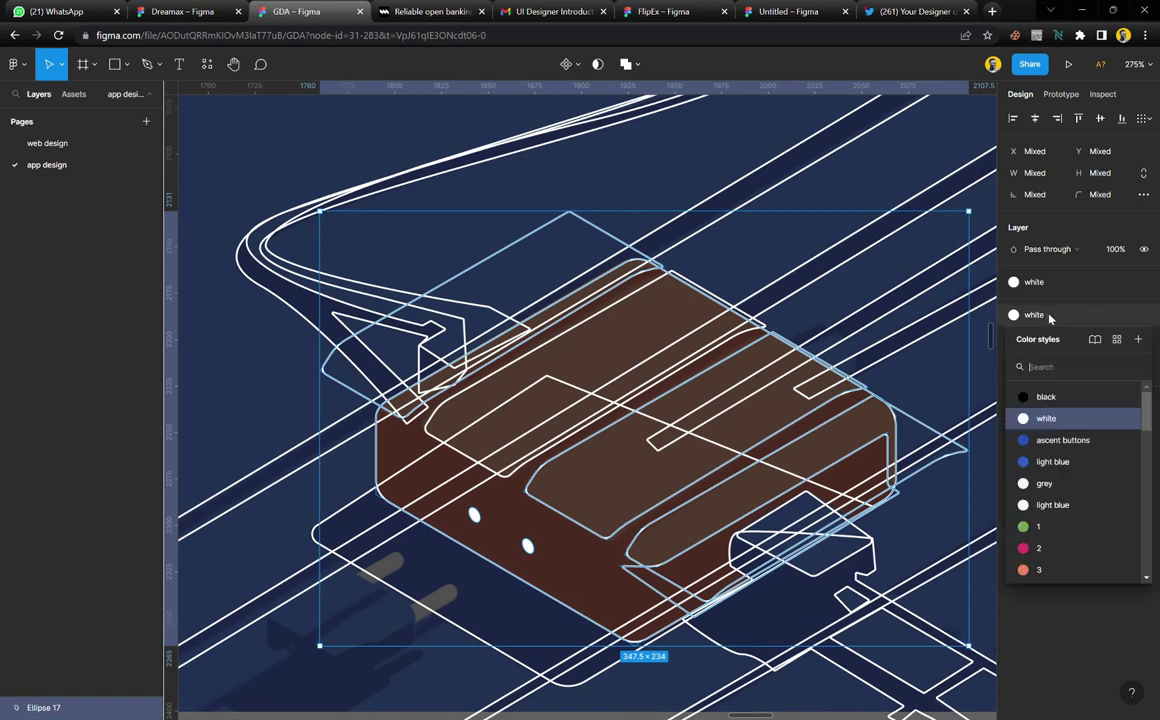
{"action": "left_click", "coordinate": [1049, 317]}
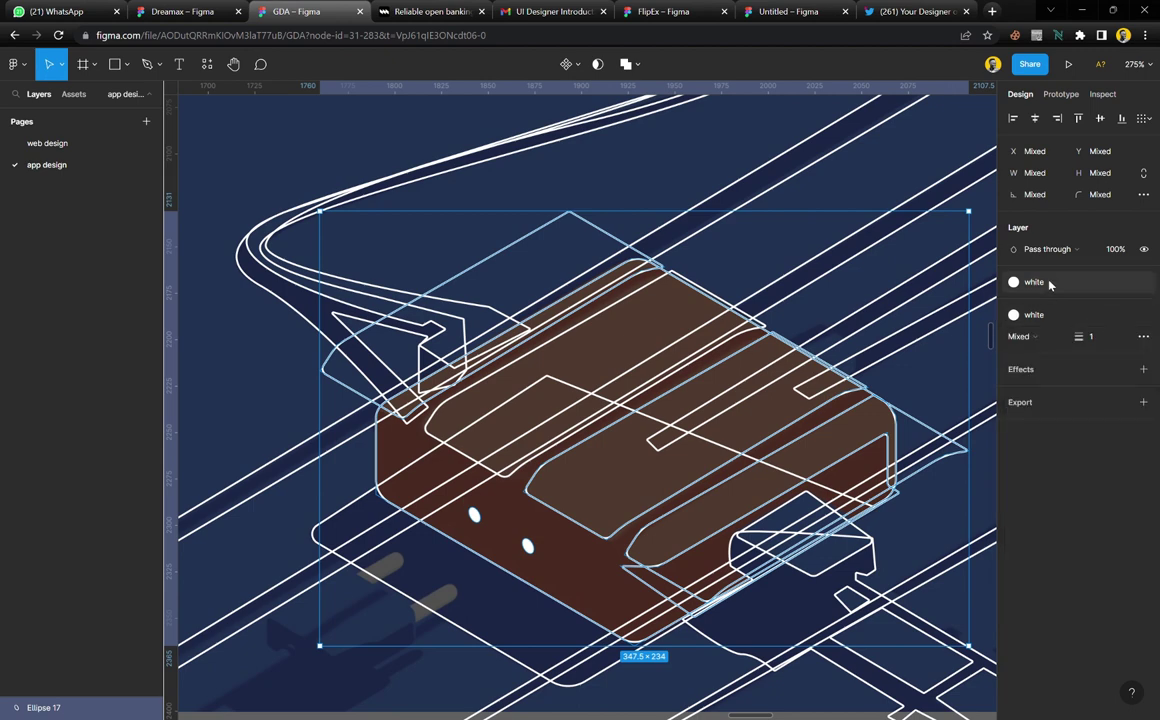
{"action": "left_click", "coordinate": [1049, 284]}
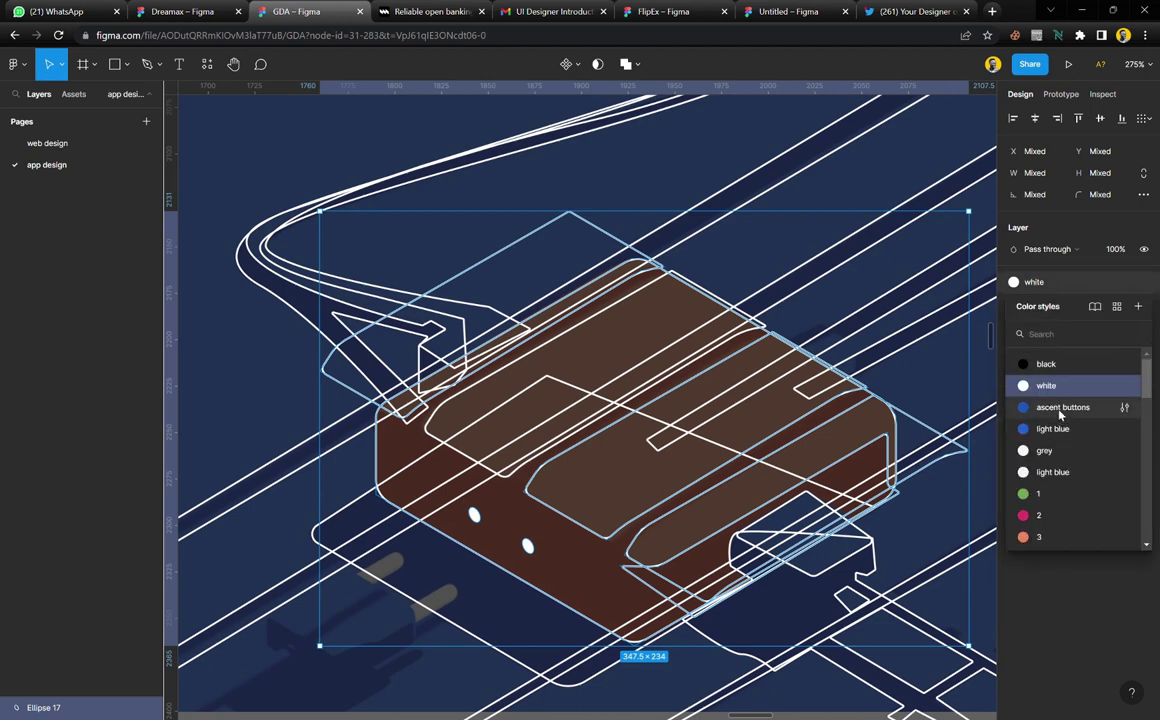
{"action": "left_click", "coordinate": [1045, 517]}
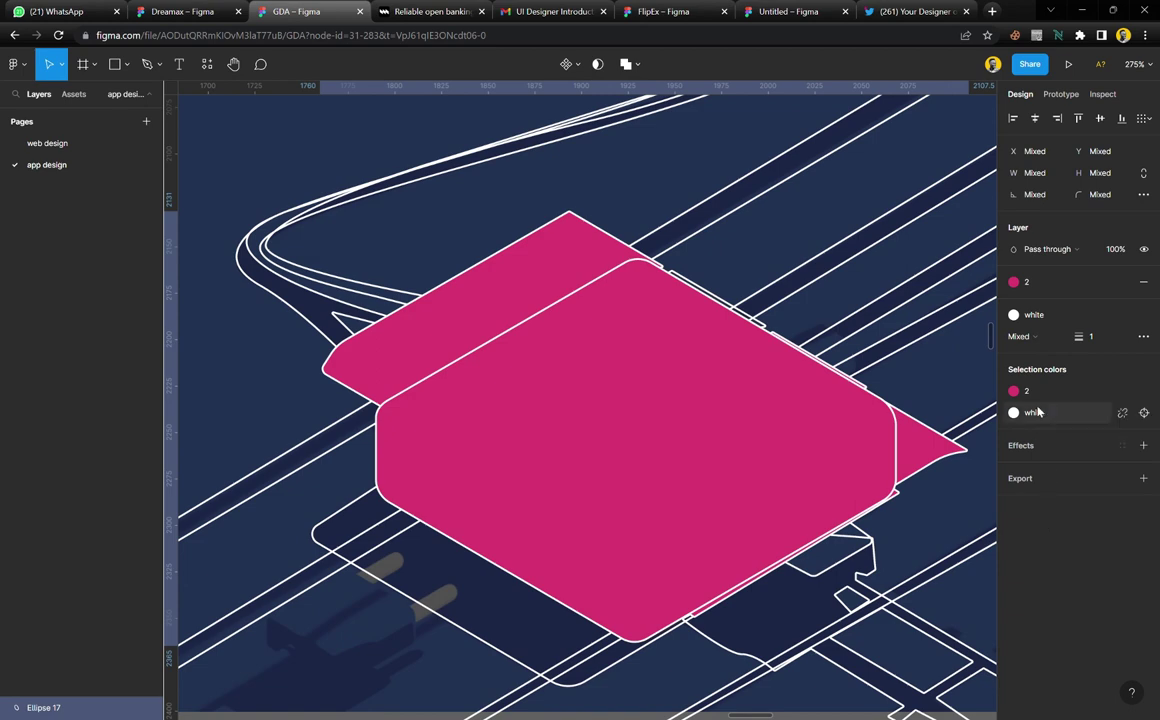
{"action": "key", "text": "ctrl+z"}
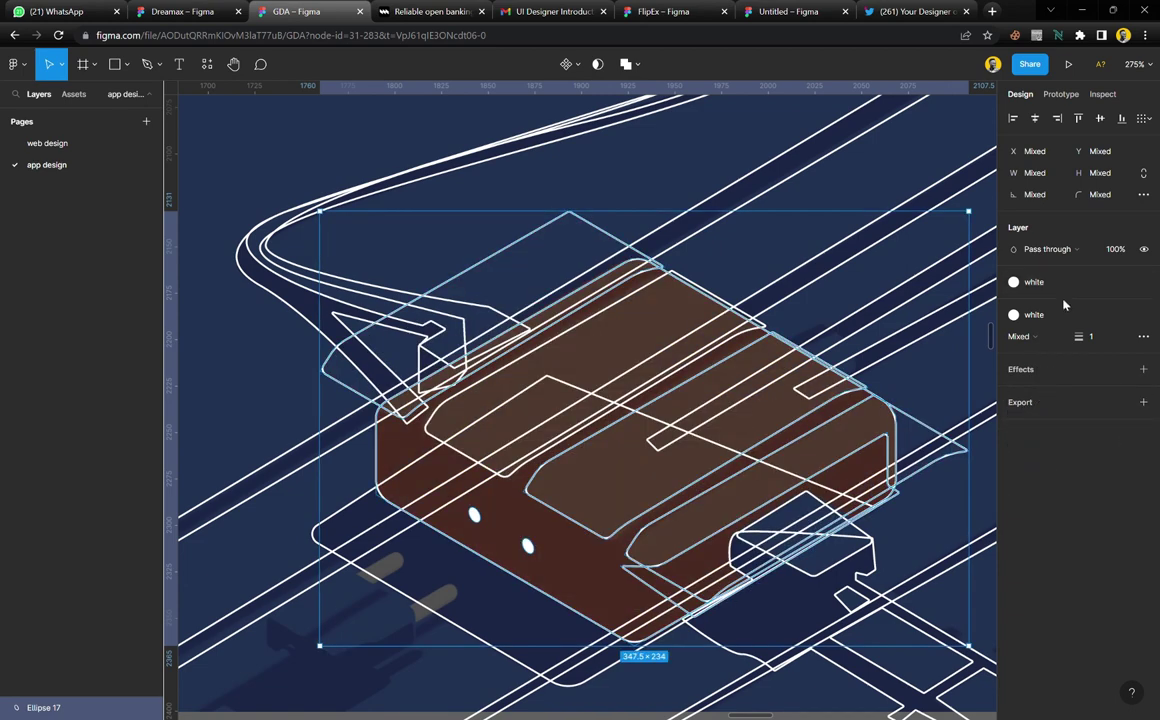
{"action": "left_click", "coordinate": [1034, 315]}
{"action": "left_click", "coordinate": [1045, 548]}
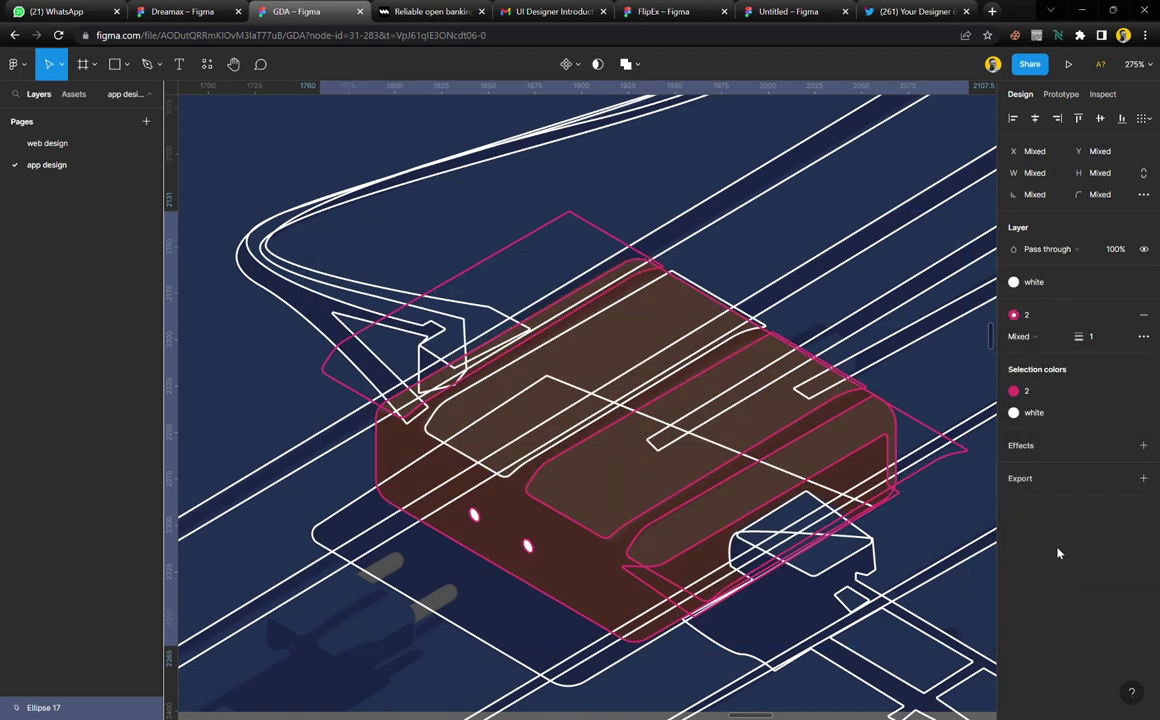
{"action": "left_click", "coordinate": [1061, 396]}
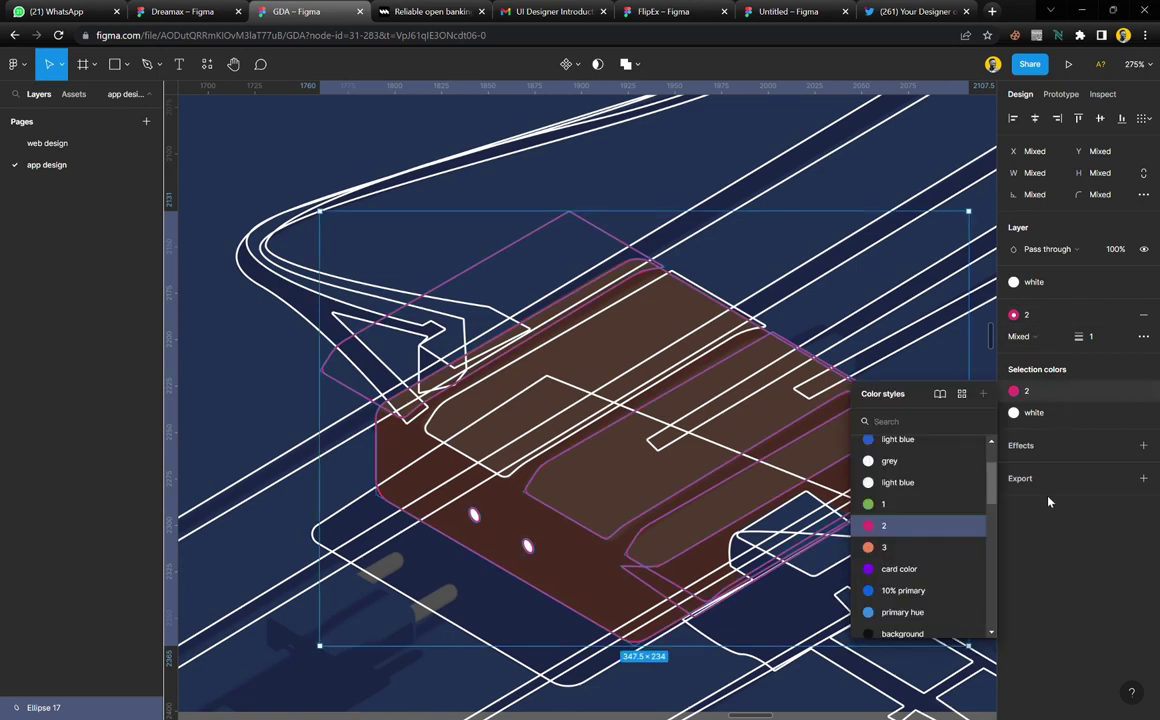
{"action": "left_click", "coordinate": [897, 549]}
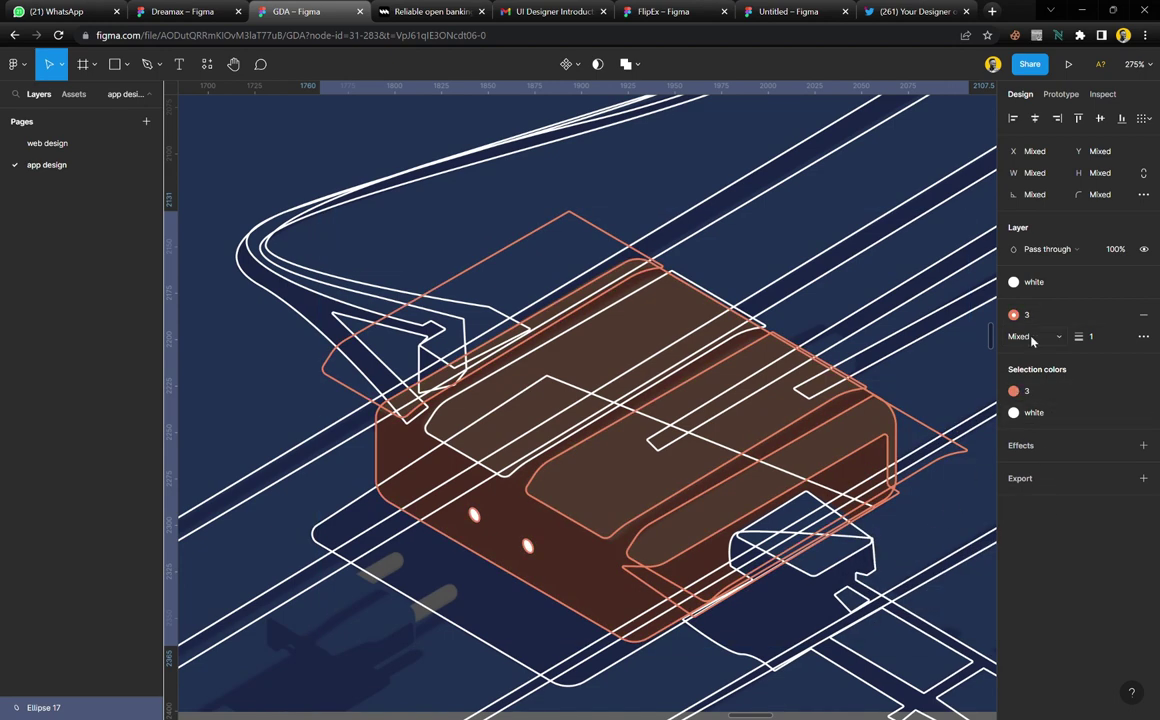
{"action": "left_click", "coordinate": [1020, 391]}
{"action": "left_click", "coordinate": [890, 504]}
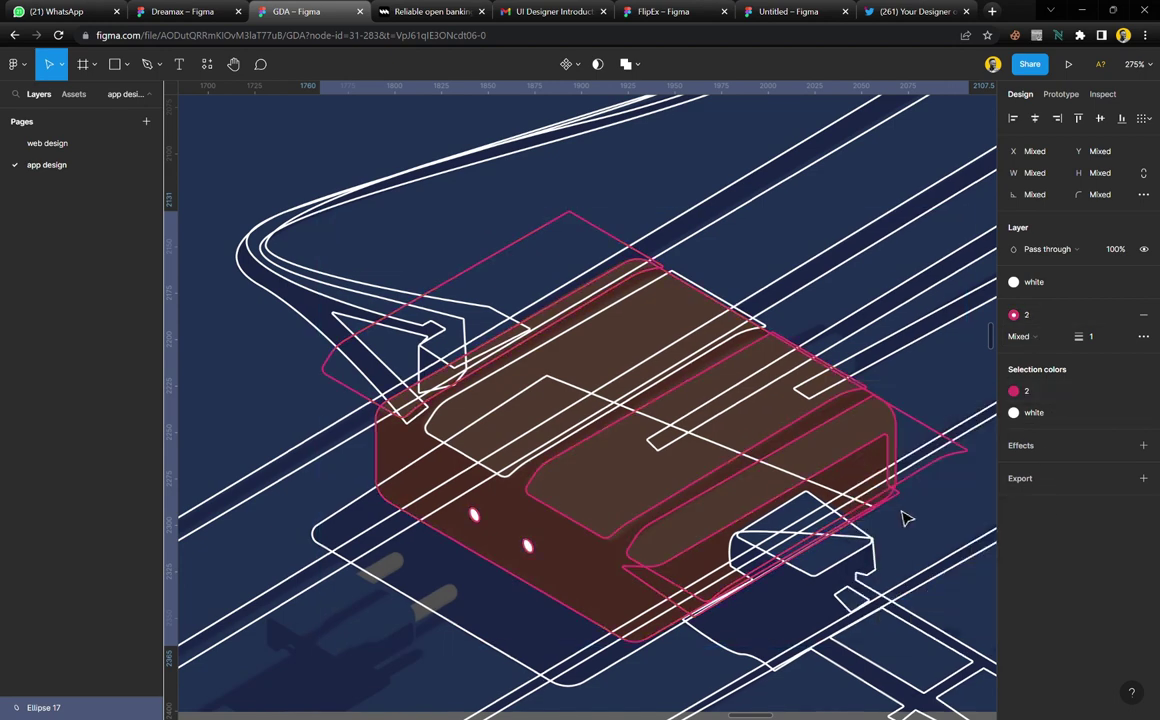
Recolour the remaining white inner outline with pink style 2 as well
{"action": "left_click", "coordinate": [645, 181]}
{"action": "scroll", "coordinate": [585, 490], "scroll_direction": "up", "scroll_amount": 1}
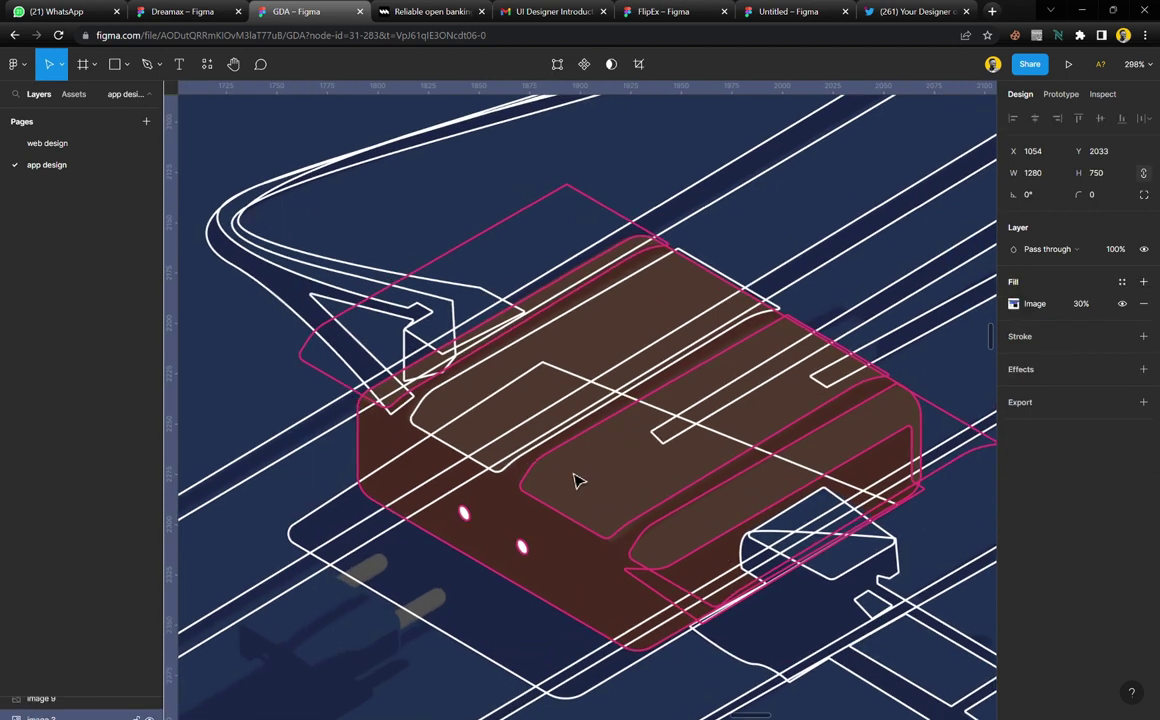
{"action": "left_click", "coordinate": [556, 458]}
{"action": "left_click", "coordinate": [1030, 315]}
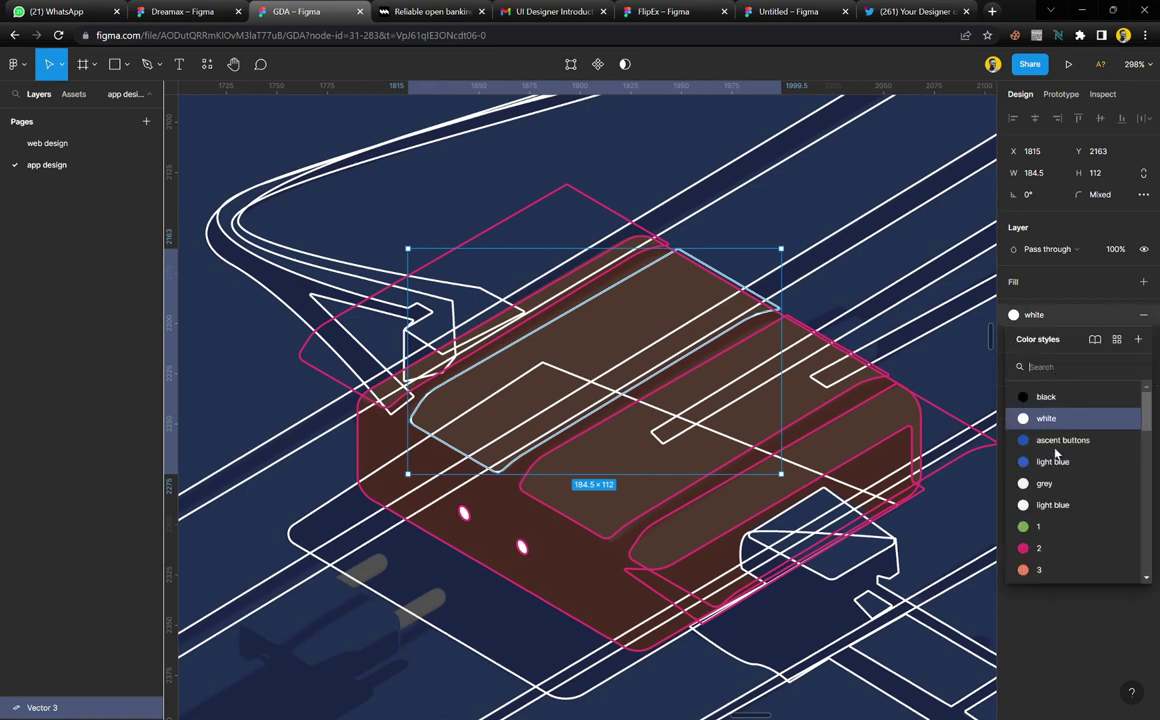
{"action": "left_click", "coordinate": [1020, 497]}
{"action": "left_click", "coordinate": [493, 533]}
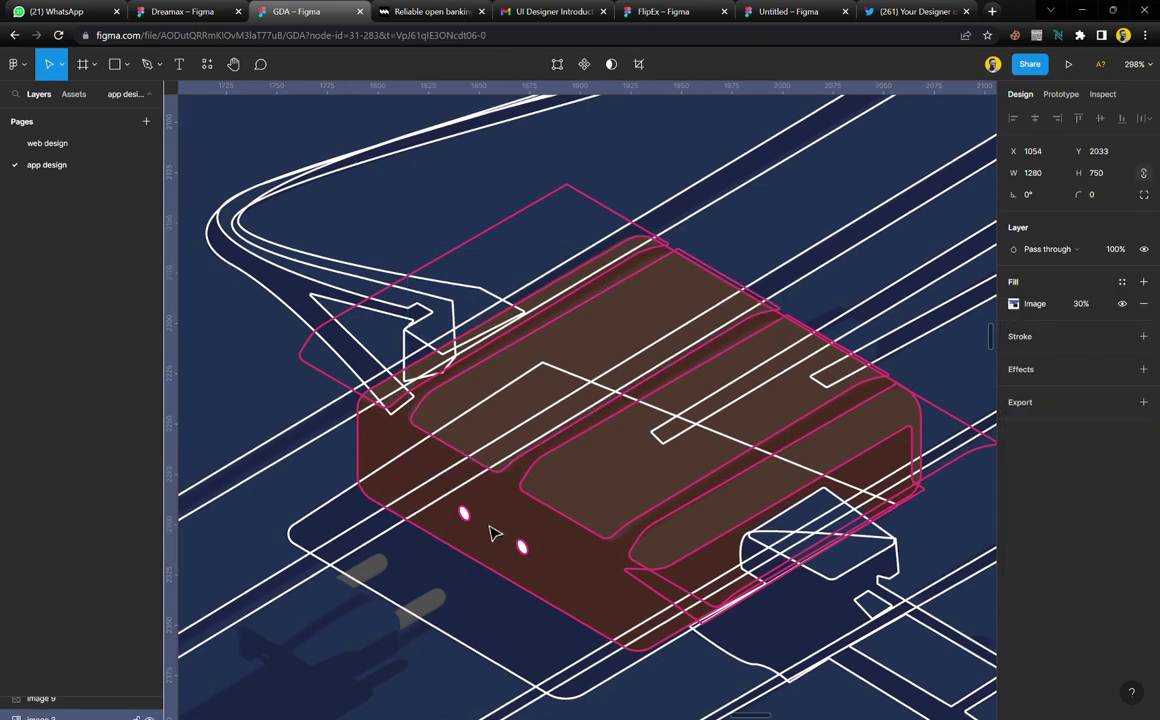
{"action": "scroll", "coordinate": [513, 566], "scroll_direction": "up", "scroll_amount": 1}
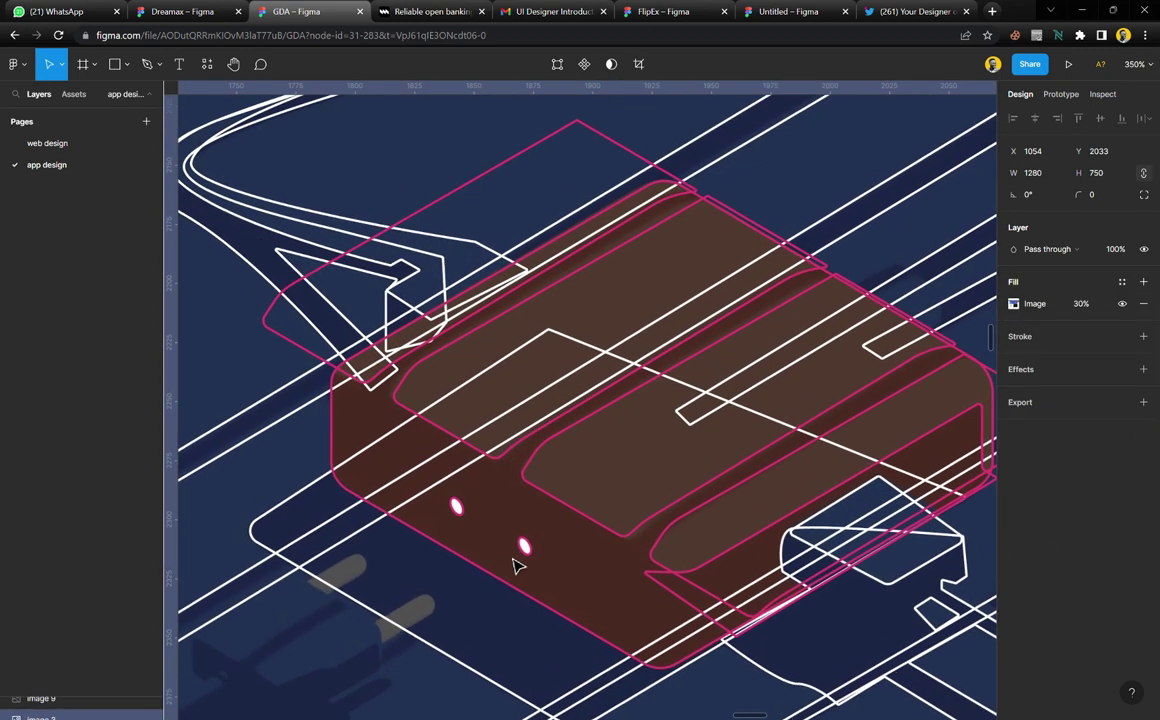
{"action": "scroll", "coordinate": [513, 566], "scroll_direction": "up", "scroll_amount": 1}
{"action": "scroll", "coordinate": [513, 566], "scroll_direction": "right", "scroll_amount": 1}
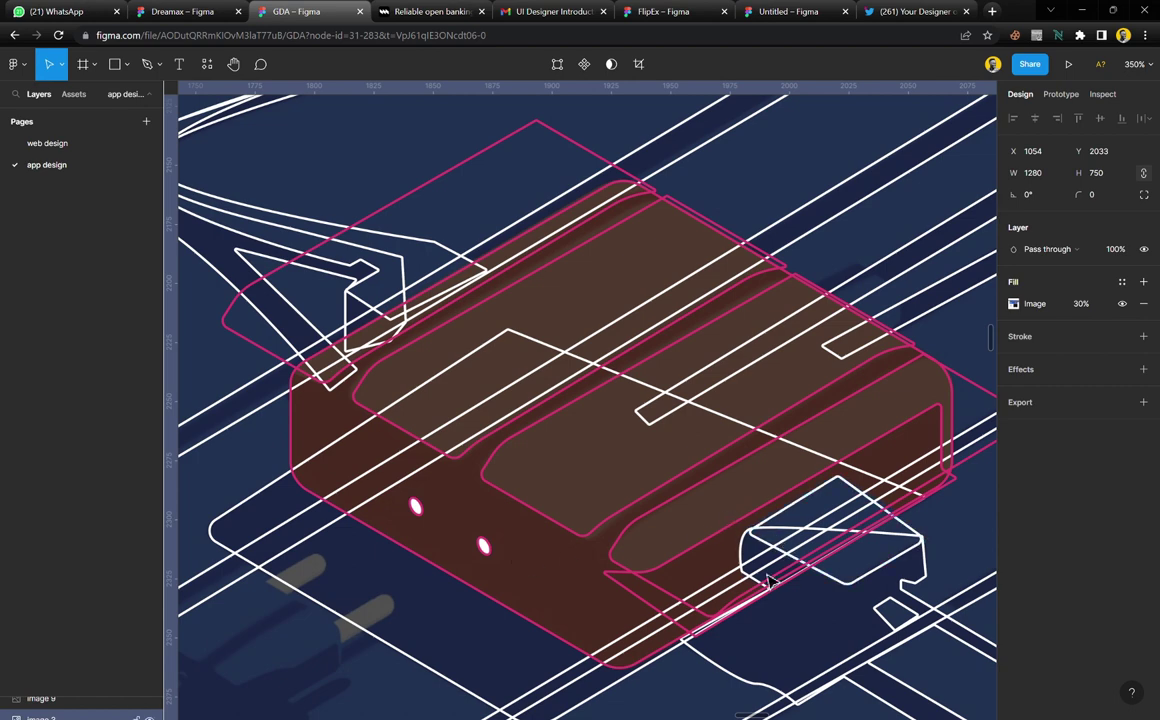
{"action": "scroll", "coordinate": [637, 528], "scroll_direction": "left", "scroll_amount": 5}
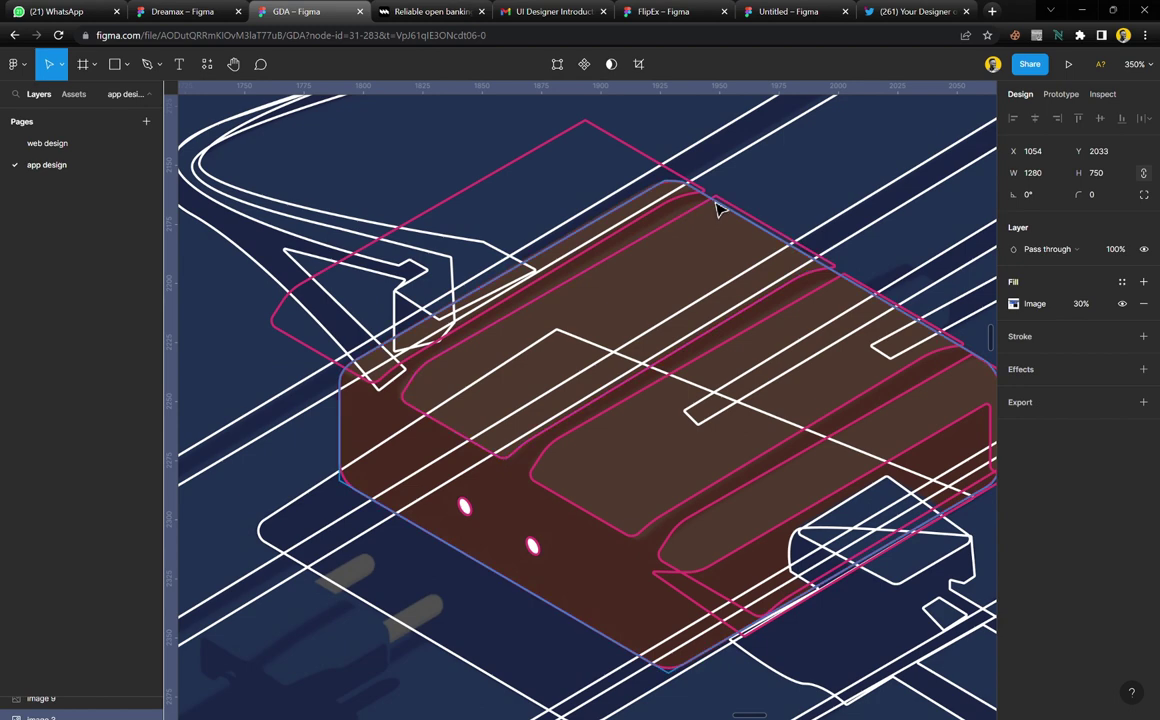
Give the device body shape a solid D9D9D9 fill, undoing an accidental image paste
{"action": "left_click", "coordinate": [717, 209]}
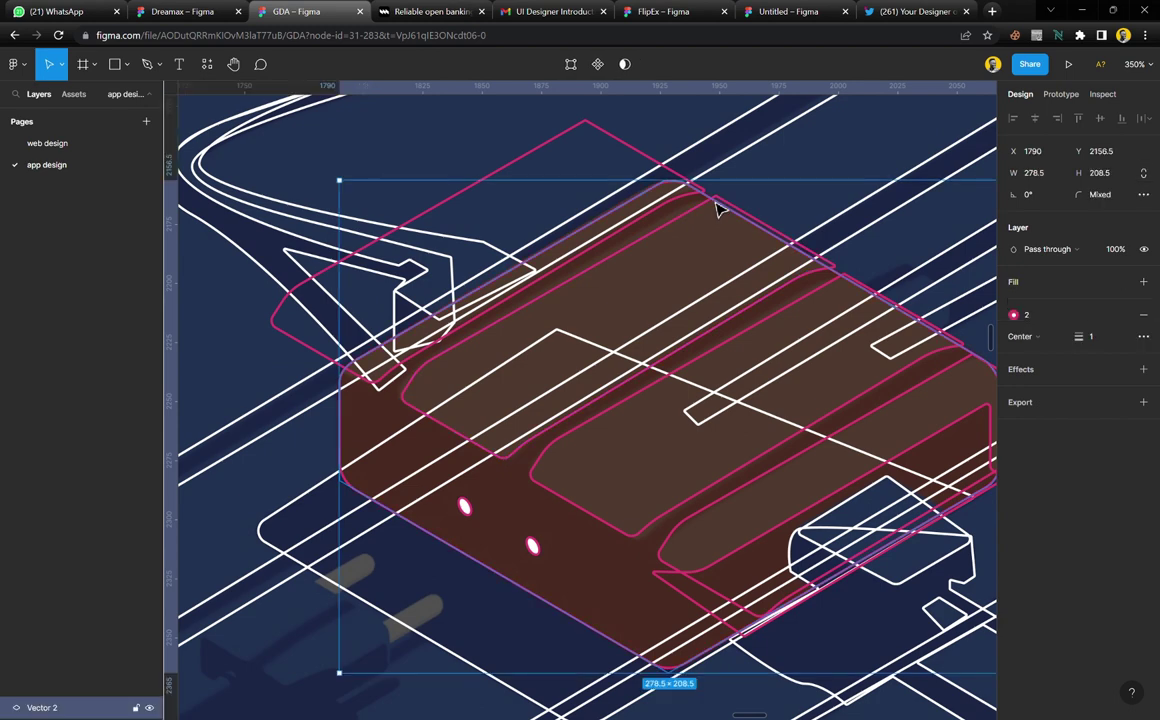
{"action": "left_click", "coordinate": [1035, 287]}
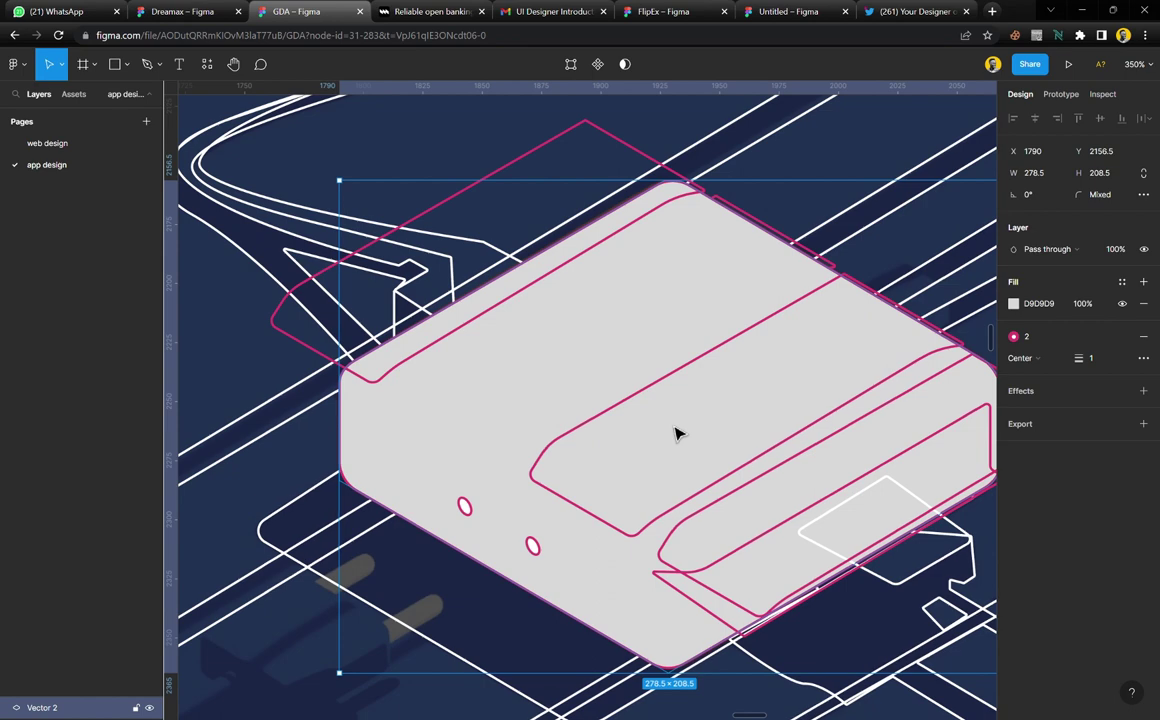
{"action": "key", "text": "ctrl+v"}
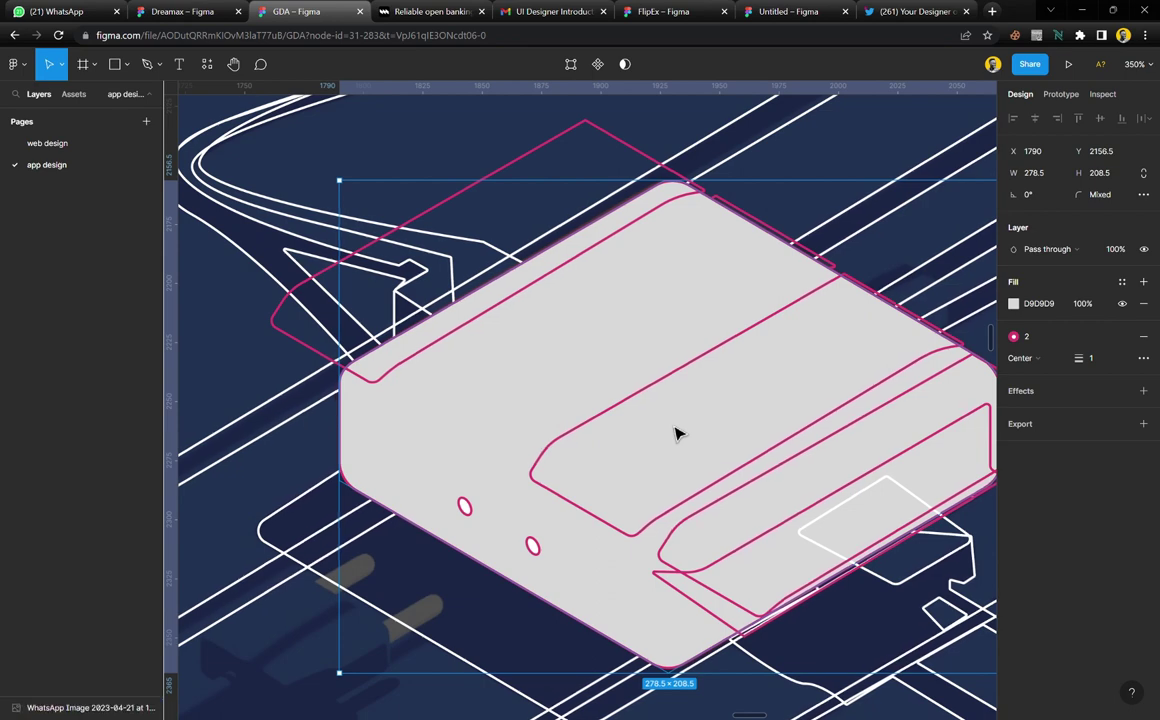
{"action": "key", "text": "ctrl+z"}
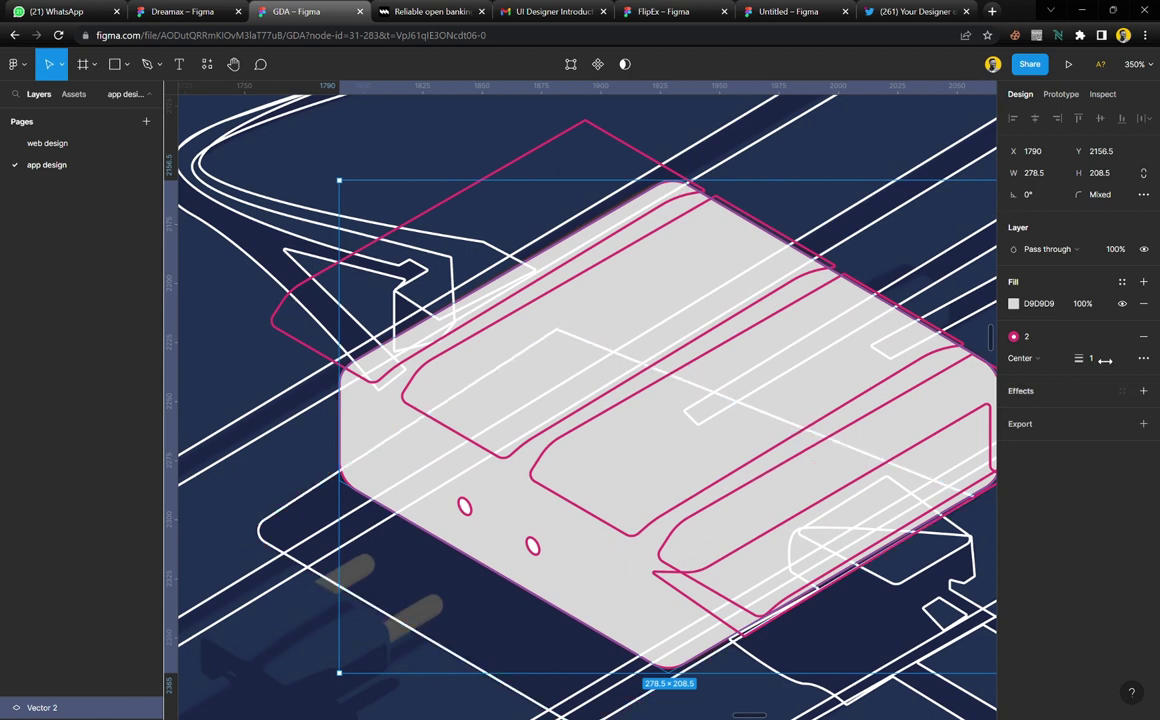
Remove the body's pink outline and duplicate it as Vector 17
{"action": "left_click", "coordinate": [1143, 336]}
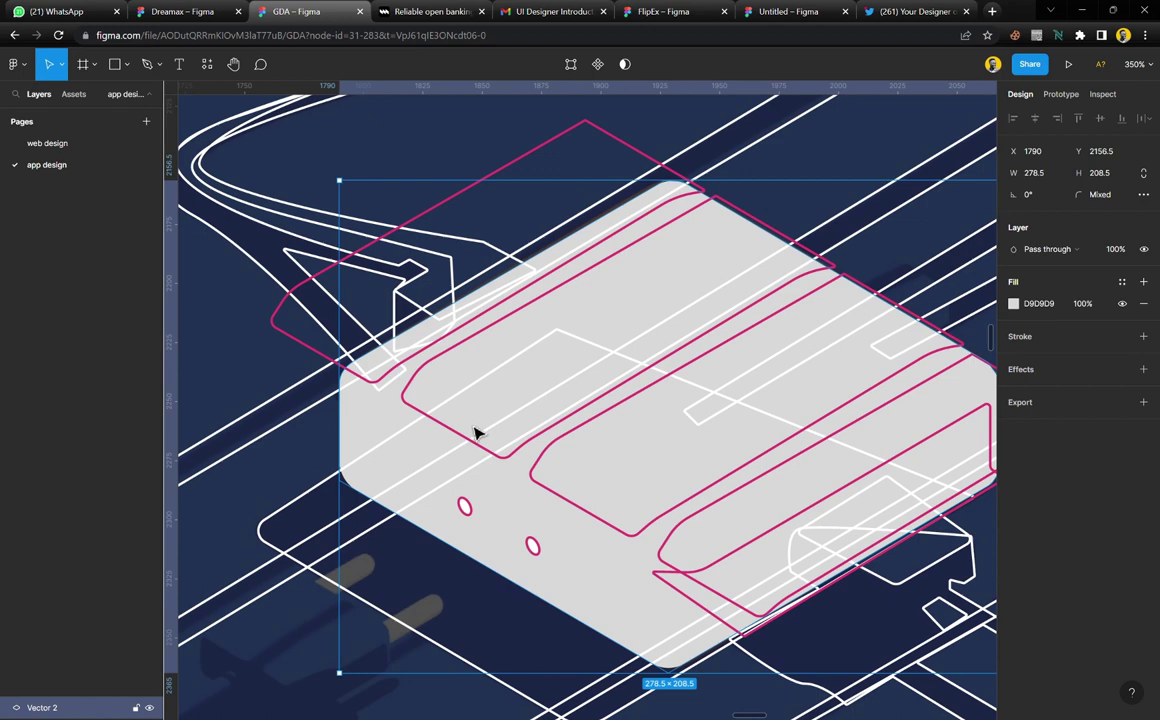
{"action": "key", "text": "ctrl+d"}
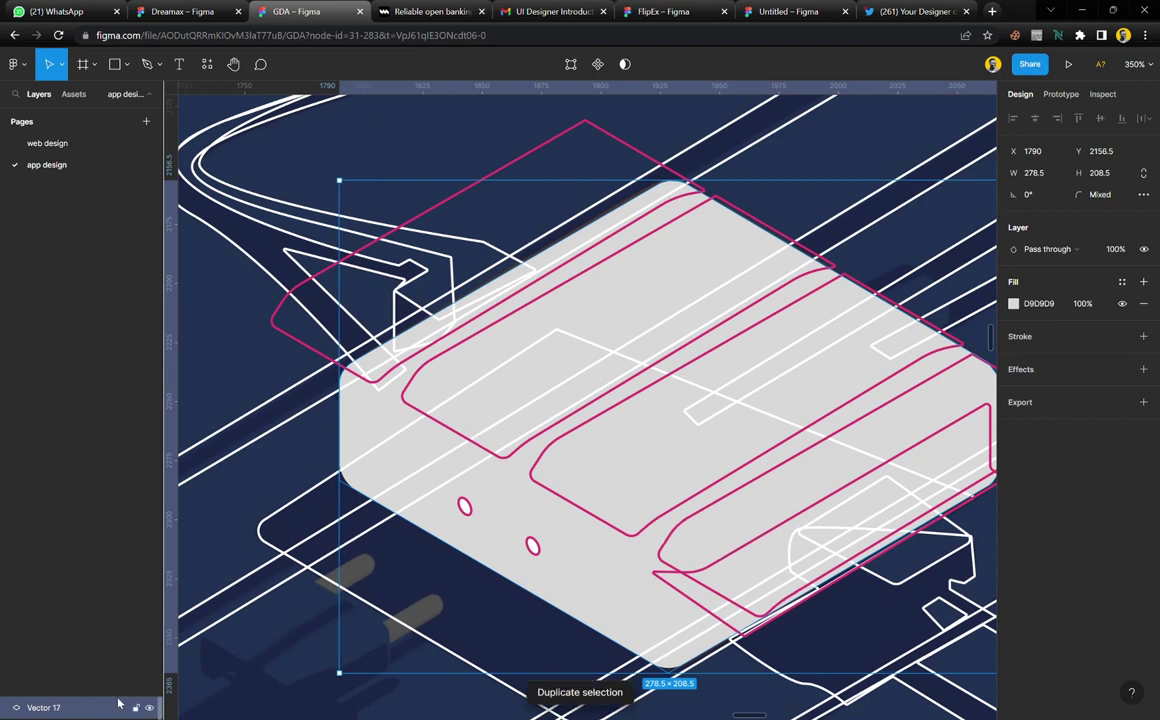
{"action": "left_click_drag", "start_coordinate": [122, 694], "coordinate": [106, 430]}
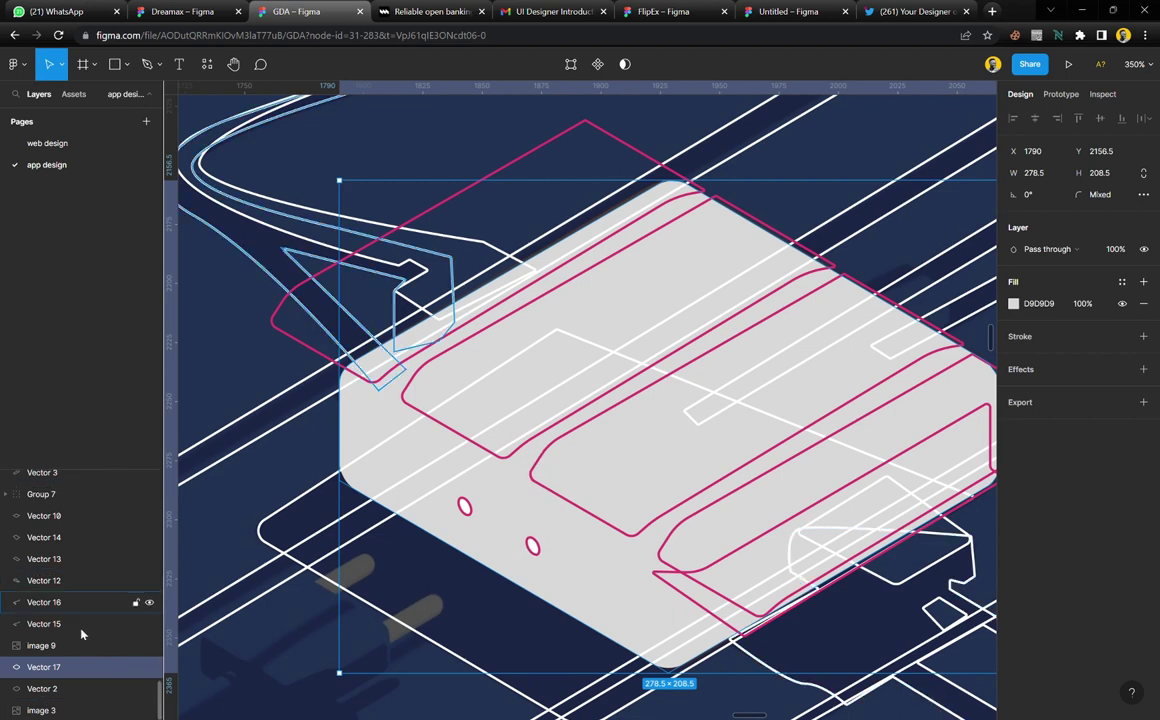
{"action": "left_click", "coordinate": [66, 689], "text": "shift"}
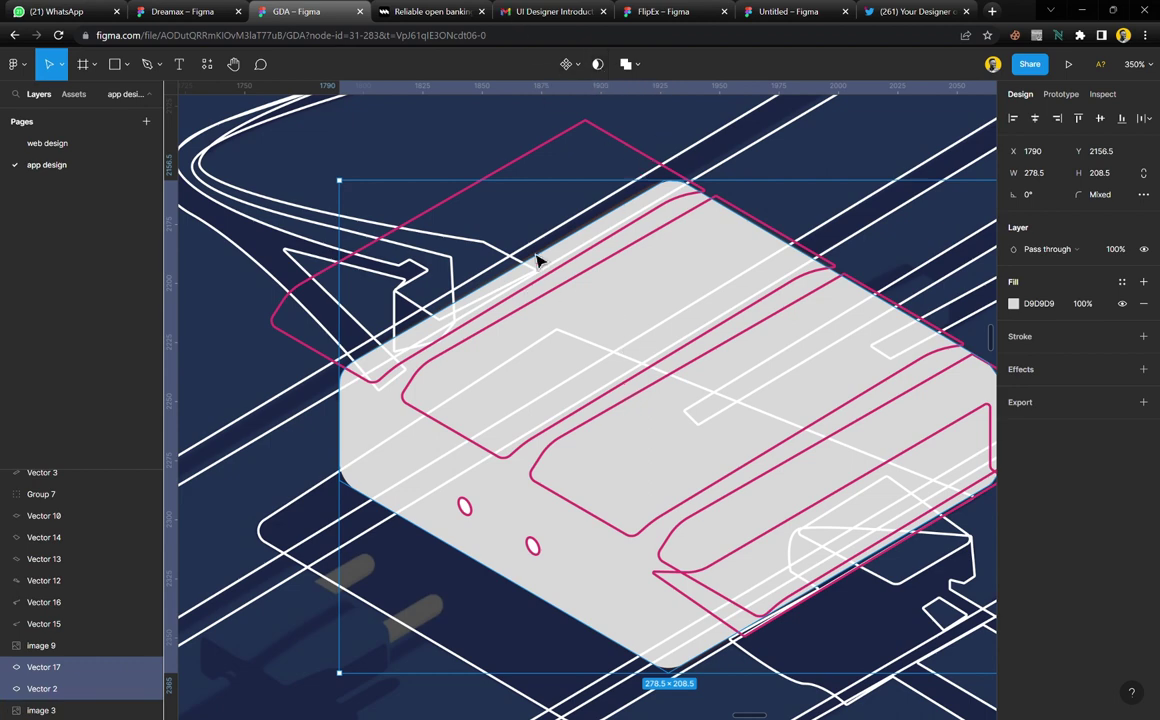
{"action": "left_click", "coordinate": [598, 66]}
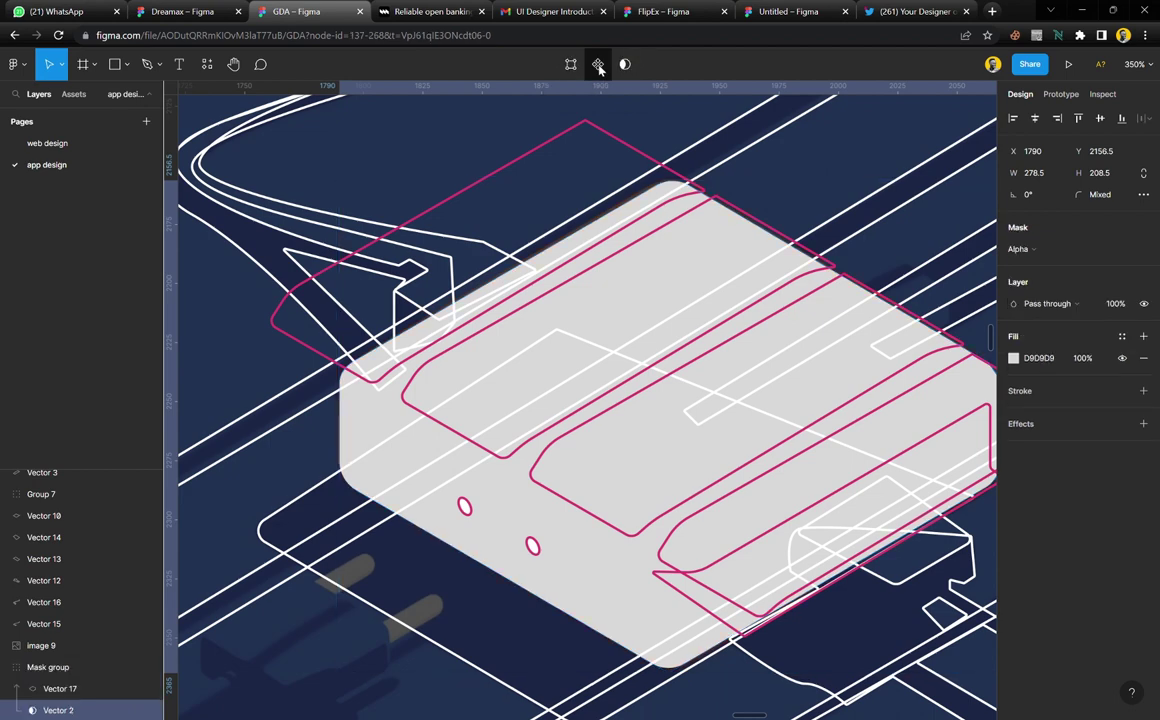
{"action": "left_click", "coordinate": [533, 298]}
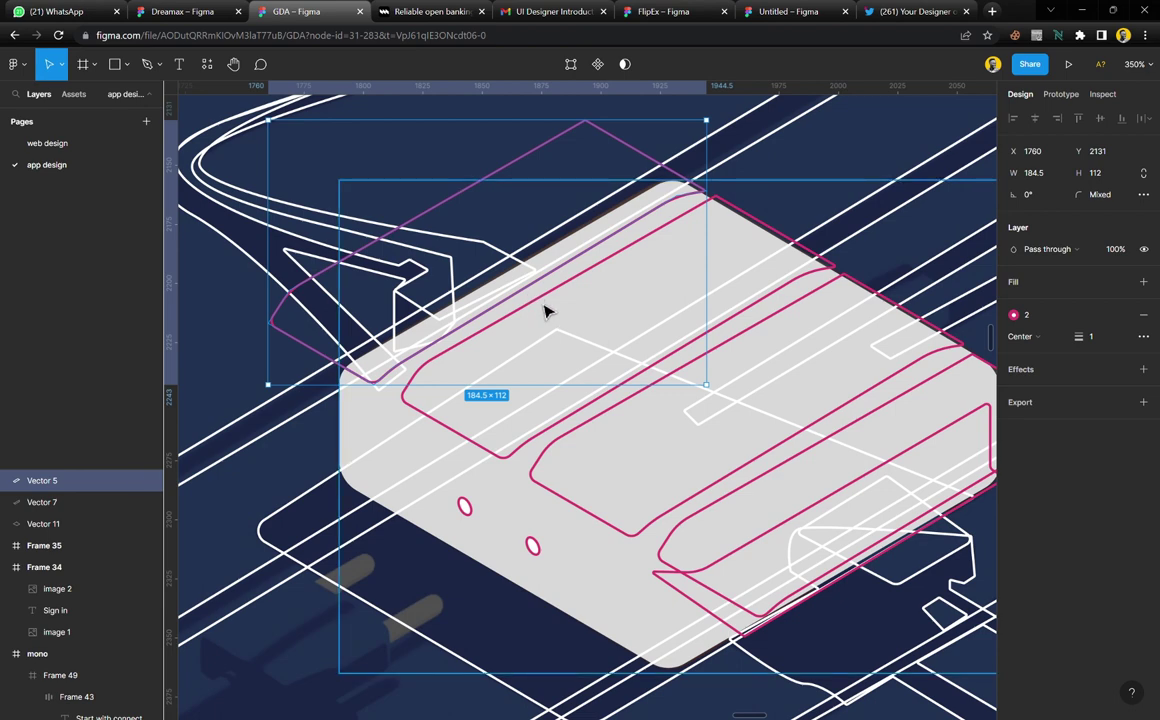
{"action": "left_click", "coordinate": [547, 535]}
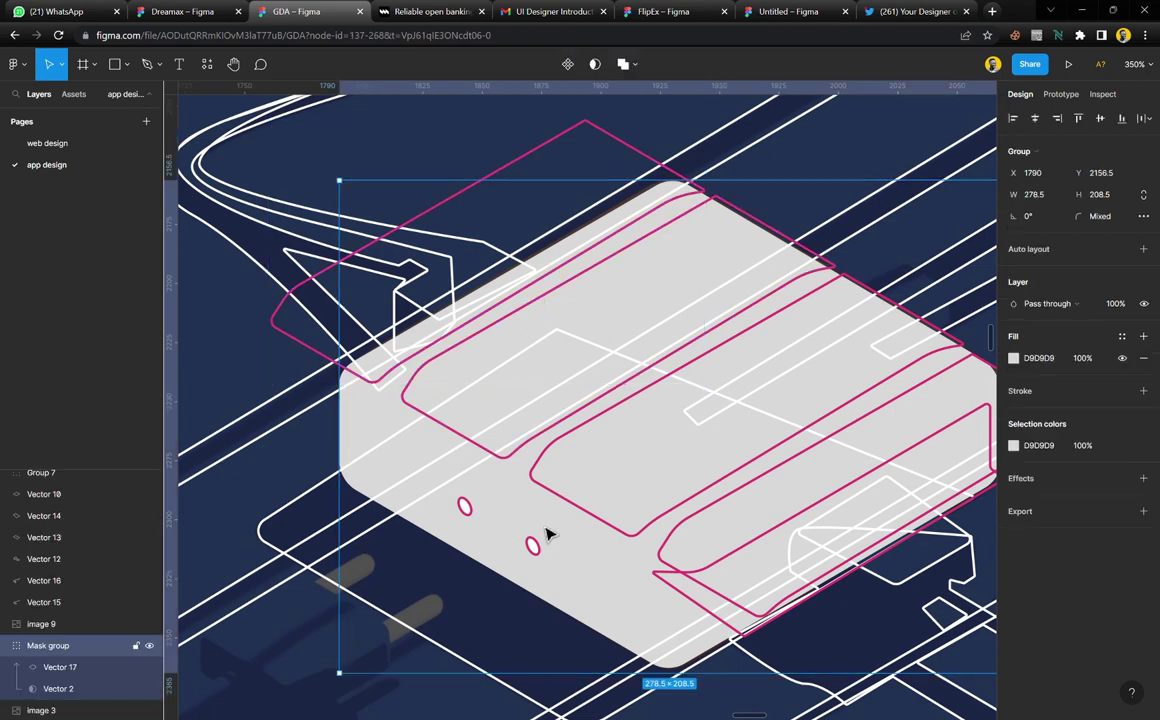
{"action": "left_click", "coordinate": [540, 160]}
Move stripe outlines Vector 3 through Vector 6 inside the body's mask group
{"action": "left_click", "coordinate": [866, 290], "text": "shift"}
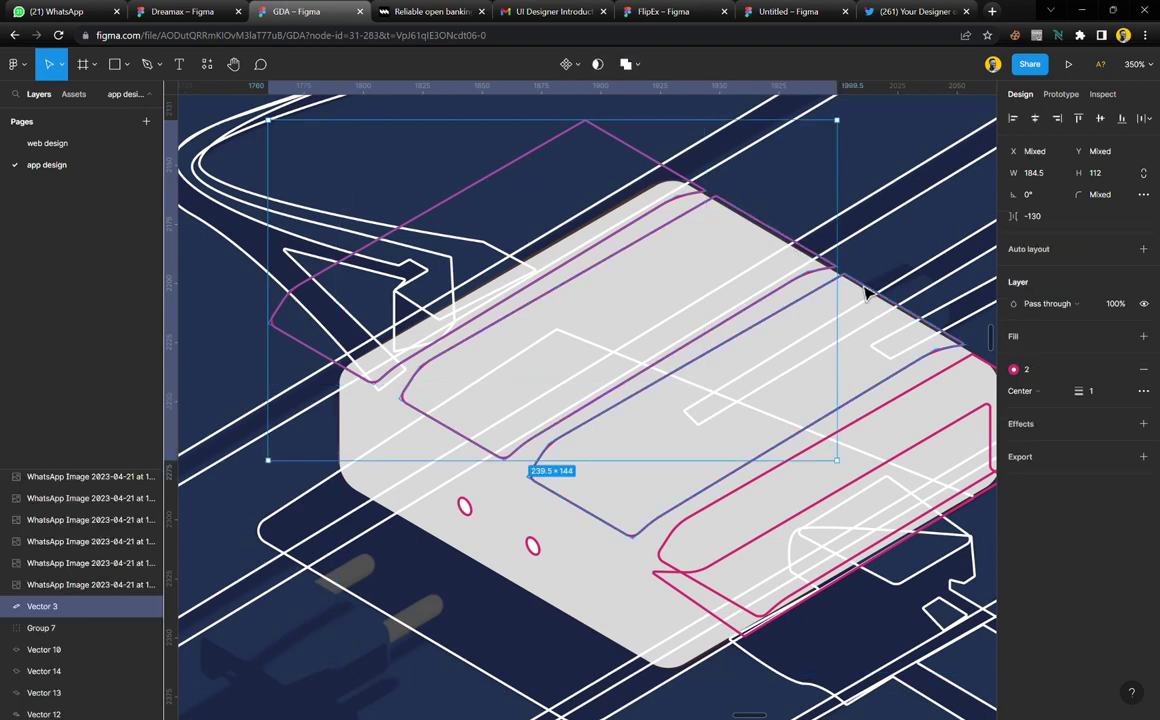
{"action": "left_click", "coordinate": [940, 401], "text": "shift"}
{"action": "left_click", "coordinate": [953, 406], "text": "shift"}
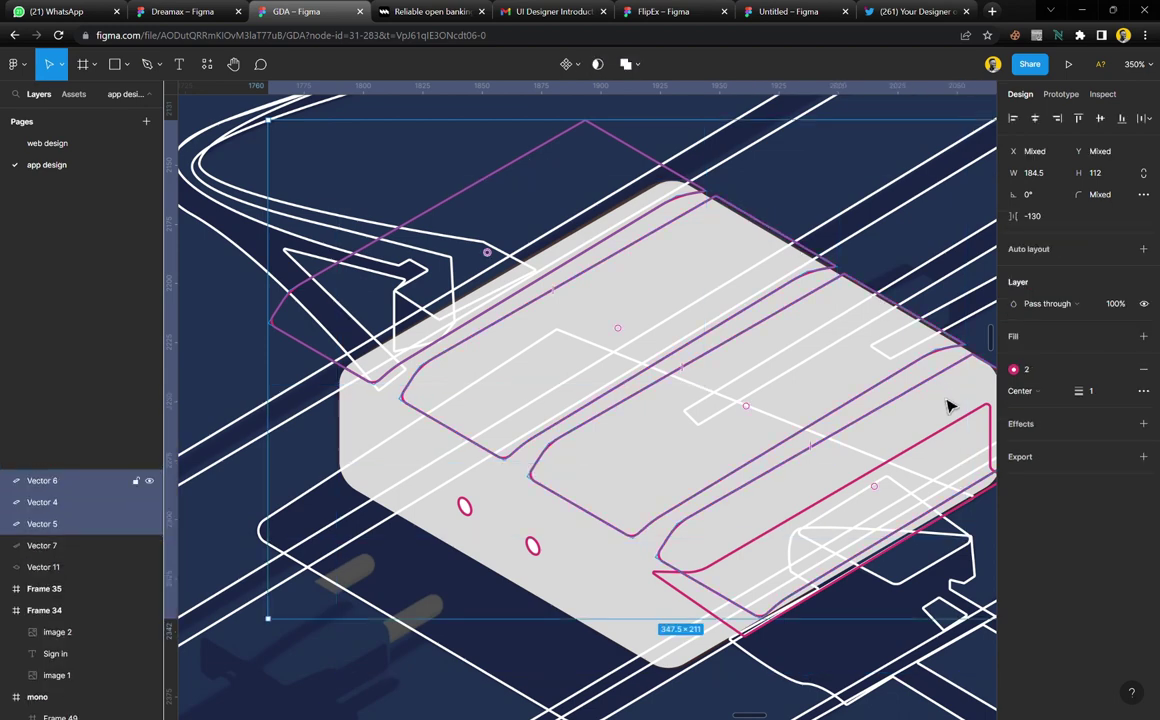
{"action": "left_click", "coordinate": [940, 433], "text": "shift"}
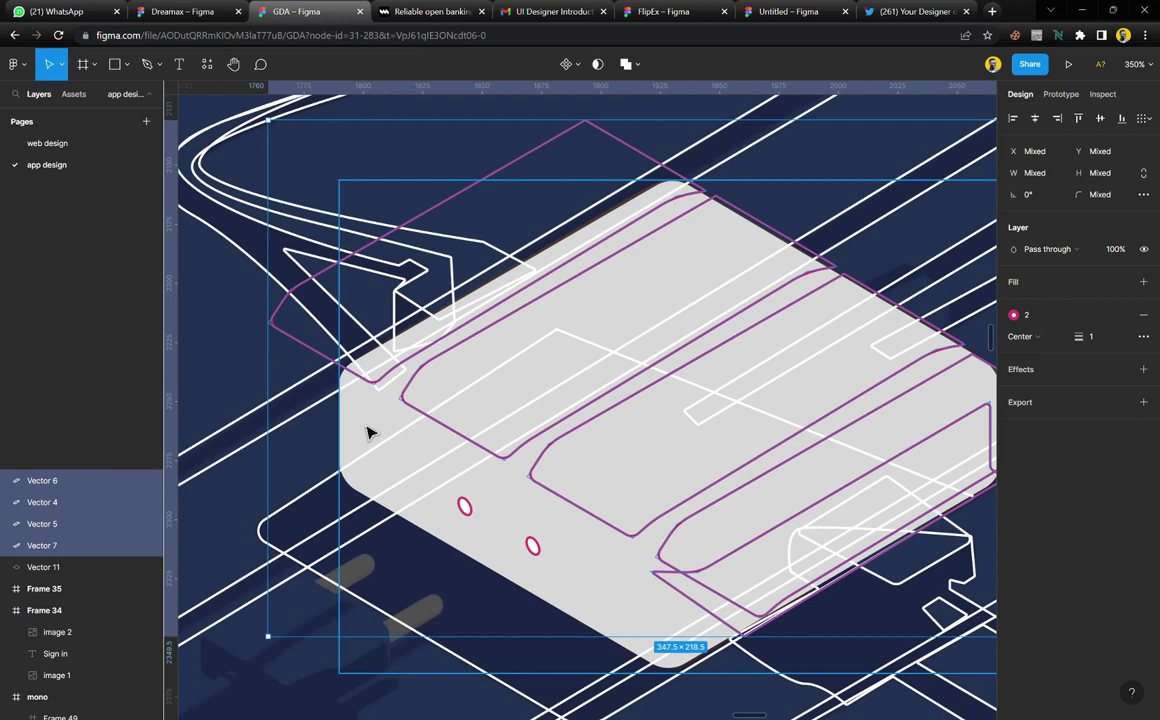
{"action": "key", "text": "ctrl+z"}
{"action": "scroll", "coordinate": [115, 490], "scroll_direction": "up", "scroll_amount": 1}
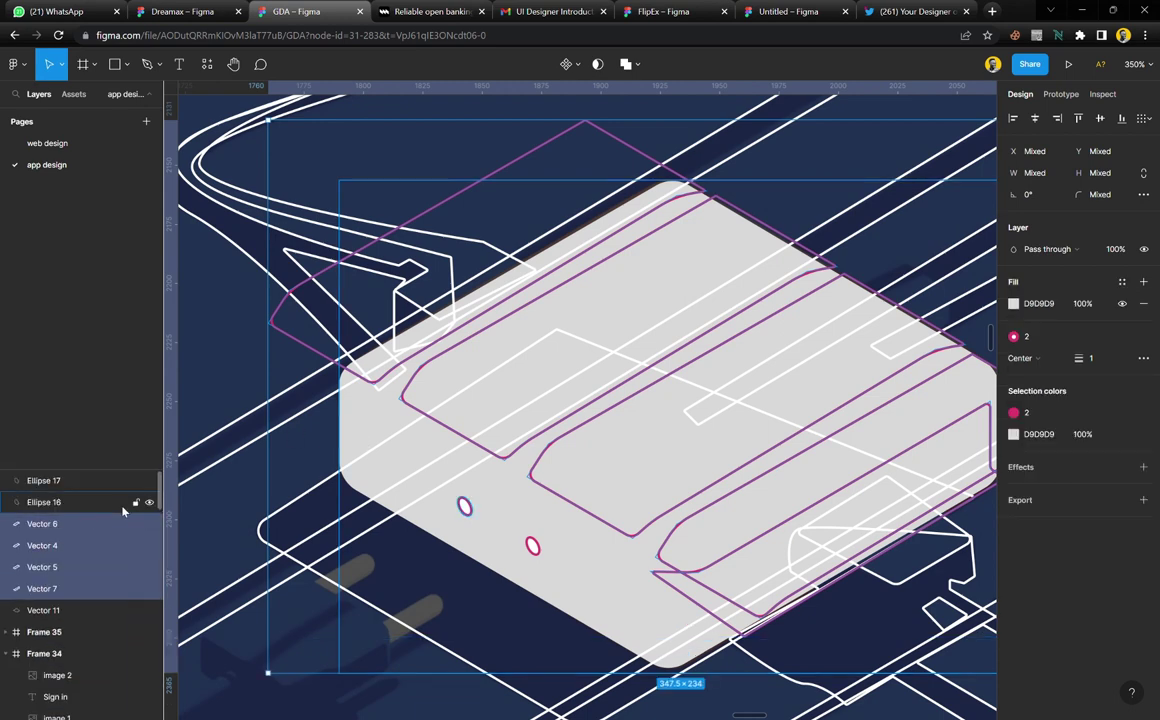
{"action": "key", "text": "ctrl+z"}
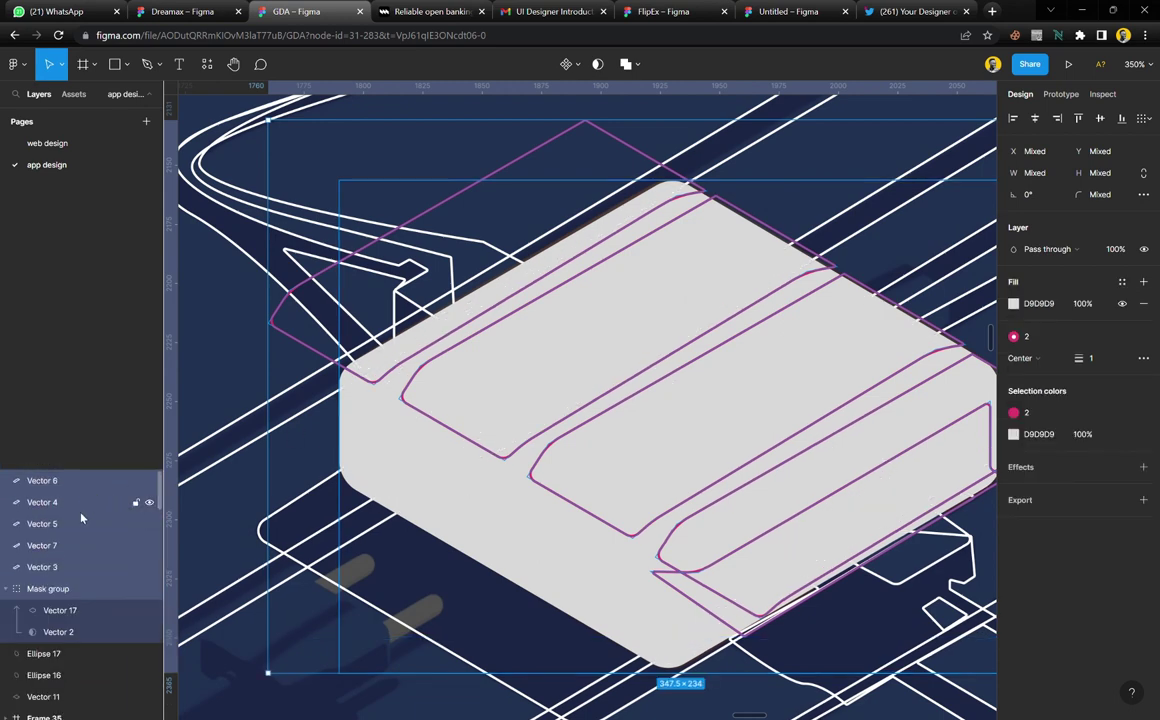
{"action": "left_click", "coordinate": [70, 567]}
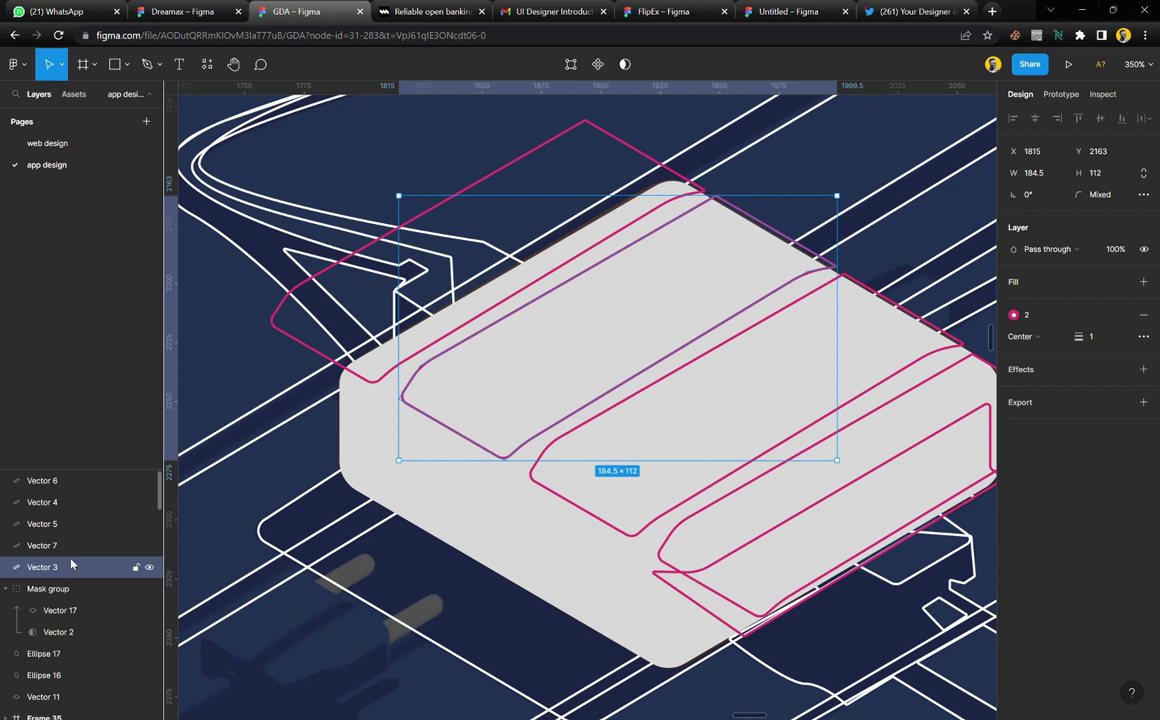
{"action": "left_click", "coordinate": [72, 480], "text": "shift"}
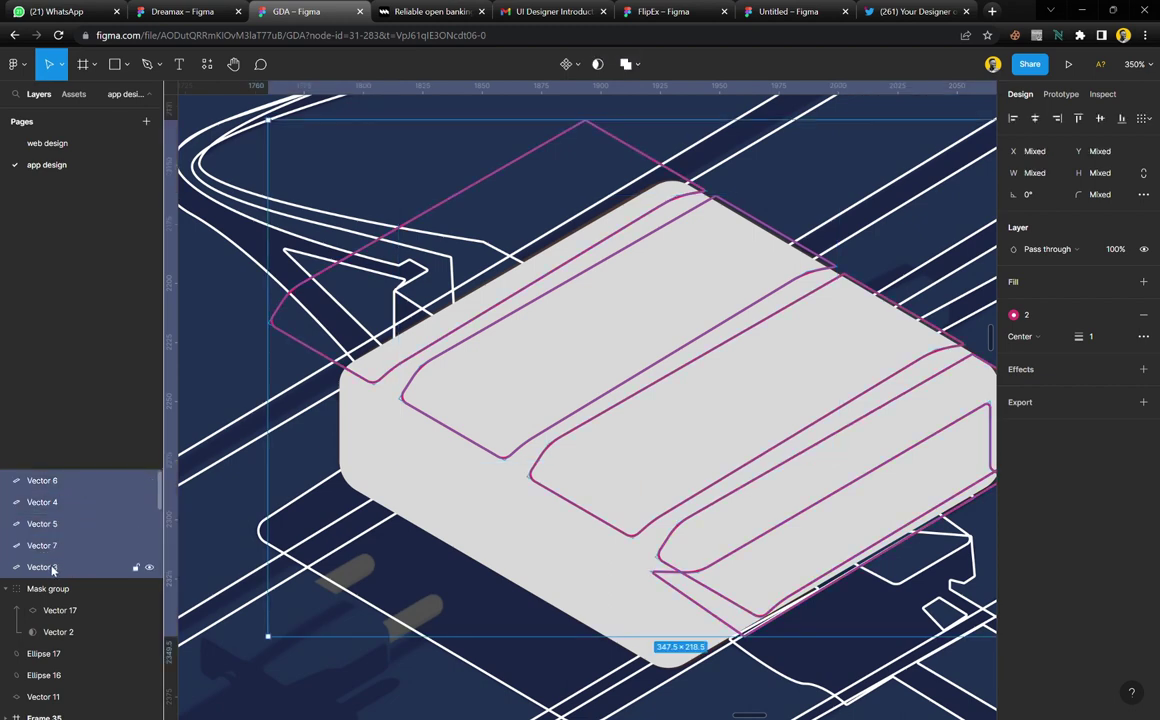
{"action": "key", "text": "ctrl+alt+m"}
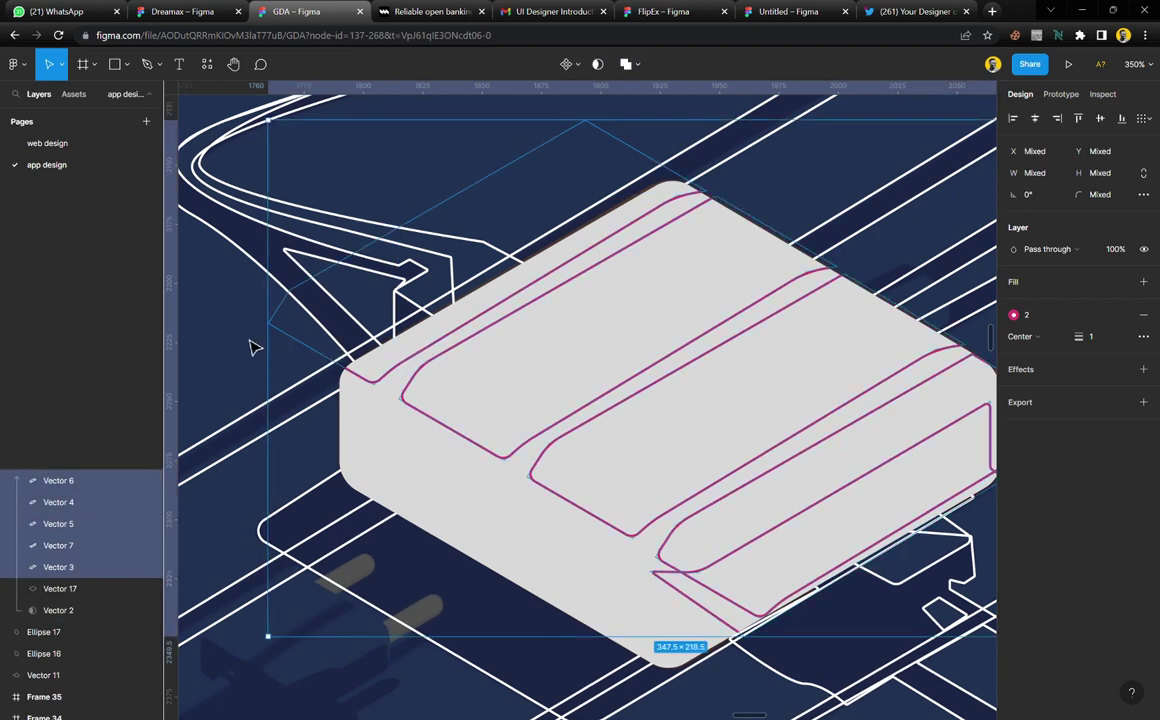
Drag front stripe Vector 6's corner past the body's right edge, making it 184.5 × 113.5
{"action": "left_click", "coordinate": [733, 192]}
{"action": "scroll", "coordinate": [785, 585], "scroll_direction": "right", "scroll_amount": 3}
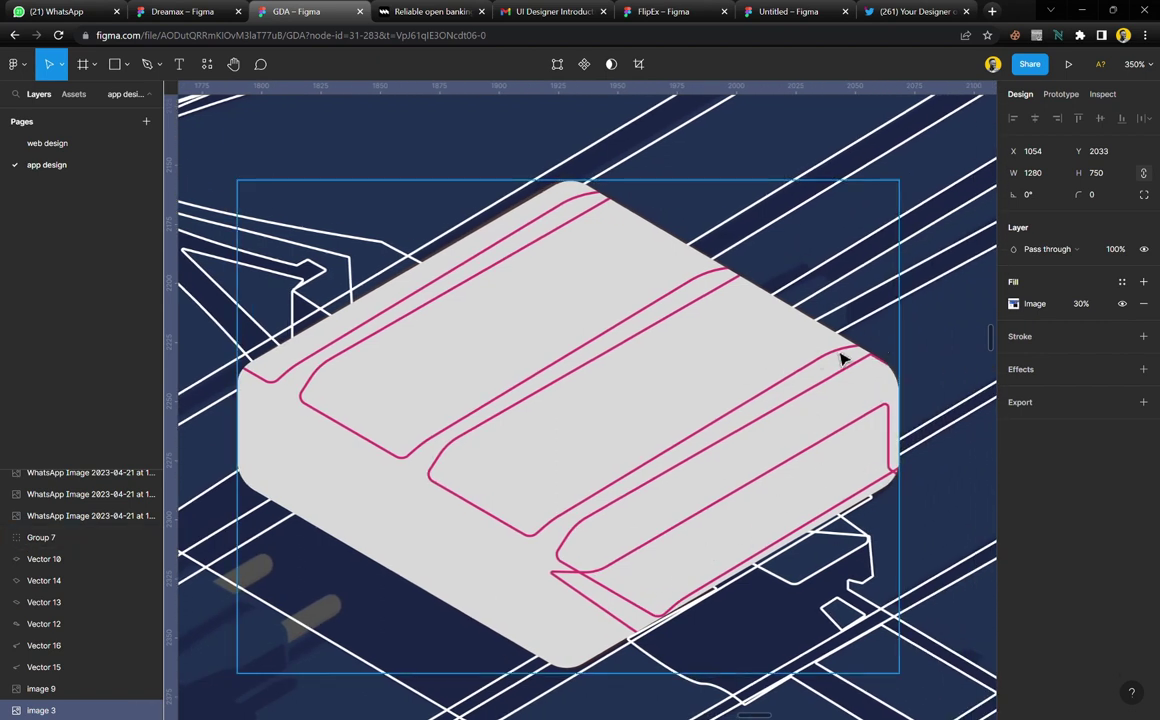
{"action": "scroll", "coordinate": [847, 366], "scroll_direction": "left", "scroll_amount": 2}
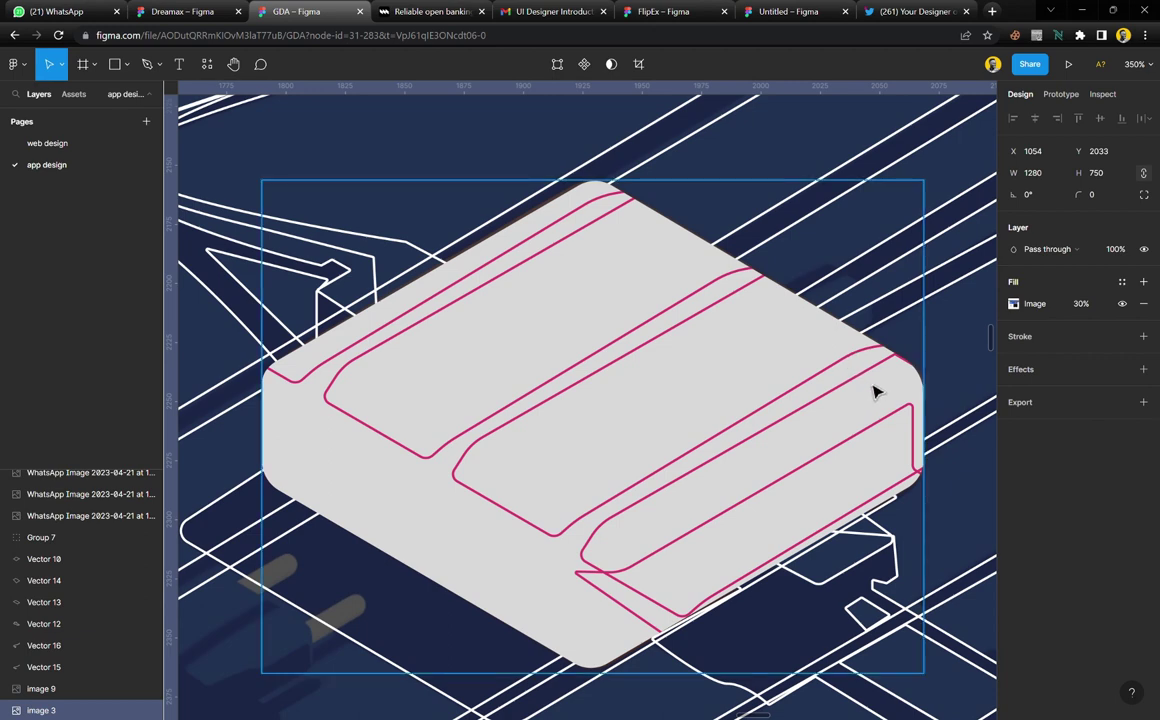
{"action": "left_click", "coordinate": [876, 378]}
{"action": "scroll", "coordinate": [945, 368], "scroll_direction": "left", "scroll_amount": 3}
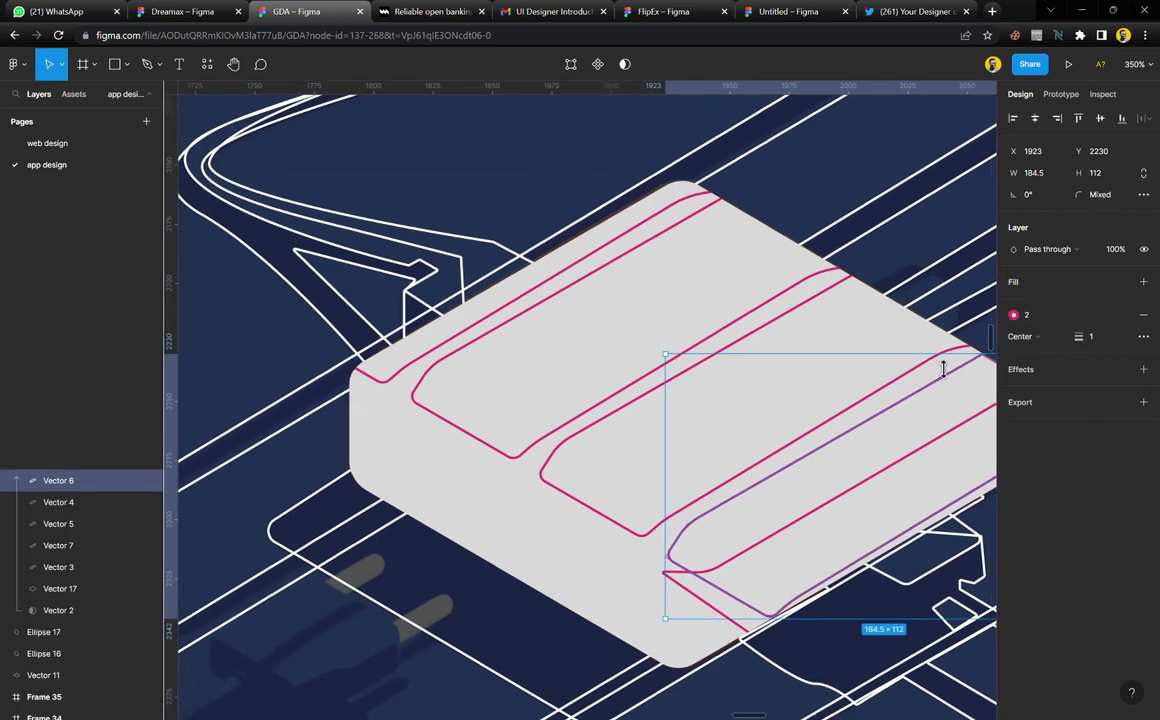
{"action": "scroll", "coordinate": [945, 368], "scroll_direction": "right", "scroll_amount": 5}
{"action": "left_click", "coordinate": [576, 68]}
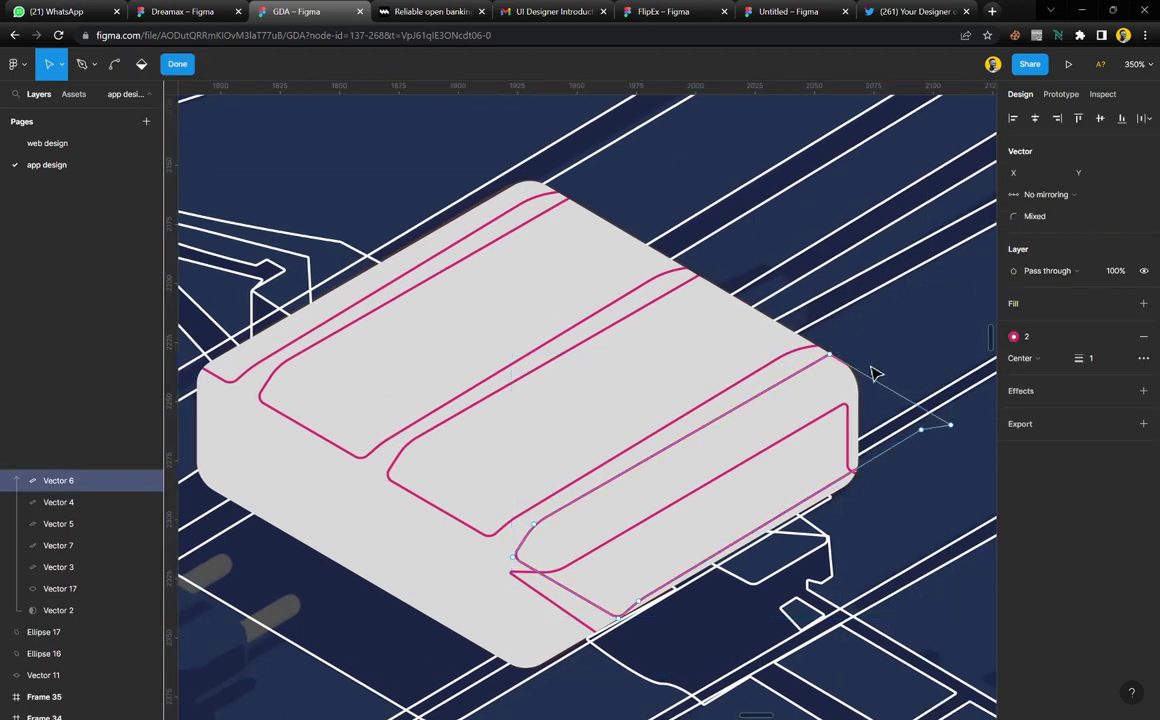
{"action": "left_click_drag", "start_coordinate": [829, 354], "coordinate": [842, 352]}
{"action": "left_click", "coordinate": [180, 66]}
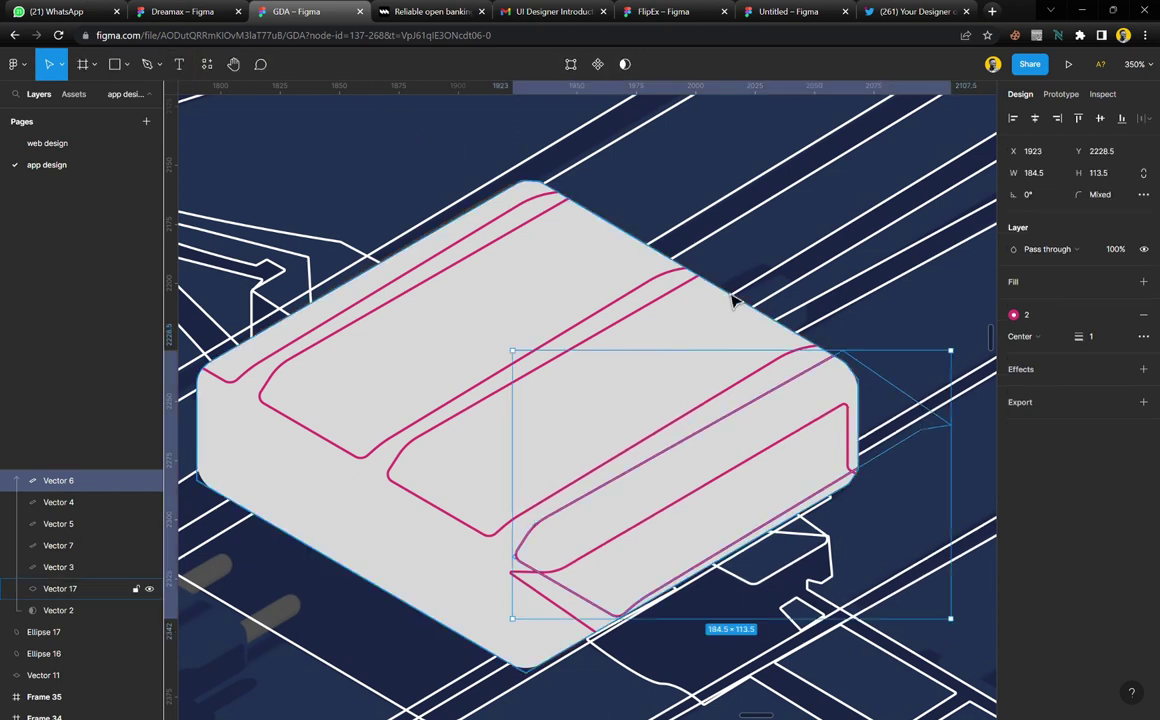
Select stripes Vector 3, 4 and 5 and give them a D9D9D9 fill
{"action": "scroll", "coordinate": [751, 344], "scroll_direction": "left", "scroll_amount": 2}
{"action": "left_click", "coordinate": [603, 343], "text": "shift"}
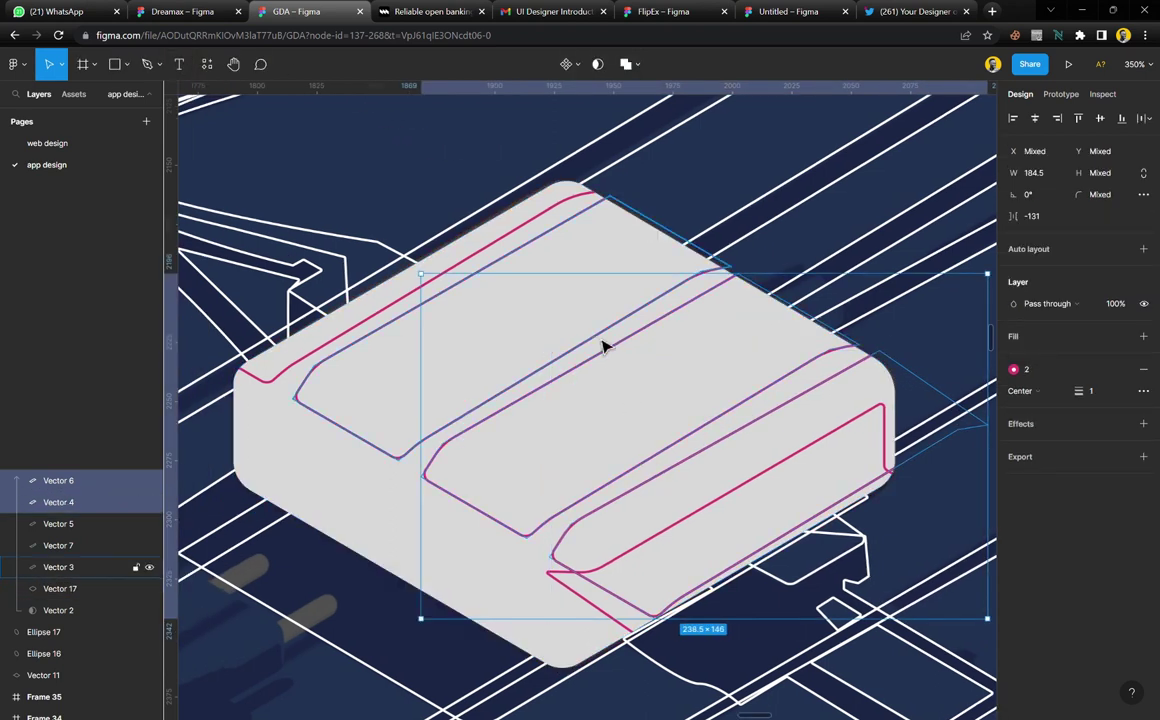
{"action": "left_click", "coordinate": [603, 343], "text": "shift"}
{"action": "left_click", "coordinate": [548, 222], "text": "shift"}
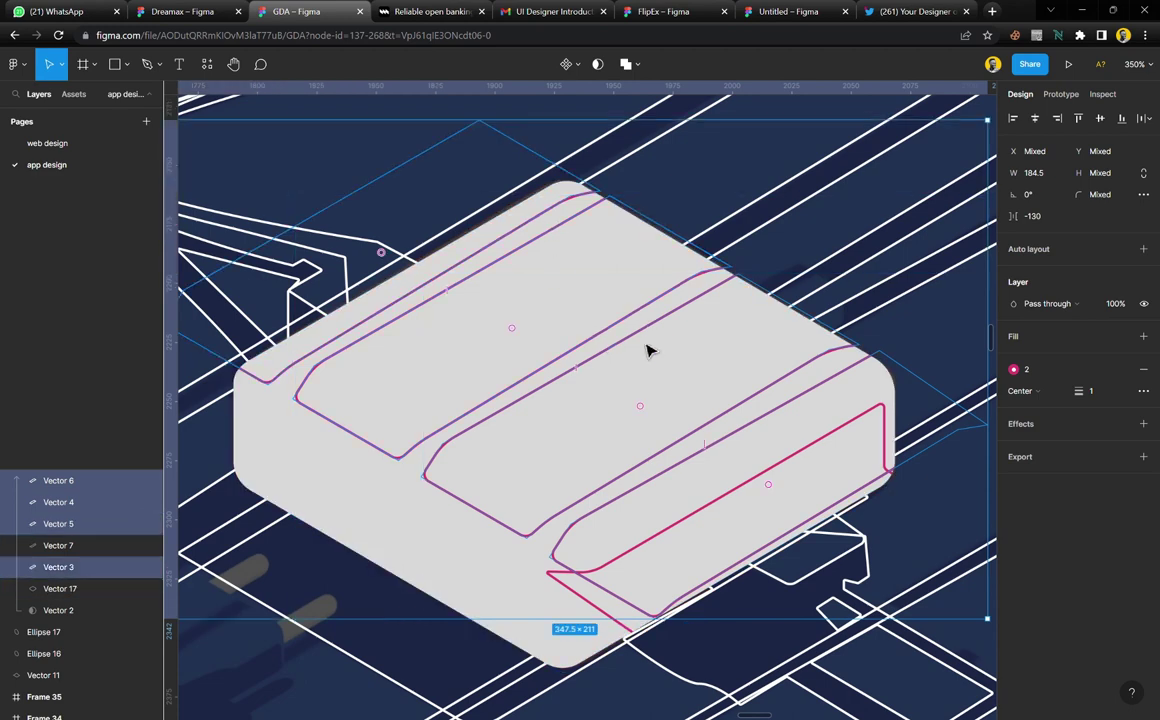
{"action": "scroll", "coordinate": [647, 347], "scroll_direction": "down", "scroll_amount": 5}
{"action": "left_click", "coordinate": [1143, 336]}
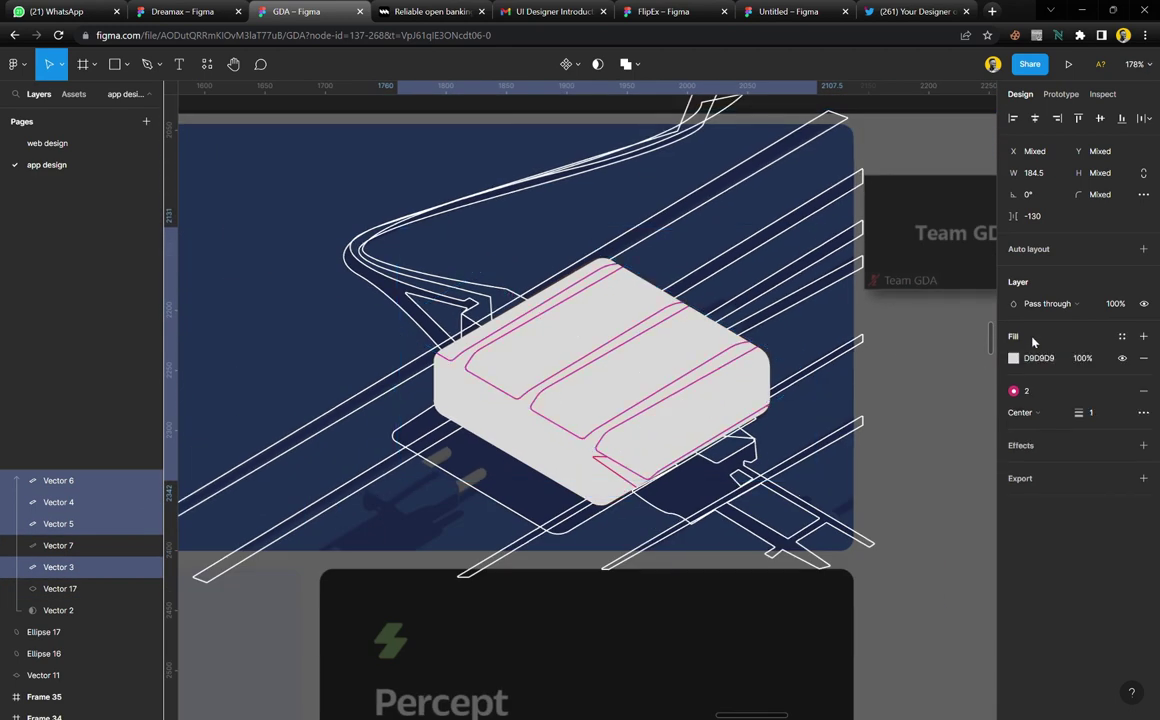
Remove the stripes' pink outlines and fill them with orange #C57D55 sampled from the reference
{"action": "left_click", "coordinate": [1143, 390]}
{"action": "scroll", "coordinate": [621, 272], "scroll_direction": "up", "scroll_amount": 3}
{"action": "scroll", "coordinate": [621, 272], "scroll_direction": "up", "scroll_amount": 2}
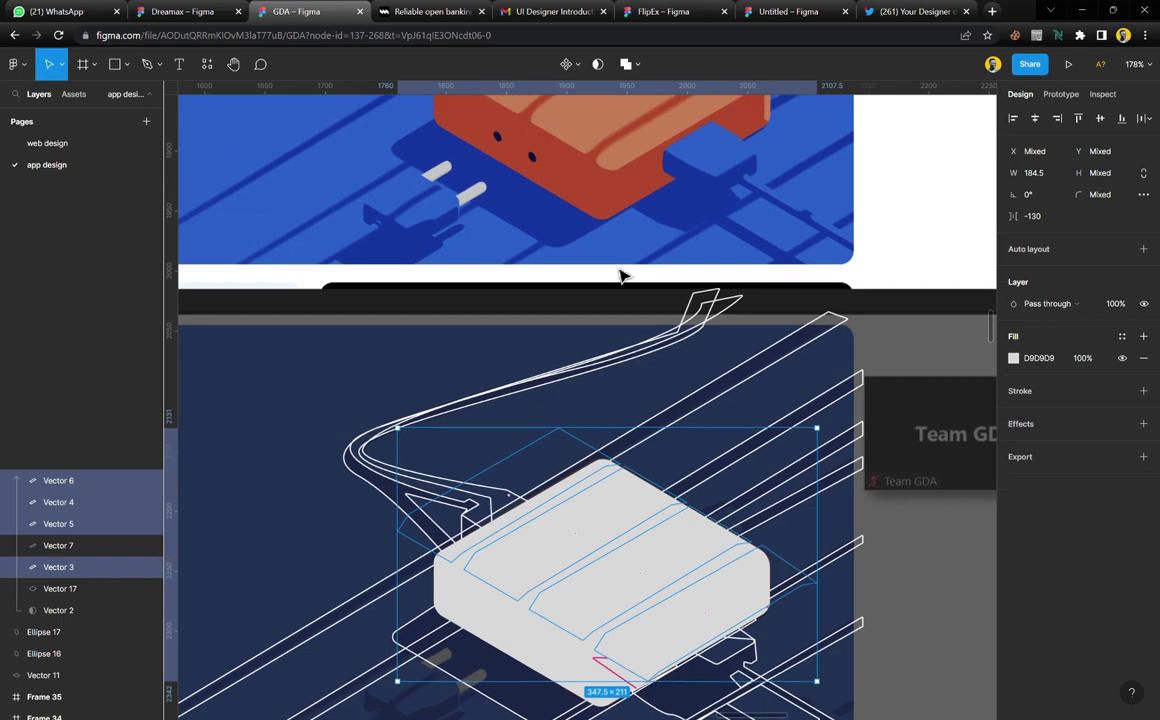
{"action": "key", "text": "i"}
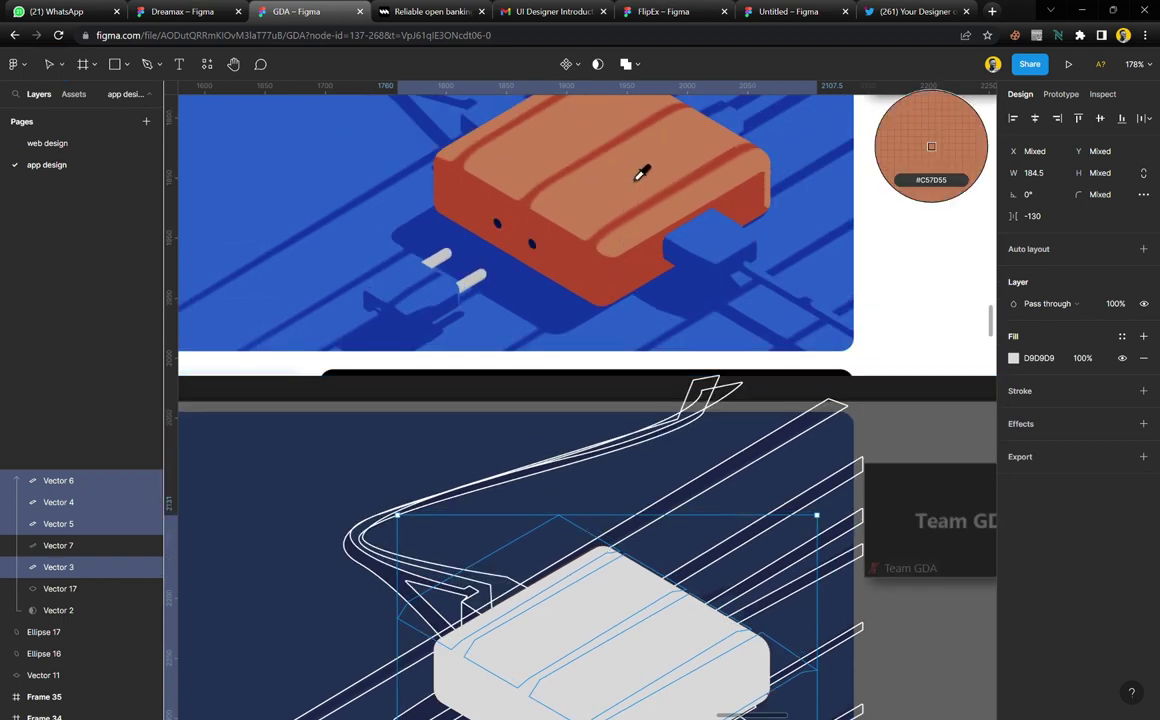
{"action": "left_click", "coordinate": [641, 173]}
Select the front stripe Vector 7 and bring up its context menu
{"action": "scroll", "coordinate": [652, 409], "scroll_direction": "down", "scroll_amount": 4}
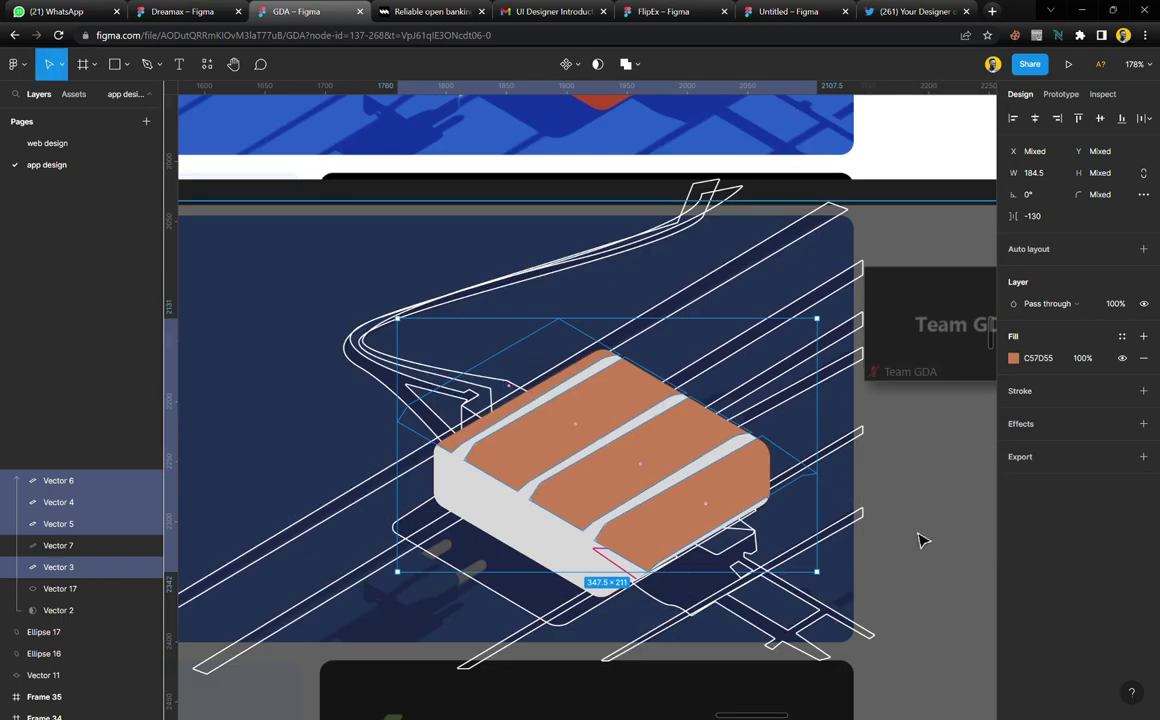
{"action": "left_click", "coordinate": [688, 549]}
{"action": "left_click", "coordinate": [688, 549]}
{"action": "scroll", "coordinate": [688, 549], "scroll_direction": "up", "scroll_amount": 2}
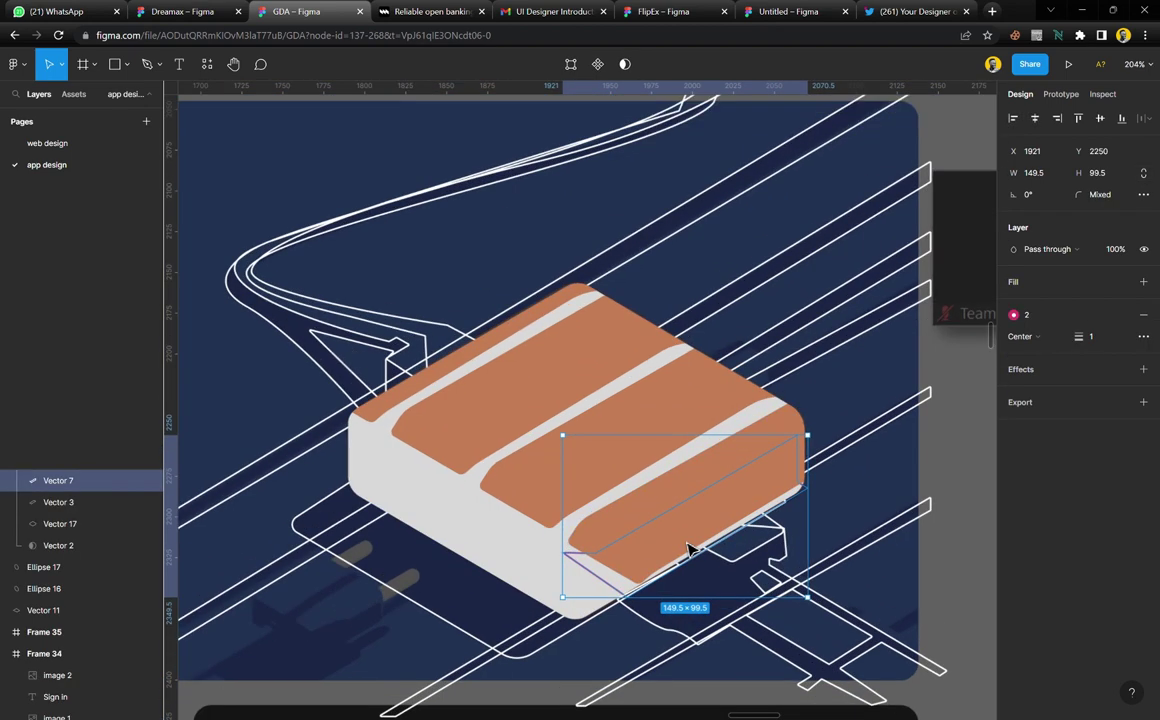
{"action": "scroll", "coordinate": [688, 549], "scroll_direction": "up", "scroll_amount": 4}
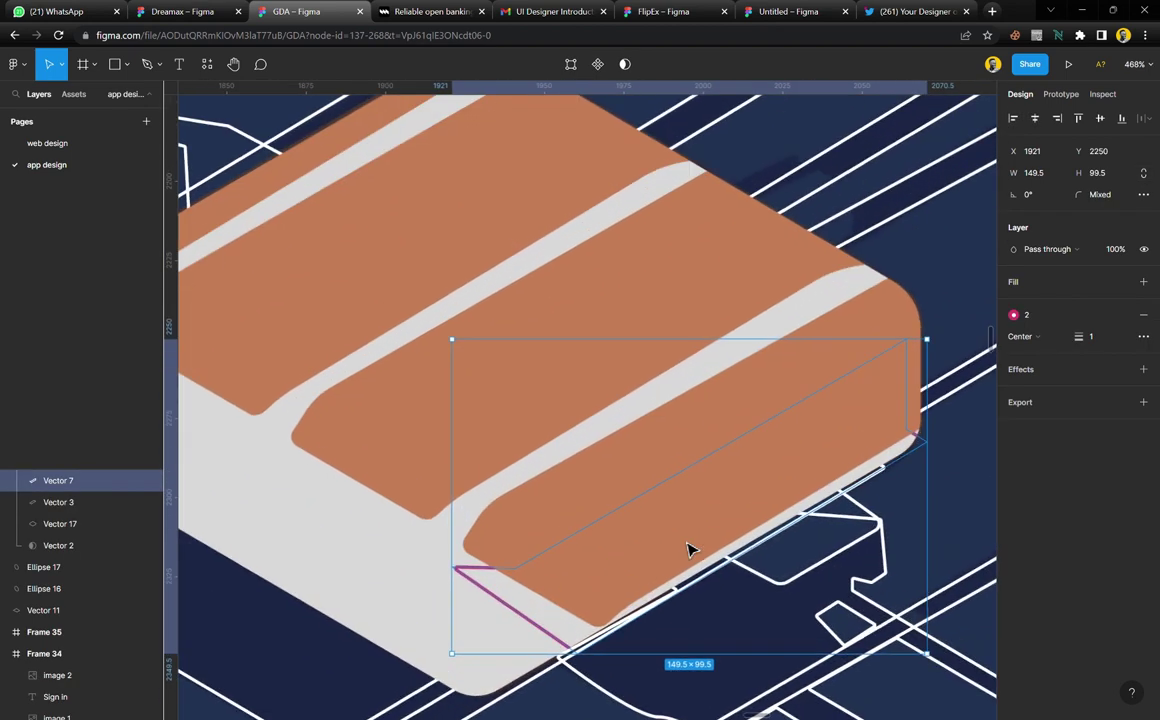
{"action": "right_click", "coordinate": [686, 549]}
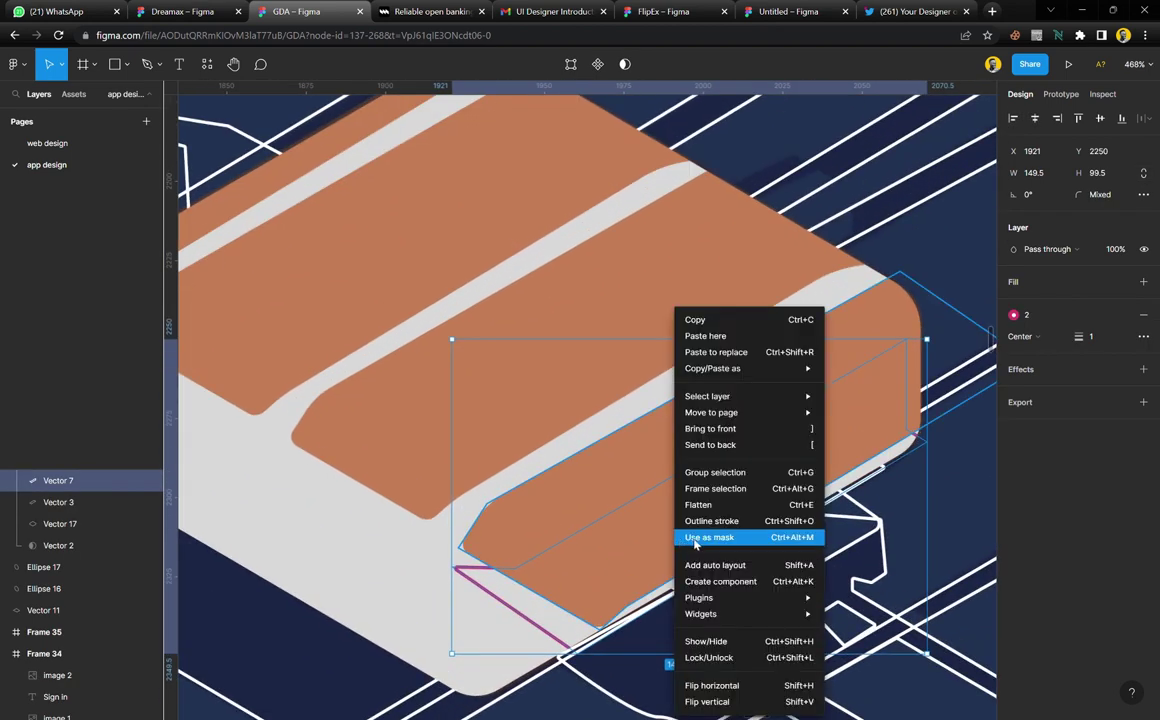
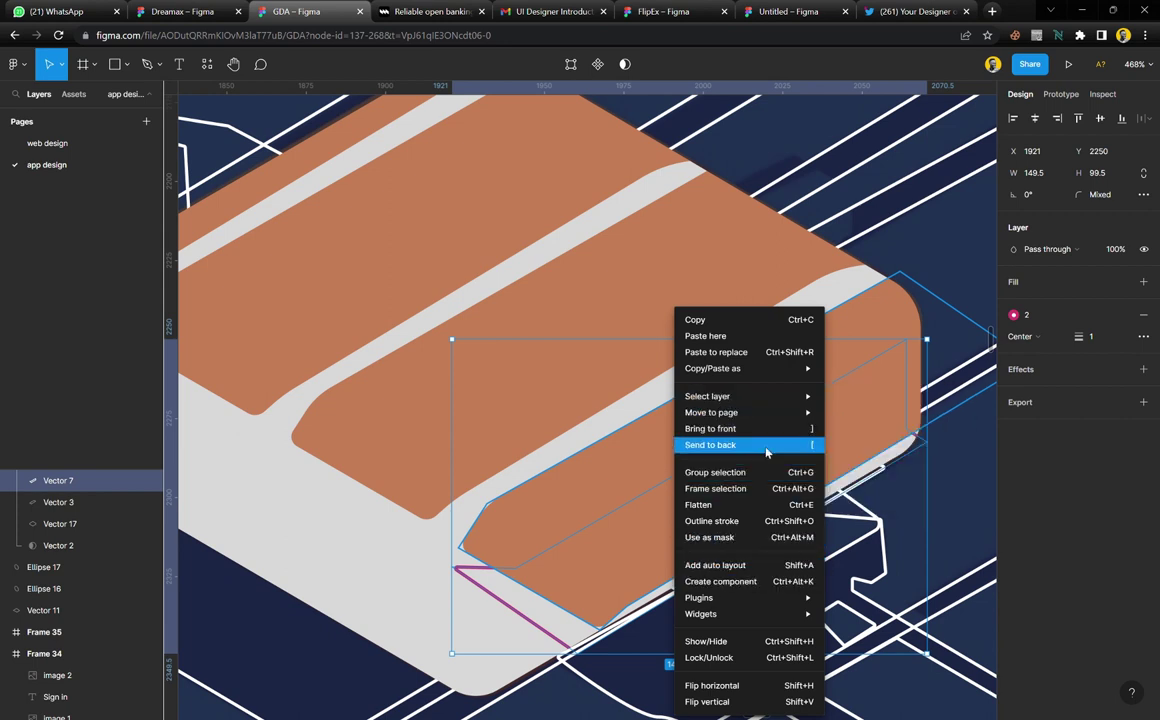
Restore the traced side face, fill it with the reference brick's dark red, and remove its outline
{"action": "left_click", "coordinate": [597, 558]}
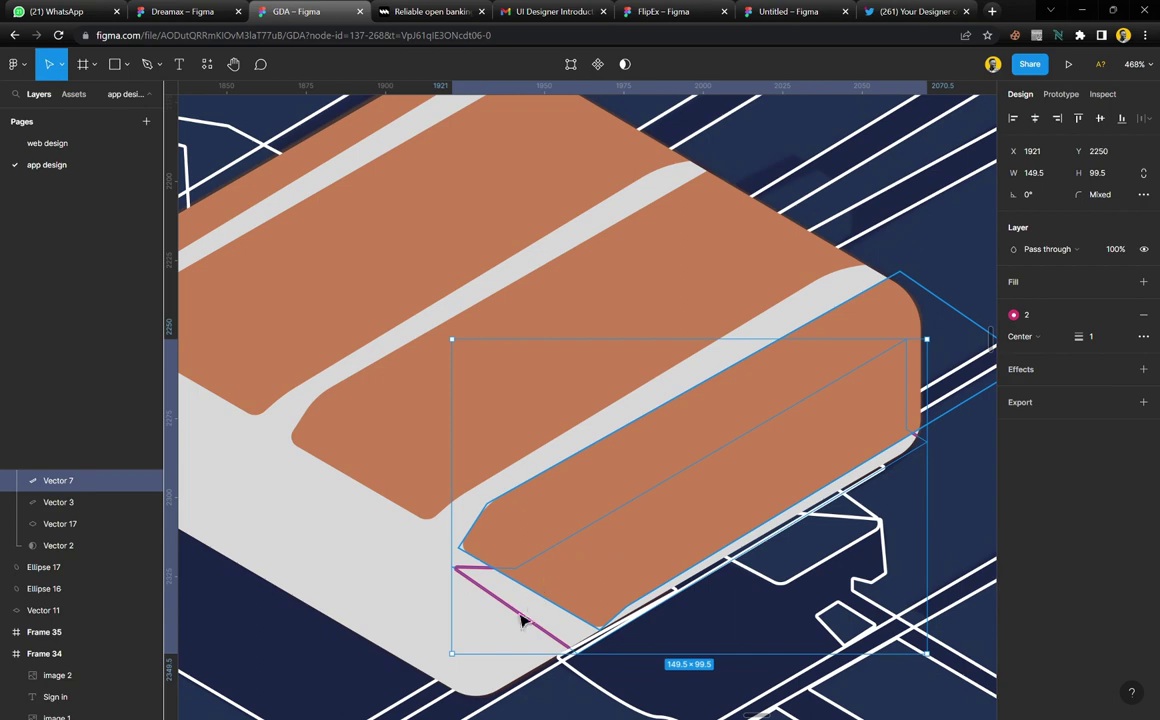
{"action": "key", "text": "ctrl+z"}
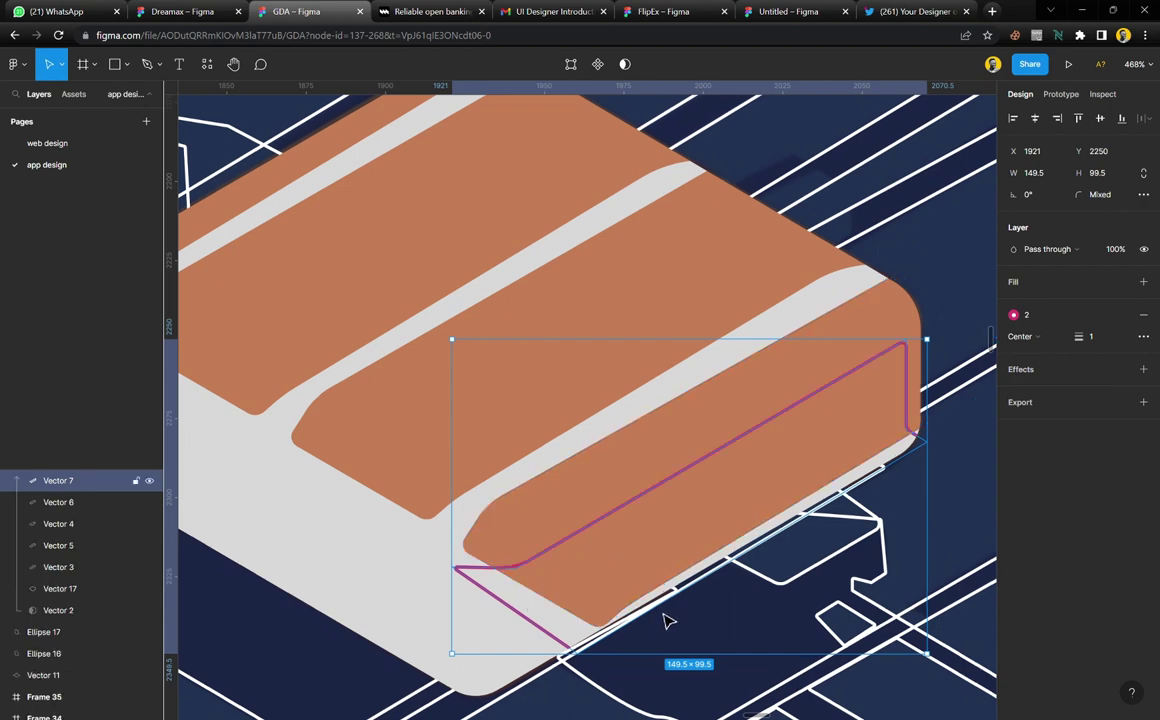
{"action": "scroll", "coordinate": [510, 531], "scroll_direction": "down", "scroll_amount": 3}
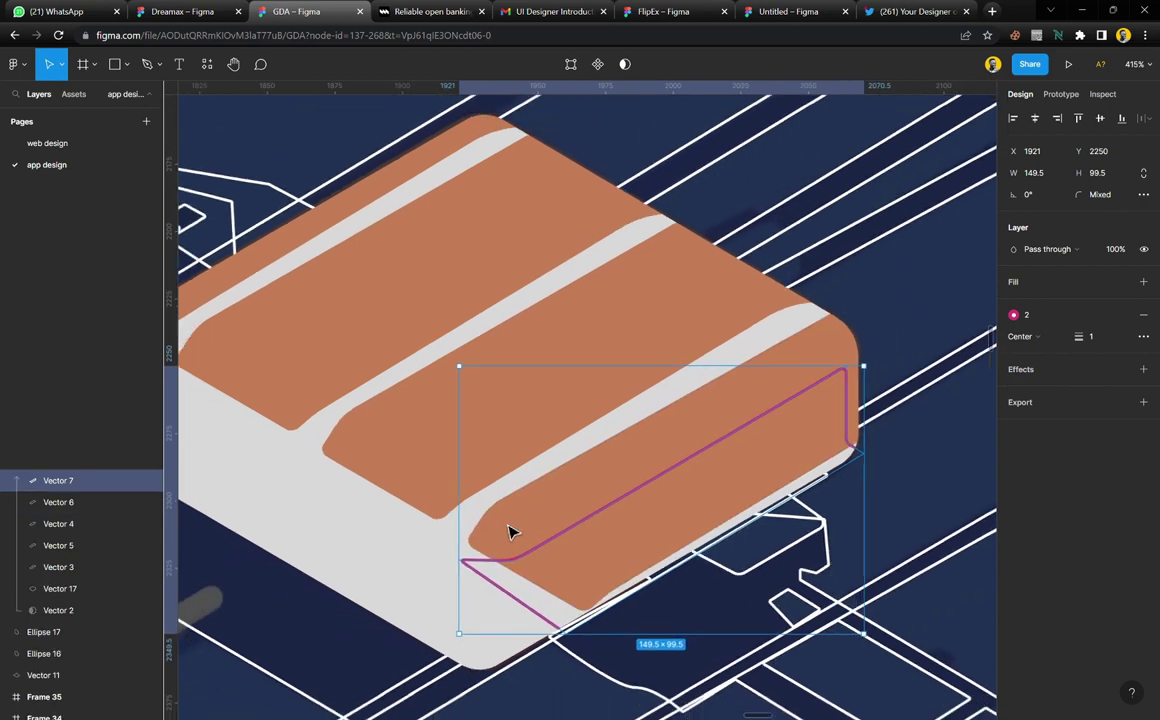
{"action": "scroll", "coordinate": [510, 531], "scroll_direction": "down", "scroll_amount": 5}
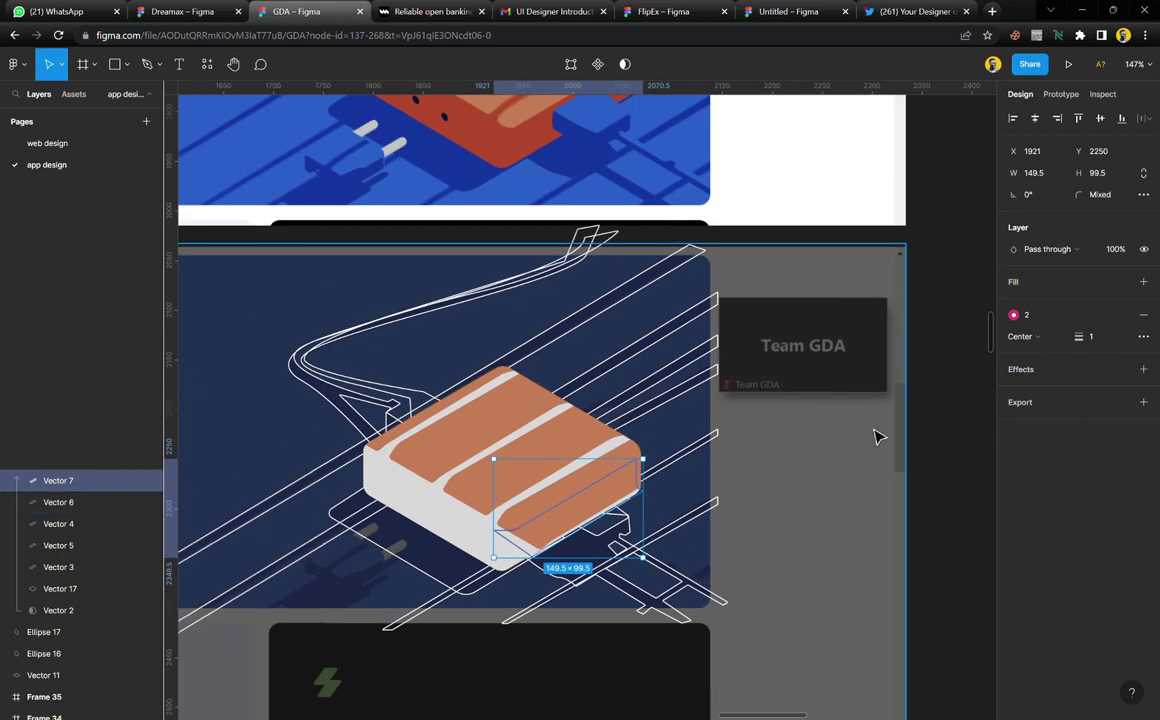
{"action": "left_click", "coordinate": [1042, 288]}
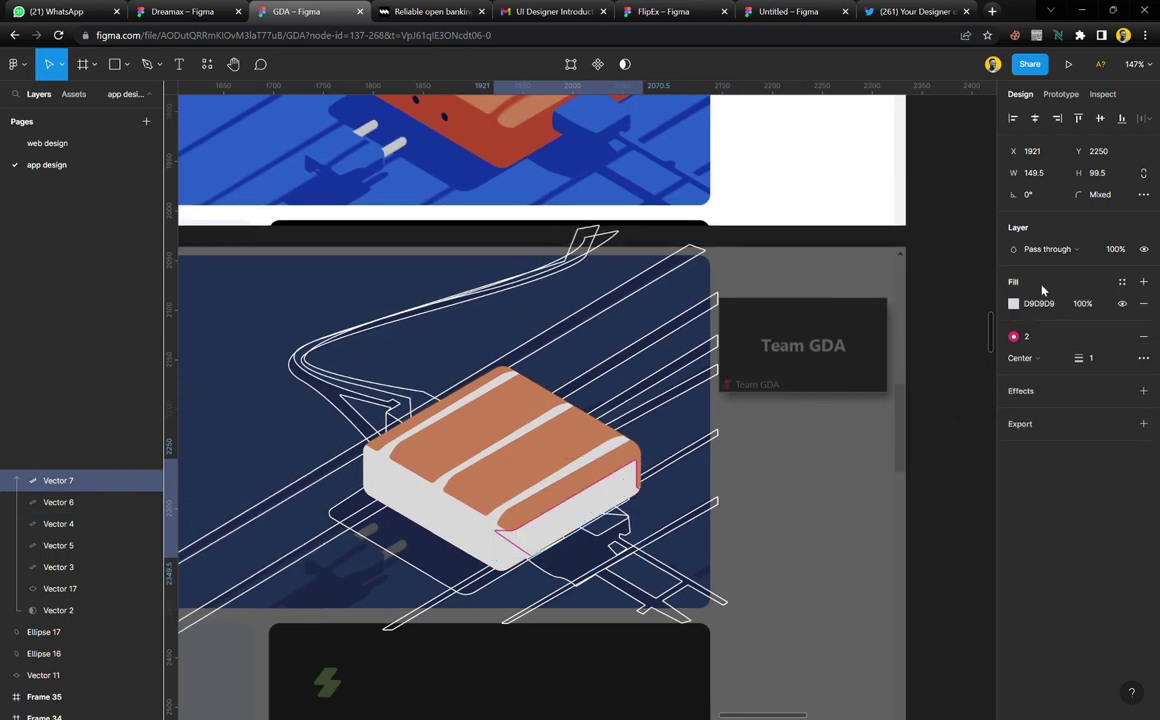
{"action": "left_click", "coordinate": [1143, 337]}
{"action": "scroll", "coordinate": [557, 394], "scroll_direction": "up", "scroll_amount": 2}
{"action": "key", "text": "i"}
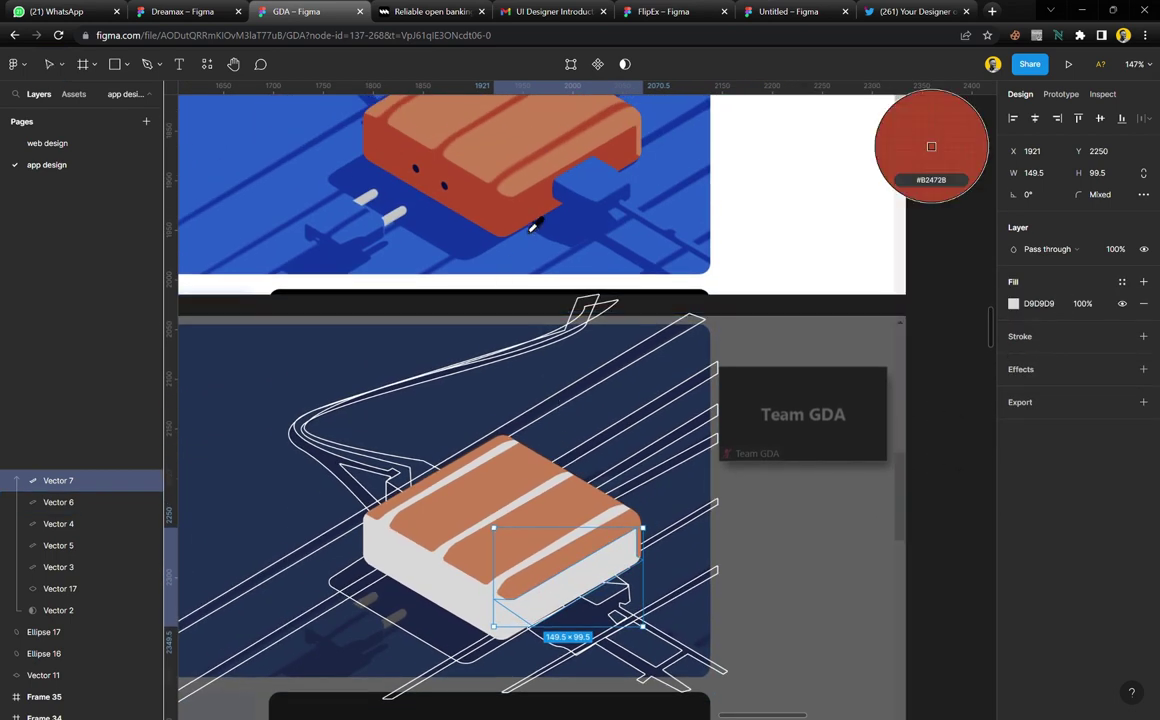
{"action": "left_click", "coordinate": [532, 228]}
Replace the brick base's grey D9D9D9 fill with the same sampled dark red
{"action": "scroll", "coordinate": [478, 599], "scroll_direction": "up", "scroll_amount": 5}
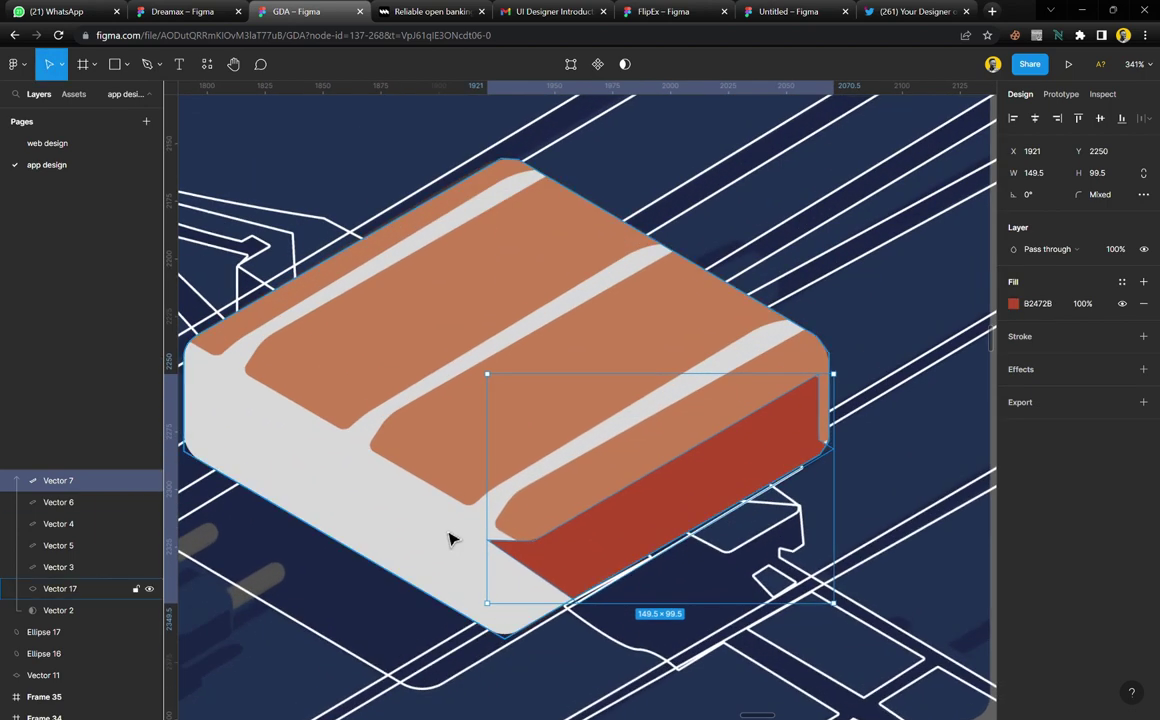
{"action": "left_click", "coordinate": [450, 540]}
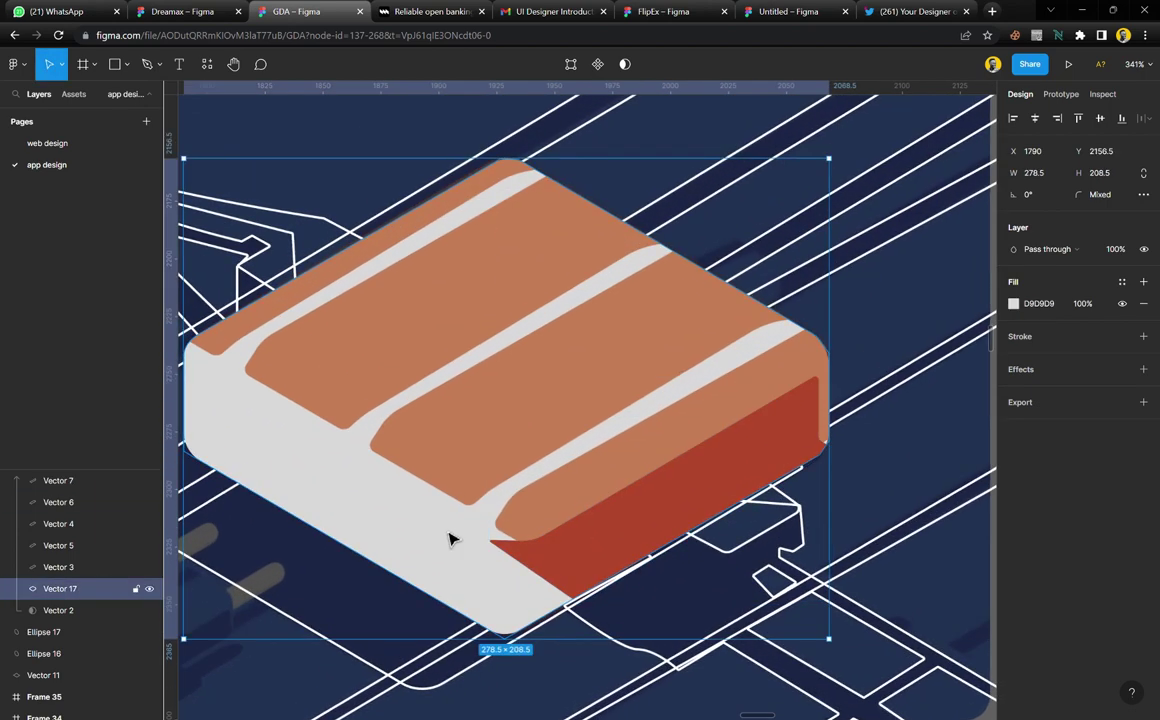
{"action": "key", "text": "i"}
{"action": "left_click", "coordinate": [614, 538]}
{"action": "scroll", "coordinate": [606, 487], "scroll_direction": "down", "scroll_amount": 5}
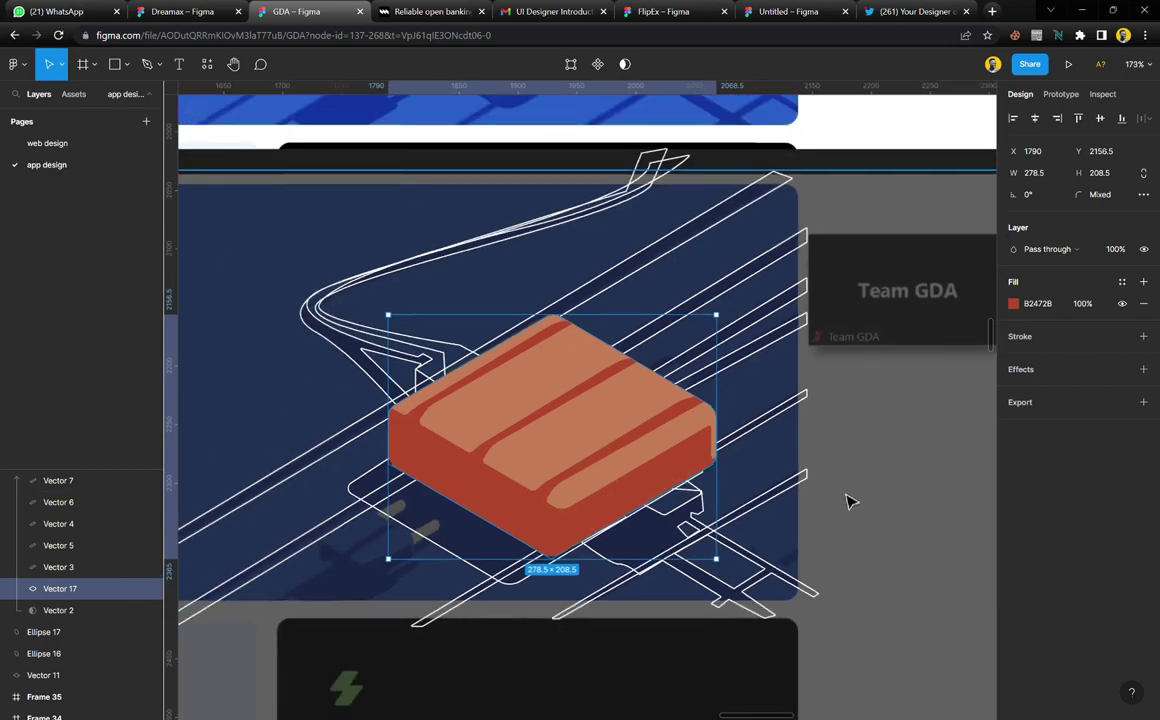
Move Ellipse 17 and Ellipse 16 into the brick's Mask group
{"action": "left_click", "coordinate": [945, 562]}
{"action": "scroll", "coordinate": [453, 531], "scroll_direction": "up", "scroll_amount": 1}
{"action": "scroll", "coordinate": [455, 532], "scroll_direction": "down", "scroll_amount": 2}
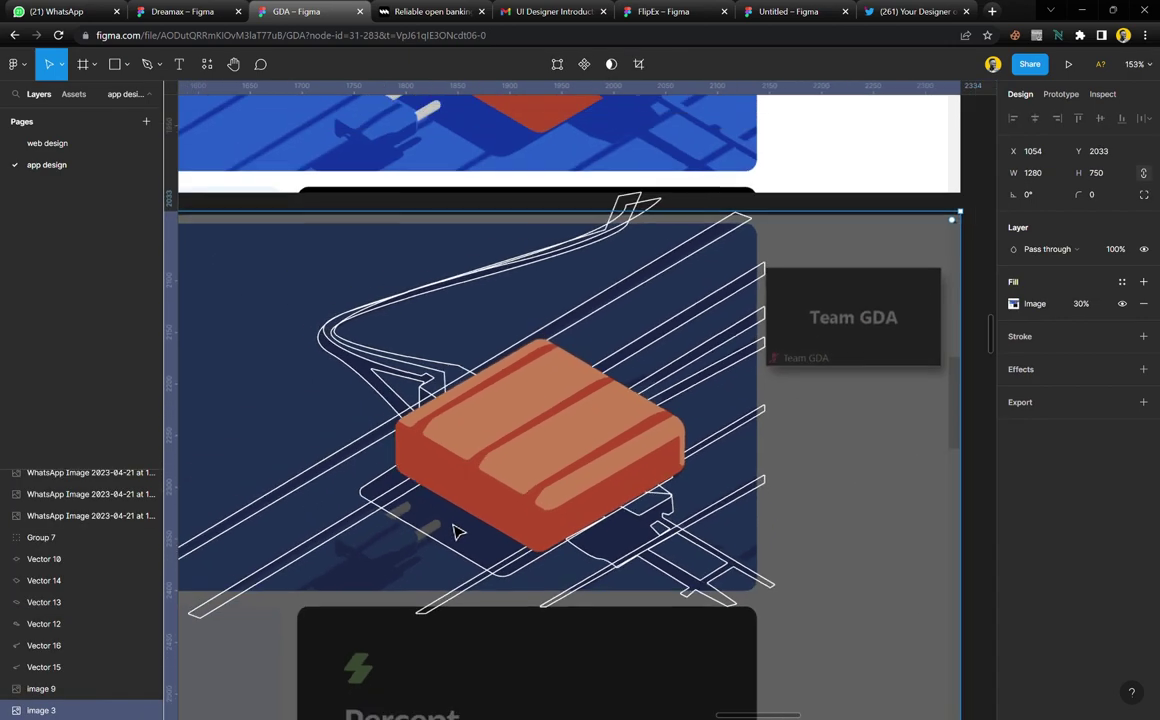
{"action": "scroll", "coordinate": [455, 532], "scroll_direction": "up", "scroll_amount": 3}
{"action": "scroll", "coordinate": [456, 531], "scroll_direction": "down", "scroll_amount": 3}
{"action": "scroll", "coordinate": [463, 464], "scroll_direction": "up", "scroll_amount": 1}
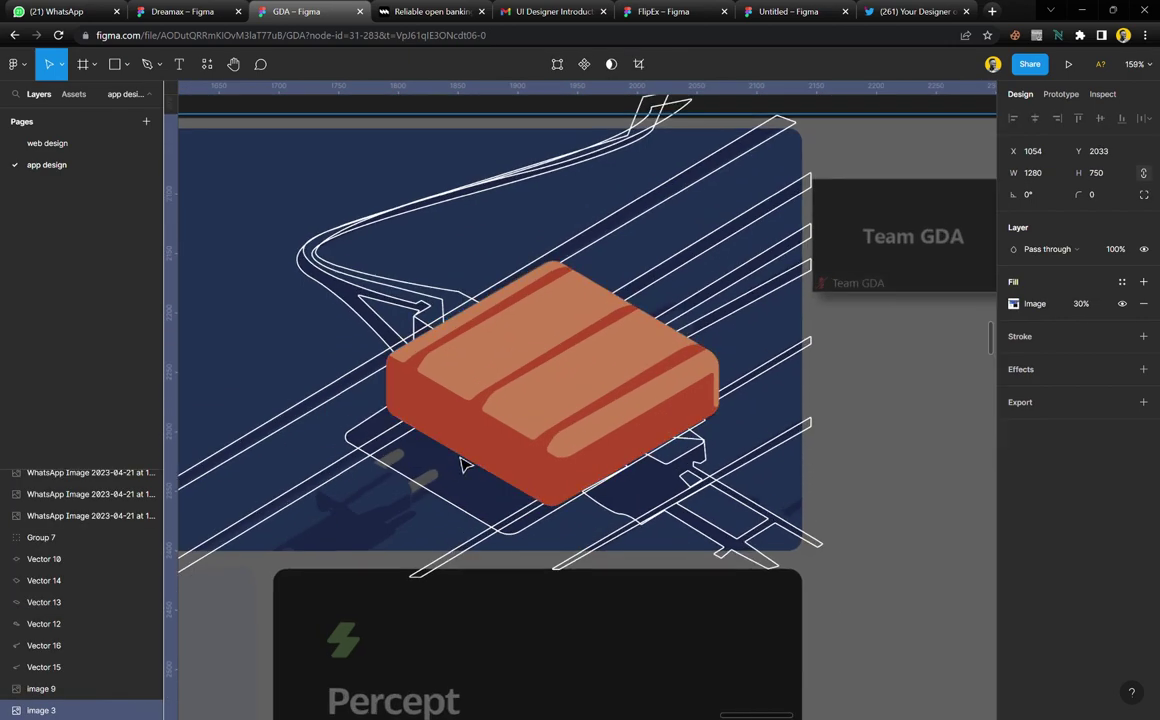
{"action": "scroll", "coordinate": [463, 464], "scroll_direction": "up", "scroll_amount": 2}
{"action": "left_click", "coordinate": [487, 407]}
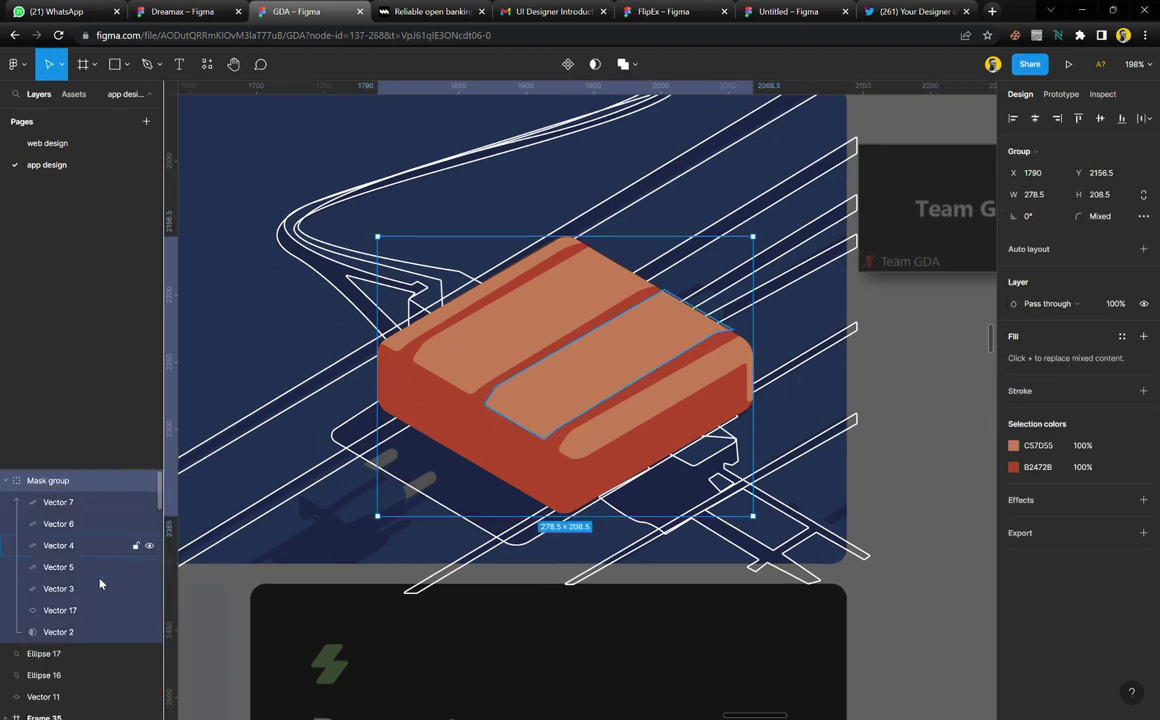
{"action": "left_click", "coordinate": [74, 654]}
{"action": "left_click", "coordinate": [72, 676], "text": "shift"}
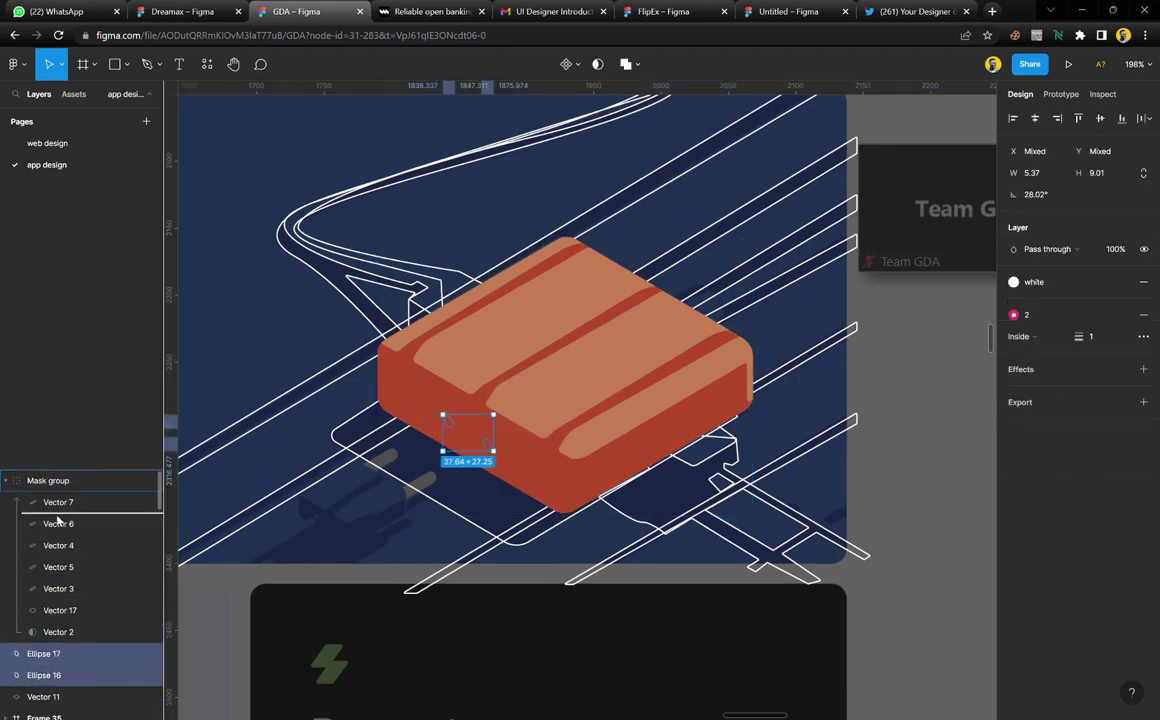
{"action": "left_click_drag", "start_coordinate": [58, 519], "coordinate": [58, 514]}
Fill both ellipses with the sampled dark navy 040F43 and remove their outline stroke
{"action": "scroll", "coordinate": [490, 470], "scroll_direction": "up", "scroll_amount": 4}
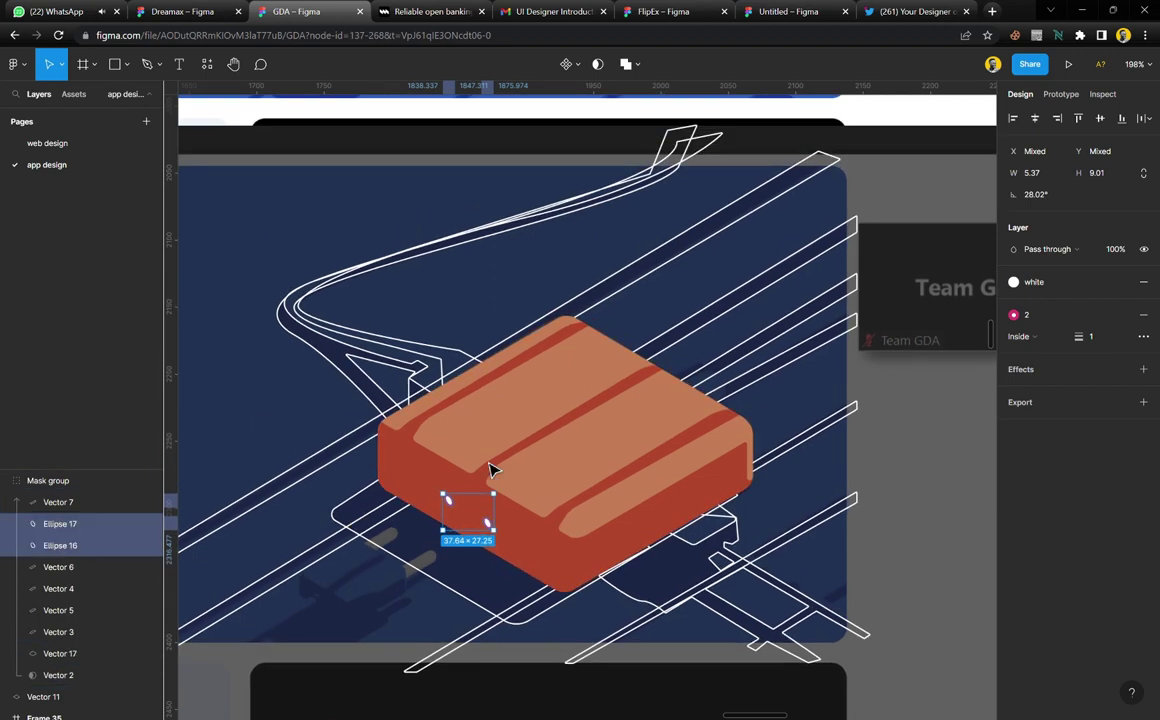
{"action": "scroll", "coordinate": [490, 470], "scroll_direction": "up", "scroll_amount": 3}
{"action": "key", "text": "i"}
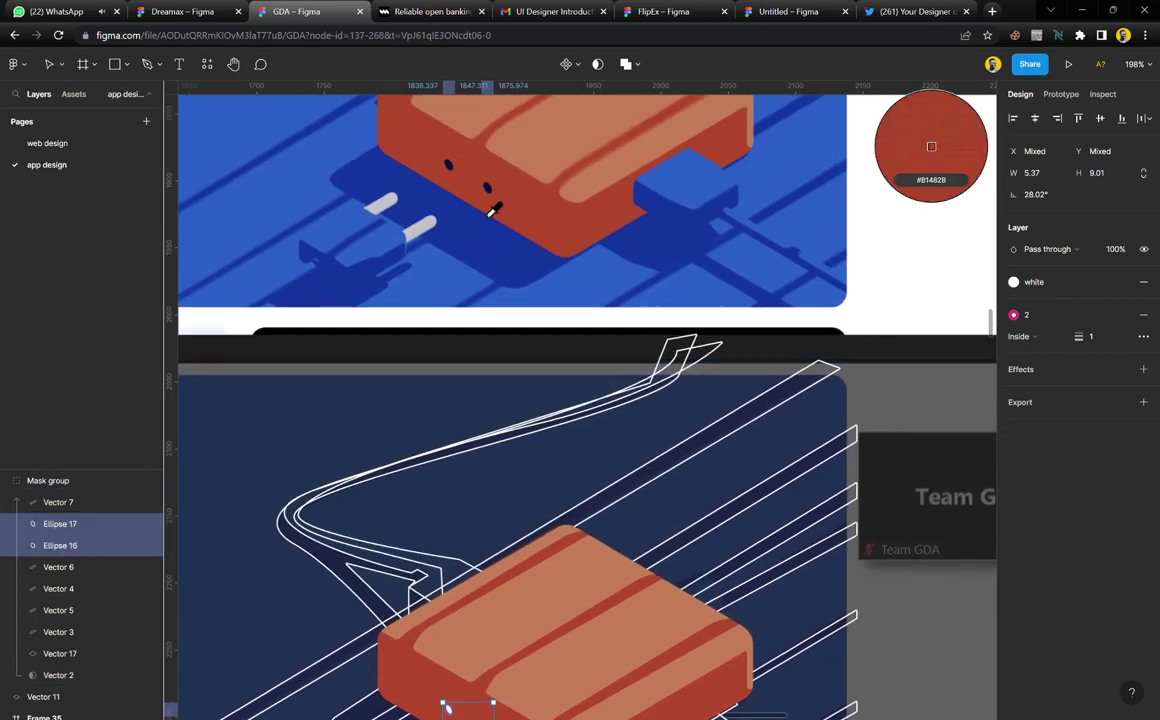
{"action": "left_click", "coordinate": [493, 203]}
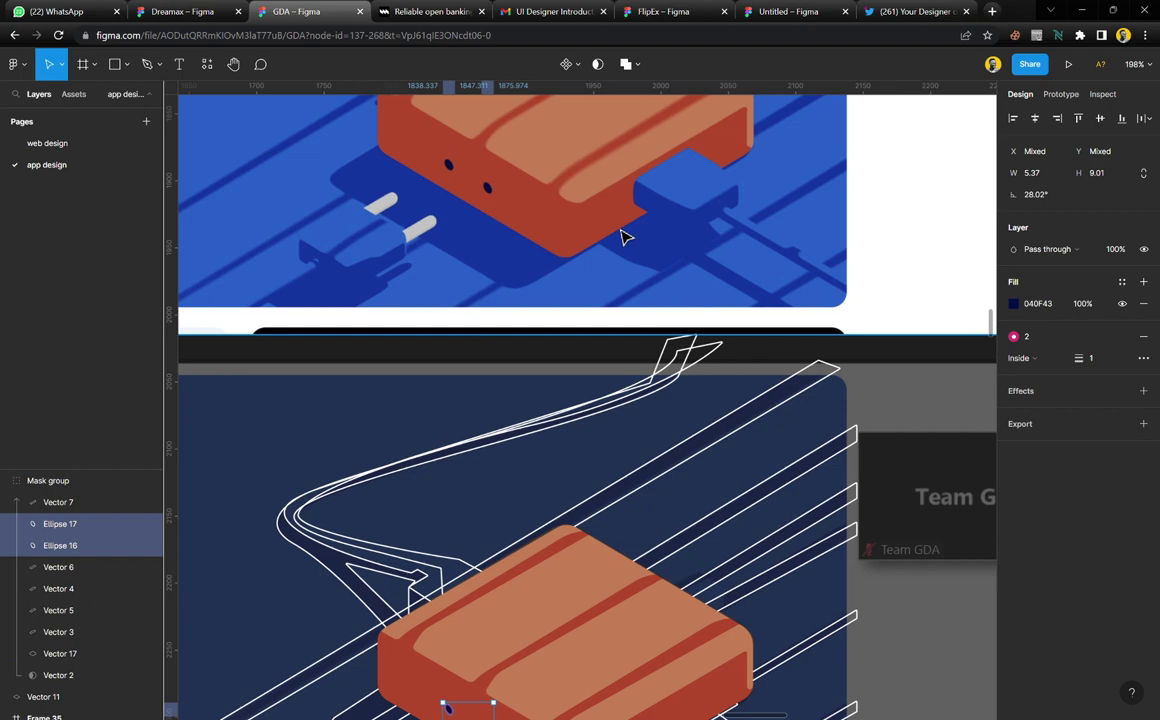
{"action": "left_click", "coordinate": [1143, 337]}
Drag the blue reference Image 9 down over the tracing to Y 1858
{"action": "left_click", "coordinate": [751, 590]}
{"action": "scroll", "coordinate": [531, 536], "scroll_direction": "up", "scroll_amount": 7}
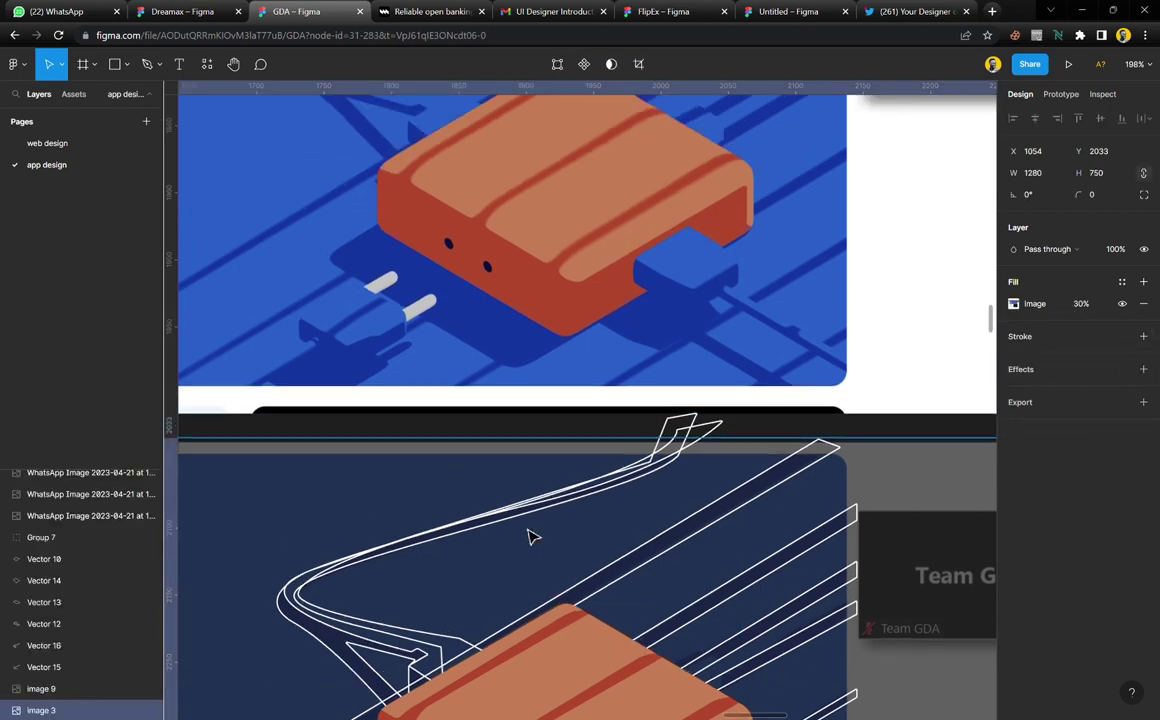
{"action": "scroll", "coordinate": [531, 536], "scroll_direction": "down", "scroll_amount": 10}
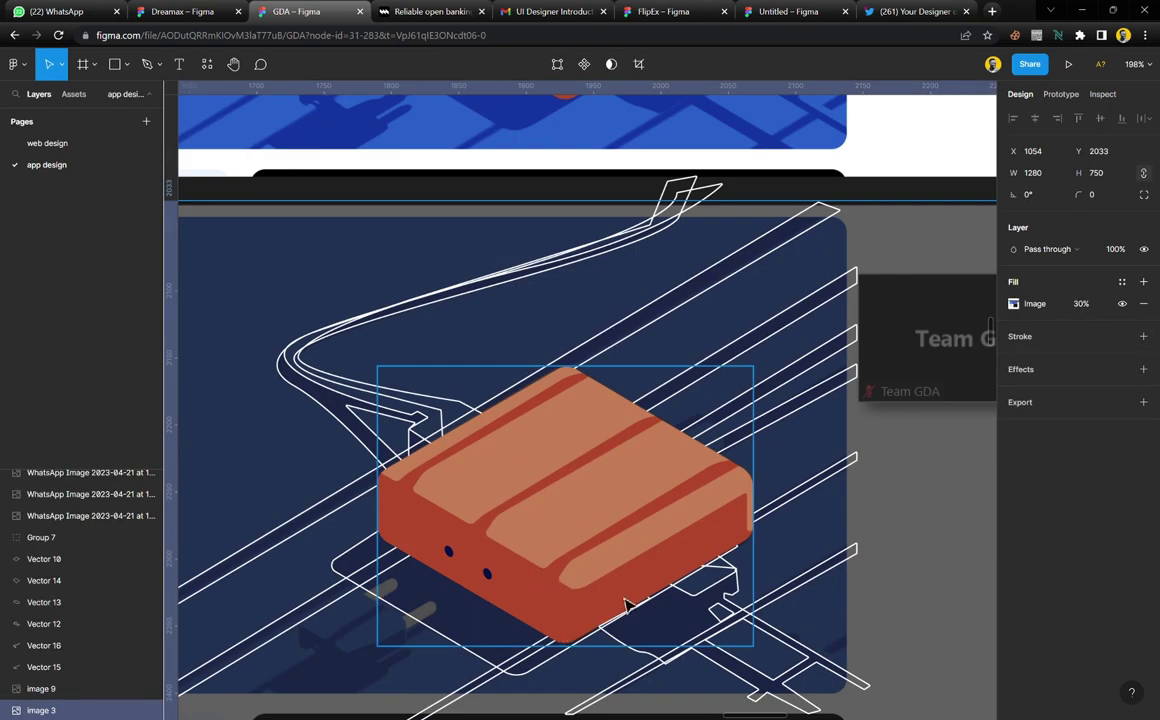
{"action": "scroll", "coordinate": [629, 528], "scroll_direction": "up", "scroll_amount": 2}
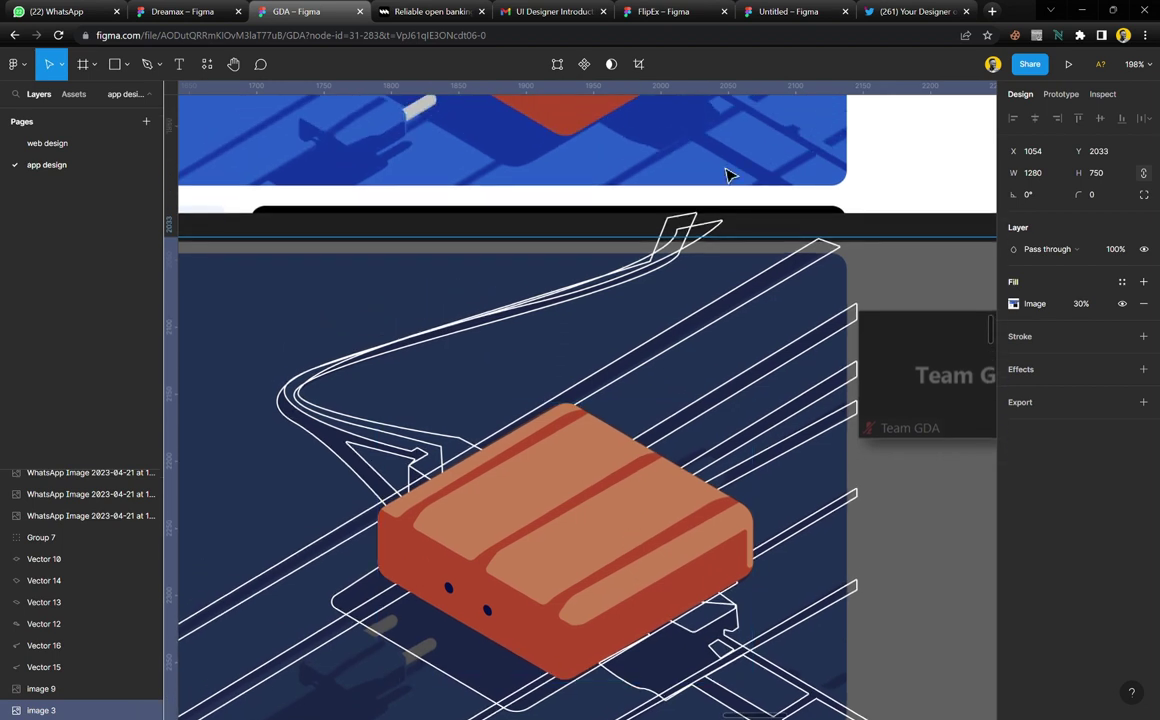
{"action": "left_click", "coordinate": [797, 146]}
{"action": "left_click_drag", "start_coordinate": [797, 146], "coordinate": [895, 350]}
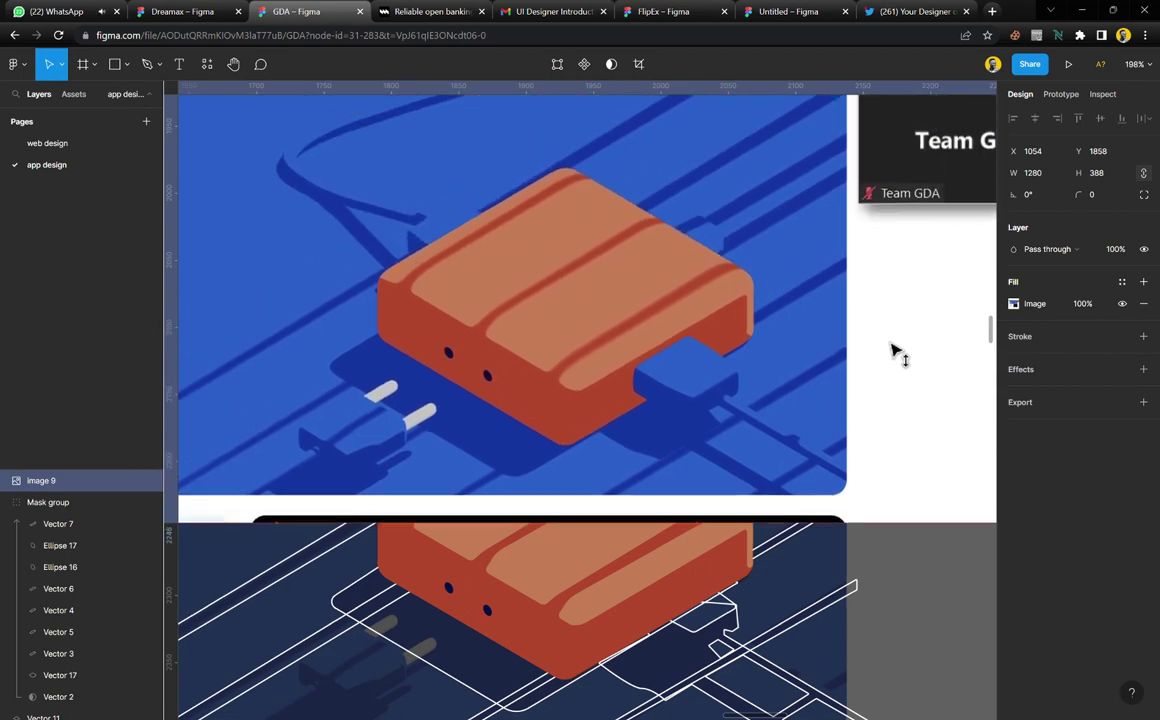
Bring Vector 11 in front of the brick, fill it with the sampled plug blue, remove its outline
{"action": "scroll", "coordinate": [890, 360], "scroll_direction": "down", "scroll_amount": 3}
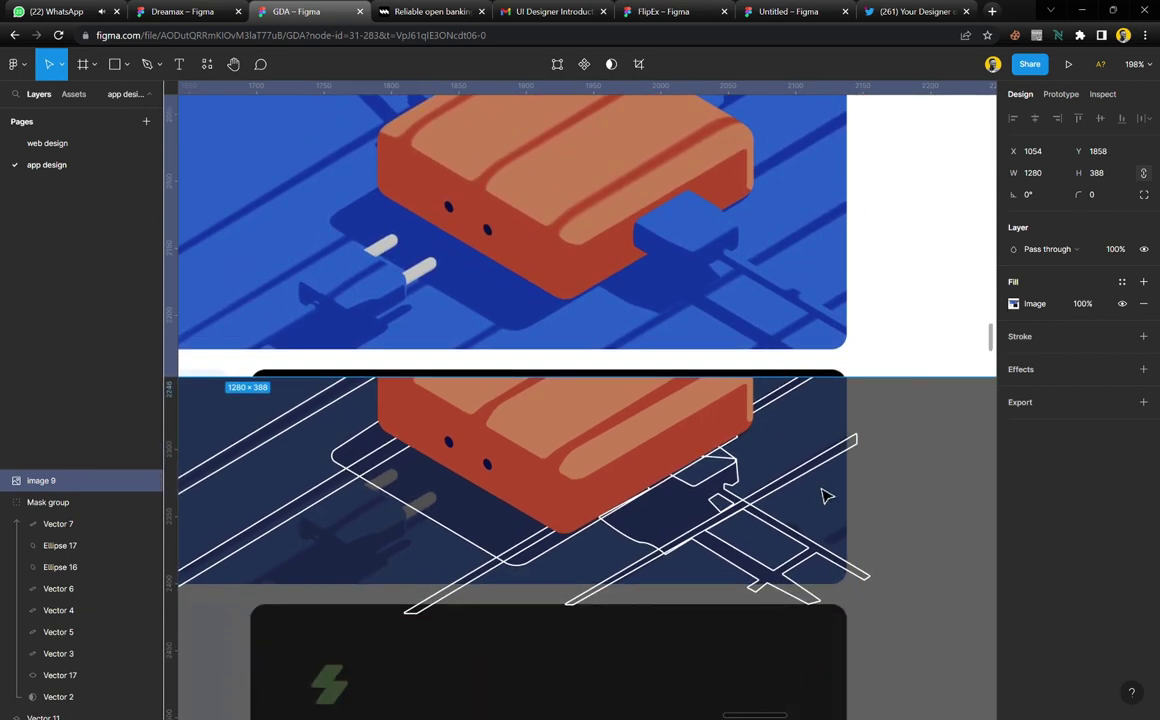
{"action": "scroll", "coordinate": [826, 496], "scroll_direction": "up", "scroll_amount": 5}
{"action": "scroll", "coordinate": [700, 490], "scroll_direction": "up", "scroll_amount": 2}
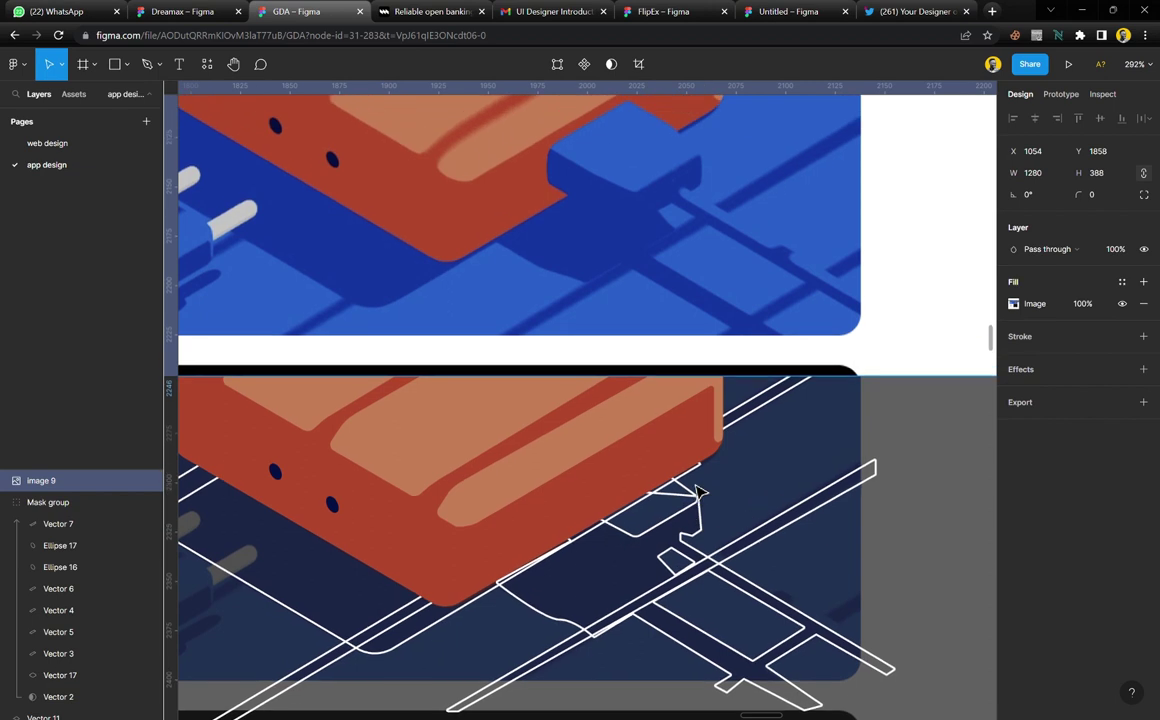
{"action": "left_click", "coordinate": [702, 508]}
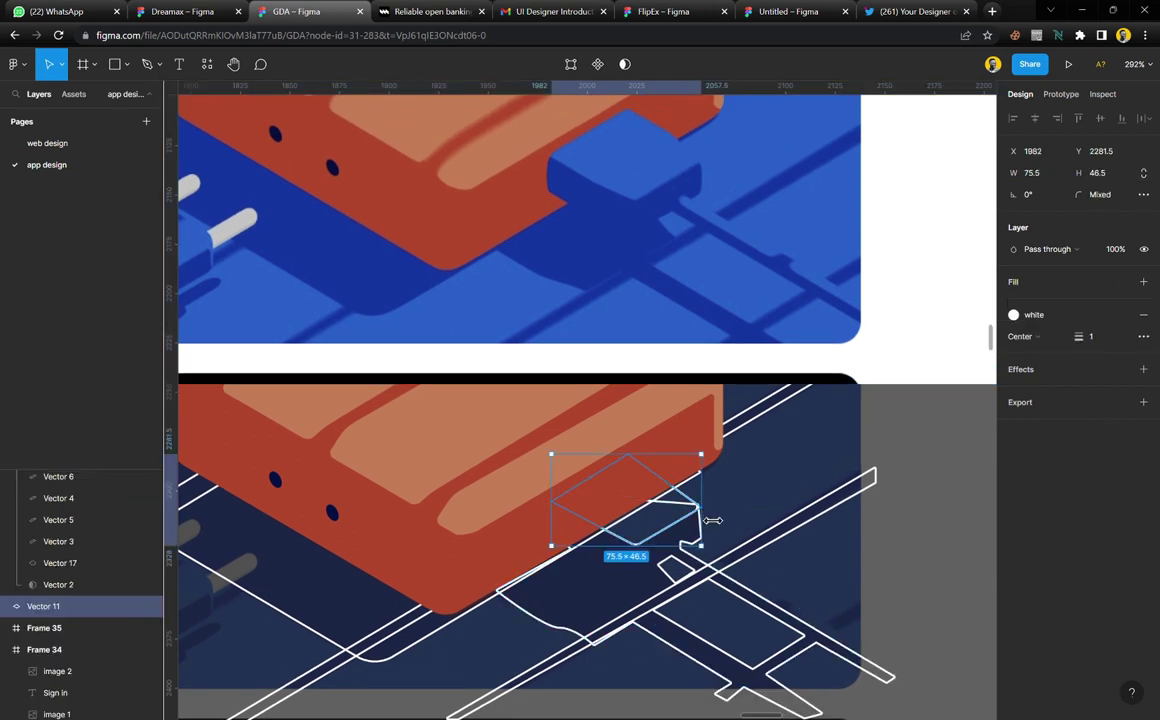
{"action": "key", "text": "ctrl+shift+bracketright"}
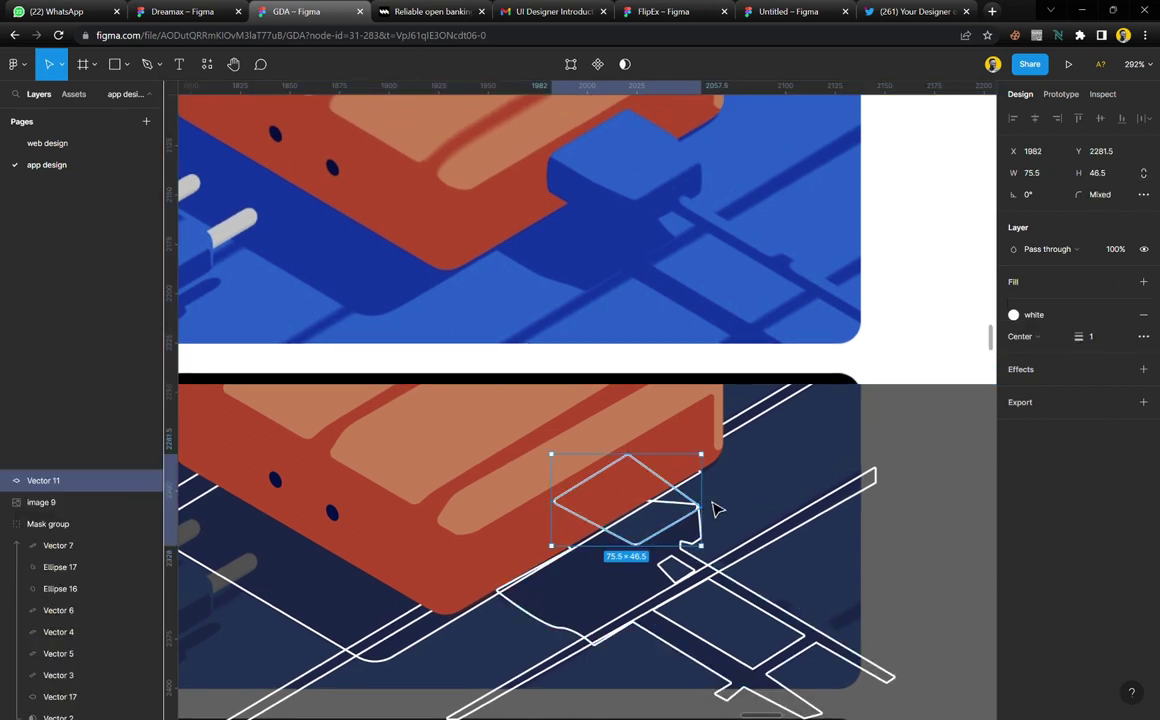
{"action": "left_click", "coordinate": [1143, 281]}
{"action": "key", "text": "i"}
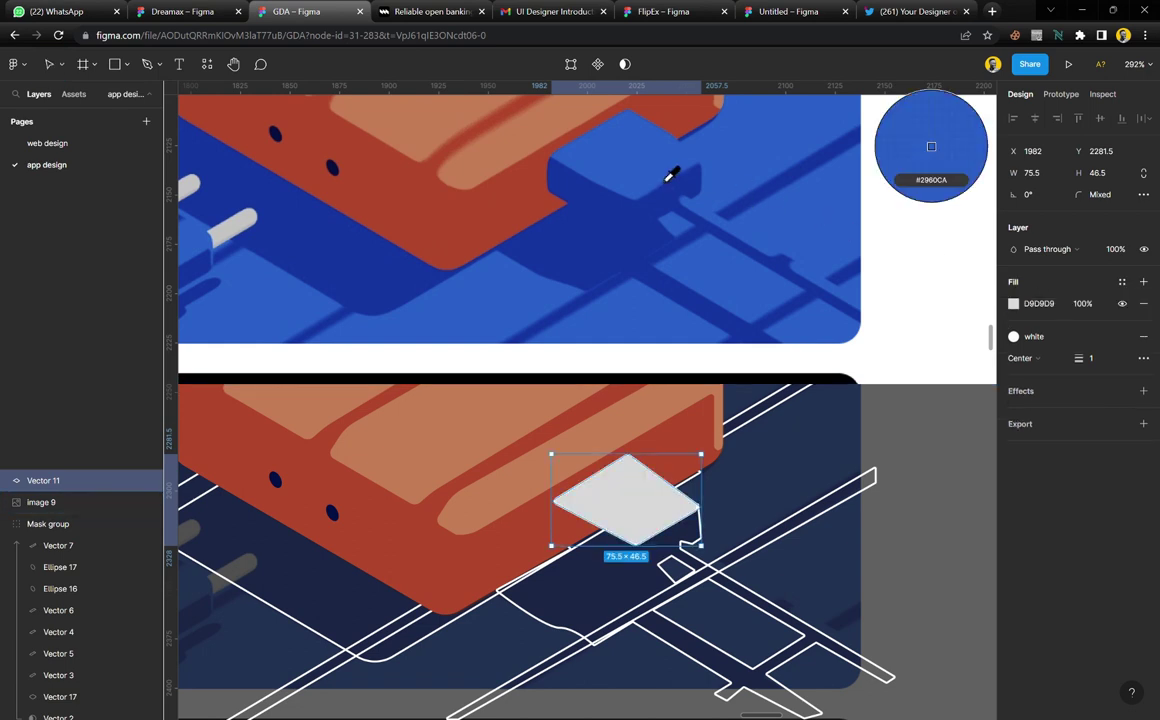
{"action": "left_click", "coordinate": [668, 176]}
{"action": "left_click", "coordinate": [1145, 342]}
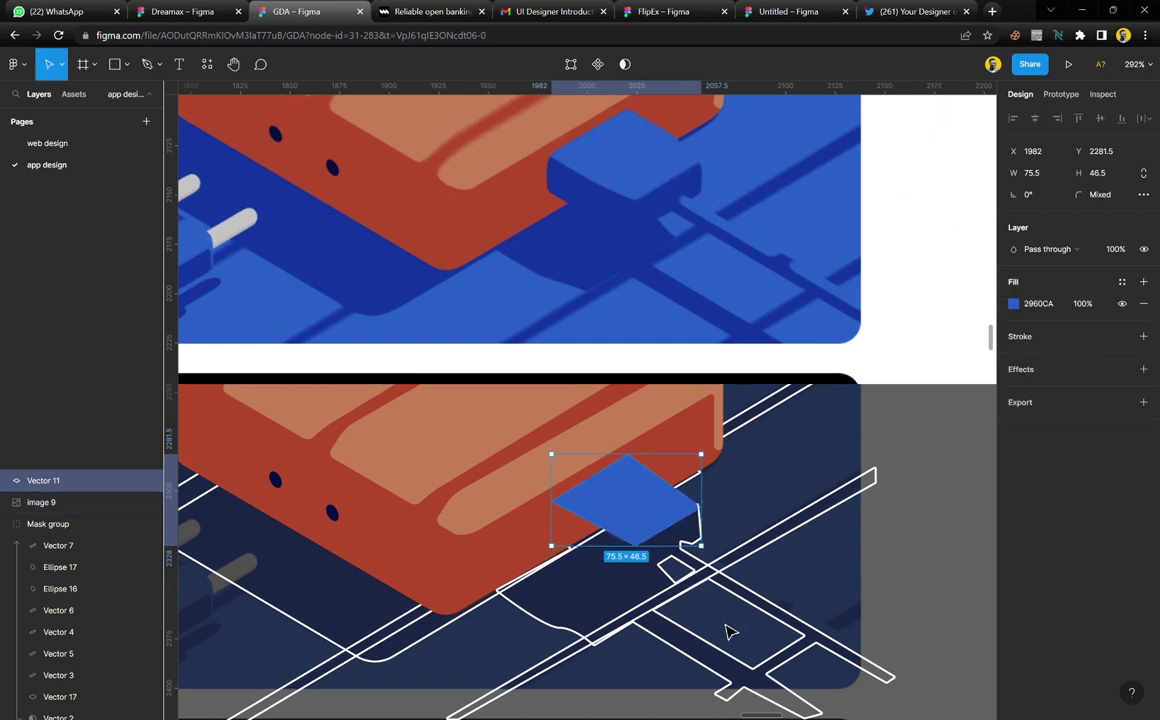
Give Vector 12 a fill of the darker sampled blue 1435A0
{"action": "left_click", "coordinate": [703, 571]}
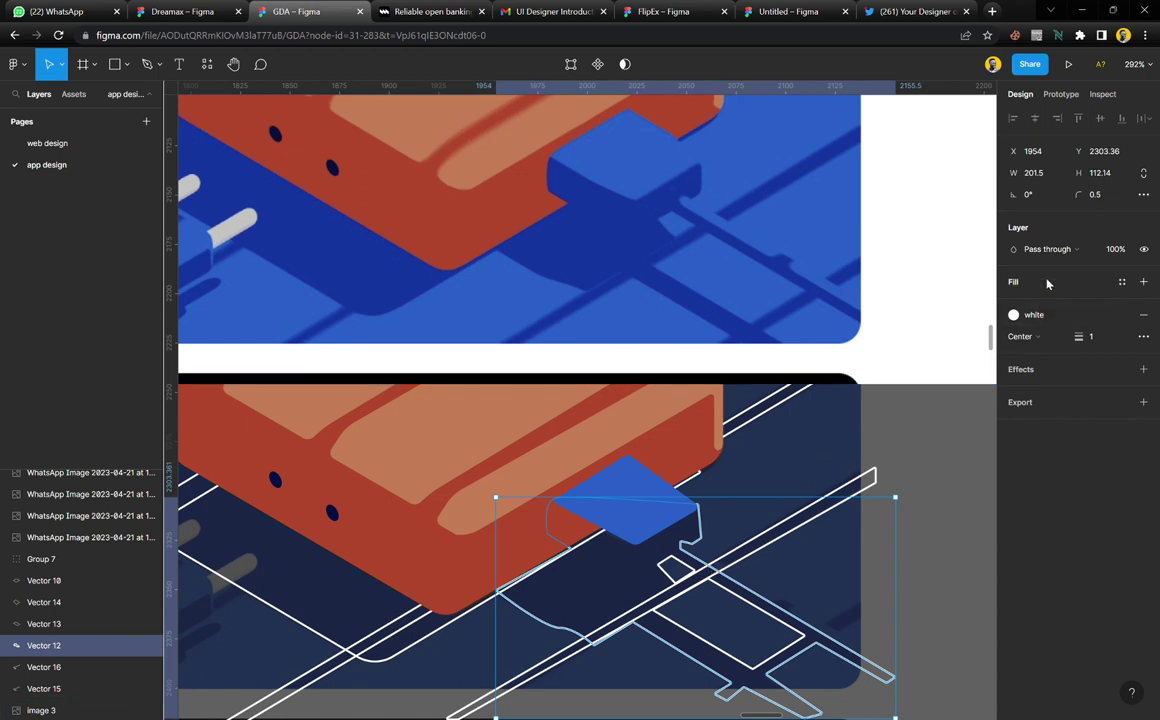
{"action": "left_click", "coordinate": [1143, 281]}
{"action": "key", "text": "i"}
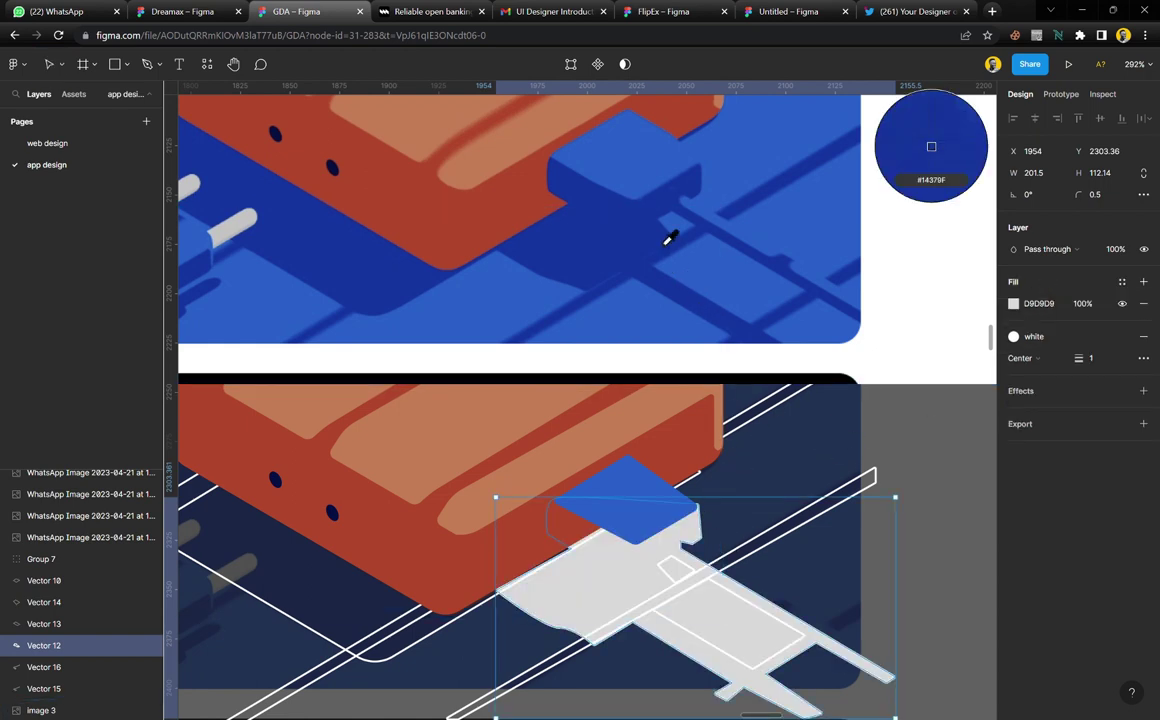
{"action": "left_click", "coordinate": [645, 249]}
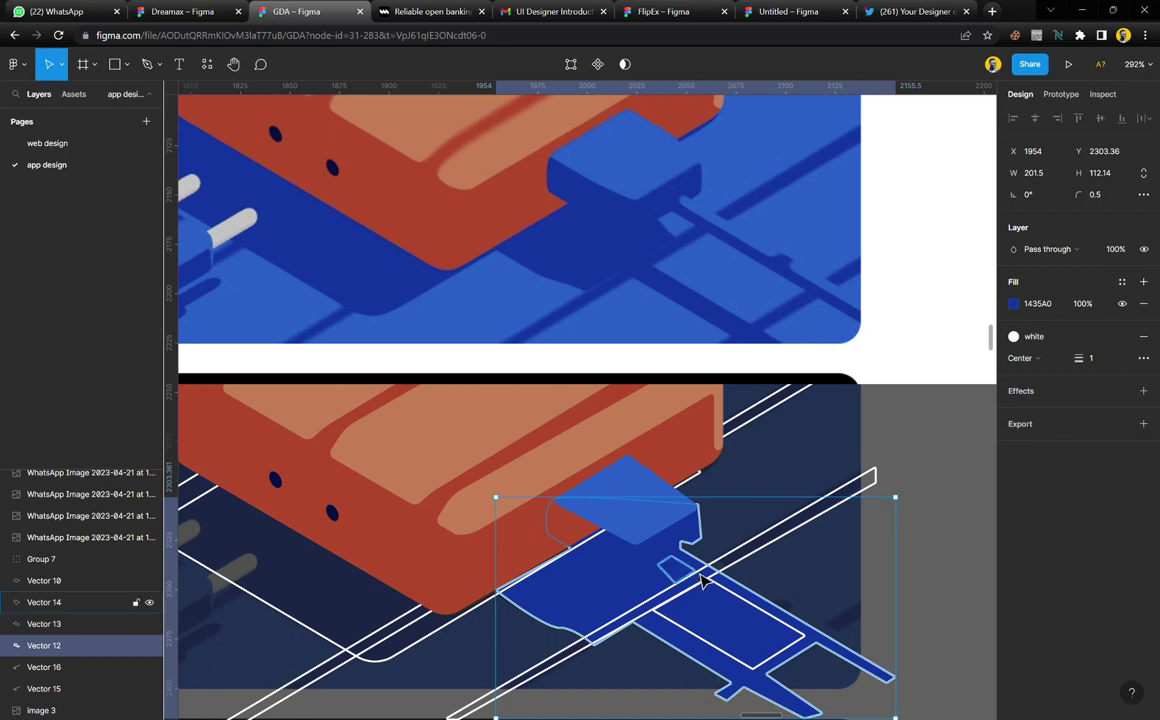
Fill Vectors 14 and 13 with the illustration's mid blue 2960C9 and remove their white outlines
{"action": "left_click", "coordinate": [700, 583]}
{"action": "scroll", "coordinate": [700, 583], "scroll_direction": "up", "scroll_amount": 4, "text": "ctrl"}
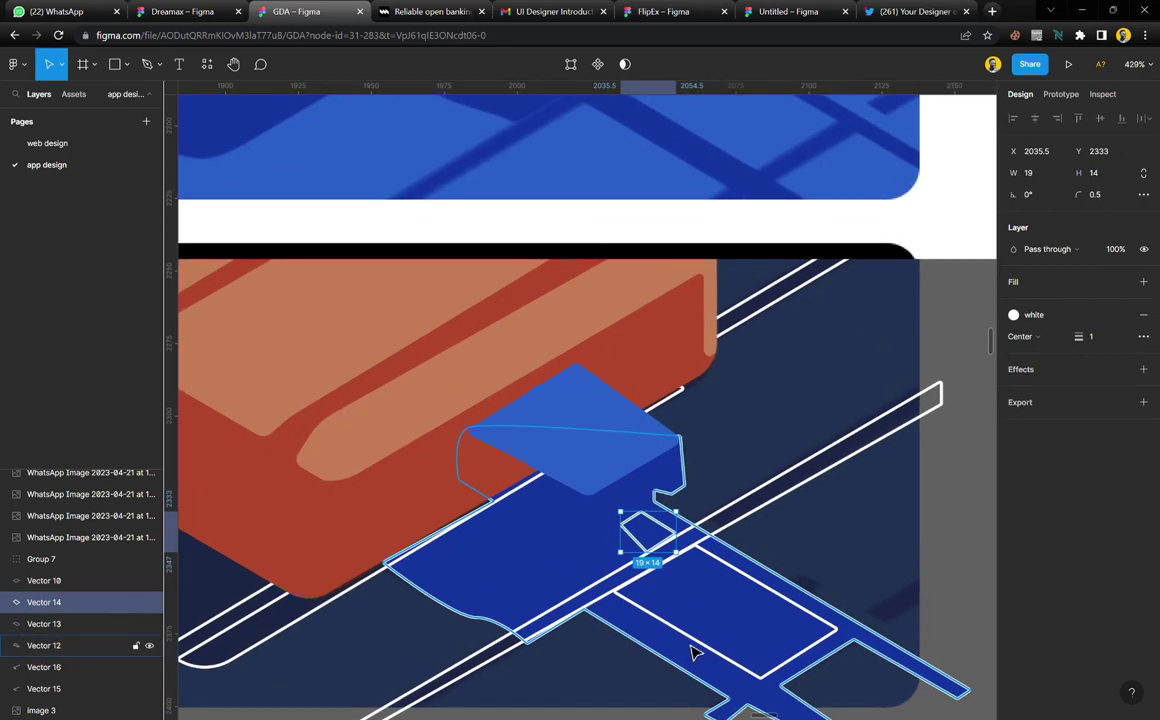
{"action": "left_click", "coordinate": [700, 651], "text": "shift"}
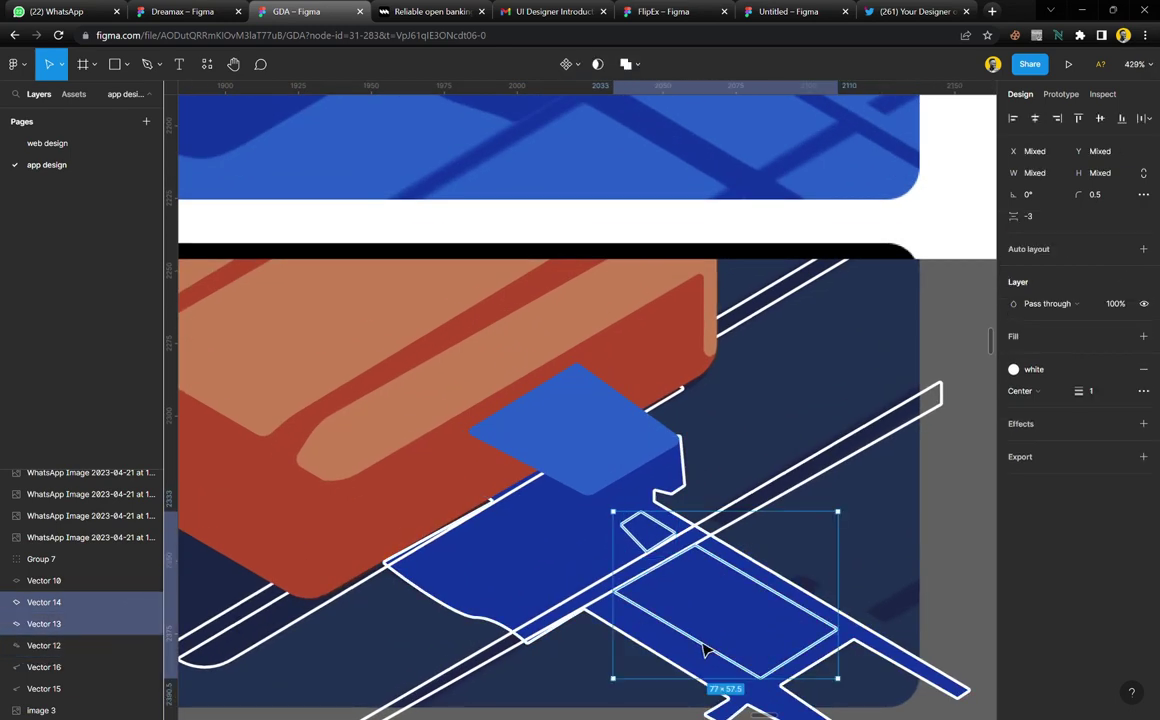
{"action": "left_click", "coordinate": [1062, 341]}
{"action": "key", "text": "i"}
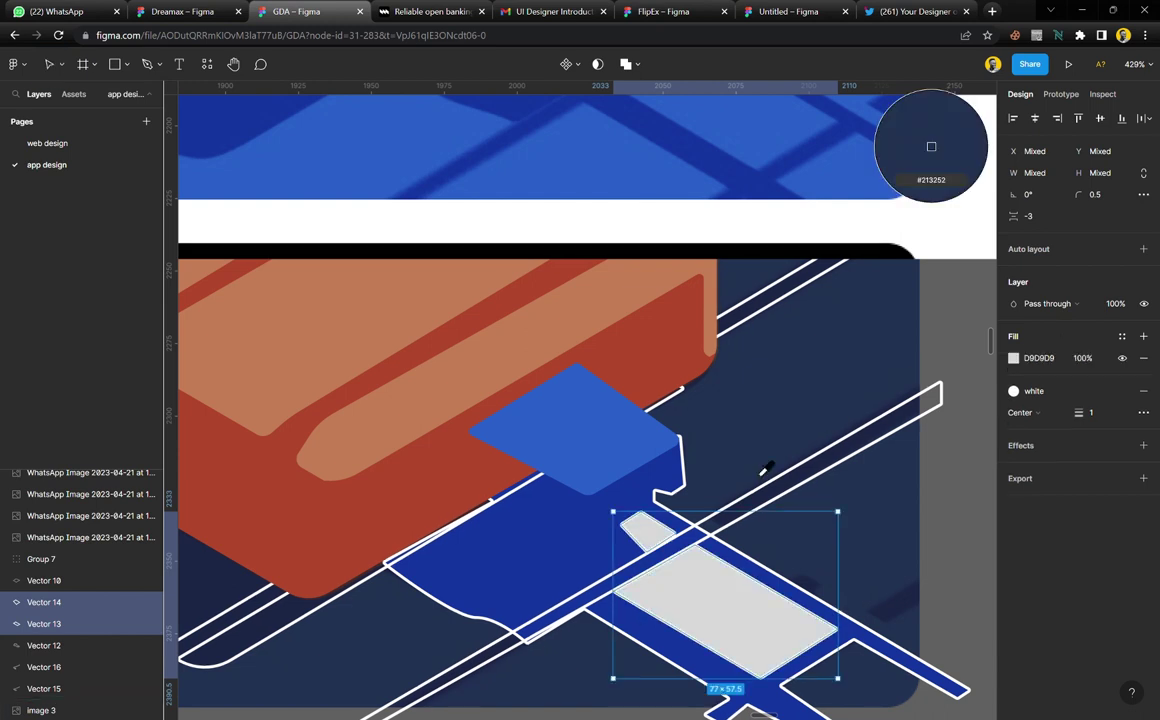
{"action": "scroll", "coordinate": [668, 530], "scroll_direction": "down", "scroll_amount": 1, "text": "ctrl"}
{"action": "scroll", "coordinate": [689, 218], "scroll_direction": "down", "scroll_amount": 3, "text": "ctrl"}
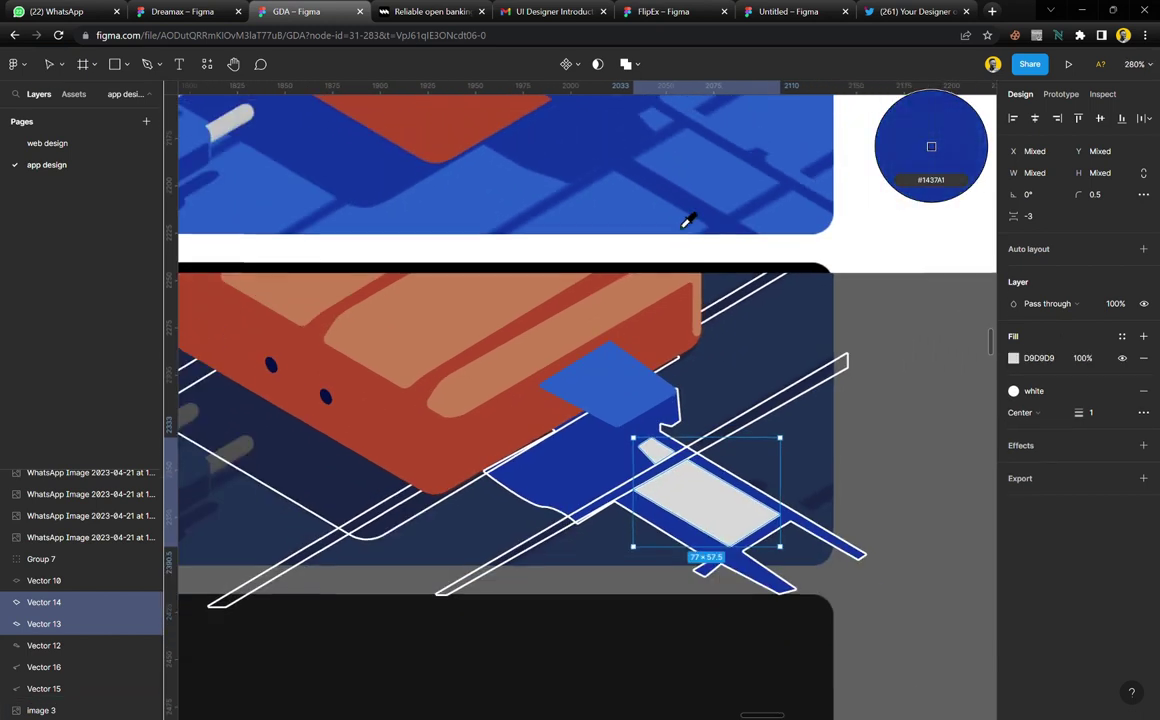
{"action": "left_click", "coordinate": [671, 210]}
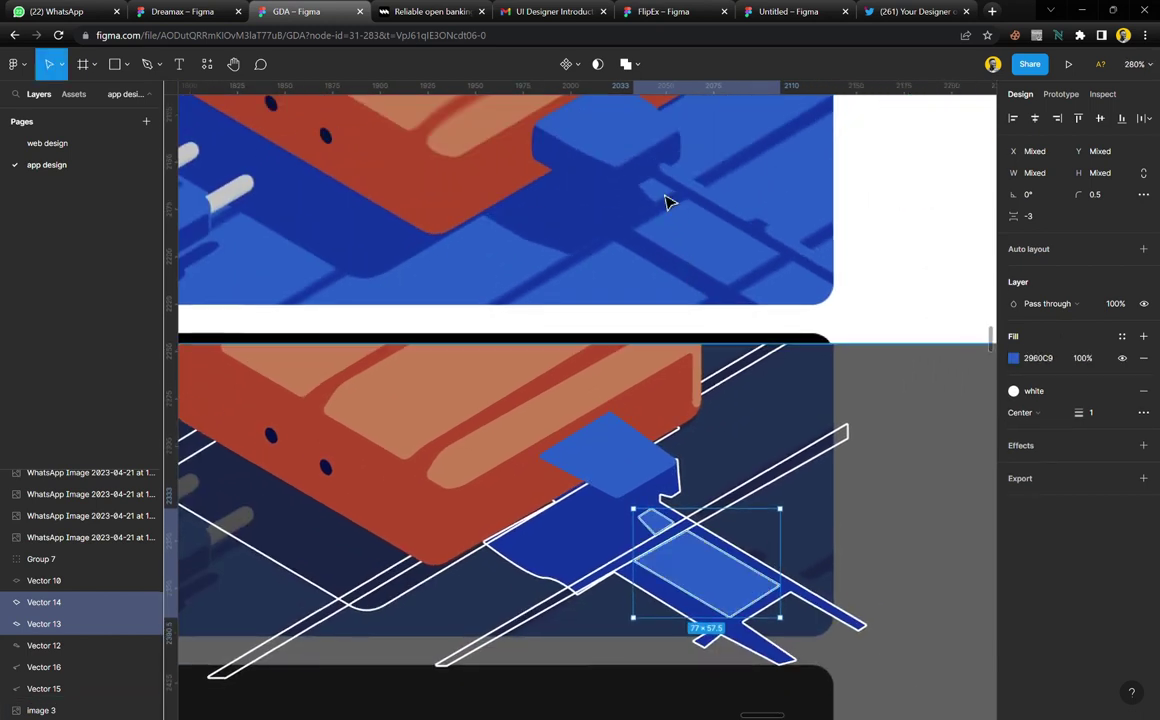
{"action": "left_click", "coordinate": [1143, 391]}
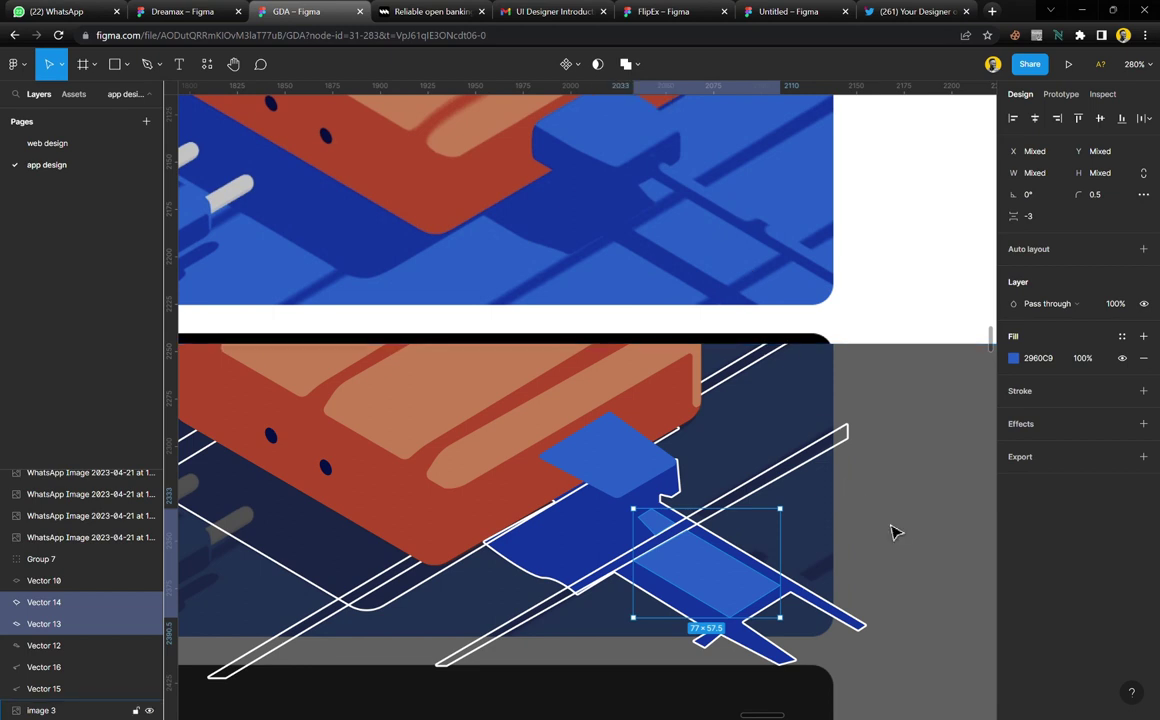
Remove the white outline stroke from the cable tracing Vector 12
{"action": "left_click", "coordinate": [895, 533]}
{"action": "scroll", "coordinate": [727, 589], "scroll_direction": "down", "scroll_amount": 1}
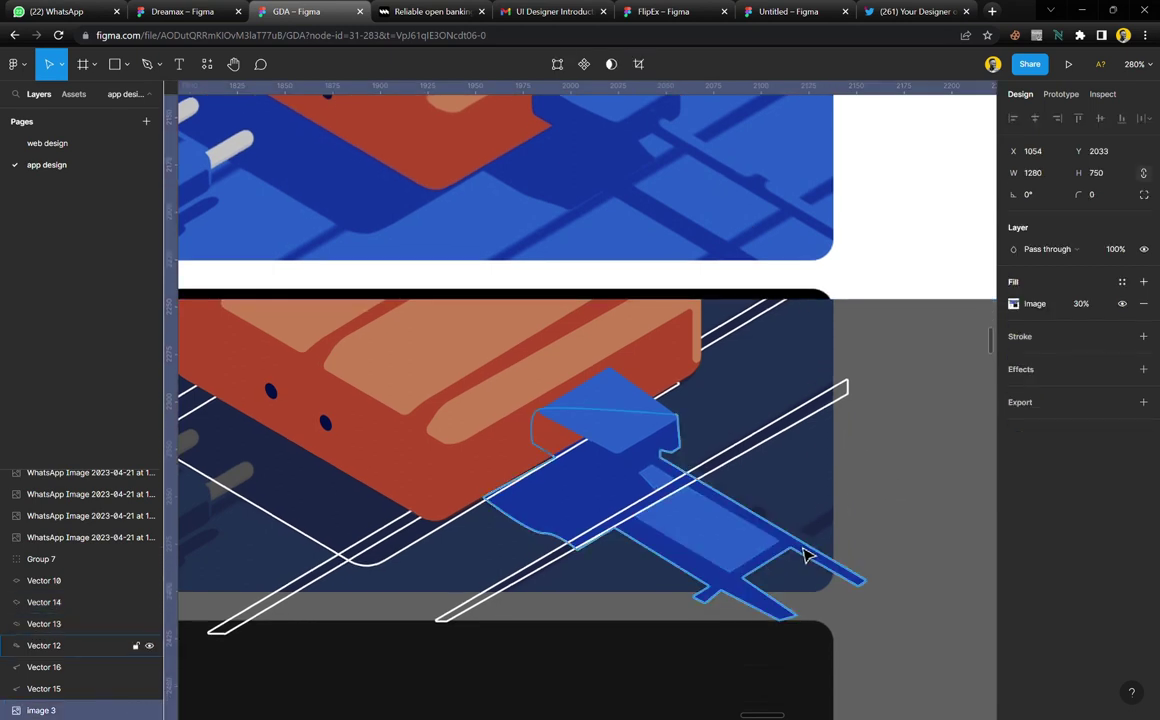
{"action": "left_click", "coordinate": [836, 549]}
{"action": "left_click", "coordinate": [1144, 337]}
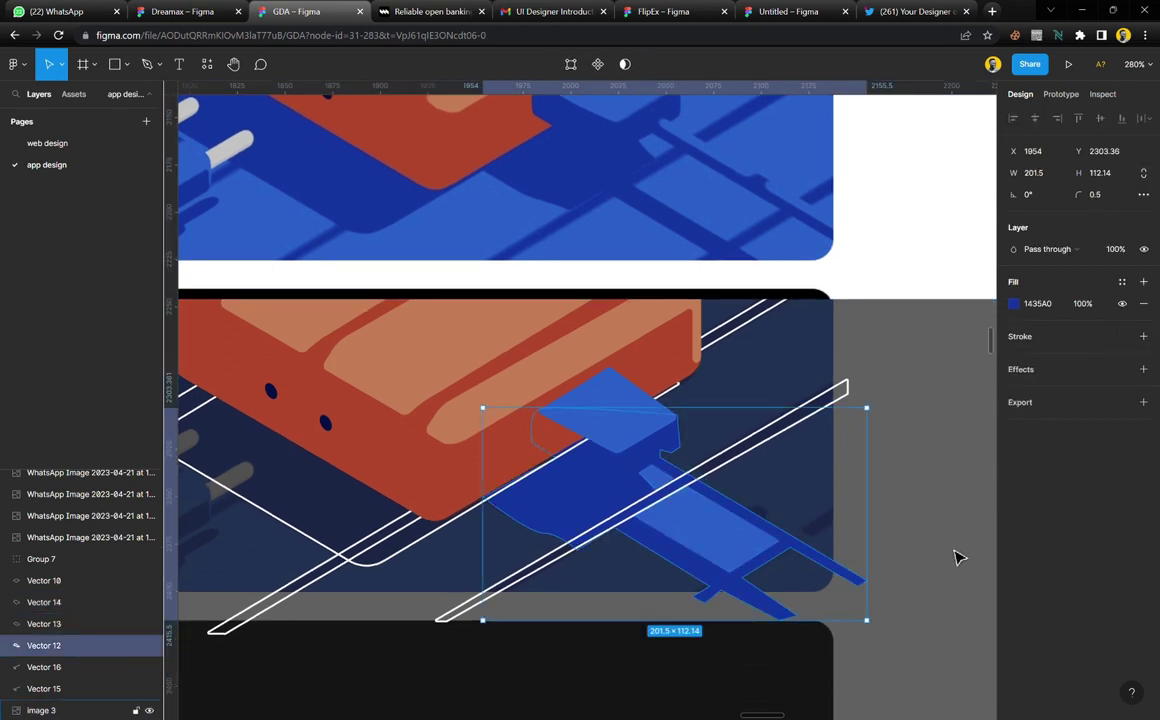
Ungroup Group 7 into its separate white lines
{"action": "left_click", "coordinate": [950, 569]}
{"action": "scroll", "coordinate": [716, 531], "scroll_direction": "up", "scroll_amount": 2}
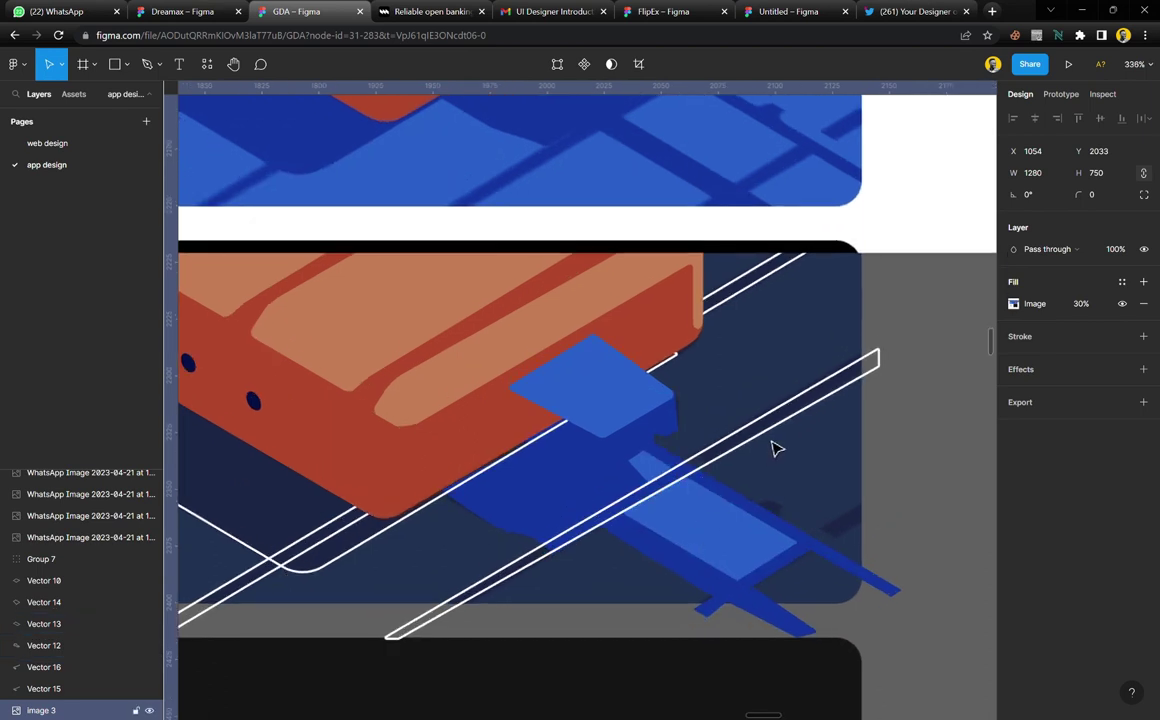
{"action": "scroll", "coordinate": [771, 452], "scroll_direction": "down", "scroll_amount": 3}
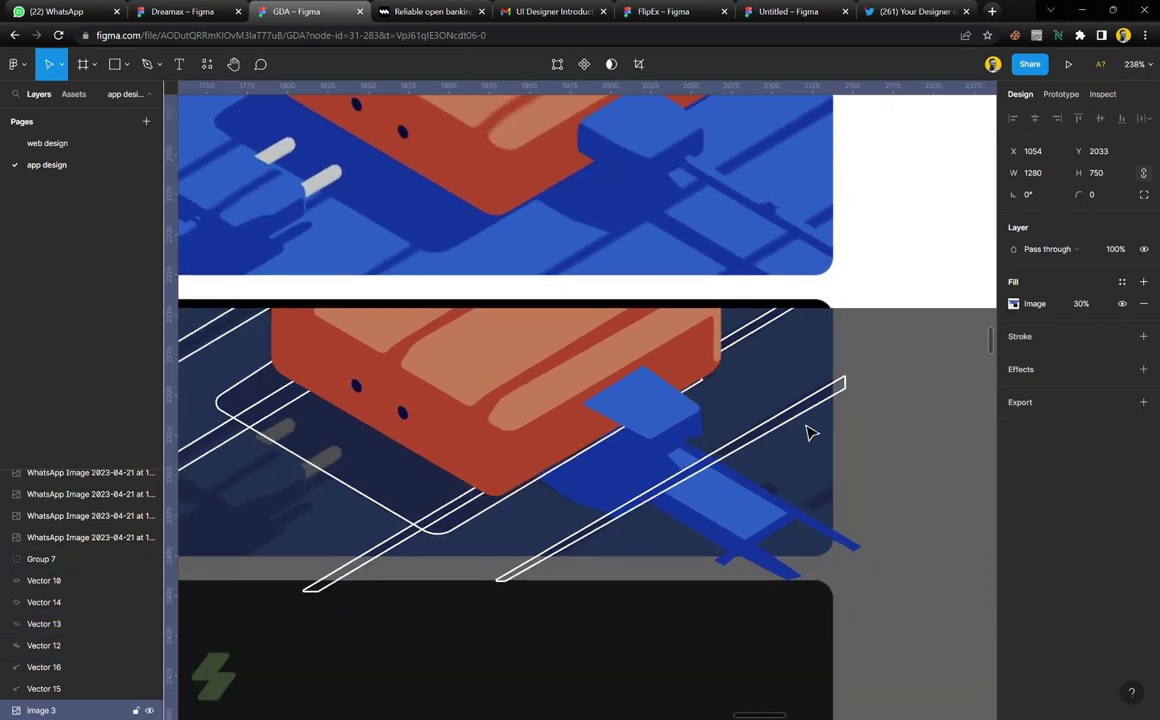
{"action": "left_click", "coordinate": [843, 385]}
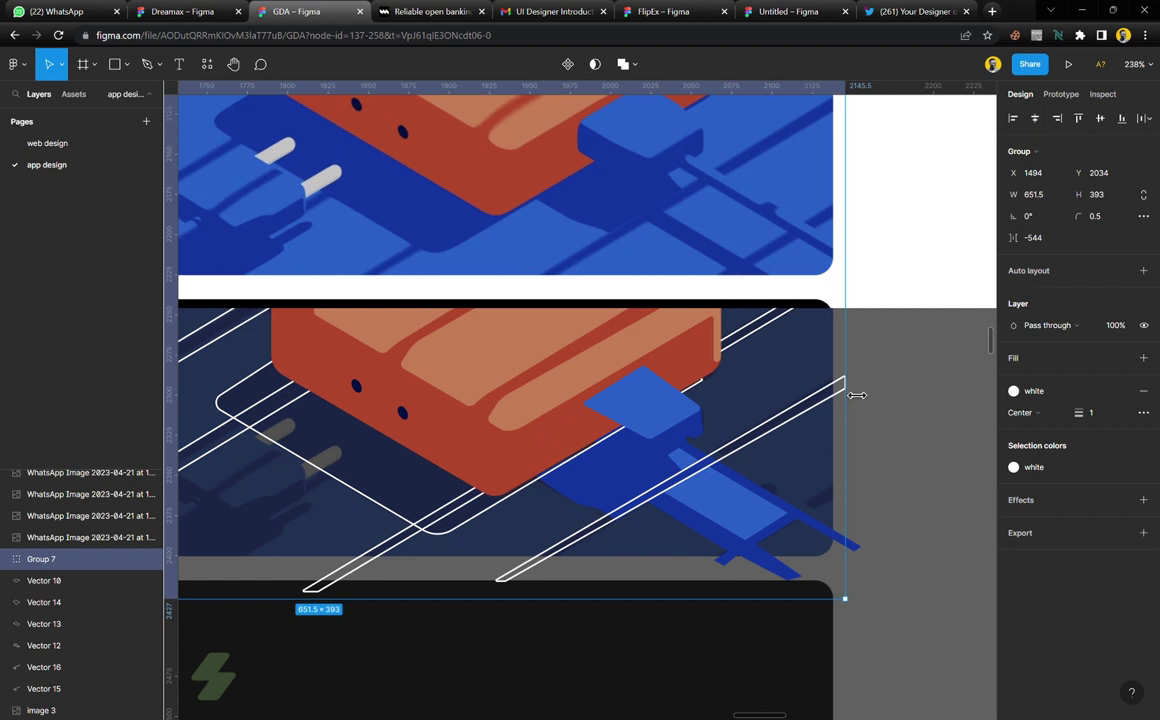
{"action": "key", "text": "ctrl+shift+g"}
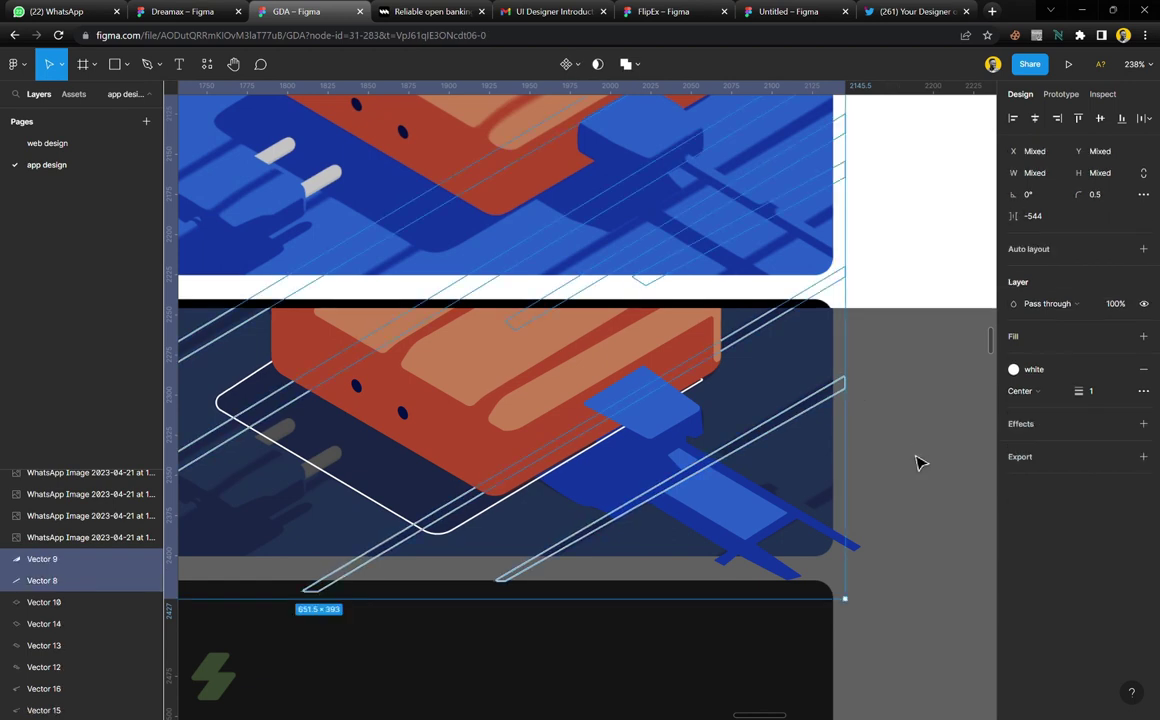
Send Vector 9 to the back, then move image 3 one level below it
{"action": "left_click", "coordinate": [853, 393]}
{"action": "left_click", "coordinate": [853, 393]}
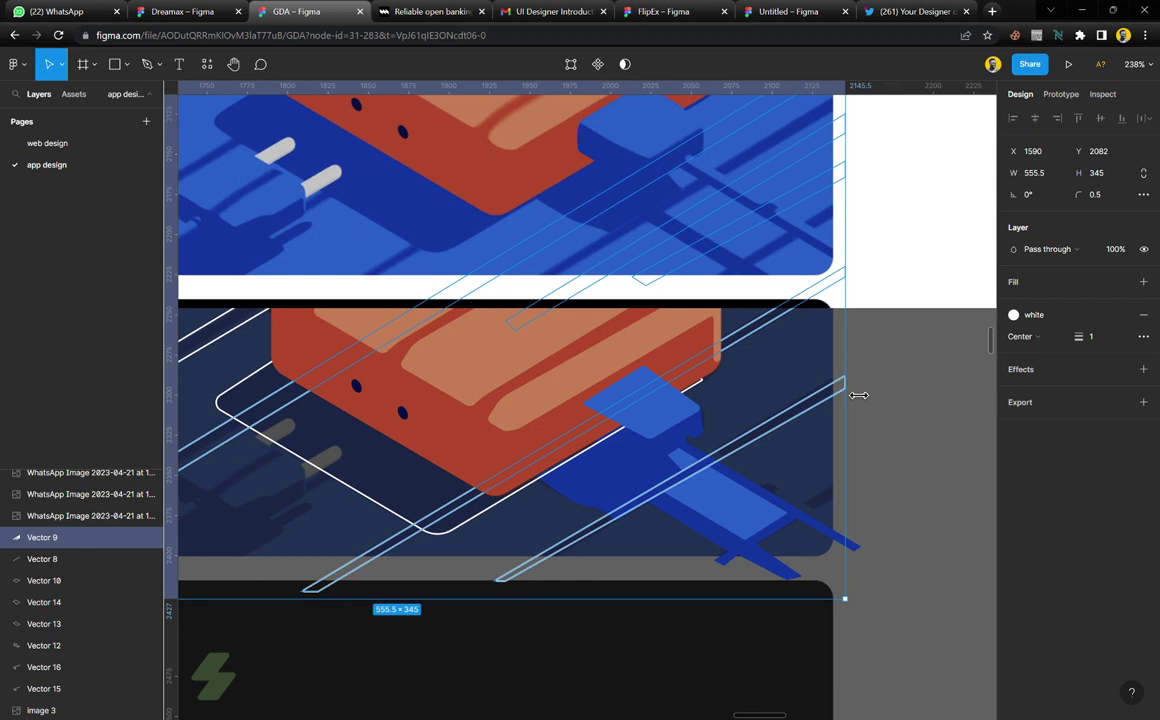
{"action": "key", "text": "ctrl+shift+bracketleft"}
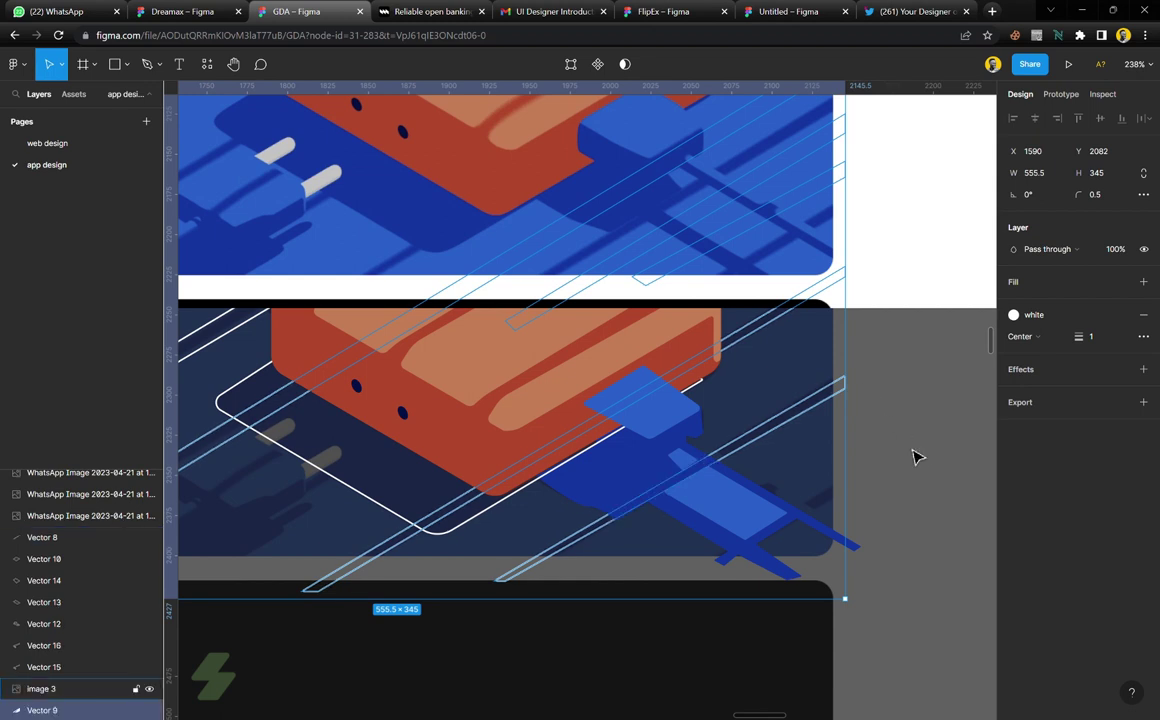
{"action": "left_click", "coordinate": [813, 466]}
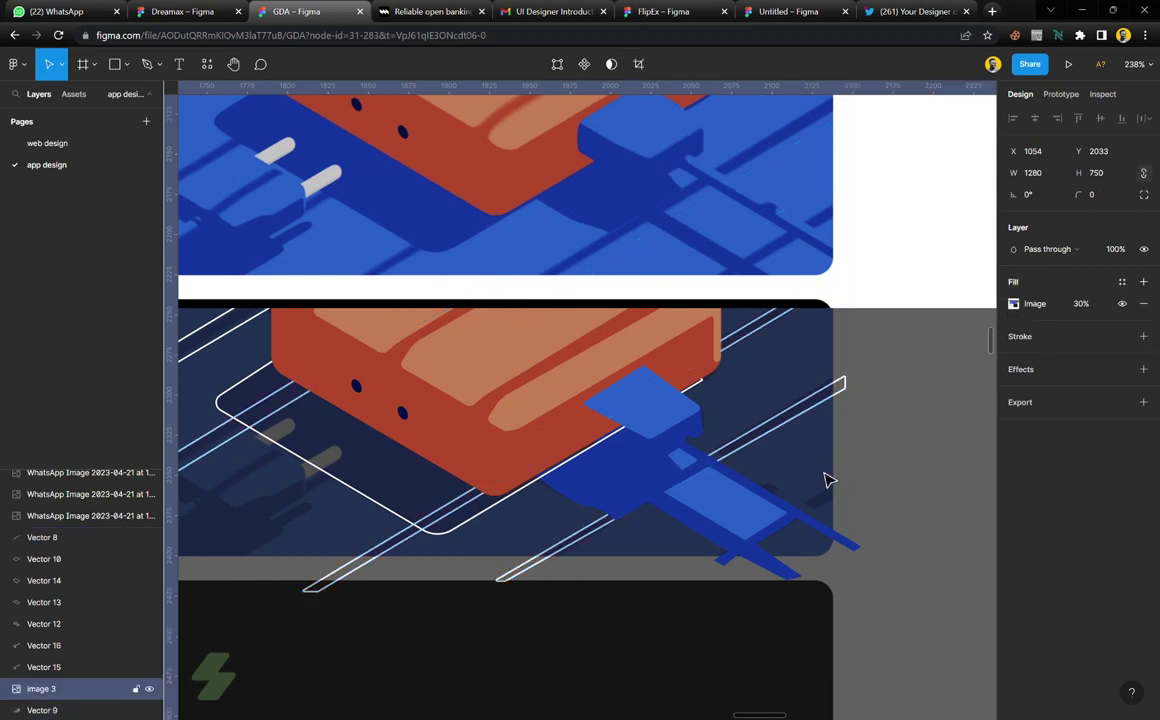
{"action": "scroll", "coordinate": [828, 480], "scroll_direction": "down", "scroll_amount": 5}
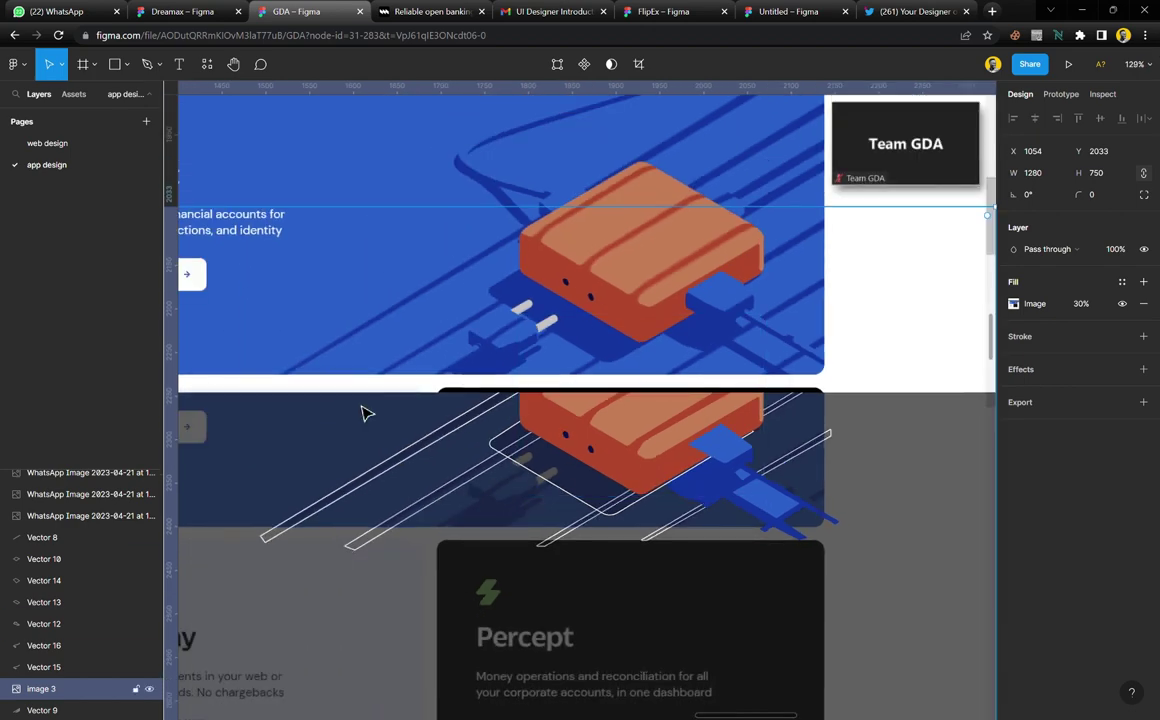
{"action": "scroll", "coordinate": [652, 404], "scroll_direction": "down", "scroll_amount": 2}
{"action": "scroll", "coordinate": [770, 445], "scroll_direction": "up", "scroll_amount": 8}
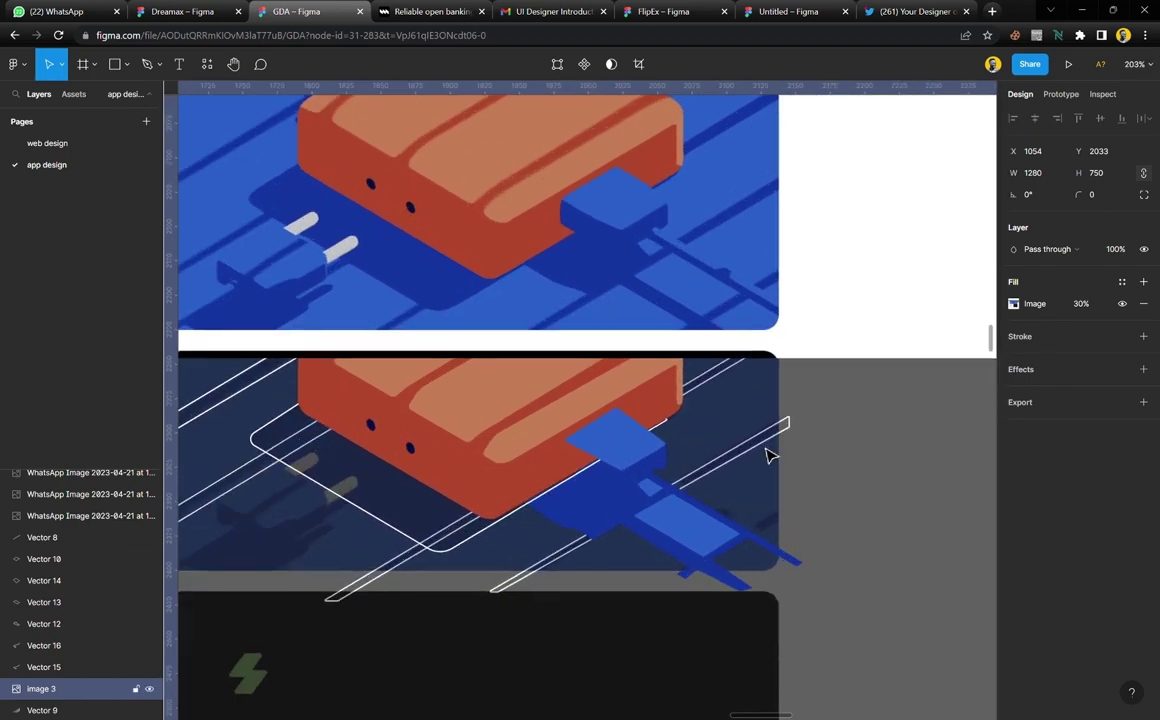
{"action": "key", "text": "ctrl+bracketleft"}
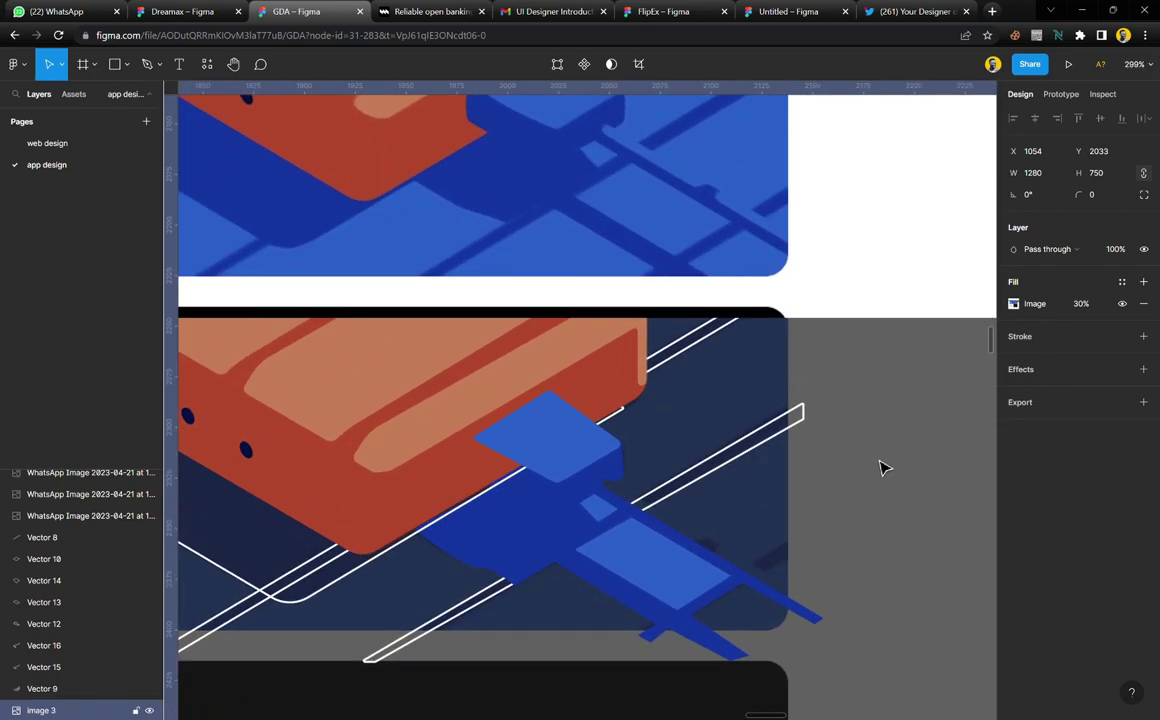
Give the diagonal Vector 9 lines a sampled dark blue 1435A0 fill and drop their white stroke
{"action": "left_click", "coordinate": [791, 424]}
{"action": "scroll", "coordinate": [793, 426], "scroll_direction": "down", "scroll_amount": 2}
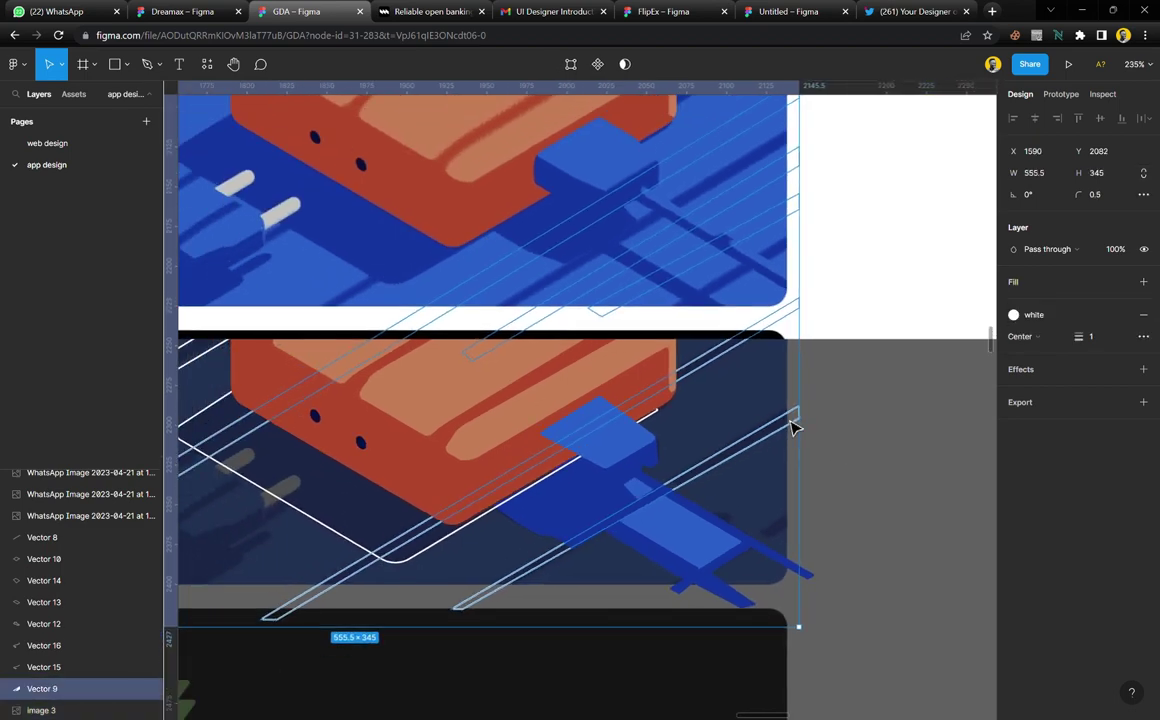
{"action": "scroll", "coordinate": [791, 424], "scroll_direction": "up", "scroll_amount": 1}
{"action": "left_click", "coordinate": [1053, 285]}
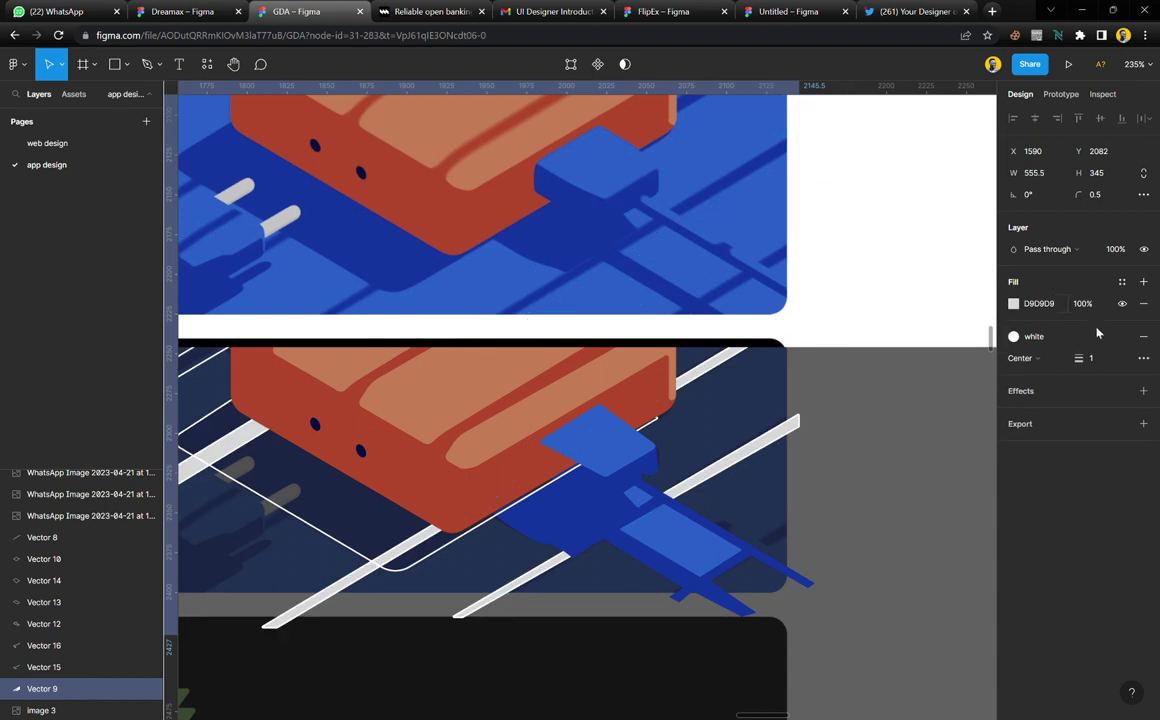
{"action": "left_click", "coordinate": [1143, 341]}
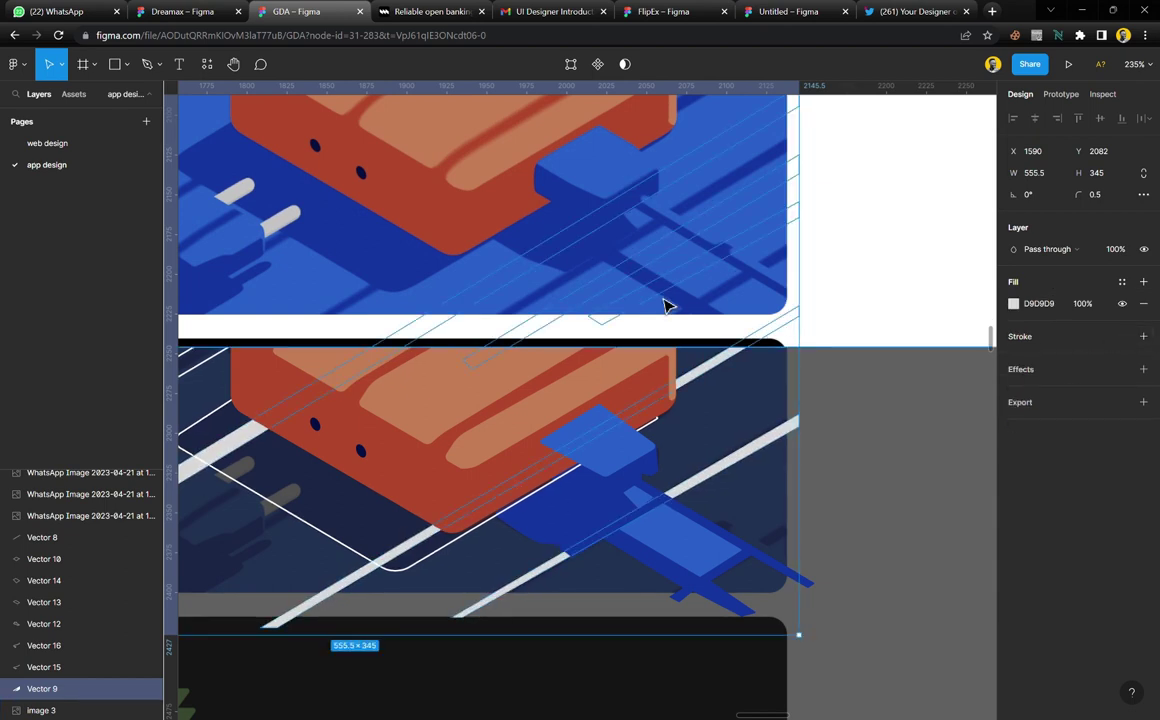
{"action": "key", "text": "i"}
{"action": "left_click", "coordinate": [629, 245]}
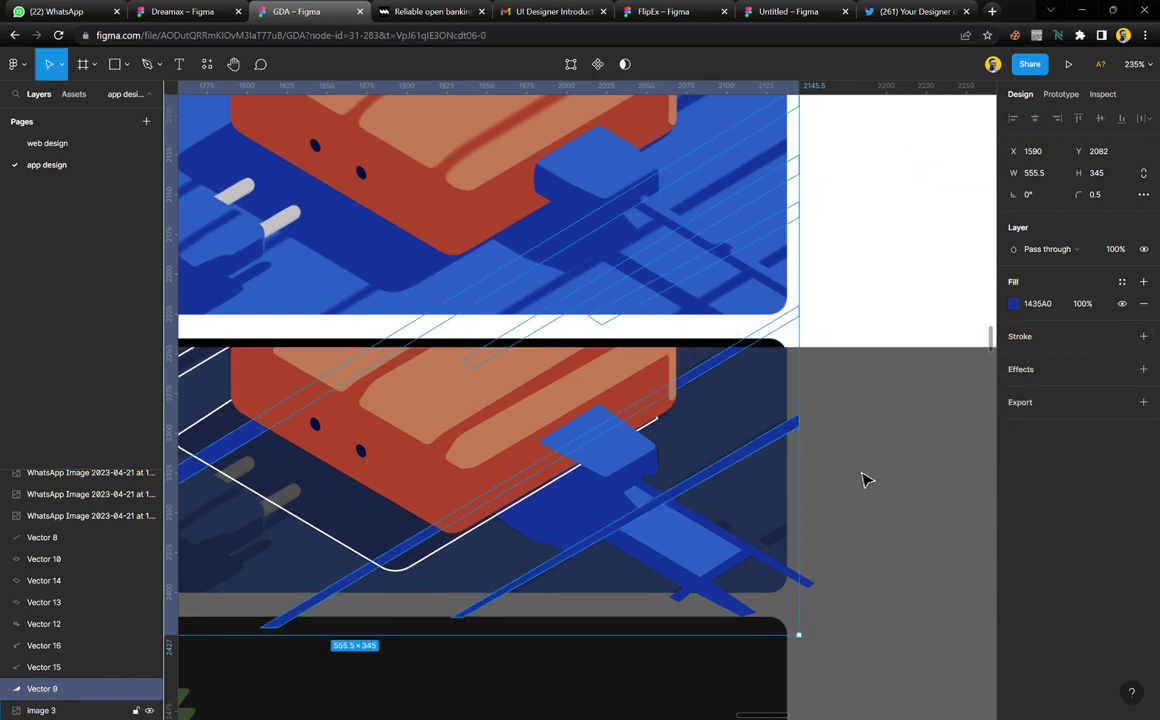
{"action": "left_click", "coordinate": [865, 480]}
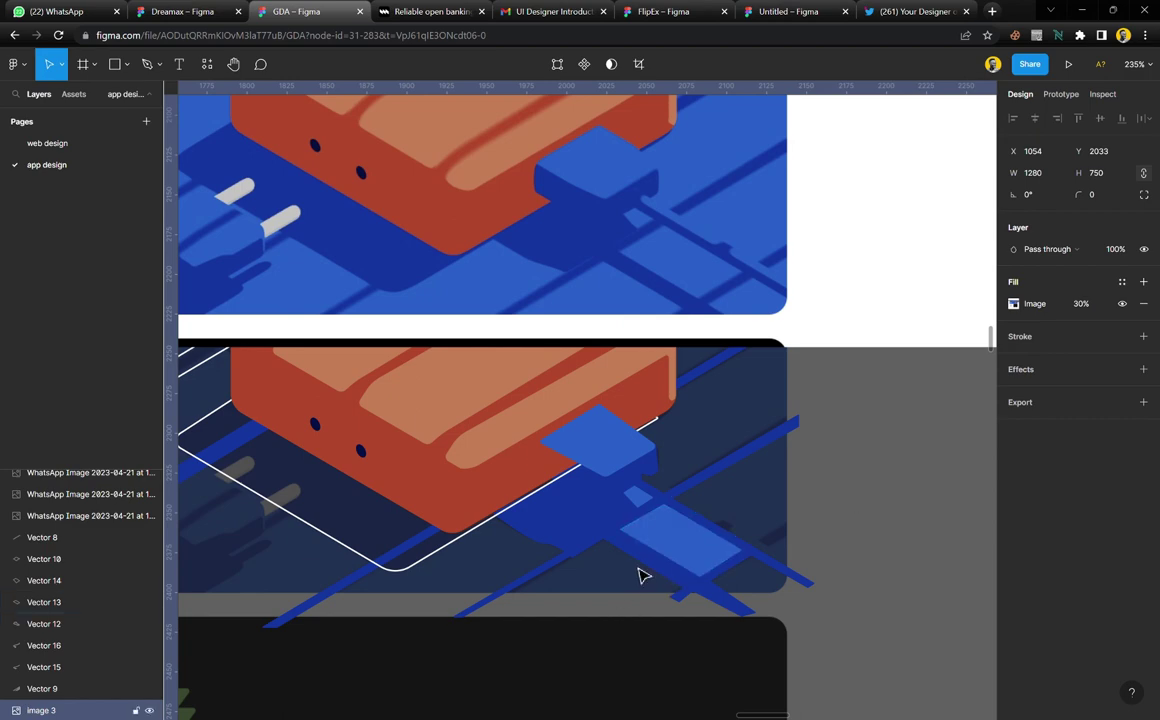
{"action": "scroll", "coordinate": [640, 576], "scroll_direction": "up", "scroll_amount": 5}
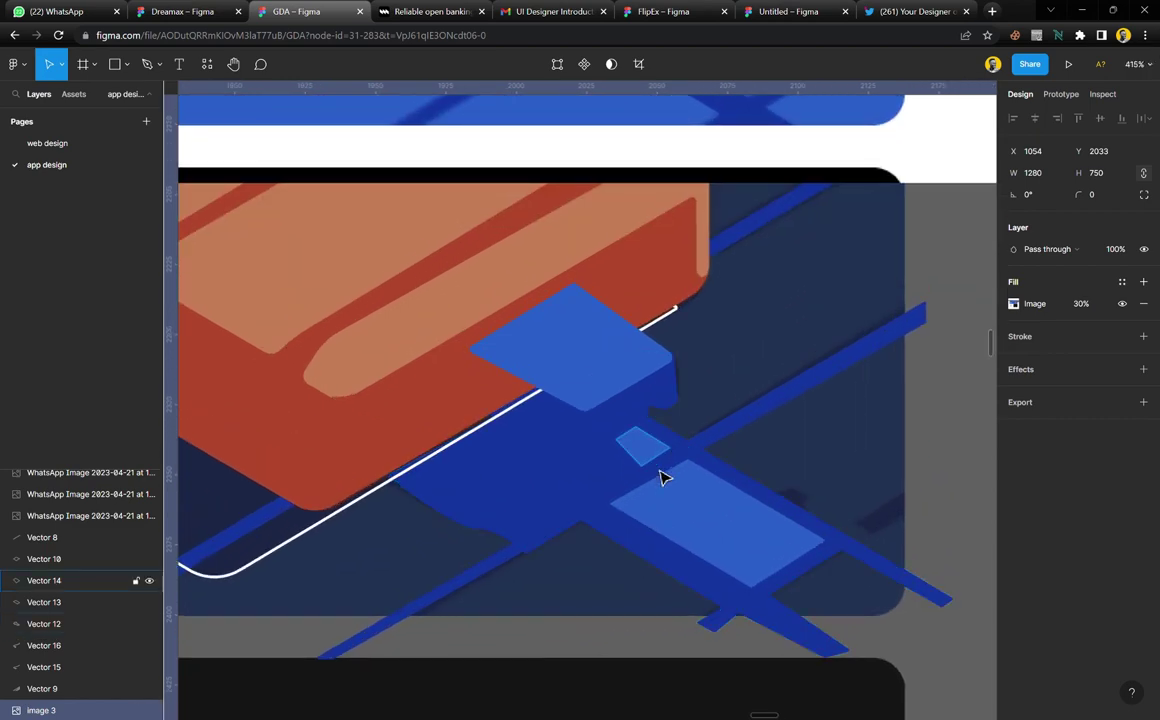
{"action": "scroll", "coordinate": [655, 560], "scroll_direction": "down", "scroll_amount": 5}
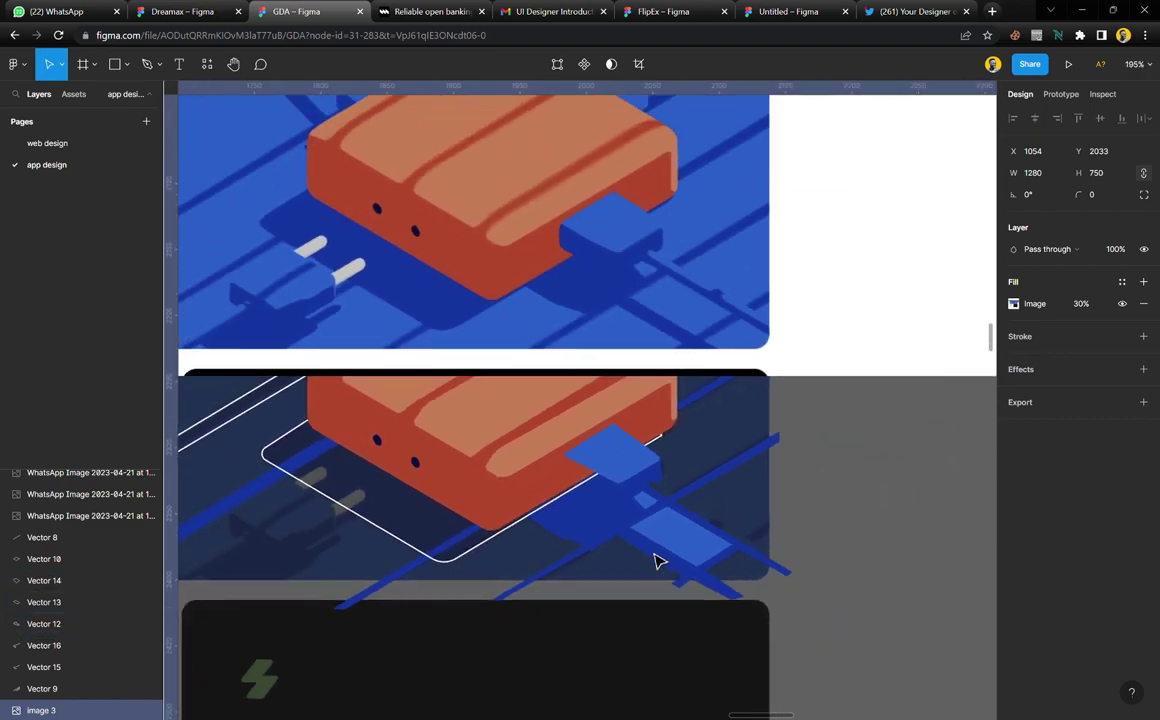
{"action": "scroll", "coordinate": [655, 560], "scroll_direction": "down", "scroll_amount": 1}
{"action": "scroll", "coordinate": [620, 480], "scroll_direction": "up", "scroll_amount": 8}
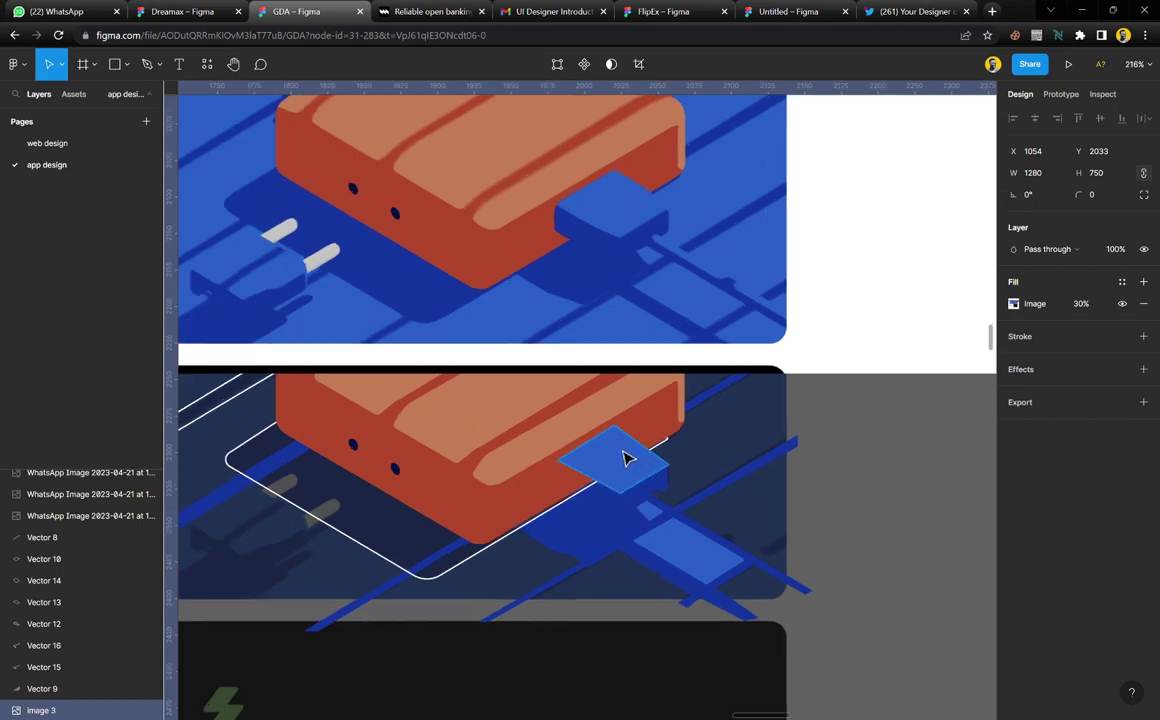
{"action": "scroll", "coordinate": [592, 502], "scroll_direction": "down", "scroll_amount": 5}
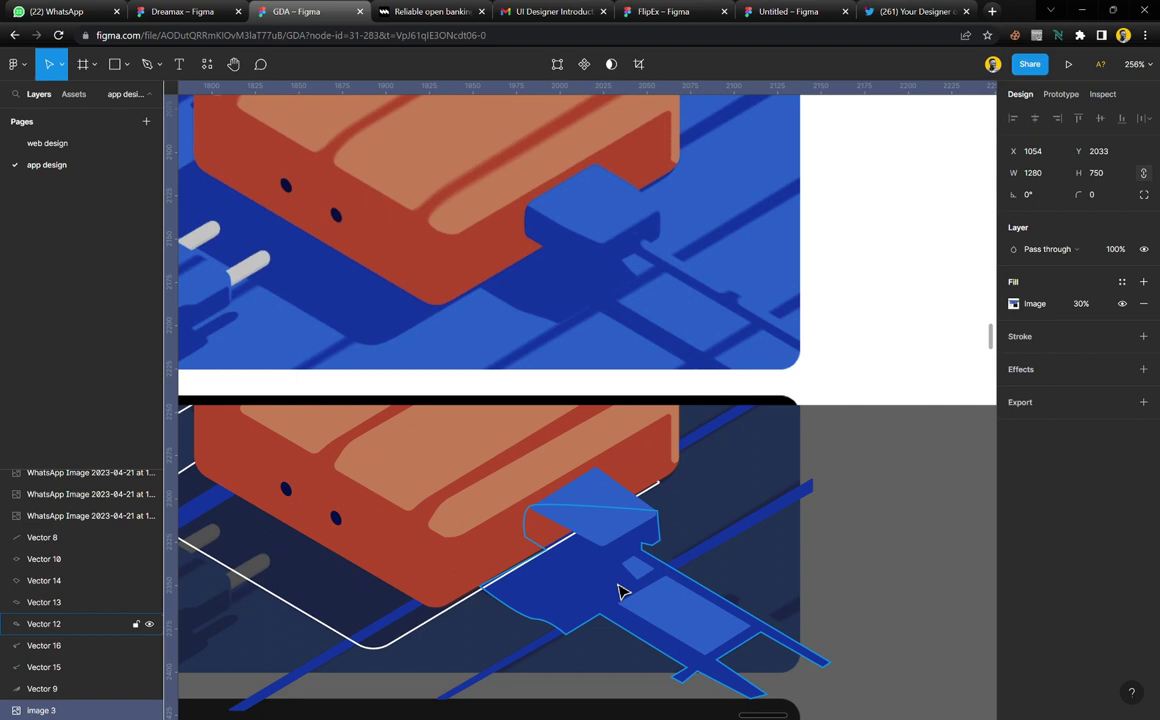
{"action": "left_click", "coordinate": [620, 591]}
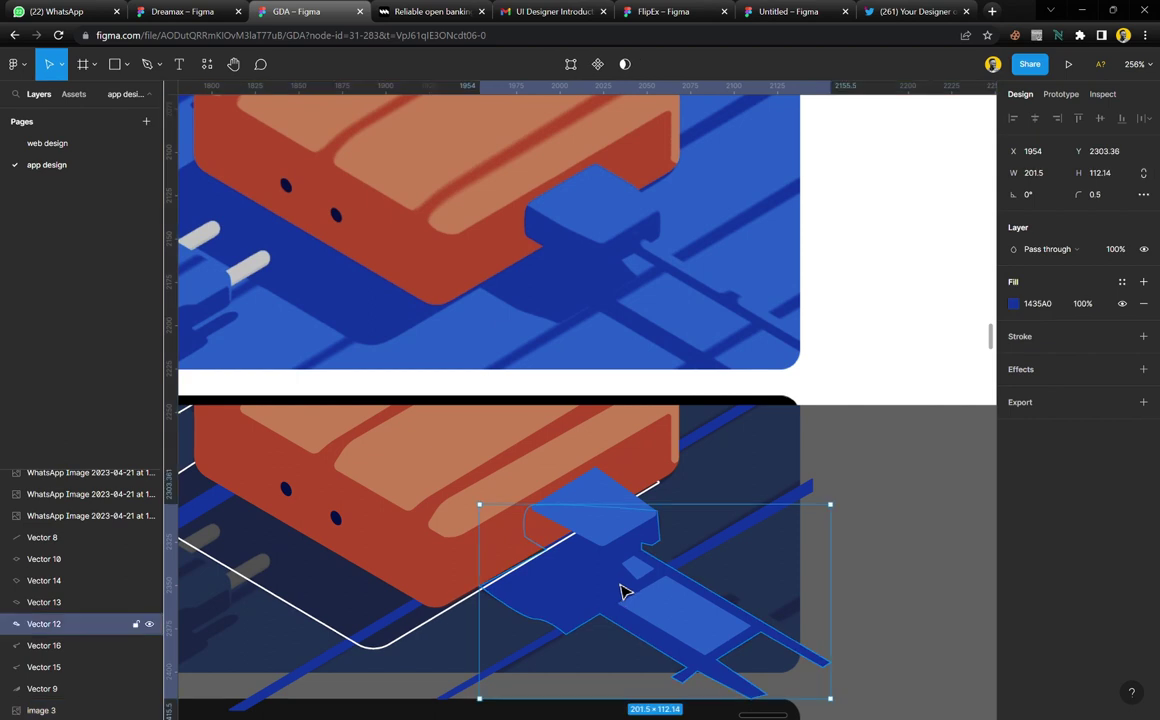
{"action": "left_click", "coordinate": [650, 585], "text": "shift"}
{"action": "left_click", "coordinate": [645, 545], "text": "shift"}
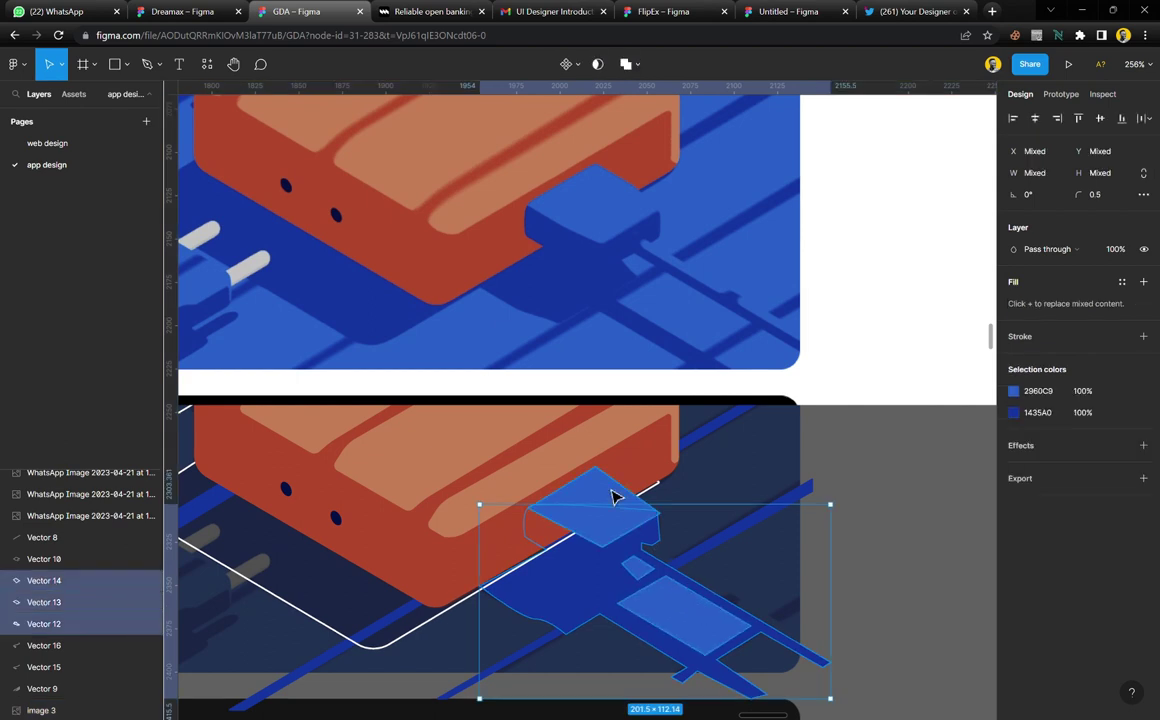
{"action": "left_click", "coordinate": [614, 497], "text": "shift"}
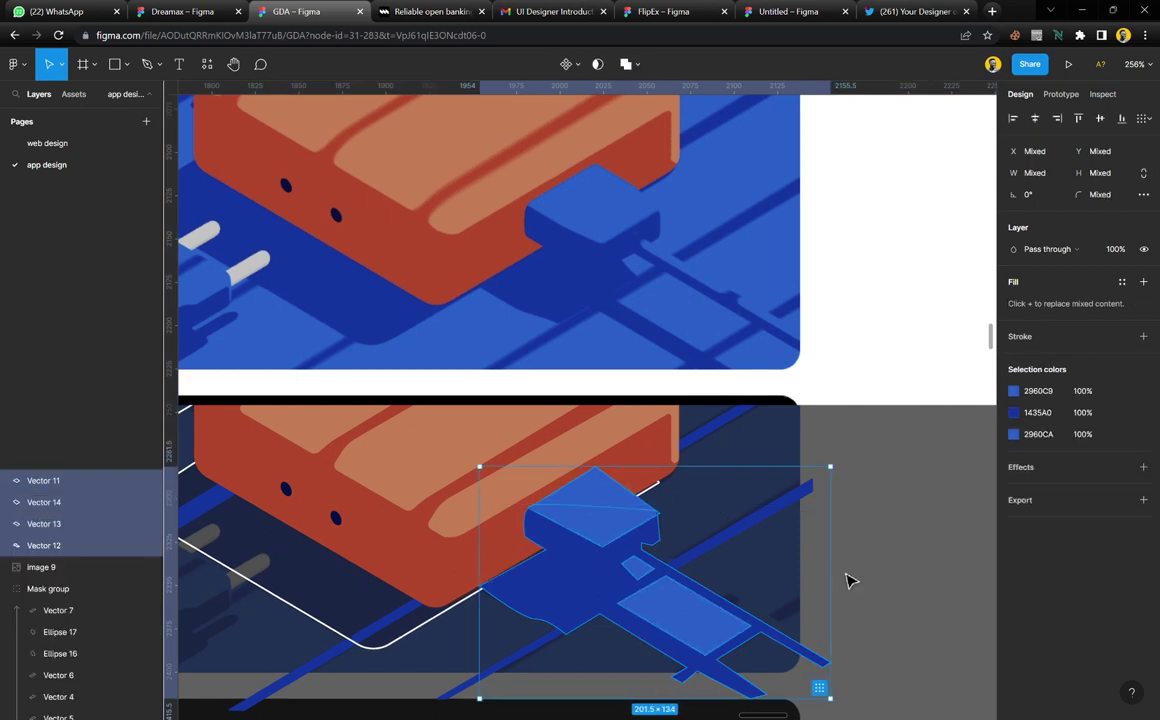
{"action": "left_click", "coordinate": [774, 603]}
{"action": "scroll", "coordinate": [562, 567], "scroll_direction": "up", "scroll_amount": 5}
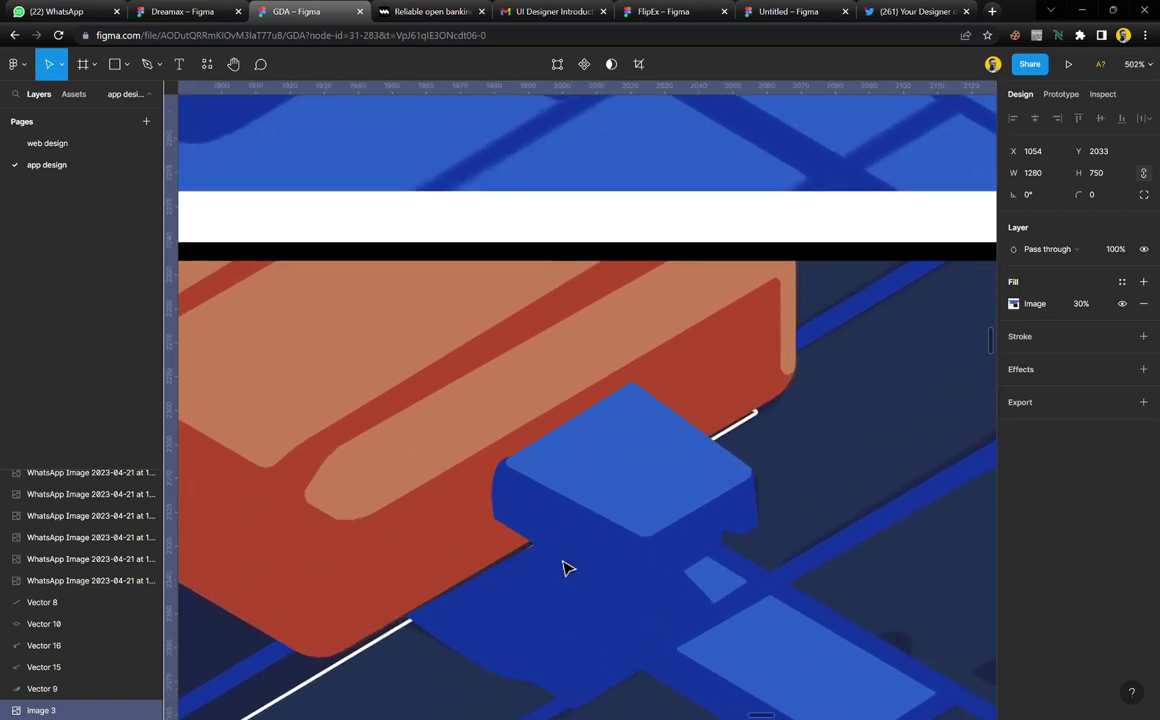
{"action": "scroll", "coordinate": [562, 567], "scroll_direction": "down", "scroll_amount": 4}
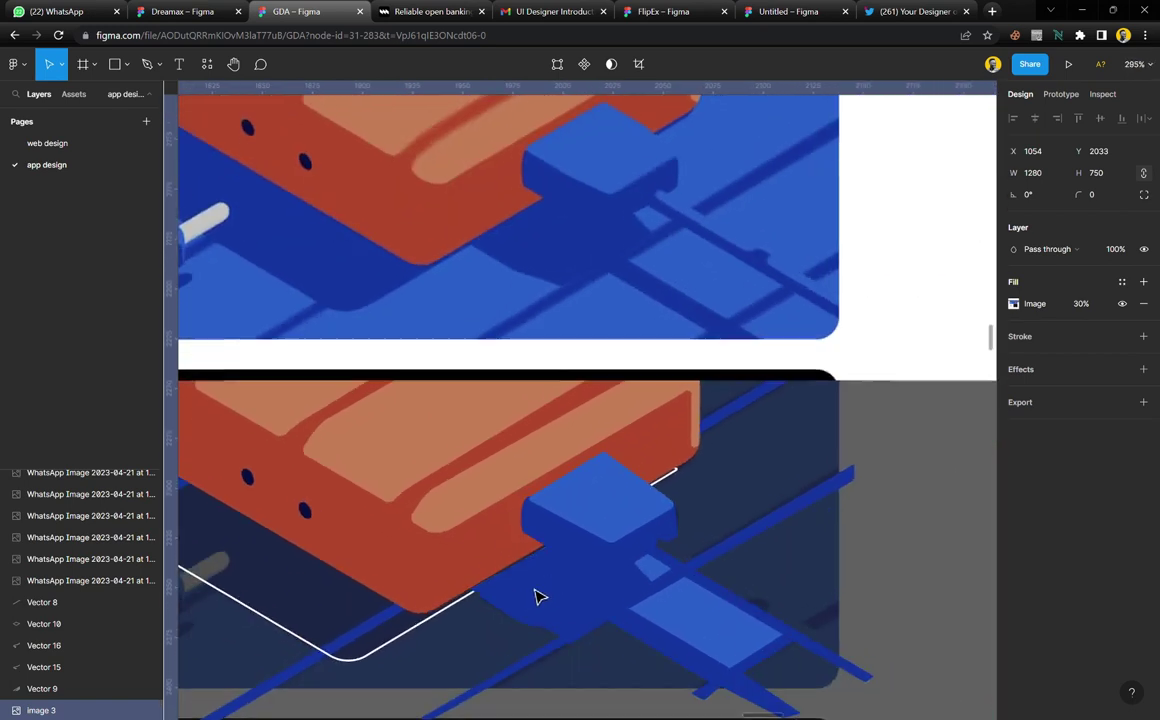
{"action": "scroll", "coordinate": [537, 597], "scroll_direction": "up", "scroll_amount": 1}
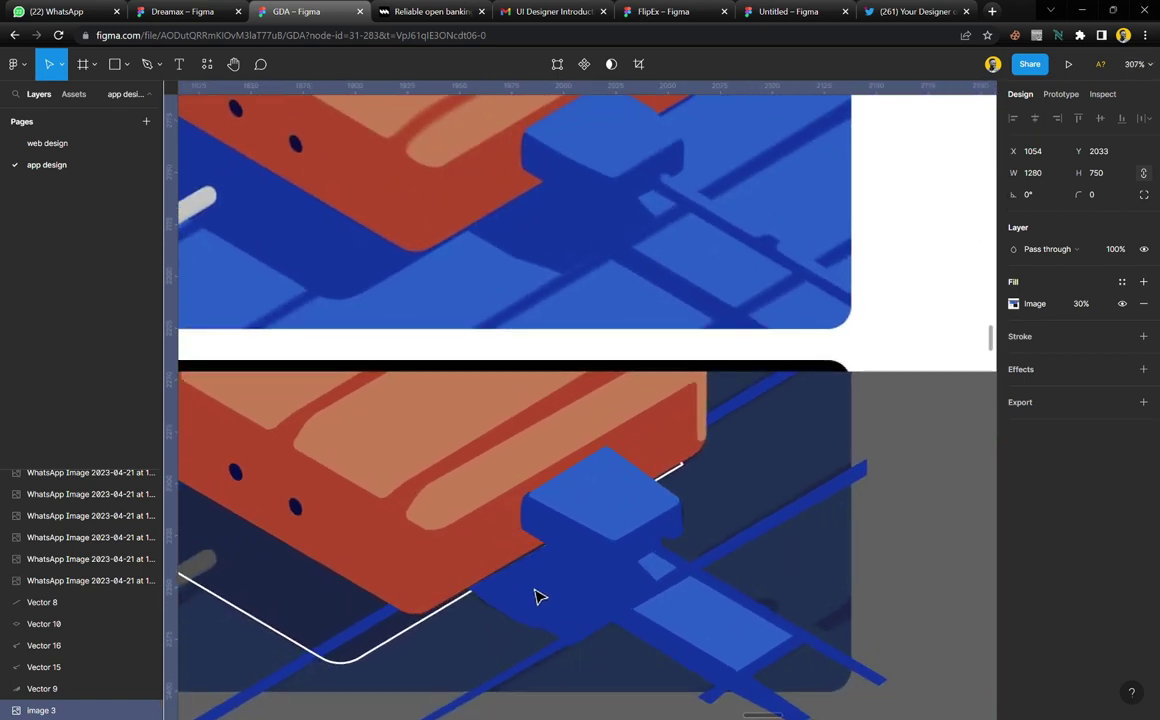
{"action": "scroll", "coordinate": [537, 597], "scroll_direction": "up", "scroll_amount": 5}
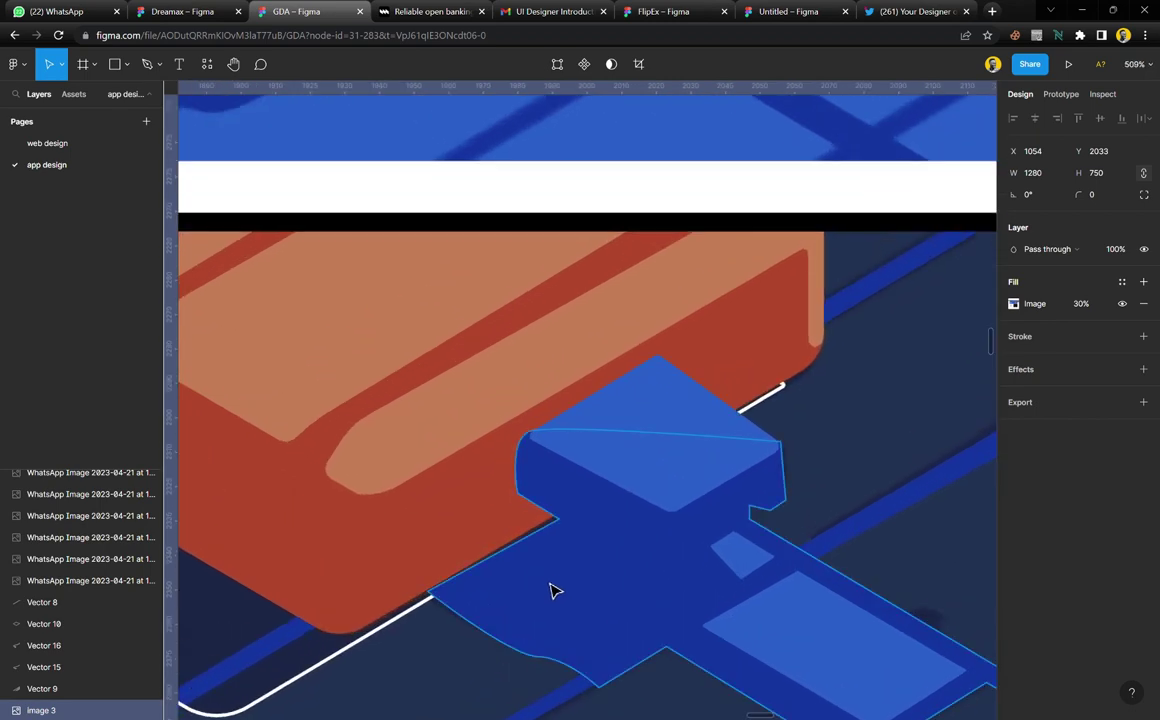
{"action": "scroll", "coordinate": [561, 587], "scroll_direction": "up", "scroll_amount": 3}
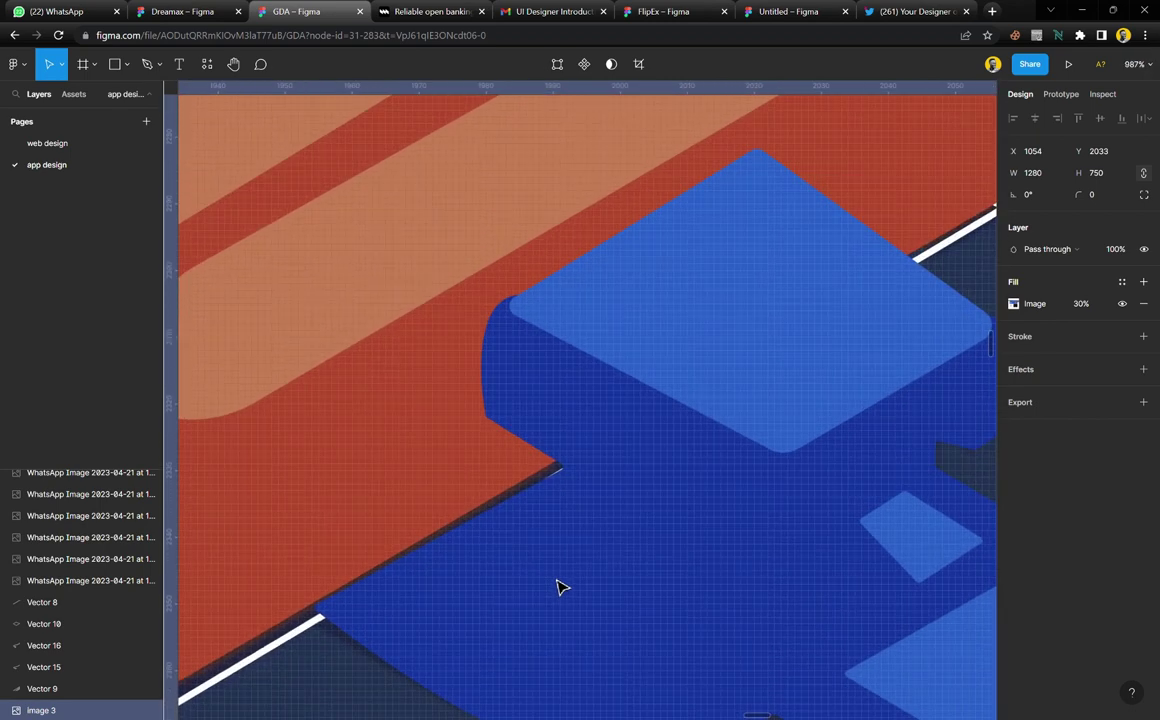
Nudge Vector 12's right corner point up and its lower corner point left onto the brick's edge
{"action": "double_click", "coordinate": [450, 593]}
{"action": "scroll", "coordinate": [427, 564], "scroll_direction": "up", "scroll_amount": 3}
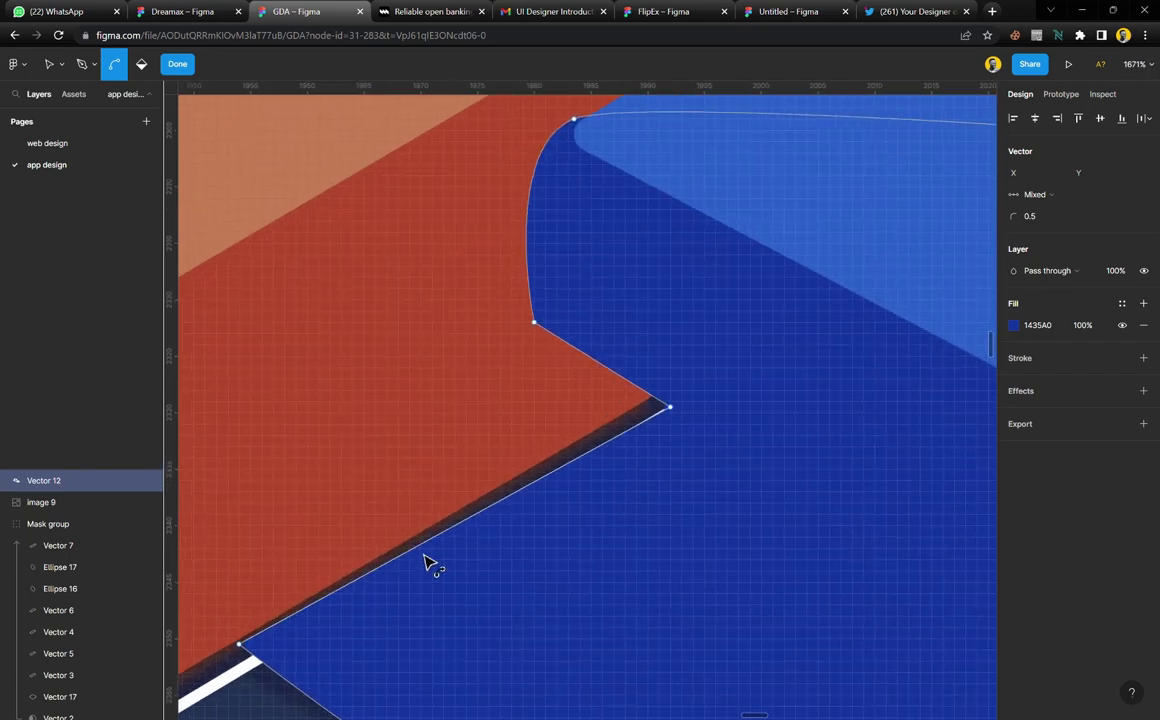
{"action": "scroll", "coordinate": [642, 409], "scroll_direction": "up", "scroll_amount": 4}
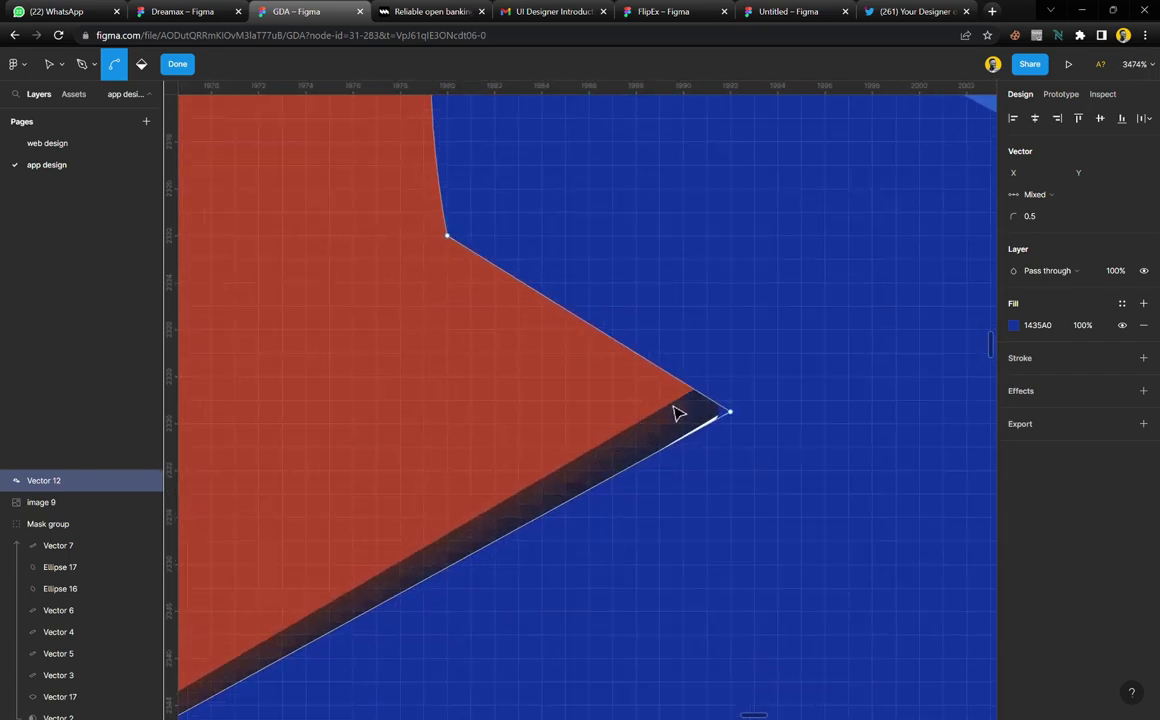
{"action": "key", "text": "v"}
{"action": "left_click", "coordinate": [731, 412]}
{"action": "scroll", "coordinate": [735, 412], "scroll_direction": "up", "scroll_amount": 2}
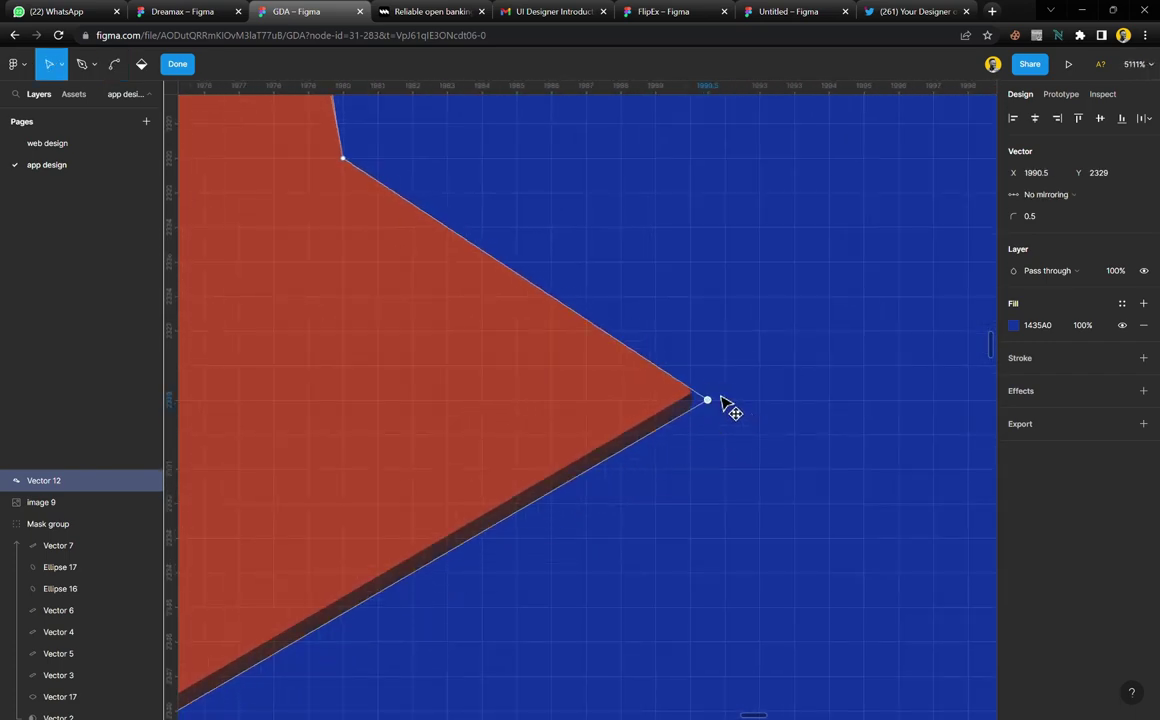
{"action": "left_click_drag", "start_coordinate": [720, 397], "coordinate": [711, 390]}
{"action": "scroll", "coordinate": [755, 463], "scroll_direction": "down", "scroll_amount": 9}
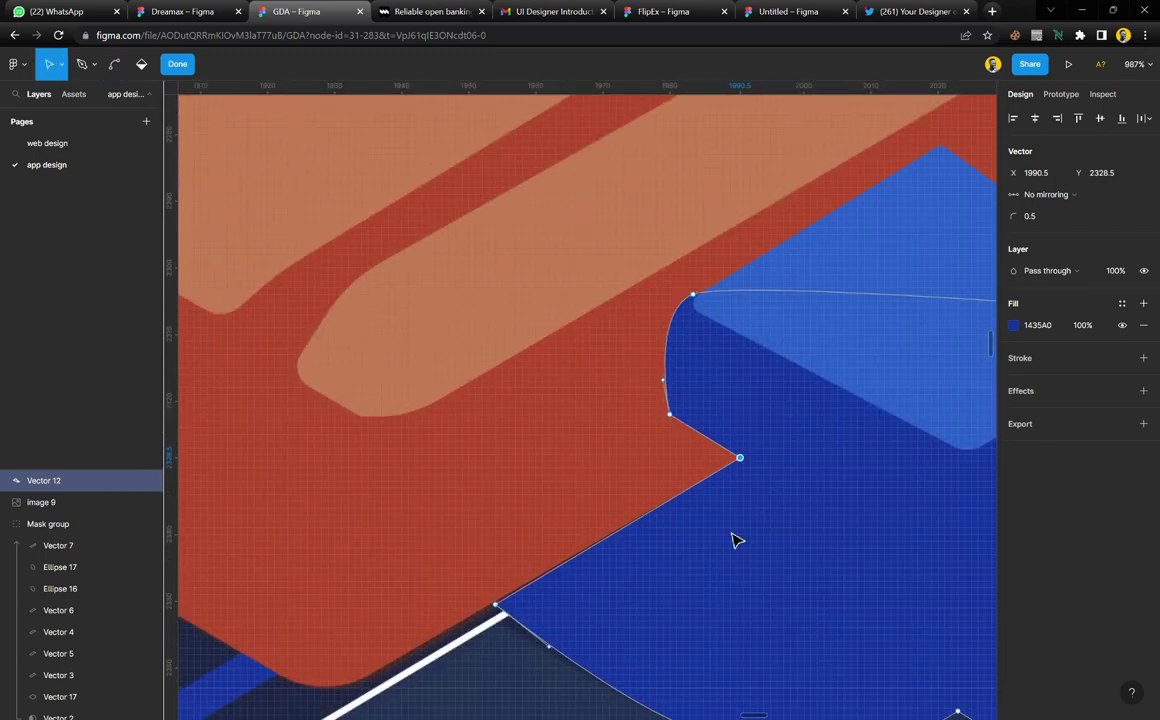
{"action": "scroll", "coordinate": [600, 628], "scroll_direction": "up", "scroll_amount": 5}
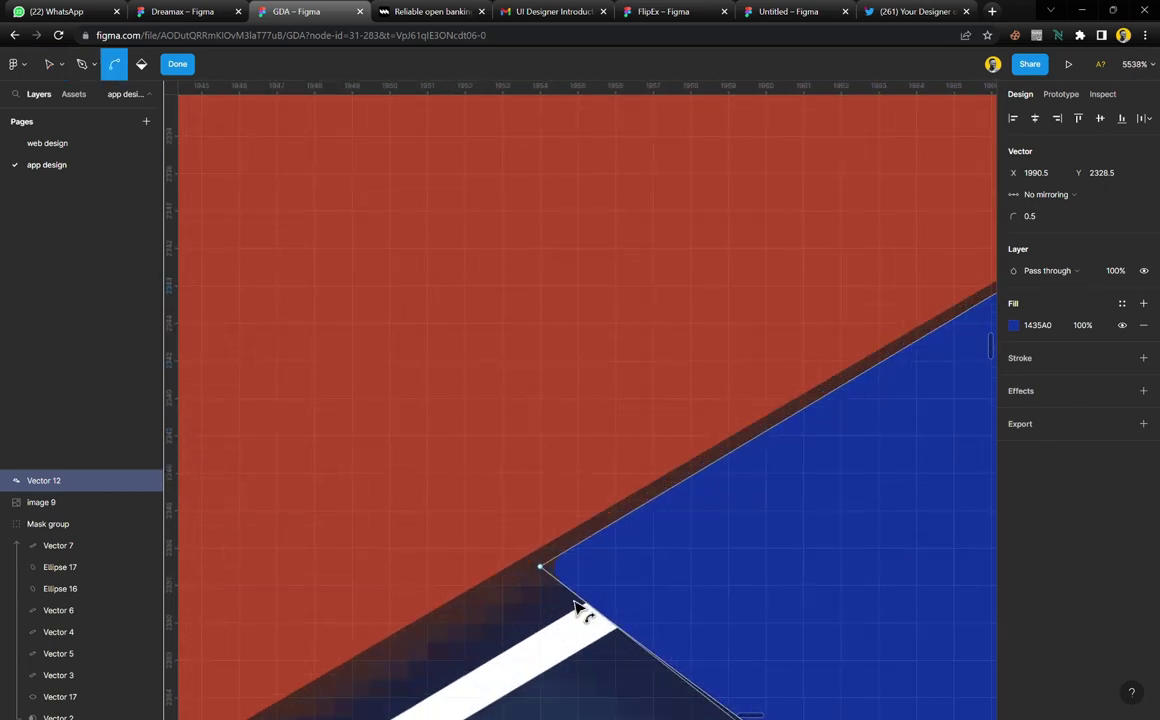
{"action": "left_click_drag", "start_coordinate": [521, 551], "coordinate": [478, 551]}
{"action": "key", "text": "ctrl"}
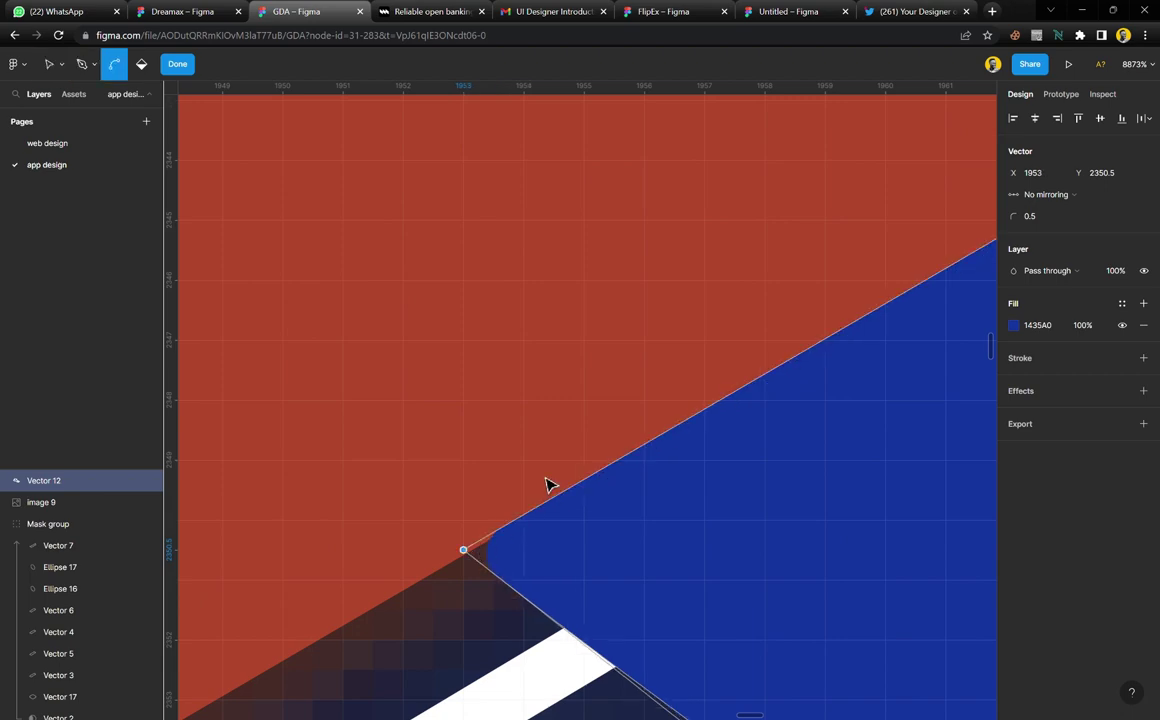
{"action": "scroll", "coordinate": [546, 483], "scroll_direction": "down", "scroll_amount": 6}
{"action": "scroll", "coordinate": [546, 483], "scroll_direction": "down", "scroll_amount": 4}
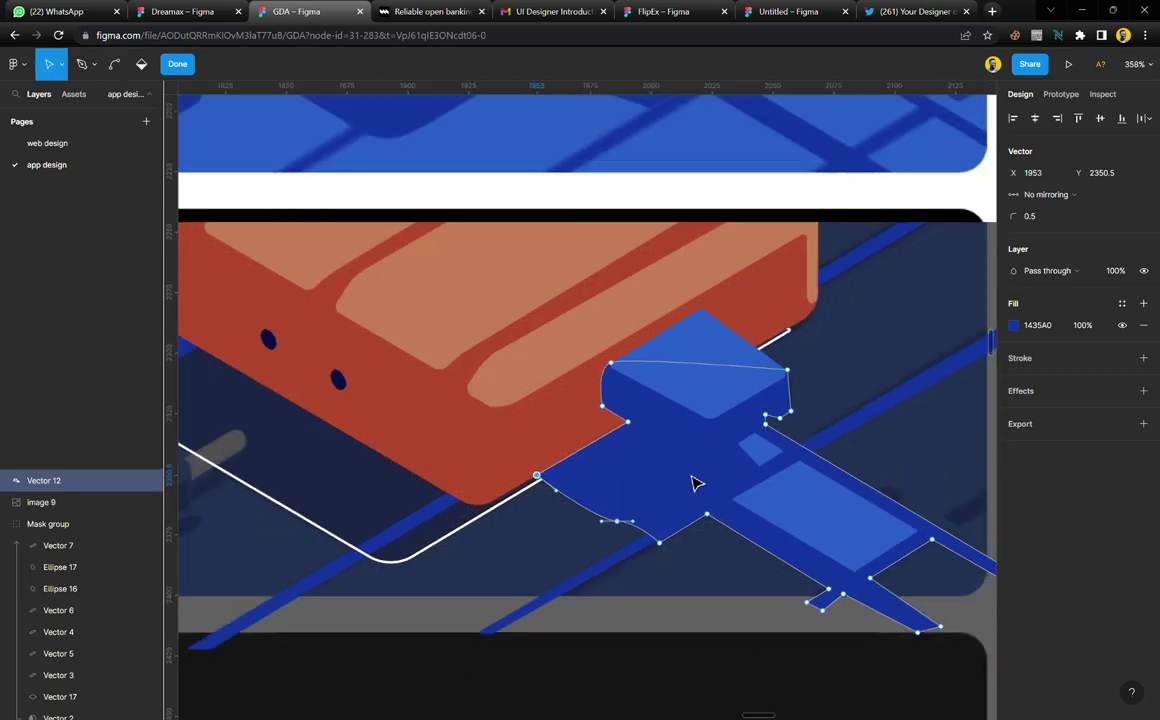
{"action": "key", "text": "Escape"}
Give Vector 10 a sampled dark blue fill and remove its white outline
{"action": "left_click", "coordinate": [727, 615]}
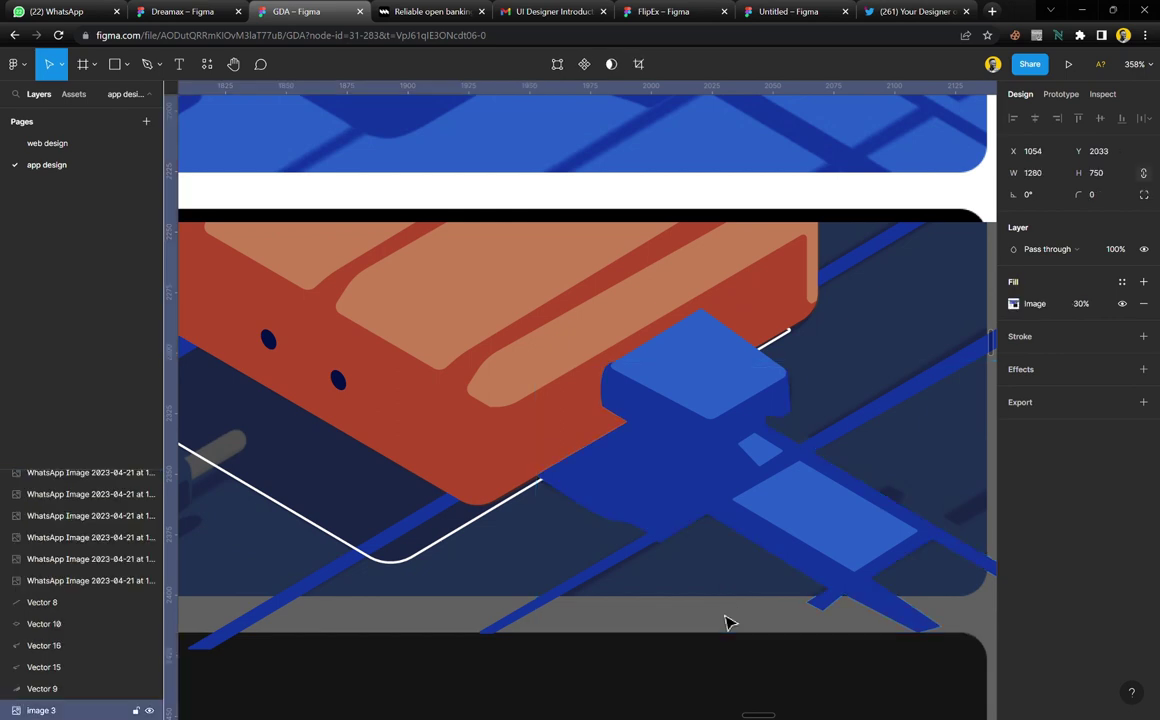
{"action": "scroll", "coordinate": [694, 536], "scroll_direction": "down", "scroll_amount": 1}
{"action": "scroll", "coordinate": [694, 528], "scroll_direction": "down", "scroll_amount": 2}
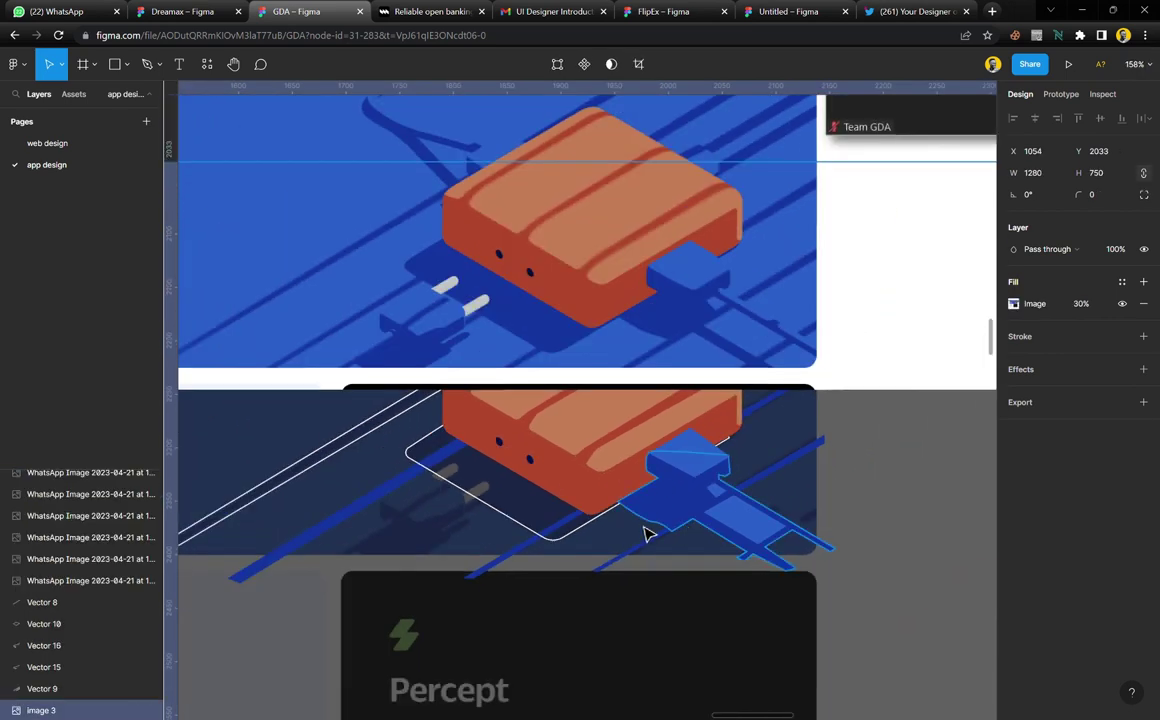
{"action": "left_click", "coordinate": [521, 533]}
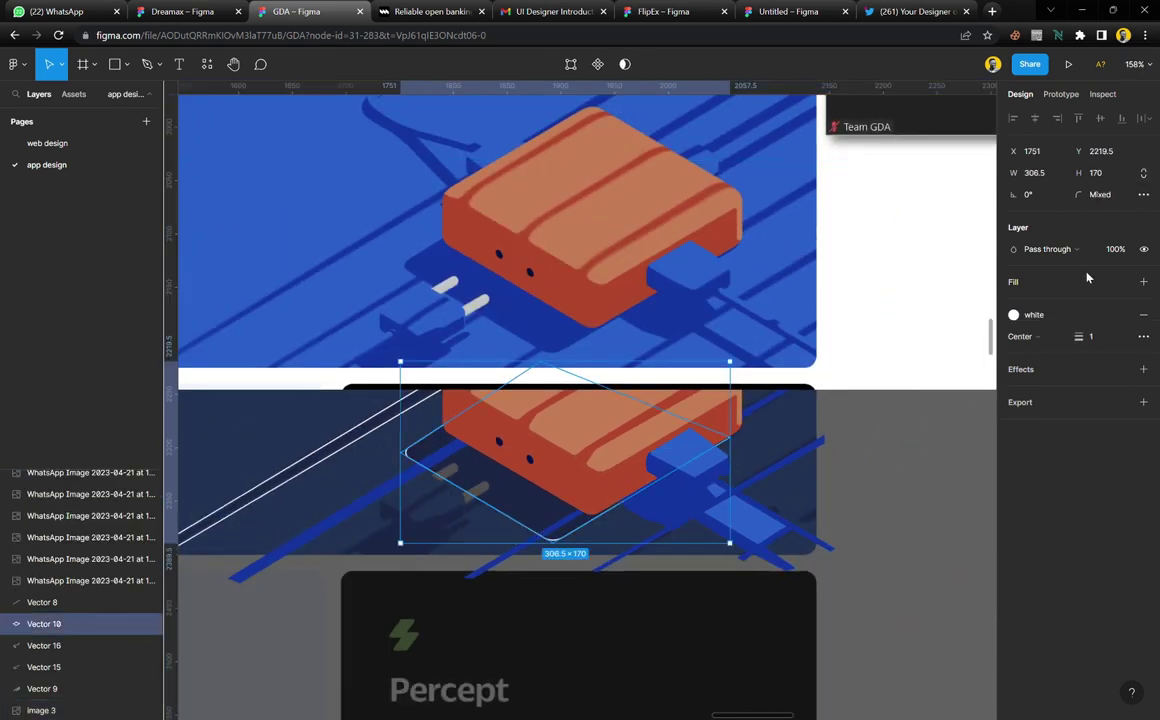
{"action": "left_click", "coordinate": [1143, 281]}
{"action": "left_click", "coordinate": [1143, 336]}
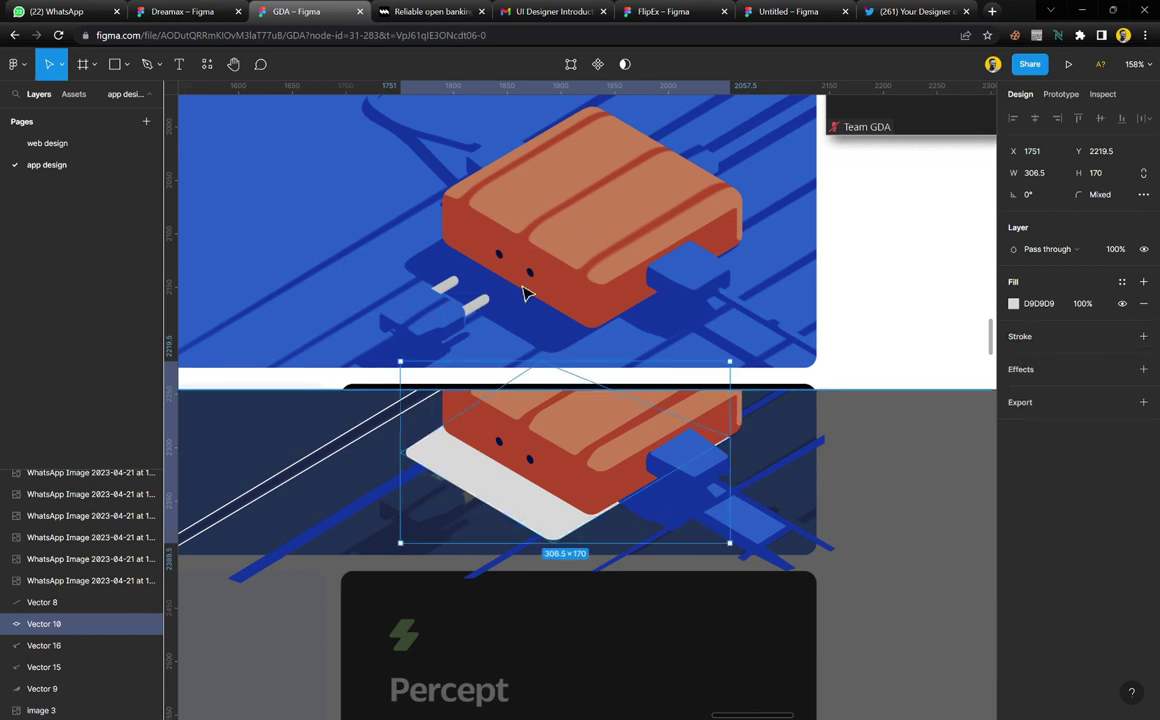
{"action": "key", "text": "i"}
{"action": "left_click", "coordinate": [484, 300]}
Nudge the second illustration, Image 9, upward to Y 1730
{"action": "left_click", "coordinate": [905, 545]}
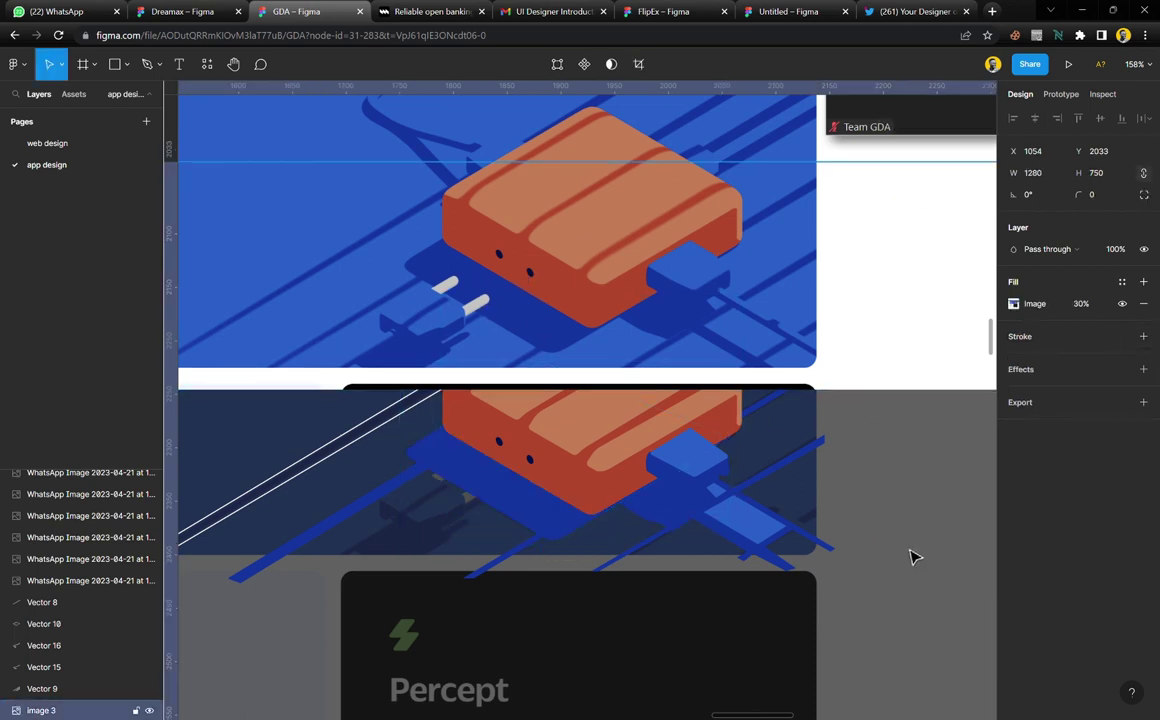
{"action": "scroll", "coordinate": [531, 461], "scroll_direction": "up", "scroll_amount": 2}
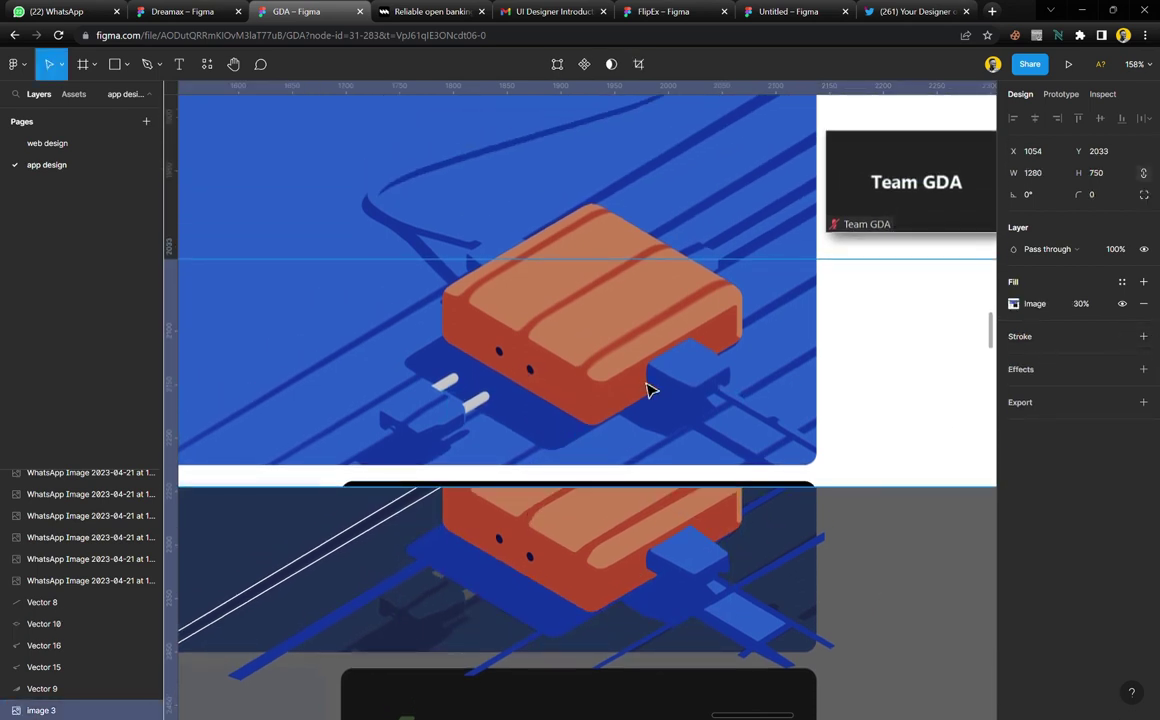
{"action": "left_click", "coordinate": [647, 383]}
{"action": "key", "text": "shift+Up"}
{"action": "key", "text": "shift+Up"}
{"action": "key", "text": "shift+Up"}
{"action": "key", "text": "shift+Up"}
{"action": "key", "text": "shift+Up"}
{"action": "key", "text": "shift+Up"}
{"action": "key", "text": "shift+Up"}
{"action": "key", "text": "shift+Up"}
{"action": "key", "text": "shift+Up"}
{"action": "key", "text": "shift+Up"}
{"action": "key", "text": "shift+Up"}
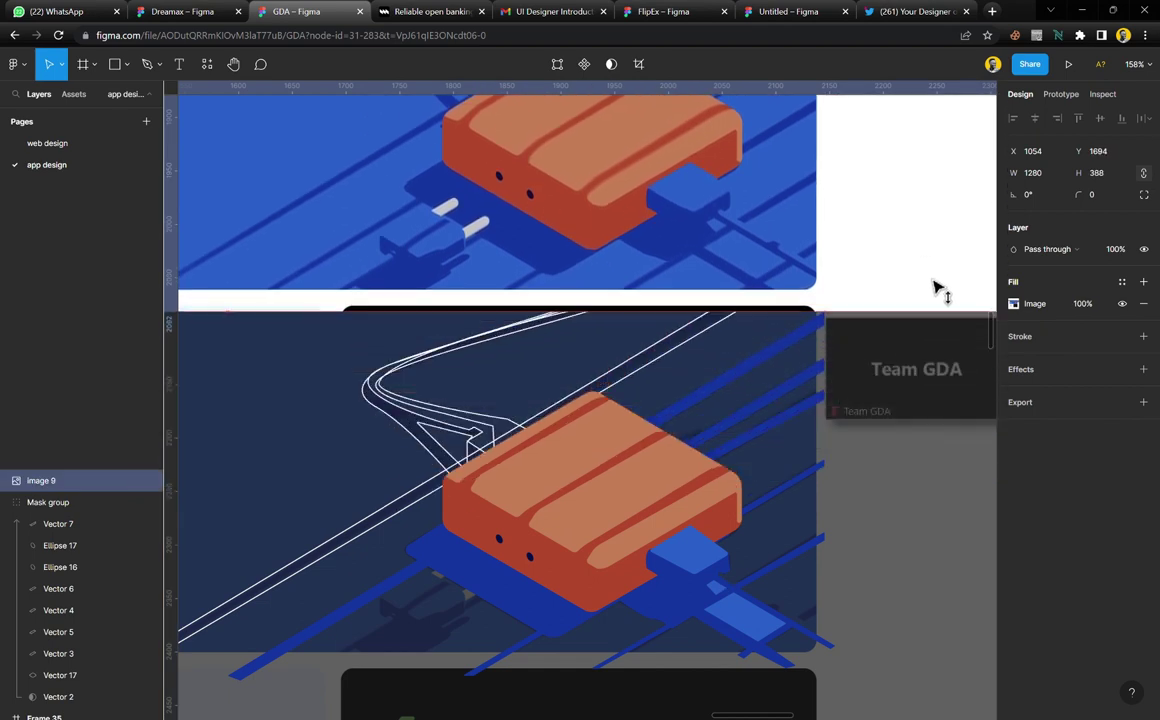
Fill cable shapes Vectors 16, 8 and 9 with sampled blue 1435A0, removing their white outlines
{"action": "scroll", "coordinate": [787, 450], "scroll_direction": "up", "scroll_amount": 2}
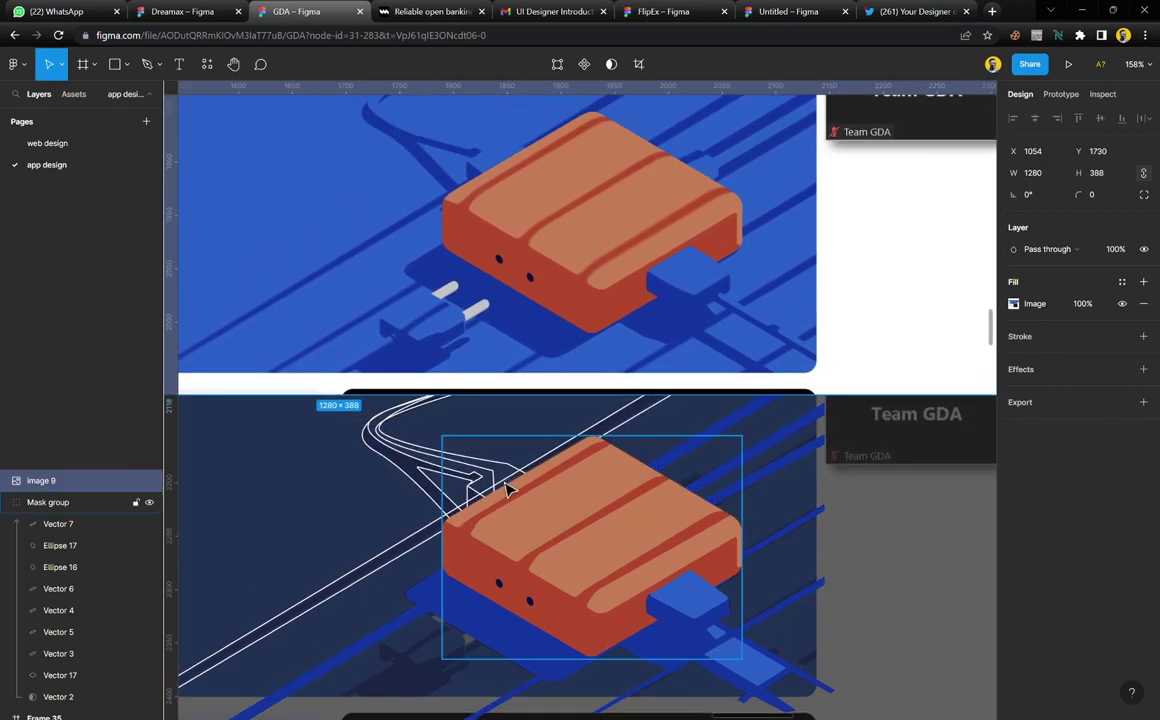
{"action": "left_click", "coordinate": [435, 490]}
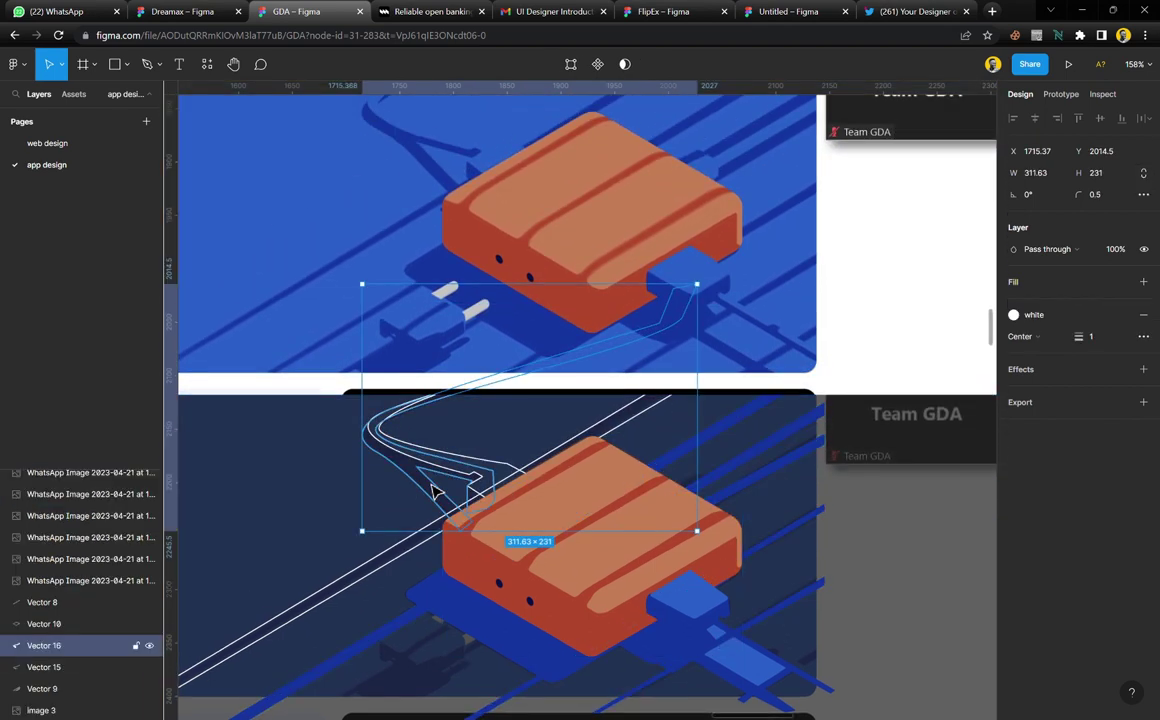
{"action": "left_click", "coordinate": [383, 585], "text": "shift"}
{"action": "left_click", "coordinate": [1143, 336]}
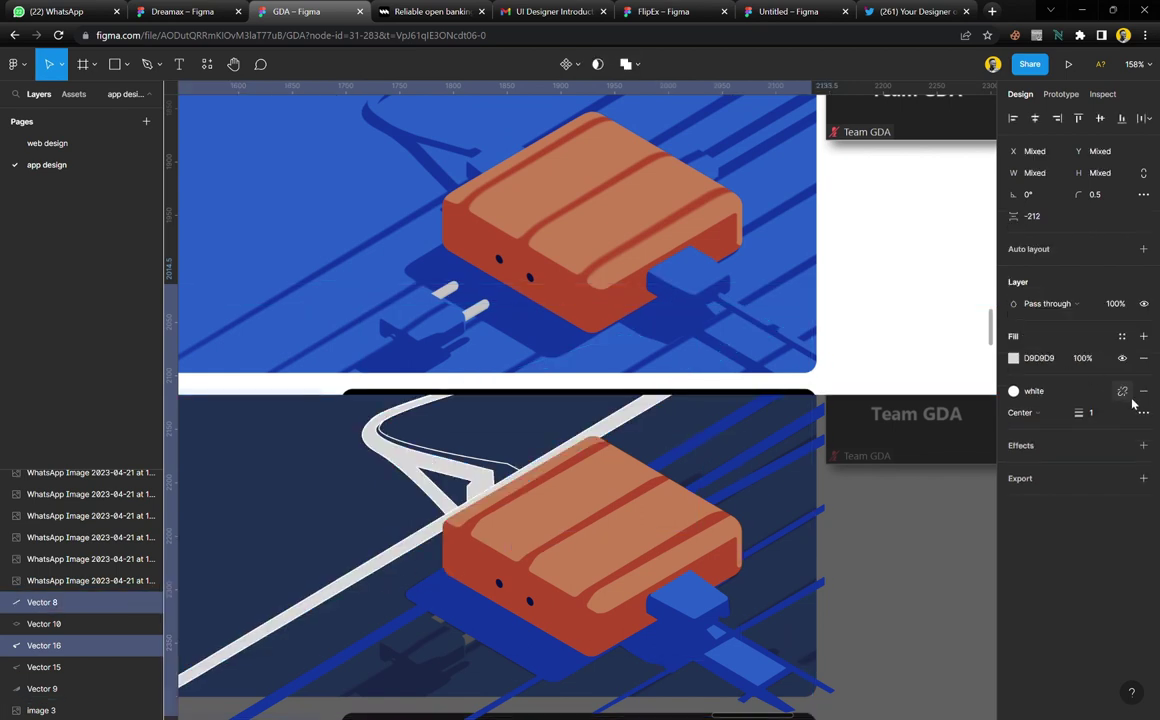
{"action": "left_click", "coordinate": [1143, 391]}
{"action": "key", "text": "i"}
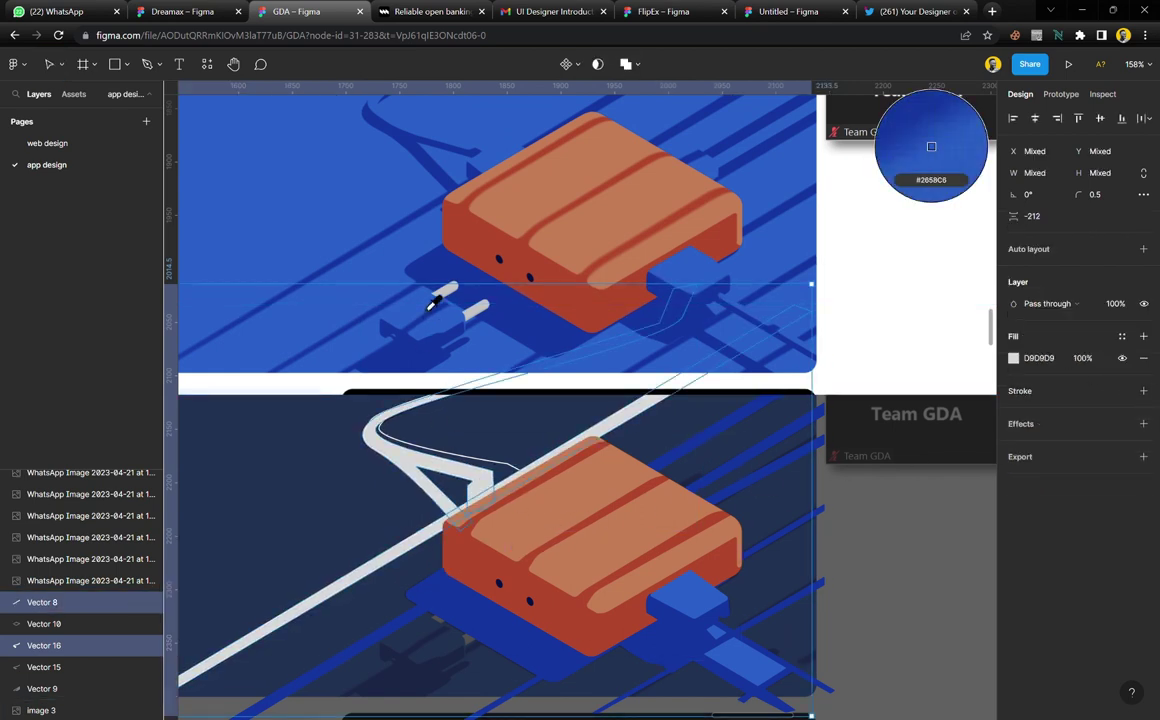
{"action": "left_click", "coordinate": [435, 290]}
Fill the curved cable Vector 15 with sampled blue 2960CA and remove its white outline
{"action": "left_click", "coordinate": [508, 476]}
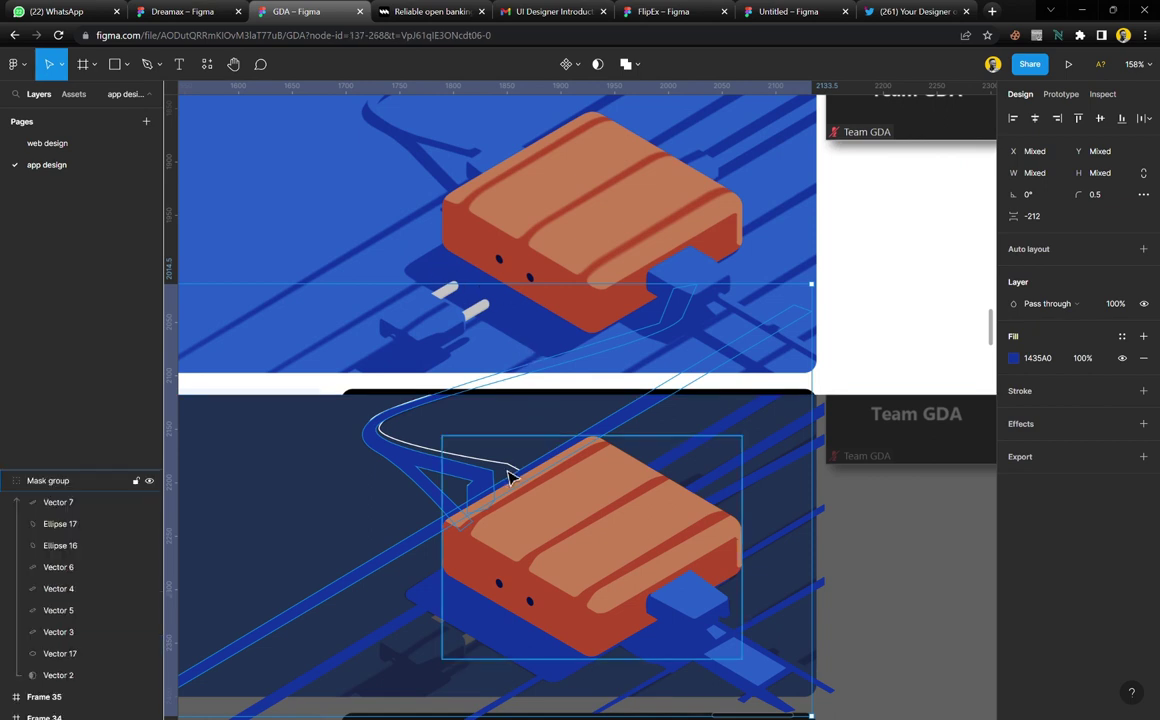
{"action": "double_click", "coordinate": [417, 455]}
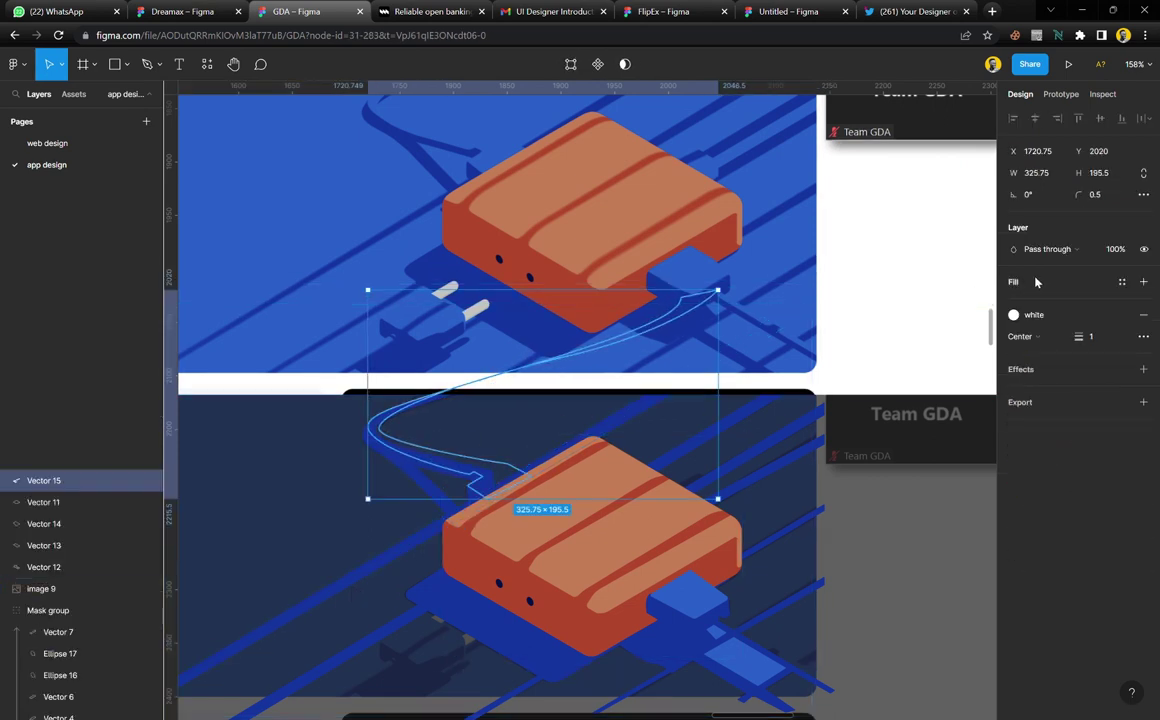
{"action": "left_click", "coordinate": [1034, 281]}
{"action": "scroll", "coordinate": [703, 329], "scroll_direction": "up", "scroll_amount": 3}
{"action": "key", "text": "i"}
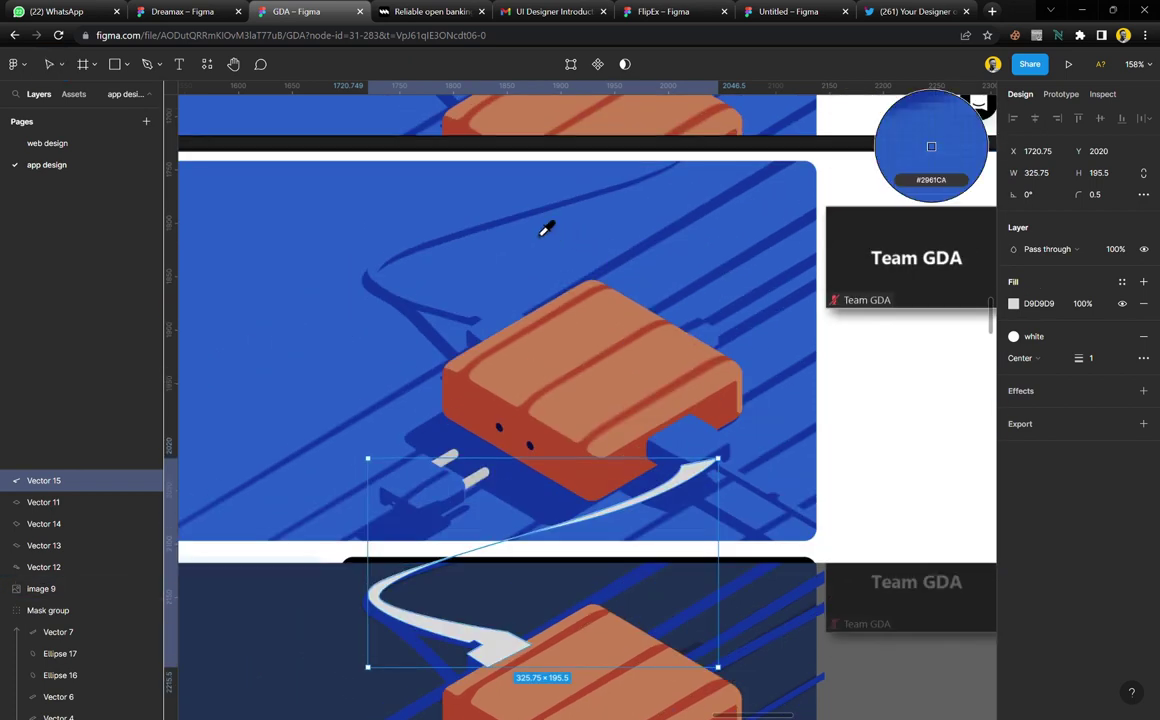
{"action": "left_click", "coordinate": [383, 289]}
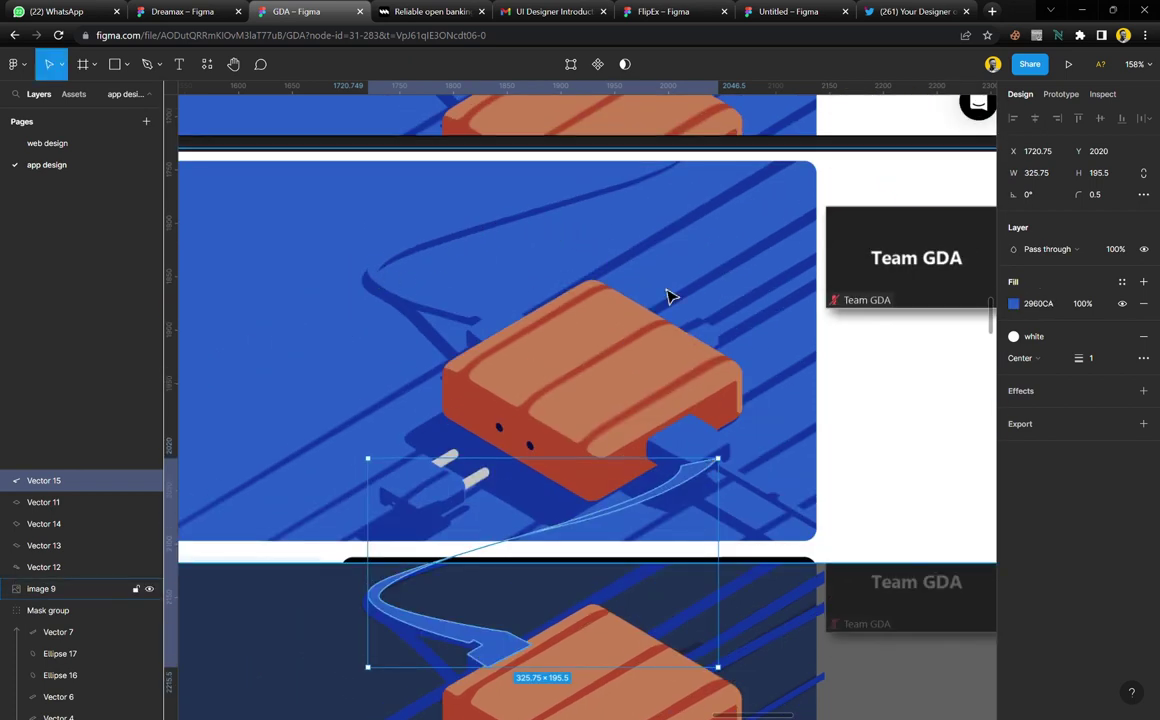
{"action": "left_click", "coordinate": [1142, 338]}
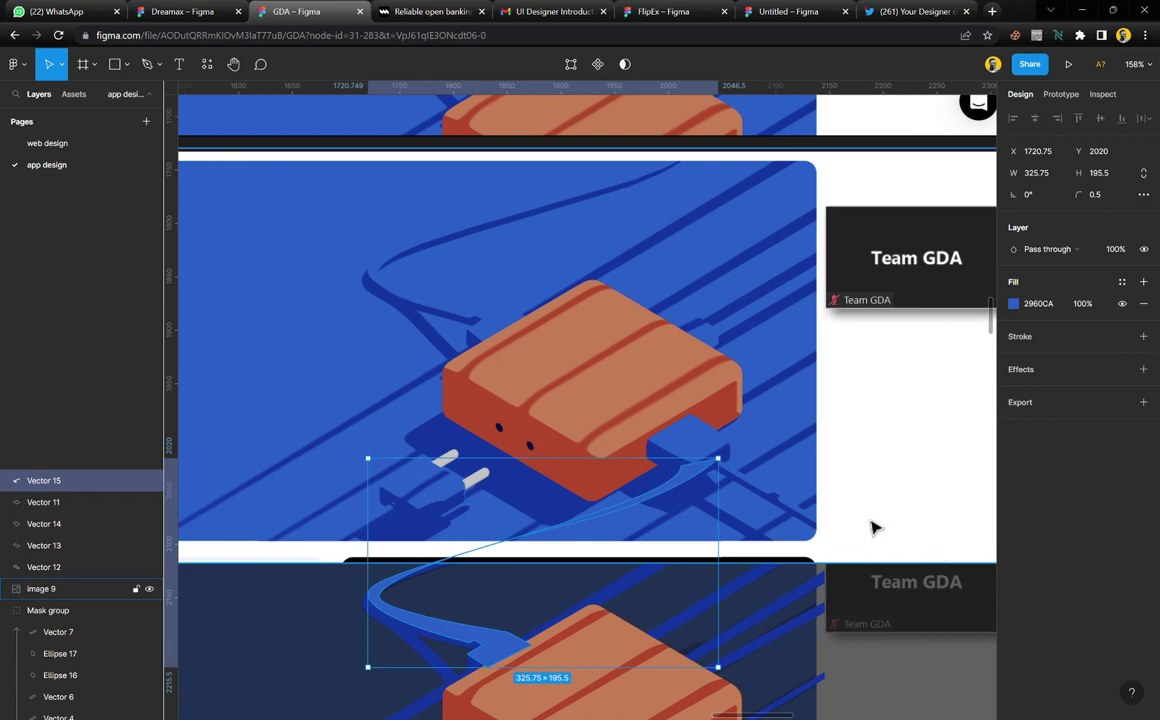
{"action": "left_click", "coordinate": [753, 433]}
Drag reference Image 9 higher to Y 1535, clear of the tracing
{"action": "scroll", "coordinate": [753, 433], "scroll_direction": "down", "scroll_amount": 3}
{"action": "scroll", "coordinate": [755, 455], "scroll_direction": "down", "scroll_amount": 1}
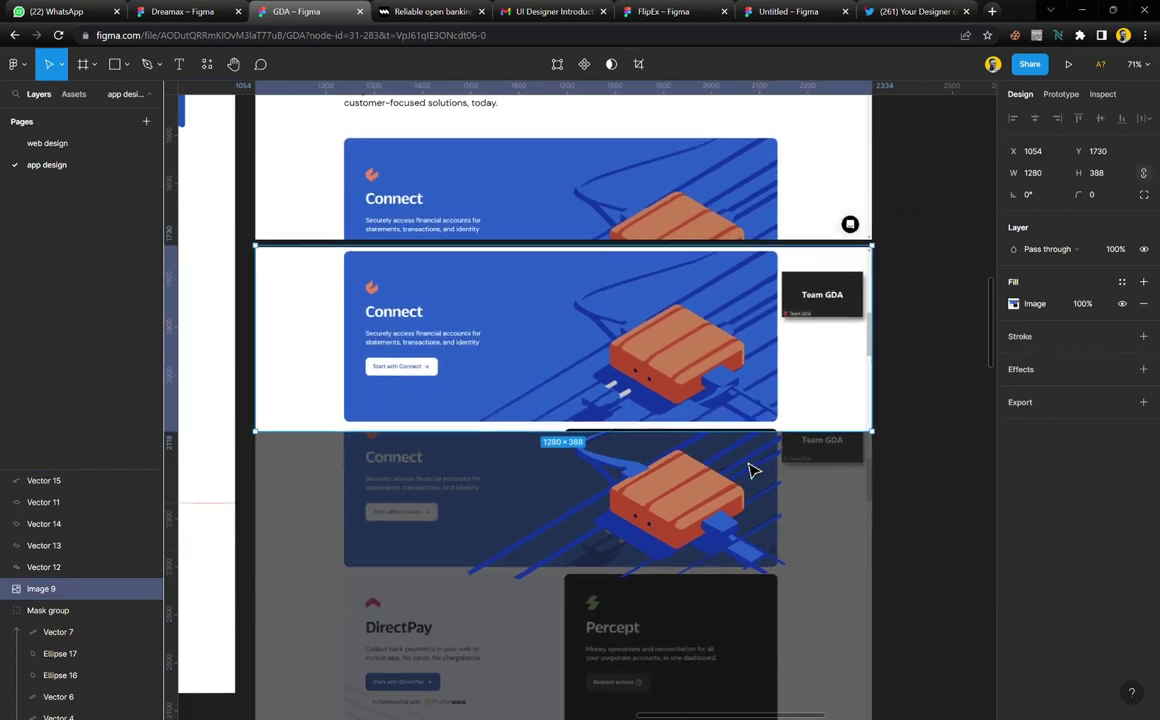
{"action": "scroll", "coordinate": [704, 570], "scroll_direction": "up", "scroll_amount": 3}
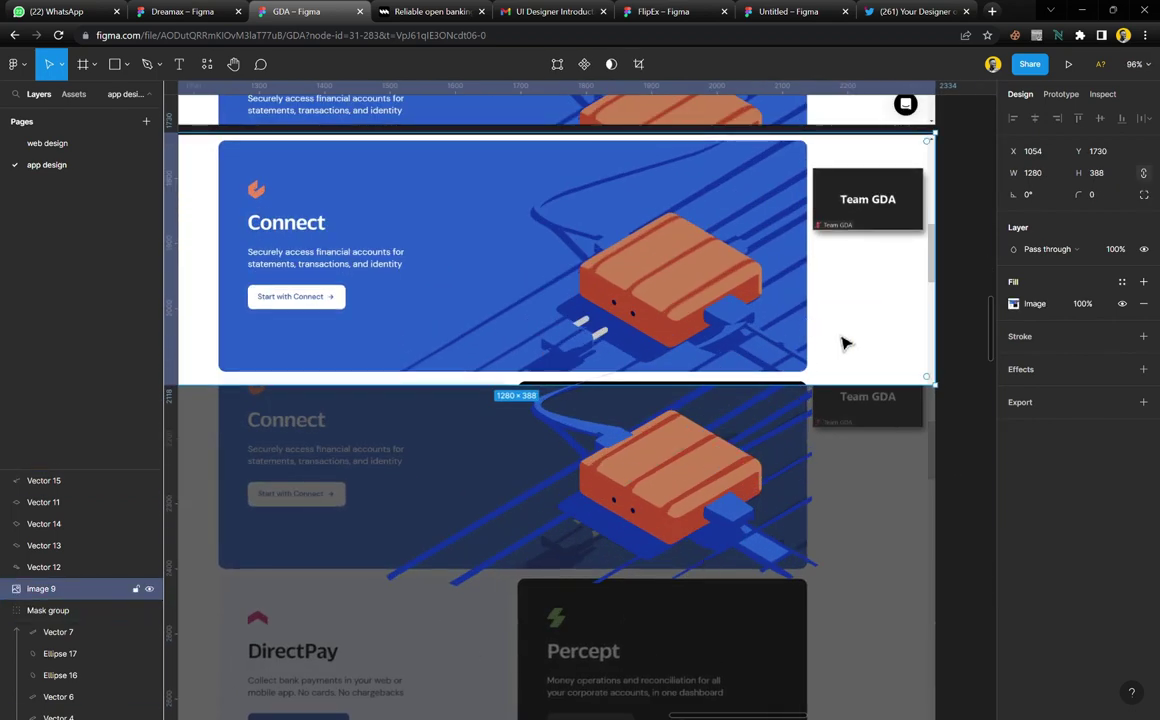
{"action": "left_click_drag", "start_coordinate": [868, 357], "coordinate": [895, 234]}
Marquee-select all the vector pieces of the orange-box illustration
{"action": "left_click", "coordinate": [909, 318]}
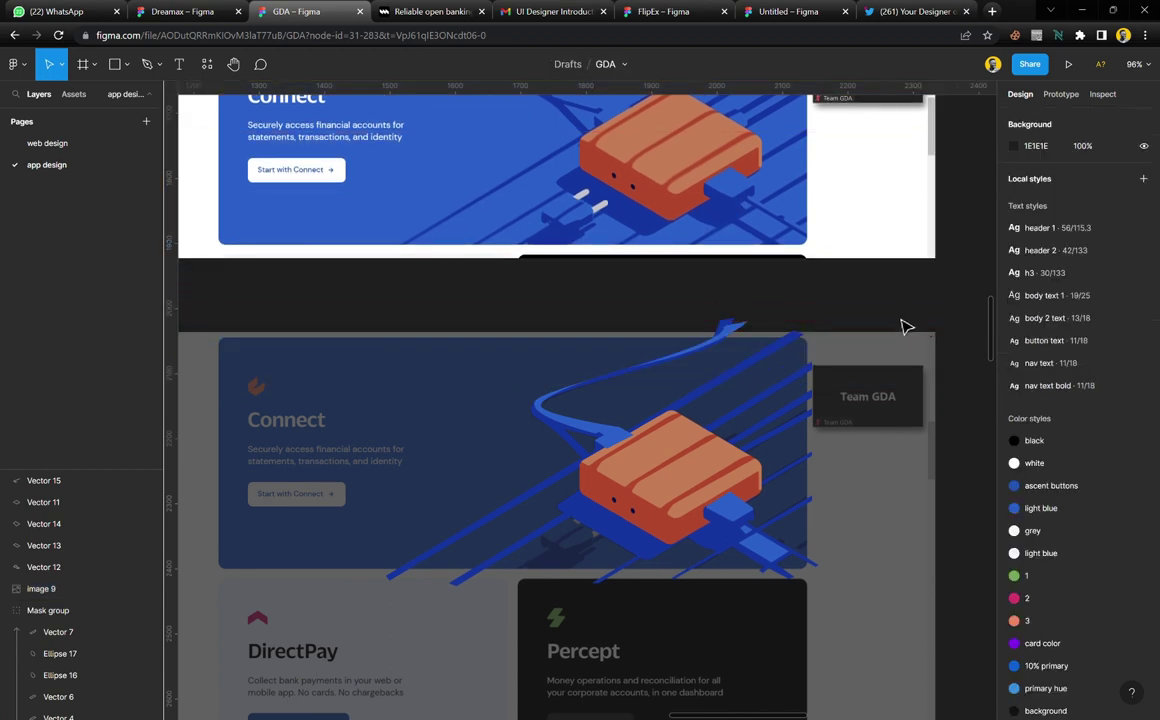
{"action": "scroll", "coordinate": [868, 325], "scroll_direction": "up", "scroll_amount": 2}
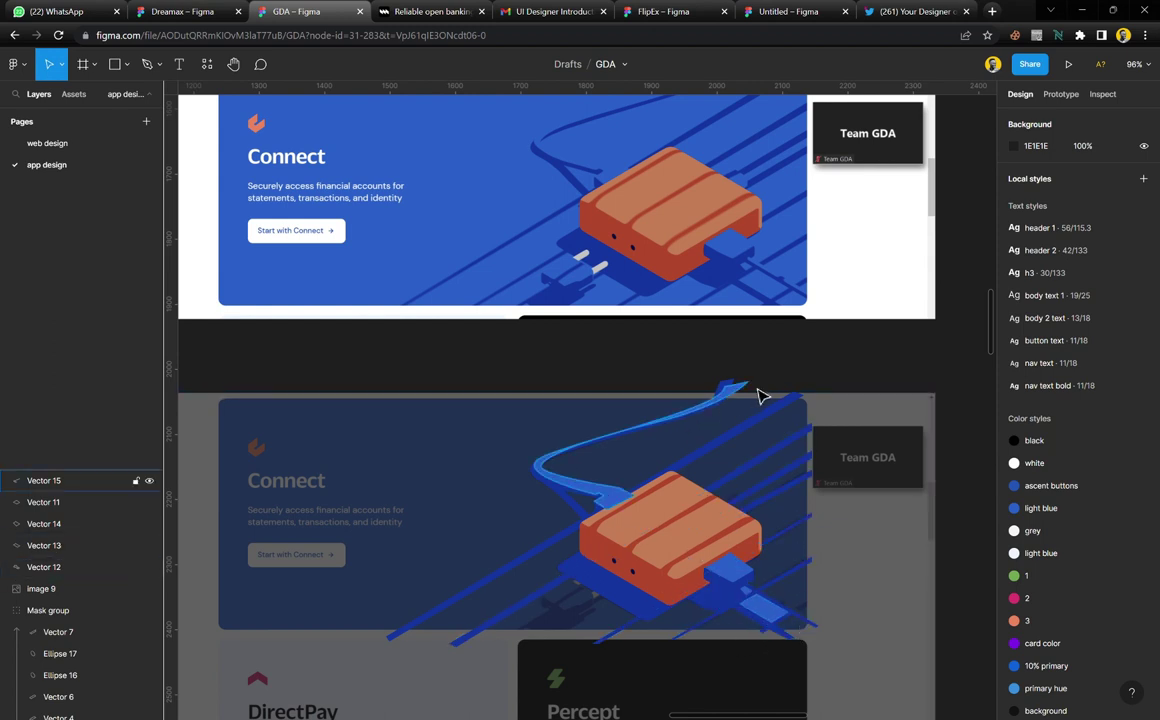
{"action": "scroll", "coordinate": [760, 396], "scroll_direction": "down", "scroll_amount": 2}
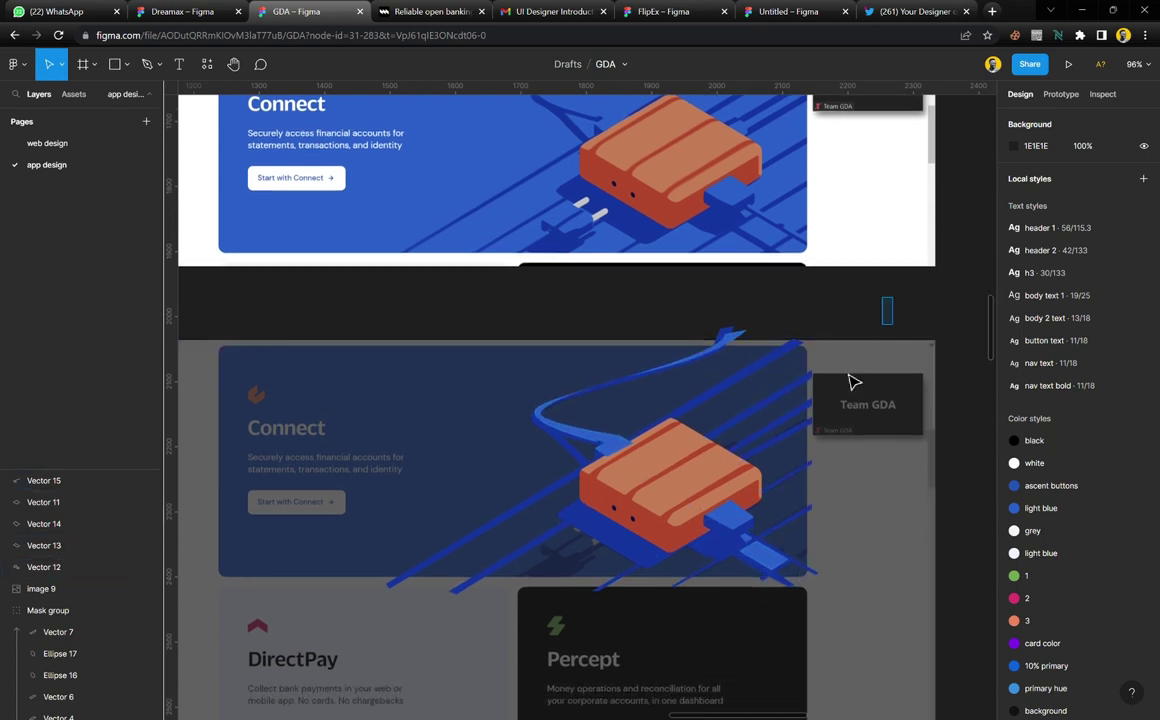
{"action": "left_click_drag", "start_coordinate": [932, 298], "coordinate": [440, 640]}
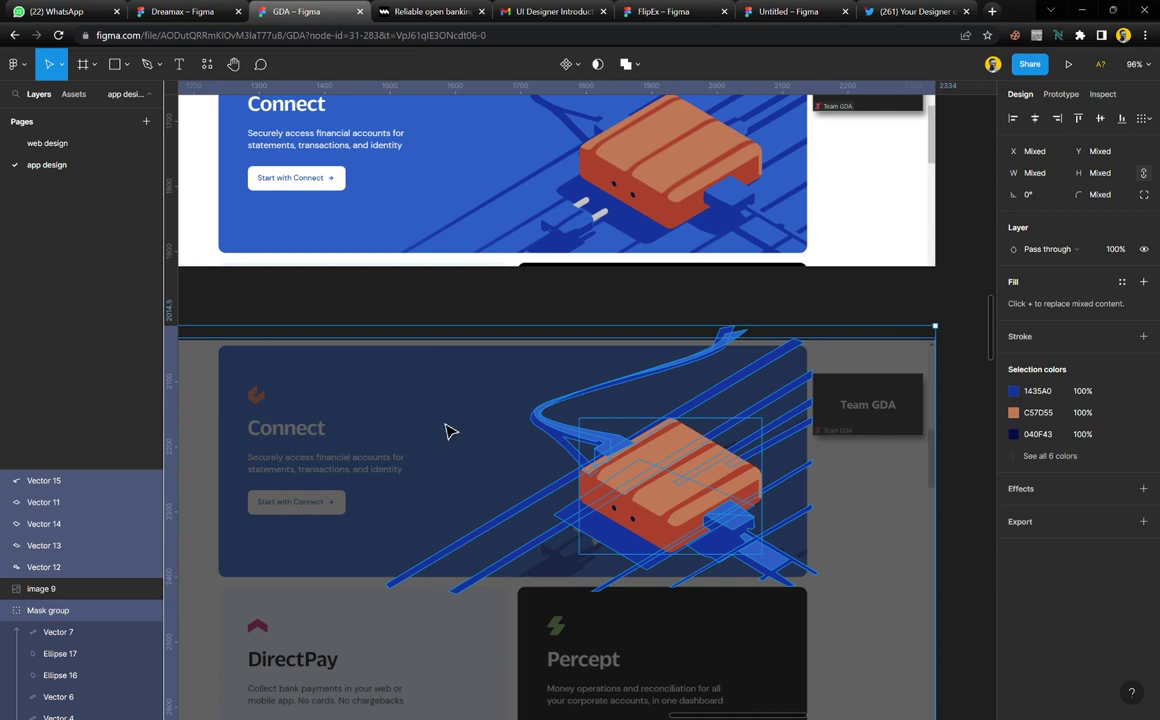
{"action": "left_click_drag", "start_coordinate": [449, 431], "coordinate": [720, 409]}
{"action": "scroll", "coordinate": [720, 409], "scroll_direction": "left", "scroll_amount": 3}
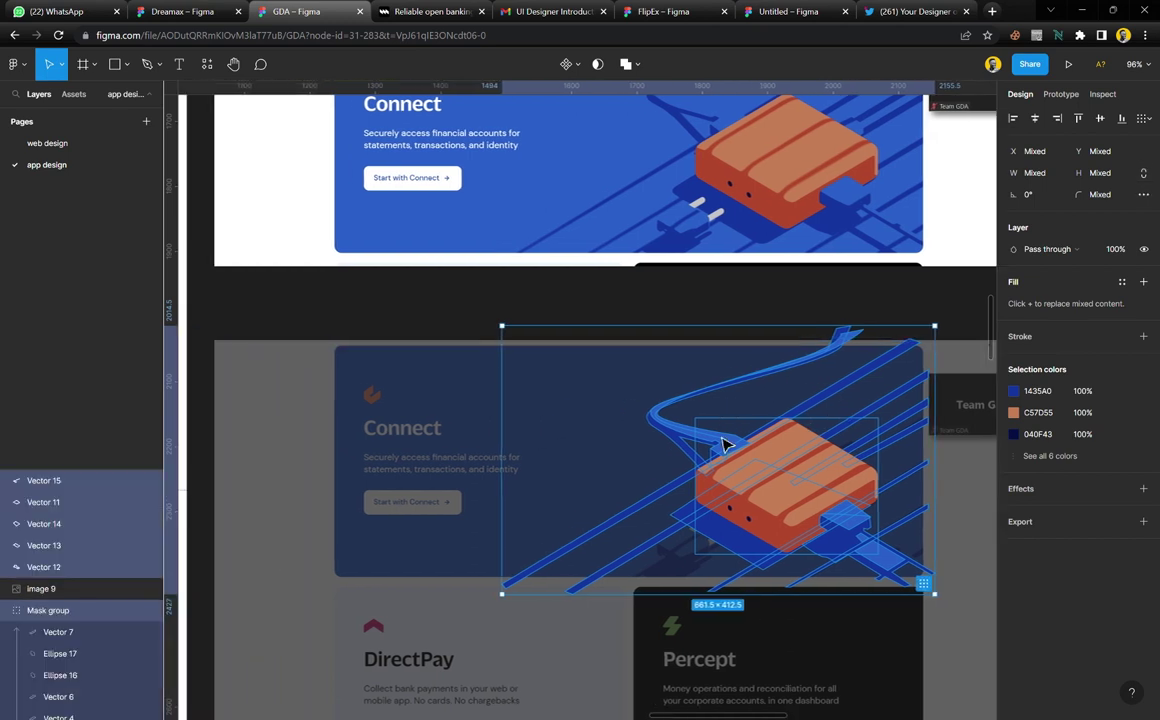
Wrap the selected orange-box illustration vectors in a new frame and cut it
{"action": "right_click", "coordinate": [756, 466]}
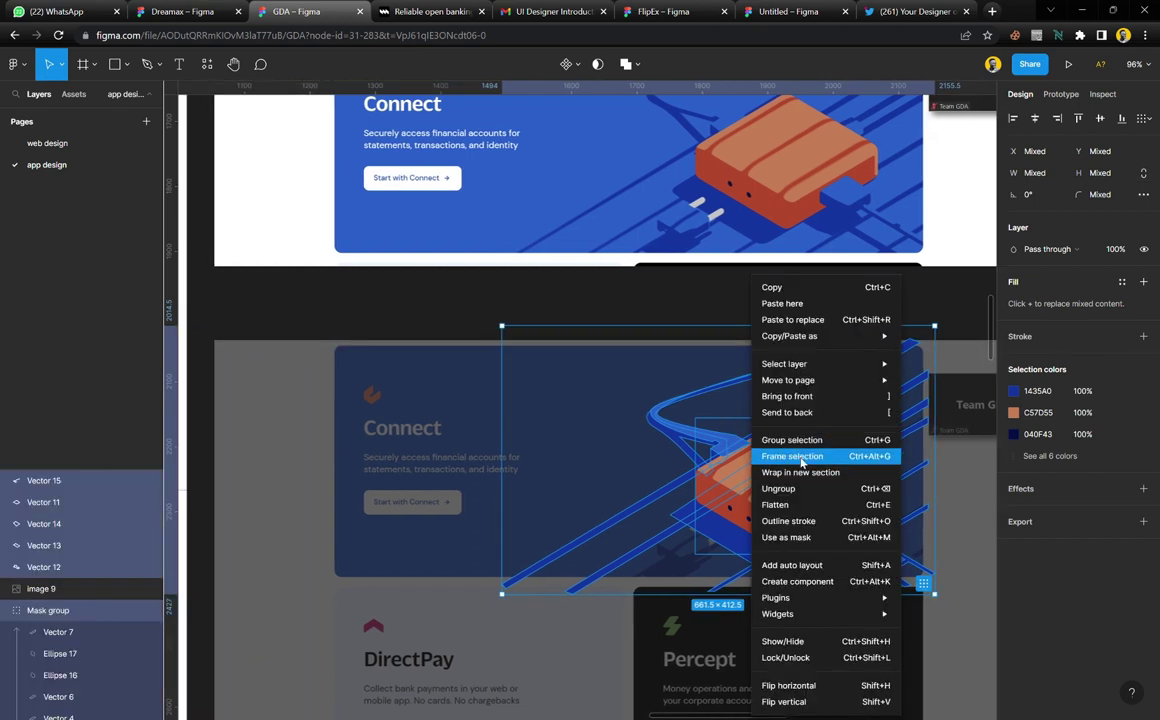
{"action": "left_click", "coordinate": [801, 458]}
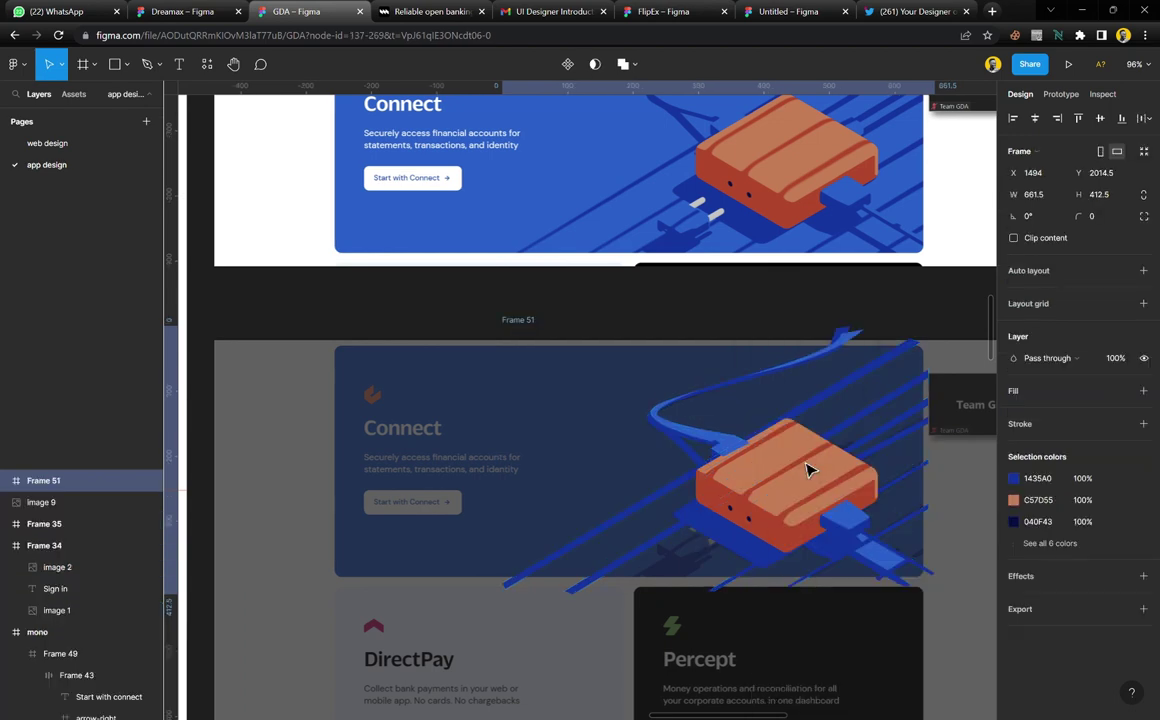
{"action": "key", "text": "Delete"}
Paste the illustration frame into the Connect banner Frame 49 and shift it right
{"action": "scroll", "coordinate": [634, 440], "scroll_direction": "left", "scroll_amount": 5}
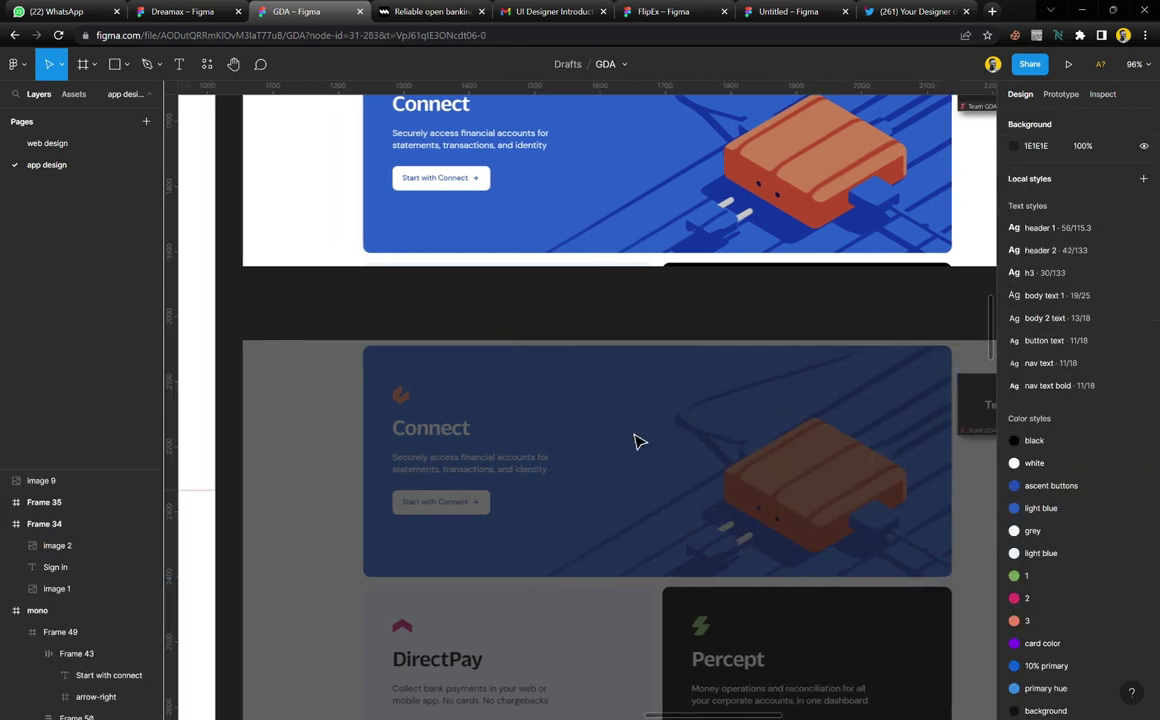
{"action": "scroll", "coordinate": [640, 442], "scroll_direction": "left", "scroll_amount": 3}
{"action": "left_click", "coordinate": [601, 411]}
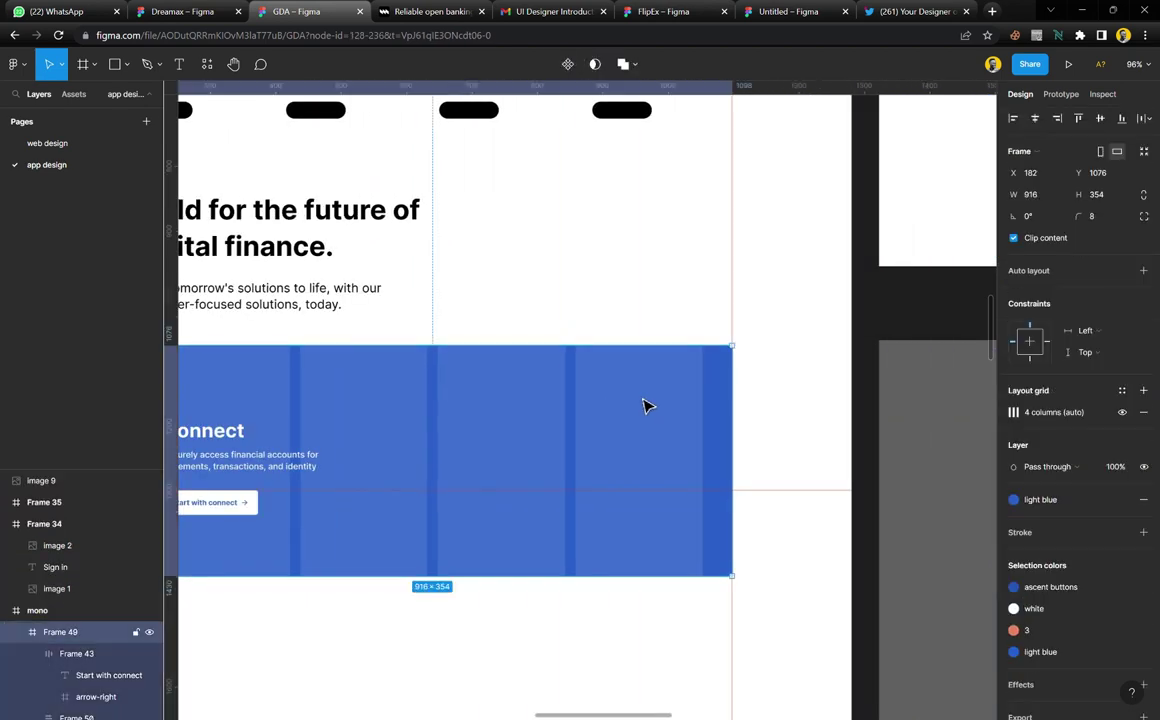
{"action": "key", "text": "ctrl+v"}
{"action": "left_click_drag", "start_coordinate": [533, 479], "coordinate": [622, 452]}
Move the Connect screenshot image 9 onto the left design at X 10, Y 680
{"action": "scroll", "coordinate": [622, 452], "scroll_direction": "right", "scroll_amount": 10}
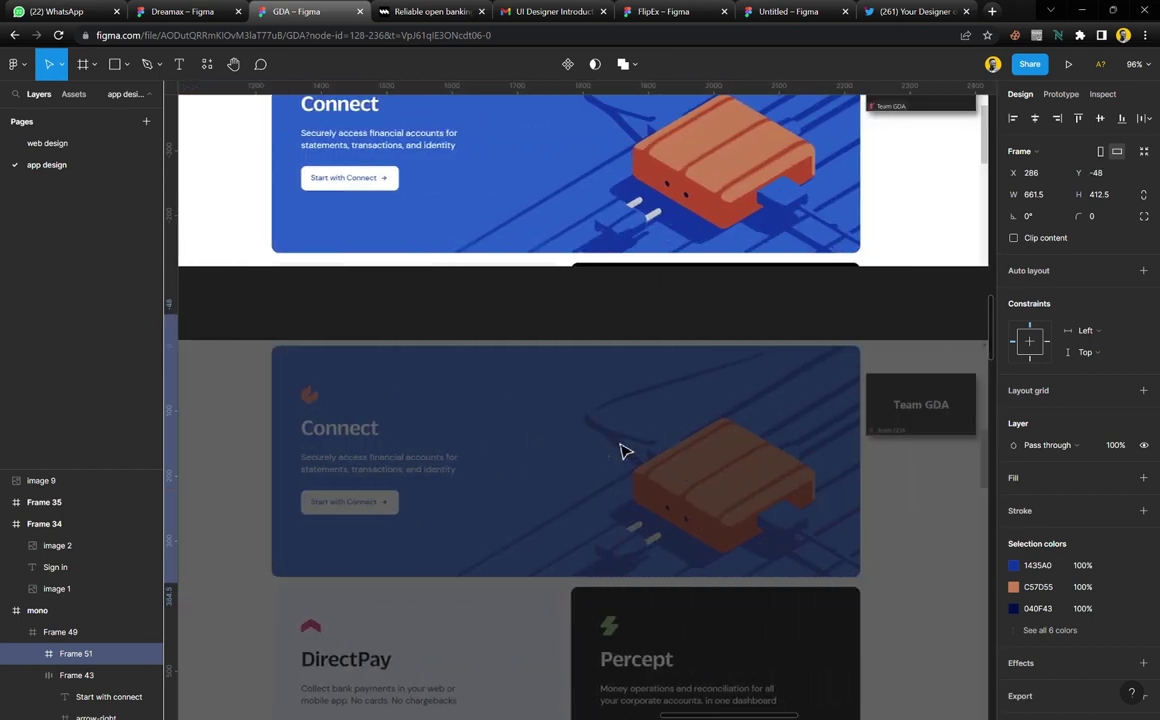
{"action": "scroll", "coordinate": [621, 451], "scroll_direction": "left", "scroll_amount": 6}
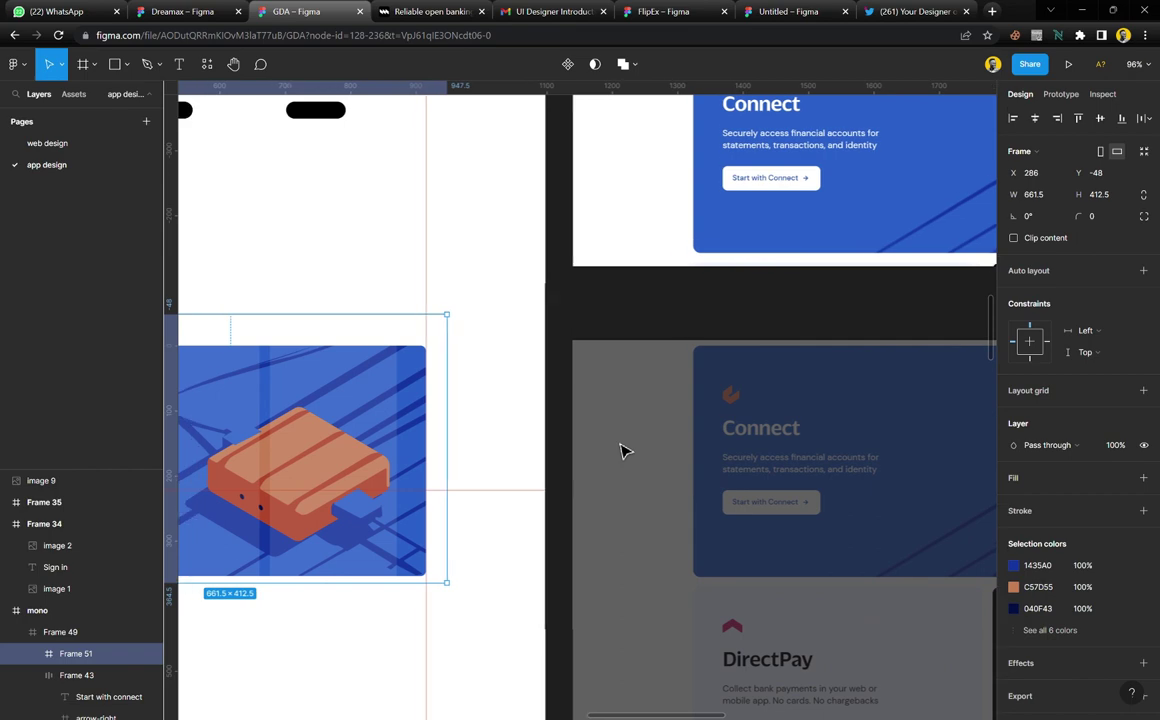
{"action": "scroll", "coordinate": [770, 380], "scroll_direction": "down", "scroll_amount": 5}
{"action": "scroll", "coordinate": [812, 352], "scroll_direction": "up", "scroll_amount": 2}
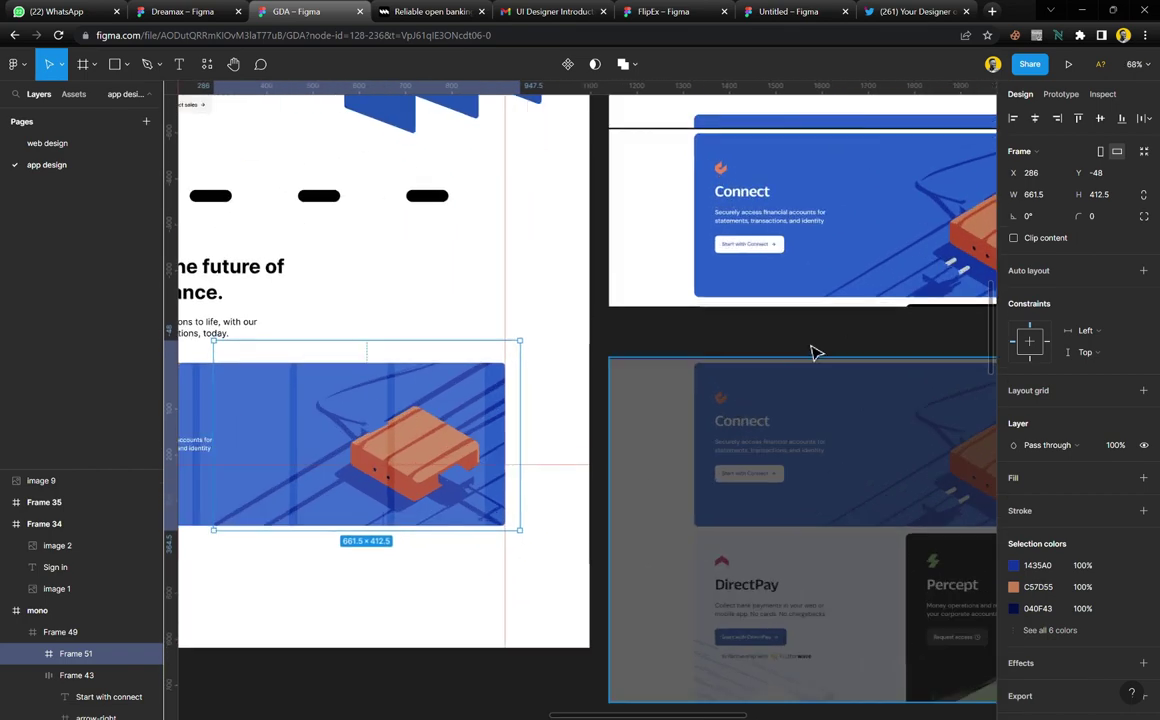
{"action": "left_click_drag", "start_coordinate": [880, 277], "coordinate": [440, 316]}
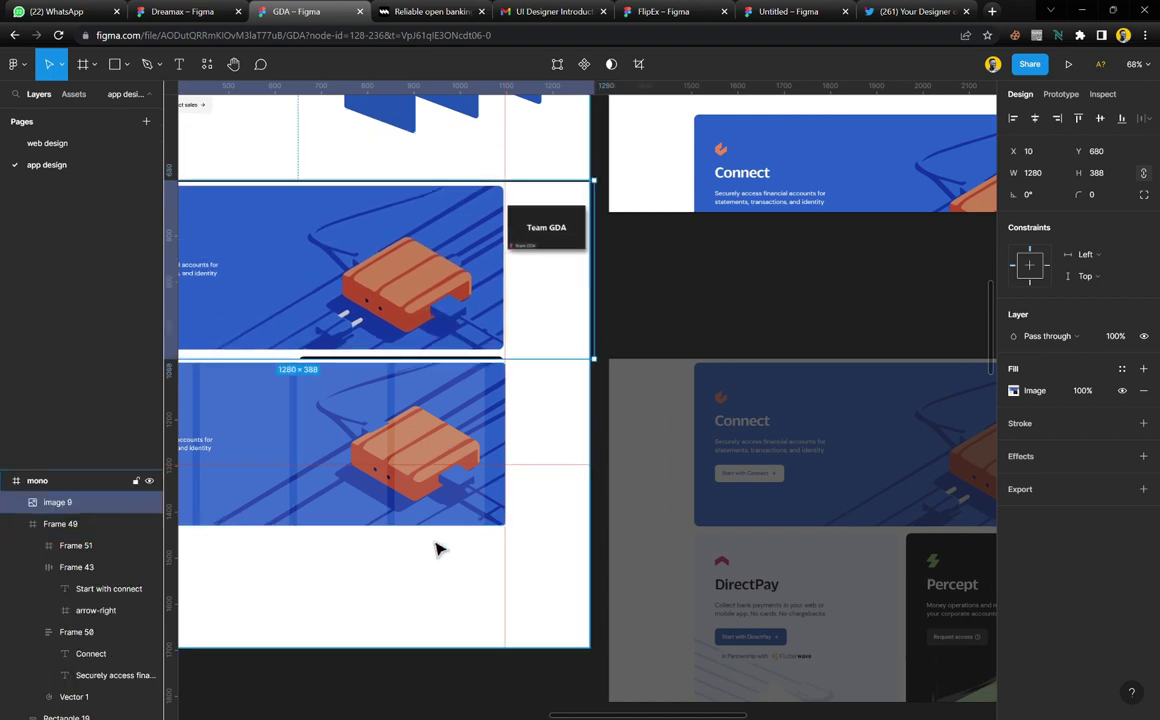
Nudge the illustration frame slightly lower inside the Connect banner
{"action": "scroll", "coordinate": [440, 540], "scroll_direction": "up", "scroll_amount": 5}
{"action": "left_click", "coordinate": [614, 392]}
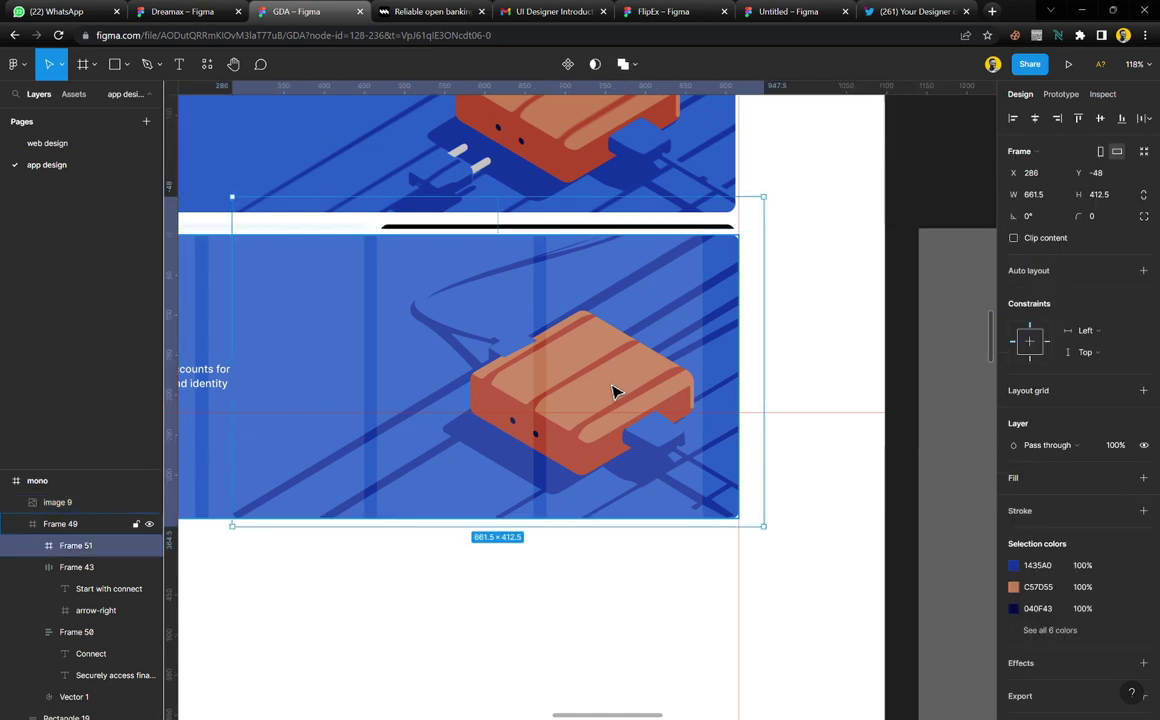
{"action": "left_click_drag", "start_coordinate": [634, 367], "coordinate": [640, 380]}
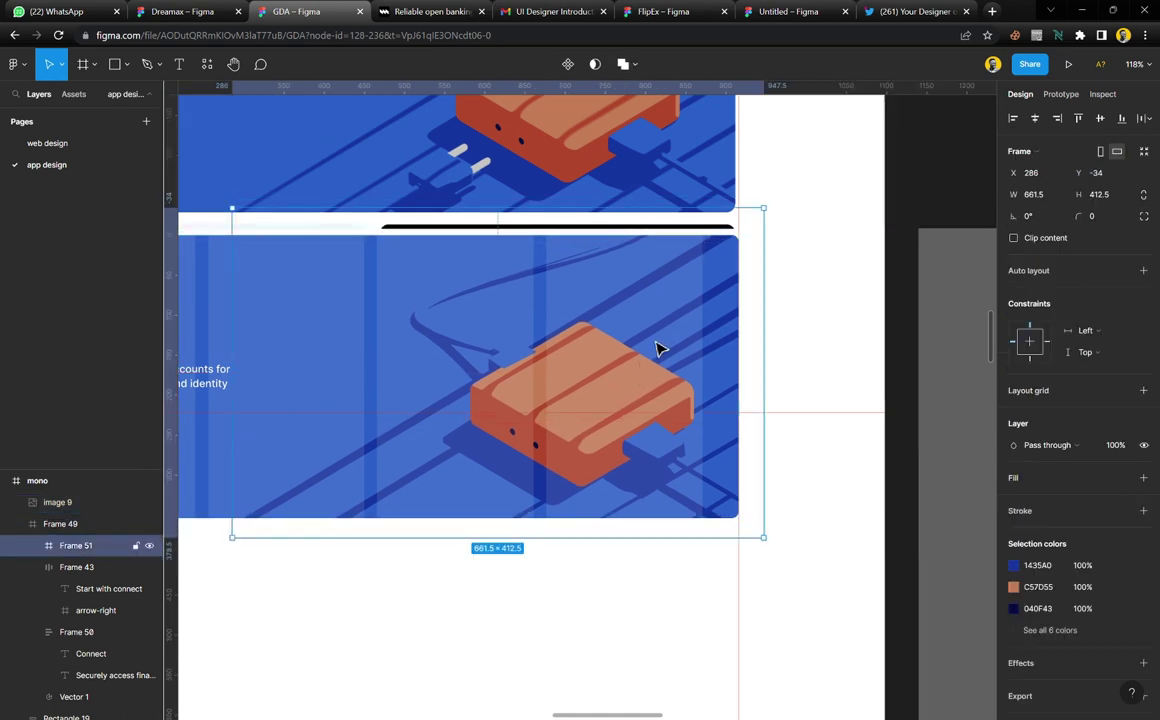
Move the Connect screenshot image 9 back to the right column at X 1054, Y 1649
{"action": "scroll", "coordinate": [675, 400], "scroll_direction": "down", "scroll_amount": 5}
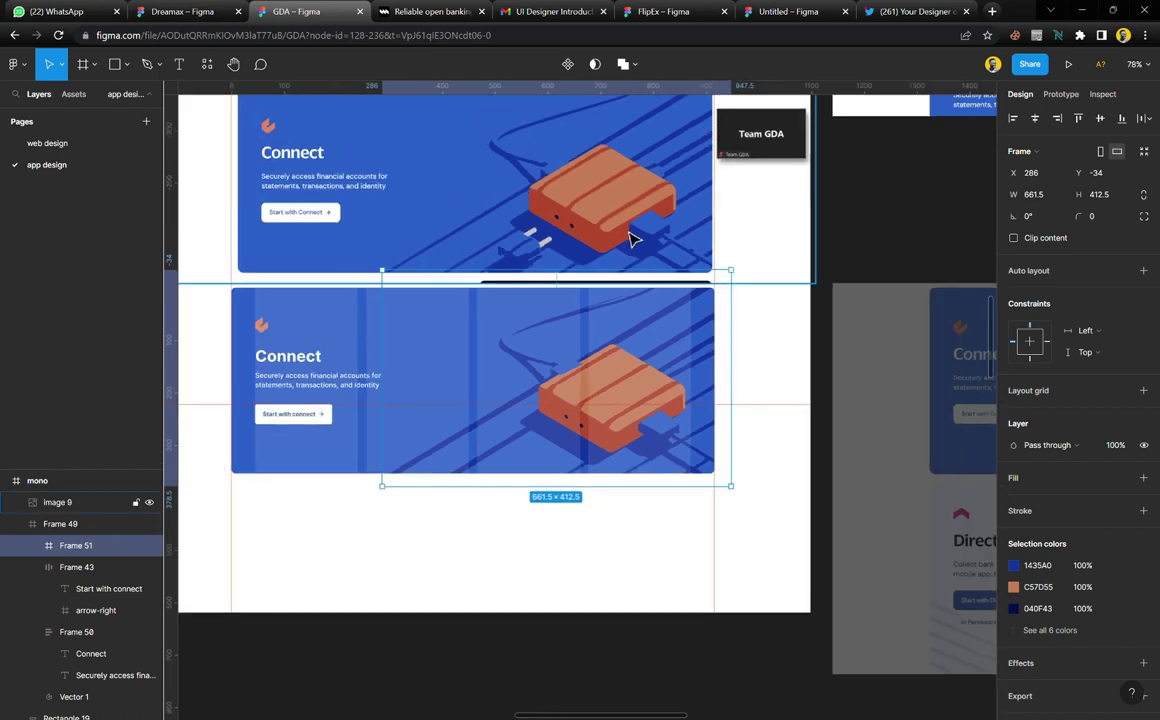
{"action": "left_click", "coordinate": [632, 242]}
{"action": "scroll", "coordinate": [630, 260], "scroll_direction": "down", "scroll_amount": 5}
{"action": "left_click_drag", "start_coordinate": [627, 280], "coordinate": [854, 238]}
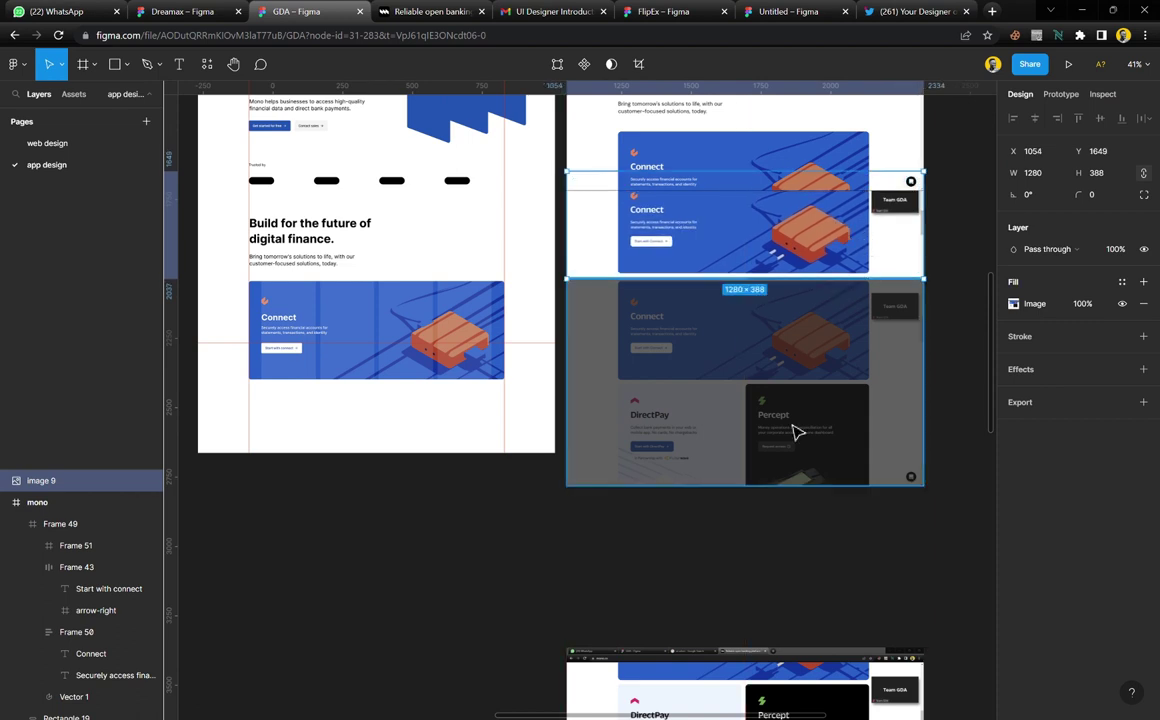
{"action": "left_click", "coordinate": [778, 533]}
Set the faded overlay image 3 to 100% fill opacity, then delete it
{"action": "left_click", "coordinate": [849, 415]}
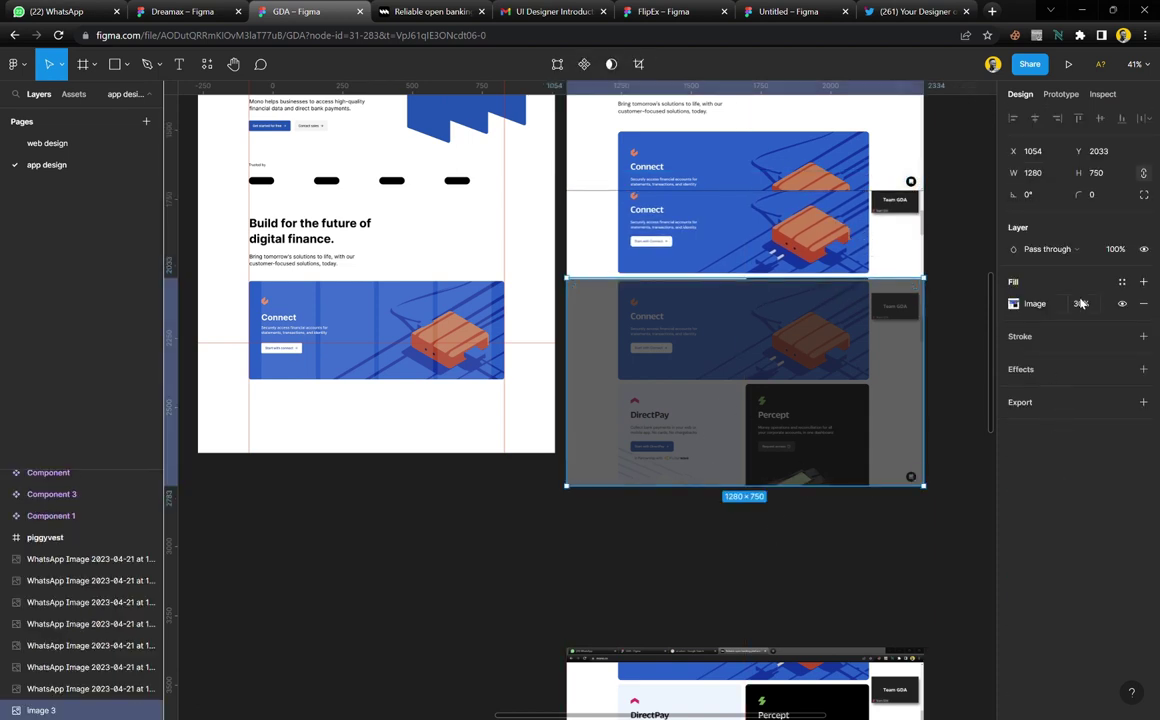
{"action": "left_click_drag", "start_coordinate": [1072, 308], "coordinate": [96, 326]}
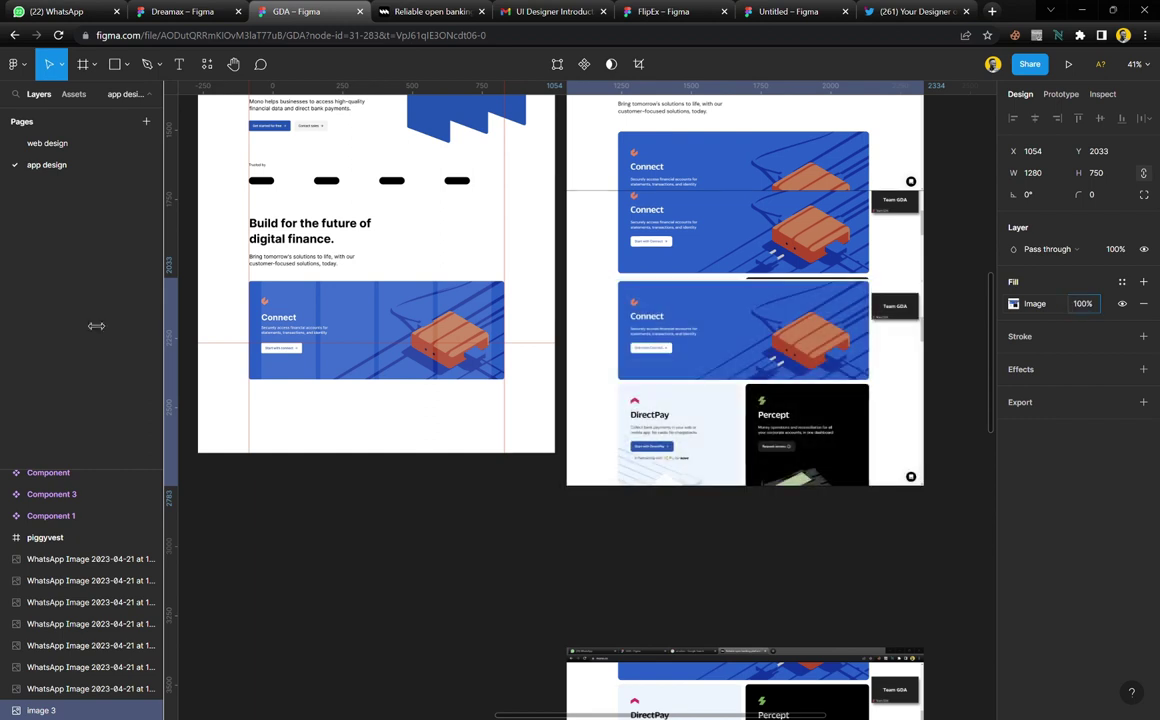
{"action": "left_click", "coordinate": [699, 551]}
{"action": "scroll", "coordinate": [549, 469], "scroll_direction": "left", "scroll_amount": 3}
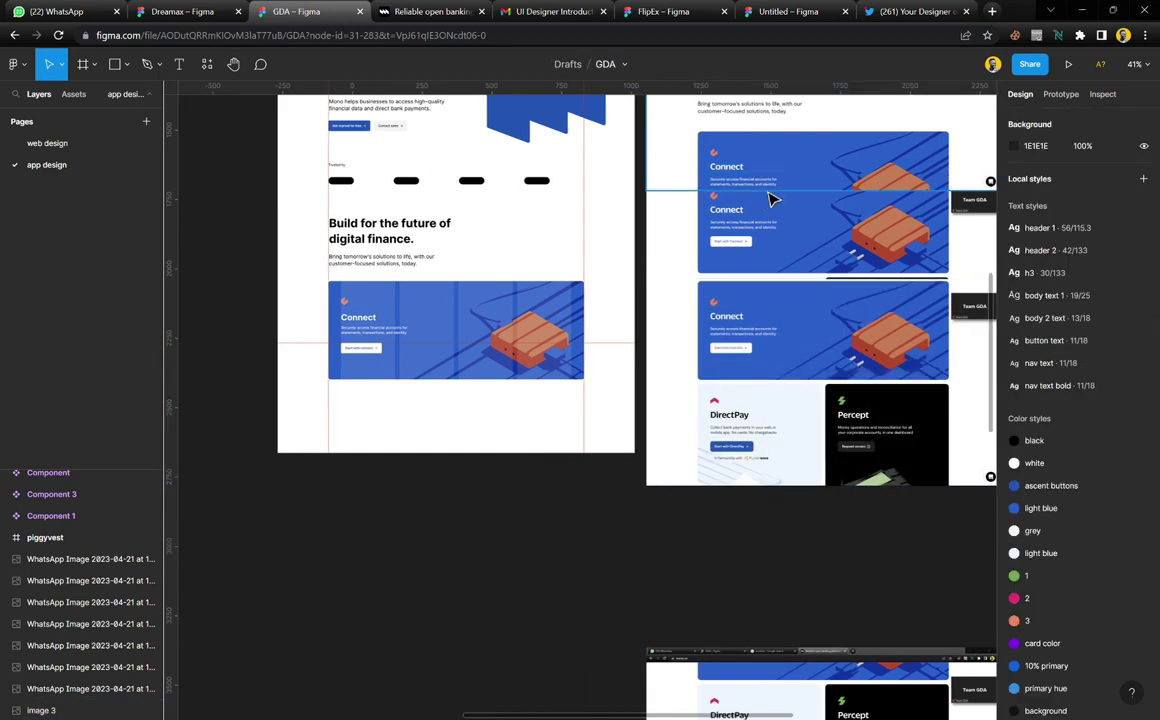
{"action": "left_click", "coordinate": [775, 232]}
{"action": "key", "text": "Delete"}
{"action": "left_click", "coordinate": [766, 150]}
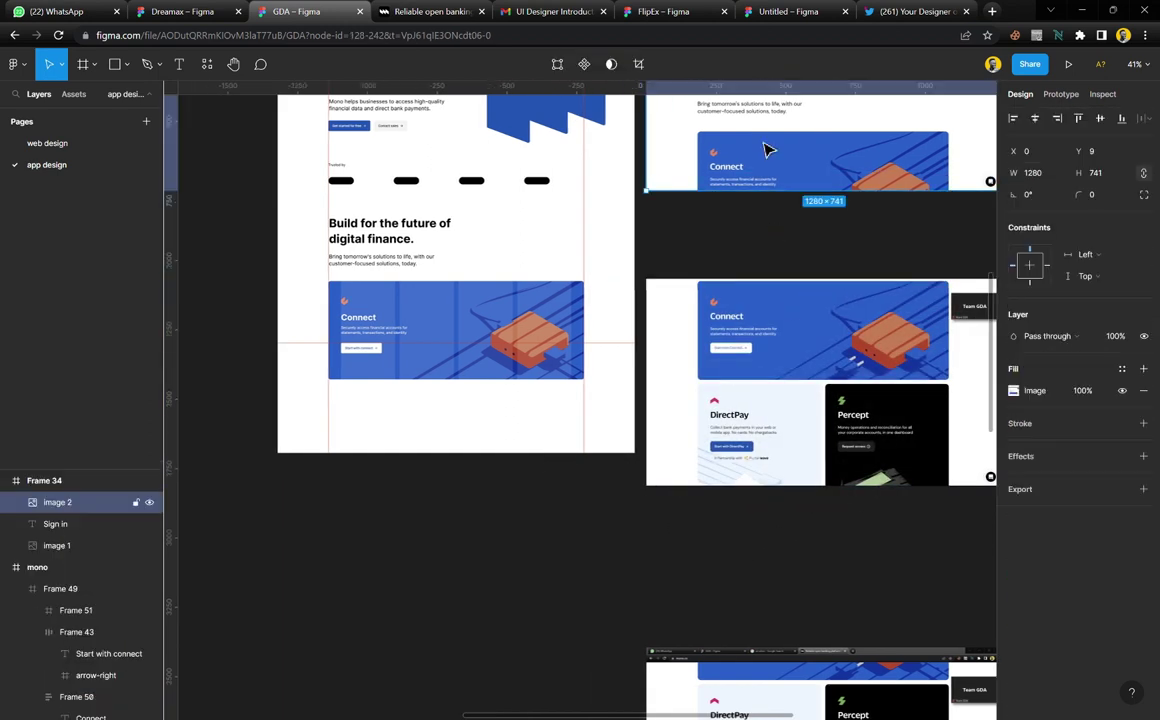
{"action": "left_click", "coordinate": [728, 238]}
{"action": "scroll", "coordinate": [445, 355], "scroll_direction": "up", "scroll_amount": 5}
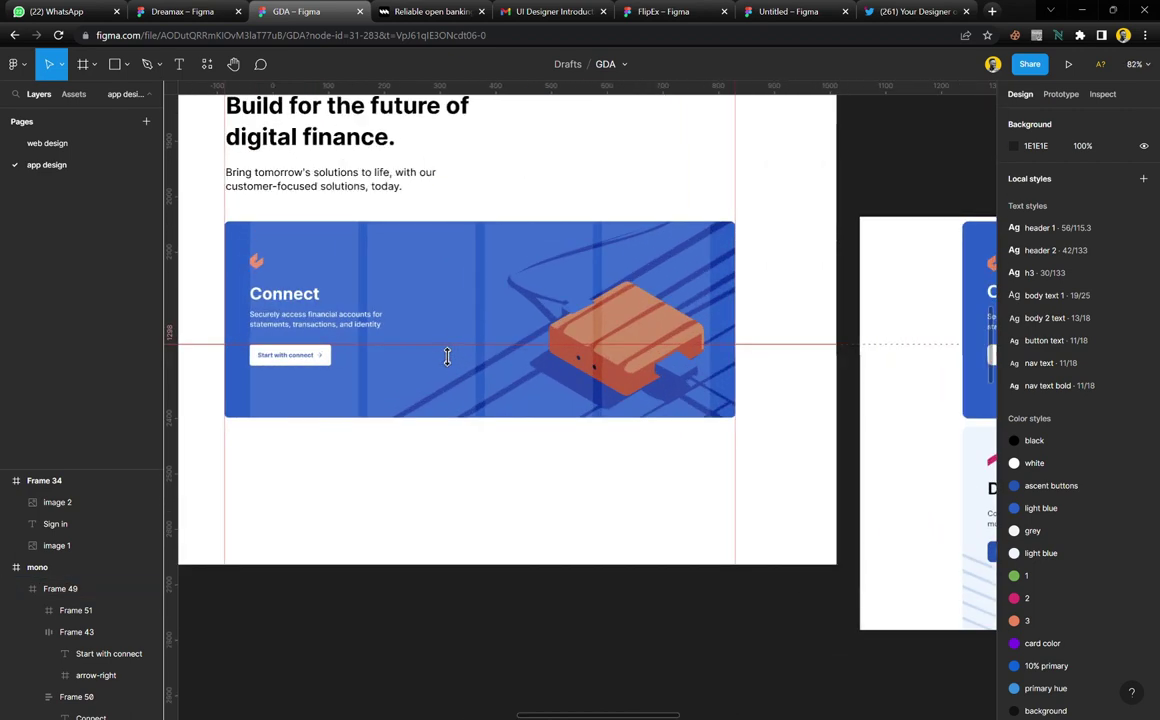
{"action": "left_click", "coordinate": [440, 287]}
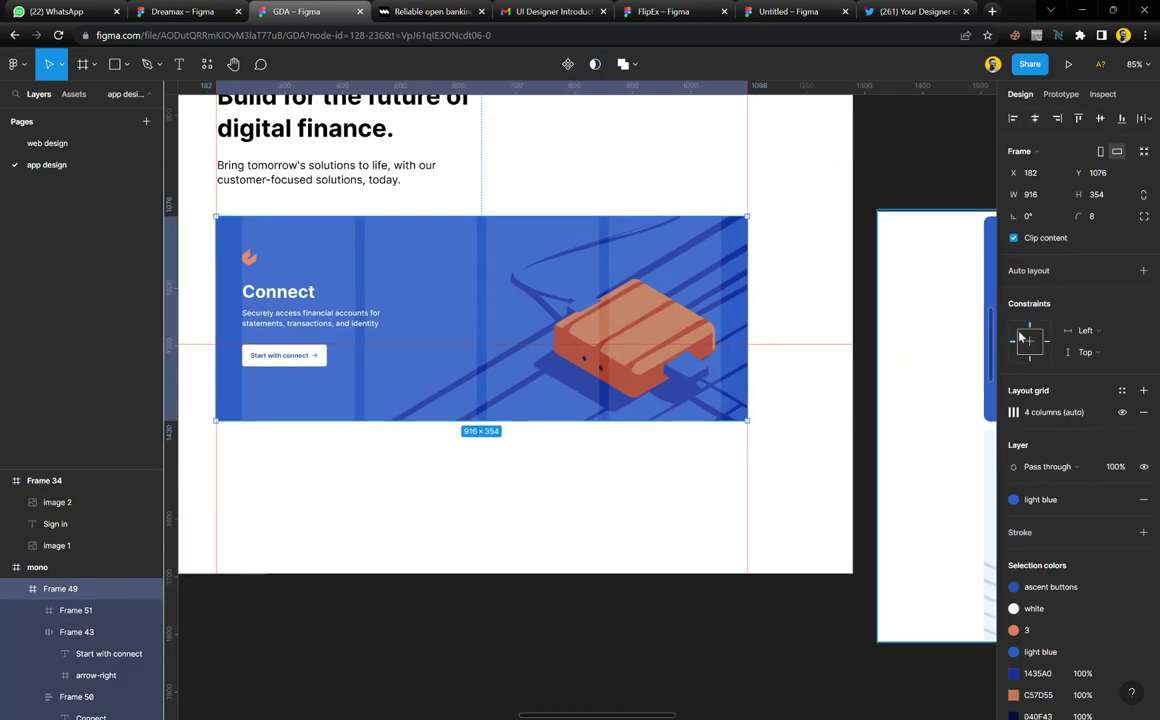
{"action": "left_click", "coordinate": [1122, 413]}
{"action": "left_click", "coordinate": [652, 619]}
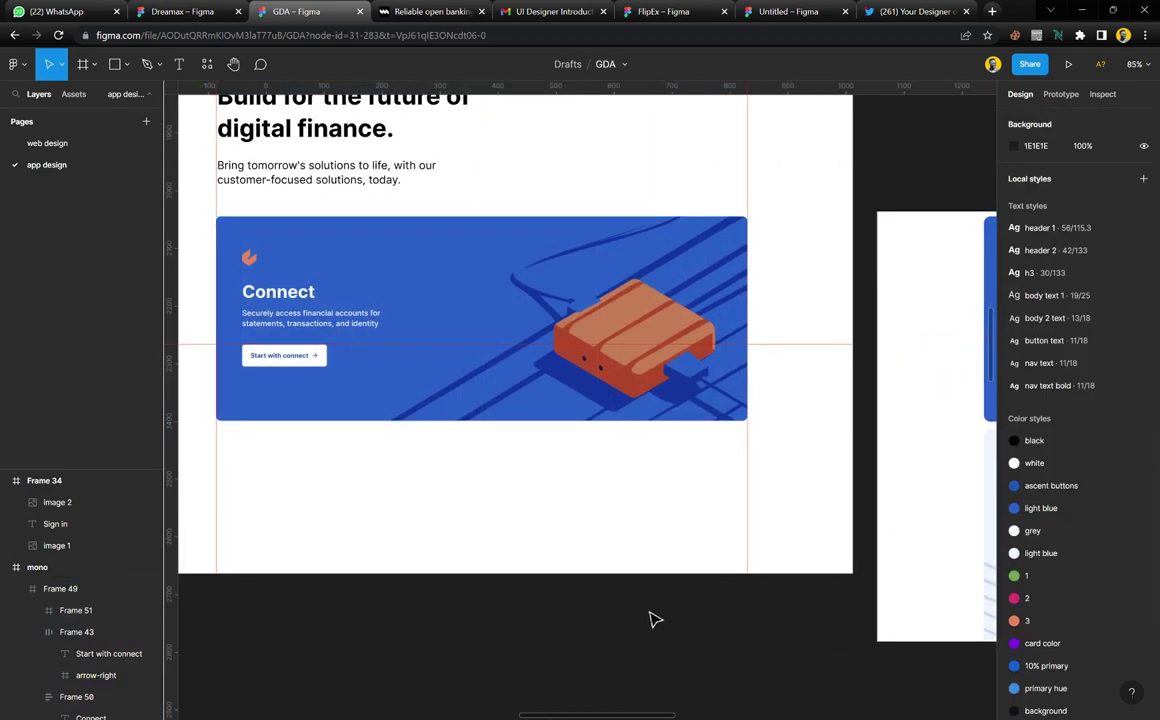
{"action": "left_click_drag", "start_coordinate": [589, 358], "coordinate": [590, 435]}
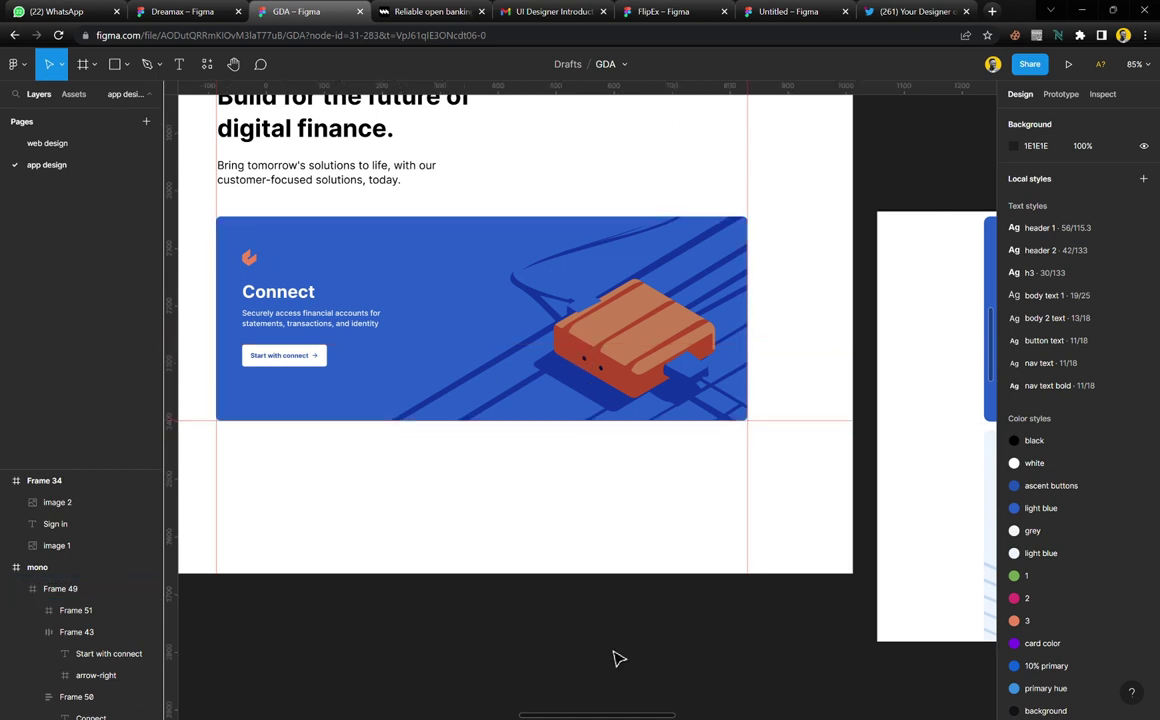
{"action": "scroll", "coordinate": [445, 324], "scroll_direction": "up", "scroll_amount": 5}
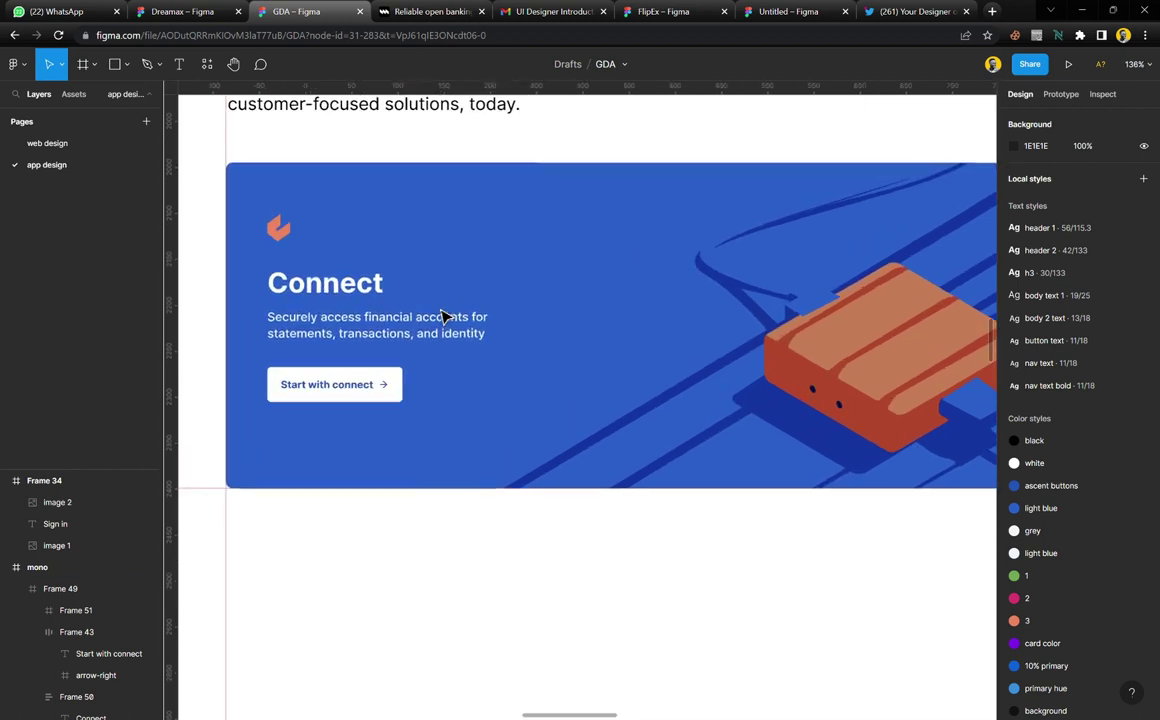
{"action": "scroll", "coordinate": [445, 382], "scroll_direction": "down", "scroll_amount": 1}
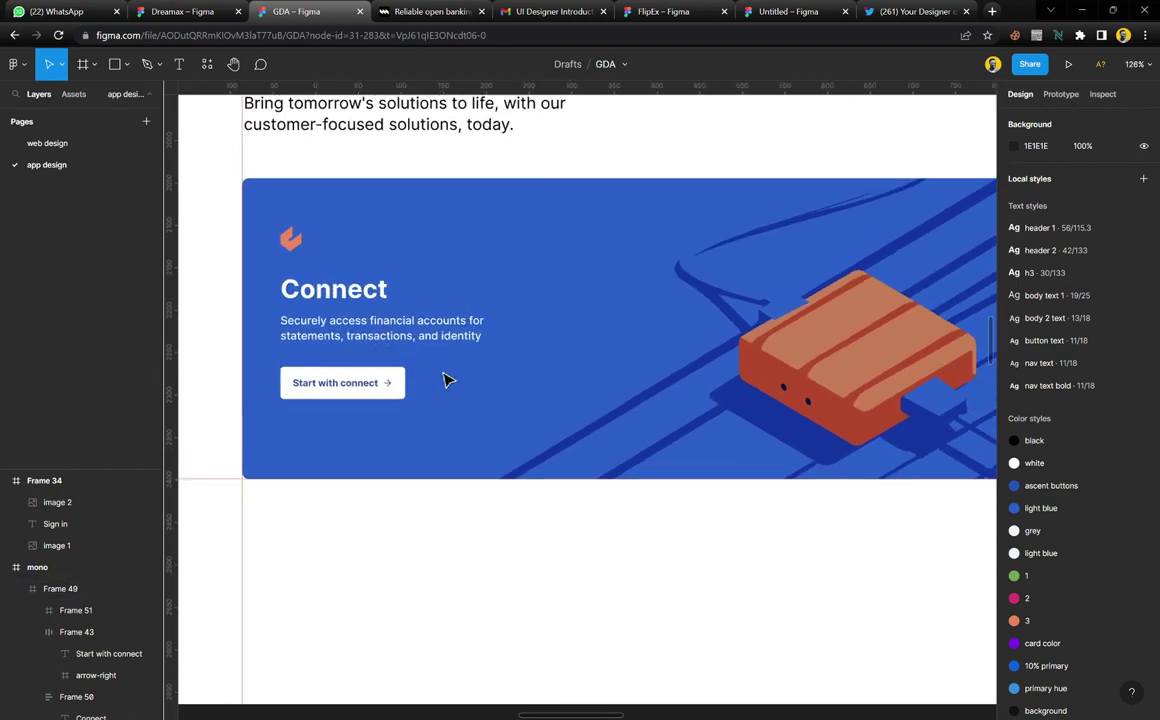
{"action": "scroll", "coordinate": [445, 382], "scroll_direction": "right", "scroll_amount": 10}
{"action": "scroll", "coordinate": [445, 381], "scroll_direction": "up", "scroll_amount": 4}
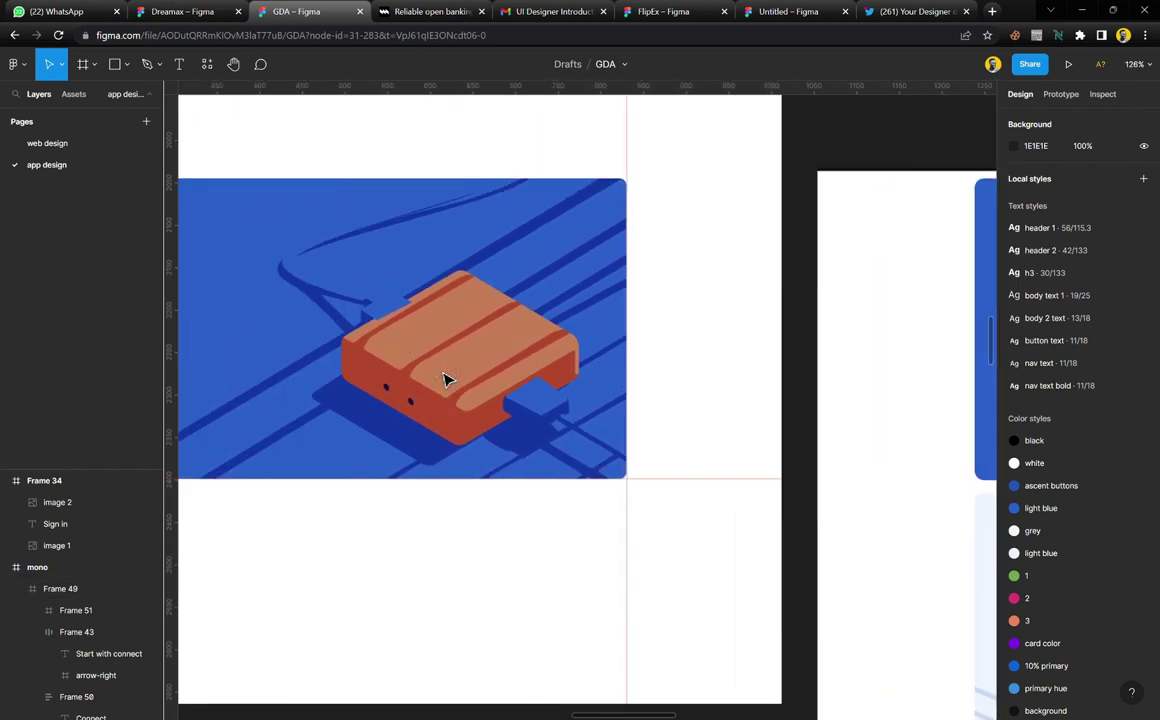
{"action": "scroll", "coordinate": [400, 300], "scroll_direction": "up", "scroll_amount": 4}
{"action": "scroll", "coordinate": [404, 320], "scroll_direction": "up", "scroll_amount": 1}
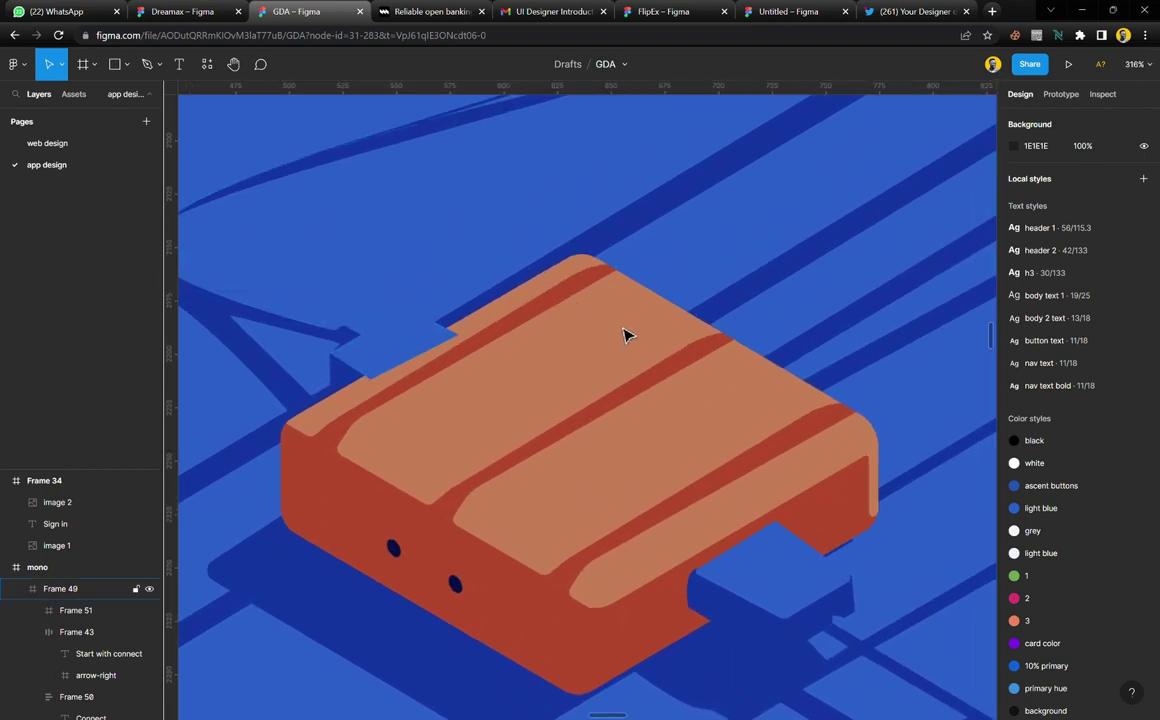
{"action": "left_click", "coordinate": [395, 344]}
{"action": "double_click", "coordinate": [394, 344]}
{"action": "double_click", "coordinate": [397, 351]}
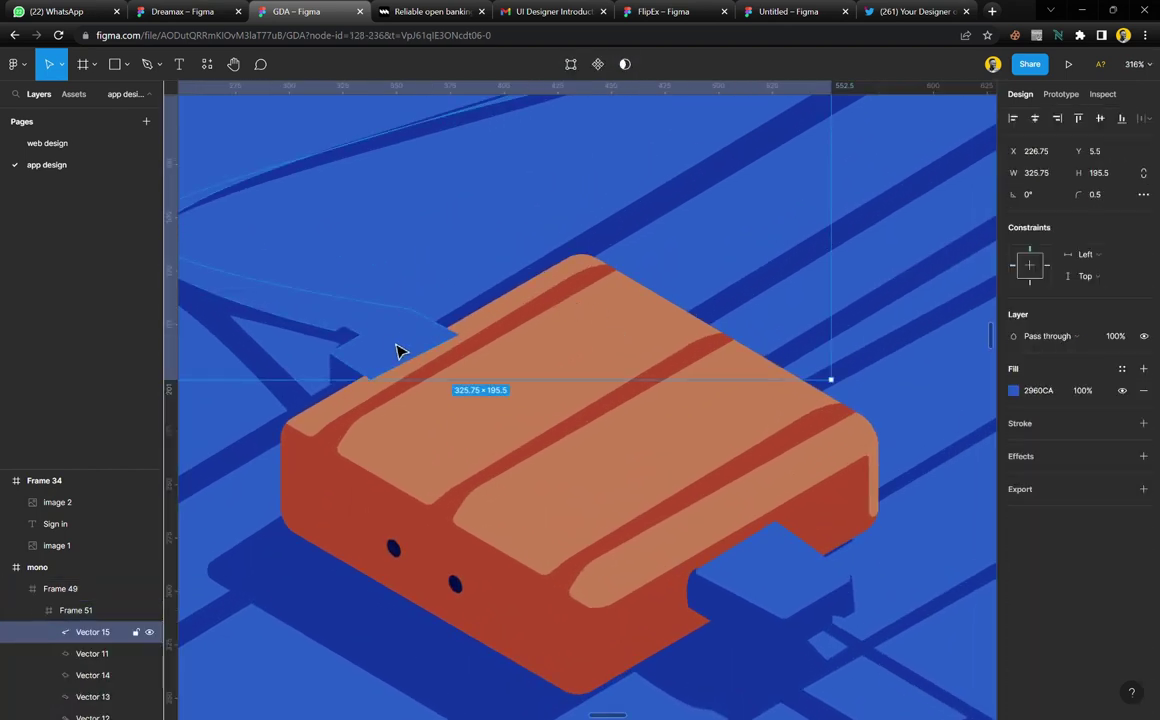
{"action": "left_click", "coordinate": [252, 352], "text": "shift"}
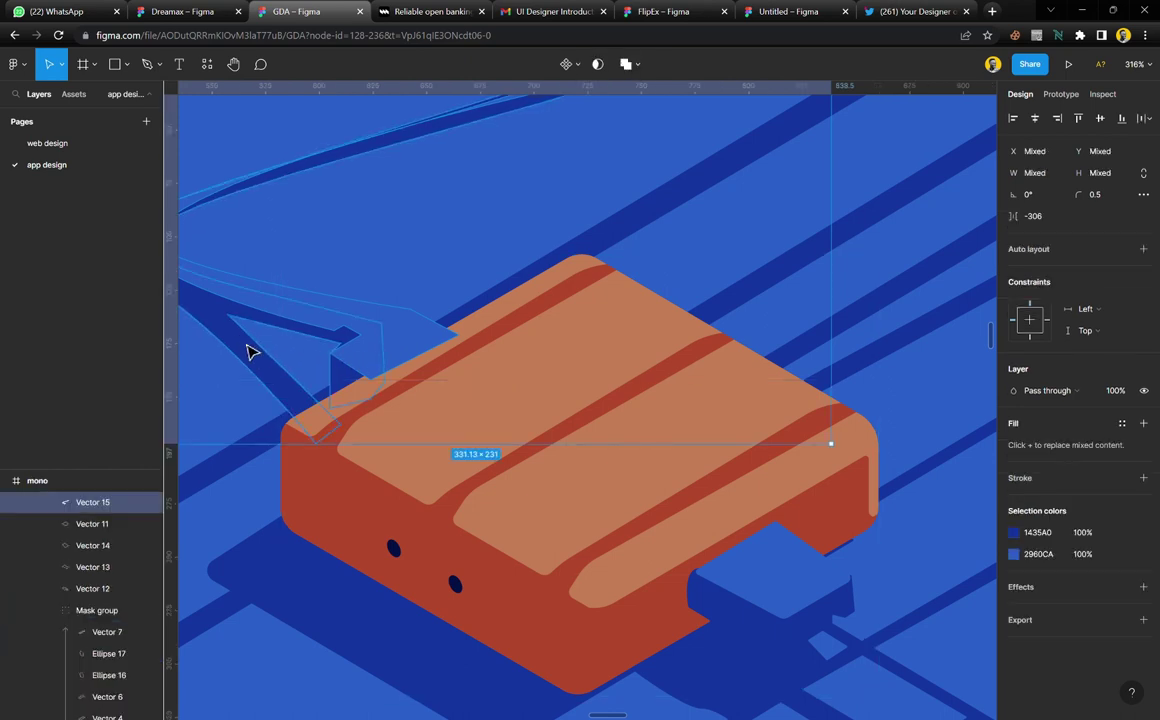
{"action": "left_click", "coordinate": [295, 512]}
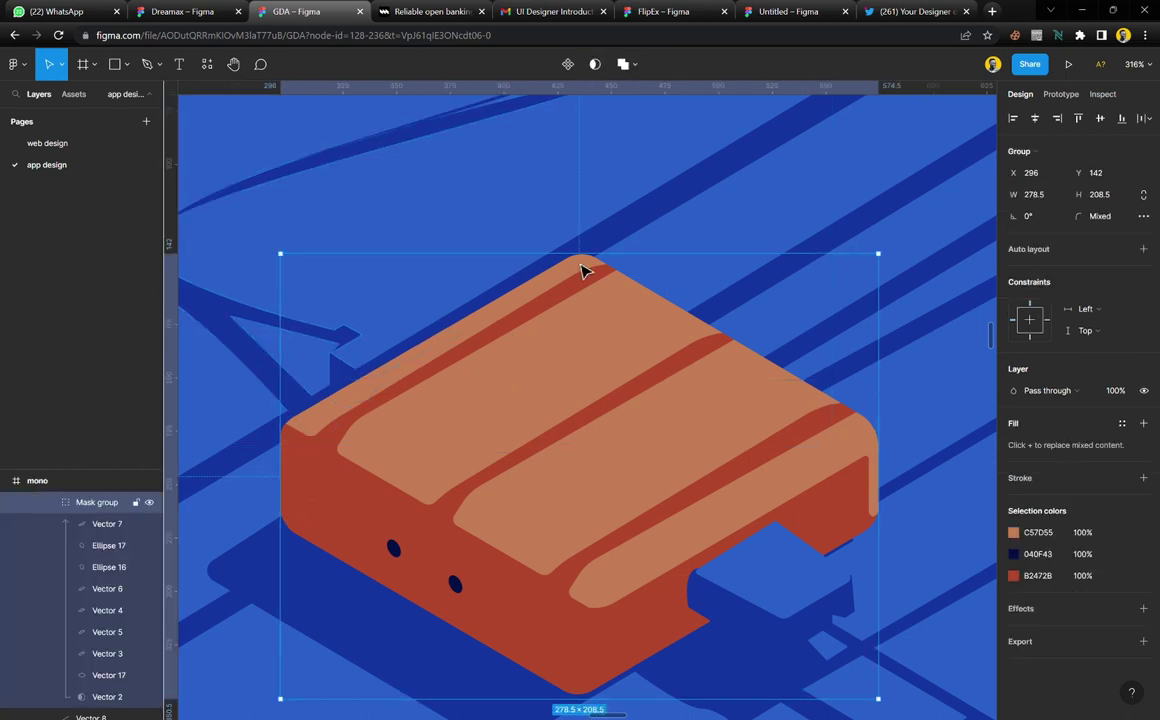
{"action": "left_click", "coordinate": [655, 226]}
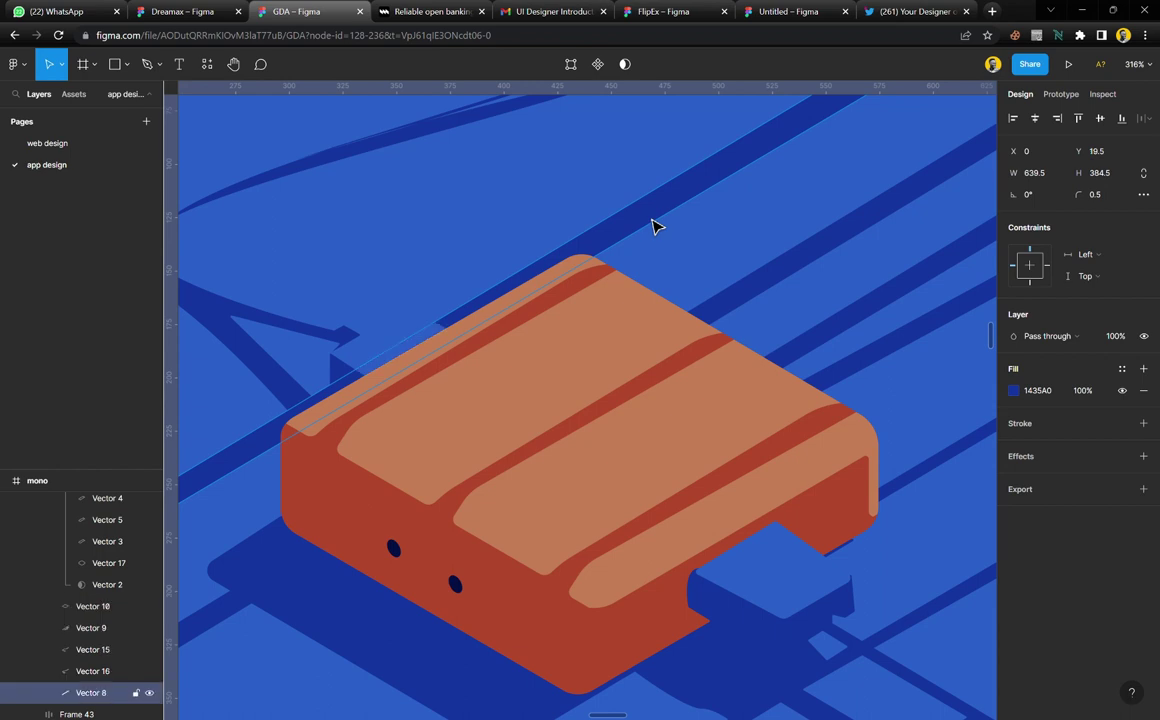
{"action": "key", "text": "Escape"}
{"action": "key", "text": "Escape"}
{"action": "scroll", "coordinate": [502, 267], "scroll_direction": "down", "scroll_amount": 5, "text": "ctrl"}
{"action": "scroll", "coordinate": [502, 267], "scroll_direction": "down", "scroll_amount": 1, "text": "ctrl"}
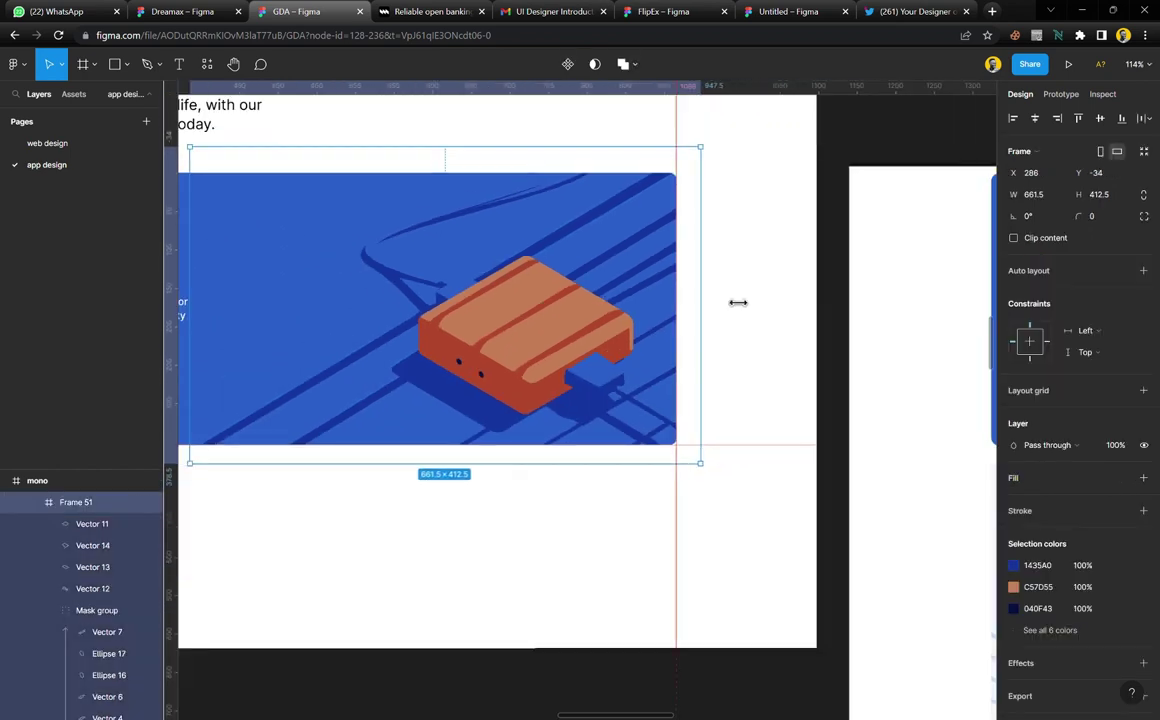
{"action": "left_click", "coordinate": [830, 272]}
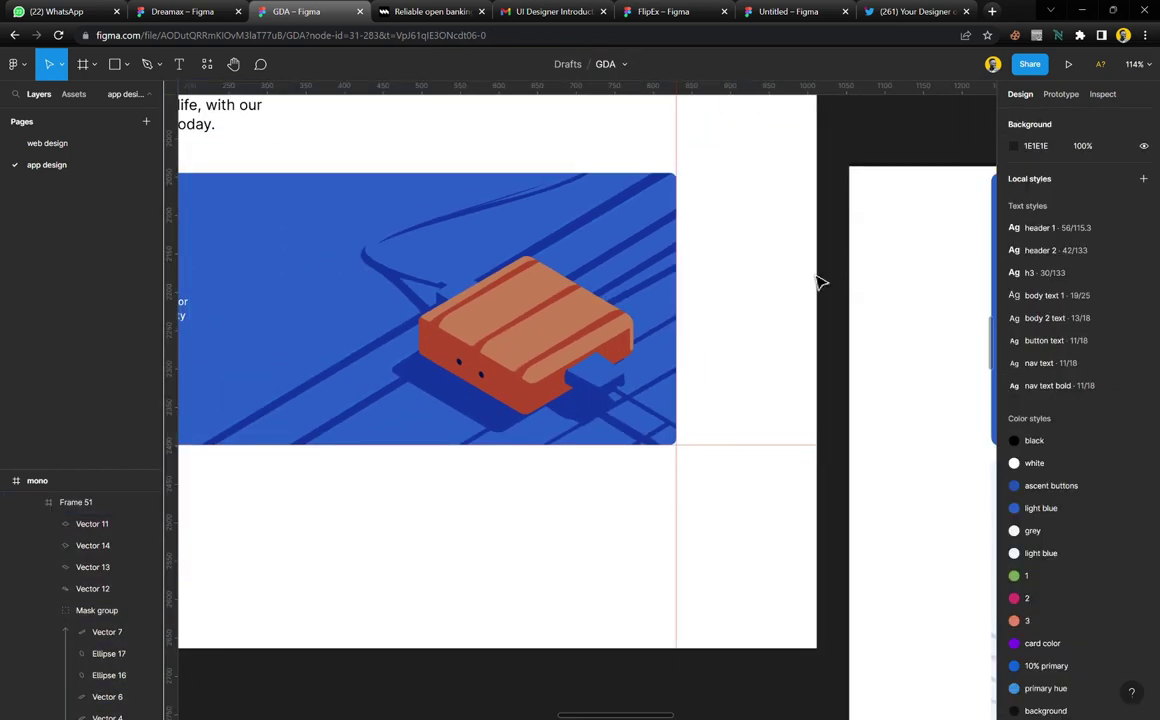
{"action": "scroll", "coordinate": [592, 496], "scroll_direction": "down", "scroll_amount": 5, "text": "ctrl"}
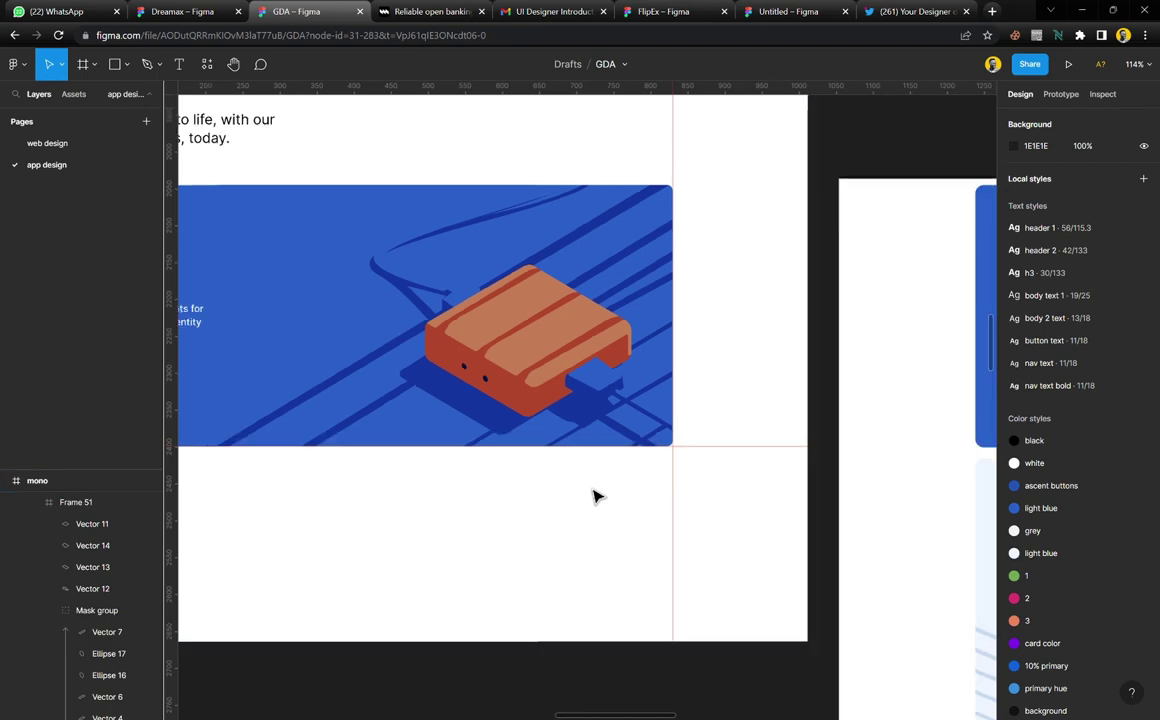
{"action": "scroll", "coordinate": [652, 470], "scroll_direction": "right", "scroll_amount": 5}
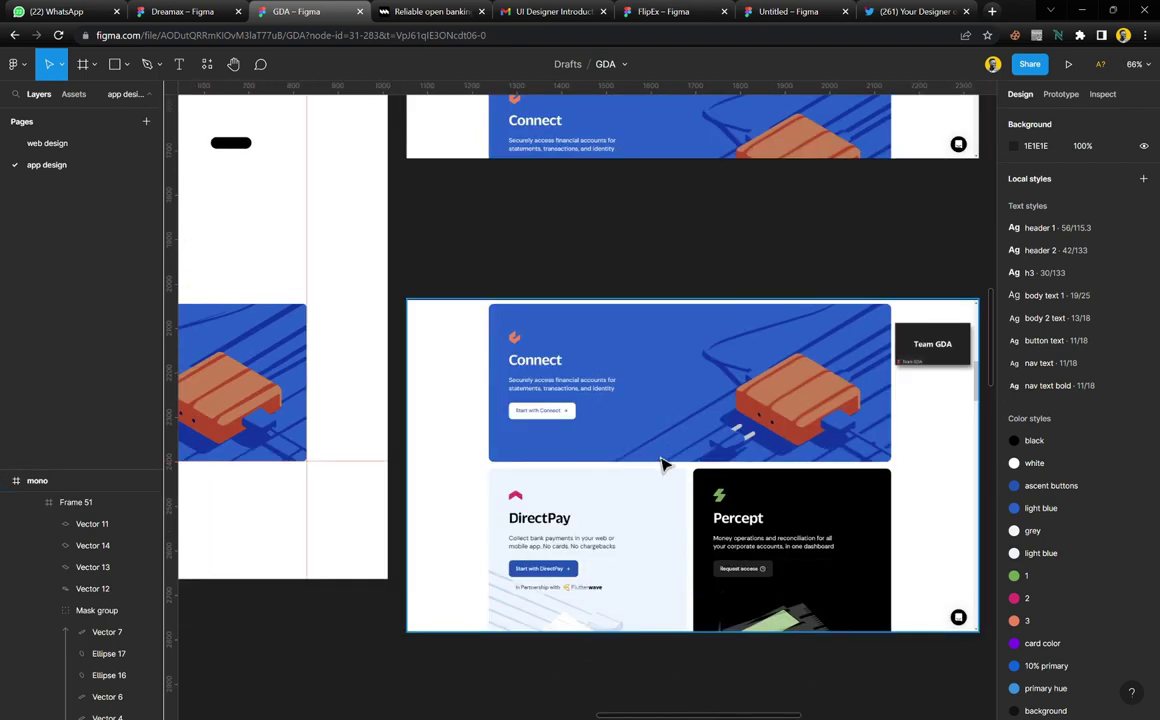
{"action": "scroll", "coordinate": [663, 466], "scroll_direction": "up", "scroll_amount": 5, "text": "ctrl"}
{"action": "scroll", "coordinate": [730, 430], "scroll_direction": "up", "scroll_amount": 1, "text": "ctrl"}
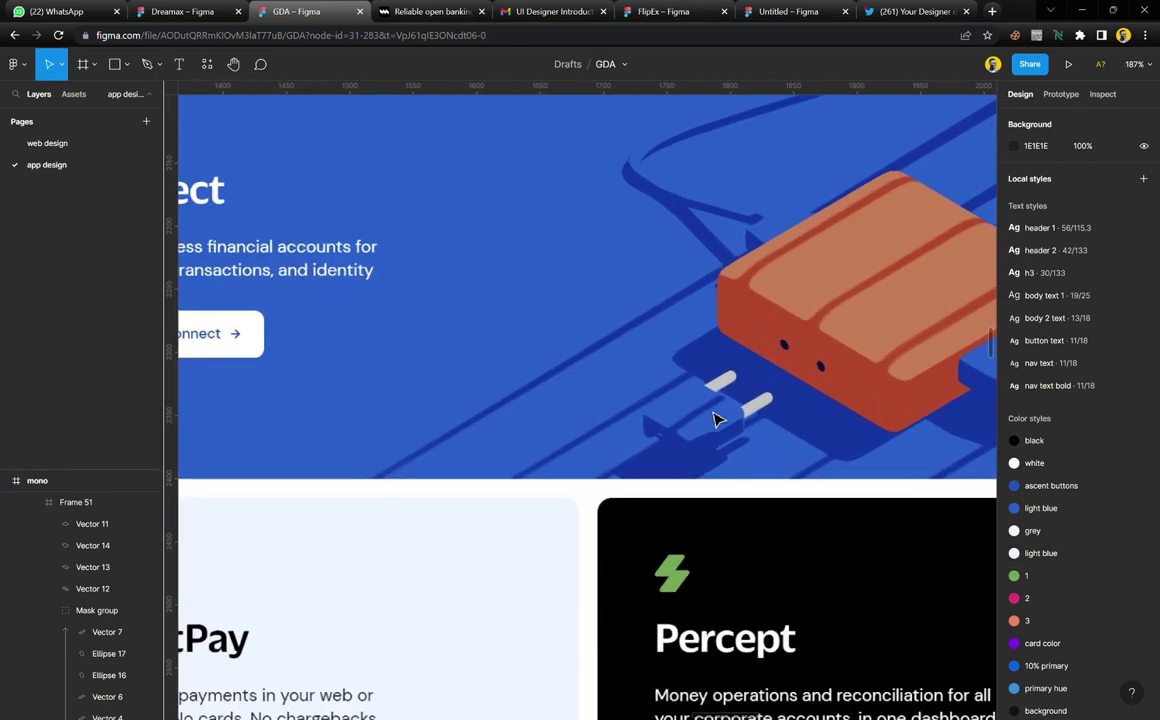
{"action": "scroll", "coordinate": [725, 427], "scroll_direction": "down", "scroll_amount": 3, "text": "ctrl"}
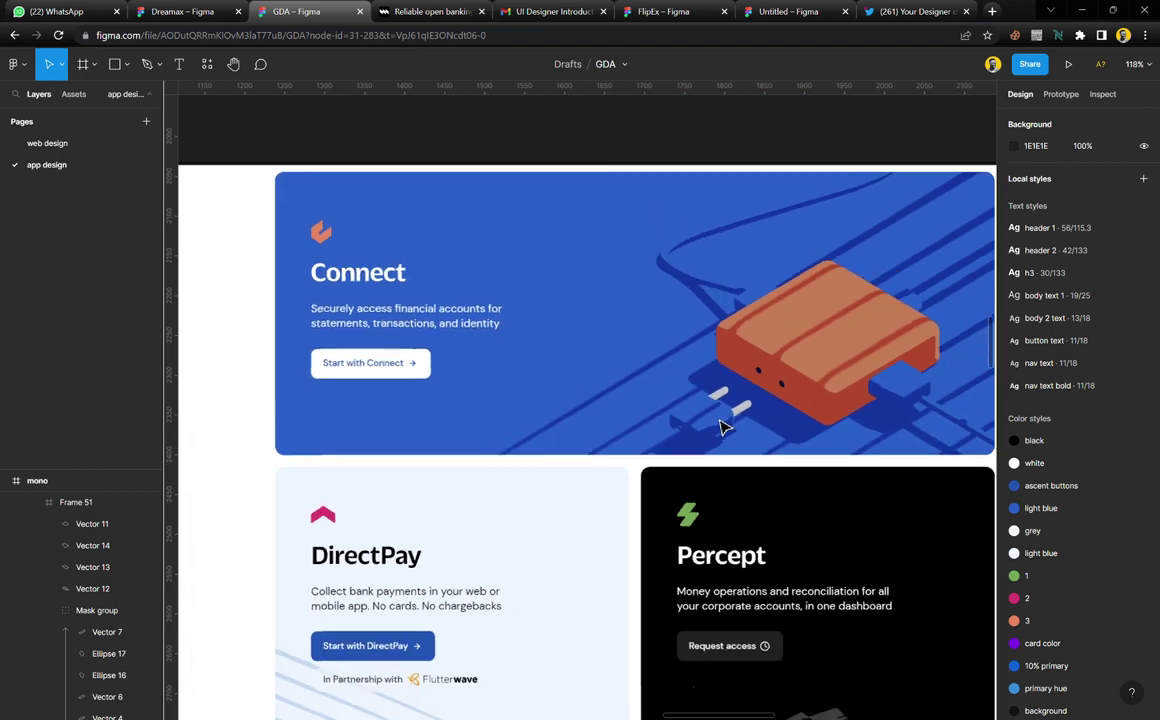
{"action": "scroll", "coordinate": [731, 421], "scroll_direction": "up", "scroll_amount": 1, "text": "ctrl"}
{"action": "scroll", "coordinate": [890, 330], "scroll_direction": "up", "scroll_amount": 3, "text": "ctrl"}
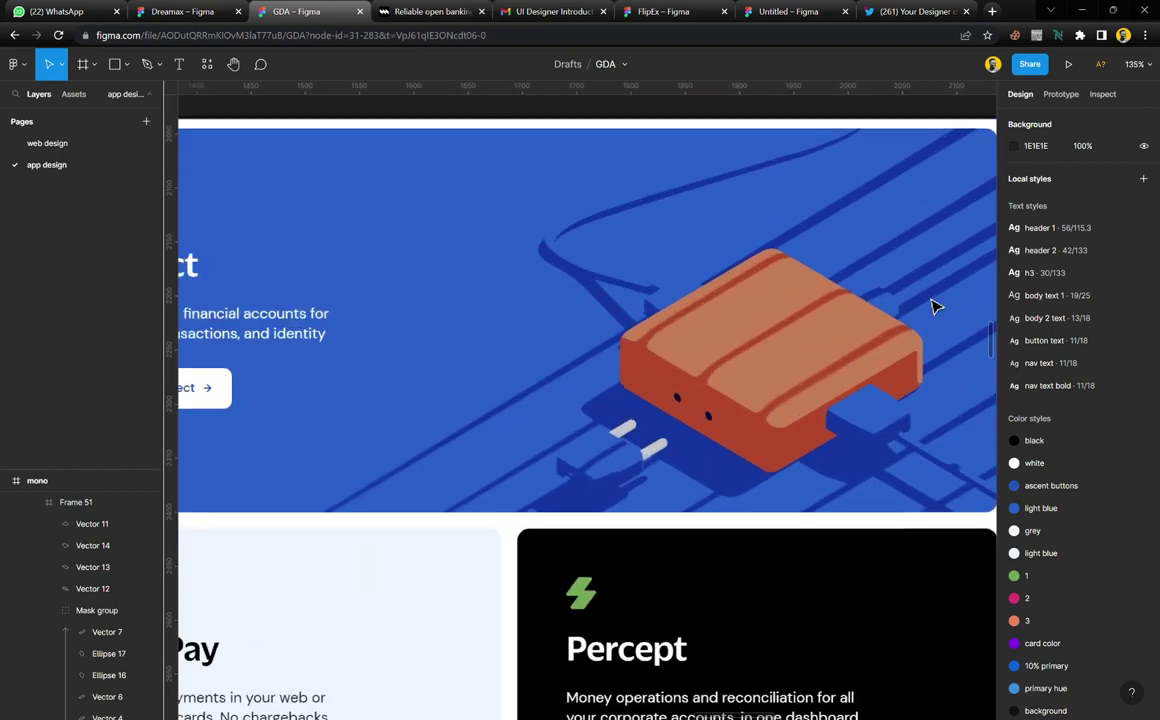
{"action": "scroll", "coordinate": [873, 316], "scroll_direction": "down", "scroll_amount": 5, "text": "ctrl"}
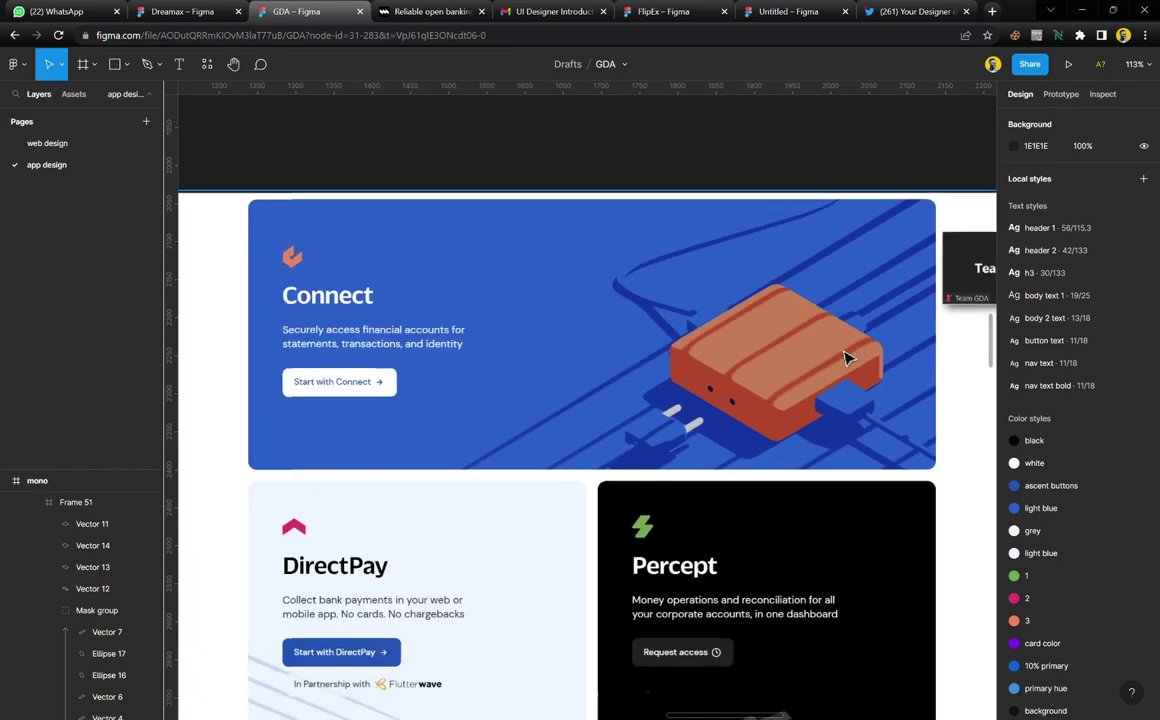
{"action": "scroll", "coordinate": [525, 428], "scroll_direction": "left", "scroll_amount": 10}
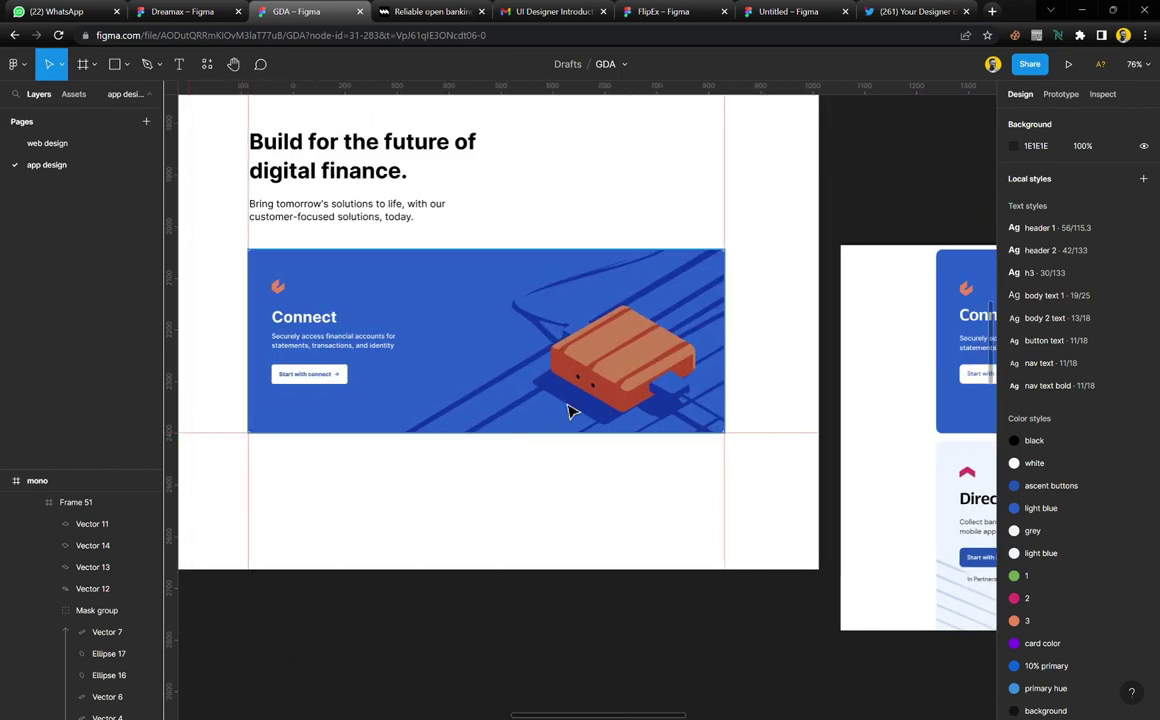
{"action": "scroll", "coordinate": [753, 422], "scroll_direction": "right", "scroll_amount": 8}
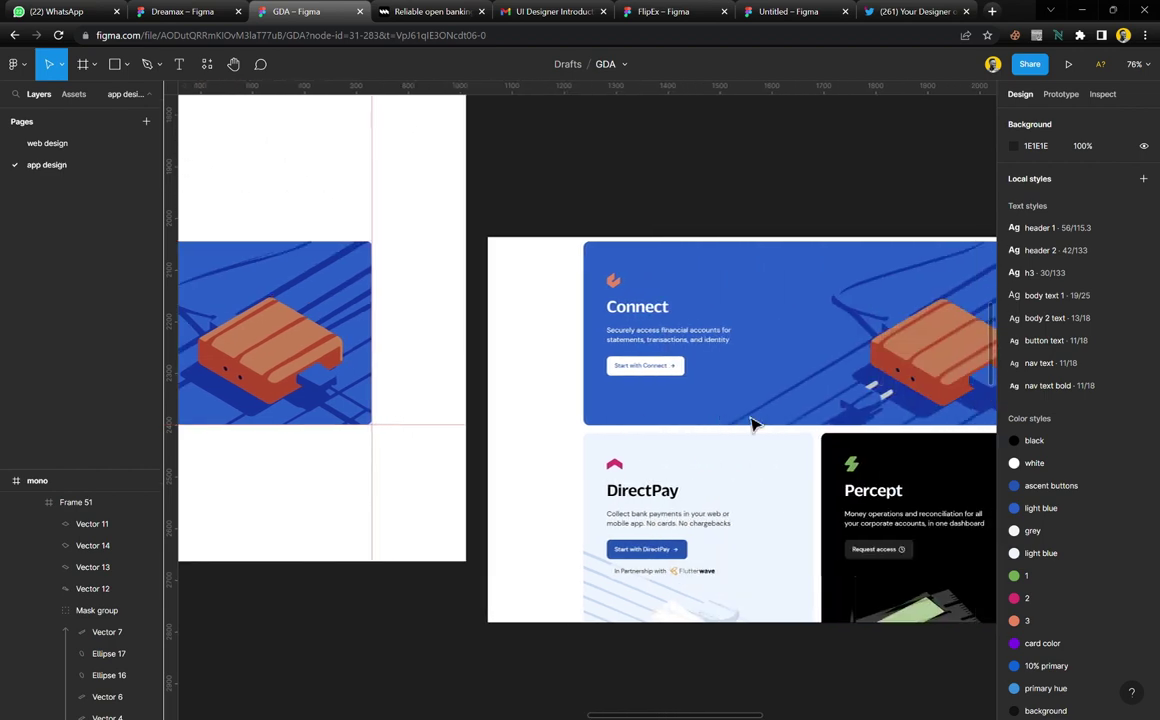
{"action": "scroll", "coordinate": [691, 458], "scroll_direction": "up", "scroll_amount": 3, "text": "ctrl"}
{"action": "scroll", "coordinate": [678, 426], "scroll_direction": "up", "scroll_amount": 2, "text": "ctrl"}
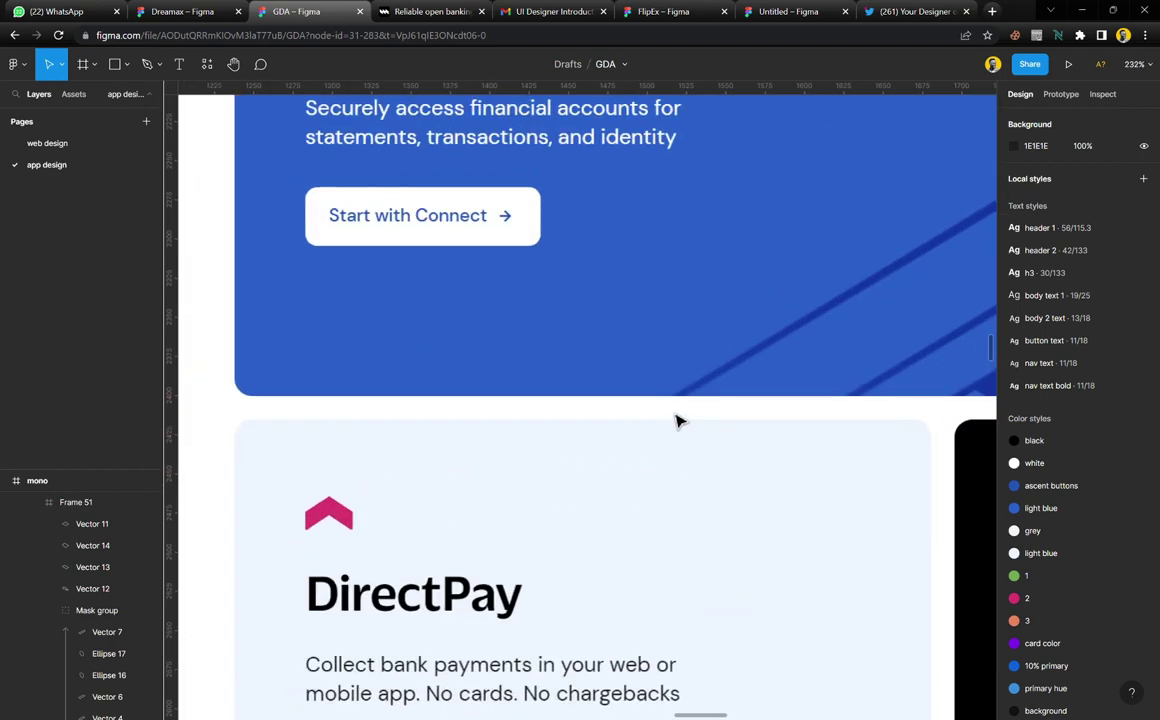
Draw a small rectangle to measure the gap between cards, then delete it
{"action": "key", "text": "r"}
{"action": "left_click_drag", "start_coordinate": [603, 396], "coordinate": [623, 421]}
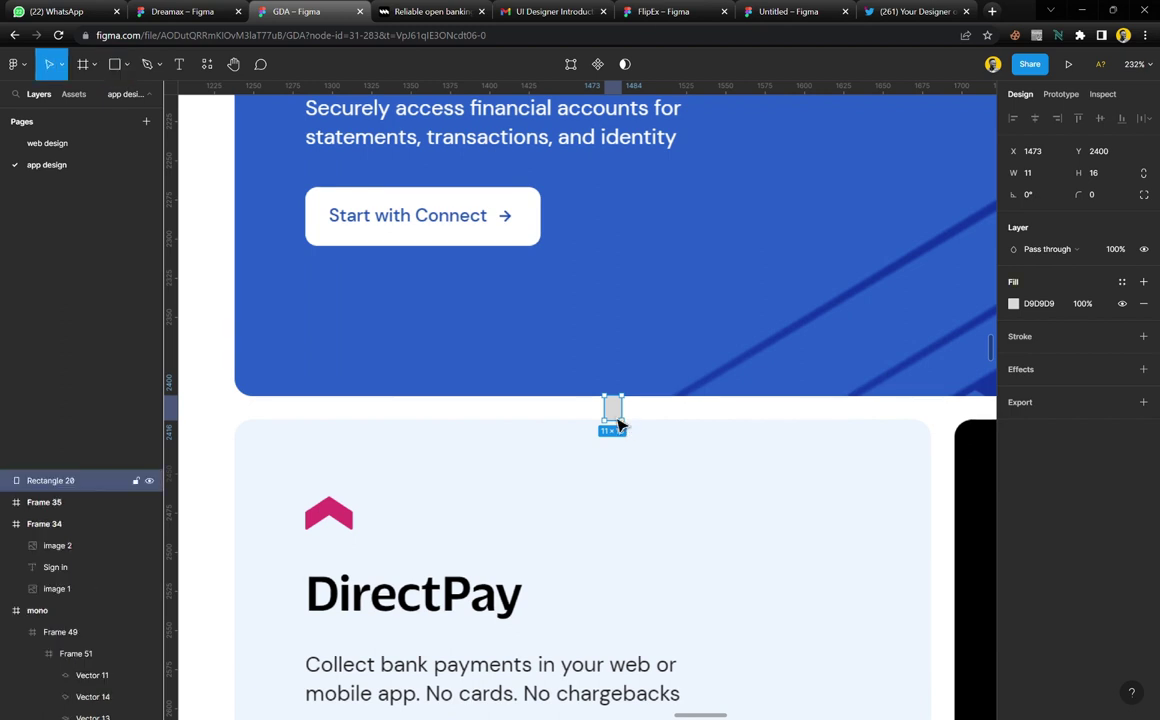
{"action": "scroll", "coordinate": [616, 425], "scroll_direction": "up", "scroll_amount": 10}
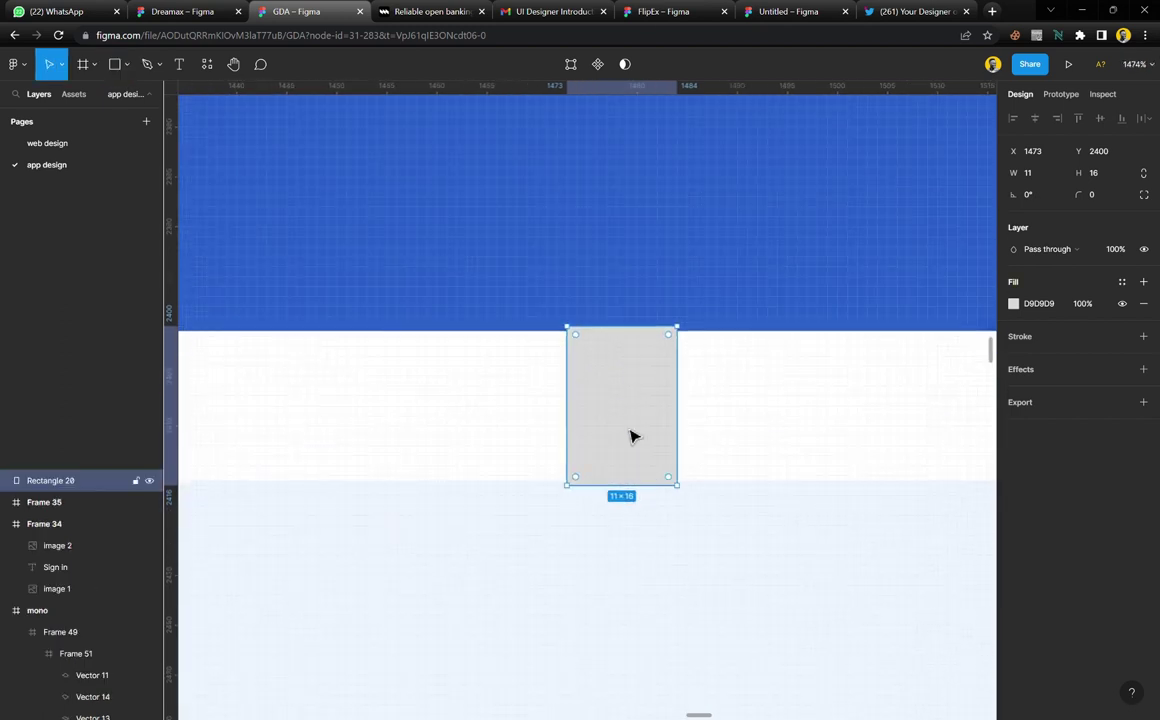
{"action": "scroll", "coordinate": [640, 414], "scroll_direction": "down", "scroll_amount": 10}
{"action": "key", "text": "Delete"}
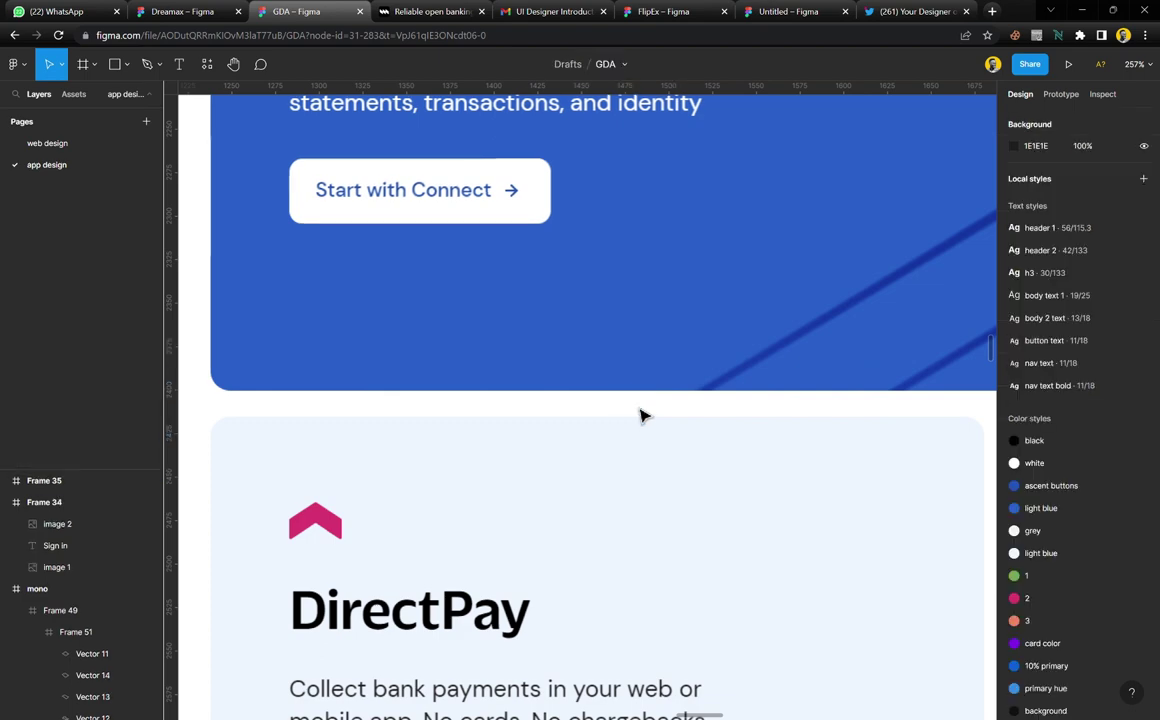
Show the mono frame's 12-column layout grid and extend the frame to 1280 × 2592
{"action": "scroll", "coordinate": [636, 440], "scroll_direction": "down", "scroll_amount": 10}
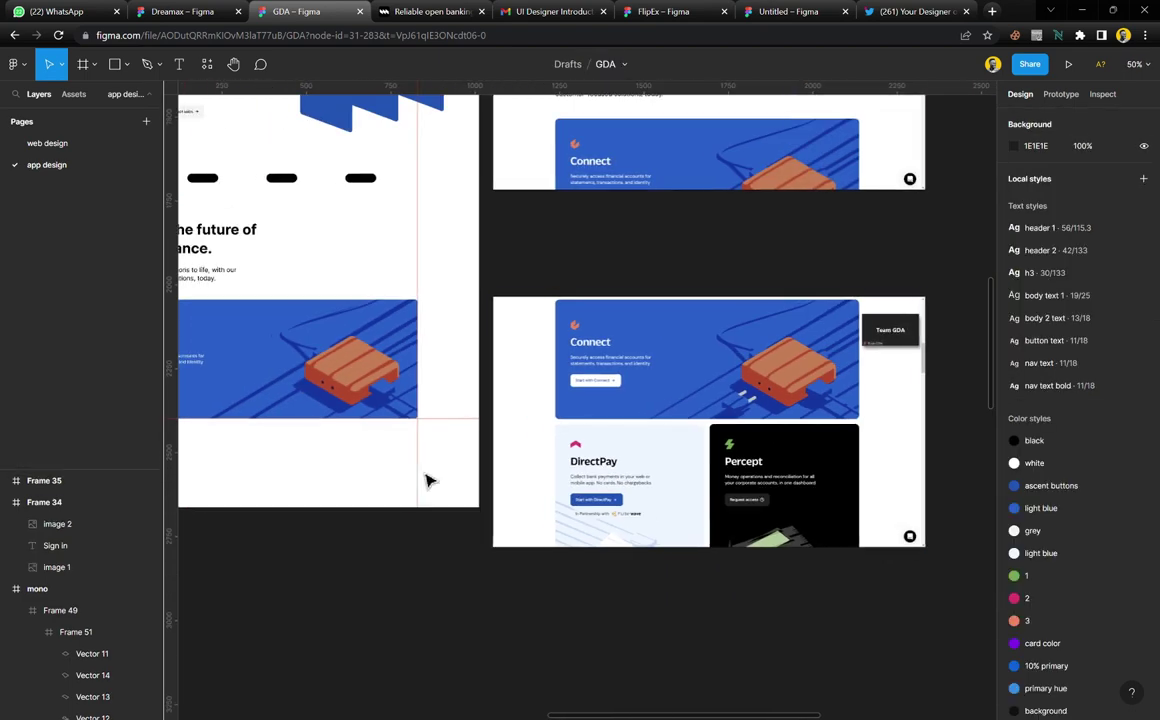
{"action": "scroll", "coordinate": [430, 479], "scroll_direction": "left", "scroll_amount": 3}
{"action": "scroll", "coordinate": [531, 471], "scroll_direction": "up", "scroll_amount": 3}
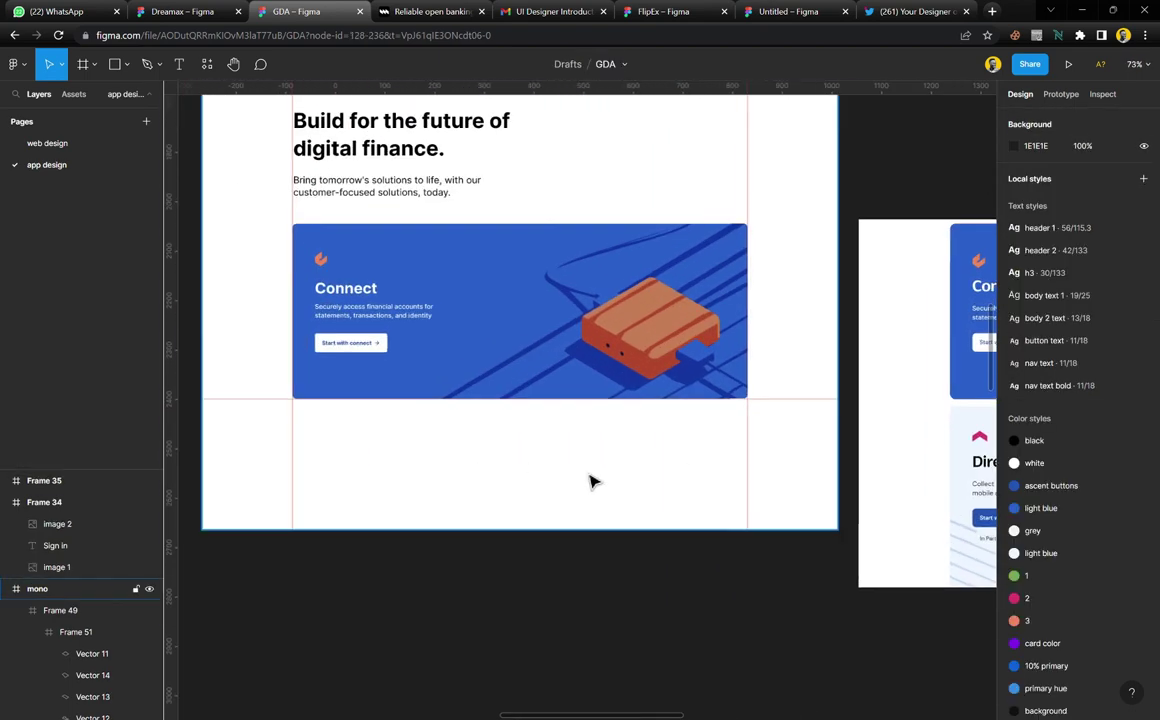
{"action": "left_click", "coordinate": [531, 471]}
{"action": "left_click", "coordinate": [1121, 326]}
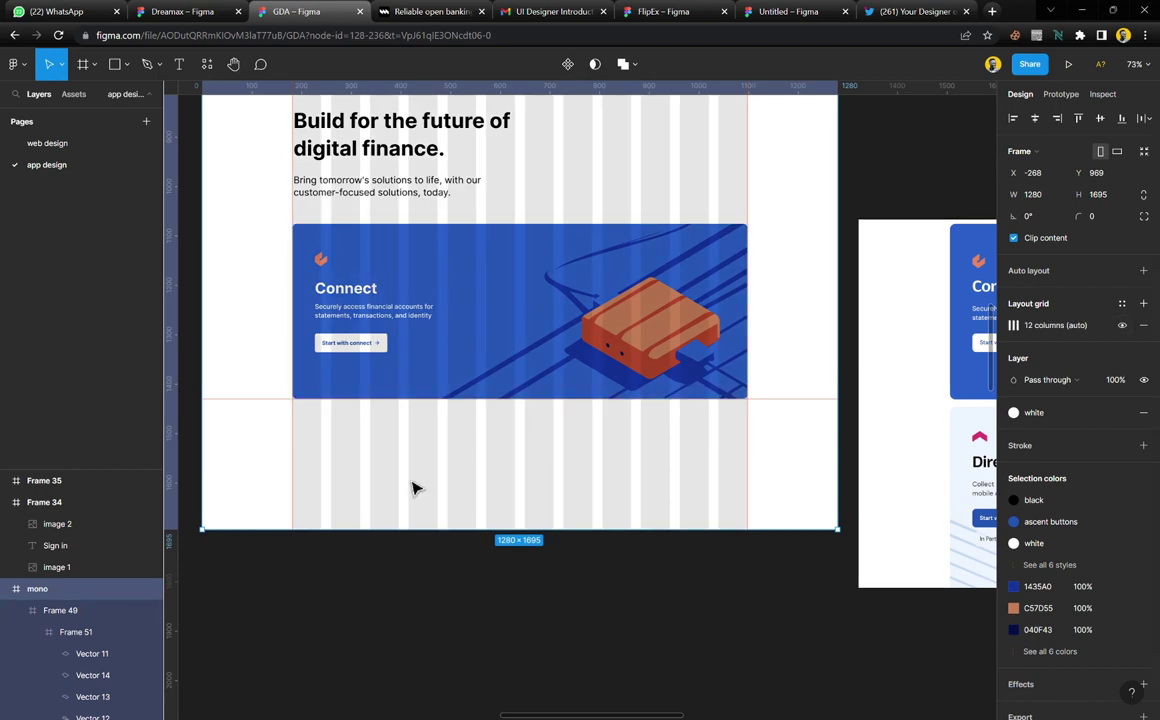
{"action": "scroll", "coordinate": [416, 482], "scroll_direction": "up", "scroll_amount": 2}
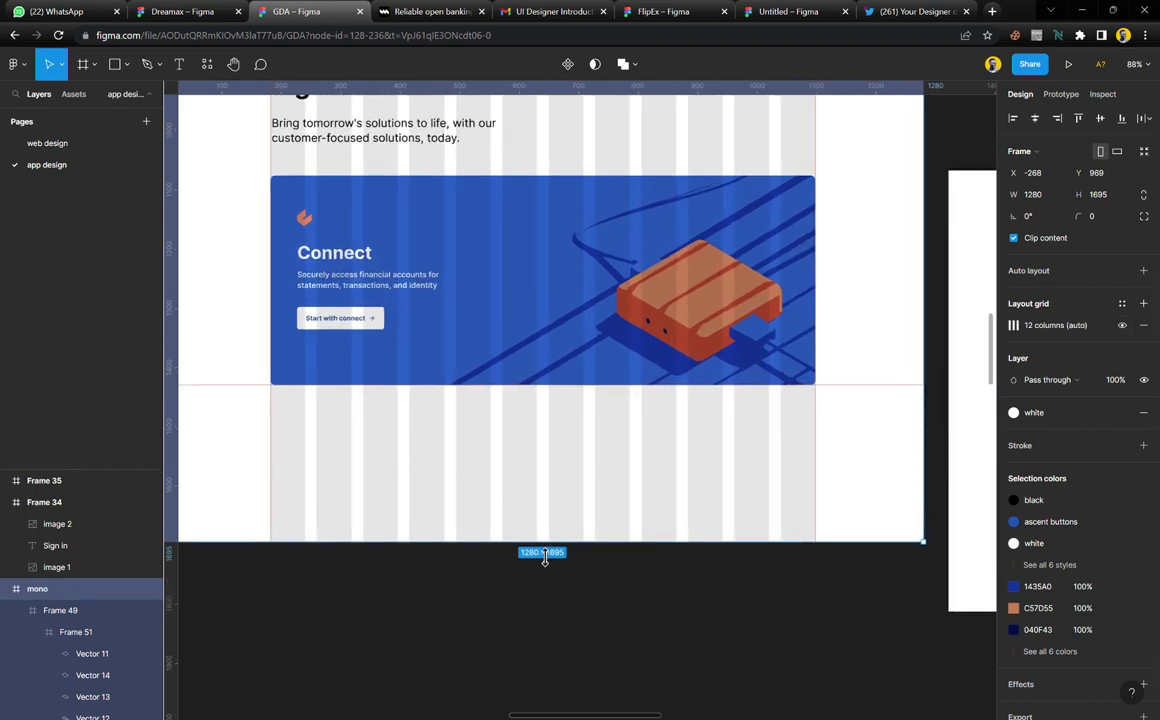
{"action": "left_click_drag", "start_coordinate": [544, 560], "coordinate": [522, 688]}
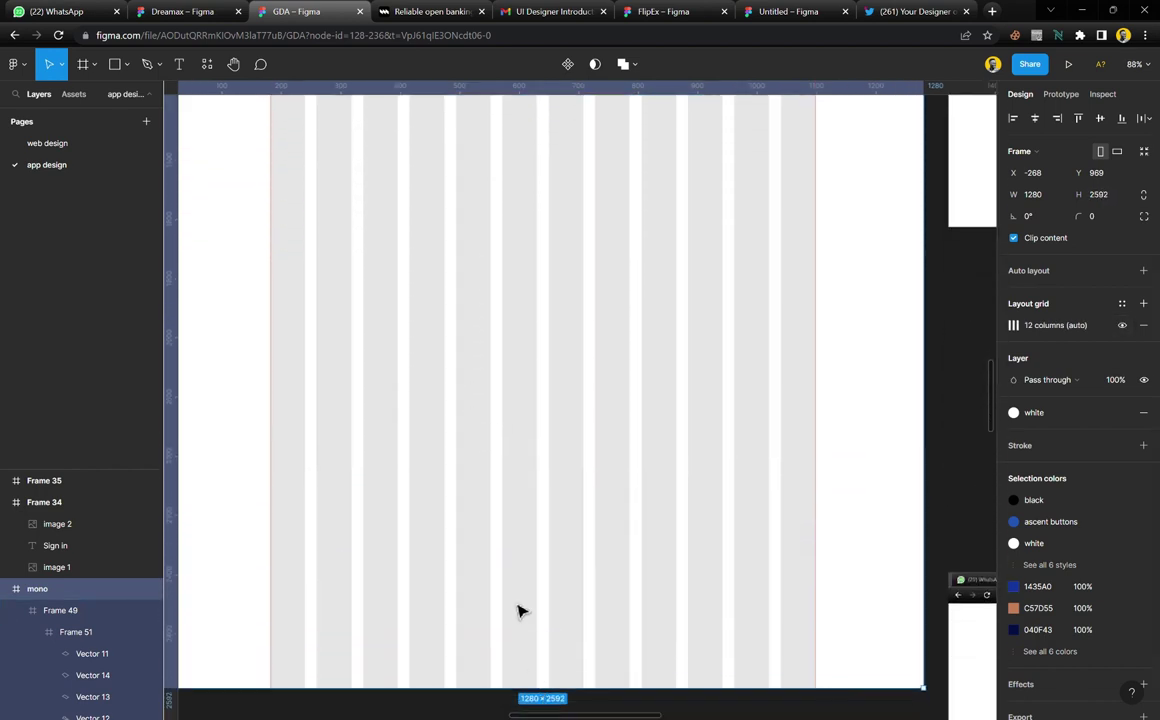
Shorten the mono frame to 1280 × 1814
{"action": "scroll", "coordinate": [510, 513], "scroll_direction": "down", "scroll_amount": 5}
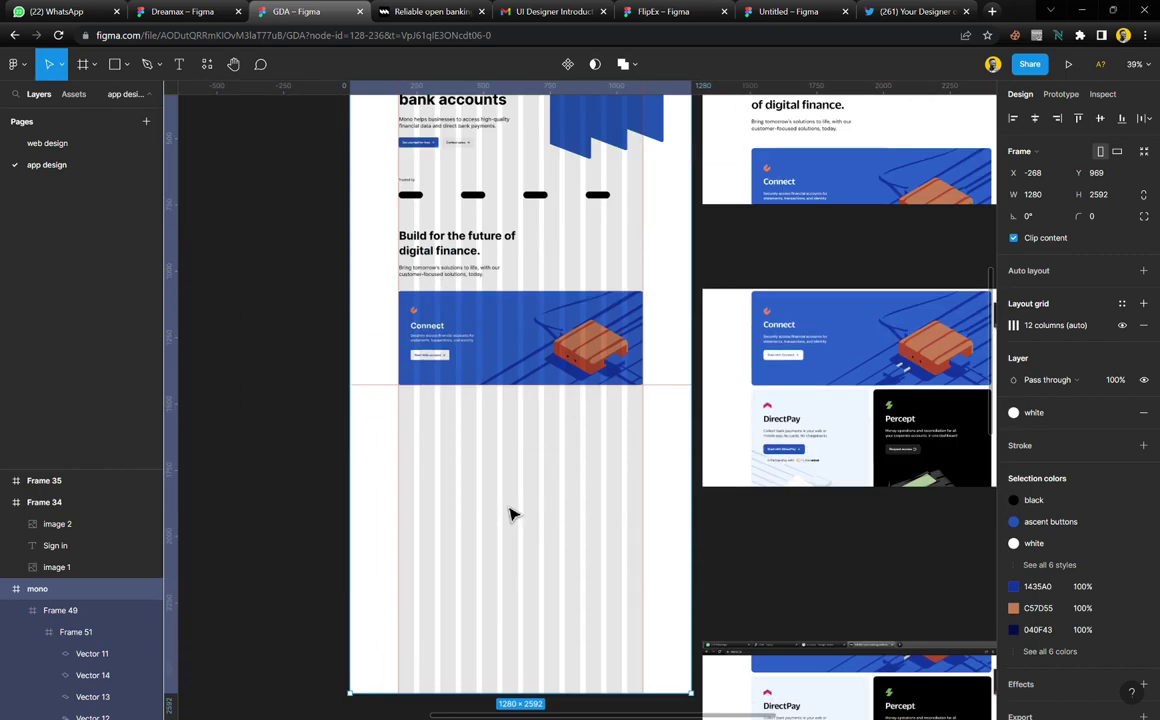
{"action": "scroll", "coordinate": [510, 515], "scroll_direction": "up", "scroll_amount": 4}
{"action": "scroll", "coordinate": [507, 440], "scroll_direction": "down", "scroll_amount": 5}
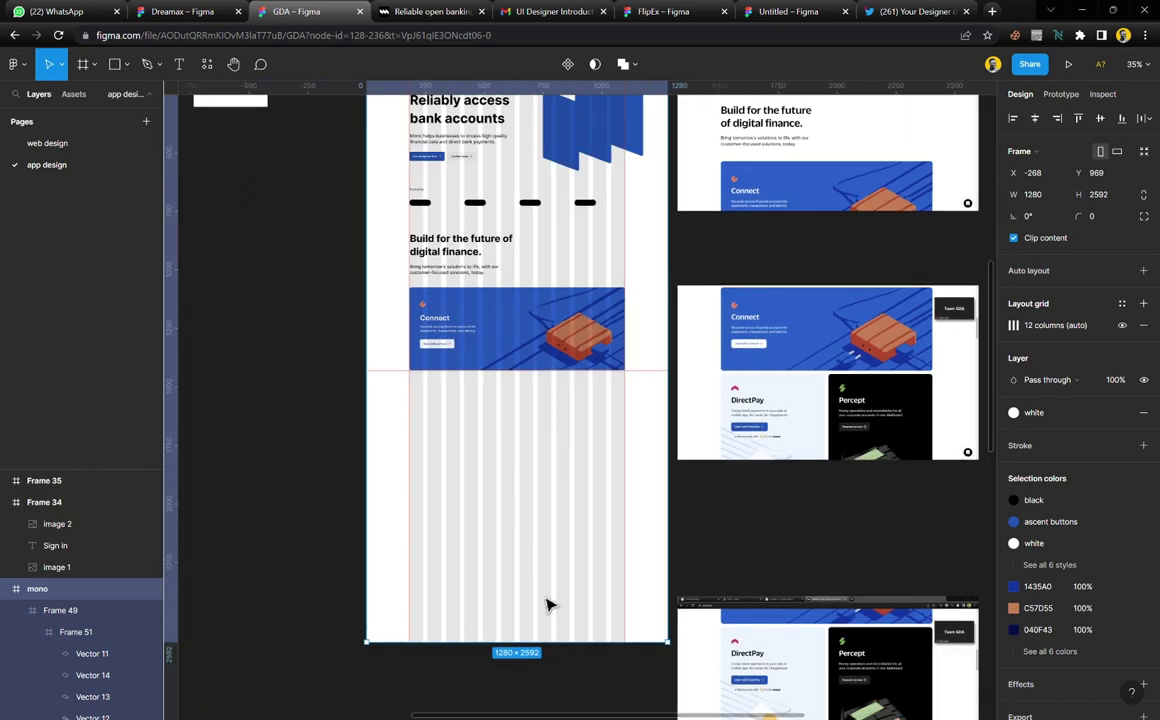
{"action": "left_click_drag", "start_coordinate": [565, 660], "coordinate": [552, 460]}
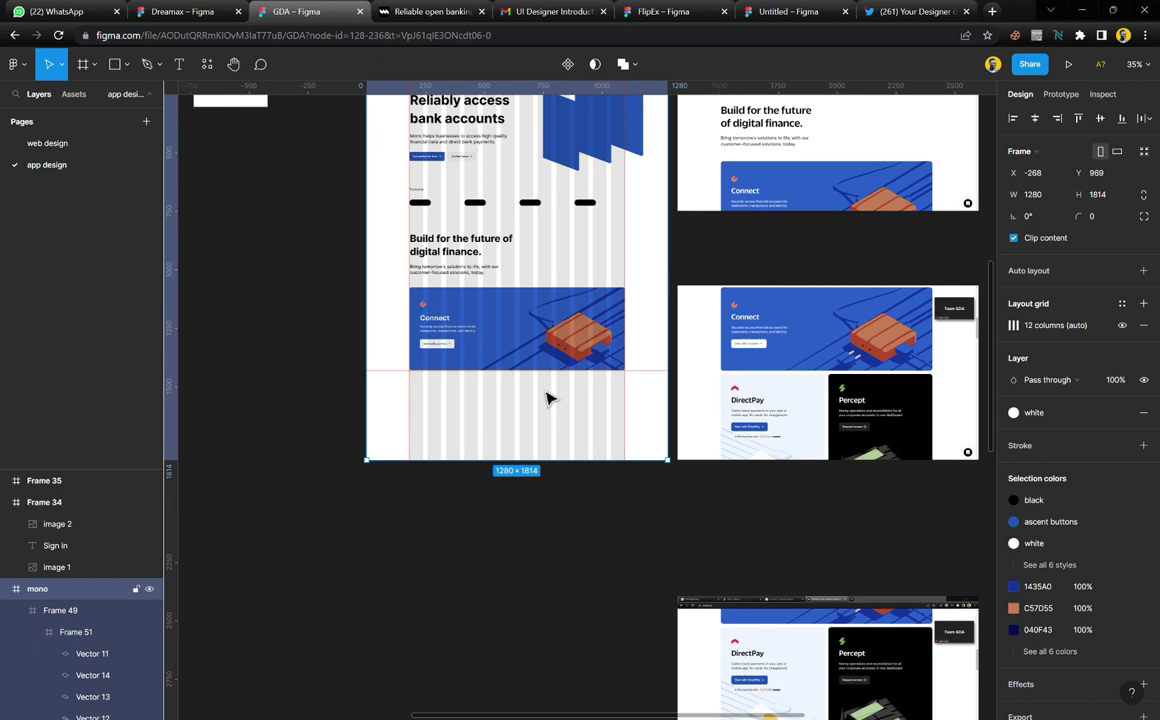
{"action": "left_click", "coordinate": [541, 339]}
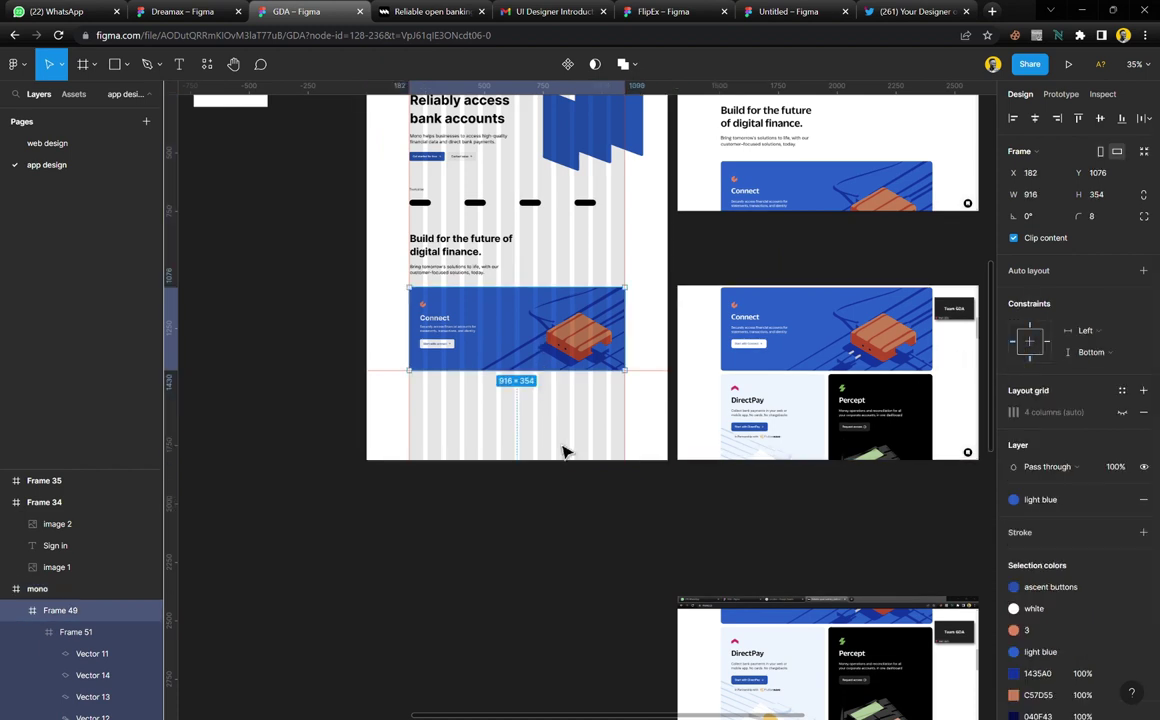
{"action": "left_click", "coordinate": [595, 459]}
{"action": "mouse_move", "coordinate": [593, 476]}
{"action": "left_mouse_down"}
{"action": "mouse_move", "coordinate": [598, 594]}
{"action": "mouse_move", "coordinate": [581, 497]}
{"action": "left_mouse_up"}
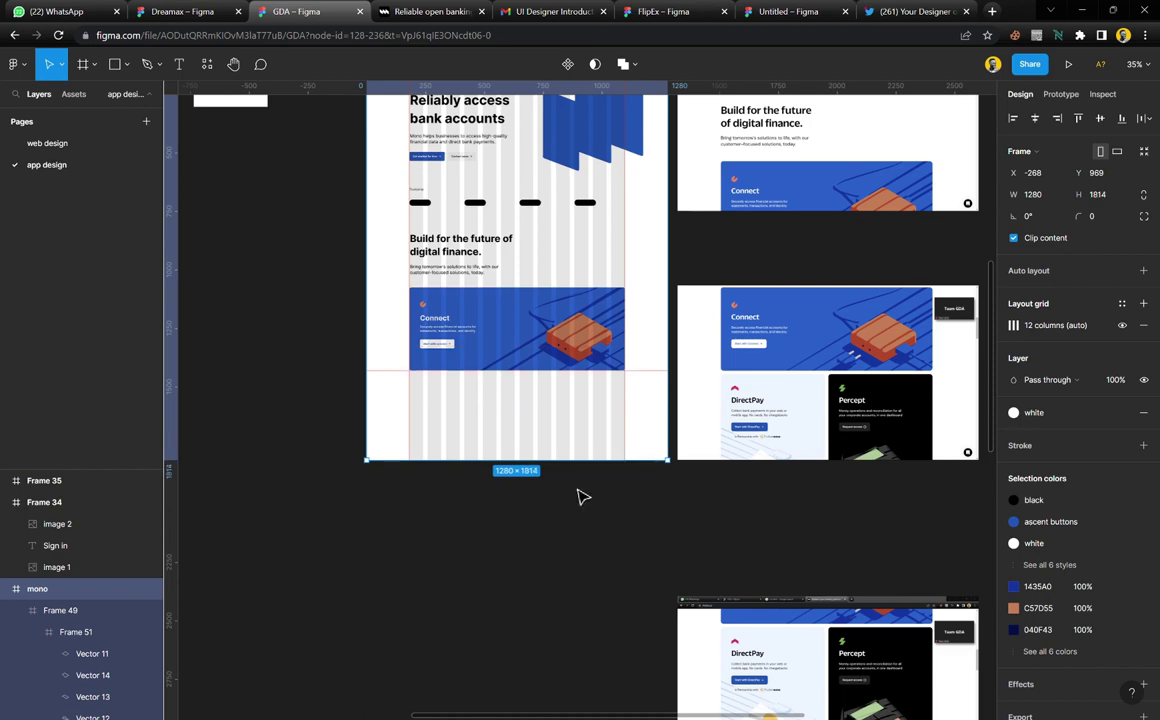
Change the Connect banner Frame 49's vertical constraint from Bottom to Top
{"action": "left_click", "coordinate": [567, 311]}
{"action": "scroll", "coordinate": [525, 340], "scroll_direction": "up", "scroll_amount": 5}
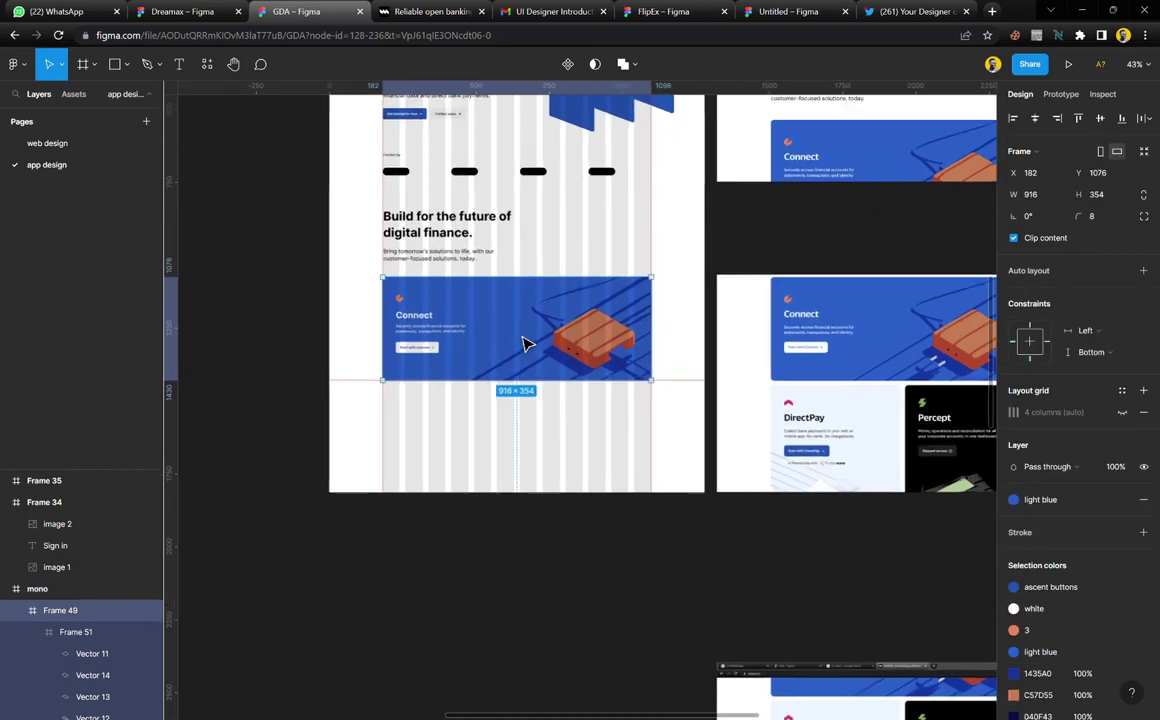
{"action": "scroll", "coordinate": [525, 343], "scroll_direction": "up", "scroll_amount": 1}
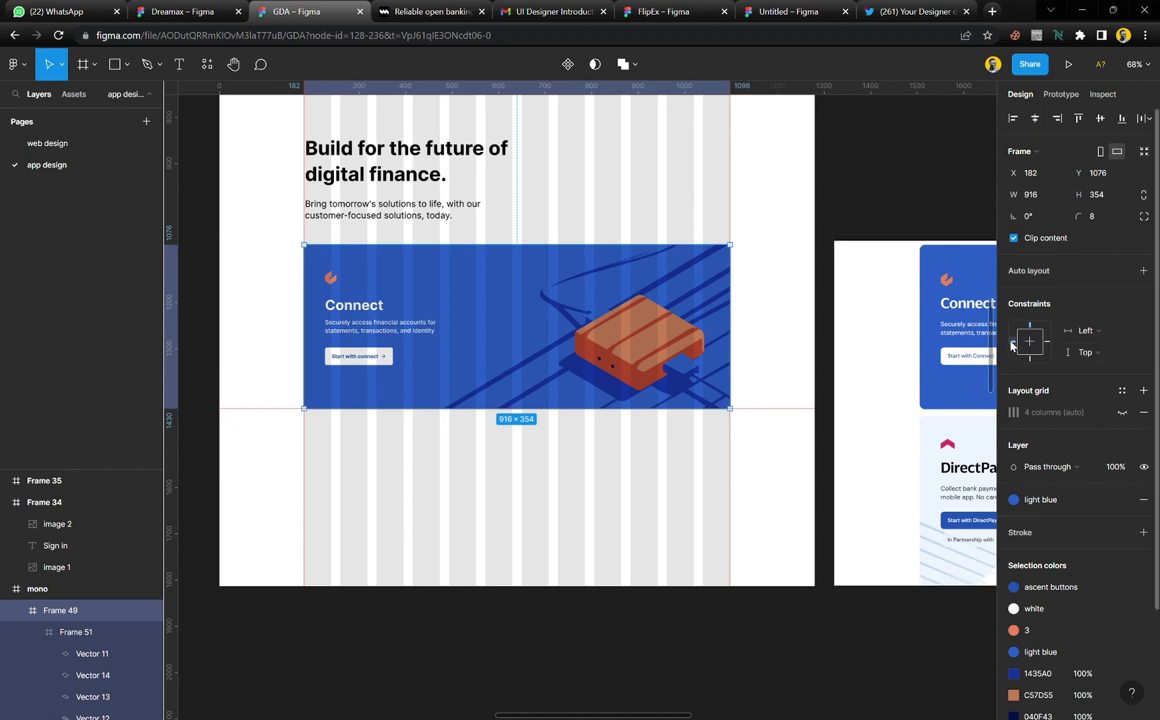
{"action": "left_click", "coordinate": [795, 335]}
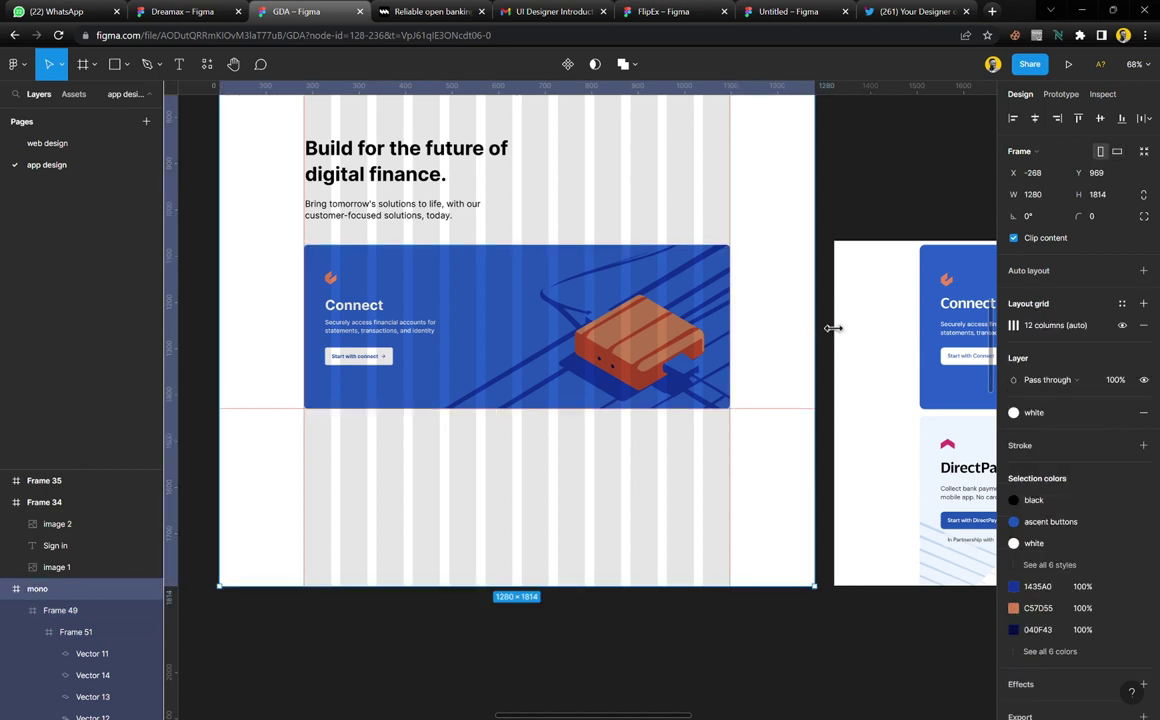
{"action": "left_click_drag", "start_coordinate": [833, 328], "coordinate": [990, 335]}
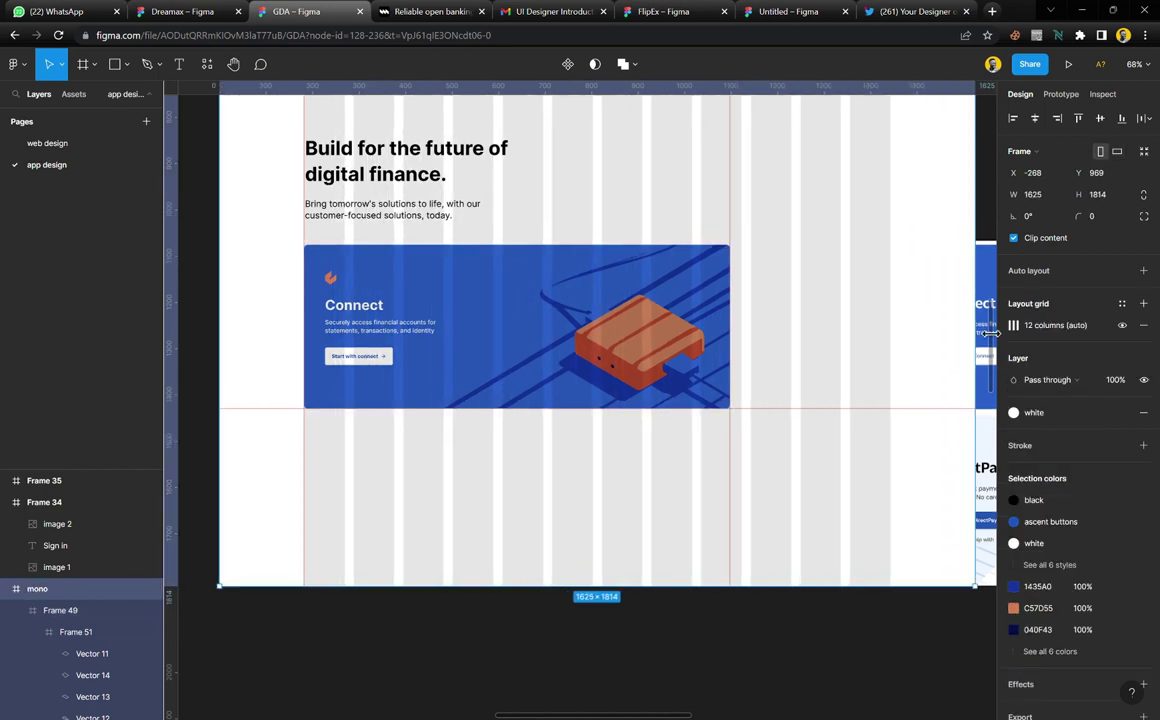
{"action": "key", "text": "ctrl+z"}
{"action": "left_click", "coordinate": [605, 293]}
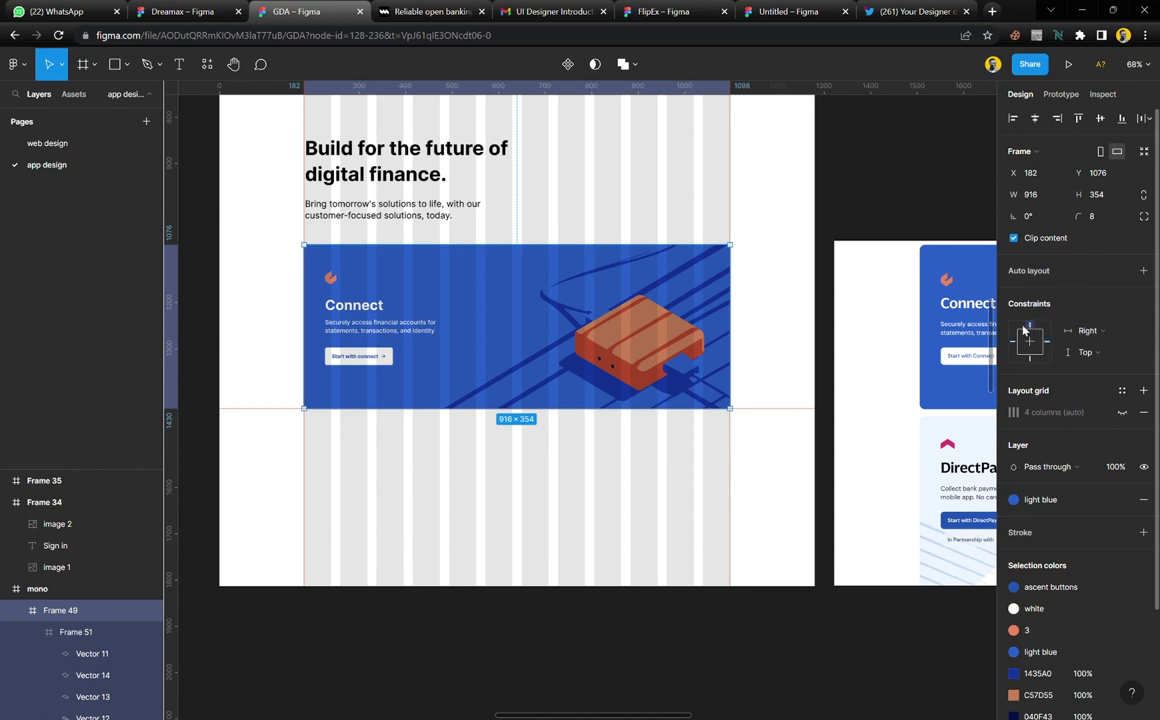
{"action": "left_click", "coordinate": [775, 329]}
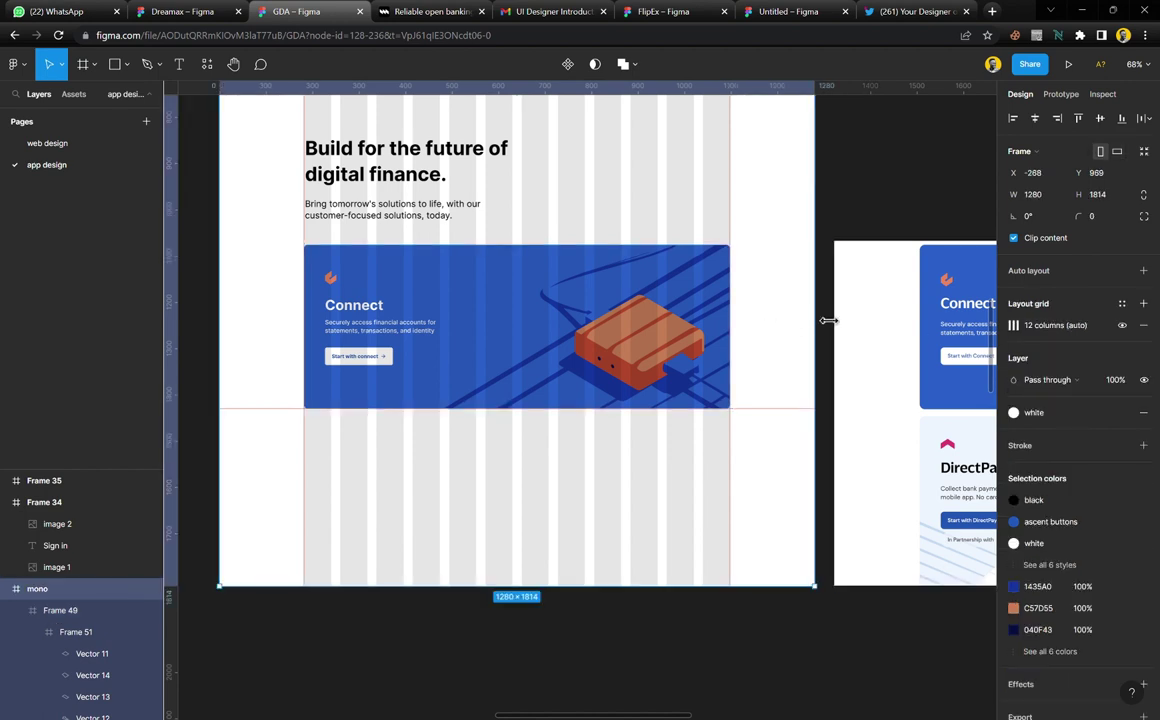
{"action": "left_click_drag", "start_coordinate": [829, 320], "coordinate": [971, 320]}
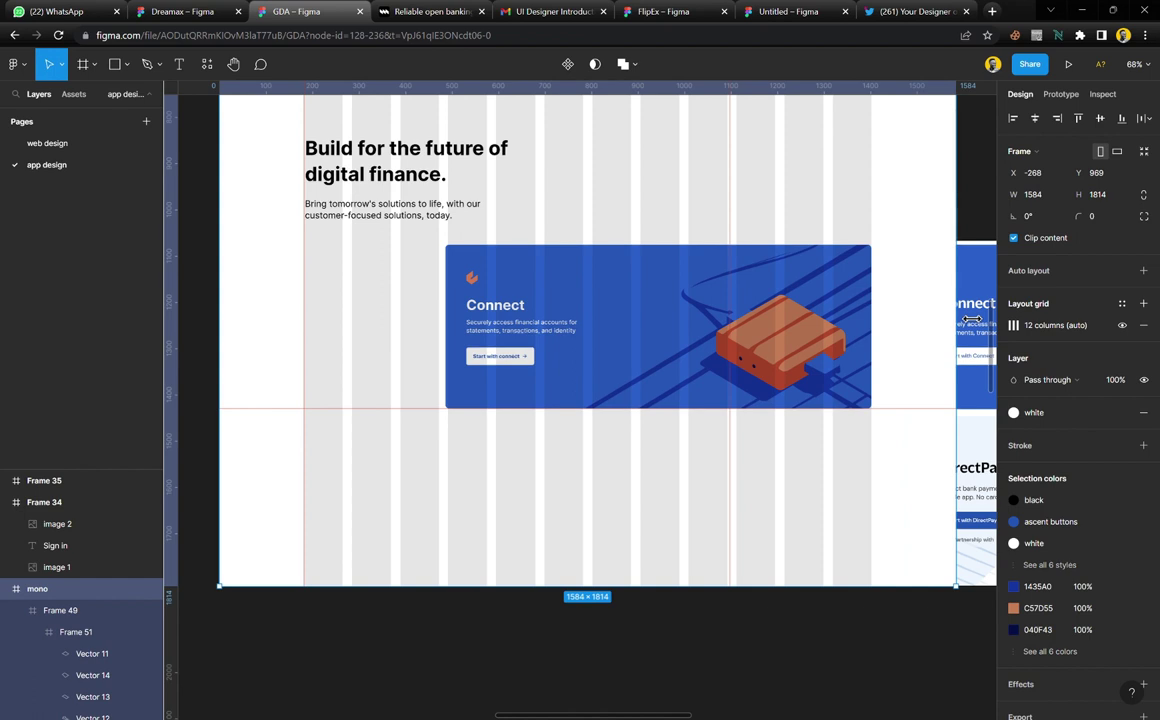
{"action": "key", "text": "ctrl+z"}
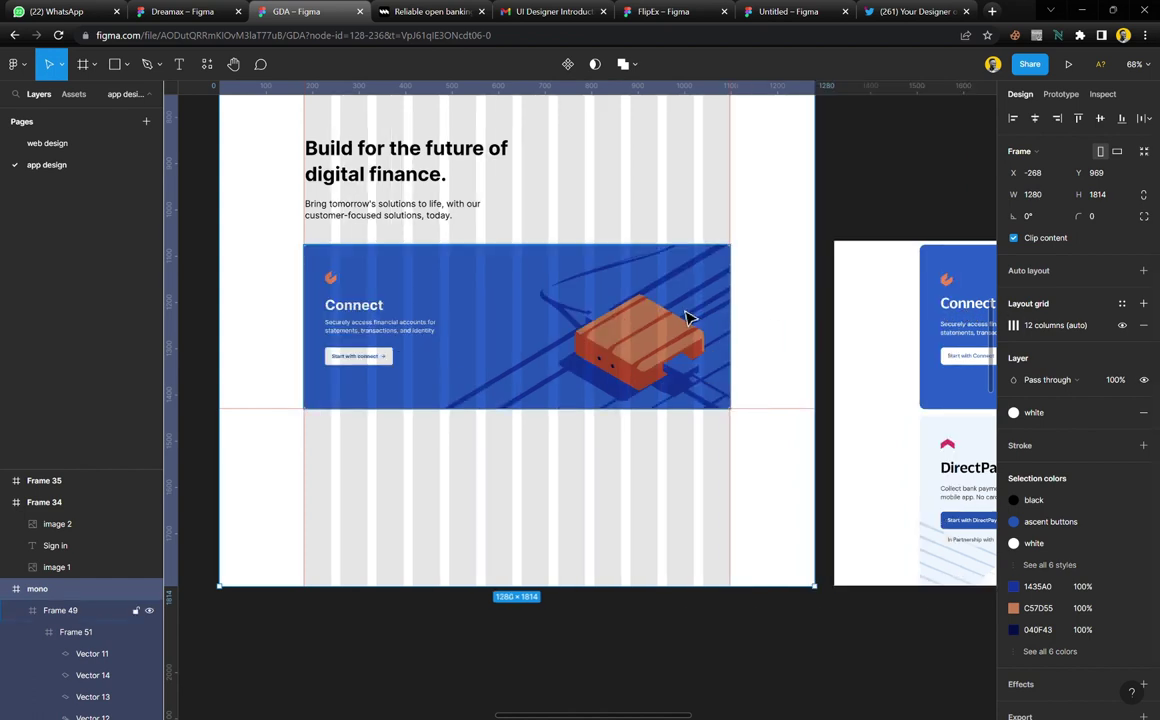
{"action": "left_click", "coordinate": [687, 318]}
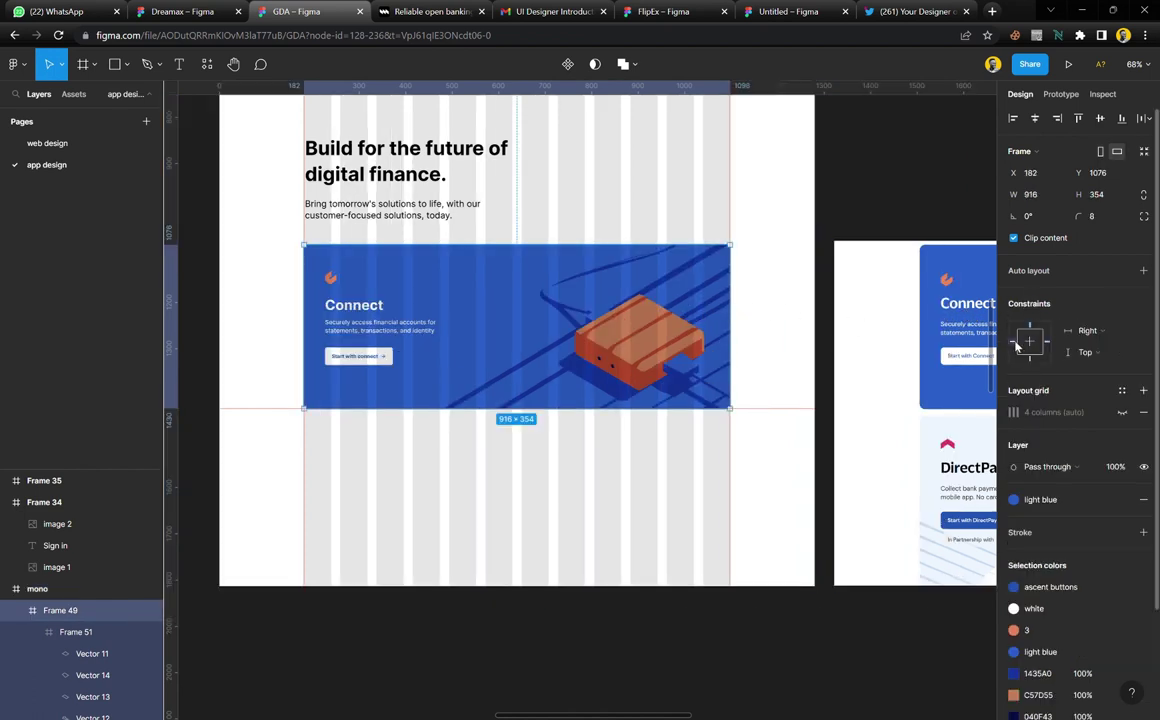
{"action": "left_click", "coordinate": [607, 491]}
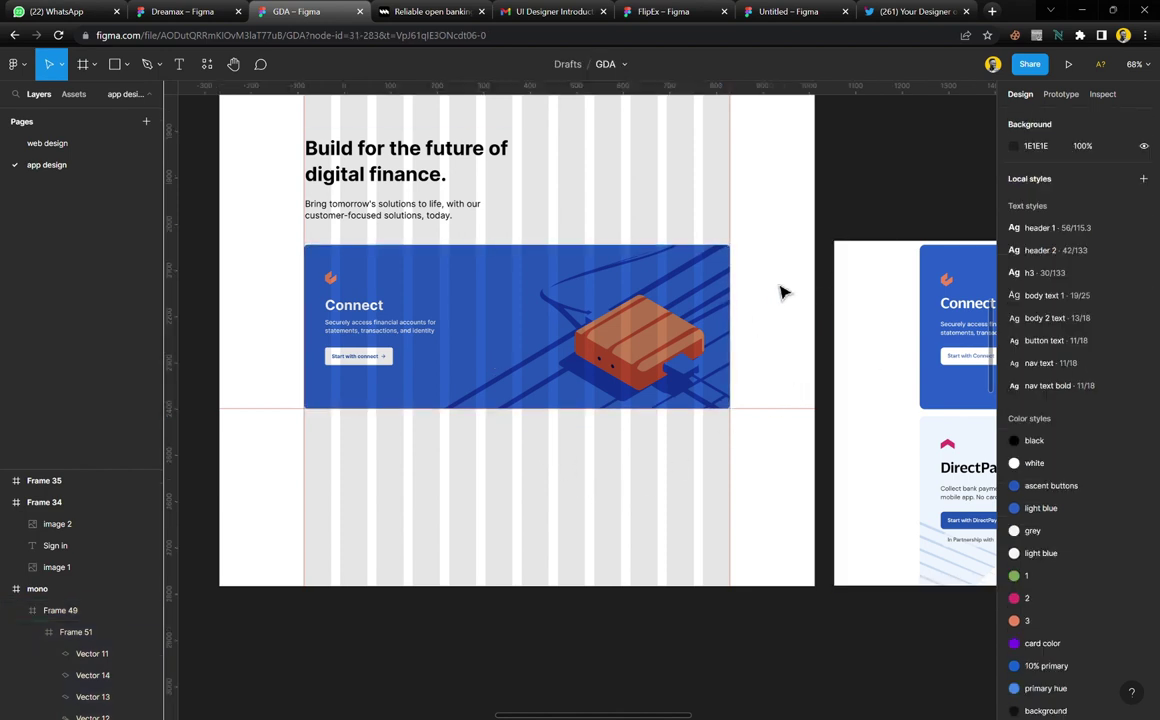
Stretch the mono frame to 1280 × 2626, leaving open space below the Connect banner
{"action": "scroll", "coordinate": [594, 407], "scroll_direction": "down", "scroll_amount": 5}
{"action": "left_click", "coordinate": [645, 329]}
{"action": "scroll", "coordinate": [590, 414], "scroll_direction": "down", "scroll_amount": 5, "text": "ctrl"}
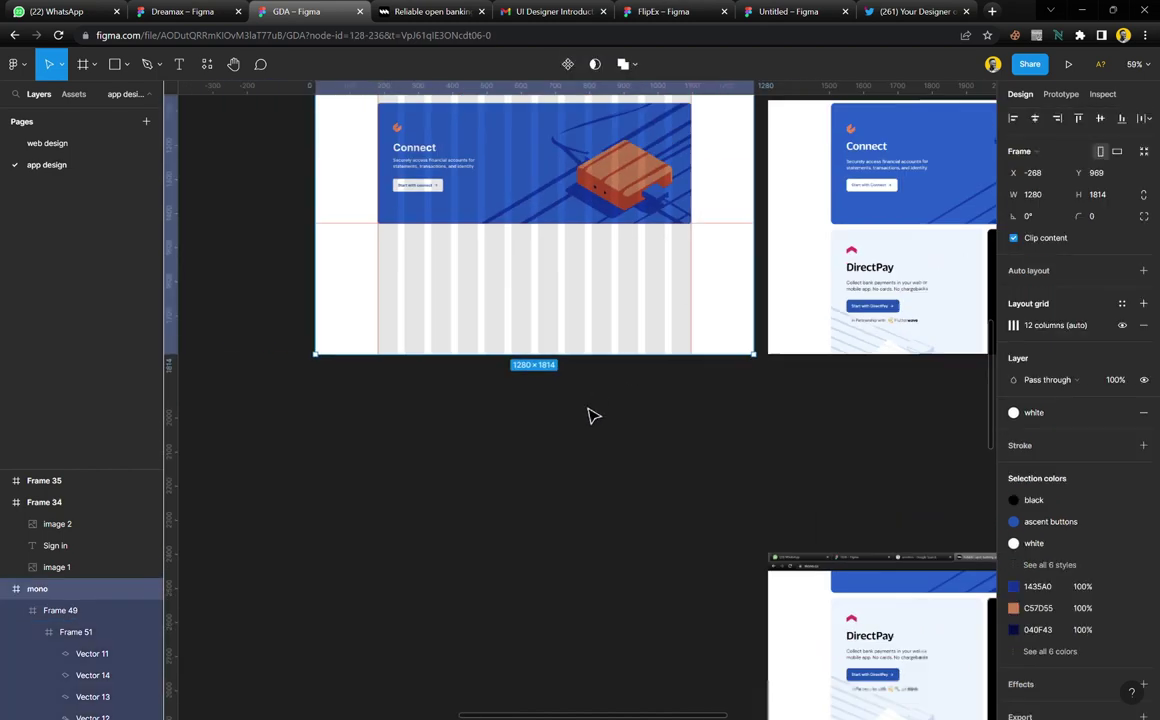
{"action": "left_click_drag", "start_coordinate": [600, 374], "coordinate": [615, 592]}
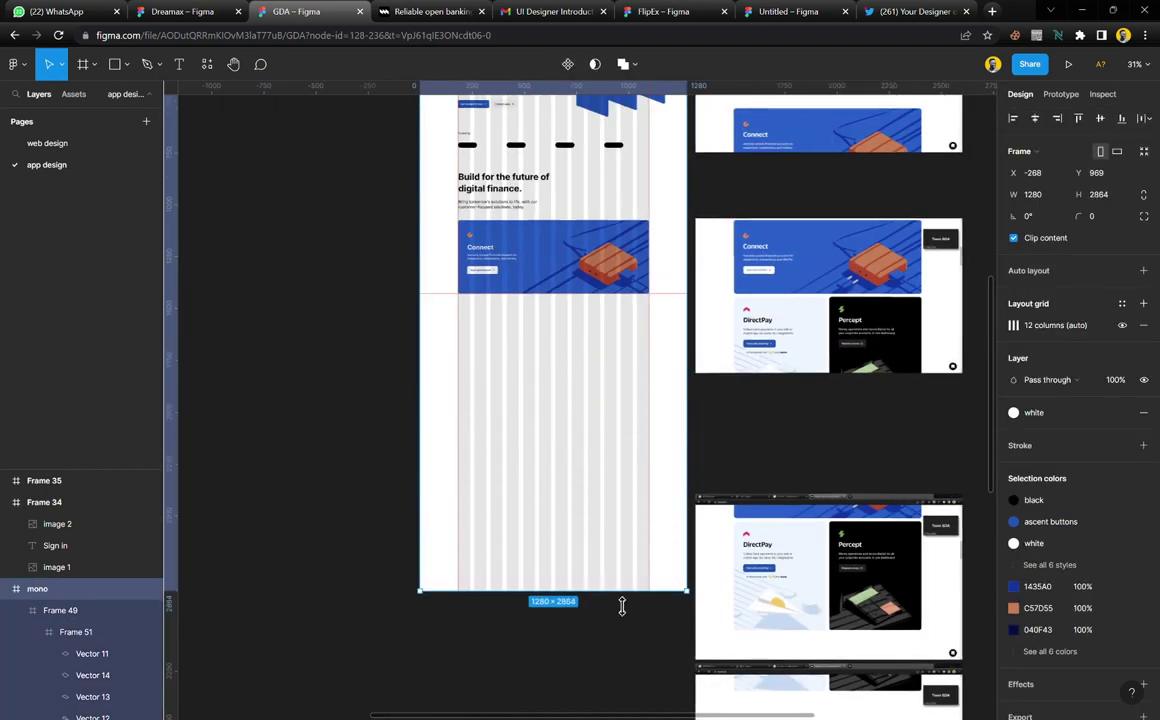
{"action": "left_click", "coordinate": [690, 447]}
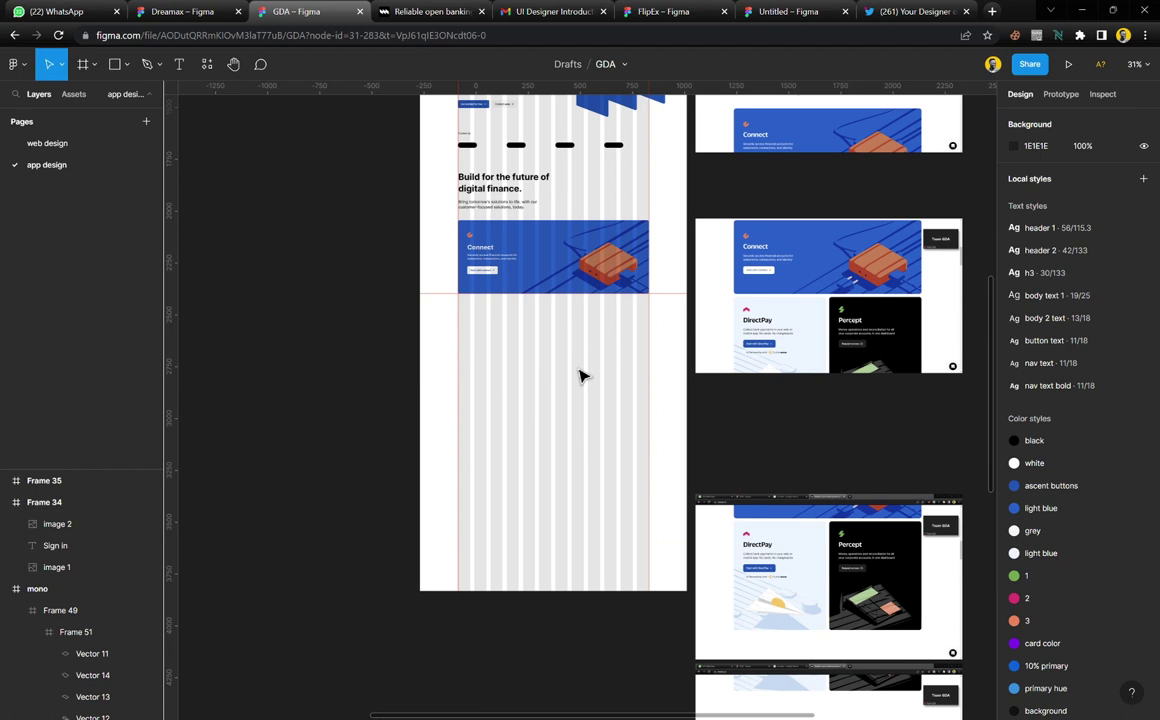
{"action": "left_click", "coordinate": [593, 449]}
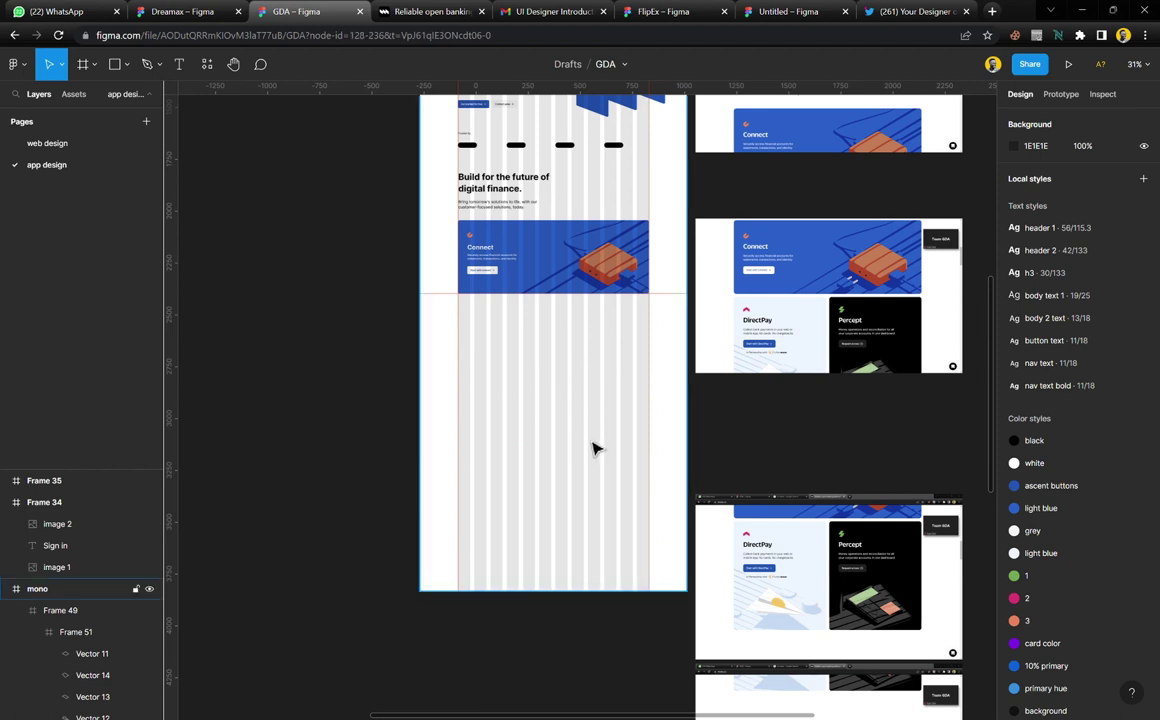
{"action": "left_click_drag", "start_coordinate": [594, 607], "coordinate": [585, 542]}
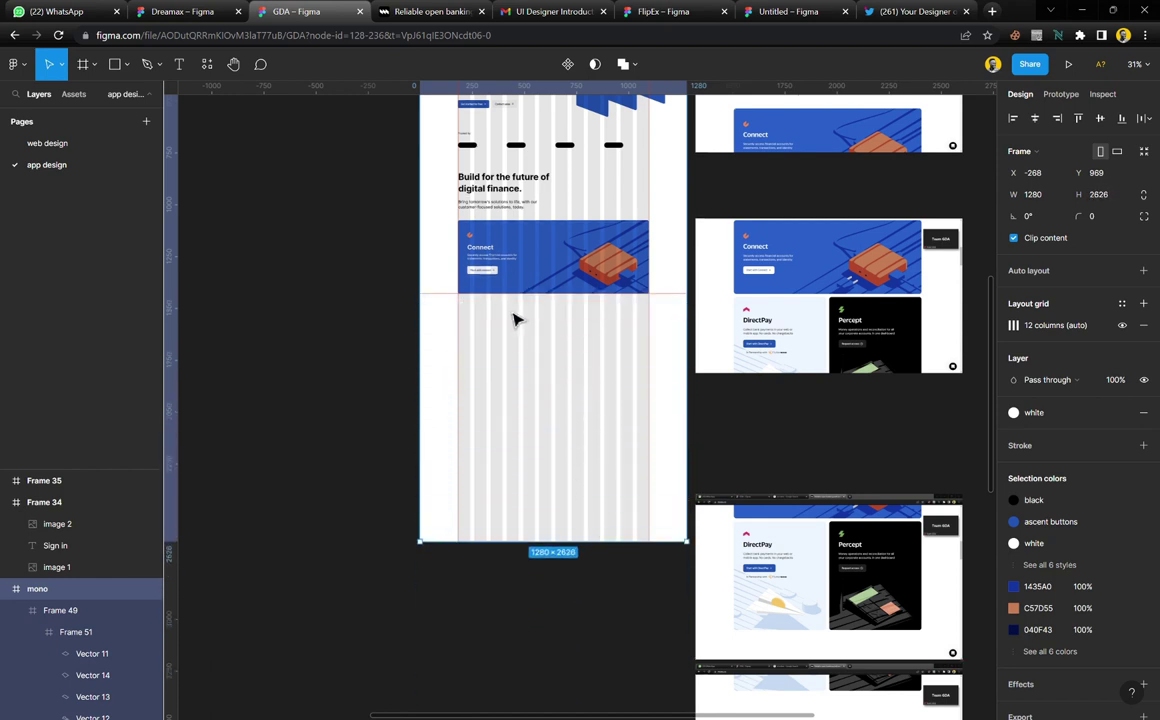
{"action": "left_click", "coordinate": [393, 343]}
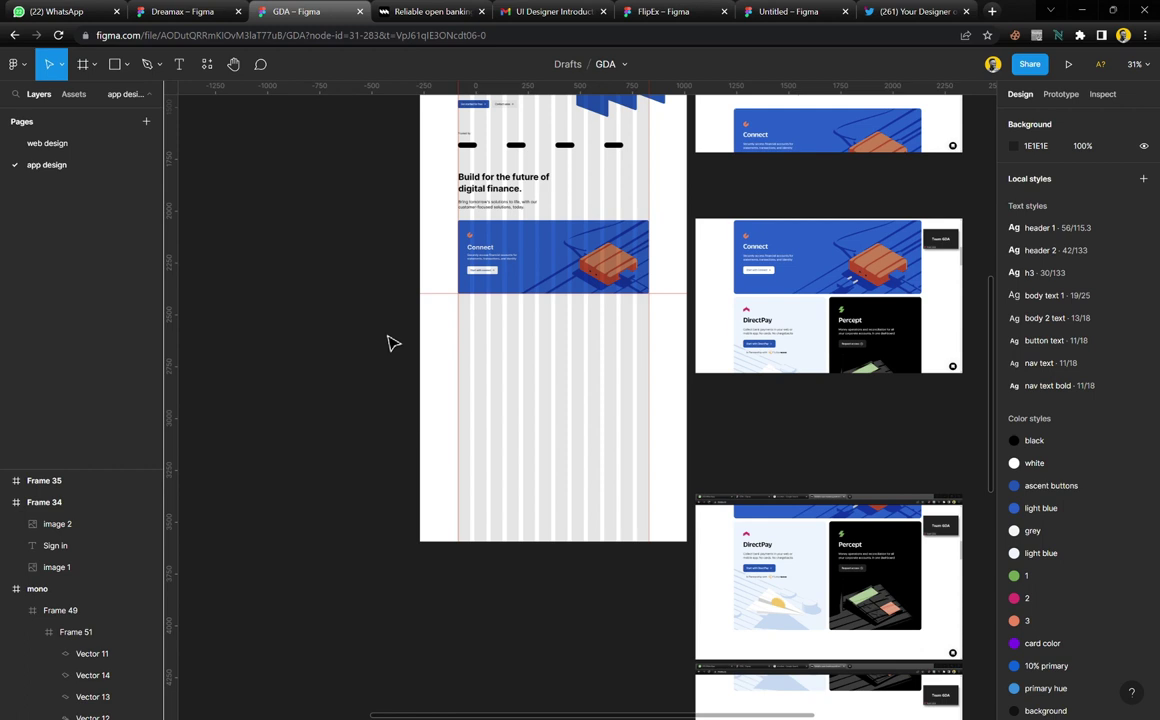
Trim the left side of the reference screenshot and shift it left
{"action": "scroll", "coordinate": [694, 362], "scroll_direction": "up", "scroll_amount": 5}
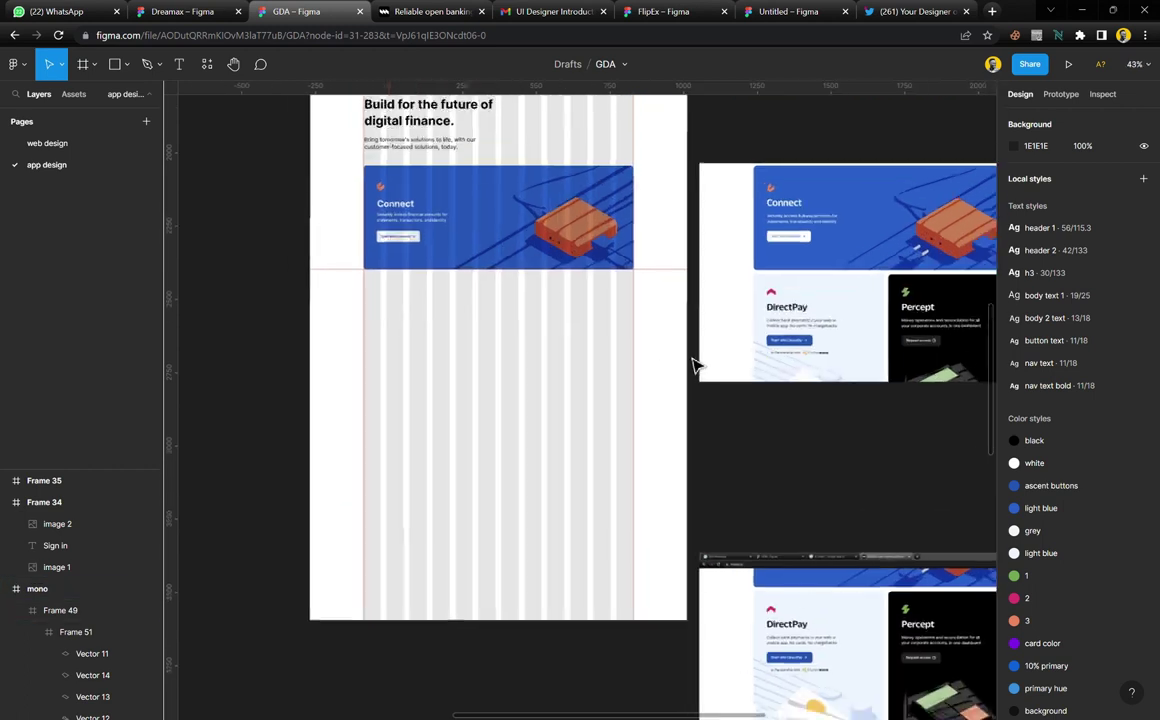
{"action": "left_click", "coordinate": [746, 298]}
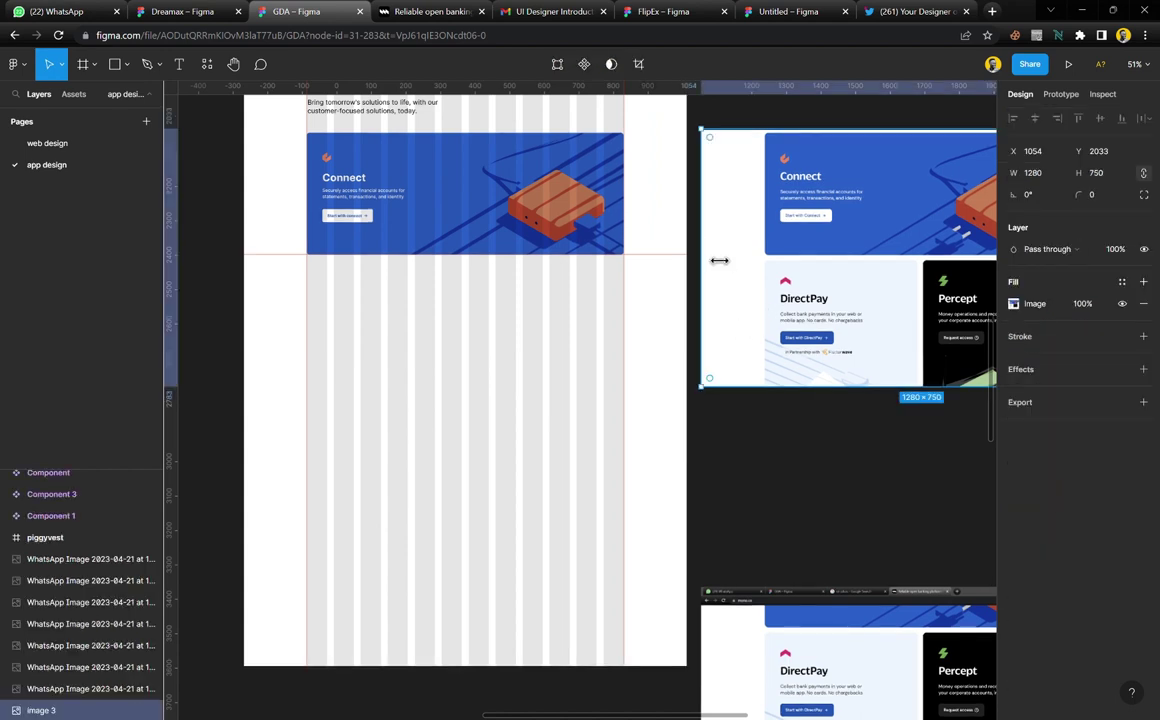
{"action": "left_click_drag", "start_coordinate": [720, 261], "coordinate": [763, 264]}
{"action": "left_click_drag", "start_coordinate": [888, 329], "coordinate": [790, 331]}
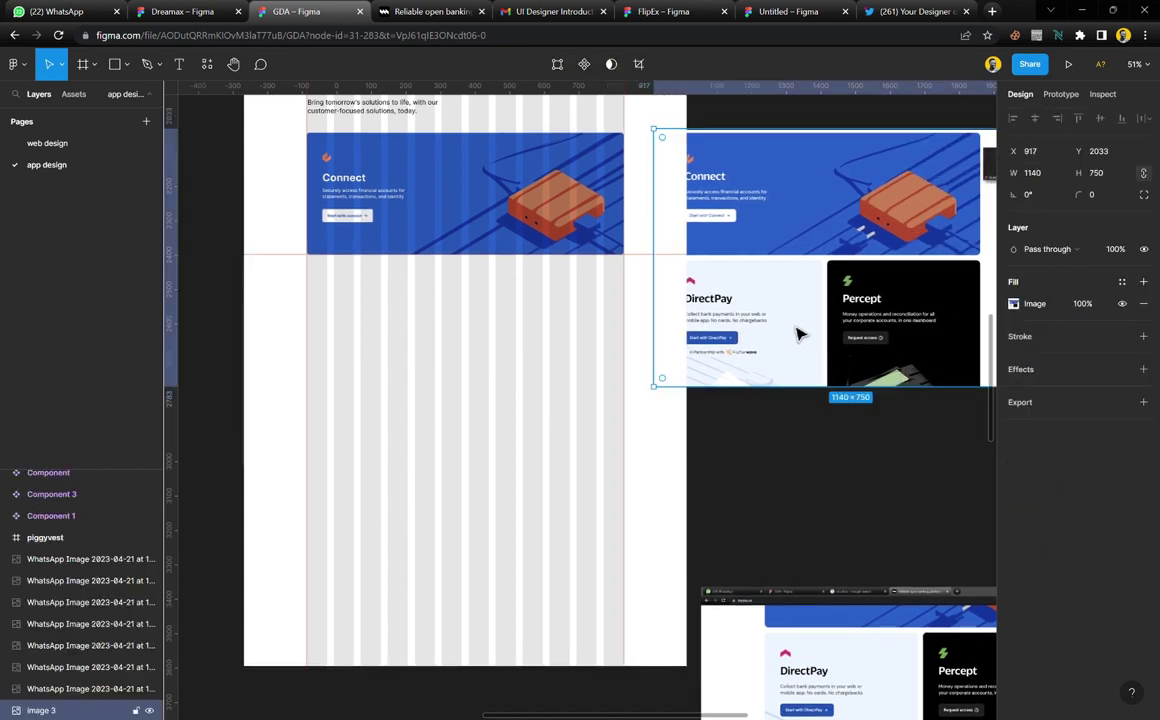
{"action": "left_click", "coordinate": [812, 409]}
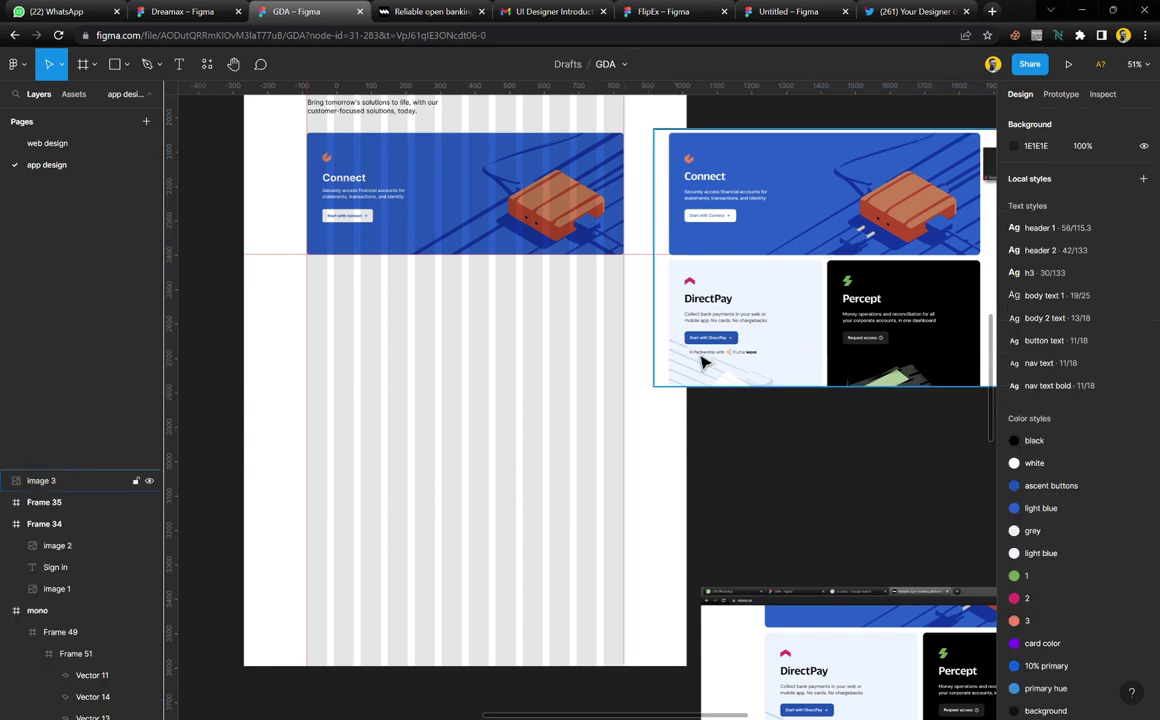
Move the top reference screenshot up and the lower one up beneath it
{"action": "scroll", "coordinate": [733, 337], "scroll_direction": "right", "scroll_amount": 3}
{"action": "scroll", "coordinate": [601, 324], "scroll_direction": "left", "scroll_amount": 3}
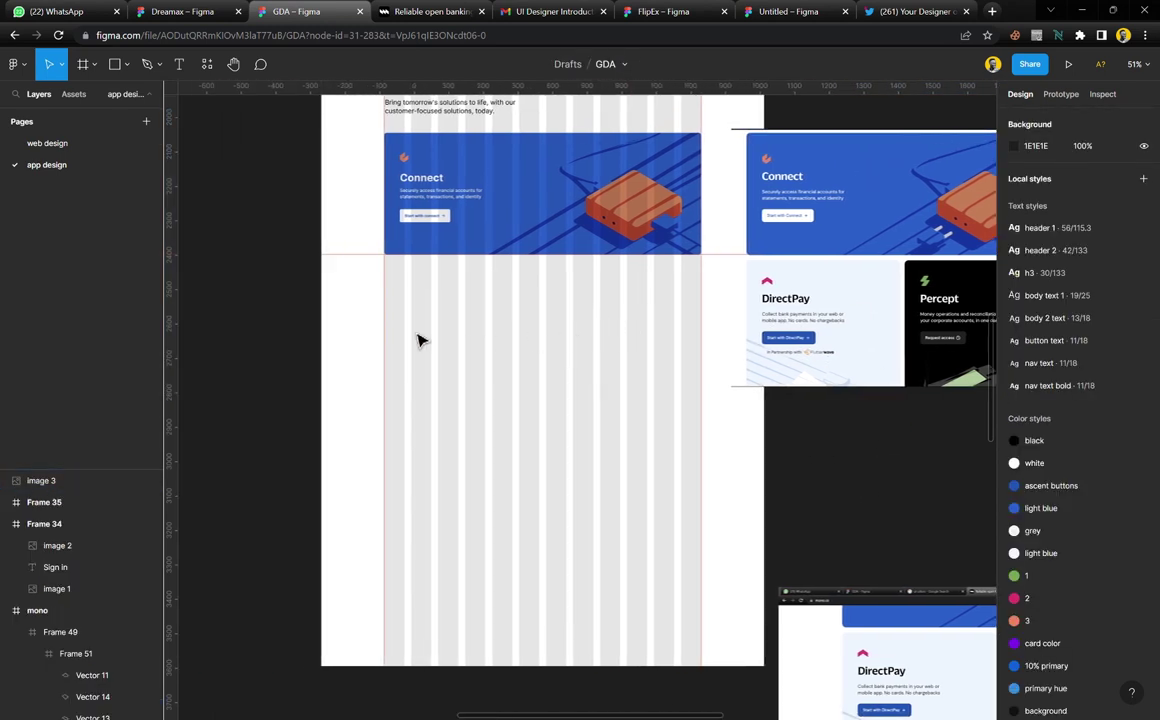
{"action": "scroll", "coordinate": [422, 306], "scroll_direction": "up", "scroll_amount": 2}
{"action": "scroll", "coordinate": [538, 378], "scroll_direction": "down", "scroll_amount": 3}
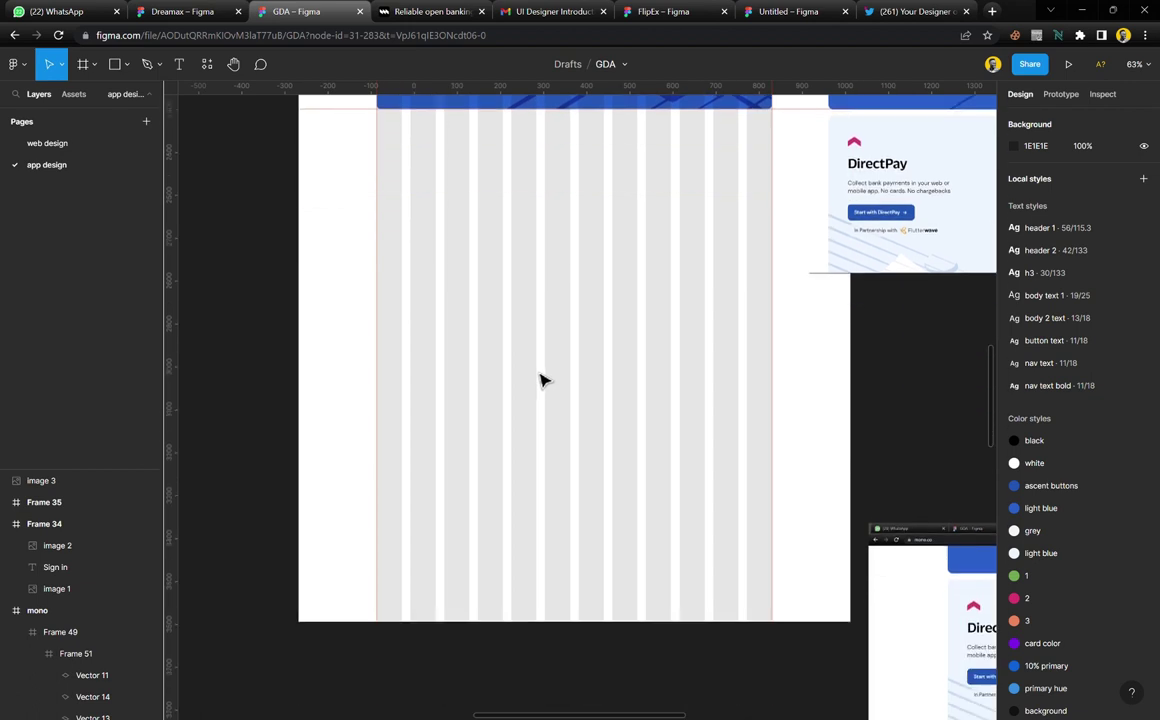
{"action": "scroll", "coordinate": [541, 383], "scroll_direction": "down", "scroll_amount": 3}
{"action": "scroll", "coordinate": [545, 388], "scroll_direction": "down", "scroll_amount": 3}
{"action": "scroll", "coordinate": [725, 365], "scroll_direction": "right", "scroll_amount": 2}
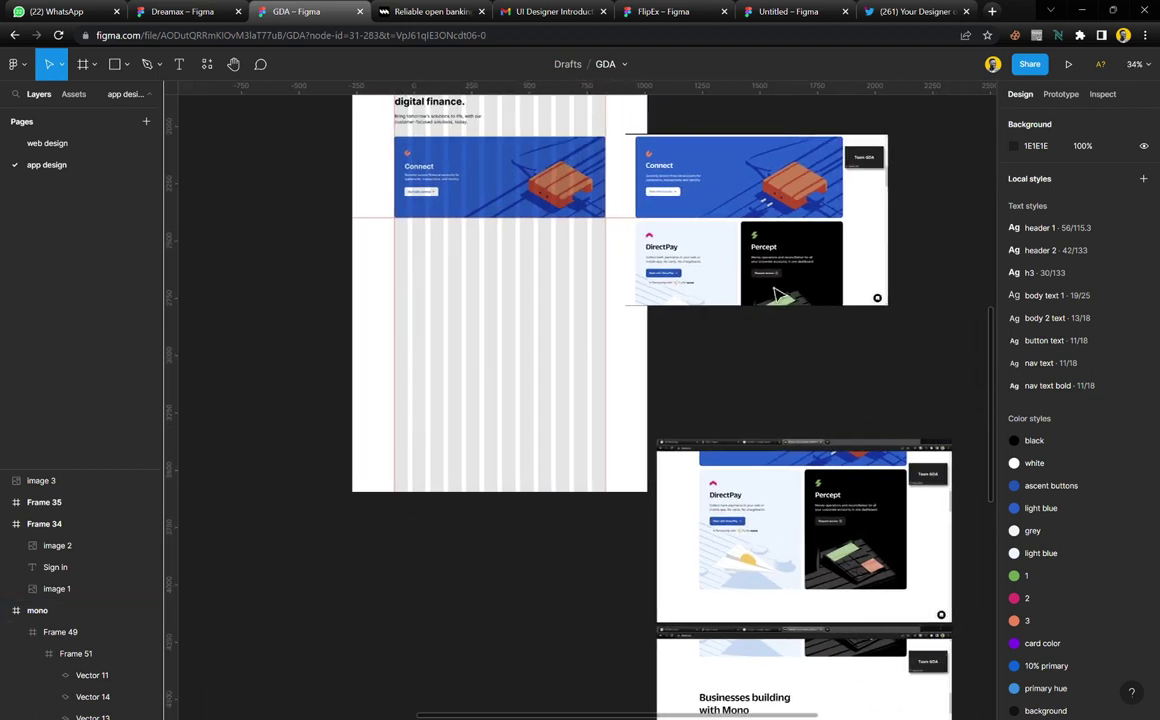
{"action": "left_click_drag", "start_coordinate": [810, 280], "coordinate": [820, 212]}
{"action": "left_click_drag", "start_coordinate": [768, 498], "coordinate": [760, 308]}
Move Frame 34 and the screenshot below it up out of the way
{"action": "scroll", "coordinate": [760, 308], "scroll_direction": "up", "scroll_amount": 3}
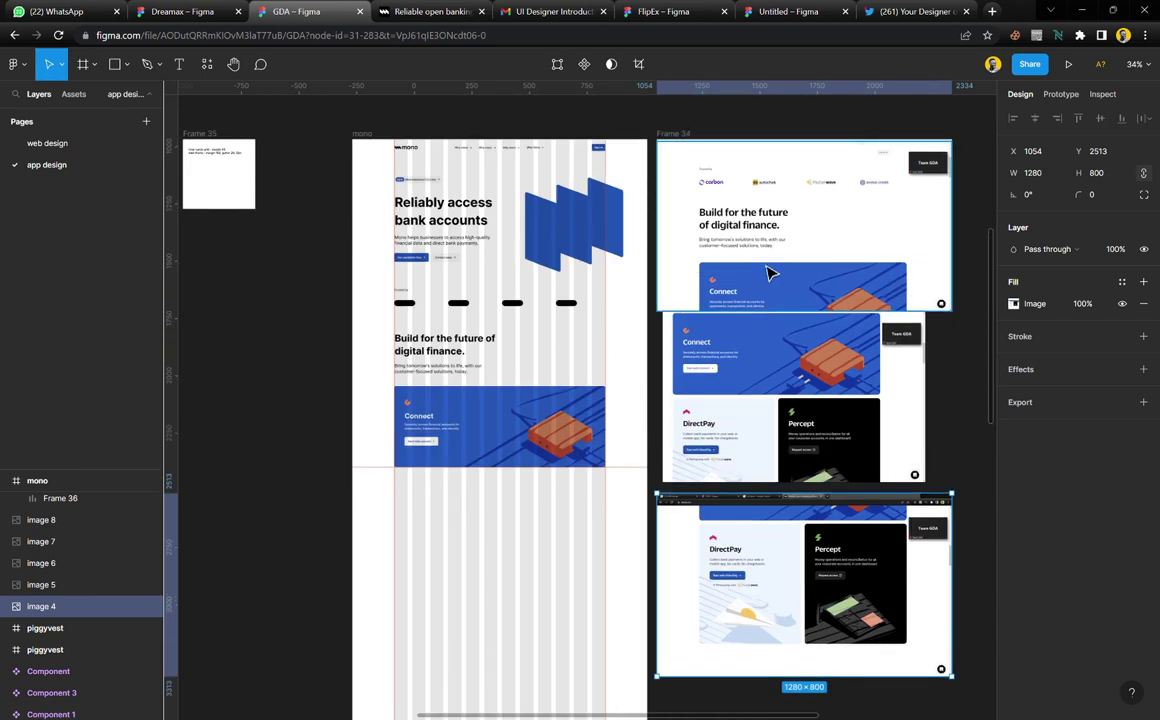
{"action": "left_click", "coordinate": [768, 273]}
{"action": "left_click", "coordinate": [683, 138]}
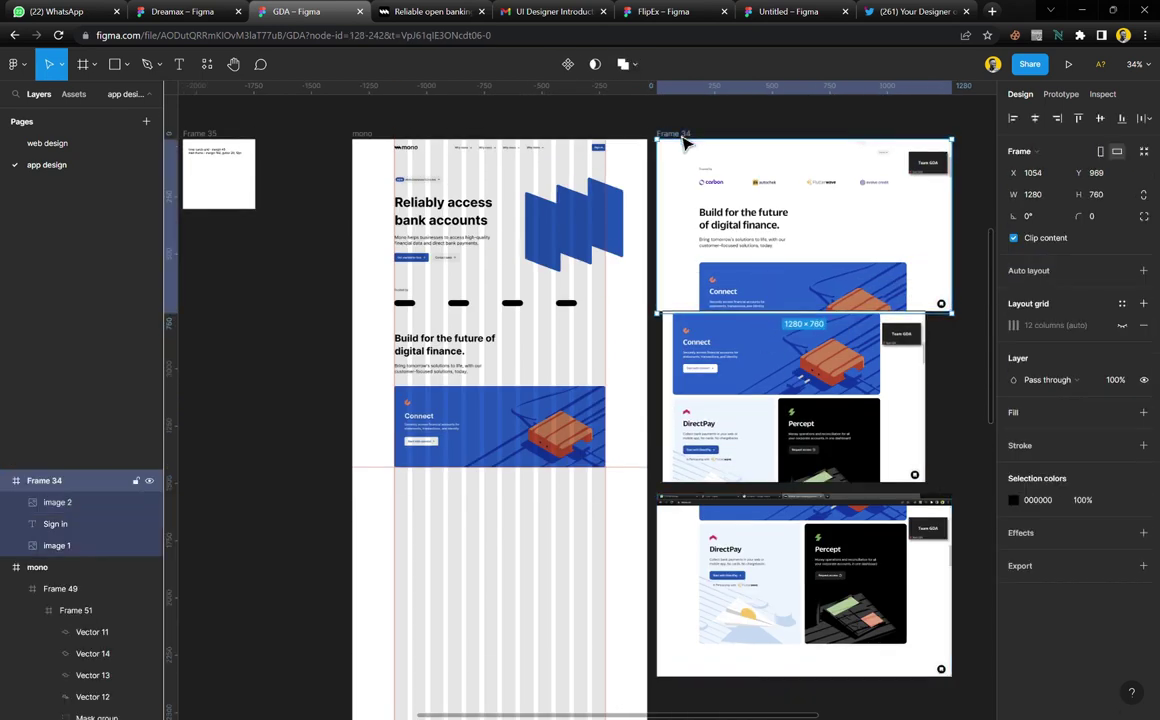
{"action": "left_click", "coordinate": [769, 324], "text": "shift"}
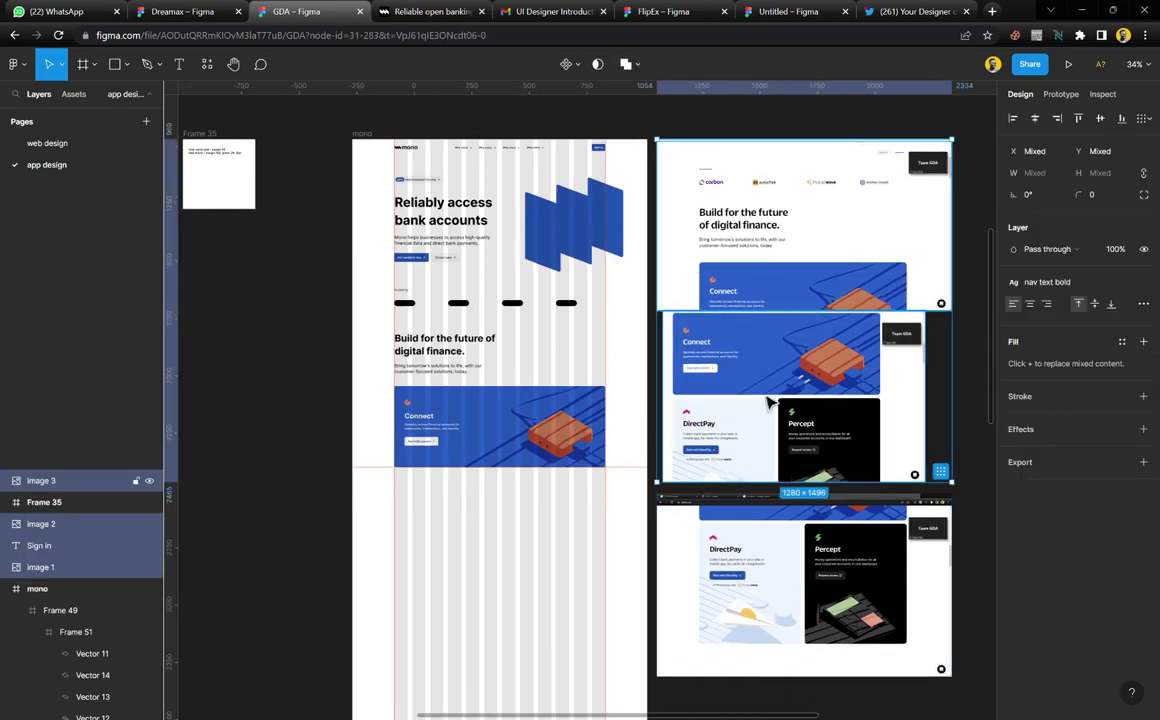
{"action": "left_click_drag", "start_coordinate": [808, 398], "coordinate": [808, 114]}
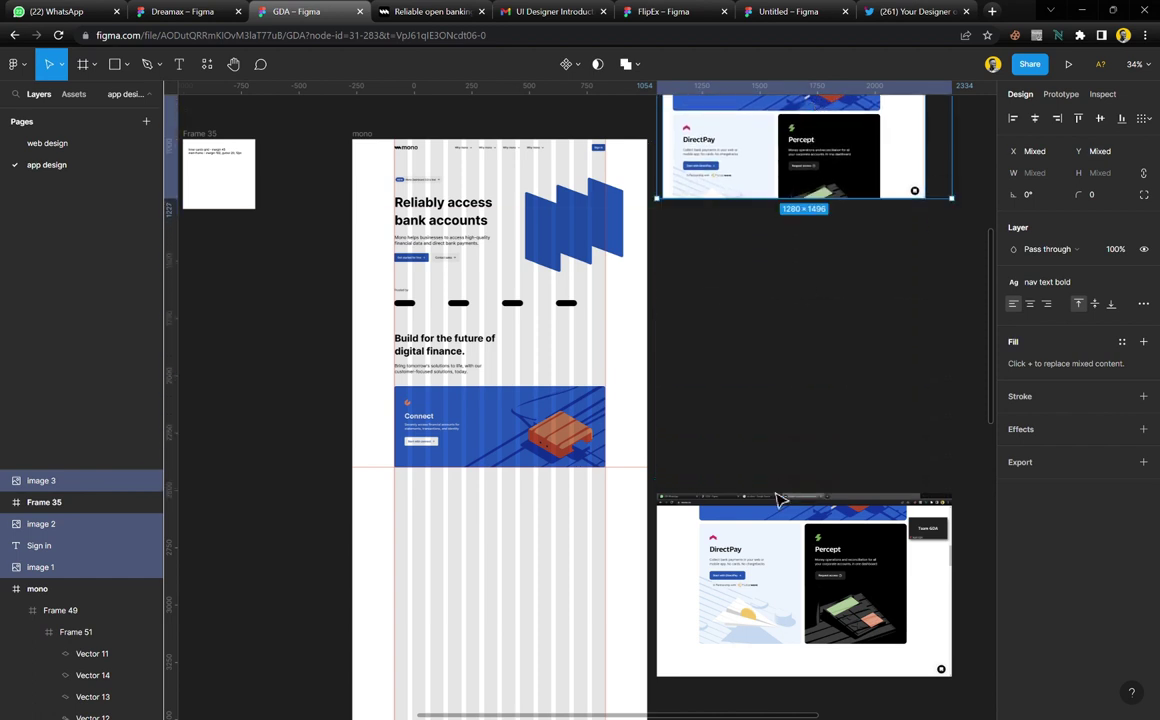
Raise the bottom DirectPay screenshot slightly and crop the browser bar off its top
{"action": "left_click", "coordinate": [755, 580]}
{"action": "left_click_drag", "start_coordinate": [755, 580], "coordinate": [756, 541]}
{"action": "left_click_drag", "start_coordinate": [717, 453], "coordinate": [717, 467]}
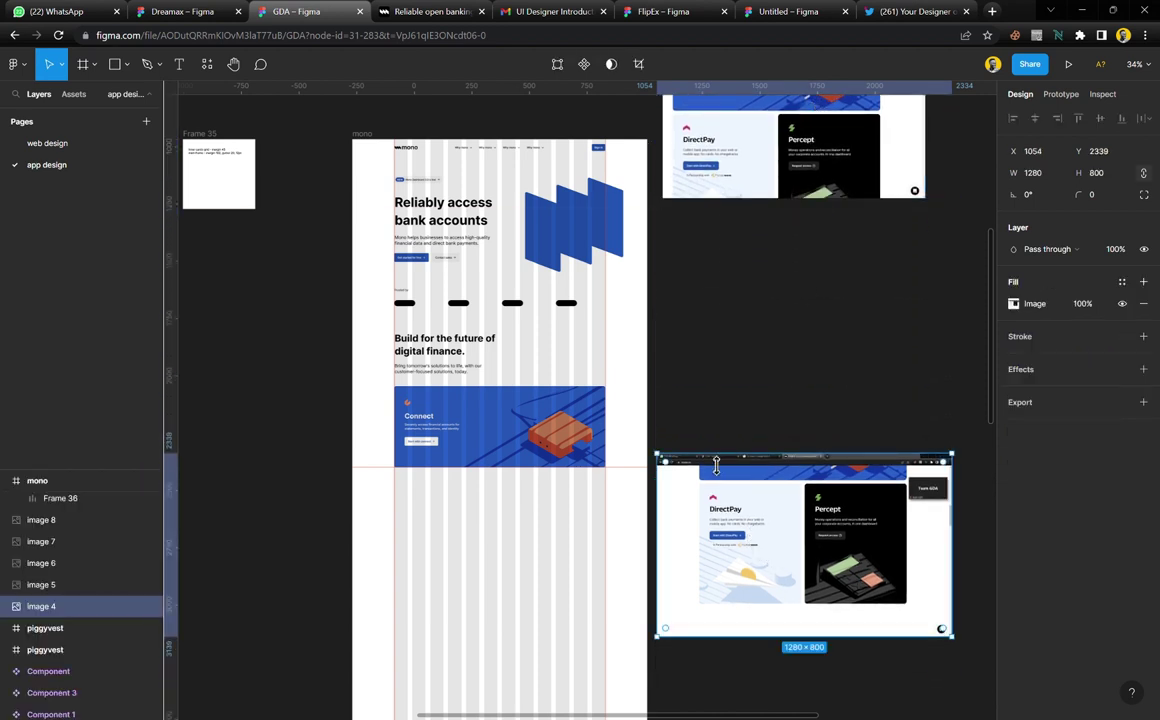
{"action": "left_click", "coordinate": [650, 440]}
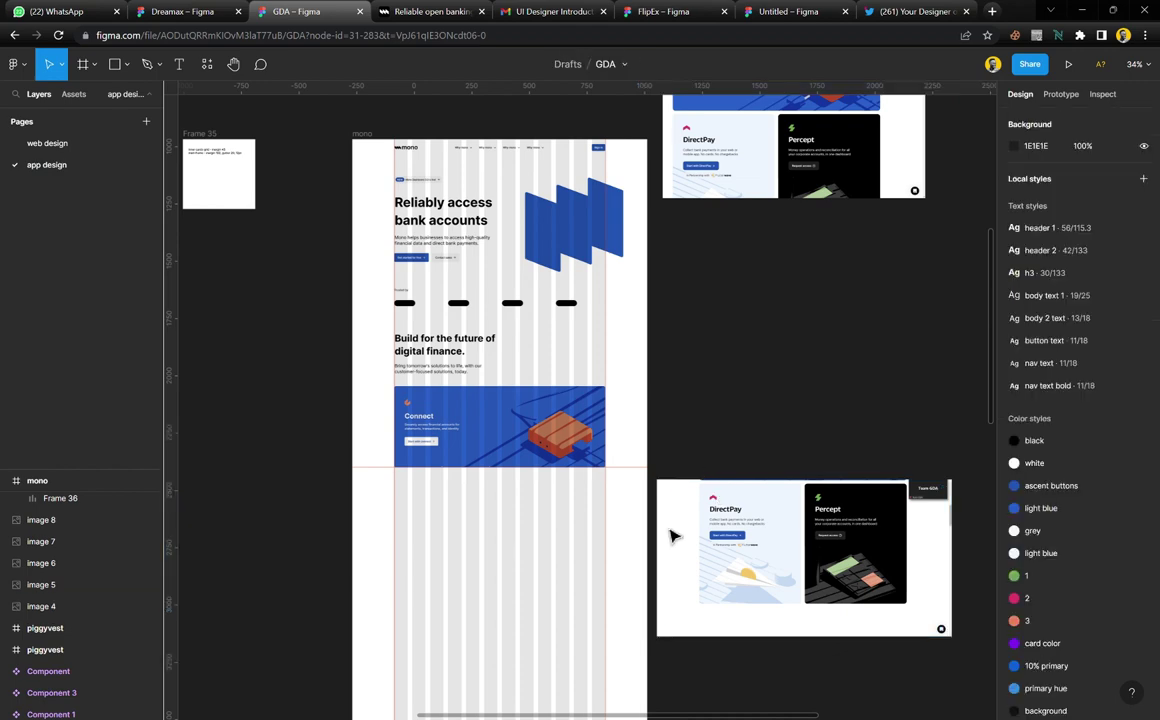
Narrow the DirectPay/Percept screenshot to 1118 wide and move it left to X 871
{"action": "scroll", "coordinate": [655, 610], "scroll_direction": "up", "scroll_amount": 5}
{"action": "scroll", "coordinate": [665, 590], "scroll_direction": "up", "scroll_amount": 3}
{"action": "left_click", "coordinate": [709, 476]}
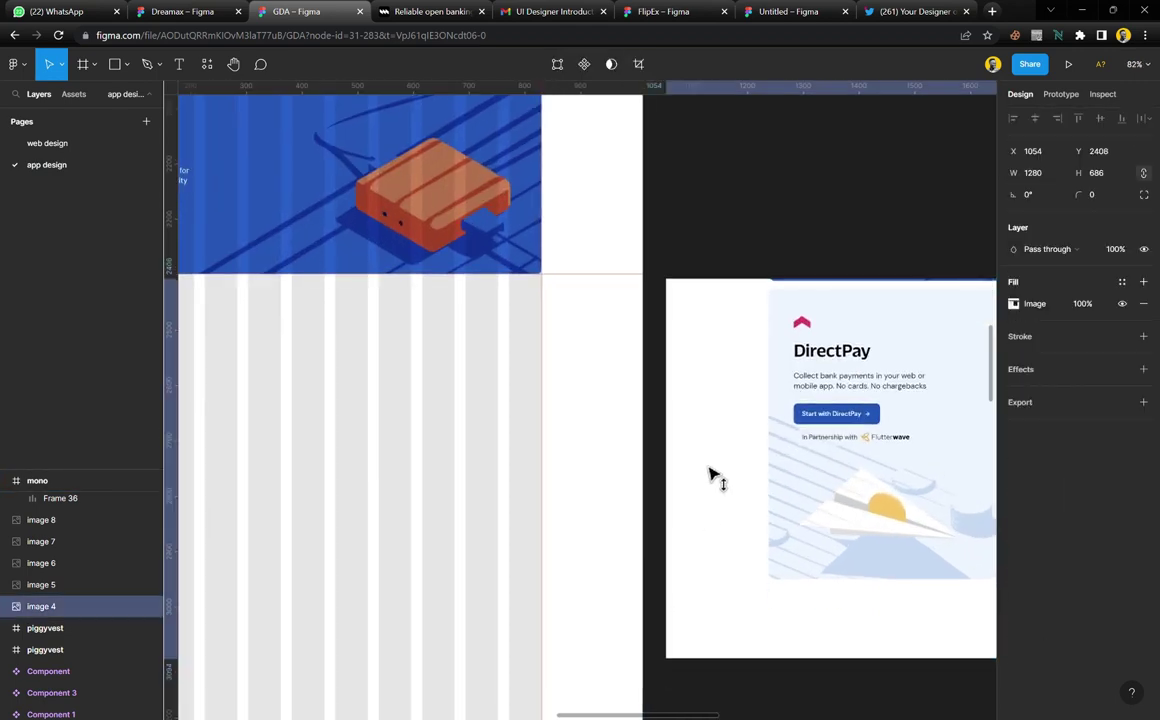
{"action": "scroll", "coordinate": [750, 480], "scroll_direction": "left", "scroll_amount": 1}
{"action": "scroll", "coordinate": [670, 500], "scroll_direction": "down", "scroll_amount": 2}
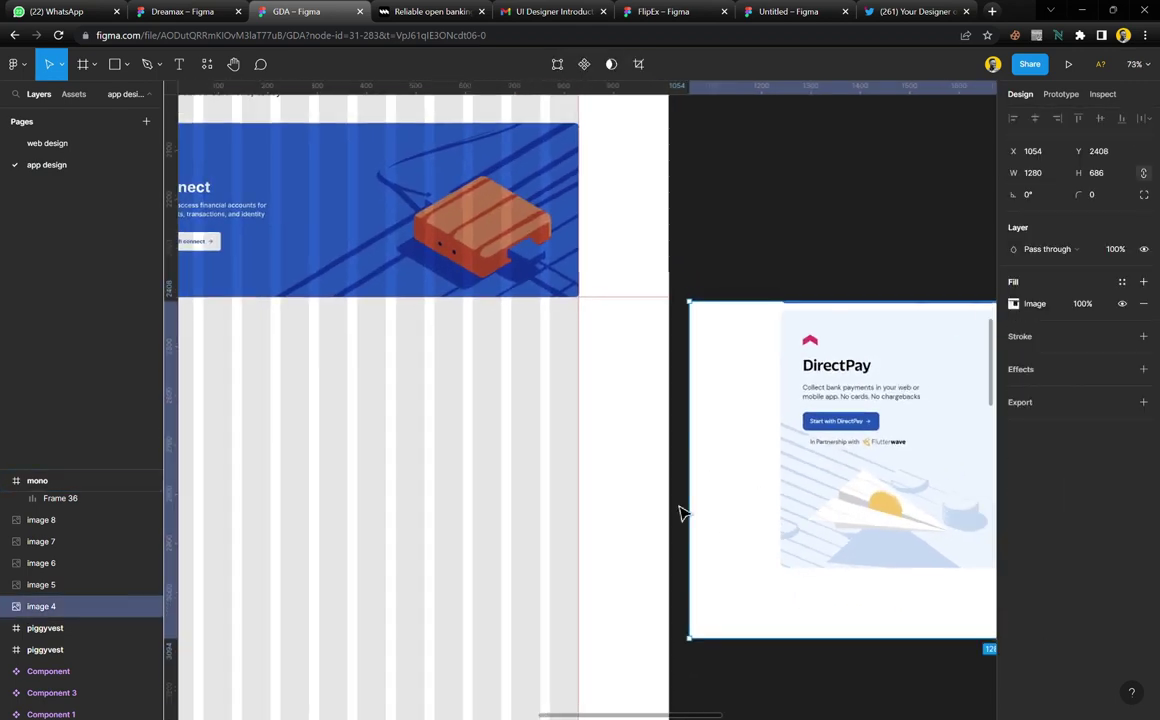
{"action": "scroll", "coordinate": [712, 541], "scroll_direction": "up", "scroll_amount": 6}
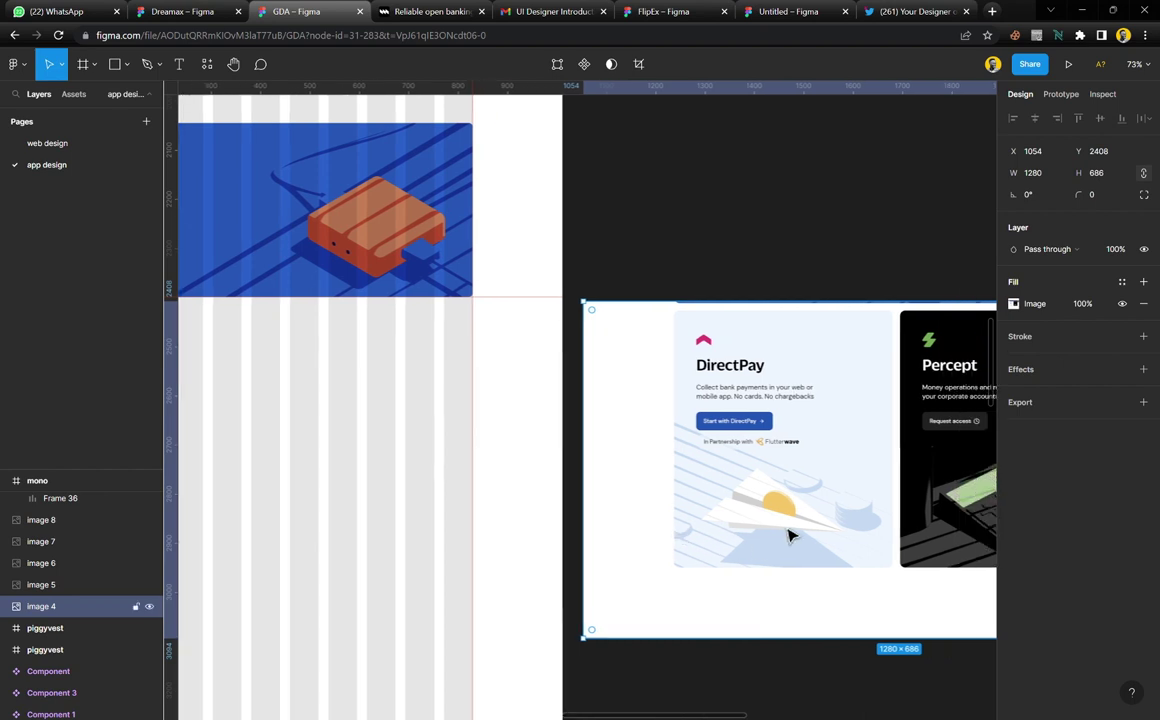
{"action": "scroll", "coordinate": [796, 530], "scroll_direction": "down", "scroll_amount": 4}
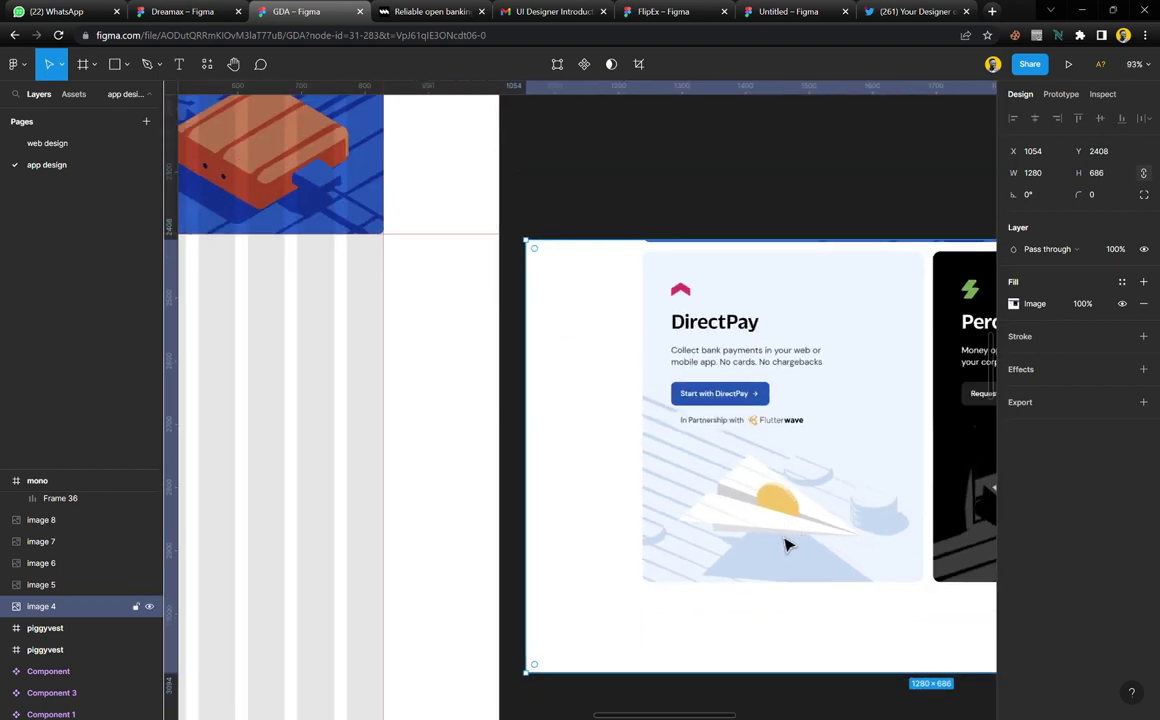
{"action": "scroll", "coordinate": [712, 536], "scroll_direction": "down", "scroll_amount": 3}
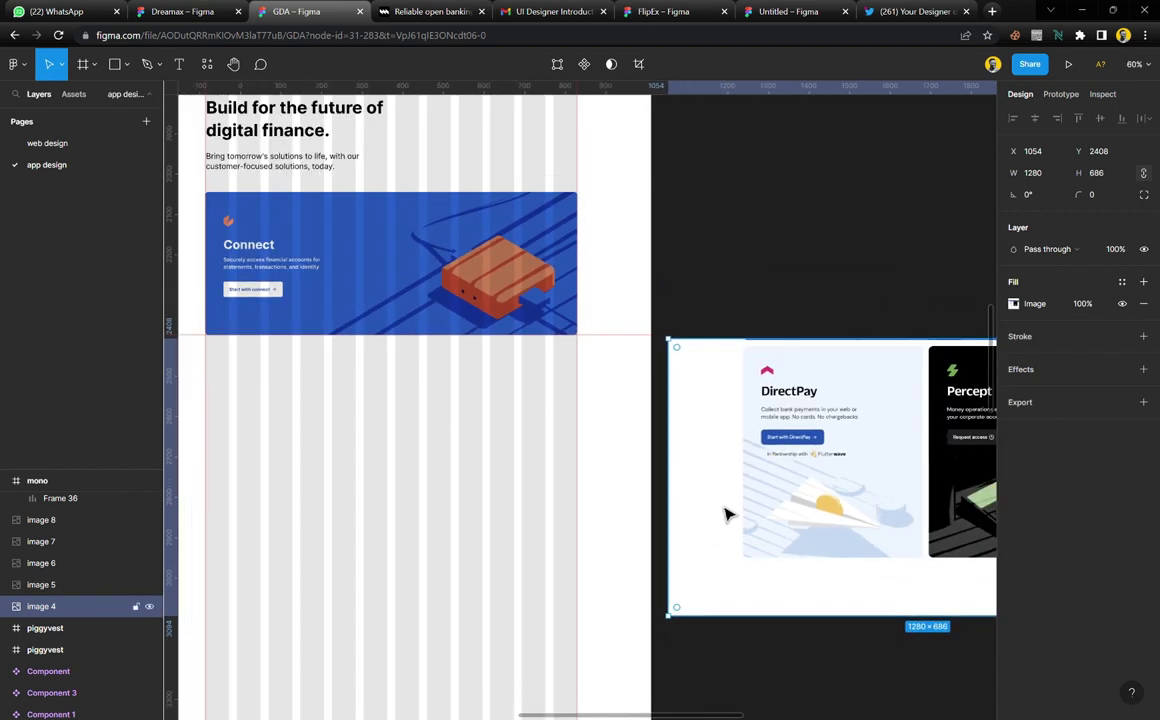
{"action": "left_click_drag", "start_coordinate": [684, 467], "coordinate": [748, 476]}
{"action": "left_click_drag", "start_coordinate": [825, 485], "coordinate": [785, 482]}
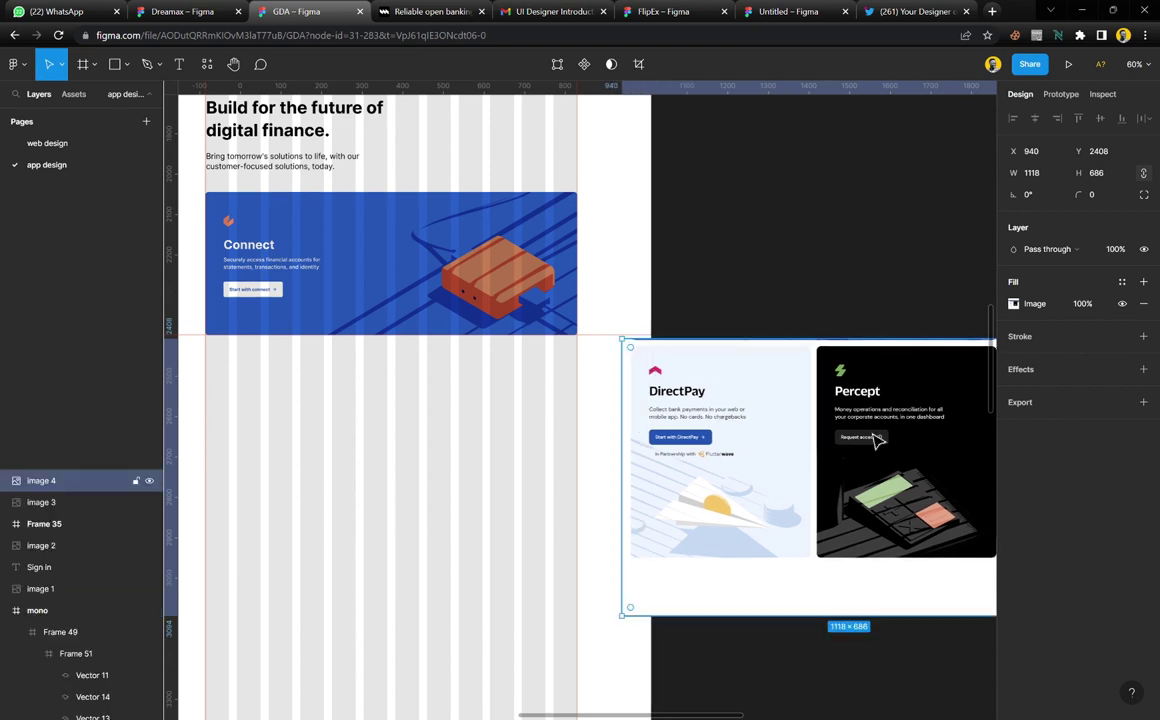
{"action": "left_click_drag", "start_coordinate": [875, 440], "coordinate": [832, 441]}
{"action": "scroll", "coordinate": [492, 551], "scroll_direction": "up", "scroll_amount": 5}
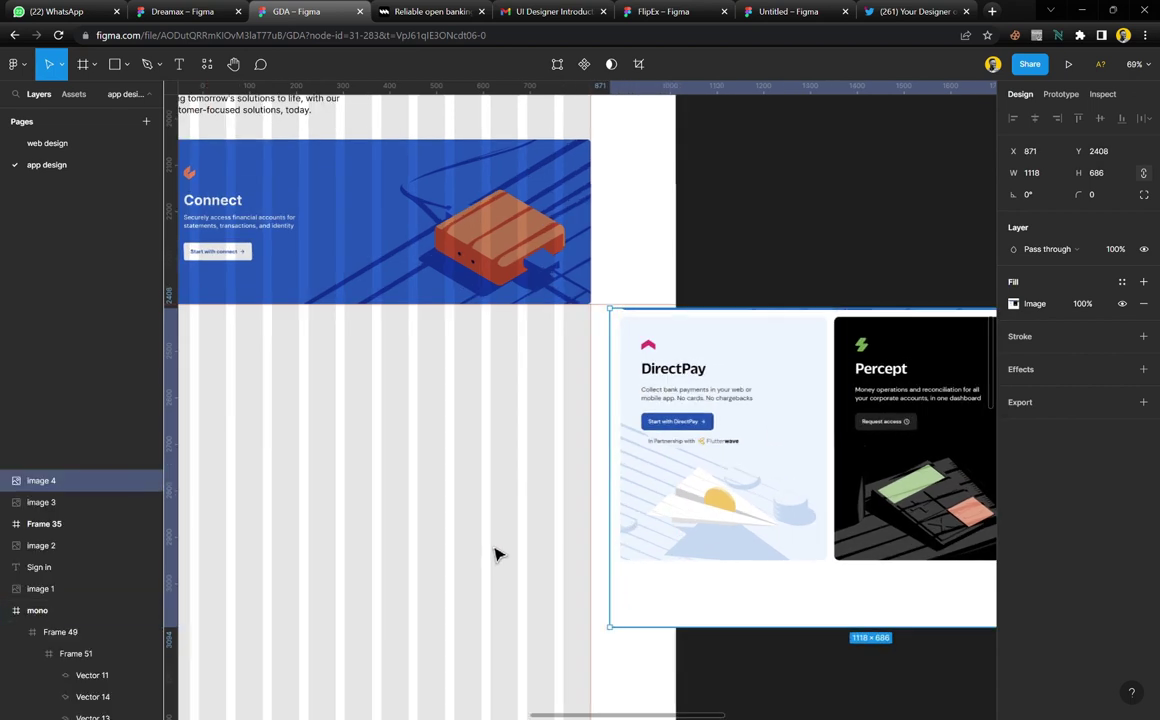
{"action": "scroll", "coordinate": [610, 474], "scroll_direction": "left", "scroll_amount": 3}
{"action": "scroll", "coordinate": [612, 474], "scroll_direction": "left", "scroll_amount": 3}
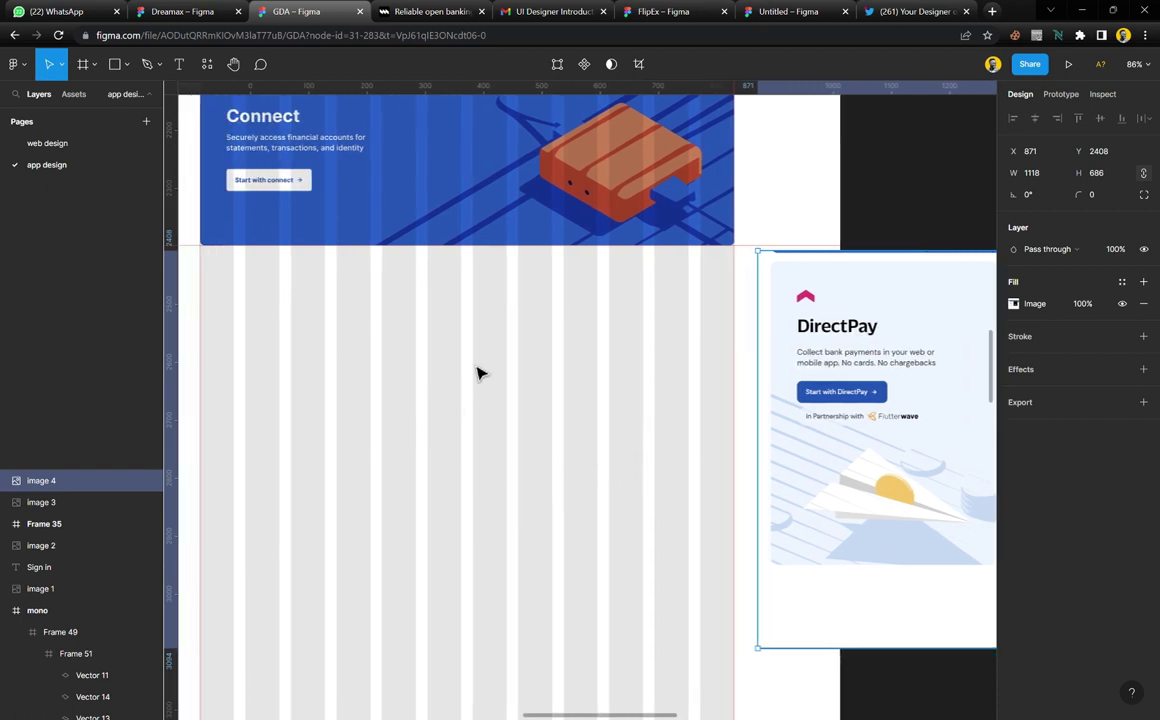
Duplicate Frame 49 as Frame 50 at X 182, Y 1446, sized 916 × 354
{"action": "left_click", "coordinate": [474, 194]}
{"action": "scroll", "coordinate": [445, 241], "scroll_direction": "up", "scroll_amount": 3}
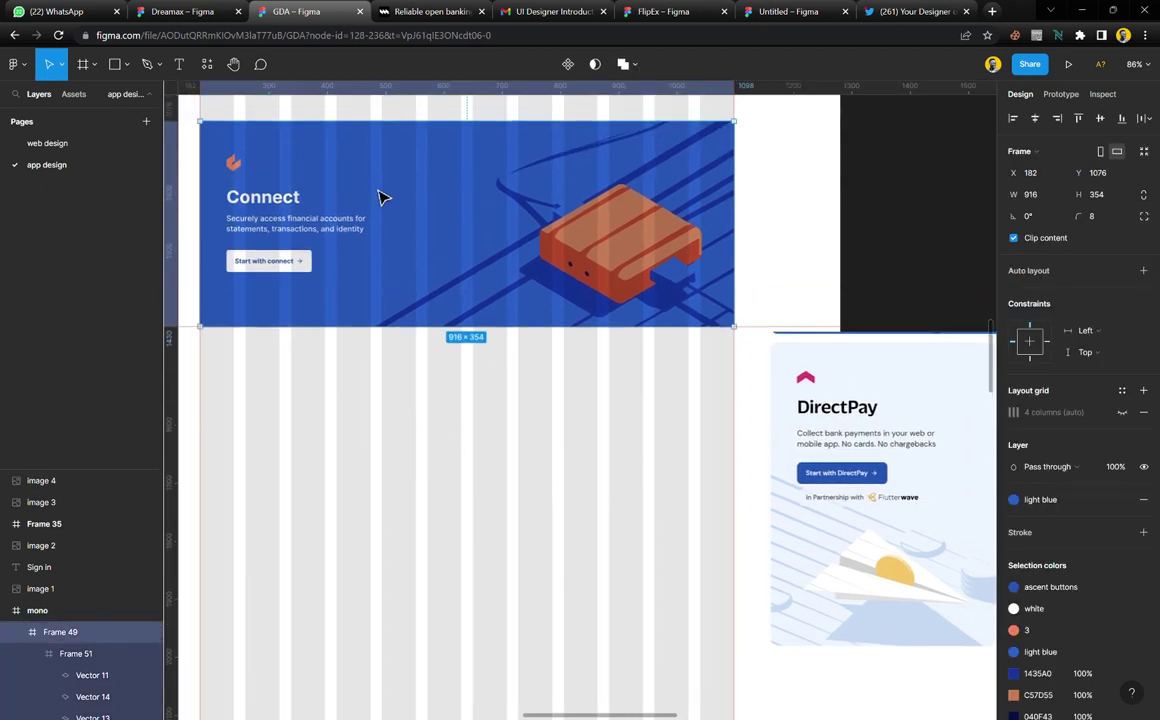
{"action": "left_click_drag", "start_coordinate": [345, 167], "coordinate": [352, 375]}
{"action": "left_click", "coordinate": [418, 278], "text": "shift"}
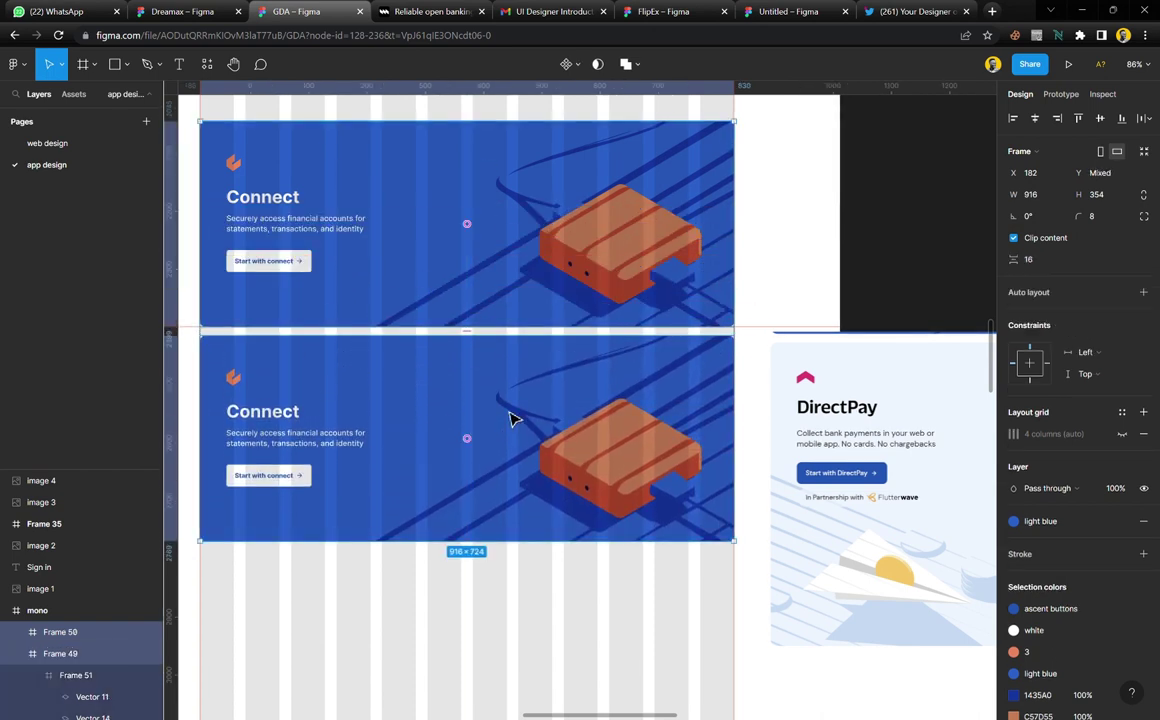
{"action": "left_click", "coordinate": [564, 618]}
{"action": "left_click_drag", "start_coordinate": [564, 621], "coordinate": [505, 265]}
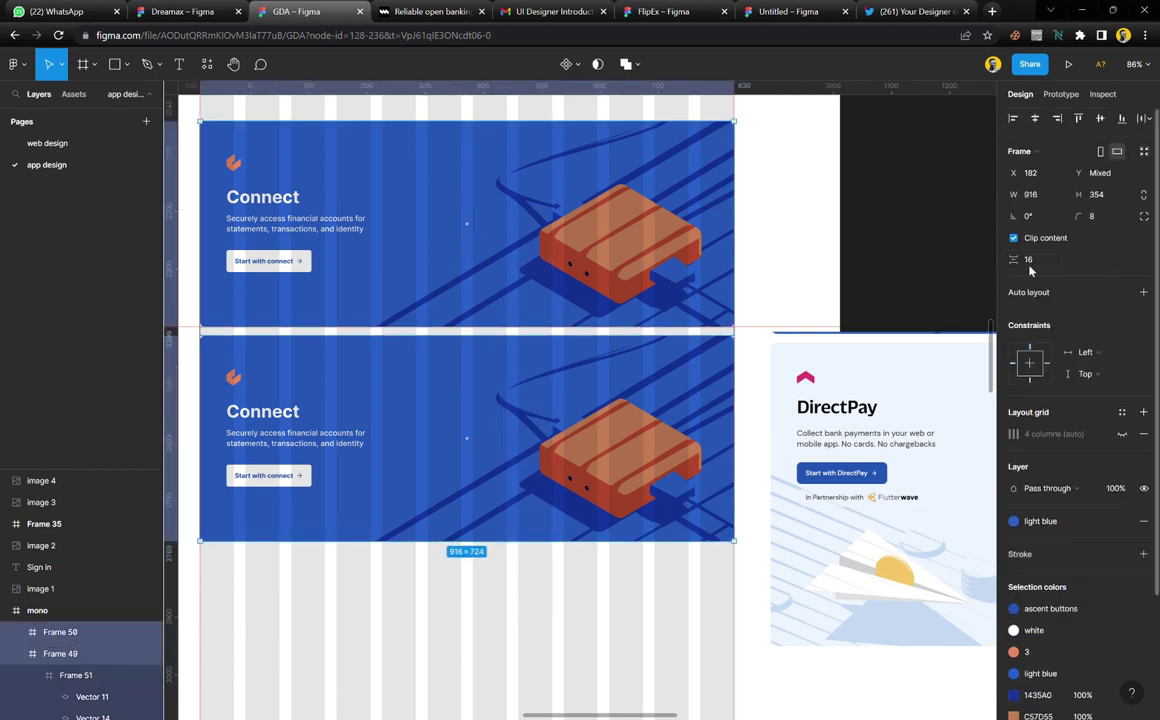
{"action": "left_click", "coordinate": [518, 629]}
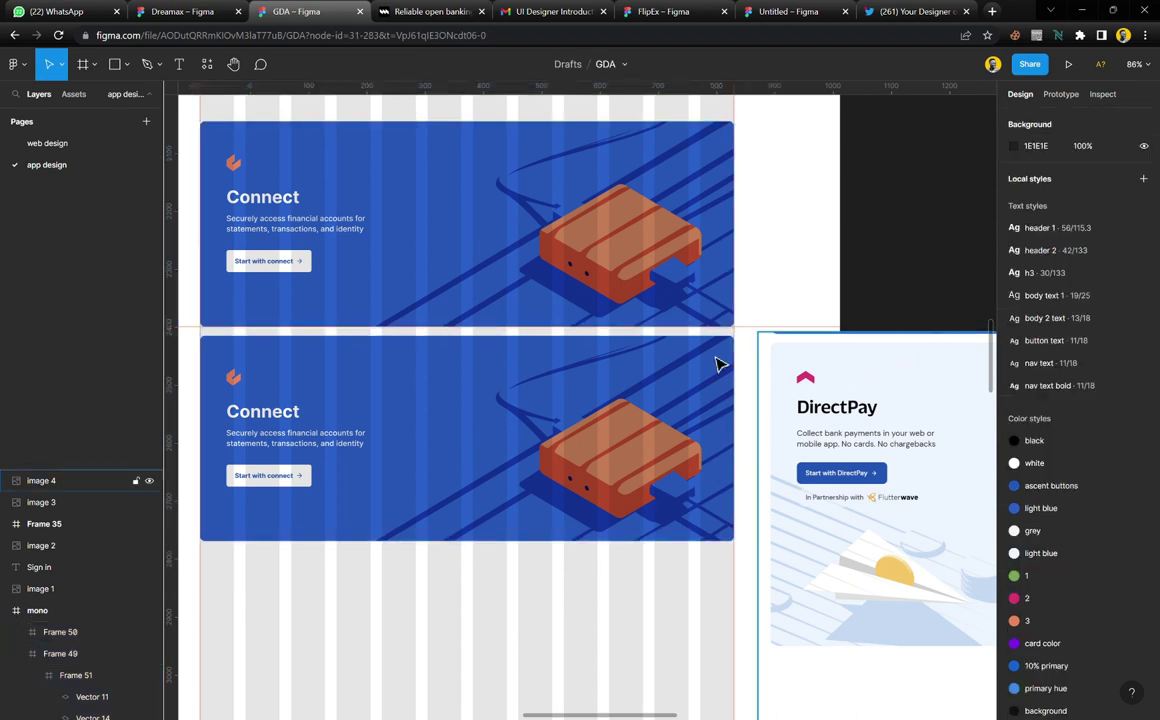
{"action": "left_click", "coordinate": [450, 417]}
{"action": "scroll", "coordinate": [480, 405], "scroll_direction": "down", "scroll_amount": 2}
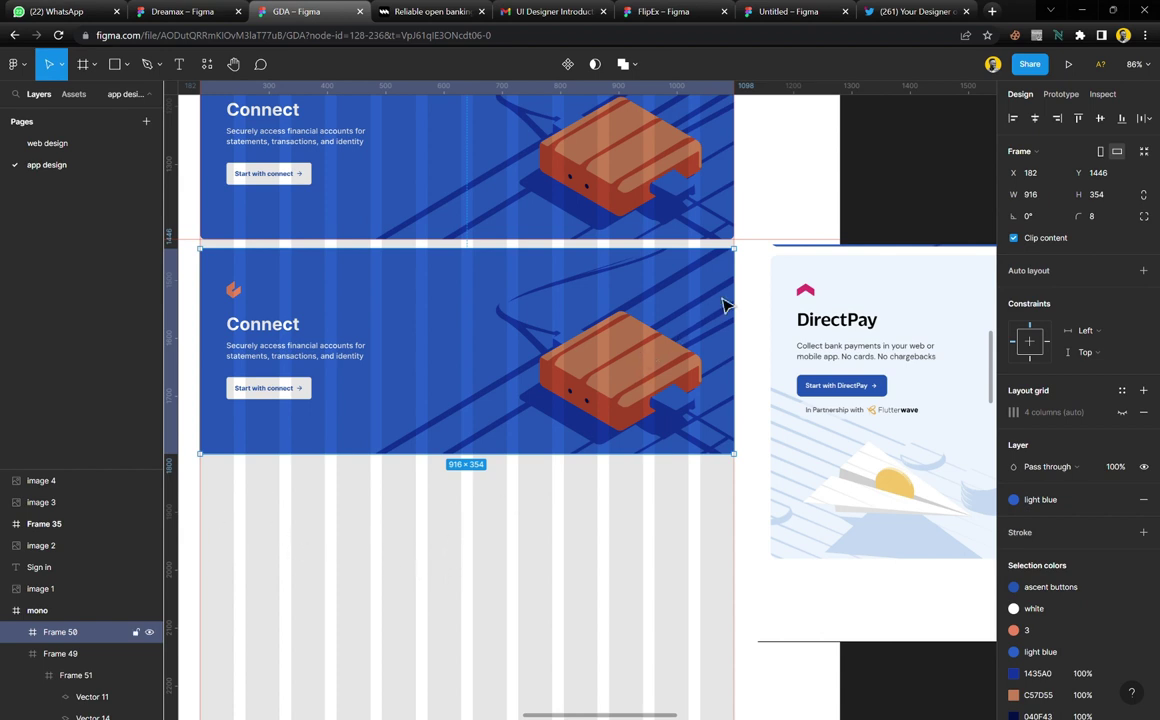
Narrow Frame 50 to 448 wide and delete its diagonal-line illustration Frame 51
{"action": "left_click_drag", "start_coordinate": [738, 308], "coordinate": [472, 323]}
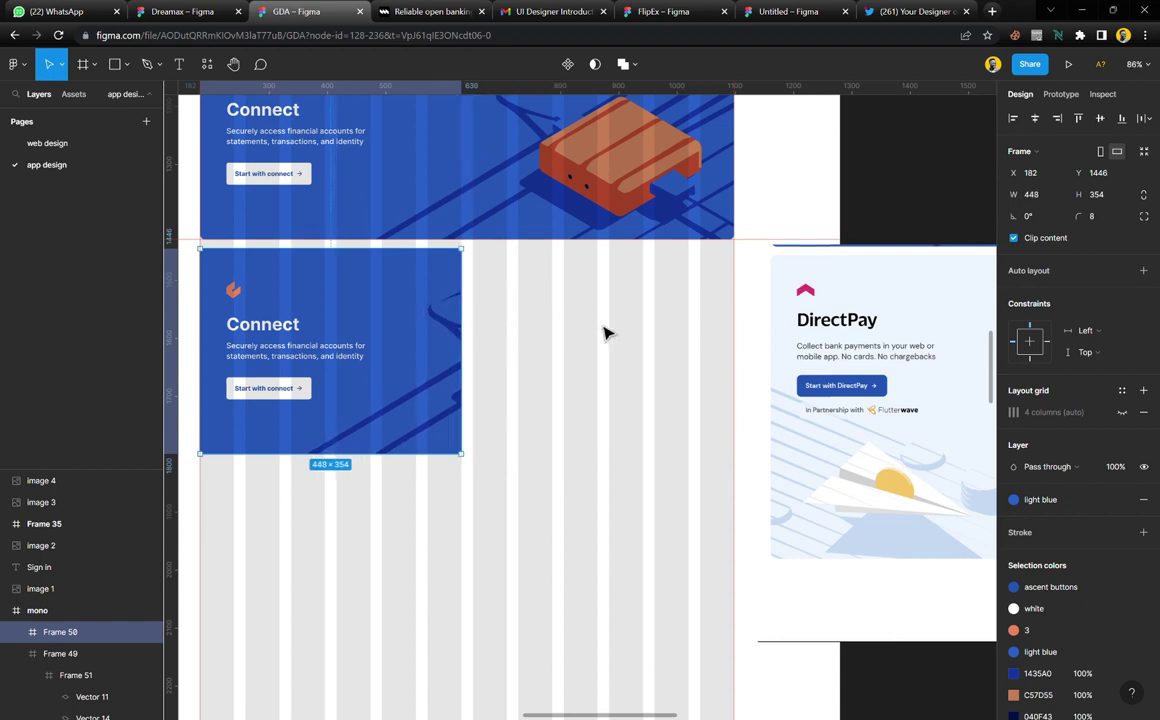
{"action": "double_click", "coordinate": [455, 362]}
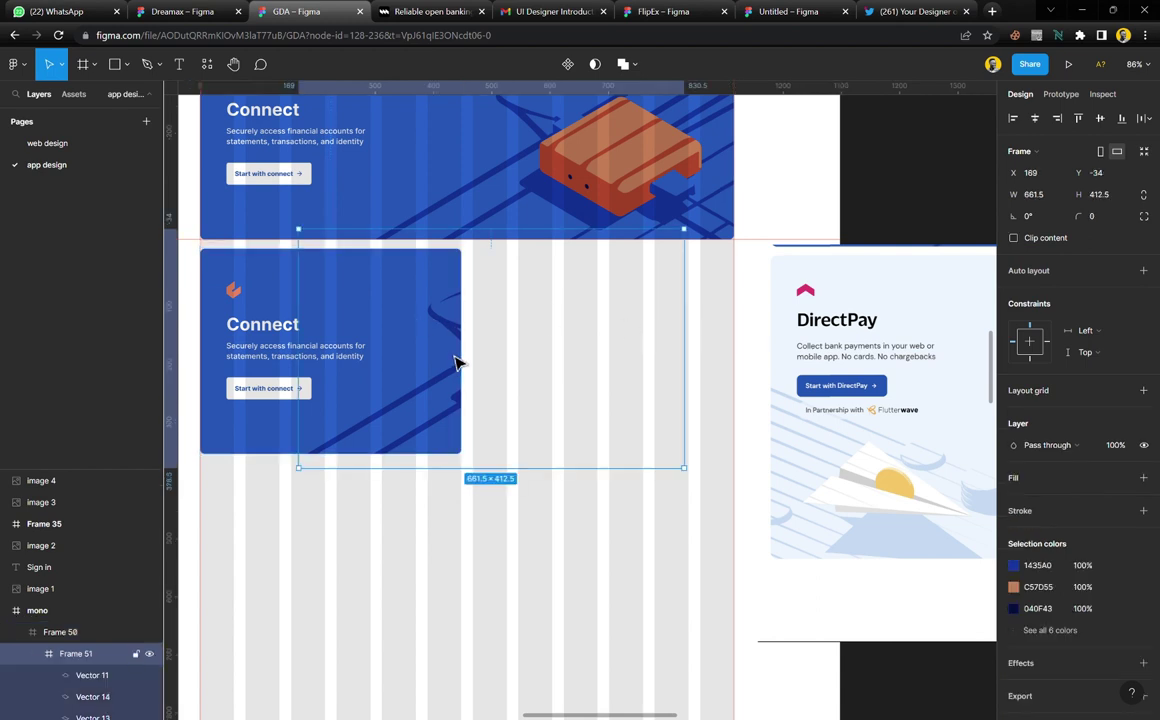
{"action": "key", "text": "Delete"}
Make Frame 50 taller so its bottom aligns with the DirectPay card beside it
{"action": "left_click", "coordinate": [414, 389]}
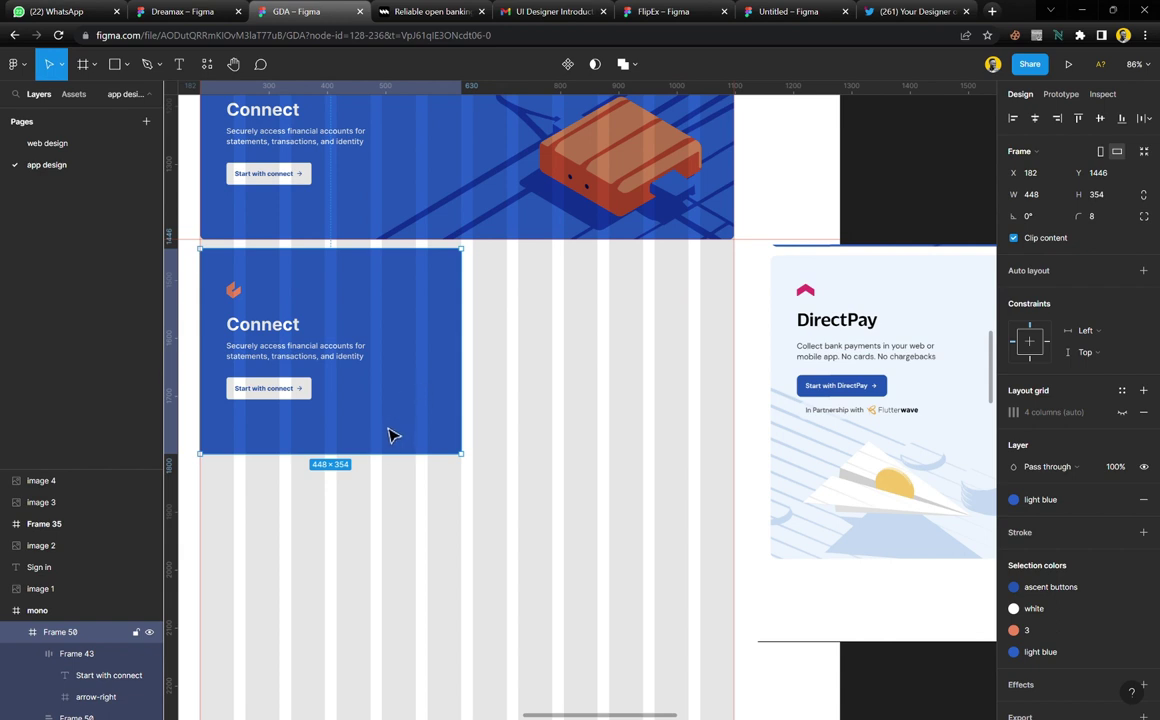
{"action": "left_click_drag", "start_coordinate": [388, 468], "coordinate": [394, 601]}
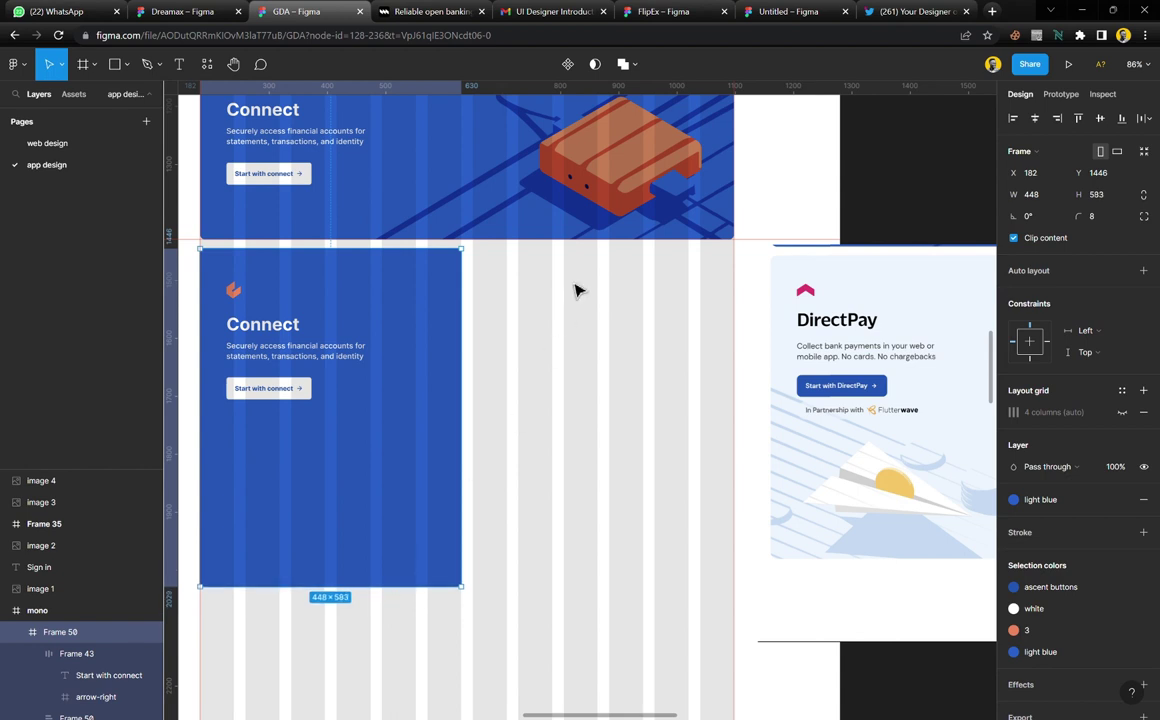
{"action": "left_click_drag", "start_coordinate": [611, 251], "coordinate": [629, 571]}
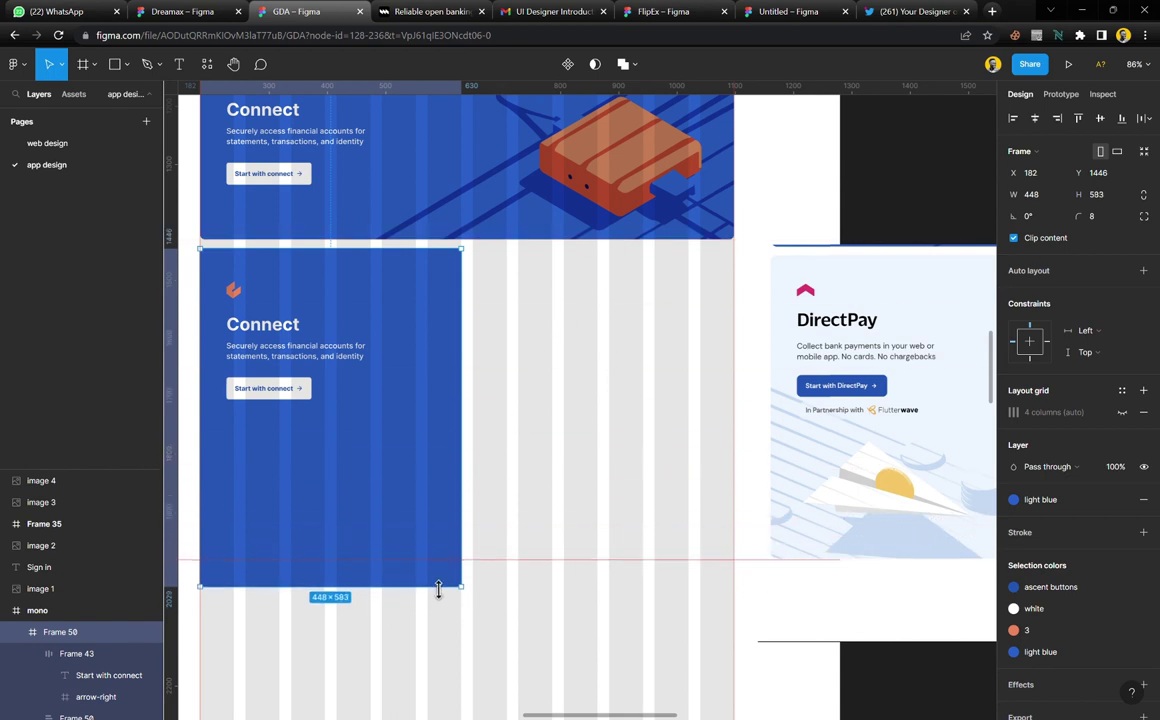
{"action": "left_click_drag", "start_coordinate": [438, 590], "coordinate": [438, 575]}
{"action": "left_click", "coordinate": [513, 619]}
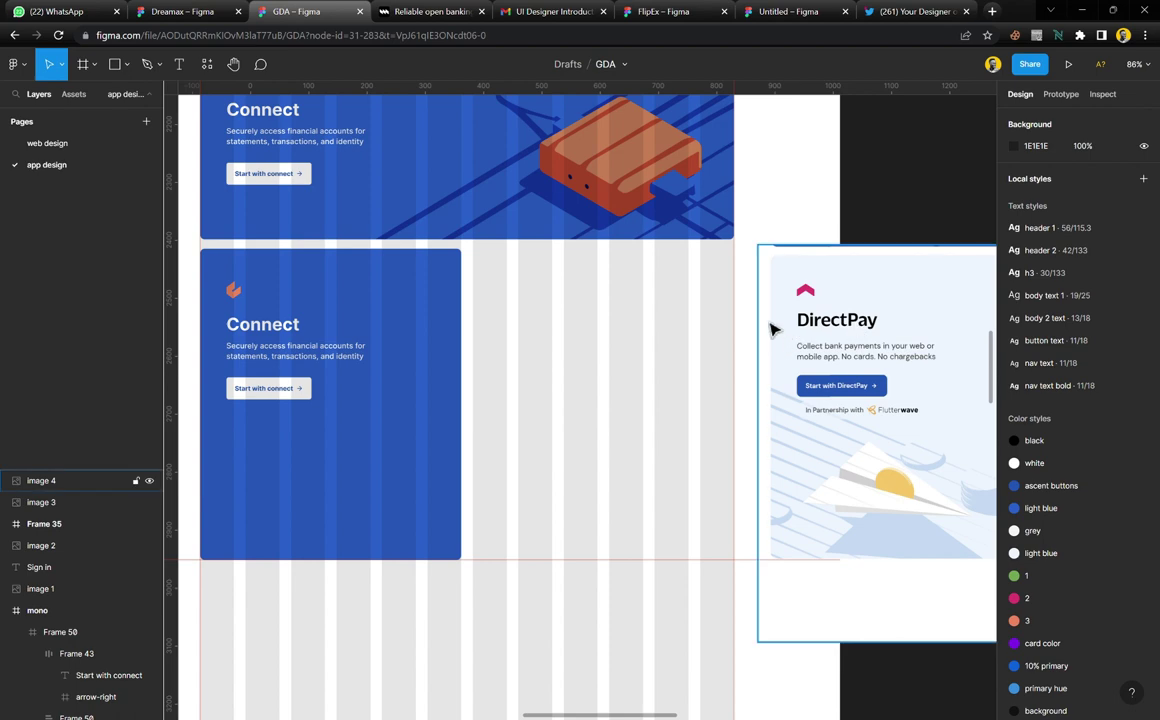
Trace DirectPay's pink chevron logo as a closed six-point vector path
{"action": "scroll", "coordinate": [745, 322], "scroll_direction": "up", "scroll_amount": 5}
{"action": "scroll", "coordinate": [724, 263], "scroll_direction": "up", "scroll_amount": 10}
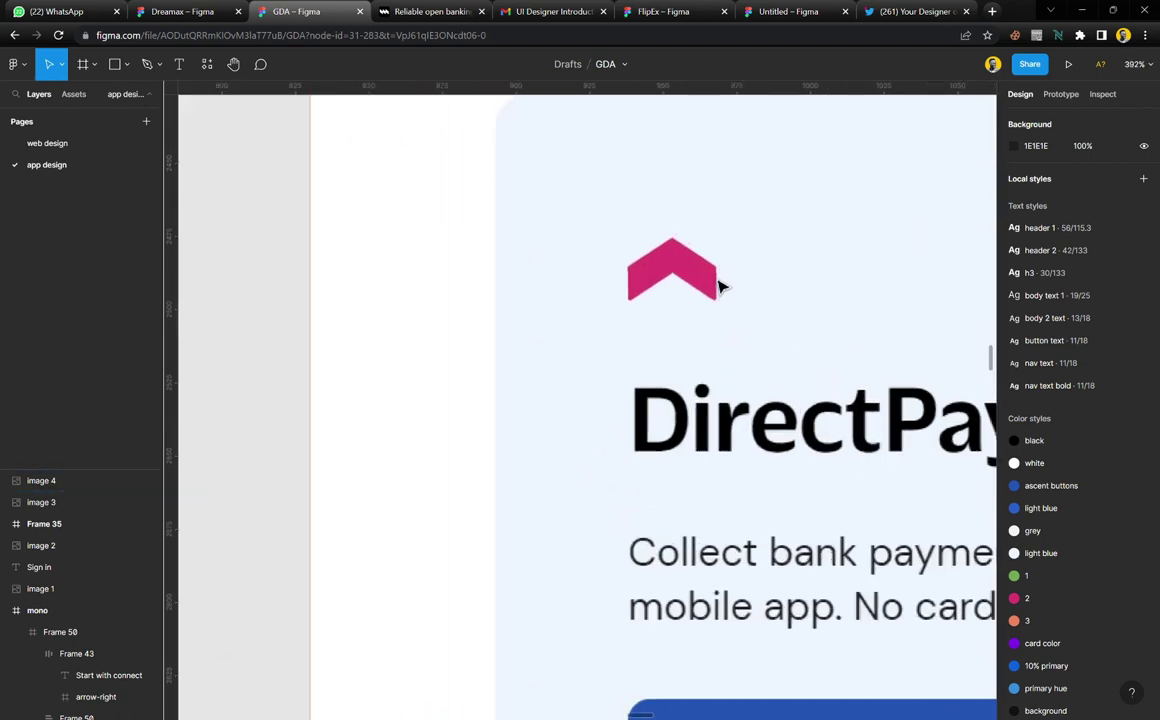
{"action": "key", "text": "p"}
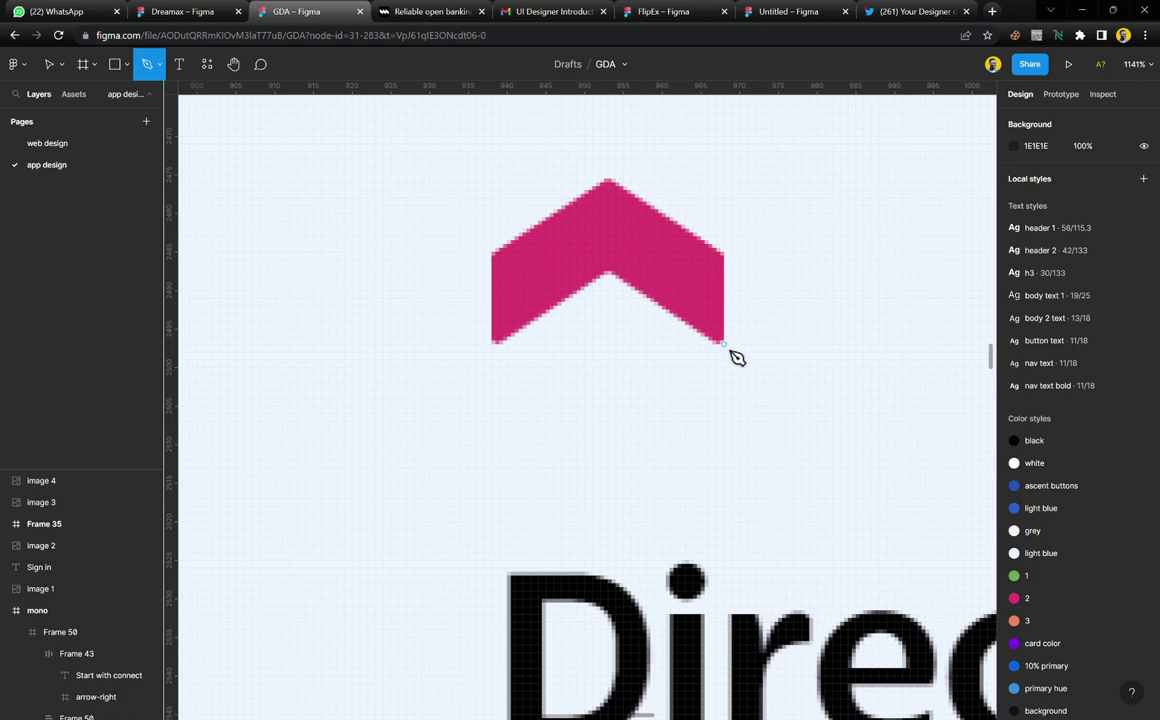
{"action": "left_click", "coordinate": [725, 345]}
{"action": "left_click", "coordinate": [724, 251]}
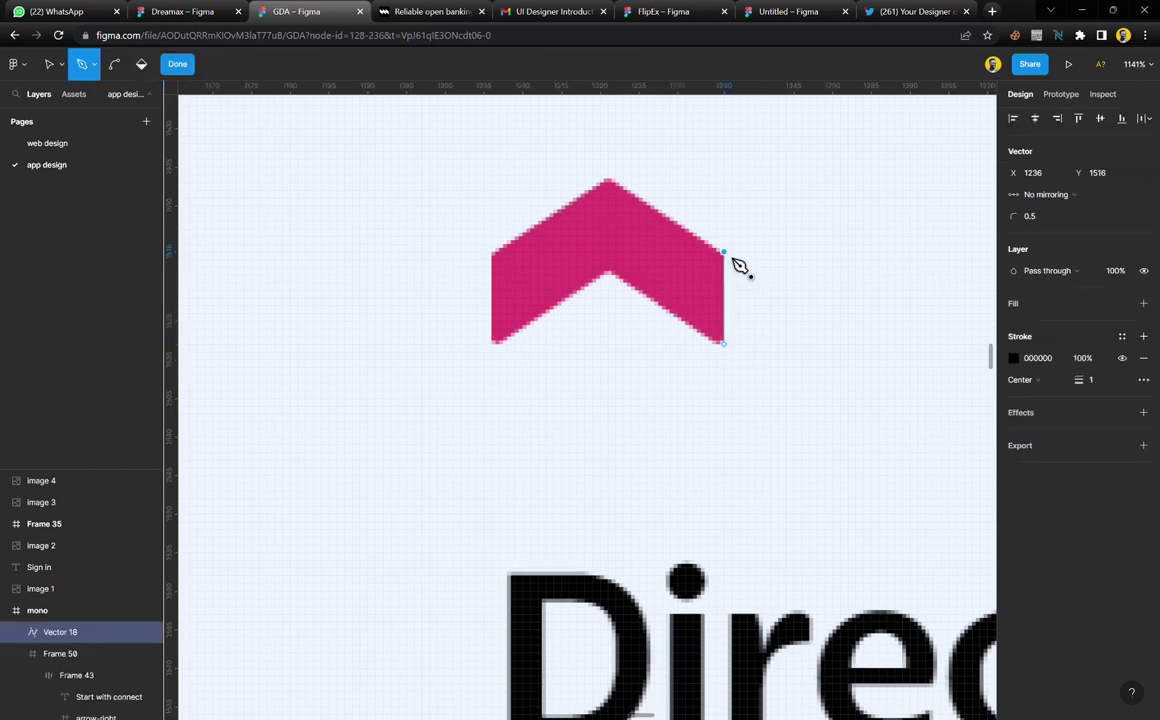
{"action": "left_click", "coordinate": [608, 181]}
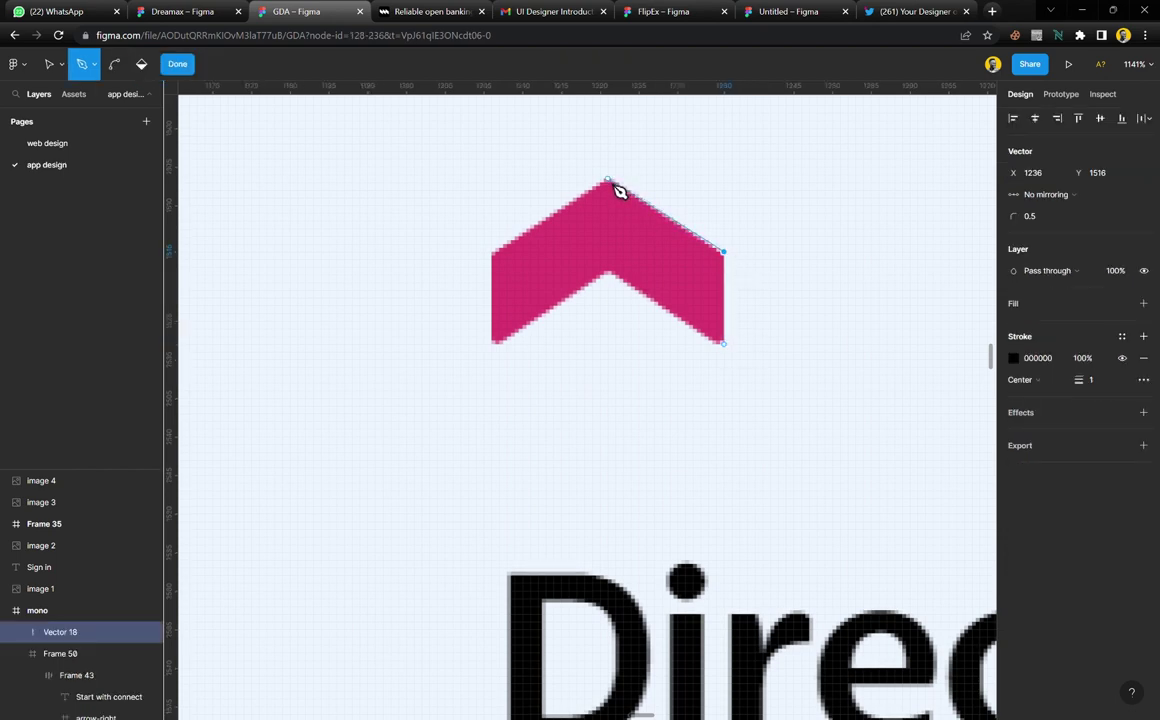
{"action": "left_click", "coordinate": [493, 252]}
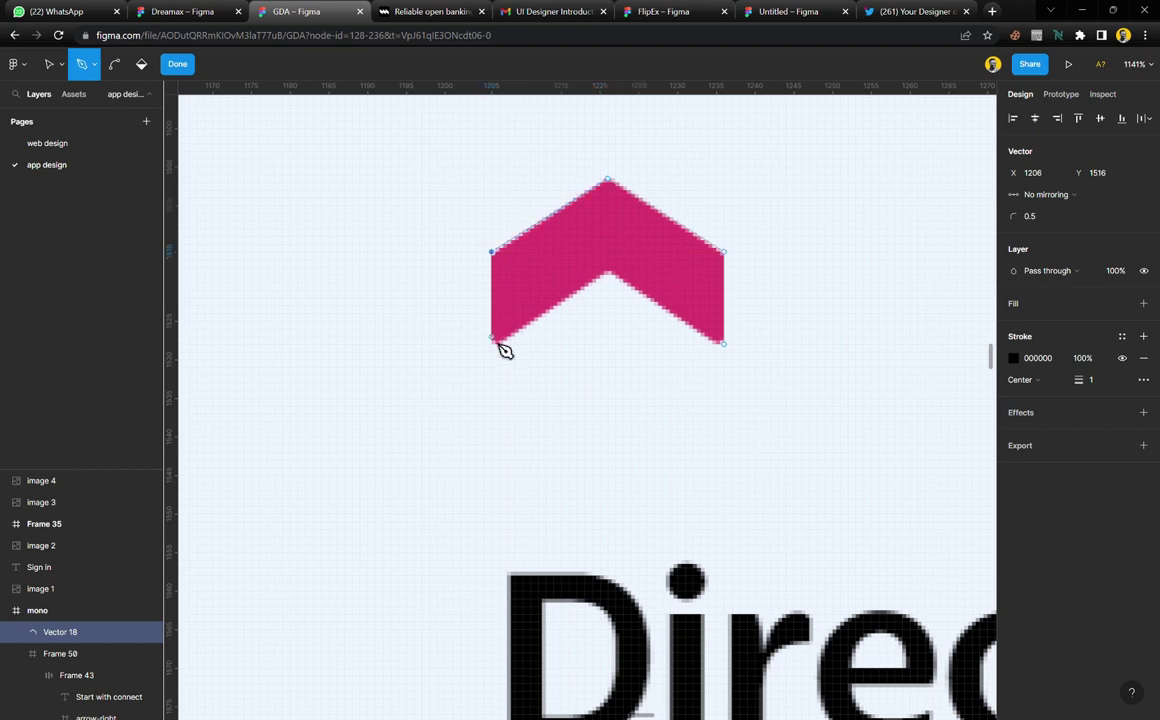
{"action": "left_click", "coordinate": [493, 343]}
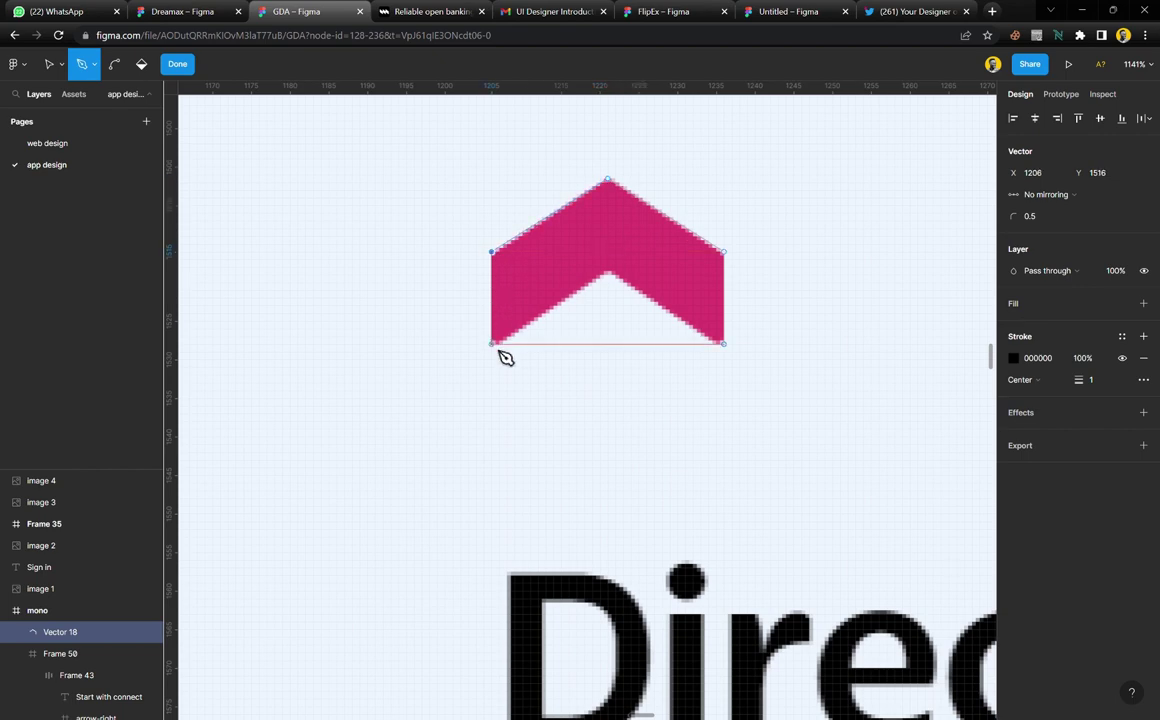
{"action": "left_click", "coordinate": [620, 282]}
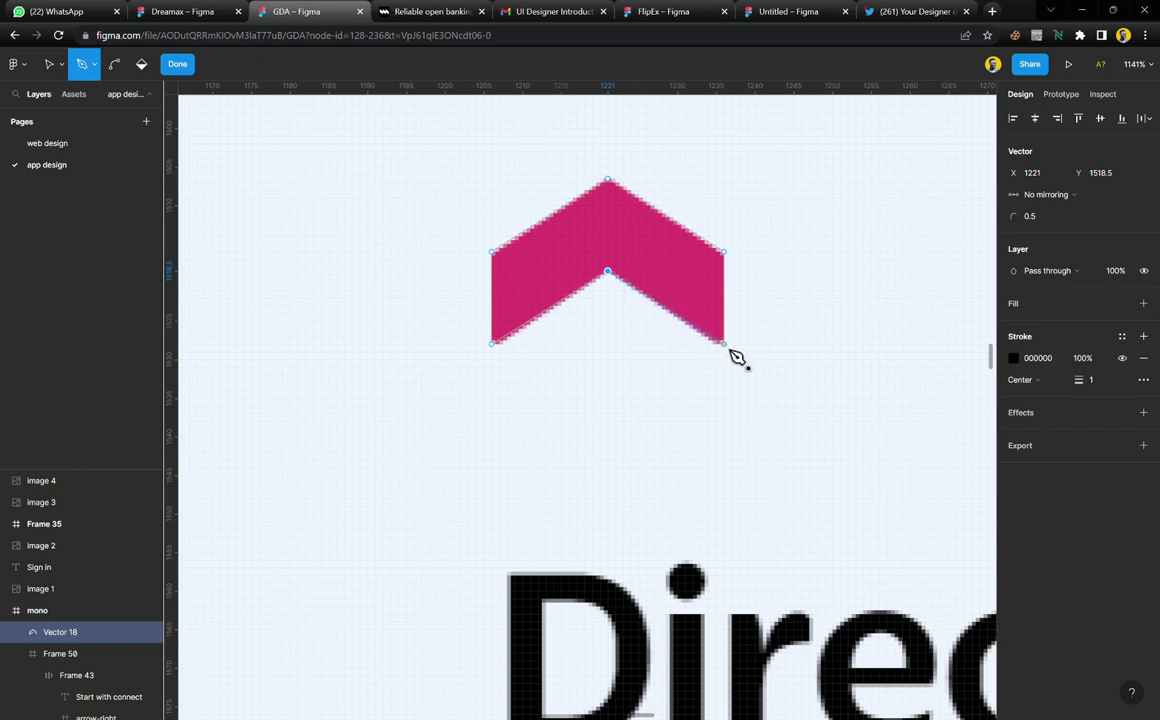
{"action": "left_click", "coordinate": [736, 357]}
Set the traced chevron's corner rounding to 0.5 and fill it with colour style 2
{"action": "key", "text": "v"}
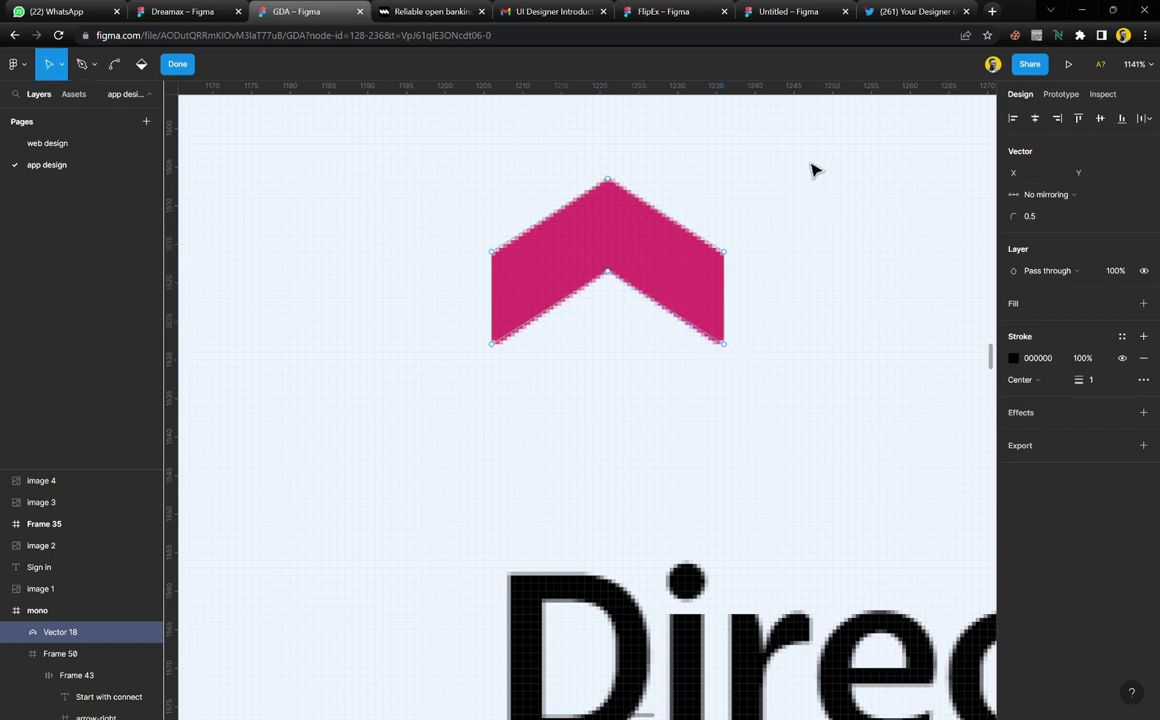
{"action": "left_click_drag", "start_coordinate": [807, 156], "coordinate": [445, 409]}
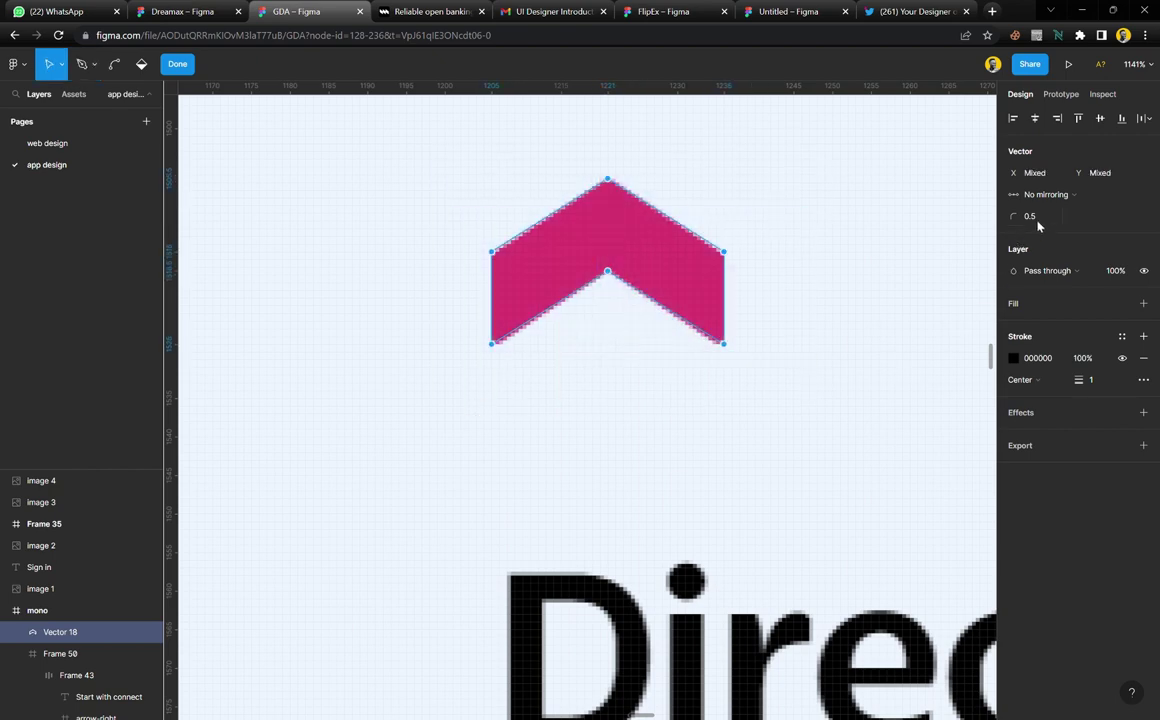
{"action": "key", "text": "Up"}
{"action": "key", "text": "Down"}
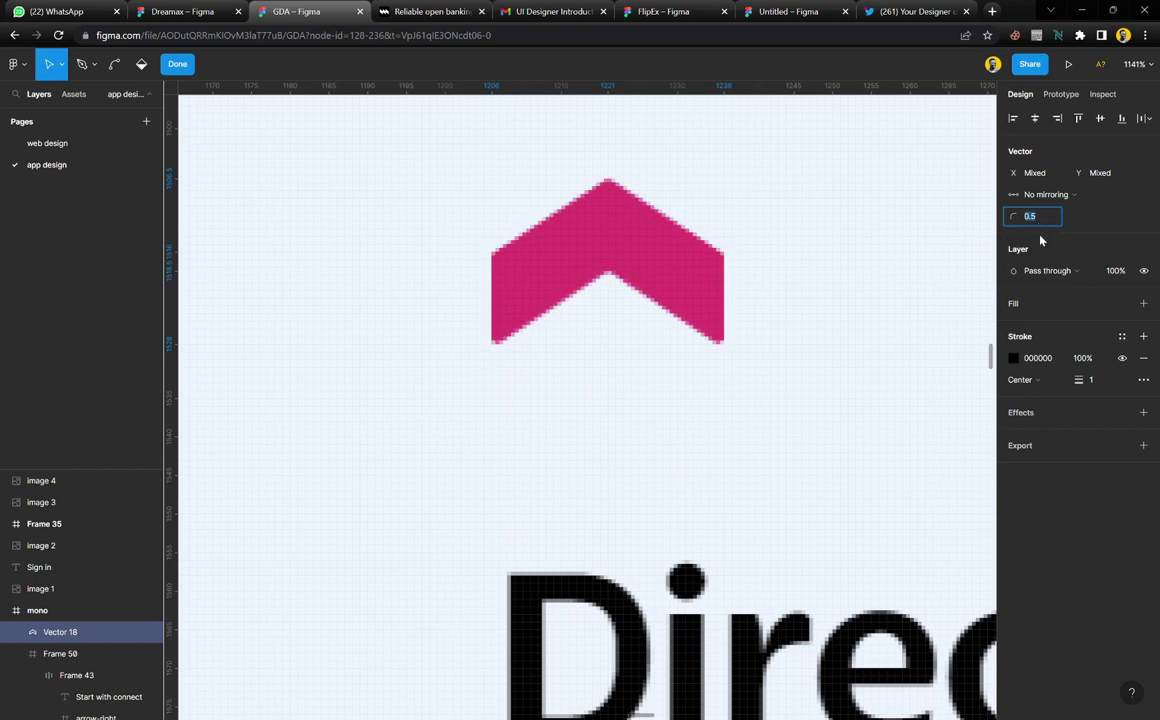
{"action": "left_click", "coordinate": [1121, 303]}
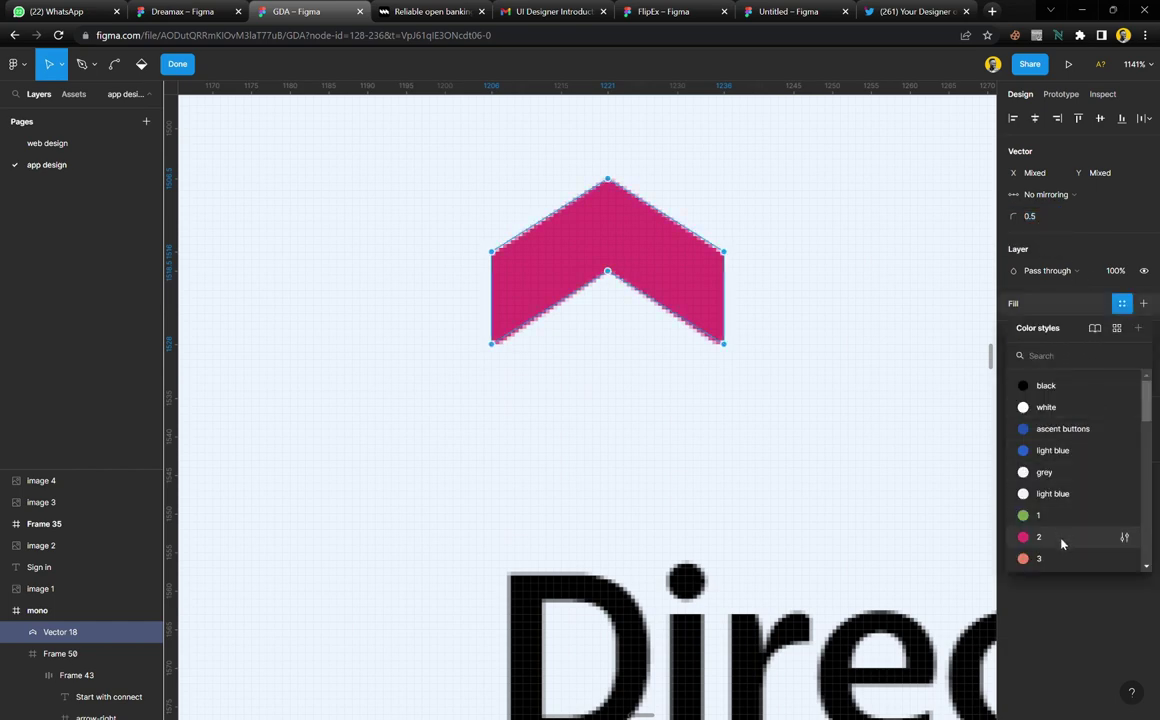
{"action": "left_click", "coordinate": [1065, 537]}
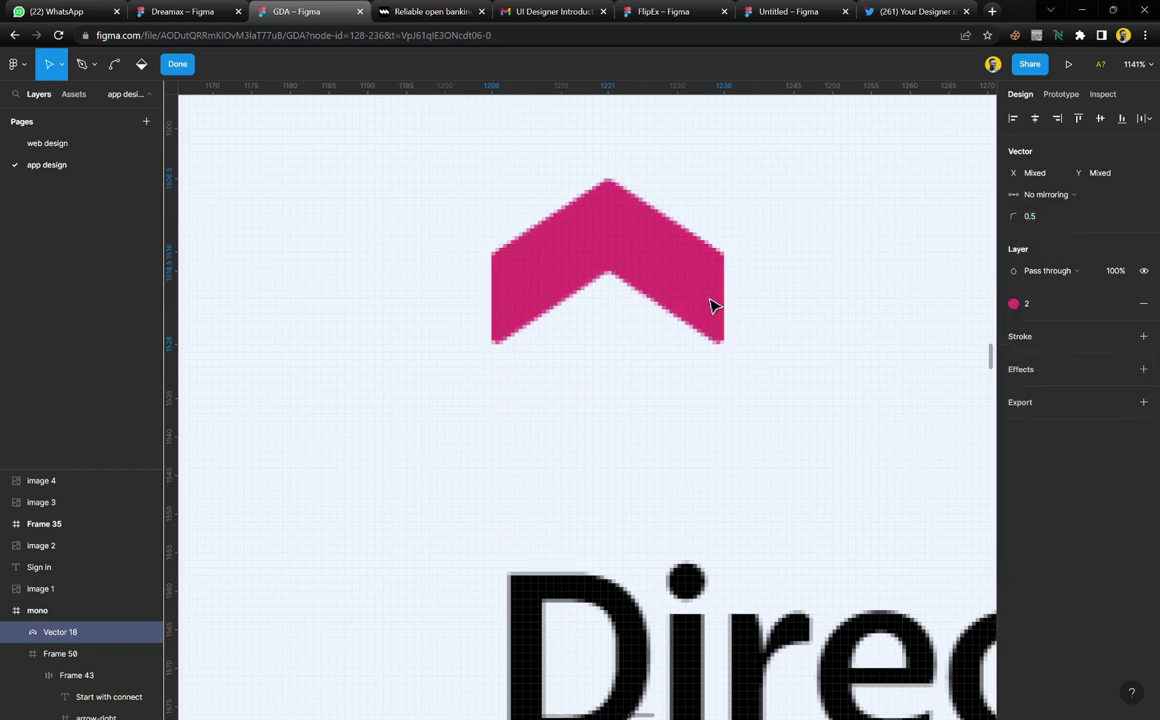
Finish the 30 × 21.5 chevron Vector 18 and place it left of the original logo
{"action": "left_click_drag", "start_coordinate": [670, 262], "coordinate": [461, 276]}
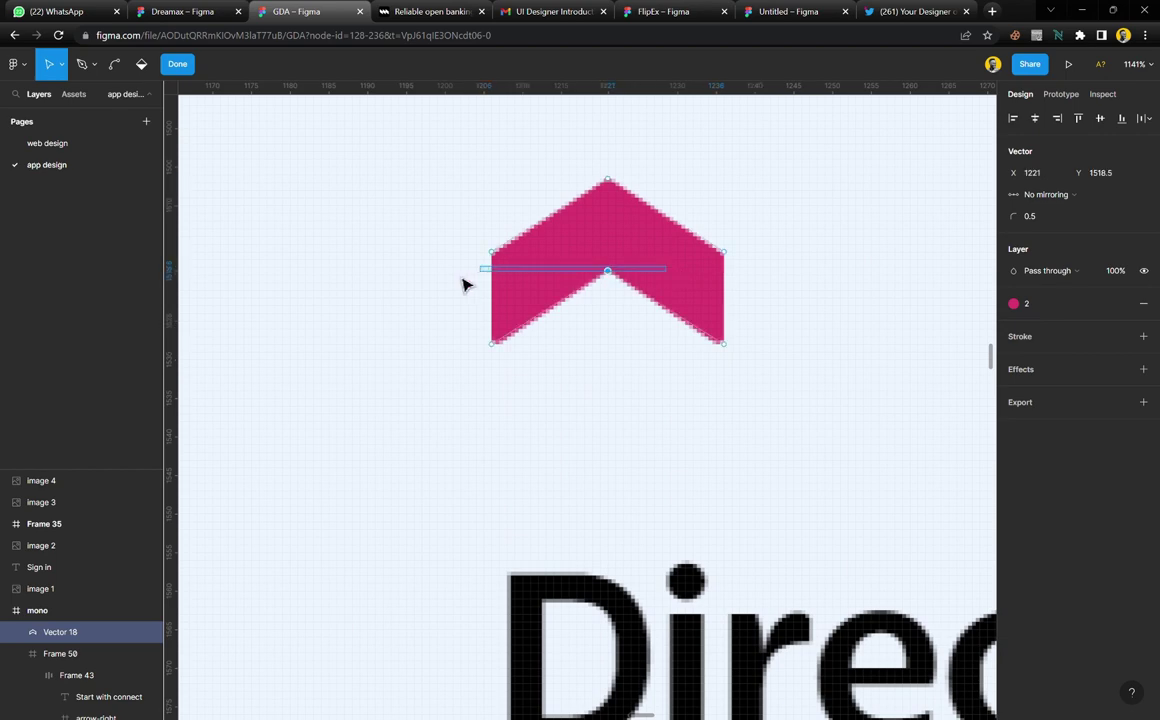
{"action": "left_click", "coordinate": [177, 65]}
{"action": "left_click_drag", "start_coordinate": [625, 249], "coordinate": [378, 249]}
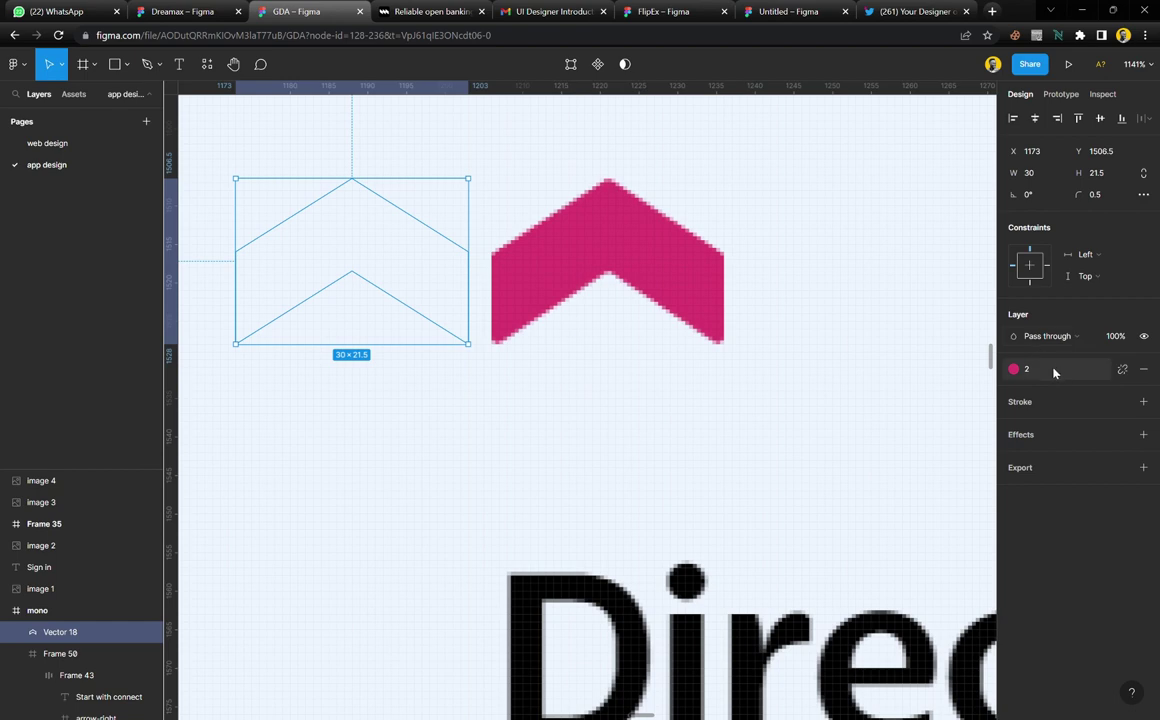
Nudge the pink chevron slightly to the left on the canvas, then deselect it
{"action": "scroll", "coordinate": [497, 404], "scroll_direction": "down", "scroll_amount": 3}
{"action": "scroll", "coordinate": [497, 404], "scroll_direction": "down", "scroll_amount": 5}
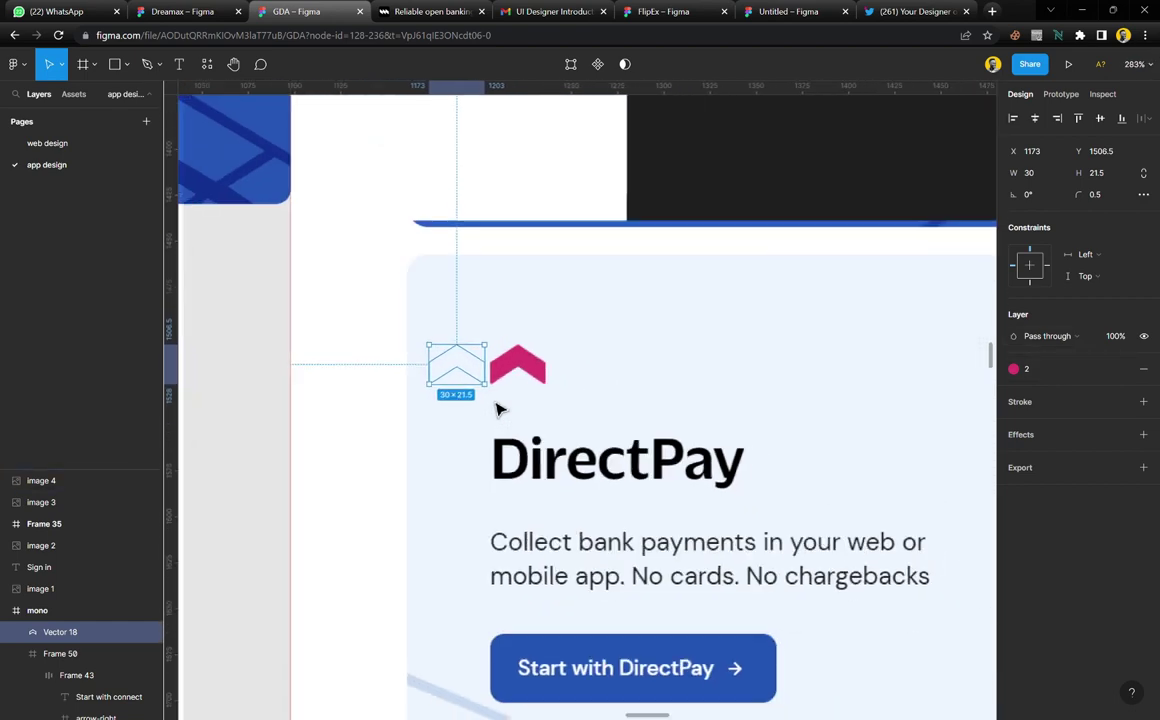
{"action": "scroll", "coordinate": [497, 409], "scroll_direction": "left", "scroll_amount": 4}
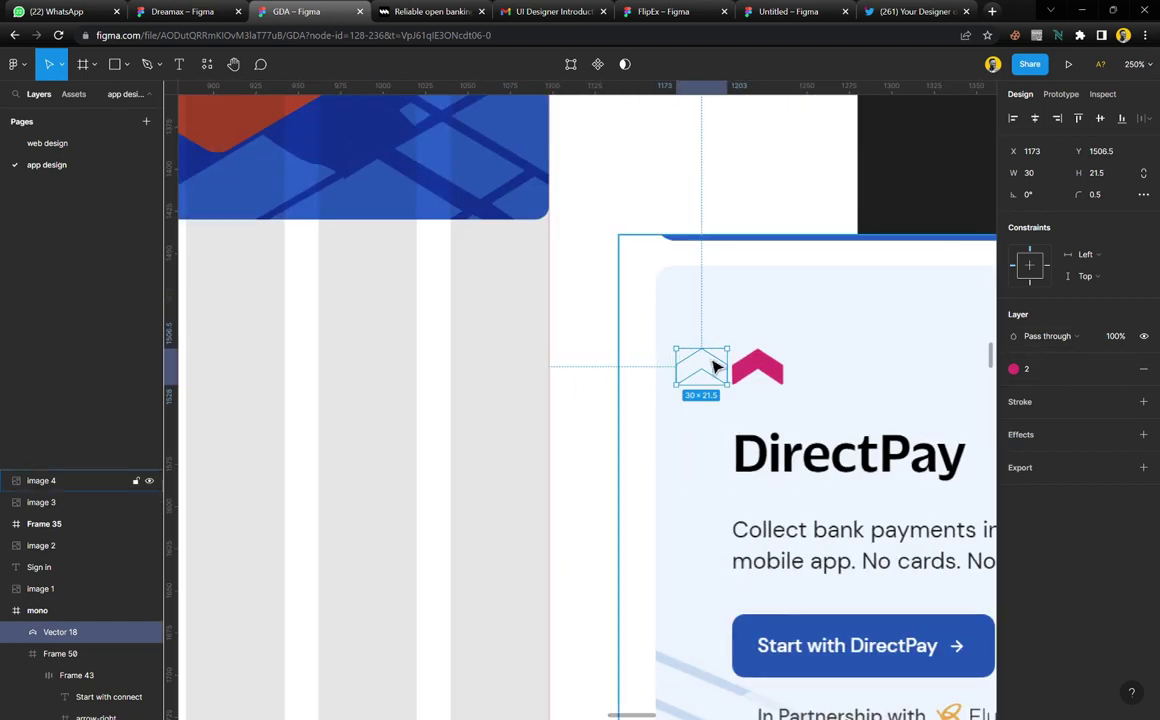
{"action": "left_click_drag", "start_coordinate": [699, 362], "coordinate": [500, 375]}
{"action": "scroll", "coordinate": [497, 372], "scroll_direction": "up", "scroll_amount": 10}
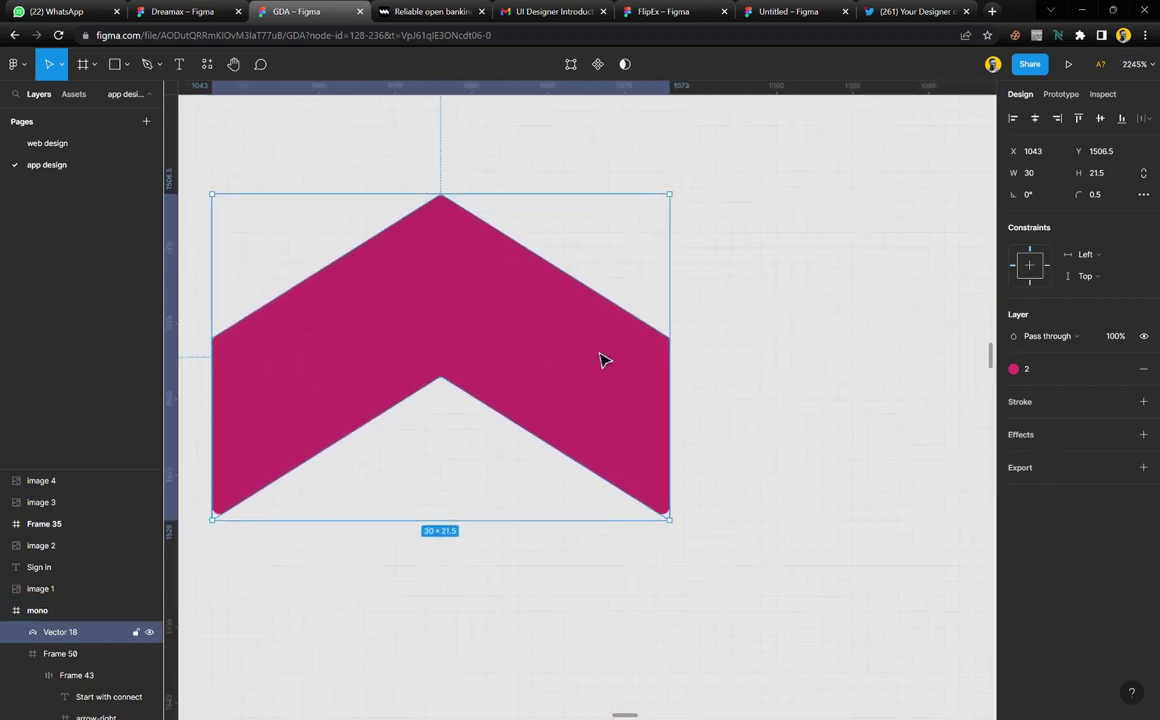
{"action": "key", "text": "Escape"}
Drop the pink chevron into the lower Connect card beside its orange logo
{"action": "scroll", "coordinate": [602, 365], "scroll_direction": "down", "scroll_amount": 15}
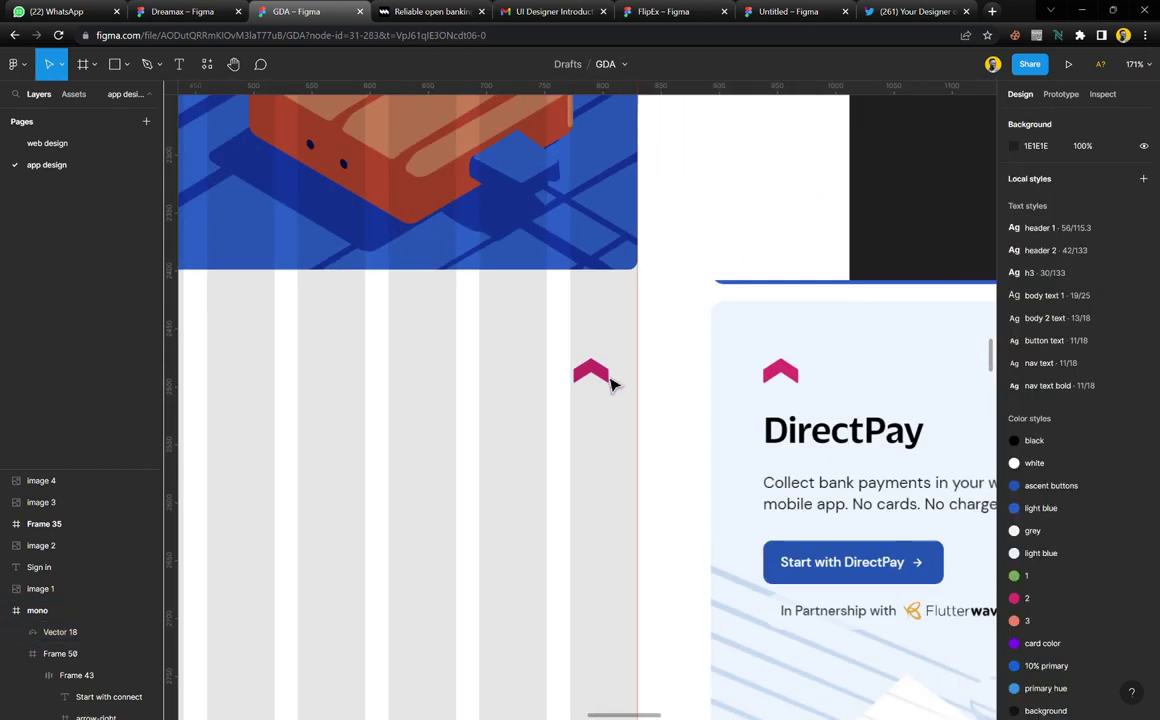
{"action": "scroll", "coordinate": [611, 383], "scroll_direction": "down", "scroll_amount": 3}
{"action": "scroll", "coordinate": [640, 383], "scroll_direction": "left", "scroll_amount": 5}
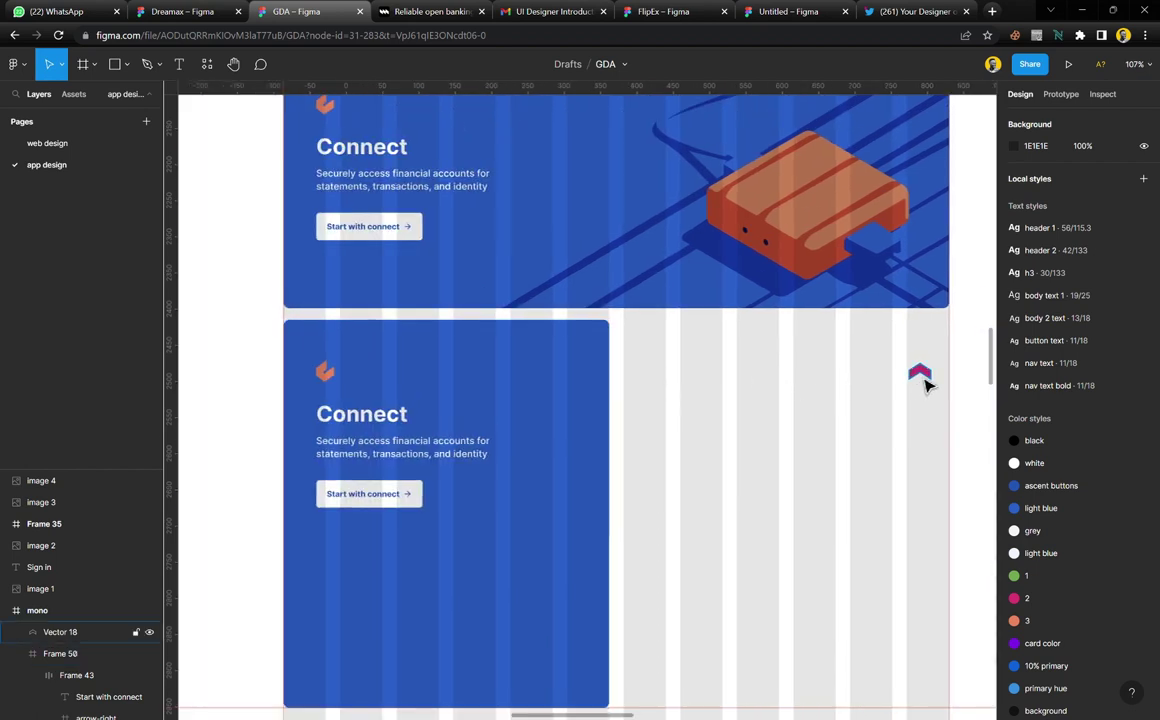
{"action": "left_click_drag", "start_coordinate": [925, 385], "coordinate": [390, 400]}
{"action": "left_click", "coordinate": [325, 377]}
Group the orange logo with the Connect title and text in an auto layout frame
{"action": "scroll", "coordinate": [345, 420], "scroll_direction": "up", "scroll_amount": 5}
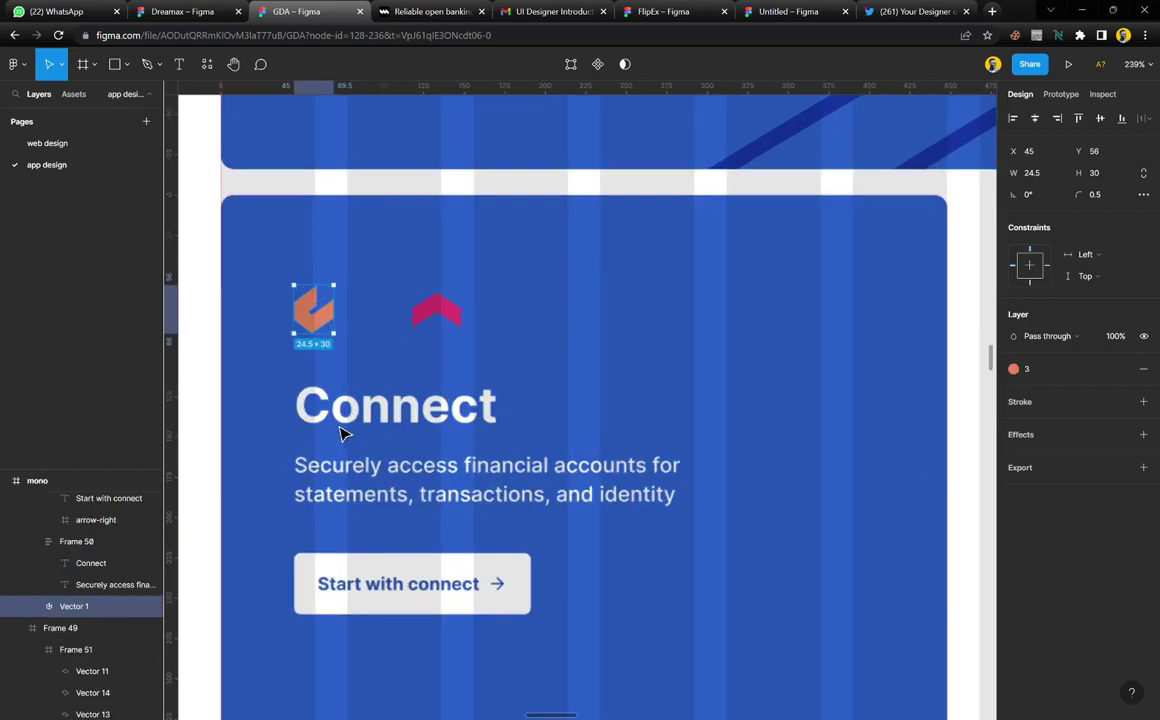
{"action": "left_click", "coordinate": [360, 410], "text": "shift"}
{"action": "key", "text": "shift+a"}
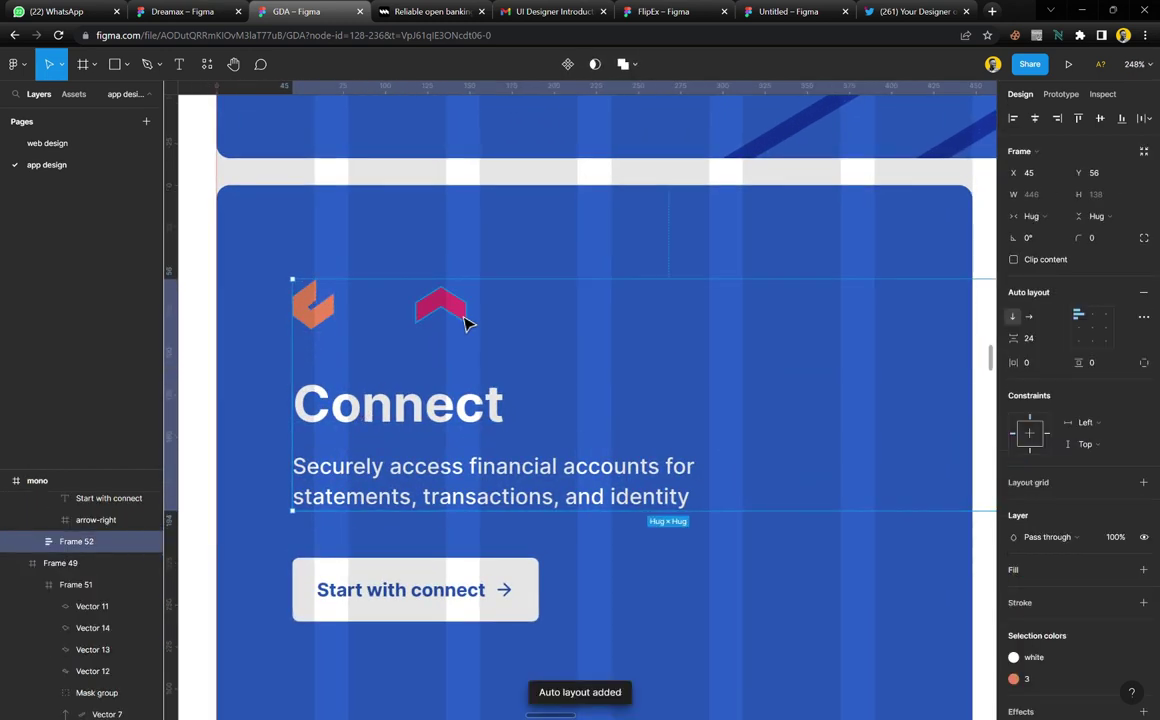
Try placing the pink chevron just below the orange logo, then undo that move
{"action": "double_click", "coordinate": [466, 320]}
{"action": "key", "text": "Escape"}
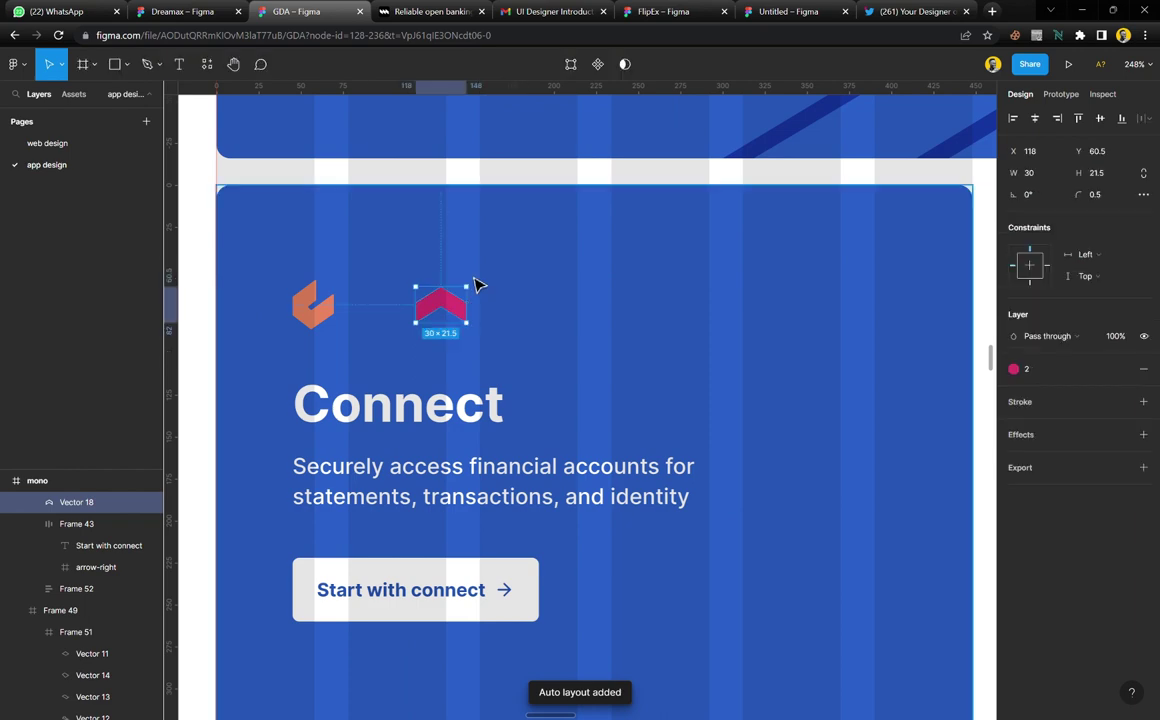
{"action": "left_click", "coordinate": [325, 323]}
{"action": "scroll", "coordinate": [333, 341], "scroll_direction": "up", "scroll_amount": 5}
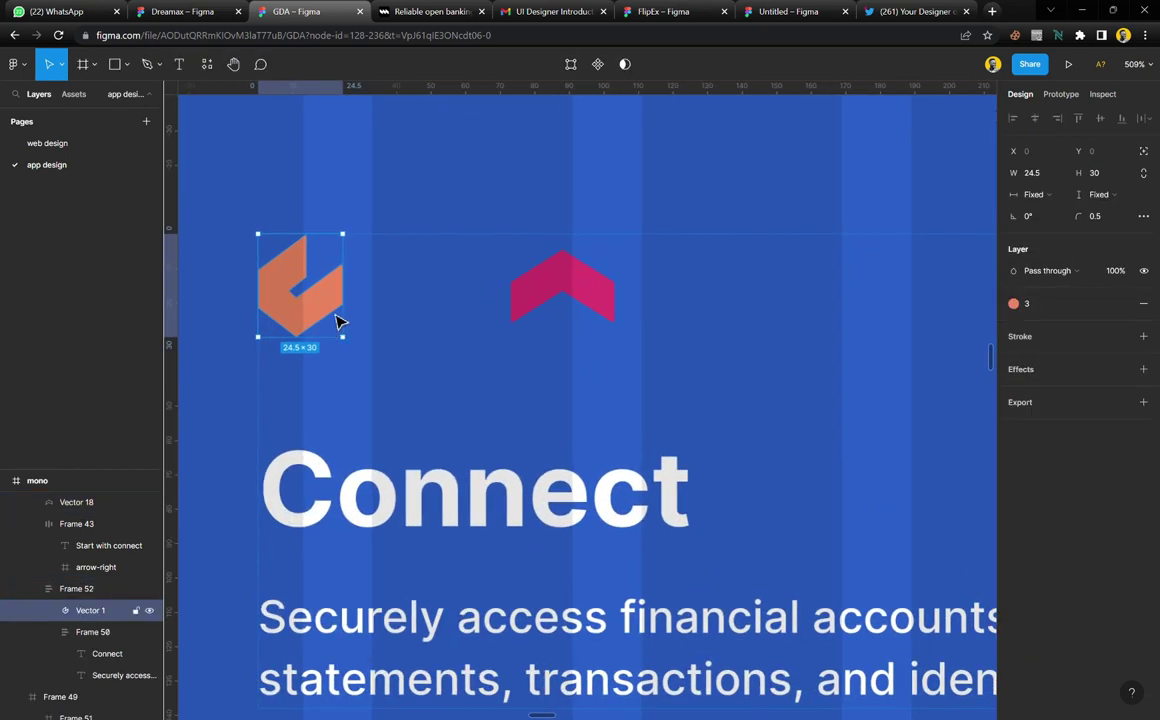
{"action": "left_click", "coordinate": [597, 305]}
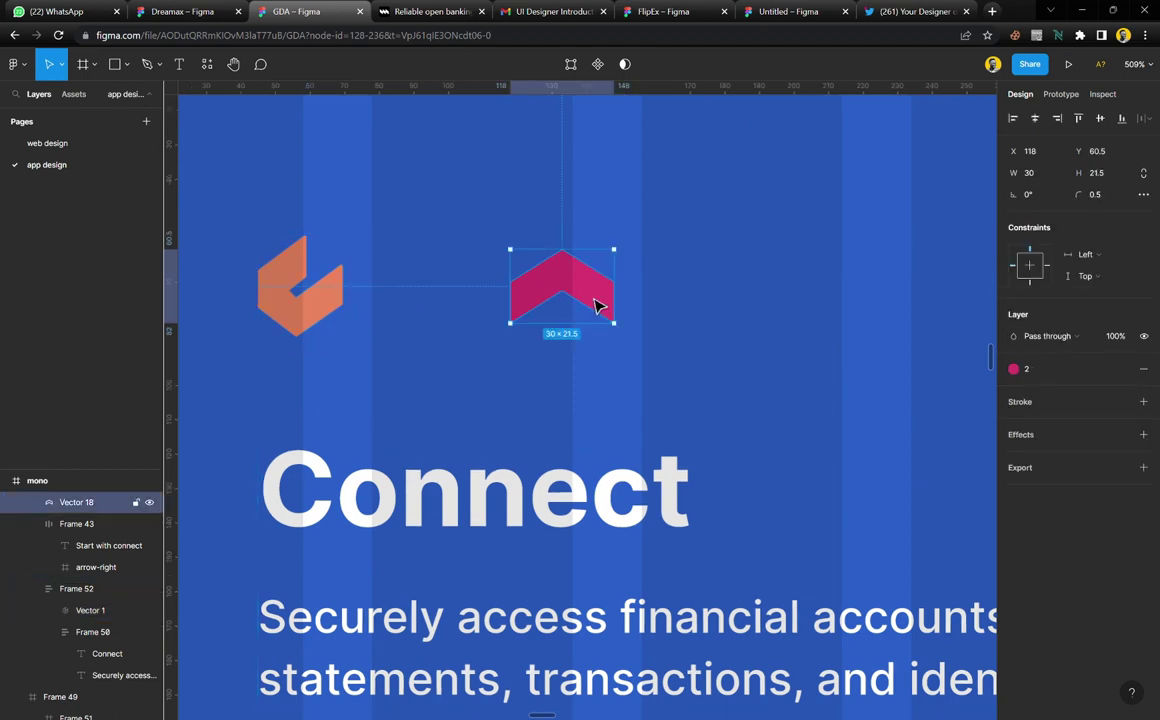
{"action": "scroll", "coordinate": [597, 305], "scroll_direction": "up", "scroll_amount": 2}
{"action": "scroll", "coordinate": [600, 310], "scroll_direction": "down", "scroll_amount": 4}
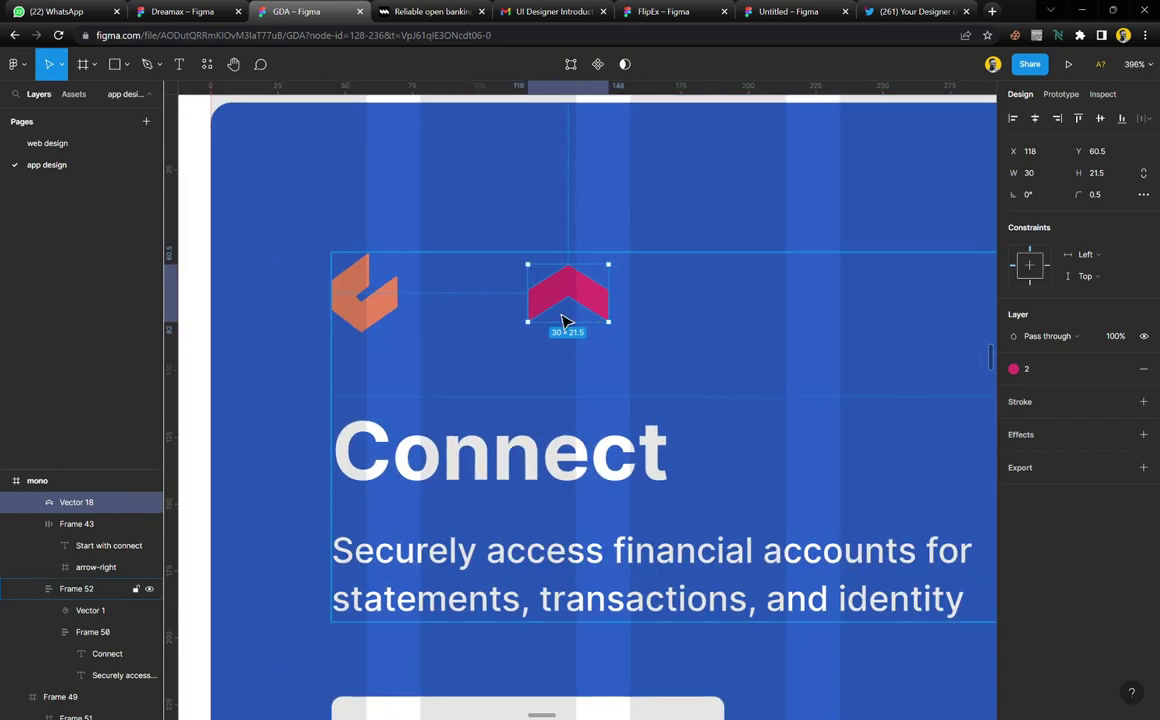
{"action": "left_click_drag", "start_coordinate": [563, 322], "coordinate": [385, 427]}
{"action": "key", "text": "ctrl+z"}
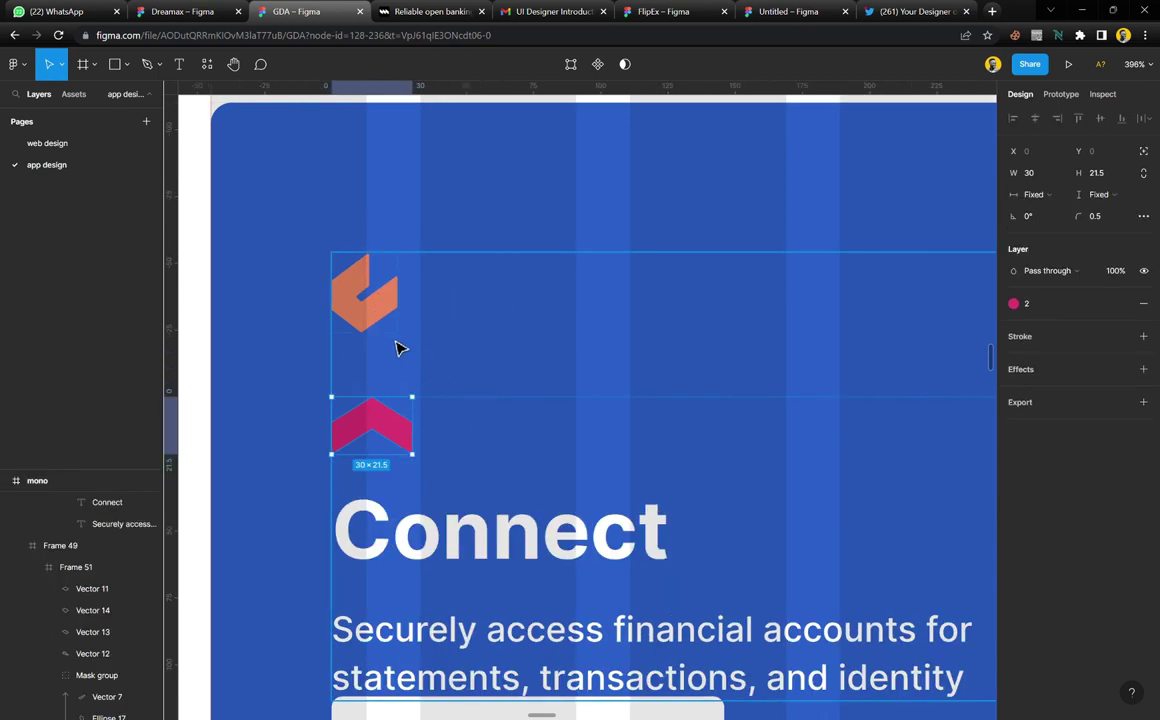
Test deleting the orange logo, restore it, and shift the horizontal guide lower on the card
{"action": "left_click", "coordinate": [393, 324]}
{"action": "key", "text": "Delete"}
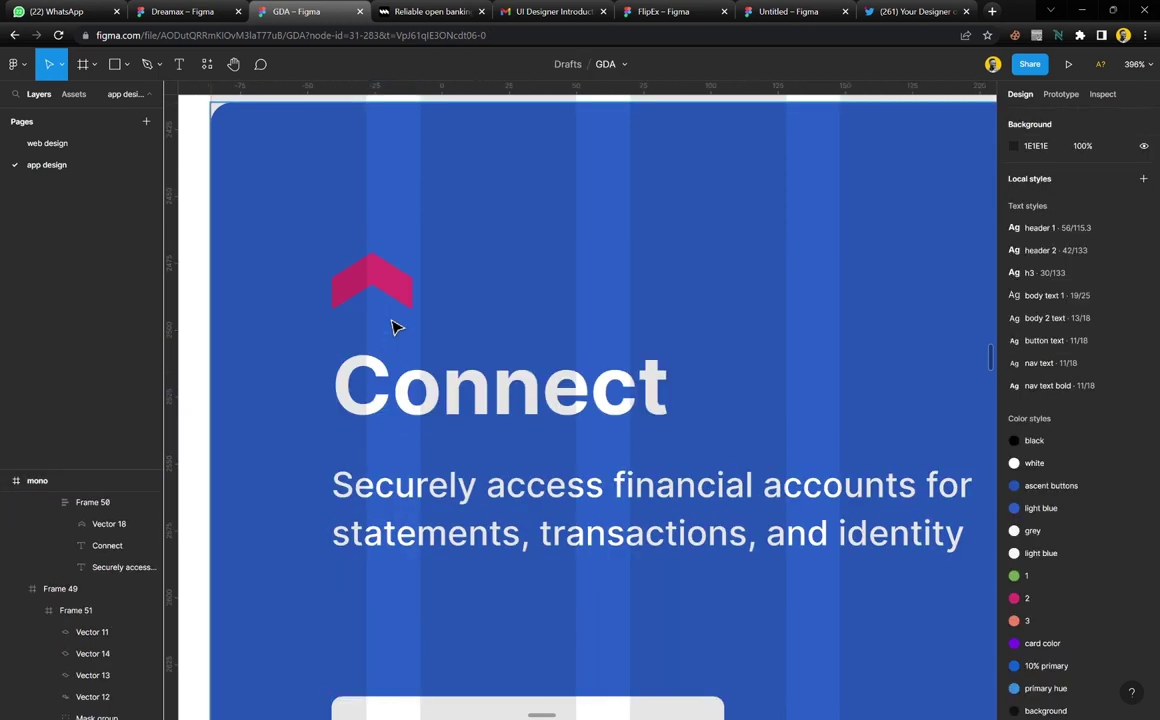
{"action": "key", "text": "ctrl+z"}
{"action": "key", "text": "ctrl+z"}
{"action": "key", "text": "ctrl+z"}
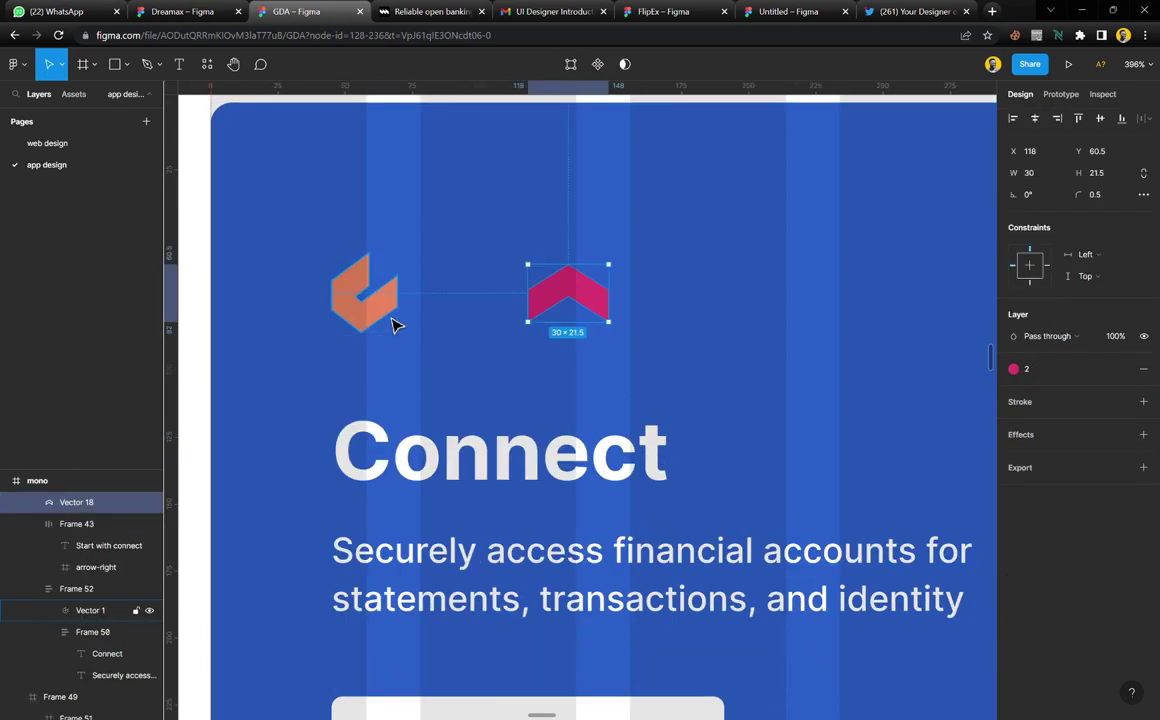
{"action": "left_click_drag", "start_coordinate": [427, 284], "coordinate": [375, 482]}
{"action": "scroll", "coordinate": [383, 466], "scroll_direction": "up", "scroll_amount": 3}
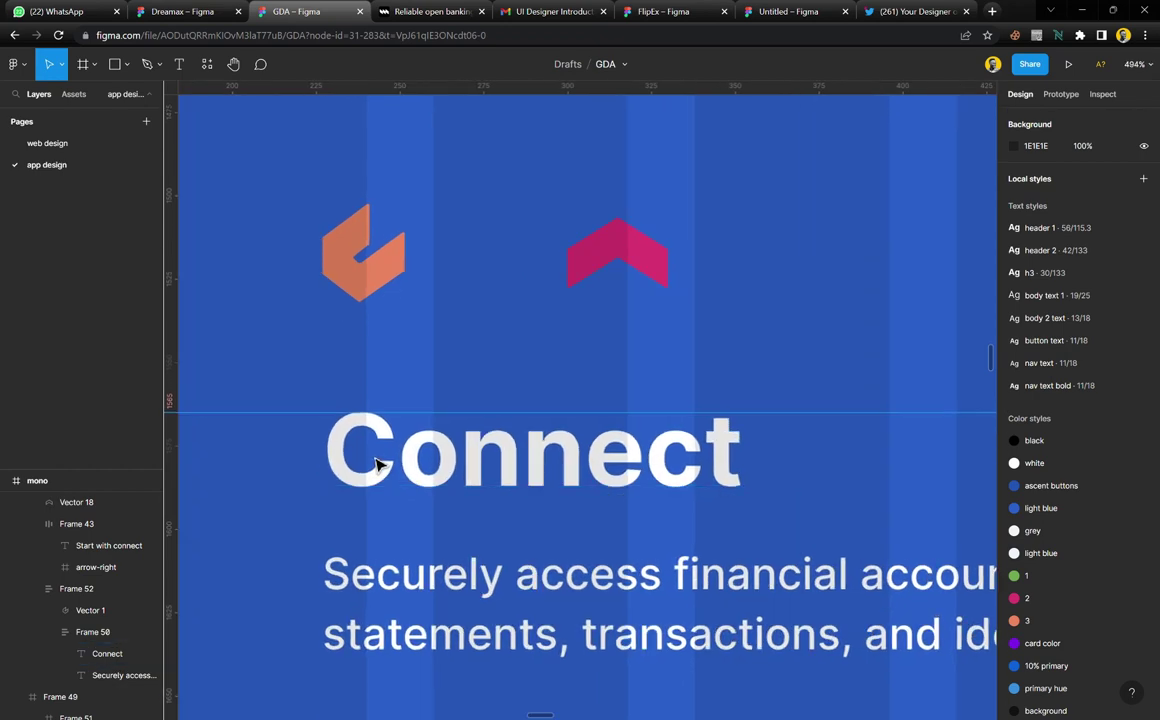
Move the pink chevron above the Connect title and trial-delete the orange logo again, restoring it
{"action": "left_click", "coordinate": [630, 255]}
{"action": "left_click", "coordinate": [650, 251]}
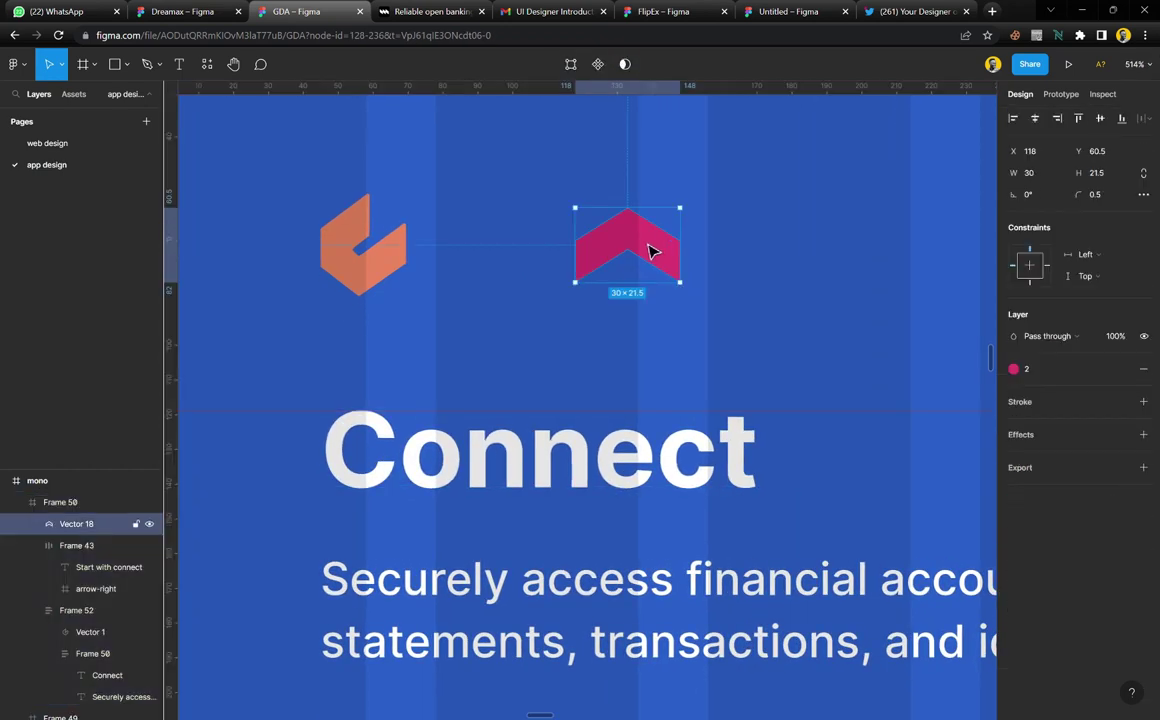
{"action": "left_click_drag", "start_coordinate": [650, 251], "coordinate": [398, 420]}
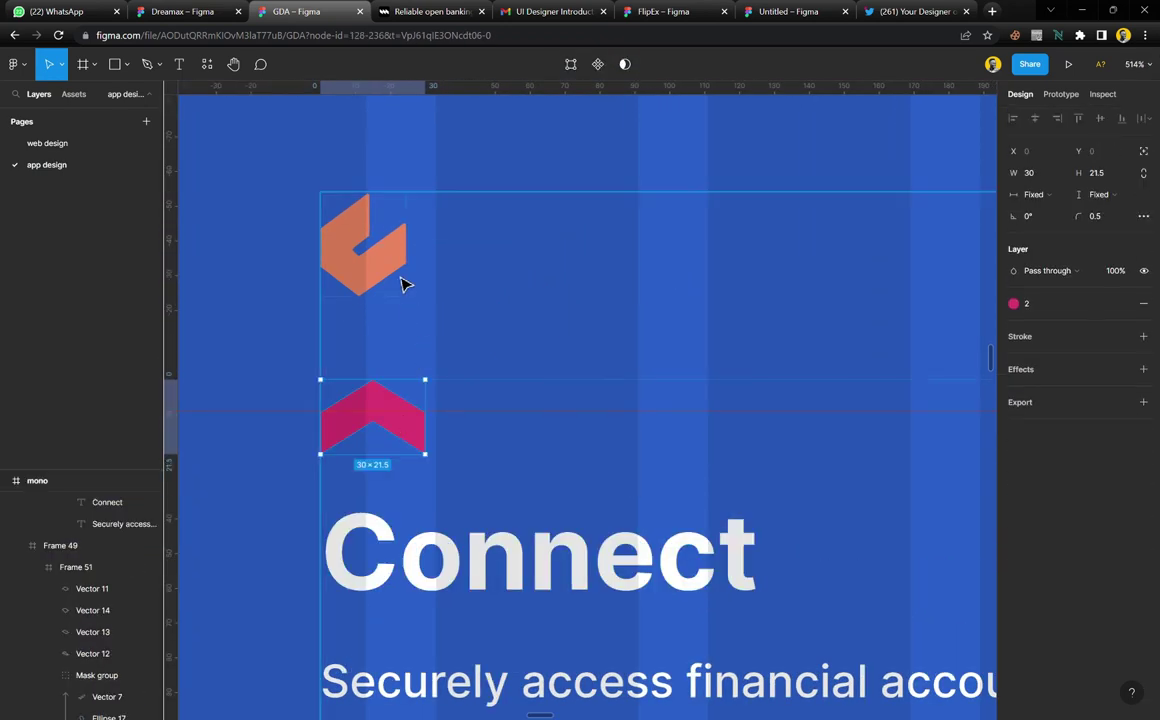
{"action": "left_click", "coordinate": [398, 268]}
{"action": "key", "text": "Delete"}
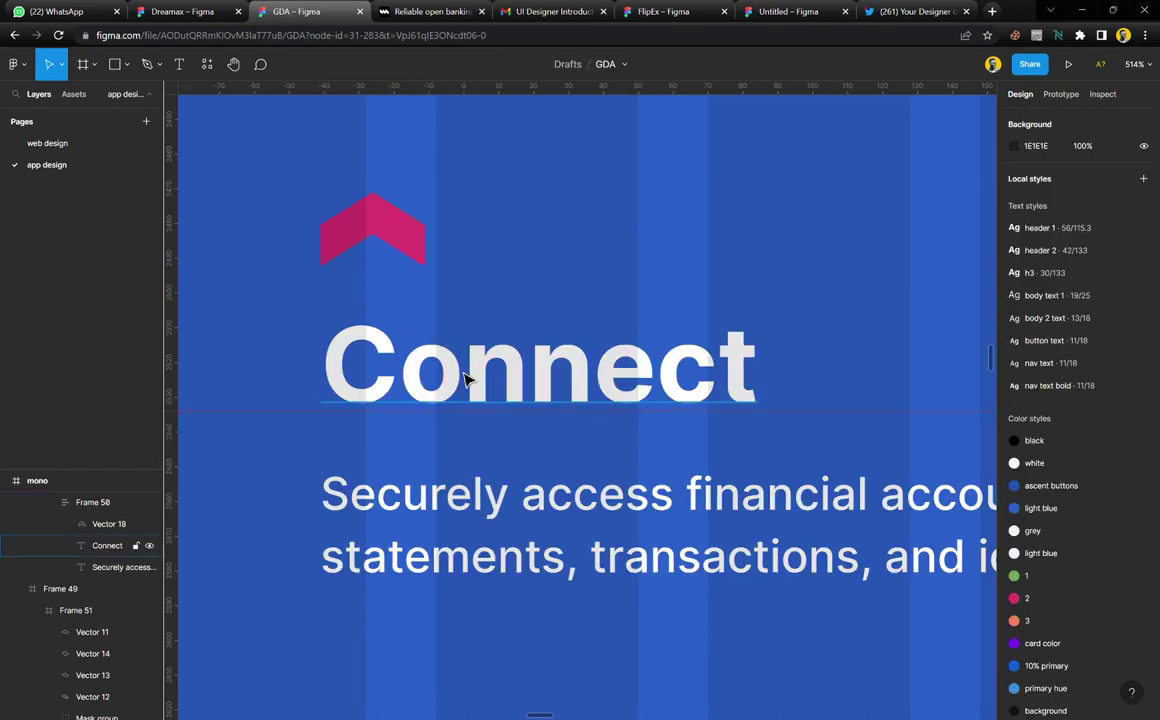
{"action": "key", "text": "ctrl+z"}
{"action": "key", "text": "ctrl+z"}
{"action": "key", "text": "ctrl+z"}
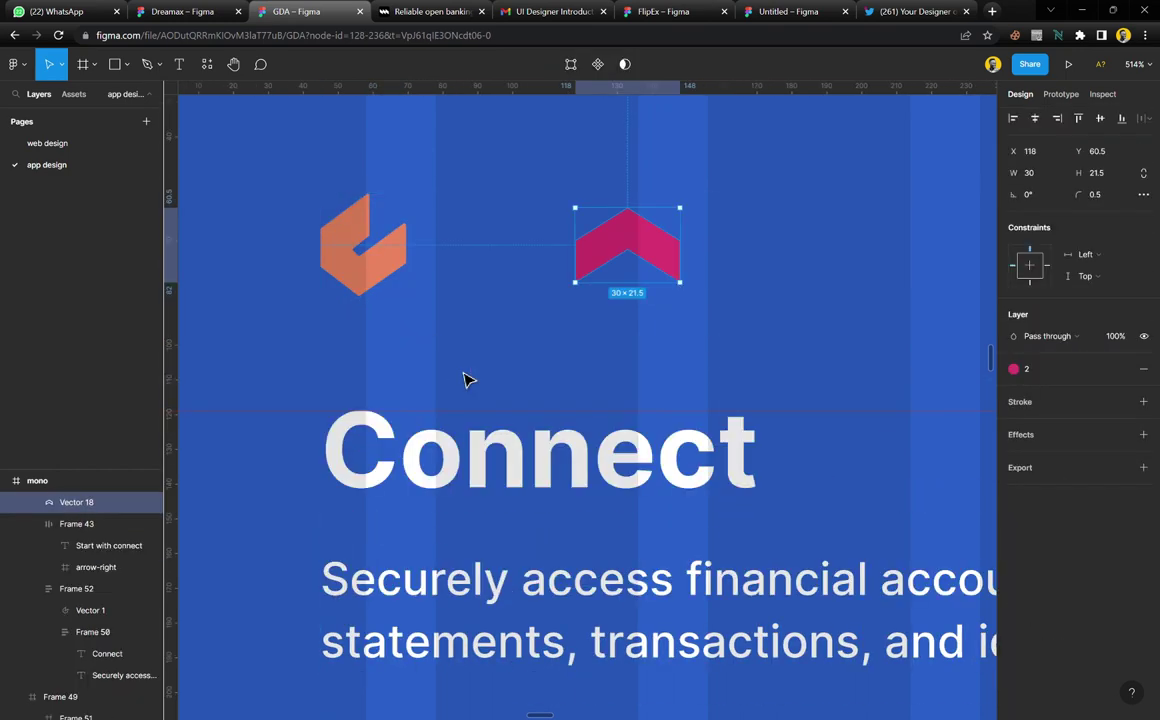
Wrap the pink chevron in its own 30 × 21.5 frame, Frame 53
{"action": "left_click", "coordinate": [388, 268]}
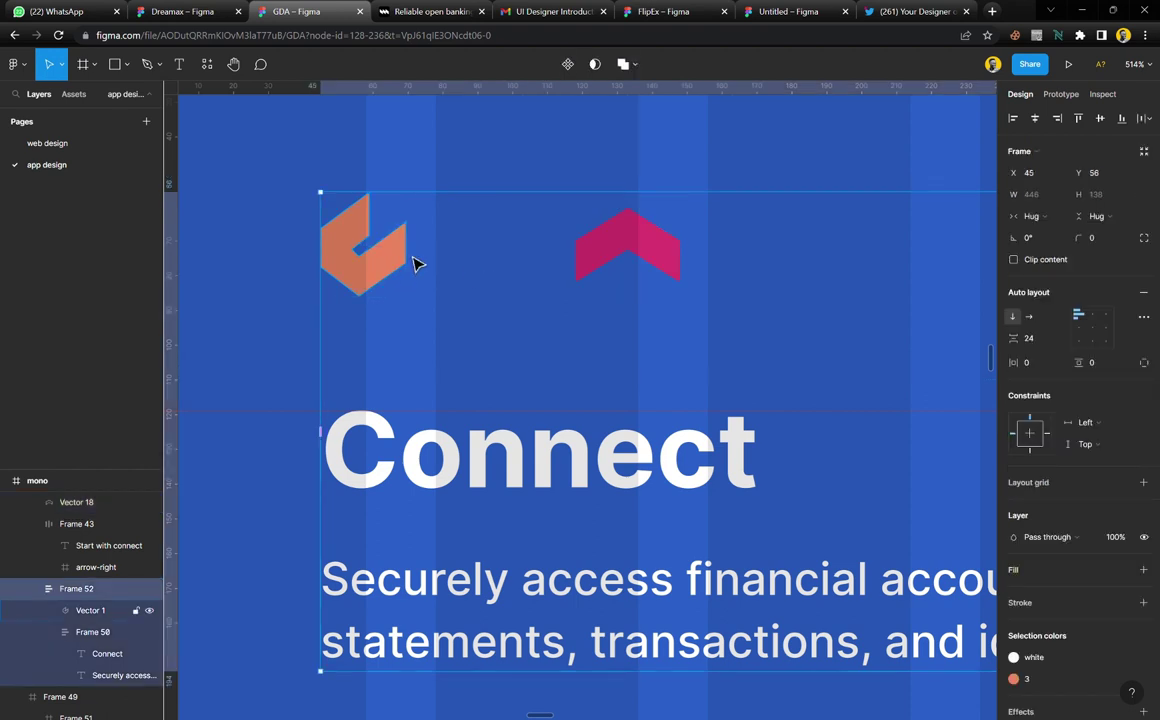
{"action": "double_click", "coordinate": [407, 270]}
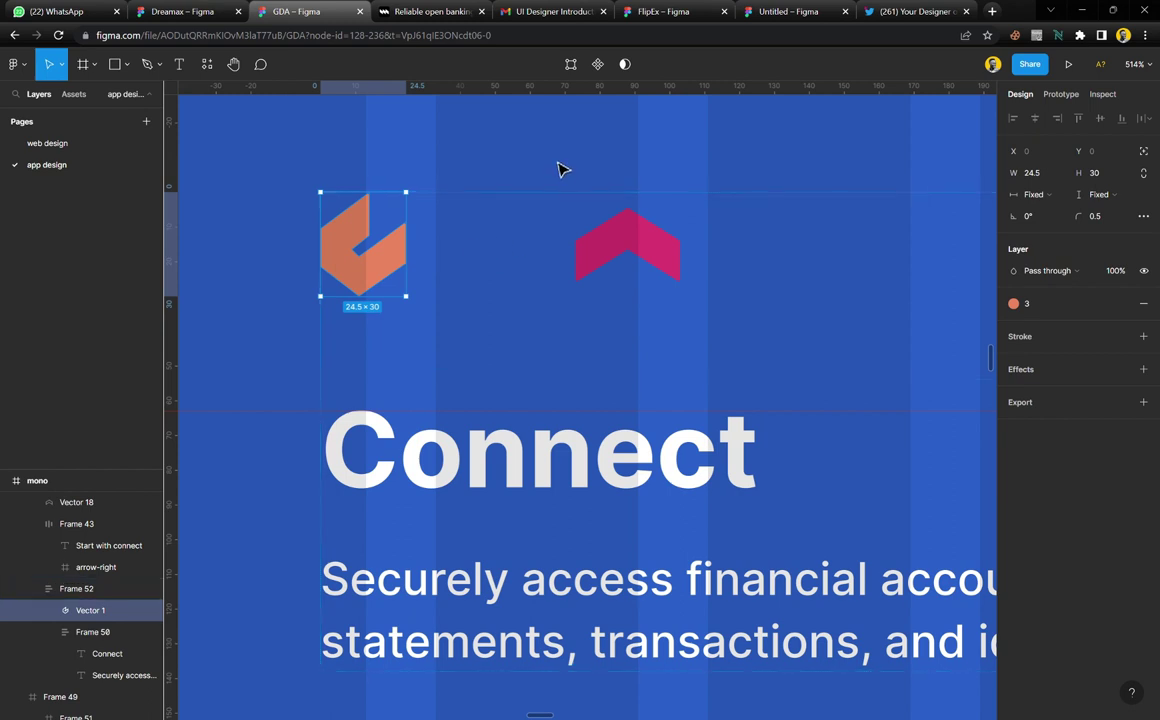
{"action": "left_click", "coordinate": [630, 258]}
{"action": "left_click", "coordinate": [630, 258]}
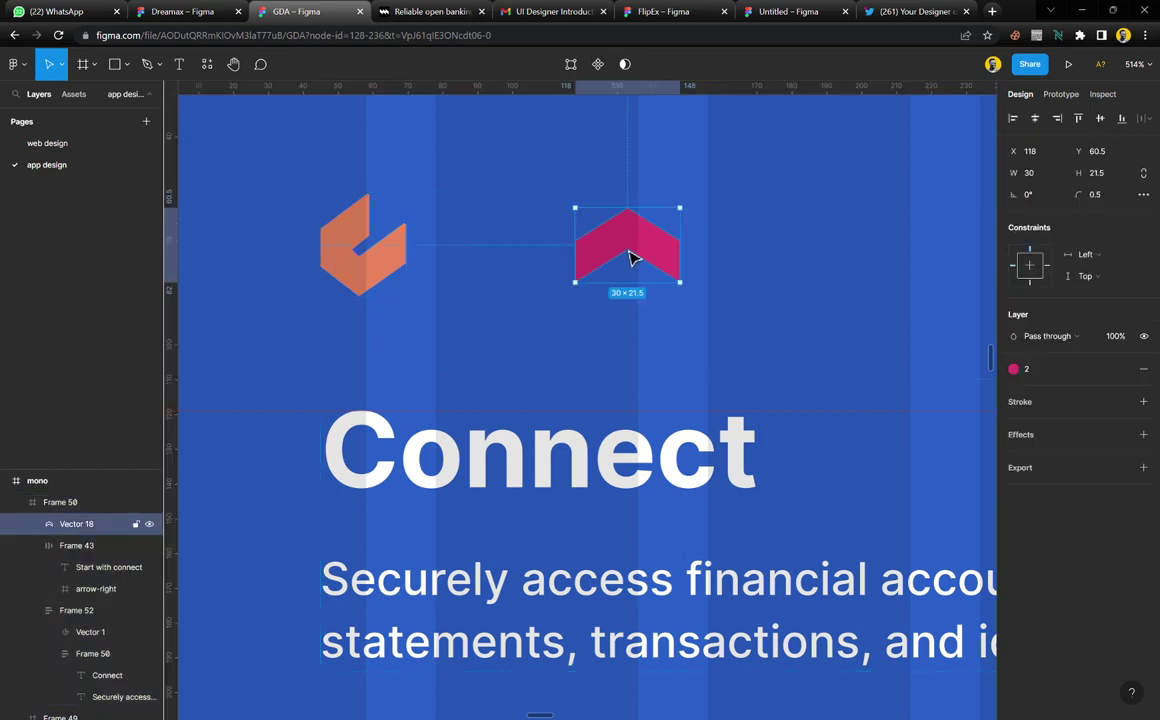
{"action": "right_click", "coordinate": [630, 258]}
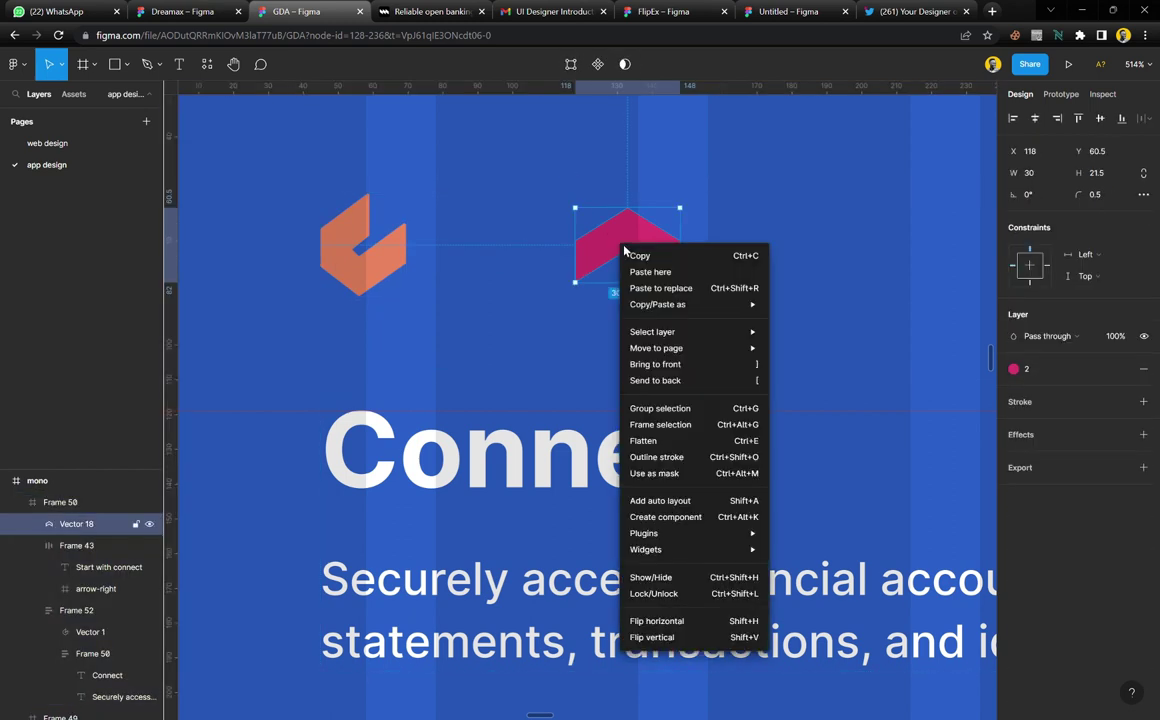
{"action": "left_click", "coordinate": [661, 427]}
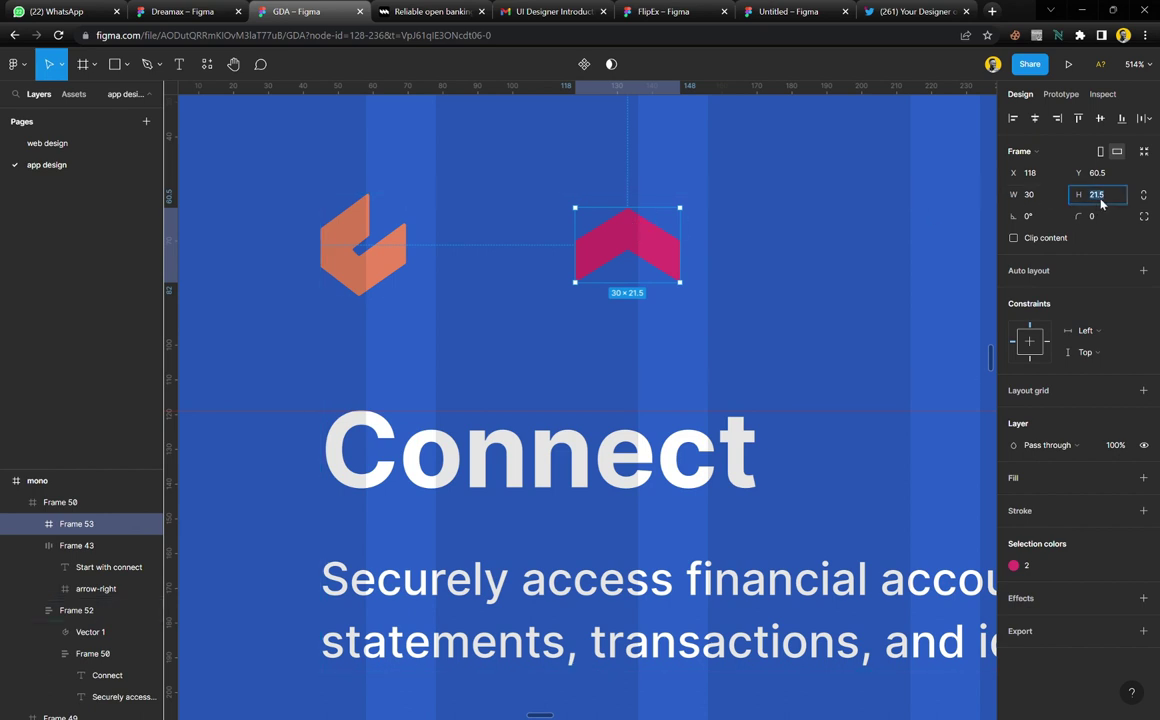
Make the chevron frame 30 tall and centre the chevron vertically inside it
{"action": "left_click", "coordinate": [1101, 200]}
{"action": "type", "text": "30"}
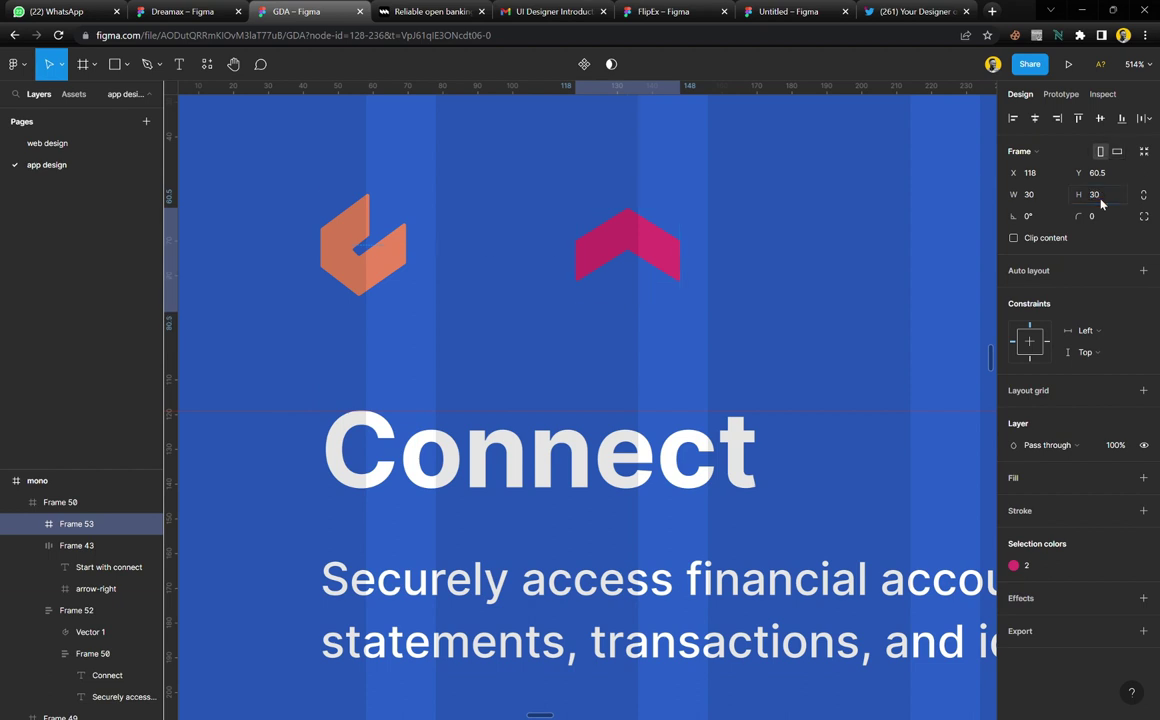
{"action": "key", "text": "Return"}
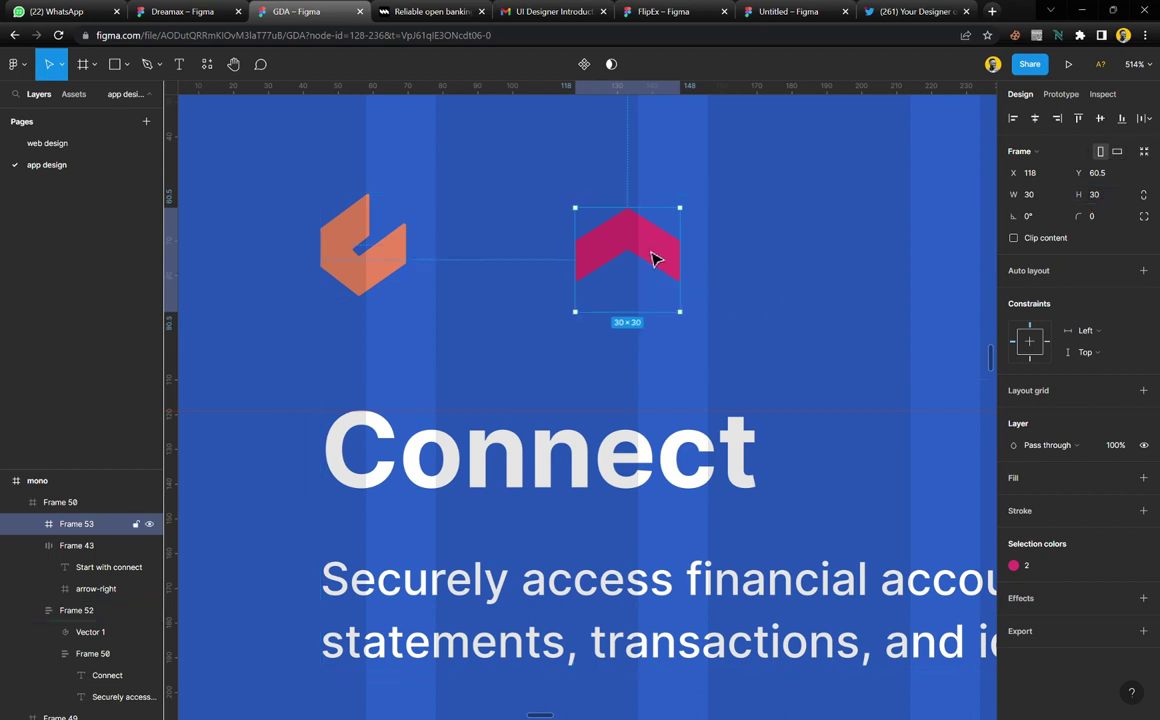
{"action": "double_click", "coordinate": [652, 258]}
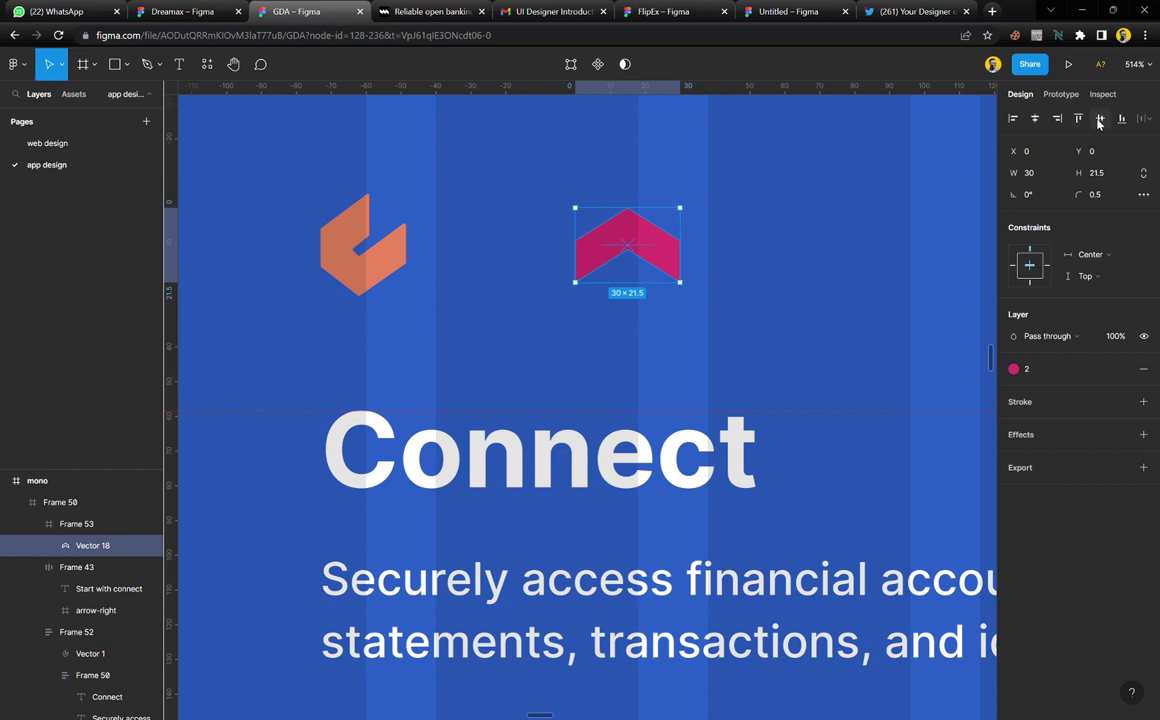
{"action": "left_click", "coordinate": [1099, 119]}
Drag the pink chevron frame into the card's auto-layout and delete the orange logo
{"action": "left_click", "coordinate": [647, 229]}
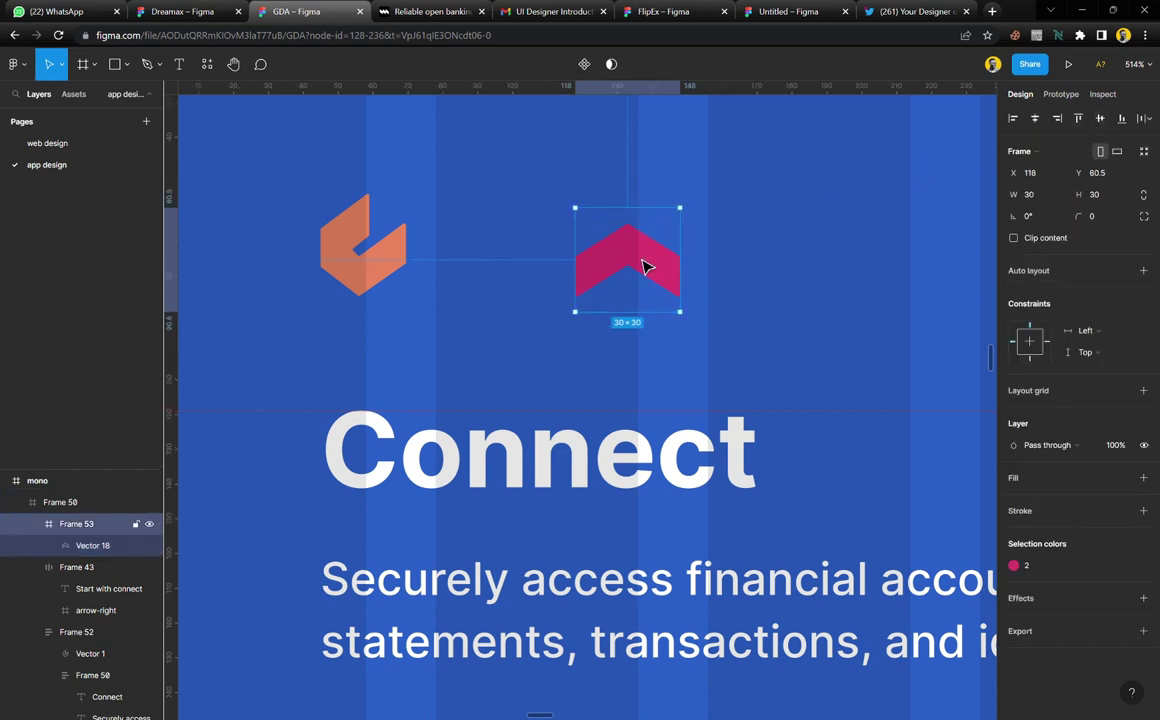
{"action": "left_click_drag", "start_coordinate": [645, 267], "coordinate": [386, 406]}
{"action": "left_click", "coordinate": [385, 273]}
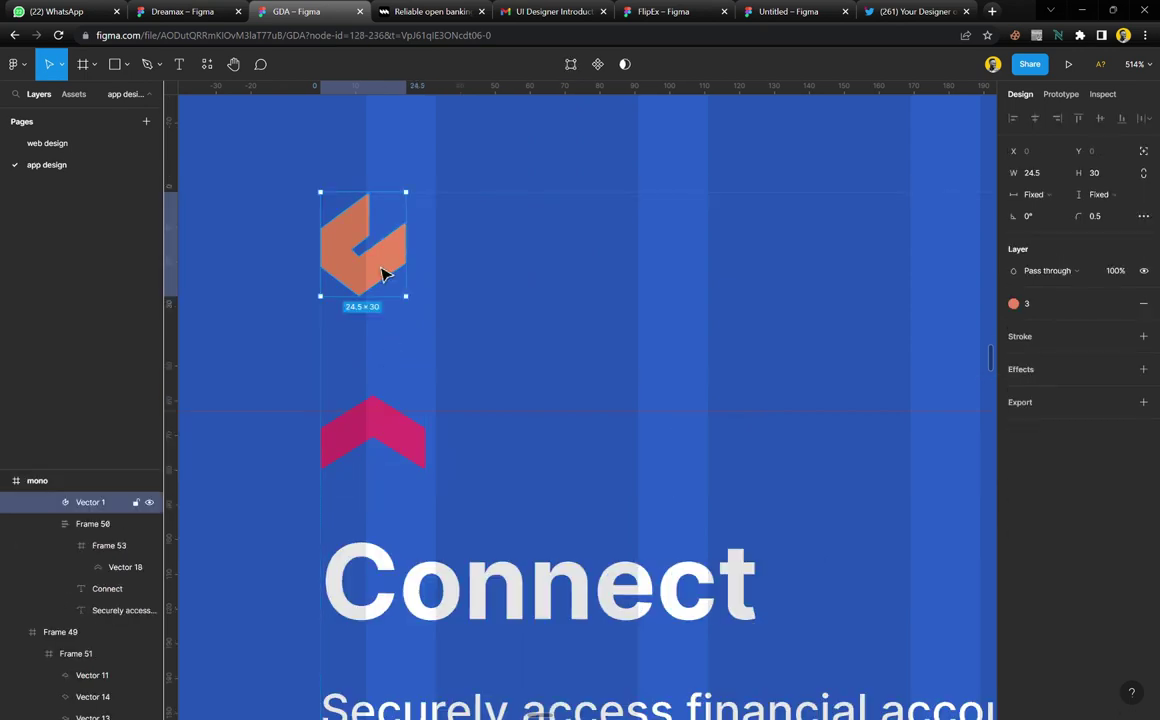
{"action": "key", "text": "Delete"}
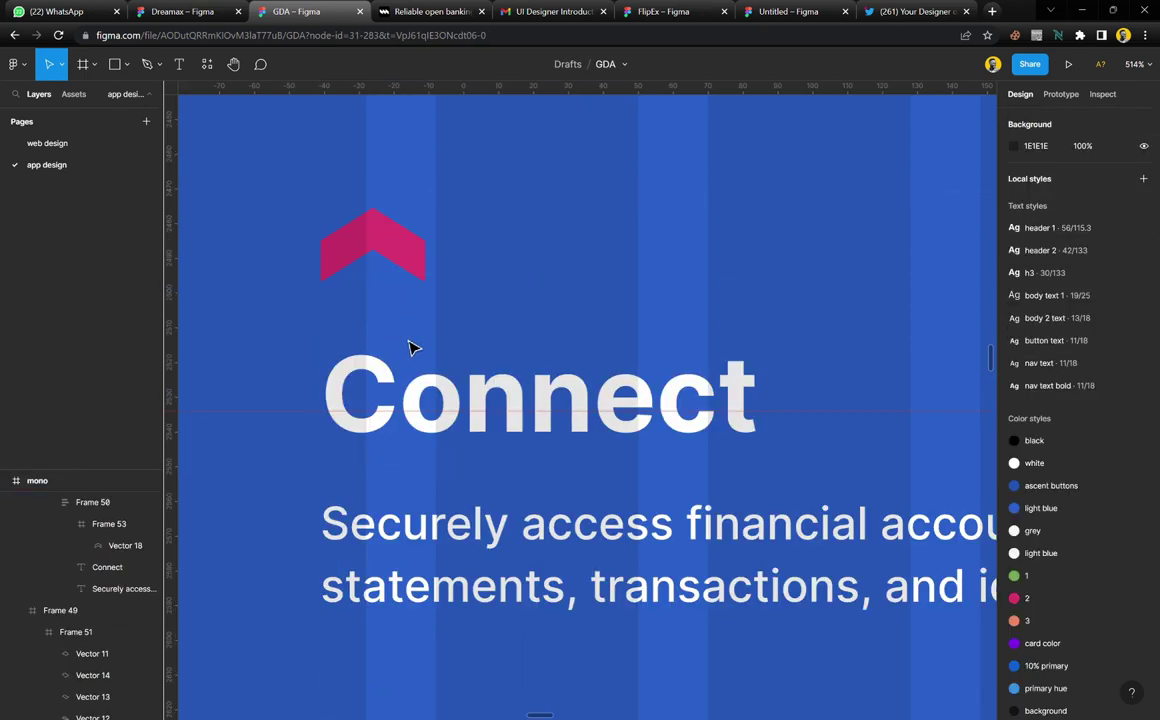
{"action": "scroll", "coordinate": [410, 347], "scroll_direction": "down", "scroll_amount": 5}
{"action": "scroll", "coordinate": [410, 348], "scroll_direction": "up", "scroll_amount": 6}
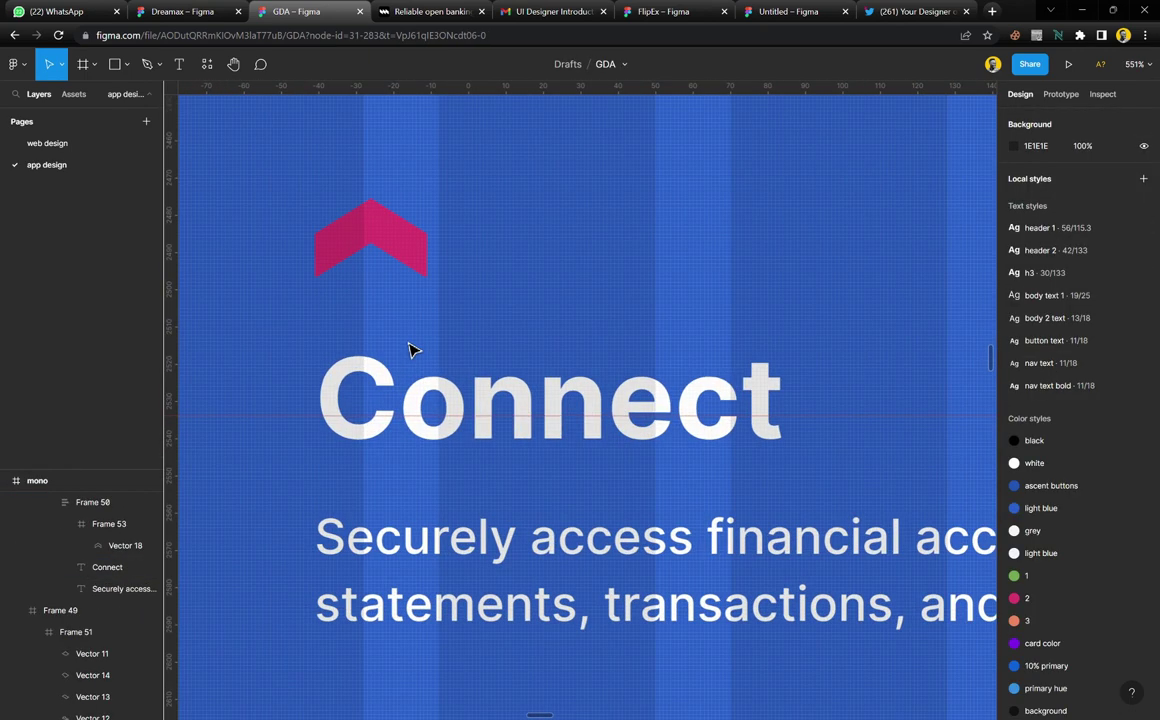
Undo those changes and reposition the pink chevron above the Connect heading
{"action": "key", "text": "ctrl+z"}
{"action": "key", "text": "ctrl+z"}
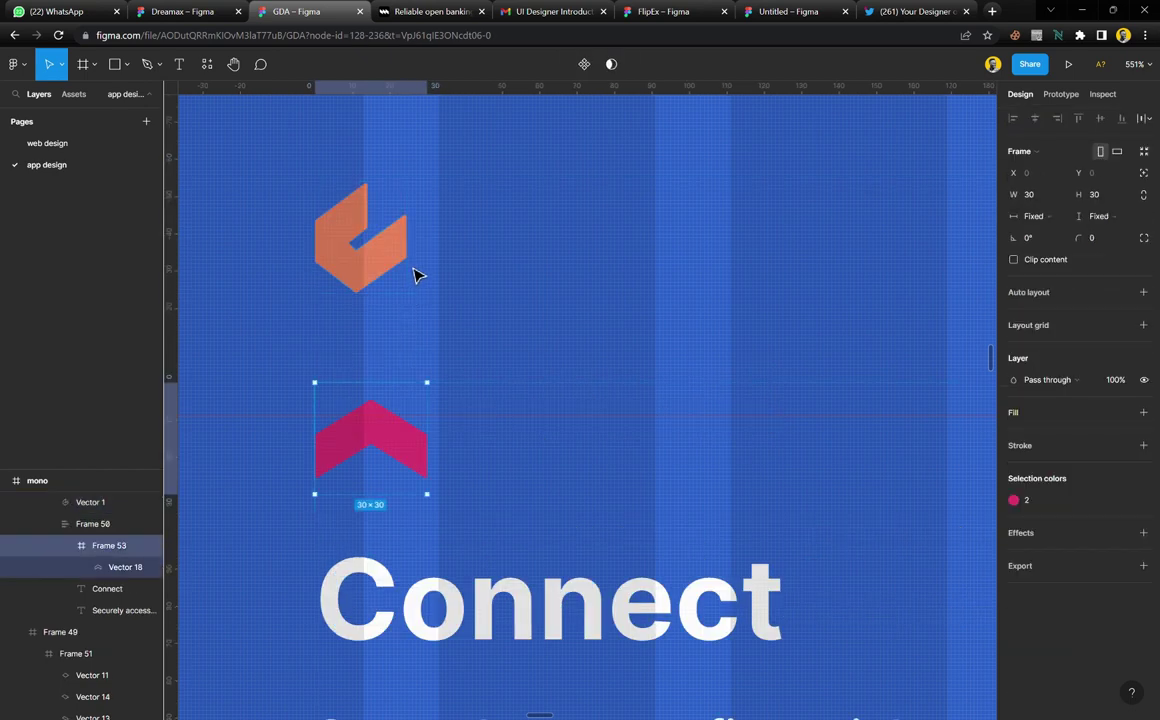
{"action": "key", "text": "ctrl+z"}
{"action": "left_click", "coordinate": [377, 270]}
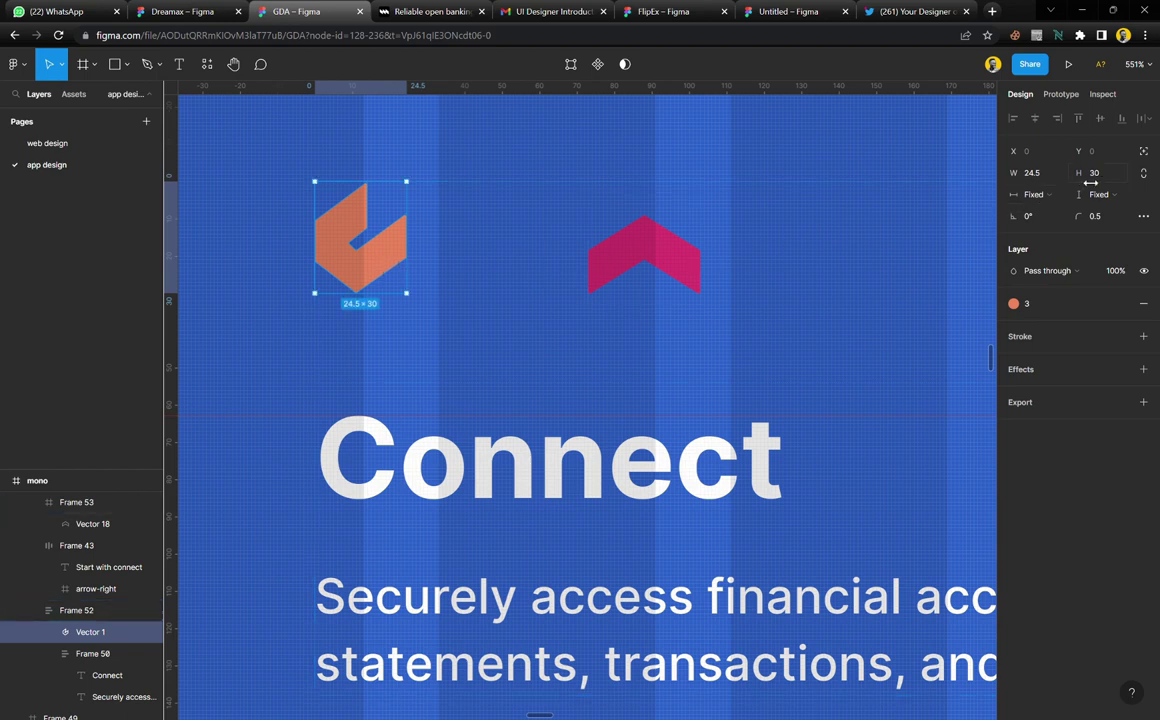
{"action": "left_click", "coordinate": [670, 268]}
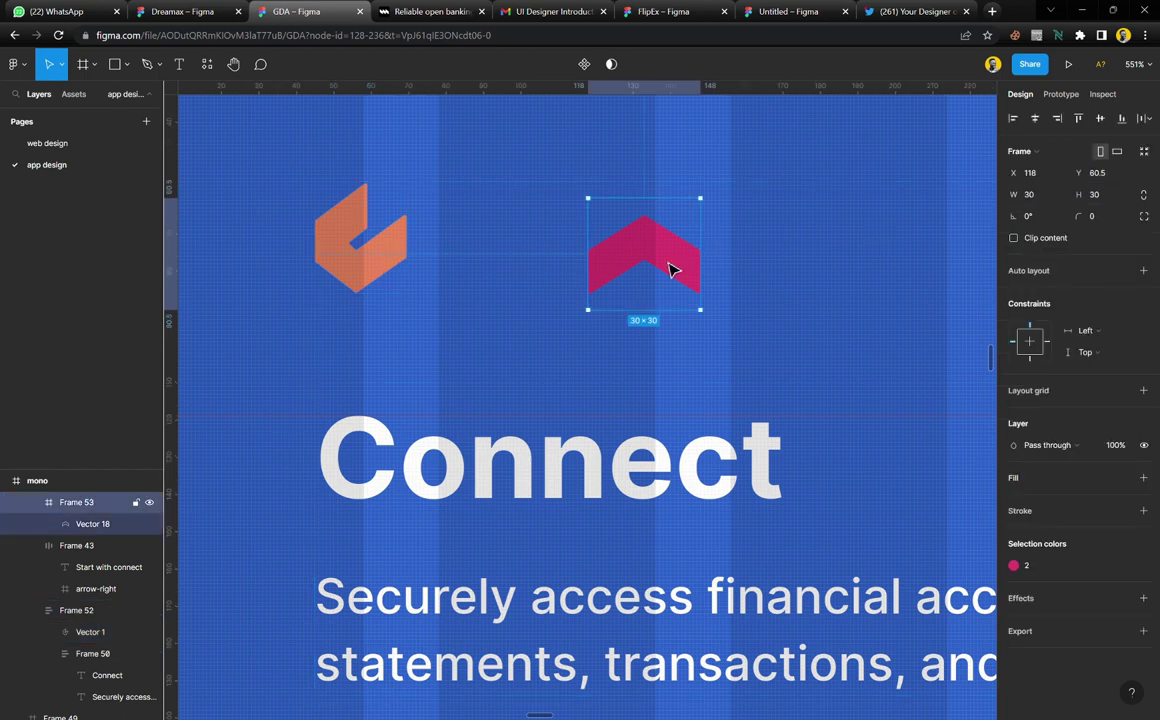
{"action": "left_click", "coordinate": [372, 276]}
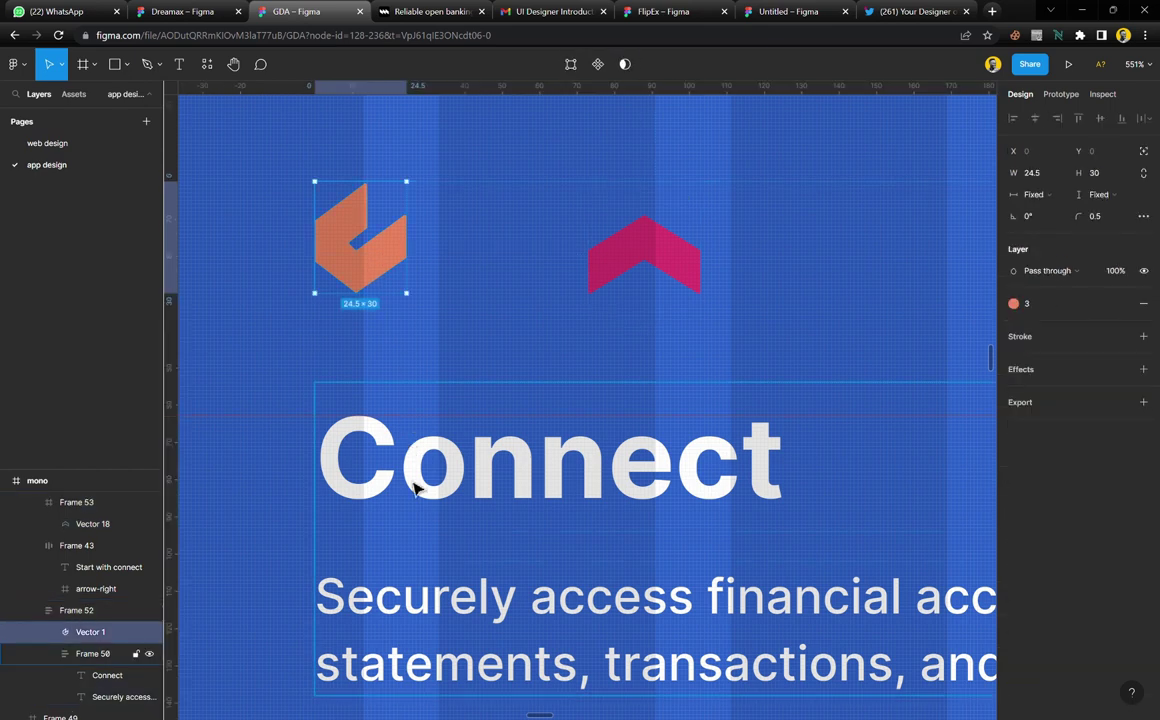
{"action": "left_click", "coordinate": [663, 269]}
{"action": "left_click_drag", "start_coordinate": [663, 269], "coordinate": [585, 246]}
Delete the orange logo, keeping the pink chevron as the card's icon
{"action": "key", "text": "Delete"}
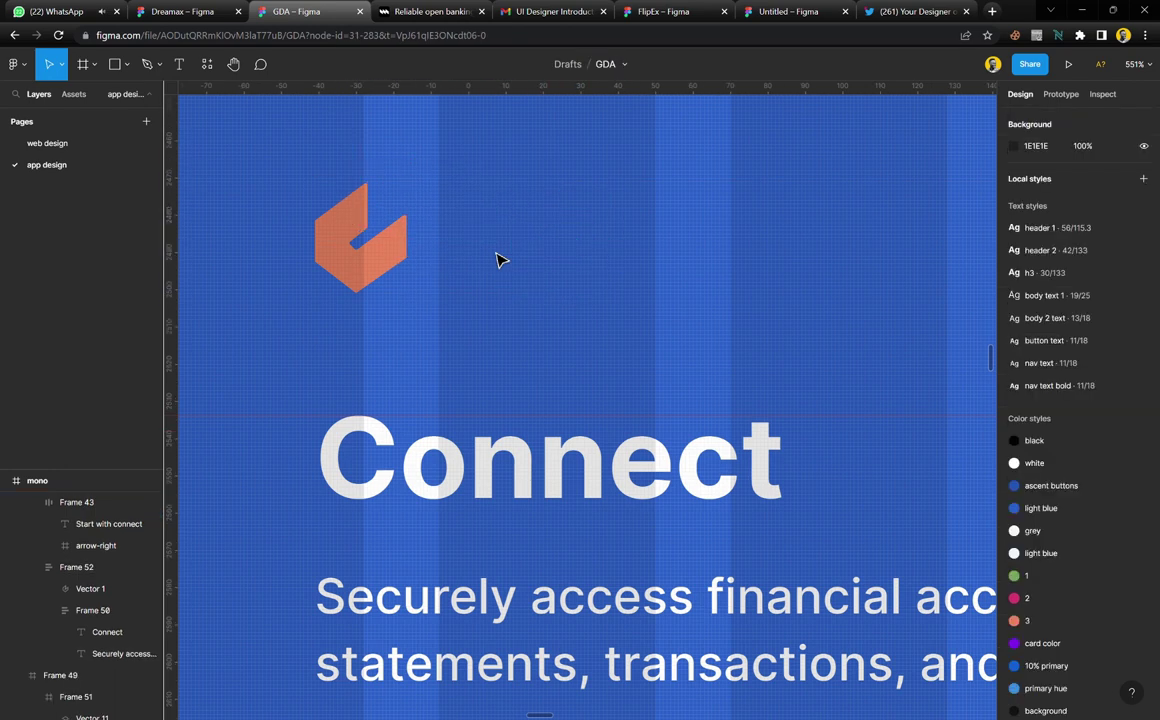
{"action": "left_click", "coordinate": [380, 270]}
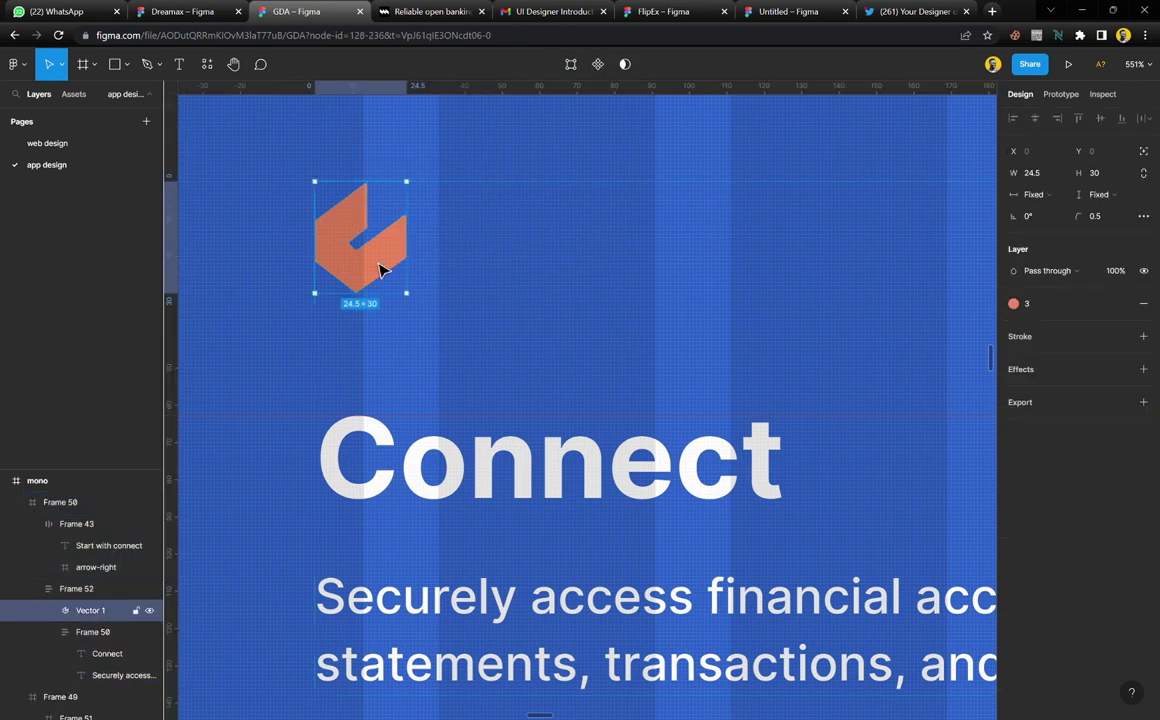
{"action": "key", "text": "ctrl+z"}
{"action": "left_click", "coordinate": [406, 268]}
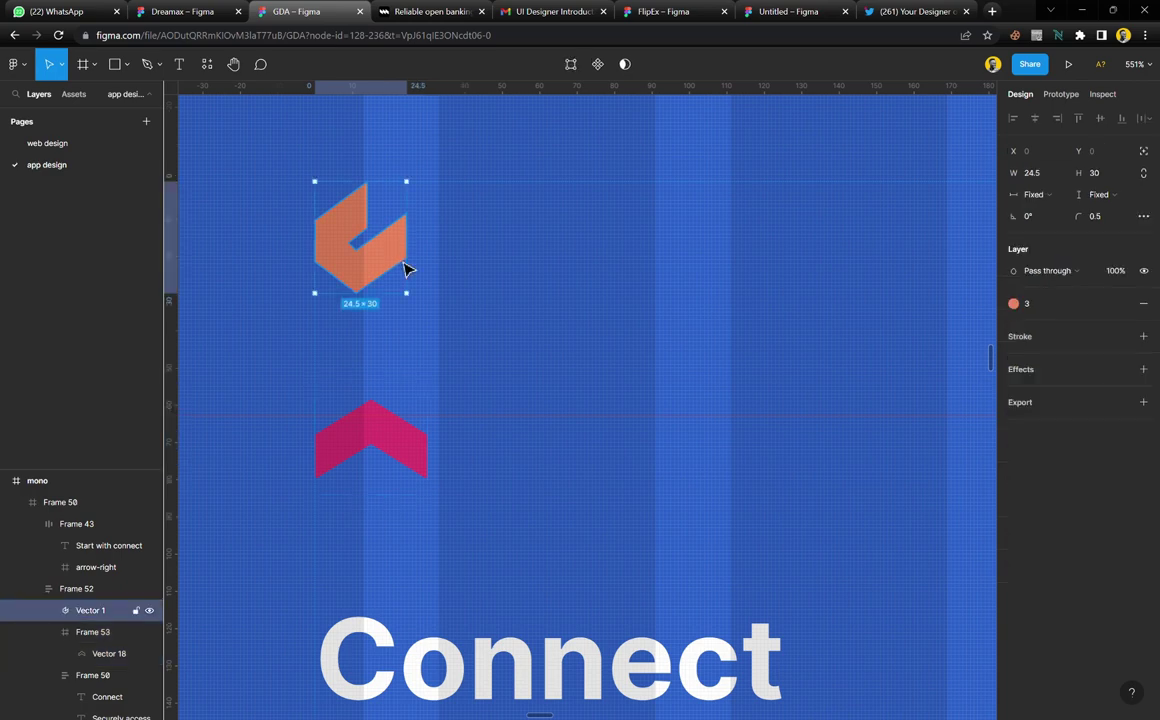
{"action": "key", "text": "Delete"}
Make the Connect heading and description text black
{"action": "scroll", "coordinate": [410, 297], "scroll_direction": "down", "scroll_amount": 10}
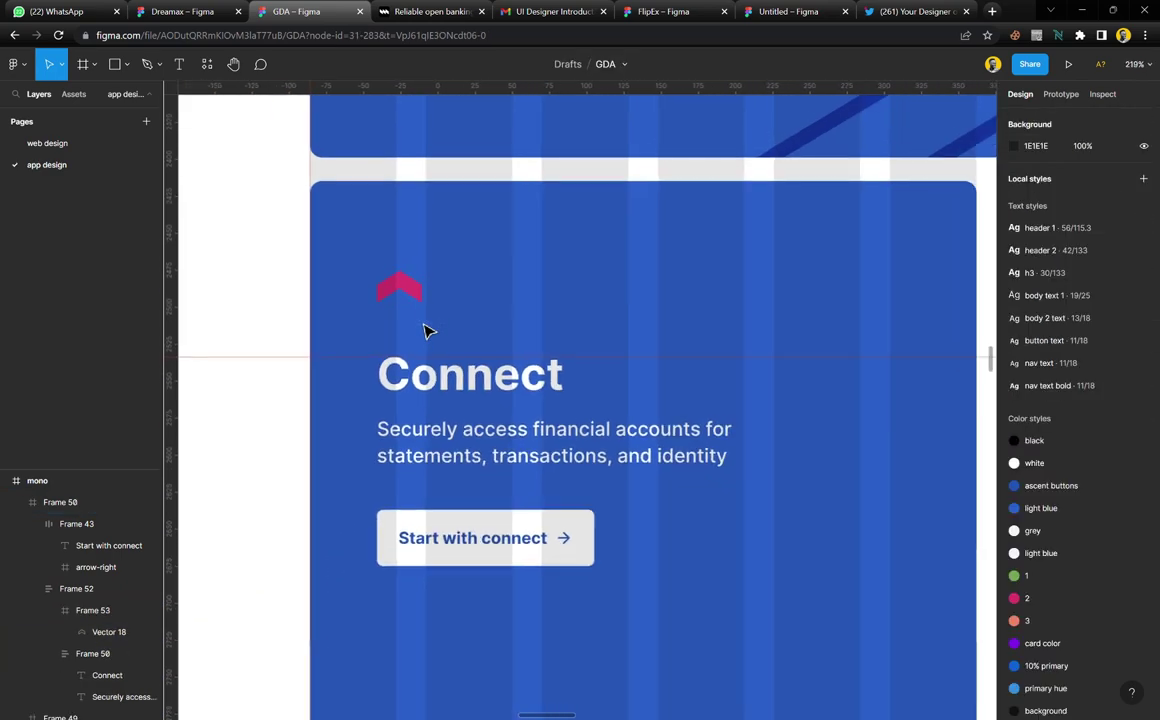
{"action": "scroll", "coordinate": [502, 325], "scroll_direction": "up", "scroll_amount": 1}
{"action": "scroll", "coordinate": [489, 422], "scroll_direction": "up", "scroll_amount": 5}
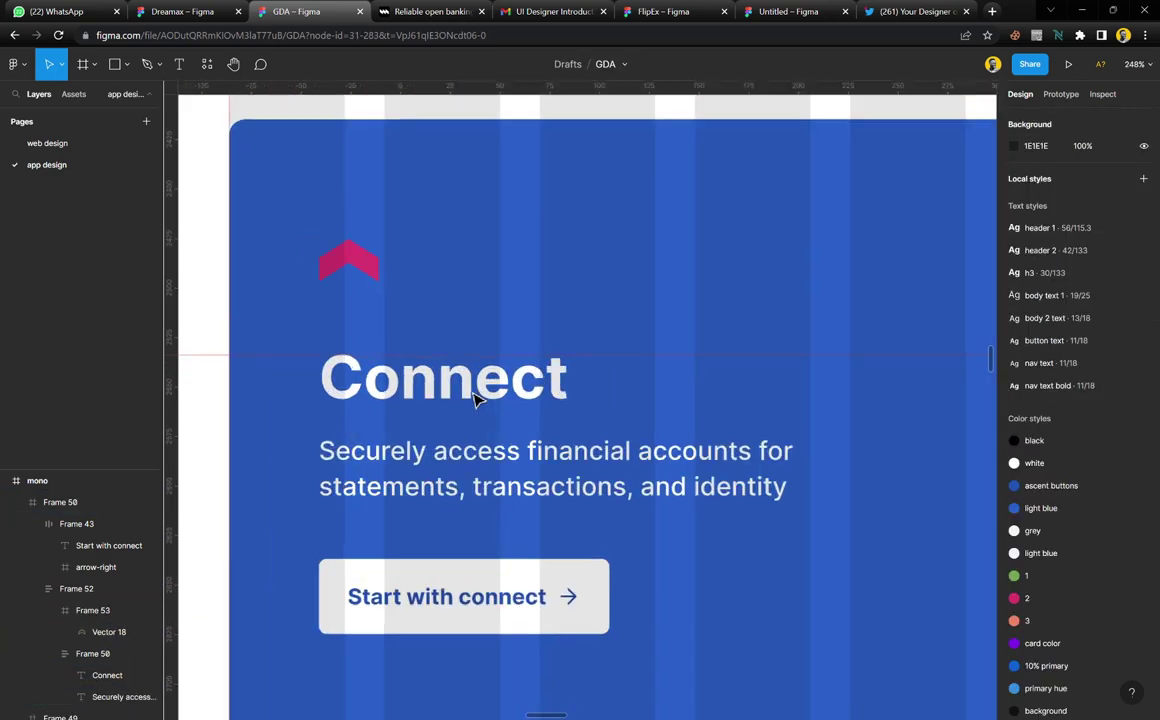
{"action": "scroll", "coordinate": [445, 375], "scroll_direction": "down", "scroll_amount": 3}
{"action": "scroll", "coordinate": [455, 373], "scroll_direction": "down", "scroll_amount": 8}
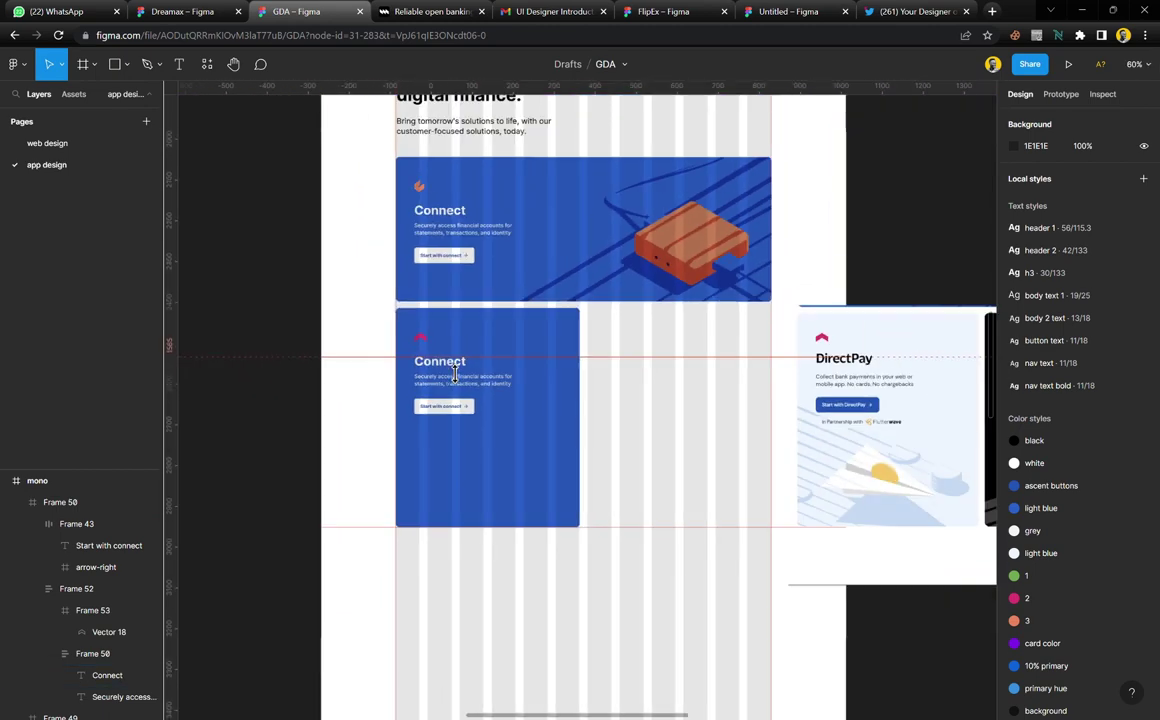
{"action": "scroll", "coordinate": [470, 385], "scroll_direction": "up", "scroll_amount": 2}
{"action": "left_click", "coordinate": [476, 389]}
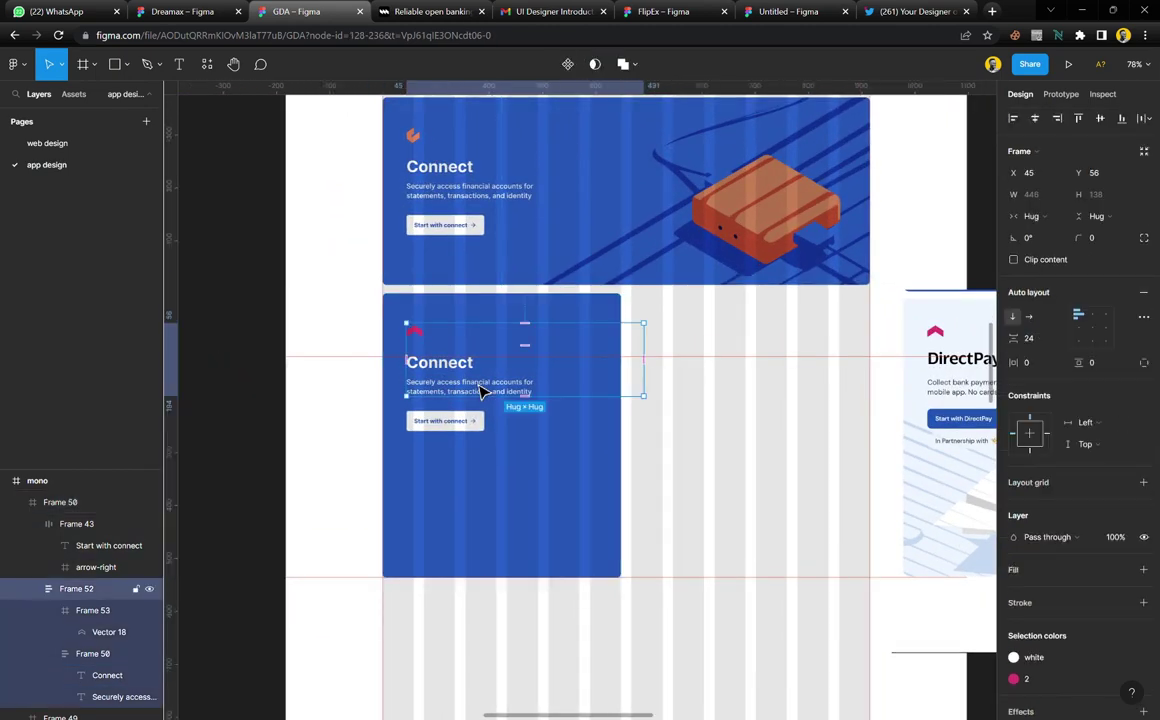
{"action": "scroll", "coordinate": [1060, 500], "scroll_direction": "down", "scroll_amount": 2}
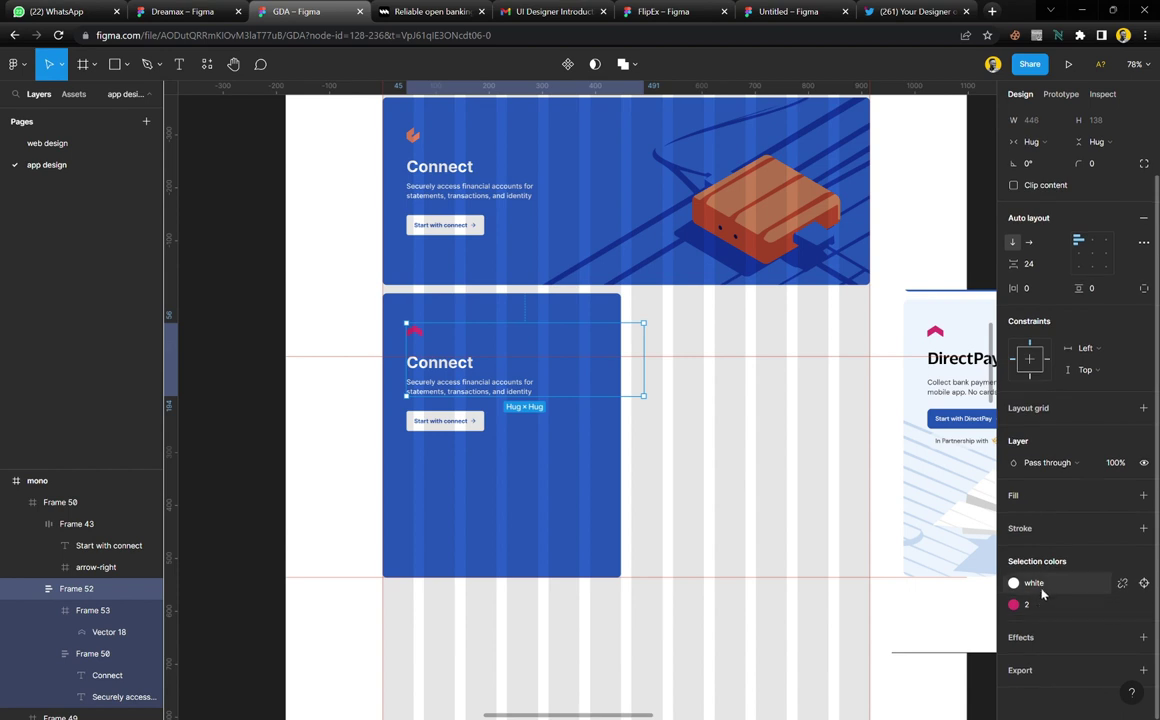
{"action": "left_click", "coordinate": [1034, 586]}
{"action": "left_click", "coordinate": [893, 523]}
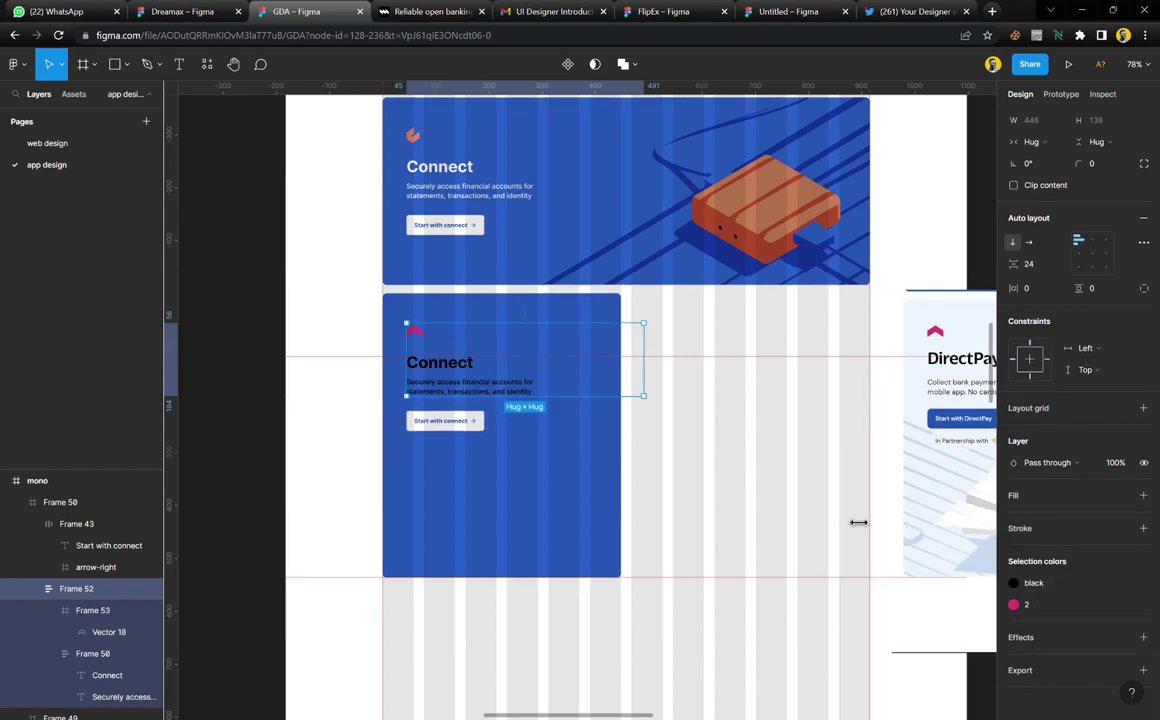
Give the Start with connect button the blue ascent buttons fill and a white label
{"action": "left_click", "coordinate": [452, 425]}
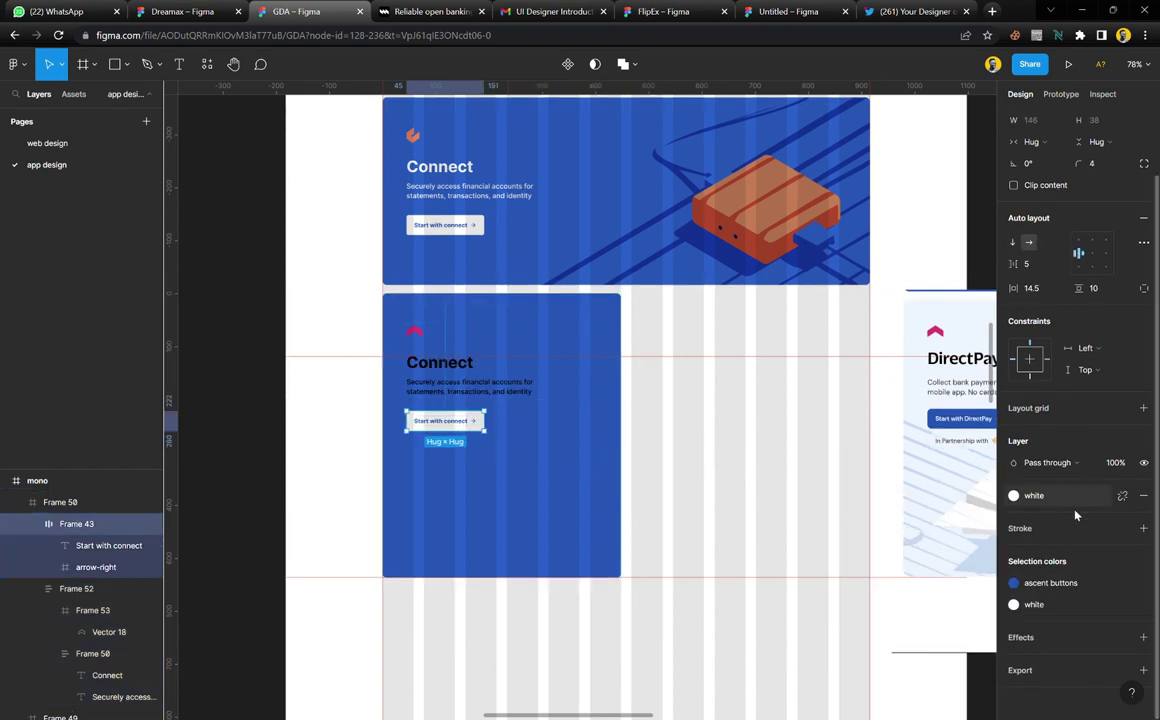
{"action": "left_click", "coordinate": [1030, 604]}
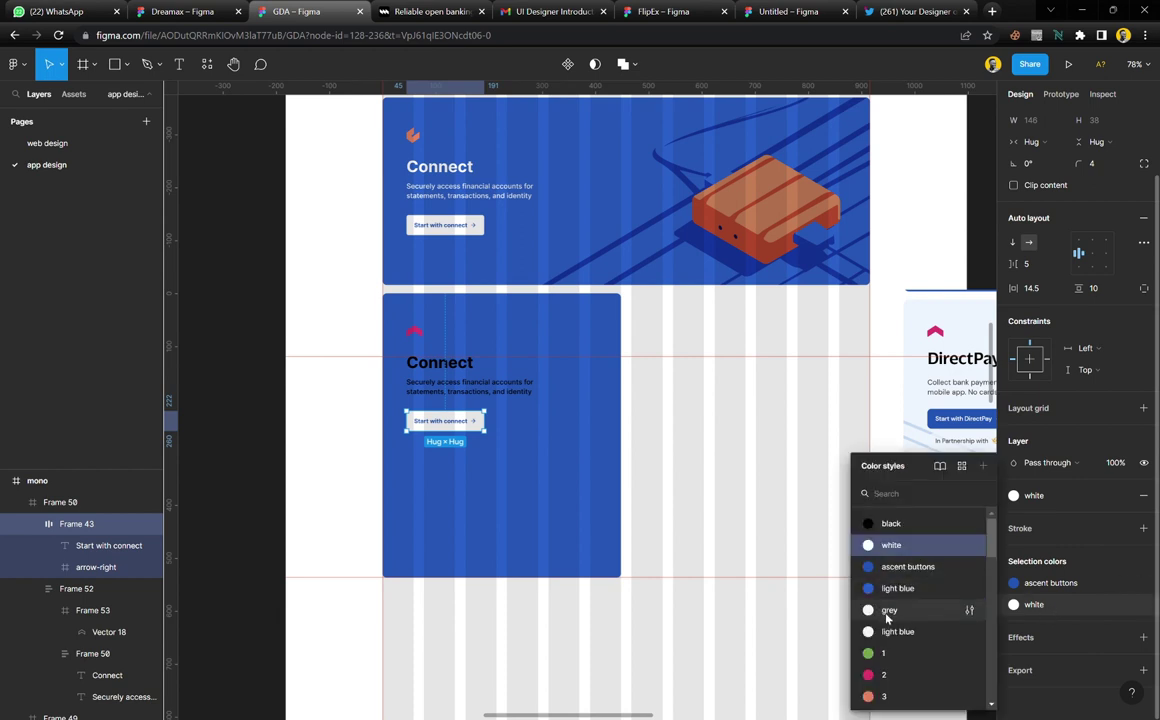
{"action": "left_click", "coordinate": [895, 655]}
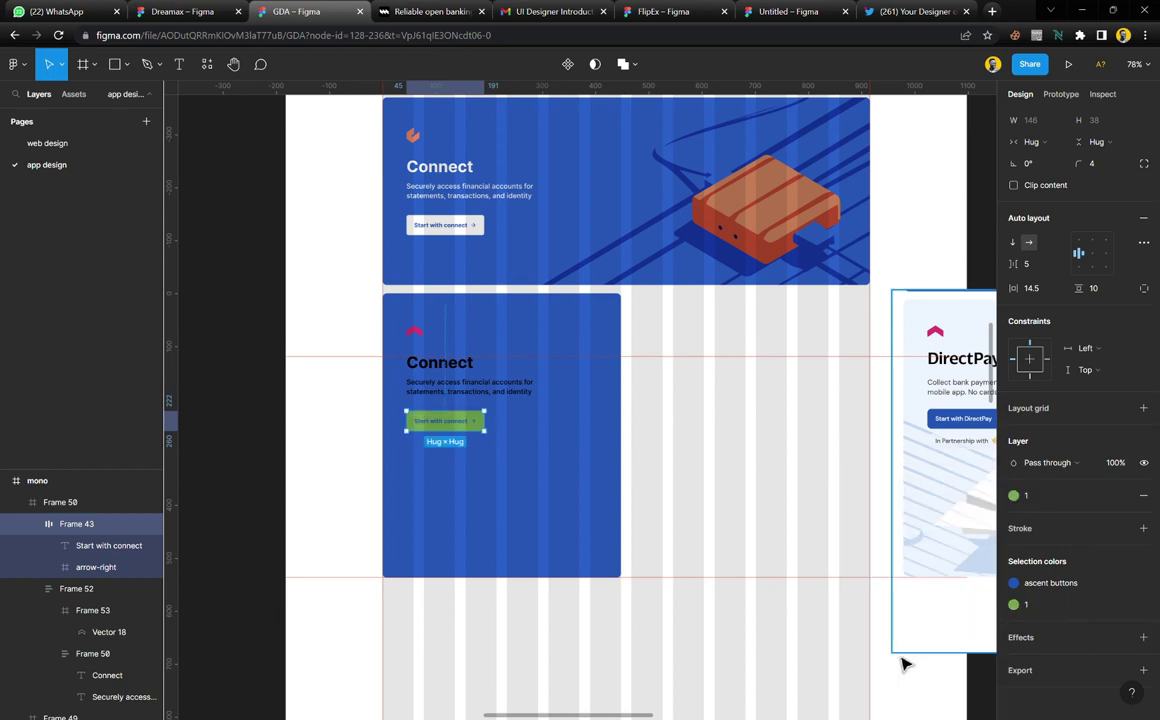
{"action": "left_click", "coordinate": [1045, 583]}
{"action": "left_click", "coordinate": [891, 545]}
{"action": "left_click", "coordinate": [1025, 604]}
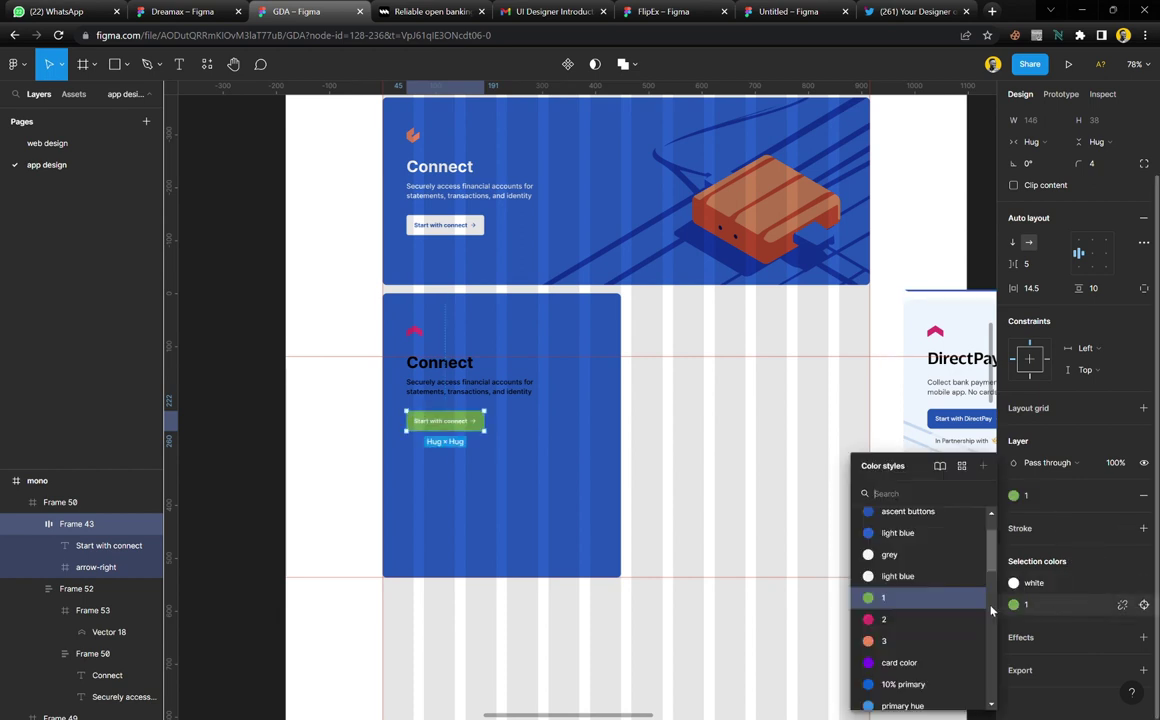
{"action": "left_click", "coordinate": [908, 511]}
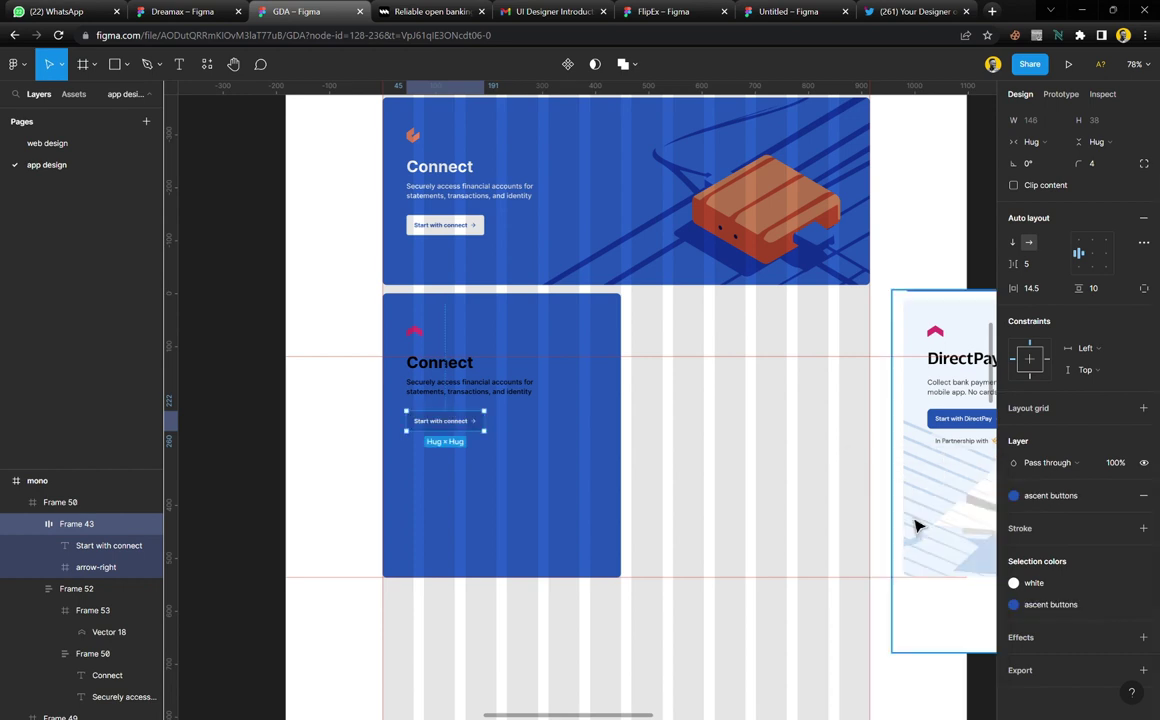
Fill the Connect card frame with light blue
{"action": "left_click", "coordinate": [603, 461]}
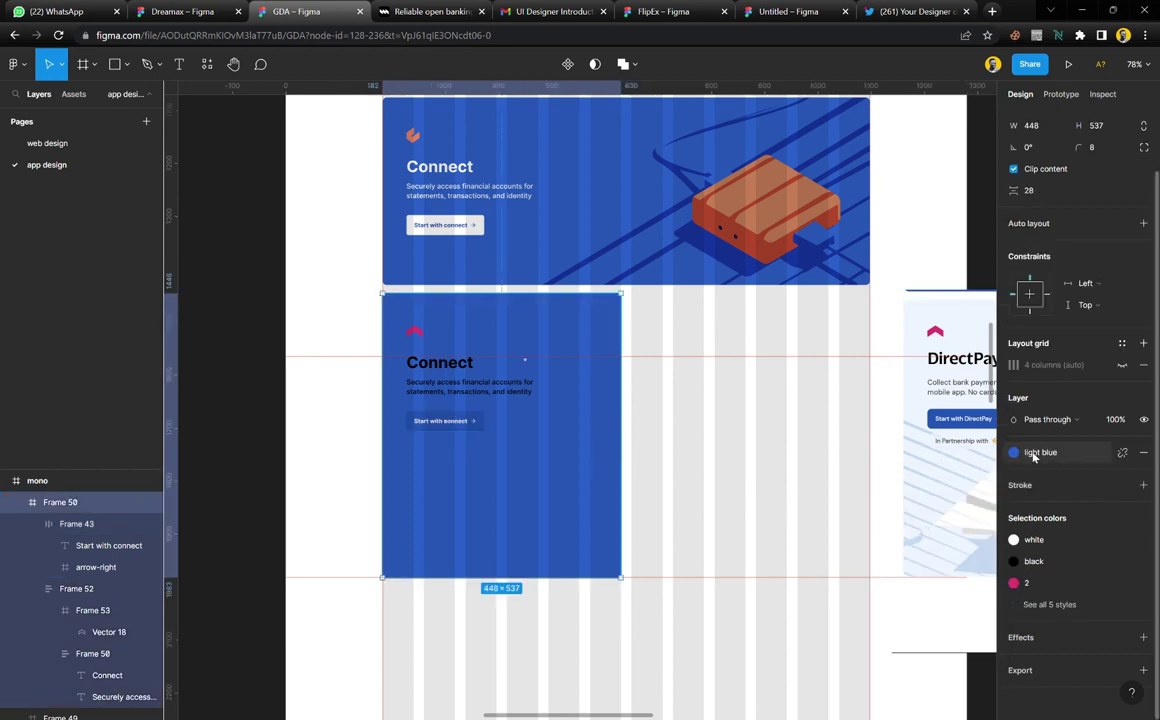
{"action": "left_click", "coordinate": [1035, 452]}
{"action": "left_click", "coordinate": [962, 582]}
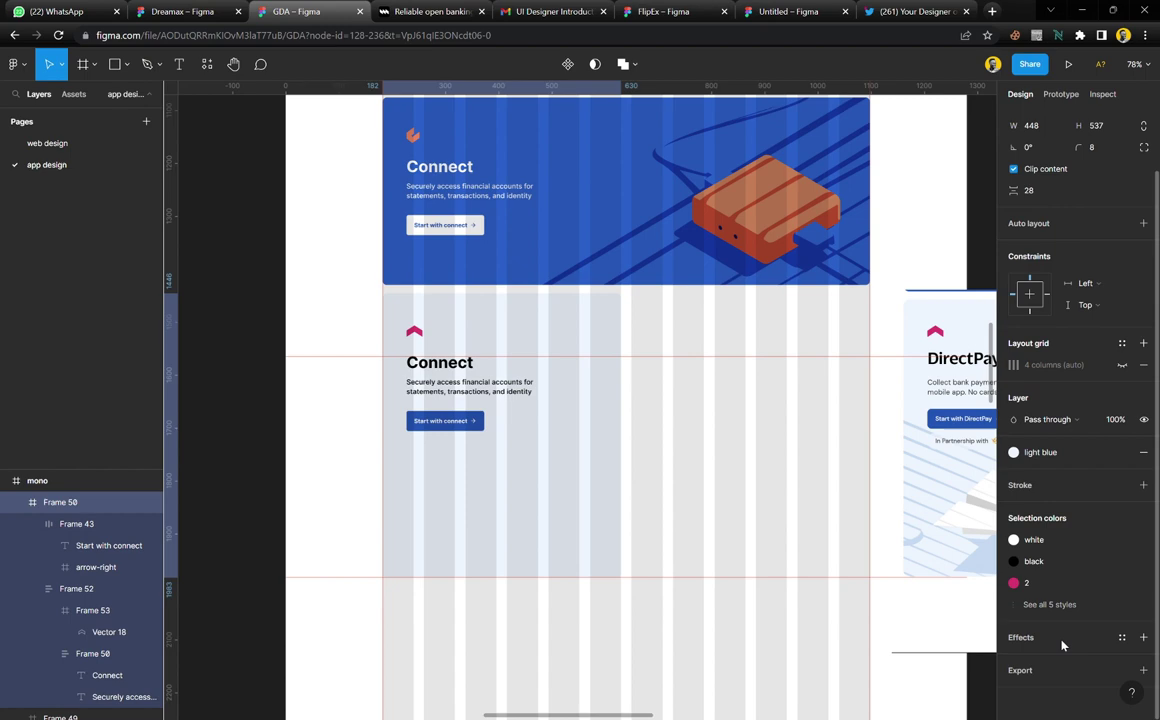
{"action": "left_click", "coordinate": [717, 510]}
Move the DirectPay reference image beside the card and align it with the card
{"action": "left_click_drag", "start_coordinate": [970, 340], "coordinate": [686, 339]}
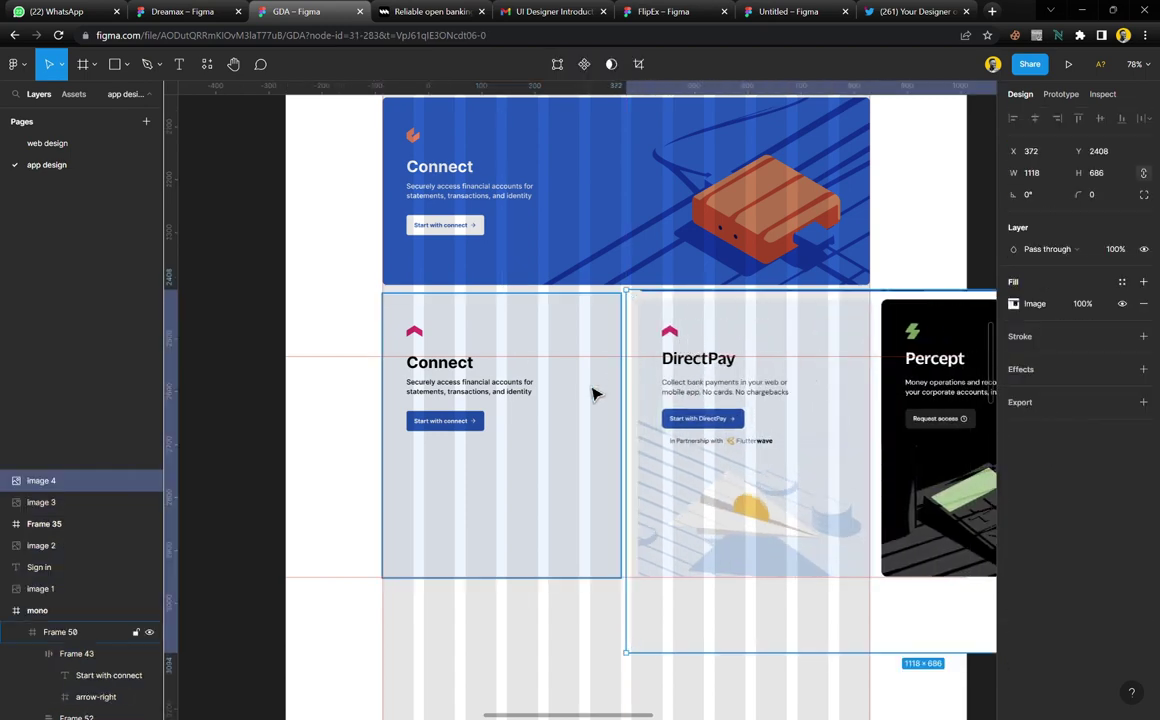
{"action": "scroll", "coordinate": [593, 394], "scroll_direction": "up", "scroll_amount": 5}
{"action": "scroll", "coordinate": [593, 394], "scroll_direction": "up", "scroll_amount": 1}
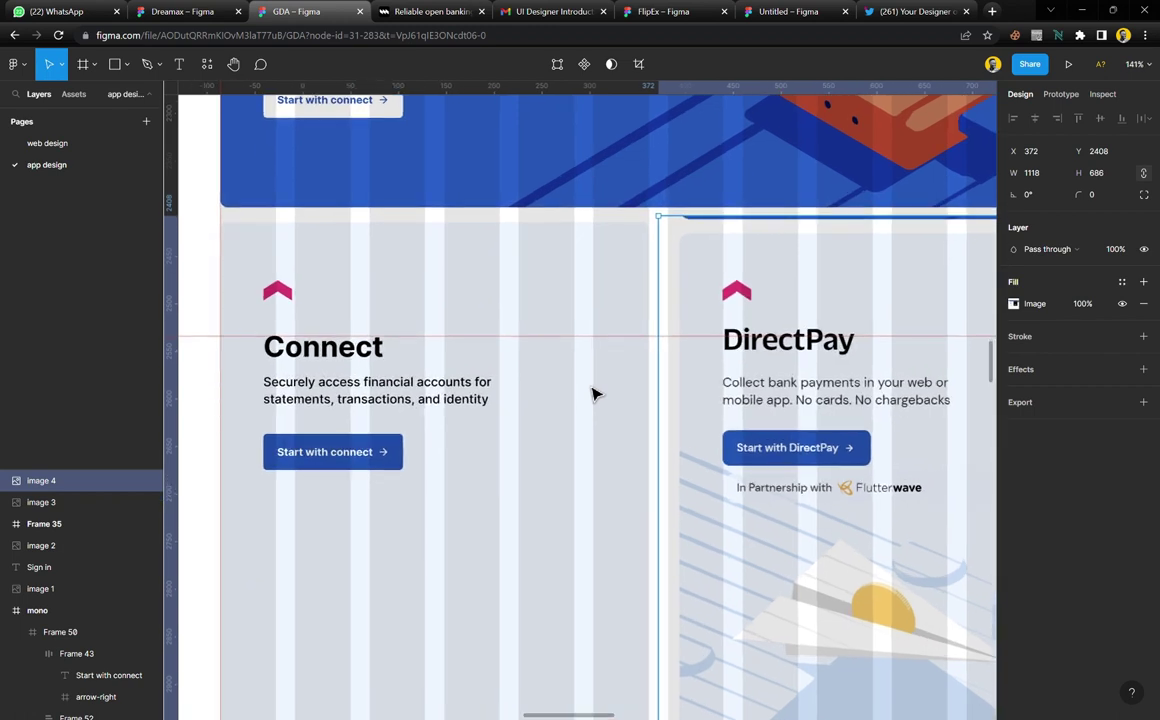
{"action": "scroll", "coordinate": [593, 394], "scroll_direction": "up", "scroll_amount": 1}
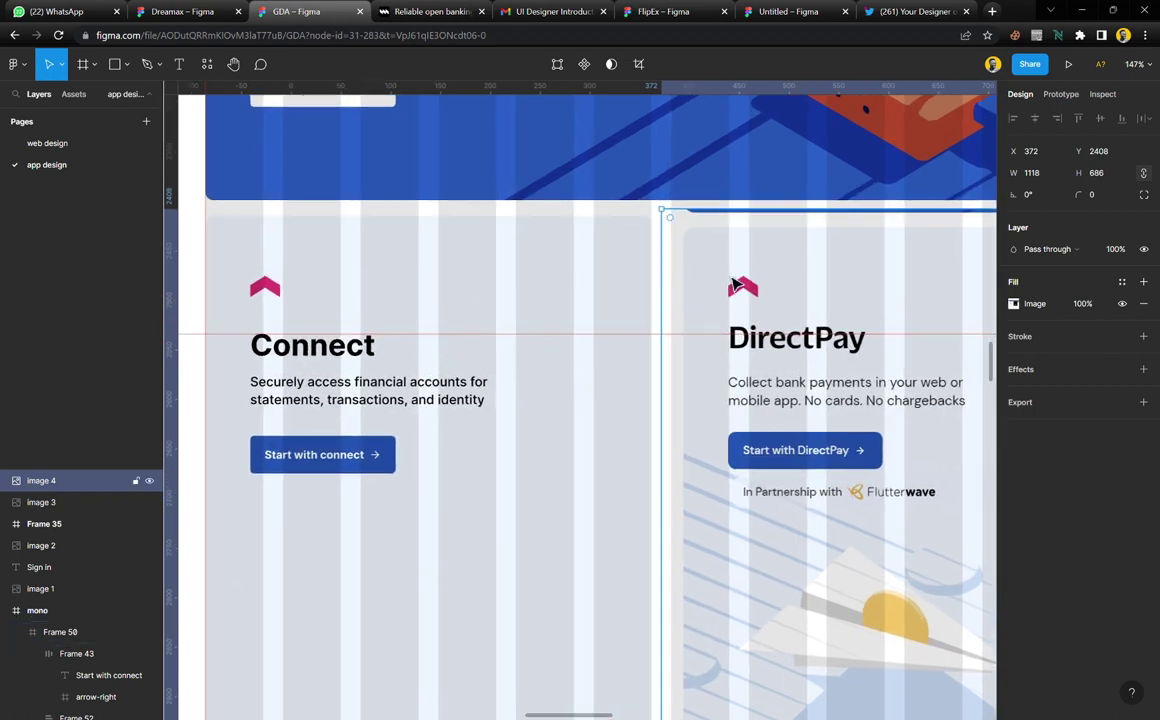
{"action": "left_click_drag", "start_coordinate": [735, 284], "coordinate": [737, 276]}
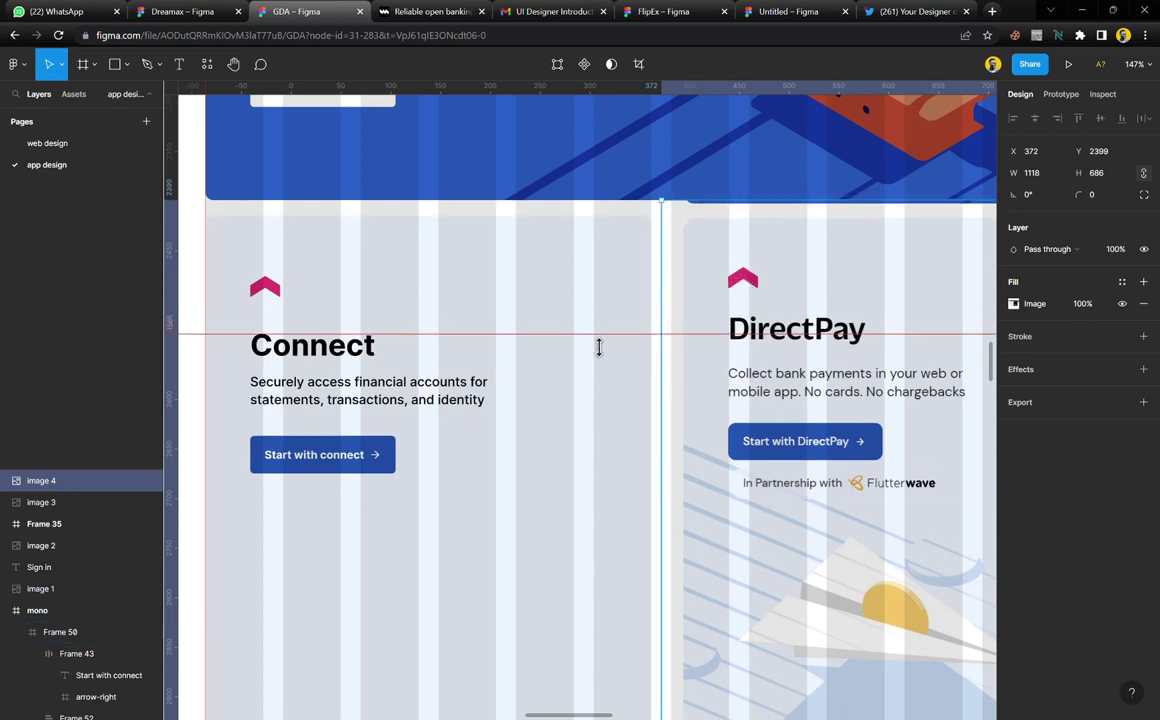
Shift the Connect card's text group and button up a few pixels
{"action": "left_click", "coordinate": [404, 406]}
{"action": "left_click", "coordinate": [340, 468], "text": "shift"}
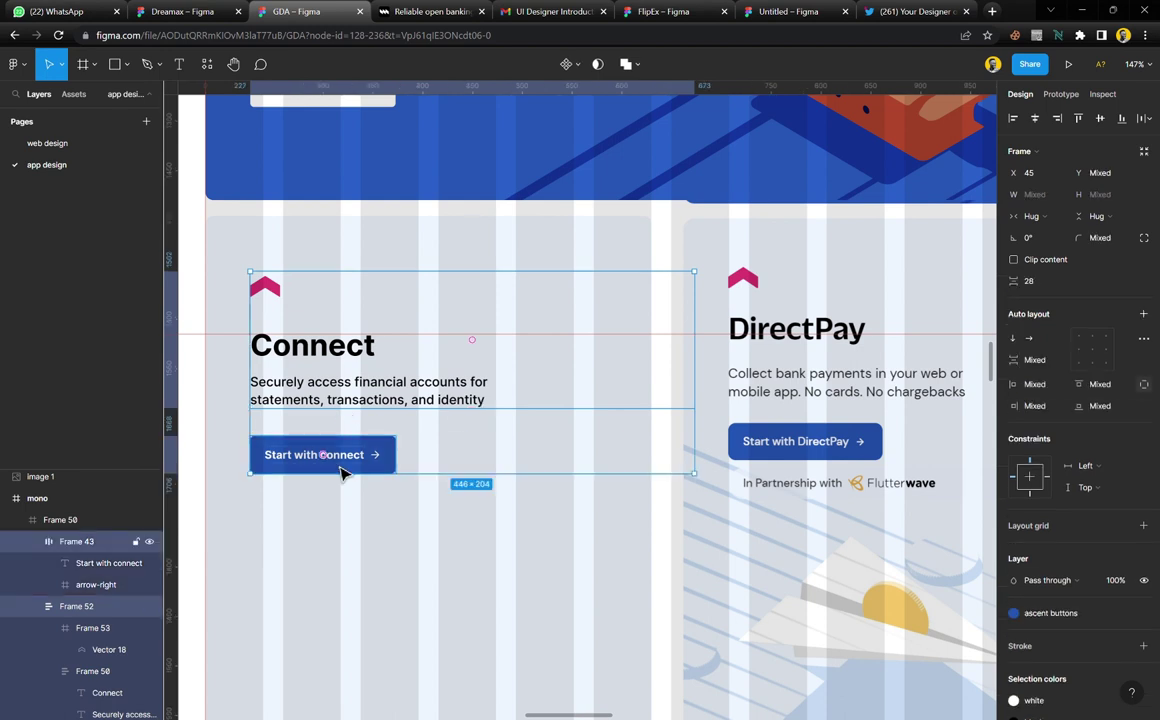
{"action": "left_click_drag", "start_coordinate": [368, 388], "coordinate": [370, 383]}
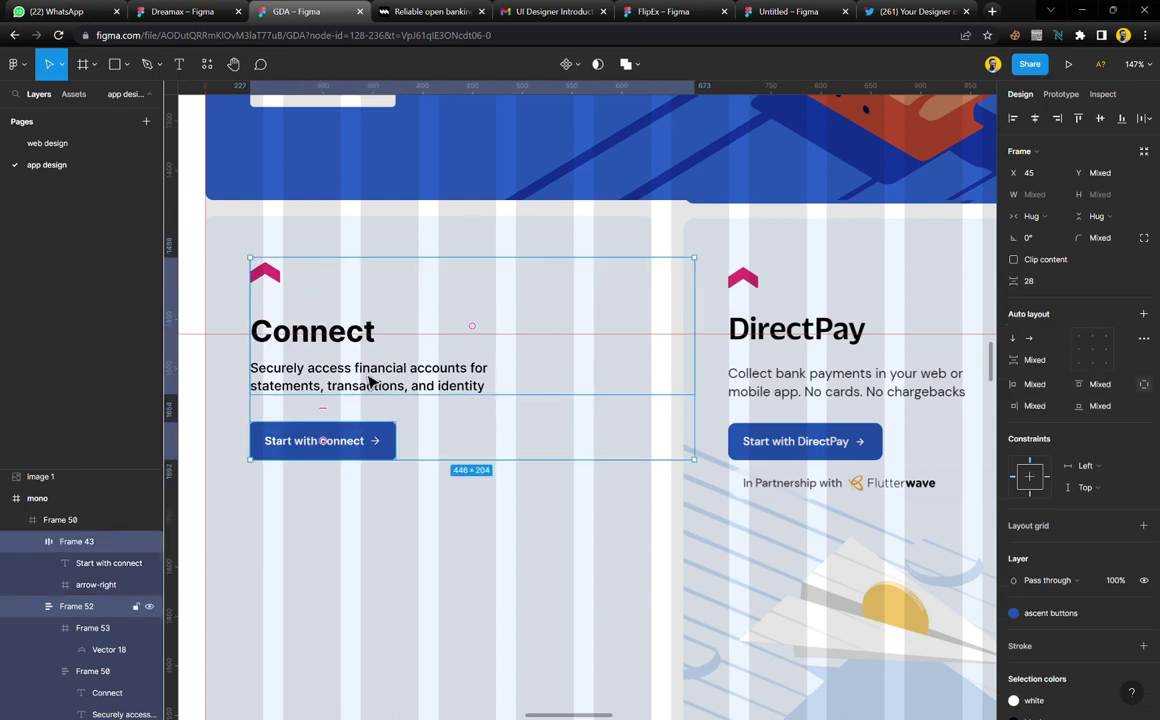
{"action": "left_click", "coordinate": [492, 251]}
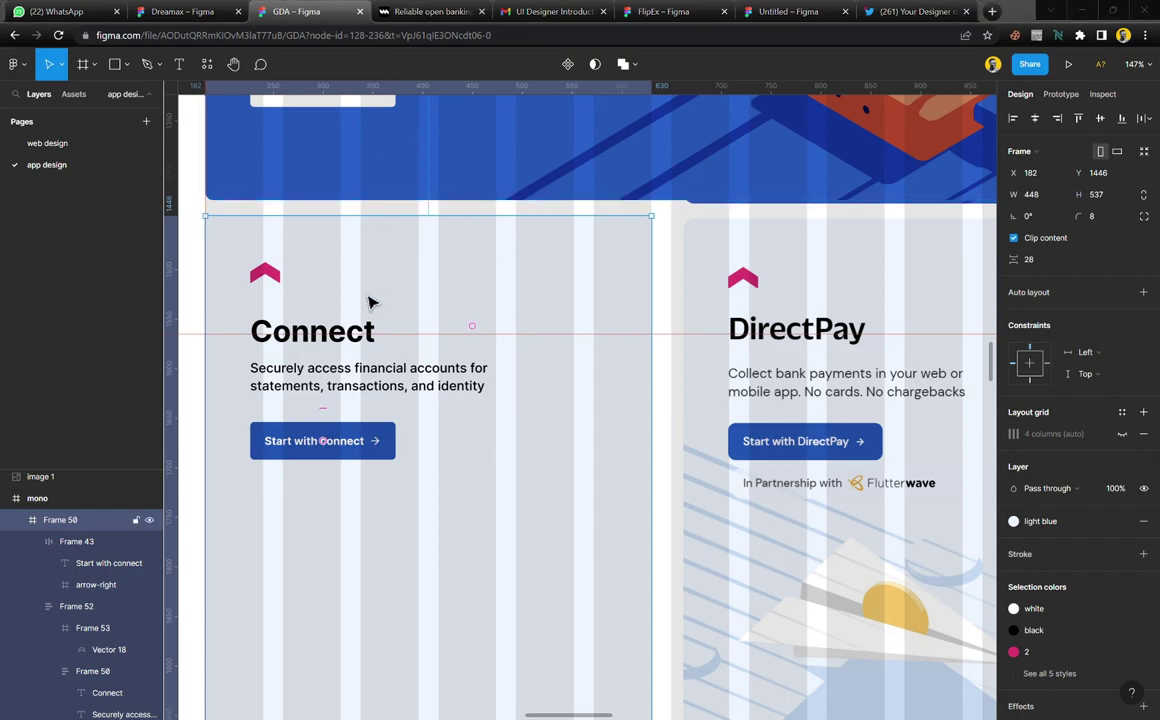
Replace the Connect heading with 'DirectPay' copied from mono.co and narrow its text box
{"action": "left_click", "coordinate": [380, 12]}
{"action": "scroll", "coordinate": [394, 311], "scroll_direction": "down", "scroll_amount": 3}
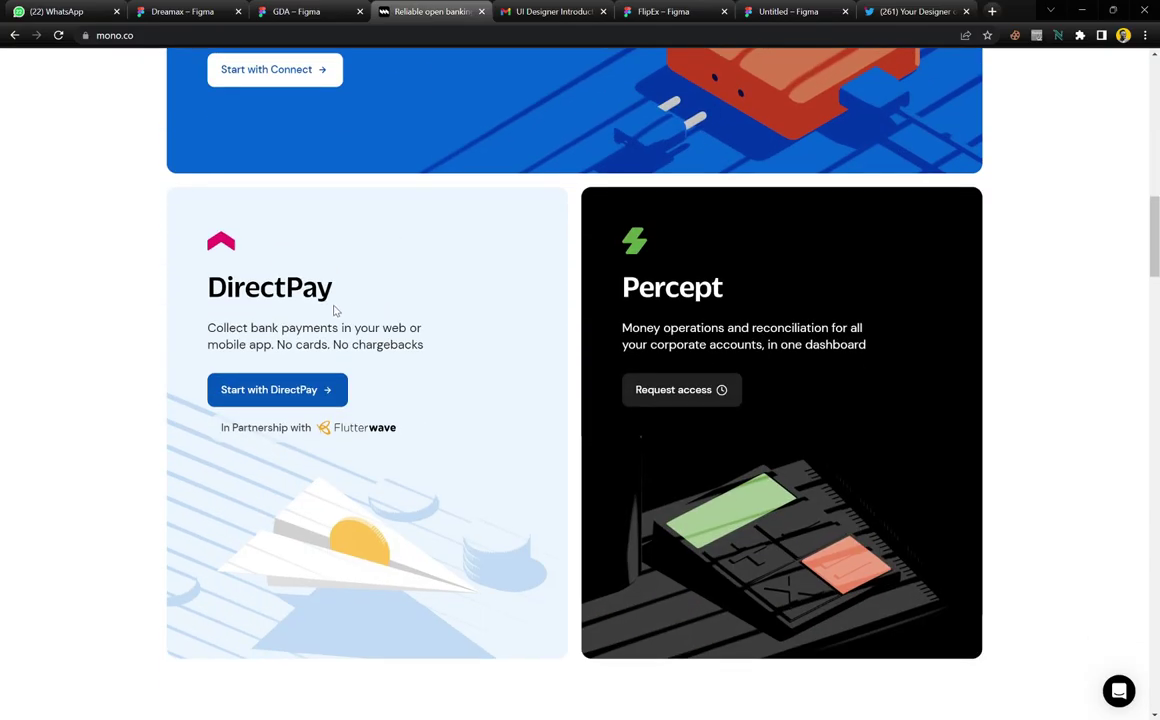
{"action": "left_click_drag", "start_coordinate": [337, 303], "coordinate": [221, 303]}
{"action": "key", "text": "ctrl+c"}
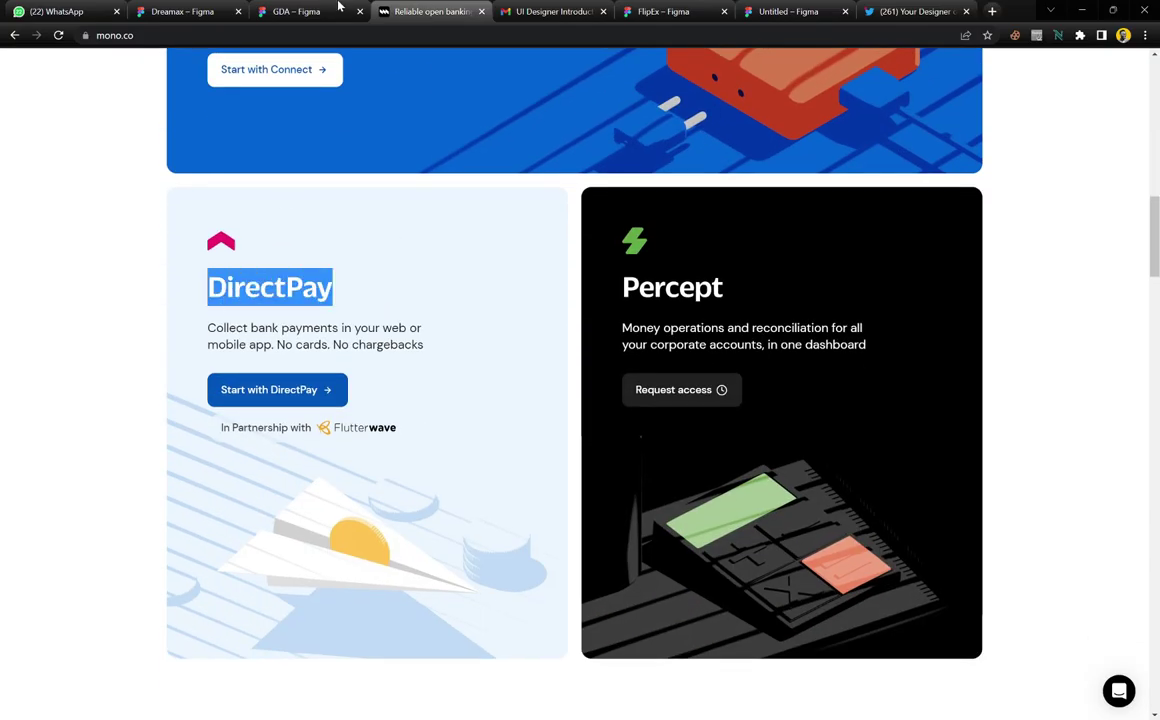
{"action": "left_click", "coordinate": [338, 8]}
{"action": "double_click", "coordinate": [378, 335]}
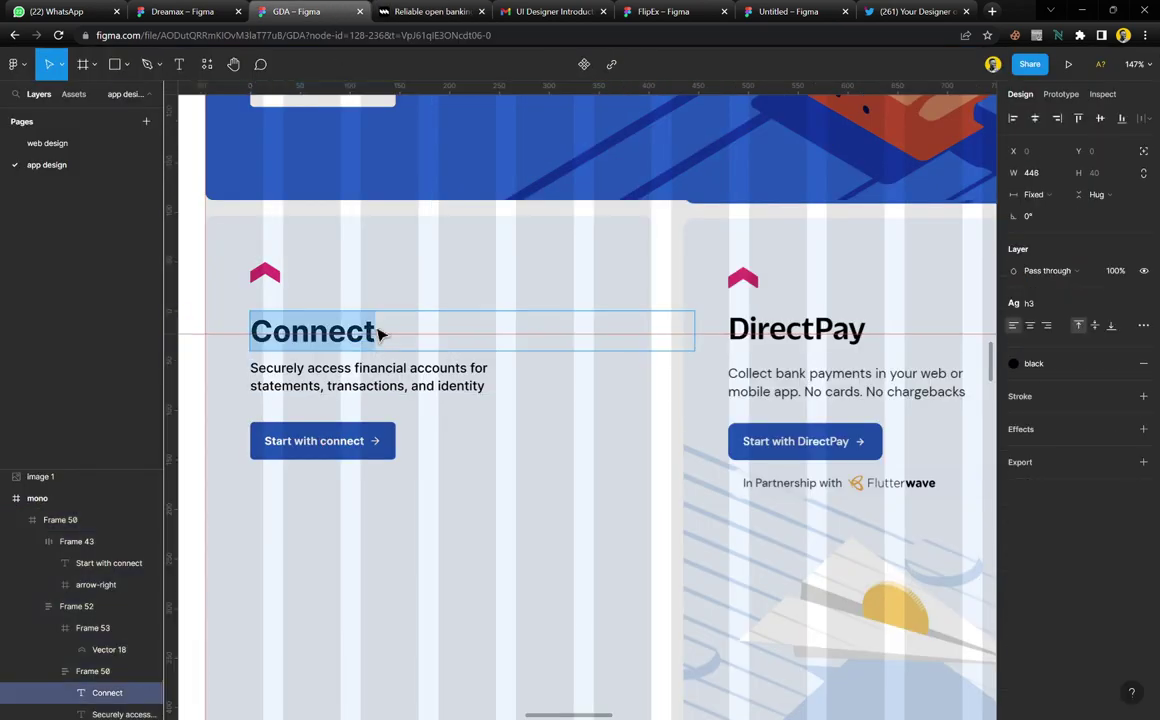
{"action": "key", "text": "ctrl+v"}
{"action": "key", "text": "Escape"}
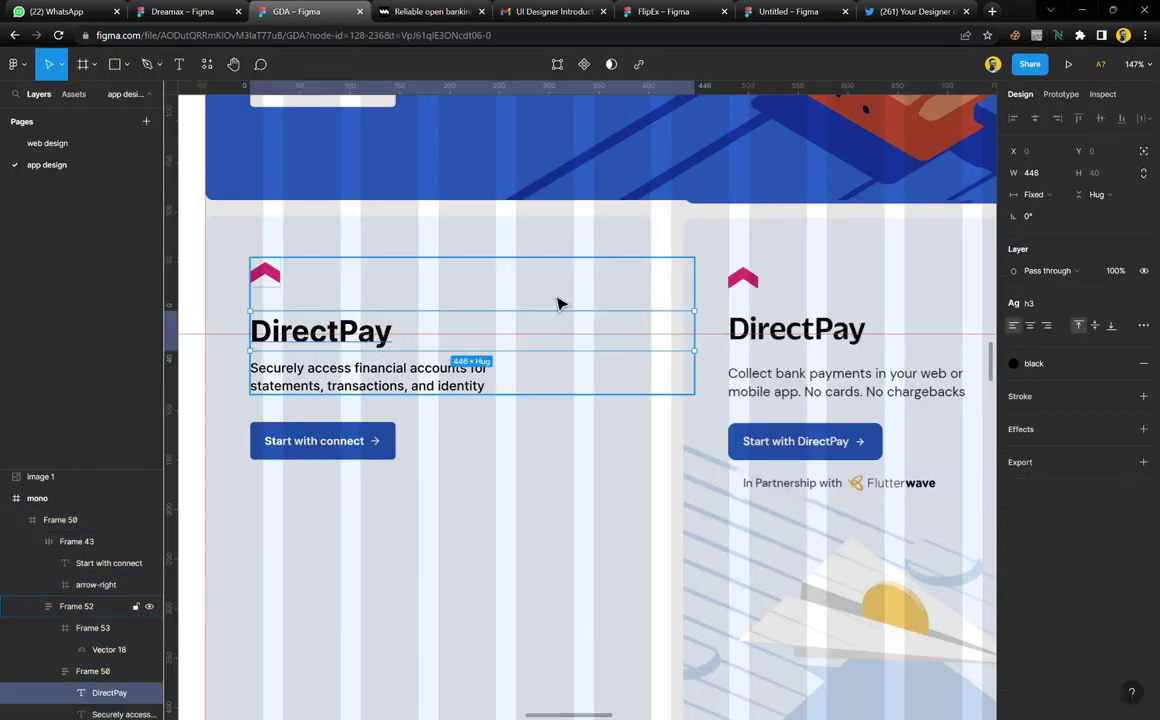
{"action": "left_click_drag", "start_coordinate": [695, 338], "coordinate": [608, 353]}
Replace the card description with the DirectPay bank-payments text copied from mono.co
{"action": "left_click", "coordinate": [430, 12]}
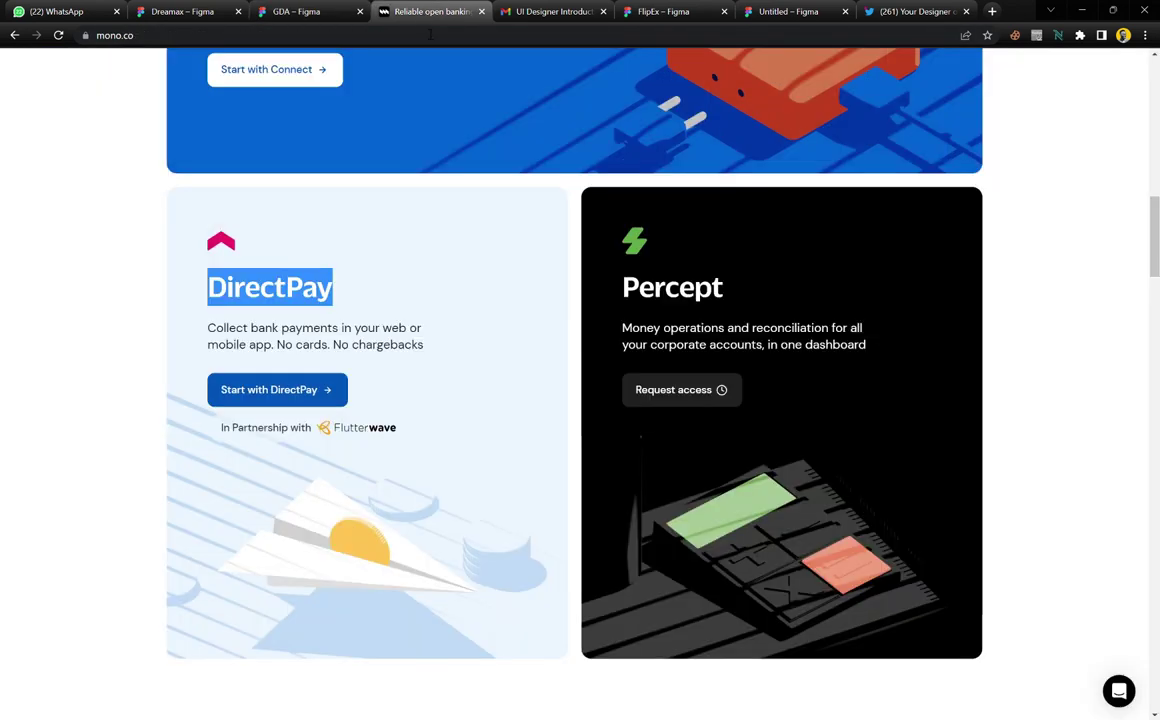
{"action": "left_click_drag", "start_coordinate": [423, 358], "coordinate": [185, 339]}
{"action": "key", "text": "ctrl+c"}
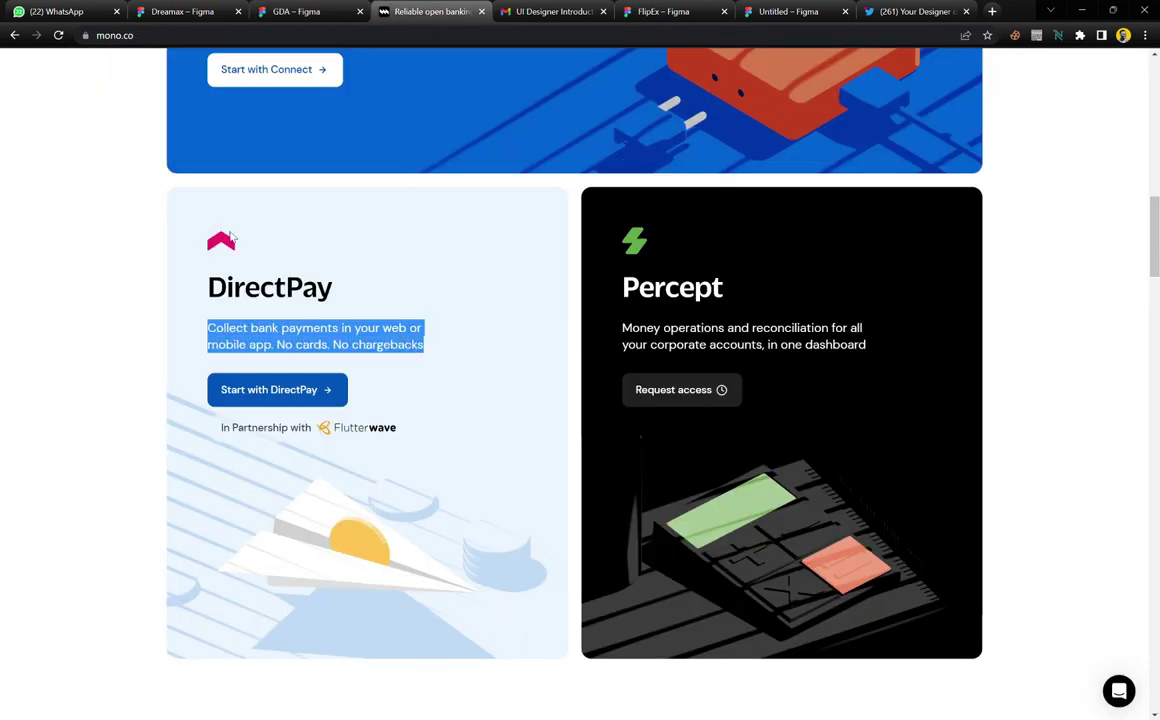
{"action": "left_click", "coordinate": [300, 10]}
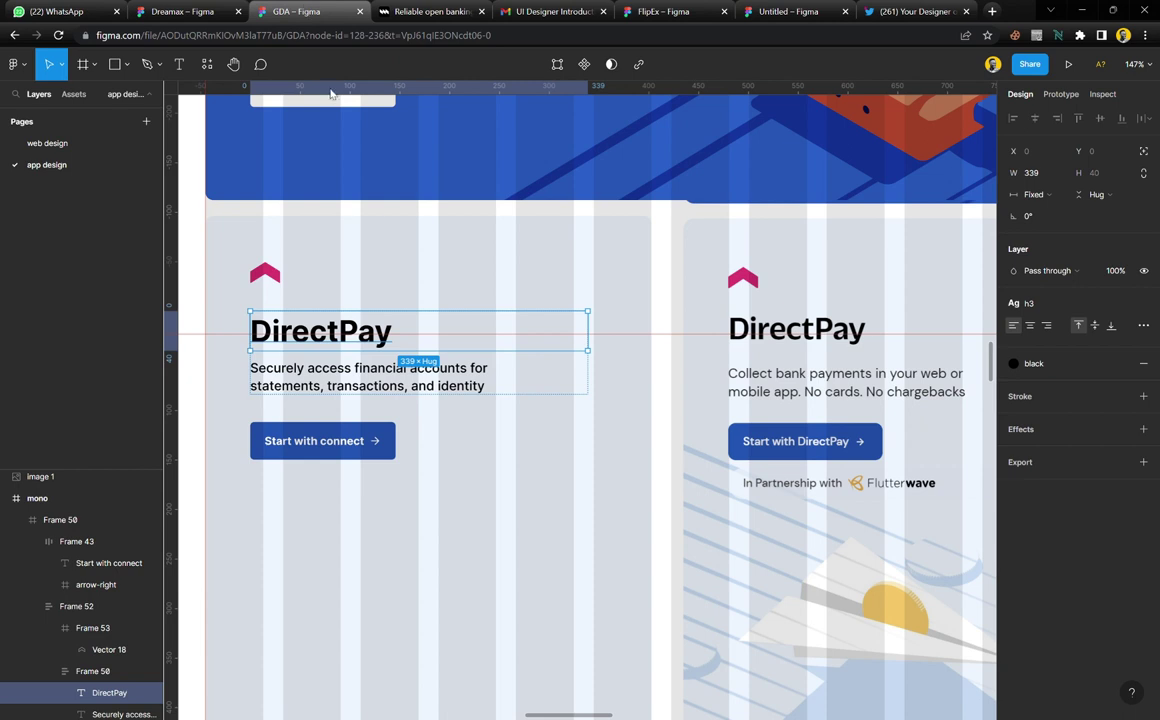
{"action": "double_click", "coordinate": [397, 388]}
{"action": "key", "text": "ctrl+v"}
{"action": "key", "text": "Escape"}
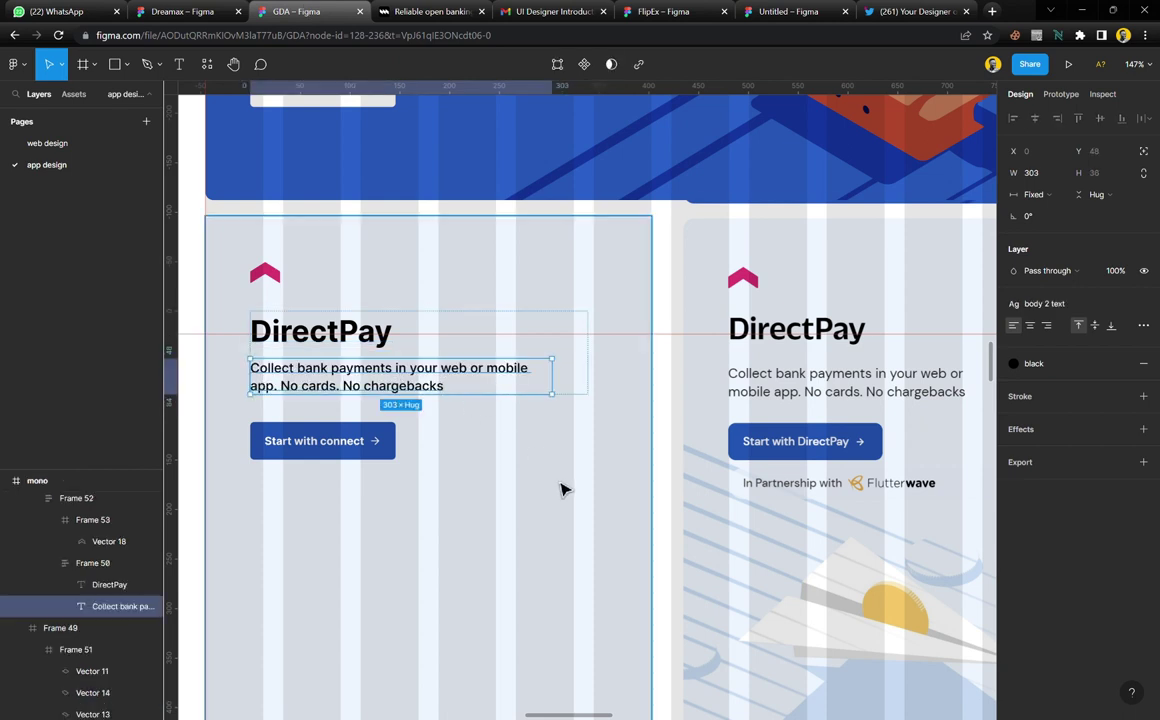
Narrow the heading-and-description group to 295 wide and end the description with a full stop
{"action": "left_click", "coordinate": [587, 540]}
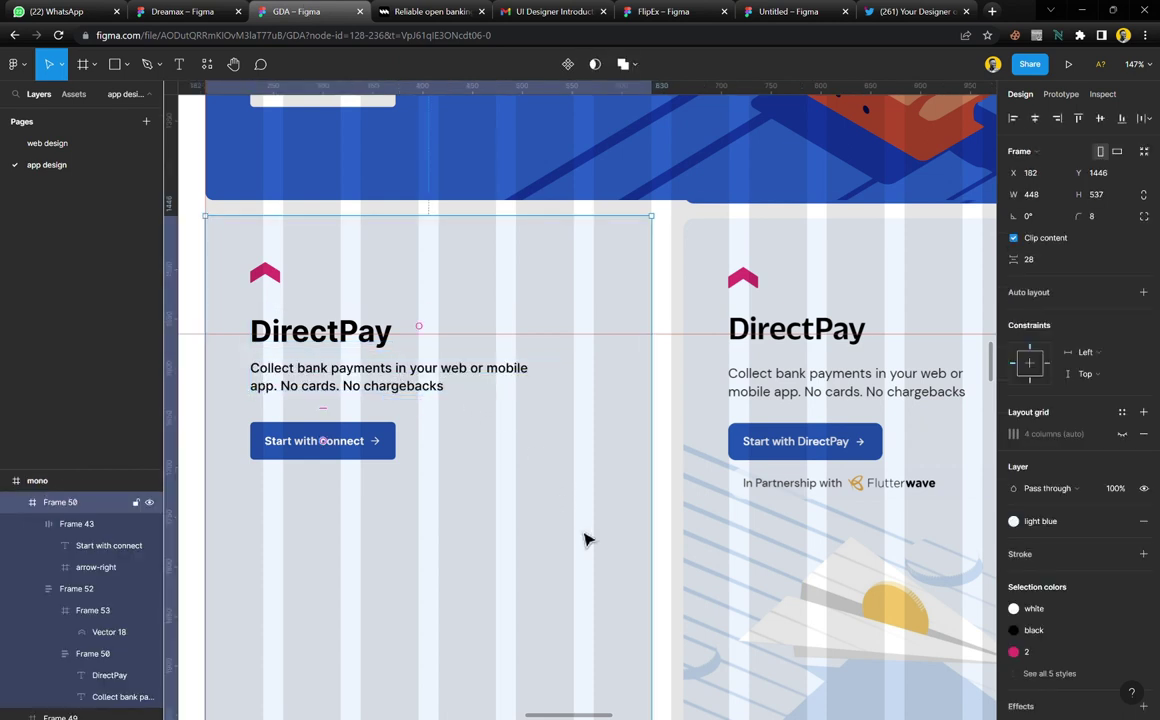
{"action": "double_click", "coordinate": [513, 384]}
{"action": "key", "text": "shift+Return"}
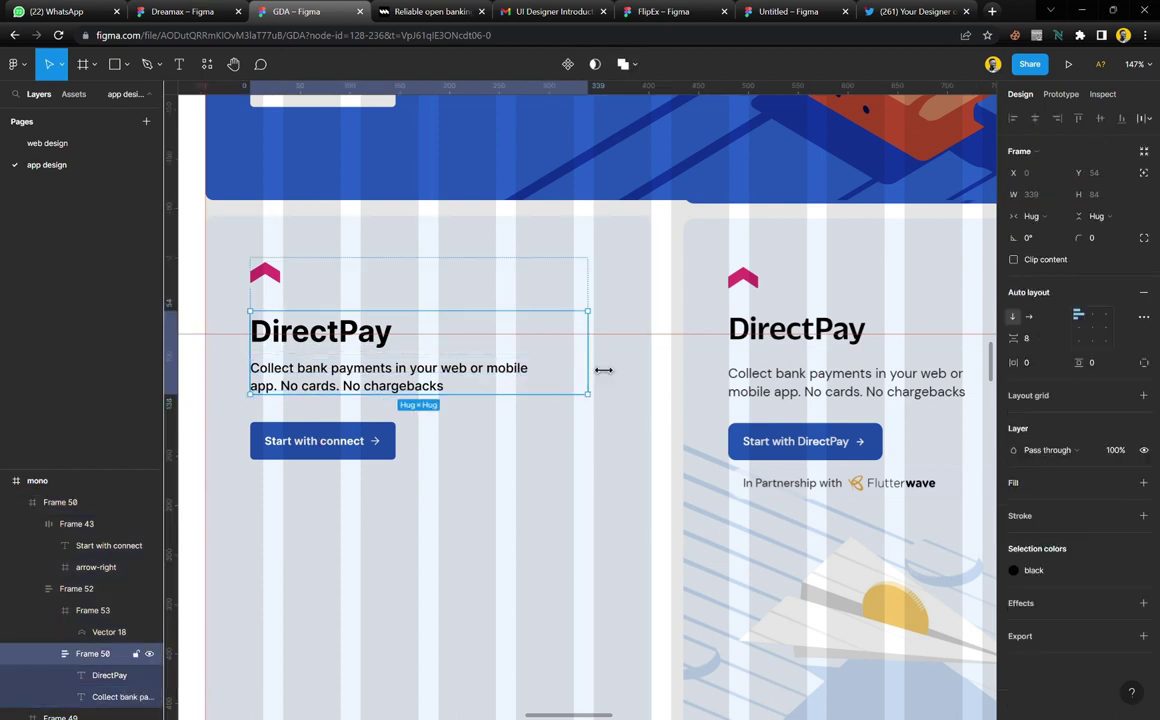
{"action": "left_click_drag", "start_coordinate": [603, 357], "coordinate": [558, 384]}
{"action": "left_click", "coordinate": [525, 383]}
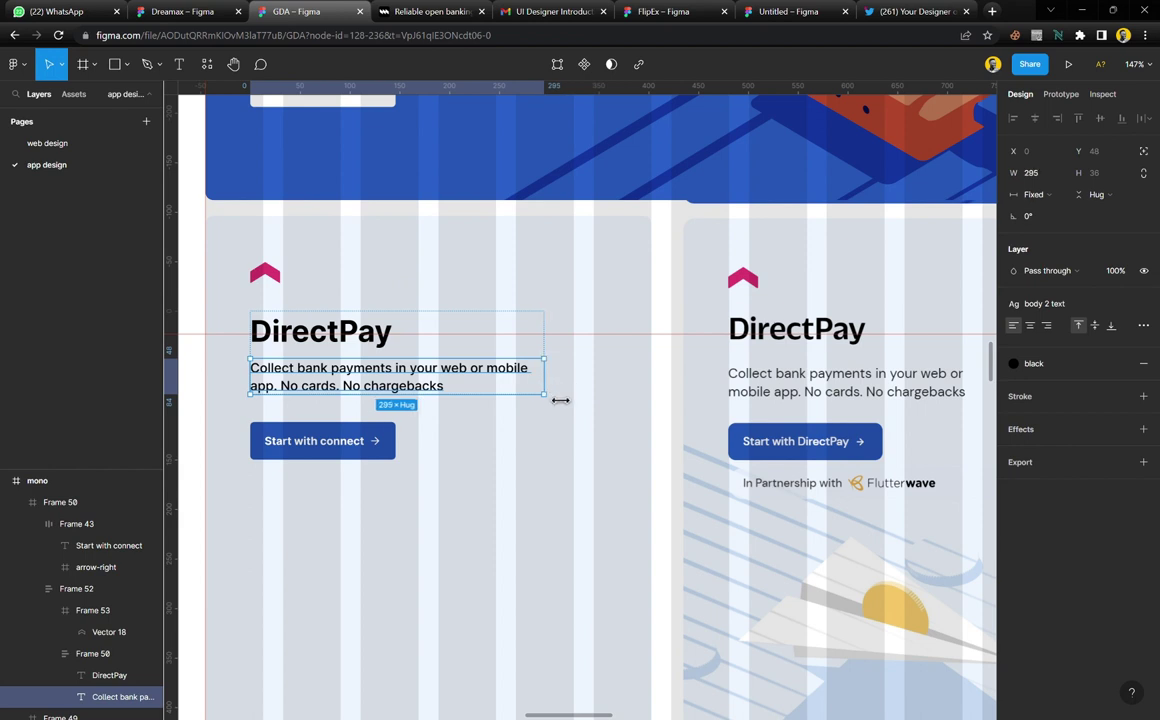
{"action": "double_click", "coordinate": [445, 395]}
{"action": "left_click", "coordinate": [451, 395]}
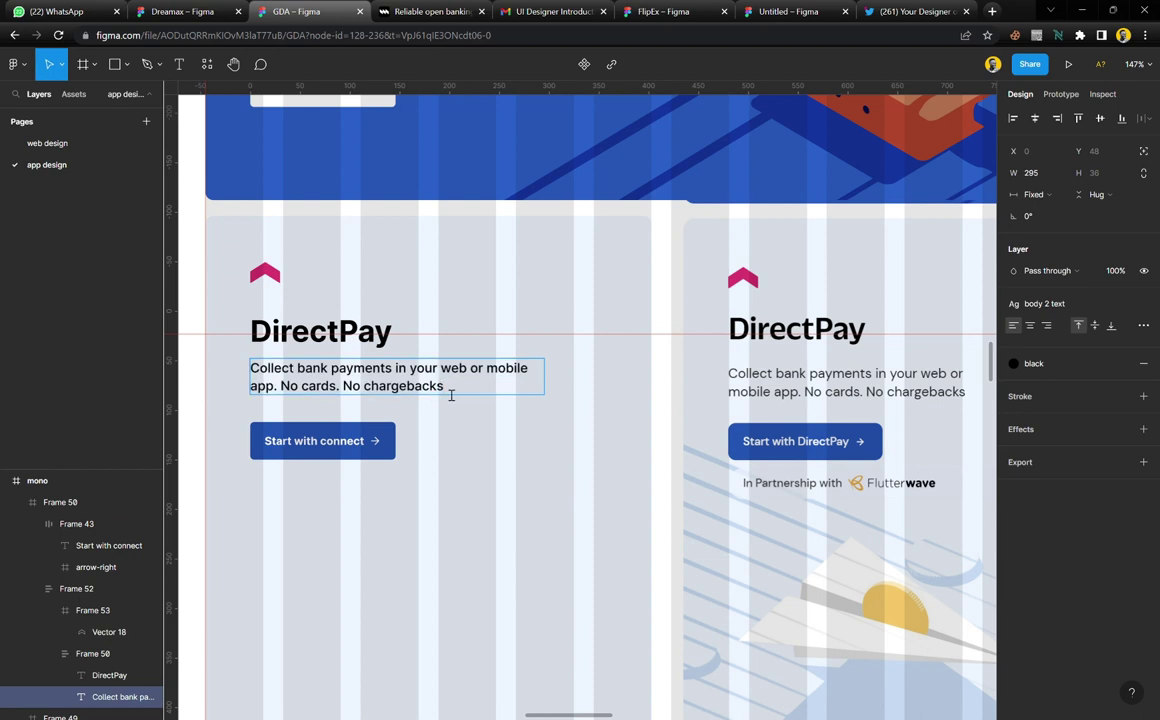
{"action": "key", "text": "Escape"}
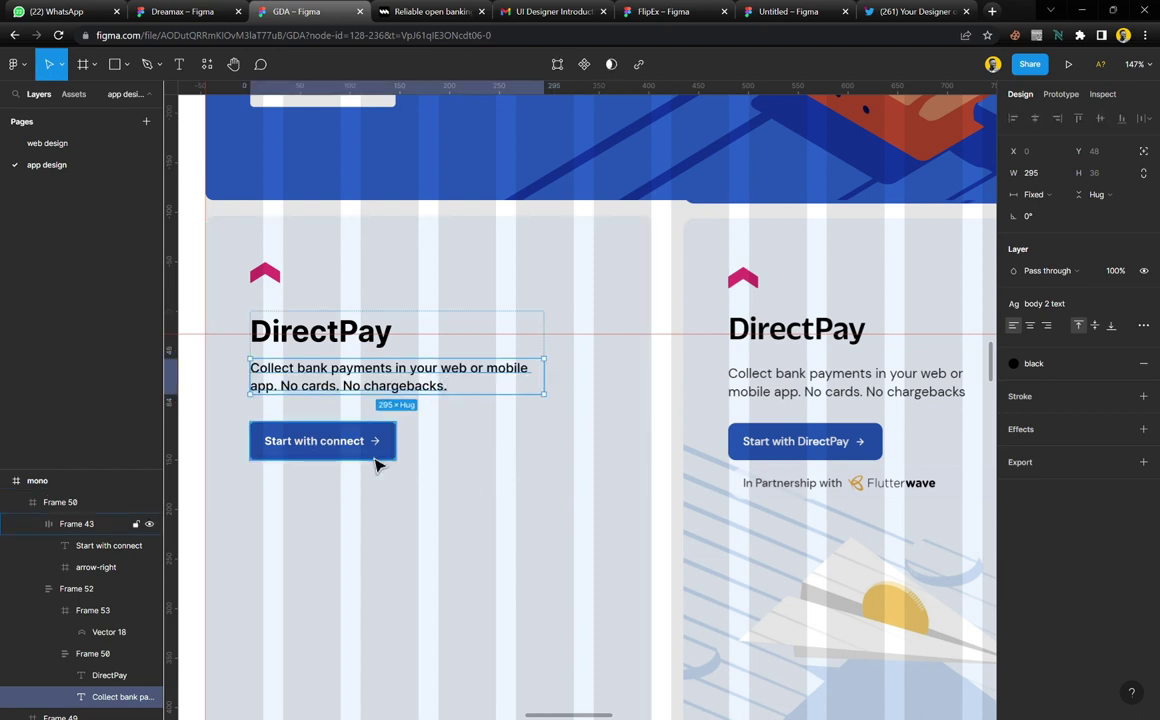
Align the guide with the top of the DirectPay heading
{"action": "left_click", "coordinate": [339, 350]}
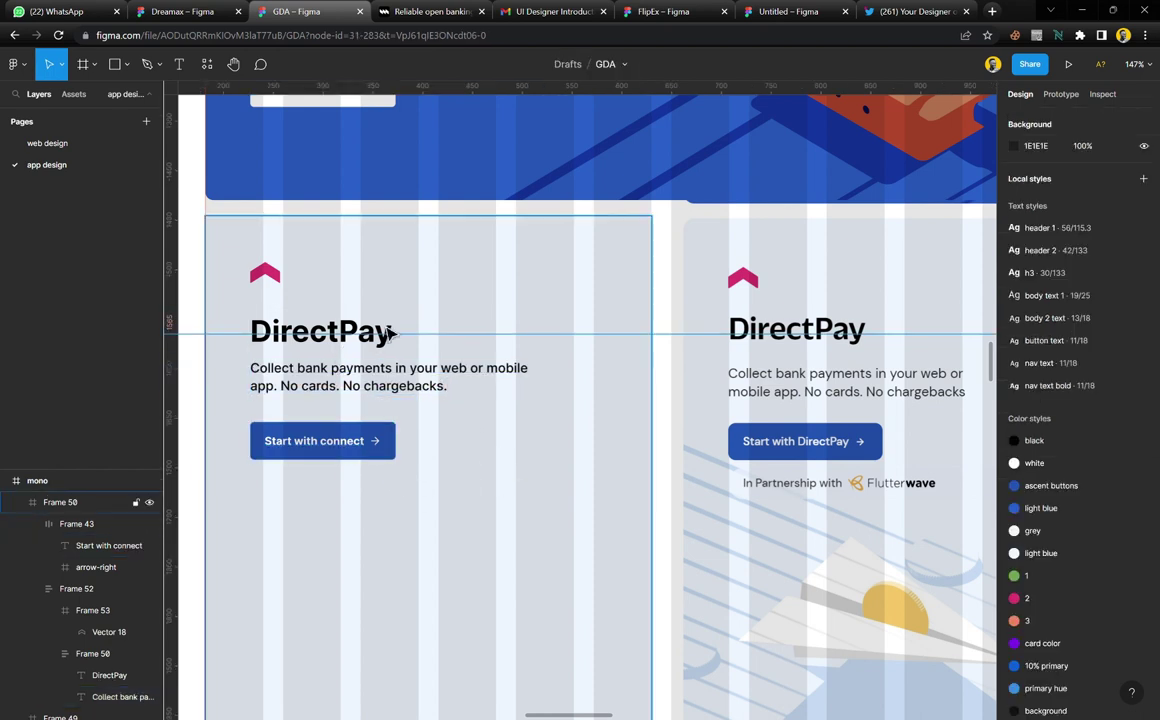
{"action": "left_click_drag", "start_coordinate": [392, 335], "coordinate": [418, 333]}
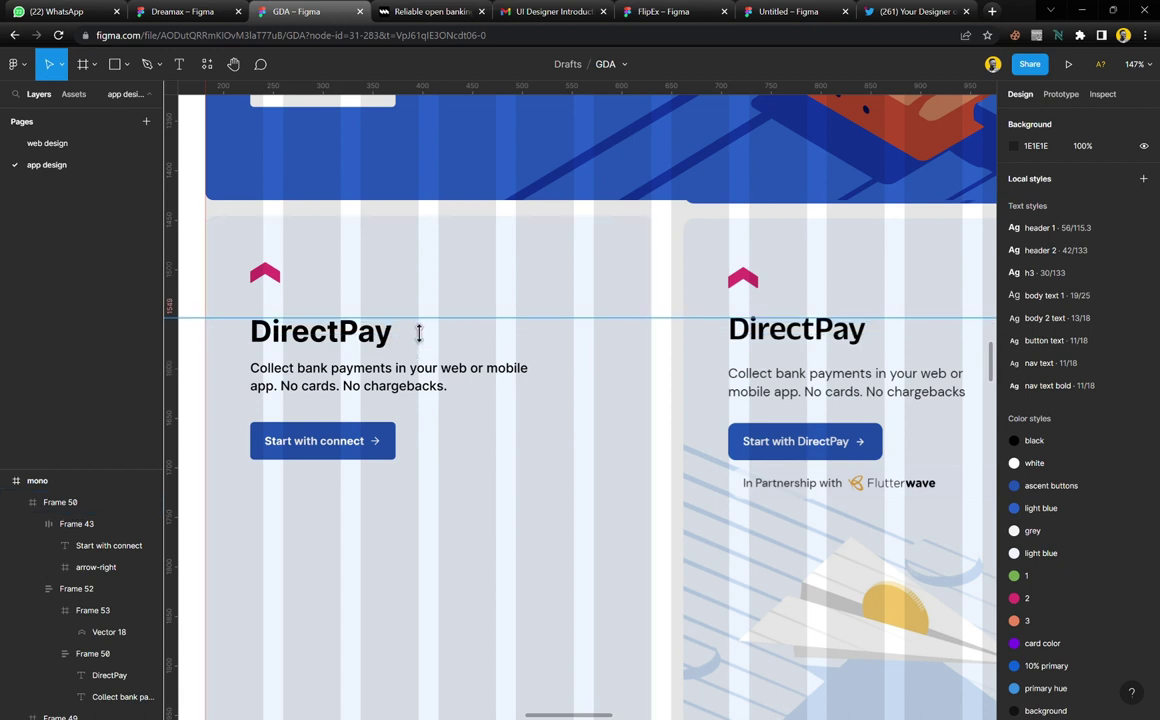
{"action": "double_click", "coordinate": [372, 338]}
{"action": "key", "text": "ctrl+c"}
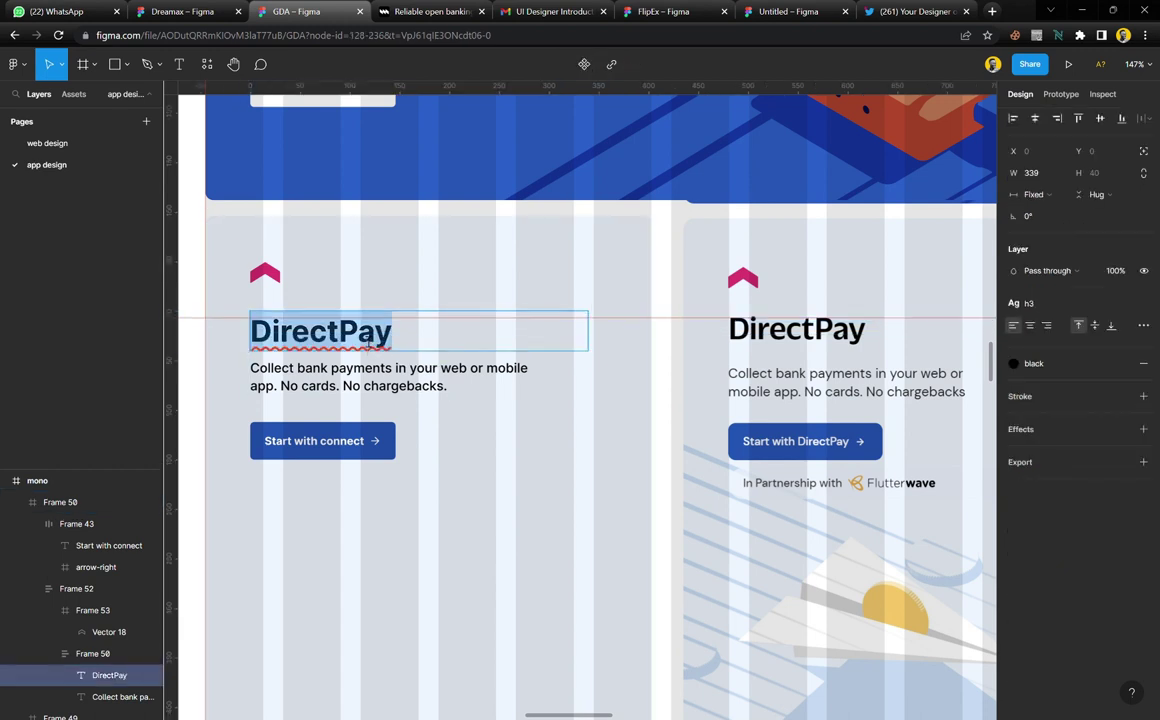
{"action": "scroll", "coordinate": [327, 477], "scroll_direction": "up", "scroll_amount": 5}
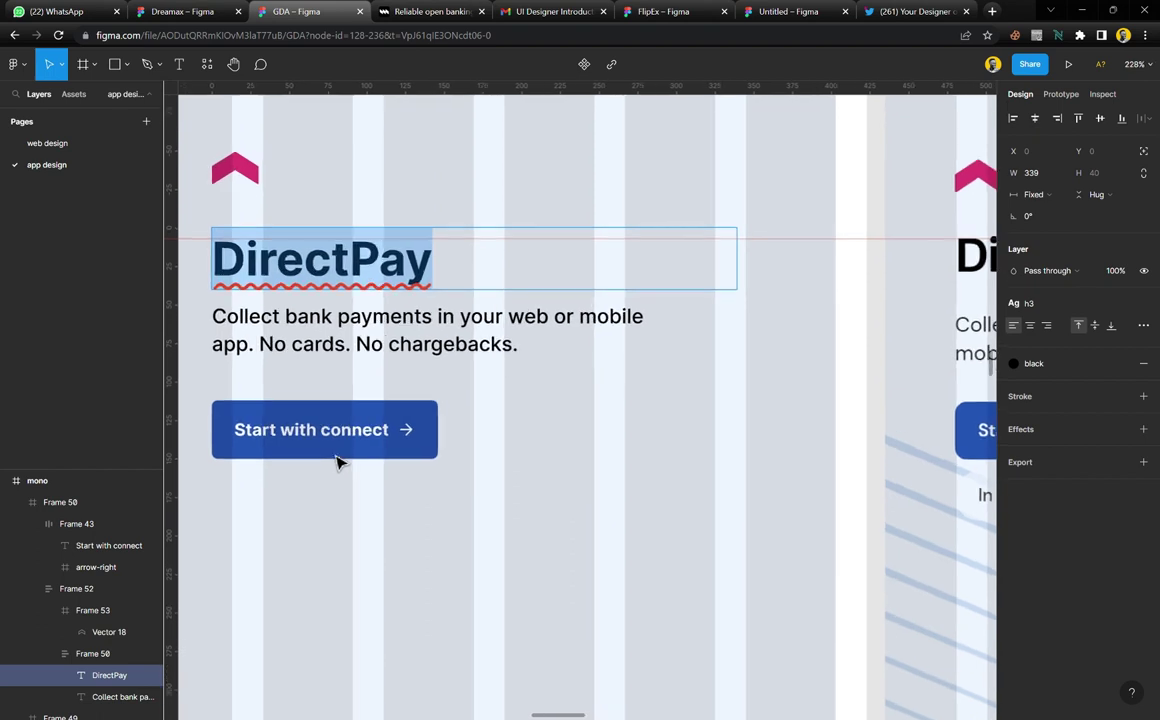
Change the button label to 'Start with DirectPay'
{"action": "double_click", "coordinate": [425, 430]}
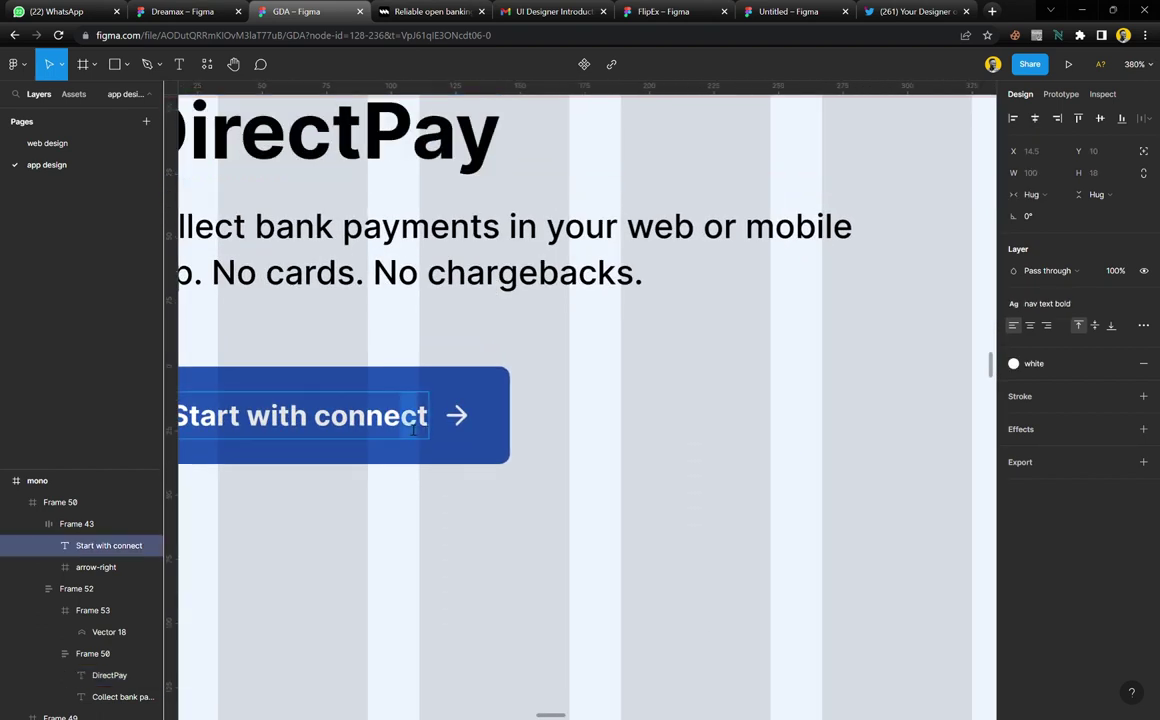
{"action": "left_click_drag", "start_coordinate": [425, 430], "coordinate": [328, 432]}
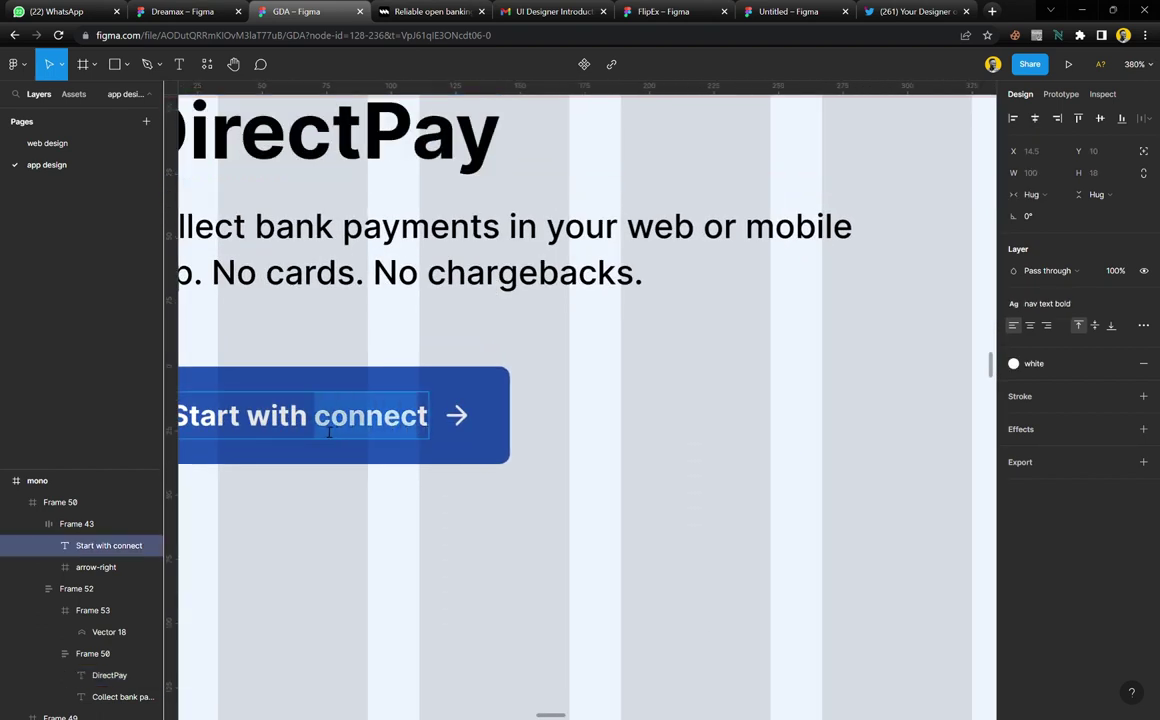
{"action": "key", "text": "ctrl+v"}
{"action": "key", "text": "Delete"}
{"action": "key", "text": "Escape"}
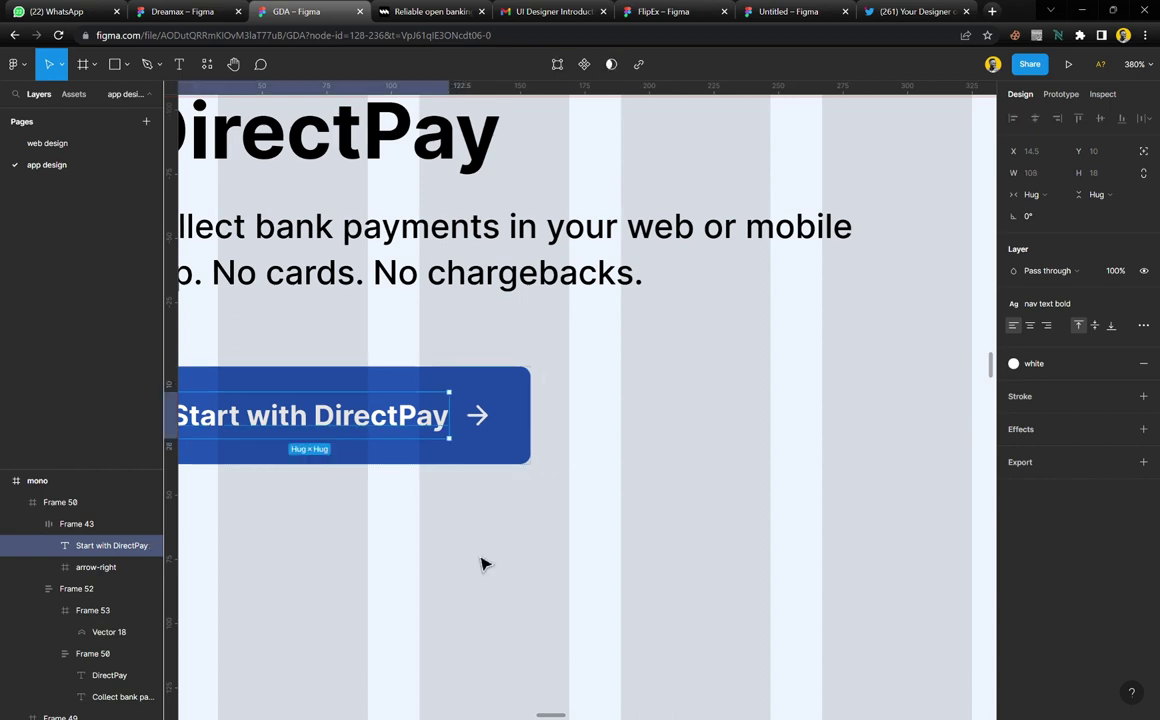
Place a duplicate of the description text below the button
{"action": "left_click", "coordinate": [427, 533]}
{"action": "scroll", "coordinate": [420, 525], "scroll_direction": "down", "scroll_amount": 5}
{"action": "scroll", "coordinate": [416, 518], "scroll_direction": "down", "scroll_amount": 3}
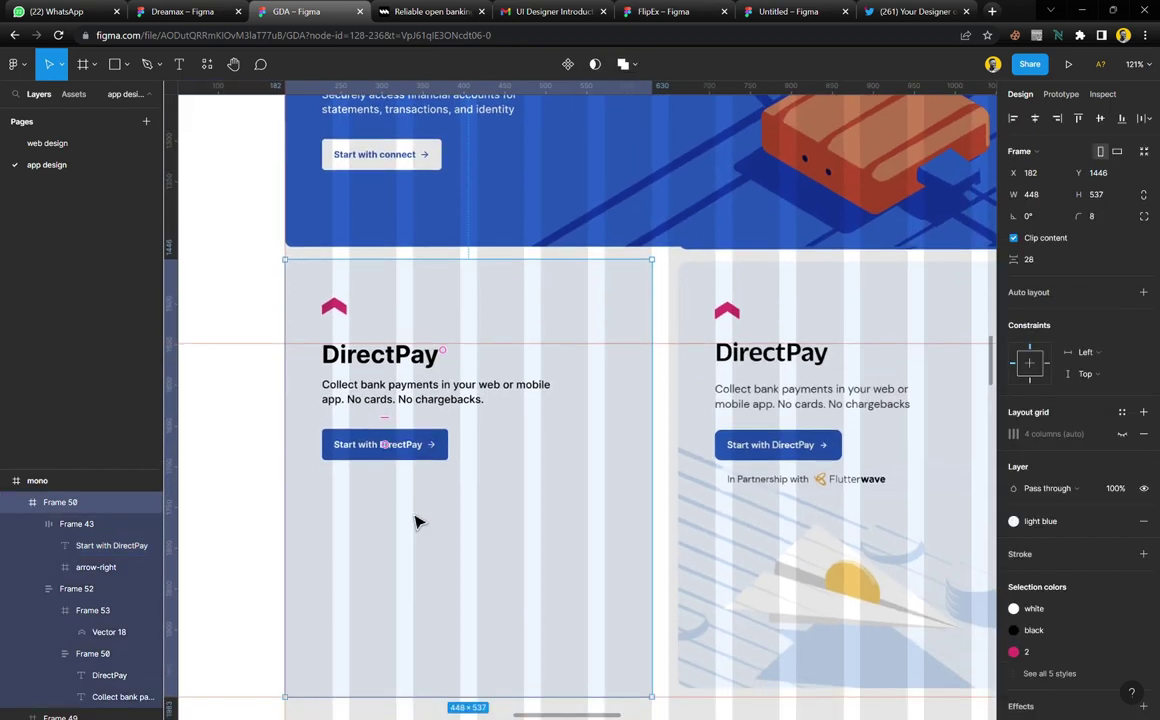
{"action": "scroll", "coordinate": [416, 520], "scroll_direction": "down", "scroll_amount": 2}
{"action": "scroll", "coordinate": [421, 507], "scroll_direction": "up", "scroll_amount": 2}
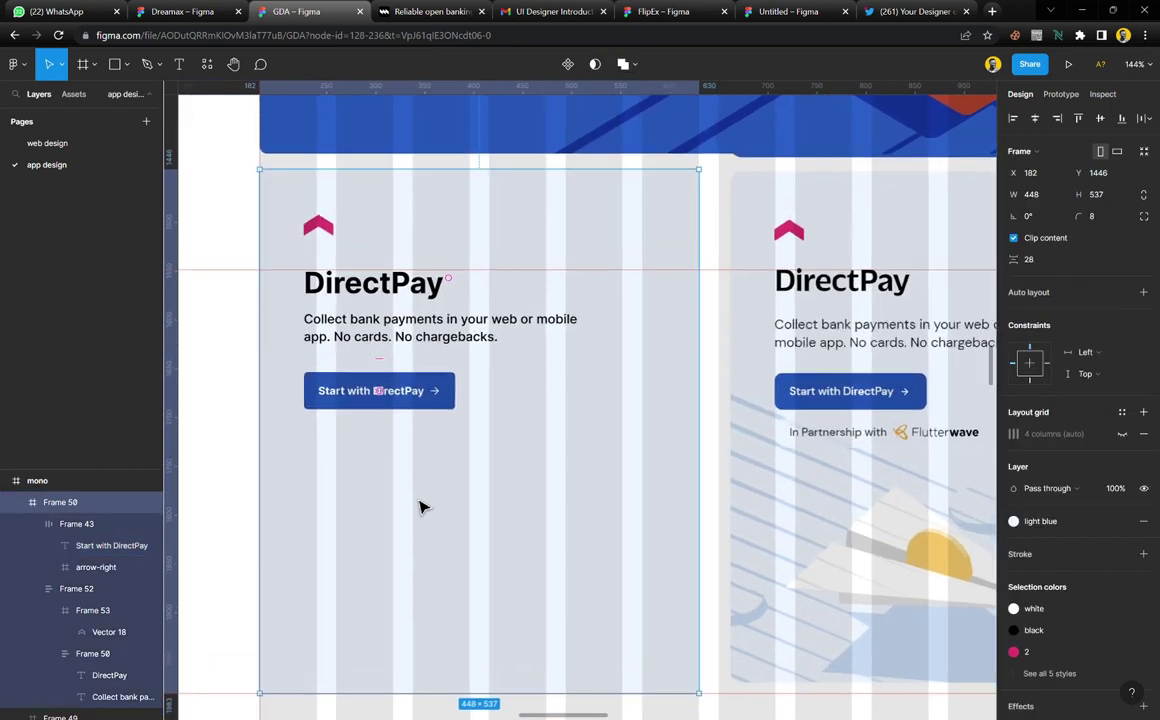
{"action": "left_click", "coordinate": [418, 338]}
{"action": "left_click_drag", "start_coordinate": [418, 338], "coordinate": [437, 455]}
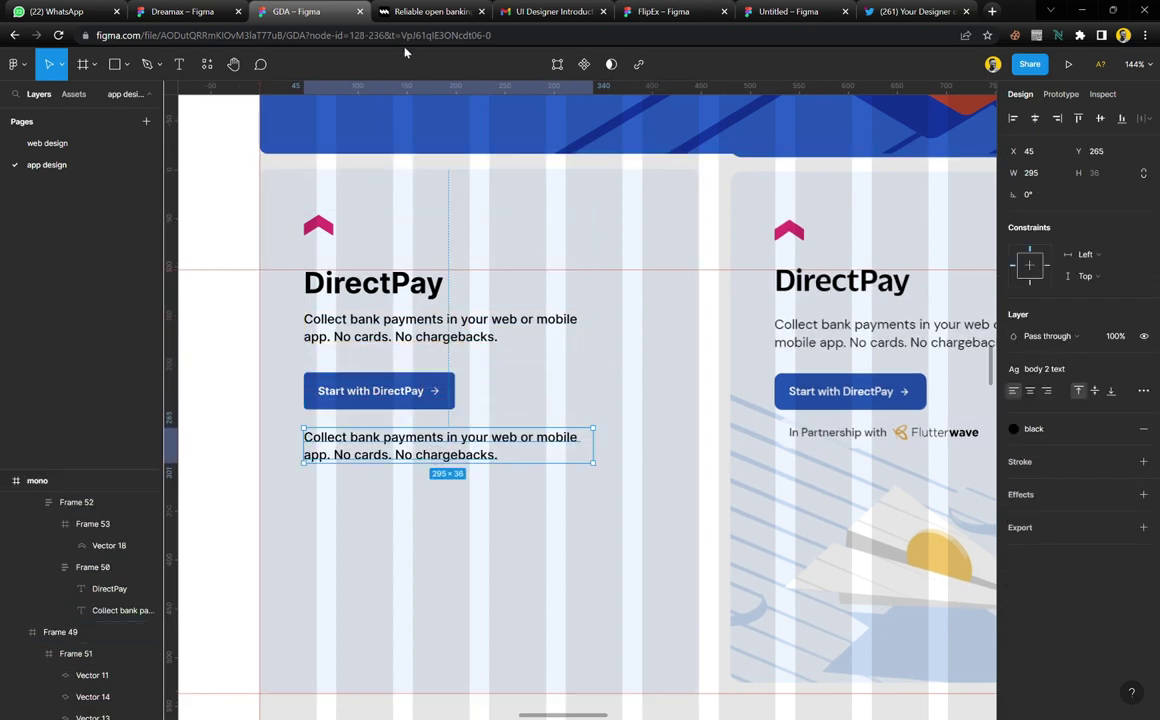
Replace the duplicated text with 'In Partnership with' copied from mono.co
{"action": "left_click", "coordinate": [427, 18]}
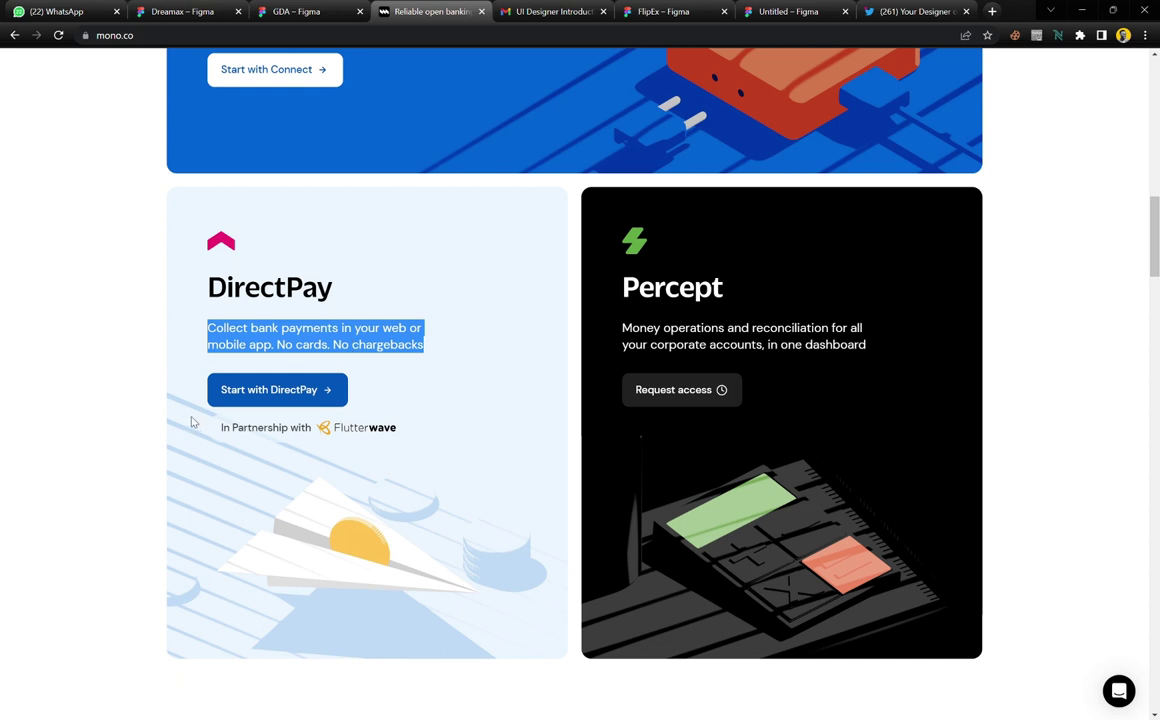
{"action": "left_click", "coordinate": [222, 430]}
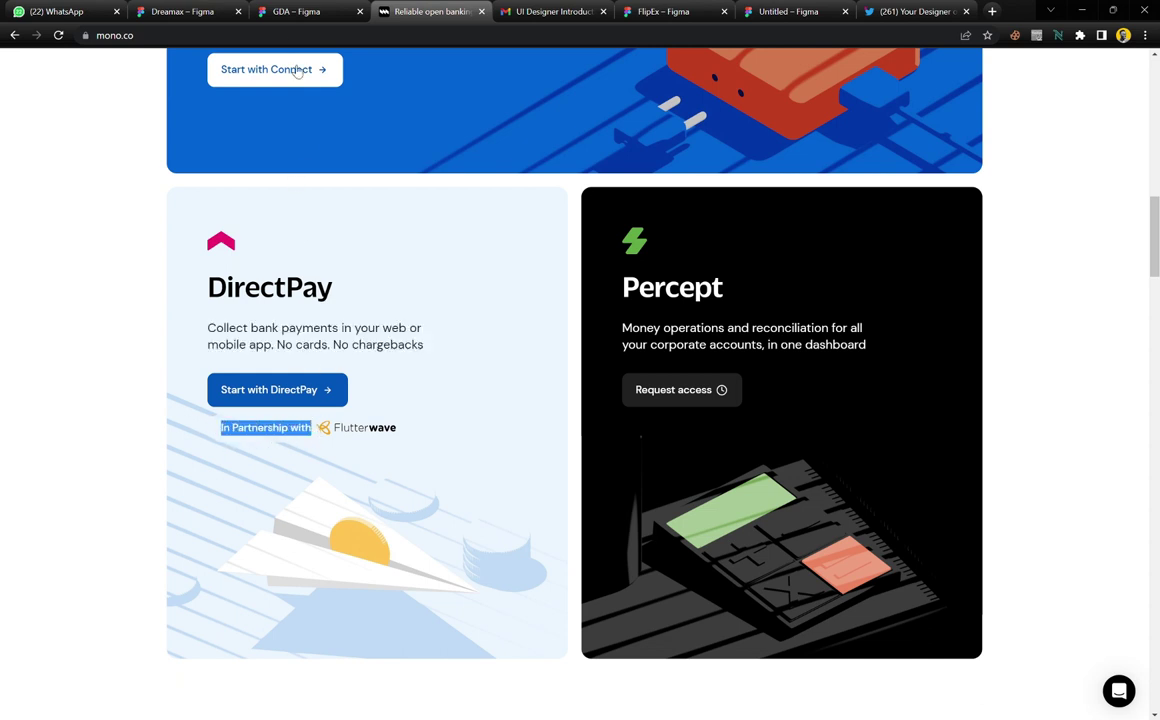
{"action": "left_click", "coordinate": [318, 11]}
{"action": "double_click", "coordinate": [393, 456]}
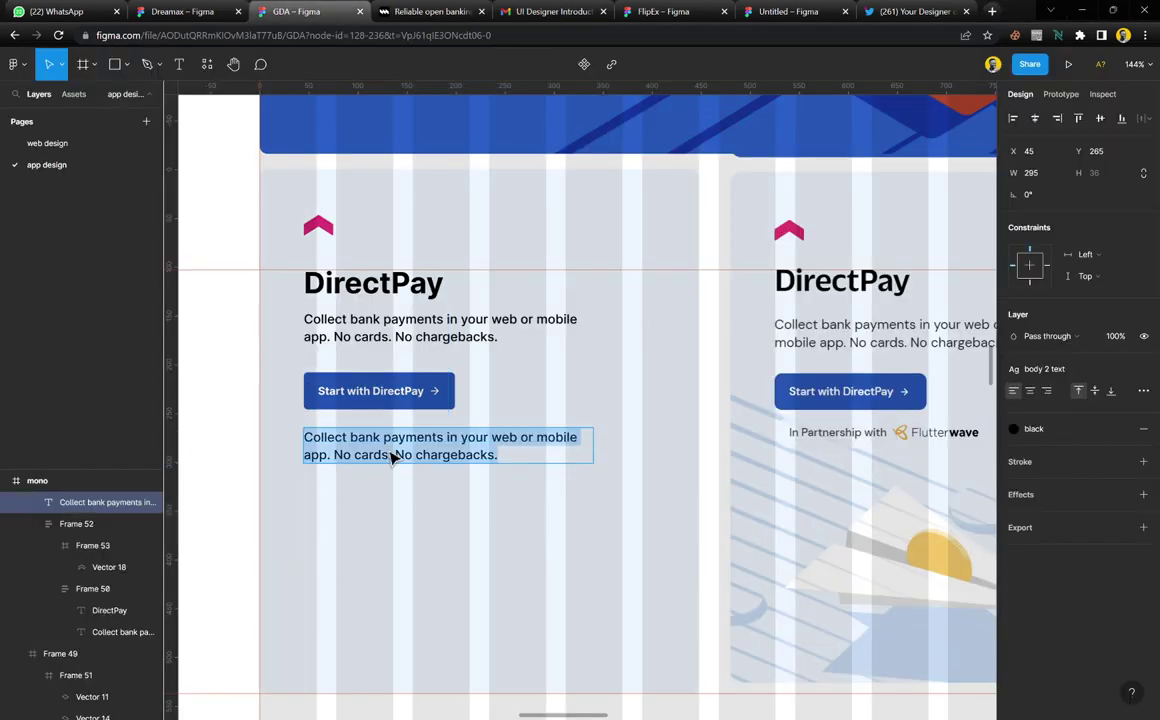
{"action": "type", "text": "In Partnership with"}
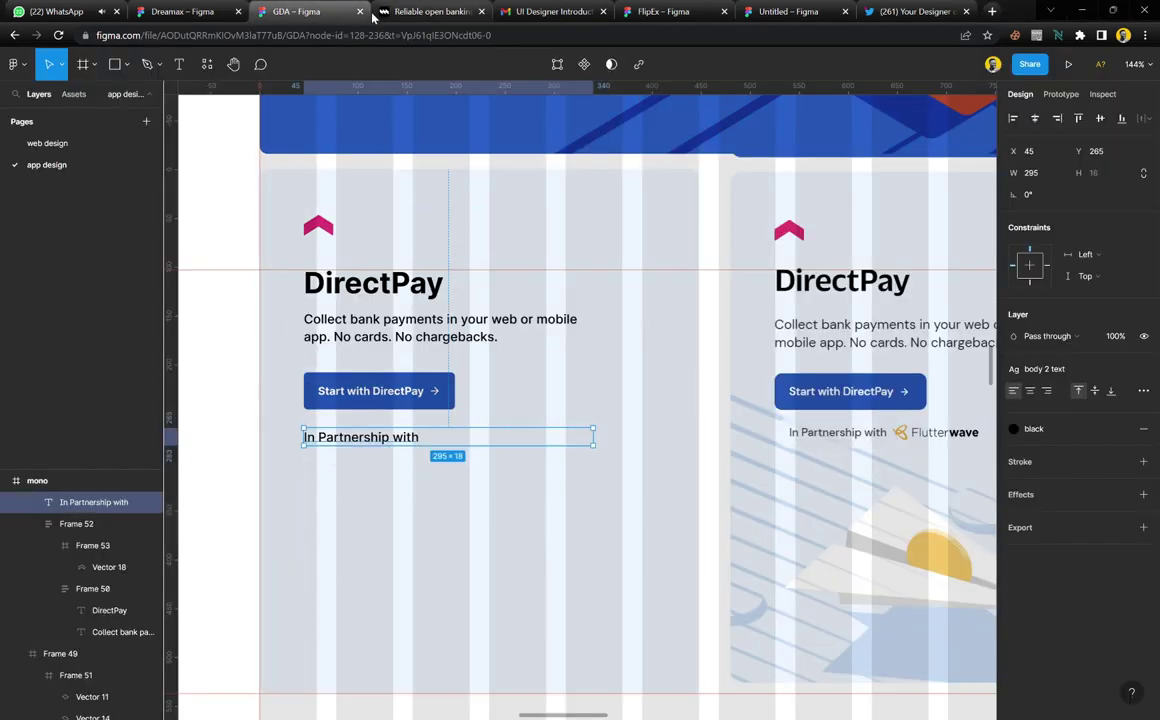
Drag the Flutterwave logo image into the card beneath the partnership text
{"action": "left_click", "coordinate": [405, 20]}
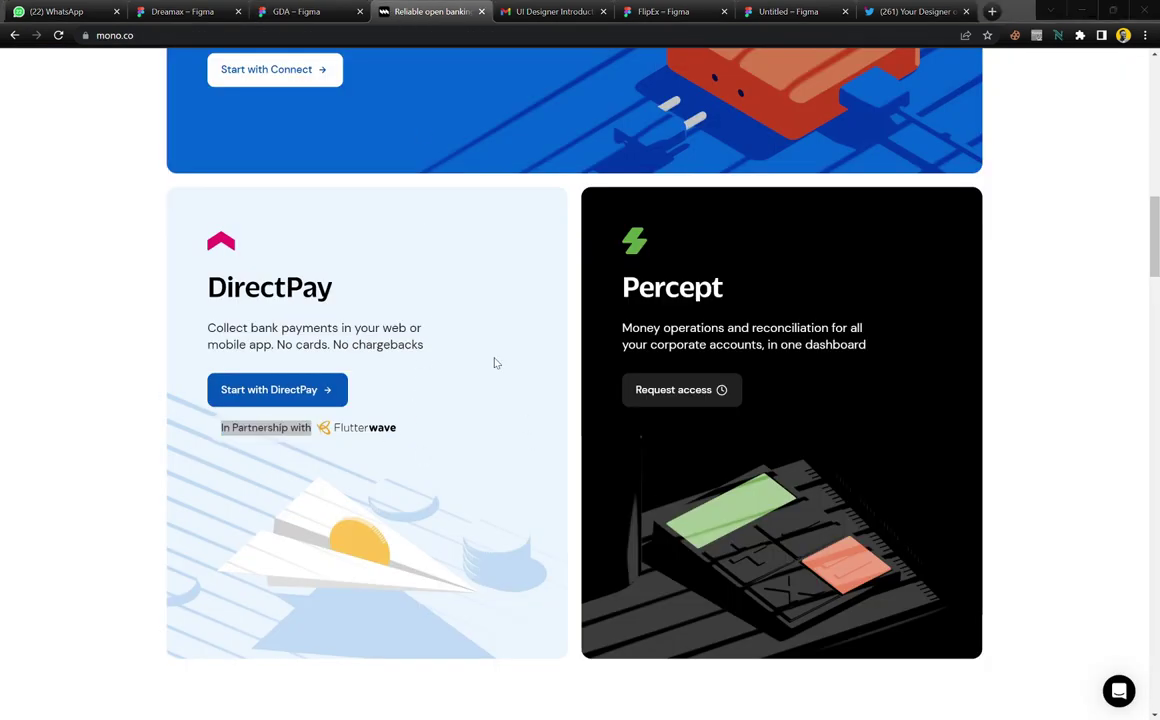
{"action": "left_click", "coordinate": [311, 14]}
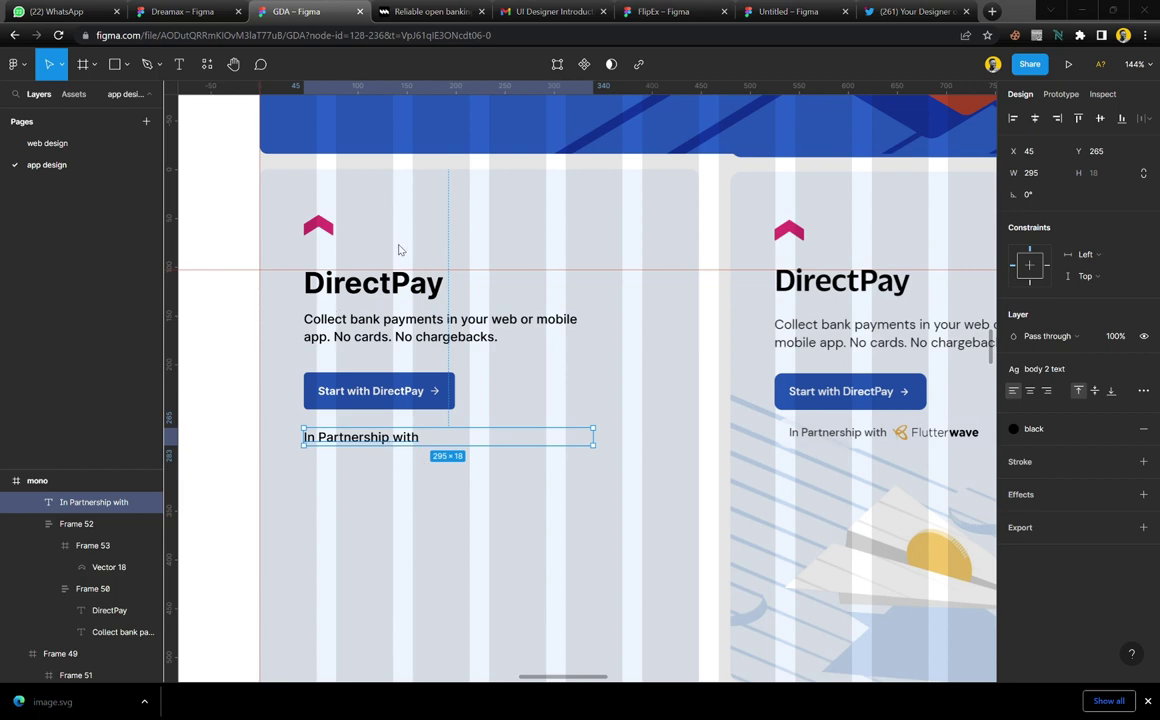
{"action": "left_click_drag", "start_coordinate": [398, 249], "coordinate": [499, 428]}
{"action": "scroll", "coordinate": [516, 498], "scroll_direction": "up", "scroll_amount": 3}
{"action": "scroll", "coordinate": [514, 496], "scroll_direction": "up", "scroll_amount": 2}
Add a guide along the partnership row and shrink the Flutterwave logo to about 93×17
{"action": "scroll", "coordinate": [498, 428], "scroll_direction": "right", "scroll_amount": 5}
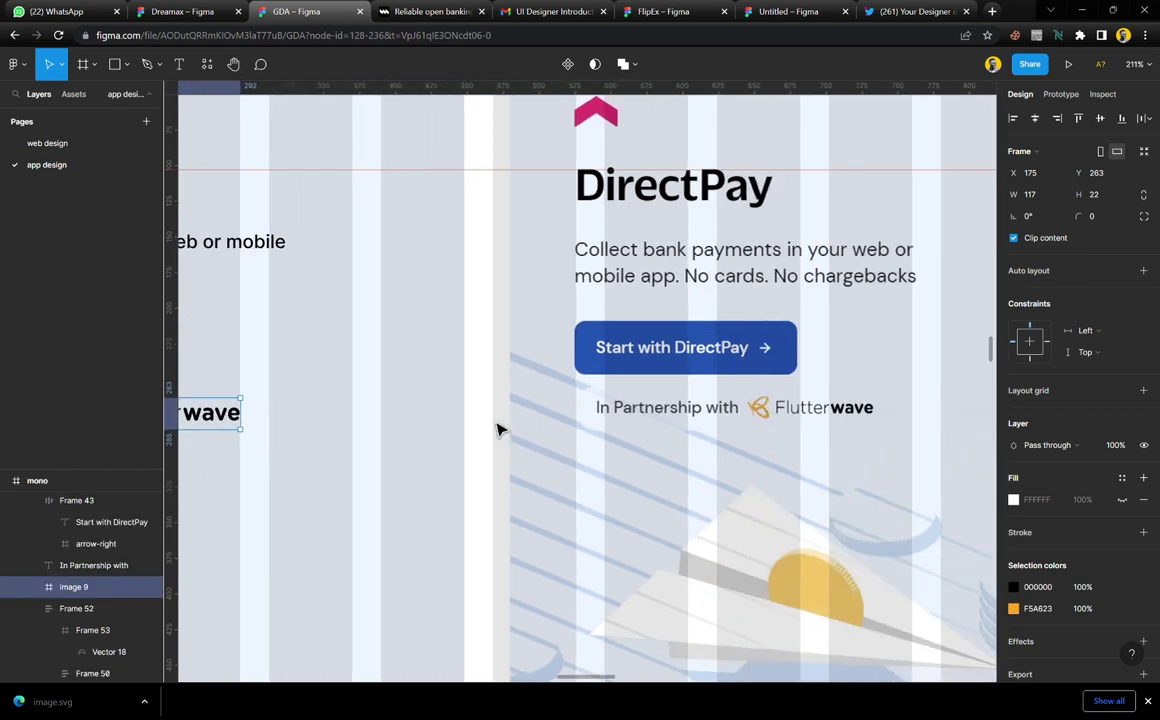
{"action": "scroll", "coordinate": [566, 290], "scroll_direction": "left", "scroll_amount": 2}
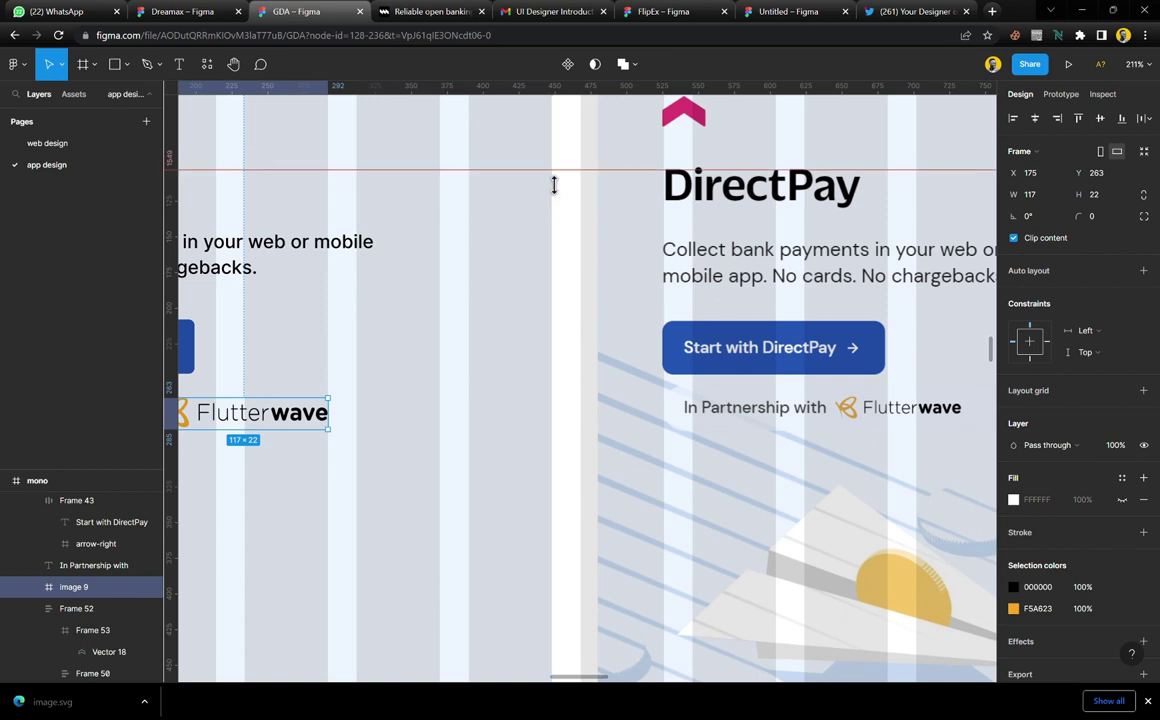
{"action": "left_click_drag", "start_coordinate": [555, 175], "coordinate": [466, 419]}
{"action": "scroll", "coordinate": [420, 430], "scroll_direction": "left", "scroll_amount": 4}
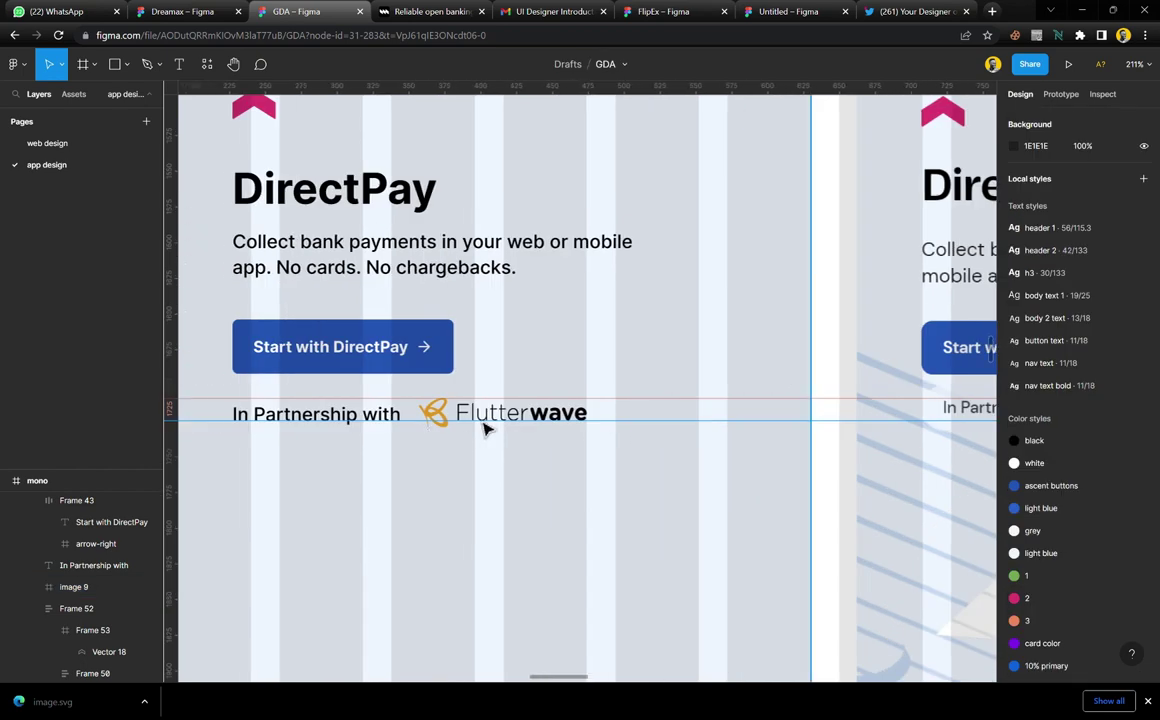
{"action": "scroll", "coordinate": [483, 428], "scroll_direction": "up", "scroll_amount": 5}
{"action": "left_click", "coordinate": [531, 413]}
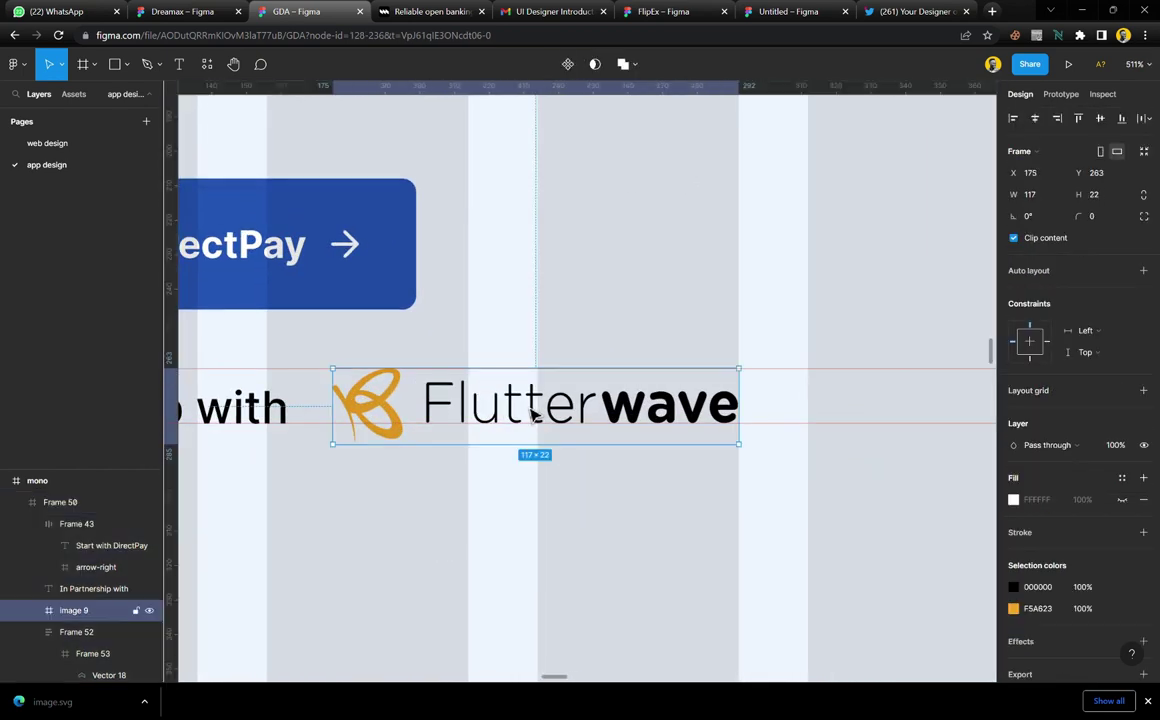
{"action": "left_click_drag", "start_coordinate": [755, 457], "coordinate": [670, 434]}
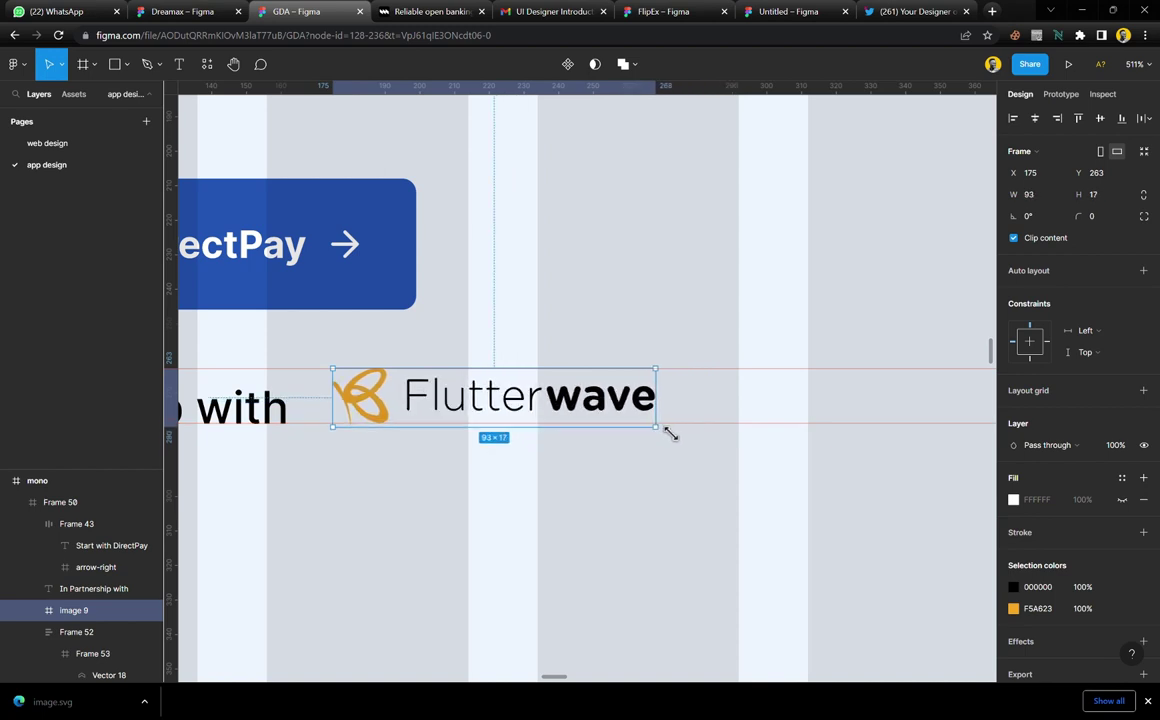
Give the partnership text the nav text style, nudge it up and narrow its box
{"action": "scroll", "coordinate": [500, 445], "scroll_direction": "left", "scroll_amount": 5}
{"action": "left_click", "coordinate": [519, 420]}
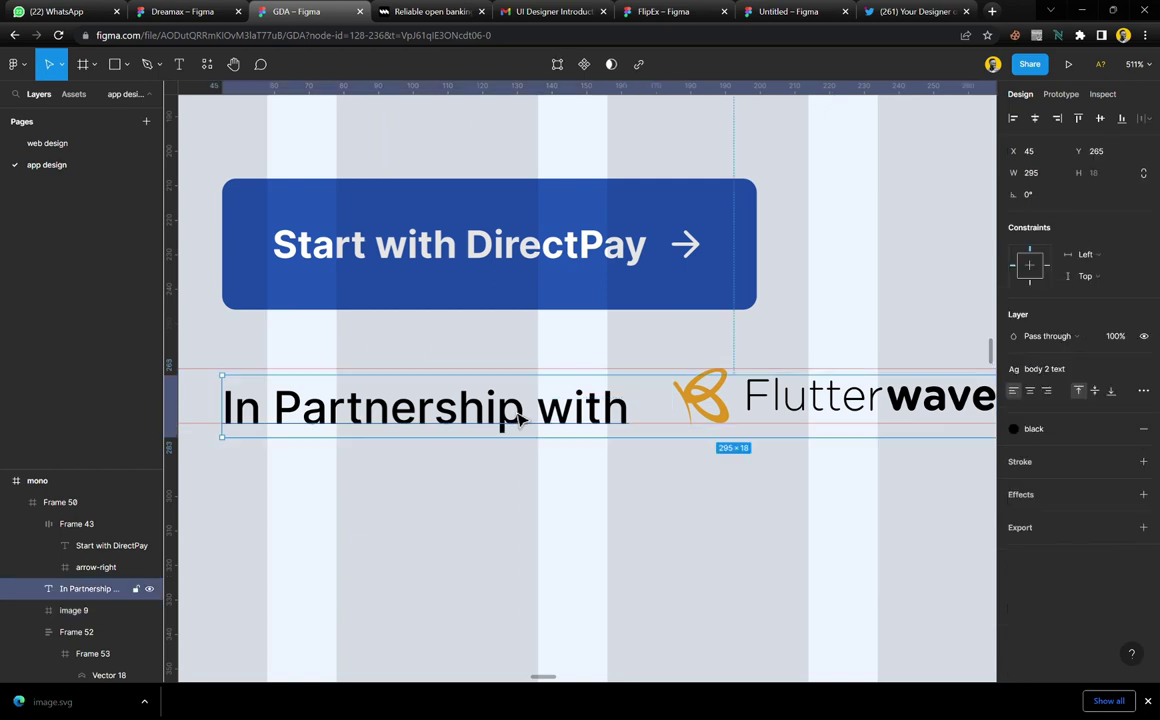
{"action": "left_click", "coordinate": [1068, 370]}
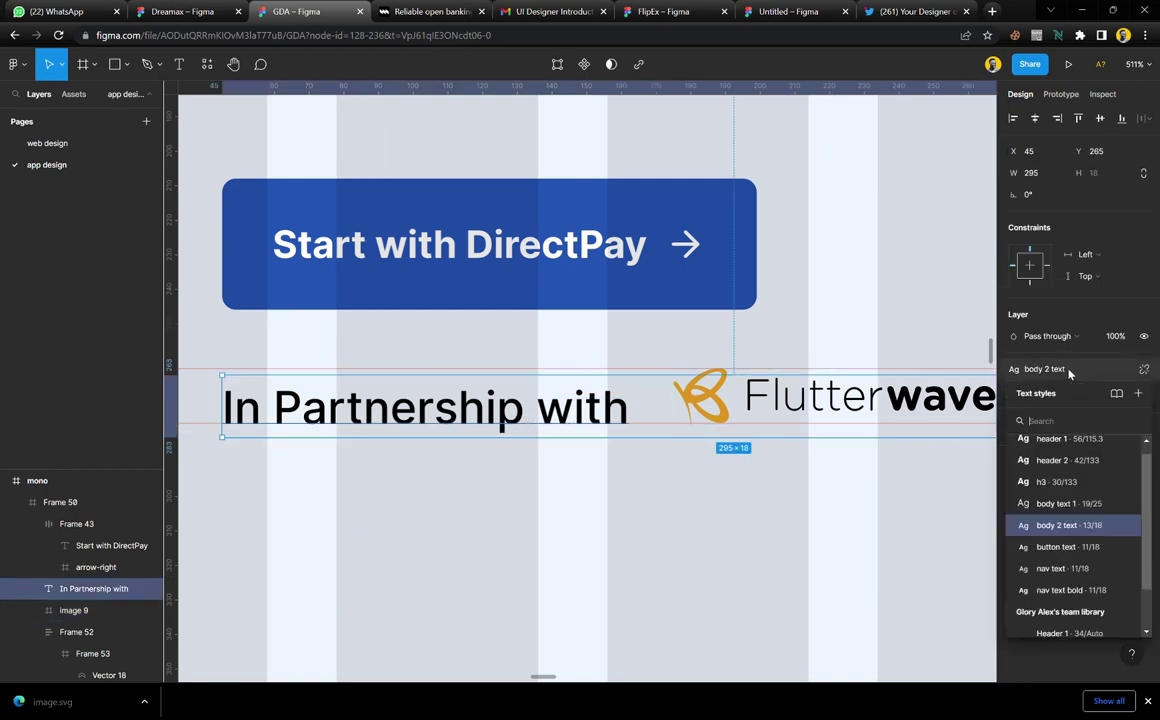
{"action": "left_click", "coordinate": [1068, 547]}
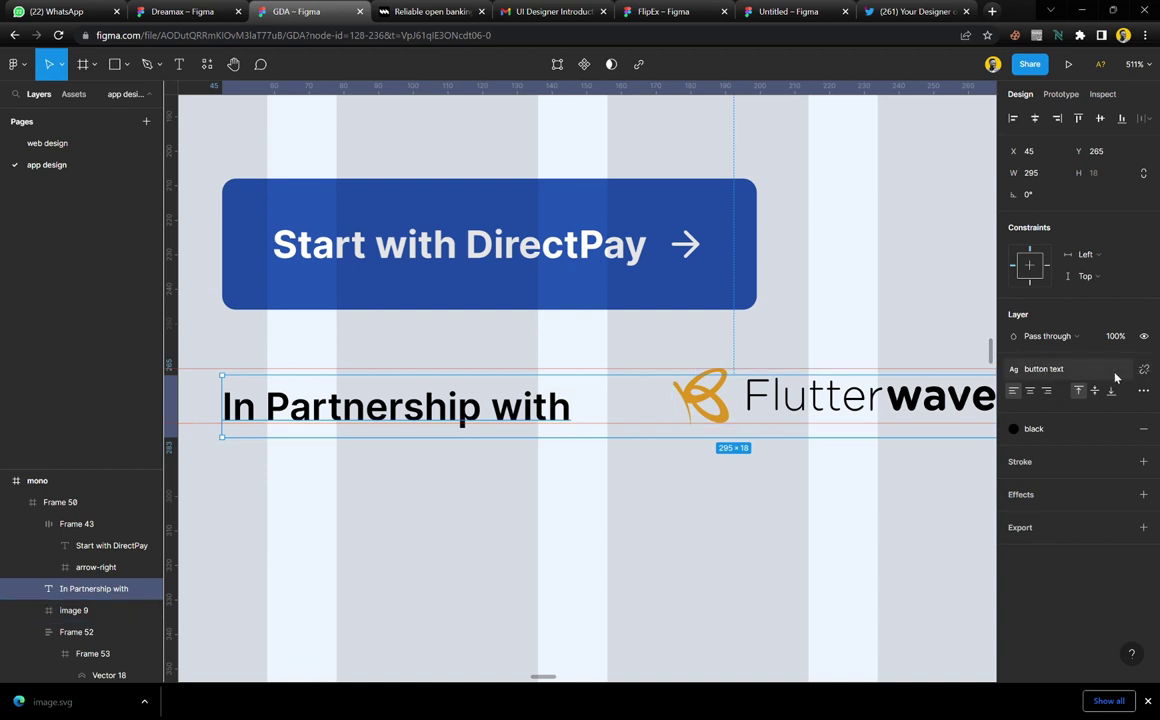
{"action": "left_click", "coordinate": [1060, 369]}
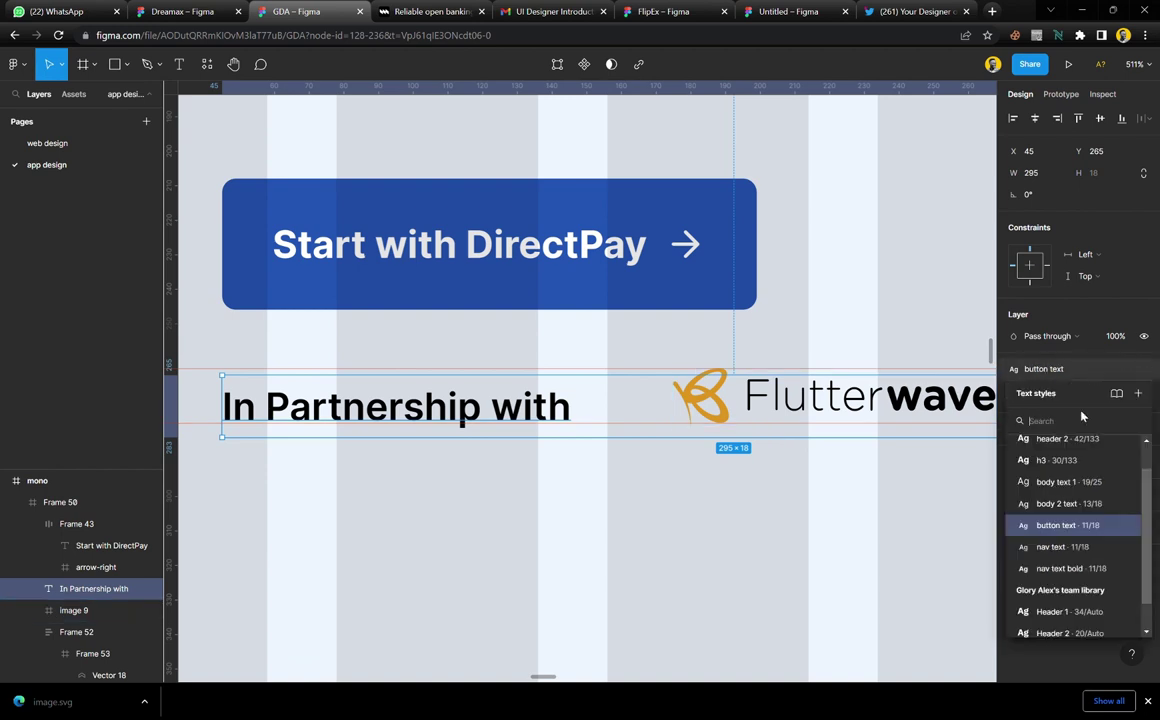
{"action": "left_click", "coordinate": [1050, 547]}
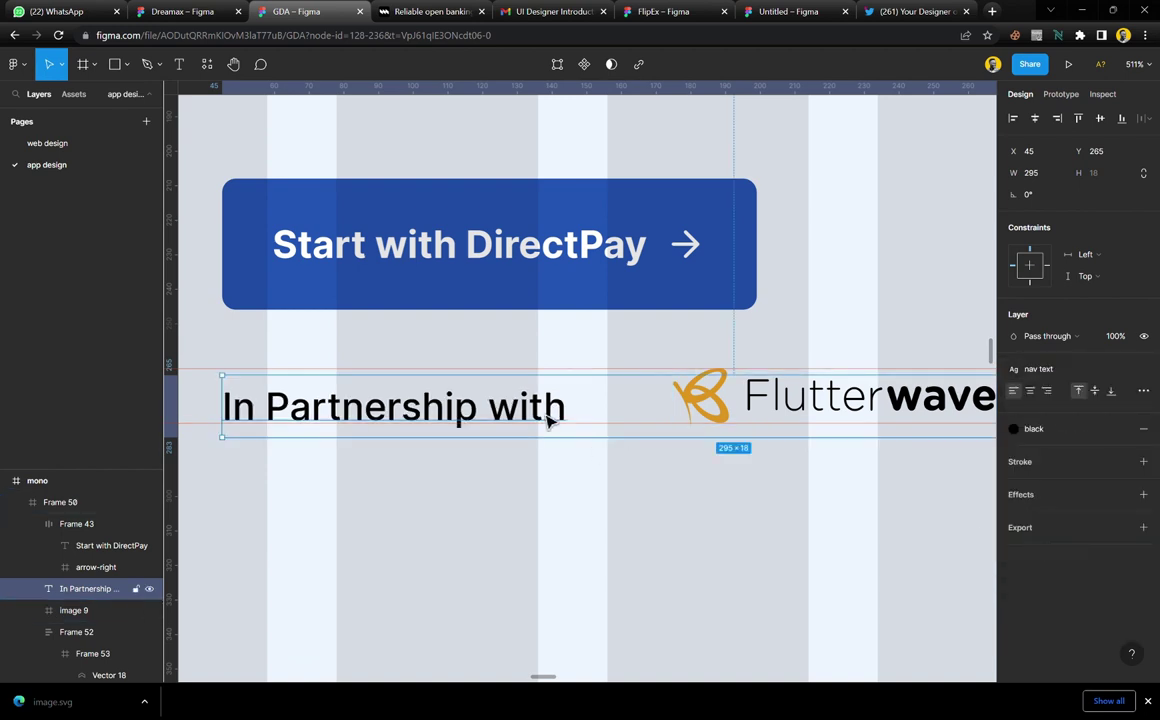
{"action": "left_click_drag", "start_coordinate": [548, 420], "coordinate": [548, 411]}
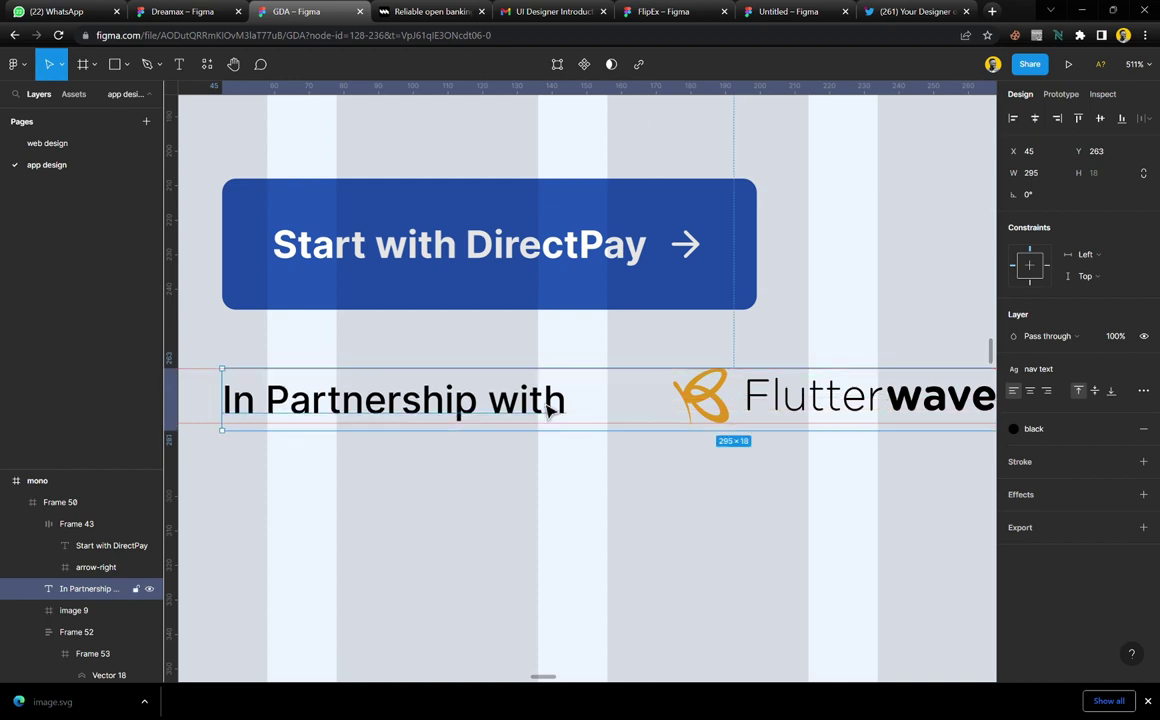
{"action": "scroll", "coordinate": [673, 435], "scroll_direction": "right", "scroll_amount": 3}
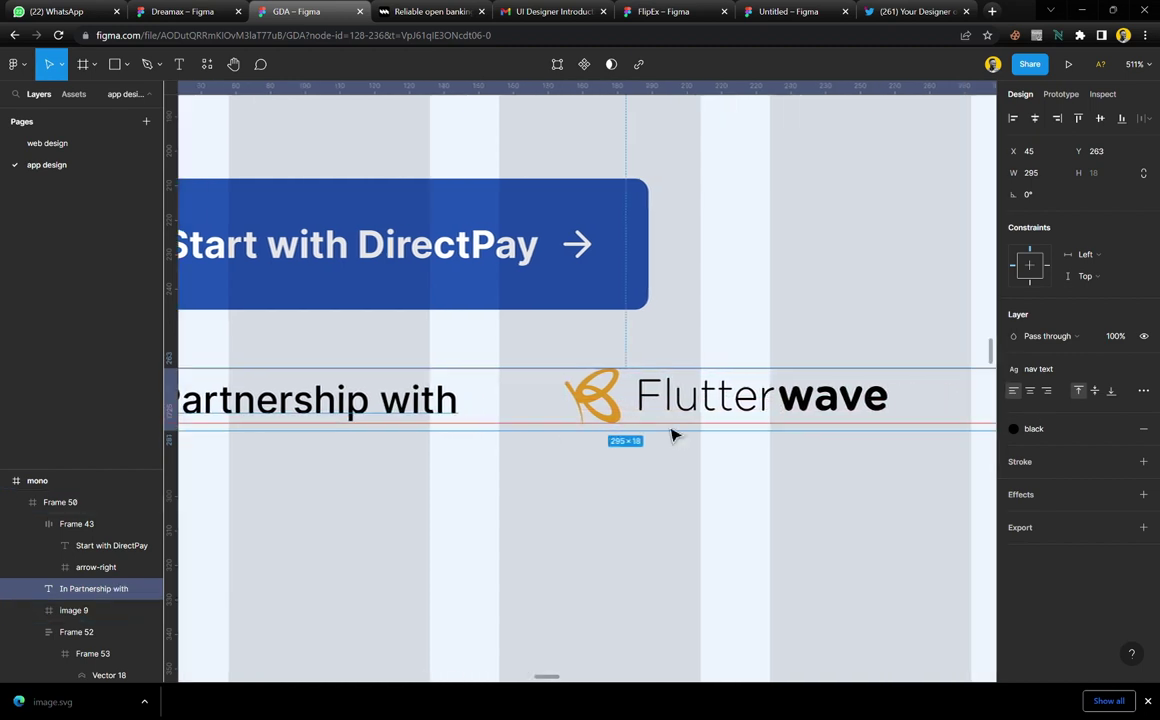
{"action": "scroll", "coordinate": [673, 435], "scroll_direction": "down", "scroll_amount": 5}
{"action": "left_click_drag", "start_coordinate": [952, 424], "coordinate": [561, 434]}
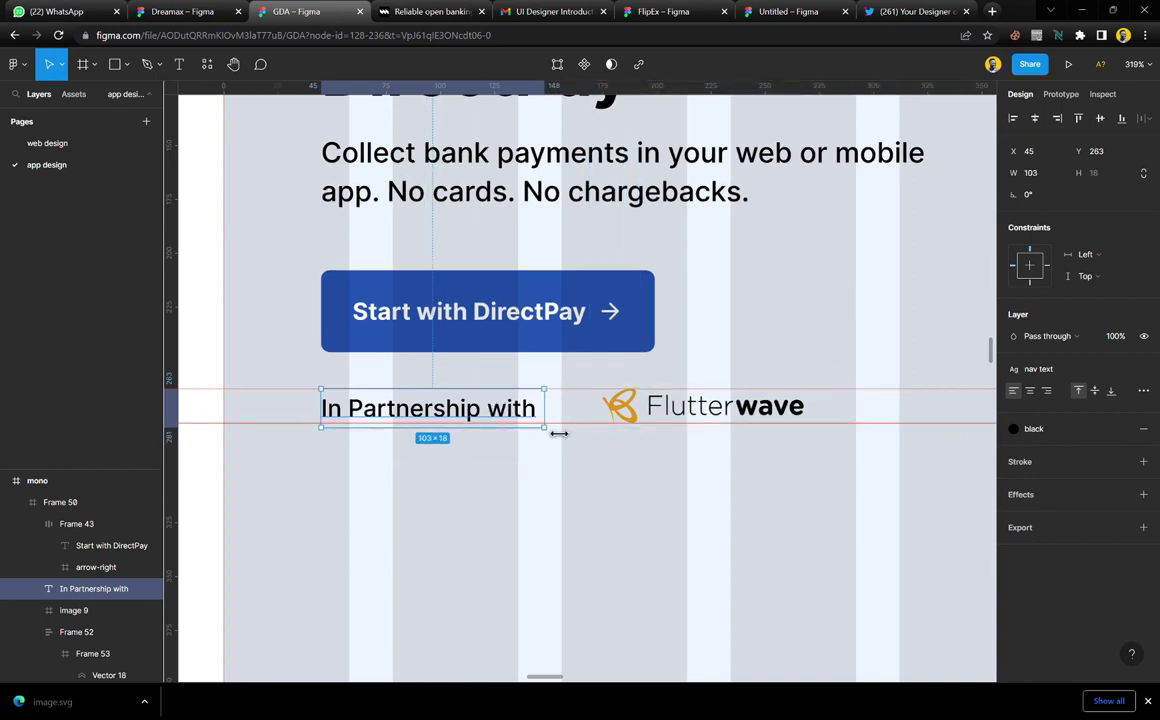
Wrap the partnership text and Flutterwave logo in a horizontal auto-layout row
{"action": "left_click", "coordinate": [640, 416], "text": "shift"}
{"action": "key", "text": "shift+a"}
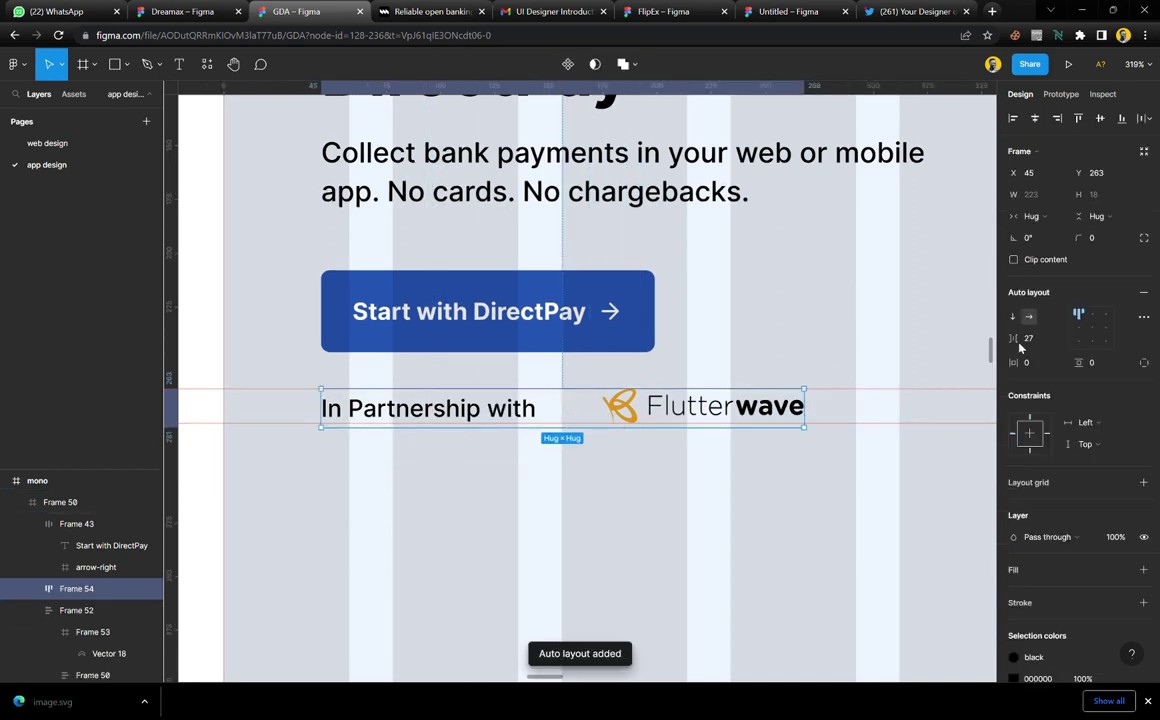
{"action": "left_click", "coordinate": [1037, 341]}
{"action": "key", "text": "Return"}
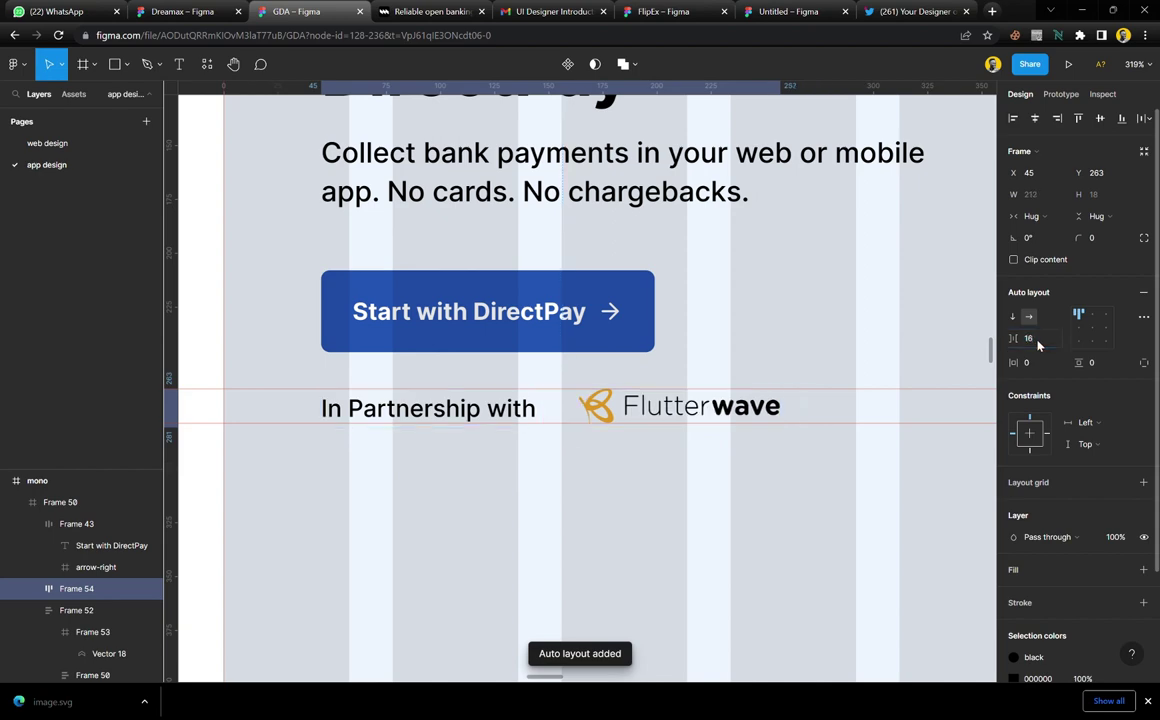
Narrow the partnership text to 100 wide and tighten the row spacing to 4
{"action": "left_click", "coordinate": [572, 489]}
{"action": "scroll", "coordinate": [527, 461], "scroll_direction": "down", "scroll_amount": 5, "text": "ctrl"}
{"action": "scroll", "coordinate": [527, 461], "scroll_direction": "down", "scroll_amount": 3, "text": "ctrl"}
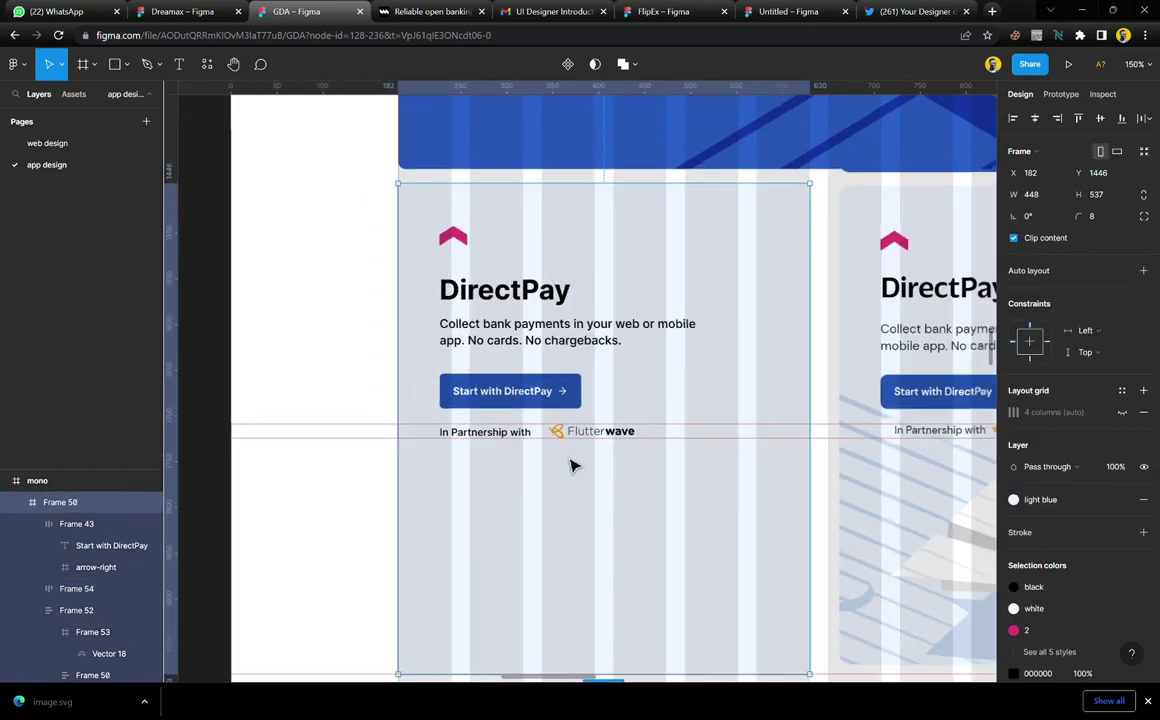
{"action": "scroll", "coordinate": [572, 466], "scroll_direction": "up", "scroll_amount": 8, "text": "ctrl"}
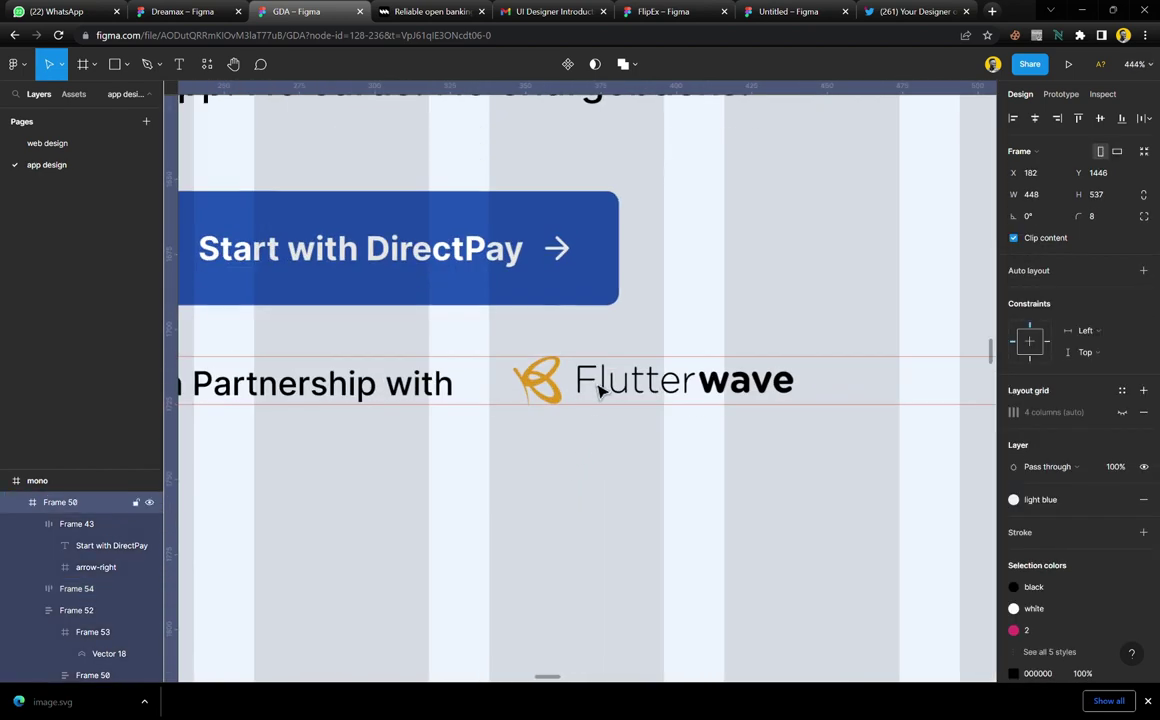
{"action": "left_click", "coordinate": [600, 390]}
{"action": "left_click", "coordinate": [600, 389]}
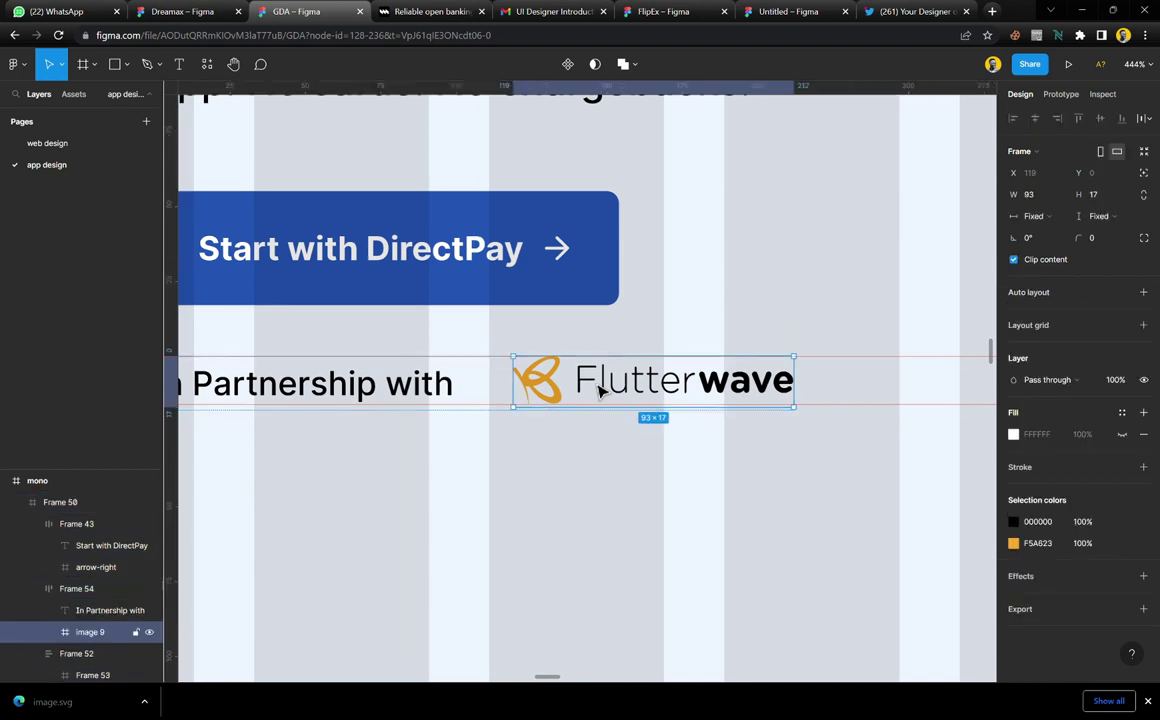
{"action": "left_click", "coordinate": [451, 399]}
{"action": "left_click_drag", "start_coordinate": [474, 395], "coordinate": [472, 395]}
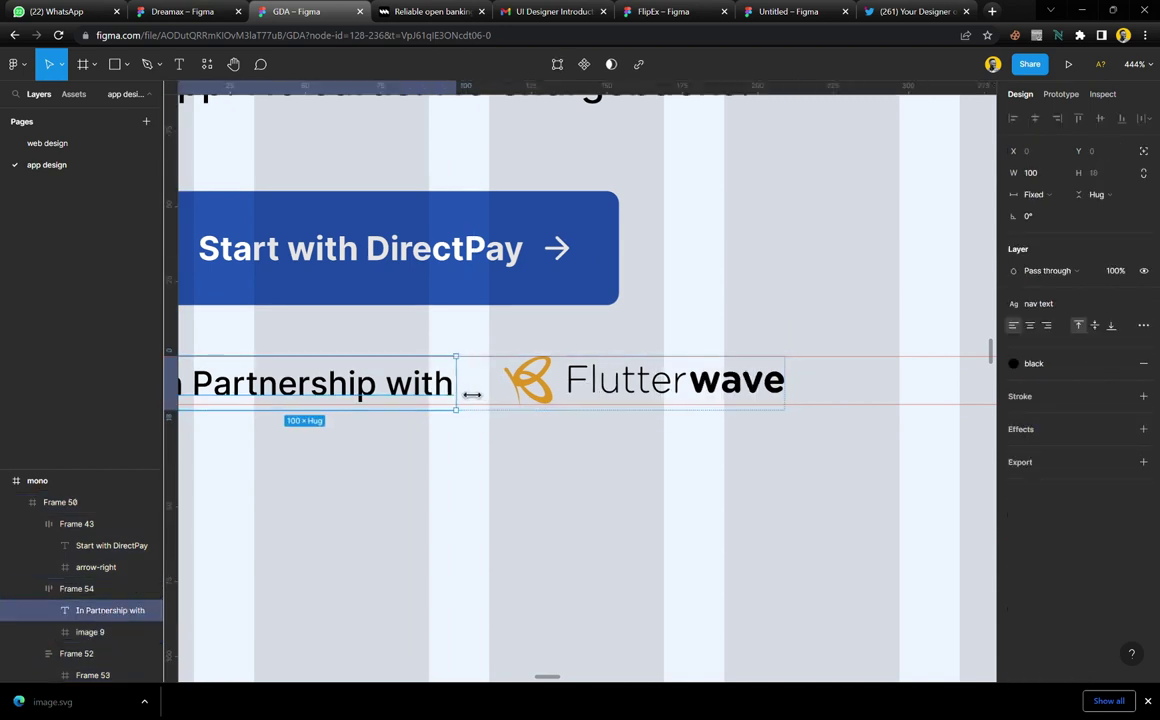
{"action": "left_click", "coordinate": [622, 471]}
{"action": "left_click", "coordinate": [586, 392]}
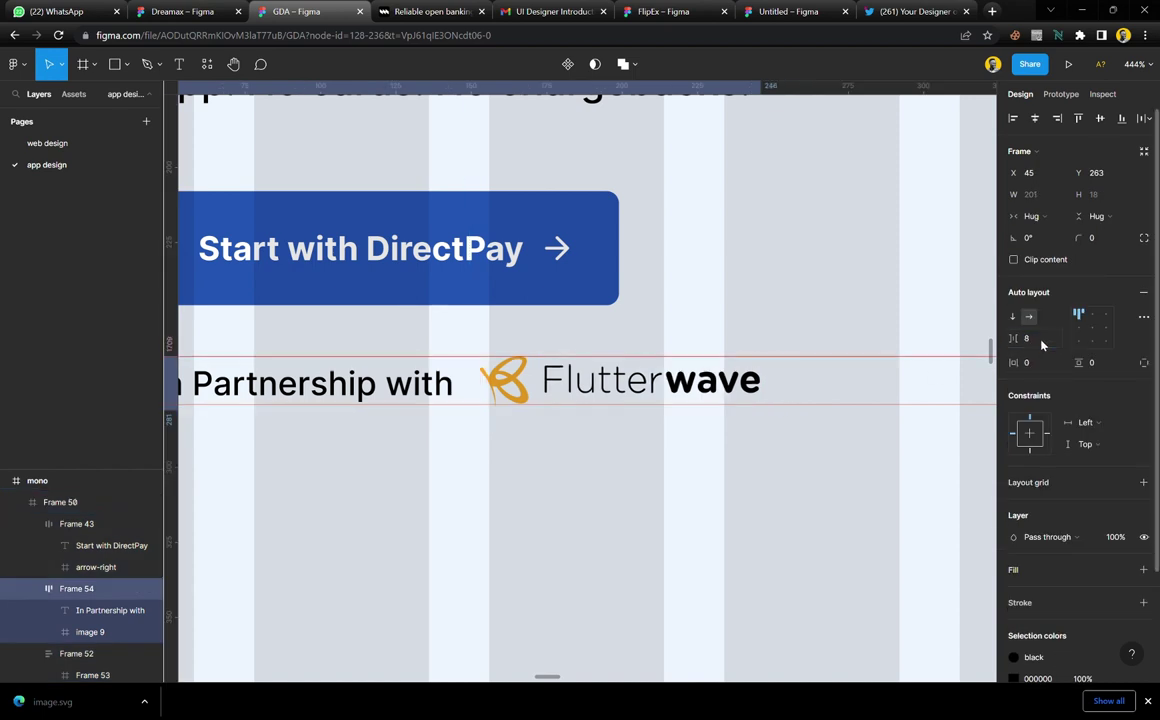
{"action": "type", "text": "7"}
{"action": "key", "text": "Return"}
{"action": "key", "text": "Down"}
{"action": "key", "text": "Down"}
{"action": "key", "text": "Down"}
{"action": "key", "text": "Down"}
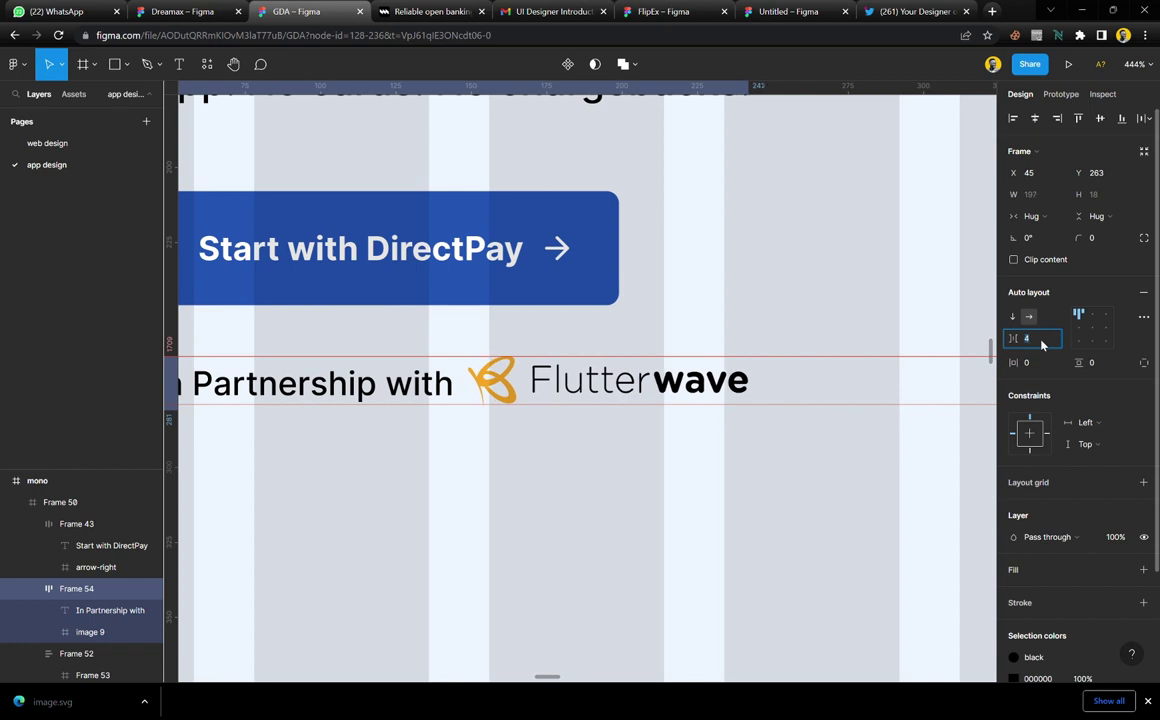
Delete the leftover guide line next to the DirectPay card
{"action": "left_click", "coordinate": [572, 489]}
{"action": "scroll", "coordinate": [575, 470], "scroll_direction": "down", "scroll_amount": 2}
{"action": "scroll", "coordinate": [575, 462], "scroll_direction": "down", "scroll_amount": 4}
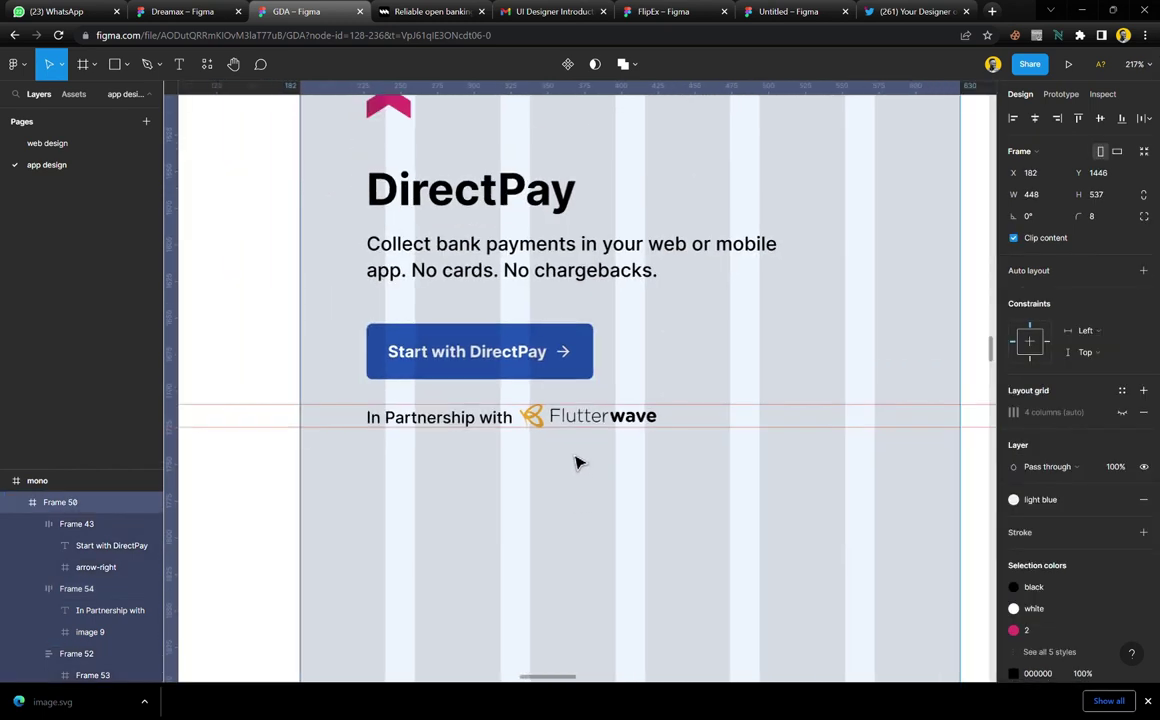
{"action": "right_click", "coordinate": [694, 430]}
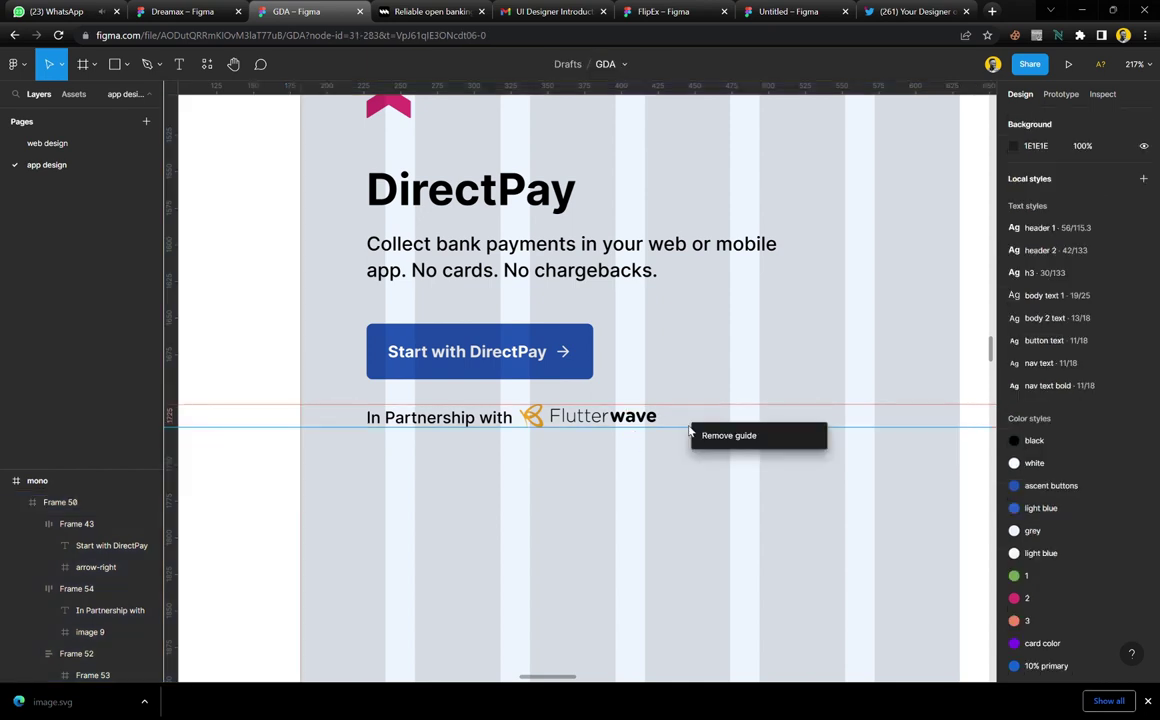
{"action": "left_click", "coordinate": [717, 437]}
Move the reference card screenshot out of the way to the right
{"action": "left_click", "coordinate": [461, 487]}
{"action": "scroll", "coordinate": [463, 485], "scroll_direction": "down", "scroll_amount": 3}
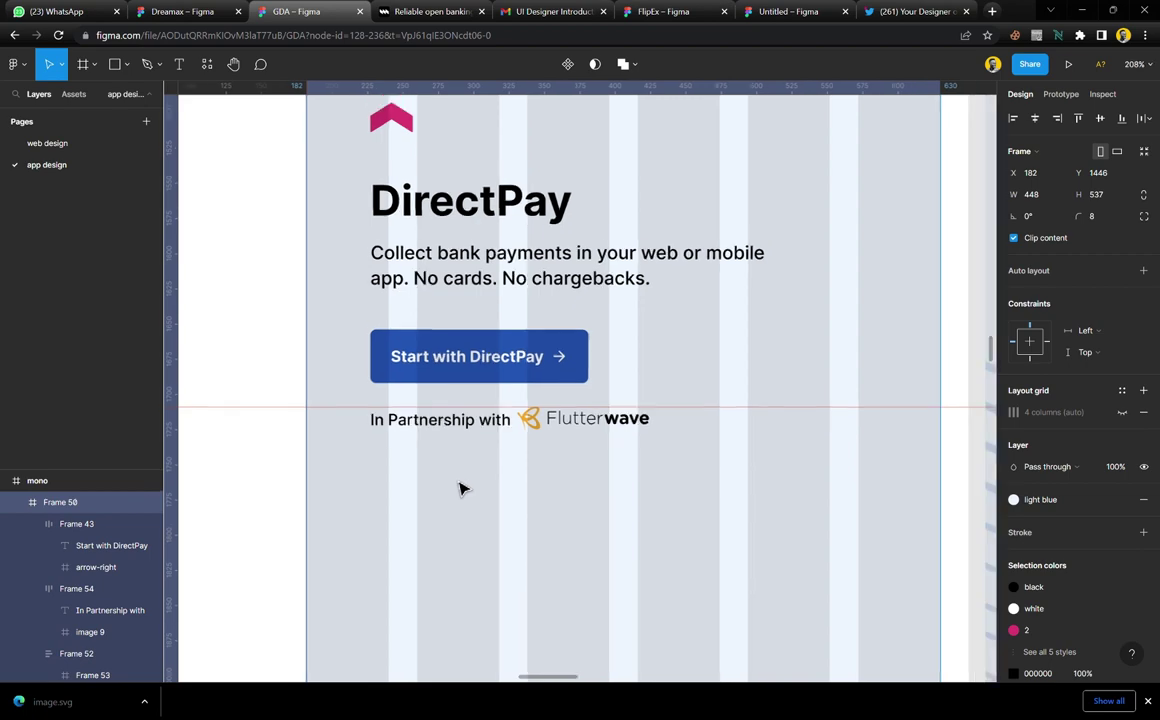
{"action": "scroll", "coordinate": [533, 485], "scroll_direction": "right", "scroll_amount": 3}
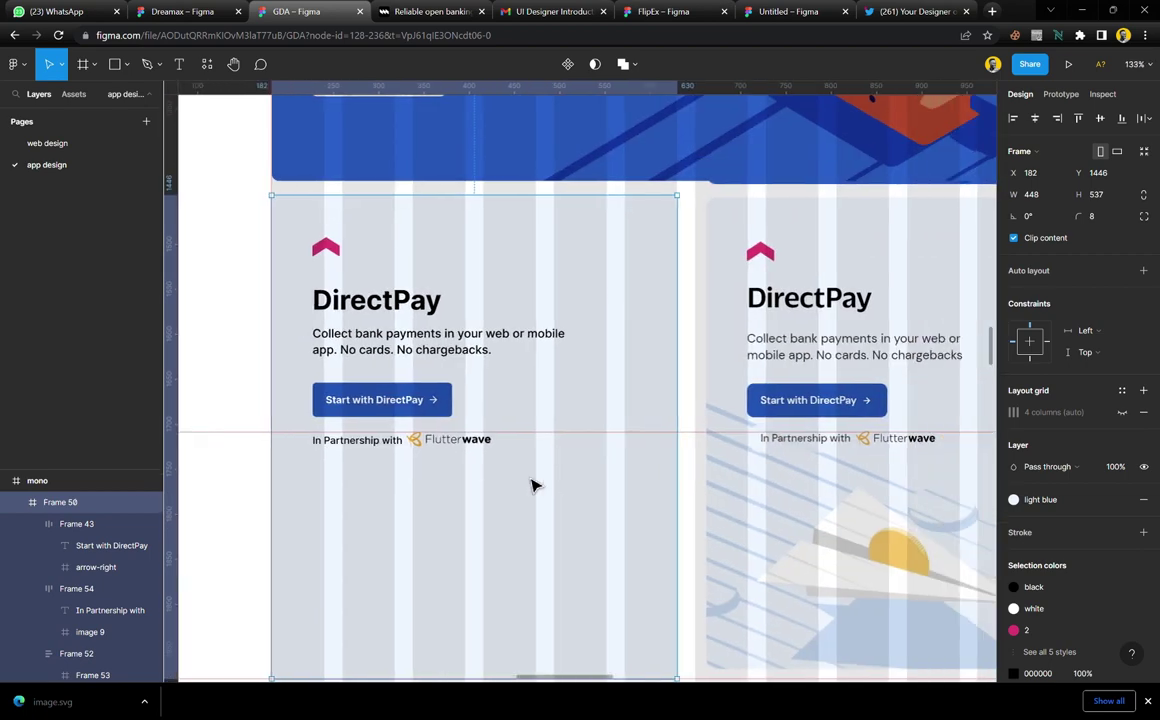
{"action": "scroll", "coordinate": [533, 485], "scroll_direction": "down", "scroll_amount": 1}
{"action": "scroll", "coordinate": [533, 486], "scroll_direction": "down", "scroll_amount": 1}
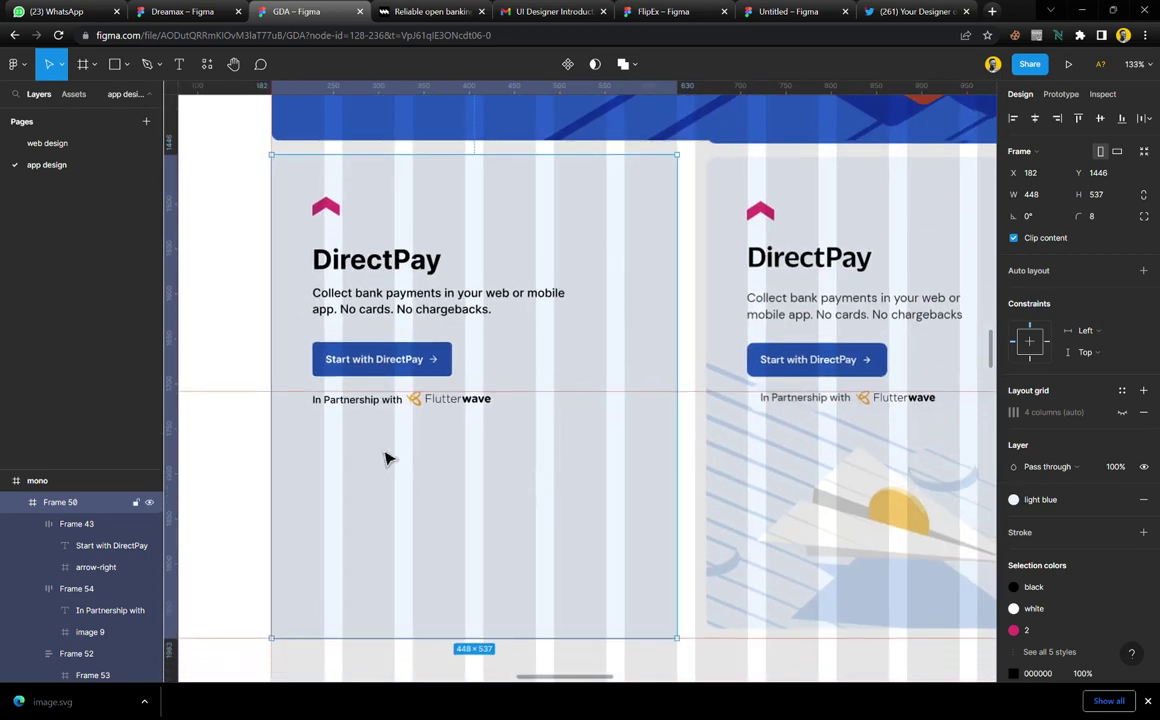
{"action": "scroll", "coordinate": [410, 432], "scroll_direction": "up", "scroll_amount": 3}
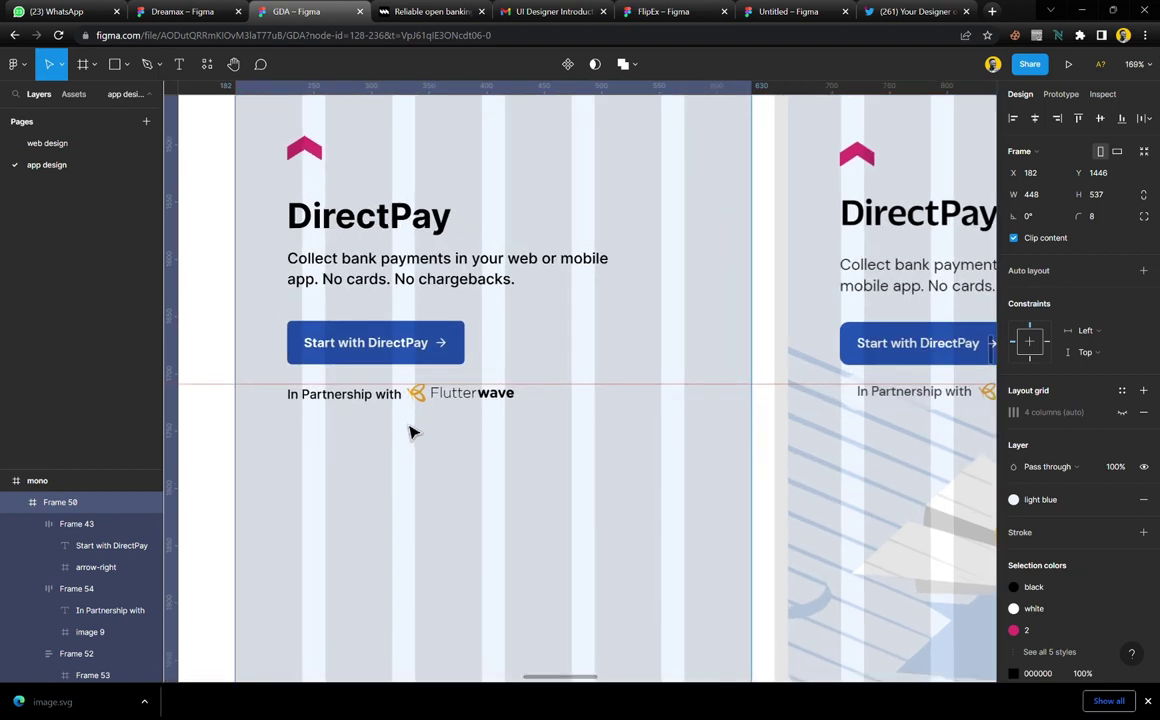
{"action": "scroll", "coordinate": [410, 432], "scroll_direction": "down", "scroll_amount": 4}
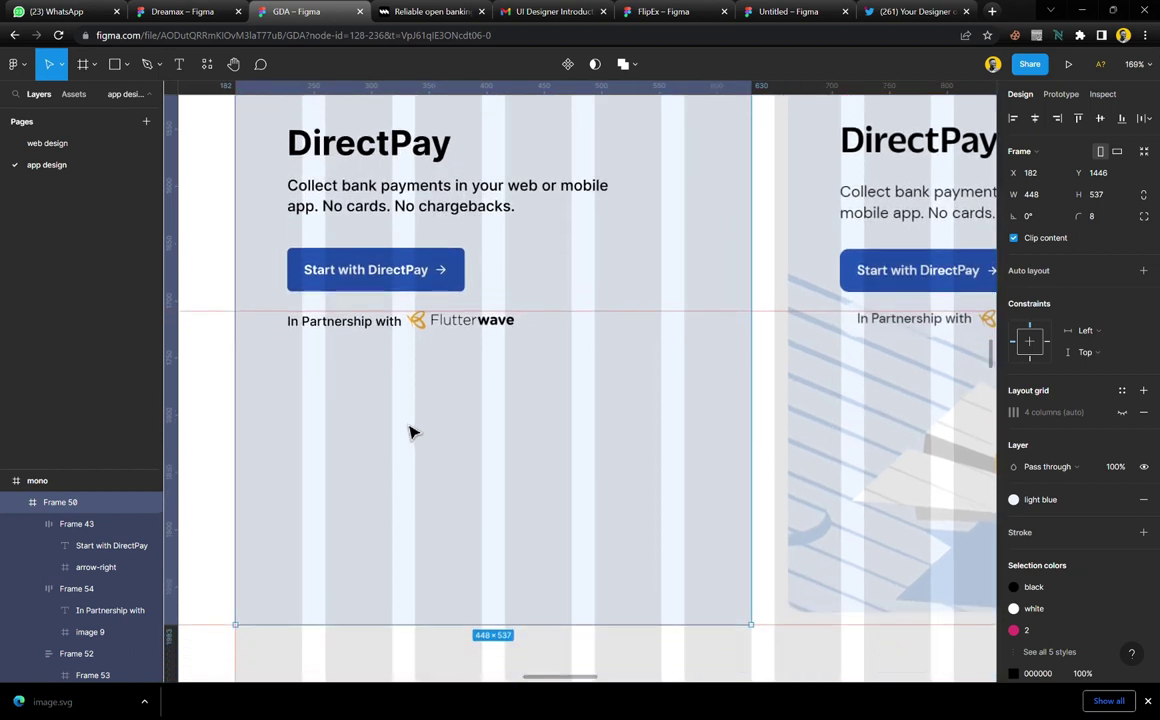
{"action": "scroll", "coordinate": [410, 432], "scroll_direction": "down", "scroll_amount": 1}
{"action": "scroll", "coordinate": [873, 316], "scroll_direction": "down", "scroll_amount": 1}
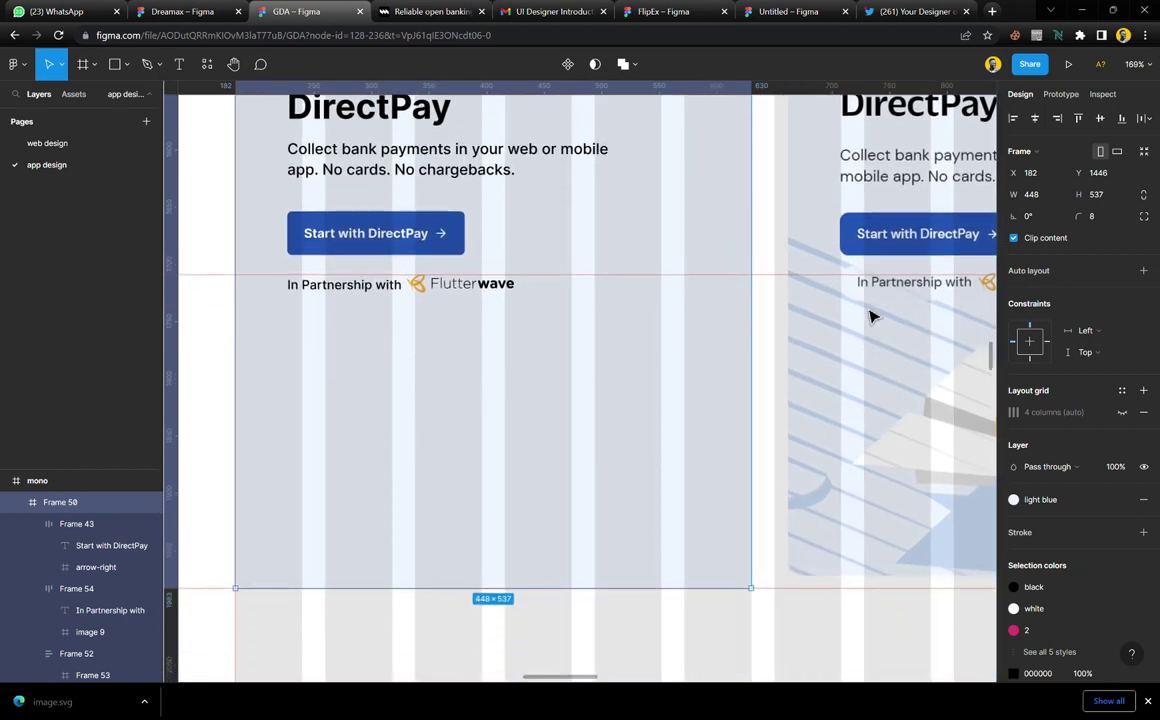
{"action": "scroll", "coordinate": [826, 308], "scroll_direction": "right", "scroll_amount": 5}
{"action": "scroll", "coordinate": [824, 308], "scroll_direction": "up", "scroll_amount": 5}
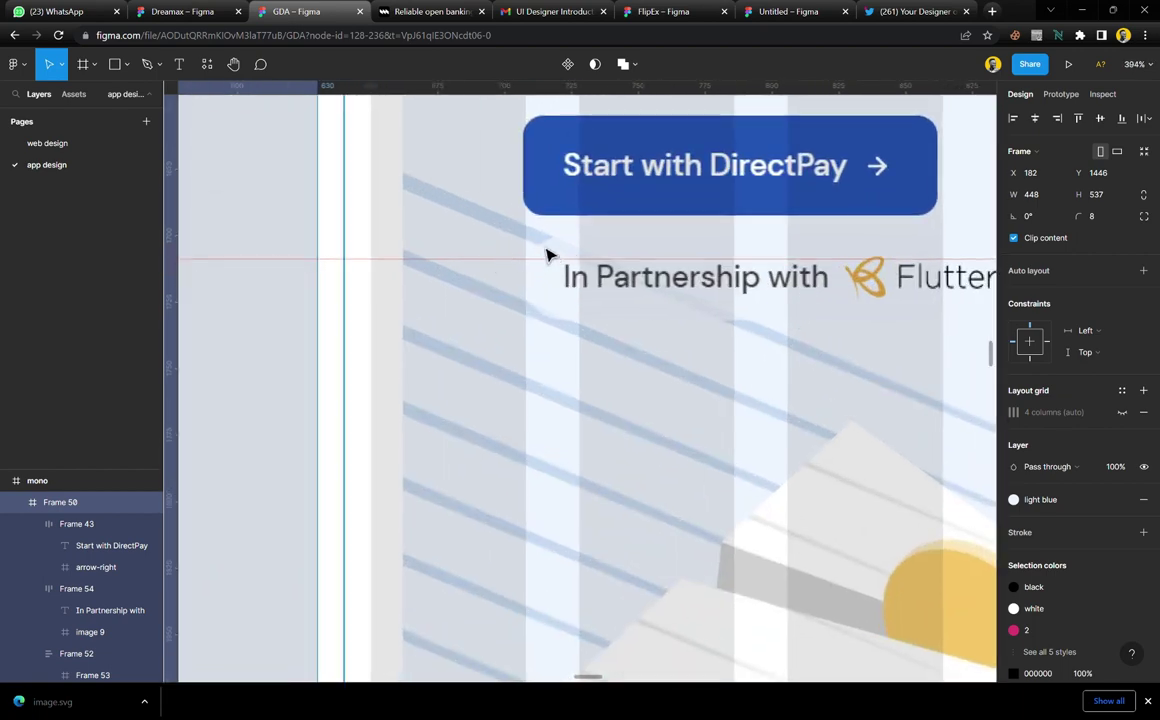
{"action": "scroll", "coordinate": [590, 370], "scroll_direction": "down", "scroll_amount": 6}
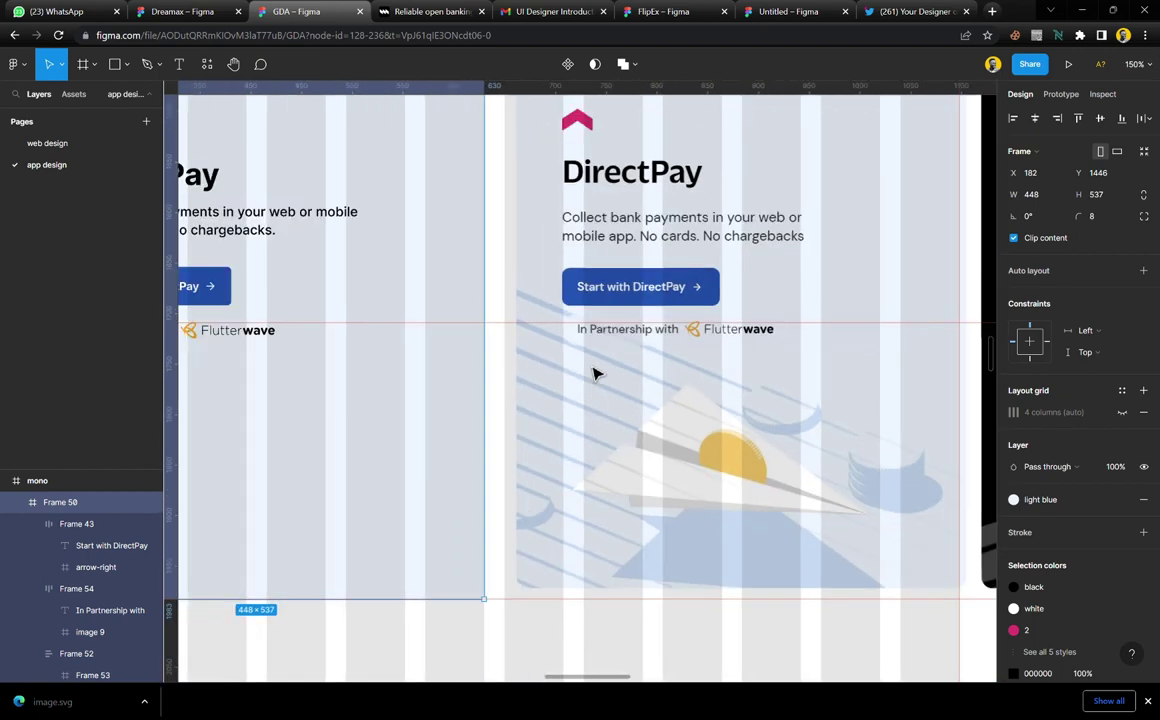
{"action": "scroll", "coordinate": [663, 476], "scroll_direction": "right", "scroll_amount": 3}
{"action": "scroll", "coordinate": [663, 478], "scroll_direction": "right", "scroll_amount": 1}
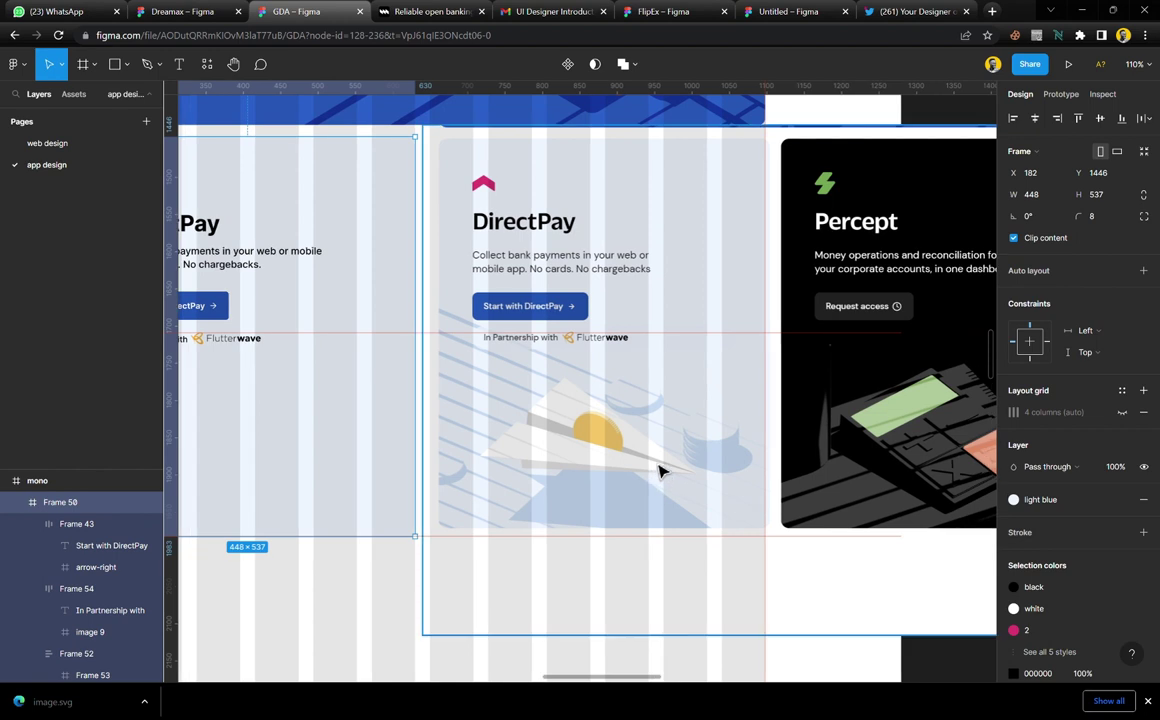
{"action": "scroll", "coordinate": [666, 461], "scroll_direction": "right", "scroll_amount": 10}
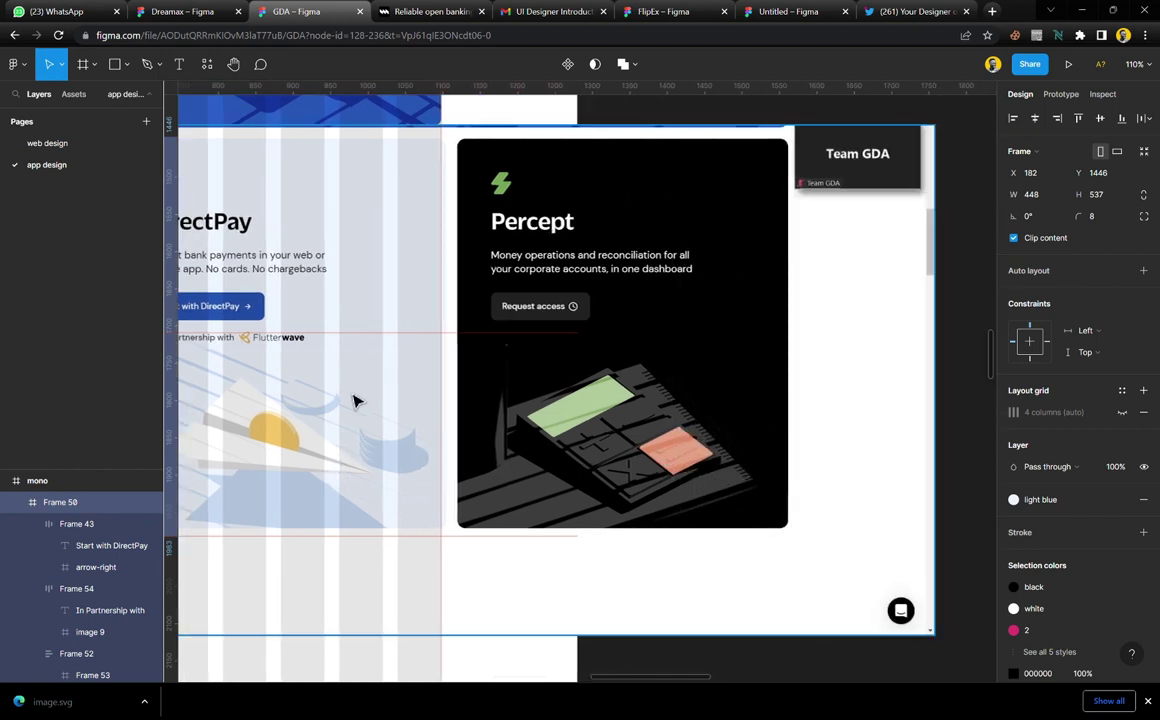
{"action": "left_click_drag", "start_coordinate": [357, 401], "coordinate": [940, 414]}
{"action": "scroll", "coordinate": [795, 430], "scroll_direction": "right", "scroll_amount": 8}
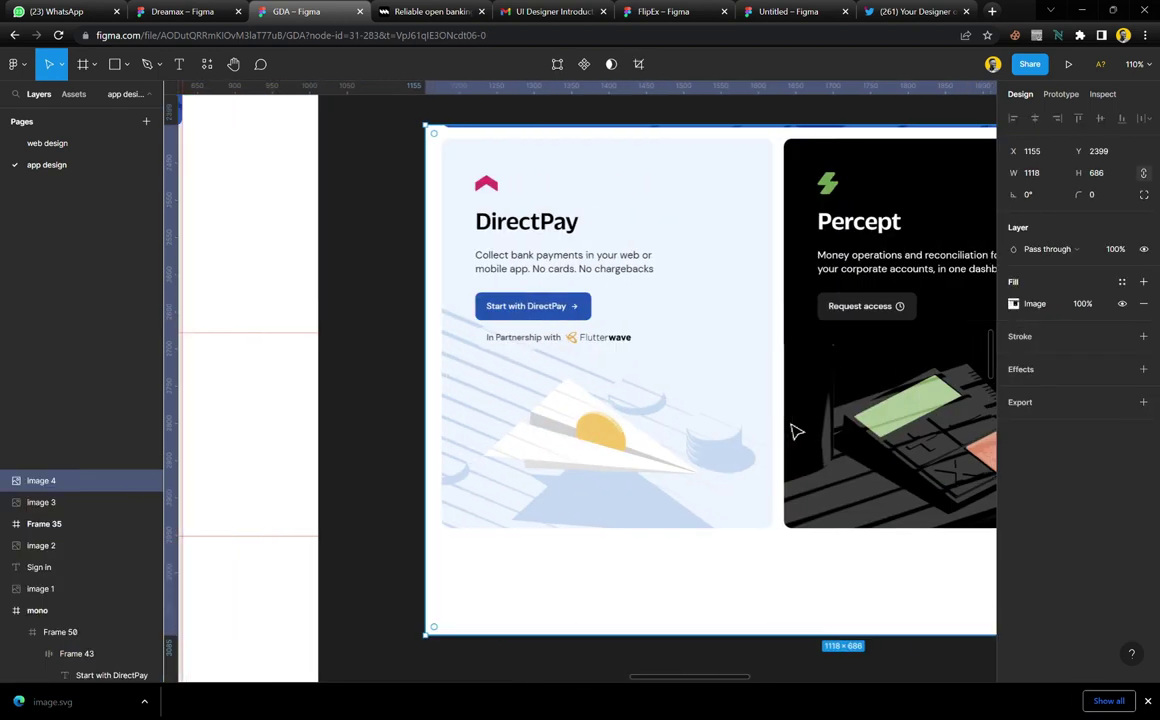
{"action": "scroll", "coordinate": [793, 430], "scroll_direction": "right", "scroll_amount": 6}
{"action": "scroll", "coordinate": [587, 396], "scroll_direction": "left", "scroll_amount": 1}
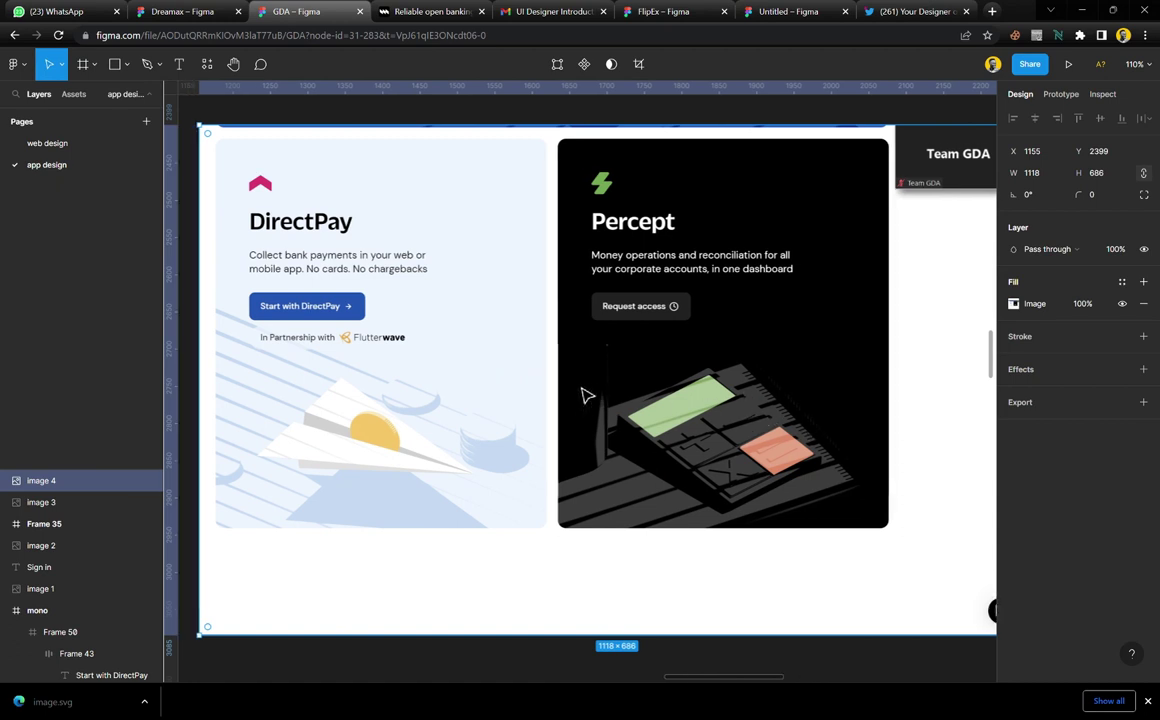
{"action": "scroll", "coordinate": [587, 396], "scroll_direction": "left", "scroll_amount": 20}
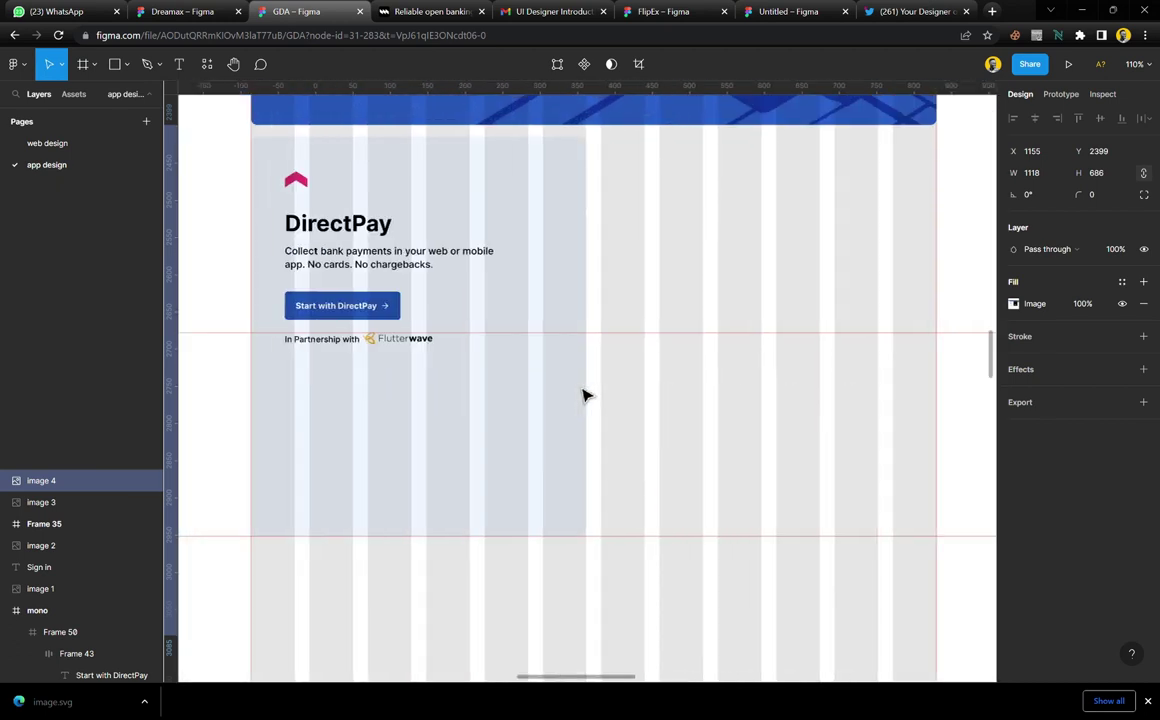
Alt-drag the DirectPay card Frame 50 to create duplicate Frame 51 at X 650
{"action": "left_click", "coordinate": [449, 223]}
{"action": "left_click_drag", "start_coordinate": [333, 235], "coordinate": [673, 261]}
{"action": "scroll", "coordinate": [672, 262], "scroll_direction": "right", "scroll_amount": 5}
Keep the mono frame's grid at 12 columns and set its gutter to 16
{"action": "scroll", "coordinate": [672, 262], "scroll_direction": "right", "scroll_amount": 10}
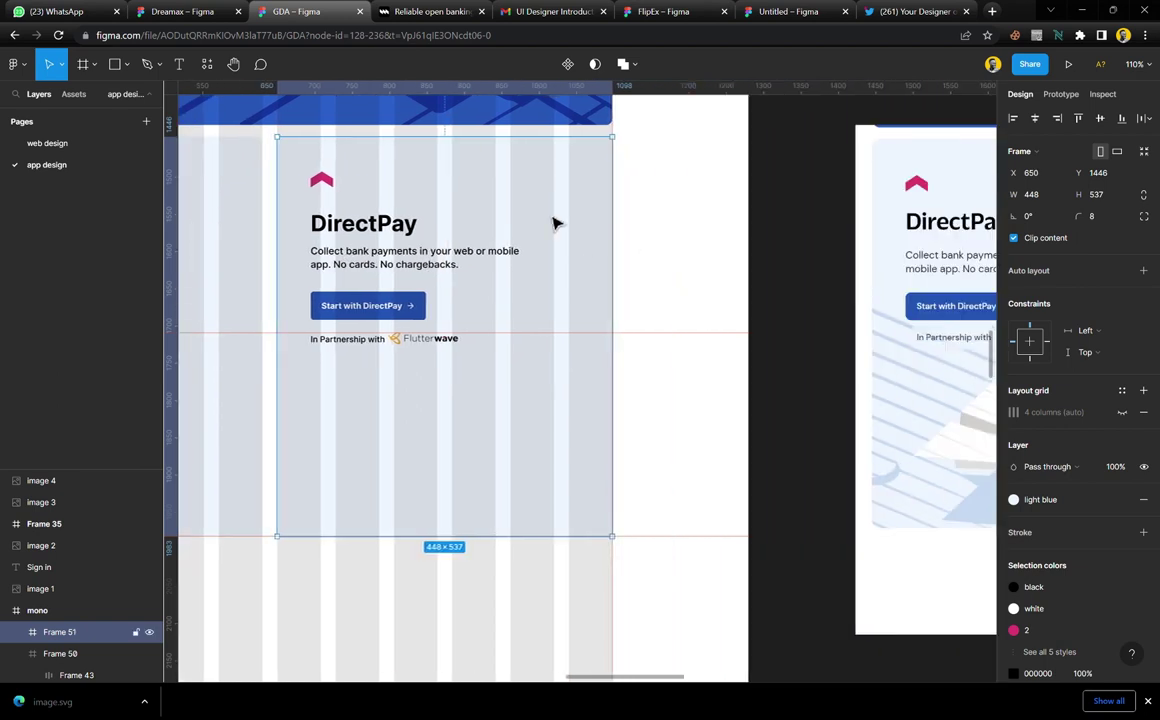
{"action": "left_click", "coordinate": [241, 217], "text": "shift"}
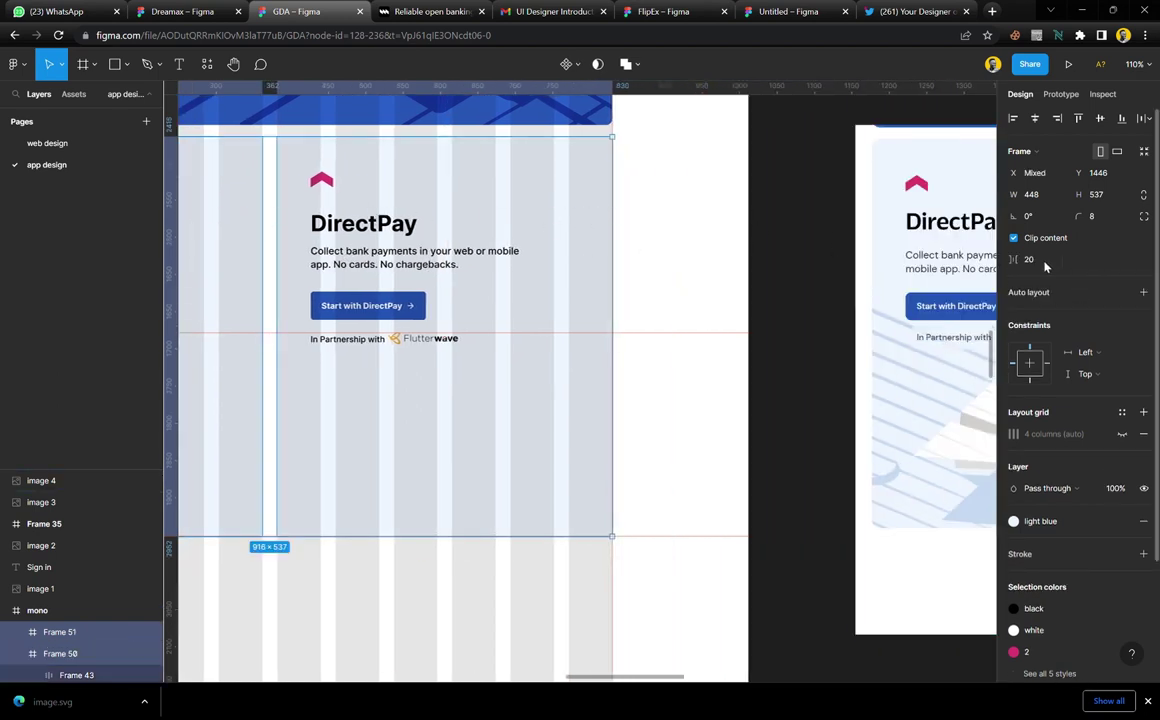
{"action": "left_click", "coordinate": [658, 261]}
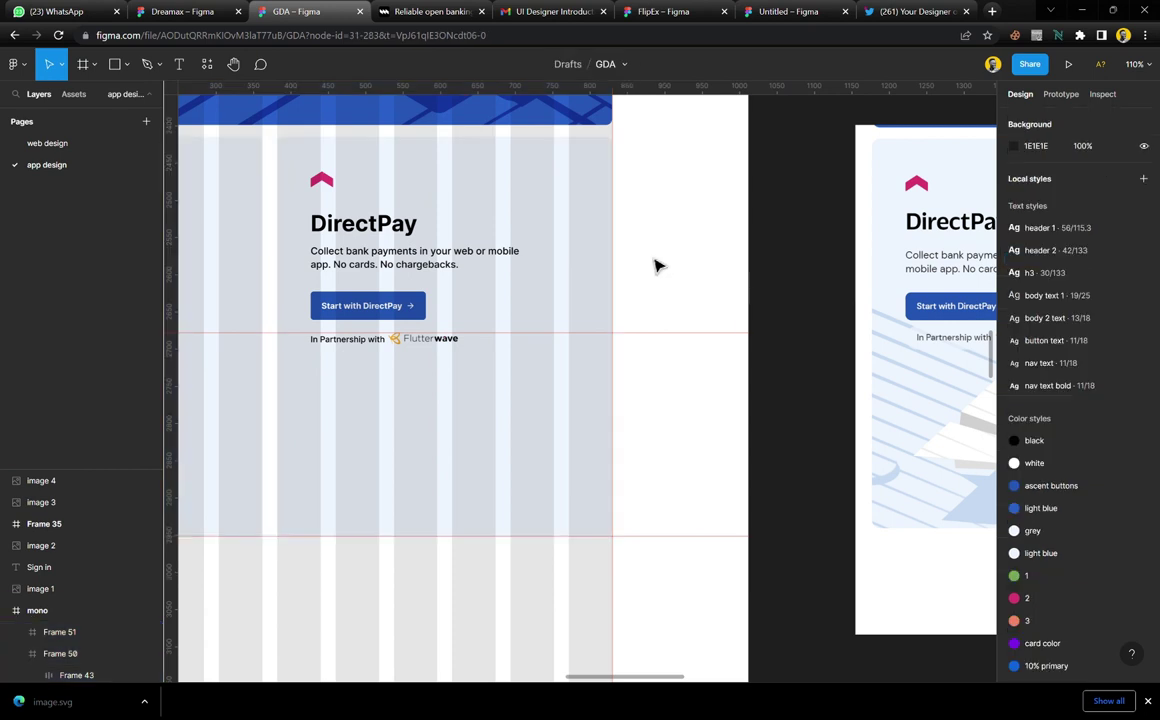
{"action": "left_click", "coordinate": [658, 261]}
{"action": "left_click", "coordinate": [1014, 328]}
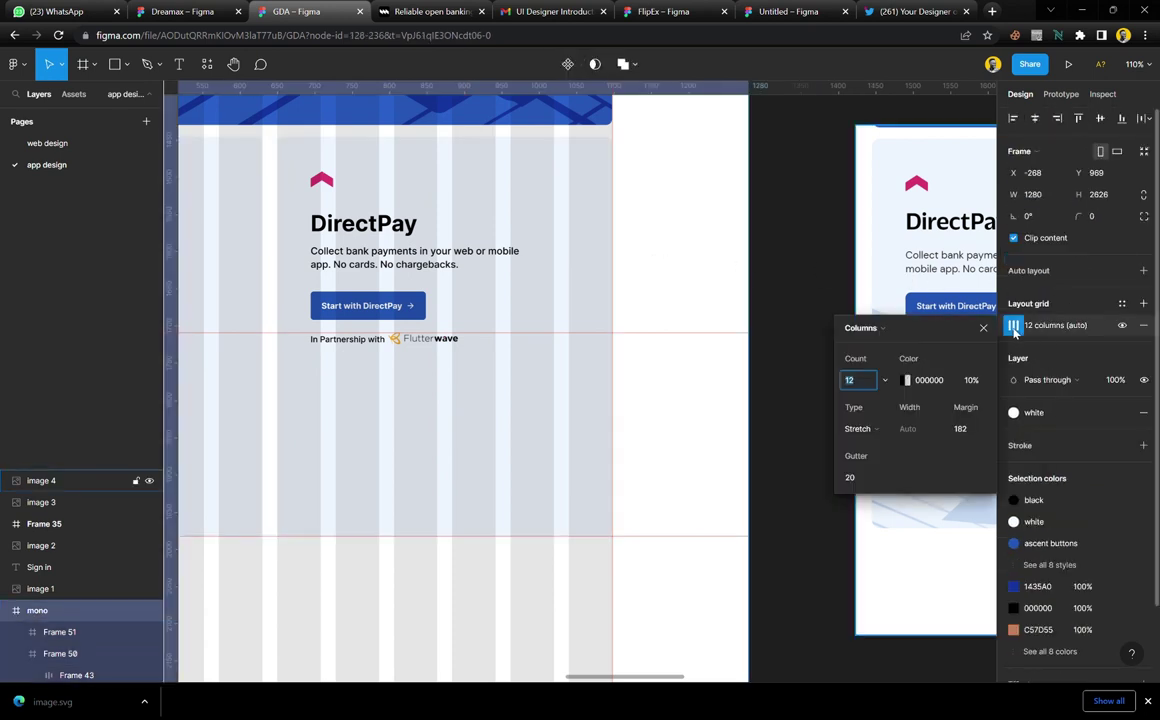
{"action": "left_click", "coordinate": [885, 381]}
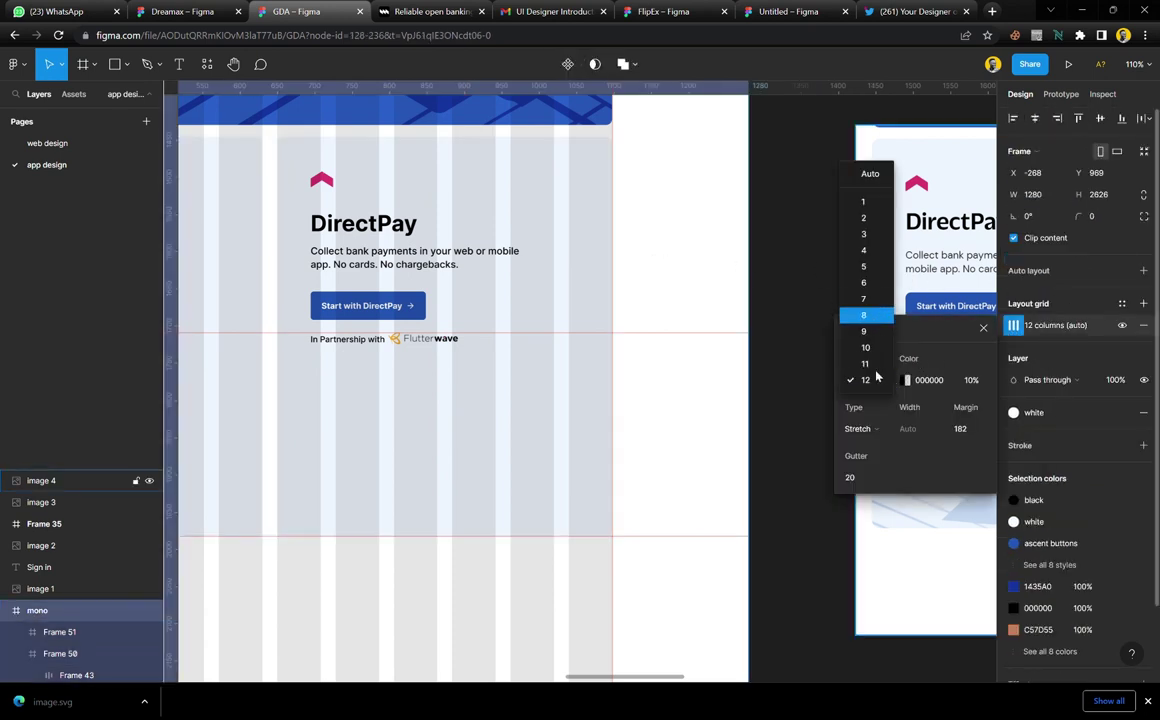
{"action": "left_click", "coordinate": [876, 380]}
{"action": "left_click", "coordinate": [857, 480]}
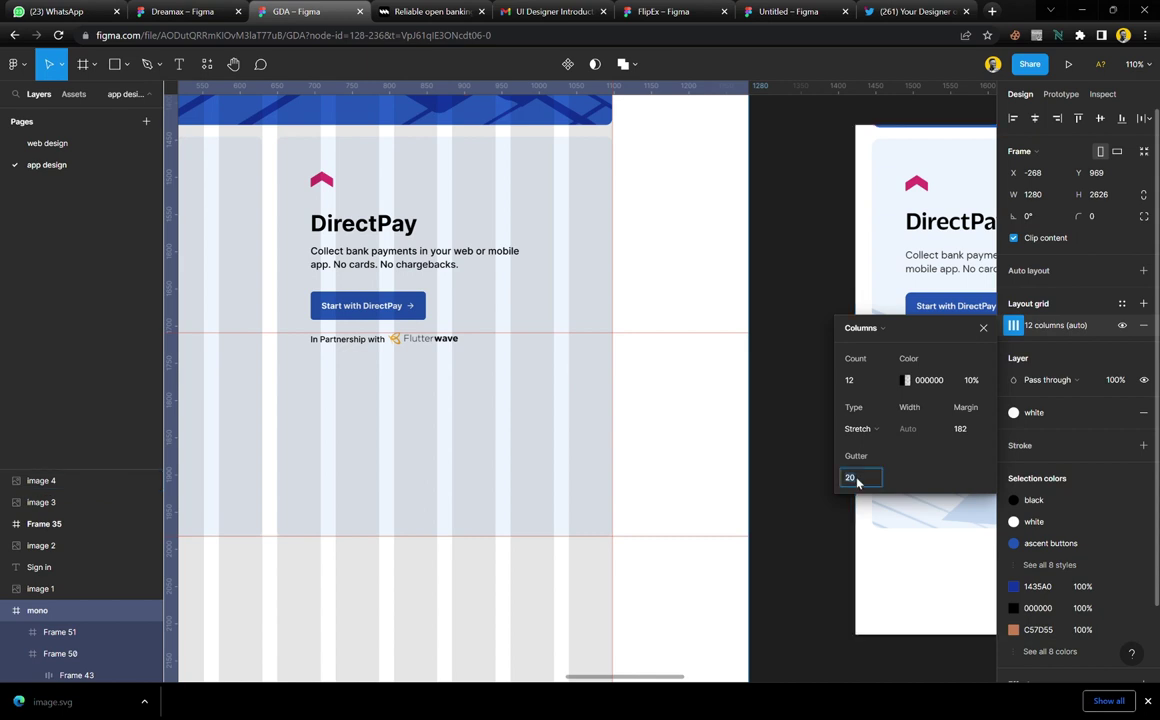
{"action": "type", "text": "16"}
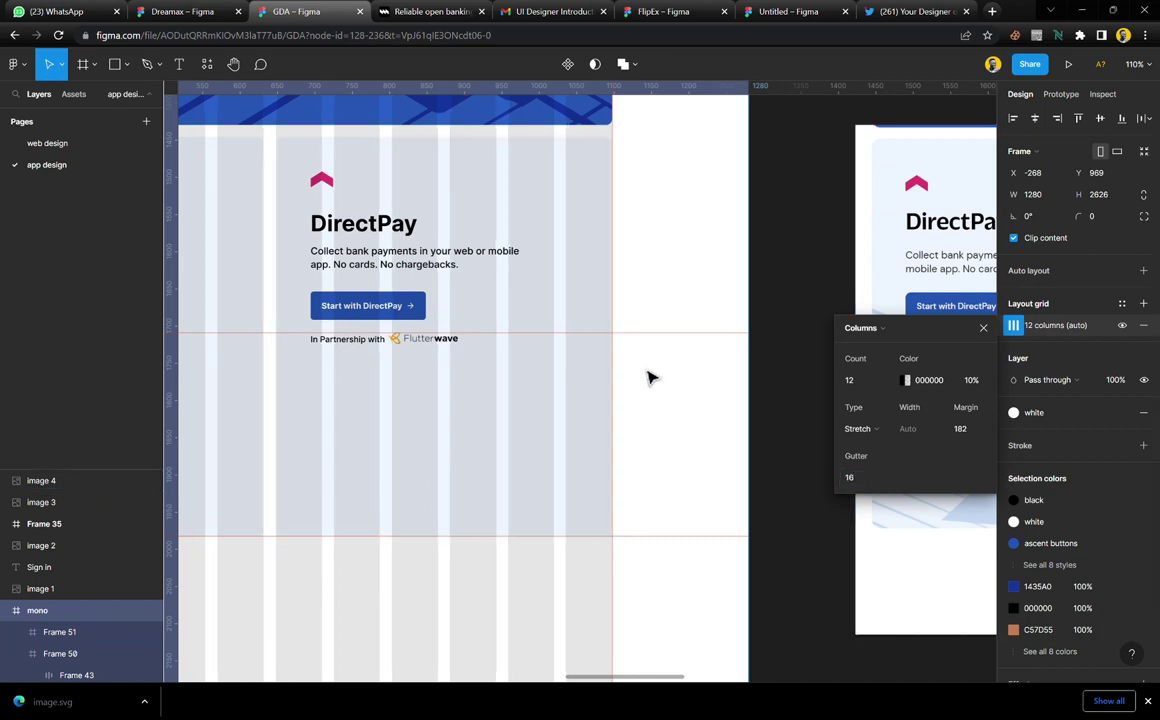
{"action": "key", "text": "Escape"}
{"action": "key", "text": "Escape"}
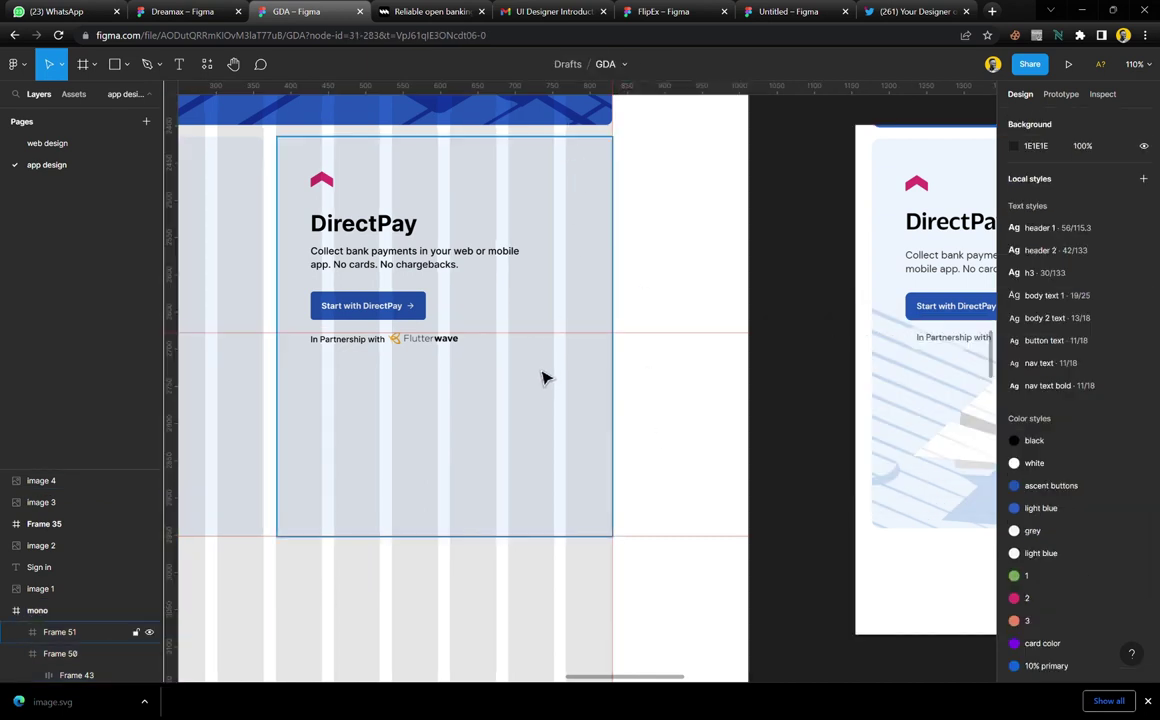
{"action": "left_click", "coordinate": [543, 377]}
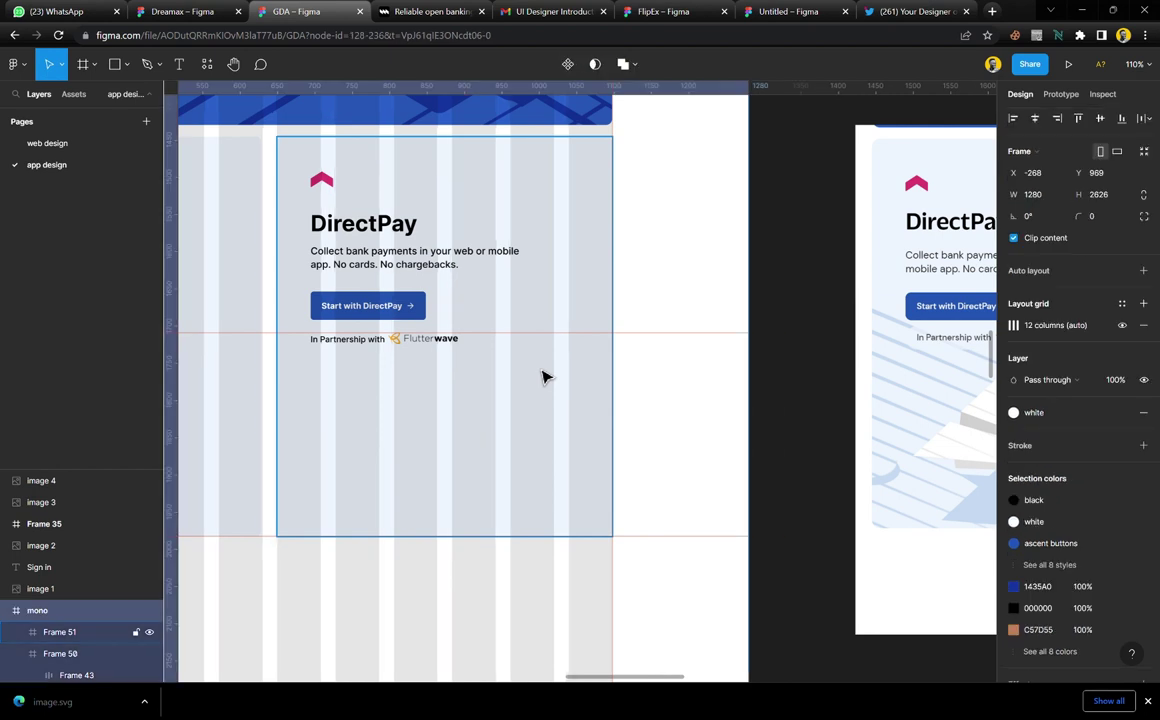
{"action": "key", "text": "Escape"}
Top-align the two DirectPay cards with 20 spacing between them, spanning 916×537
{"action": "left_click", "coordinate": [455, 195]}
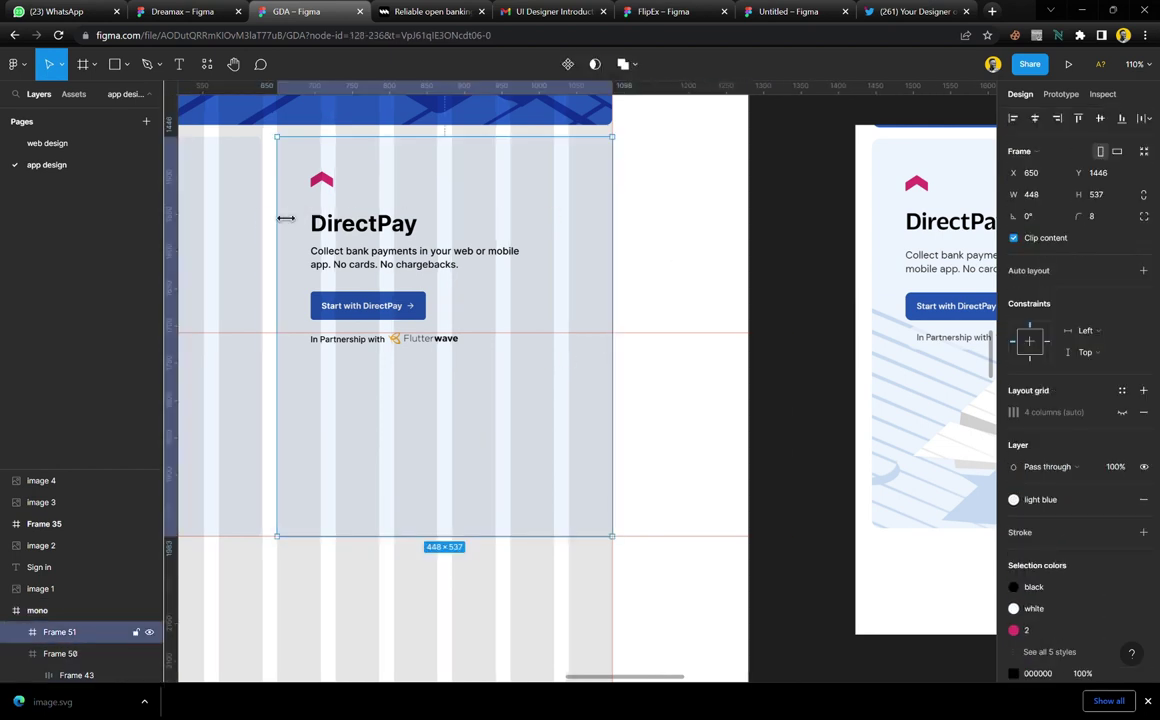
{"action": "left_click", "coordinate": [249, 213], "text": "shift"}
{"action": "left_click_drag", "start_coordinate": [422, 212], "coordinate": [425, 219]}
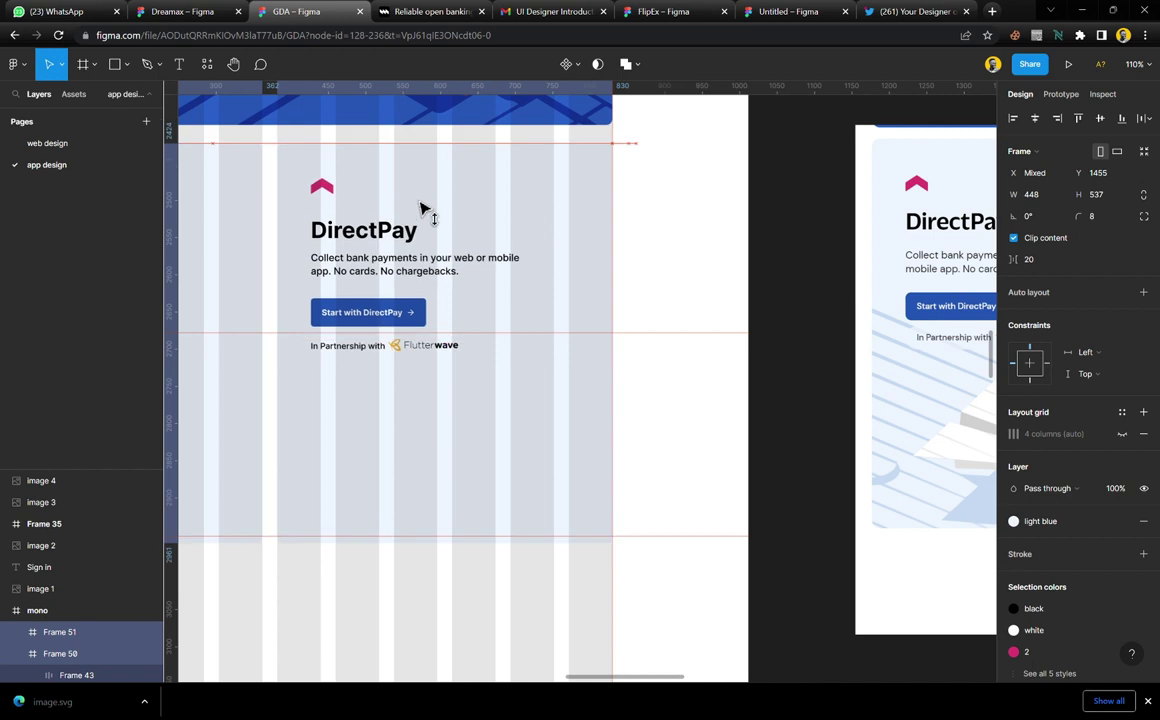
{"action": "left_click", "coordinate": [380, 112]}
{"action": "left_click", "coordinate": [380, 155], "text": "shift"}
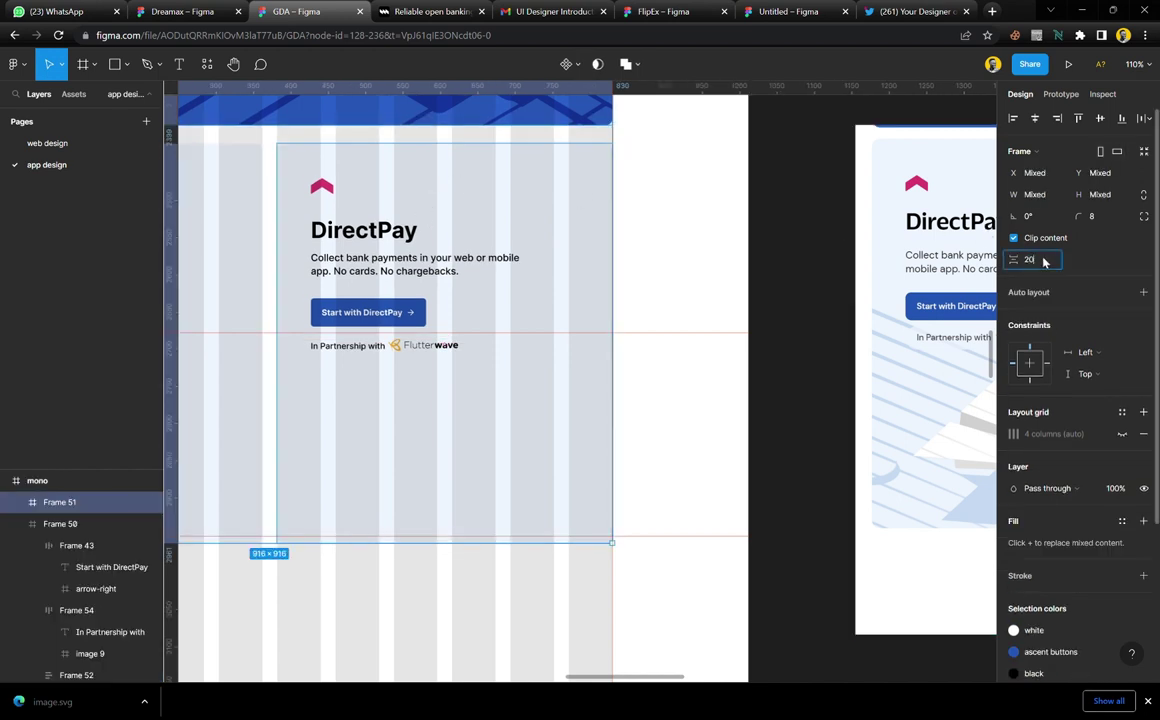
{"action": "left_click", "coordinate": [1044, 261]}
{"action": "type", "text": "20"}
{"action": "key", "text": "Return"}
{"action": "left_click", "coordinate": [224, 208]}
{"action": "left_click", "coordinate": [290, 168], "text": "shift"}
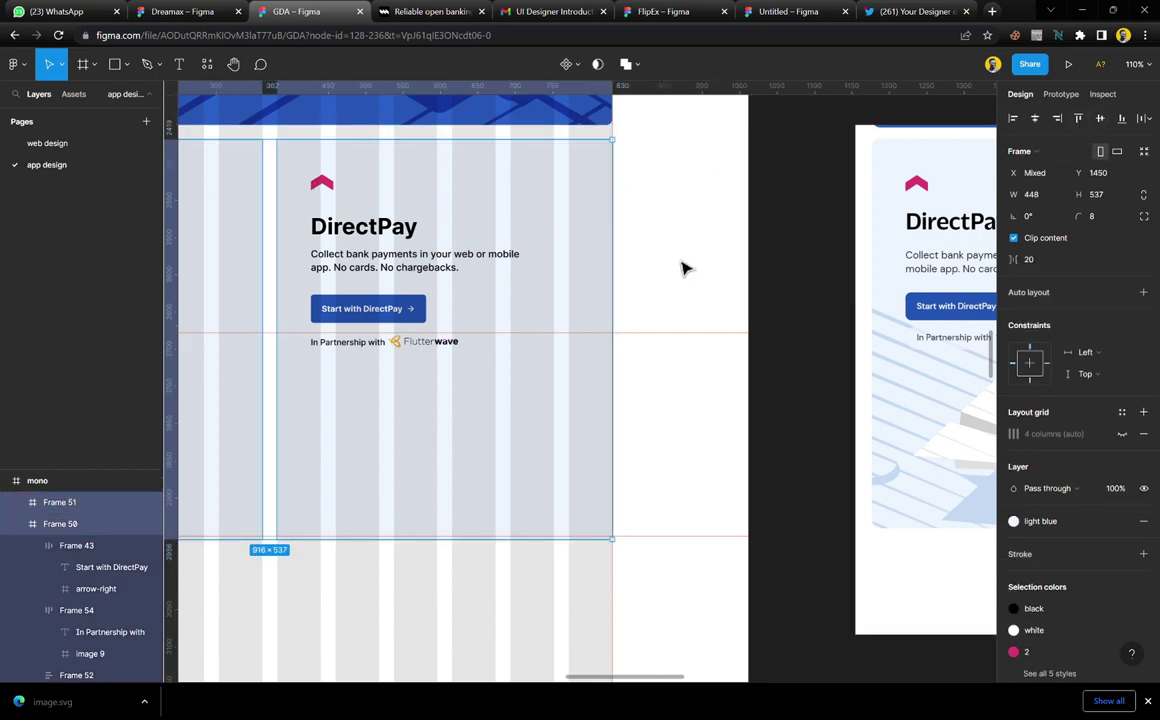
{"action": "left_click", "coordinate": [650, 280]}
{"action": "scroll", "coordinate": [542, 345], "scroll_direction": "down", "scroll_amount": 5}
Crop Image 4 to the 669×686 Percept card and place it beside the DirectPay cards
{"action": "scroll", "coordinate": [542, 345], "scroll_direction": "up", "scroll_amount": 2}
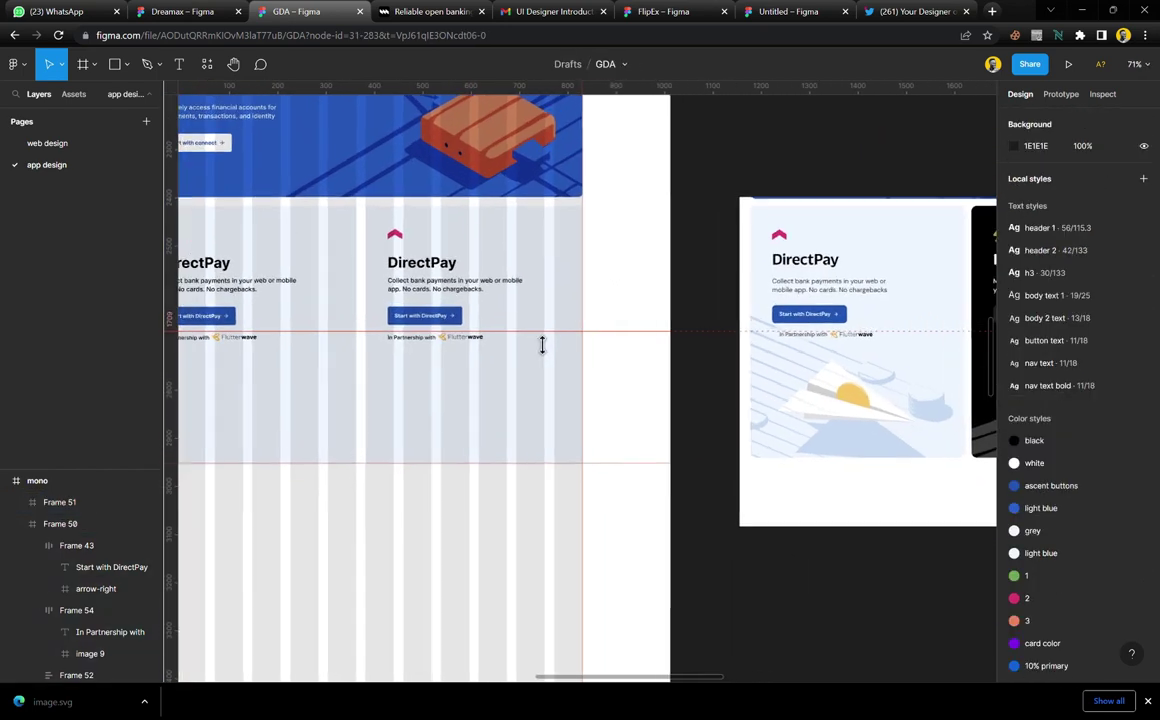
{"action": "scroll", "coordinate": [542, 345], "scroll_direction": "right", "scroll_amount": 5}
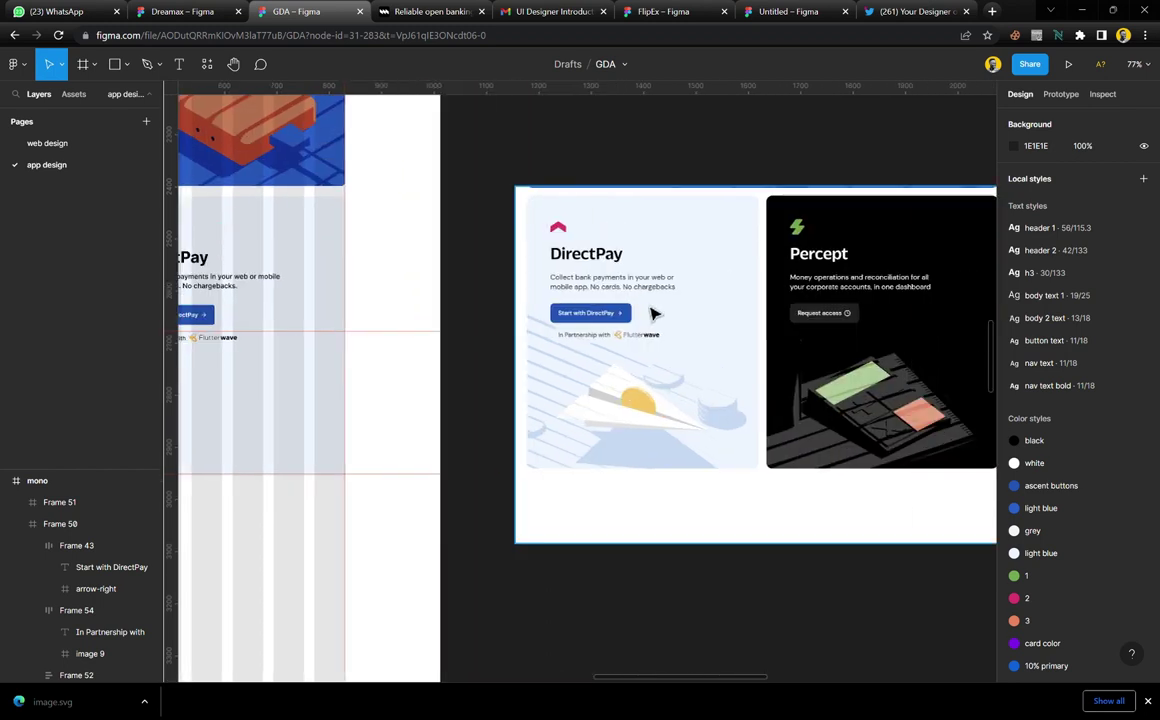
{"action": "left_click", "coordinate": [766, 311]}
{"action": "left_click_drag", "start_coordinate": [766, 311], "coordinate": [645, 308]}
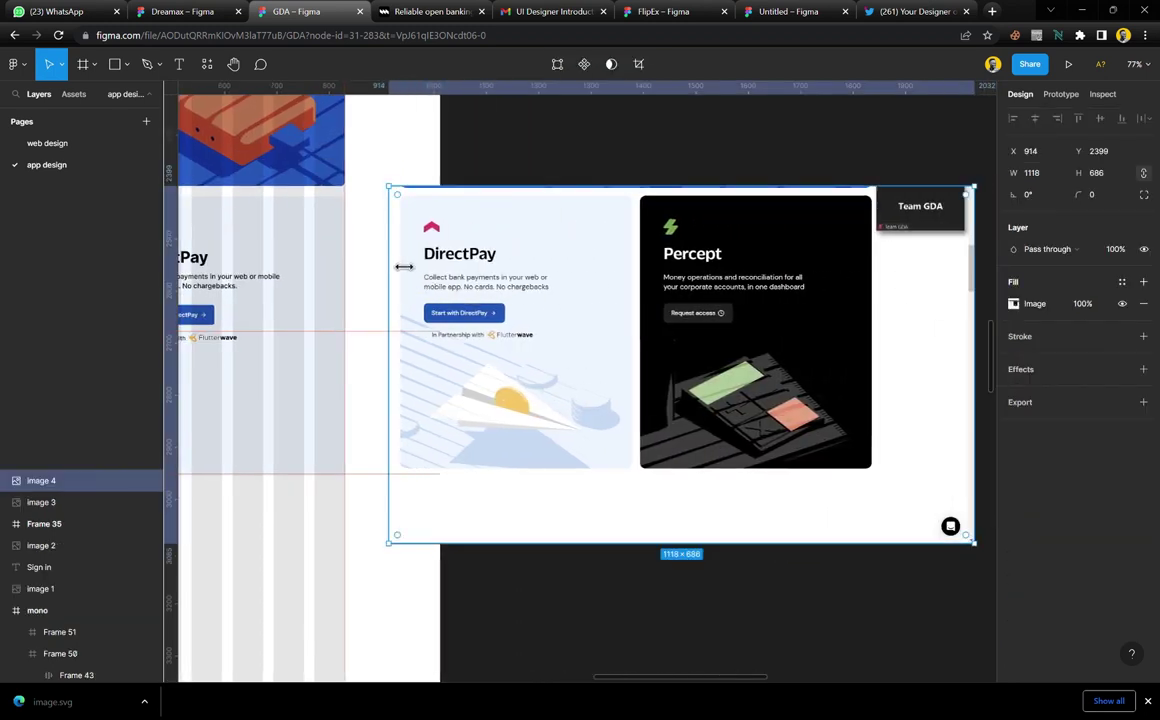
{"action": "left_click_drag", "start_coordinate": [397, 300], "coordinate": [638, 309]}
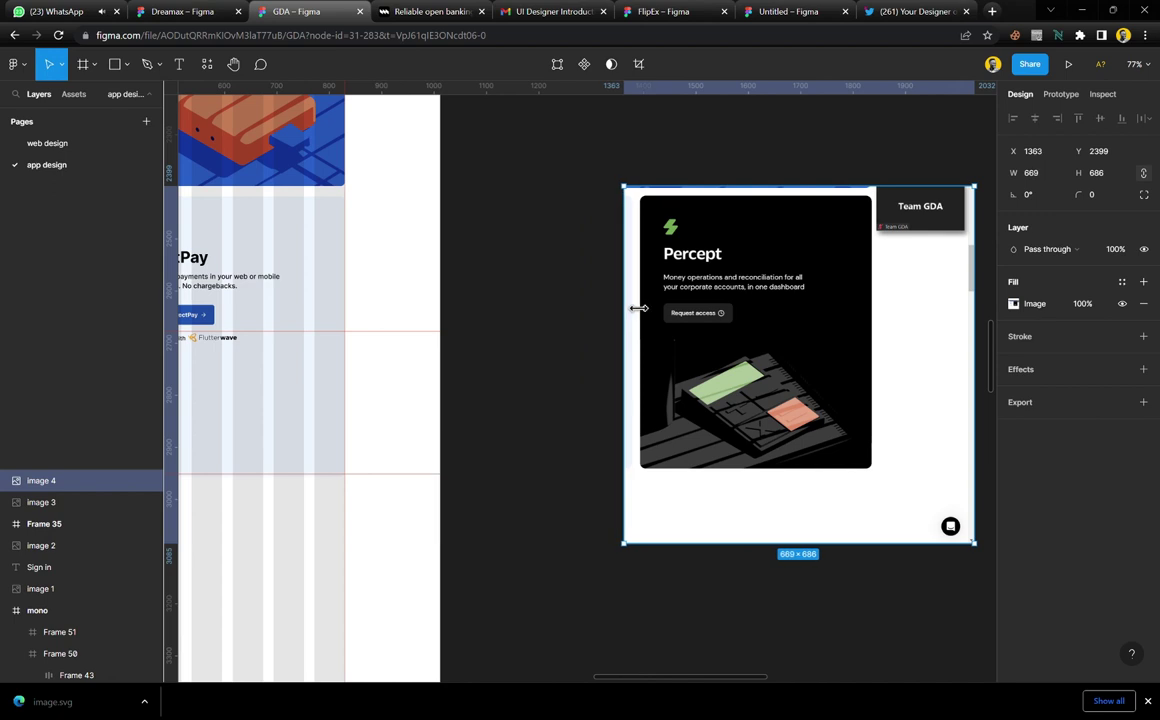
{"action": "left_click_drag", "start_coordinate": [850, 316], "coordinate": [604, 310]}
{"action": "scroll", "coordinate": [604, 310], "scroll_direction": "left", "scroll_amount": 2}
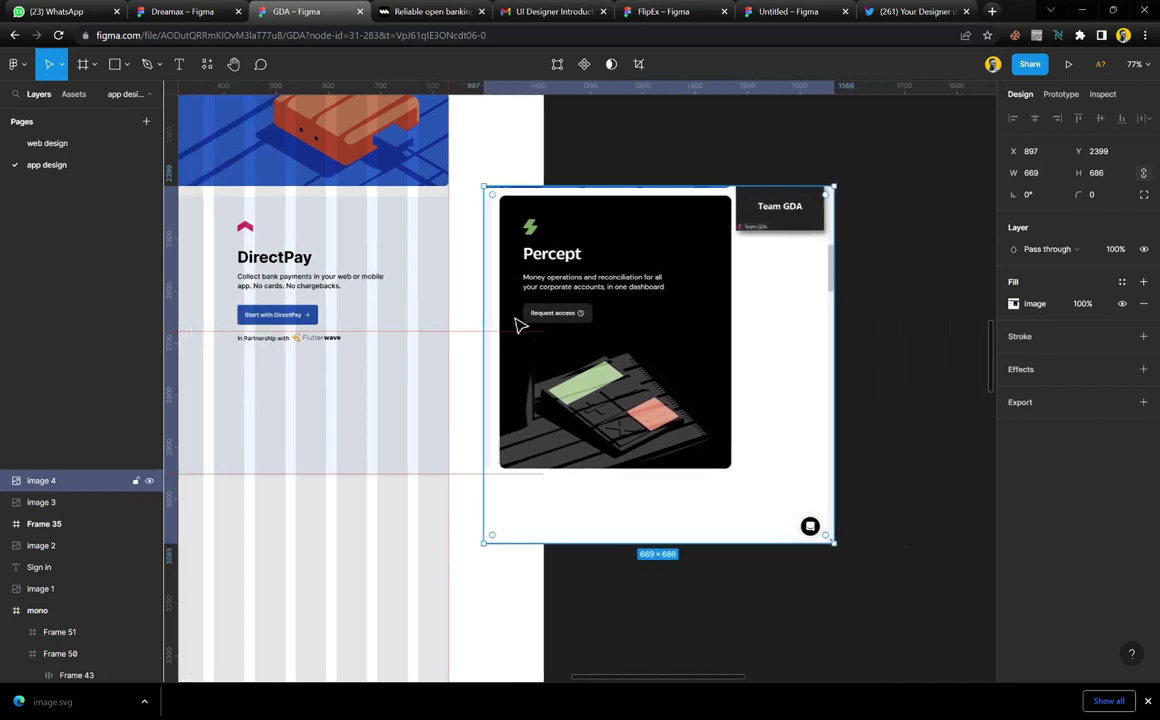
{"action": "scroll", "coordinate": [518, 324], "scroll_direction": "up", "scroll_amount": 4}
{"action": "scroll", "coordinate": [518, 324], "scroll_direction": "left", "scroll_amount": 2}
Fill the copied card with the Percept black and make its heading and text white
{"action": "left_click", "coordinate": [577, 250]}
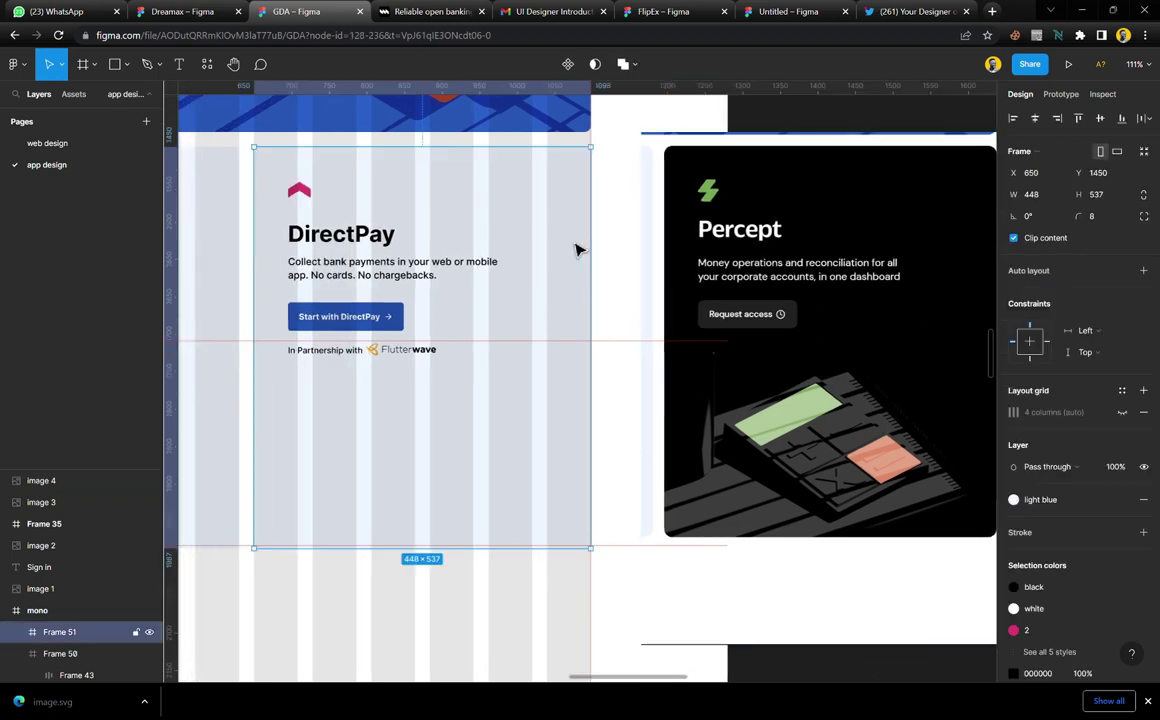
{"action": "key", "text": "i"}
{"action": "left_click", "coordinate": [849, 212]}
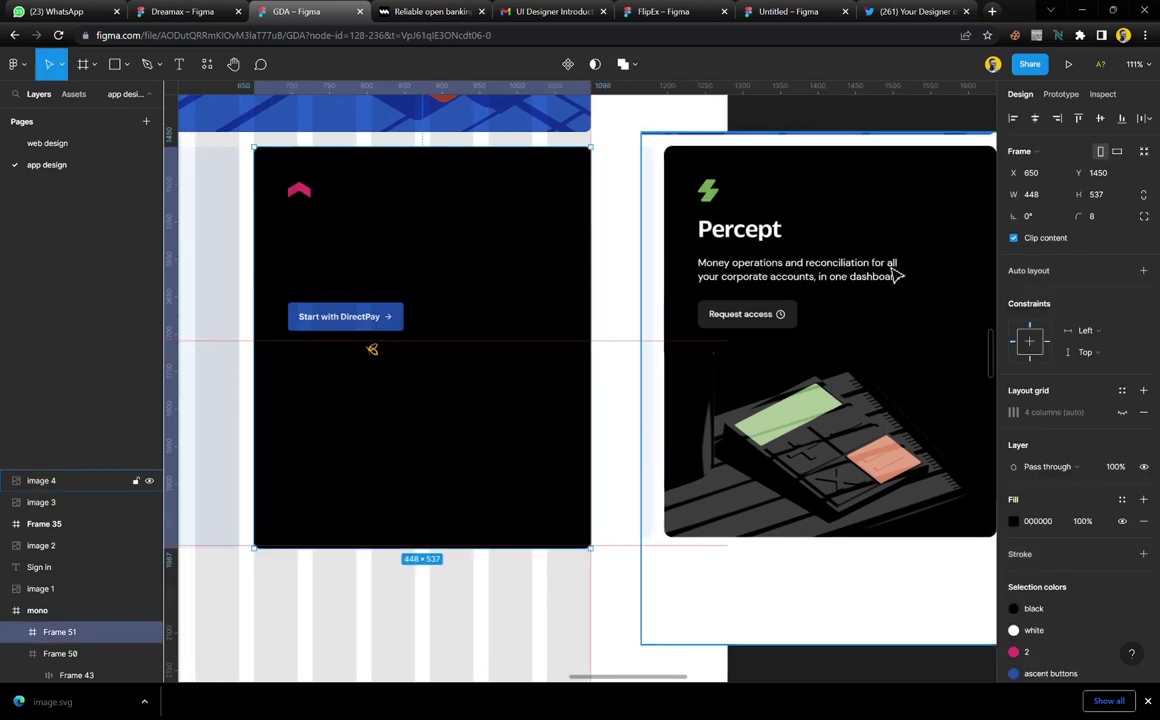
{"action": "left_click", "coordinate": [352, 273]}
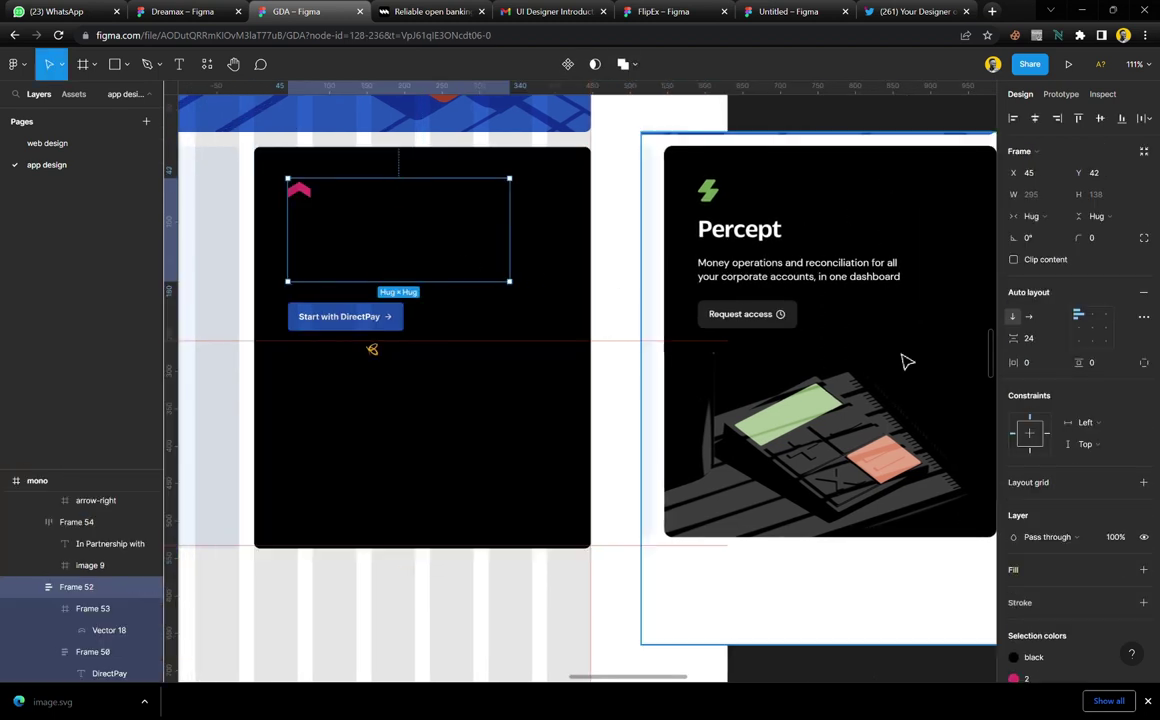
{"action": "scroll", "coordinate": [1080, 515], "scroll_direction": "down", "scroll_amount": 3}
{"action": "left_click", "coordinate": [1144, 543]}
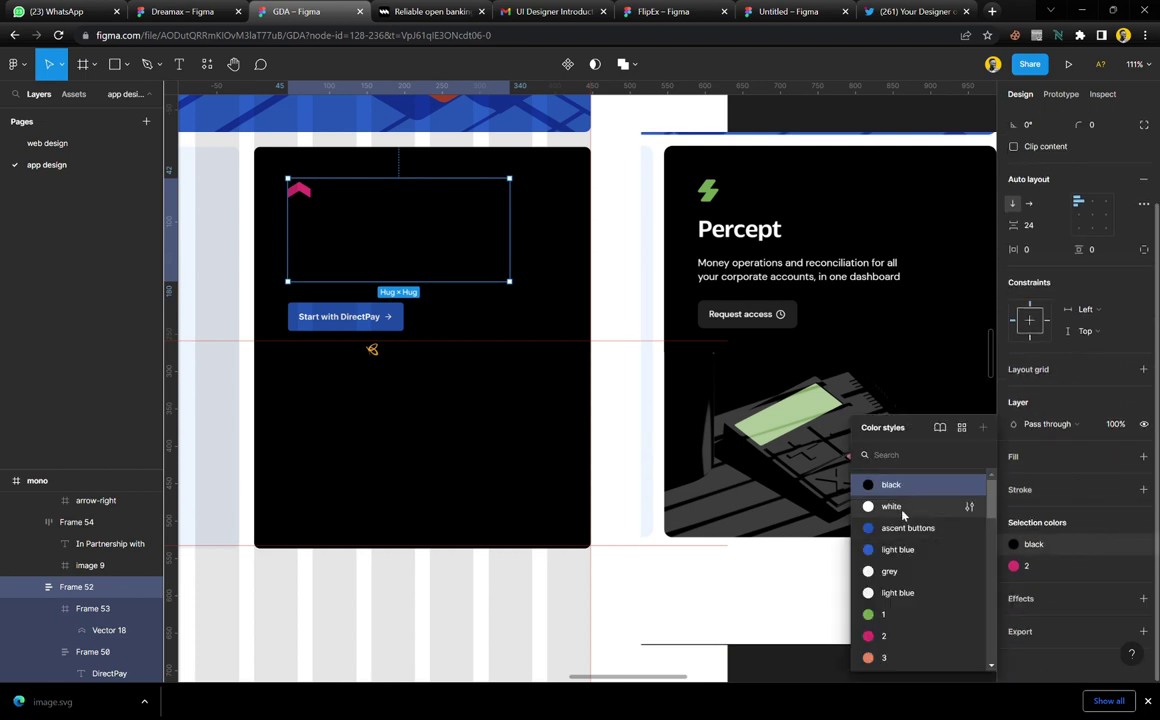
{"action": "left_click", "coordinate": [817, 461]}
Delete the partnership row and give the button the Percept button's dark fill
{"action": "left_click", "coordinate": [382, 352]}
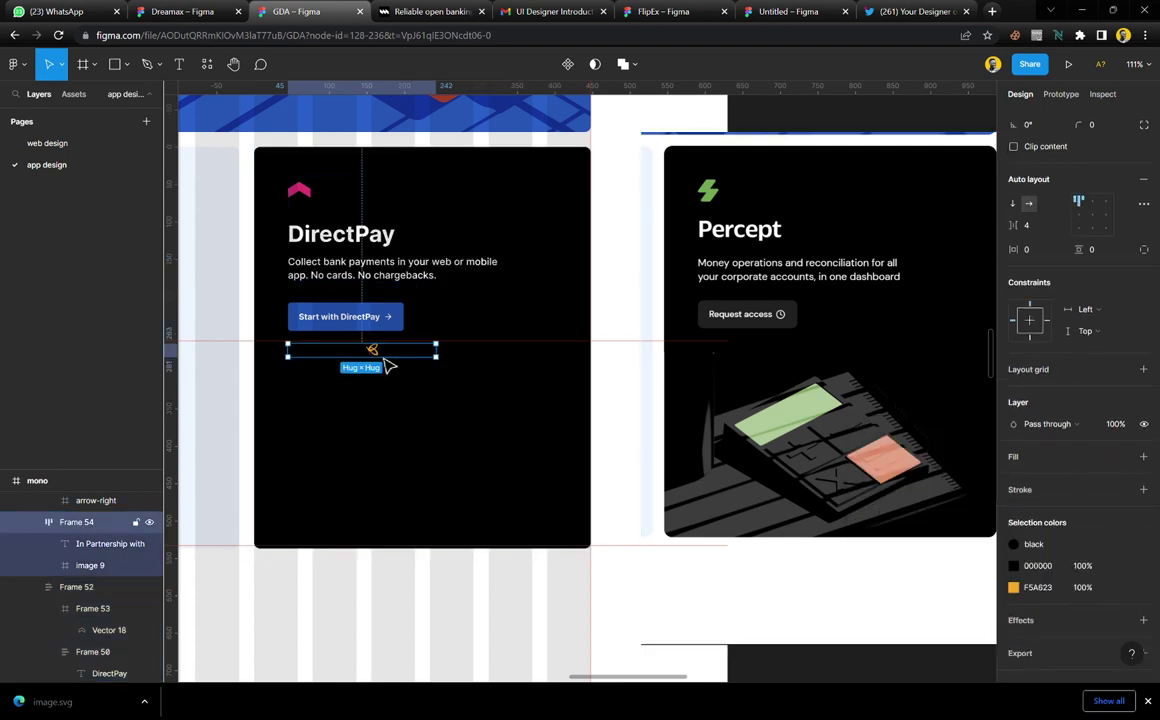
{"action": "key", "text": "Delete"}
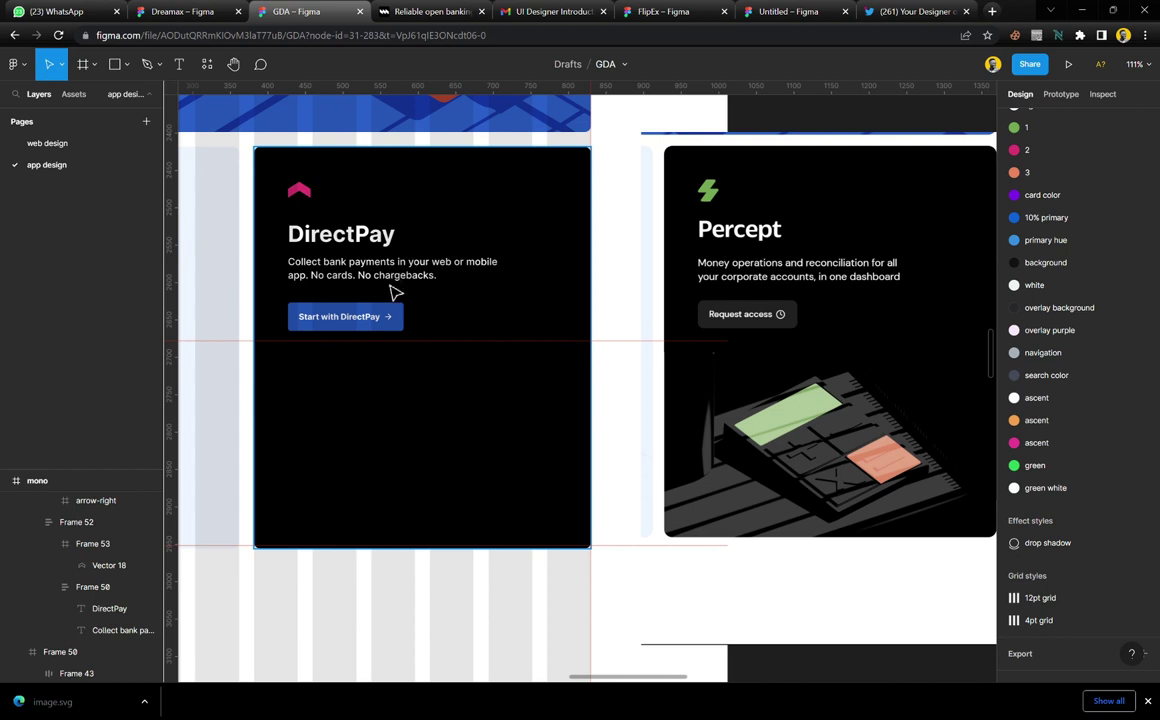
{"action": "left_click", "coordinate": [407, 317]}
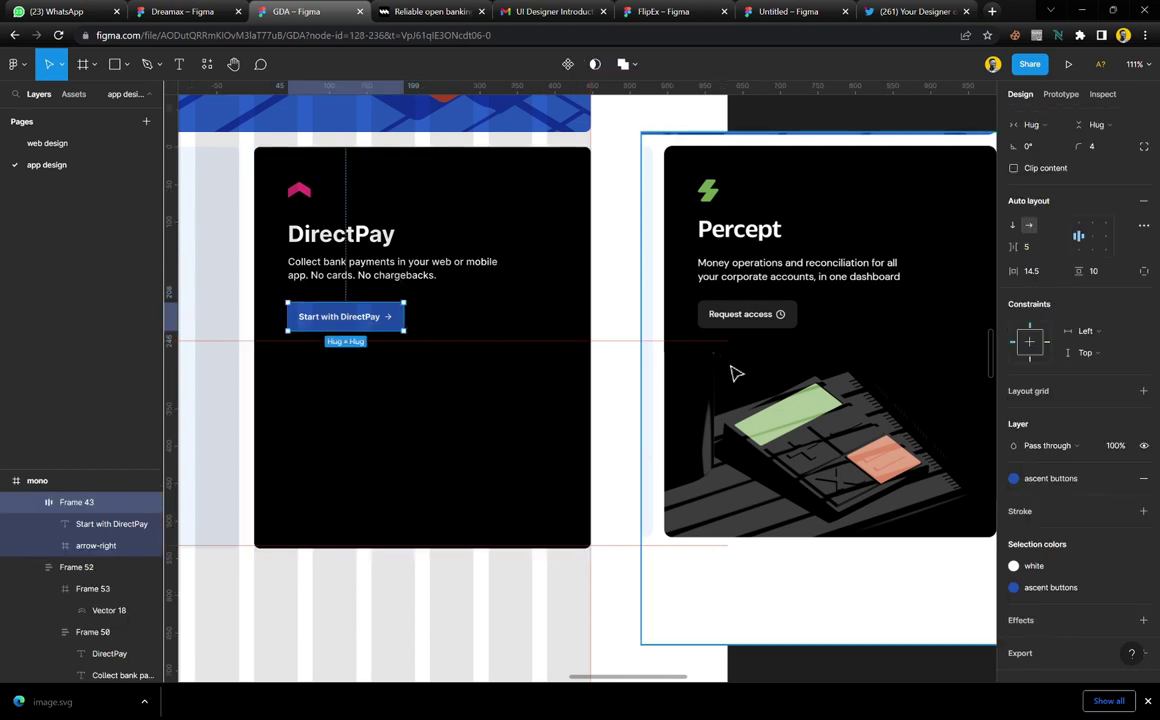
{"action": "key", "text": "i"}
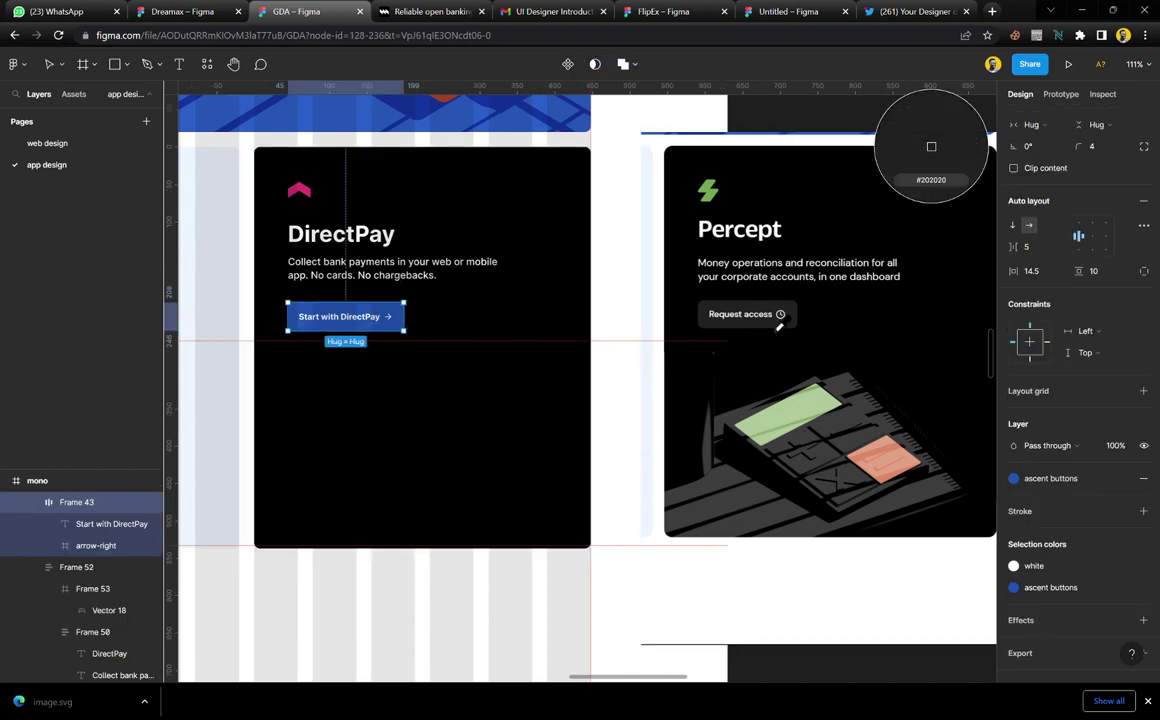
{"action": "left_click", "coordinate": [780, 325]}
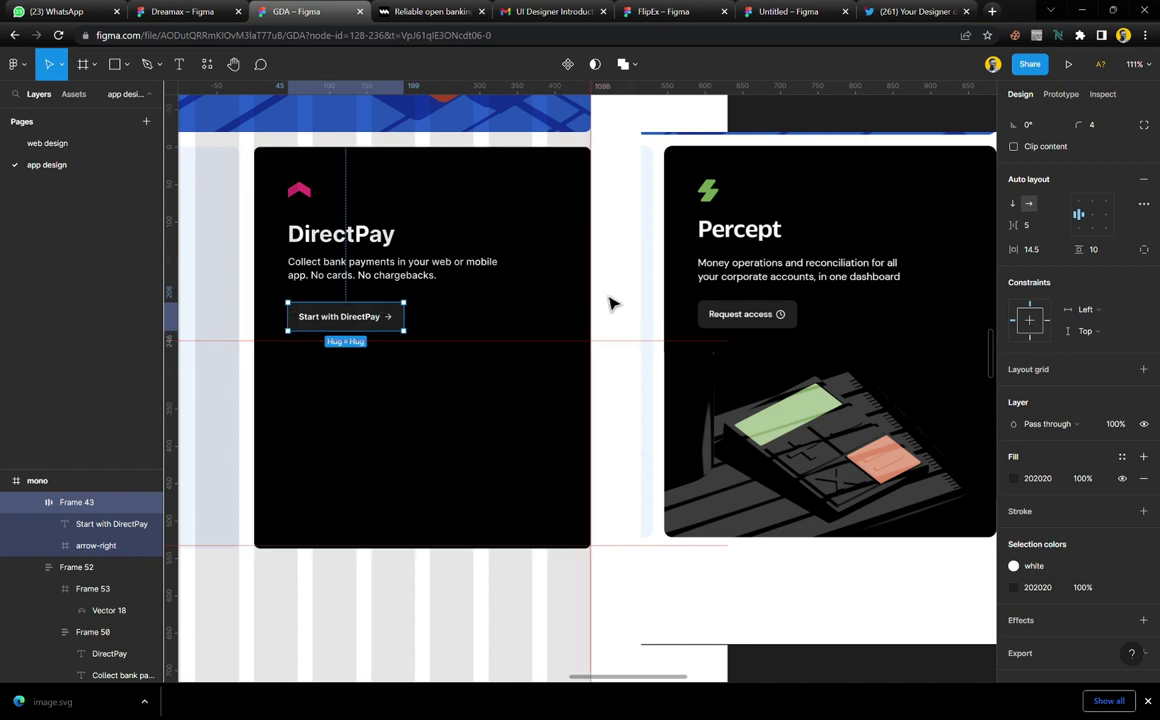
Change the button label from 'Start with DirectPay' to 'Request access'
{"action": "double_click", "coordinate": [363, 318]}
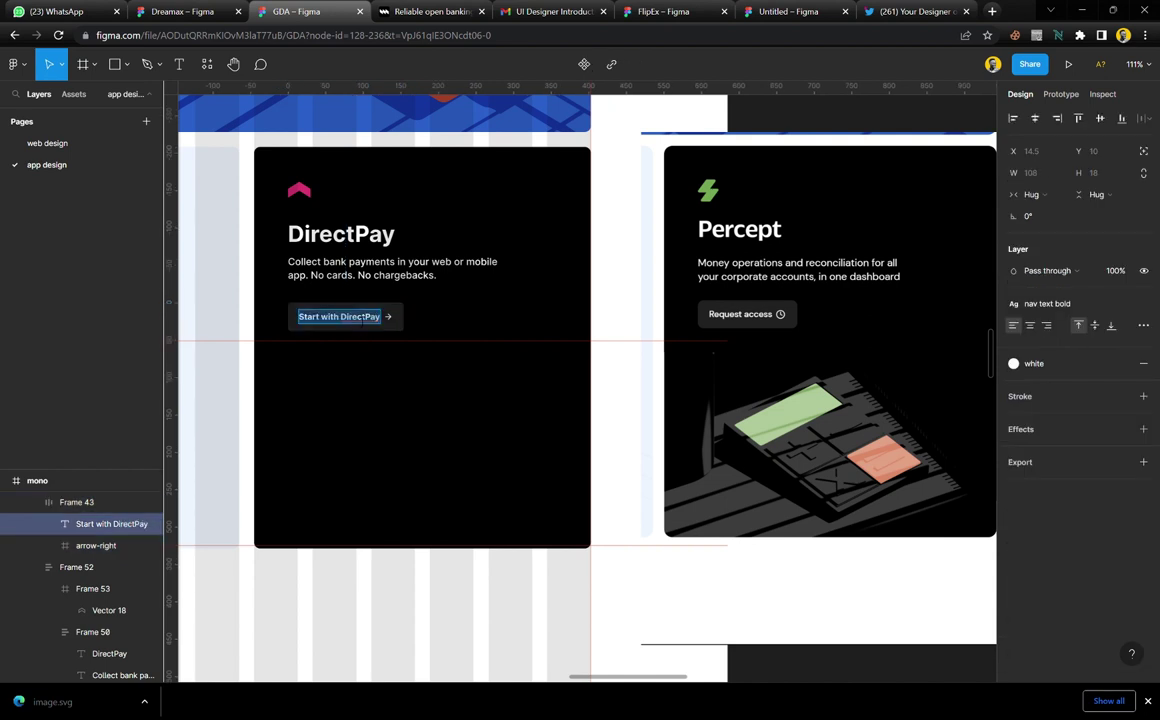
{"action": "type", "text": "Reques"}
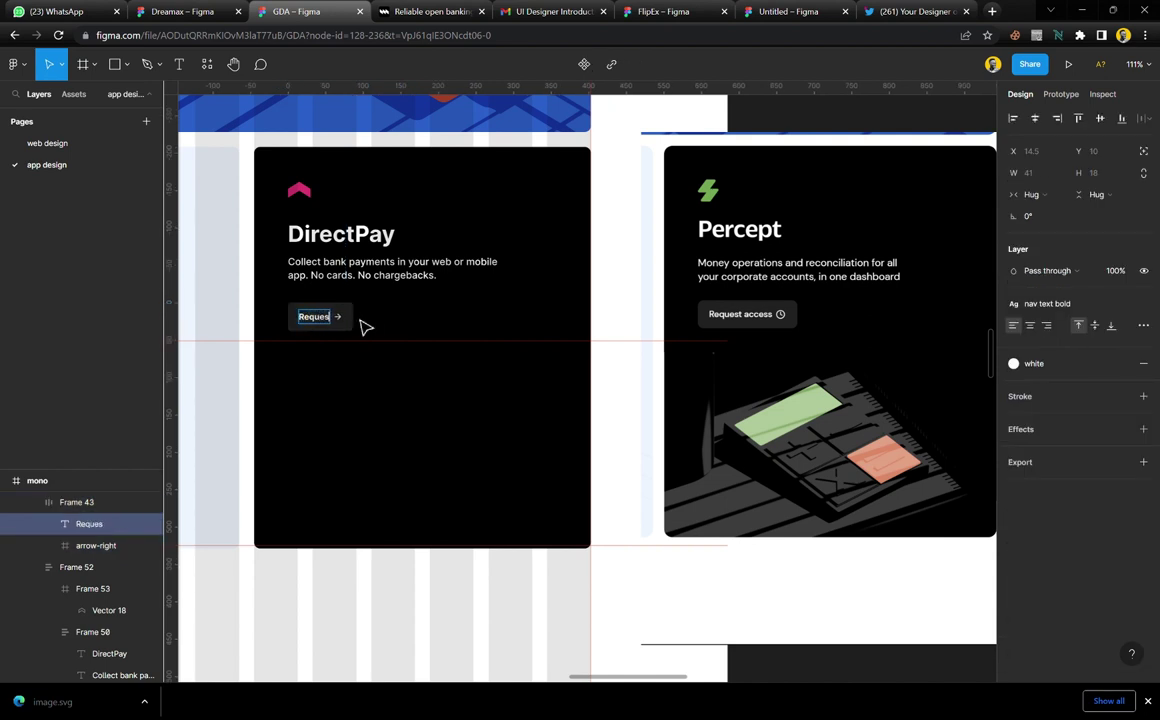
{"action": "type", "text": "t acces"}
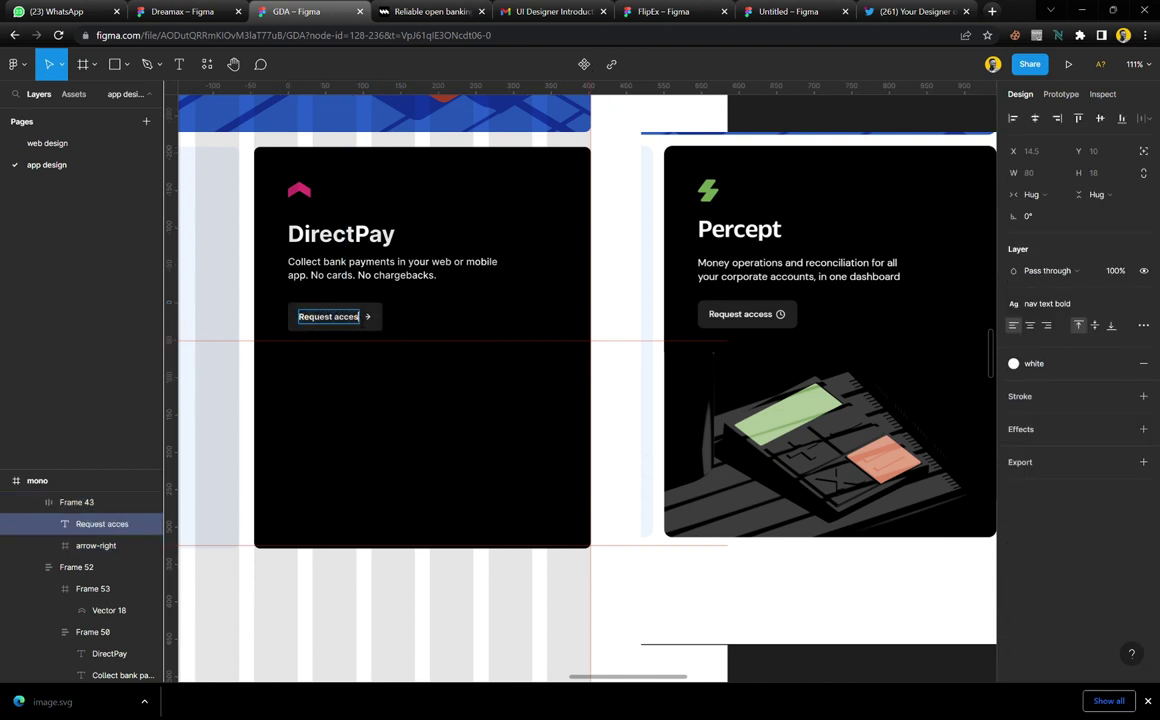
{"action": "type", "text": "s"}
{"action": "key", "text": "Escape"}
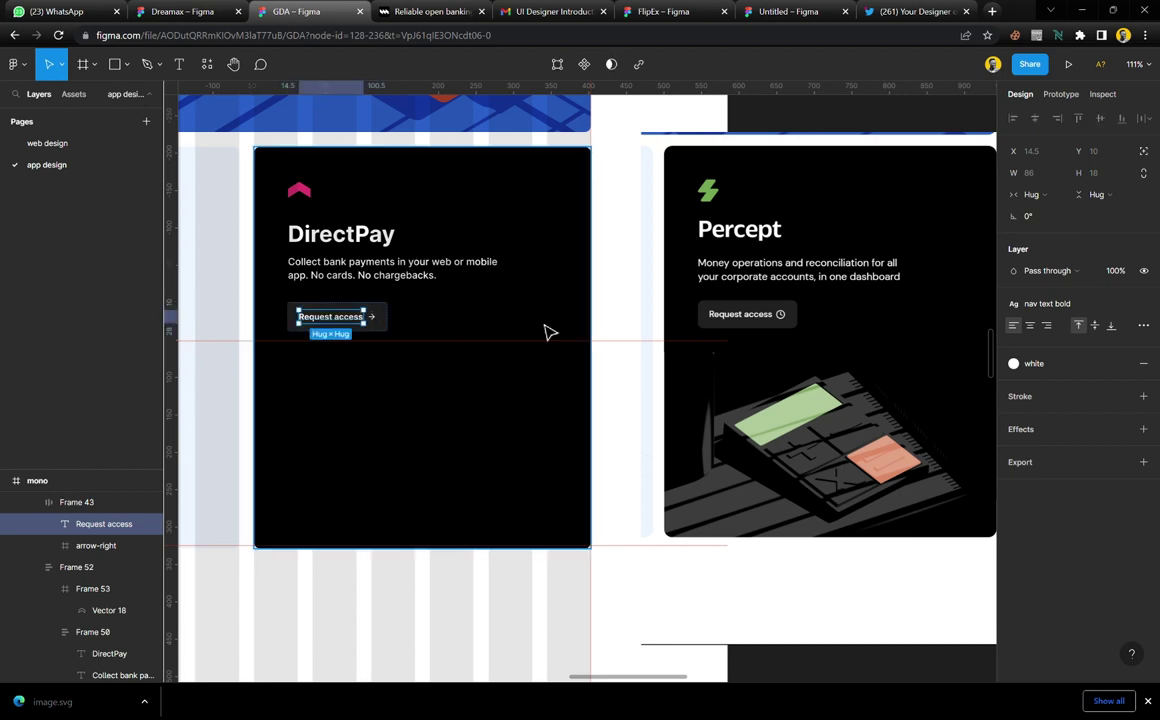
{"action": "key", "text": "Escape"}
{"action": "key", "text": "Escape"}
{"action": "scroll", "coordinate": [357, 324], "scroll_direction": "up", "scroll_amount": 5}
{"action": "scroll", "coordinate": [357, 324], "scroll_direction": "down", "scroll_amount": 2}
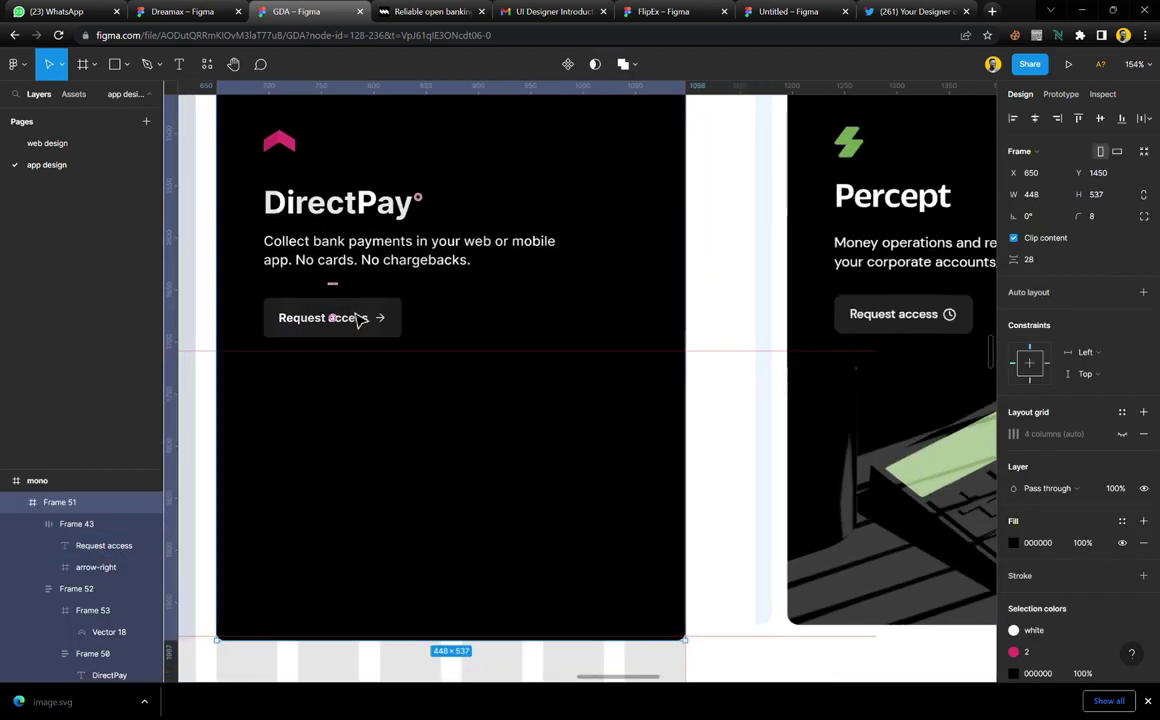
{"action": "key", "text": "shift+i"}
Search Iconify for 'handclock' and drop the first 24×24 clock icon beside the card
{"action": "left_click", "coordinate": [276, 95]}
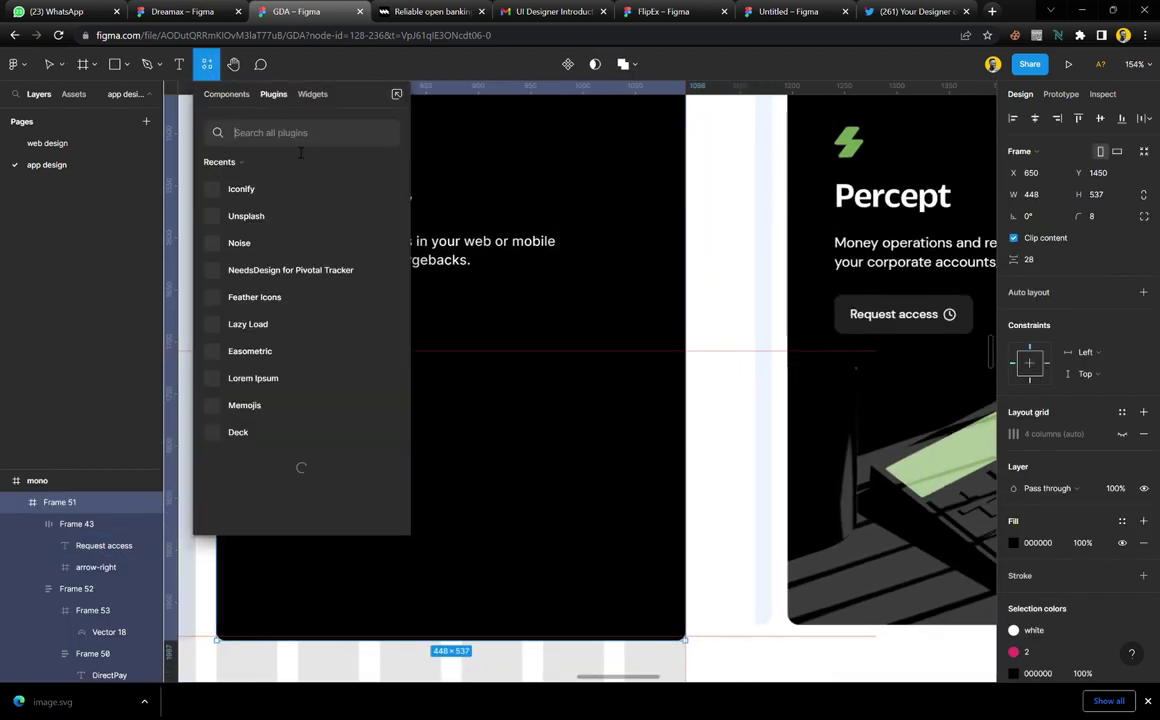
{"action": "left_click", "coordinate": [386, 190]}
{"action": "scroll", "coordinate": [440, 205], "scroll_direction": "left", "scroll_amount": 2}
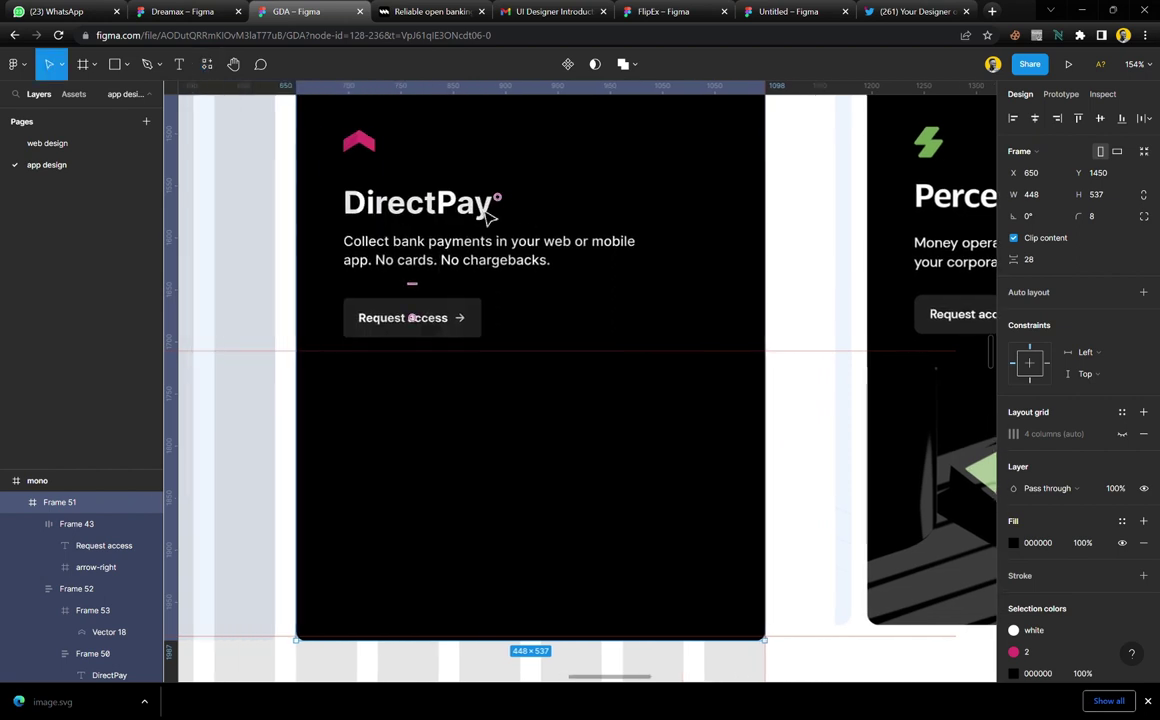
{"action": "scroll", "coordinate": [485, 215], "scroll_direction": "up", "scroll_amount": 1}
{"action": "scroll", "coordinate": [489, 218], "scroll_direction": "down", "scroll_amount": 1}
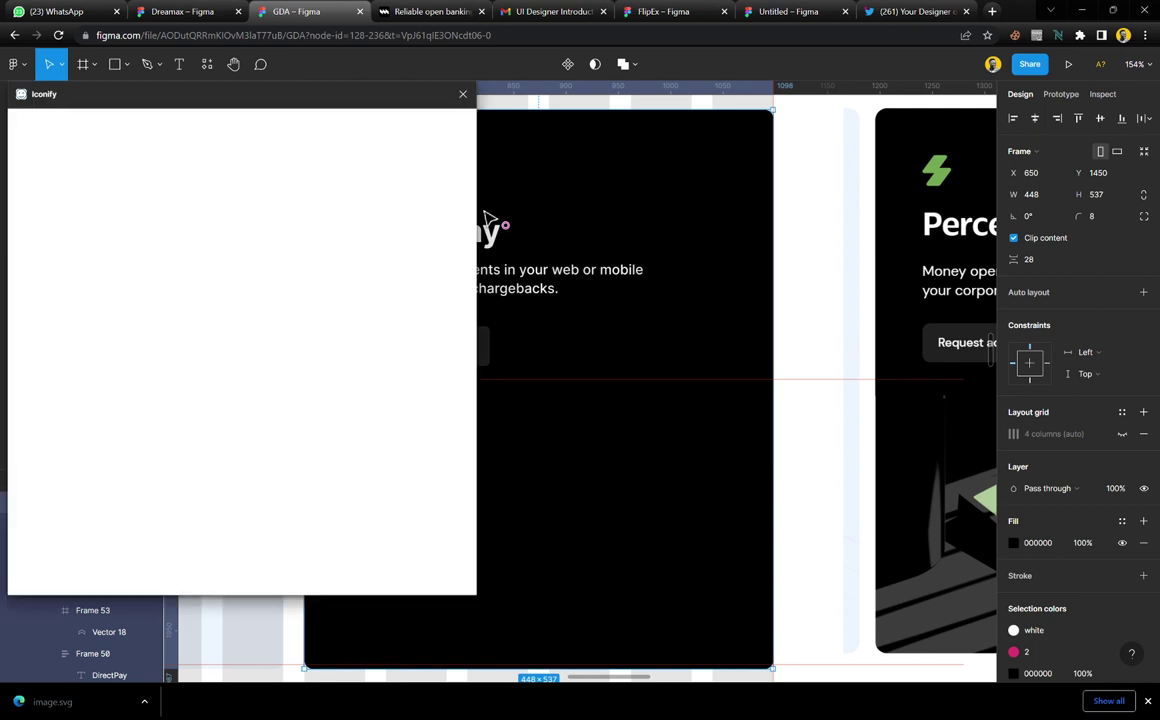
{"action": "type", "text": "hand"}
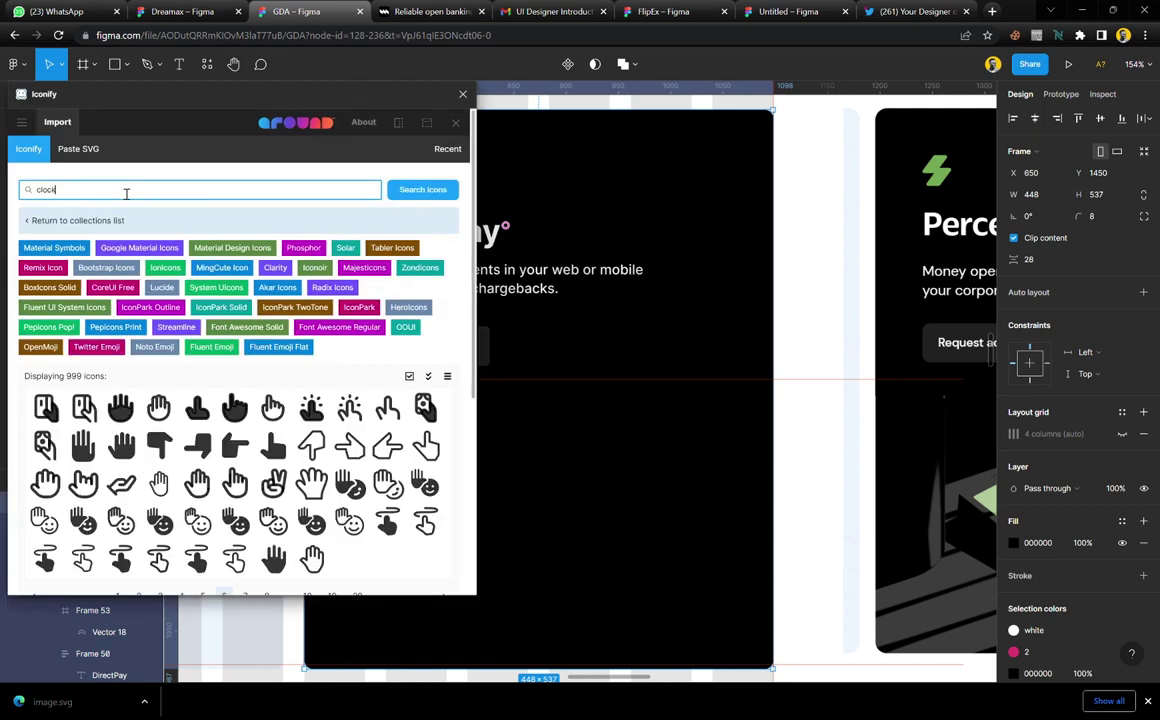
{"action": "type", "text": "clock"}
{"action": "key", "text": "Return"}
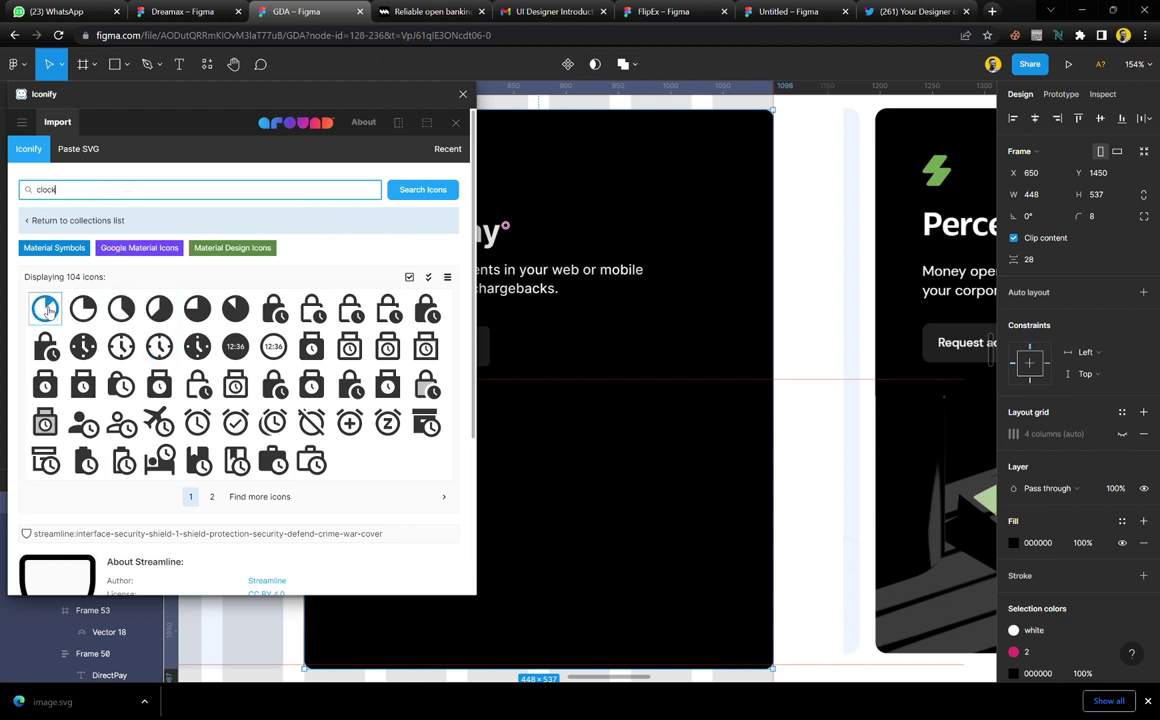
{"action": "left_click_drag", "start_coordinate": [53, 314], "coordinate": [432, 315]}
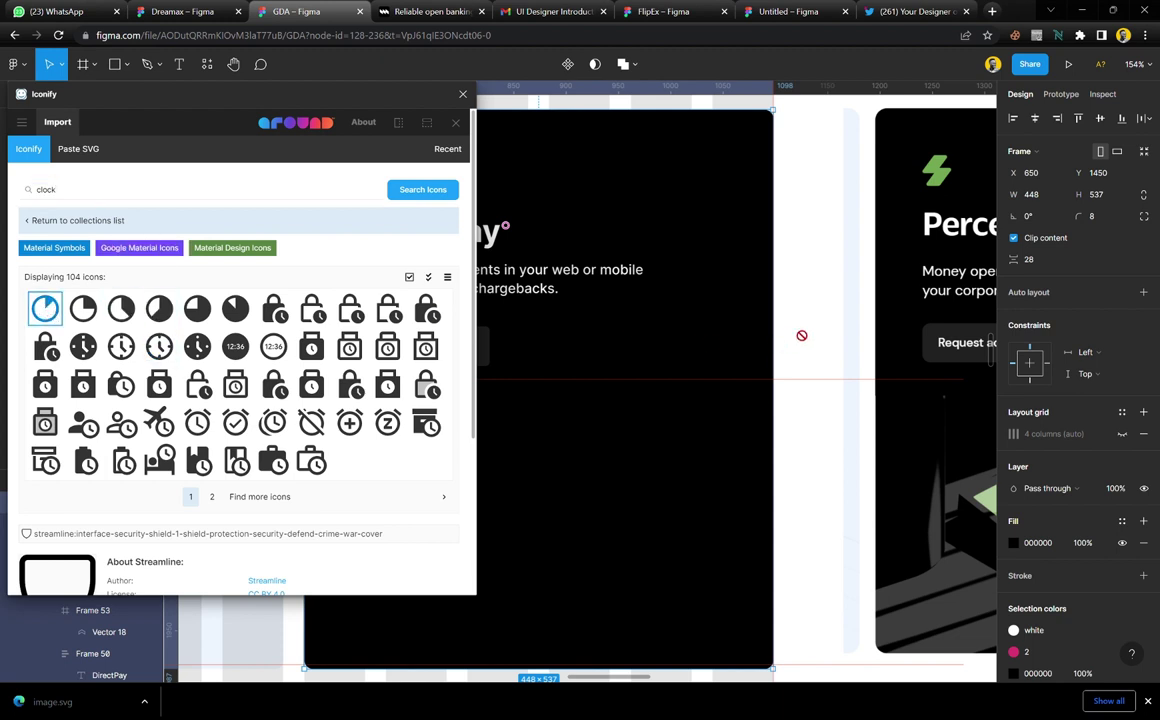
{"action": "left_click_drag", "start_coordinate": [801, 335], "coordinate": [812, 336]}
Apply the white colour style to the clock icon and remove its frame fill
{"action": "left_click", "coordinate": [462, 93]}
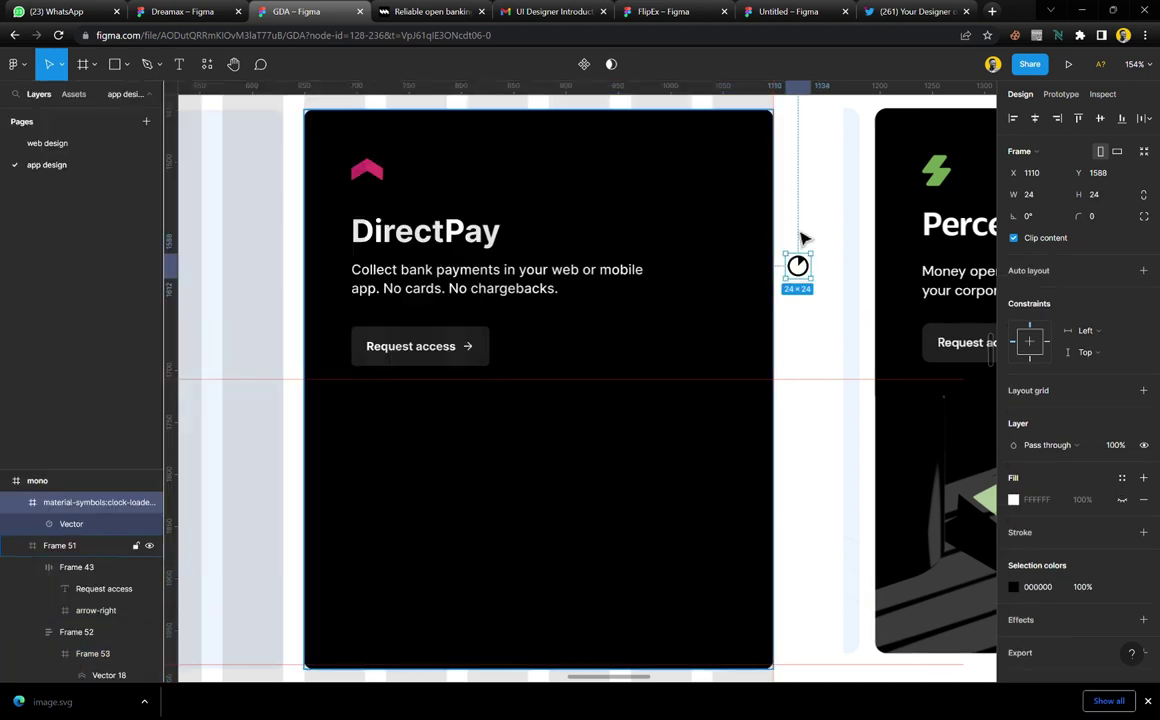
{"action": "scroll", "coordinate": [858, 330], "scroll_direction": "right", "scroll_amount": 5}
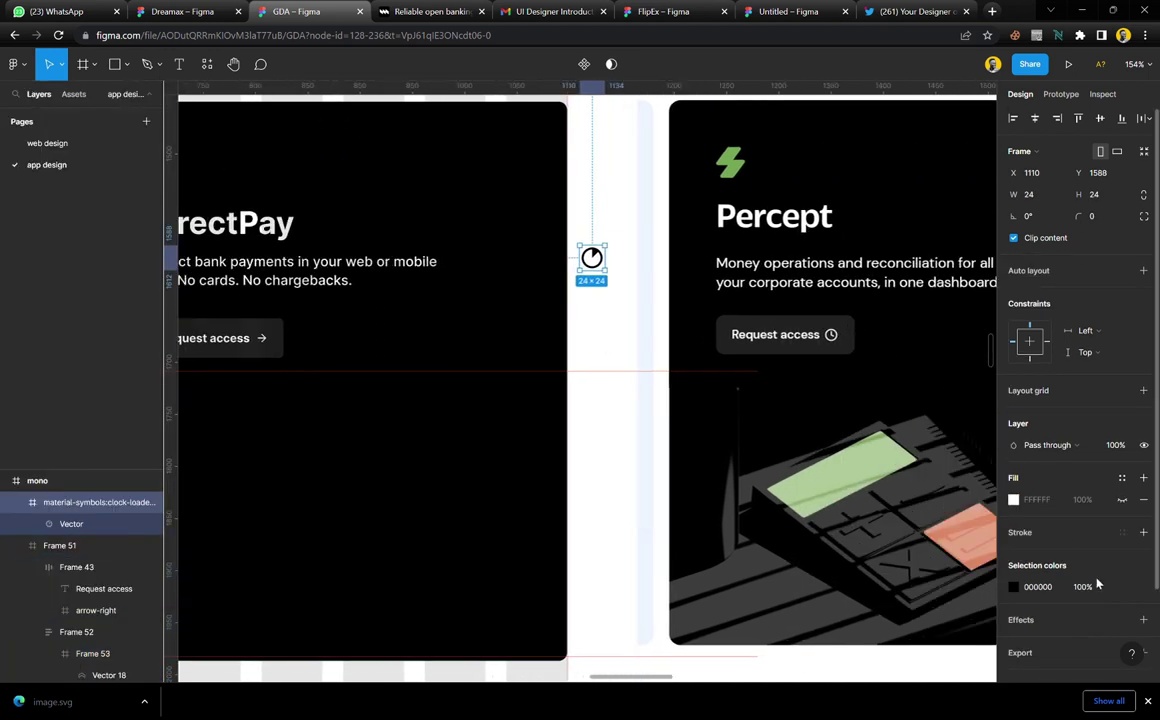
{"action": "left_click", "coordinate": [1122, 586]}
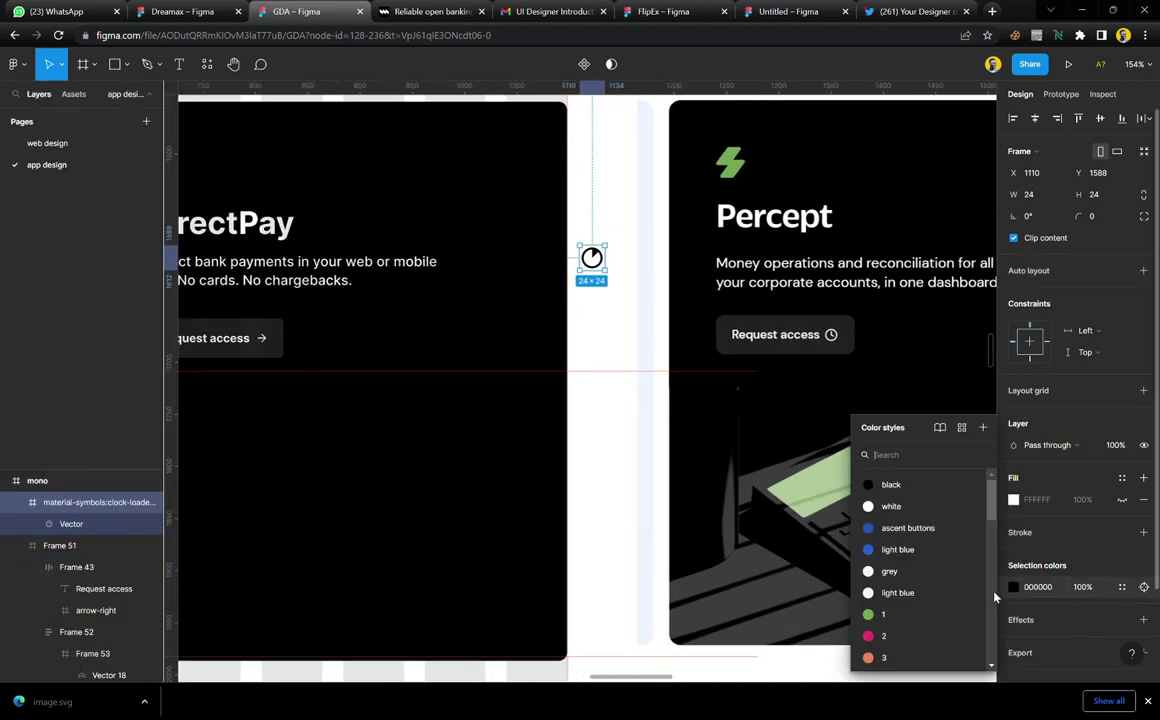
{"action": "left_click", "coordinate": [907, 503]}
{"action": "left_click", "coordinate": [1143, 499]}
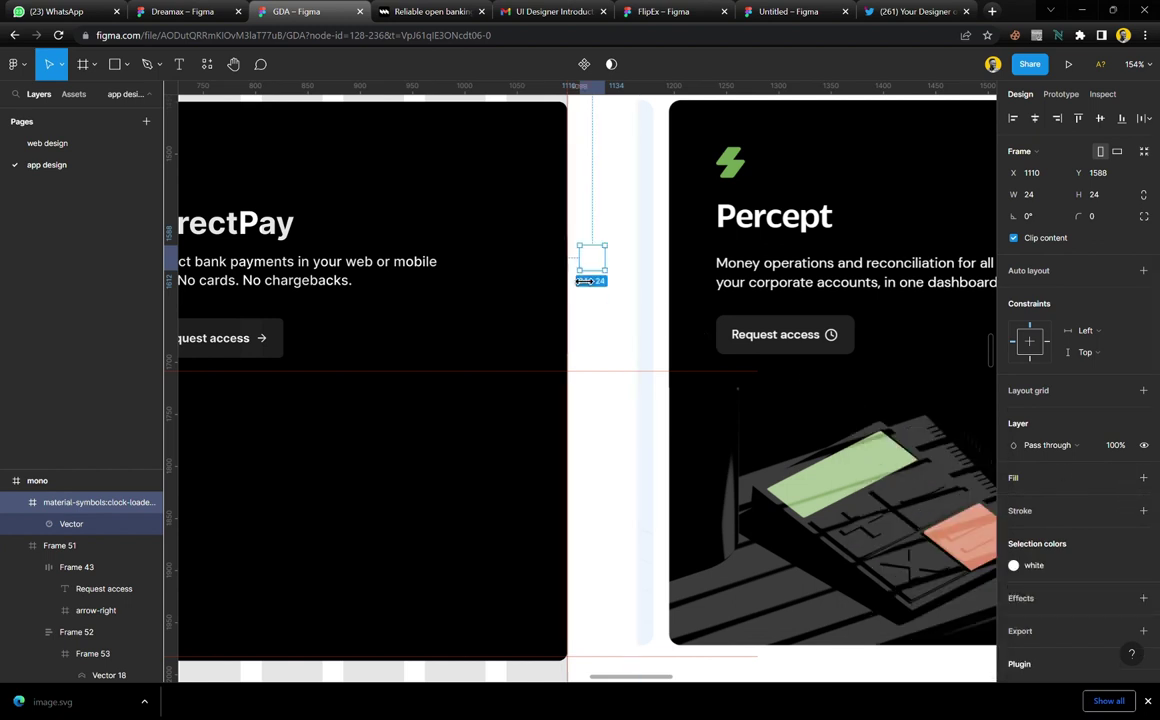
Set the clock icon's height to 12 and place it inside the Request access button
{"action": "left_click_drag", "start_coordinate": [584, 279], "coordinate": [316, 354]}
{"action": "double_click", "coordinate": [264, 340]}
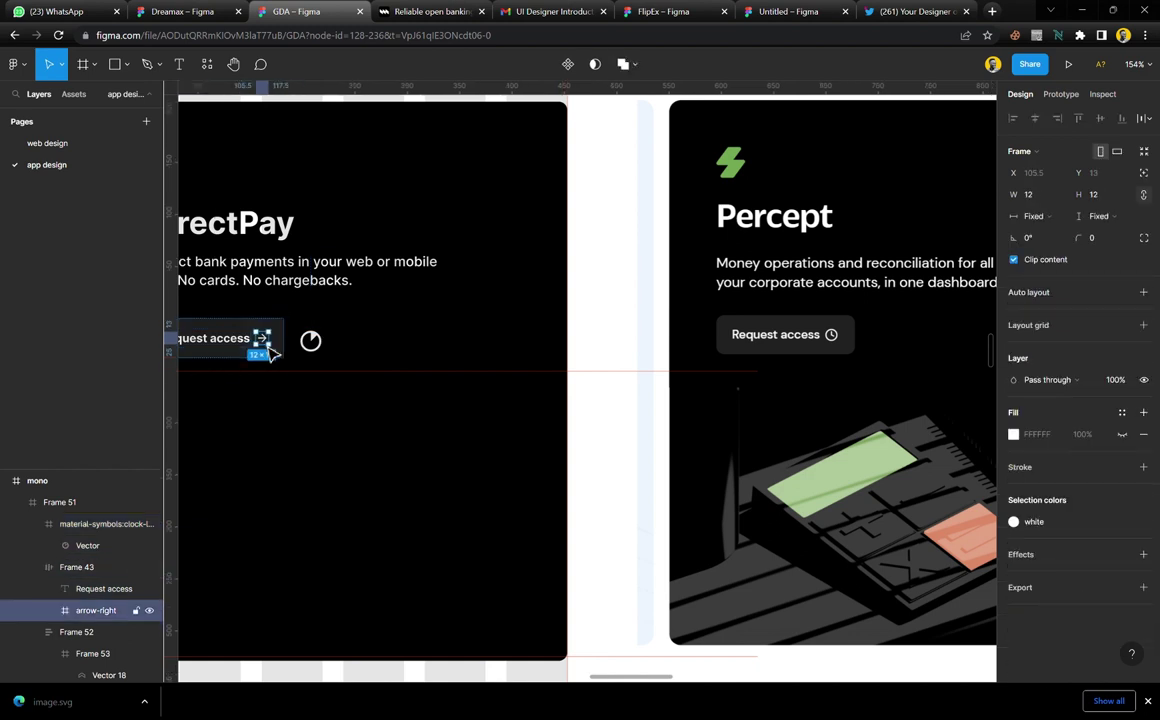
{"action": "left_click", "coordinate": [311, 341]}
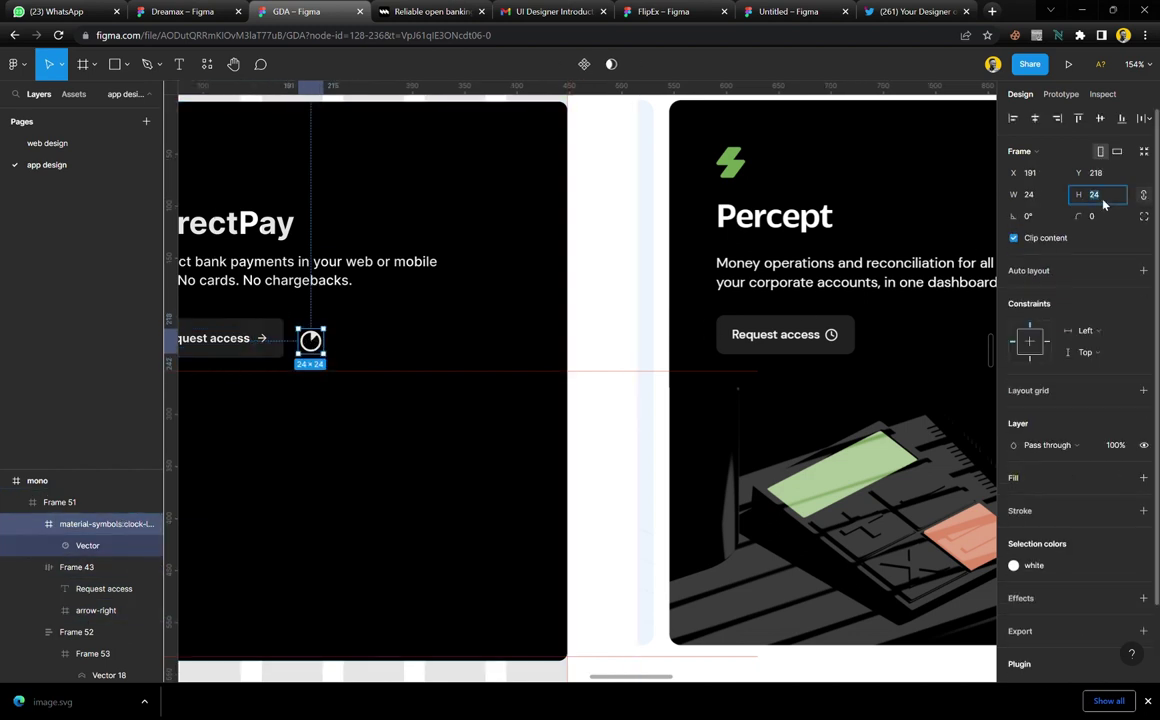
{"action": "type", "text": "12"}
{"action": "key", "text": "Return"}
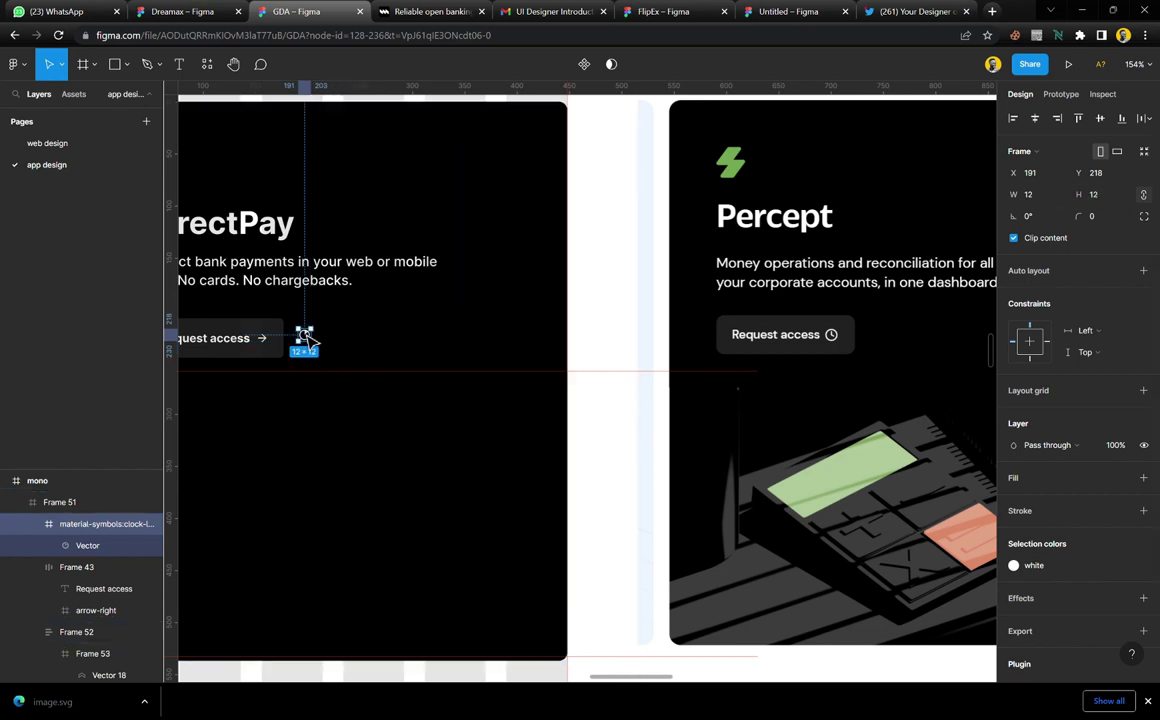
{"action": "scroll", "coordinate": [270, 352], "scroll_direction": "up", "scroll_amount": 10, "text": "ctrl"}
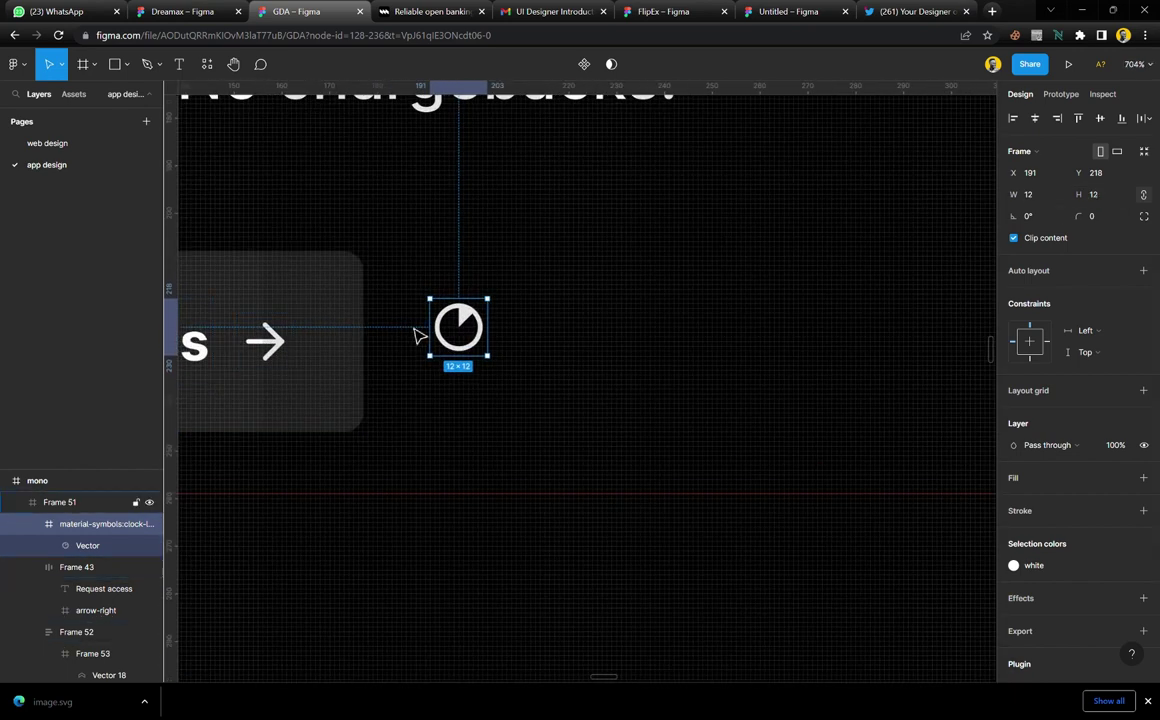
{"action": "left_click_drag", "start_coordinate": [483, 333], "coordinate": [232, 350]}
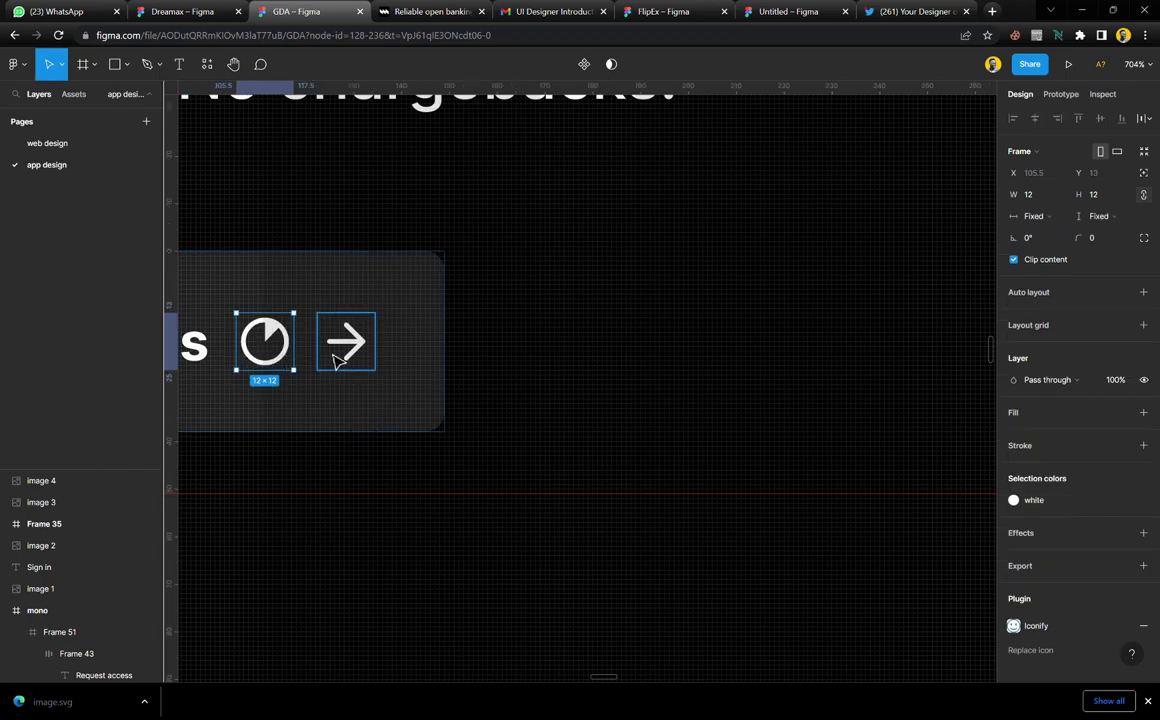
Delete the arrow icon from the button and size the clock icon to 14×14
{"action": "left_click", "coordinate": [350, 355]}
{"action": "key", "text": "Delete"}
{"action": "left_click", "coordinate": [280, 357]}
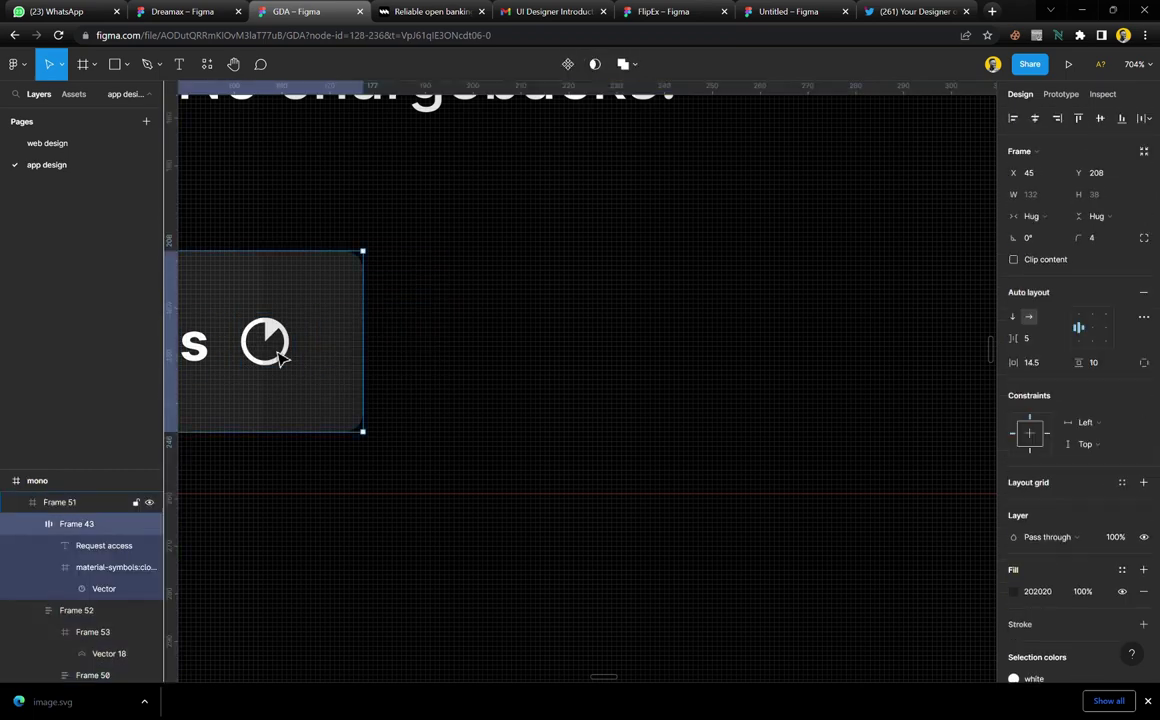
{"action": "left_click", "coordinate": [281, 358]}
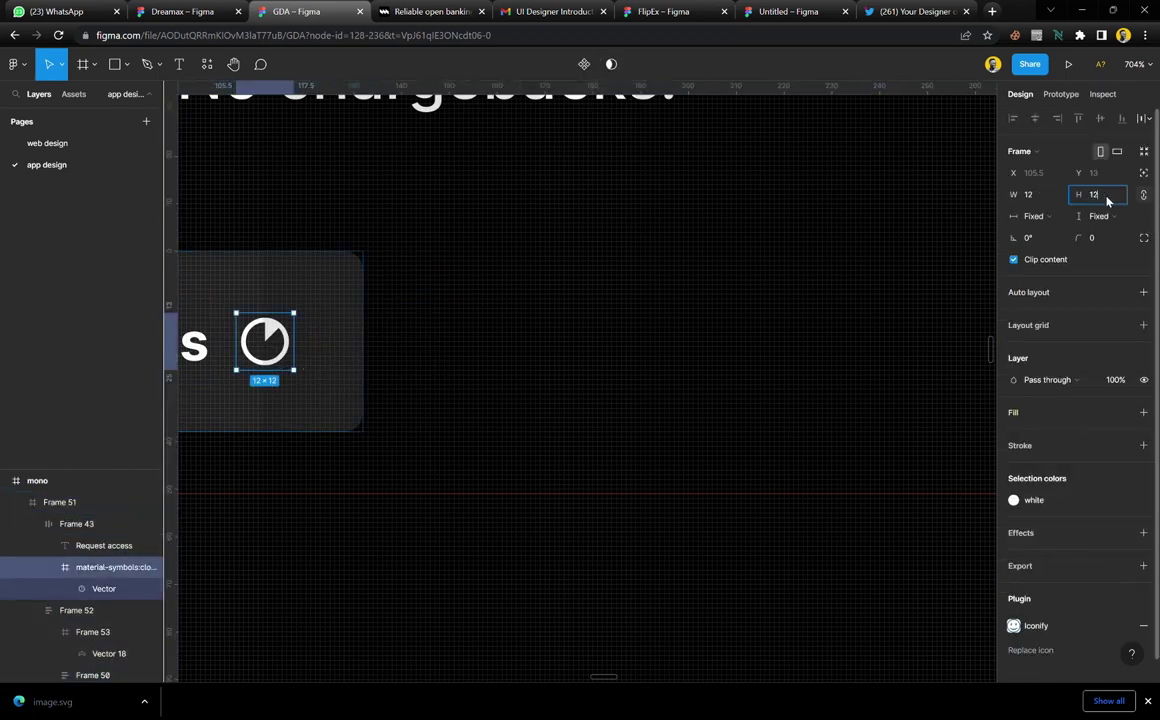
{"action": "type", "text": "14"}
{"action": "key", "text": "Return"}
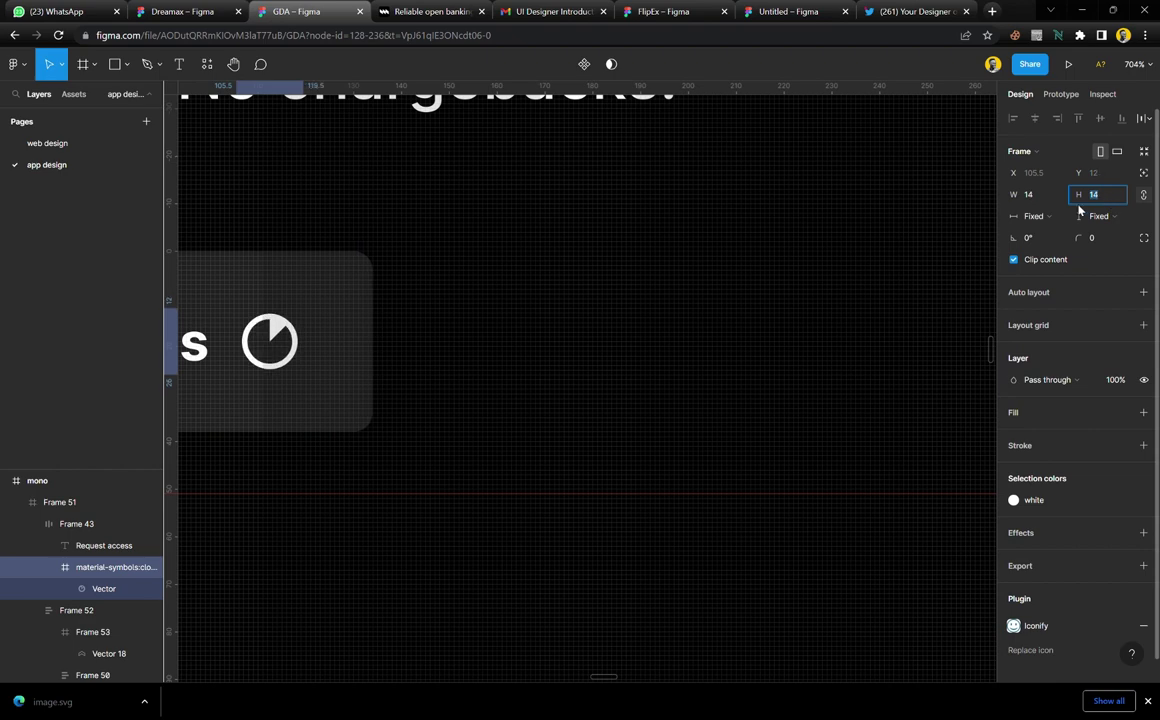
{"action": "left_click", "coordinate": [520, 378]}
{"action": "scroll", "coordinate": [492, 365], "scroll_direction": "down", "scroll_amount": 10}
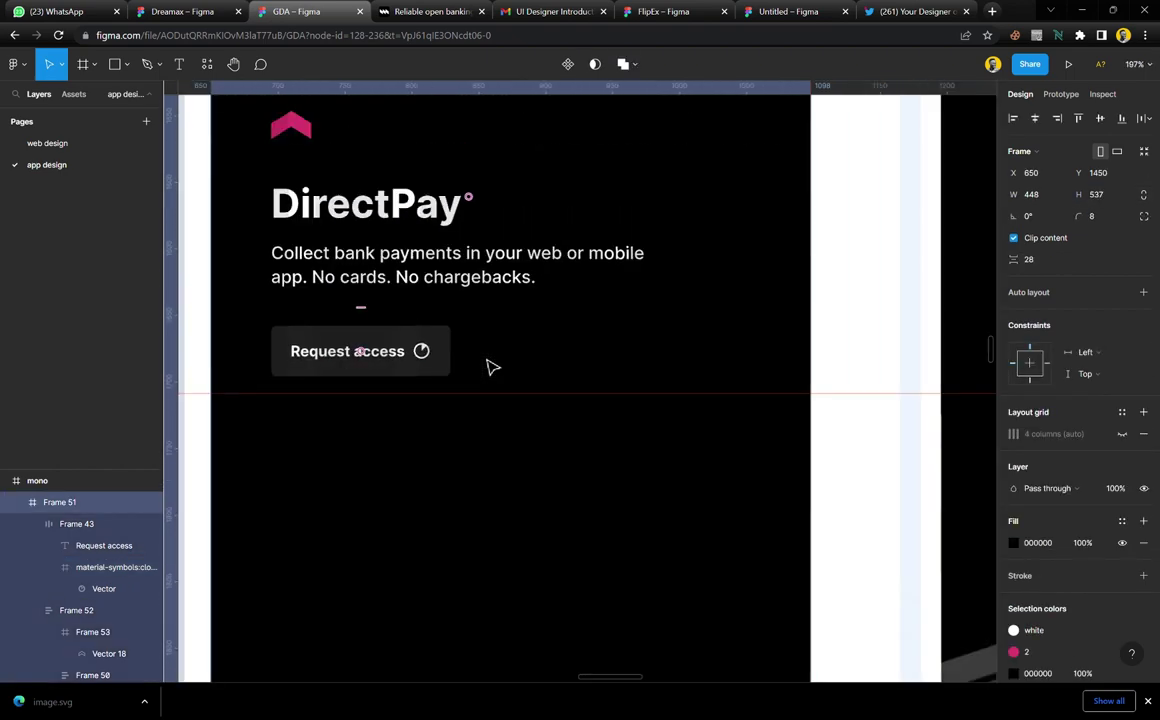
{"action": "scroll", "coordinate": [492, 367], "scroll_direction": "right", "scroll_amount": 5}
{"action": "scroll", "coordinate": [492, 367], "scroll_direction": "left", "scroll_amount": 5}
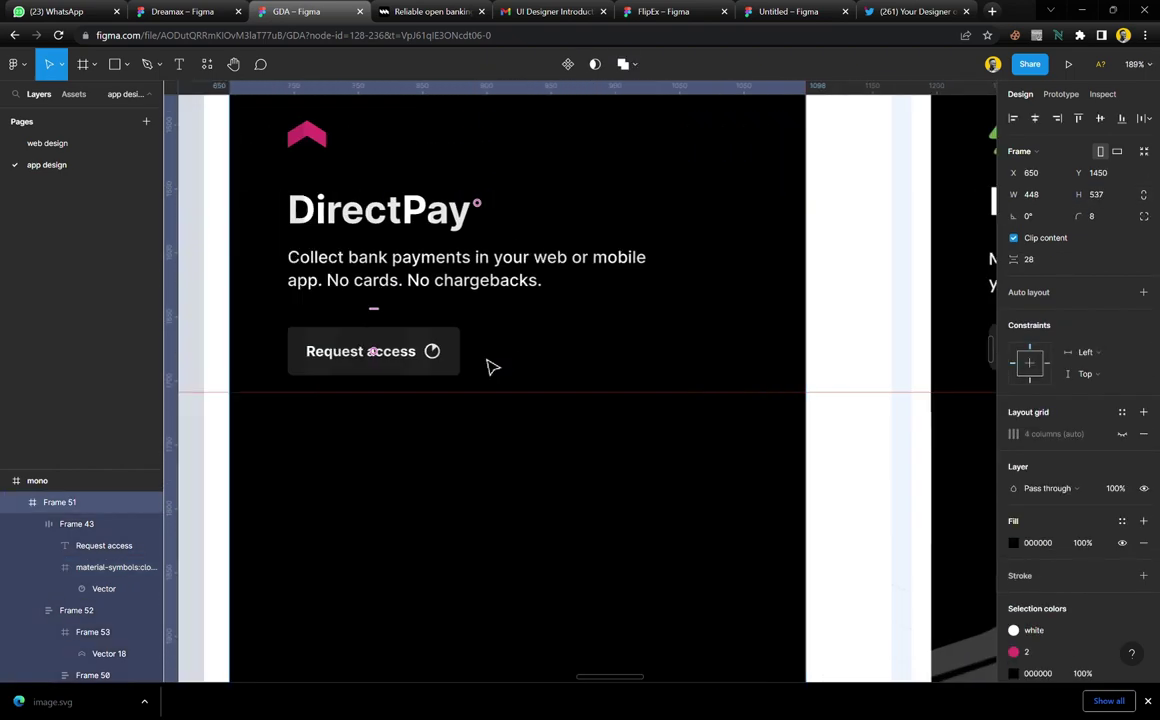
{"action": "scroll", "coordinate": [492, 367], "scroll_direction": "down", "scroll_amount": 3}
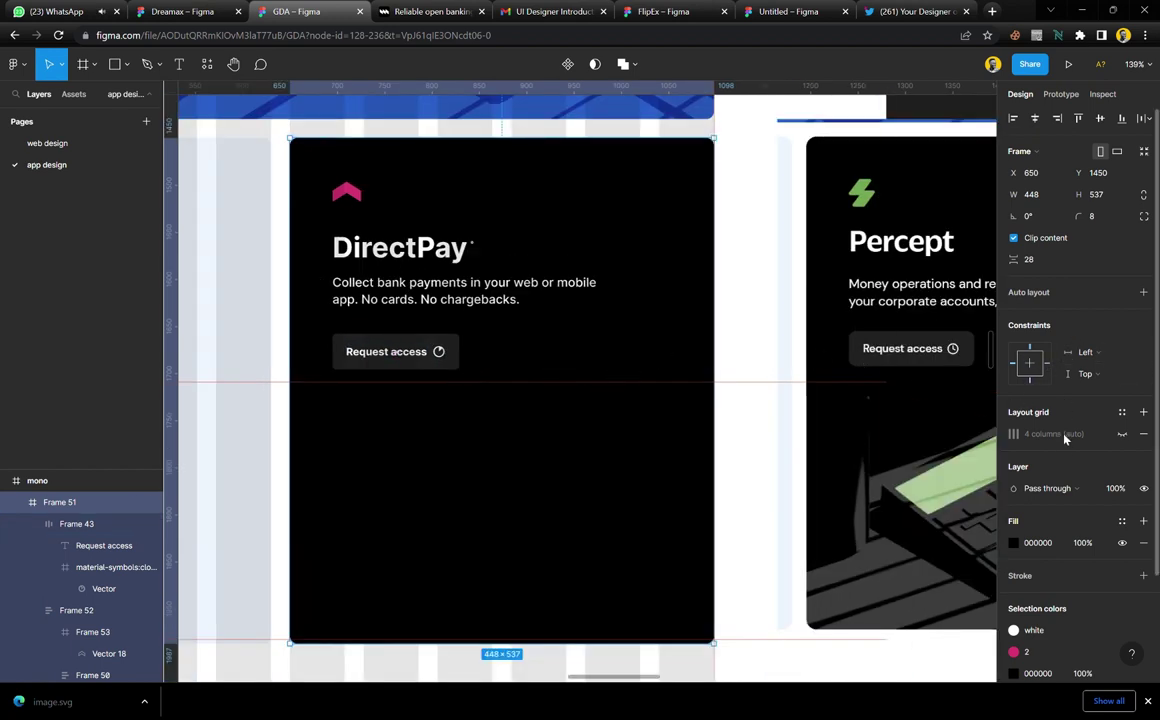
{"action": "left_click", "coordinate": [1122, 434]}
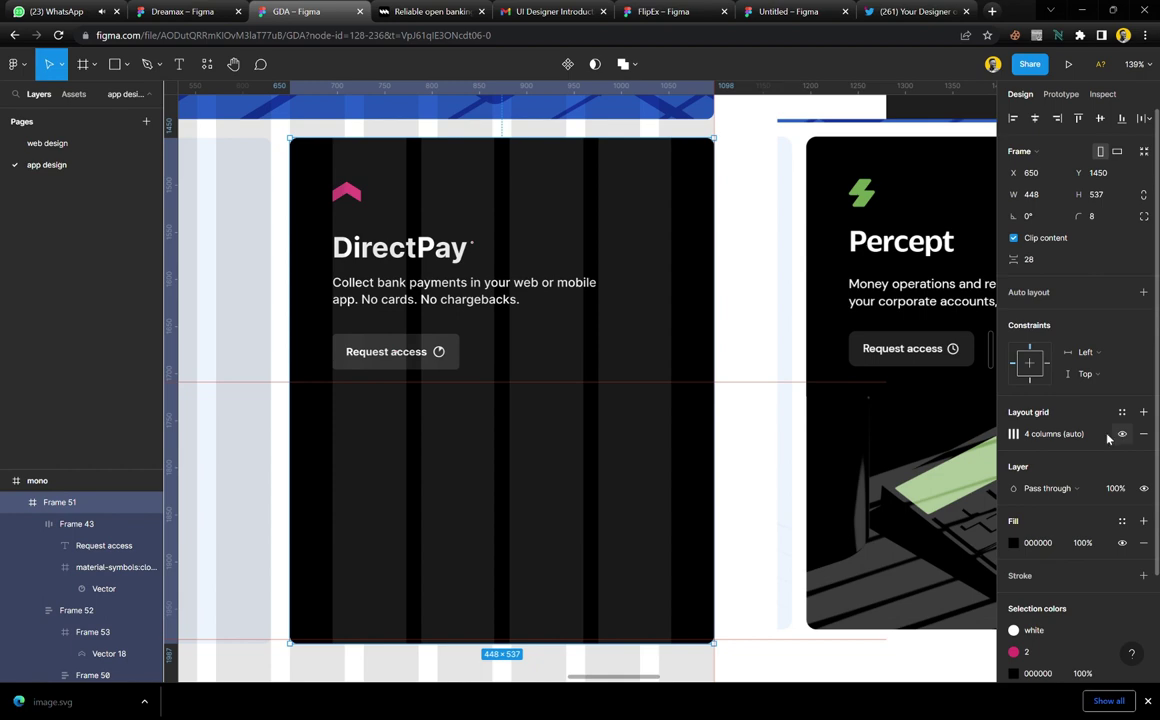
{"action": "left_click", "coordinate": [759, 344]}
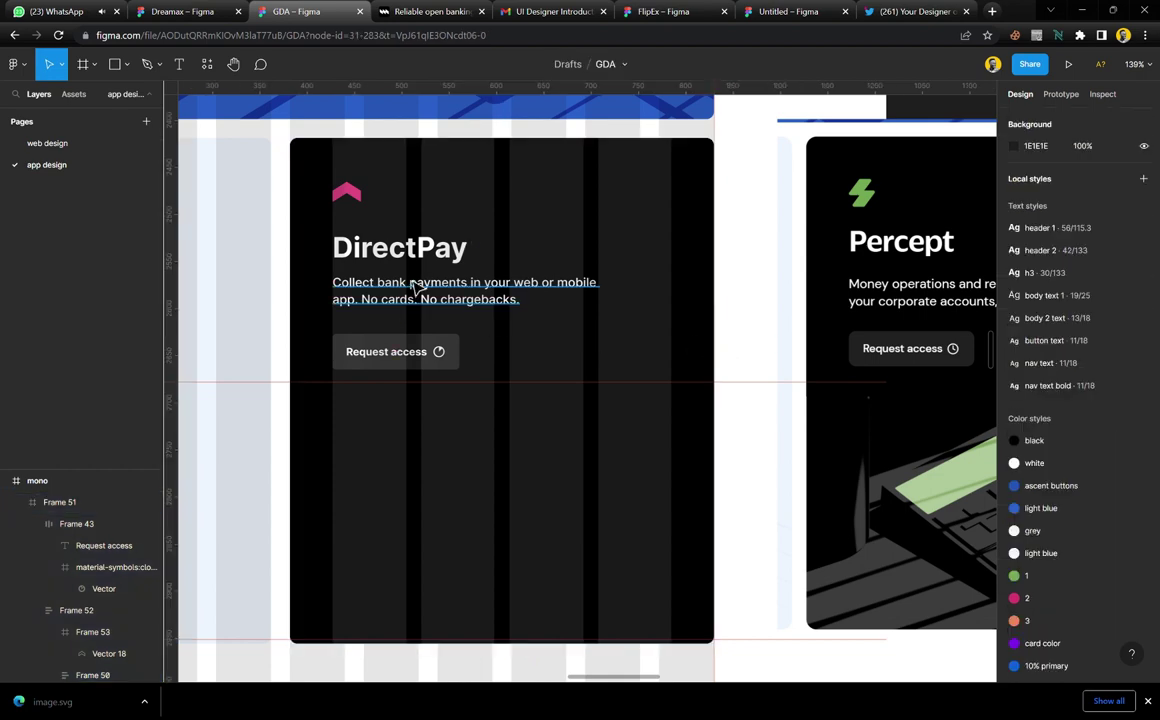
{"action": "scroll", "coordinate": [437, 350], "scroll_direction": "right", "scroll_amount": 5}
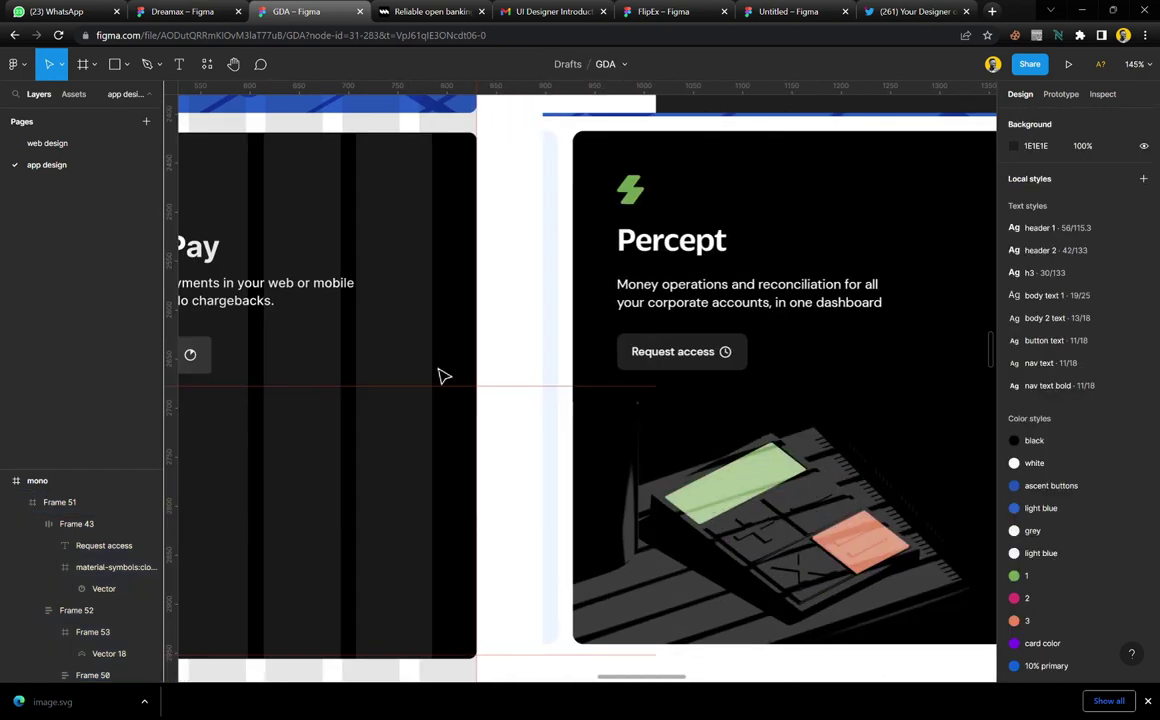
{"action": "scroll", "coordinate": [437, 376], "scroll_direction": "left", "scroll_amount": 5}
{"action": "left_click", "coordinate": [735, 338]}
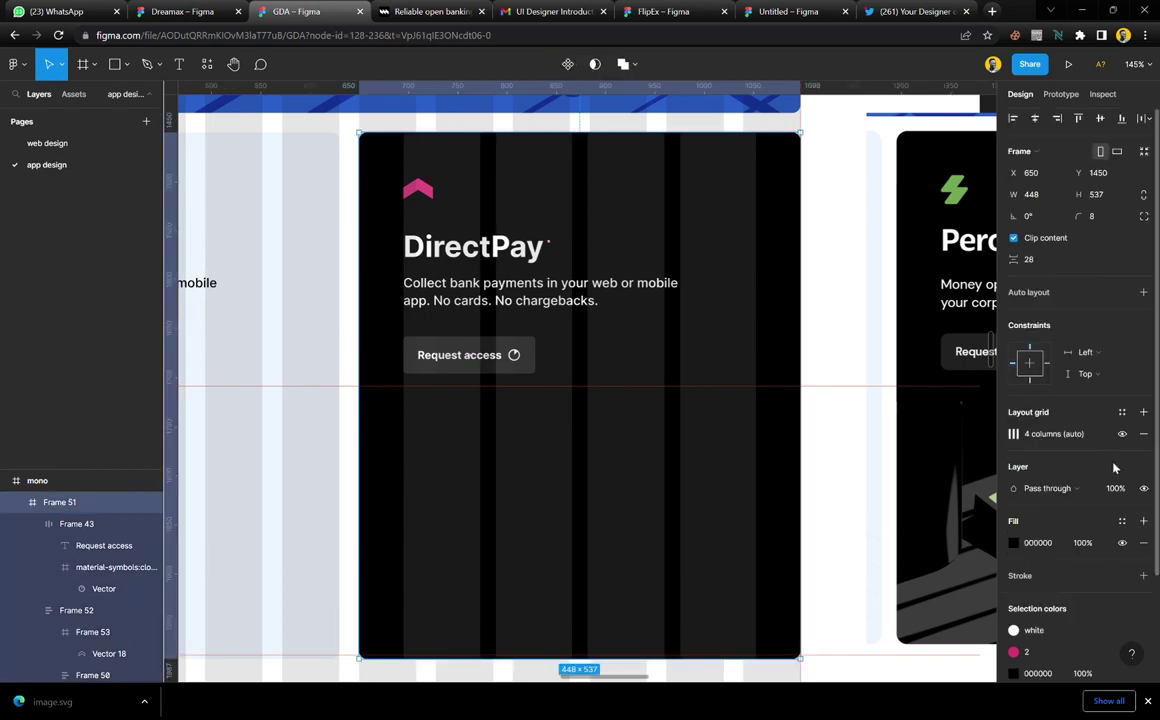
{"action": "left_click", "coordinate": [1122, 433]}
{"action": "left_click", "coordinate": [826, 352]}
{"action": "scroll", "coordinate": [585, 340], "scroll_direction": "right", "scroll_amount": 2}
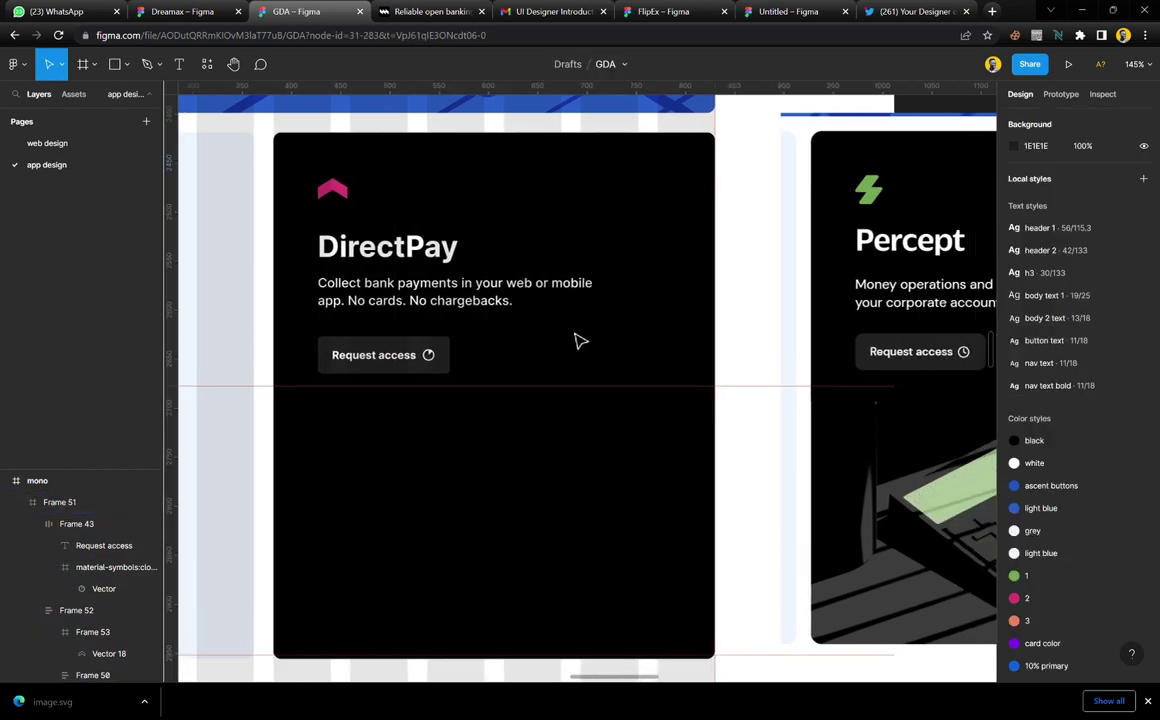
{"action": "scroll", "coordinate": [579, 341], "scroll_direction": "right", "scroll_amount": 3}
{"action": "scroll", "coordinate": [708, 316], "scroll_direction": "down", "scroll_amount": 10}
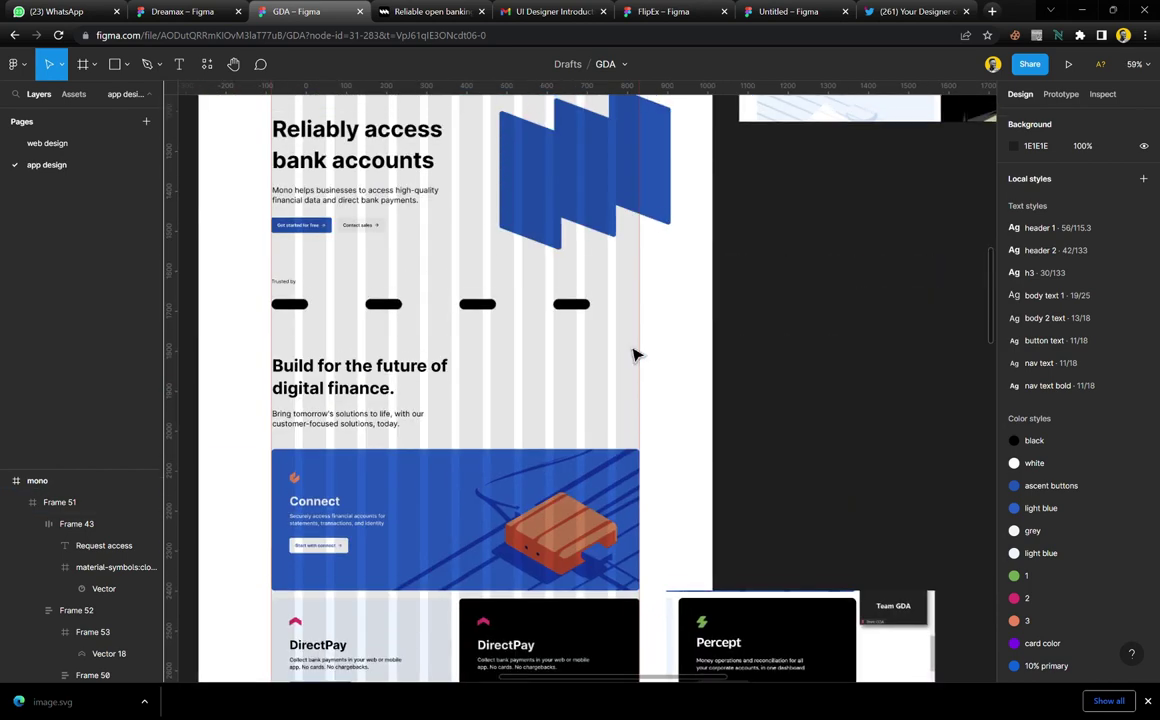
{"action": "scroll", "coordinate": [636, 354], "scroll_direction": "down", "scroll_amount": 2}
{"action": "scroll", "coordinate": [636, 354], "scroll_direction": "up", "scroll_amount": 2}
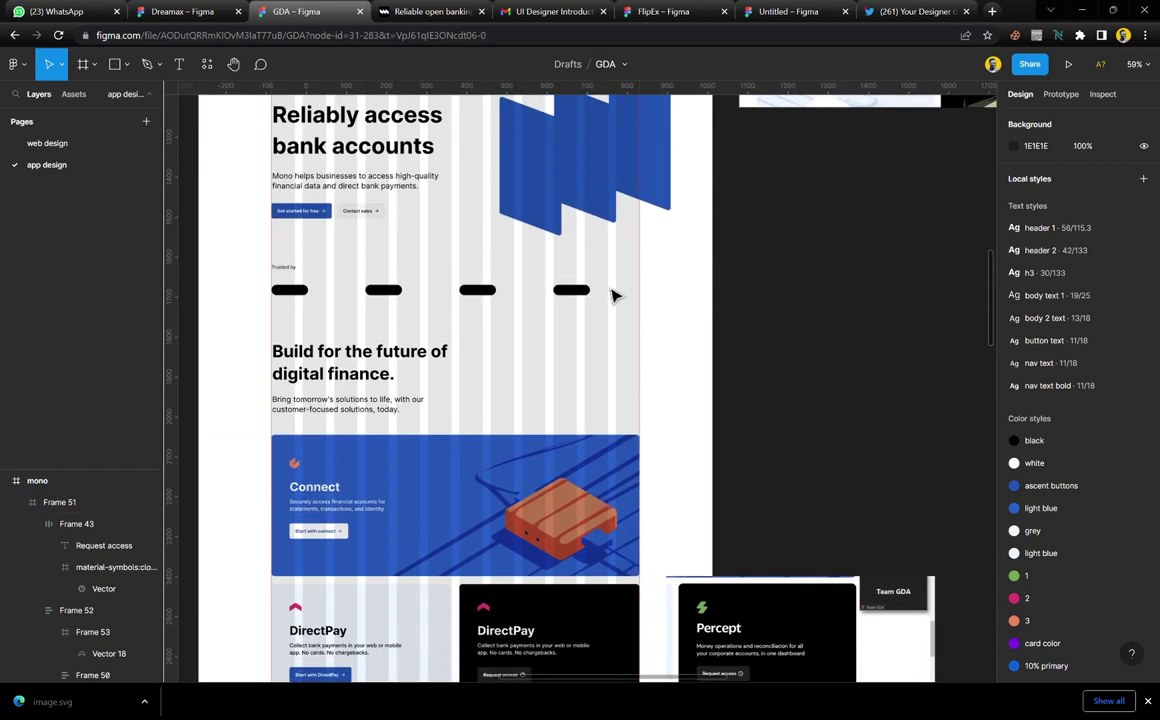
{"action": "left_click", "coordinate": [539, 181]}
Copy the two blue hero panels onto the Percept card, shrunk to icon size below the green bolt
{"action": "left_click", "coordinate": [603, 163], "text": "shift"}
{"action": "scroll", "coordinate": [479, 202], "scroll_direction": "up", "scroll_amount": 5}
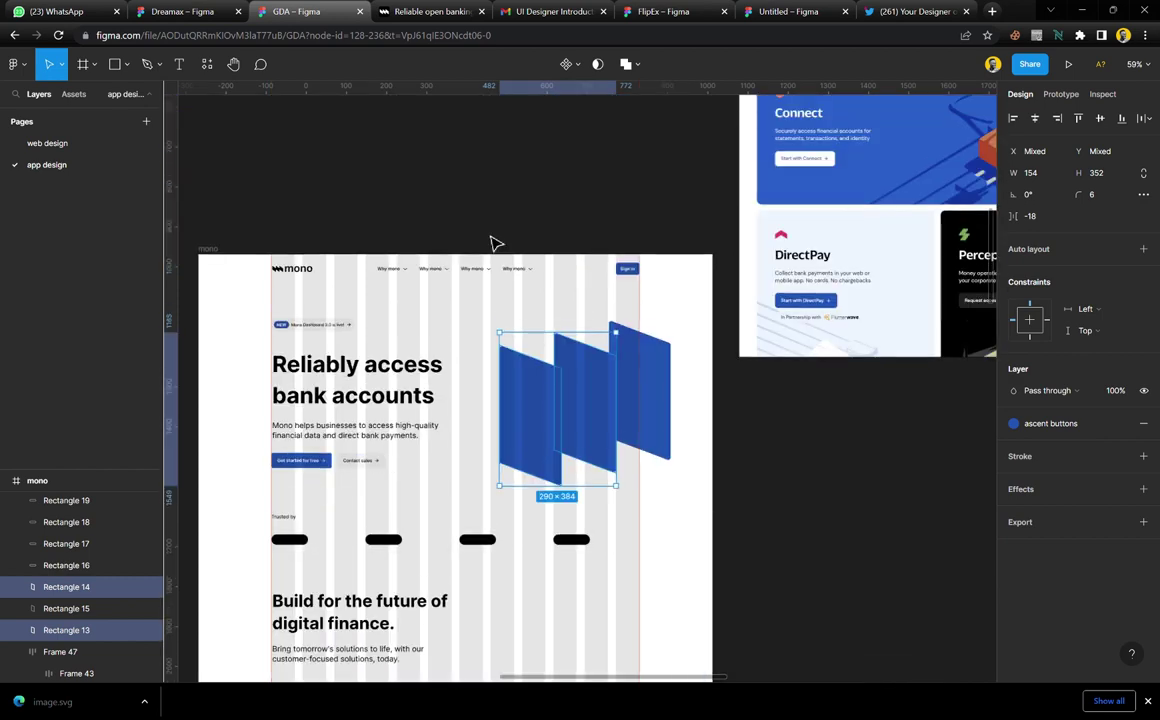
{"action": "scroll", "coordinate": [492, 241], "scroll_direction": "down", "scroll_amount": 10}
{"action": "scroll", "coordinate": [541, 131], "scroll_direction": "up", "scroll_amount": 2}
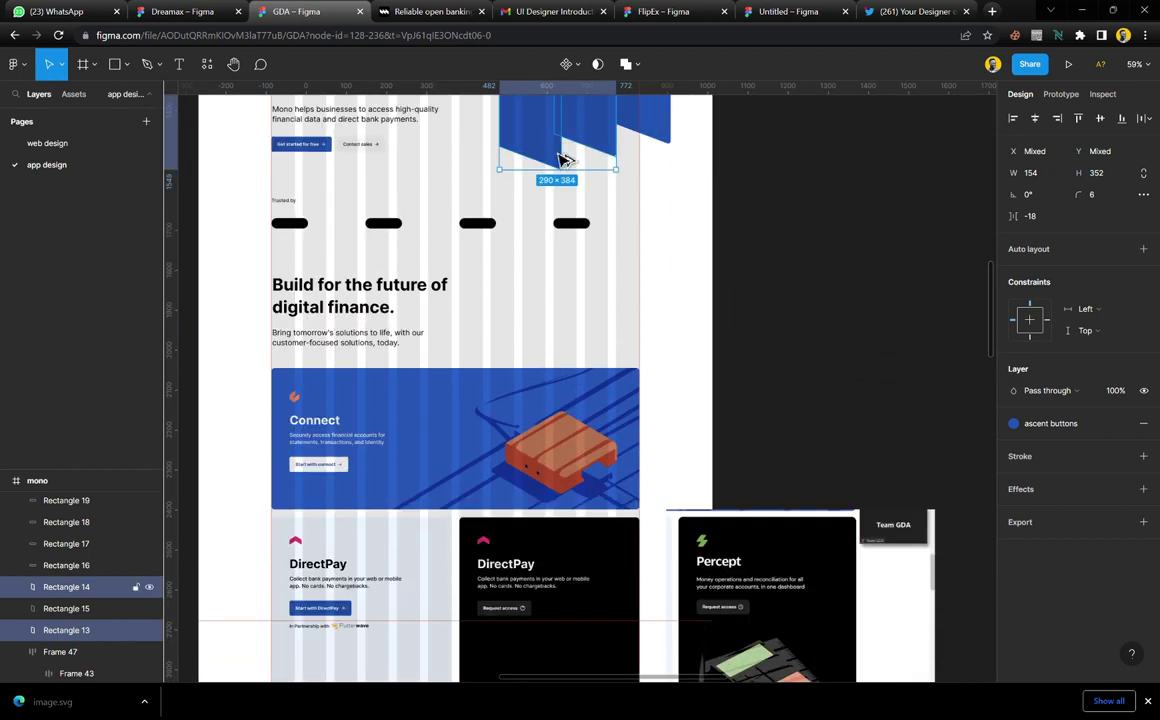
{"action": "left_click_drag", "start_coordinate": [510, 140], "coordinate": [761, 608]}
{"action": "scroll", "coordinate": [758, 610], "scroll_direction": "up", "scroll_amount": 10}
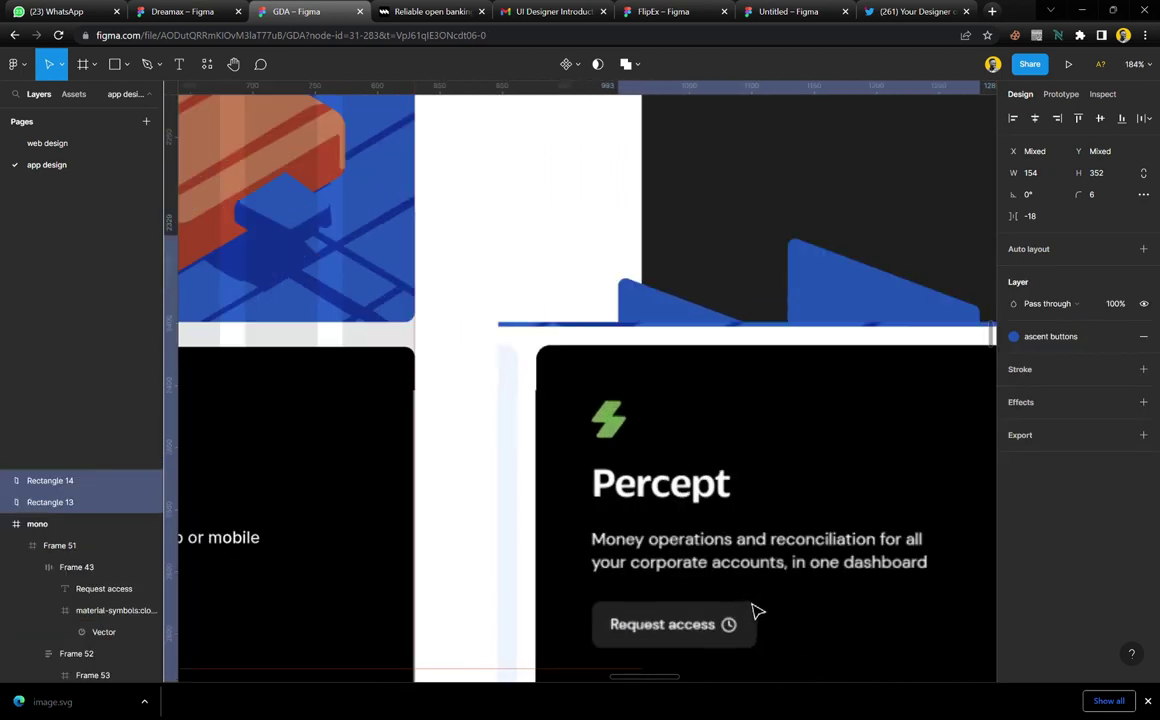
{"action": "scroll", "coordinate": [706, 530], "scroll_direction": "down", "scroll_amount": 5}
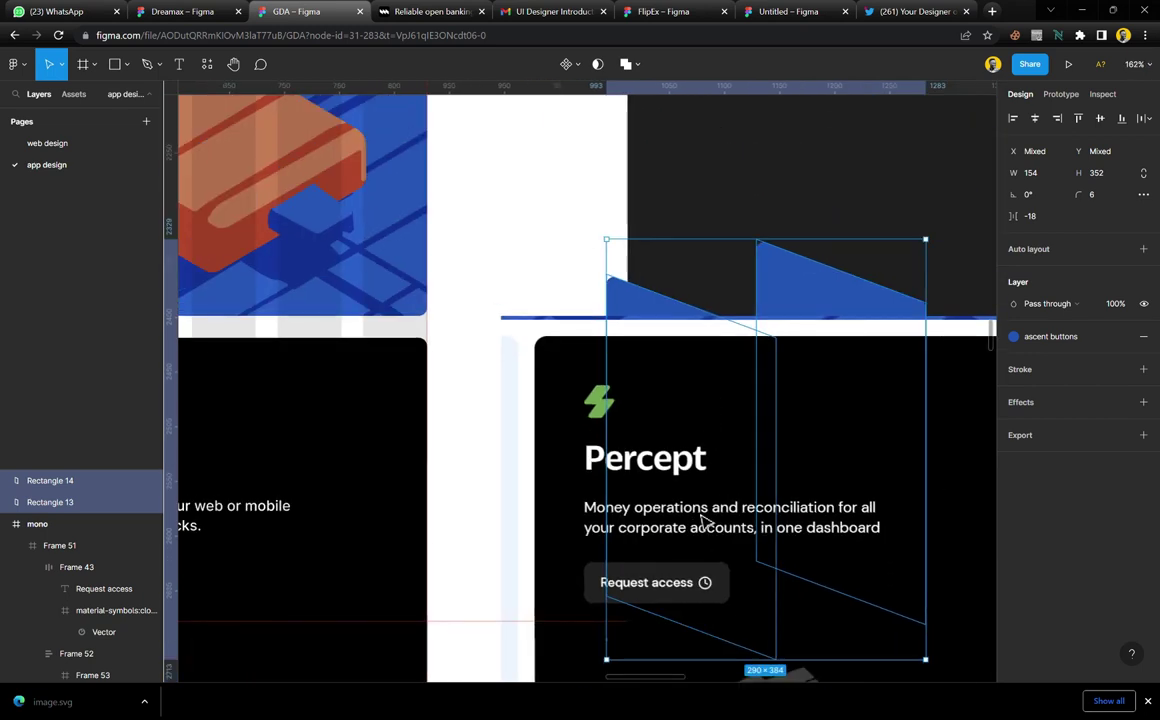
{"action": "key", "text": "]"}
{"action": "left_click_drag", "start_coordinate": [941, 454], "coordinate": [645, 477]}
{"action": "scroll", "coordinate": [645, 477], "scroll_direction": "up", "scroll_amount": 5}
{"action": "scroll", "coordinate": [645, 477], "scroll_direction": "up", "scroll_amount": 5}
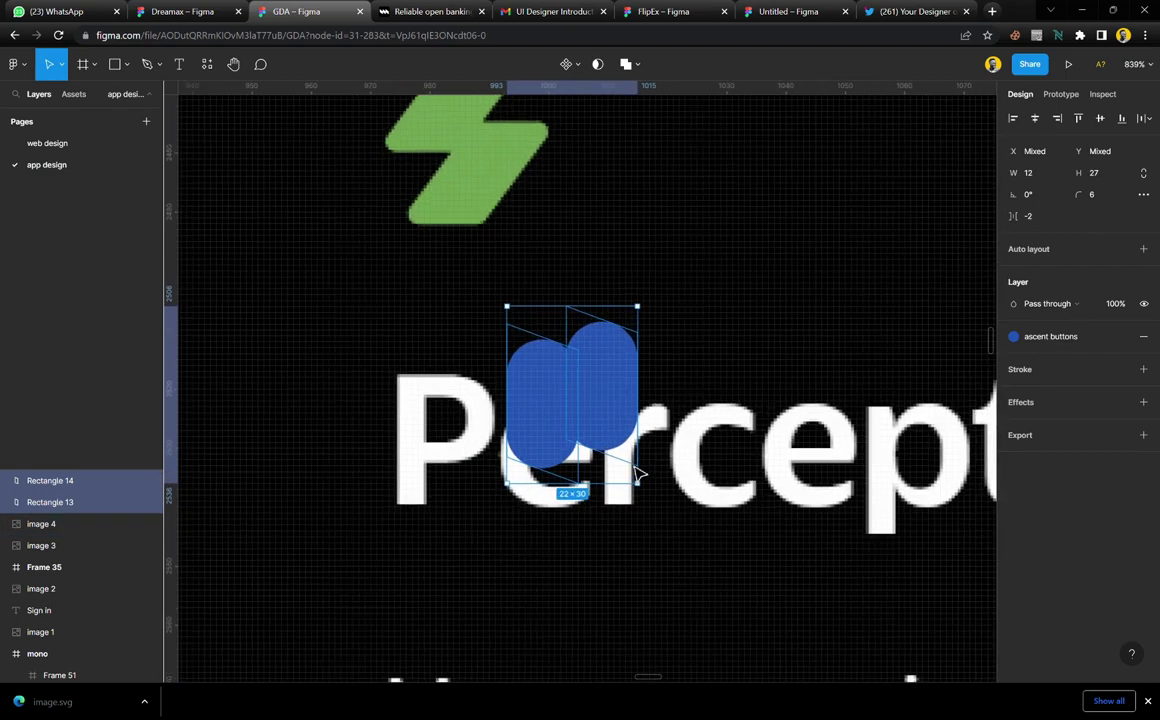
{"action": "scroll", "coordinate": [600, 460], "scroll_direction": "up", "scroll_amount": 1}
{"action": "left_click_drag", "start_coordinate": [595, 455], "coordinate": [614, 323]}
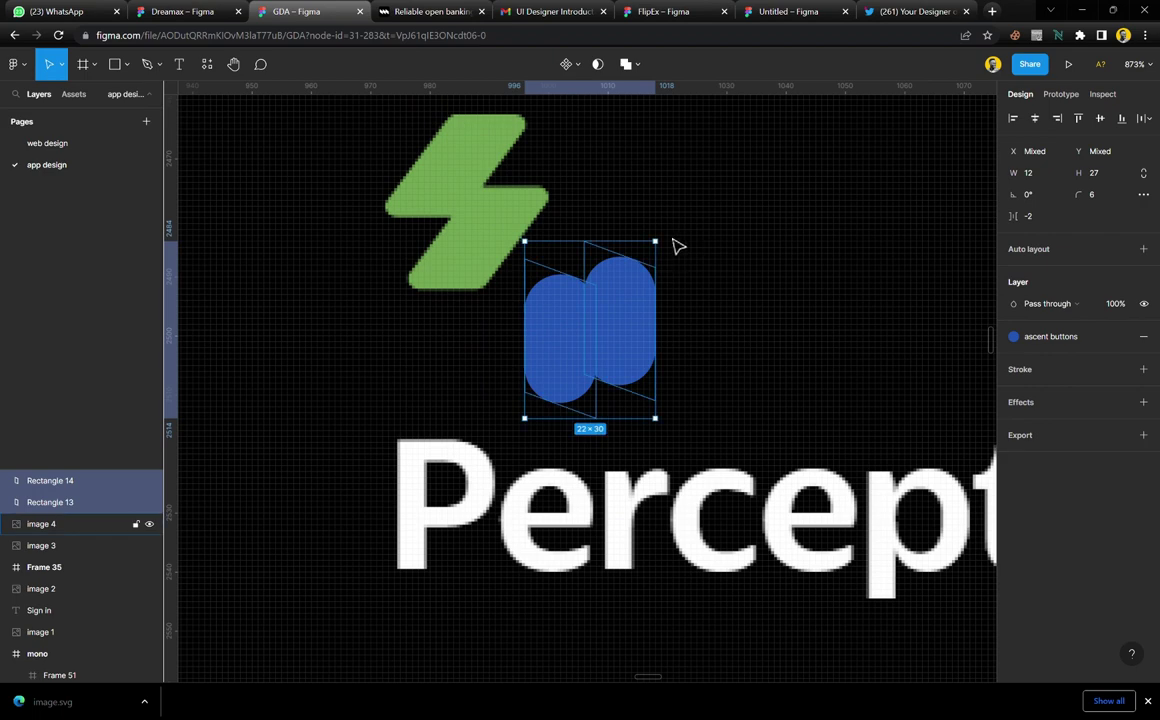
Rotate the blue panels −45°, give corner radius 1, group them, and flip vertically and horizontally
{"action": "left_click_drag", "start_coordinate": [676, 249], "coordinate": [732, 330]}
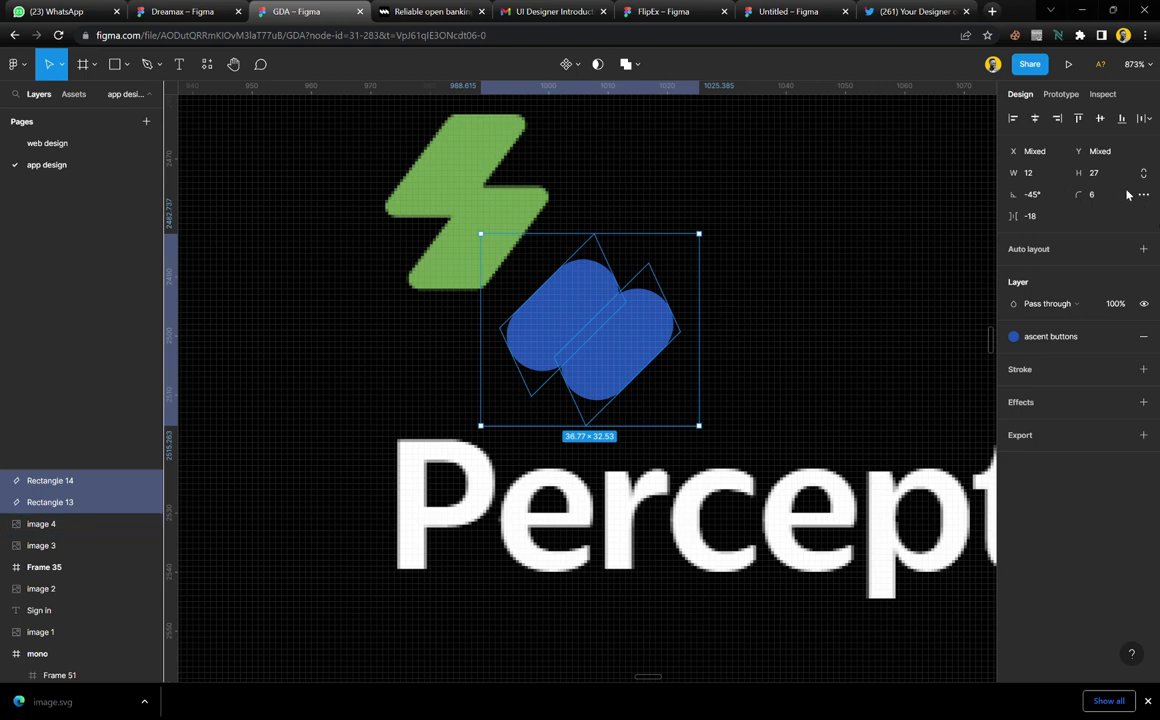
{"action": "type", "text": "1"}
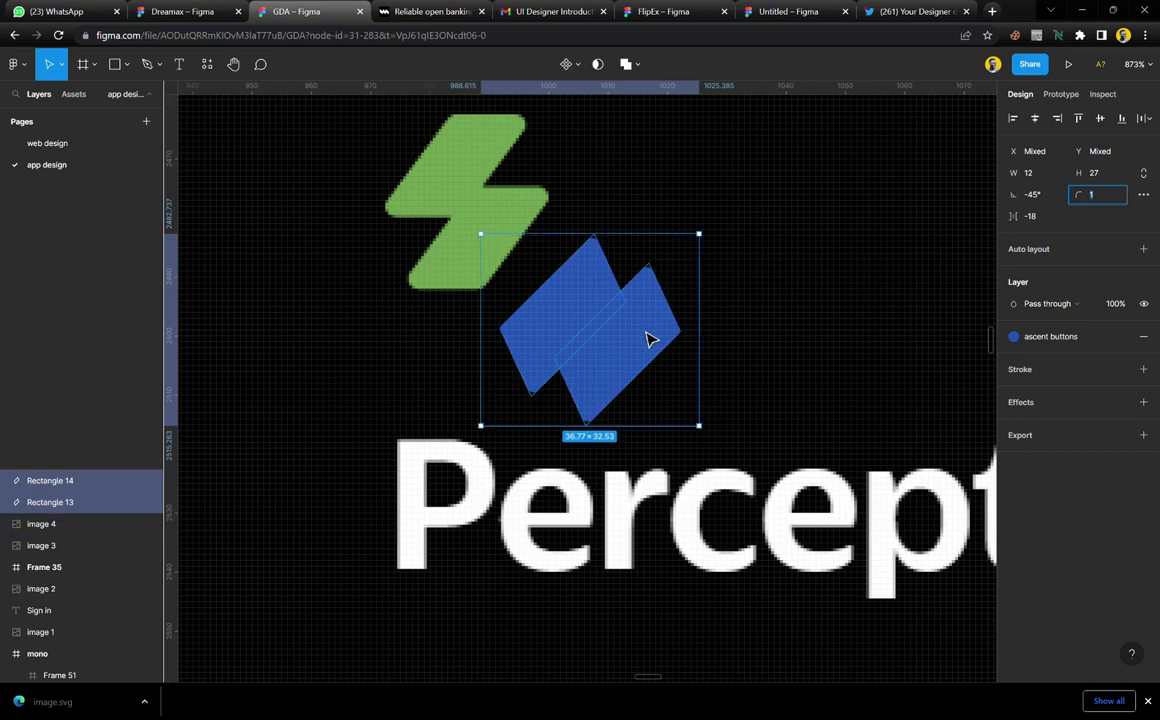
{"action": "key", "text": "ctrl+g"}
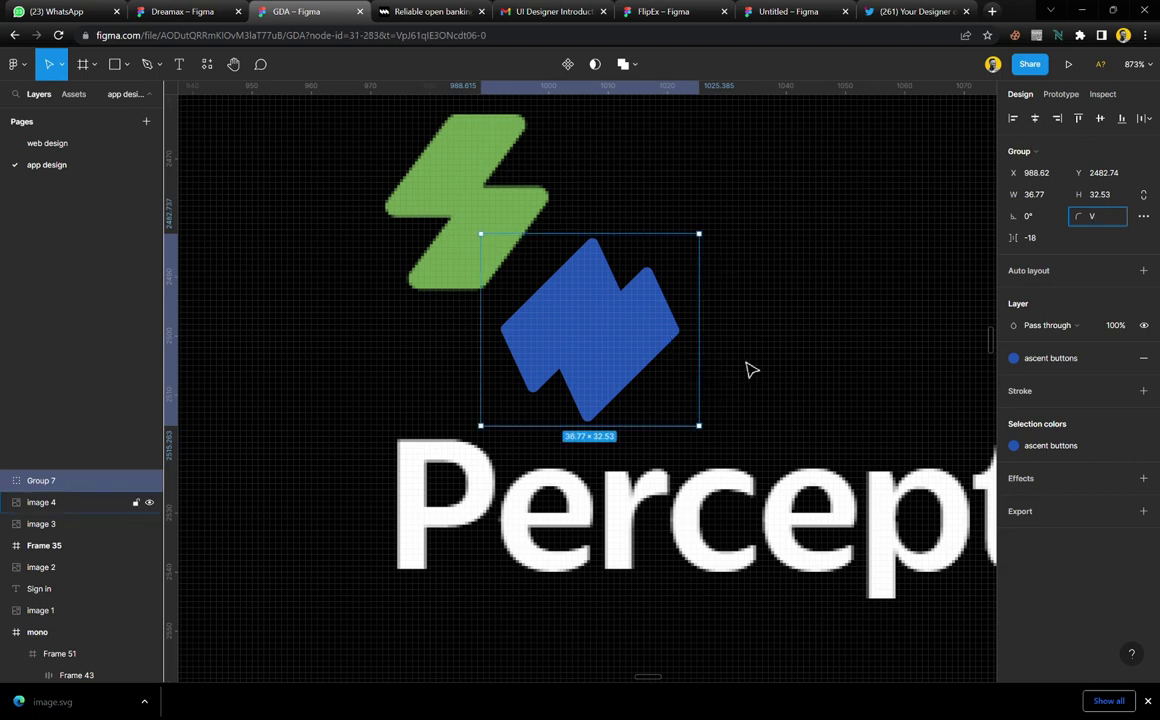
{"action": "left_click", "coordinate": [603, 344]}
{"action": "left_click", "coordinate": [612, 346]}
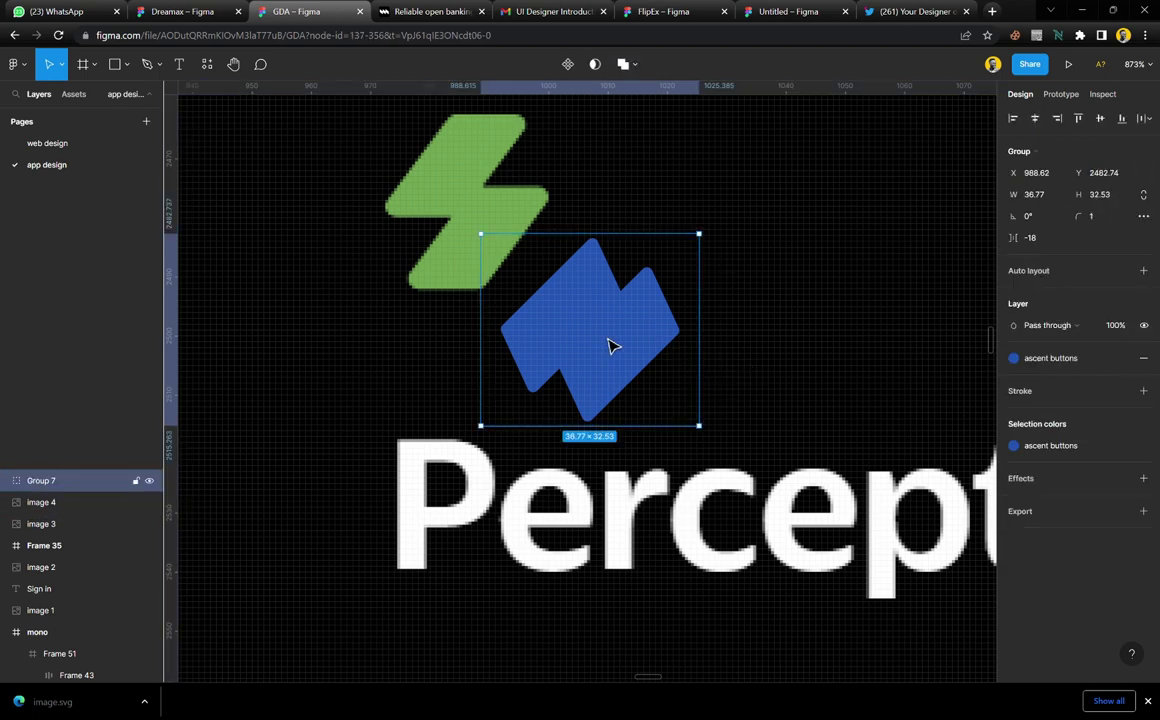
{"action": "key", "text": "shift+v"}
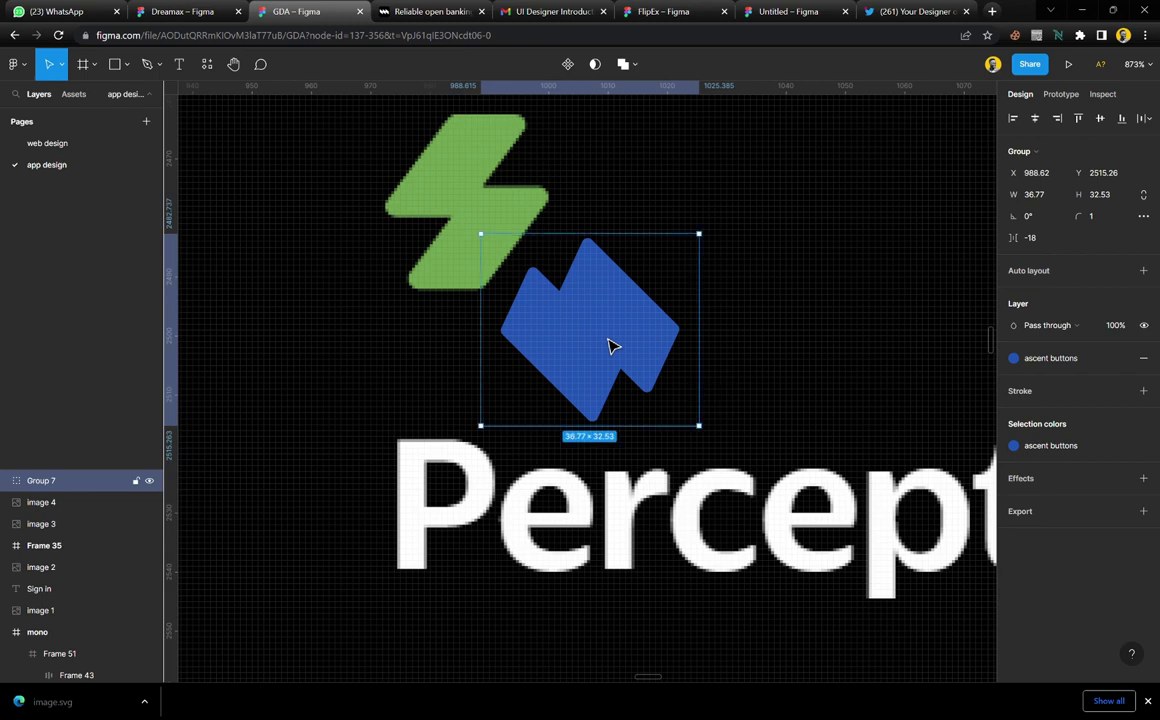
{"action": "key", "text": "shift+h"}
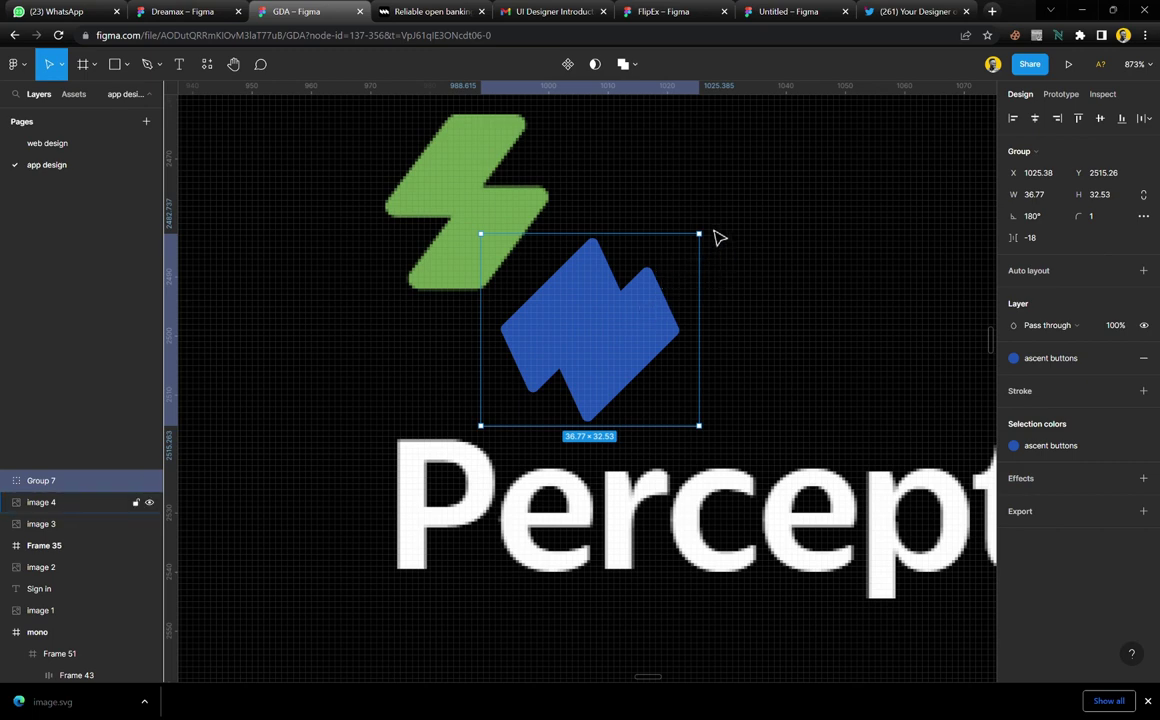
Rotate the blue group to −129.03° and place it level with the green bolt
{"action": "left_click_drag", "start_coordinate": [722, 241], "coordinate": [604, 271]}
{"action": "left_click_drag", "start_coordinate": [587, 348], "coordinate": [594, 216]}
{"action": "scroll", "coordinate": [594, 218], "scroll_direction": "up", "scroll_amount": 2}
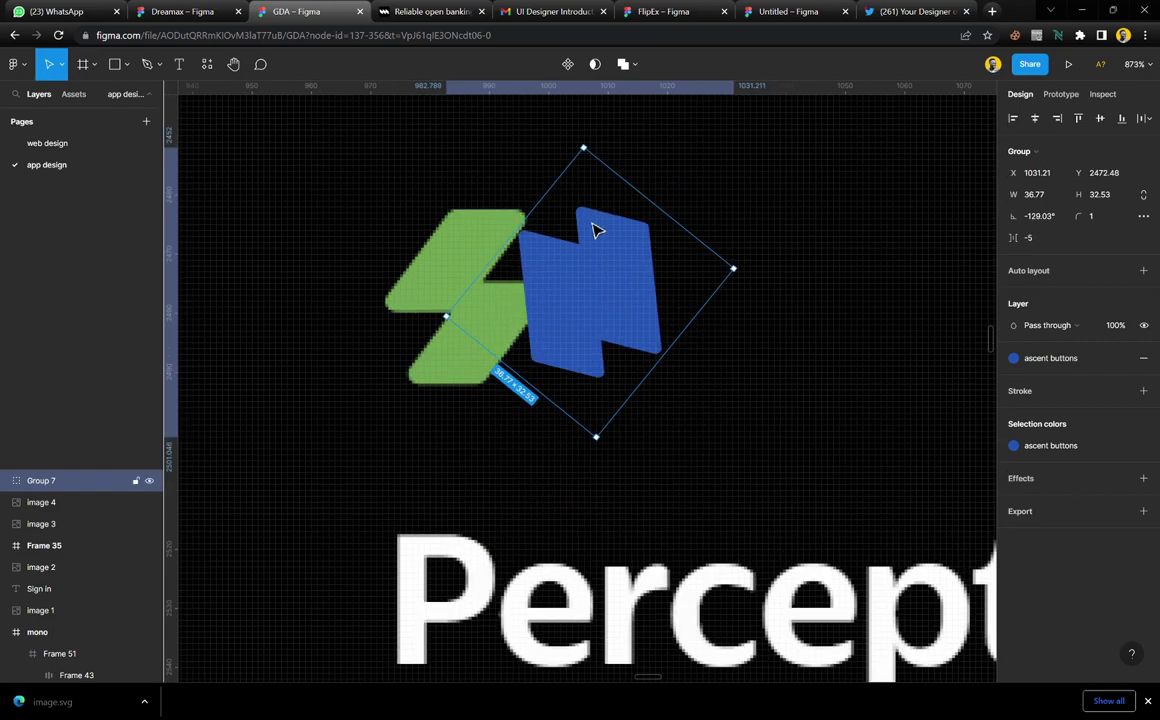
{"action": "scroll", "coordinate": [549, 259], "scroll_direction": "up", "scroll_amount": 3}
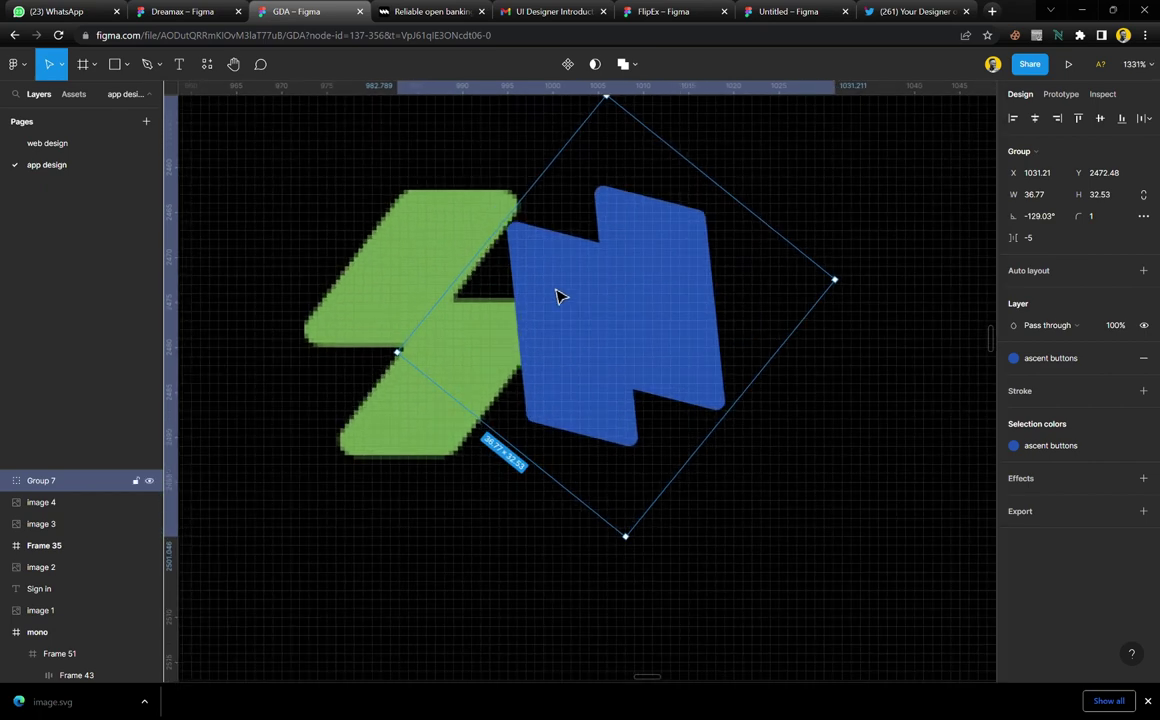
{"action": "scroll", "coordinate": [555, 290], "scroll_direction": "up", "scroll_amount": 2}
{"action": "scroll", "coordinate": [564, 318], "scroll_direction": "up", "scroll_amount": 1}
{"action": "left_click_drag", "start_coordinate": [603, 381], "coordinate": [748, 344]}
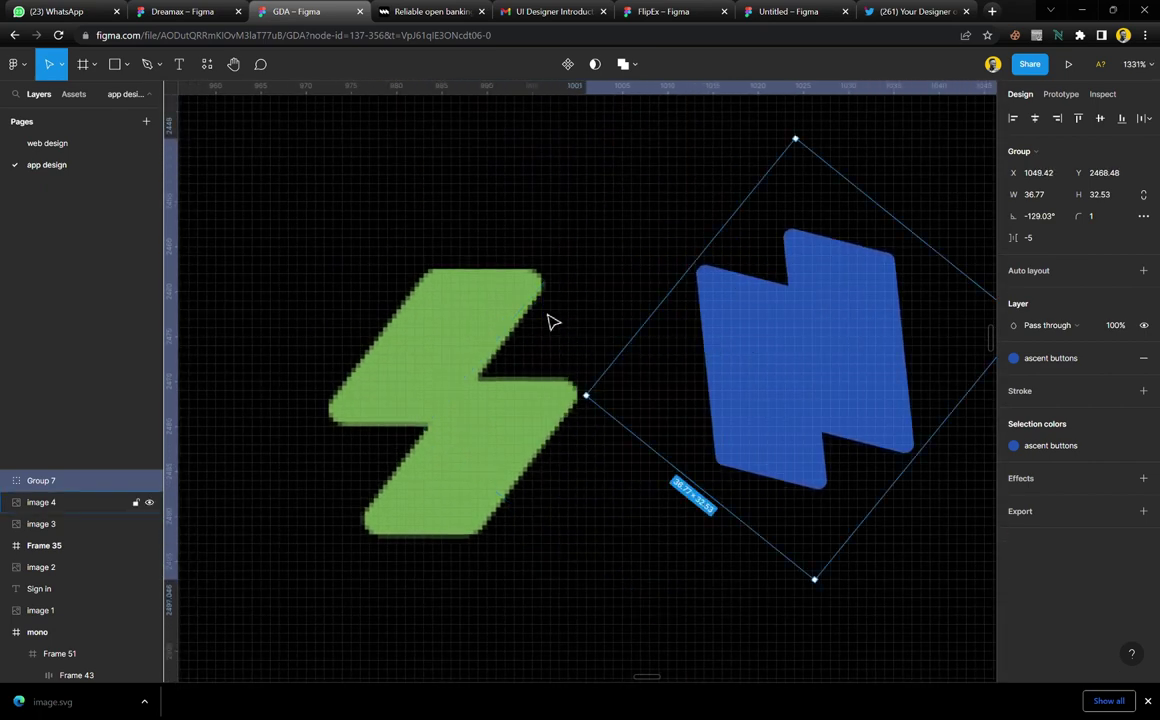
Draw a grey rectangle over the bolt's top half and bring it in front of the bolt
{"action": "key", "text": "p"}
{"action": "key", "text": "r"}
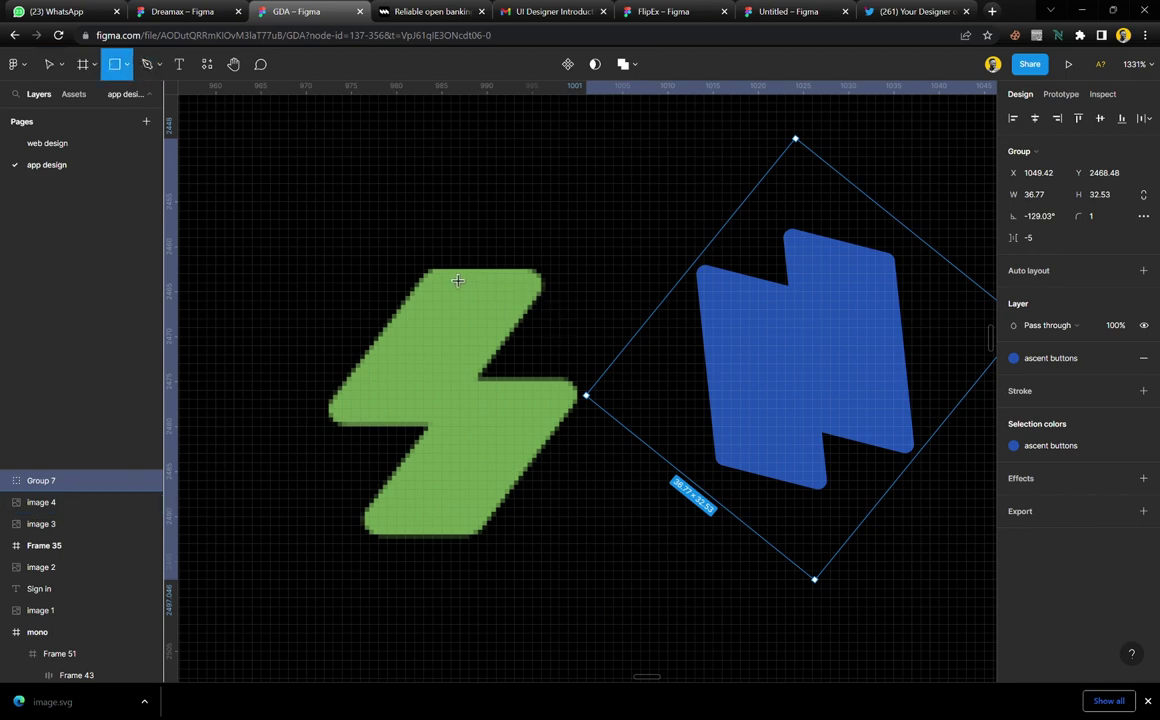
{"action": "left_click_drag", "start_coordinate": [432, 265], "coordinate": [541, 428]}
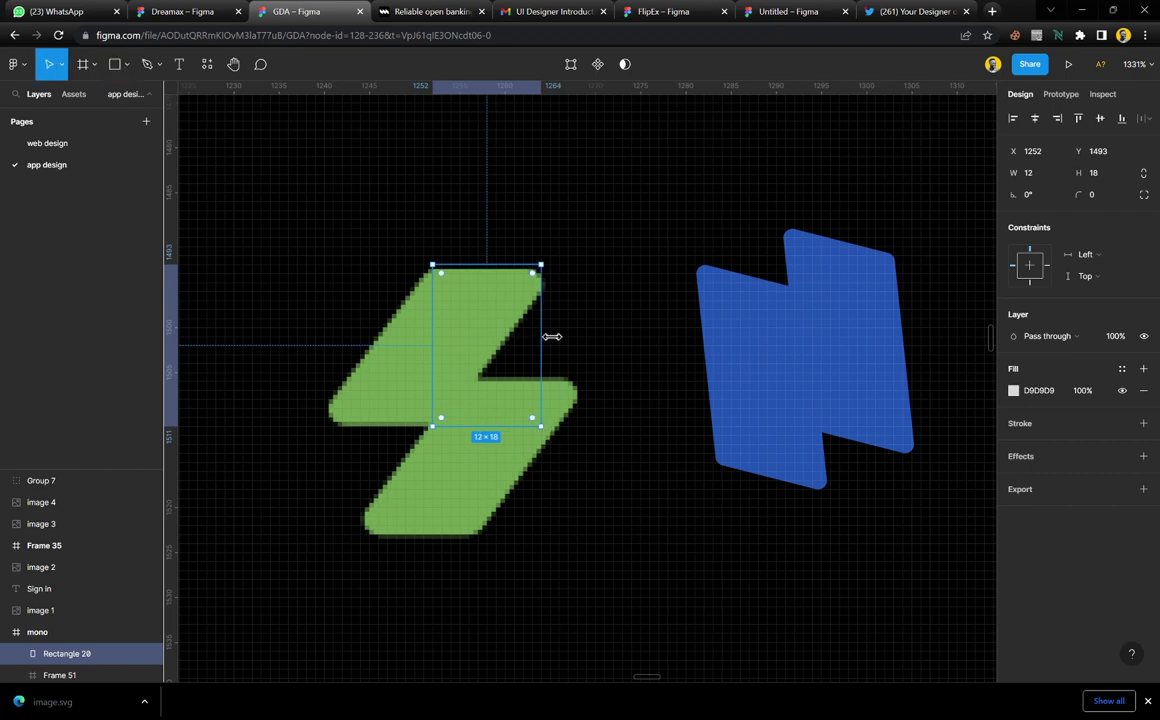
{"action": "scroll", "coordinate": [466, 385], "scroll_direction": "down", "scroll_amount": 10}
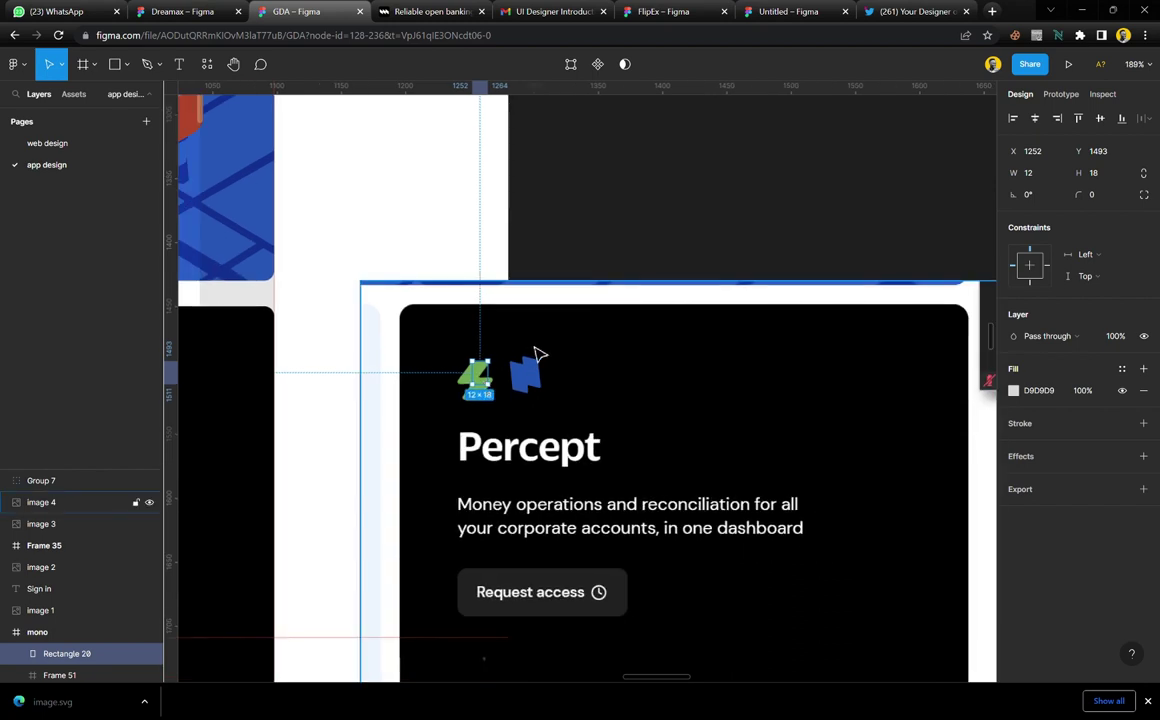
{"action": "left_click", "coordinate": [470, 365], "text": "shift"}
{"action": "left_click_drag", "start_coordinate": [462, 350], "coordinate": [620, 355]}
{"action": "scroll", "coordinate": [640, 356], "scroll_direction": "up", "scroll_amount": 5}
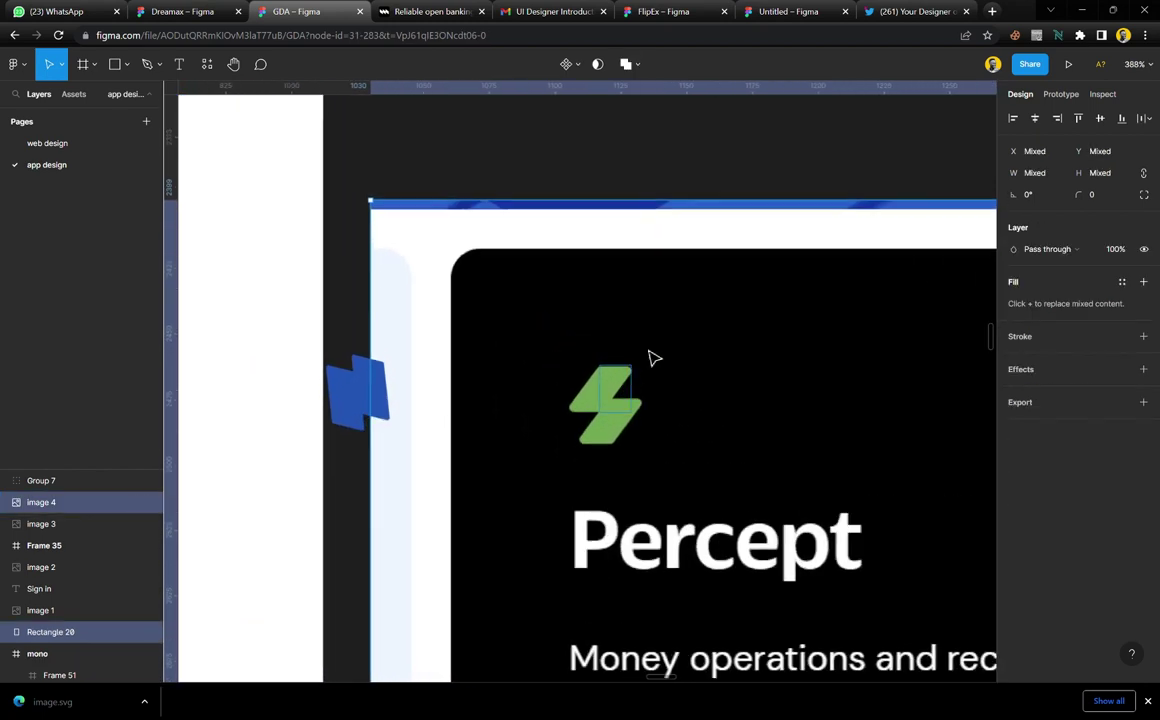
{"action": "scroll", "coordinate": [650, 381], "scroll_direction": "up", "scroll_amount": 5}
{"action": "scroll", "coordinate": [660, 350], "scroll_direction": "up", "scroll_amount": 3}
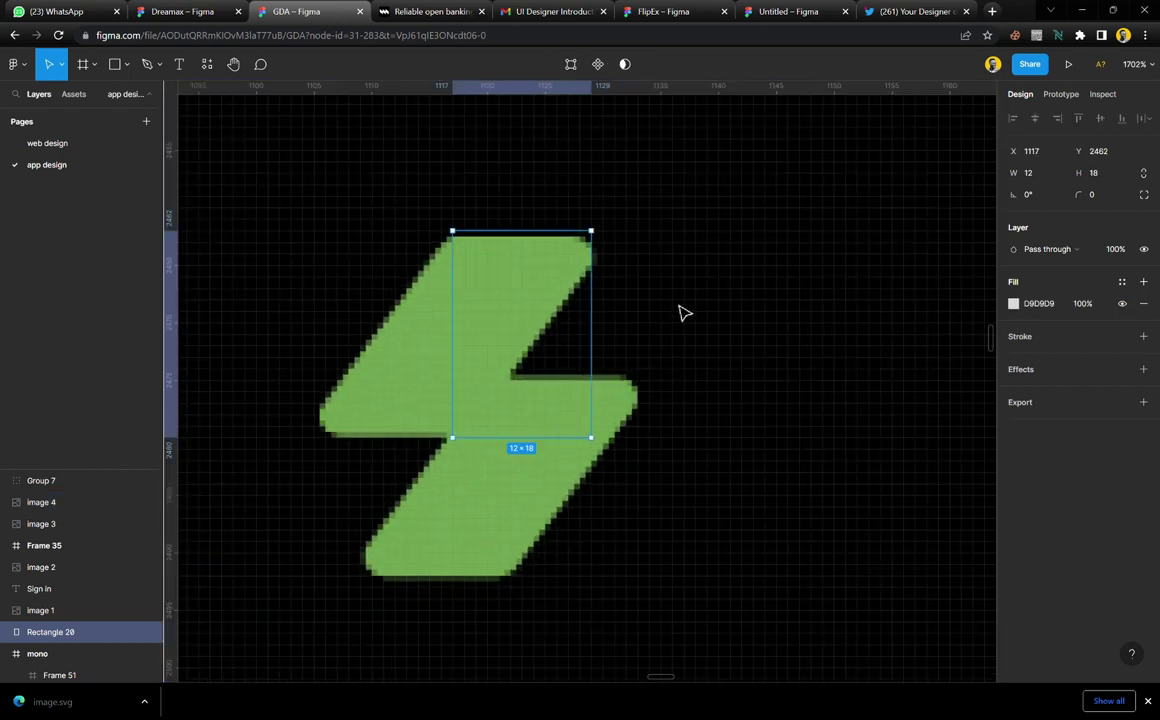
{"action": "key", "text": "bracketright"}
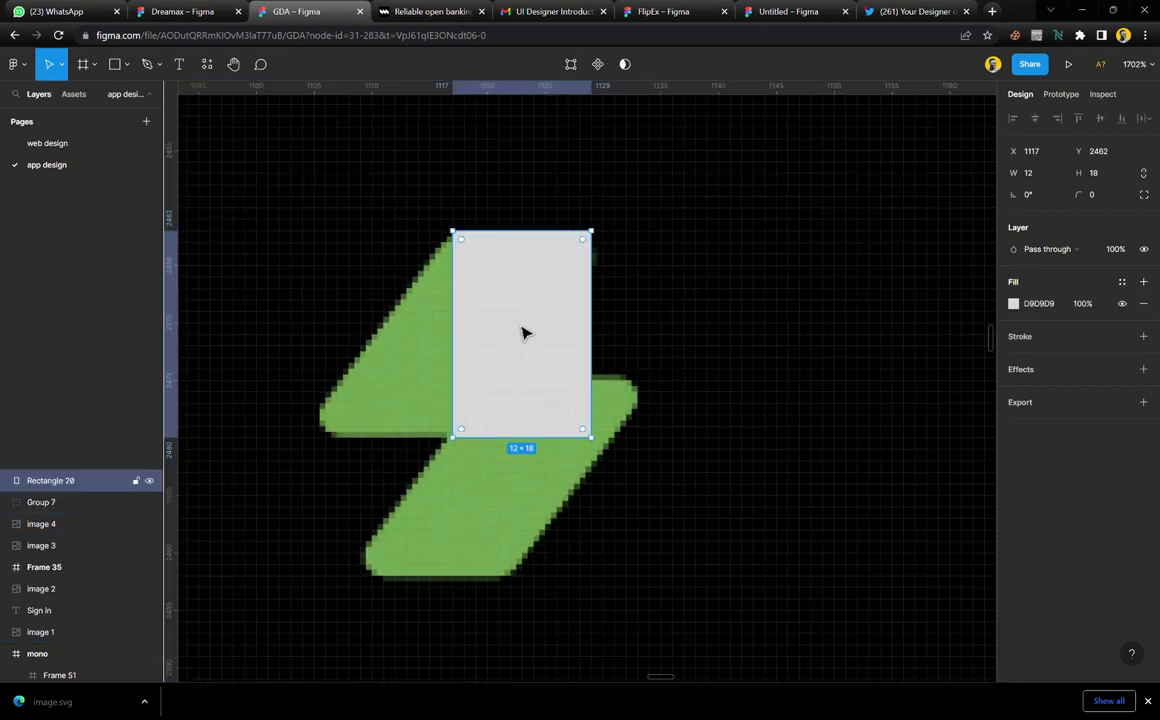
{"action": "scroll", "coordinate": [521, 333], "scroll_direction": "up", "scroll_amount": 3}
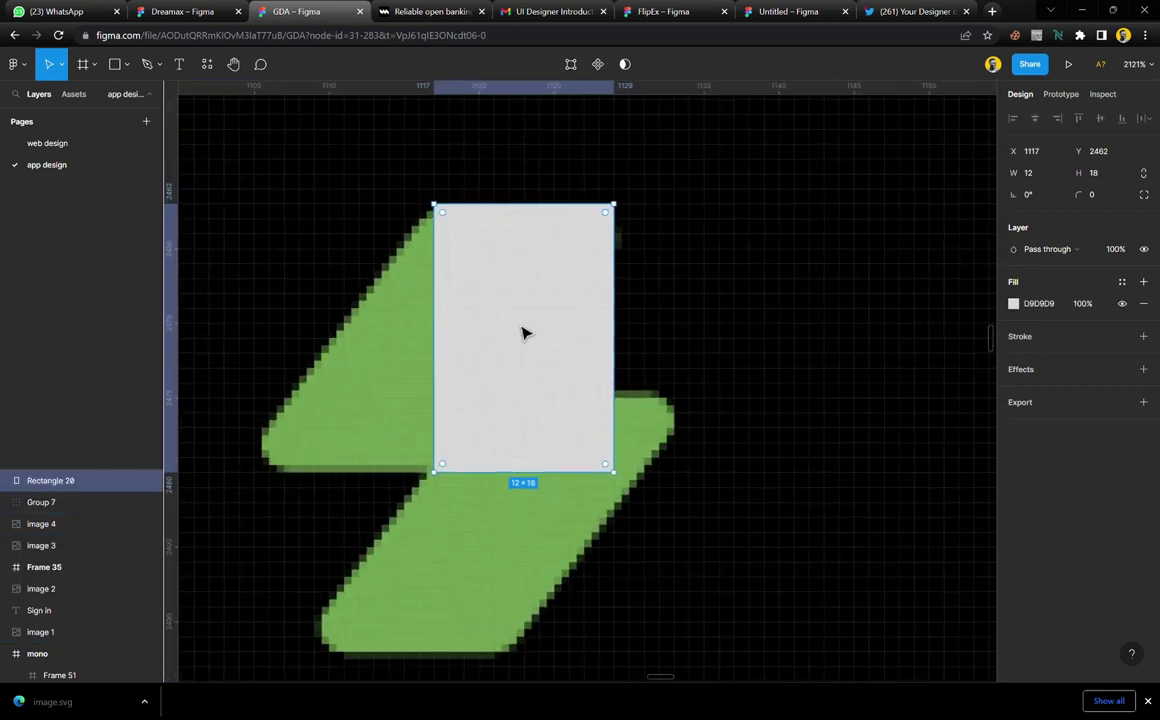
Edit the rectangle's points into a slanted parallelogram covering the bolt's top half
{"action": "left_click", "coordinate": [569, 66]}
{"action": "left_click_drag", "start_coordinate": [712, 435], "coordinate": [223, 467]}
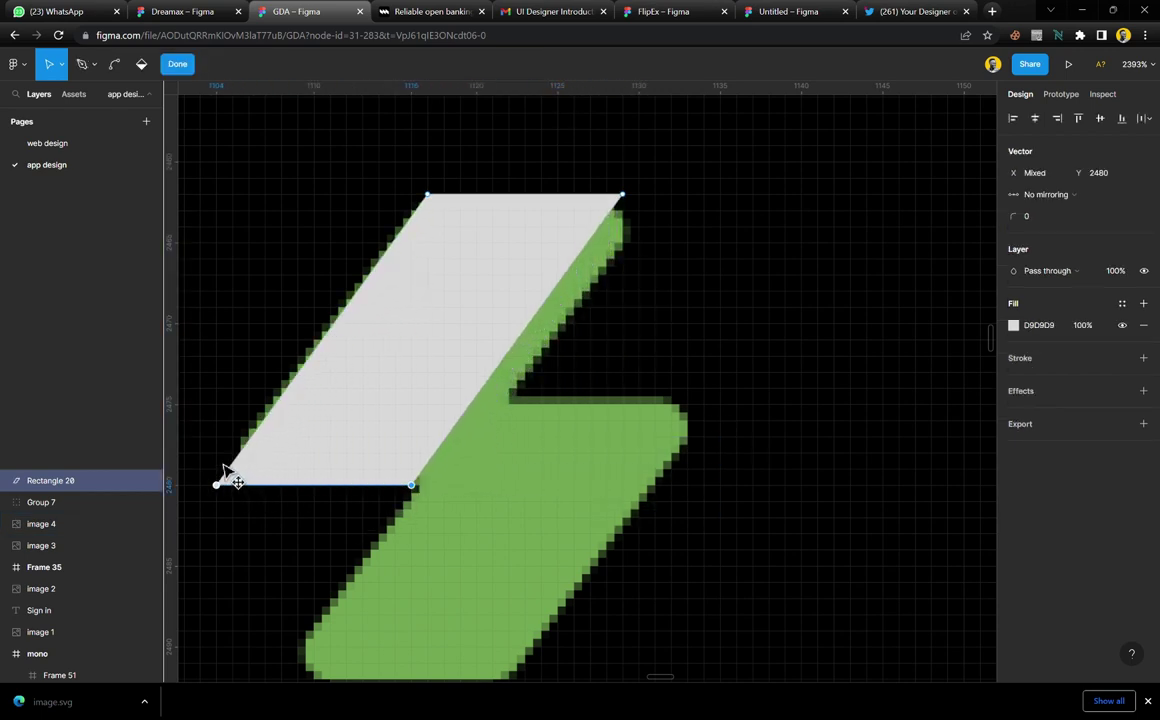
{"action": "left_click", "coordinate": [622, 195]}
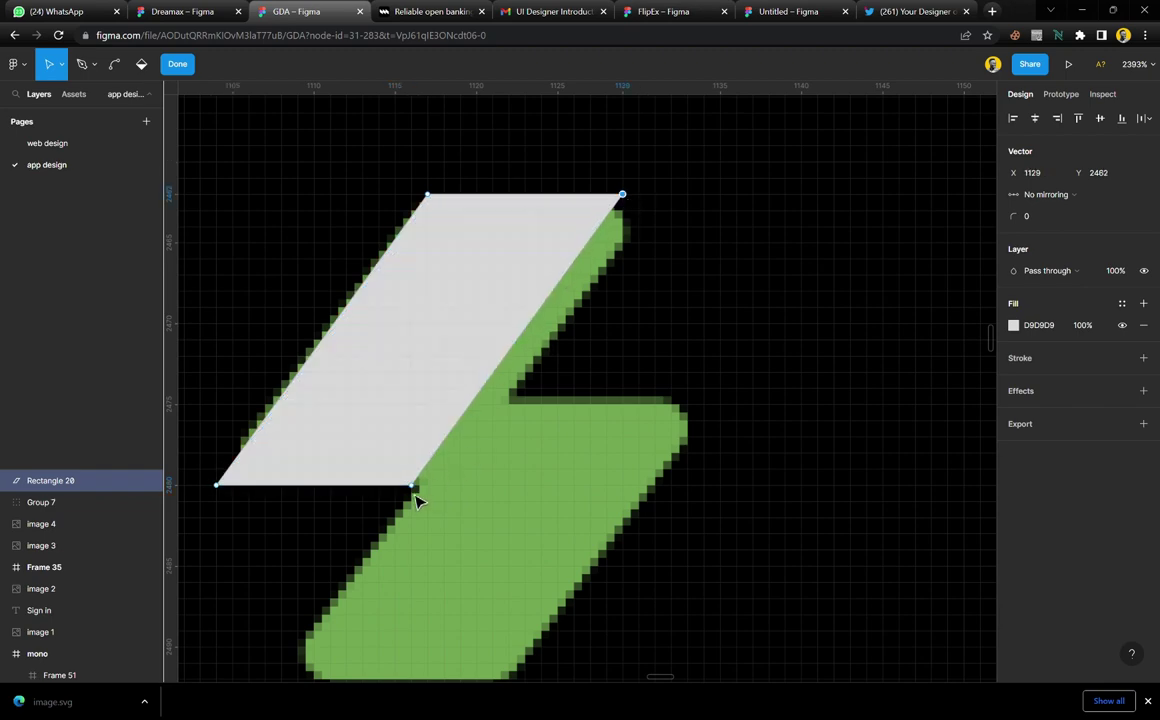
{"action": "left_click", "coordinate": [413, 489], "text": "shift"}
{"action": "left_click_drag", "start_coordinate": [418, 497], "coordinate": [455, 512]}
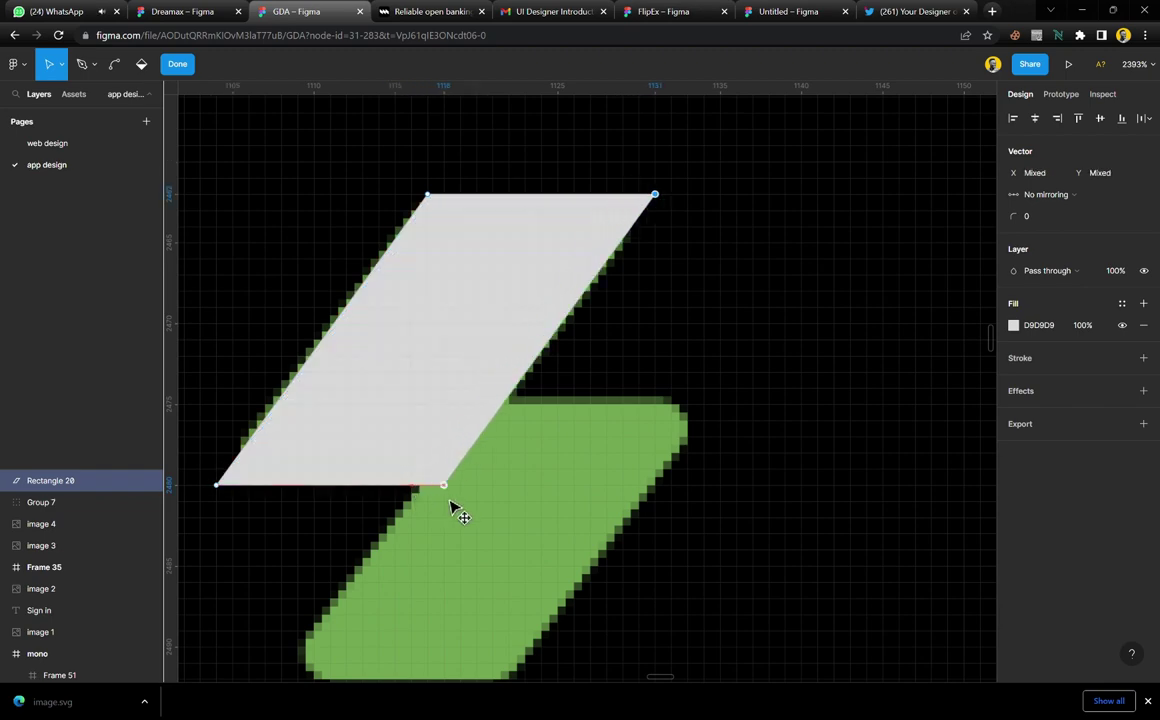
Round the parallelogram's top-right, top-left and bottom-left corners to radius 2
{"action": "left_click_drag", "start_coordinate": [704, 166], "coordinate": [612, 284]}
{"action": "left_click", "coordinate": [1033, 218]}
{"action": "key", "text": "Up"}
{"action": "key", "text": "Up"}
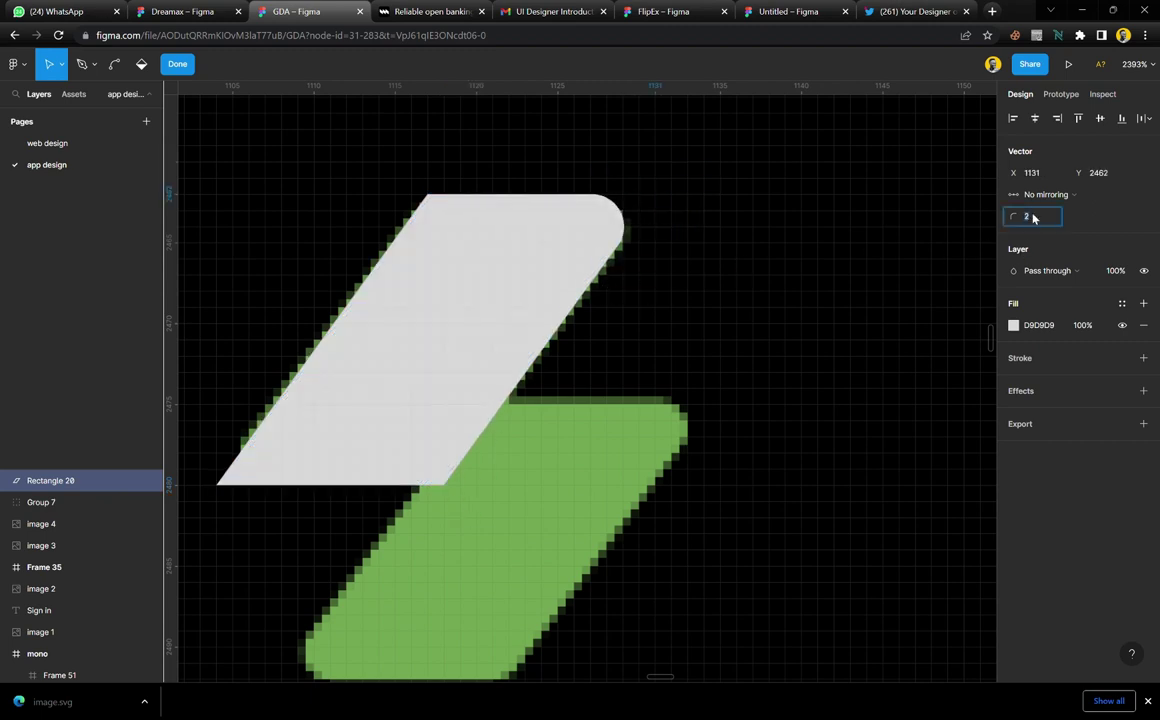
{"action": "left_click", "coordinate": [427, 195]}
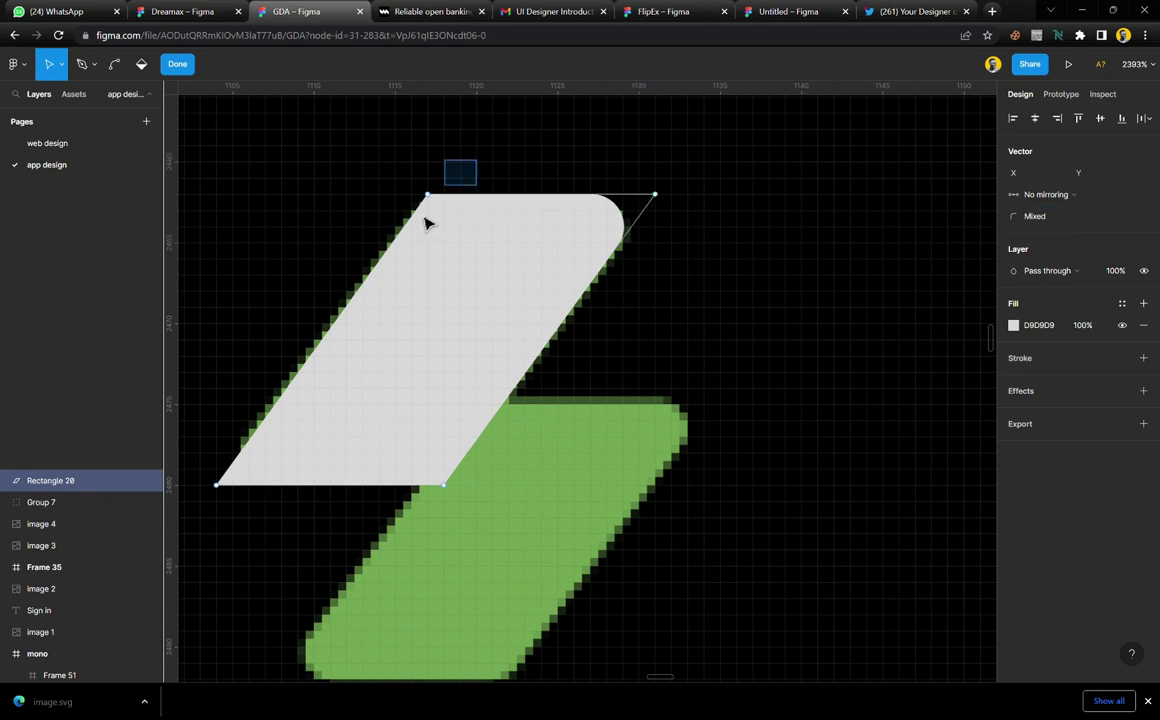
{"action": "left_click", "coordinate": [1035, 218]}
{"action": "key", "text": "Up"}
{"action": "key", "text": "Up"}
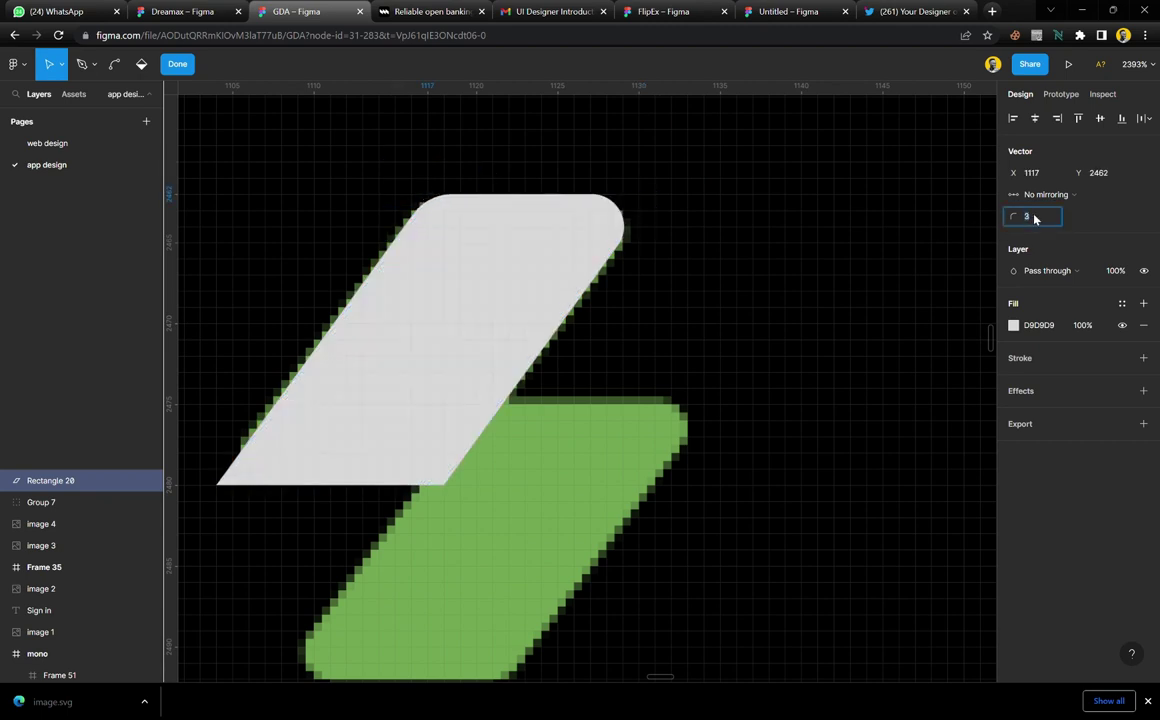
{"action": "key", "text": "Up"}
{"action": "left_click_drag", "start_coordinate": [222, 407], "coordinate": [295, 562]}
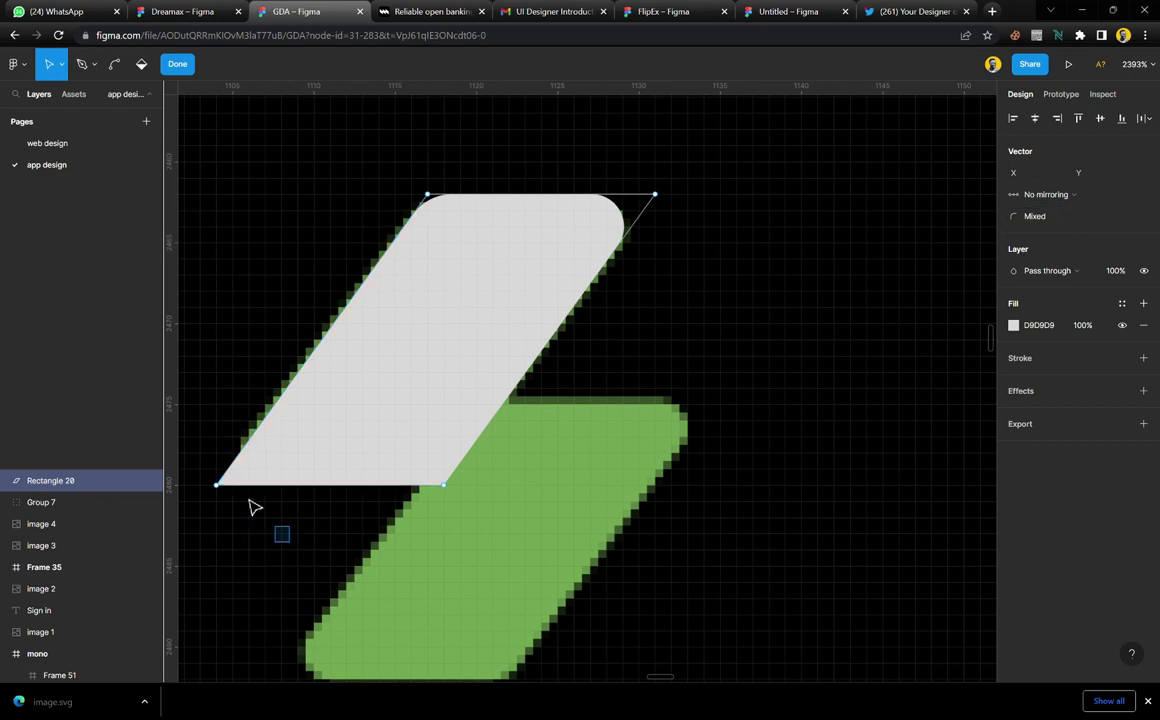
{"action": "left_click", "coordinate": [1038, 218]}
{"action": "key", "text": "Up"}
{"action": "key", "text": "Up"}
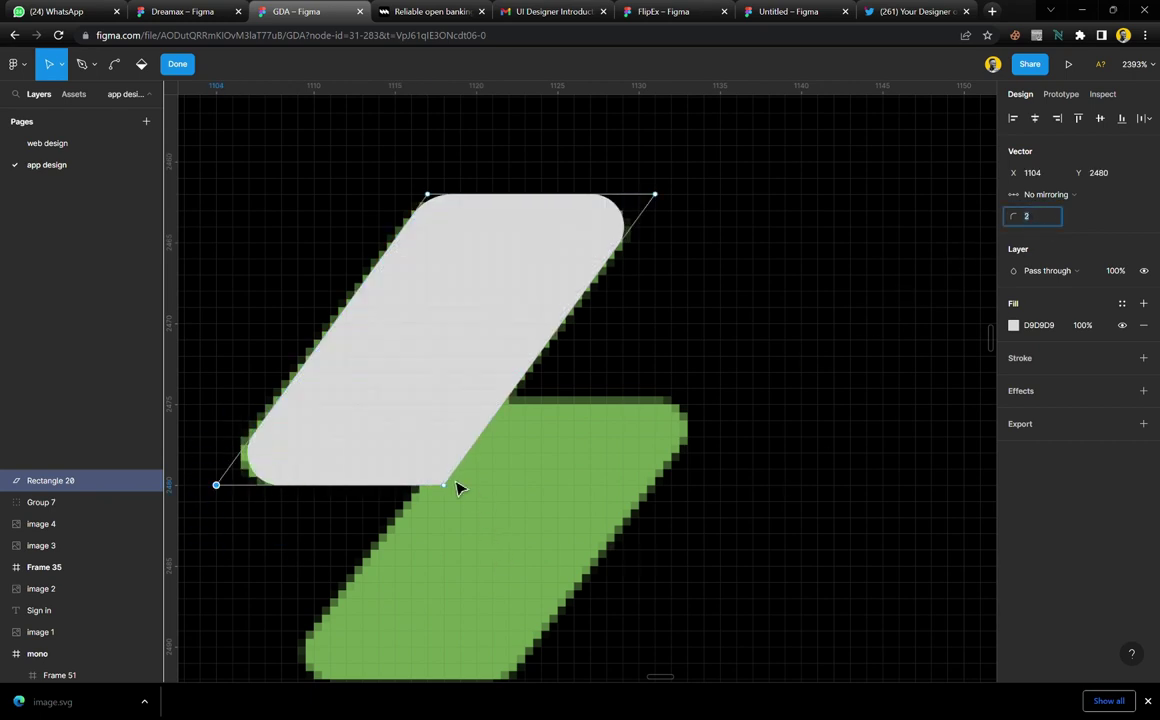
{"action": "key", "text": "Escape"}
Duplicate the shape over the bolt's lower half and union both into one lightning shape
{"action": "scroll", "coordinate": [538, 280], "scroll_direction": "down", "scroll_amount": 3}
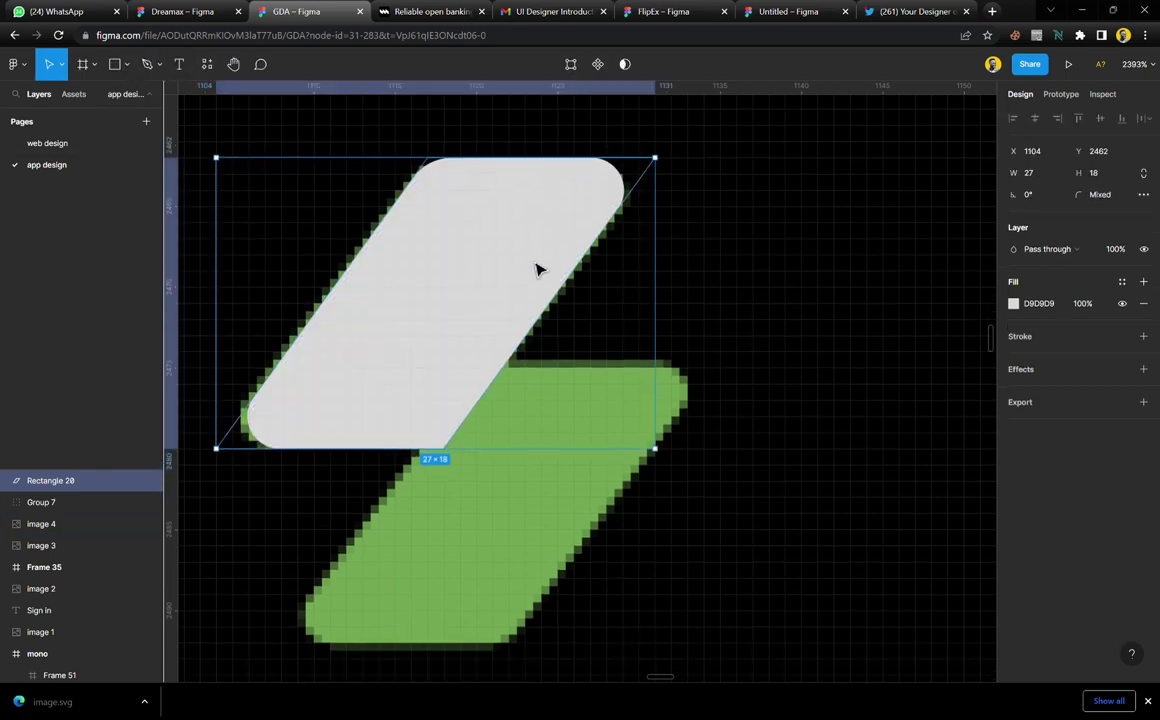
{"action": "left_click_drag", "start_coordinate": [461, 256], "coordinate": [523, 453]}
{"action": "left_click", "coordinate": [485, 279], "text": "shift"}
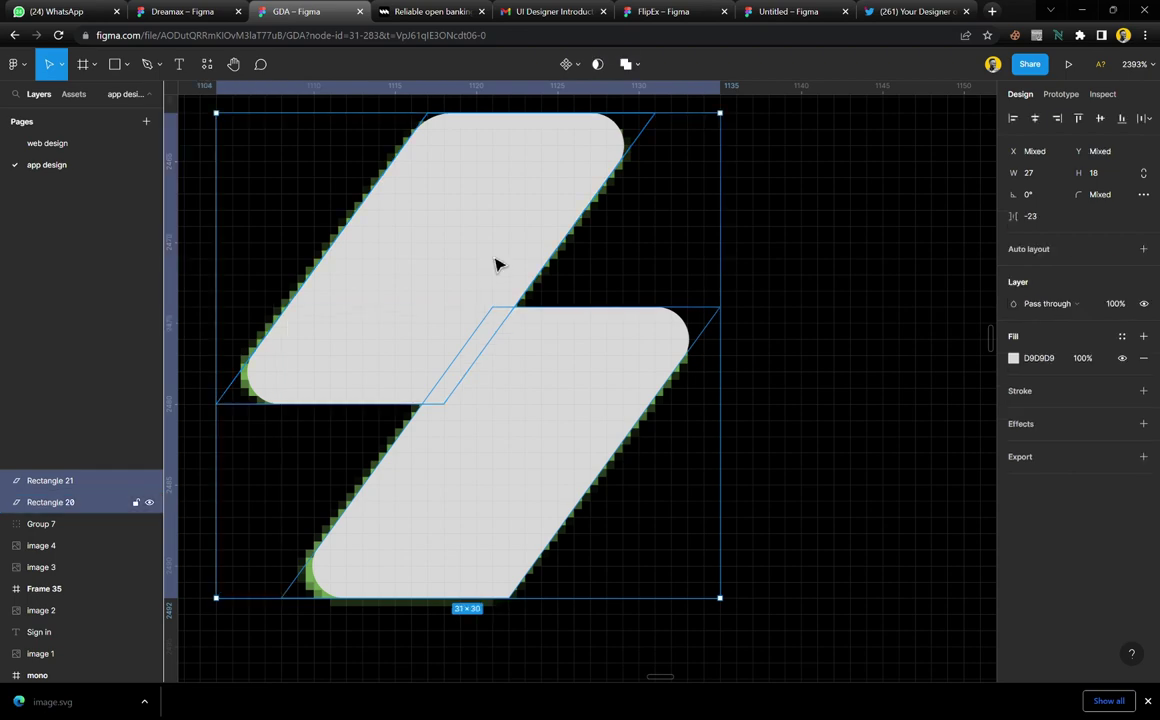
{"action": "left_click", "coordinate": [626, 66]}
Wrap the lightning shape in a frame and apply colour style 1 to make it green
{"action": "scroll", "coordinate": [620, 305], "scroll_direction": "down", "scroll_amount": 10}
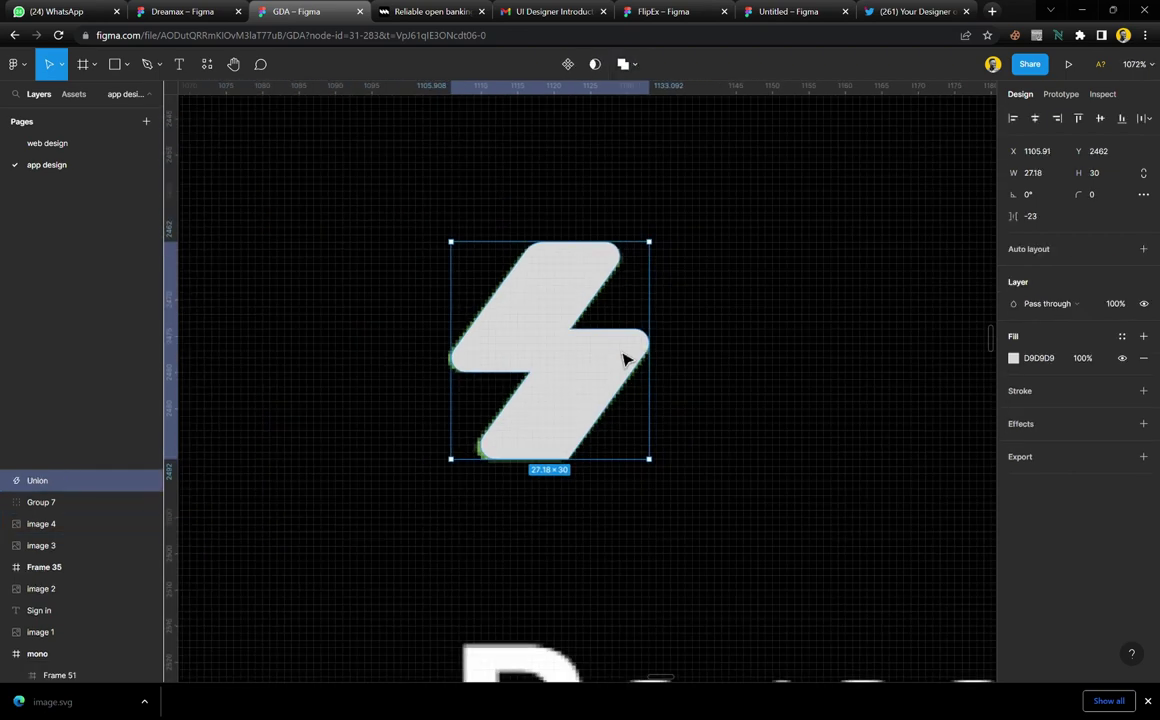
{"action": "scroll", "coordinate": [624, 358], "scroll_direction": "down", "scroll_amount": 3}
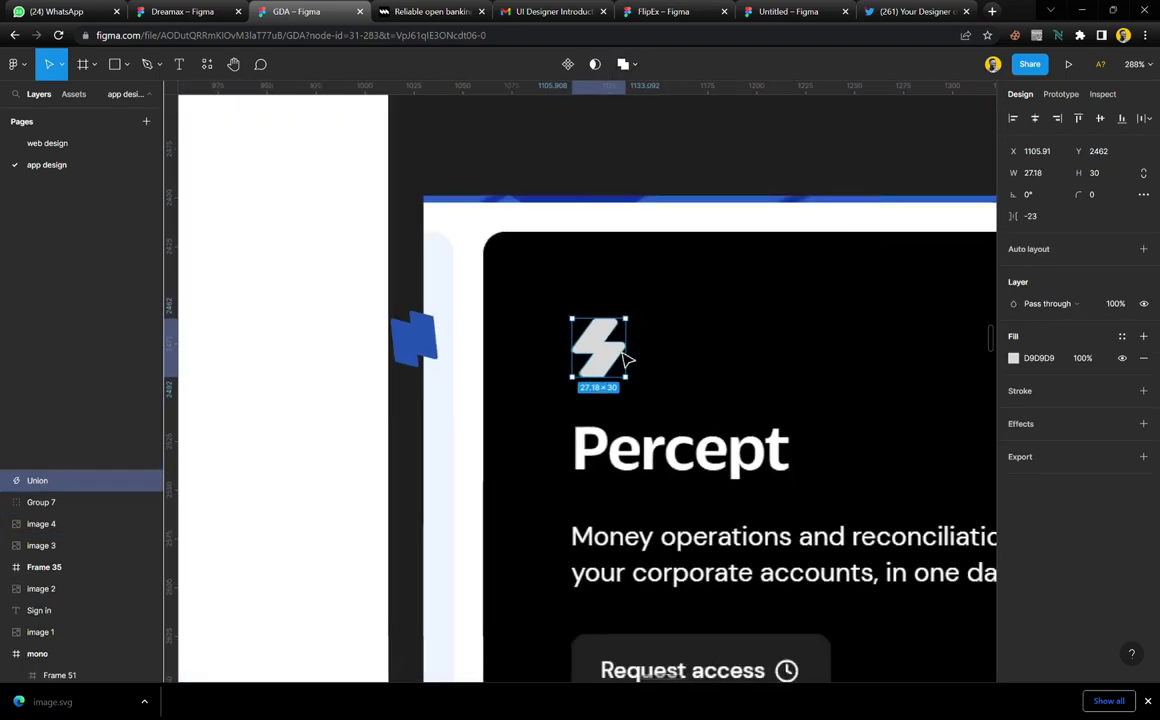
{"action": "scroll", "coordinate": [624, 358], "scroll_direction": "up", "scroll_amount": 5}
{"action": "scroll", "coordinate": [629, 386], "scroll_direction": "down", "scroll_amount": 3}
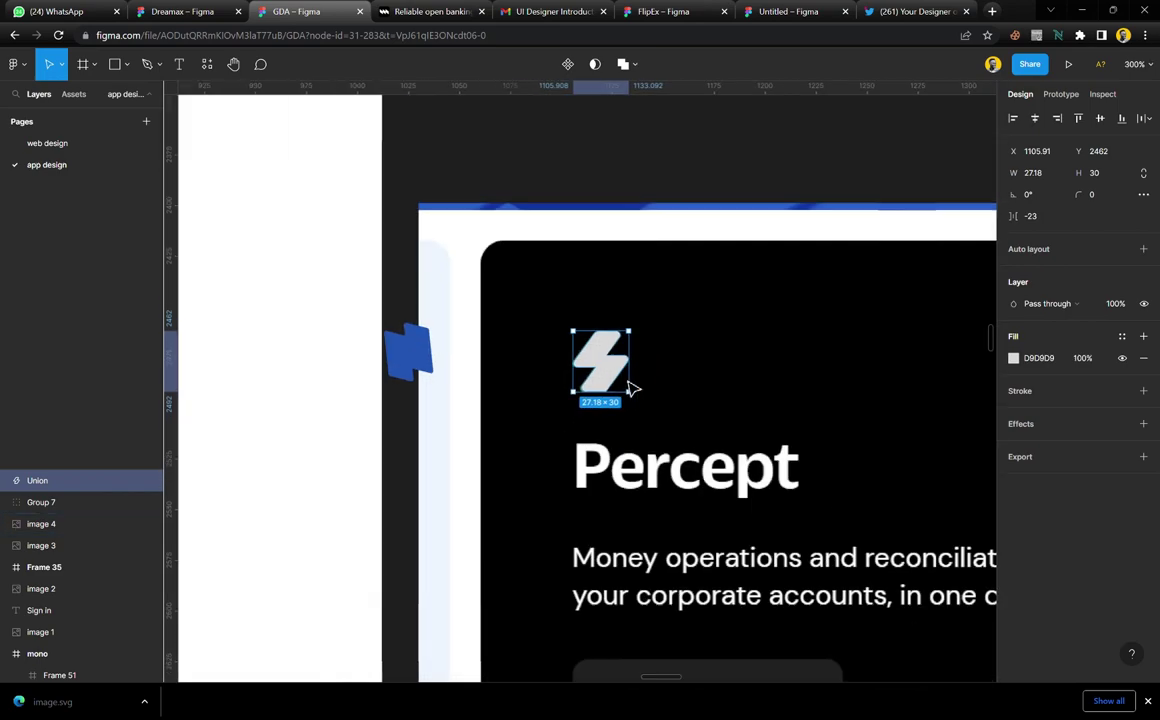
{"action": "scroll", "coordinate": [629, 388], "scroll_direction": "up", "scroll_amount": 1}
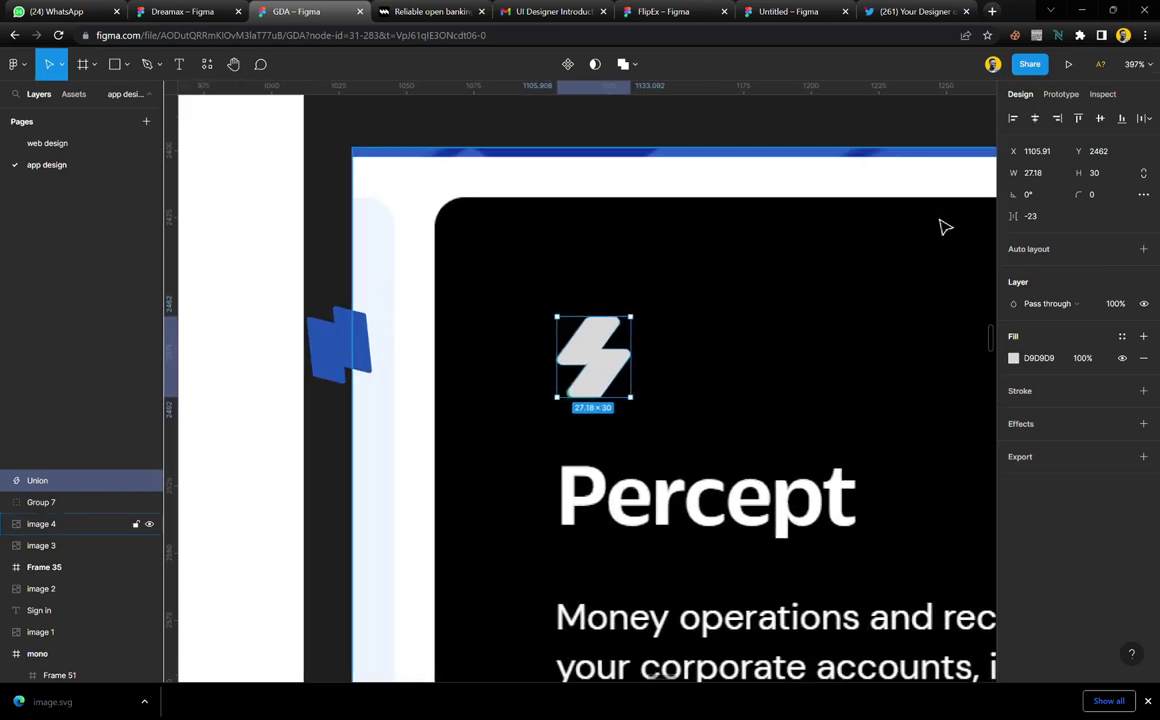
{"action": "scroll", "coordinate": [612, 362], "scroll_direction": "up", "scroll_amount": 4}
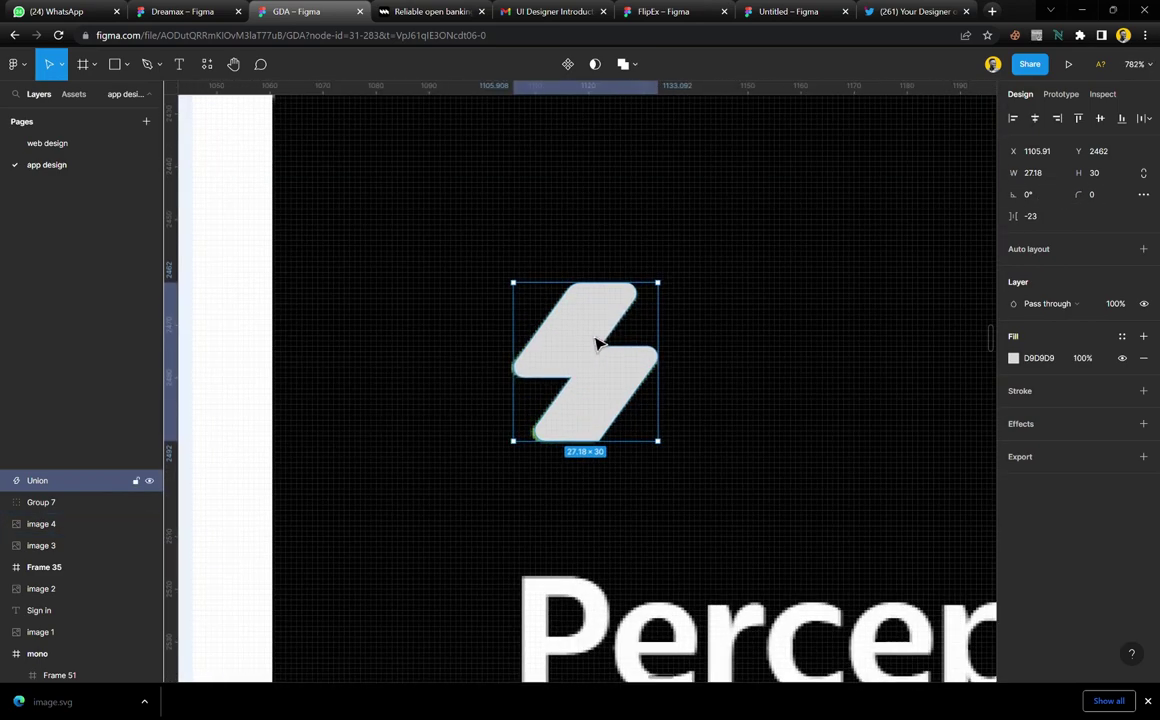
{"action": "right_click", "coordinate": [588, 258]}
{"action": "left_click", "coordinate": [630, 434]}
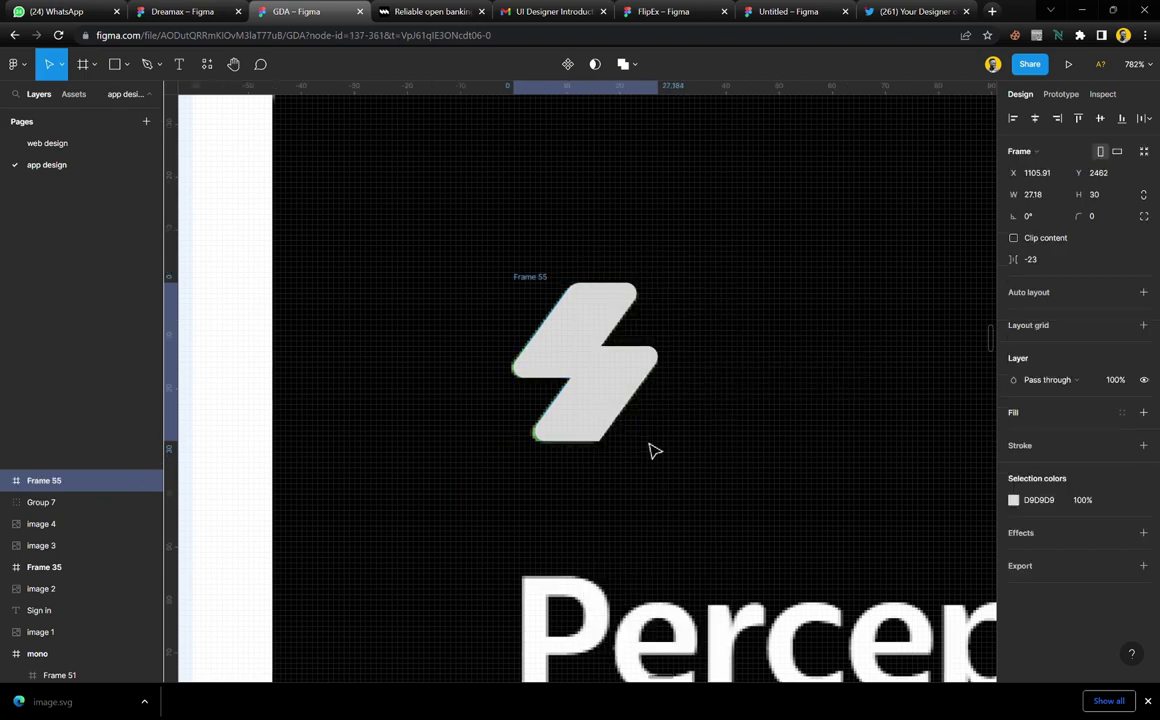
{"action": "left_click", "coordinate": [1123, 501]}
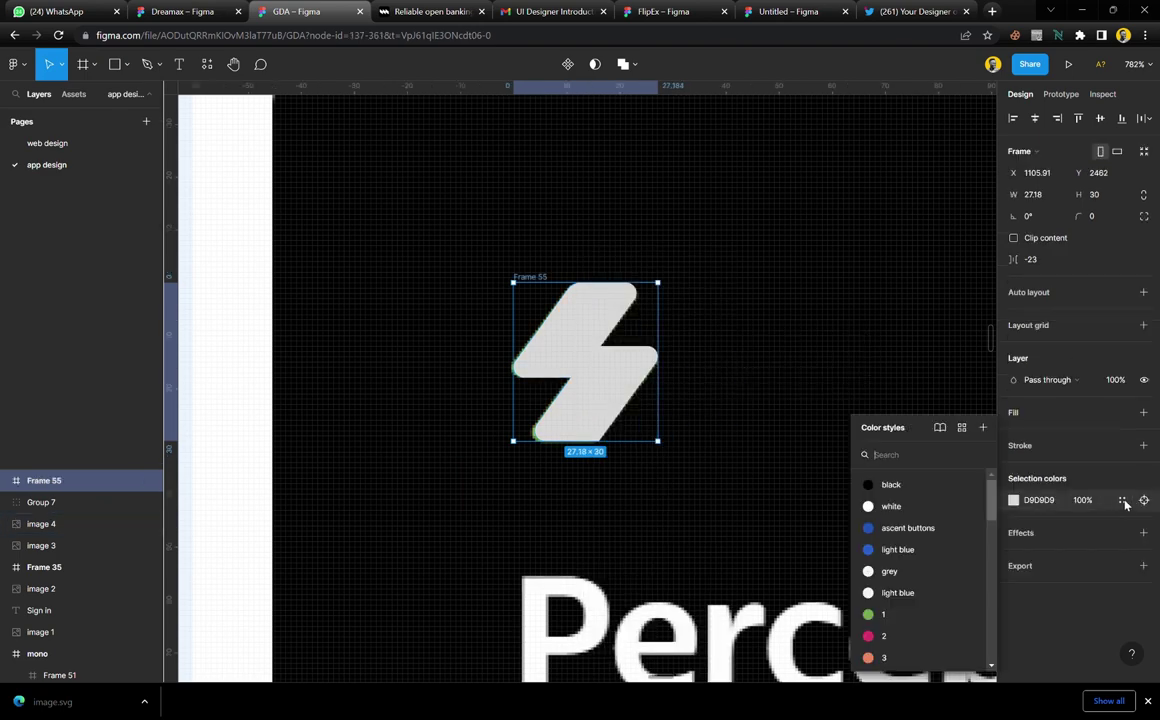
{"action": "left_click", "coordinate": [912, 614]}
Copy the green bolt onto the DirectPay card's pink chevron and delete the chevron
{"action": "scroll", "coordinate": [689, 383], "scroll_direction": "down", "scroll_amount": 10}
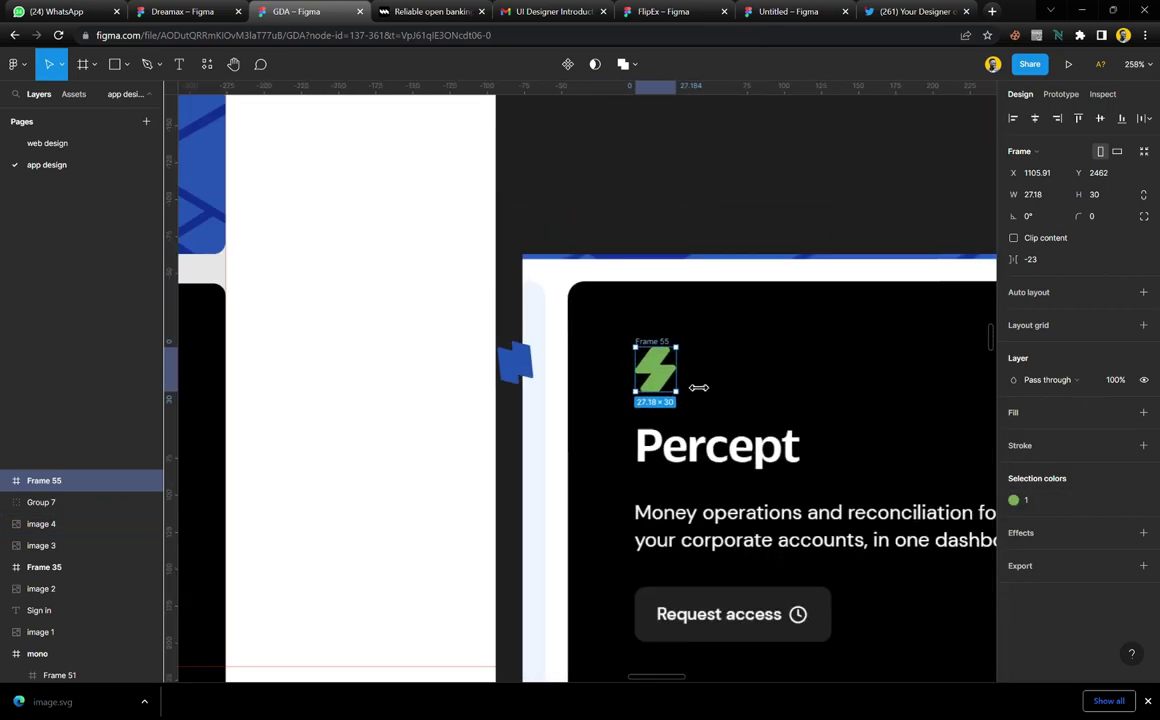
{"action": "left_click_drag", "start_coordinate": [666, 365], "coordinate": [288, 366]}
{"action": "scroll", "coordinate": [321, 373], "scroll_direction": "left", "scroll_amount": 5}
{"action": "scroll", "coordinate": [823, 352], "scroll_direction": "up", "scroll_amount": 5}
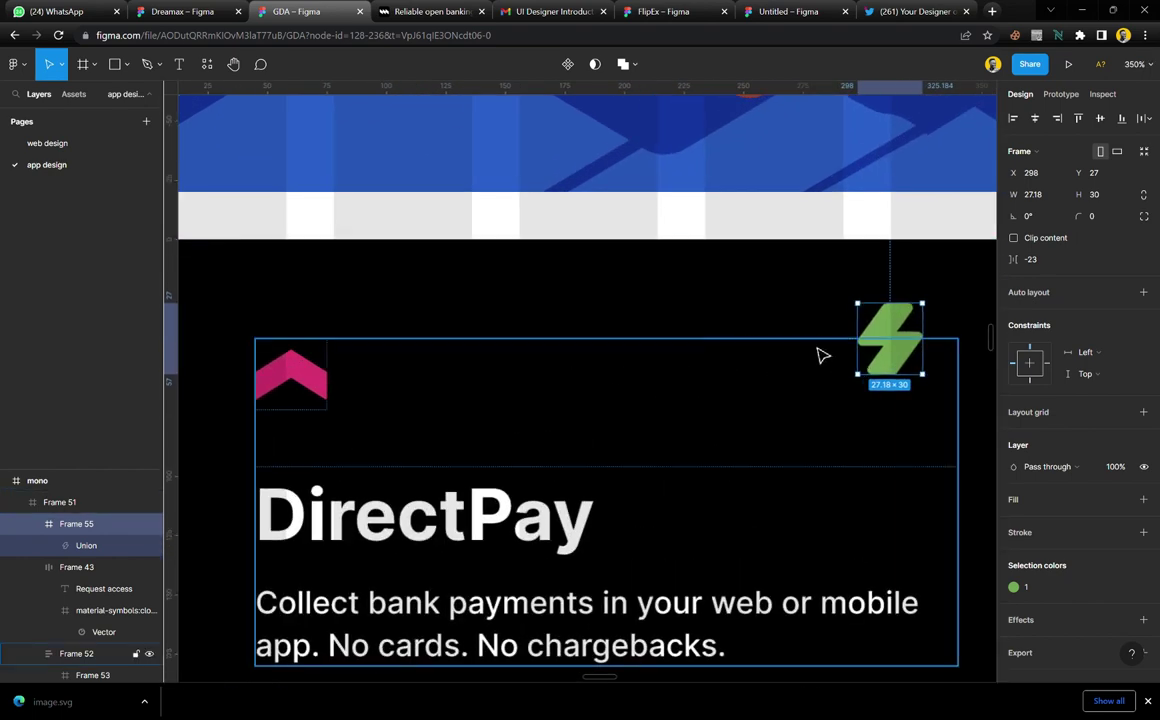
{"action": "left_click_drag", "start_coordinate": [903, 343], "coordinate": [331, 414]}
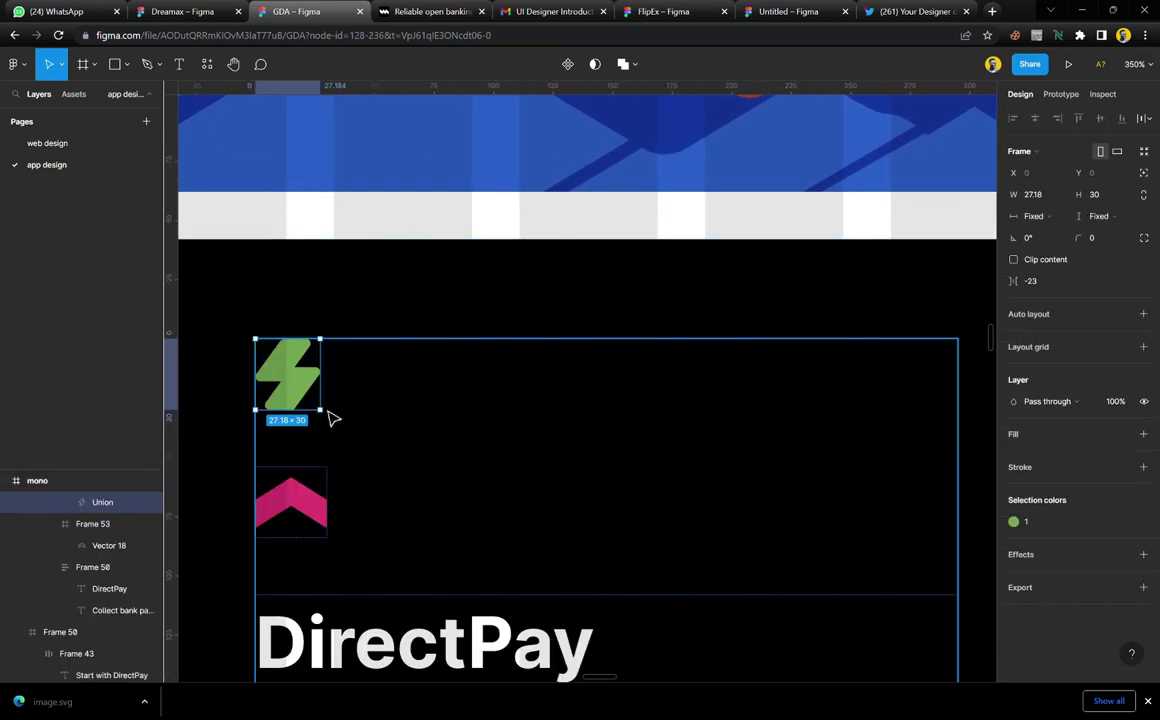
{"action": "left_click", "coordinate": [327, 512]}
{"action": "key", "text": "Delete"}
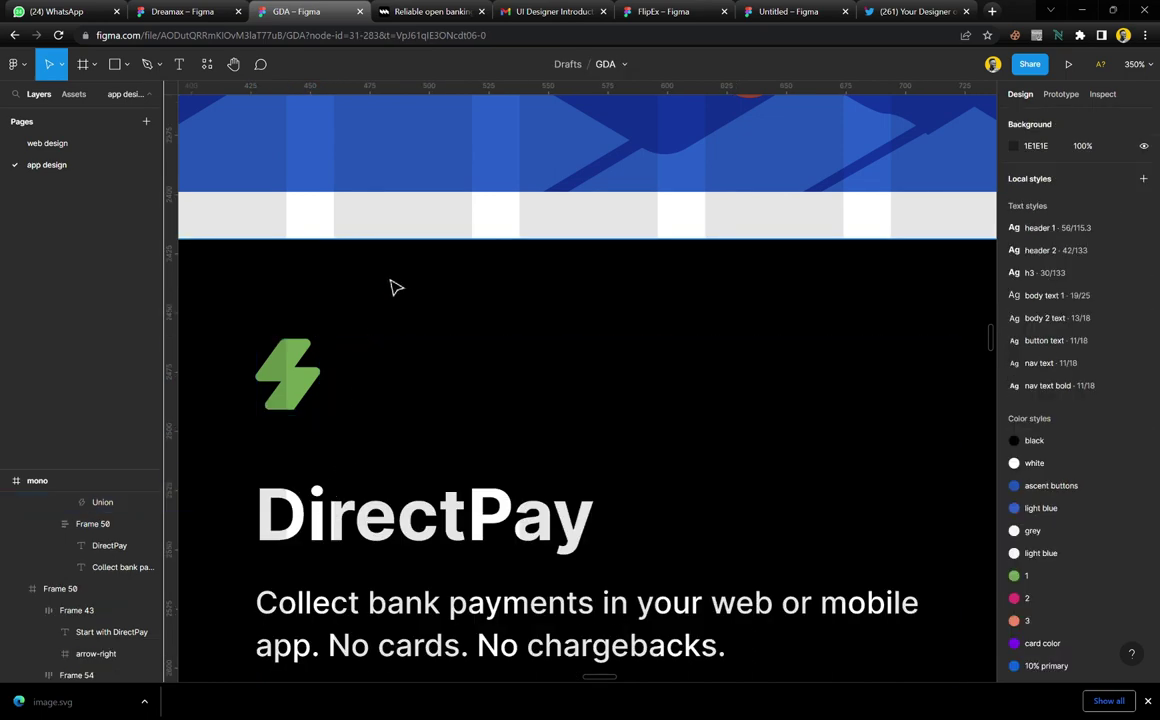
Delete the small blue shape beside the Percept card
{"action": "scroll", "coordinate": [395, 288], "scroll_direction": "down", "scroll_amount": 10}
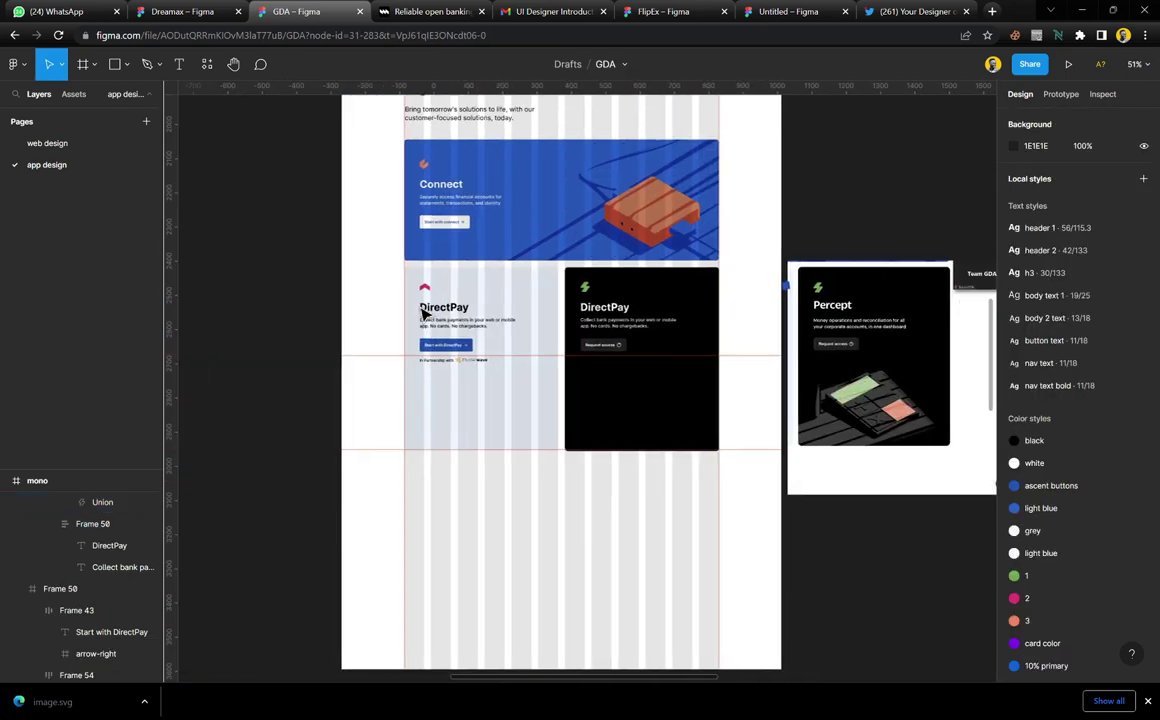
{"action": "scroll", "coordinate": [477, 315], "scroll_direction": "up", "scroll_amount": 5}
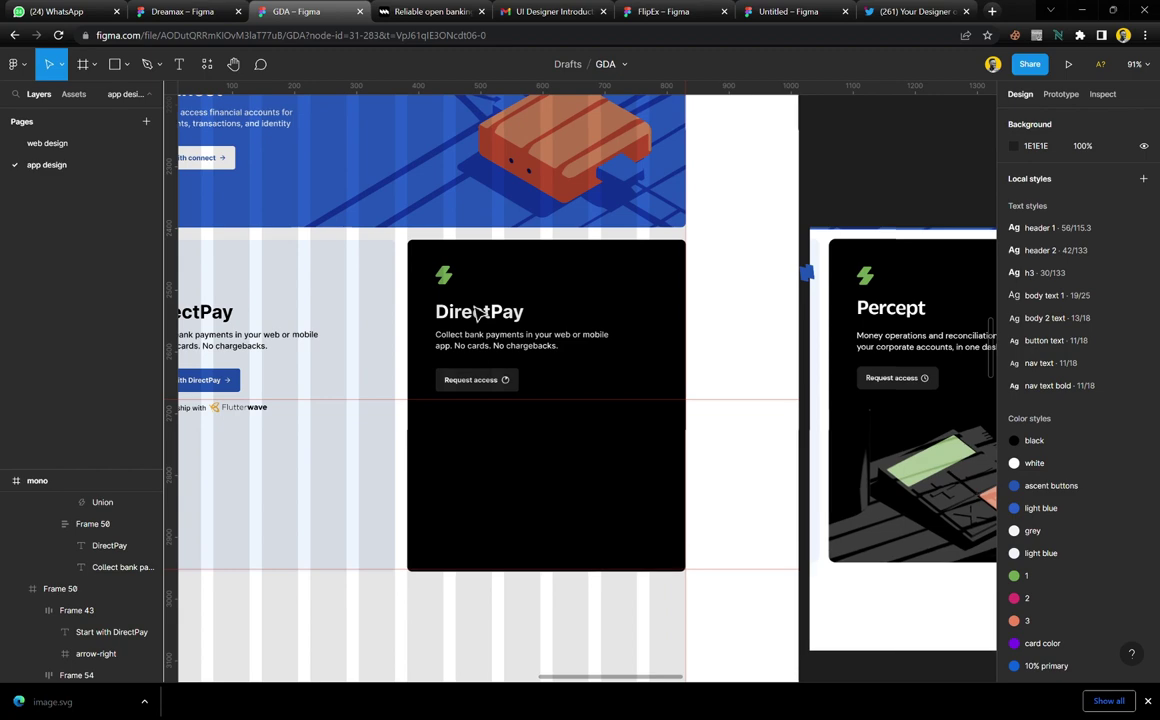
{"action": "scroll", "coordinate": [478, 313], "scroll_direction": "up", "scroll_amount": 2}
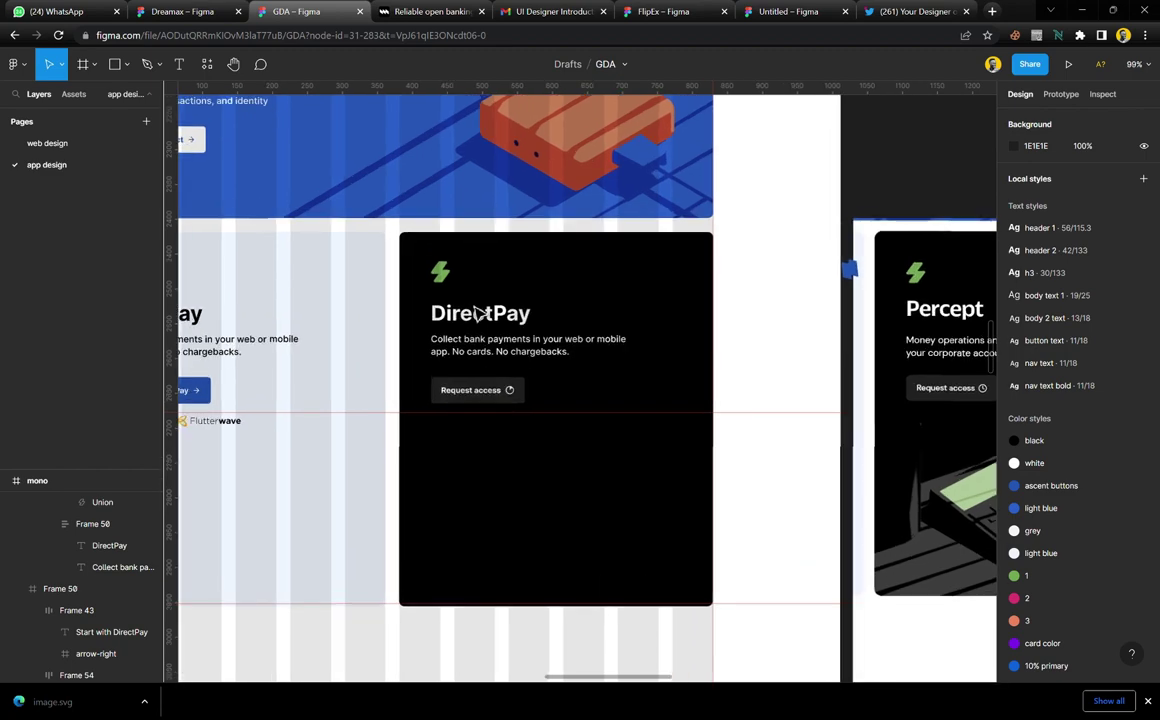
{"action": "scroll", "coordinate": [500, 300], "scroll_direction": "right", "scroll_amount": 5}
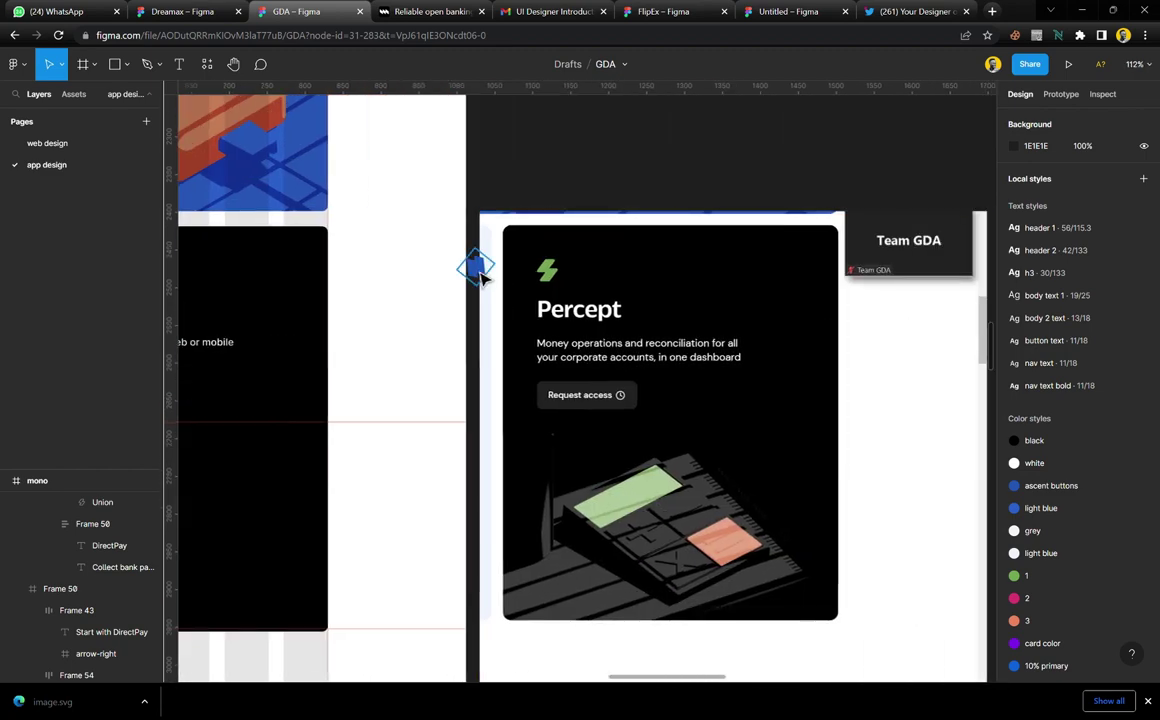
{"action": "left_click", "coordinate": [475, 267]}
{"action": "key", "text": "Delete"}
Move the cards reference screenshot further right and adjust its width
{"action": "left_click", "coordinate": [606, 325]}
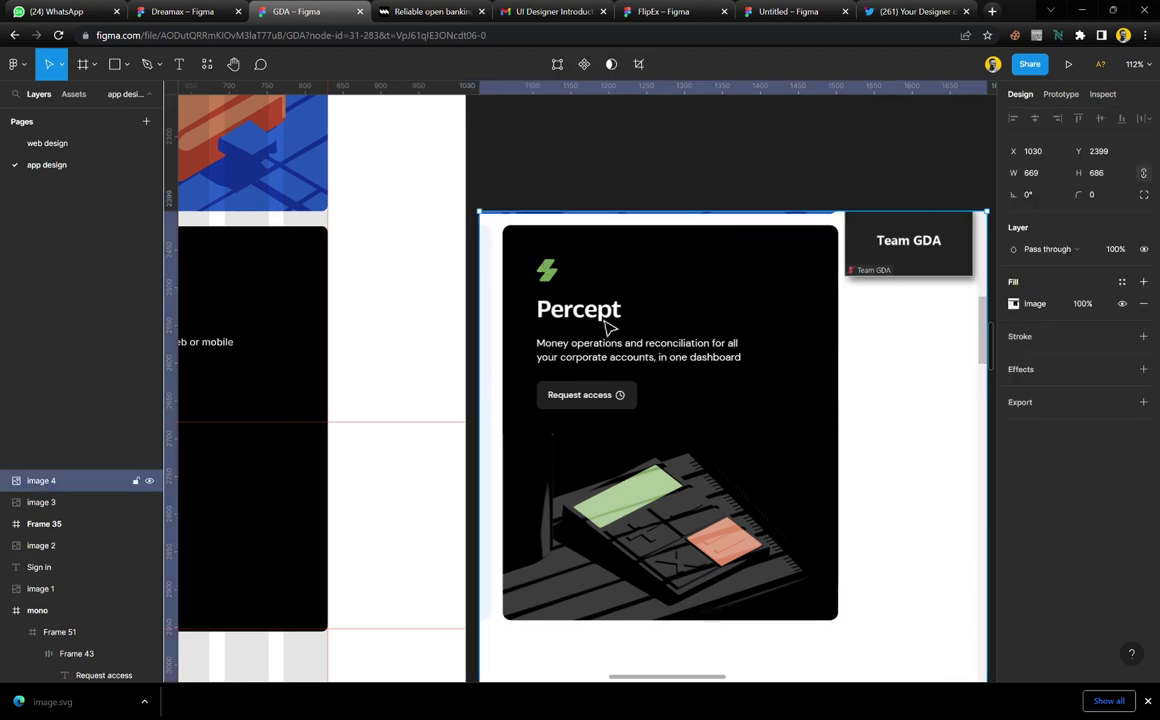
{"action": "scroll", "coordinate": [685, 510], "scroll_direction": "down", "scroll_amount": 3}
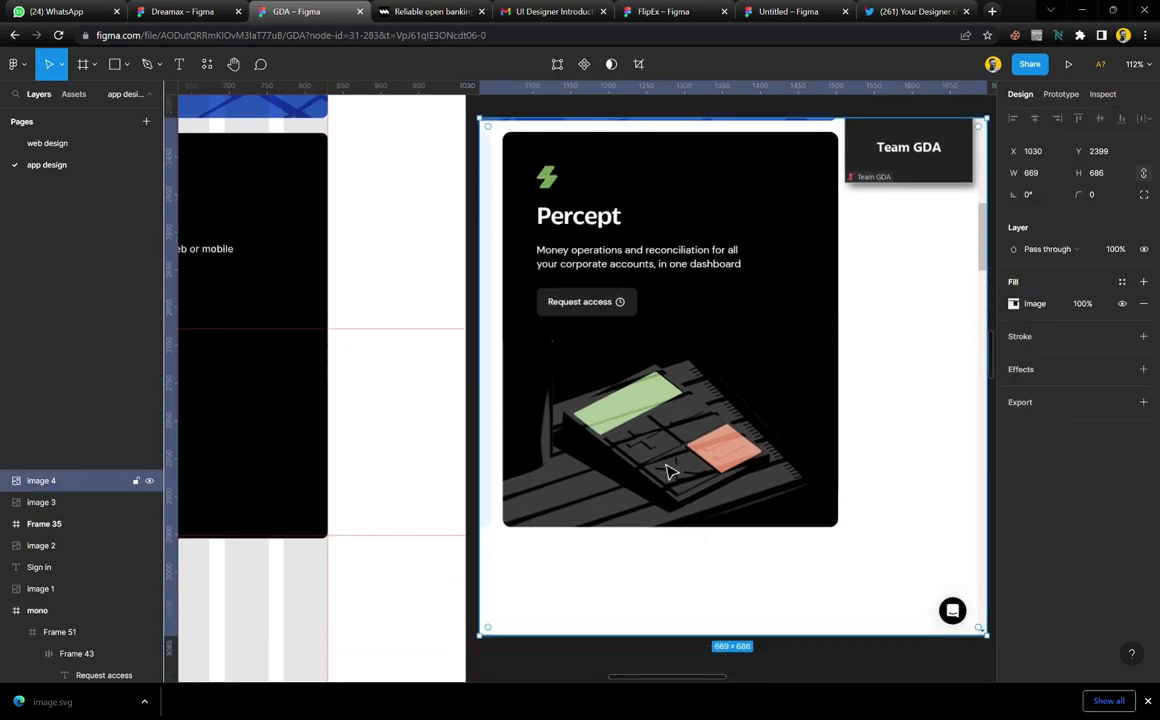
{"action": "scroll", "coordinate": [670, 472], "scroll_direction": "down", "scroll_amount": 5, "text": "ctrl"}
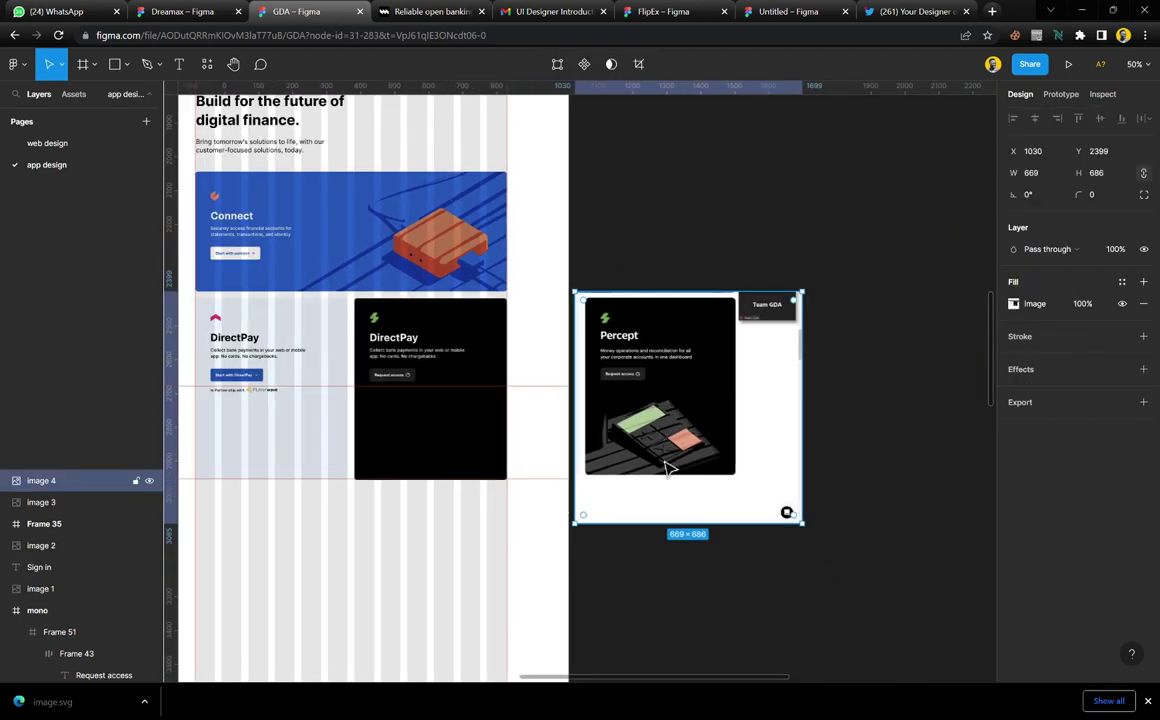
{"action": "left_click_drag", "start_coordinate": [668, 468], "coordinate": [939, 468]}
{"action": "left_click_drag", "start_coordinate": [849, 410], "coordinate": [676, 417]}
{"action": "left_click", "coordinate": [617, 445]}
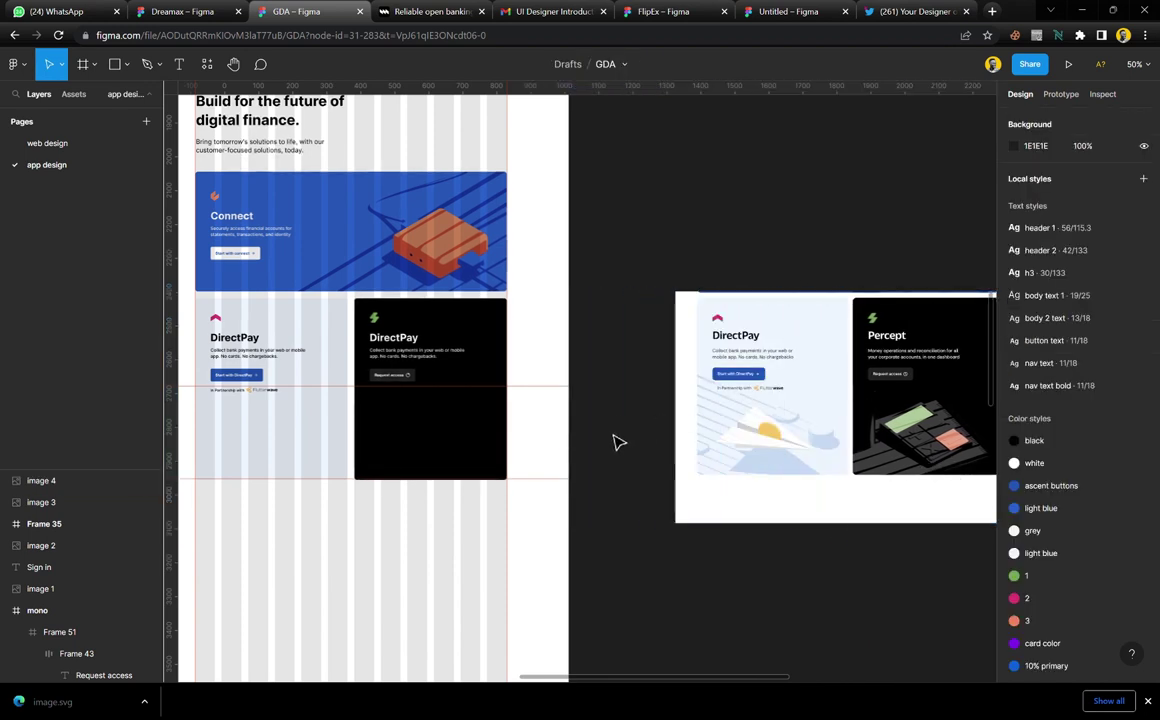
Pan and zoom in on the paper-plane illustration in the DirectPay reference
{"action": "scroll", "coordinate": [620, 440], "scroll_direction": "down", "scroll_amount": 6}
{"action": "scroll", "coordinate": [620, 430], "scroll_direction": "down", "scroll_amount": 3, "text": "ctrl"}
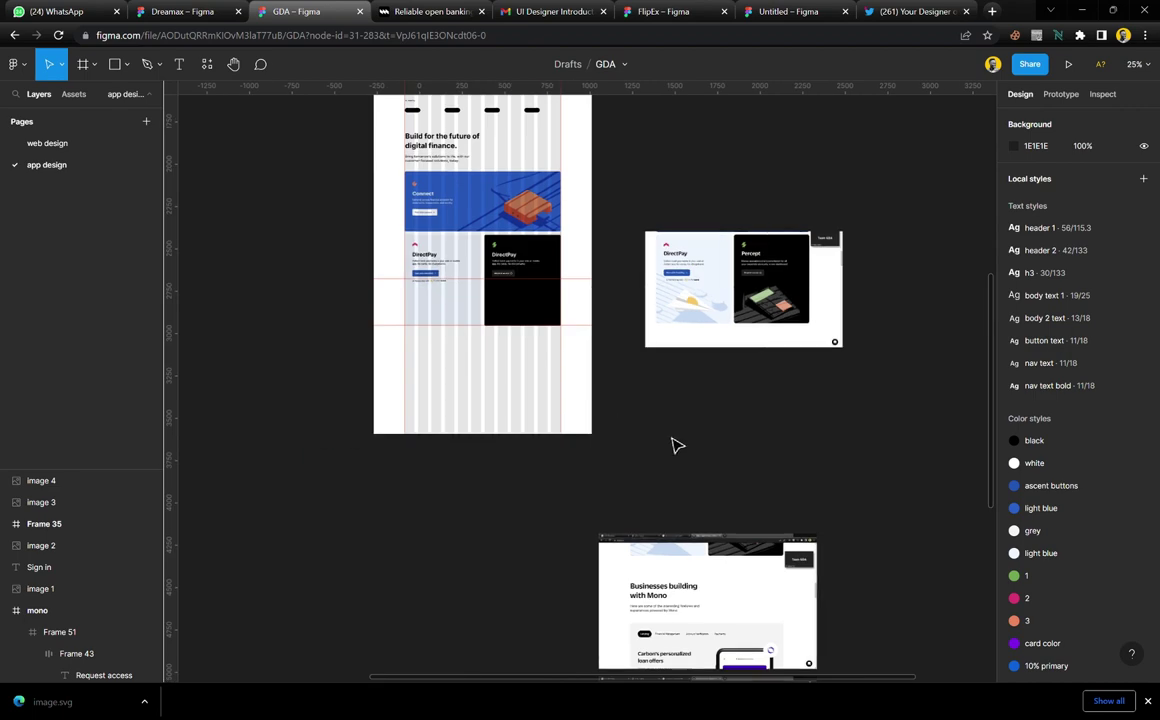
{"action": "scroll", "coordinate": [676, 445], "scroll_direction": "down", "scroll_amount": 8}
{"action": "scroll", "coordinate": [733, 370], "scroll_direction": "up", "scroll_amount": 3}
{"action": "scroll", "coordinate": [730, 373], "scroll_direction": "up", "scroll_amount": 4, "text": "ctrl"}
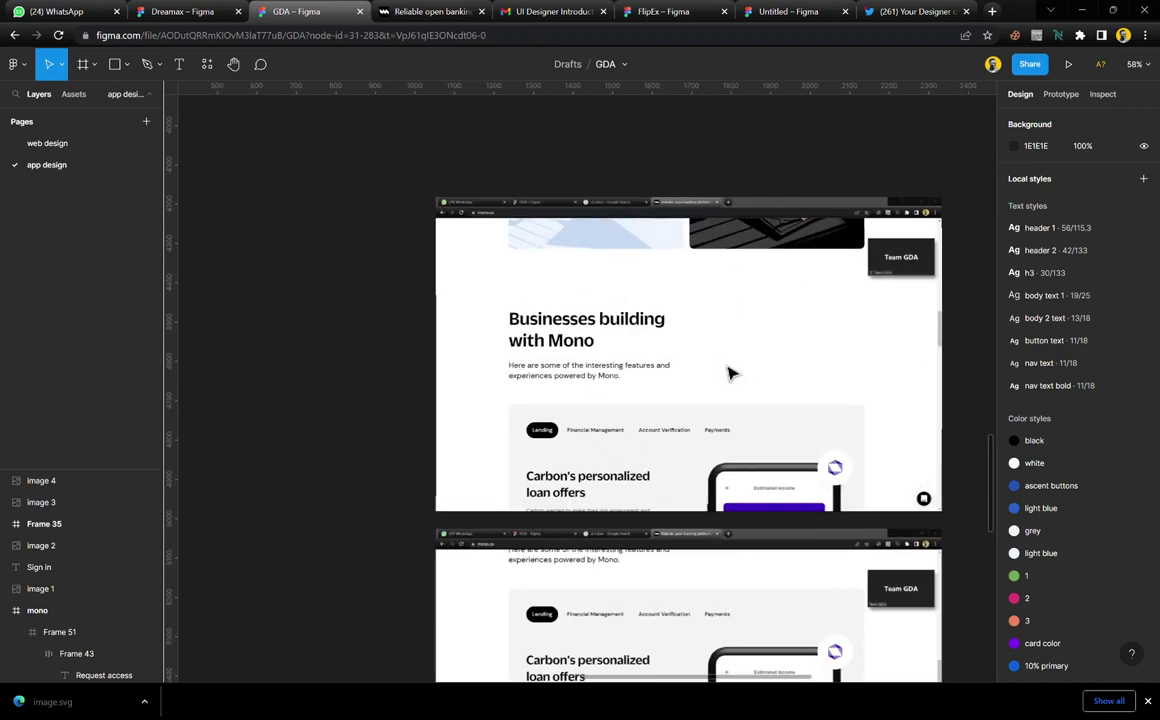
{"action": "scroll", "coordinate": [729, 373], "scroll_direction": "up", "scroll_amount": 3, "text": "ctrl"}
{"action": "scroll", "coordinate": [656, 380], "scroll_direction": "down", "scroll_amount": 1}
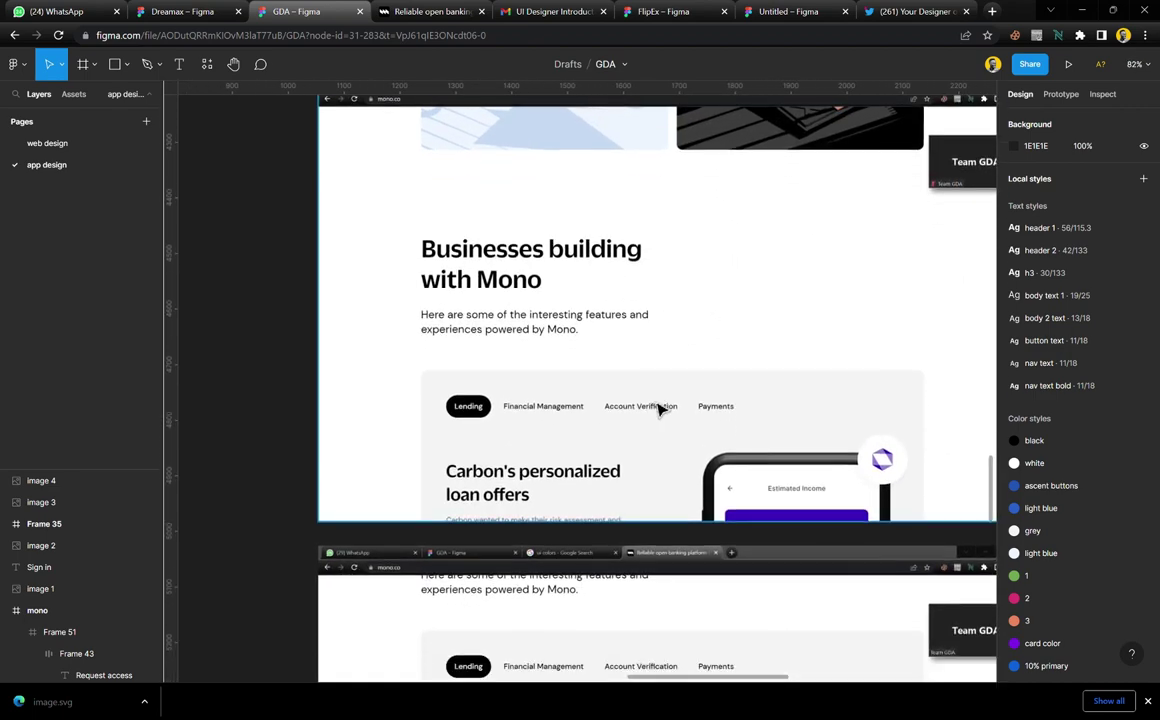
{"action": "scroll", "coordinate": [634, 295], "scroll_direction": "right", "scroll_amount": 2}
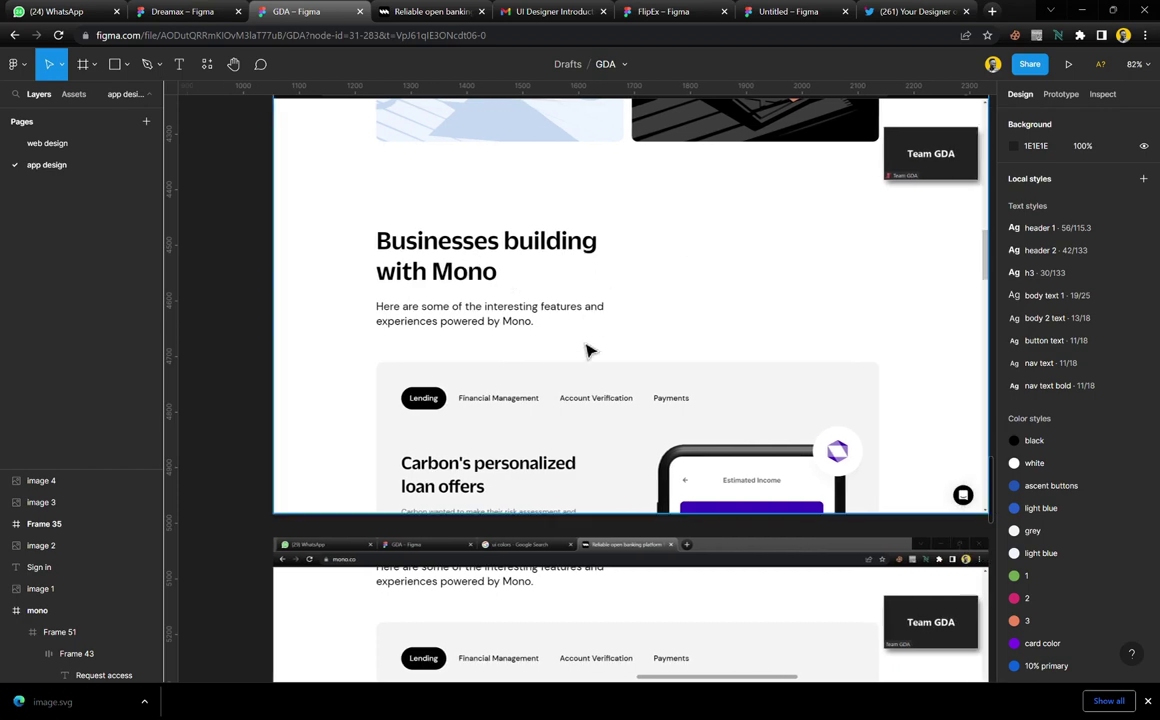
{"action": "scroll", "coordinate": [586, 360], "scroll_direction": "down", "scroll_amount": 9}
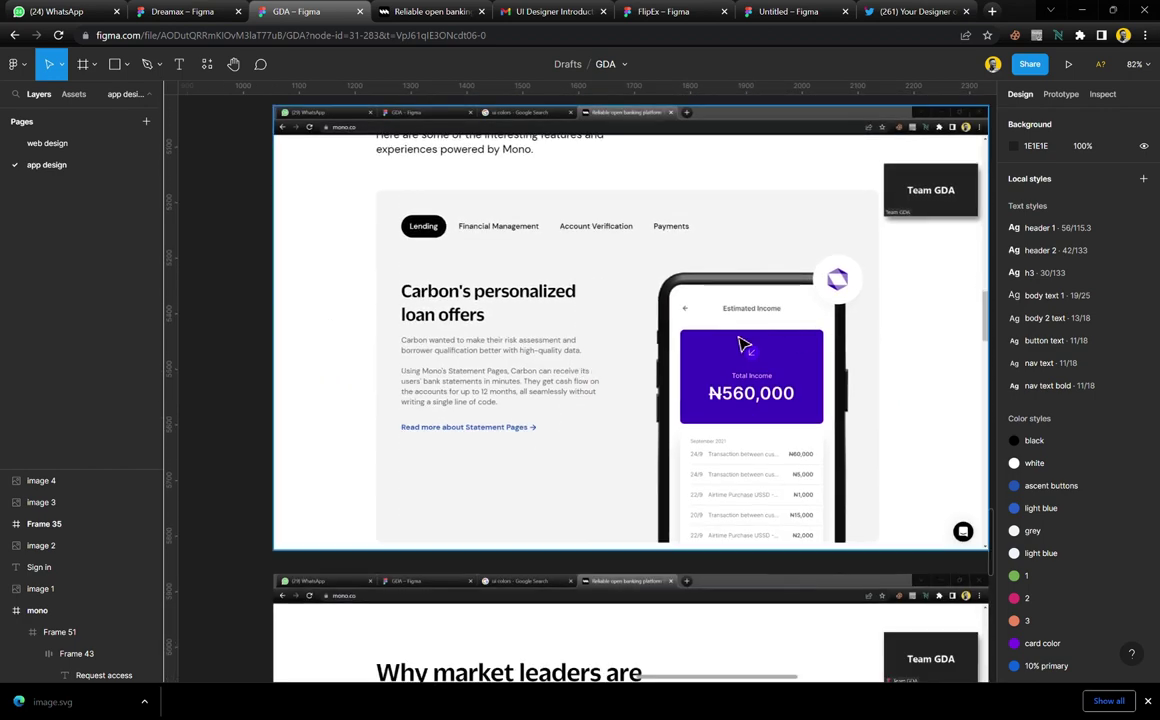
{"action": "scroll", "coordinate": [636, 377], "scroll_direction": "down", "scroll_amount": 20}
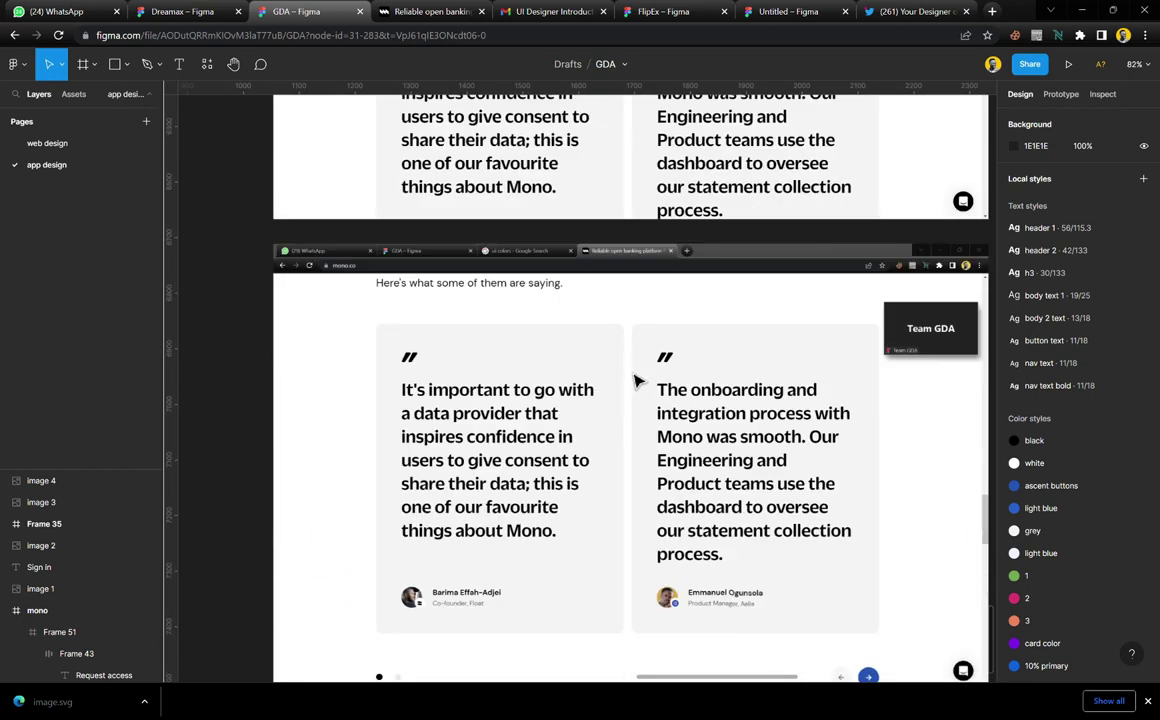
{"action": "scroll", "coordinate": [638, 381], "scroll_direction": "up", "scroll_amount": 10}
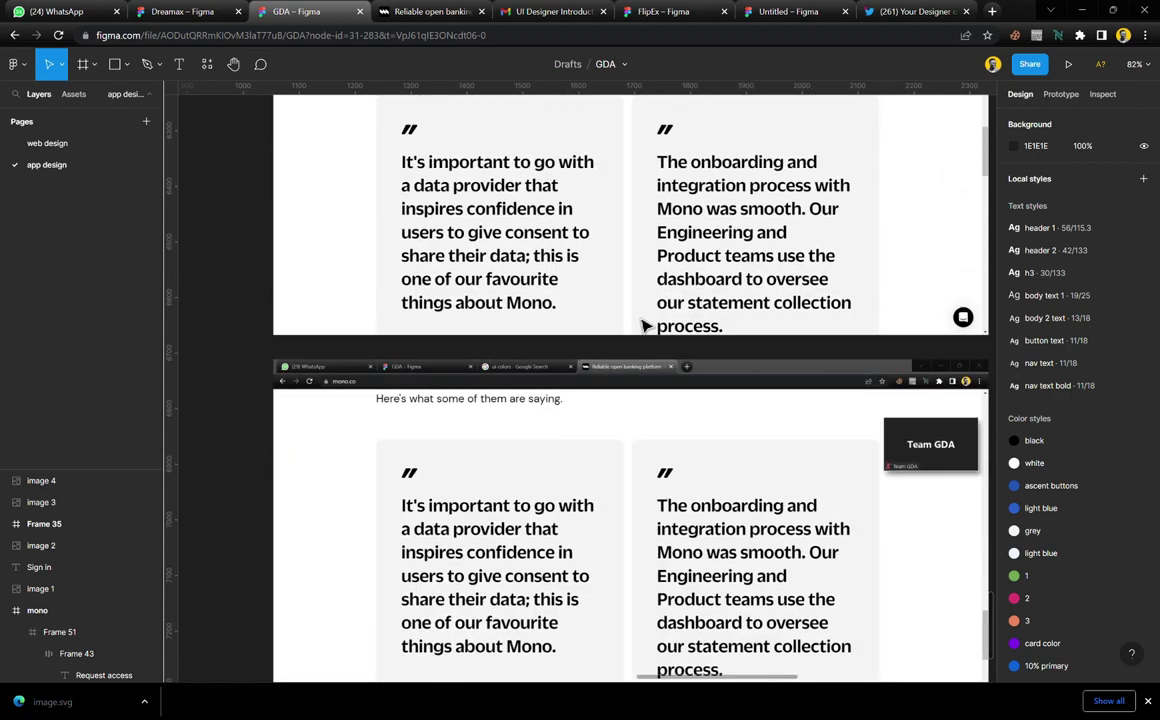
{"action": "scroll", "coordinate": [645, 326], "scroll_direction": "up", "scroll_amount": 10}
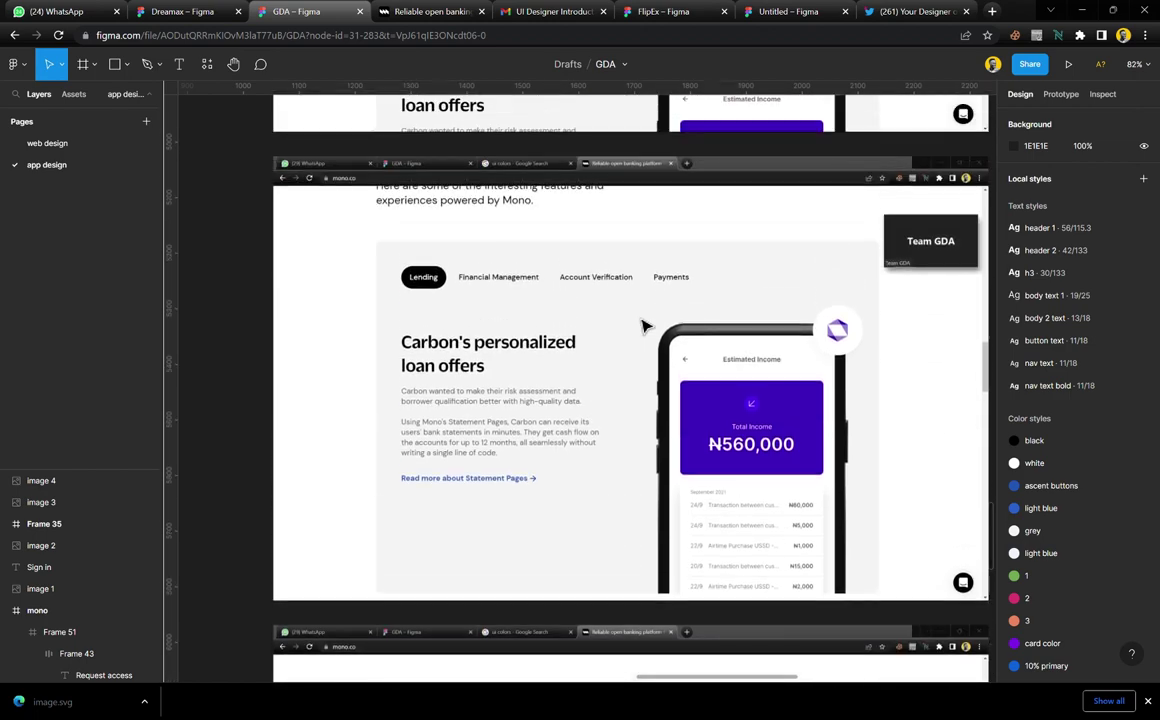
{"action": "scroll", "coordinate": [697, 433], "scroll_direction": "down", "scroll_amount": 15}
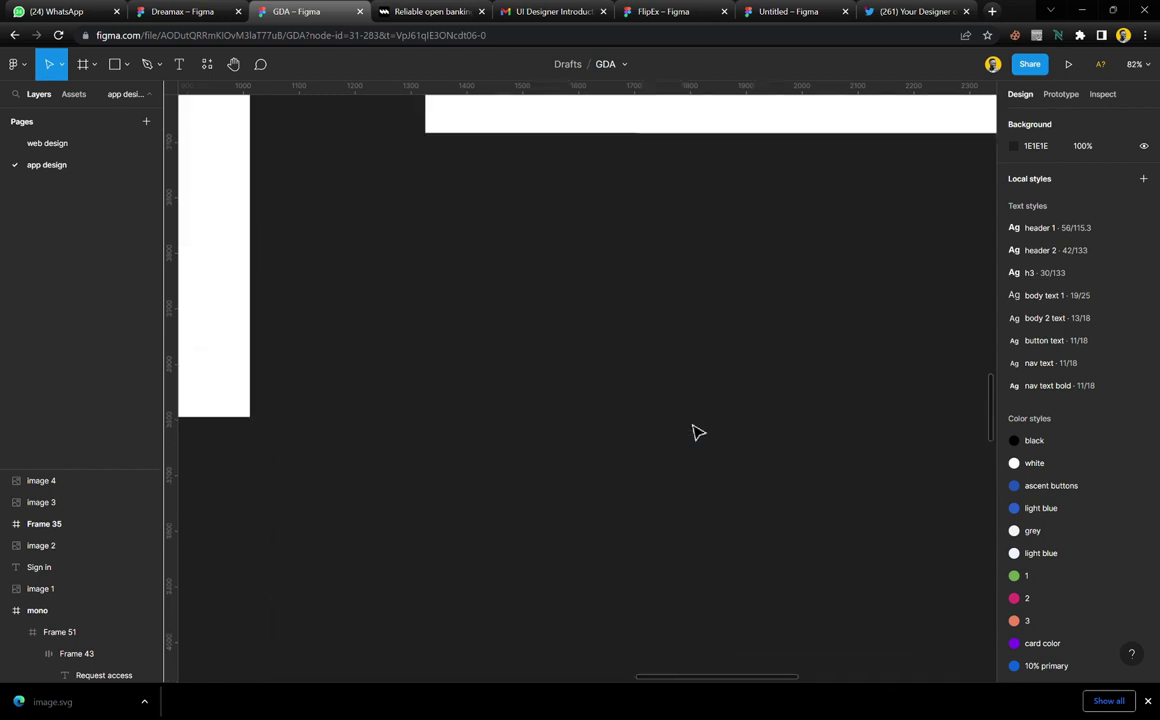
{"action": "scroll", "coordinate": [697, 433], "scroll_direction": "up", "scroll_amount": 5}
{"action": "scroll", "coordinate": [697, 433], "scroll_direction": "up", "scroll_amount": 5}
{"action": "scroll", "coordinate": [697, 433], "scroll_direction": "right", "scroll_amount": 2}
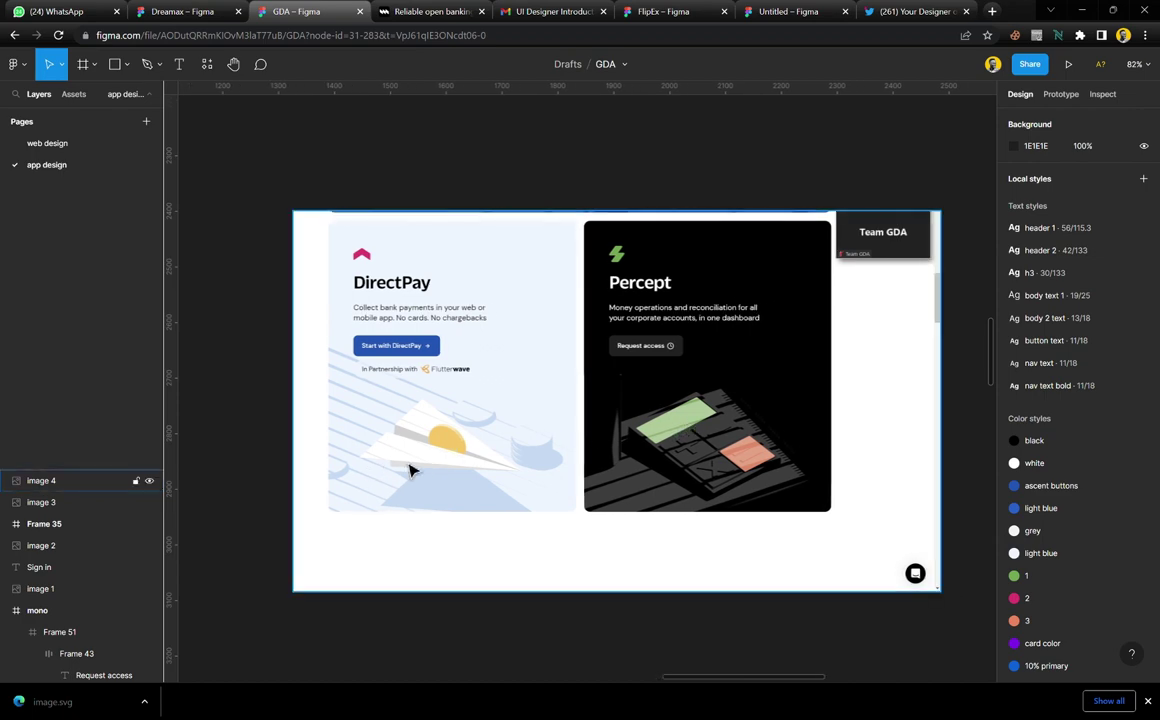
{"action": "scroll", "coordinate": [448, 467], "scroll_direction": "up", "scroll_amount": 5}
{"action": "scroll", "coordinate": [448, 467], "scroll_direction": "up", "scroll_amount": 2}
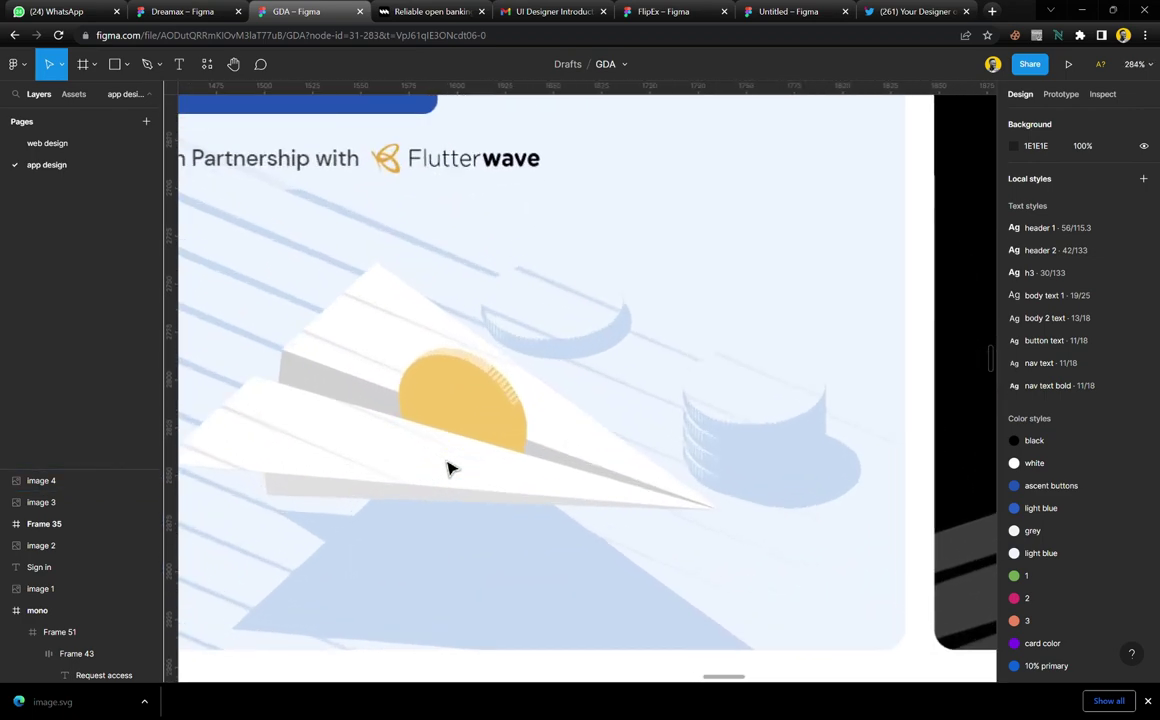
{"action": "scroll", "coordinate": [535, 452], "scroll_direction": "down", "scroll_amount": 2}
{"action": "scroll", "coordinate": [554, 450], "scroll_direction": "up", "scroll_amount": 3}
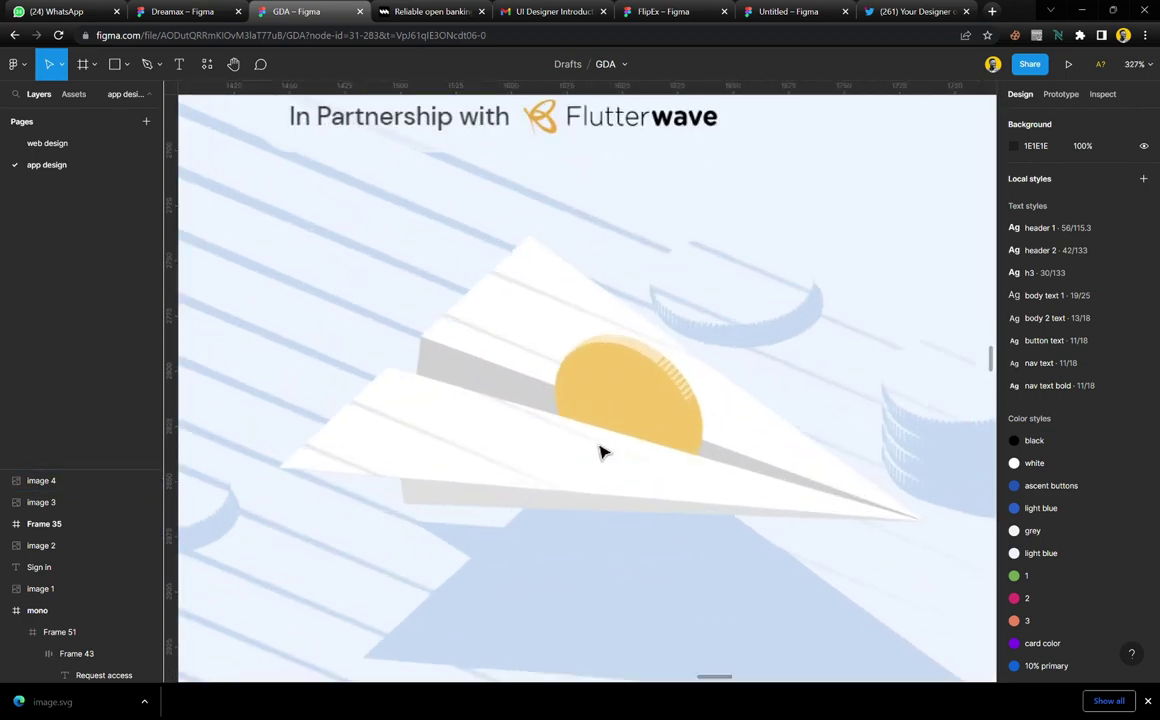
{"action": "scroll", "coordinate": [600, 452], "scroll_direction": "right", "scroll_amount": 3}
Trace the plane's outer silhouette as a closed path from nose through notch to tail
{"action": "key", "text": "p"}
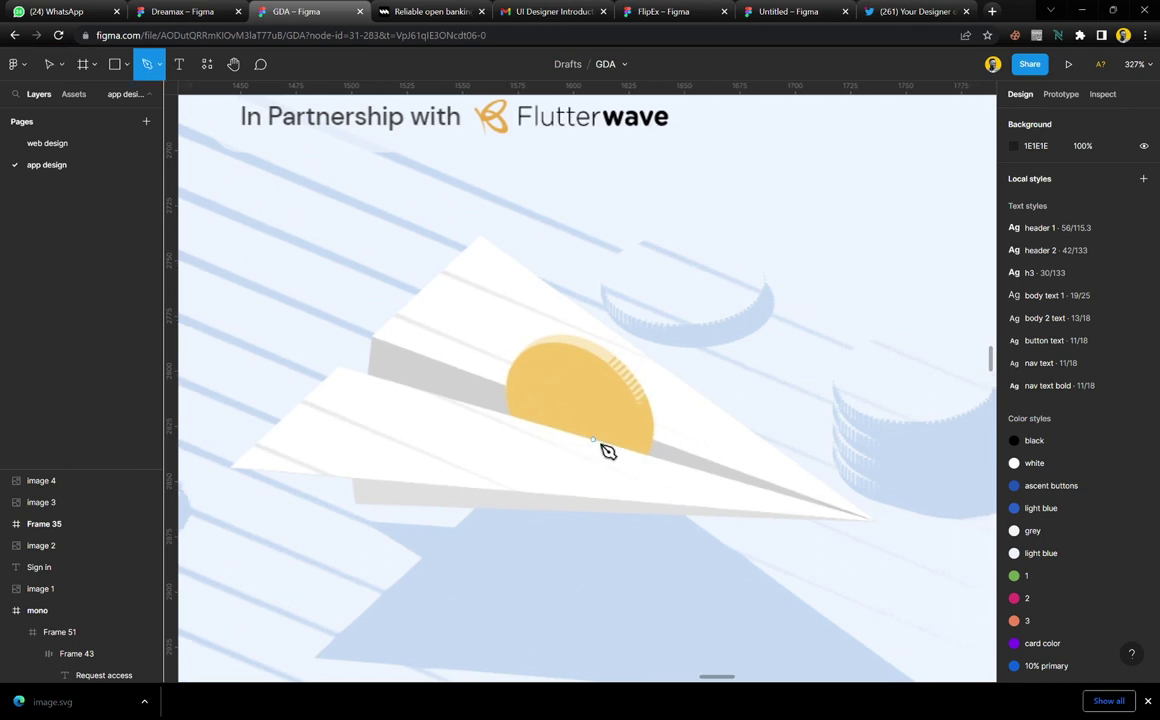
{"action": "left_click", "coordinate": [877, 521]}
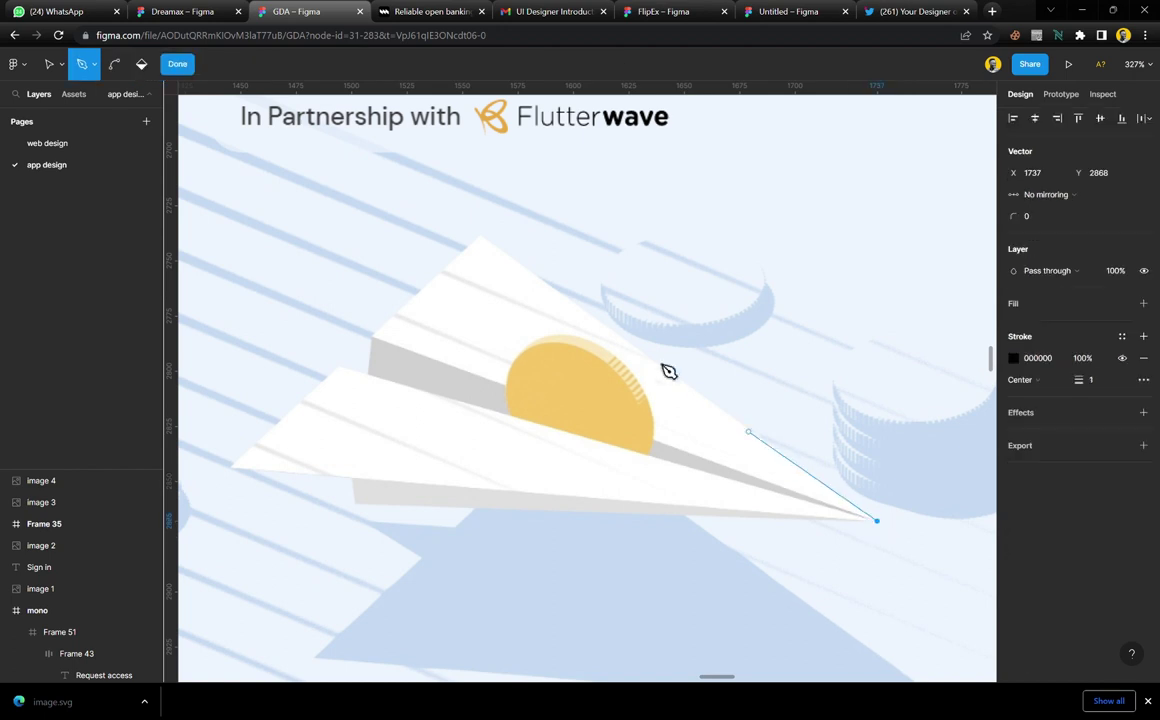
{"action": "left_click", "coordinate": [482, 239]}
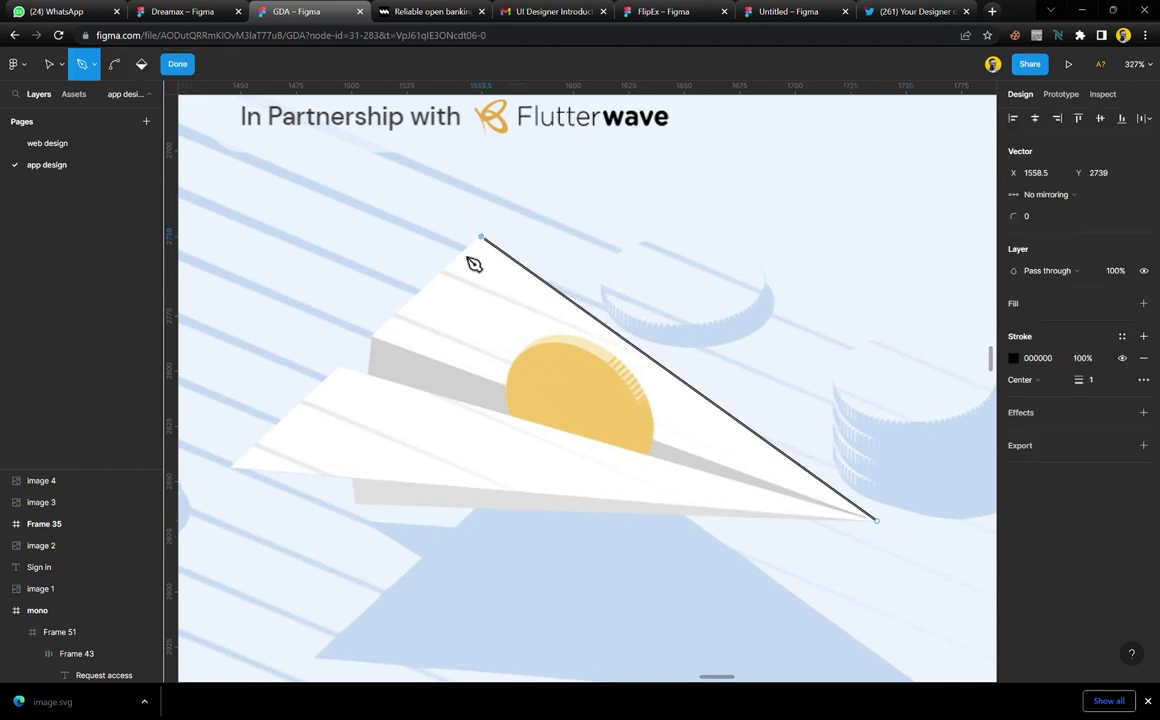
{"action": "left_click", "coordinate": [374, 334]}
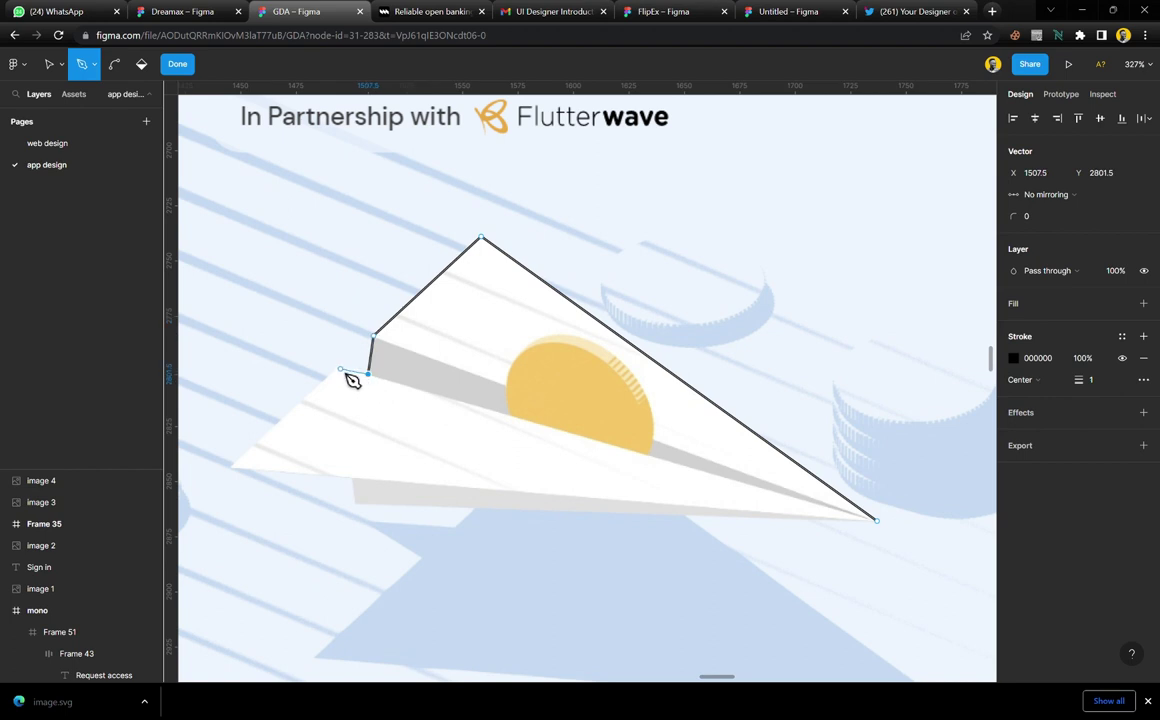
{"action": "left_click", "coordinate": [340, 367]}
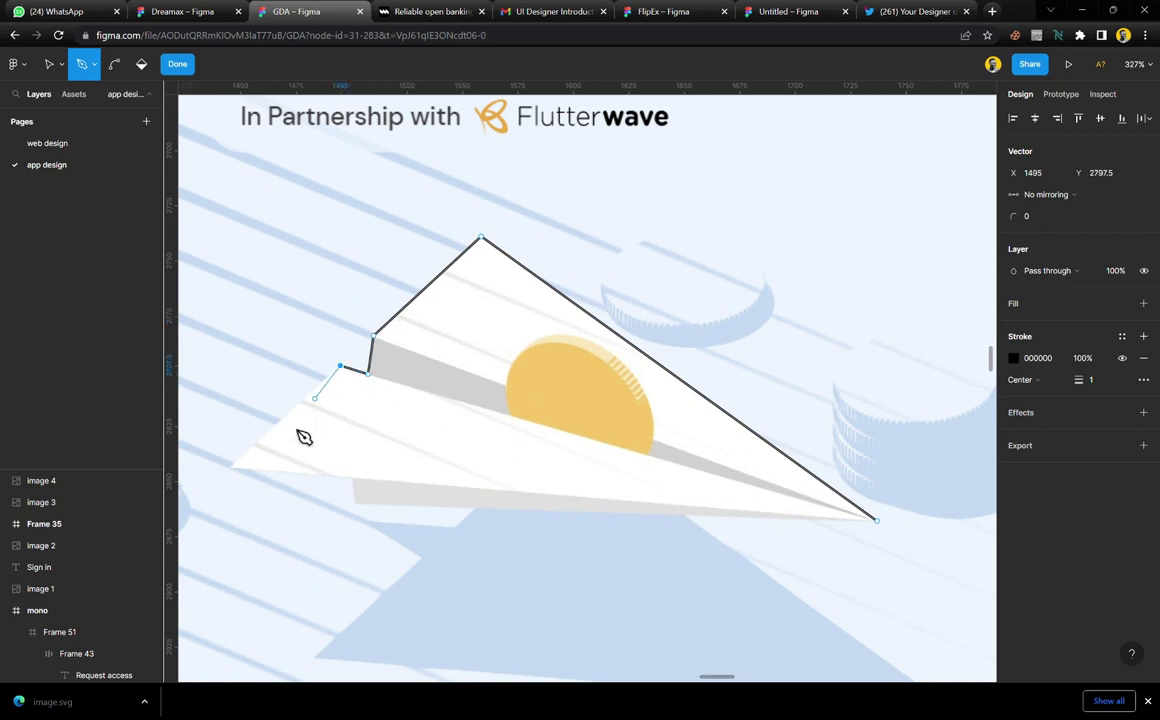
{"action": "left_click", "coordinate": [229, 470]}
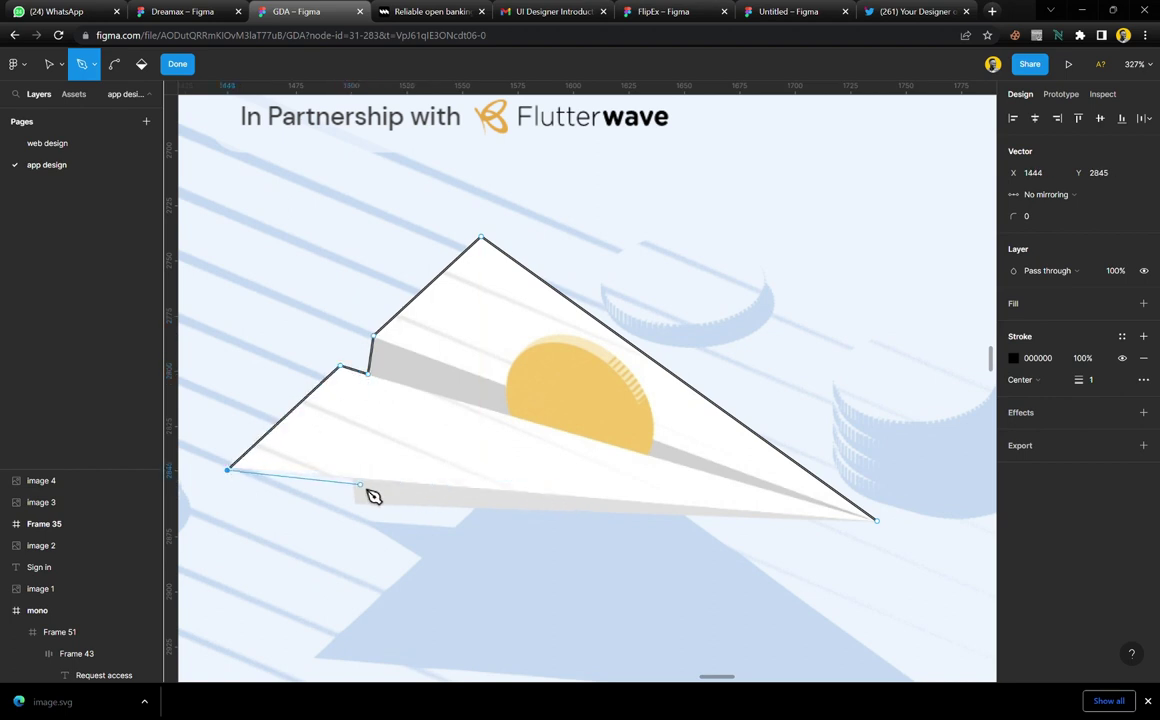
{"action": "left_click", "coordinate": [876, 520]}
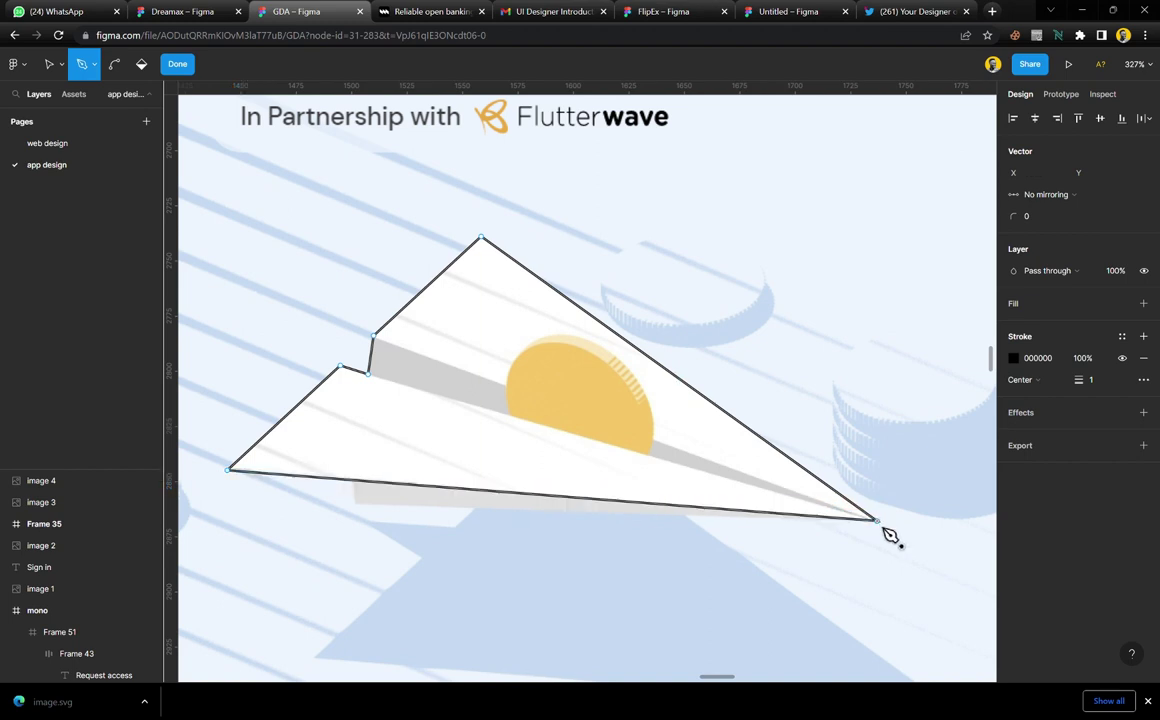
{"action": "key", "text": "Escape"}
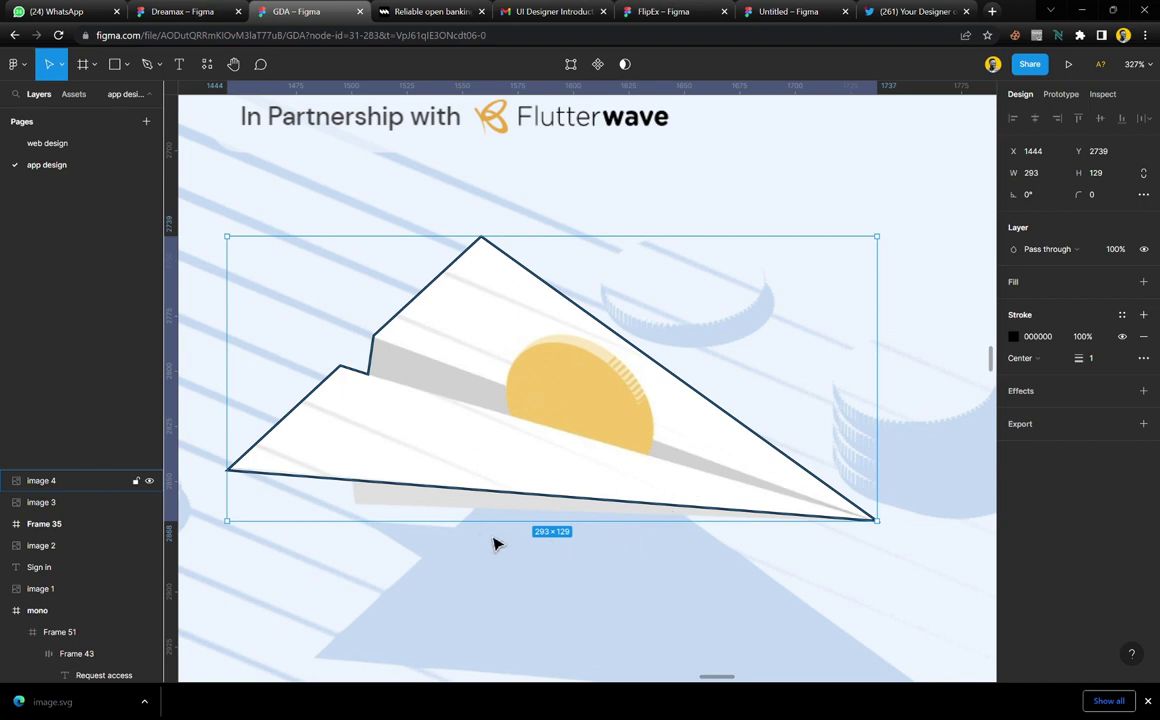
Trace the lower wing strip as a closed shape running to the nose
{"action": "key", "text": "p"}
{"action": "left_click", "coordinate": [356, 505]}
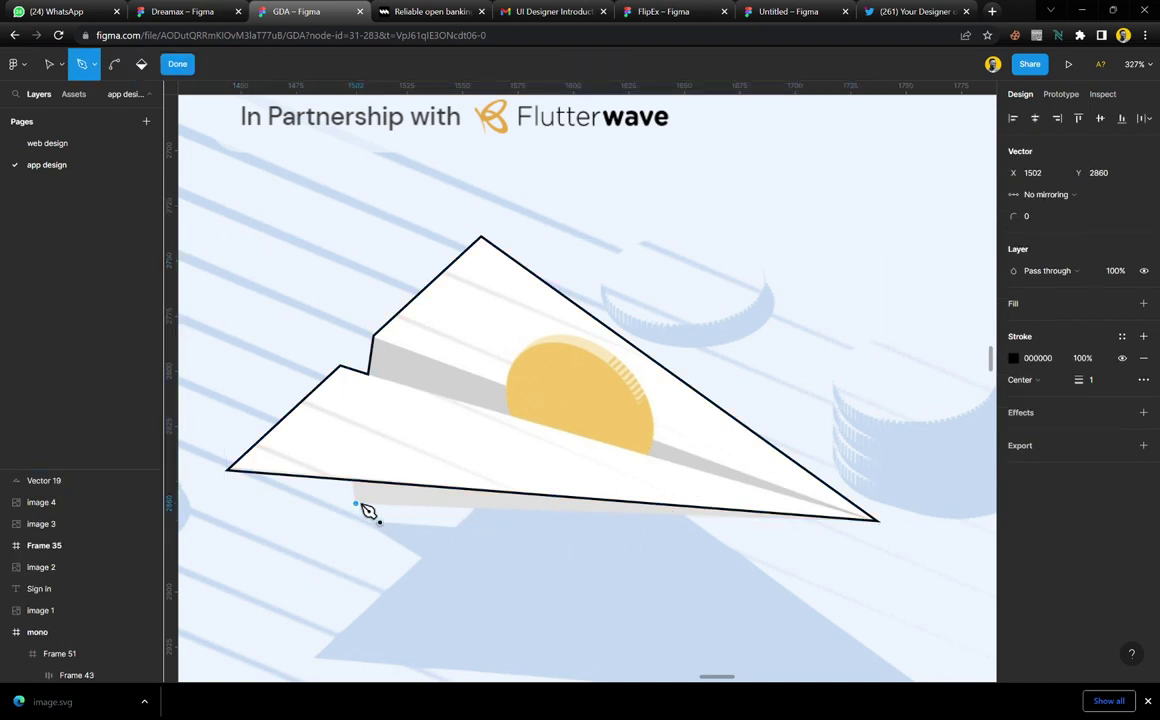
{"action": "left_click", "coordinate": [349, 469]}
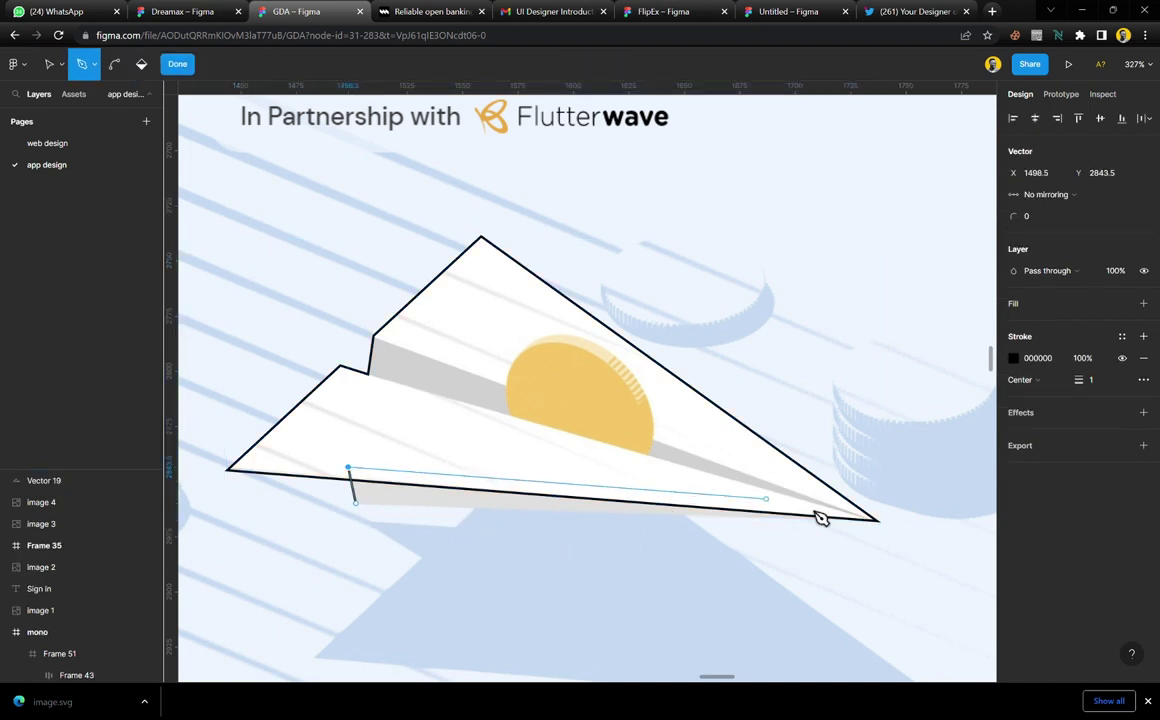
{"action": "left_click", "coordinate": [877, 521]}
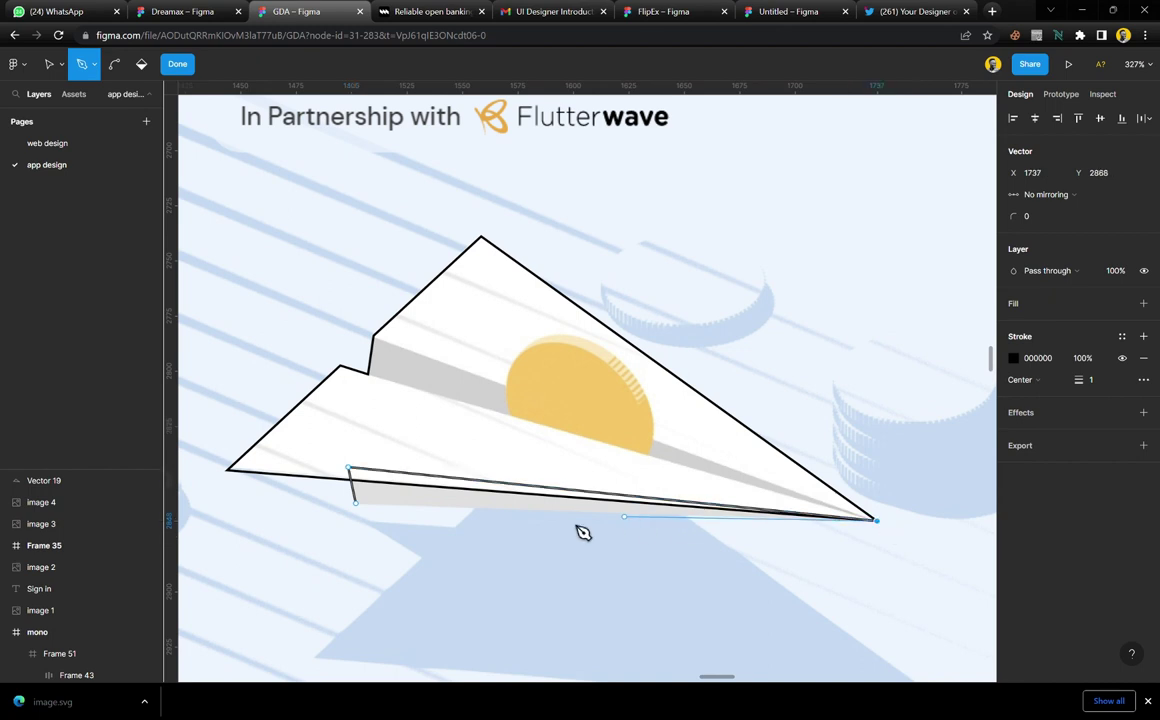
{"action": "left_click", "coordinate": [358, 505]}
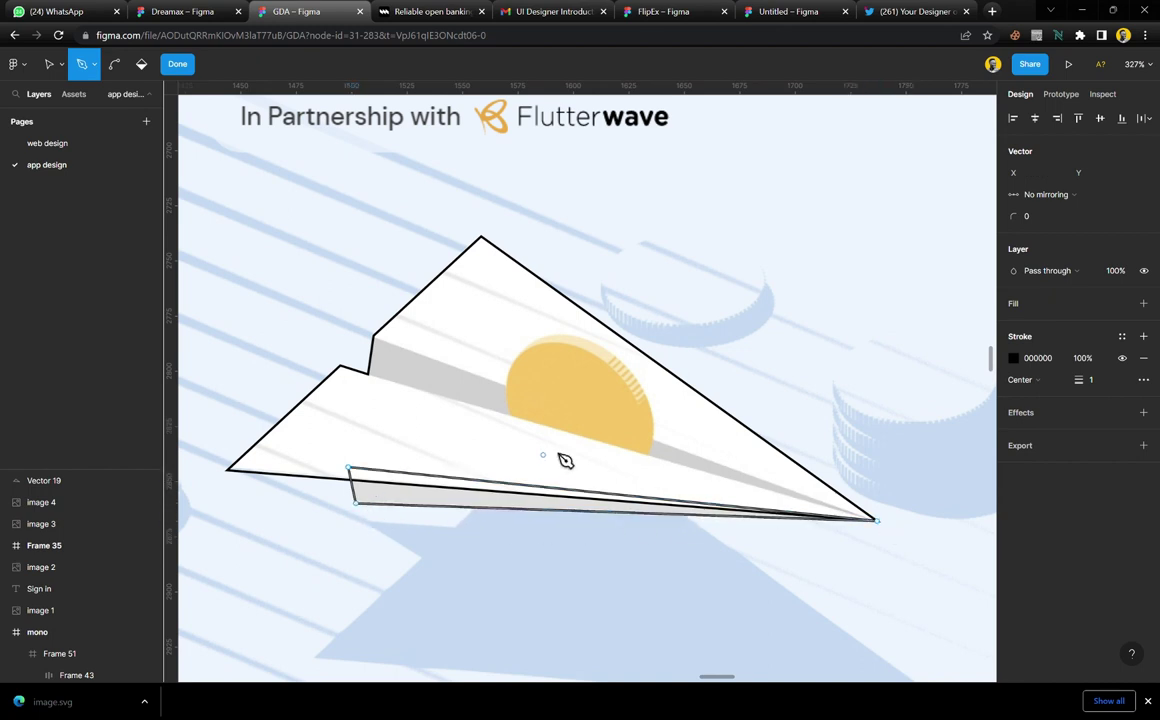
{"action": "key", "text": "Escape"}
Trace the grey fold band from the notch to the nose as a closed shape
{"action": "key", "text": "p"}
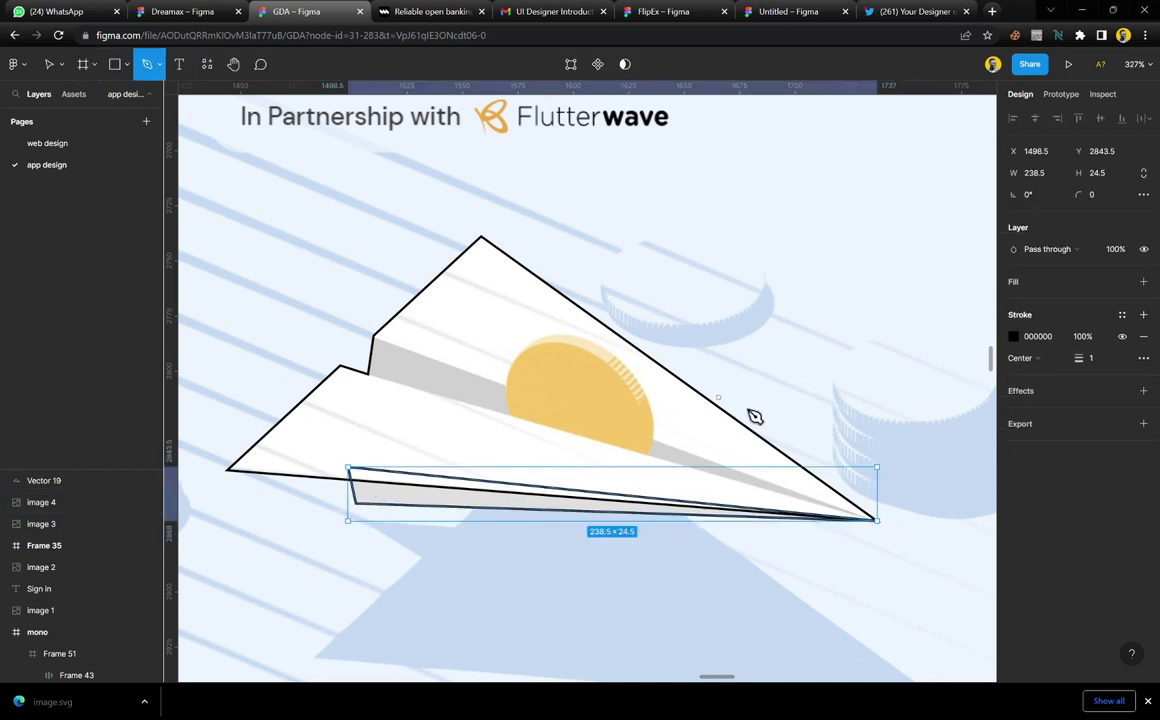
{"action": "left_click", "coordinate": [373, 338]}
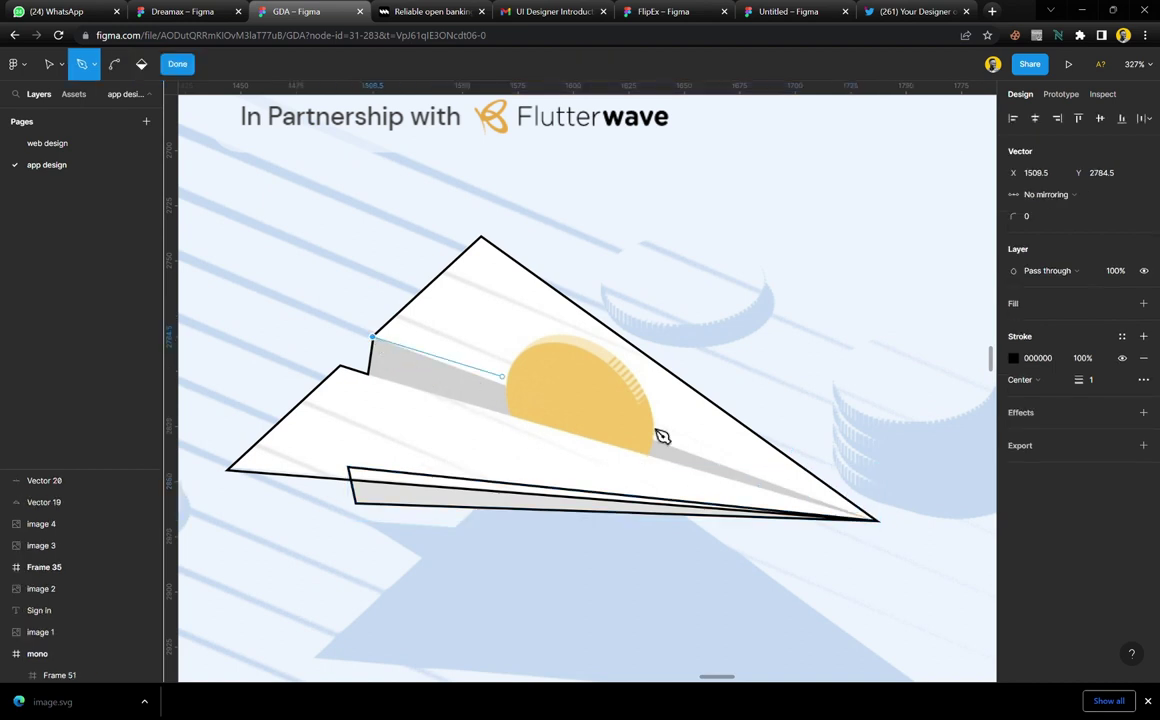
{"action": "left_click", "coordinate": [879, 521]}
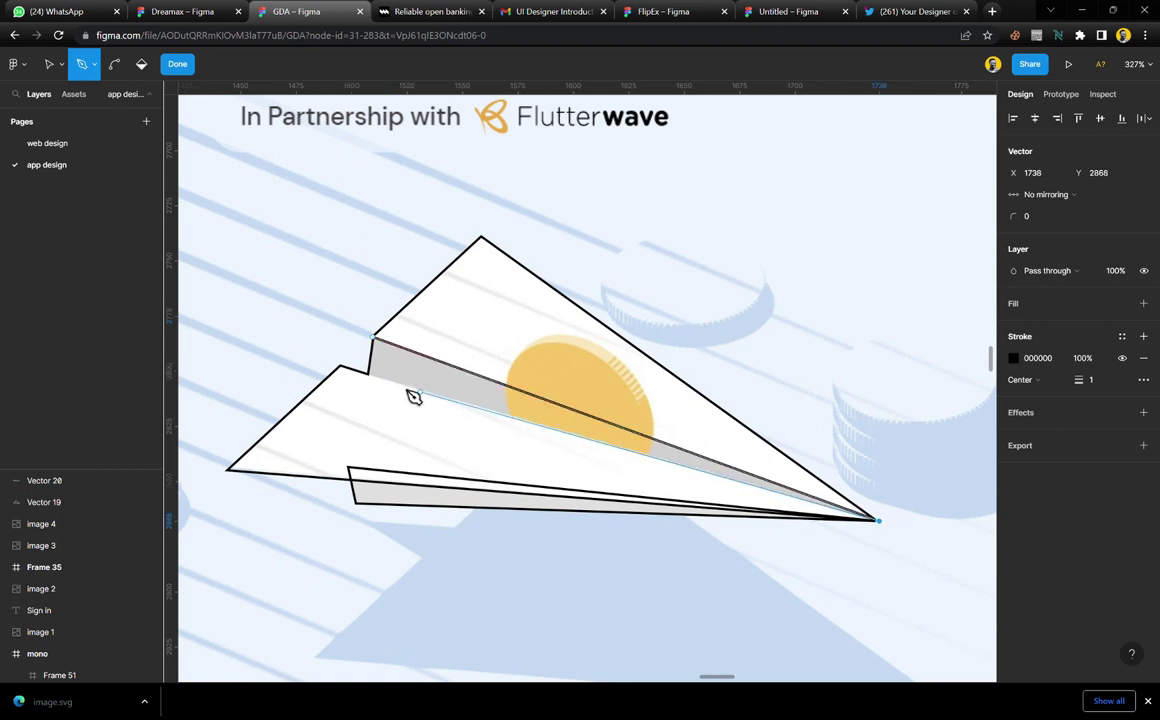
{"action": "left_click", "coordinate": [369, 372]}
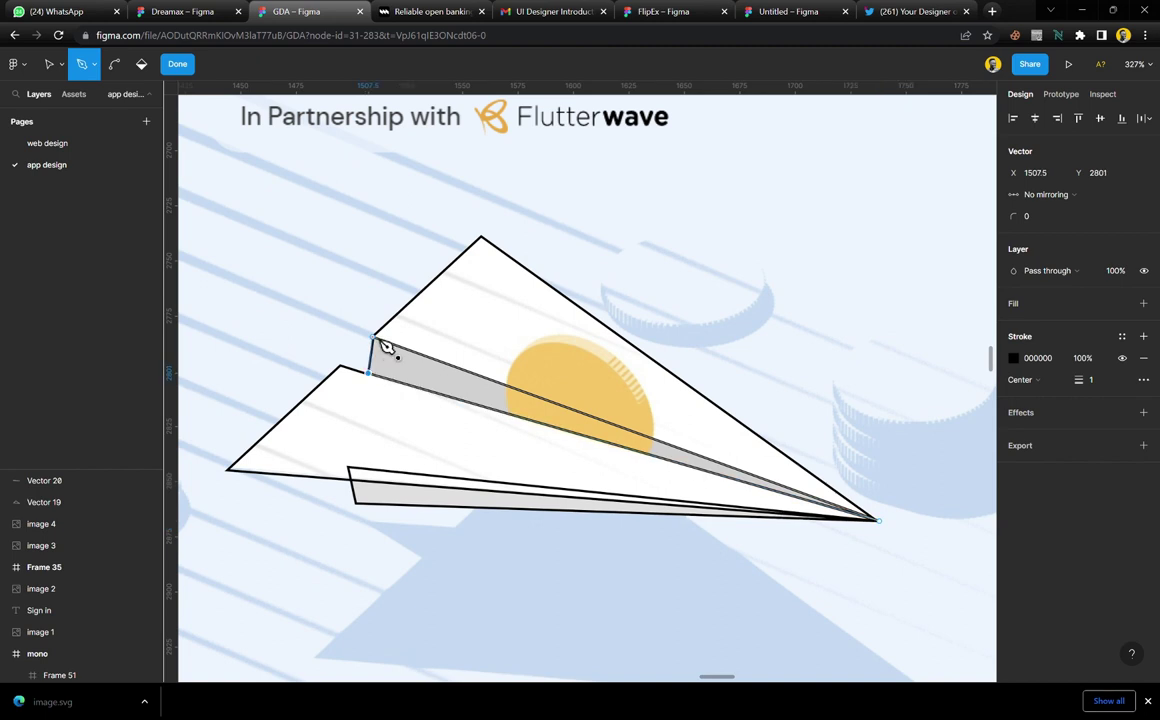
{"action": "left_click", "coordinate": [374, 338]}
{"action": "key", "text": "Escape"}
{"action": "left_click", "coordinate": [526, 305]}
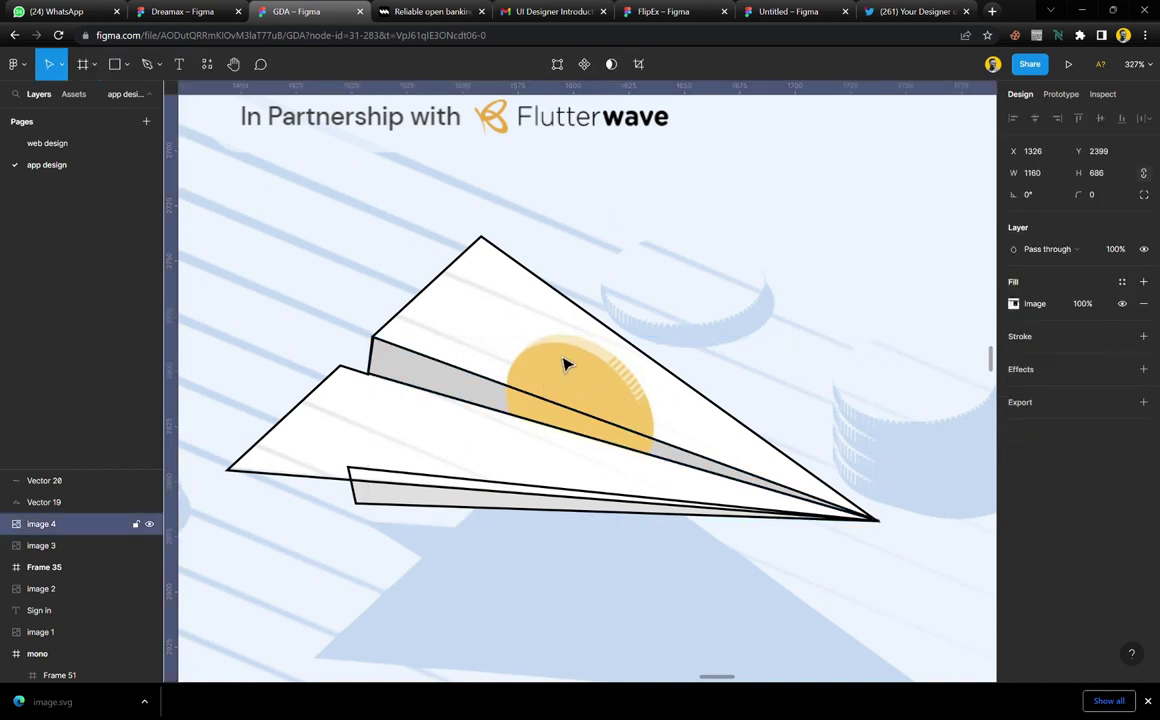
Draw a fold line across the upper wing, doubling back near its start
{"action": "scroll", "coordinate": [565, 365], "scroll_direction": "up", "scroll_amount": 3}
{"action": "key", "text": "p"}
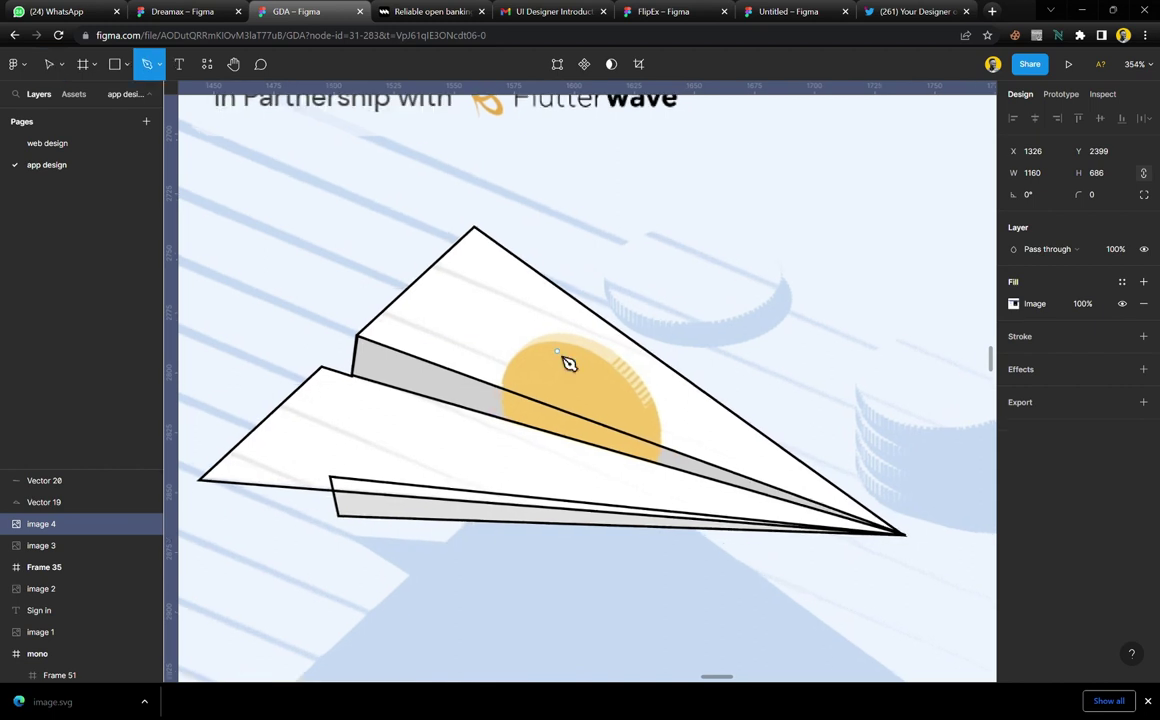
{"action": "left_click", "coordinate": [438, 264]}
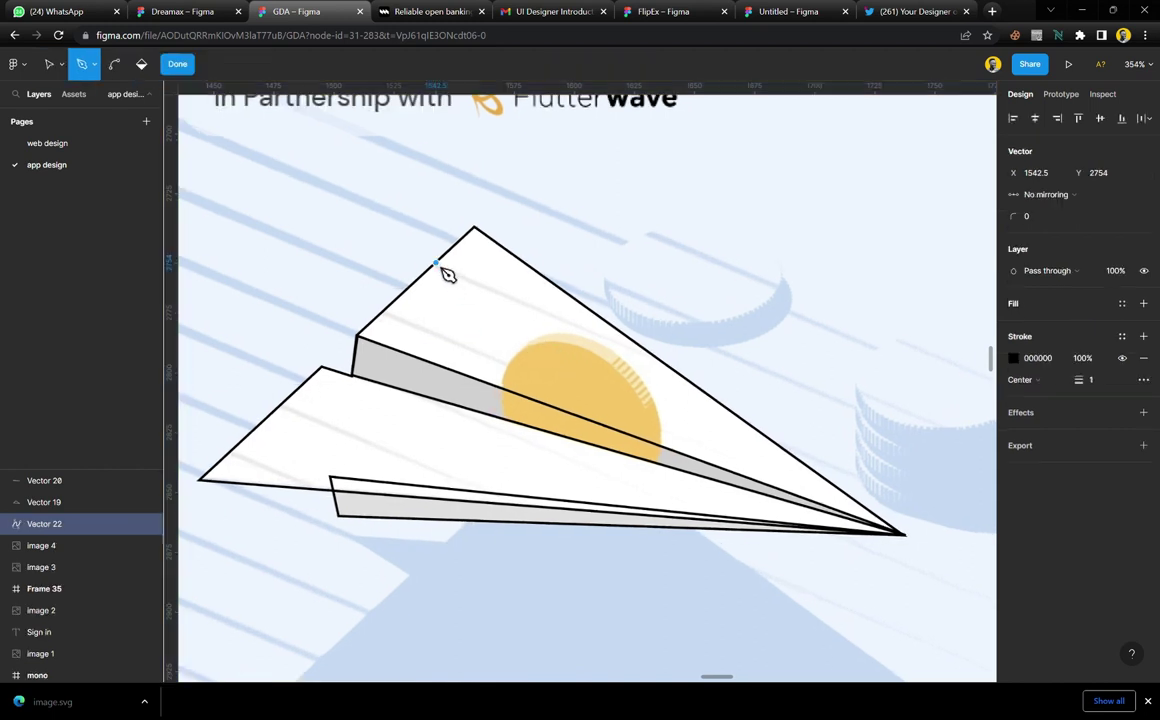
{"action": "left_click", "coordinate": [650, 353]}
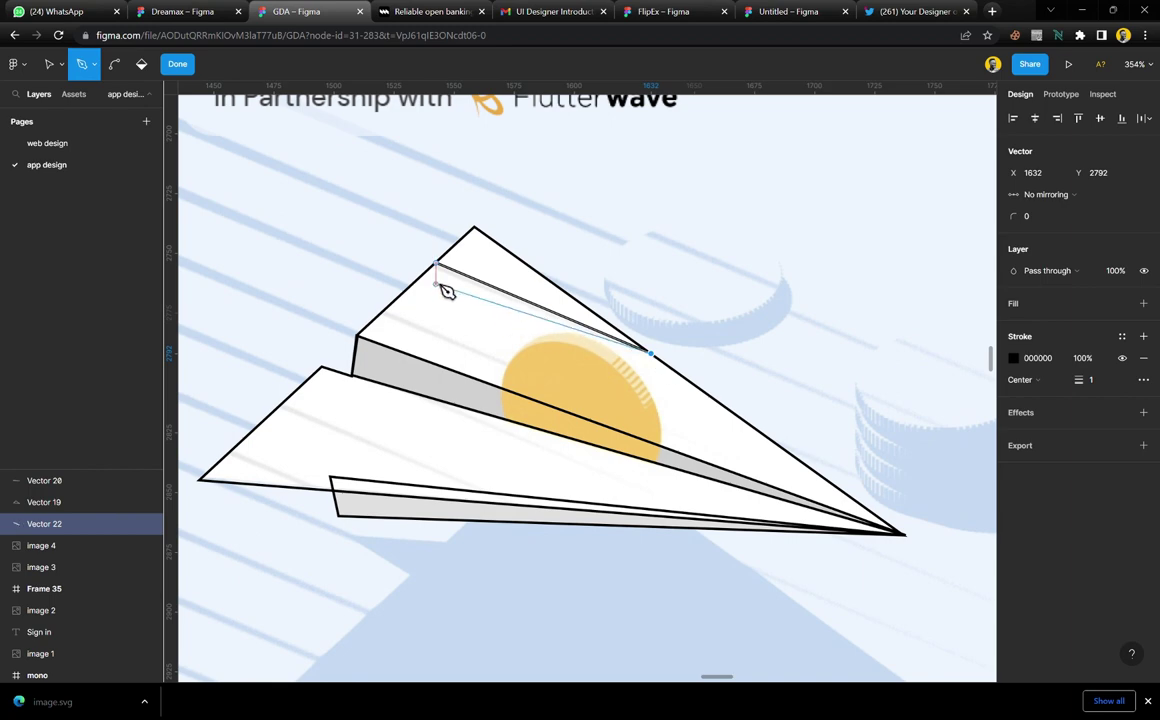
{"action": "scroll", "coordinate": [443, 279], "scroll_direction": "up", "scroll_amount": 10}
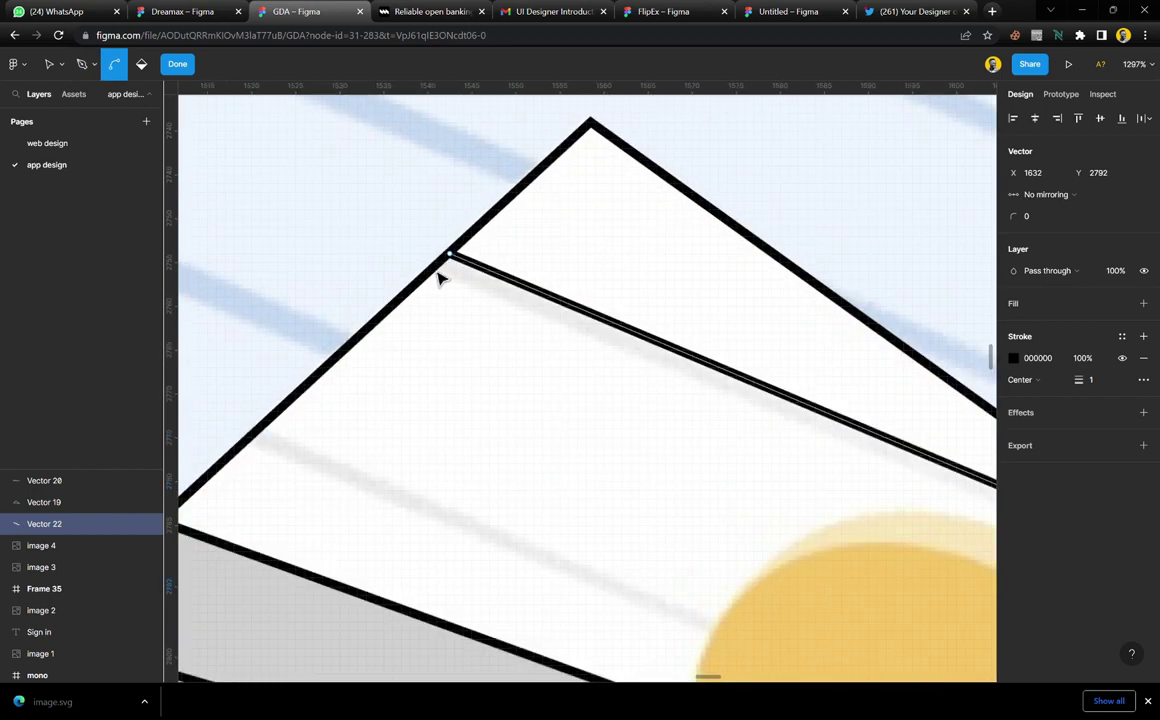
{"action": "left_click", "coordinate": [438, 278]}
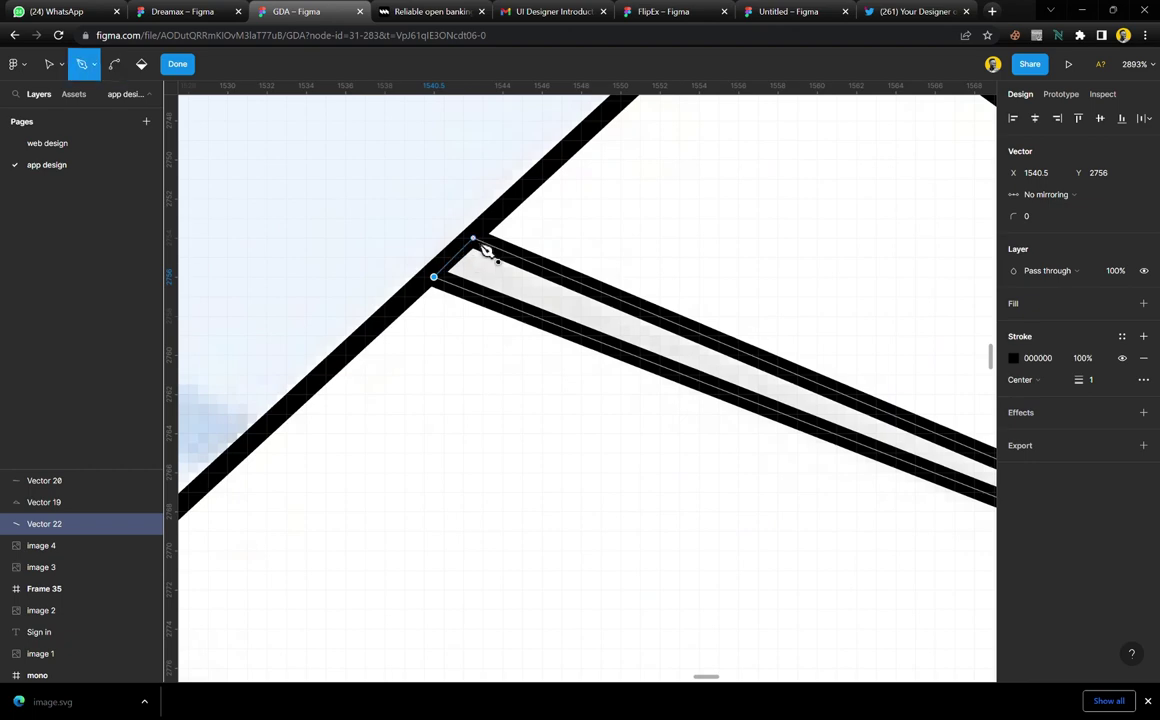
{"action": "scroll", "coordinate": [484, 250], "scroll_direction": "down", "scroll_amount": 10}
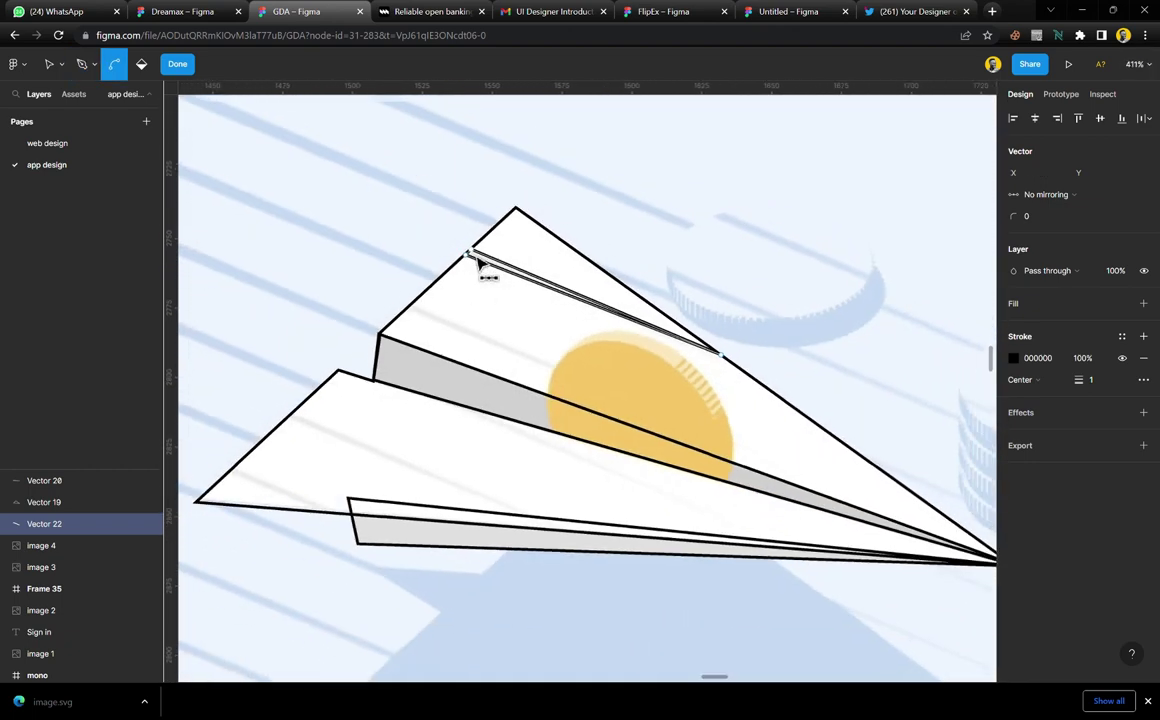
{"action": "scroll", "coordinate": [267, 510], "scroll_direction": "up", "scroll_amount": 3}
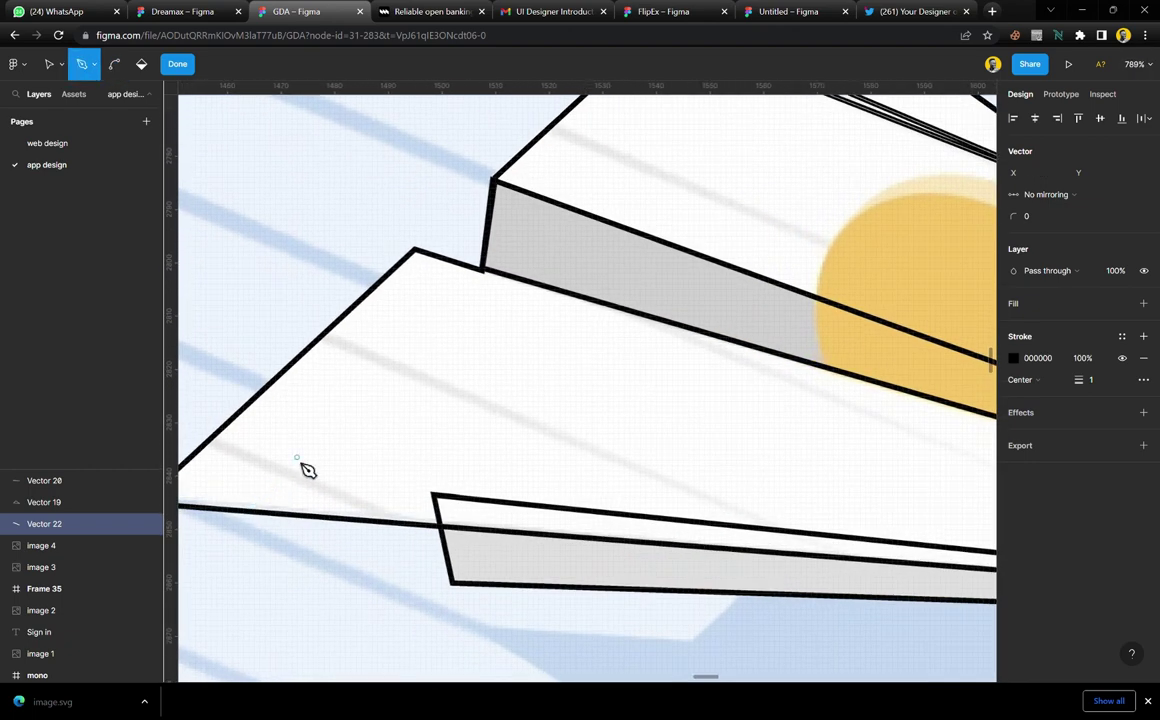
{"action": "scroll", "coordinate": [330, 455], "scroll_direction": "up", "scroll_amount": 2}
{"action": "scroll", "coordinate": [330, 455], "scroll_direction": "down", "scroll_amount": 2}
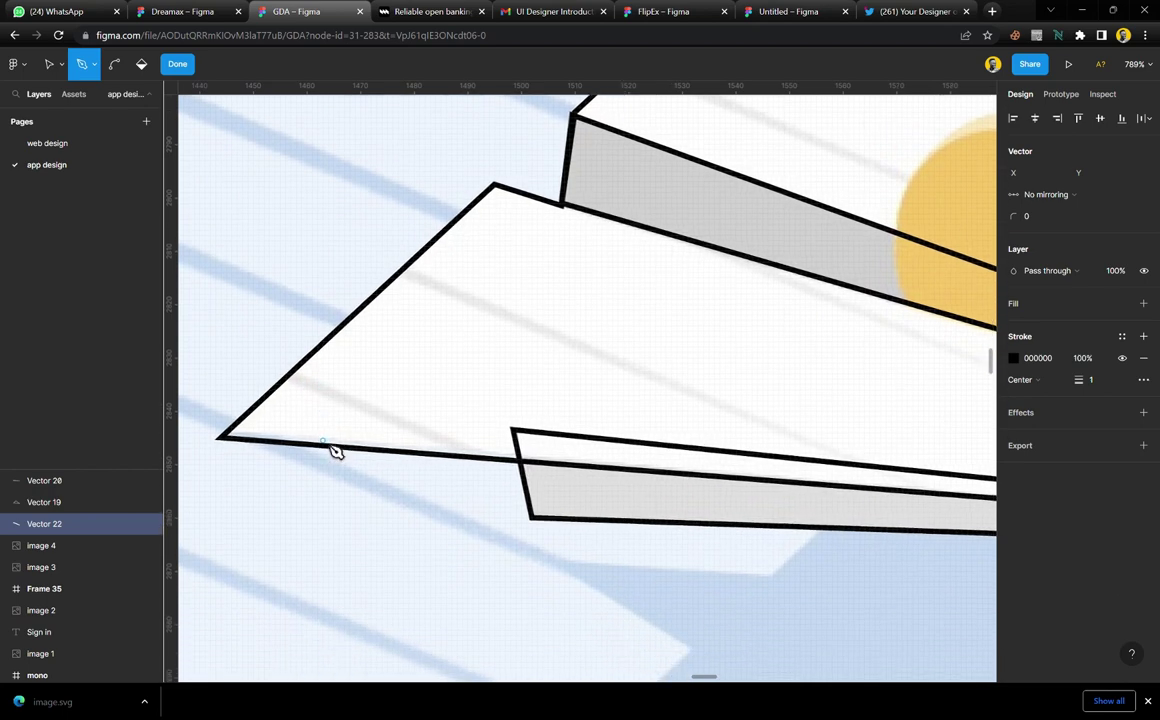
Draw a closed fold sliver on the left wing and a long fold line across the lower wing
{"action": "left_click", "coordinate": [287, 380]}
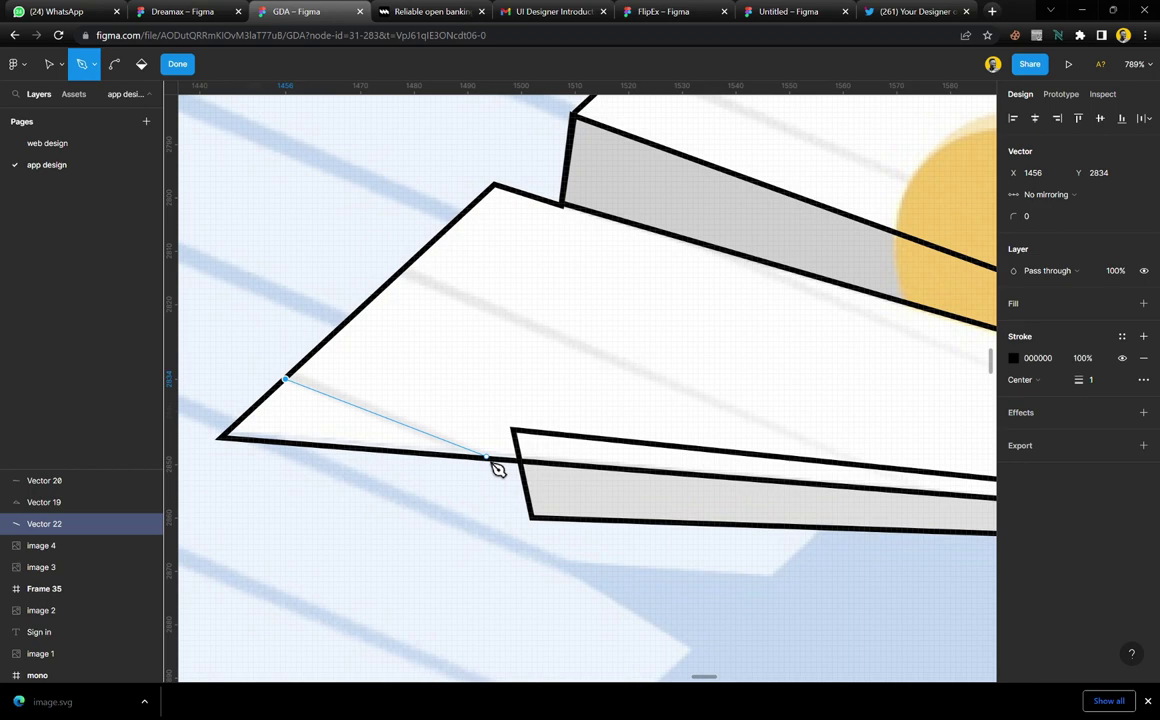
{"action": "left_click", "coordinate": [487, 458]}
{"action": "scroll", "coordinate": [310, 404], "scroll_direction": "up", "scroll_amount": 10}
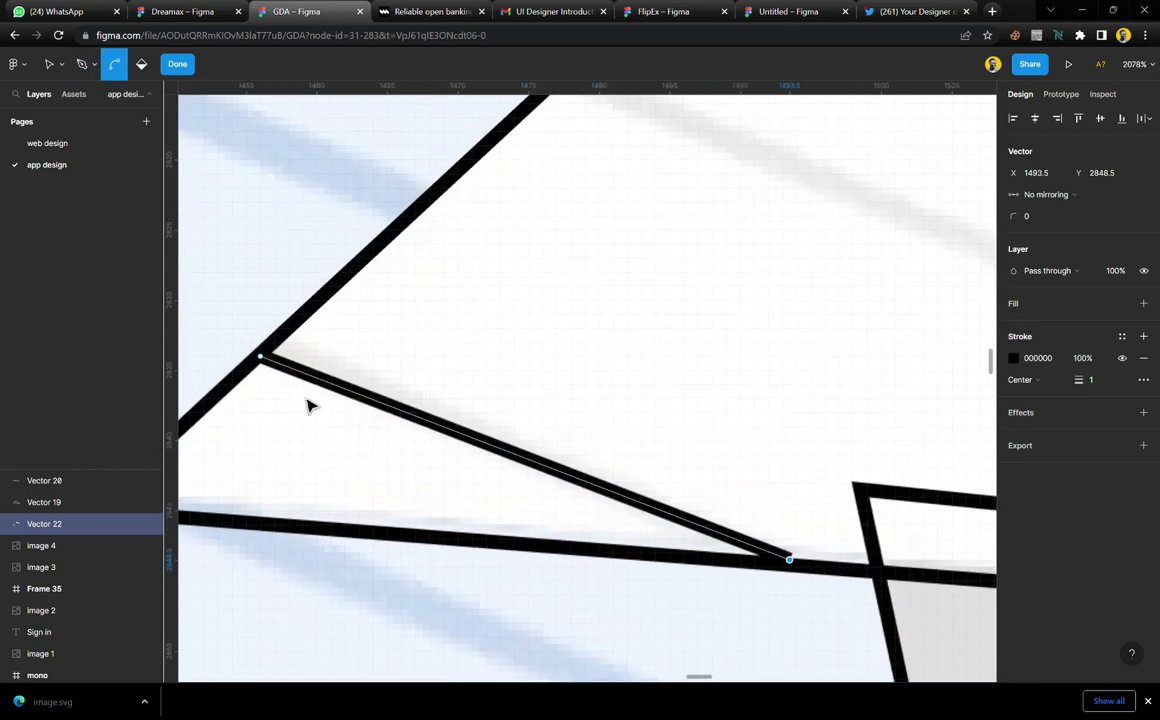
{"action": "left_click", "coordinate": [290, 332]}
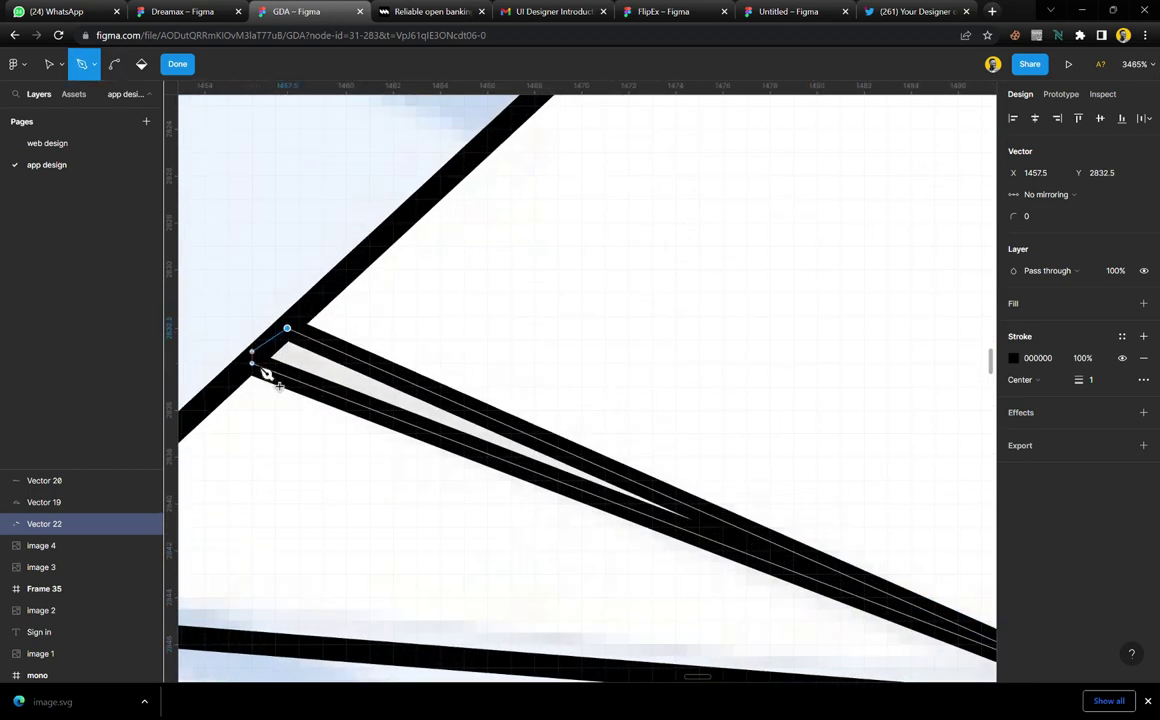
{"action": "scroll", "coordinate": [318, 405], "scroll_direction": "down", "scroll_amount": 6}
{"action": "scroll", "coordinate": [320, 408], "scroll_direction": "down", "scroll_amount": 2}
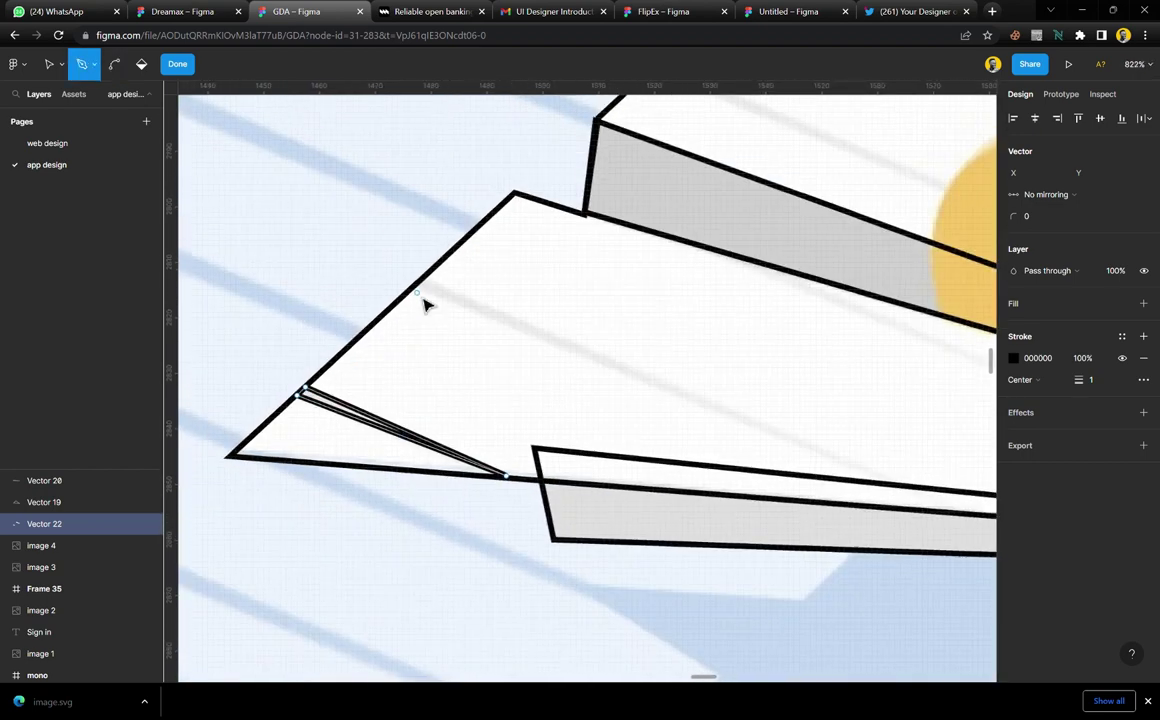
{"action": "scroll", "coordinate": [435, 340], "scroll_direction": "up", "scroll_amount": 4}
{"action": "scroll", "coordinate": [423, 523], "scroll_direction": "up", "scroll_amount": 3}
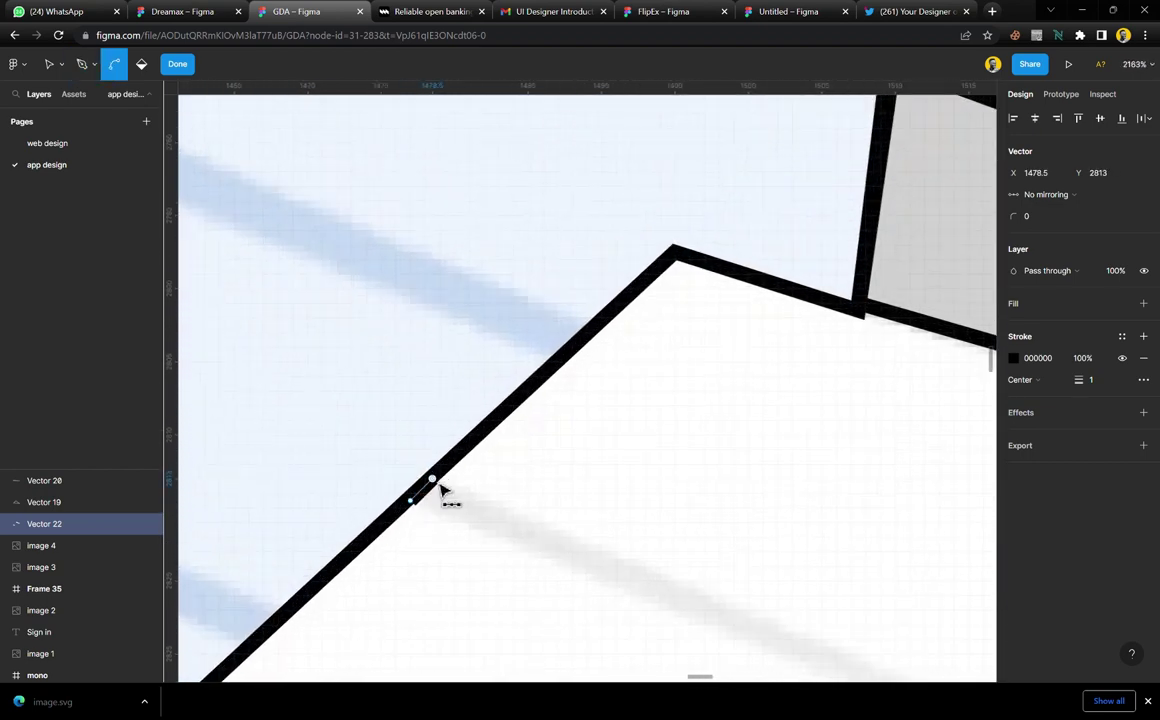
{"action": "scroll", "coordinate": [440, 487], "scroll_direction": "down", "scroll_amount": 8}
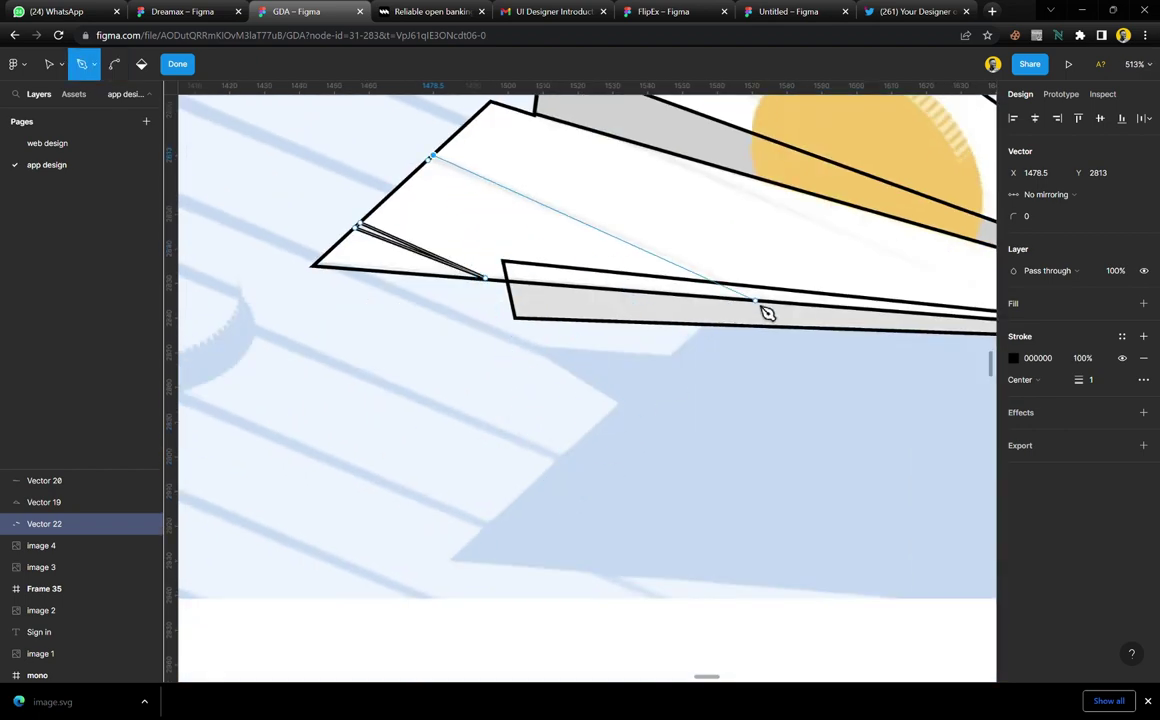
{"action": "left_click", "coordinate": [768, 299]}
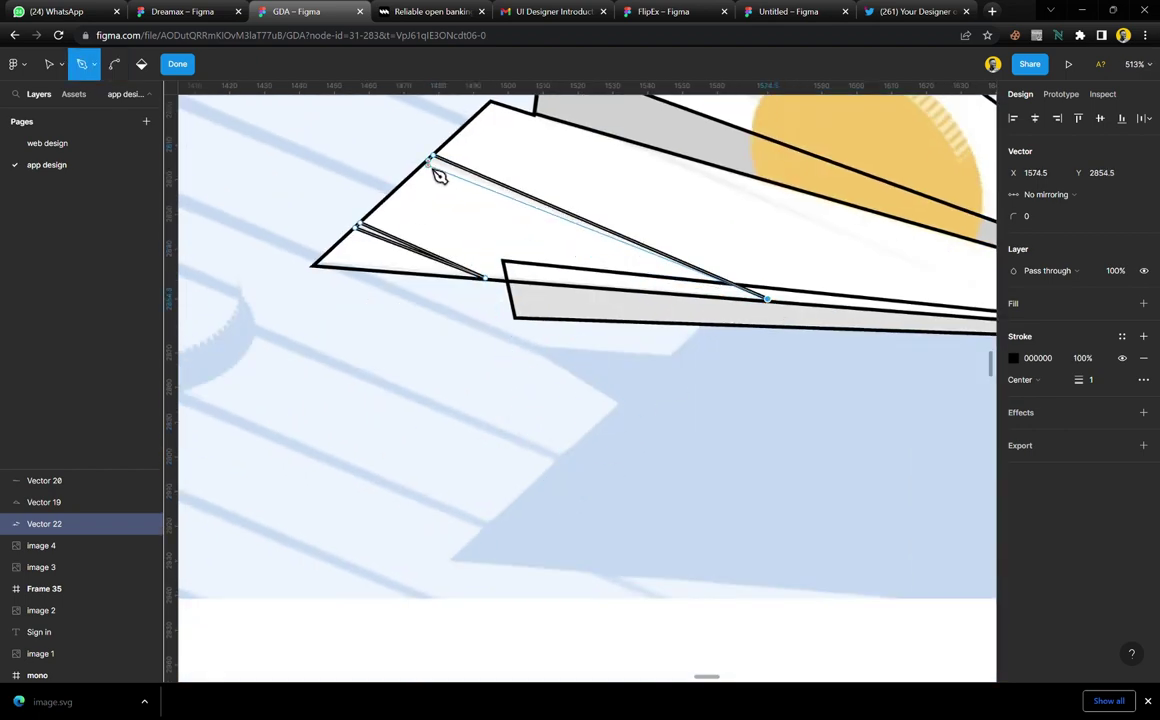
{"action": "scroll", "coordinate": [647, 259], "scroll_direction": "up", "scroll_amount": 3}
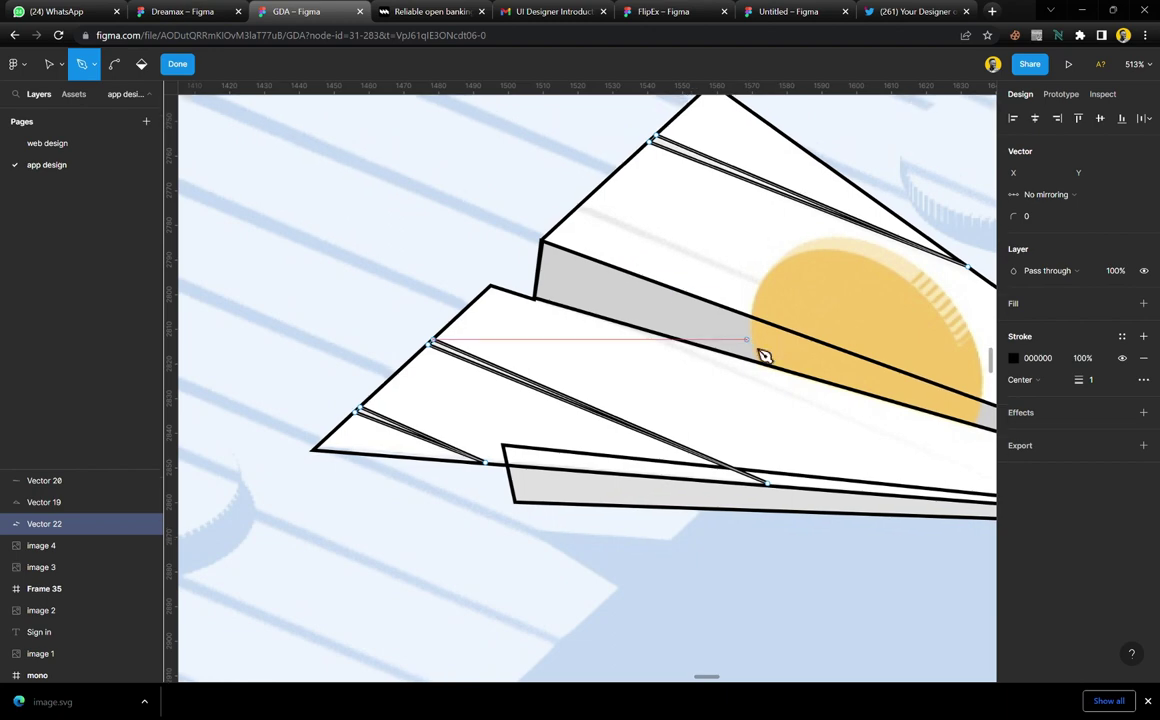
{"action": "scroll", "coordinate": [735, 365], "scroll_direction": "right", "scroll_amount": 4}
{"action": "scroll", "coordinate": [471, 373], "scroll_direction": "up", "scroll_amount": 10}
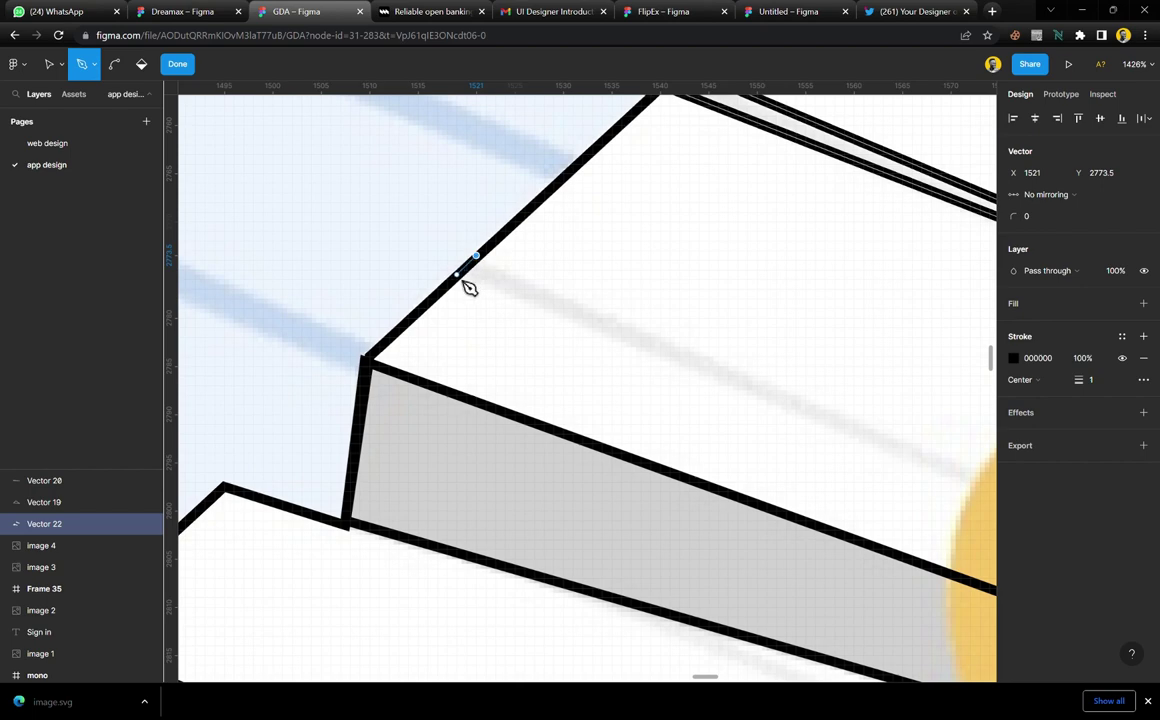
Draw a fold line from the wing edge ending over the coin
{"action": "left_click", "coordinate": [469, 287]}
{"action": "scroll", "coordinate": [463, 290], "scroll_direction": "down", "scroll_amount": 8}
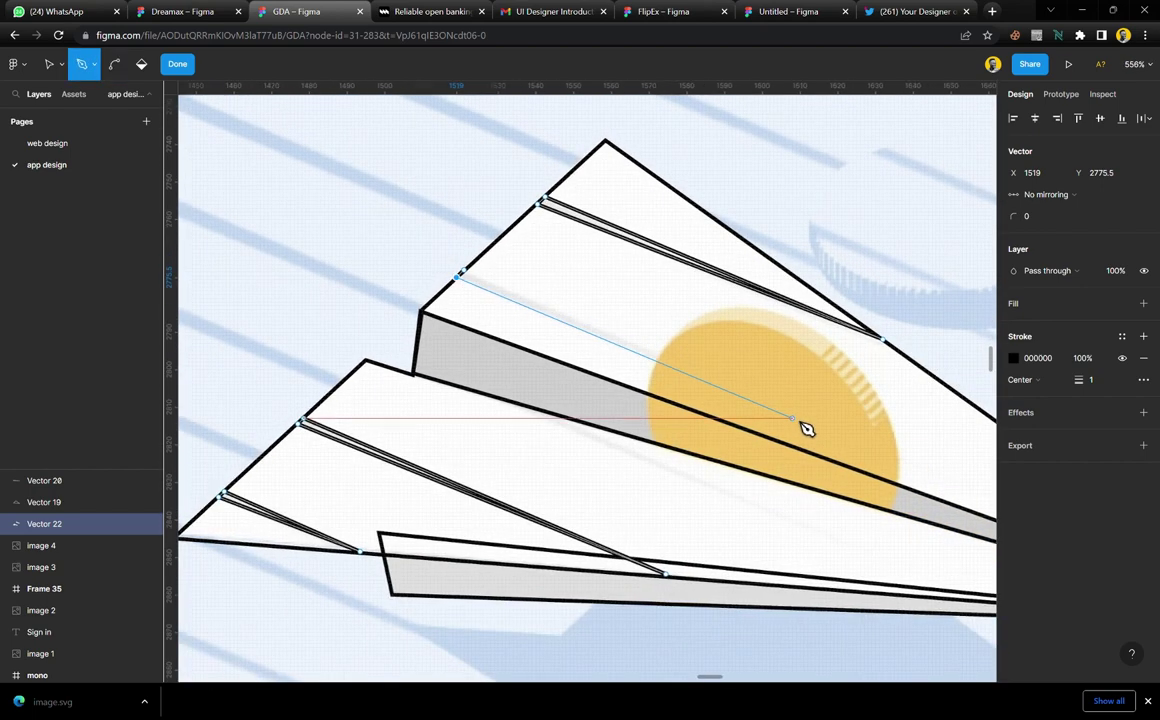
{"action": "left_click", "coordinate": [797, 417]}
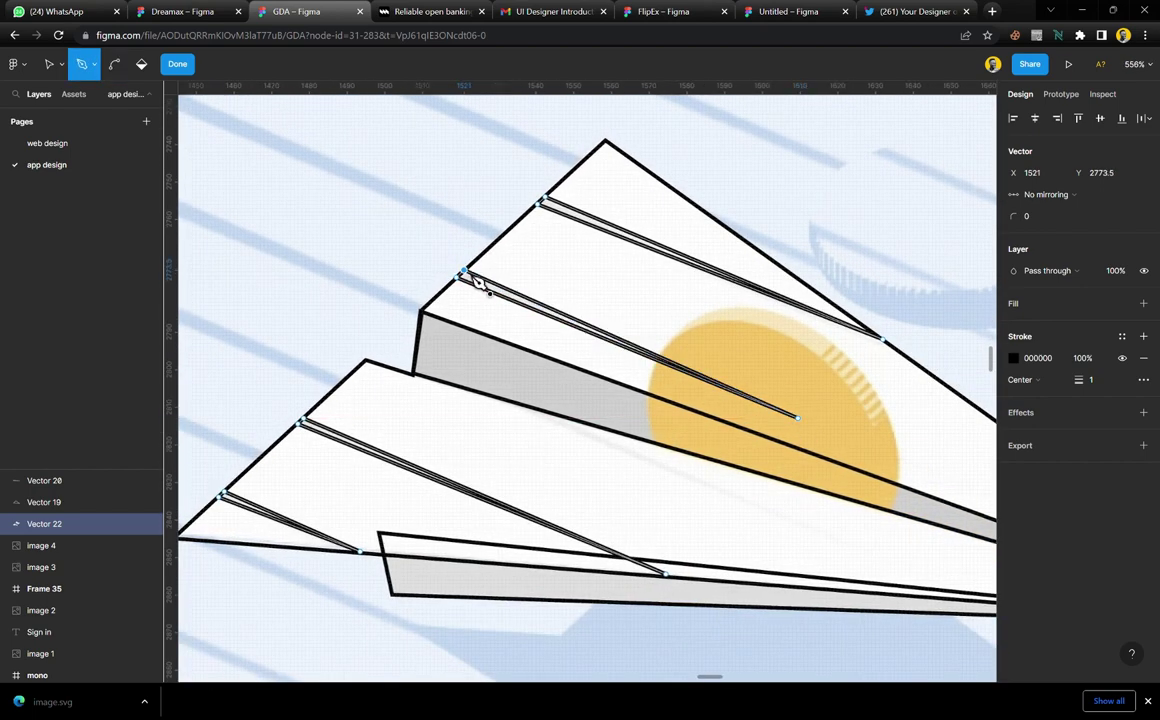
{"action": "key", "text": "Escape"}
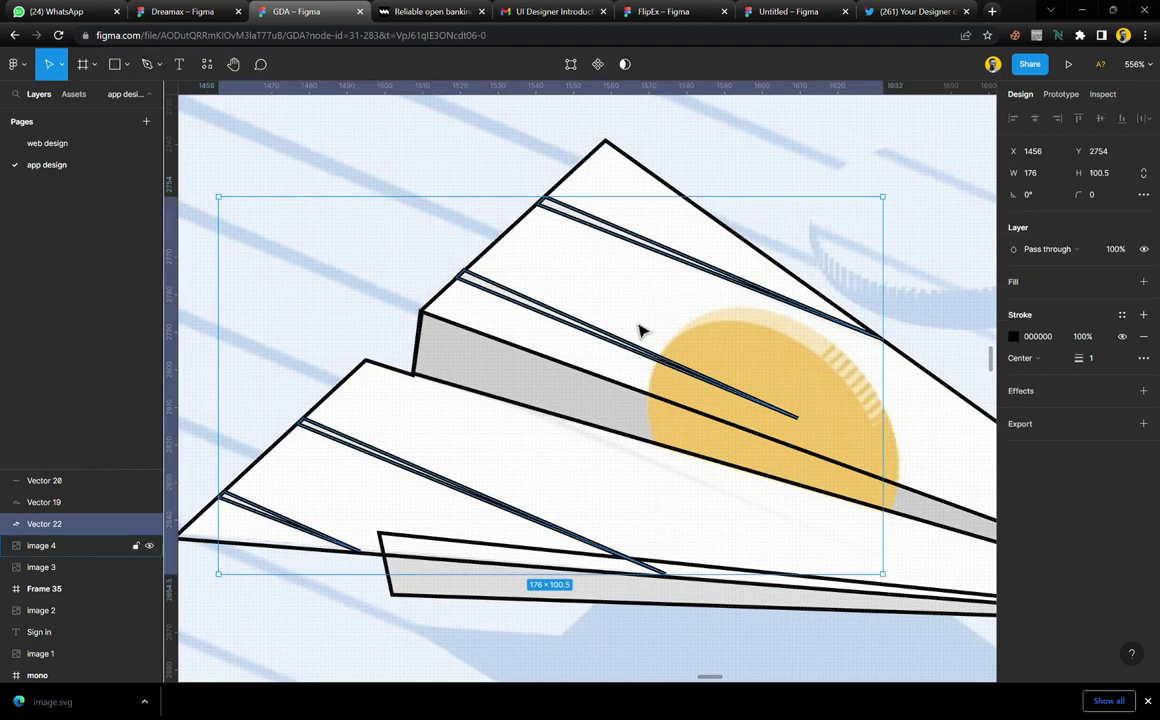
{"action": "left_click", "coordinate": [500, 321]}
{"action": "scroll", "coordinate": [505, 330], "scroll_direction": "down", "scroll_amount": 10}
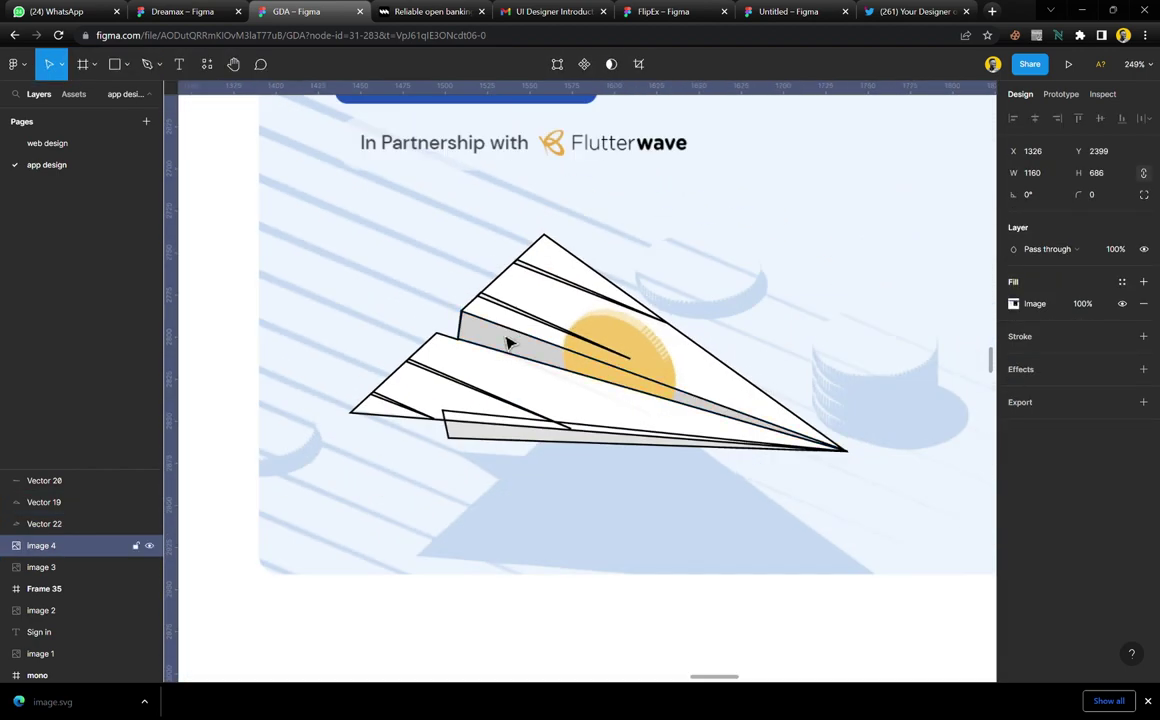
{"action": "scroll", "coordinate": [575, 395], "scroll_direction": "up", "scroll_amount": 6}
{"action": "scroll", "coordinate": [585, 406], "scroll_direction": "up", "scroll_amount": 5}
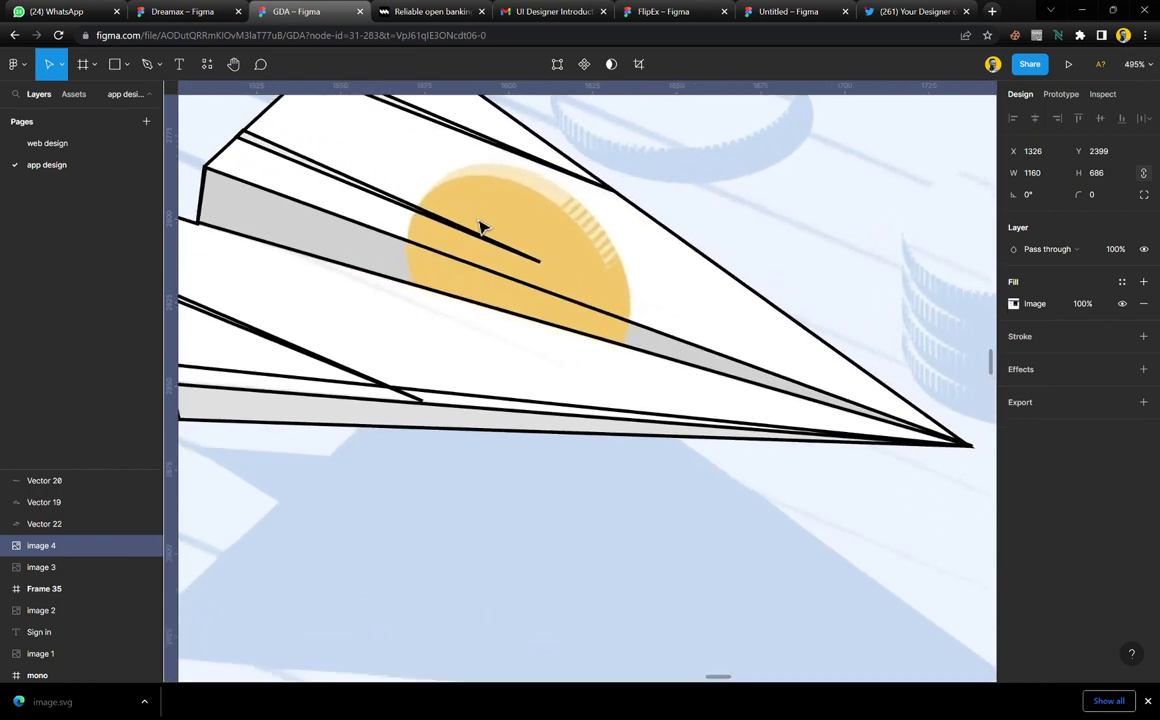
{"action": "scroll", "coordinate": [481, 228], "scroll_direction": "left", "scroll_amount": 5}
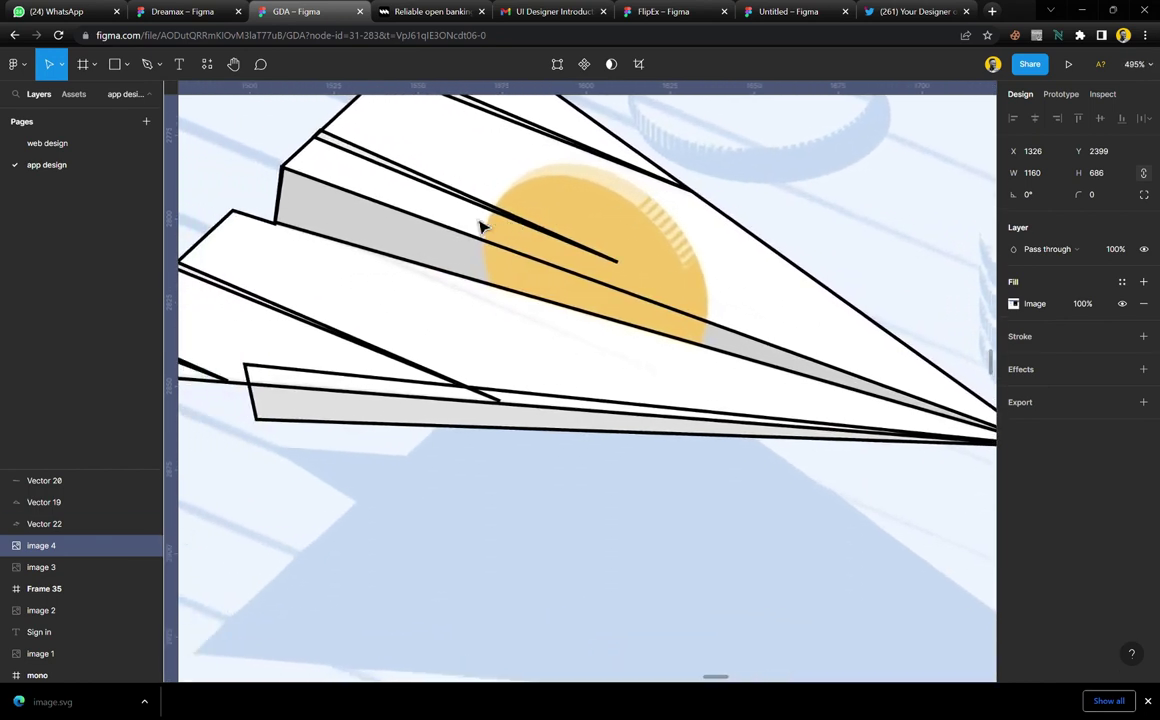
Draw an ellipse over the coin, narrowing it and tilting it to 30.54° to match the coin
{"action": "key", "text": "o"}
{"action": "mouse_move", "coordinate": [491, 198]}
{"action": "left_mouse_down"}
{"action": "mouse_move", "coordinate": [681, 394]}
{"action": "mouse_move", "coordinate": [754, 446]}
{"action": "left_mouse_up"}
{"action": "left_click_drag", "start_coordinate": [727, 368], "coordinate": [652, 348]}
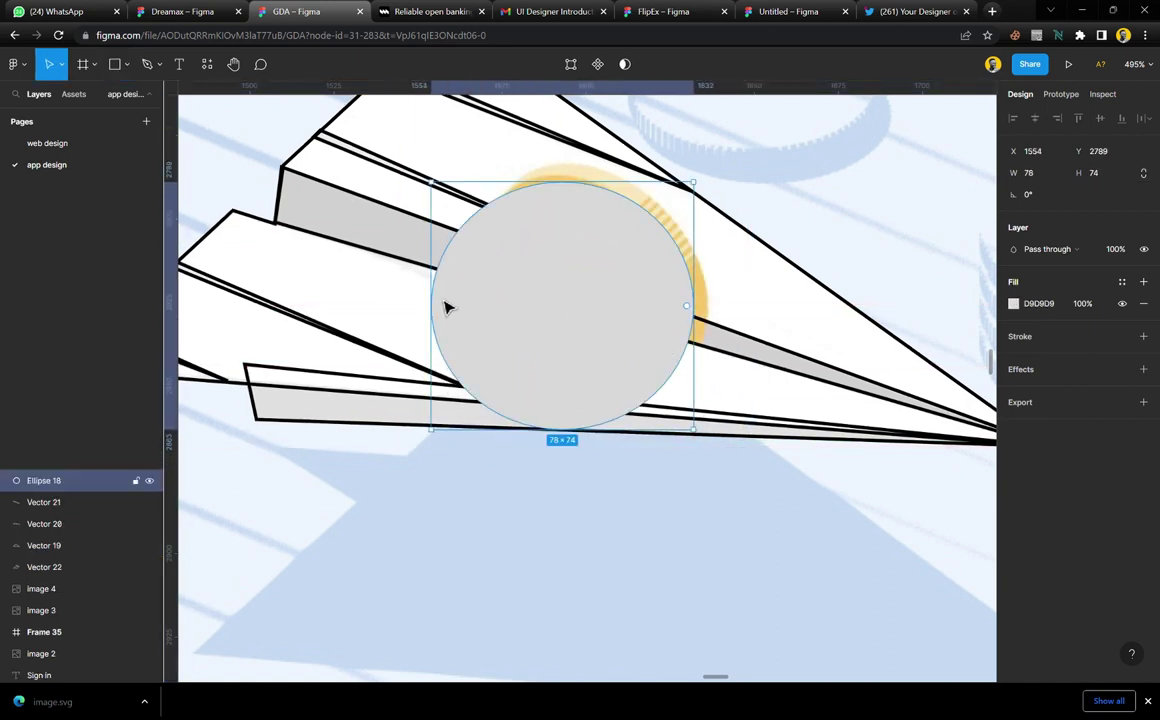
{"action": "left_click_drag", "start_coordinate": [447, 310], "coordinate": [494, 297]}
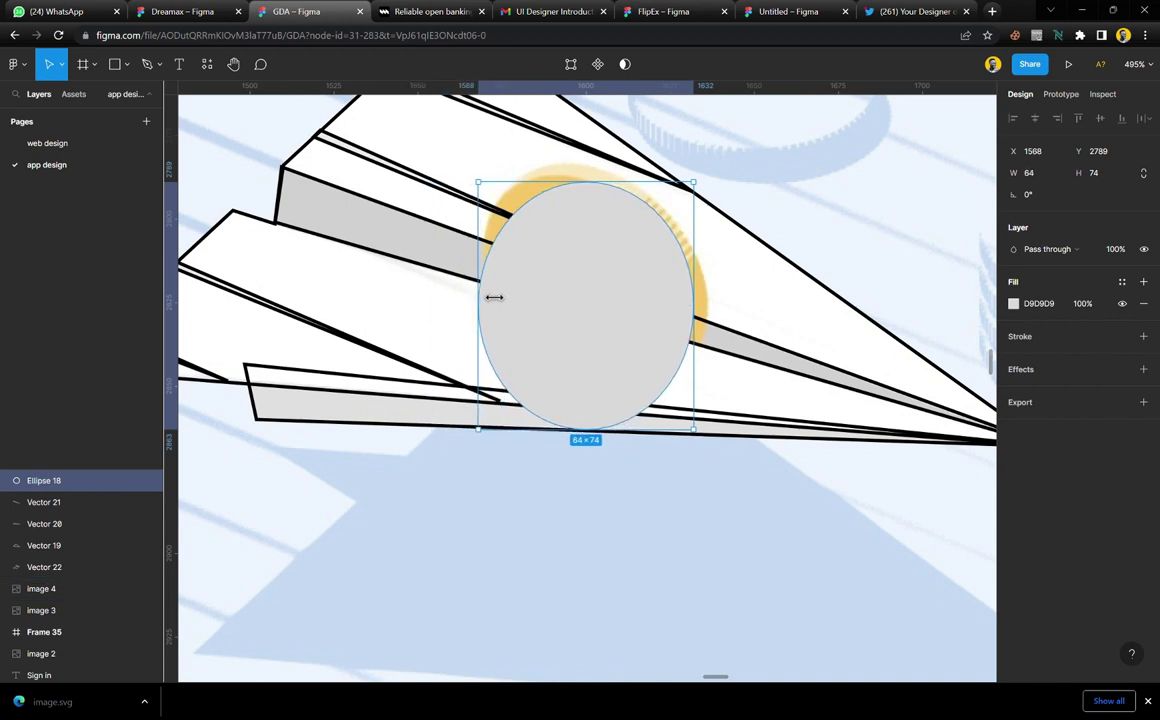
{"action": "left_click_drag", "start_coordinate": [714, 195], "coordinate": [634, 258]}
{"action": "left_click_drag", "start_coordinate": [571, 457], "coordinate": [544, 421]}
{"action": "left_click_drag", "start_coordinate": [506, 448], "coordinate": [779, 500]}
{"action": "left_click_drag", "start_coordinate": [823, 342], "coordinate": [830, 336]}
Give the ellipse a 1px inside black stroke and hide its grey fill
{"action": "left_click", "coordinate": [1143, 336]}
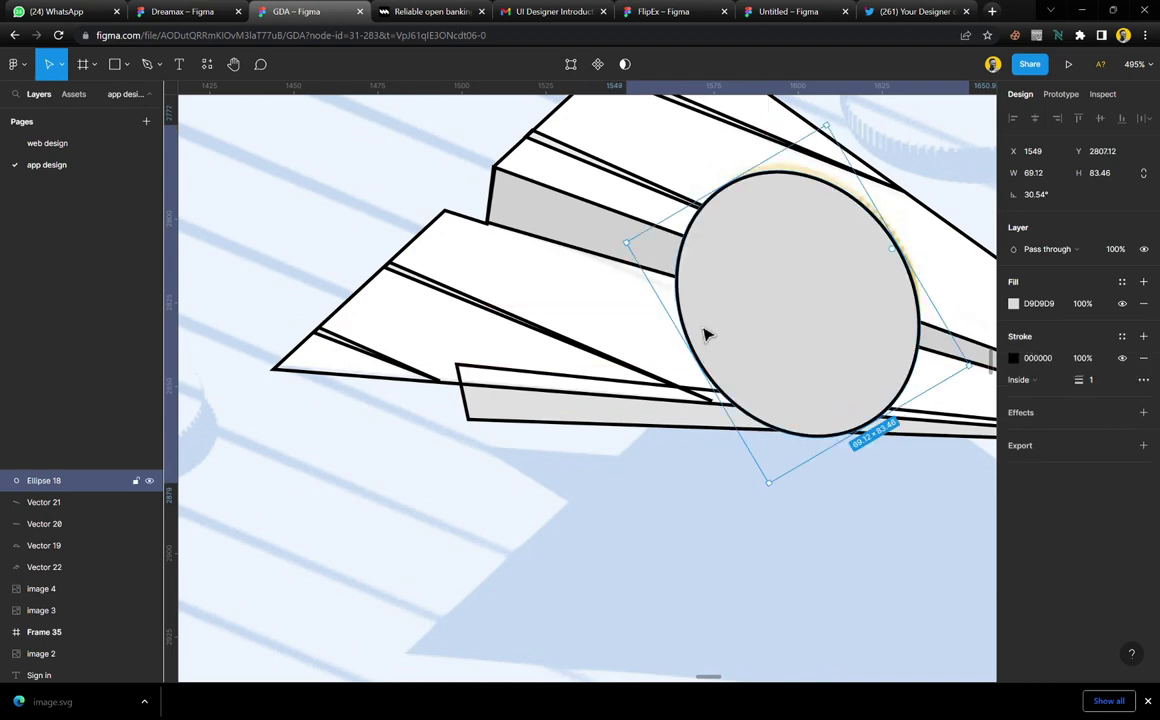
{"action": "scroll", "coordinate": [690, 300], "scroll_direction": "right", "scroll_amount": 5}
{"action": "scroll", "coordinate": [660, 258], "scroll_direction": "up", "scroll_amount": 4}
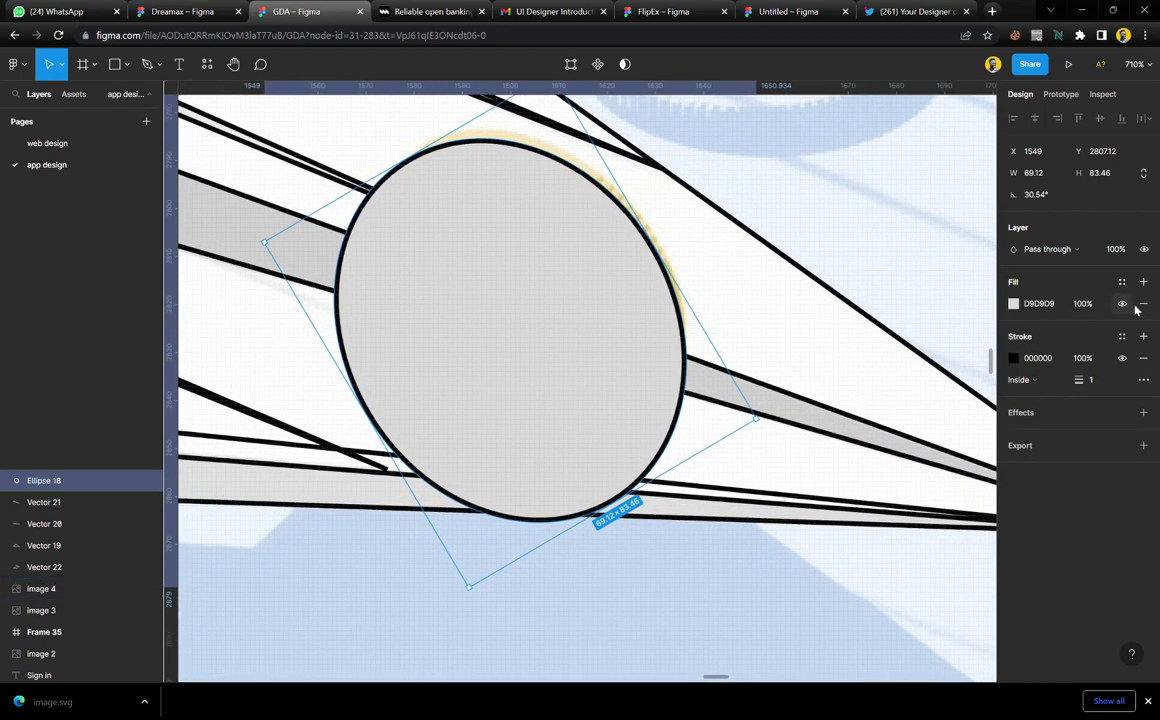
{"action": "left_click", "coordinate": [1123, 304]}
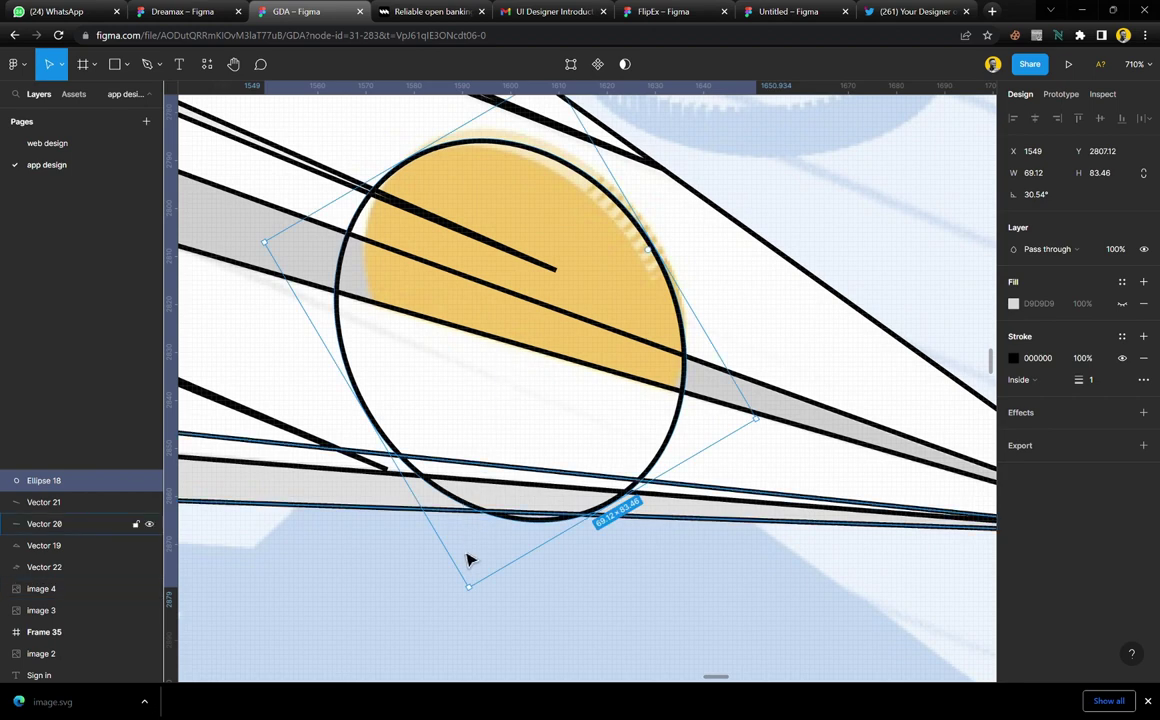
Fine-tune the ellipse's size to fit the coin outline, about 63.69×77.05
{"action": "left_click_drag", "start_coordinate": [483, 593], "coordinate": [497, 544]}
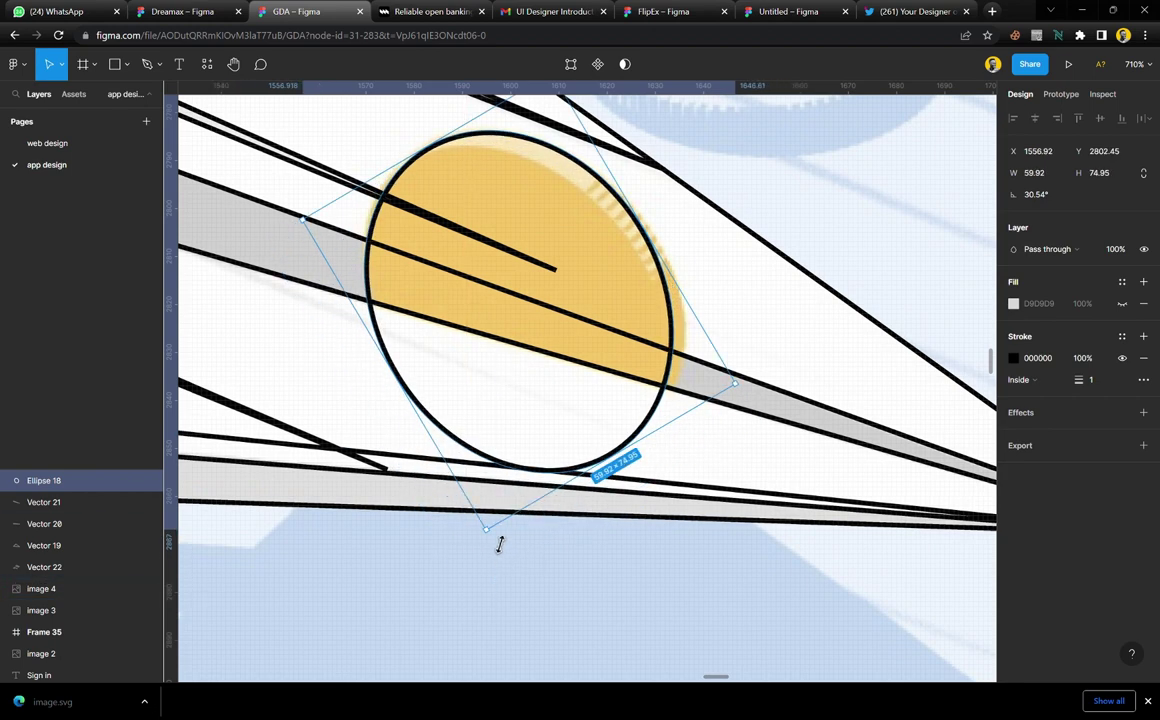
{"action": "scroll", "coordinate": [666, 443], "scroll_direction": "up", "scroll_amount": 2}
{"action": "left_click_drag", "start_coordinate": [735, 411], "coordinate": [767, 436]}
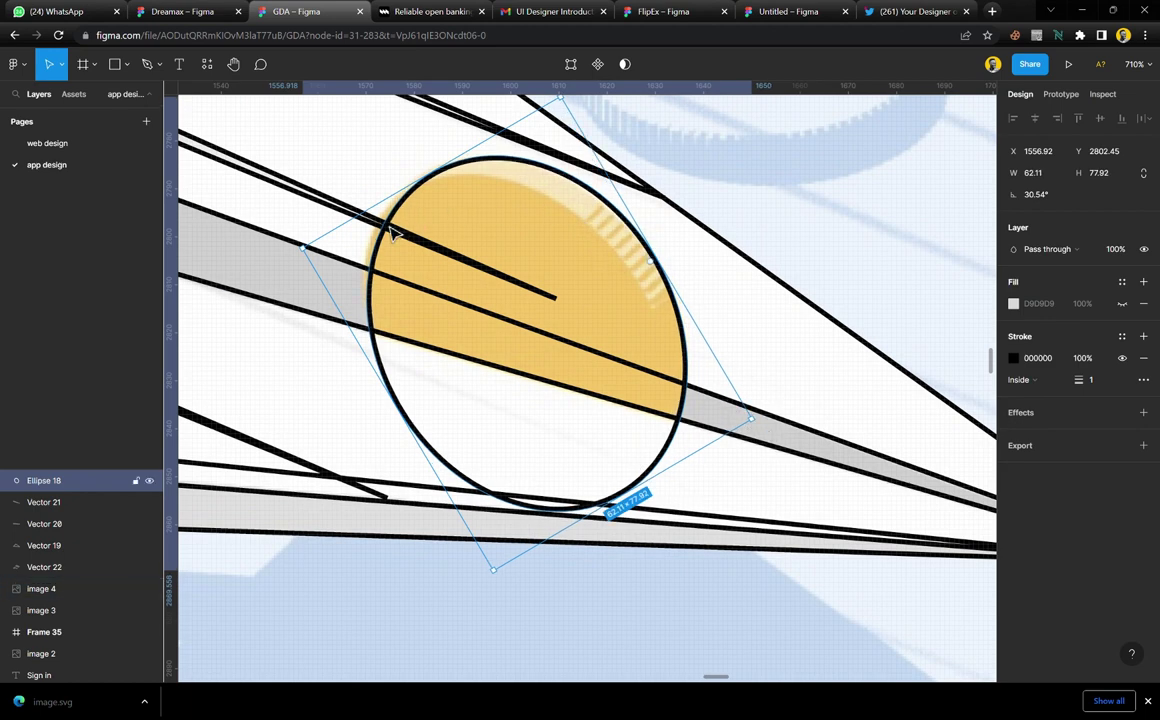
{"action": "left_click_drag", "start_coordinate": [316, 266], "coordinate": [305, 259]}
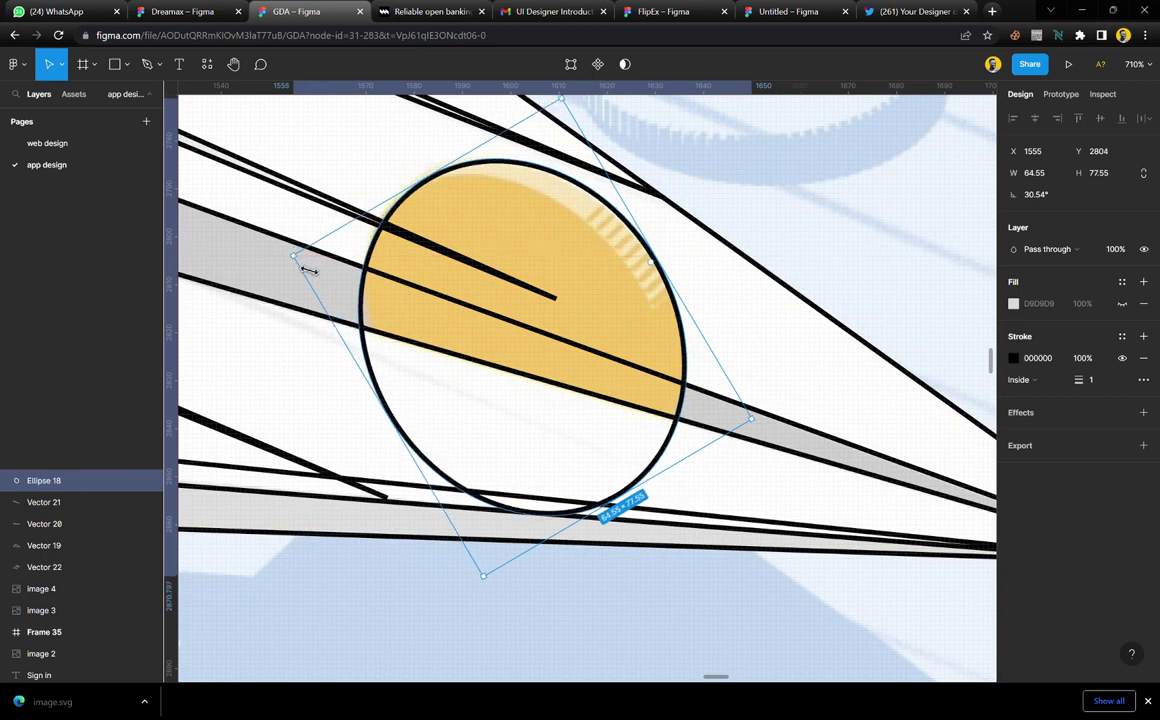
{"action": "left_click_drag", "start_coordinate": [500, 590], "coordinate": [493, 571]}
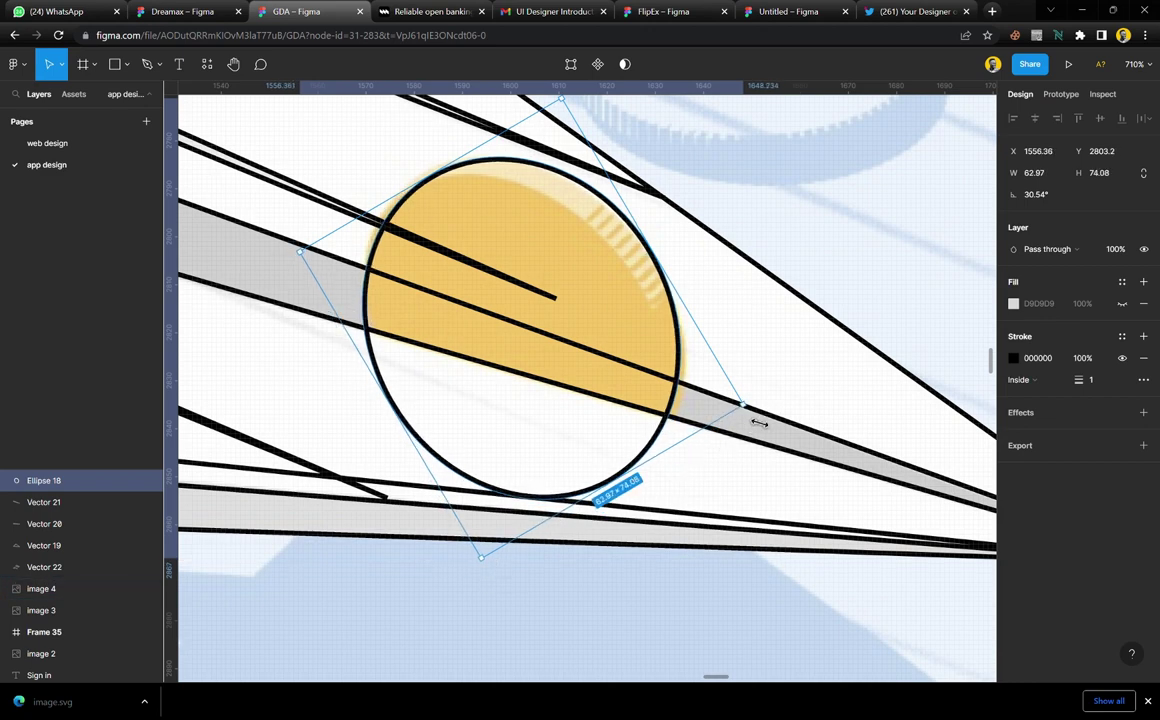
{"action": "left_click_drag", "start_coordinate": [759, 423], "coordinate": [763, 429]}
{"action": "scroll", "coordinate": [518, 380], "scroll_direction": "up", "scroll_amount": 1}
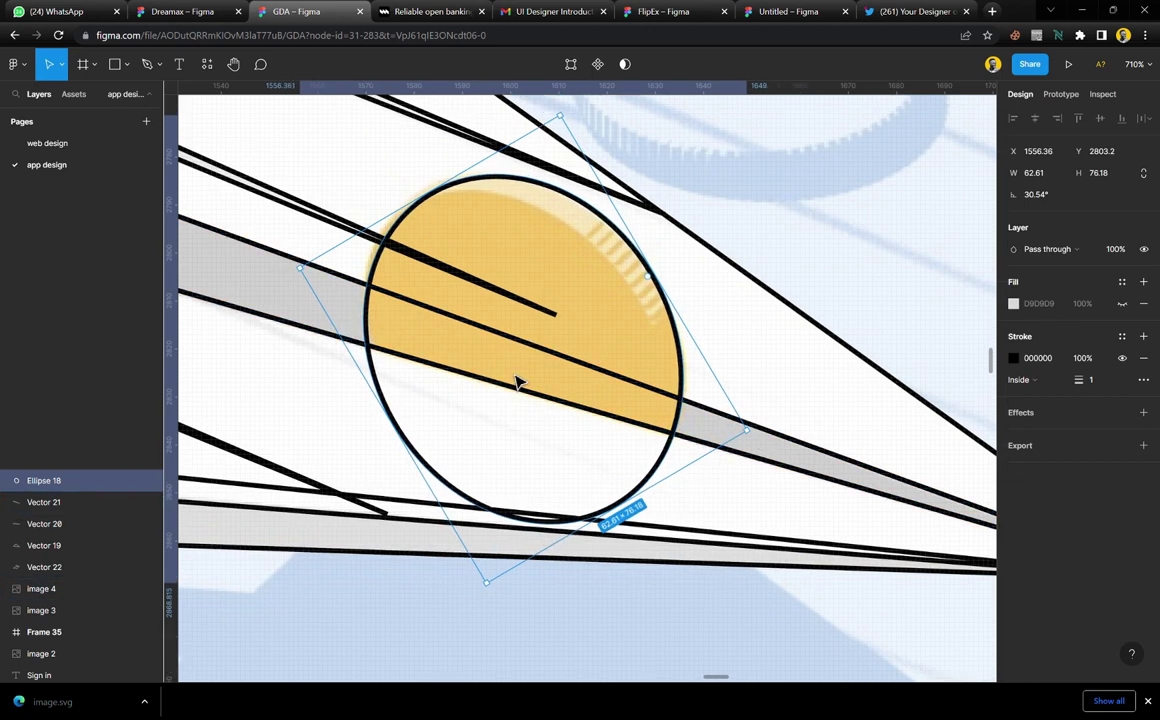
{"action": "left_click_drag", "start_coordinate": [316, 291], "coordinate": [308, 289]}
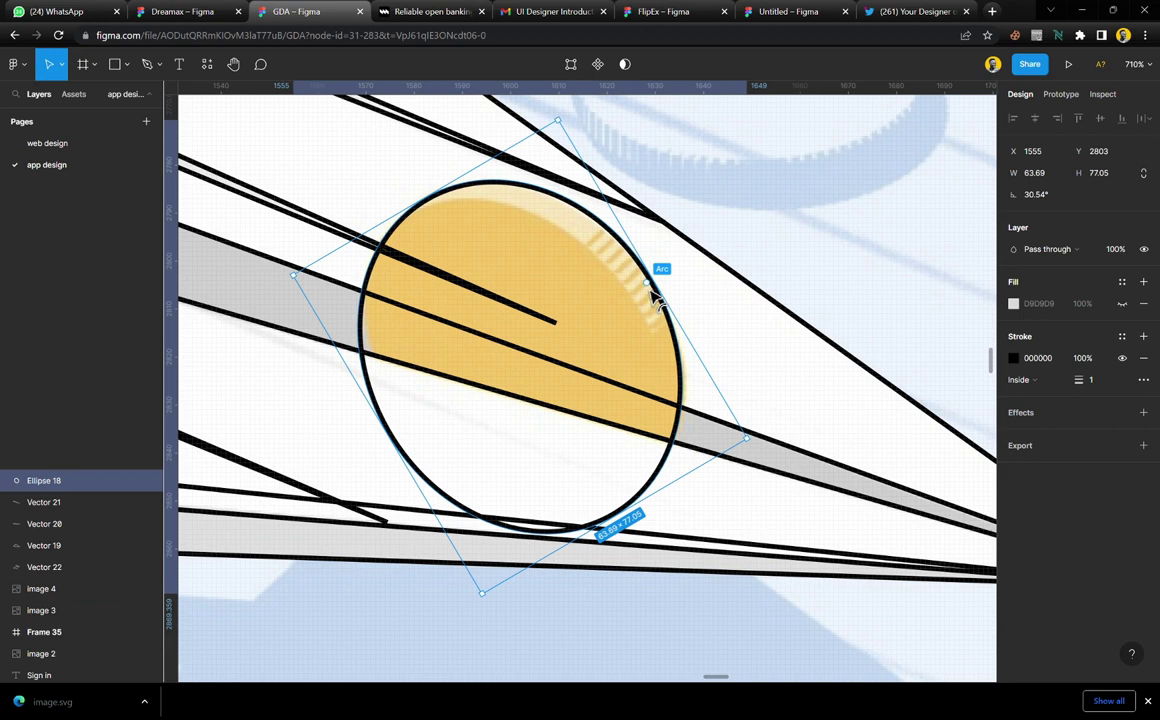
{"action": "left_click_drag", "start_coordinate": [657, 300], "coordinate": [680, 458]}
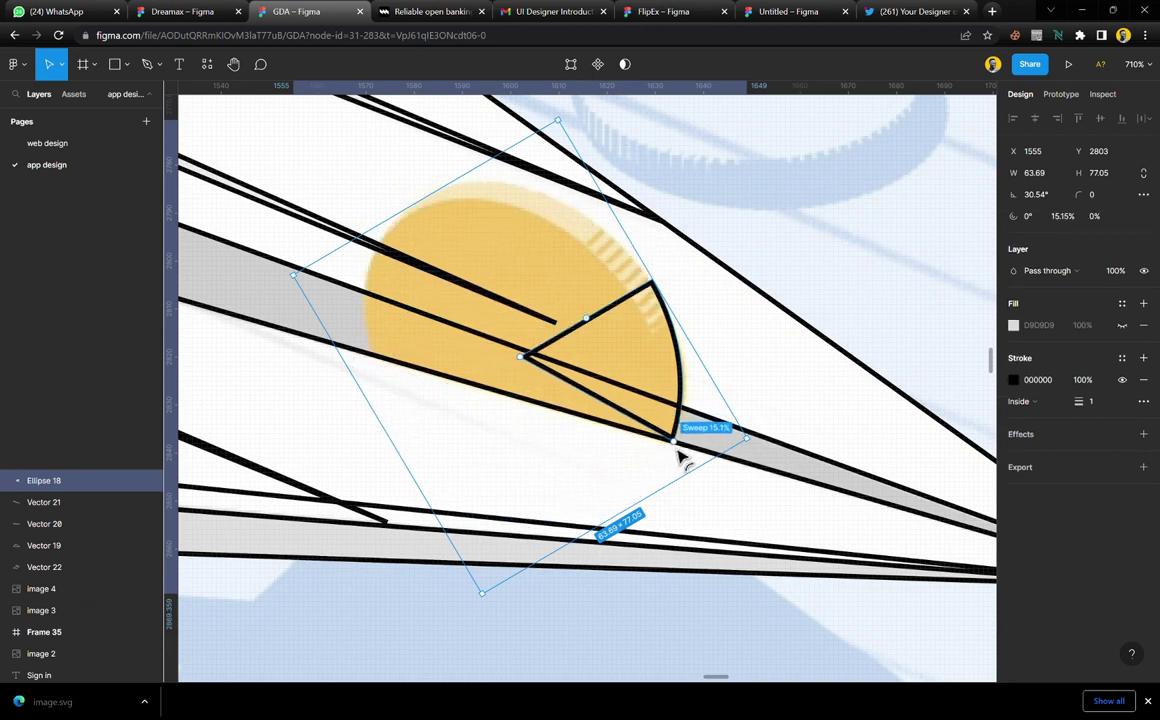
{"action": "left_click_drag", "start_coordinate": [586, 318], "coordinate": [440, 366]}
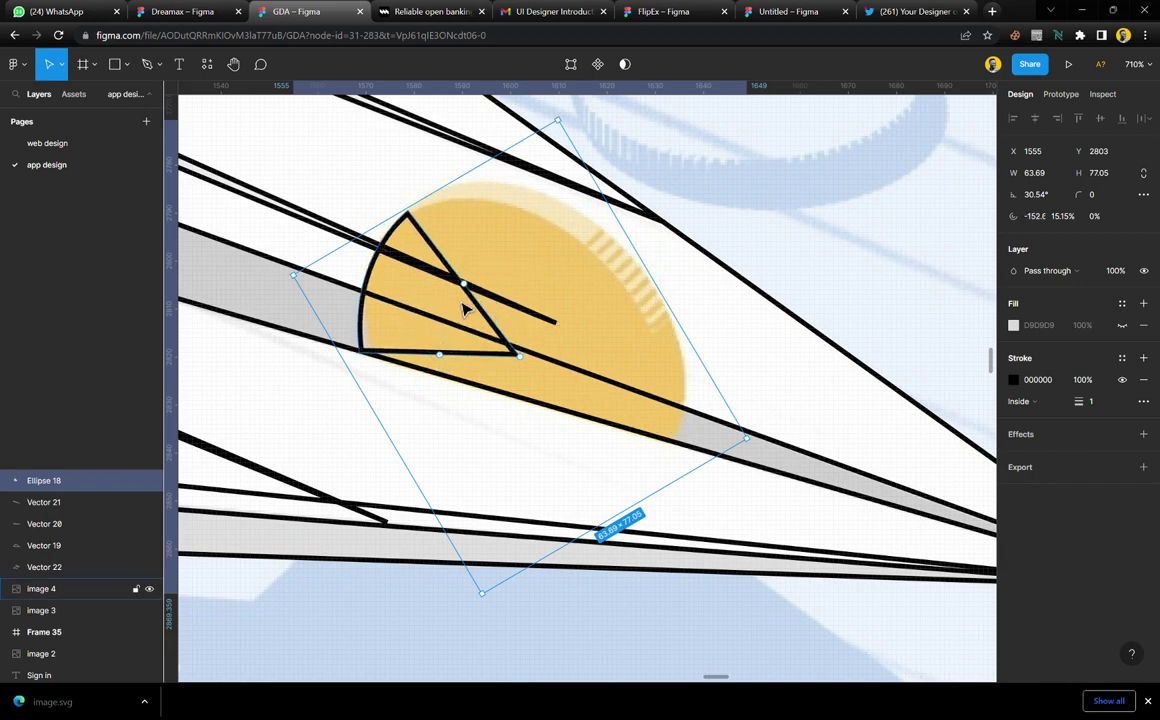
{"action": "left_click_drag", "start_coordinate": [463, 283], "coordinate": [676, 447]}
{"action": "left_click_drag", "start_coordinate": [521, 358], "coordinate": [541, 341]}
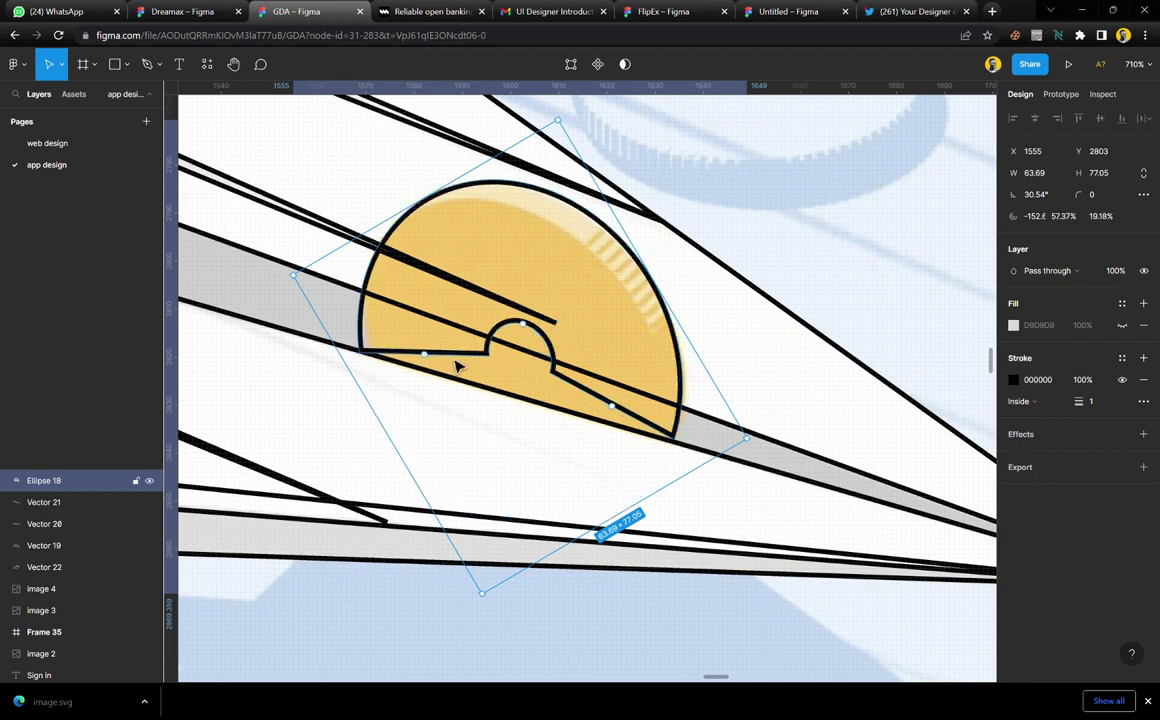
{"action": "key", "text": "ctrl+z"}
{"action": "key", "text": "ctrl+z"}
{"action": "key", "text": "ctrl+z"}
{"action": "key", "text": "ctrl+z"}
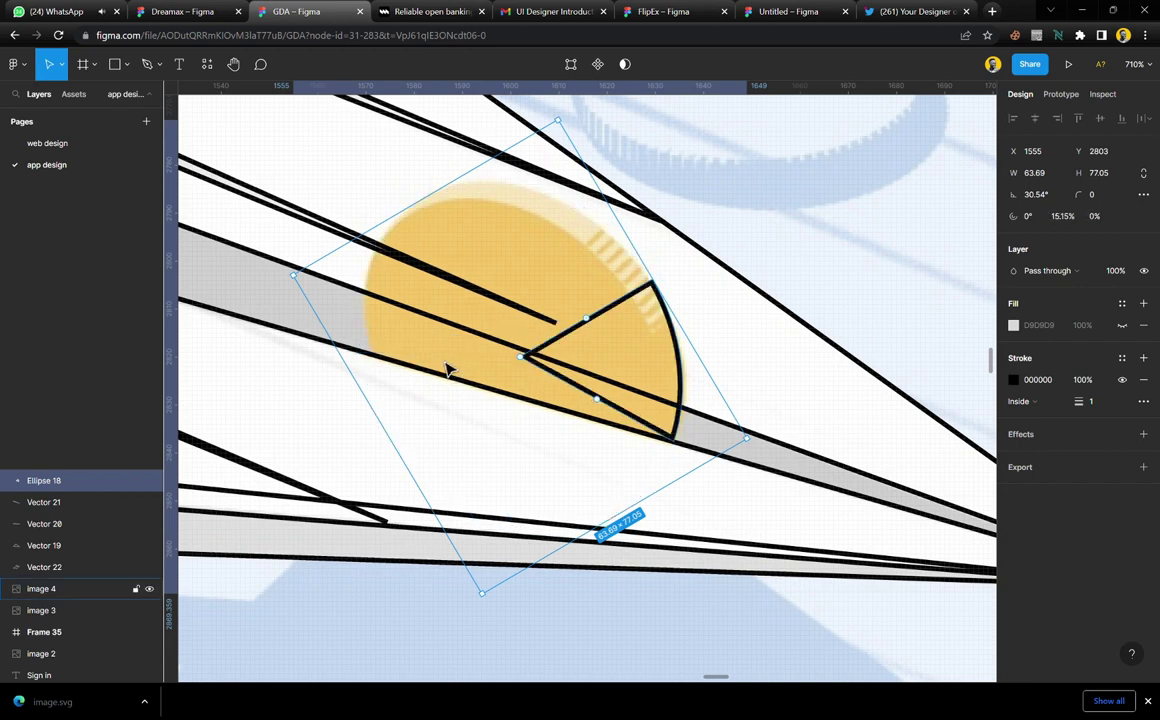
{"action": "key", "text": "ctrl+z"}
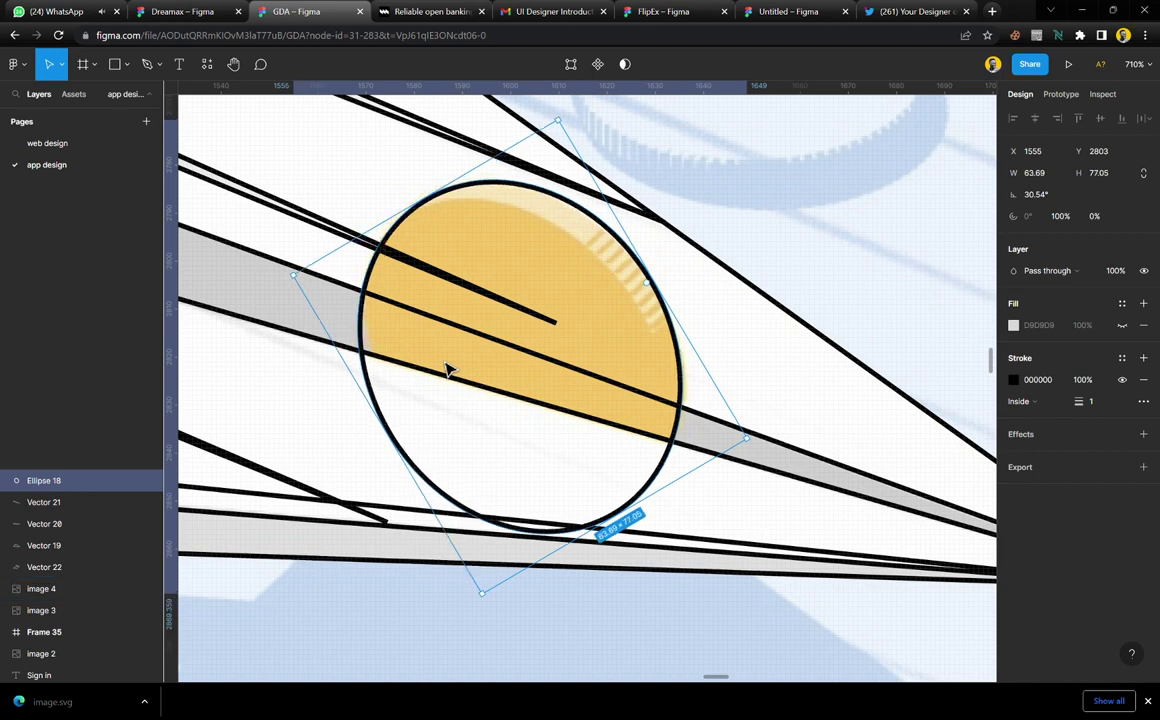
{"action": "key", "text": "ctrl+z"}
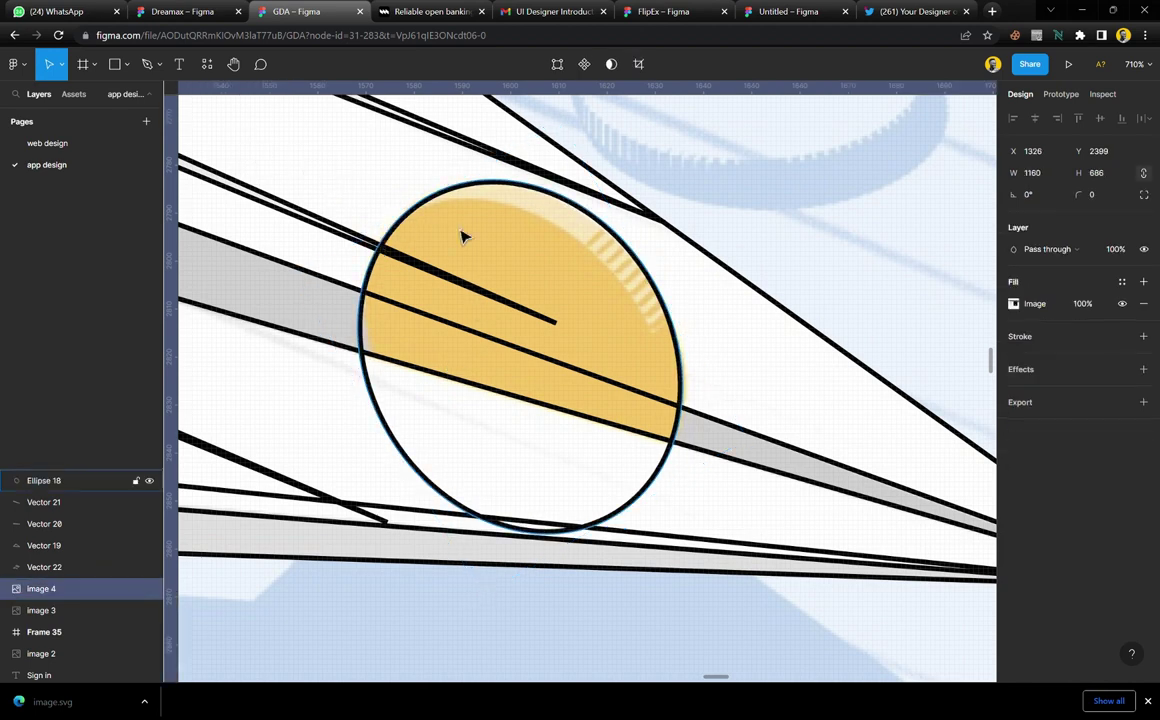
{"action": "key", "text": "ctrl+z"}
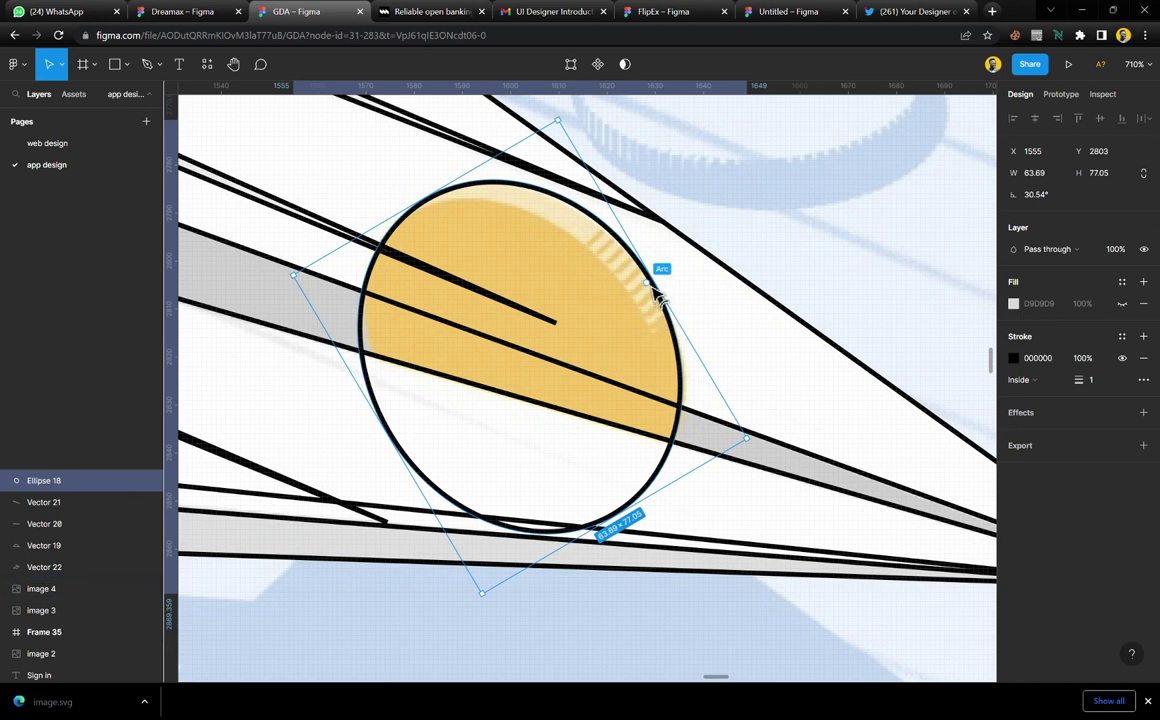
Duplicate Ellipse 18 and resize the copy to 58 × 75.77 as the coin's inner rim
{"action": "key", "text": "ctrl+d"}
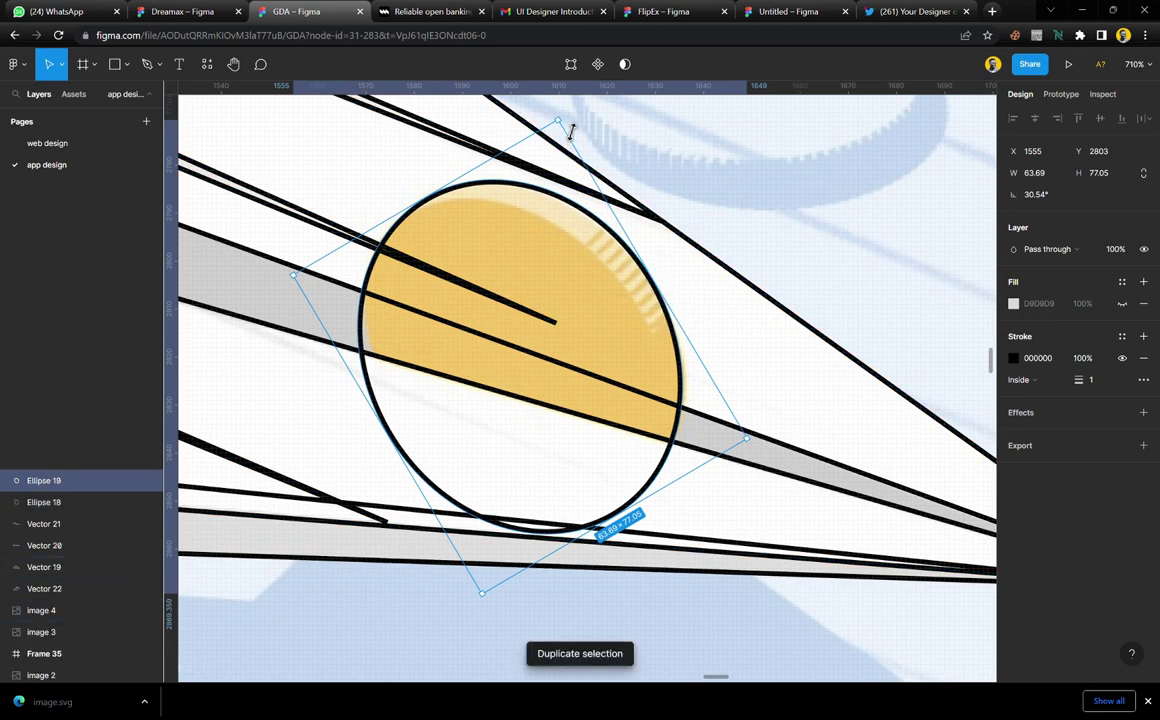
{"action": "left_click_drag", "start_coordinate": [571, 130], "coordinate": [557, 160]}
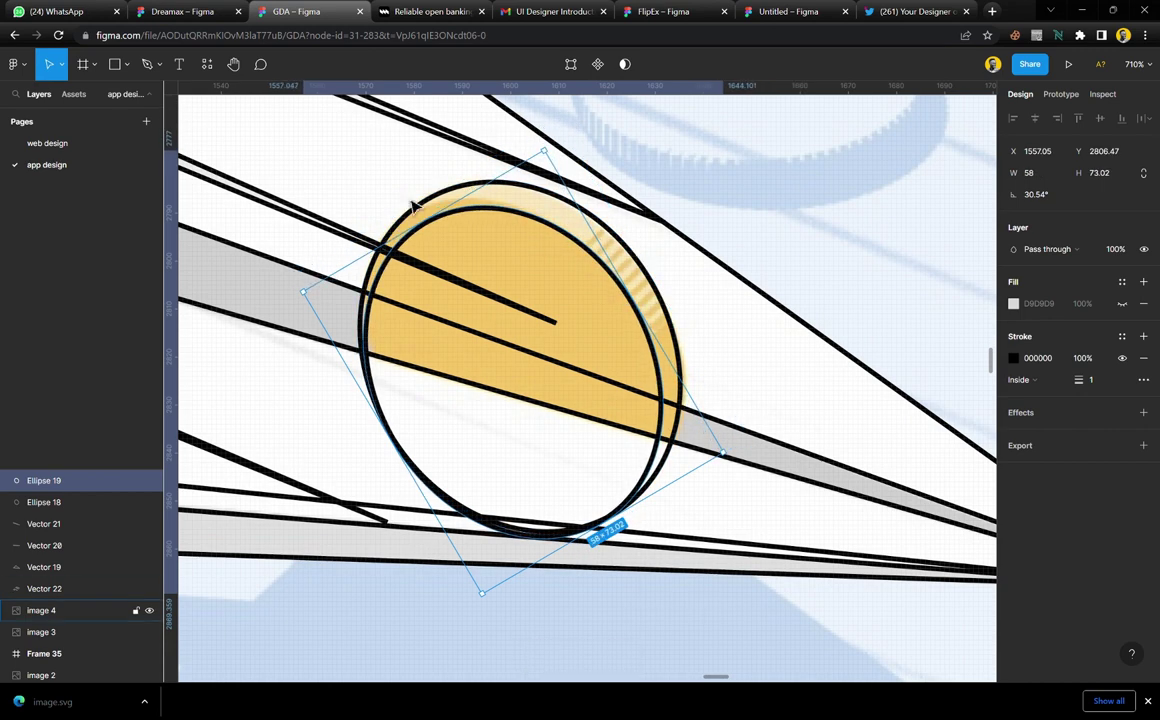
{"action": "left_click_drag", "start_coordinate": [382, 262], "coordinate": [372, 258]}
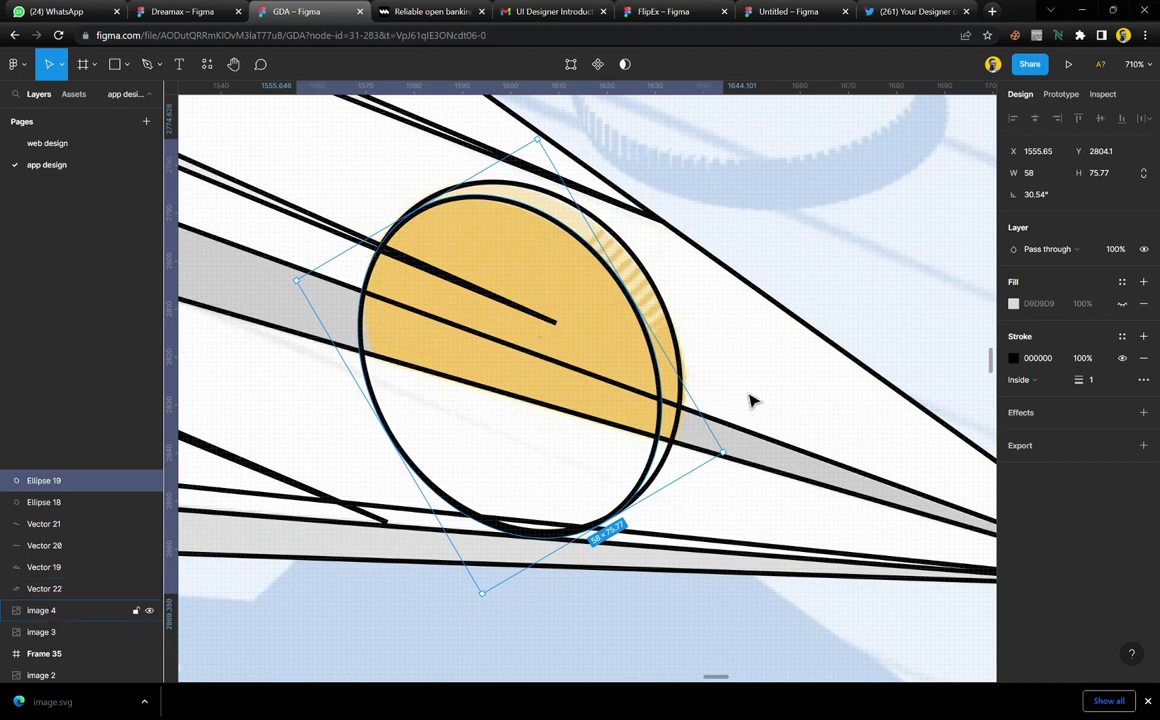
{"action": "left_click", "coordinate": [706, 339]}
{"action": "scroll", "coordinate": [565, 215], "scroll_direction": "up", "scroll_amount": 5}
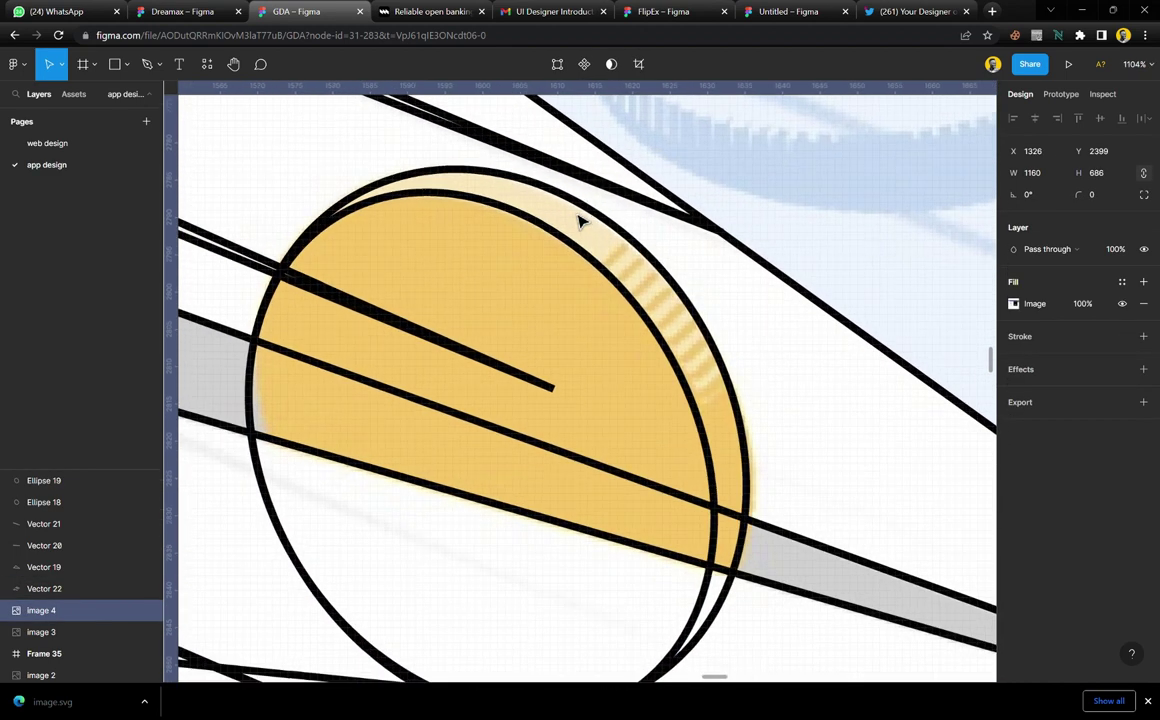
{"action": "scroll", "coordinate": [600, 262], "scroll_direction": "up", "scroll_amount": 1}
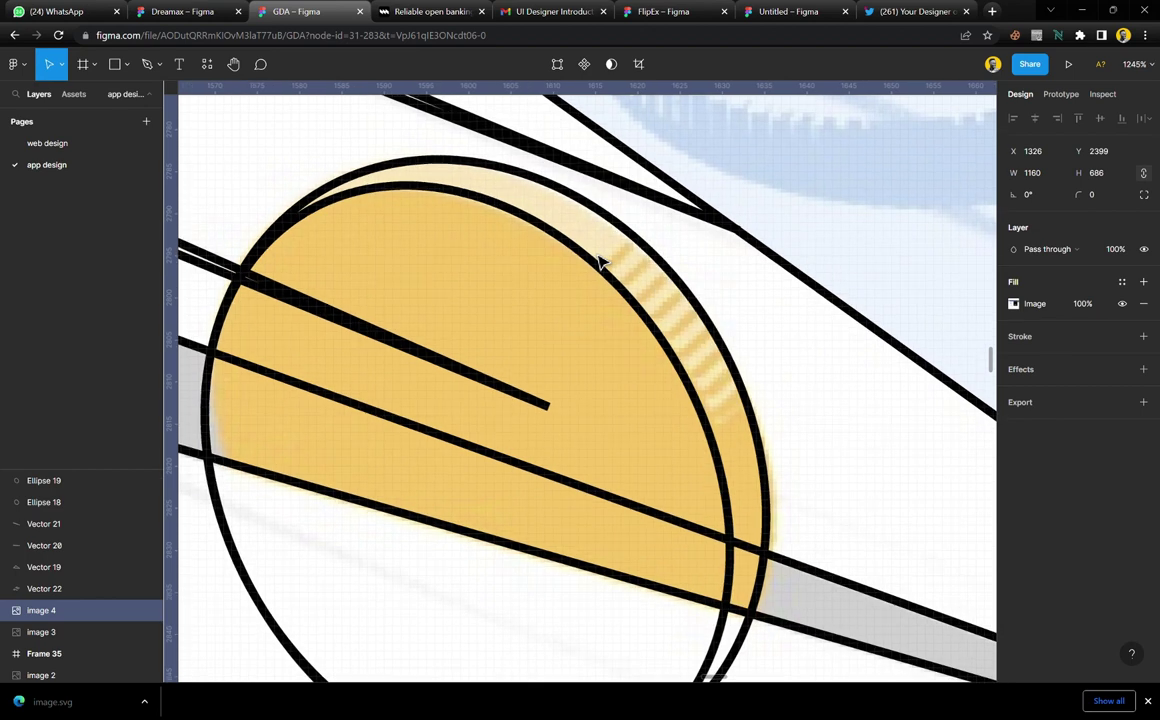
{"action": "scroll", "coordinate": [600, 262], "scroll_direction": "up", "scroll_amount": 1}
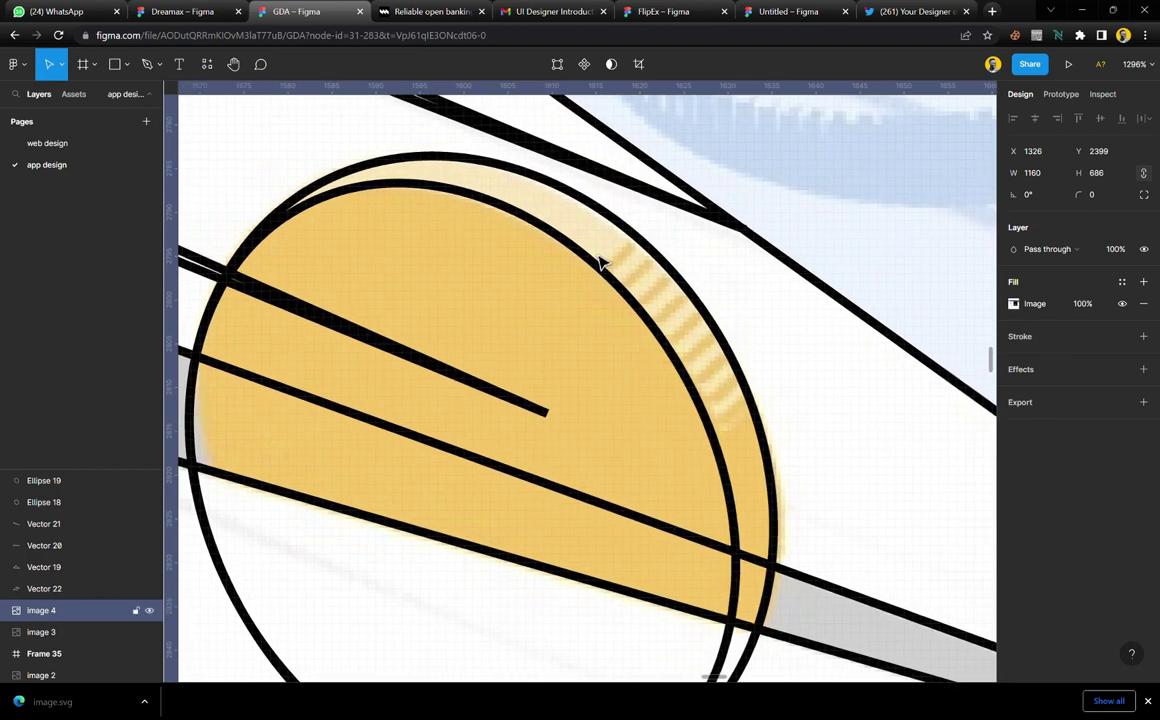
Pen-trace the coin's upper rim band as closed Vector 23, about 48.5 × 18
{"action": "key", "text": "p"}
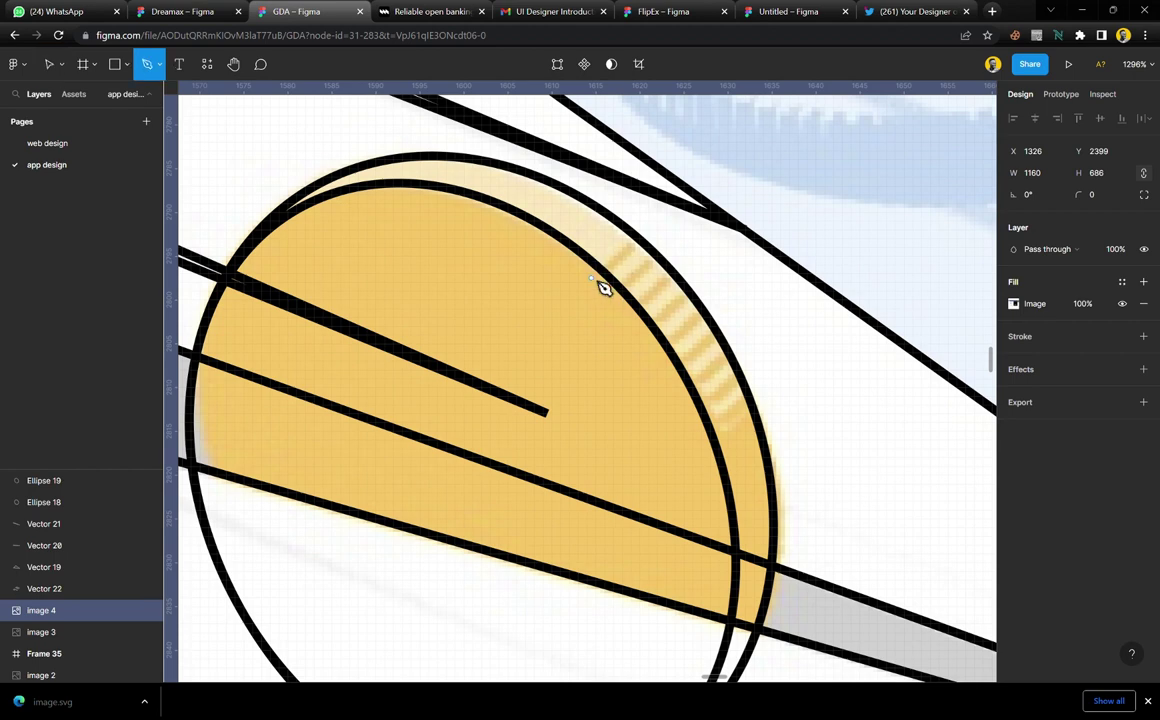
{"action": "left_click", "coordinate": [592, 277]}
{"action": "left_click", "coordinate": [642, 231]}
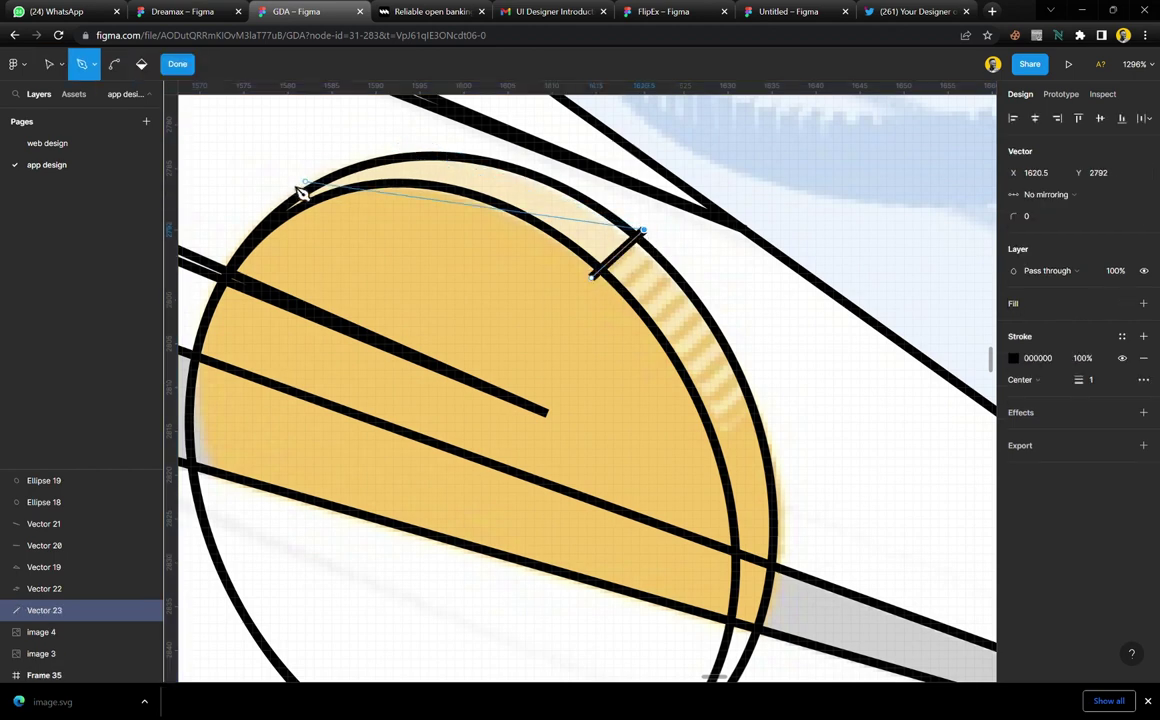
{"action": "left_click_drag", "start_coordinate": [257, 207], "coordinate": [199, 388]}
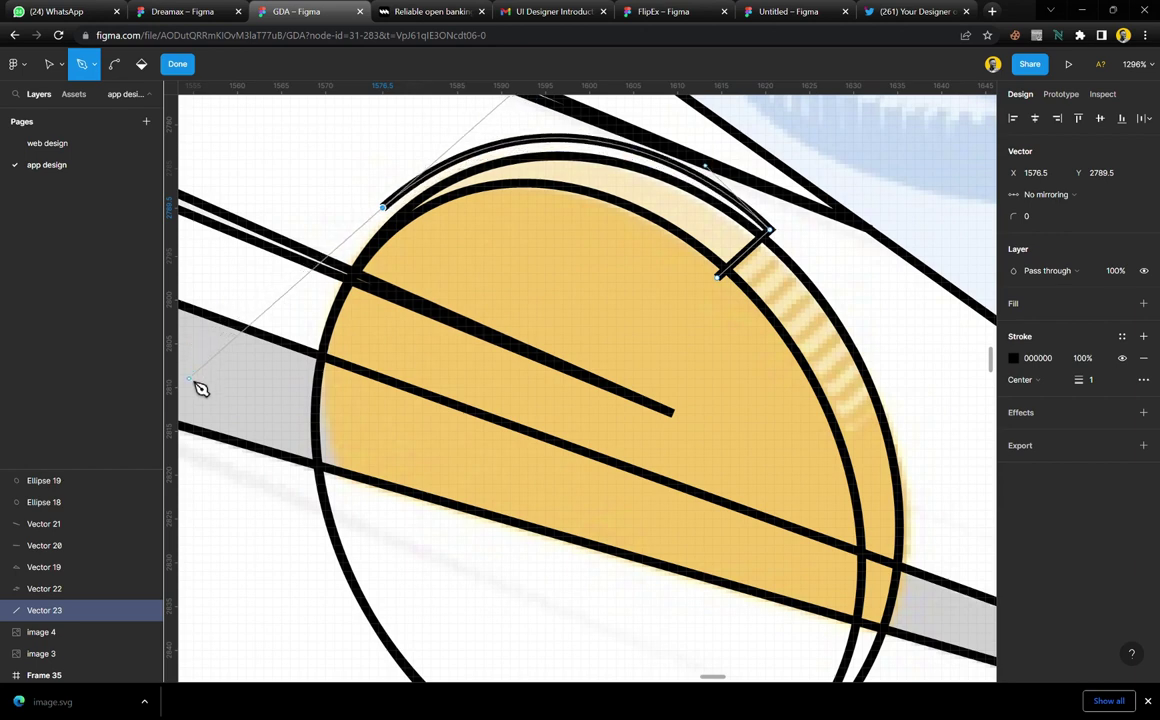
{"action": "left_click", "coordinate": [383, 208]}
{"action": "left_click", "coordinate": [343, 251]}
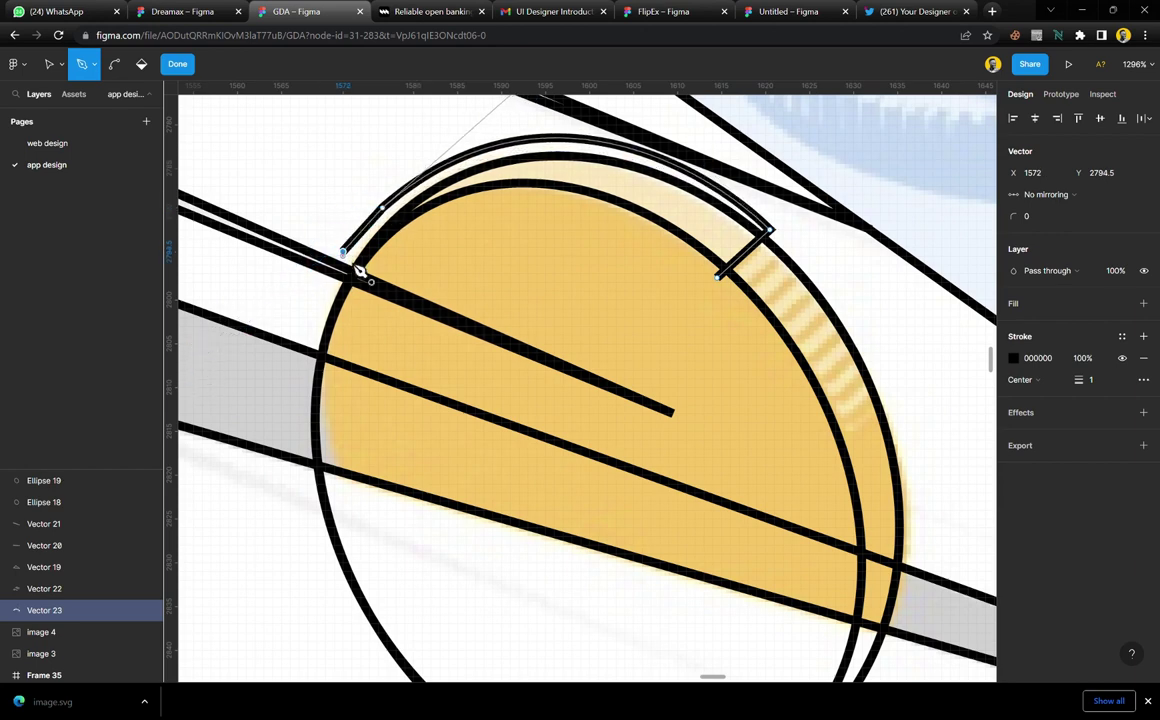
{"action": "left_click", "coordinate": [659, 295]}
{"action": "left_click", "coordinate": [719, 277]}
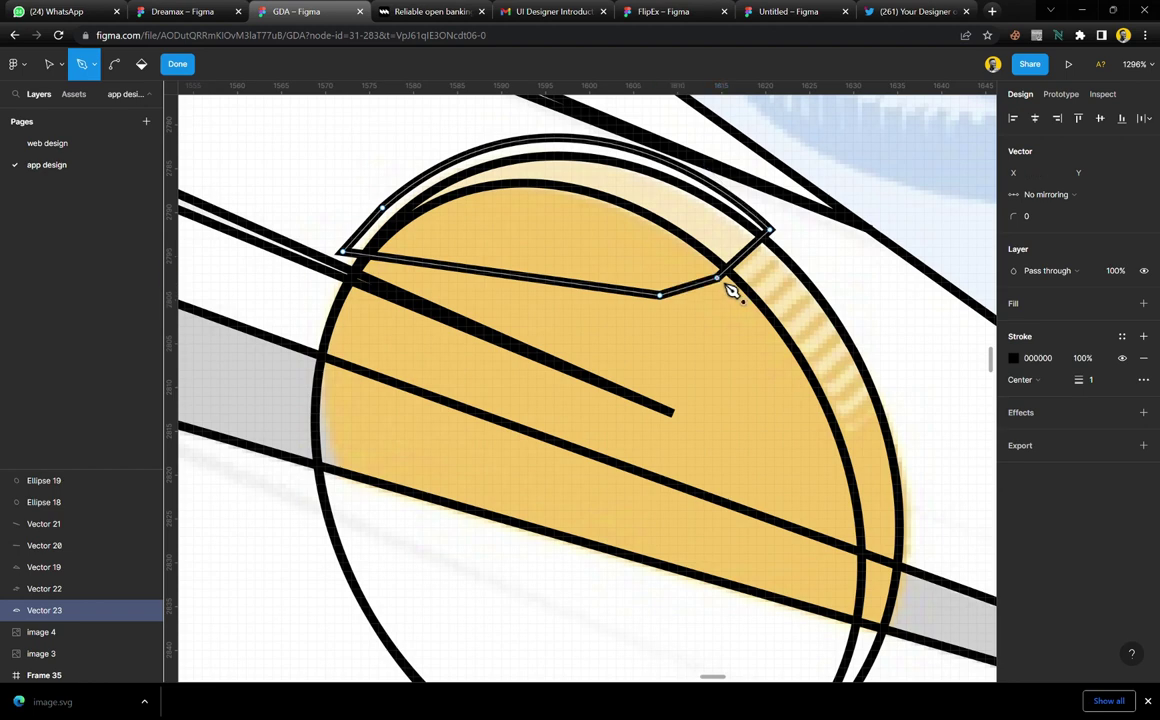
{"action": "key", "text": "Escape"}
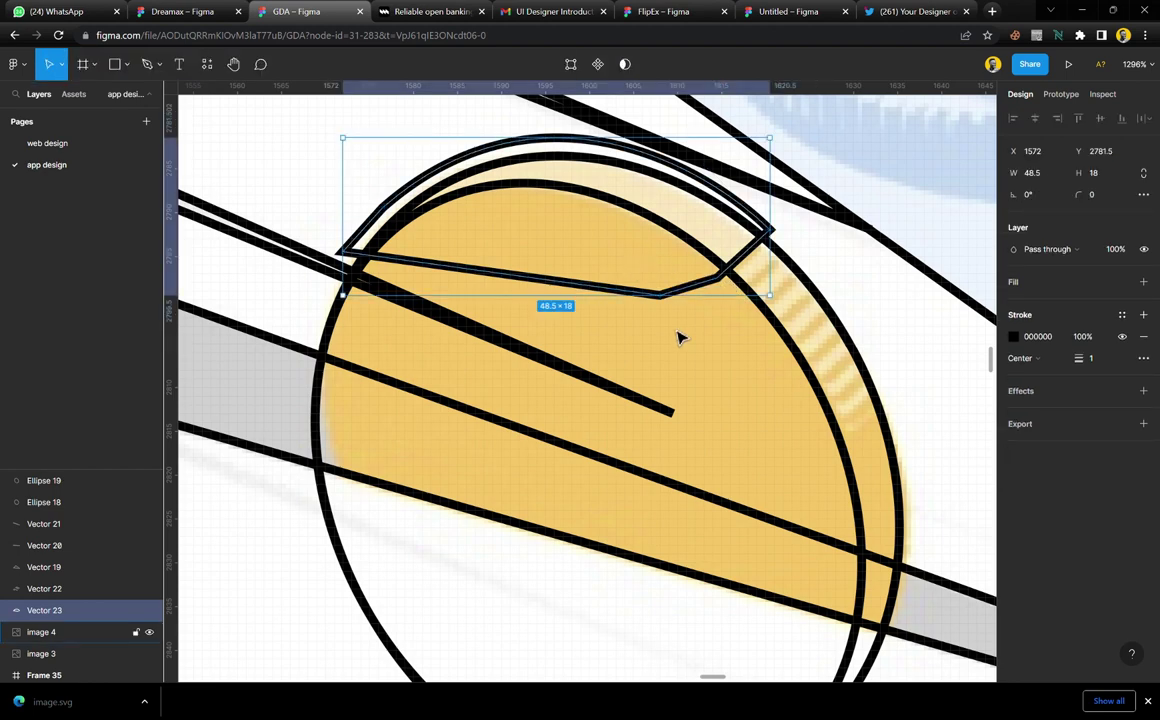
{"action": "scroll", "coordinate": [679, 339], "scroll_direction": "right", "scroll_amount": 5}
Draw a small 9.88 × 2 grey stripe on the coin edge and duplicate it three times
{"action": "key", "text": "r"}
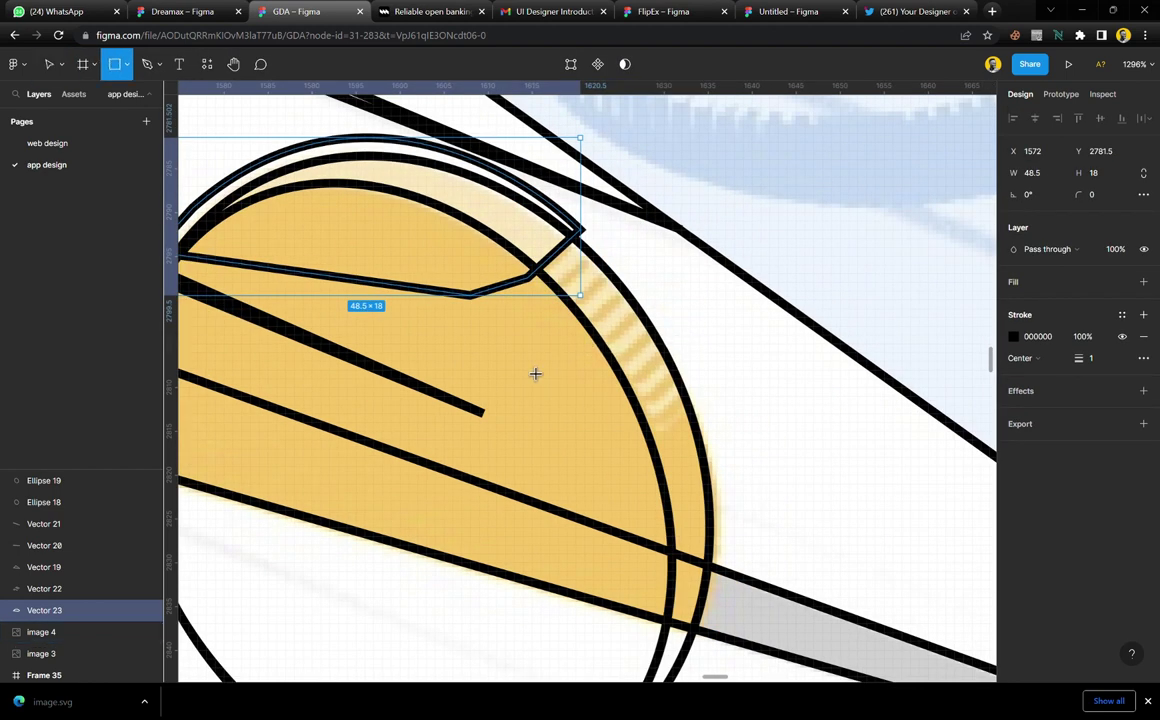
{"action": "mouse_move", "coordinate": [522, 362]}
{"action": "left_mouse_down"}
{"action": "mouse_move", "coordinate": [557, 393]}
{"action": "mouse_move", "coordinate": [594, 377]}
{"action": "mouse_move", "coordinate": [601, 350]}
{"action": "mouse_move", "coordinate": [580, 287]}
{"action": "mouse_move", "coordinate": [549, 320]}
{"action": "mouse_move", "coordinate": [562, 291]}
{"action": "mouse_move", "coordinate": [597, 306]}
{"action": "left_mouse_up"}
{"action": "key", "text": "ctrl+d"}
{"action": "key", "text": "ctrl+d"}
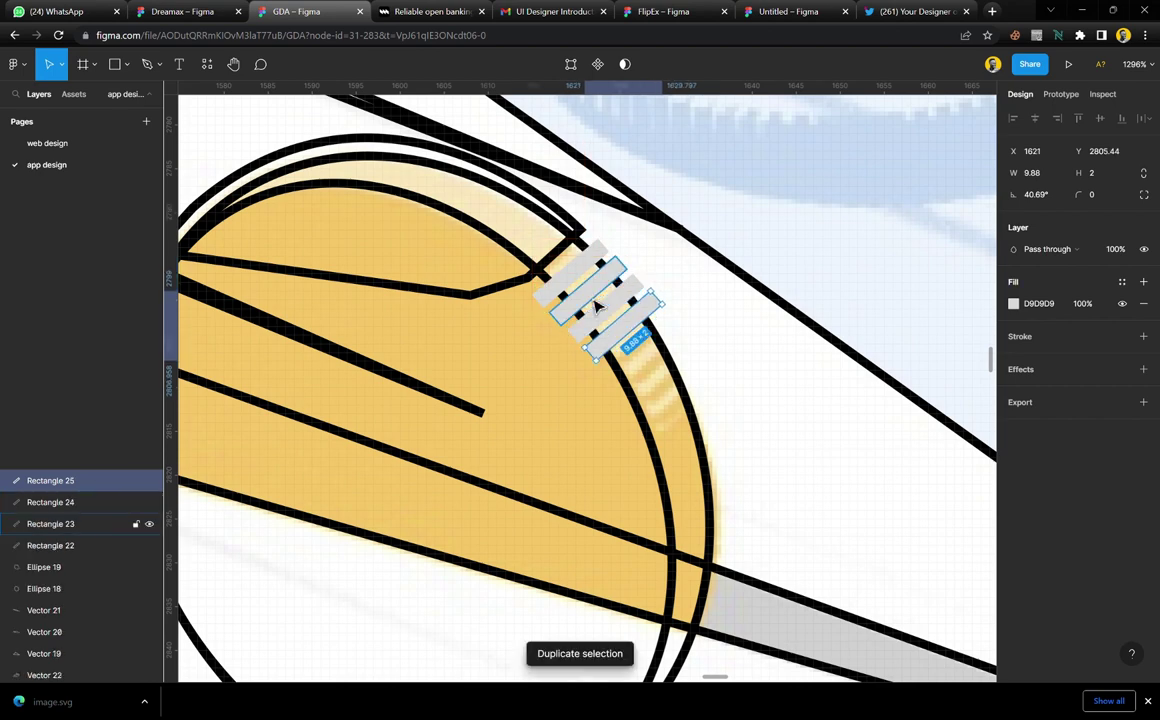
{"action": "key", "text": "ctrl+d"}
{"action": "key", "text": "ctrl+d"}
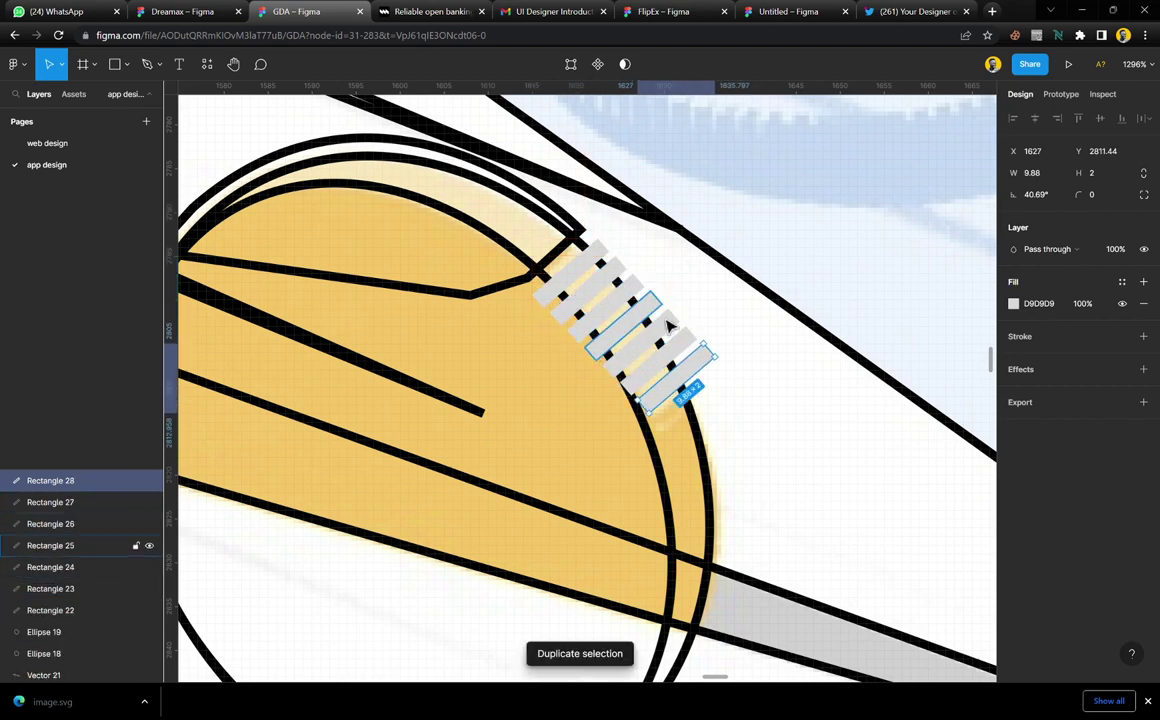
{"action": "key", "text": "ctrl+d"}
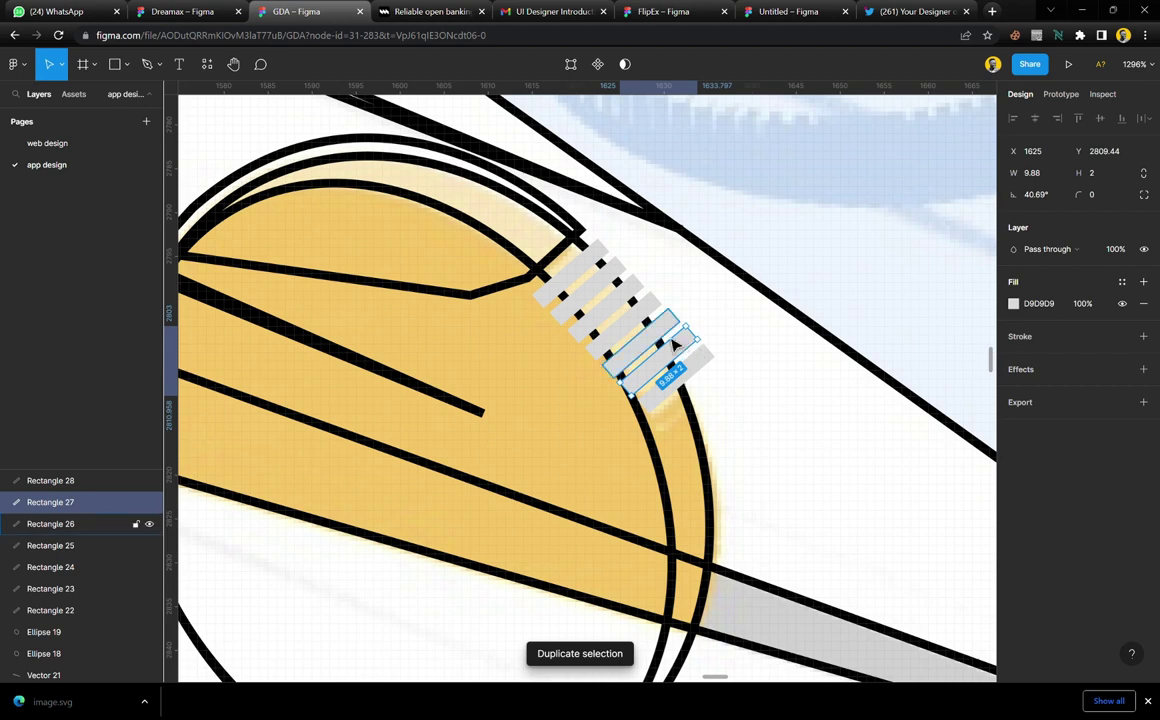
Shift the lower stripes down-left and rotate the stripes to about 34.7° and 33.05°
{"action": "left_click", "coordinate": [697, 374], "text": "shift"}
{"action": "left_click", "coordinate": [692, 383], "text": "shift"}
{"action": "left_click_drag", "start_coordinate": [692, 383], "coordinate": [683, 392]}
{"action": "left_click", "coordinate": [650, 320], "text": "shift"}
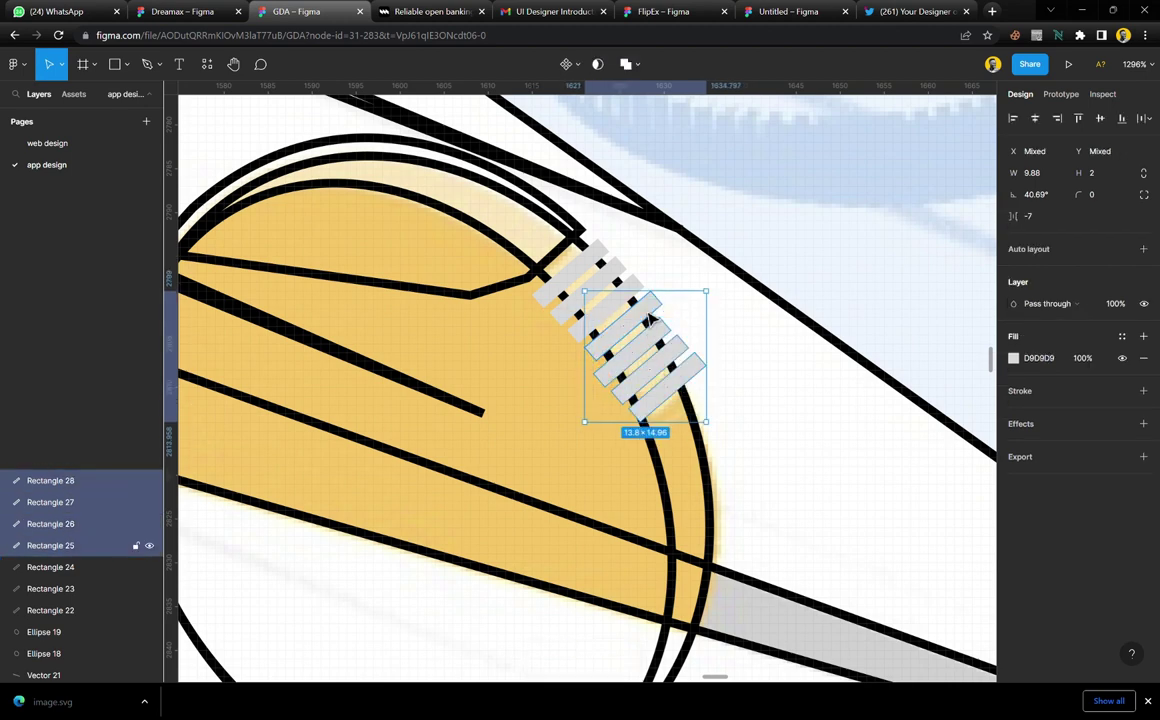
{"action": "left_click_drag", "start_coordinate": [726, 301], "coordinate": [727, 311]}
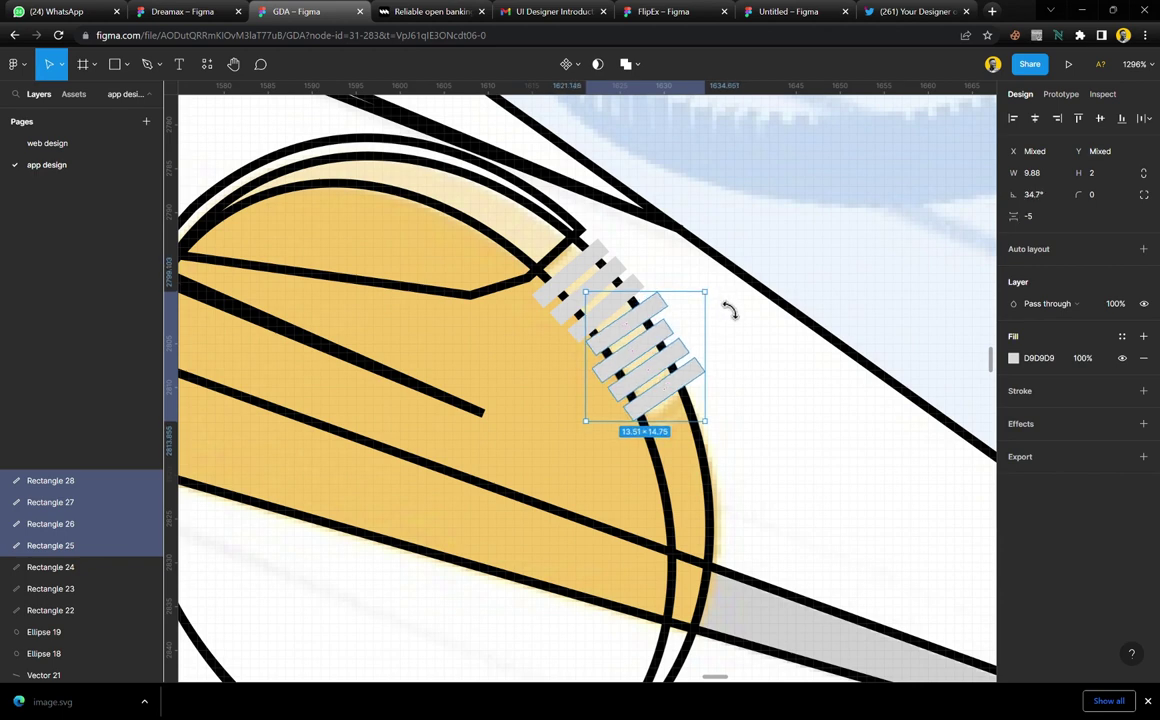
{"action": "left_click", "coordinate": [653, 325]}
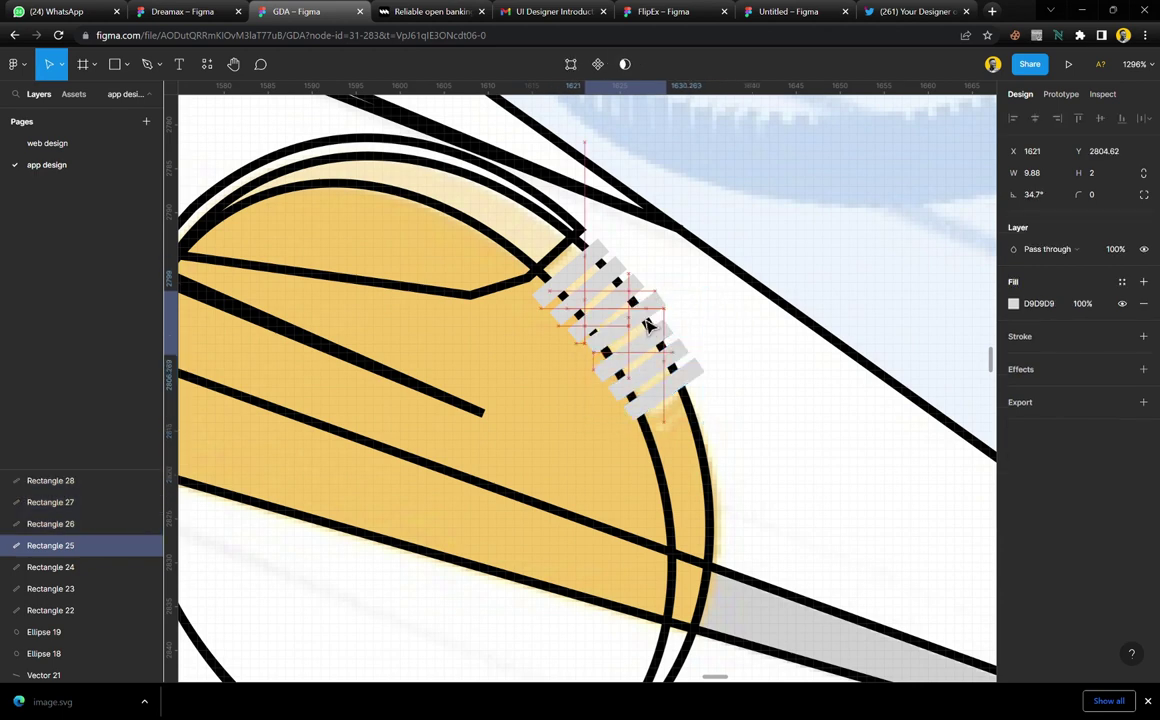
{"action": "left_click", "coordinate": [638, 293]}
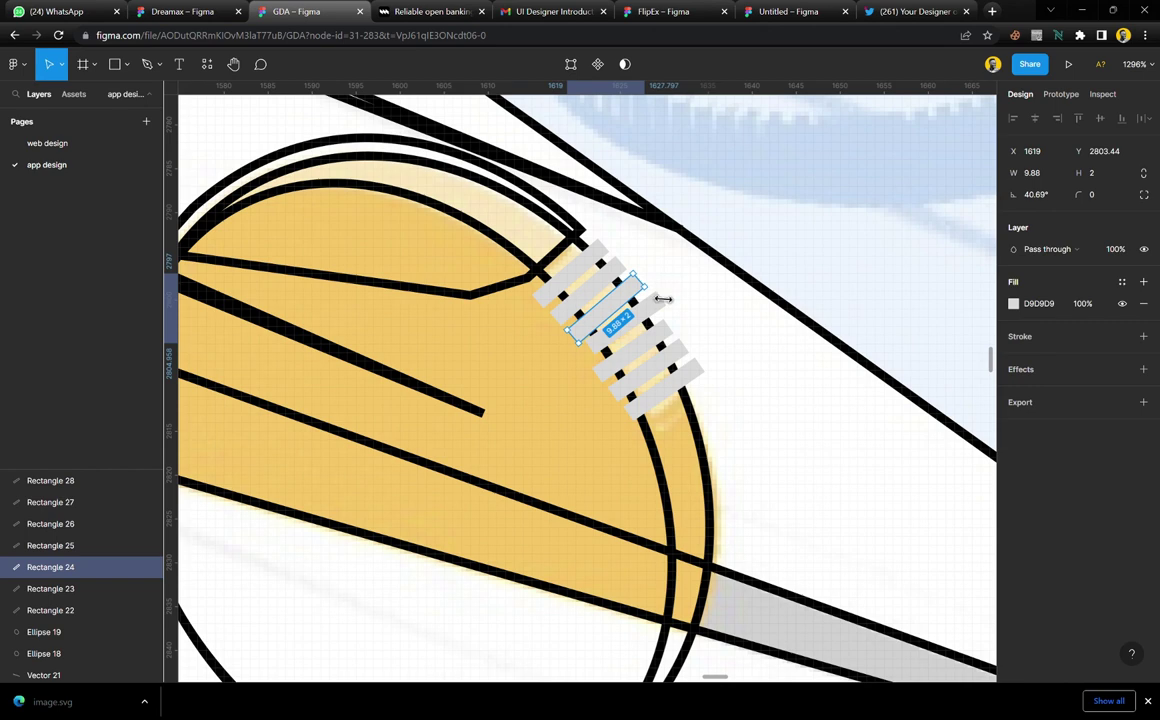
{"action": "left_click_drag", "start_coordinate": [666, 300], "coordinate": [667, 306]}
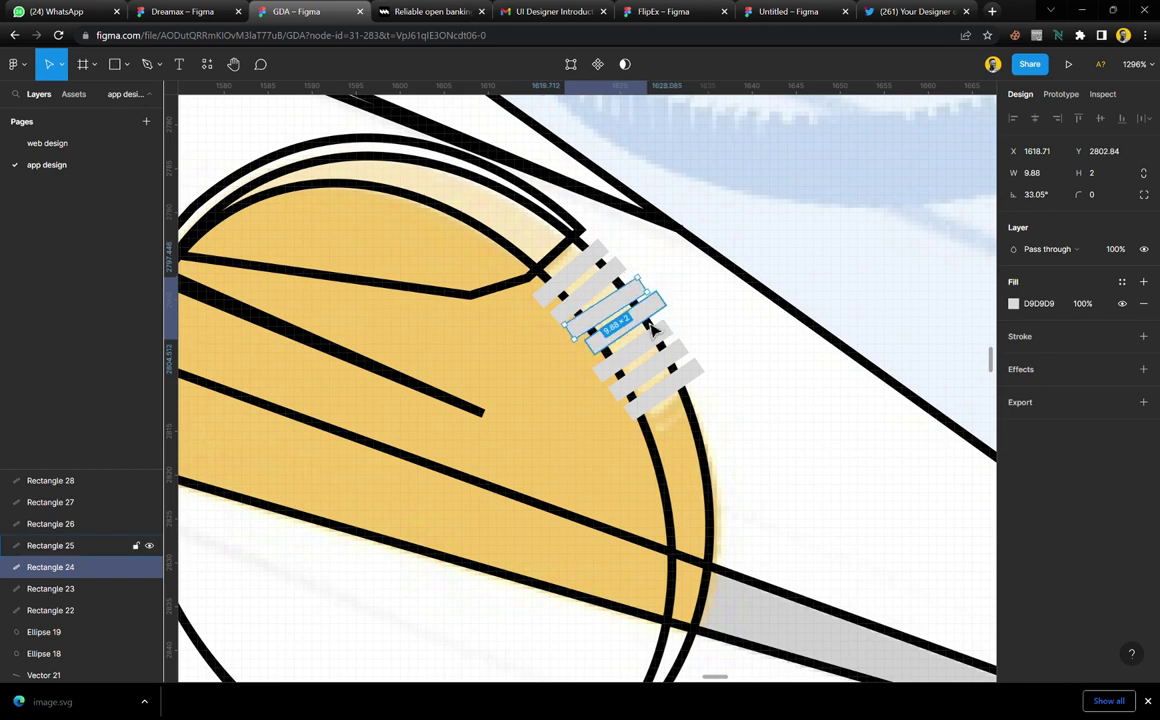
Nudge the four lower stripes down along the coin's edge with the arrow keys
{"action": "left_click", "coordinate": [648, 328]}
{"action": "left_click", "coordinate": [666, 362], "text": "shift"}
{"action": "left_click", "coordinate": [676, 382], "text": "shift"}
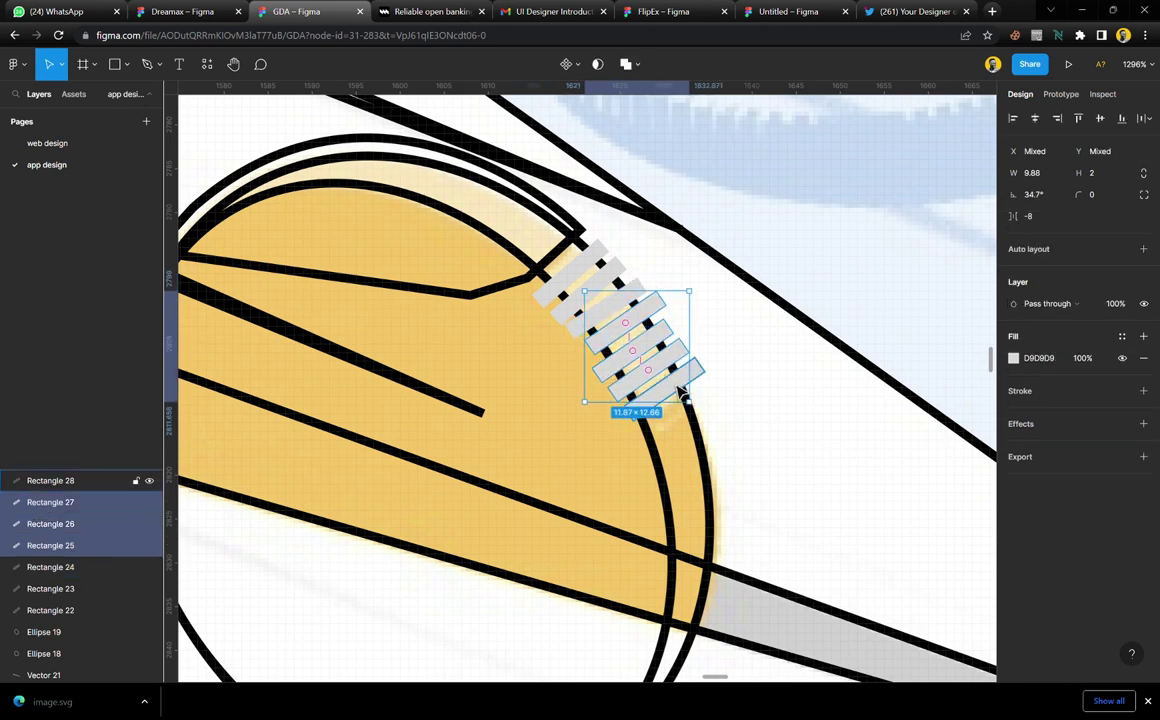
{"action": "left_click", "coordinate": [686, 400], "text": "shift"}
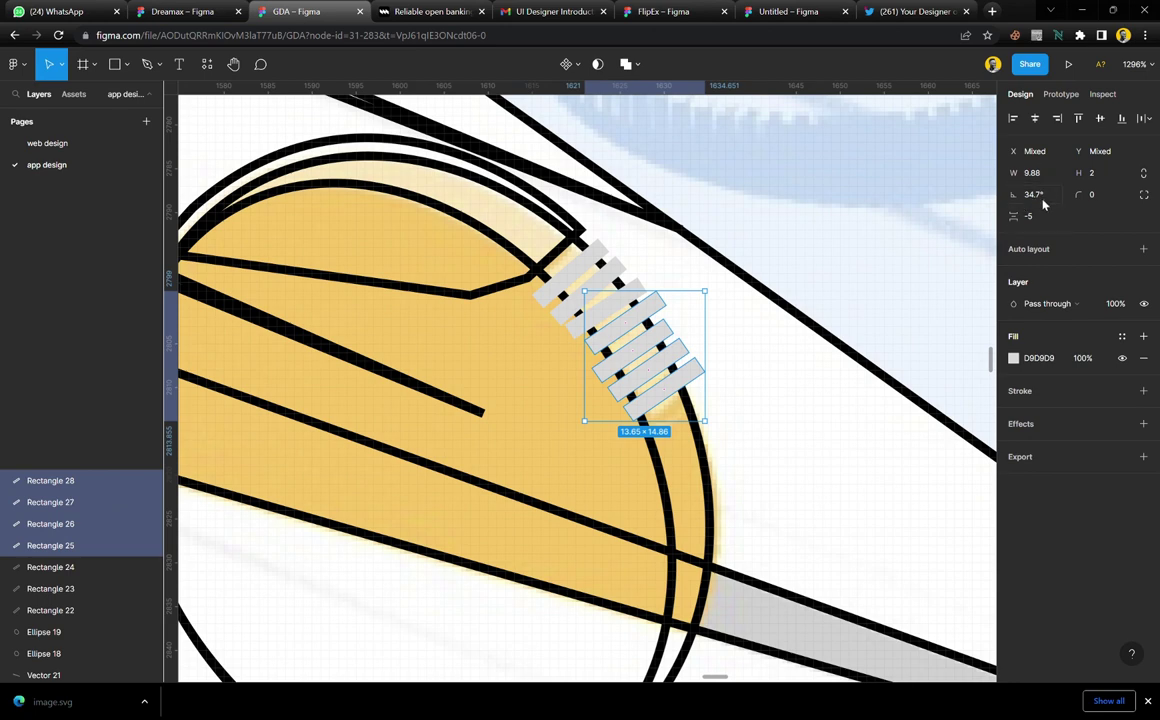
{"action": "left_click", "coordinate": [1113, 154]}
{"action": "key", "text": "Down"}
{"action": "key", "text": "Down"}
{"action": "key", "text": "Down"}
{"action": "key", "text": "Down"}
{"action": "key", "text": "Down"}
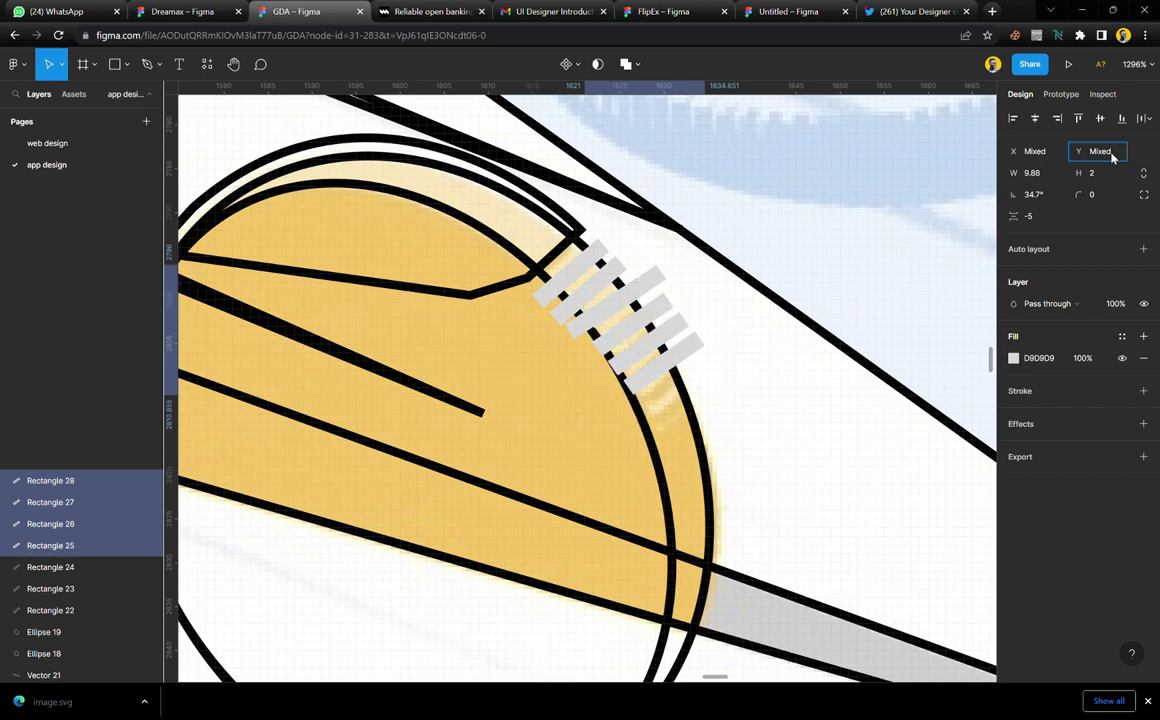
{"action": "key", "text": "Down"}
{"action": "key", "text": "Down"}
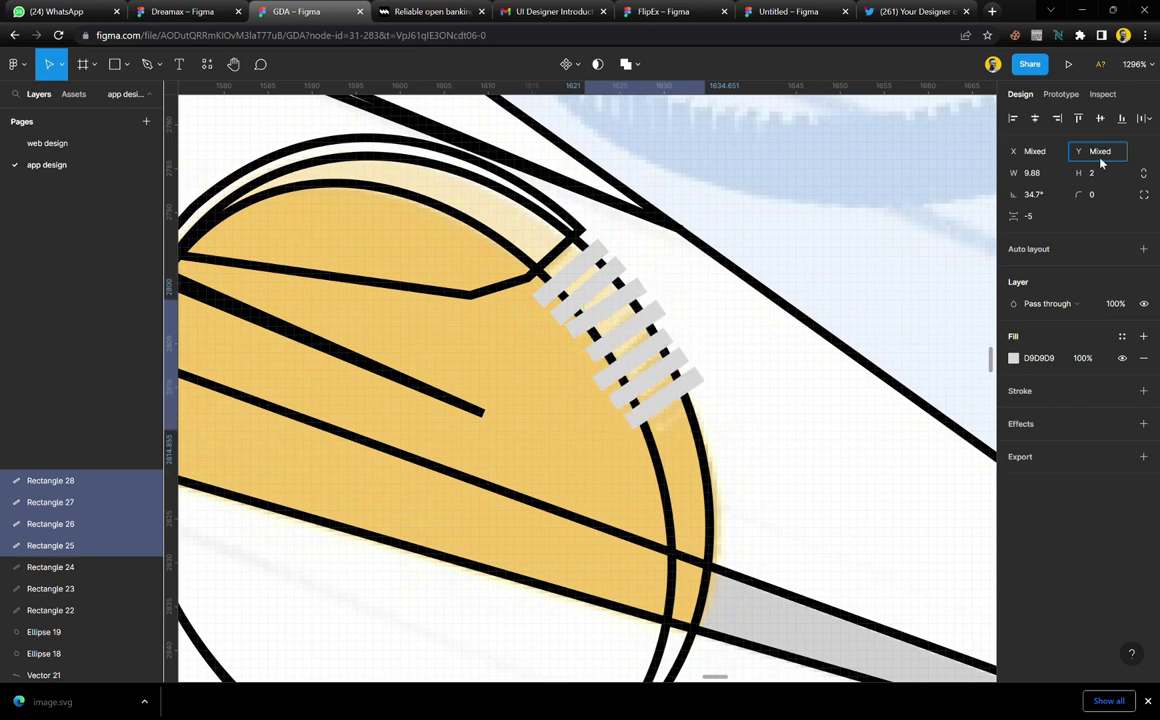
{"action": "left_click", "coordinate": [606, 312]}
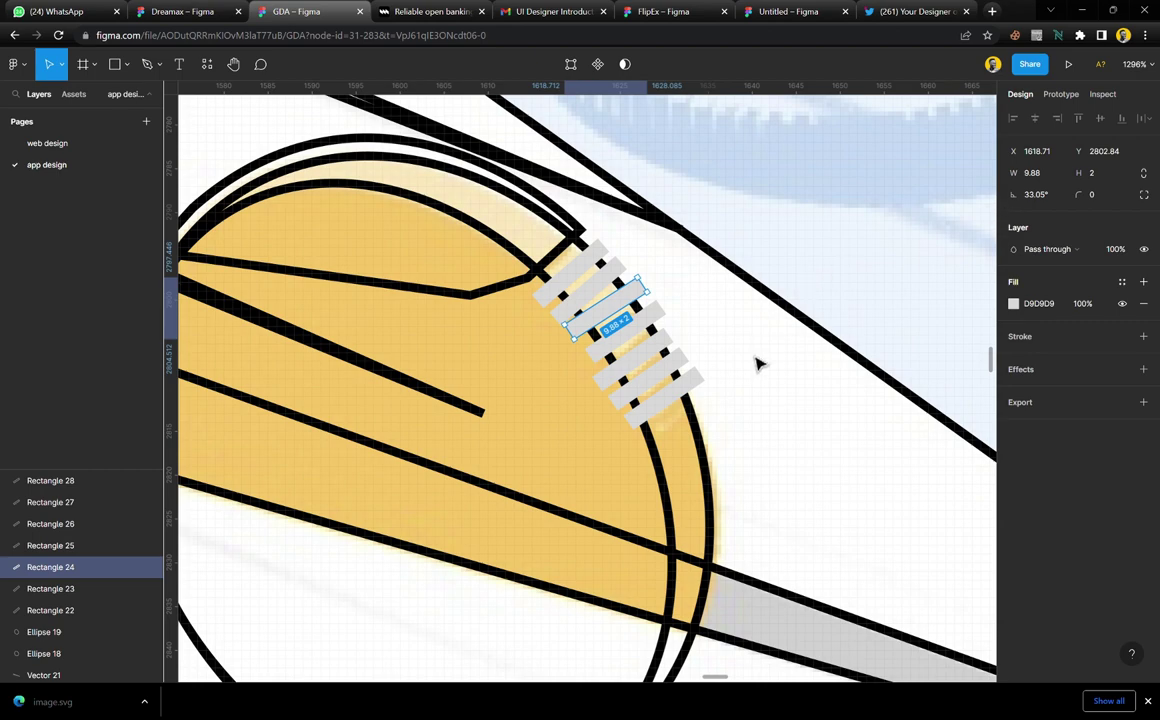
Draw Ellipse 20 over the coin stack's top, sized to 74 × 49
{"action": "left_click", "coordinate": [655, 290]}
{"action": "scroll", "coordinate": [655, 290], "scroll_direction": "down", "scroll_amount": 10}
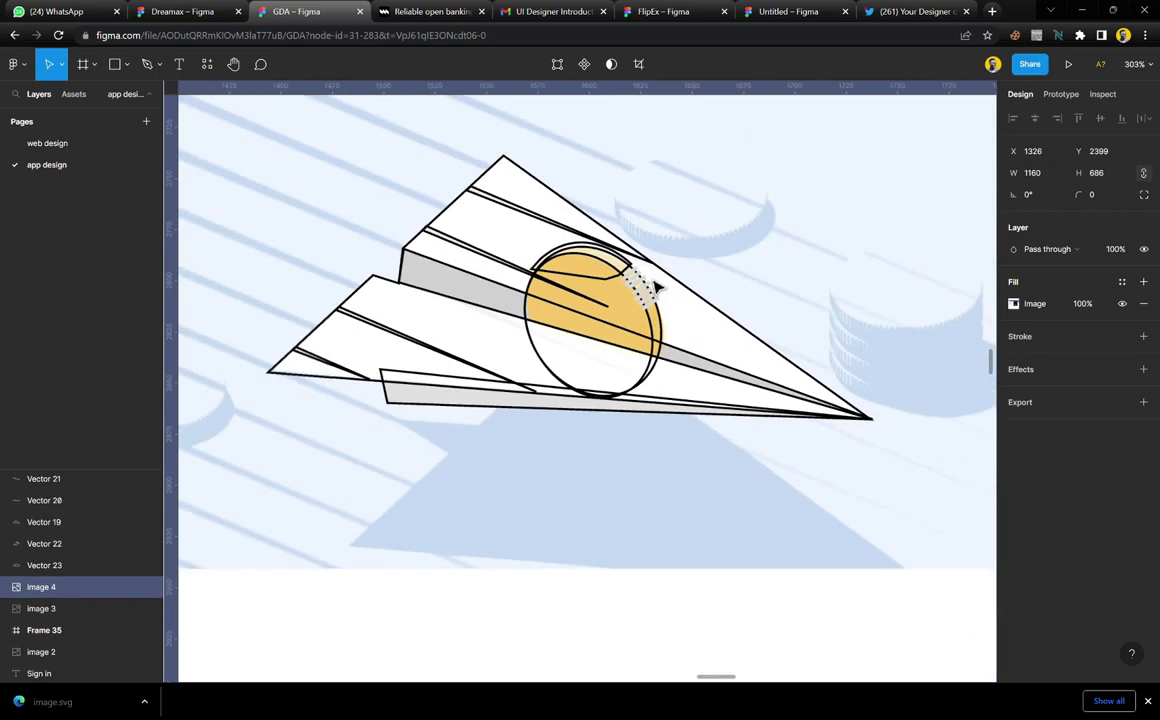
{"action": "scroll", "coordinate": [750, 326], "scroll_direction": "right", "scroll_amount": 3}
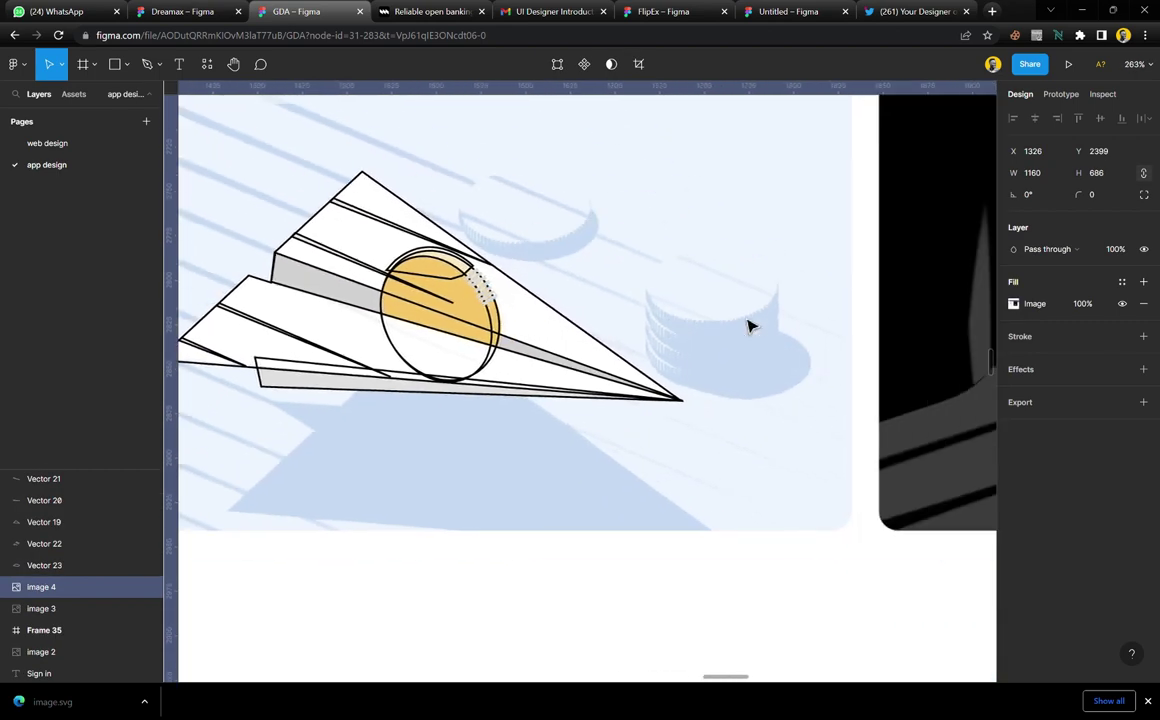
{"action": "scroll", "coordinate": [764, 303], "scroll_direction": "up", "scroll_amount": 5}
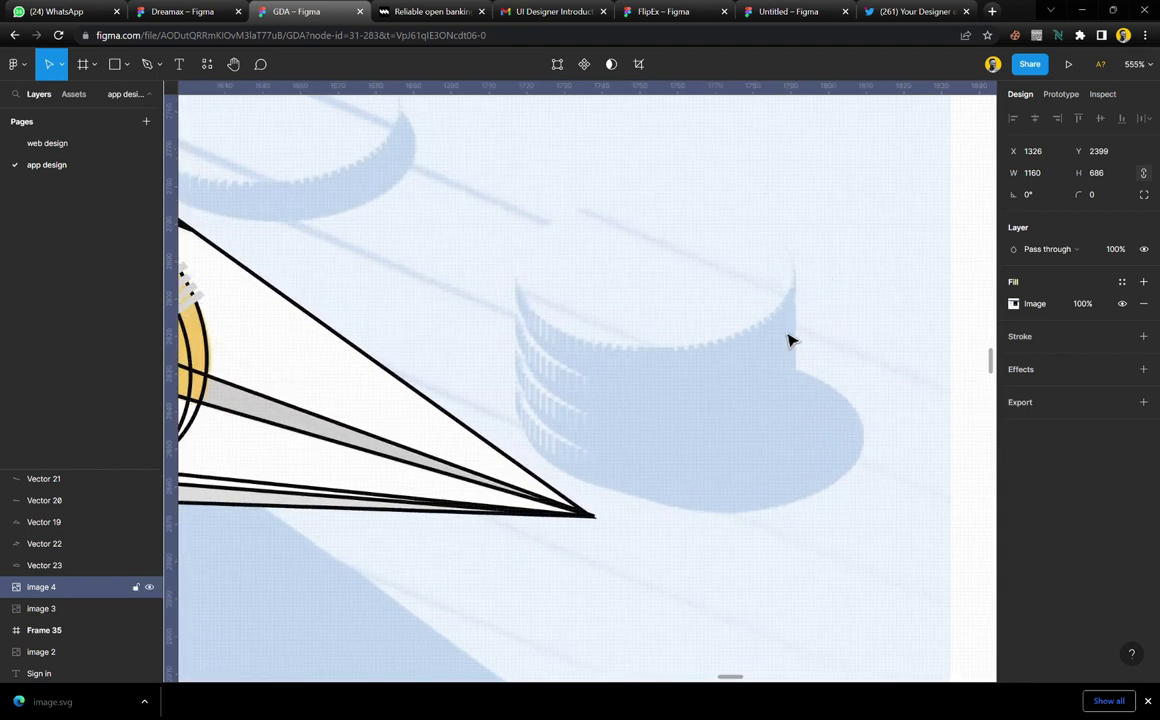
{"action": "key", "text": "o"}
{"action": "mouse_move", "coordinate": [551, 207]}
{"action": "left_mouse_down"}
{"action": "mouse_move", "coordinate": [748, 388]}
{"action": "mouse_move", "coordinate": [828, 390]}
{"action": "left_mouse_up"}
{"action": "left_click_drag", "start_coordinate": [769, 360], "coordinate": [733, 321]}
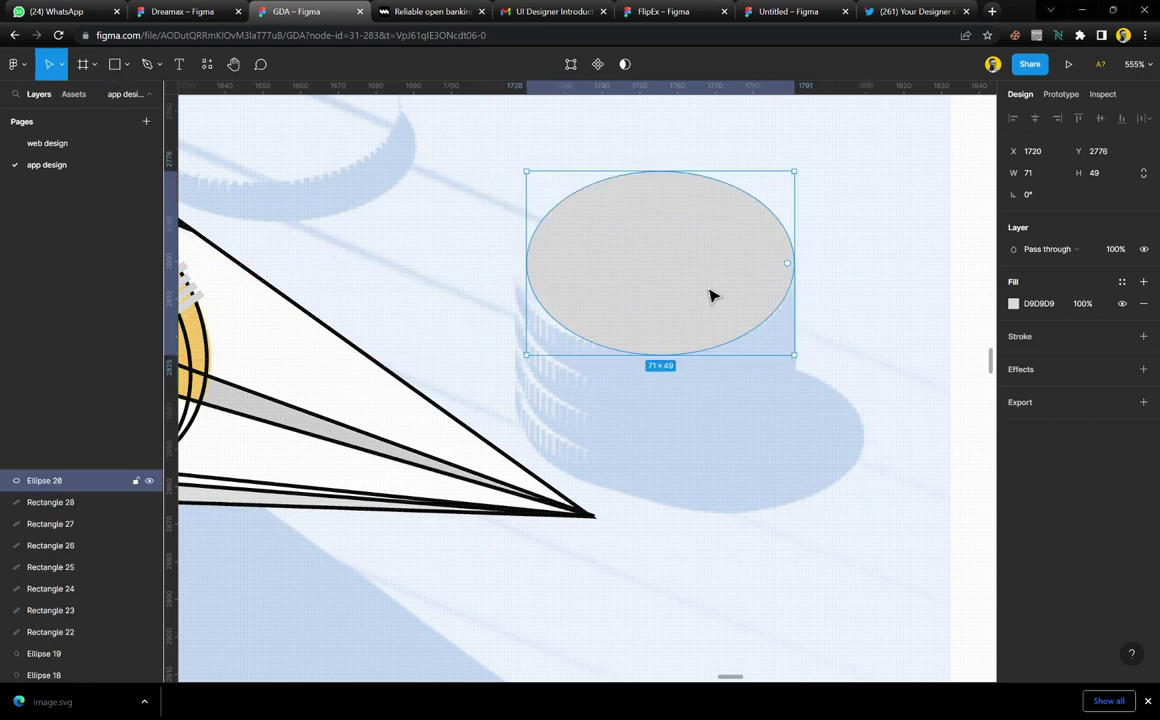
{"action": "left_click_drag", "start_coordinate": [679, 187], "coordinate": [679, 172]}
{"action": "left_click_drag", "start_coordinate": [542, 289], "coordinate": [530, 291]}
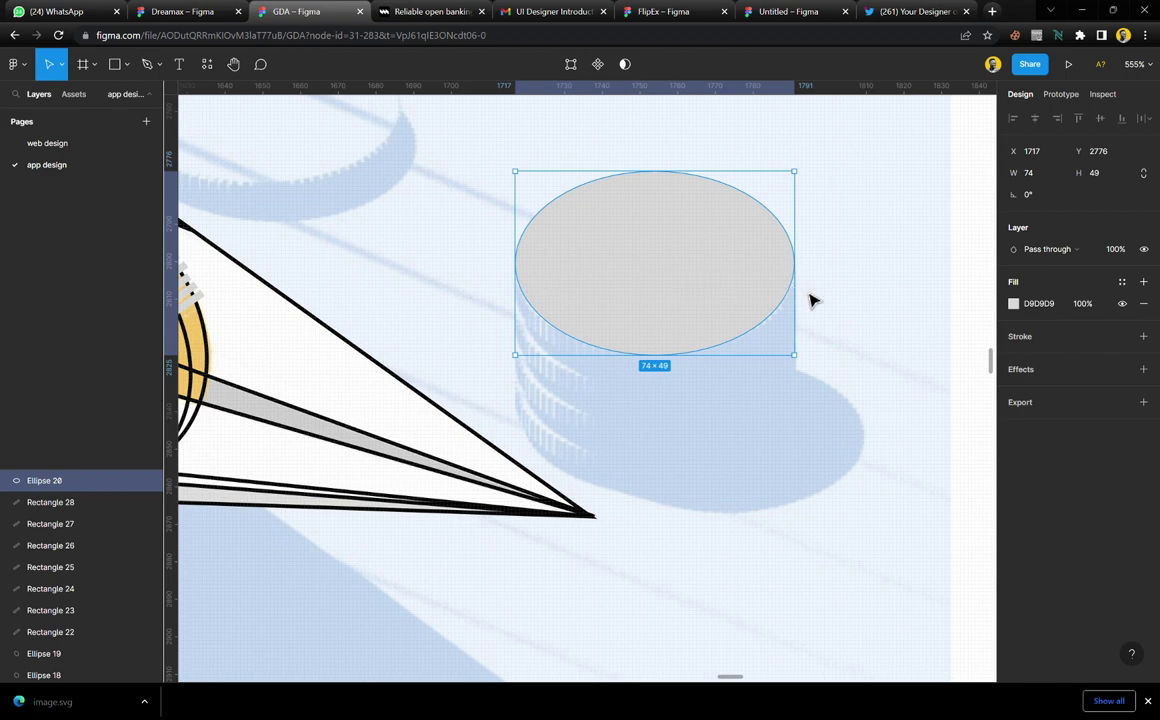
Give the ellipse a black 000000 stroke and remove its D9D9D9 fill
{"action": "left_click", "coordinate": [1143, 336]}
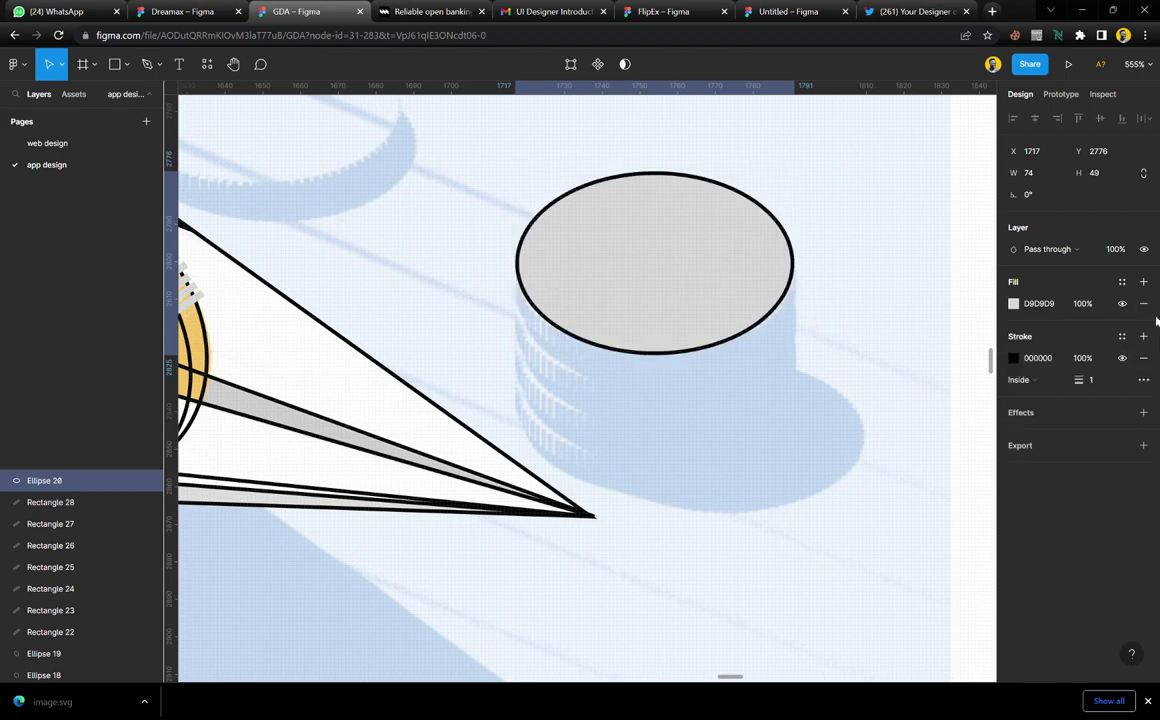
{"action": "left_click", "coordinate": [1143, 303]}
{"action": "left_click", "coordinate": [805, 297]}
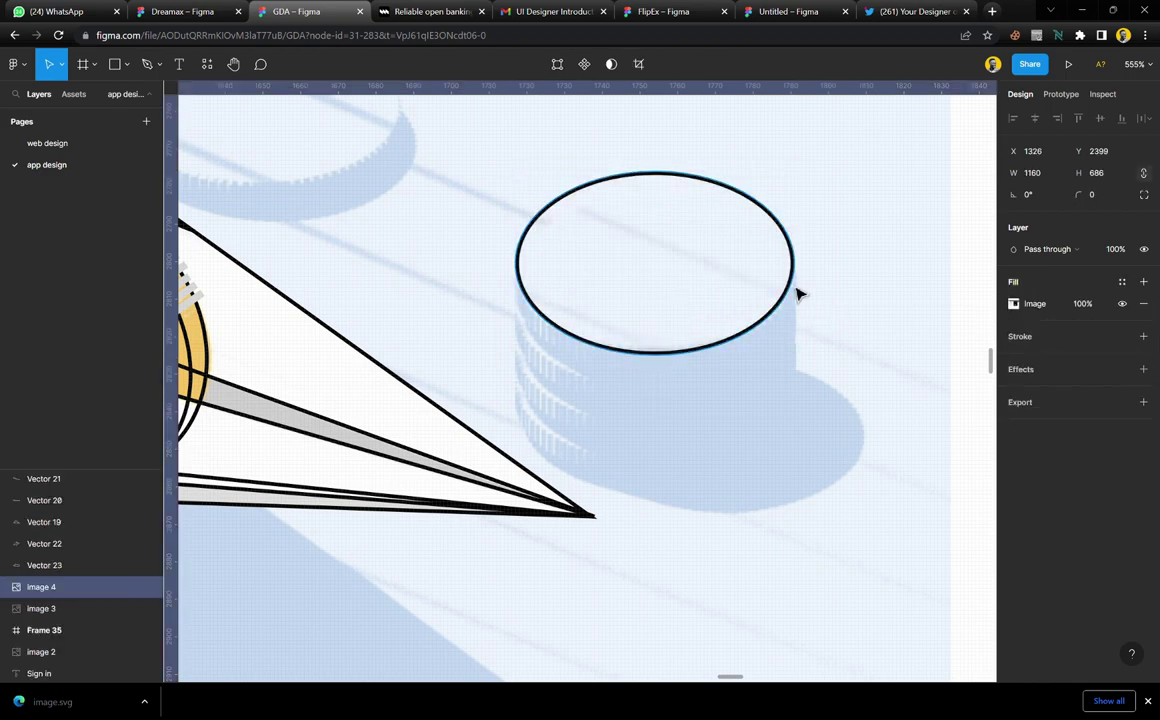
Start a black path down the coin stack's right side and curve it around the shadow
{"action": "key", "text": "p"}
{"action": "left_click", "coordinate": [794, 262]}
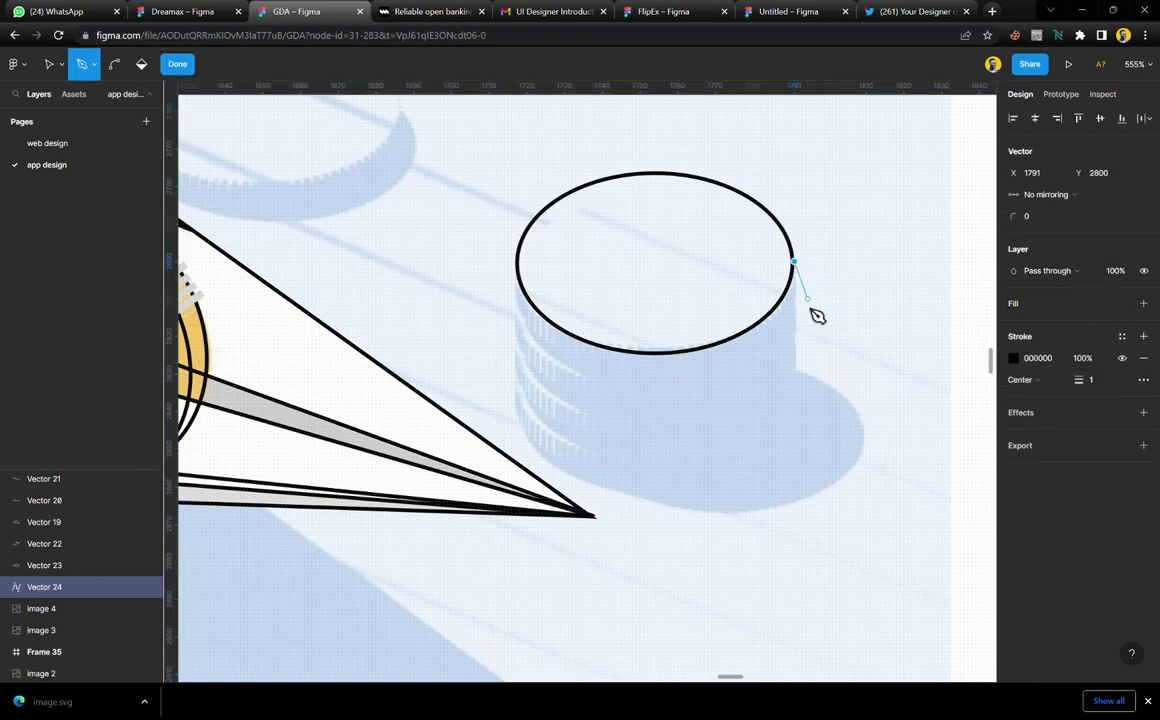
{"action": "left_click", "coordinate": [795, 342]}
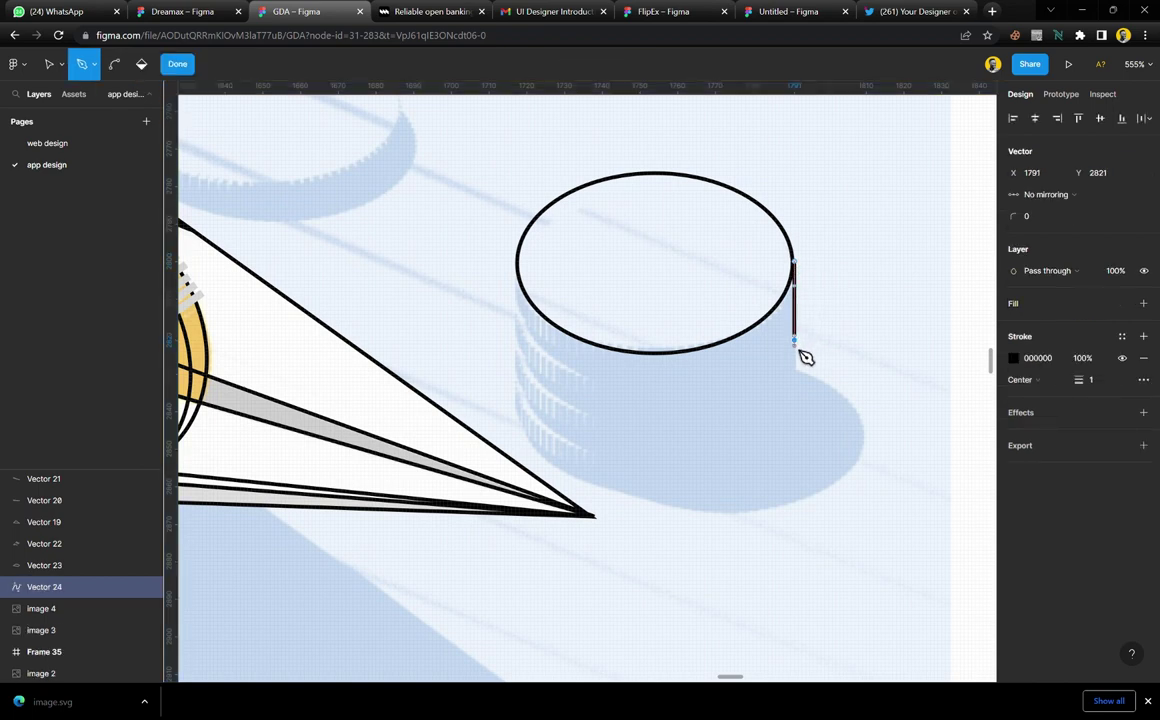
{"action": "scroll", "coordinate": [800, 361], "scroll_direction": "up", "scroll_amount": 10}
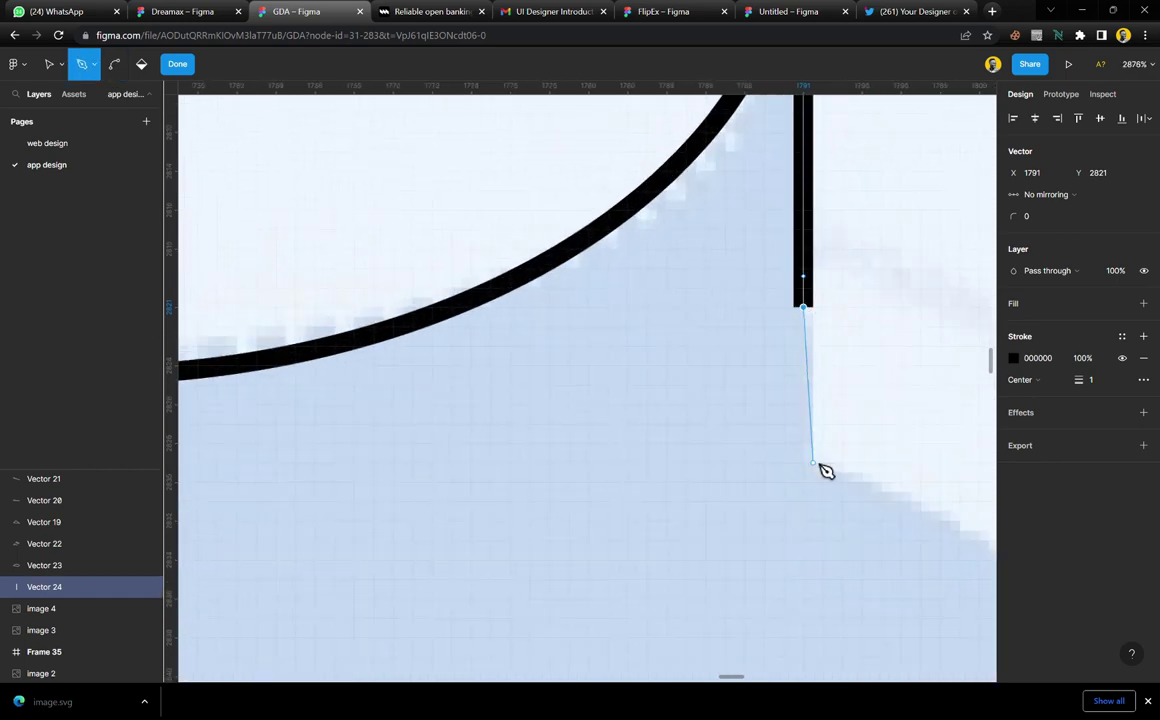
{"action": "left_click", "coordinate": [815, 462]}
{"action": "scroll", "coordinate": [818, 472], "scroll_direction": "down", "scroll_amount": 8}
{"action": "scroll", "coordinate": [820, 480], "scroll_direction": "down", "scroll_amount": 4}
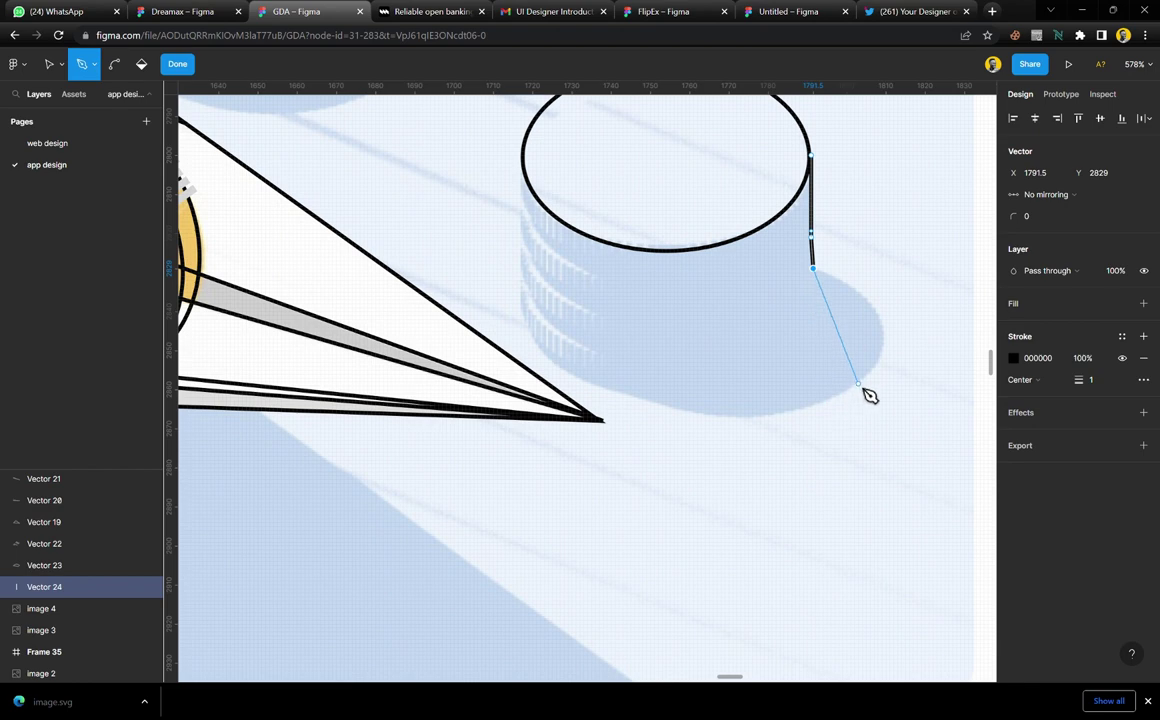
{"action": "left_click_drag", "start_coordinate": [859, 383], "coordinate": [798, 454]}
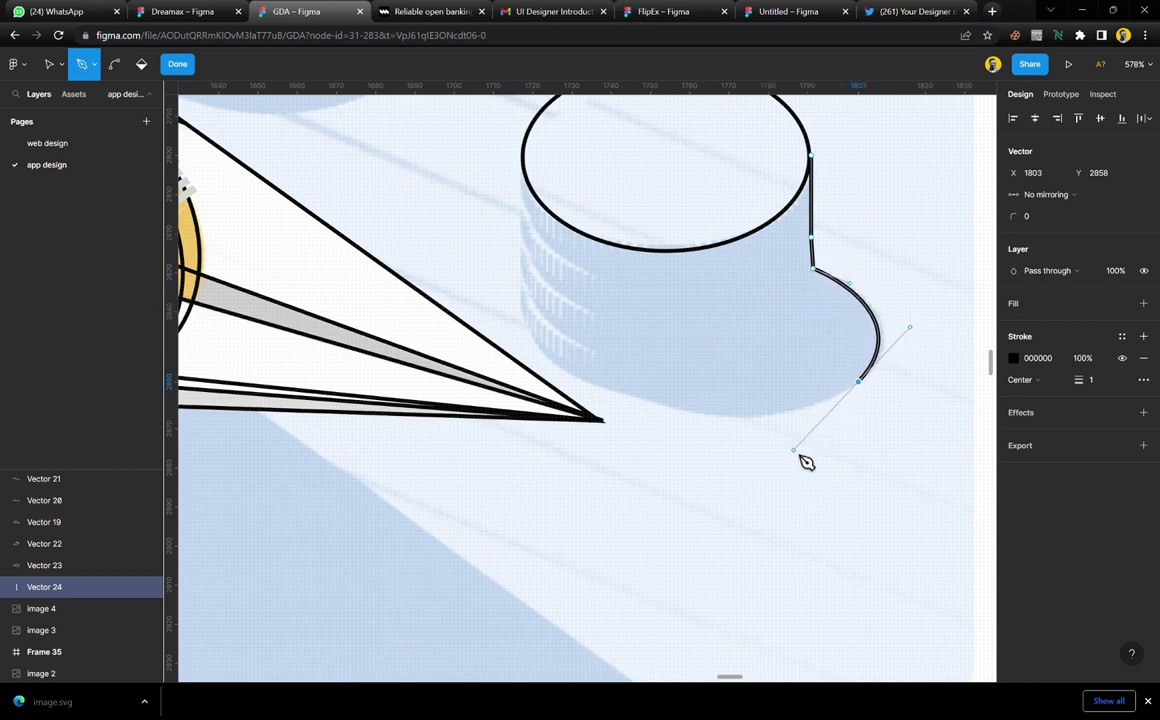
{"action": "left_click", "coordinate": [613, 392]}
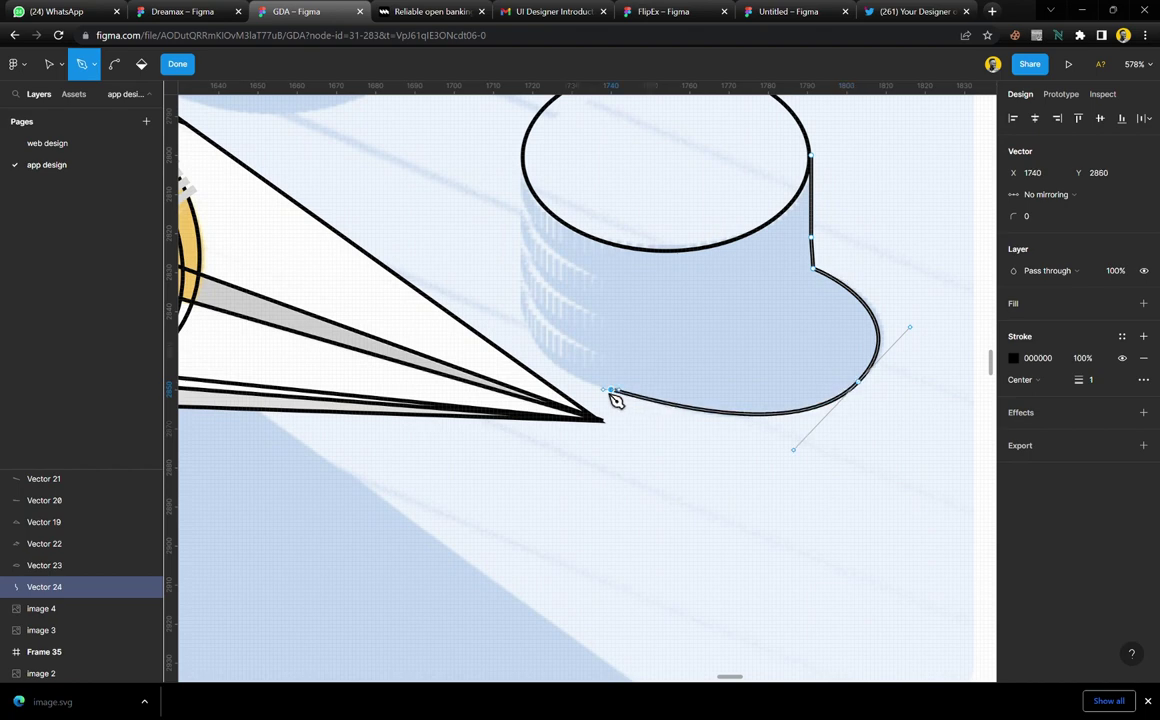
{"action": "left_click_drag", "start_coordinate": [566, 382], "coordinate": [541, 229]}
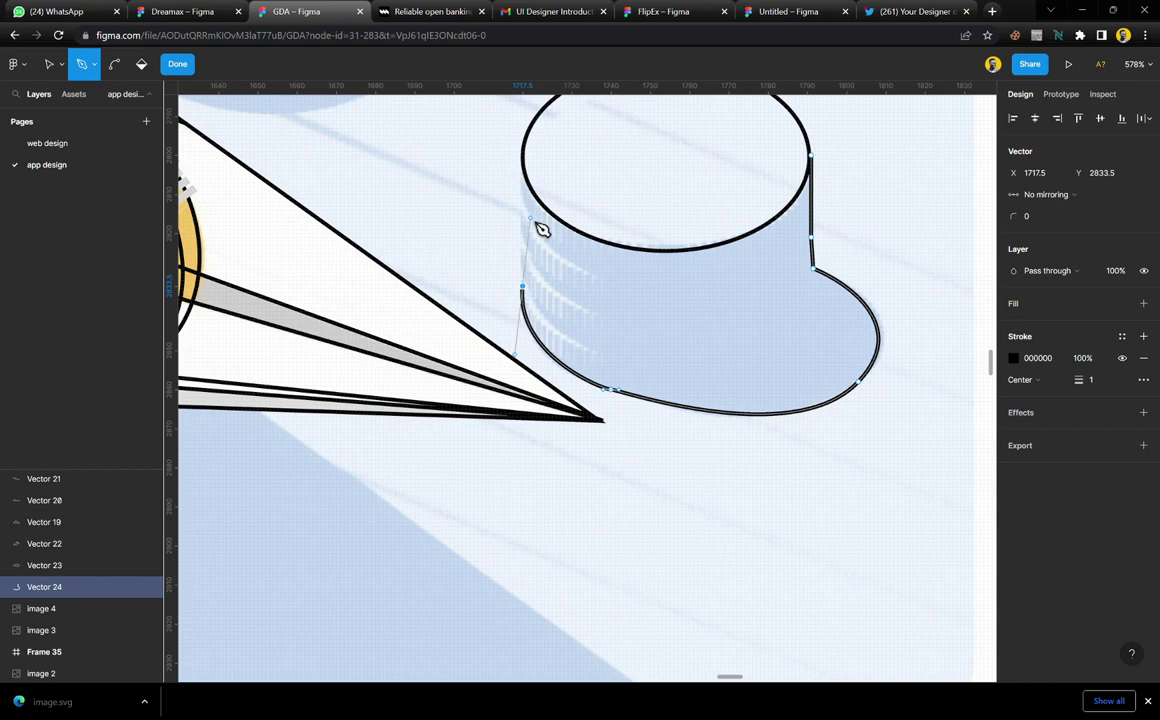
Continue the path up the stack's left side and straight across to the ellipse's right edge
{"action": "scroll", "coordinate": [523, 288], "scroll_direction": "up", "scroll_amount": 5}
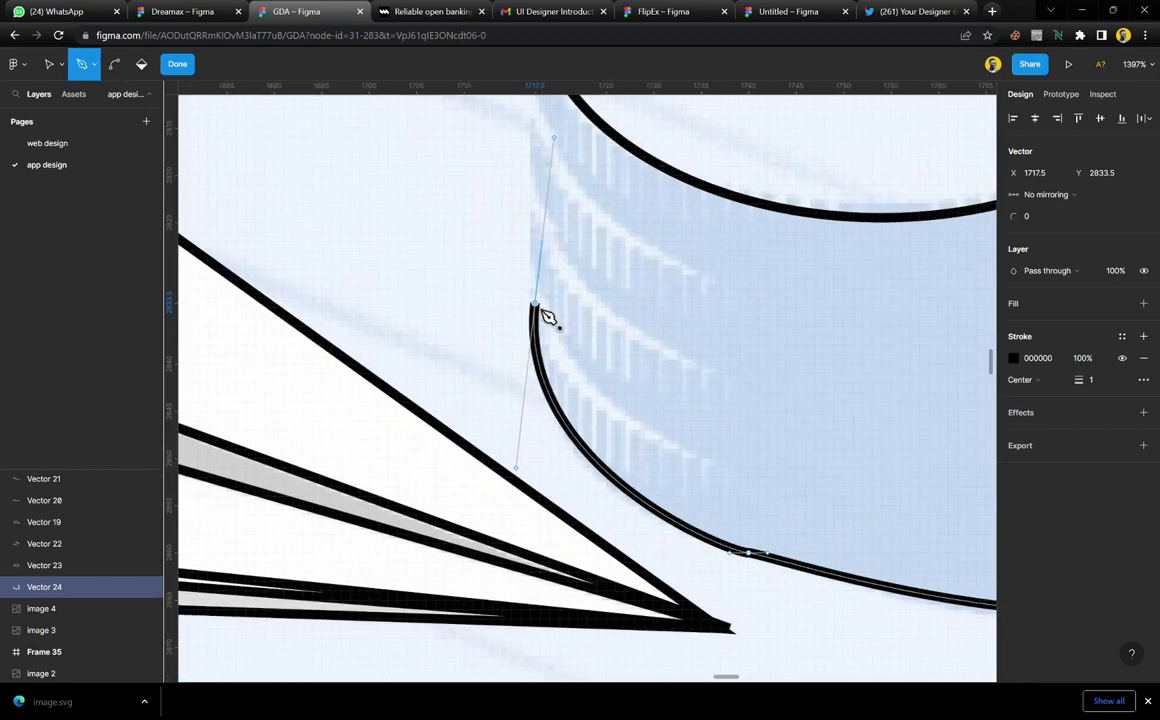
{"action": "scroll", "coordinate": [548, 317], "scroll_direction": "up", "scroll_amount": 3}
{"action": "key", "text": "p"}
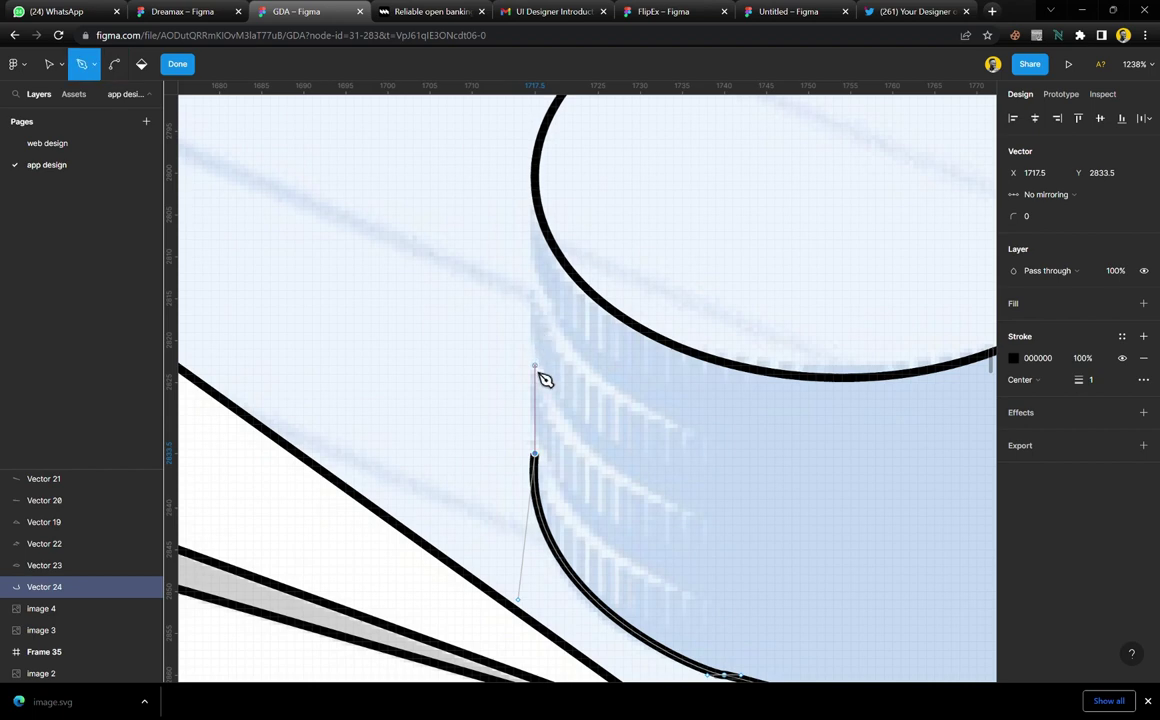
{"action": "left_click_drag", "start_coordinate": [535, 371], "coordinate": [549, 351]}
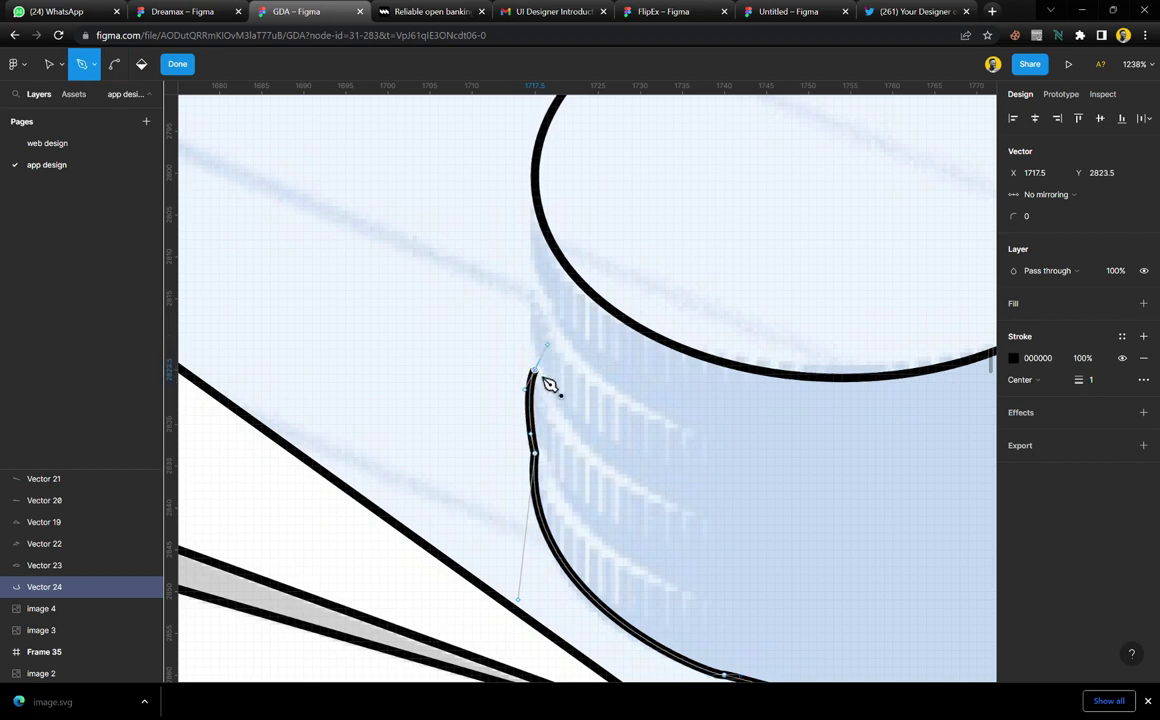
{"action": "left_click_drag", "start_coordinate": [535, 288], "coordinate": [556, 267]}
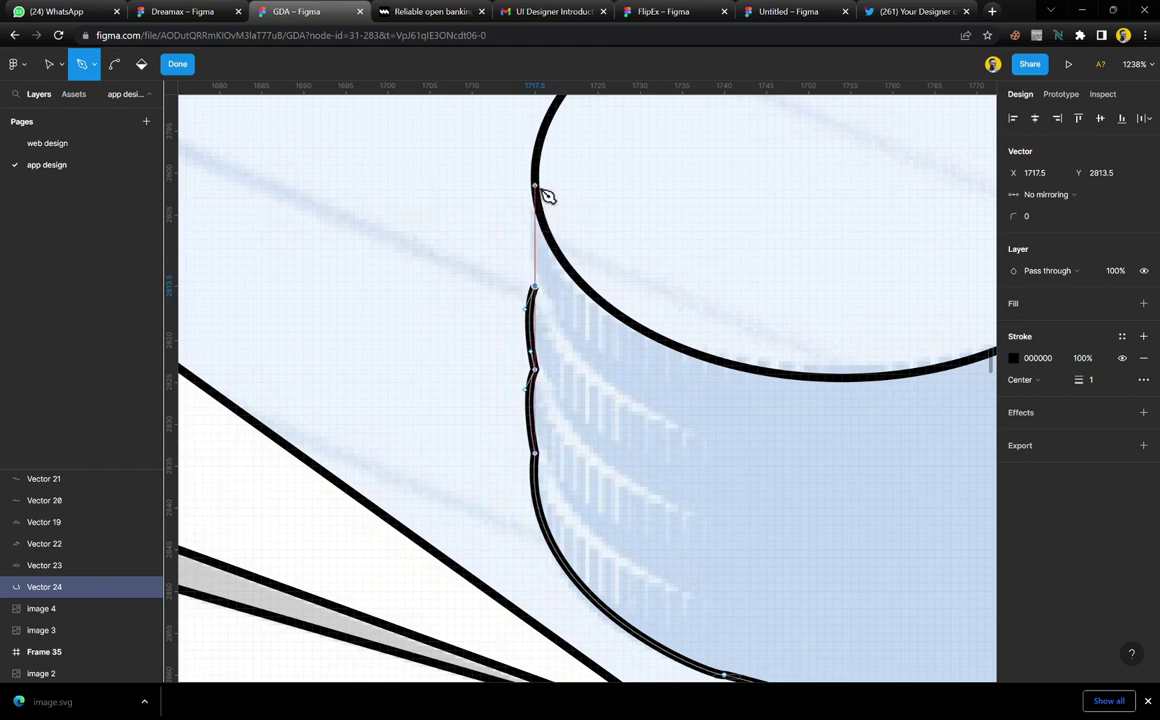
{"action": "left_click_drag", "start_coordinate": [536, 187], "coordinate": [553, 169]}
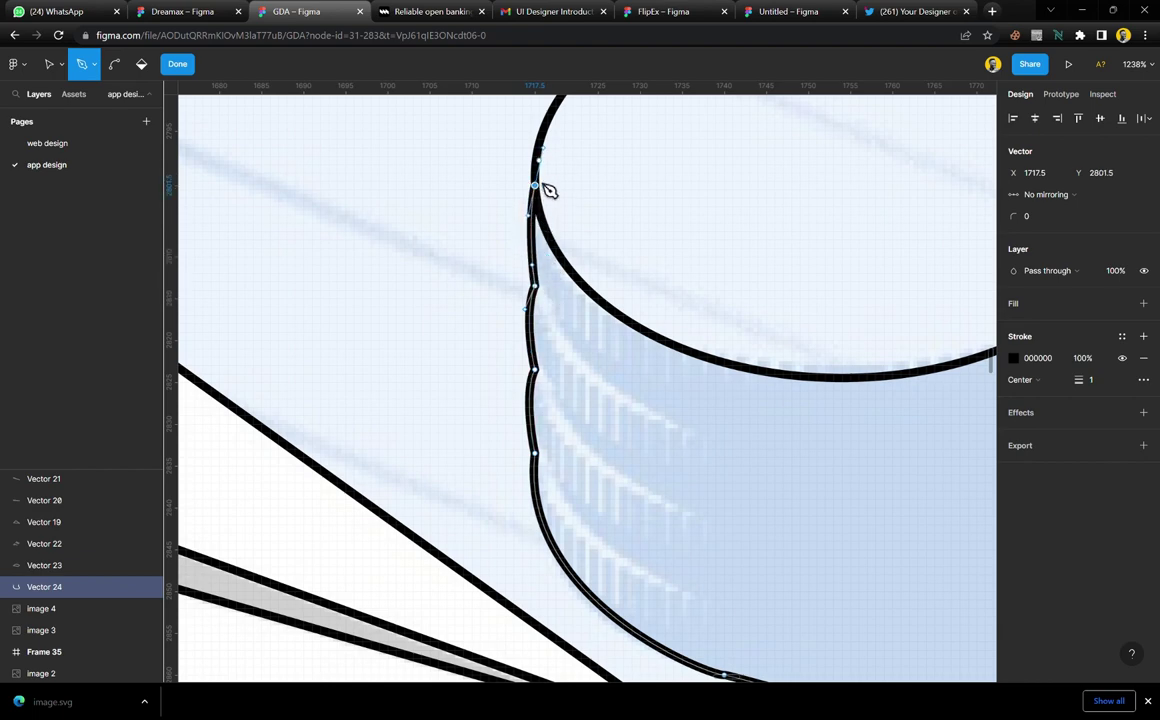
{"action": "scroll", "coordinate": [549, 190], "scroll_direction": "down", "scroll_amount": 5}
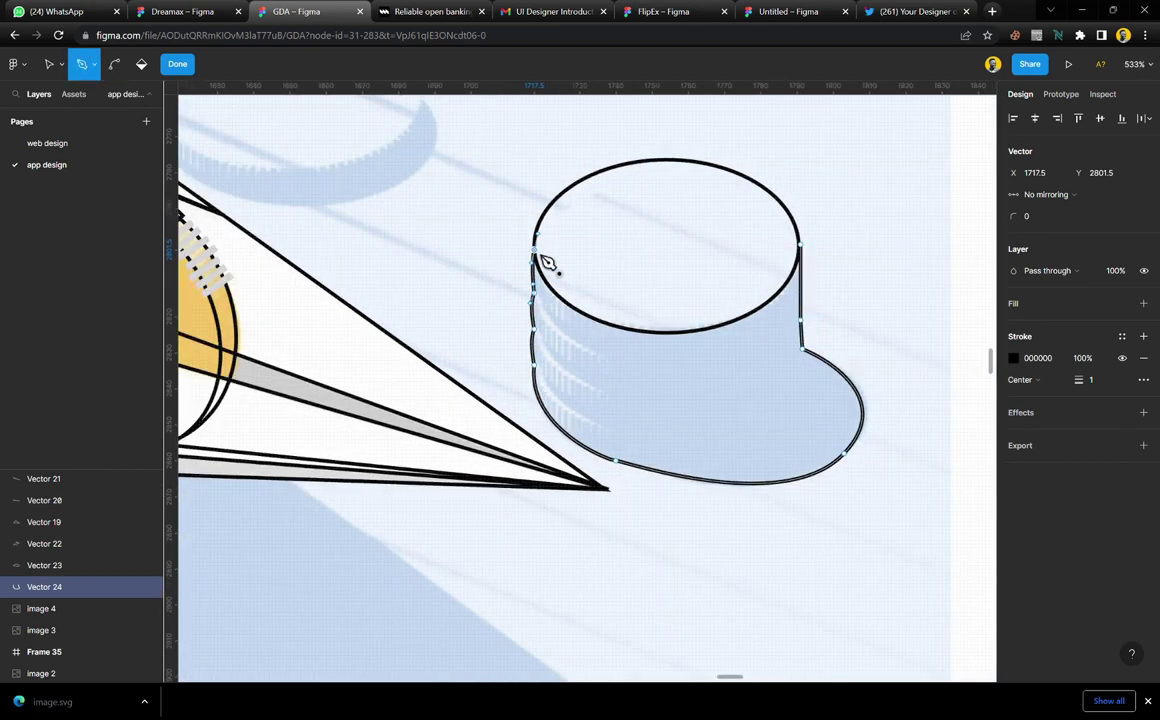
{"action": "left_click", "coordinate": [801, 245]}
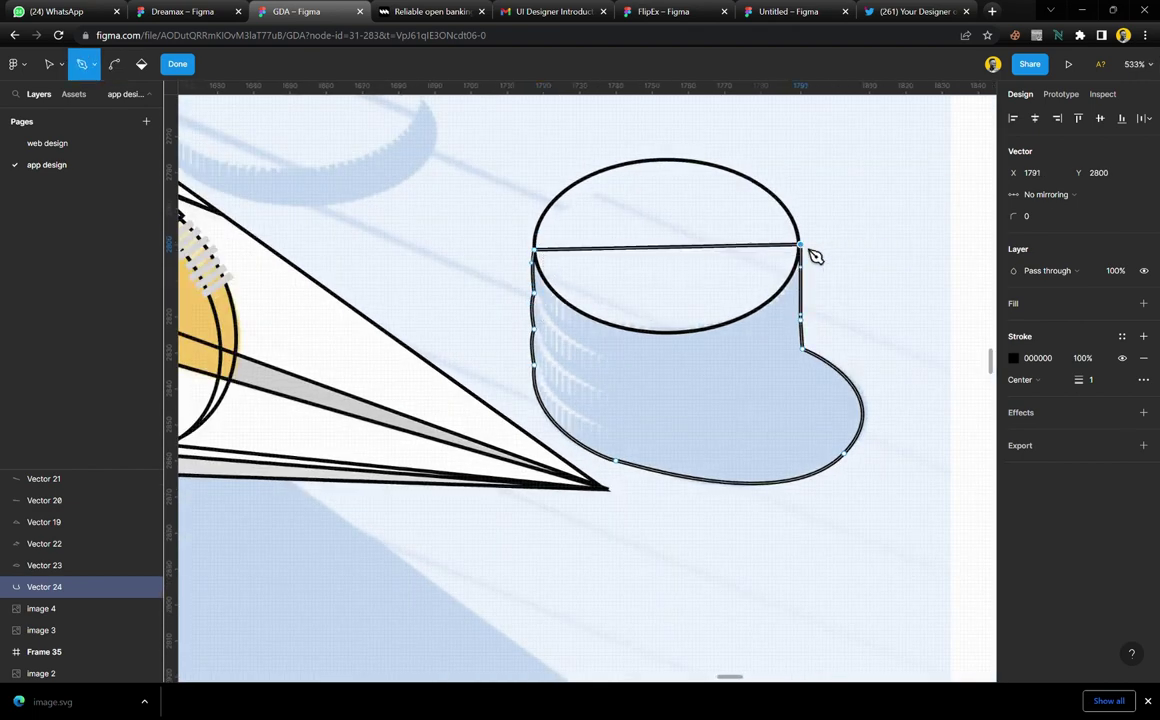
{"action": "scroll", "coordinate": [818, 267], "scroll_direction": "down", "scroll_amount": 2}
{"action": "scroll", "coordinate": [826, 510], "scroll_direction": "up", "scroll_amount": 6}
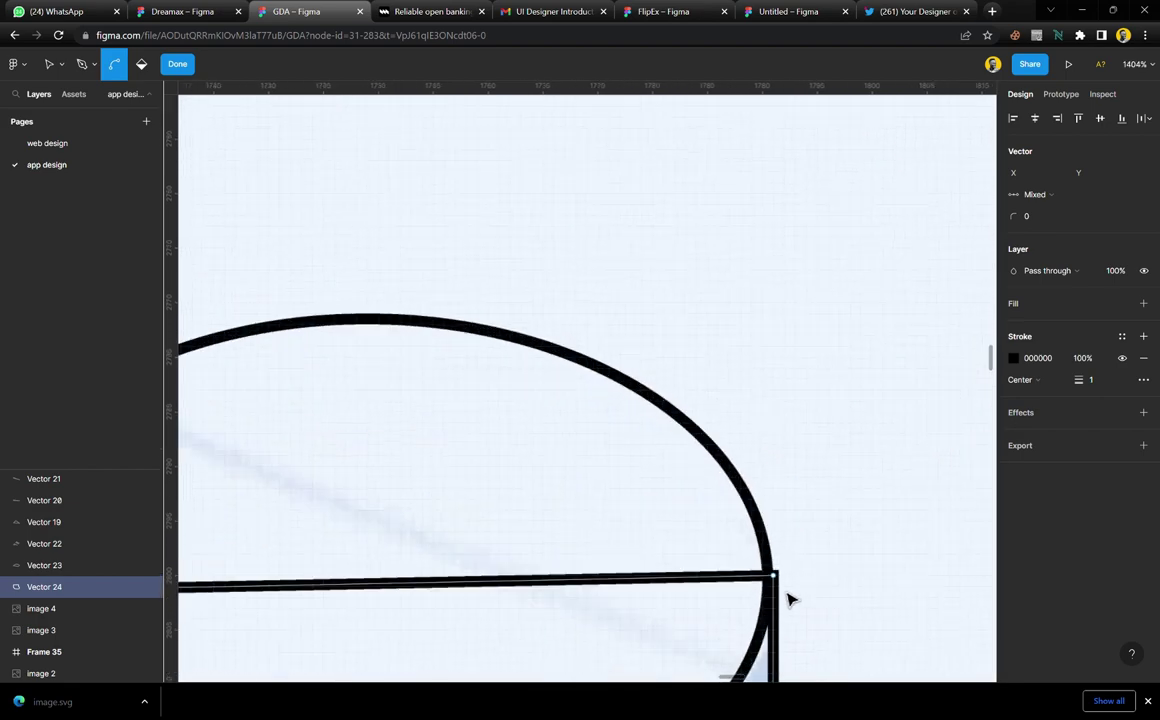
{"action": "scroll", "coordinate": [788, 600], "scroll_direction": "up", "scroll_amount": 10}
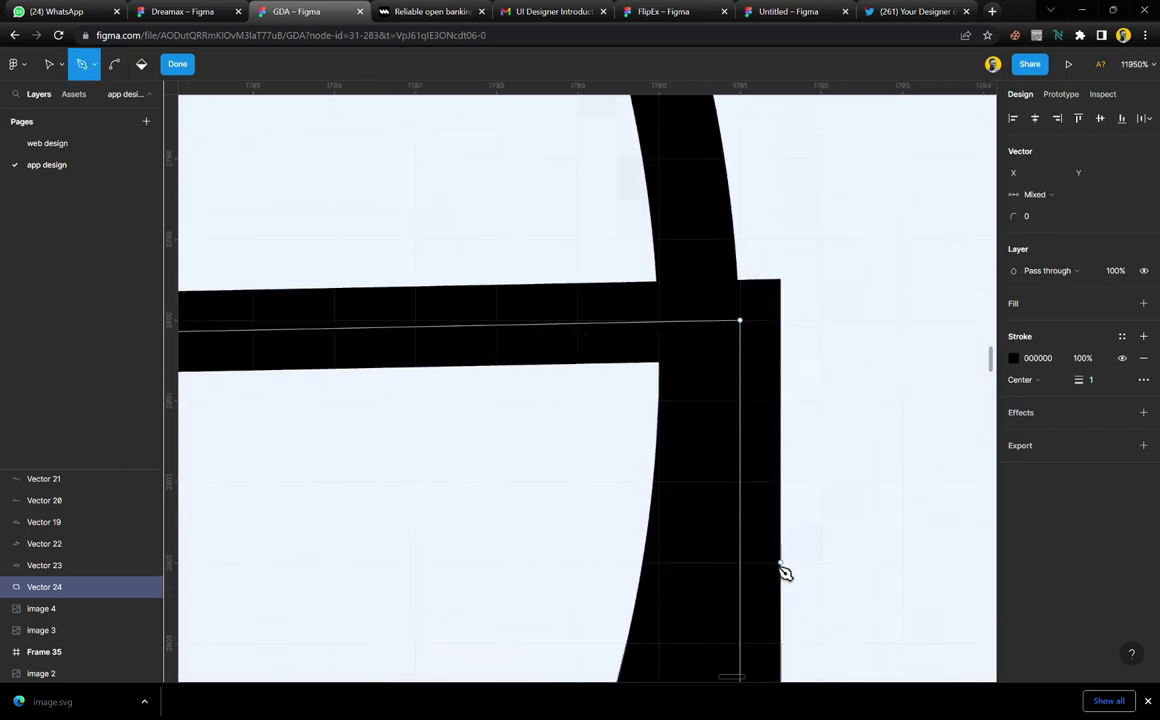
Nudge the right-edge point onto the ellipse outline and finish Vector 24
{"action": "key", "text": "Escape"}
{"action": "left_click", "coordinate": [741, 322]}
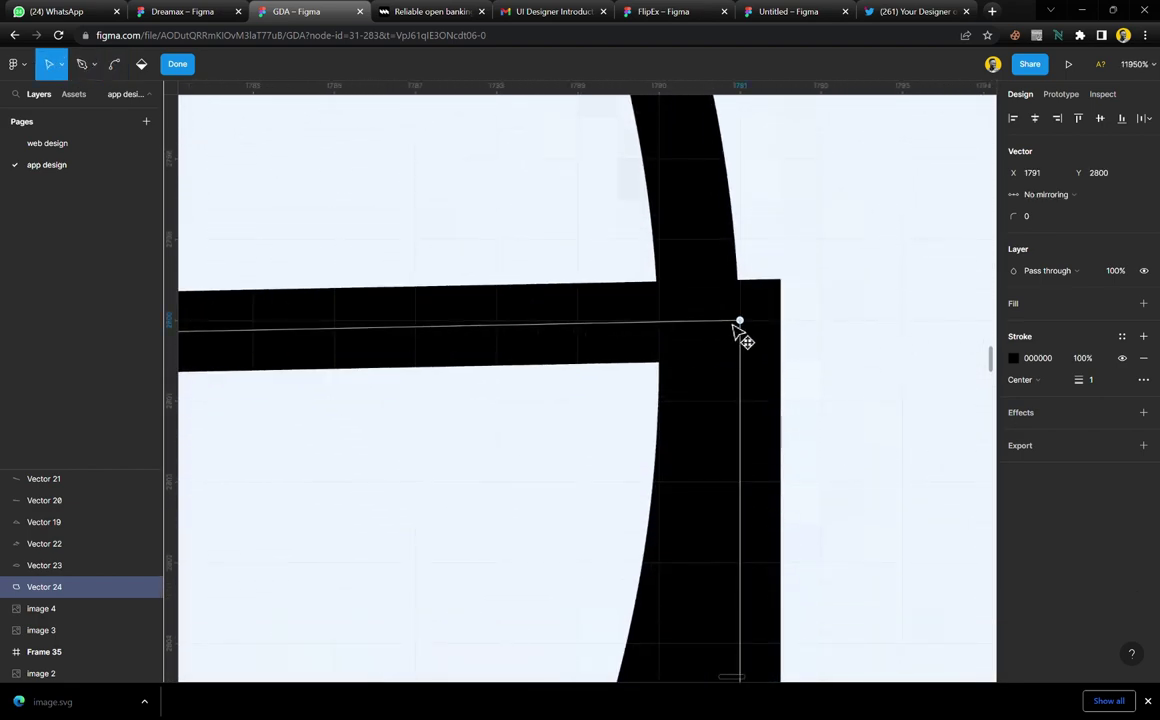
{"action": "left_click_drag", "start_coordinate": [732, 325], "coordinate": [724, 326]}
{"action": "scroll", "coordinate": [724, 330], "scroll_direction": "down", "scroll_amount": 12}
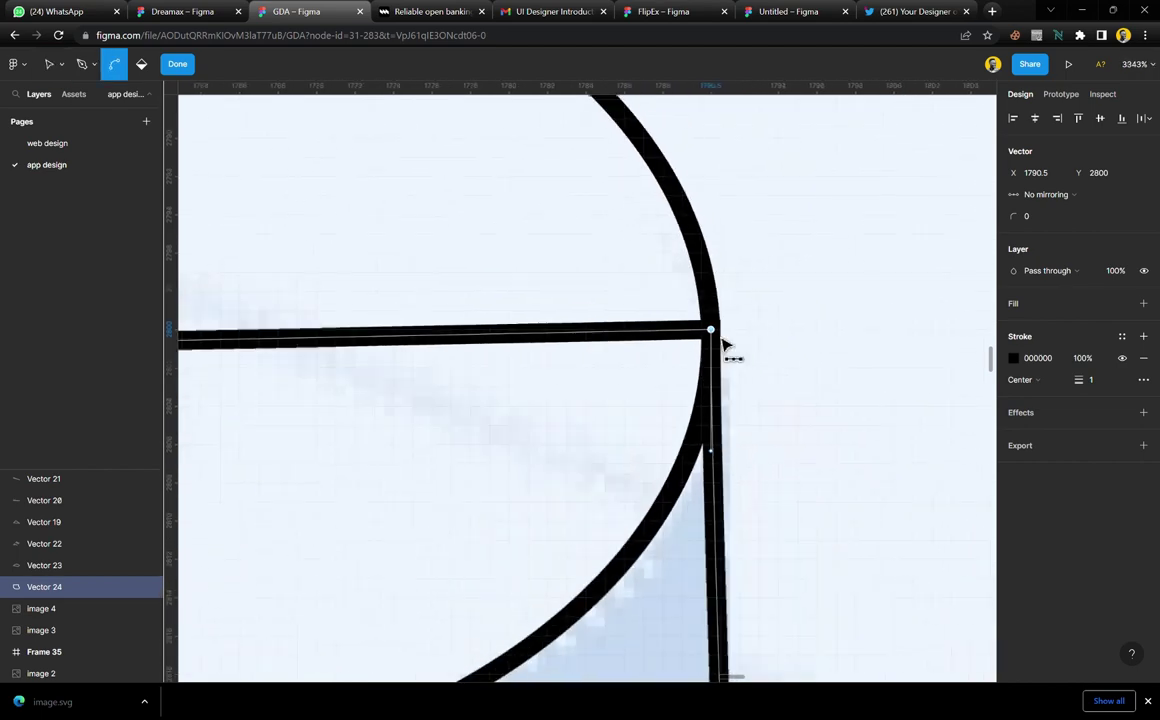
{"action": "scroll", "coordinate": [723, 341], "scroll_direction": "down", "scroll_amount": 7}
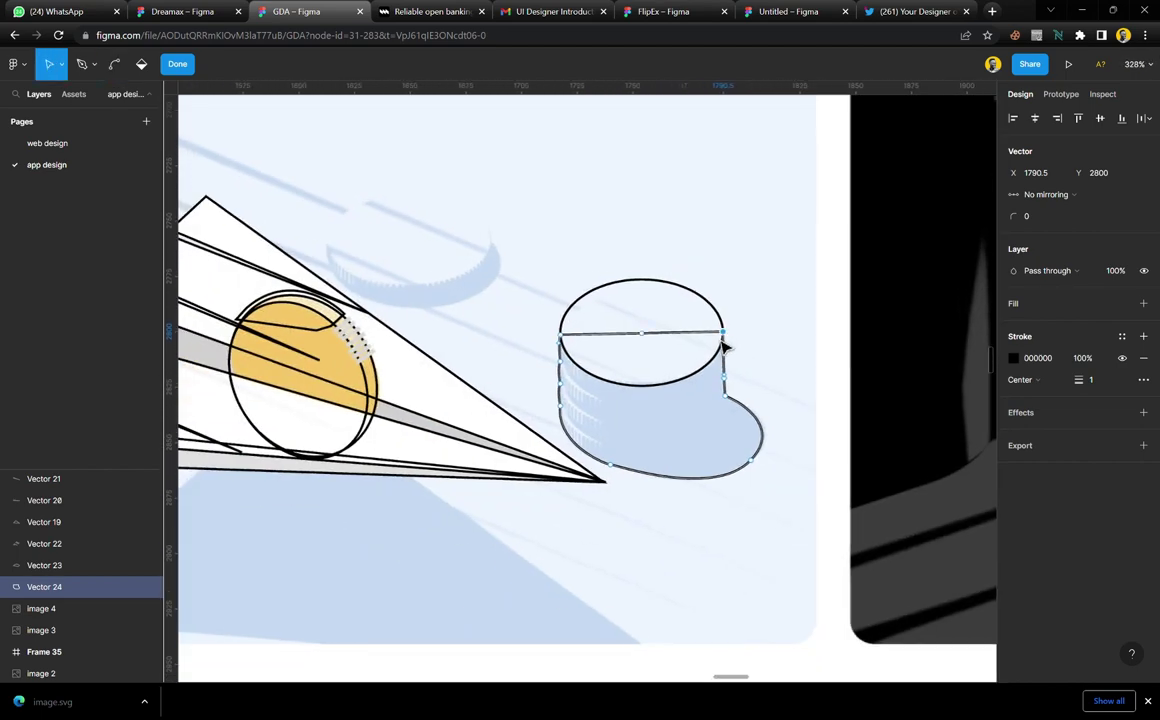
{"action": "scroll", "coordinate": [717, 382], "scroll_direction": "down", "scroll_amount": 1}
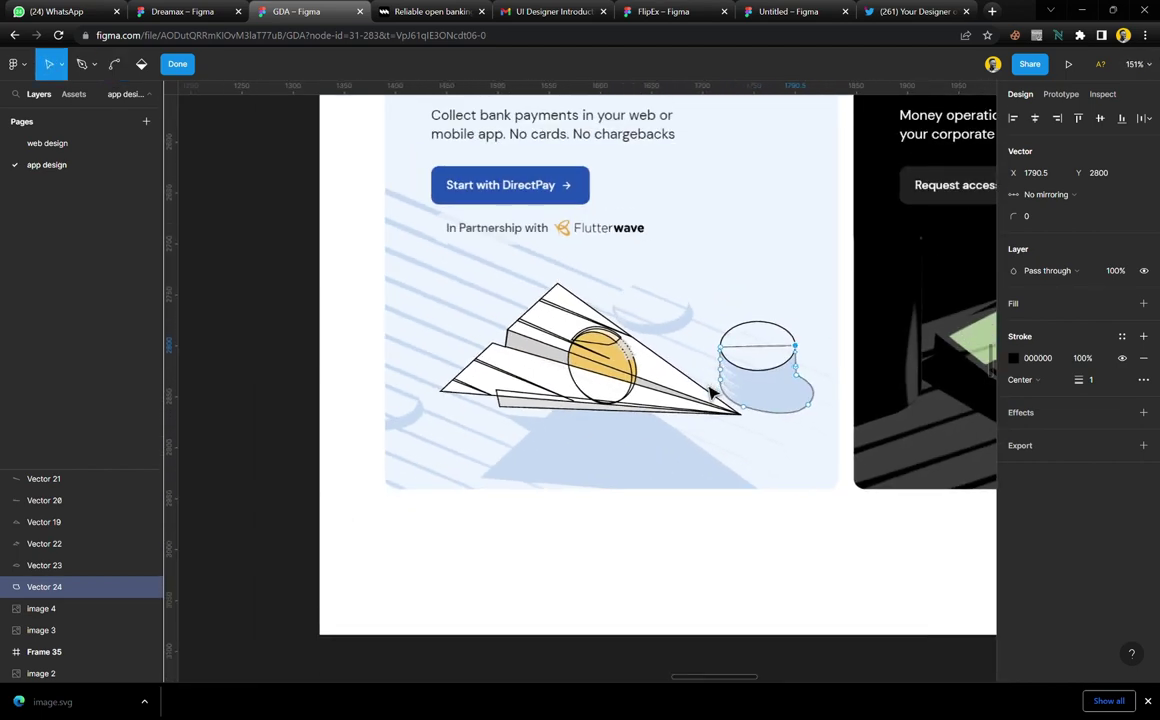
{"action": "key", "text": "Escape"}
{"action": "left_click", "coordinate": [660, 515]}
{"action": "scroll", "coordinate": [620, 380], "scroll_direction": "up", "scroll_amount": 2}
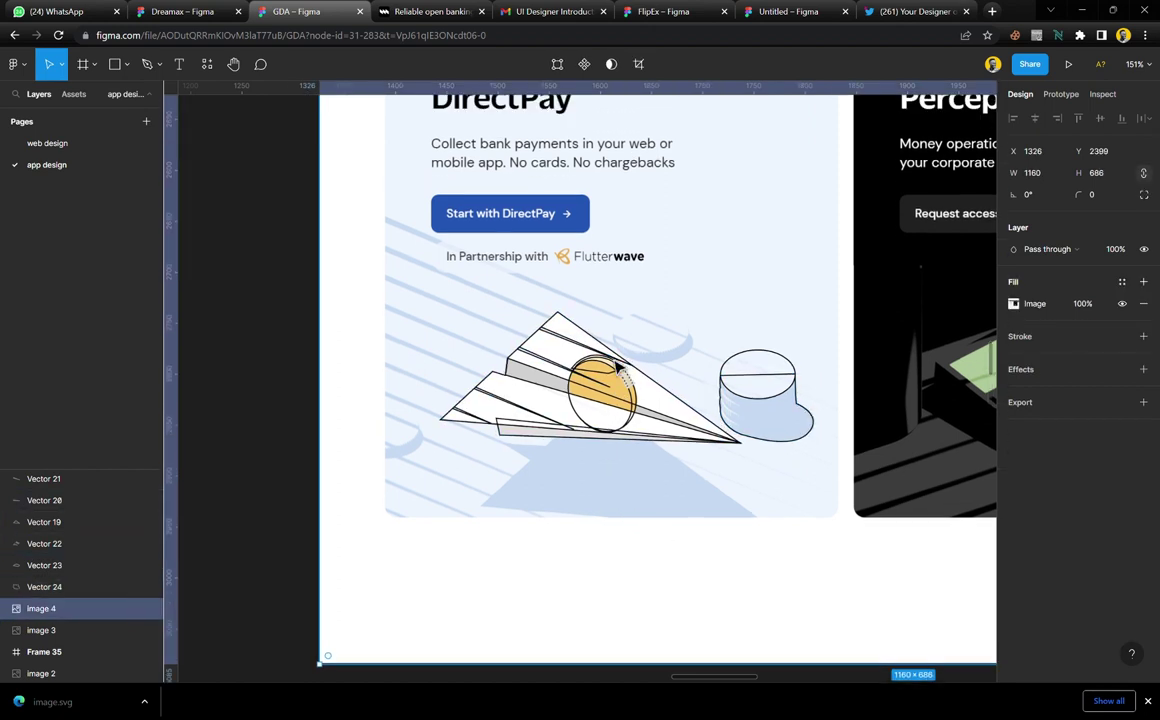
{"action": "scroll", "coordinate": [655, 275], "scroll_direction": "up", "scroll_amount": 2}
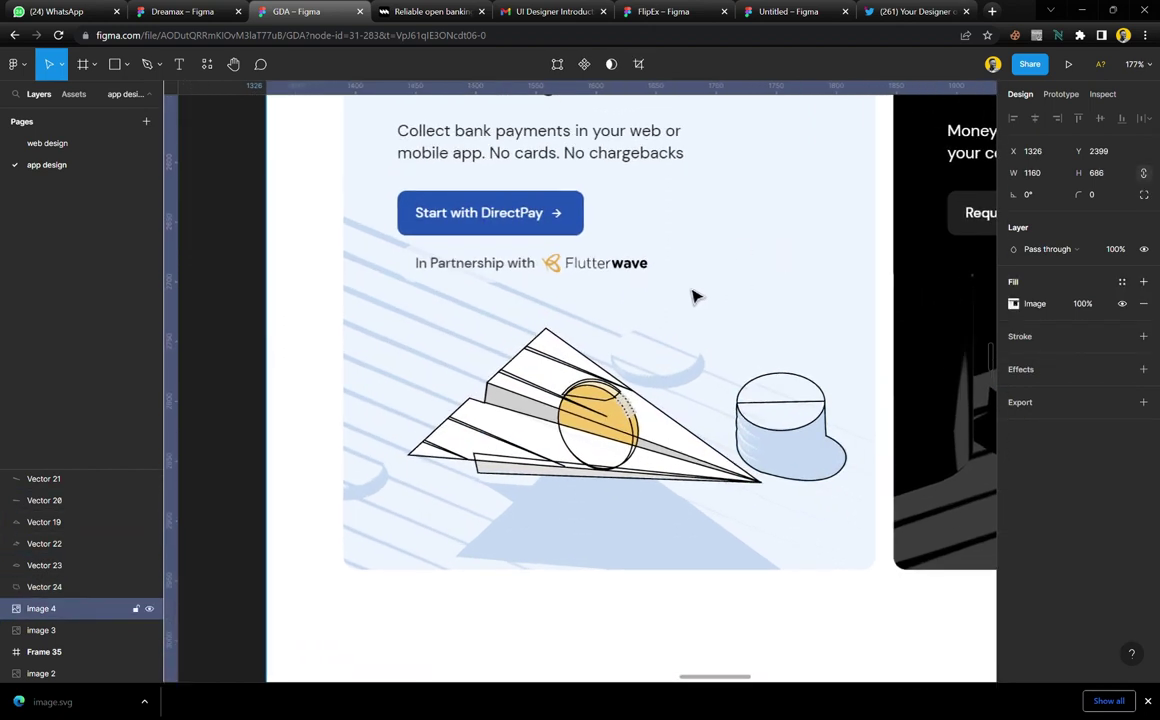
{"action": "scroll", "coordinate": [697, 296], "scroll_direction": "up", "scroll_amount": 2}
Draw the first long diagonal speed lines from the card's left side toward the coin stack
{"action": "key", "text": "p"}
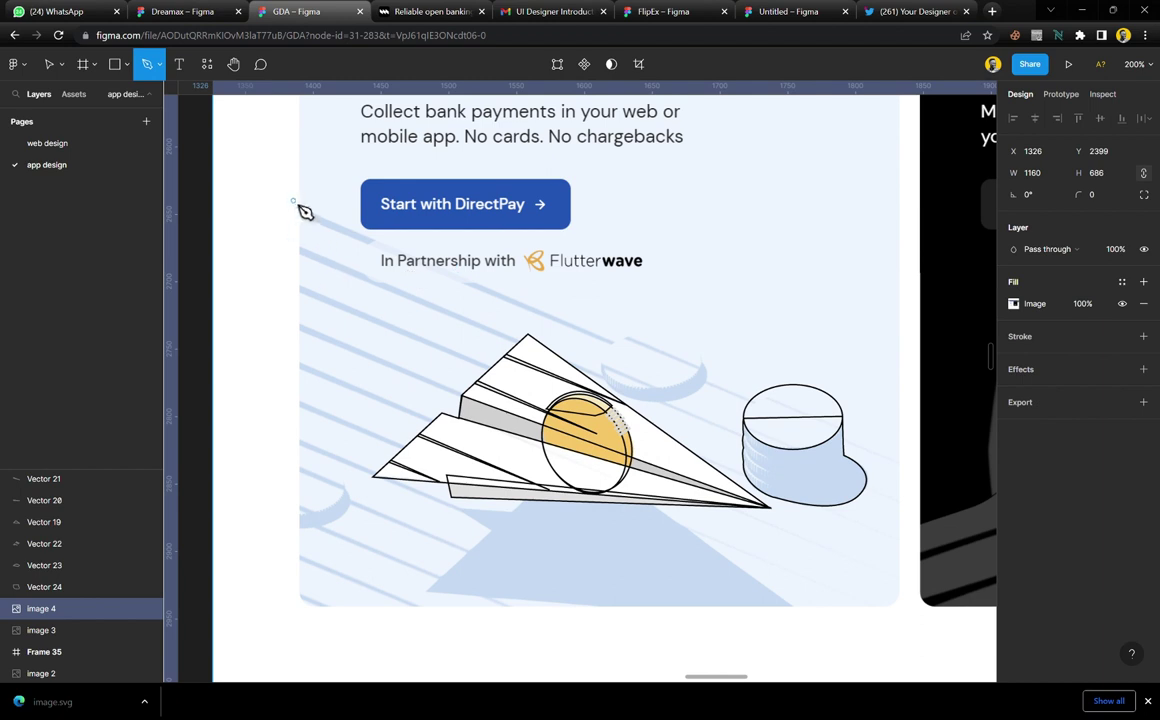
{"action": "left_click", "coordinate": [287, 202]}
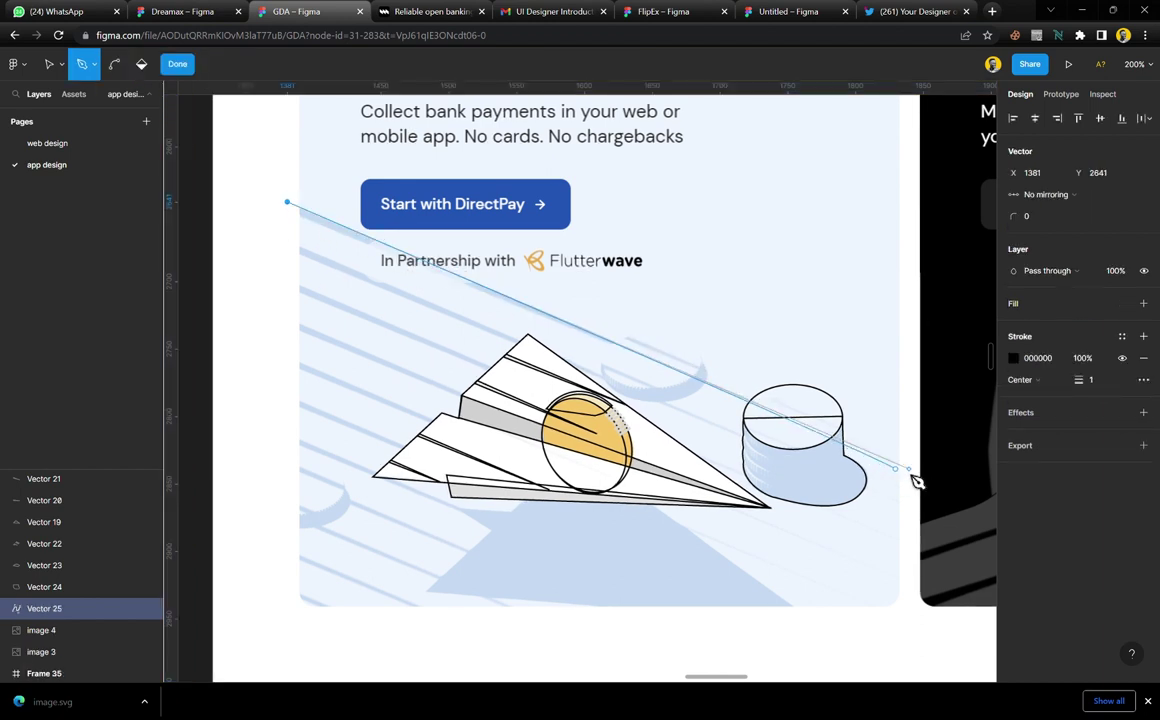
{"action": "left_click", "coordinate": [908, 467]}
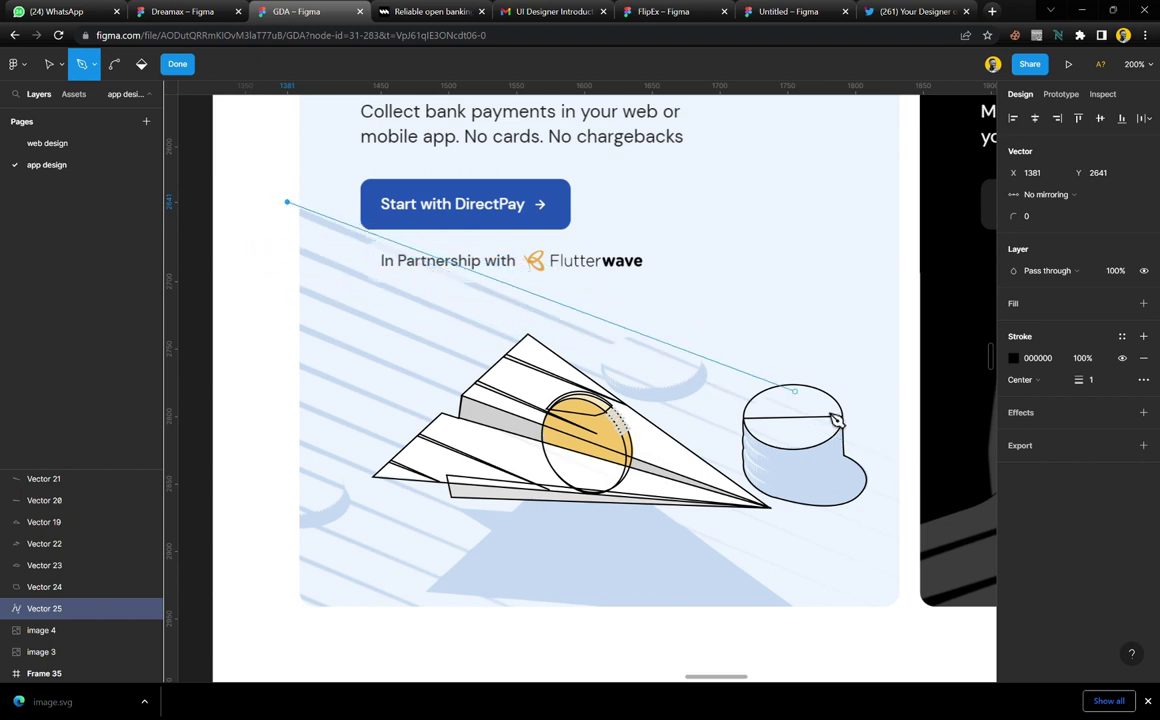
{"action": "key", "text": "Escape"}
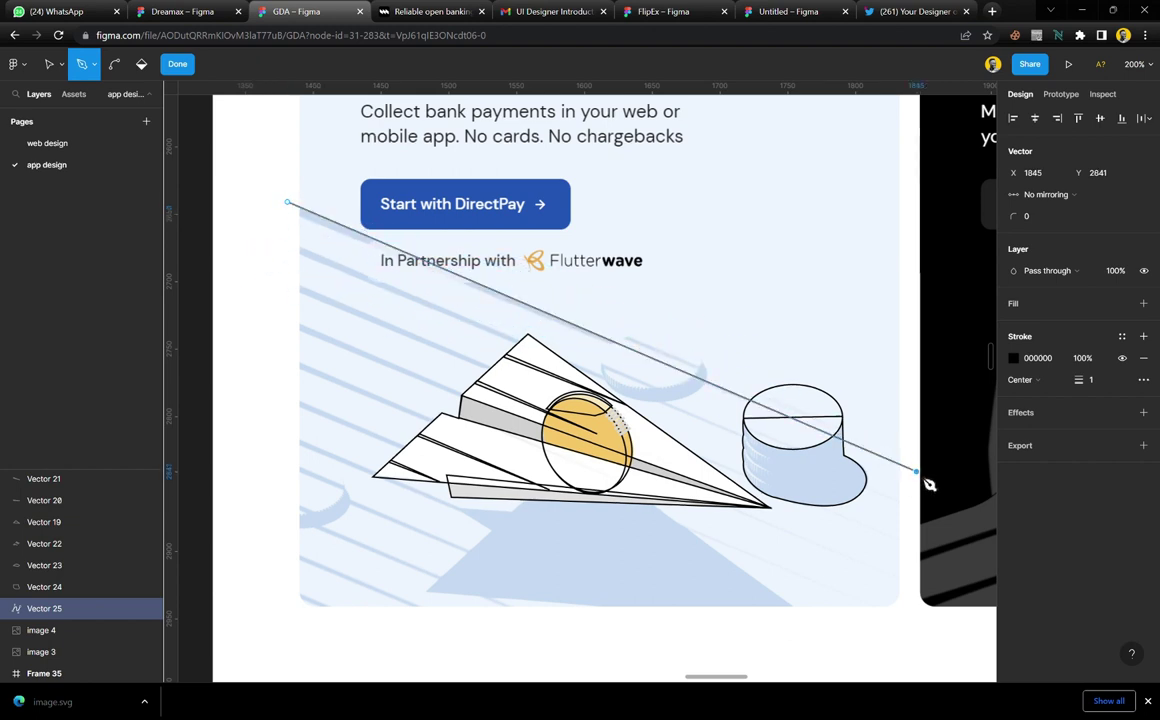
{"action": "left_click", "coordinate": [294, 215]}
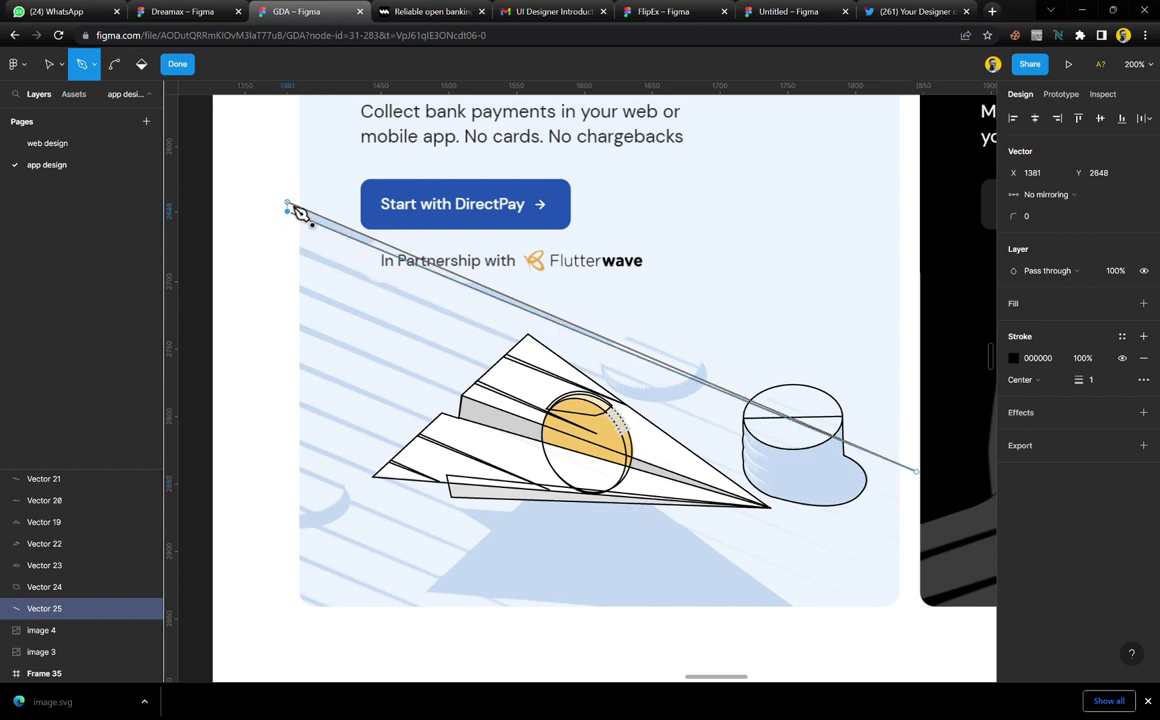
{"action": "left_click", "coordinate": [296, 213], "text": "shift"}
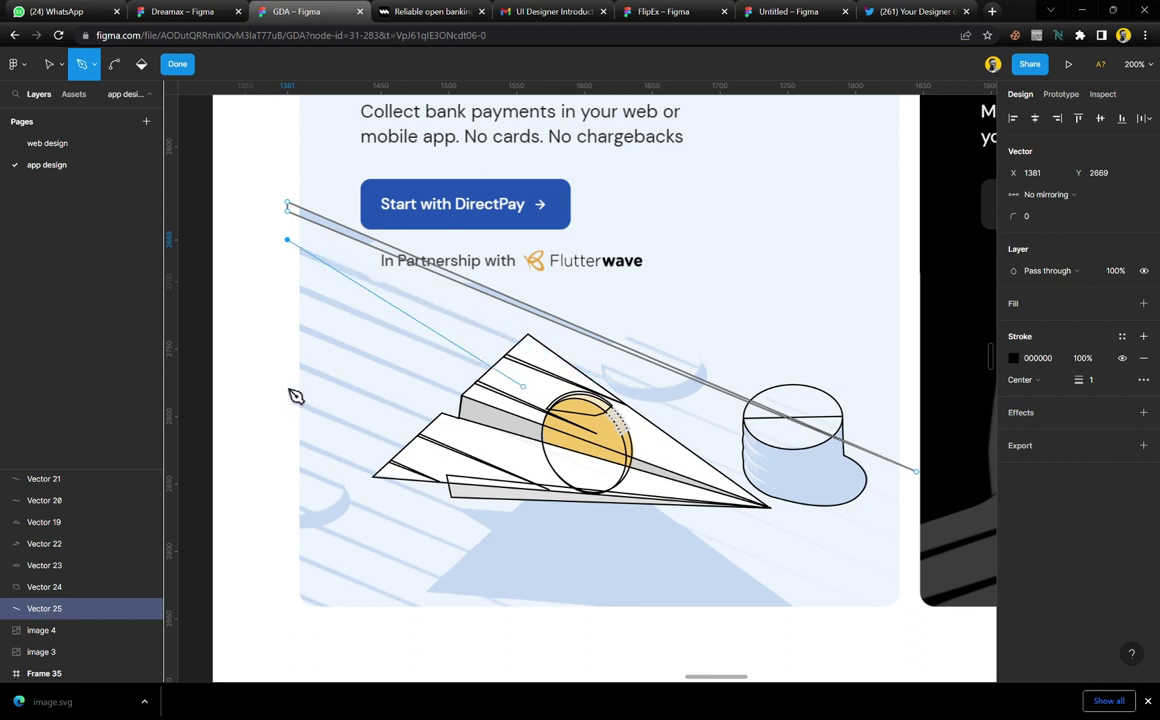
{"action": "left_click", "coordinate": [771, 444]}
{"action": "left_click", "coordinate": [295, 252]}
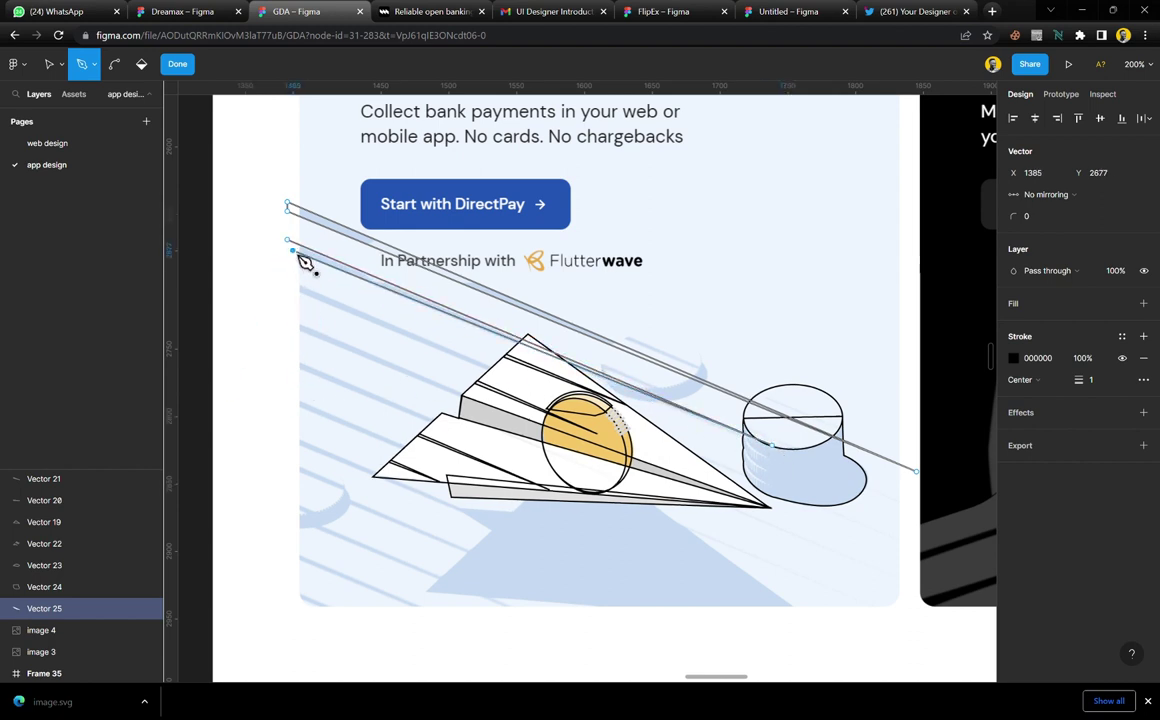
{"action": "left_click", "coordinate": [279, 265]}
Outline two more speed-line streaks ending at the plane, undoing one misplaced point
{"action": "left_click", "coordinate": [288, 281]}
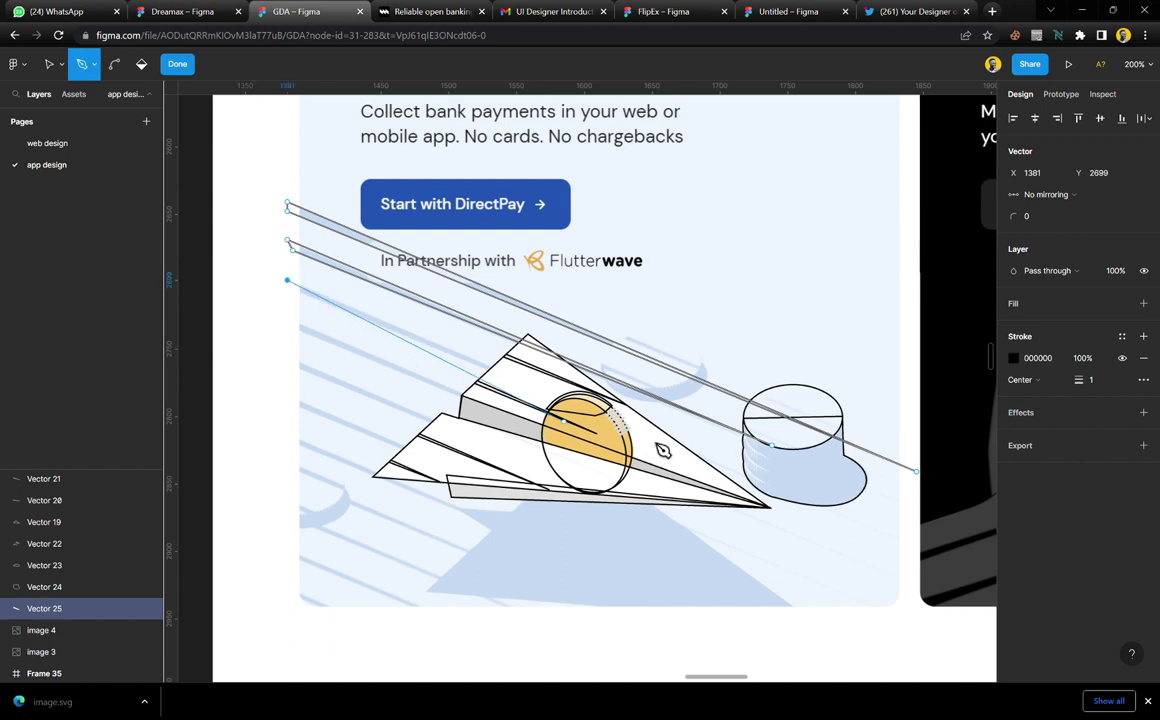
{"action": "left_click", "coordinate": [611, 415]}
{"action": "key", "text": "ctrl+z"}
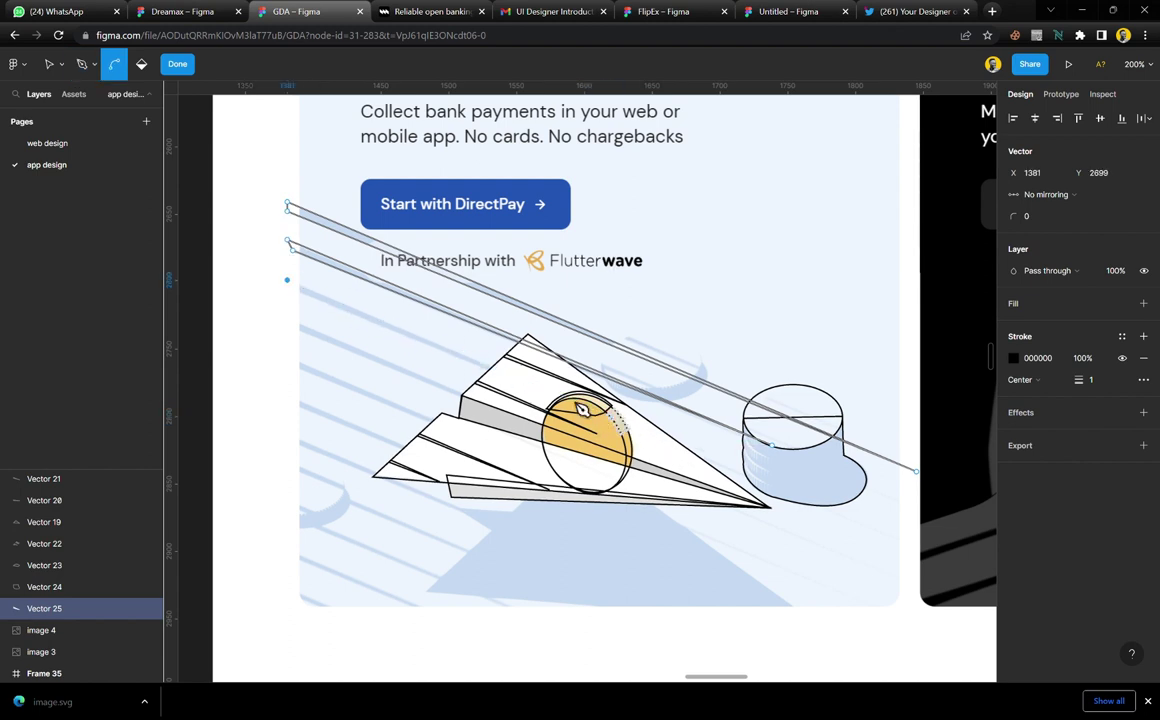
{"action": "left_click", "coordinate": [517, 378]}
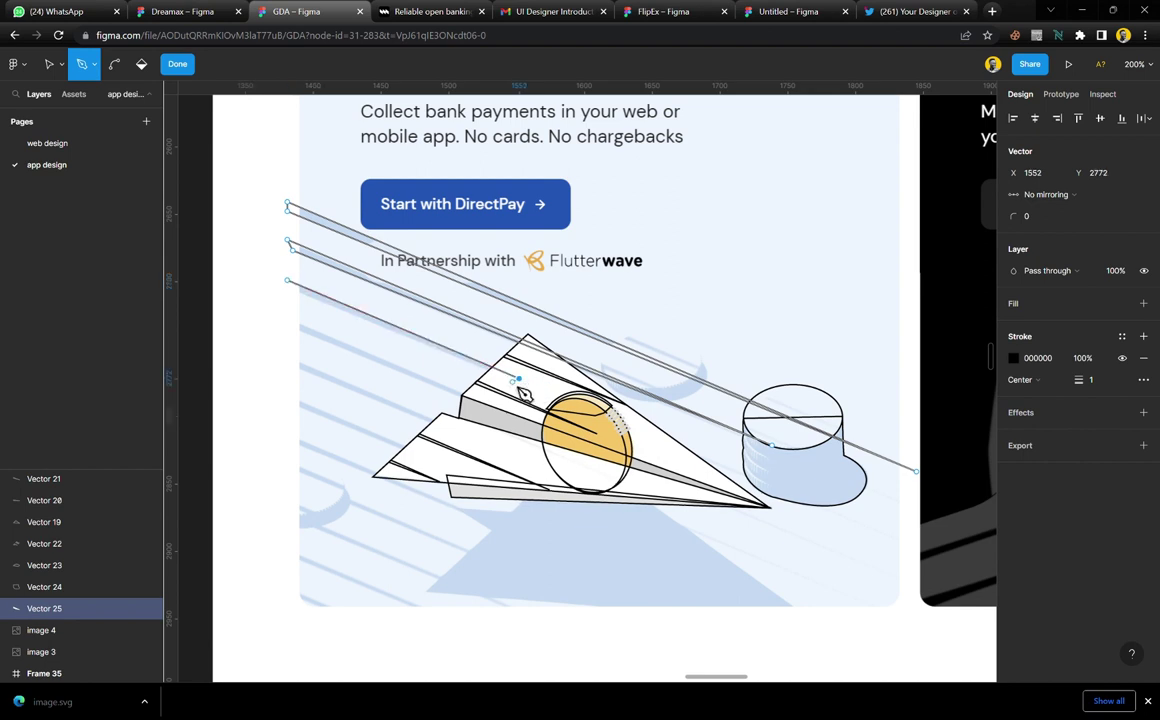
{"action": "left_click", "coordinate": [292, 288]}
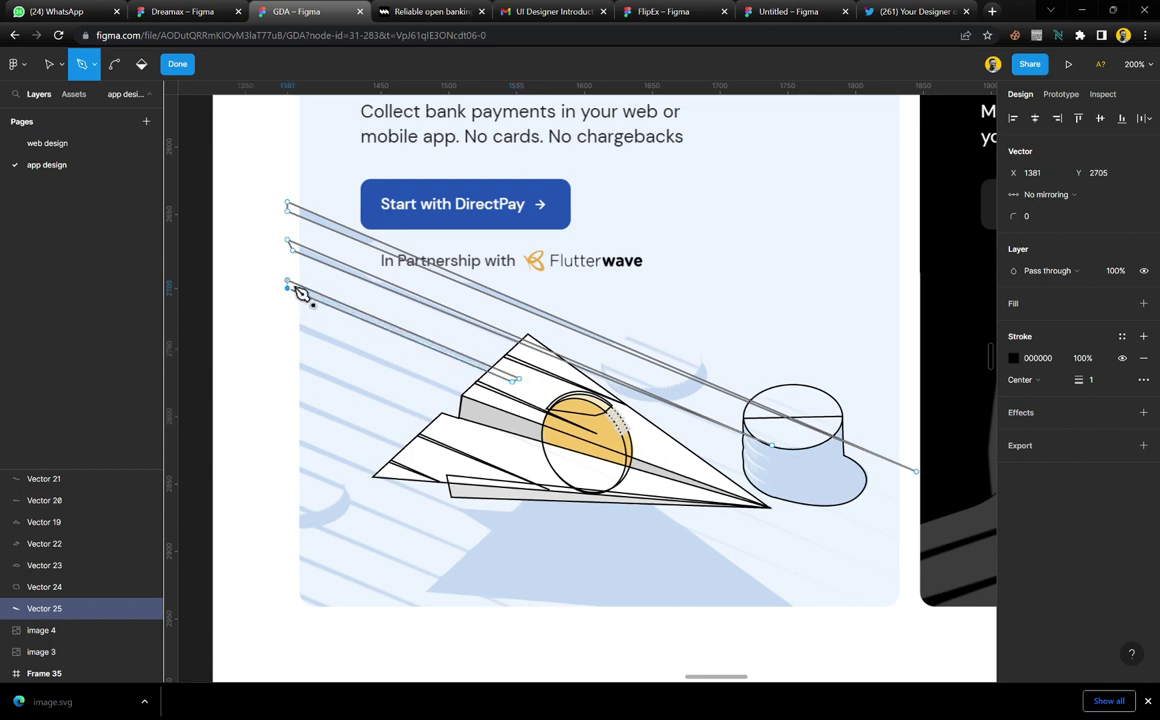
{"action": "left_click", "coordinate": [288, 321]}
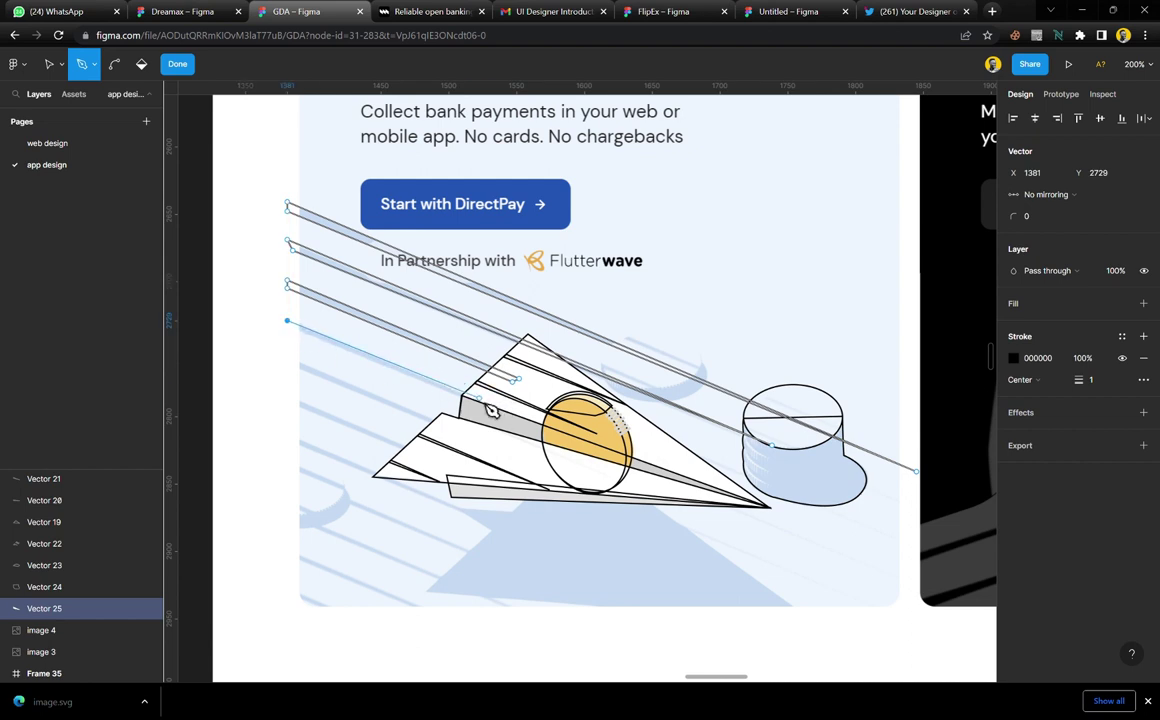
{"action": "left_click", "coordinate": [479, 398]}
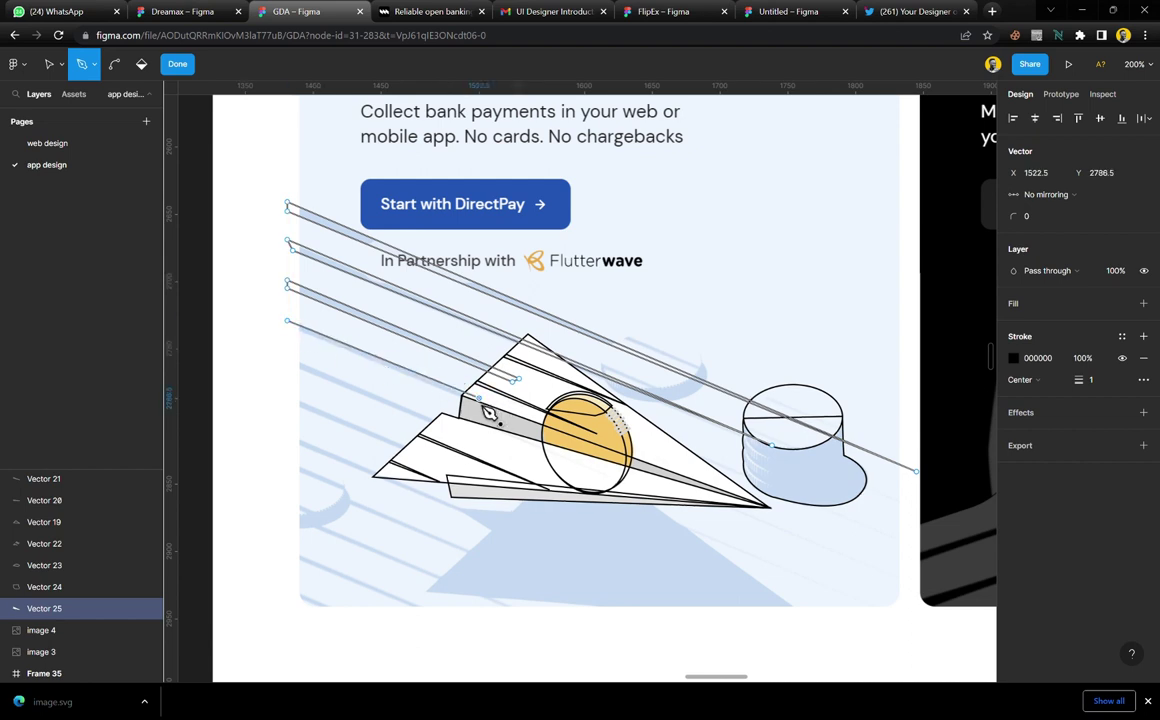
{"action": "left_click", "coordinate": [296, 330]}
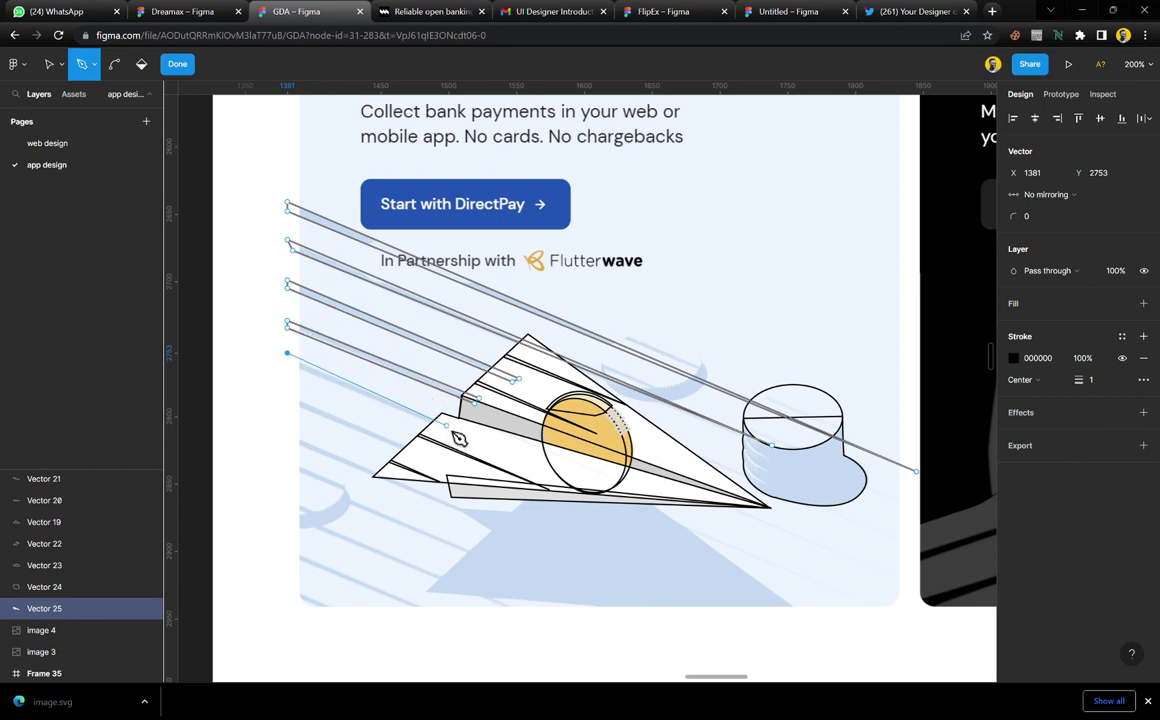
Close further streaks at the plane's lower wing and begin the shadow outline
{"action": "left_click", "coordinate": [447, 426]}
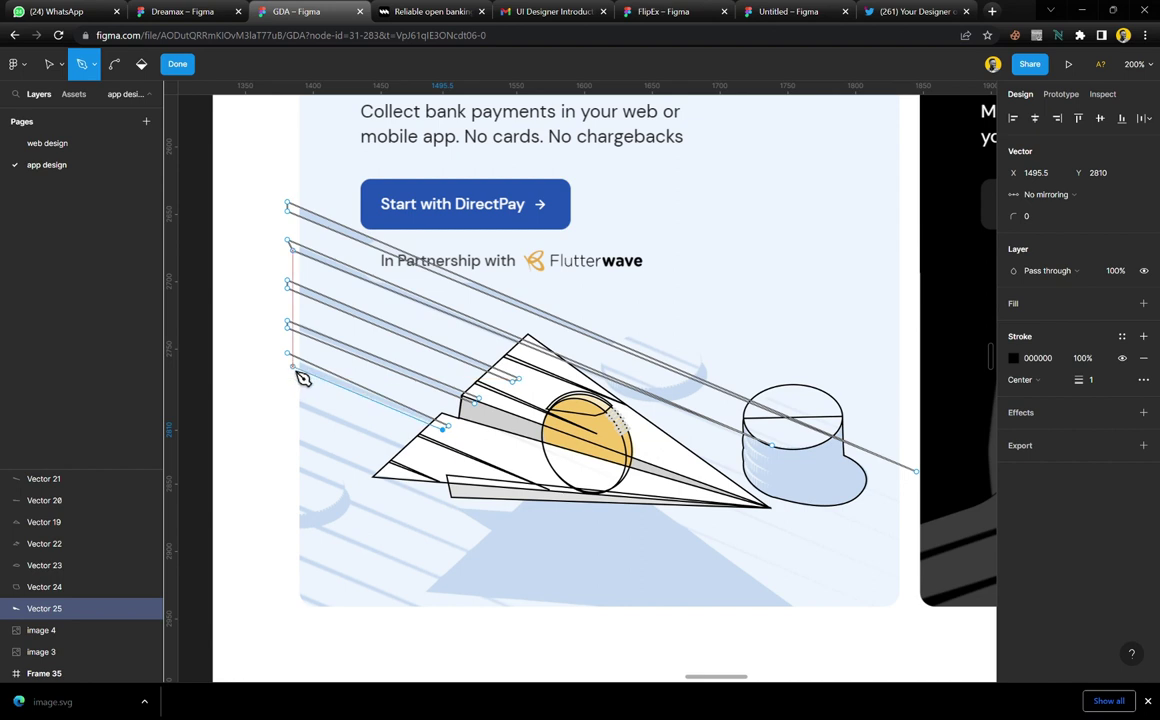
{"action": "left_click", "coordinate": [293, 366]}
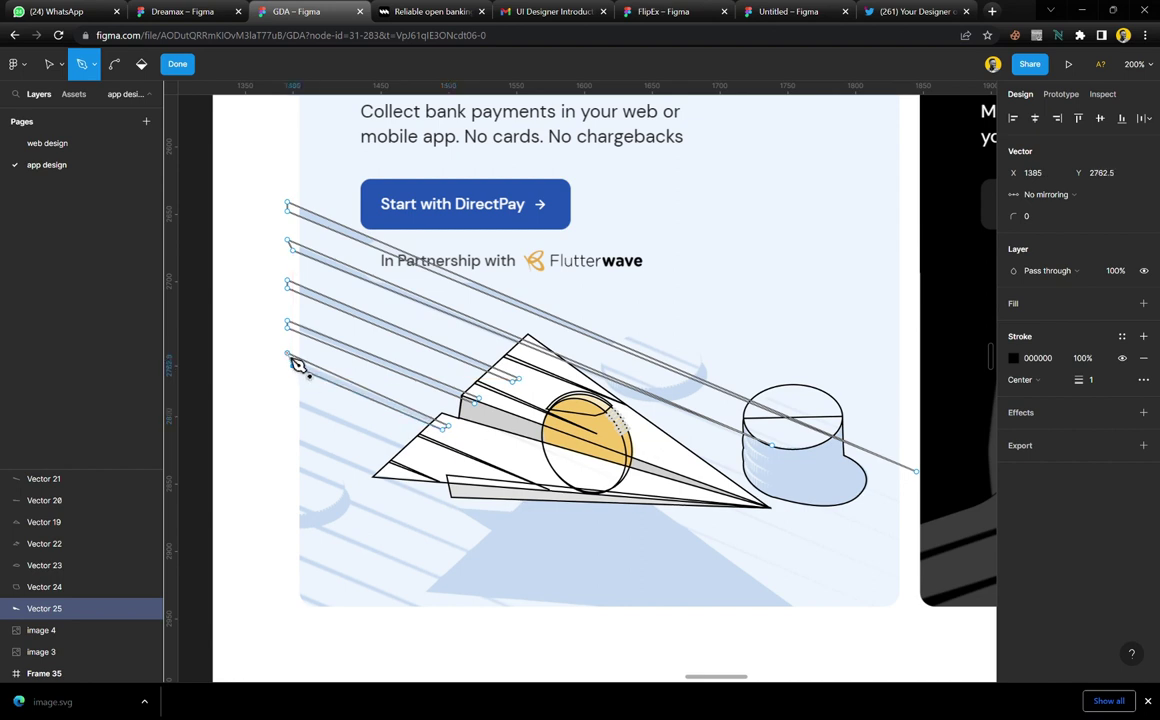
{"action": "left_click", "coordinate": [292, 398]}
{"action": "left_click", "coordinate": [416, 450]}
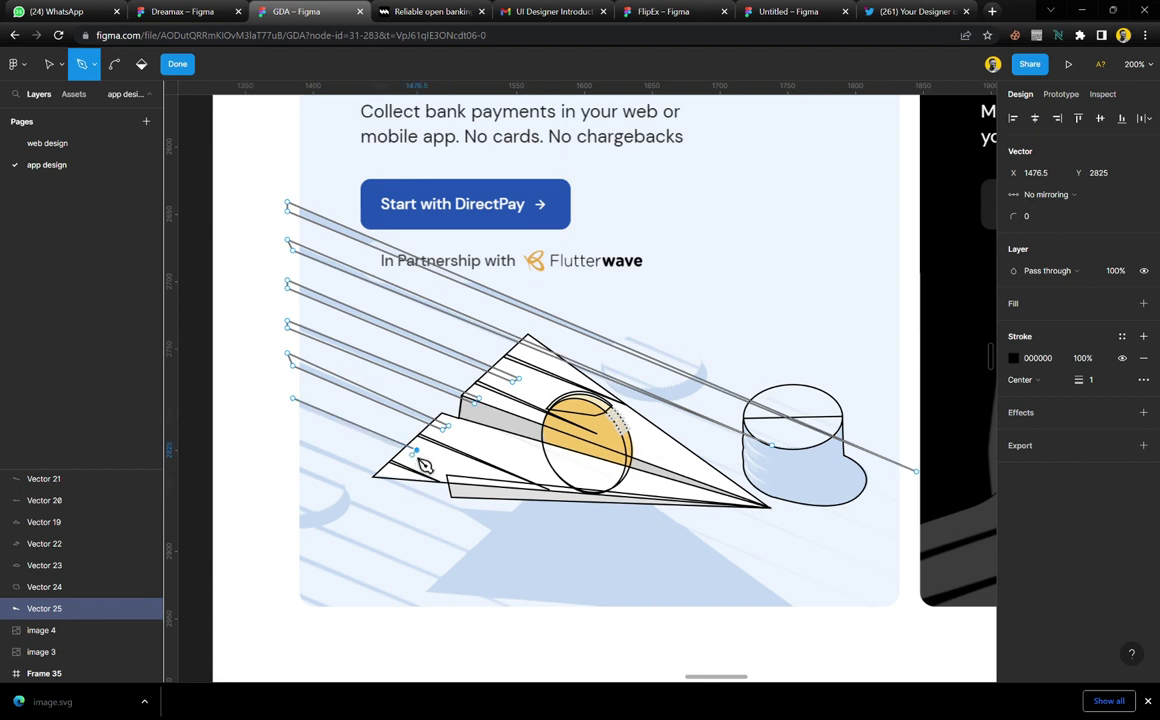
{"action": "left_click", "coordinate": [293, 401]}
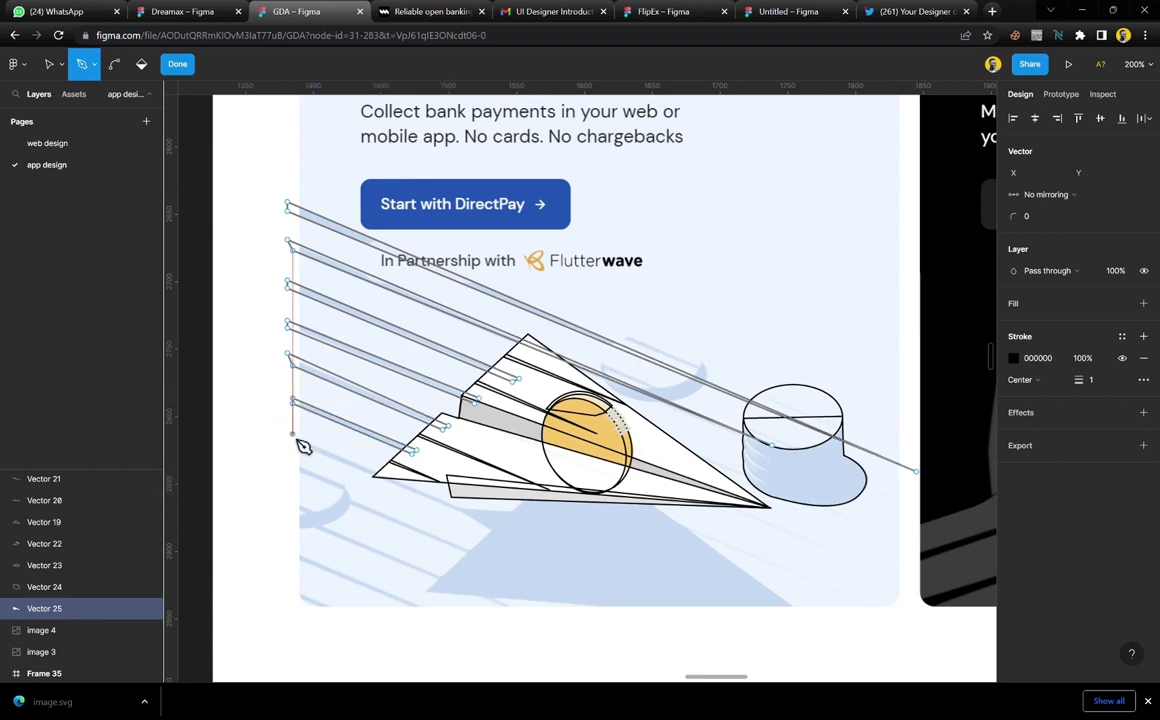
{"action": "left_click", "coordinate": [292, 434]}
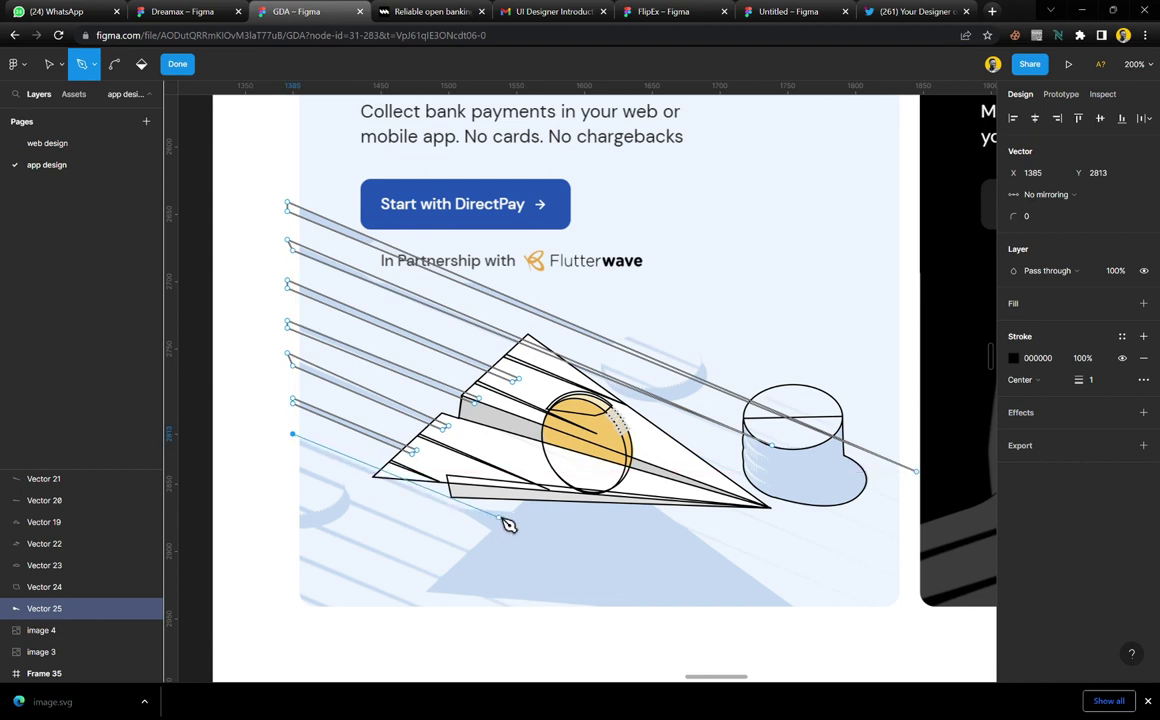
{"action": "left_click", "coordinate": [467, 511]}
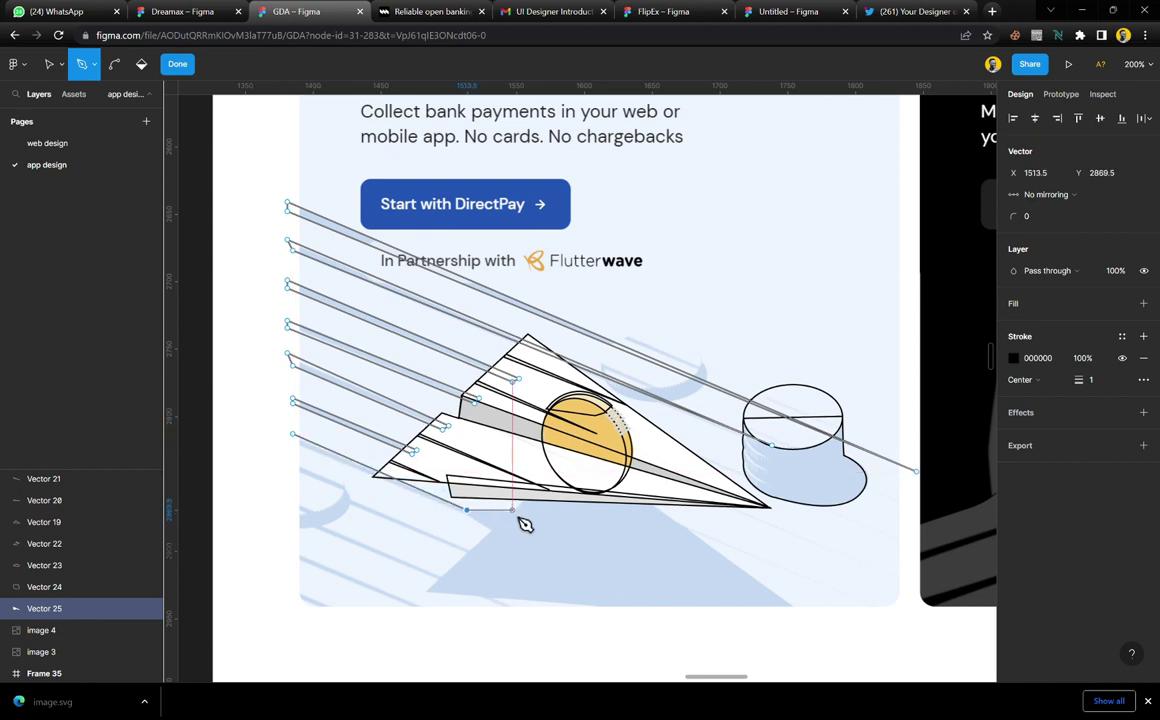
Carry the outline around the pale-blue shadow triangle's corners and back to the left edge
{"action": "left_click", "coordinate": [514, 512]}
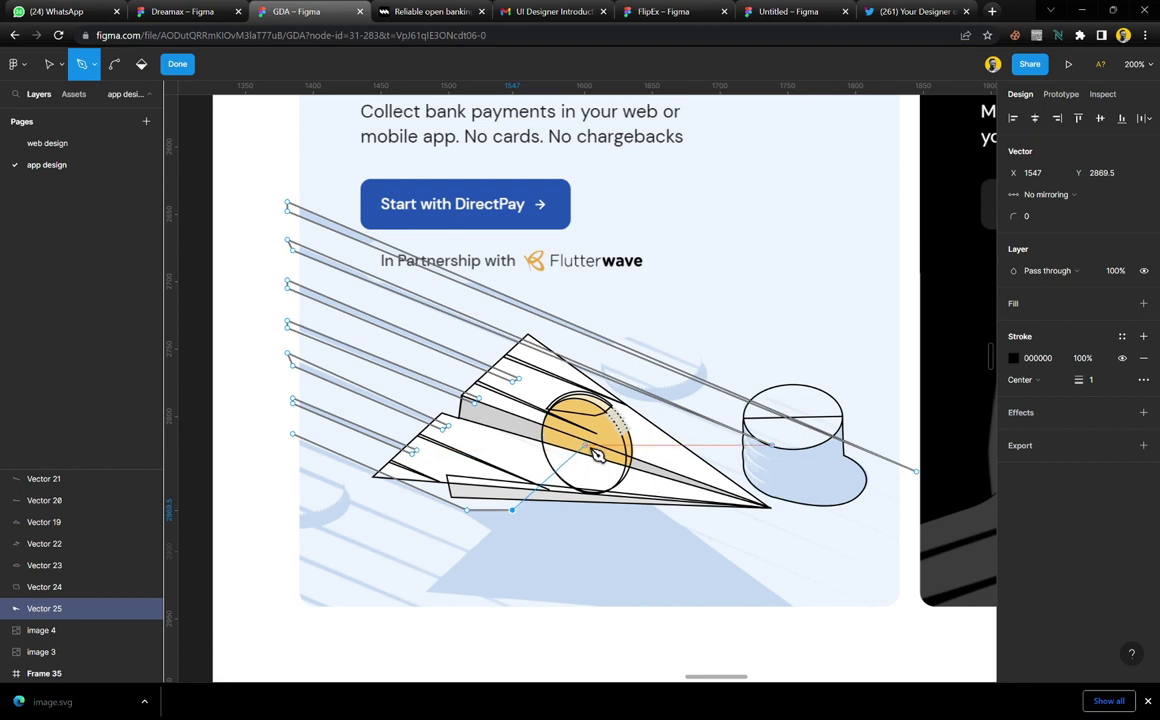
{"action": "left_click", "coordinate": [585, 445]}
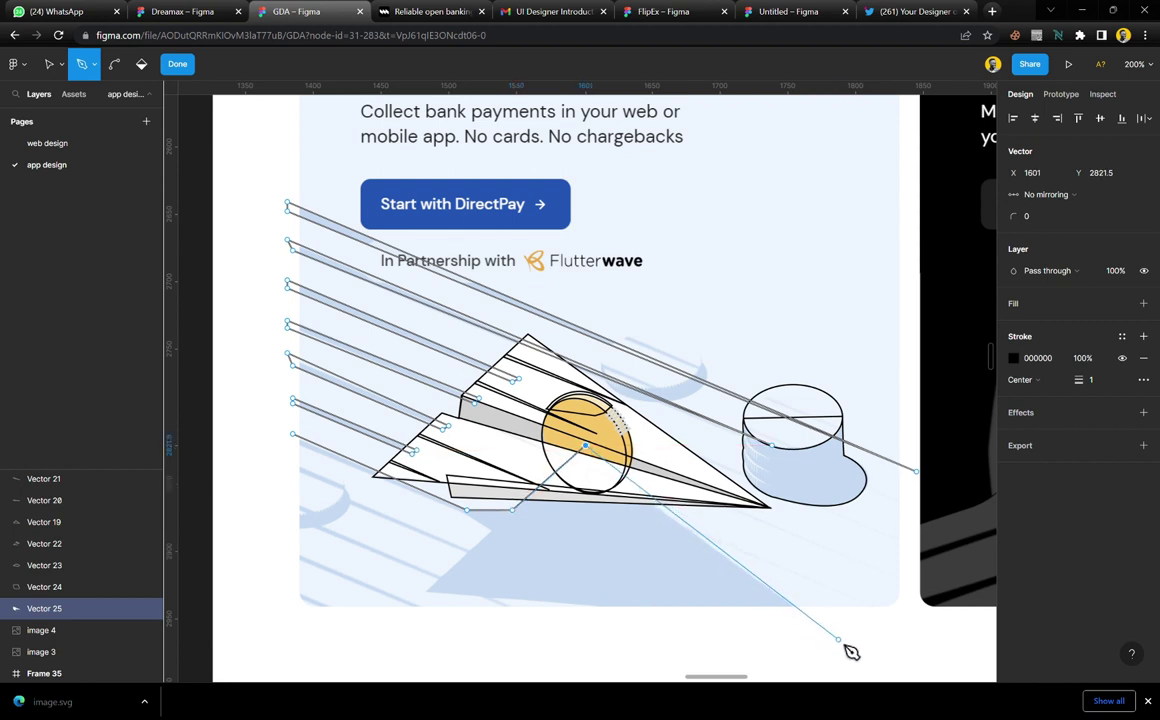
{"action": "left_click", "coordinate": [838, 638]}
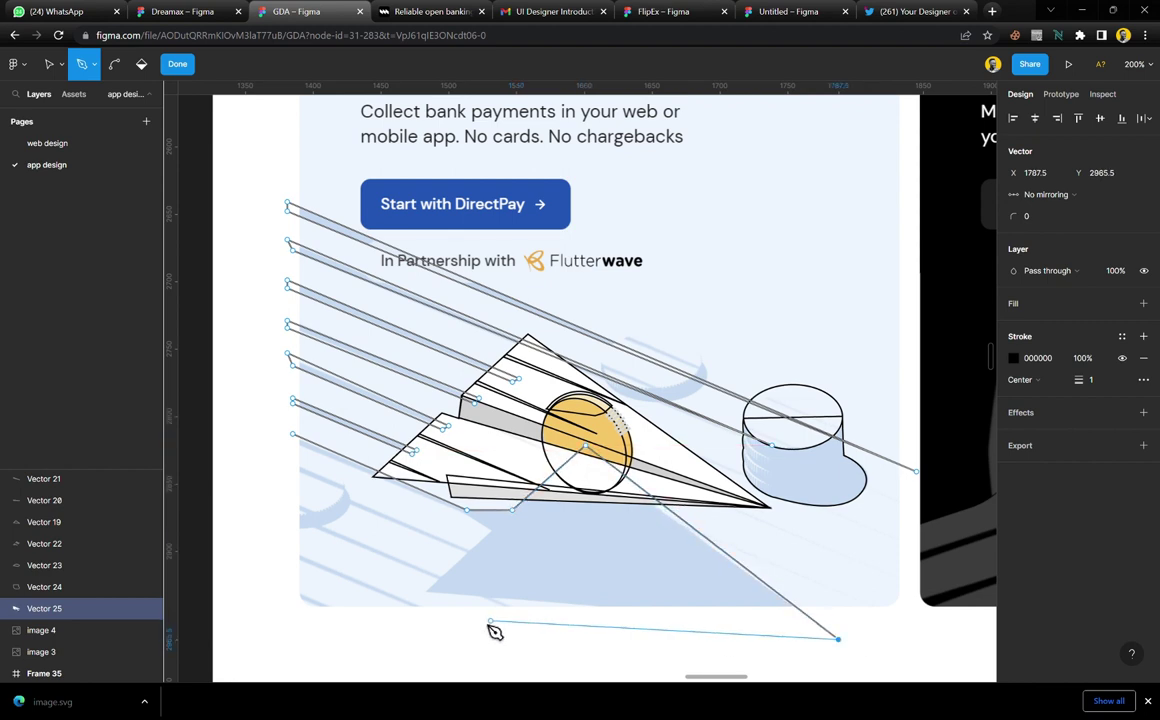
{"action": "left_click", "coordinate": [429, 590]}
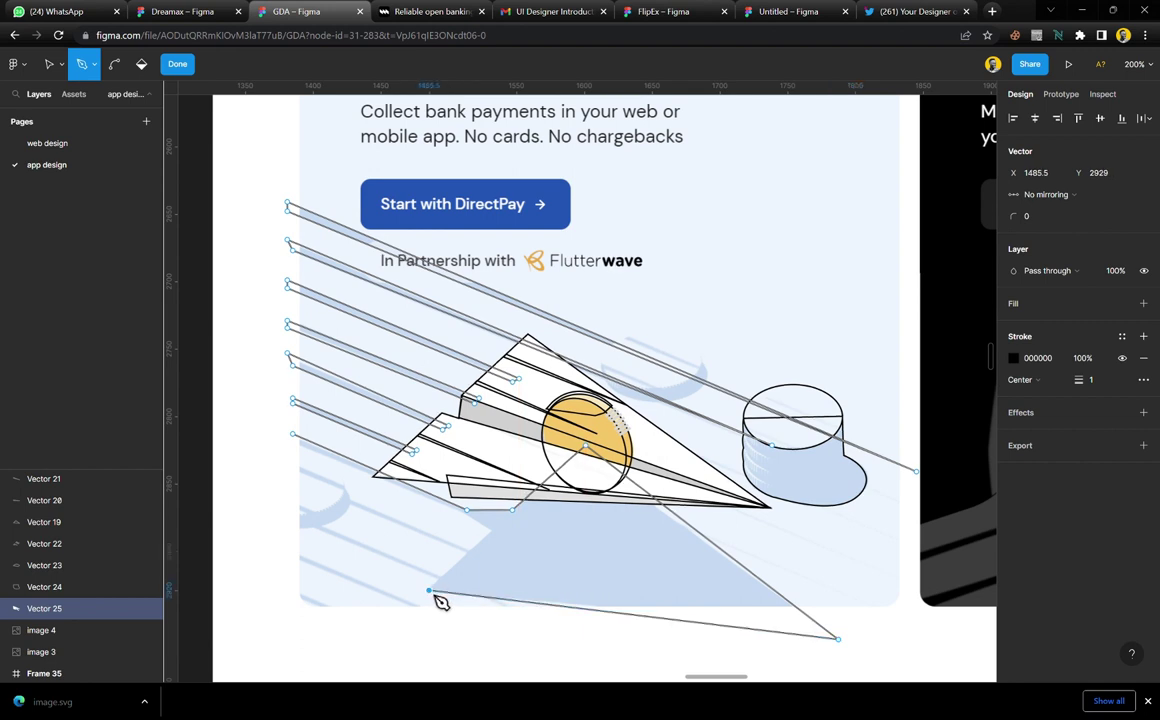
{"action": "left_click", "coordinate": [493, 531]}
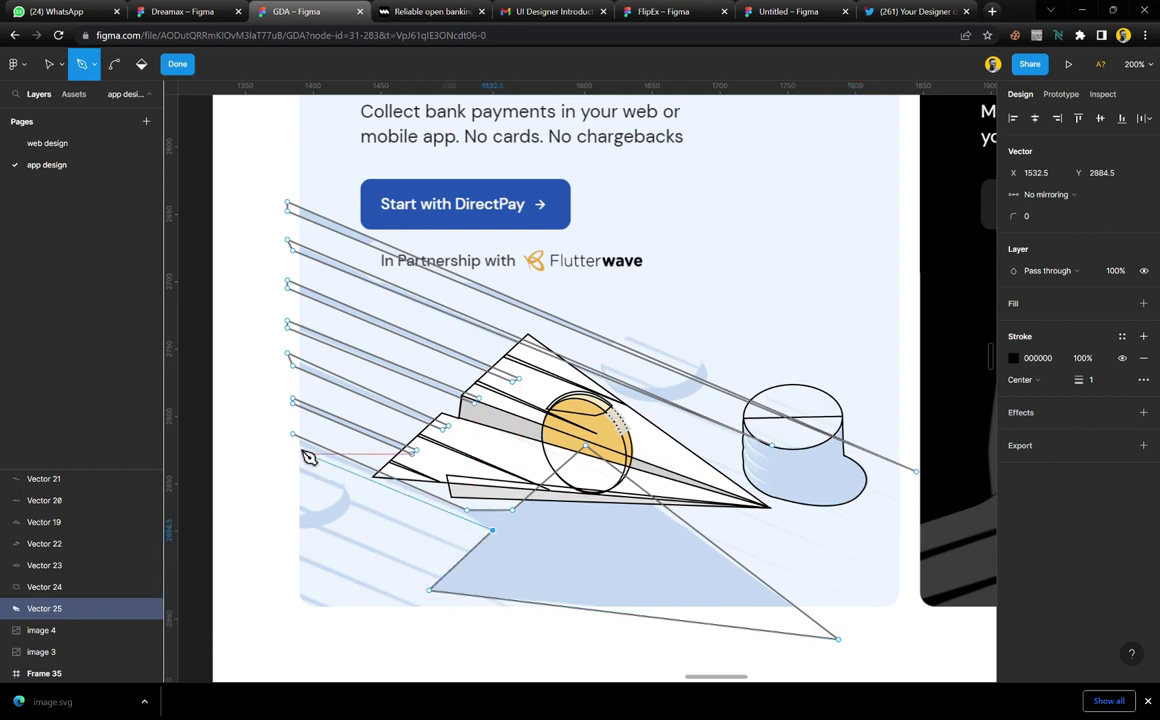
{"action": "left_click", "coordinate": [296, 439]}
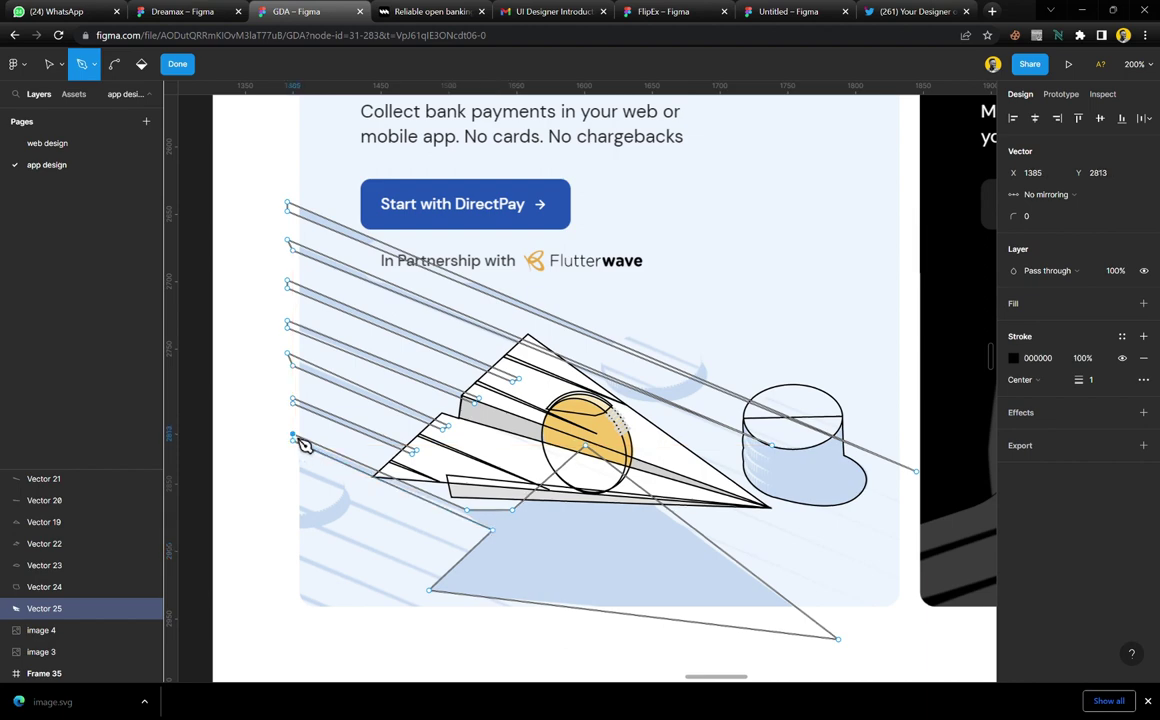
{"action": "left_click", "coordinate": [342, 523]}
Trace three more lower speed-line streaks from the left edge toward the shadow
{"action": "scroll", "coordinate": [336, 513], "scroll_direction": "up", "scroll_amount": 5}
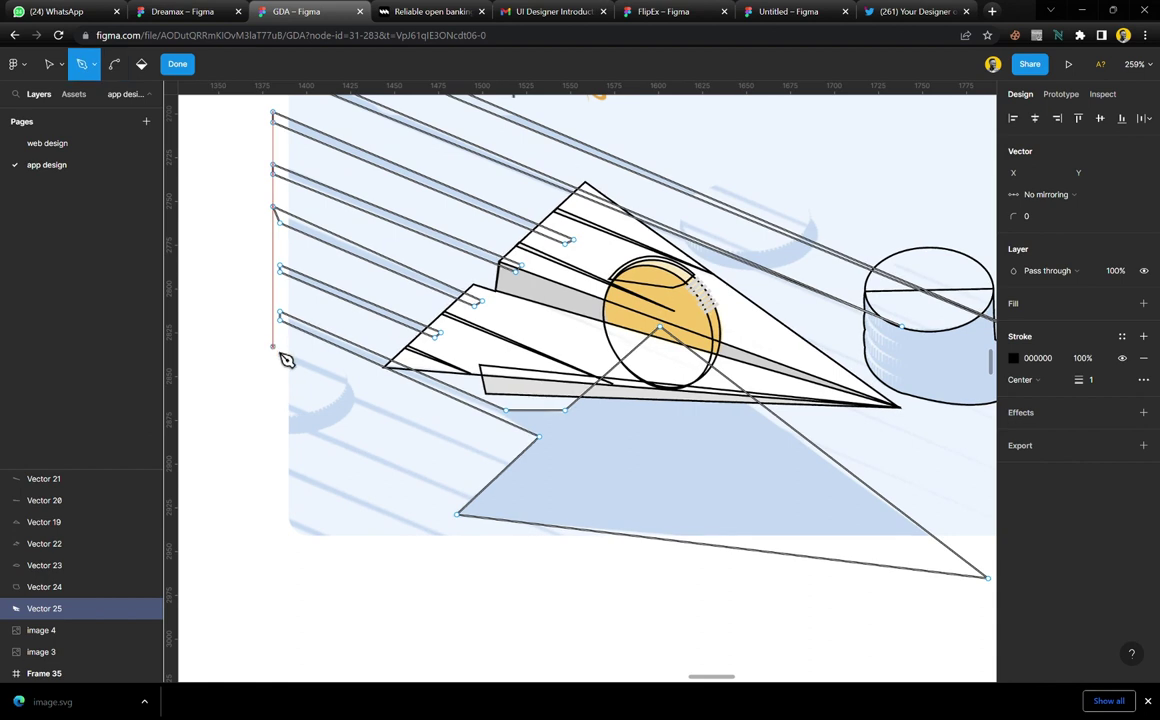
{"action": "left_click", "coordinate": [272, 347]}
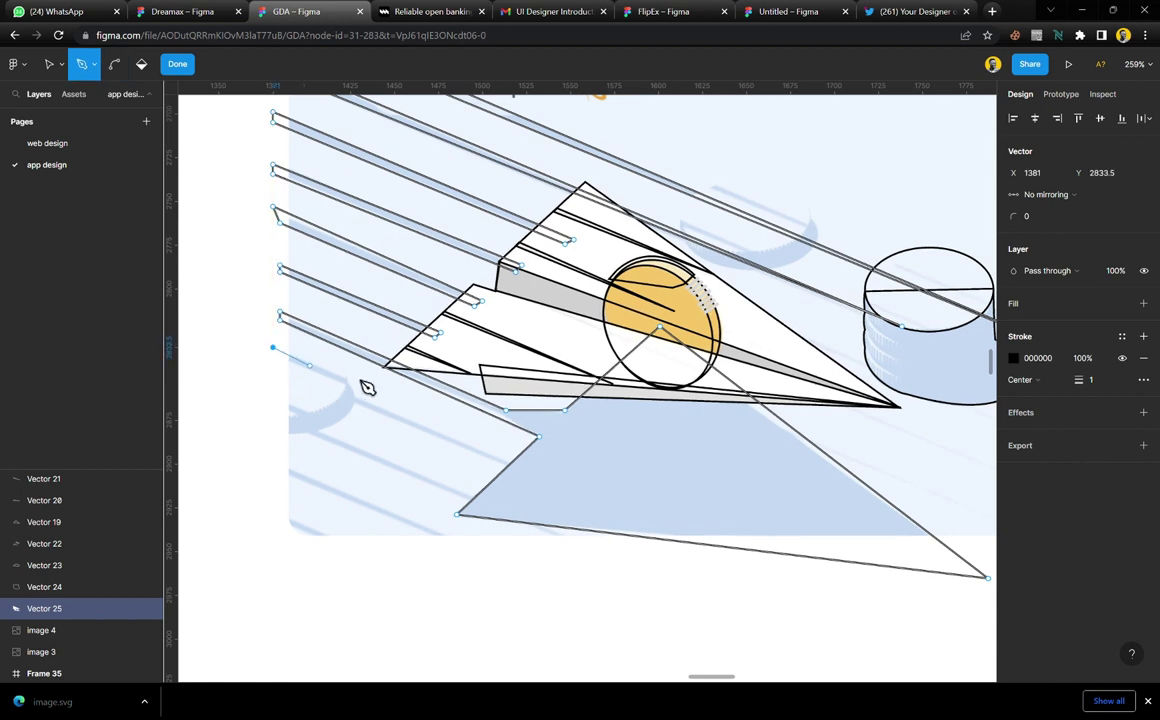
{"action": "left_click", "coordinate": [555, 485]}
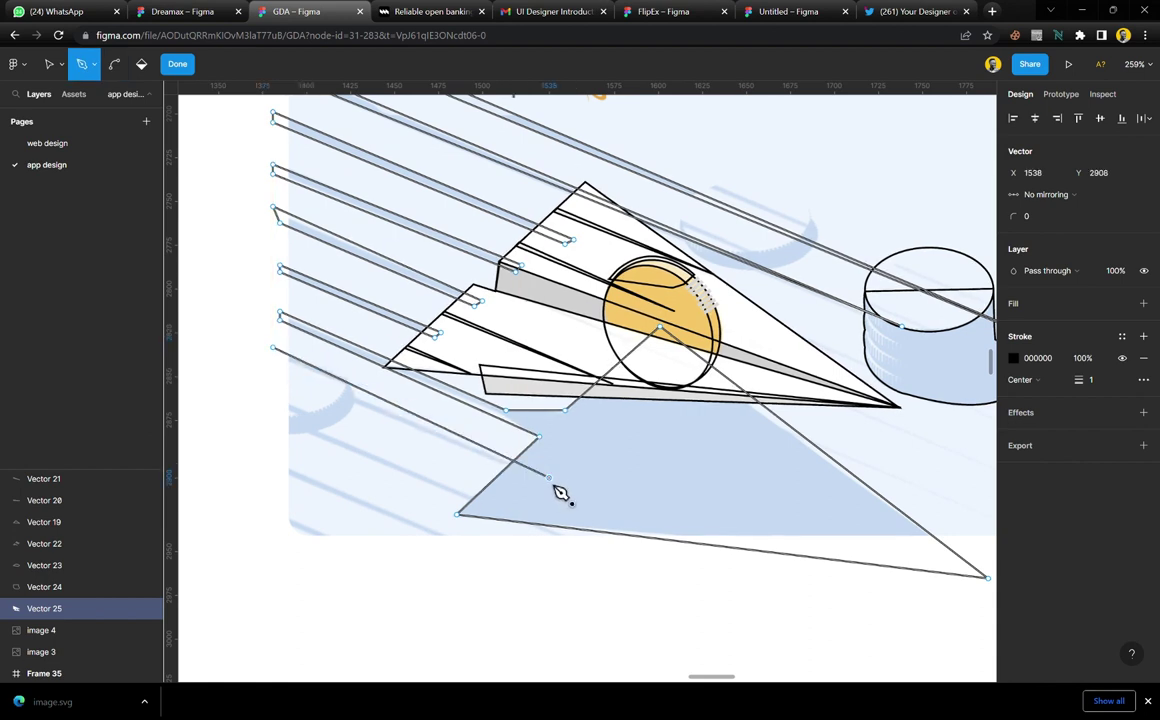
{"action": "left_click", "coordinate": [279, 359]}
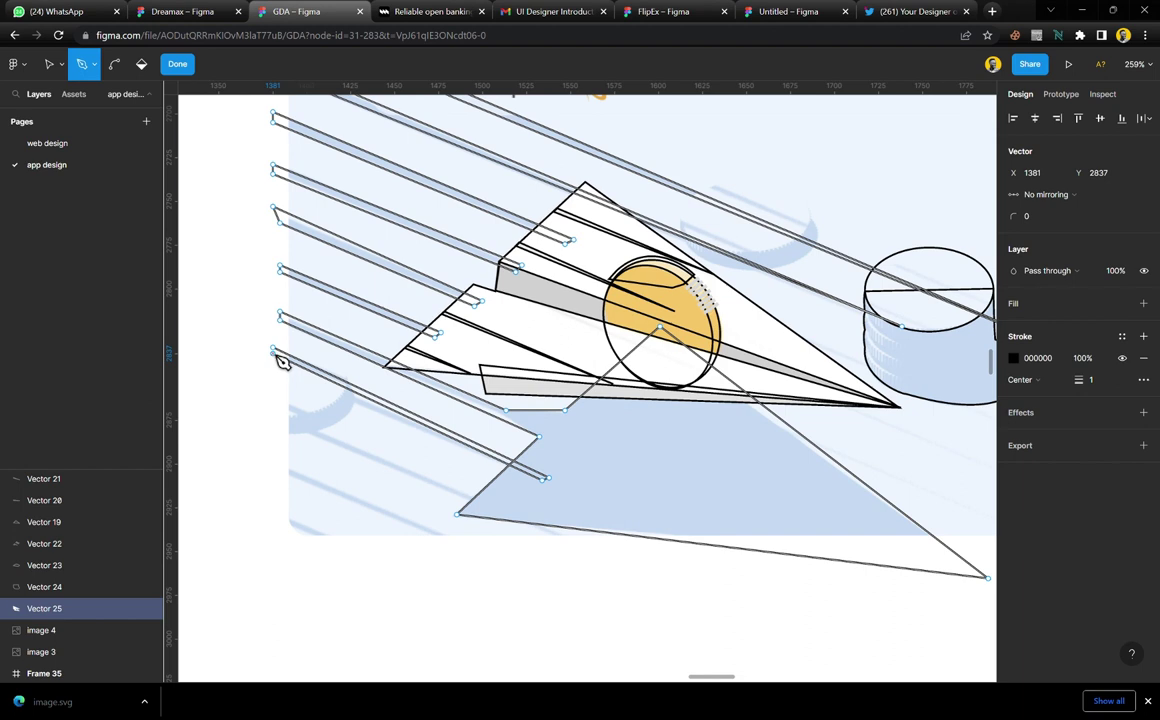
{"action": "left_click", "coordinate": [279, 414]}
{"action": "left_click", "coordinate": [484, 503]}
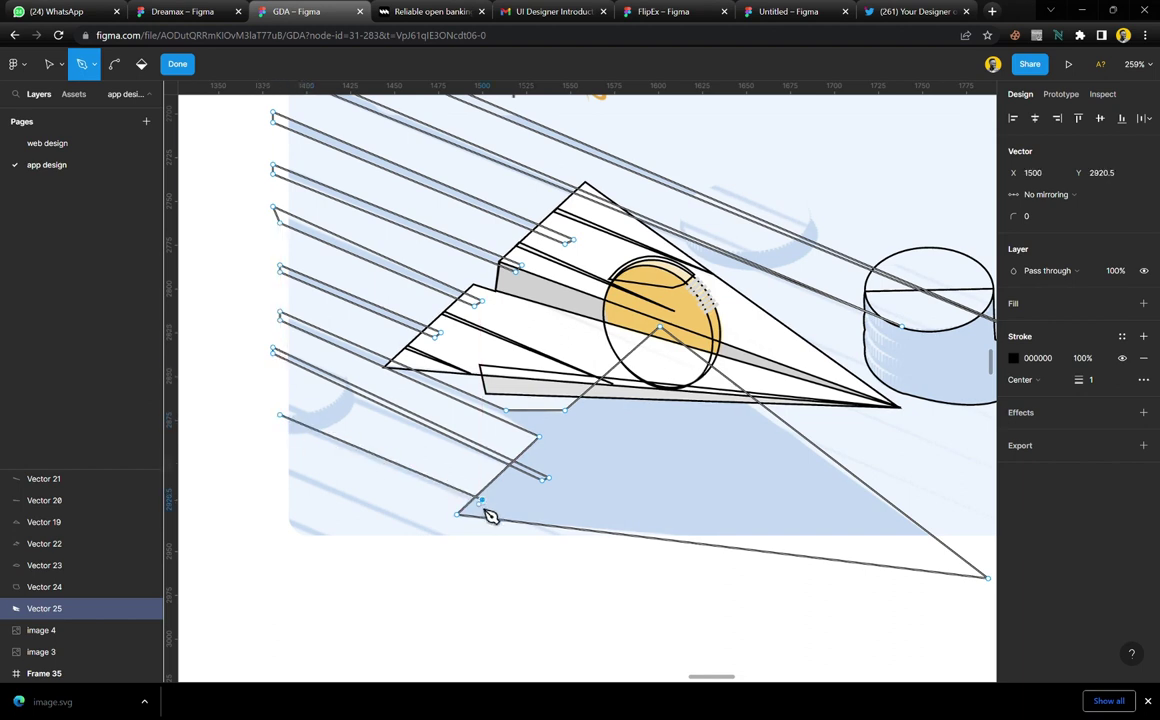
{"action": "left_click", "coordinate": [285, 424]}
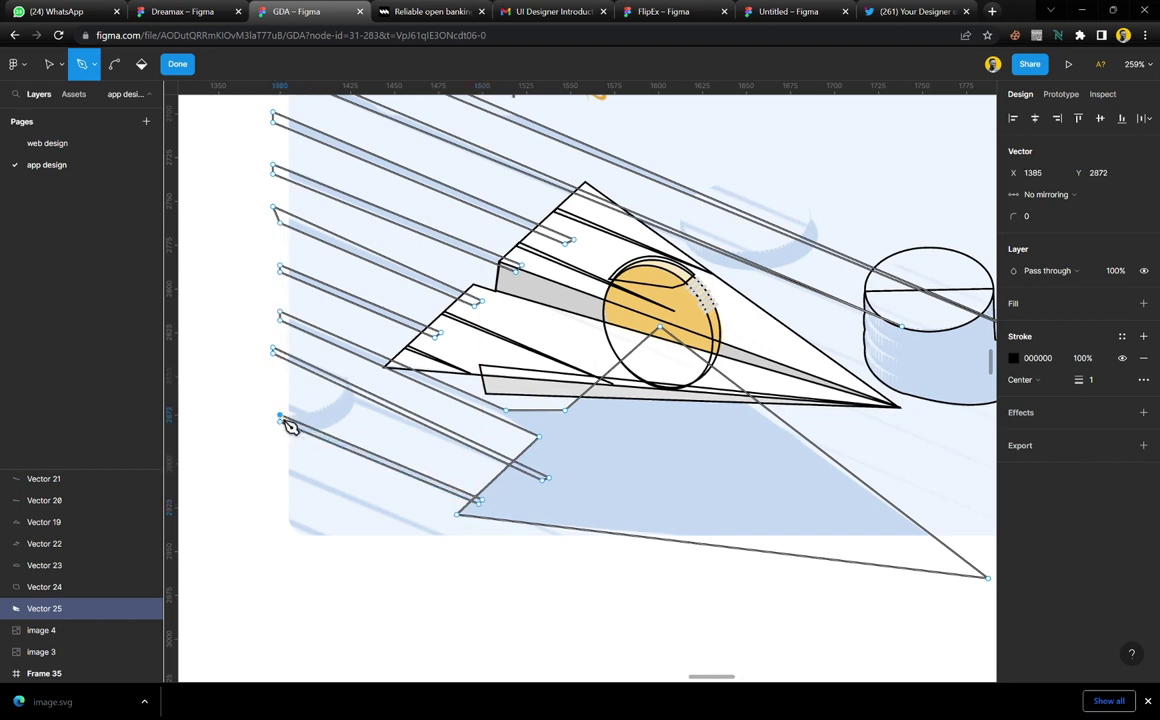
{"action": "left_click", "coordinate": [279, 464]}
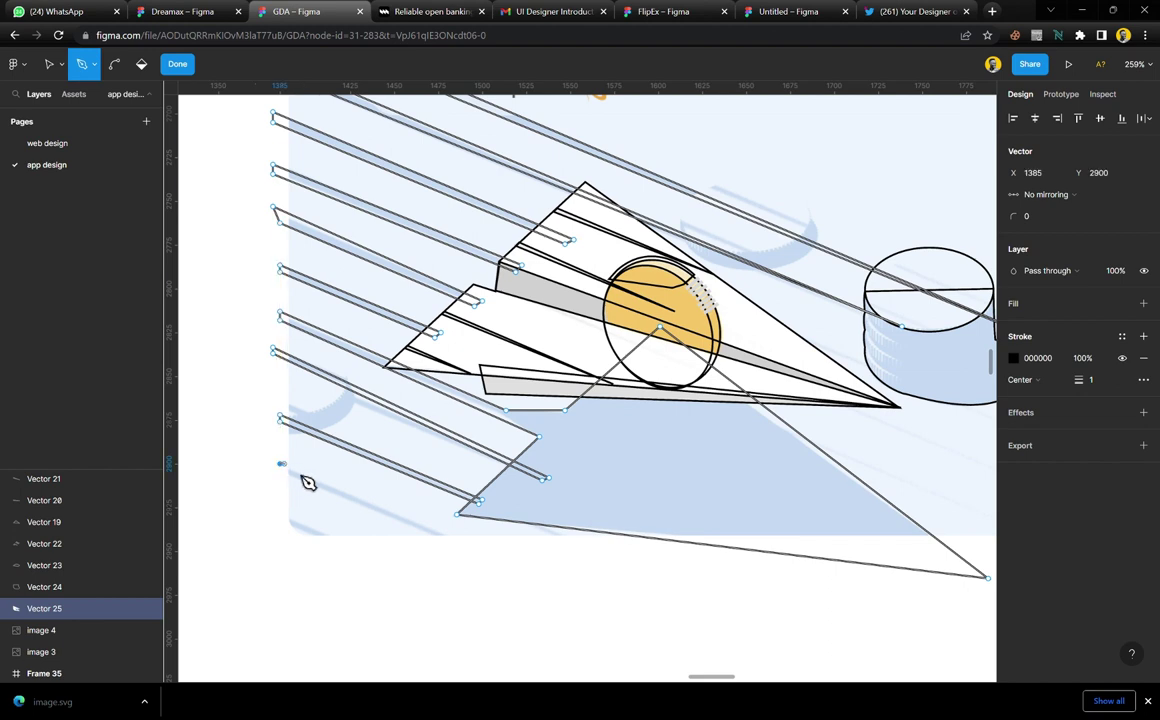
{"action": "left_click", "coordinate": [498, 558]}
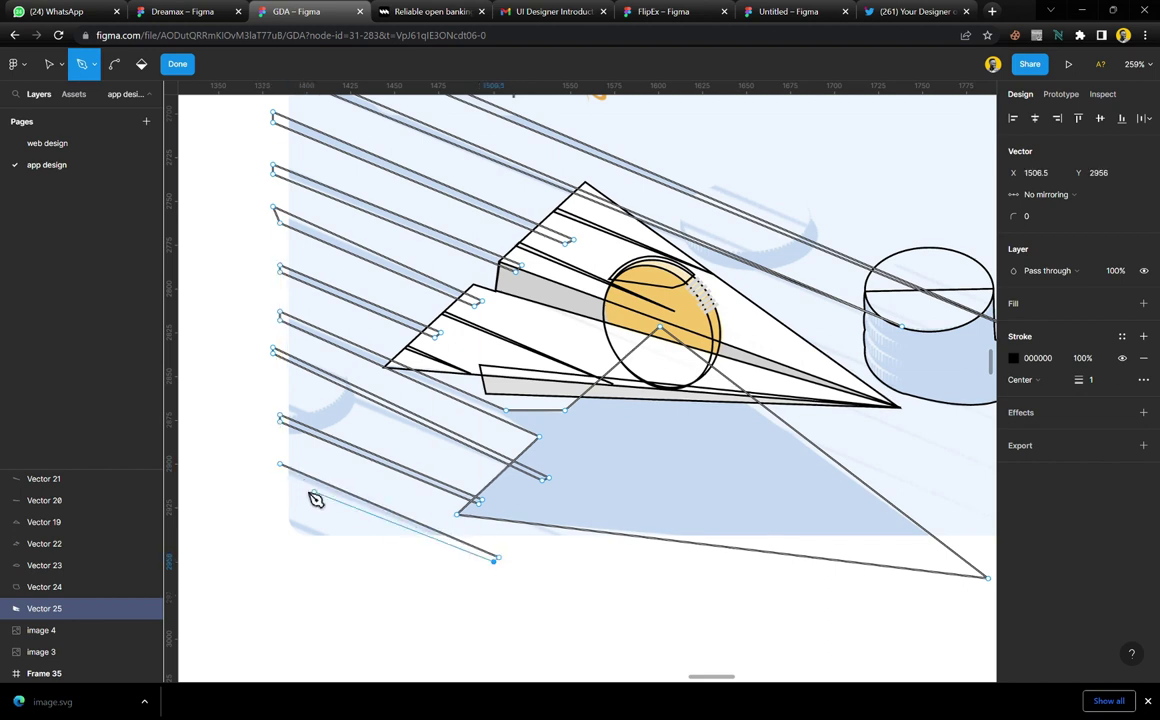
{"action": "left_click", "coordinate": [284, 471]}
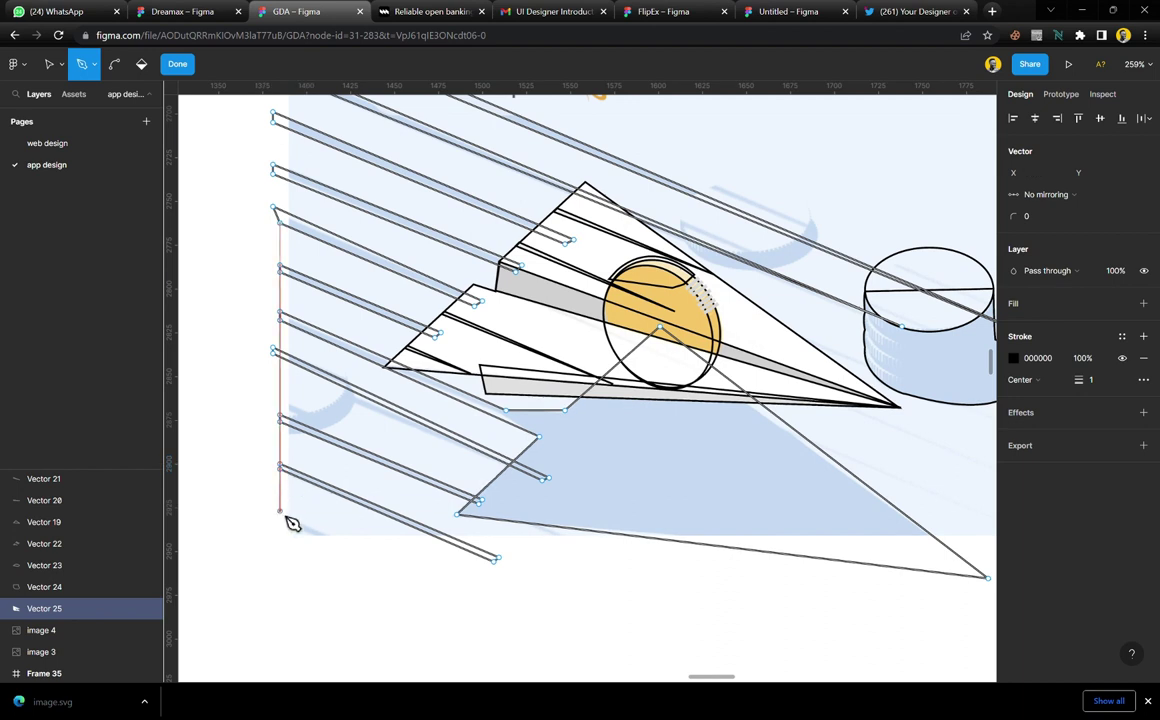
Add the short bottom streak and exit vector editing on Vector 25
{"action": "left_click", "coordinate": [273, 504]}
{"action": "left_click", "coordinate": [366, 551]}
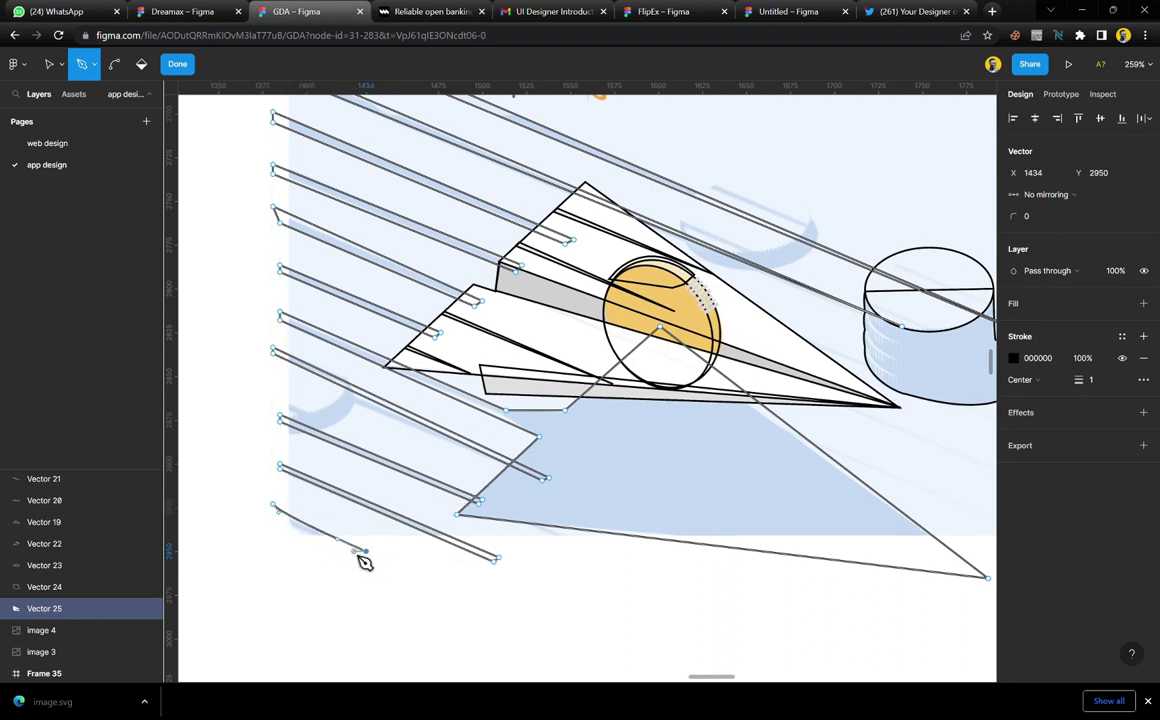
{"action": "left_click", "coordinate": [361, 555]}
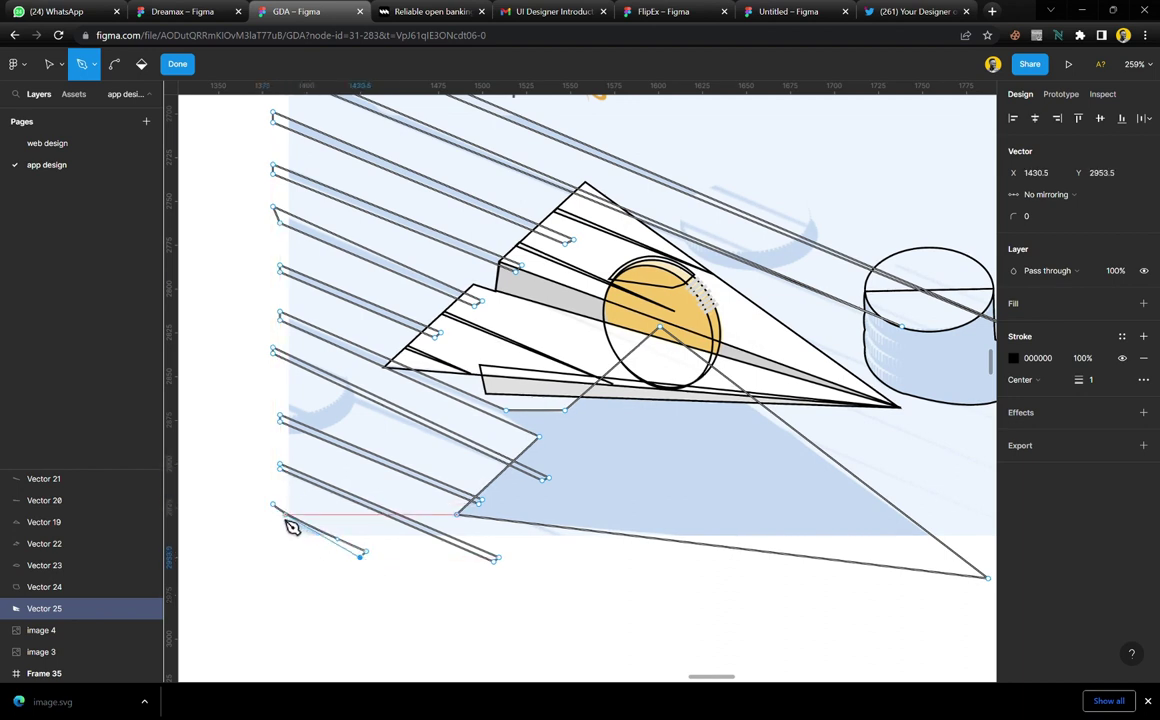
{"action": "left_click", "coordinate": [273, 514]}
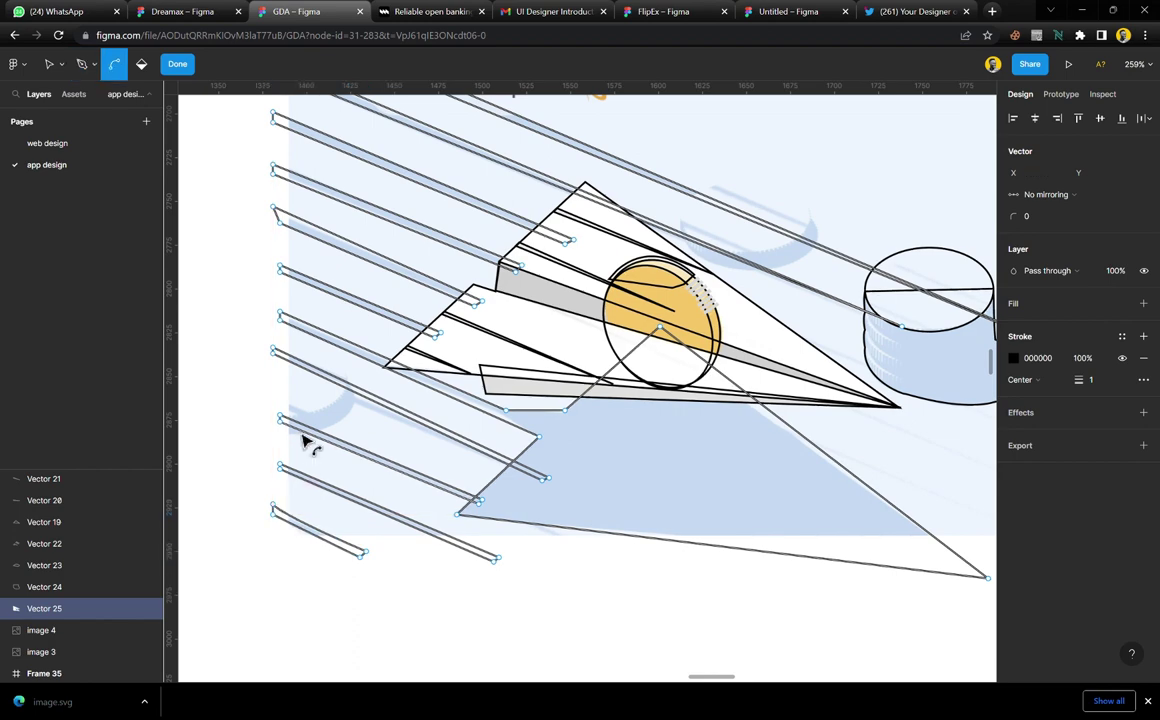
{"action": "scroll", "coordinate": [306, 446], "scroll_direction": "down", "scroll_amount": 4}
{"action": "scroll", "coordinate": [340, 372], "scroll_direction": "up", "scroll_amount": 2}
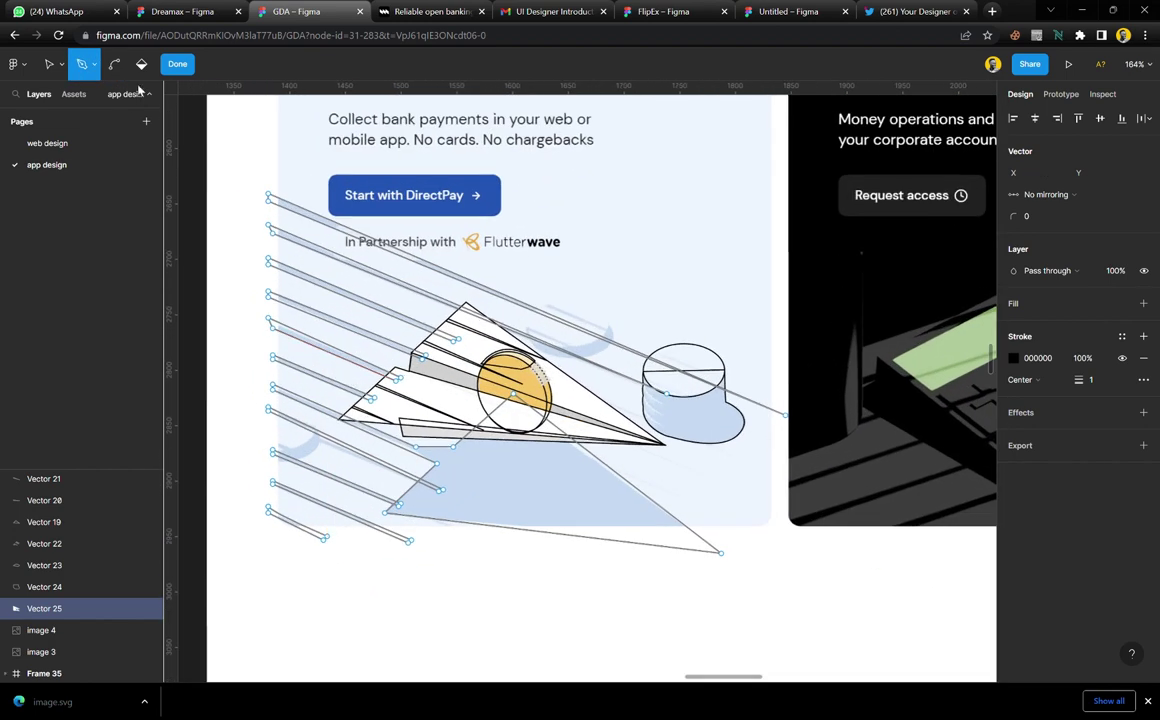
{"action": "left_click", "coordinate": [177, 65]}
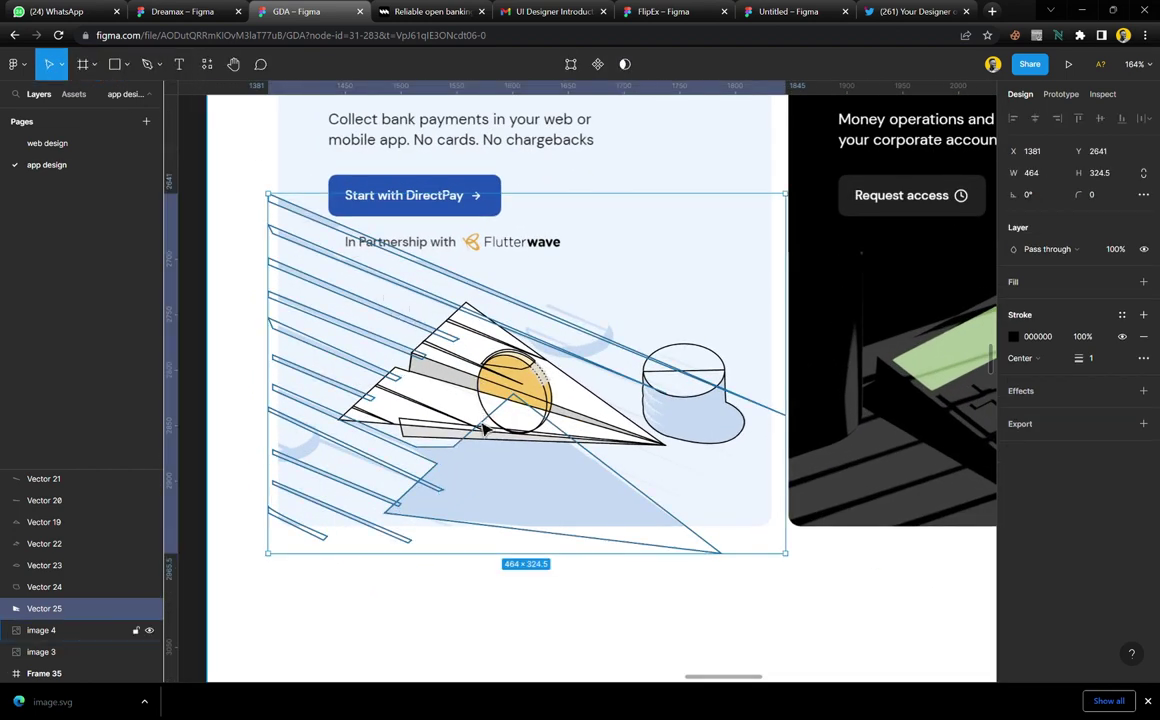
{"action": "left_click", "coordinate": [630, 599]}
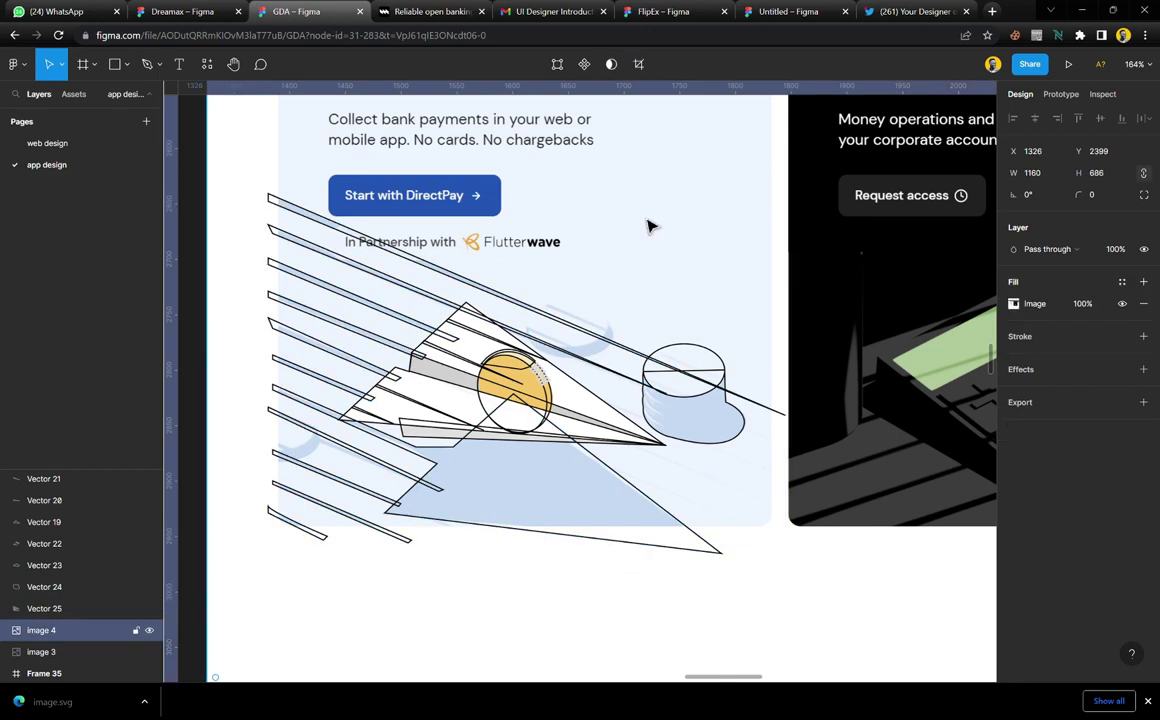
Move reference screenshot image 4 above the drawing and crop it to 554 px tall
{"action": "left_click_drag", "start_coordinate": [661, 245], "coordinate": [752, 98]}
{"action": "scroll", "coordinate": [735, 228], "scroll_direction": "down", "scroll_amount": 3}
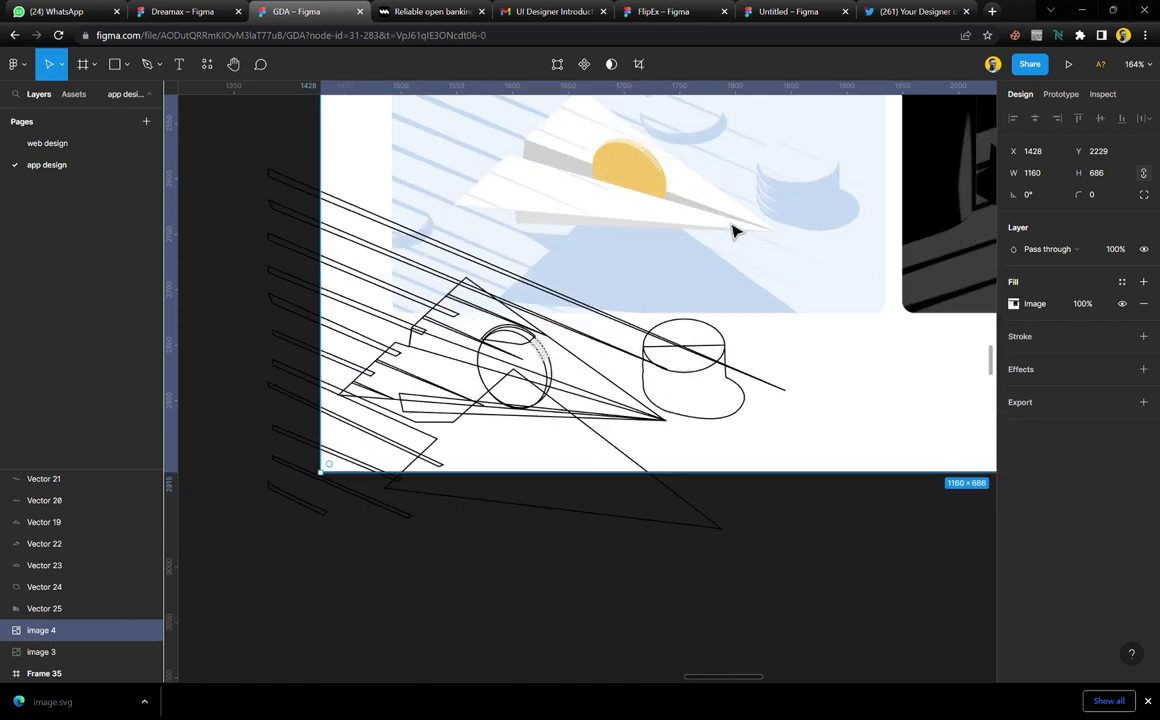
{"action": "left_click_drag", "start_coordinate": [715, 234], "coordinate": [598, 135]}
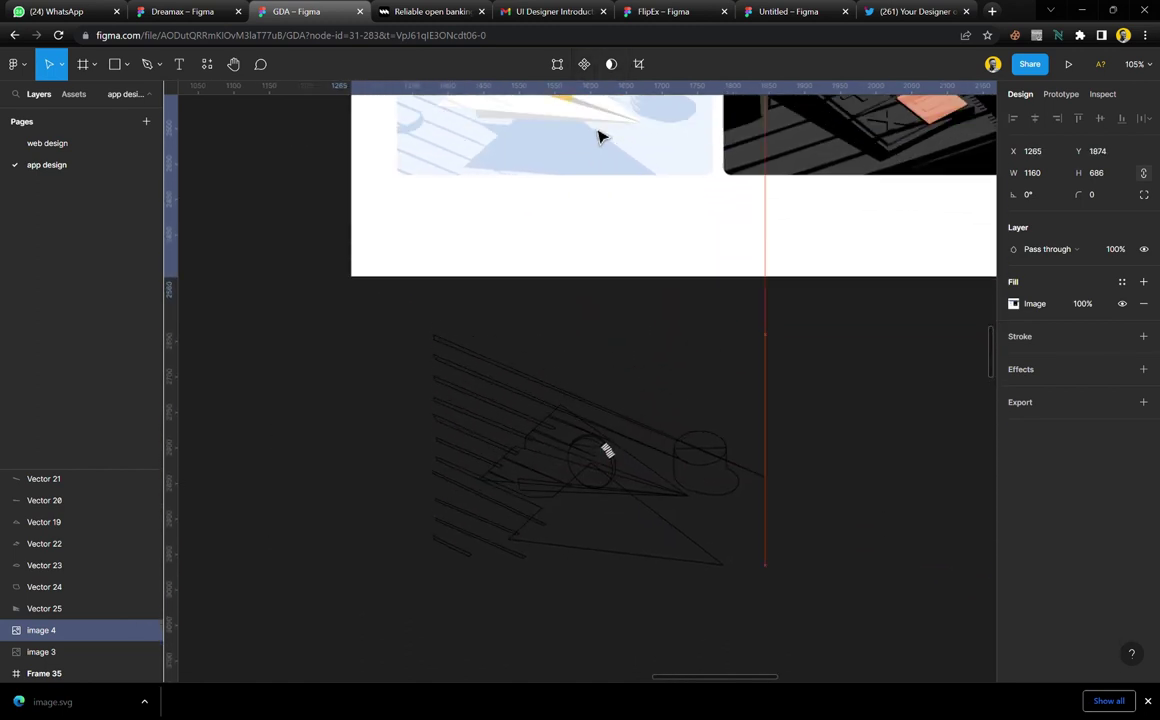
{"action": "left_click_drag", "start_coordinate": [550, 317], "coordinate": [585, 259]}
Draw white Frame 56, 613 × 450, around the traced line drawing
{"action": "key", "text": "f"}
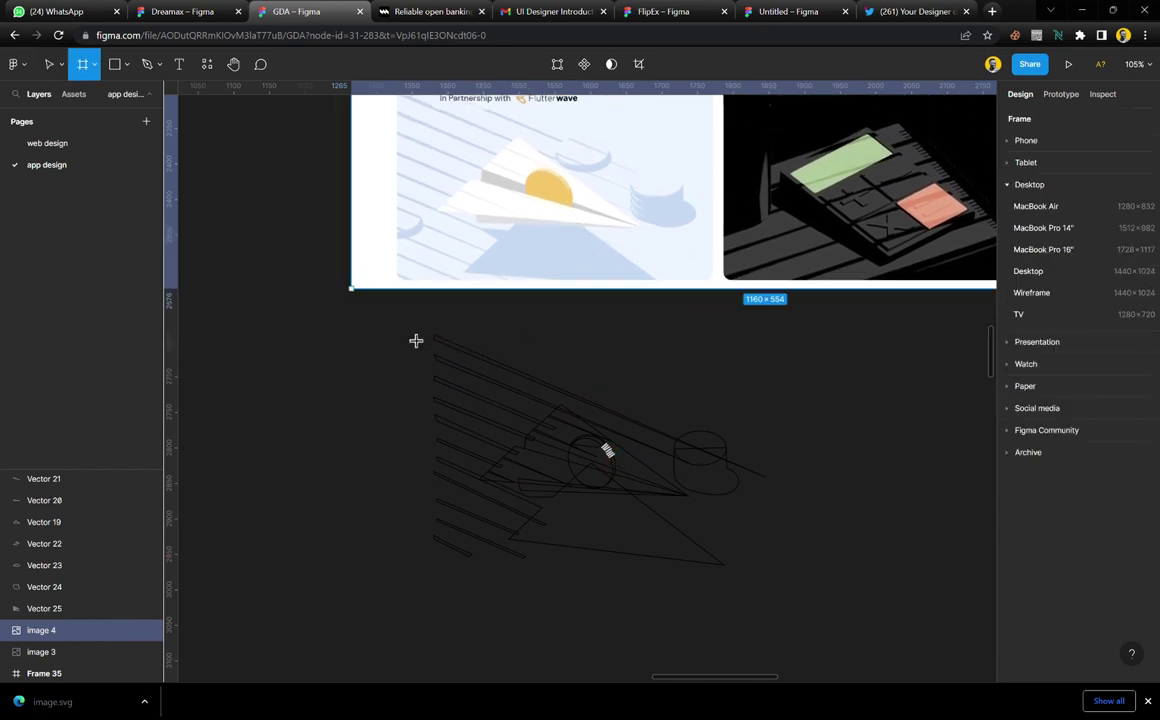
{"action": "left_click_drag", "start_coordinate": [377, 311], "coordinate": [828, 646]}
{"action": "scroll", "coordinate": [550, 405], "scroll_direction": "up", "scroll_amount": 5, "text": "ctrl"}
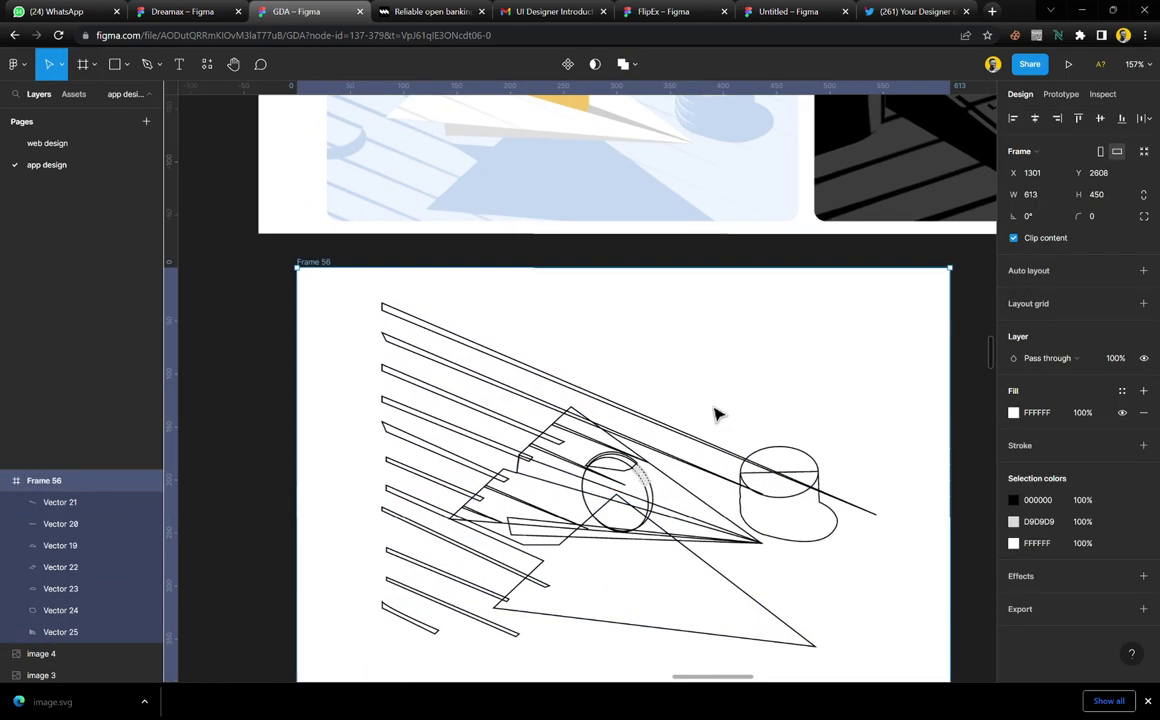
Fill the speed-lines-and-shadow shape with the reference's light blue and remove its black outline
{"action": "mouse_move", "coordinate": [572, 197]}
{"action": "left_mouse_down"}
{"action": "mouse_move", "coordinate": [572, 246]}
{"action": "mouse_move", "coordinate": [803, 142]}
{"action": "mouse_move", "coordinate": [818, 176]}
{"action": "mouse_move", "coordinate": [810, 167]}
{"action": "left_mouse_up"}
{"action": "left_click", "coordinate": [485, 360]}
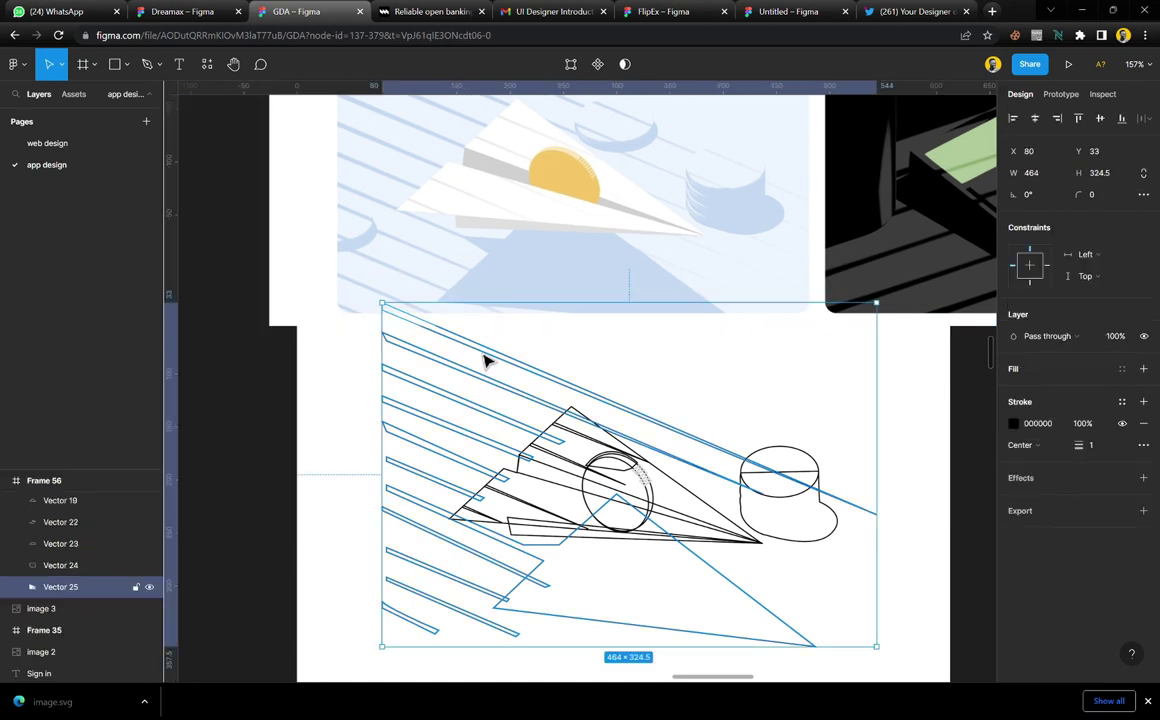
{"action": "left_click", "coordinate": [1143, 368]}
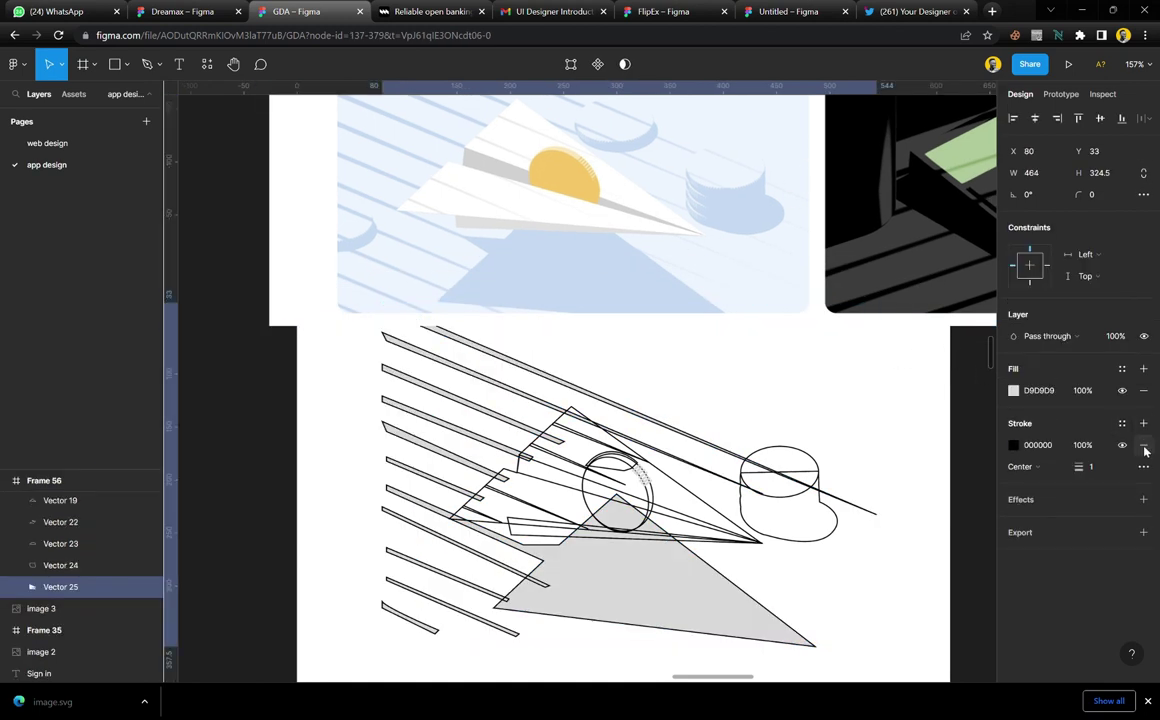
{"action": "left_click", "coordinate": [1144, 447]}
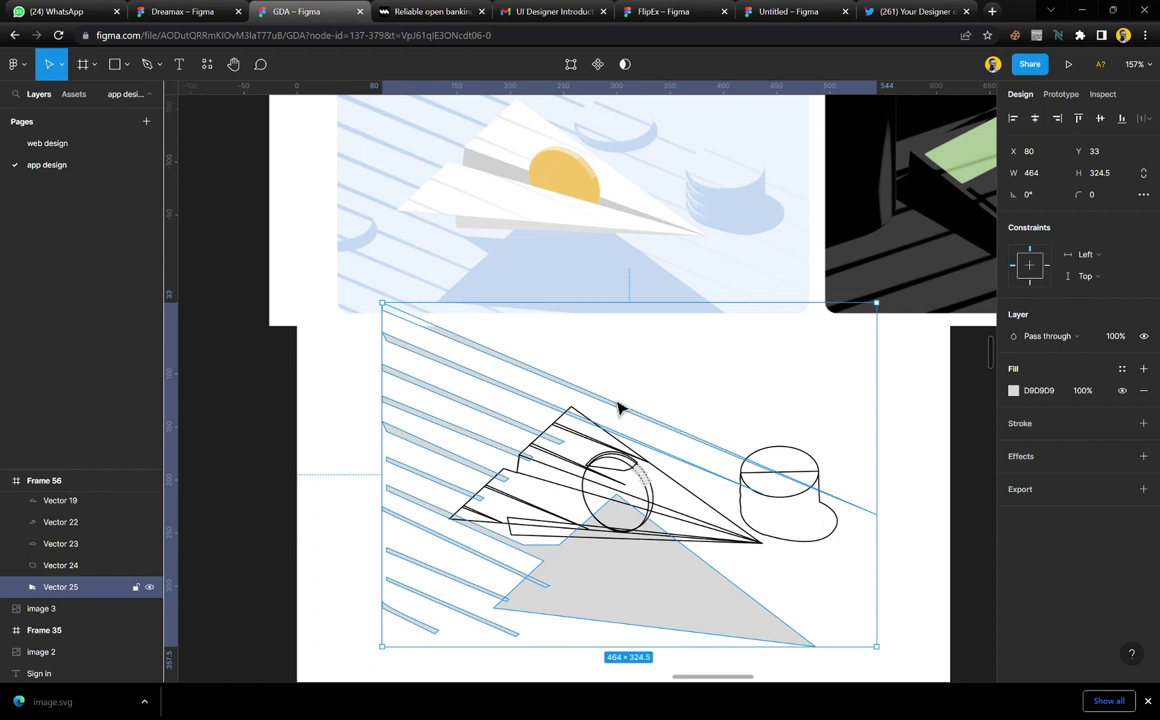
{"action": "key", "text": "i"}
{"action": "left_click", "coordinate": [590, 306]}
{"action": "left_click", "coordinate": [745, 390]}
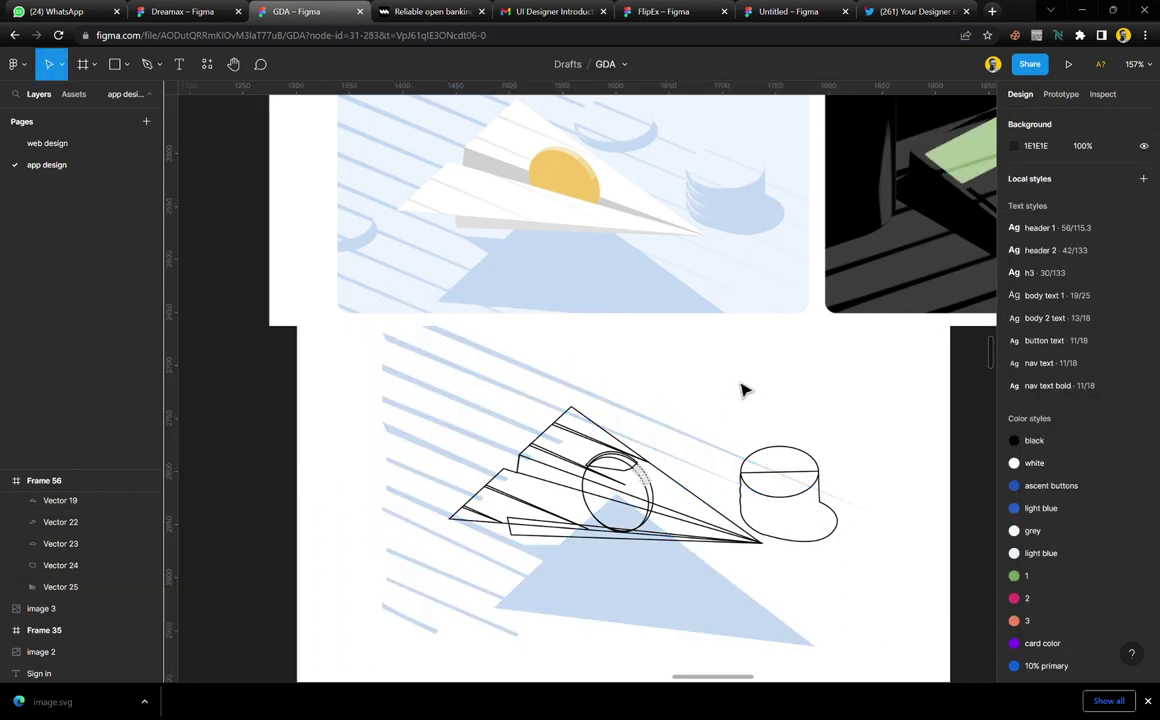
Fill the cup's top ellipse with the reference's pale blue and remove its black outline
{"action": "left_click", "coordinate": [666, 481]}
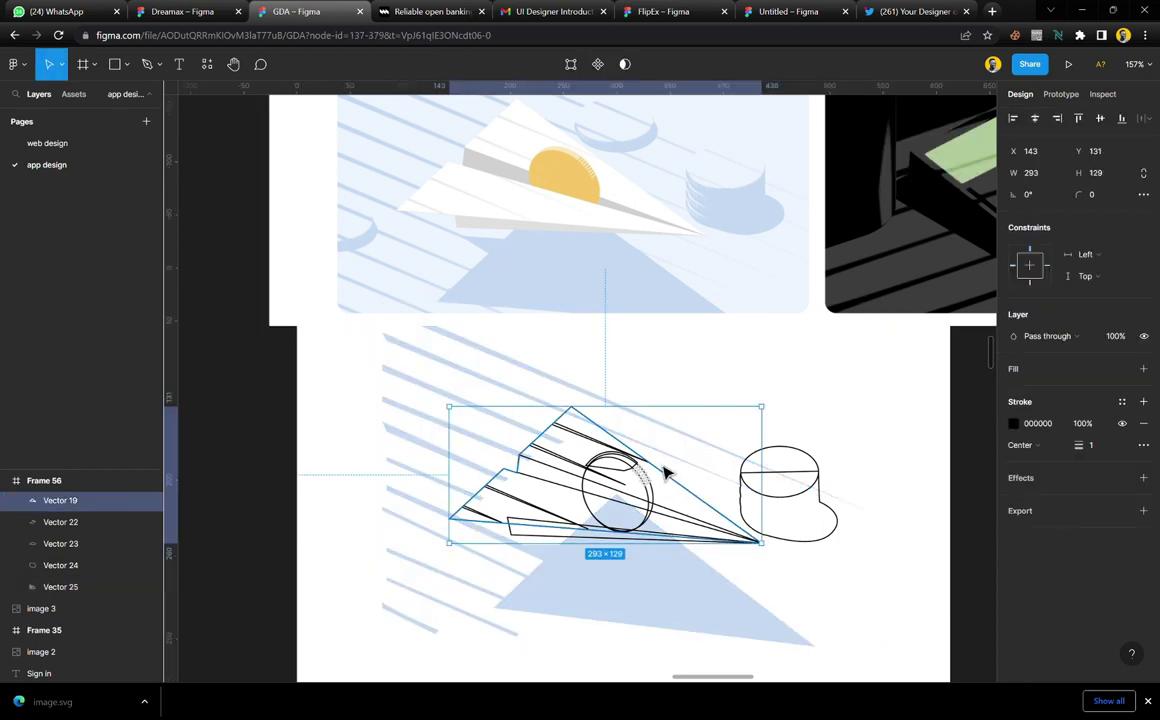
{"action": "left_click", "coordinate": [822, 484]}
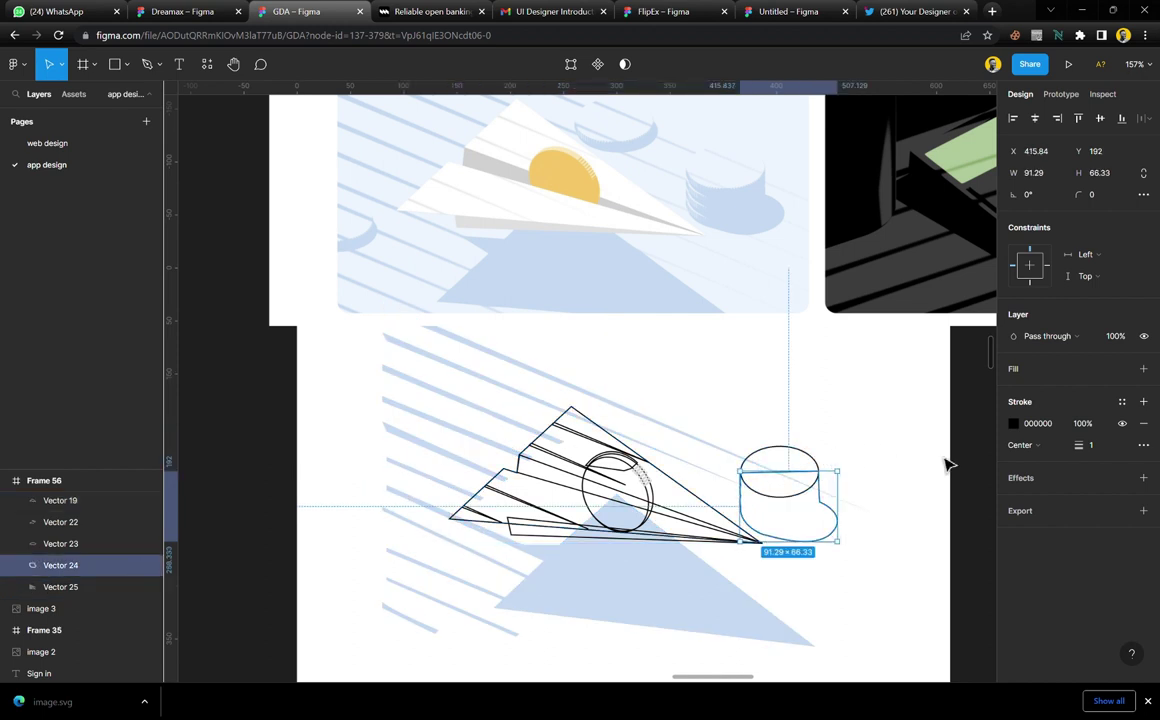
{"action": "left_click", "coordinate": [1031, 370]}
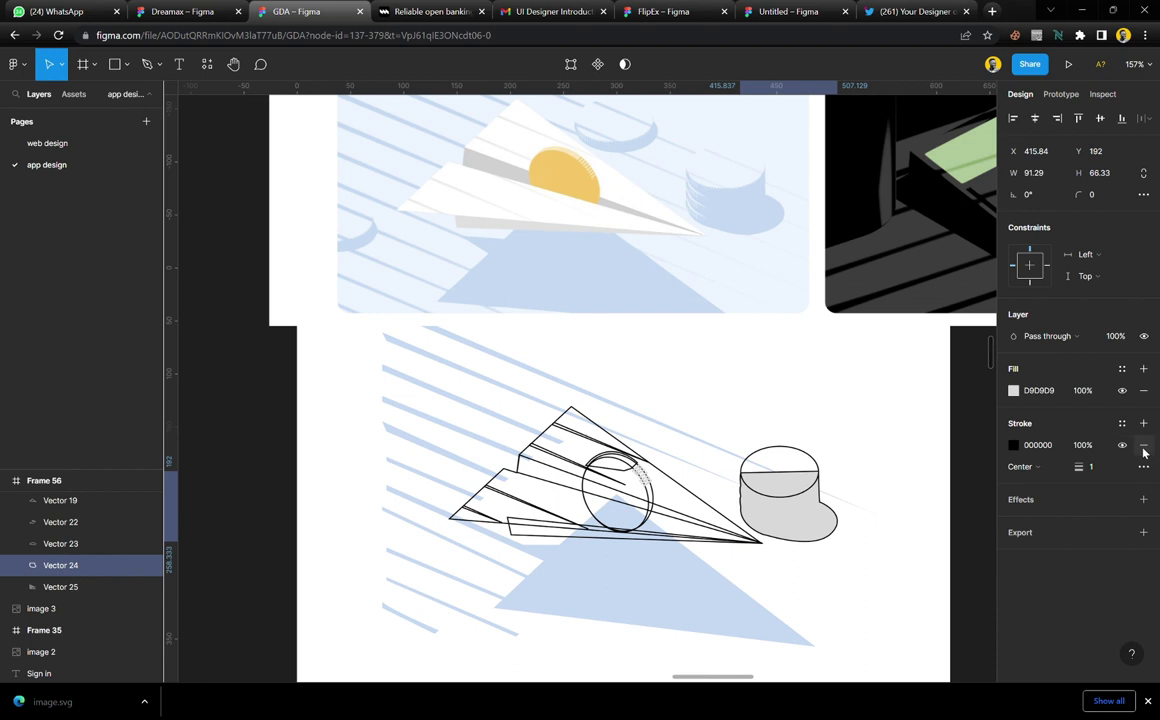
{"action": "key", "text": "ctrl+z"}
{"action": "key", "text": "ctrl+z"}
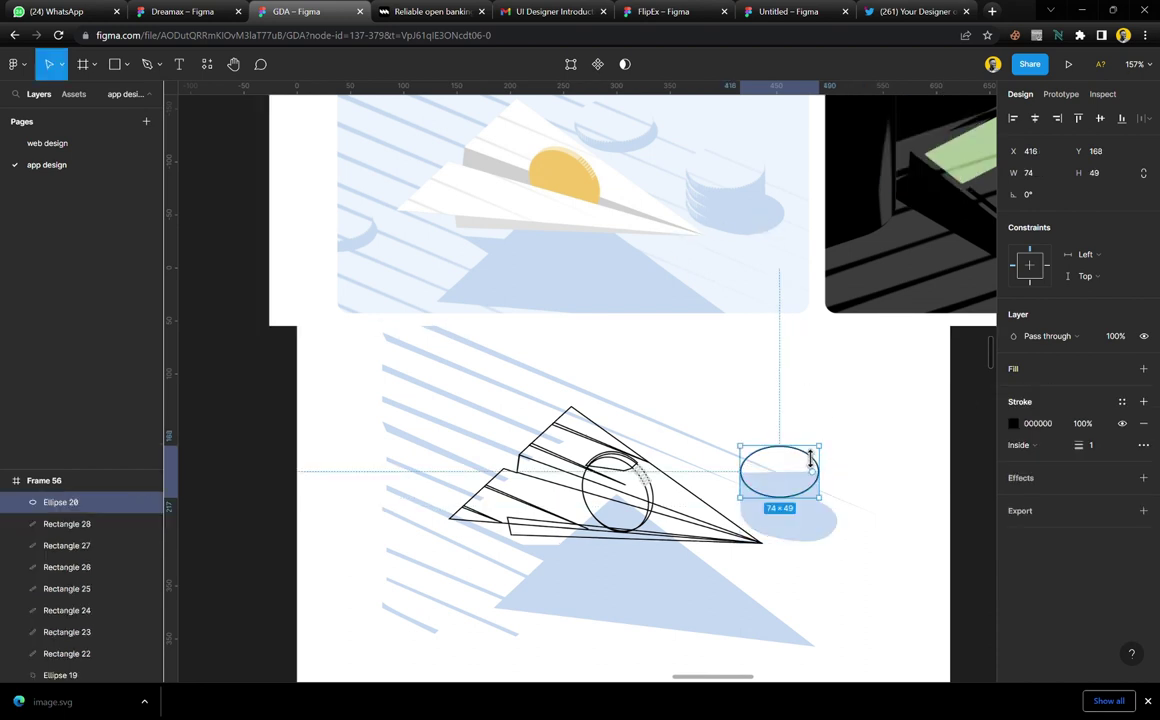
{"action": "left_click", "coordinate": [1029, 372]}
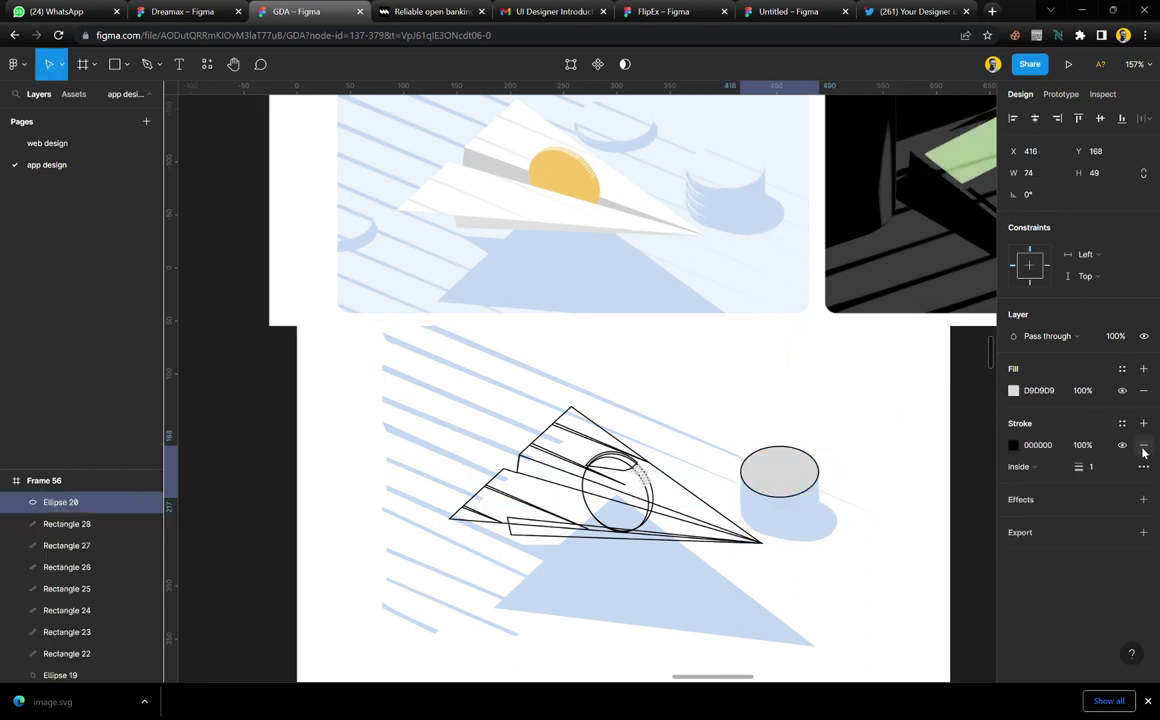
{"action": "left_click", "coordinate": [1143, 449]}
{"action": "key", "text": "i"}
{"action": "left_click", "coordinate": [737, 190]}
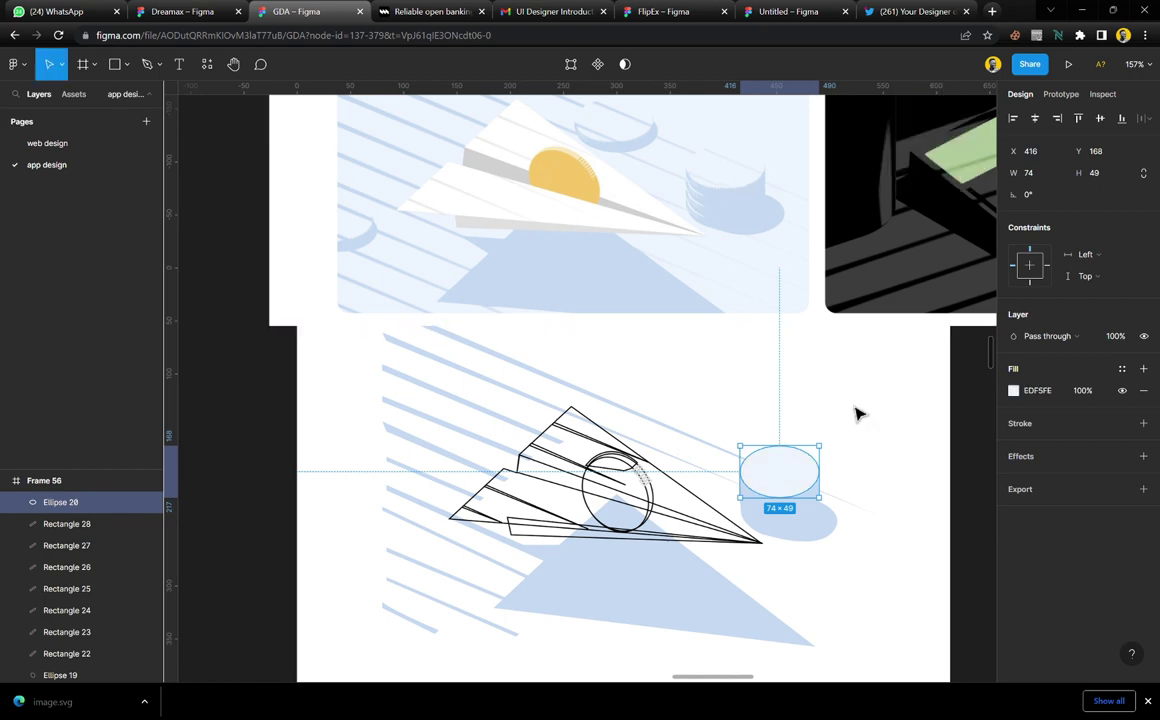
{"action": "left_click", "coordinate": [857, 409]}
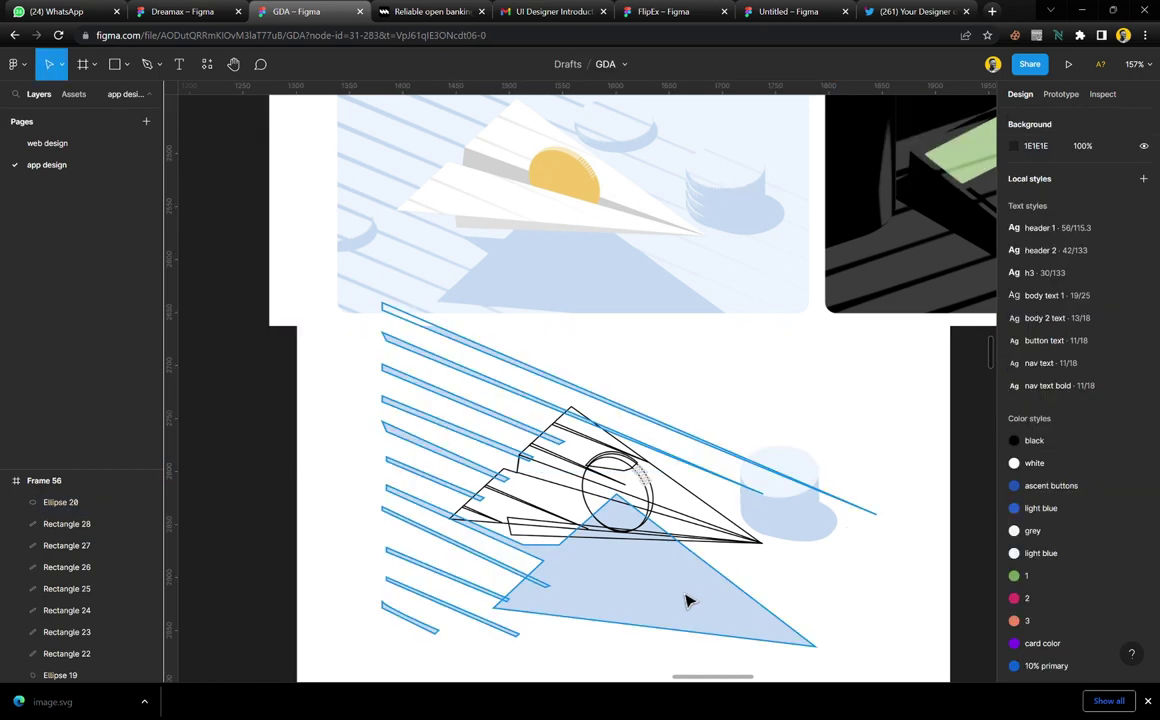
Give the plane's inner fold lines a grey fill sampled from the reference, with no outline
{"action": "left_click", "coordinate": [588, 445]}
{"action": "left_click", "coordinate": [1035, 377]}
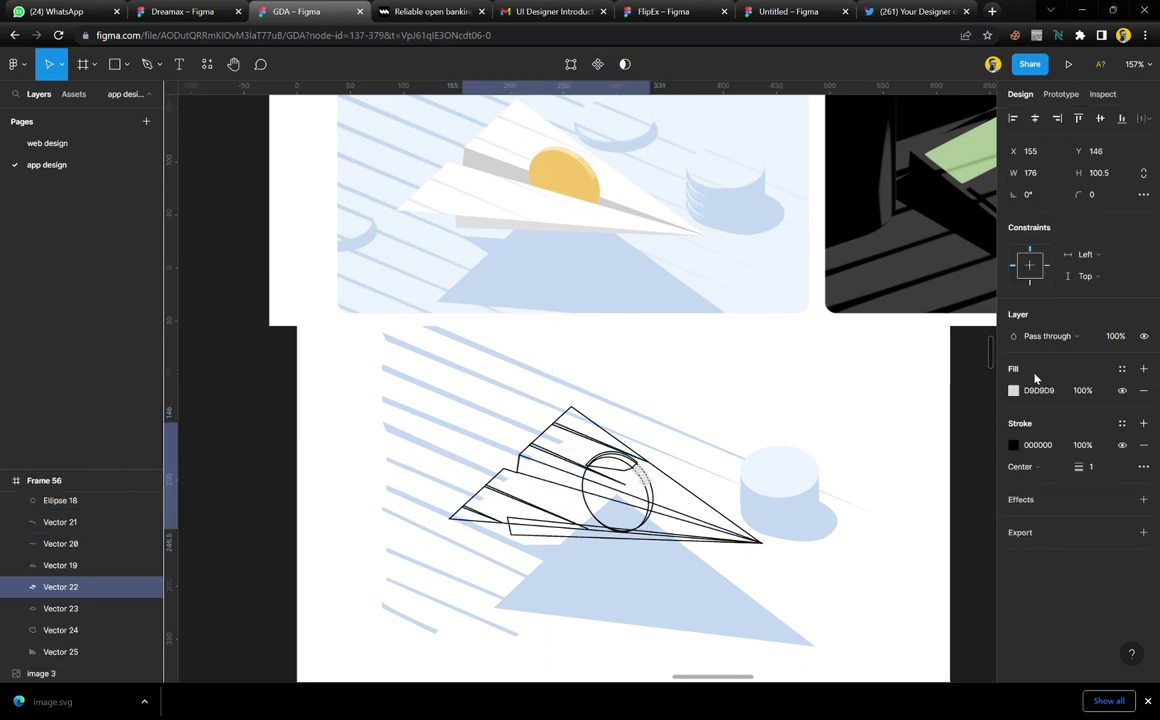
{"action": "left_click", "coordinate": [1143, 445]}
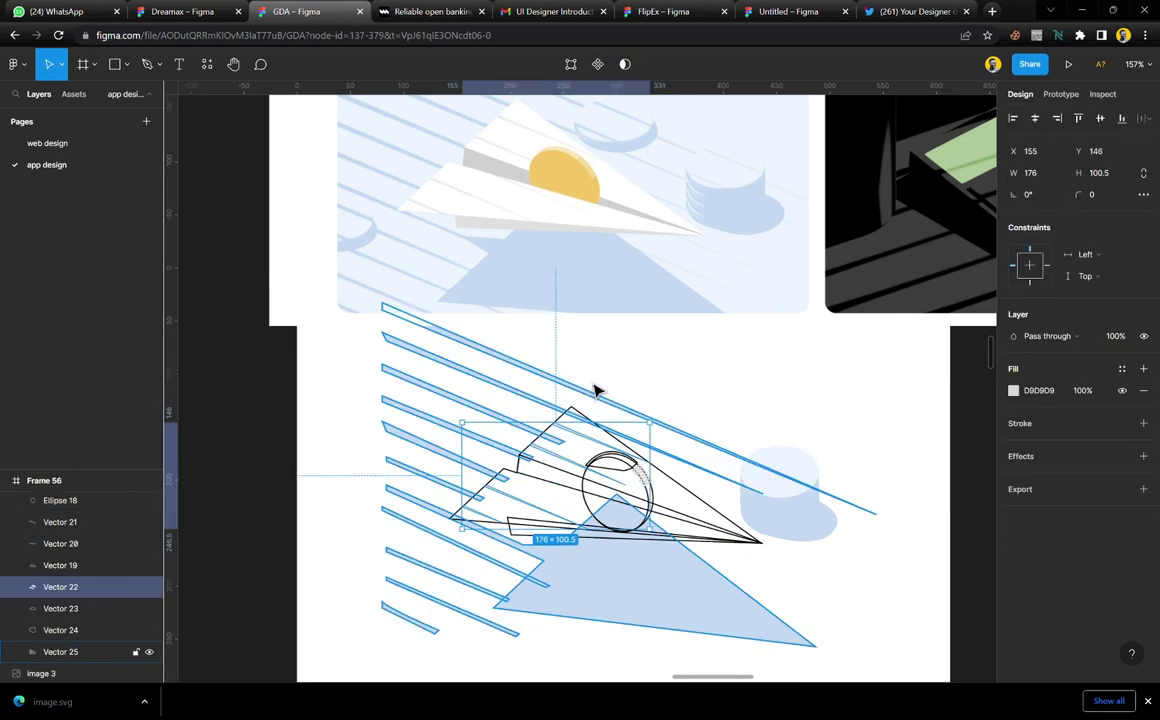
{"action": "key", "text": "i"}
{"action": "left_click", "coordinate": [507, 183]}
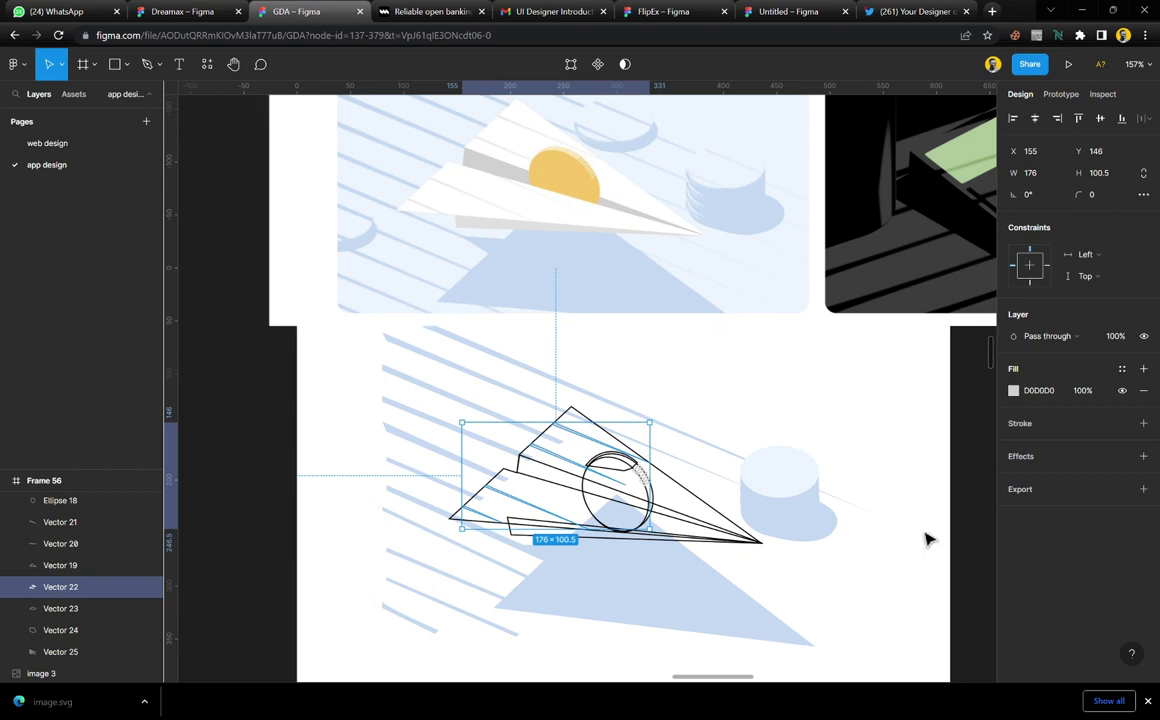
{"action": "left_click", "coordinate": [979, 539]}
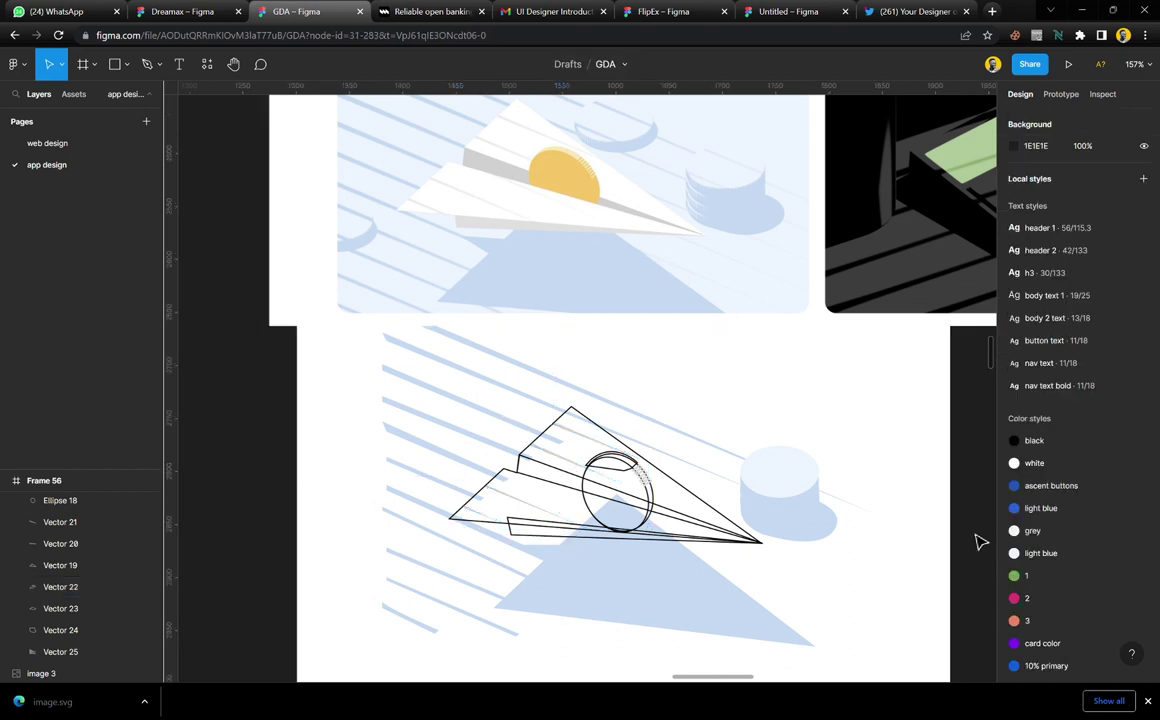
Fill the plane's upper fold shape with the reference plane's grey and drop its outline
{"action": "left_click", "coordinate": [563, 480]}
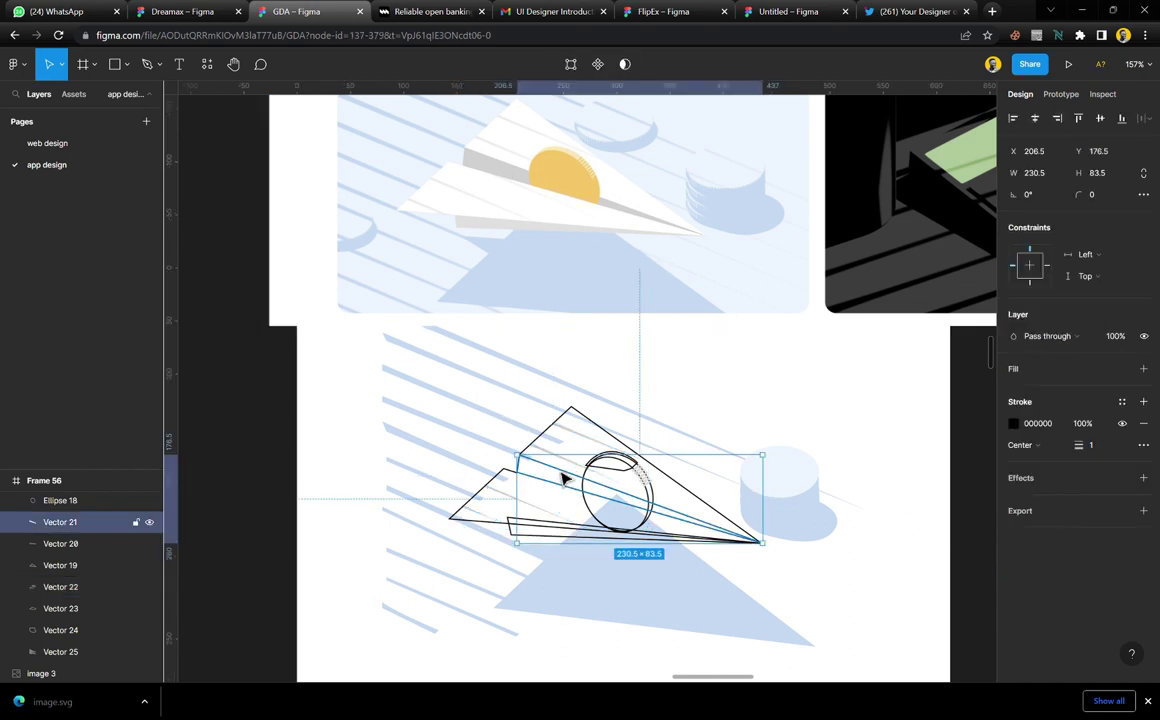
{"action": "left_click", "coordinate": [1016, 370]}
{"action": "left_click", "coordinate": [1143, 445]}
{"action": "key", "text": "i"}
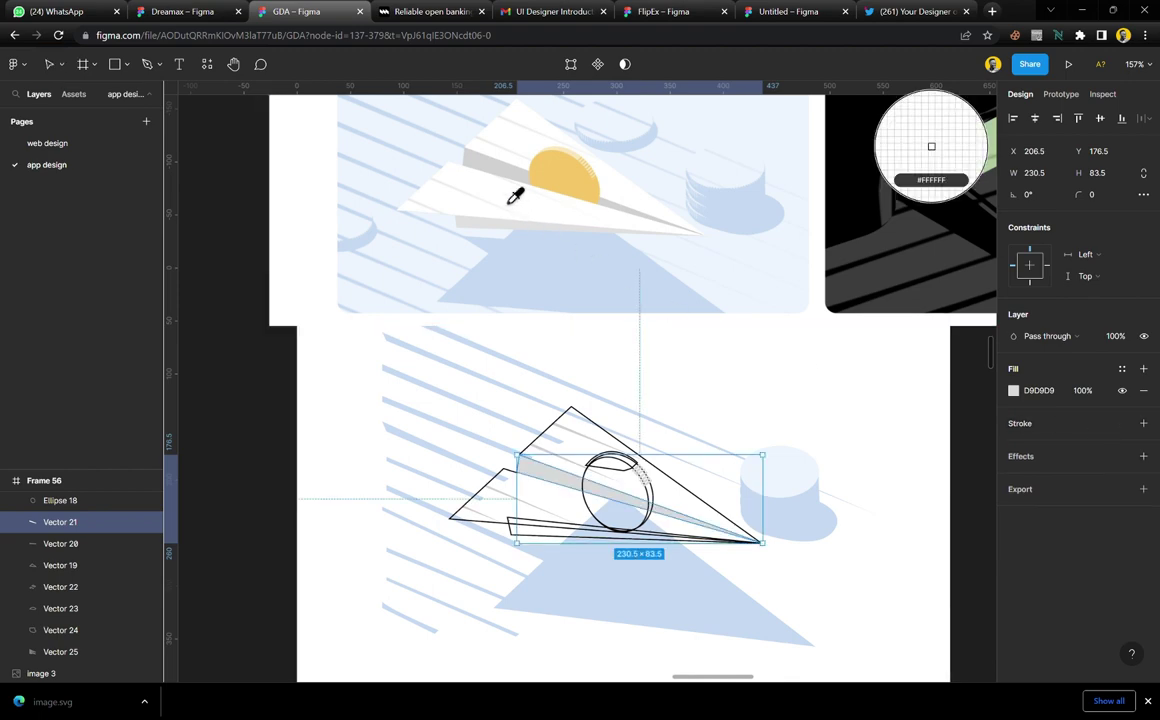
{"action": "left_click", "coordinate": [510, 185]}
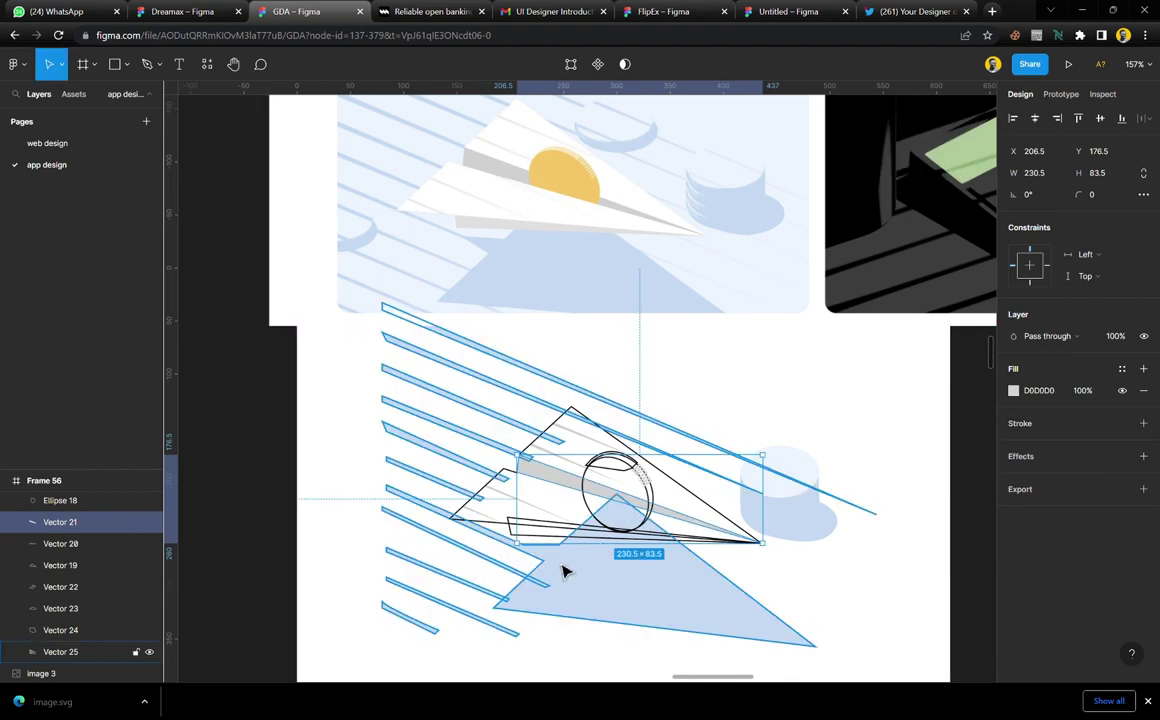
{"action": "left_click", "coordinate": [523, 548]}
Give the plane's bottom strip a light grey fill from the top plane and remove its outline
{"action": "left_click", "coordinate": [525, 541]}
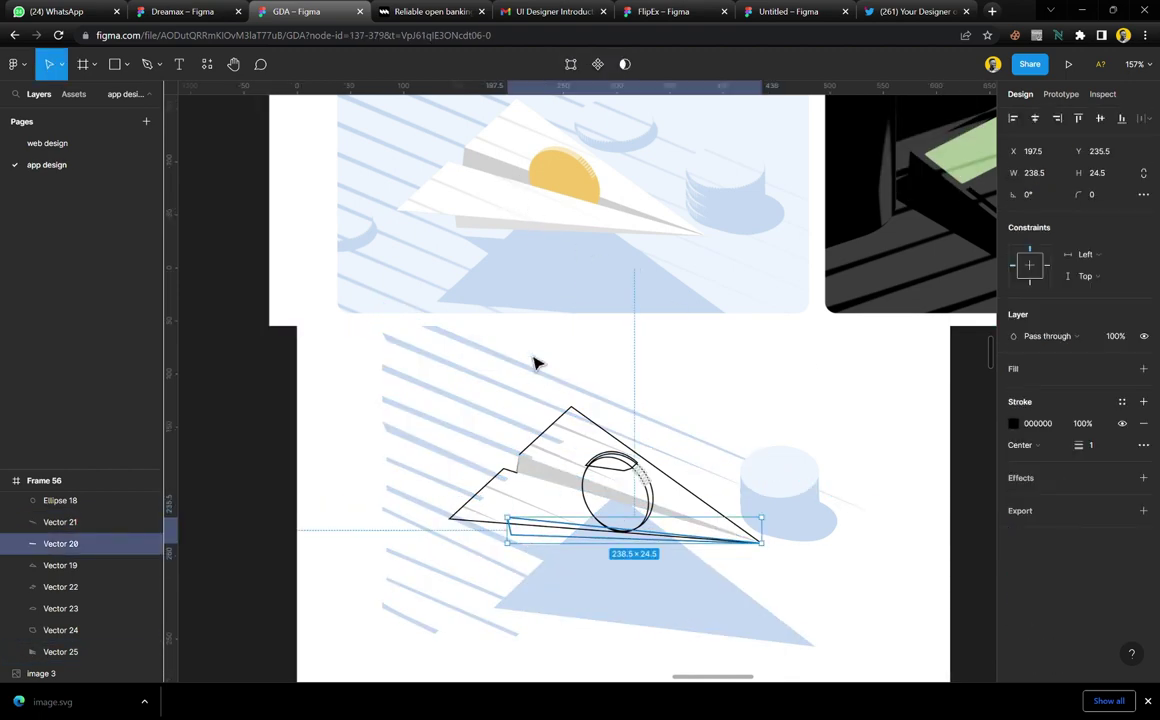
{"action": "key", "text": "i"}
{"action": "left_click", "coordinate": [585, 262]}
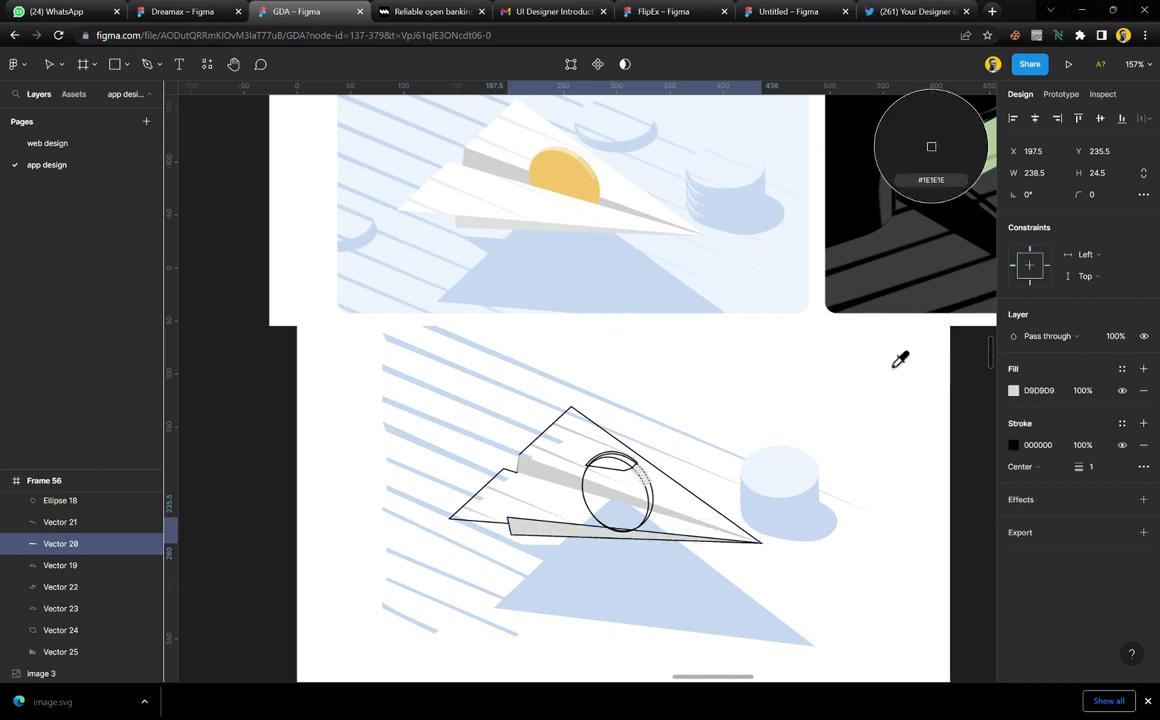
{"action": "left_click", "coordinate": [521, 239]}
{"action": "left_click", "coordinate": [1145, 446]}
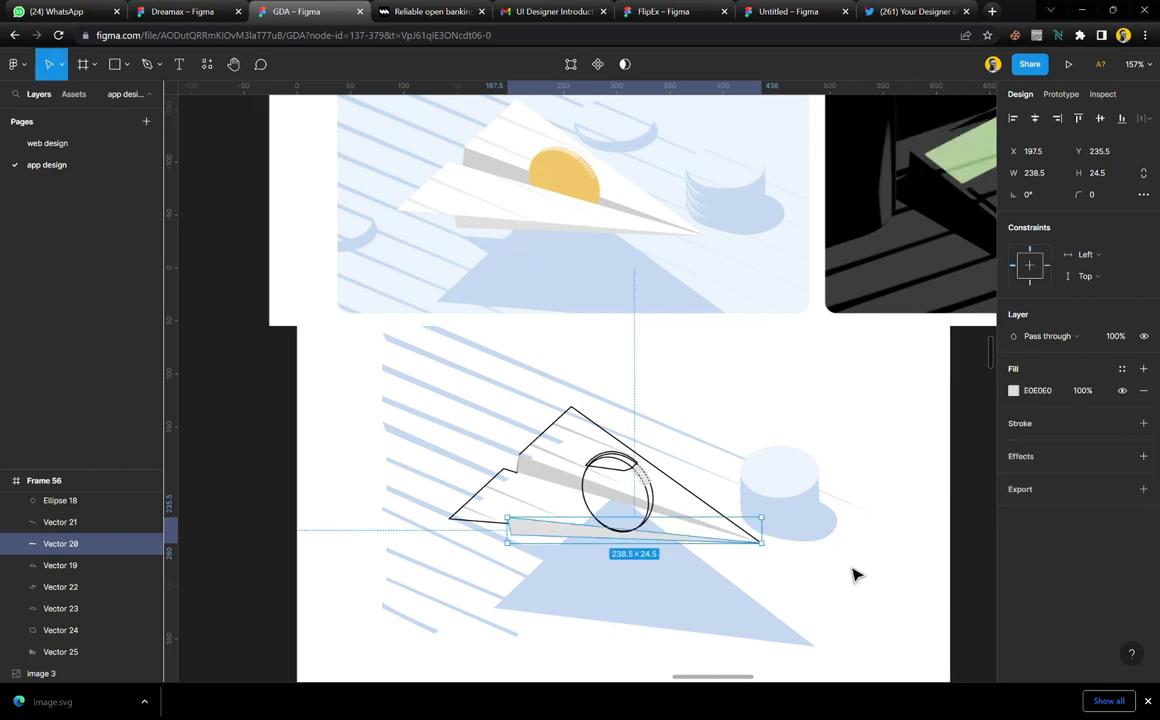
{"action": "left_click", "coordinate": [988, 572]}
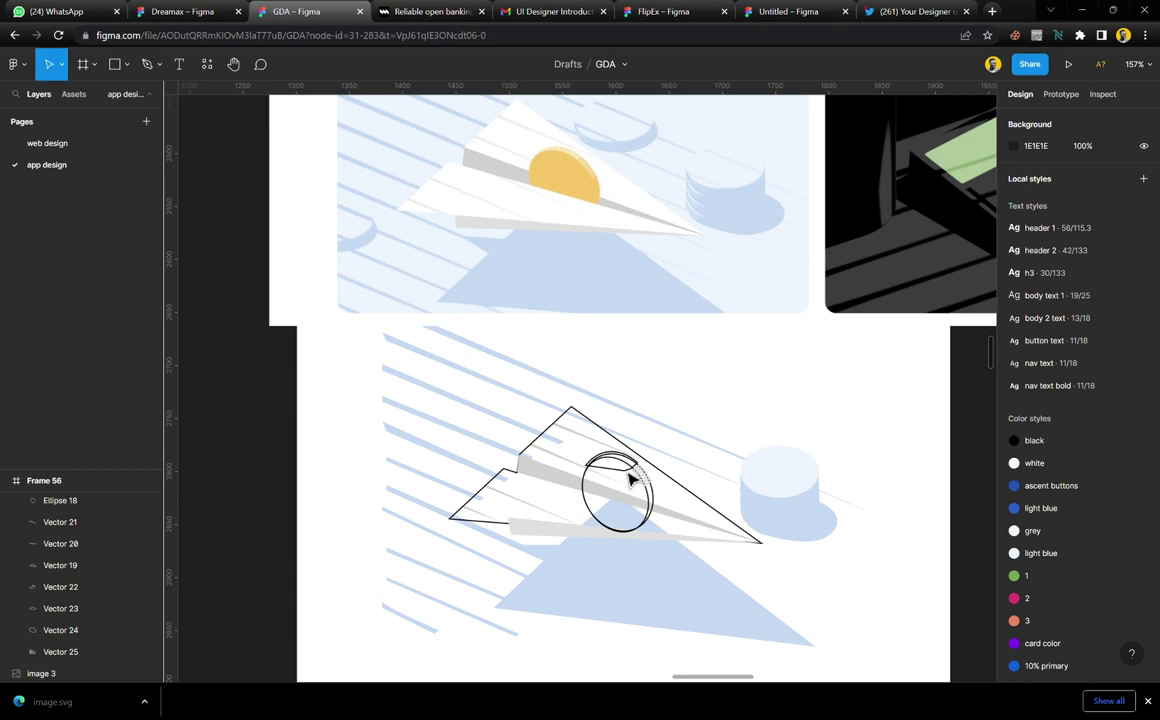
{"action": "left_click", "coordinate": [676, 207]}
{"action": "key", "text": "ctrl+v"}
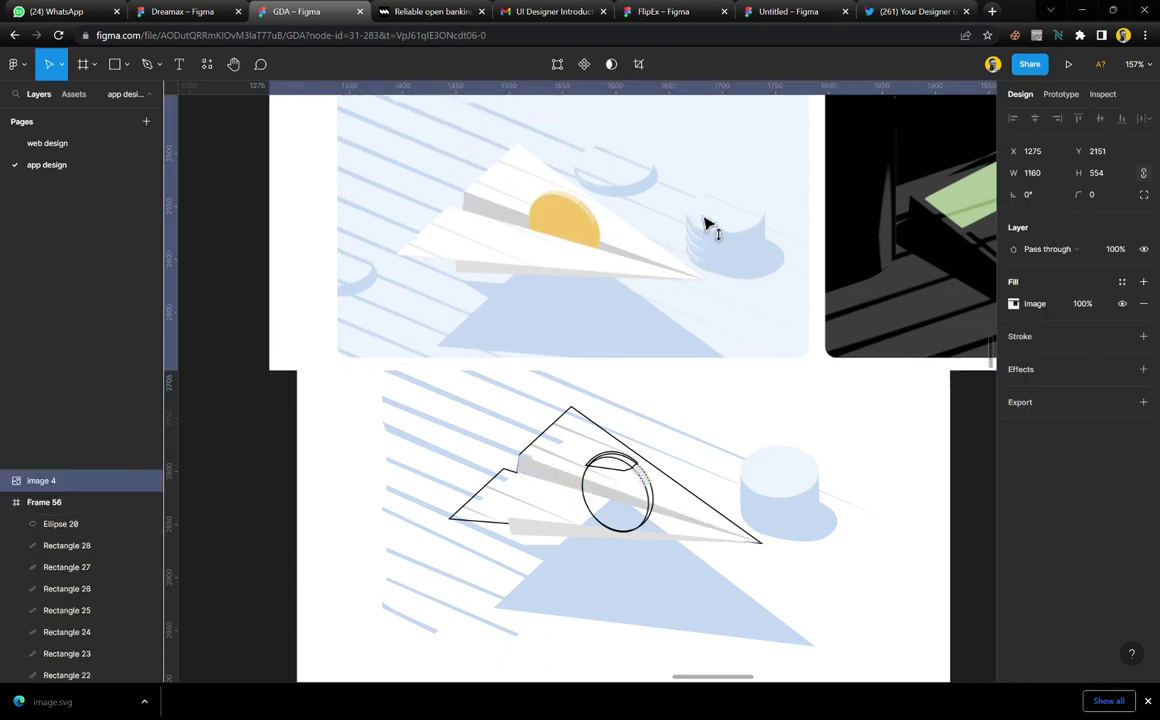
{"action": "left_click_drag", "start_coordinate": [705, 224], "coordinate": [703, 308]}
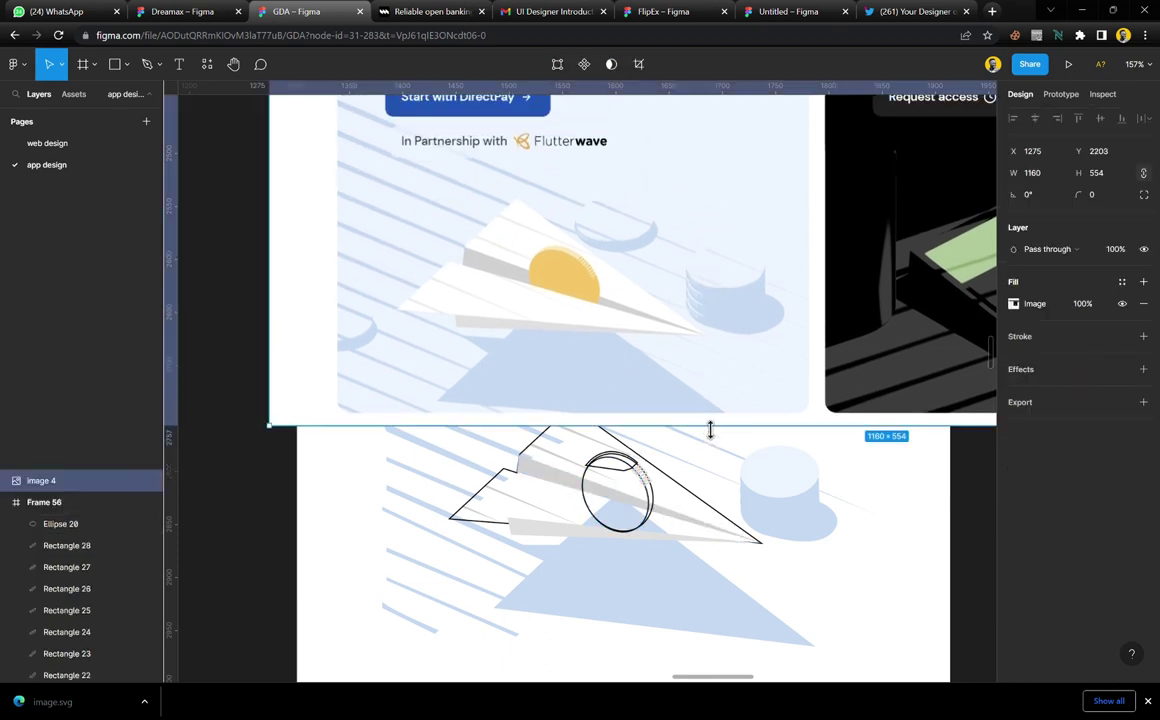
{"action": "left_click_drag", "start_coordinate": [710, 429], "coordinate": [701, 364]}
{"action": "left_click_drag", "start_coordinate": [706, 212], "coordinate": [717, 272]}
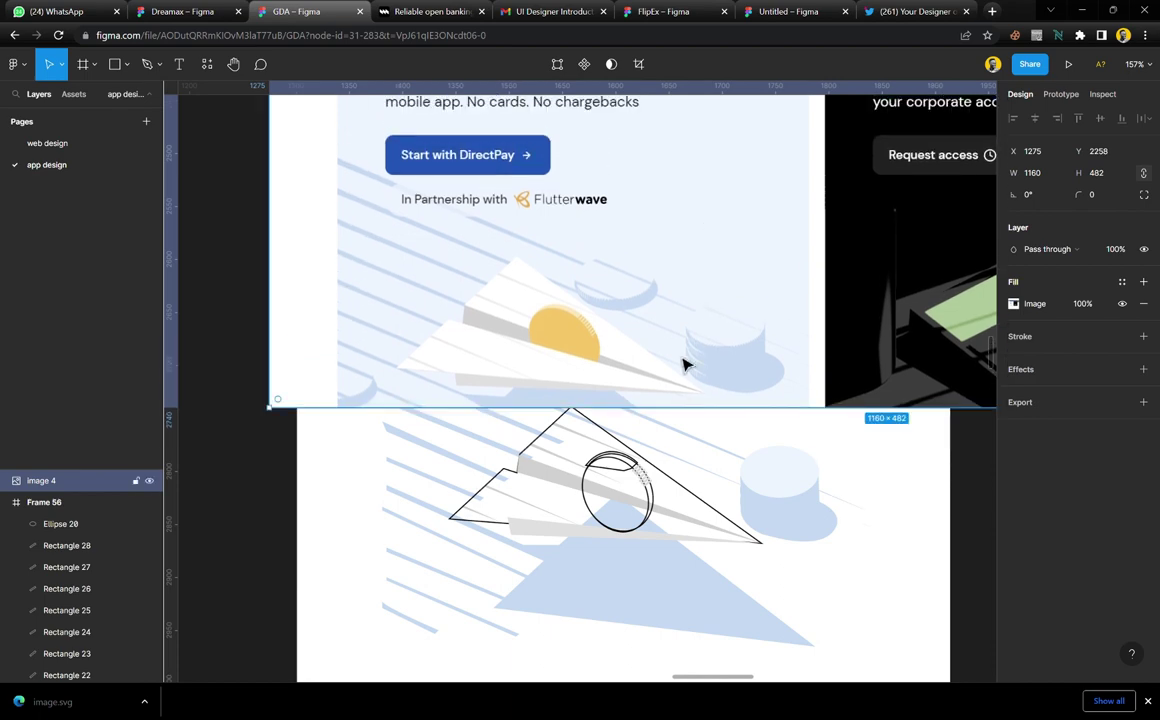
{"action": "left_click_drag", "start_coordinate": [677, 423], "coordinate": [673, 399]}
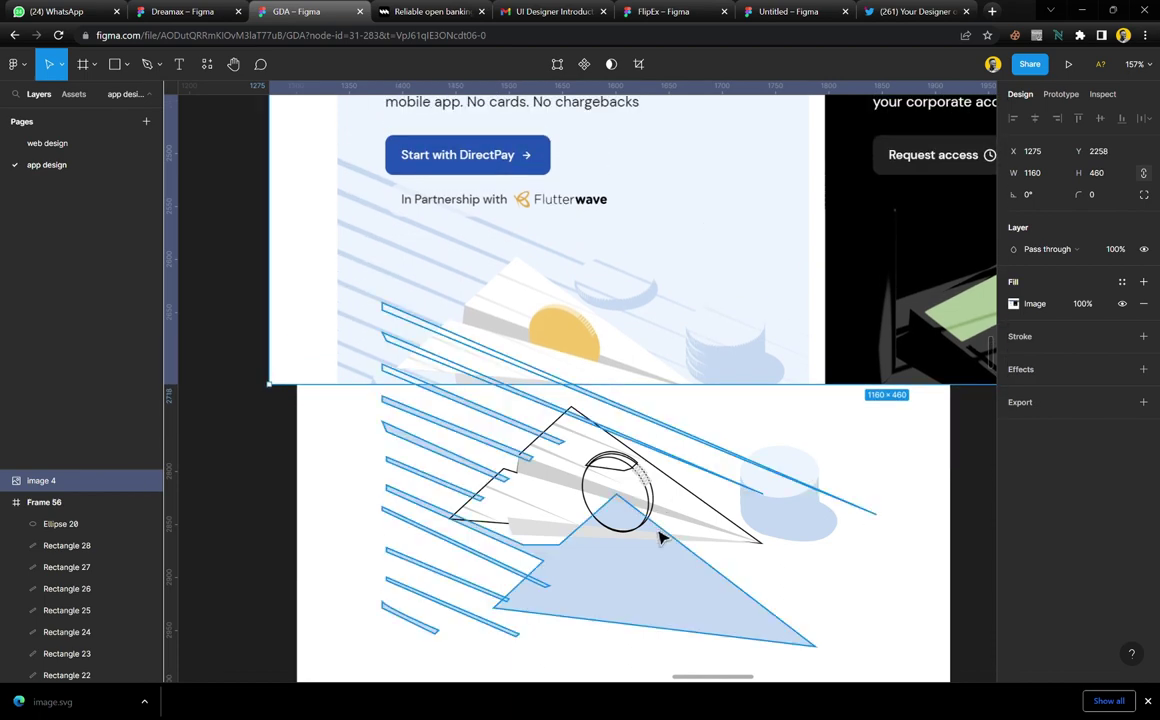
{"action": "scroll", "coordinate": [656, 537], "scroll_direction": "down", "scroll_amount": 3}
{"action": "scroll", "coordinate": [634, 406], "scroll_direction": "up", "scroll_amount": 5}
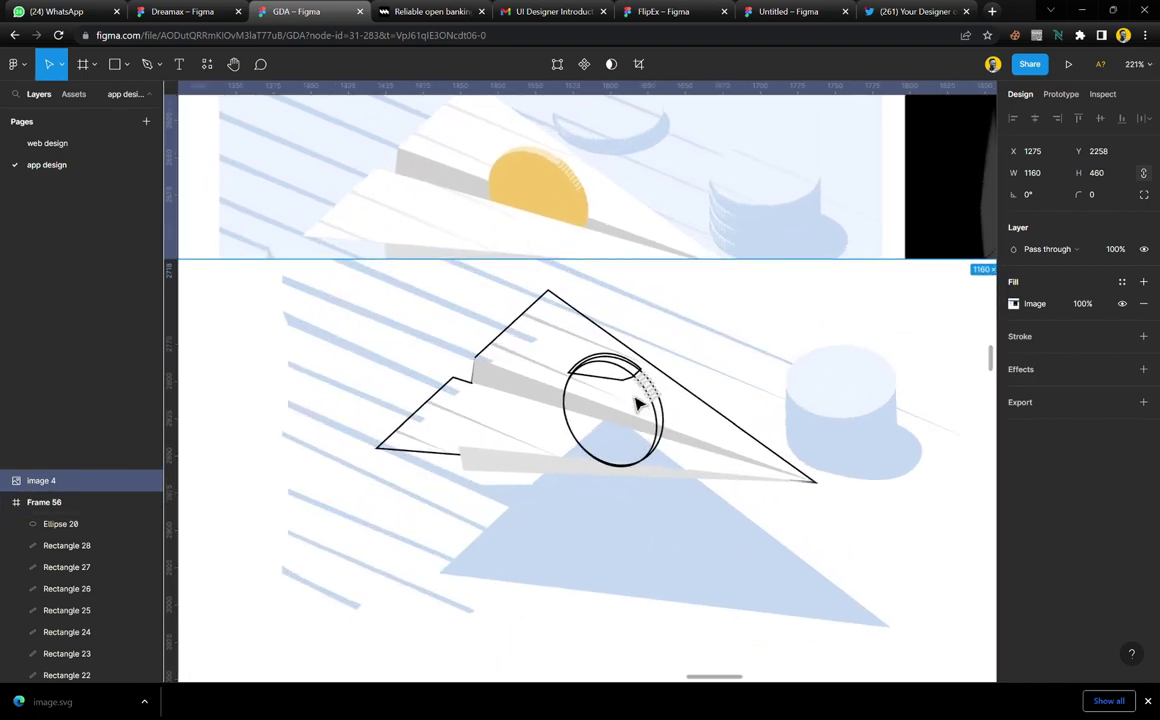
{"action": "scroll", "coordinate": [638, 404], "scroll_direction": "up", "scroll_amount": 4}
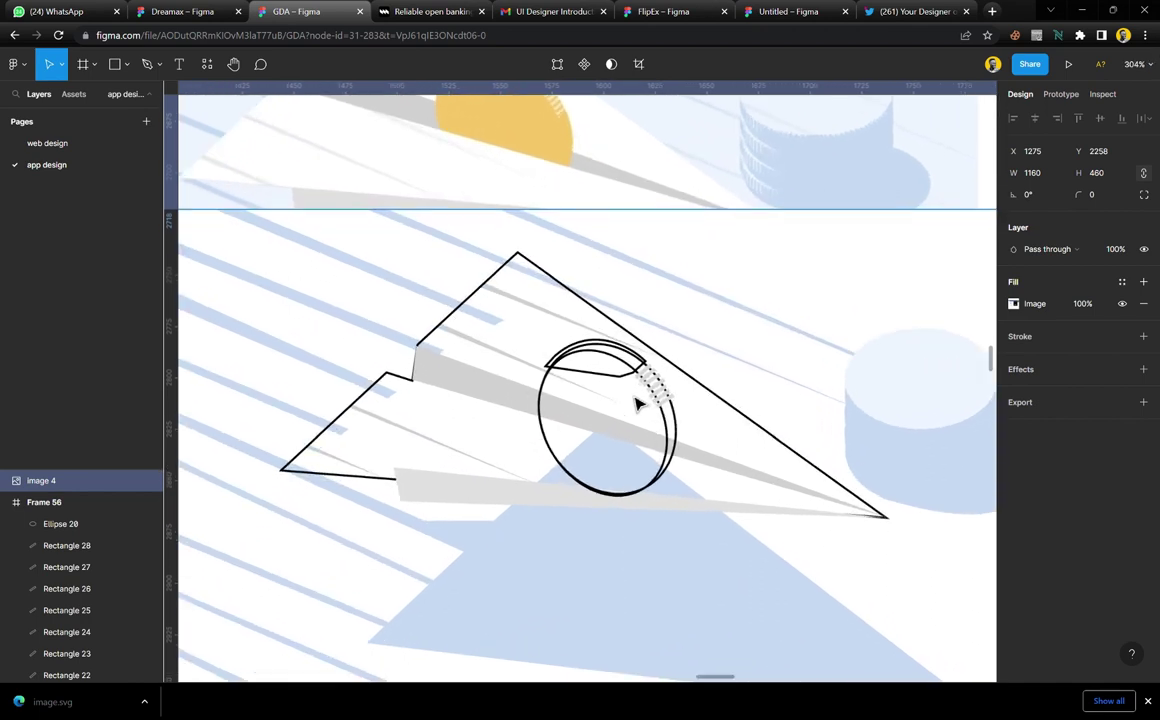
{"action": "scroll", "coordinate": [638, 404], "scroll_direction": "left", "scroll_amount": 3}
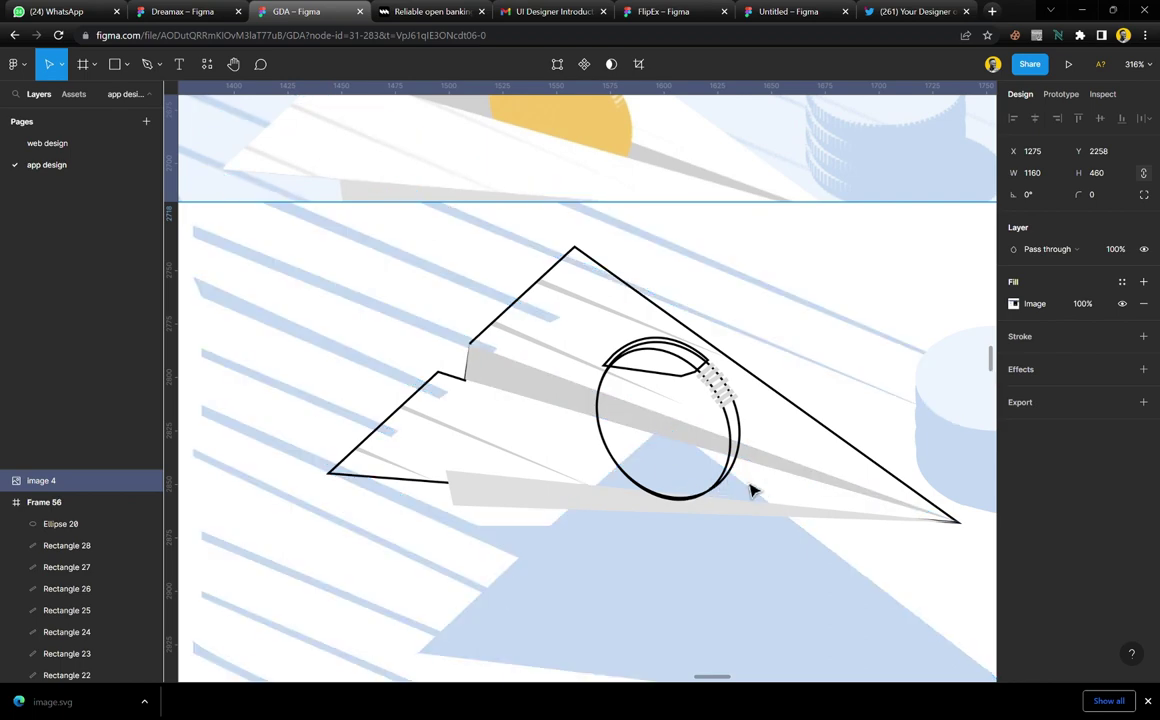
{"action": "scroll", "coordinate": [746, 490], "scroll_direction": "up", "scroll_amount": 1}
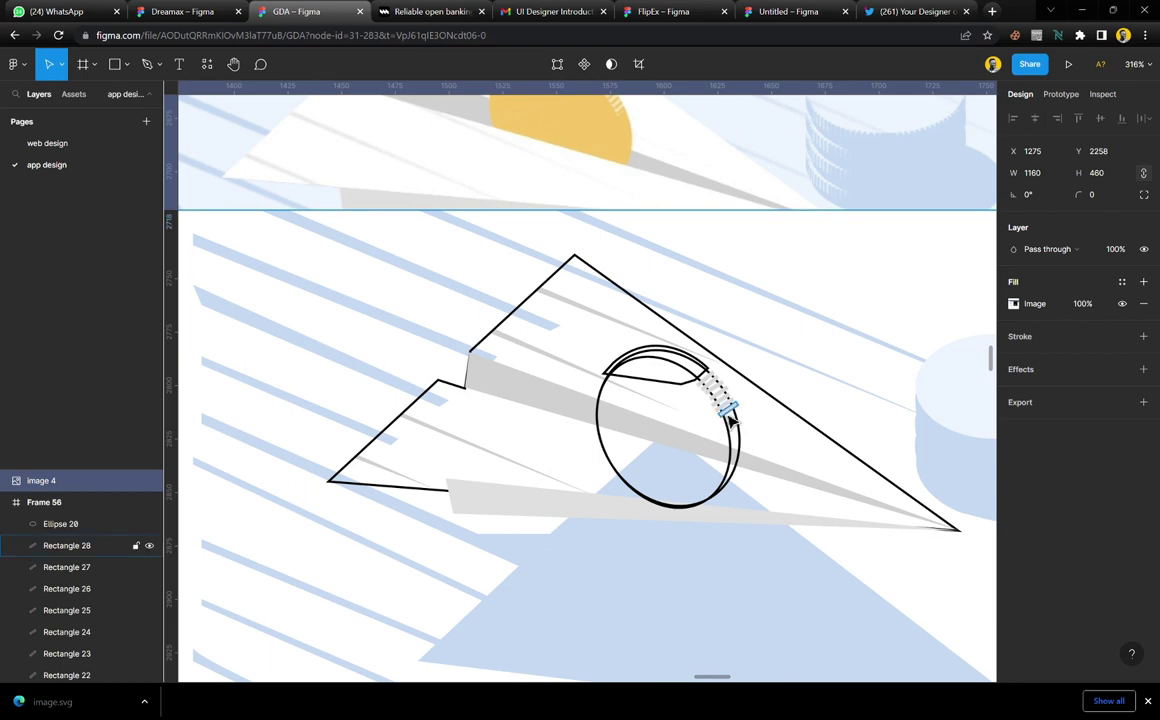
{"action": "scroll", "coordinate": [740, 430], "scroll_direction": "up", "scroll_amount": 5}
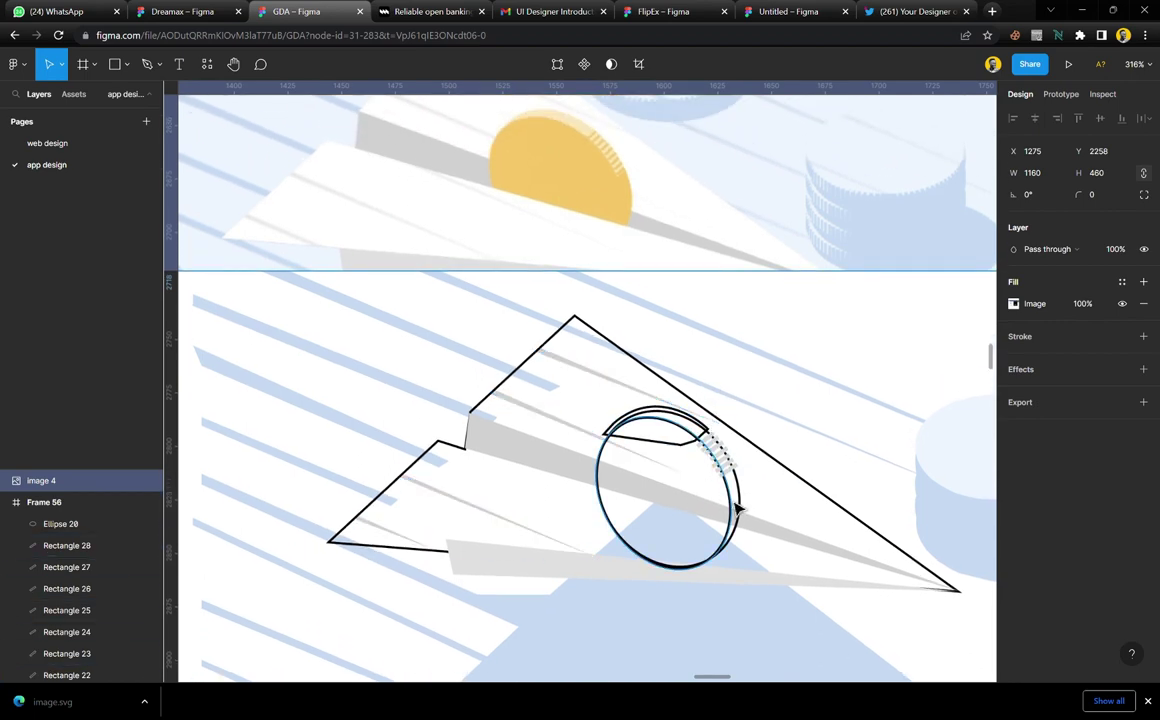
Fill the front coin ellipse with the coin yellow and remove its black outline
{"action": "left_click", "coordinate": [738, 492]}
{"action": "left_click", "coordinate": [1122, 390]}
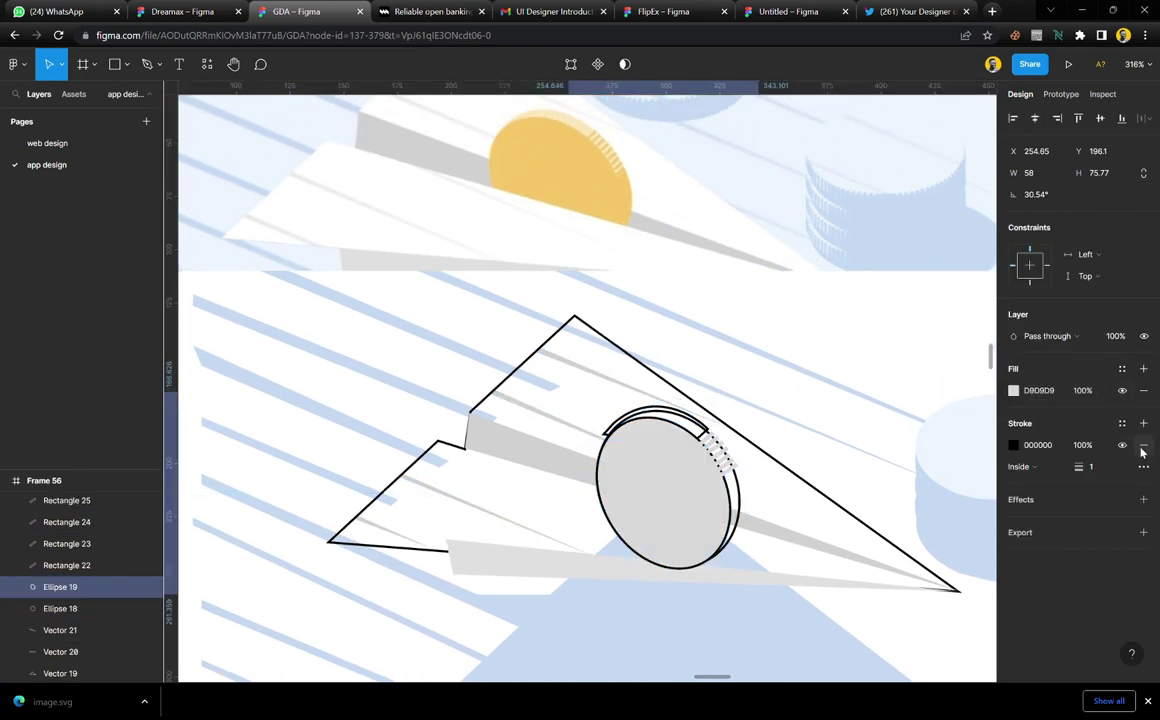
{"action": "left_click", "coordinate": [1143, 445]}
{"action": "key", "text": "i"}
{"action": "left_click", "coordinate": [590, 198]}
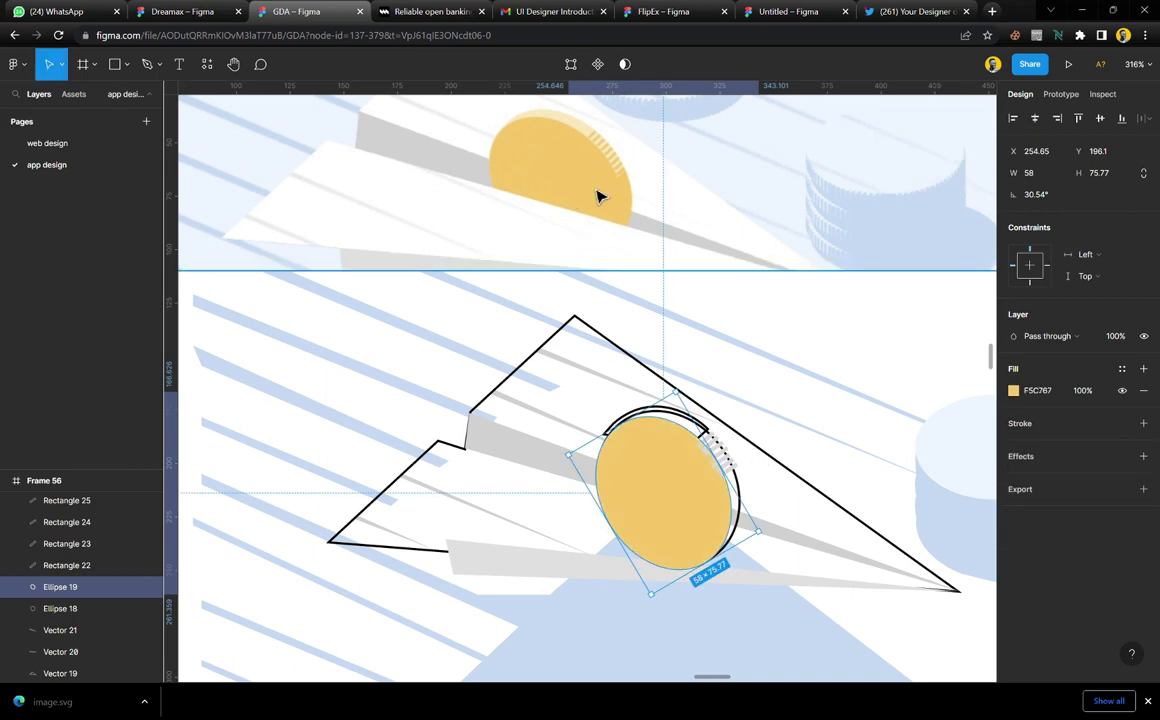
{"action": "key", "text": "Escape"}
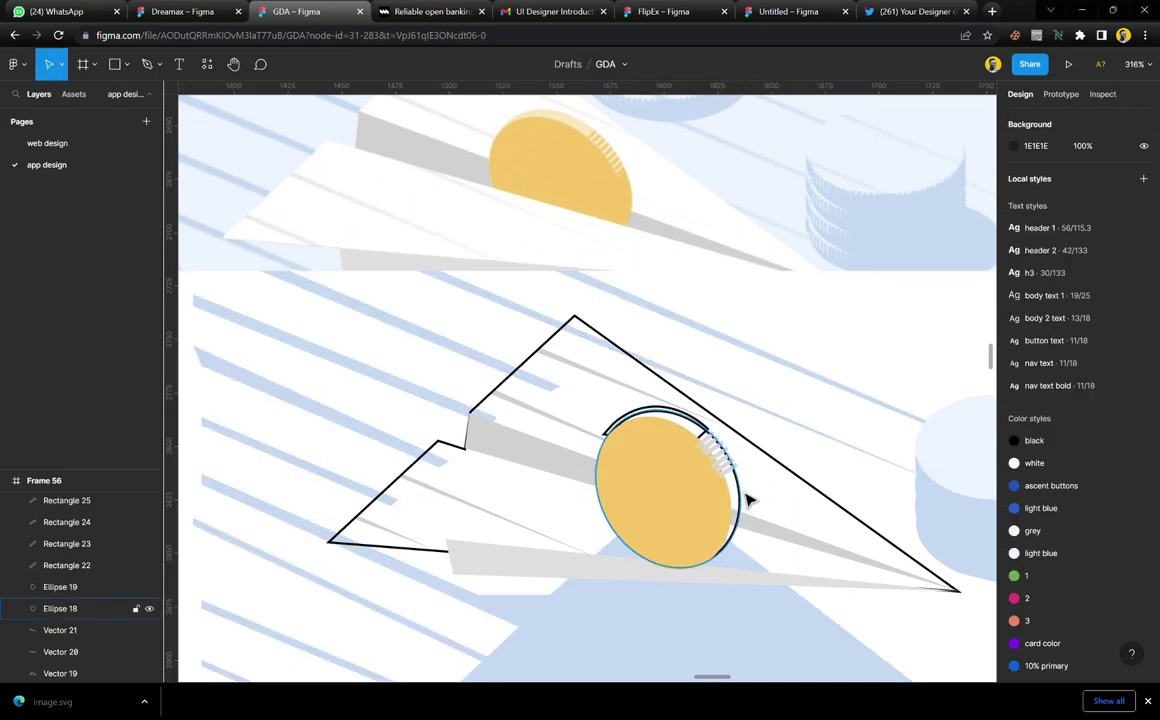
Remove the back coin ellipse's grey fill and recolour its outline coin yellow
{"action": "left_click", "coordinate": [749, 500]}
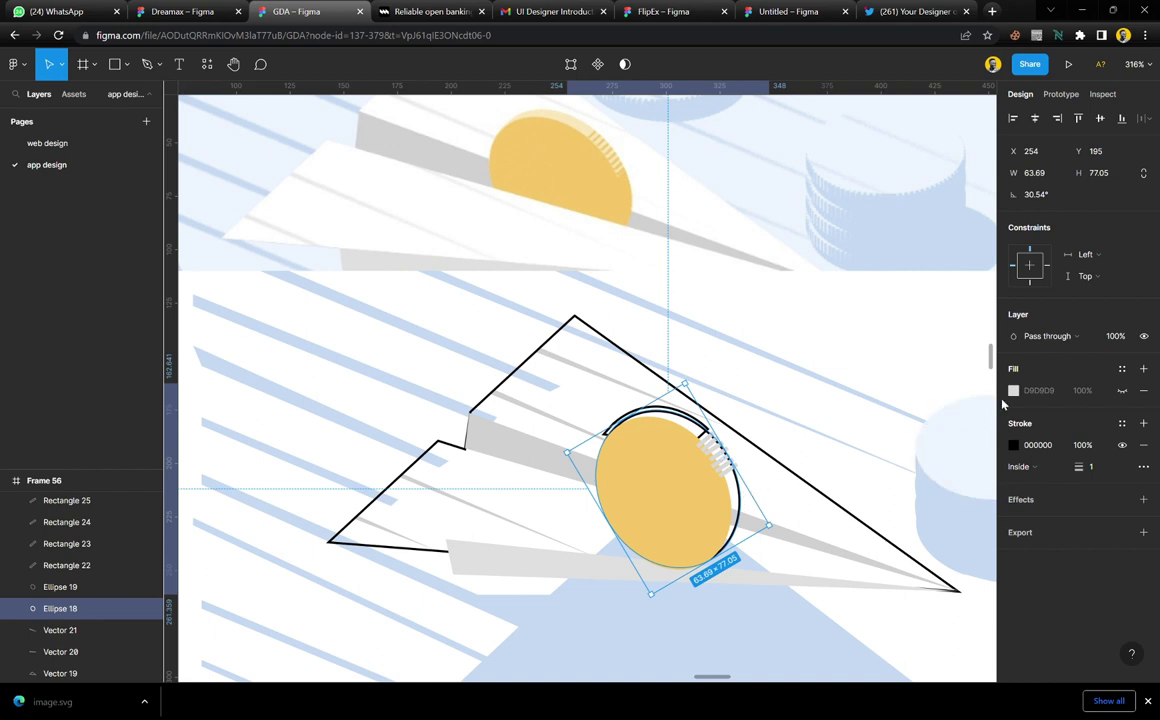
{"action": "left_click", "coordinate": [1123, 392]}
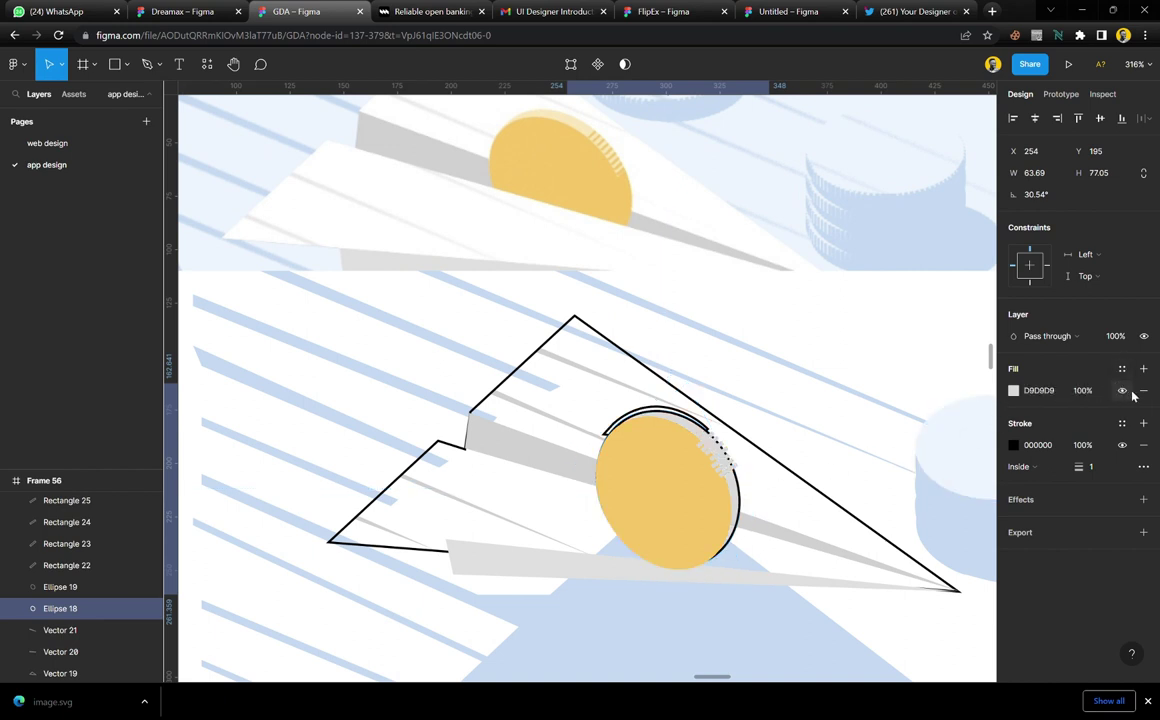
{"action": "left_click", "coordinate": [1146, 396]}
{"action": "key", "text": "i"}
{"action": "left_click", "coordinate": [686, 484]}
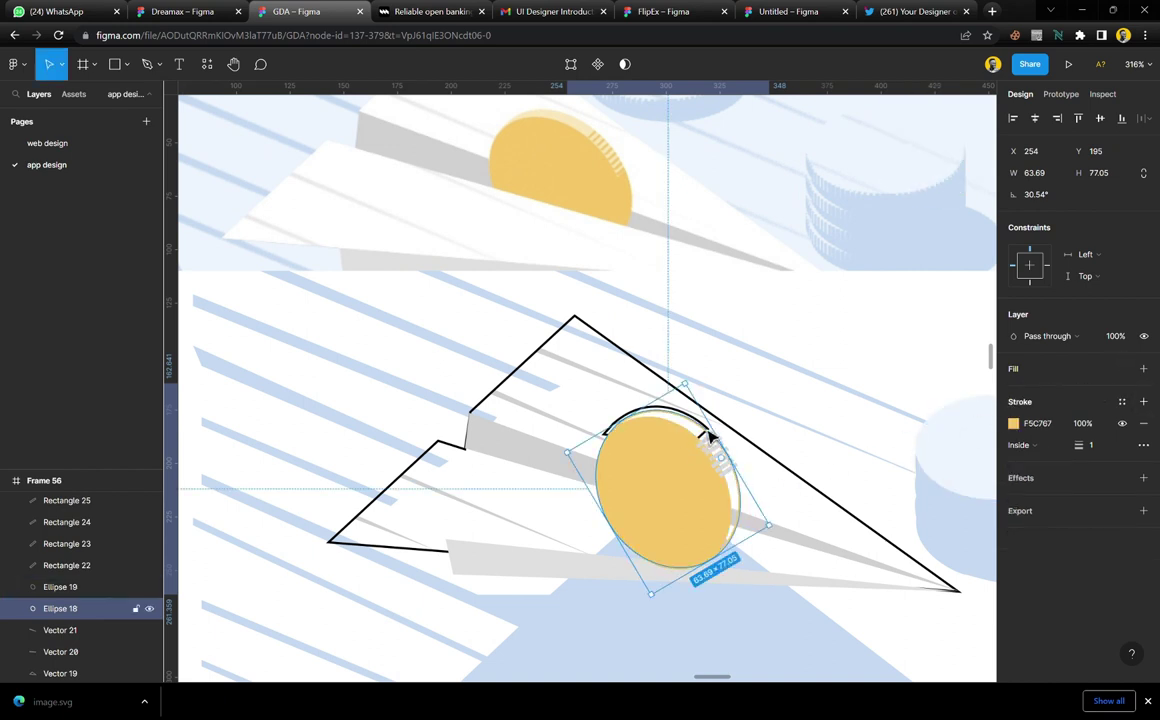
Give the small arc at the coin's top a pale yellow highlight fill without outline
{"action": "left_click", "coordinate": [629, 422]}
{"action": "left_click", "coordinate": [648, 413]}
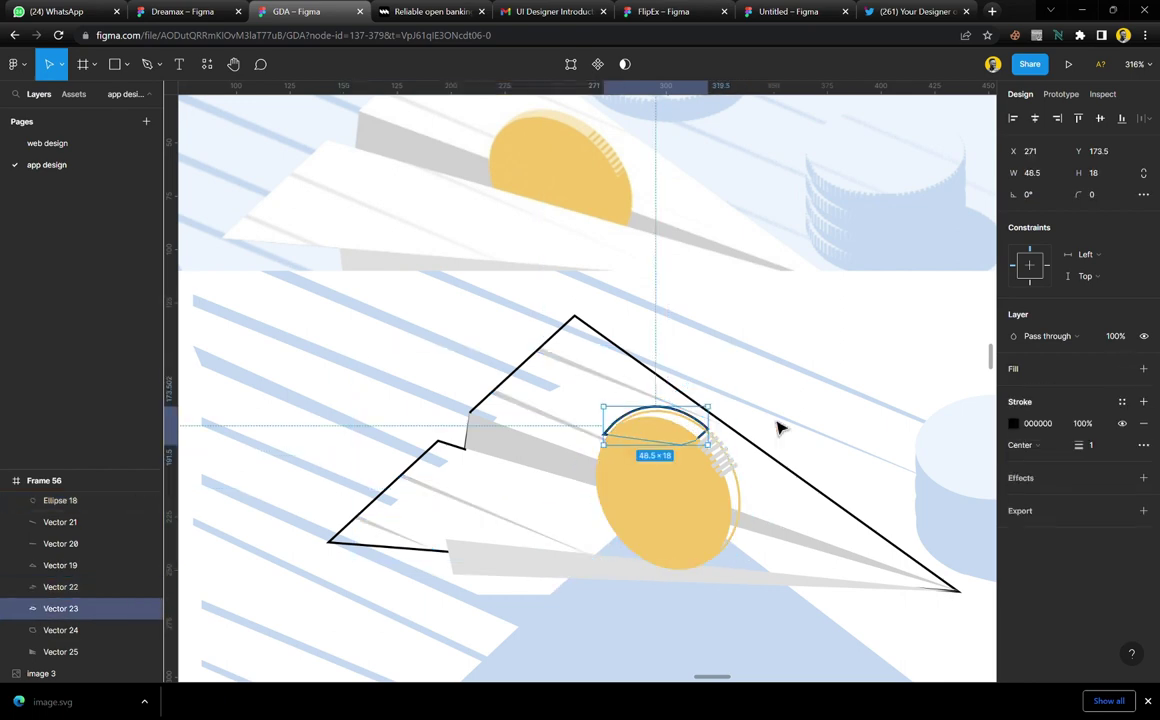
{"action": "left_click", "coordinate": [1016, 369]}
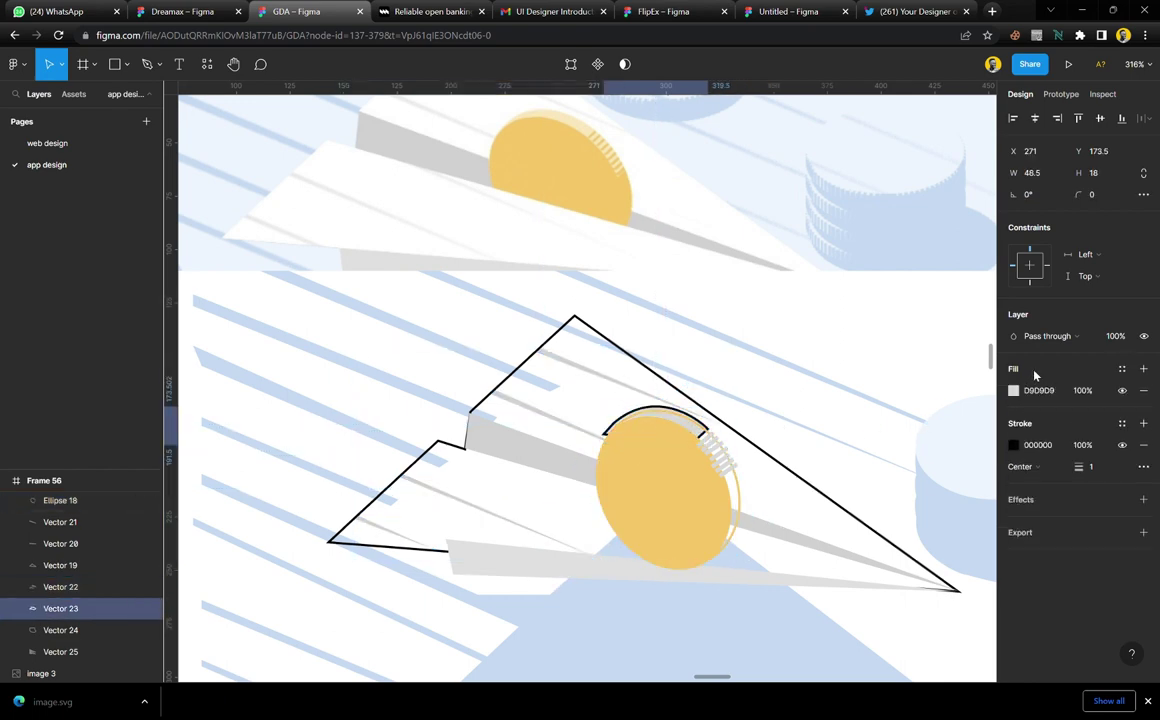
{"action": "left_click", "coordinate": [1143, 445]}
{"action": "key", "text": "i"}
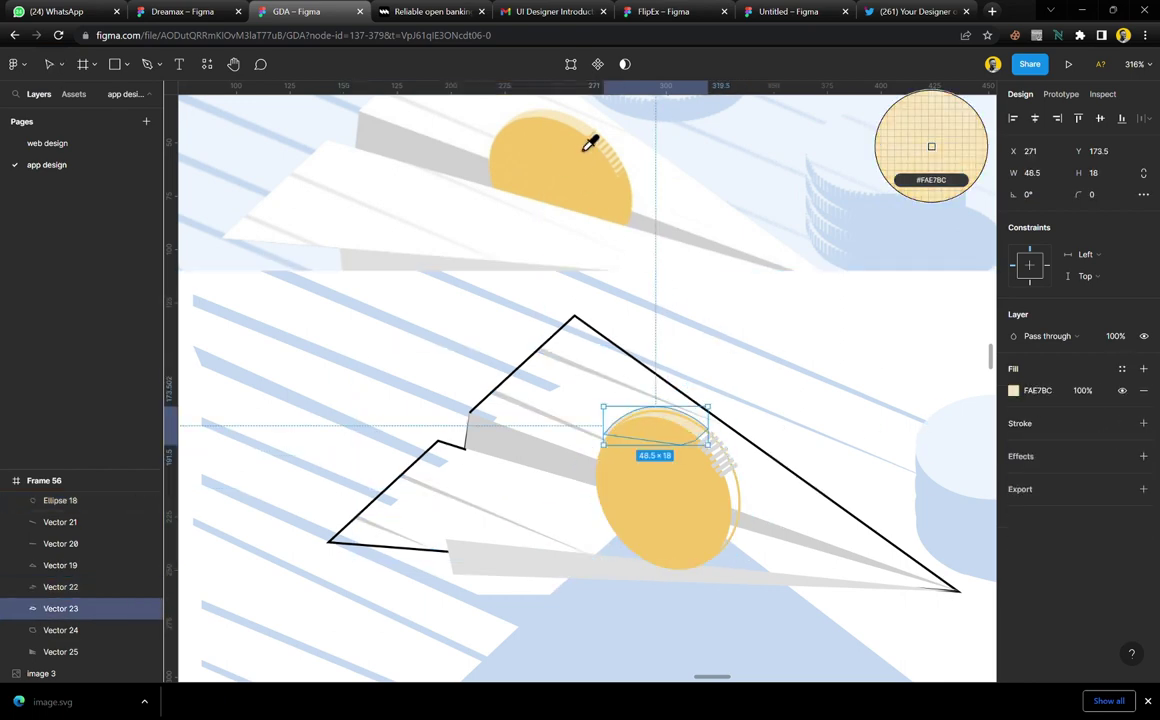
{"action": "left_click", "coordinate": [582, 150]}
{"action": "key", "text": "Escape"}
Fill the back coin ellipse with coin yellow and remove its outline
{"action": "scroll", "coordinate": [684, 458], "scroll_direction": "up", "scroll_amount": 10}
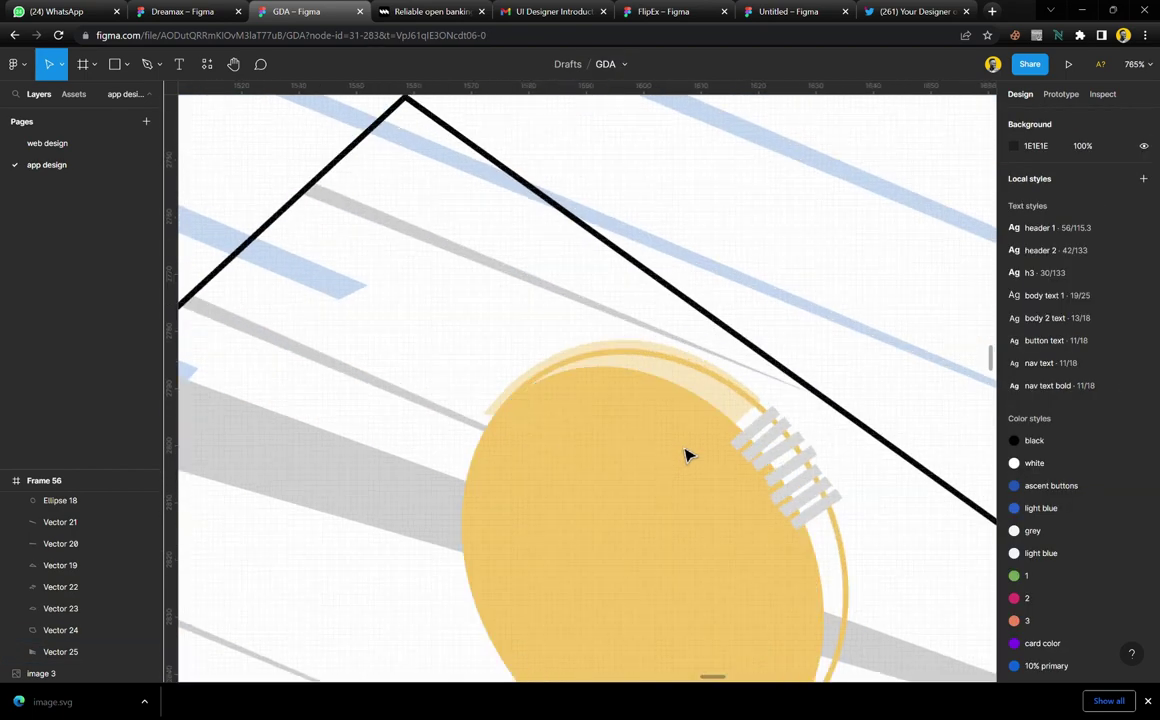
{"action": "left_click", "coordinate": [810, 404]}
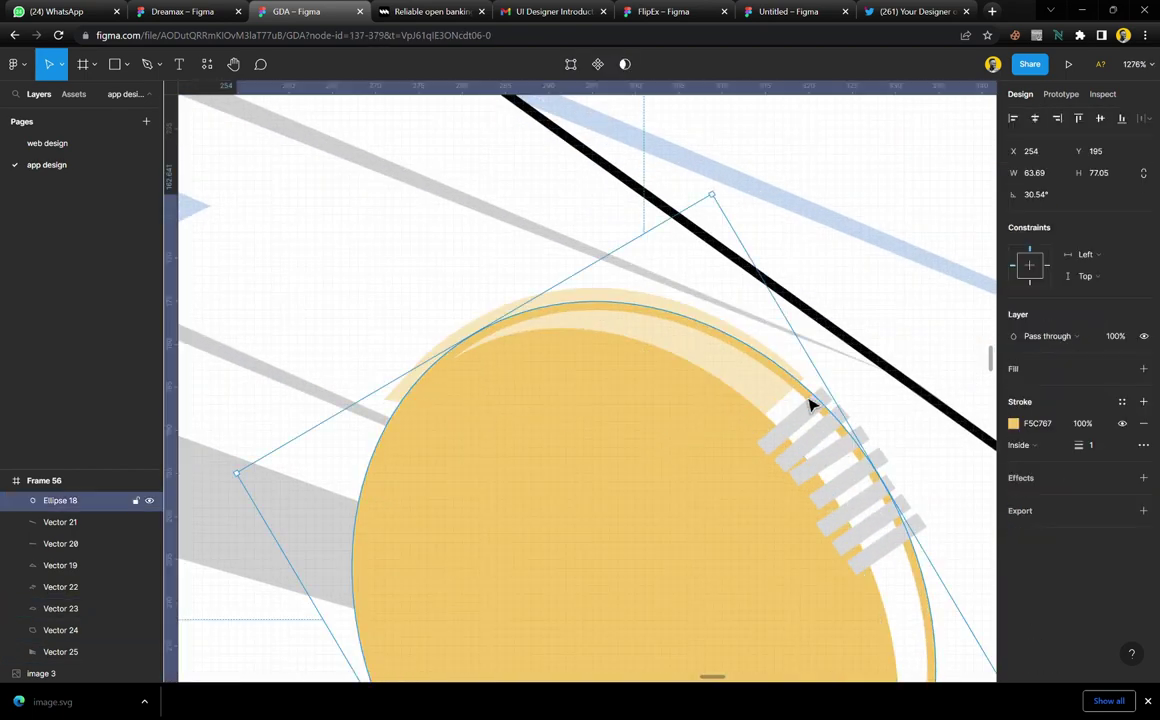
{"action": "left_click", "coordinate": [1025, 374]}
{"action": "left_click", "coordinate": [1143, 445]}
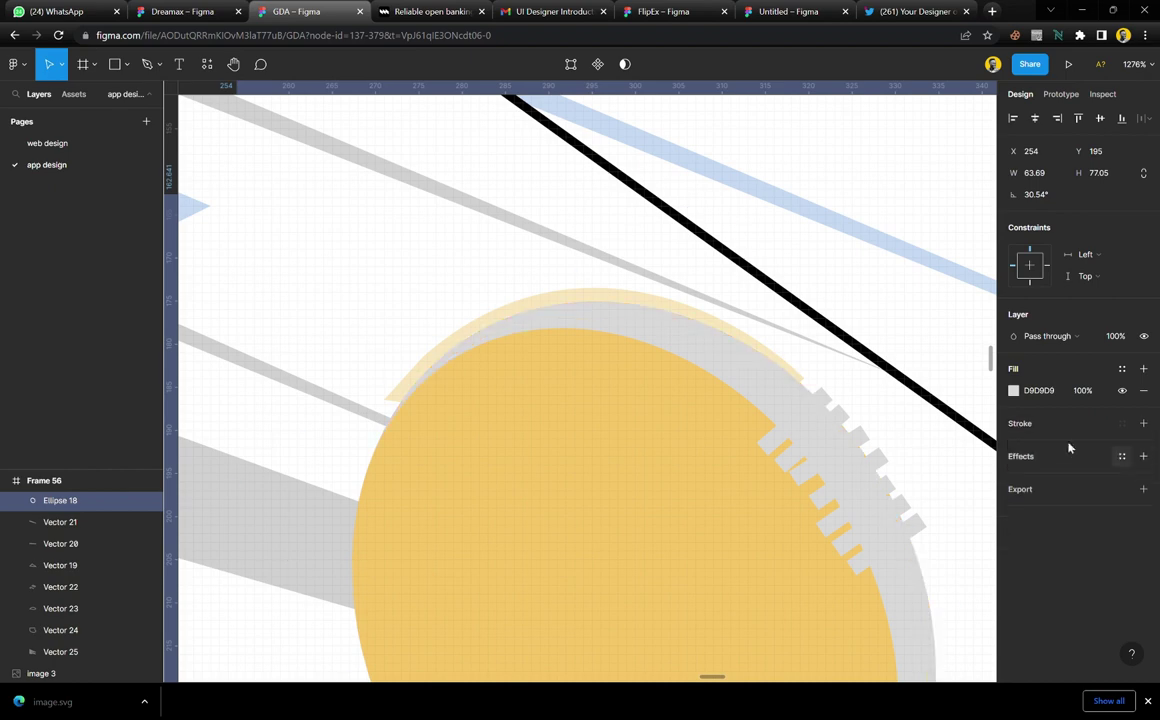
{"action": "key", "text": "i"}
{"action": "left_click", "coordinate": [729, 375]}
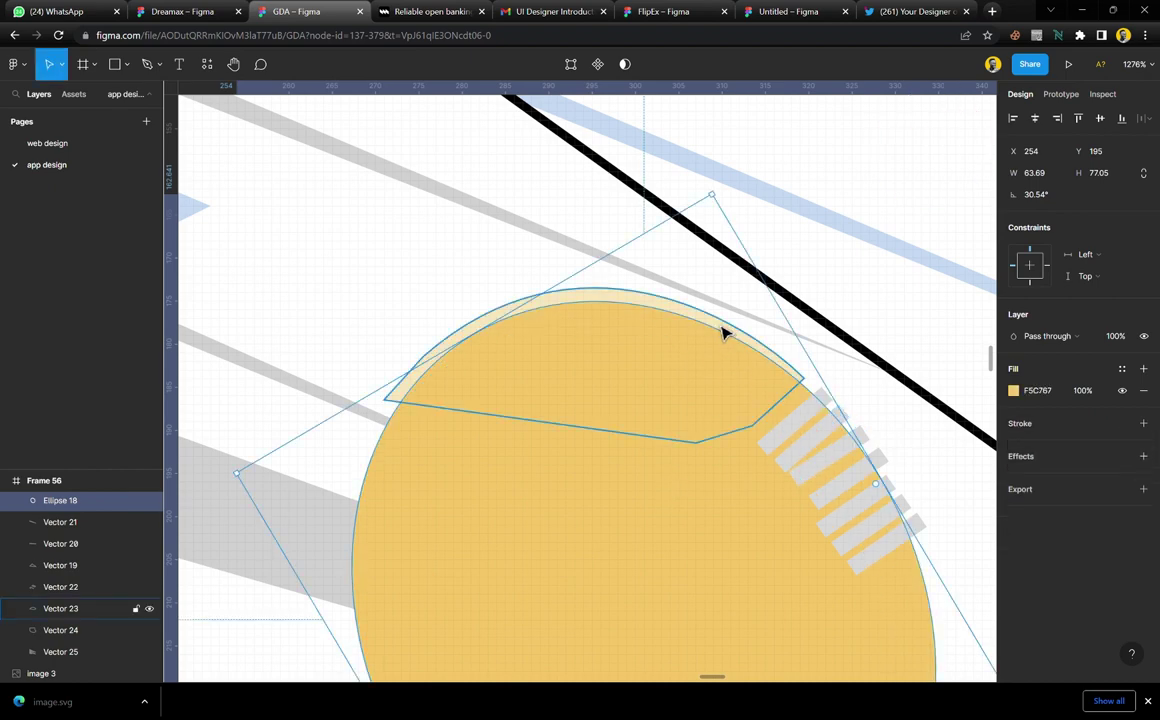
Adjust the pale highlight arc's stacking order relative to the coin ellipses
{"action": "left_click", "coordinate": [724, 333]}
{"action": "key", "text": "ctrl+bracketright"}
{"action": "key", "text": "ctrl+bracketright"}
{"action": "key", "text": "ctrl+bracketright"}
{"action": "key", "text": "ctrl+bracketright"}
{"action": "key", "text": "ctrl+bracketright"}
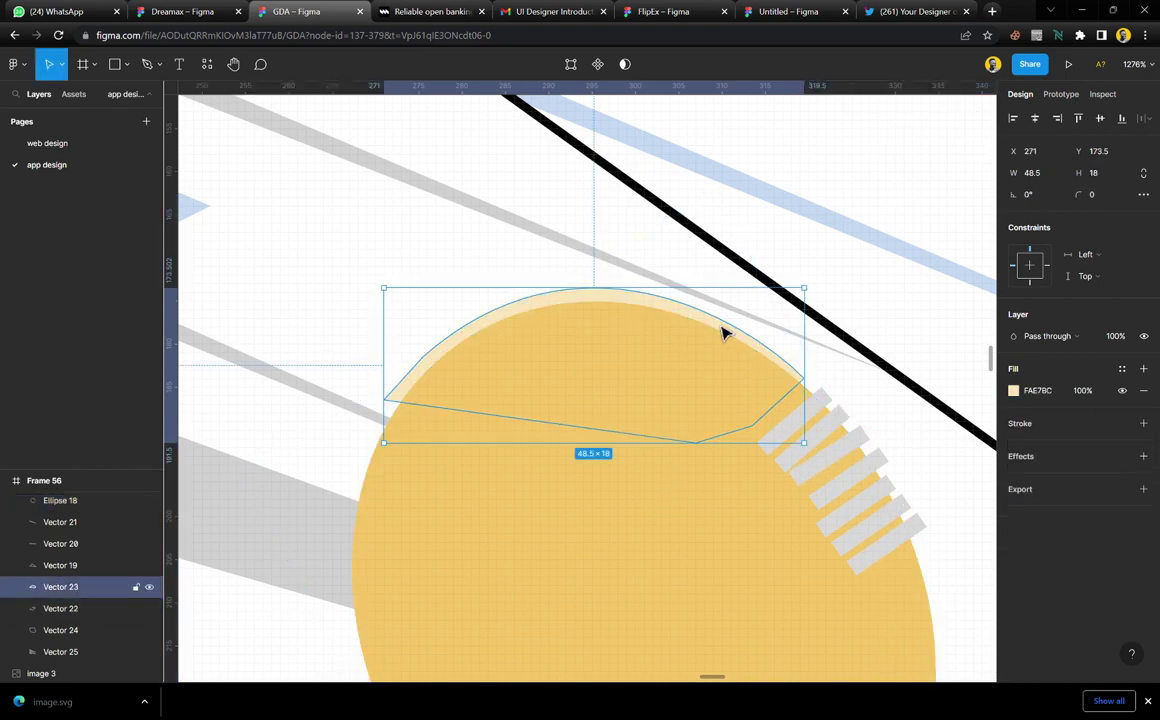
{"action": "key", "text": "ctrl+bracketright"}
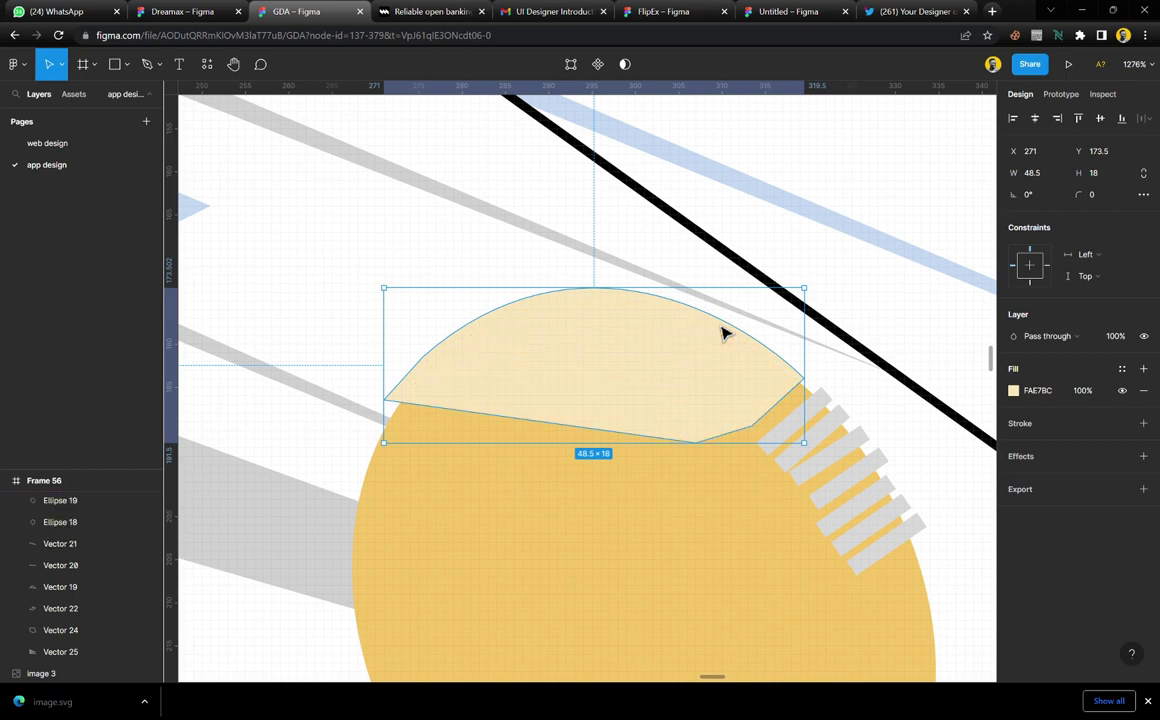
{"action": "key", "text": "ctrl+bracketleft"}
{"action": "left_click", "coordinate": [627, 505]}
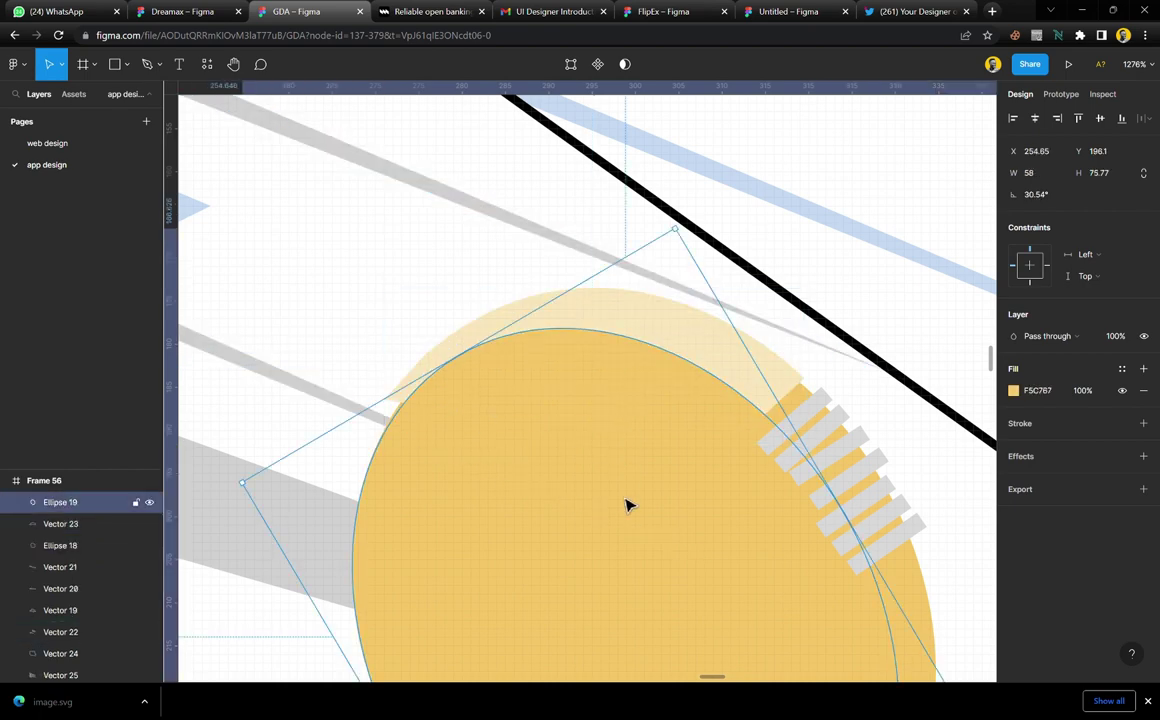
{"action": "scroll", "coordinate": [608, 465], "scroll_direction": "down", "scroll_amount": 5}
{"action": "scroll", "coordinate": [606, 461], "scroll_direction": "up", "scroll_amount": 2}
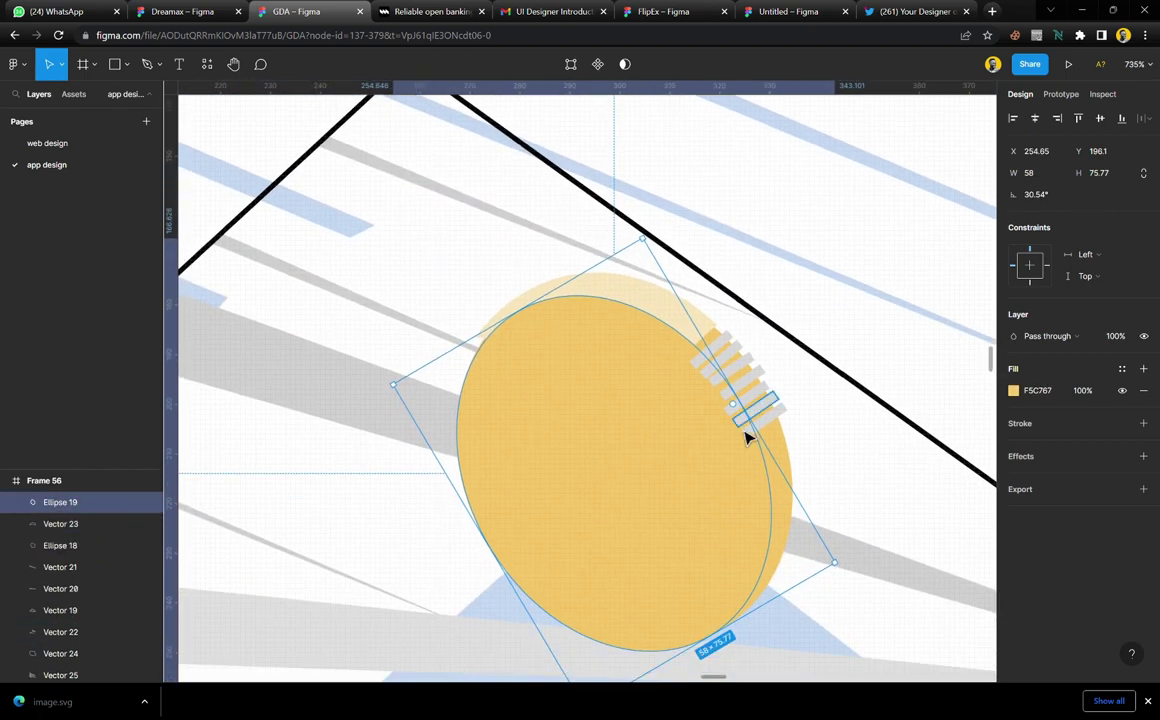
{"action": "scroll", "coordinate": [745, 437], "scroll_direction": "up", "scroll_amount": 2}
{"action": "scroll", "coordinate": [745, 437], "scroll_direction": "up", "scroll_amount": 2}
Group the seven coin edge stripes and fill them with pale FAE7BC yellow
{"action": "left_click", "coordinate": [805, 414]}
{"action": "left_click", "coordinate": [792, 396], "text": "shift"}
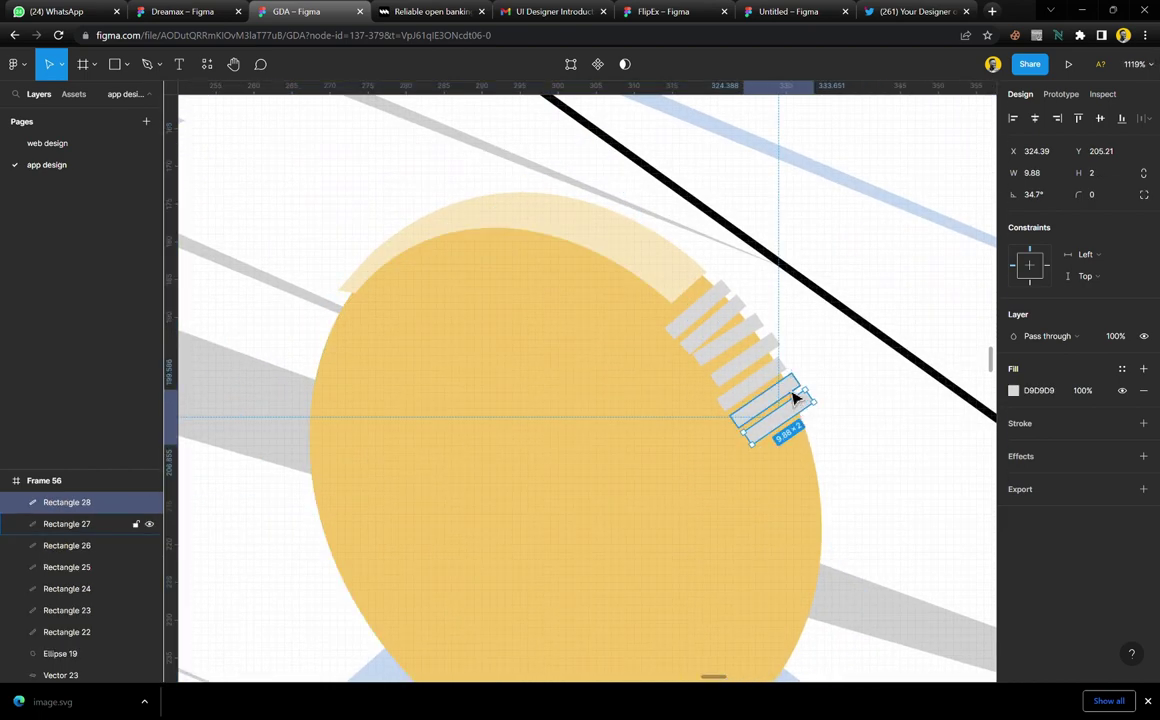
{"action": "left_click", "coordinate": [784, 375], "text": "shift"}
{"action": "left_click", "coordinate": [777, 339], "text": "shift"}
{"action": "left_click", "coordinate": [766, 331], "text": "shift"}
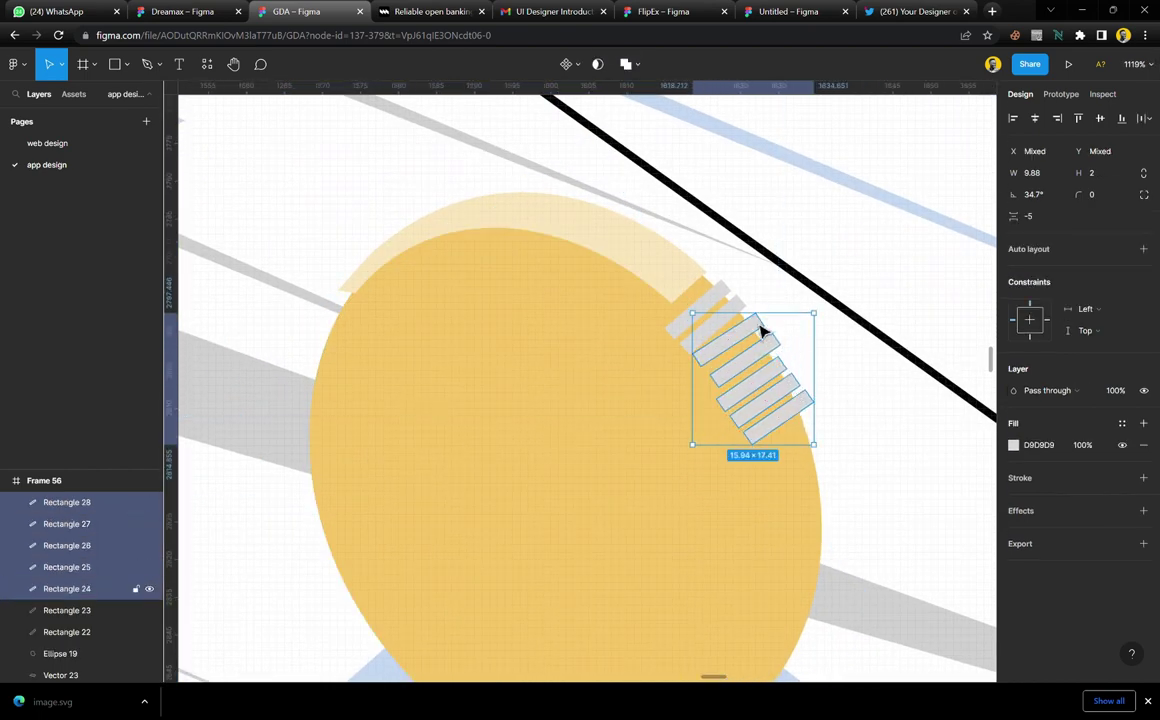
{"action": "left_click", "coordinate": [755, 318], "text": "shift"}
{"action": "left_click", "coordinate": [731, 298], "text": "shift"}
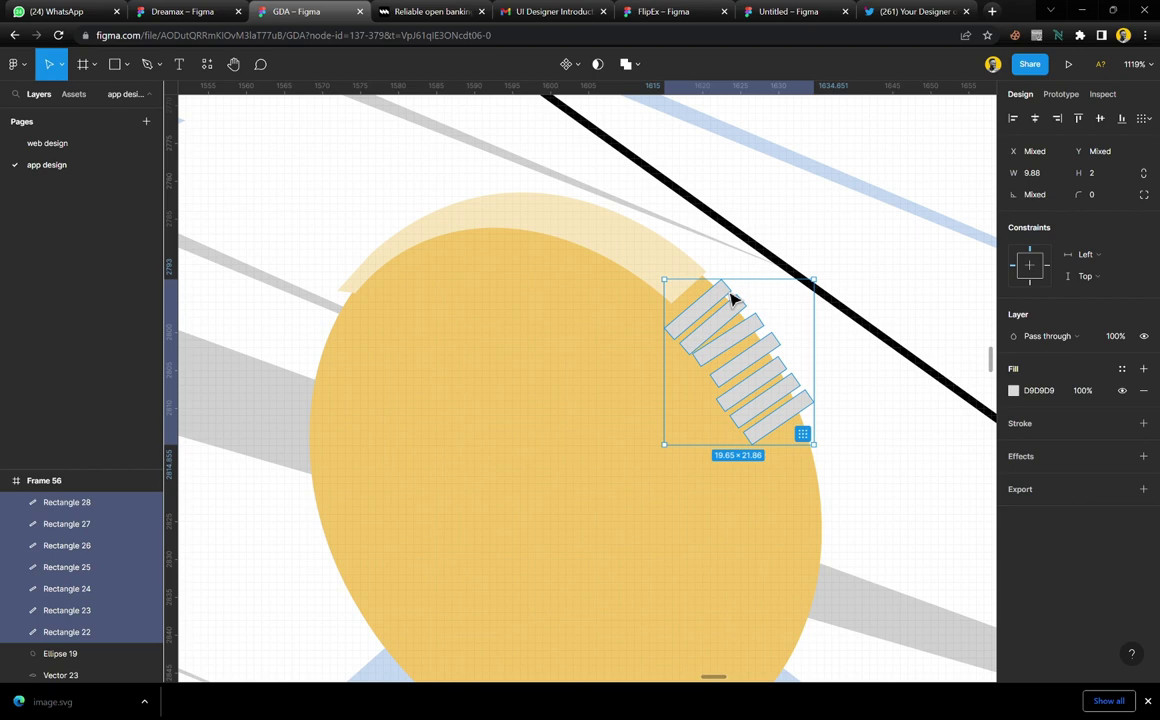
{"action": "key", "text": "ctrl+g"}
{"action": "key", "text": "i"}
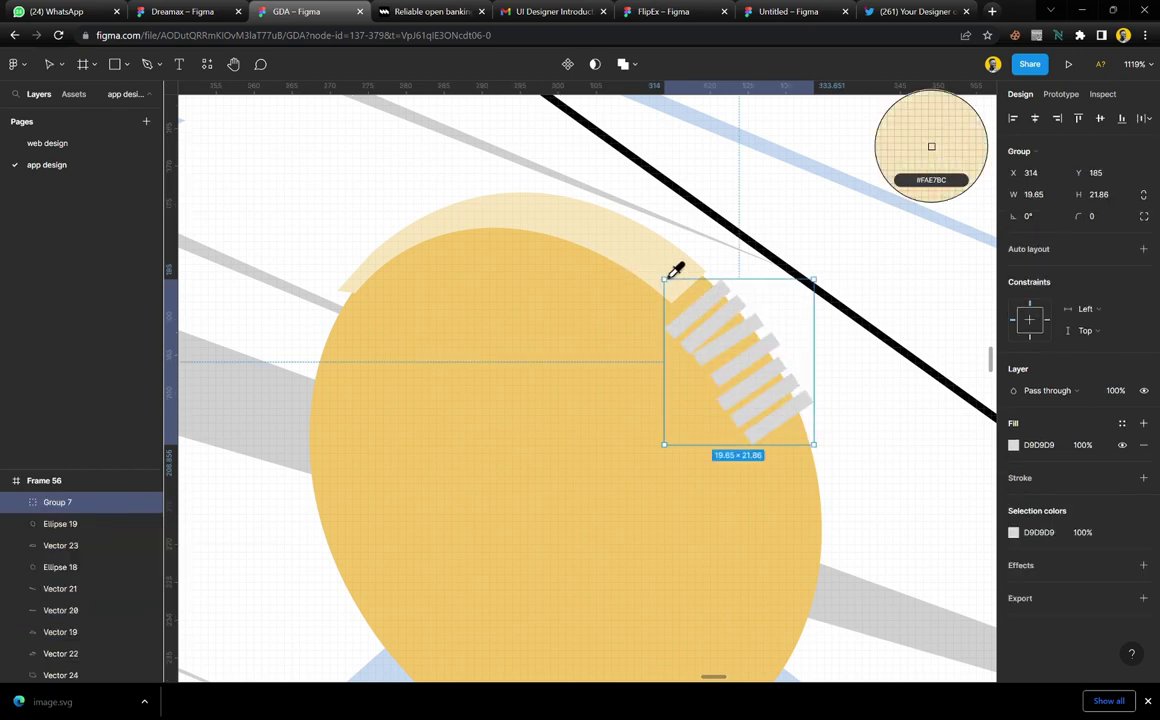
{"action": "left_click", "coordinate": [670, 276]}
{"action": "scroll", "coordinate": [681, 383], "scroll_direction": "down", "scroll_amount": 5}
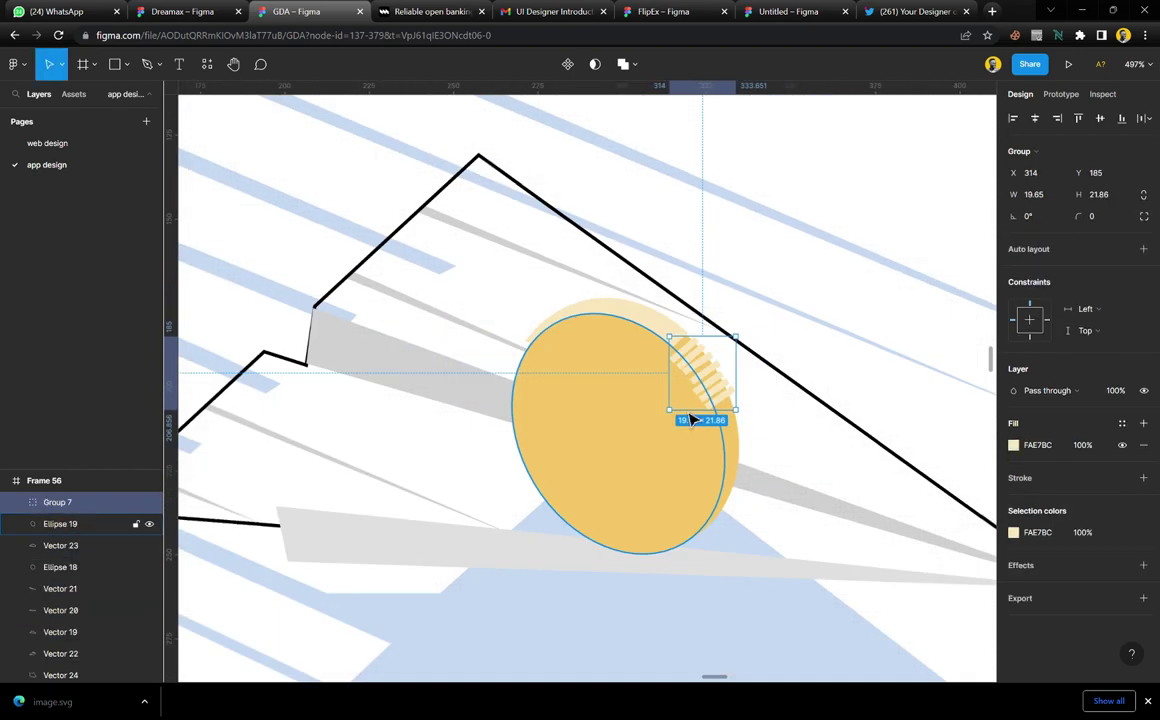
Duplicate the back coin ellipse
{"action": "left_click", "coordinate": [803, 497]}
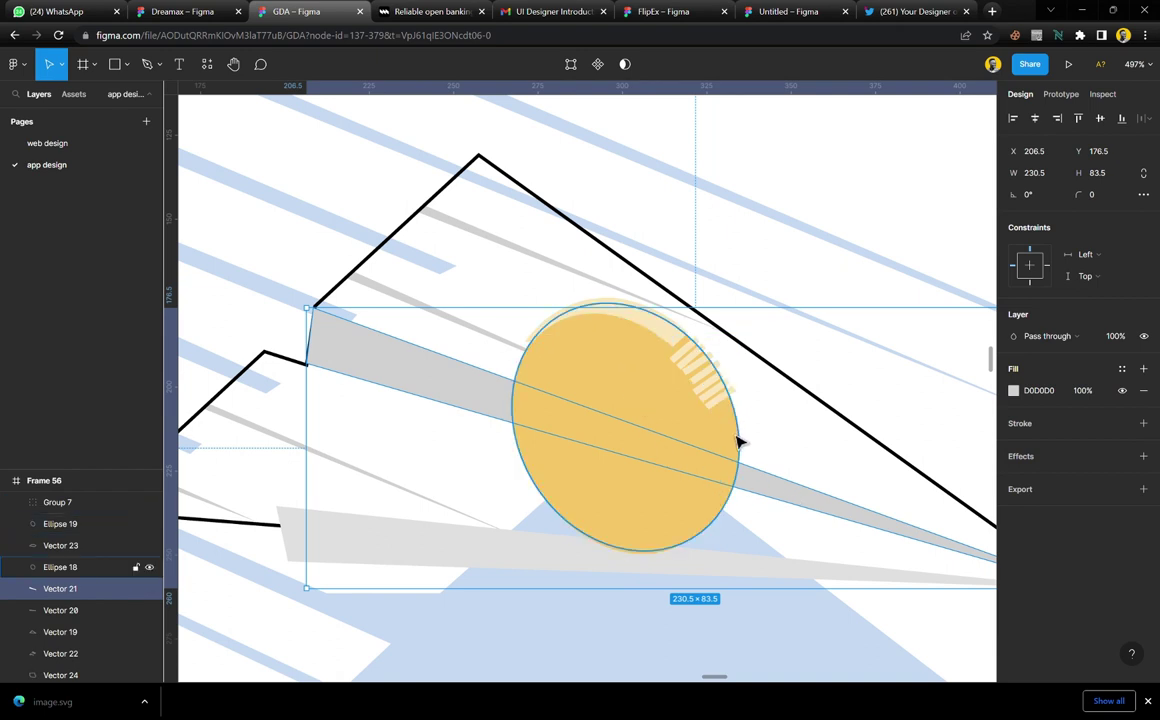
{"action": "left_click", "coordinate": [738, 444]}
{"action": "scroll", "coordinate": [733, 428], "scroll_direction": "up", "scroll_amount": 3}
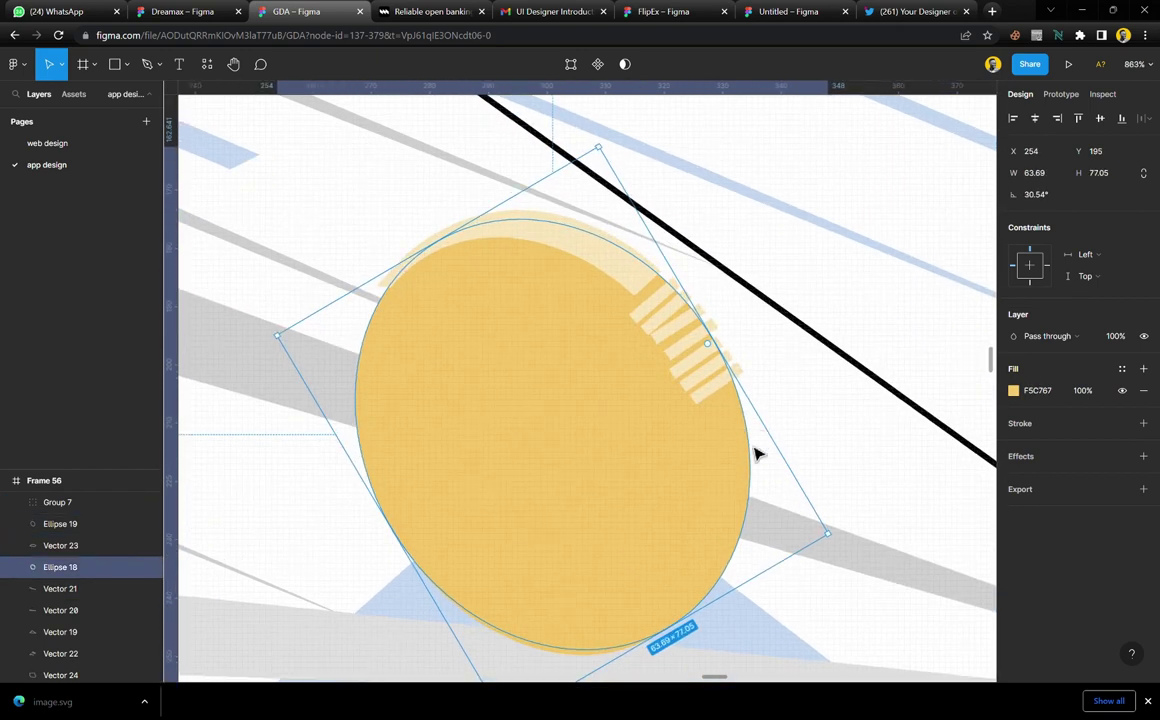
{"action": "key", "text": "ctrl+d"}
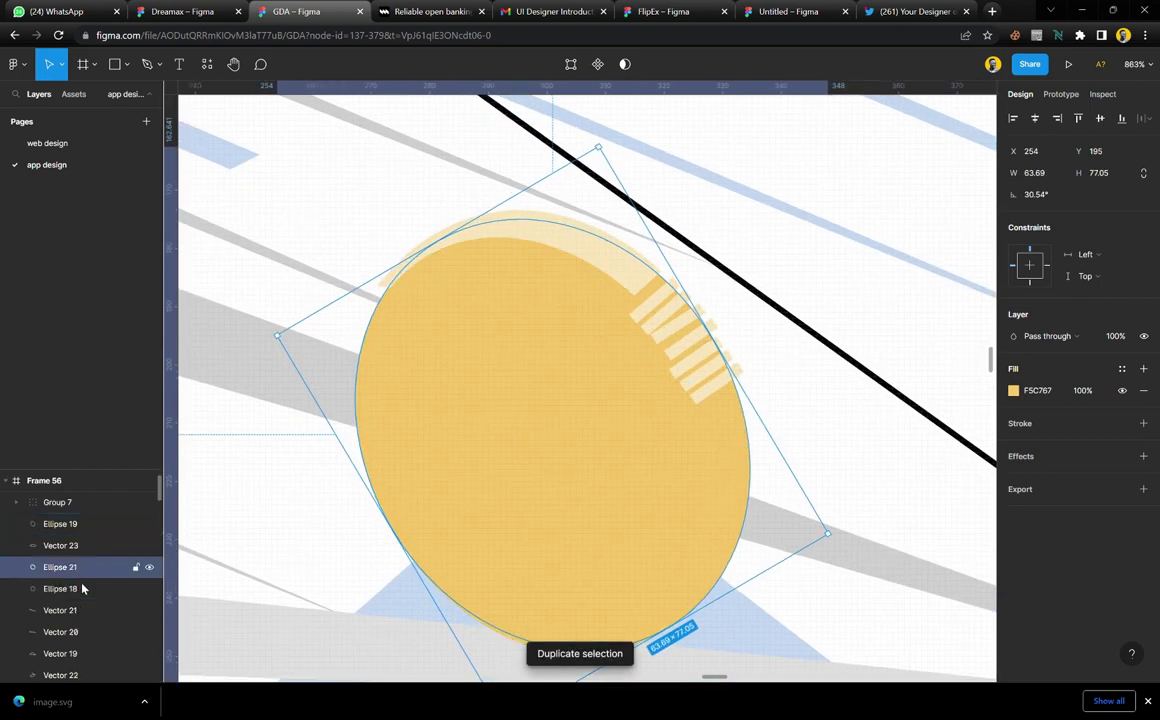
Mask the two coin ellipses and move the stripes and highlight arc into Mask group
{"action": "left_click", "coordinate": [80, 589], "text": "shift"}
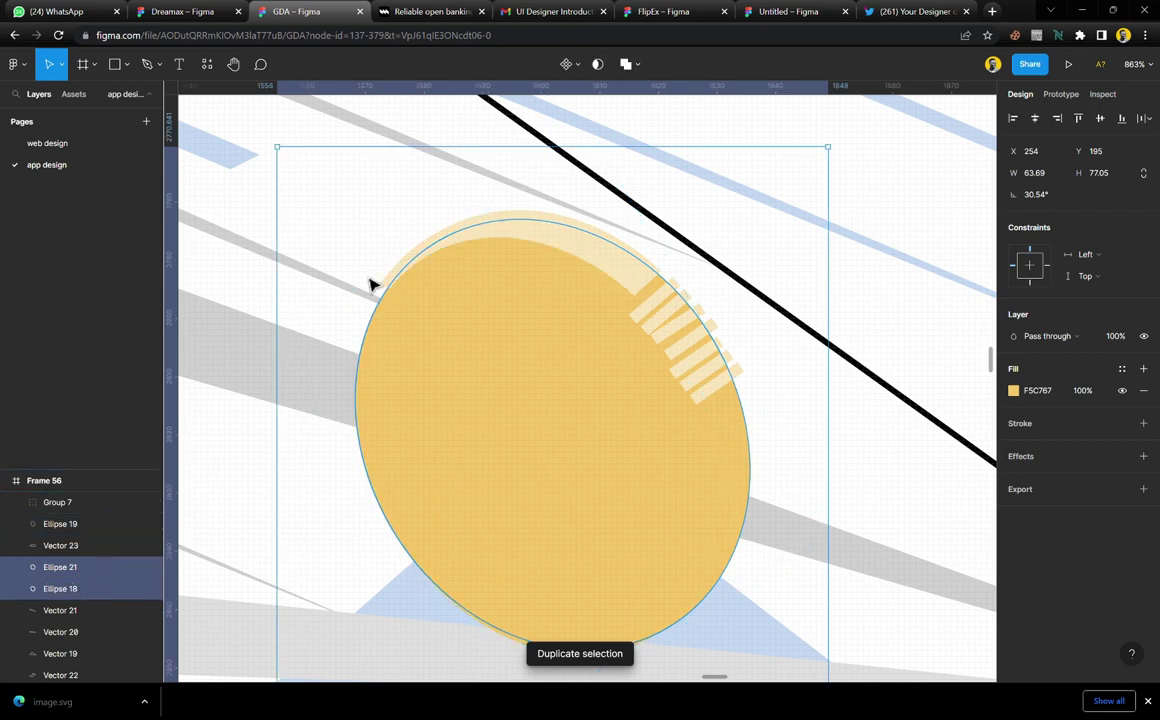
{"action": "left_click", "coordinate": [598, 66]}
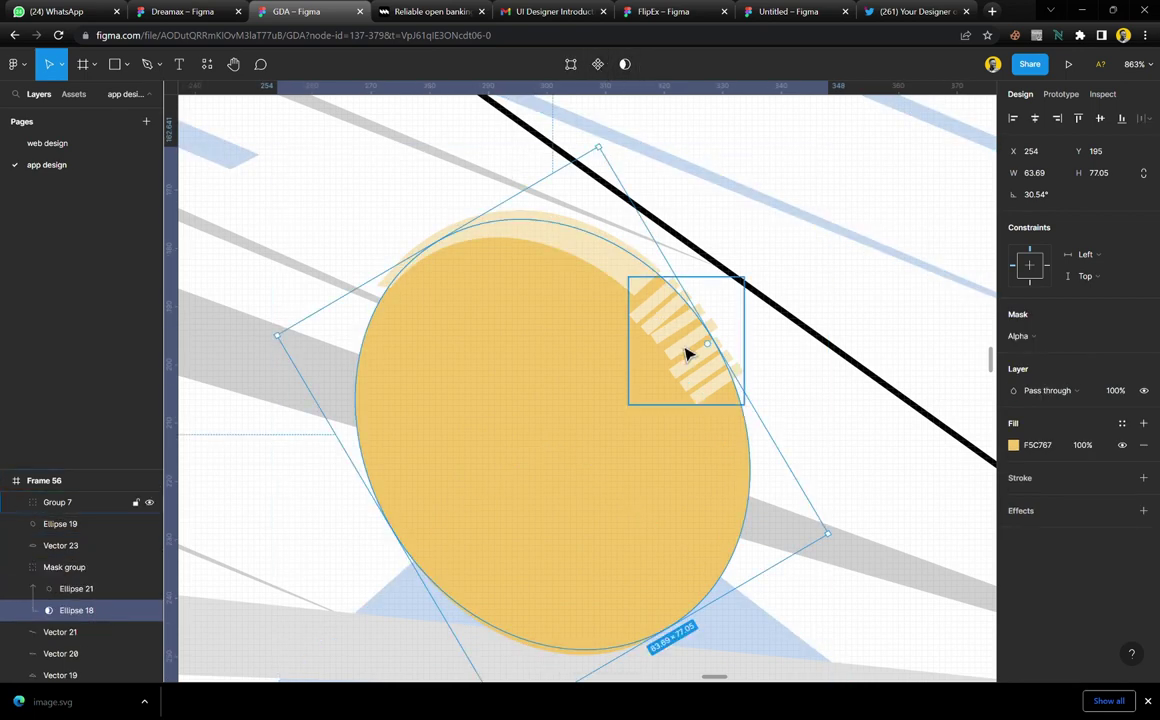
{"action": "left_click", "coordinate": [629, 279]}
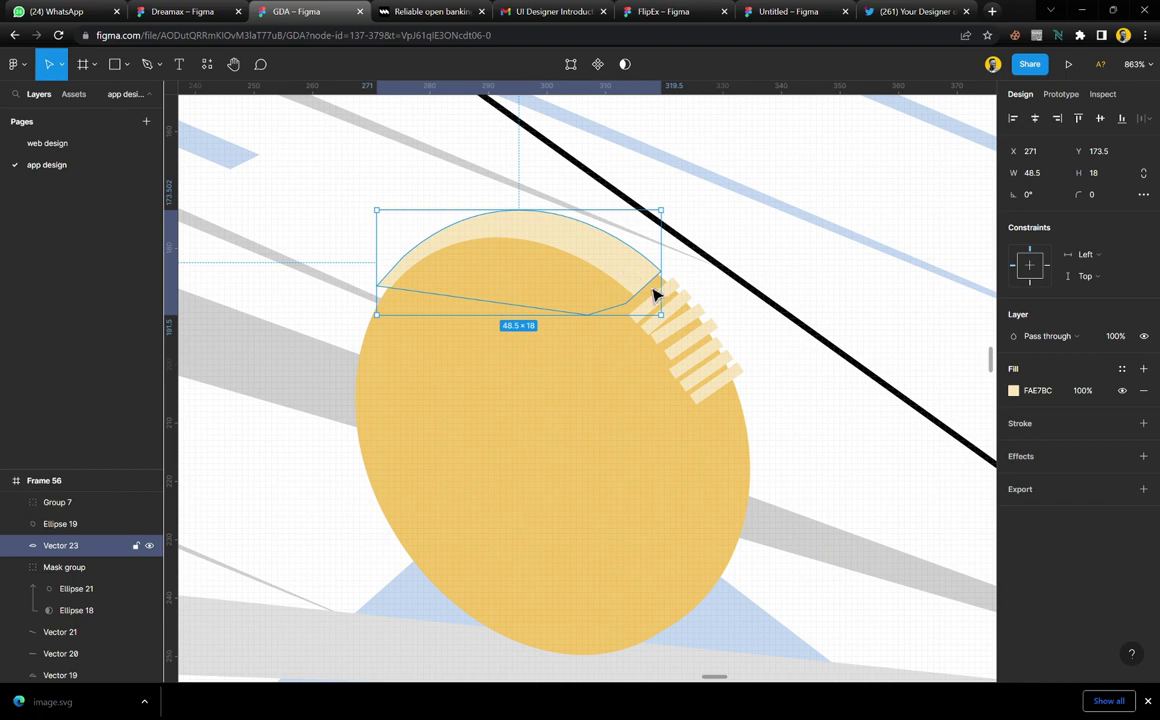
{"action": "left_click", "coordinate": [692, 334], "text": "shift"}
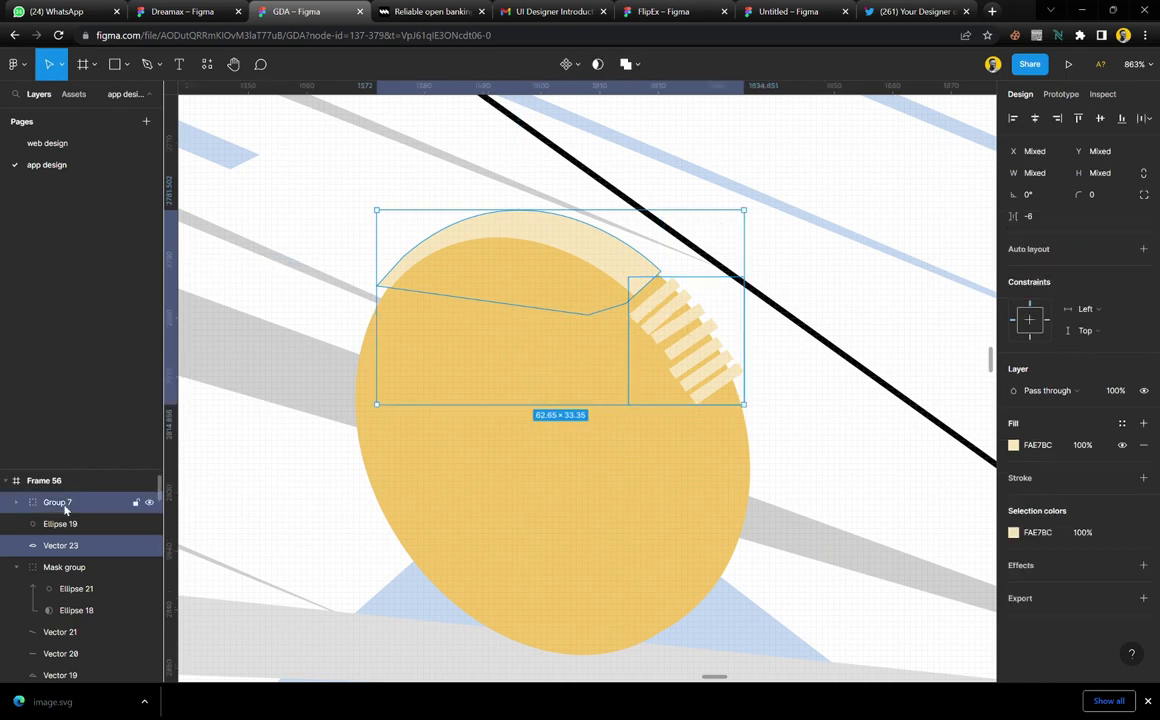
{"action": "left_click_drag", "start_coordinate": [80, 577], "coordinate": [83, 575]}
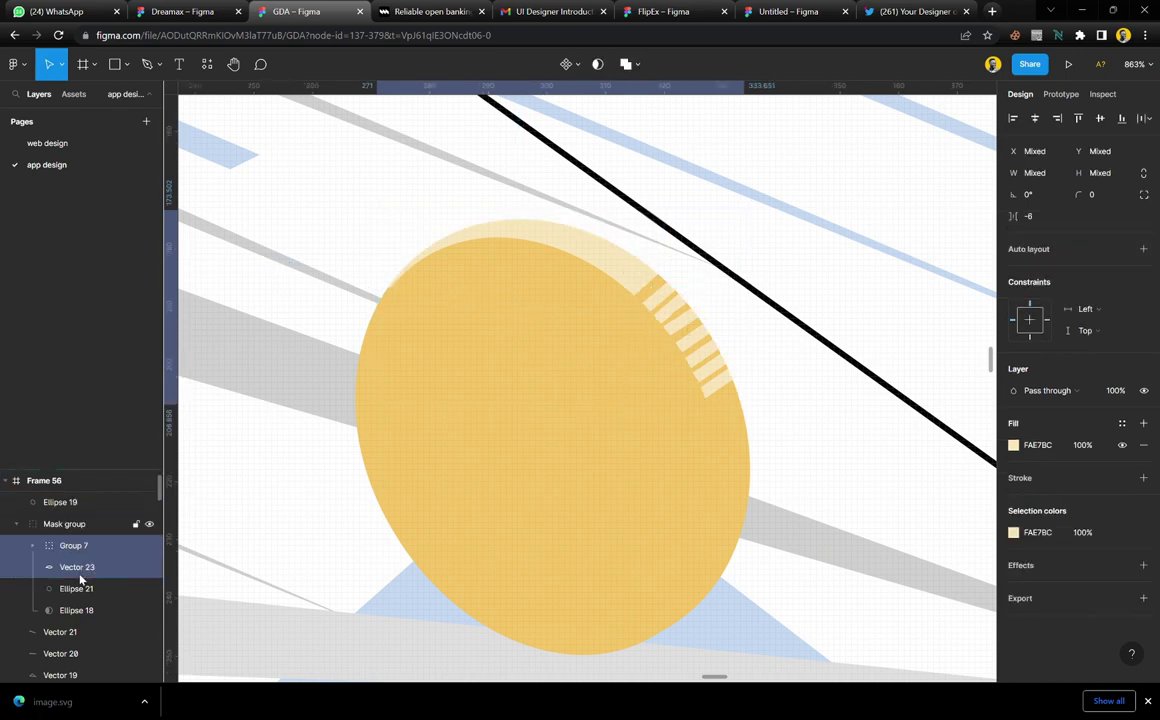
Move the yellow front face Ellipse 19 into the coin's Mask group
{"action": "left_click", "coordinate": [866, 585]}
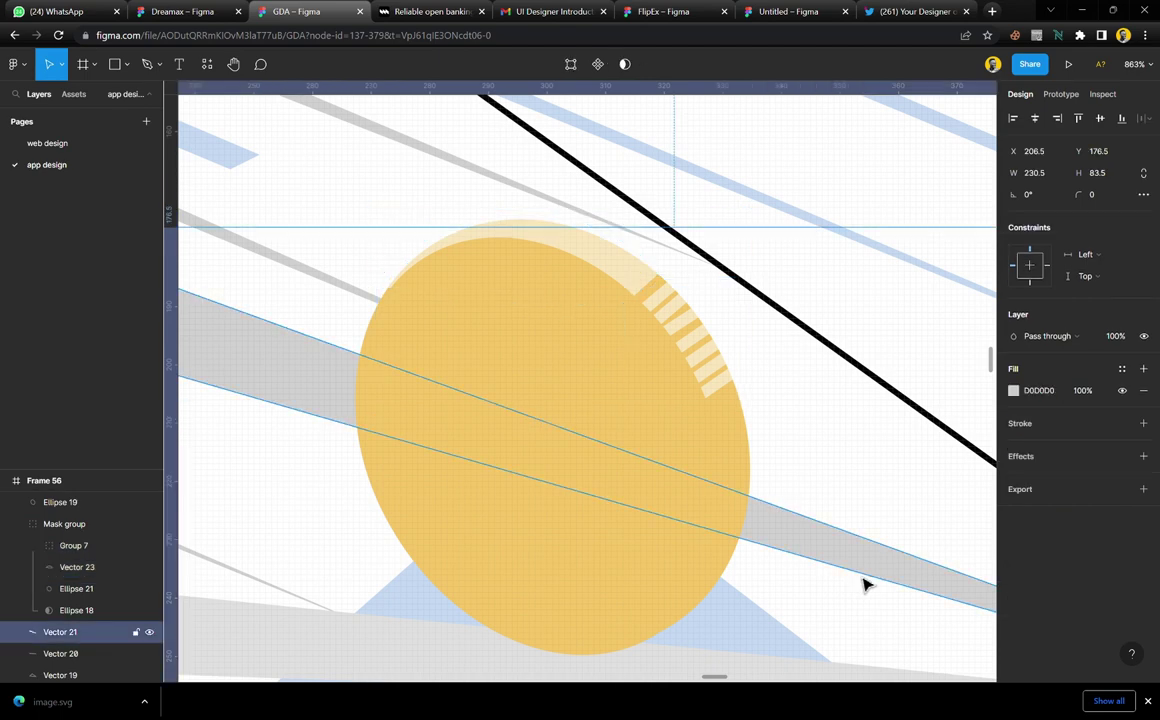
{"action": "left_click", "coordinate": [702, 411]}
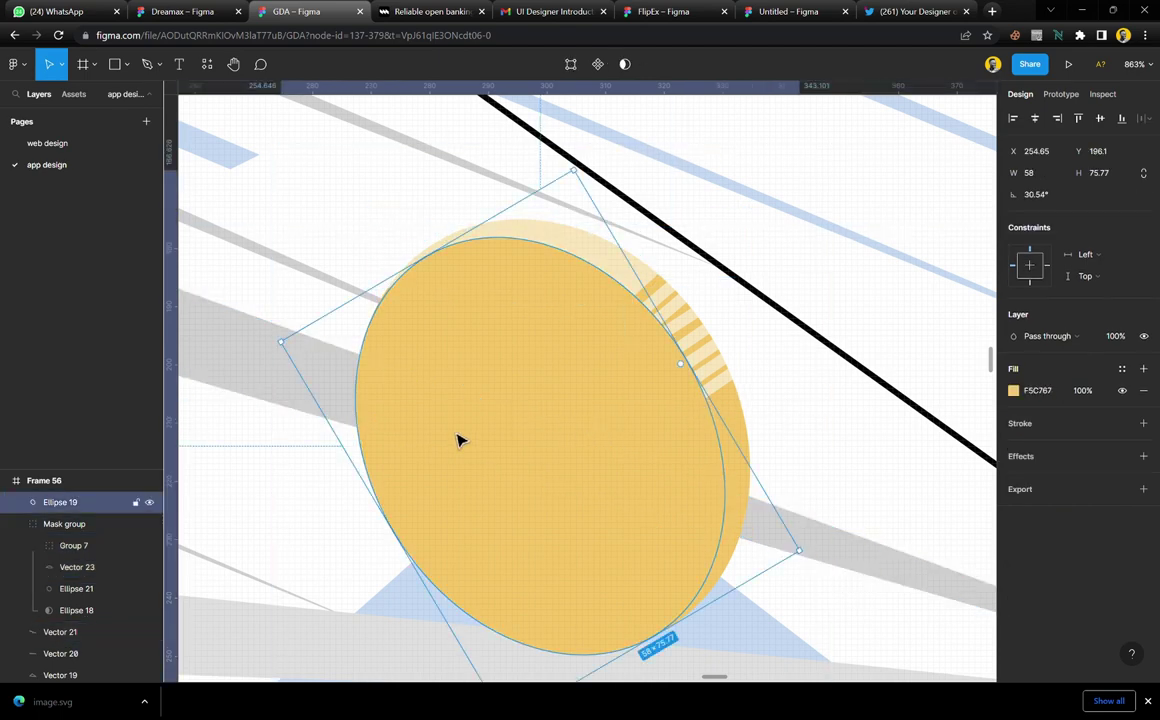
{"action": "left_click_drag", "start_coordinate": [67, 527], "coordinate": [67, 530]}
{"action": "key", "text": "Escape"}
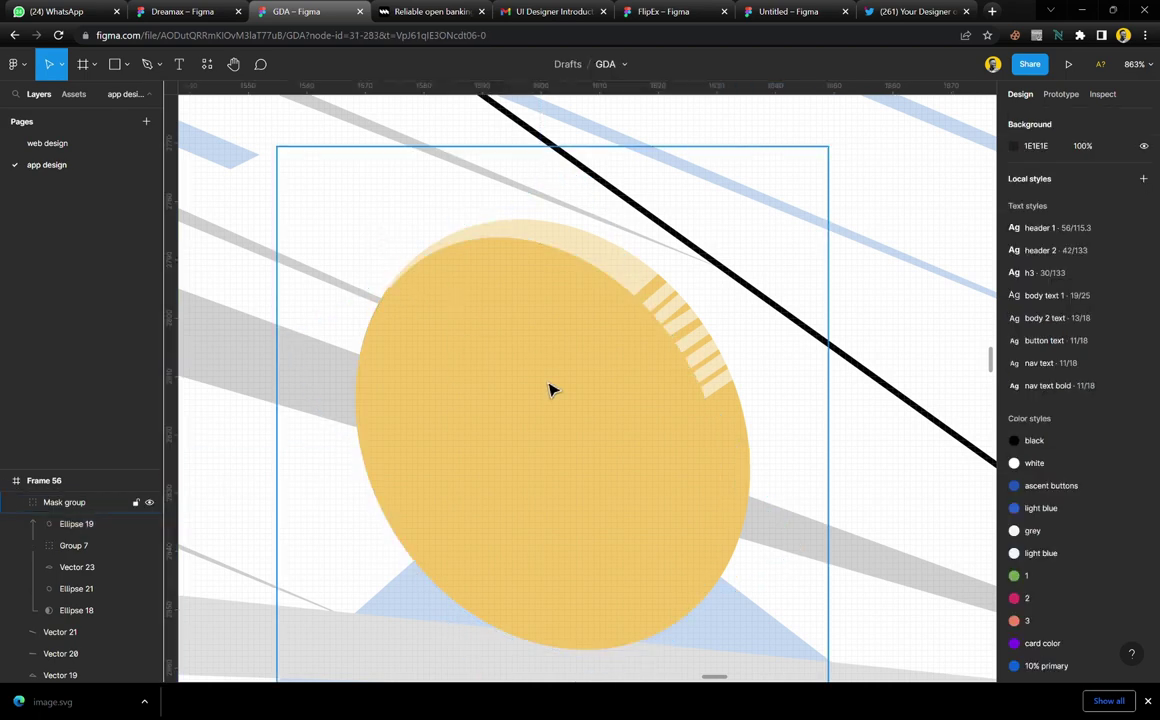
Try moving the whole coin group up and right, then undo the move
{"action": "left_click", "coordinate": [551, 388]}
{"action": "scroll", "coordinate": [553, 395], "scroll_direction": "down", "scroll_amount": 6}
{"action": "left_click_drag", "start_coordinate": [560, 423], "coordinate": [715, 331]}
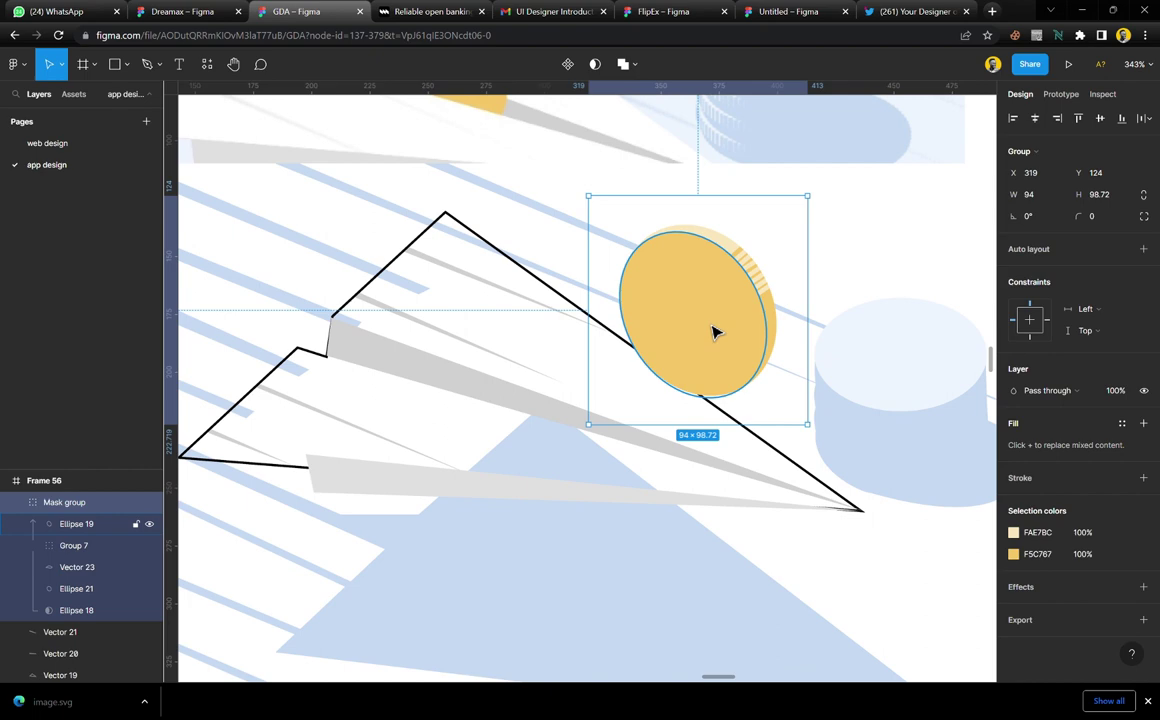
{"action": "key", "text": "ctrl+z"}
{"action": "left_click", "coordinate": [642, 567]}
{"action": "scroll", "coordinate": [642, 567], "scroll_direction": "up", "scroll_amount": 2}
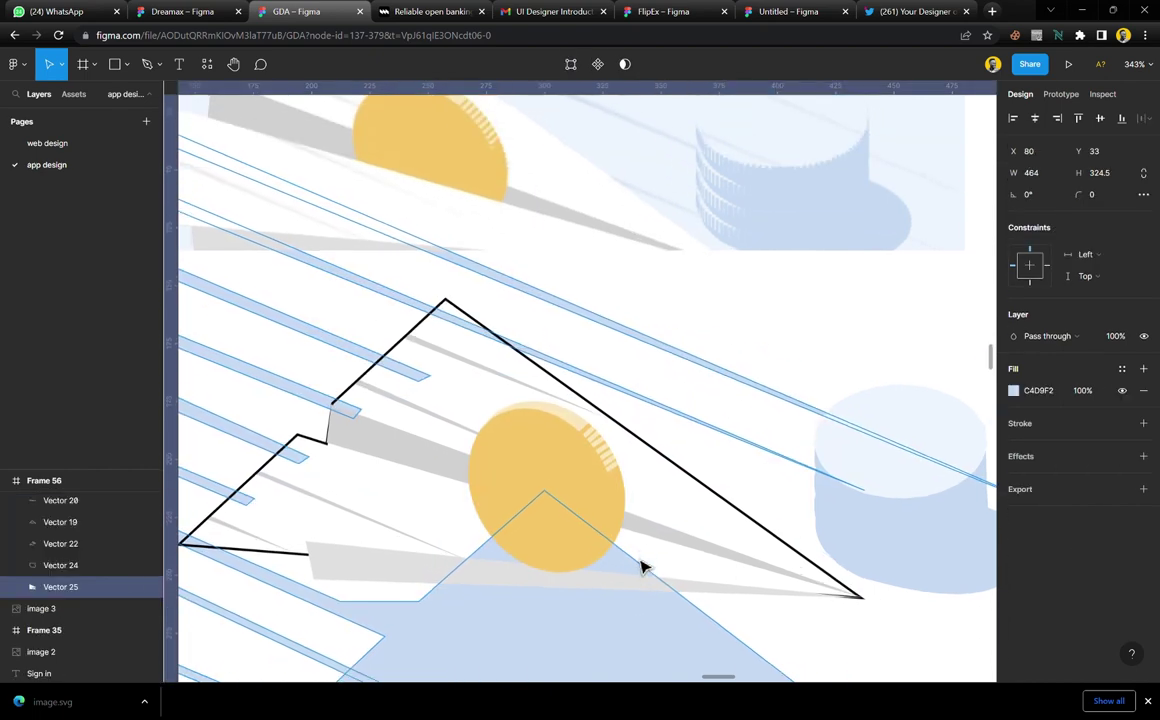
{"action": "scroll", "coordinate": [642, 406], "scroll_direction": "up", "scroll_amount": 2}
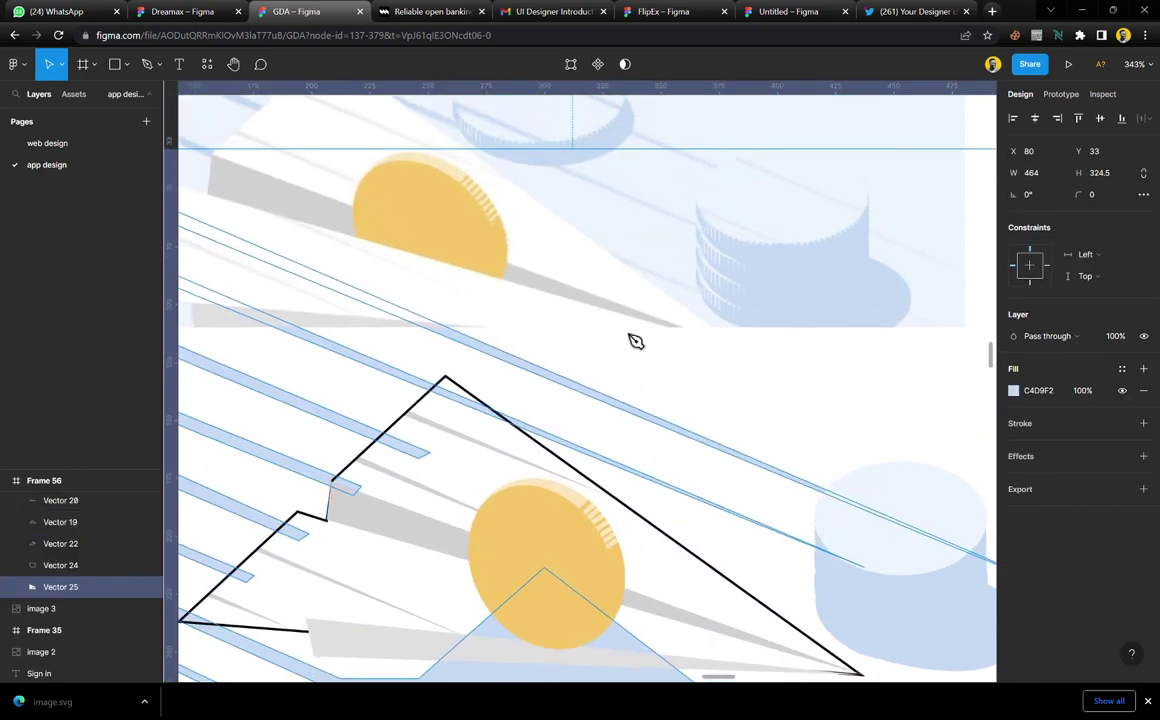
Draw a new curved path along the coin's edge, filled with the ascent buttons colour and no stroke
{"action": "key", "text": "p"}
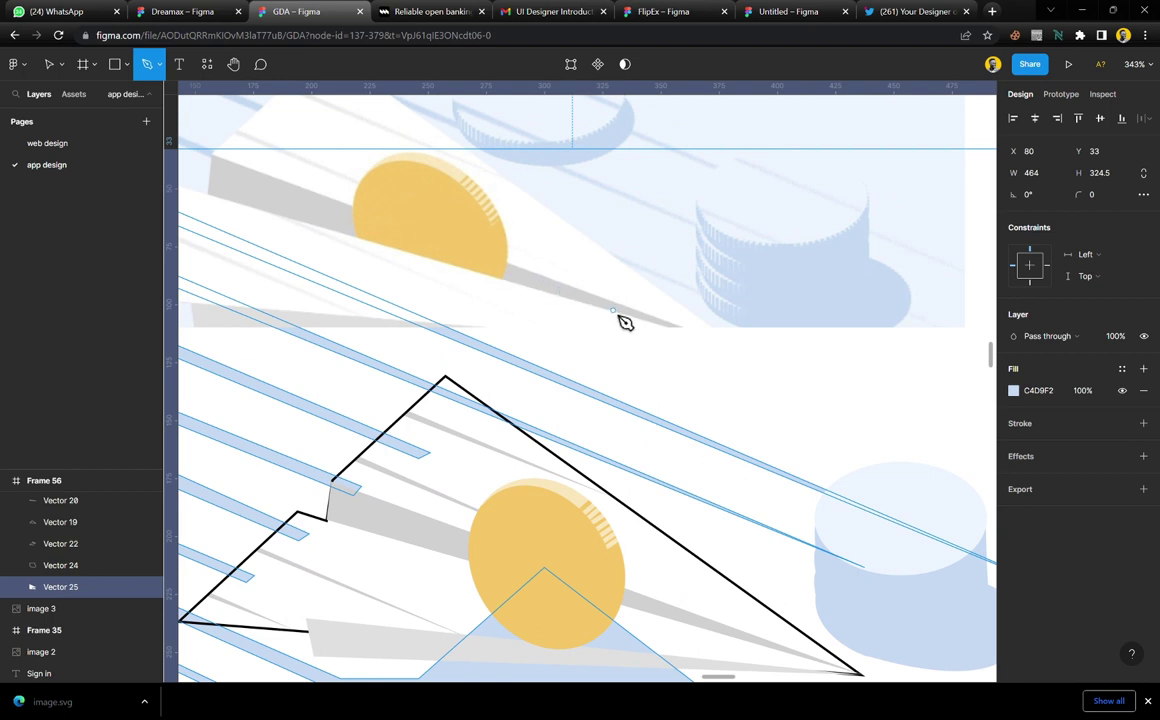
{"action": "left_click", "coordinate": [619, 312]}
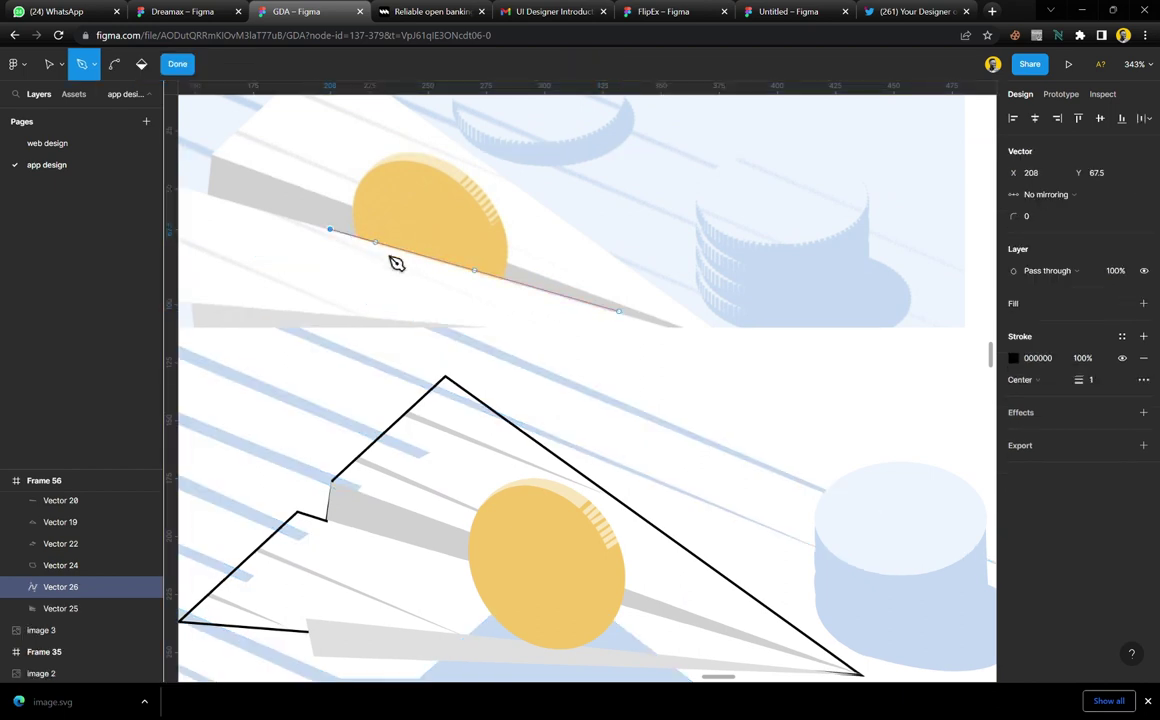
{"action": "left_click_drag", "start_coordinate": [516, 295], "coordinate": [632, 325]}
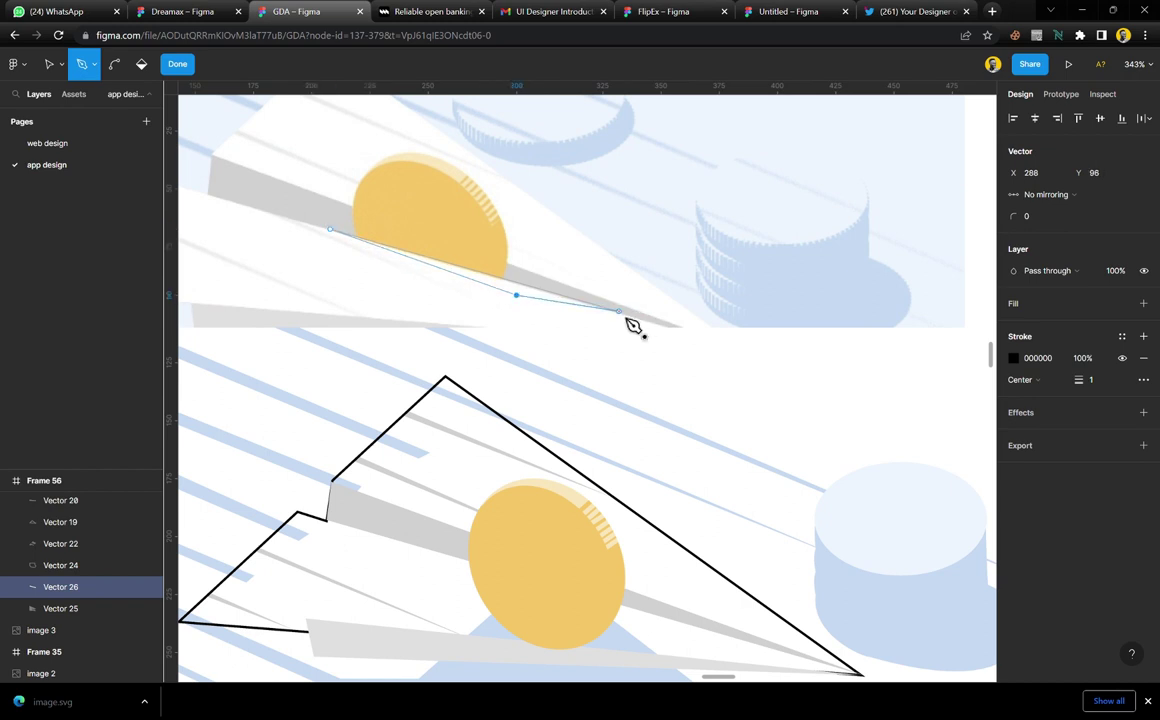
{"action": "key", "text": "Escape"}
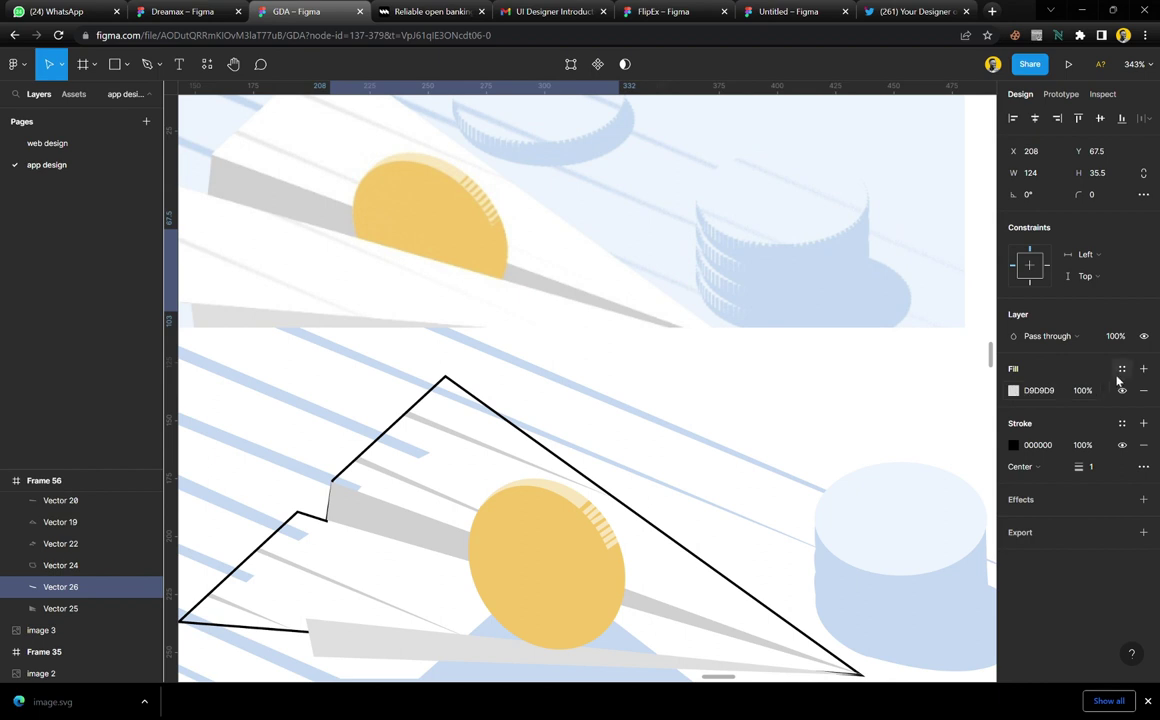
{"action": "left_click", "coordinate": [1121, 369]}
{"action": "left_click", "coordinate": [1060, 495]}
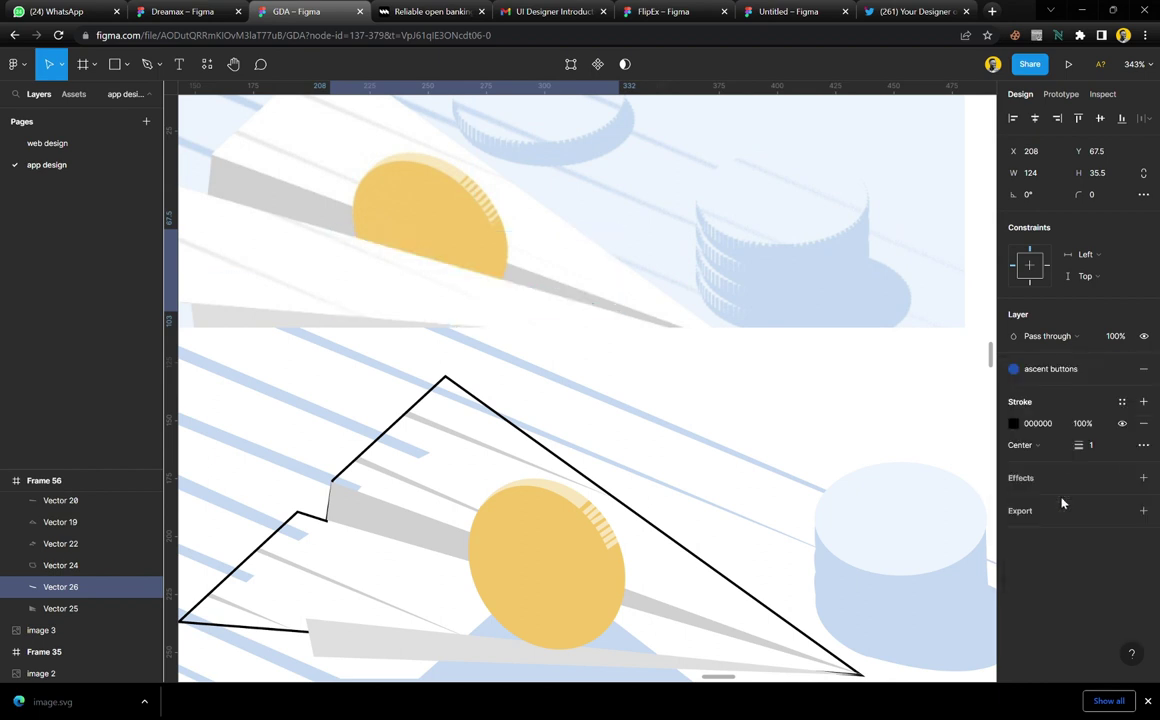
{"action": "left_click", "coordinate": [1143, 423]}
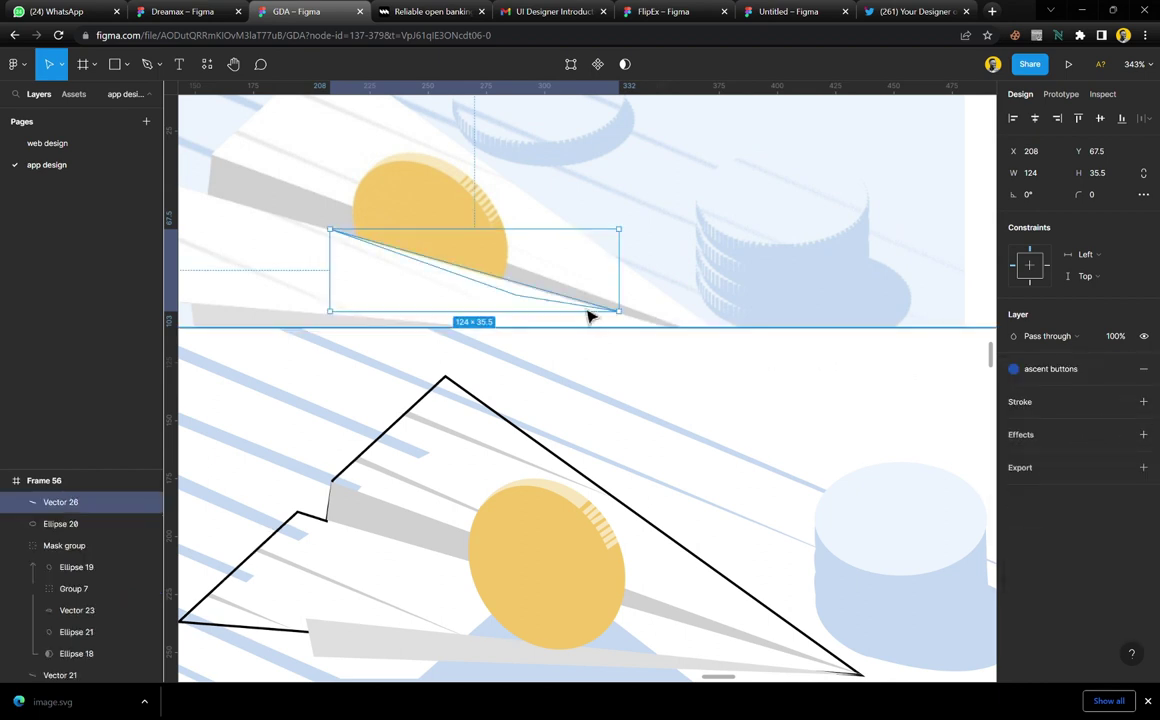
Position the new shape across the coin's lower half and eyedrop a white fill
{"action": "left_click_drag", "start_coordinate": [522, 301], "coordinate": [548, 594]}
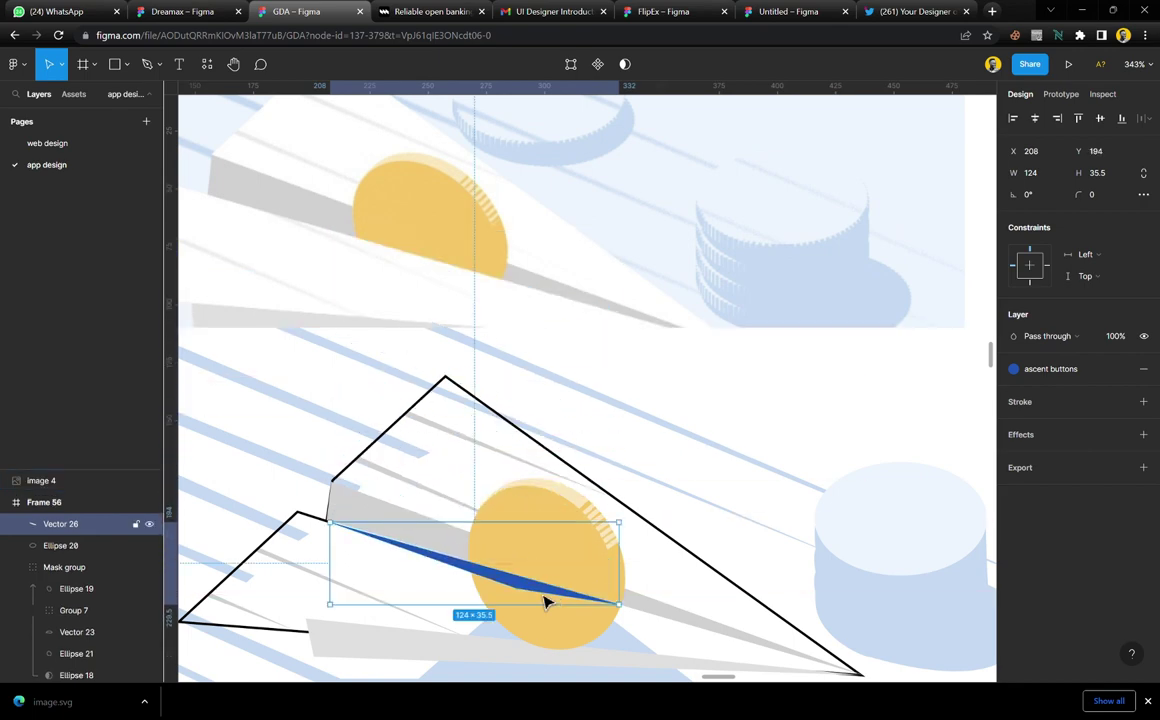
{"action": "scroll", "coordinate": [545, 601], "scroll_direction": "up", "scroll_amount": 5}
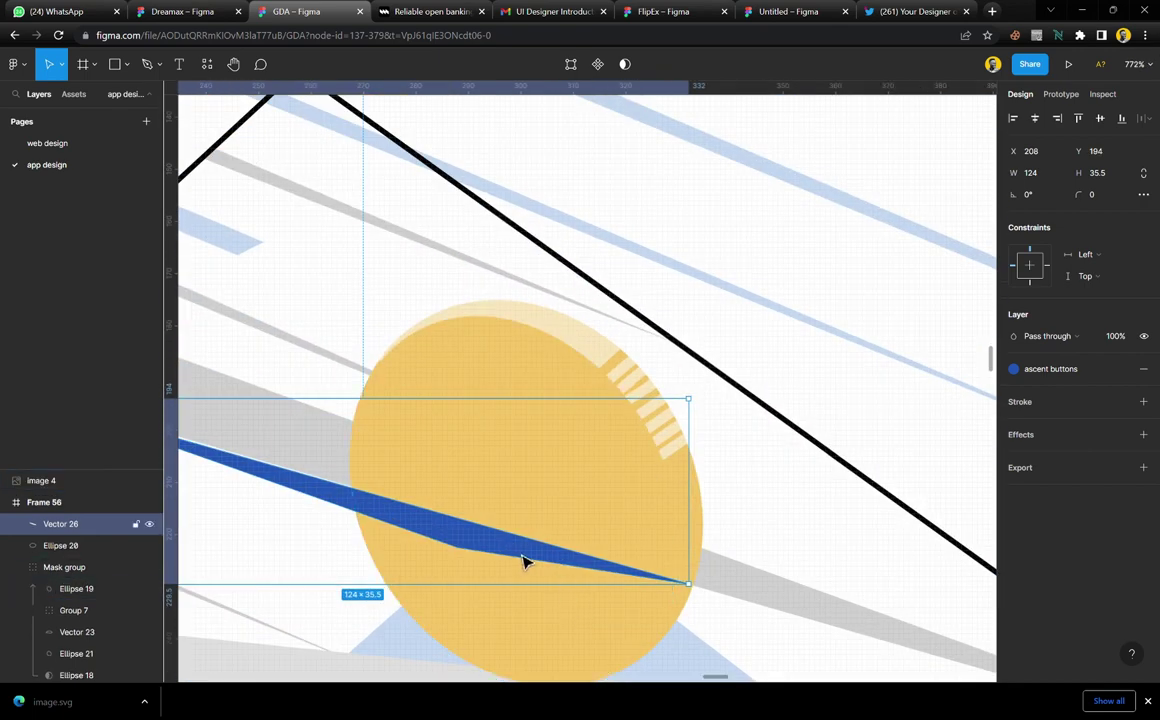
{"action": "left_click_drag", "start_coordinate": [522, 562], "coordinate": [664, 598]}
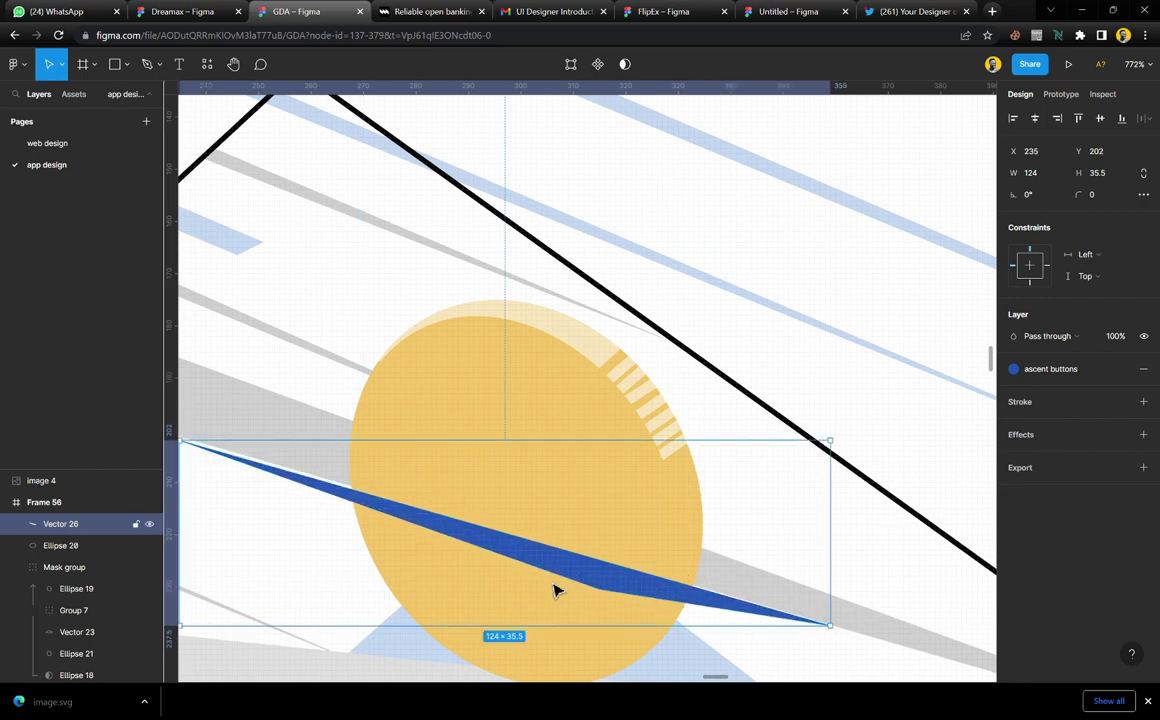
{"action": "scroll", "coordinate": [554, 590], "scroll_direction": "up", "scroll_amount": 5}
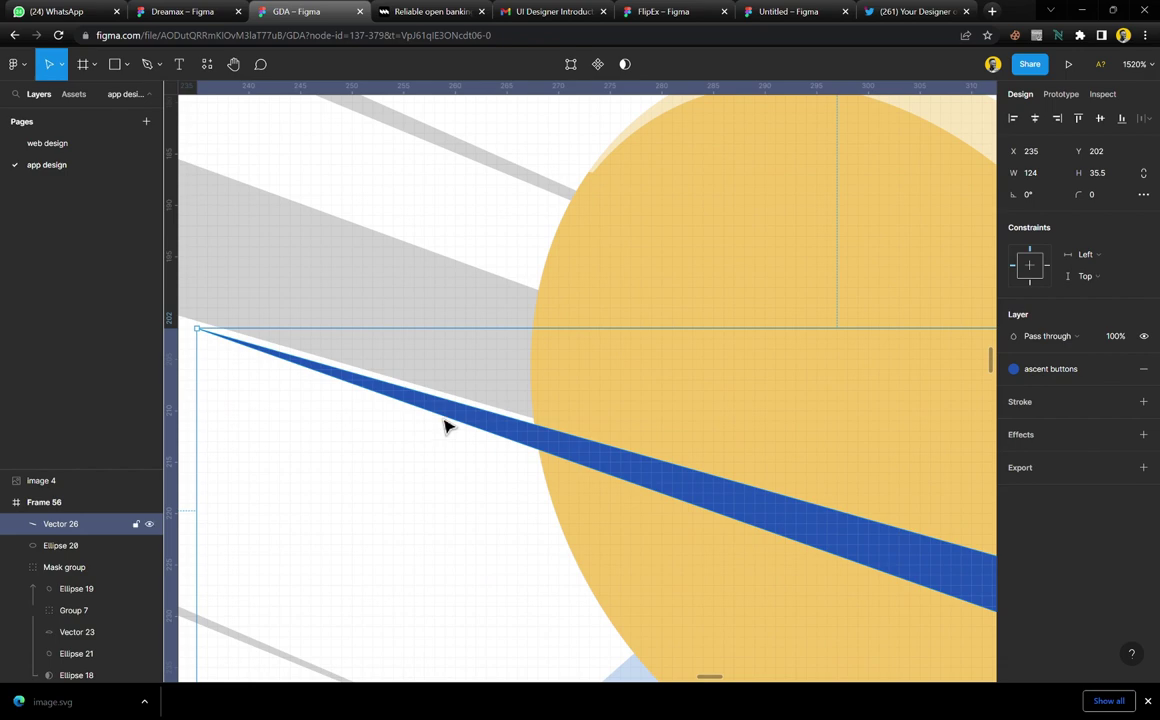
{"action": "key", "text": "Up"}
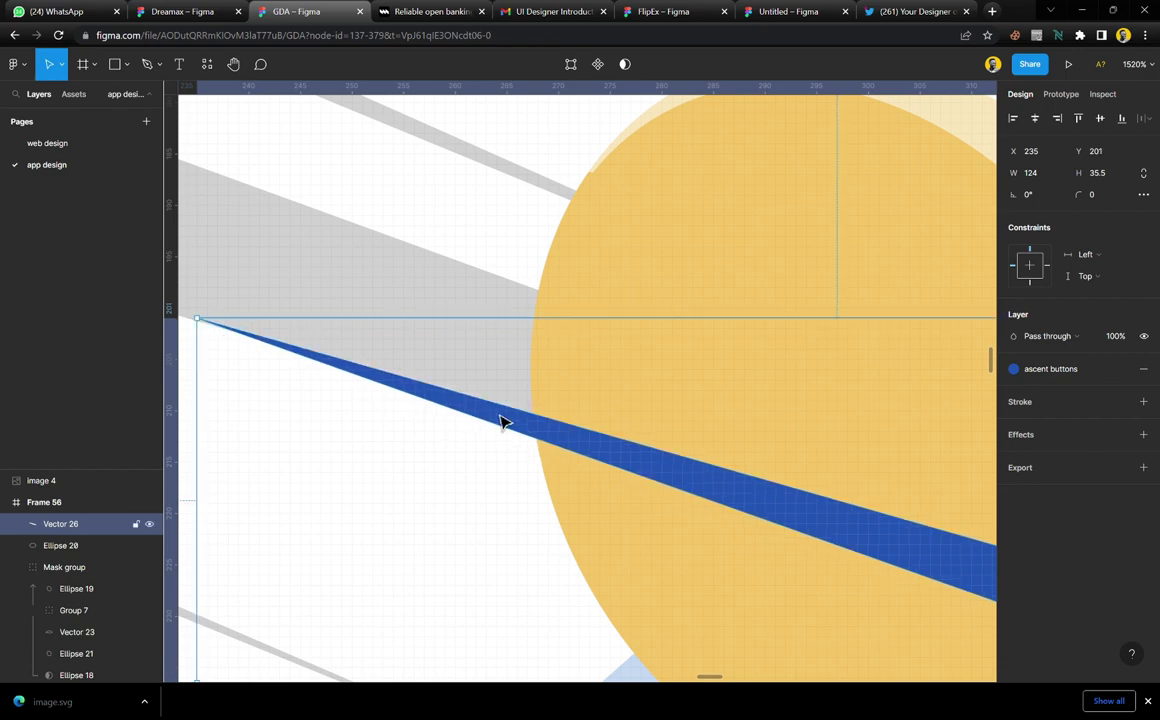
{"action": "key", "text": "i"}
{"action": "left_click", "coordinate": [490, 481]}
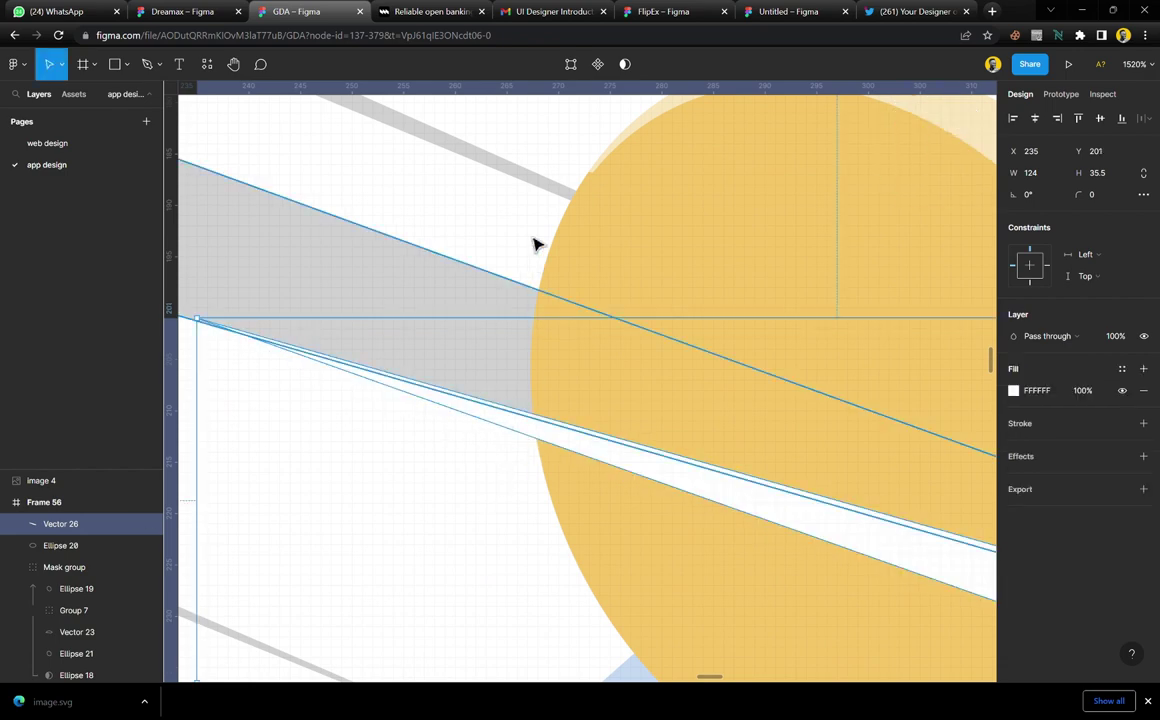
Edit the wedge's points so its left and end points meet the grey band's edge
{"action": "left_click", "coordinate": [571, 64]}
{"action": "scroll", "coordinate": [325, 357], "scroll_direction": "up", "scroll_amount": 1}
{"action": "scroll", "coordinate": [325, 357], "scroll_direction": "up", "scroll_amount": 6}
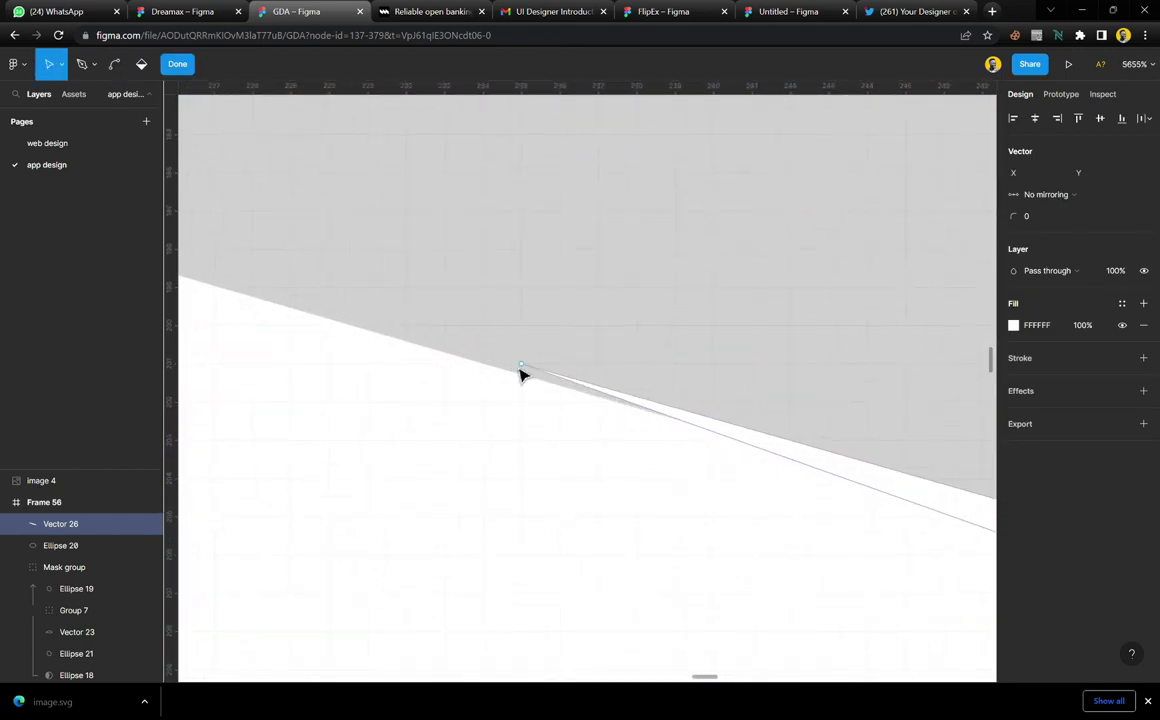
{"action": "left_click_drag", "start_coordinate": [524, 370], "coordinate": [417, 360]}
{"action": "scroll", "coordinate": [481, 419], "scroll_direction": "down", "scroll_amount": 15}
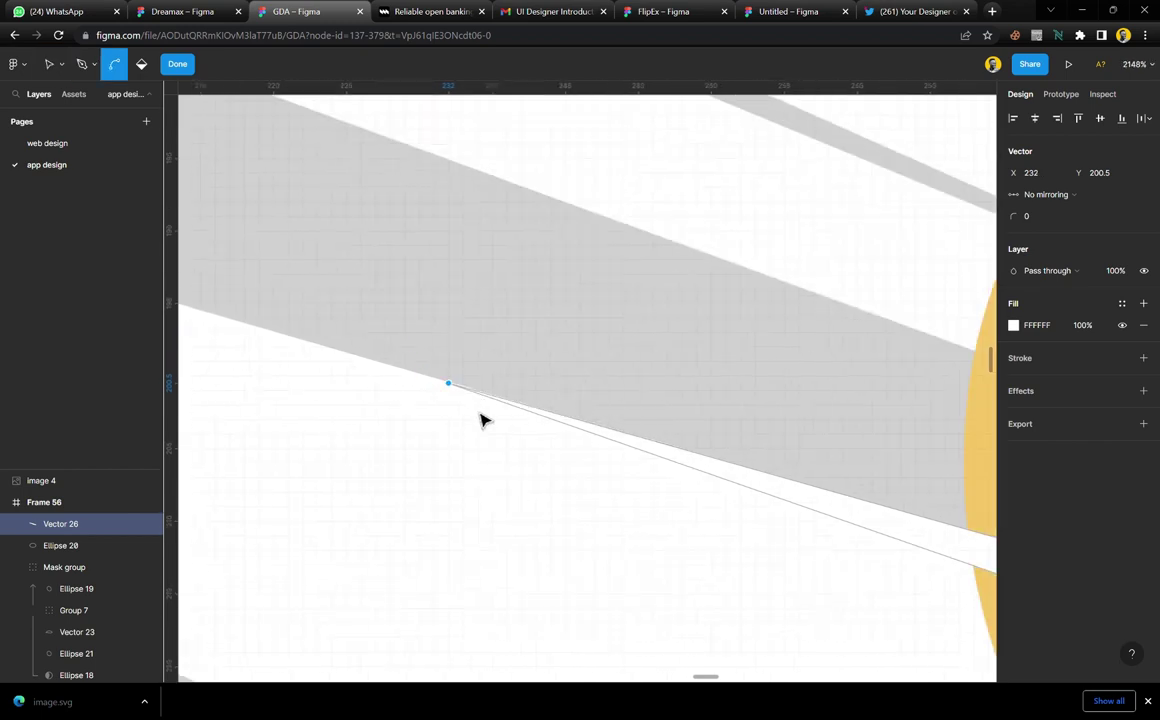
{"action": "scroll", "coordinate": [706, 474], "scroll_direction": "up", "scroll_amount": 15}
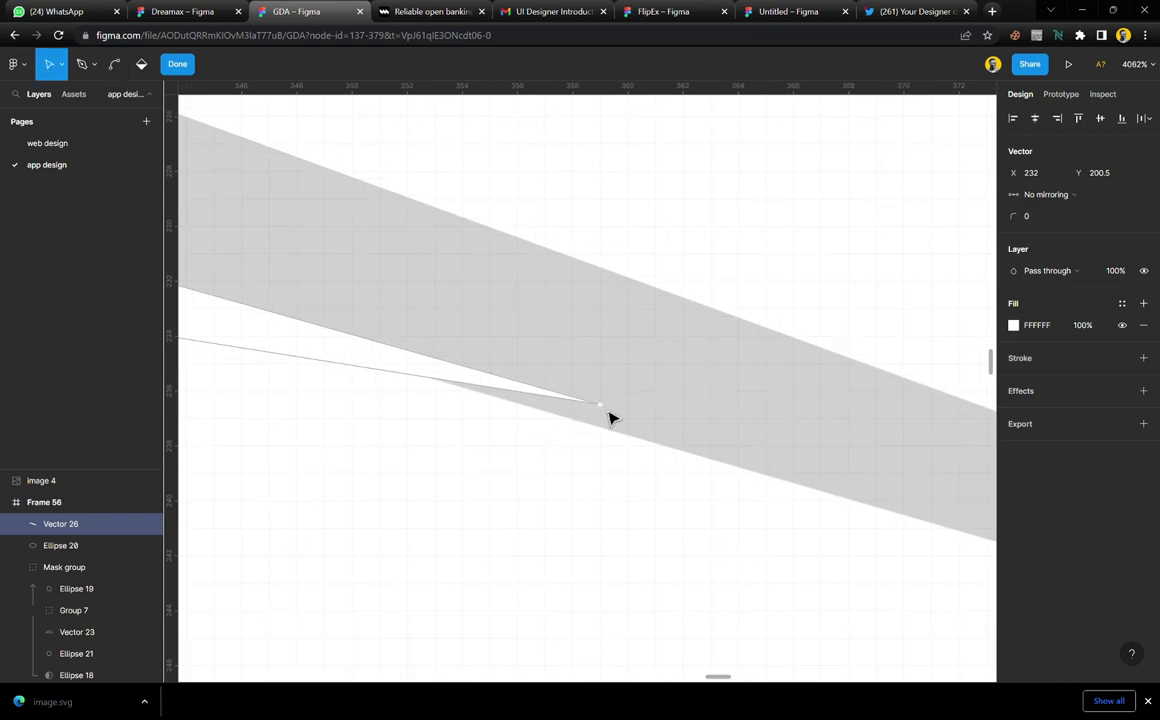
{"action": "left_click_drag", "start_coordinate": [609, 415], "coordinate": [524, 418]}
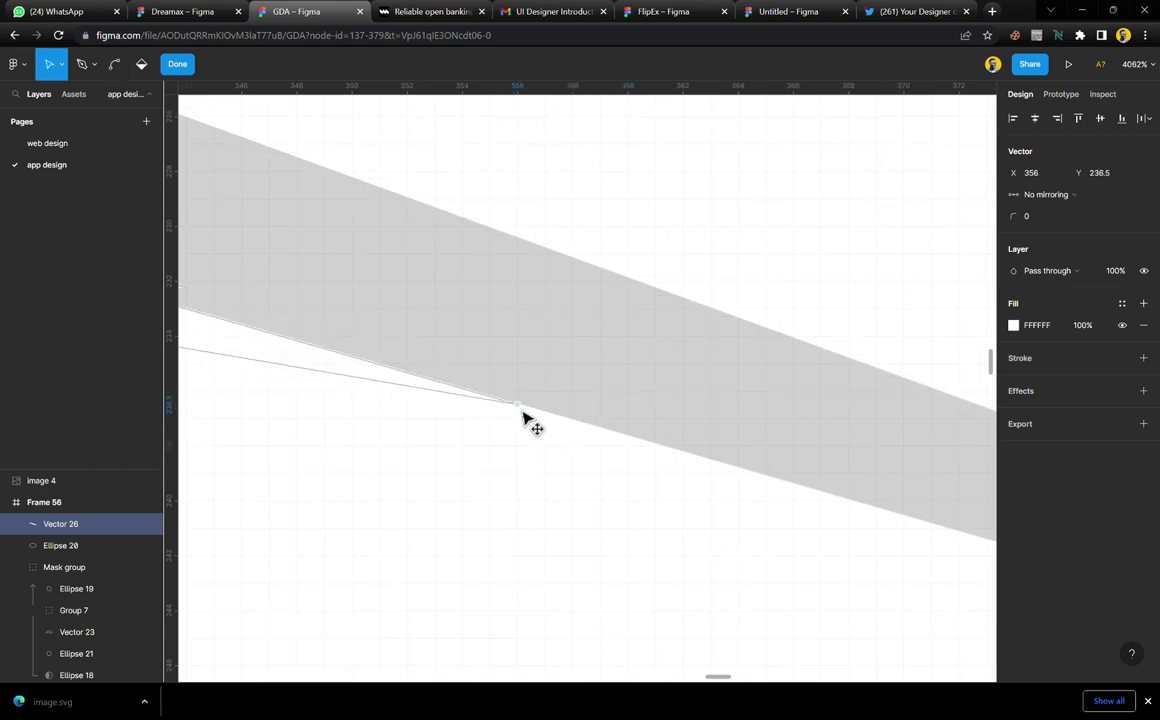
{"action": "scroll", "coordinate": [524, 416], "scroll_direction": "down", "scroll_amount": 10}
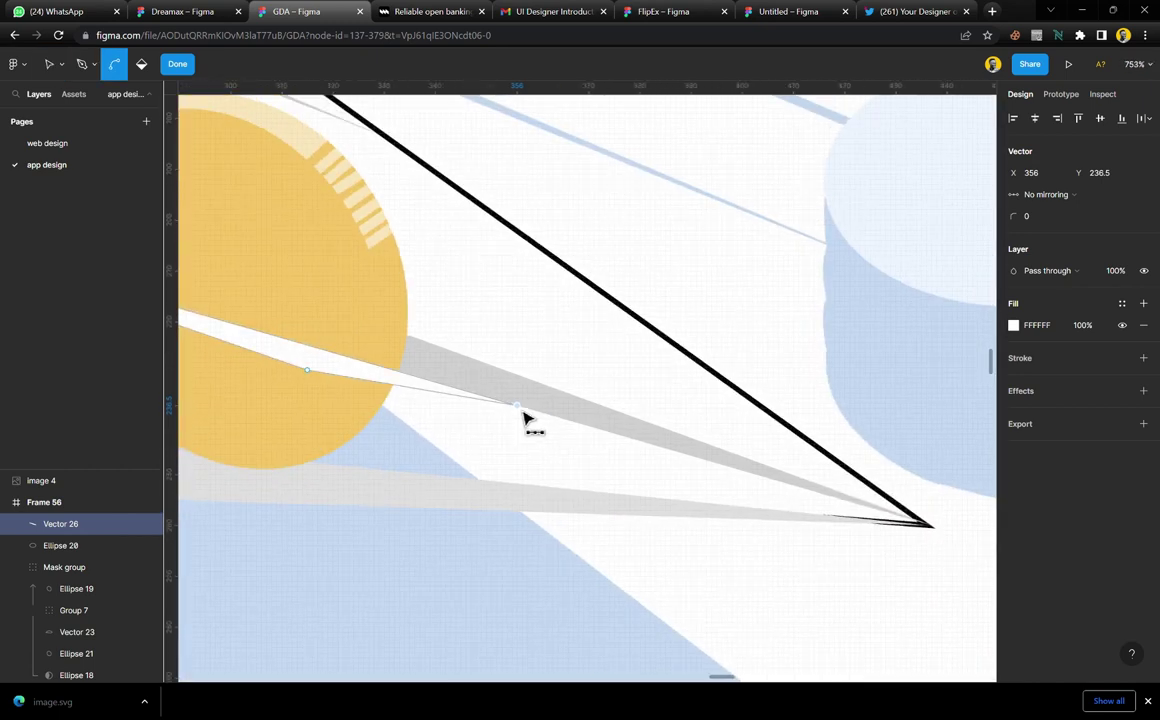
{"action": "scroll", "coordinate": [527, 419], "scroll_direction": "down", "scroll_amount": 5}
{"action": "key", "text": "i"}
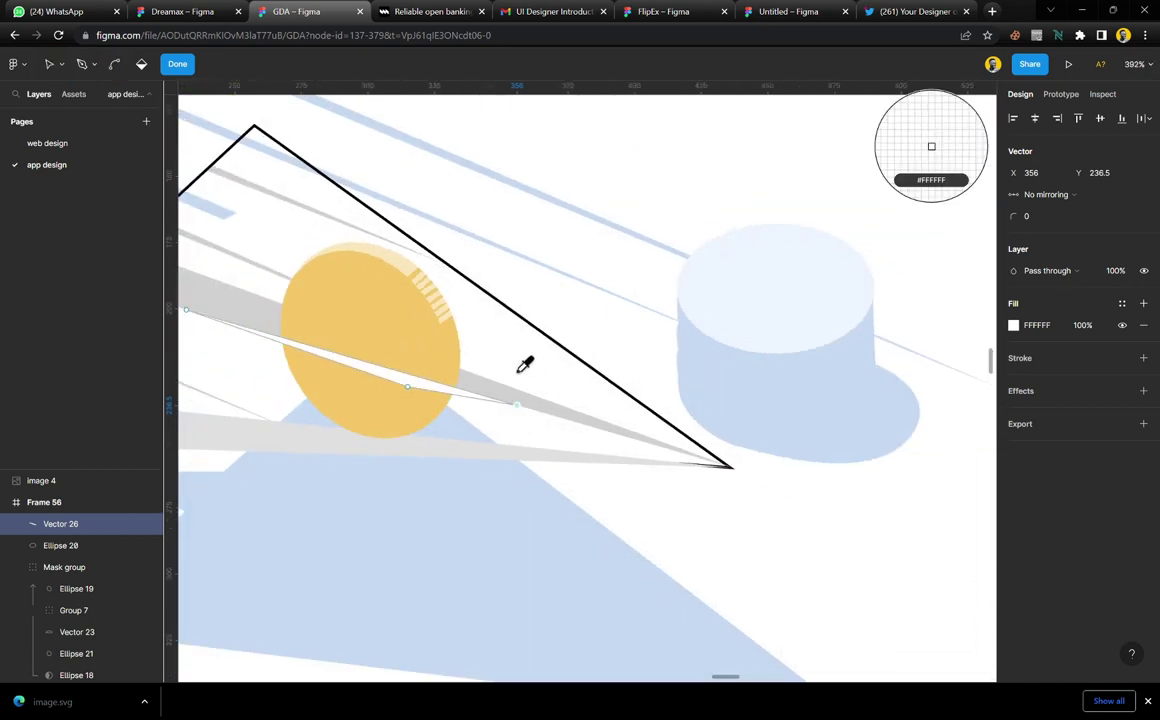
{"action": "key", "text": "Escape"}
{"action": "left_click", "coordinate": [178, 64]}
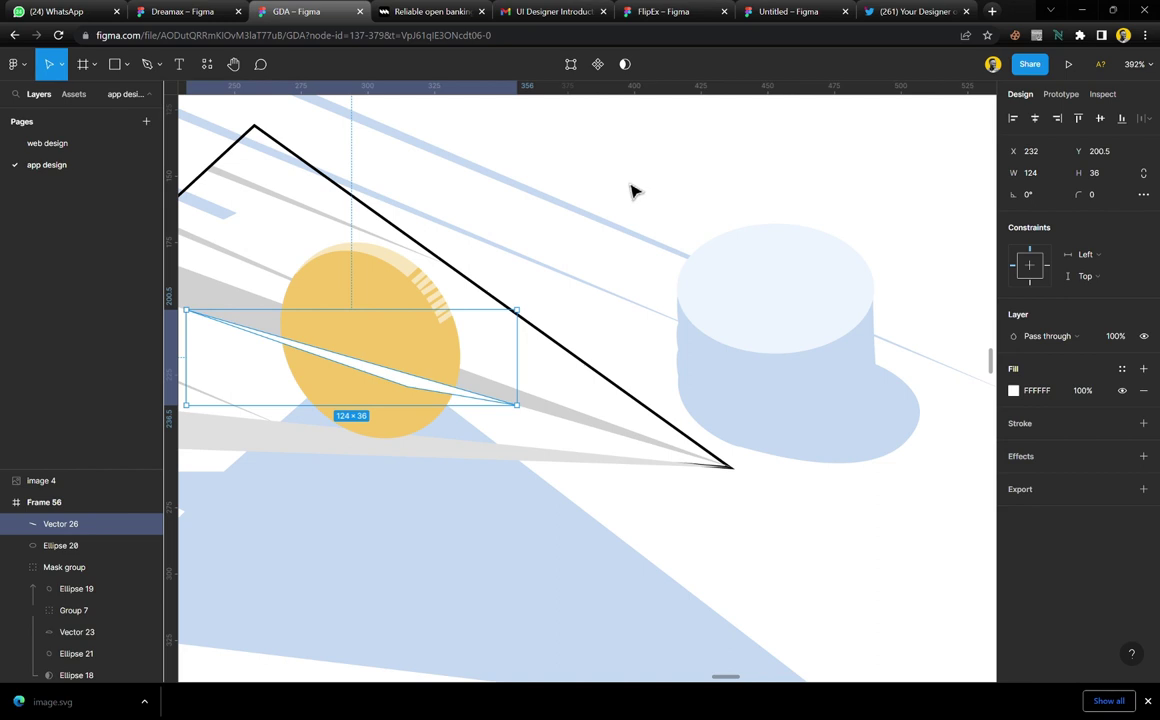
{"action": "key", "text": "Escape"}
Remove the paper plane body's outline and give it a white fill sampled from the canvas
{"action": "scroll", "coordinate": [640, 412], "scroll_direction": "left", "scroll_amount": 1}
{"action": "scroll", "coordinate": [616, 409], "scroll_direction": "down", "scroll_amount": 5}
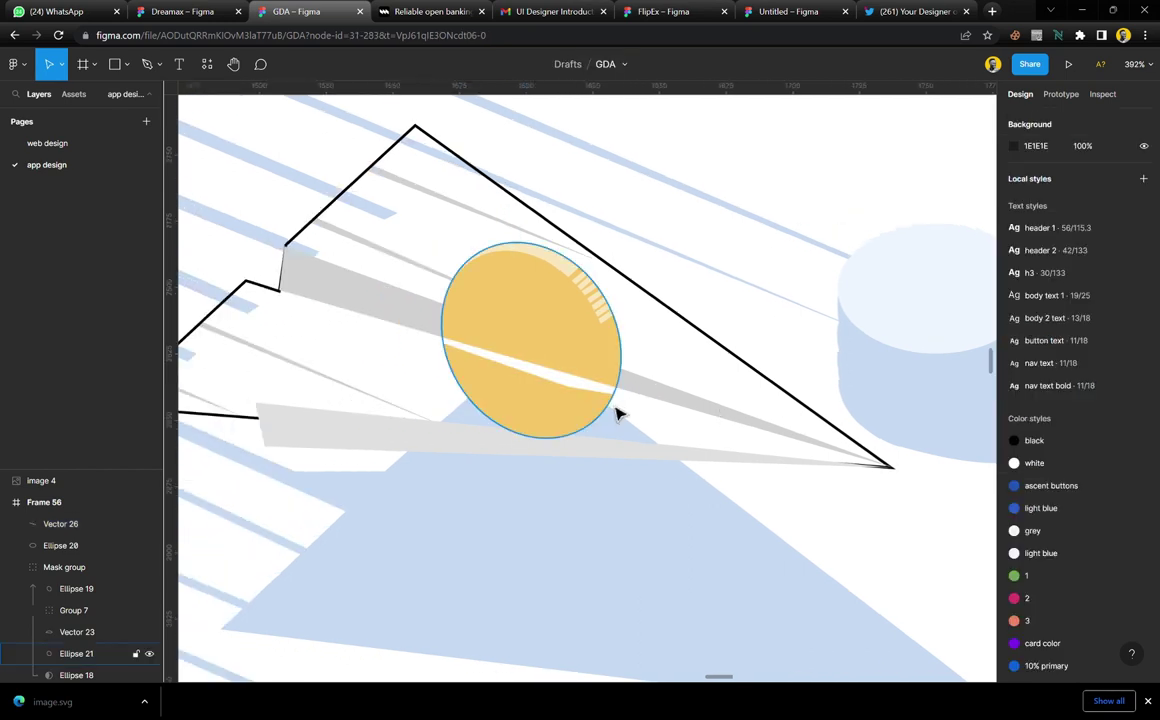
{"action": "scroll", "coordinate": [617, 414], "scroll_direction": "up", "scroll_amount": 3}
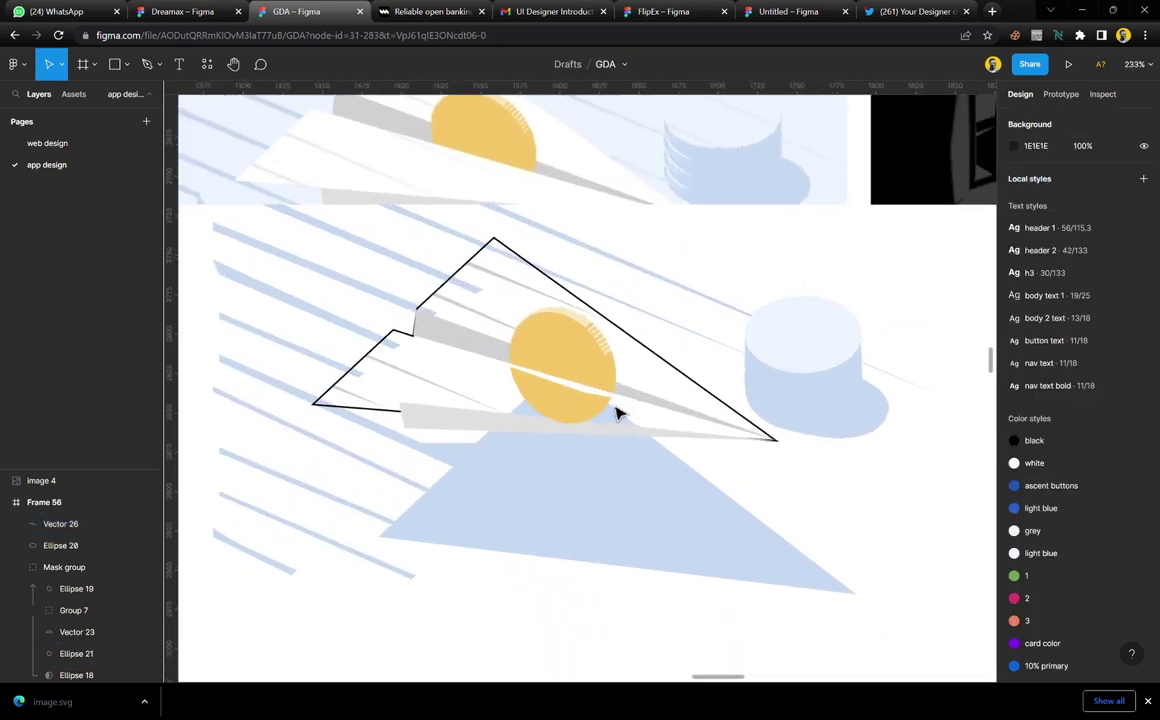
{"action": "scroll", "coordinate": [617, 414], "scroll_direction": "up", "scroll_amount": 1}
{"action": "left_click", "coordinate": [615, 453]}
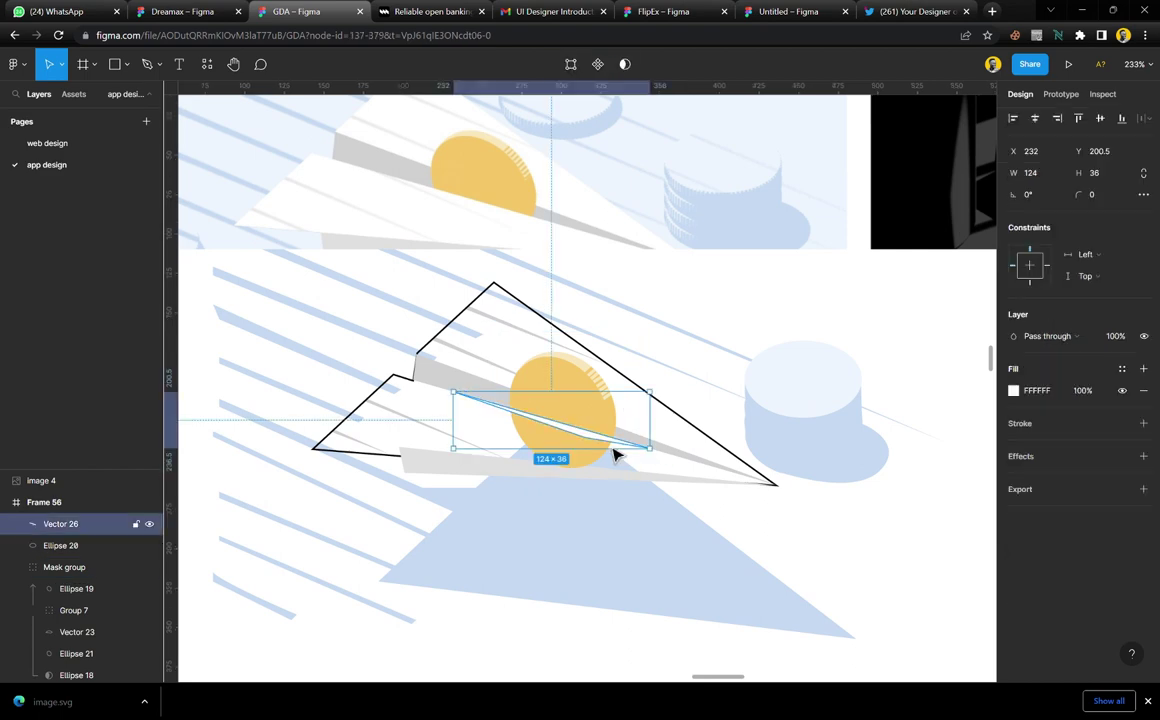
{"action": "key", "text": "i"}
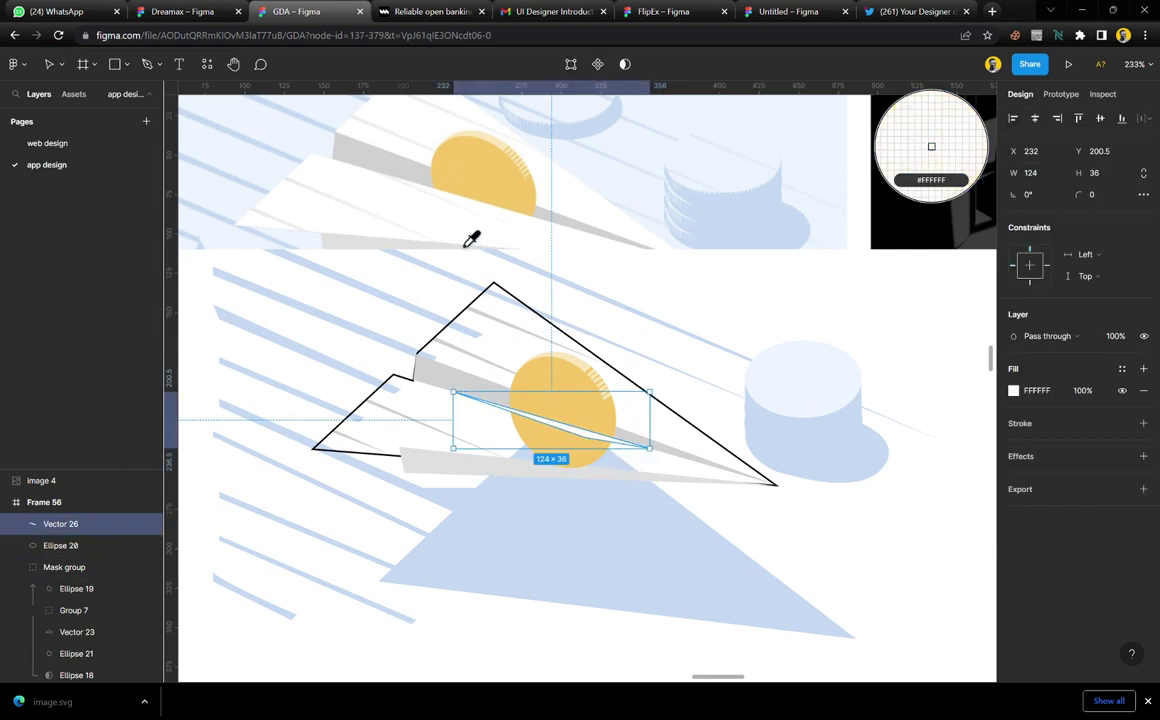
{"action": "key", "text": "Escape"}
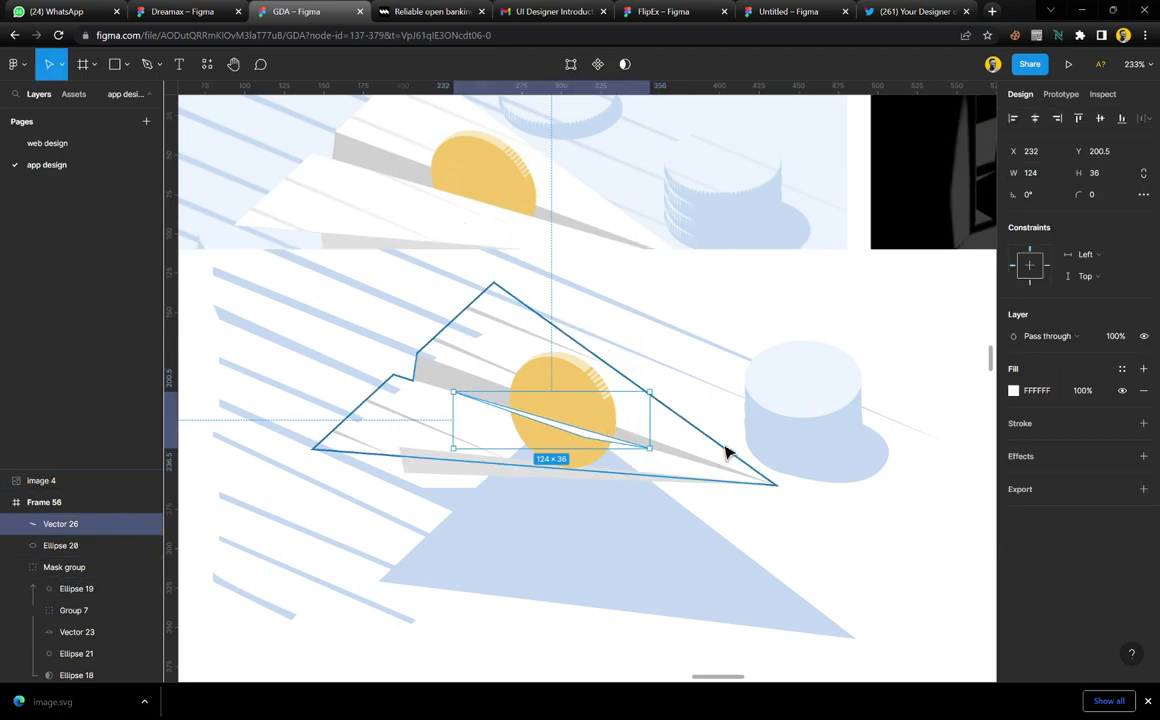
{"action": "left_click", "coordinate": [727, 452]}
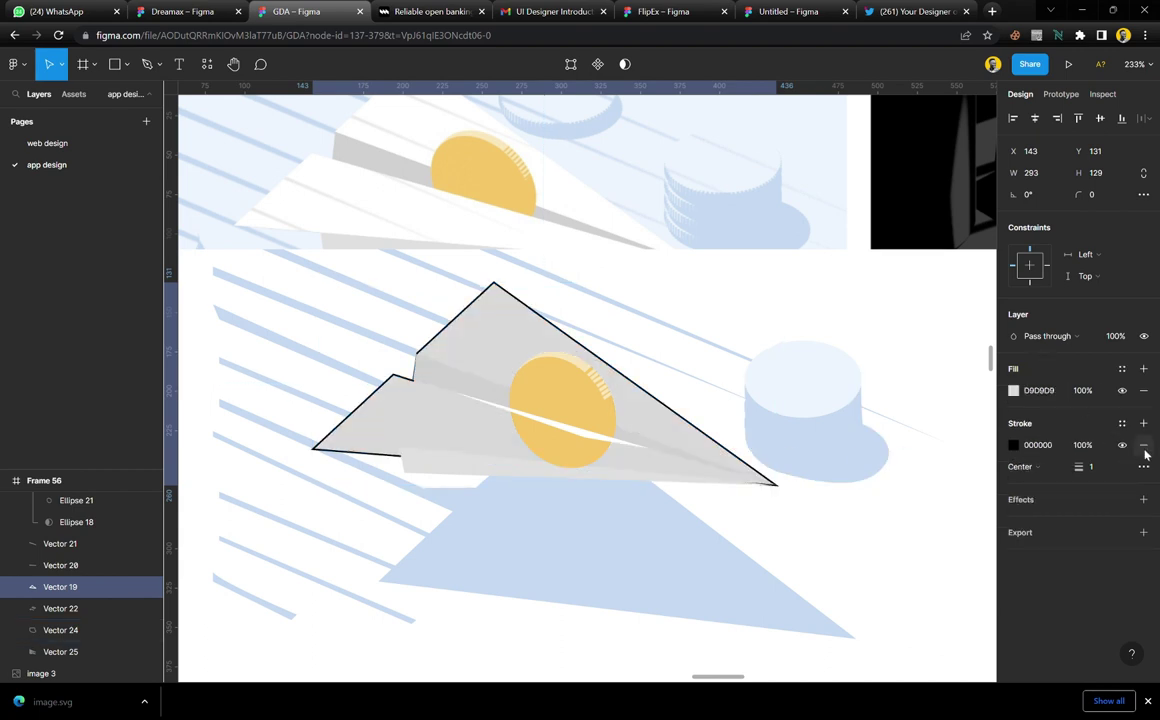
{"action": "left_click", "coordinate": [1144, 446]}
{"action": "key", "text": "i"}
{"action": "left_click", "coordinate": [570, 205]}
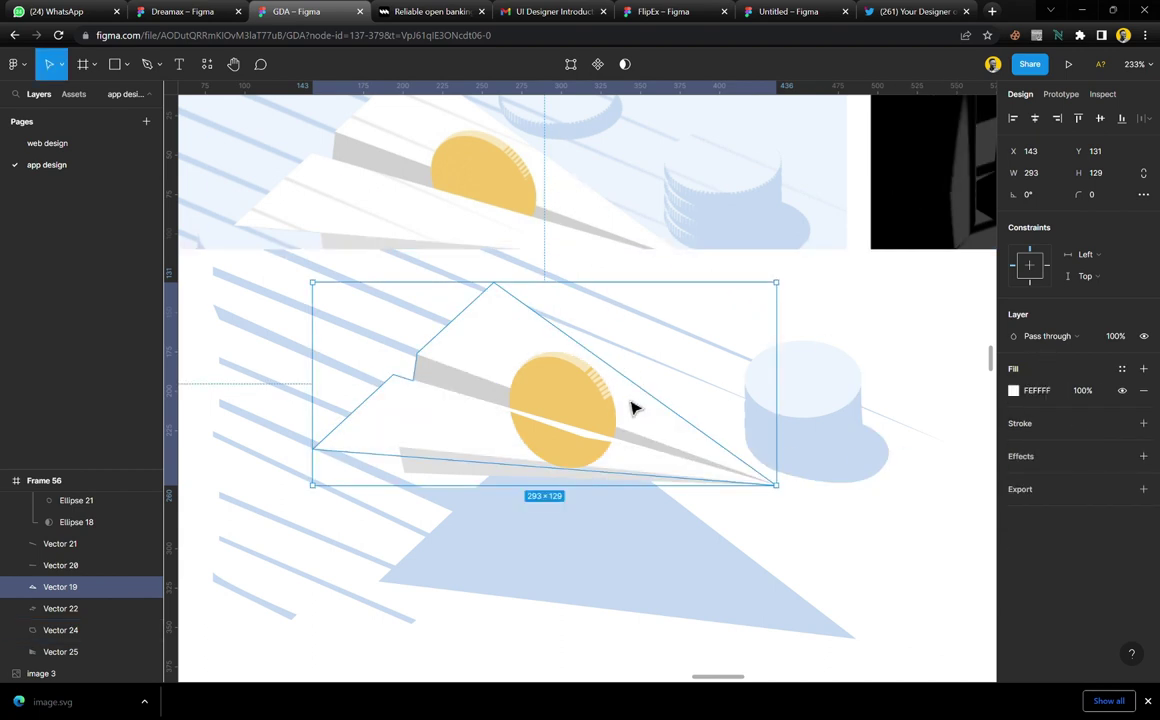
Restack the plane body and grey sliver with Ctrl+[ and Ctrl+] so the sliver sits behind
{"action": "key", "text": "ctrl+bracketleft"}
{"action": "key", "text": "ctrl+bracketleft"}
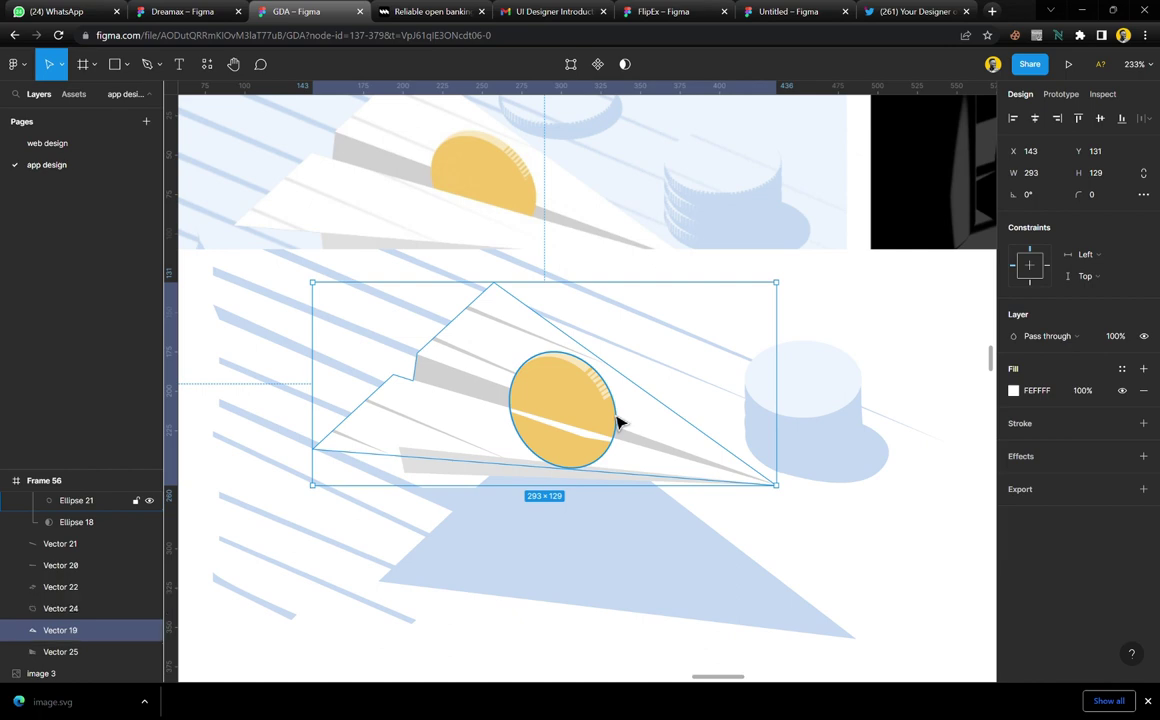
{"action": "key", "text": "ctrl+bracketright"}
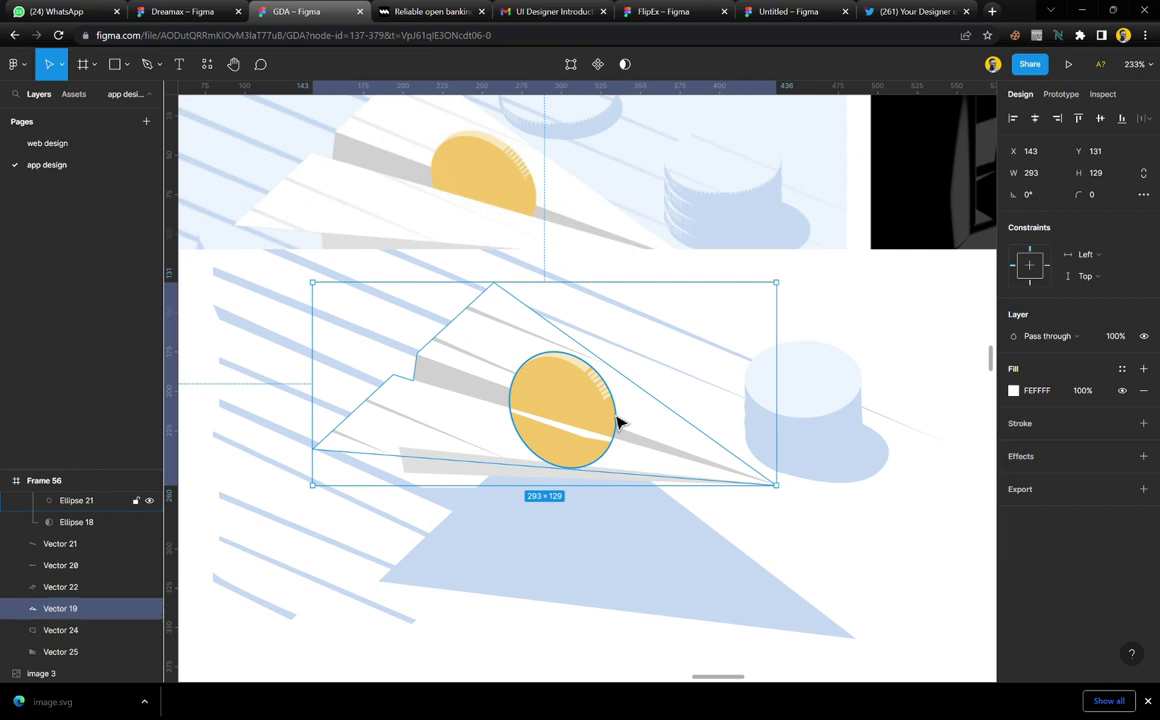
{"action": "left_click", "coordinate": [425, 480]}
{"action": "key", "text": "ctrl+bracketleft"}
{"action": "key", "text": "ctrl+bracketleft"}
{"action": "key", "text": "ctrl+bracketleft"}
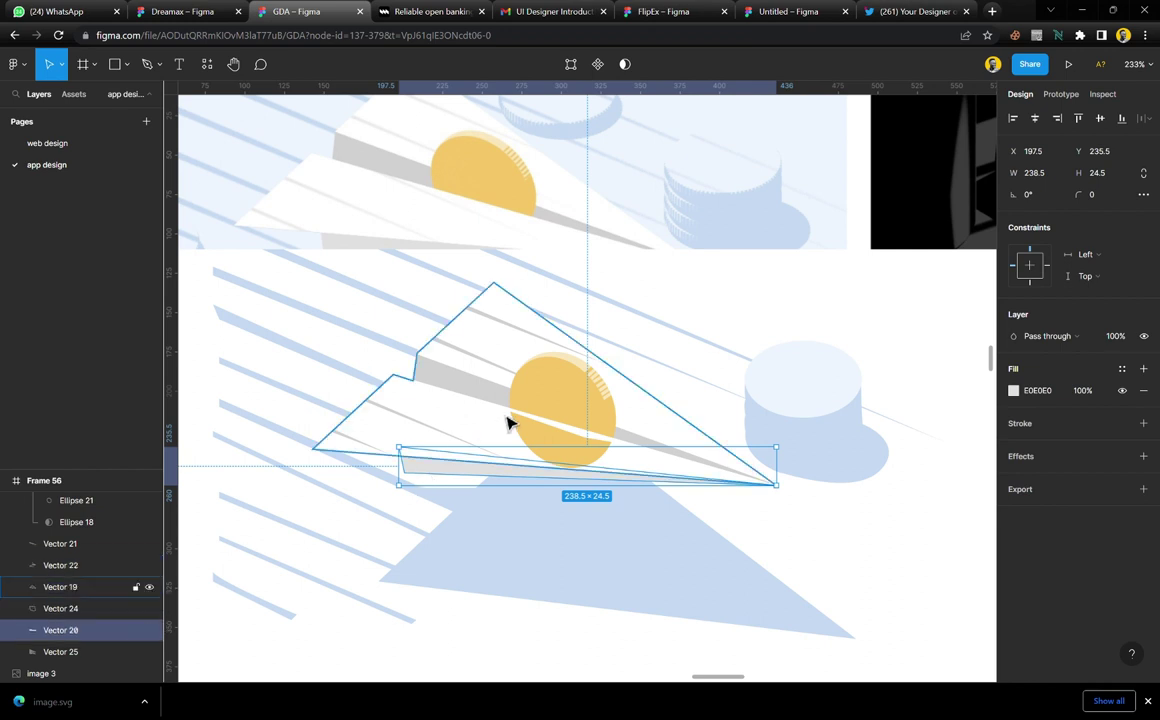
{"action": "left_click", "coordinate": [570, 441]}
{"action": "scroll", "coordinate": [562, 487], "scroll_direction": "up", "scroll_amount": 1}
{"action": "scroll", "coordinate": [562, 487], "scroll_direction": "up", "scroll_amount": 5}
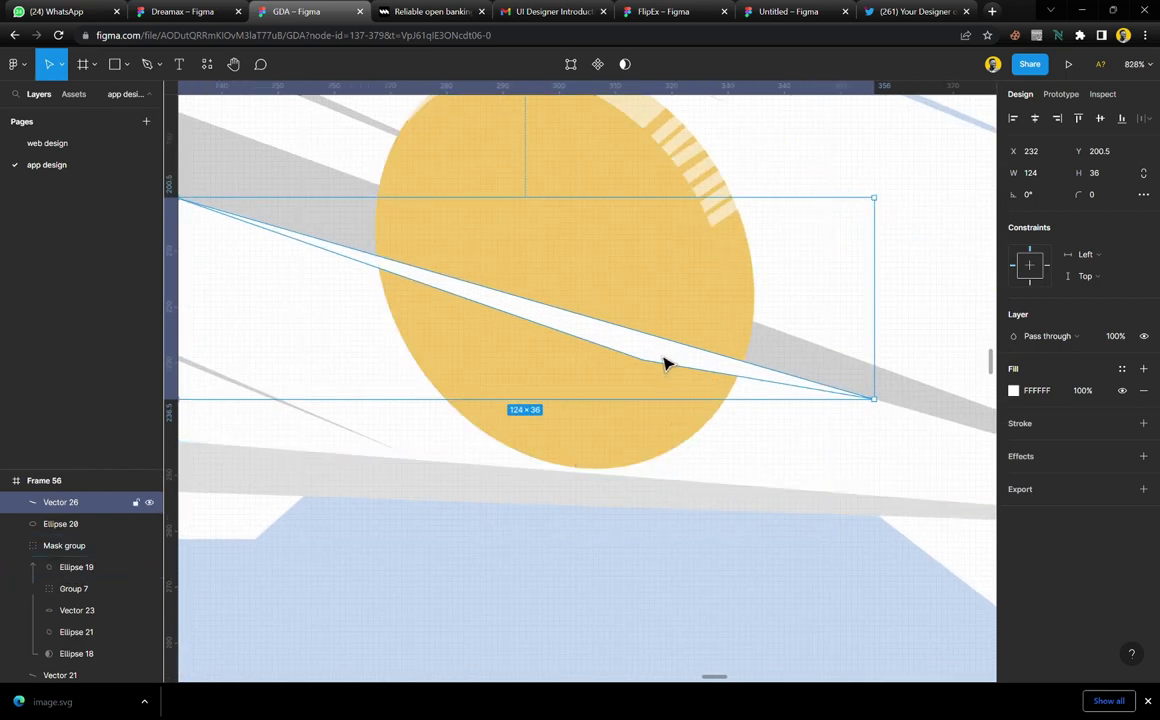
Add points along Vector 26's edges and pull them down to hide the coin's lower portion
{"action": "double_click", "coordinate": [665, 363]}
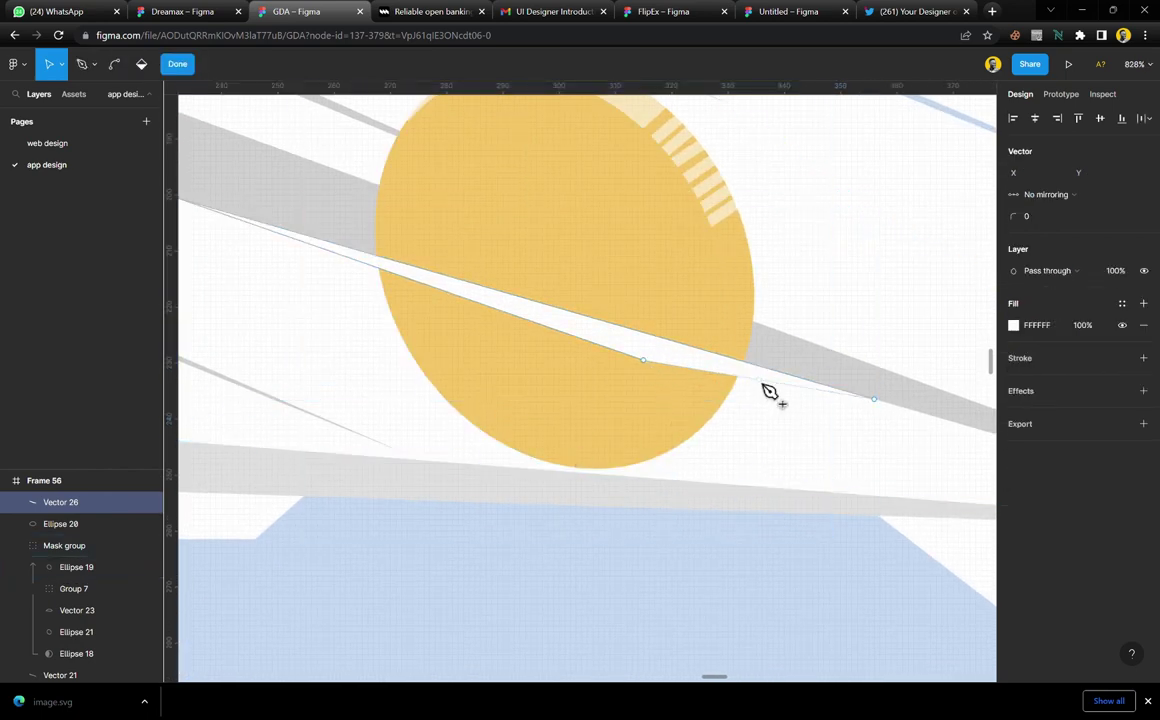
{"action": "left_click_drag", "start_coordinate": [764, 386], "coordinate": [698, 477]}
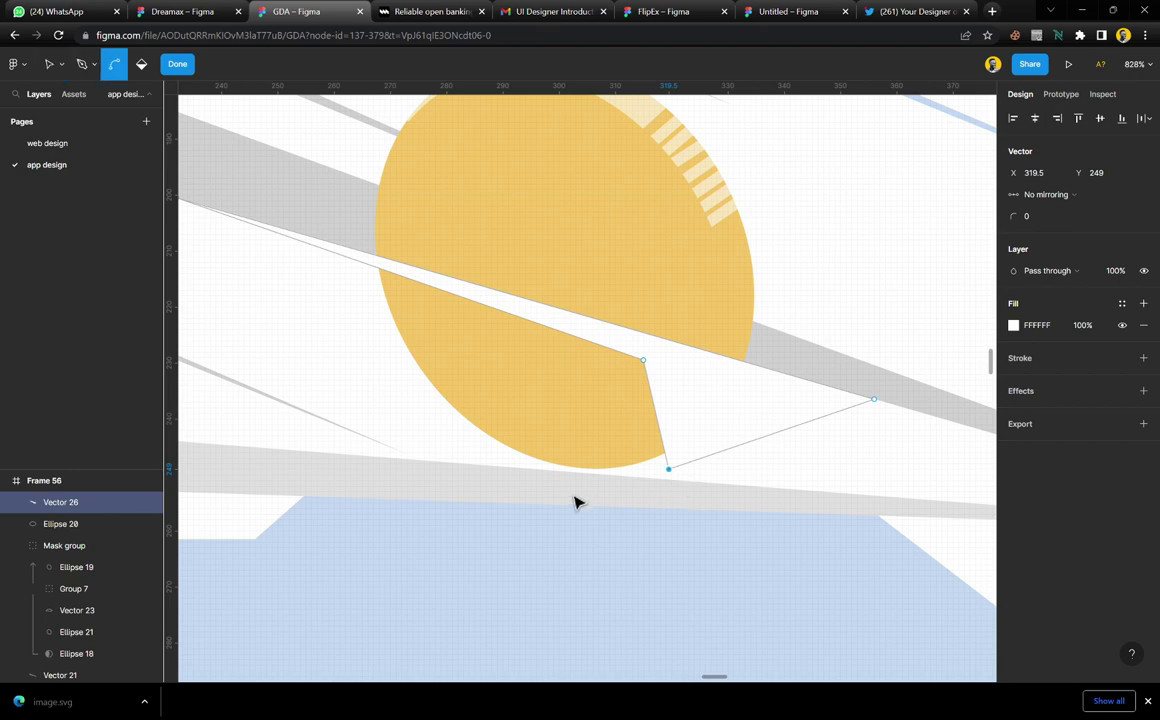
{"action": "scroll", "coordinate": [577, 490], "scroll_direction": "up", "scroll_amount": 5}
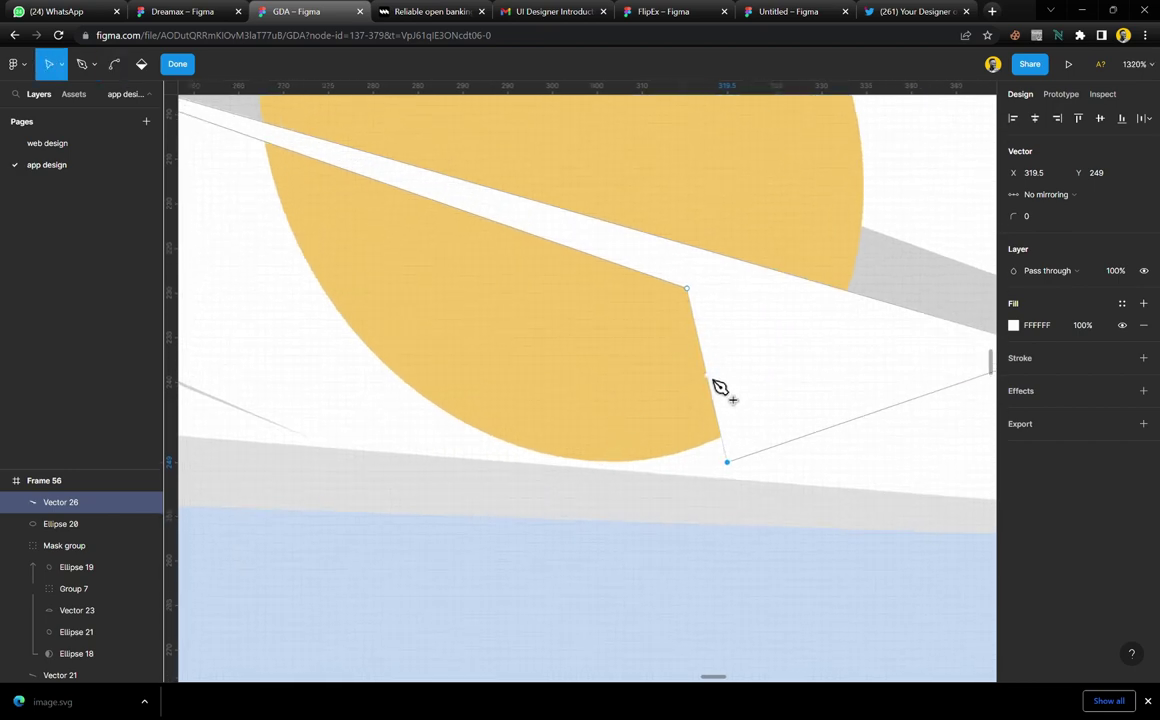
{"action": "left_click_drag", "start_coordinate": [714, 381], "coordinate": [624, 472]}
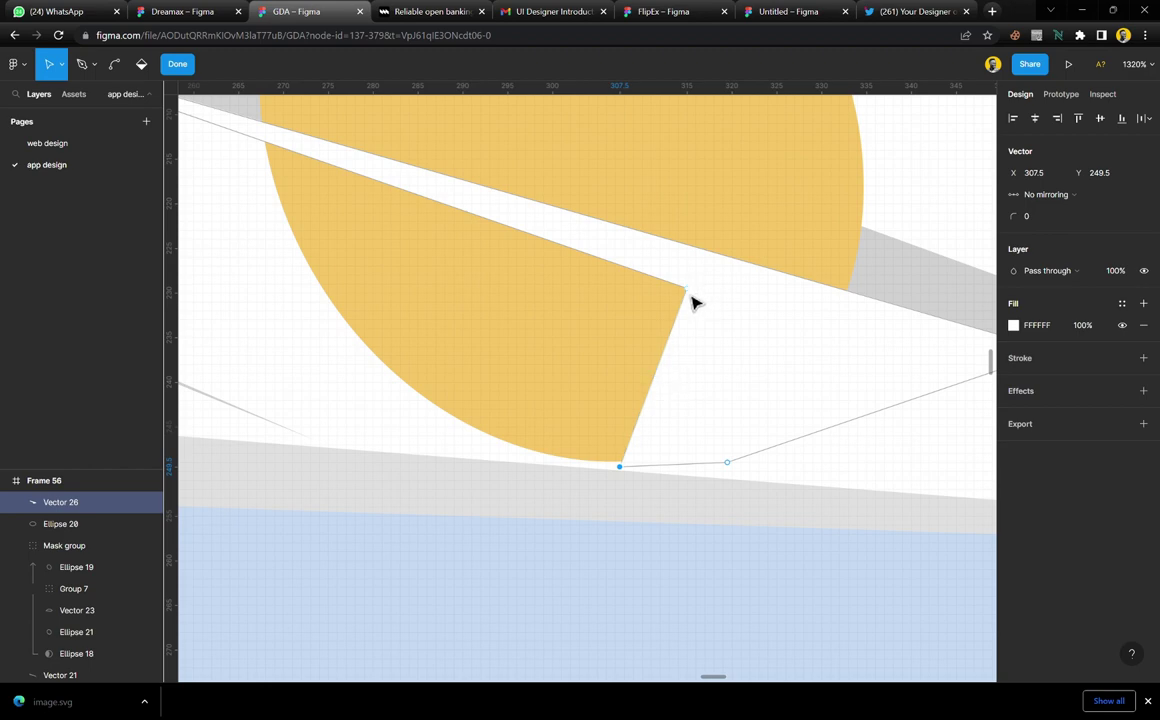
{"action": "left_click_drag", "start_coordinate": [691, 297], "coordinate": [494, 449]}
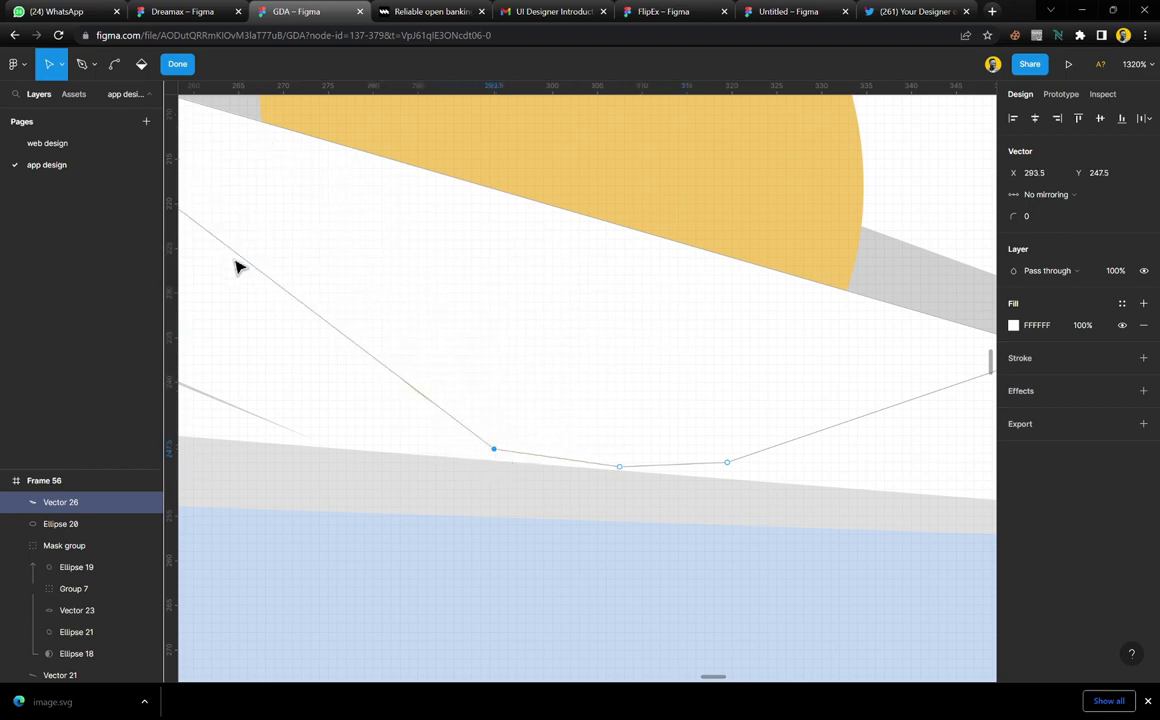
{"action": "left_click_drag", "start_coordinate": [233, 252], "coordinate": [311, 364]}
{"action": "scroll", "coordinate": [513, 347], "scroll_direction": "down", "scroll_amount": 2}
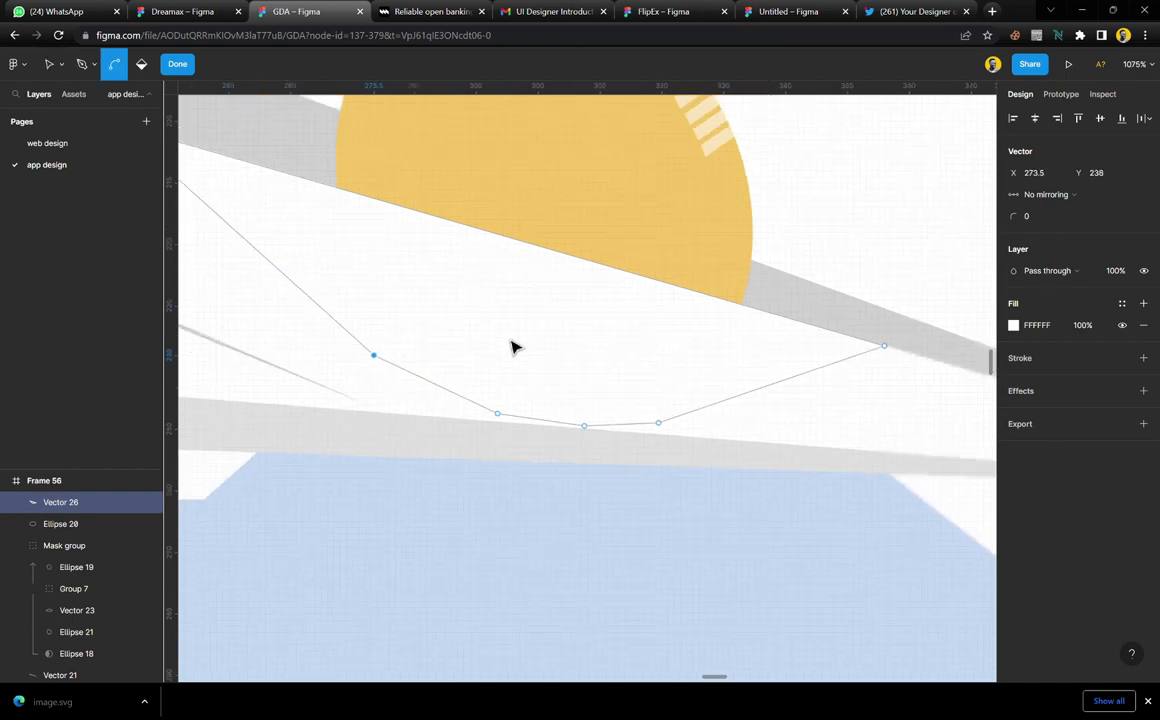
{"action": "scroll", "coordinate": [513, 347], "scroll_direction": "down", "scroll_amount": 5}
{"action": "key", "text": "Escape"}
{"action": "key", "text": "Escape"}
Trim Frame 56's left and bottom edges to 503 × 387 around the illustration
{"action": "left_click", "coordinate": [545, 483]}
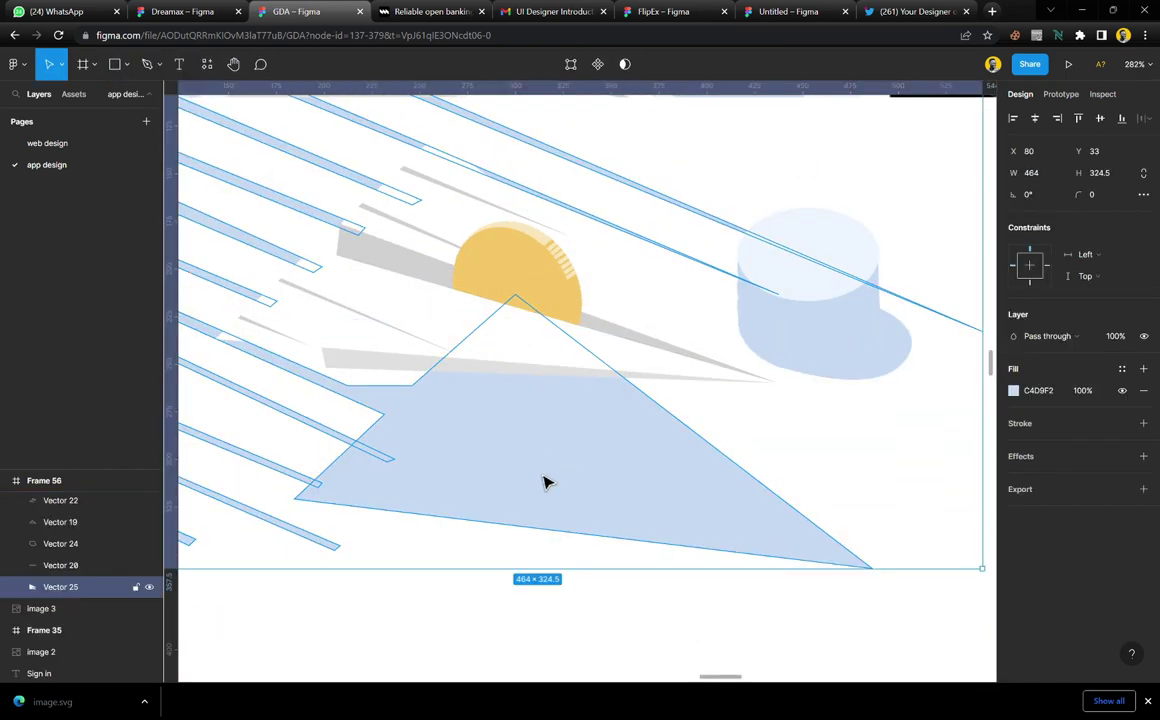
{"action": "scroll", "coordinate": [545, 483], "scroll_direction": "down", "scroll_amount": 5}
{"action": "left_click", "coordinate": [790, 411]}
{"action": "scroll", "coordinate": [790, 411], "scroll_direction": "down", "scroll_amount": 1}
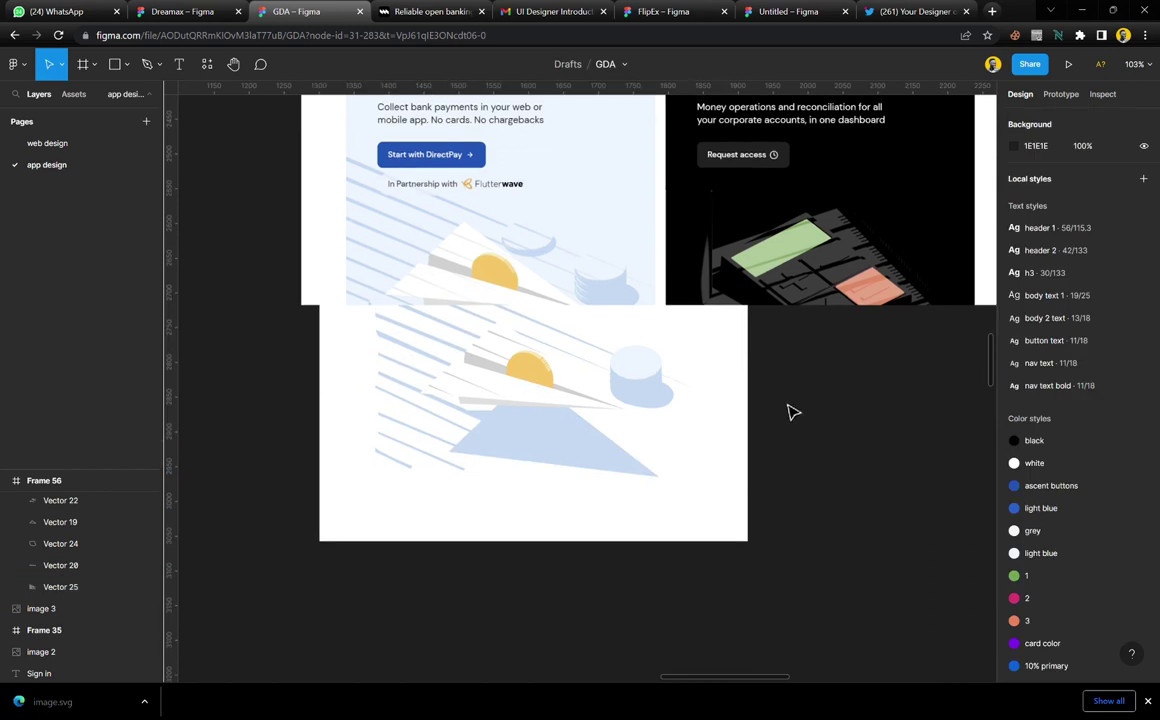
{"action": "scroll", "coordinate": [760, 370], "scroll_direction": "up", "scroll_amount": 3}
{"action": "left_click", "coordinate": [764, 404]}
{"action": "scroll", "coordinate": [766, 400], "scroll_direction": "down", "scroll_amount": 2}
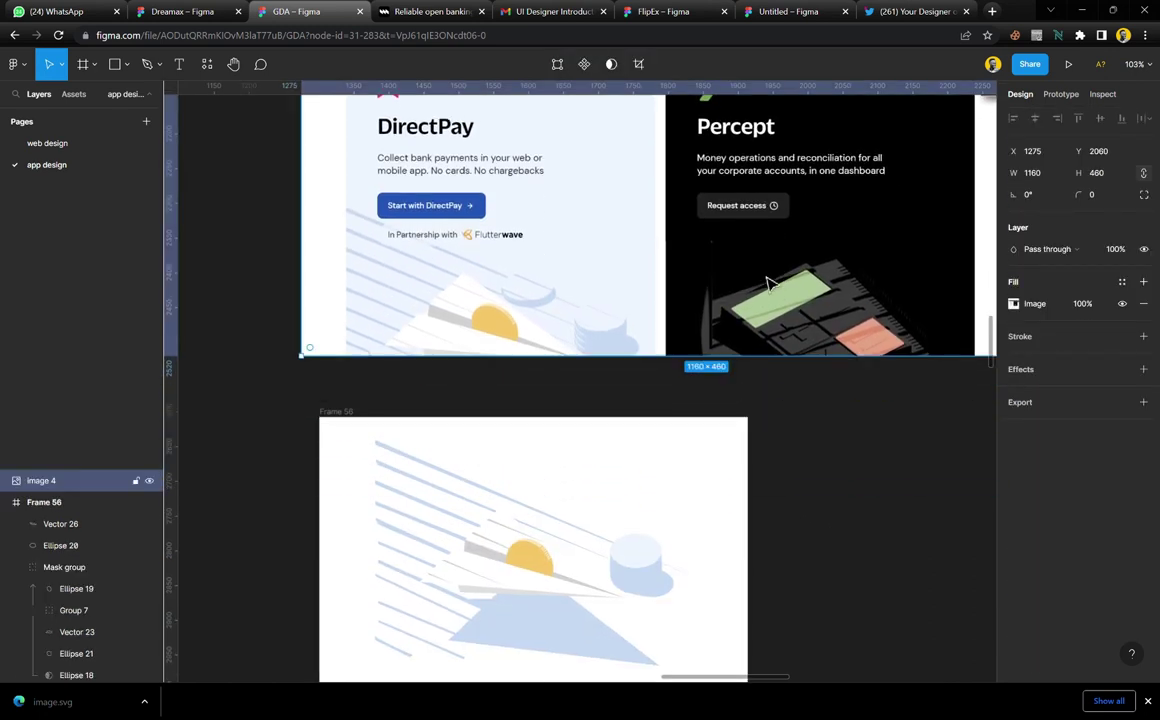
{"action": "scroll", "coordinate": [767, 283], "scroll_direction": "down", "scroll_amount": 3}
{"action": "scroll", "coordinate": [769, 293], "scroll_direction": "up", "scroll_amount": 1}
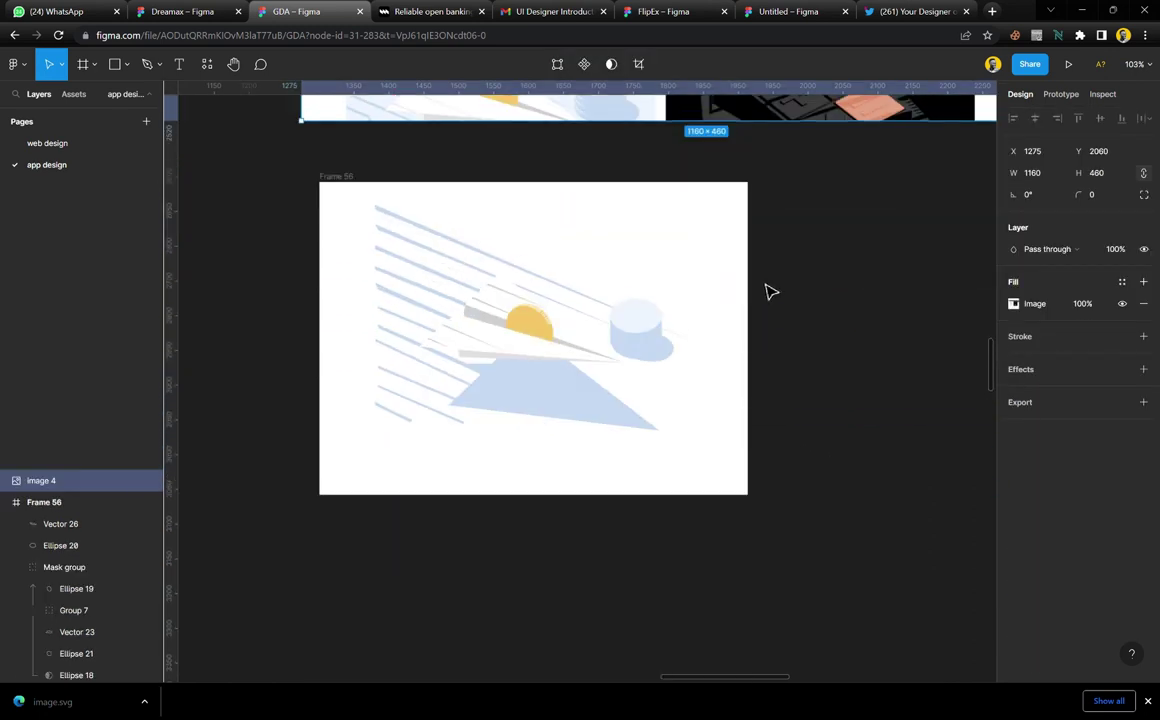
{"action": "left_click", "coordinate": [345, 178]}
{"action": "left_click_drag", "start_coordinate": [333, 289], "coordinate": [371, 308]}
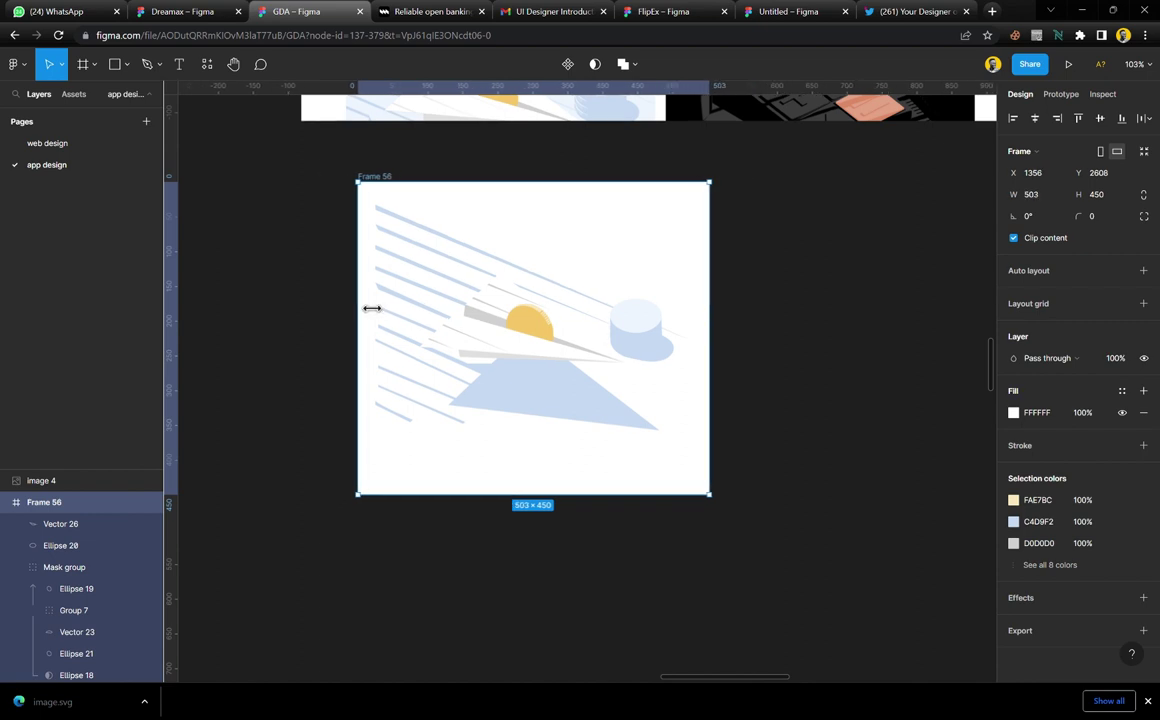
{"action": "left_click_drag", "start_coordinate": [541, 507], "coordinate": [557, 471]}
Hide Frame 56's white background, cut it, and select the DirectPay card at 100% zoom
{"action": "scroll", "coordinate": [541, 469], "scroll_direction": "down", "scroll_amount": 5}
{"action": "scroll", "coordinate": [557, 470], "scroll_direction": "left", "scroll_amount": 5}
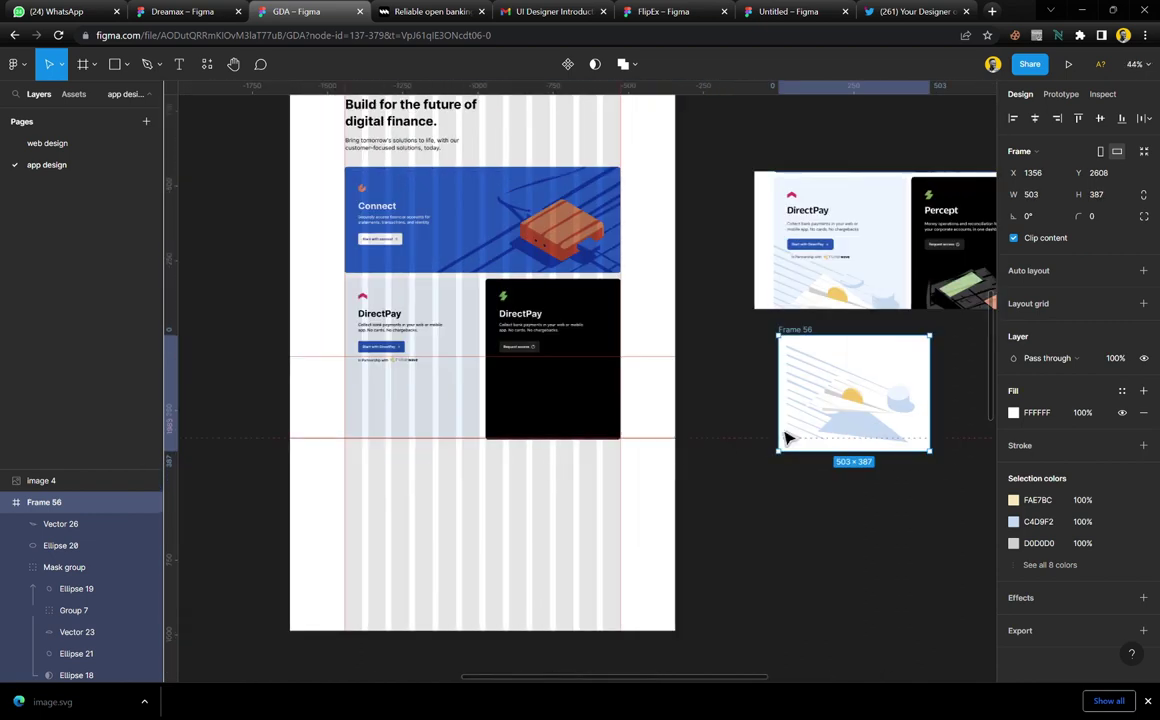
{"action": "left_click", "coordinate": [1122, 413]}
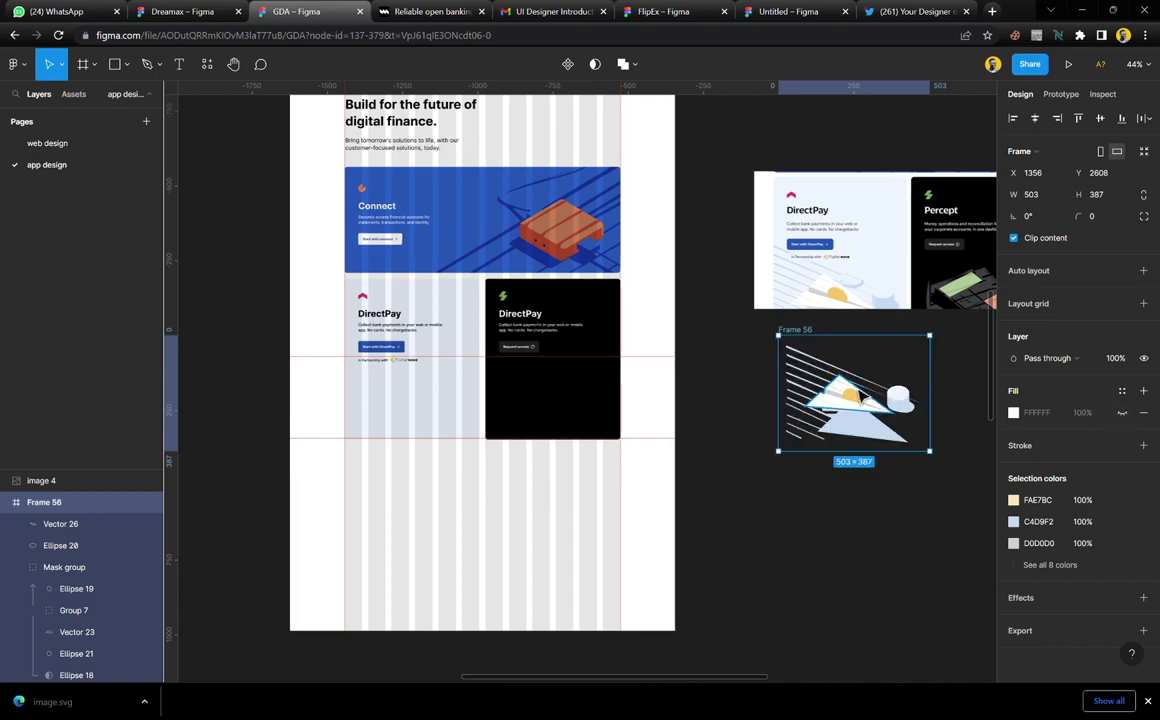
{"action": "key", "text": "Delete"}
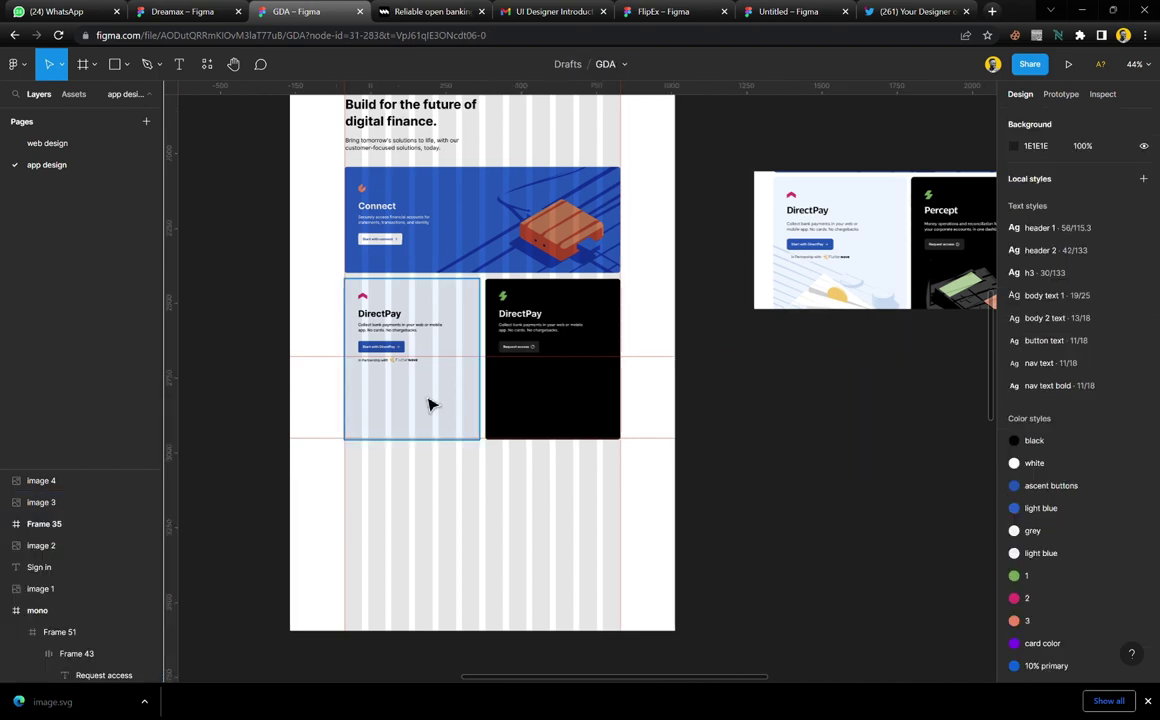
{"action": "left_click", "coordinate": [398, 368]}
{"action": "key", "text": "shift+0"}
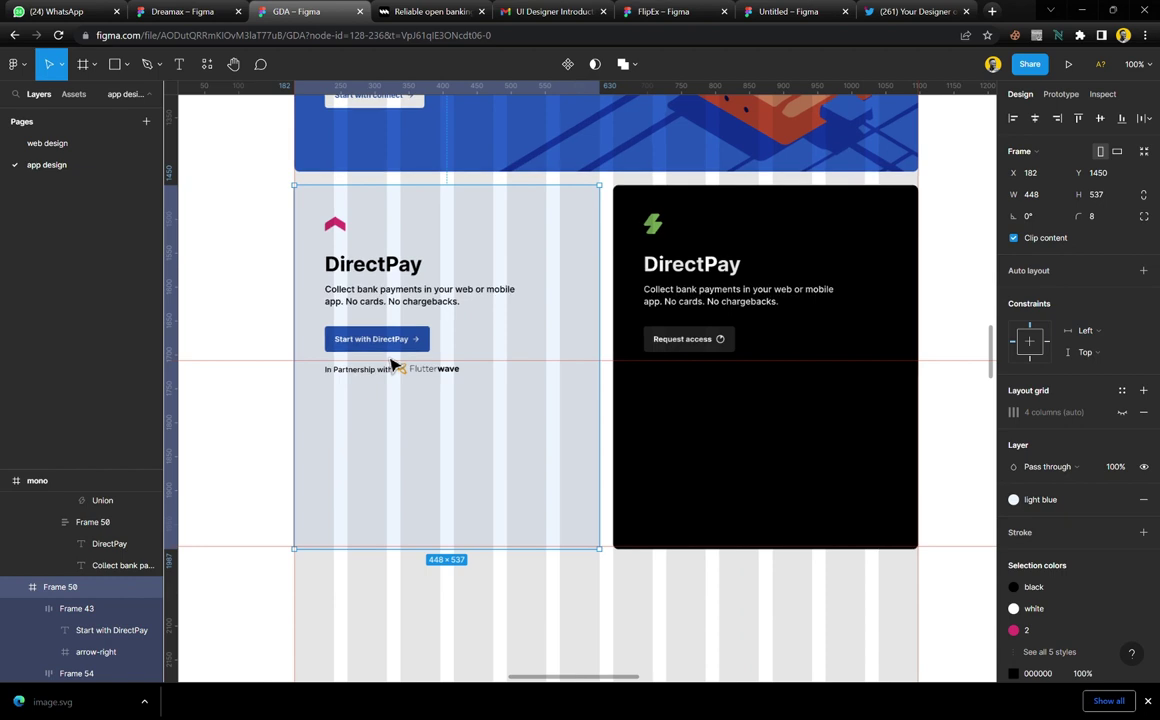
Paste the paper-plane illustration into the DirectPay card and move it to the card's bottom
{"action": "key", "text": "ctrl+v"}
{"action": "left_click_drag", "start_coordinate": [464, 412], "coordinate": [450, 495]}
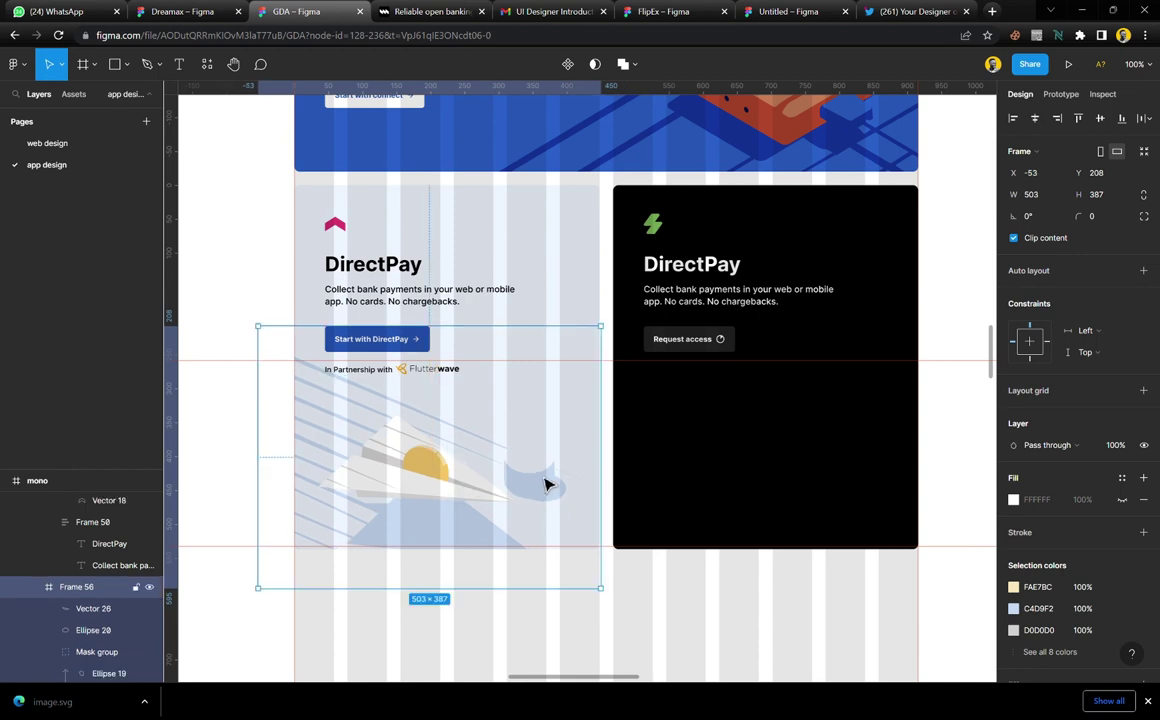
{"action": "left_click", "coordinate": [536, 208]}
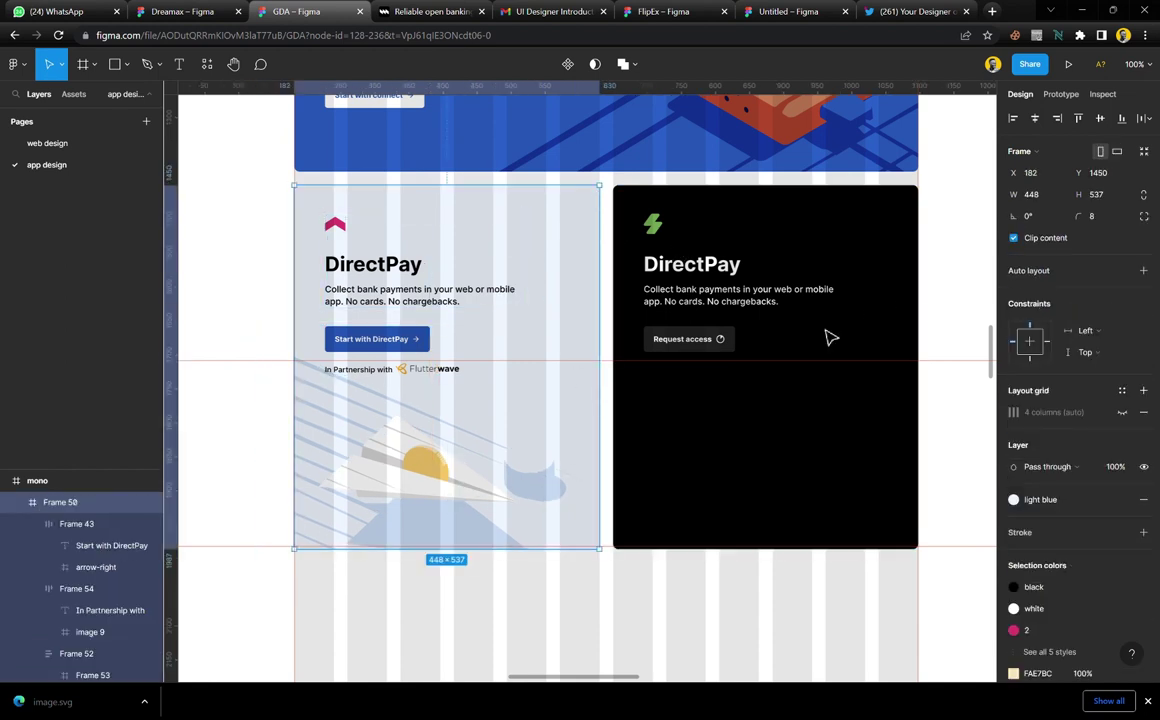
{"action": "left_click", "coordinate": [580, 553]}
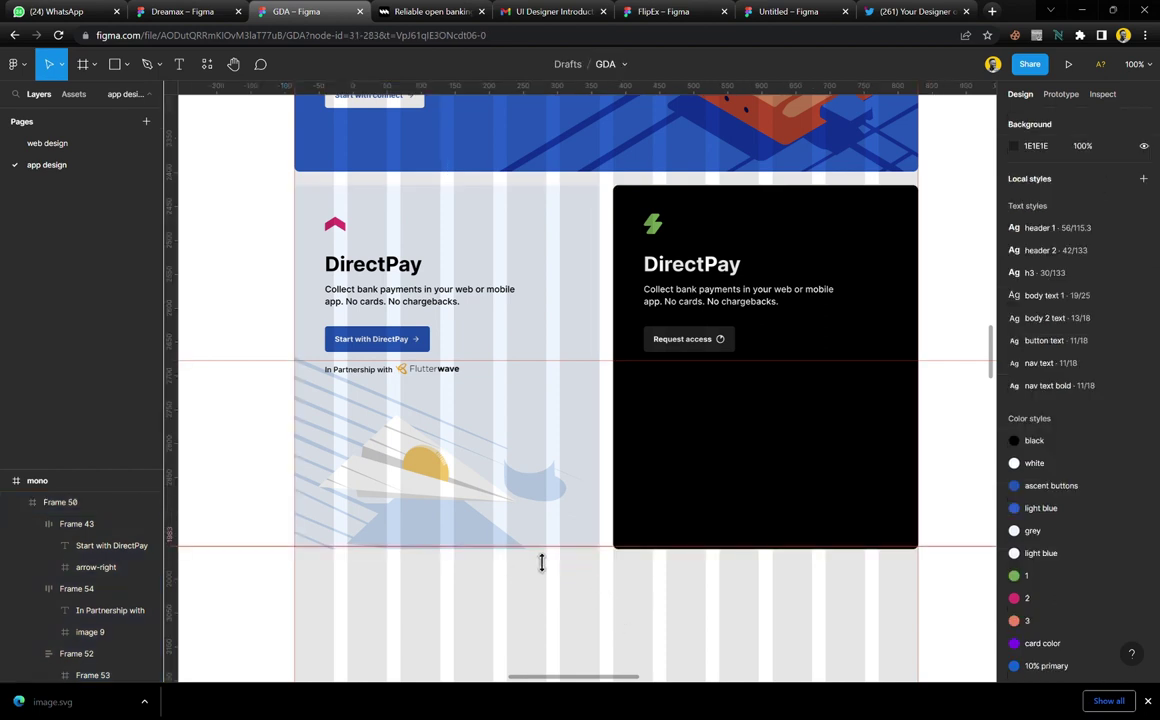
Remove the lower horizontal guide and select the mono page frame
{"action": "right_click", "coordinate": [539, 550]}
{"action": "left_click", "coordinate": [577, 556]}
{"action": "left_click", "coordinate": [533, 572]}
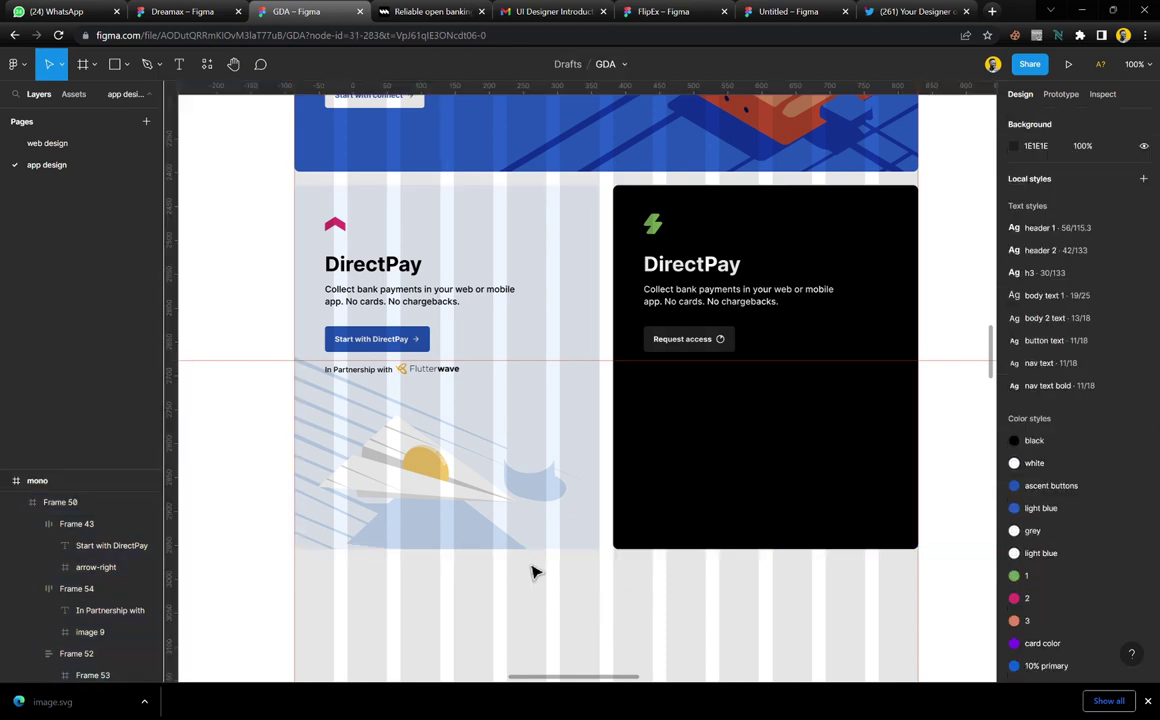
{"action": "scroll", "coordinate": [482, 474], "scroll_direction": "down", "scroll_amount": 5}
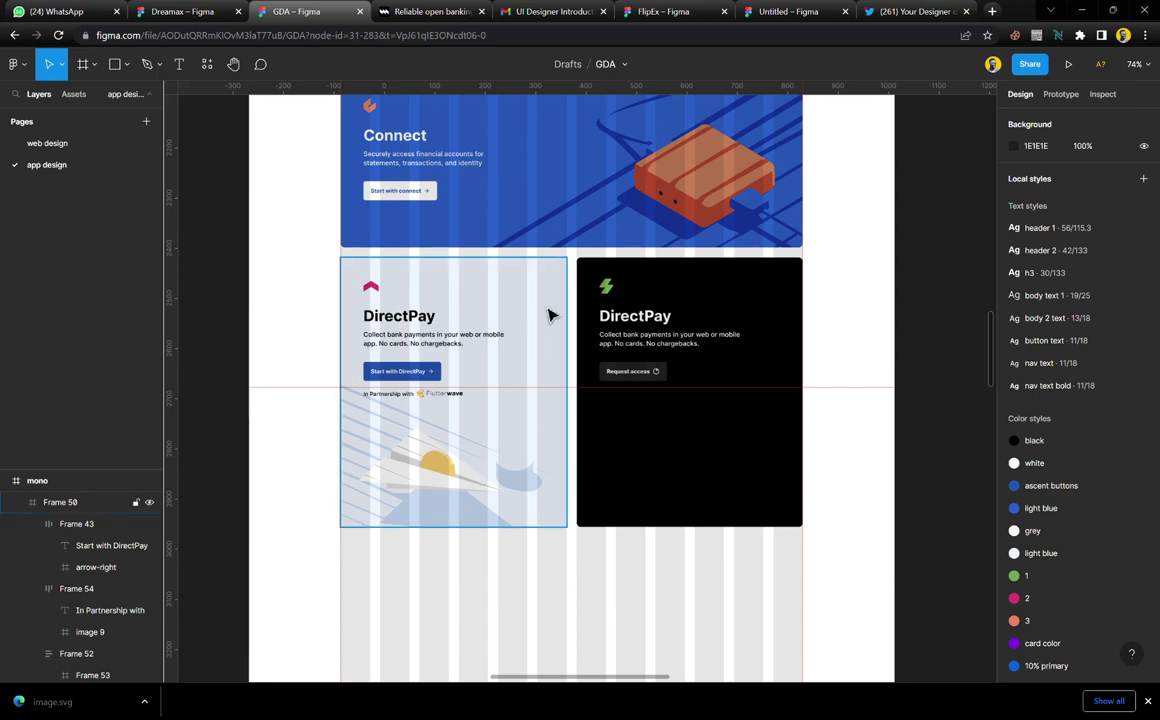
{"action": "left_click", "coordinate": [822, 334]}
Hide the mono frame's 12-column layout grid and move the reference screenshot closer beside the page
{"action": "left_click", "coordinate": [1122, 327]}
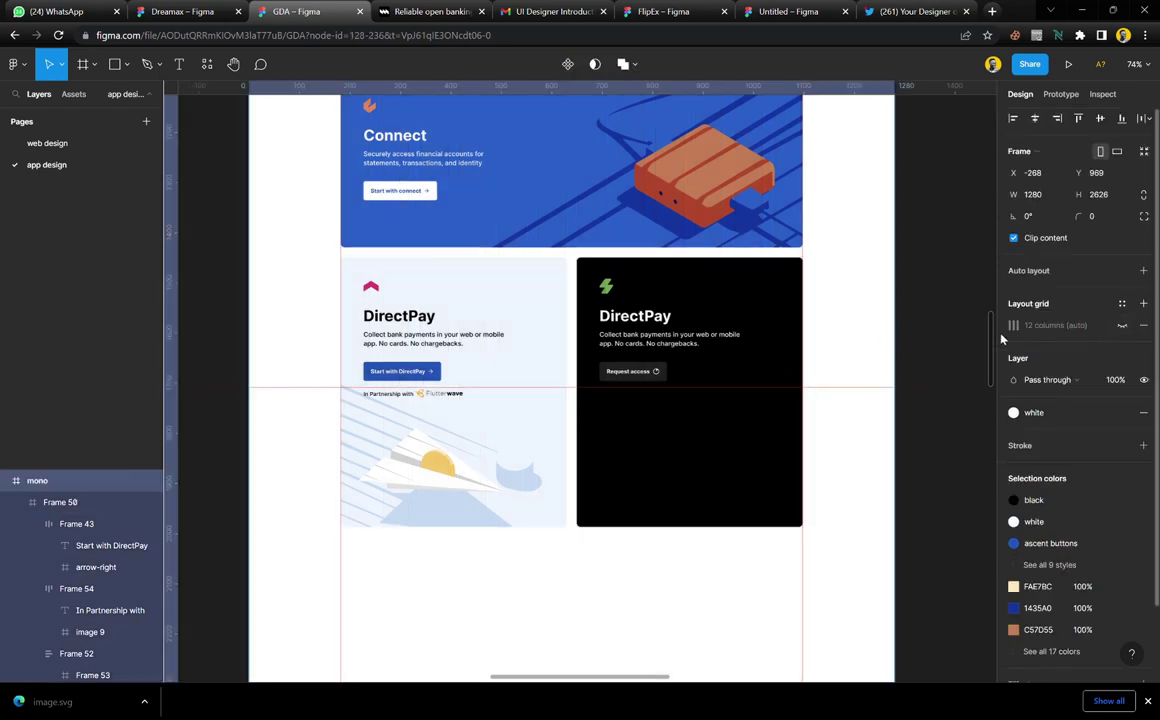
{"action": "left_click", "coordinate": [933, 373]}
{"action": "scroll", "coordinate": [548, 485], "scroll_direction": "down", "scroll_amount": 5}
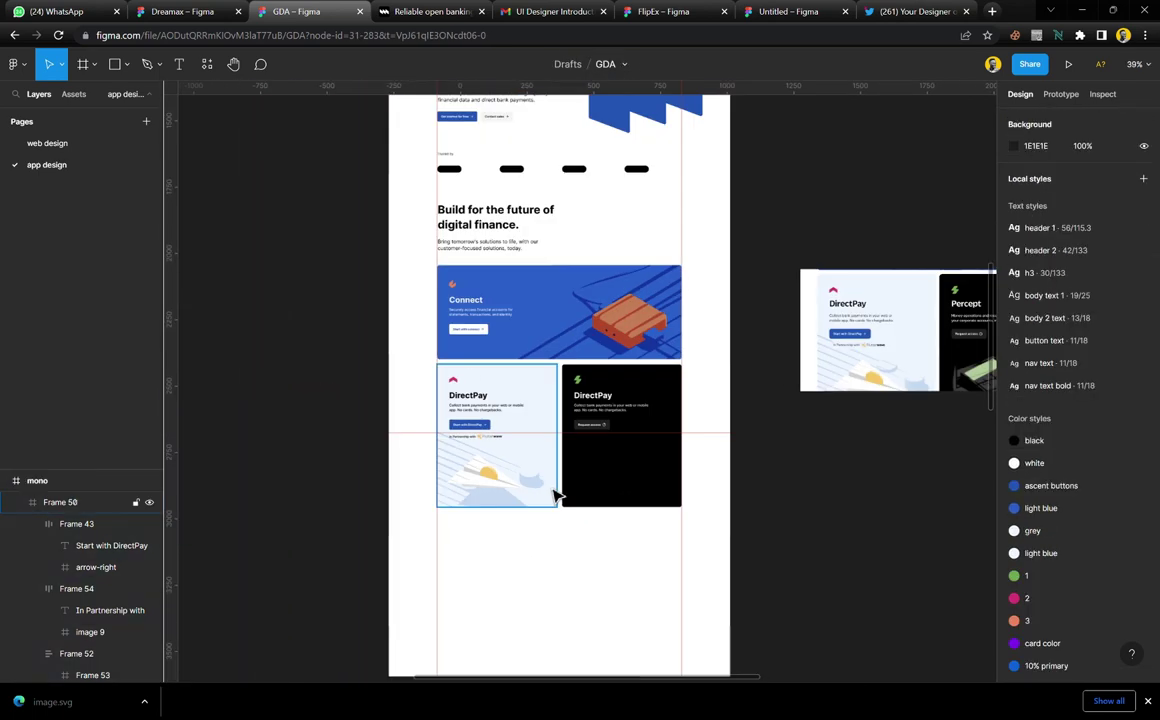
{"action": "scroll", "coordinate": [592, 425], "scroll_direction": "down", "scroll_amount": 3}
{"action": "scroll", "coordinate": [591, 425], "scroll_direction": "up", "scroll_amount": 2}
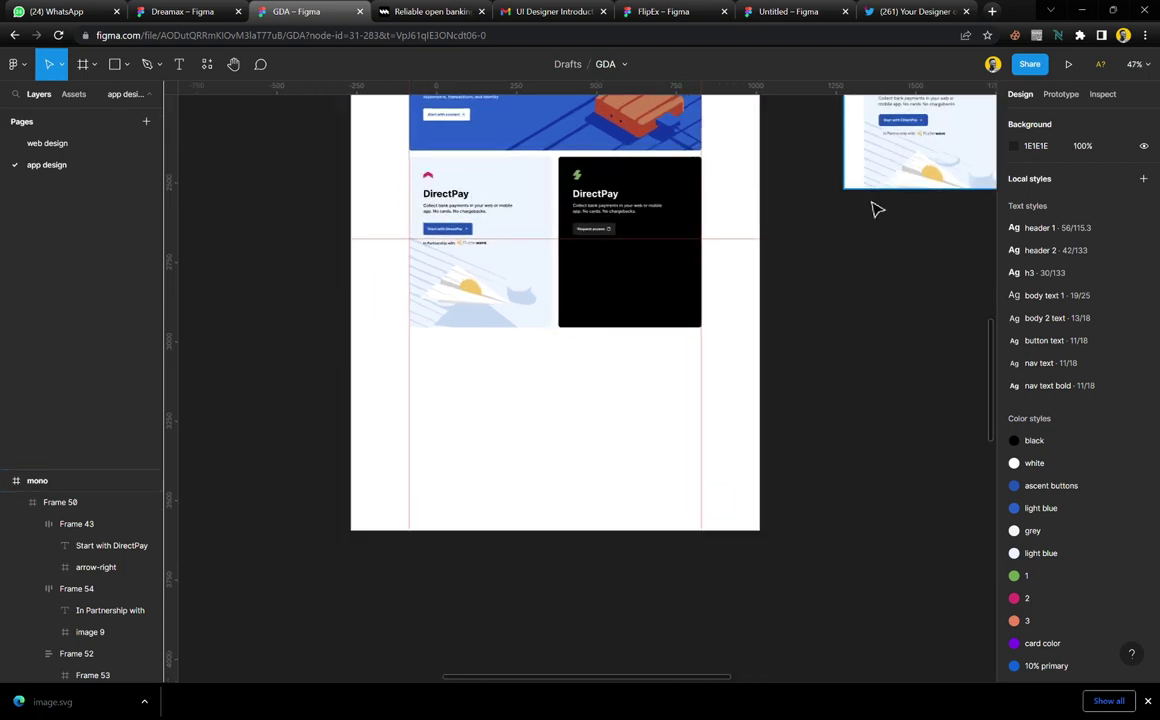
{"action": "left_click_drag", "start_coordinate": [875, 207], "coordinate": [836, 292]}
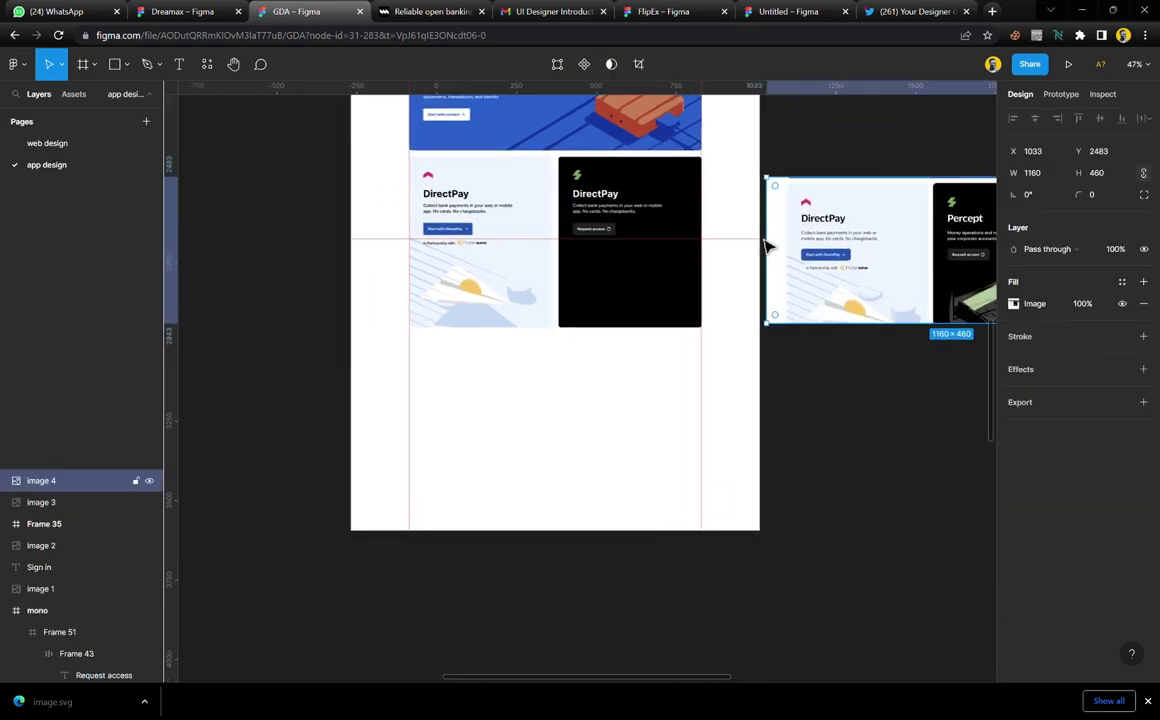
{"action": "scroll", "coordinate": [559, 269], "scroll_direction": "up", "scroll_amount": 8}
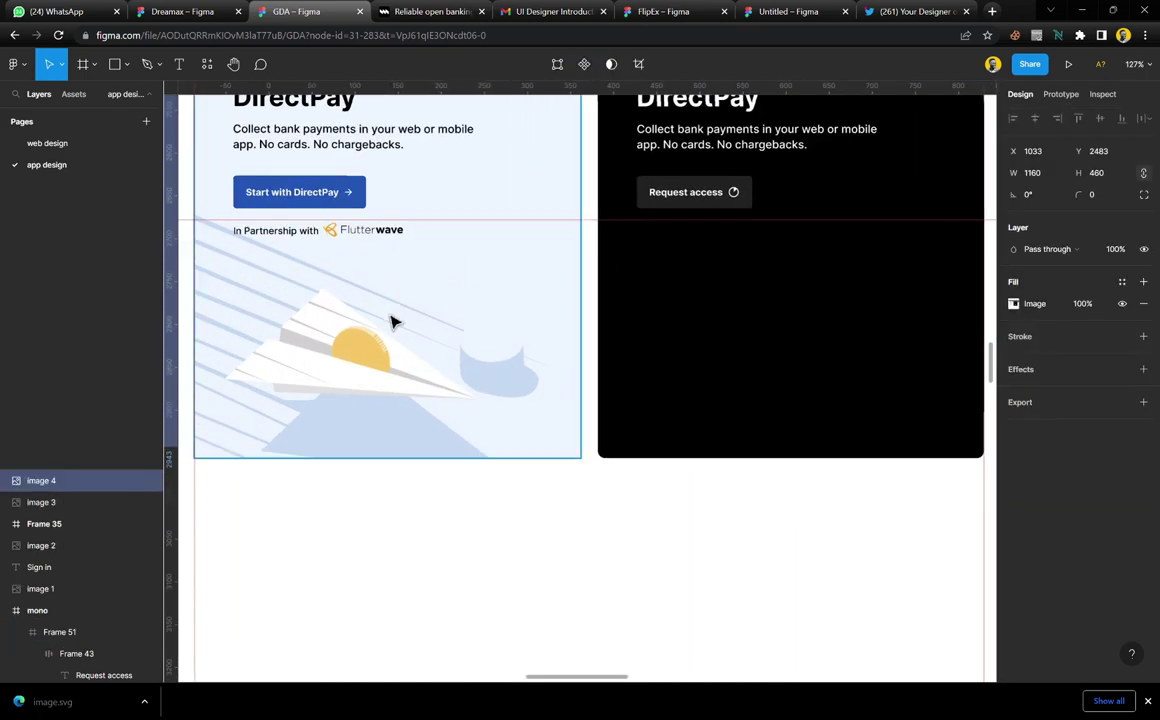
{"action": "scroll", "coordinate": [383, 383], "scroll_direction": "up", "scroll_amount": 4}
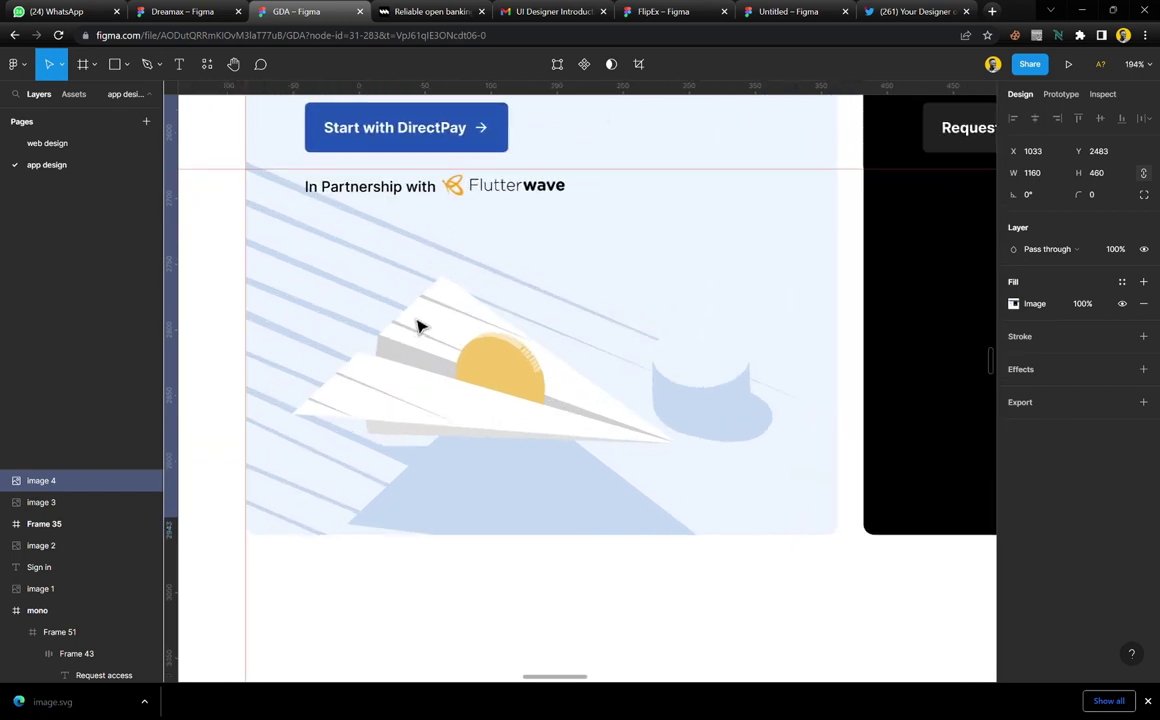
{"action": "scroll", "coordinate": [420, 327], "scroll_direction": "up", "scroll_amount": 3}
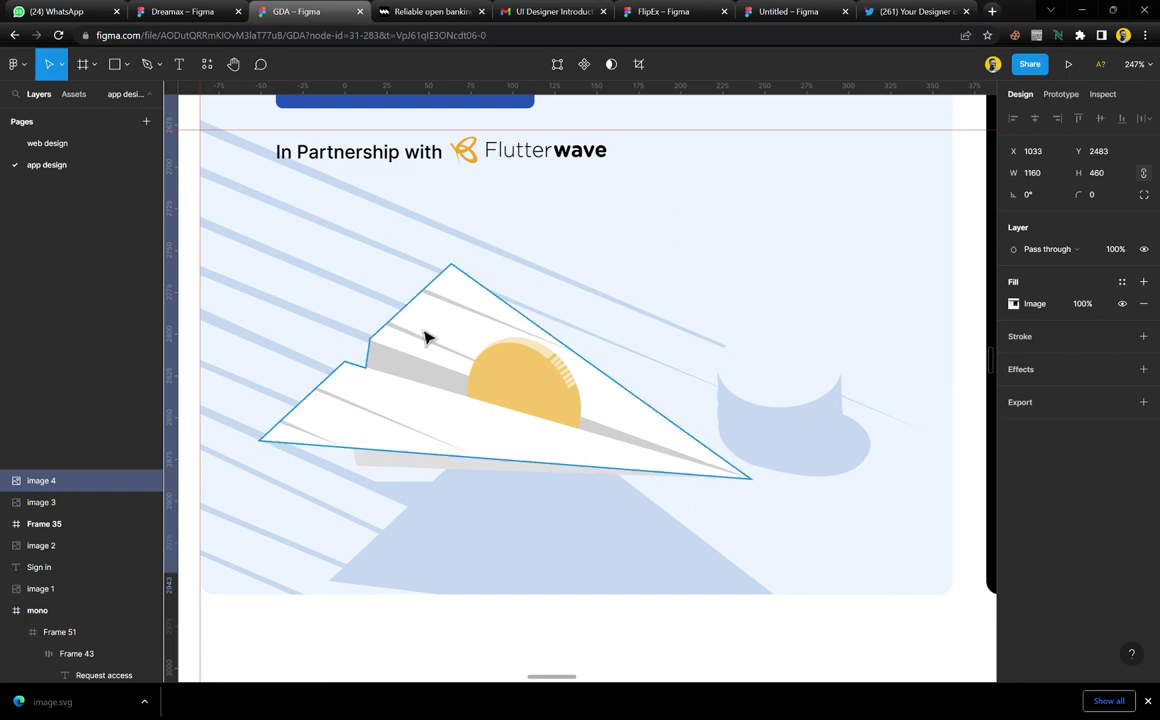
{"action": "scroll", "coordinate": [422, 335], "scroll_direction": "down", "scroll_amount": 8}
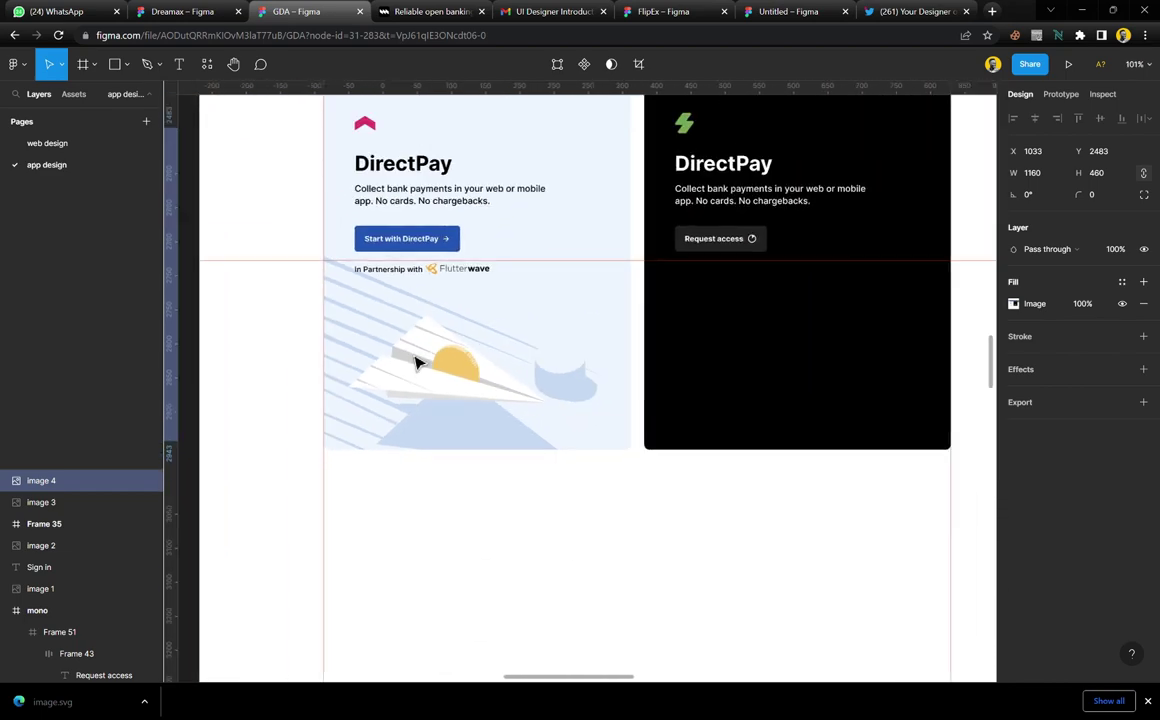
{"action": "scroll", "coordinate": [414, 362], "scroll_direction": "down", "scroll_amount": 2}
Drag the red guide down below the DirectPay cards
{"action": "left_click", "coordinate": [228, 298]}
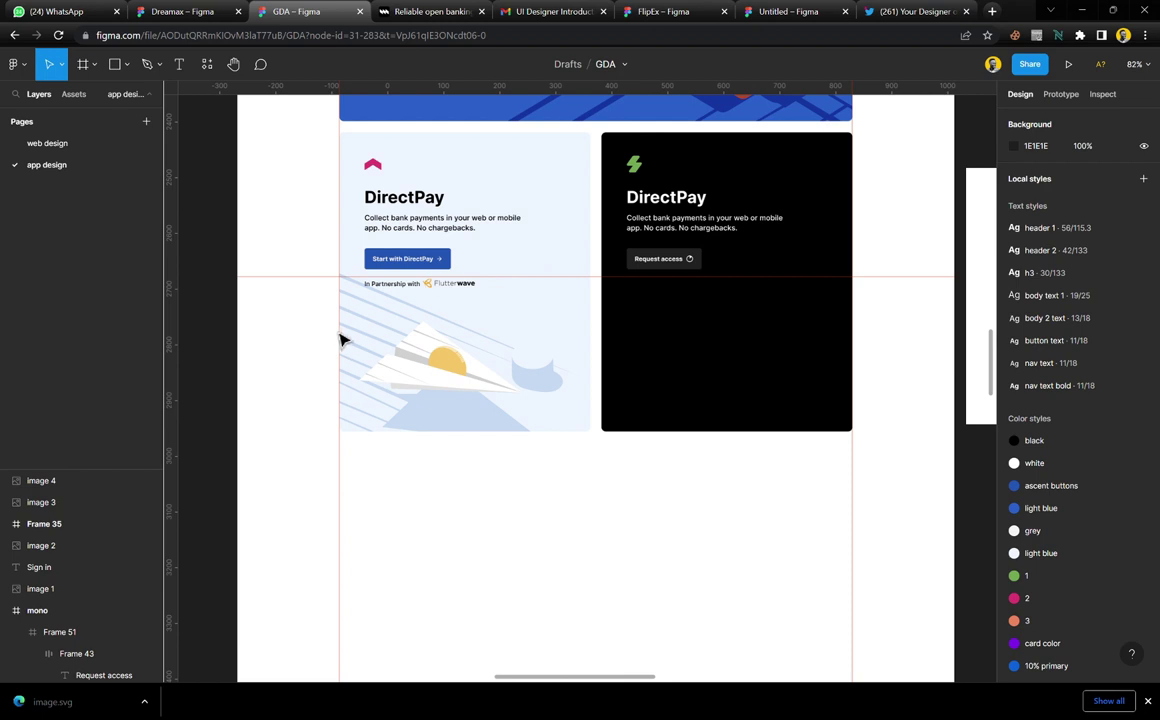
{"action": "left_click_drag", "start_coordinate": [331, 278], "coordinate": [341, 463]}
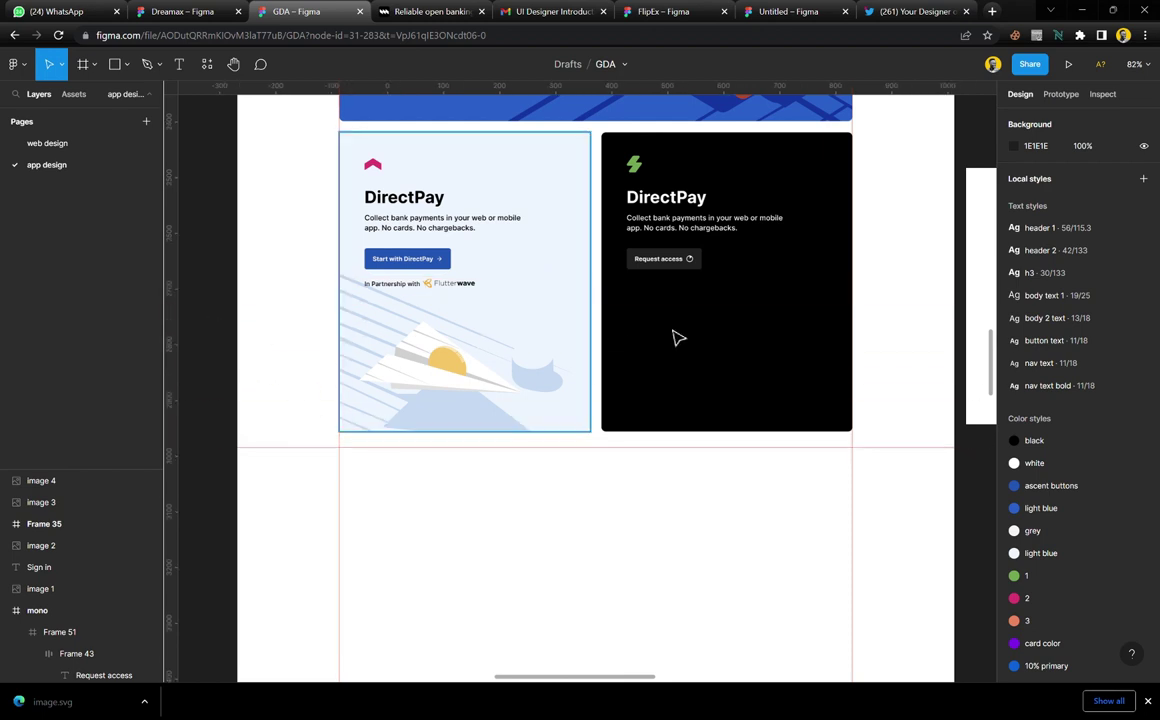
{"action": "scroll", "coordinate": [678, 337], "scroll_direction": "right", "scroll_amount": 8}
{"action": "scroll", "coordinate": [752, 327], "scroll_direction": "up", "scroll_amount": 5}
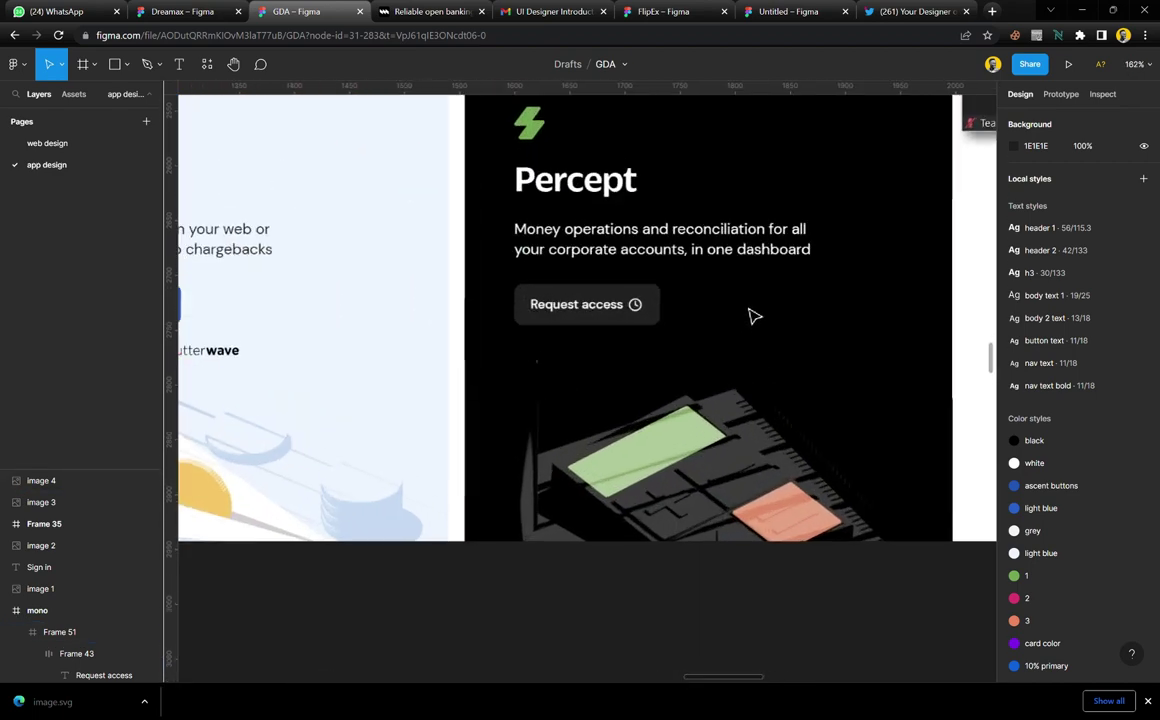
{"action": "scroll", "coordinate": [717, 464], "scroll_direction": "down", "scroll_amount": 3}
Stretch Image 4 to 1160 × 554 to reveal the full Percept card, then marquee-select images 5 and 6
{"action": "left_click", "coordinate": [712, 478]}
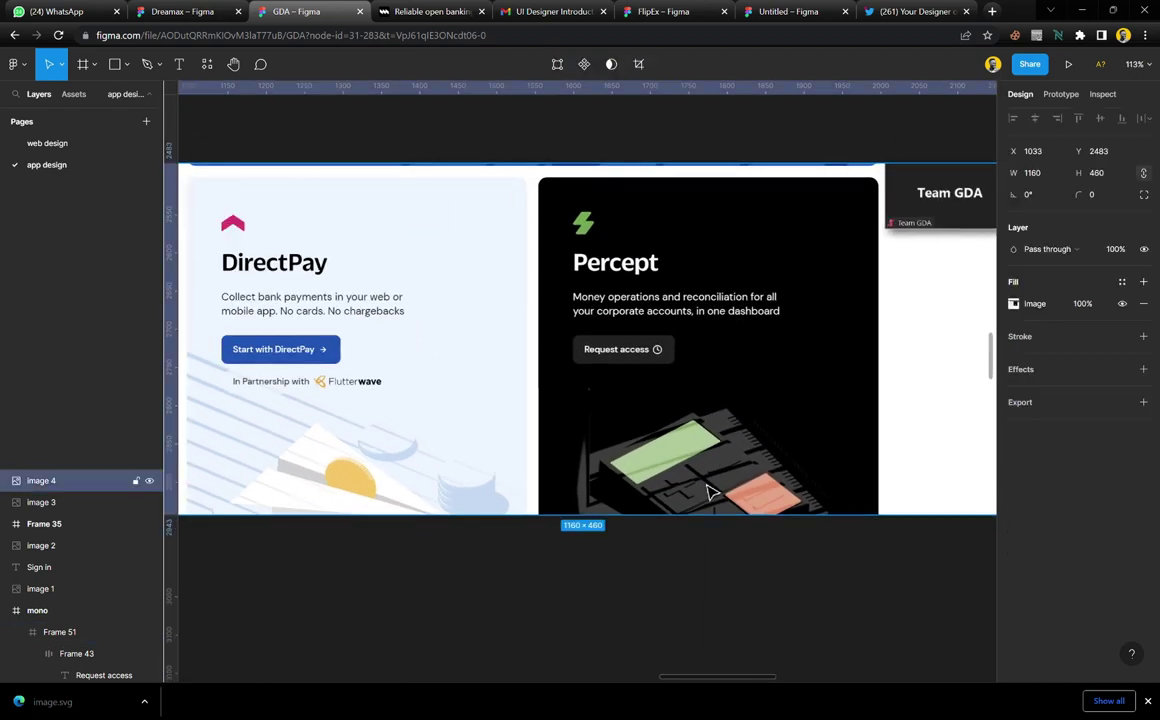
{"action": "scroll", "coordinate": [781, 563], "scroll_direction": "up", "scroll_amount": 5}
{"action": "left_click_drag", "start_coordinate": [769, 497], "coordinate": [775, 636]}
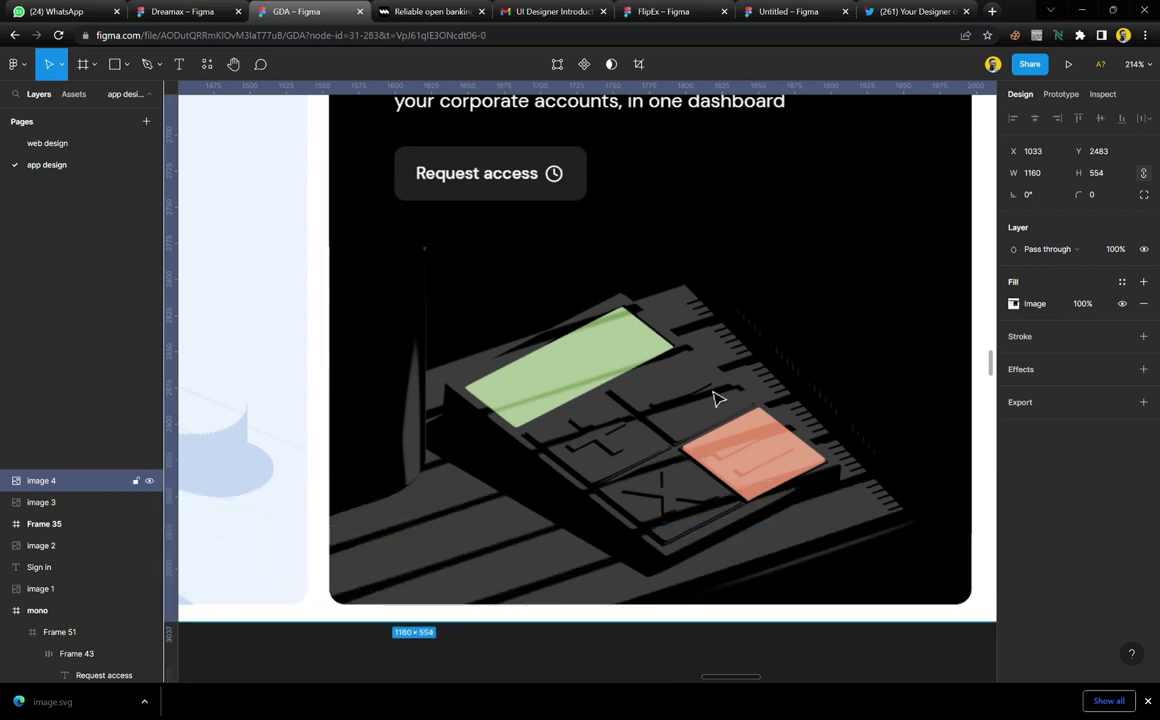
{"action": "scroll", "coordinate": [628, 404], "scroll_direction": "down", "scroll_amount": 10}
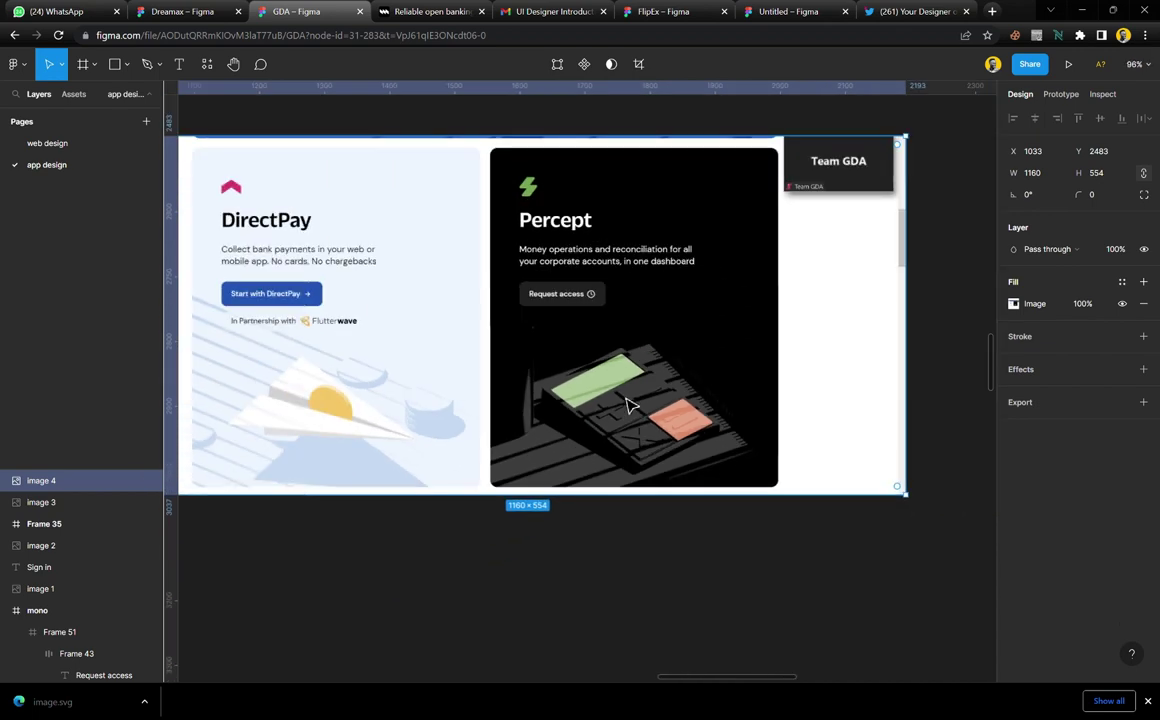
{"action": "scroll", "coordinate": [628, 404], "scroll_direction": "down", "scroll_amount": 5}
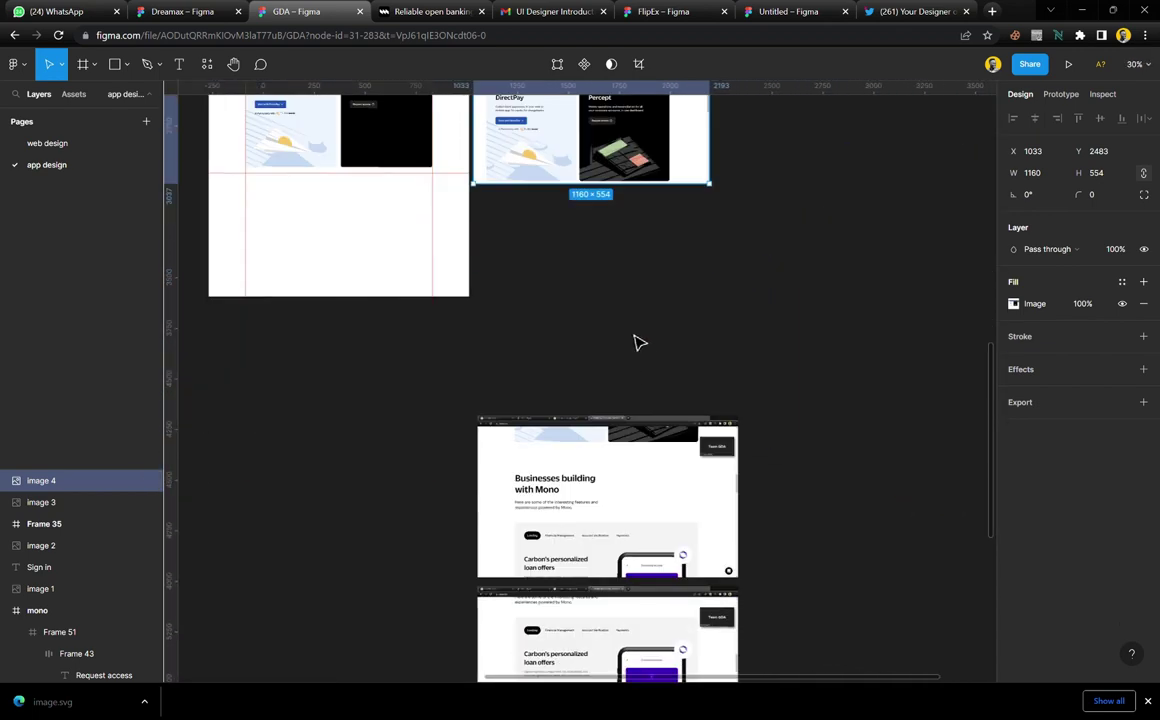
{"action": "left_click_drag", "start_coordinate": [642, 315], "coordinate": [681, 261]}
{"action": "scroll", "coordinate": [660, 322], "scroll_direction": "up", "scroll_amount": 3}
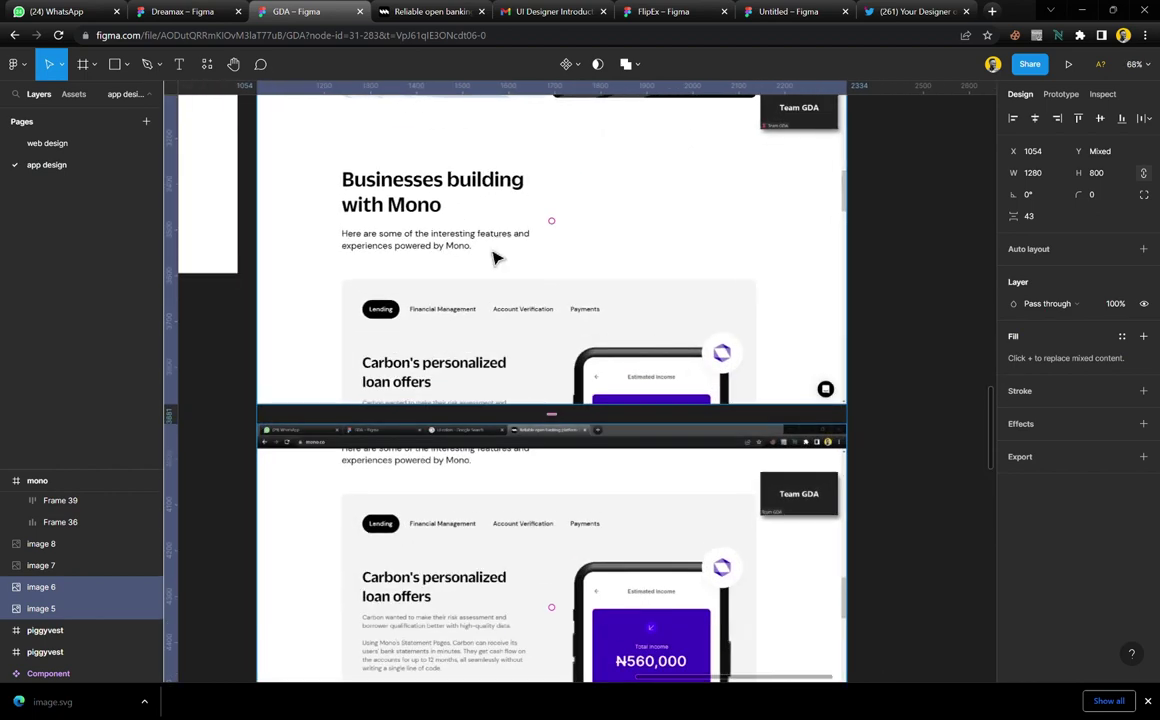
Deselect the two lower screenshots and review the testimonial and Getting started screenshots
{"action": "left_click", "coordinate": [927, 280]}
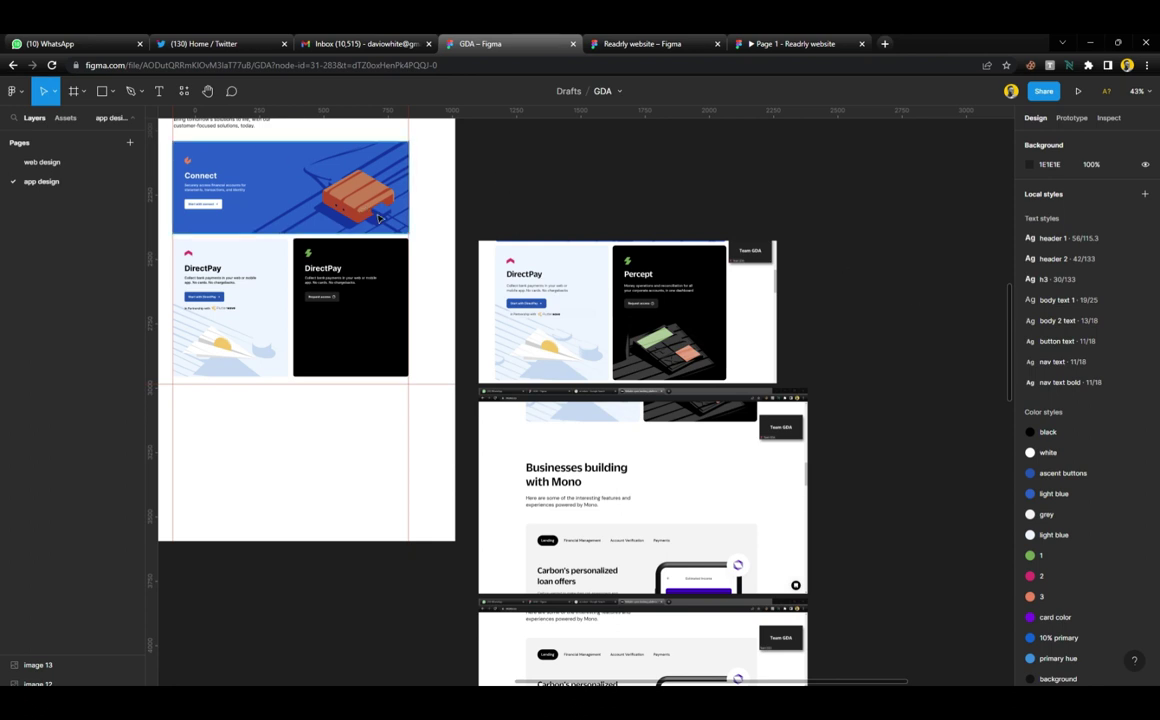
{"action": "scroll", "coordinate": [472, 224], "scroll_direction": "down", "scroll_amount": 3}
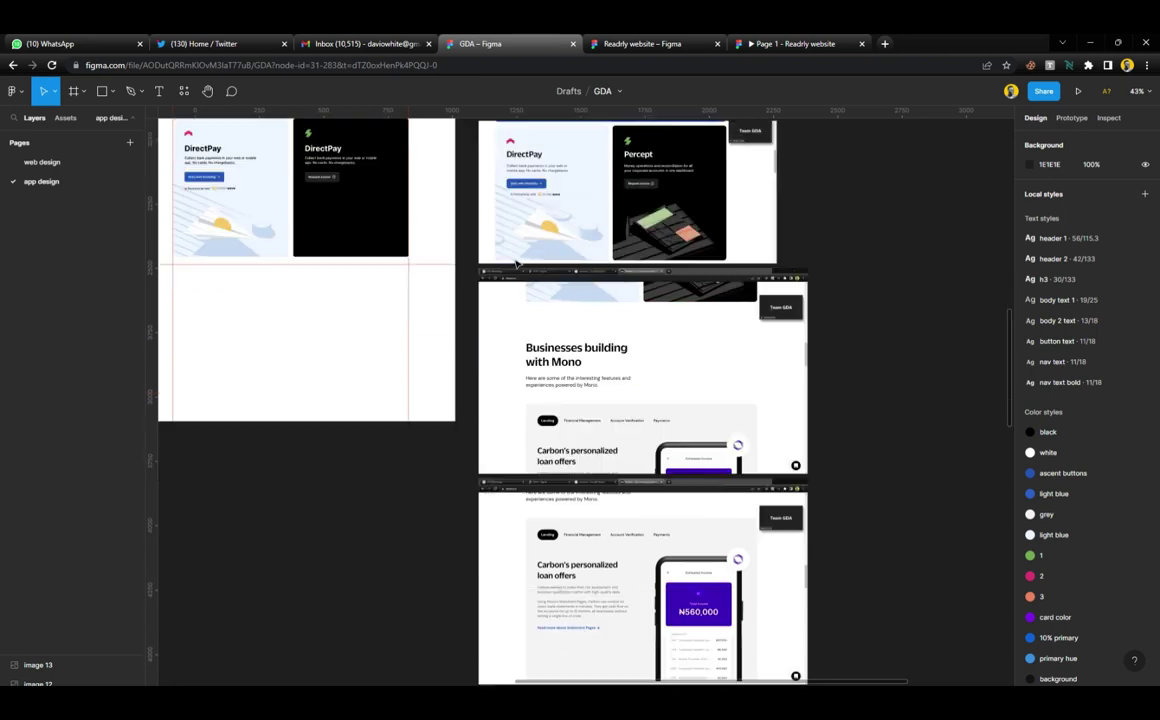
{"action": "scroll", "coordinate": [581, 280], "scroll_direction": "up", "scroll_amount": 2}
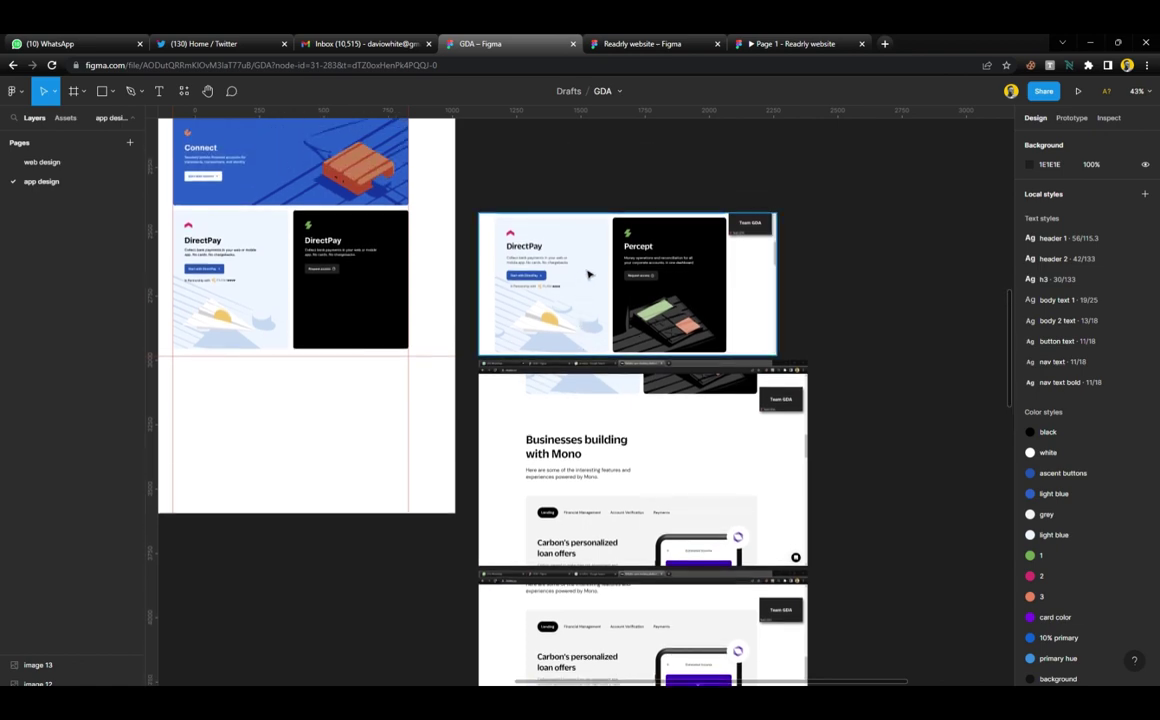
{"action": "scroll", "coordinate": [645, 278], "scroll_direction": "up", "scroll_amount": 10}
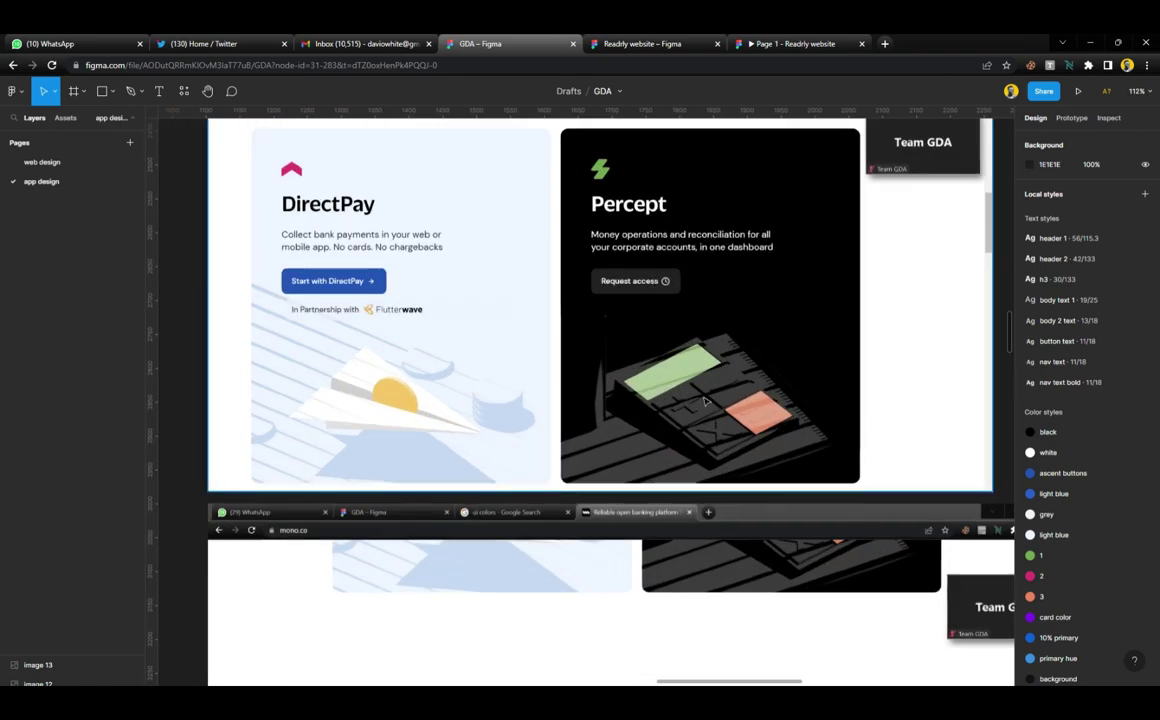
{"action": "scroll", "coordinate": [711, 389], "scroll_direction": "up", "scroll_amount": 2}
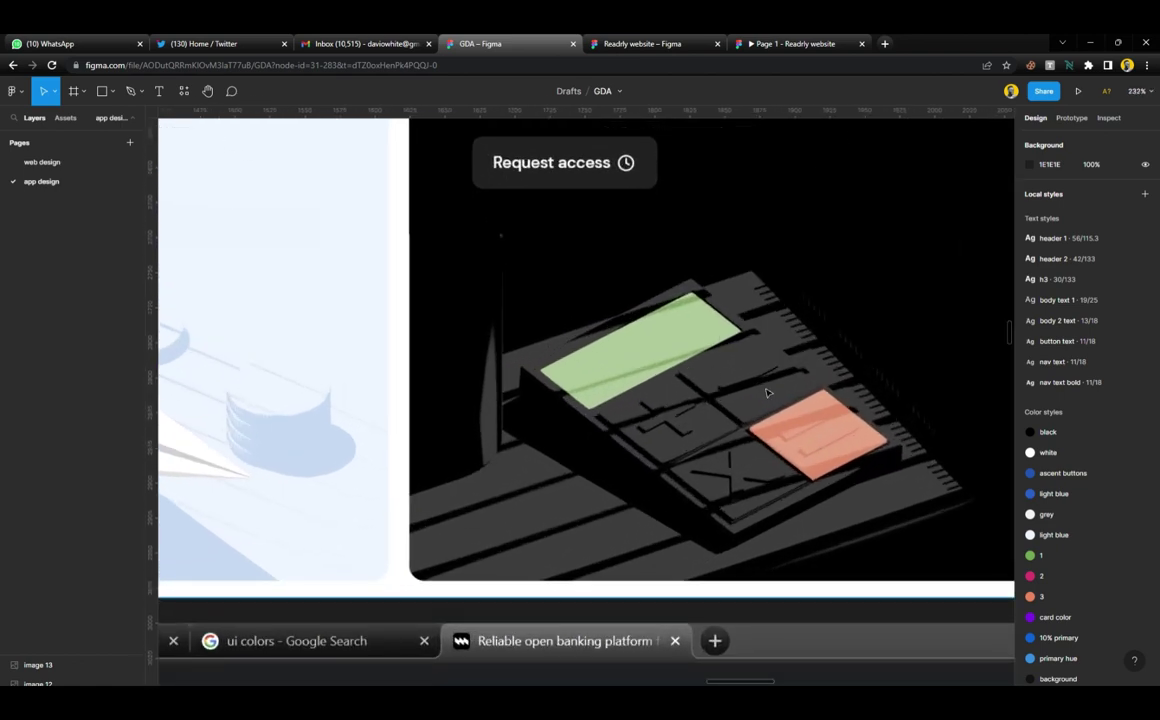
{"action": "scroll", "coordinate": [476, 416], "scroll_direction": "down", "scroll_amount": 10}
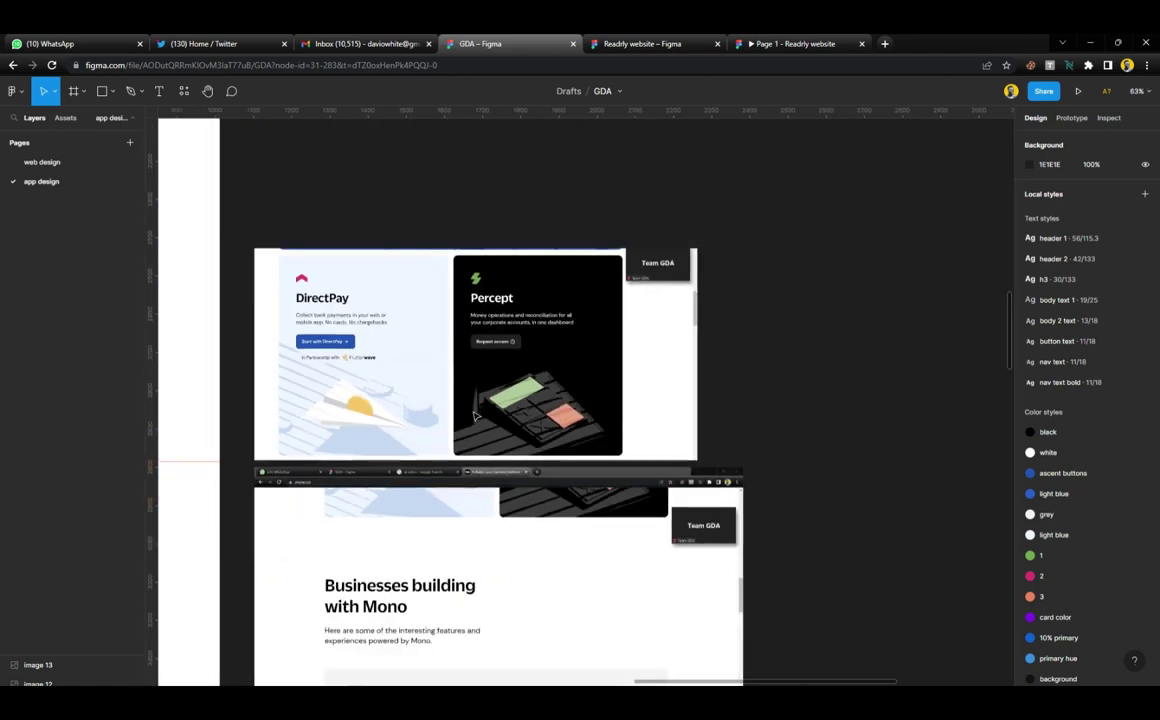
{"action": "scroll", "coordinate": [476, 416], "scroll_direction": "left", "scroll_amount": 5}
{"action": "scroll", "coordinate": [476, 416], "scroll_direction": "up", "scroll_amount": 6}
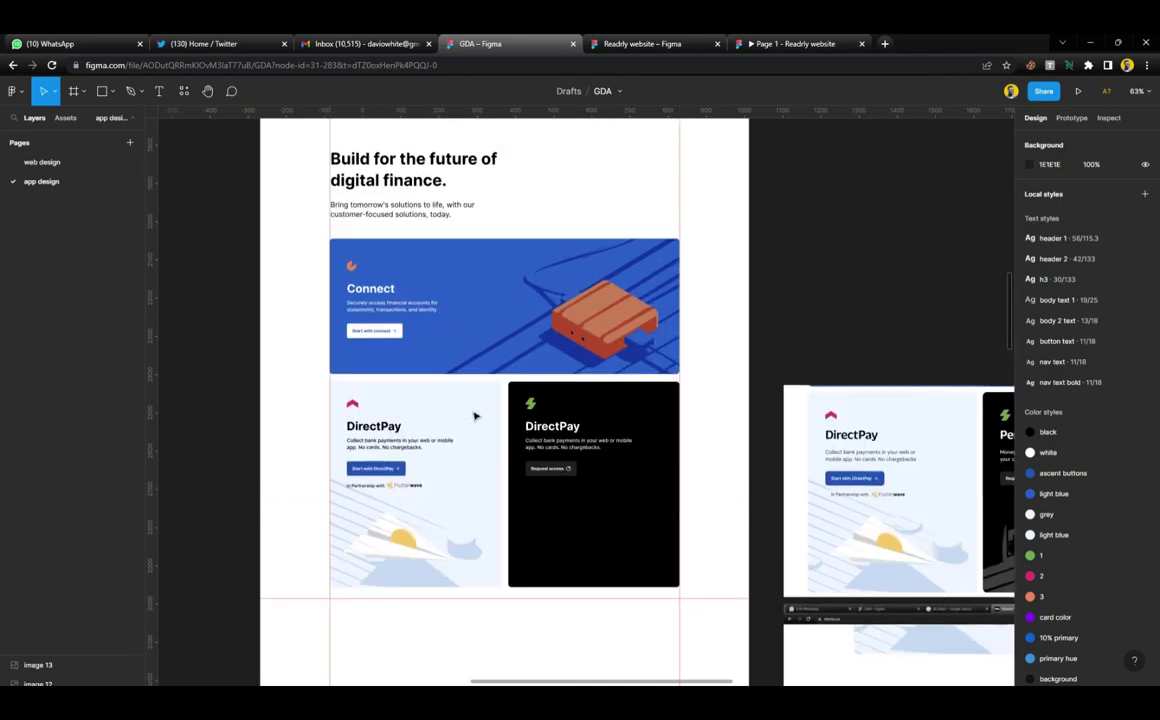
{"action": "scroll", "coordinate": [705, 257], "scroll_direction": "down", "scroll_amount": 4}
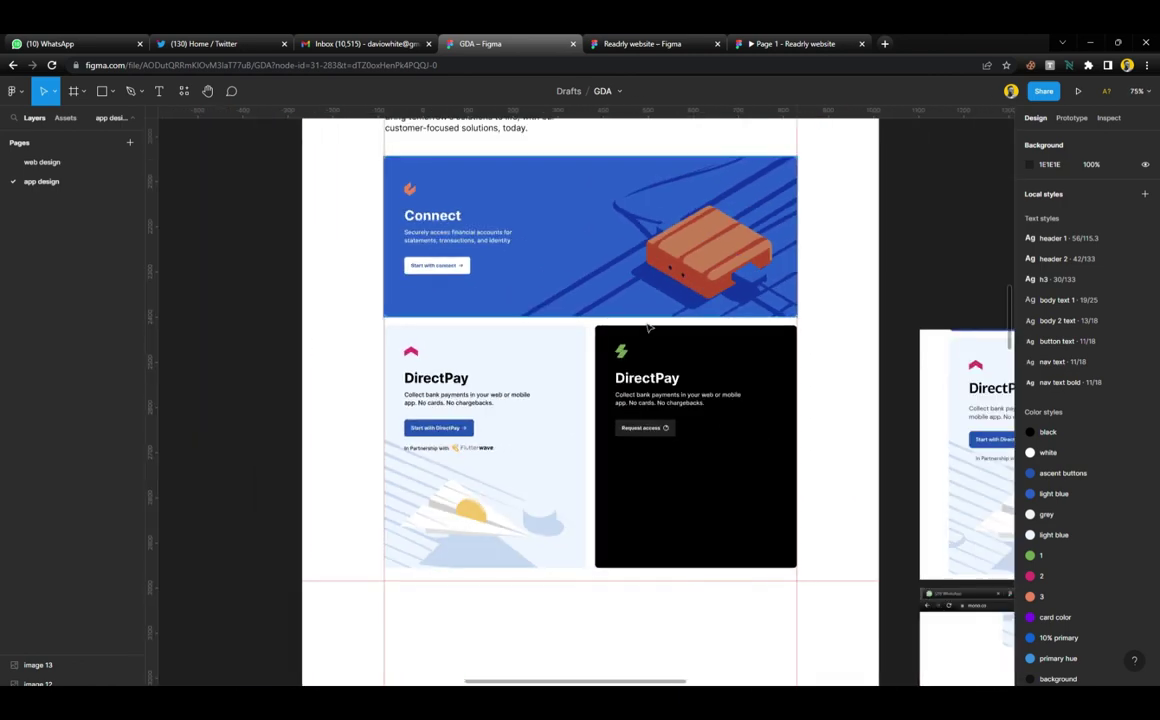
{"action": "scroll", "coordinate": [479, 530], "scroll_direction": "up", "scroll_amount": 6}
{"action": "scroll", "coordinate": [455, 502], "scroll_direction": "down", "scroll_amount": 10}
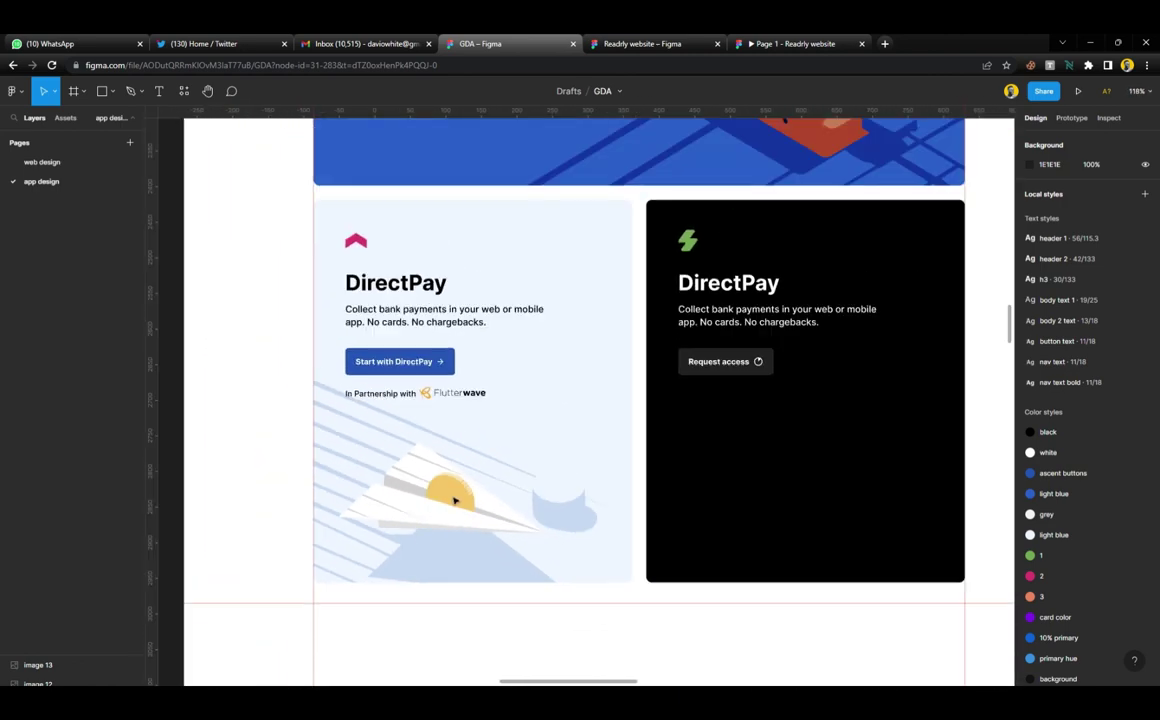
{"action": "scroll", "coordinate": [790, 457], "scroll_direction": "right", "scroll_amount": 5}
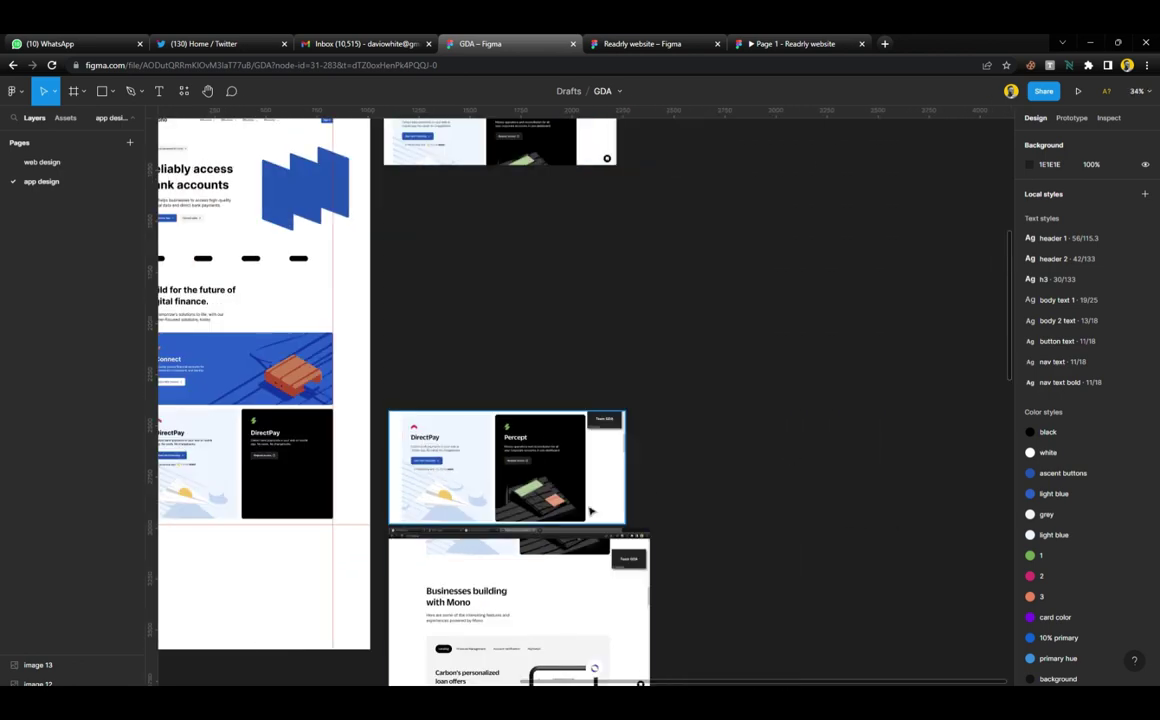
{"action": "scroll", "coordinate": [537, 464], "scroll_direction": "down", "scroll_amount": 5}
{"action": "scroll", "coordinate": [517, 418], "scroll_direction": "up", "scroll_amount": 5}
{"action": "scroll", "coordinate": [517, 418], "scroll_direction": "up", "scroll_amount": 2}
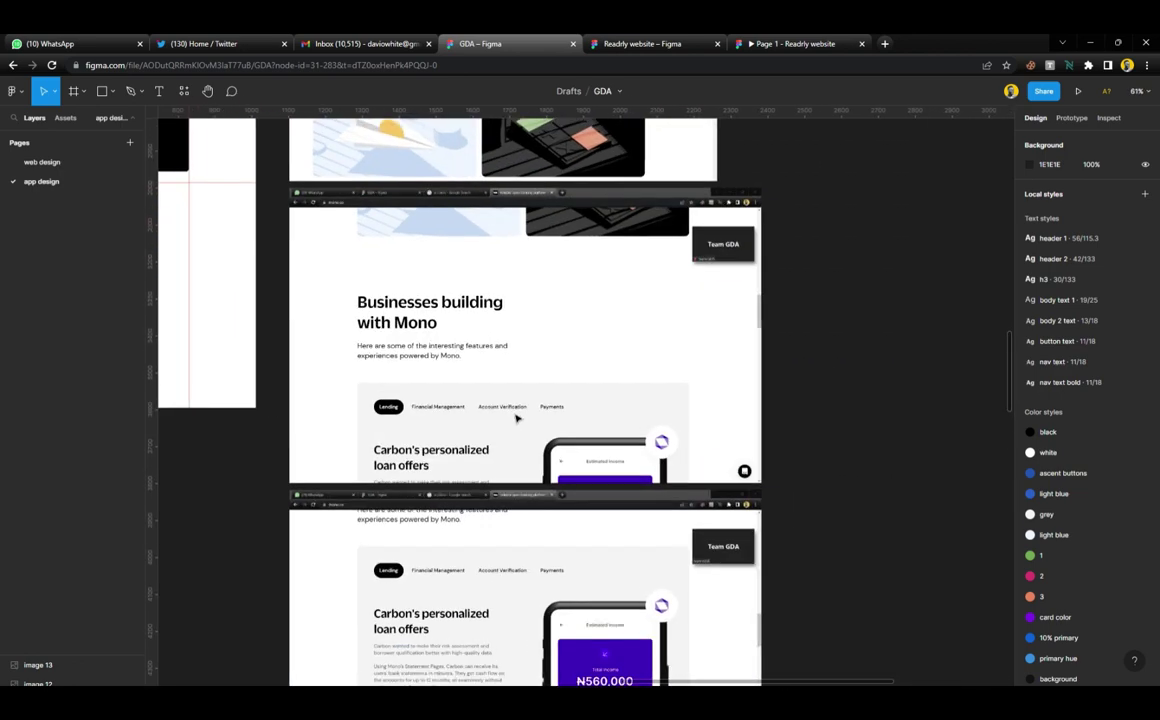
{"action": "scroll", "coordinate": [517, 418], "scroll_direction": "down", "scroll_amount": 3}
{"action": "scroll", "coordinate": [517, 418], "scroll_direction": "down", "scroll_amount": 4}
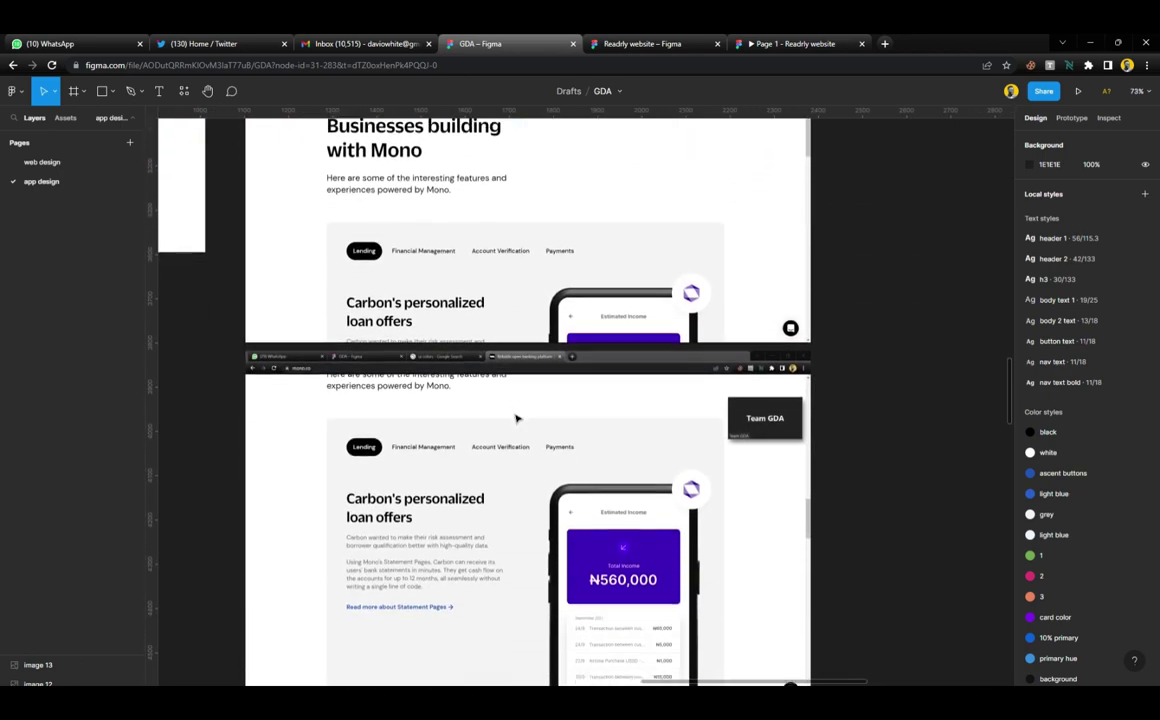
{"action": "scroll", "coordinate": [516, 418], "scroll_direction": "up", "scroll_amount": 2}
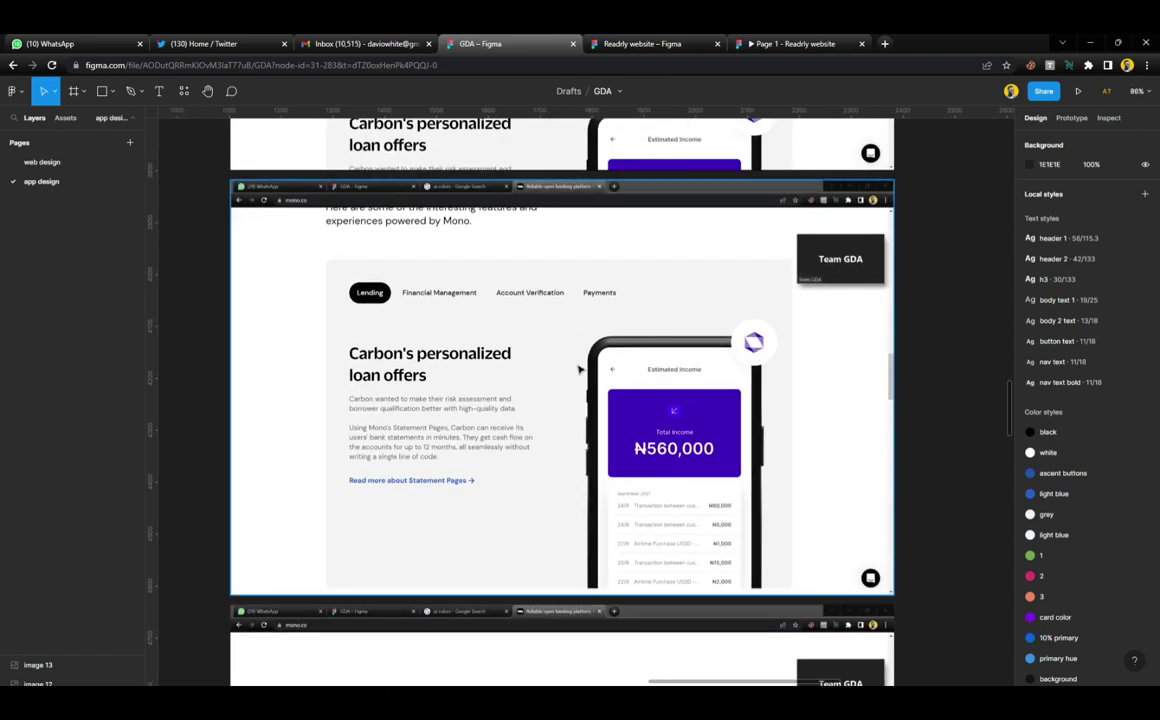
{"action": "scroll", "coordinate": [583, 372], "scroll_direction": "up", "scroll_amount": 2}
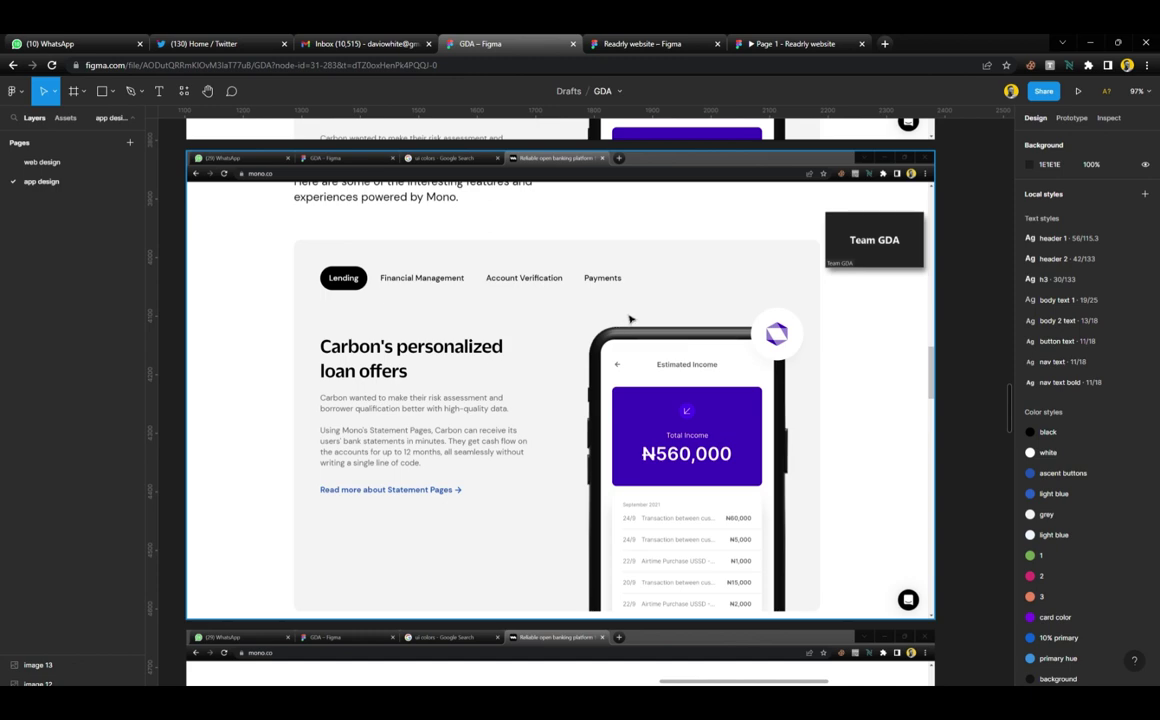
{"action": "scroll", "coordinate": [644, 407], "scroll_direction": "up", "scroll_amount": 2}
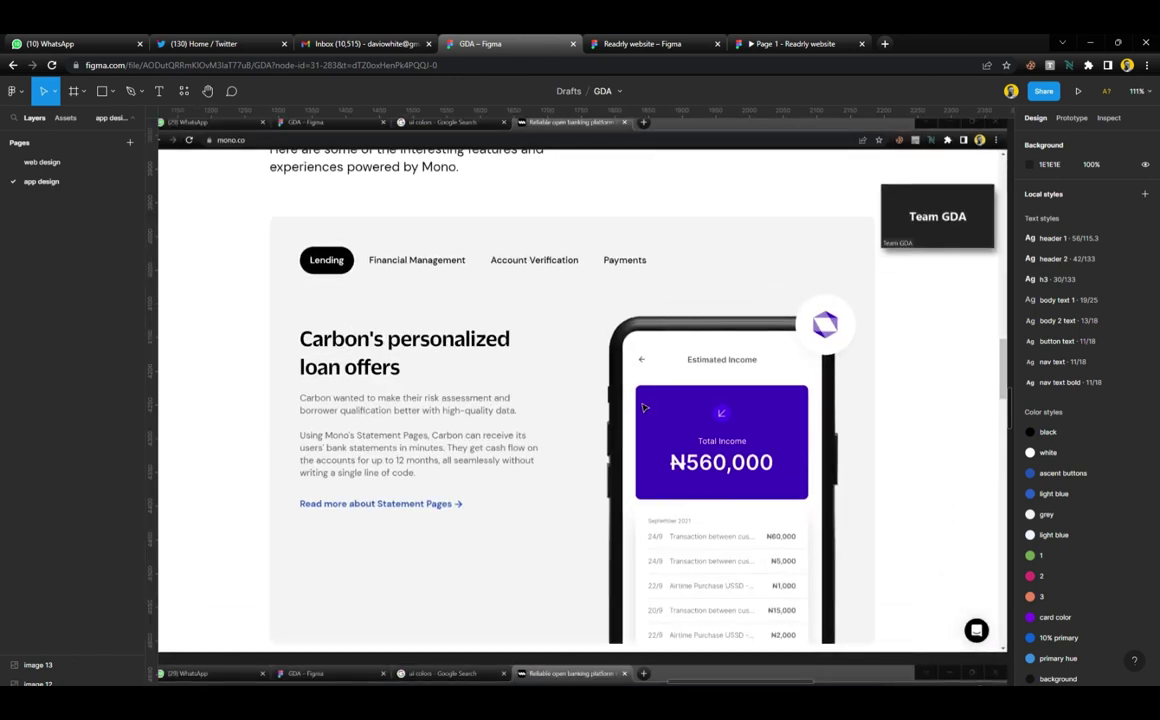
{"action": "scroll", "coordinate": [644, 407], "scroll_direction": "up", "scroll_amount": 3}
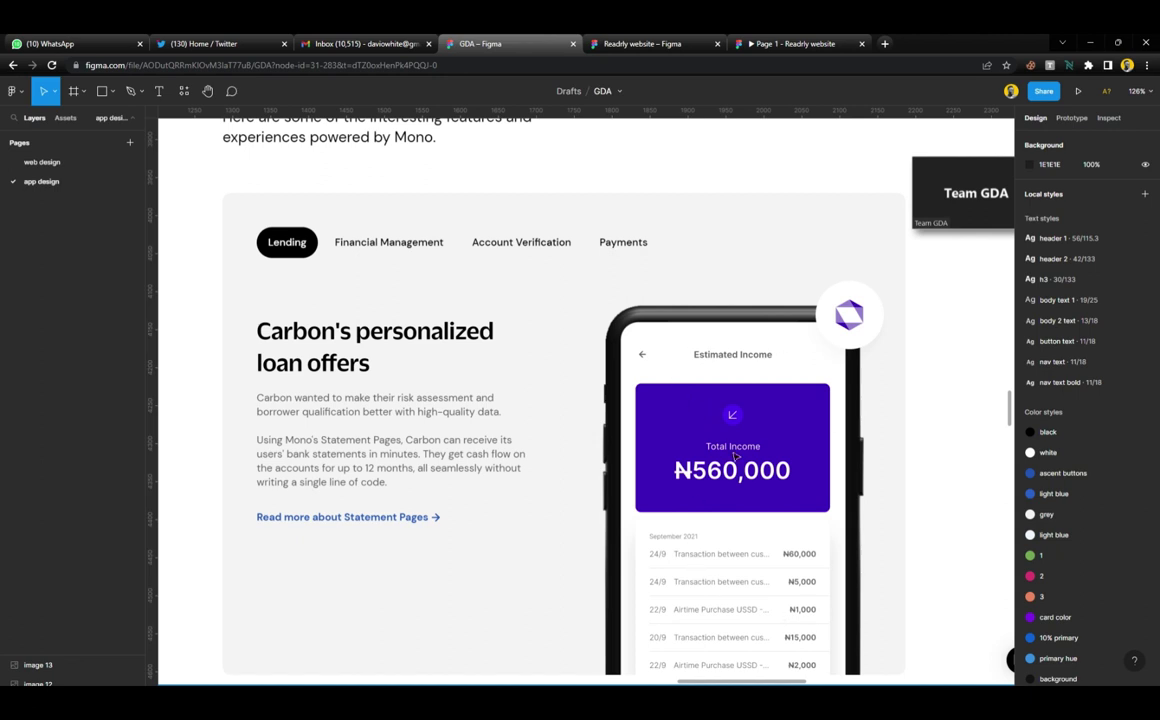
Scroll down the canvas until the 'Start building with Mono' screenshot is in view
{"action": "scroll", "coordinate": [648, 412], "scroll_direction": "down", "scroll_amount": 2}
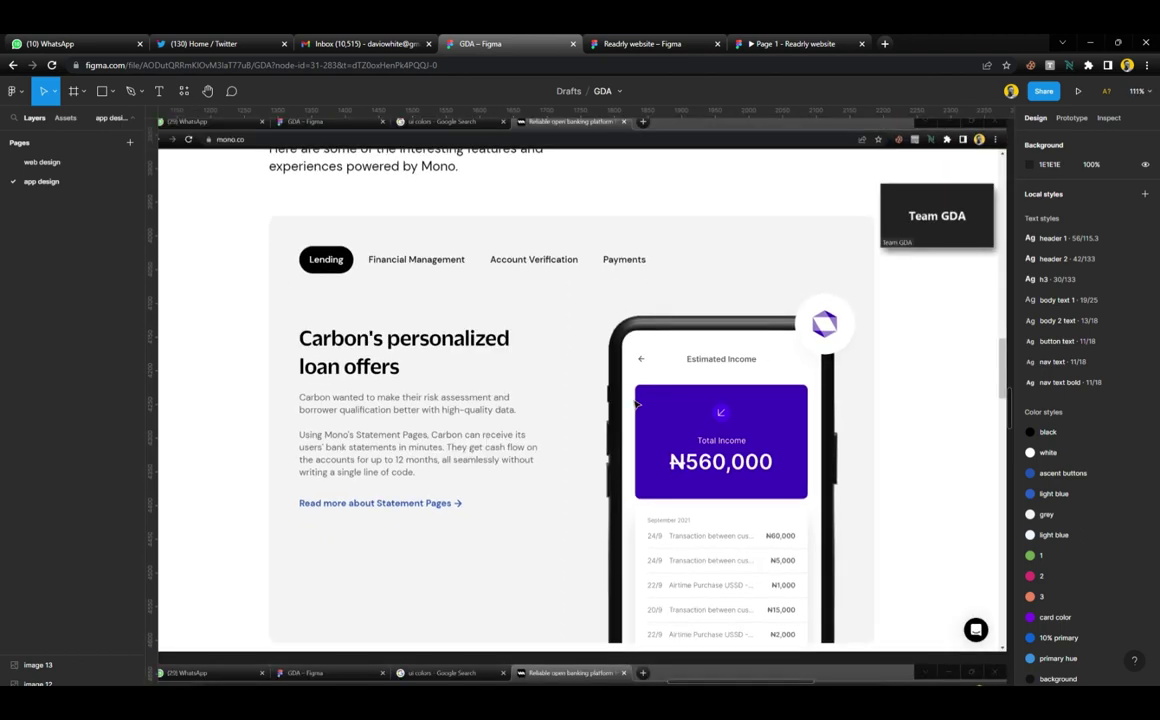
{"action": "scroll", "coordinate": [553, 418], "scroll_direction": "down", "scroll_amount": 2}
{"action": "scroll", "coordinate": [553, 418], "scroll_direction": "down", "scroll_amount": 5}
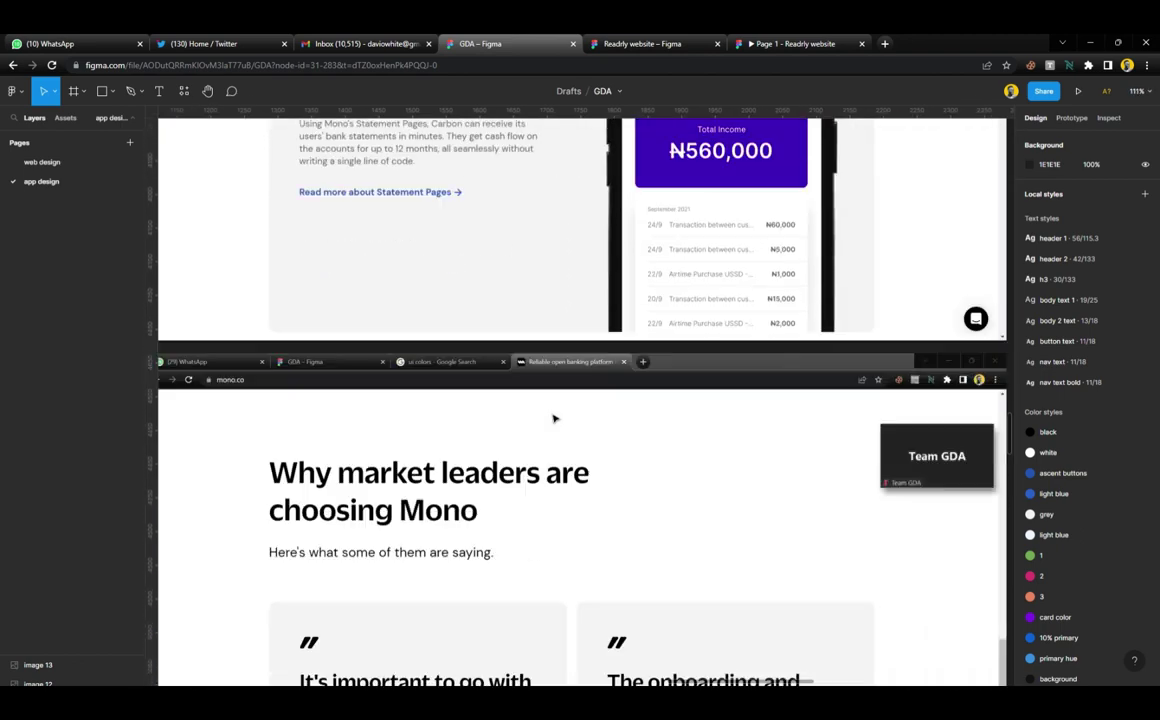
{"action": "scroll", "coordinate": [553, 418], "scroll_direction": "down", "scroll_amount": 1}
{"action": "scroll", "coordinate": [553, 418], "scroll_direction": "down", "scroll_amount": 1}
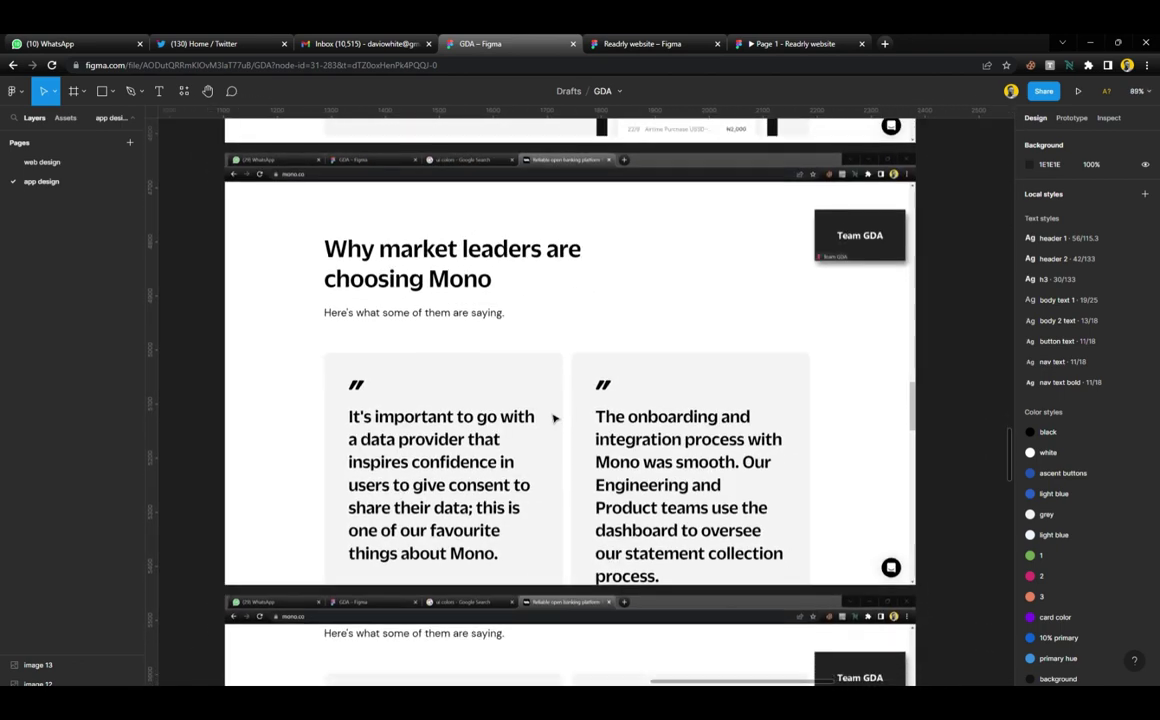
{"action": "scroll", "coordinate": [491, 324], "scroll_direction": "down", "scroll_amount": 1}
{"action": "scroll", "coordinate": [585, 307], "scroll_direction": "down", "scroll_amount": 6}
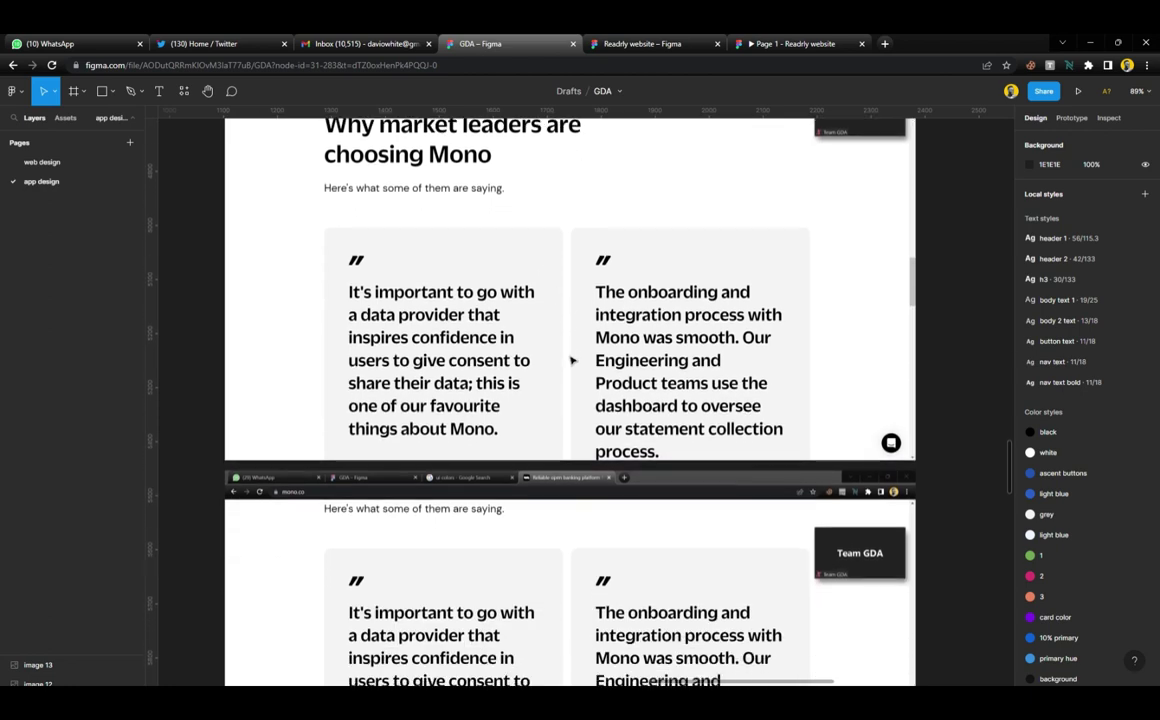
{"action": "scroll", "coordinate": [554, 462], "scroll_direction": "down", "scroll_amount": 4}
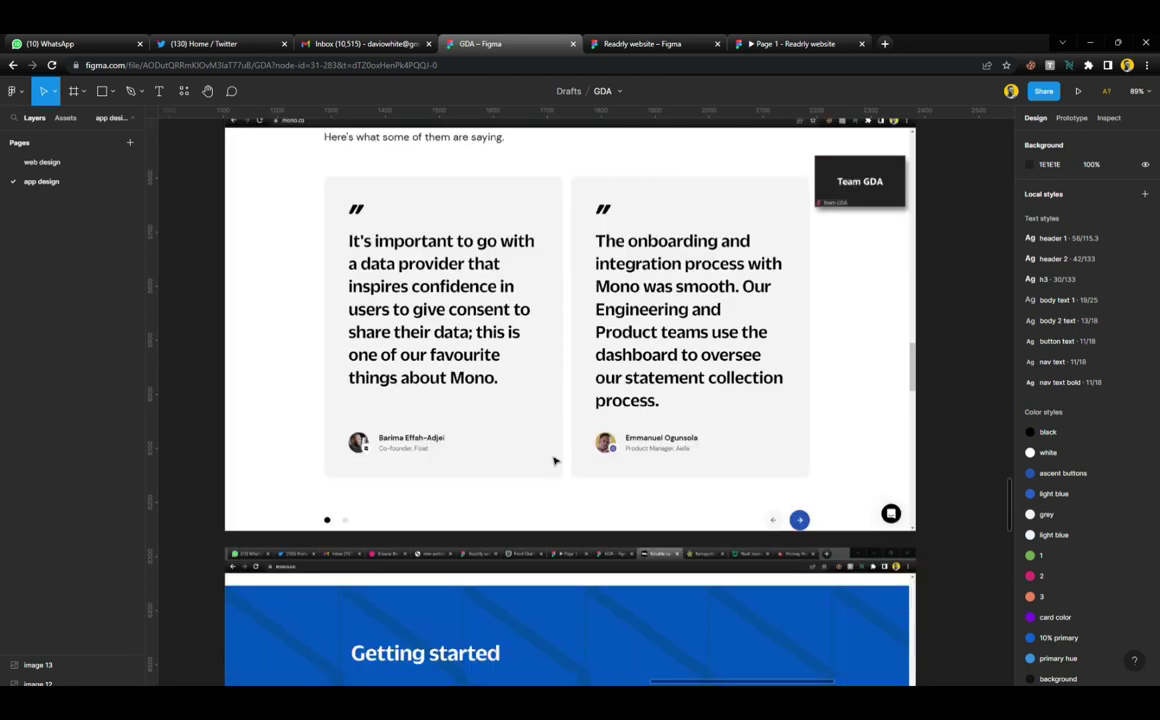
{"action": "scroll", "coordinate": [553, 463], "scroll_direction": "up", "scroll_amount": 4}
{"action": "scroll", "coordinate": [551, 462], "scroll_direction": "down", "scroll_amount": 1}
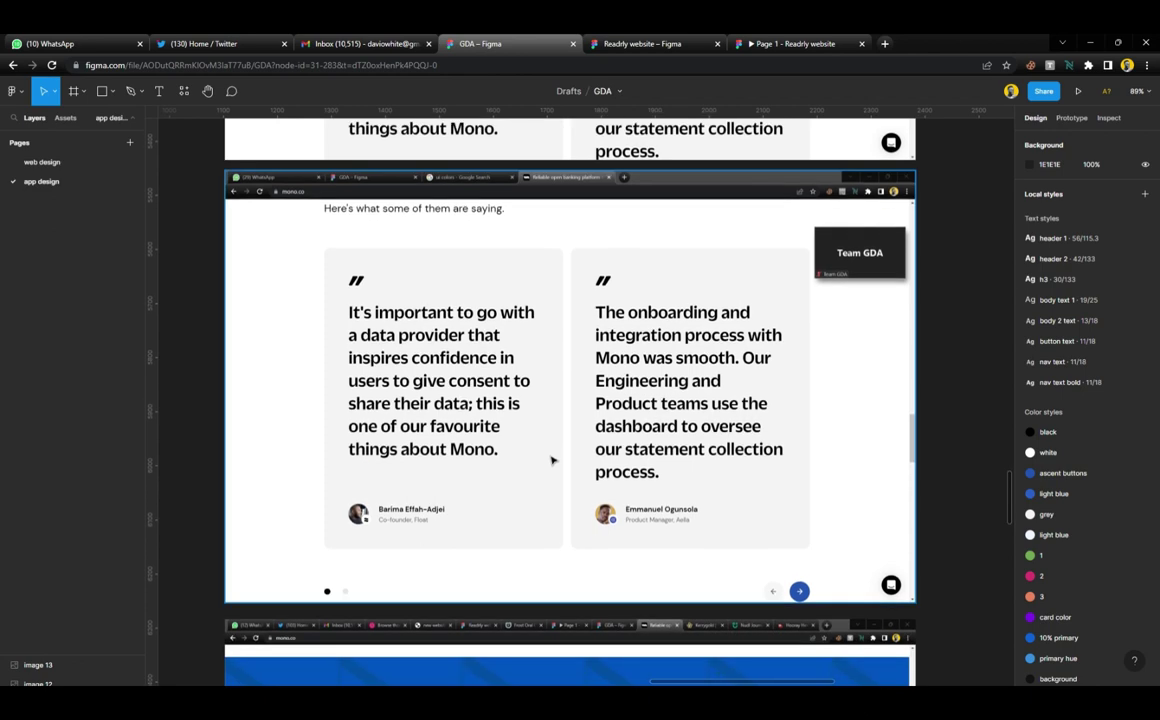
{"action": "scroll", "coordinate": [551, 460], "scroll_direction": "up", "scroll_amount": 3}
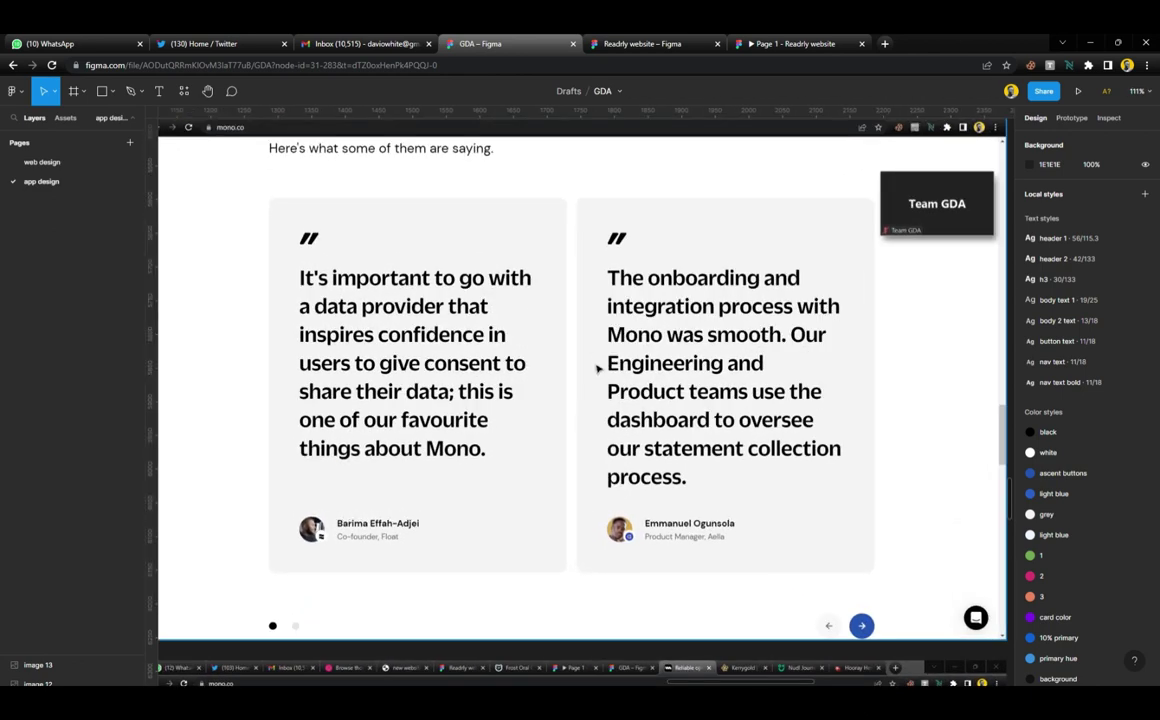
{"action": "scroll", "coordinate": [597, 369], "scroll_direction": "down", "scroll_amount": 2}
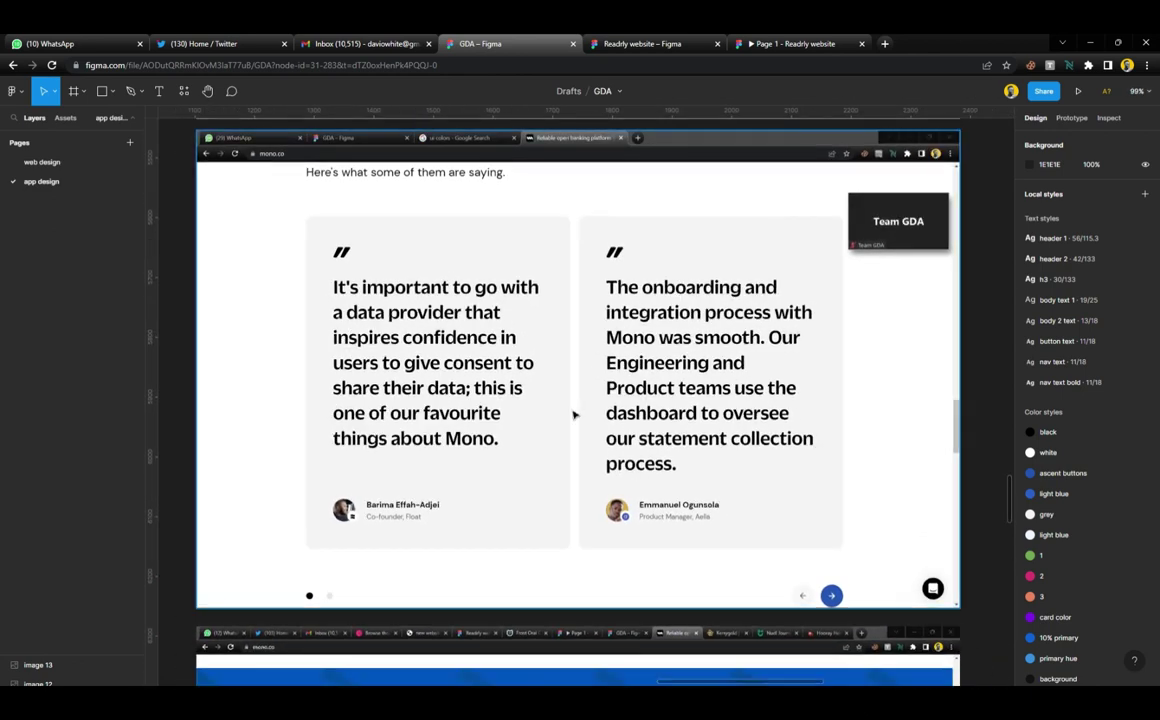
{"action": "scroll", "coordinate": [572, 414], "scroll_direction": "left", "scroll_amount": 1}
{"action": "scroll", "coordinate": [573, 414], "scroll_direction": "down", "scroll_amount": 1}
{"action": "scroll", "coordinate": [574, 413], "scroll_direction": "down", "scroll_amount": 2}
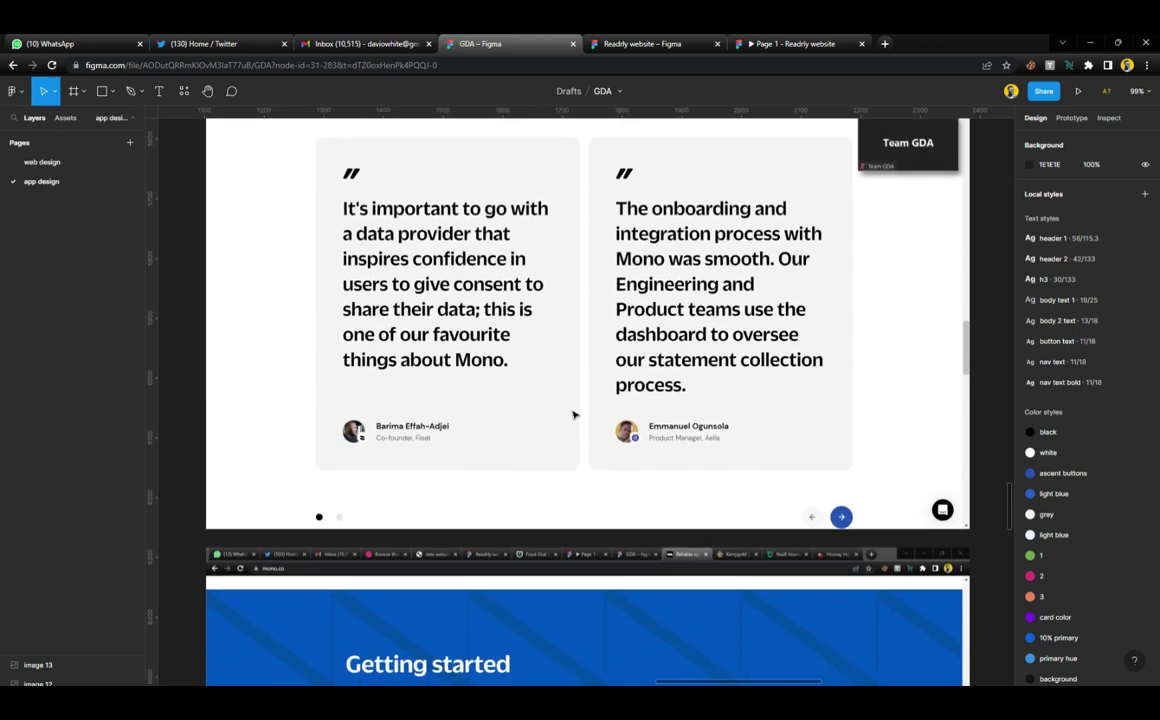
{"action": "scroll", "coordinate": [605, 381], "scroll_direction": "down", "scroll_amount": 5}
{"action": "scroll", "coordinate": [603, 381], "scroll_direction": "down", "scroll_amount": 2}
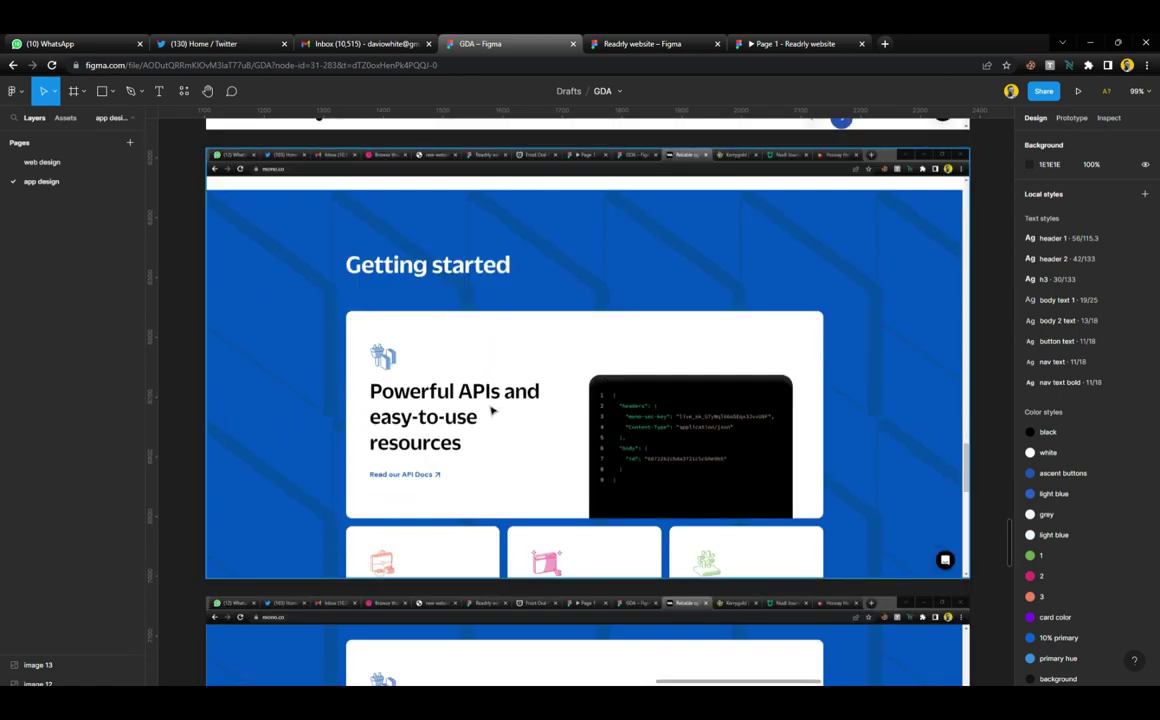
{"action": "scroll", "coordinate": [548, 406], "scroll_direction": "down", "scroll_amount": 7}
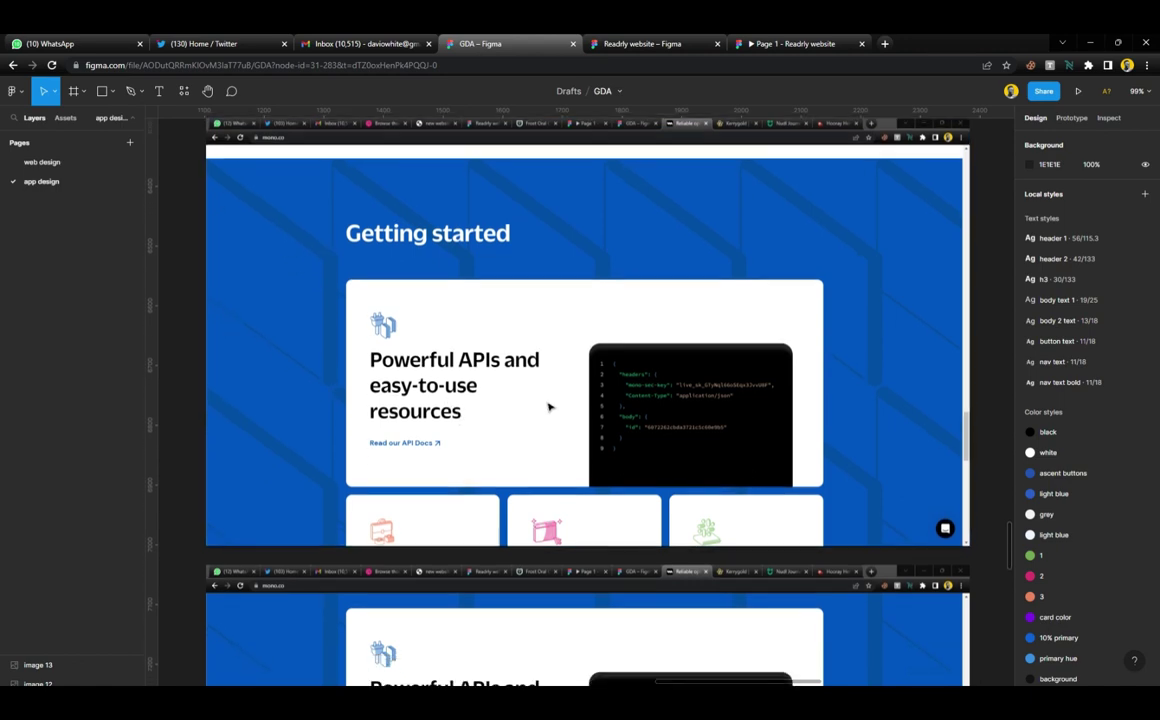
{"action": "scroll", "coordinate": [548, 406], "scroll_direction": "down", "scroll_amount": 3}
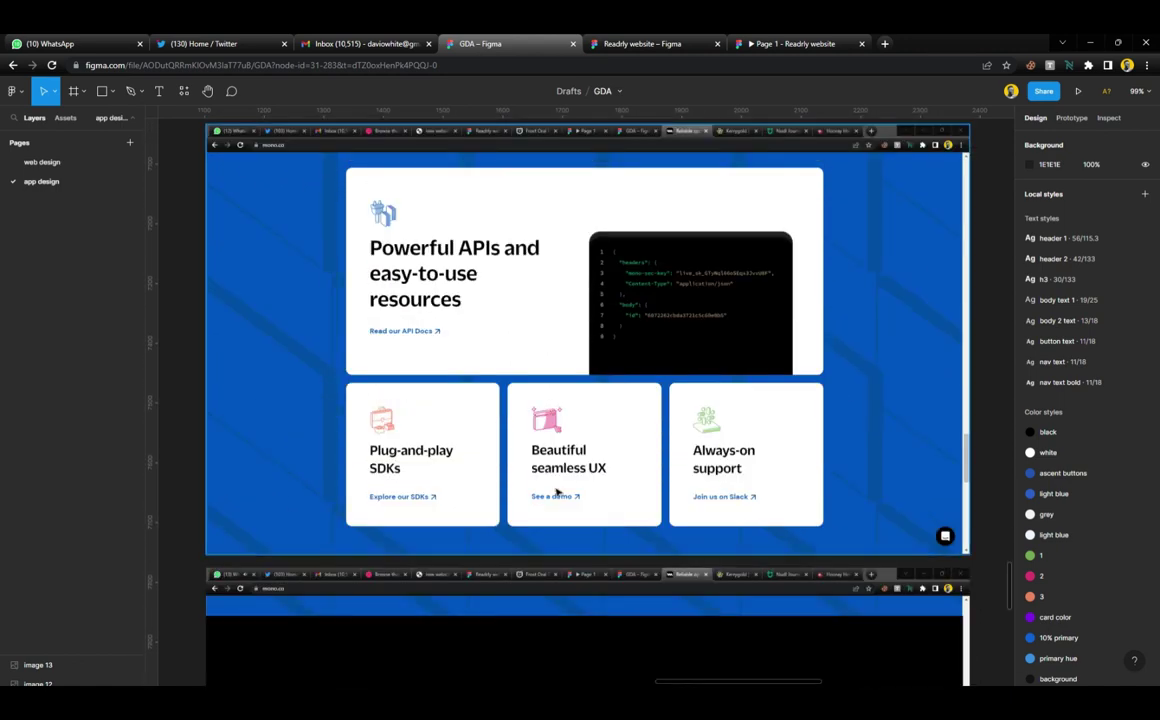
{"action": "scroll", "coordinate": [585, 451], "scroll_direction": "up", "scroll_amount": 3}
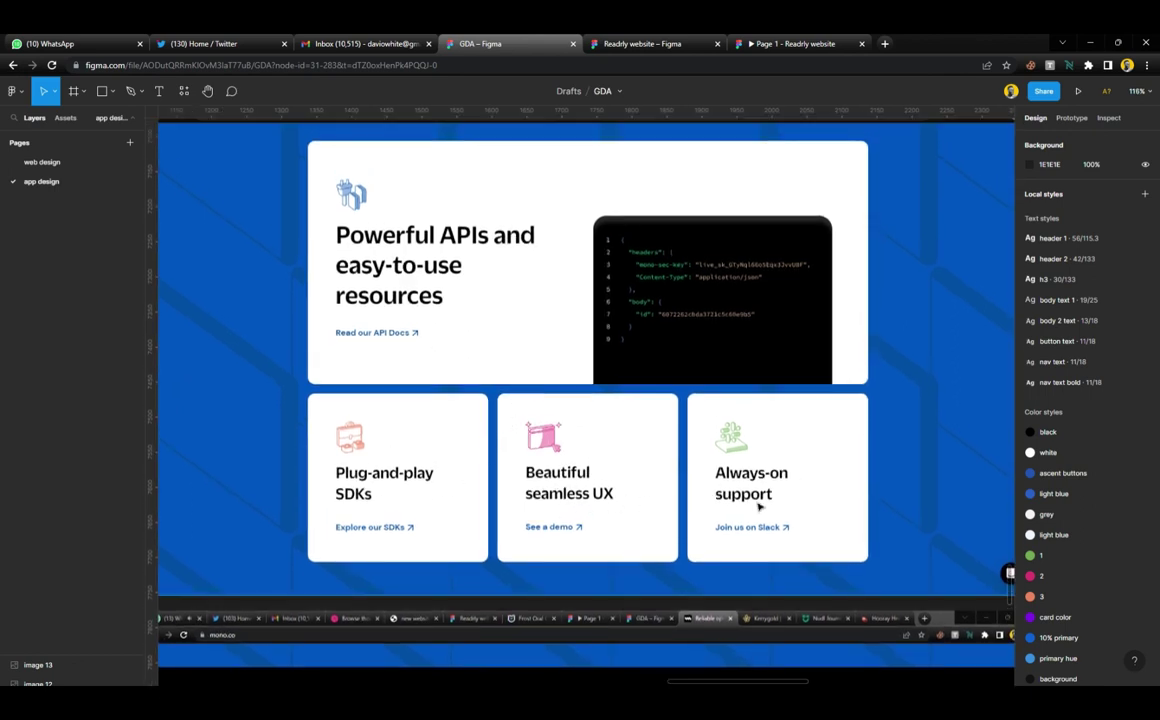
{"action": "scroll", "coordinate": [567, 456], "scroll_direction": "down", "scroll_amount": 10}
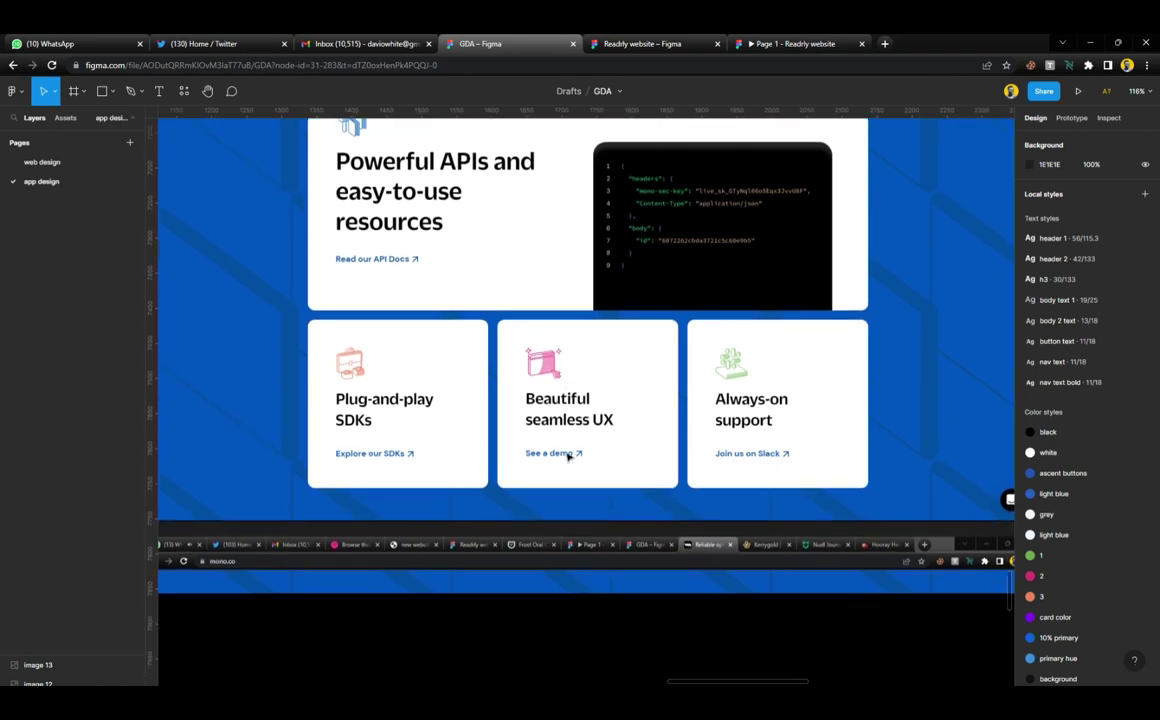
{"action": "scroll", "coordinate": [567, 457], "scroll_direction": "down", "scroll_amount": 1}
{"action": "scroll", "coordinate": [567, 457], "scroll_direction": "left", "scroll_amount": 1}
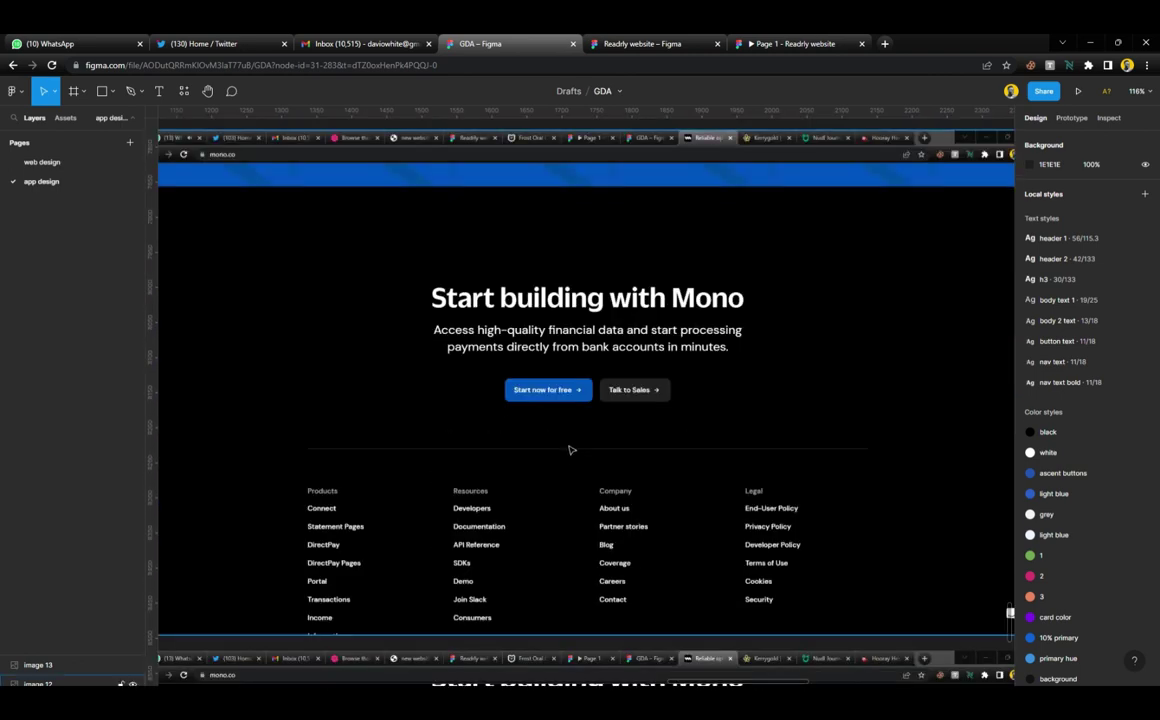
{"action": "scroll", "coordinate": [569, 450], "scroll_direction": "down", "scroll_amount": 4}
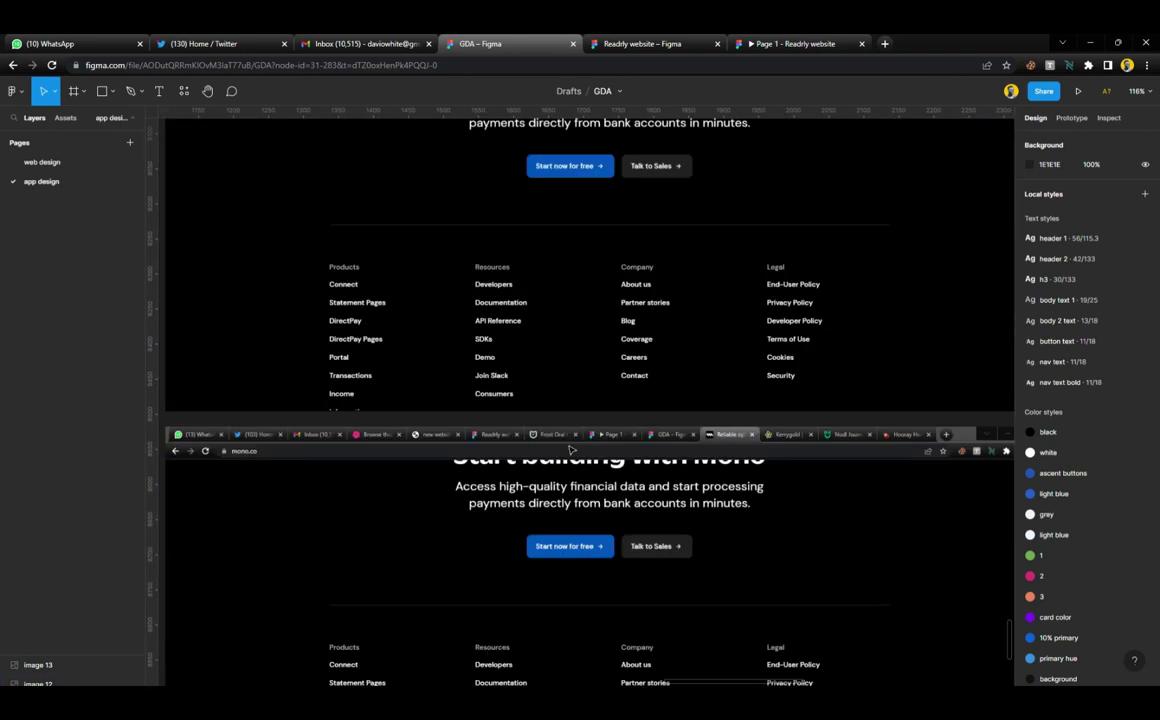
{"action": "scroll", "coordinate": [571, 455], "scroll_direction": "up", "scroll_amount": 3}
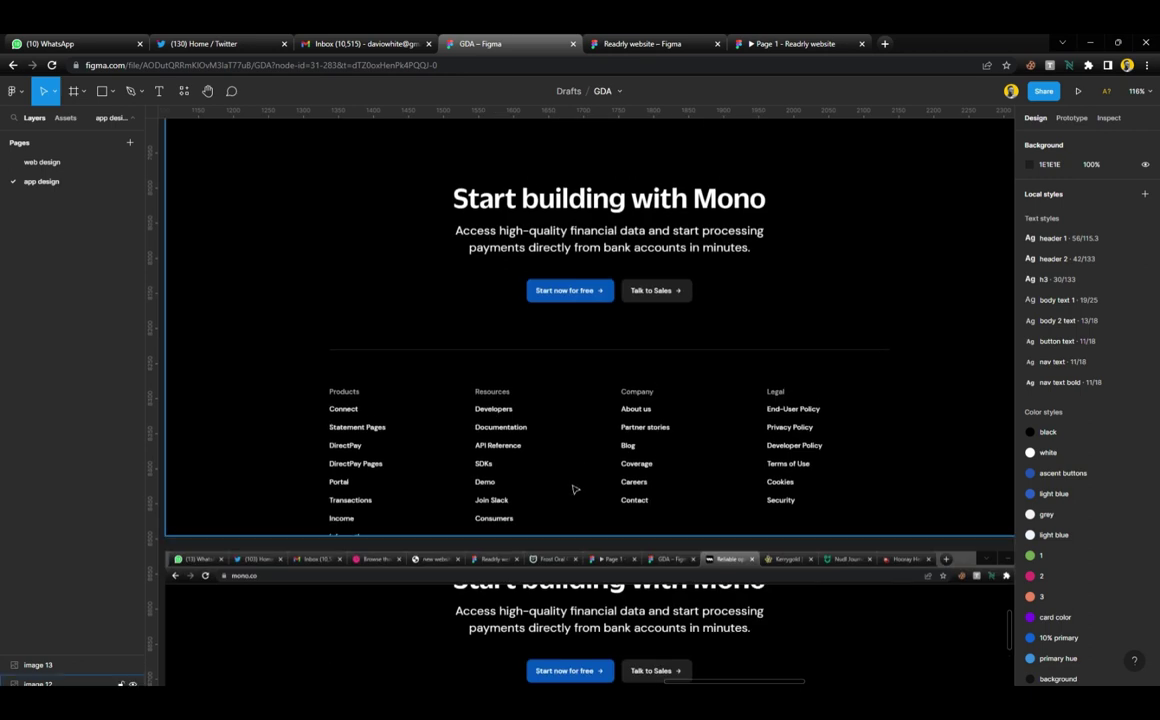
Crop image 12 to height 449 and move footer image 13 directly beneath it
{"action": "left_click", "coordinate": [575, 489]}
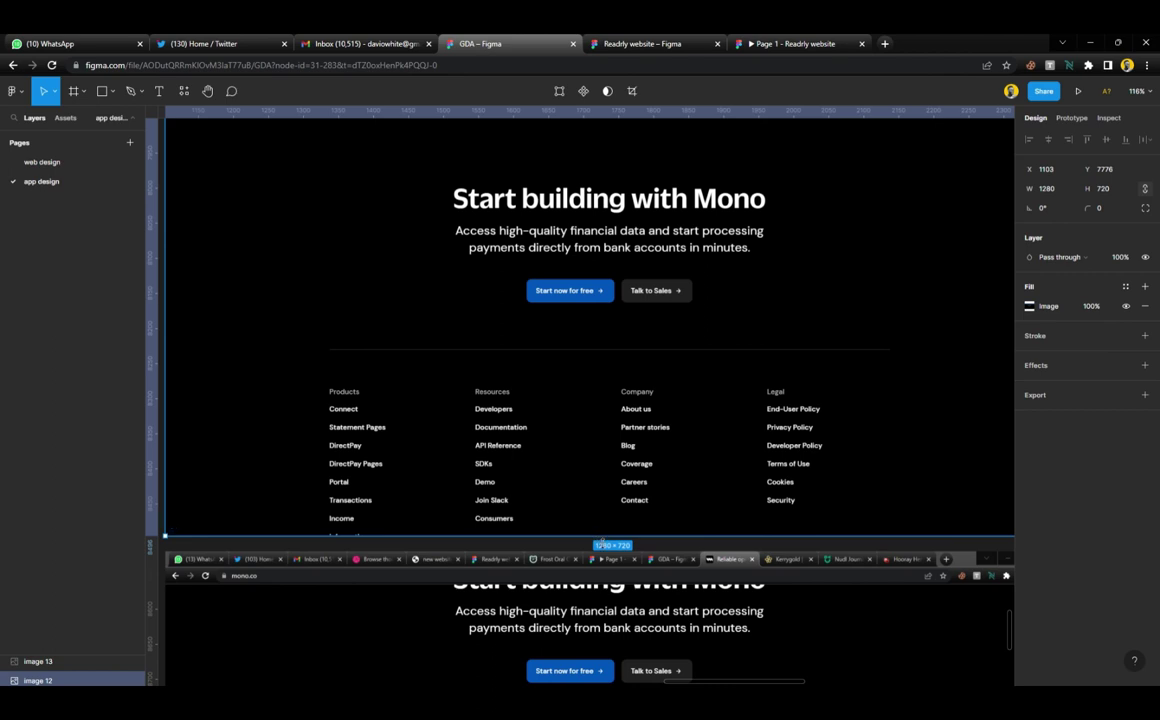
{"action": "left_click_drag", "start_coordinate": [602, 539], "coordinate": [591, 355]}
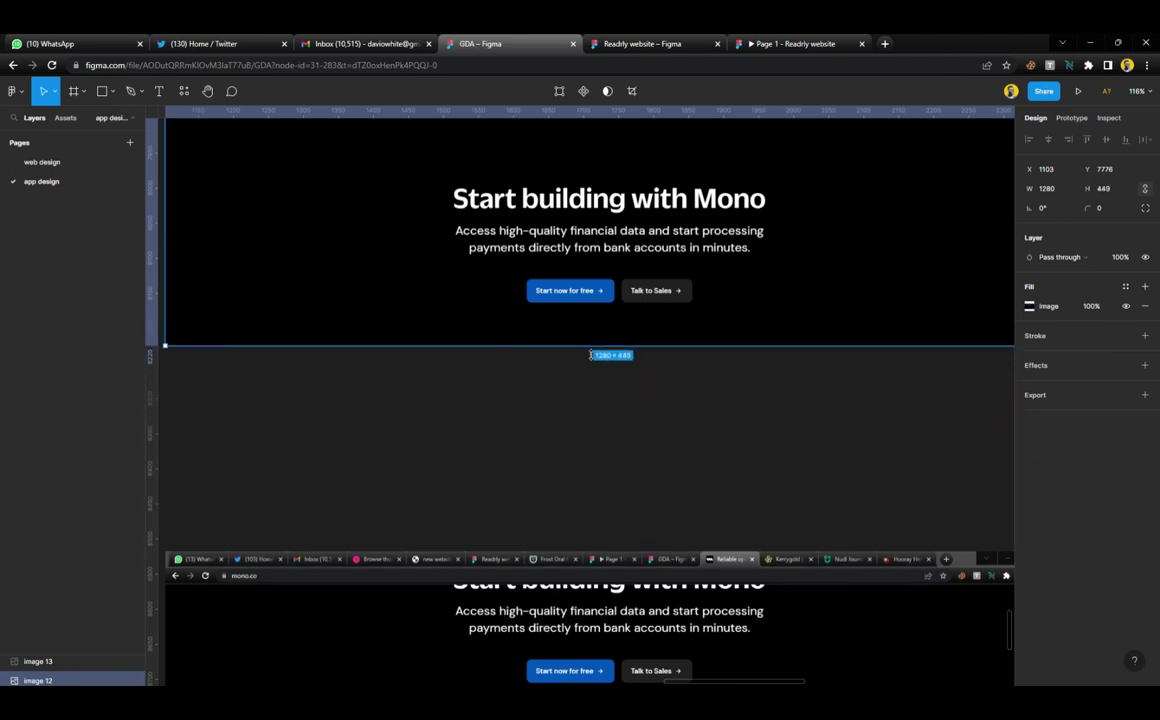
{"action": "left_click_drag", "start_coordinate": [550, 562], "coordinate": [621, 530]}
{"action": "left_click_drag", "start_coordinate": [616, 556], "coordinate": [603, 383]}
Deselect the footer and scroll back up to the Connect and DirectPay cards
{"action": "scroll", "coordinate": [595, 457], "scroll_direction": "down", "scroll_amount": 1}
{"action": "scroll", "coordinate": [595, 457], "scroll_direction": "down", "scroll_amount": 2}
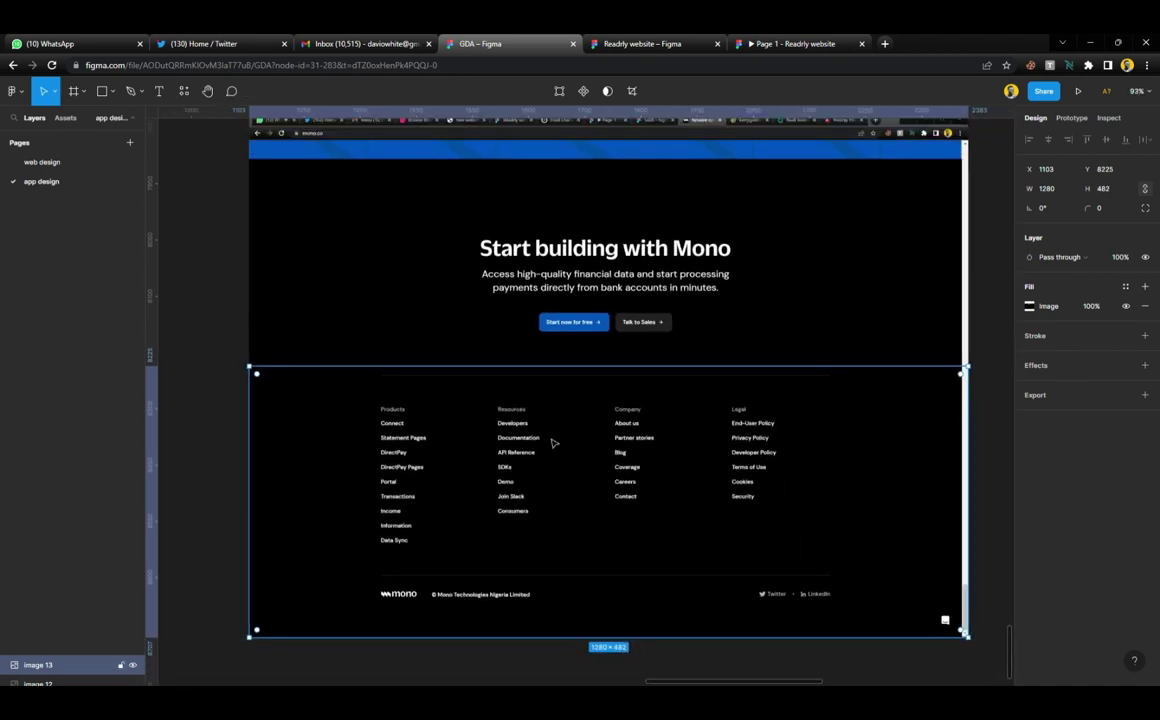
{"action": "left_click", "coordinate": [228, 337]}
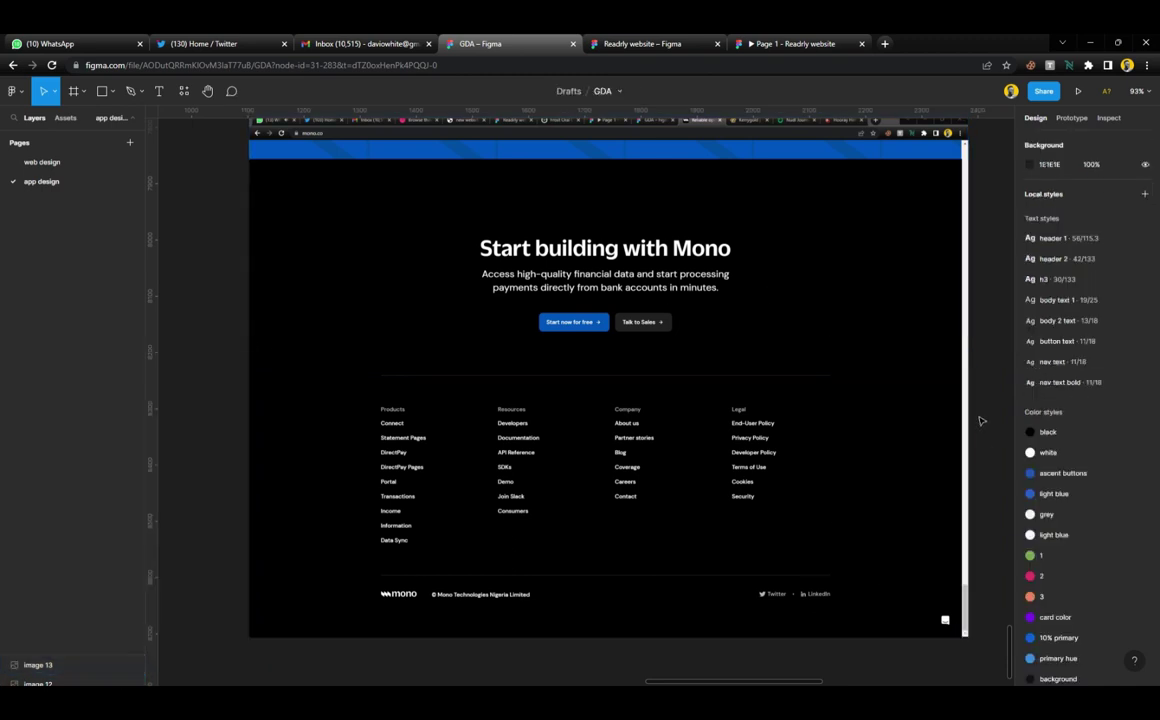
{"action": "scroll", "coordinate": [980, 421], "scroll_direction": "up", "scroll_amount": 2}
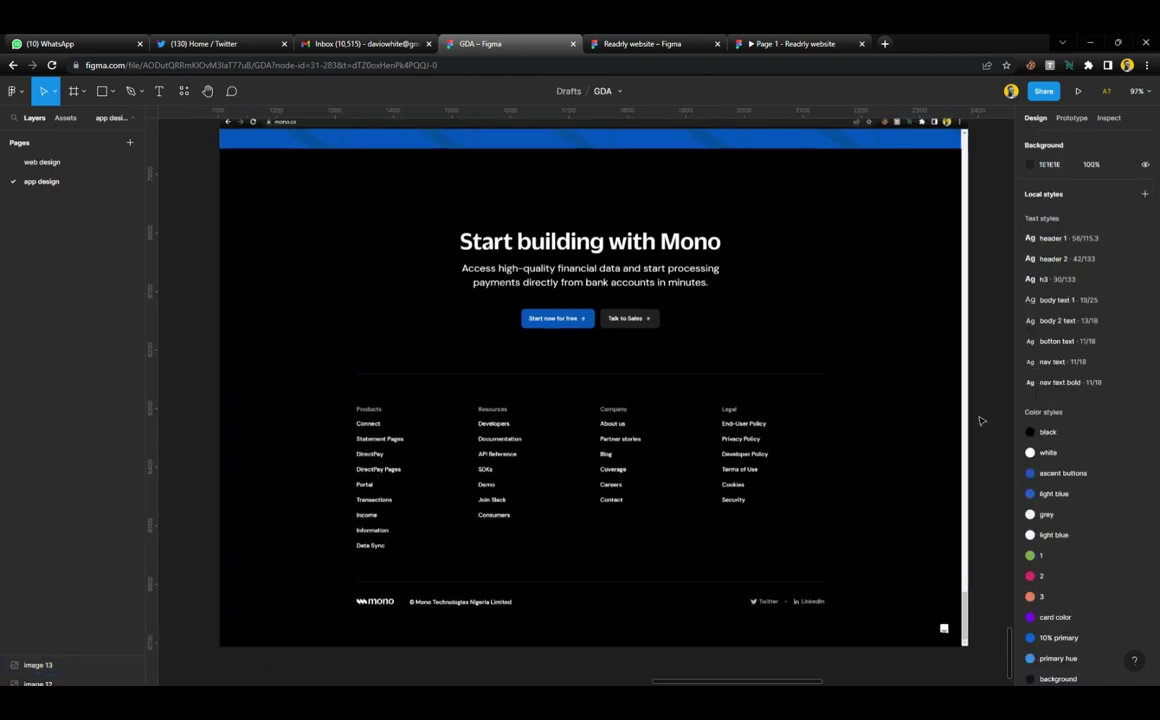
{"action": "scroll", "coordinate": [980, 421], "scroll_direction": "left", "scroll_amount": 3}
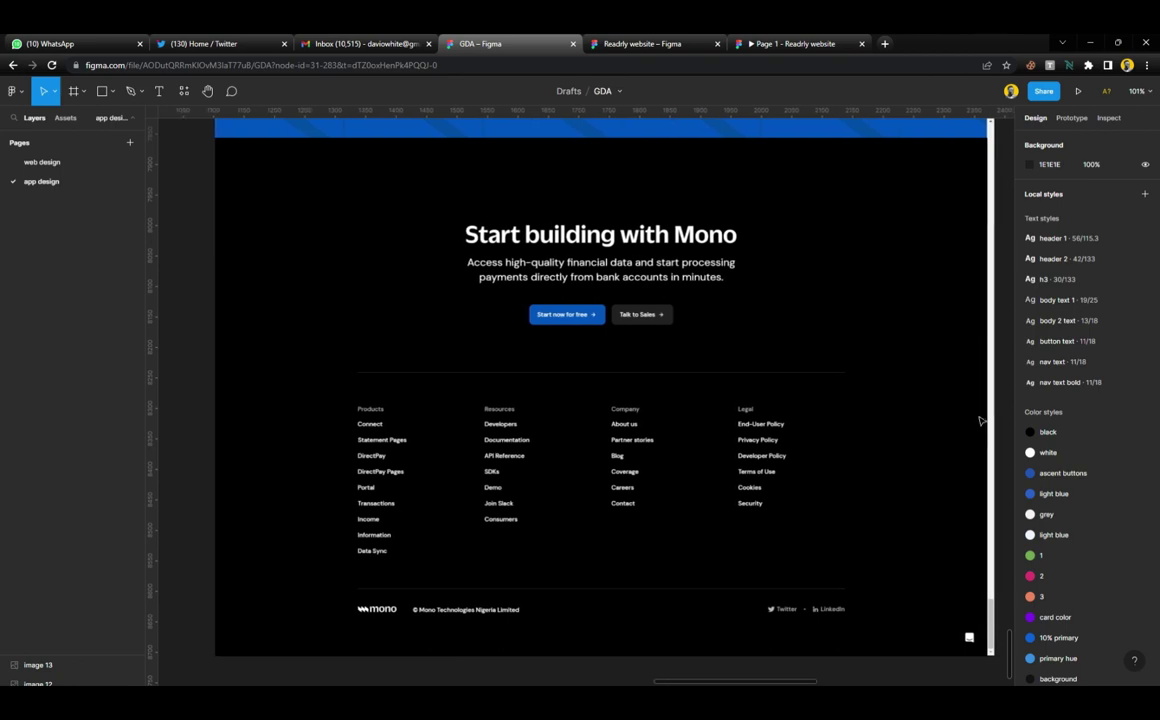
{"action": "scroll", "coordinate": [510, 460], "scroll_direction": "up", "scroll_amount": 2}
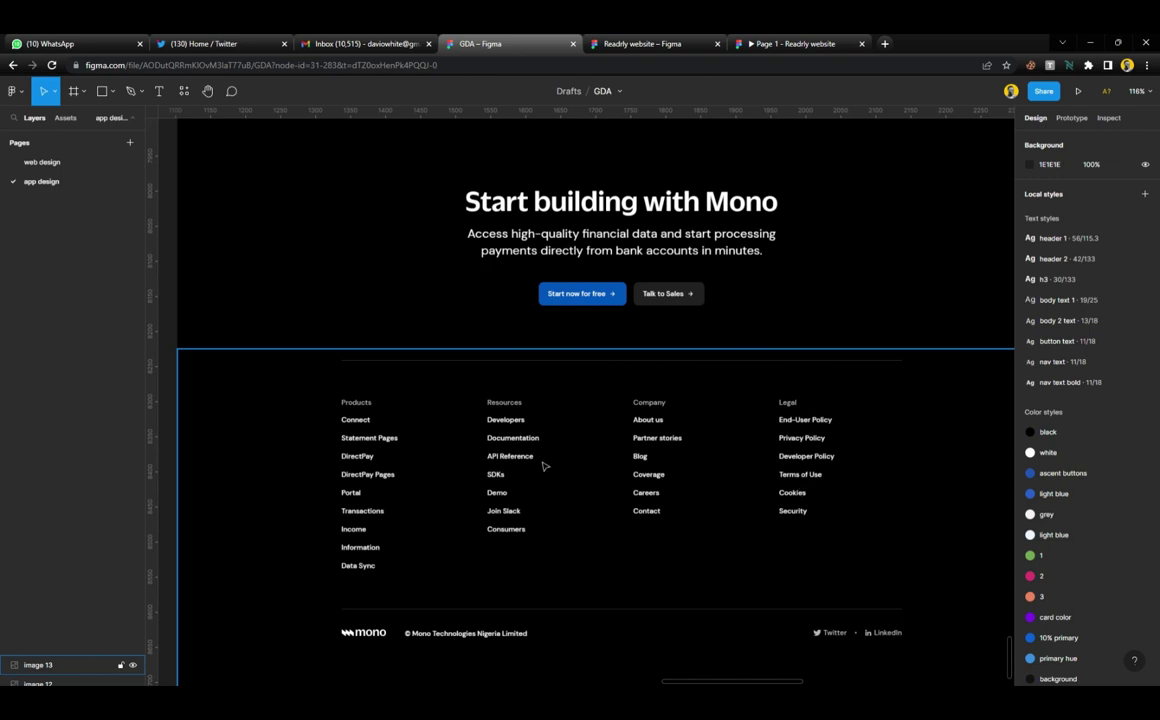
{"action": "scroll", "coordinate": [633, 458], "scroll_direction": "down", "scroll_amount": 5}
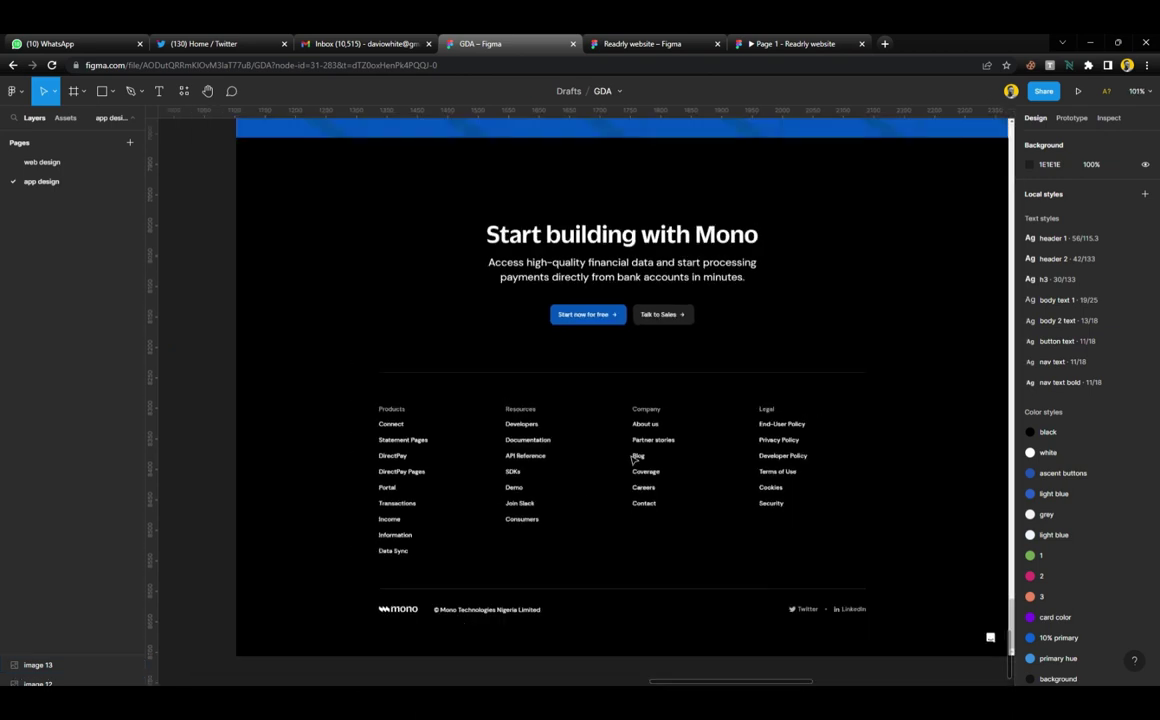
{"action": "scroll", "coordinate": [926, 566], "scroll_direction": "down", "scroll_amount": 10}
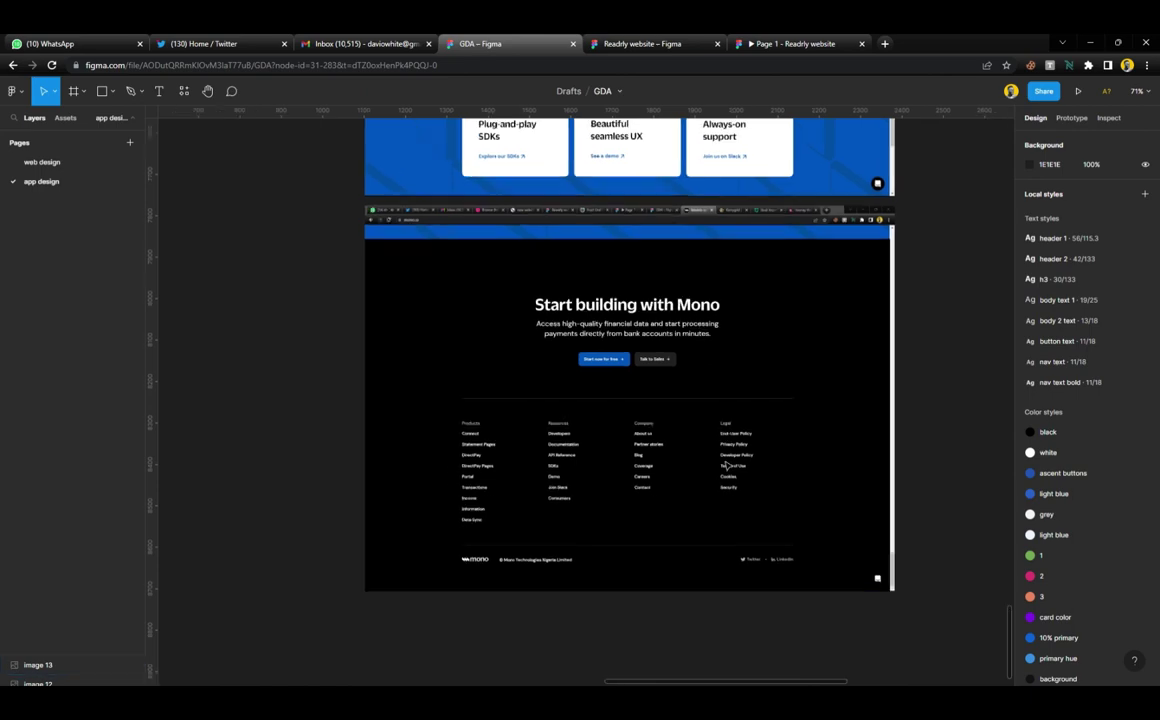
{"action": "scroll", "coordinate": [568, 456], "scroll_direction": "up", "scroll_amount": 5}
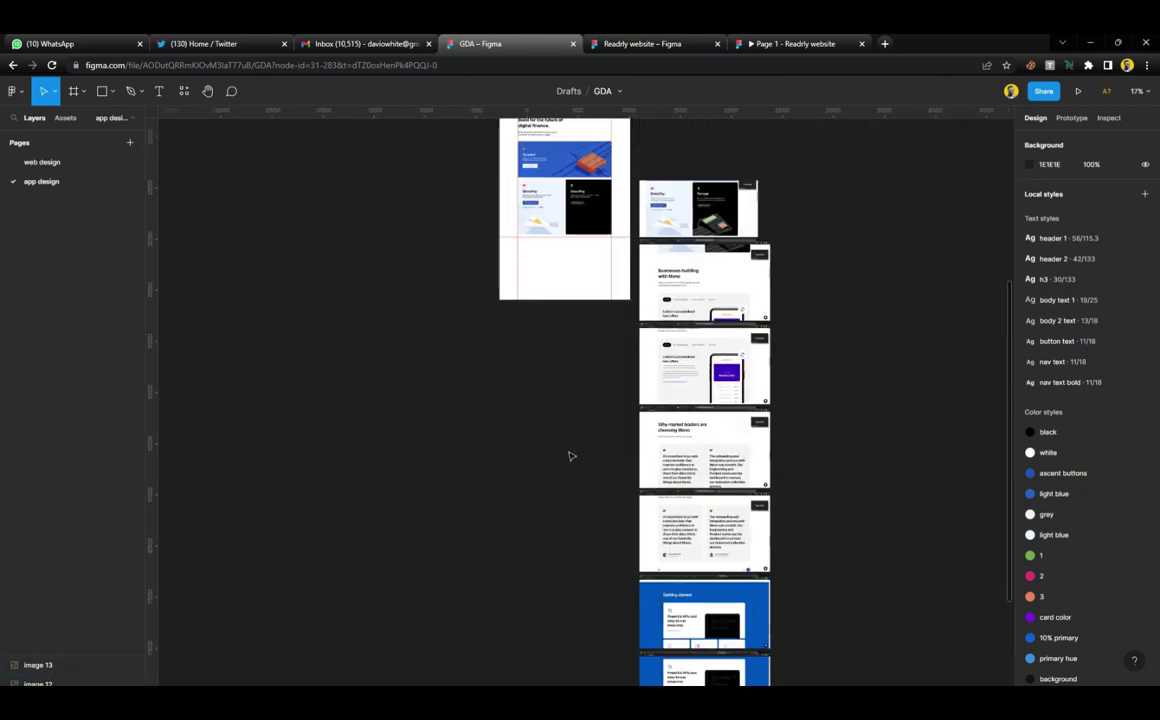
{"action": "scroll", "coordinate": [568, 357], "scroll_direction": "up", "scroll_amount": 4}
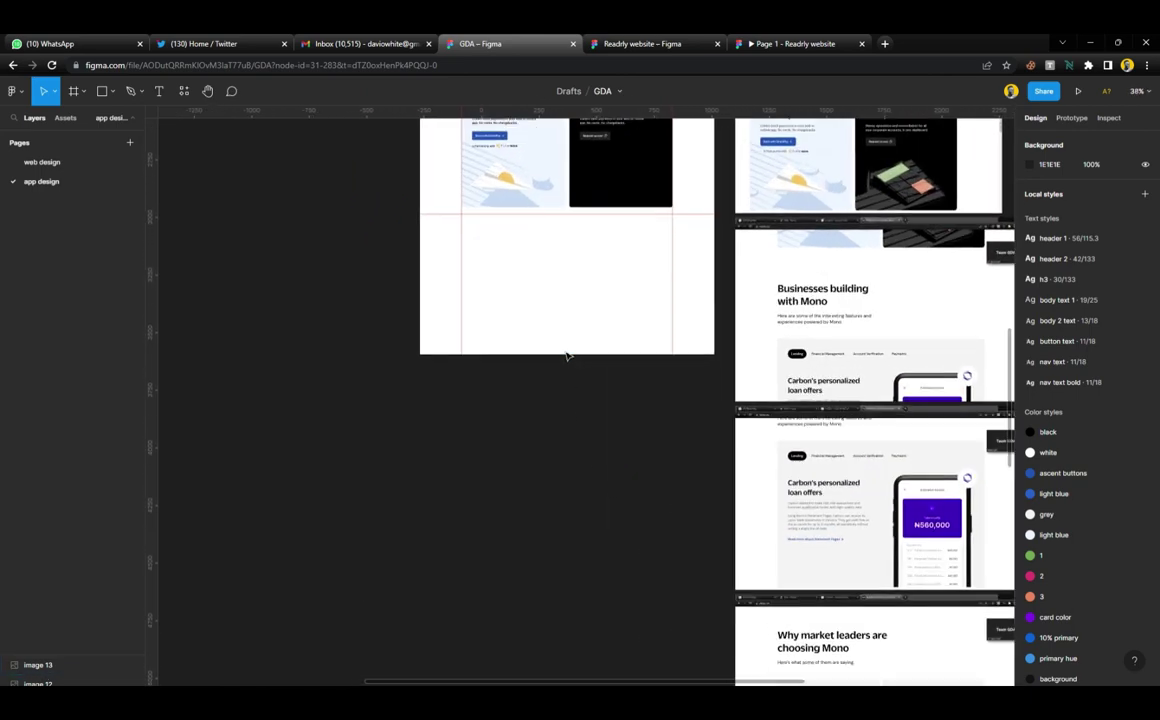
{"action": "scroll", "coordinate": [567, 355], "scroll_direction": "up", "scroll_amount": 2}
{"action": "scroll", "coordinate": [569, 352], "scroll_direction": "up", "scroll_amount": 2}
Select Image 4 and zoom to about 327% on its dark isometric Percept illustration
{"action": "scroll", "coordinate": [903, 383], "scroll_direction": "up", "scroll_amount": 3}
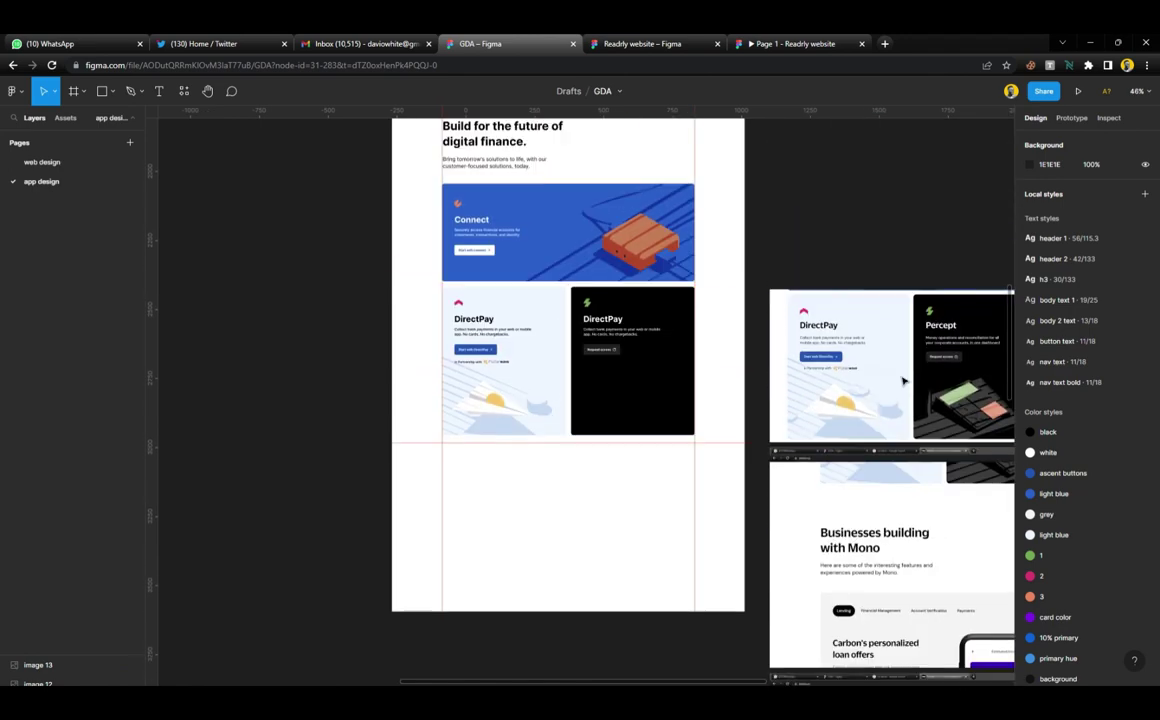
{"action": "left_click", "coordinate": [932, 381]}
{"action": "scroll", "coordinate": [932, 381], "scroll_direction": "right", "scroll_amount": 3}
{"action": "scroll", "coordinate": [777, 383], "scroll_direction": "up", "scroll_amount": 4}
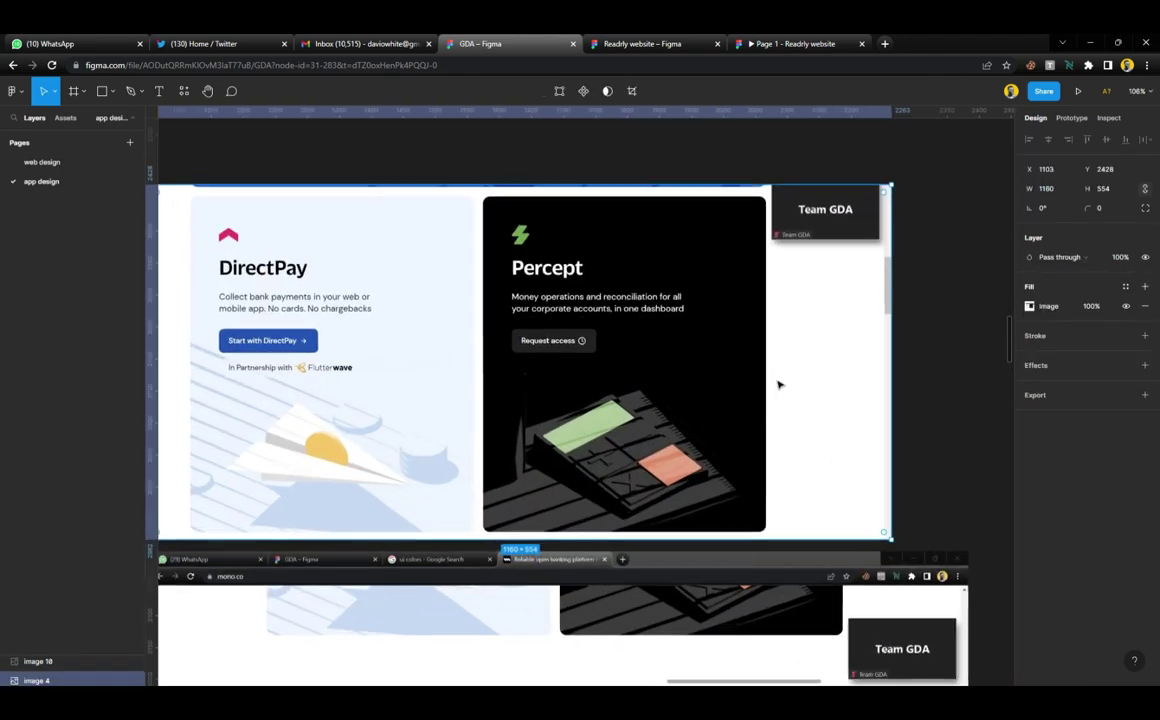
{"action": "scroll", "coordinate": [620, 487], "scroll_direction": "up", "scroll_amount": 3}
{"action": "scroll", "coordinate": [620, 487], "scroll_direction": "up", "scroll_amount": 2}
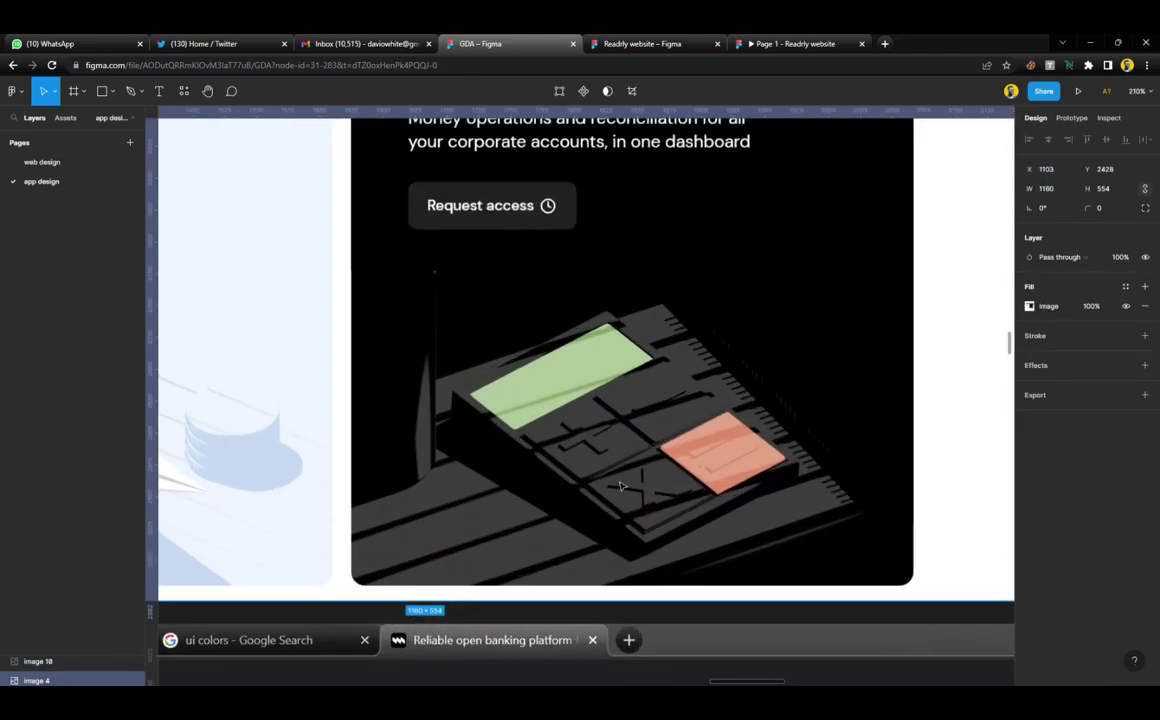
{"action": "scroll", "coordinate": [620, 487], "scroll_direction": "up", "scroll_amount": 2}
{"action": "scroll", "coordinate": [620, 487], "scroll_direction": "up", "scroll_amount": 1}
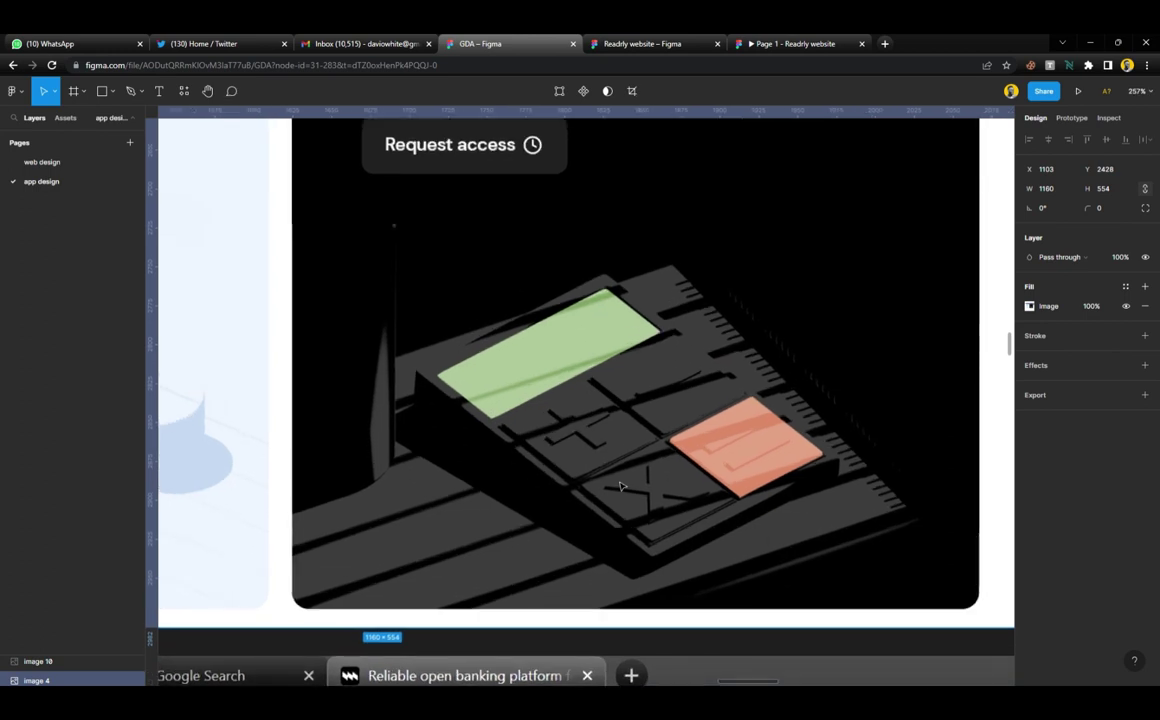
{"action": "scroll", "coordinate": [620, 487], "scroll_direction": "up", "scroll_amount": 1}
{"action": "scroll", "coordinate": [620, 487], "scroll_direction": "up", "scroll_amount": 1}
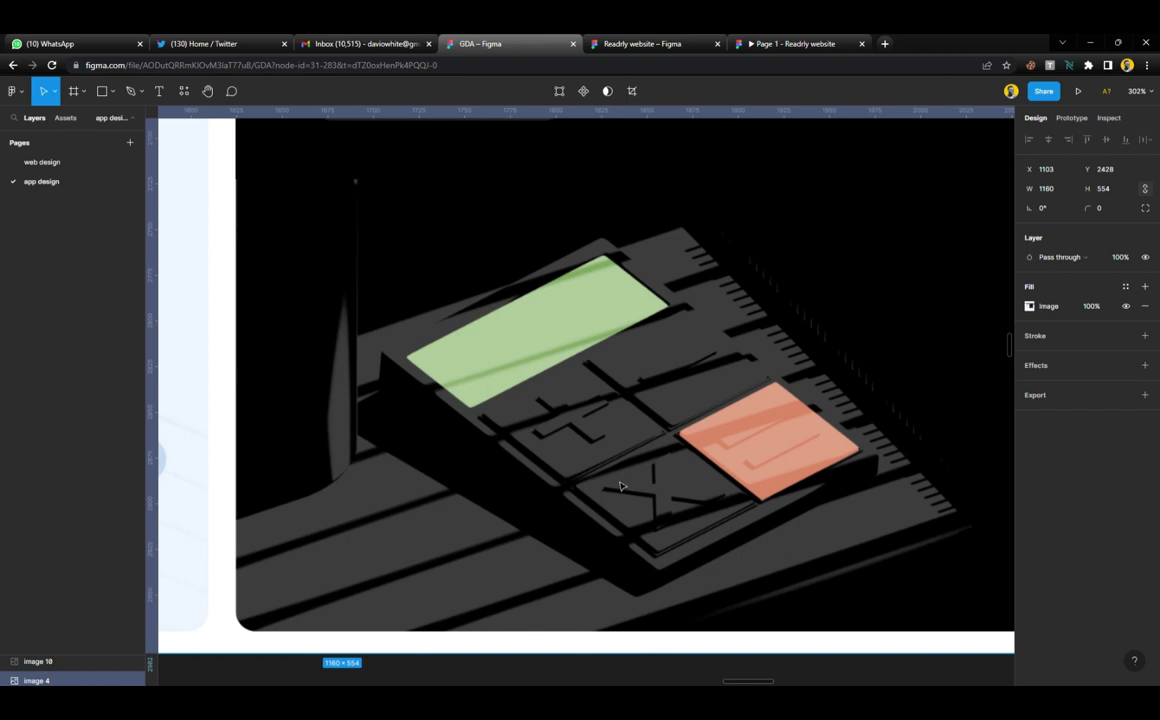
{"action": "scroll", "coordinate": [635, 450], "scroll_direction": "down", "scroll_amount": 1}
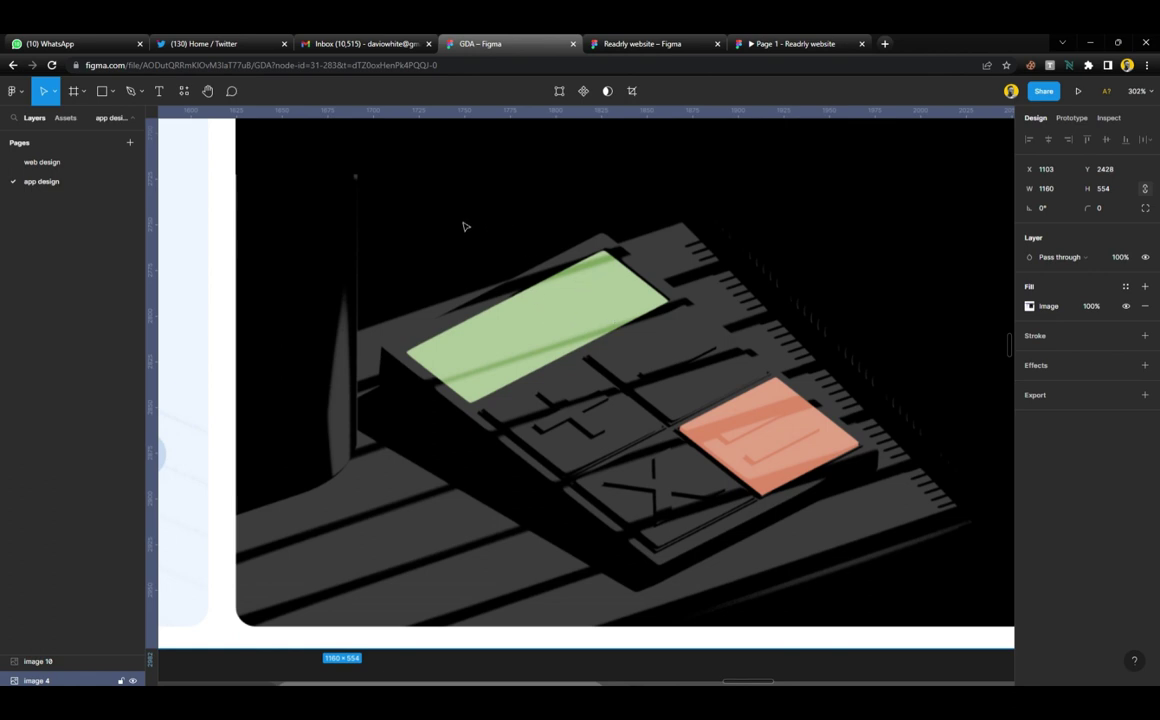
{"action": "scroll", "coordinate": [624, 344], "scroll_direction": "up", "scroll_amount": 3}
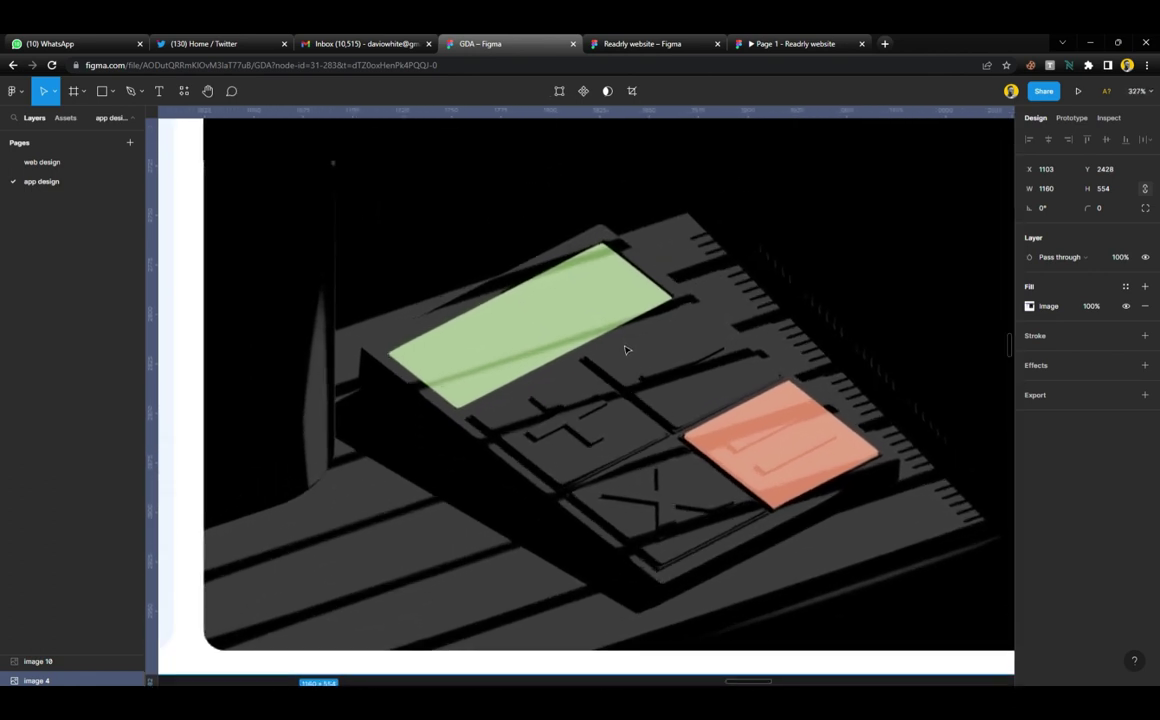
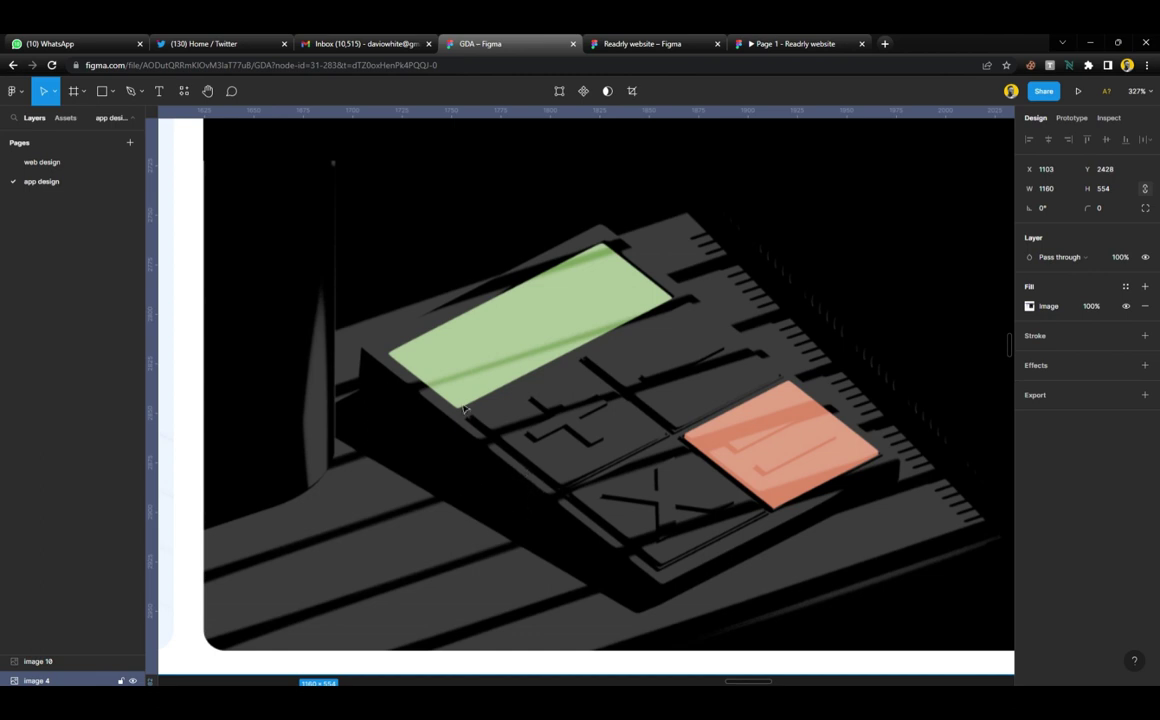
Switch to the Pen tool and zoom in on the shadow's left edge beside the green tile
{"action": "scroll", "coordinate": [784, 523], "scroll_direction": "down", "scroll_amount": 1}
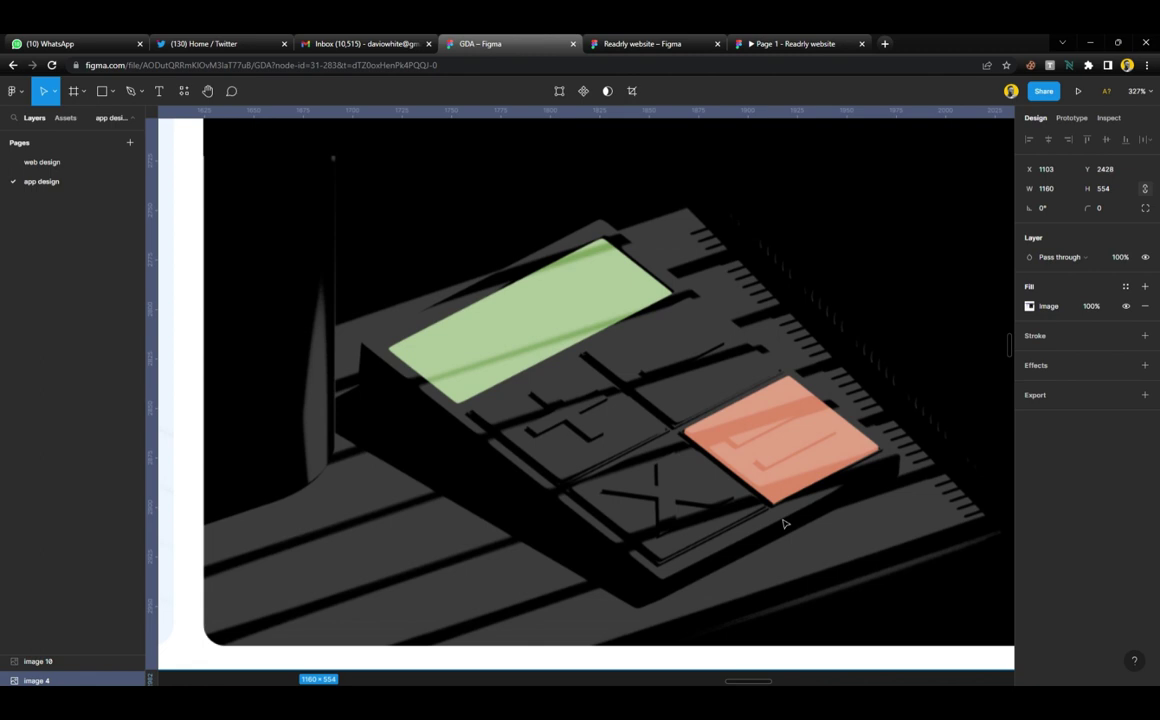
{"action": "scroll", "coordinate": [784, 523], "scroll_direction": "up", "scroll_amount": 1}
{"action": "key", "text": "p"}
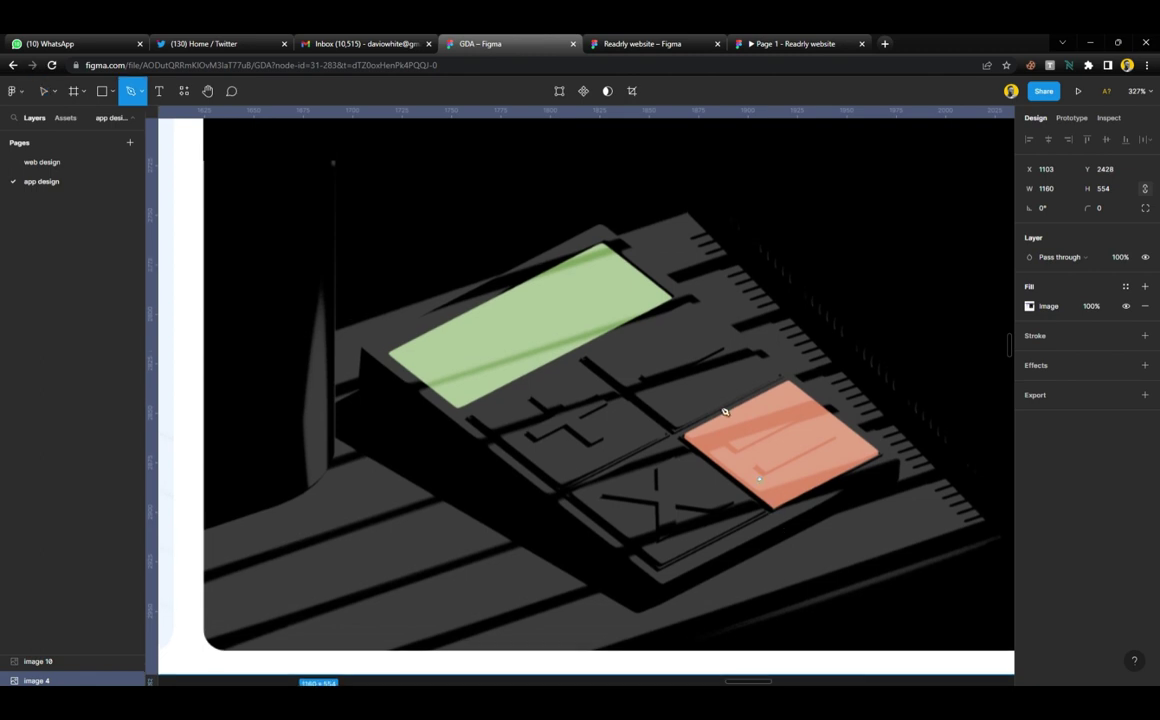
{"action": "scroll", "coordinate": [590, 295], "scroll_direction": "up", "scroll_amount": 2}
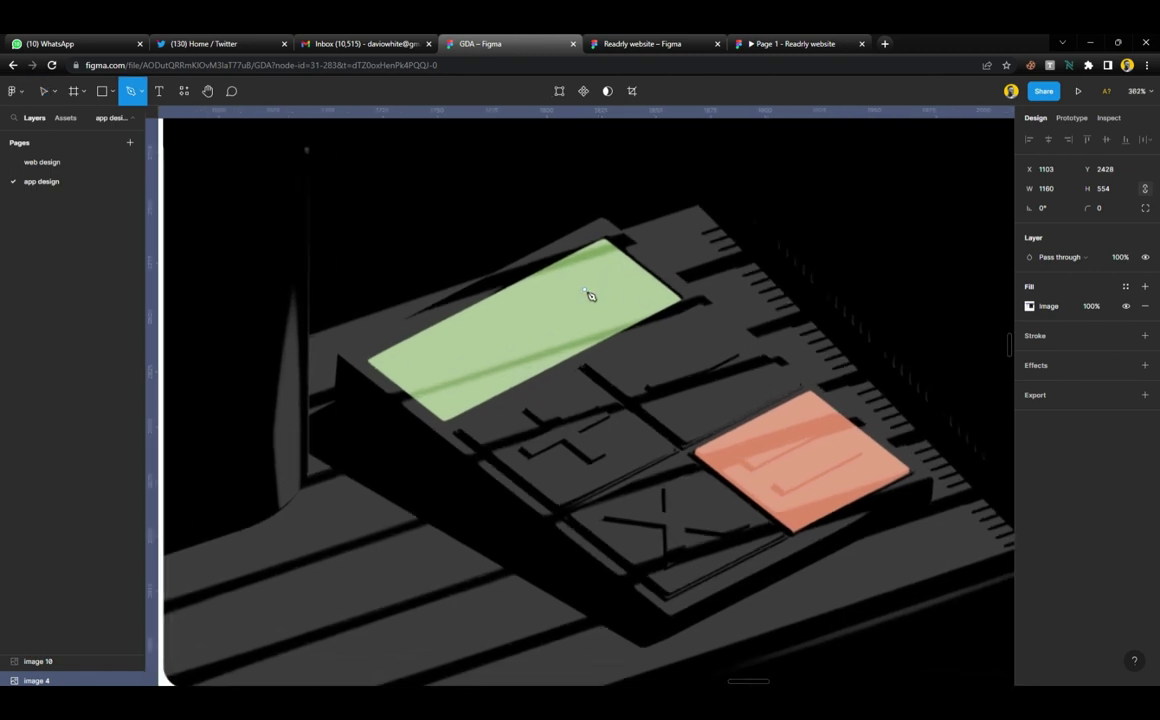
{"action": "scroll", "coordinate": [585, 292], "scroll_direction": "up", "scroll_amount": 1}
Start Vector 27 at the shadow's left edge and trace its top edge to the top corner
{"action": "left_click", "coordinate": [308, 335]}
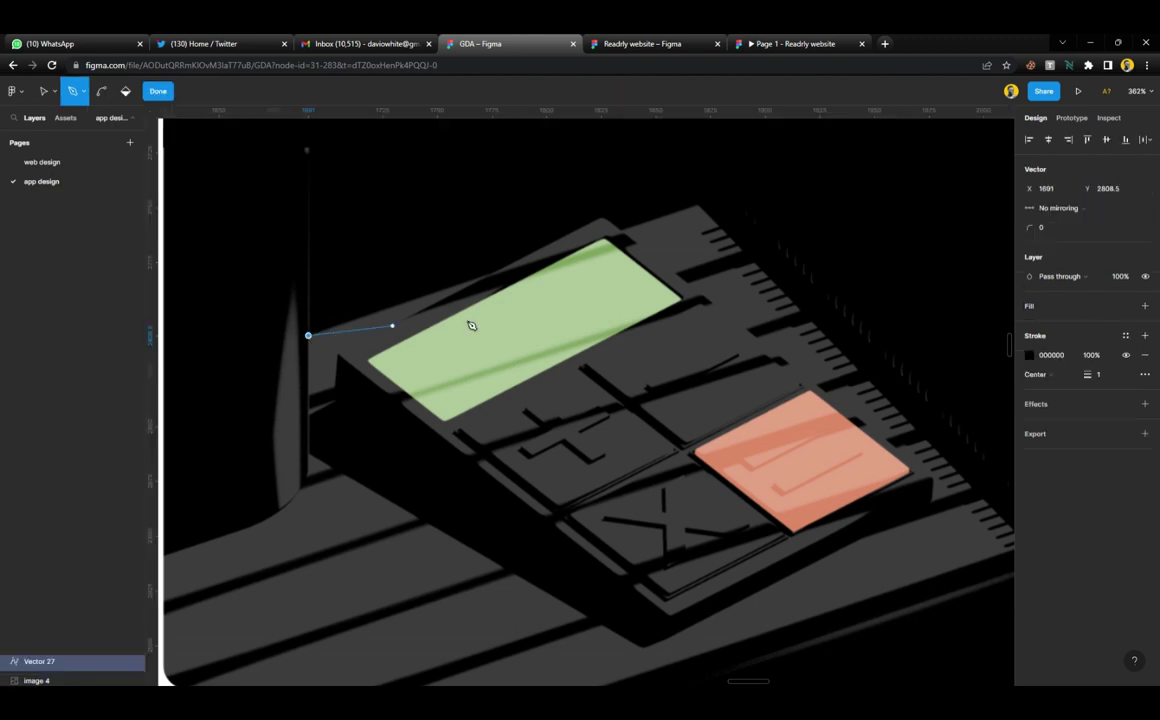
{"action": "left_click", "coordinate": [493, 273]}
{"action": "scroll", "coordinate": [593, 230], "scroll_direction": "up", "scroll_amount": 3}
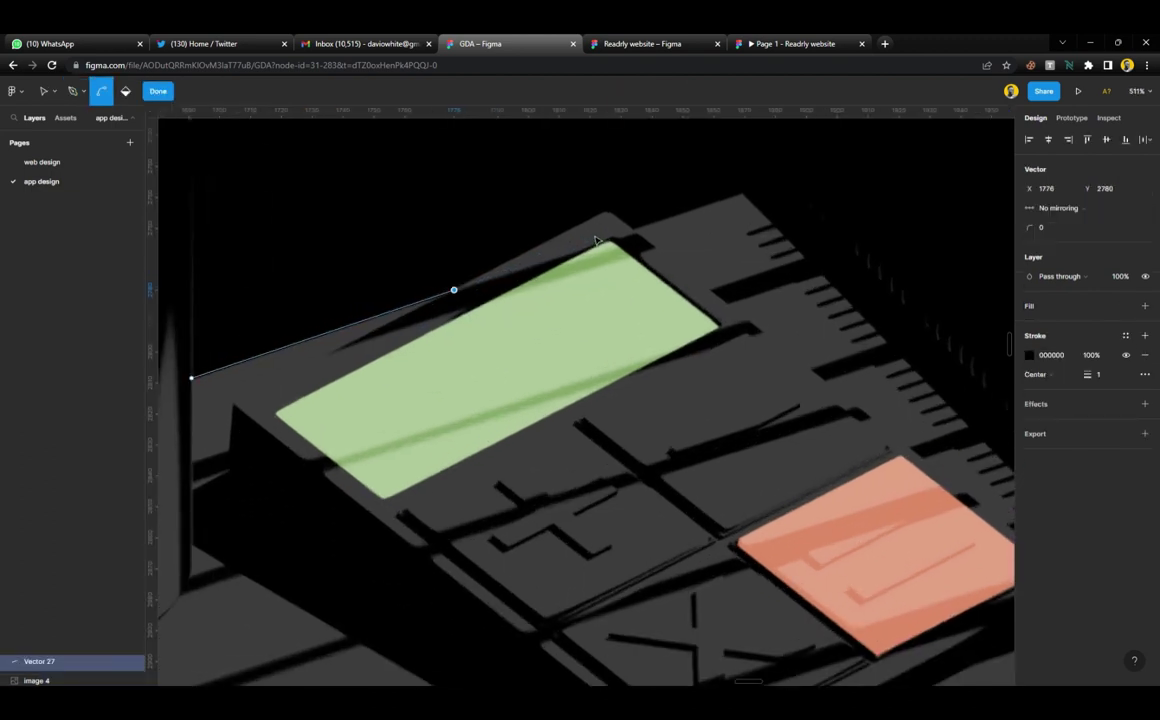
{"action": "left_click_drag", "start_coordinate": [606, 212], "coordinate": [630, 227]}
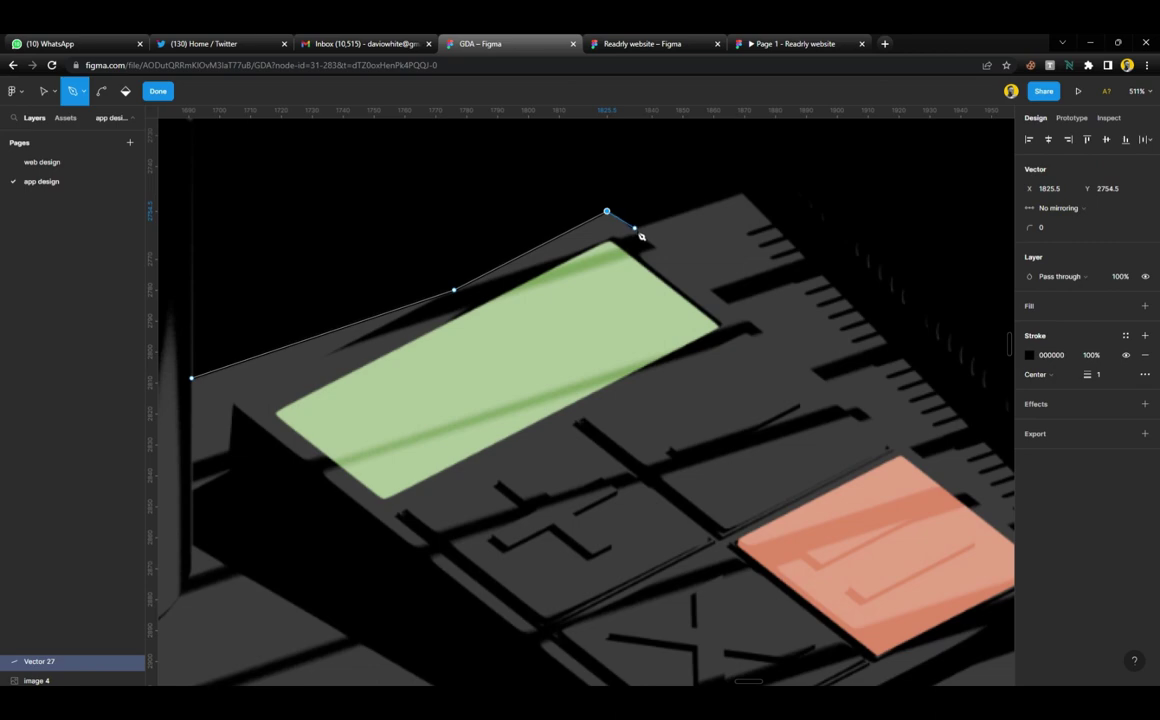
{"action": "left_click", "coordinate": [634, 231]}
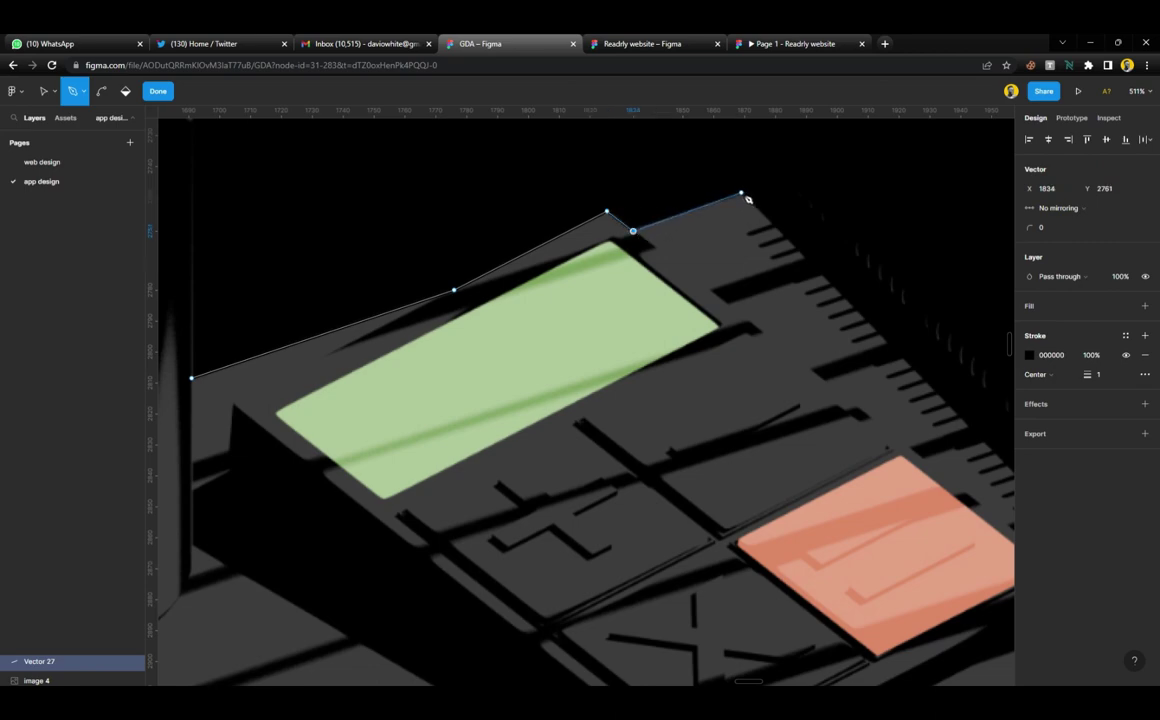
{"action": "left_click", "coordinate": [741, 193]}
{"action": "scroll", "coordinate": [771, 238], "scroll_direction": "up", "scroll_amount": 5}
{"action": "scroll", "coordinate": [775, 230], "scroll_direction": "up", "scroll_amount": 1}
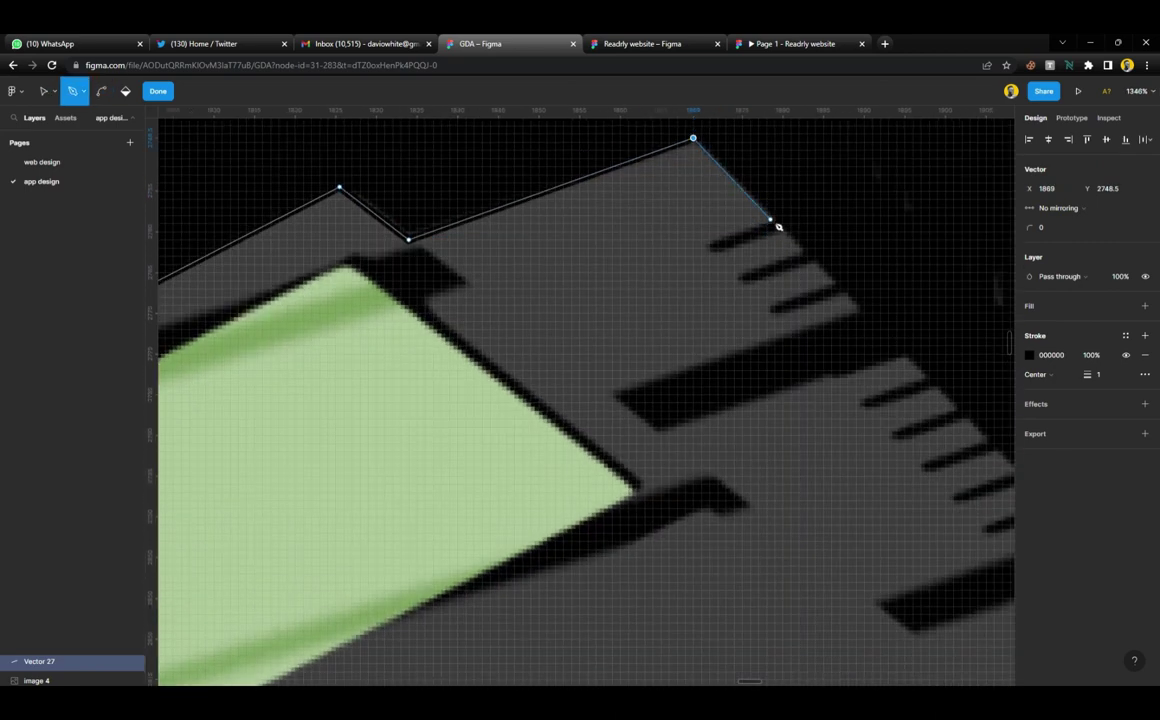
Trace the outline in and out of the first three comb-like notches
{"action": "left_click", "coordinate": [772, 219]}
{"action": "left_click", "coordinate": [705, 248]}
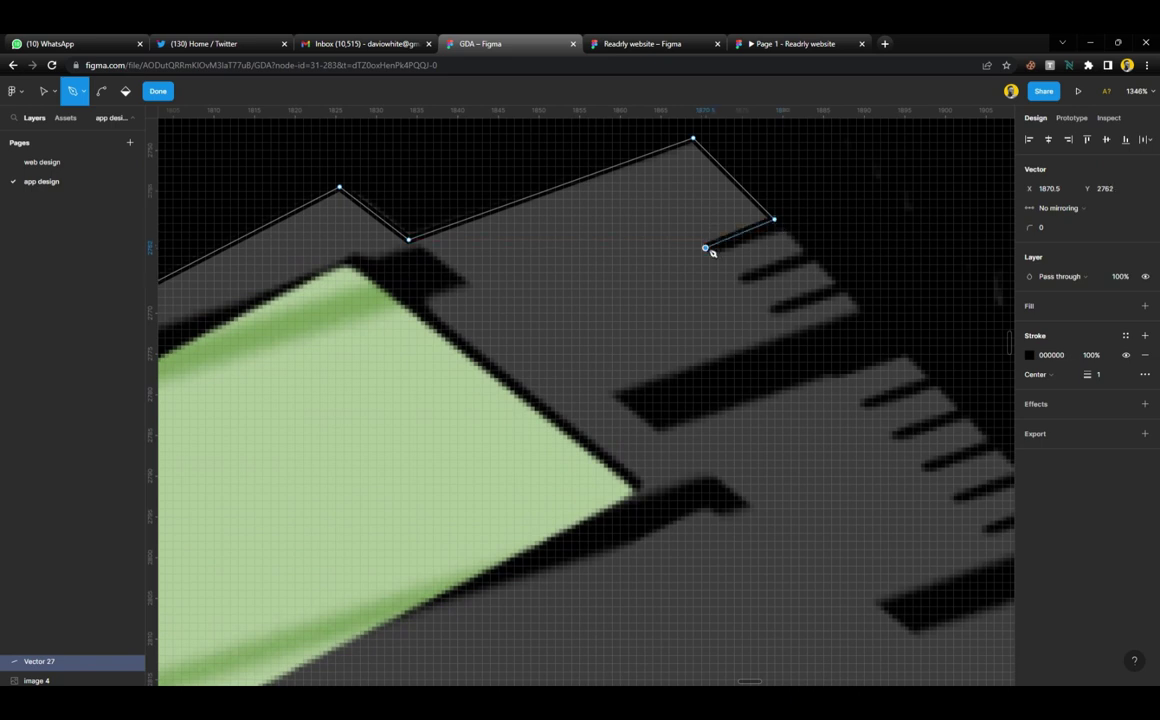
{"action": "left_click", "coordinate": [717, 256]}
{"action": "left_click", "coordinate": [782, 232]}
{"action": "left_click", "coordinate": [802, 251]}
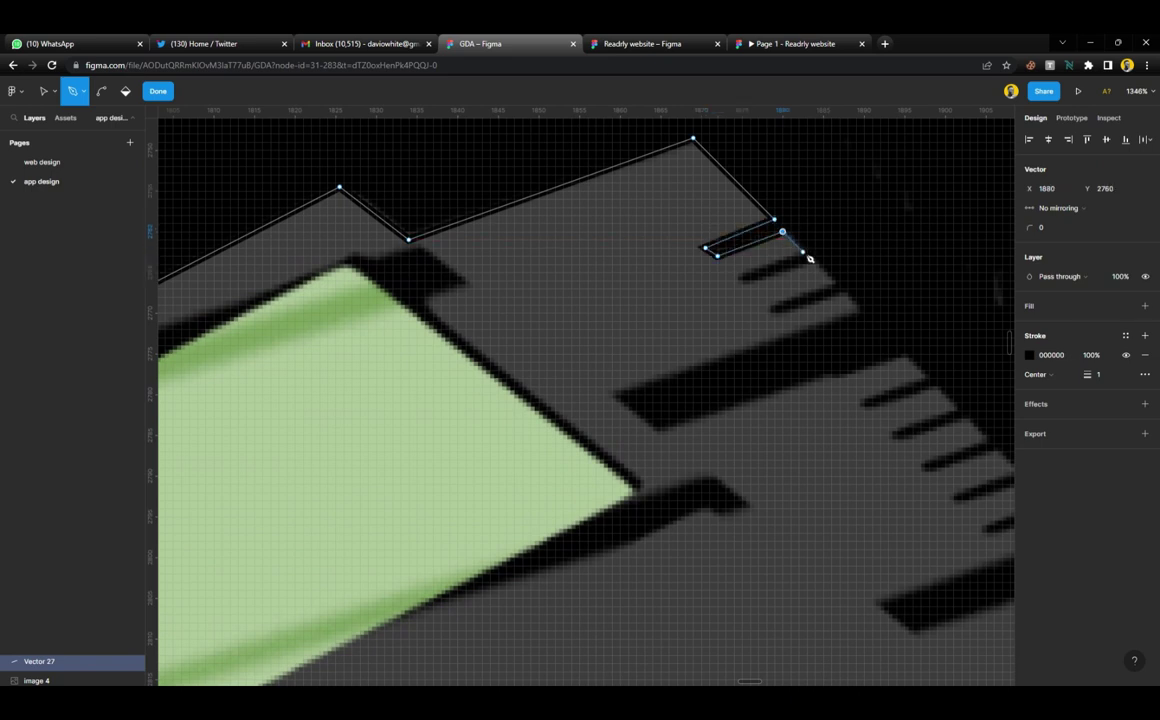
{"action": "left_click", "coordinate": [737, 277]}
{"action": "left_click", "coordinate": [811, 260]}
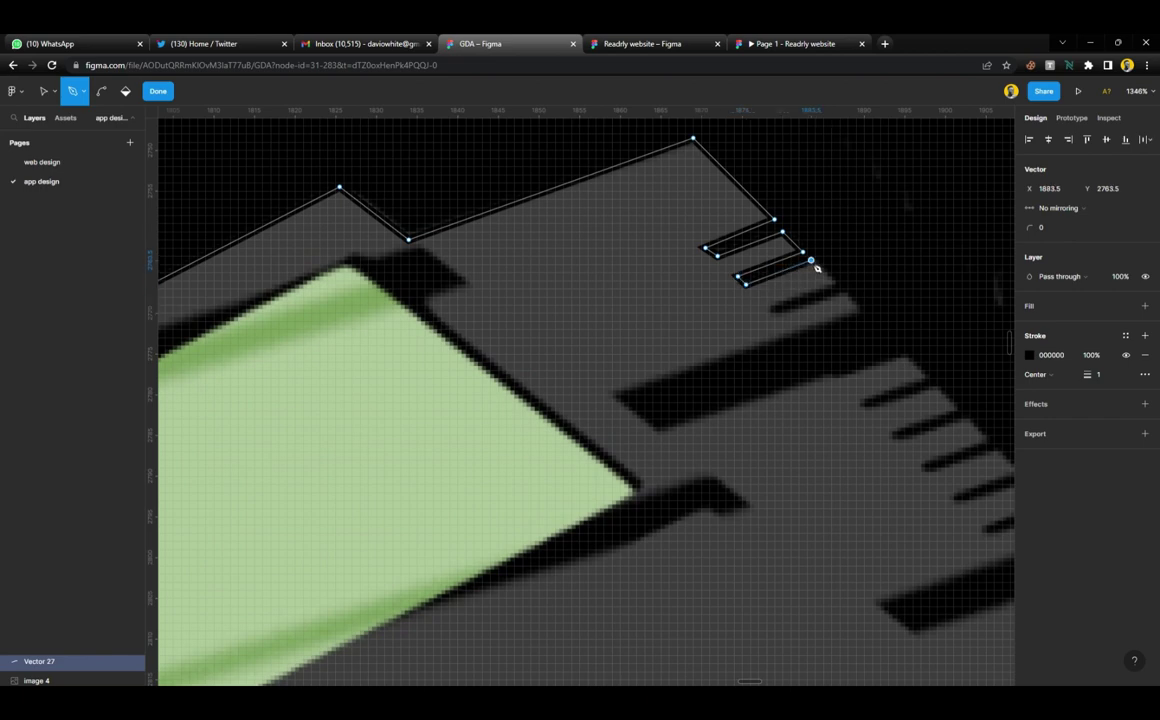
{"action": "left_click", "coordinate": [836, 285]}
{"action": "left_click", "coordinate": [770, 313]}
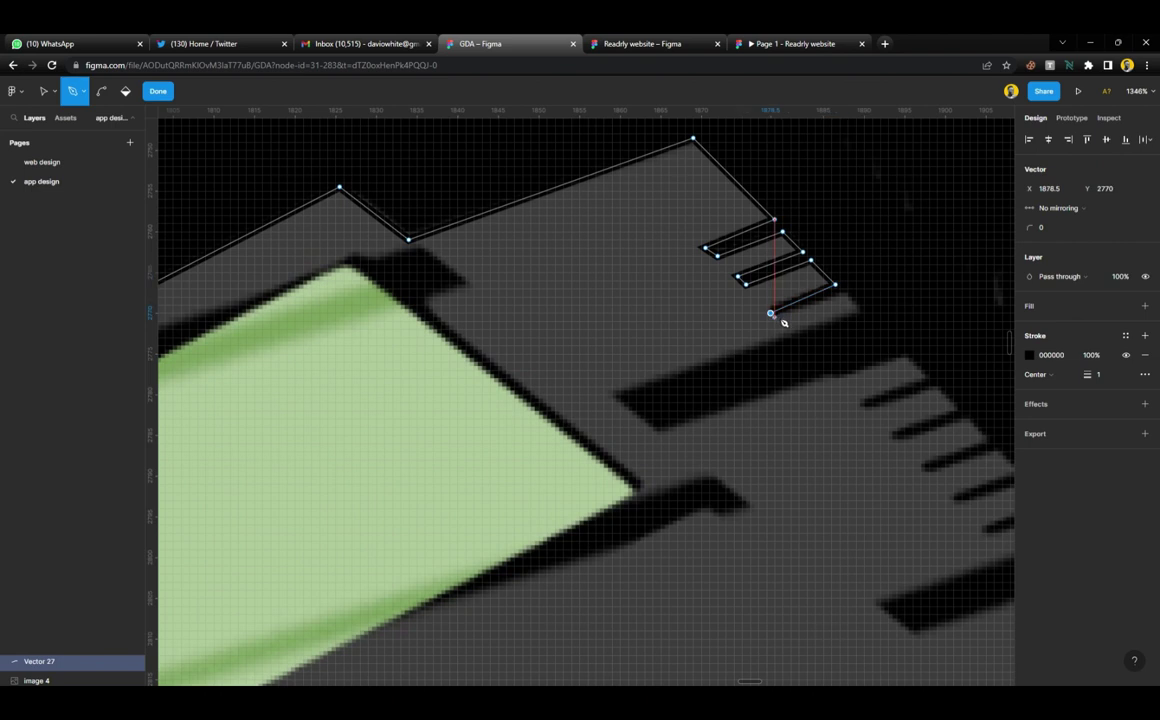
{"action": "left_click", "coordinate": [839, 292]}
Outline the long dark bar's left end and lower edge, then the following notch
{"action": "left_click", "coordinate": [859, 309]}
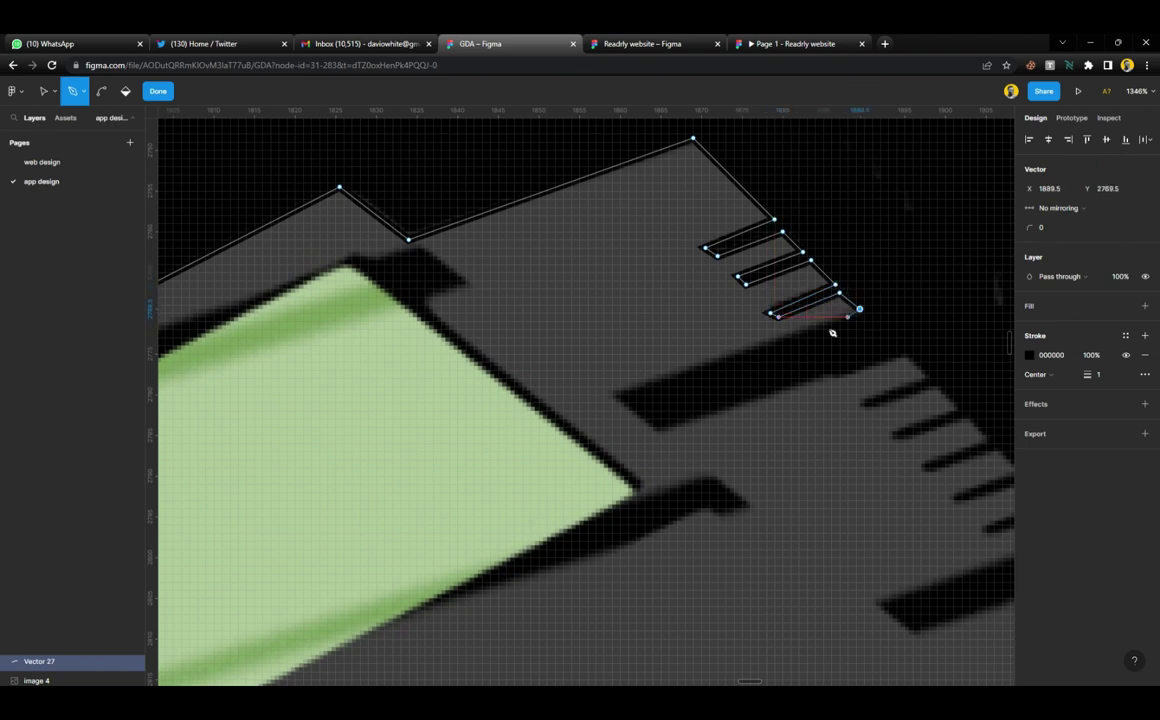
{"action": "left_click", "coordinate": [611, 394]}
{"action": "left_click", "coordinate": [656, 431]}
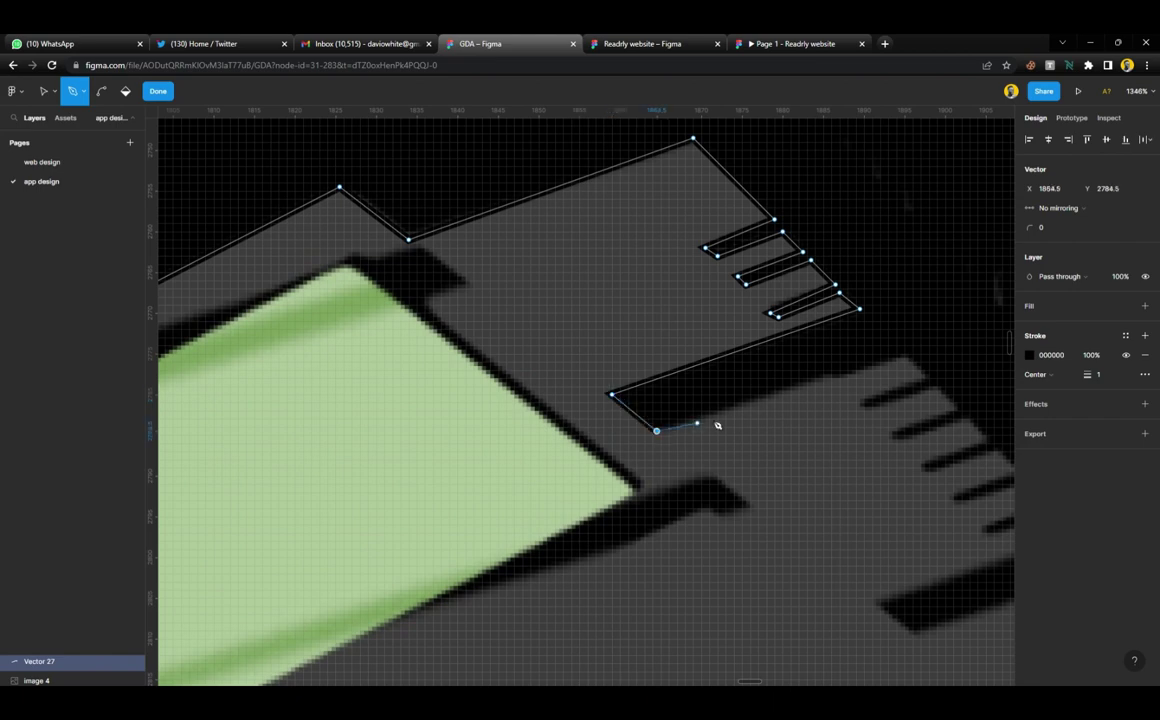
{"action": "left_click", "coordinate": [831, 375]}
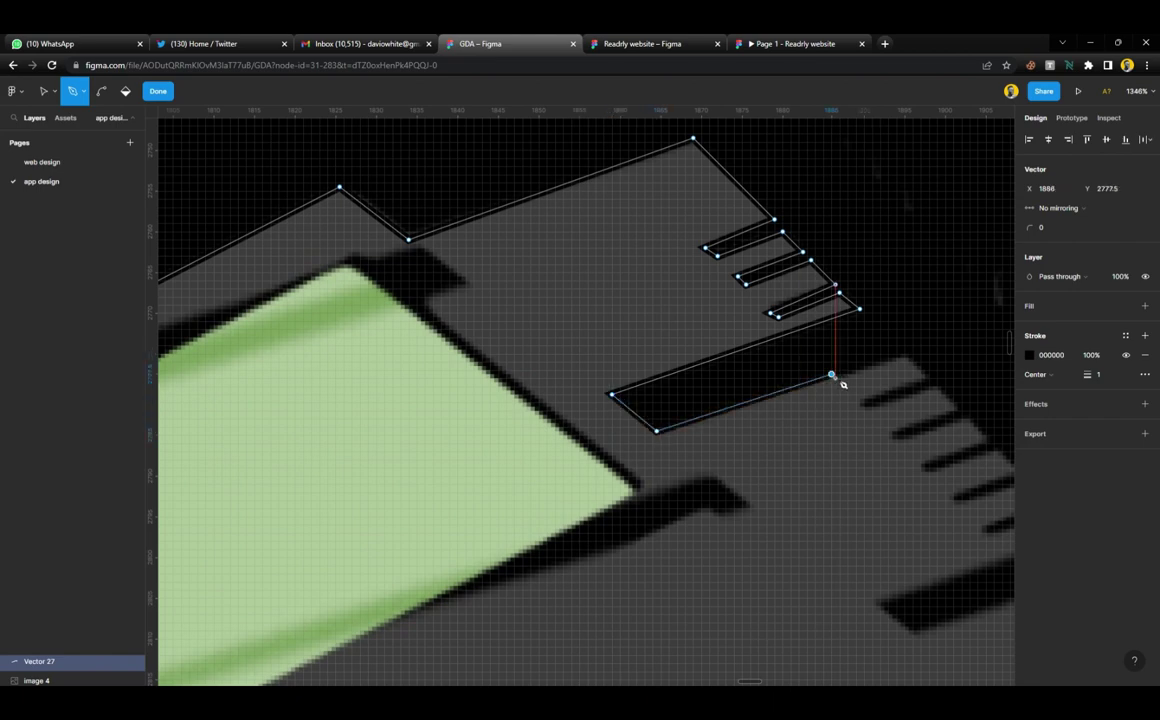
{"action": "left_click", "coordinate": [835, 378]}
{"action": "left_click", "coordinate": [904, 358]}
{"action": "left_click", "coordinate": [924, 378]}
{"action": "left_click", "coordinate": [864, 403]}
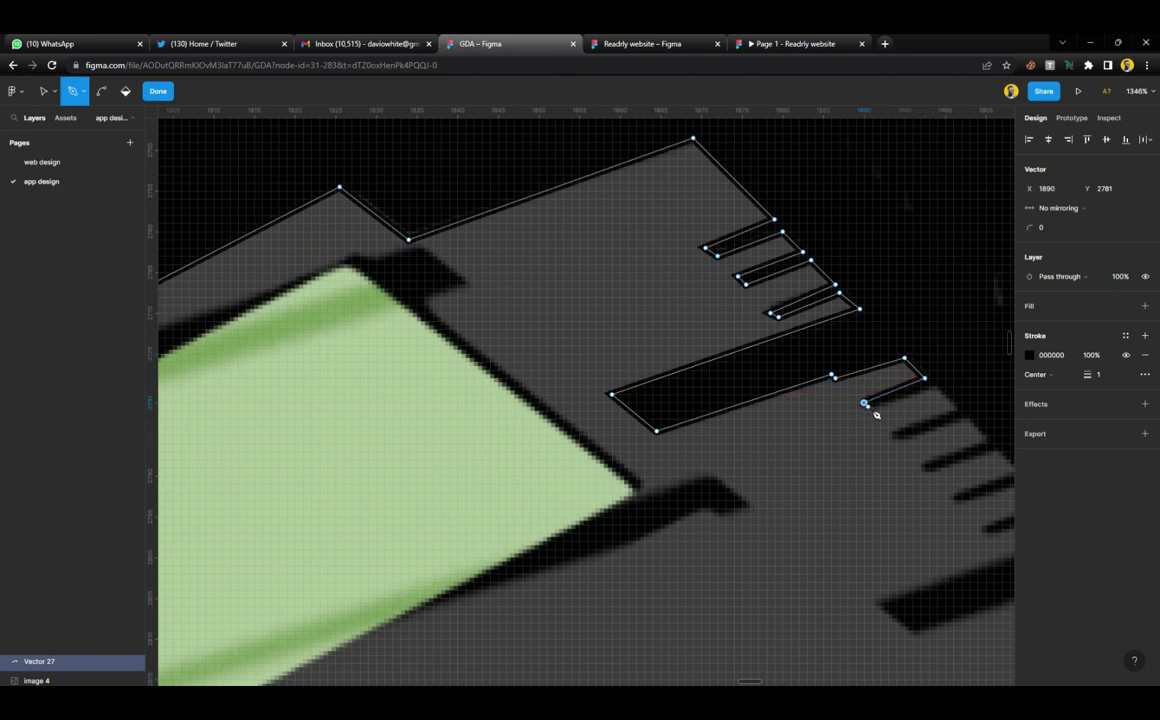
{"action": "left_click", "coordinate": [868, 407]}
{"action": "left_click", "coordinate": [929, 386]}
Trace two more notches along the shadow edge back out to the edge
{"action": "scroll", "coordinate": [930, 390], "scroll_direction": "right", "scroll_amount": 3}
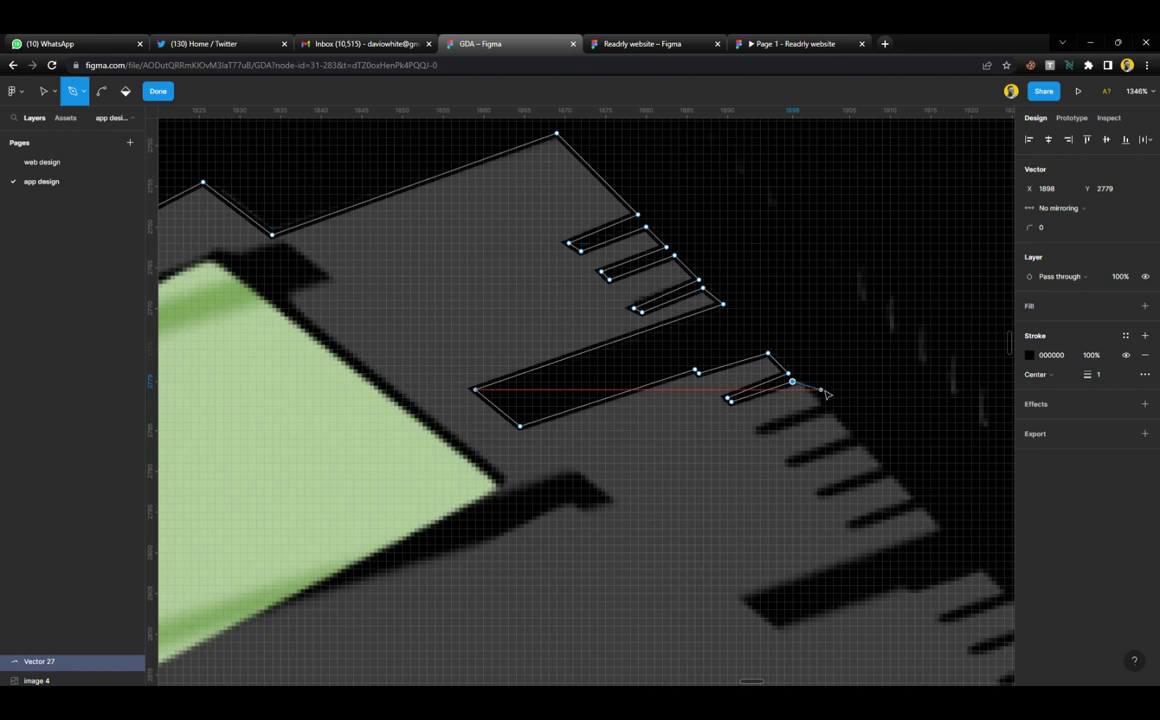
{"action": "scroll", "coordinate": [823, 390], "scroll_direction": "up", "scroll_amount": 1}
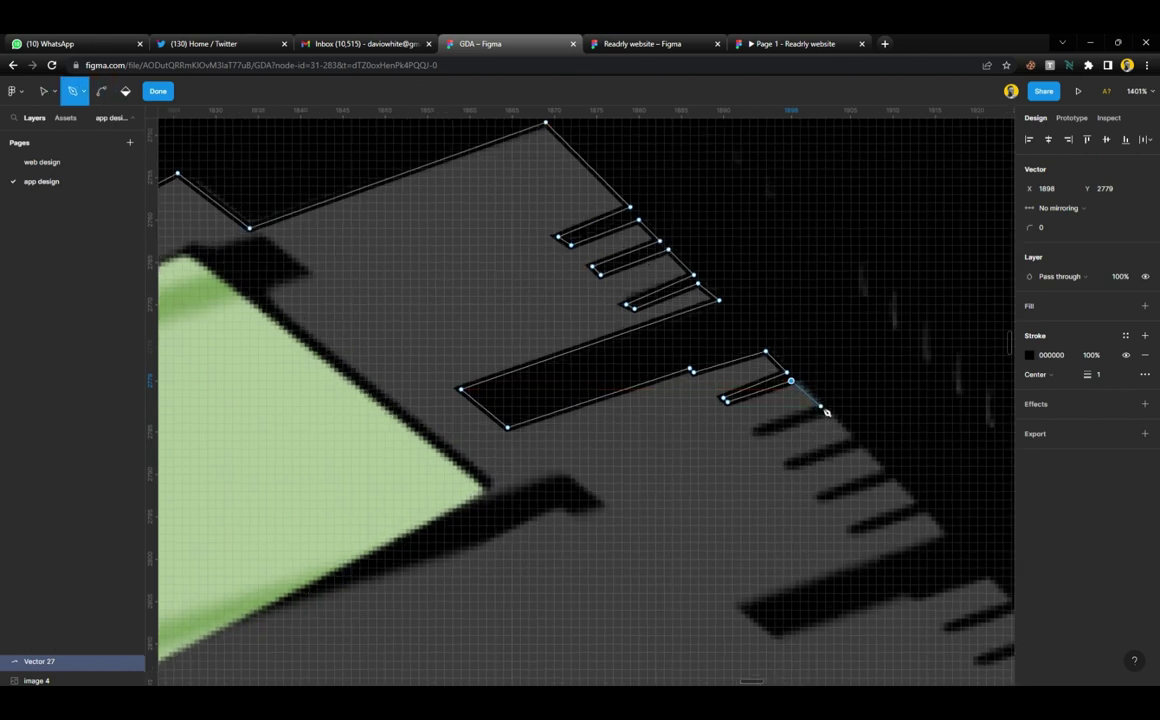
{"action": "left_click", "coordinate": [816, 406]}
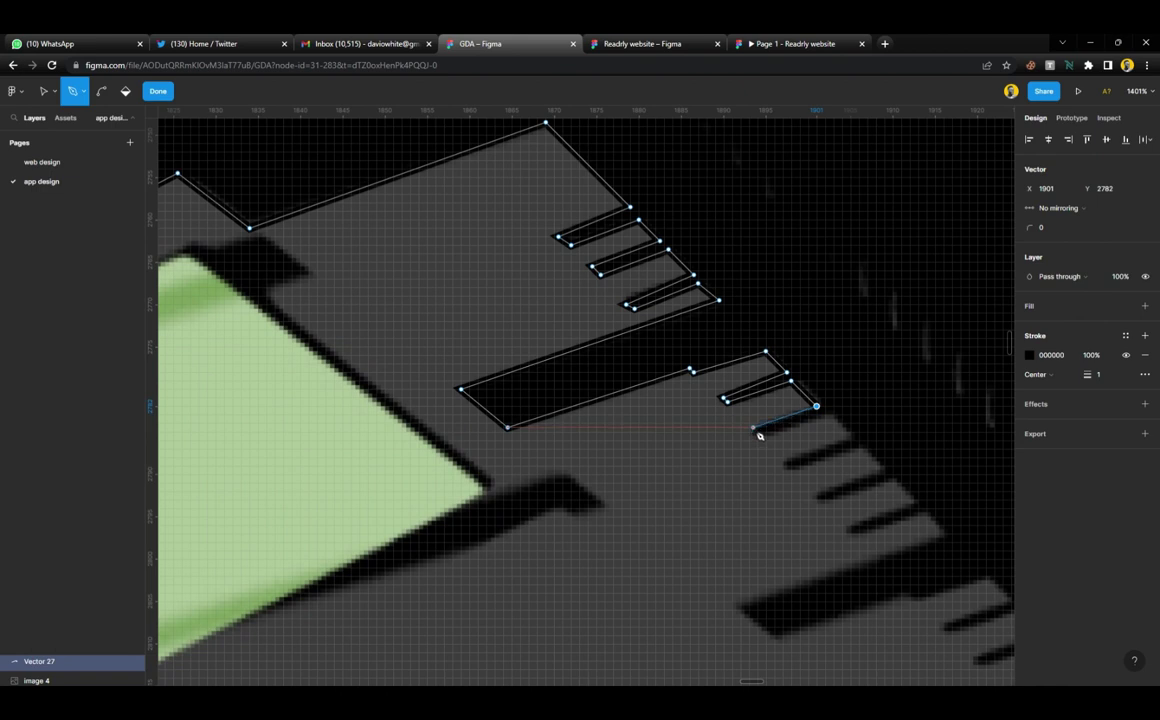
{"action": "left_click", "coordinate": [753, 432]}
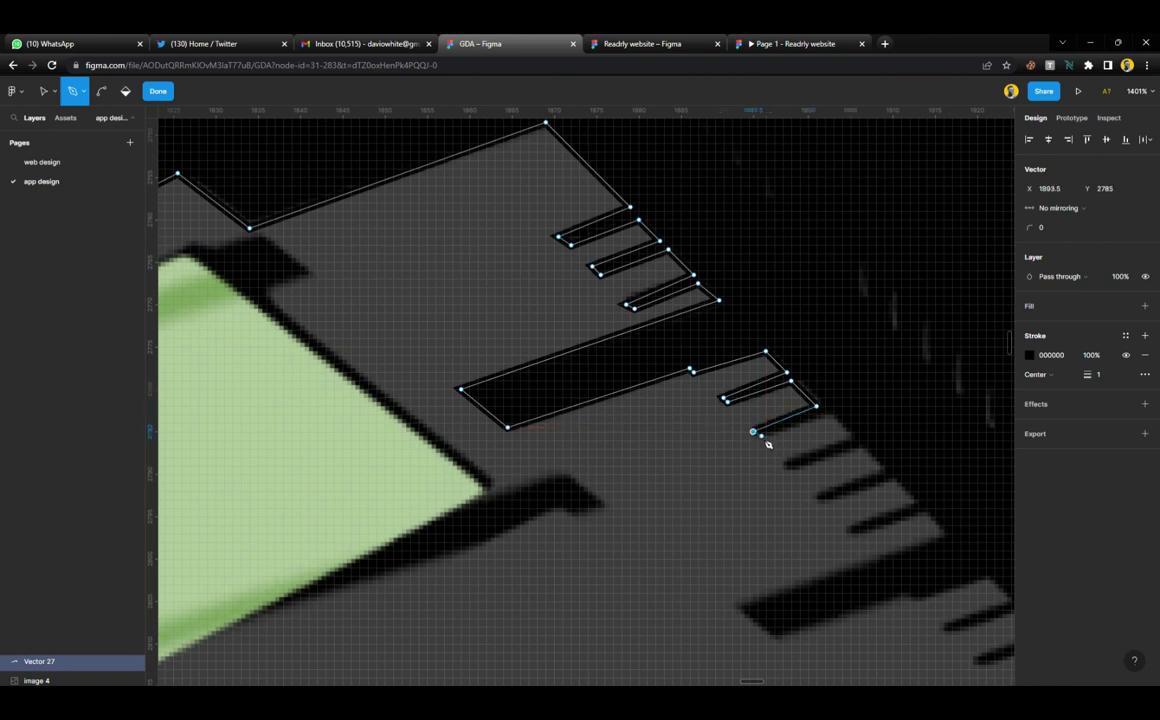
{"action": "left_click", "coordinate": [757, 440]}
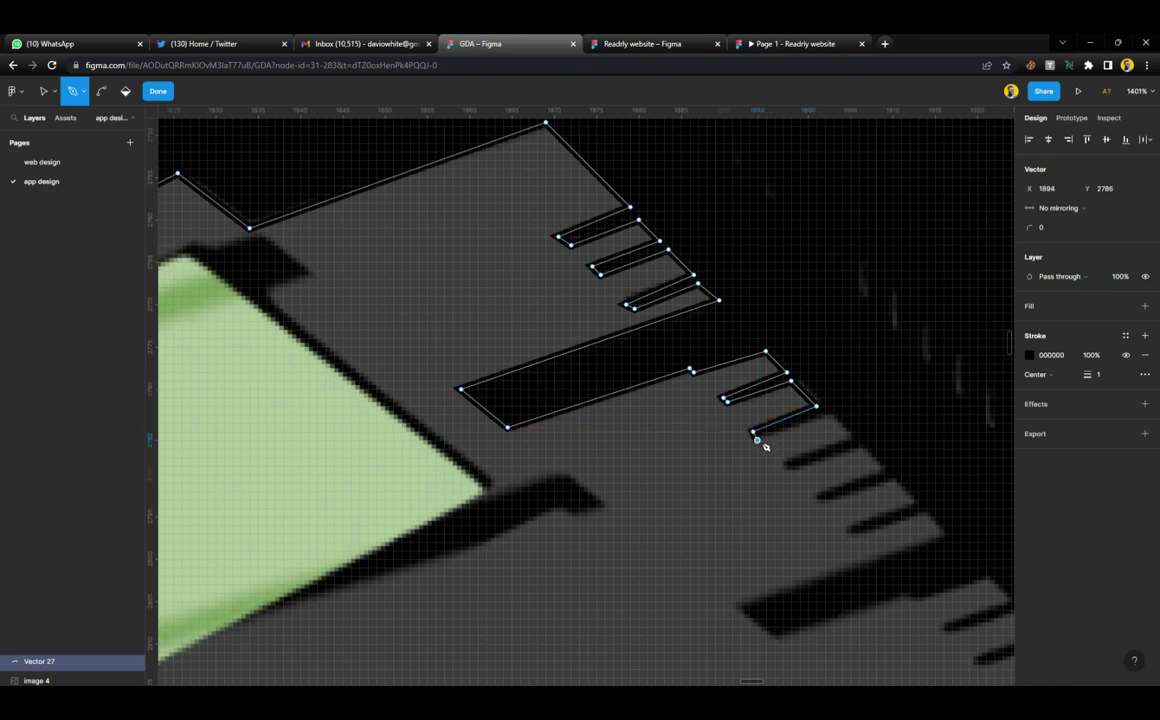
{"action": "left_click", "coordinate": [821, 415]}
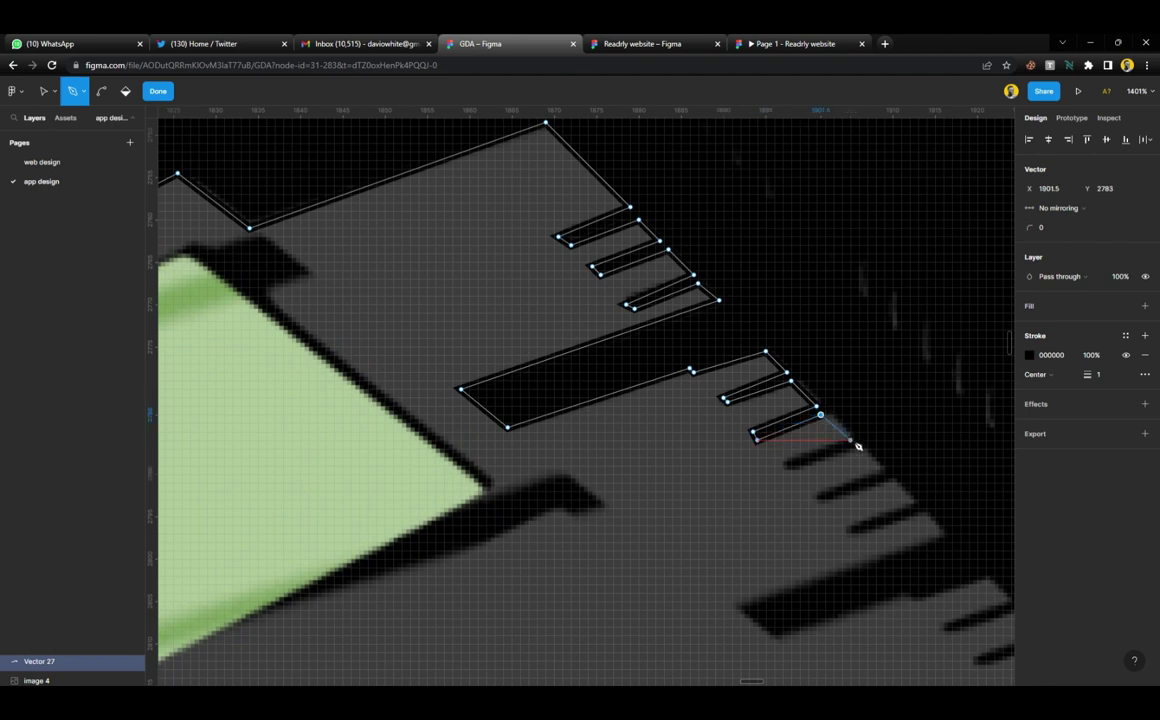
{"action": "left_click", "coordinate": [850, 440]}
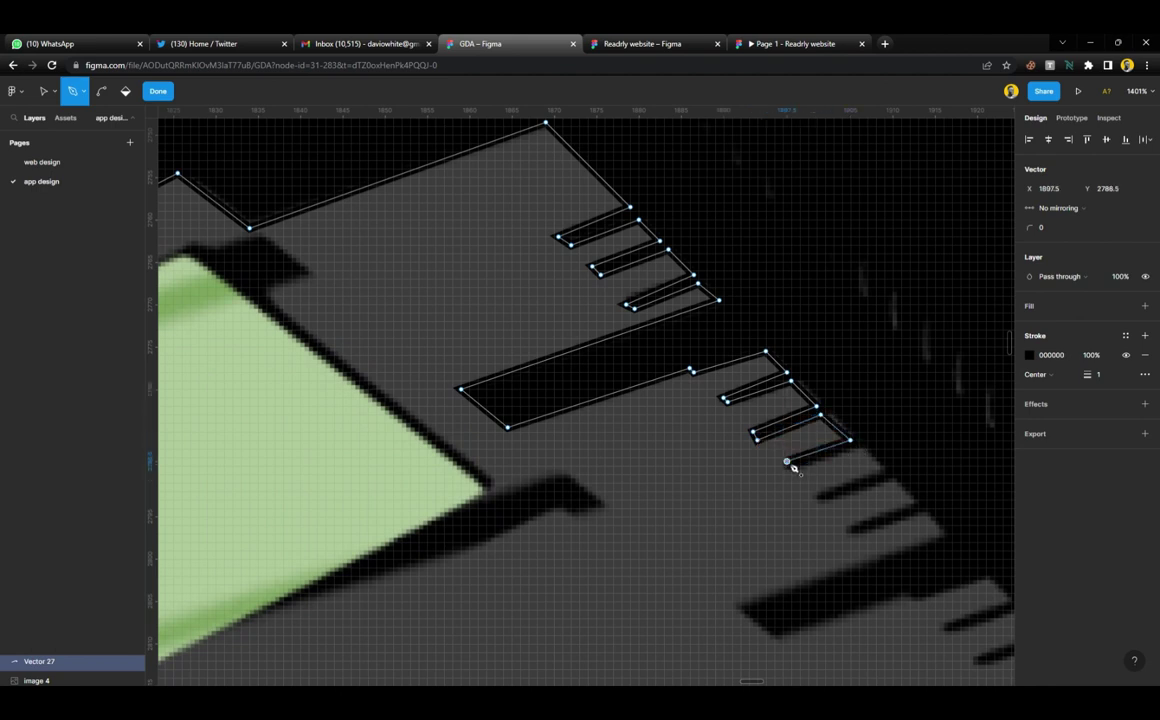
{"action": "left_click", "coordinate": [787, 462]}
{"action": "left_click", "coordinate": [852, 442]}
Trace the path through the next two notches and further down the edge
{"action": "scroll", "coordinate": [865, 455], "scroll_direction": "up", "scroll_amount": 5}
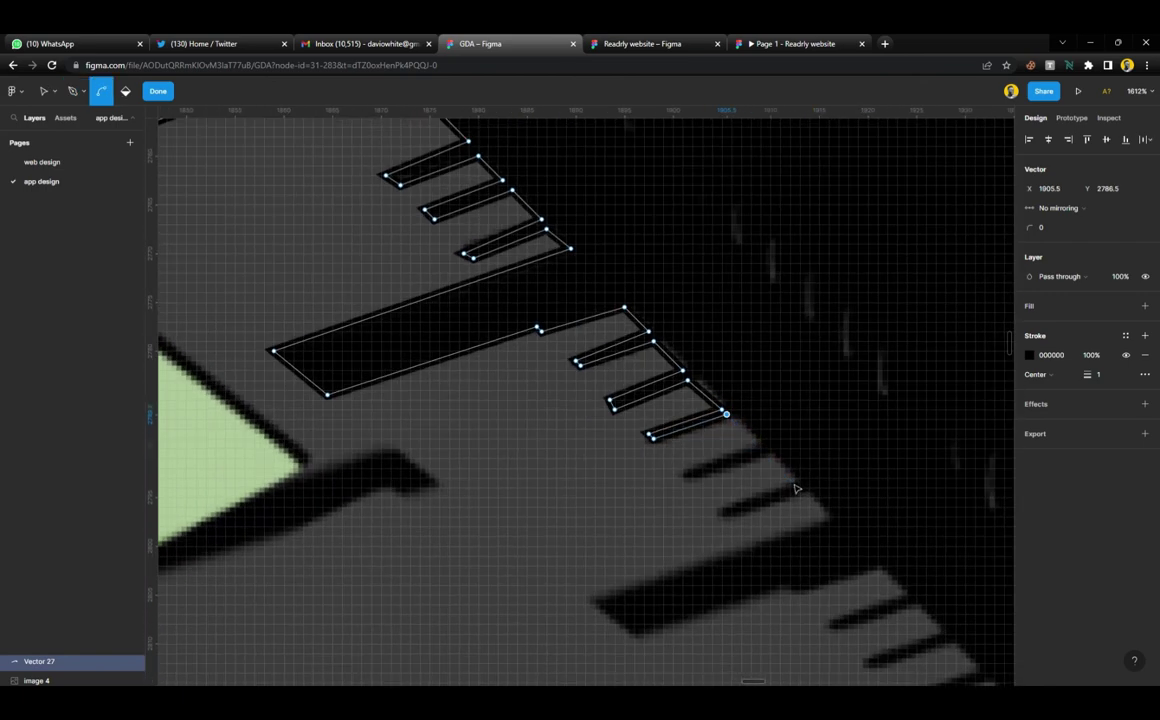
{"action": "left_click", "coordinate": [733, 407]}
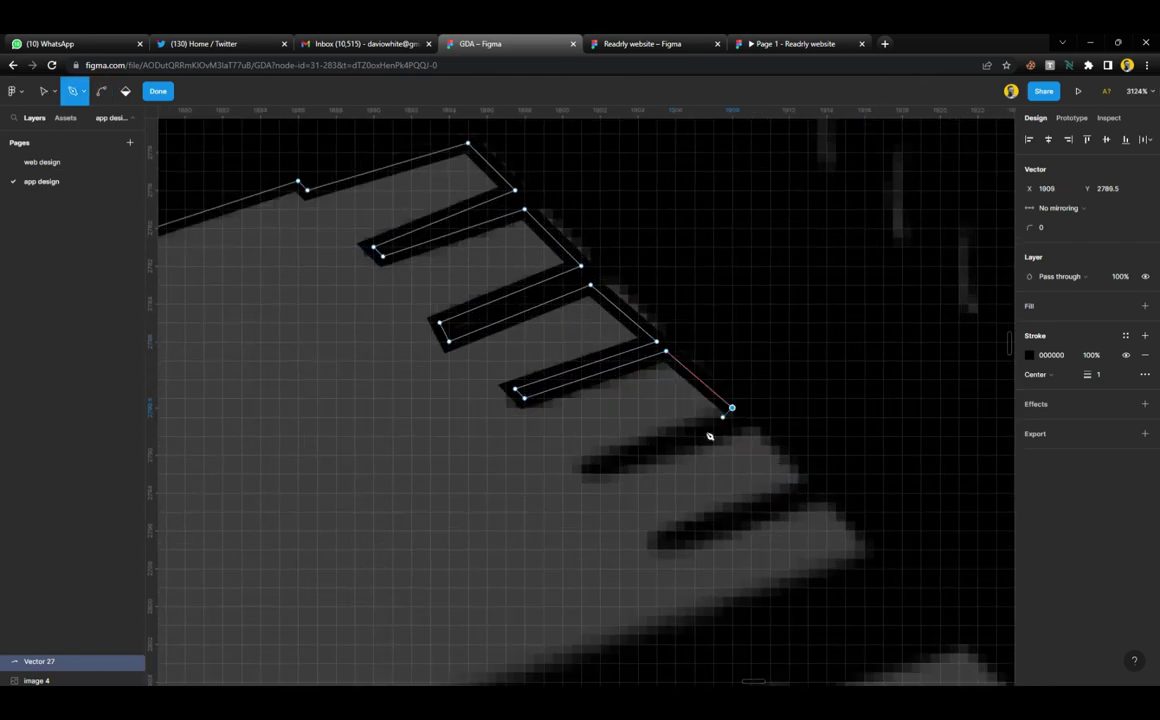
{"action": "left_click", "coordinate": [582, 474]}
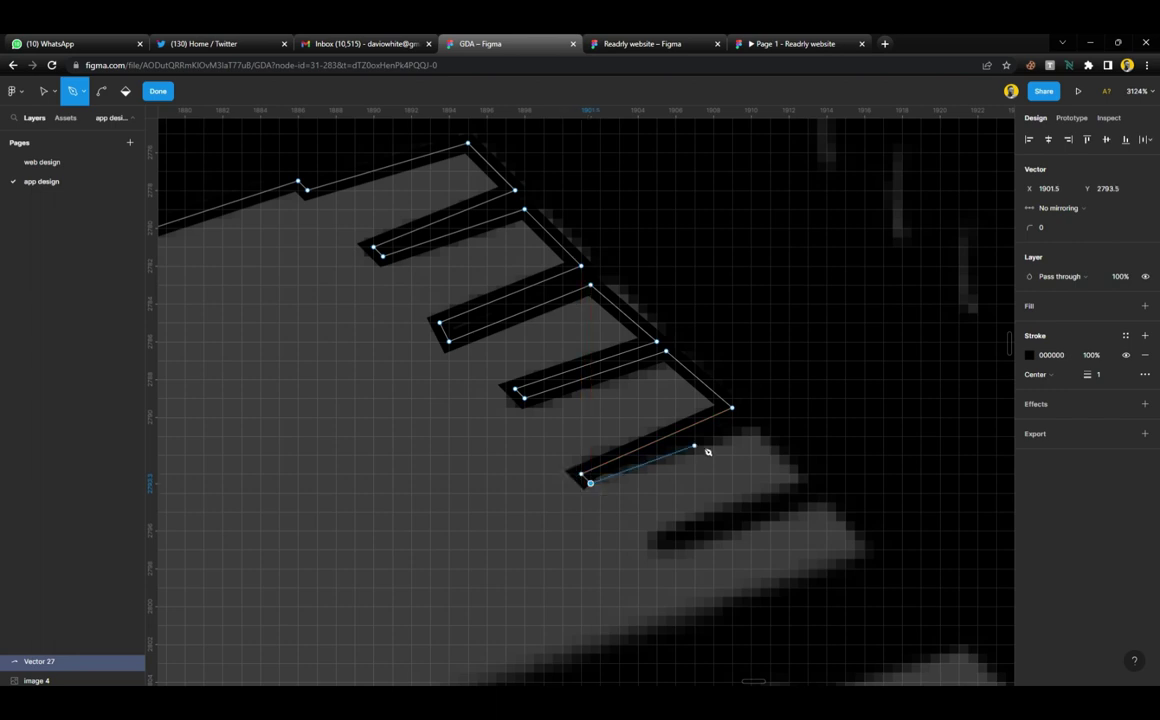
{"action": "left_click", "coordinate": [741, 427]}
{"action": "left_click", "coordinate": [798, 484]}
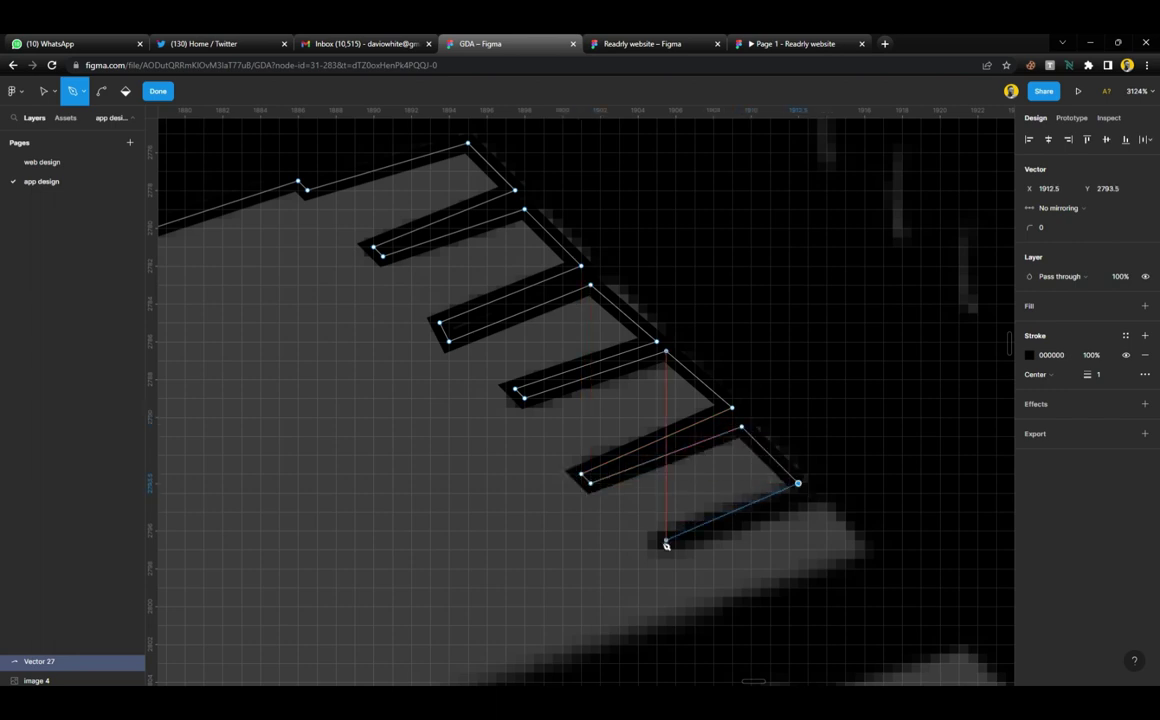
{"action": "left_click", "coordinate": [647, 540]}
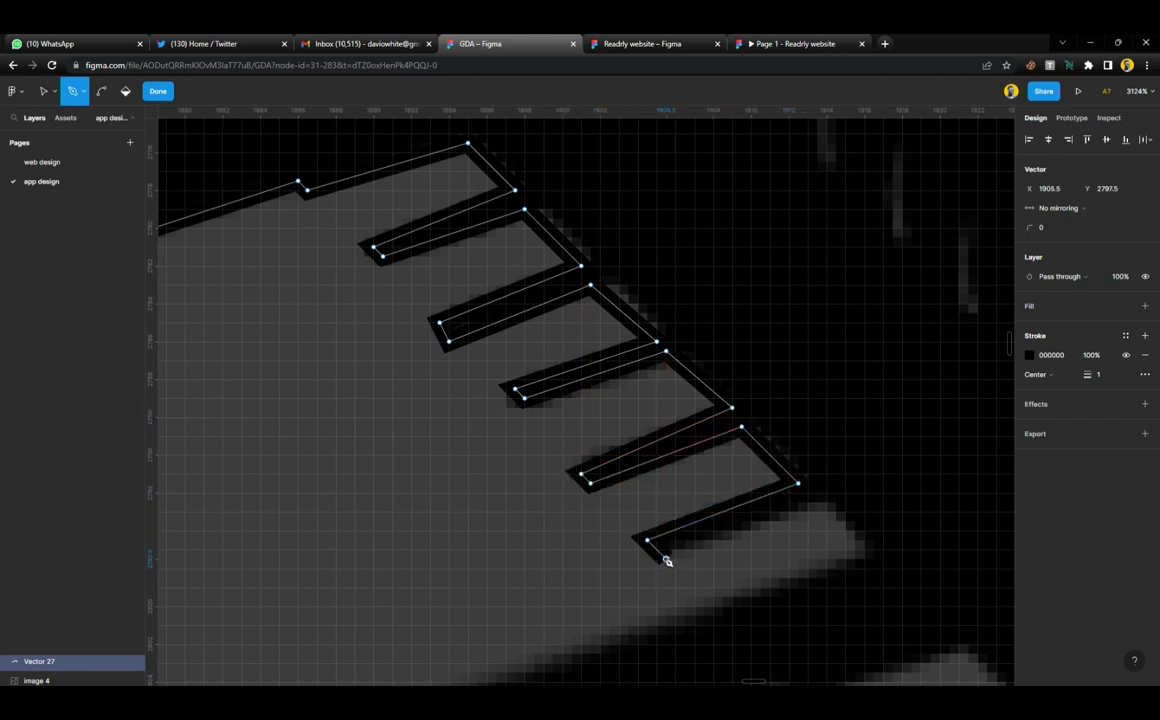
{"action": "left_click", "coordinate": [665, 558]}
{"action": "left_click", "coordinate": [807, 493]}
{"action": "left_click", "coordinate": [874, 550]}
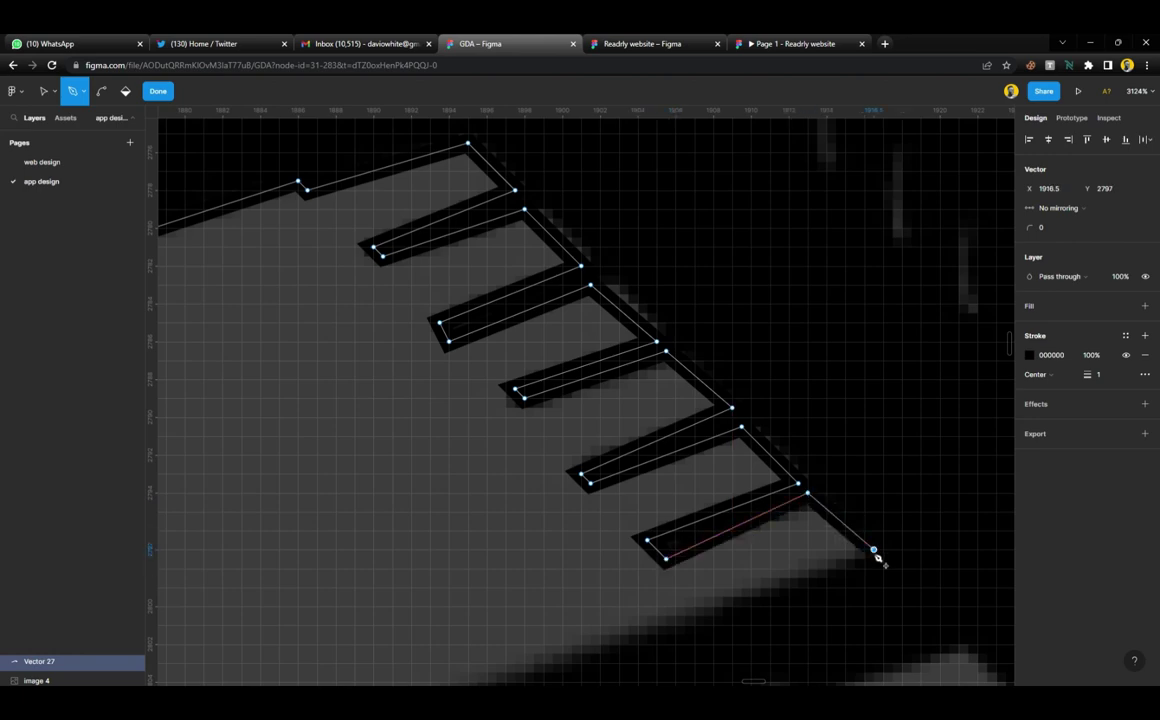
Outline the long shadow bar's corners and bottom edge with its notch point
{"action": "scroll", "coordinate": [875, 552], "scroll_direction": "down", "scroll_amount": 5}
{"action": "scroll", "coordinate": [866, 460], "scroll_direction": "up", "scroll_amount": 4}
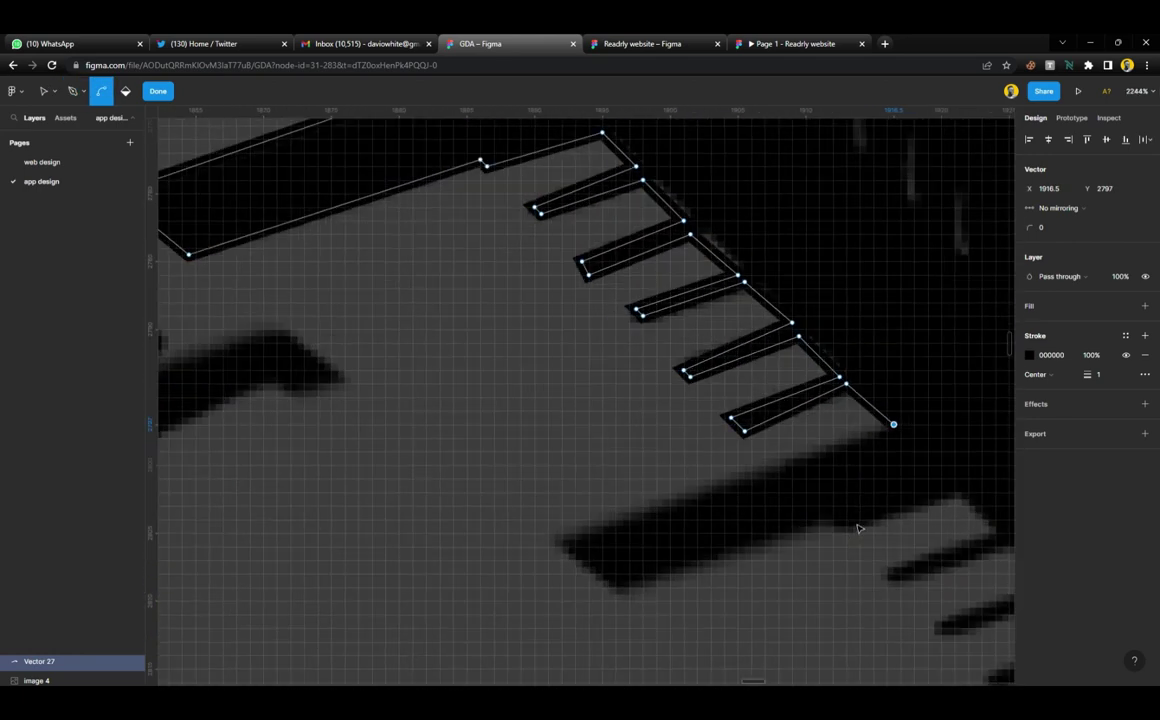
{"action": "left_click", "coordinate": [550, 540]}
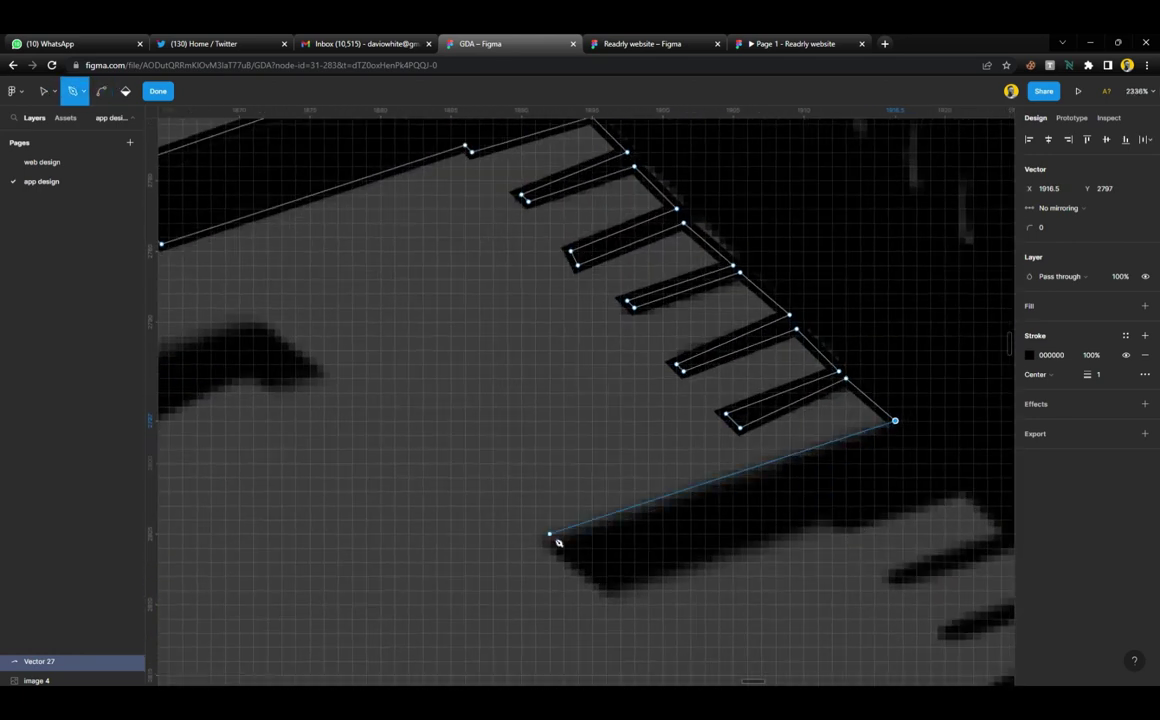
{"action": "left_click", "coordinate": [606, 591]}
{"action": "left_click", "coordinate": [825, 520]}
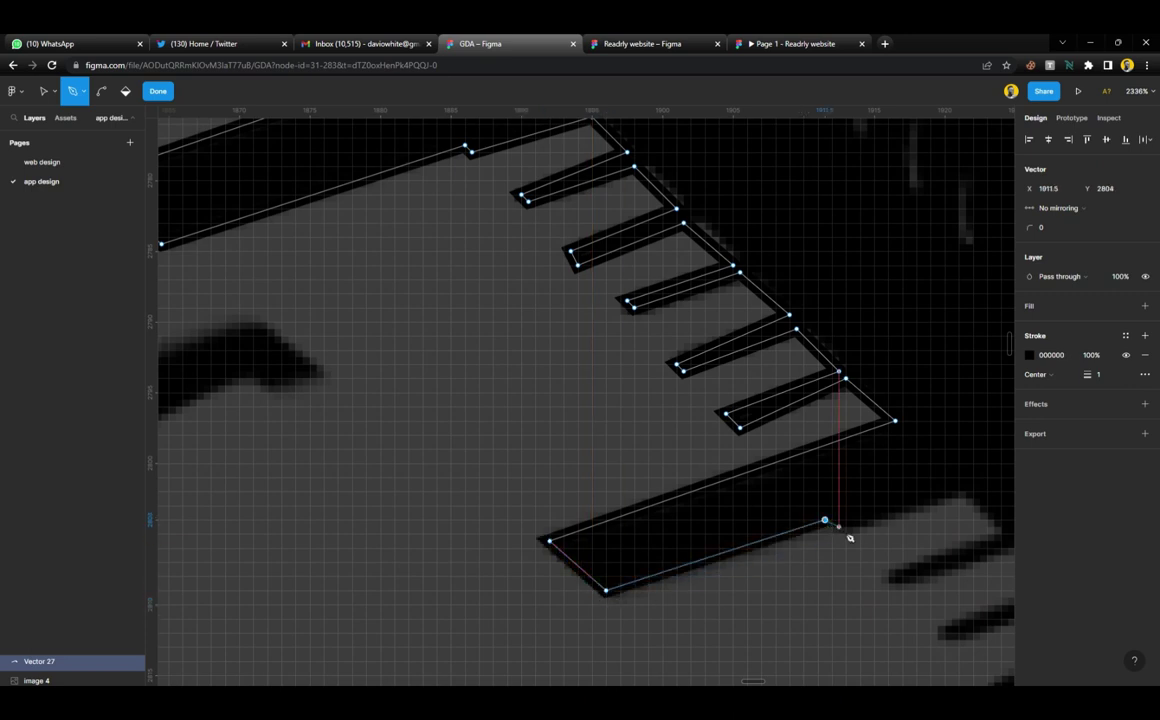
{"action": "left_click", "coordinate": [846, 534]}
{"action": "left_click", "coordinate": [966, 498]}
Trace the first two comb-like teeth of the shadow, tips and edges
{"action": "scroll", "coordinate": [849, 493], "scroll_direction": "right", "scroll_amount": 5}
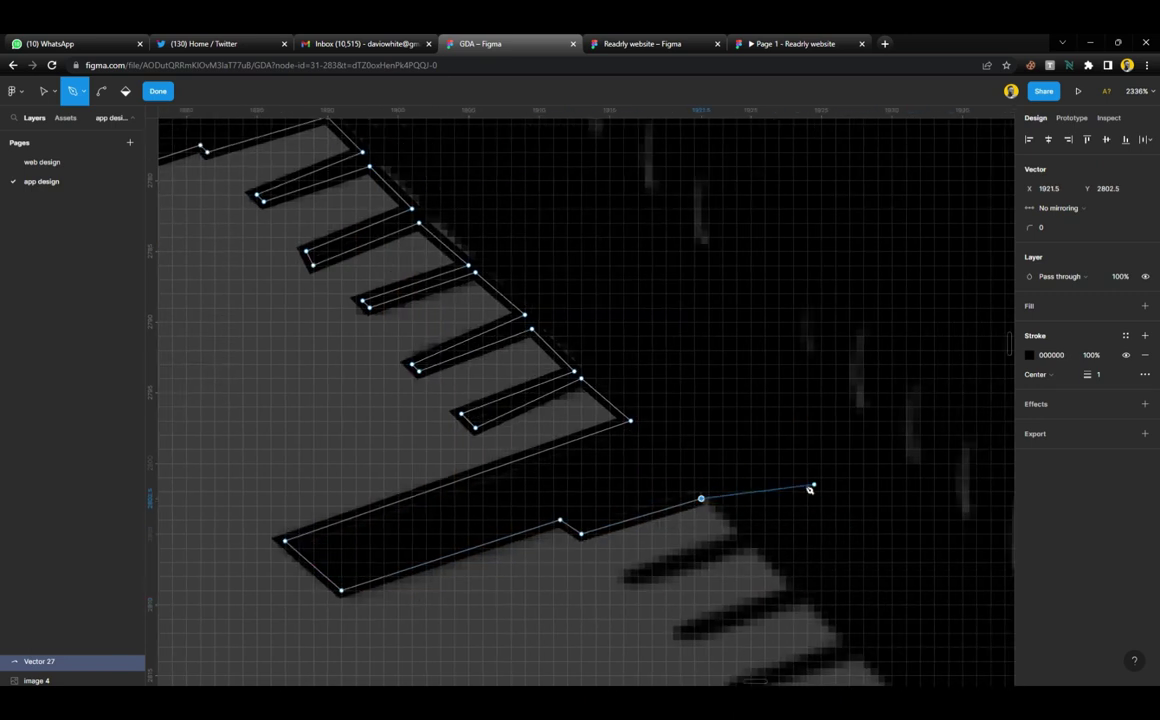
{"action": "scroll", "coordinate": [756, 479], "scroll_direction": "down", "scroll_amount": 5}
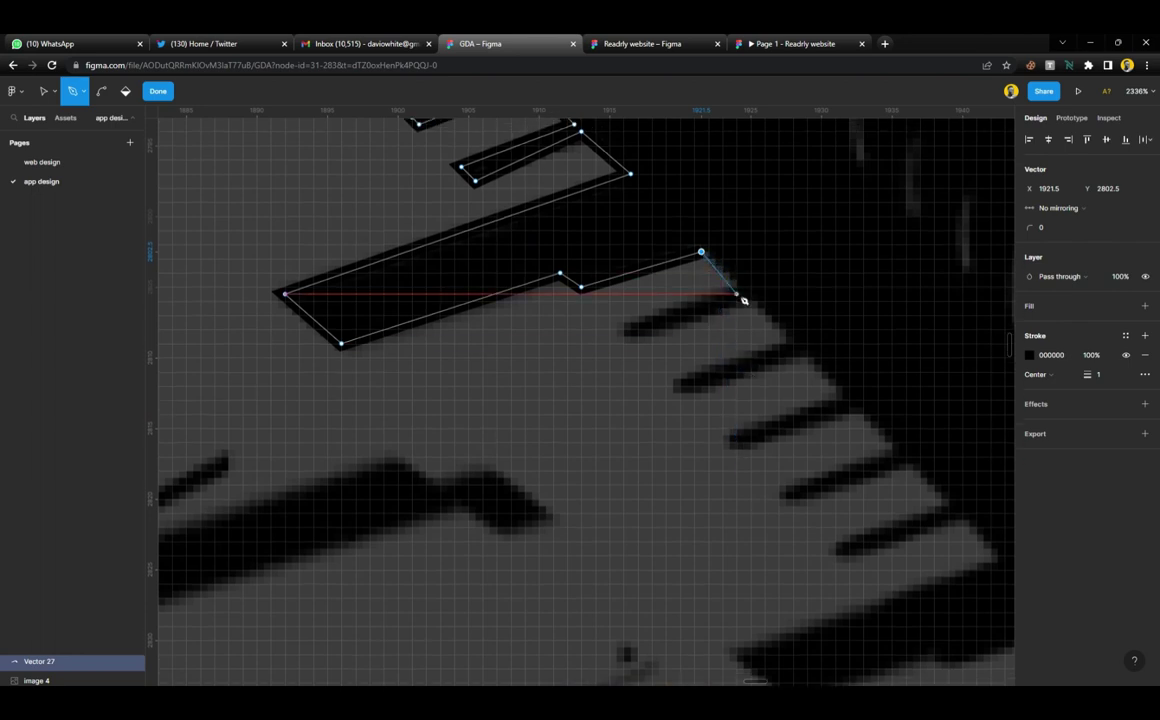
{"action": "left_click", "coordinate": [736, 287]}
{"action": "left_click", "coordinate": [630, 329]}
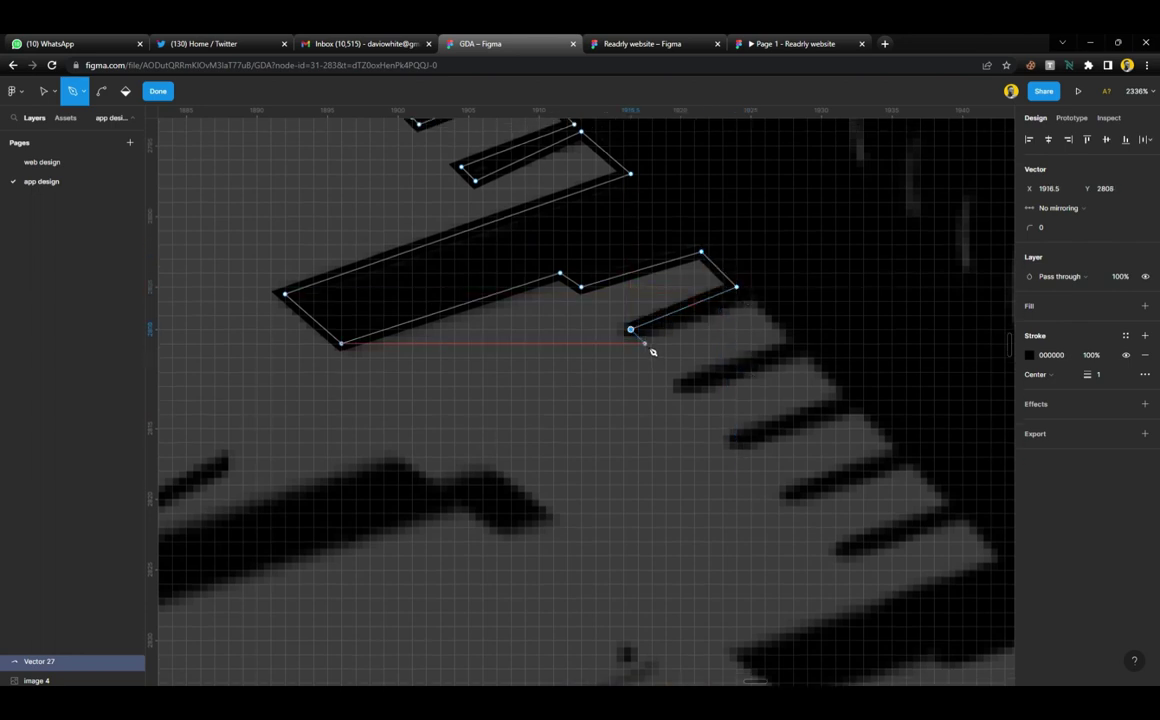
{"action": "left_click", "coordinate": [644, 343]}
{"action": "left_click", "coordinate": [744, 294]}
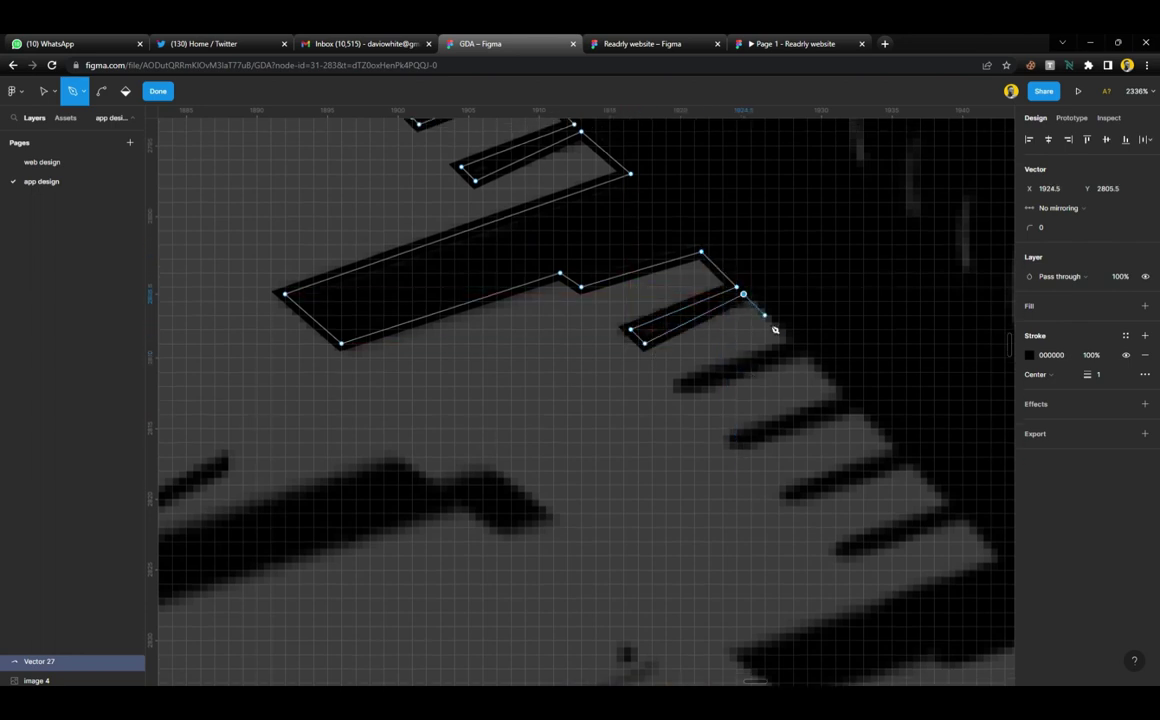
{"action": "left_click", "coordinate": [680, 385]}
{"action": "left_click", "coordinate": [687, 399]}
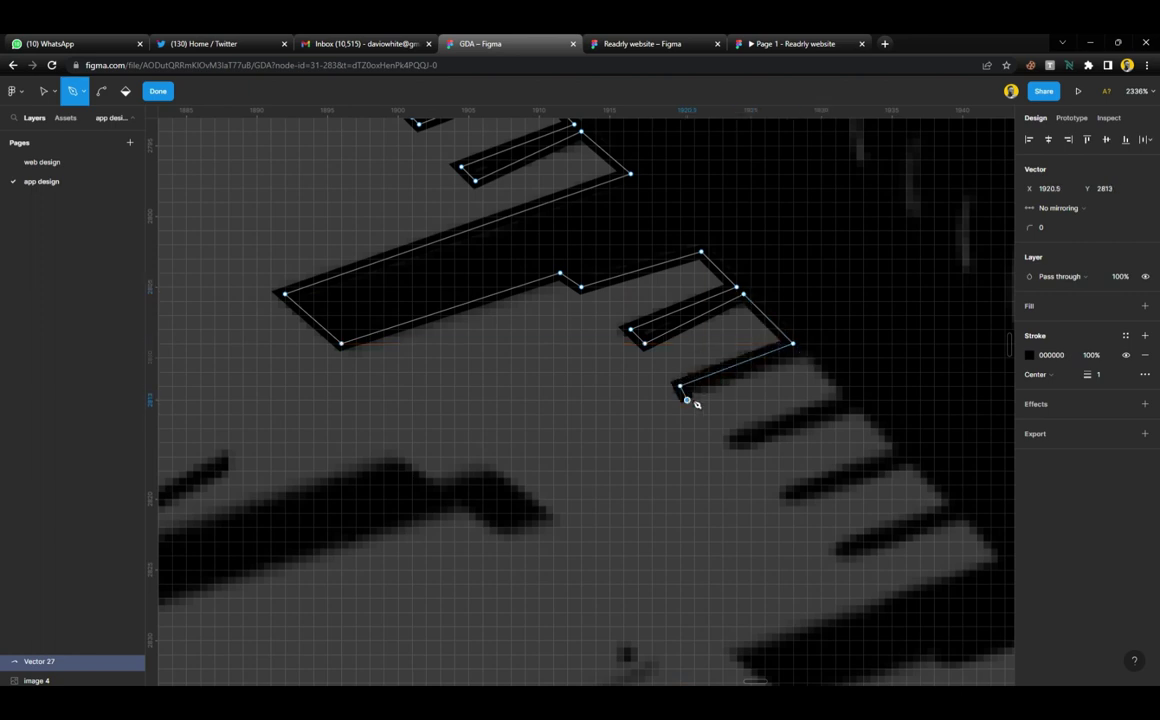
{"action": "left_click", "coordinate": [800, 352]}
Outline the next three teeth and their outer corners along the shadow edge
{"action": "left_click", "coordinate": [842, 393]}
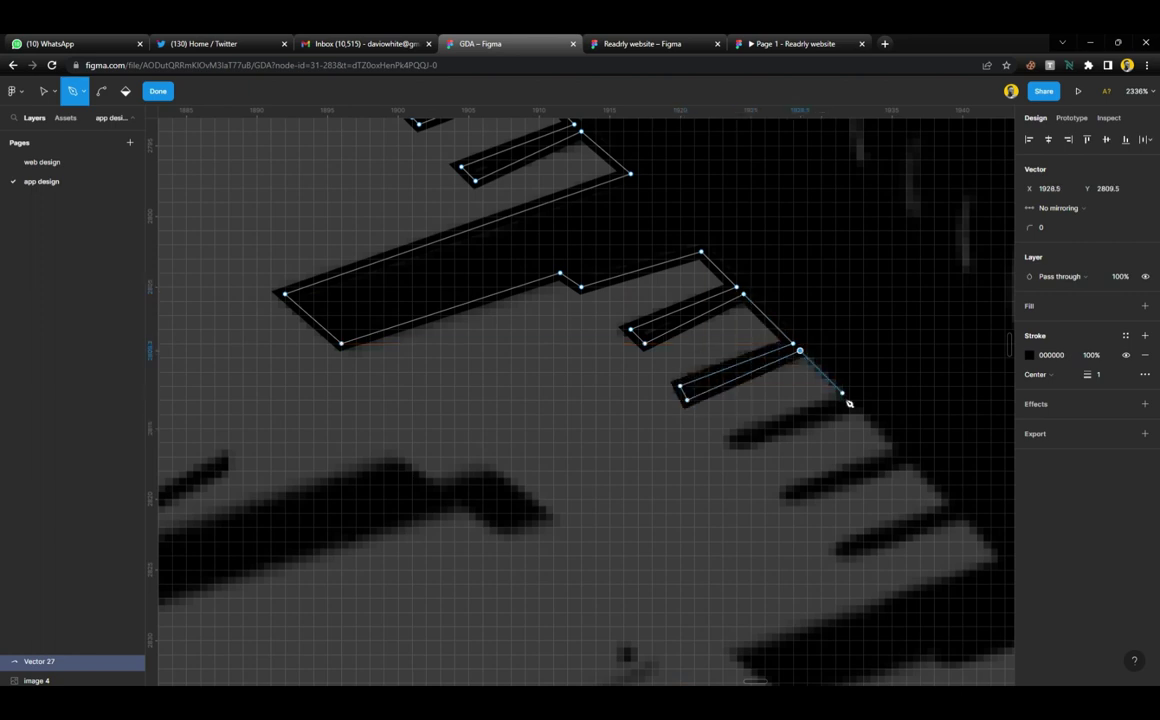
{"action": "left_click", "coordinate": [722, 435]}
{"action": "left_click", "coordinate": [736, 442]}
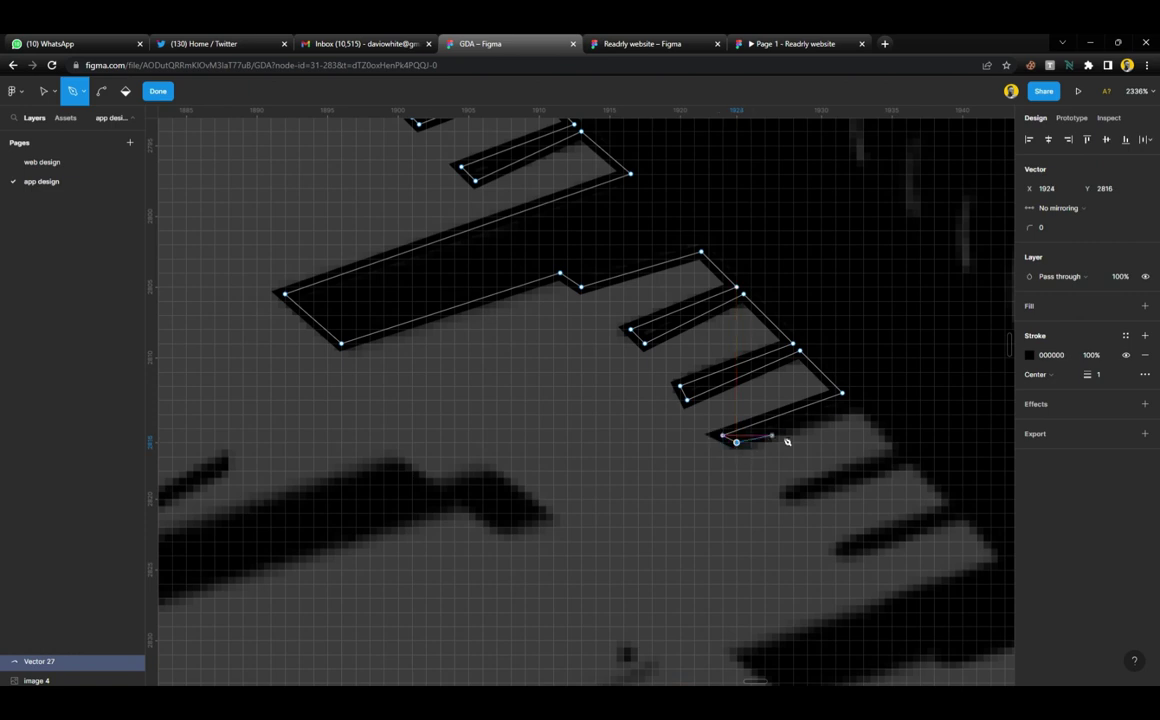
{"action": "left_click", "coordinate": [856, 407]}
{"action": "left_click", "coordinate": [898, 457]}
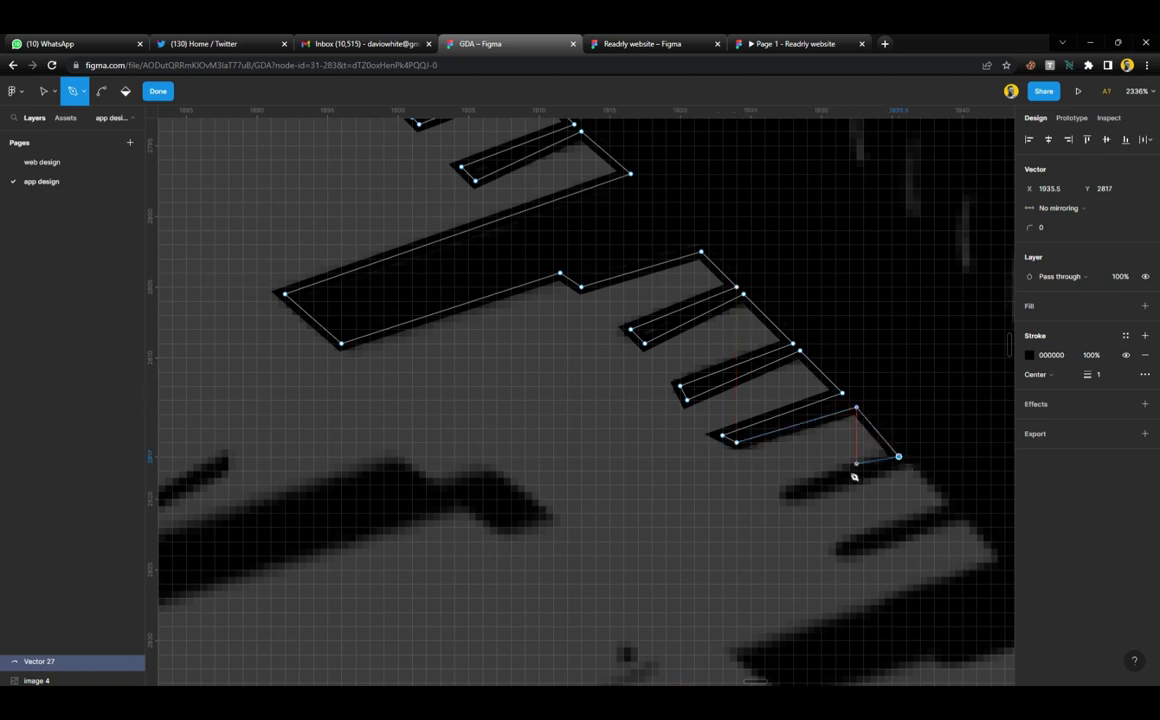
{"action": "left_click", "coordinate": [779, 499]}
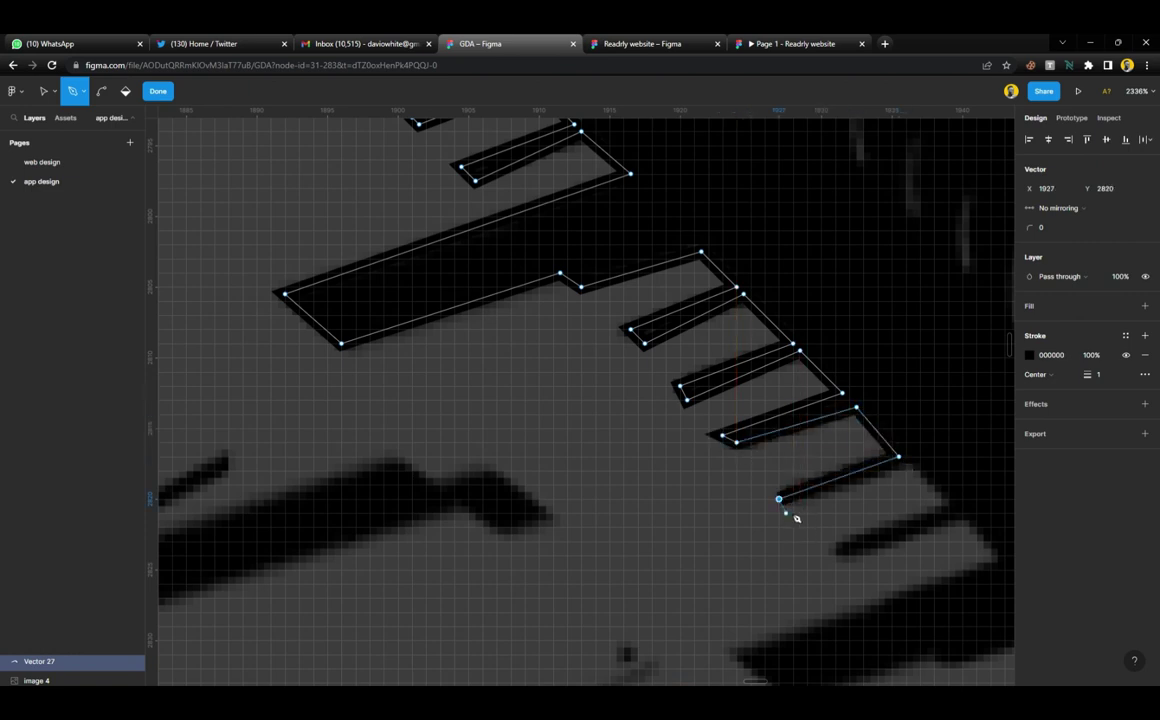
{"action": "left_click", "coordinate": [793, 506]}
{"action": "left_click", "coordinate": [905, 463]}
{"action": "left_click", "coordinate": [948, 506]}
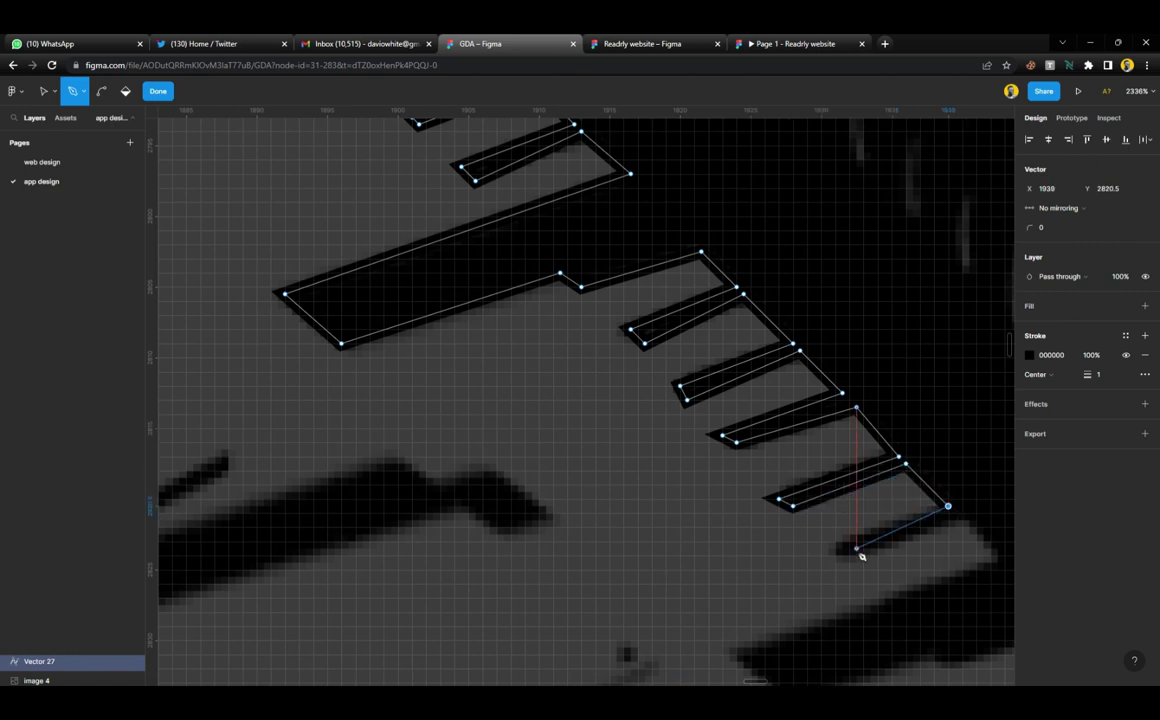
{"action": "left_click", "coordinate": [836, 549]}
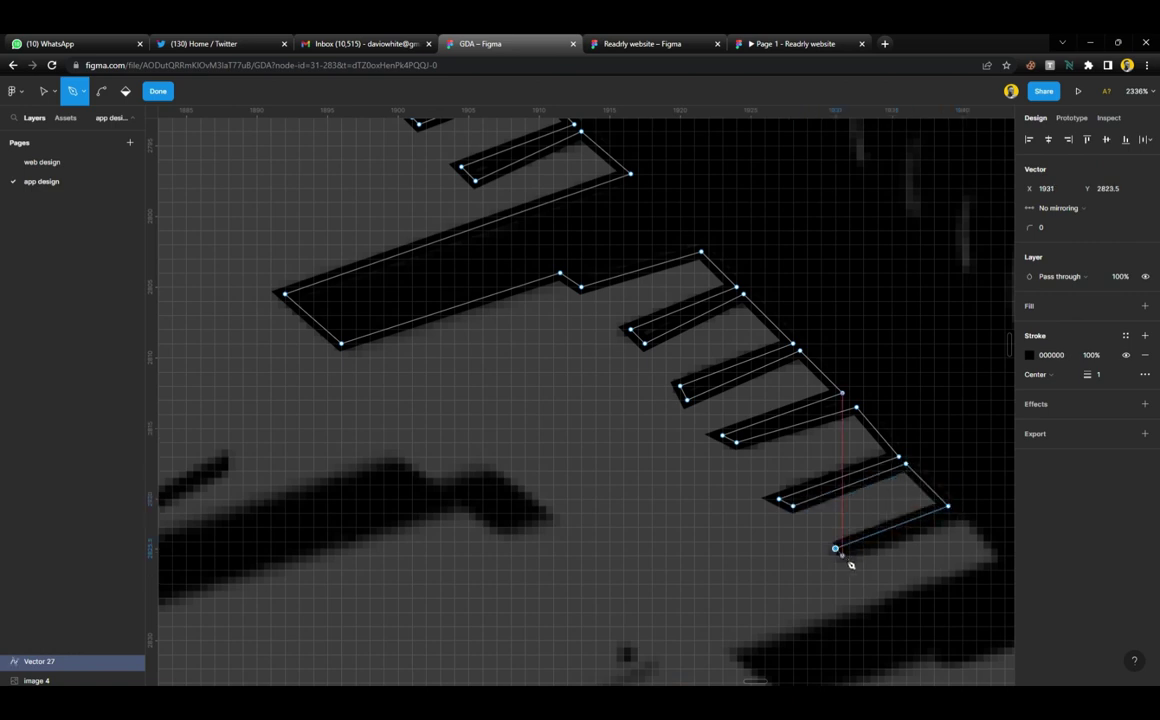
{"action": "left_click", "coordinate": [955, 520]}
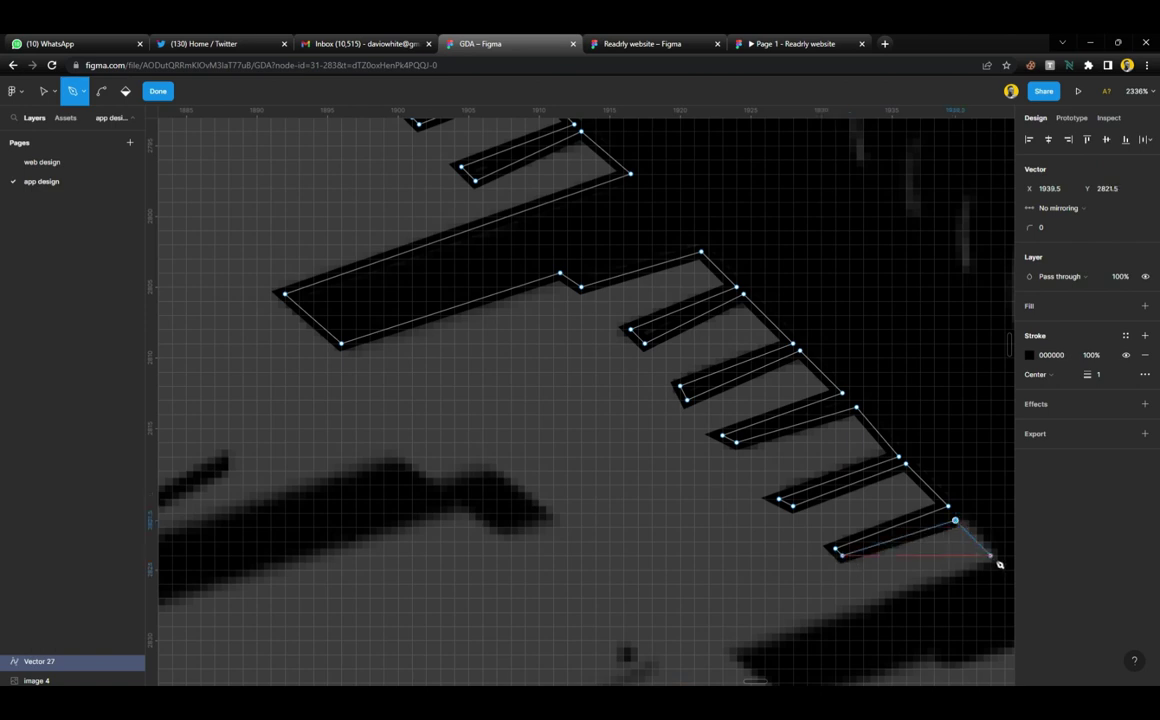
{"action": "left_click", "coordinate": [997, 560]}
Trace the lower shadow bar's left and bottom corners up to its top corner
{"action": "scroll", "coordinate": [810, 466], "scroll_direction": "down", "scroll_amount": 5}
{"action": "scroll", "coordinate": [832, 420], "scroll_direction": "right", "scroll_amount": 3}
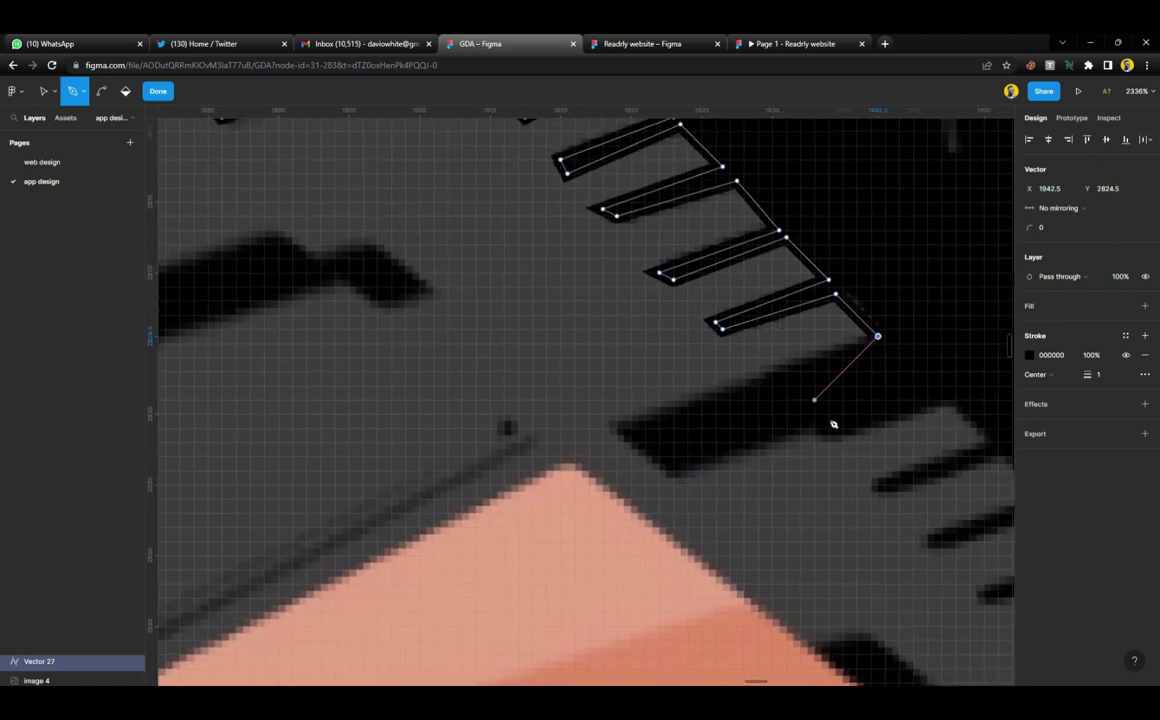
{"action": "scroll", "coordinate": [833, 424], "scroll_direction": "right", "scroll_amount": 3}
{"action": "left_click", "coordinate": [478, 428]}
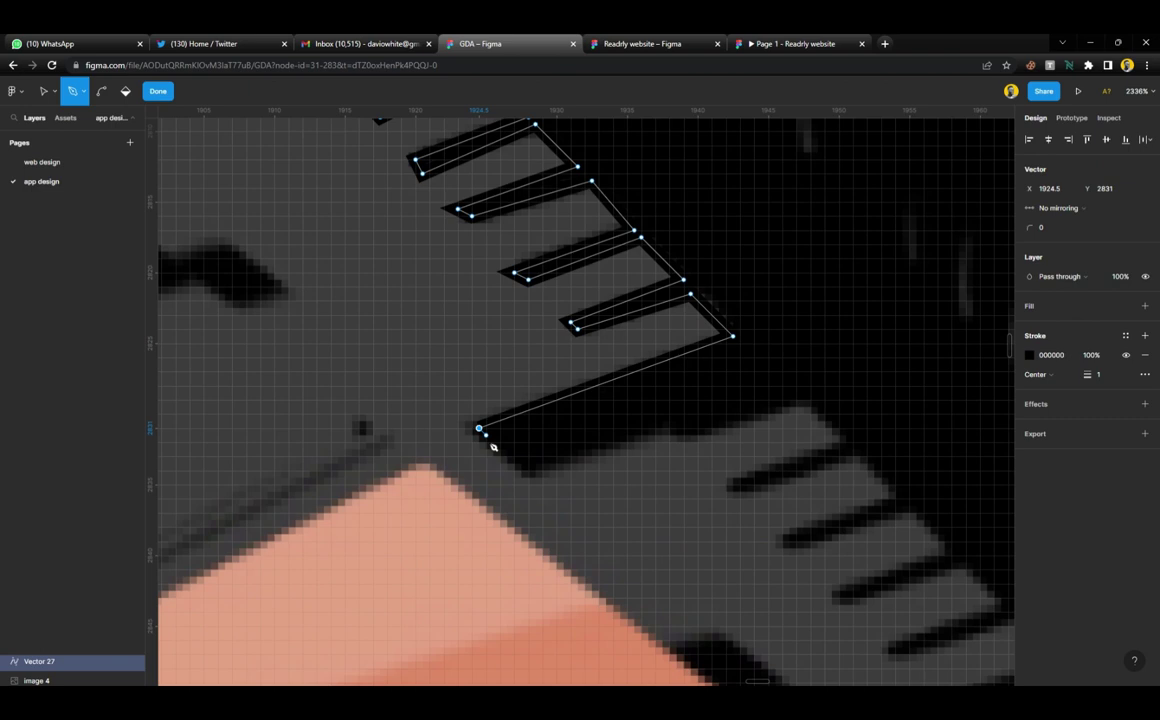
{"action": "left_click", "coordinate": [529, 478]}
{"action": "left_click", "coordinate": [669, 428]}
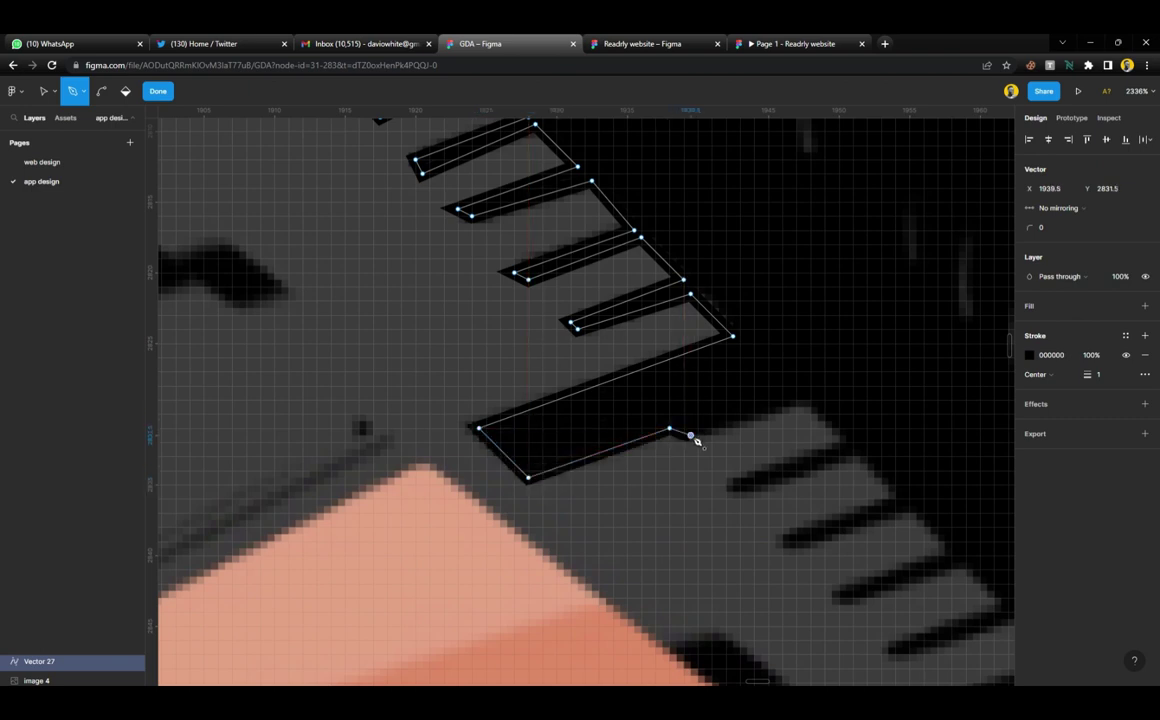
{"action": "left_click", "coordinate": [691, 436]}
{"action": "left_click", "coordinate": [796, 400]}
Outline the last two lower teeth to finish this stretch of the path
{"action": "left_click", "coordinate": [846, 442]}
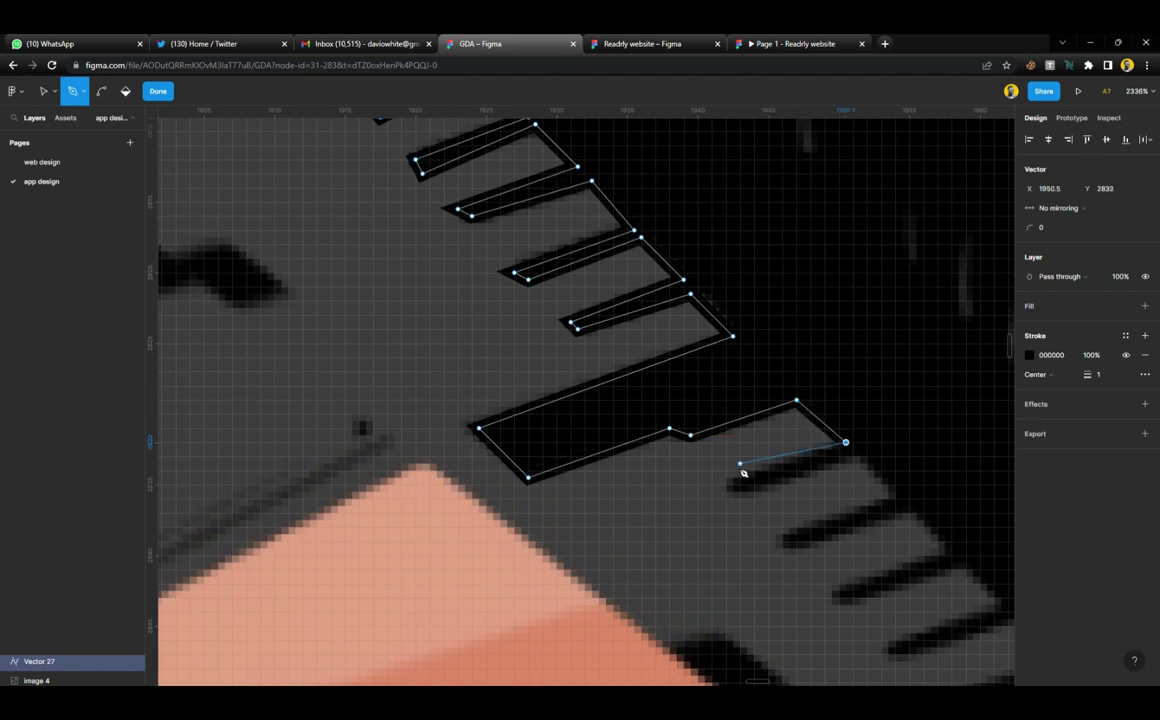
{"action": "left_click", "coordinate": [726, 485]}
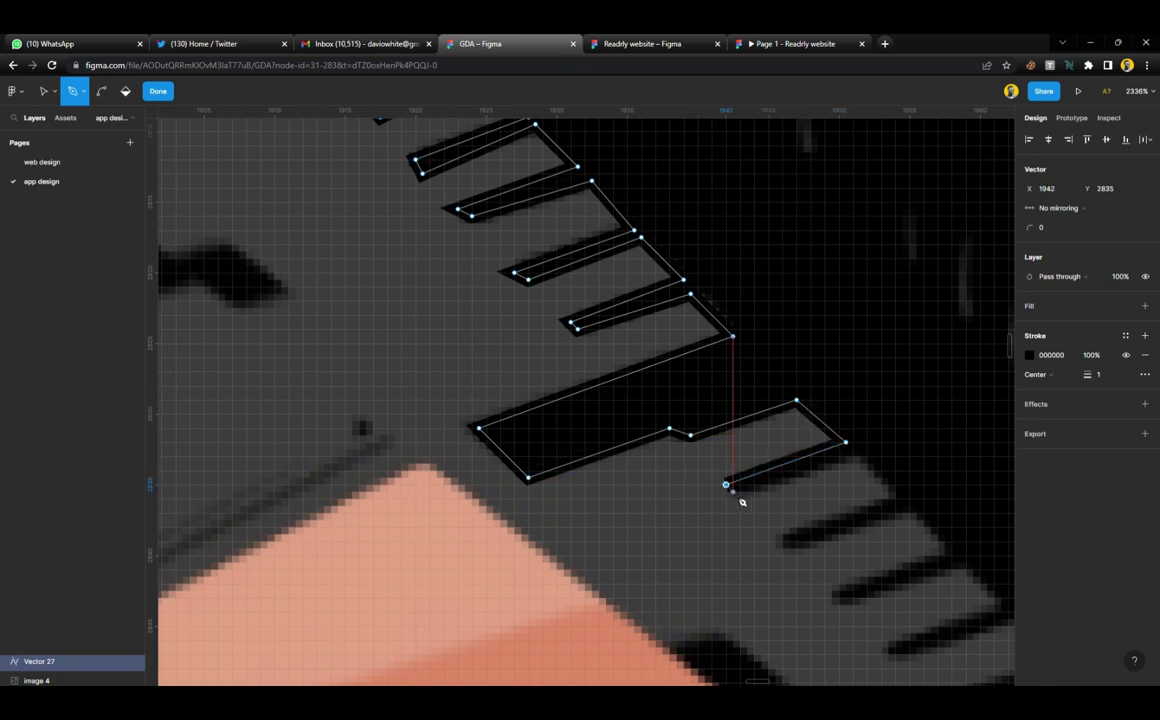
{"action": "left_click", "coordinate": [733, 491]}
{"action": "left_click", "coordinate": [852, 450]}
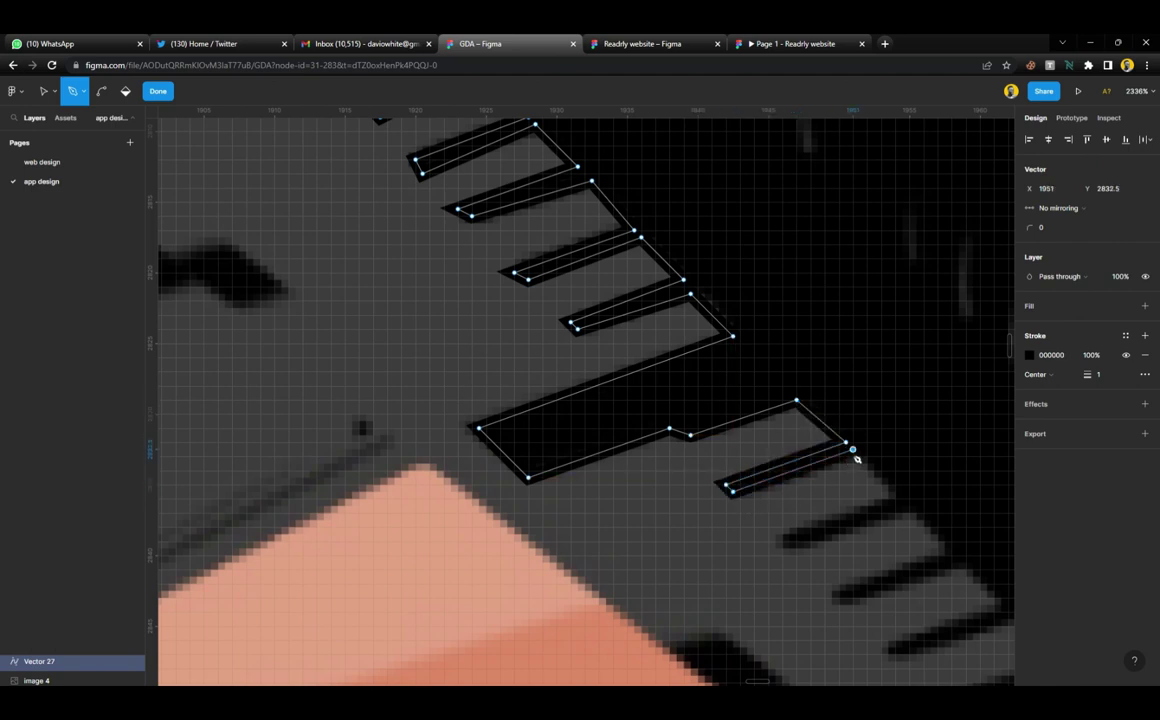
{"action": "left_click", "coordinate": [894, 498]}
{"action": "left_click", "coordinate": [775, 541]}
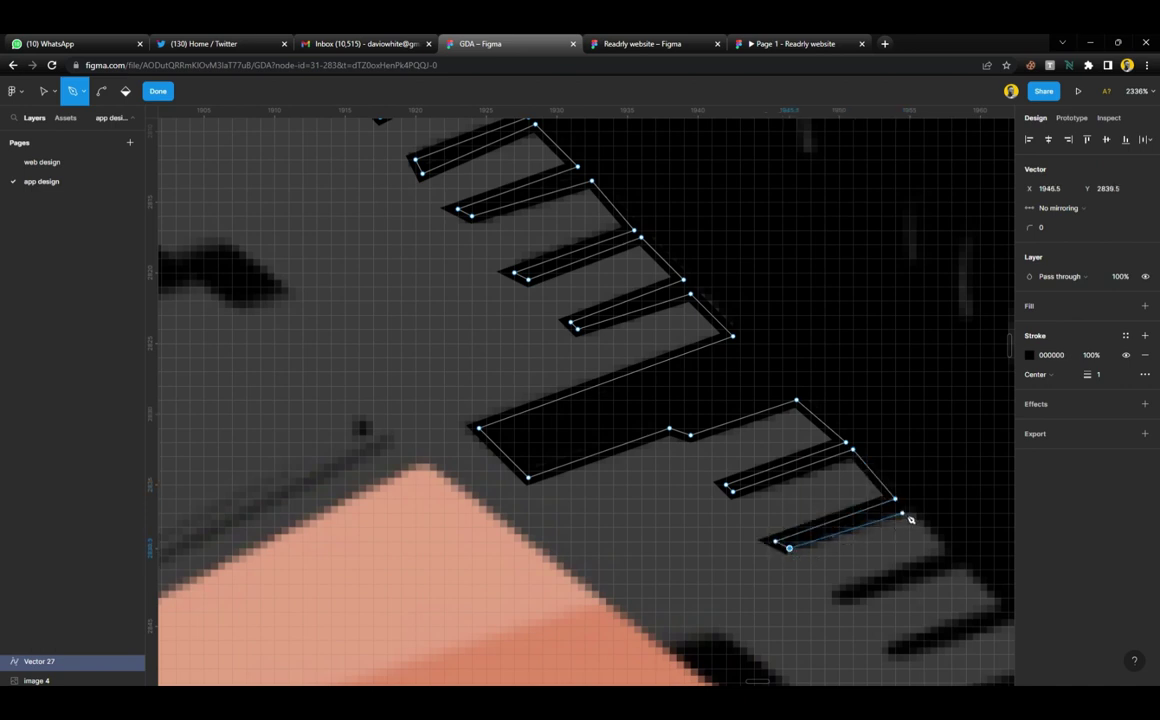
{"action": "left_click", "coordinate": [901, 513]}
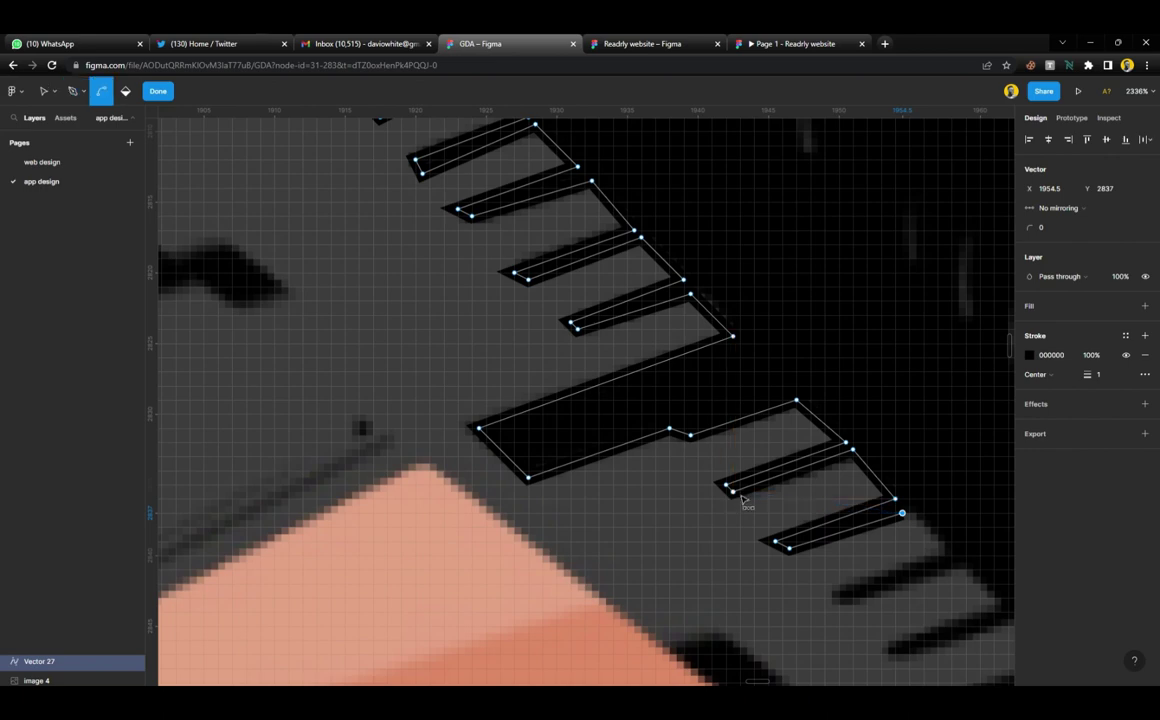
{"action": "scroll", "coordinate": [741, 503], "scroll_direction": "up", "scroll_amount": 5}
{"action": "scroll", "coordinate": [745, 500], "scroll_direction": "down", "scroll_amount": 4}
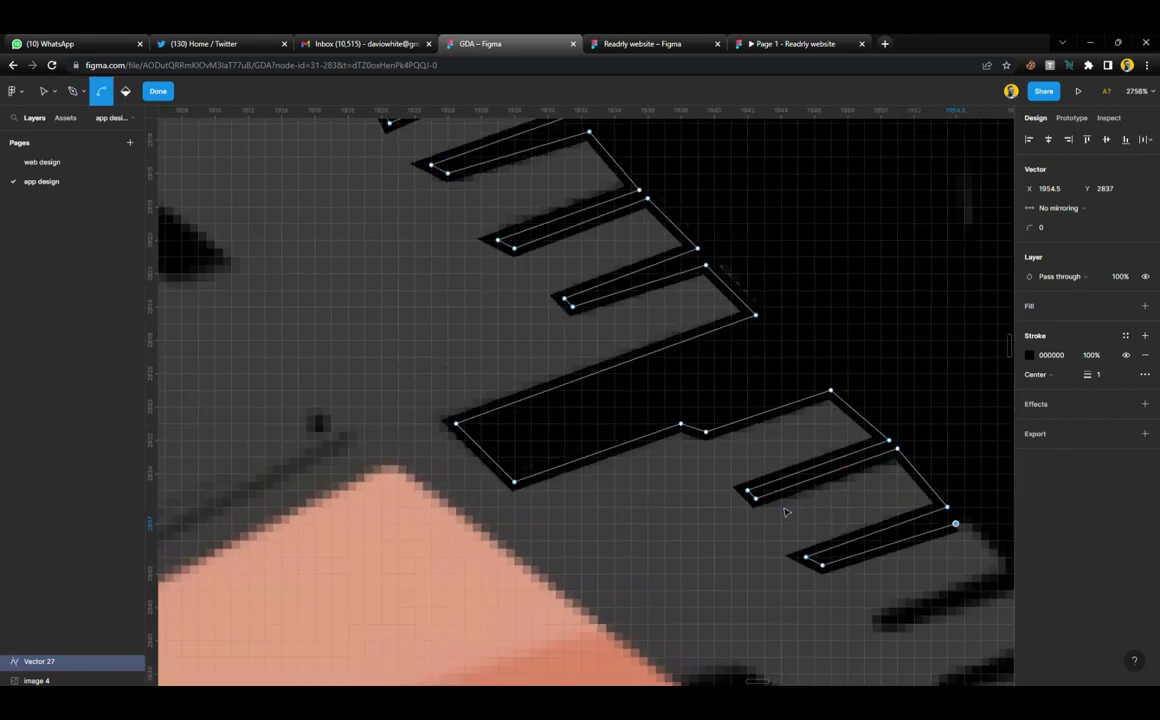
With the Move tool, nudge the notch point and lower tooth corner onto the shadow edge
{"action": "left_click", "coordinate": [45, 92]}
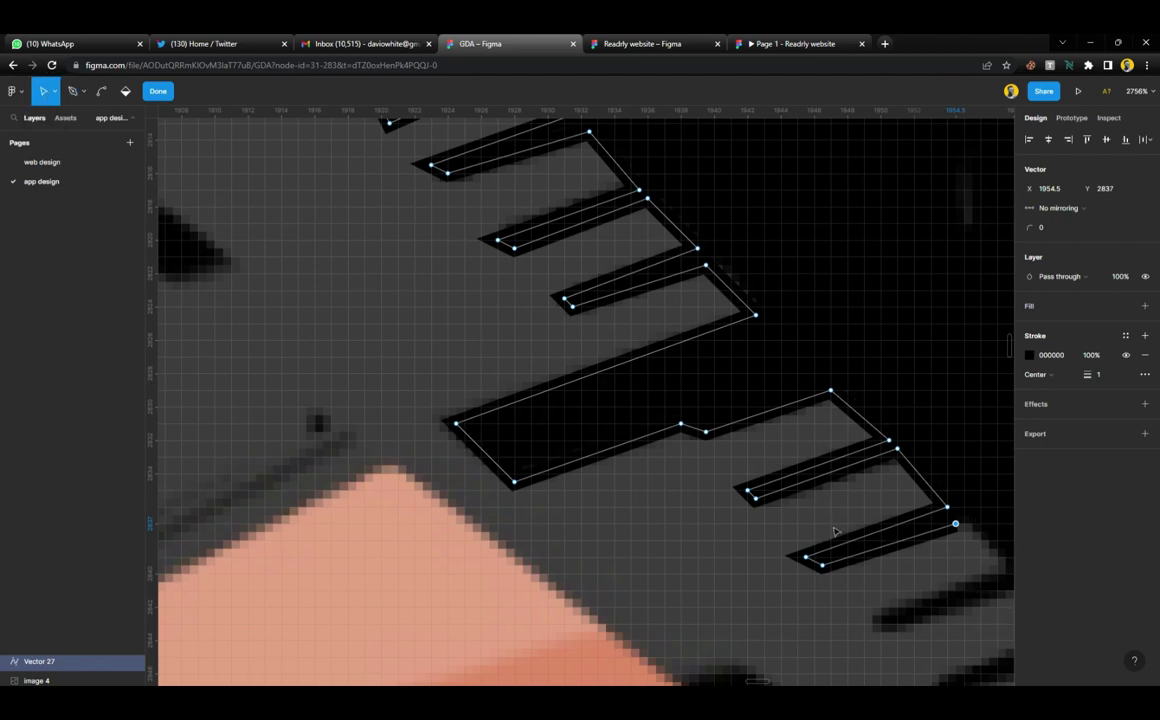
{"action": "scroll", "coordinate": [810, 519], "scroll_direction": "up", "scroll_amount": 5}
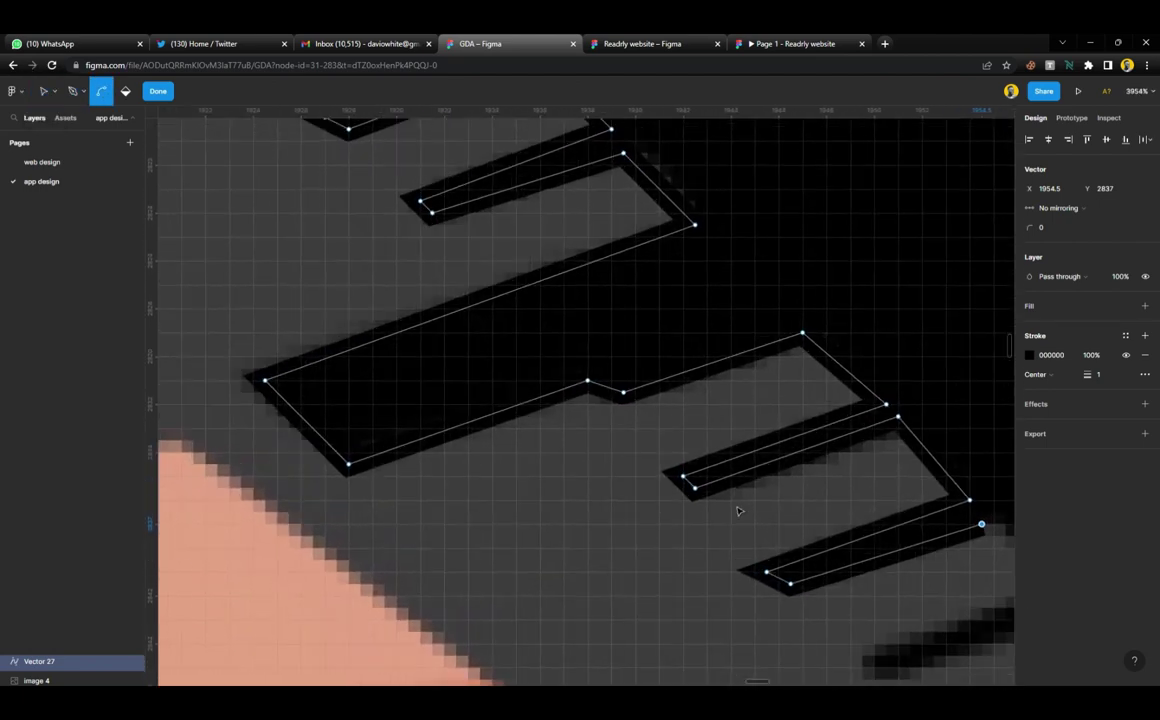
{"action": "left_click", "coordinate": [597, 367]}
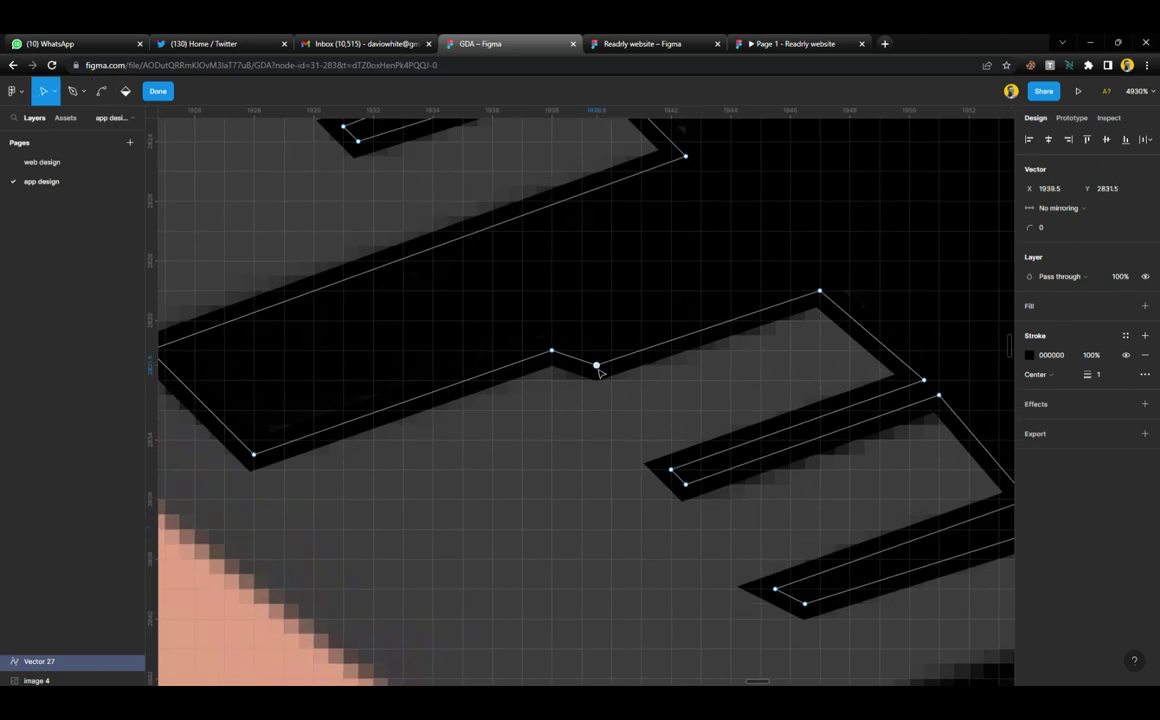
{"action": "left_click_drag", "start_coordinate": [591, 382], "coordinate": [588, 386]}
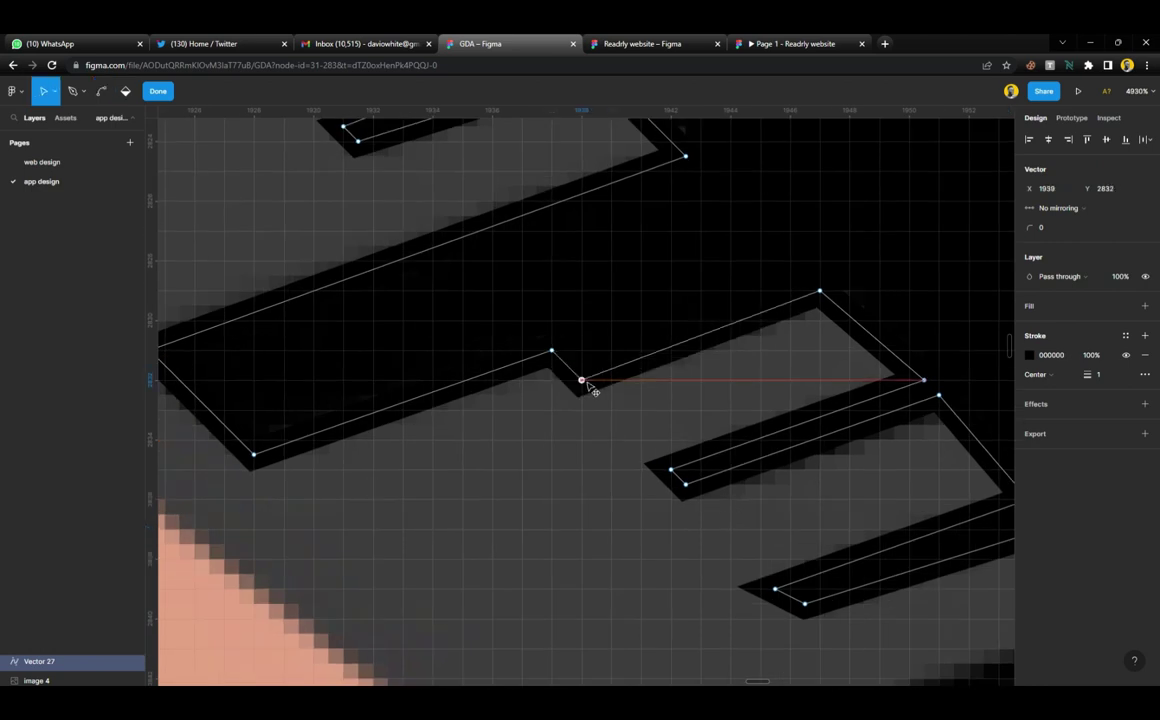
{"action": "left_click", "coordinate": [687, 486]}
{"action": "left_click_drag", "start_coordinate": [699, 502], "coordinate": [697, 503]}
Deselect the last point, check the traced path, and return to the Pen tool
{"action": "scroll", "coordinate": [697, 503], "scroll_direction": "down", "scroll_amount": 5}
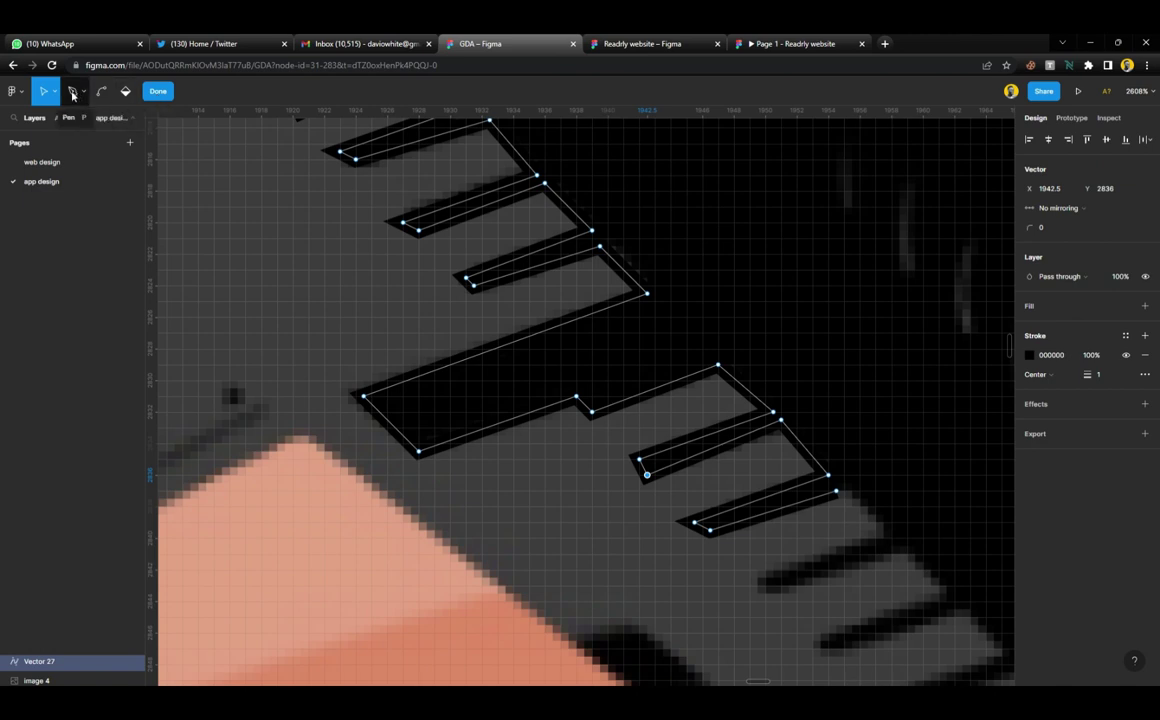
{"action": "left_click", "coordinate": [72, 92]}
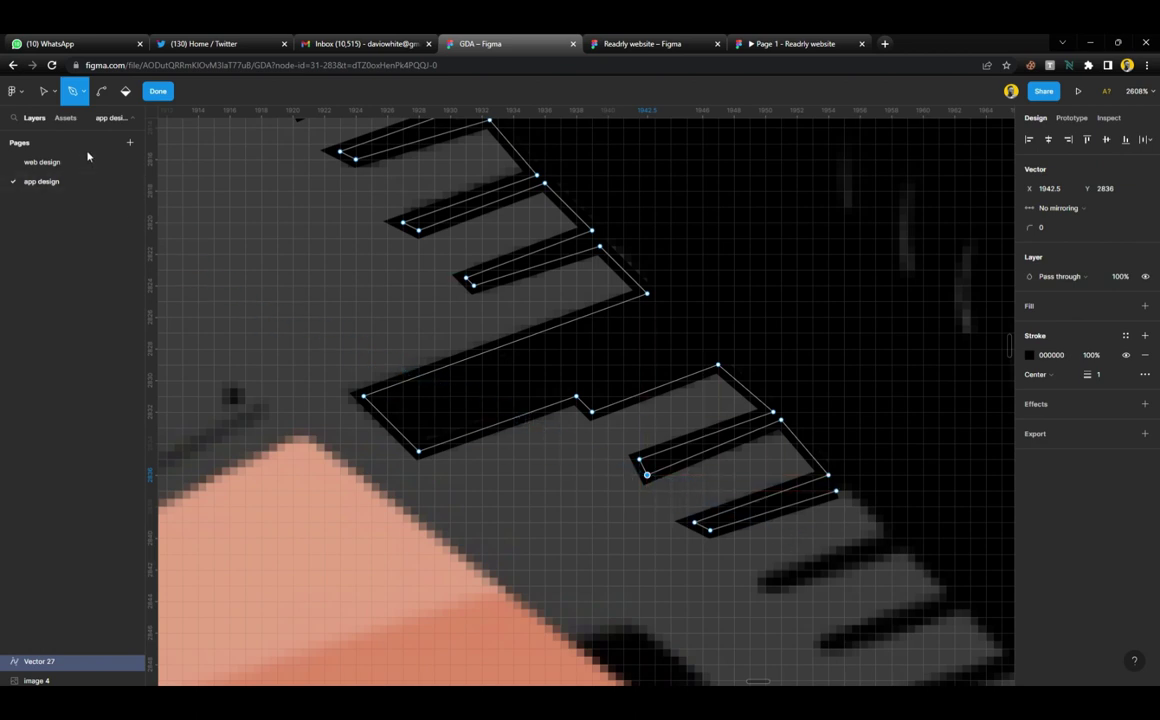
{"action": "left_click", "coordinate": [44, 91]}
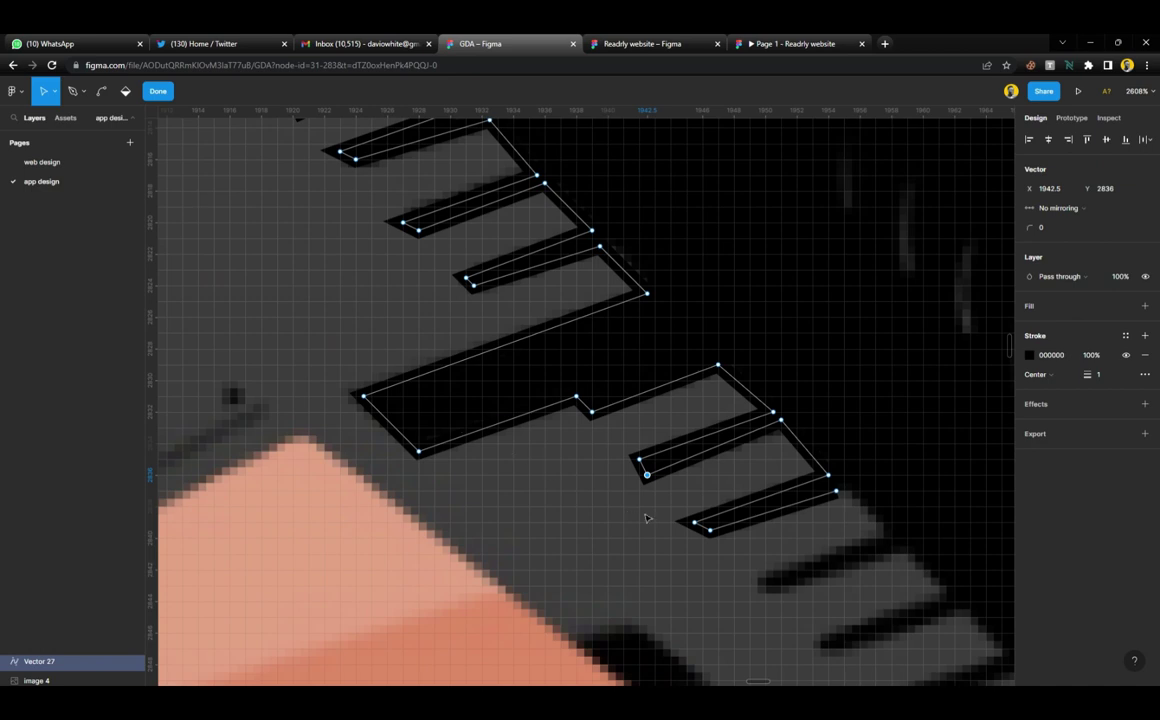
{"action": "left_click", "coordinate": [646, 518]}
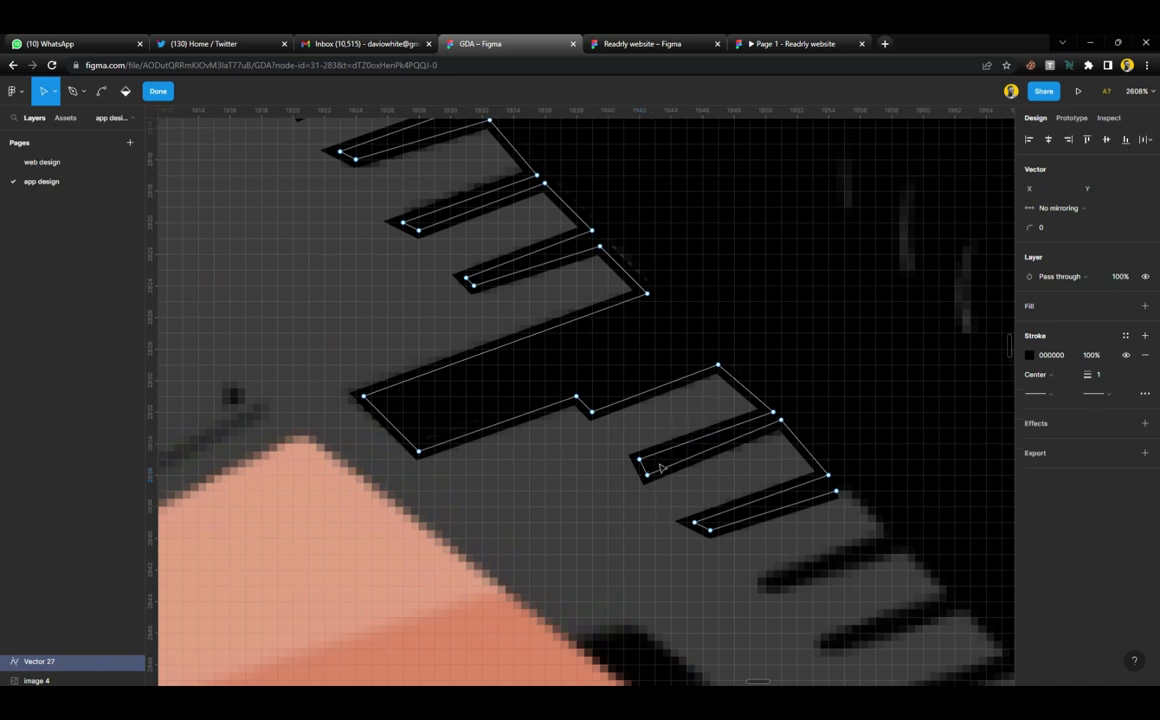
{"action": "scroll", "coordinate": [651, 481], "scroll_direction": "up", "scroll_amount": 5}
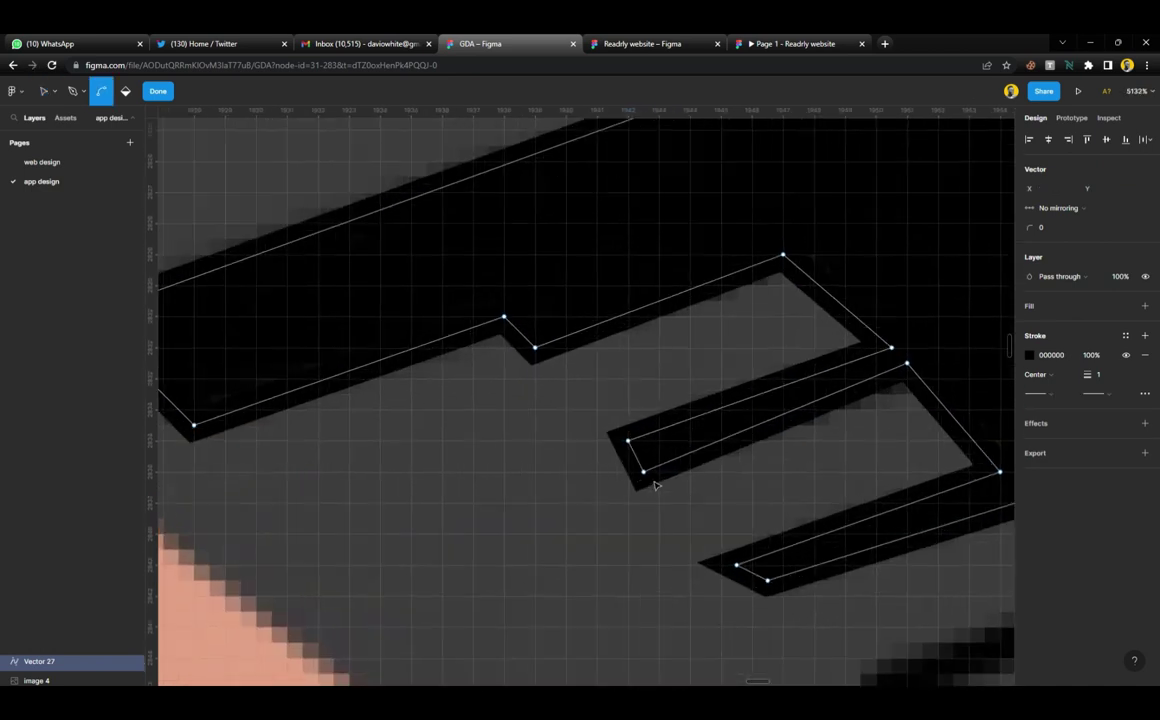
{"action": "scroll", "coordinate": [648, 478], "scroll_direction": "down", "scroll_amount": 3}
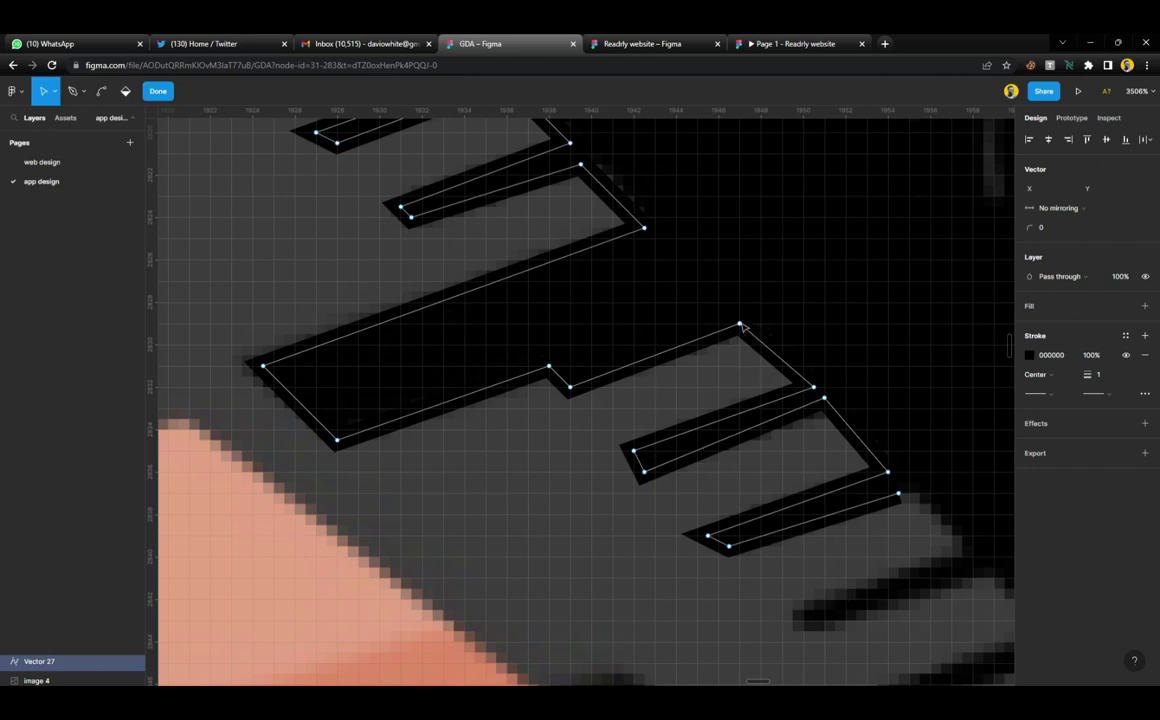
{"action": "left_click", "coordinate": [75, 93]}
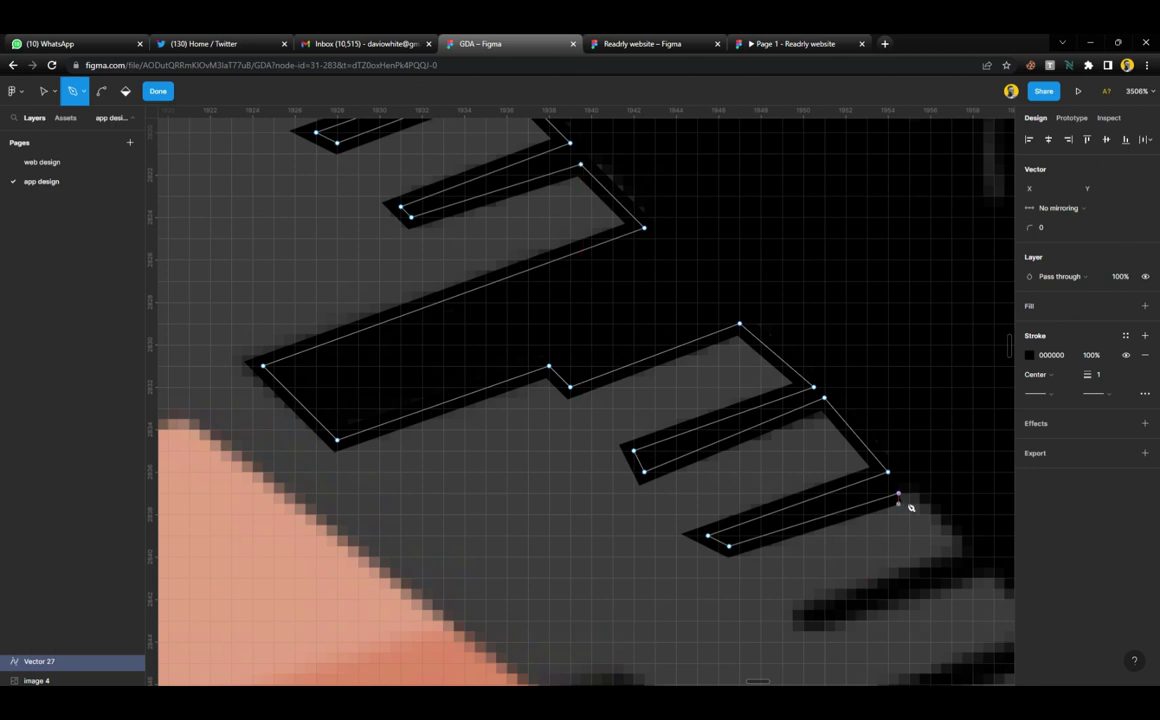
Join the pen path to the tooth's corner and trace down its edge, undoing a misplaced point
{"action": "scroll", "coordinate": [910, 517], "scroll_direction": "up", "scroll_amount": 5}
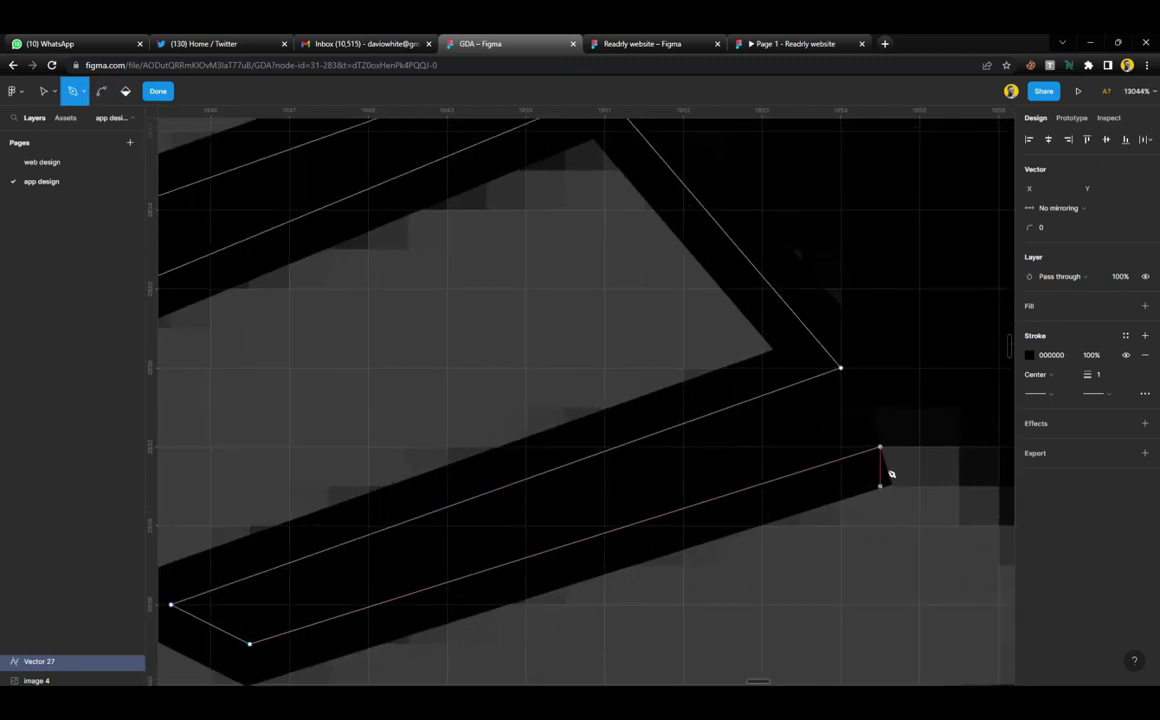
{"action": "left_click", "coordinate": [888, 455]}
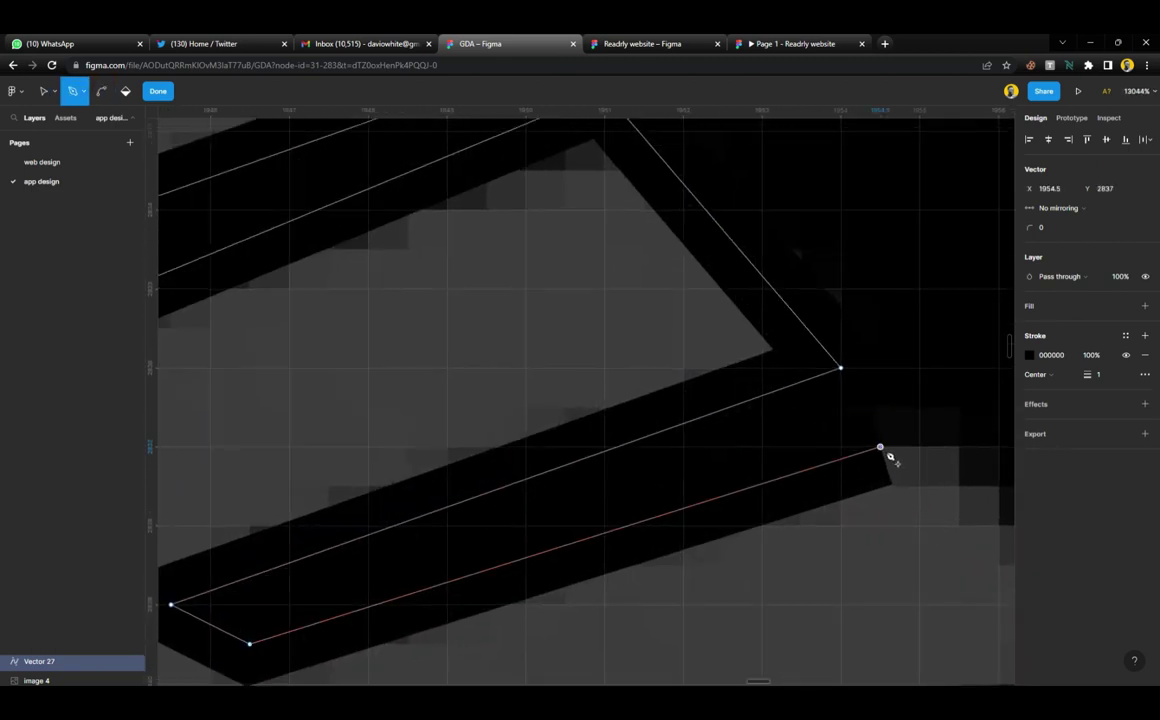
{"action": "scroll", "coordinate": [753, 484], "scroll_direction": "down", "scroll_amount": 5}
{"action": "key", "text": "p"}
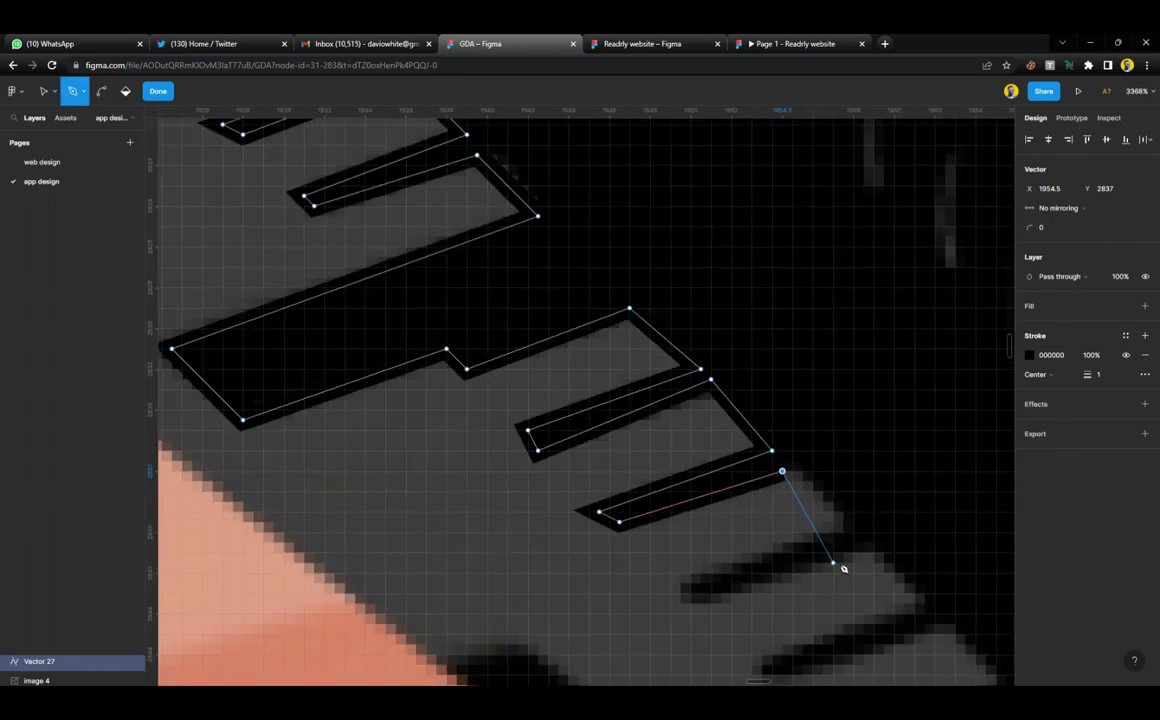
{"action": "left_click", "coordinate": [832, 521]}
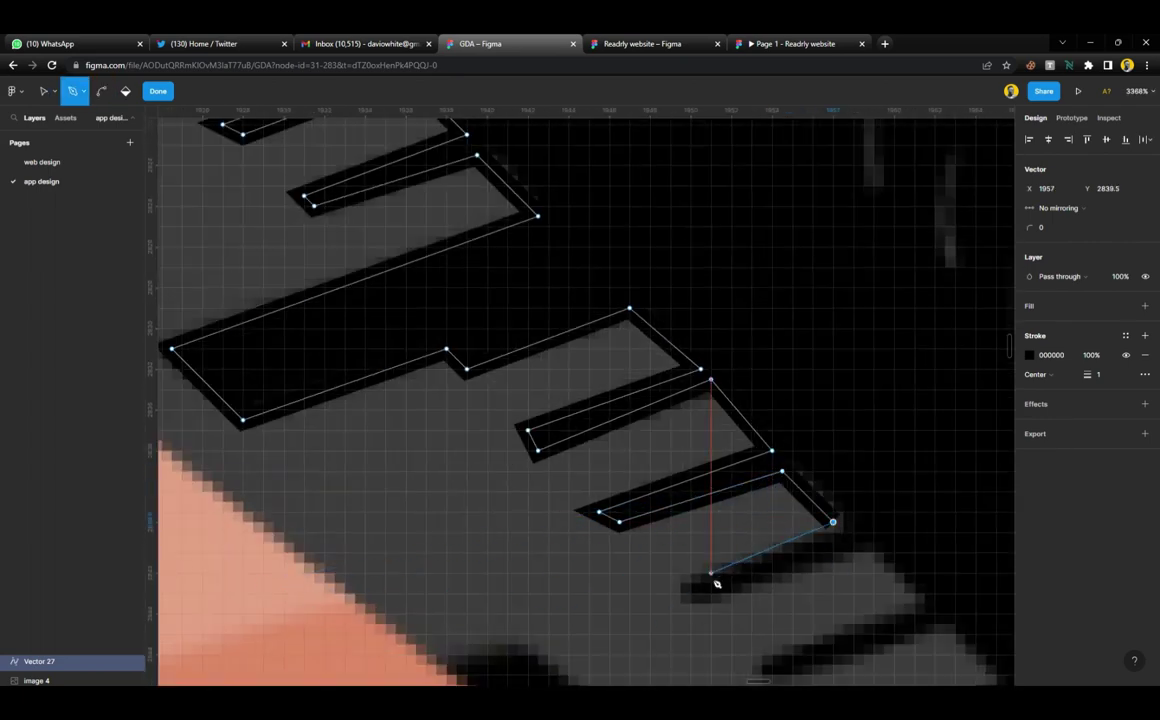
{"action": "left_click", "coordinate": [680, 583]}
{"action": "left_click", "coordinate": [852, 550]}
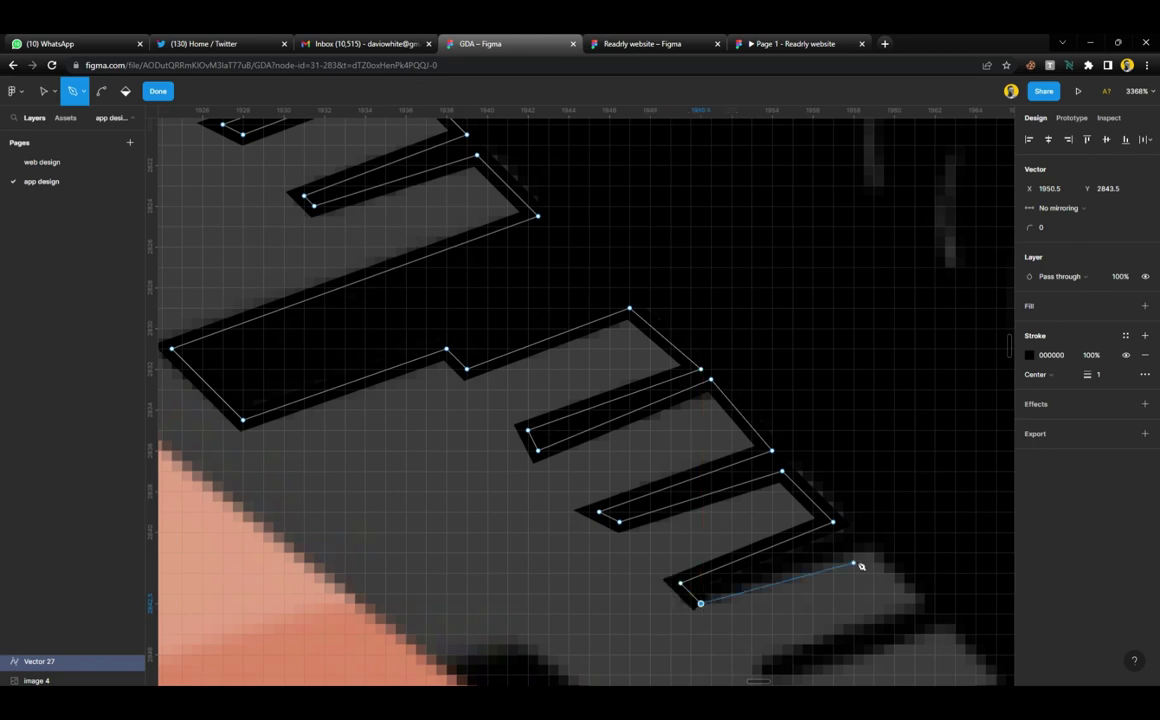
{"action": "scroll", "coordinate": [782, 551], "scroll_direction": "down", "scroll_amount": 3}
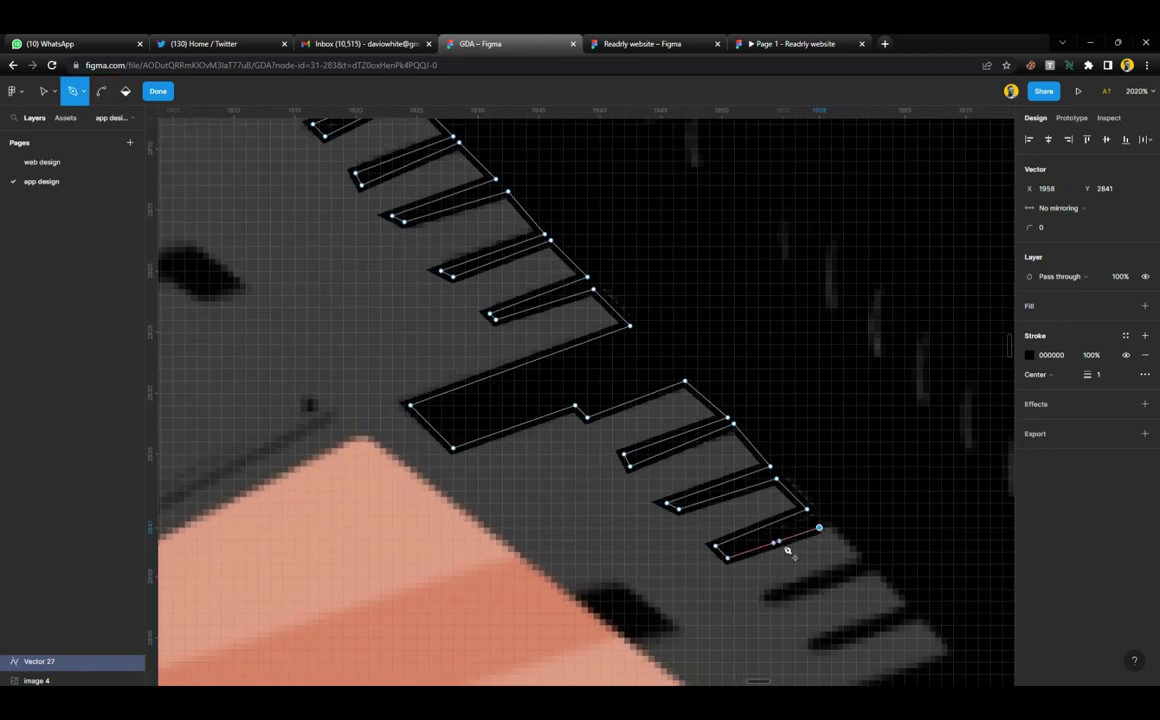
{"action": "scroll", "coordinate": [787, 549], "scroll_direction": "up", "scroll_amount": 3}
{"action": "key", "text": "ctrl+z"}
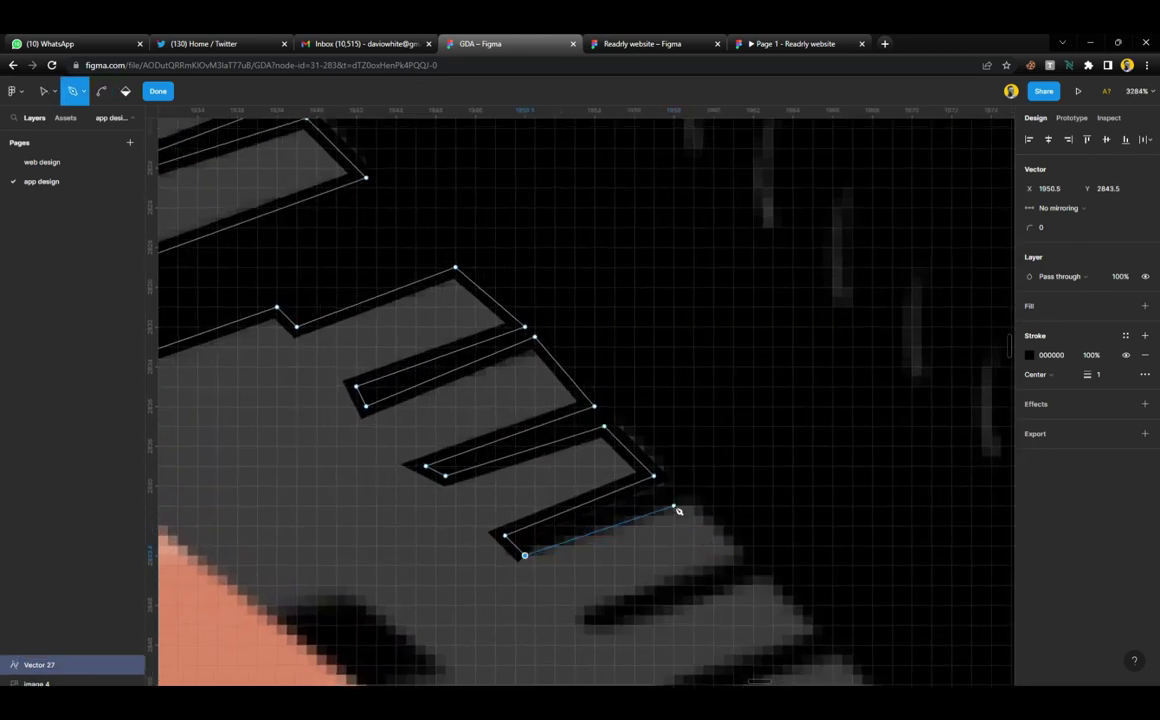
Trace the next tooth's corner, side, tip and lower edge with pen points
{"action": "left_click", "coordinate": [684, 497]}
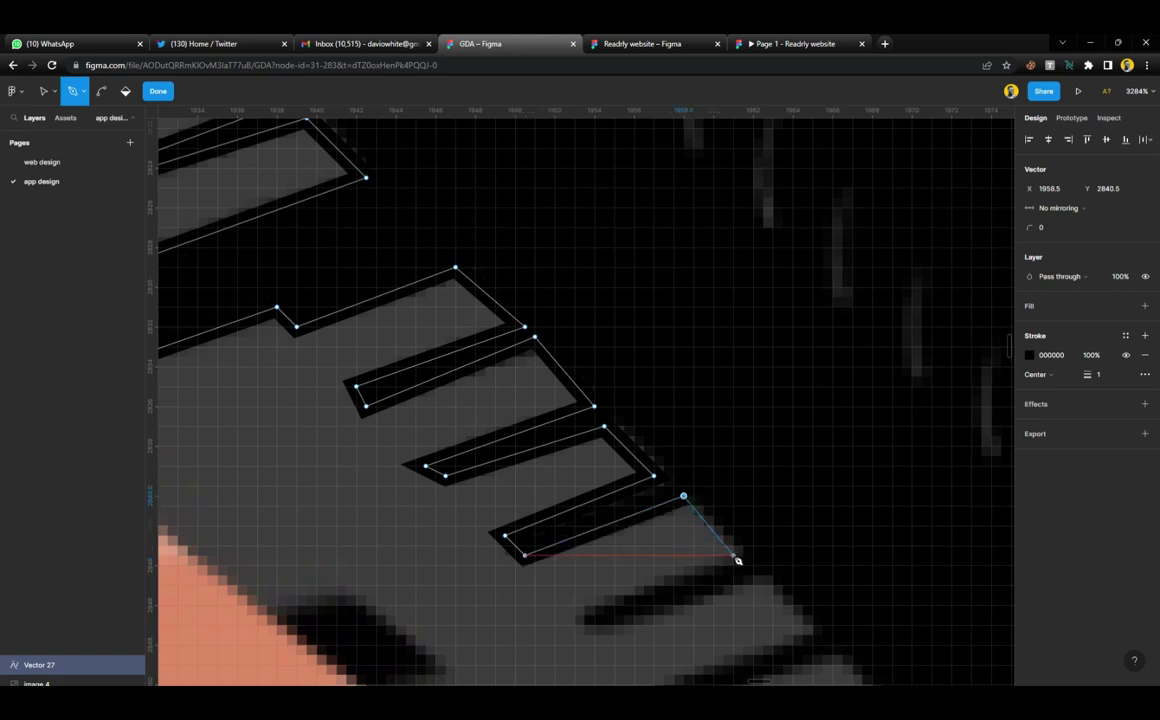
{"action": "left_click", "coordinate": [733, 555]}
{"action": "left_click", "coordinate": [584, 625]}
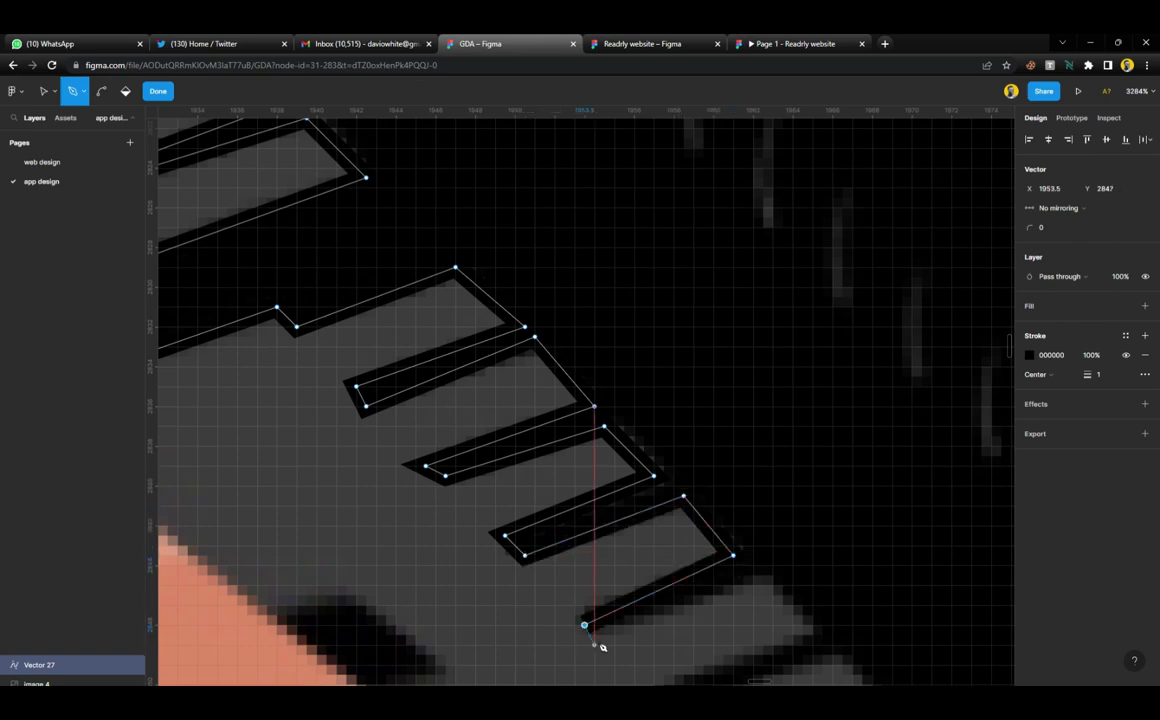
{"action": "left_click", "coordinate": [752, 575]}
{"action": "scroll", "coordinate": [757, 586], "scroll_direction": "down", "scroll_amount": 3}
{"action": "scroll", "coordinate": [757, 586], "scroll_direction": "down", "scroll_amount": 4}
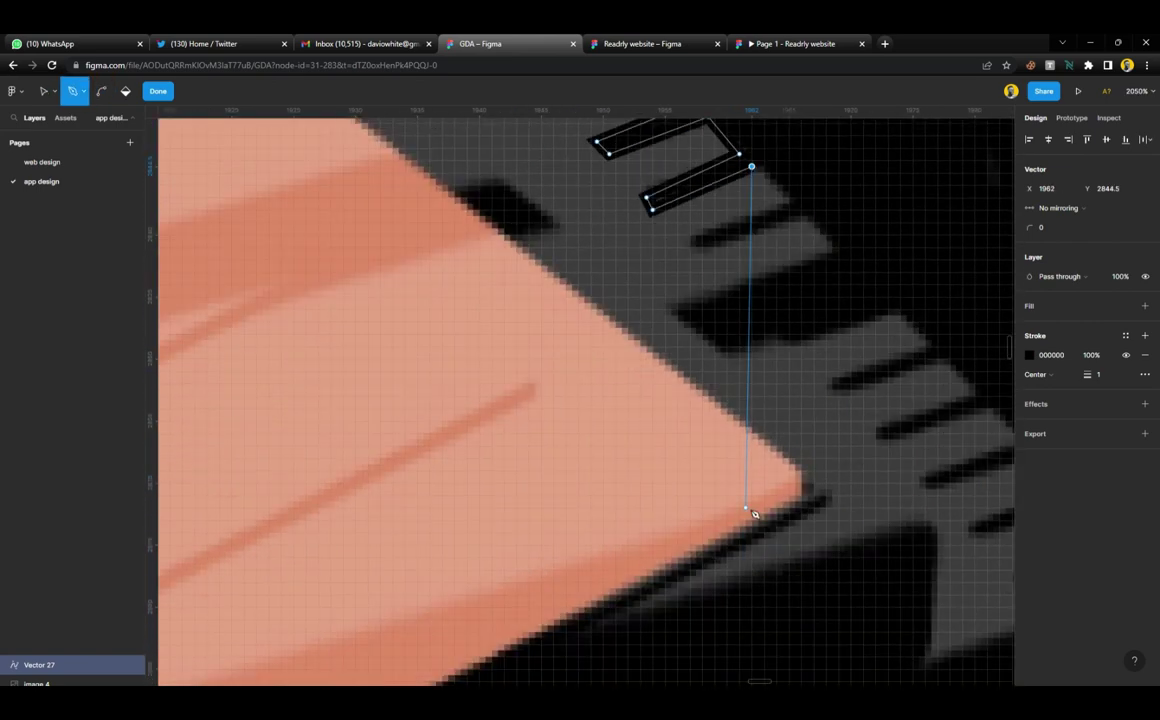
{"action": "scroll", "coordinate": [756, 513], "scroll_direction": "up", "scroll_amount": 1}
Outline the following tooth, then the long shadow edge, its lower corner and the small notch
{"action": "left_click", "coordinate": [788, 247]}
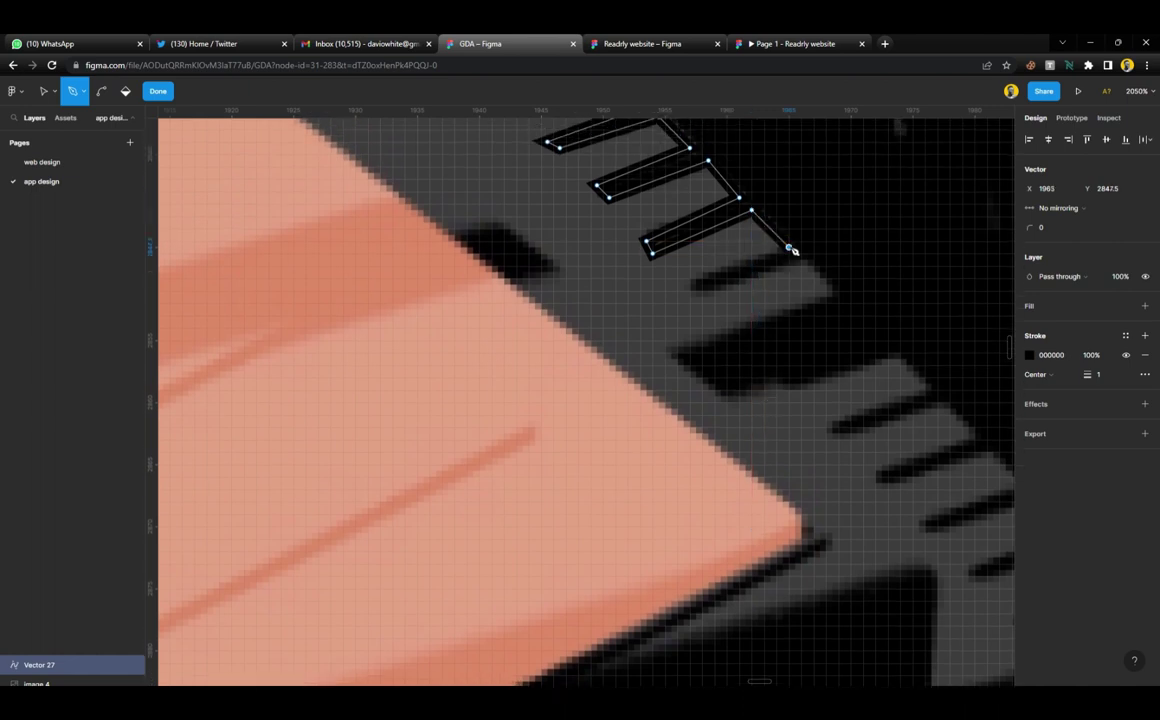
{"action": "left_click", "coordinate": [696, 284]}
{"action": "left_click", "coordinate": [708, 296]}
{"action": "left_click", "coordinate": [801, 262]}
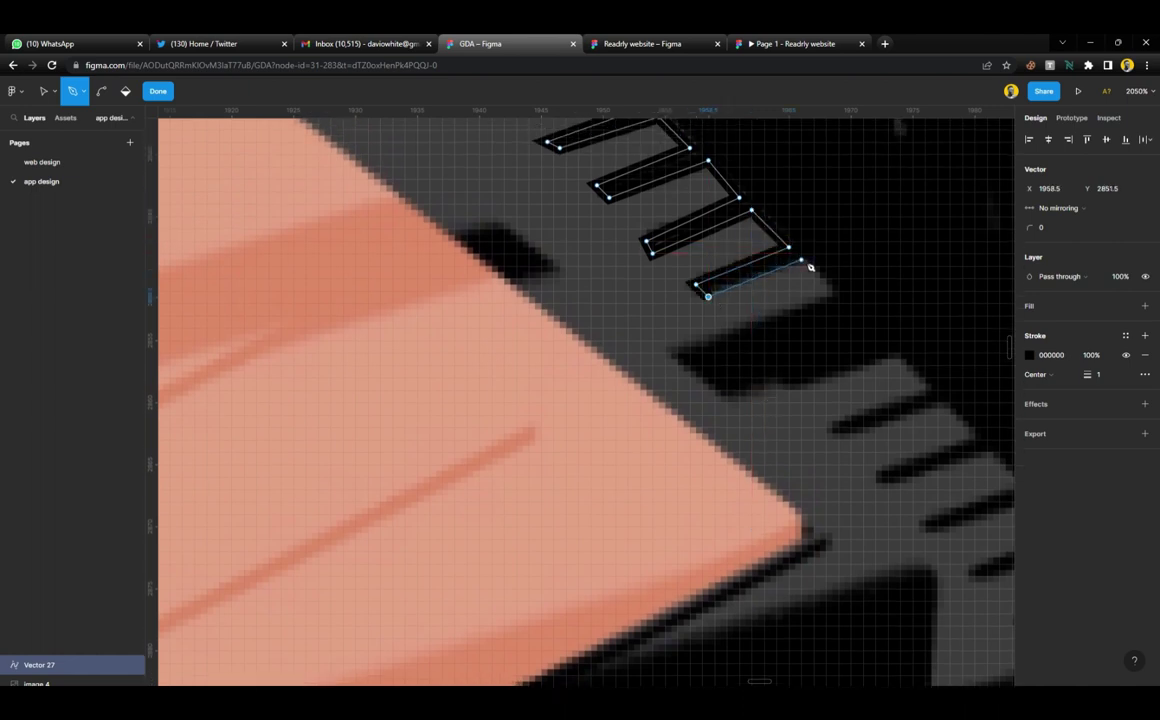
{"action": "left_click", "coordinate": [831, 291]}
{"action": "left_click", "coordinate": [683, 353]}
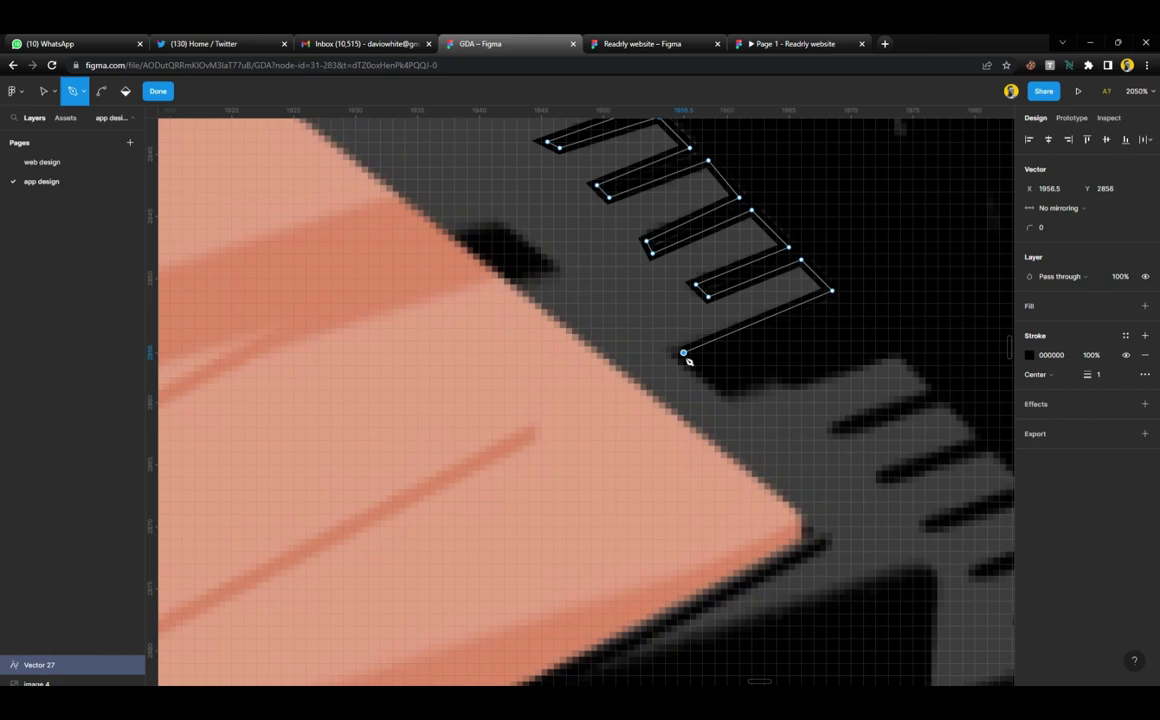
{"action": "left_click", "coordinate": [733, 403]}
{"action": "left_click", "coordinate": [776, 377]}
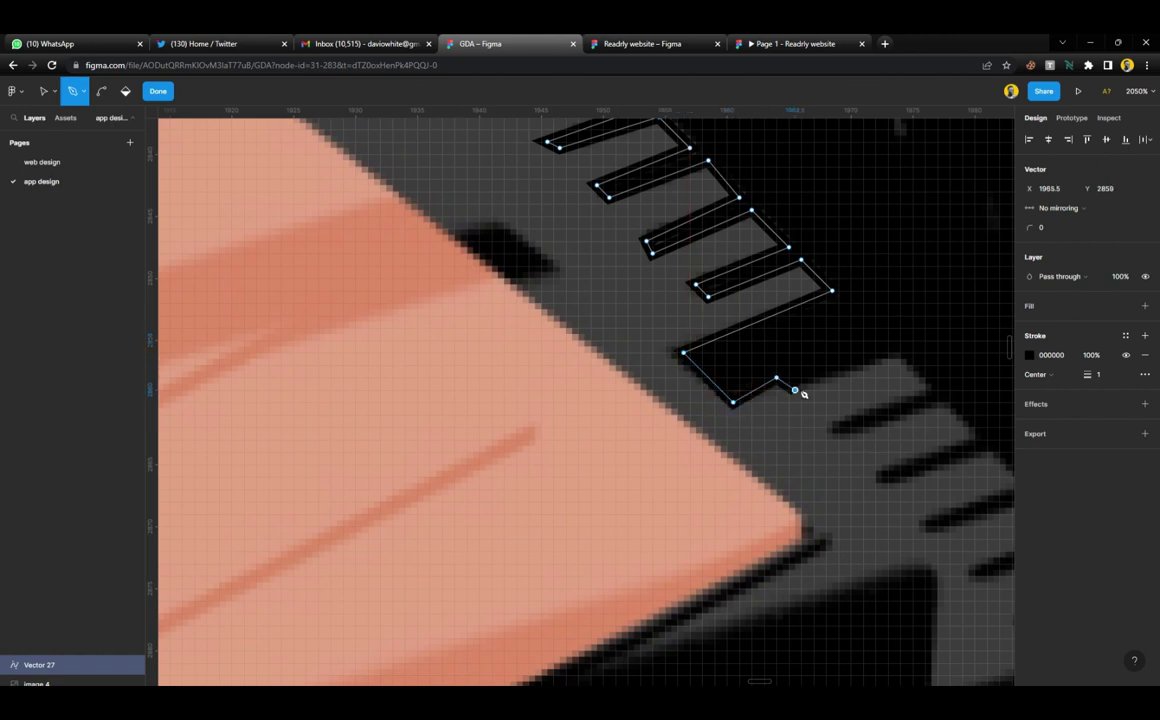
{"action": "left_click", "coordinate": [794, 389]}
Trace two more teeth along the toothed edge: top corners, sides, tips and lower edges
{"action": "left_click", "coordinate": [894, 353]}
{"action": "left_click", "coordinate": [931, 390]}
{"action": "left_click", "coordinate": [832, 427]}
{"action": "left_click", "coordinate": [845, 440]}
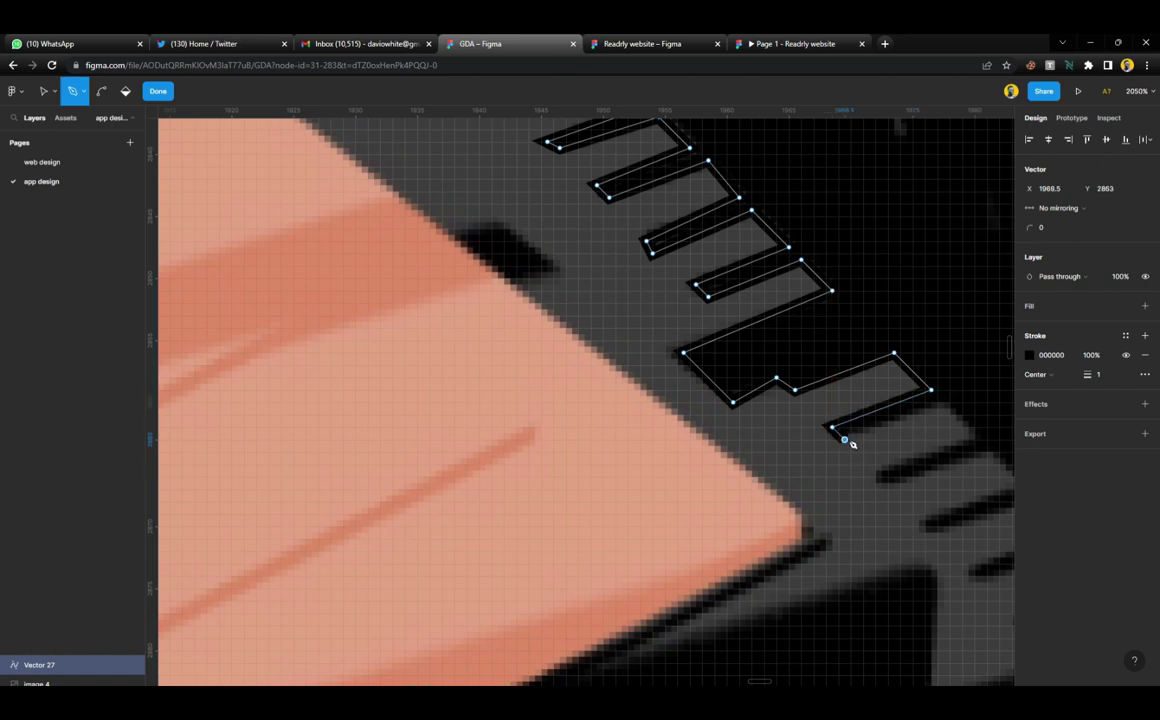
{"action": "left_click", "coordinate": [943, 403]}
{"action": "left_click", "coordinate": [980, 439]}
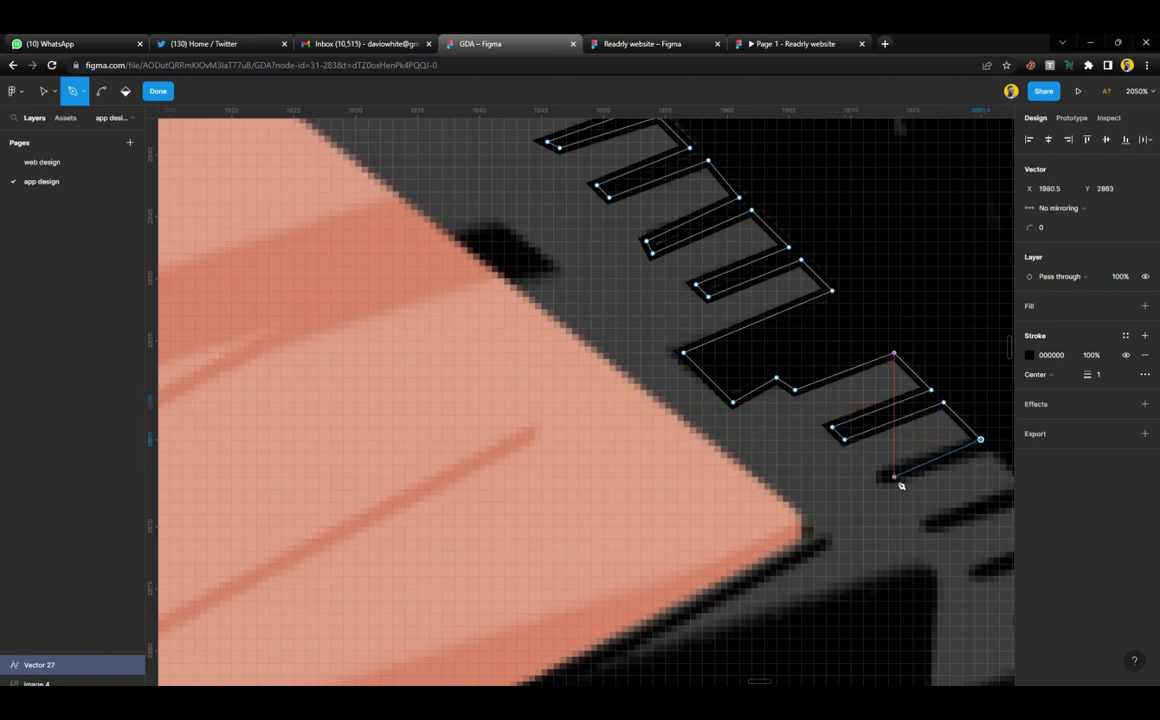
{"action": "left_click", "coordinate": [876, 476]}
{"action": "left_click", "coordinate": [888, 489]}
{"action": "left_click", "coordinate": [987, 453]}
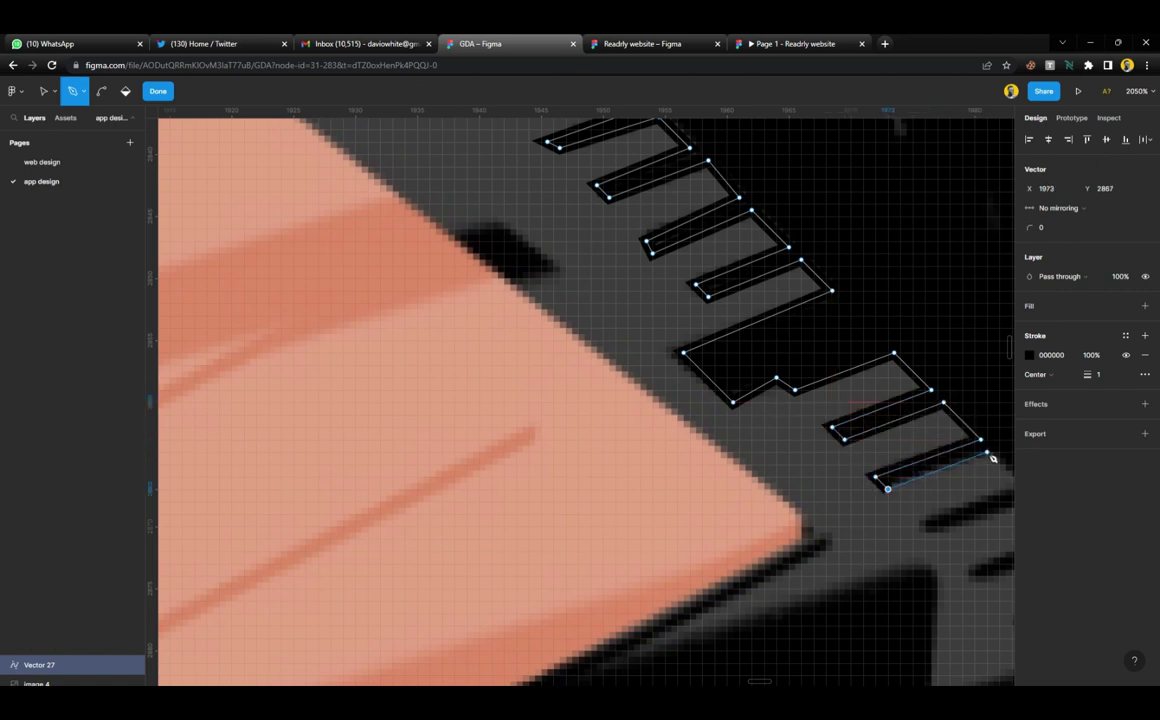
{"action": "scroll", "coordinate": [984, 453], "scroll_direction": "right", "scroll_amount": 5}
Continue the outline down the next tooth's side and around the following tooth's tip
{"action": "left_click", "coordinate": [679, 483]}
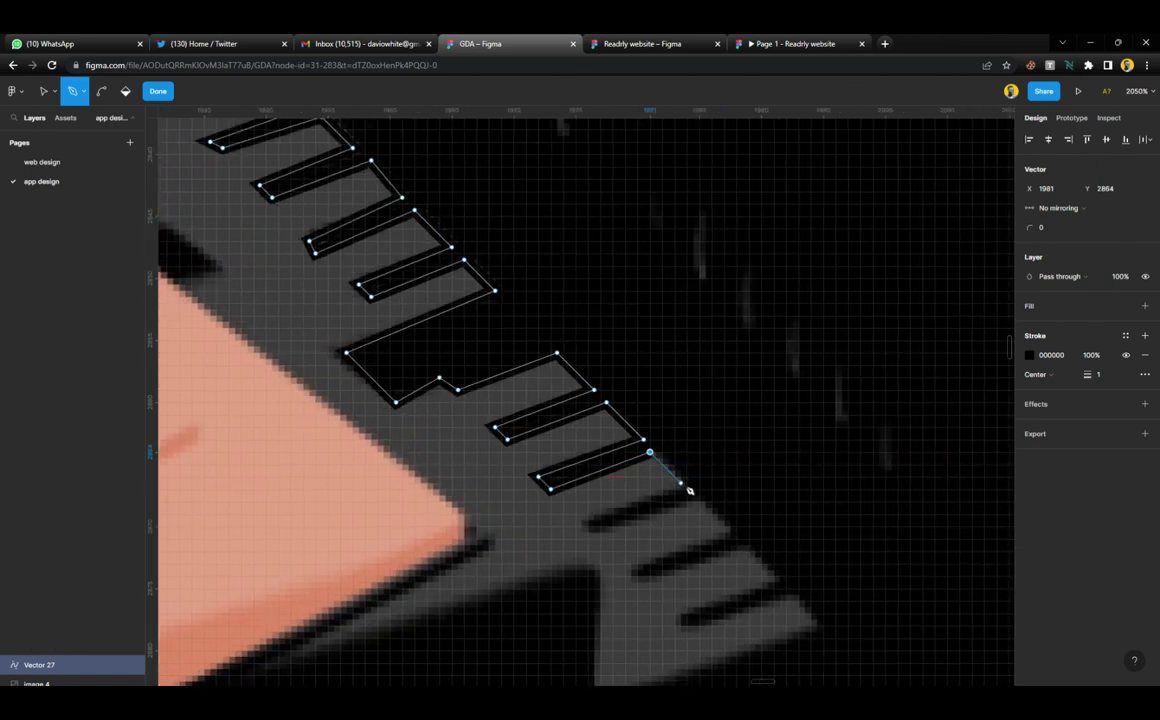
{"action": "left_click", "coordinate": [584, 528]}
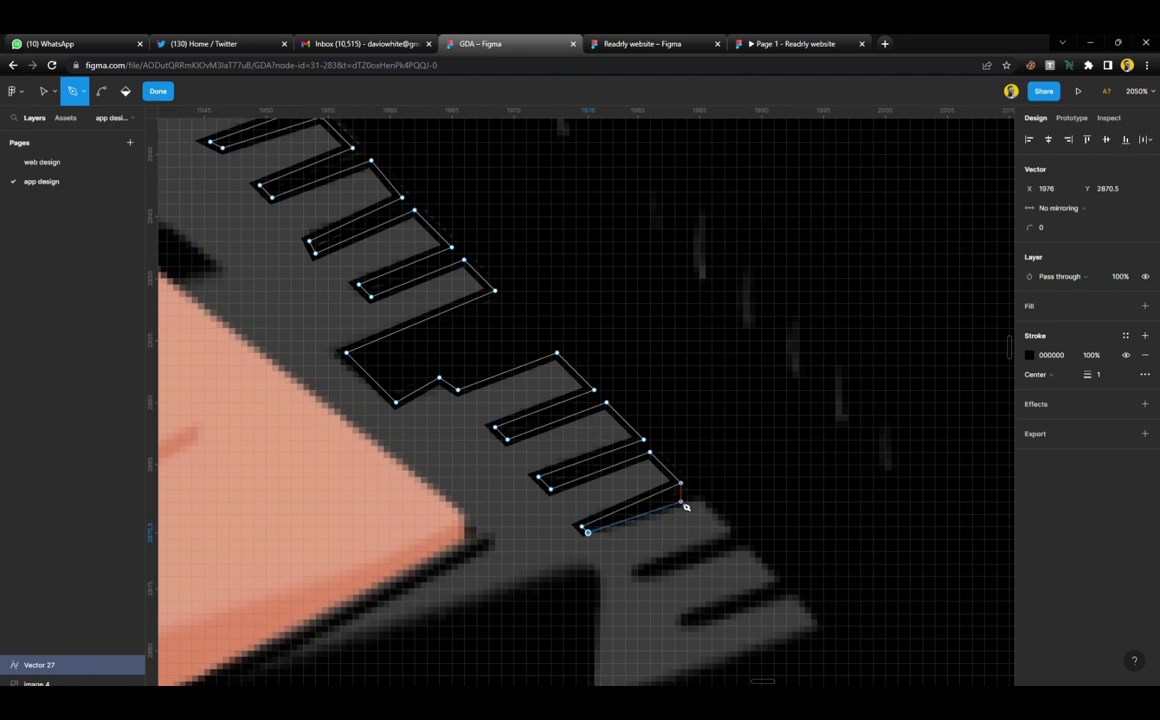
{"action": "left_click", "coordinate": [687, 496]}
{"action": "left_click", "coordinate": [730, 533]}
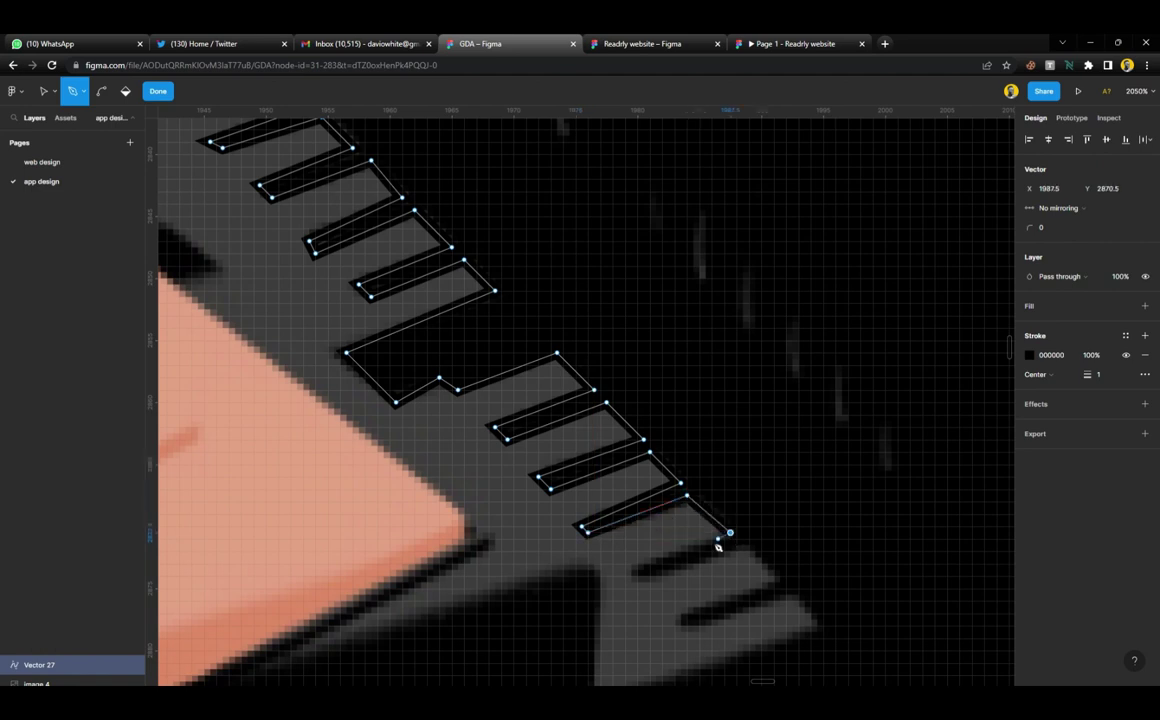
{"action": "left_click", "coordinate": [631, 570]}
{"action": "left_click", "coordinate": [637, 582]}
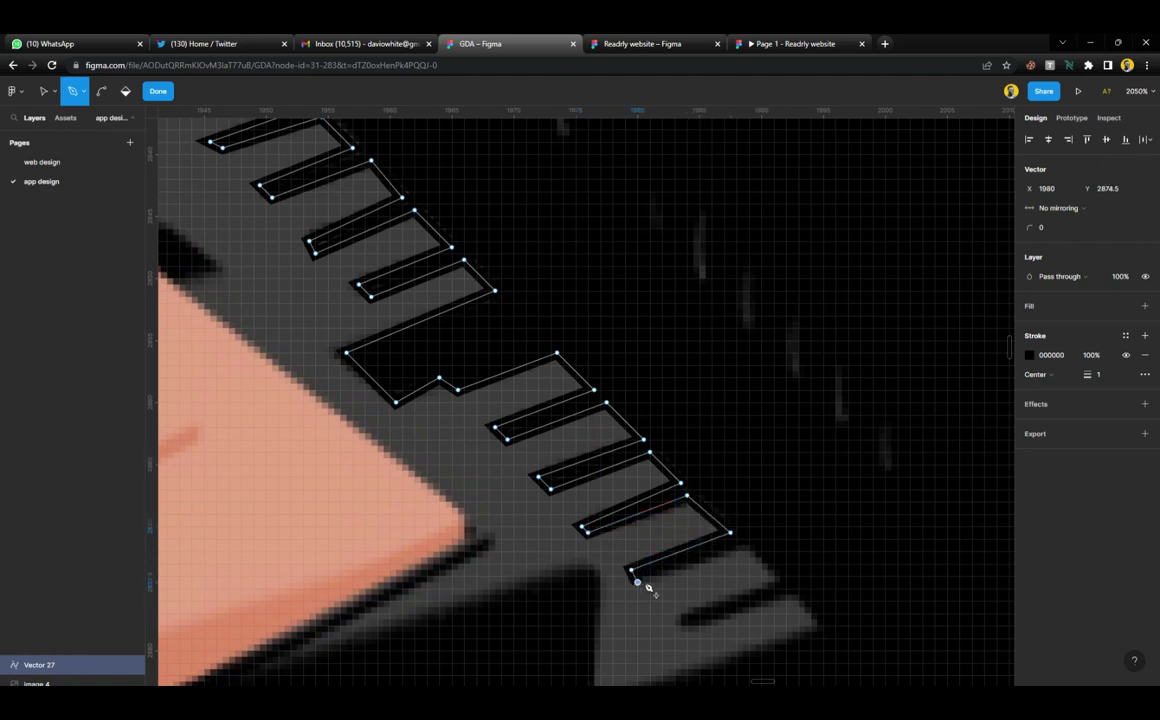
Trace the last tooth up to its final corner and the shadow's outer corner
{"action": "left_click", "coordinate": [736, 545]}
{"action": "left_click", "coordinate": [773, 581]}
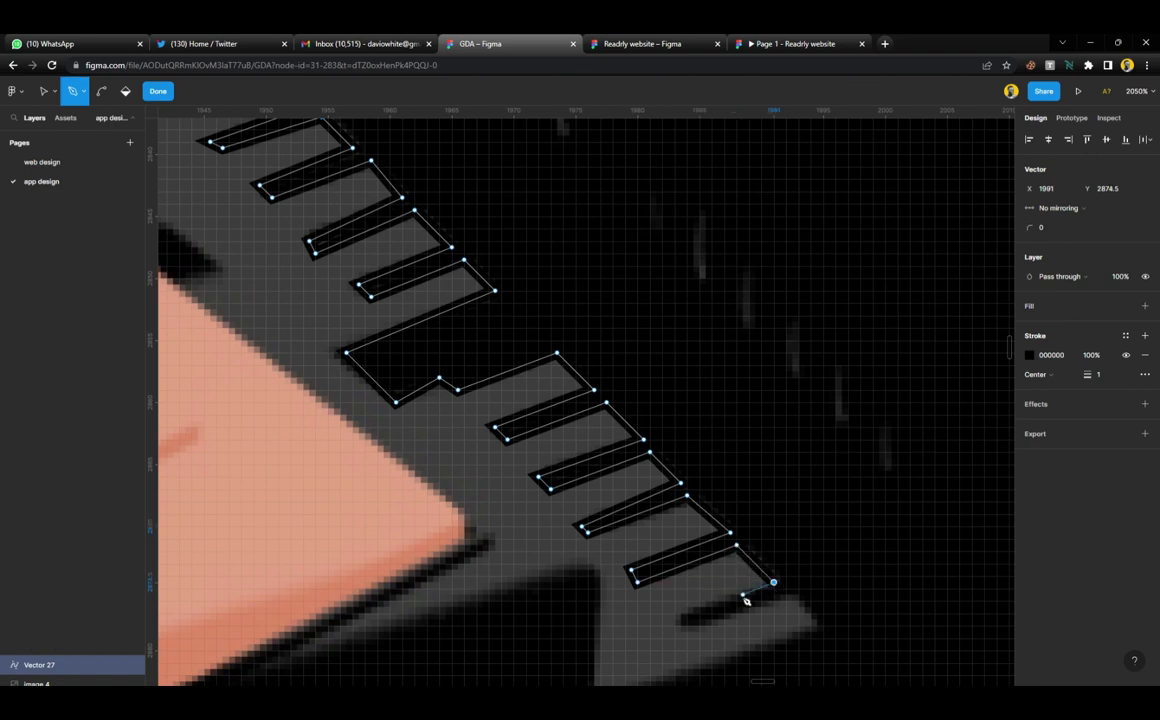
{"action": "left_click", "coordinate": [680, 619]}
{"action": "left_click", "coordinate": [693, 632]}
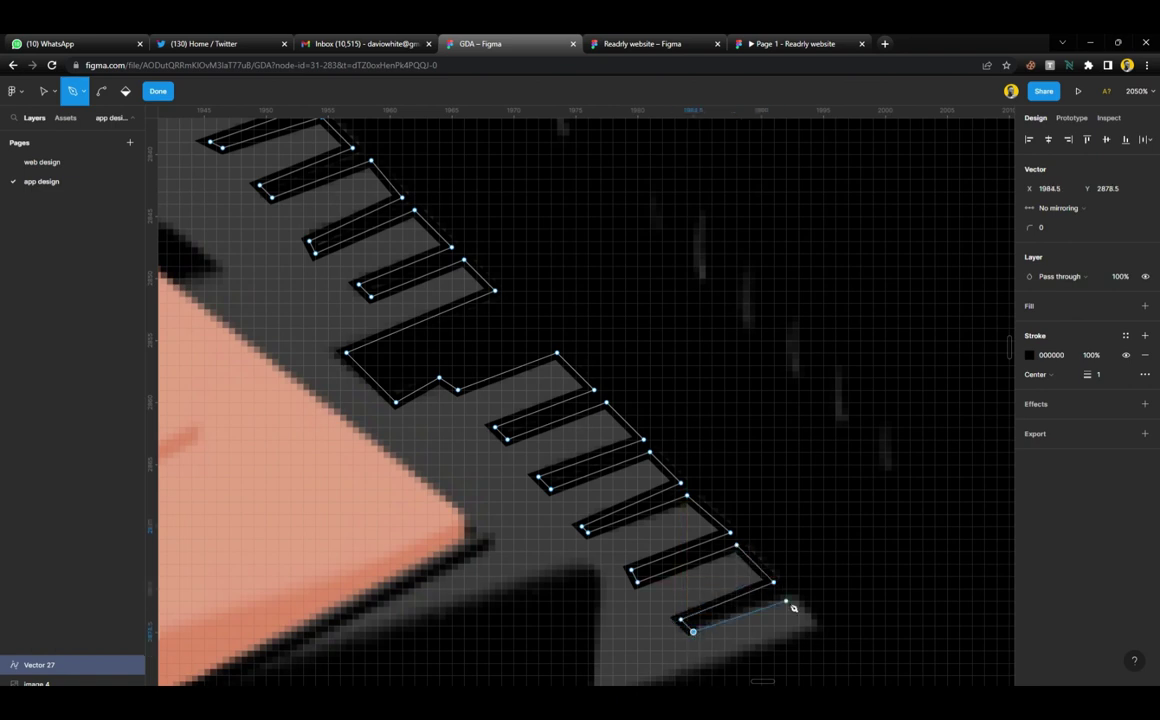
{"action": "left_click", "coordinate": [792, 595]}
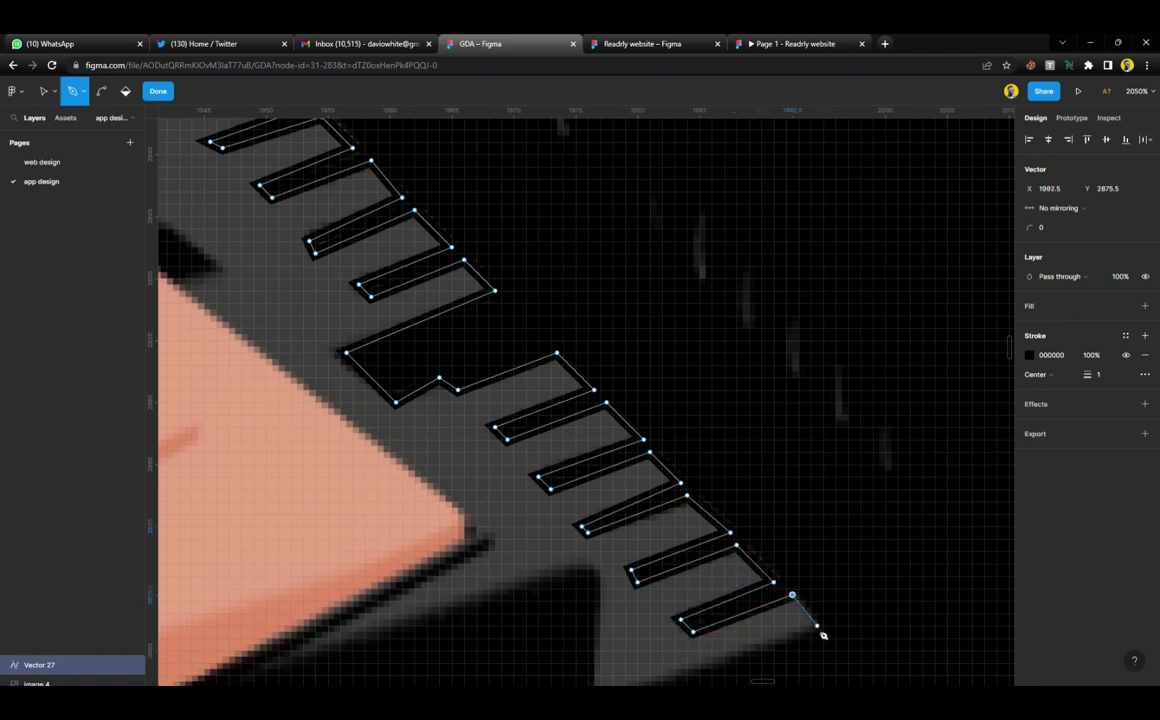
{"action": "left_click", "coordinate": [817, 628]}
Close the last notch and run the outline below the tile to the orange tile's right corner
{"action": "scroll", "coordinate": [817, 630], "scroll_direction": "down", "scroll_amount": 5}
{"action": "left_click", "coordinate": [670, 553]}
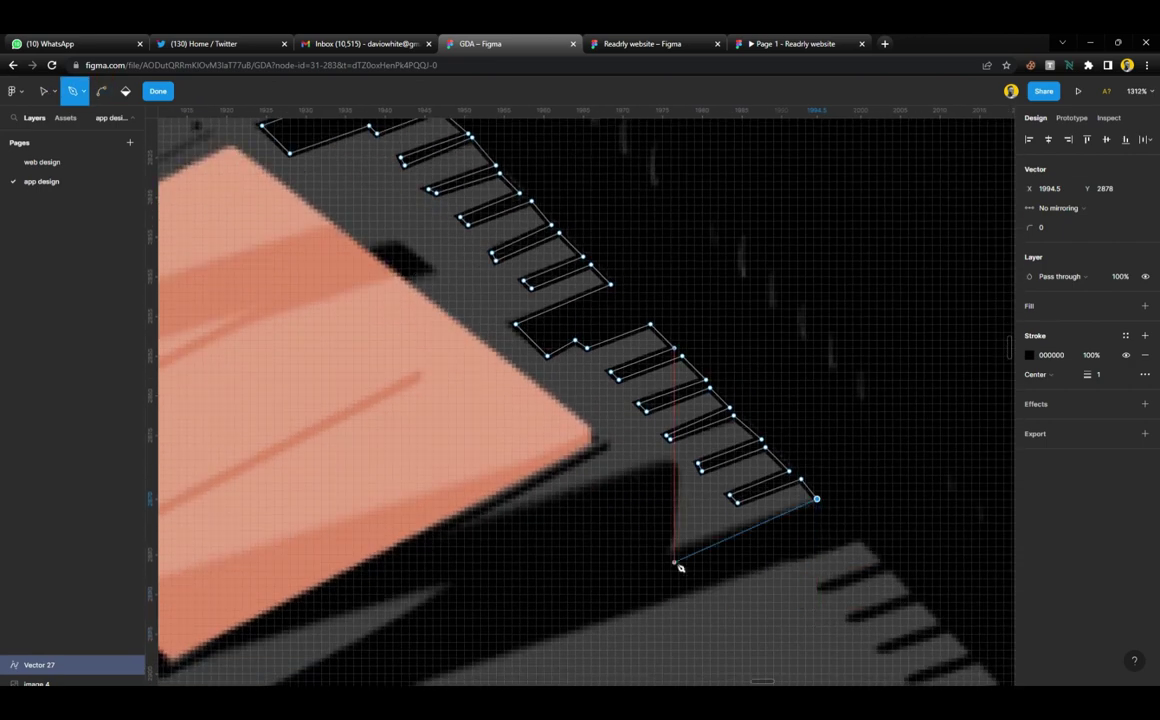
{"action": "left_click", "coordinate": [672, 464]}
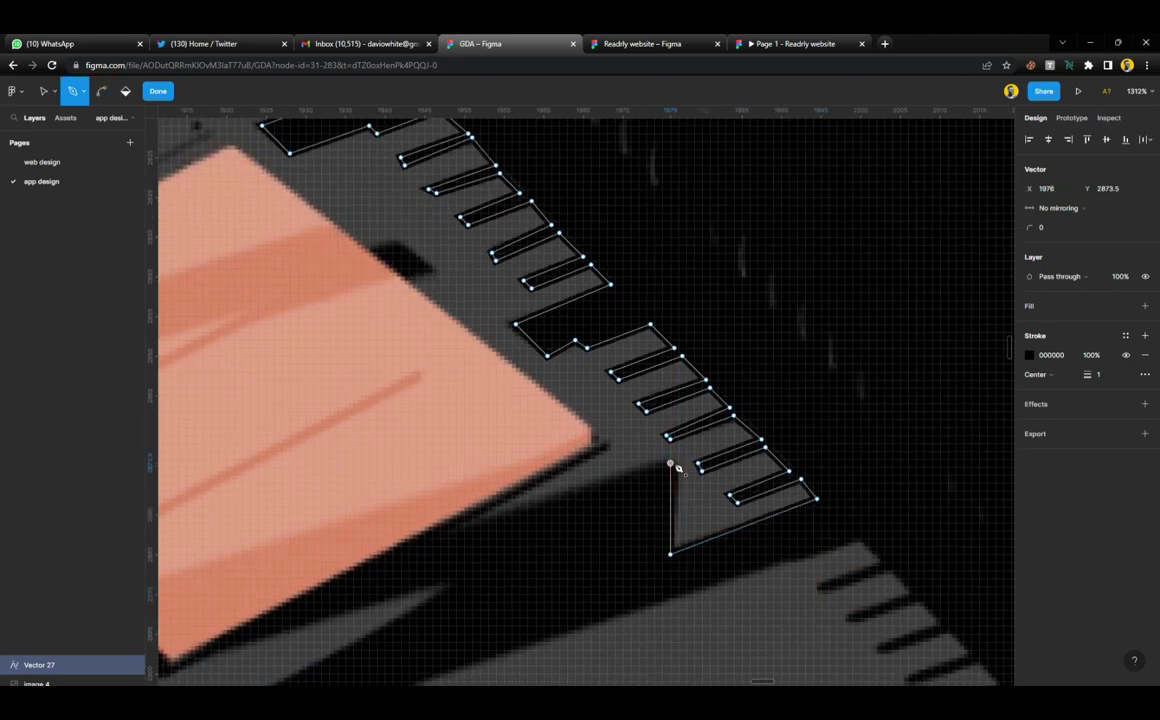
{"action": "left_click", "coordinate": [468, 525]}
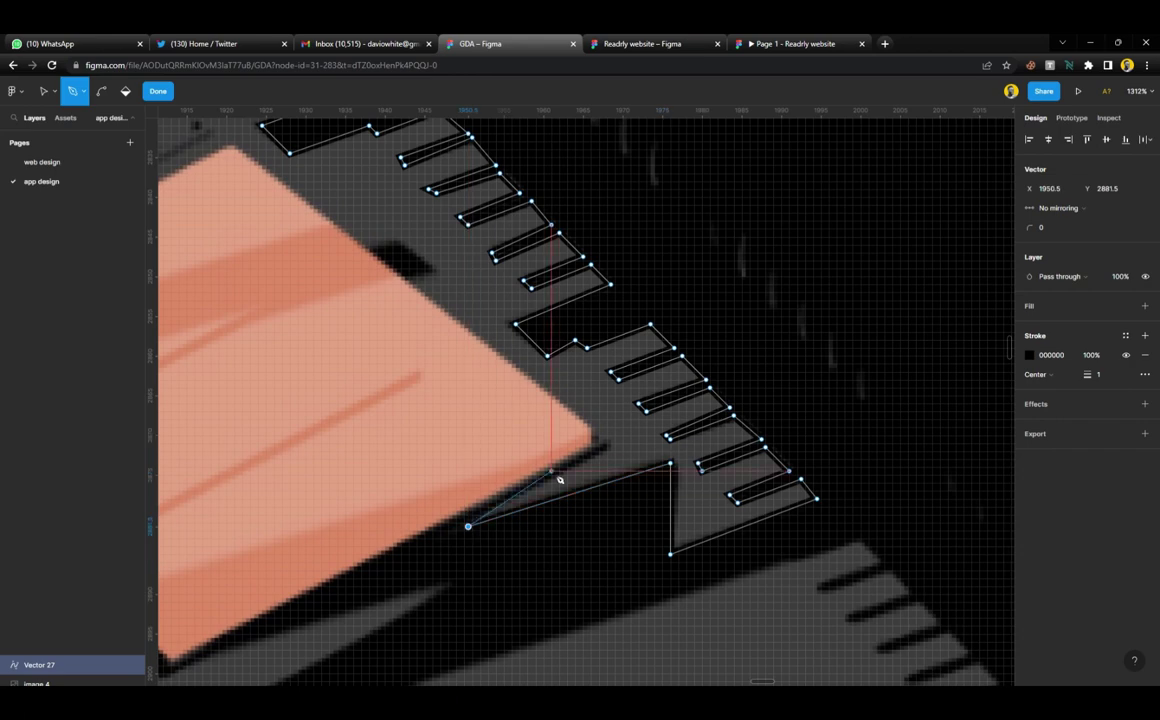
{"action": "left_click", "coordinate": [611, 443]}
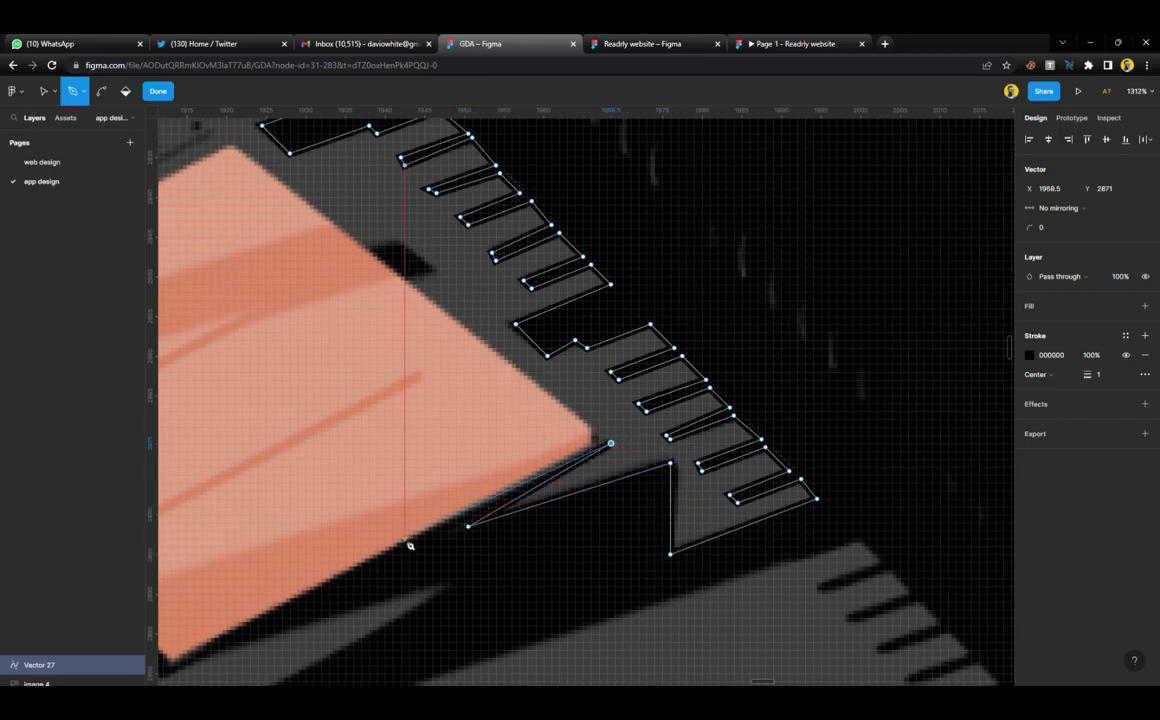
{"action": "scroll", "coordinate": [368, 558], "scroll_direction": "down", "scroll_amount": 5}
{"action": "scroll", "coordinate": [400, 563], "scroll_direction": "down", "scroll_amount": 3}
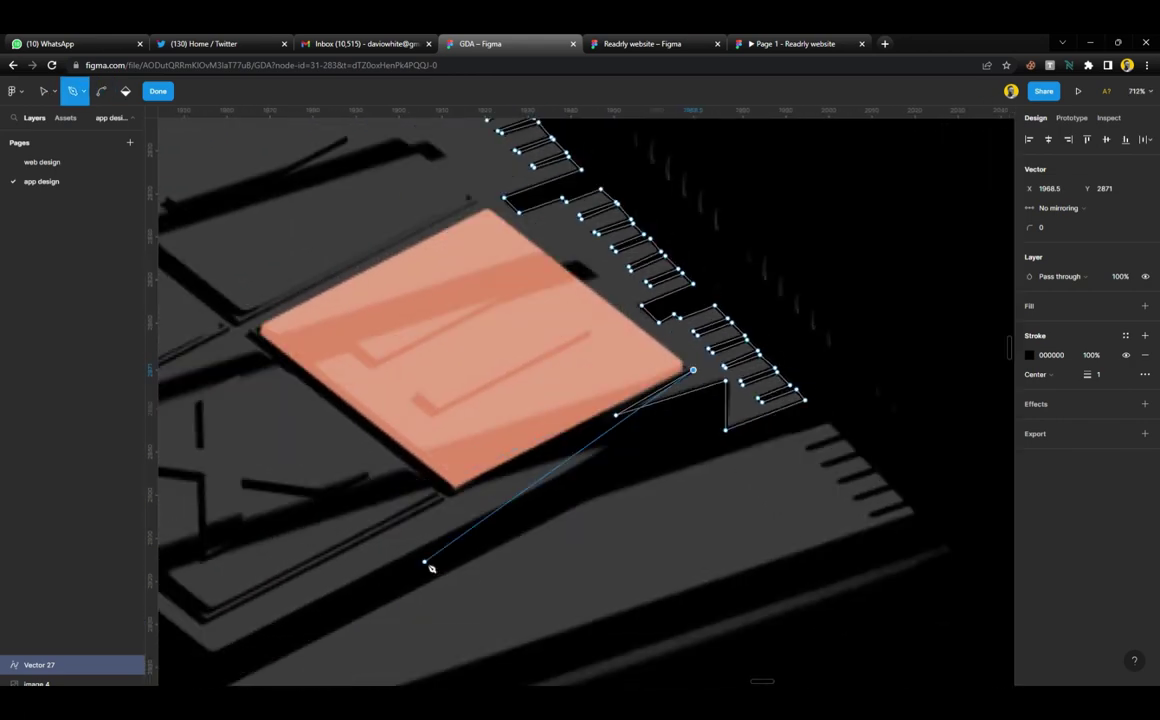
{"action": "scroll", "coordinate": [488, 512], "scroll_direction": "left", "scroll_amount": 1}
Add pen points at the orange tile's bottom corner and on the shadow beneath it
{"action": "scroll", "coordinate": [488, 513], "scroll_direction": "down", "scroll_amount": 3}
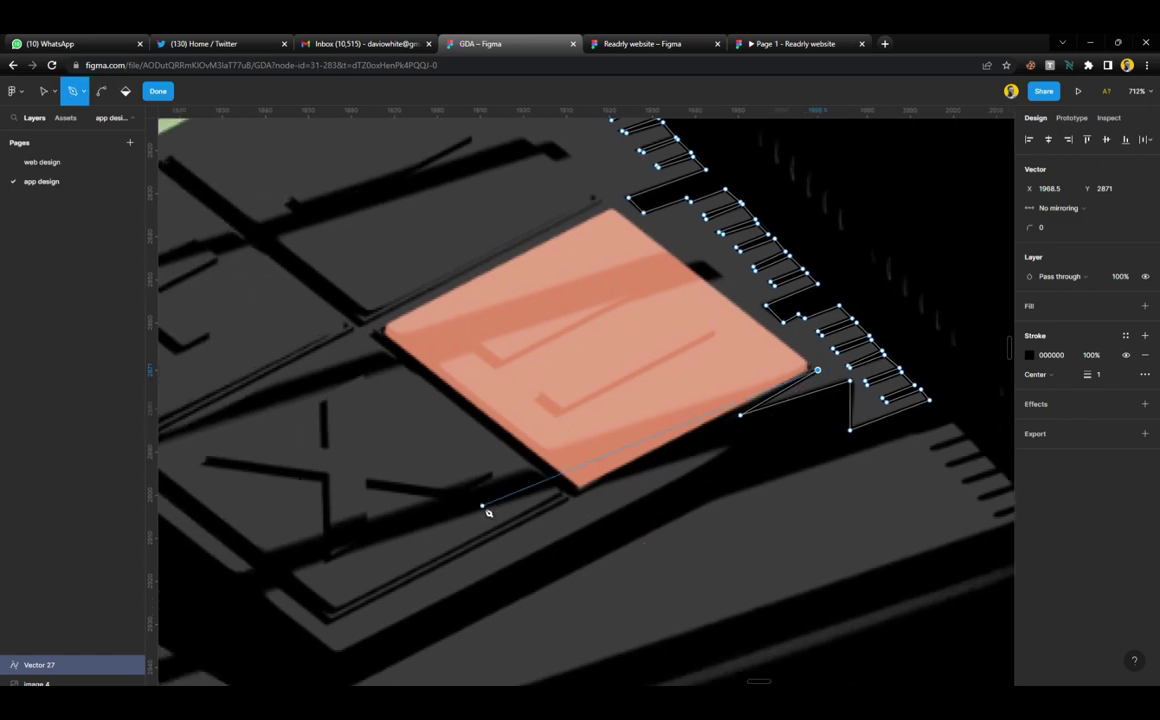
{"action": "scroll", "coordinate": [486, 513], "scroll_direction": "up", "scroll_amount": 2}
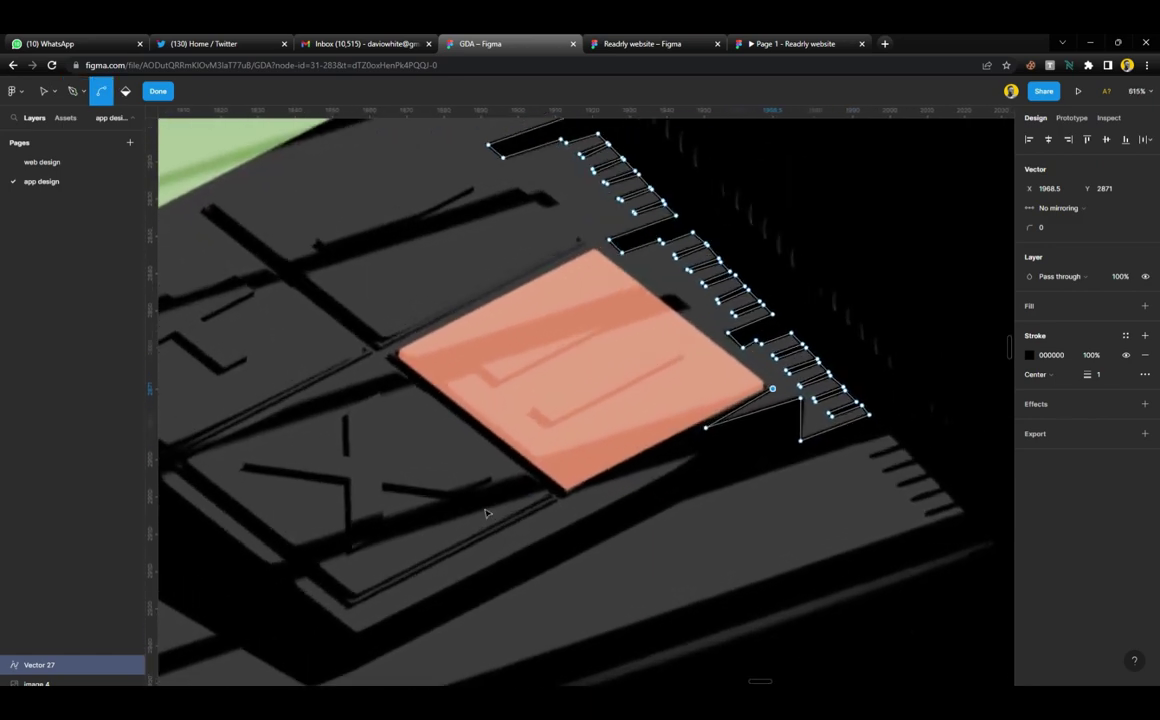
{"action": "scroll", "coordinate": [628, 486], "scroll_direction": "up", "scroll_amount": 3}
{"action": "left_click", "coordinate": [495, 529]}
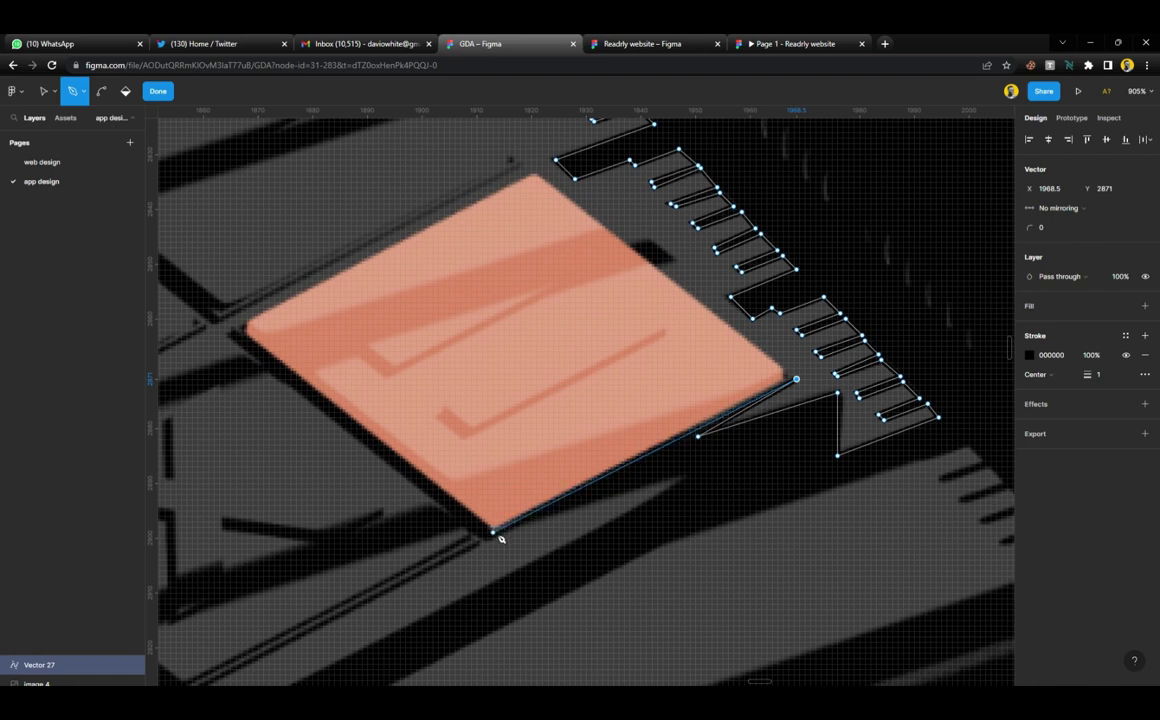
{"action": "left_click", "coordinate": [684, 479]}
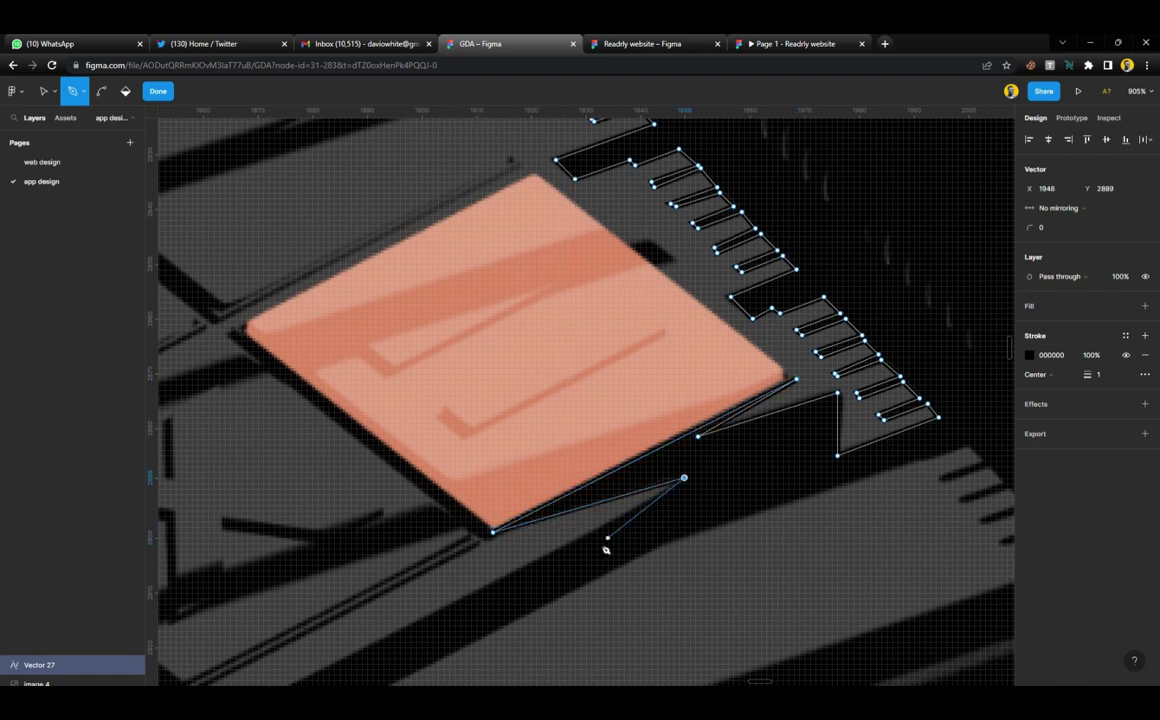
{"action": "scroll", "coordinate": [449, 577], "scroll_direction": "down", "scroll_amount": 3}
{"action": "scroll", "coordinate": [456, 580], "scroll_direction": "left", "scroll_amount": 4}
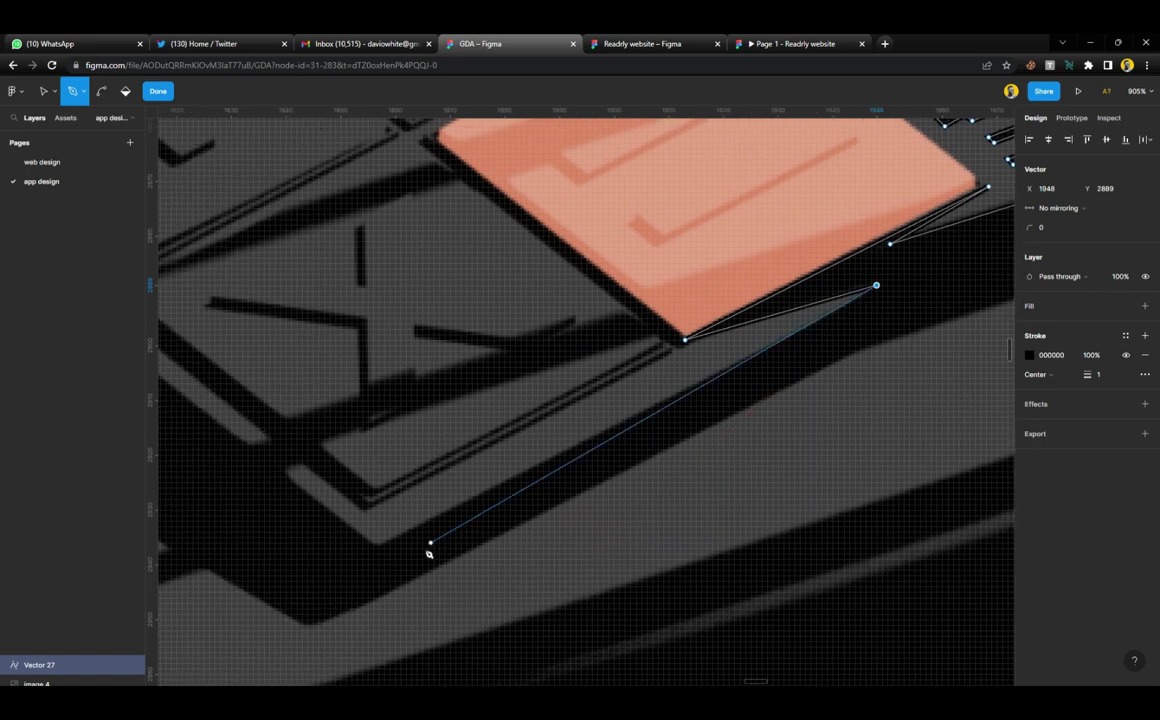
Extend the outline down-left along the long shadow, turn its left end and run up the thin strip
{"action": "left_click", "coordinate": [378, 545]}
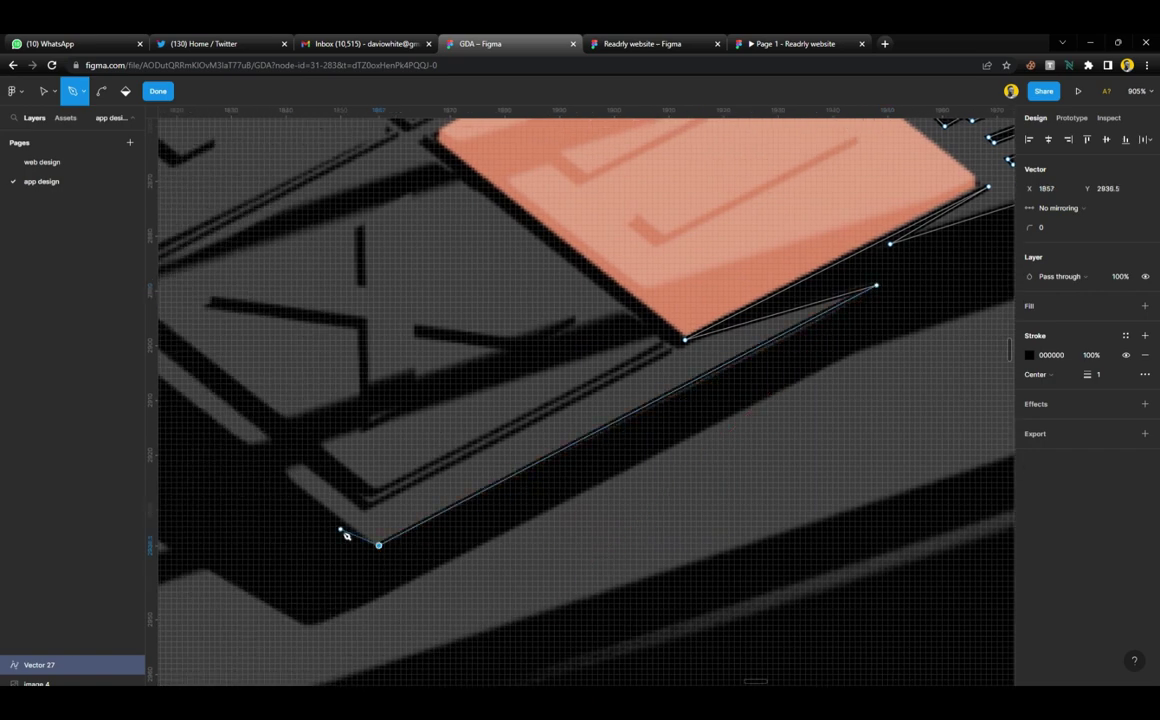
{"action": "scroll", "coordinate": [346, 536], "scroll_direction": "left", "scroll_amount": 1}
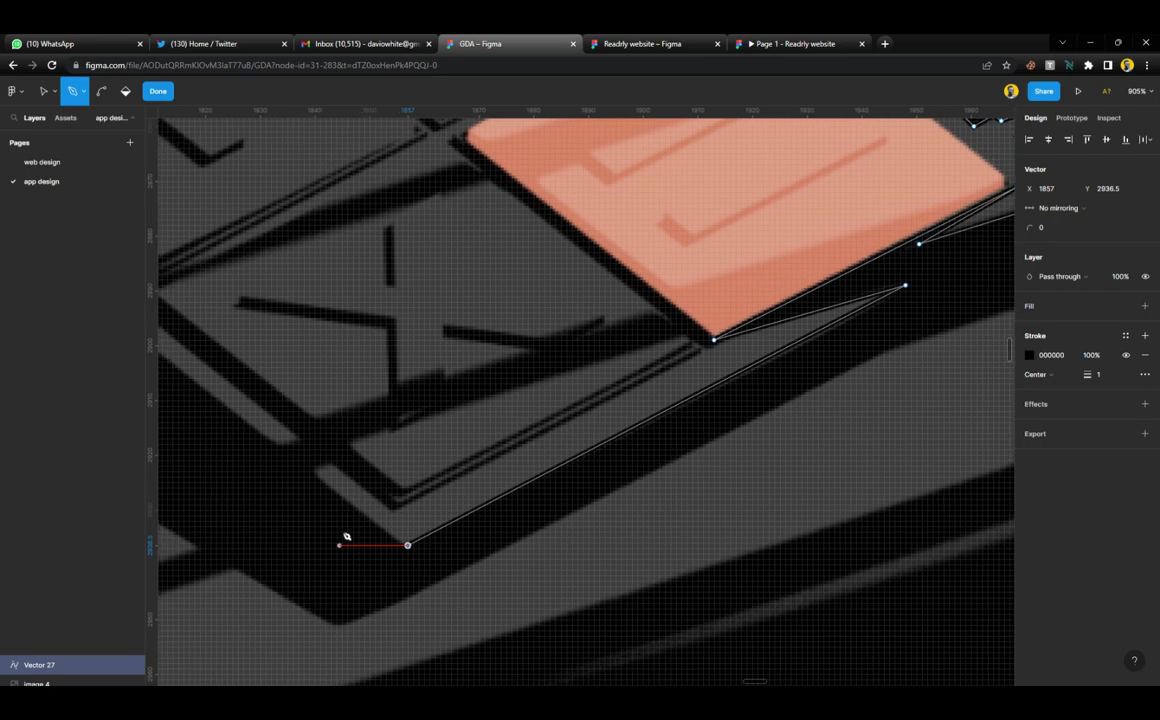
{"action": "left_click", "coordinate": [313, 473]}
{"action": "left_click", "coordinate": [329, 462]}
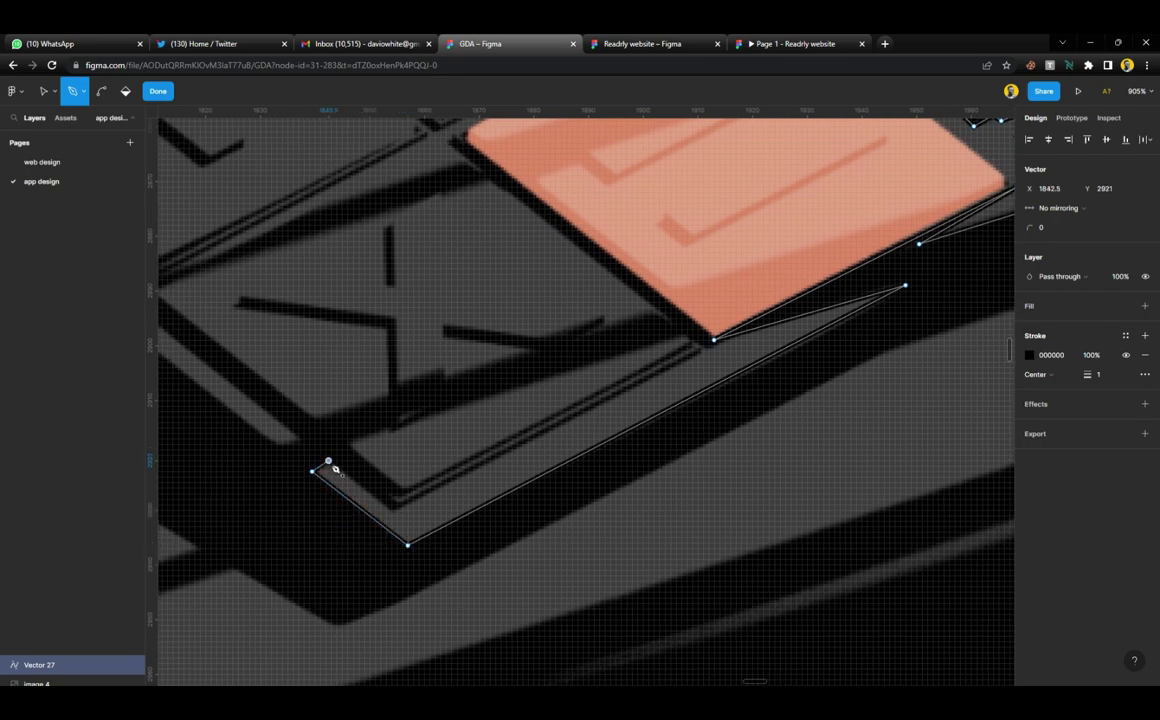
{"action": "left_click", "coordinate": [391, 512]}
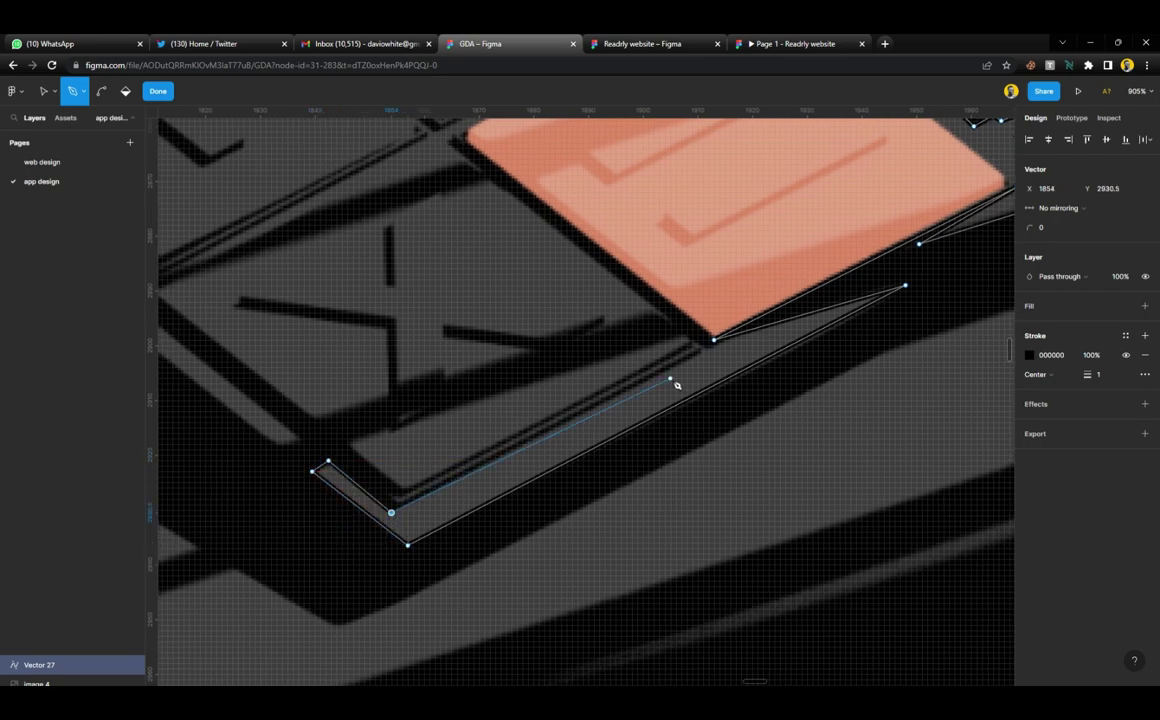
{"action": "key", "text": "ctrl"}
{"action": "scroll", "coordinate": [681, 377], "scroll_direction": "up", "scroll_amount": 3}
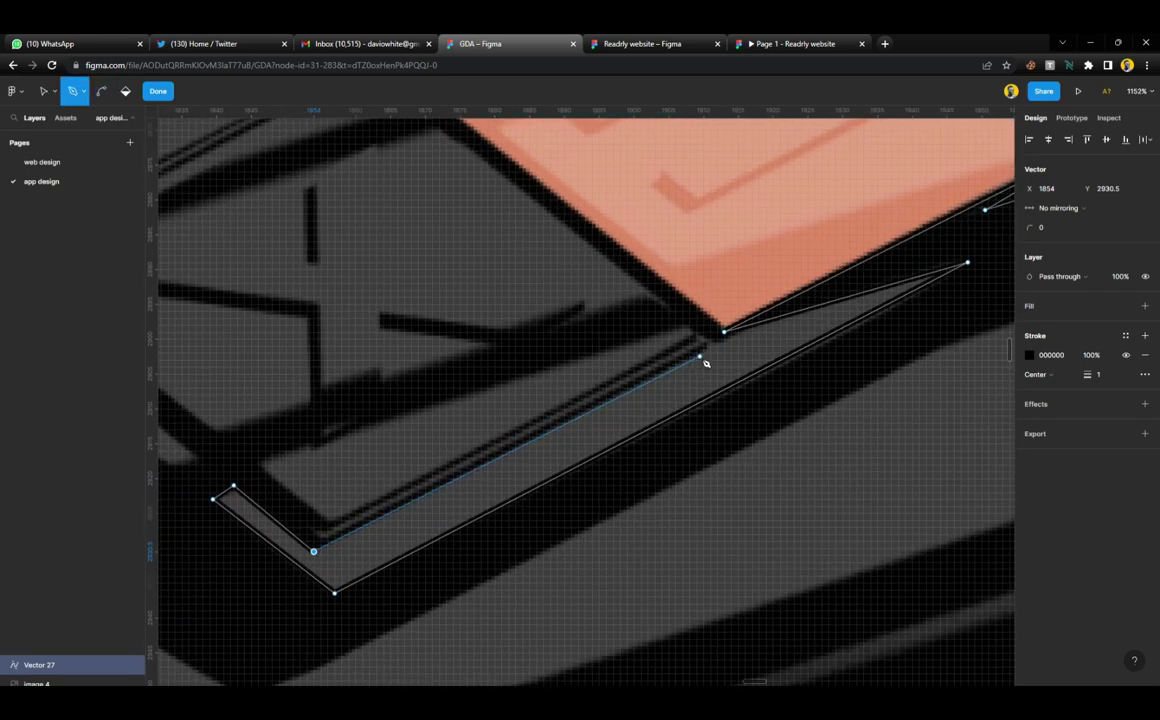
{"action": "scroll", "coordinate": [714, 352], "scroll_direction": "up", "scroll_amount": 5}
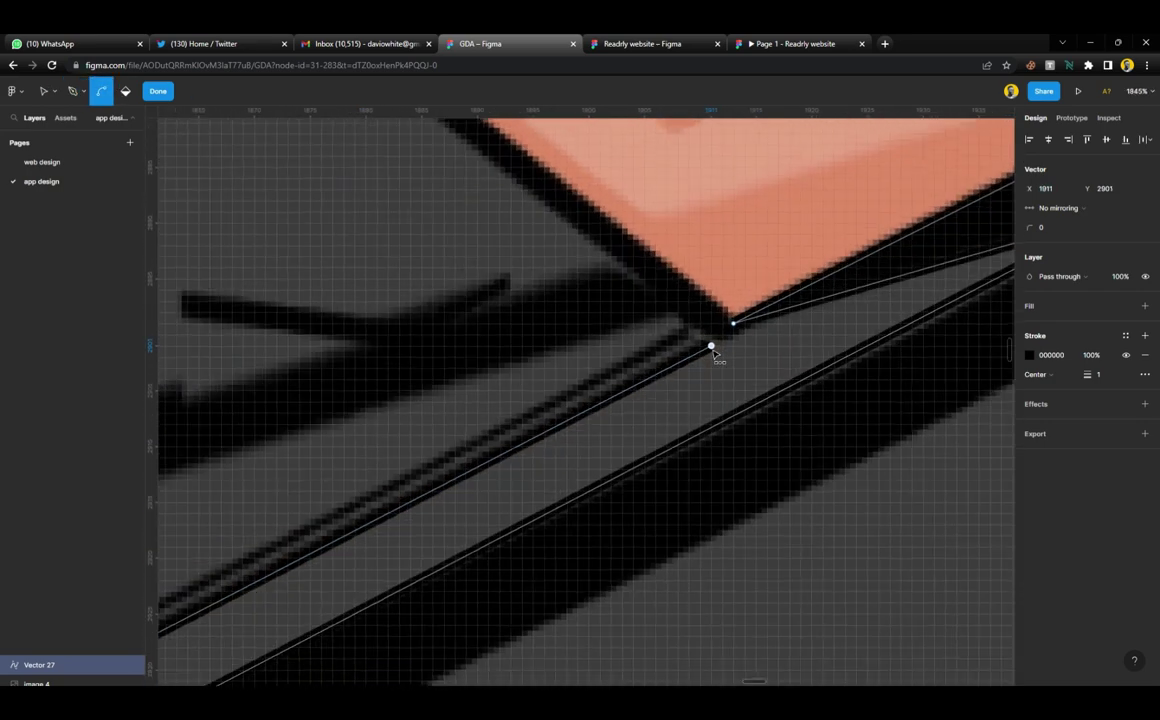
{"action": "scroll", "coordinate": [705, 340], "scroll_direction": "down", "scroll_amount": 4}
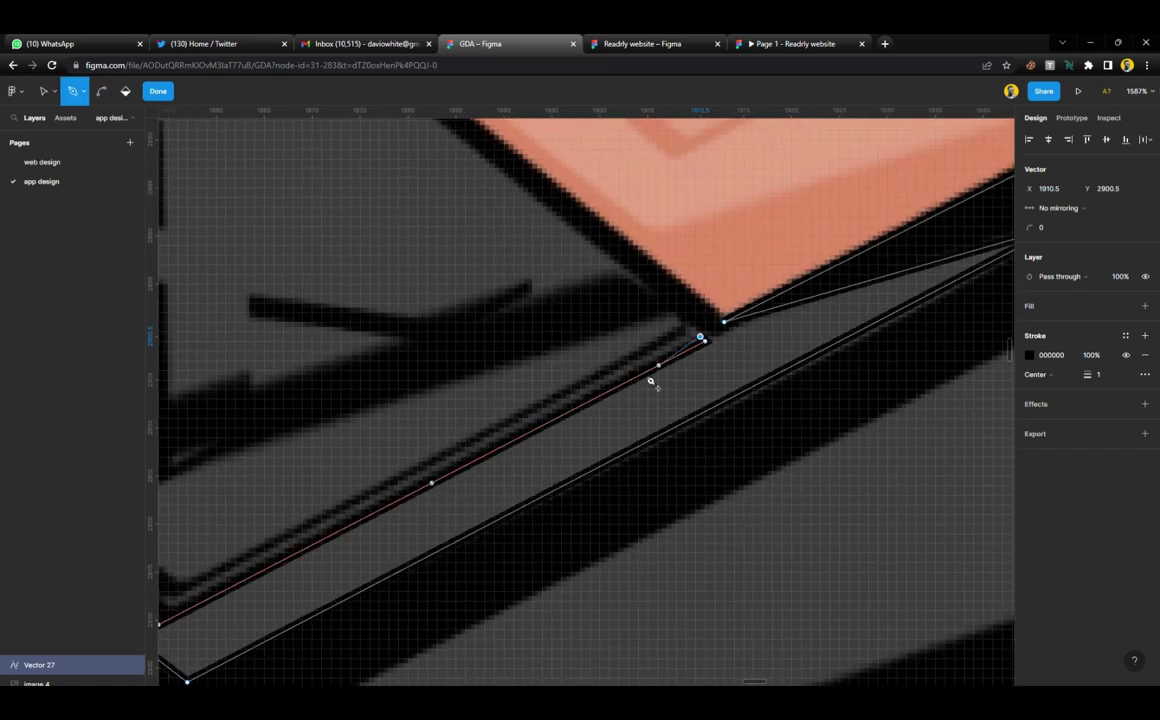
{"action": "scroll", "coordinate": [202, 598], "scroll_direction": "left", "scroll_amount": 3}
Close the thin strip's lower-left end and trace its return edge to the strip's upper end
{"action": "left_click", "coordinate": [301, 605]}
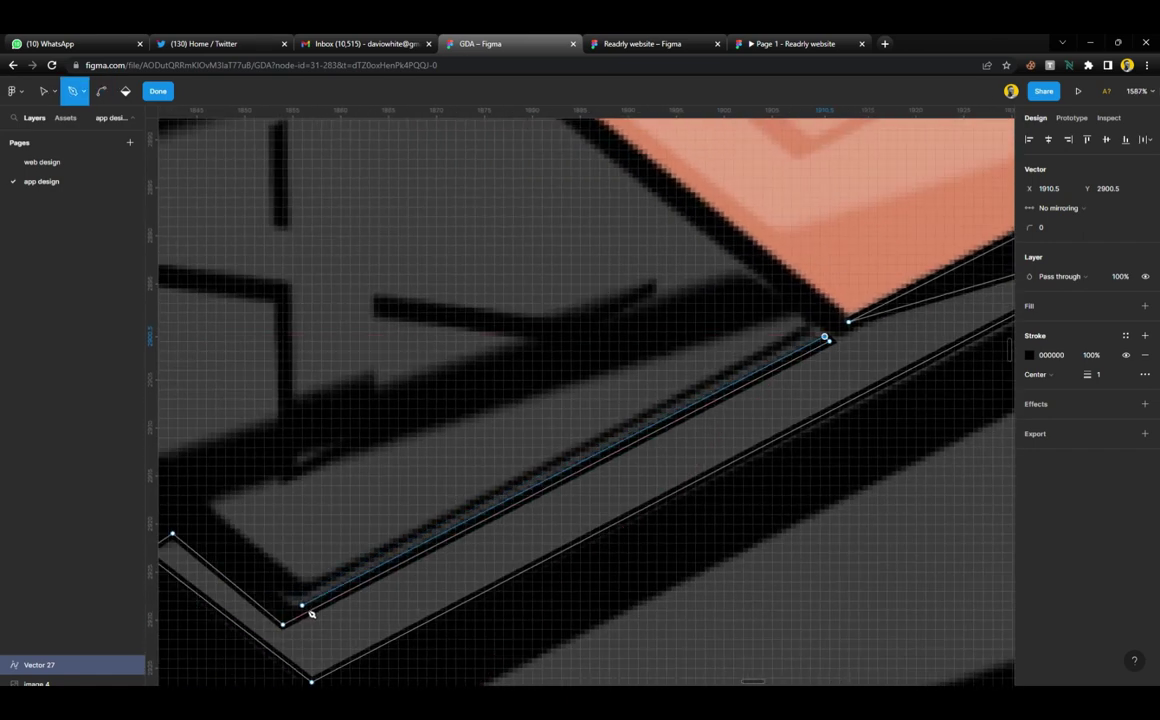
{"action": "left_click", "coordinate": [278, 596]}
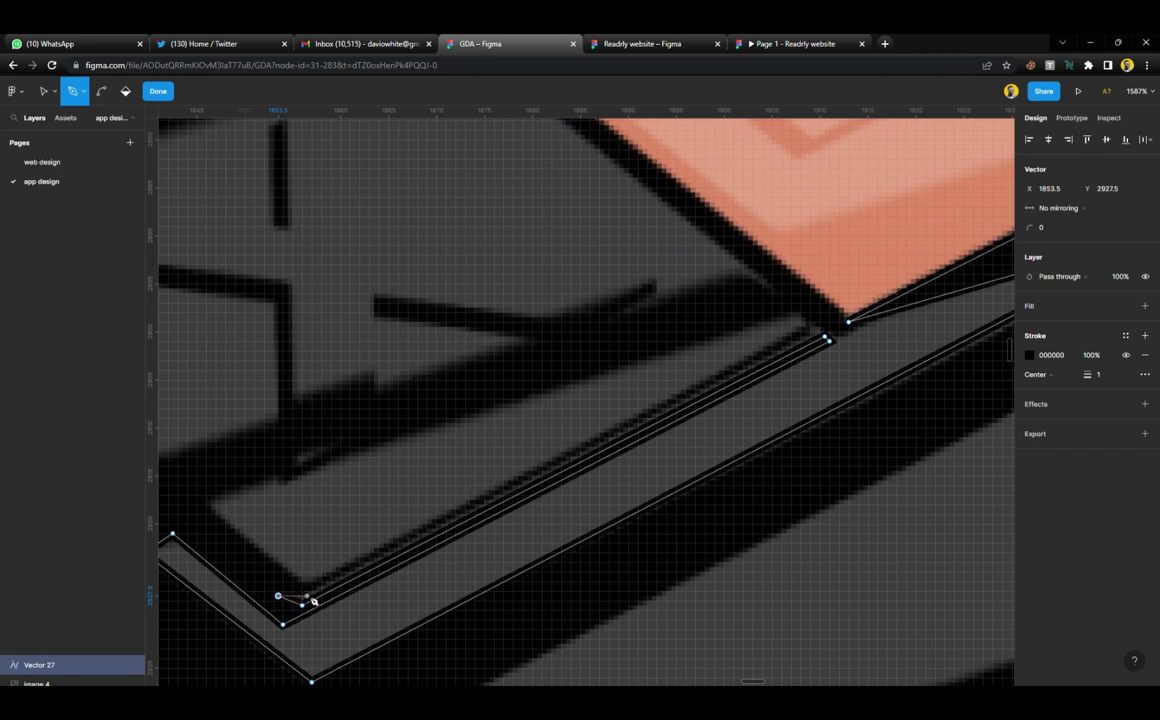
{"action": "left_click", "coordinate": [301, 600]}
{"action": "scroll", "coordinate": [490, 540], "scroll_direction": "up", "scroll_amount": 1}
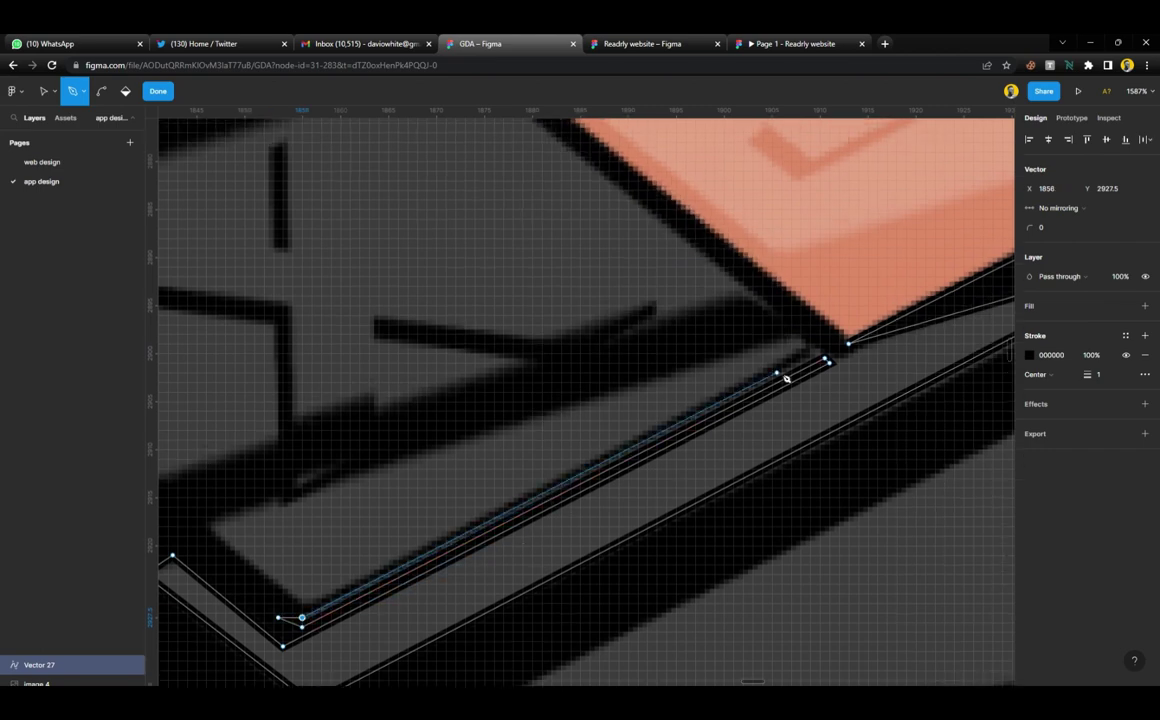
{"action": "scroll", "coordinate": [818, 357], "scroll_direction": "up", "scroll_amount": 4}
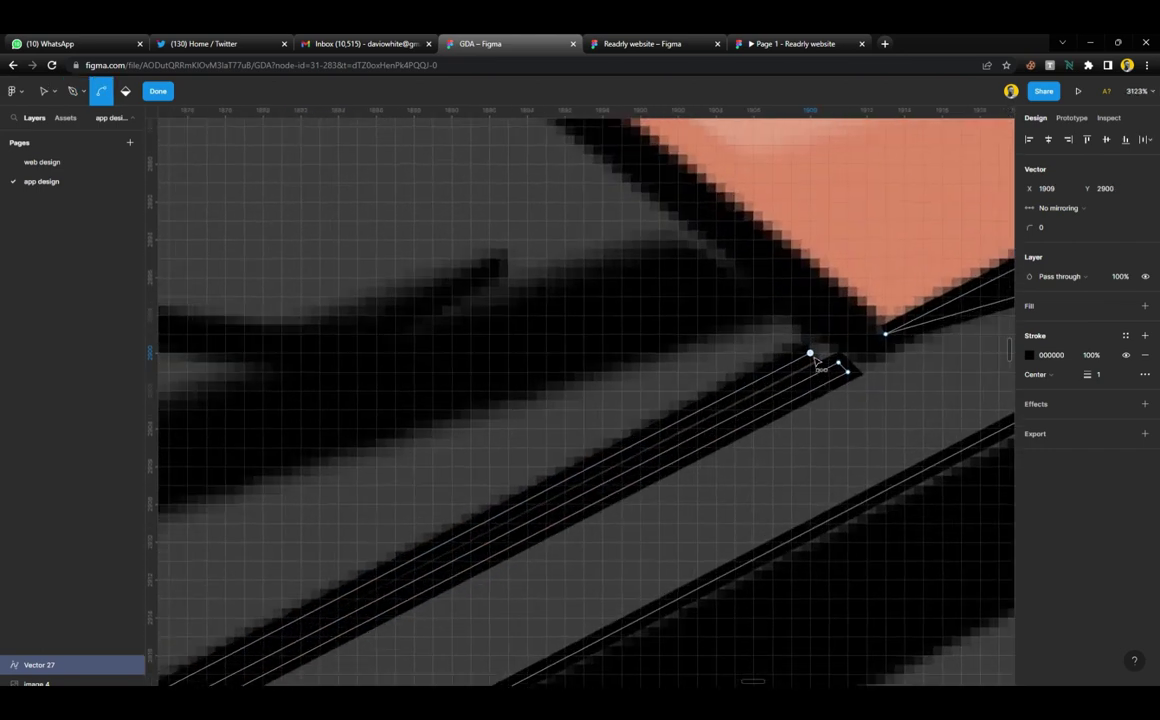
{"action": "left_click", "coordinate": [799, 343]}
{"action": "scroll", "coordinate": [800, 344], "scroll_direction": "down", "scroll_amount": 3}
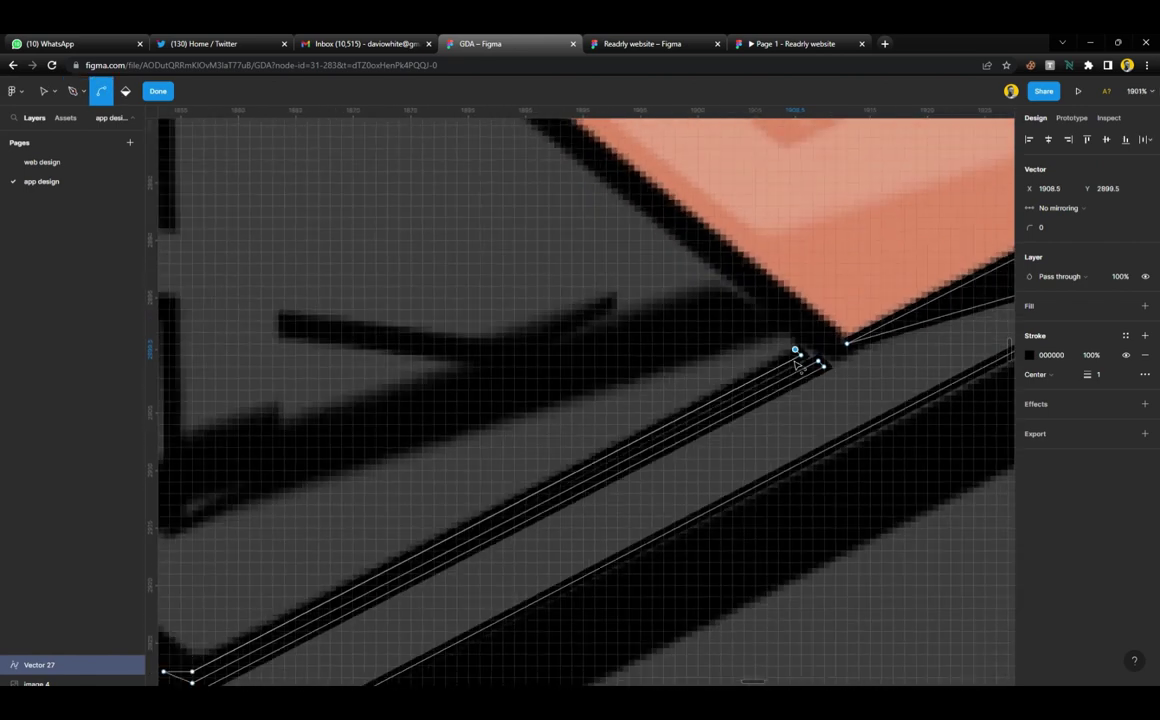
{"action": "scroll", "coordinate": [667, 455], "scroll_direction": "left", "scroll_amount": 4}
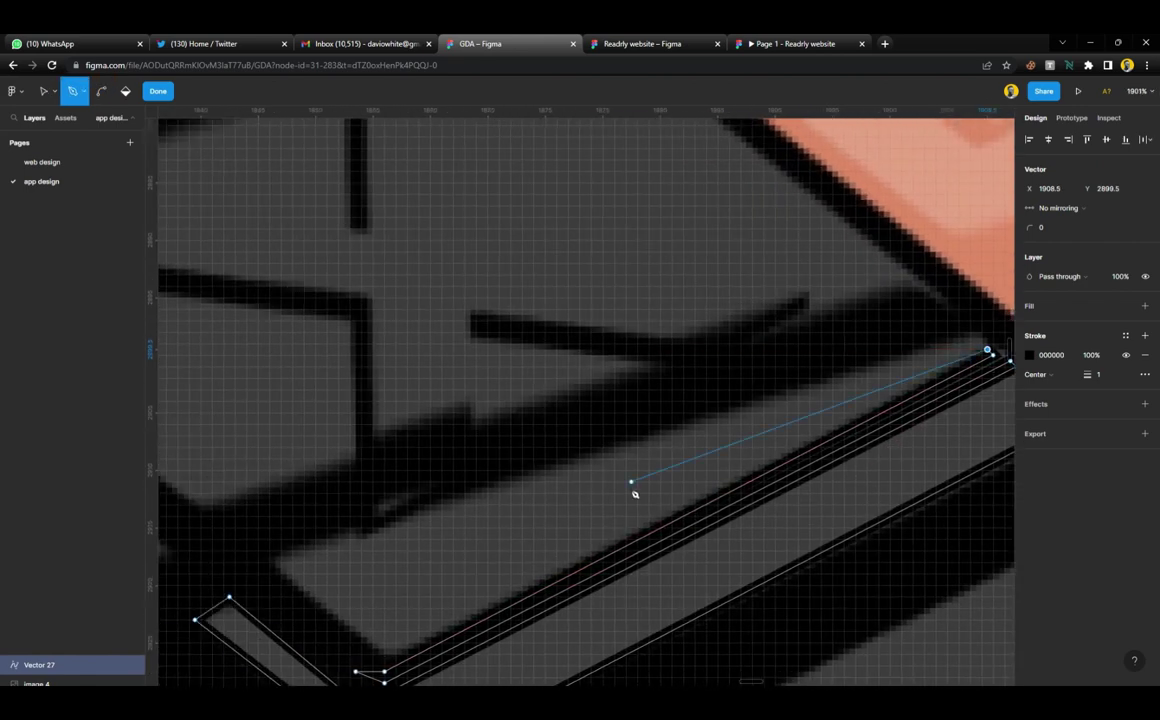
Finish the strip's return edge and run the outline up to the tile's bottom corner
{"action": "left_click", "coordinate": [390, 660]}
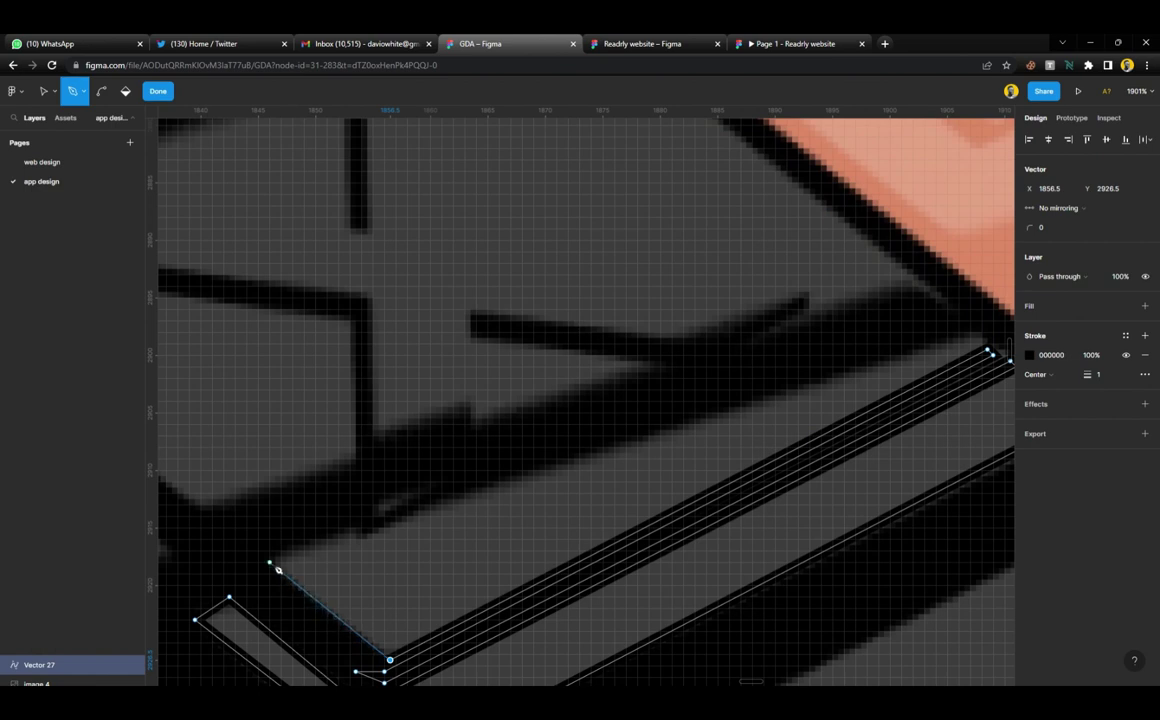
{"action": "left_click", "coordinate": [269, 562]}
{"action": "left_click", "coordinate": [355, 528]}
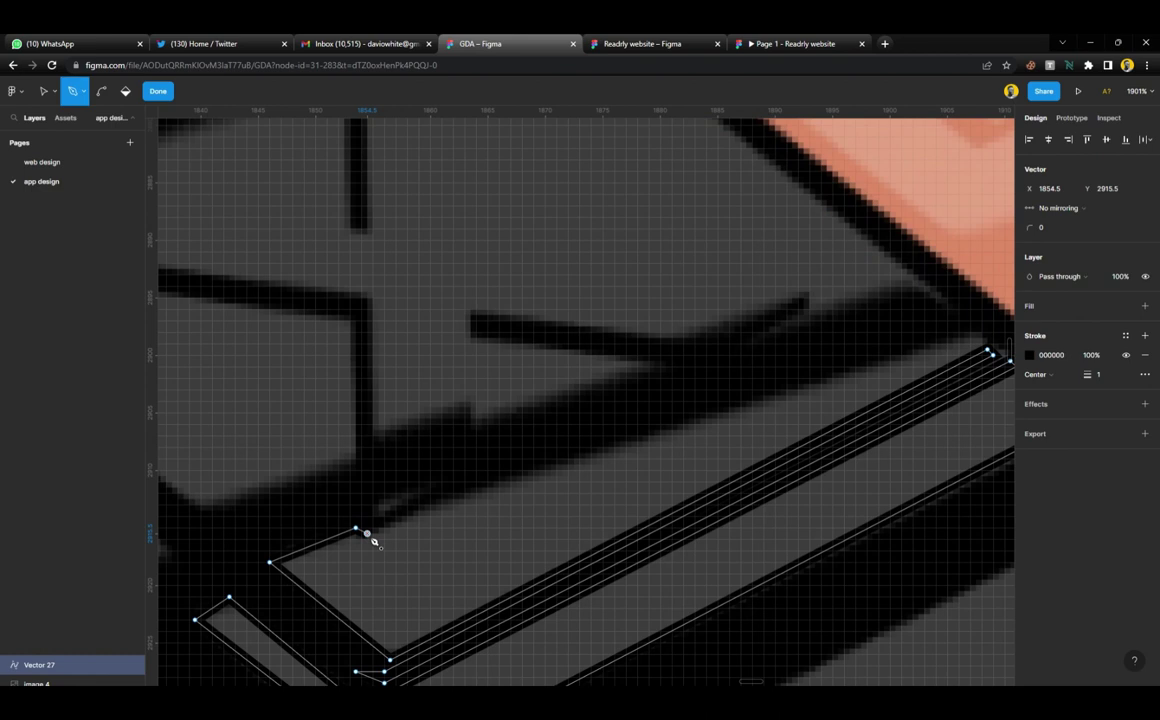
{"action": "scroll", "coordinate": [408, 529], "scroll_direction": "down", "scroll_amount": 2}
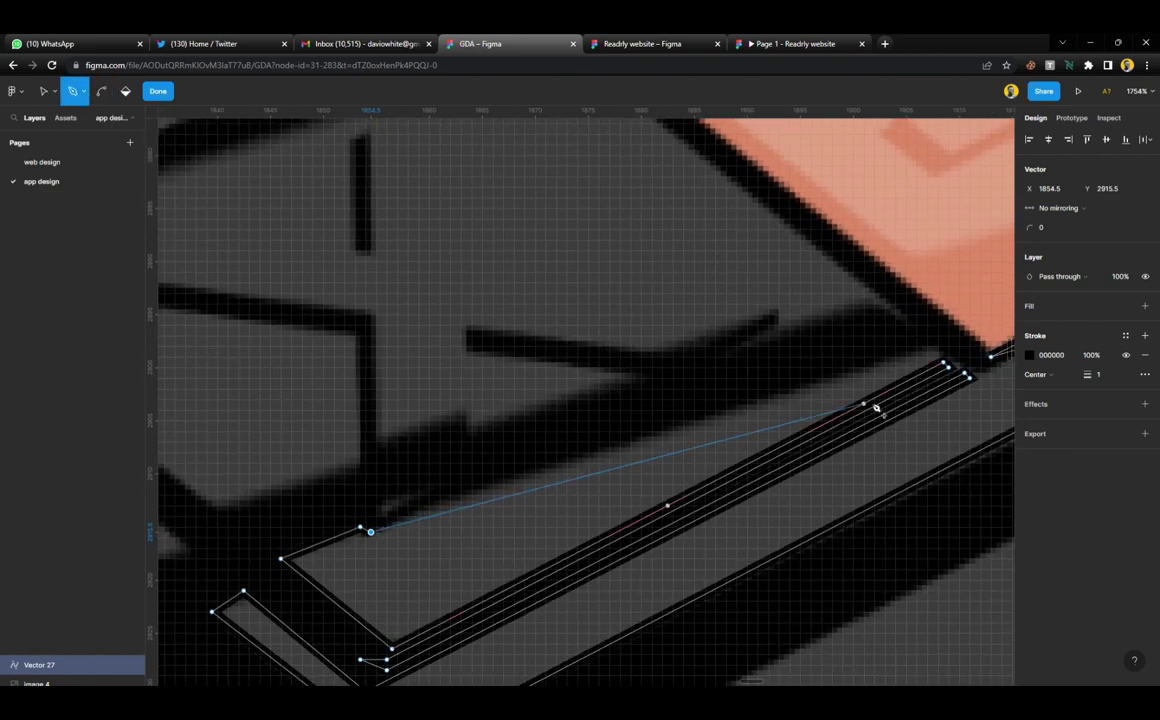
{"action": "left_click", "coordinate": [939, 351]}
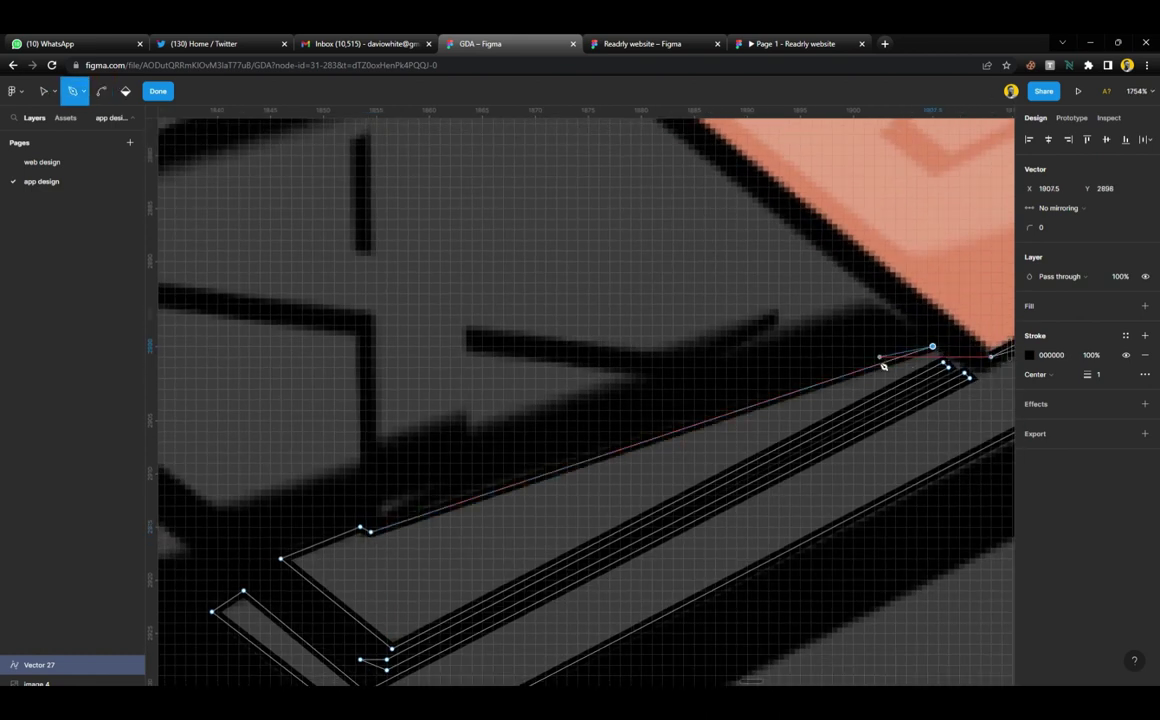
{"action": "scroll", "coordinate": [883, 365], "scroll_direction": "down", "scroll_amount": 5}
{"action": "scroll", "coordinate": [881, 369], "scroll_direction": "down", "scroll_amount": 2}
{"action": "scroll", "coordinate": [860, 372], "scroll_direction": "right", "scroll_amount": 3}
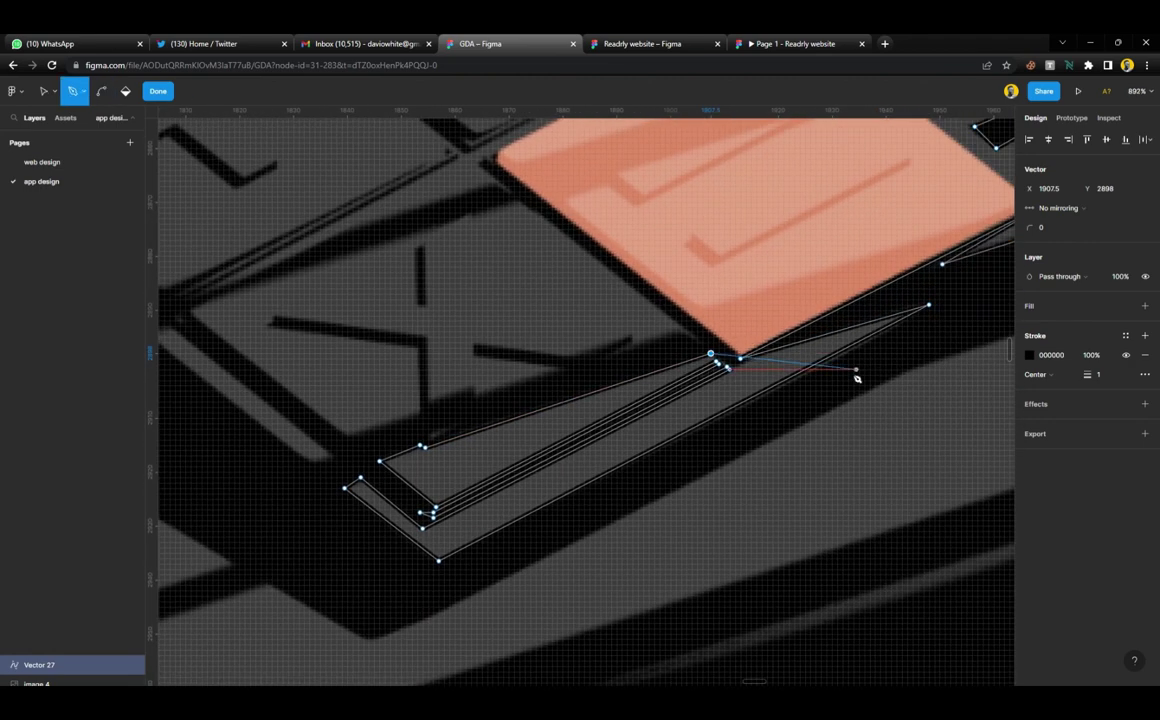
{"action": "scroll", "coordinate": [857, 375], "scroll_direction": "down", "scroll_amount": 2}
{"action": "scroll", "coordinate": [820, 392], "scroll_direction": "up", "scroll_amount": 5}
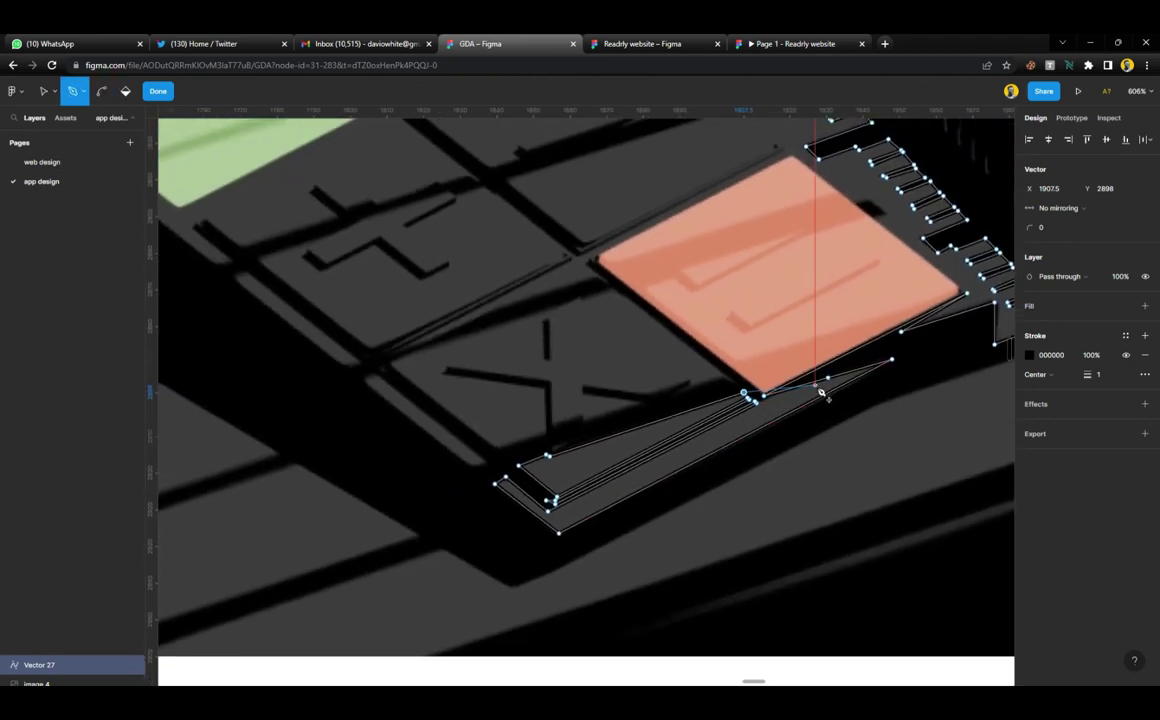
{"action": "scroll", "coordinate": [790, 414], "scroll_direction": "left", "scroll_amount": 5}
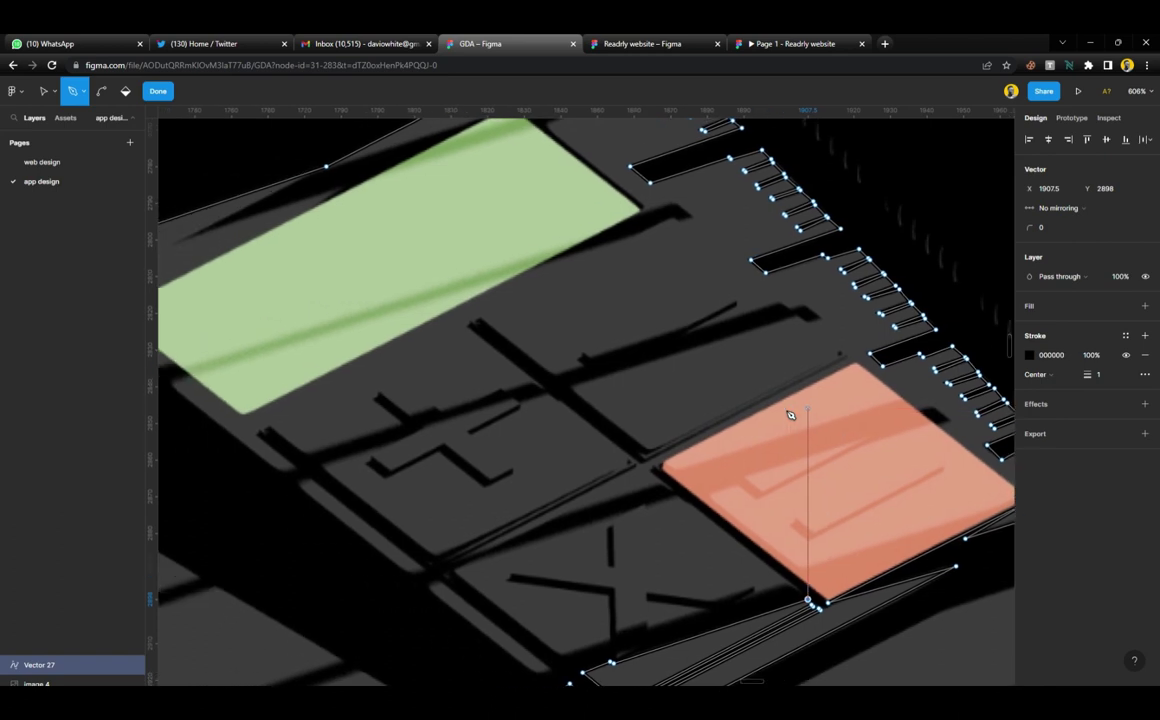
Trace the shadow strip's top edge, its left tip, lower edge and the notch bottom
{"action": "scroll", "coordinate": [790, 414], "scroll_direction": "right", "scroll_amount": 5}
{"action": "scroll", "coordinate": [790, 414], "scroll_direction": "down", "scroll_amount": 3}
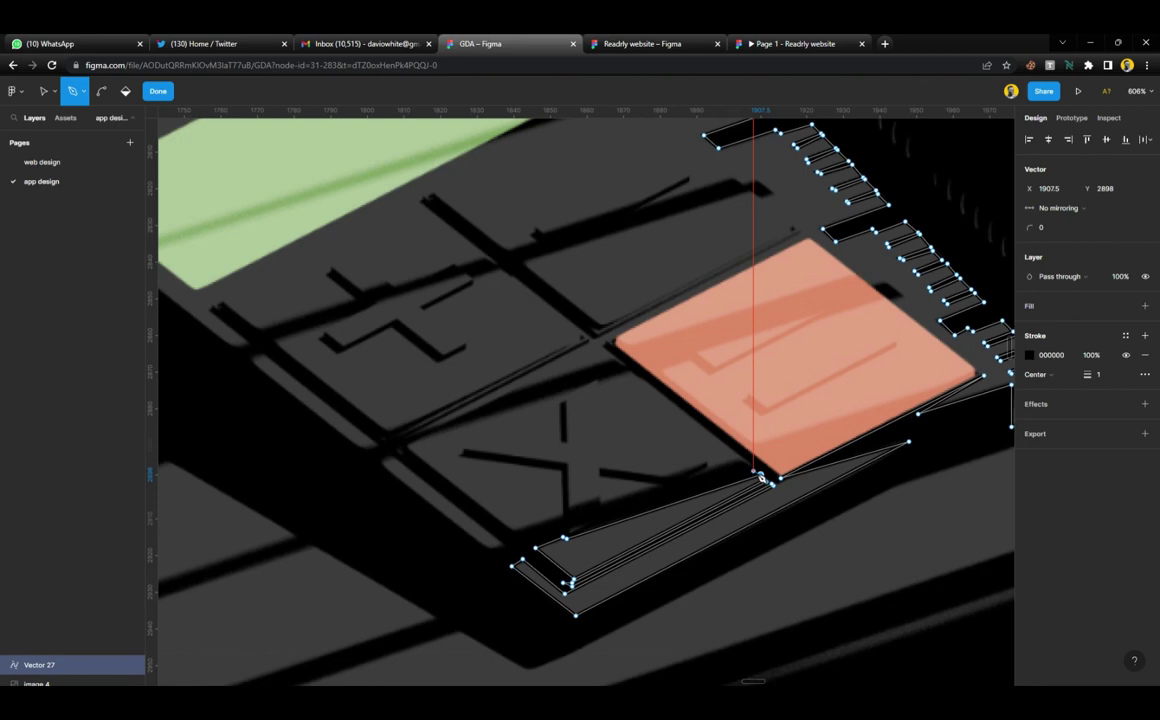
{"action": "scroll", "coordinate": [761, 478], "scroll_direction": "up", "scroll_amount": 5}
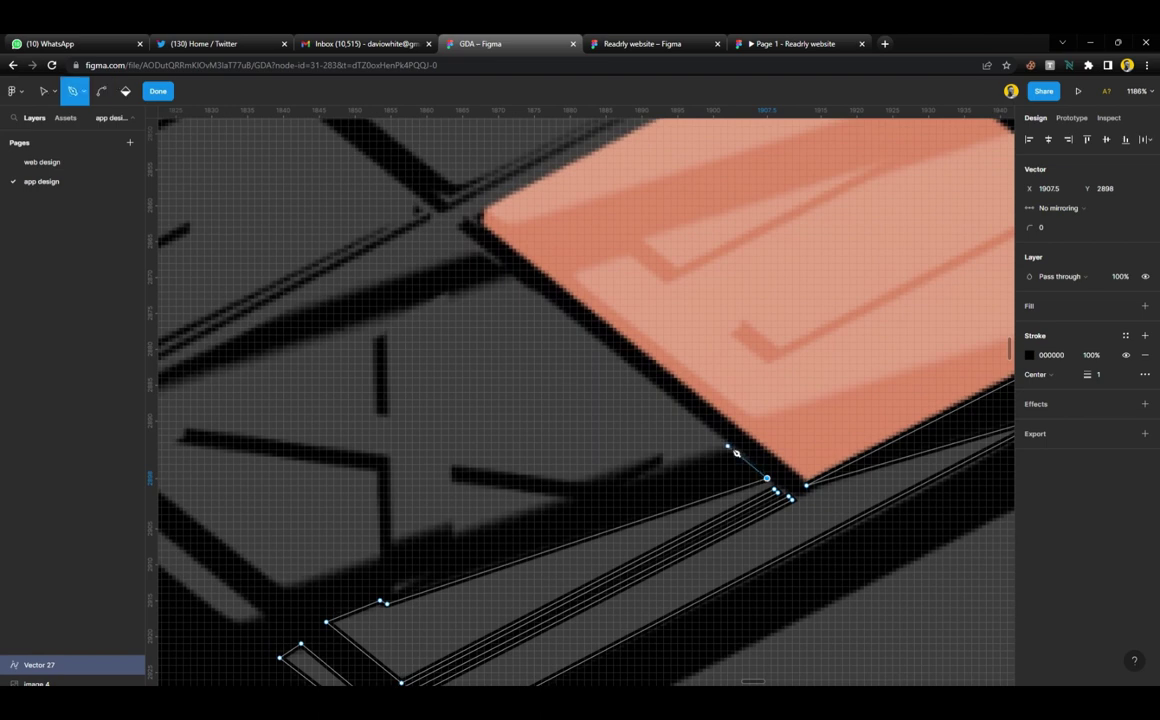
{"action": "left_click", "coordinate": [634, 482]}
{"action": "left_click", "coordinate": [588, 480]}
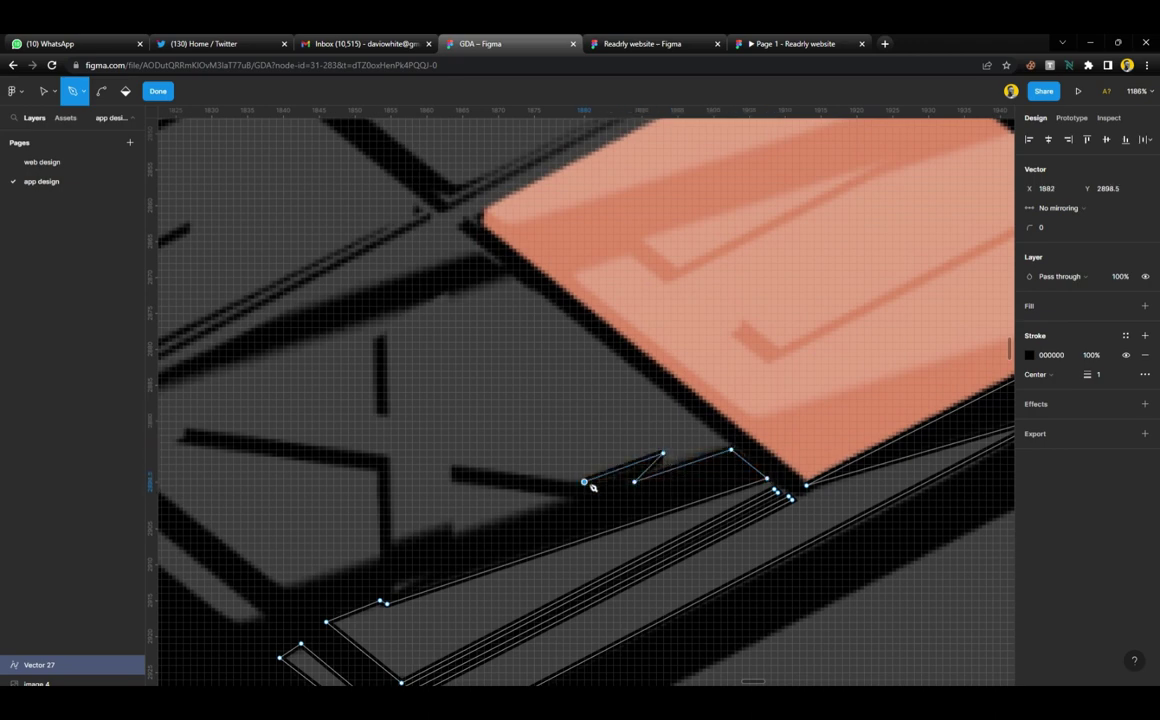
{"action": "left_click", "coordinate": [451, 478]}
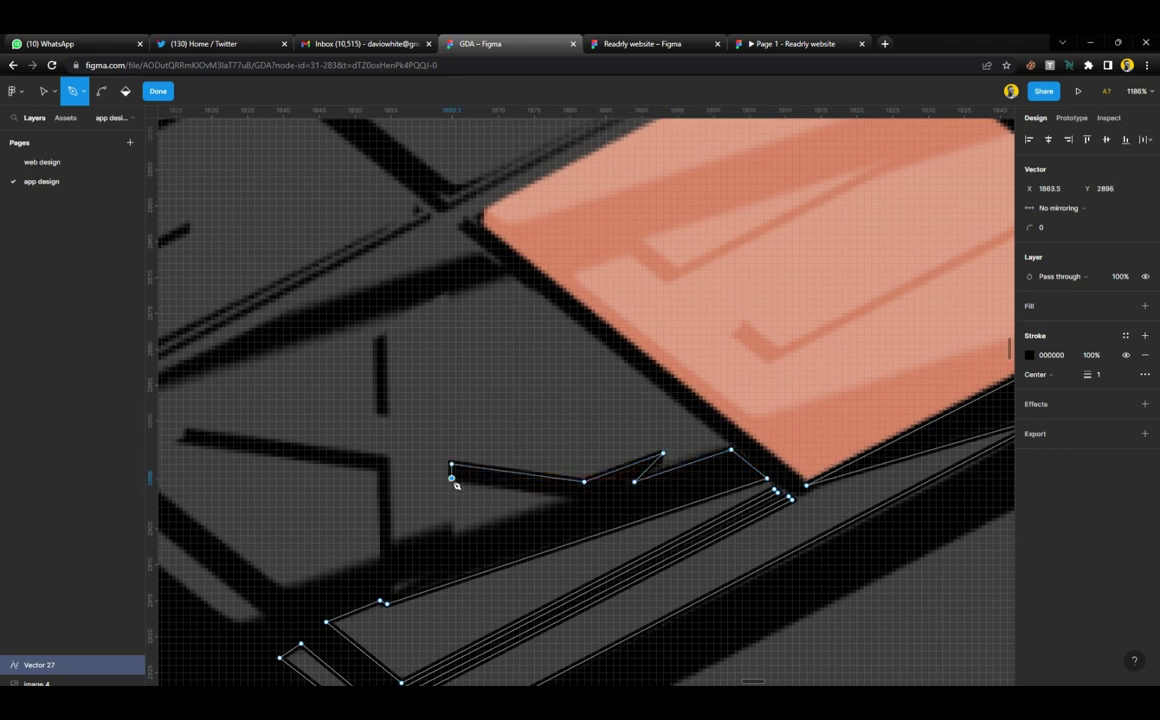
{"action": "left_click", "coordinate": [566, 499]}
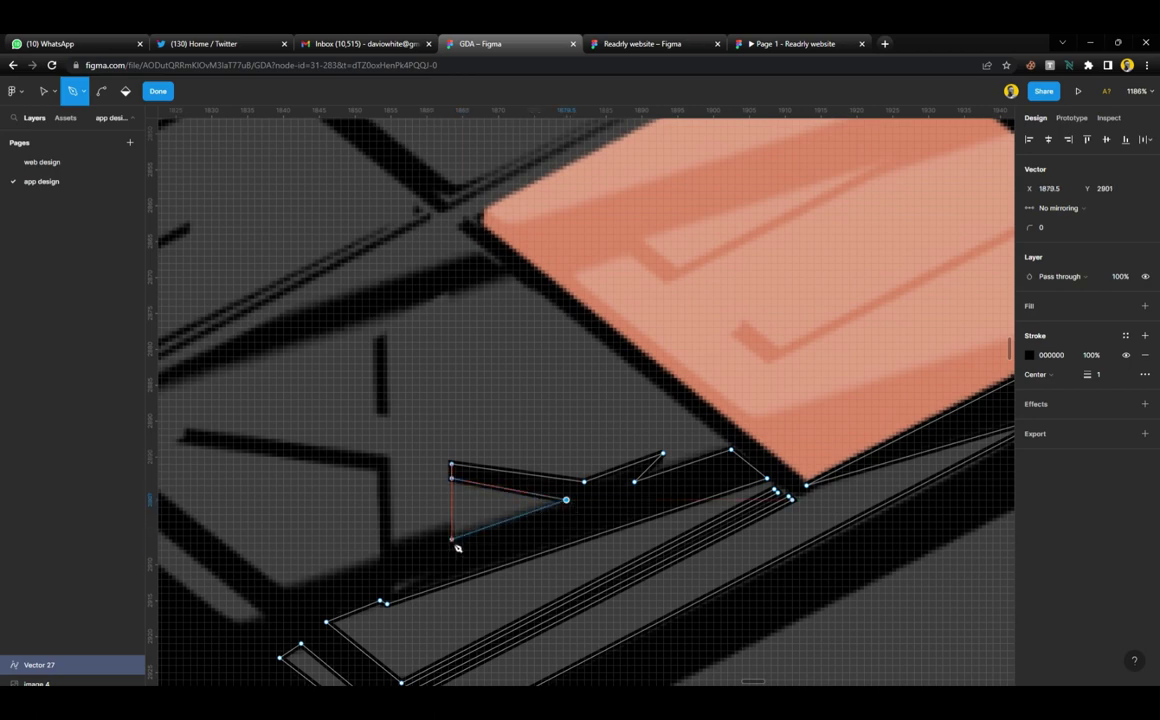
{"action": "left_click", "coordinate": [452, 539]}
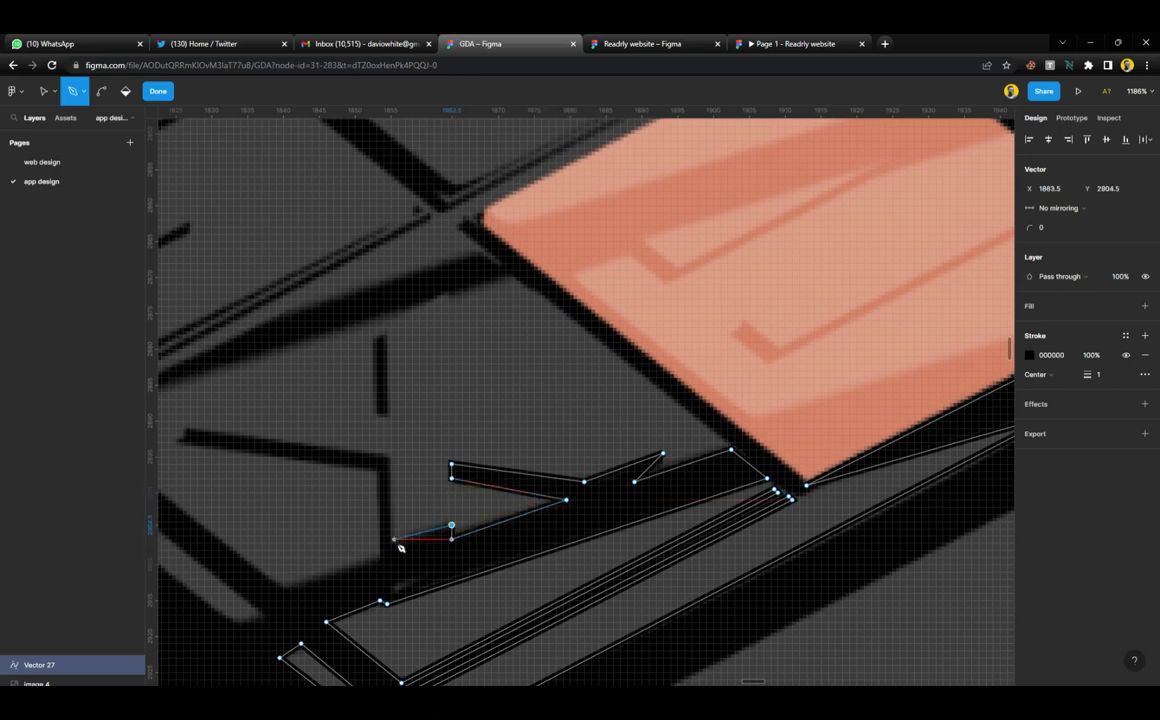
{"action": "left_click", "coordinate": [394, 539]}
Outline the vertical bar and angled shadow bar, then extend up-left along the long shadow
{"action": "left_click", "coordinate": [397, 461]}
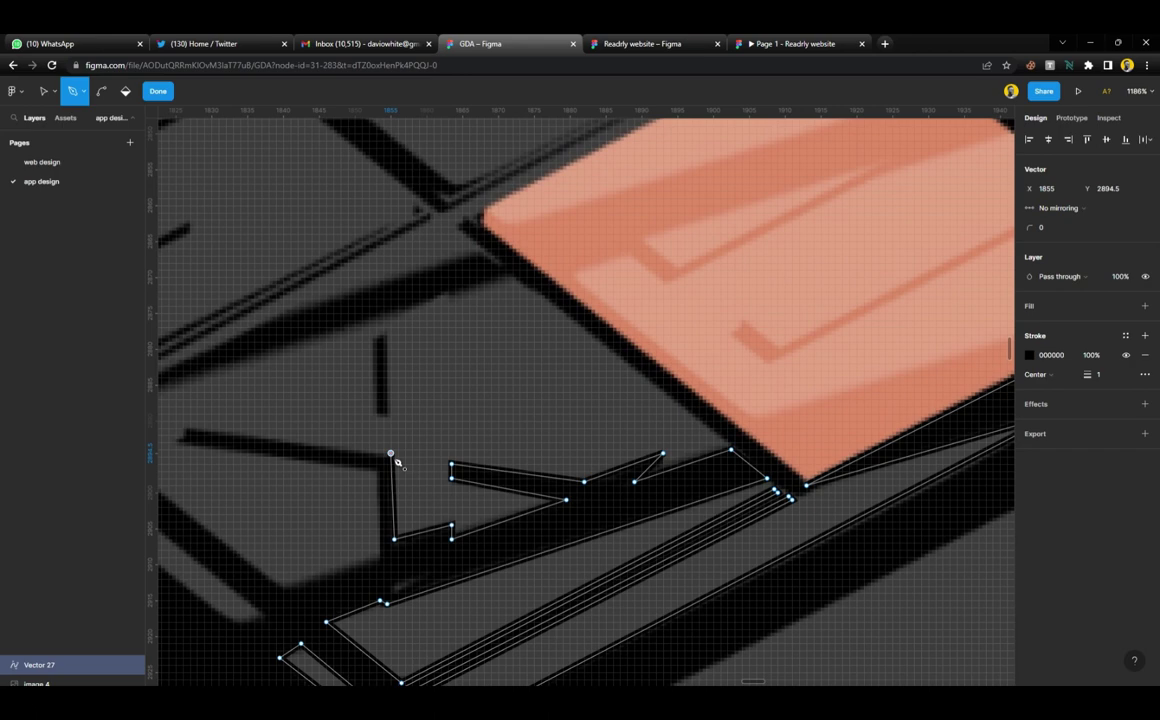
{"action": "scroll", "coordinate": [400, 458], "scroll_direction": "left", "scroll_amount": 5}
{"action": "left_click", "coordinate": [457, 429]}
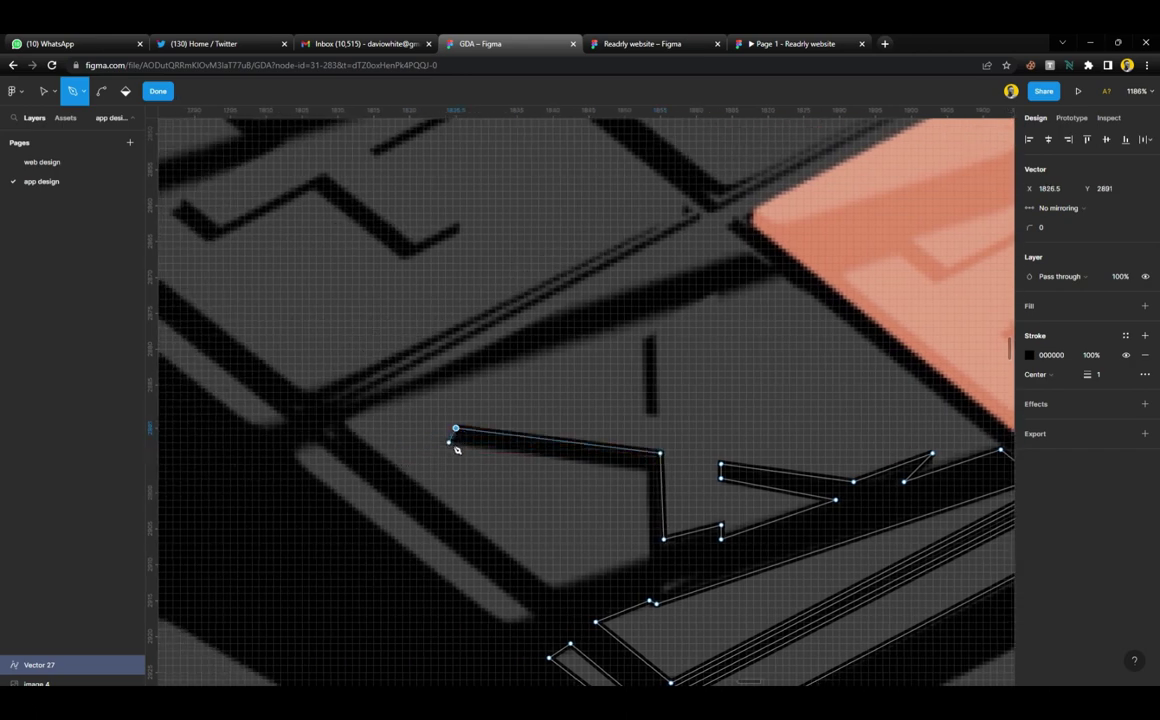
{"action": "left_click", "coordinate": [649, 471]}
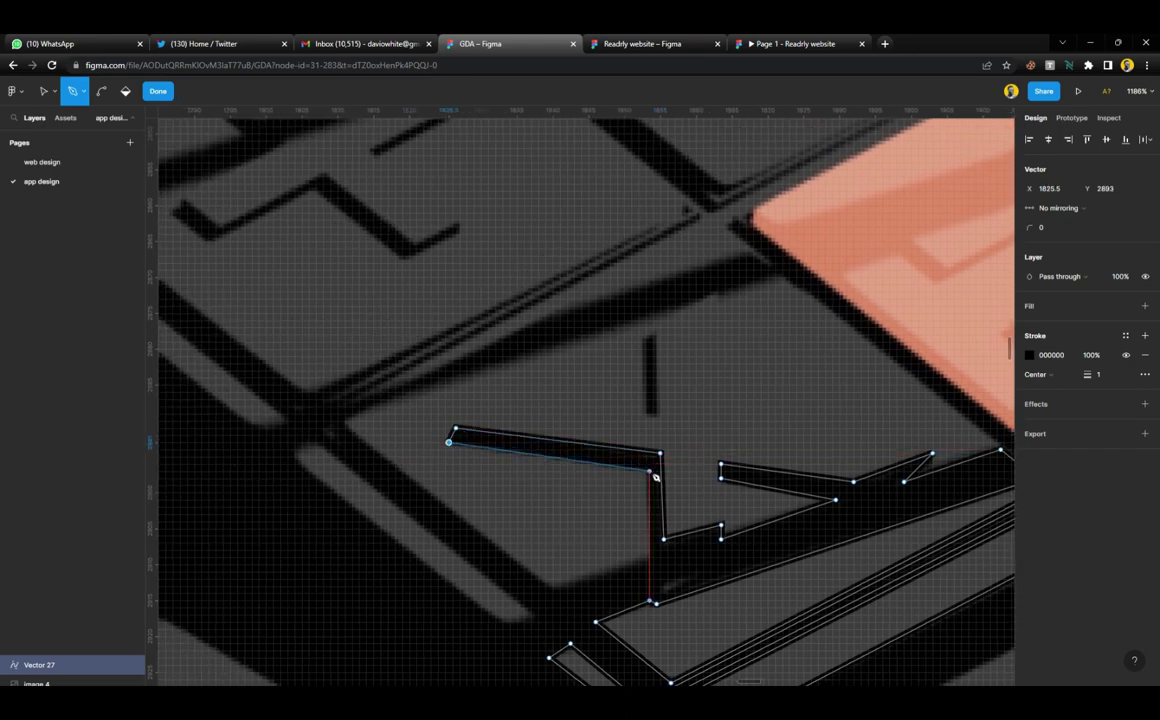
{"action": "left_click", "coordinate": [649, 557]}
{"action": "left_click", "coordinate": [559, 589]}
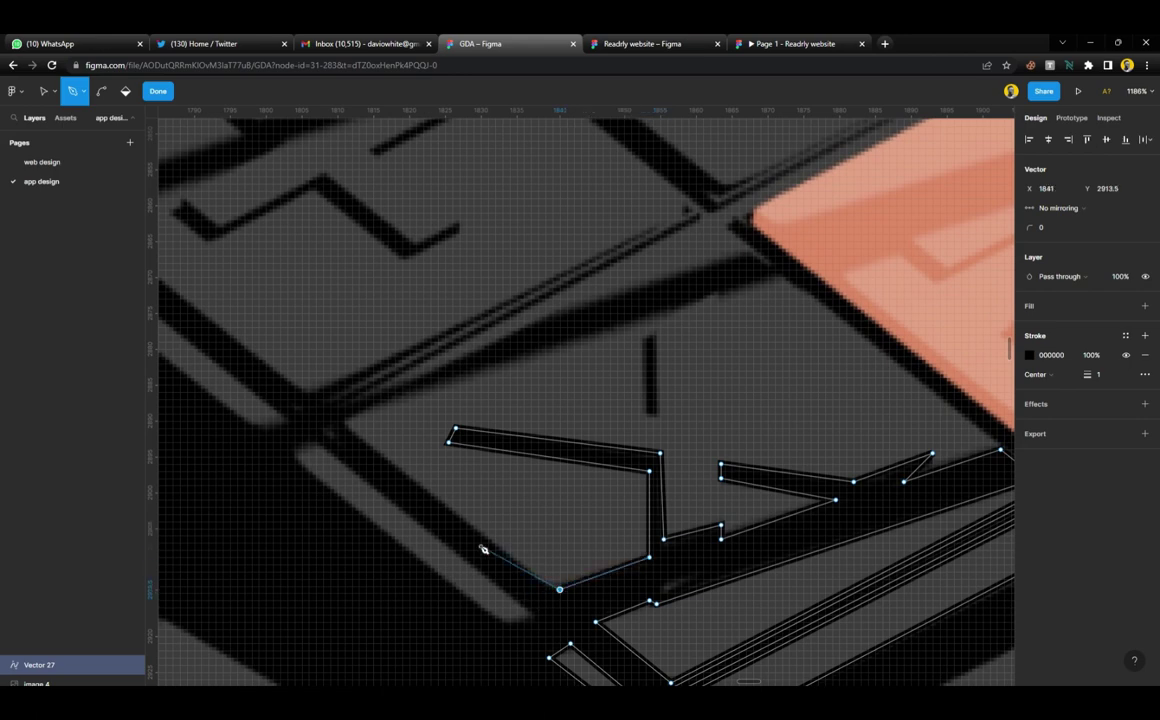
{"action": "left_click", "coordinate": [345, 425]}
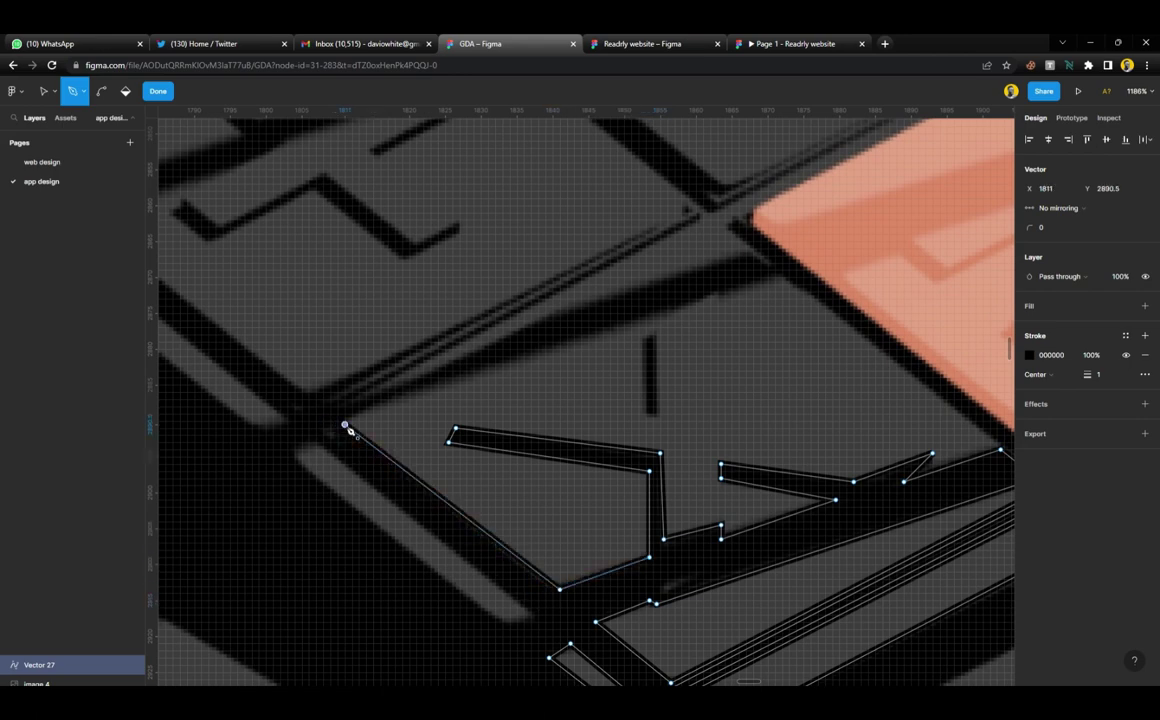
{"action": "scroll", "coordinate": [350, 430], "scroll_direction": "up", "scroll_amount": 2}
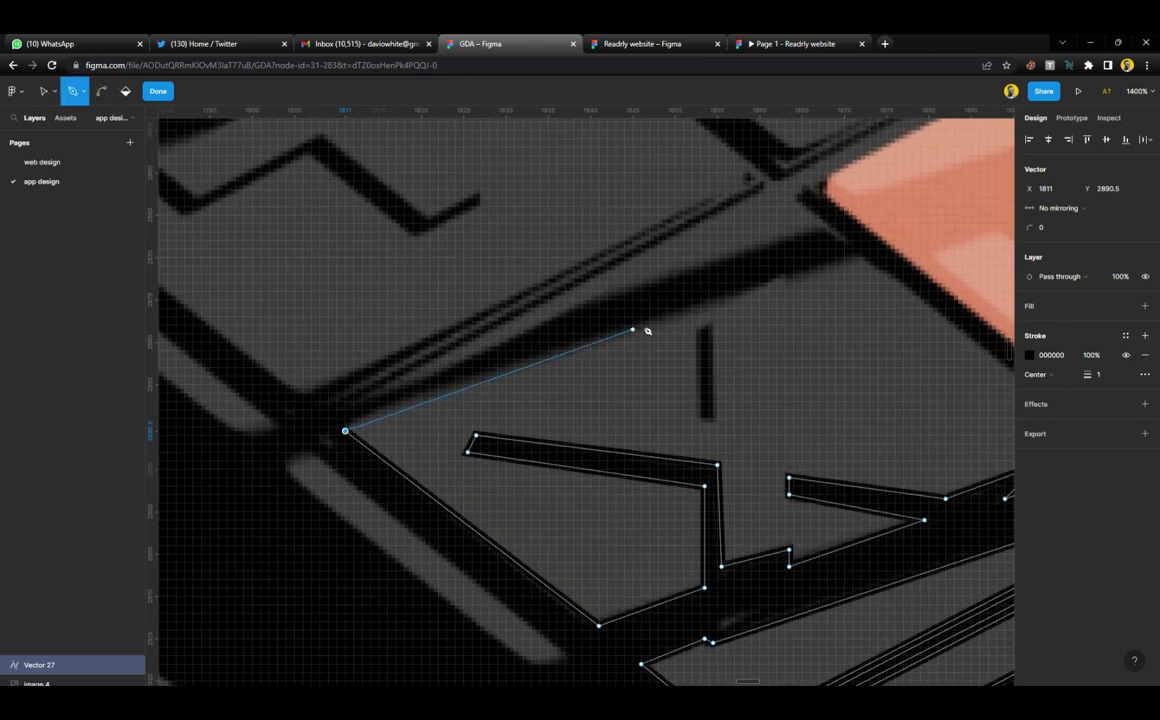
Place pen points at the corners near the top of the diagonal shadow band
{"action": "left_click", "coordinate": [780, 274]}
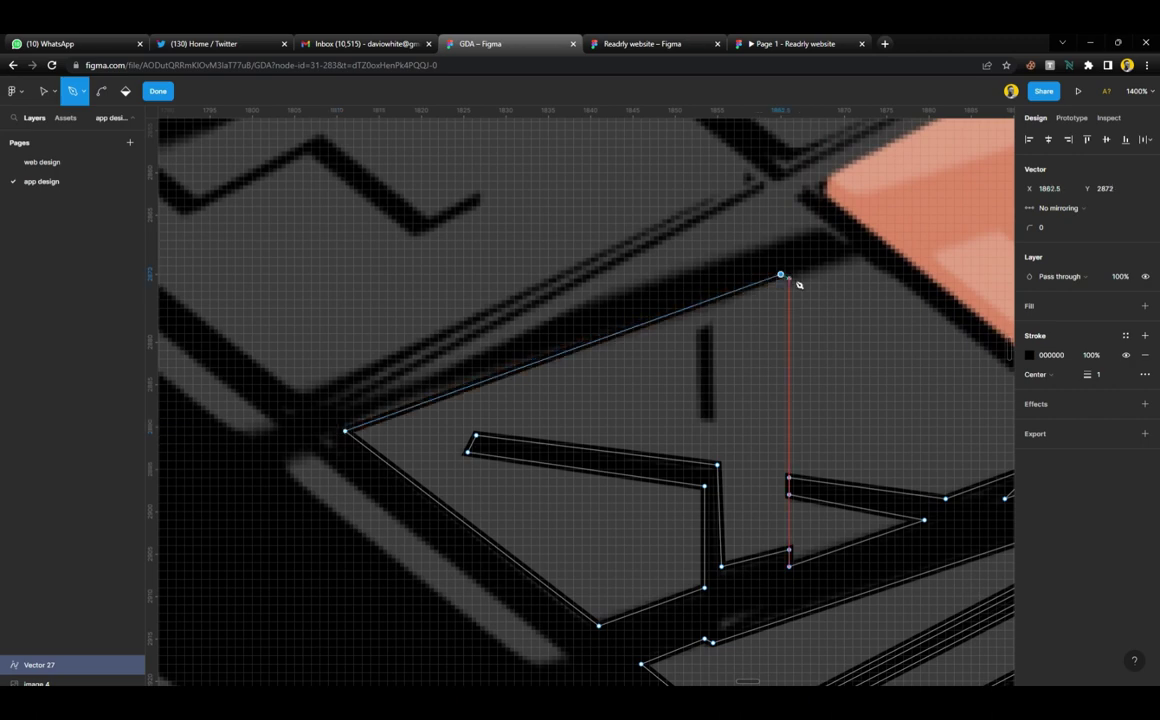
{"action": "left_click", "coordinate": [789, 277]}
{"action": "left_click", "coordinate": [852, 254]}
{"action": "scroll", "coordinate": [860, 259], "scroll_direction": "down", "scroll_amount": 5}
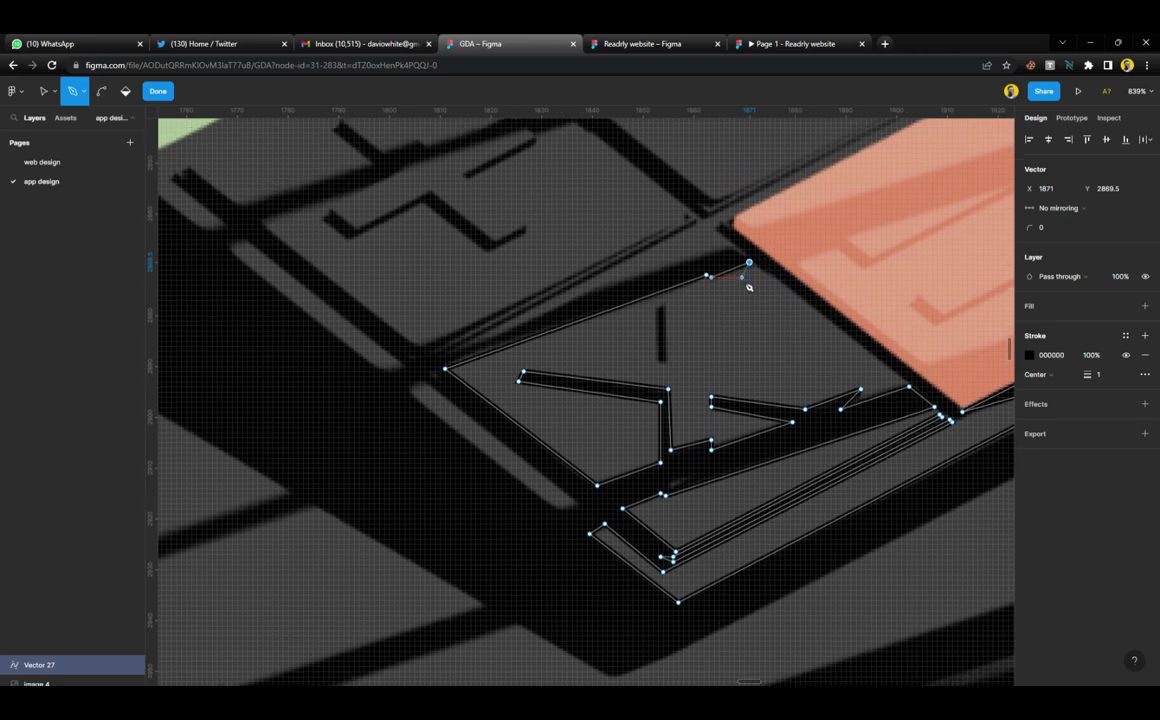
{"action": "scroll", "coordinate": [745, 290], "scroll_direction": "up", "scroll_amount": 2}
{"action": "key", "text": "ctrl"}
{"action": "scroll", "coordinate": [735, 300], "scroll_direction": "up", "scroll_amount": 5}
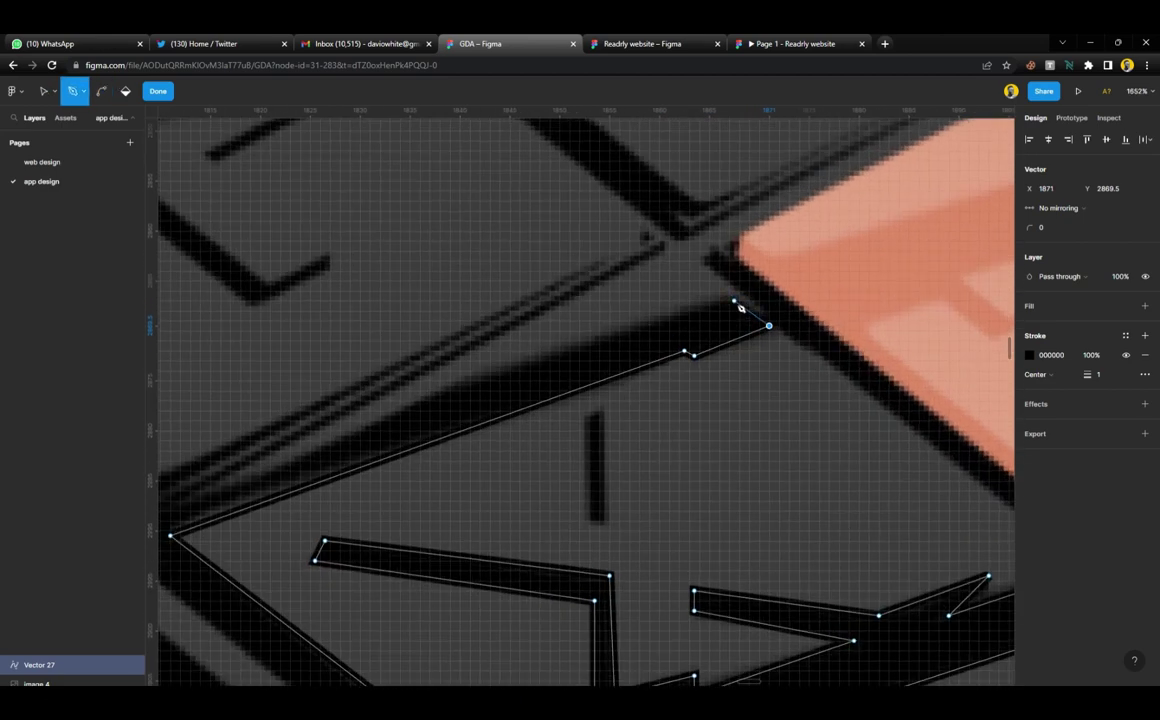
Resume the outline and trace the long band's upper edge between its top and lower-left ends
{"action": "left_click", "coordinate": [734, 301]}
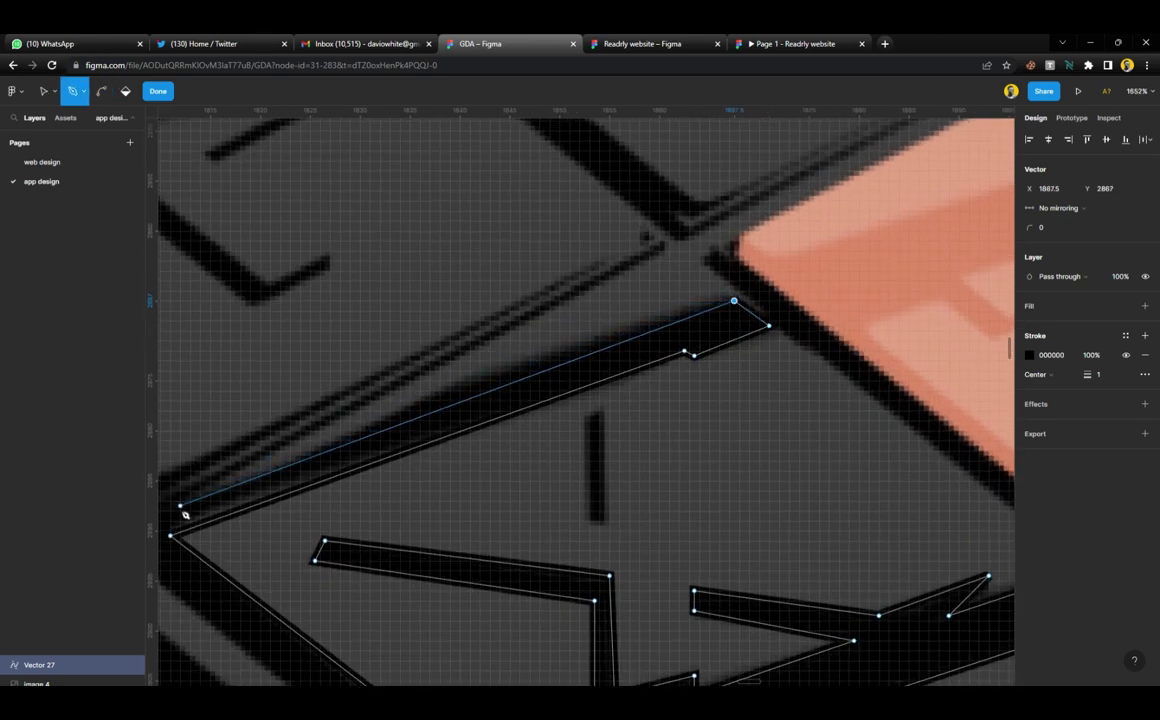
{"action": "left_click", "coordinate": [180, 506]}
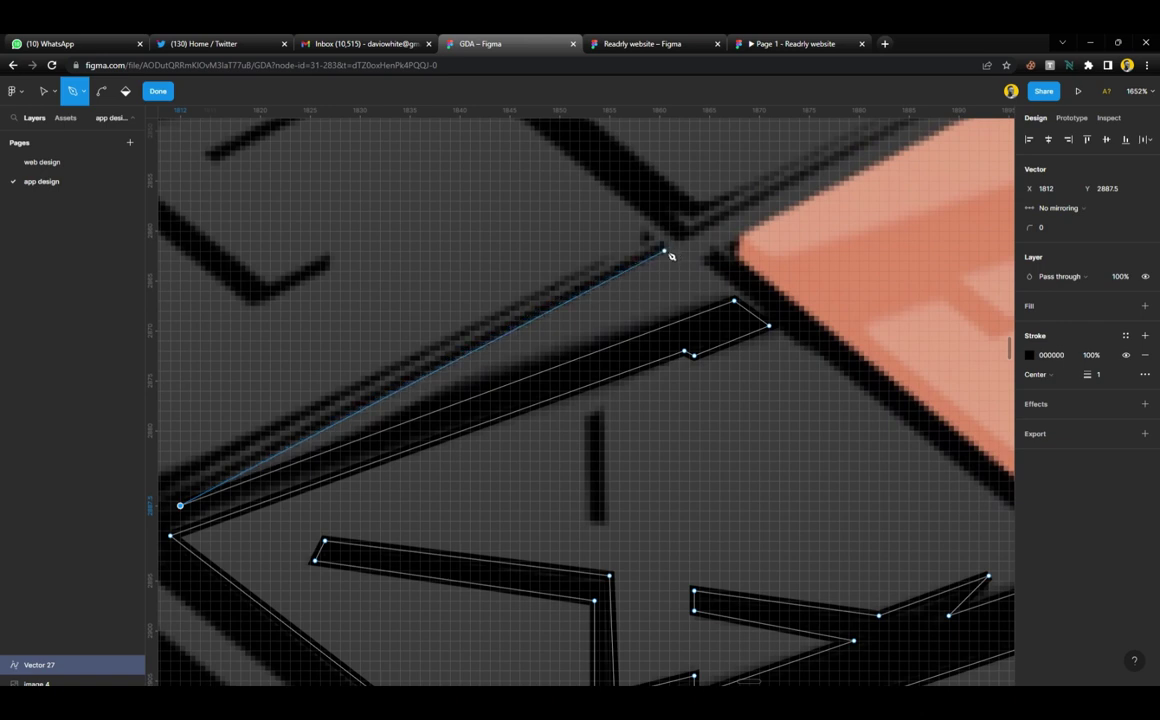
{"action": "left_click", "coordinate": [659, 246]}
{"action": "scroll", "coordinate": [505, 337], "scroll_direction": "left", "scroll_amount": 4}
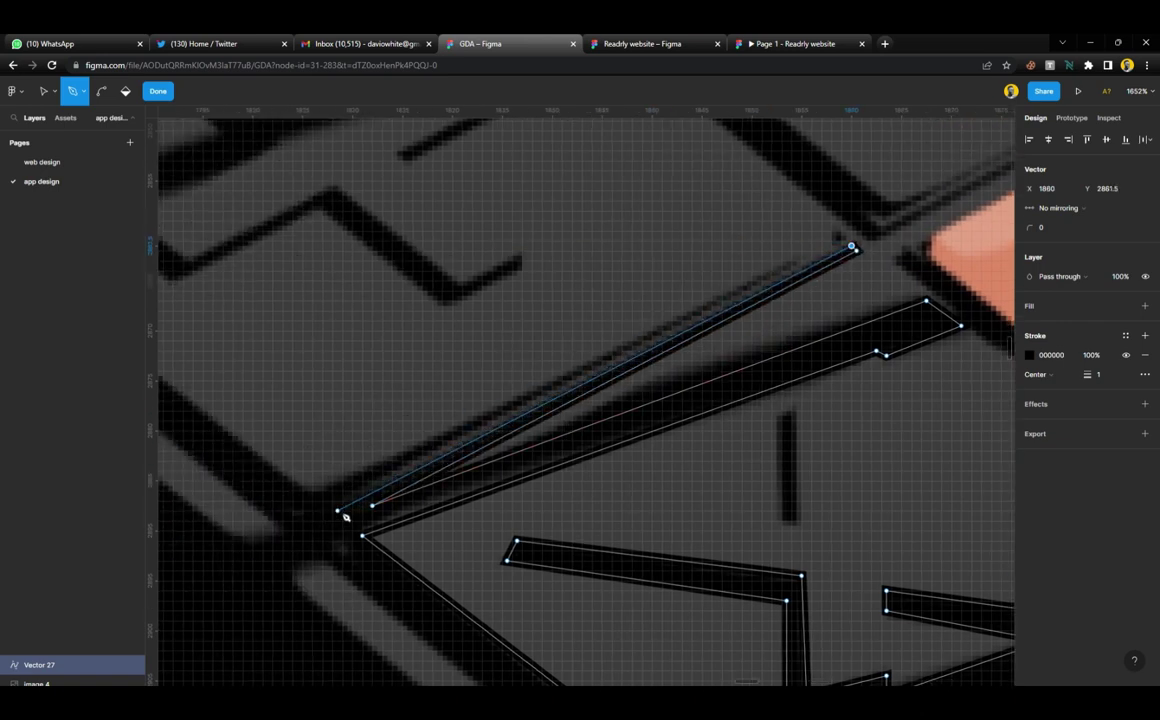
{"action": "left_click", "coordinate": [338, 508]}
{"action": "left_click", "coordinate": [797, 264]}
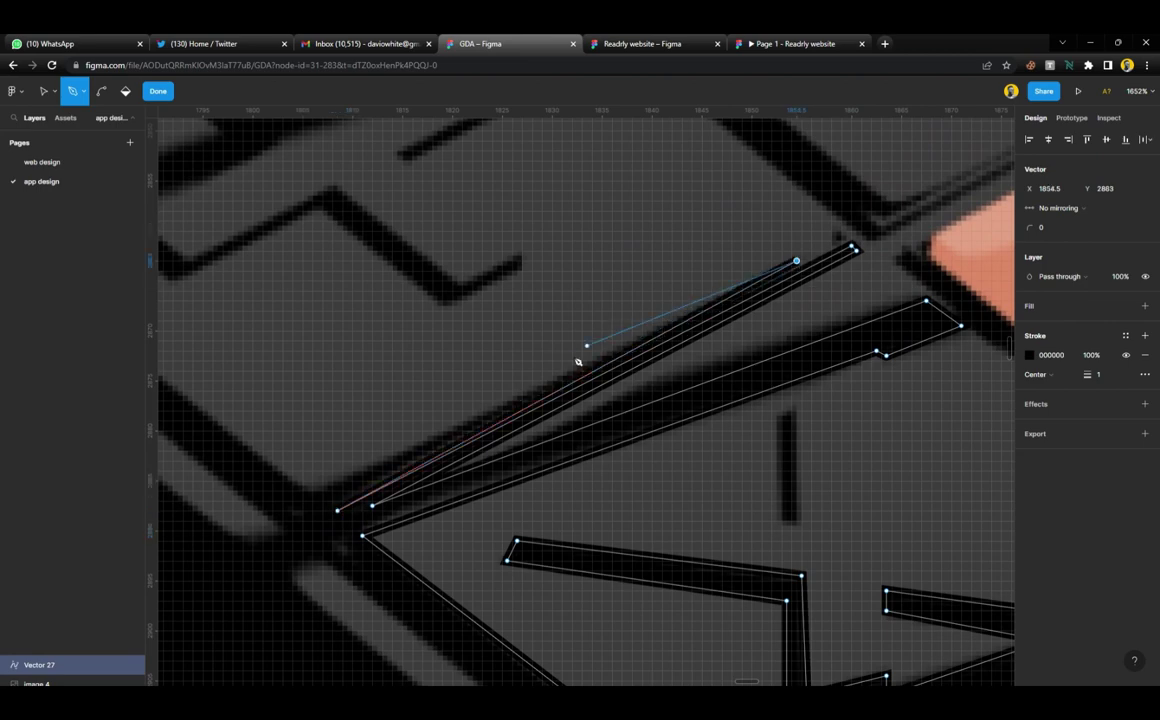
{"action": "scroll", "coordinate": [322, 500], "scroll_direction": "down", "scroll_amount": 4}
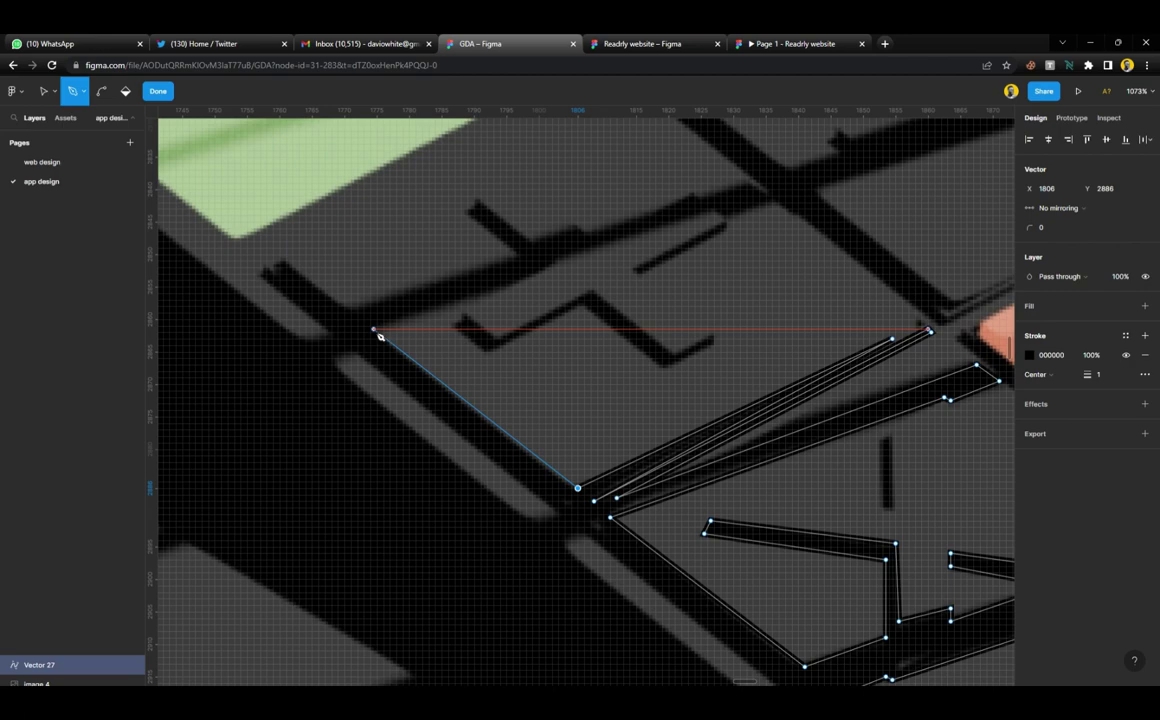
Trace up-left along the dark diagonal shadow, then right along its stepped edge to the strip's far corner
{"action": "left_click", "coordinate": [374, 330]}
{"action": "scroll", "coordinate": [381, 340], "scroll_direction": "up", "scroll_amount": 2}
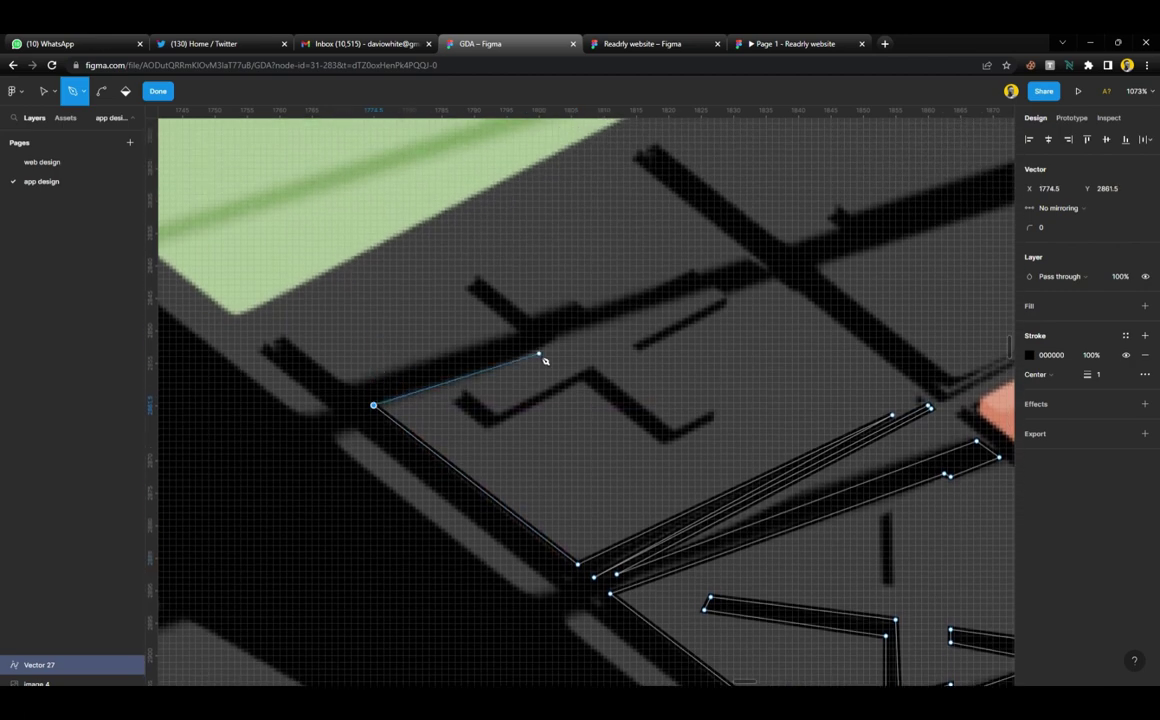
{"action": "left_click", "coordinate": [542, 348]}
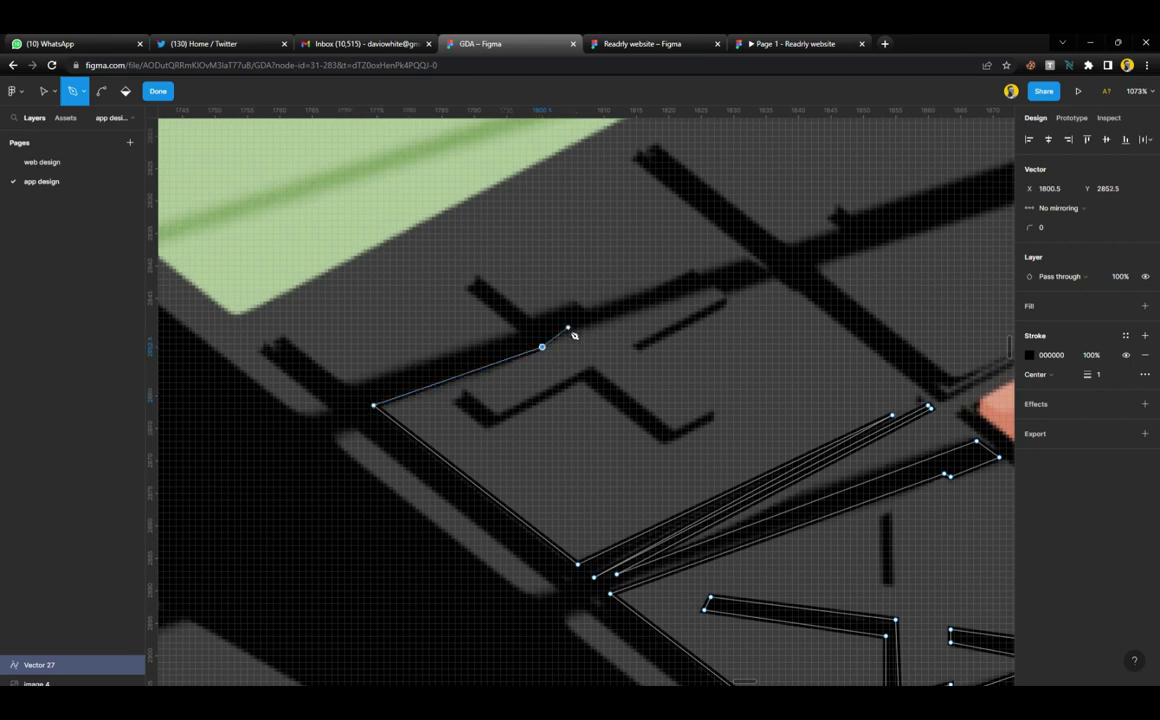
{"action": "scroll", "coordinate": [594, 328], "scroll_direction": "up", "scroll_amount": 3}
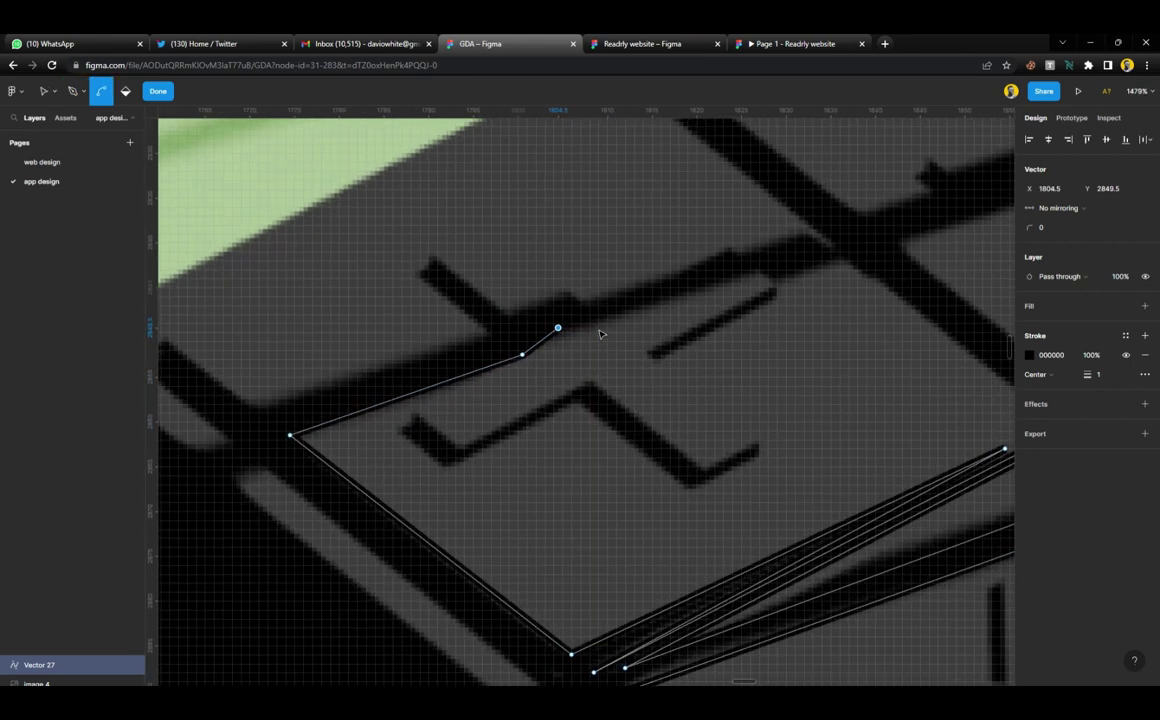
{"action": "left_click", "coordinate": [593, 327]}
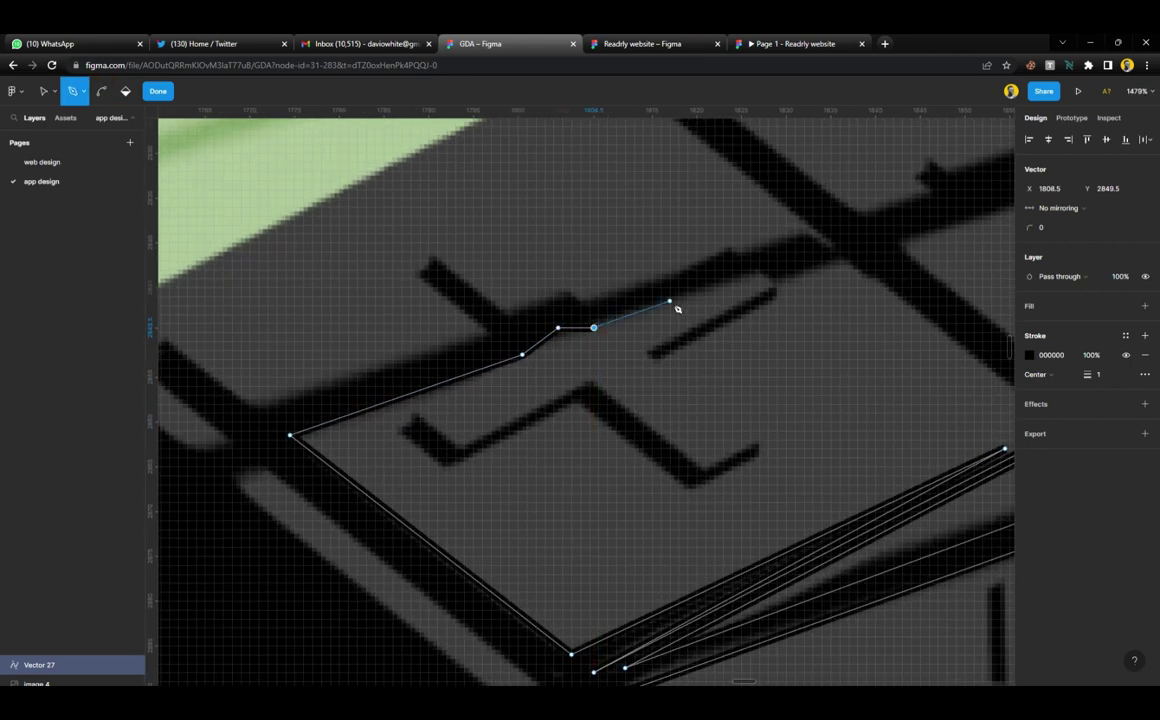
{"action": "left_click", "coordinate": [759, 270]}
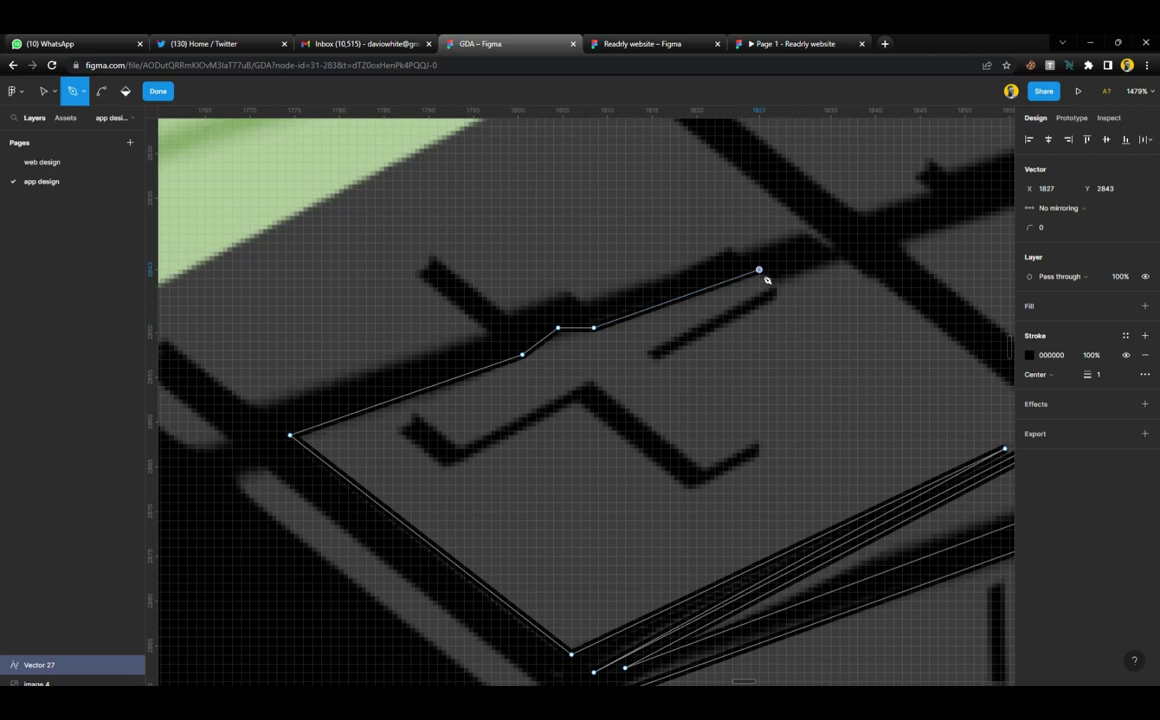
{"action": "left_click", "coordinate": [839, 257]}
Round the strip's end, trace around the upward shadow branch and the band's left end
{"action": "left_click", "coordinate": [809, 235]}
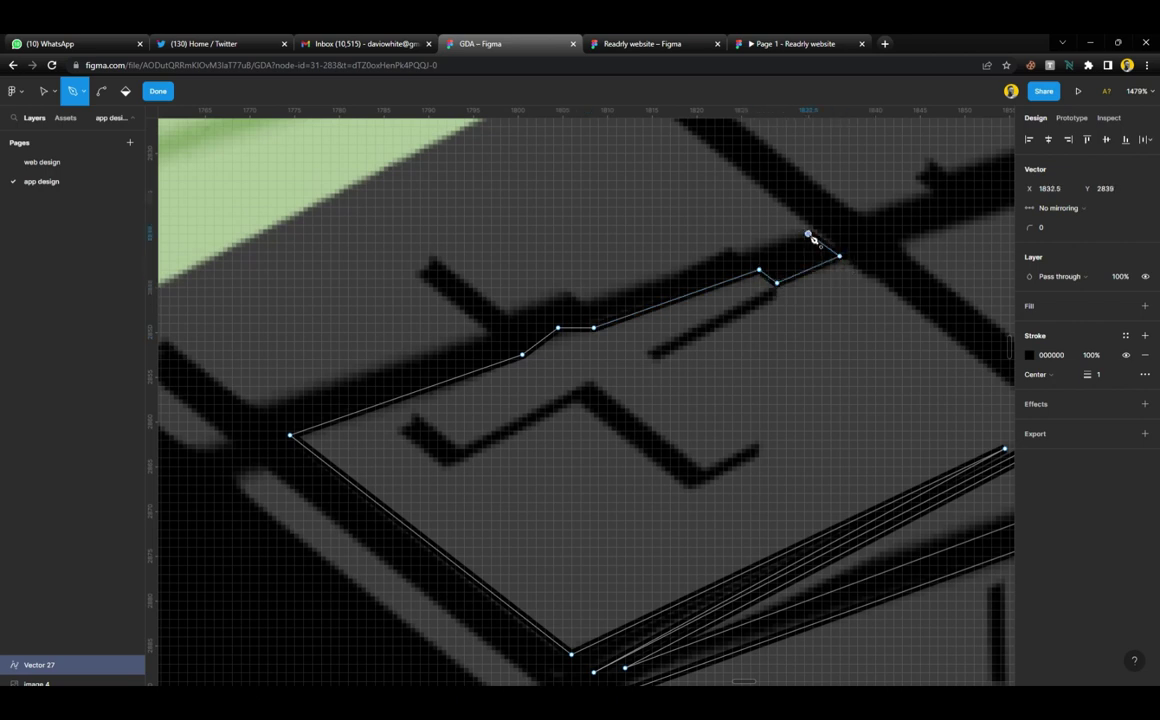
{"action": "left_click", "coordinate": [741, 256]}
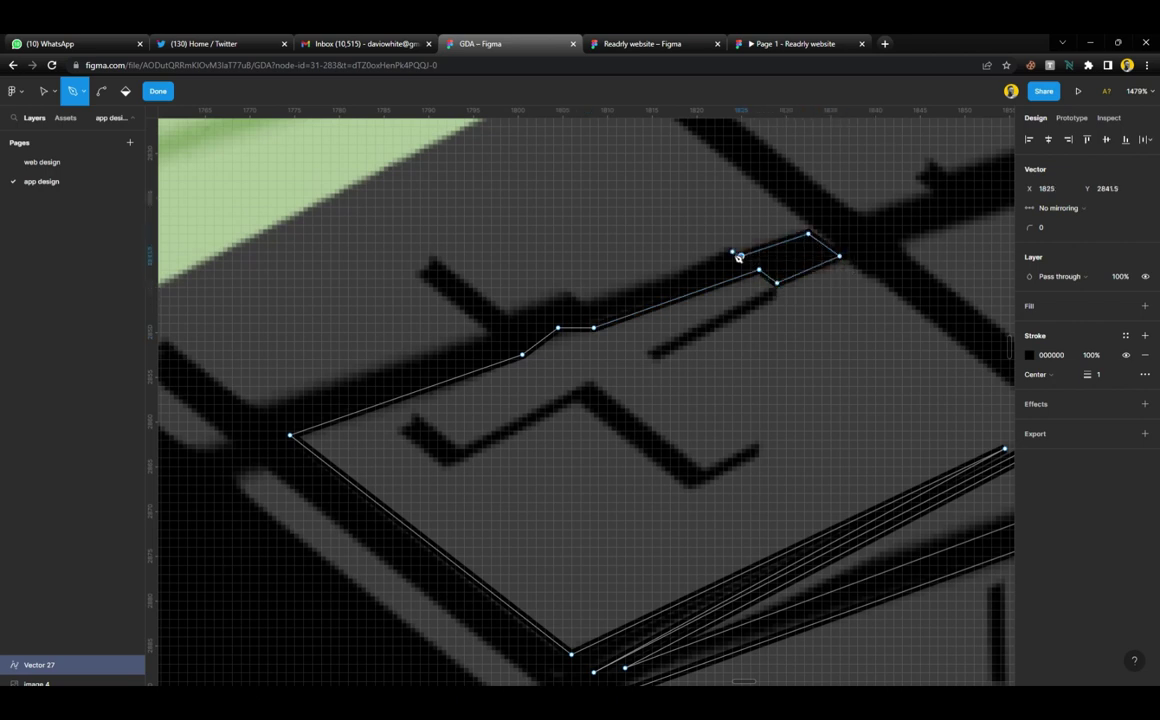
{"action": "left_click", "coordinate": [576, 300]}
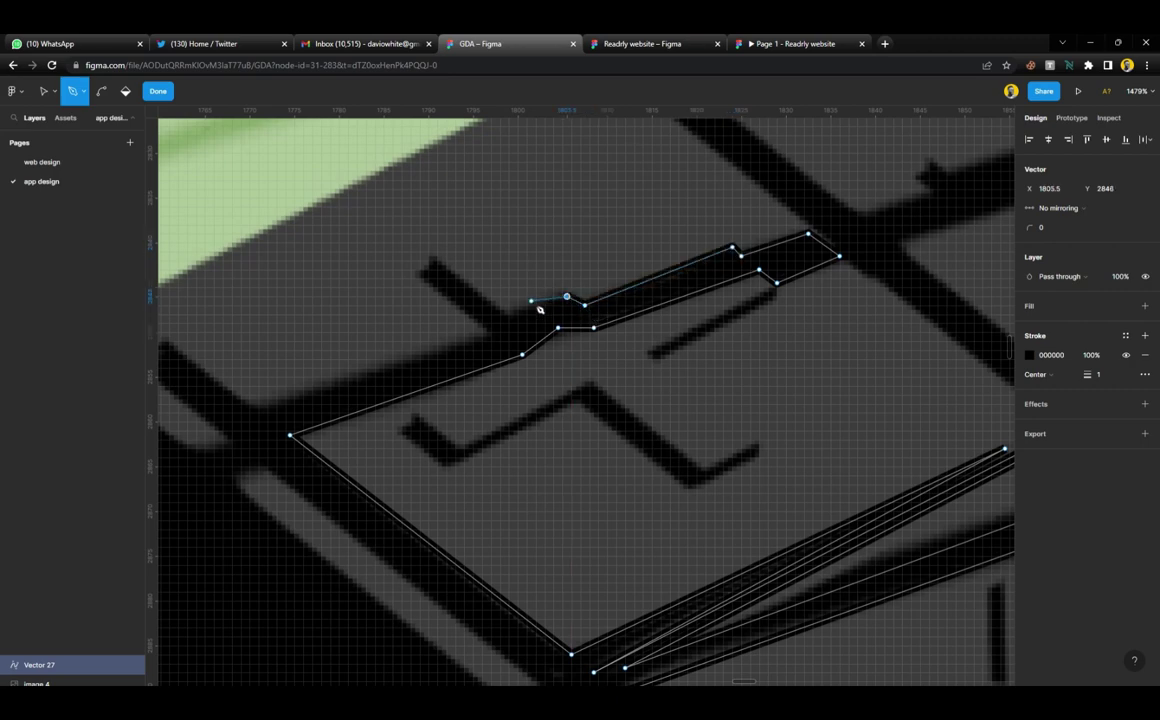
{"action": "left_click", "coordinate": [432, 256]}
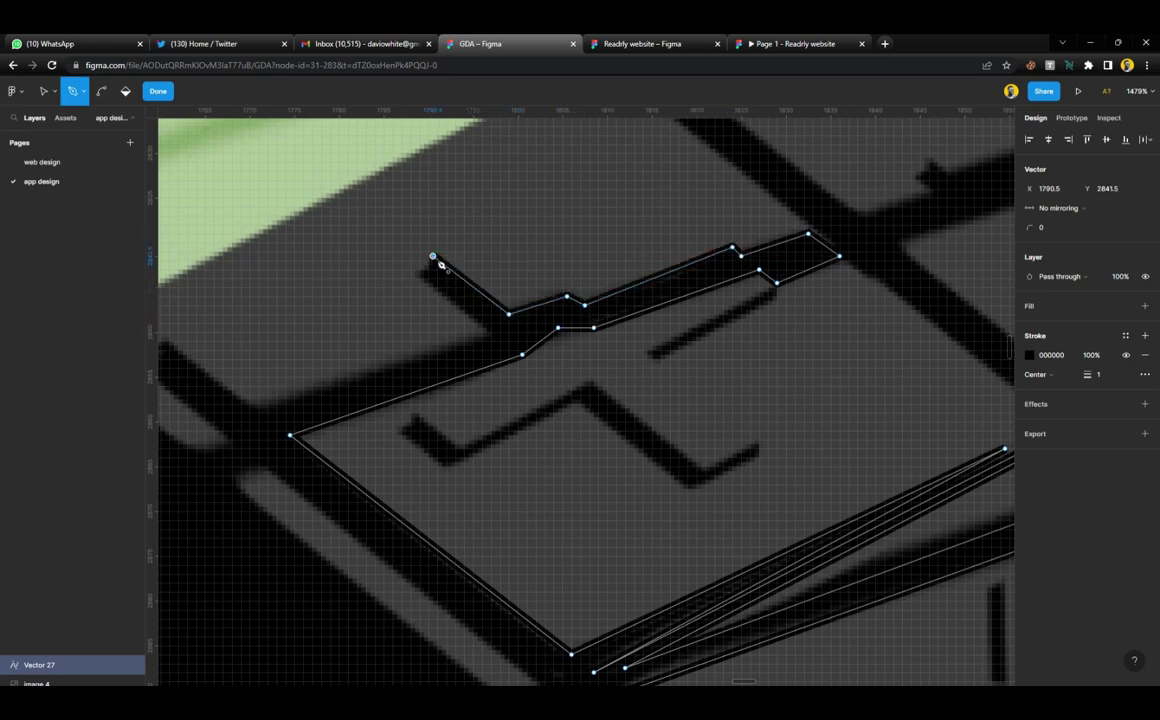
{"action": "left_click", "coordinate": [419, 273]}
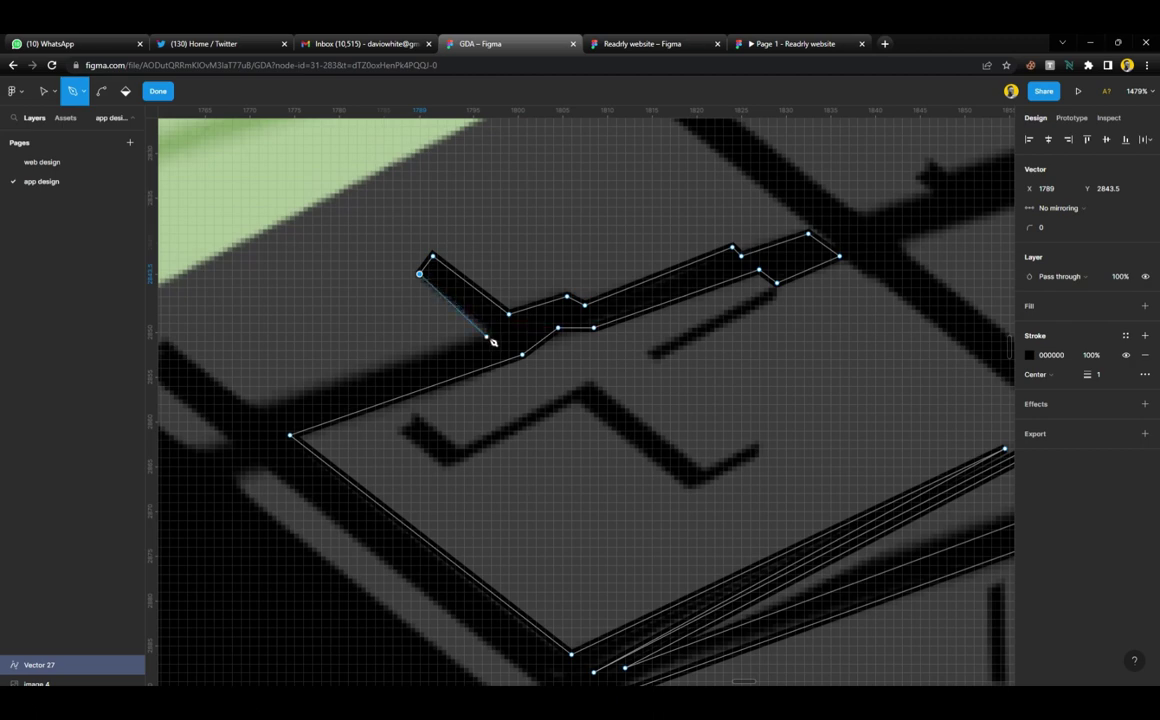
{"action": "left_click", "coordinate": [486, 336]}
{"action": "left_click", "coordinate": [264, 408]}
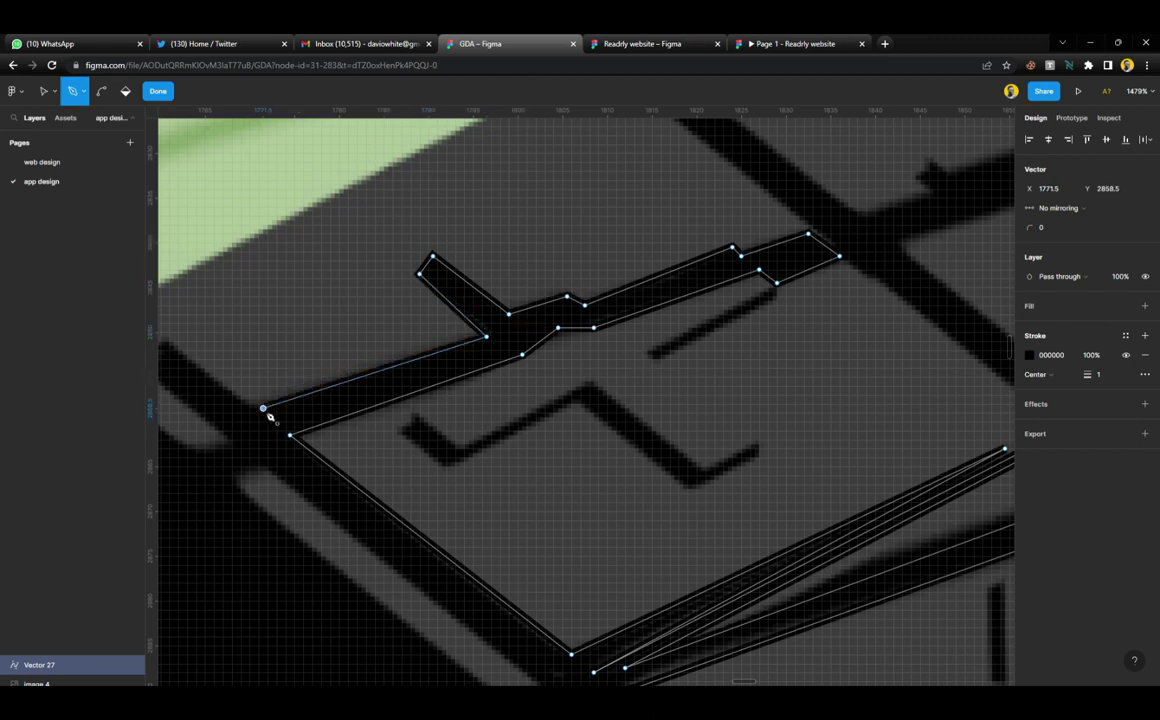
{"action": "scroll", "coordinate": [266, 410], "scroll_direction": "left", "scroll_amount": 5}
{"action": "left_click", "coordinate": [366, 343]}
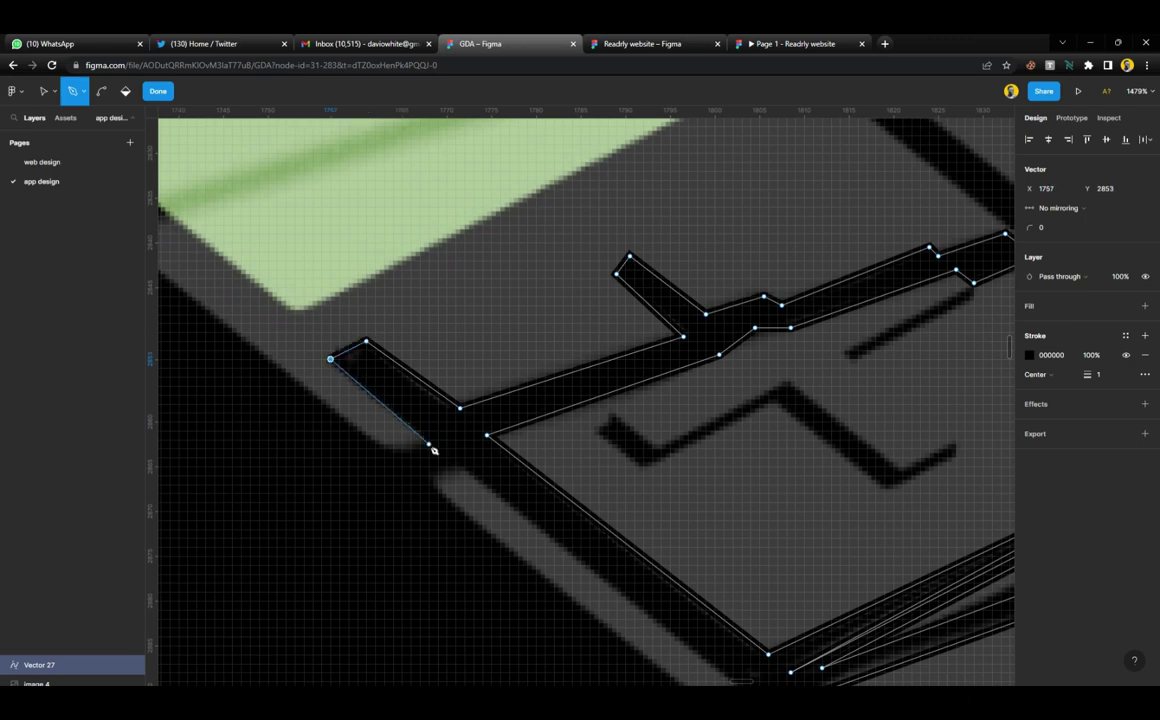
Close the small shadow shape beside the green tile at its left corner and starting point
{"action": "left_click", "coordinate": [425, 440]}
{"action": "scroll", "coordinate": [422, 448], "scroll_direction": "down", "scroll_amount": 5}
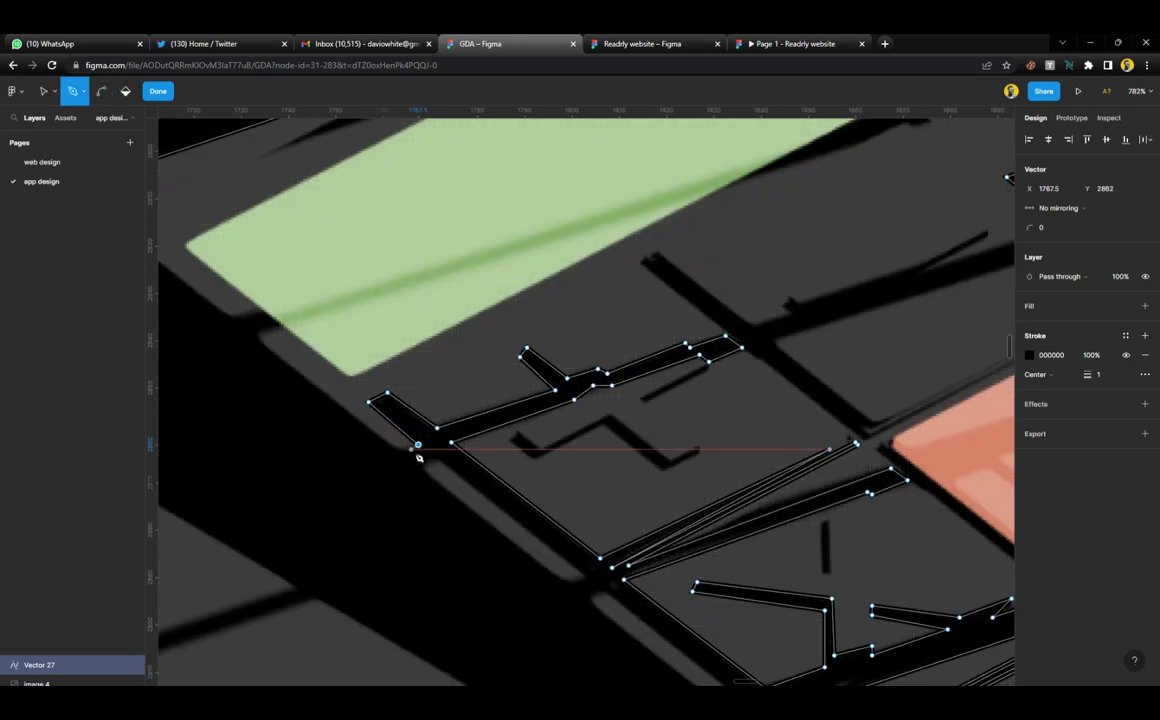
{"action": "scroll", "coordinate": [418, 456], "scroll_direction": "left", "scroll_amount": 3}
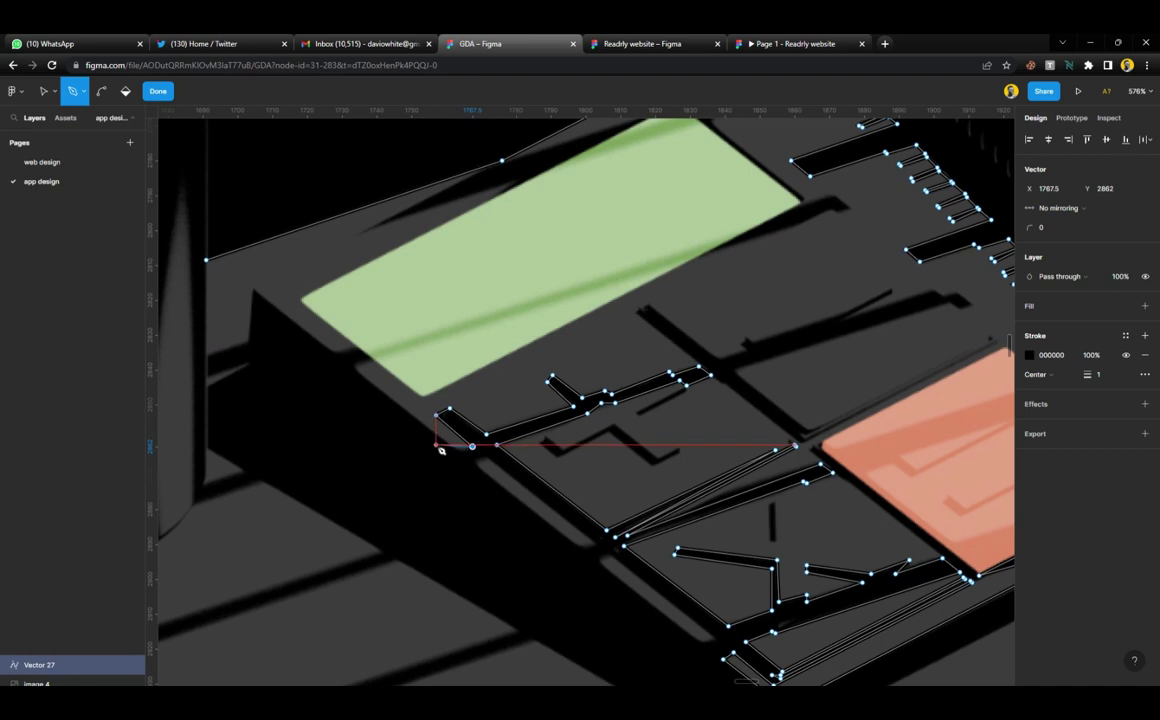
{"action": "left_click", "coordinate": [460, 449]}
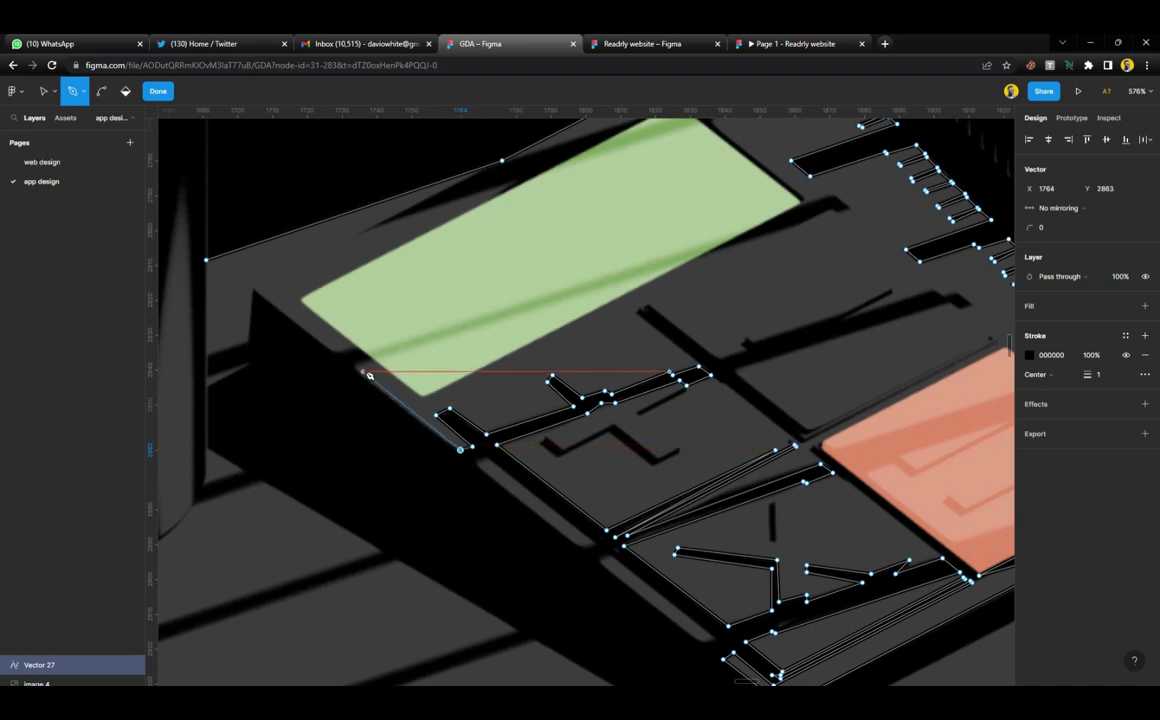
{"action": "left_click", "coordinate": [356, 368]}
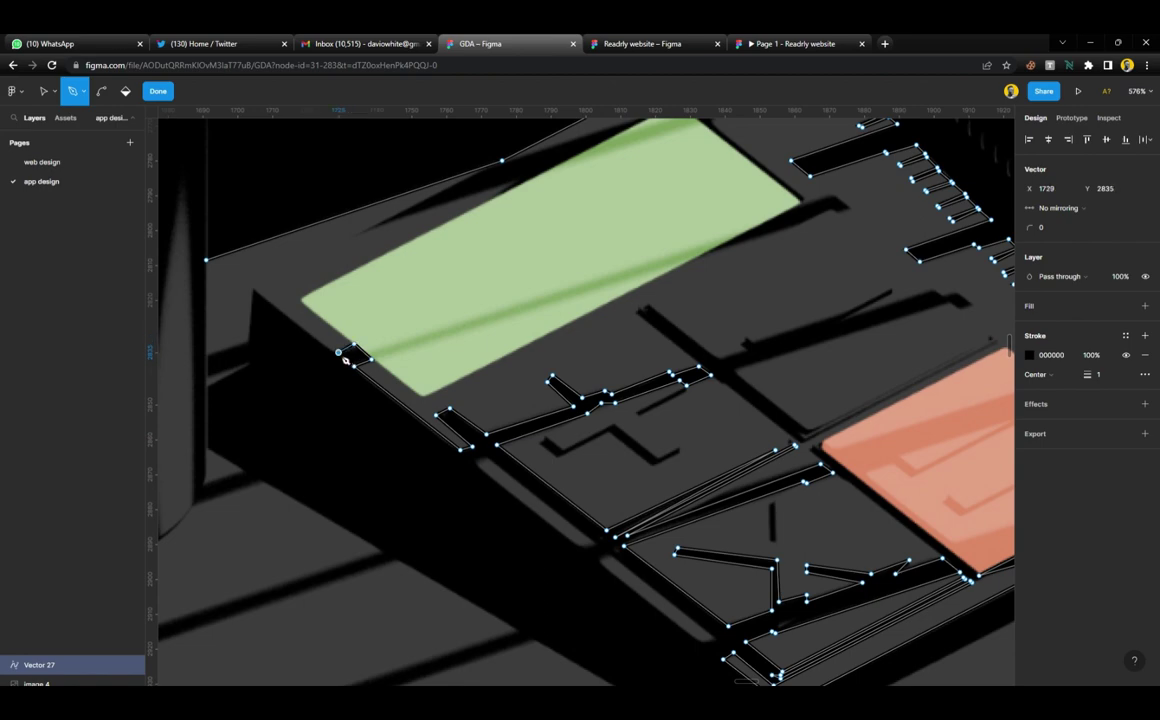
Trace the shadow outline down the block's left edge, around the notch, to the bottom-left corner
{"action": "scroll", "coordinate": [344, 358], "scroll_direction": "down", "scroll_amount": 5}
{"action": "scroll", "coordinate": [344, 358], "scroll_direction": "up", "scroll_amount": 5}
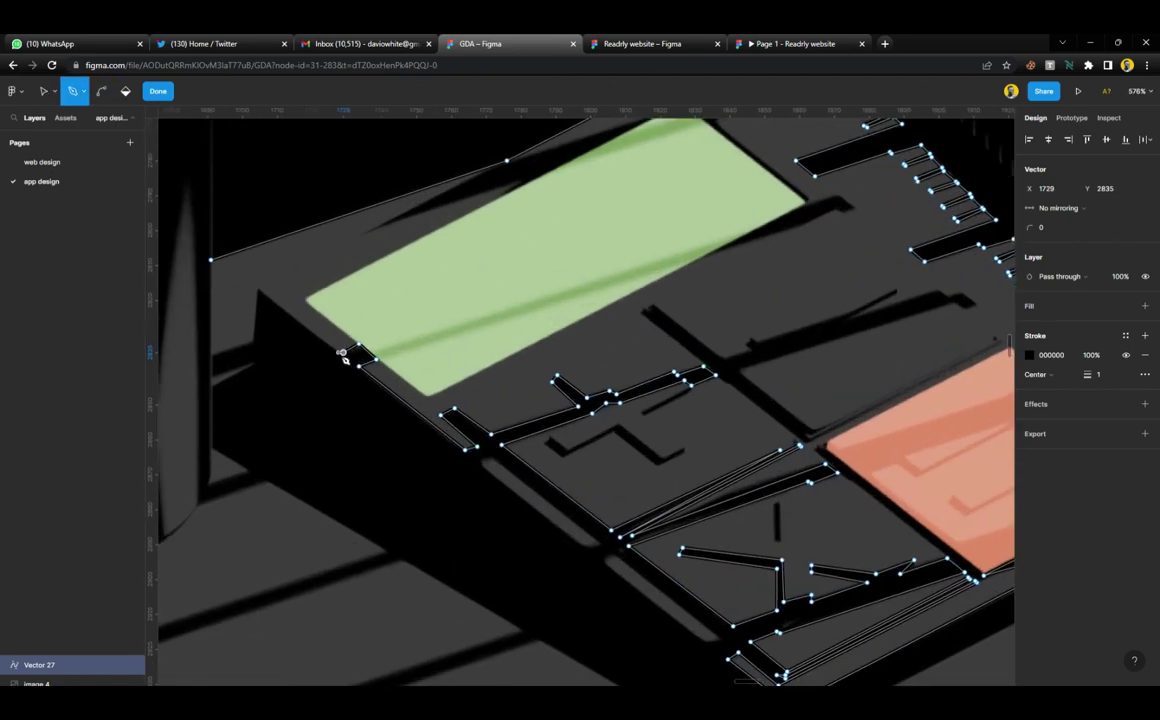
{"action": "scroll", "coordinate": [343, 358], "scroll_direction": "left", "scroll_amount": 3}
{"action": "left_click", "coordinate": [375, 292]}
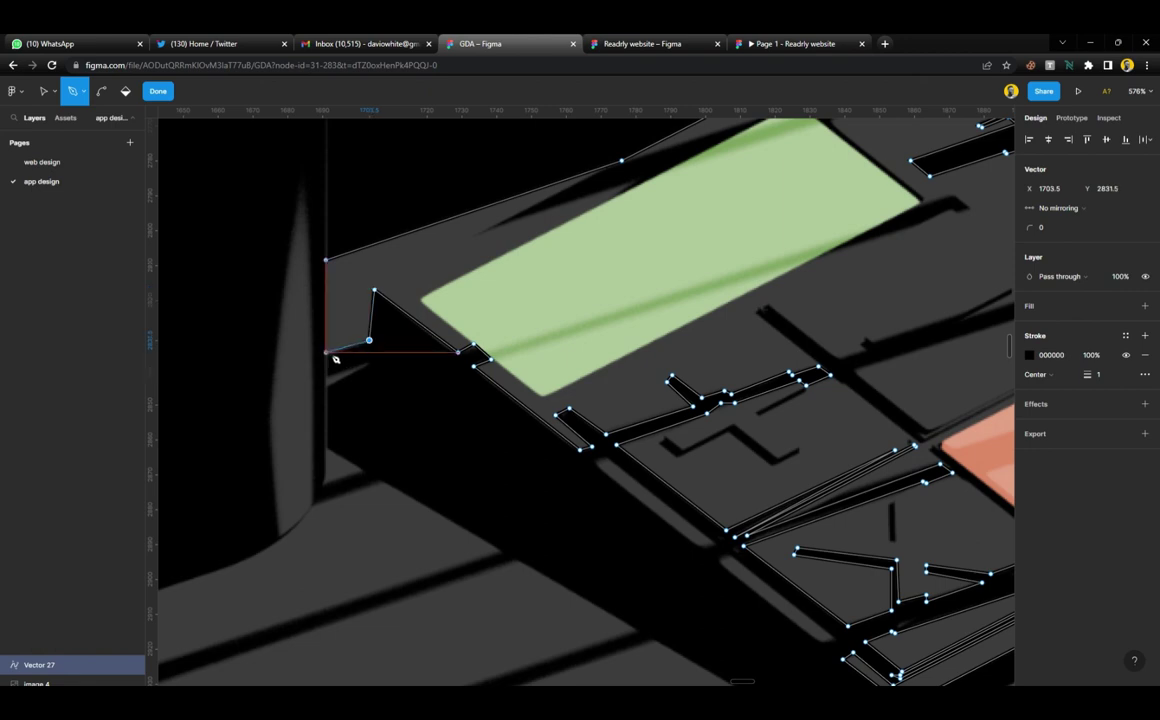
{"action": "left_click", "coordinate": [328, 353]}
{"action": "left_click", "coordinate": [327, 376]}
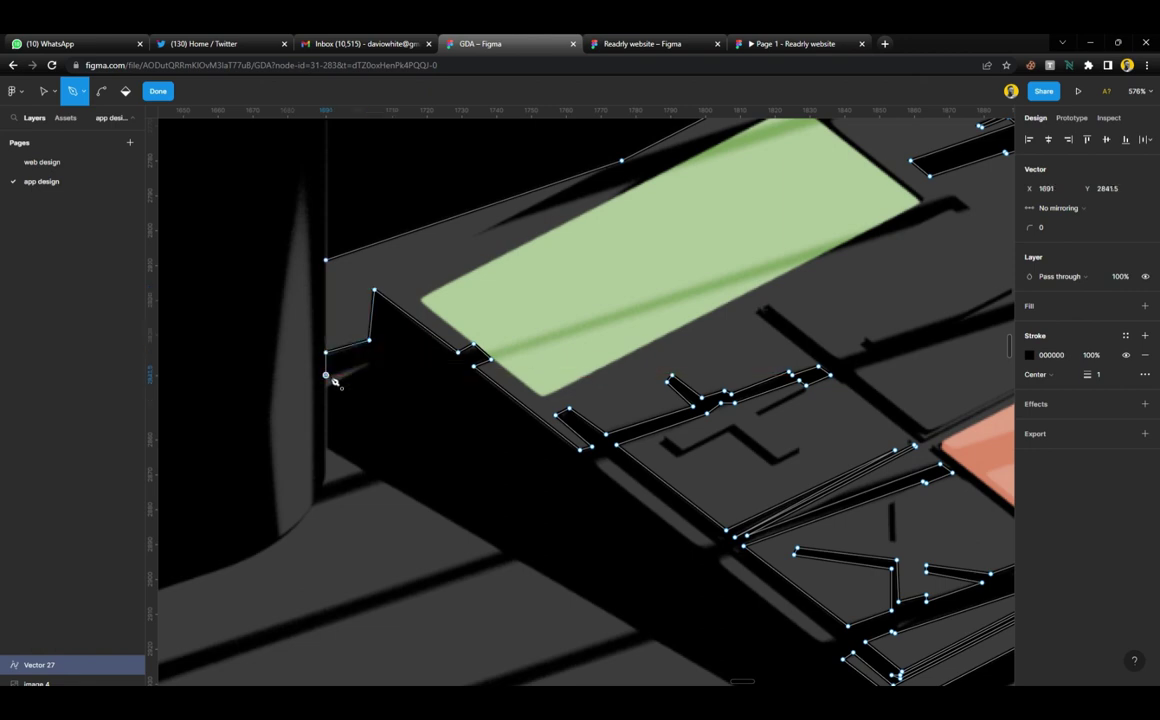
{"action": "left_click", "coordinate": [368, 359]}
{"action": "left_click", "coordinate": [325, 385]}
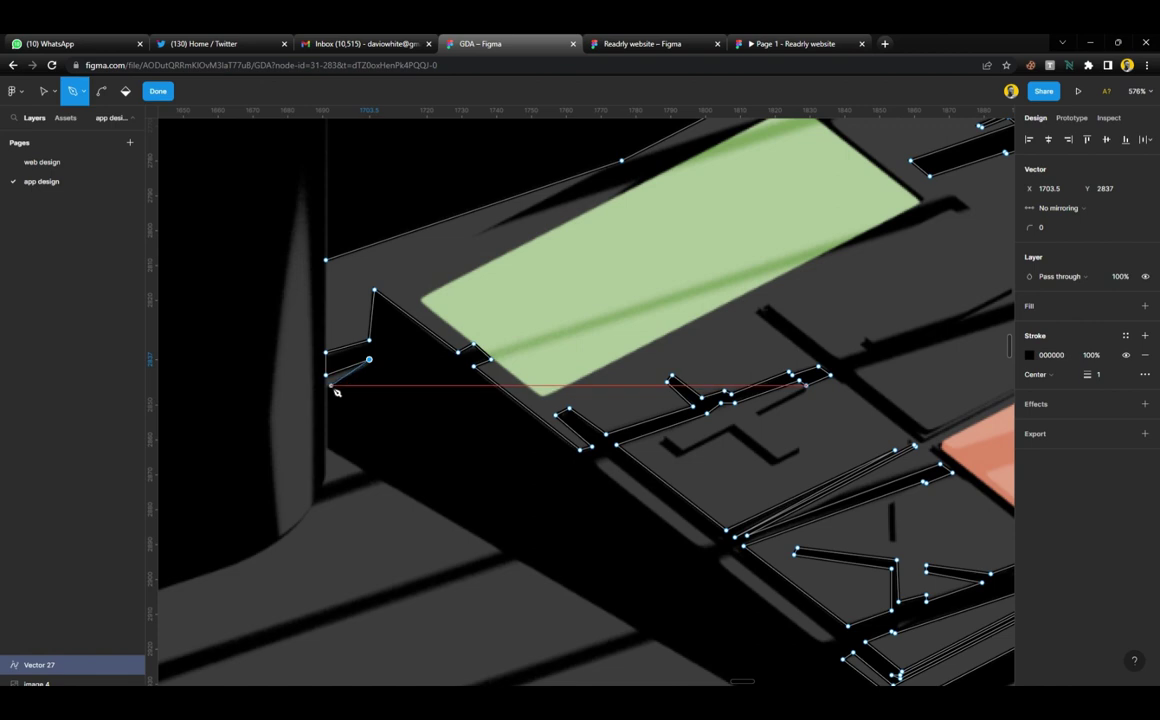
{"action": "left_click", "coordinate": [326, 447]}
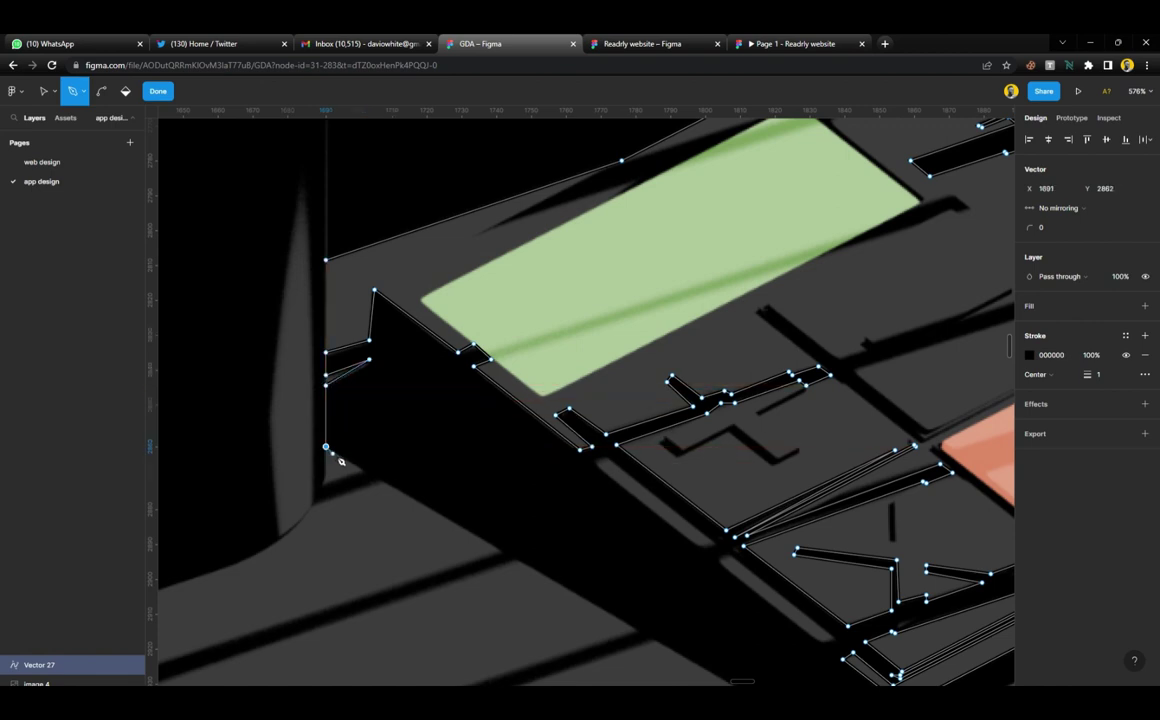
{"action": "left_click", "coordinate": [363, 474]}
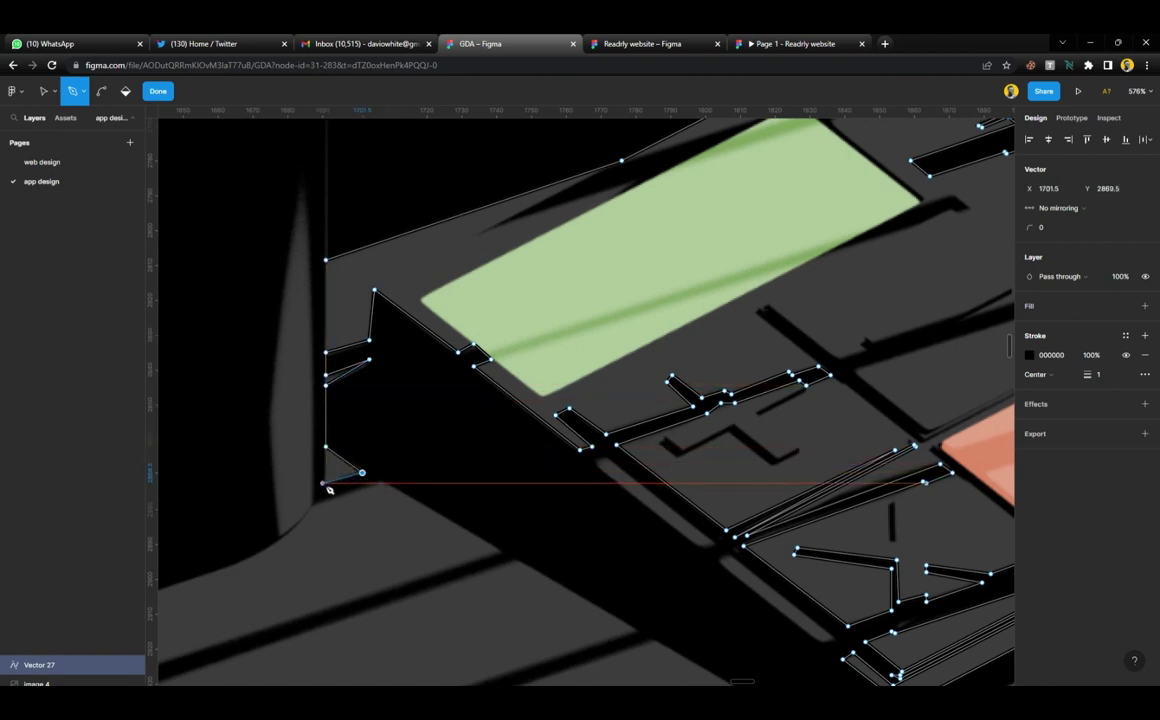
{"action": "left_click", "coordinate": [323, 485]}
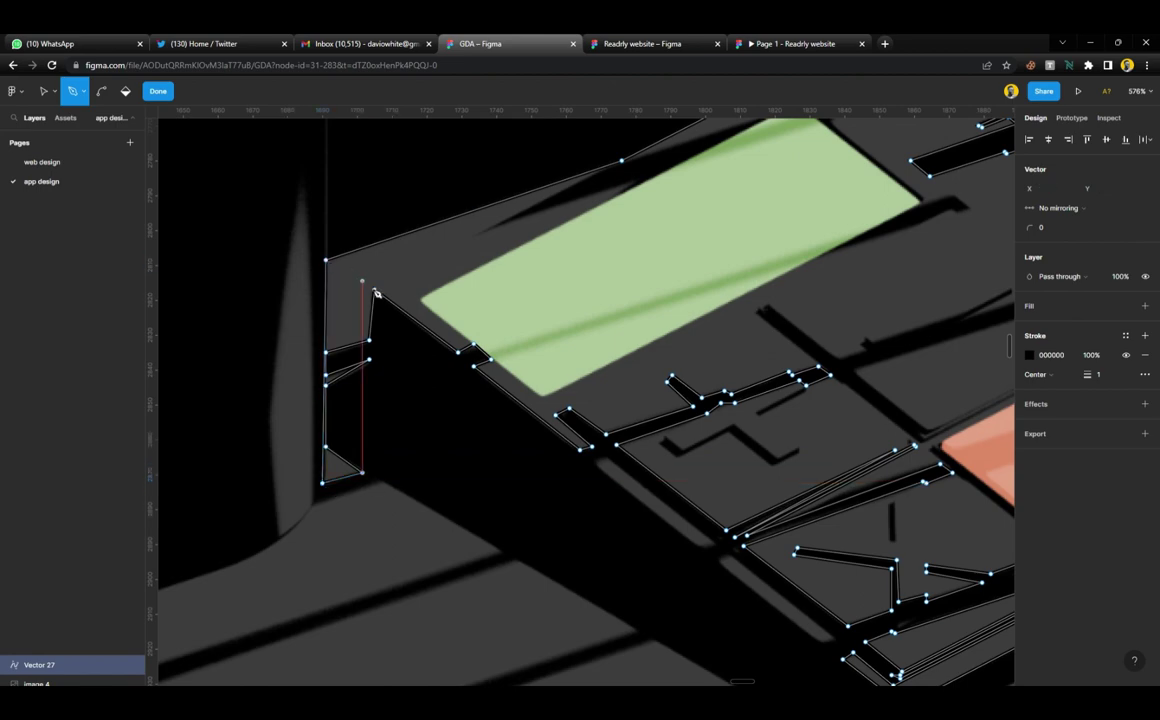
Add Pen points at the block's lower corner and the shadow's bottom-left corner
{"action": "scroll", "coordinate": [372, 326], "scroll_direction": "down", "scroll_amount": 5}
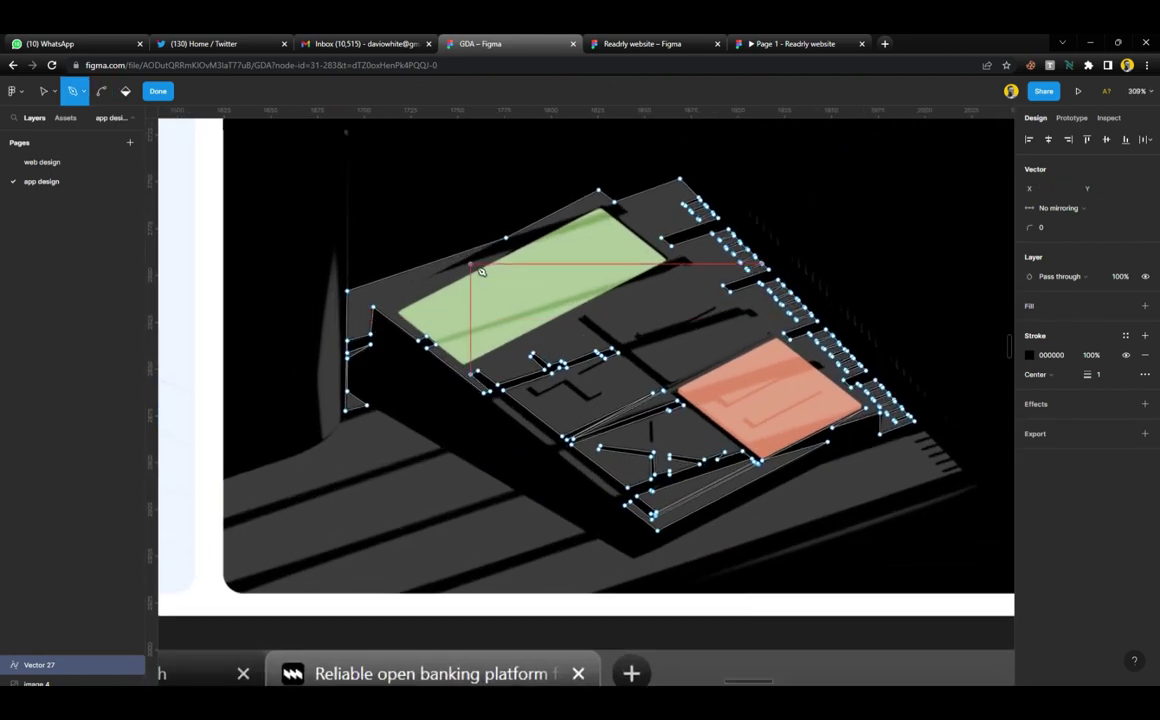
{"action": "scroll", "coordinate": [395, 338], "scroll_direction": "down", "scroll_amount": 3}
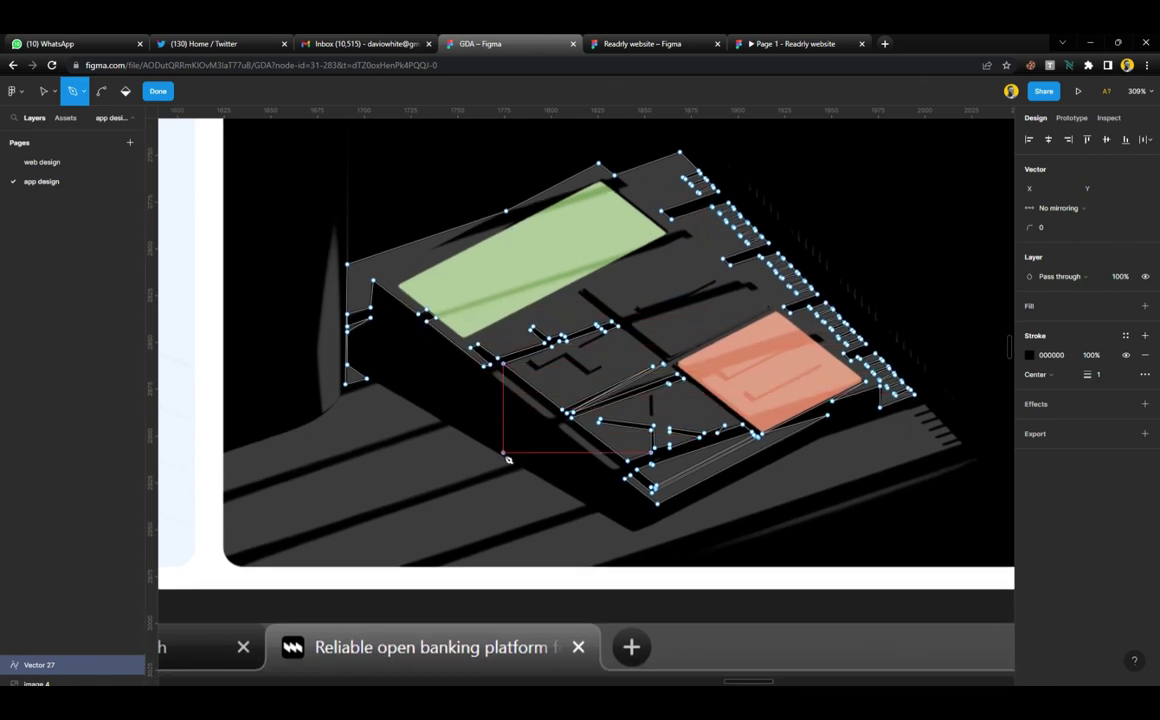
{"action": "scroll", "coordinate": [508, 459], "scroll_direction": "down", "scroll_amount": 3}
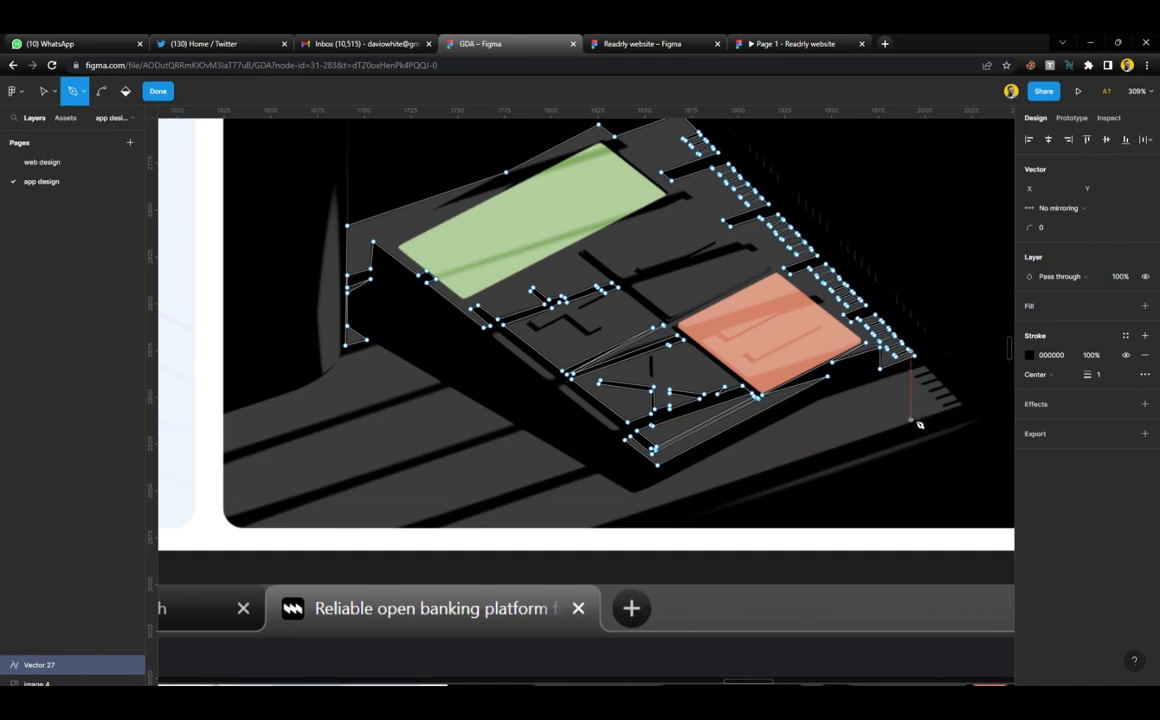
{"action": "scroll", "coordinate": [532, 467], "scroll_direction": "left", "scroll_amount": 5}
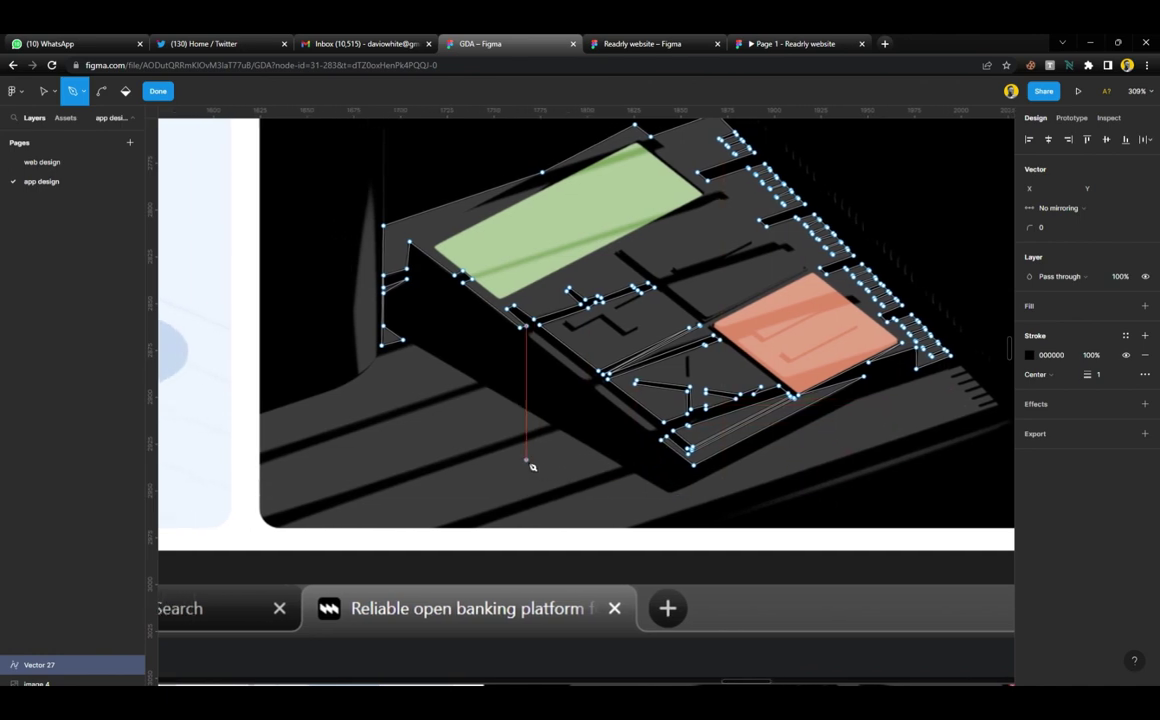
{"action": "scroll", "coordinate": [405, 373], "scroll_direction": "up", "scroll_amount": 5}
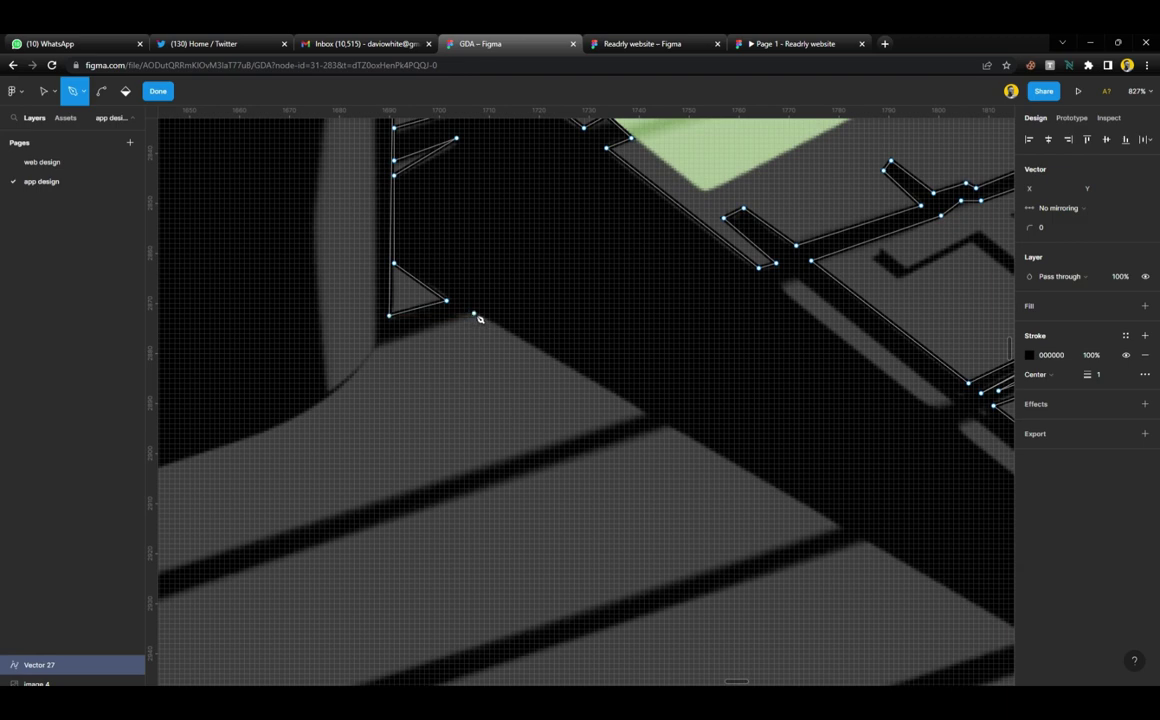
{"action": "scroll", "coordinate": [478, 320], "scroll_direction": "down", "scroll_amount": 3}
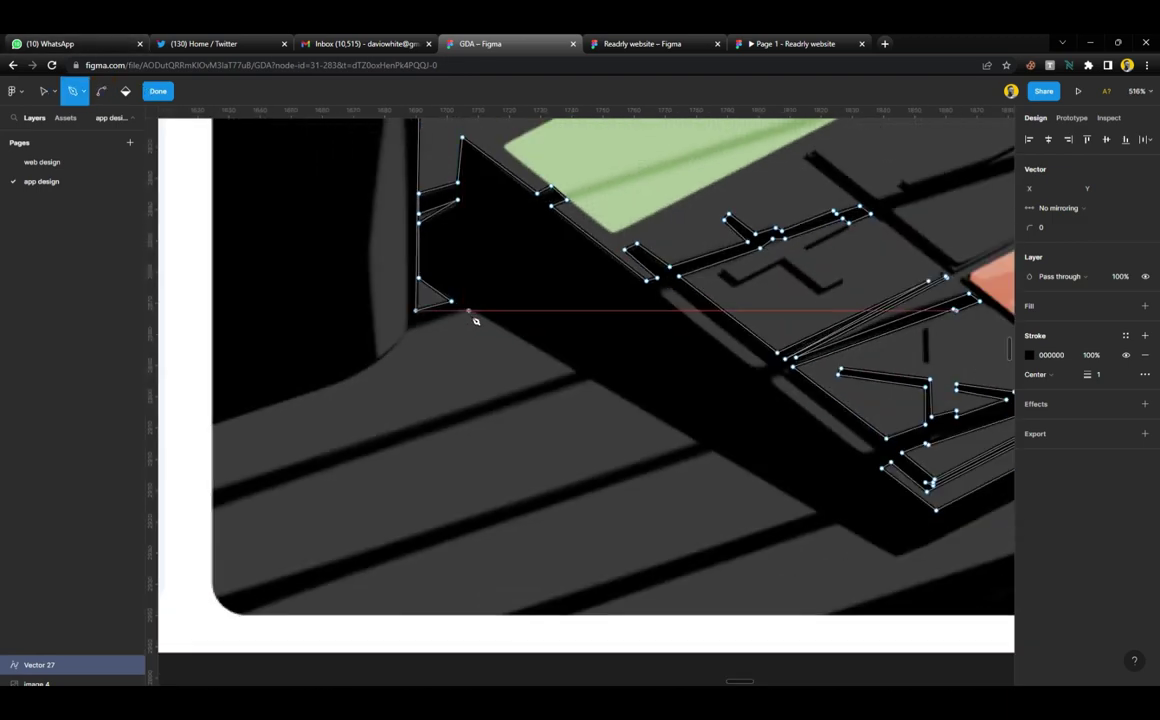
{"action": "left_click", "coordinate": [467, 310]}
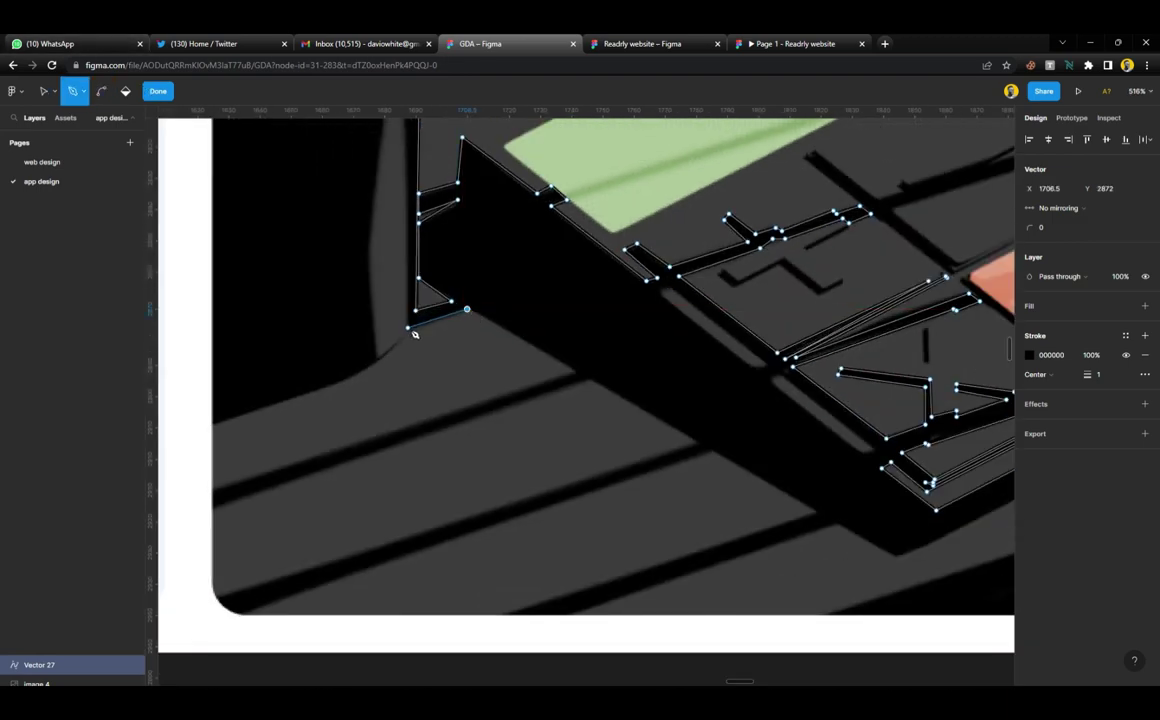
{"action": "left_click", "coordinate": [408, 329]}
{"action": "scroll", "coordinate": [410, 330], "scroll_direction": "up", "scroll_amount": 3}
{"action": "scroll", "coordinate": [405, 230], "scroll_direction": "down", "scroll_amount": 1}
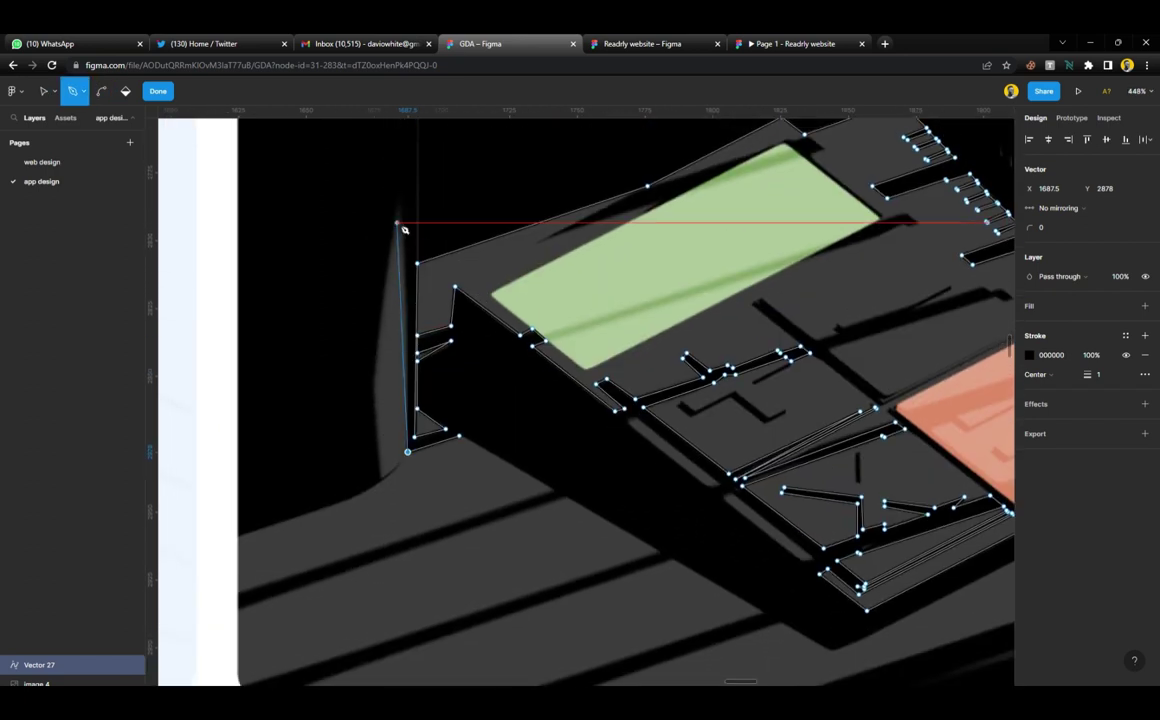
Add curved points over the tall shadow and down the column shadow toward the frame edge
{"action": "left_click_drag", "start_coordinate": [401, 203], "coordinate": [392, 186]}
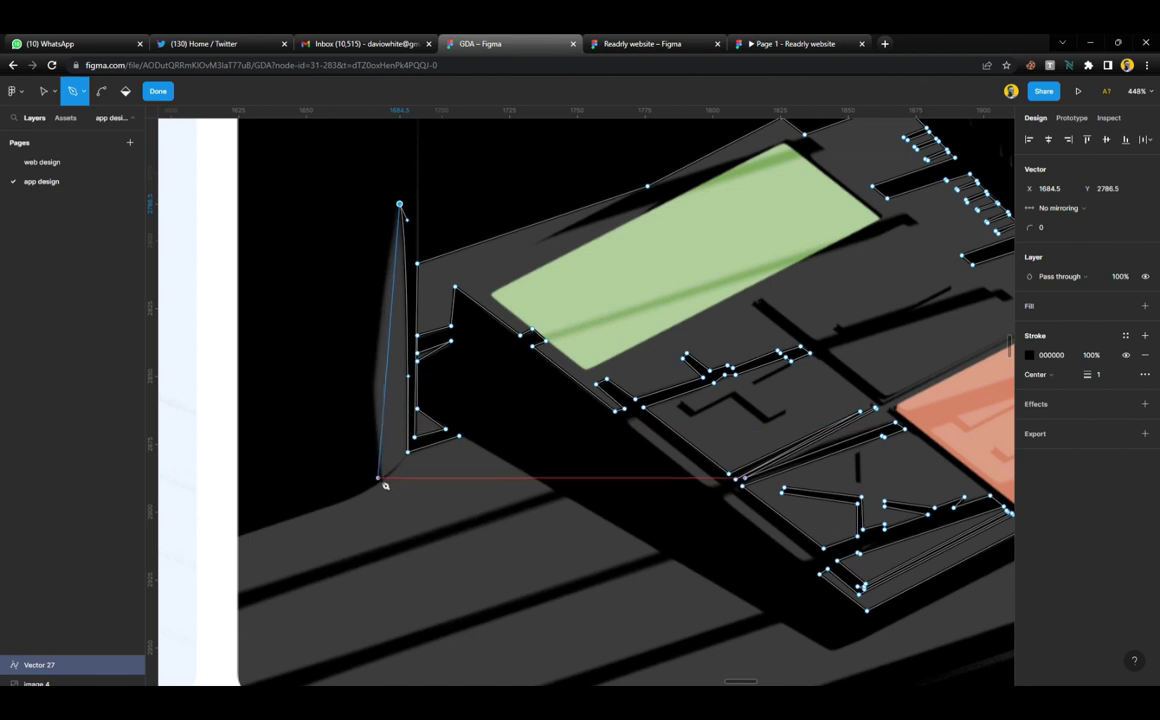
{"action": "left_click_drag", "start_coordinate": [381, 478], "coordinate": [403, 544]}
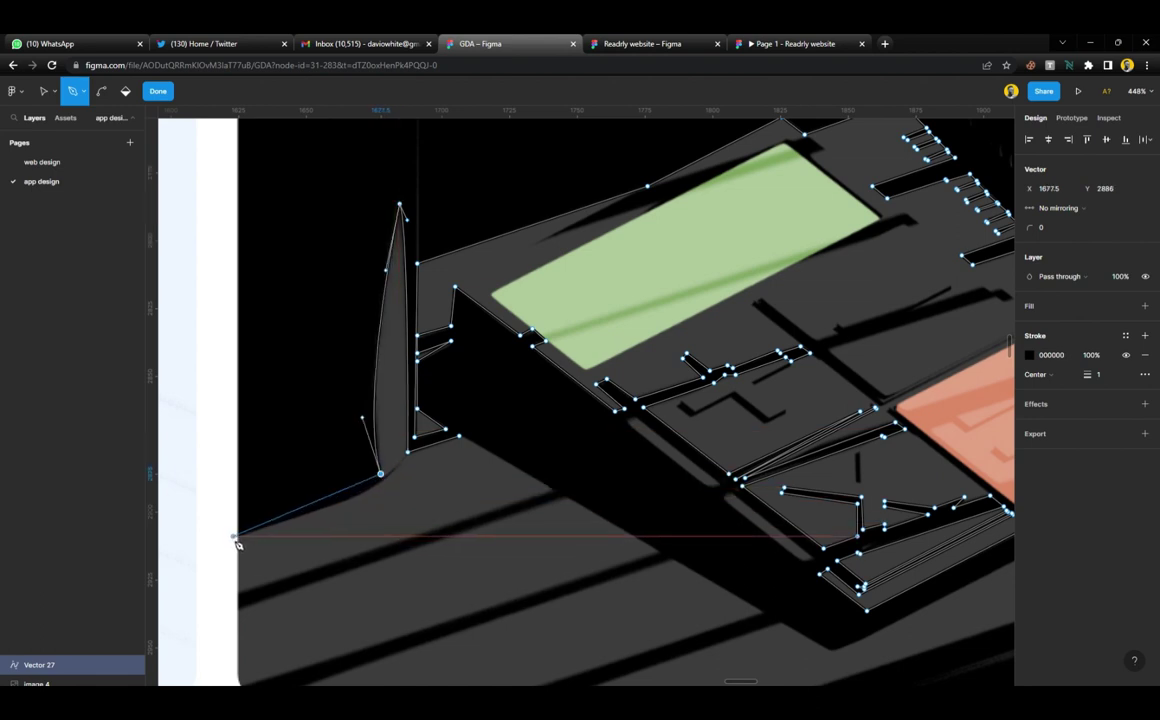
{"action": "left_click_drag", "start_coordinate": [236, 545], "coordinate": [185, 569]}
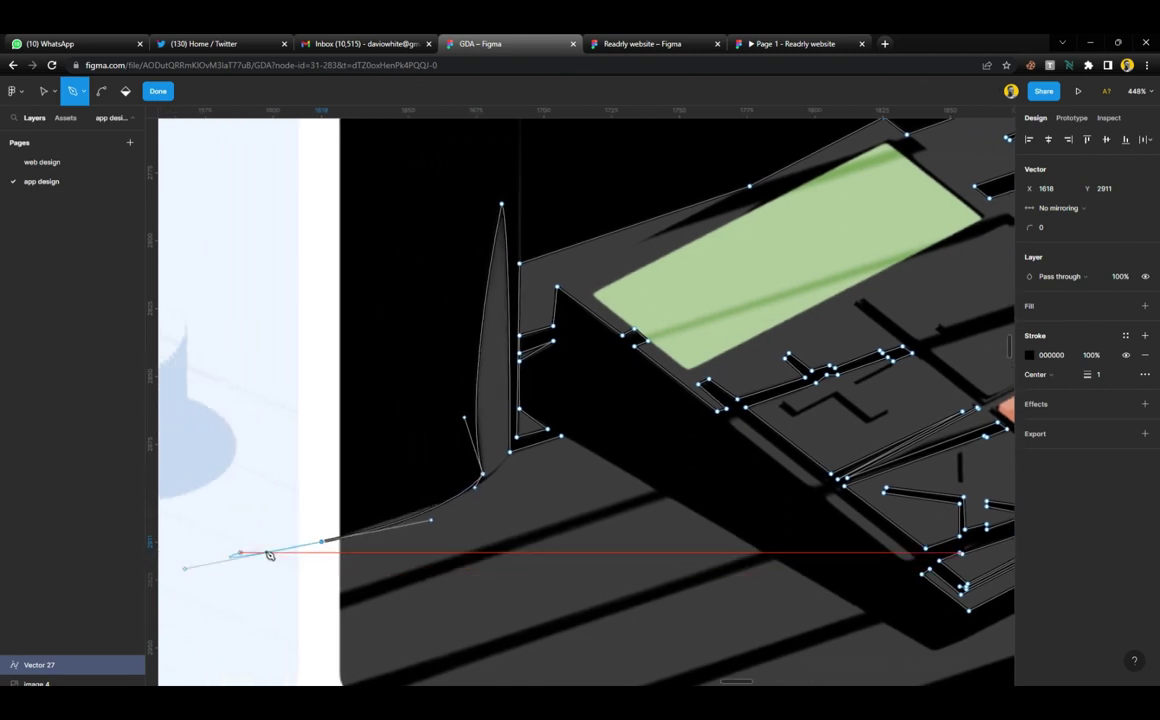
{"action": "left_click", "coordinate": [266, 552]}
{"action": "scroll", "coordinate": [326, 550], "scroll_direction": "down", "scroll_amount": 3}
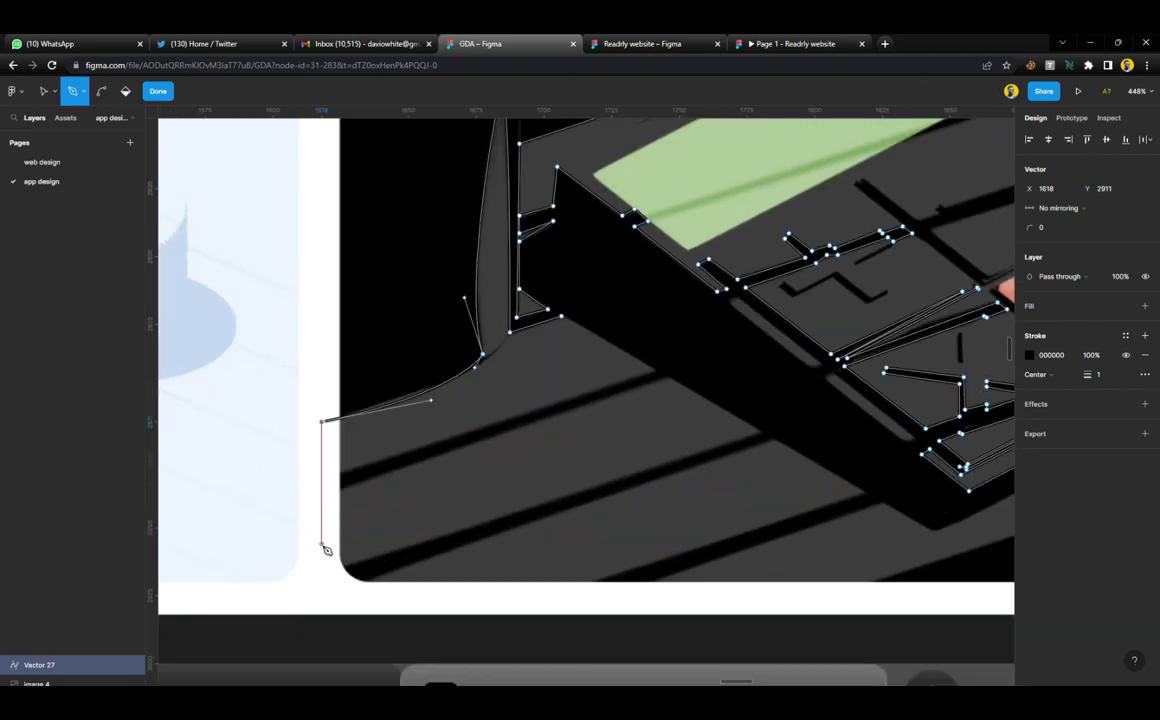
Trace two long diagonal strips along the ground shadow's lower edge, then finish the path
{"action": "left_click", "coordinate": [332, 481]}
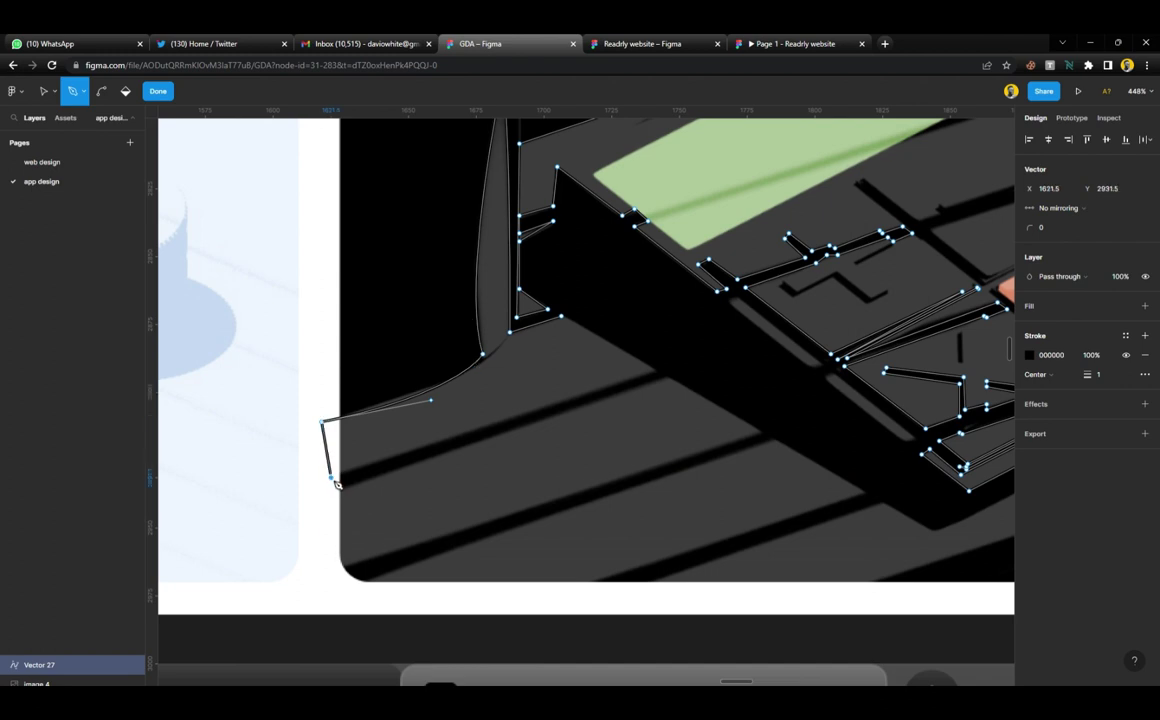
{"action": "left_click", "coordinate": [656, 368]}
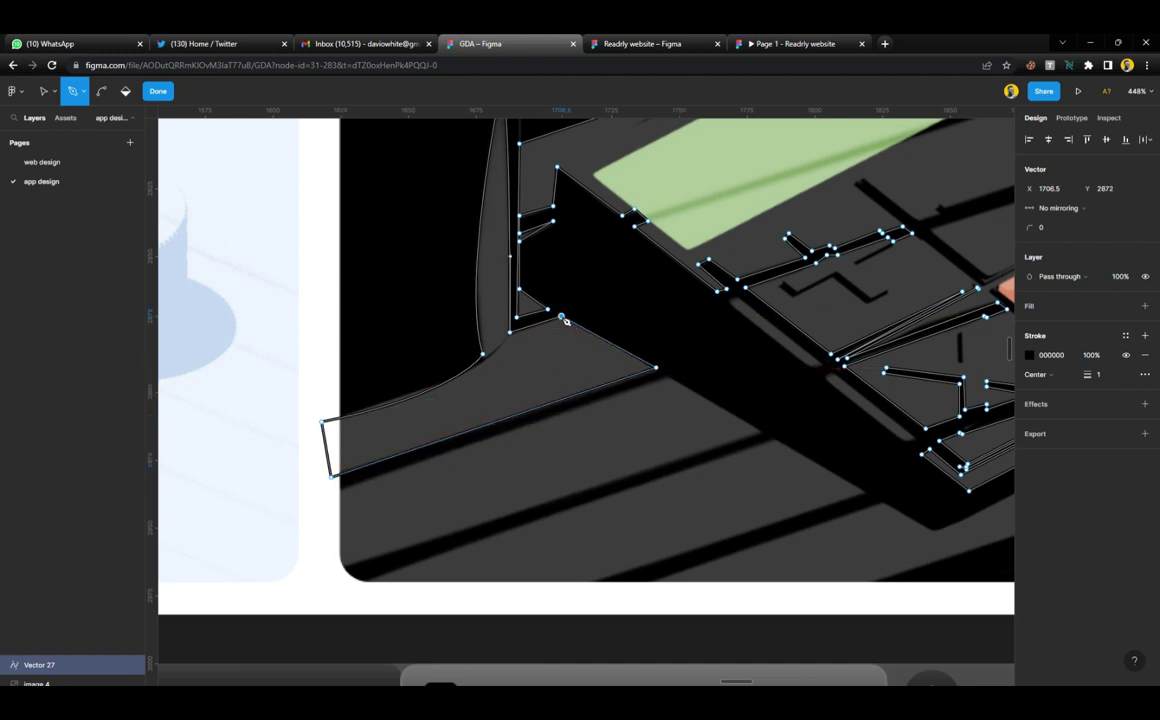
{"action": "left_click", "coordinate": [667, 377]}
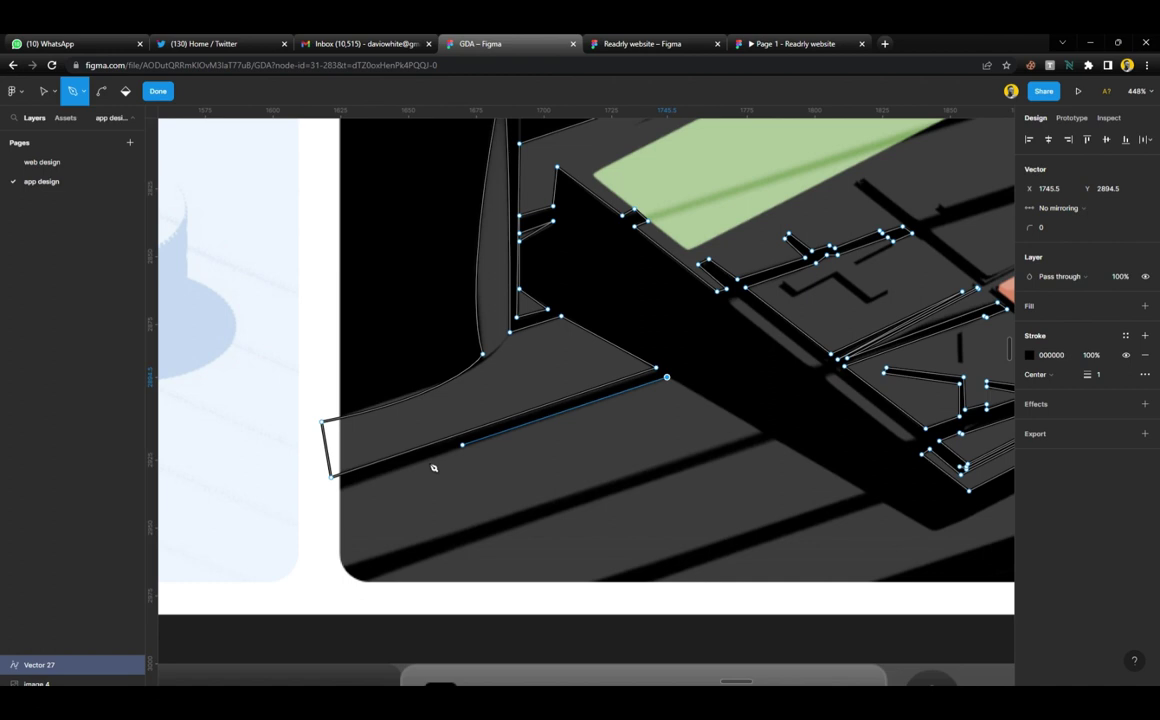
{"action": "left_click", "coordinate": [247, 521]}
{"action": "left_click", "coordinate": [274, 594]}
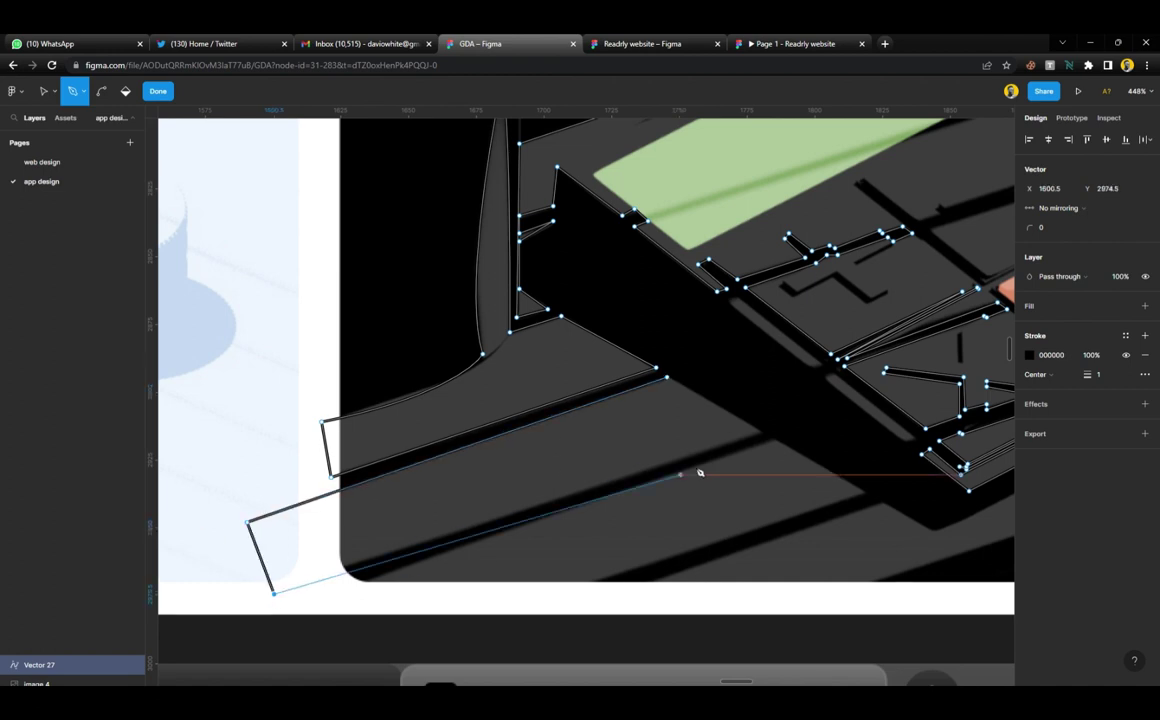
{"action": "left_click", "coordinate": [763, 432]}
{"action": "key", "text": "Escape"}
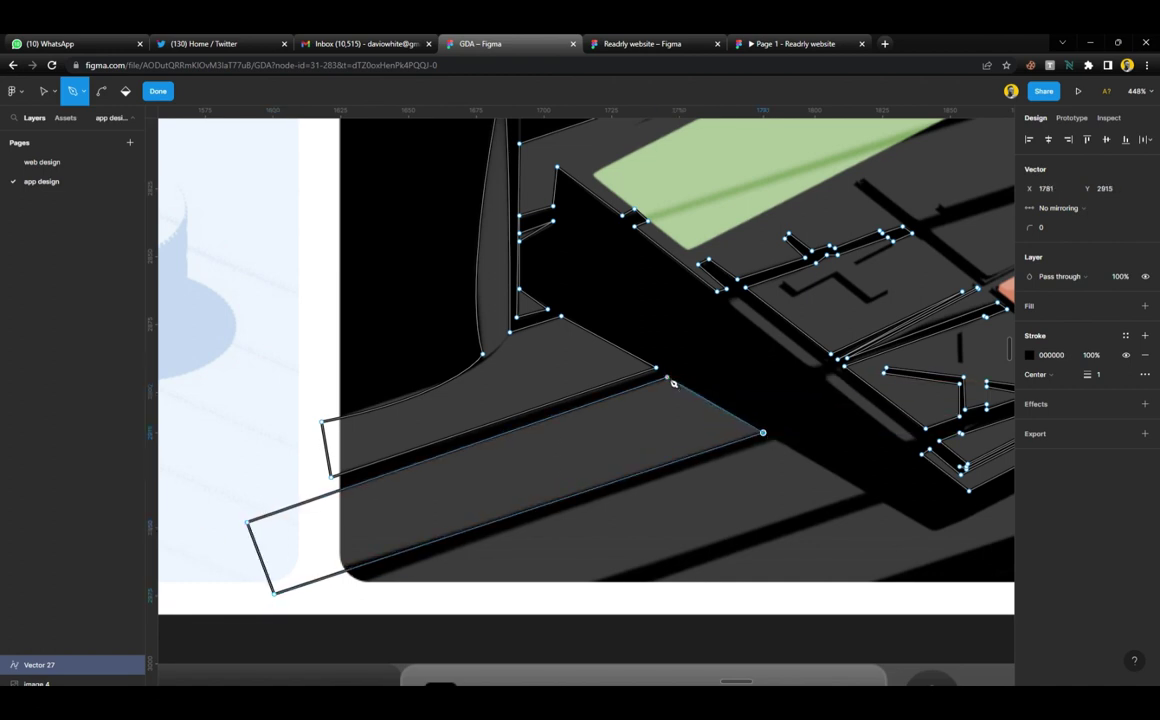
Extend the outline along the shadow edge to the corner below the platform and close it
{"action": "left_click", "coordinate": [774, 441]}
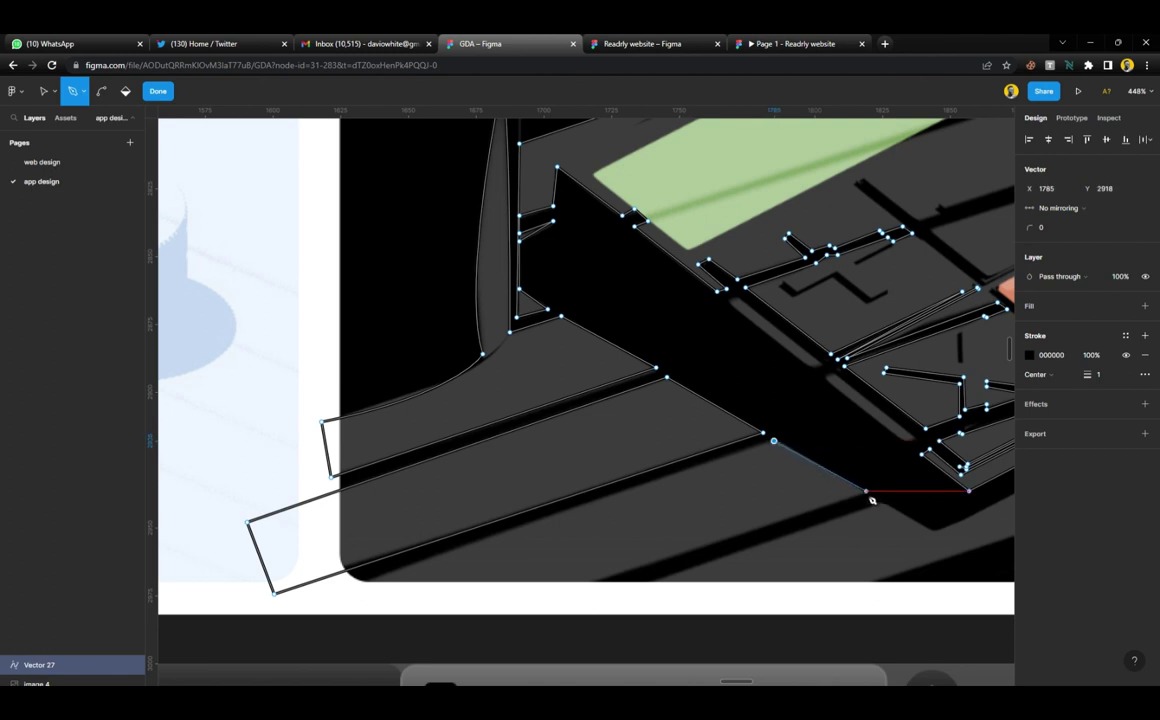
{"action": "left_click", "coordinate": [865, 492]}
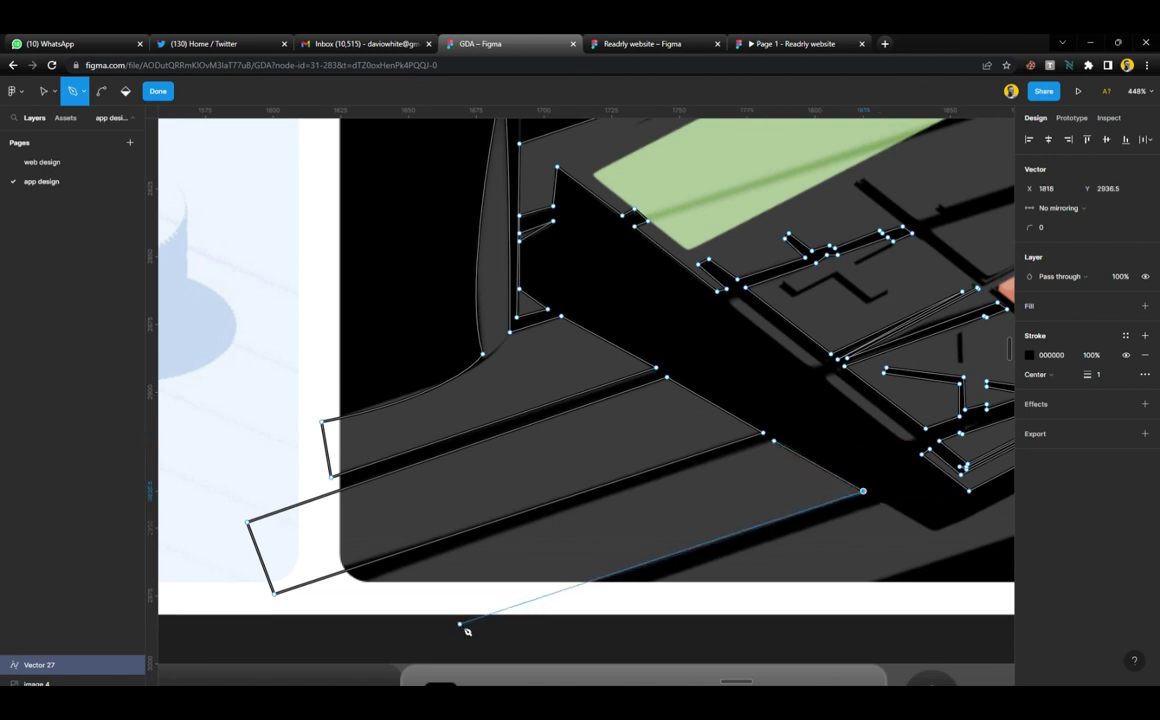
{"action": "left_click", "coordinate": [439, 634]}
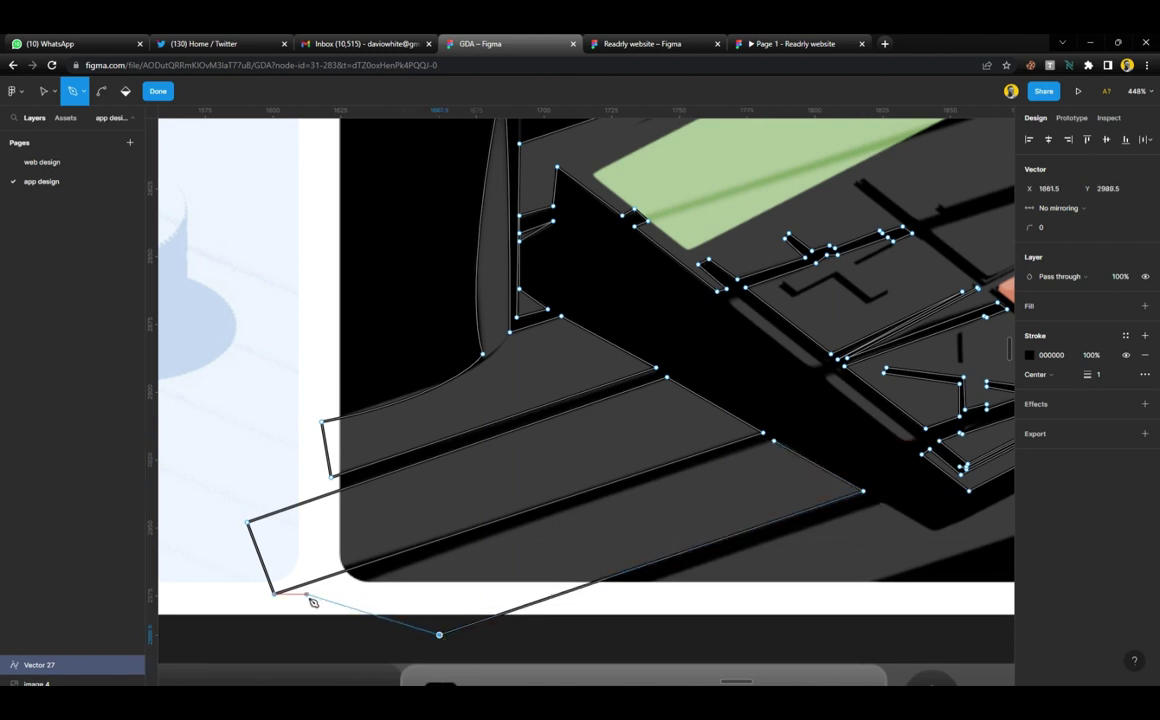
{"action": "left_click", "coordinate": [297, 607]}
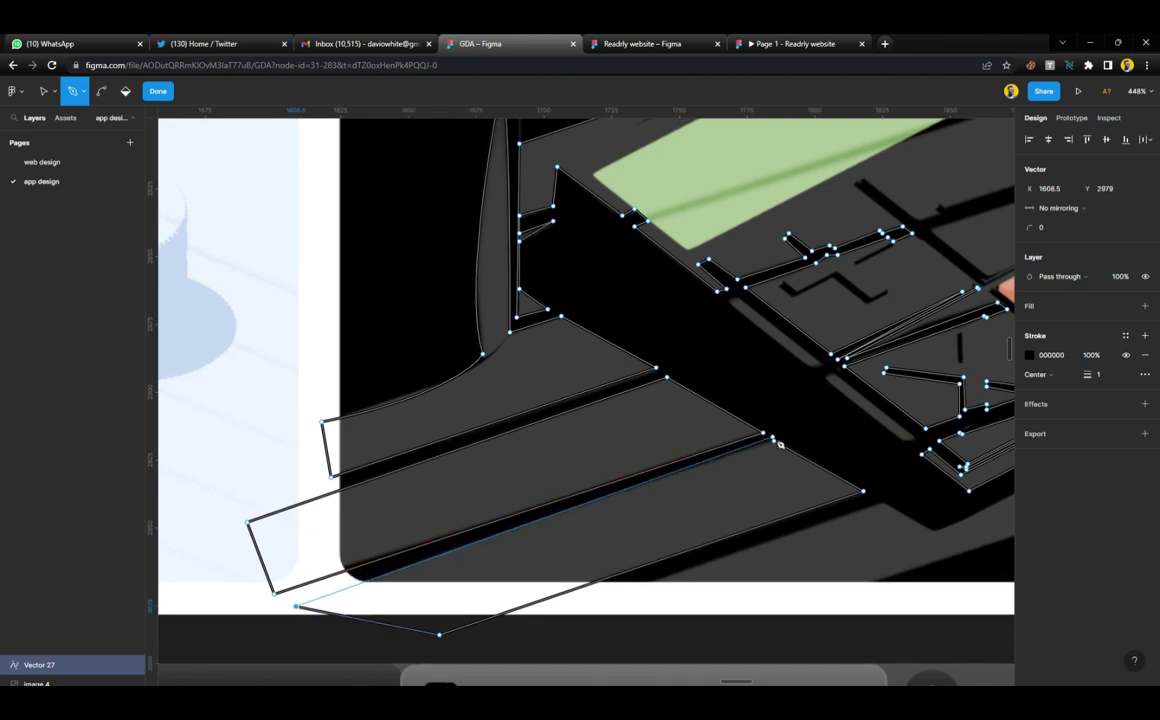
Add corners along the platform's lower edge and below the orange tile where the teeth begin
{"action": "scroll", "coordinate": [782, 446], "scroll_direction": "right", "scroll_amount": 10}
{"action": "scroll", "coordinate": [782, 446], "scroll_direction": "down", "scroll_amount": 3}
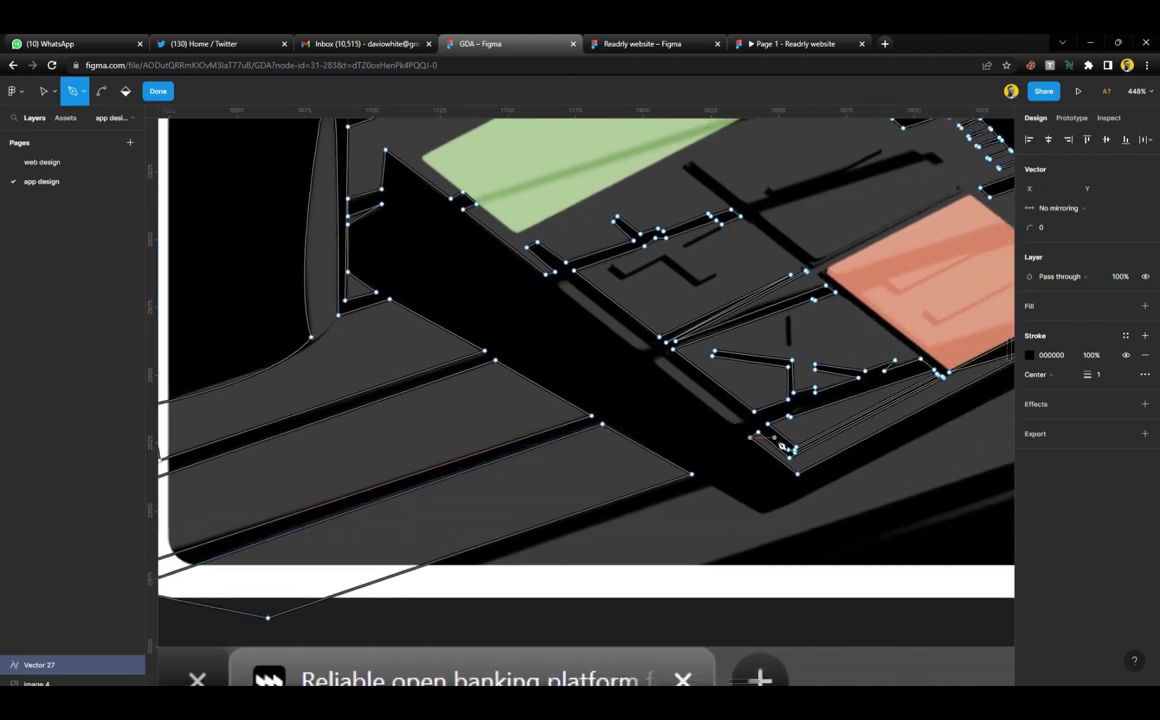
{"action": "scroll", "coordinate": [725, 457], "scroll_direction": "left", "scroll_amount": 5}
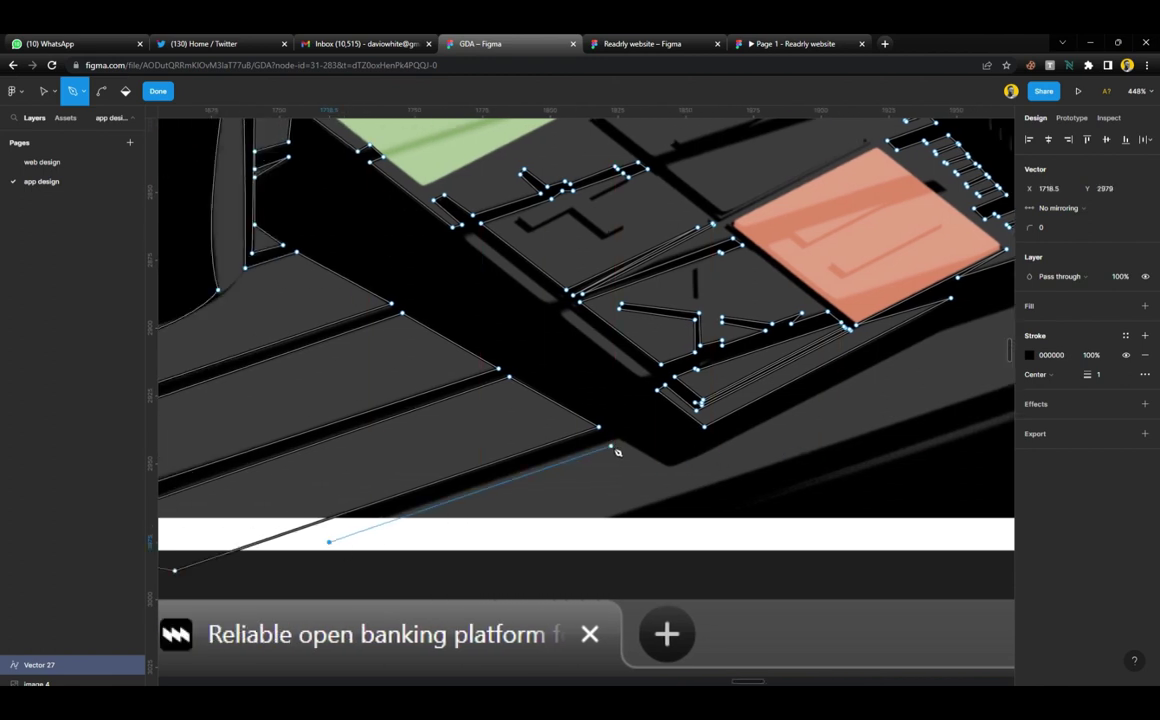
{"action": "left_click", "coordinate": [619, 438]}
{"action": "left_click", "coordinate": [670, 465]}
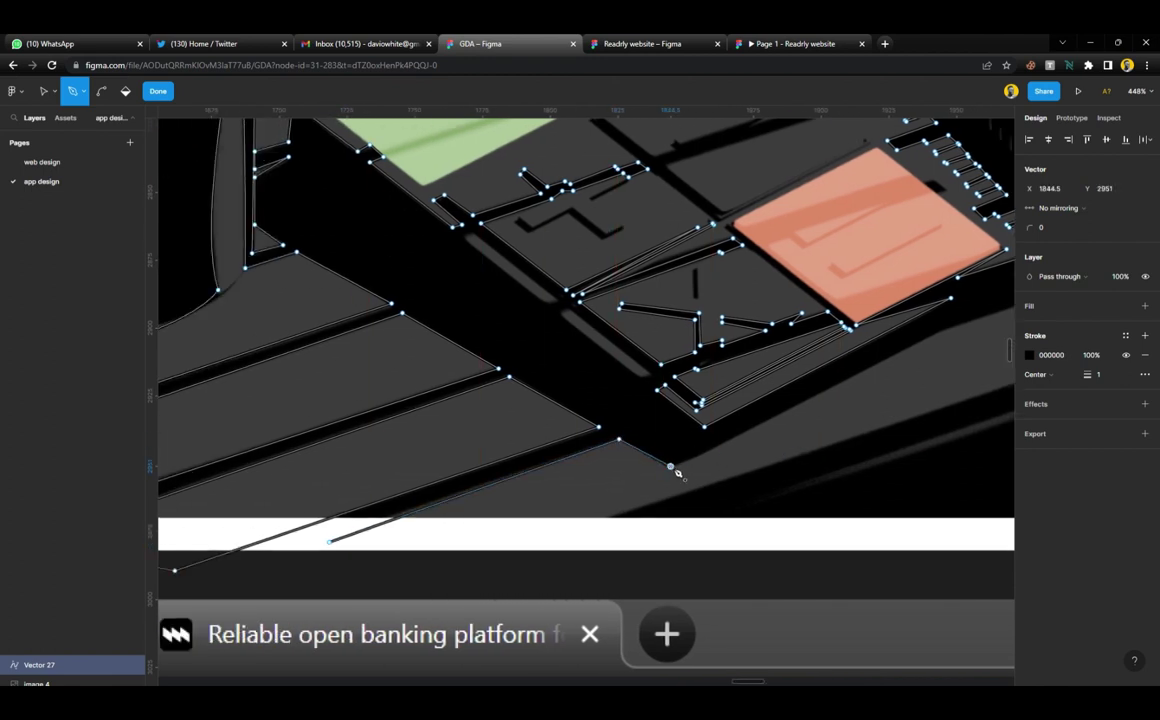
{"action": "scroll", "coordinate": [760, 420], "scroll_direction": "right", "scroll_amount": 2}
{"action": "left_click", "coordinate": [897, 326]}
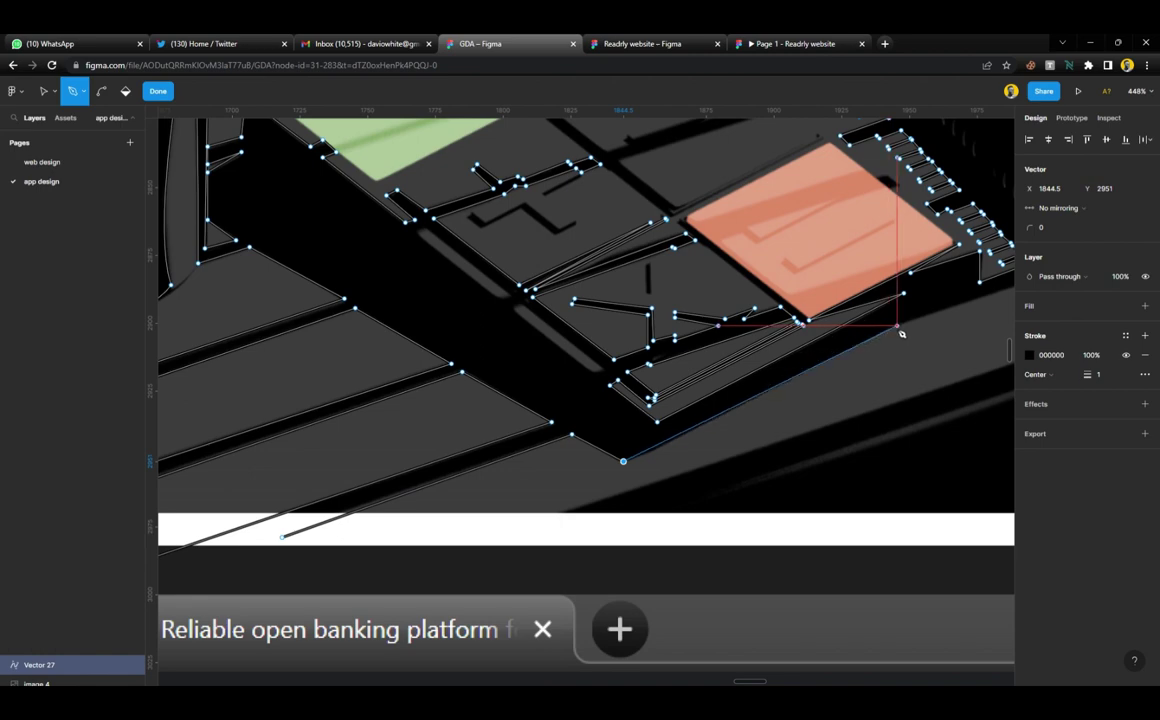
{"action": "scroll", "coordinate": [898, 330], "scroll_direction": "right", "scroll_amount": 5}
{"action": "left_click", "coordinate": [785, 284]}
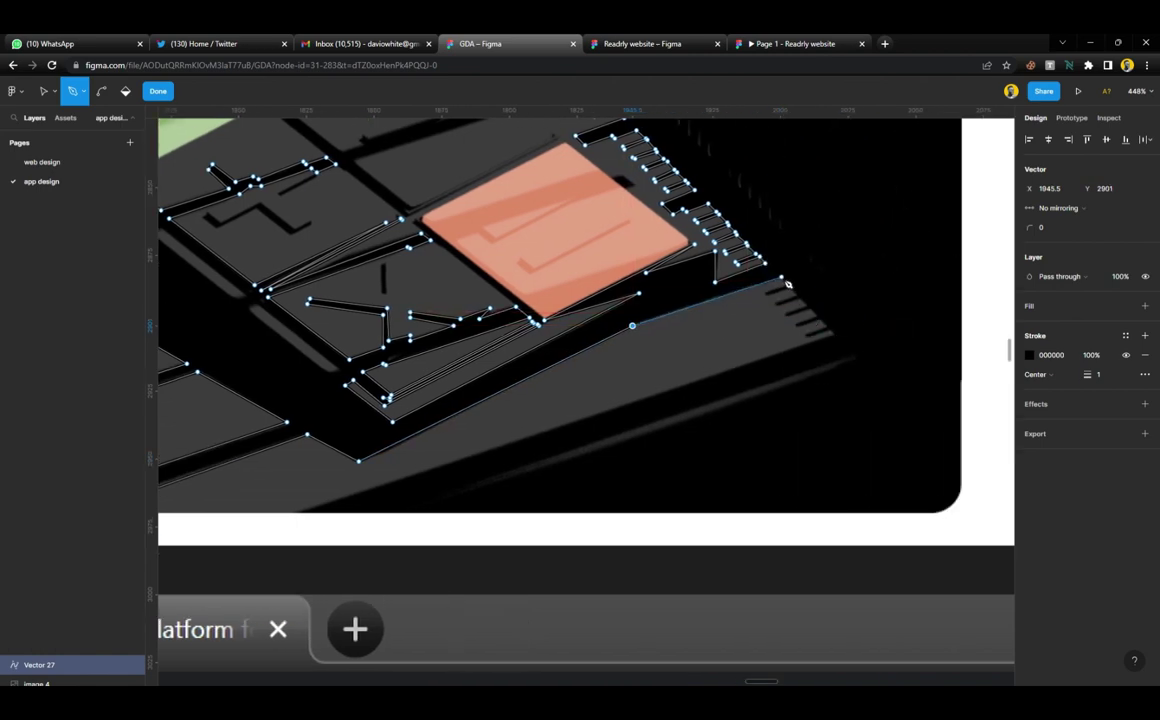
{"action": "scroll", "coordinate": [792, 285], "scroll_direction": "up", "scroll_amount": 10}
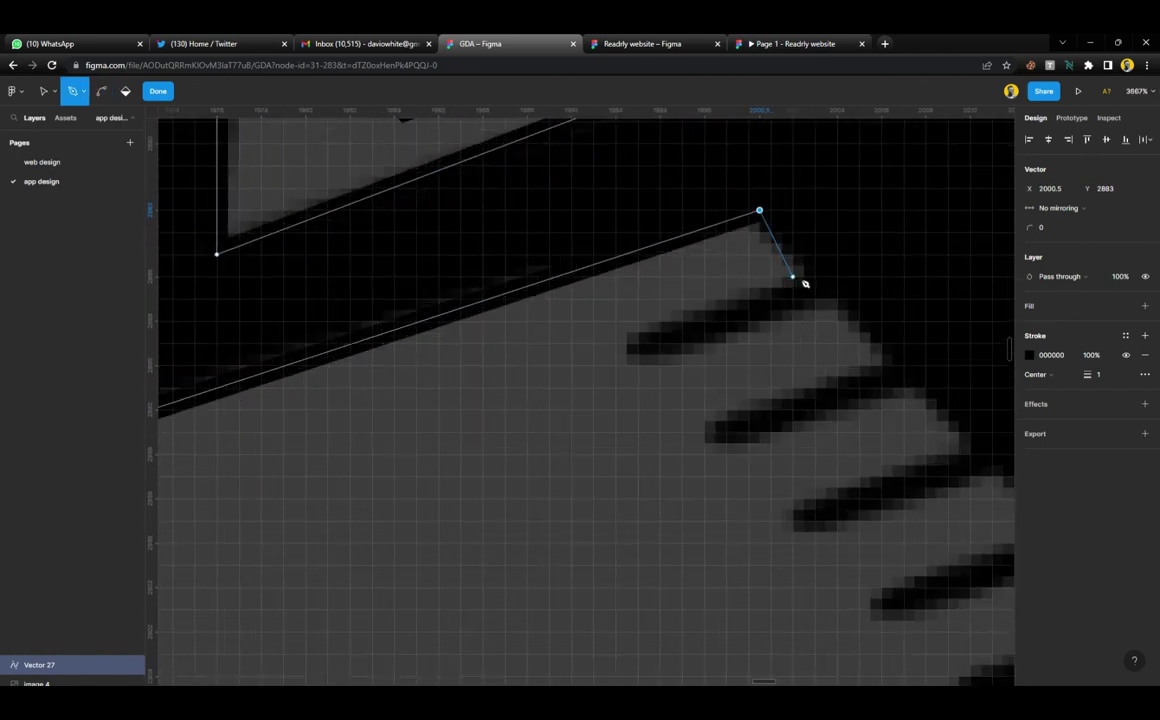
Trace the first zig-zag shadow teeth along the platform's right edge
{"action": "left_click", "coordinate": [804, 277]}
{"action": "left_click", "coordinate": [627, 344]}
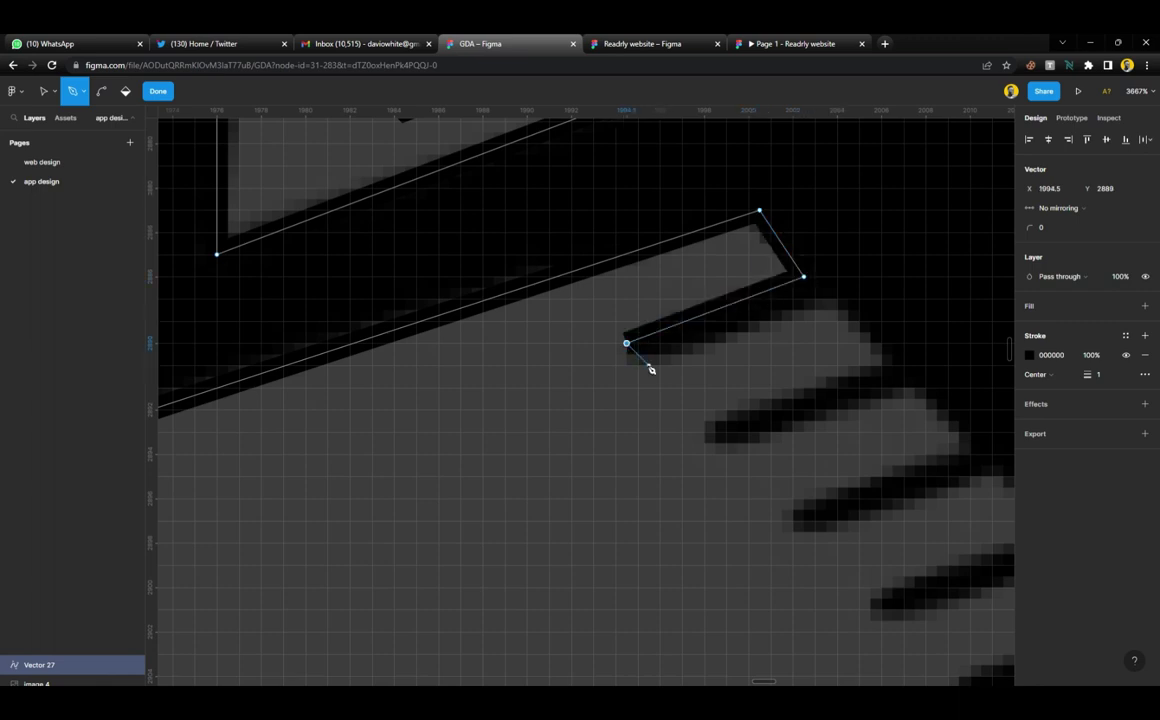
{"action": "left_click", "coordinate": [649, 365]}
{"action": "left_click", "coordinate": [826, 299]}
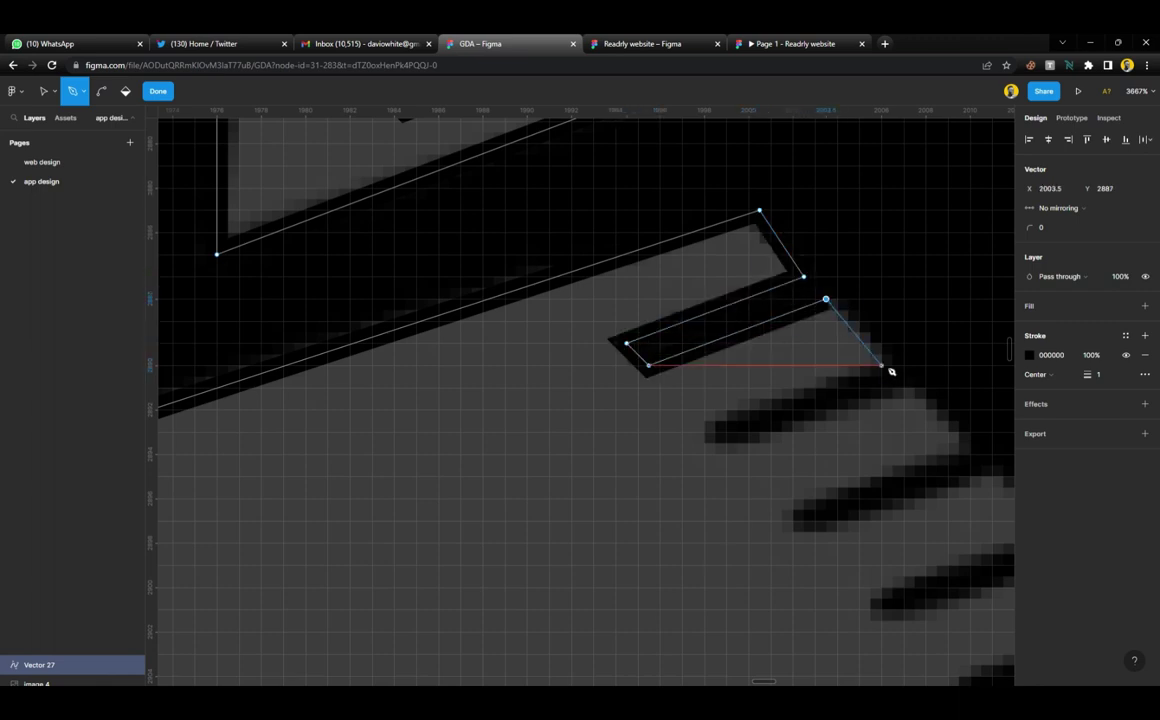
{"action": "left_click", "coordinate": [881, 365]}
{"action": "left_click", "coordinate": [704, 432]}
{"action": "left_click", "coordinate": [726, 455]}
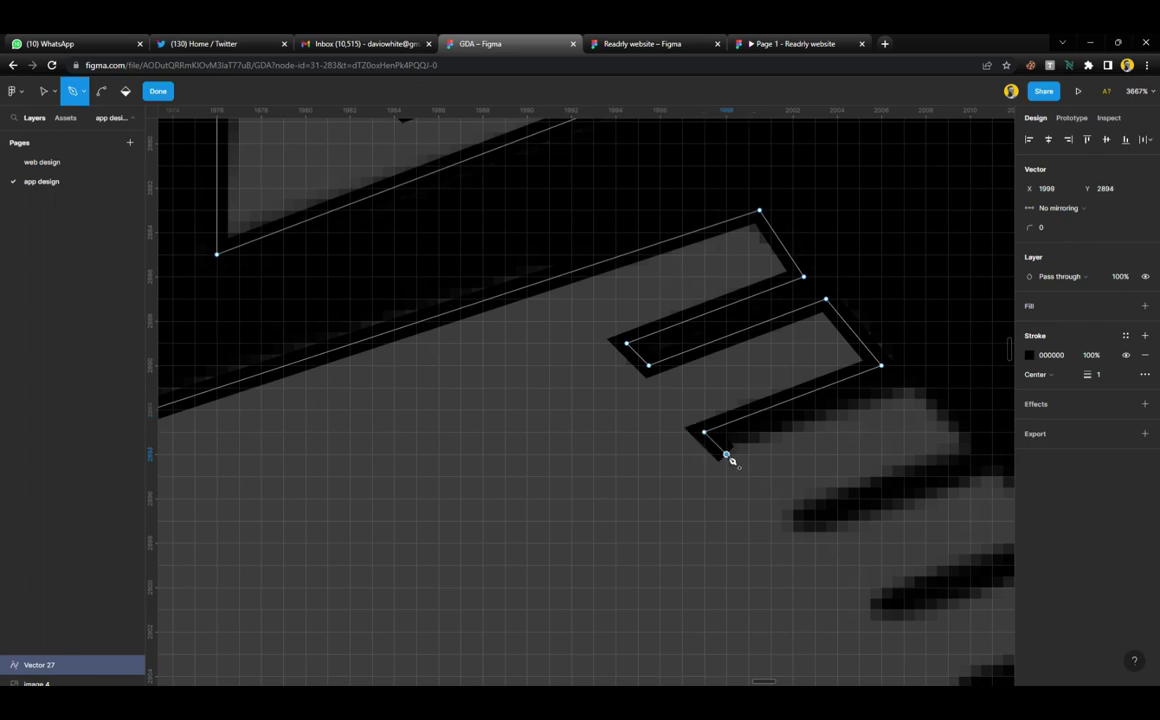
{"action": "left_click", "coordinate": [904, 389]}
Trace the remaining shadow teeth down the edge to the last tooth's outer corner
{"action": "scroll", "coordinate": [910, 391], "scroll_direction": "down", "scroll_amount": 5}
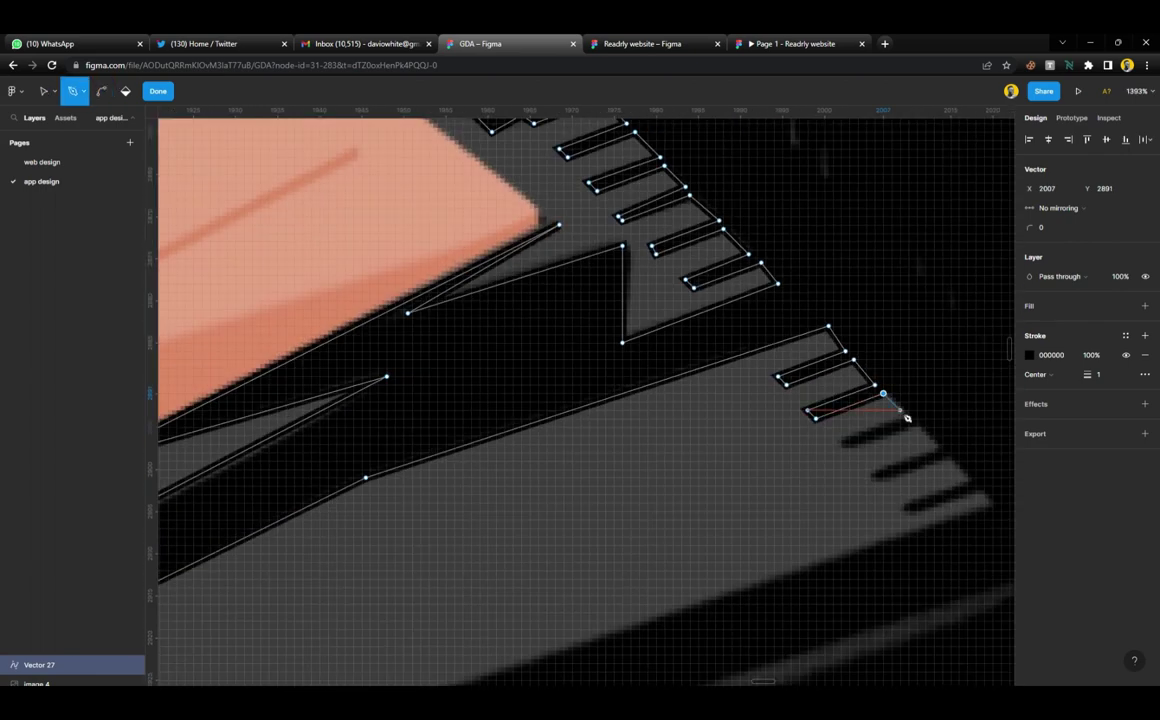
{"action": "left_click", "coordinate": [904, 419]}
{"action": "left_click", "coordinate": [837, 444]}
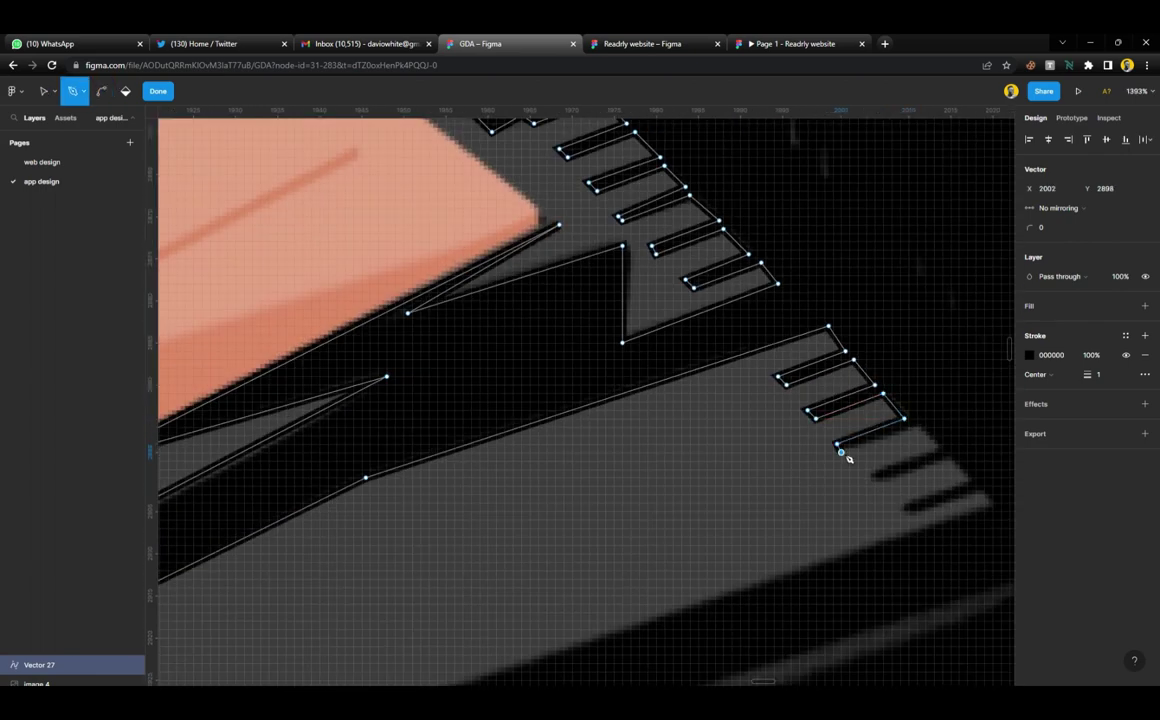
{"action": "left_click", "coordinate": [912, 423]}
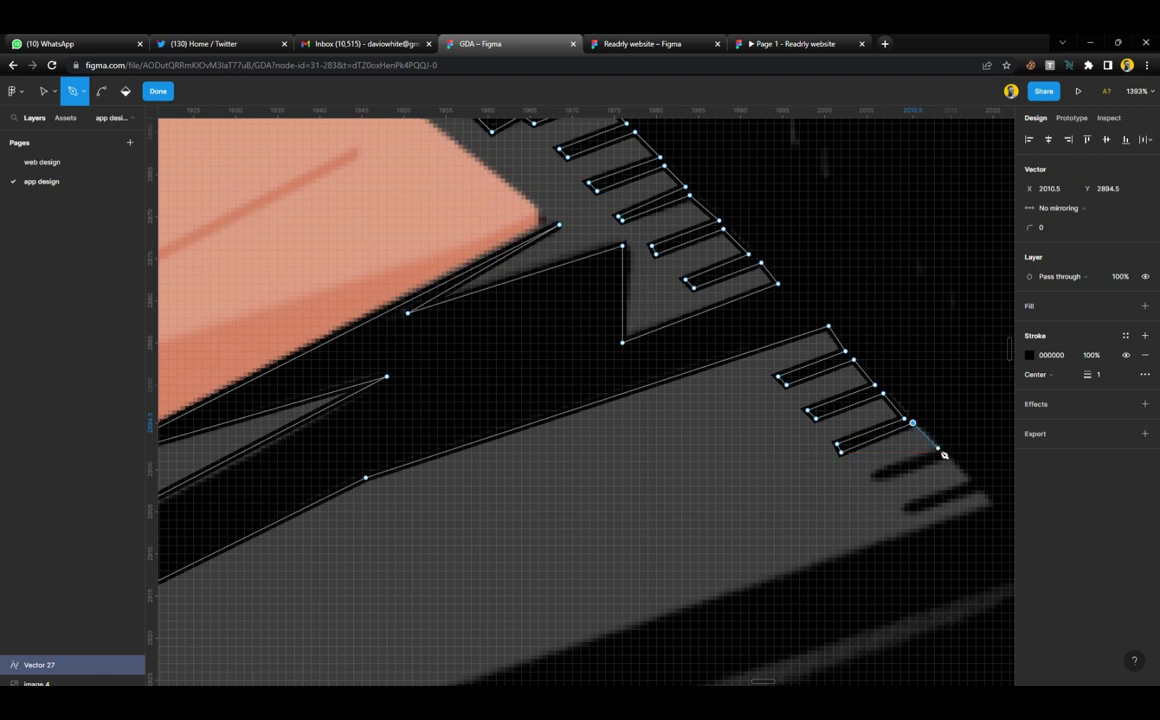
{"action": "left_click", "coordinate": [937, 448]}
{"action": "left_click", "coordinate": [867, 478]}
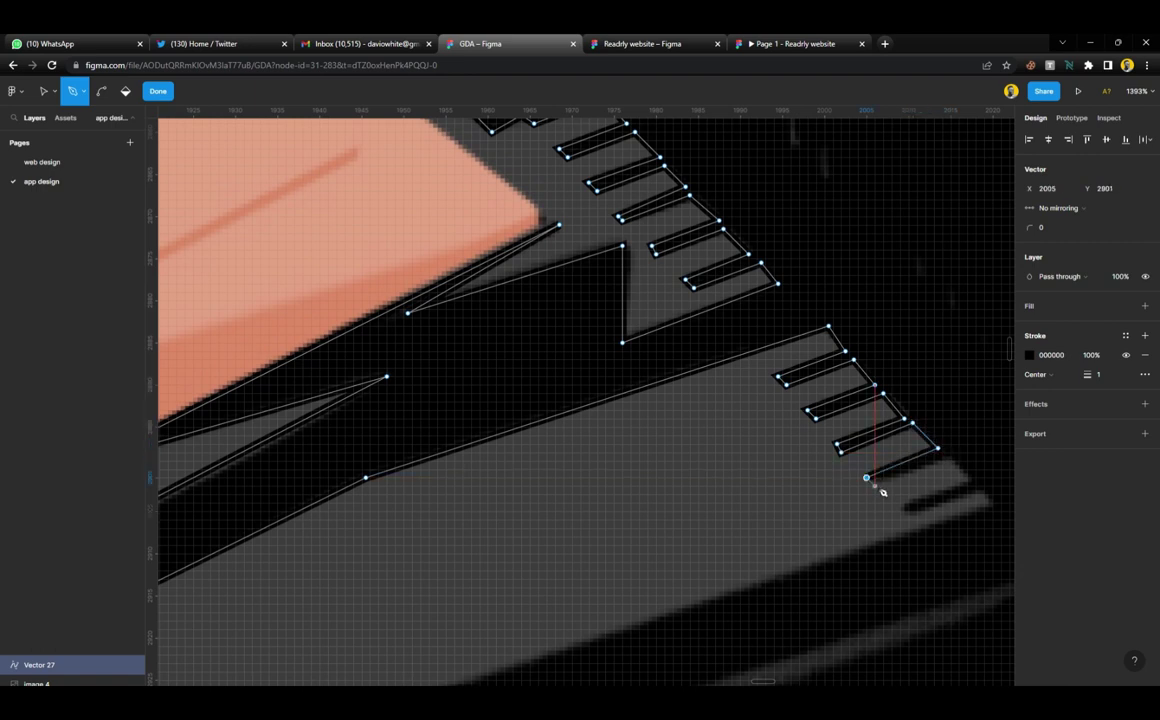
{"action": "left_click", "coordinate": [967, 482]}
{"action": "left_click", "coordinate": [905, 512]}
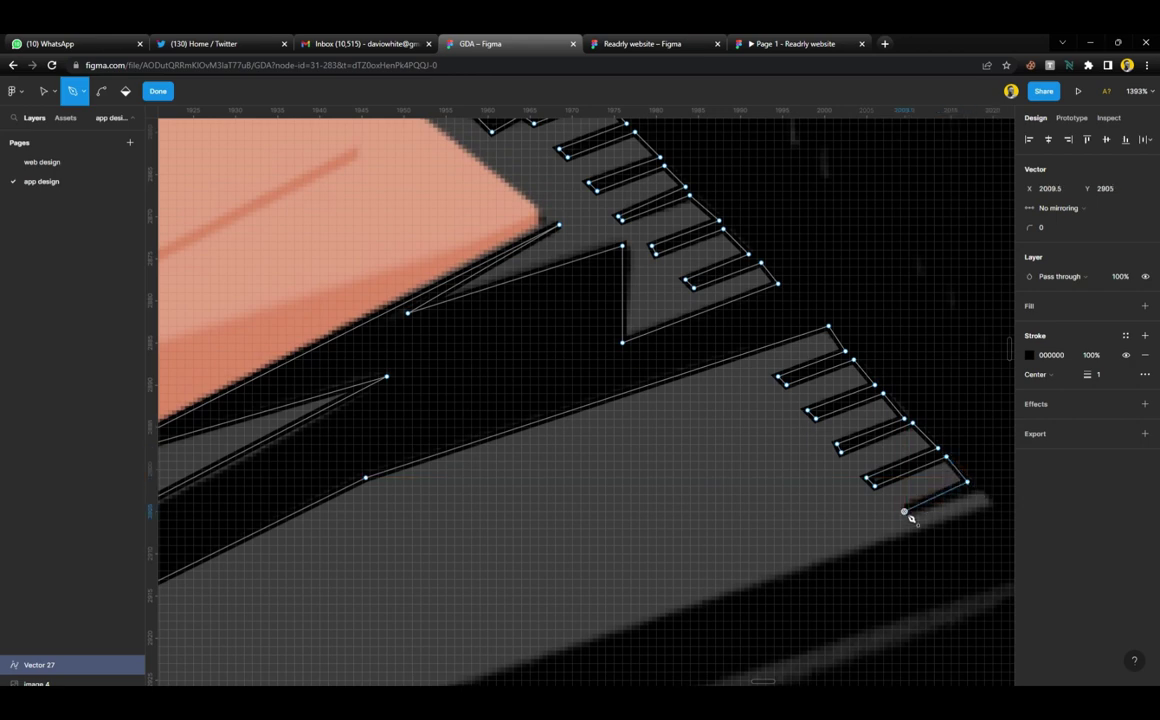
{"action": "left_click", "coordinate": [981, 492]}
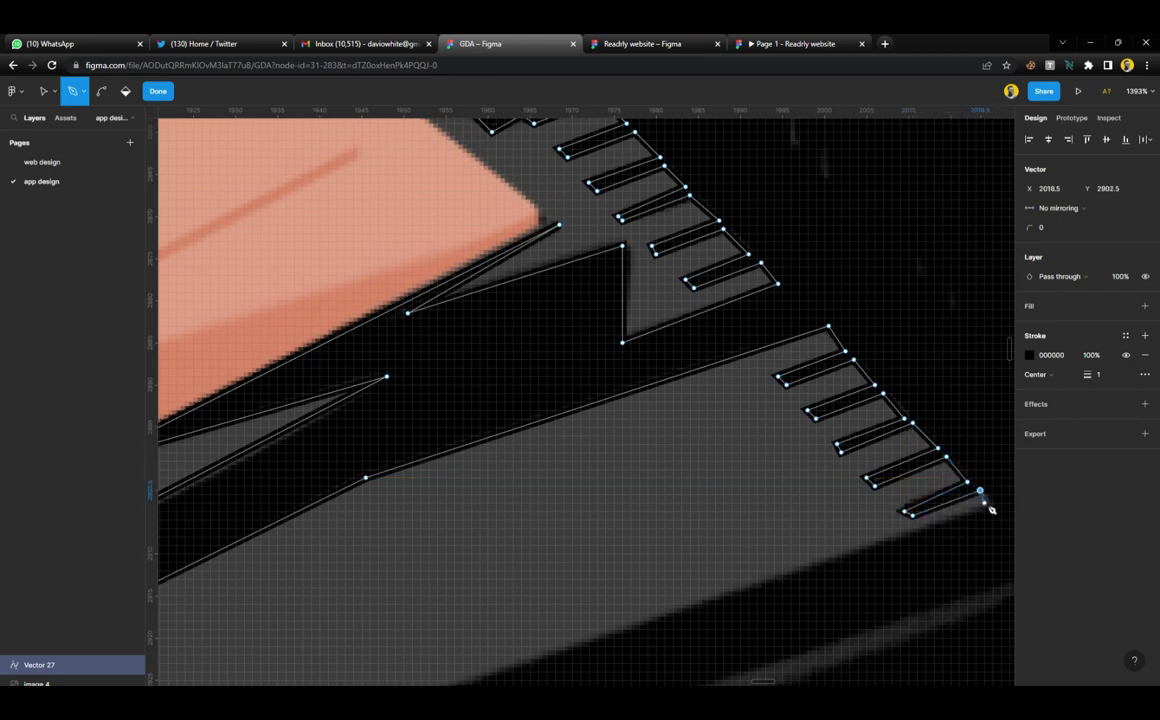
Bring the outline down to the platform's bottom edge and along it to the lower-left corner
{"action": "scroll", "coordinate": [993, 512], "scroll_direction": "down", "scroll_amount": 5}
{"action": "scroll", "coordinate": [870, 471], "scroll_direction": "down", "scroll_amount": 3}
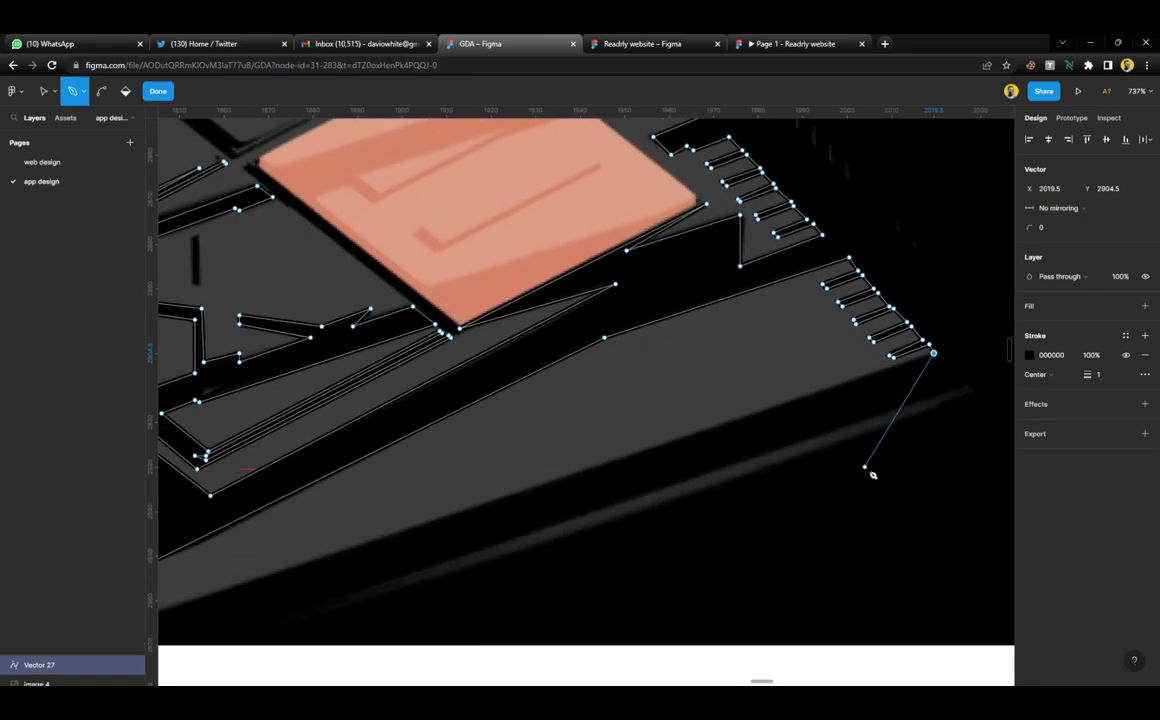
{"action": "scroll", "coordinate": [850, 472], "scroll_direction": "left", "scroll_amount": 3}
{"action": "scroll", "coordinate": [825, 473], "scroll_direction": "down", "scroll_amount": 3}
{"action": "scroll", "coordinate": [825, 473], "scroll_direction": "left", "scroll_amount": 2}
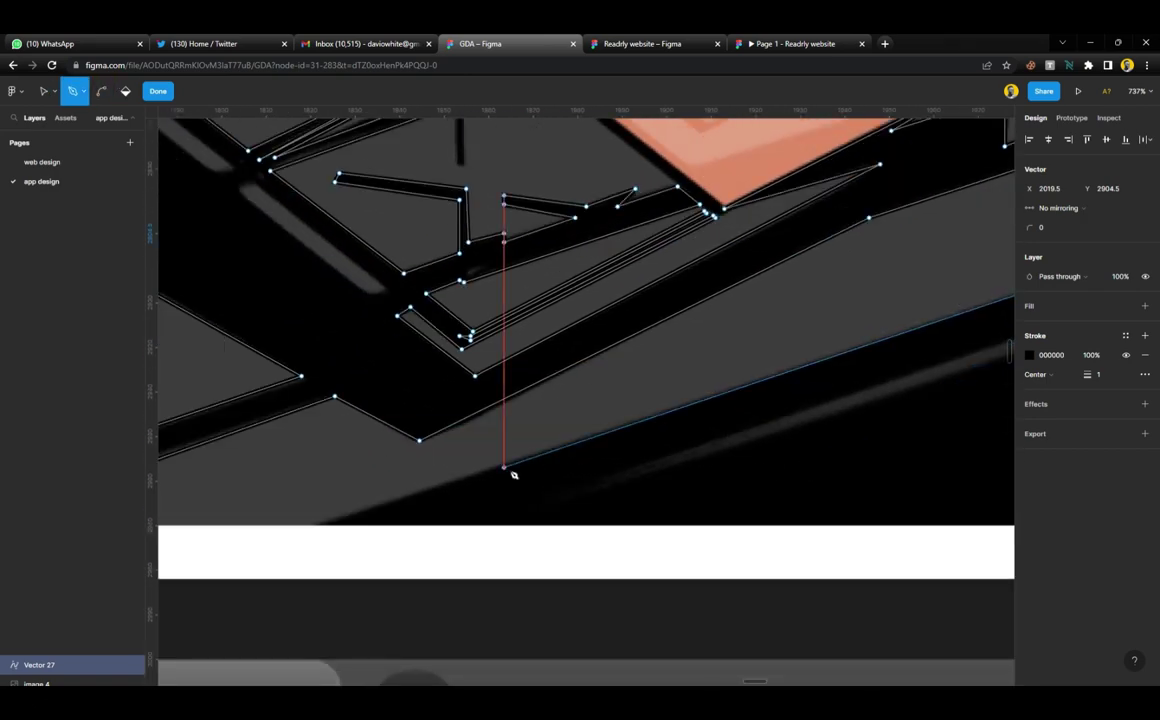
{"action": "left_click", "coordinate": [508, 467]}
{"action": "scroll", "coordinate": [512, 474], "scroll_direction": "down", "scroll_amount": 5}
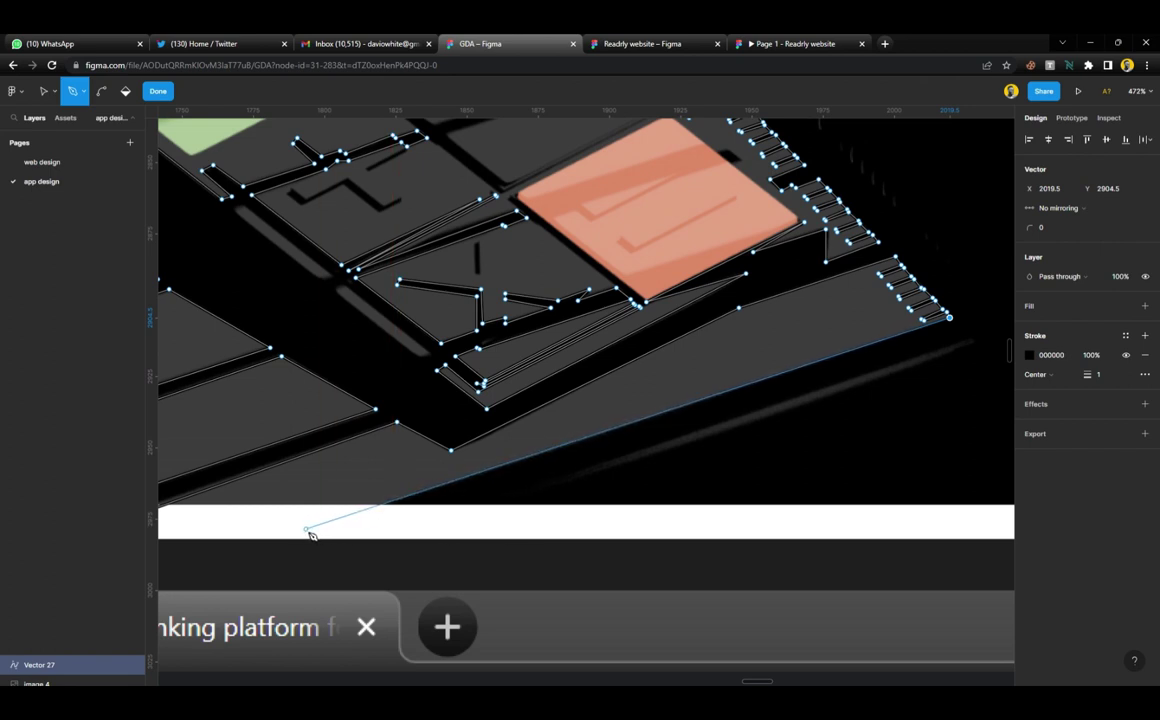
{"action": "left_click", "coordinate": [306, 533]}
{"action": "scroll", "coordinate": [310, 537], "scroll_direction": "left", "scroll_amount": 5}
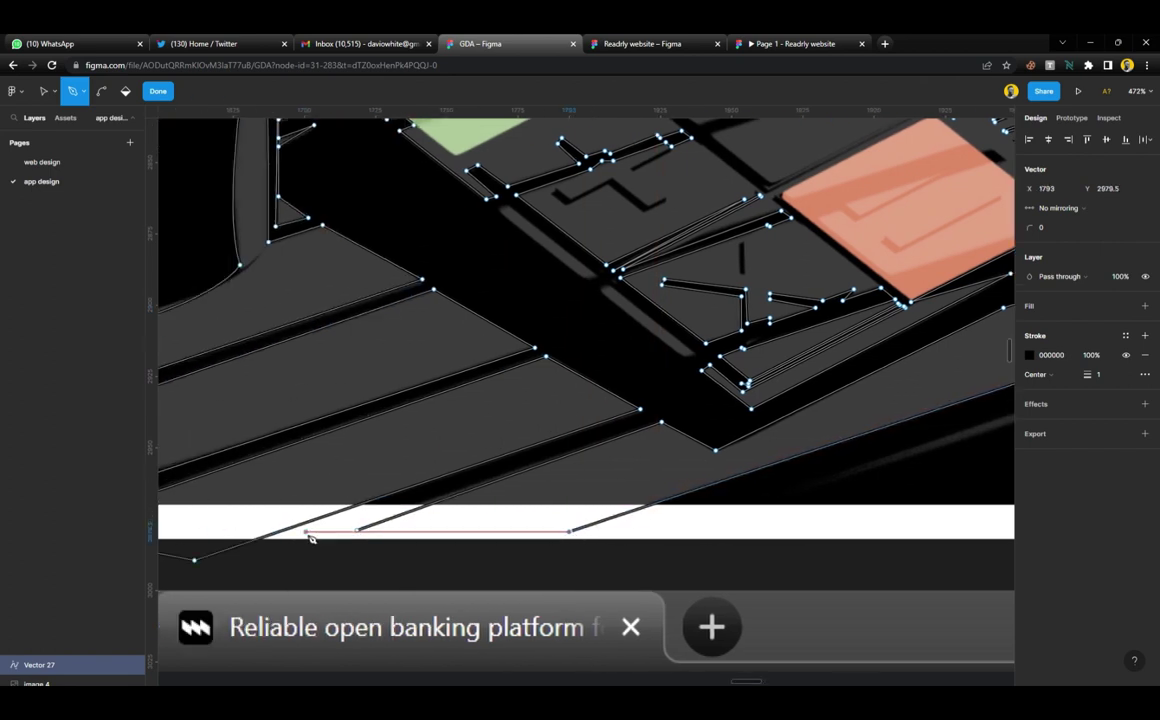
{"action": "left_click", "coordinate": [361, 532]}
{"action": "scroll", "coordinate": [570, 500], "scroll_direction": "right", "scroll_amount": 10}
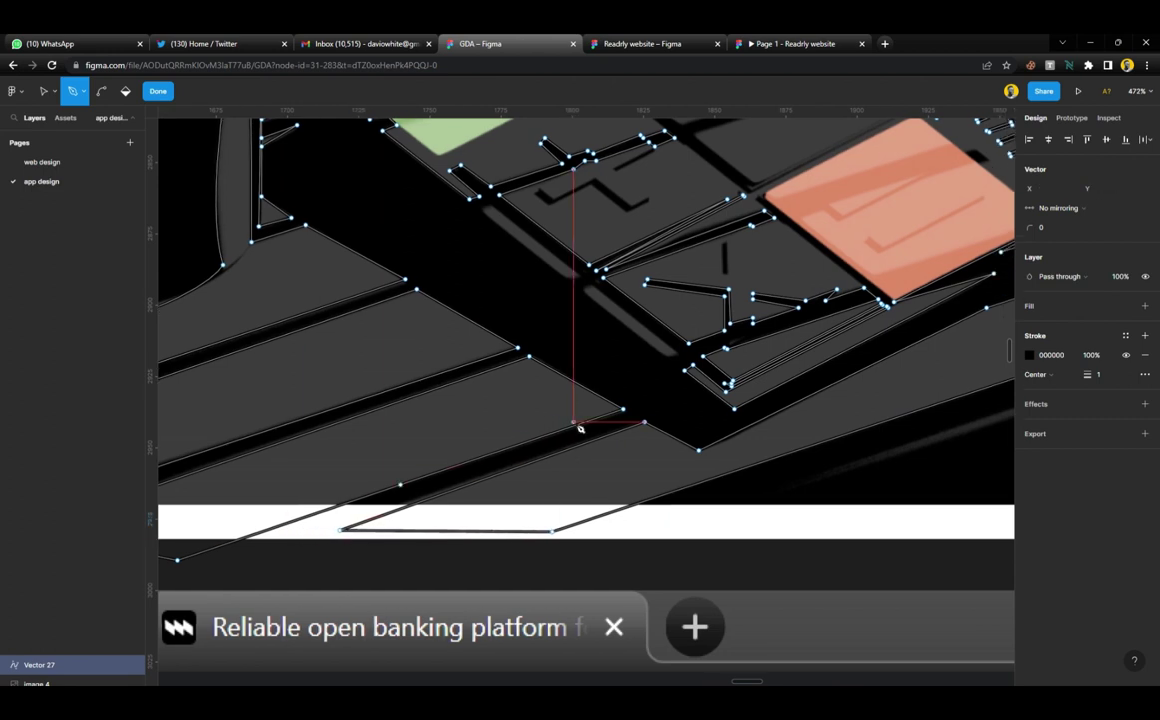
{"action": "scroll", "coordinate": [700, 420], "scroll_direction": "down", "scroll_amount": 2}
{"action": "scroll", "coordinate": [841, 376], "scroll_direction": "up", "scroll_amount": 3}
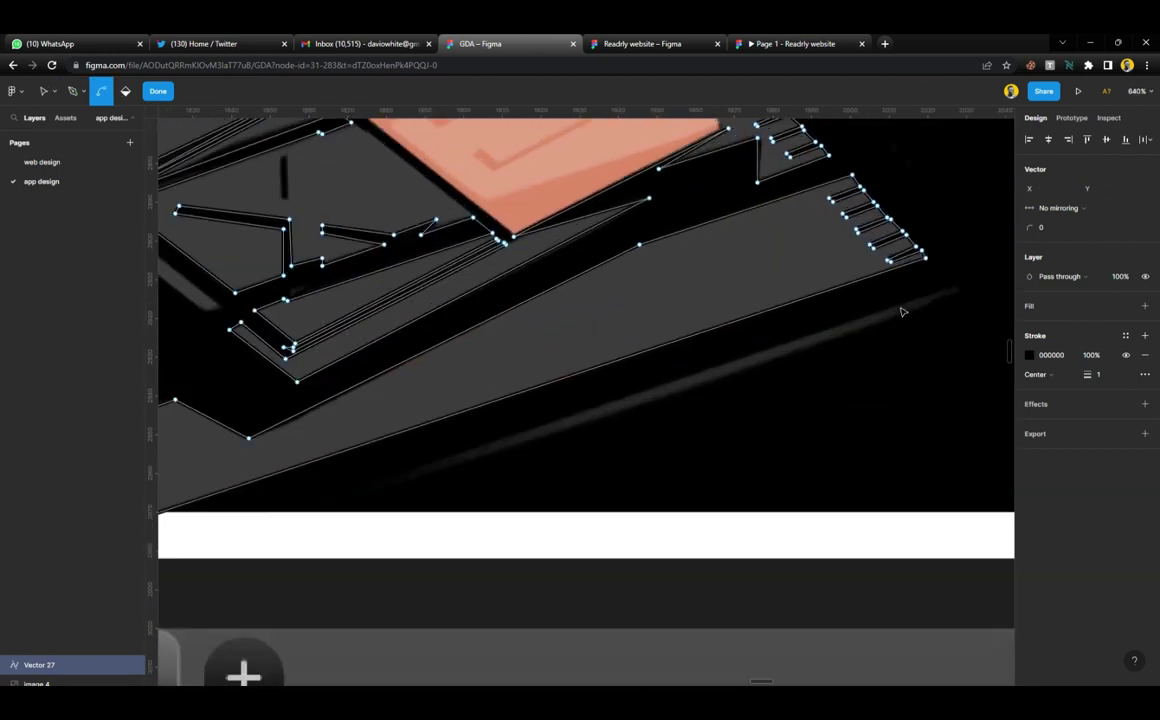
Outline the thin shadow strip beneath the platform and close it at its right end
{"action": "left_click", "coordinate": [960, 292]}
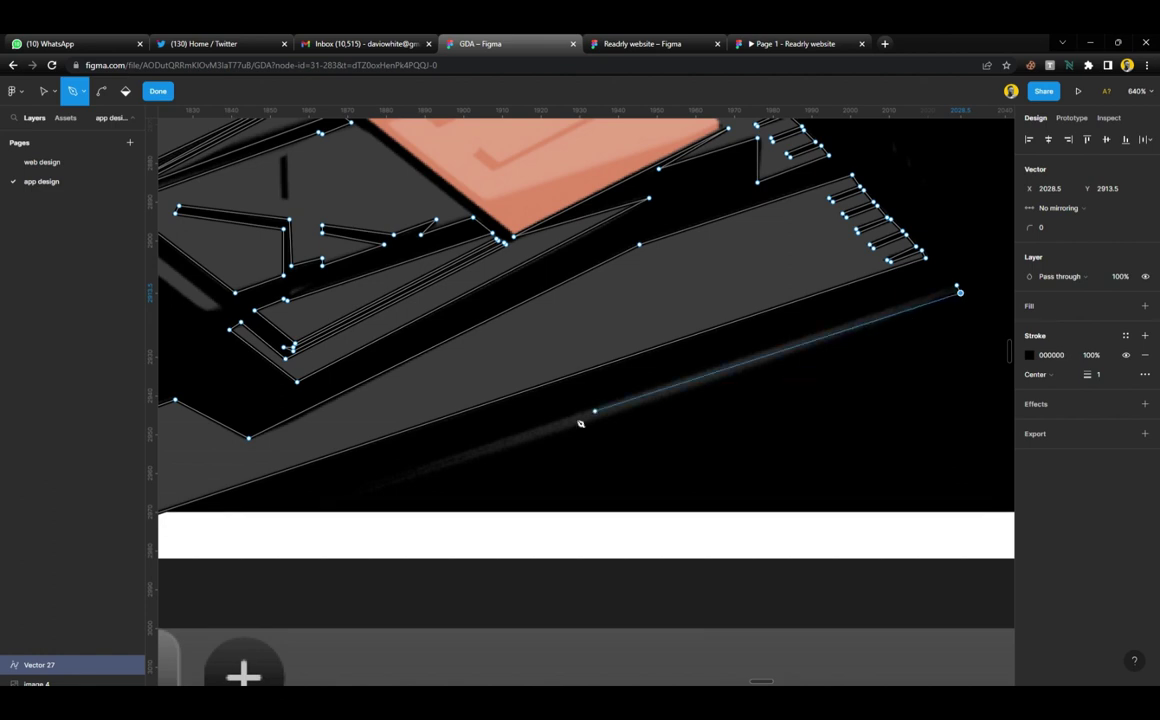
{"action": "left_click", "coordinate": [349, 501]}
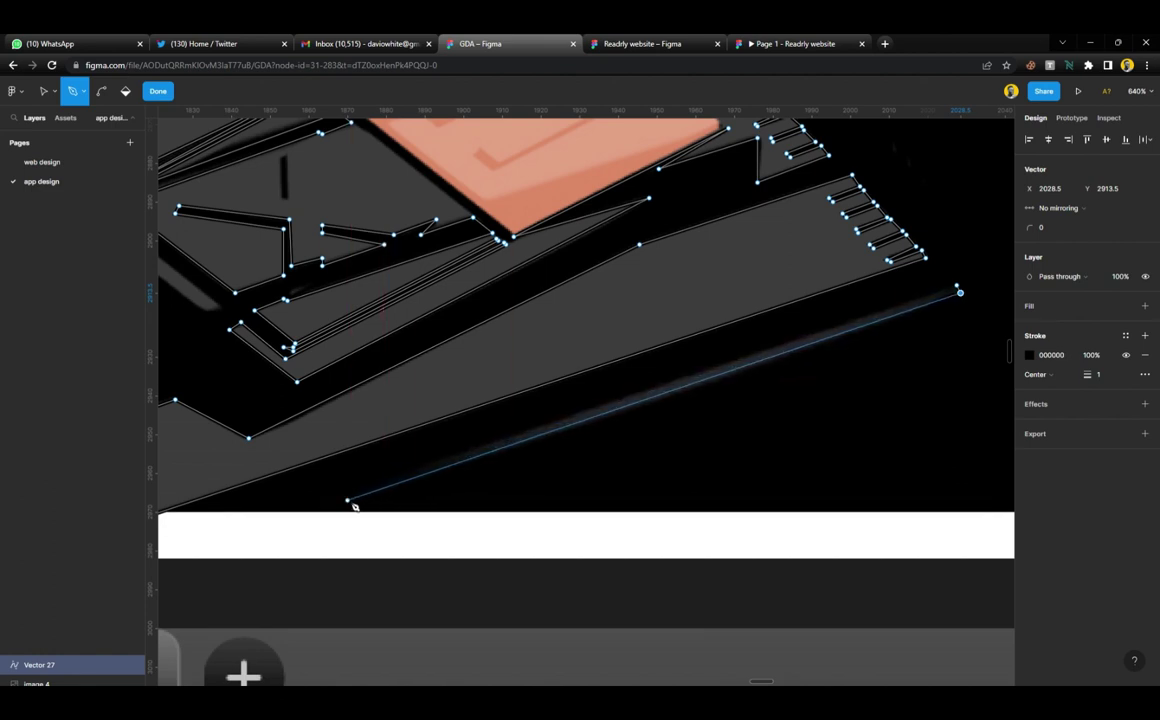
{"action": "left_click", "coordinate": [333, 501]}
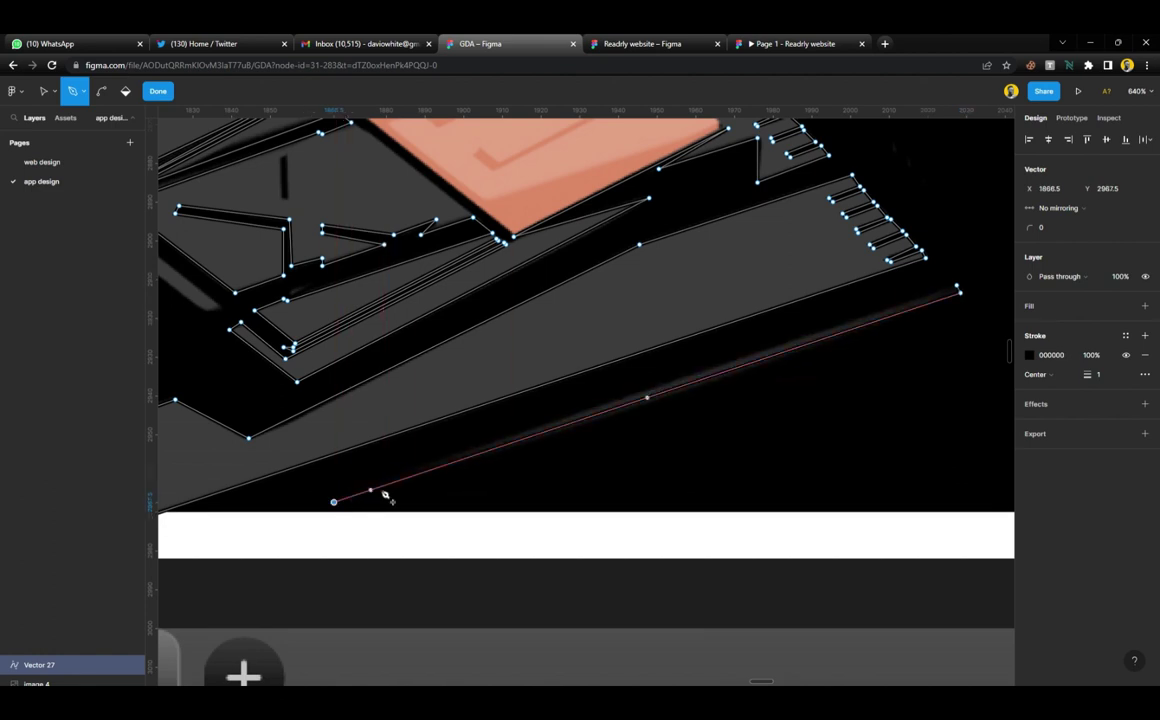
{"action": "left_click", "coordinate": [956, 290]}
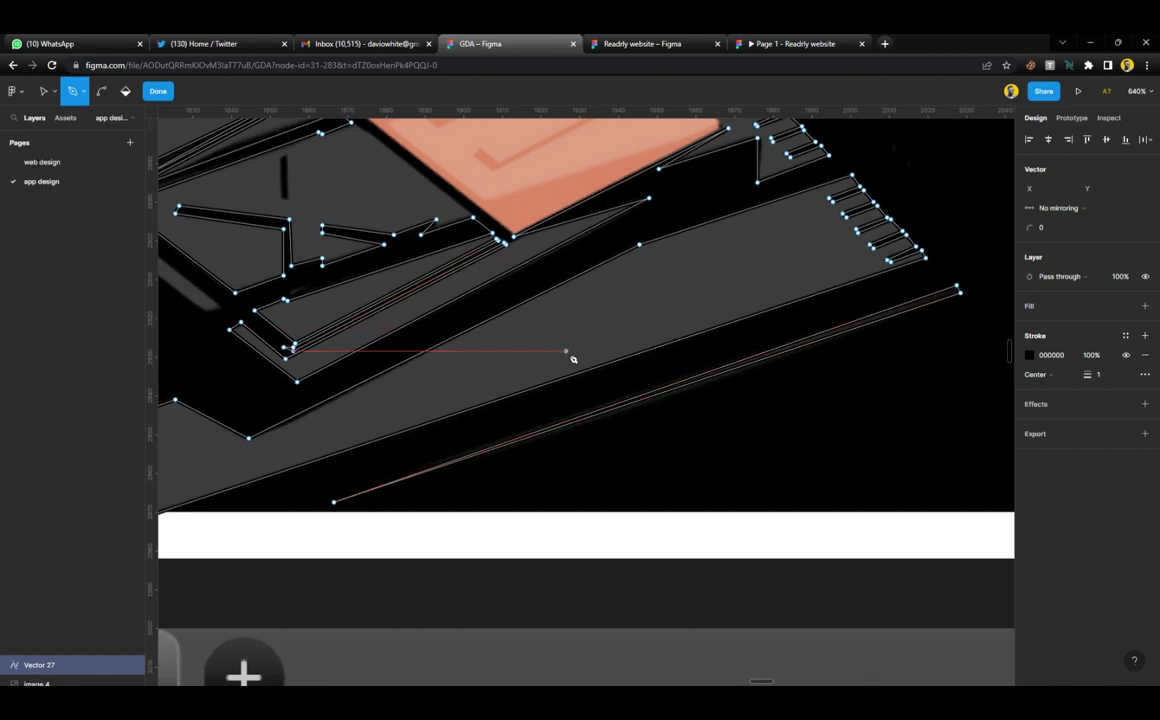
{"action": "scroll", "coordinate": [573, 359], "scroll_direction": "down", "scroll_amount": 5}
{"action": "scroll", "coordinate": [573, 359], "scroll_direction": "up", "scroll_amount": 3}
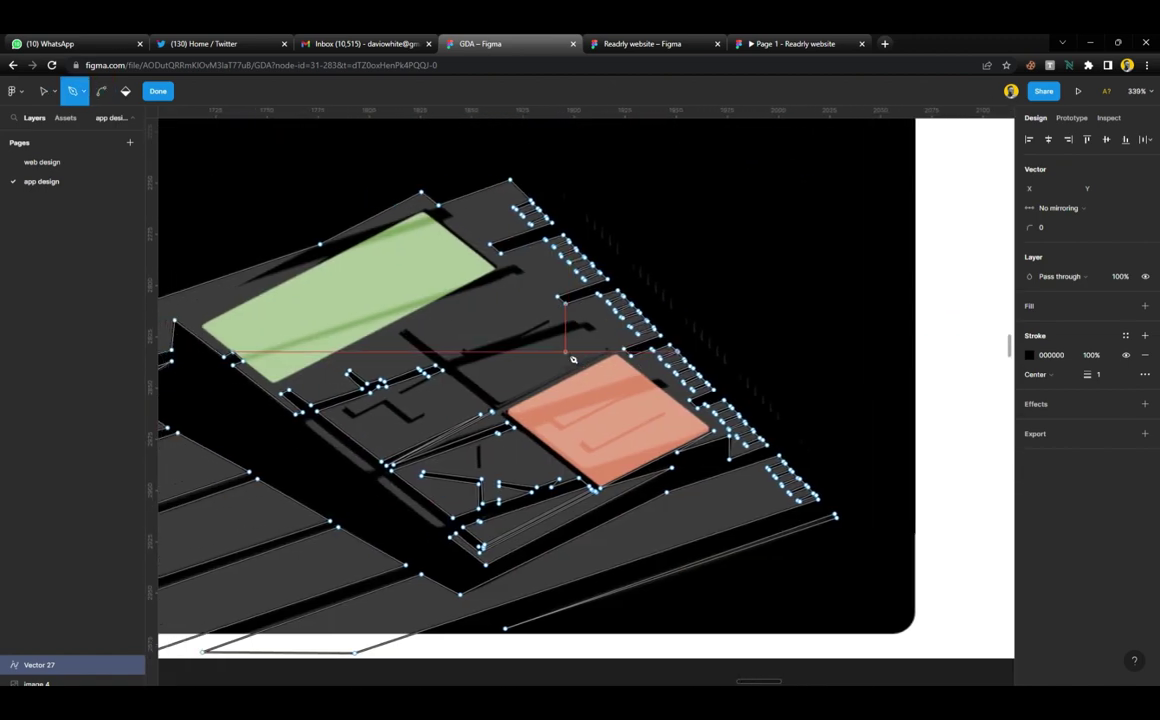
{"action": "scroll", "coordinate": [573, 359], "scroll_direction": "left", "scroll_amount": 3}
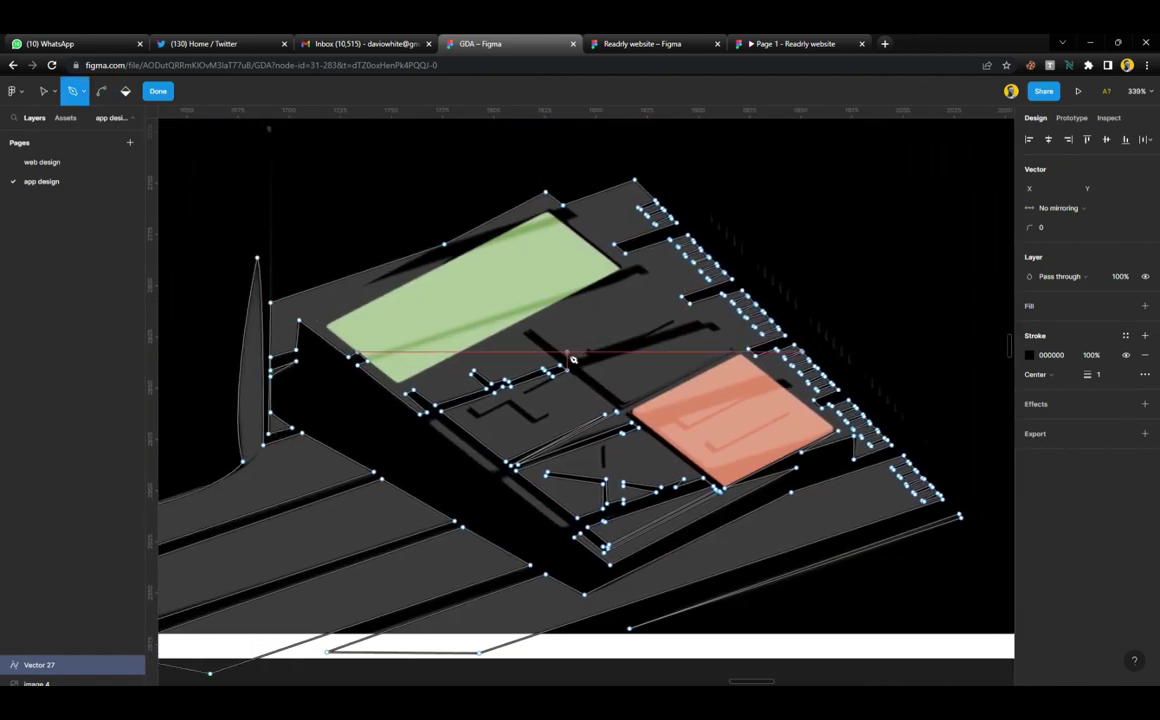
Apply the 'white' colour style to Vector 27's stroke
{"action": "left_click", "coordinate": [157, 91]}
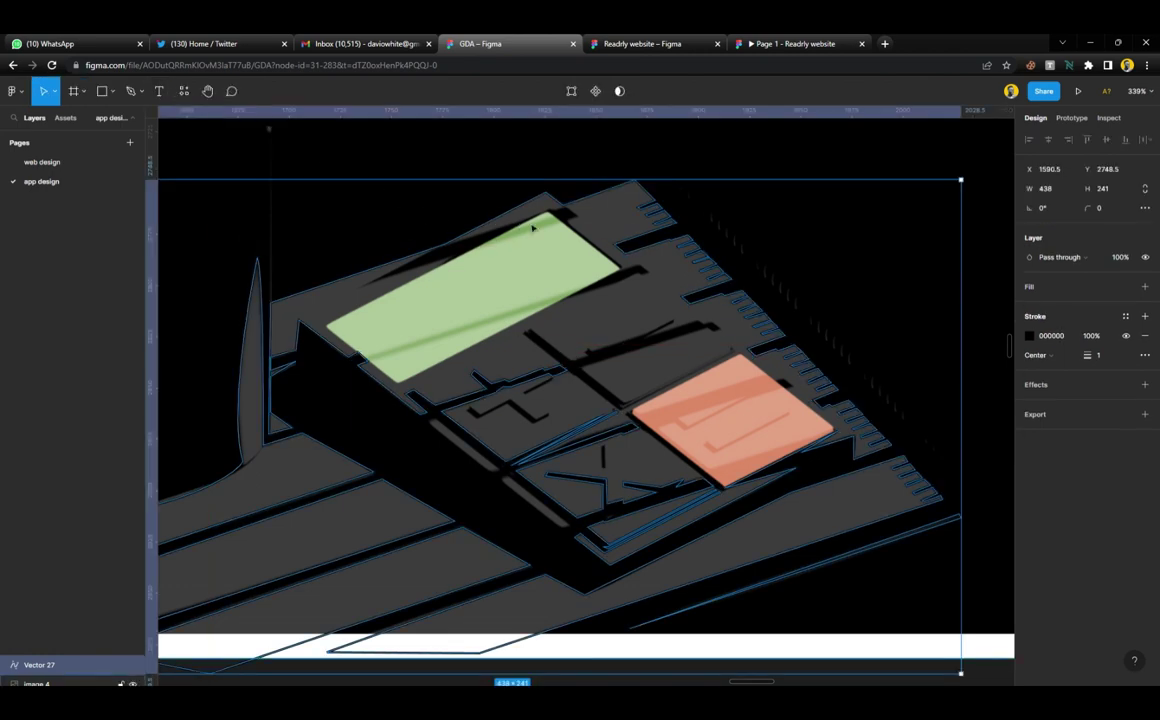
{"action": "left_click", "coordinate": [476, 168]}
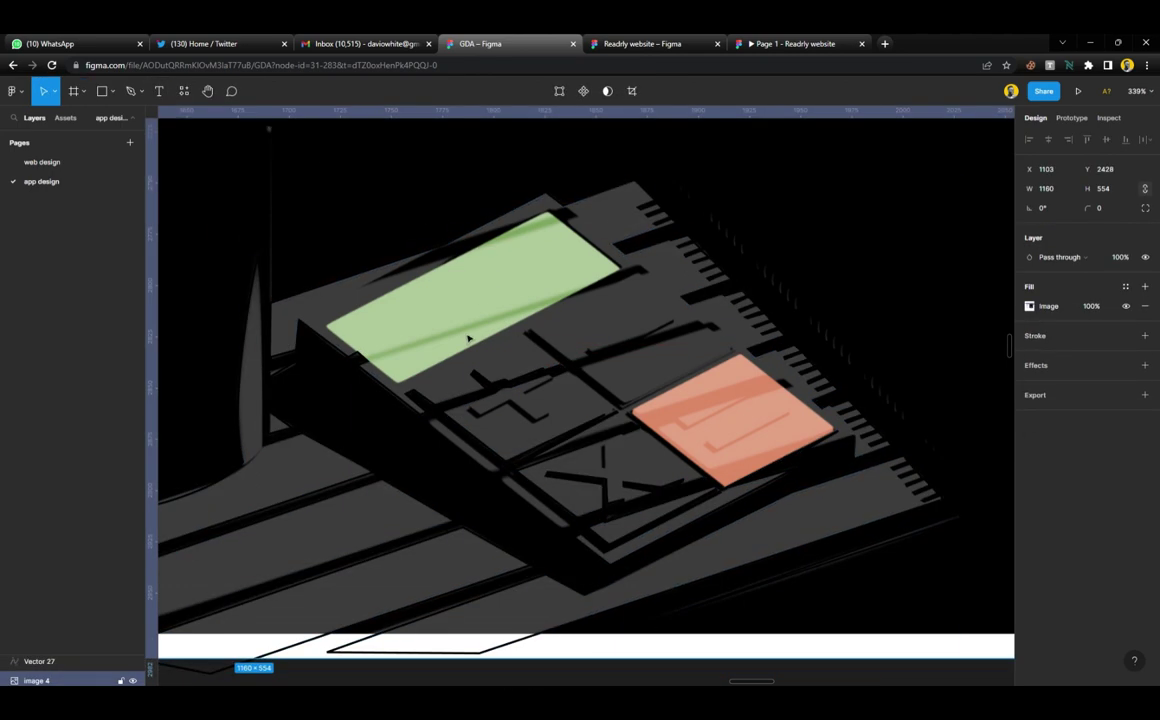
{"action": "scroll", "coordinate": [468, 338], "scroll_direction": "up", "scroll_amount": 3, "text": "ctrl"}
{"action": "left_click", "coordinate": [487, 230]}
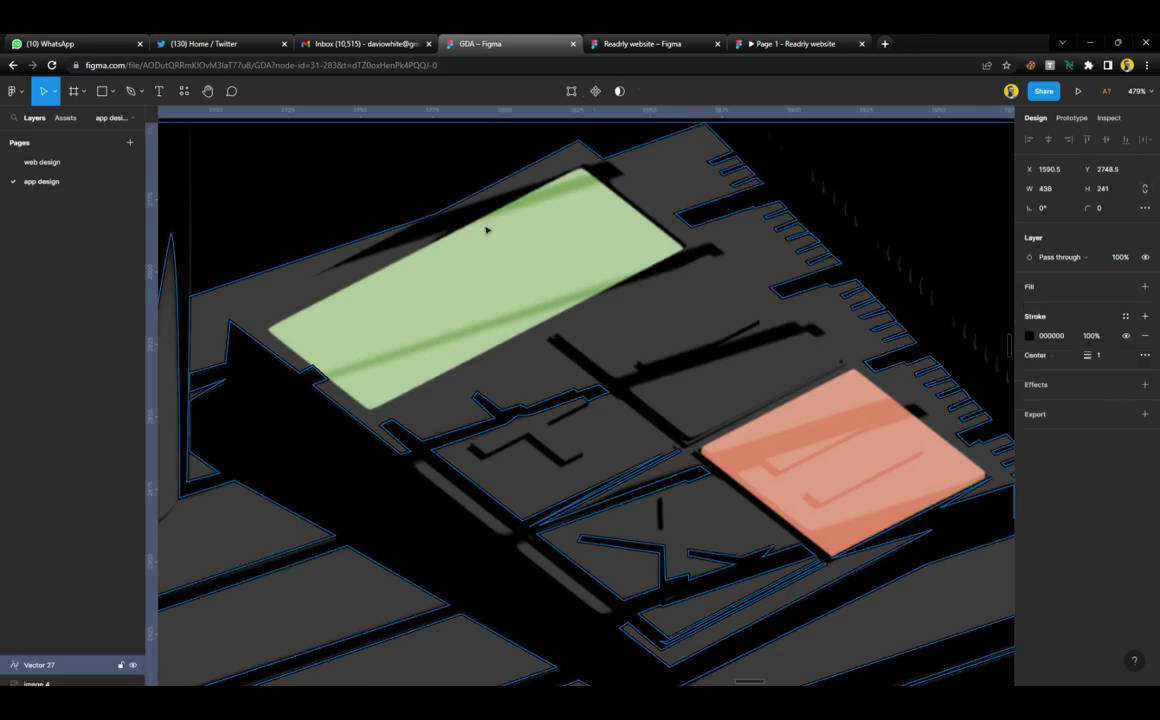
{"action": "left_click", "coordinate": [1125, 316]}
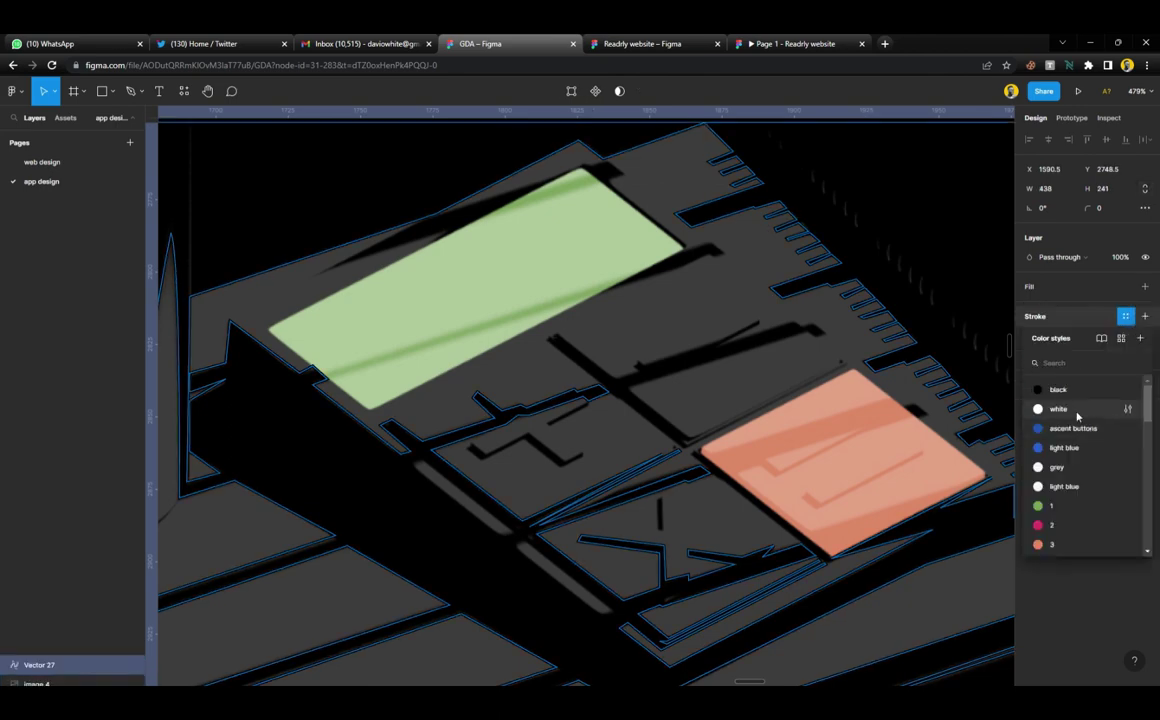
{"action": "left_click", "coordinate": [1077, 415]}
{"action": "left_click", "coordinate": [820, 215]}
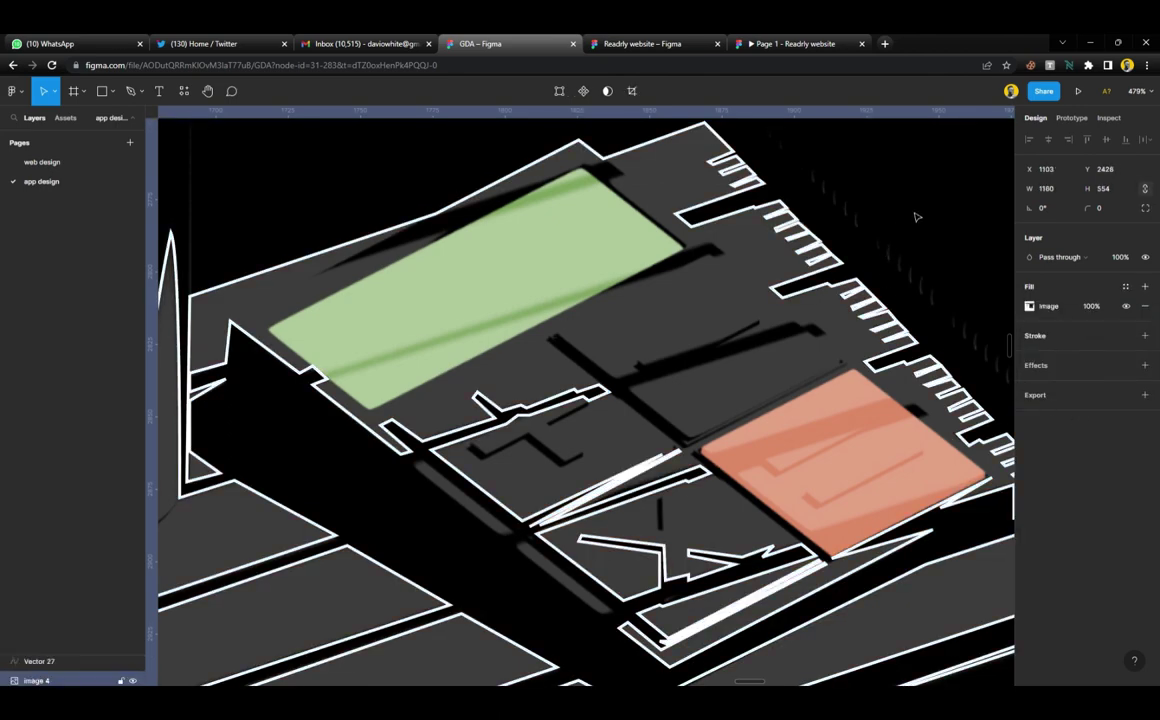
Set Vector 27's stroke weight to 0.5
{"action": "left_click", "coordinate": [840, 272]}
{"action": "left_click", "coordinate": [1105, 340]}
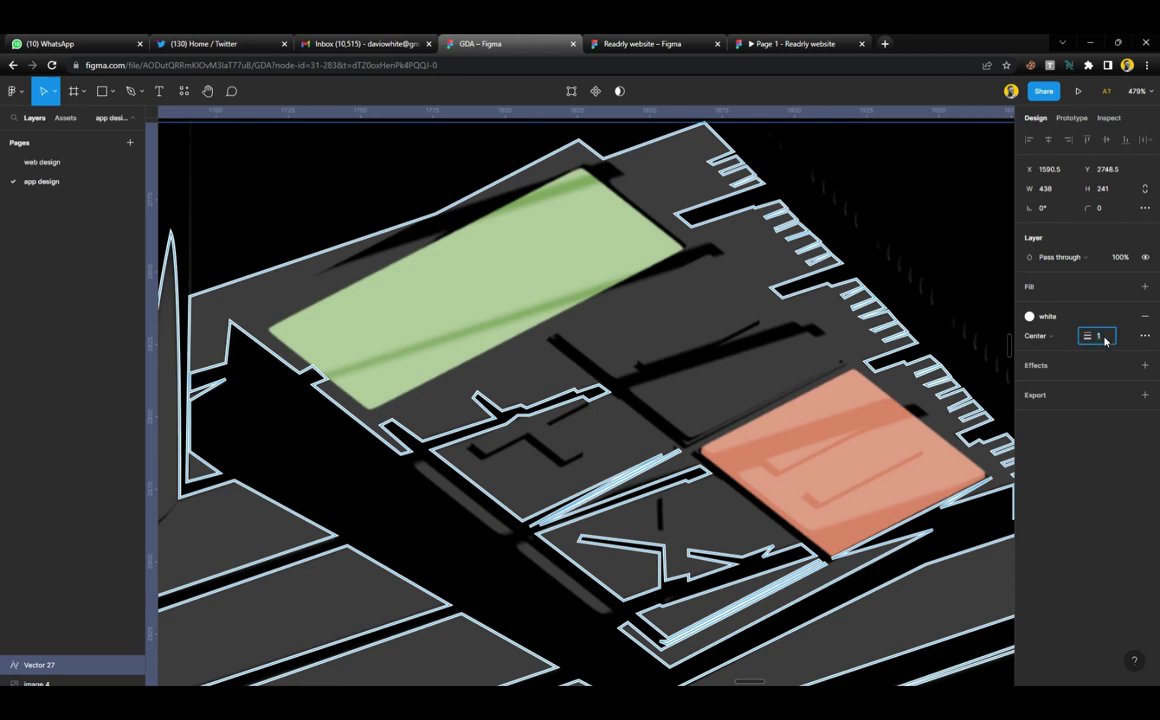
{"action": "type", "text": "0.5"}
{"action": "key", "text": "Return"}
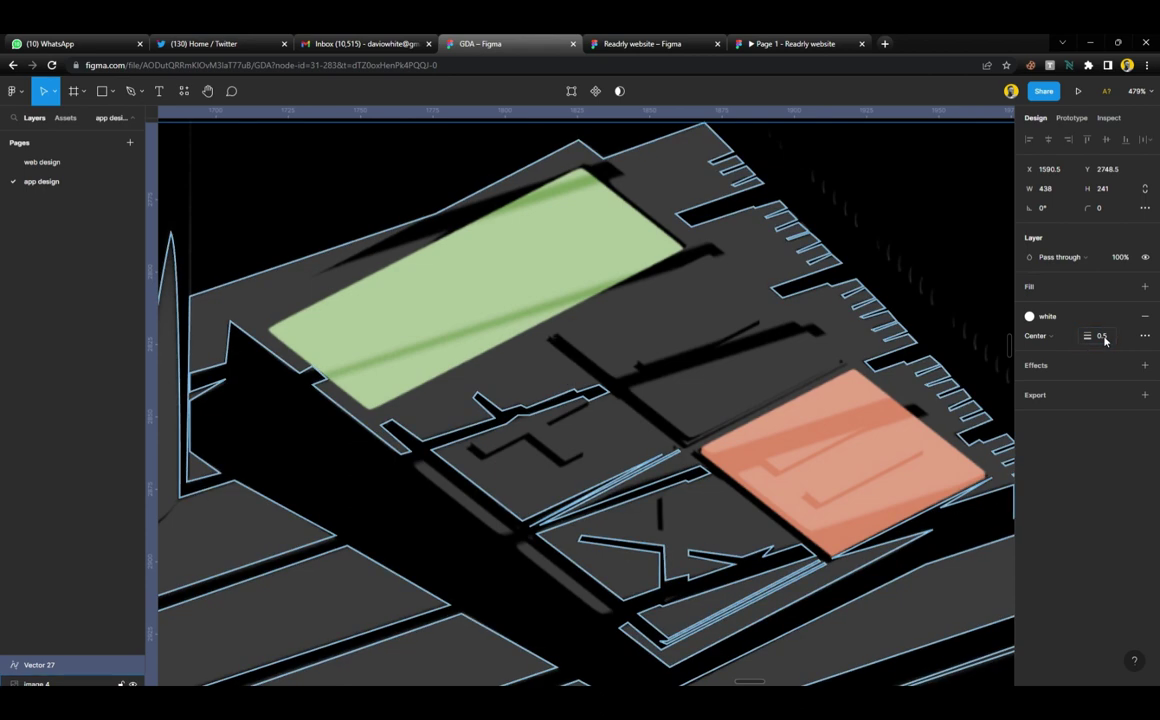
{"action": "left_click", "coordinate": [945, 267]}
{"action": "scroll", "coordinate": [717, 227], "scroll_direction": "left", "scroll_amount": 2}
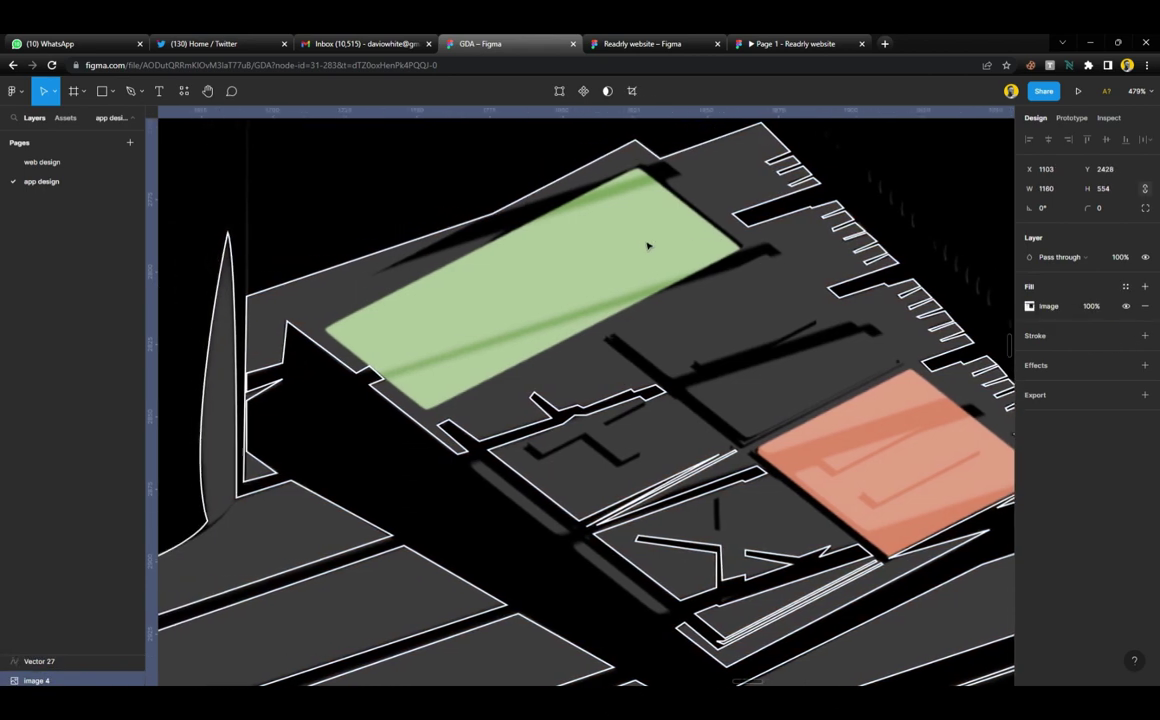
{"action": "scroll", "coordinate": [637, 226], "scroll_direction": "up", "scroll_amount": 2}
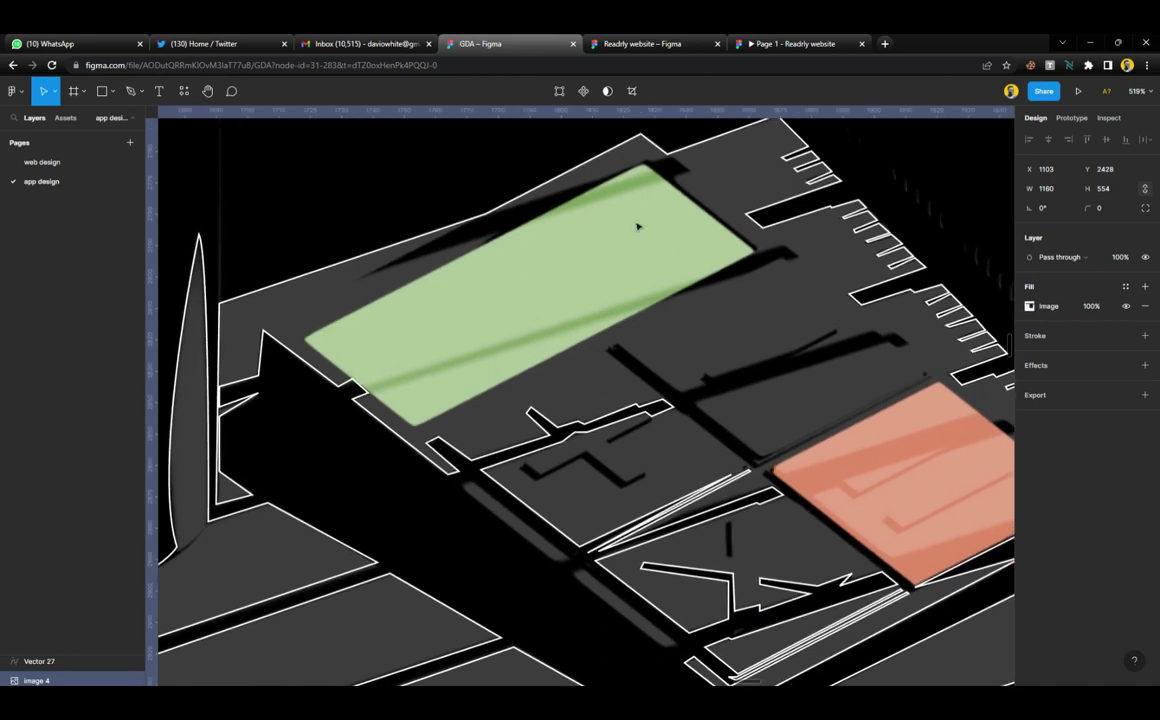
{"action": "key", "text": "p"}
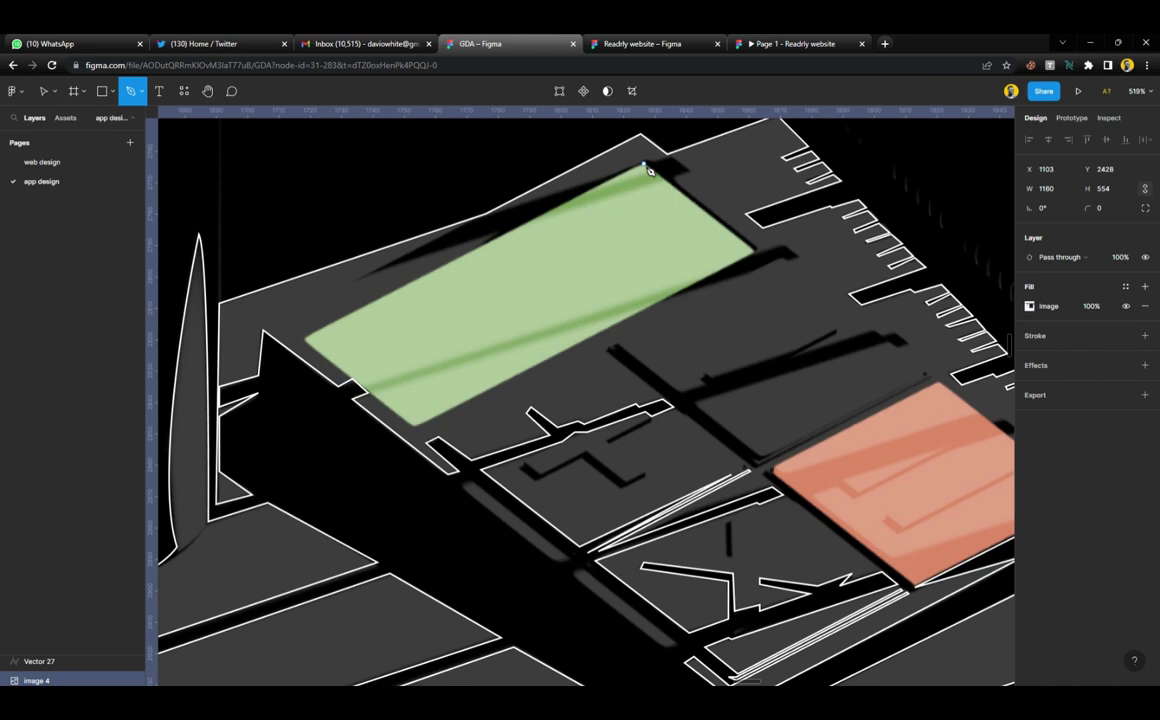
Trace a closed shape around the shadow along the green tile's upper edge, including its notches
{"action": "left_click", "coordinate": [363, 274]}
{"action": "left_click", "coordinate": [490, 213]}
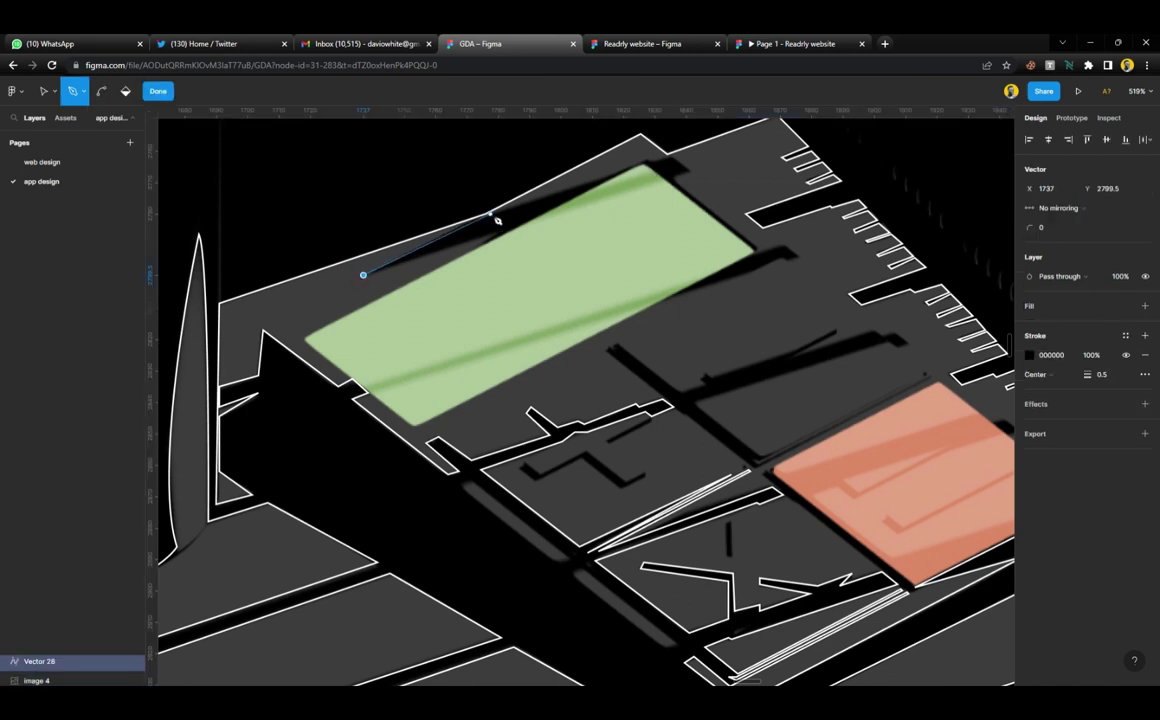
{"action": "left_click_drag", "start_coordinate": [655, 161], "coordinate": [679, 157]}
{"action": "left_click", "coordinate": [673, 156]}
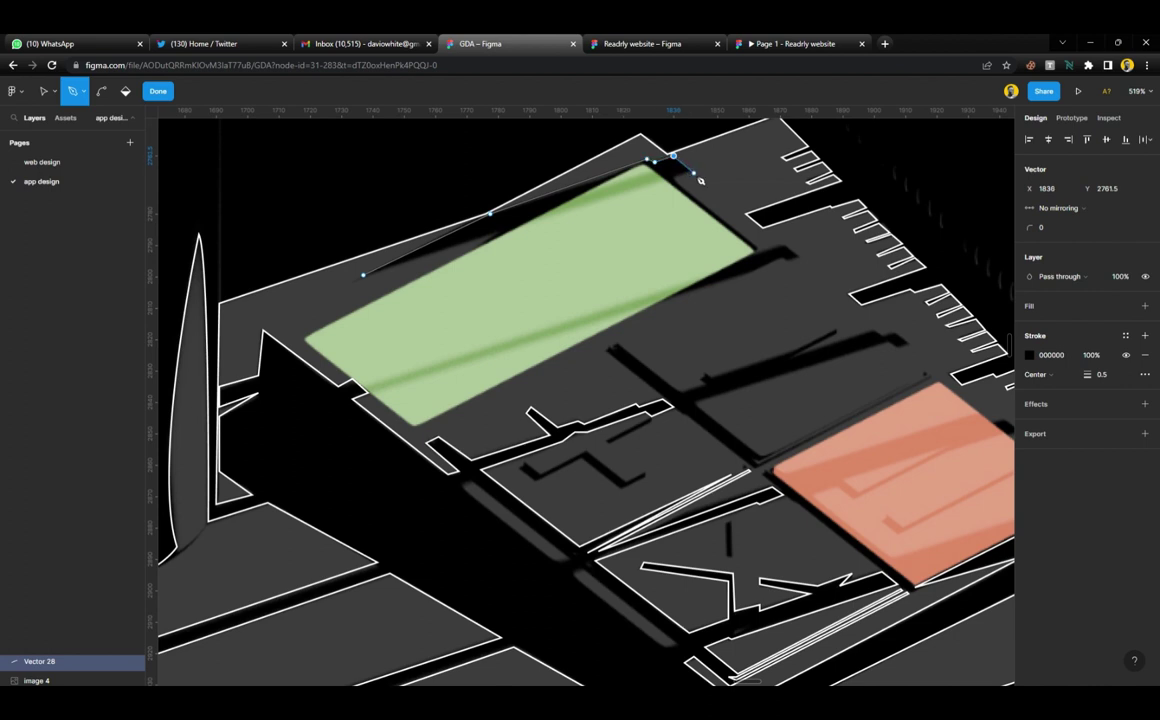
{"action": "left_click", "coordinate": [673, 177]}
{"action": "left_click", "coordinate": [761, 254]}
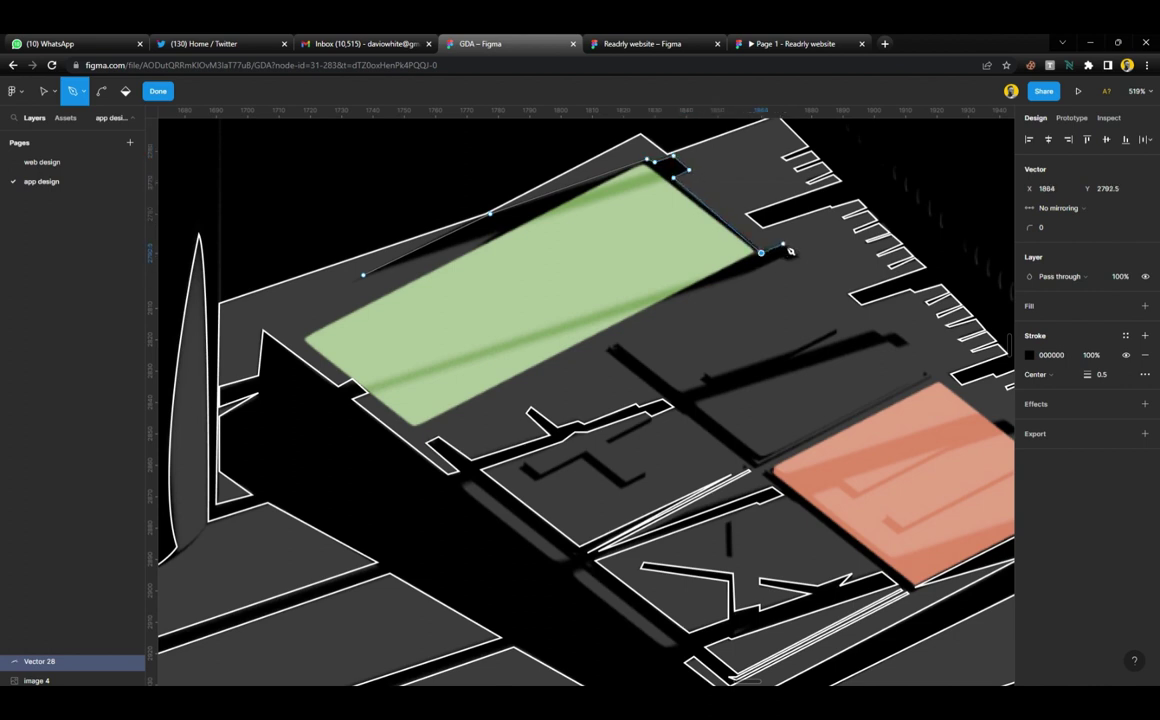
{"action": "left_click", "coordinate": [783, 243]}
{"action": "left_click", "coordinate": [788, 260]}
{"action": "left_click_drag", "start_coordinate": [787, 261], "coordinate": [779, 256]}
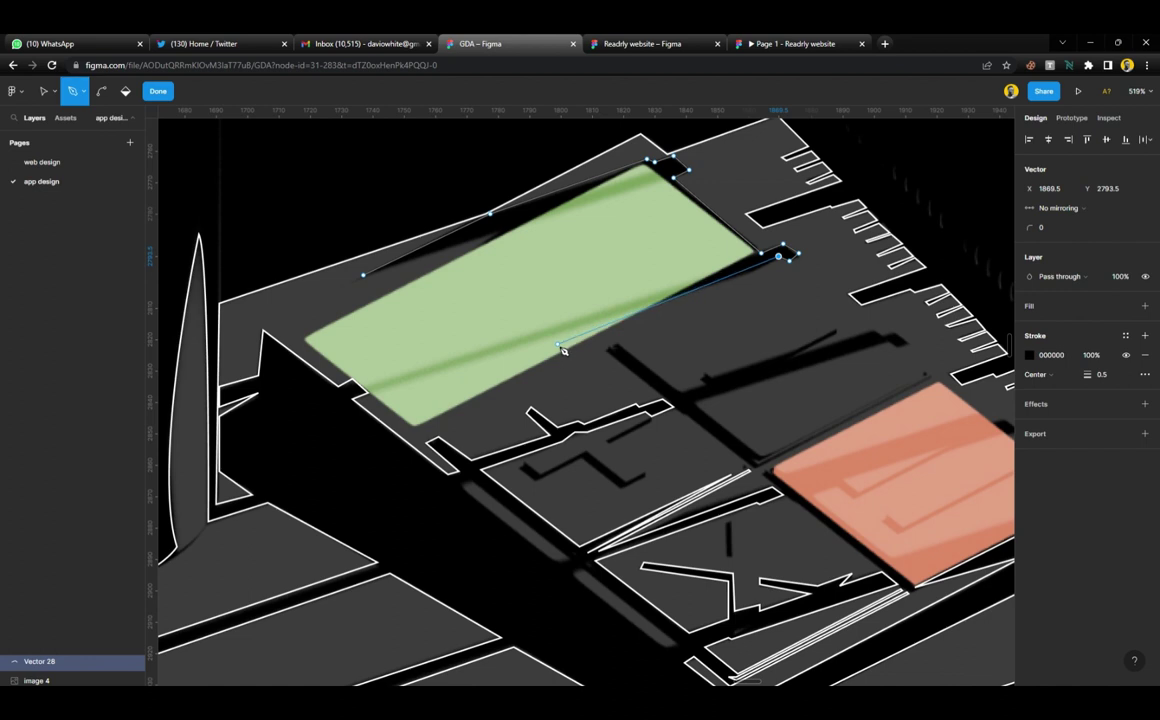
{"action": "left_click", "coordinate": [557, 343]}
{"action": "left_click", "coordinate": [463, 253]}
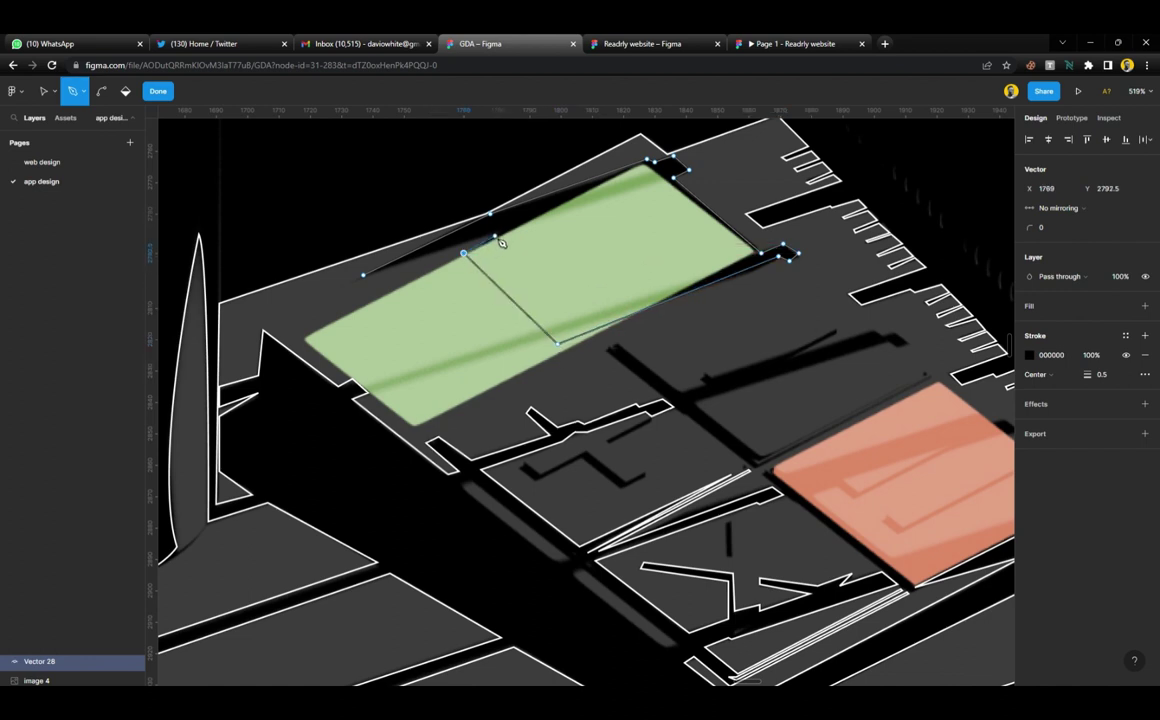
{"action": "left_click", "coordinate": [496, 231]}
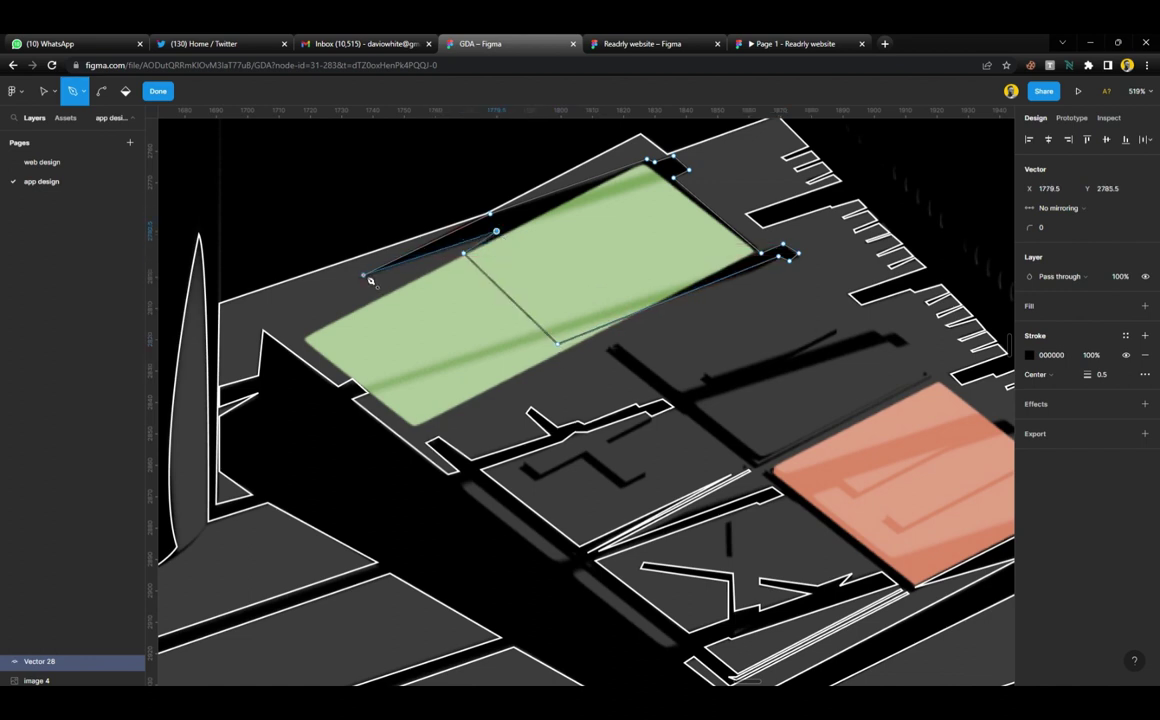
{"action": "left_click", "coordinate": [364, 275]}
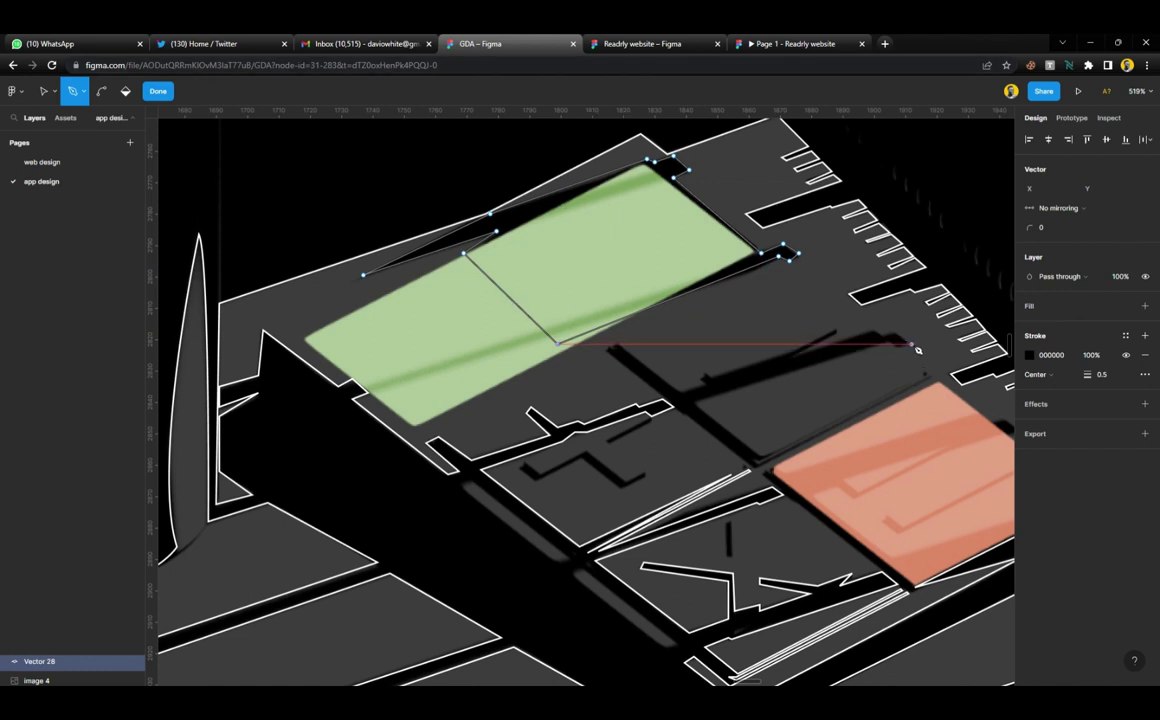
Start Vector 28 tracing the long shadow bar between the green and salmon tiles
{"action": "left_click", "coordinate": [885, 334]}
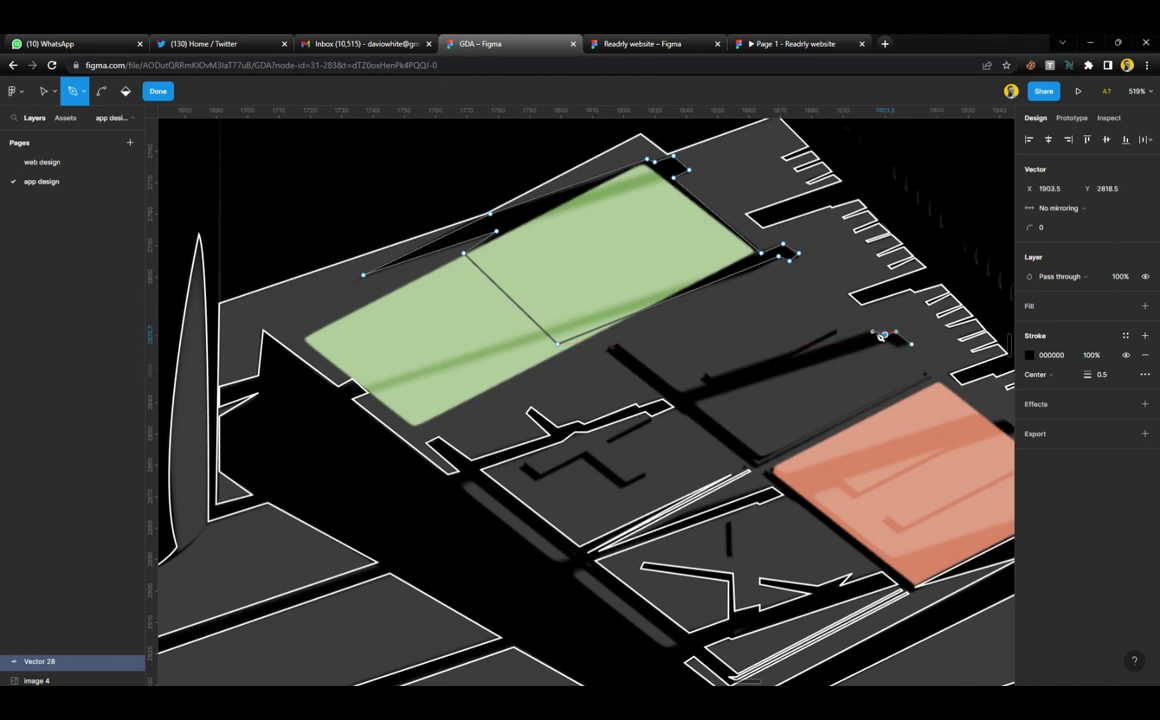
{"action": "left_click", "coordinate": [796, 355]}
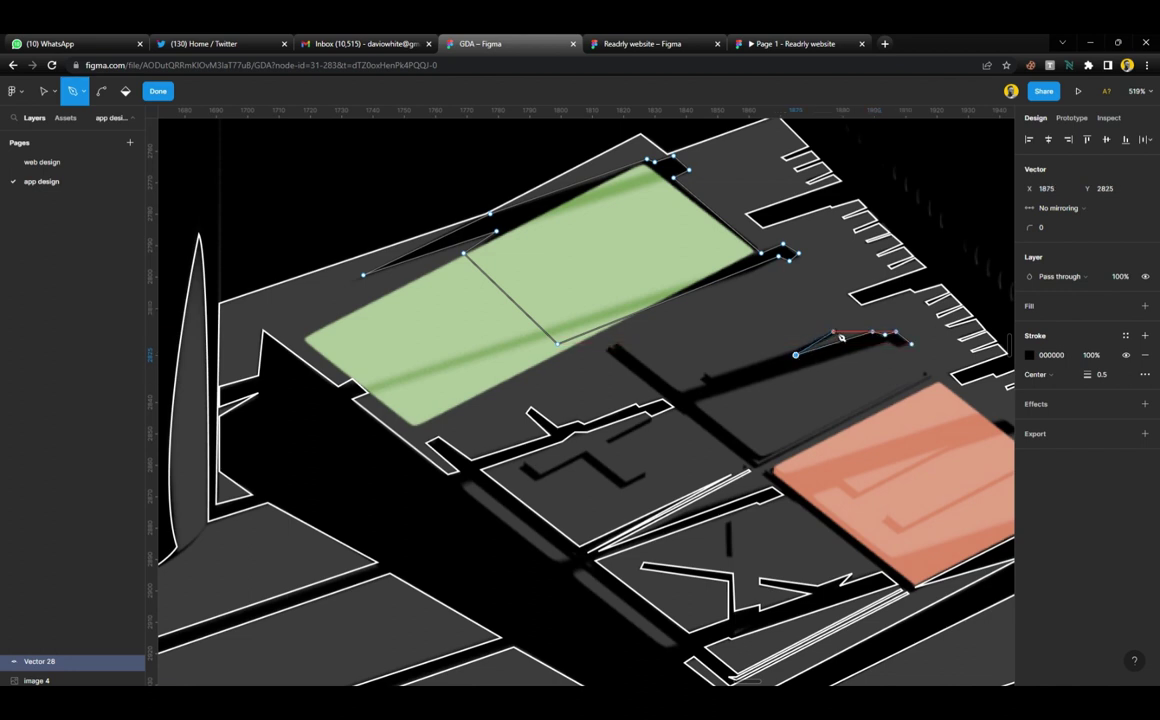
{"action": "left_click", "coordinate": [838, 332]}
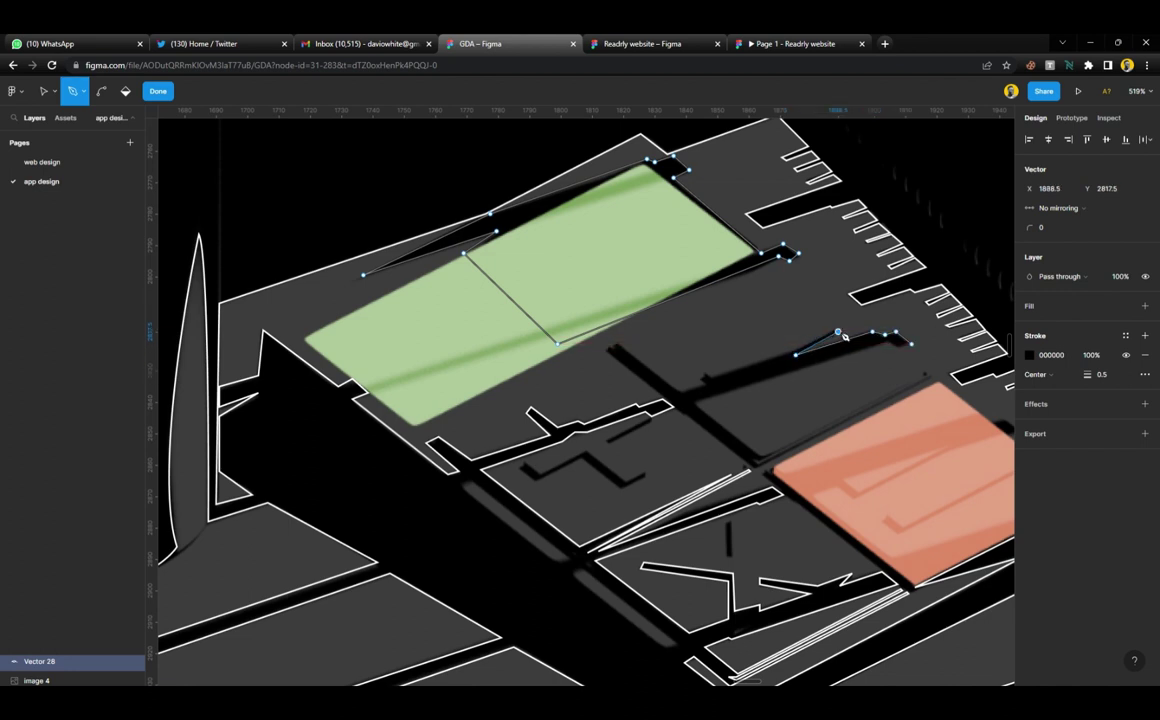
{"action": "left_click", "coordinate": [783, 355]}
{"action": "left_click", "coordinate": [712, 378]}
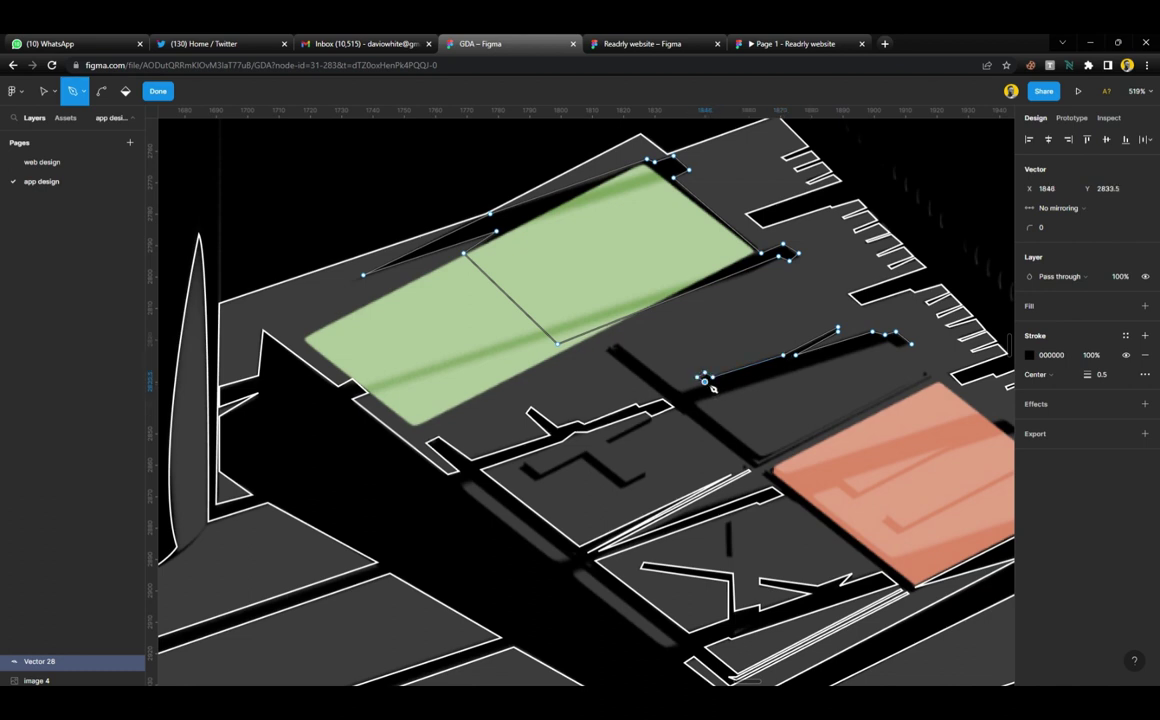
{"action": "key", "text": "Down"}
{"action": "key", "text": "Down"}
{"action": "key", "text": "Down"}
{"action": "left_click", "coordinate": [682, 391]}
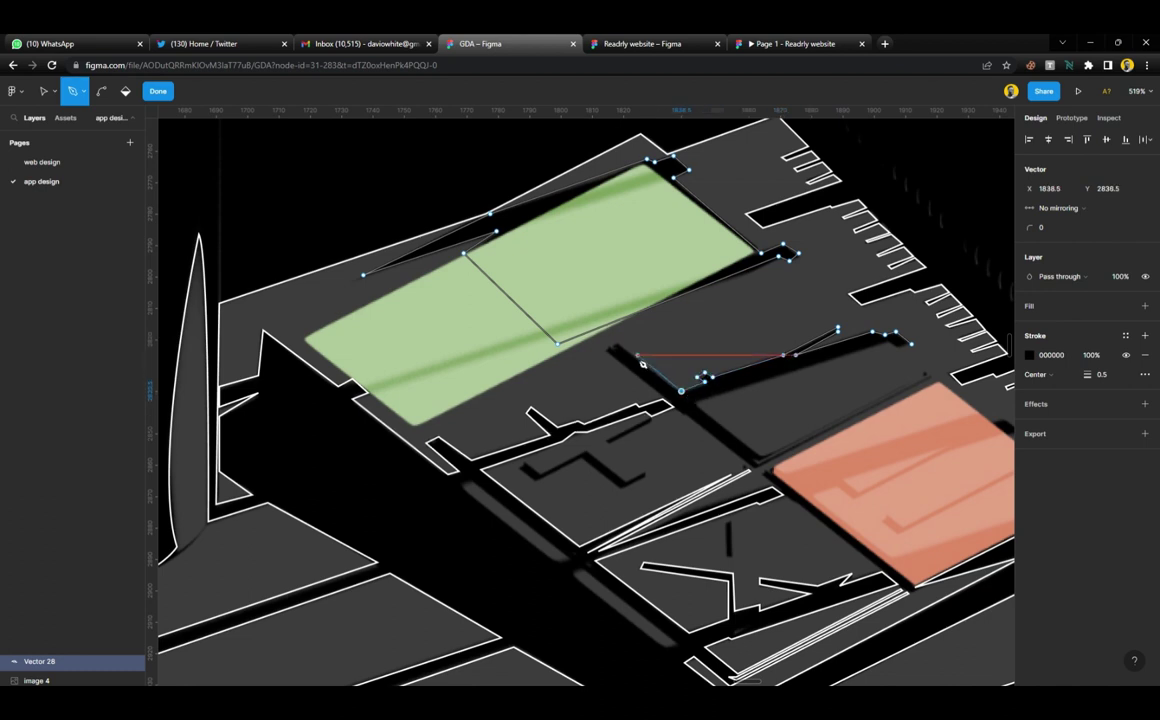
{"action": "left_click", "coordinate": [605, 348]}
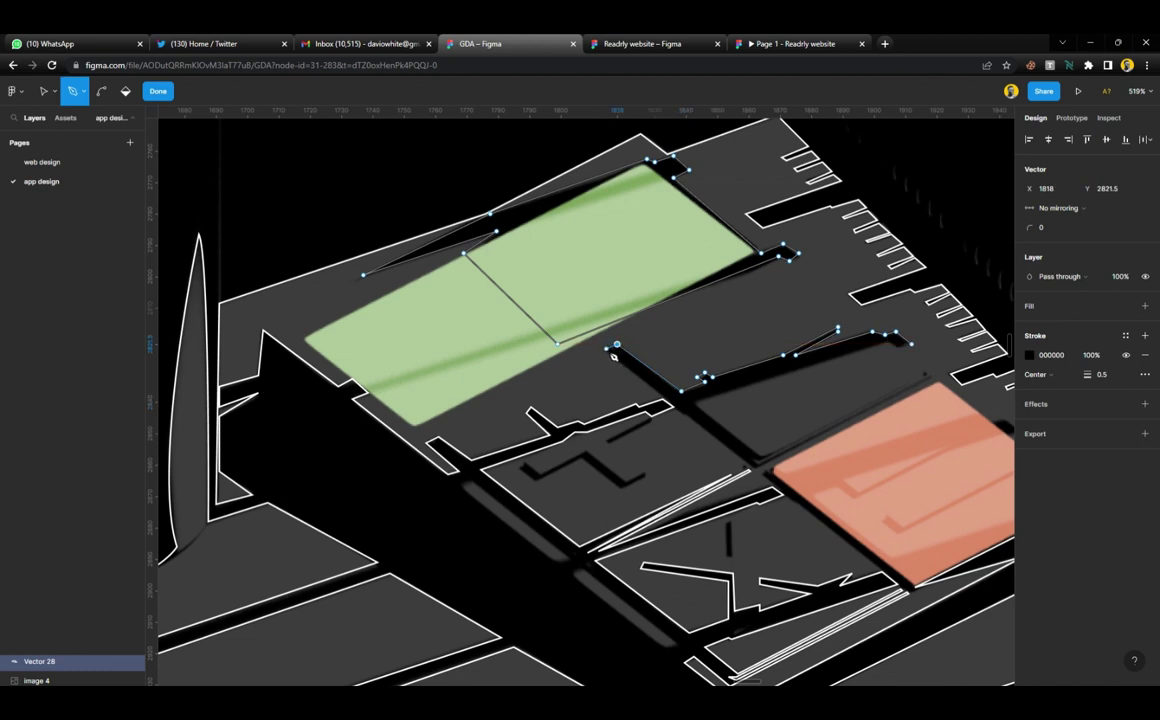
{"action": "left_click", "coordinate": [664, 397]}
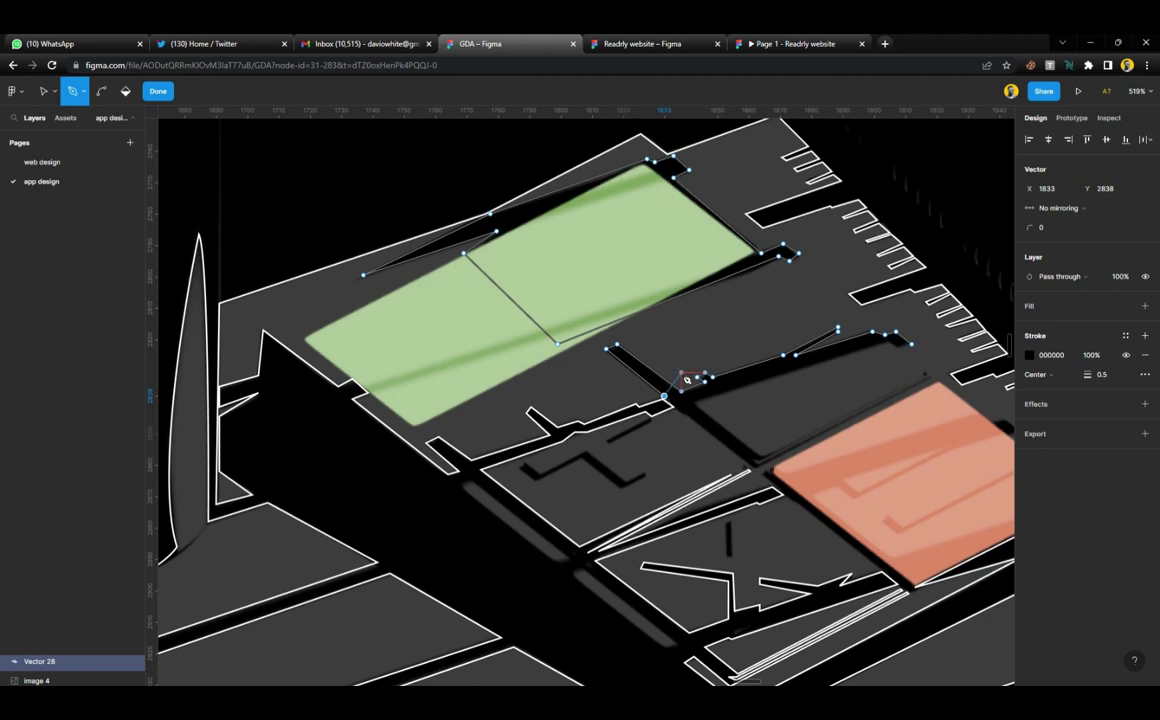
Continue Vector 28's pen path around the black gap beside the orange block, re-placing the misplaced tip point
{"action": "left_click", "coordinate": [663, 395]}
{"action": "left_click", "coordinate": [768, 458]}
{"action": "left_click", "coordinate": [697, 402]}
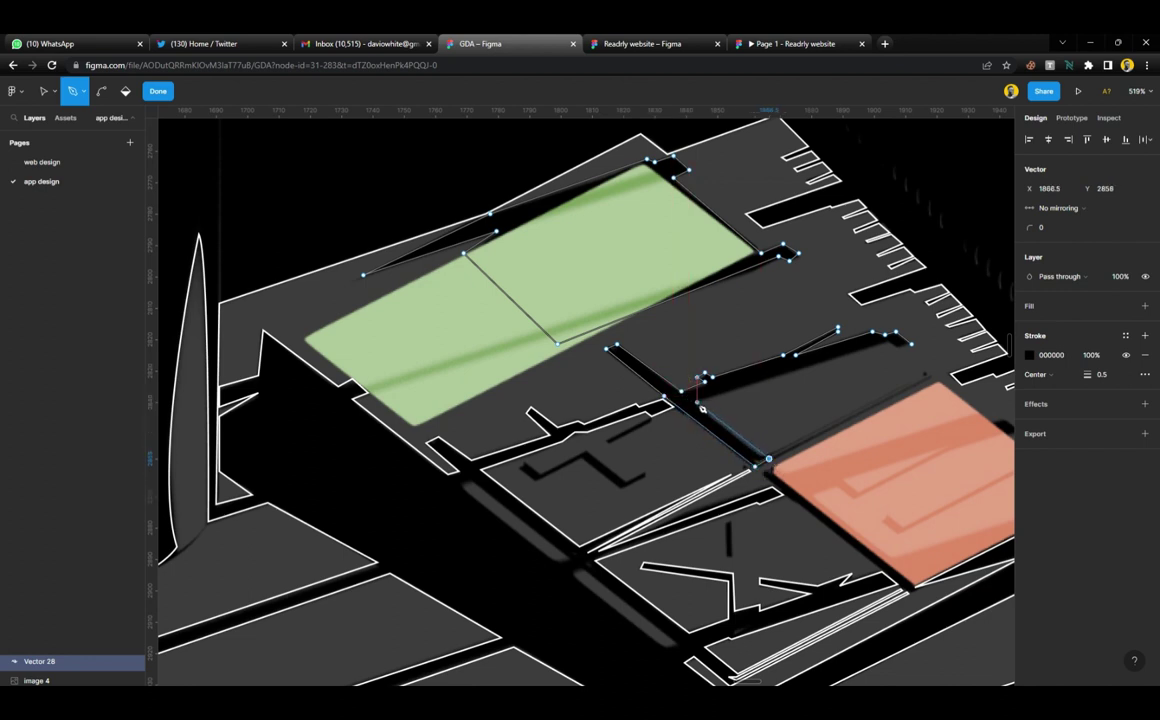
{"action": "left_click", "coordinate": [885, 344]}
{"action": "scroll", "coordinate": [900, 350], "scroll_direction": "up", "scroll_amount": 5, "text": "ctrl"}
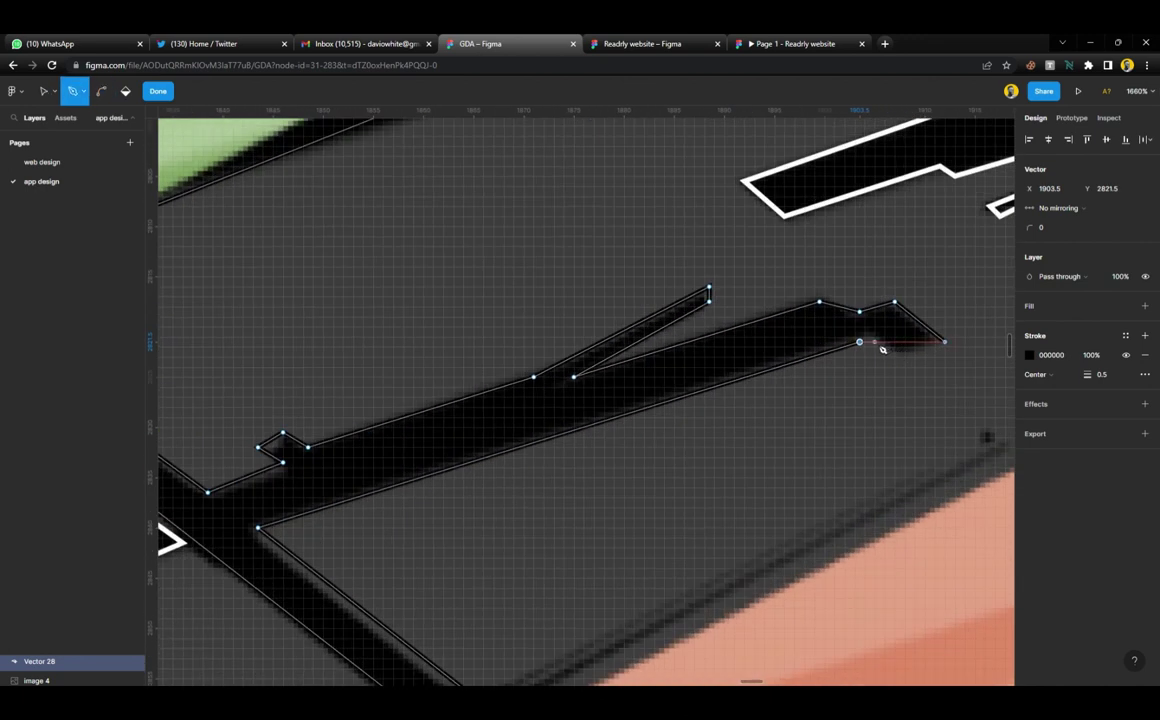
{"action": "key", "text": "ctrl+z"}
{"action": "left_click", "coordinate": [870, 333]}
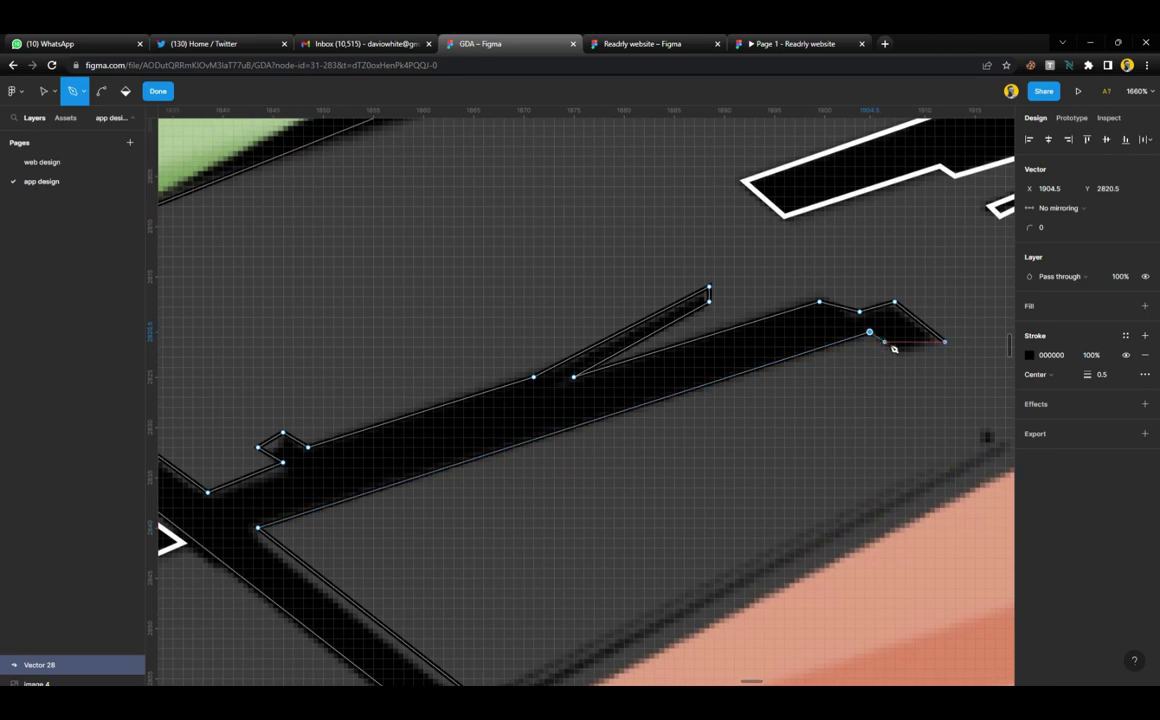
{"action": "left_click", "coordinate": [899, 352]}
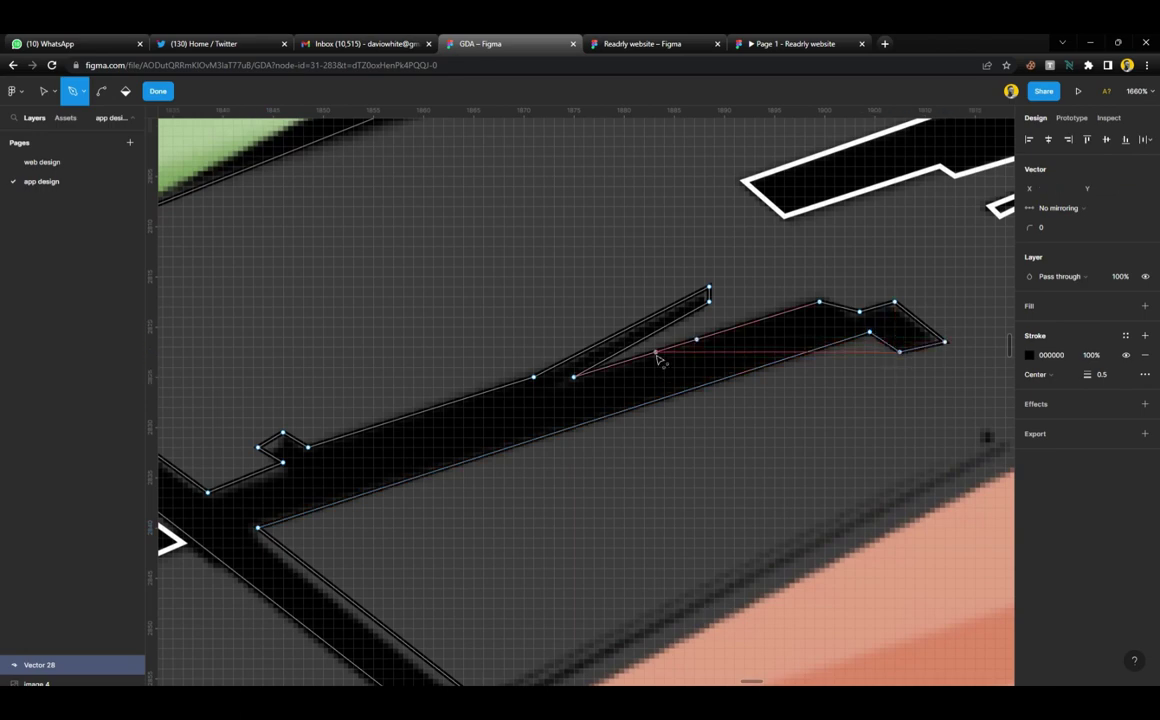
{"action": "scroll", "coordinate": [660, 355], "scroll_direction": "down", "scroll_amount": 5, "text": "ctrl"}
{"action": "scroll", "coordinate": [660, 358], "scroll_direction": "down", "scroll_amount": 1}
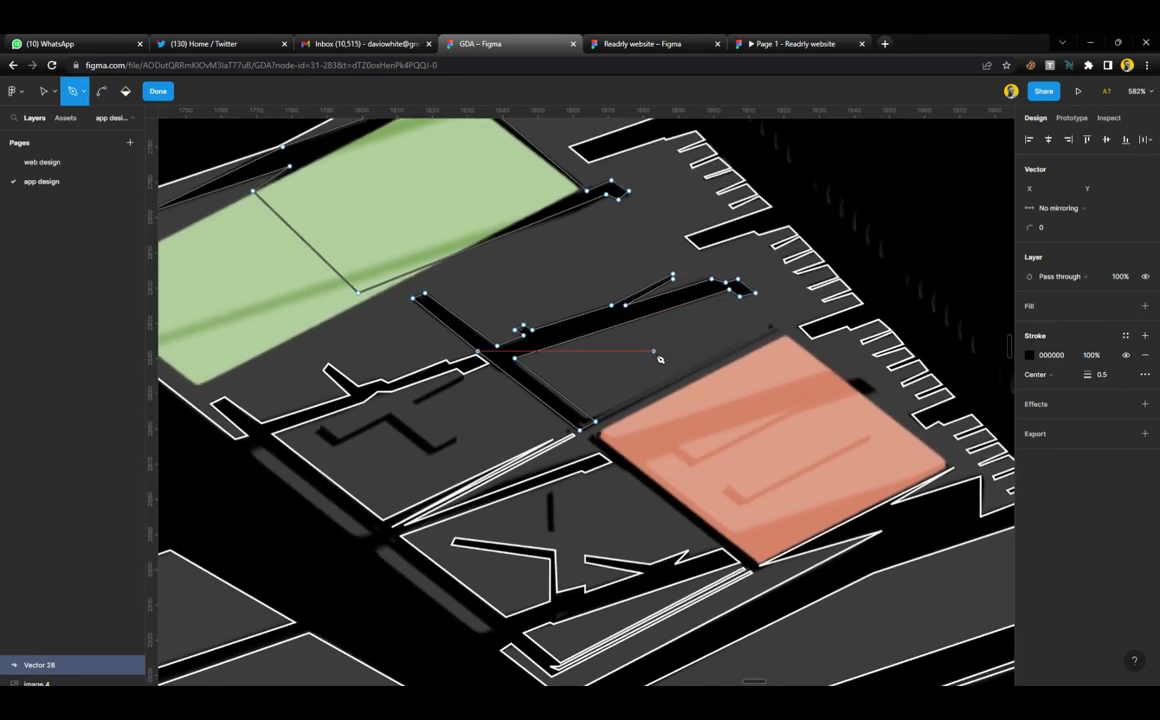
{"action": "scroll", "coordinate": [613, 508], "scroll_direction": "up", "scroll_amount": 2, "text": "ctrl"}
{"action": "scroll", "coordinate": [613, 508], "scroll_direction": "up", "scroll_amount": 1, "text": "ctrl"}
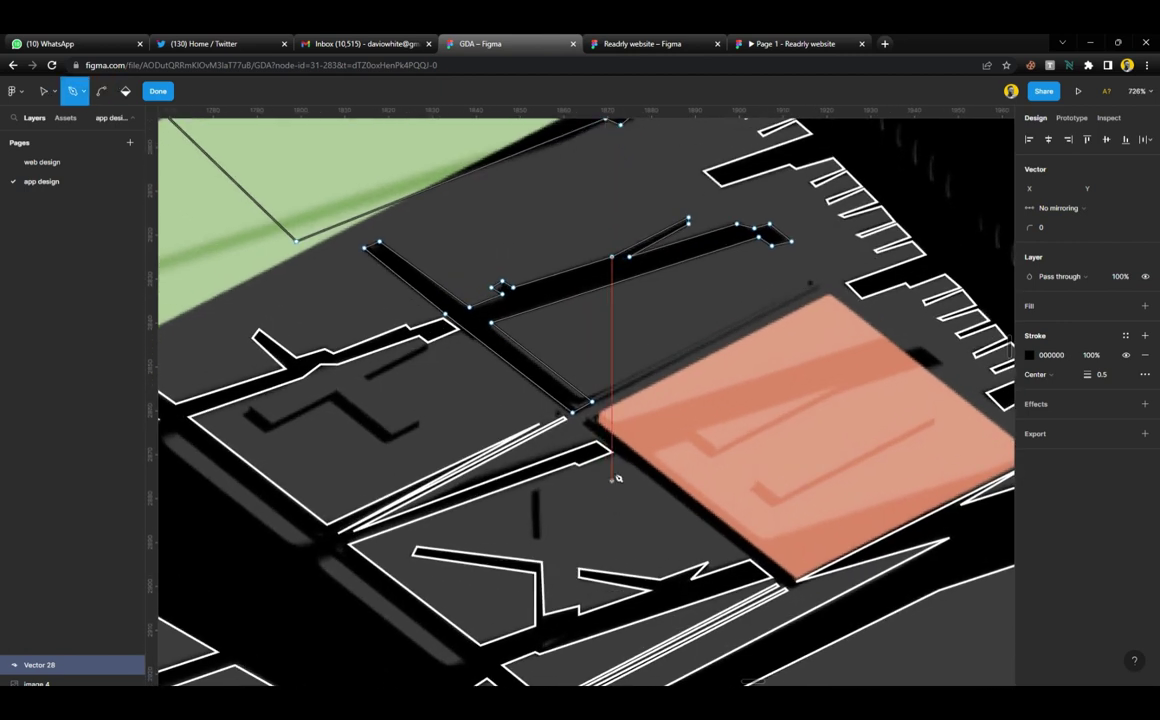
Extend the gap outline to the orange block's lower corner and join it back to the junction point
{"action": "left_click", "coordinate": [592, 420]}
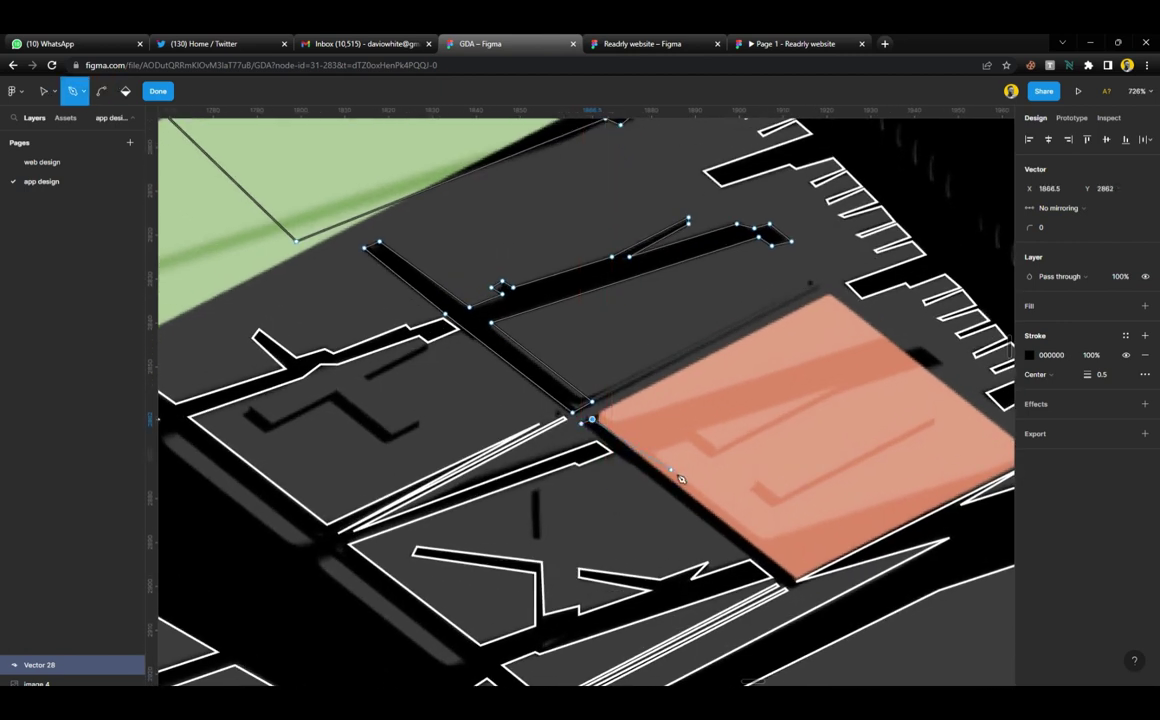
{"action": "left_click", "coordinate": [801, 583]}
{"action": "left_click", "coordinate": [591, 420]}
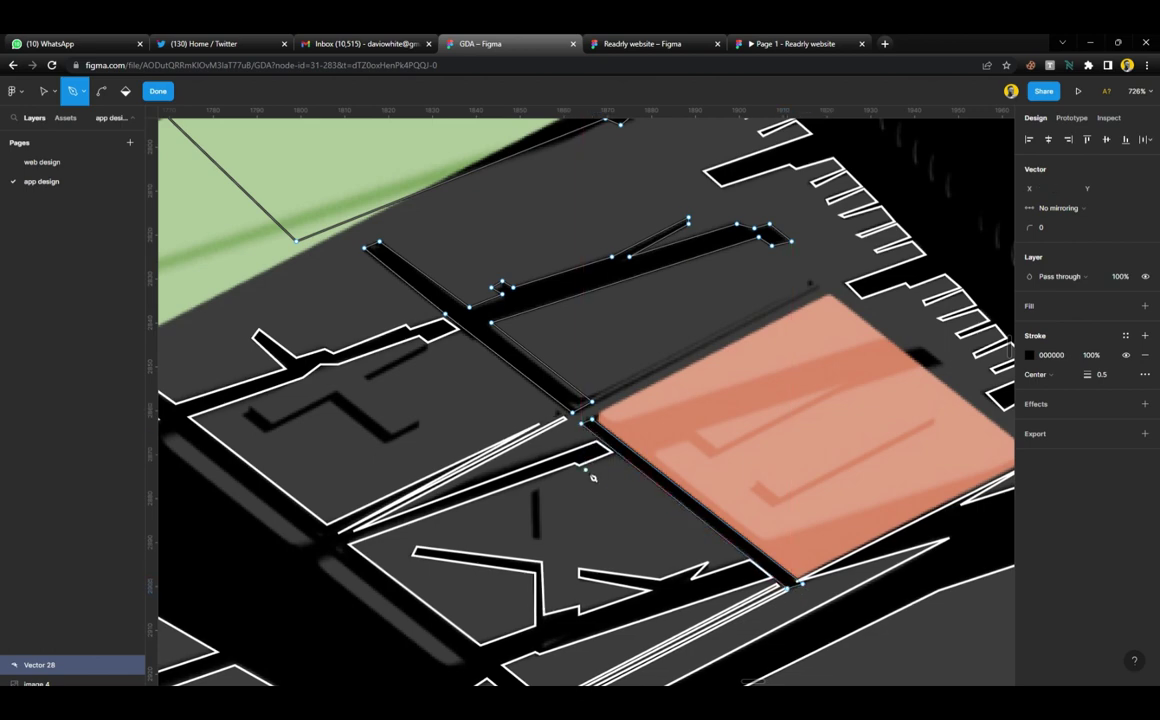
{"action": "scroll", "coordinate": [753, 396], "scroll_direction": "up", "scroll_amount": 5}
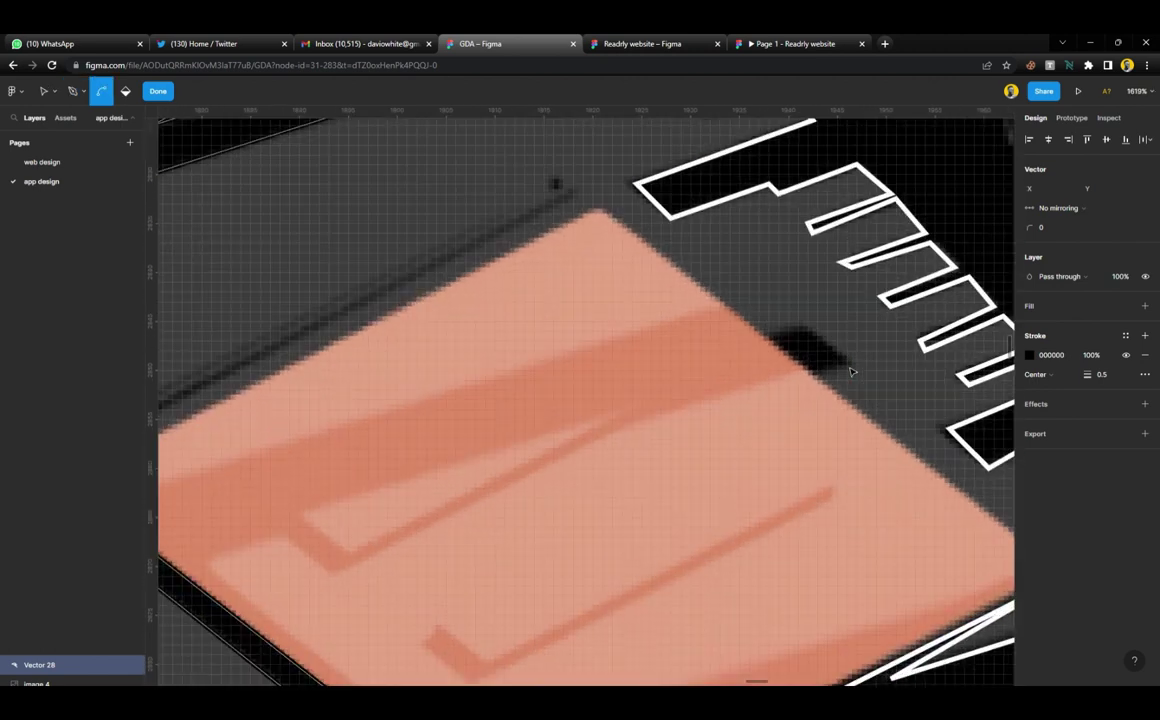
Trace a closed four-point outline of the small shadow at the orange block's upper corner
{"action": "key", "text": "p"}
{"action": "left_click", "coordinate": [808, 326]}
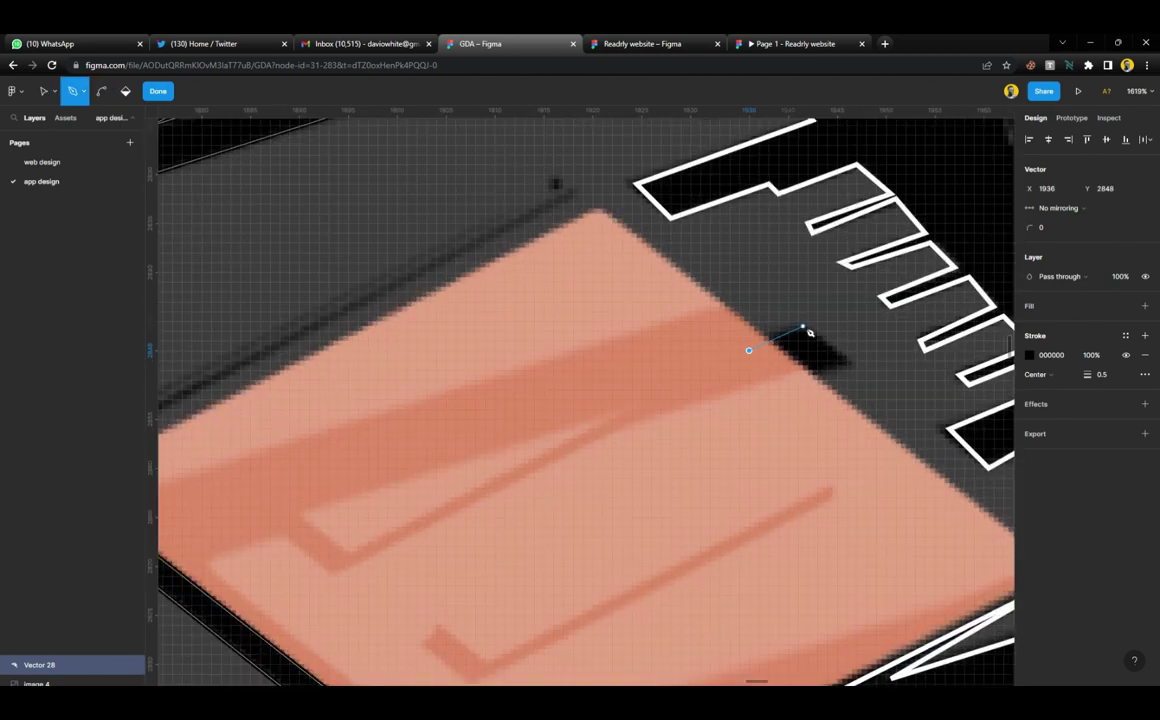
{"action": "left_click", "coordinate": [851, 365]}
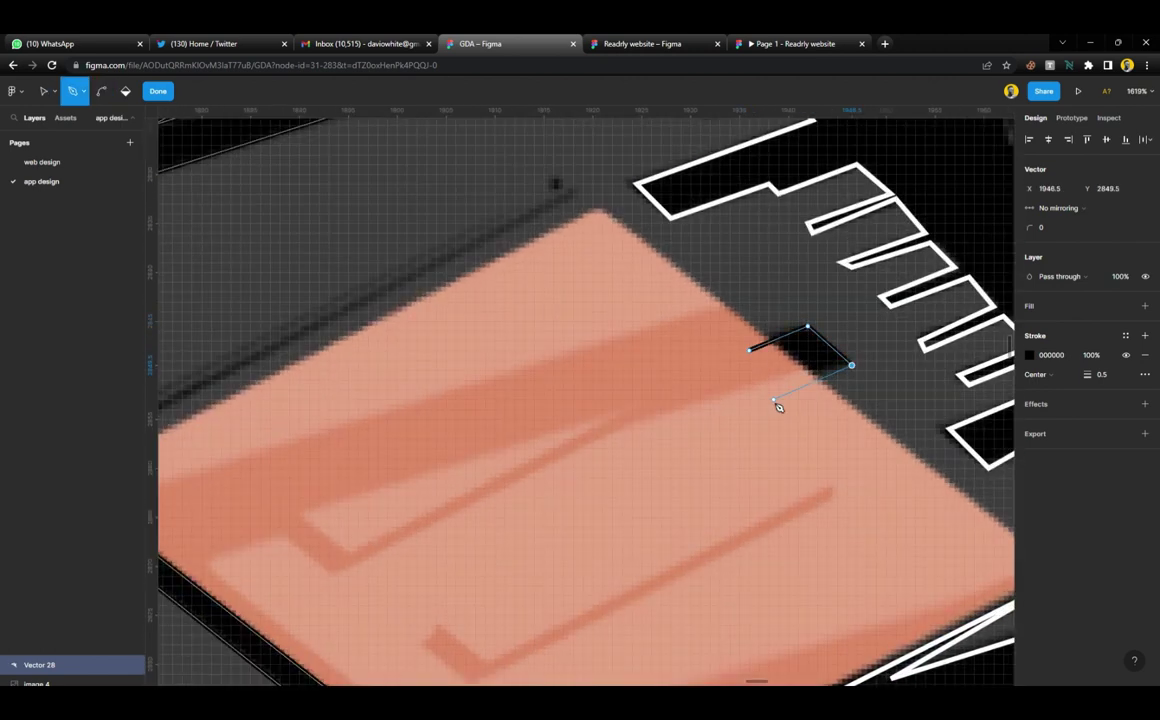
{"action": "left_click", "coordinate": [768, 394]}
{"action": "left_click", "coordinate": [752, 353]}
{"action": "scroll", "coordinate": [757, 375], "scroll_direction": "down", "scroll_amount": 10}
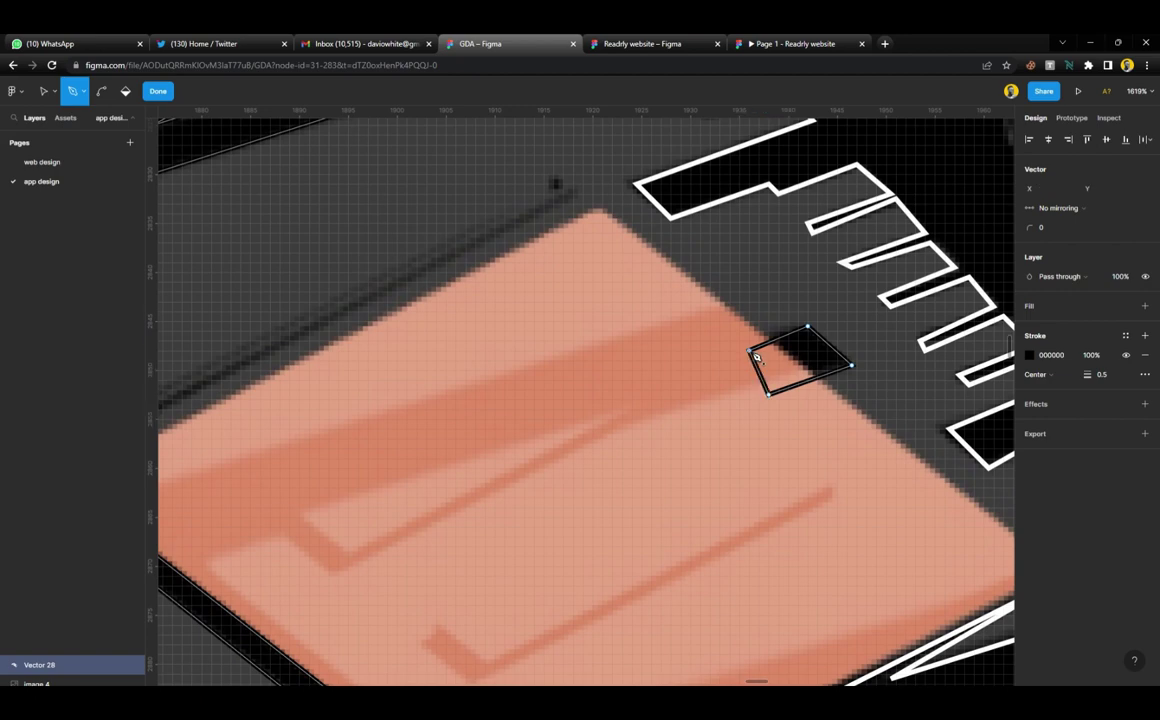
{"action": "scroll", "coordinate": [757, 400], "scroll_direction": "down", "scroll_amount": 3}
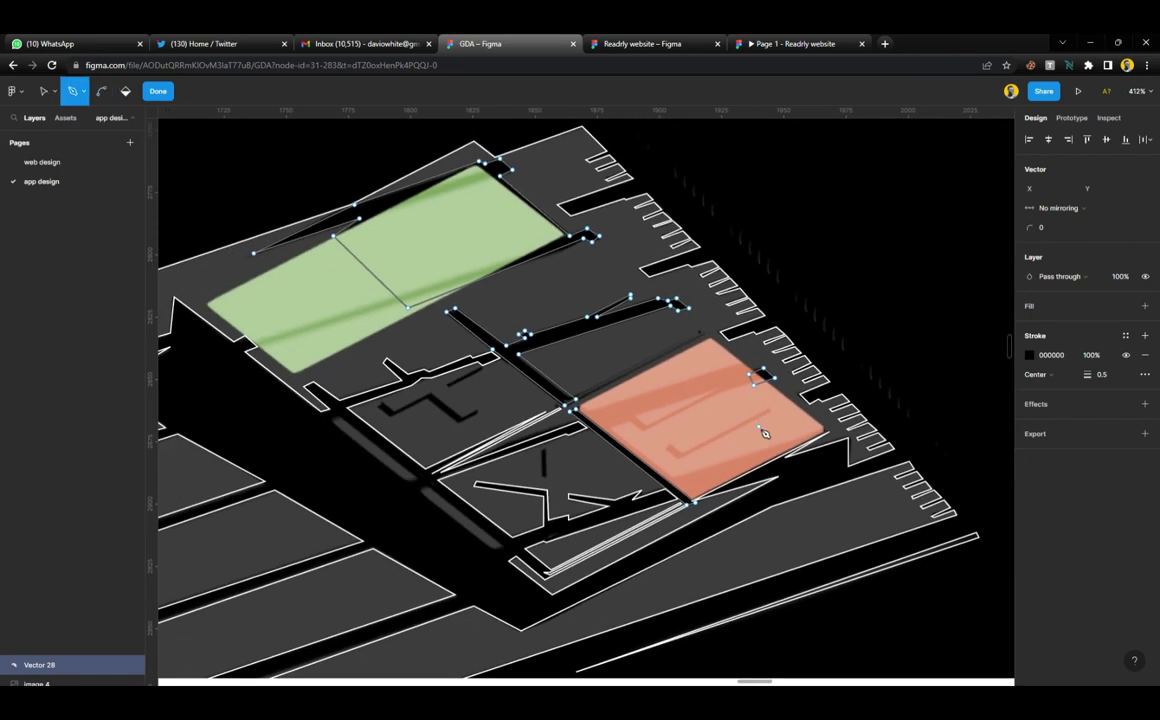
{"action": "scroll", "coordinate": [748, 445], "scroll_direction": "left", "scroll_amount": 5}
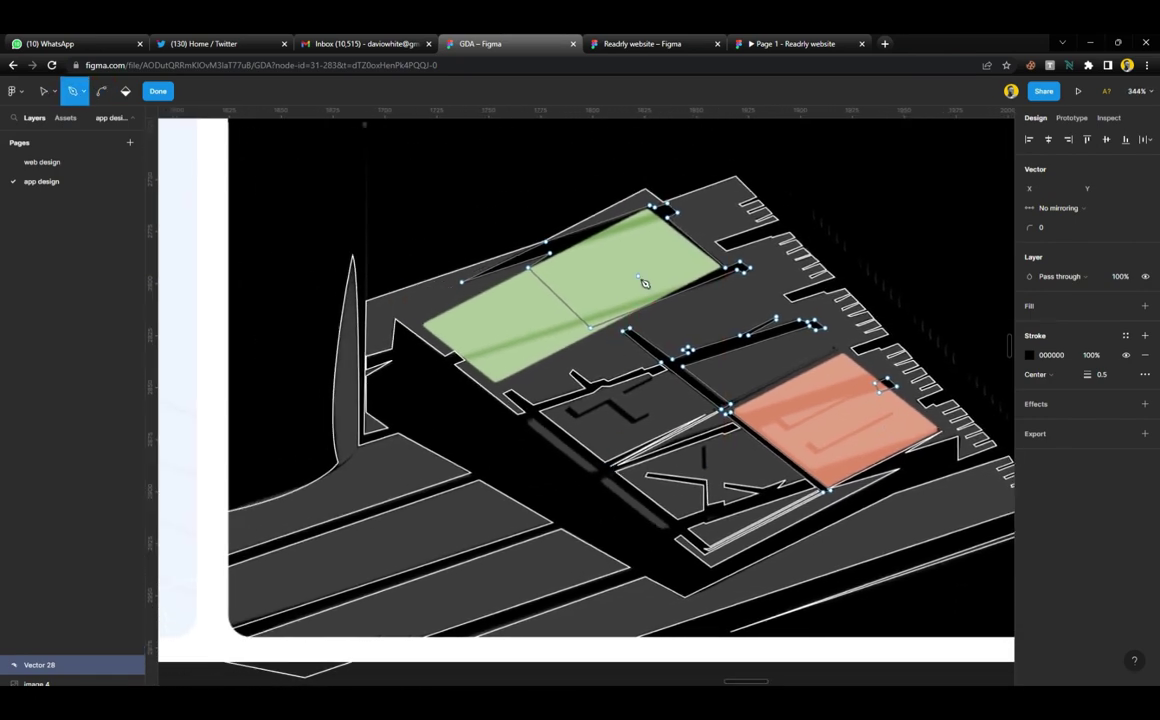
{"action": "scroll", "coordinate": [608, 303], "scroll_direction": "up", "scroll_amount": 3}
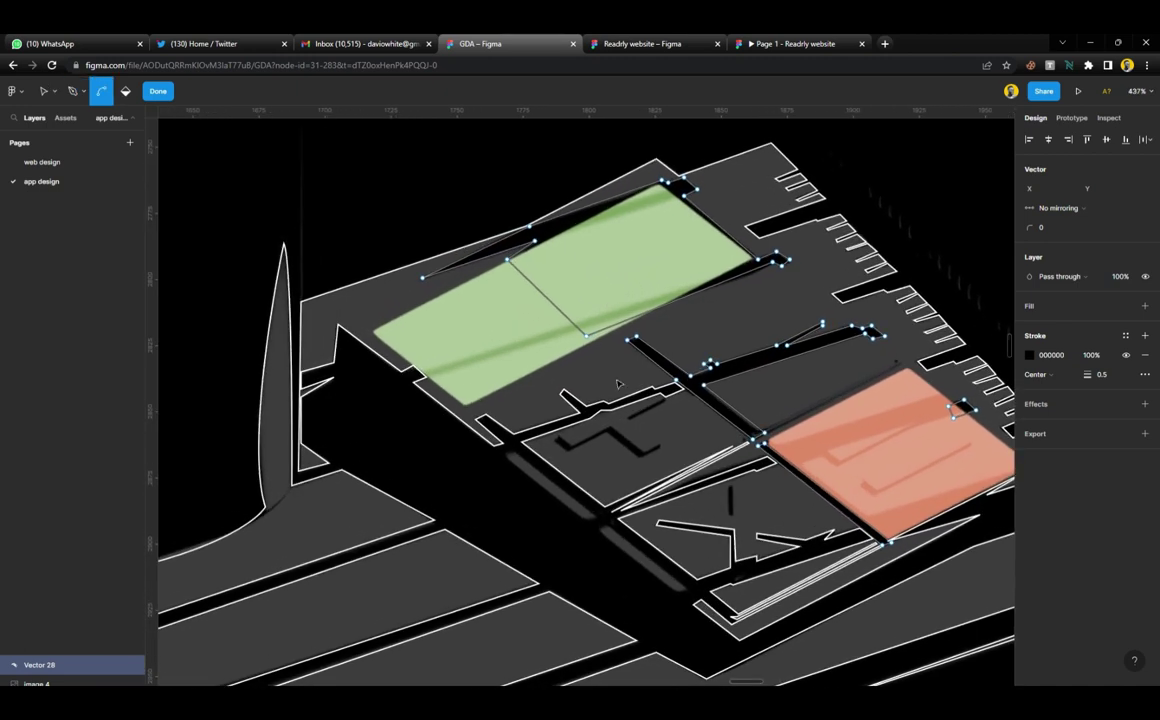
{"action": "scroll", "coordinate": [618, 383], "scroll_direction": "up", "scroll_amount": 4}
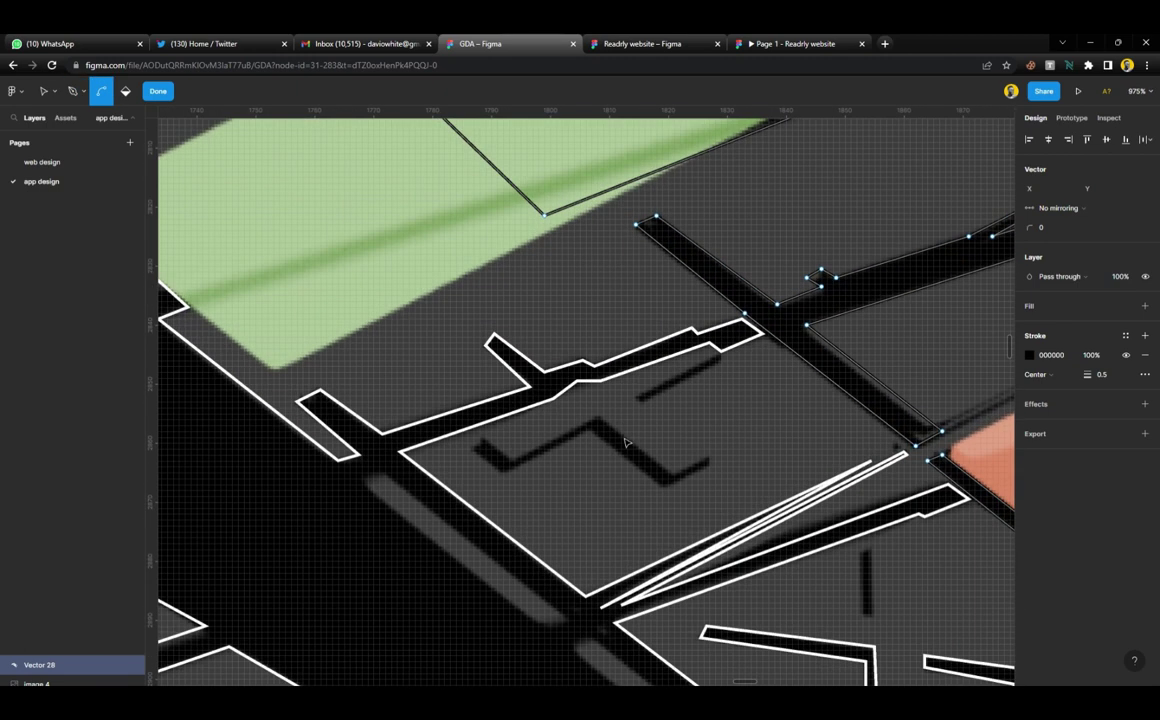
Trace a closed outline around the zigzag black shadow below the green block
{"action": "left_click", "coordinate": [712, 460]}
{"action": "left_click", "coordinate": [665, 487]}
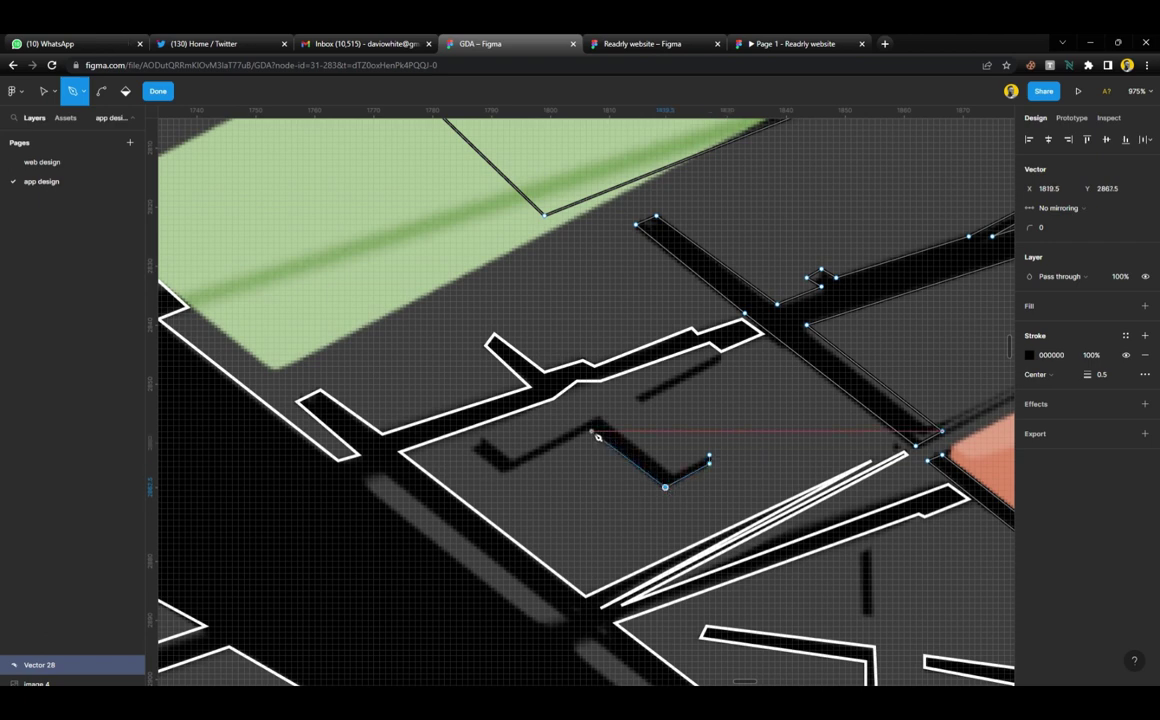
{"action": "left_click", "coordinate": [592, 433]}
{"action": "left_click", "coordinate": [504, 476]}
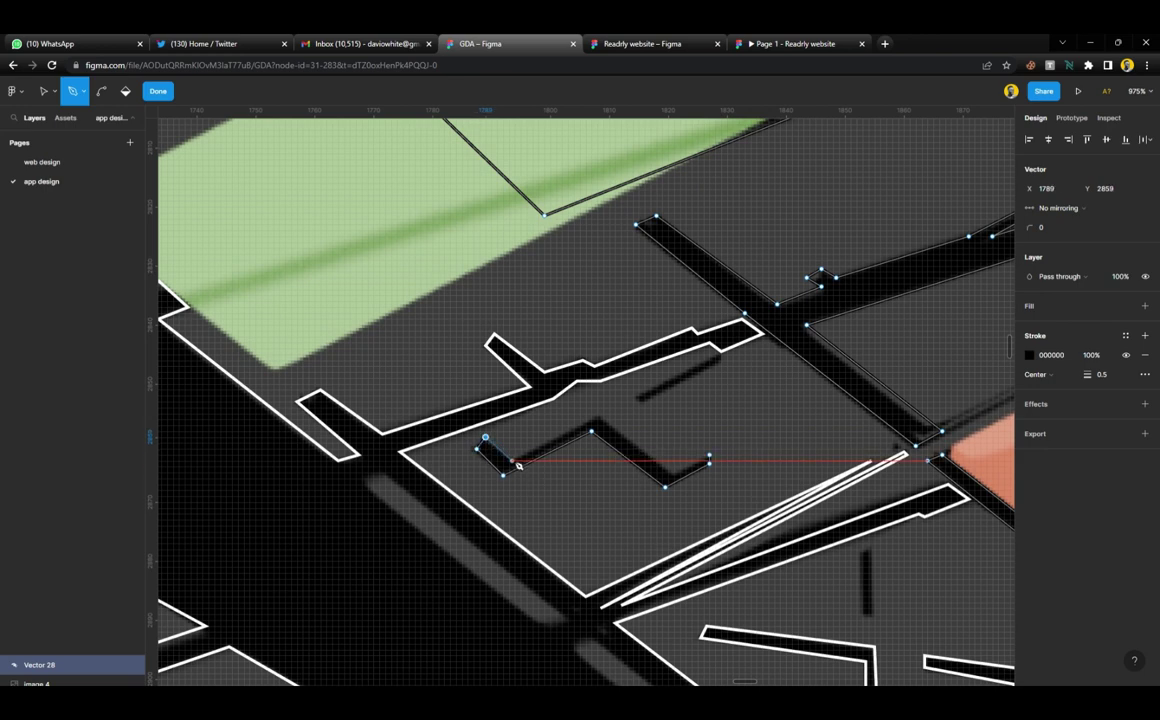
{"action": "left_click", "coordinate": [511, 461]}
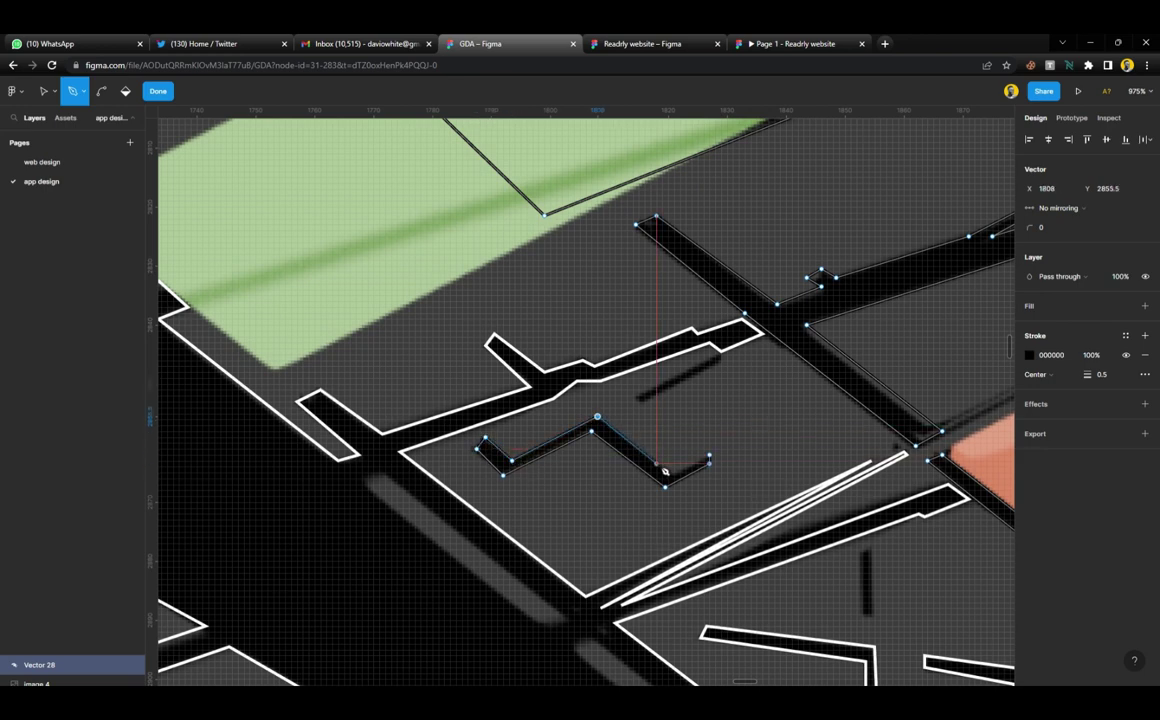
{"action": "left_click", "coordinate": [597, 416]}
{"action": "left_click", "coordinate": [671, 477]}
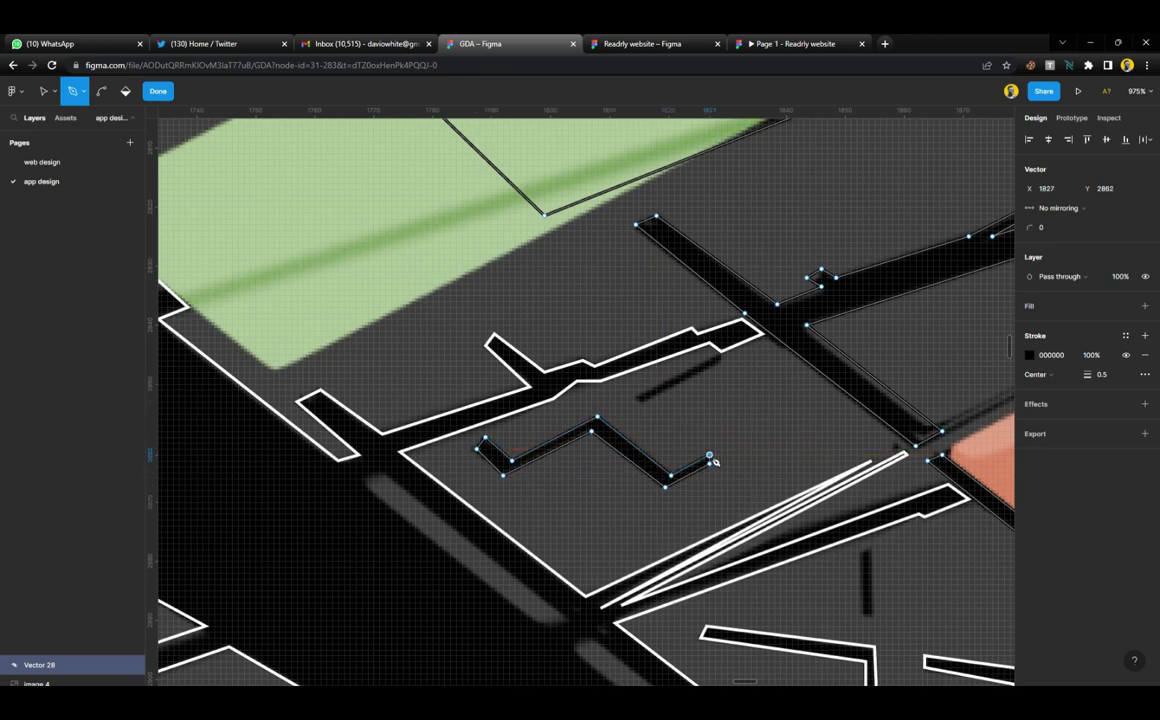
Outline the short diagonal dash as a closed path and finish editing Vector 28
{"action": "left_click", "coordinate": [723, 361]}
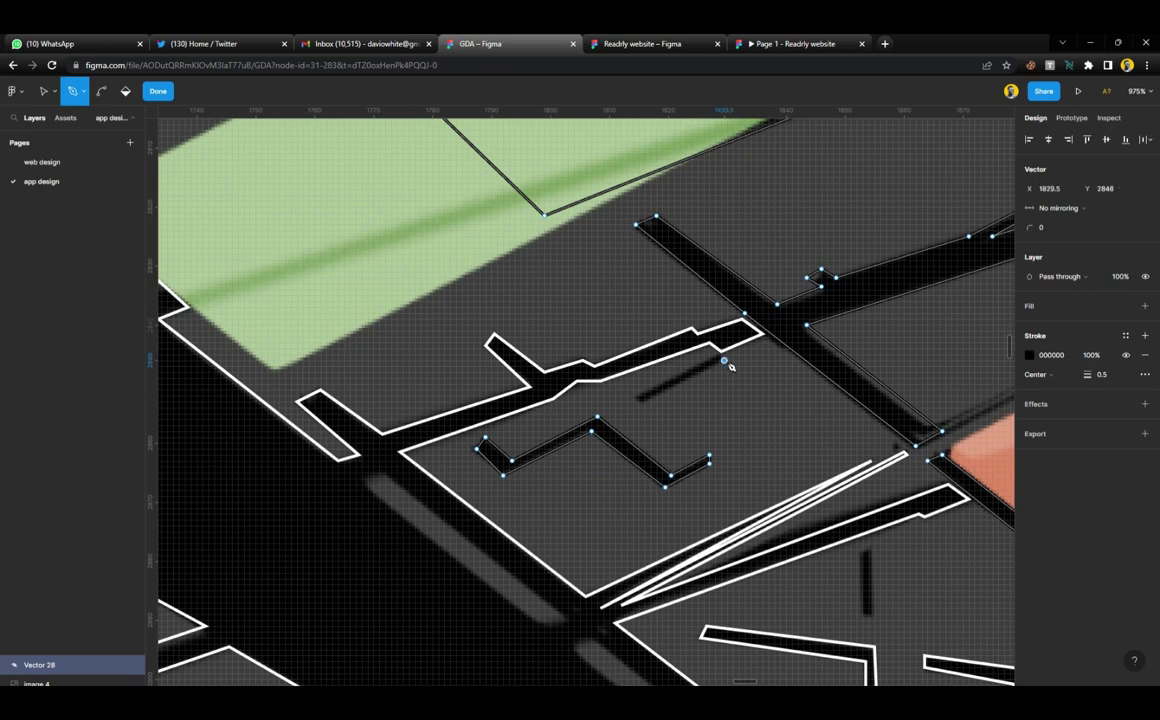
{"action": "left_click", "coordinate": [637, 402]}
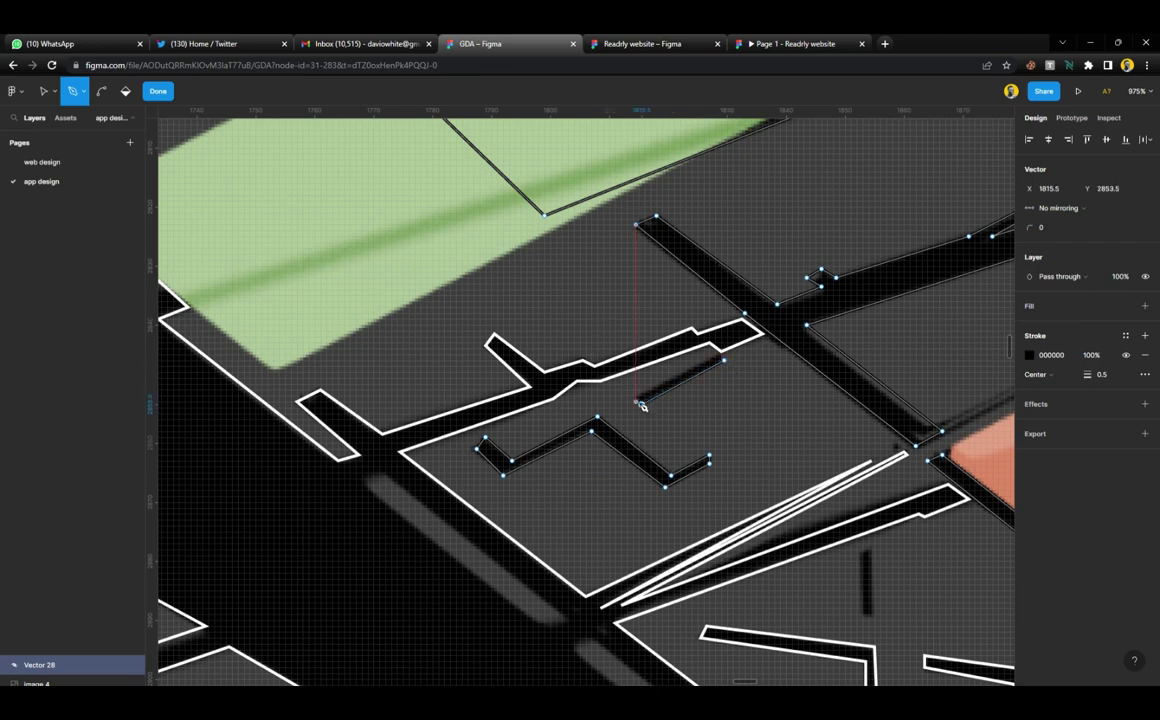
{"action": "left_click", "coordinate": [723, 361]}
{"action": "key", "text": "Escape"}
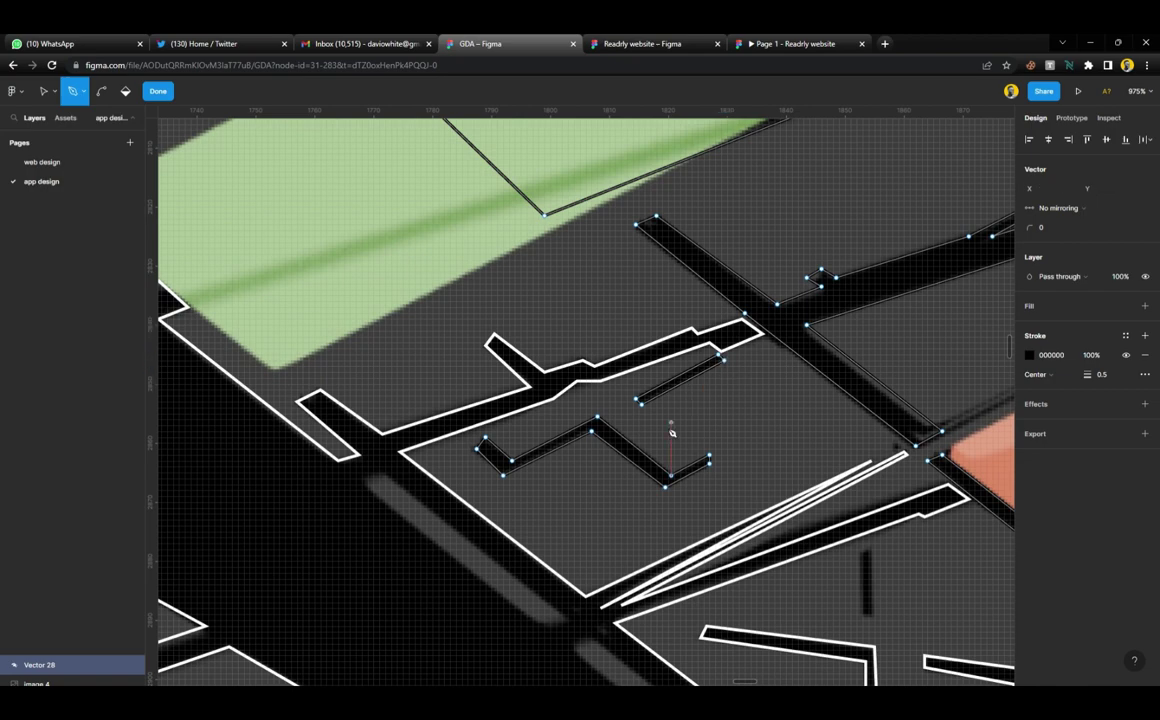
{"action": "left_click", "coordinate": [152, 96]}
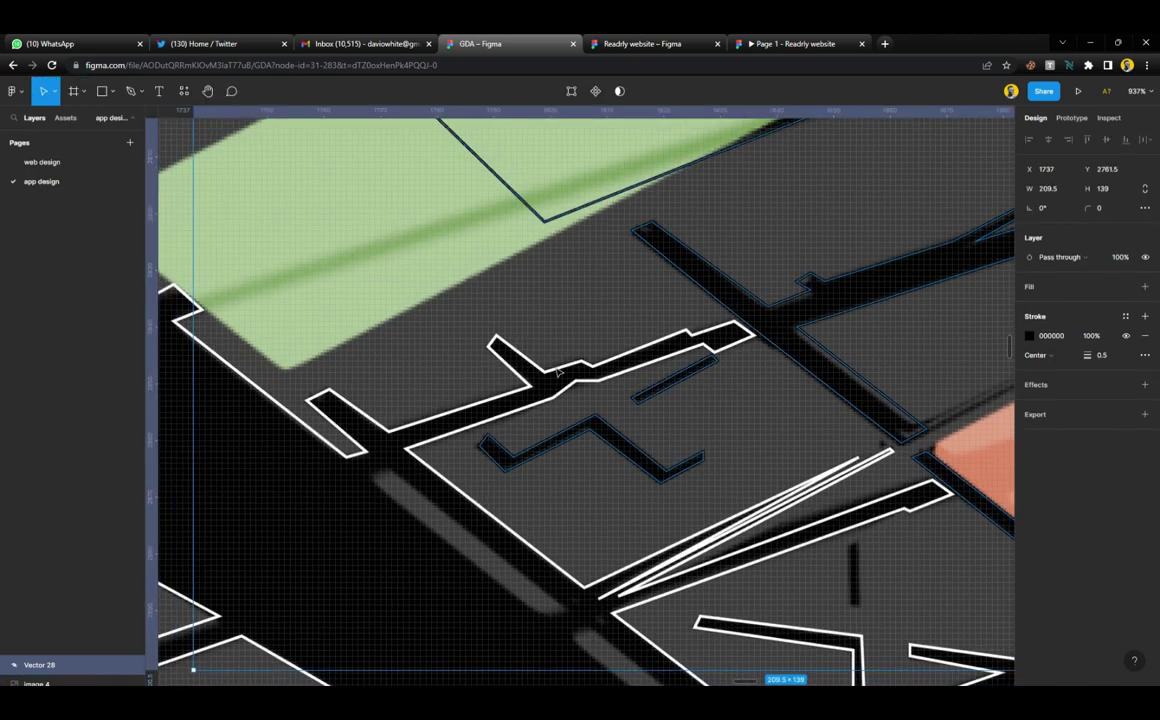
Stroke Vector 28 with the pink colour style 2
{"action": "scroll", "coordinate": [553, 365], "scroll_direction": "down", "scroll_amount": 5}
{"action": "scroll", "coordinate": [558, 371], "scroll_direction": "up", "scroll_amount": 4}
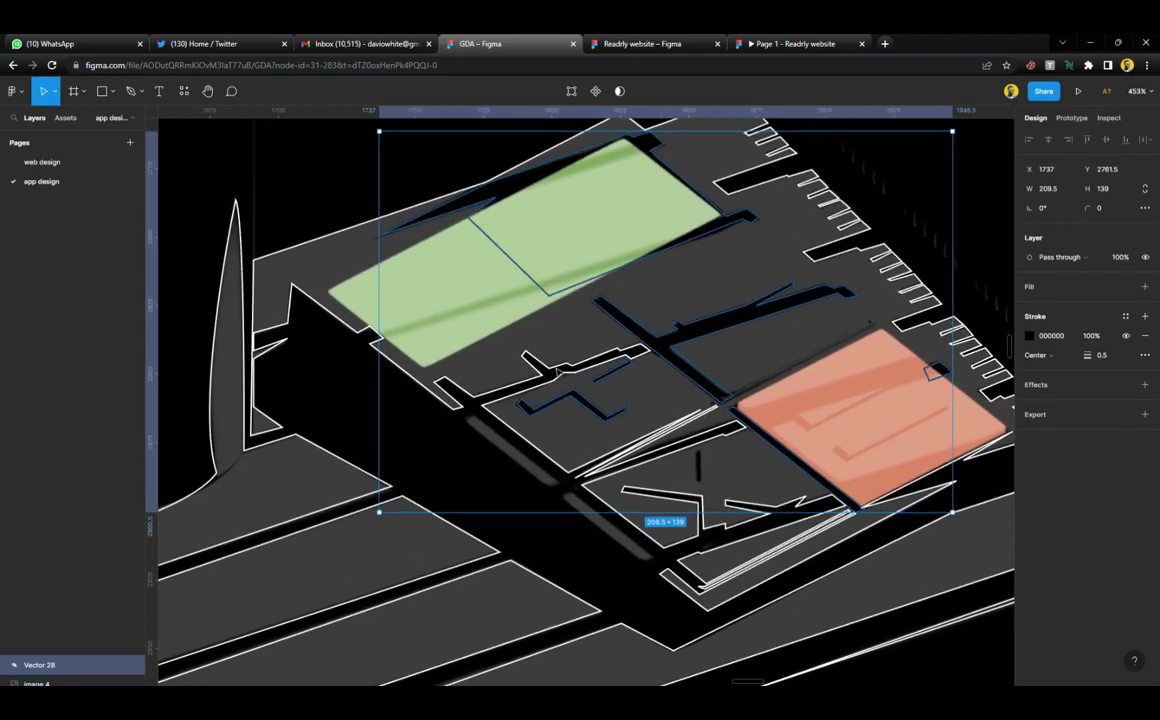
{"action": "left_click", "coordinate": [1125, 317]}
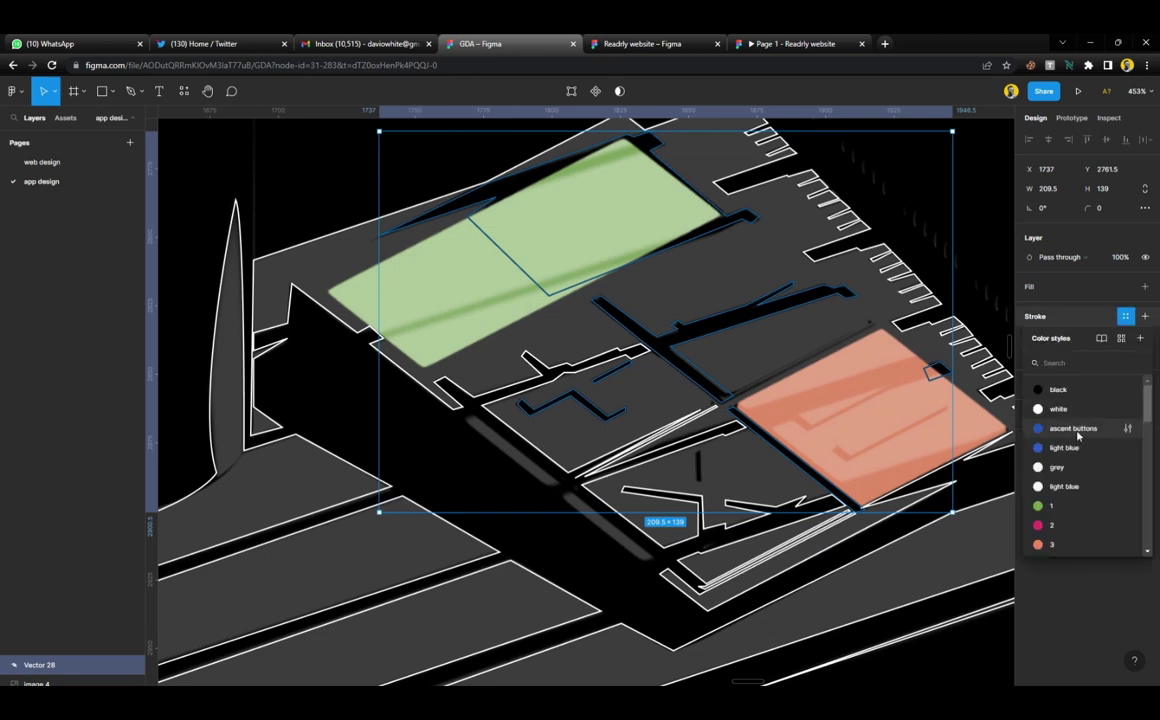
{"action": "left_click", "coordinate": [1055, 525]}
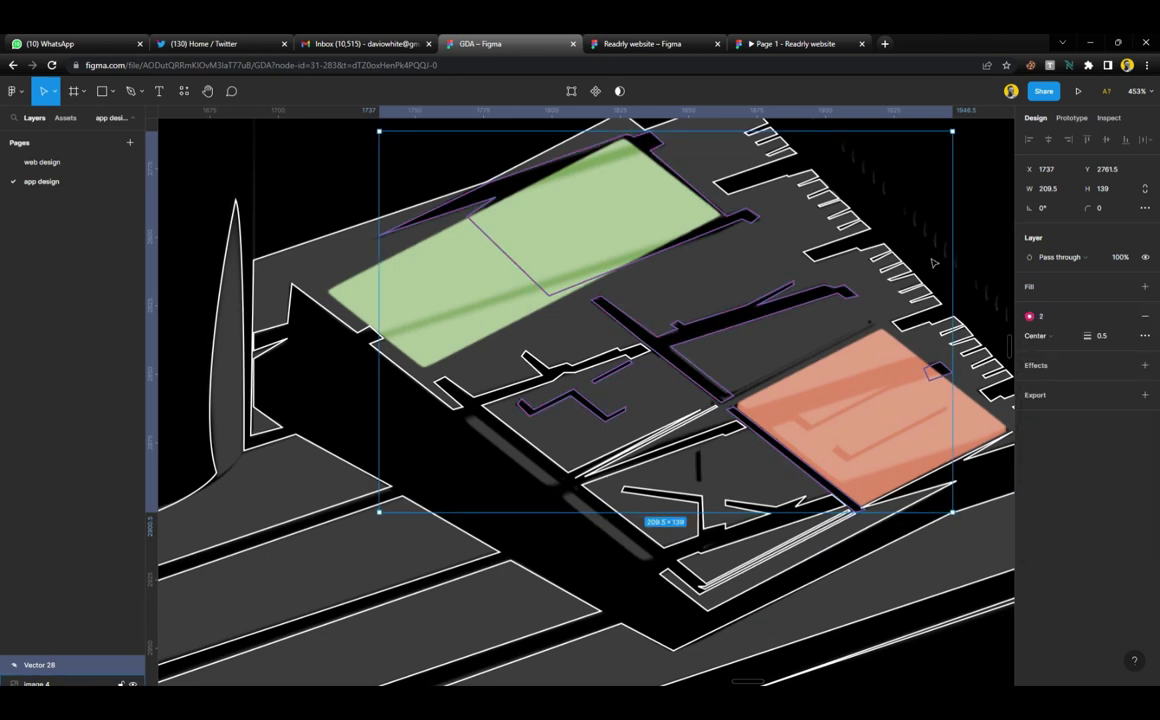
Select the underlying building image and zoom in on the green block
{"action": "left_click", "coordinate": [798, 250]}
{"action": "scroll", "coordinate": [663, 302], "scroll_direction": "up", "scroll_amount": 4}
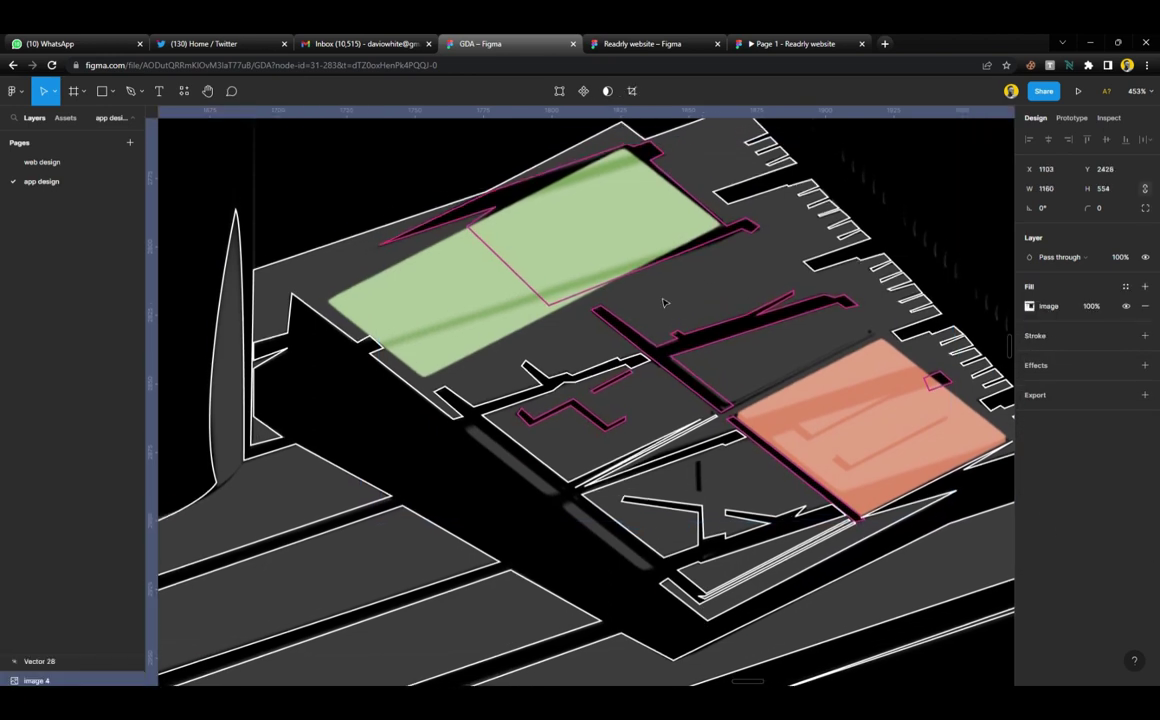
{"action": "scroll", "coordinate": [549, 260], "scroll_direction": "up", "scroll_amount": 3}
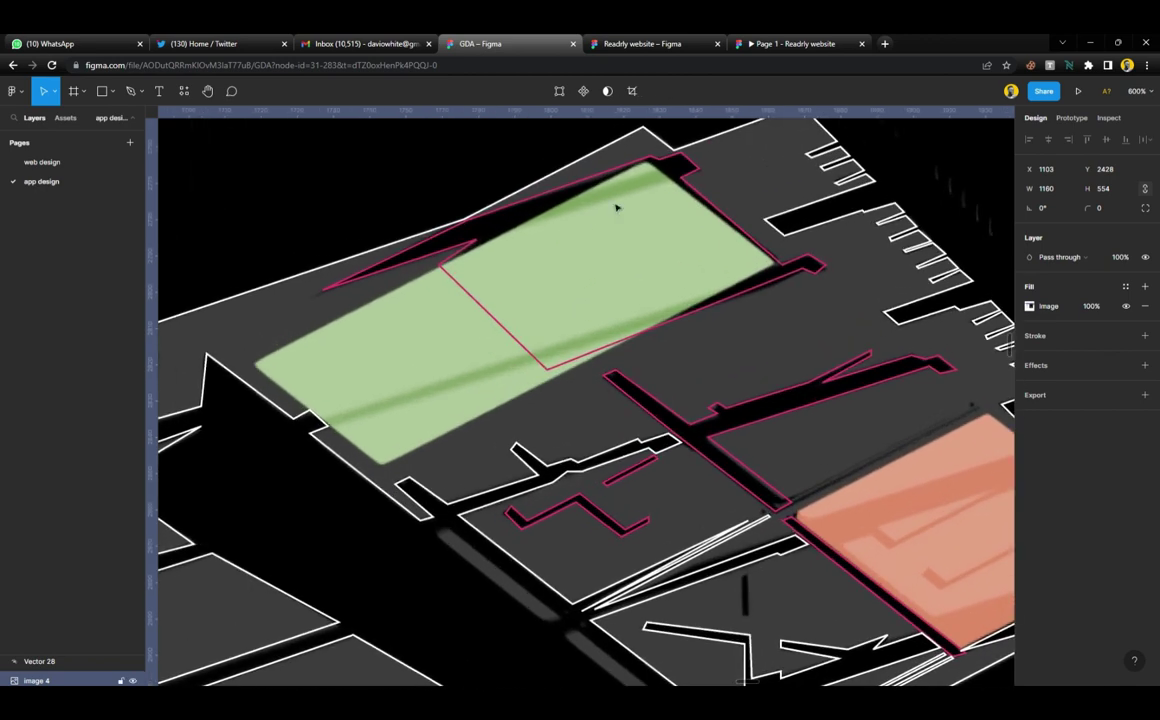
Draw a closed four-corner pen path around the green image's outline
{"action": "key", "text": "p"}
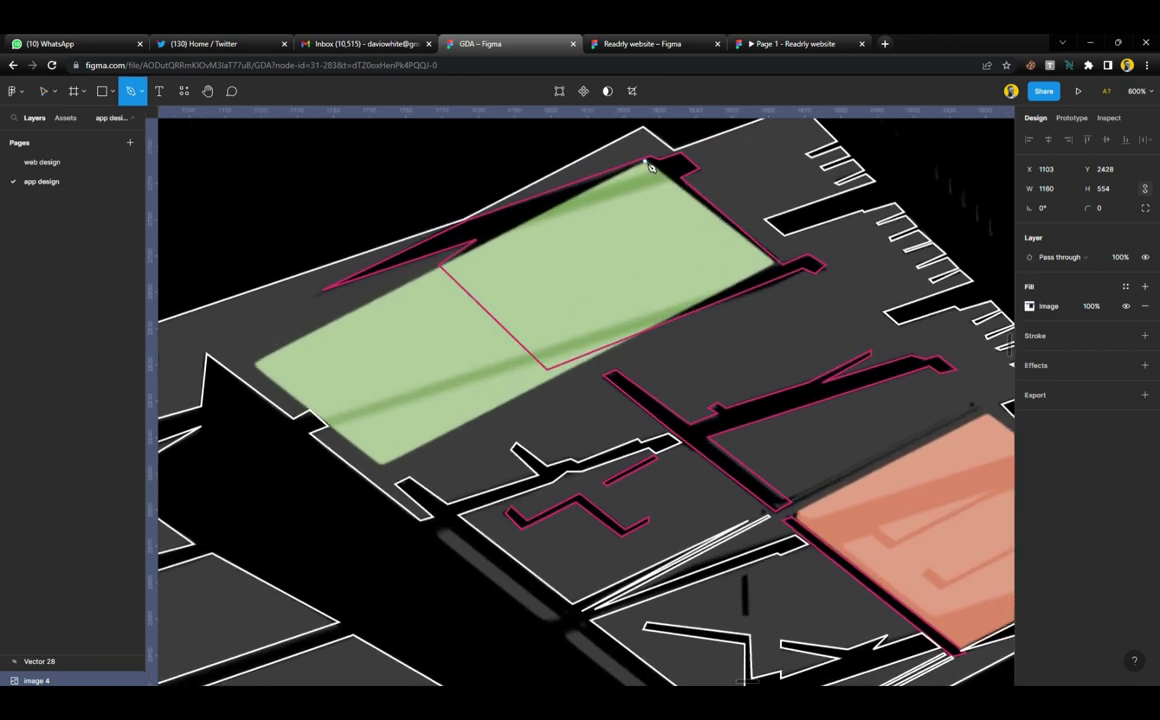
{"action": "left_click", "coordinate": [647, 162]}
{"action": "left_click", "coordinate": [778, 265]}
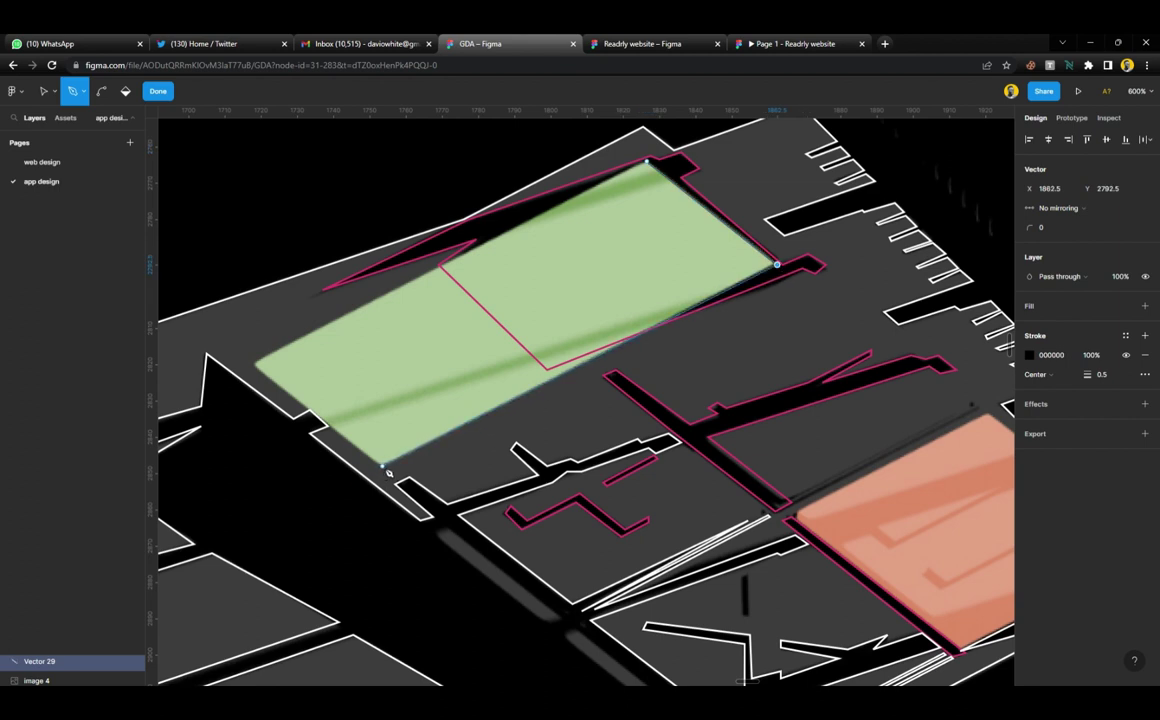
{"action": "left_click", "coordinate": [382, 467]}
{"action": "left_click", "coordinate": [254, 366]}
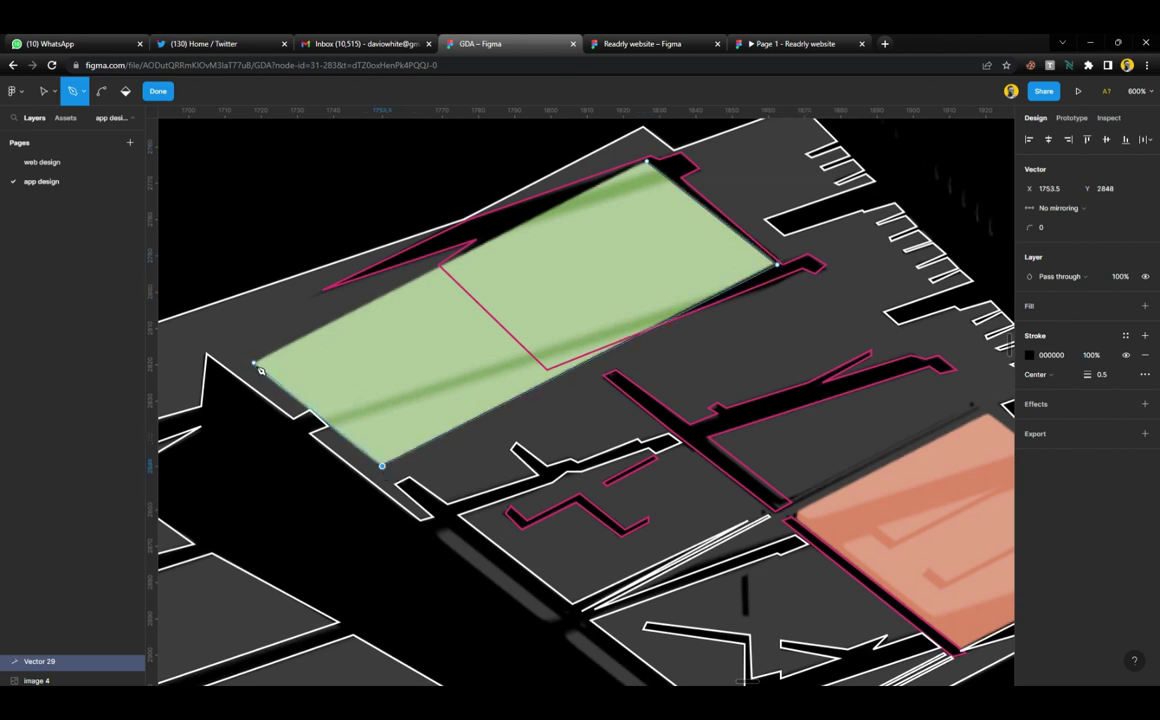
{"action": "left_click", "coordinate": [647, 161]}
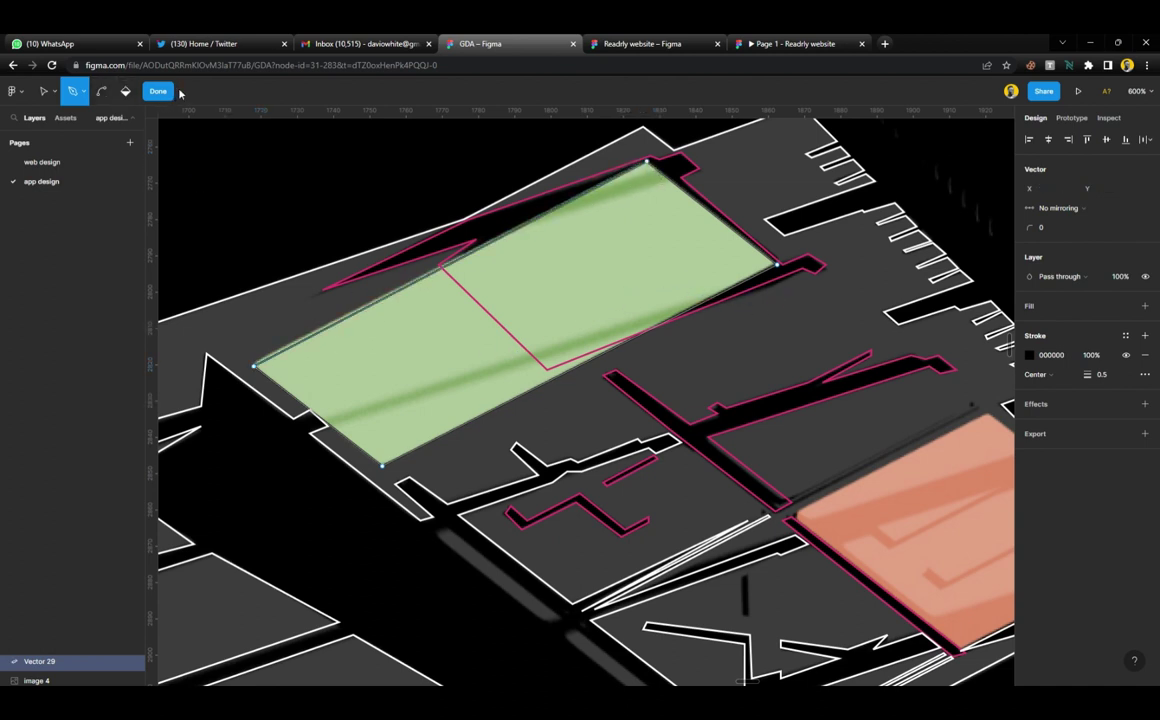
{"action": "left_click", "coordinate": [162, 91]}
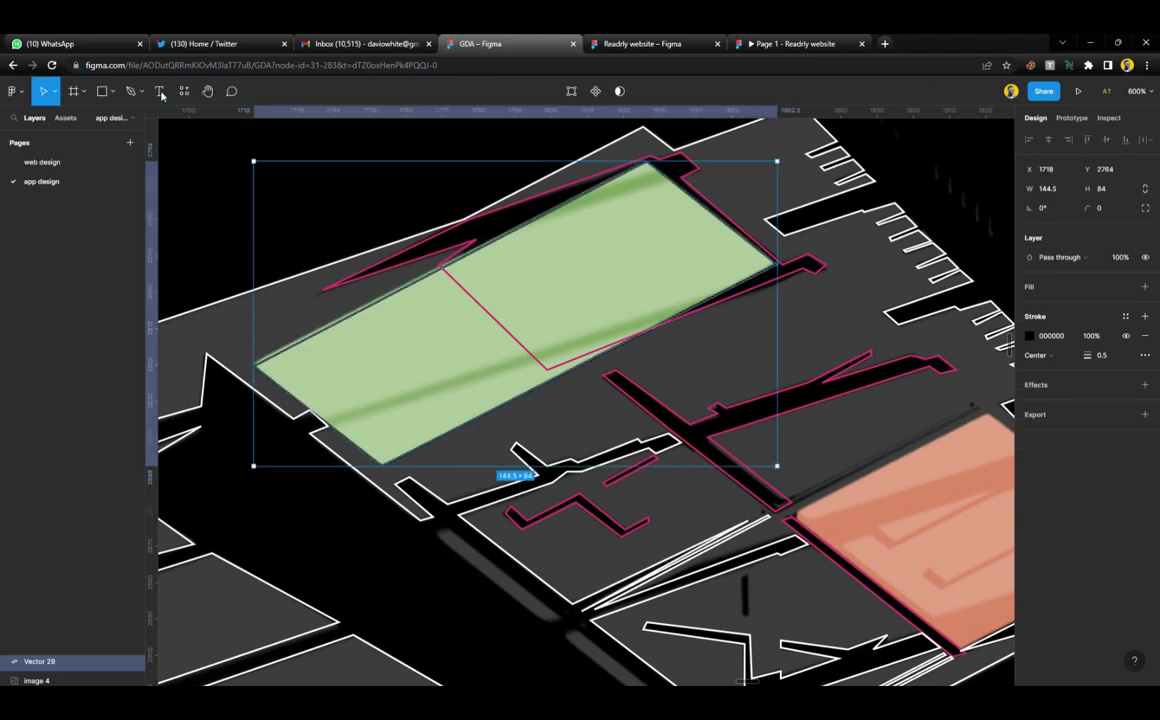
Stroke the new Vector 29 with colour style 3
{"action": "left_click", "coordinate": [1125, 316]}
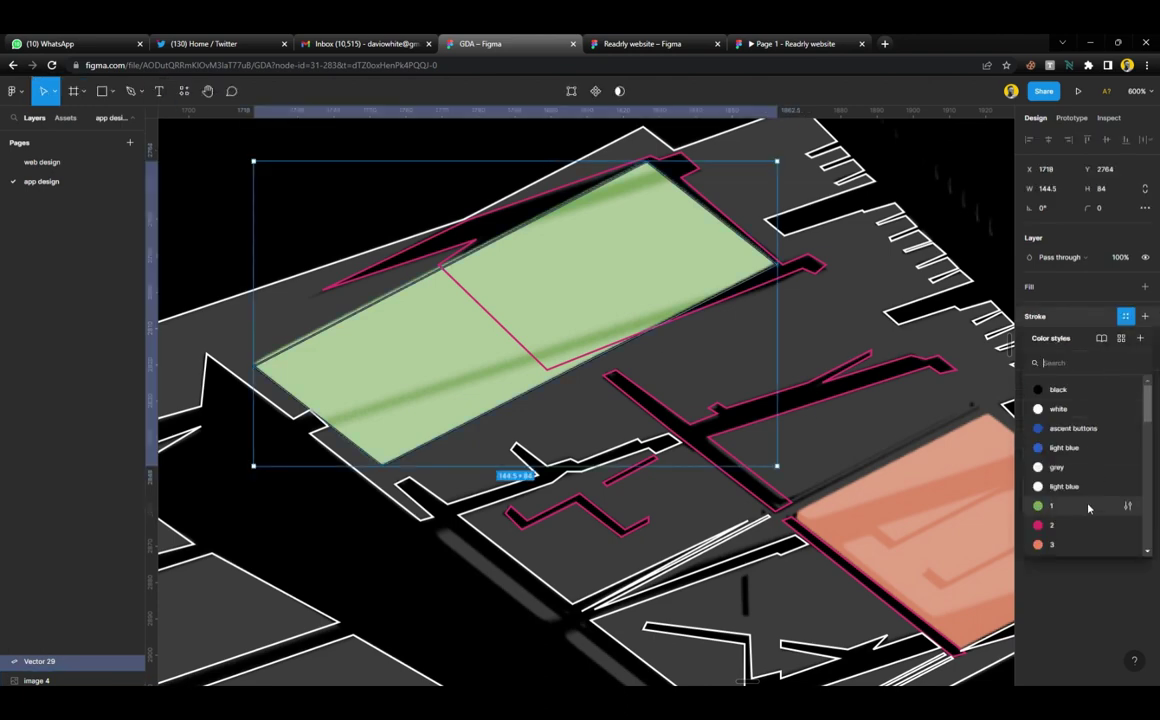
{"action": "left_click", "coordinate": [1052, 545]}
{"action": "left_click", "coordinate": [706, 374]}
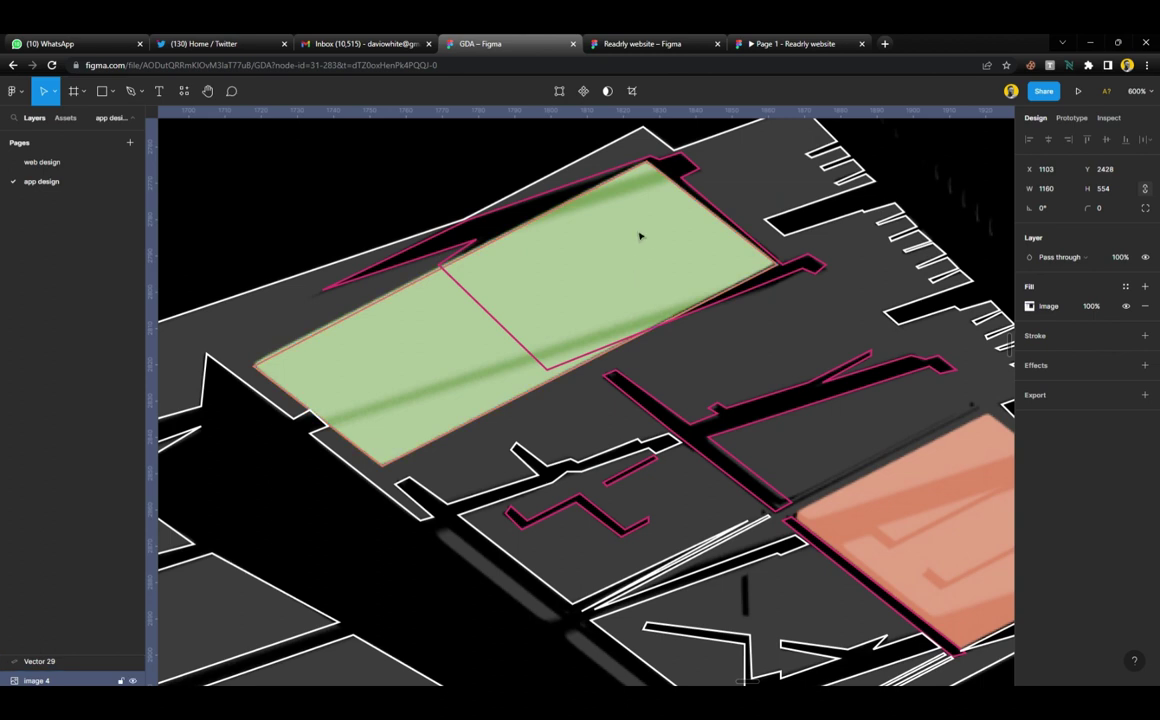
Draw closed sliver paths along the green image's top streak and long diagonal streak
{"action": "key", "text": "p"}
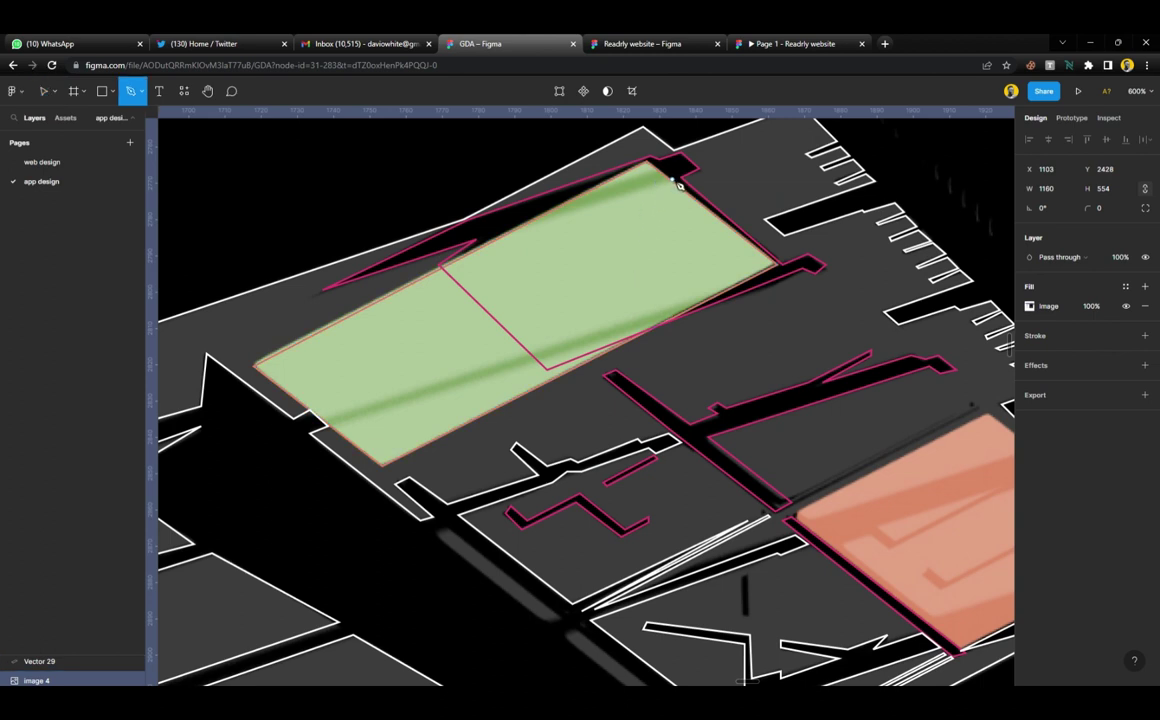
{"action": "left_click", "coordinate": [672, 180]}
{"action": "left_click", "coordinate": [530, 223]}
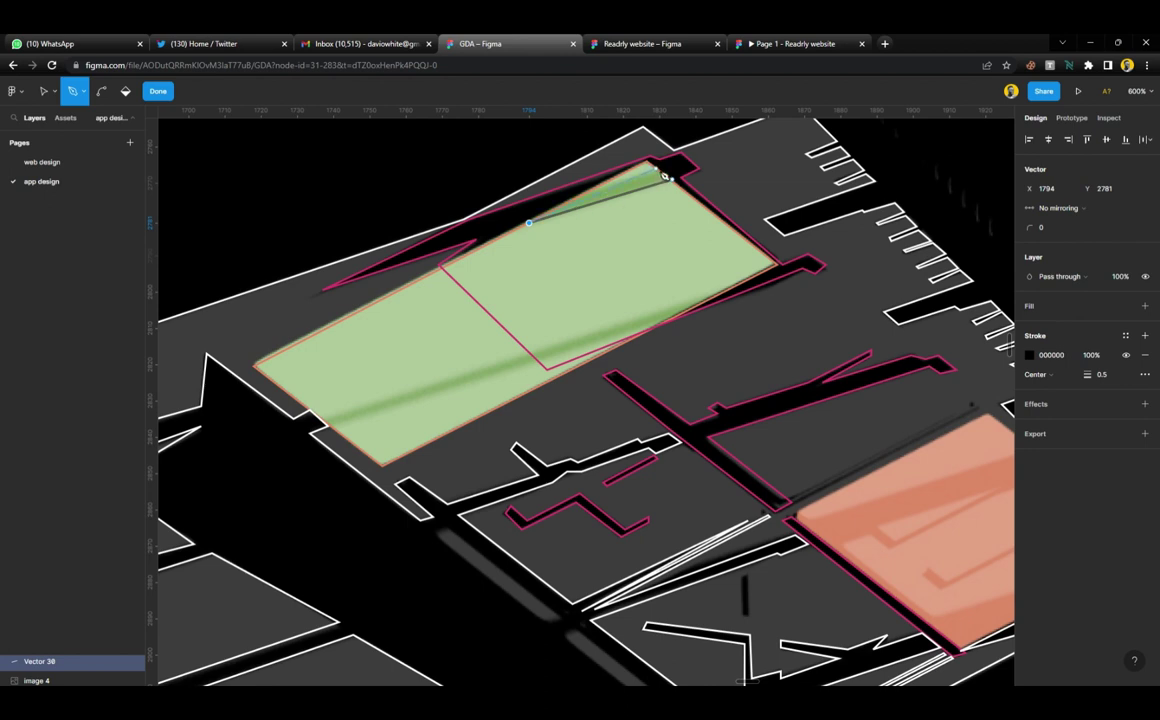
{"action": "left_click", "coordinate": [662, 175]}
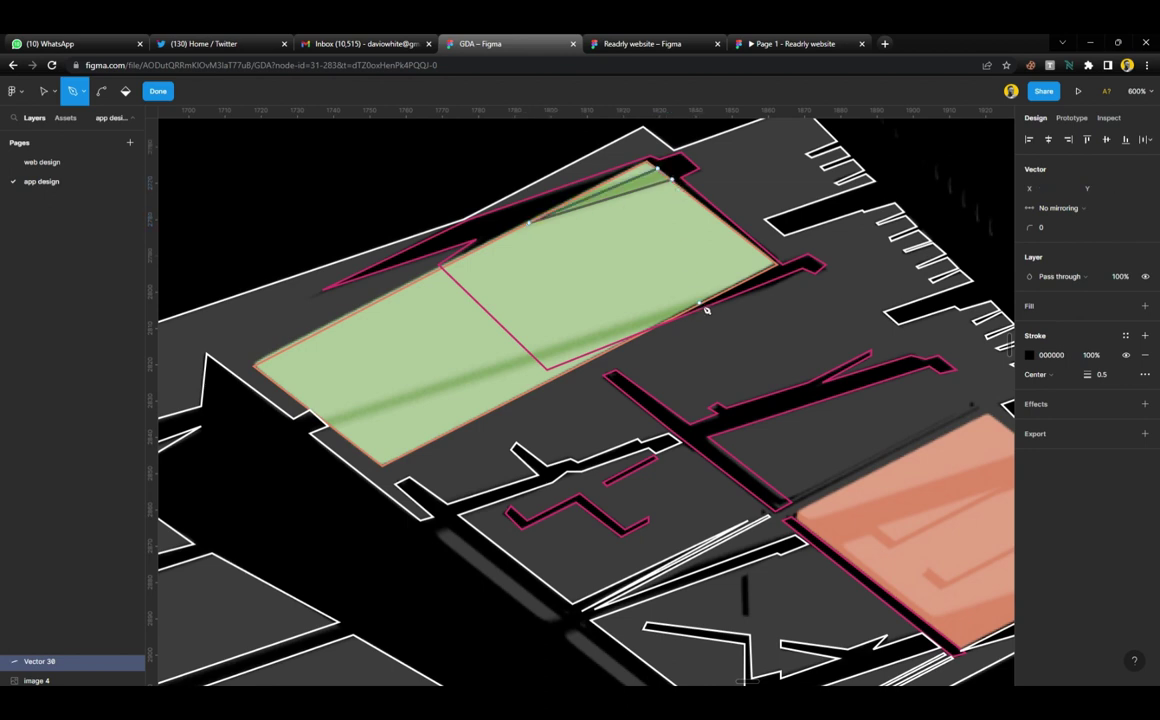
{"action": "left_click", "coordinate": [719, 297]}
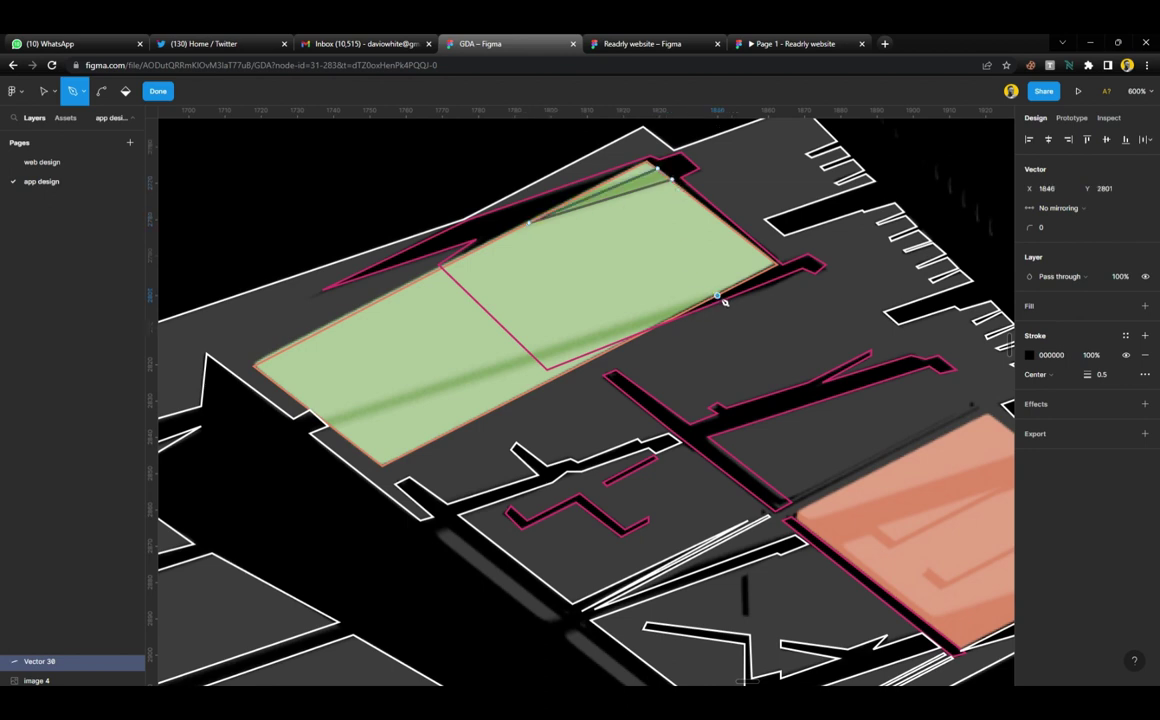
{"action": "left_click", "coordinate": [322, 419]}
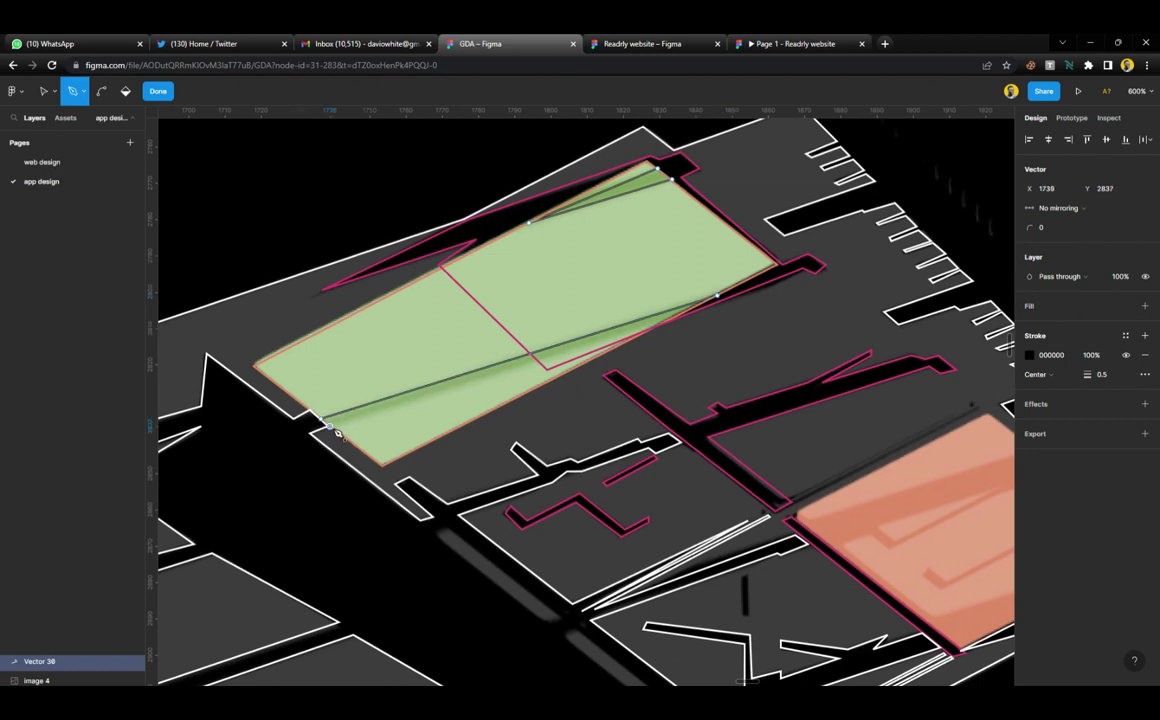
{"action": "left_click", "coordinate": [672, 321]}
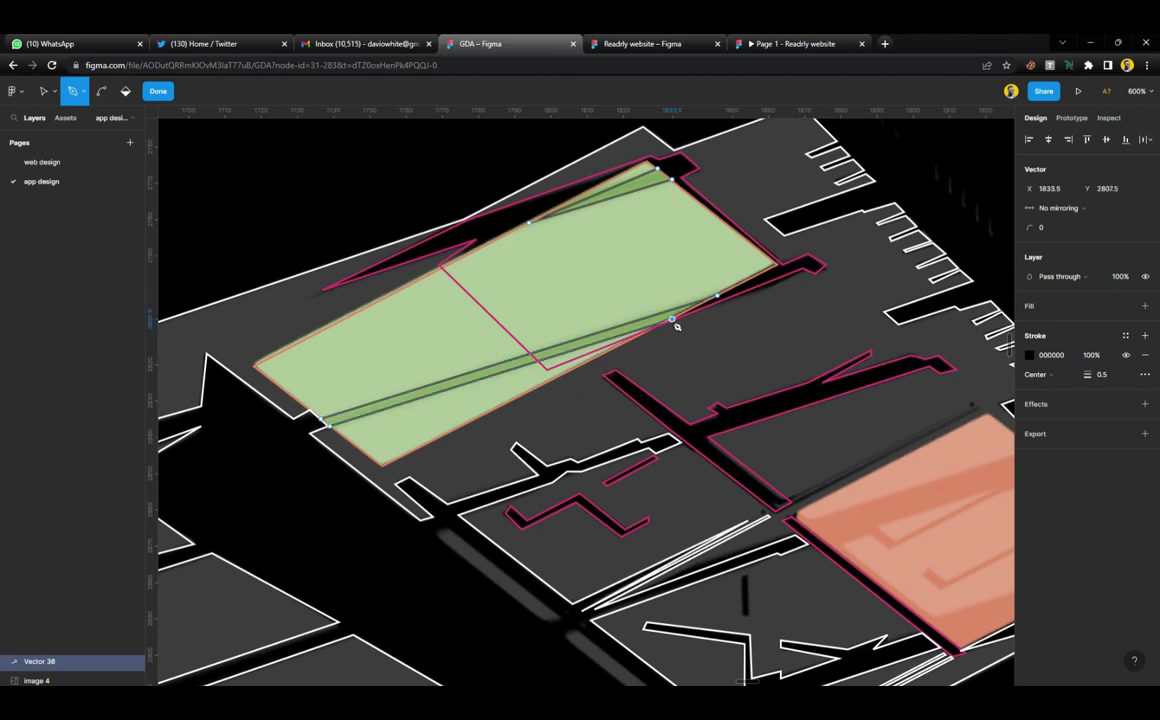
{"action": "left_click", "coordinate": [719, 298]}
{"action": "key", "text": "Escape"}
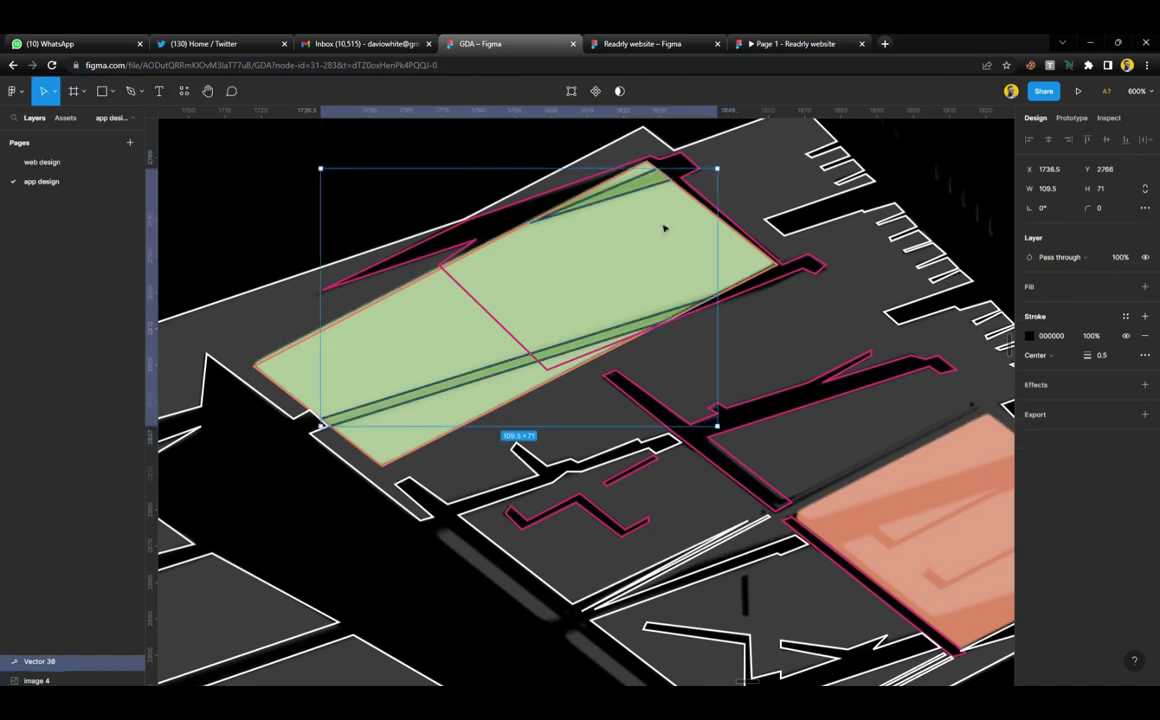
Stroke the streak paths with the primary hue colour style
{"action": "left_click", "coordinate": [1125, 316]}
{"action": "scroll", "coordinate": [1065, 470], "scroll_direction": "down", "scroll_amount": 3}
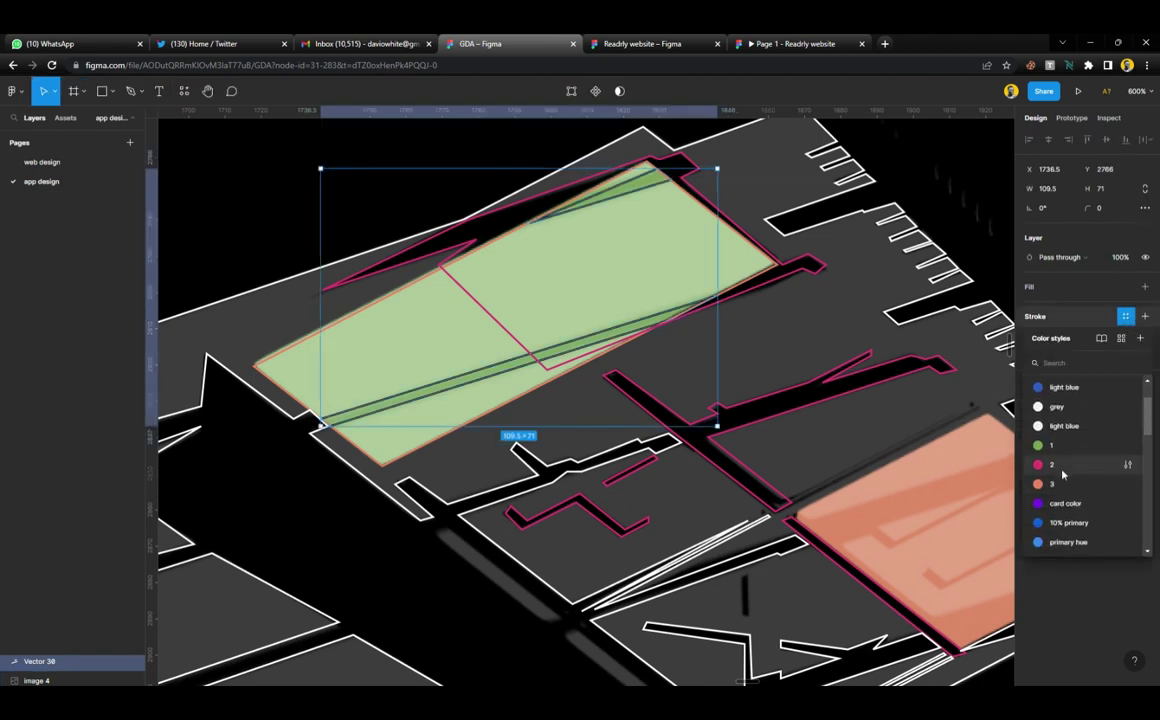
{"action": "scroll", "coordinate": [1065, 505], "scroll_direction": "down", "scroll_amount": 3}
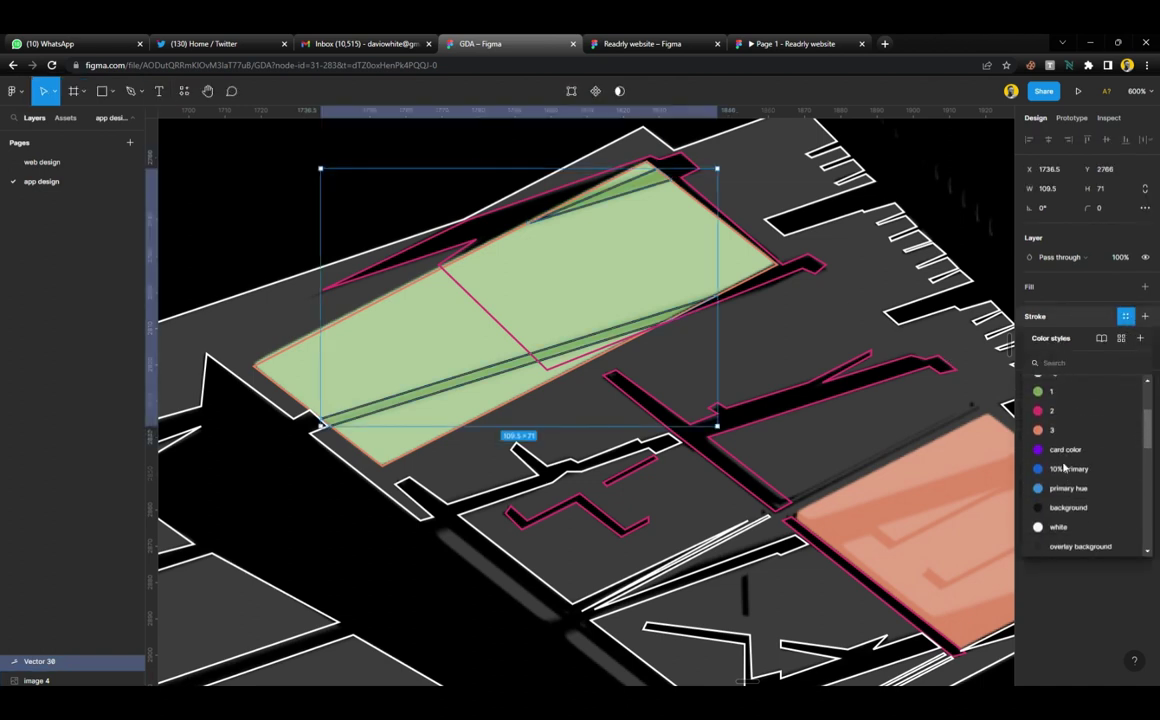
{"action": "left_click", "coordinate": [1062, 489]}
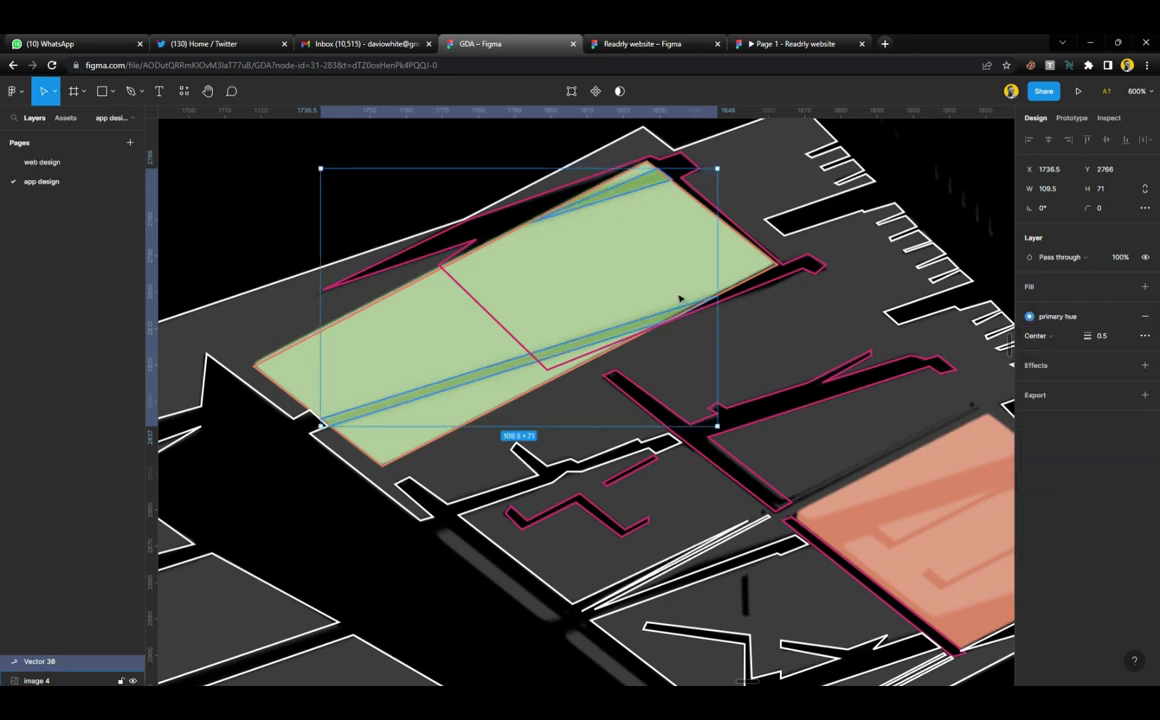
{"action": "left_click", "coordinate": [727, 481]}
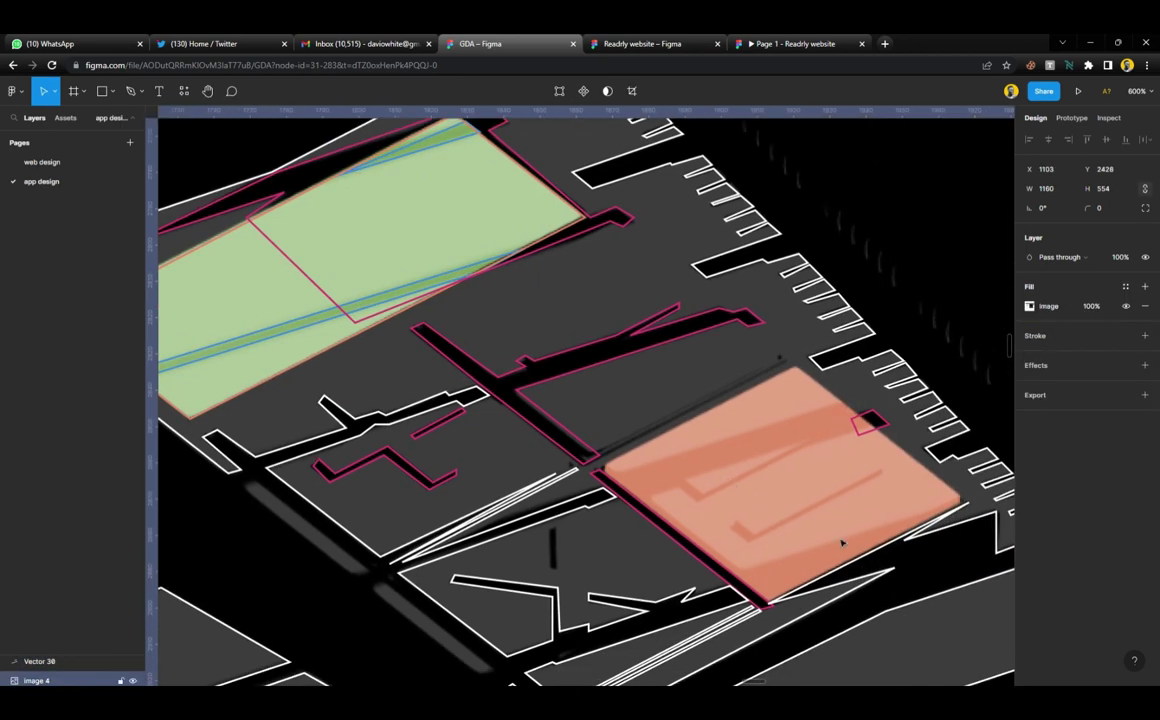
{"action": "scroll", "coordinate": [842, 541], "scroll_direction": "up", "scroll_amount": 3}
{"action": "scroll", "coordinate": [784, 466], "scroll_direction": "up", "scroll_amount": 2}
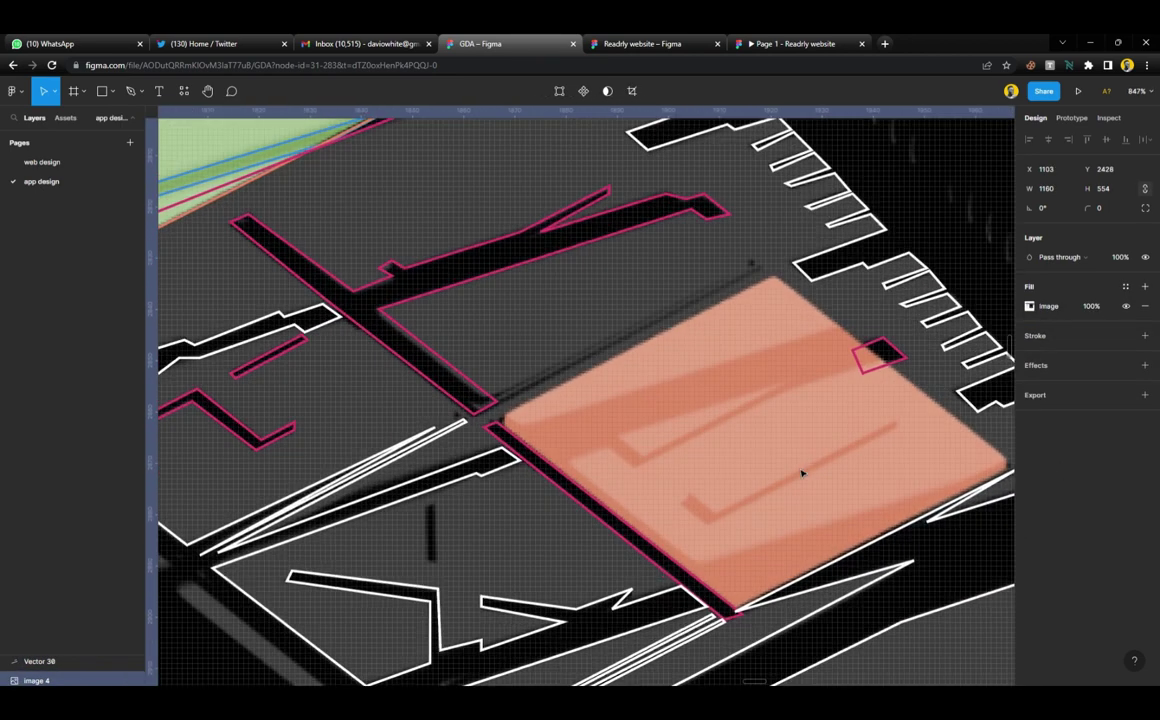
Draw a closed pen path through the orange image's four corners
{"action": "key", "text": "p"}
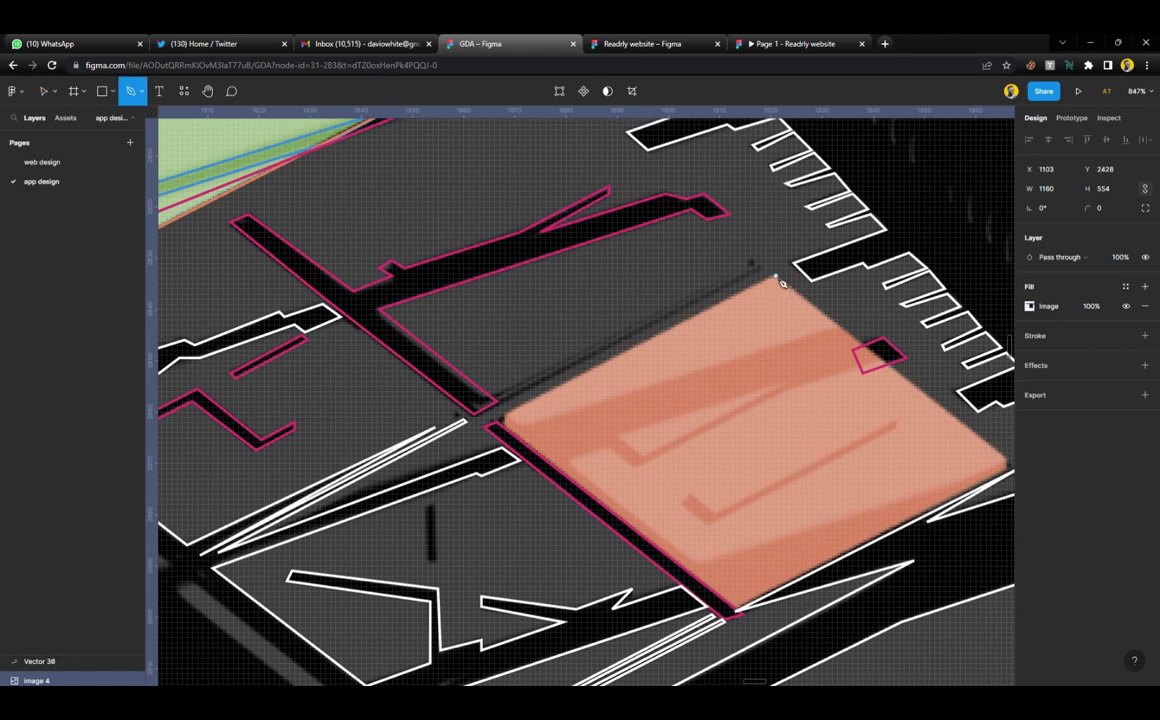
{"action": "left_click", "coordinate": [775, 278]}
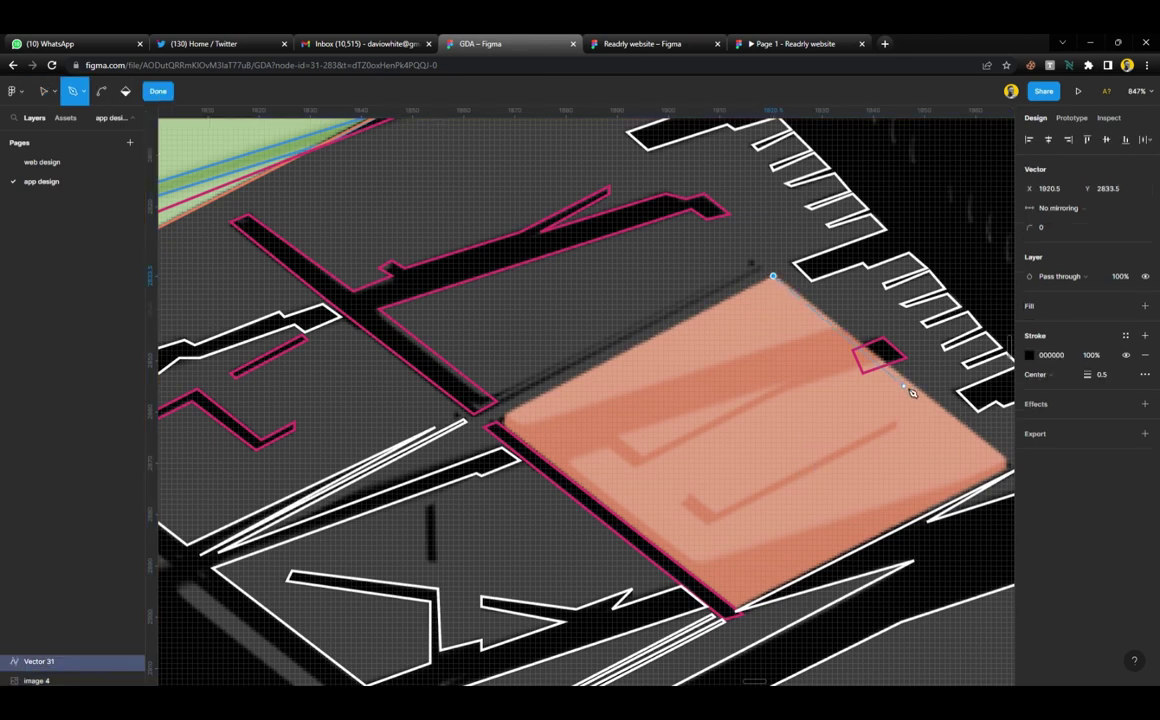
{"action": "scroll", "coordinate": [890, 403], "scroll_direction": "right", "scroll_amount": 2}
{"action": "left_click", "coordinate": [987, 463]}
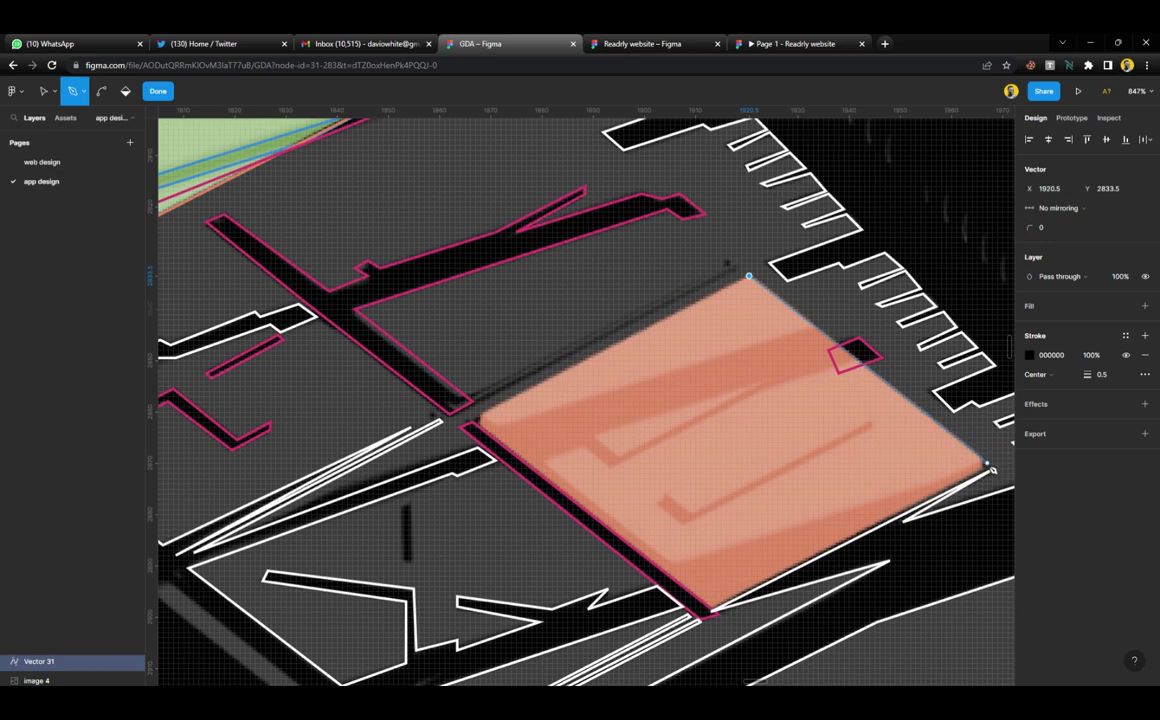
{"action": "left_click", "coordinate": [988, 466]}
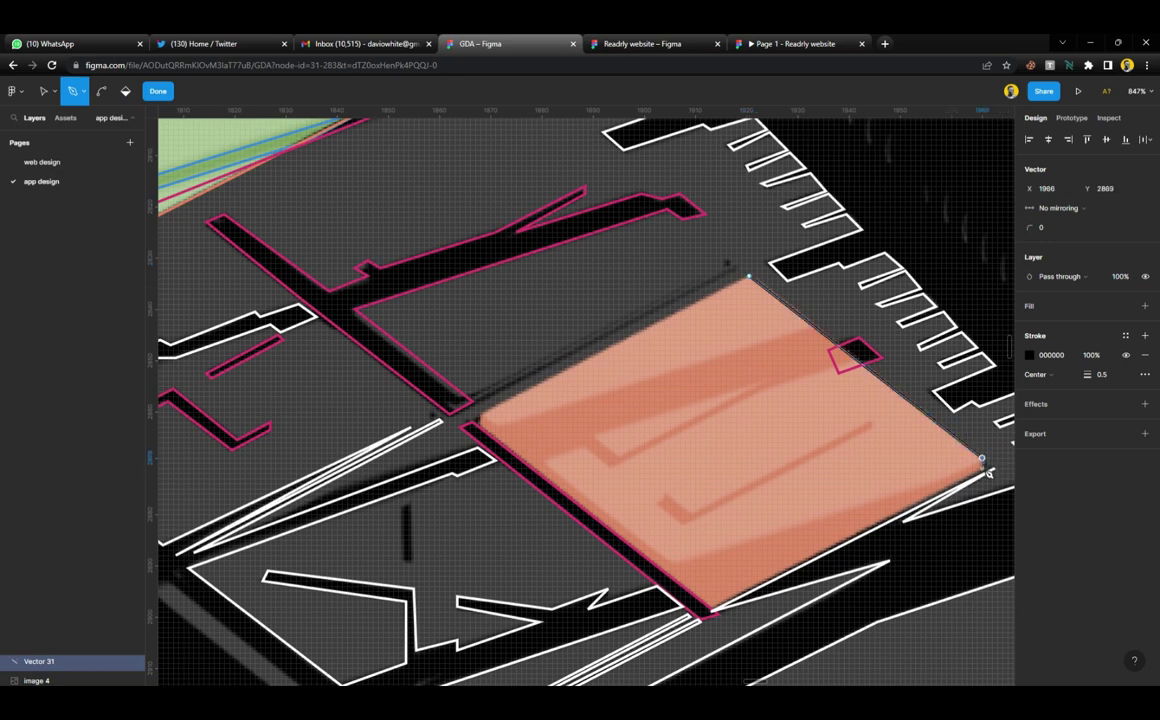
{"action": "left_click", "coordinate": [711, 609]}
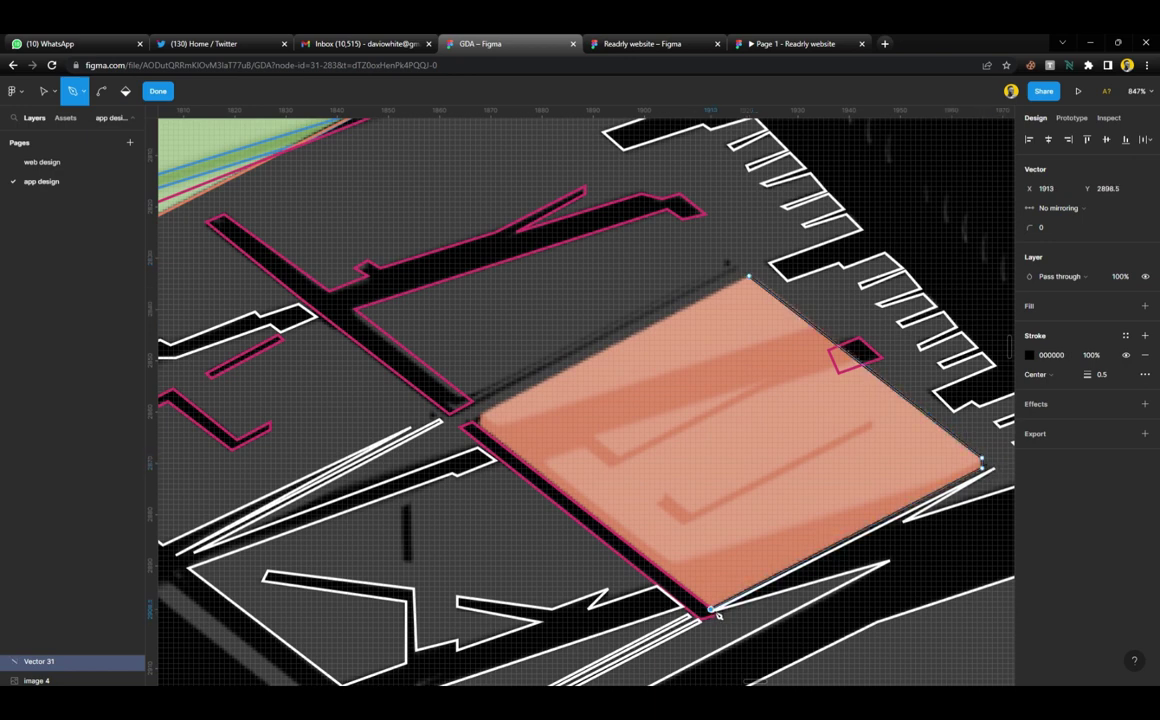
{"action": "left_click", "coordinate": [481, 425]}
{"action": "left_click", "coordinate": [748, 276]}
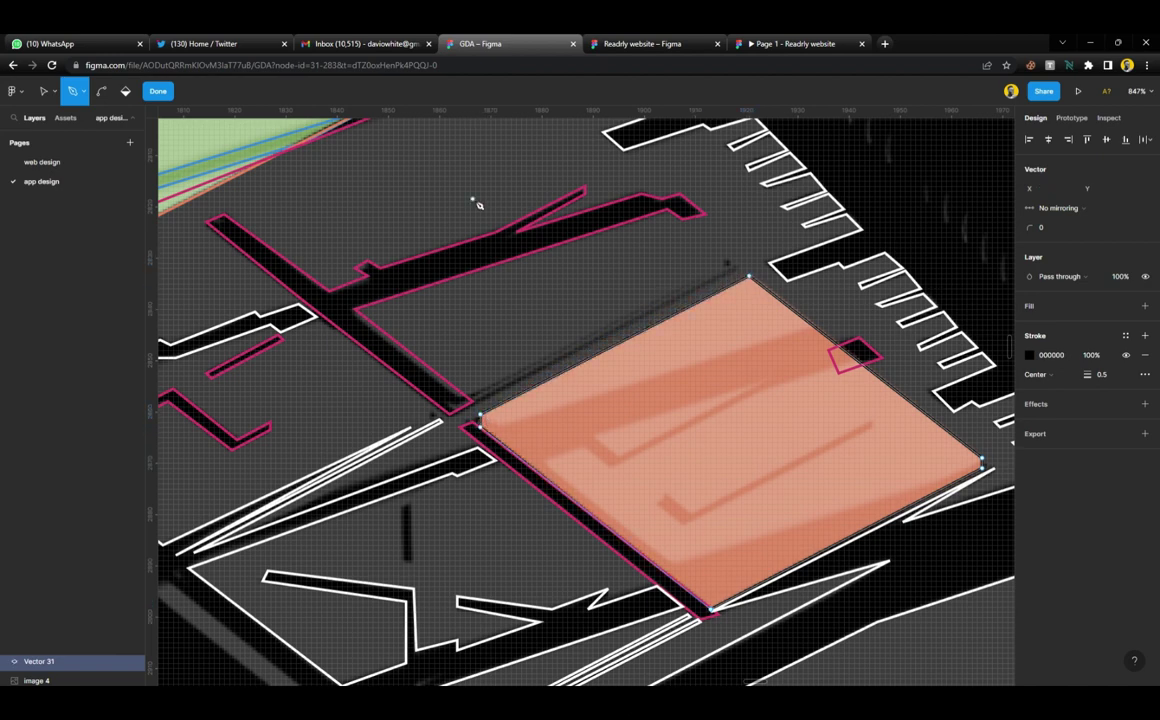
Stroke the orange outline with green colour style 1 and finish editing it
{"action": "left_click", "coordinate": [1126, 336]}
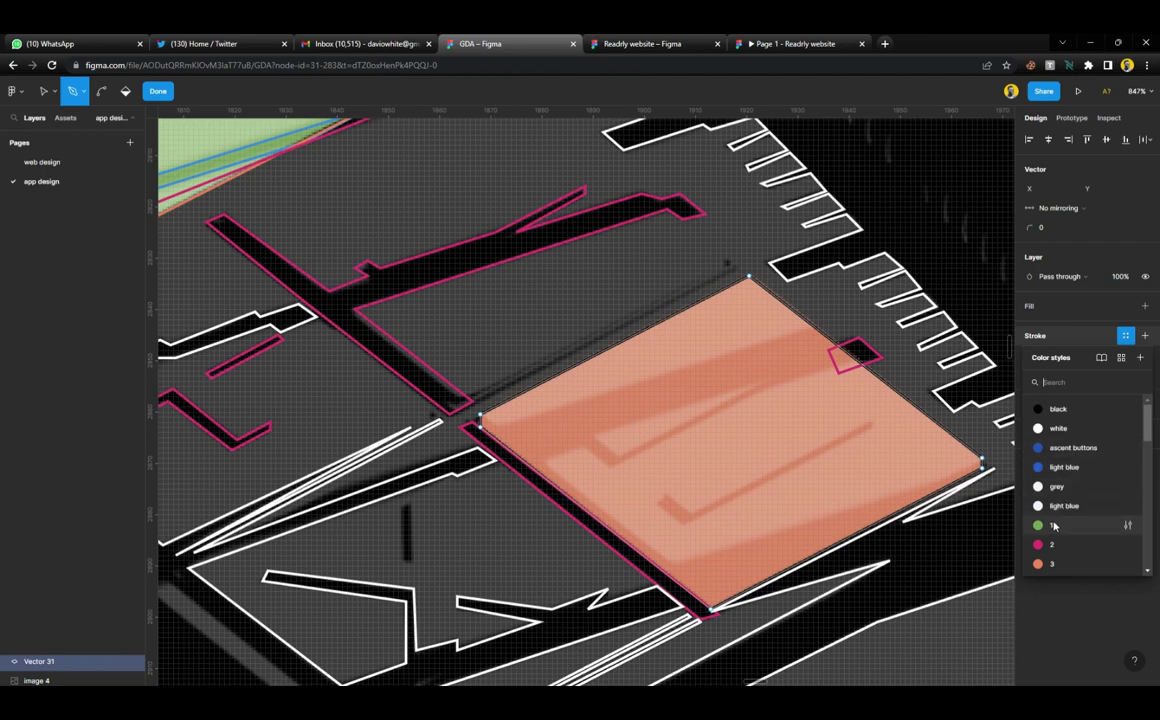
{"action": "left_click", "coordinate": [1052, 525]}
{"action": "left_click", "coordinate": [162, 91]}
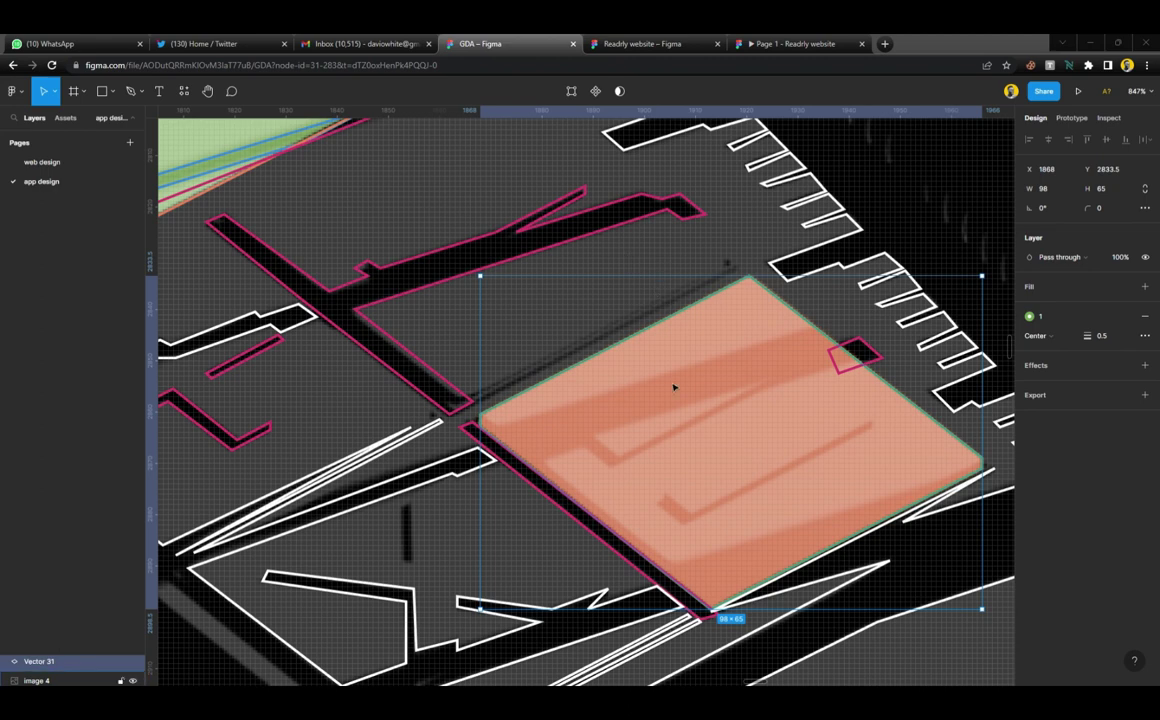
{"action": "scroll", "coordinate": [641, 422], "scroll_direction": "right", "scroll_amount": 3}
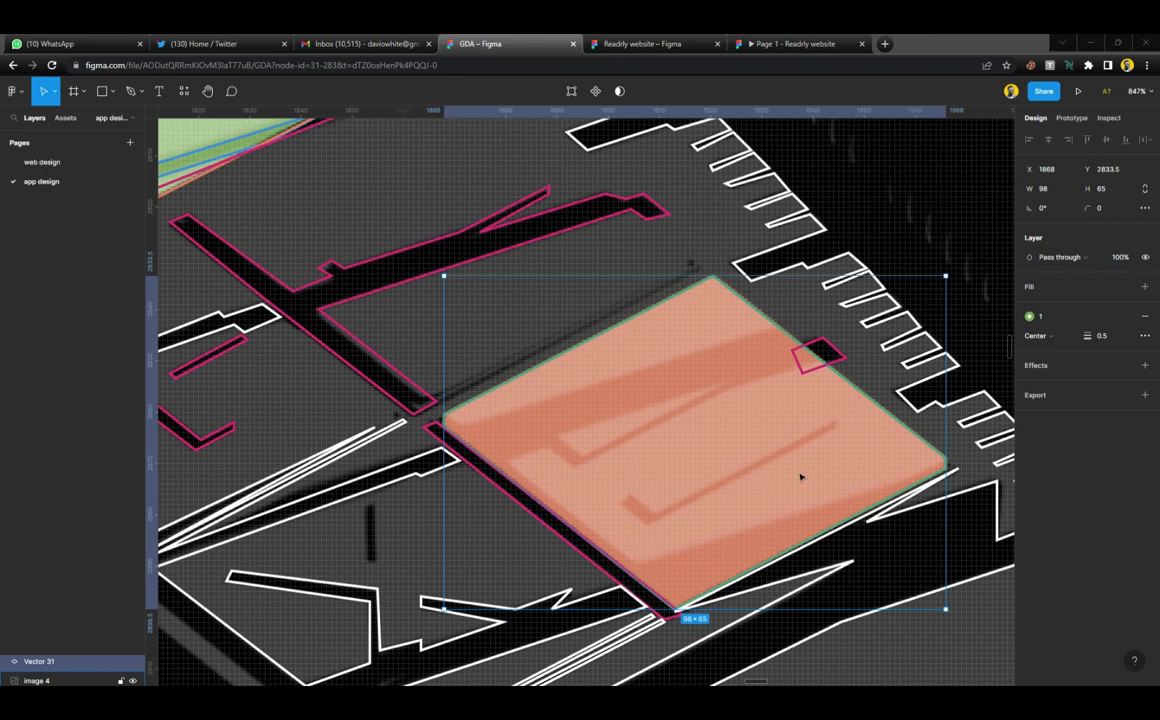
{"action": "left_click", "coordinate": [915, 408]}
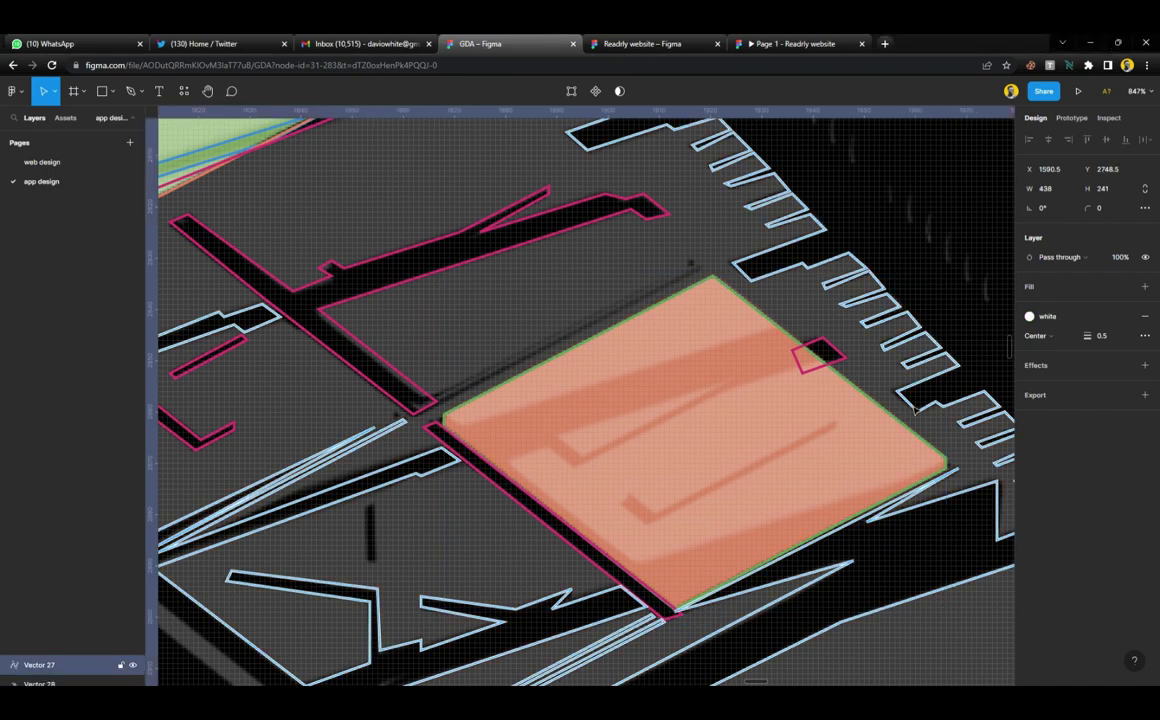
Trace the zigzag ramp outline across the orange parcel, corner to corner
{"action": "key", "text": "p"}
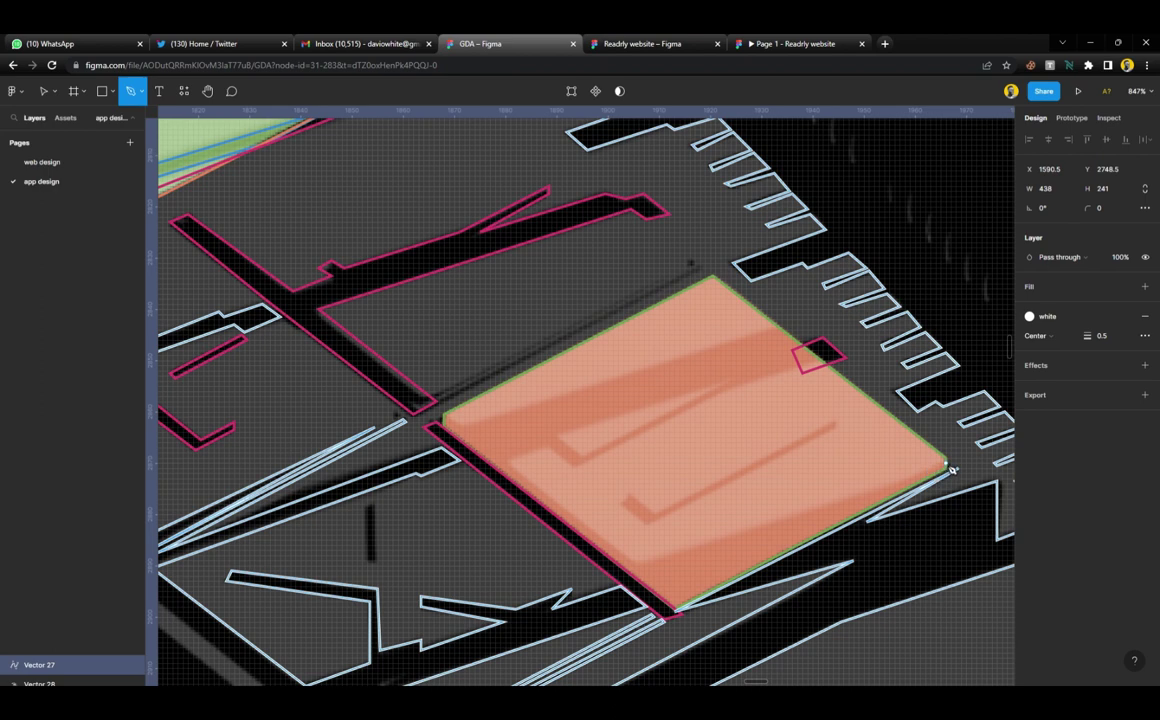
{"action": "left_click", "coordinate": [946, 462]}
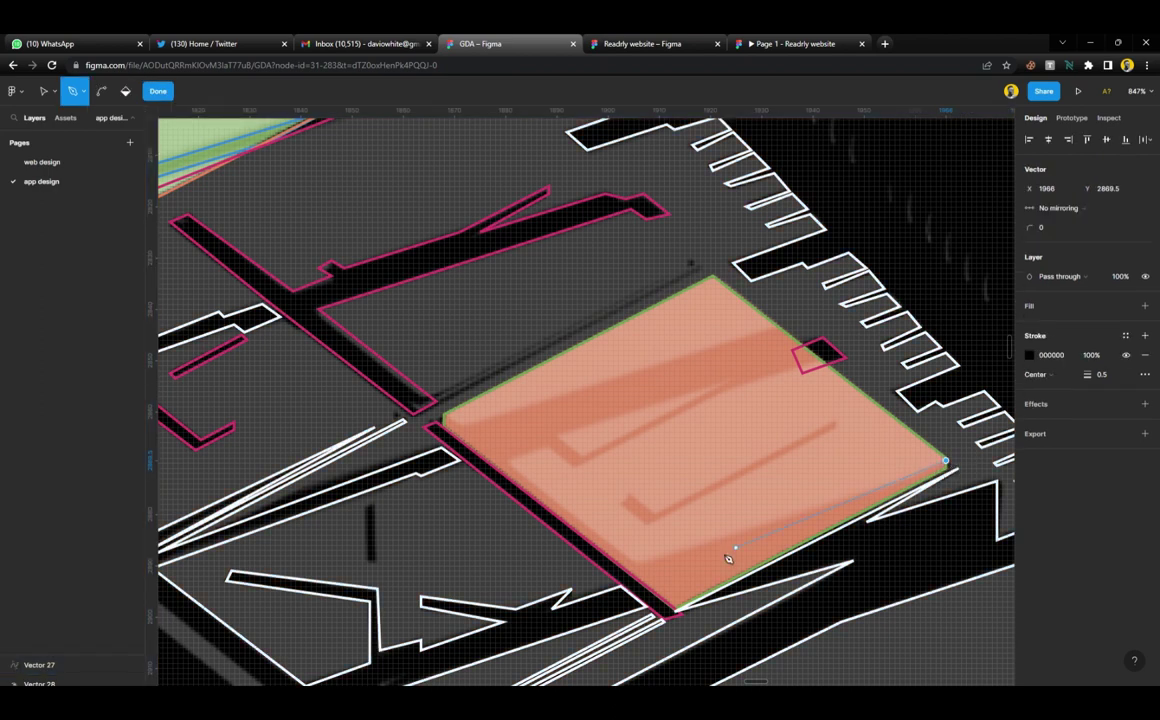
{"action": "left_click", "coordinate": [636, 563]}
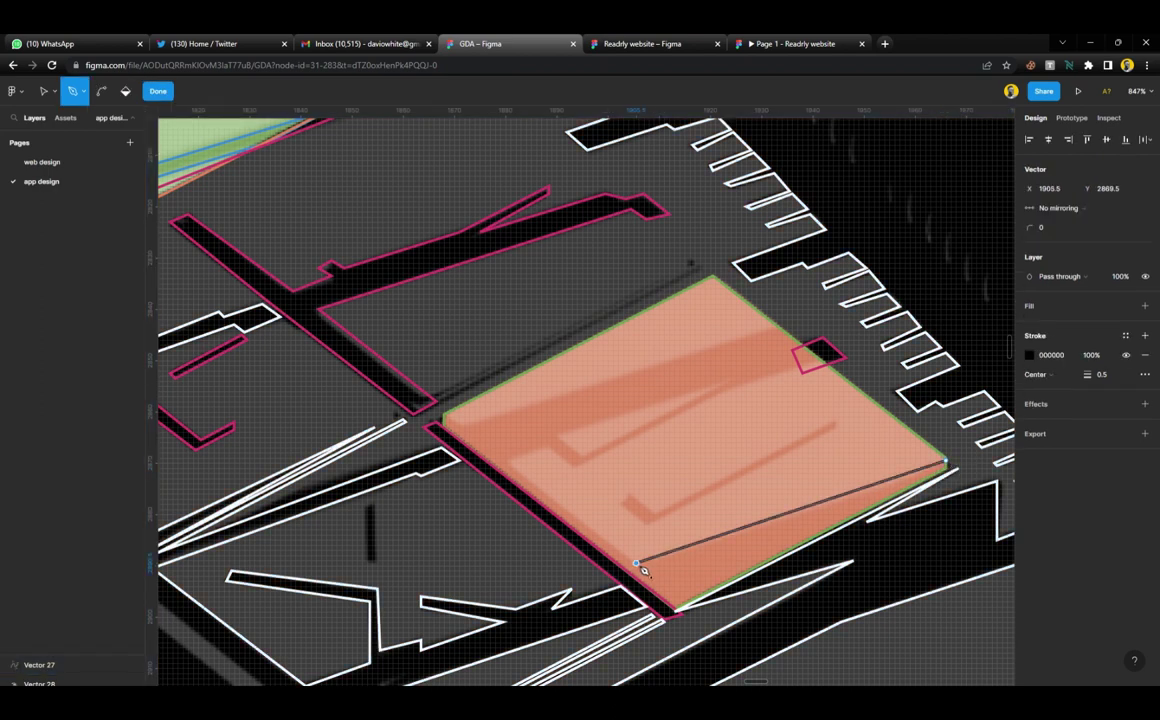
{"action": "left_click", "coordinate": [511, 463]}
{"action": "left_click", "coordinate": [547, 448]}
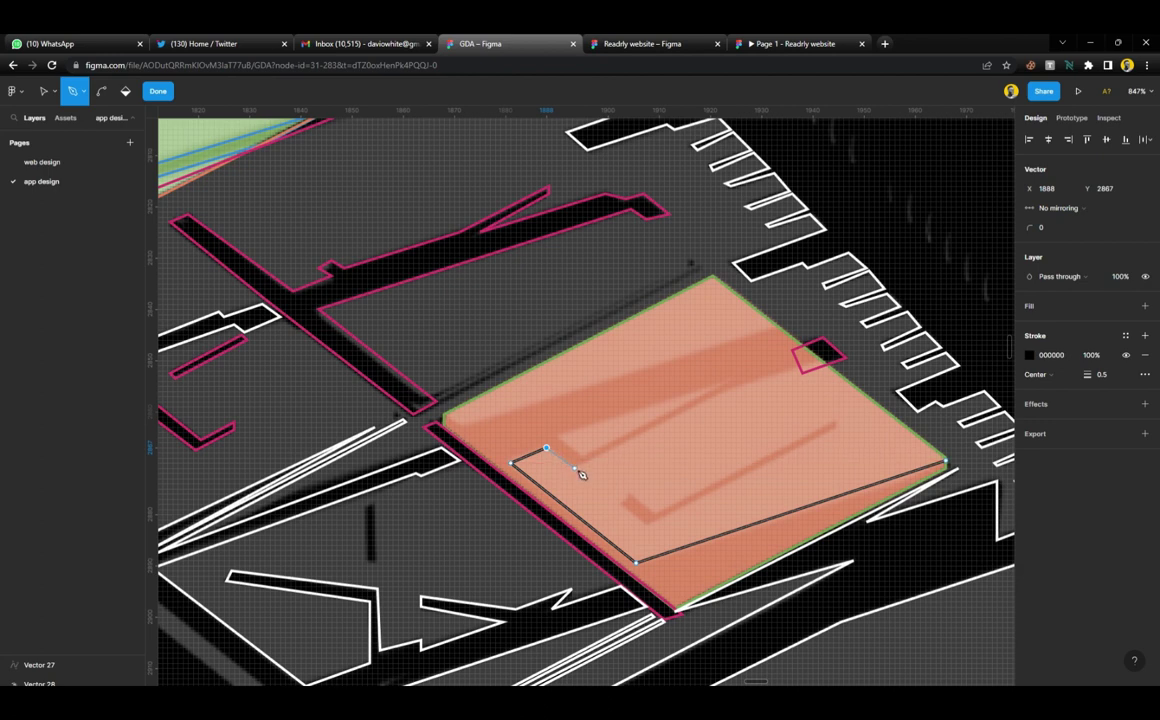
{"action": "left_click", "coordinate": [574, 467]}
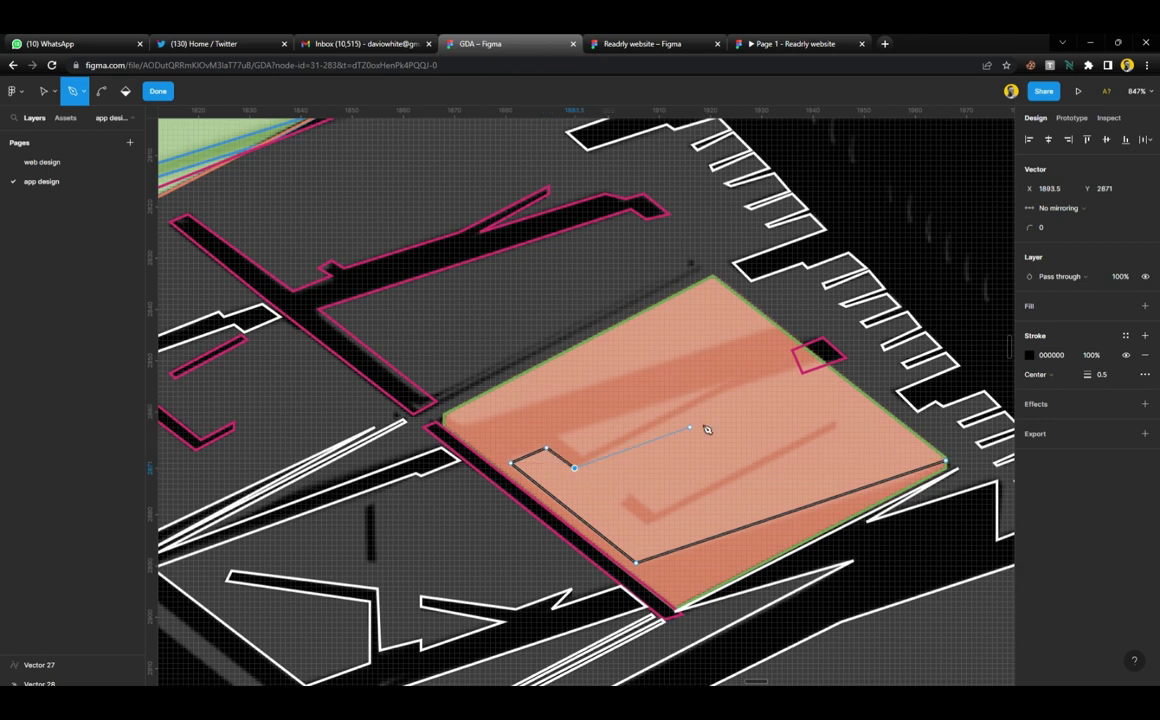
{"action": "left_click", "coordinate": [779, 327]}
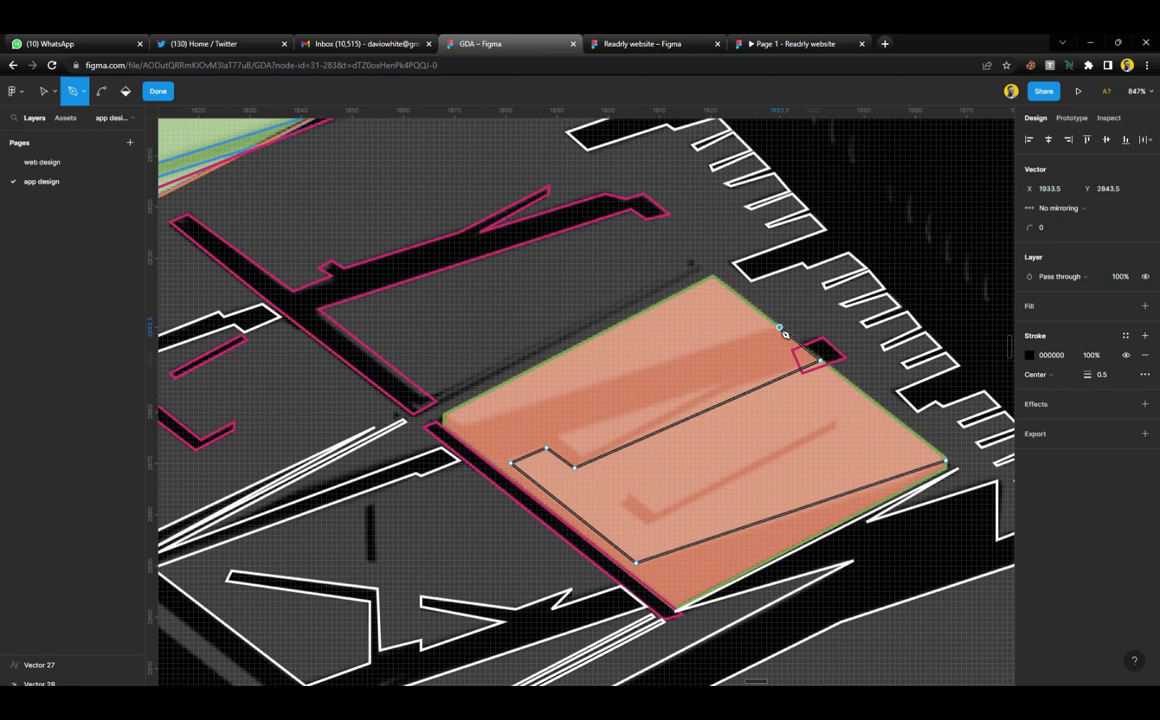
{"action": "left_click", "coordinate": [444, 415]}
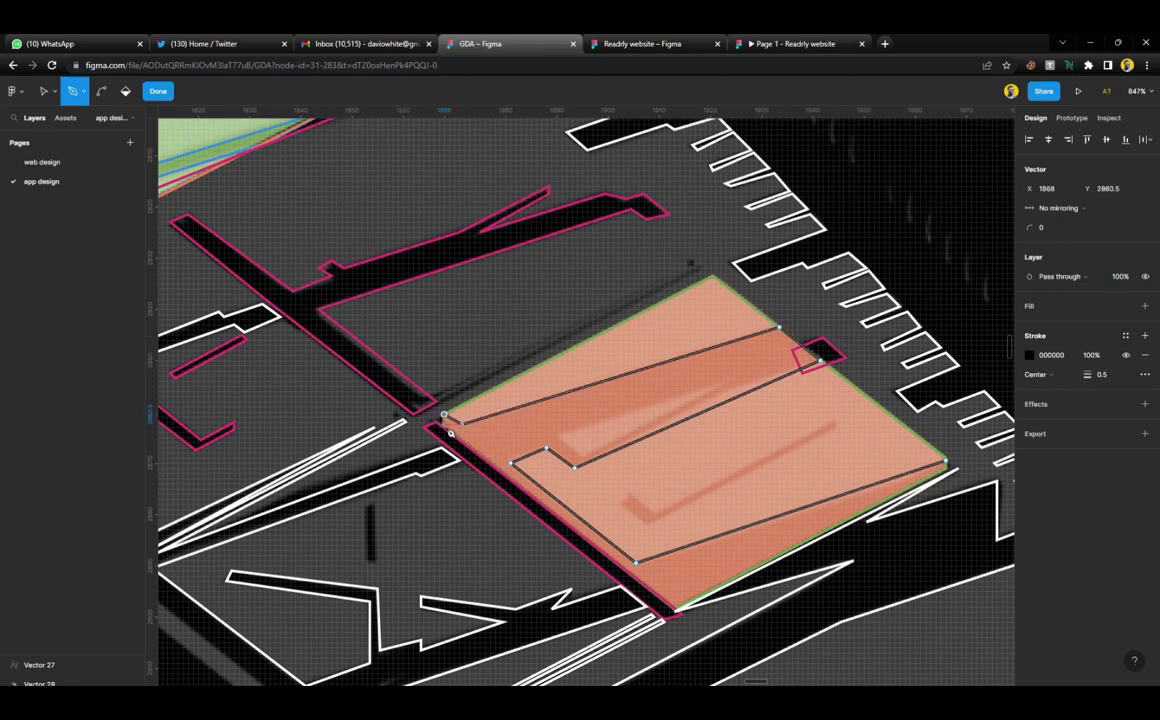
{"action": "left_click", "coordinate": [444, 427]}
{"action": "left_click", "coordinate": [678, 611]}
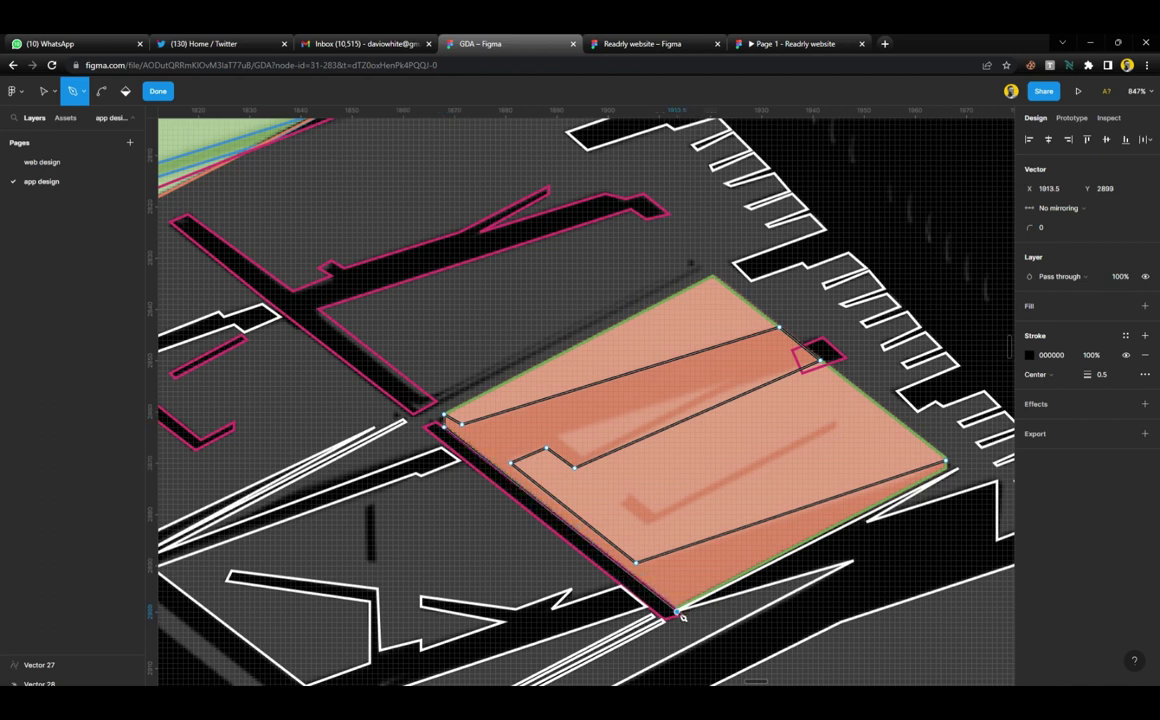
{"action": "left_click", "coordinate": [947, 466]}
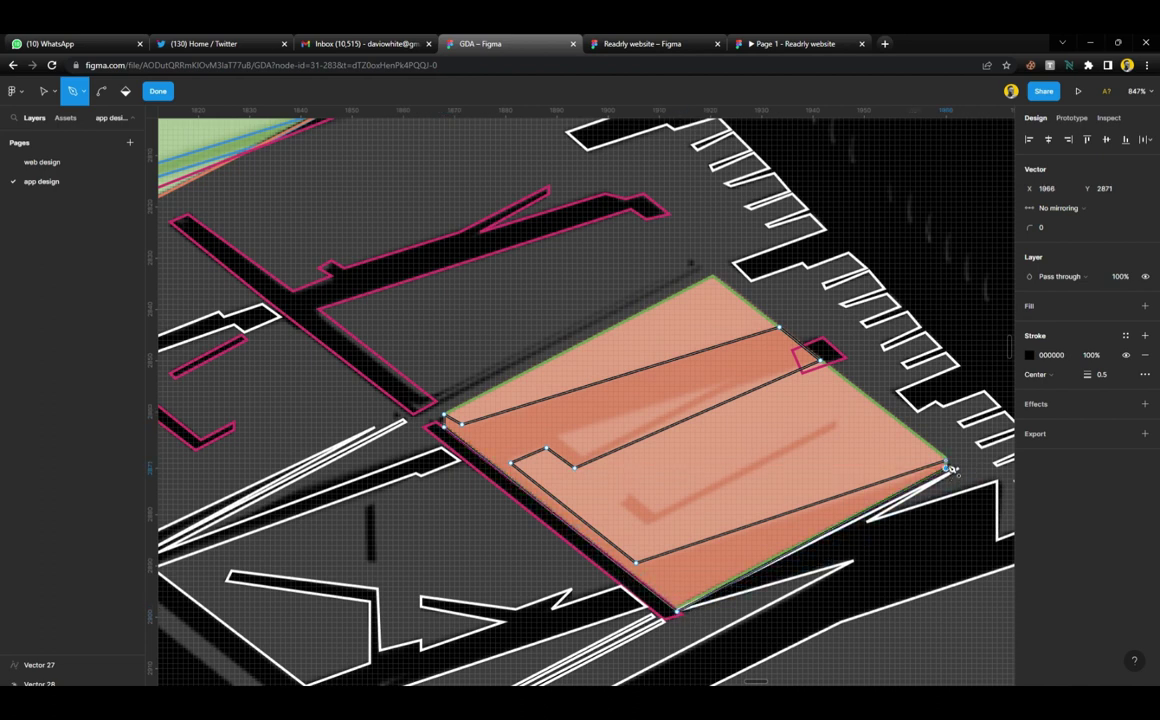
Add the inner notch to the ramp outline and close the path
{"action": "left_click", "coordinate": [628, 495]}
{"action": "left_click", "coordinate": [653, 511]}
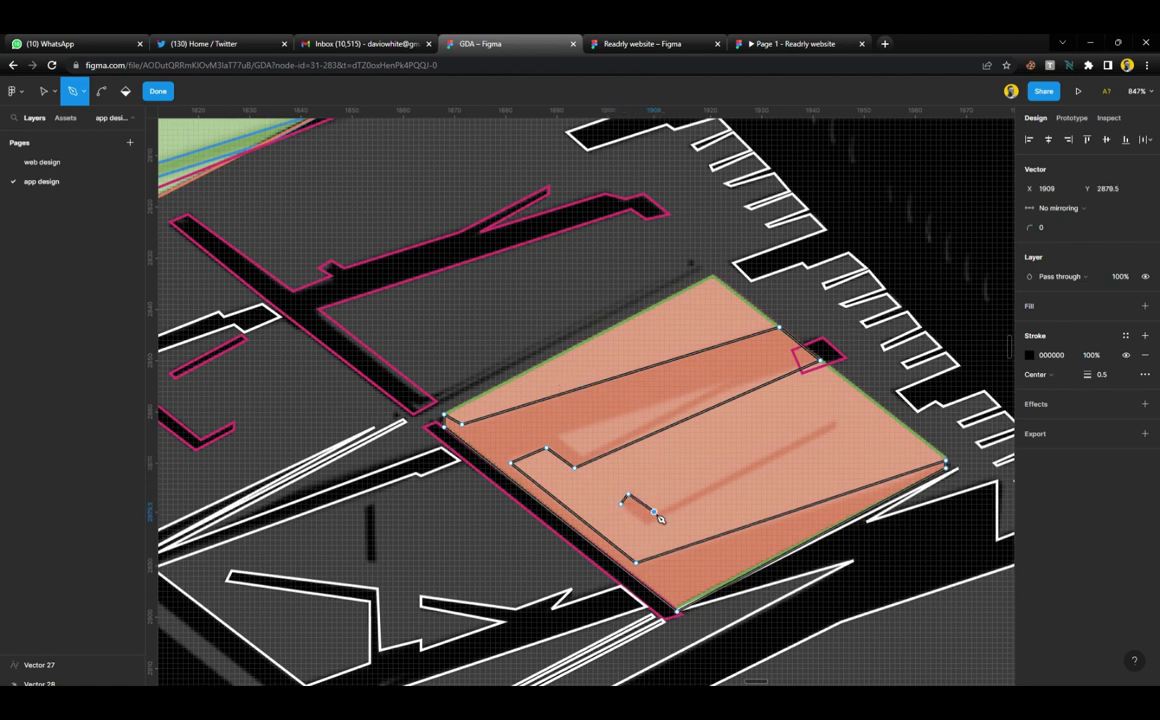
{"action": "left_click", "coordinate": [836, 427]}
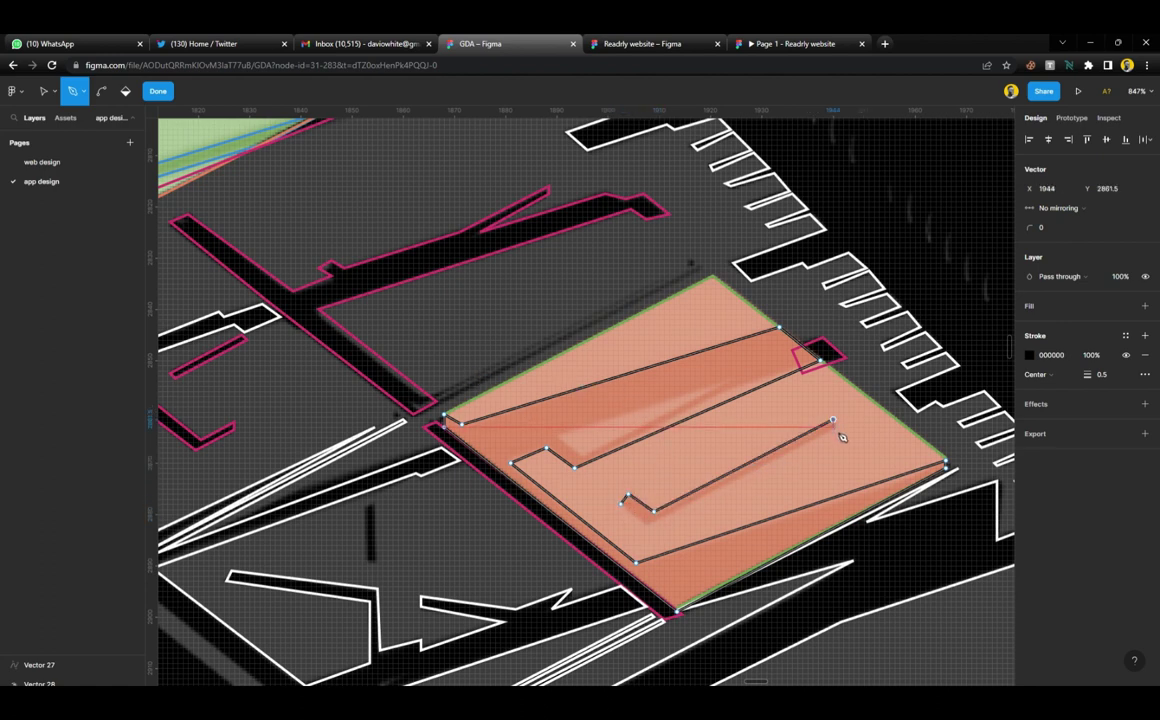
{"action": "left_click", "coordinate": [646, 524]}
{"action": "left_click", "coordinate": [627, 497]}
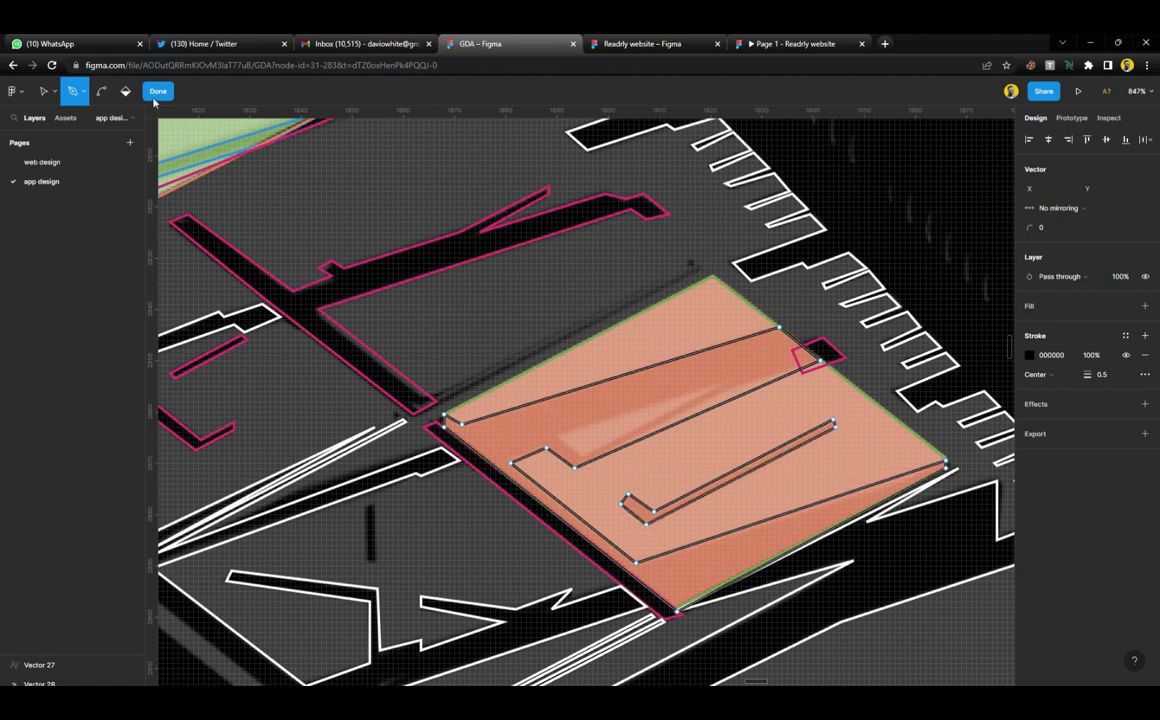
{"action": "key", "text": "Escape"}
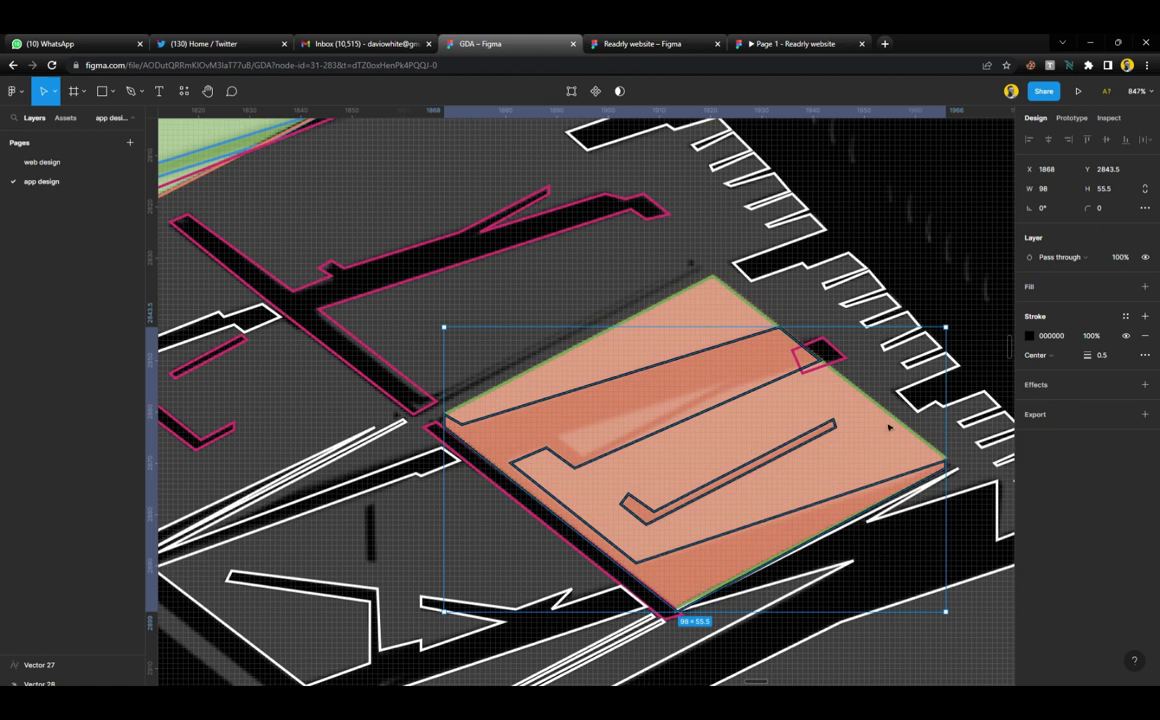
Draw a small closed triangle inside the orange parcel's upper band
{"action": "left_click", "coordinate": [720, 410]}
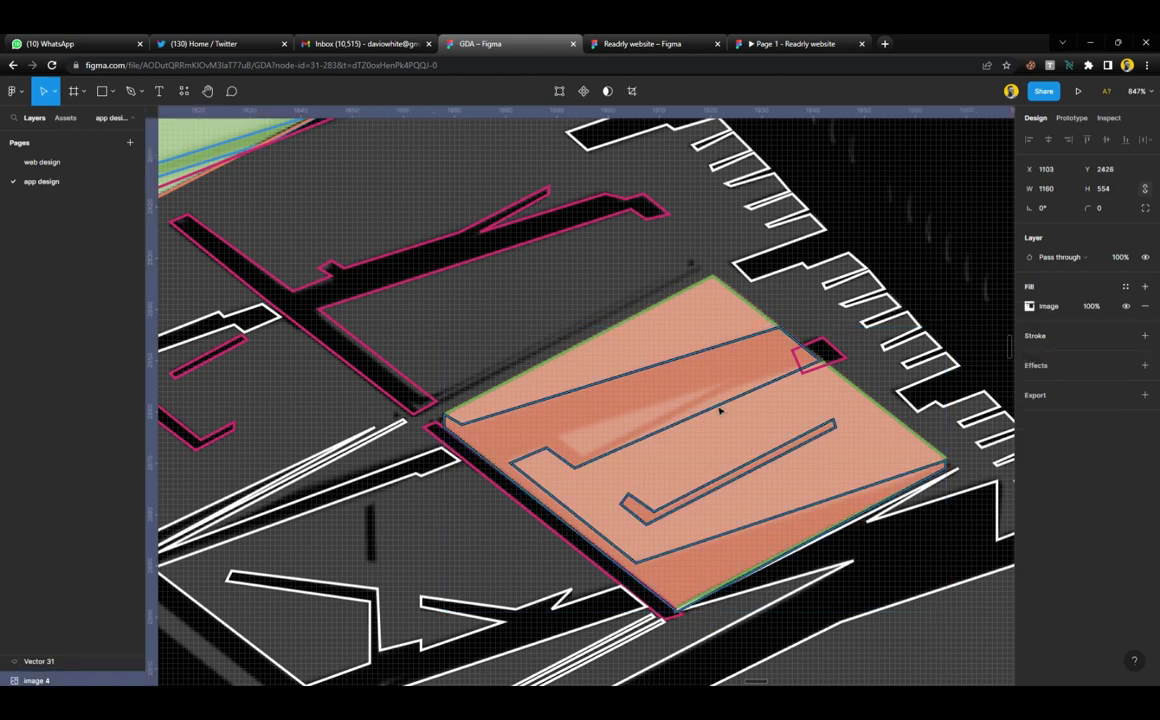
{"action": "key", "text": "p"}
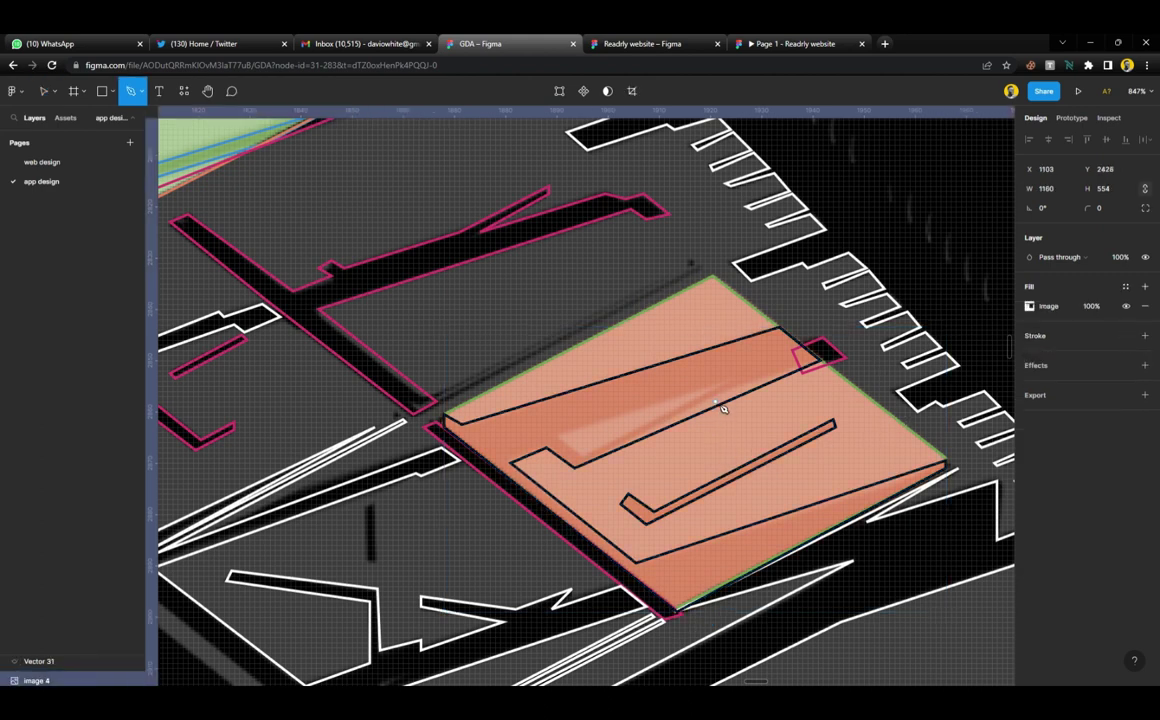
{"action": "left_click", "coordinate": [561, 436]}
{"action": "left_click", "coordinate": [582, 455]}
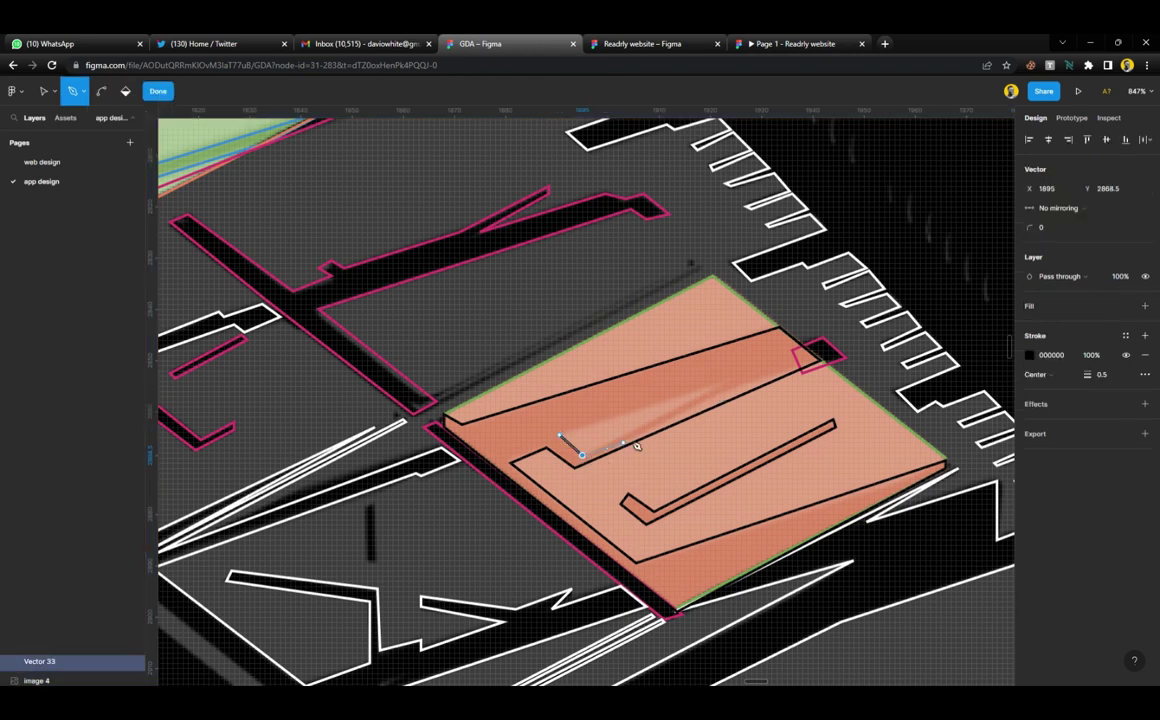
{"action": "left_click", "coordinate": [731, 381]}
{"action": "left_click", "coordinate": [562, 435]}
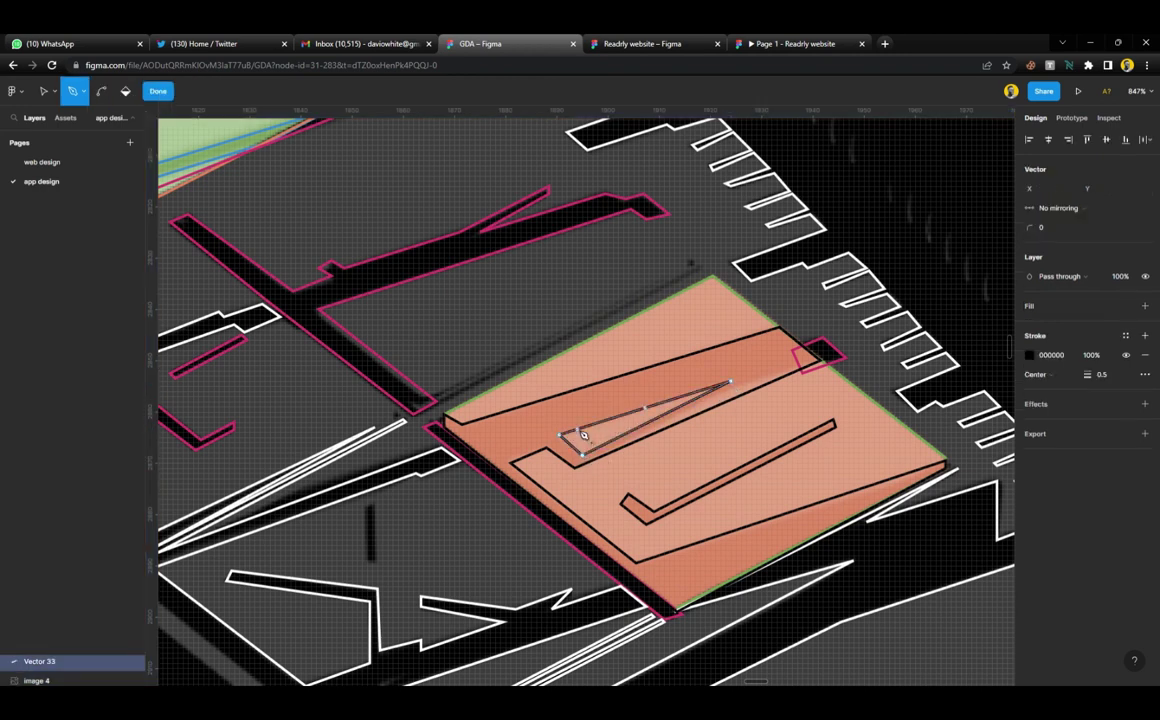
{"action": "key", "text": "Escape"}
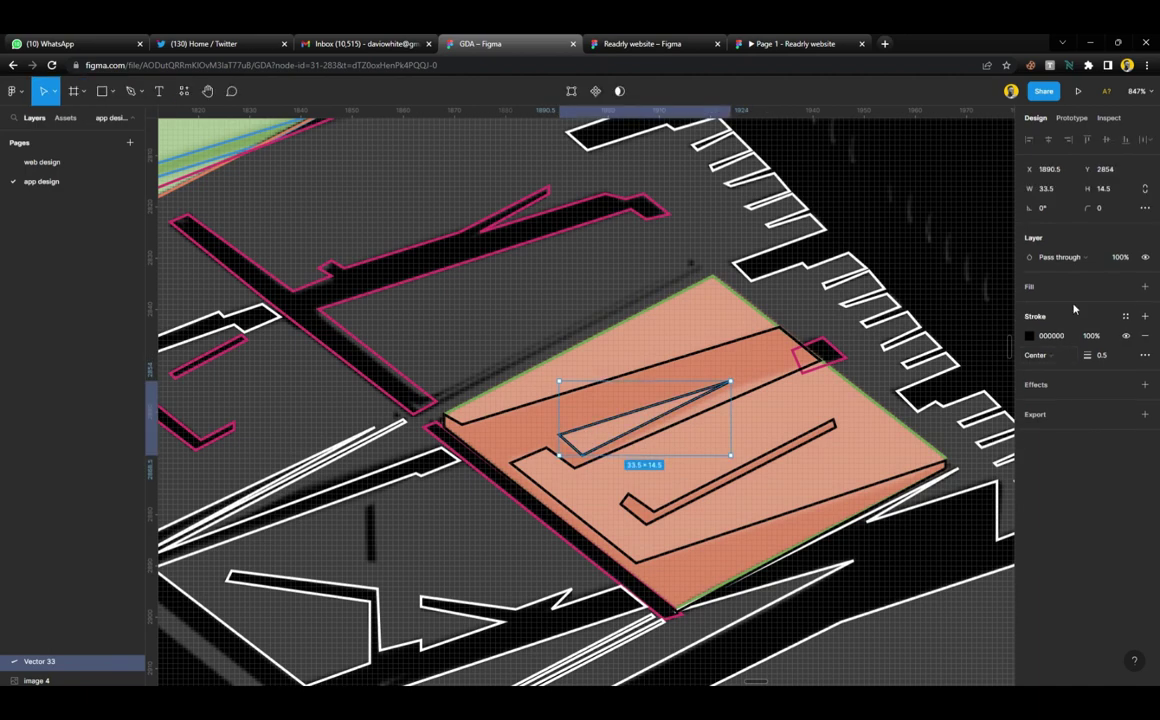
Move one corner of the outer outline onto the triangle's tip
{"action": "double_click", "coordinate": [753, 401]}
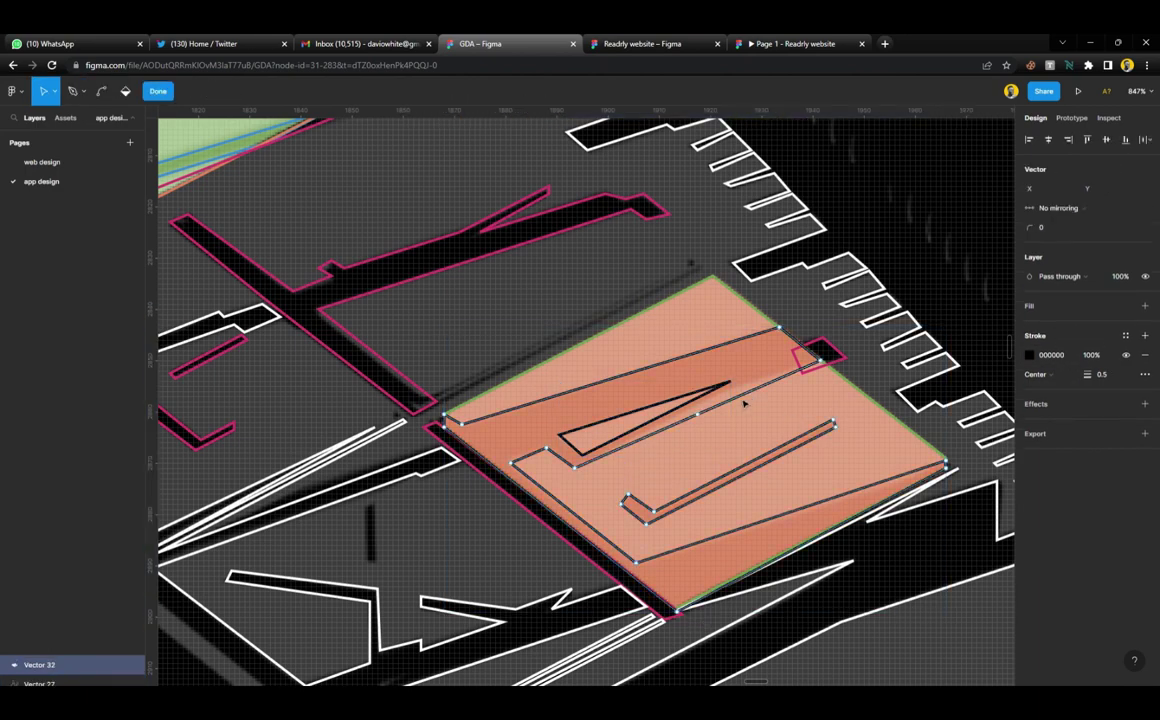
{"action": "left_click_drag", "start_coordinate": [697, 413], "coordinate": [736, 390]}
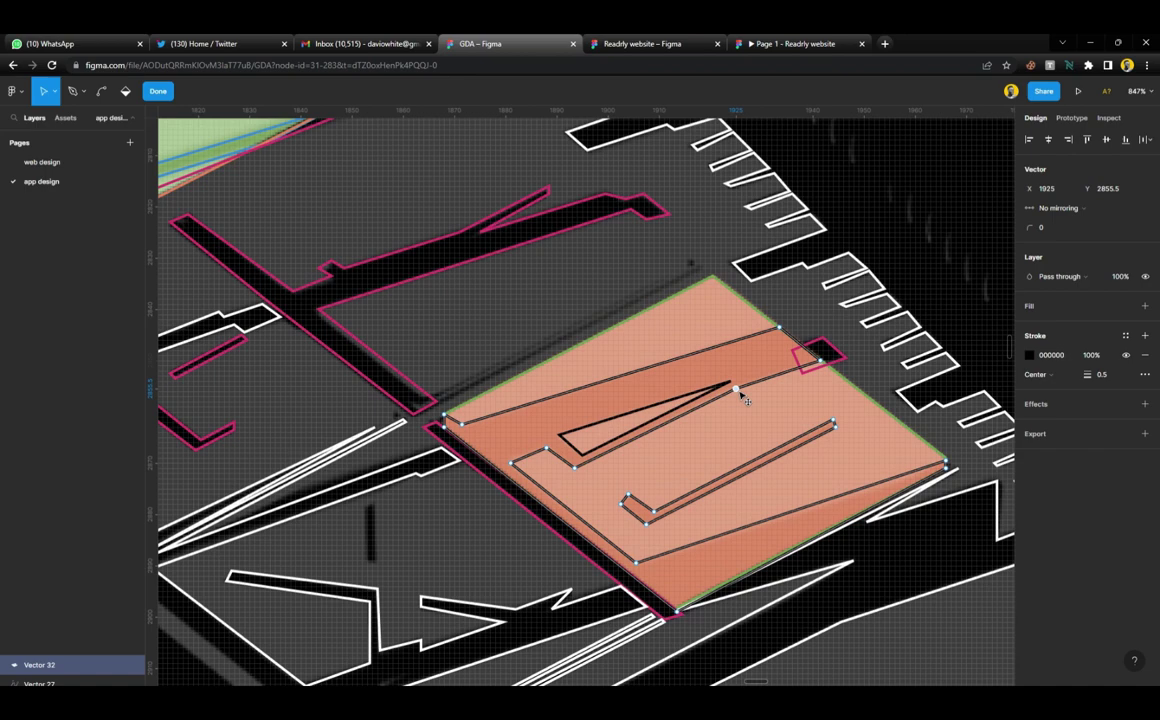
{"action": "left_click", "coordinate": [158, 95]}
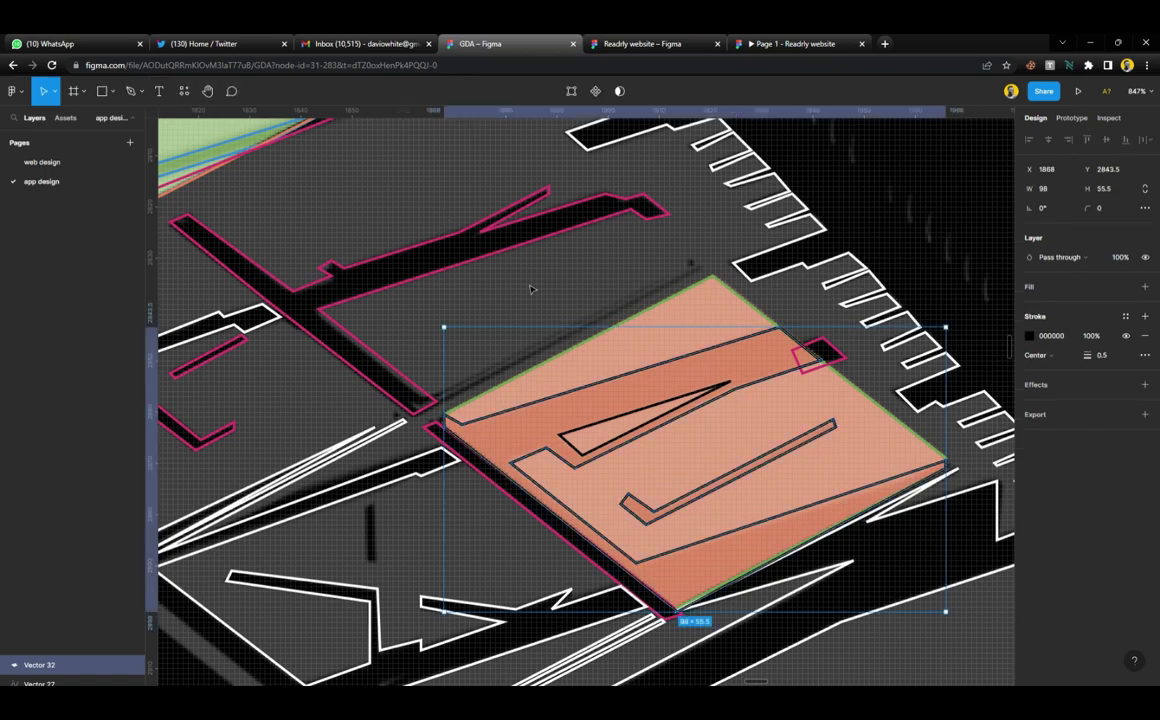
{"action": "scroll", "coordinate": [582, 346], "scroll_direction": "down", "scroll_amount": 6}
{"action": "scroll", "coordinate": [582, 346], "scroll_direction": "down", "scroll_amount": 3}
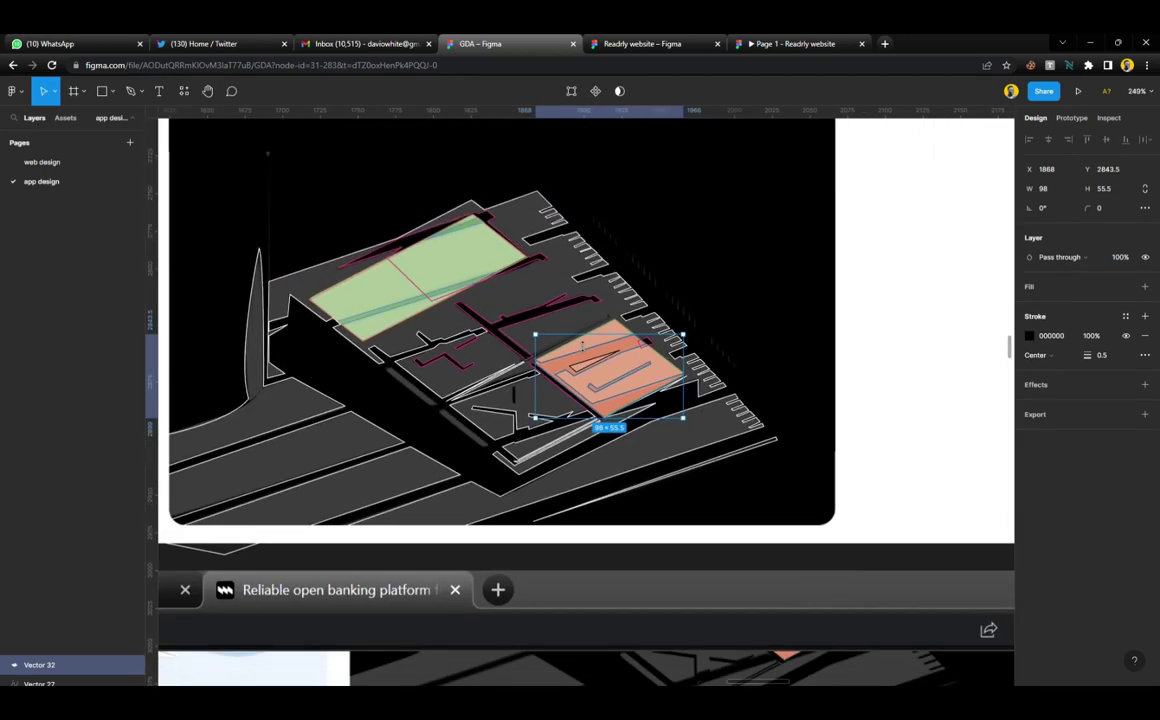
{"action": "scroll", "coordinate": [582, 346], "scroll_direction": "down", "scroll_amount": 2}
{"action": "scroll", "coordinate": [580, 346], "scroll_direction": "left", "scroll_amount": 2}
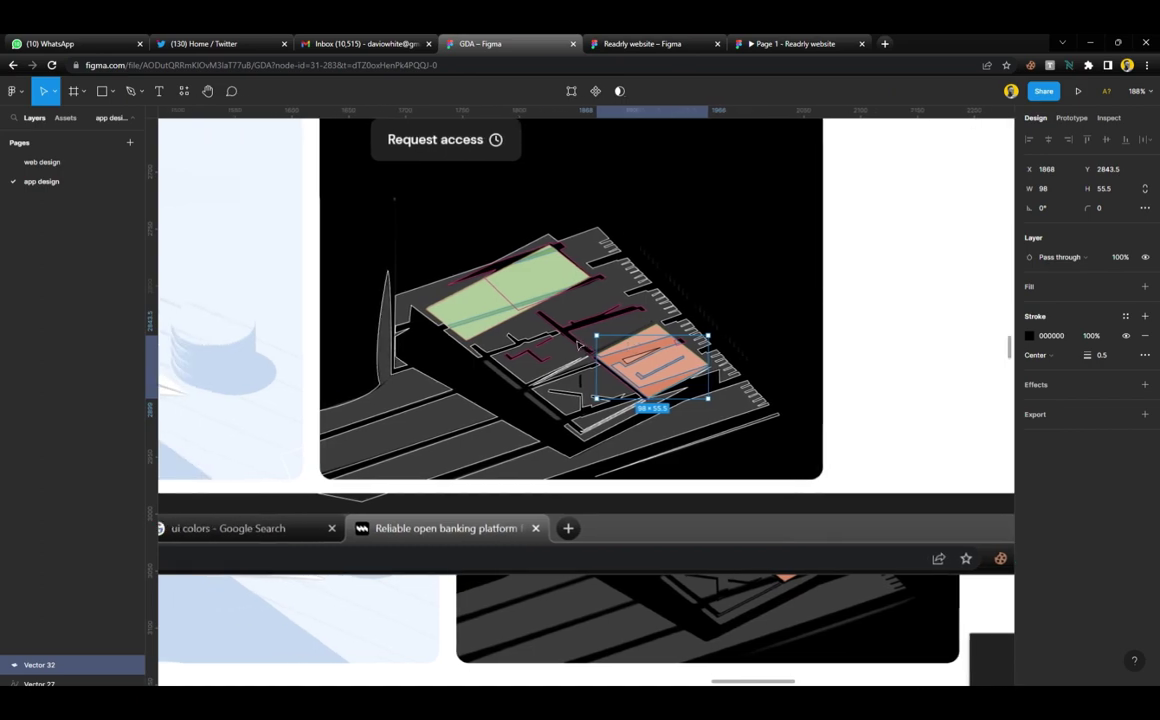
{"action": "scroll", "coordinate": [578, 346], "scroll_direction": "up", "scroll_amount": 4}
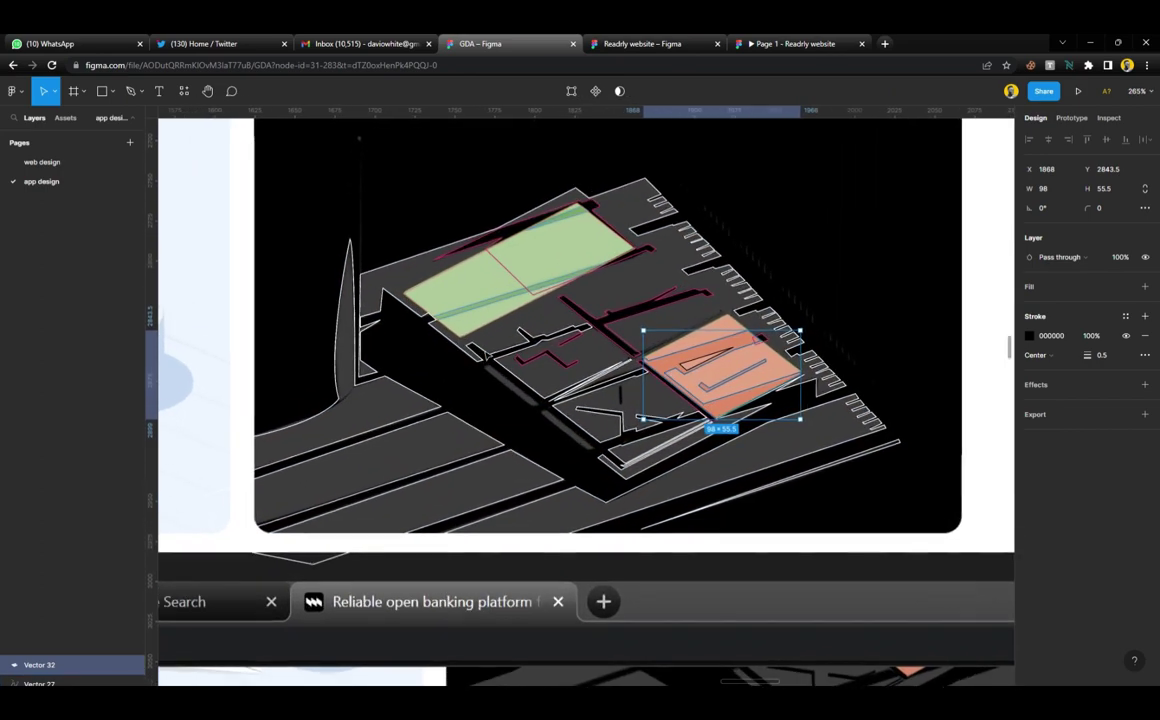
{"action": "scroll", "coordinate": [730, 348], "scroll_direction": "up", "scroll_amount": 3}
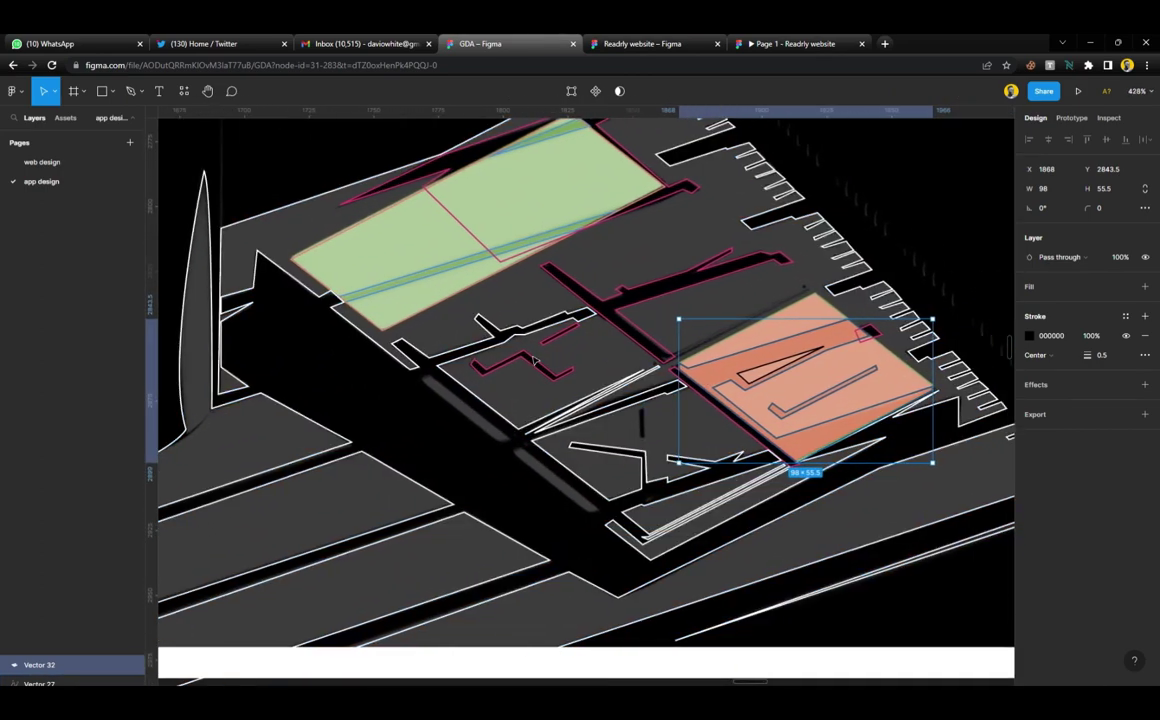
{"action": "scroll", "coordinate": [798, 383], "scroll_direction": "up", "scroll_amount": 3}
Give the triangle a fill sampled from the orange parcel and remove its black stroke
{"action": "left_click", "coordinate": [797, 380]}
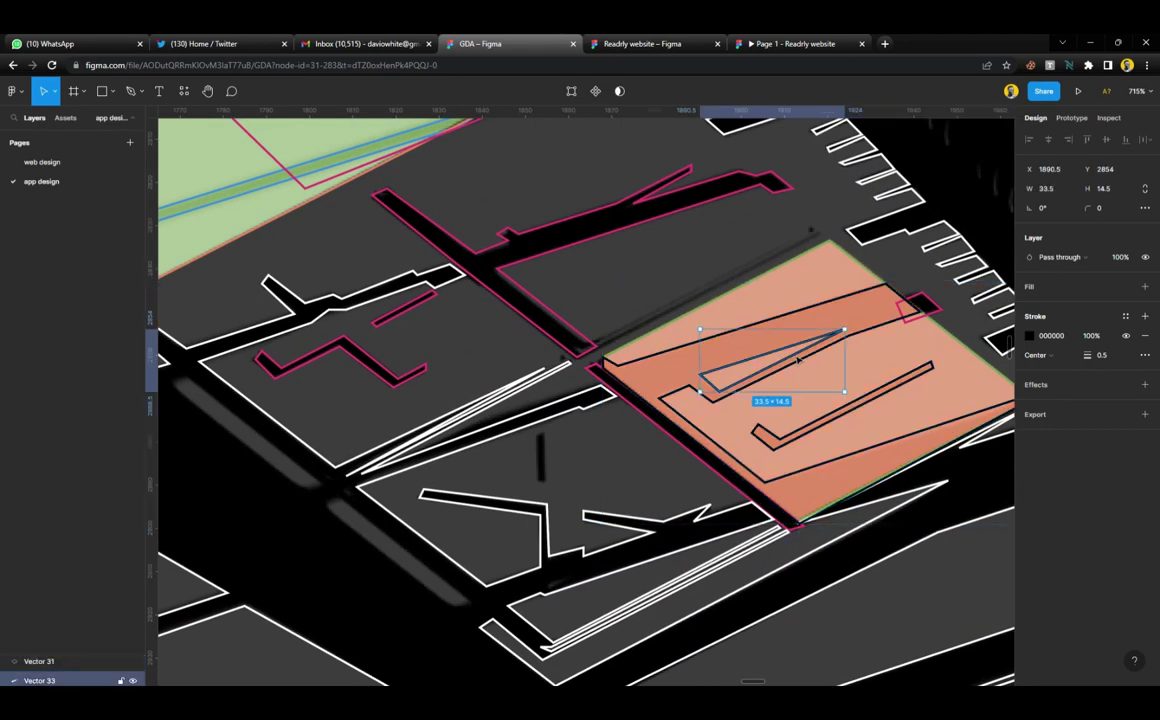
{"action": "scroll", "coordinate": [797, 370], "scroll_direction": "up", "scroll_amount": 3}
{"action": "scroll", "coordinate": [797, 362], "scroll_direction": "down", "scroll_amount": 2}
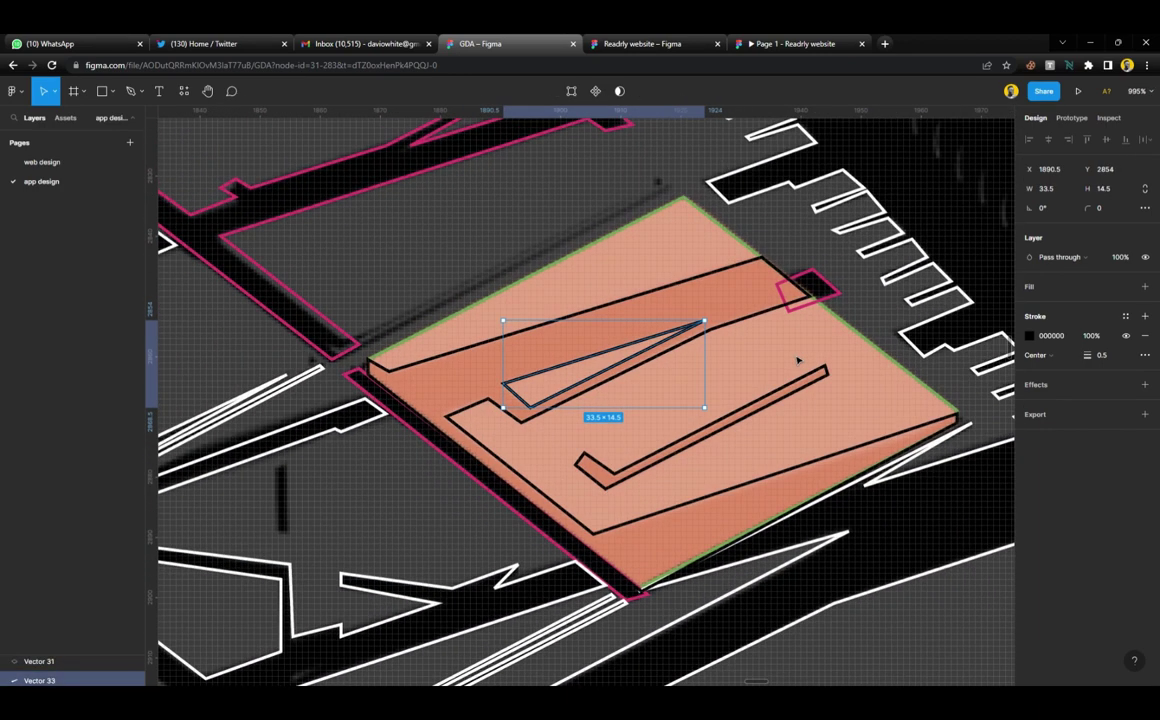
{"action": "left_click", "coordinate": [1145, 286]}
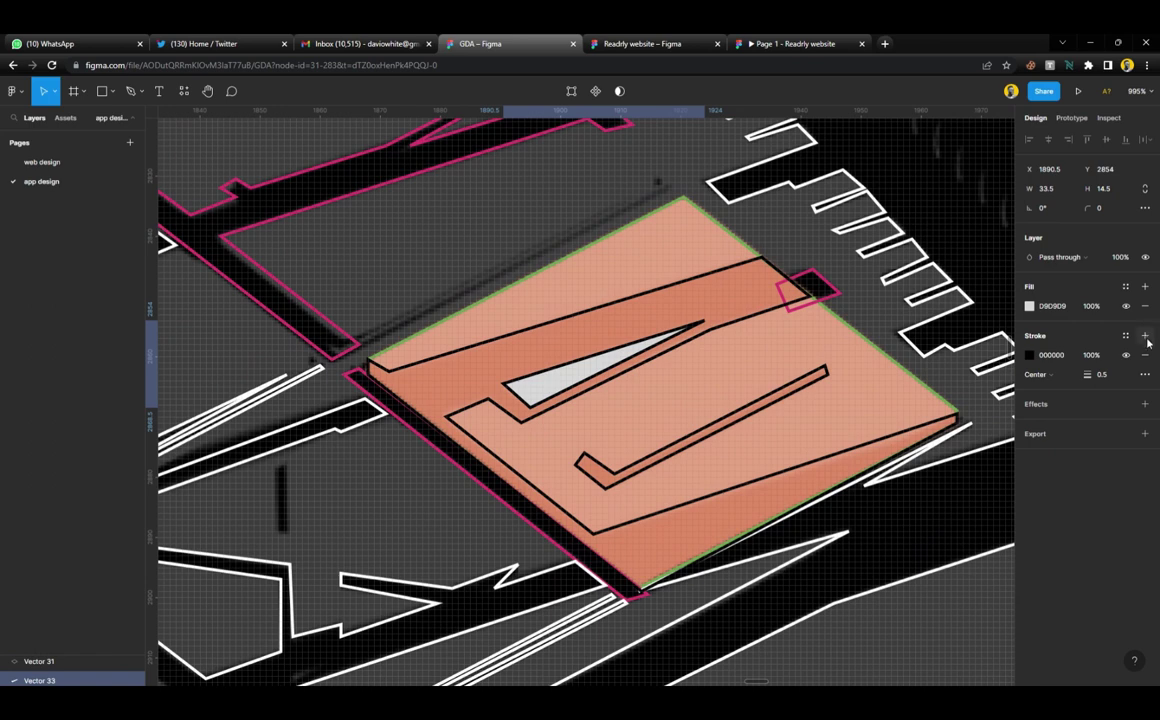
{"action": "left_click", "coordinate": [1146, 356]}
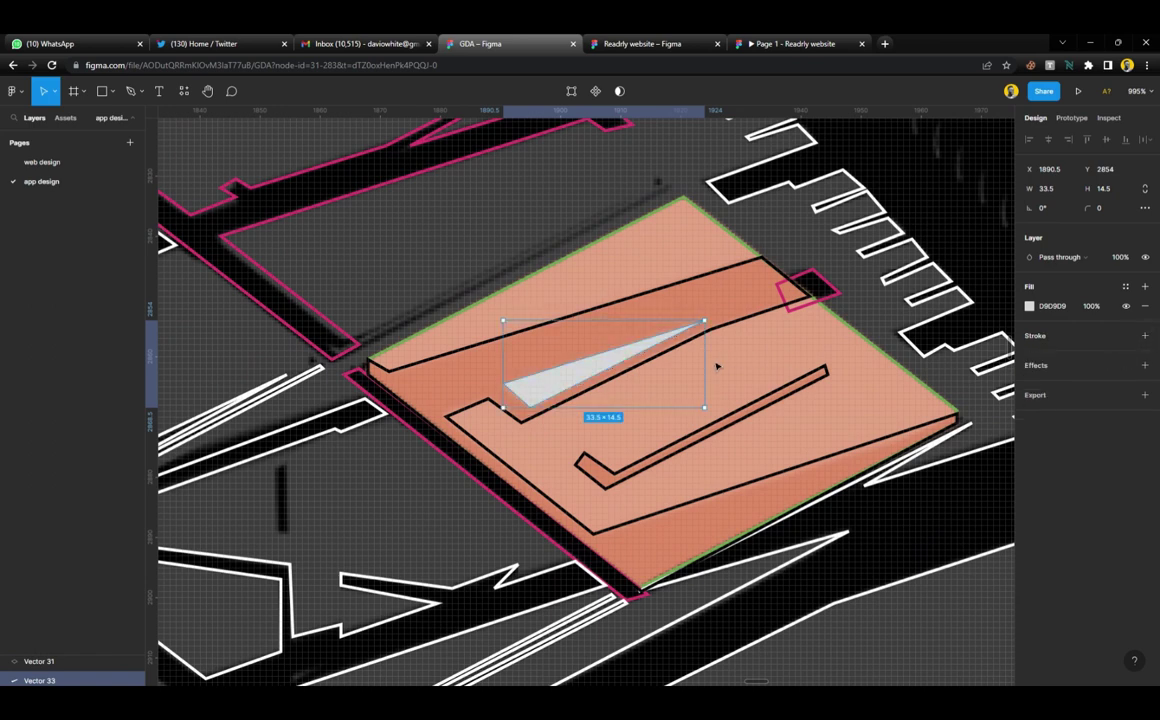
{"action": "key", "text": "i"}
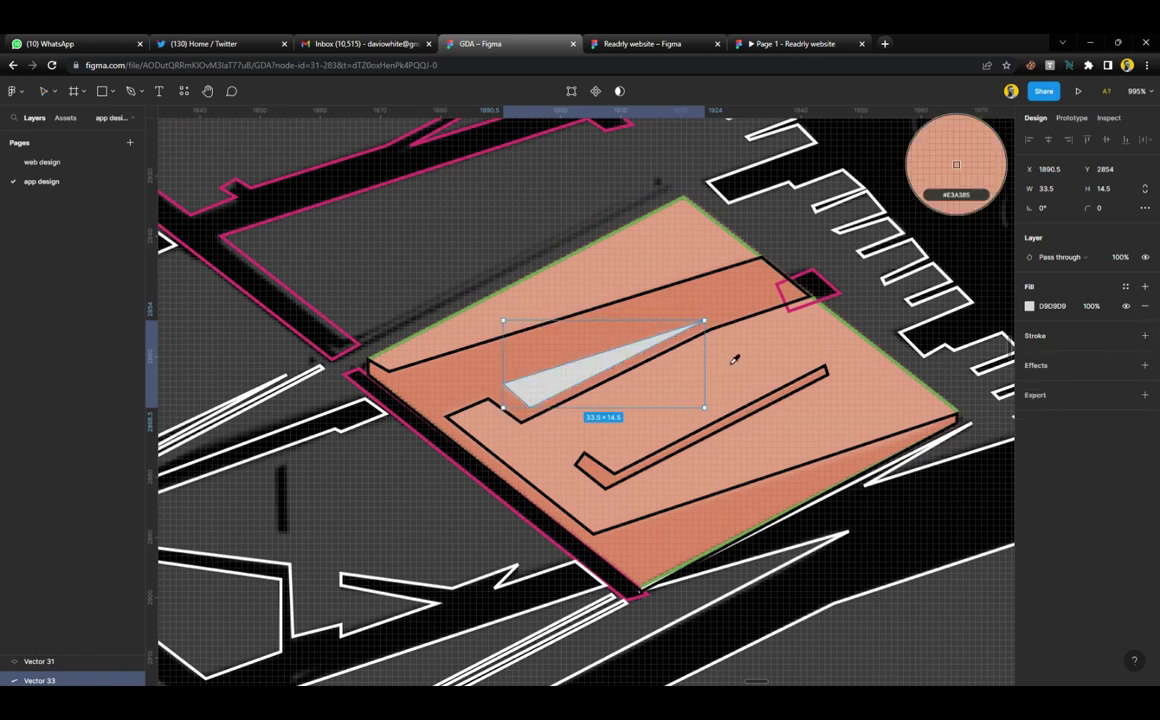
{"action": "left_click", "coordinate": [734, 360]}
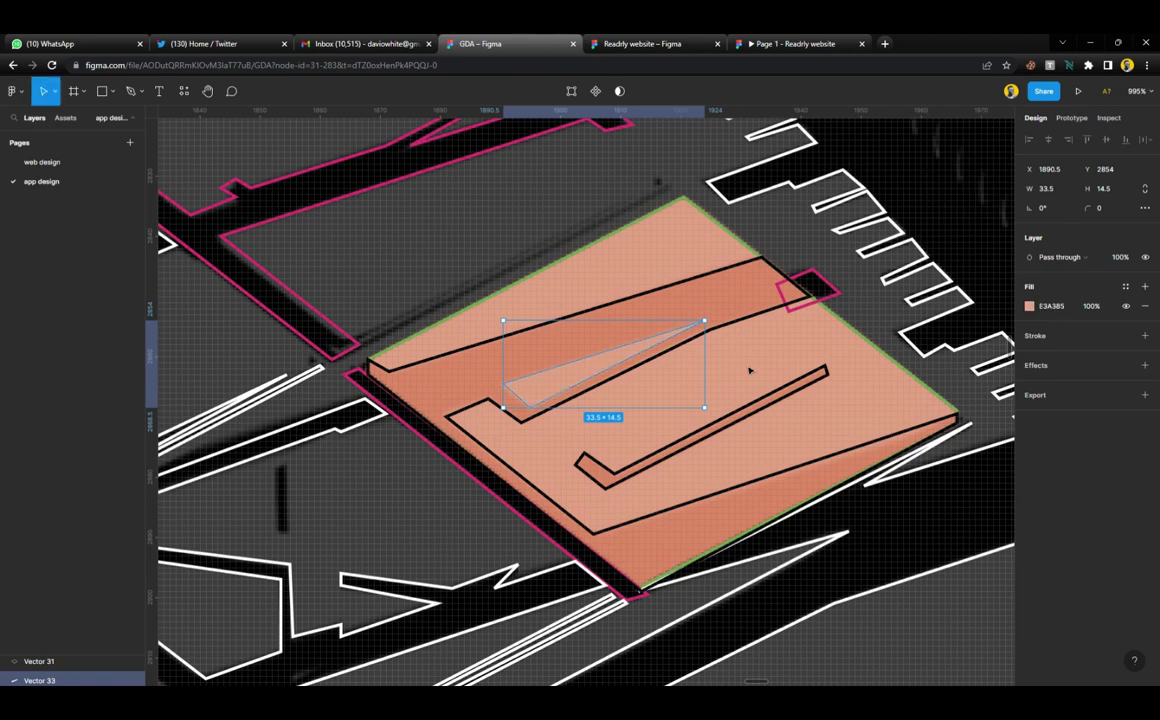
Fill the traced building shape with the sampled orange and remove its black stroke
{"action": "left_click", "coordinate": [754, 373]}
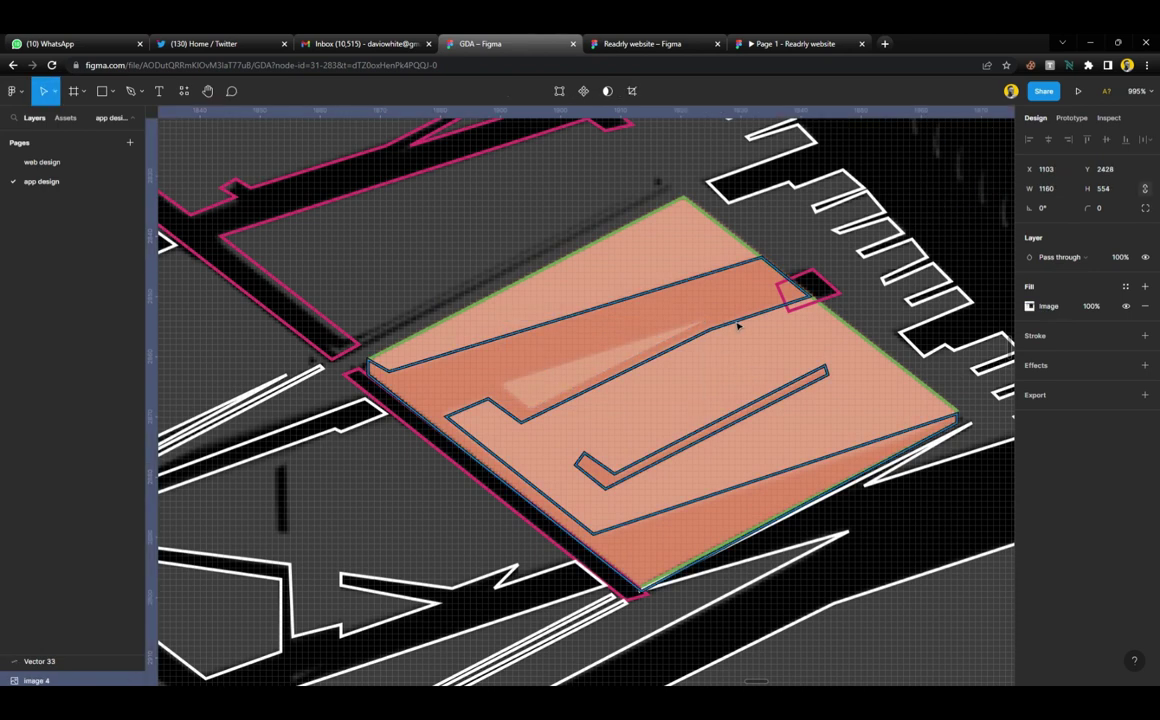
{"action": "left_click", "coordinate": [738, 326]}
{"action": "left_click", "coordinate": [1126, 306]}
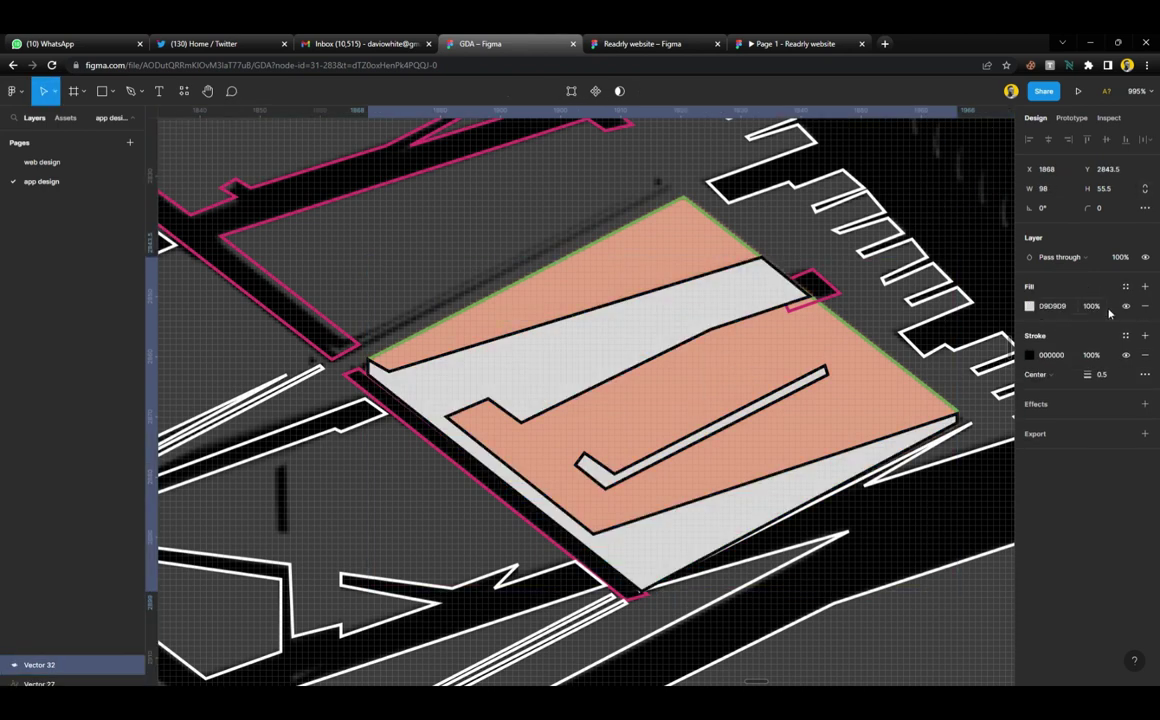
{"action": "left_click", "coordinate": [1146, 356]}
{"action": "key", "text": "i"}
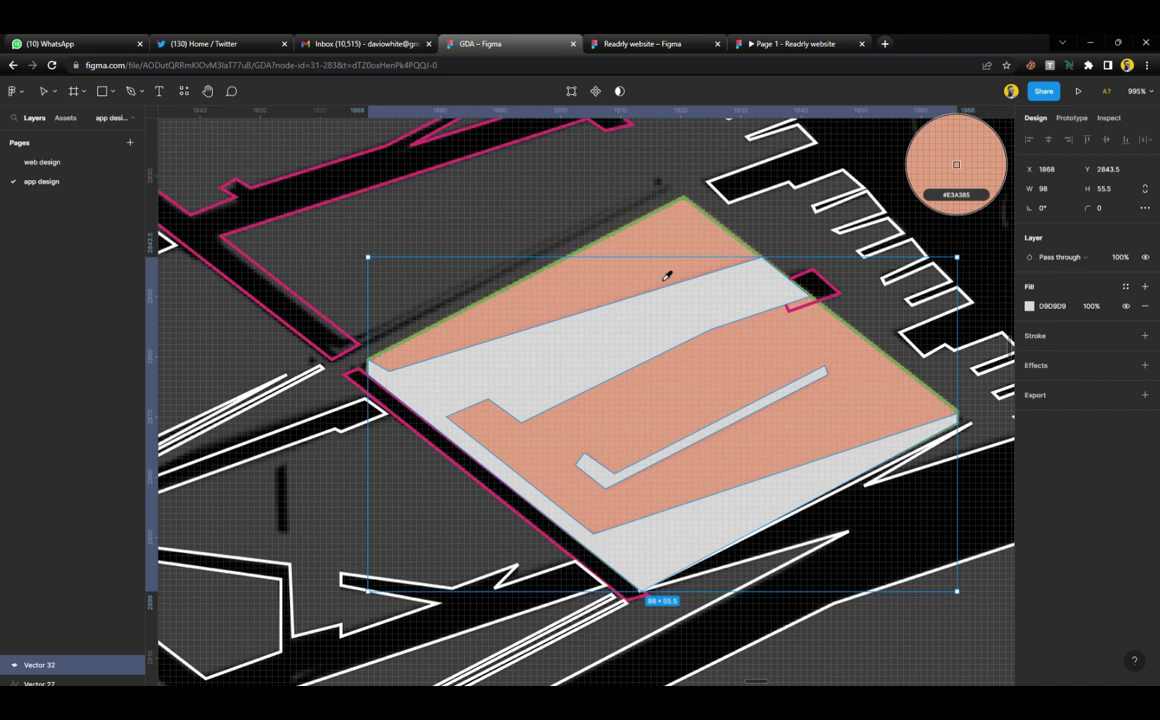
{"action": "key", "text": "Escape"}
{"action": "left_click", "coordinate": [627, 284]}
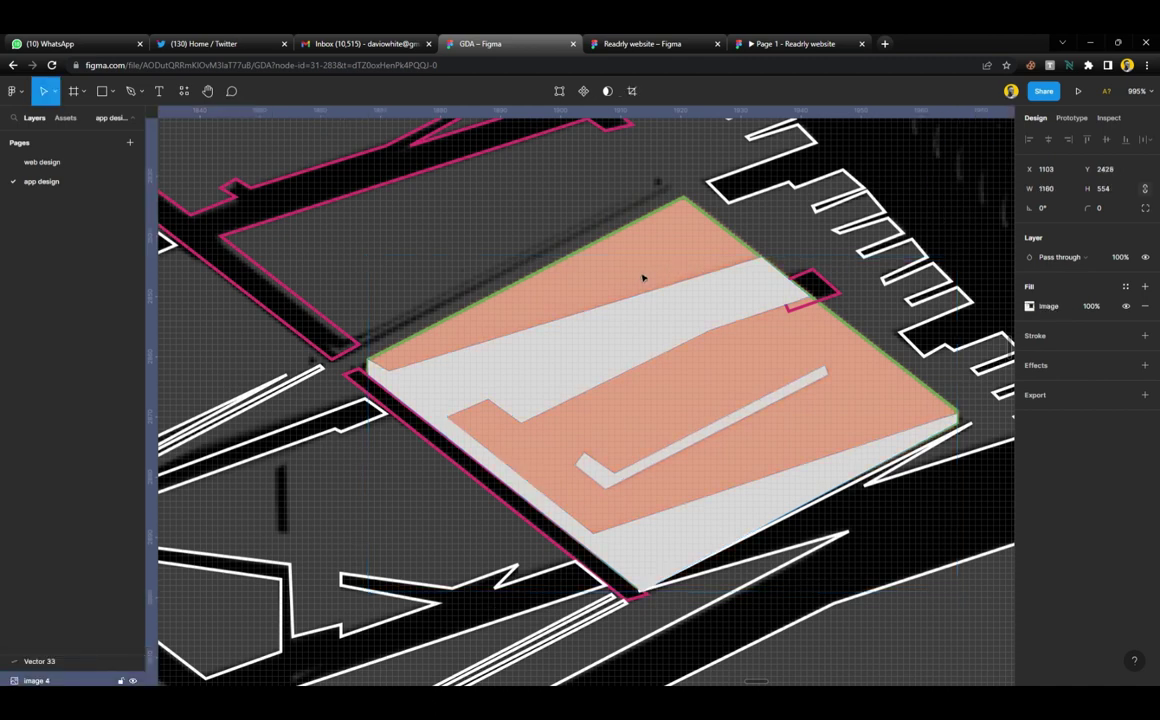
{"action": "left_click", "coordinate": [666, 331]}
{"action": "key", "text": "i"}
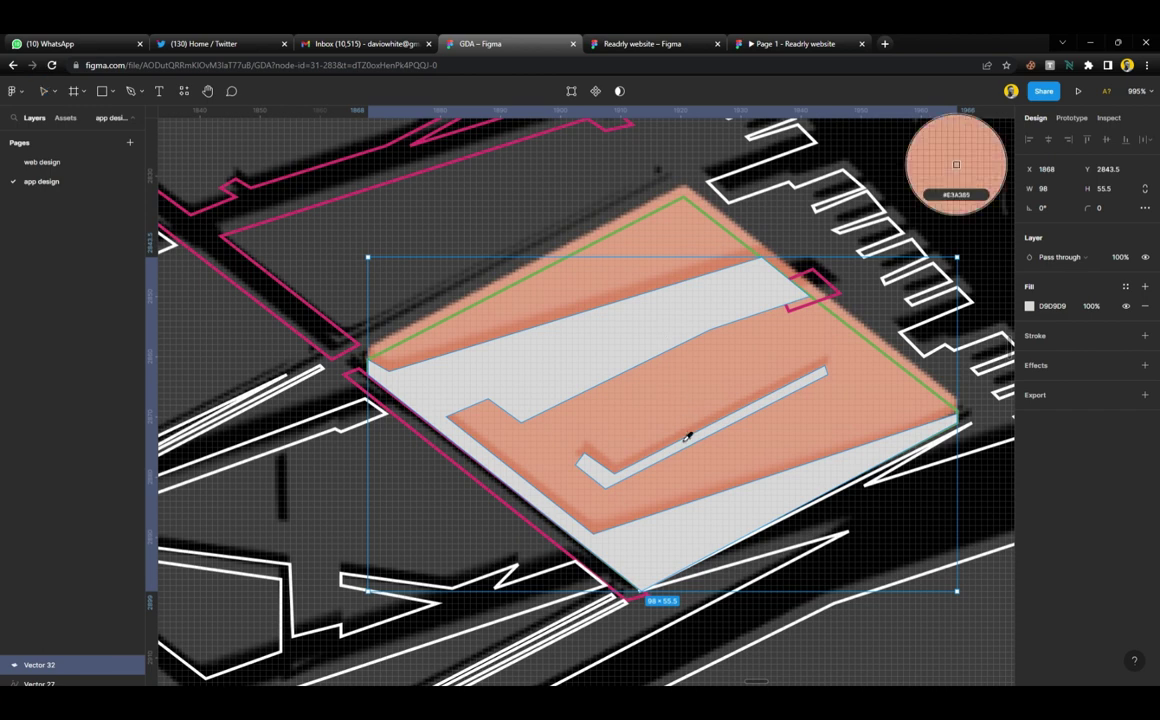
{"action": "left_click", "coordinate": [699, 440]}
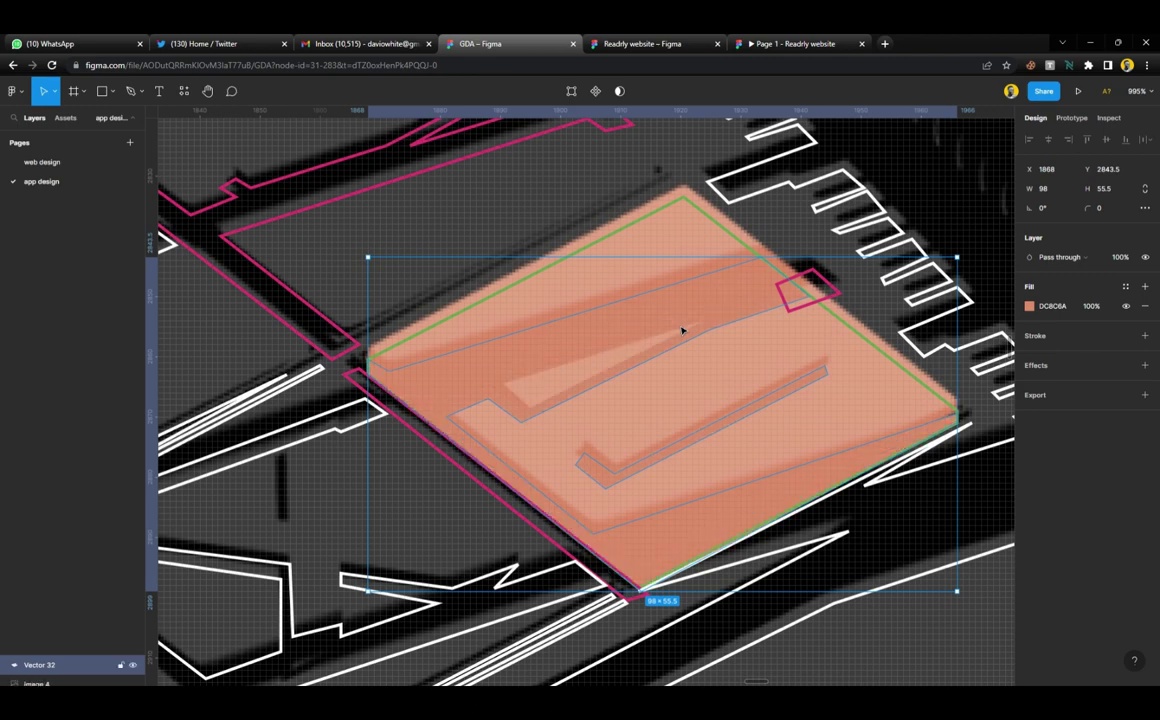
Subtract the triangle from the building shape and nudge the result slightly down
{"action": "left_click", "coordinate": [629, 362], "text": "shift"}
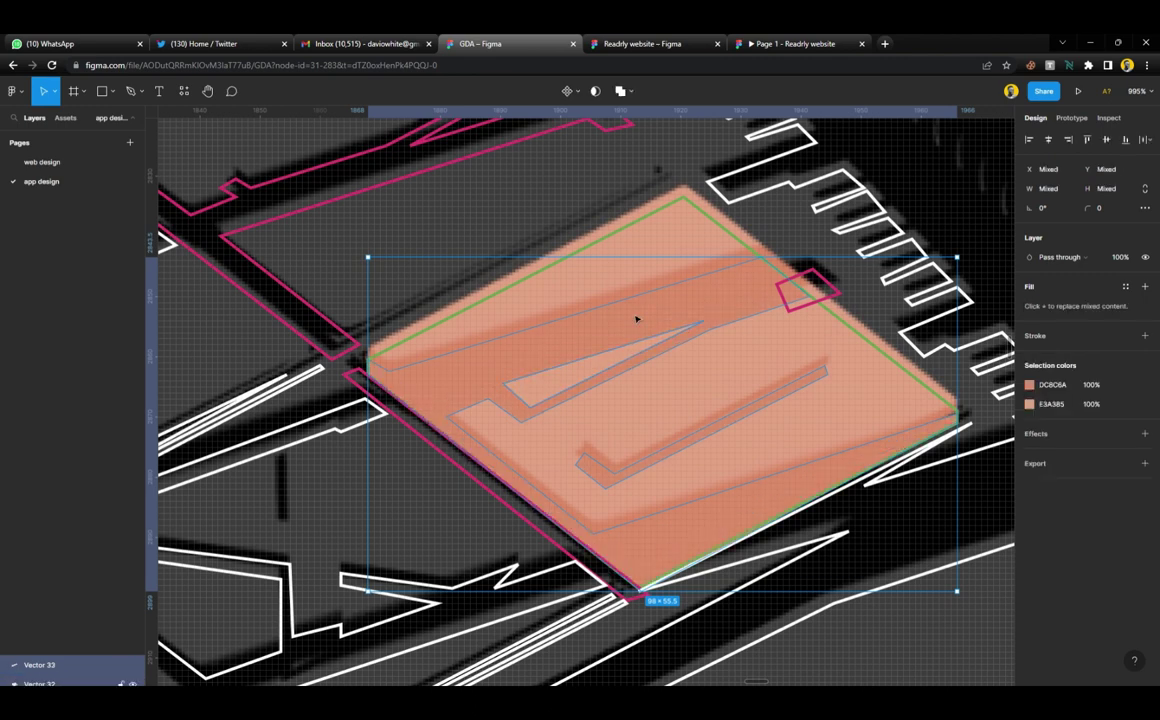
{"action": "left_click", "coordinate": [631, 91]}
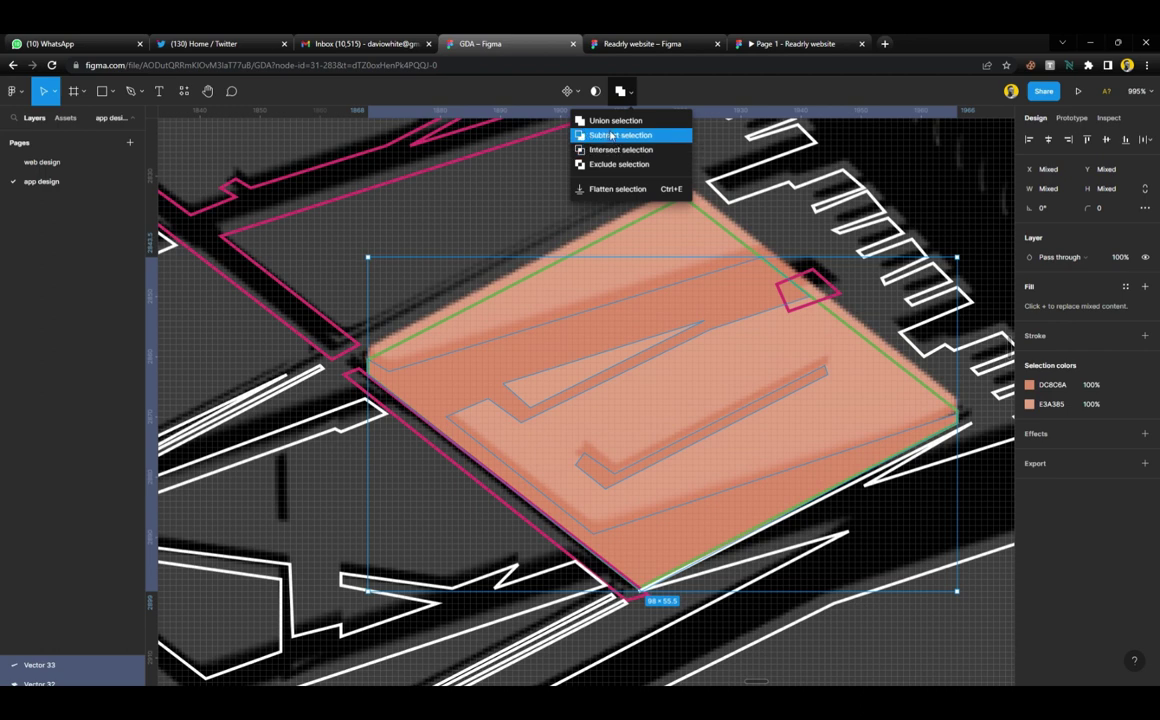
{"action": "left_click", "coordinate": [614, 136]}
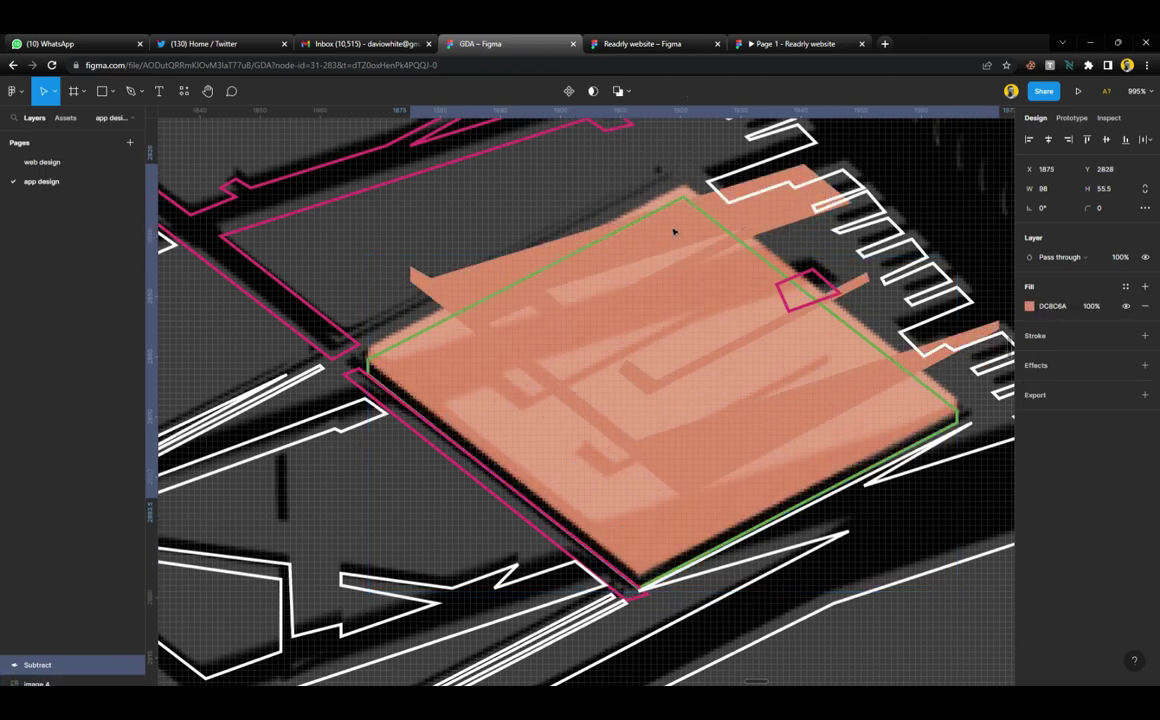
{"action": "left_click_drag", "start_coordinate": [536, 201], "coordinate": [539, 285]}
Flatten the cut-out building into one vector and give it a sampled orange fill with no outline
{"action": "left_click", "coordinate": [540, 225]}
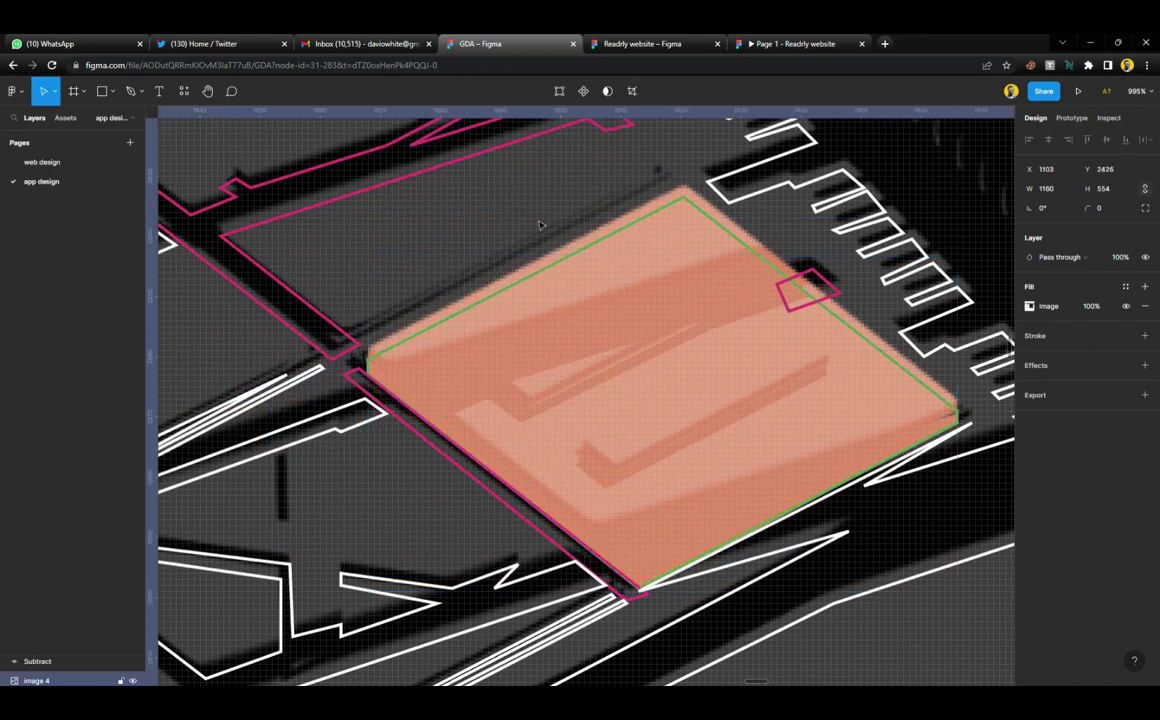
{"action": "left_click", "coordinate": [632, 235]}
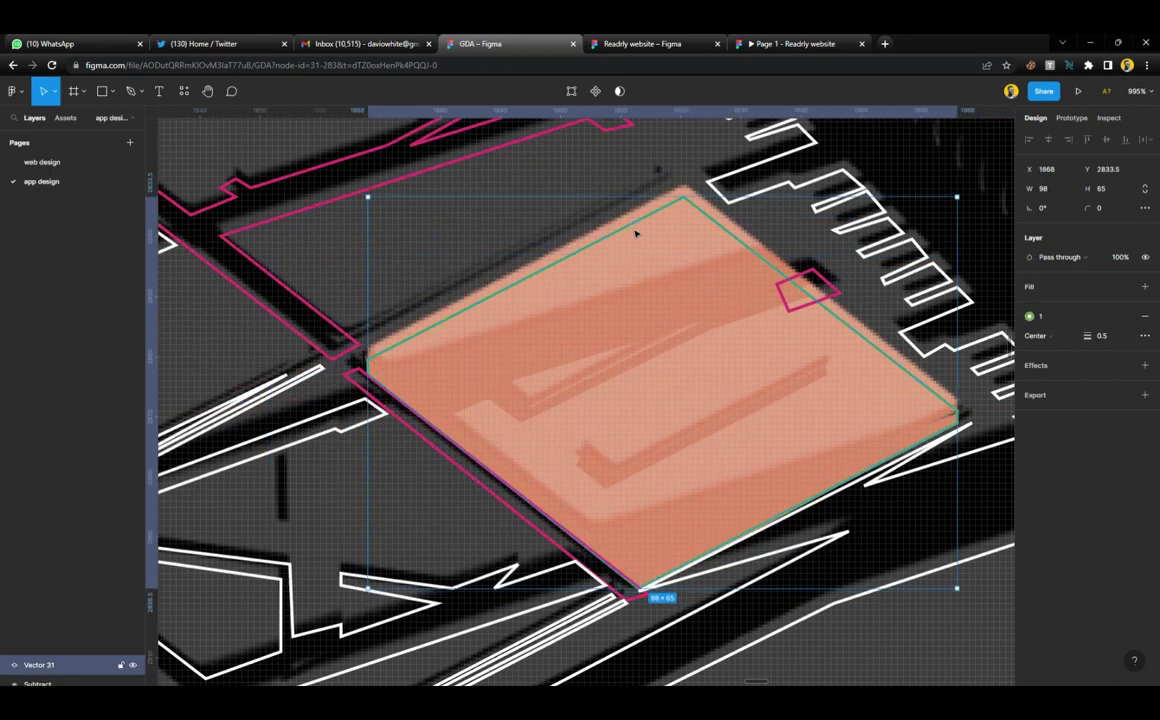
{"action": "left_click", "coordinate": [691, 337]}
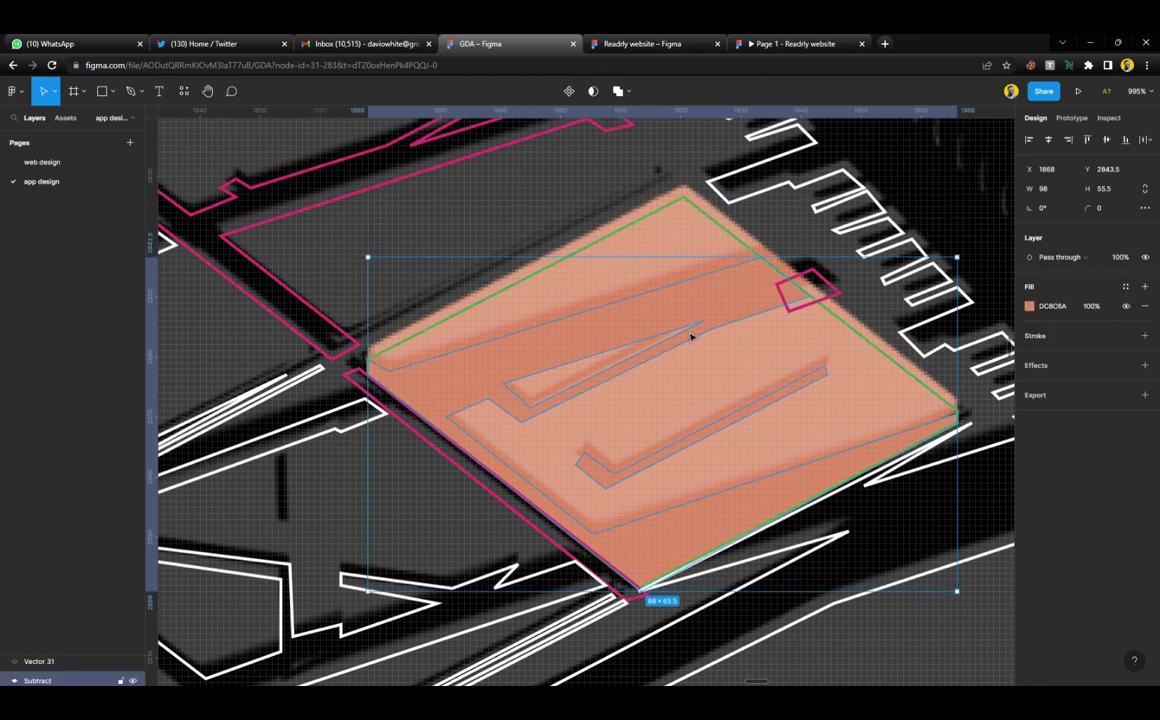
{"action": "key", "text": "ctrl+e"}
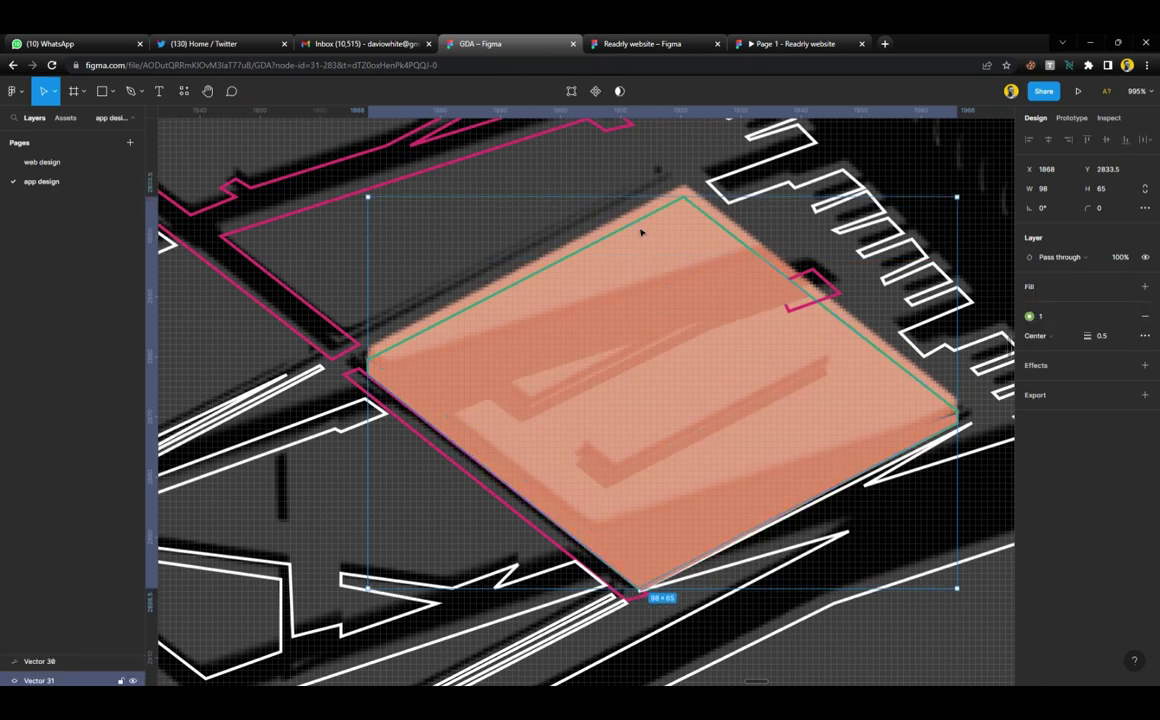
{"action": "left_click", "coordinate": [1145, 286]}
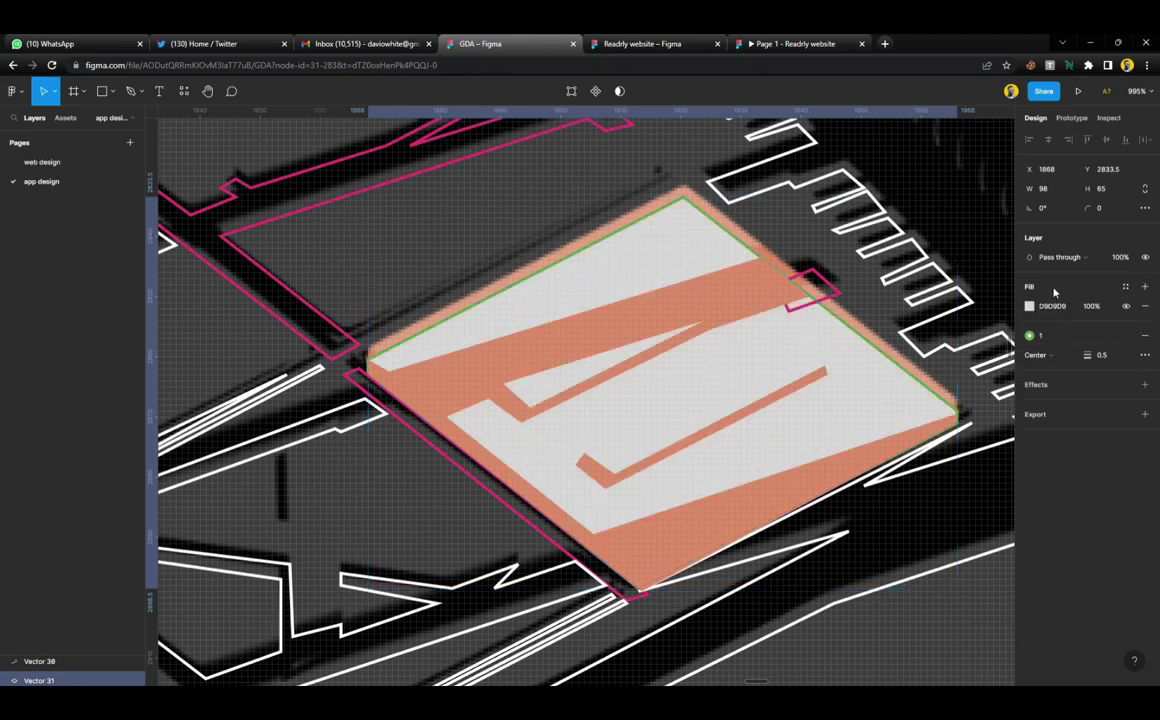
{"action": "left_click", "coordinate": [1145, 335]}
{"action": "key", "text": "i"}
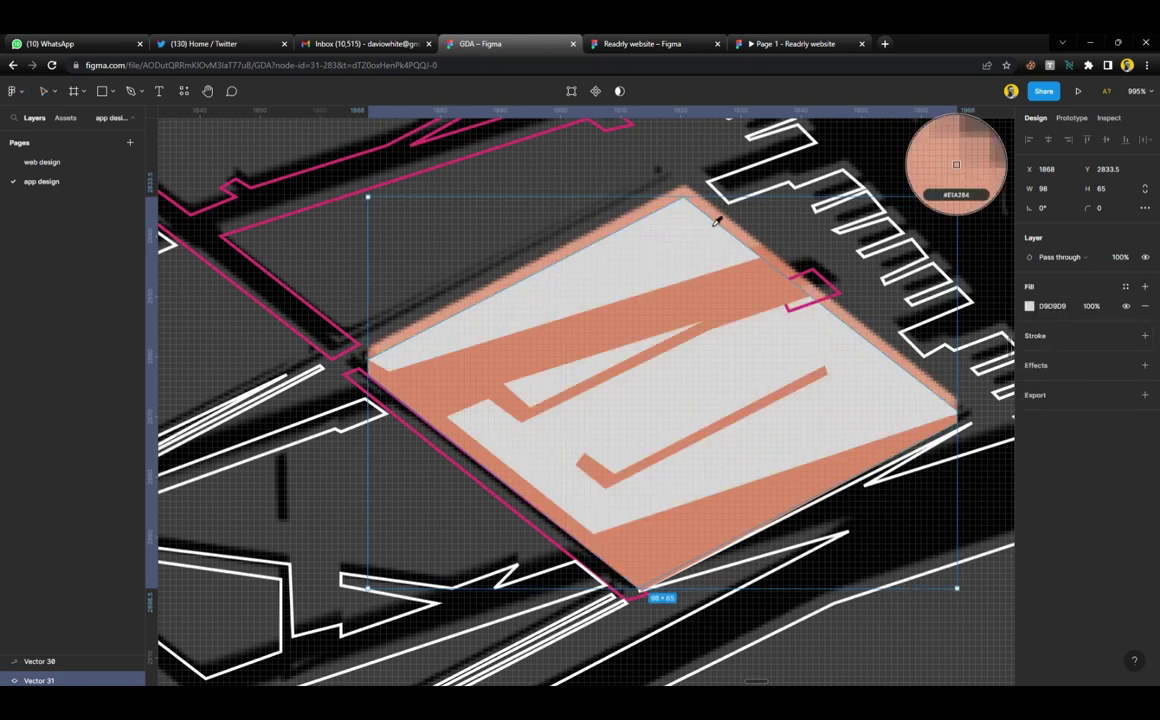
{"action": "left_click", "coordinate": [719, 257]}
Give the magenta road shape a sampled black 030403 fill and remove its outline
{"action": "left_click", "coordinate": [828, 292]}
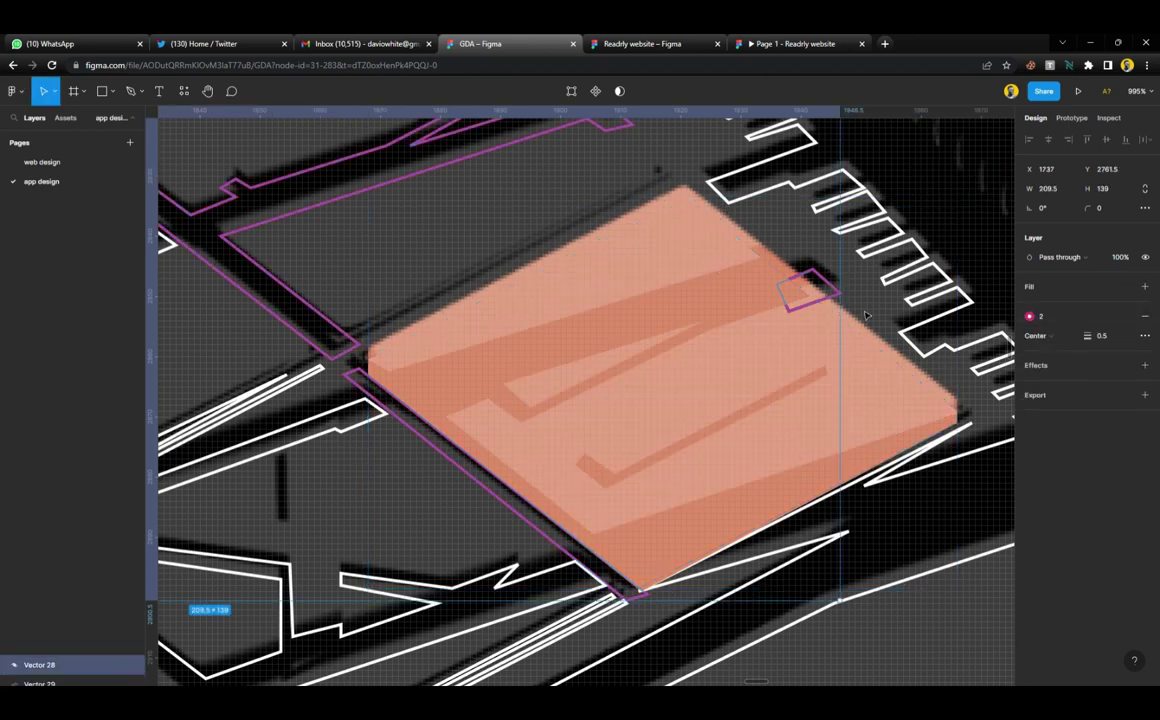
{"action": "left_click", "coordinate": [1145, 286]}
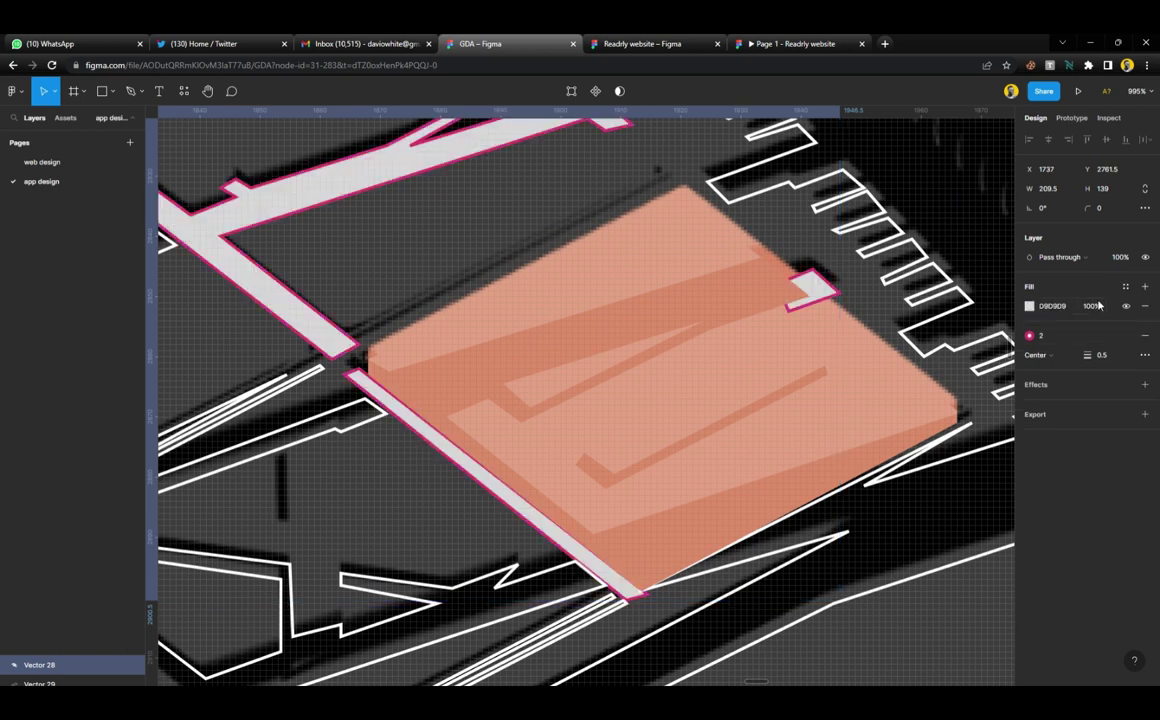
{"action": "left_click", "coordinate": [1145, 336]}
{"action": "key", "text": "i"}
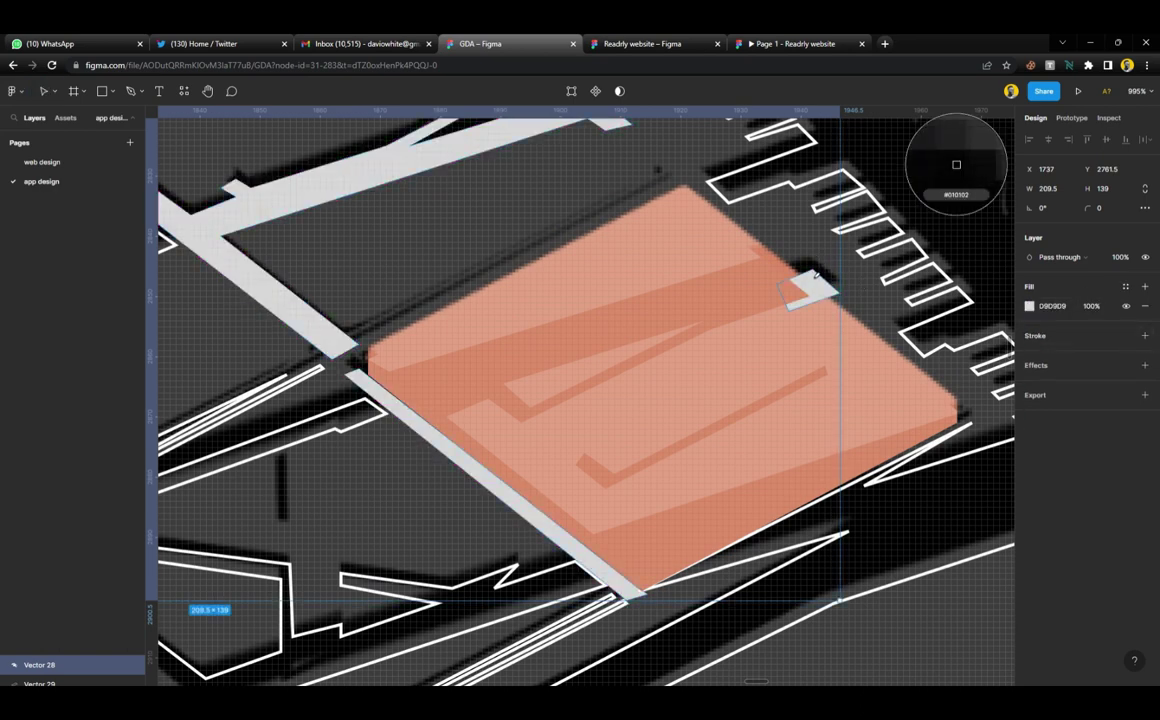
{"action": "left_click", "coordinate": [870, 150]}
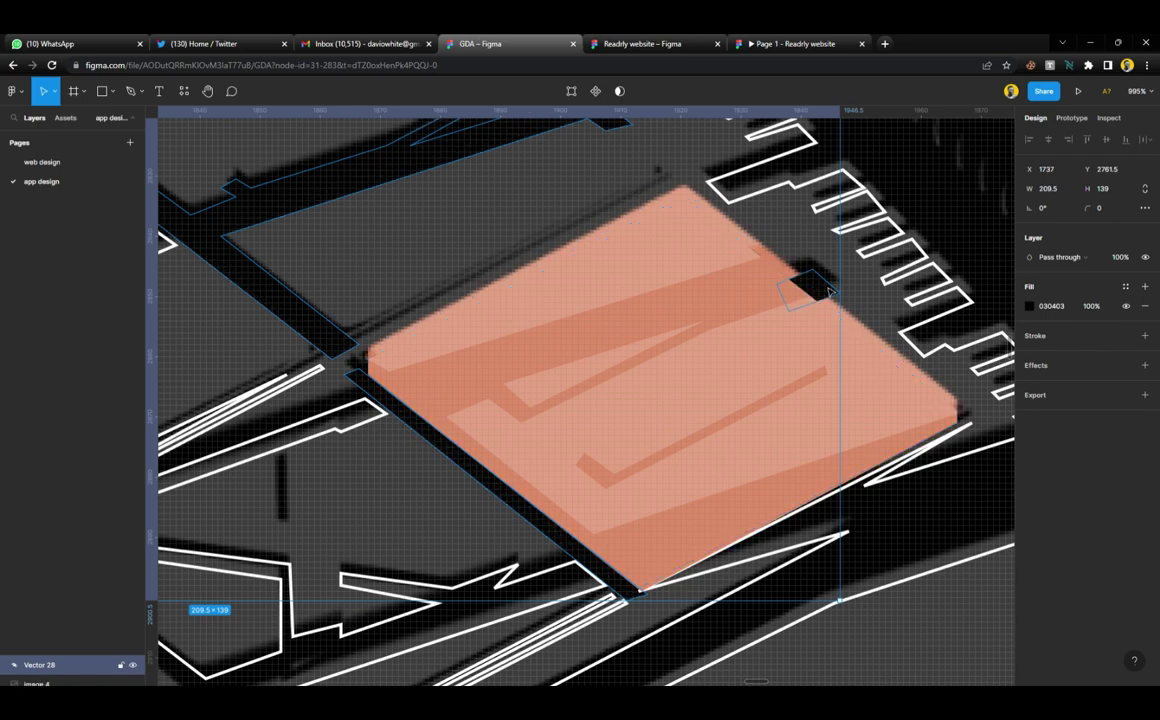
Fill the thin stripe shape with sampled green 8BAC6D and remove its blue outline
{"action": "scroll", "coordinate": [531, 277], "scroll_direction": "down", "scroll_amount": 3}
{"action": "scroll", "coordinate": [573, 331], "scroll_direction": "left", "scroll_amount": 2}
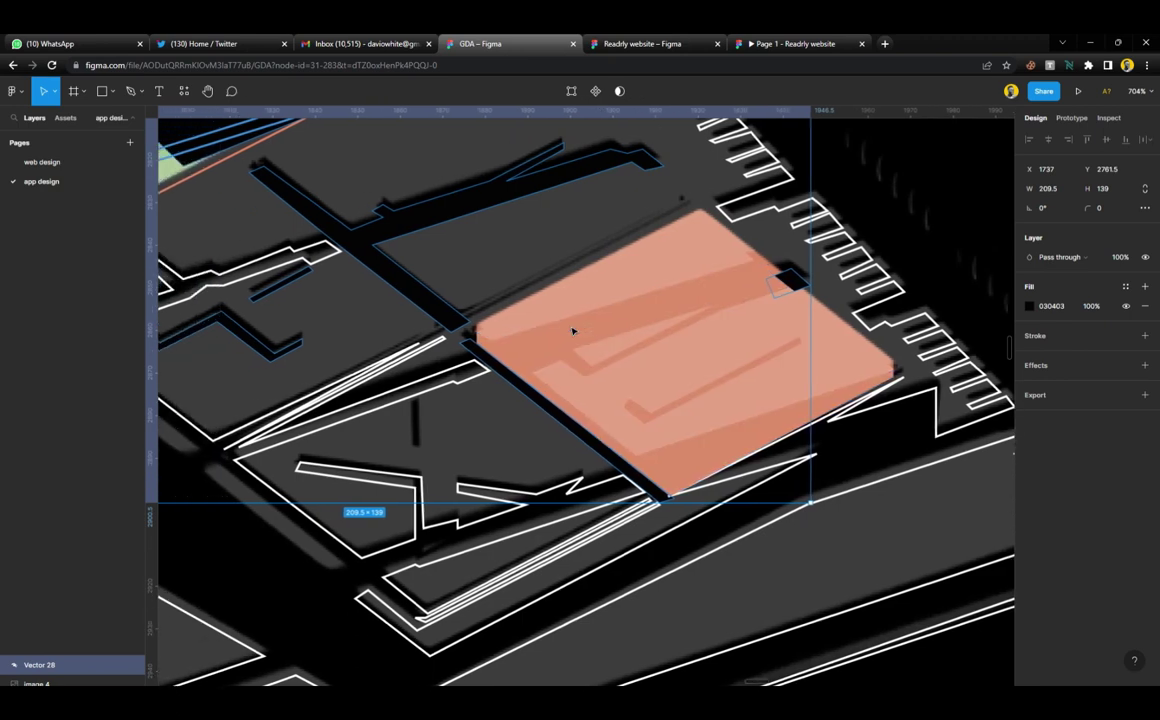
{"action": "scroll", "coordinate": [573, 331], "scroll_direction": "left", "scroll_amount": 2}
{"action": "scroll", "coordinate": [571, 329], "scroll_direction": "up", "scroll_amount": 4}
{"action": "scroll", "coordinate": [571, 329], "scroll_direction": "left", "scroll_amount": 5}
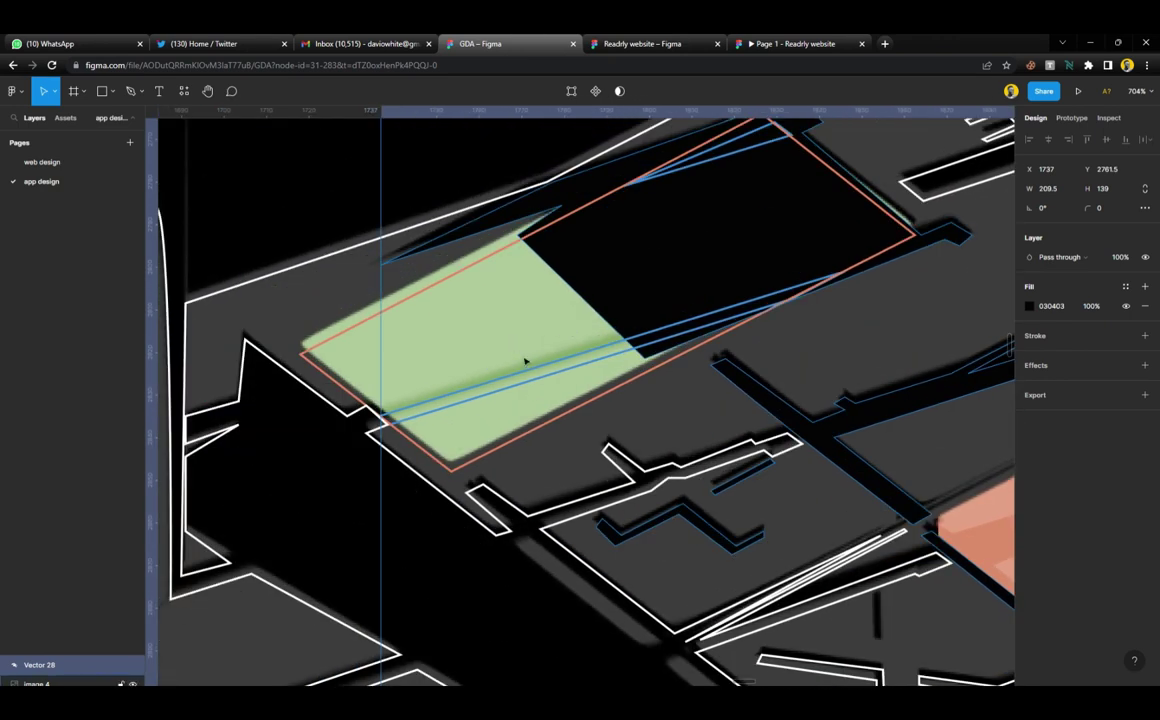
{"action": "left_click", "coordinate": [534, 386]}
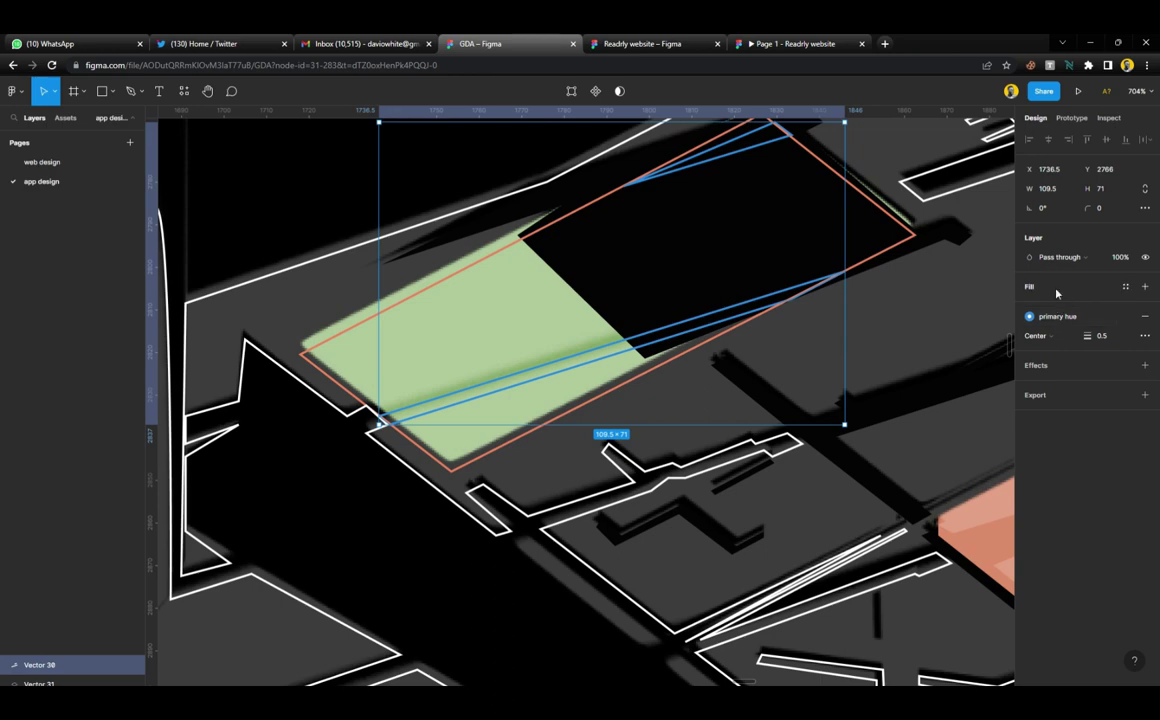
{"action": "left_click", "coordinate": [632, 285]}
{"action": "scroll", "coordinate": [484, 342], "scroll_direction": "down", "scroll_amount": 5}
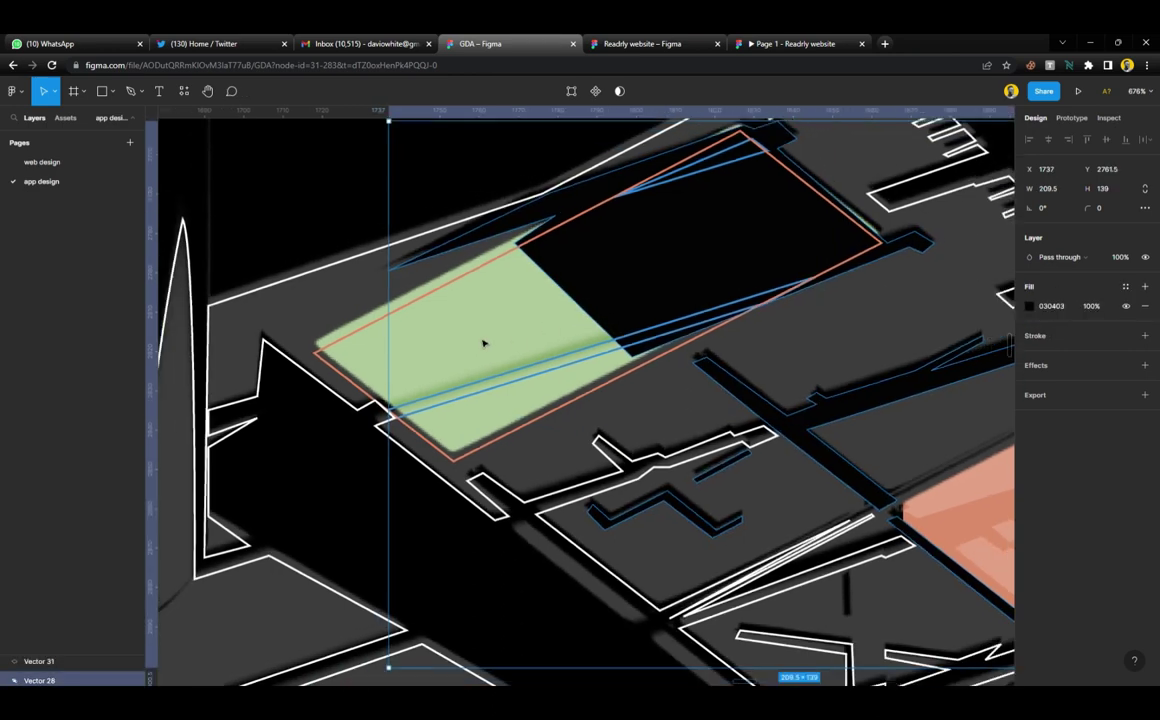
{"action": "scroll", "coordinate": [482, 341], "scroll_direction": "up", "scroll_amount": 5}
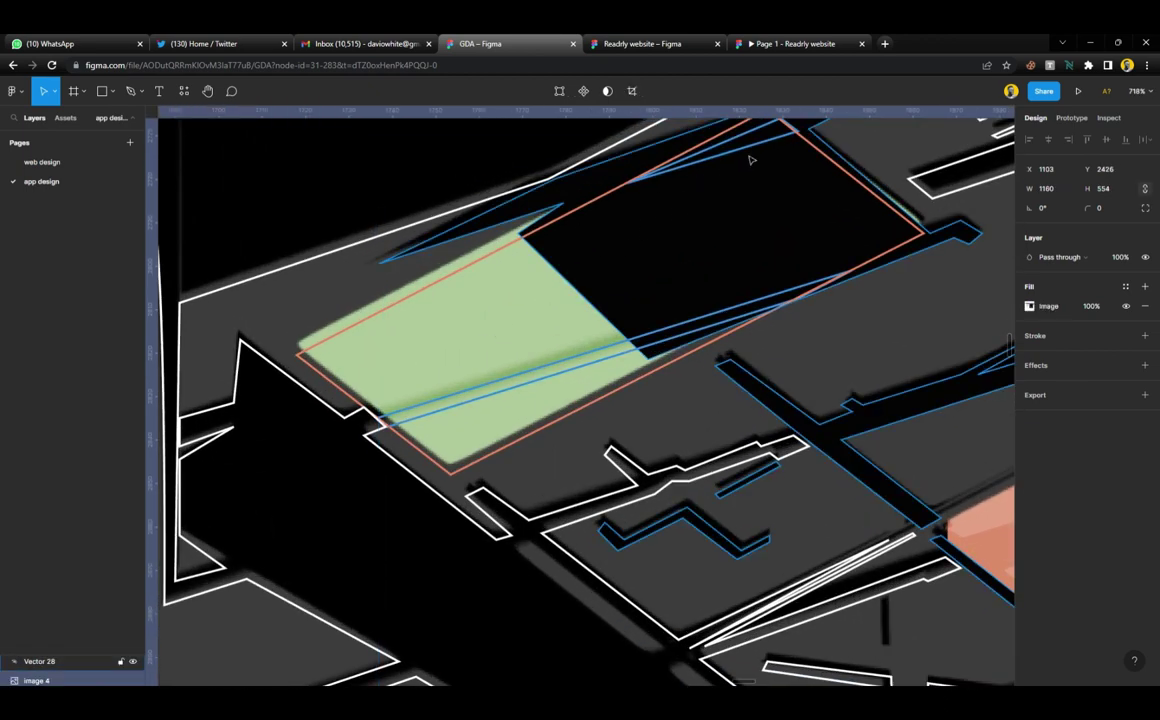
{"action": "left_click", "coordinate": [751, 154]}
{"action": "left_click", "coordinate": [1145, 286]}
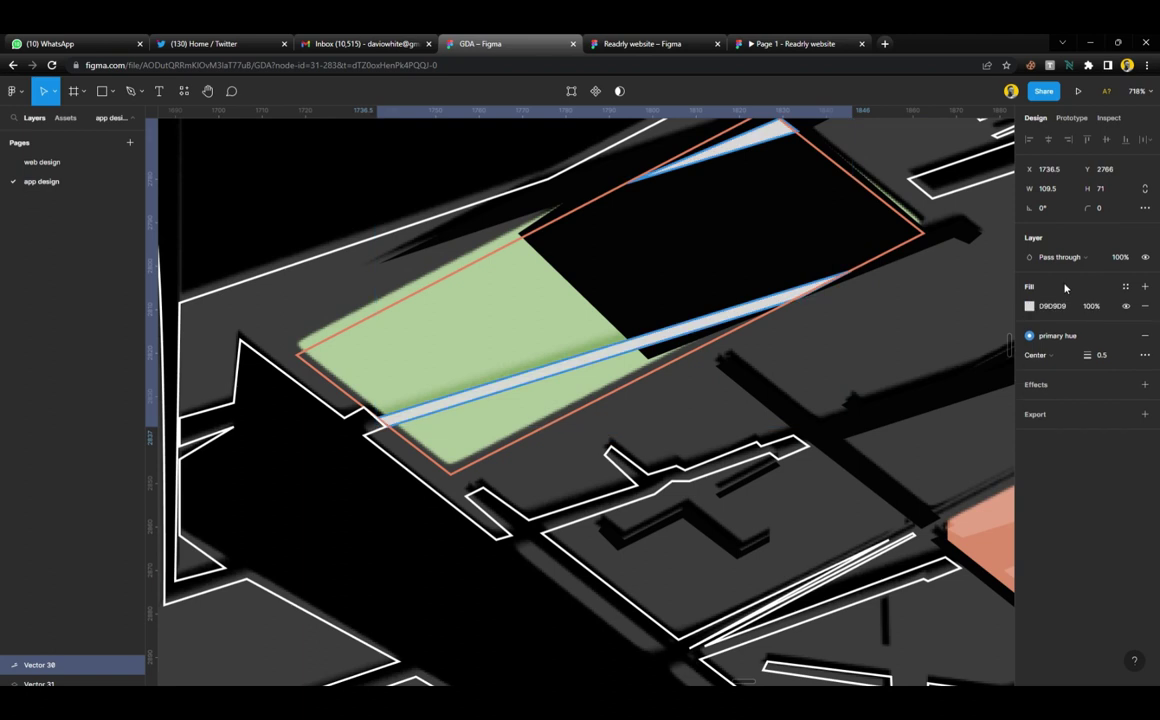
{"action": "left_click", "coordinate": [1145, 332]}
{"action": "key", "text": "i"}
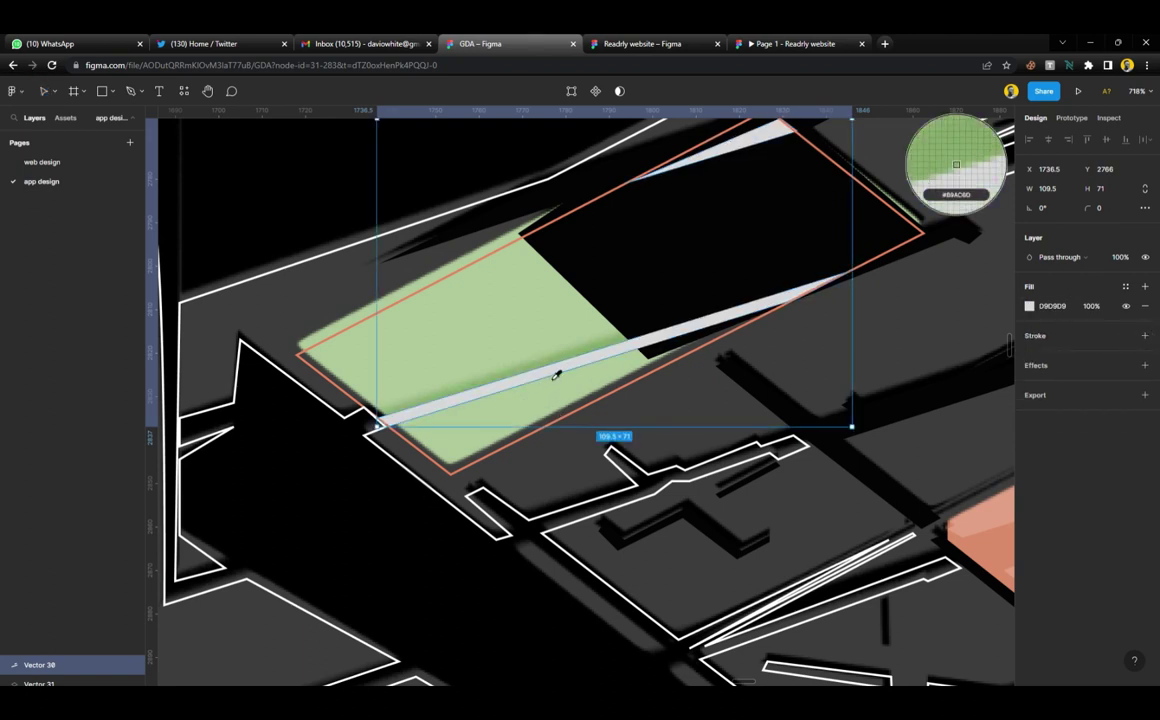
{"action": "left_click", "coordinate": [600, 357]}
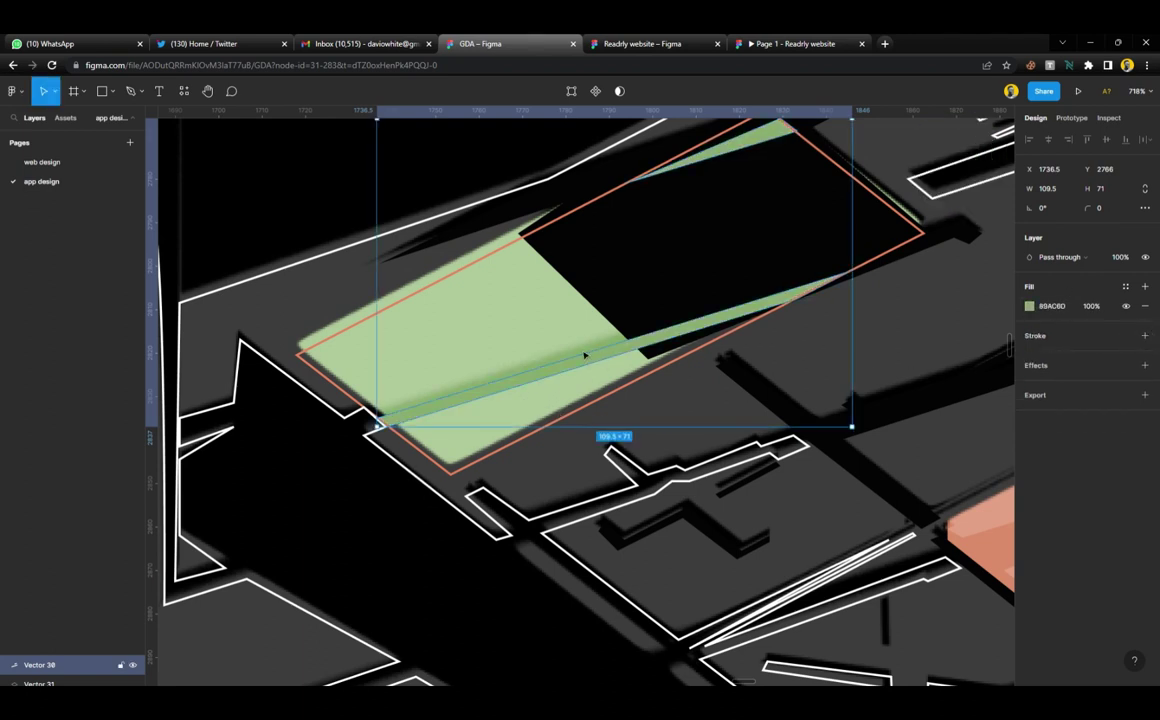
Fill the large parallelogram with the stripe's green A9C196 and remove its outline
{"action": "left_click", "coordinate": [451, 283]}
{"action": "left_click", "coordinate": [704, 280]}
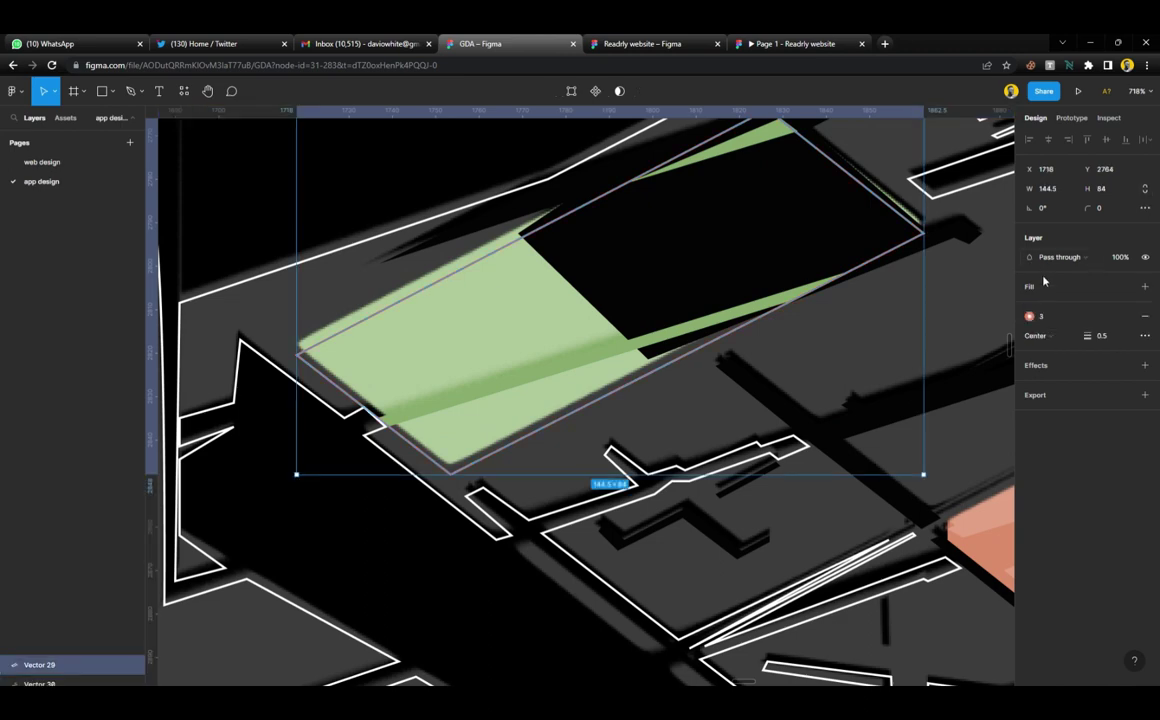
{"action": "left_click", "coordinate": [1145, 286]}
{"action": "left_click", "coordinate": [1145, 337]}
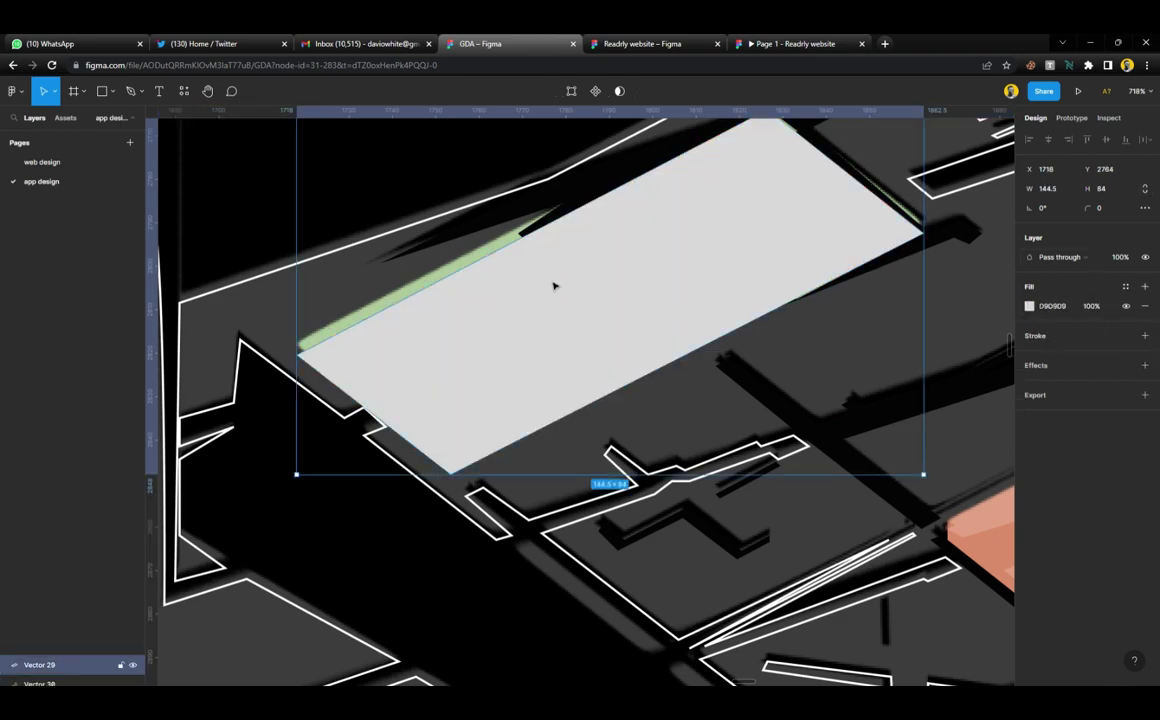
{"action": "key", "text": "i"}
{"action": "left_click", "coordinate": [474, 264]}
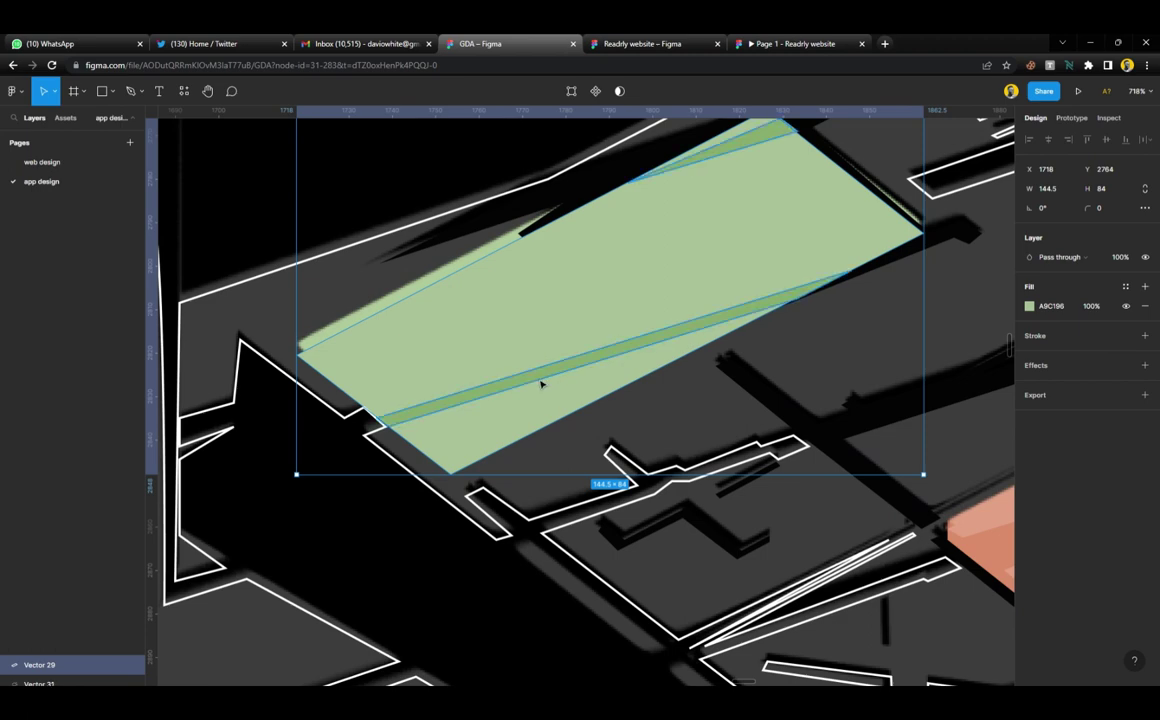
{"action": "scroll", "coordinate": [541, 383], "scroll_direction": "down", "scroll_amount": 5}
{"action": "left_click", "coordinate": [614, 206]}
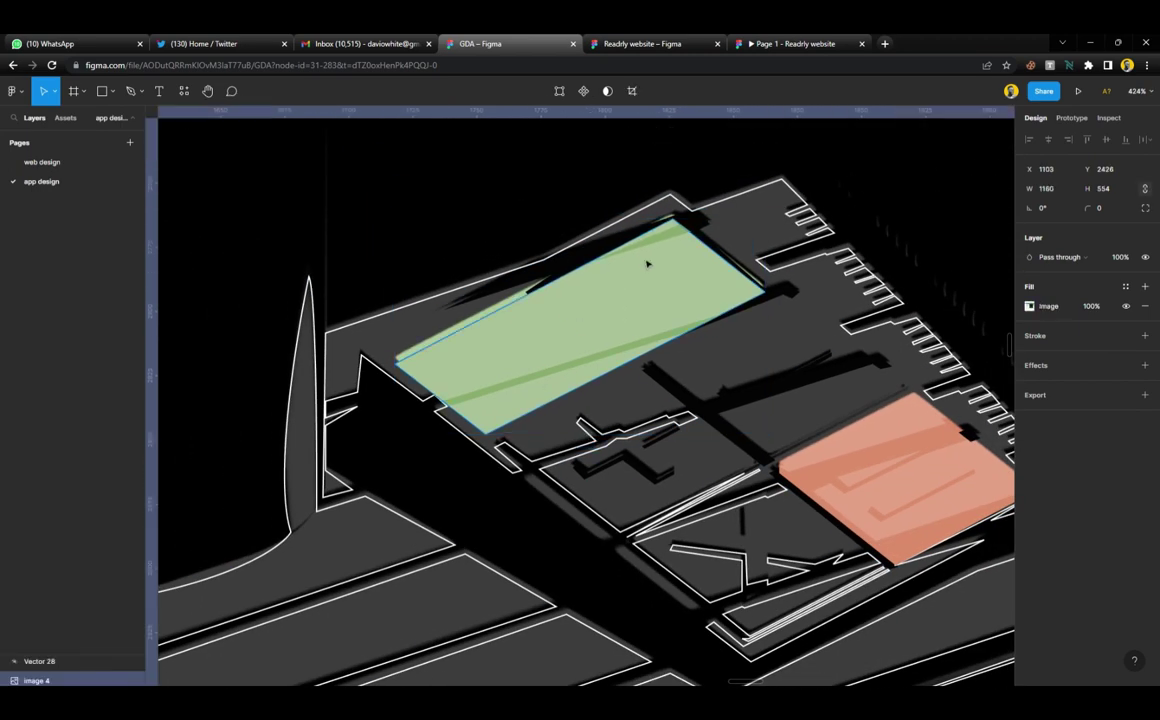
{"action": "left_click", "coordinate": [640, 292]}
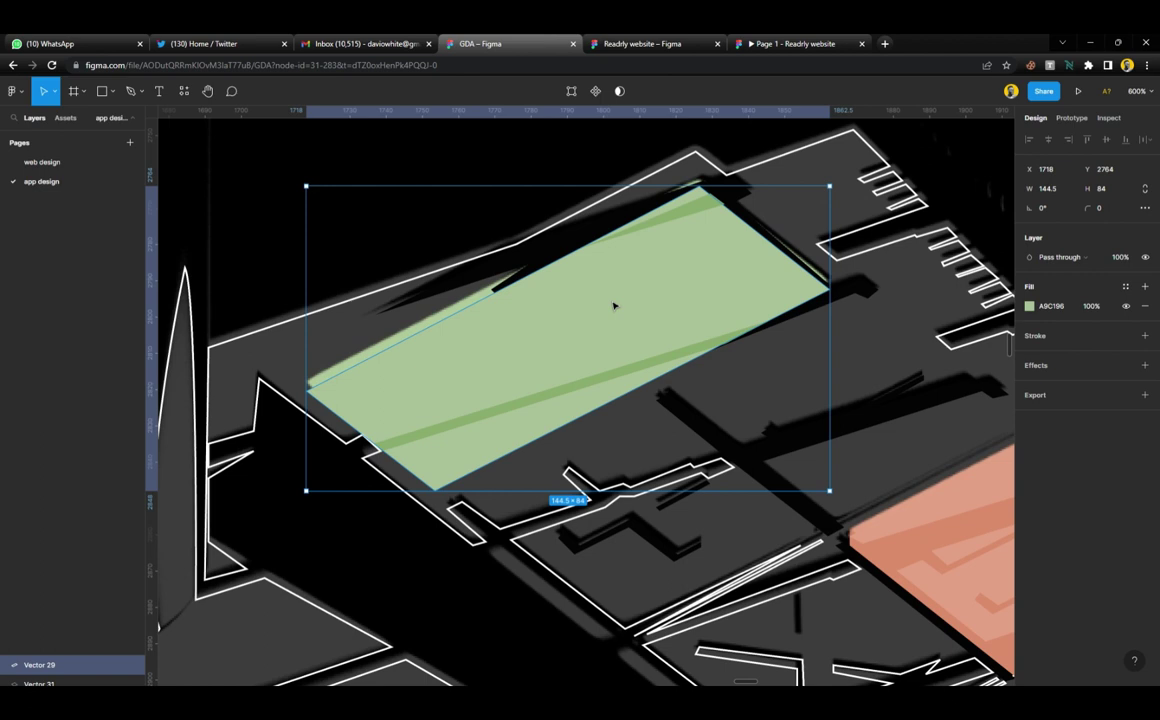
{"action": "right_click", "coordinate": [608, 299]}
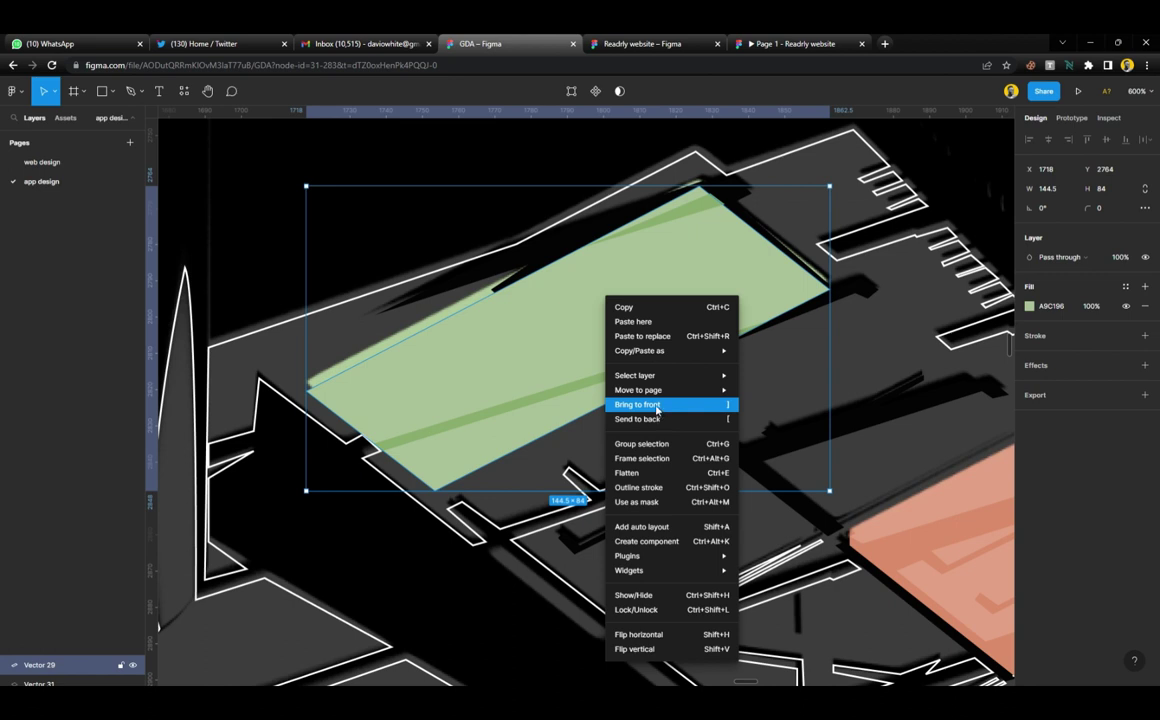
{"action": "left_click", "coordinate": [485, 327]}
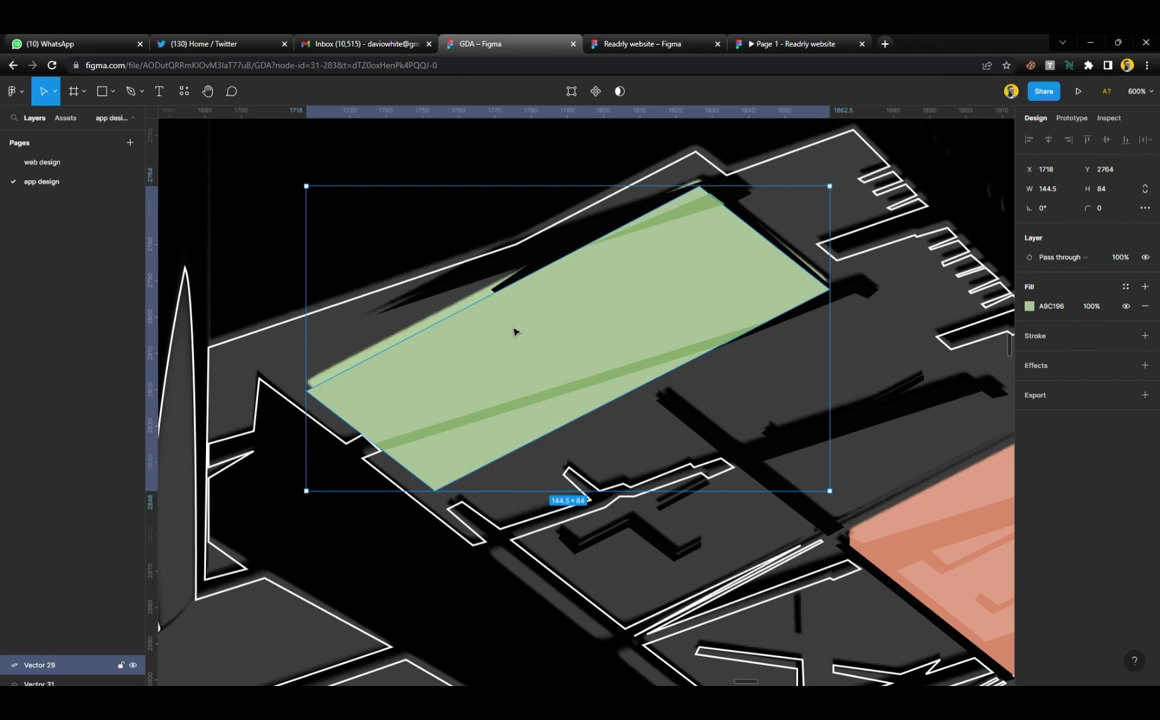
Set the dark inner shape's fill to black 000000 with the eyedropper
{"action": "scroll", "coordinate": [523, 352], "scroll_direction": "down", "scroll_amount": 6}
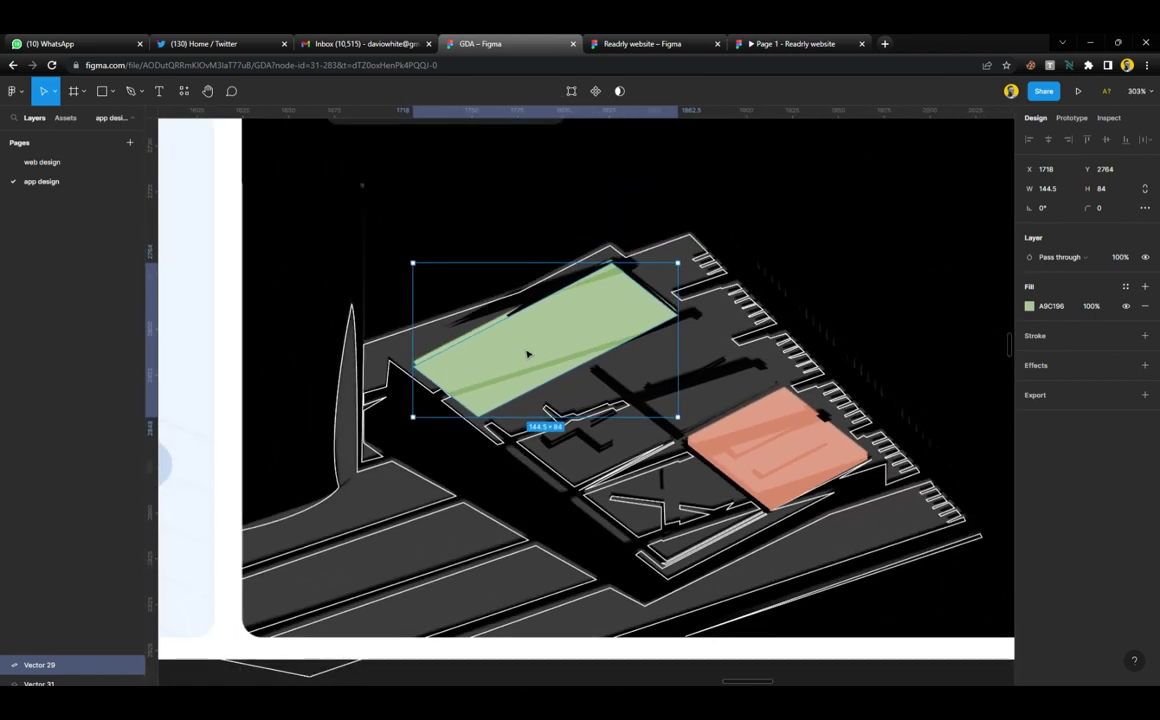
{"action": "scroll", "coordinate": [528, 354], "scroll_direction": "up", "scroll_amount": 1}
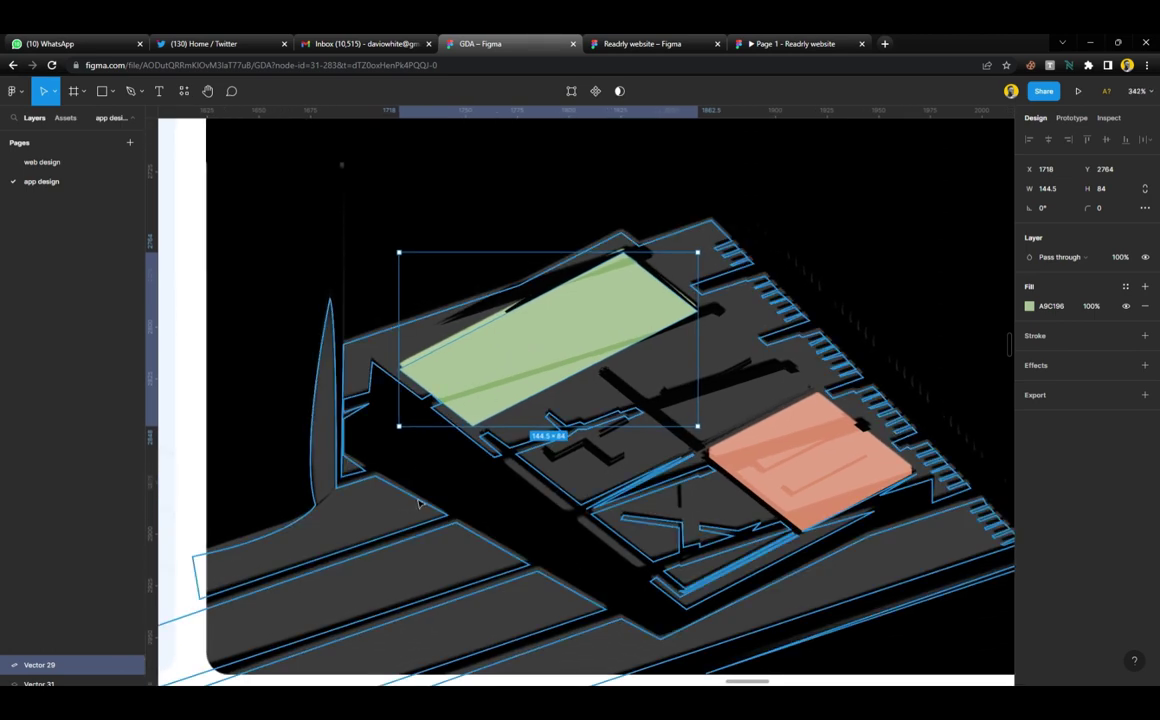
{"action": "left_click", "coordinate": [380, 455]}
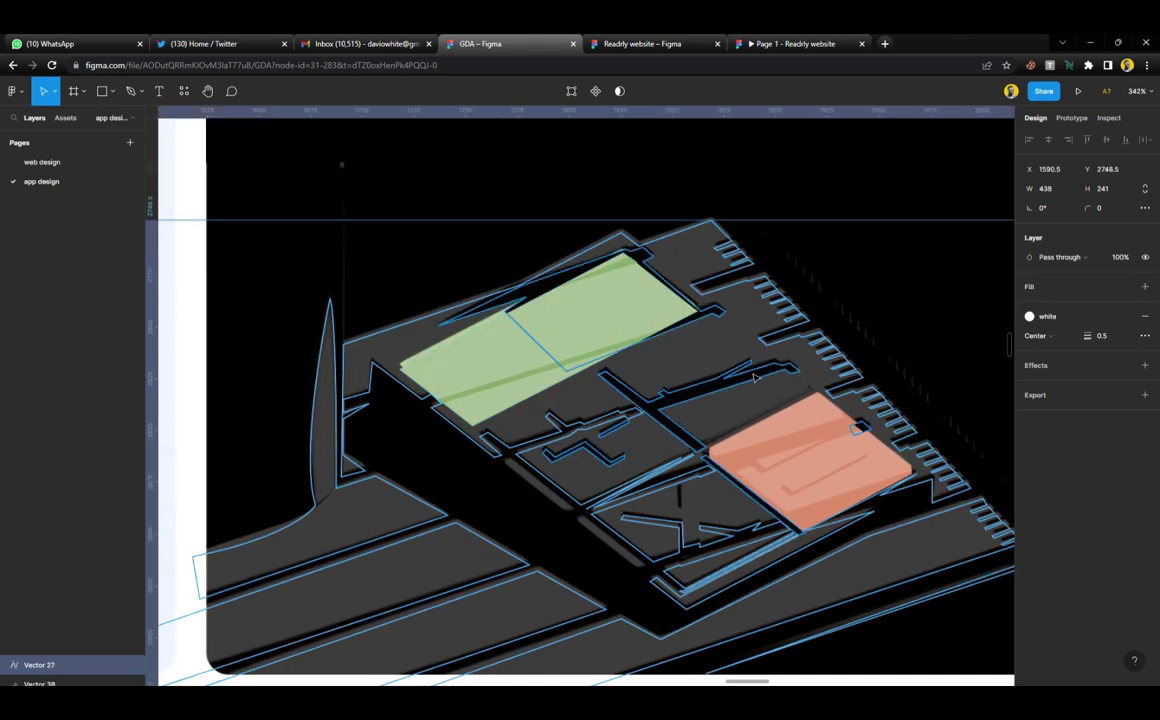
{"action": "left_click", "coordinate": [686, 342]}
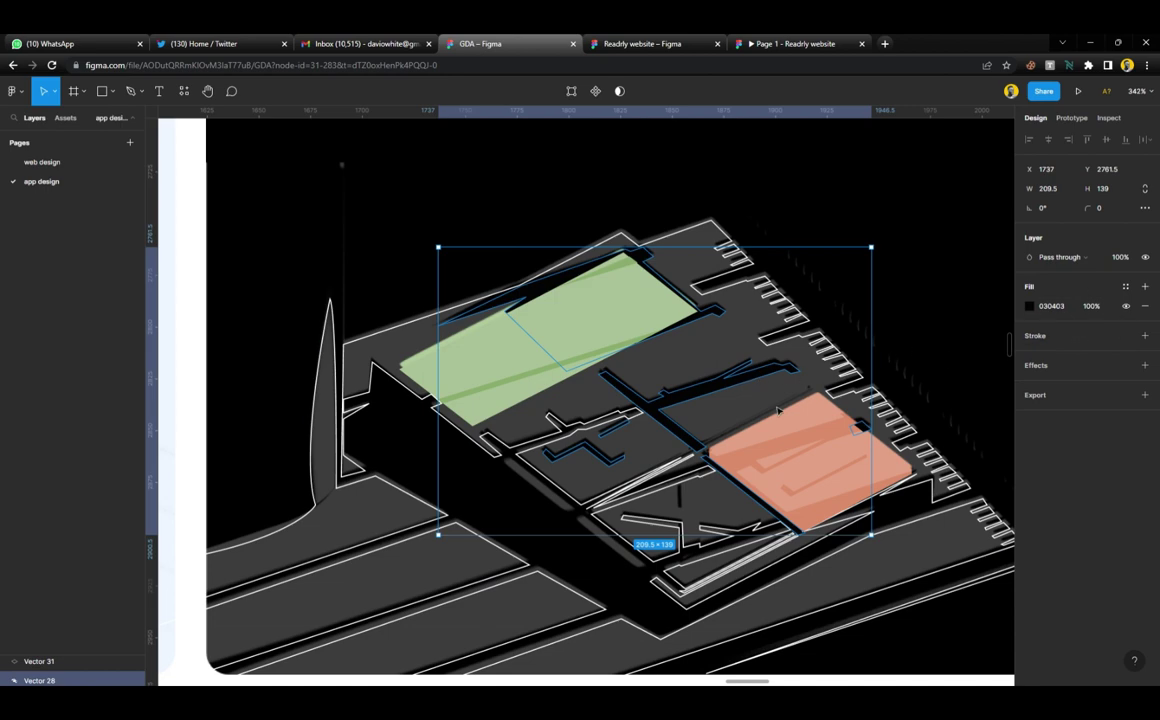
{"action": "key", "text": "i"}
{"action": "left_click", "coordinate": [756, 172]}
Fill the base outline with dark grey 3D3D3D and shift the reference image up-left to match it
{"action": "left_click", "coordinate": [673, 242]}
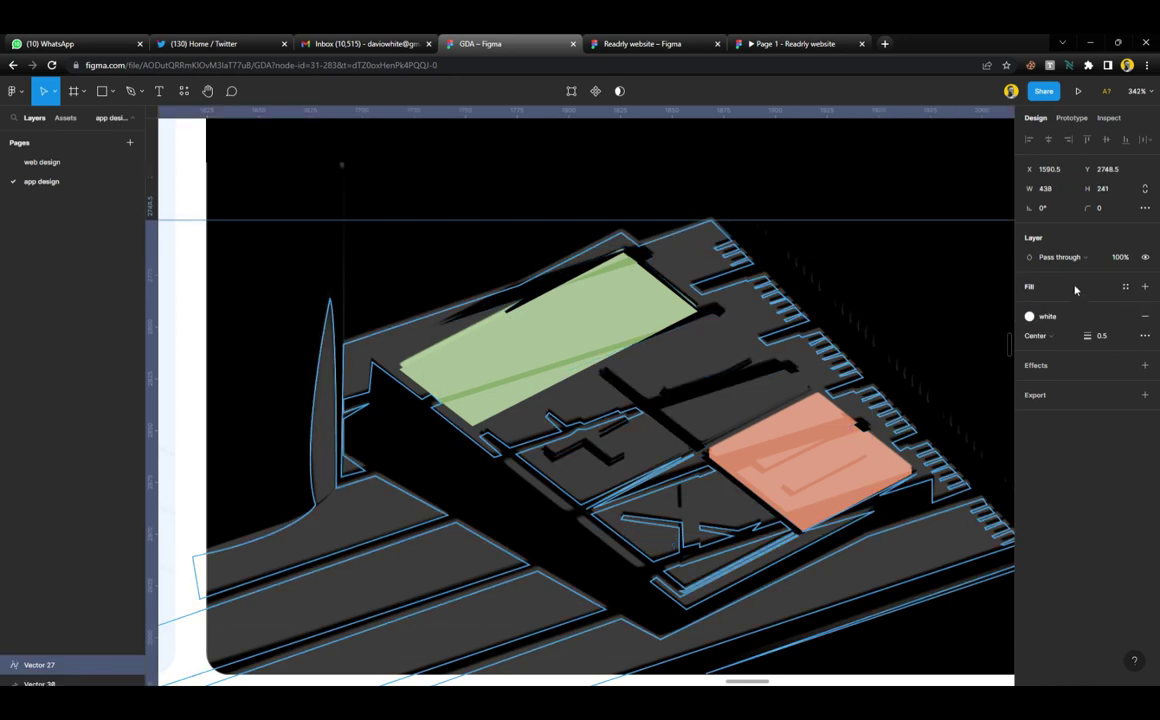
{"action": "left_click", "coordinate": [1145, 286]}
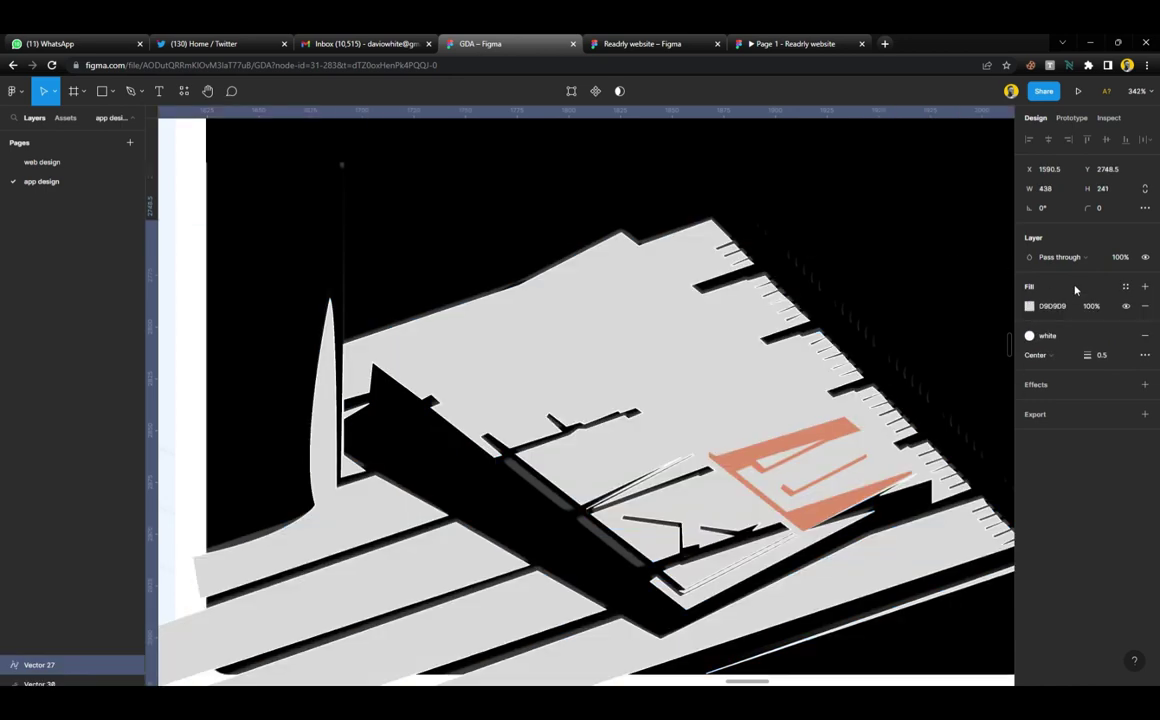
{"action": "left_click", "coordinate": [884, 328]}
{"action": "left_click_drag", "start_coordinate": [884, 328], "coordinate": [738, 247]}
{"action": "left_click", "coordinate": [634, 312]}
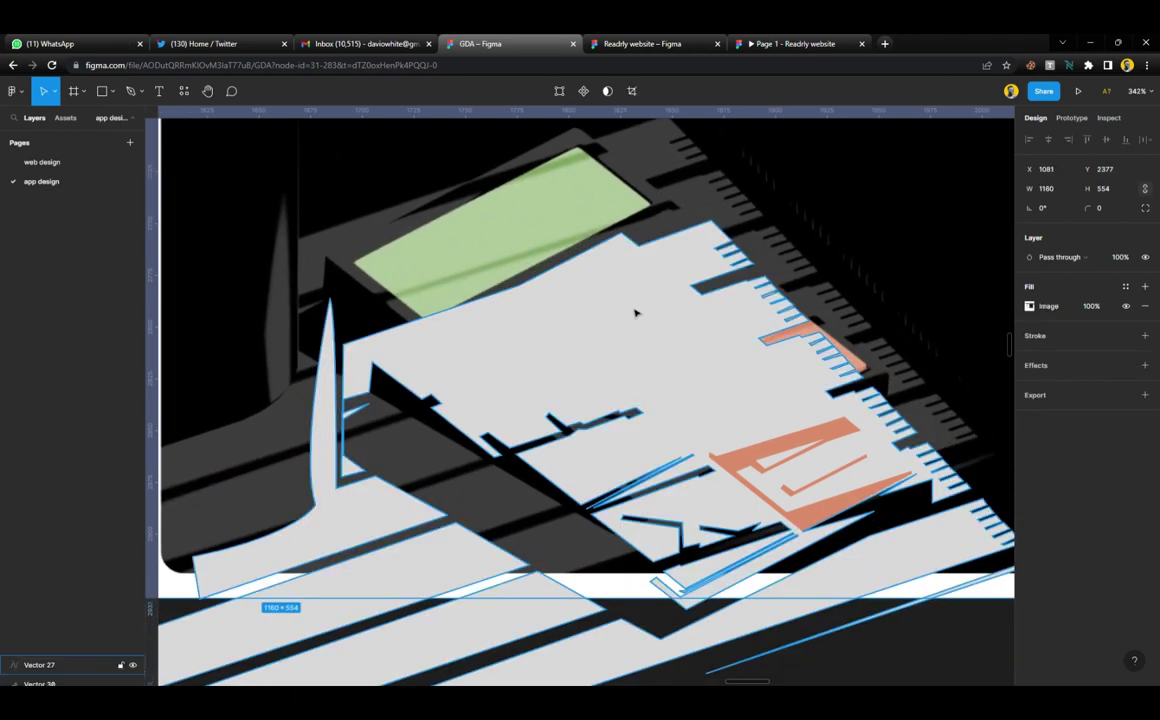
{"action": "key", "text": "ctrl+shift+h"}
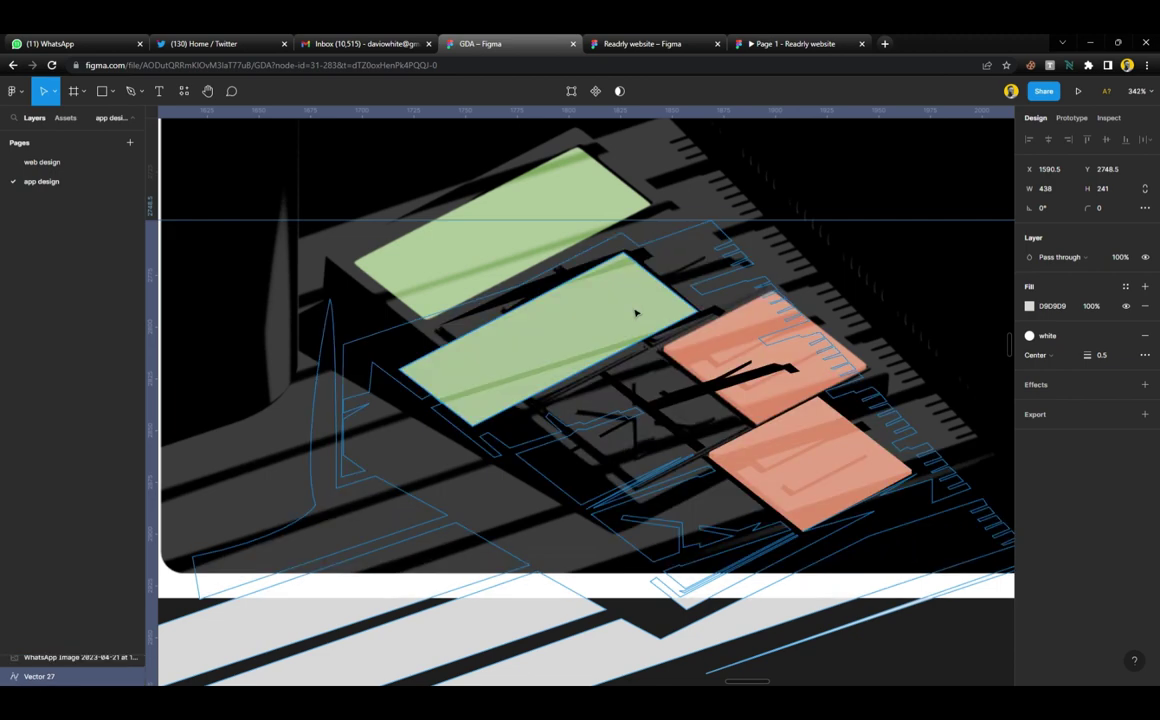
{"action": "left_click", "coordinate": [634, 188]}
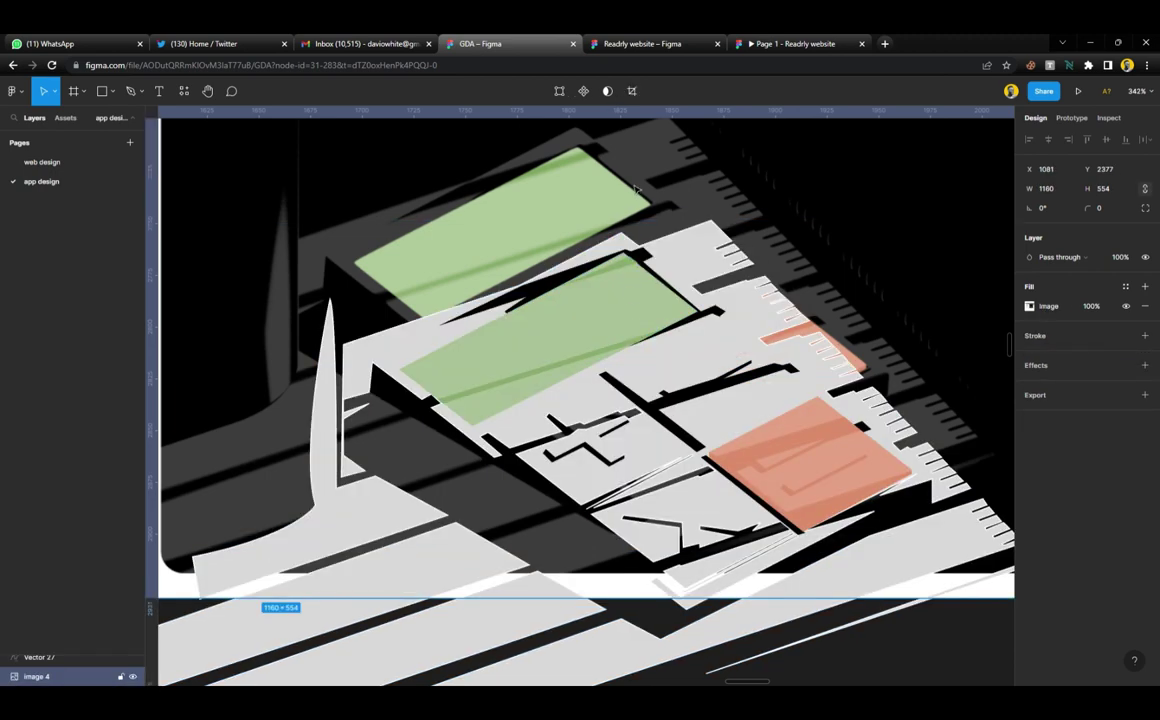
{"action": "key", "text": "ctrl+z"}
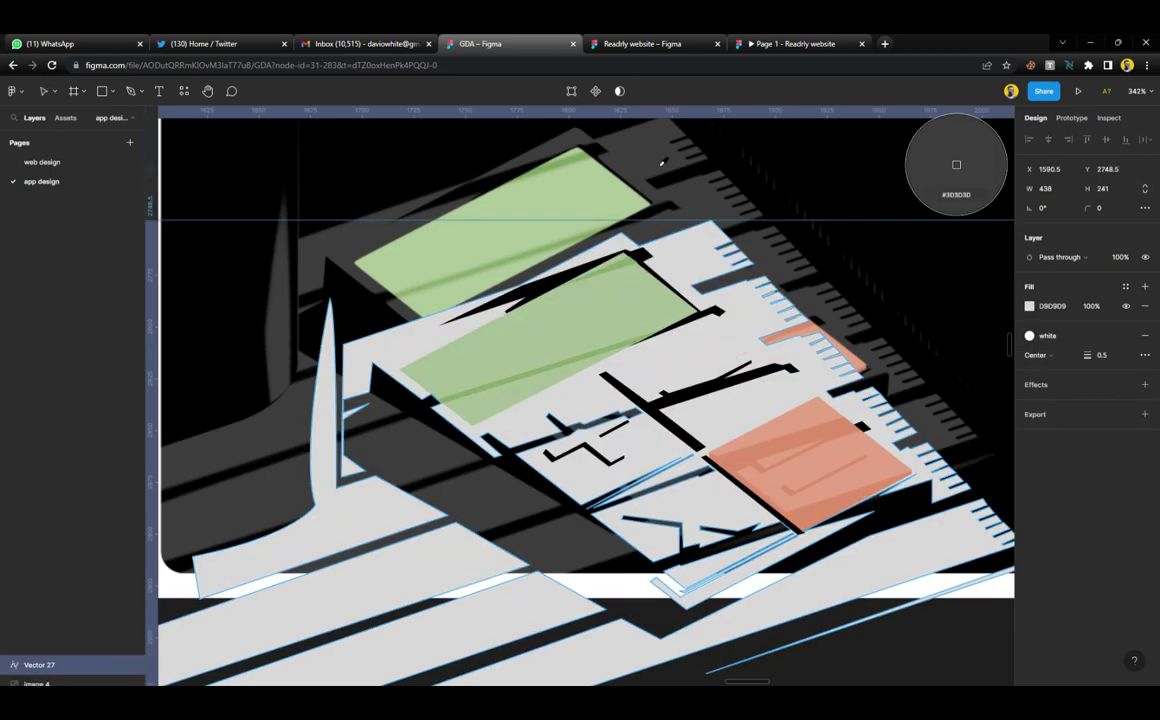
{"action": "key", "text": "ctrl+z"}
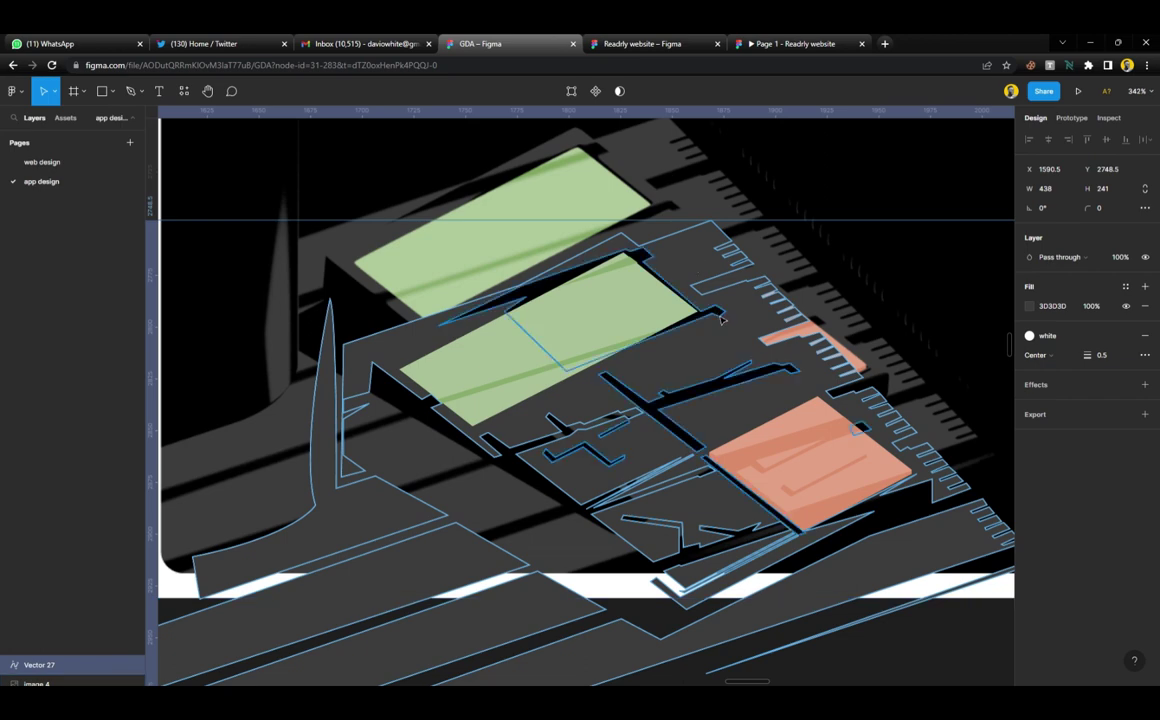
Subtract the pasted black inner shape from the base outline and remove the stroke
{"action": "key", "text": "ctrl+v"}
{"action": "left_click", "coordinate": [719, 352], "text": "shift"}
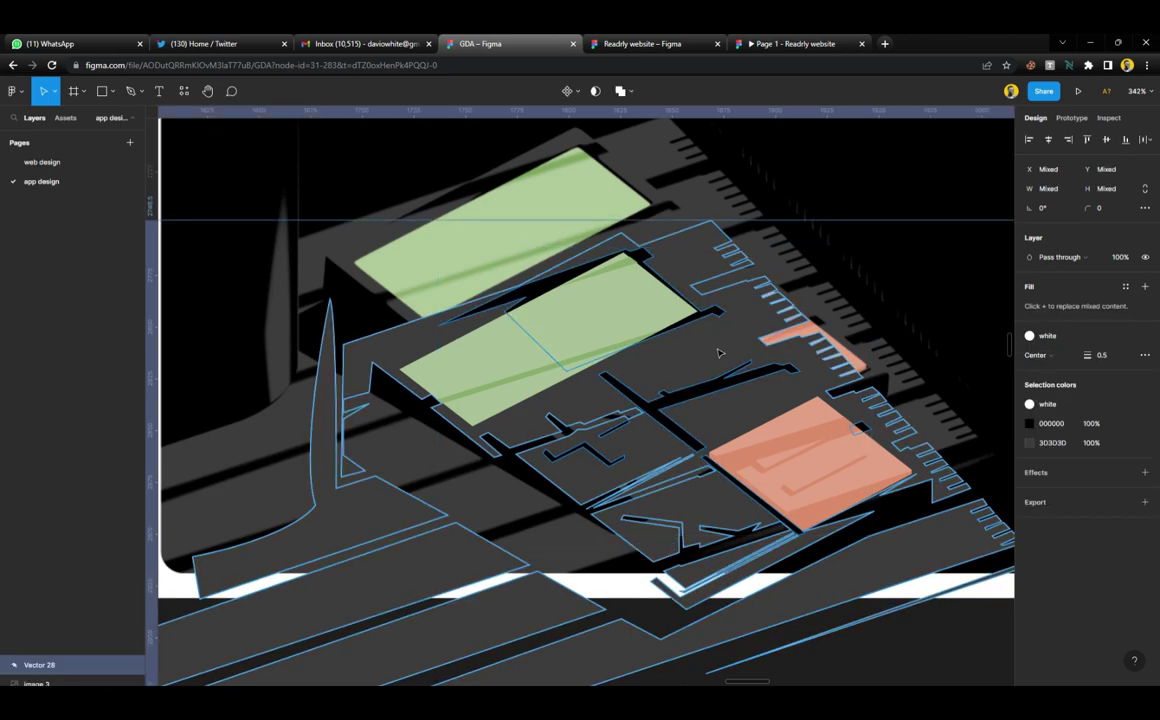
{"action": "left_click", "coordinate": [629, 91]}
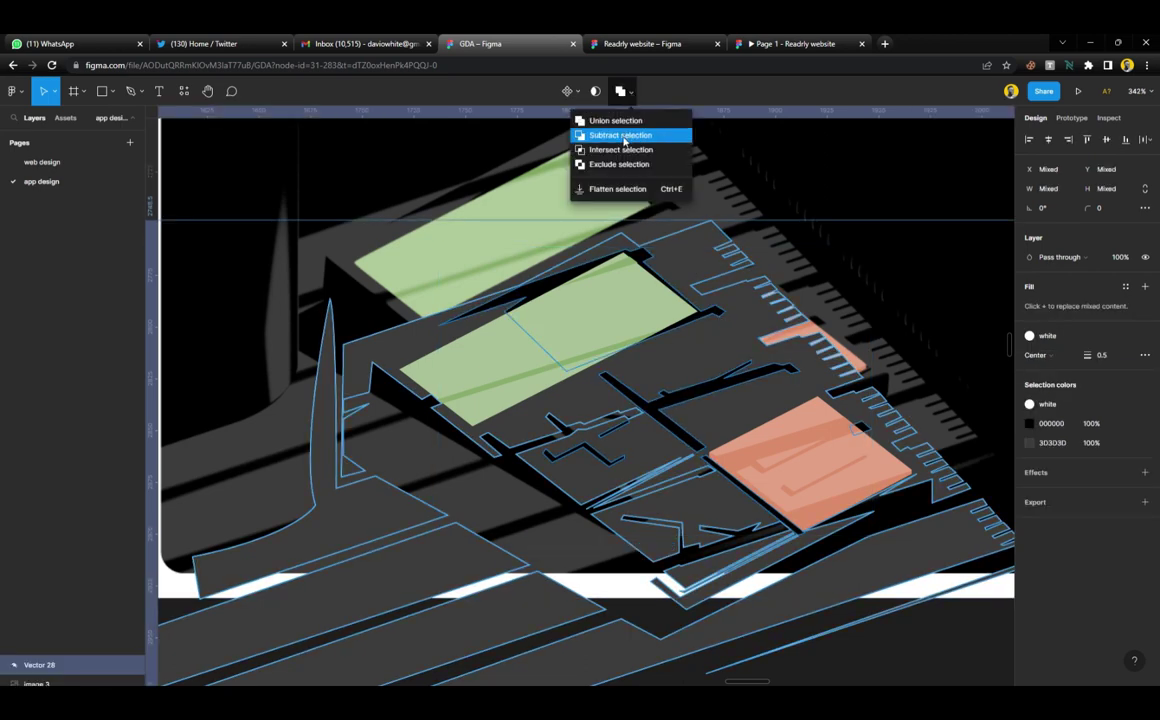
{"action": "left_click", "coordinate": [620, 135]}
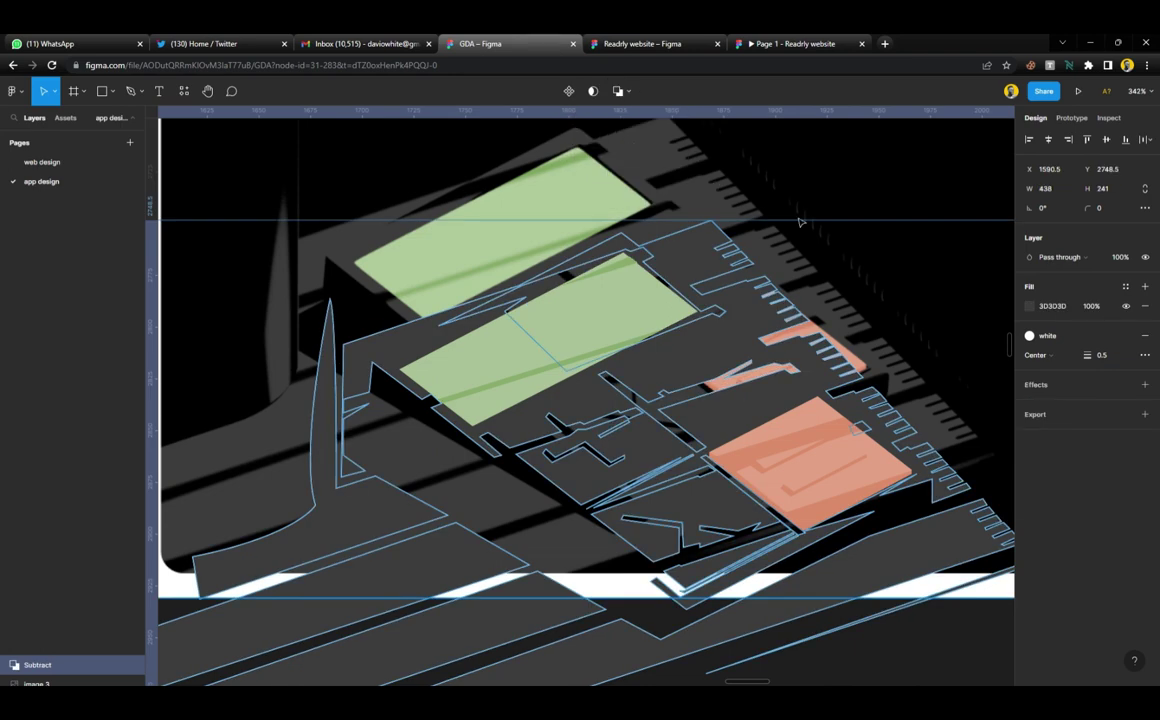
{"action": "left_click", "coordinate": [1145, 336]}
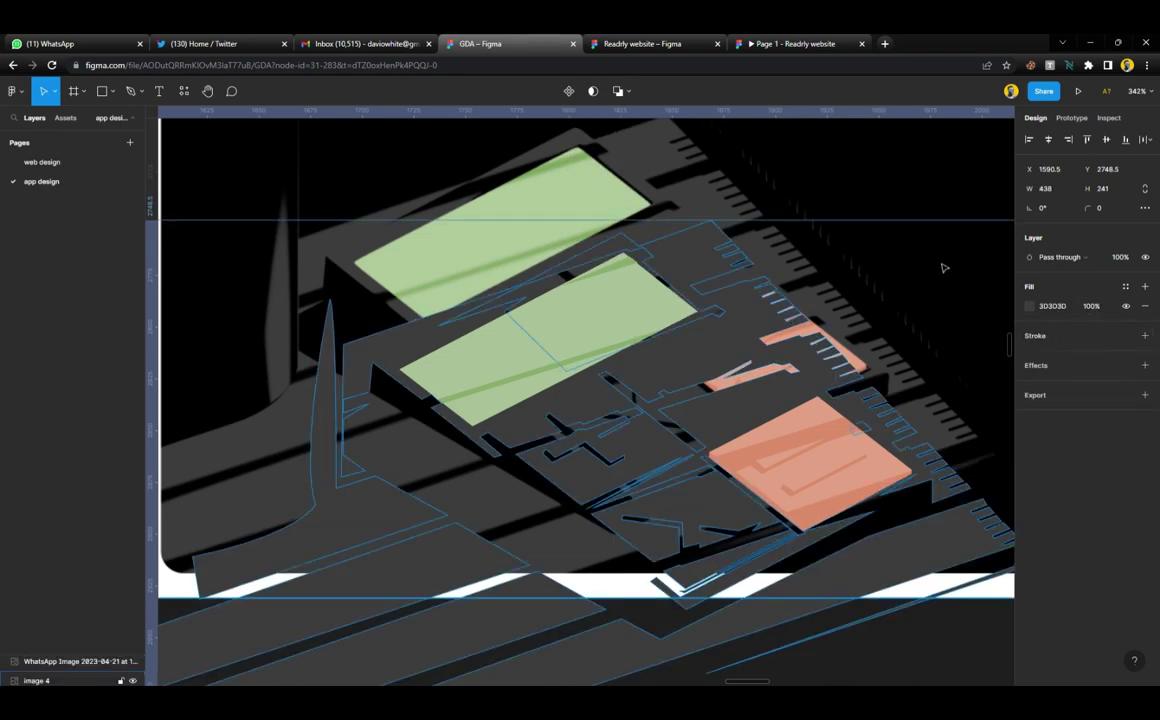
Crop the top edge off the mono.co screenshot
{"action": "left_click", "coordinate": [940, 264]}
{"action": "scroll", "coordinate": [710, 300], "scroll_direction": "down", "scroll_amount": 2}
{"action": "scroll", "coordinate": [710, 300], "scroll_direction": "down", "scroll_amount": 2}
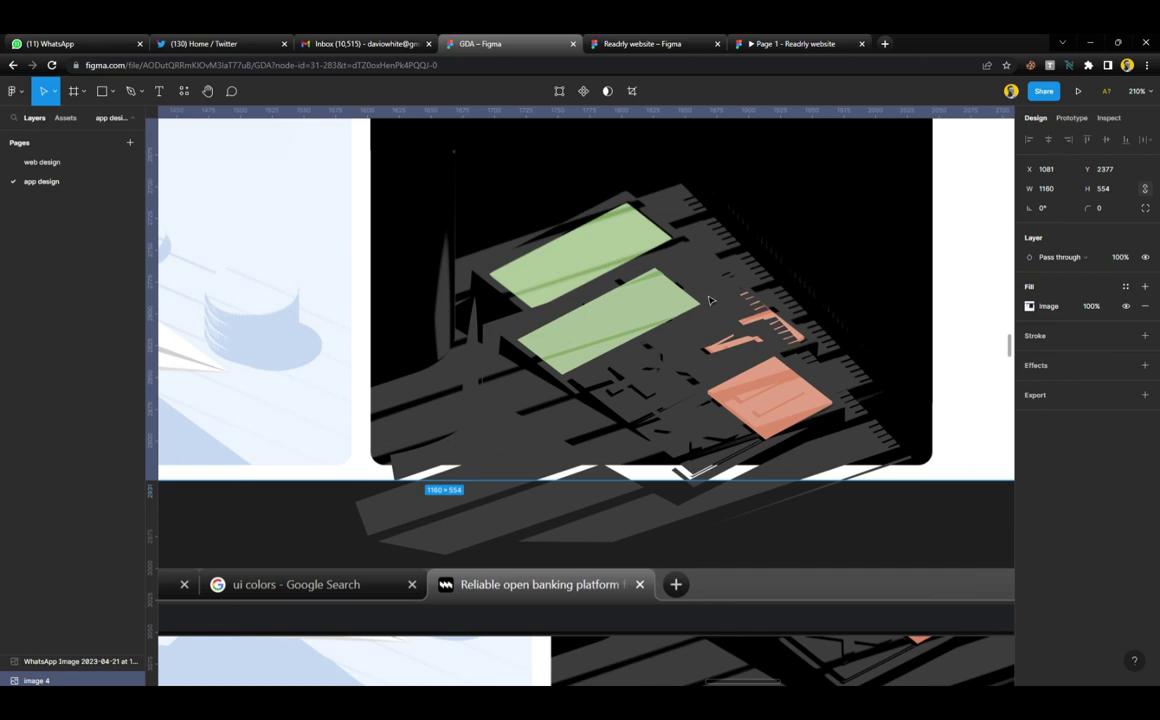
{"action": "scroll", "coordinate": [710, 300], "scroll_direction": "up", "scroll_amount": 1}
{"action": "scroll", "coordinate": [710, 300], "scroll_direction": "up", "scroll_amount": 3}
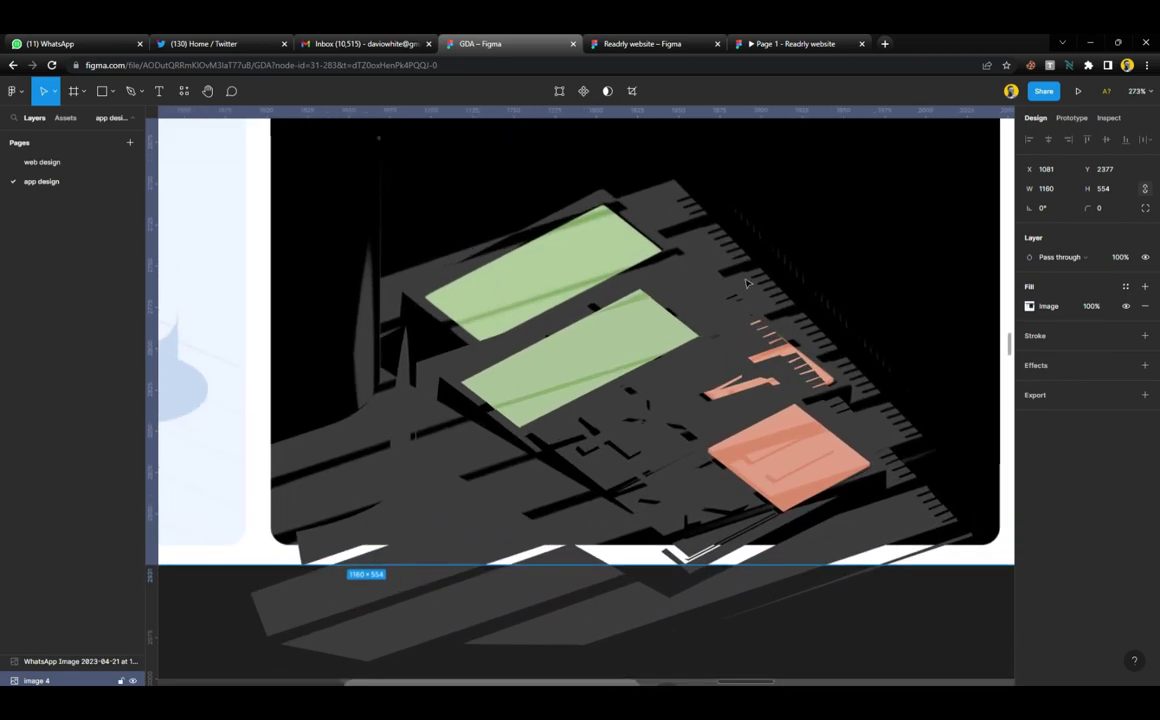
{"action": "scroll", "coordinate": [880, 295], "scroll_direction": "down", "scroll_amount": 5}
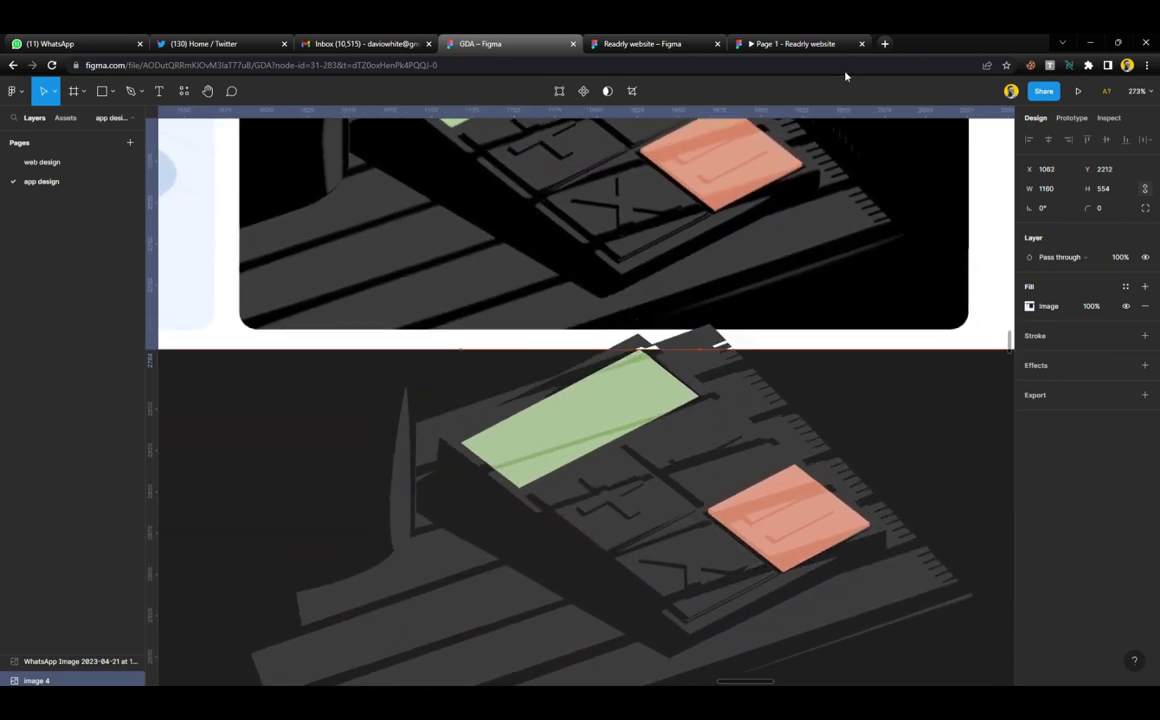
{"action": "scroll", "coordinate": [772, 379], "scroll_direction": "down", "scroll_amount": 5}
{"action": "scroll", "coordinate": [770, 381], "scroll_direction": "down", "scroll_amount": 4}
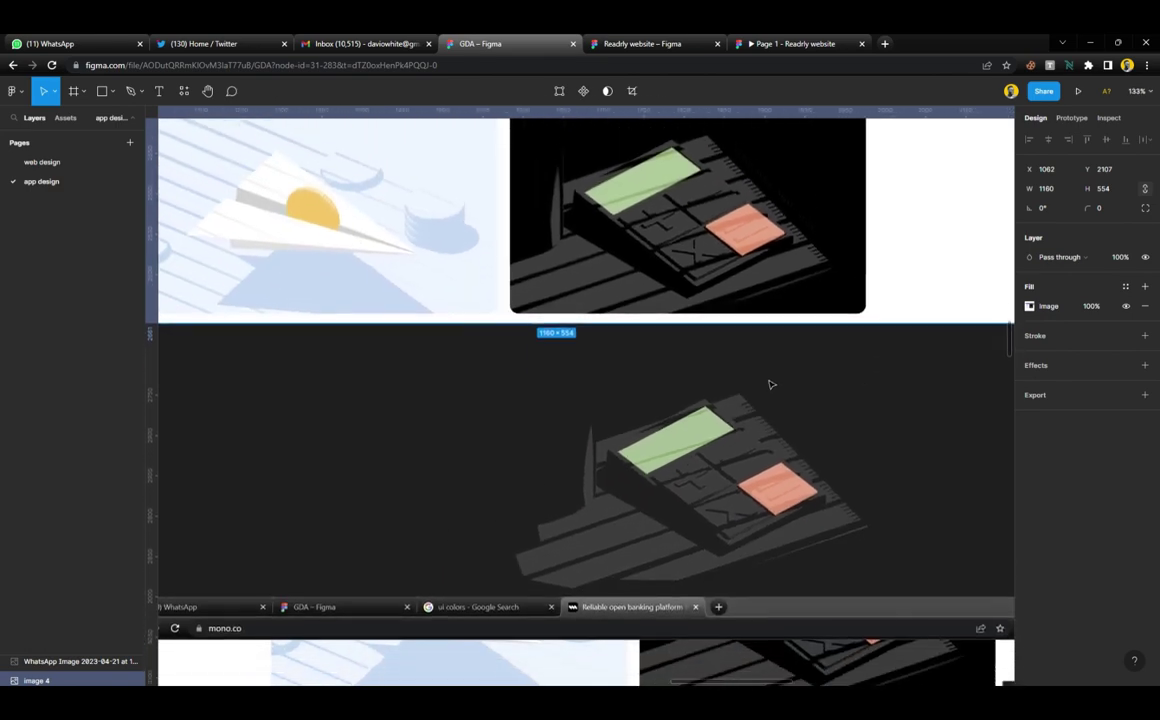
{"action": "left_click", "coordinate": [703, 430]}
{"action": "left_click_drag", "start_coordinate": [697, 338], "coordinate": [694, 377]}
{"action": "scroll", "coordinate": [693, 380], "scroll_direction": "up", "scroll_amount": 3}
{"action": "key", "text": "Escape"}
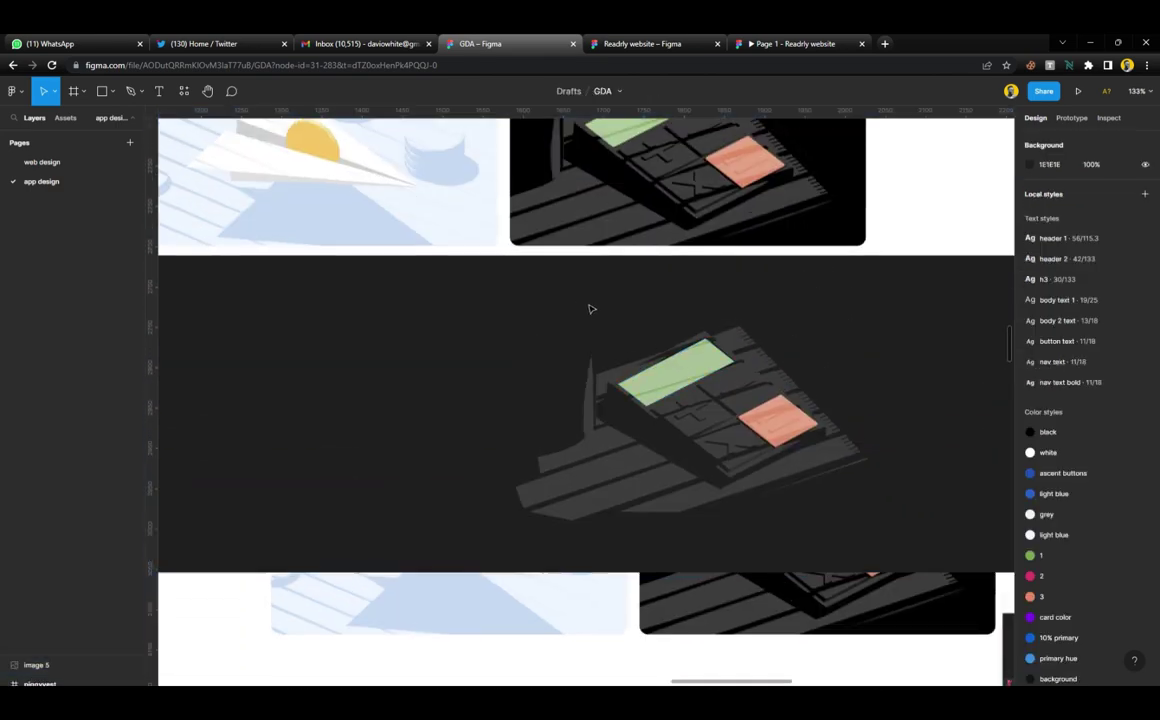
{"action": "key", "text": "f"}
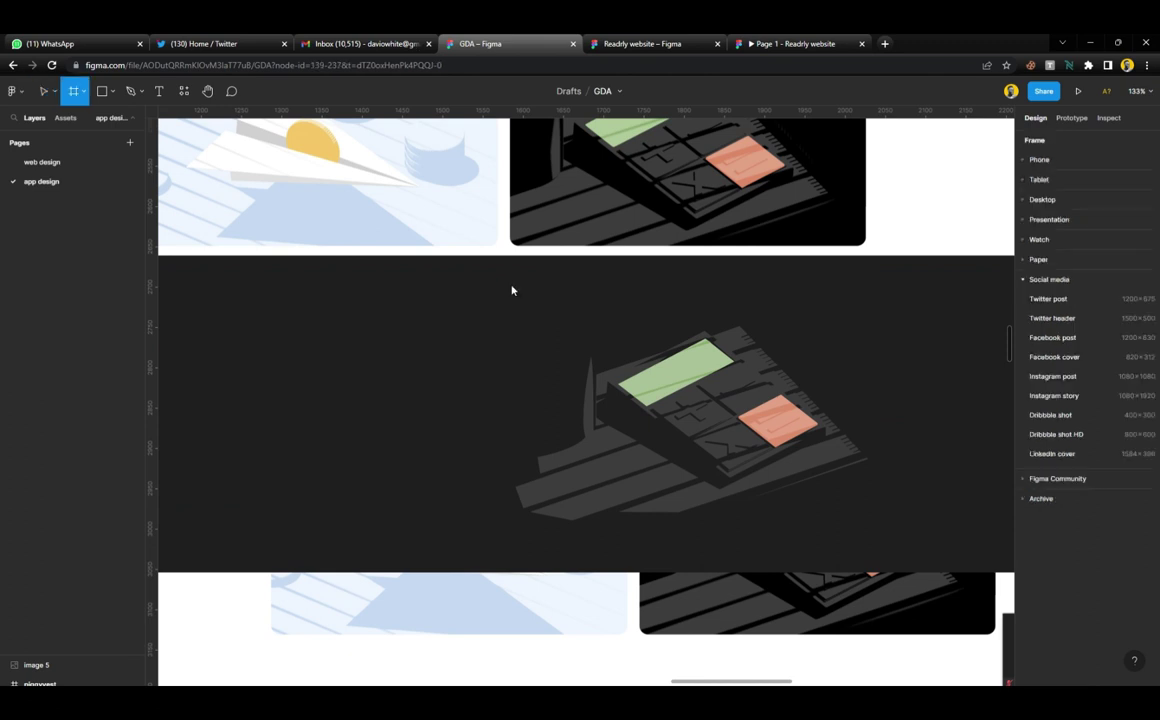
{"action": "left_click_drag", "start_coordinate": [502, 275], "coordinate": [876, 538]}
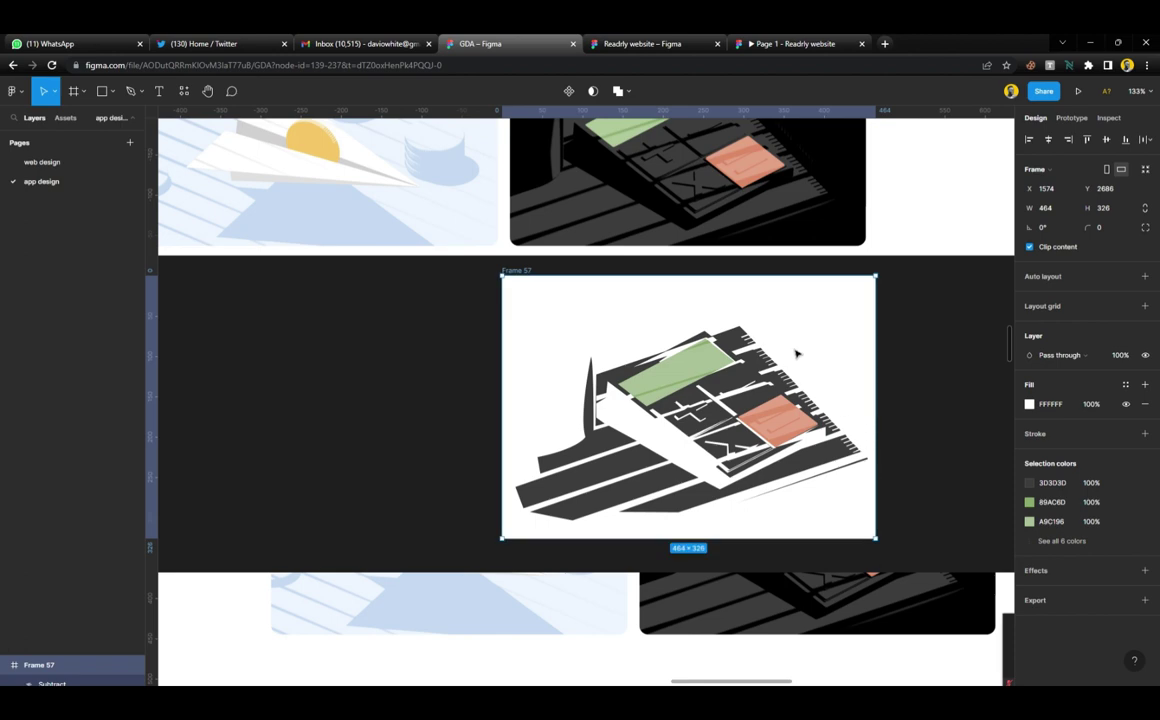
{"action": "scroll", "coordinate": [795, 350], "scroll_direction": "up", "scroll_amount": 1}
{"action": "key", "text": "i"}
{"action": "left_click", "coordinate": [842, 239]}
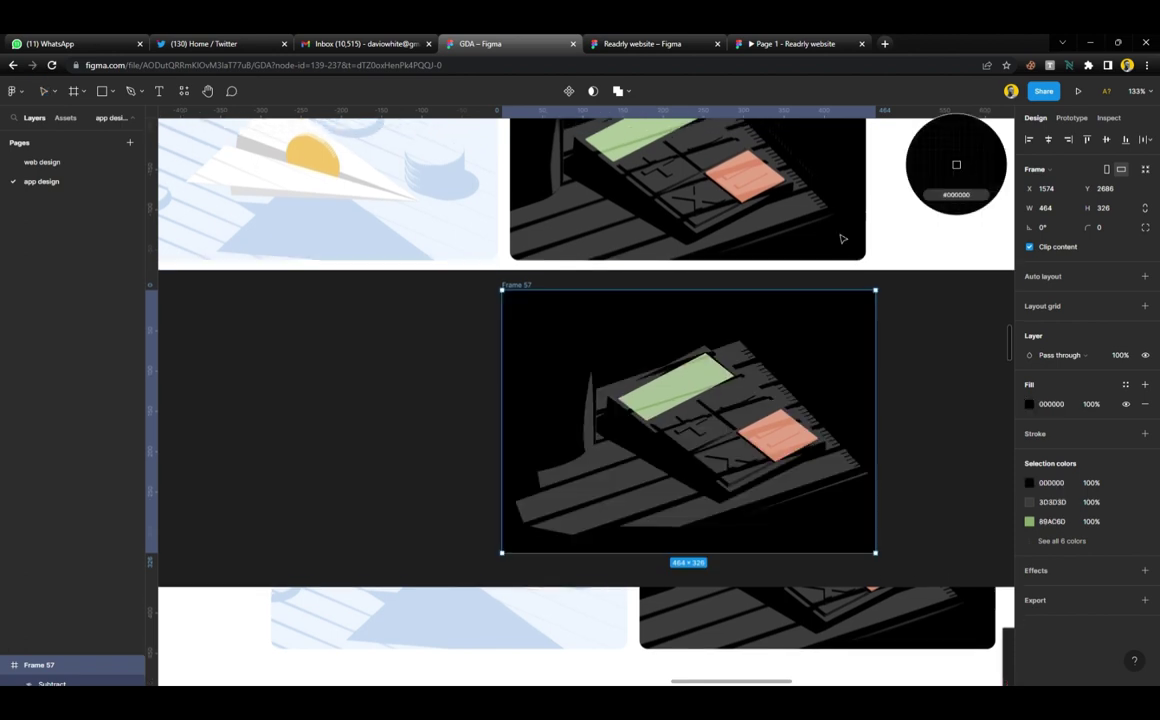
{"action": "left_click", "coordinate": [909, 432]}
{"action": "scroll", "coordinate": [717, 368], "scroll_direction": "up", "scroll_amount": 2}
{"action": "left_click", "coordinate": [732, 290]}
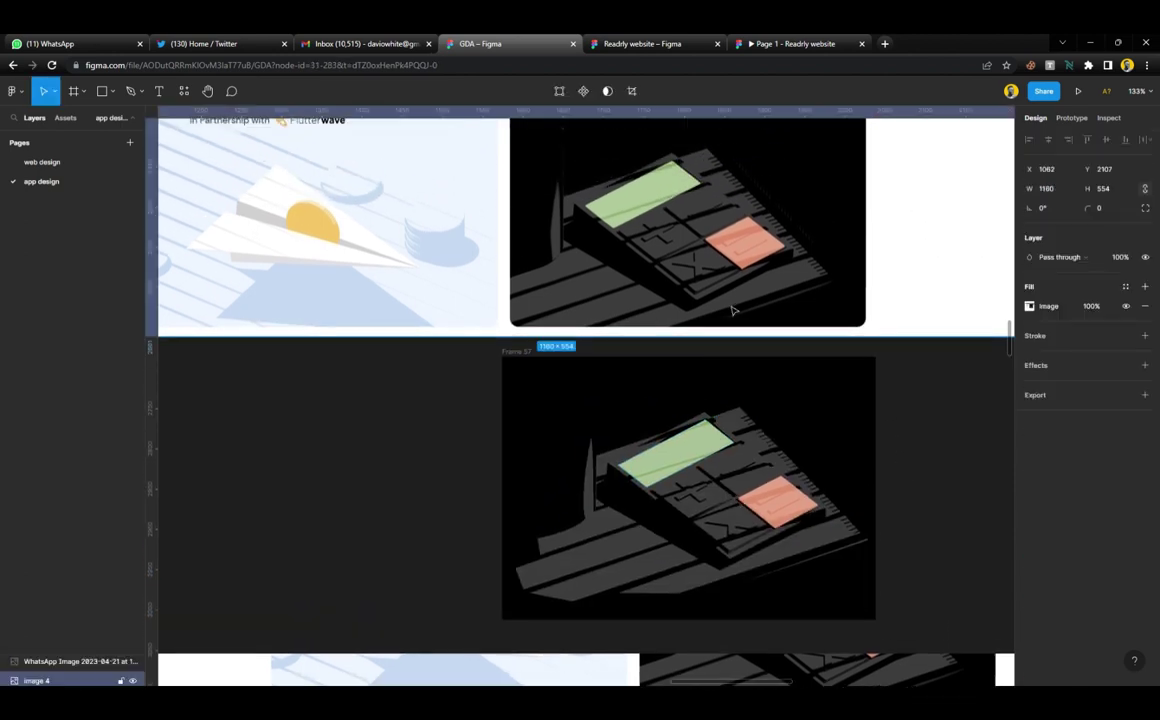
{"action": "scroll", "coordinate": [730, 295], "scroll_direction": "down", "scroll_amount": 1}
{"action": "left_click", "coordinate": [518, 358]}
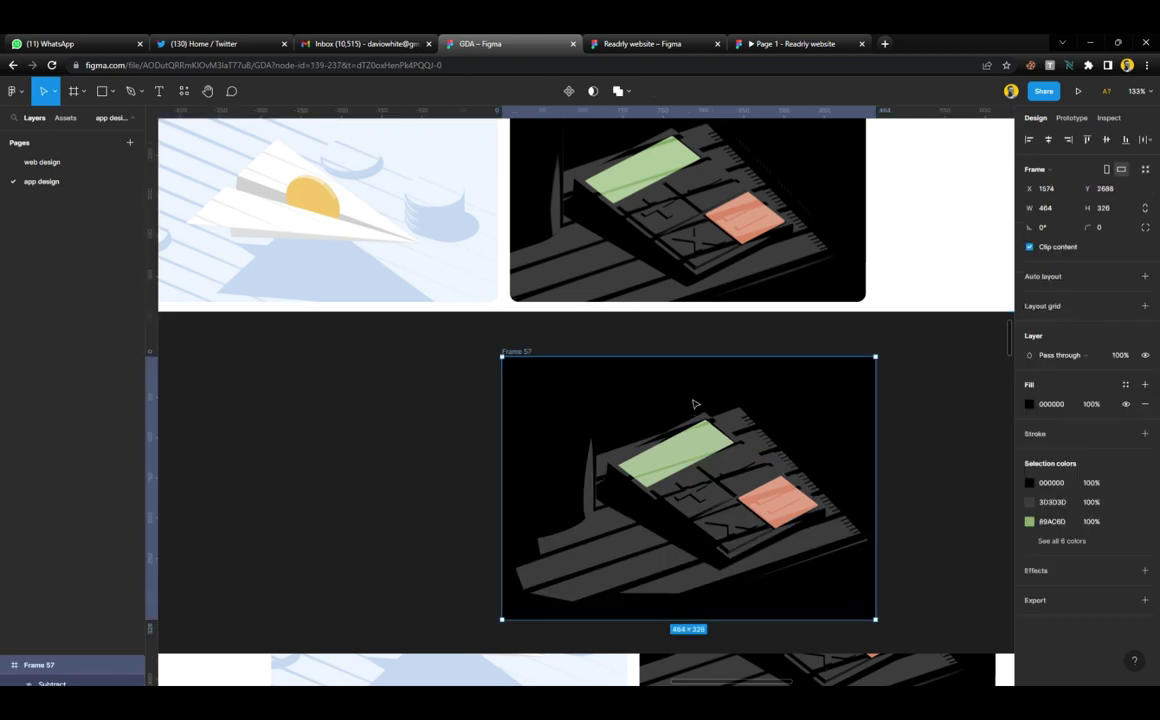
{"action": "scroll", "coordinate": [716, 312], "scroll_direction": "up", "scroll_amount": 1}
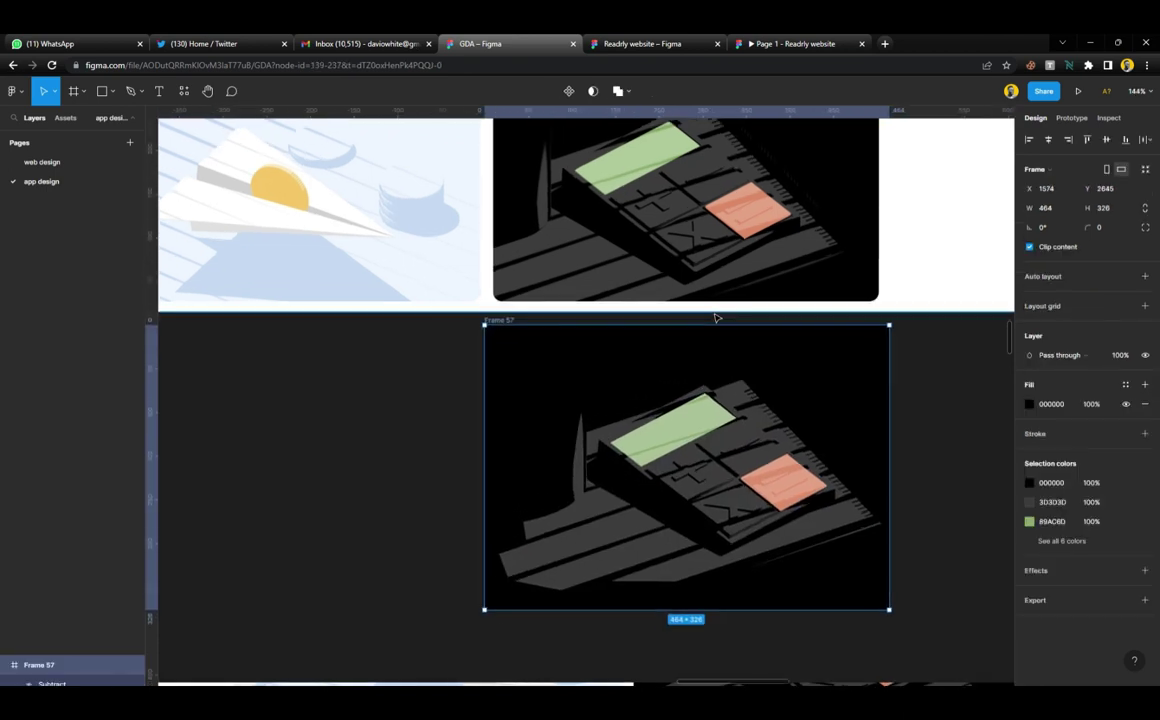
{"action": "scroll", "coordinate": [716, 312], "scroll_direction": "right", "scroll_amount": 2}
{"action": "scroll", "coordinate": [716, 315], "scroll_direction": "up", "scroll_amount": 1}
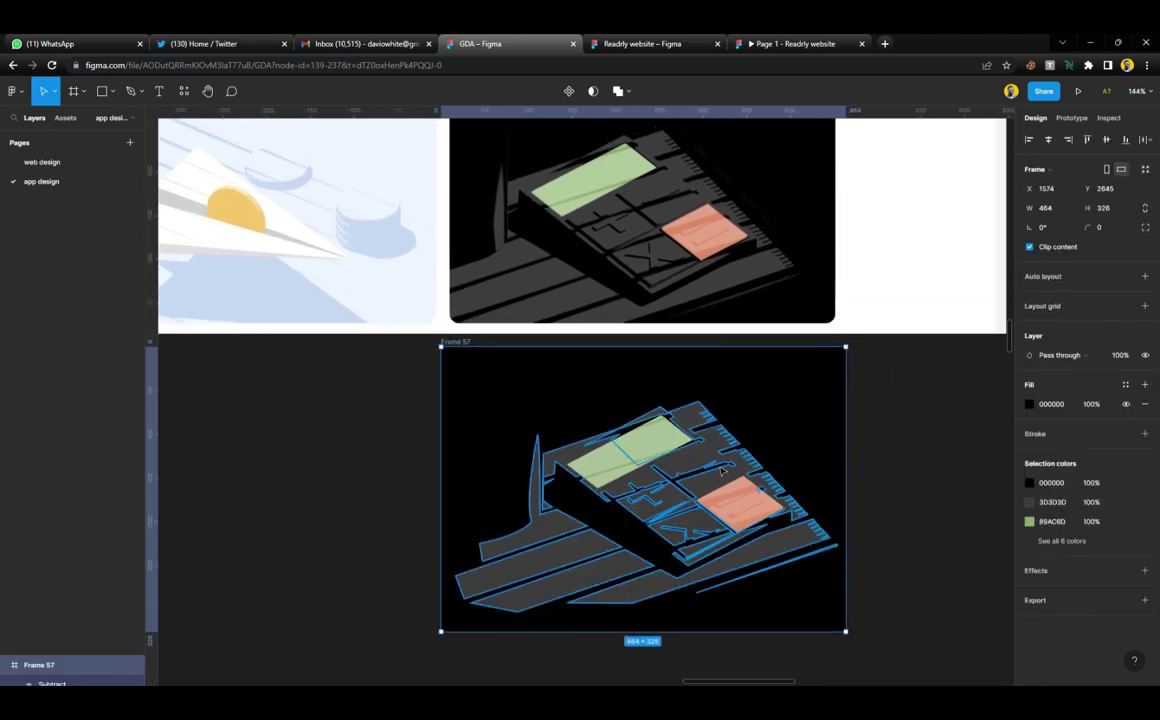
{"action": "left_click", "coordinate": [919, 541]}
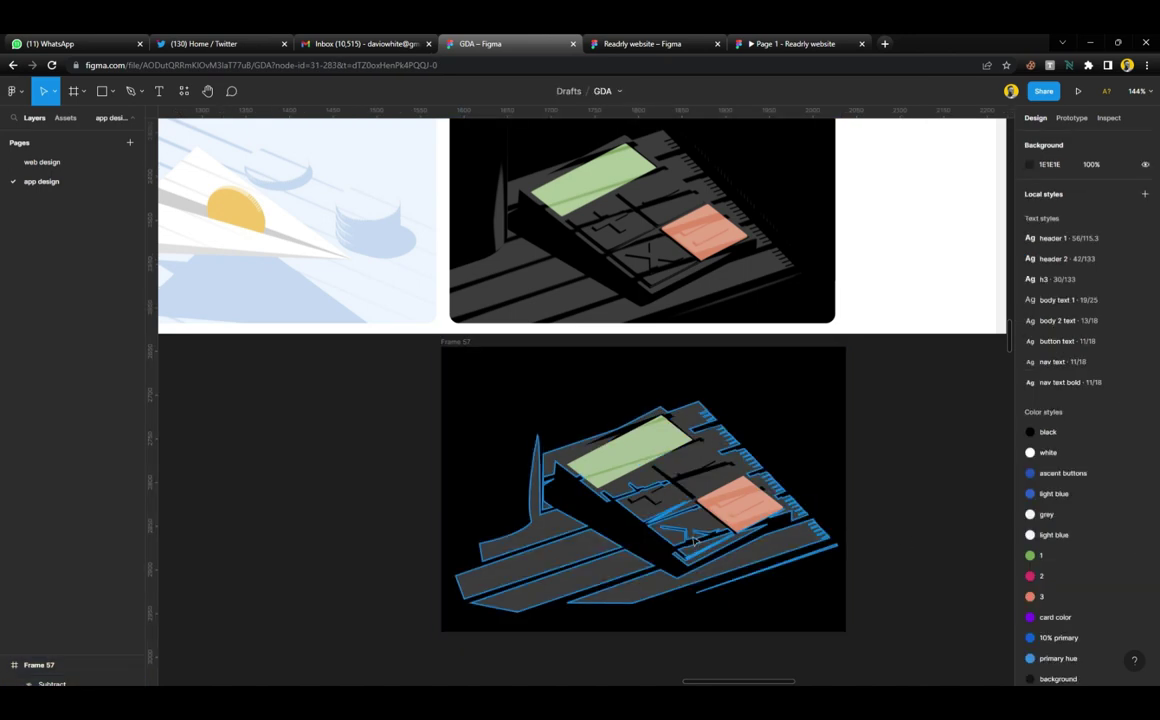
{"action": "scroll", "coordinate": [695, 540], "scroll_direction": "up", "scroll_amount": 5}
{"action": "scroll", "coordinate": [695, 540], "scroll_direction": "down", "scroll_amount": 4}
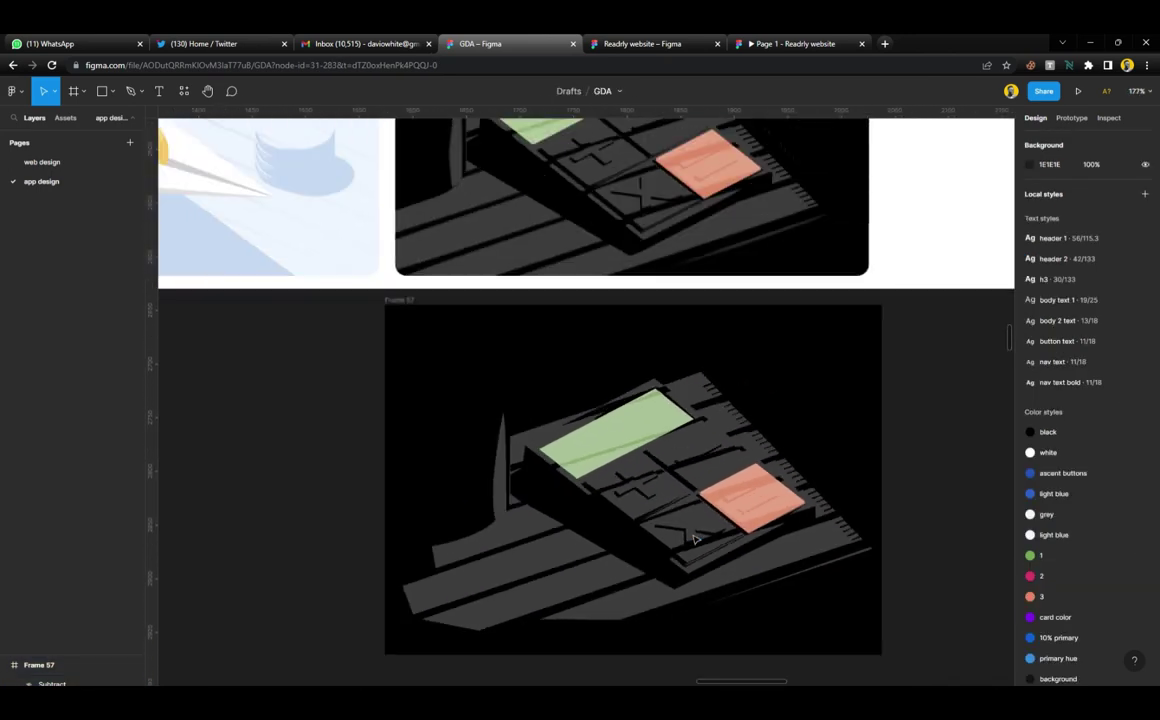
{"action": "scroll", "coordinate": [652, 285], "scroll_direction": "up", "scroll_amount": 1}
{"action": "scroll", "coordinate": [646, 253], "scroll_direction": "up", "scroll_amount": 10}
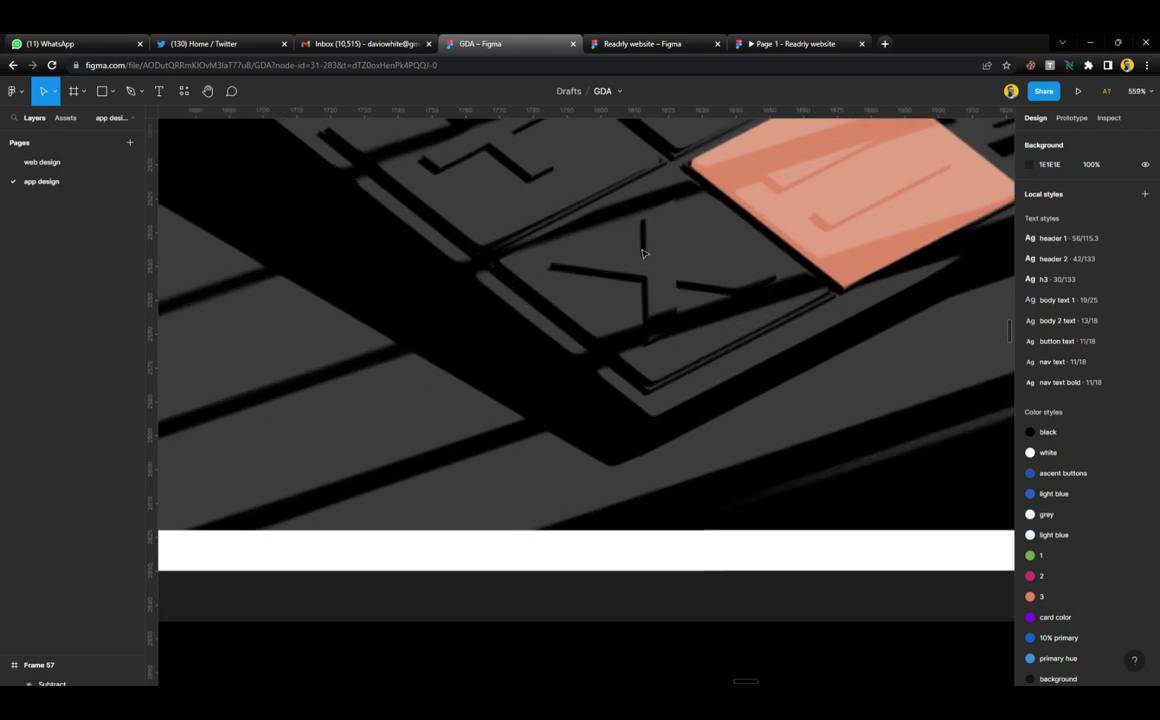
Draw a thin vertical vector bar with a sampled black fill and no stroke
{"action": "key", "text": "p"}
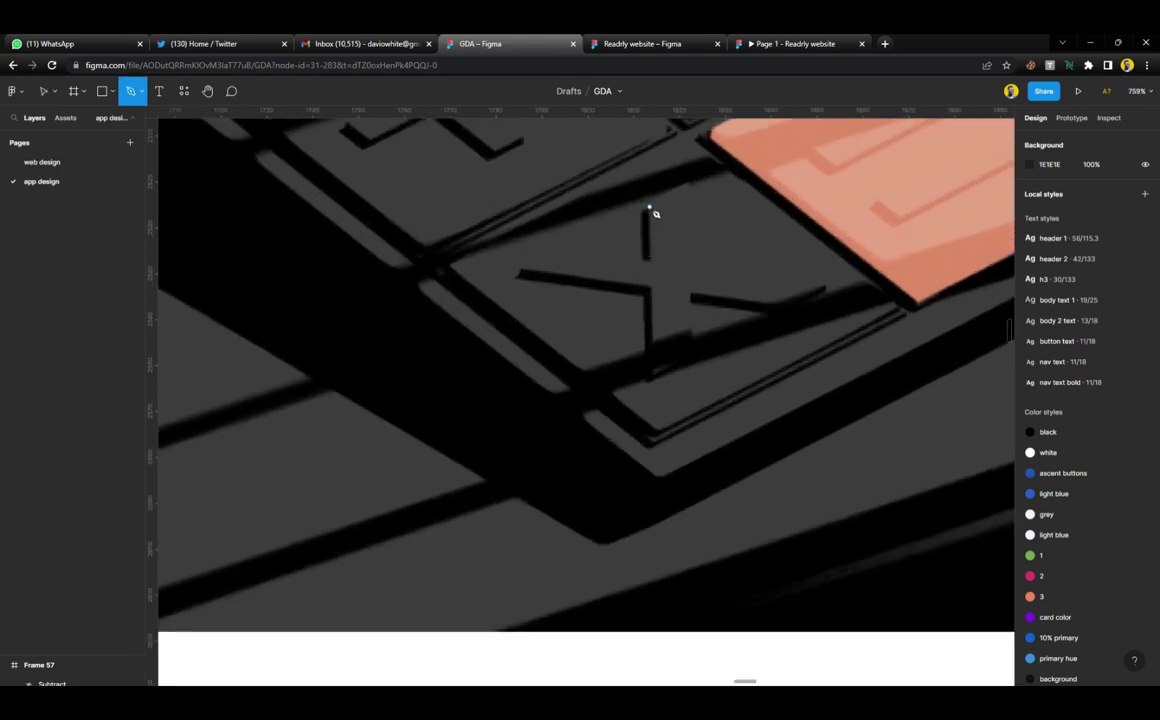
{"action": "left_click", "coordinate": [649, 207]}
{"action": "left_click", "coordinate": [649, 260]}
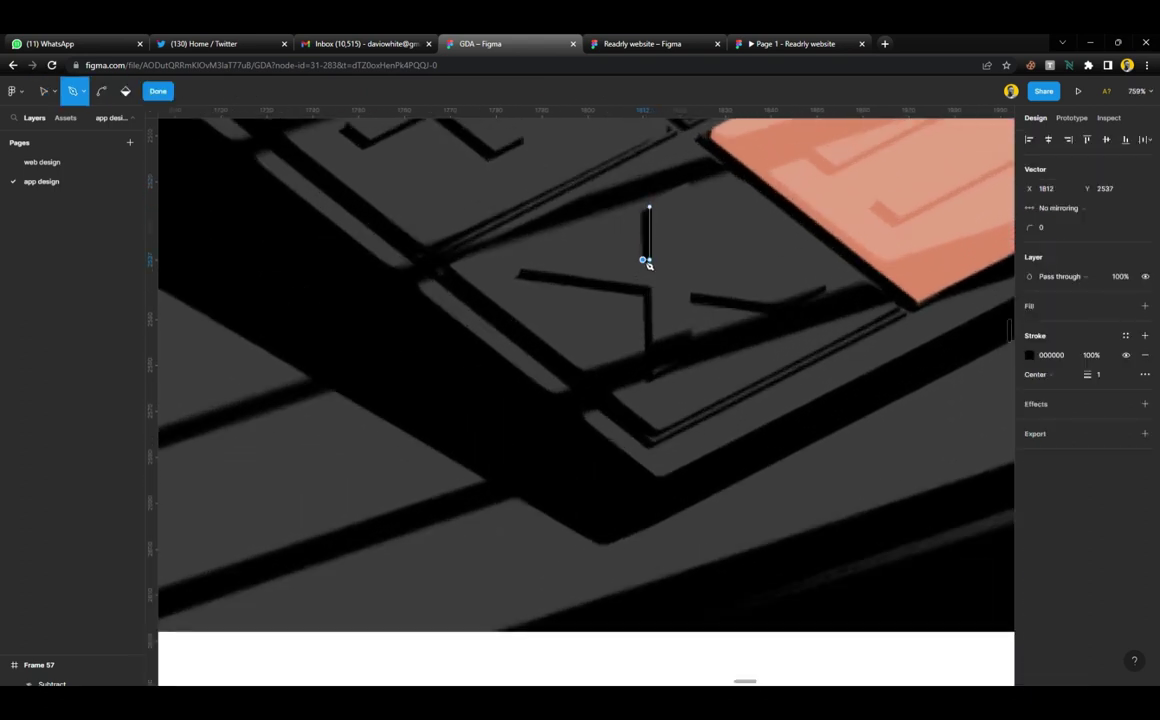
{"action": "left_click", "coordinate": [648, 211]}
{"action": "key", "text": "Escape"}
{"action": "left_click", "coordinate": [1145, 286]}
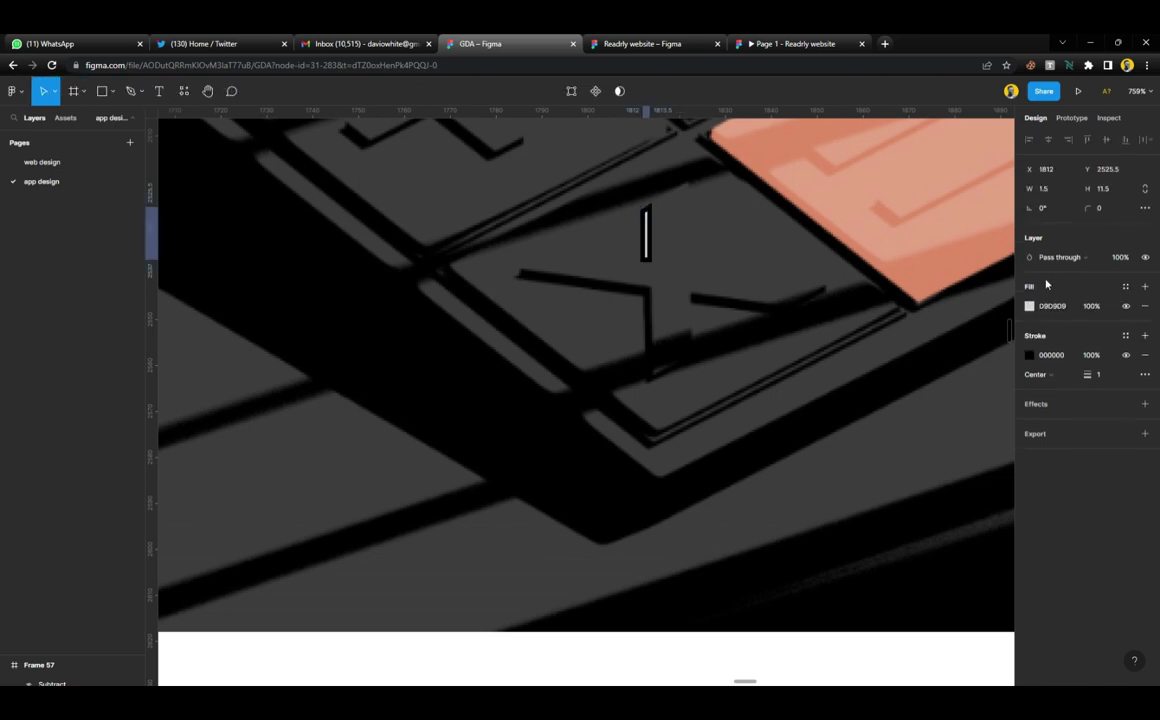
{"action": "left_click", "coordinate": [1145, 355]}
{"action": "key", "text": "i"}
{"action": "left_click", "coordinate": [803, 311]}
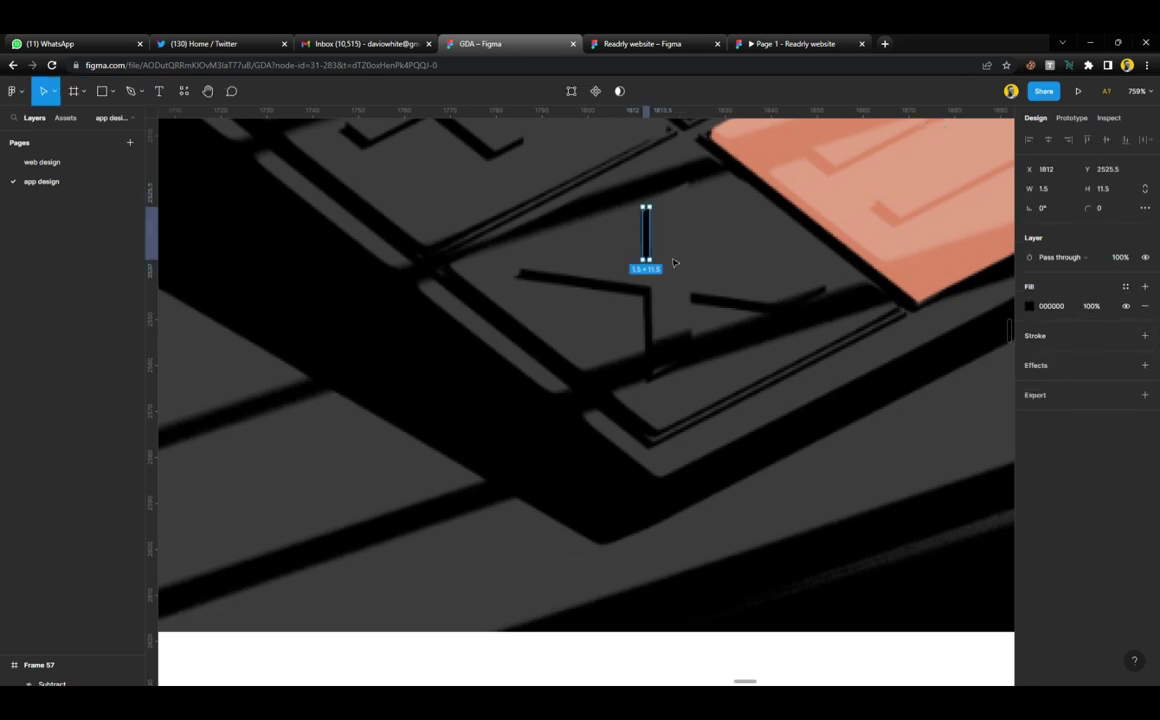
Move the 1.5 × 11.5 black bar into Frame 57 at X 279, Y 191
{"action": "left_click_drag", "start_coordinate": [648, 238], "coordinate": [872, 497]}
{"action": "scroll", "coordinate": [872, 497], "scroll_direction": "down", "scroll_amount": 5}
{"action": "scroll", "coordinate": [872, 497], "scroll_direction": "up", "scroll_amount": 3}
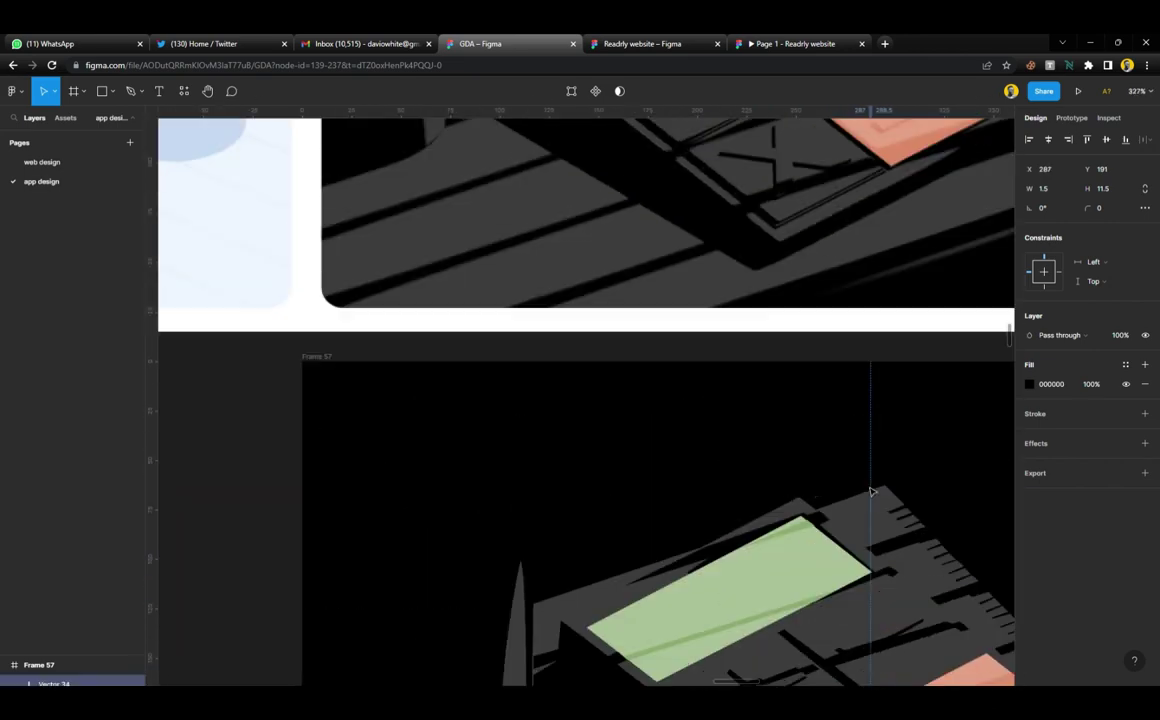
{"action": "scroll", "coordinate": [872, 497], "scroll_direction": "down", "scroll_amount": 2}
{"action": "scroll", "coordinate": [872, 497], "scroll_direction": "up", "scroll_amount": 5}
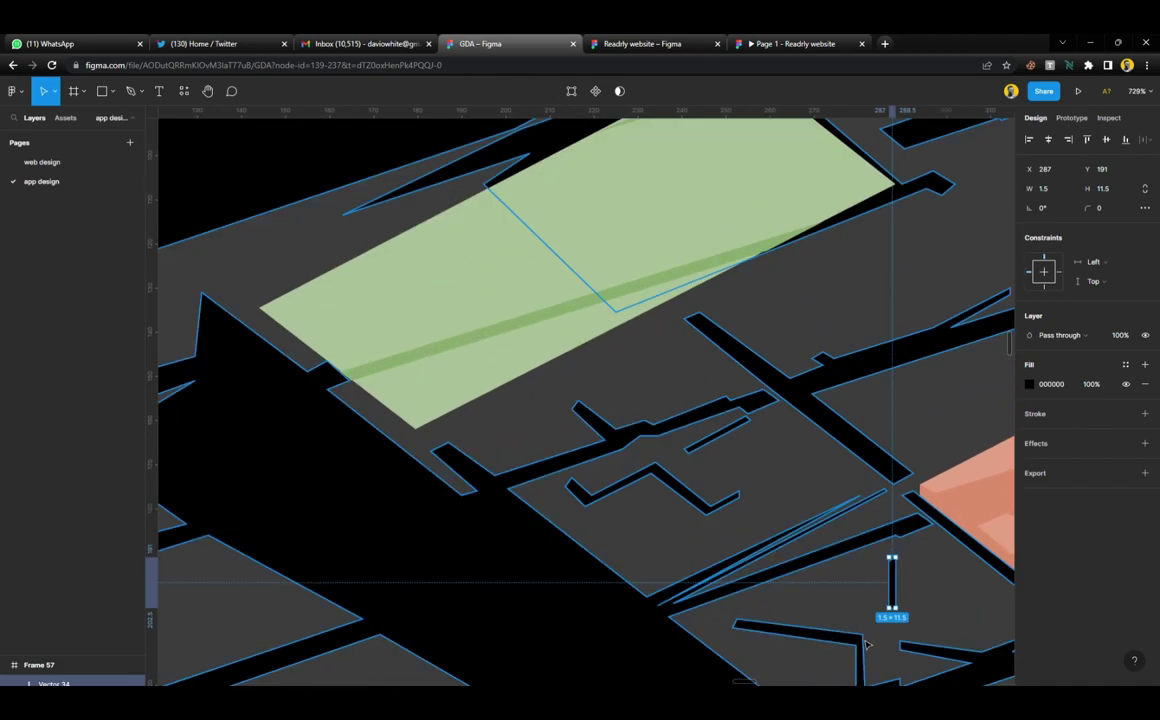
{"action": "scroll", "coordinate": [877, 556], "scroll_direction": "up", "scroll_amount": 5}
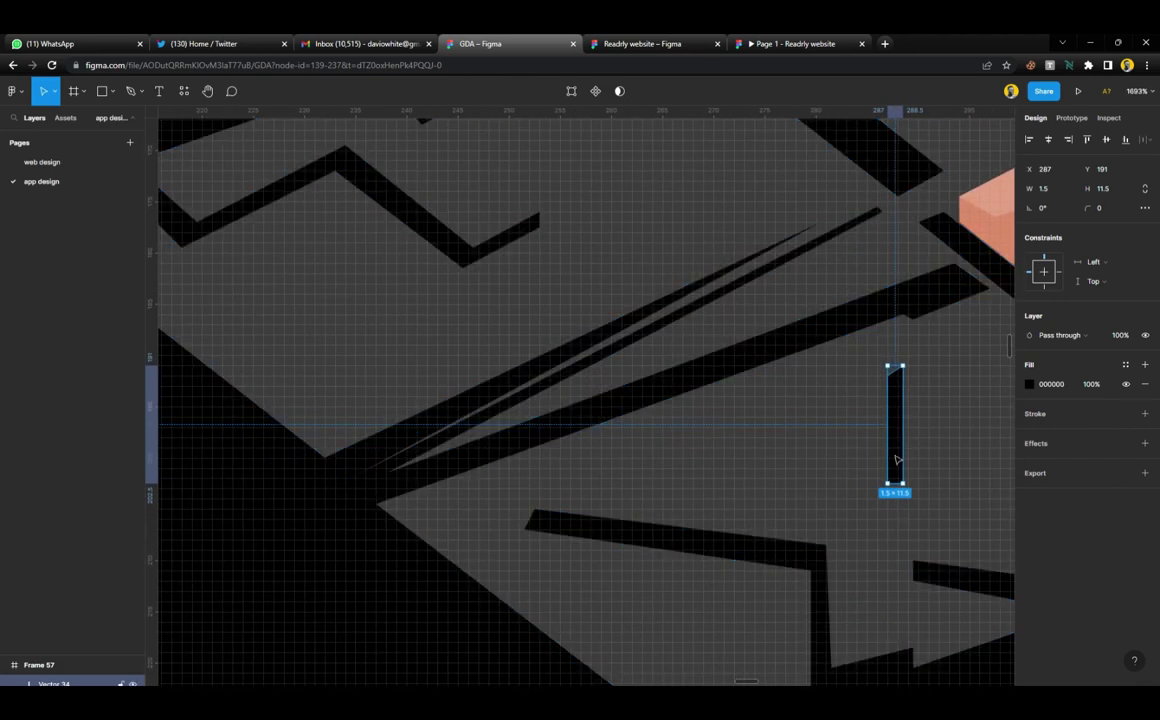
{"action": "left_click_drag", "start_coordinate": [892, 458], "coordinate": [818, 466]}
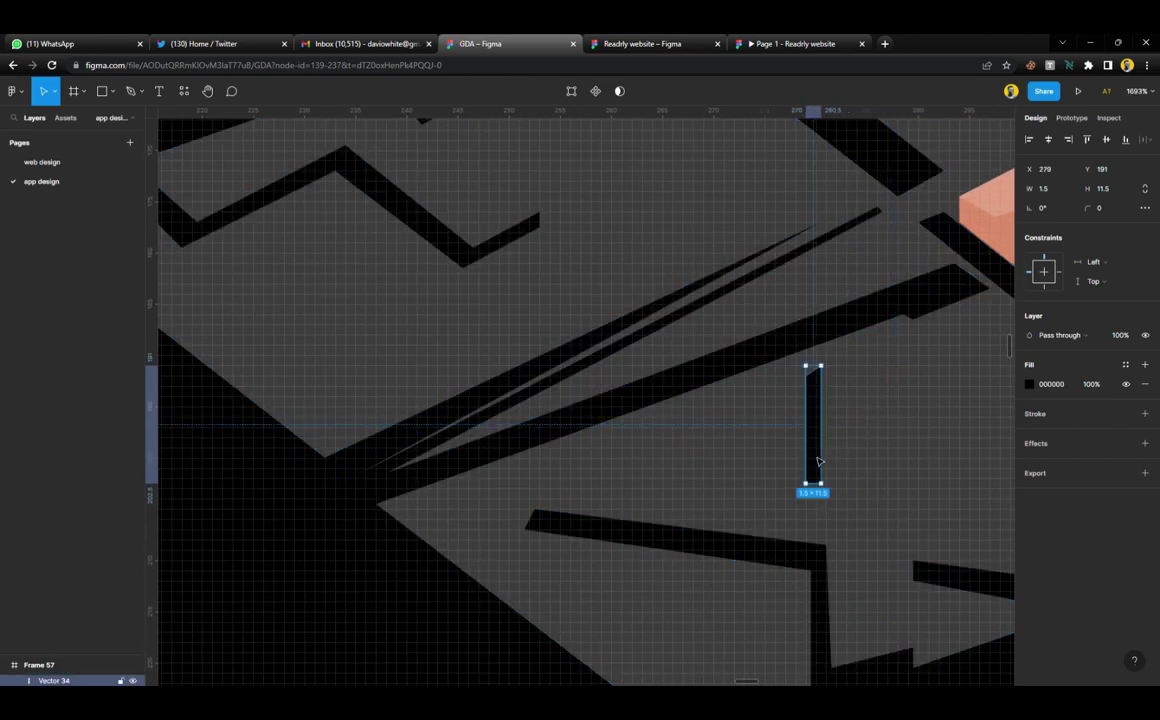
{"action": "scroll", "coordinate": [818, 466], "scroll_direction": "down", "scroll_amount": 8}
Trim the lower reference screenshot by dragging its top edge downward
{"action": "left_click", "coordinate": [820, 656]}
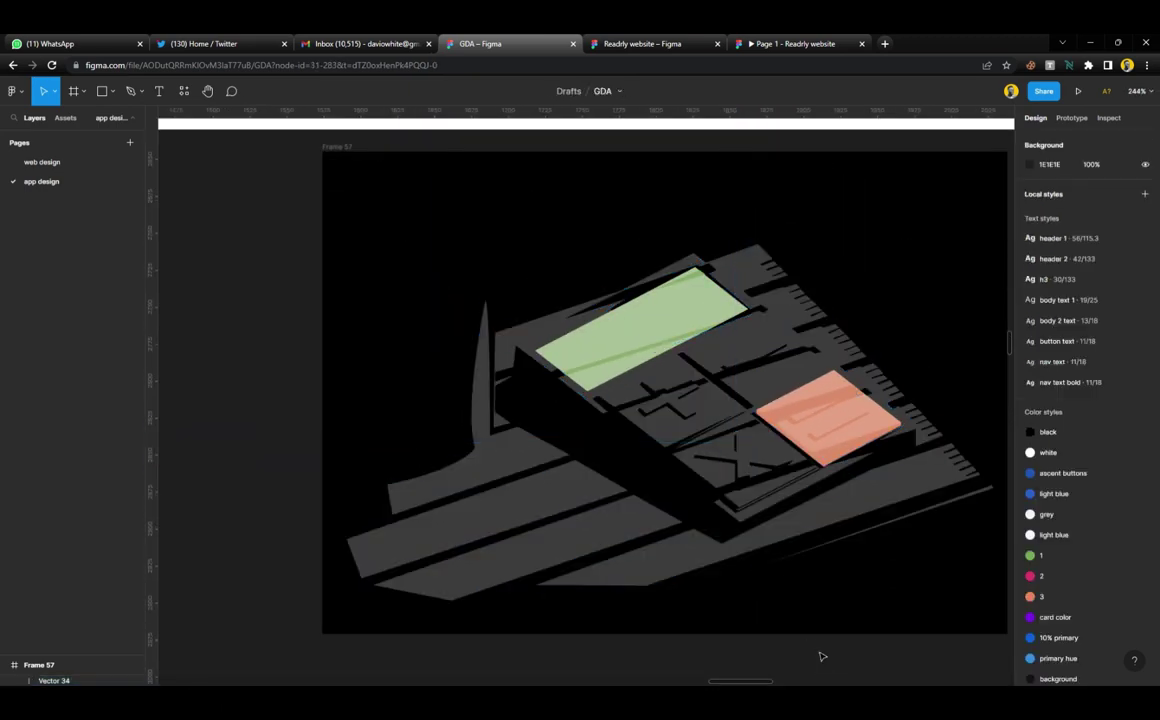
{"action": "scroll", "coordinate": [380, 372], "scroll_direction": "down", "scroll_amount": 3}
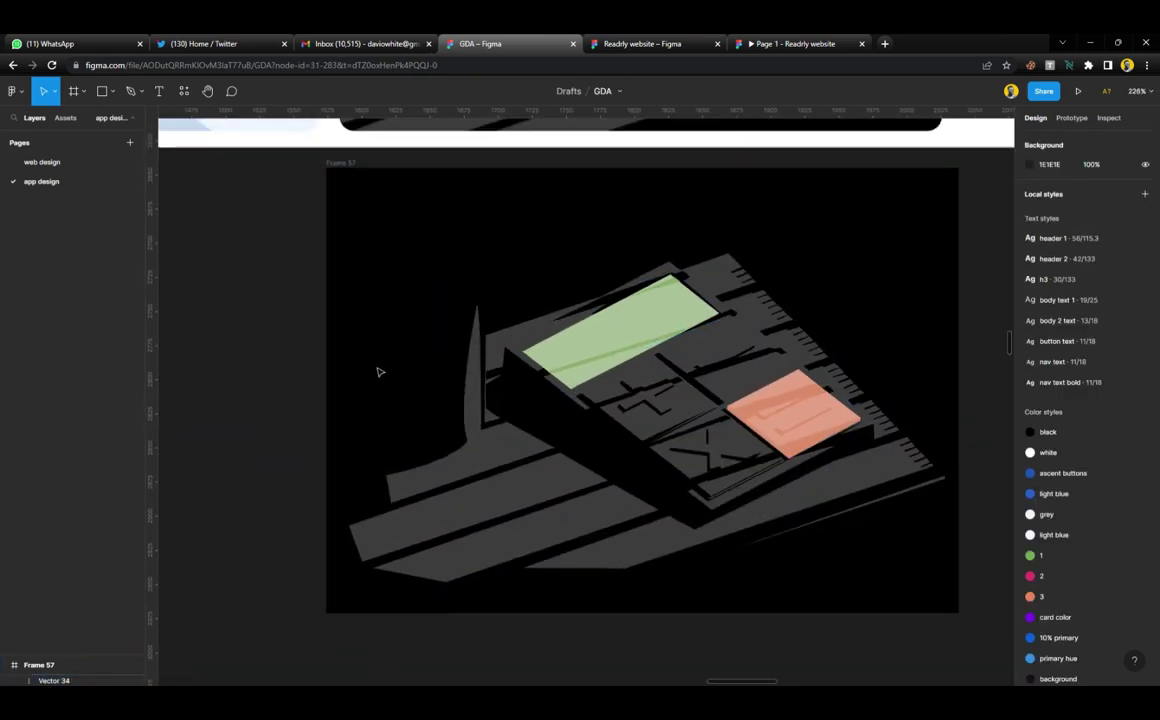
{"action": "scroll", "coordinate": [380, 372], "scroll_direction": "up", "scroll_amount": 3}
{"action": "scroll", "coordinate": [472, 333], "scroll_direction": "up", "scroll_amount": 3}
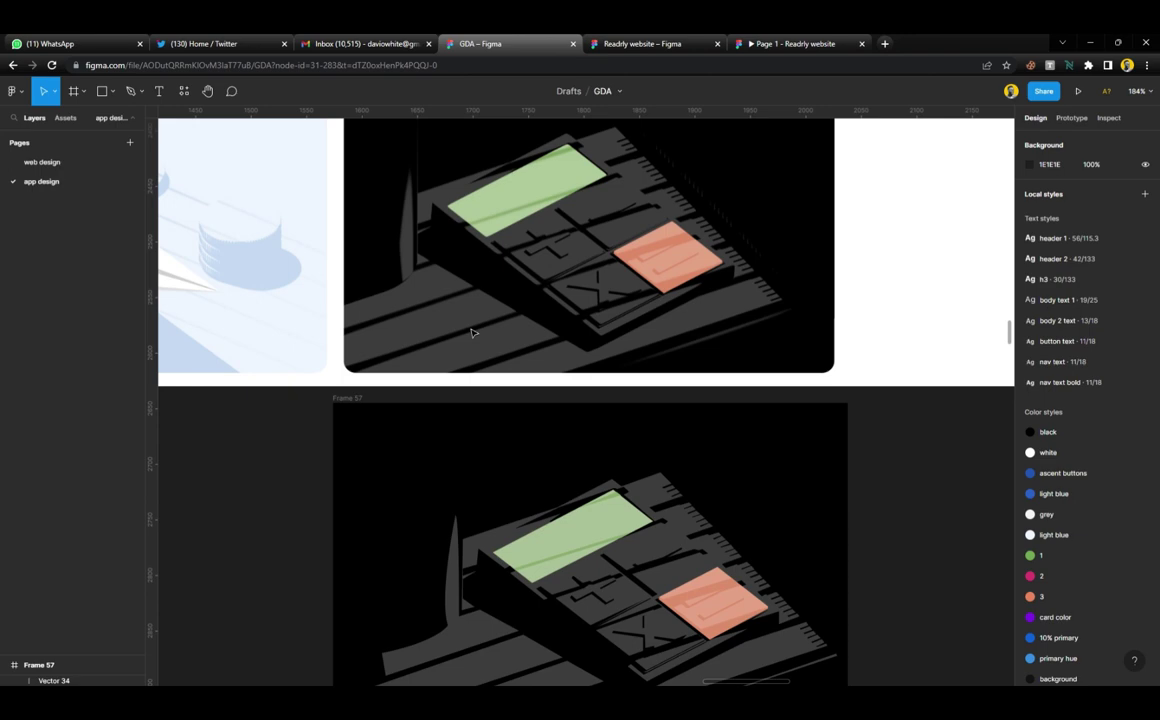
{"action": "scroll", "coordinate": [472, 333], "scroll_direction": "down", "scroll_amount": 5}
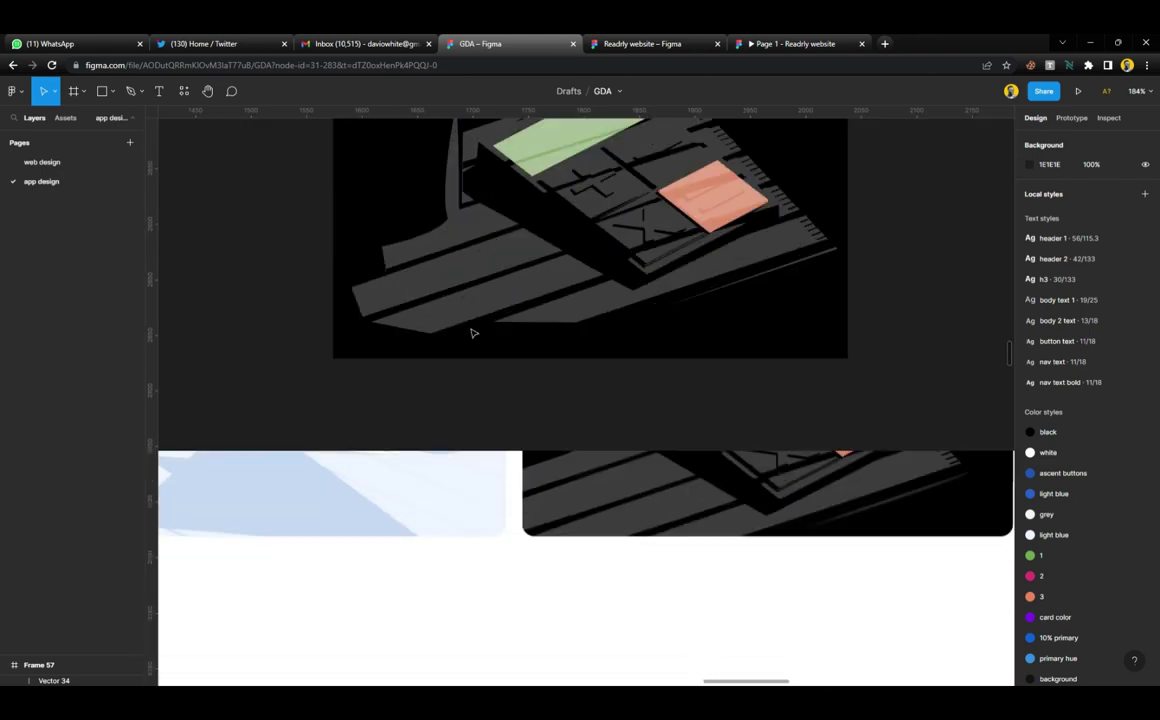
{"action": "scroll", "coordinate": [476, 335], "scroll_direction": "up", "scroll_amount": 2}
{"action": "scroll", "coordinate": [479, 338], "scroll_direction": "down", "scroll_amount": 6}
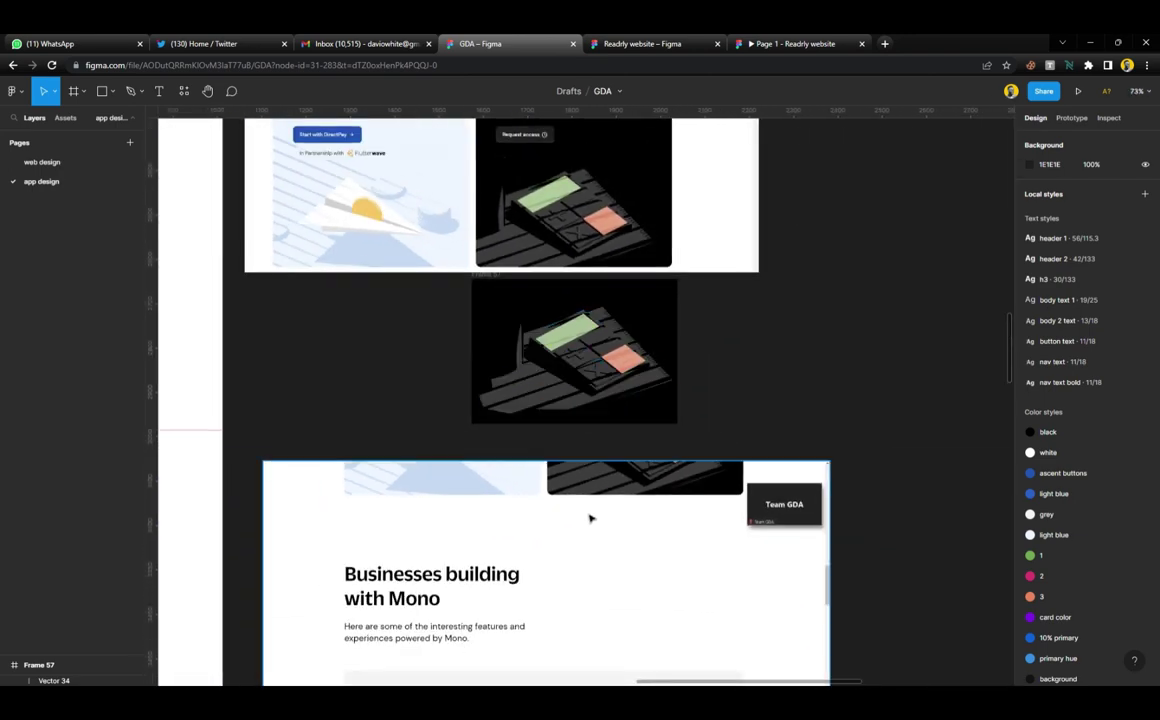
{"action": "left_click", "coordinate": [583, 468]}
{"action": "left_click_drag", "start_coordinate": [583, 468], "coordinate": [586, 508]}
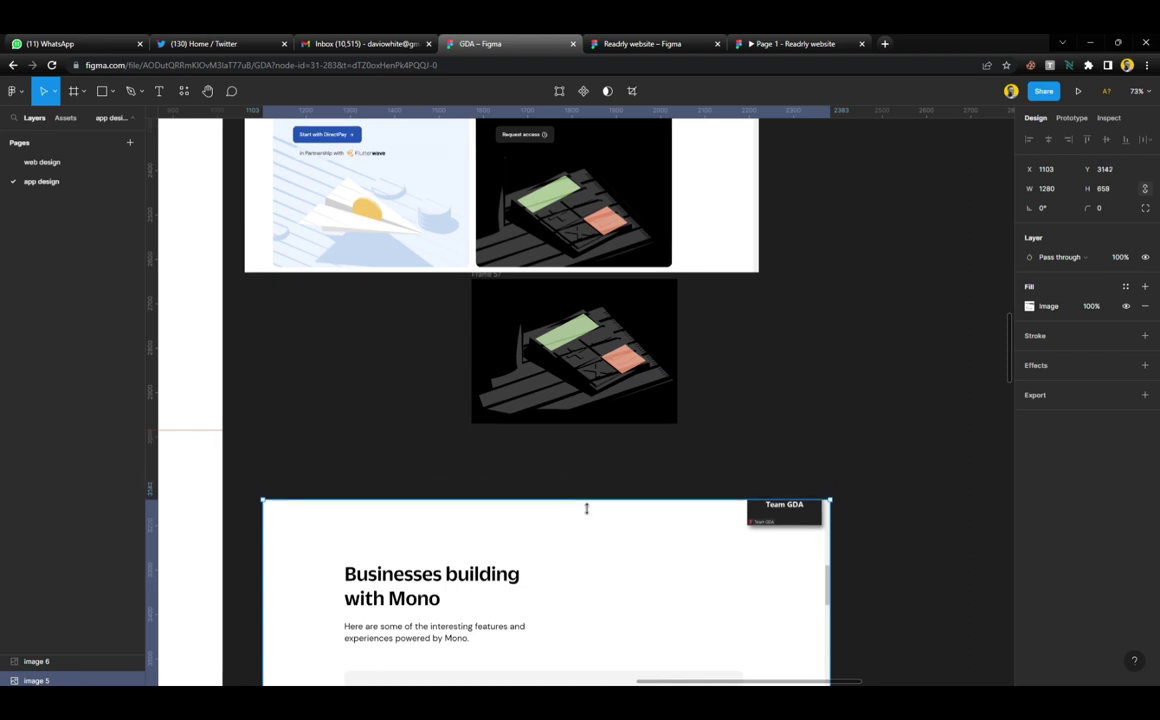
{"action": "left_click", "coordinate": [604, 447]}
Cut the Frame 57 illustration and move the Percept reference image left and down
{"action": "scroll", "coordinate": [590, 420], "scroll_direction": "up", "scroll_amount": 3}
{"action": "left_click", "coordinate": [492, 407]}
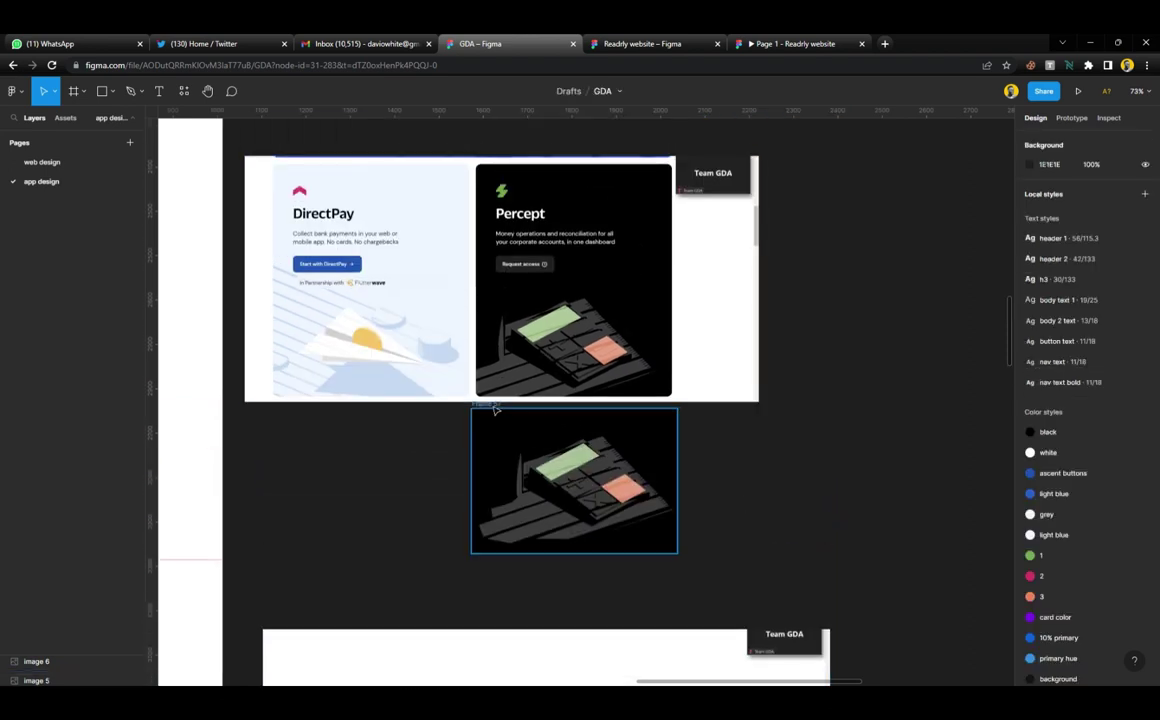
{"action": "scroll", "coordinate": [494, 408], "scroll_direction": "left", "scroll_amount": 5}
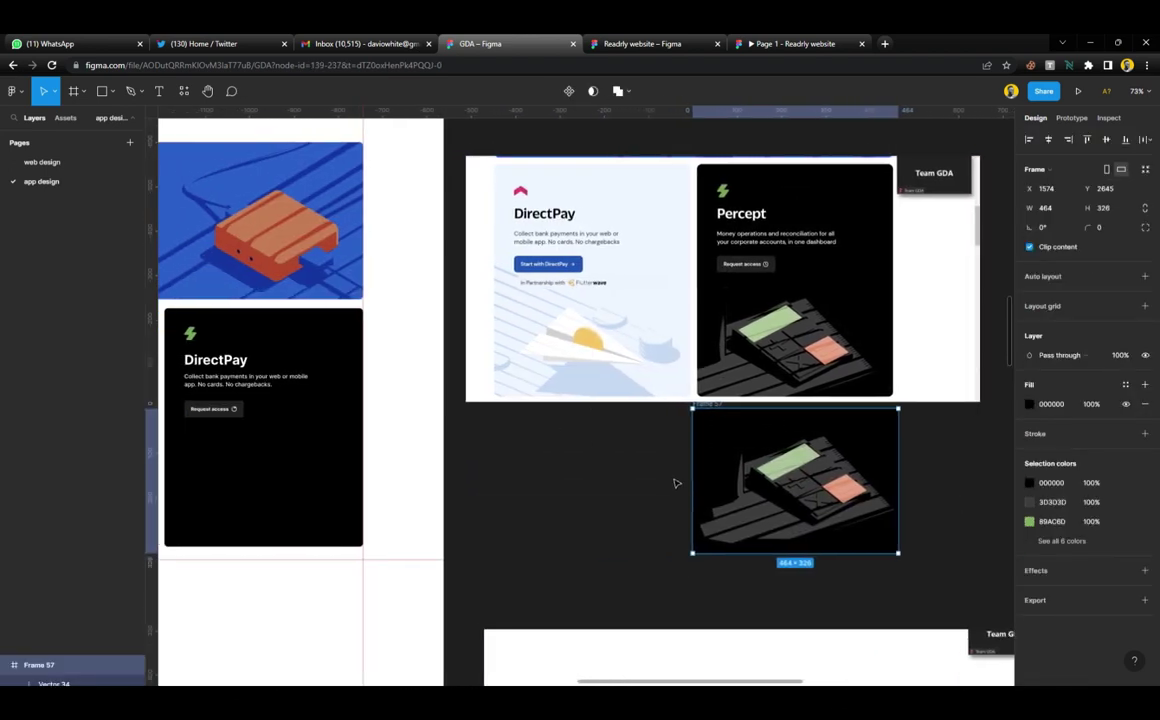
{"action": "key", "text": "Delete"}
{"action": "left_click_drag", "start_coordinate": [722, 372], "coordinate": [467, 516]}
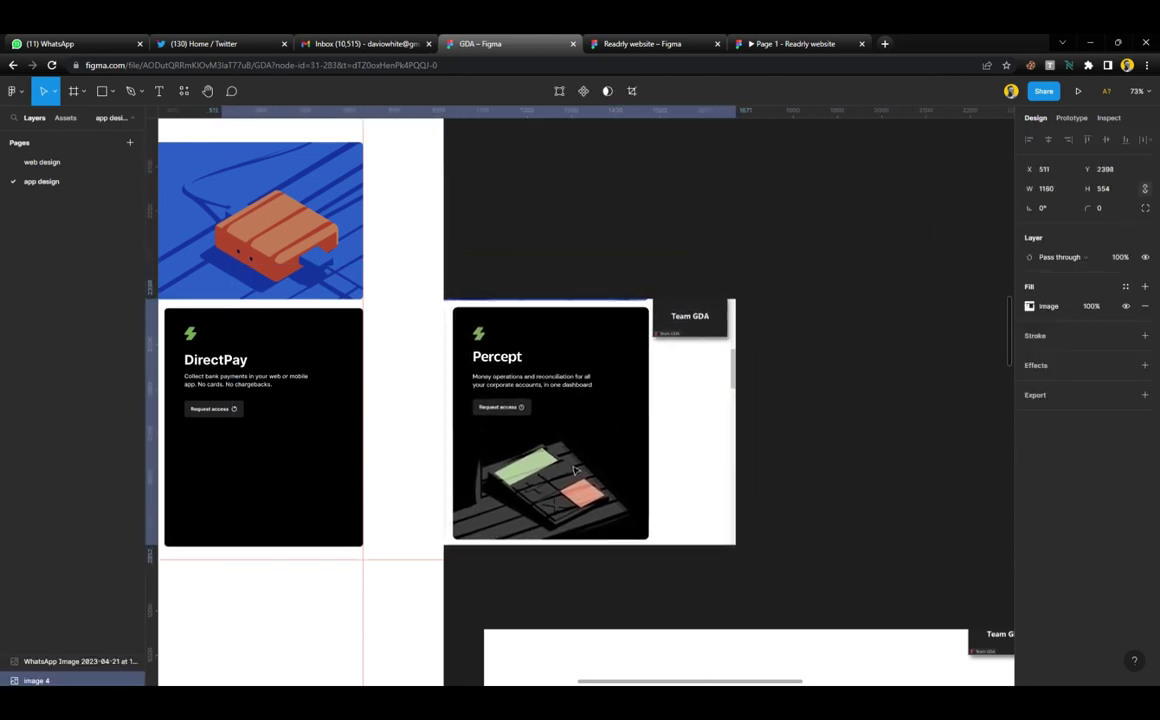
{"action": "scroll", "coordinate": [575, 470], "scroll_direction": "left", "scroll_amount": 3}
Paste the Frame 57 illustration into the DirectPay card, bottom-aligned, with its black fill removed
{"action": "scroll", "coordinate": [575, 470], "scroll_direction": "left", "scroll_amount": 4}
{"action": "left_click", "coordinate": [598, 420]}
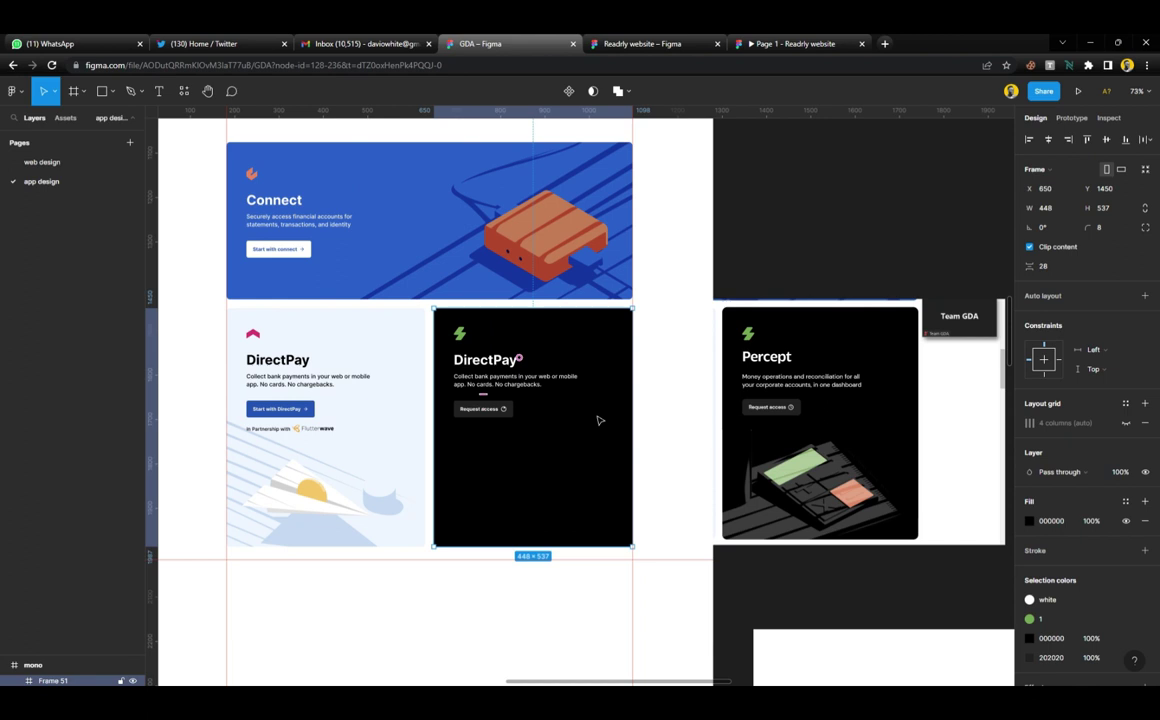
{"action": "key", "text": "ctrl+v"}
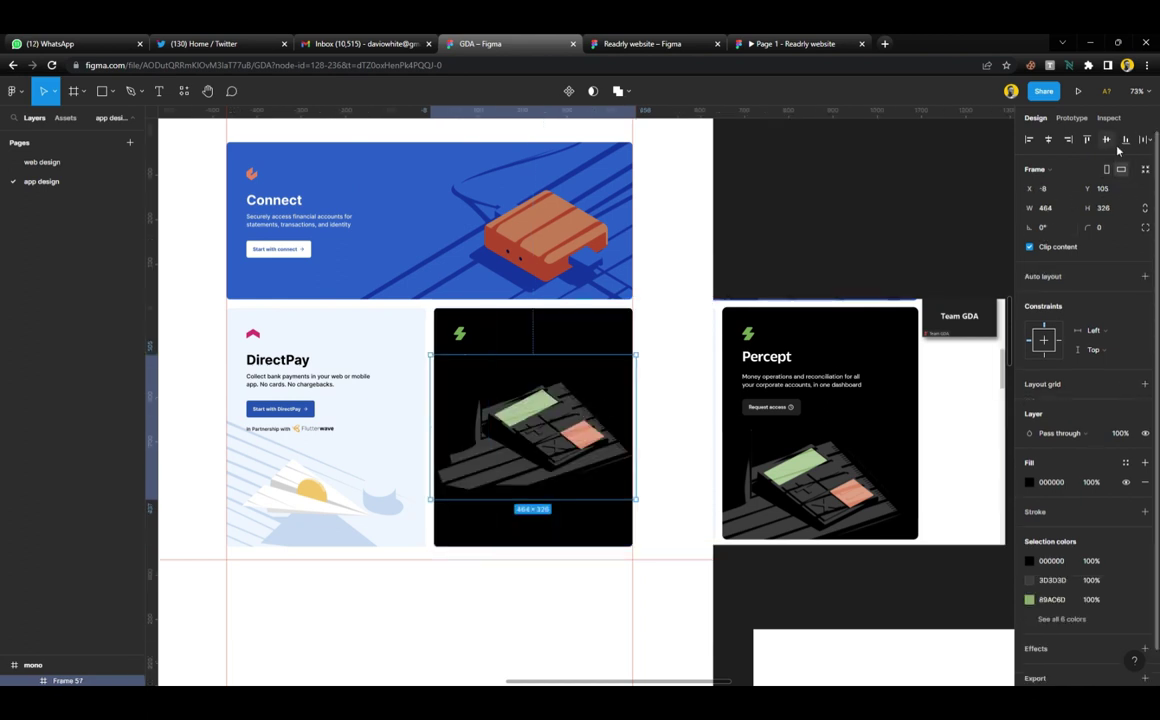
{"action": "left_click", "coordinate": [1125, 139]}
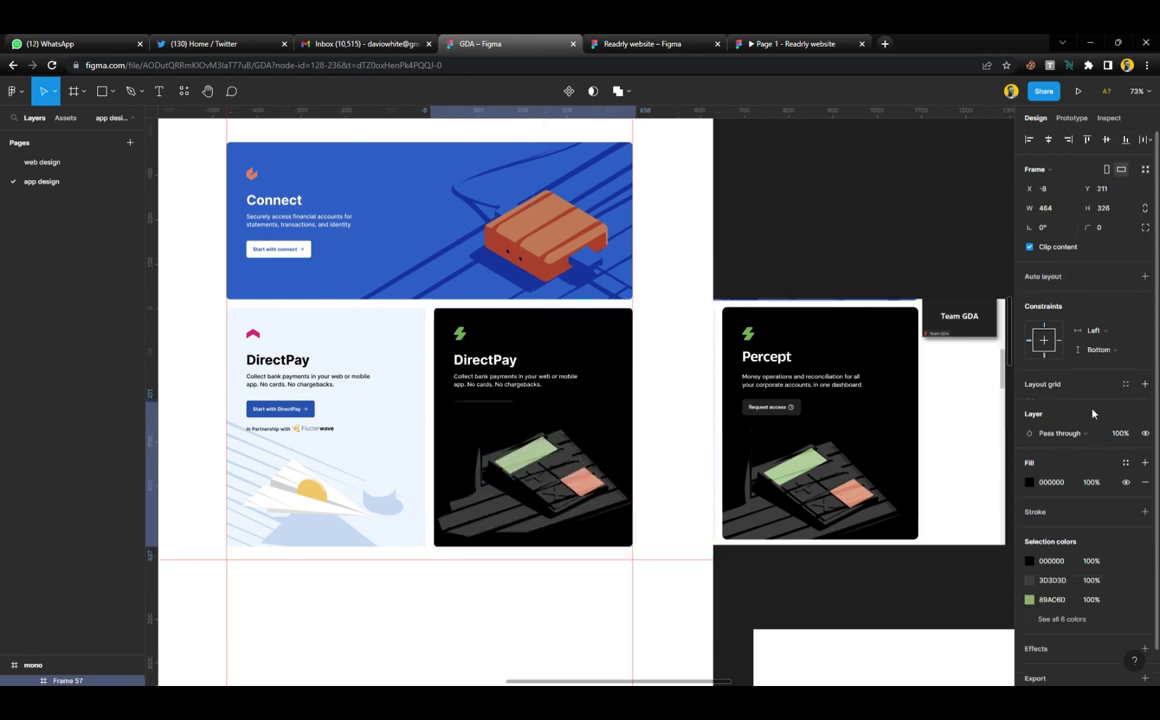
{"action": "left_click", "coordinate": [1145, 482]}
{"action": "left_click", "coordinate": [786, 604]}
Move the illustration down-left and crop its left and bottom edges flush with the card
{"action": "scroll", "coordinate": [563, 492], "scroll_direction": "up", "scroll_amount": 5}
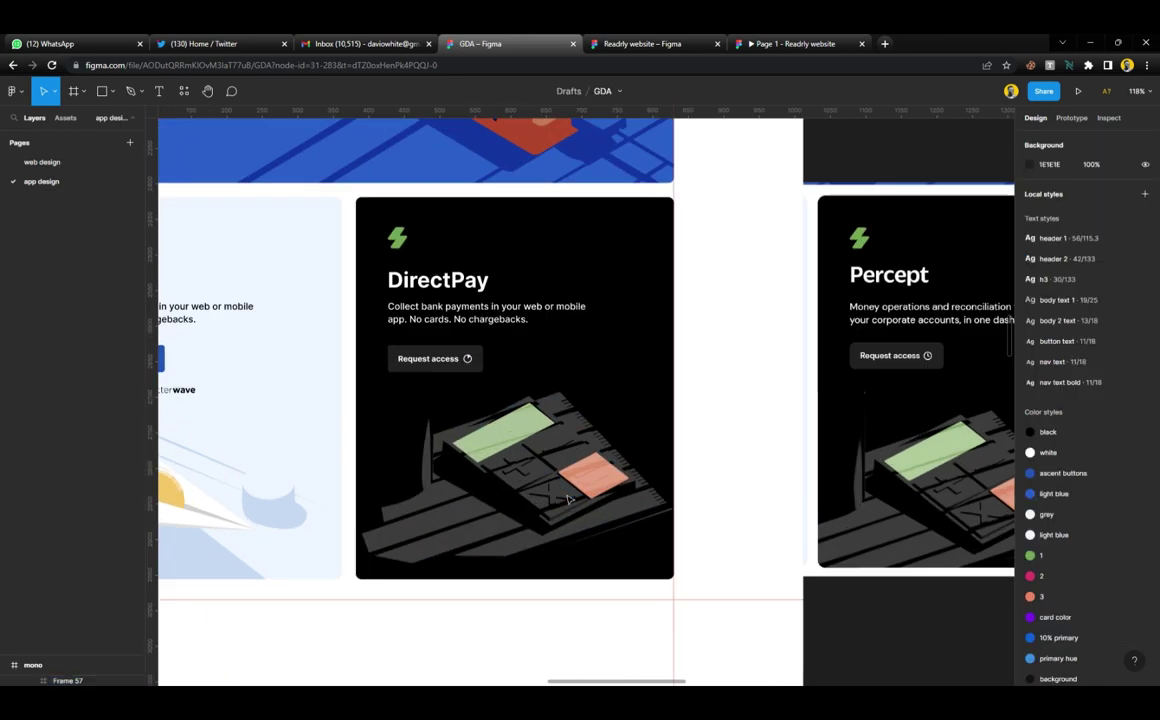
{"action": "left_click", "coordinate": [592, 465]}
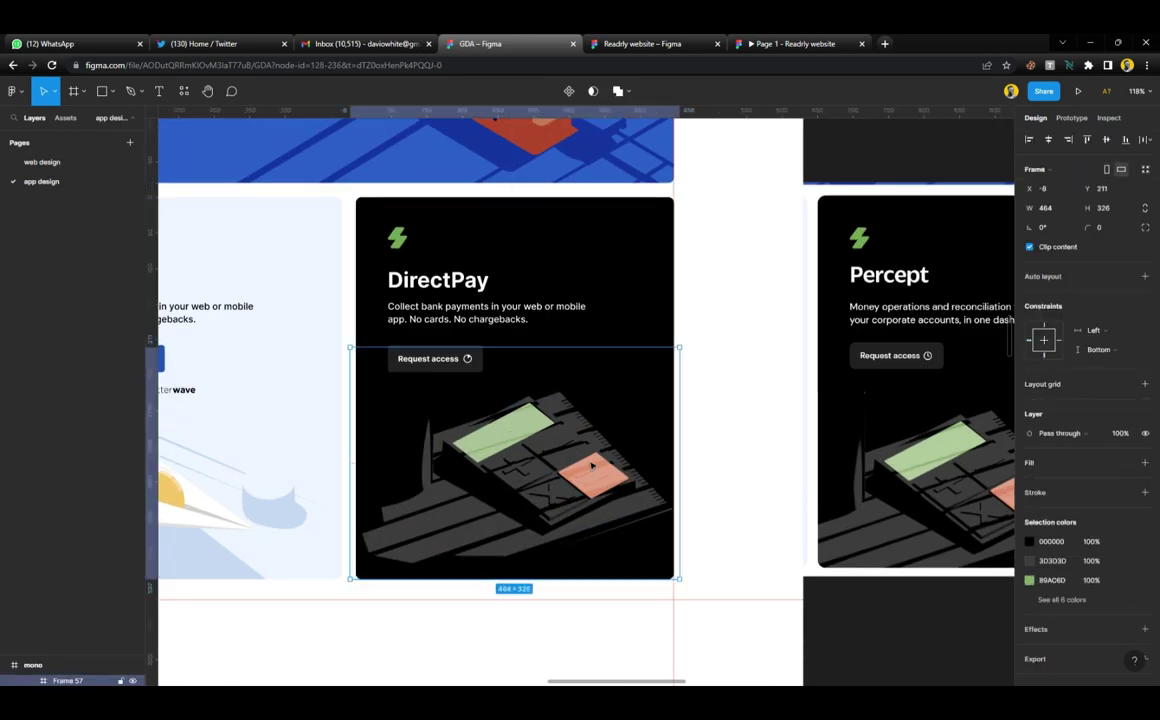
{"action": "scroll", "coordinate": [585, 450], "scroll_direction": "down", "scroll_amount": 3}
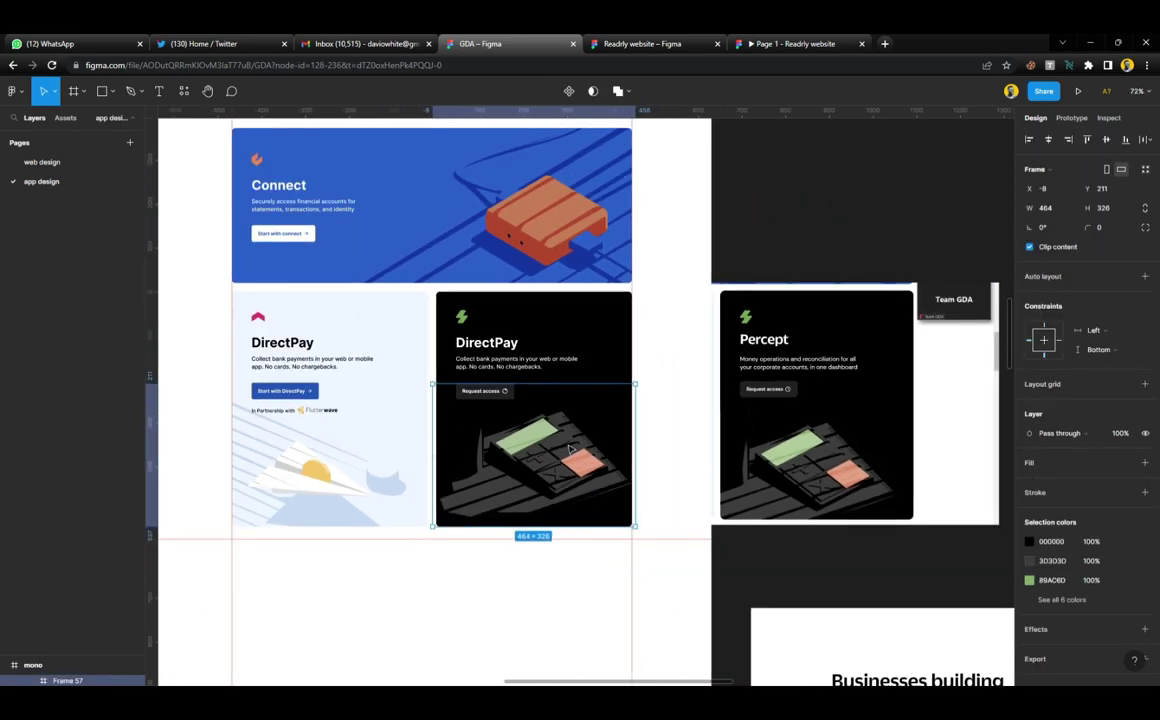
{"action": "left_click_drag", "start_coordinate": [578, 462], "coordinate": [562, 481]}
{"action": "left_click_drag", "start_coordinate": [414, 458], "coordinate": [443, 458]}
{"action": "left_click_drag", "start_coordinate": [495, 551], "coordinate": [496, 537]}
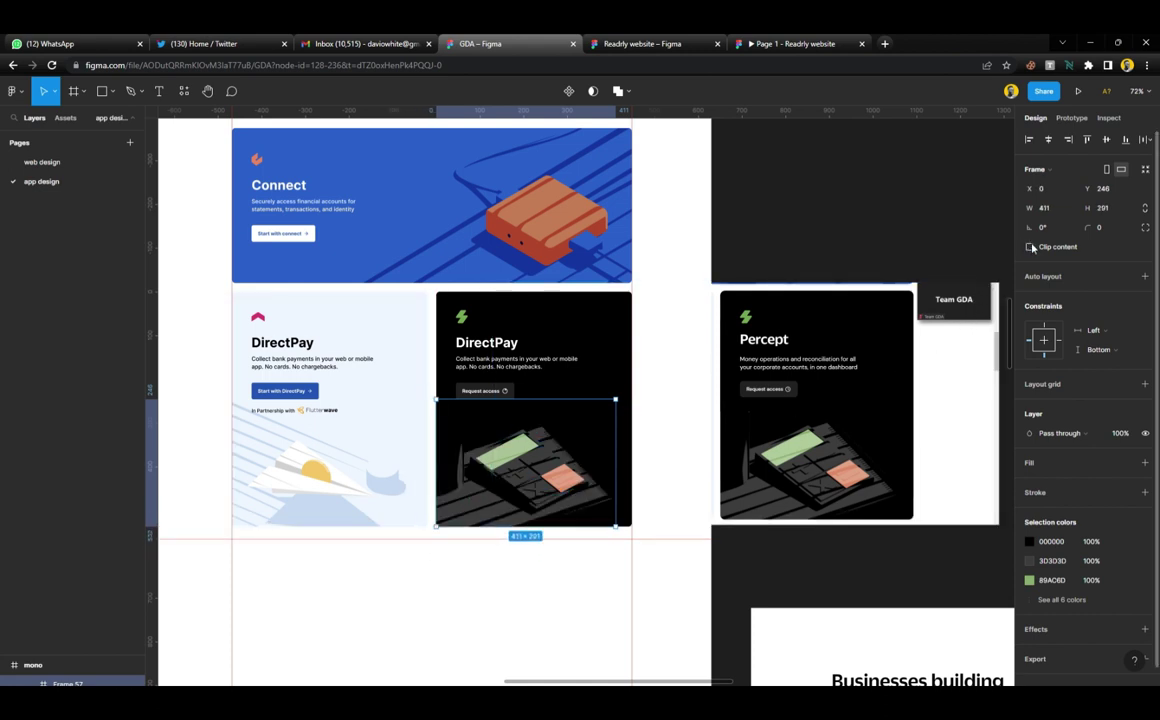
{"action": "left_click", "coordinate": [767, 566]}
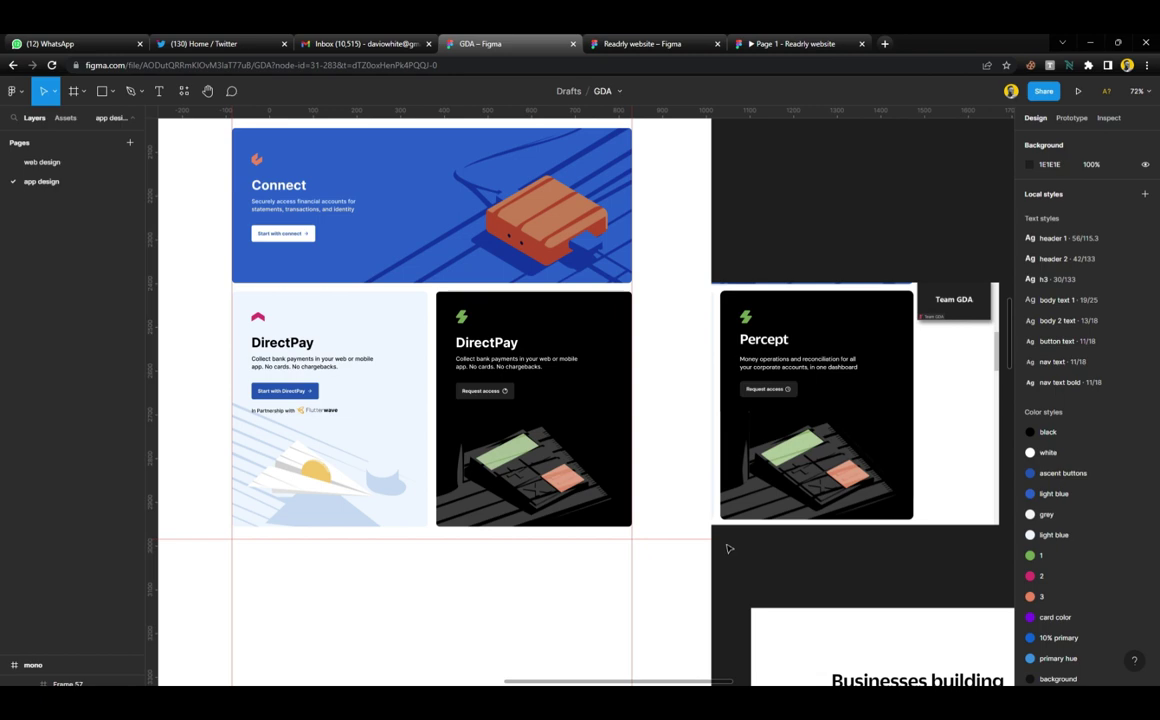
Delete the Image 4 and Image 3 reference screenshots
{"action": "left_click_drag", "start_coordinate": [768, 478], "coordinate": [980, 437]}
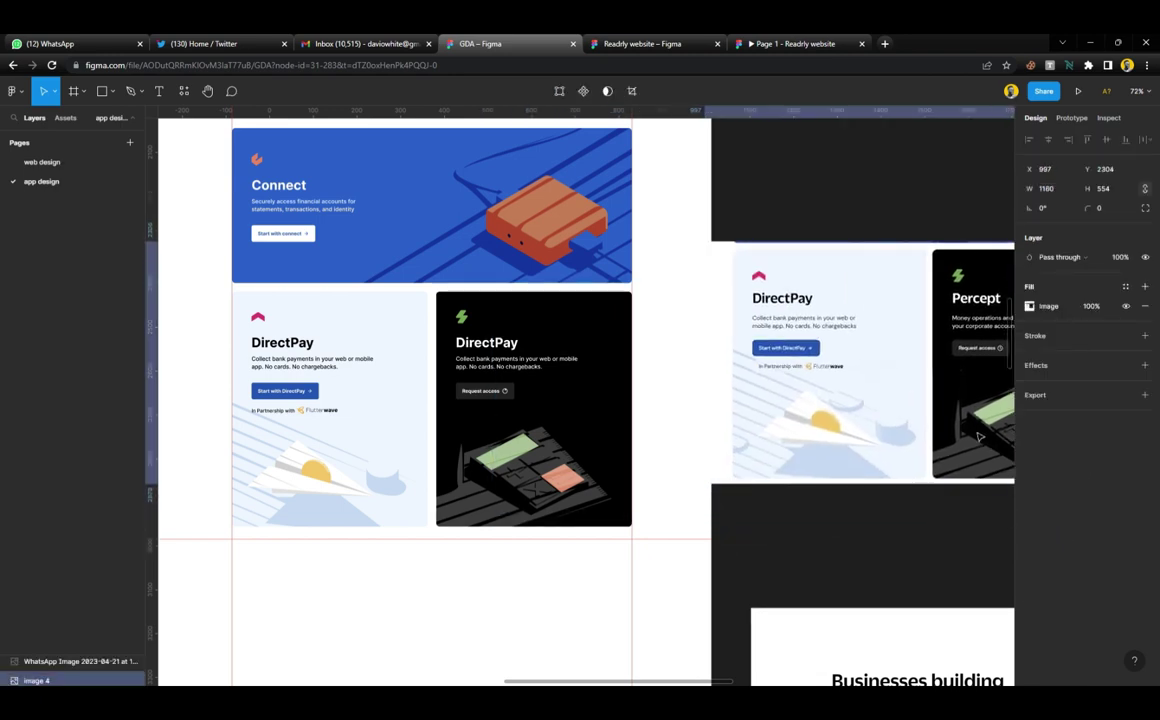
{"action": "key", "text": "Delete"}
{"action": "scroll", "coordinate": [690, 378], "scroll_direction": "down", "scroll_amount": 5}
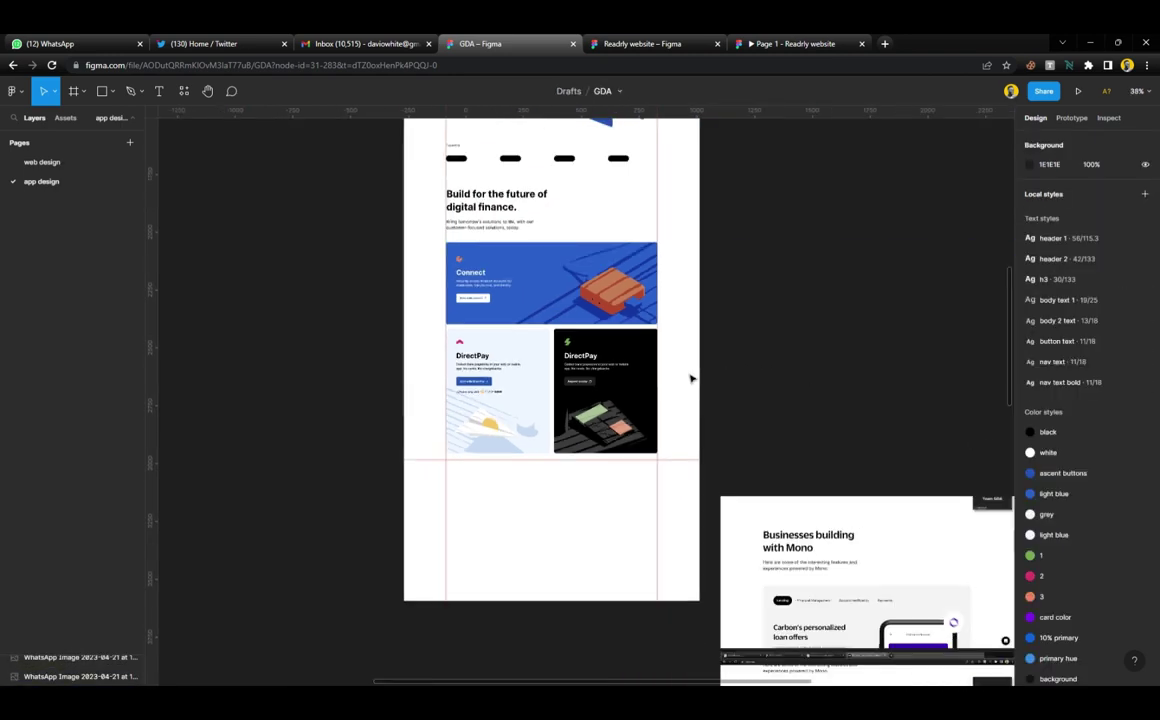
{"action": "scroll", "coordinate": [690, 378], "scroll_direction": "down", "scroll_amount": 5}
{"action": "left_click", "coordinate": [792, 456]}
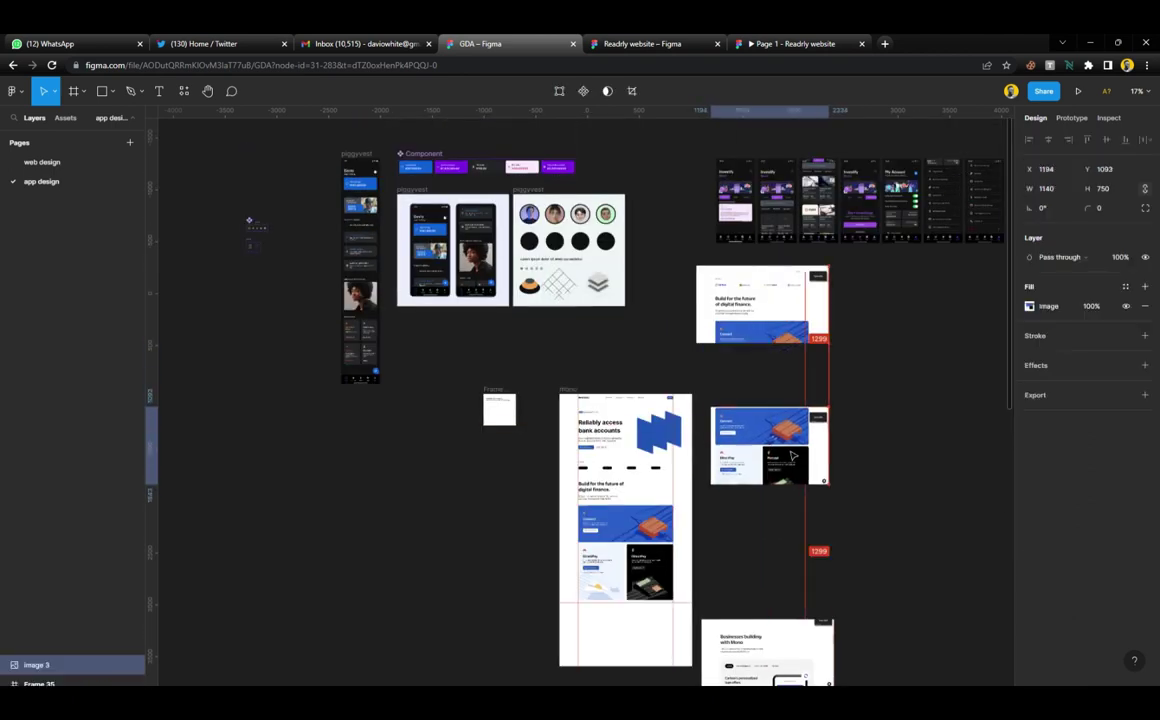
{"action": "key", "text": "Delete"}
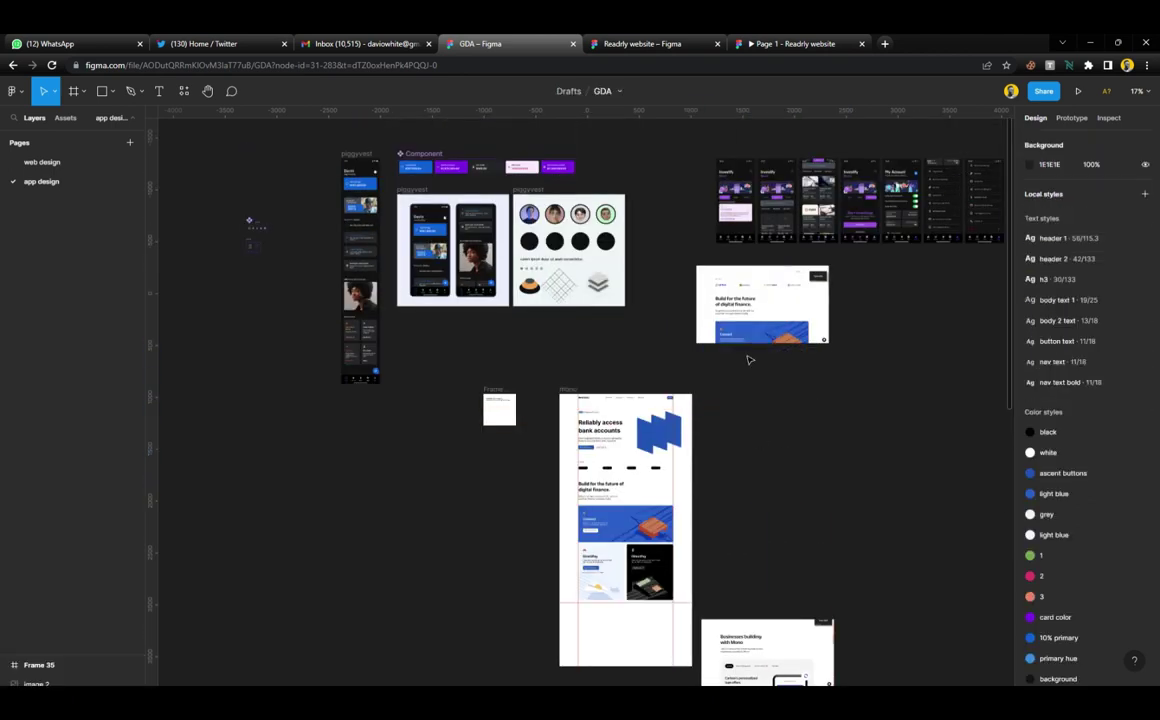
Place the 'Reliably access bank accounts' hero screenshot beside the mono page
{"action": "left_click", "coordinate": [756, 452]}
{"action": "key", "text": "Delete"}
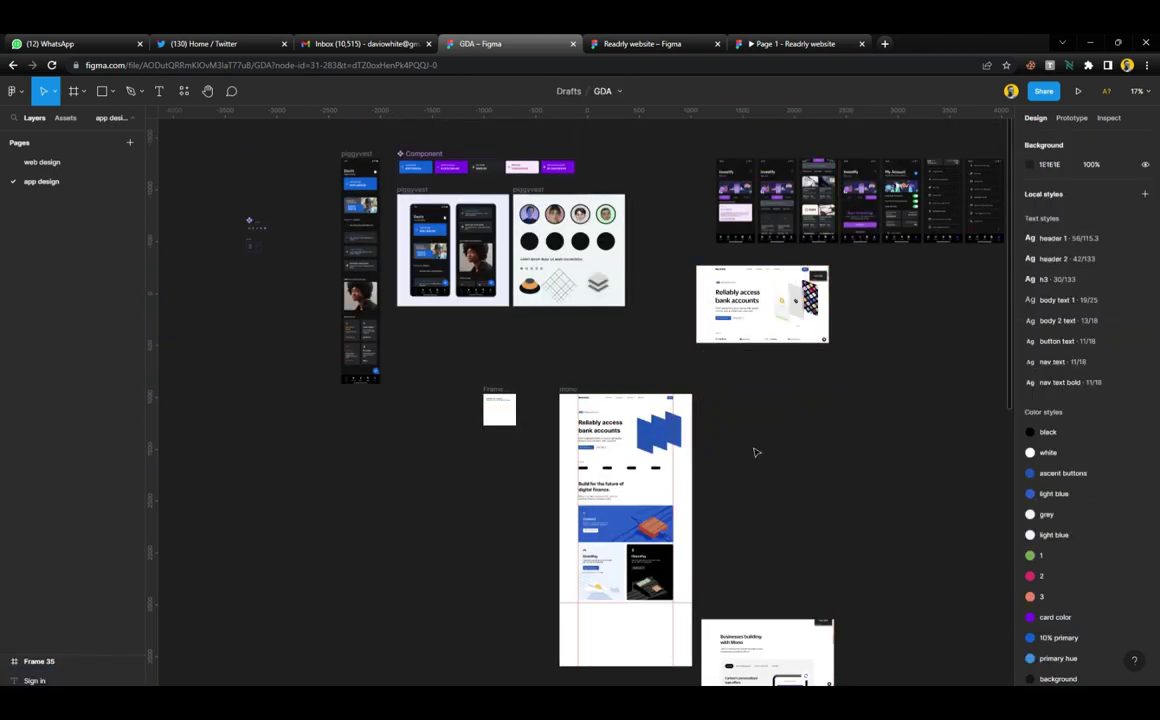
{"action": "left_click_drag", "start_coordinate": [755, 293], "coordinate": [760, 422]}
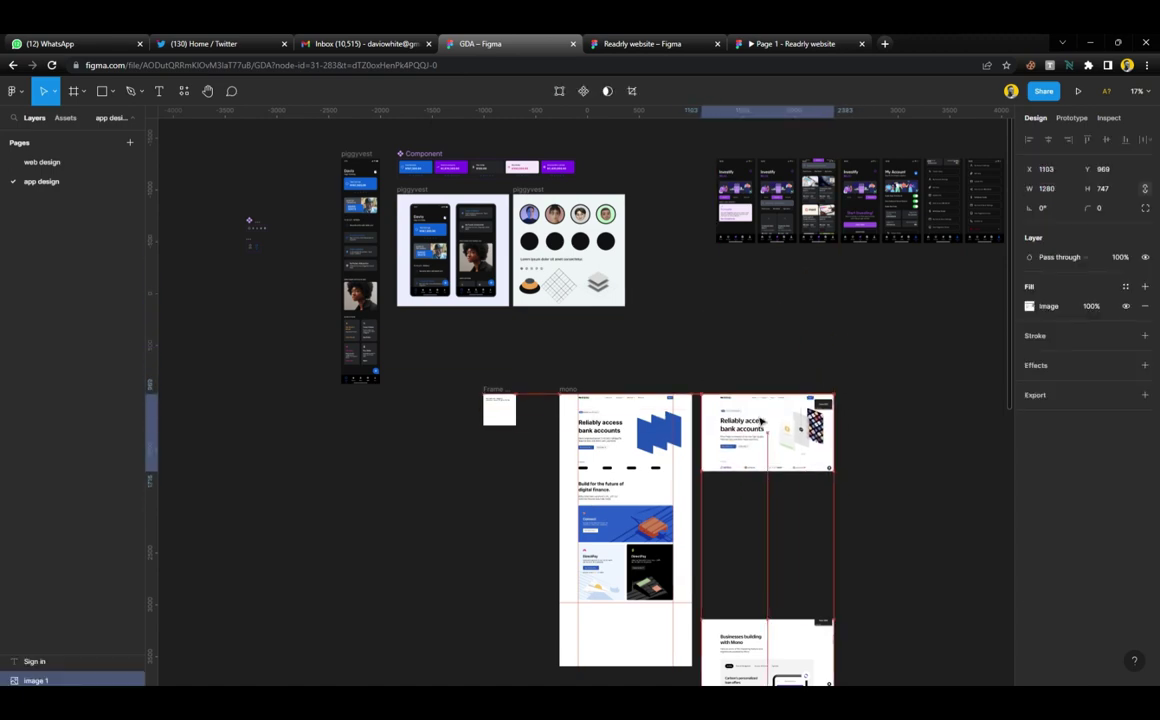
{"action": "scroll", "coordinate": [677, 465], "scroll_direction": "up", "scroll_amount": 5}
{"action": "scroll", "coordinate": [641, 395], "scroll_direction": "down", "scroll_amount": 2}
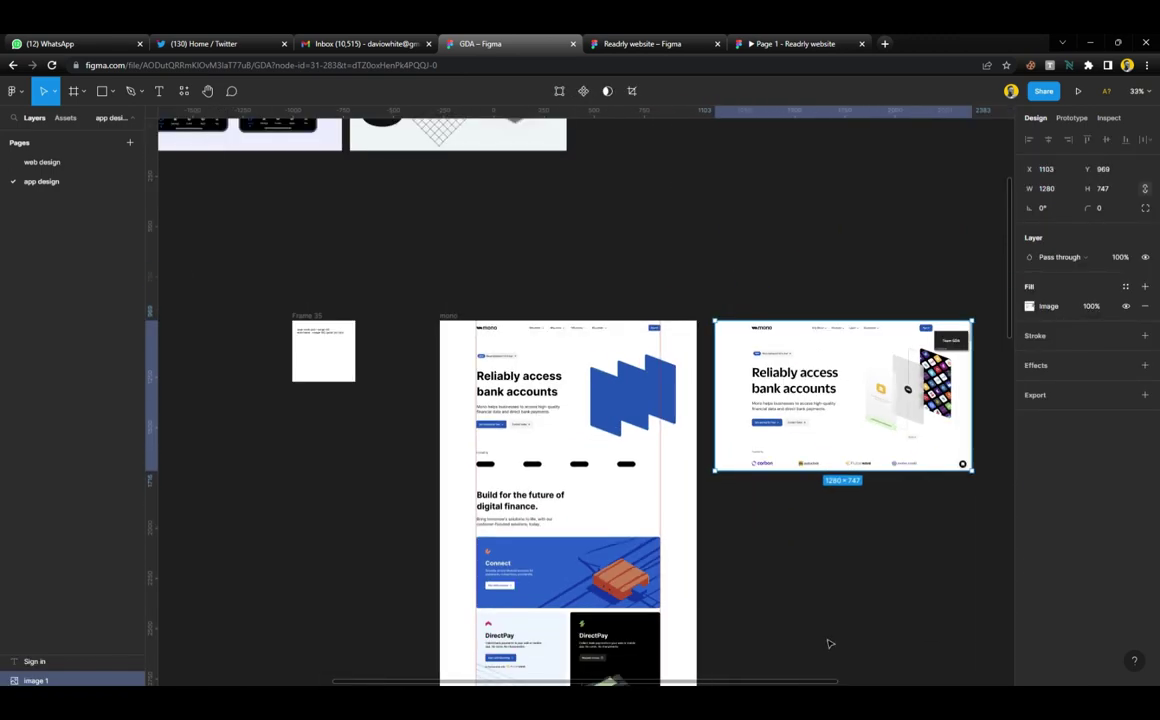
{"action": "scroll", "coordinate": [770, 490], "scroll_direction": "down", "scroll_amount": 8}
{"action": "left_click", "coordinate": [751, 469]}
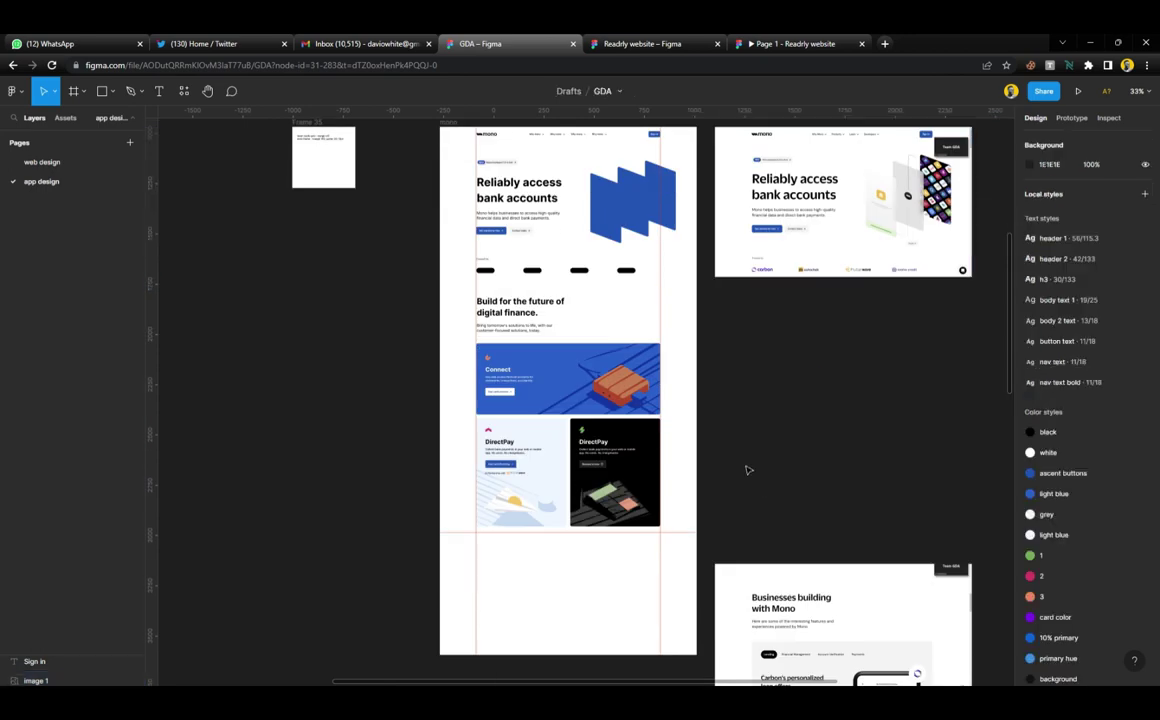
{"action": "scroll", "coordinate": [731, 447], "scroll_direction": "down", "scroll_amount": 3}
Extend the mono page frame to 5082 tall, raise the Mono screenshot and lower the red guide
{"action": "left_click", "coordinate": [604, 392]}
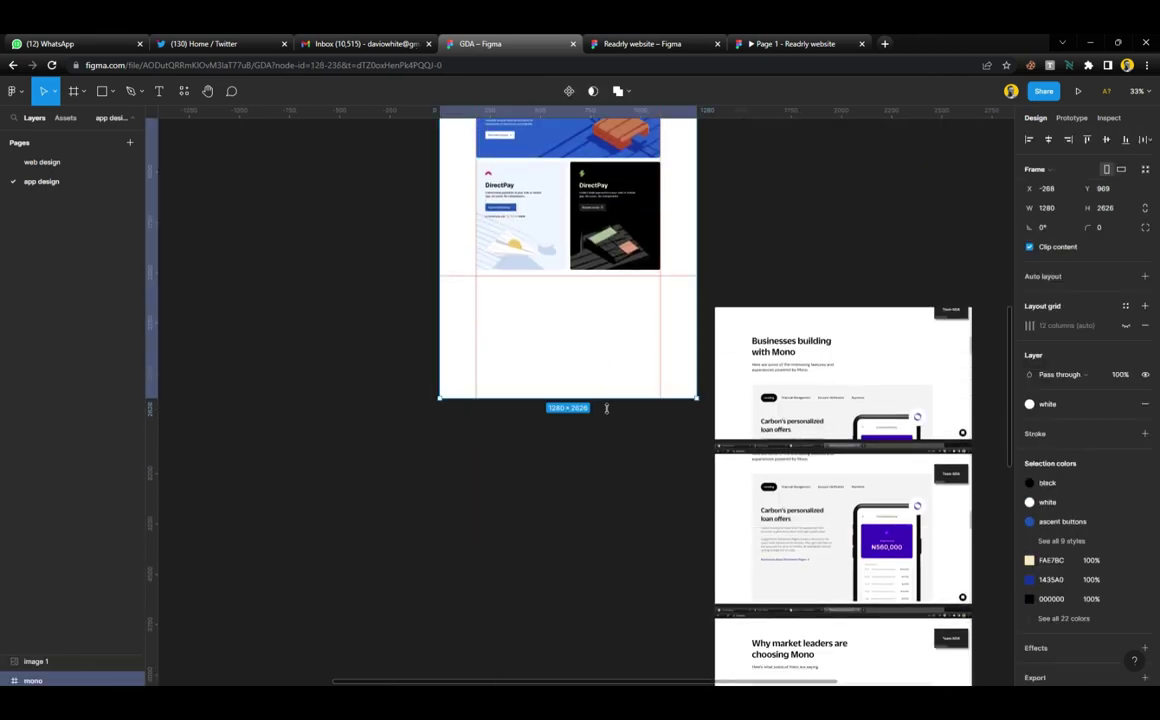
{"action": "left_click_drag", "start_coordinate": [604, 396], "coordinate": [598, 663]}
{"action": "scroll", "coordinate": [580, 435], "scroll_direction": "up", "scroll_amount": 5}
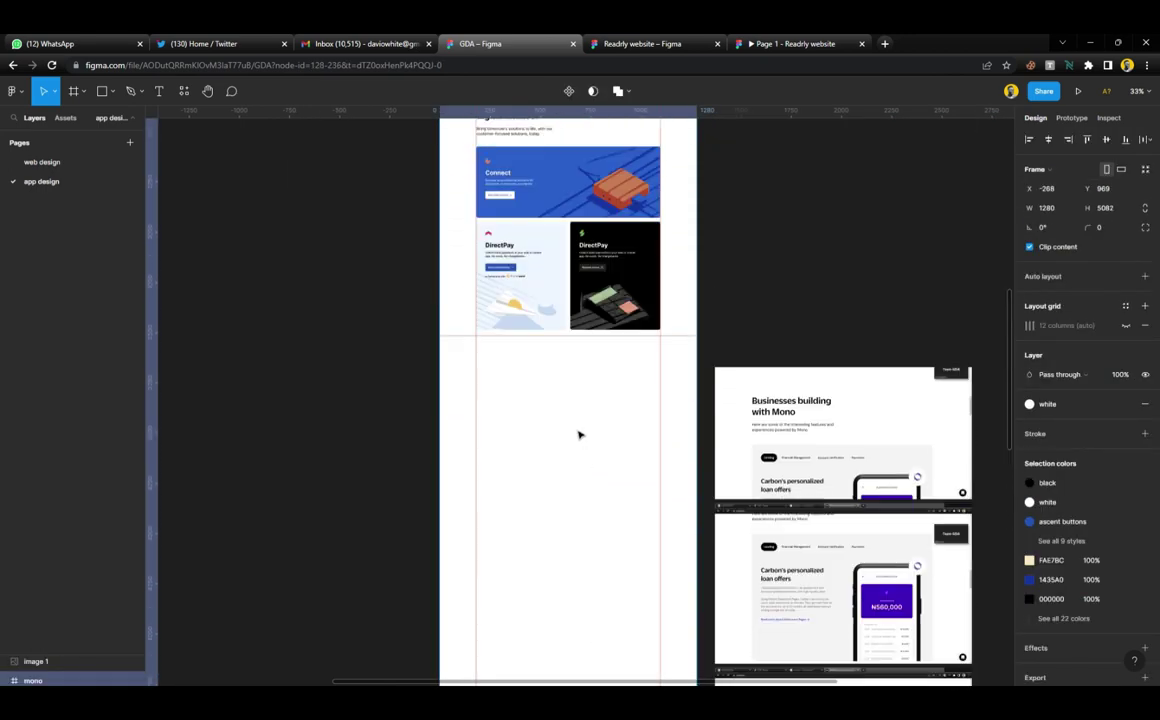
{"action": "scroll", "coordinate": [578, 435], "scroll_direction": "up", "scroll_amount": 3}
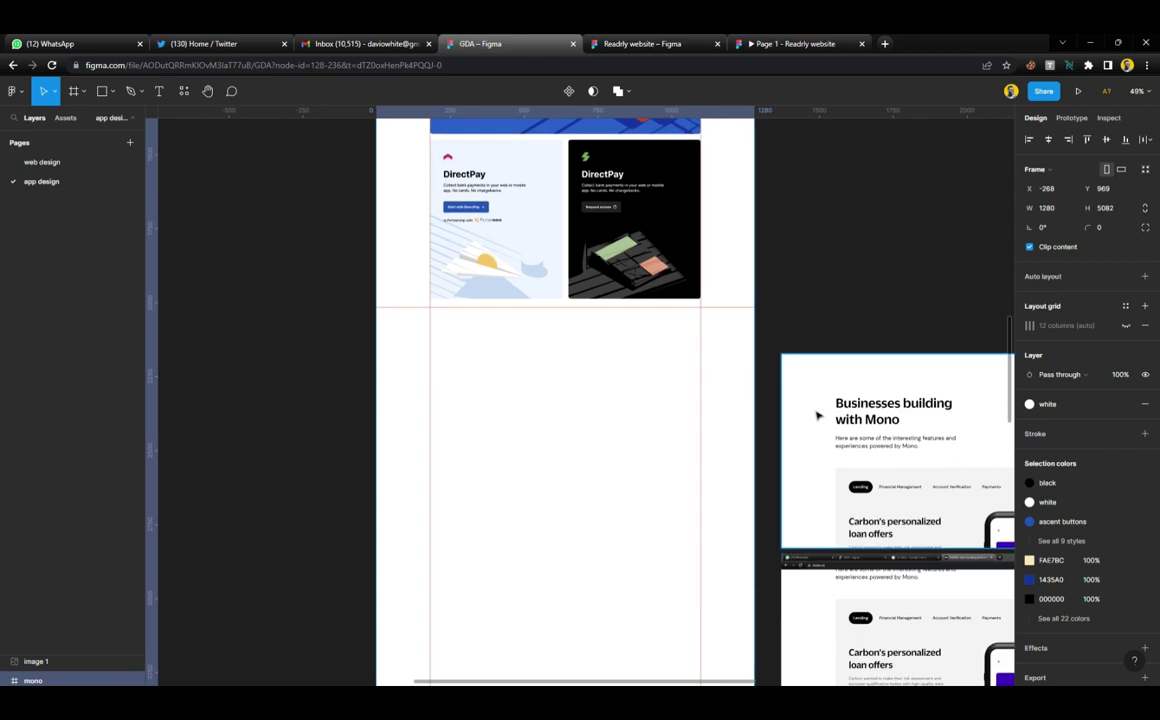
{"action": "left_click_drag", "start_coordinate": [817, 416], "coordinate": [798, 370]}
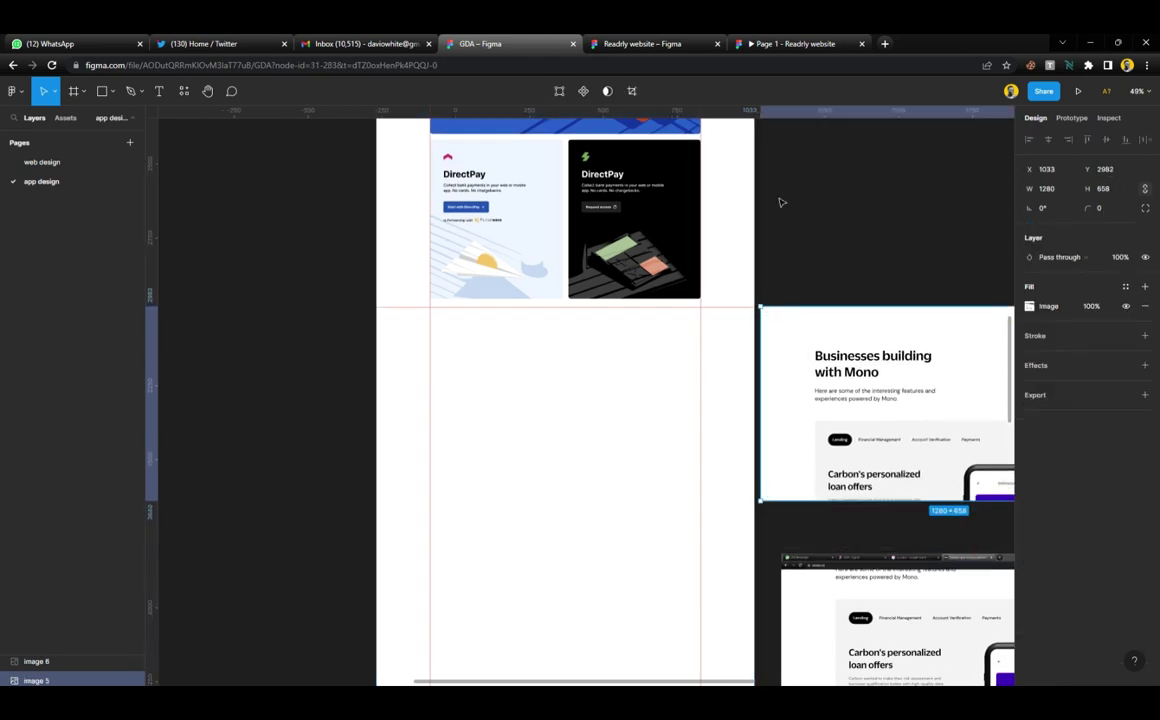
{"action": "scroll", "coordinate": [748, 302], "scroll_direction": "up", "scroll_amount": 3}
{"action": "left_click_drag", "start_coordinate": [746, 296], "coordinate": [750, 378]}
{"action": "scroll", "coordinate": [750, 378], "scroll_direction": "down", "scroll_amount": 1}
{"action": "scroll", "coordinate": [750, 378], "scroll_direction": "down", "scroll_amount": 5}
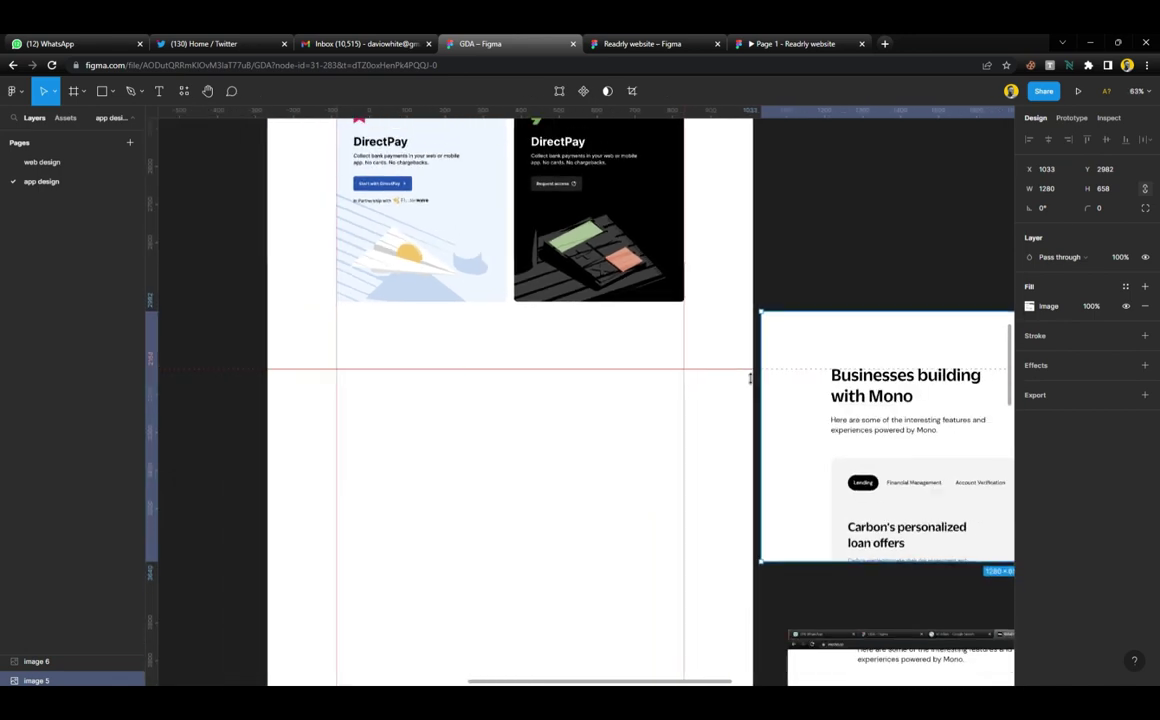
{"action": "scroll", "coordinate": [550, 325], "scroll_direction": "up", "scroll_amount": 3}
Move the text block below the DirectPay cards and set the Mono reference screenshot beside it
{"action": "left_click", "coordinate": [508, 238]}
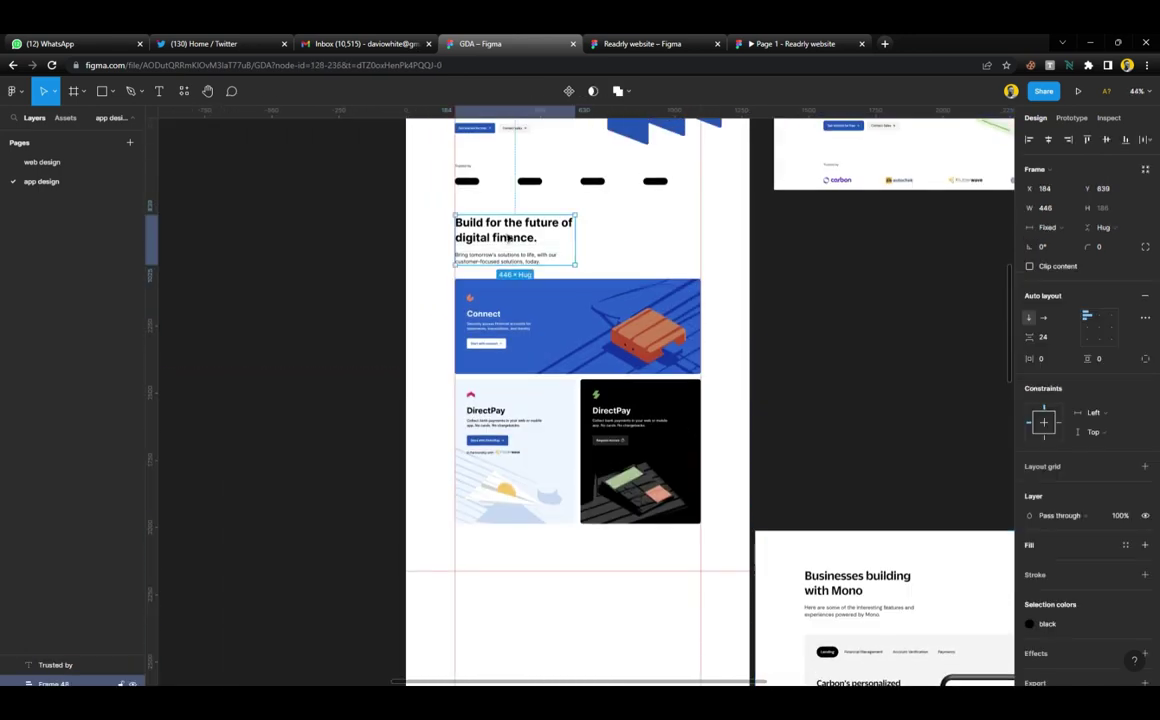
{"action": "left_click_drag", "start_coordinate": [522, 248], "coordinate": [536, 601]}
{"action": "scroll", "coordinate": [540, 567], "scroll_direction": "down", "scroll_amount": 2}
{"action": "scroll", "coordinate": [536, 461], "scroll_direction": "up", "scroll_amount": 5}
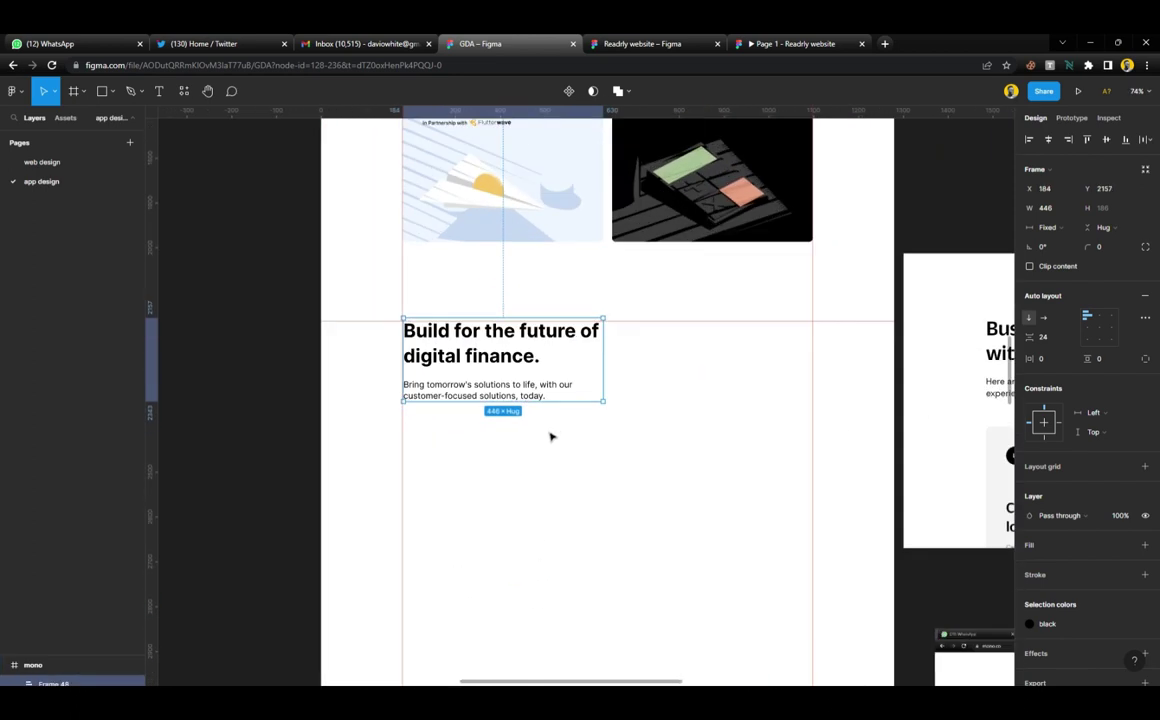
{"action": "left_click_drag", "start_coordinate": [937, 432], "coordinate": [658, 456]}
{"action": "scroll", "coordinate": [554, 440], "scroll_direction": "up", "scroll_amount": 3}
{"action": "left_click", "coordinate": [468, 292]}
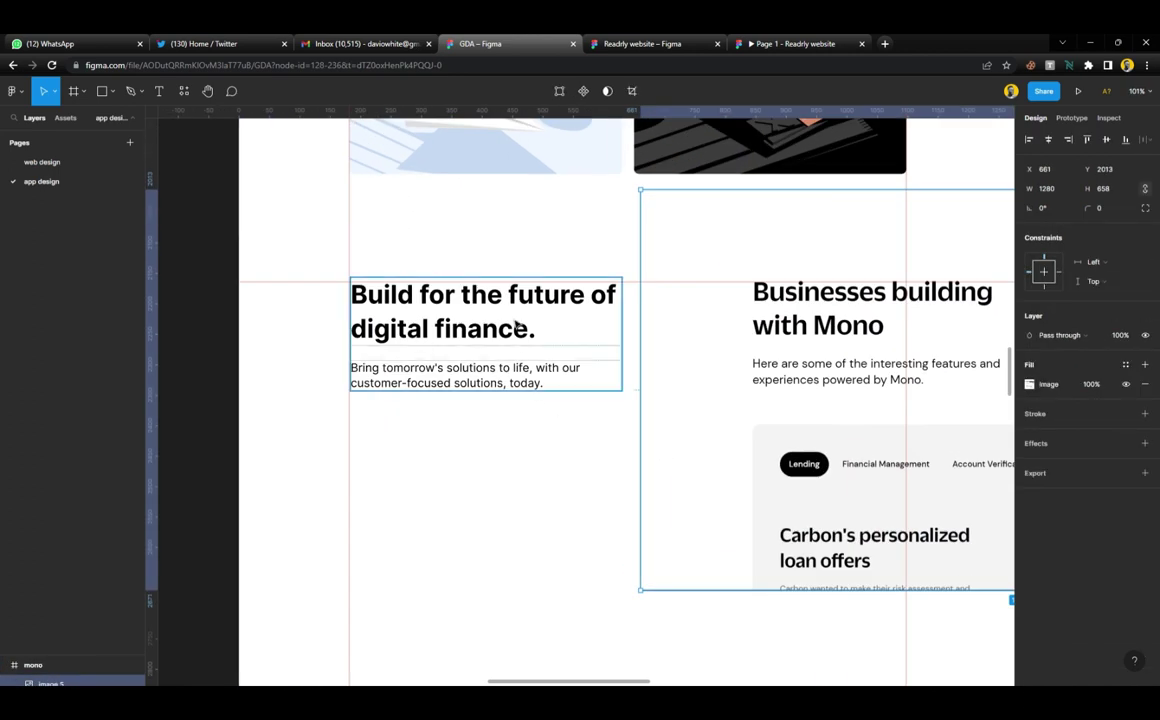
{"action": "left_click_drag", "start_coordinate": [513, 305], "coordinate": [514, 310]}
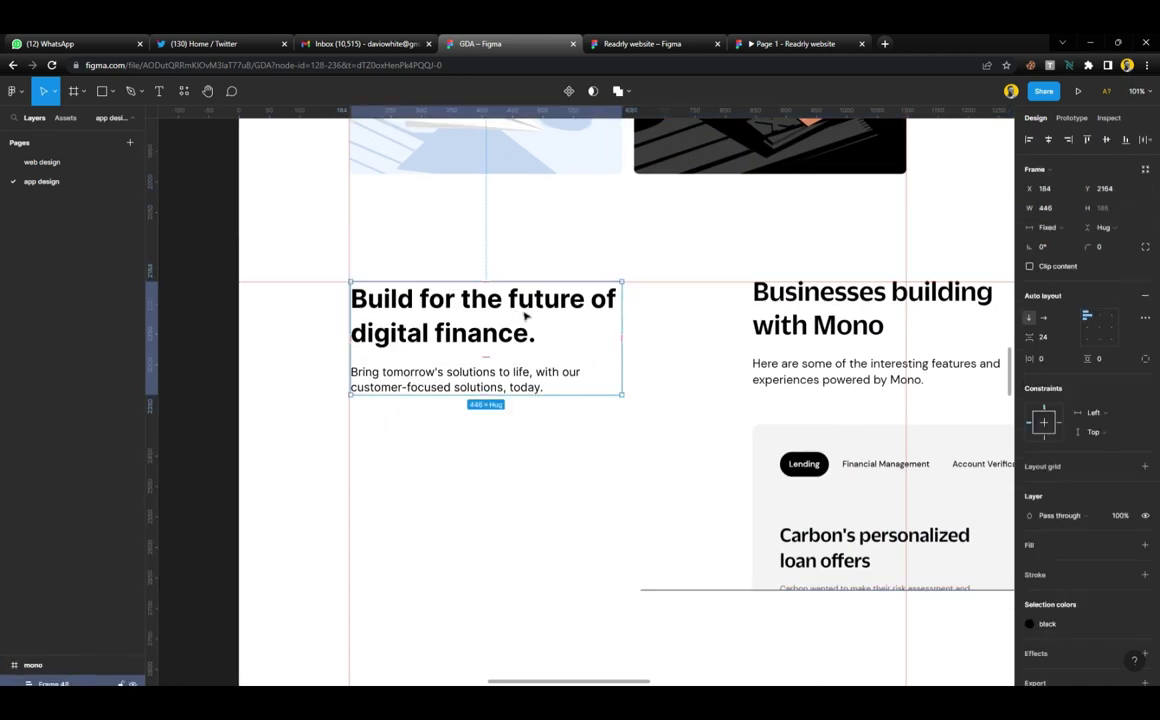
{"action": "left_click", "coordinate": [792, 415]}
{"action": "left_click_drag", "start_coordinate": [823, 435], "coordinate": [700, 446]}
{"action": "left_click_drag", "start_coordinate": [803, 387], "coordinate": [759, 396]}
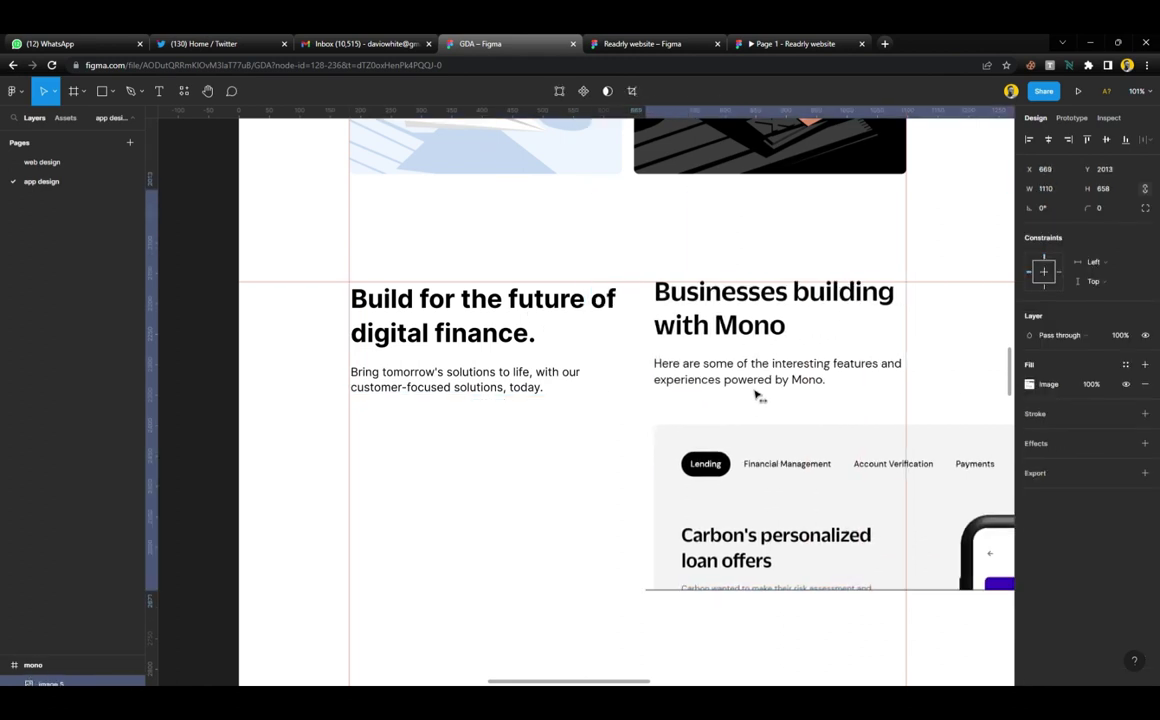
Retype the heading as 'Business building with Mono' and rewrite the body text about interesting features and experiences
{"action": "double_click", "coordinate": [576, 309]}
{"action": "type", "text": "Business buildin"}
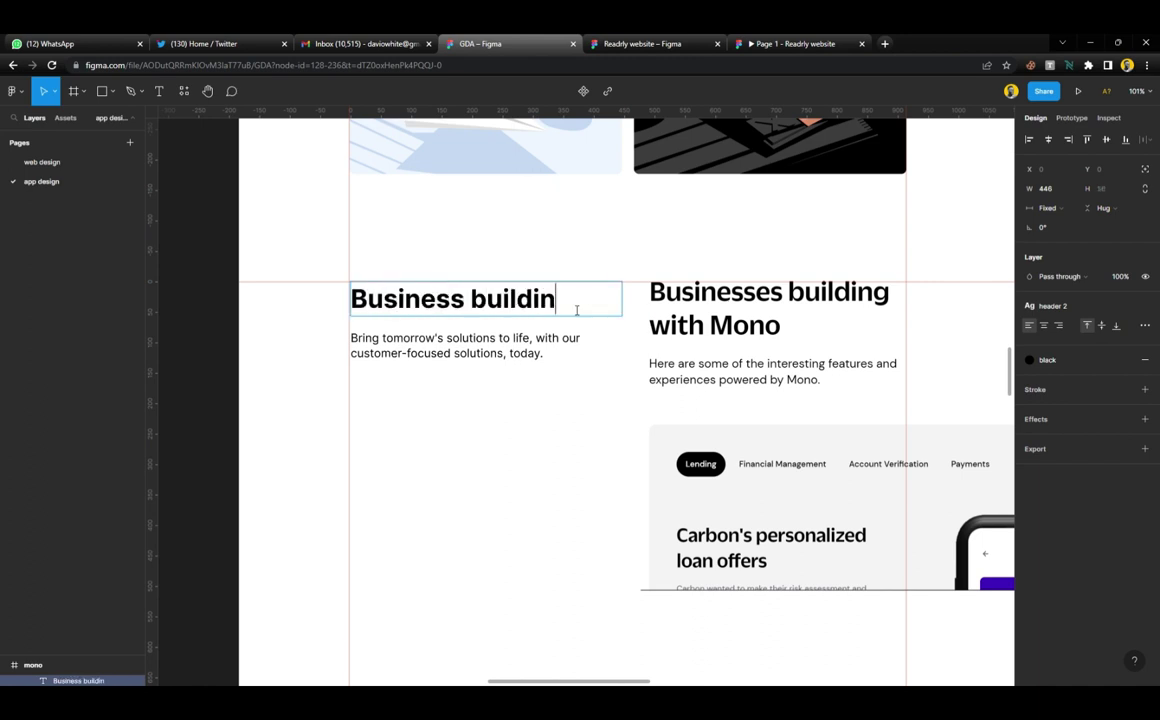
{"action": "type", "text": "g with"}
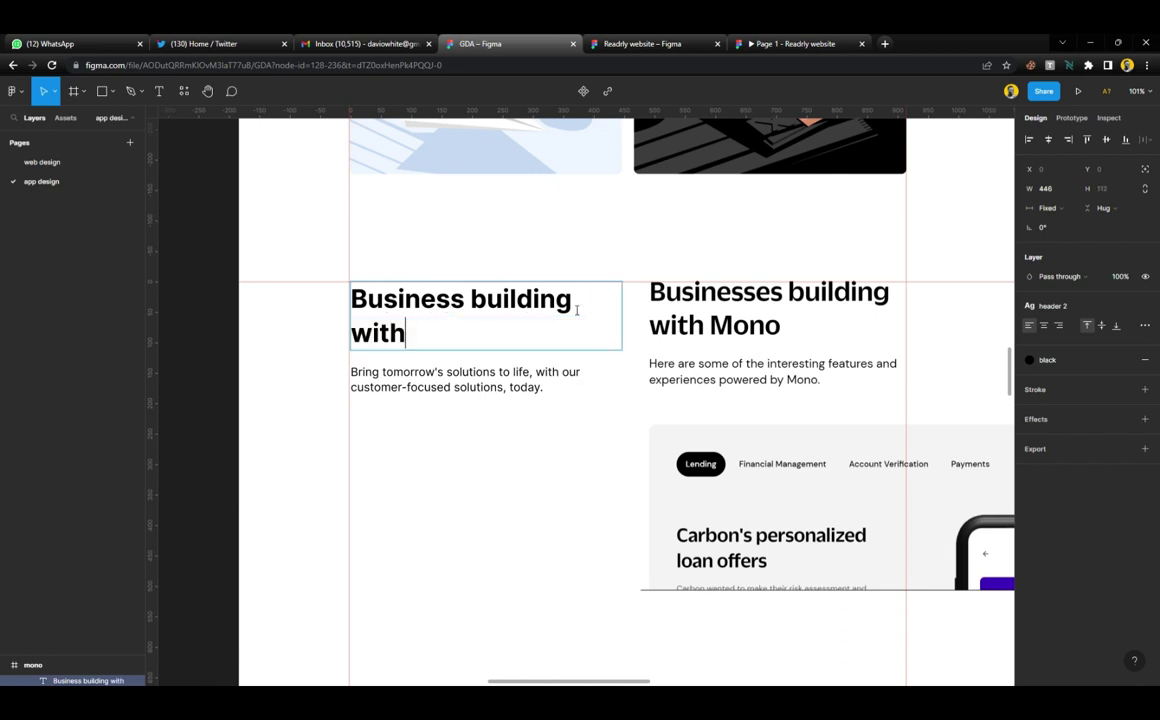
{"action": "type", "text": " Mono"}
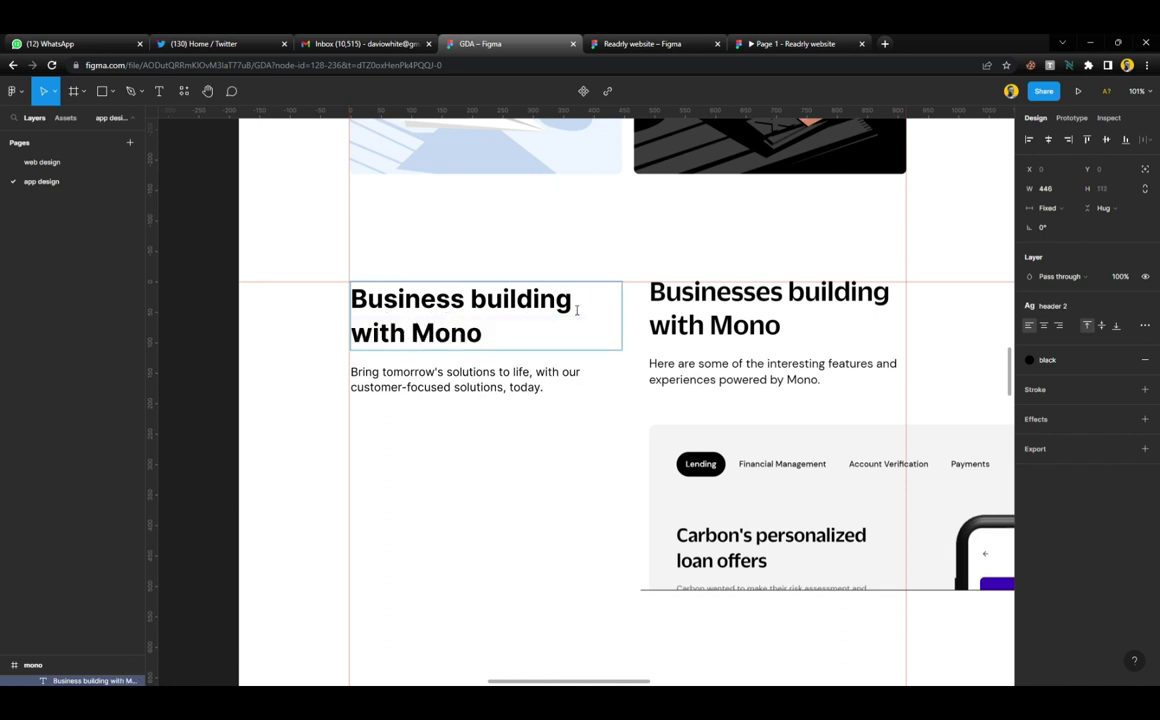
{"action": "left_click", "coordinate": [505, 387]}
{"action": "double_click", "coordinate": [505, 387]}
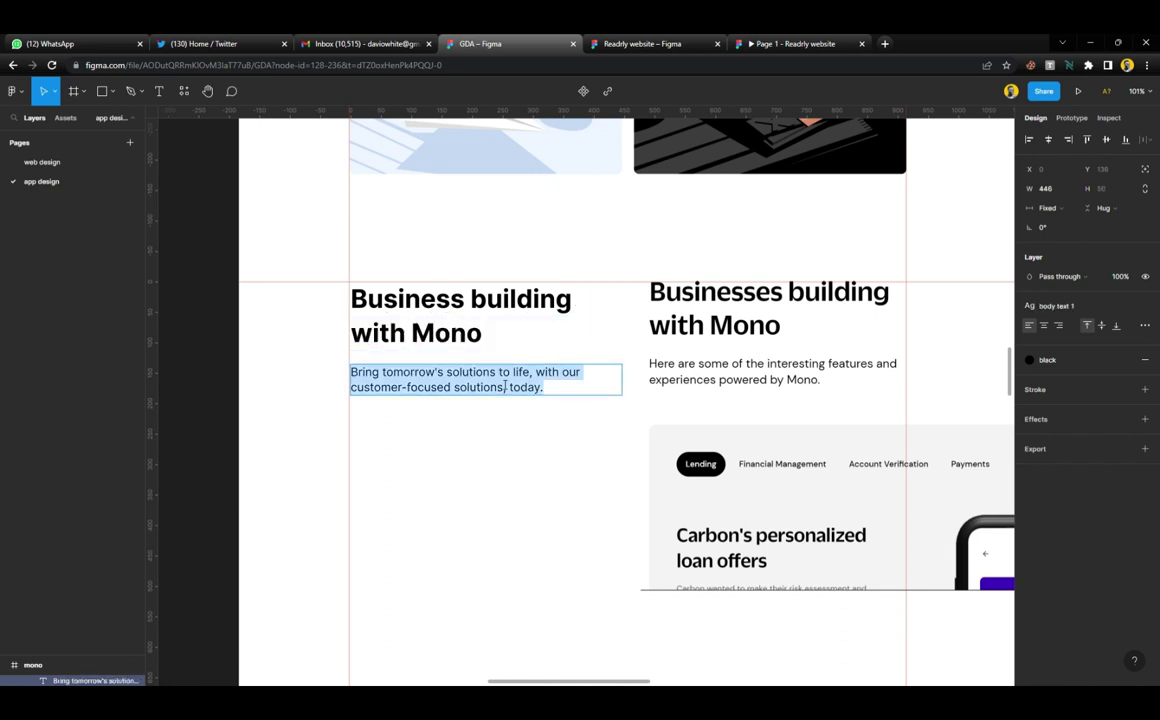
{"action": "type", "text": "H"}
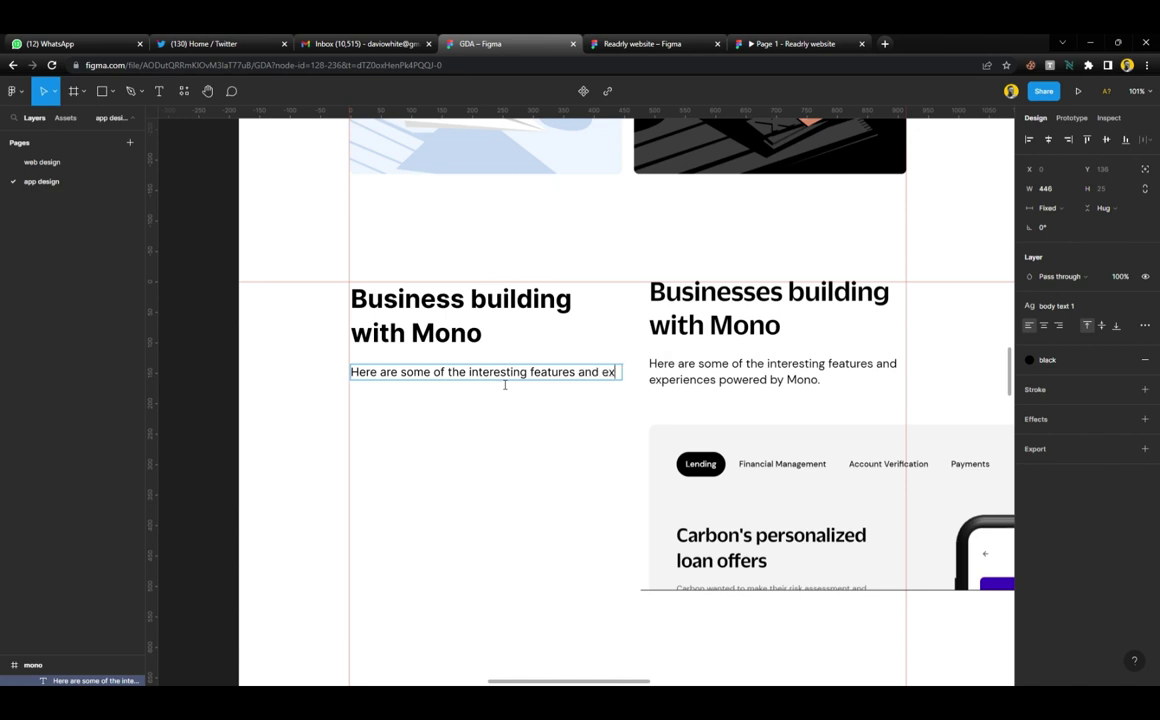
{"action": "type", "text": "periences "}
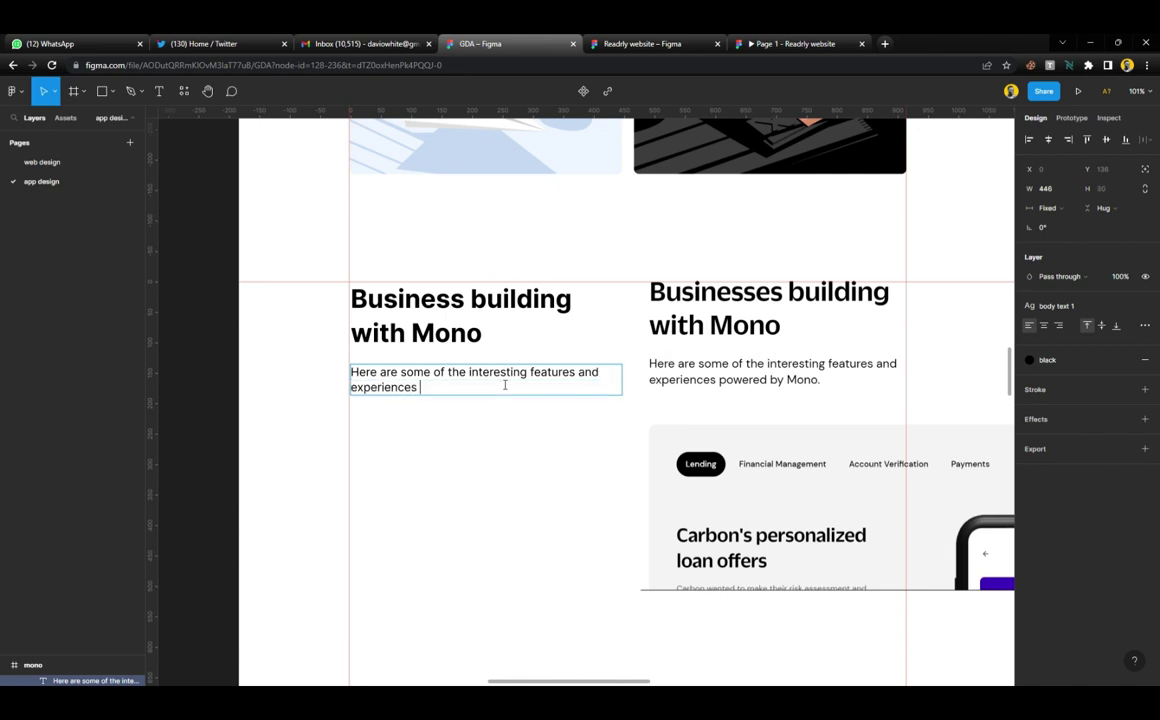
{"action": "type", "text": "of"}
Finish the subtitle edit, lower the horizontal guide, and delete the old Carbon screenshot
{"action": "key", "text": "Escape"}
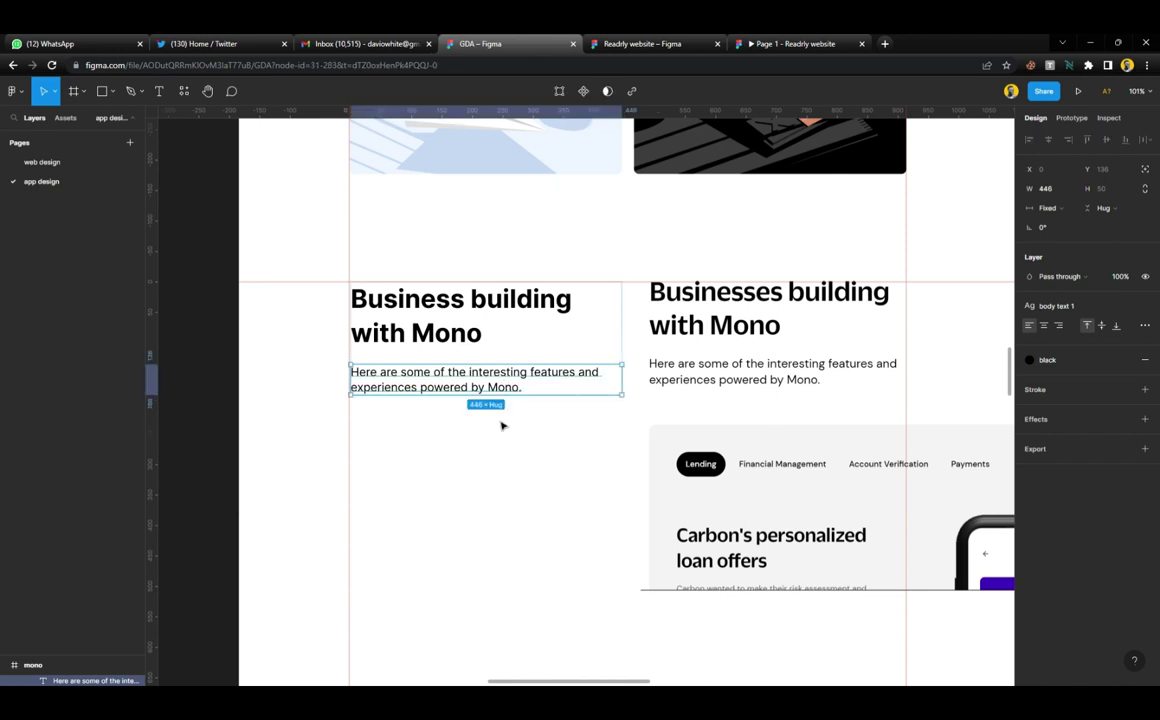
{"action": "key", "text": "Escape"}
{"action": "scroll", "coordinate": [502, 424], "scroll_direction": "down", "scroll_amount": 5}
{"action": "scroll", "coordinate": [560, 426], "scroll_direction": "down", "scroll_amount": 1}
{"action": "left_click", "coordinate": [648, 456]}
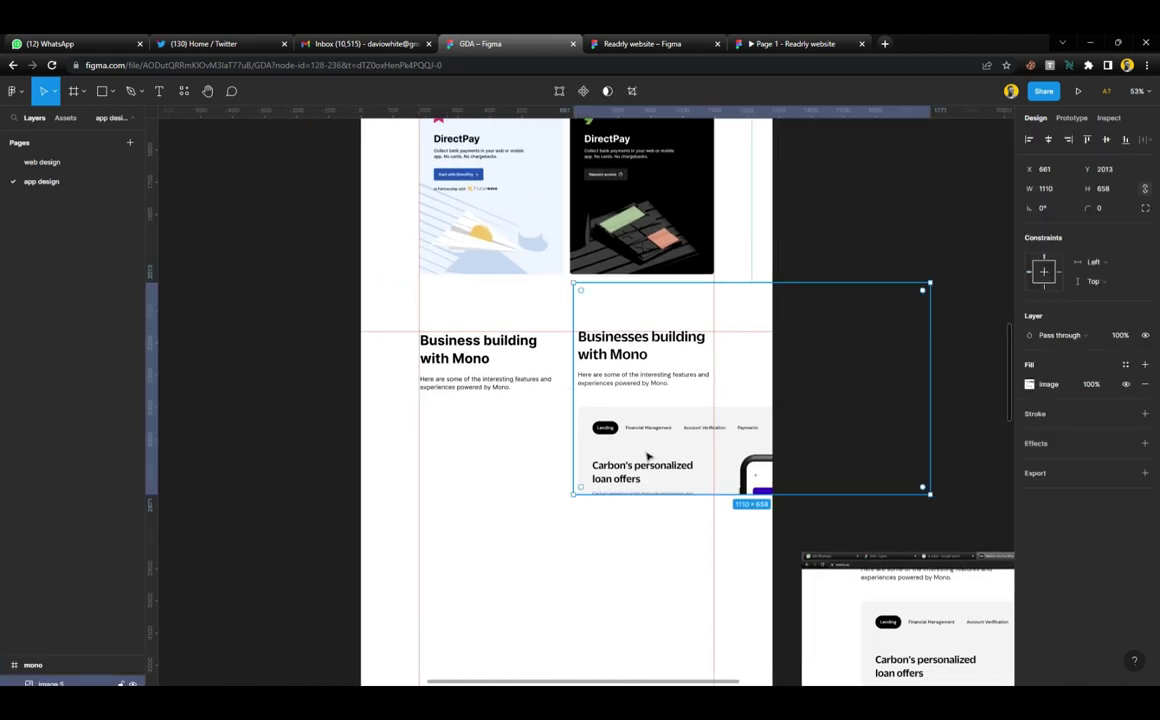
{"action": "scroll", "coordinate": [647, 486], "scroll_direction": "down", "scroll_amount": 1}
{"action": "scroll", "coordinate": [630, 400], "scroll_direction": "up", "scroll_amount": 1}
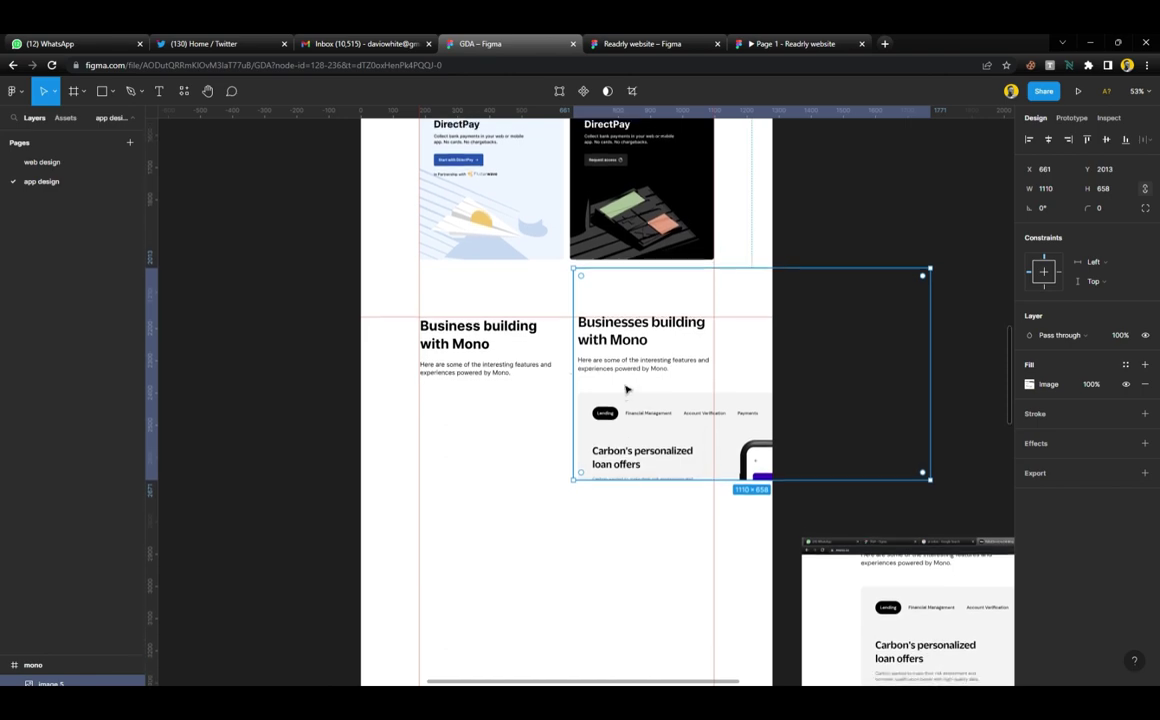
{"action": "scroll", "coordinate": [616, 300], "scroll_direction": "up", "scroll_amount": 5}
{"action": "left_click_drag", "start_coordinate": [615, 266], "coordinate": [614, 412]}
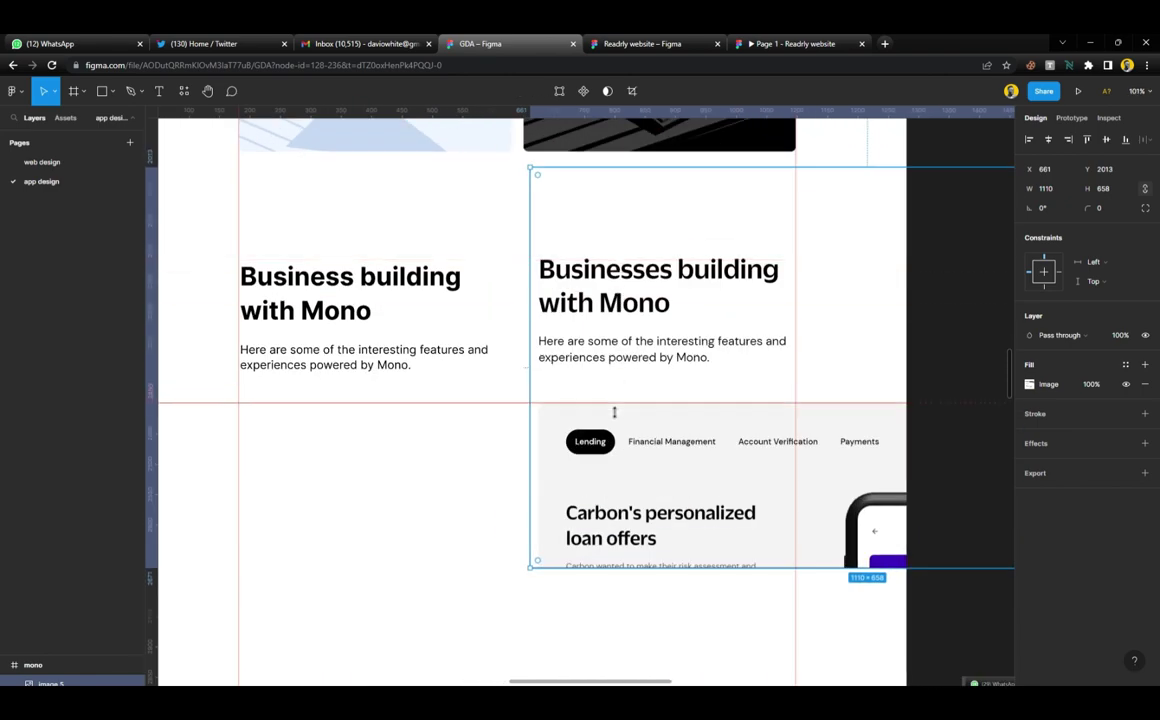
{"action": "scroll", "coordinate": [614, 412], "scroll_direction": "down", "scroll_amount": 5}
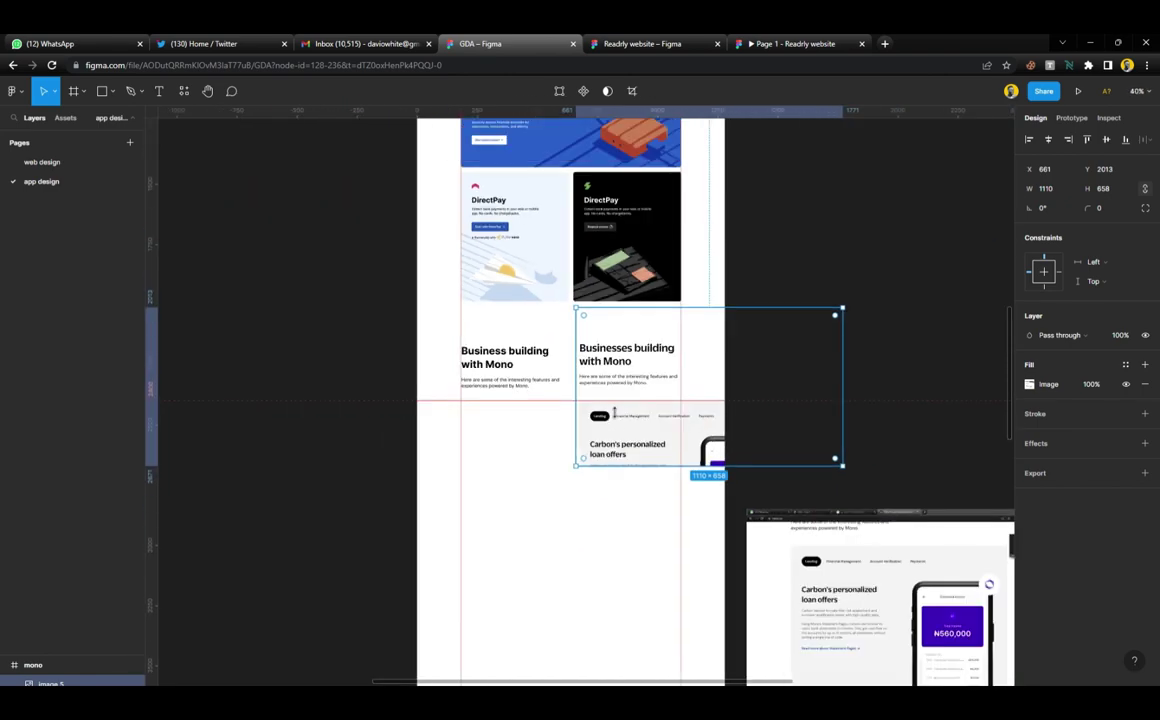
{"action": "key", "text": "Delete"}
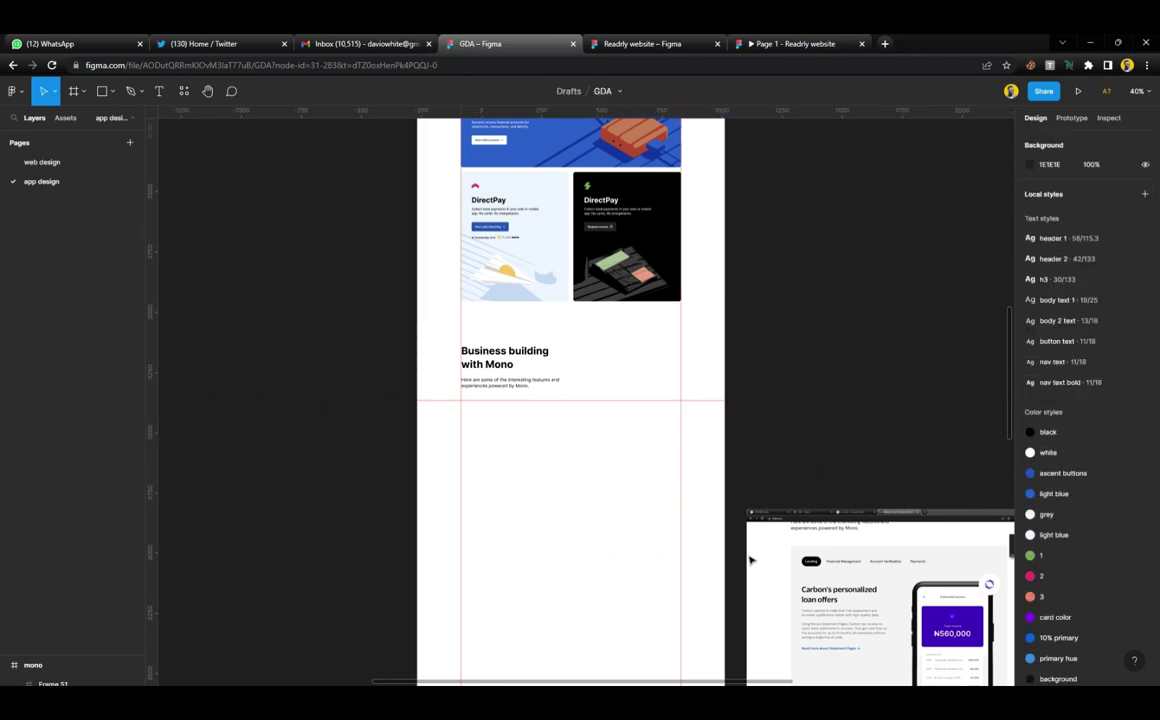
Bring in the new Carbon screenshot, crop off its top strip, and move it into the Mono page
{"action": "left_click_drag", "start_coordinate": [751, 557], "coordinate": [752, 447]}
{"action": "left_click_drag", "start_coordinate": [771, 403], "coordinate": [773, 430]}
{"action": "left_click_drag", "start_coordinate": [816, 472], "coordinate": [594, 447]}
{"action": "scroll", "coordinate": [594, 447], "scroll_direction": "up", "scroll_amount": 5}
{"action": "mouse_move", "coordinate": [777, 510]}
{"action": "left_mouse_down"}
{"action": "mouse_move", "coordinate": [752, 426]}
{"action": "mouse_move", "coordinate": [769, 510]}
{"action": "mouse_move", "coordinate": [779, 487]}
{"action": "left_mouse_up"}
{"action": "scroll", "coordinate": [679, 471], "scroll_direction": "down", "scroll_amount": 5}
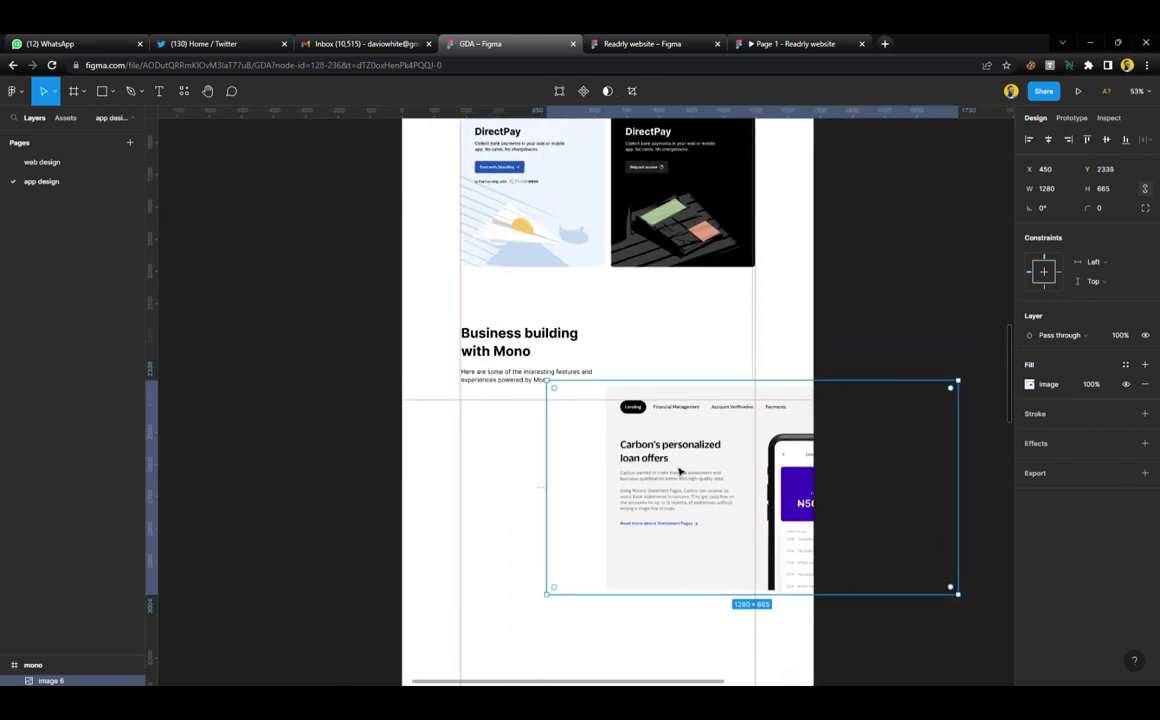
{"action": "scroll", "coordinate": [678, 471], "scroll_direction": "up", "scroll_amount": 5}
Line the screenshot up with the guide below the heading and trim its left side
{"action": "left_click_drag", "start_coordinate": [672, 391], "coordinate": [776, 432]}
{"action": "scroll", "coordinate": [760, 448], "scroll_direction": "down", "scroll_amount": 3}
{"action": "scroll", "coordinate": [745, 442], "scroll_direction": "down", "scroll_amount": 3}
{"action": "scroll", "coordinate": [733, 436], "scroll_direction": "up", "scroll_amount": 1}
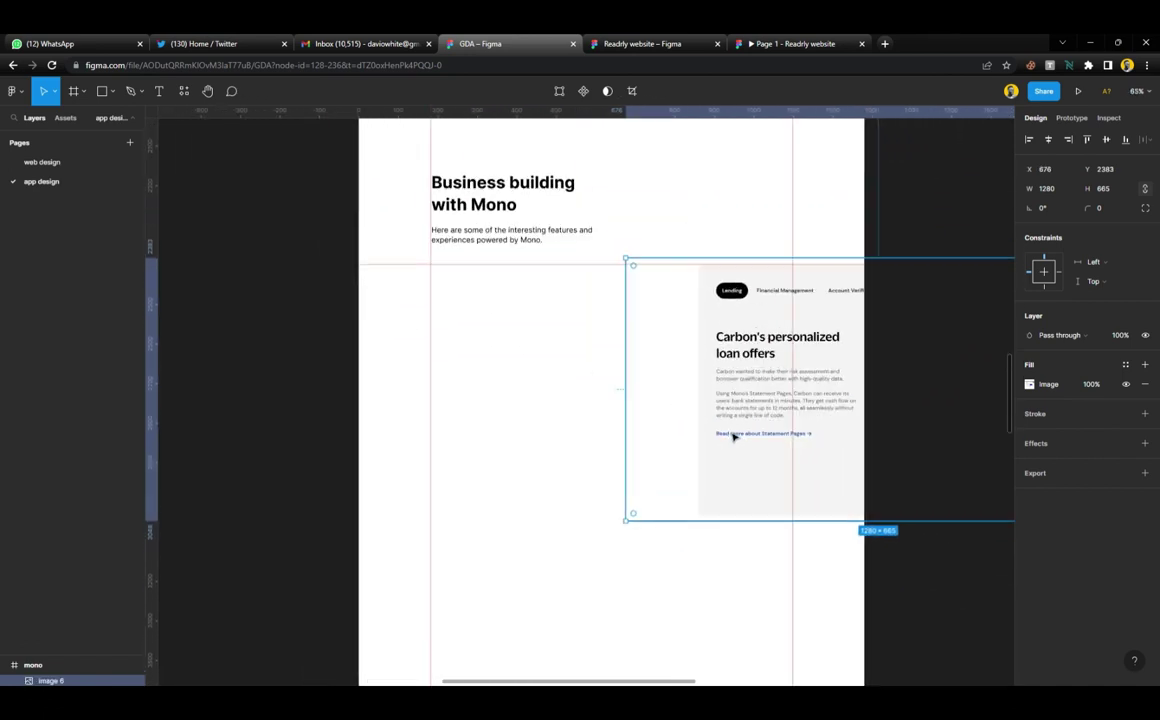
{"action": "left_click_drag", "start_coordinate": [644, 387], "coordinate": [692, 387]}
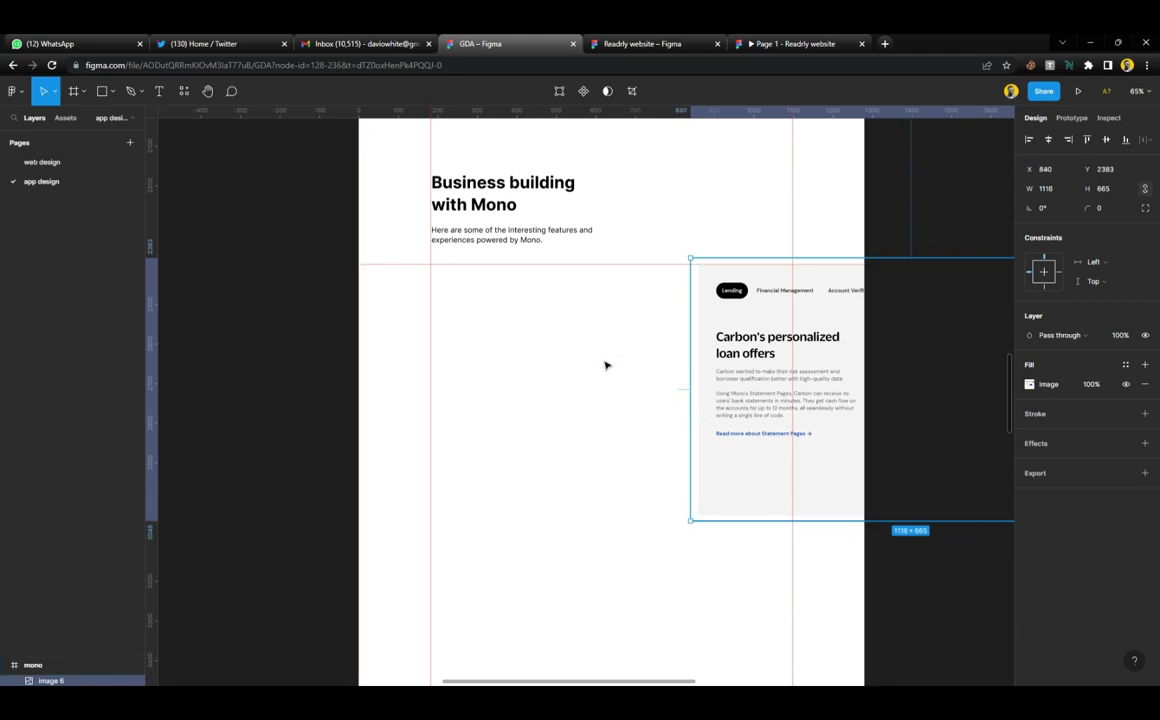
{"action": "left_click", "coordinate": [600, 358]}
{"action": "scroll", "coordinate": [466, 317], "scroll_direction": "up", "scroll_amount": 1}
{"action": "scroll", "coordinate": [466, 317], "scroll_direction": "up", "scroll_amount": 1}
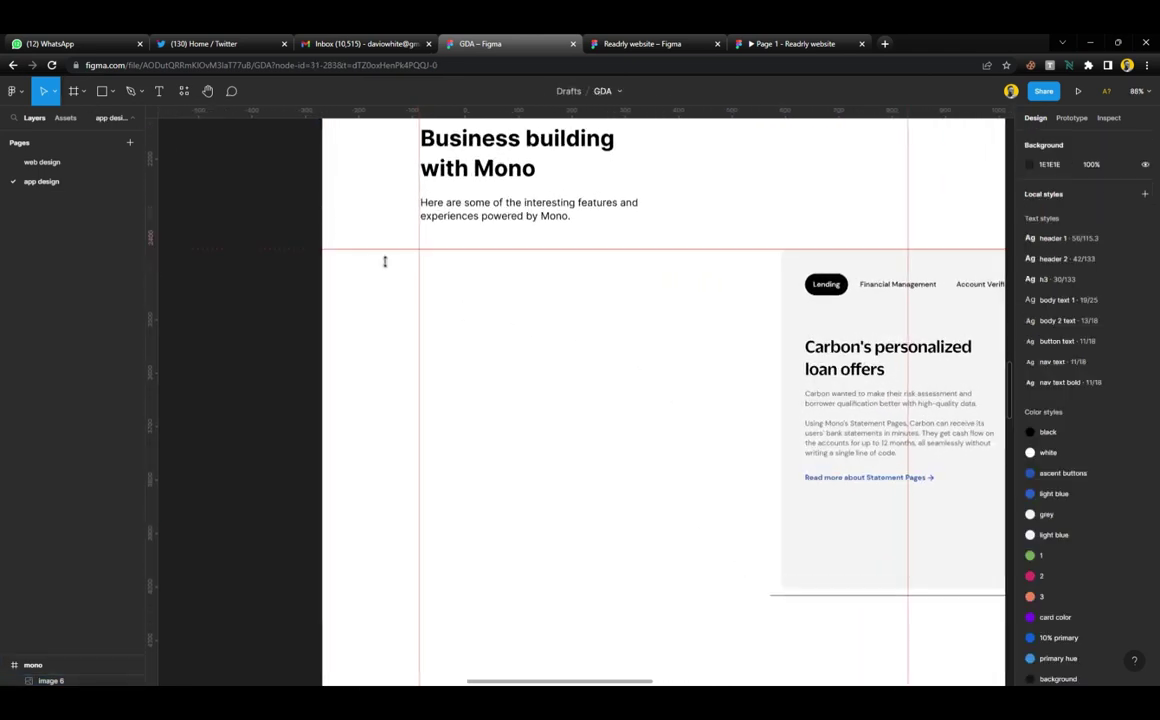
Draw a frame between the guides under the heading, fill it light grey F5F5F5, and send it backward
{"action": "key", "text": "f"}
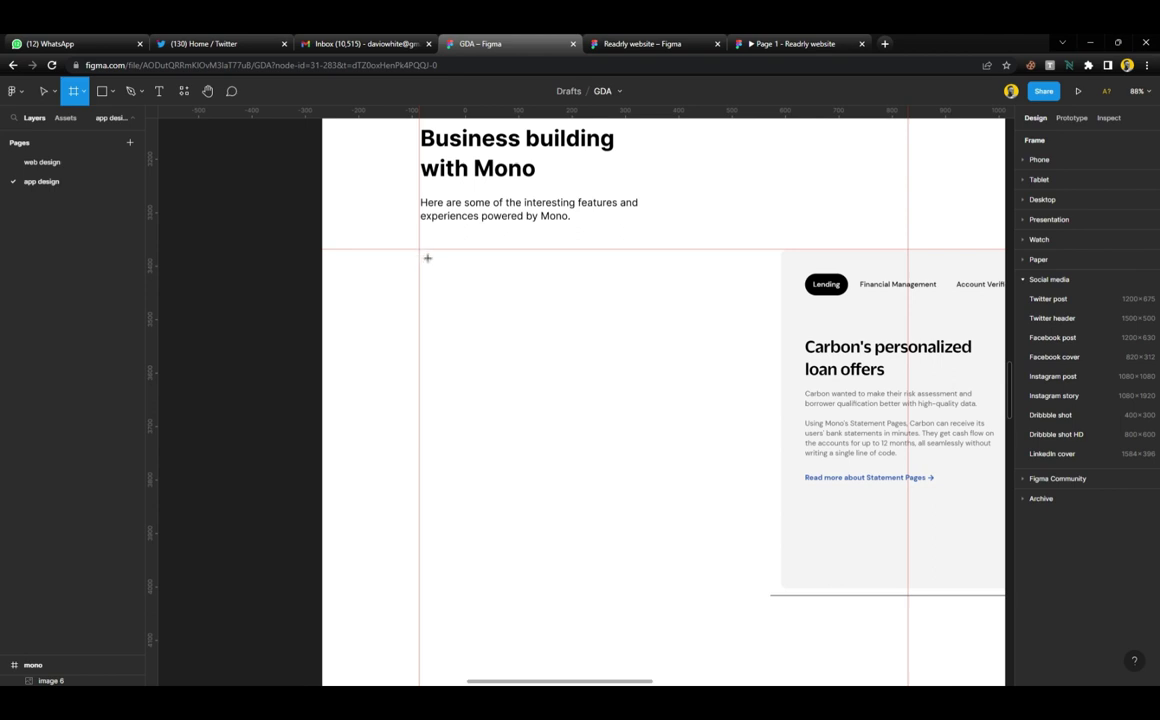
{"action": "left_click_drag", "start_coordinate": [420, 250], "coordinate": [910, 594]}
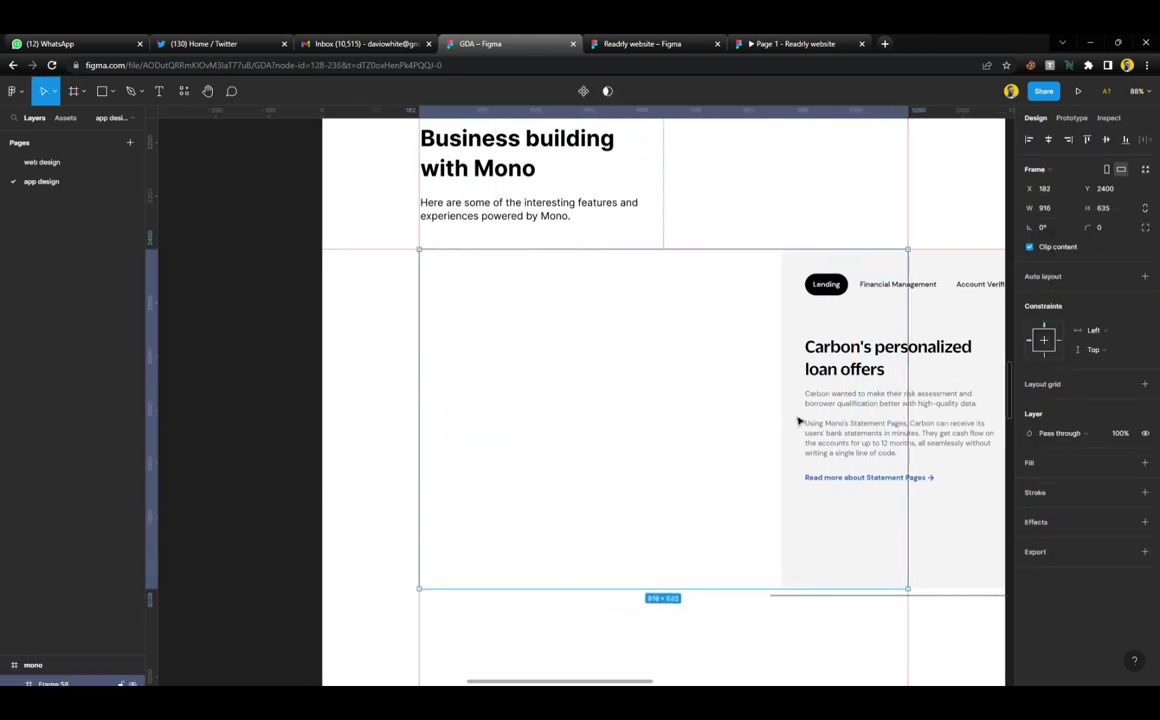
{"action": "key", "text": "i"}
{"action": "left_click", "coordinate": [803, 326]}
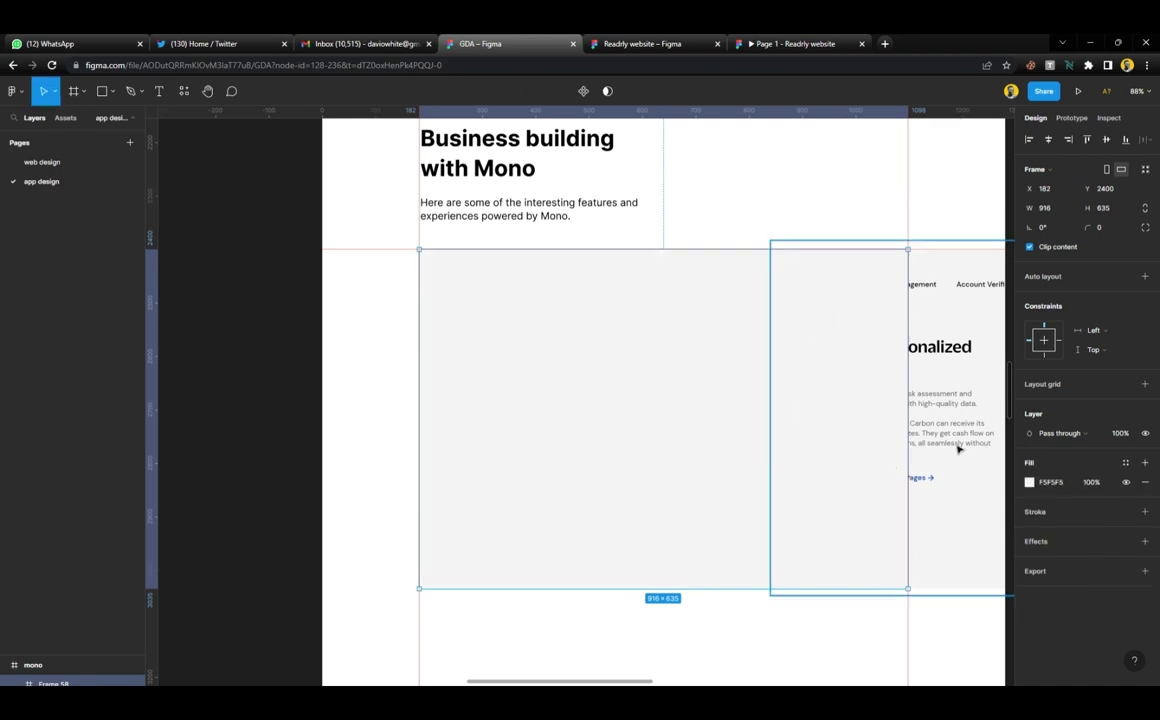
{"action": "key", "text": "ctrl+["}
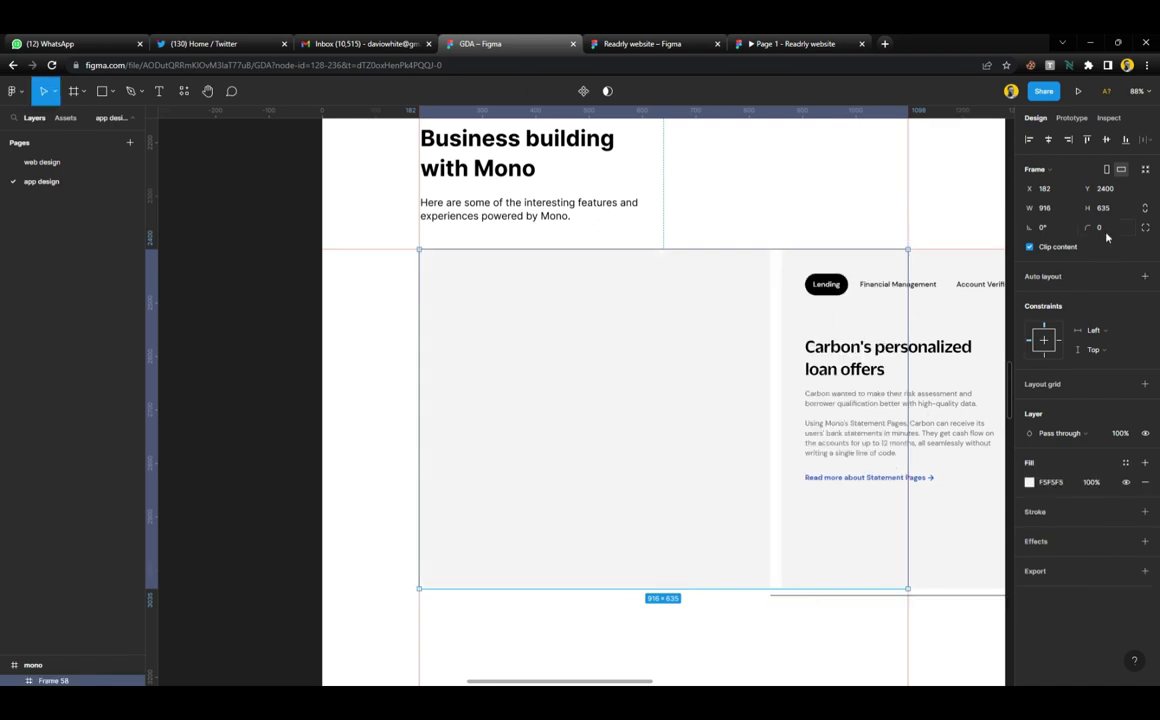
{"action": "scroll", "coordinate": [686, 331], "scroll_direction": "up", "scroll_amount": 5}
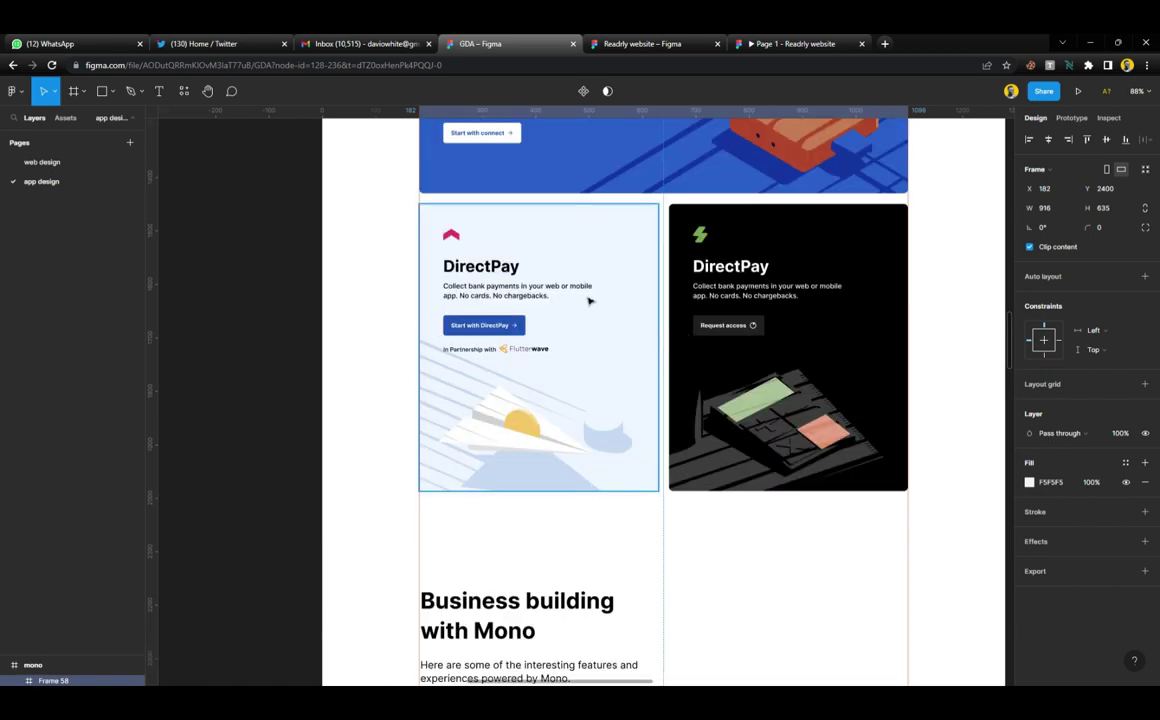
{"action": "left_click", "coordinate": [589, 300]}
{"action": "scroll", "coordinate": [587, 297], "scroll_direction": "down", "scroll_amount": 6}
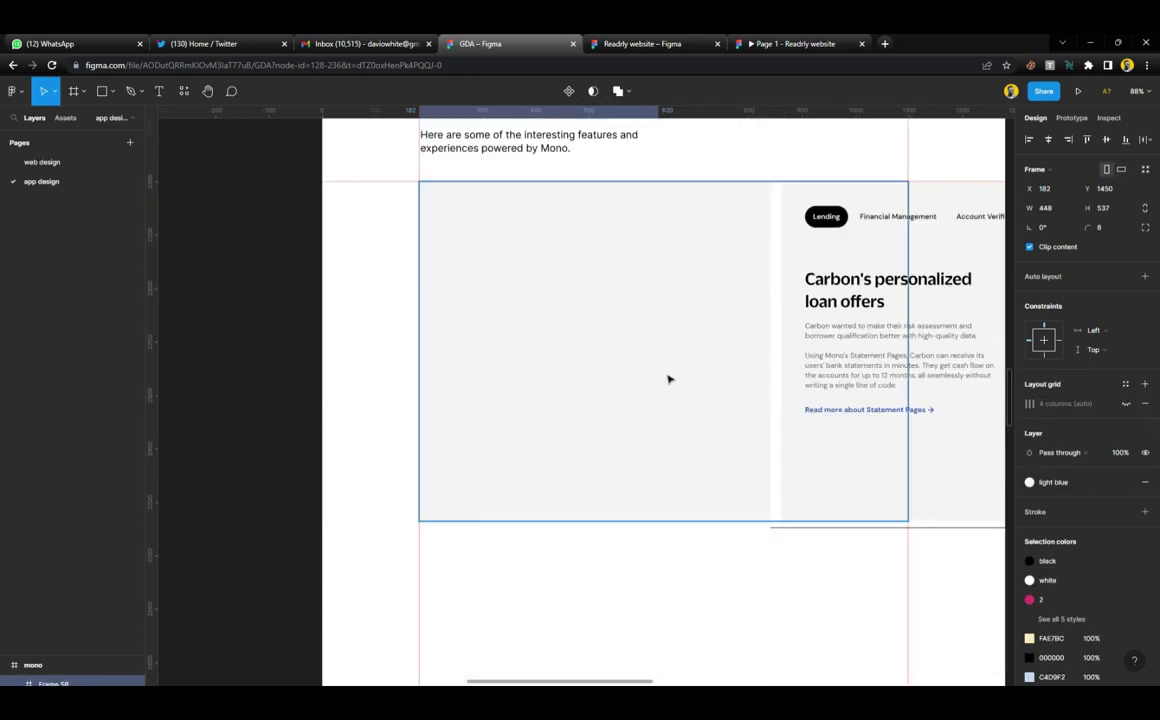
{"action": "left_click", "coordinate": [669, 379]}
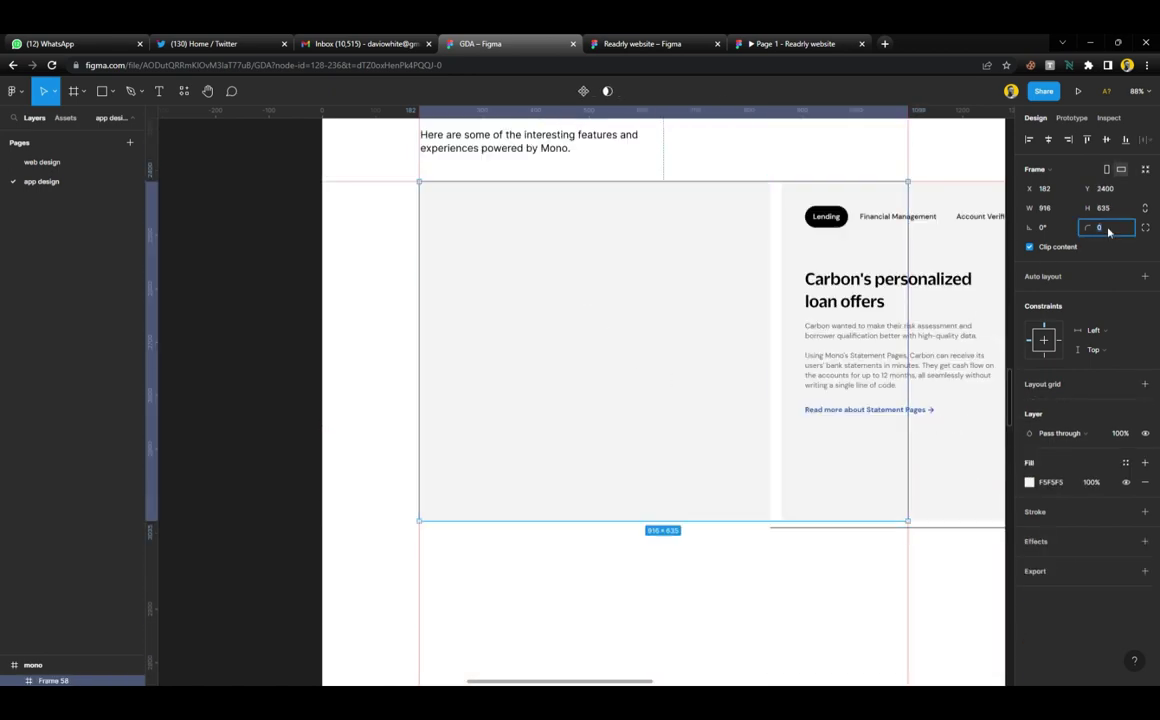
{"action": "left_click", "coordinate": [628, 596]}
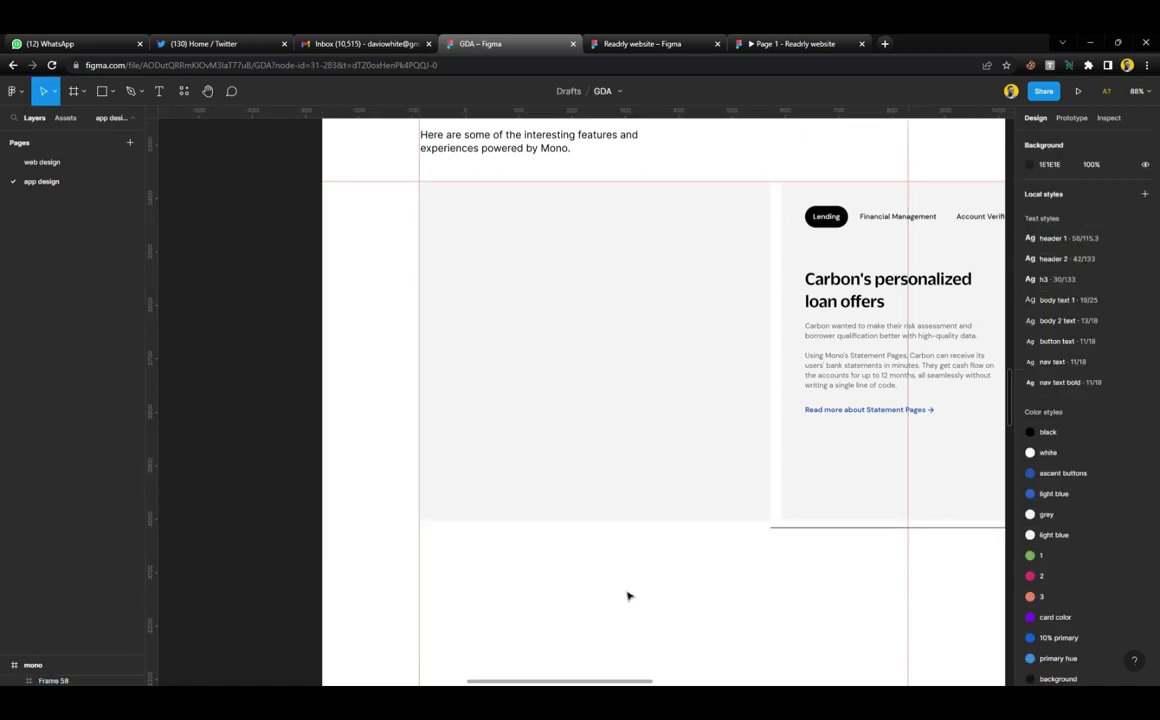
Move the Carbon screenshot out beside the page at X 867, Y 3352 and lower the horizontal guide
{"action": "scroll", "coordinate": [617, 575], "scroll_direction": "up", "scroll_amount": 2}
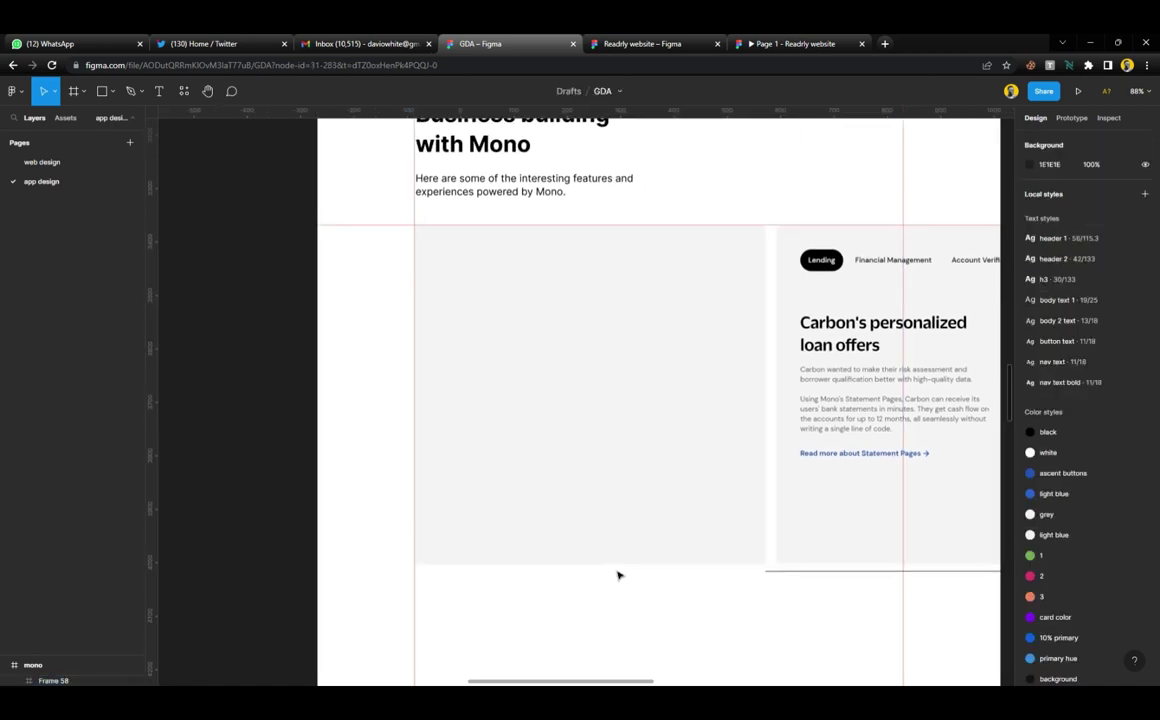
{"action": "scroll", "coordinate": [620, 560], "scroll_direction": "right", "scroll_amount": 2}
{"action": "left_click", "coordinate": [628, 453]}
{"action": "left_click_drag", "start_coordinate": [628, 453], "coordinate": [888, 458]}
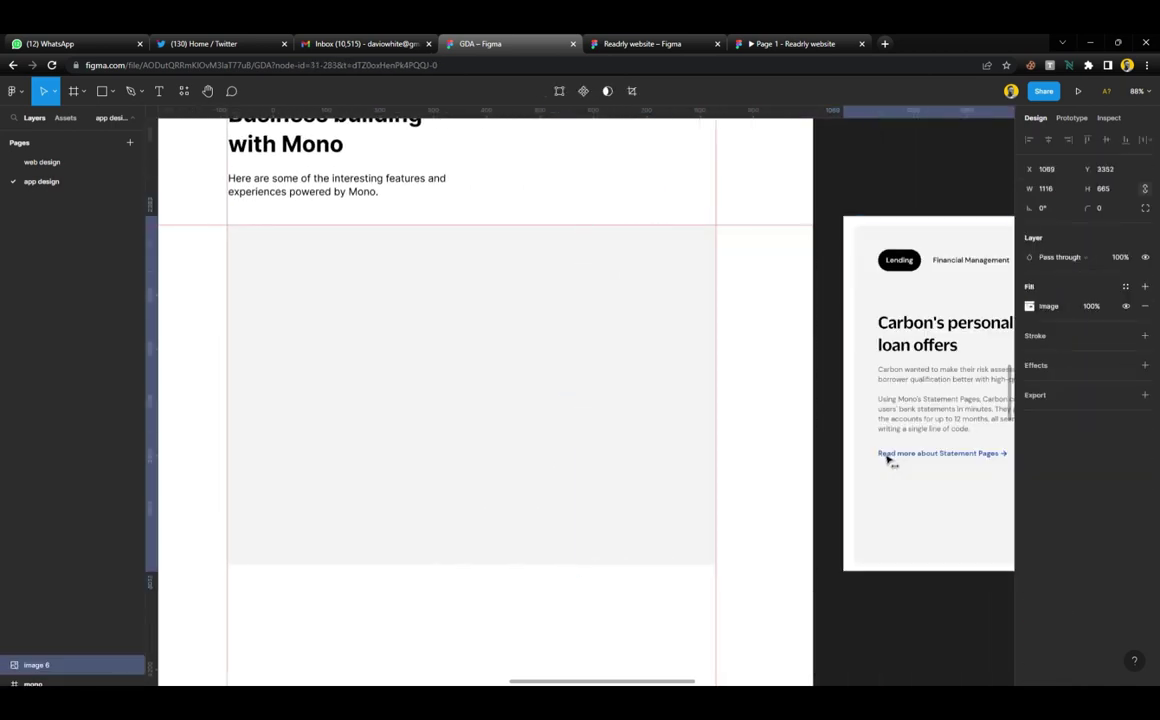
{"action": "scroll", "coordinate": [888, 458], "scroll_direction": "right", "scroll_amount": 5}
{"action": "scroll", "coordinate": [886, 458], "scroll_direction": "left", "scroll_amount": 5}
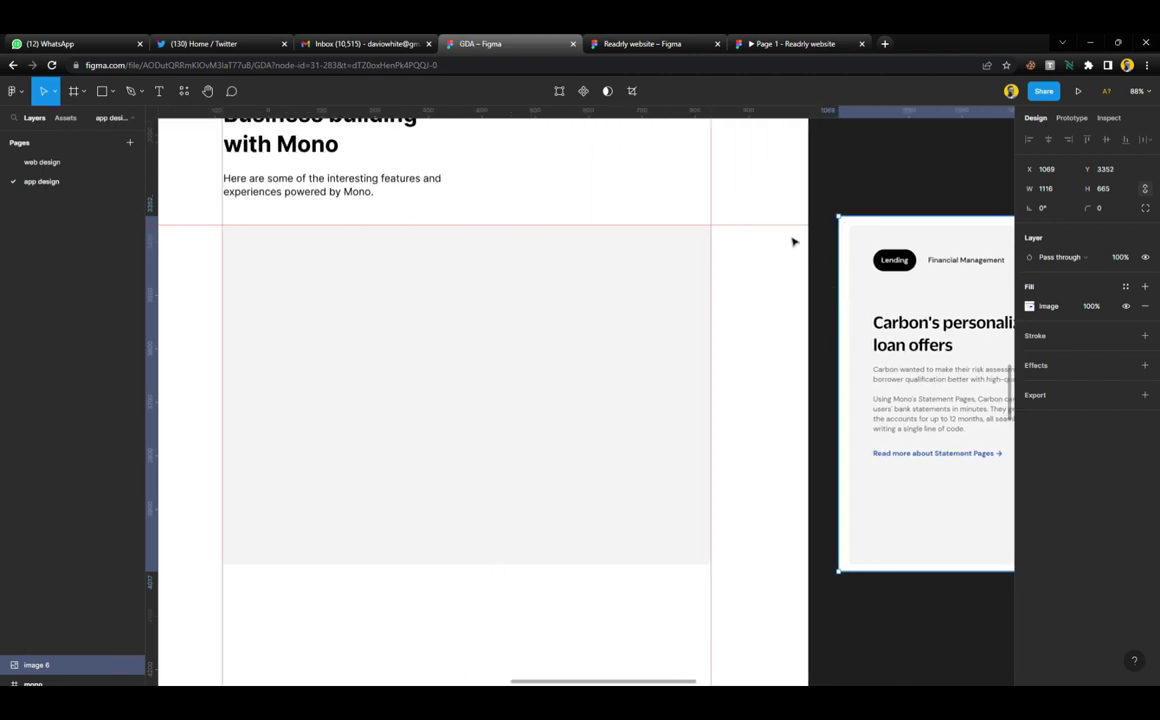
{"action": "left_click_drag", "start_coordinate": [792, 226], "coordinate": [782, 261]}
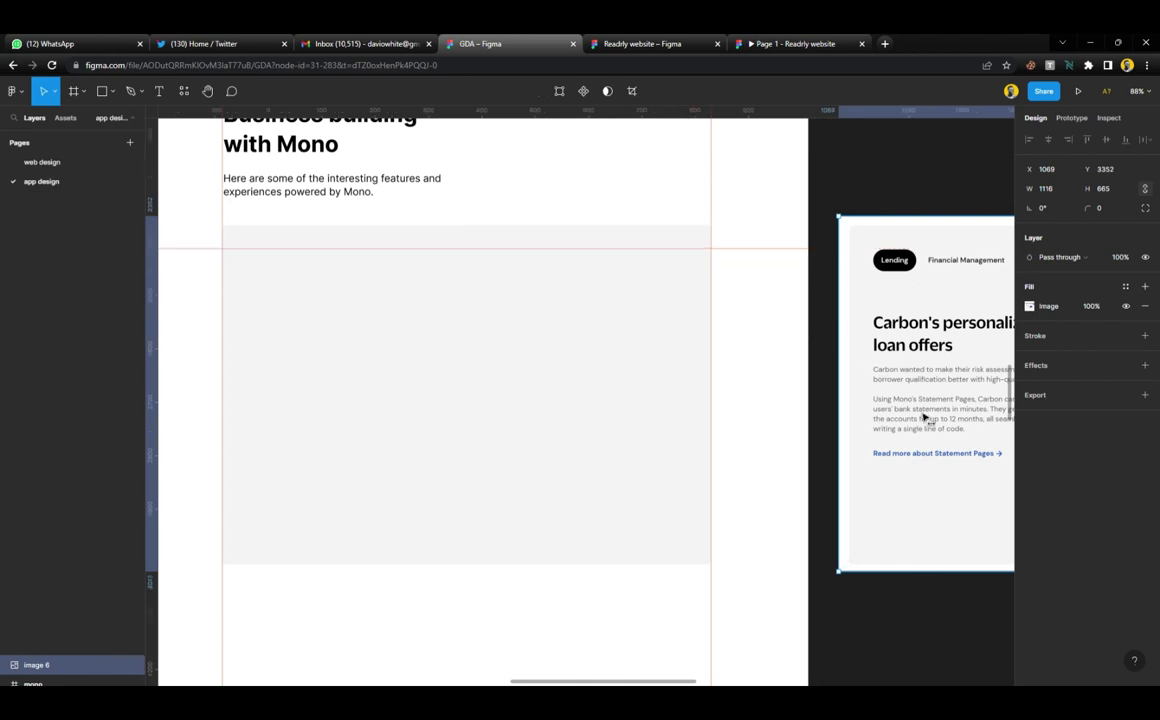
{"action": "left_click_drag", "start_coordinate": [924, 417], "coordinate": [897, 417]}
{"action": "left_click_drag", "start_coordinate": [985, 462], "coordinate": [901, 478]}
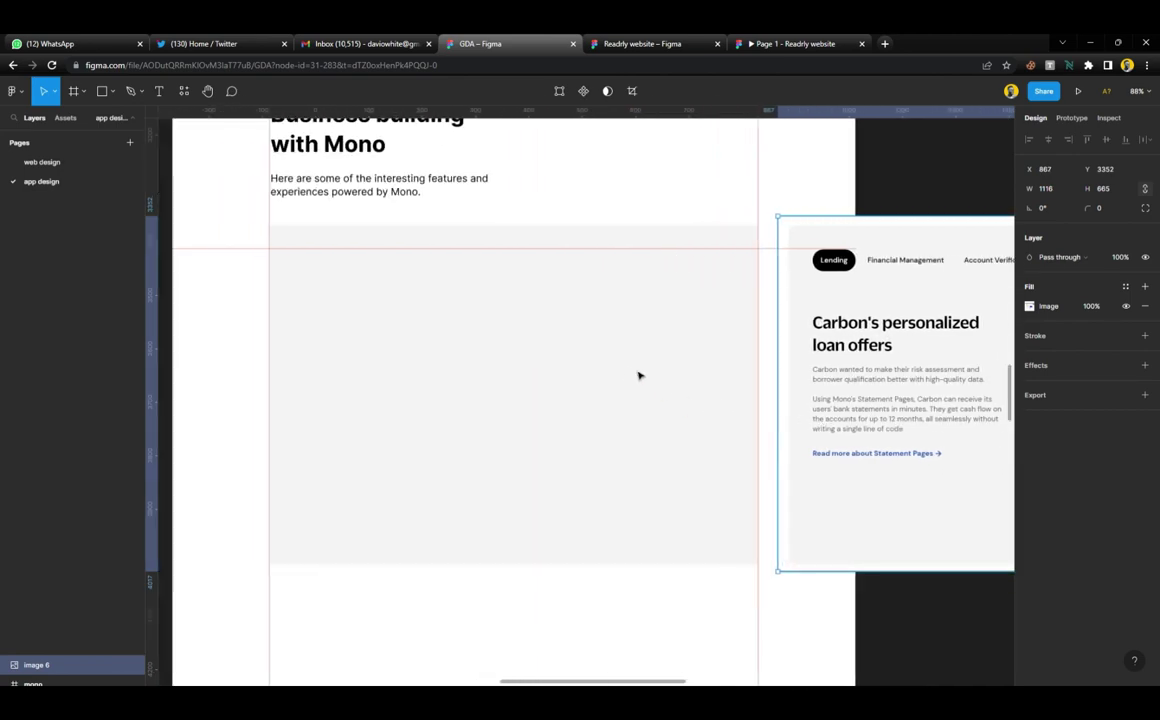
{"action": "scroll", "coordinate": [476, 357], "scroll_direction": "down", "scroll_amount": 5}
{"action": "scroll", "coordinate": [476, 357], "scroll_direction": "up", "scroll_amount": 5}
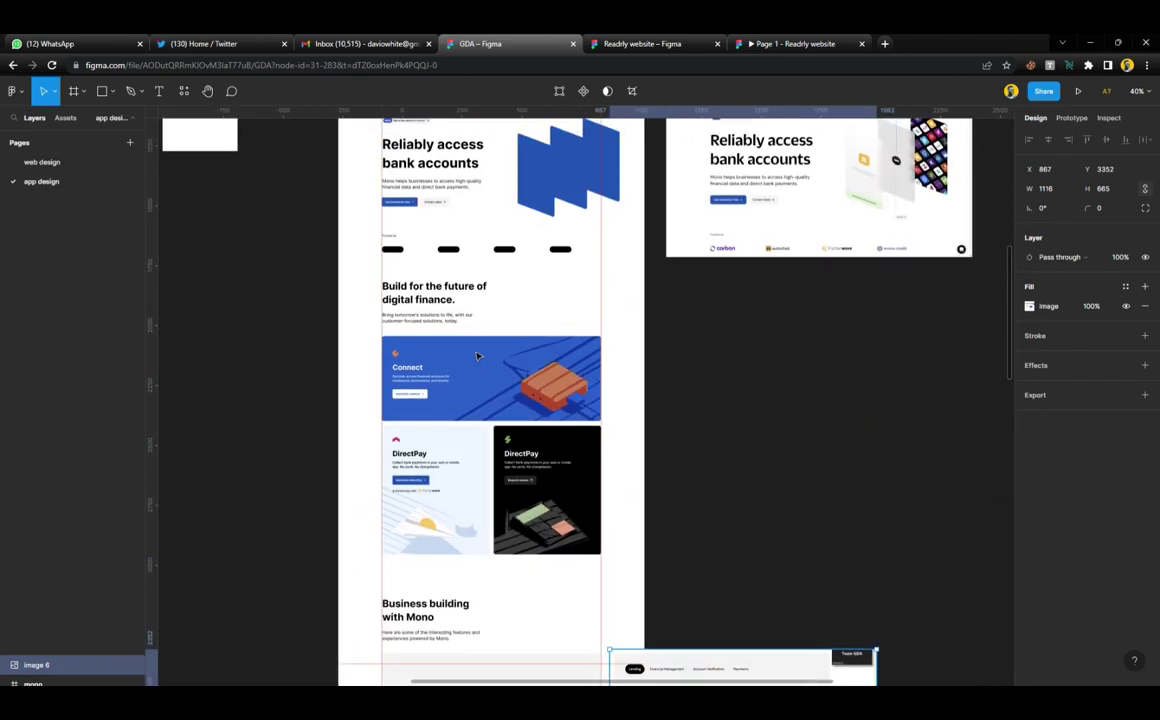
{"action": "scroll", "coordinate": [408, 220], "scroll_direction": "up", "scroll_amount": 5}
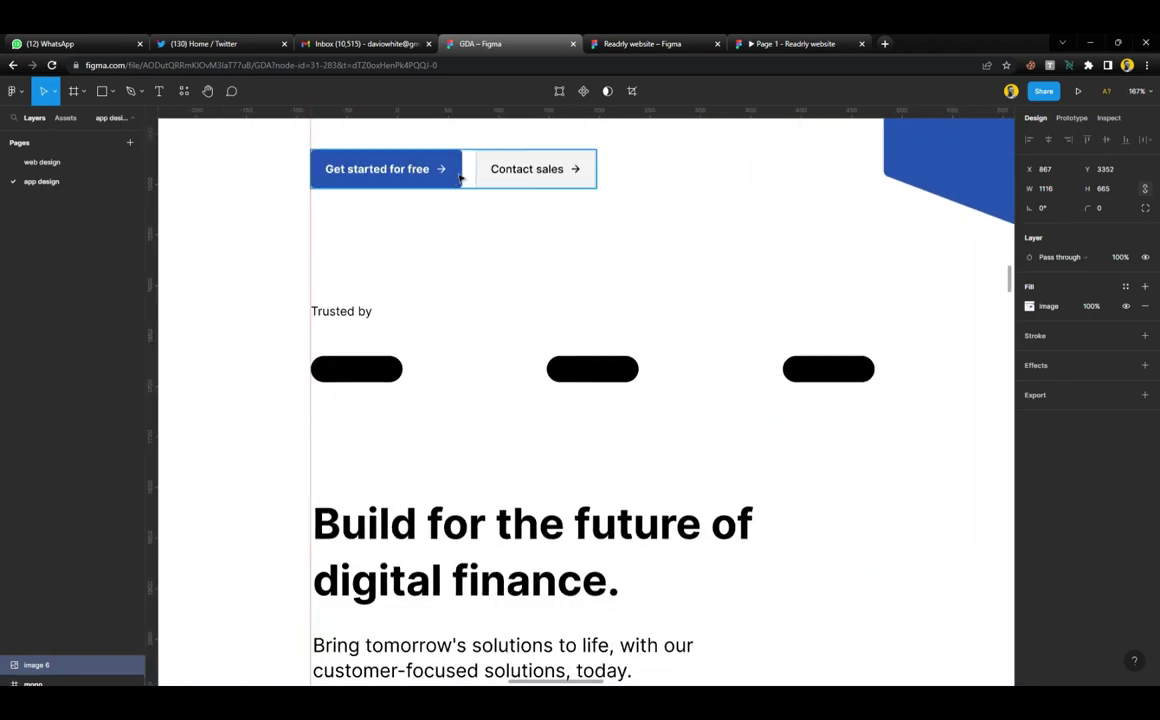
Paste a copy of the Get started for free button into the grey card's top-left, aligned to the vertical guide
{"action": "left_click", "coordinate": [459, 176]}
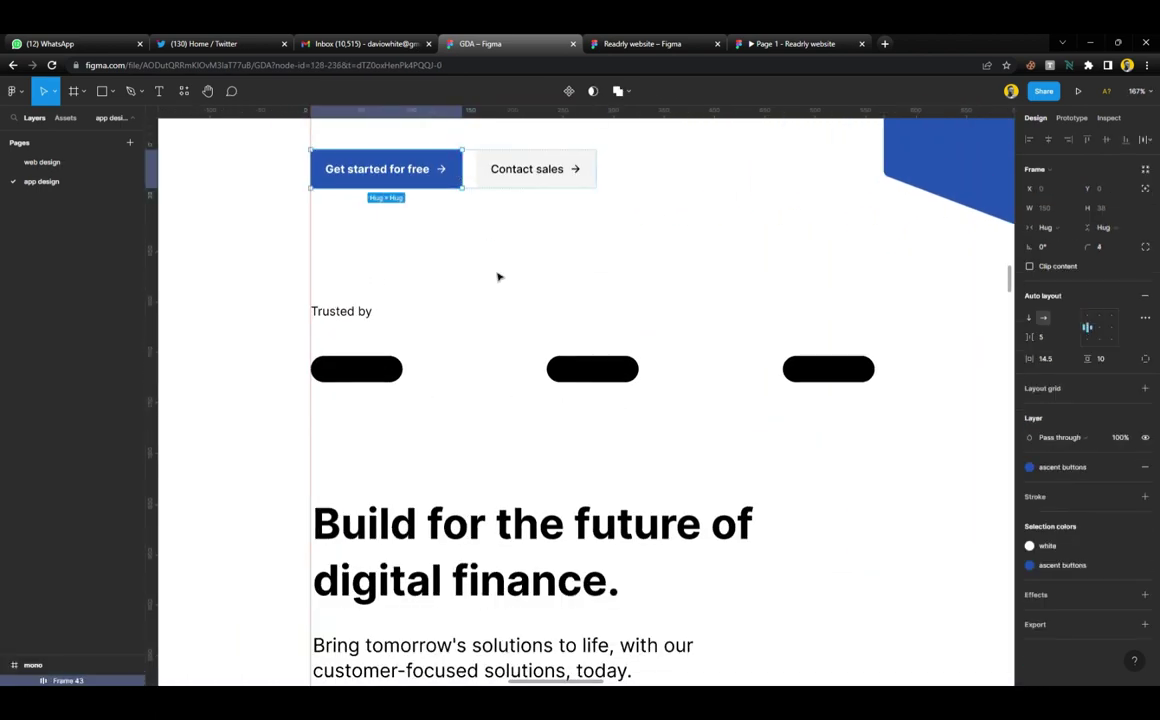
{"action": "scroll", "coordinate": [499, 277], "scroll_direction": "down", "scroll_amount": 5}
{"action": "scroll", "coordinate": [502, 303], "scroll_direction": "down", "scroll_amount": 5}
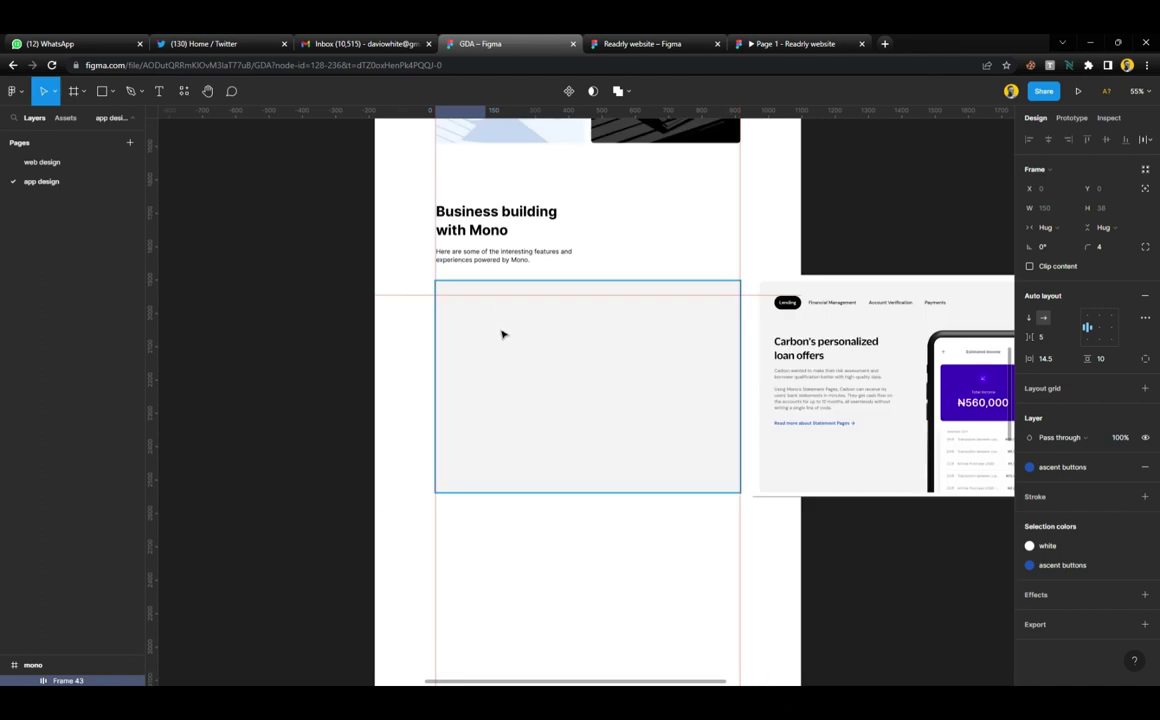
{"action": "scroll", "coordinate": [502, 335], "scroll_direction": "up", "scroll_amount": 3}
{"action": "left_click", "coordinate": [515, 324]}
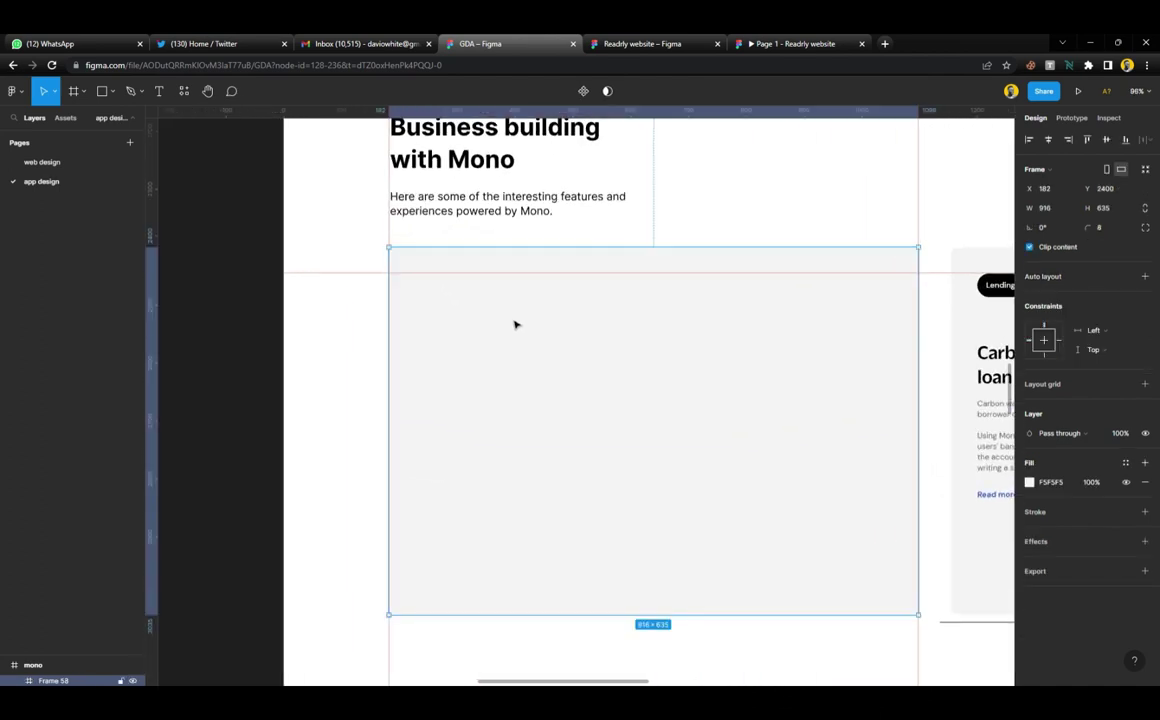
{"action": "key", "text": "ctrl+v"}
{"action": "left_click_drag", "start_coordinate": [456, 259], "coordinate": [472, 288]}
{"action": "scroll", "coordinate": [477, 310], "scroll_direction": "down", "scroll_amount": 3}
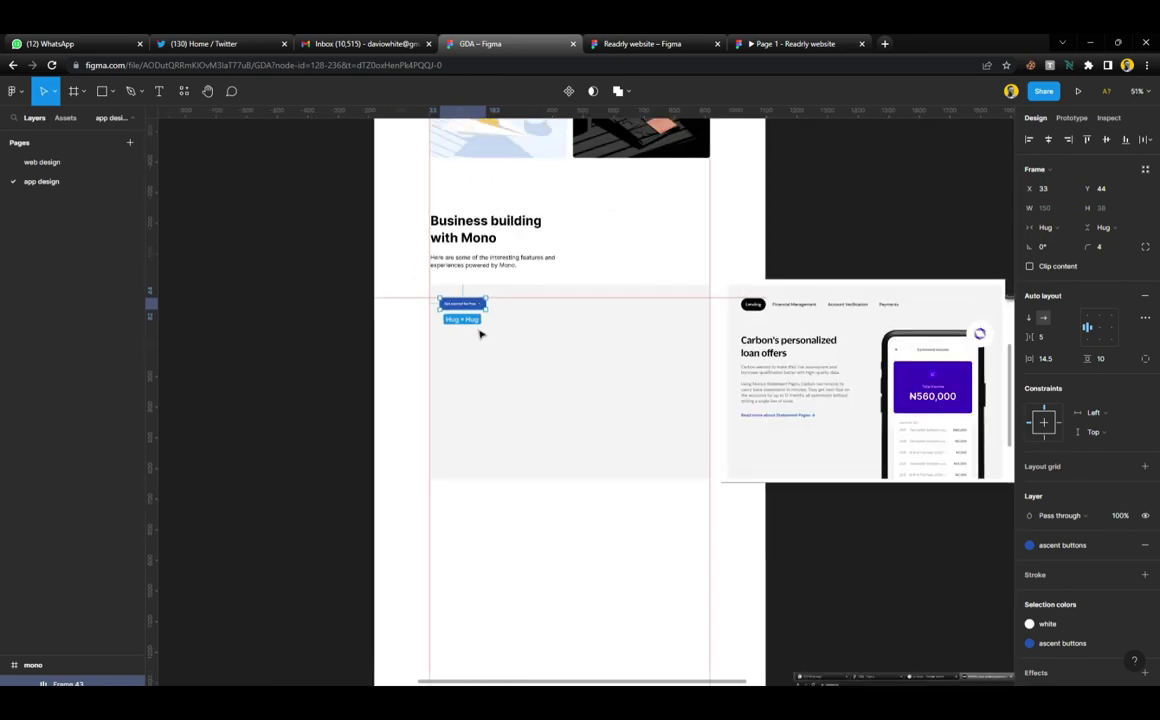
{"action": "scroll", "coordinate": [479, 331], "scroll_direction": "up", "scroll_amount": 8}
{"action": "scroll", "coordinate": [448, 285], "scroll_direction": "up", "scroll_amount": 4}
{"action": "scroll", "coordinate": [447, 285], "scroll_direction": "up", "scroll_amount": 4}
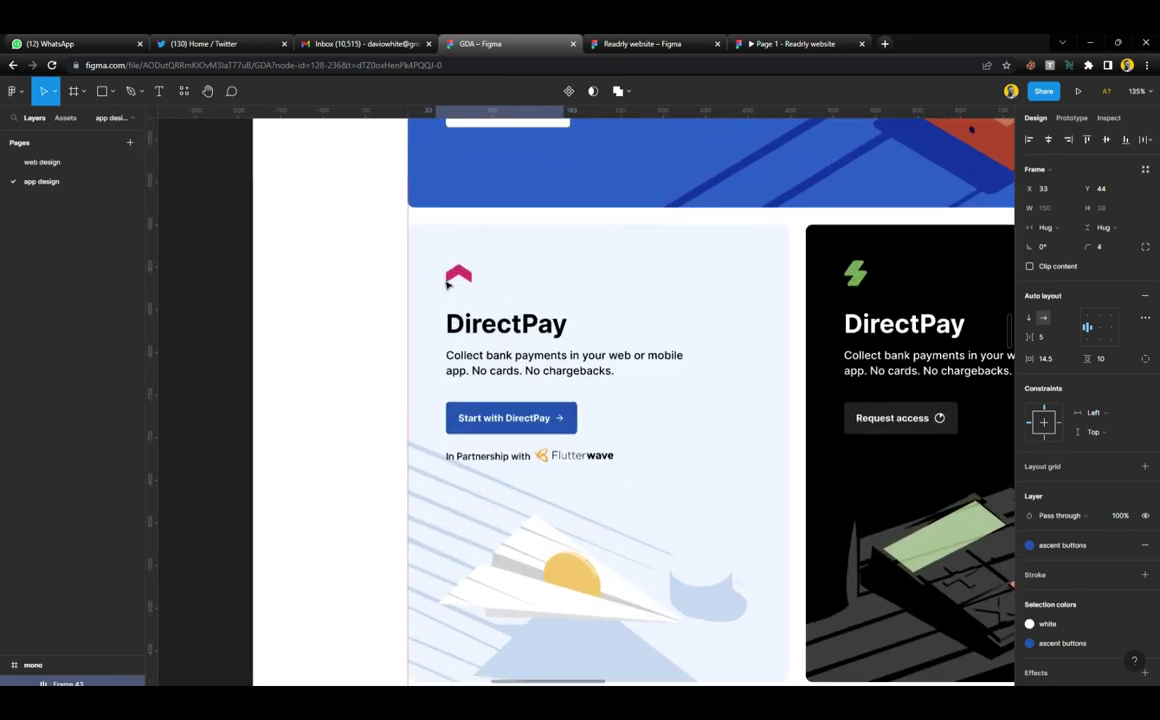
{"action": "left_click_drag", "start_coordinate": [407, 379], "coordinate": [455, 401]}
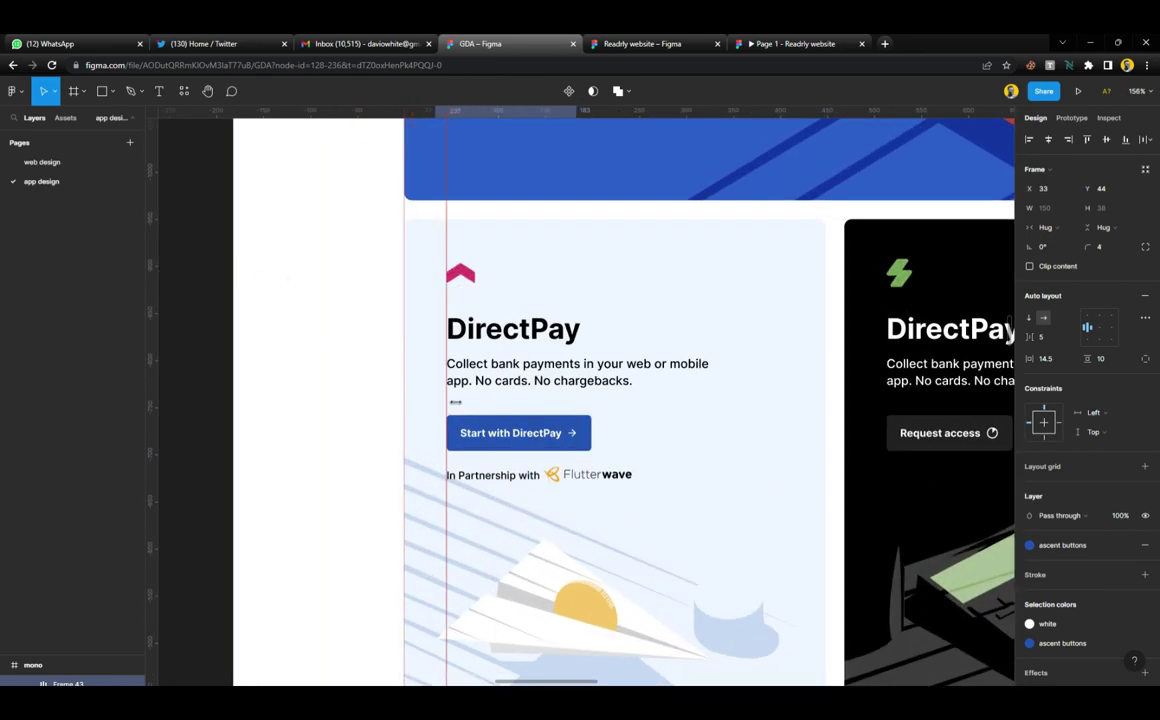
{"action": "scroll", "coordinate": [455, 401], "scroll_direction": "down", "scroll_amount": 10}
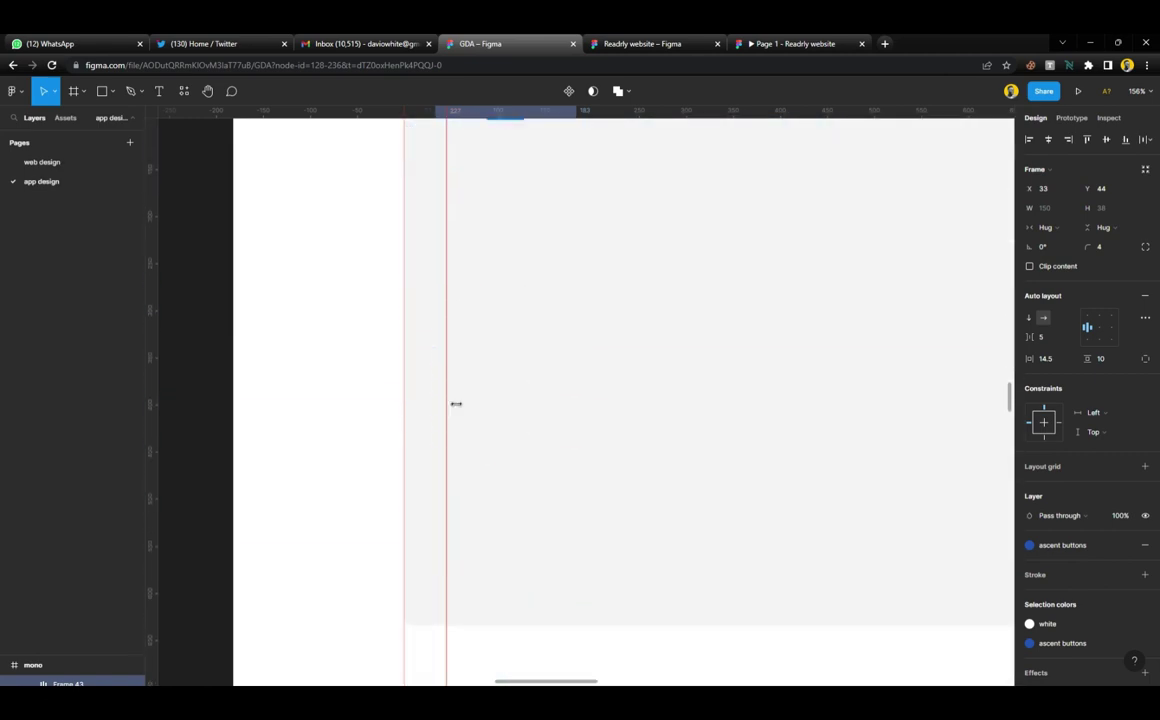
{"action": "scroll", "coordinate": [469, 322], "scroll_direction": "up", "scroll_amount": 3}
{"action": "left_click_drag", "start_coordinate": [470, 275], "coordinate": [482, 276]}
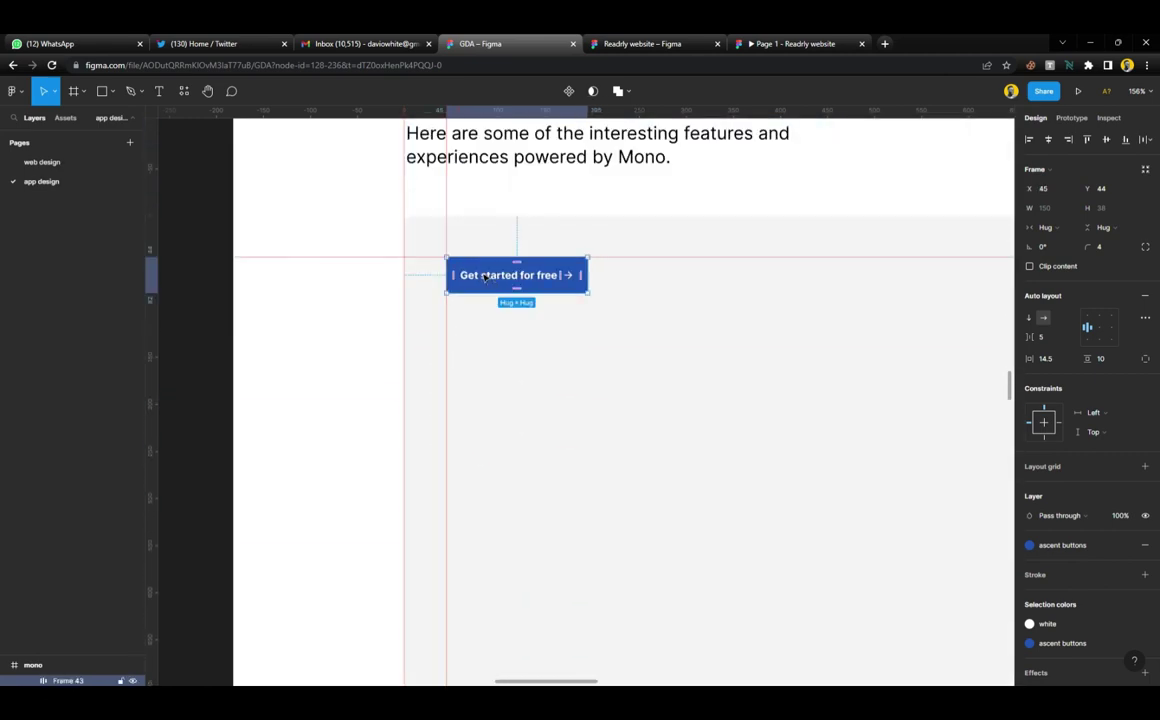
{"action": "scroll", "coordinate": [486, 282], "scroll_direction": "up", "scroll_amount": 5}
{"action": "scroll", "coordinate": [486, 282], "scroll_direction": "up", "scroll_amount": 5}
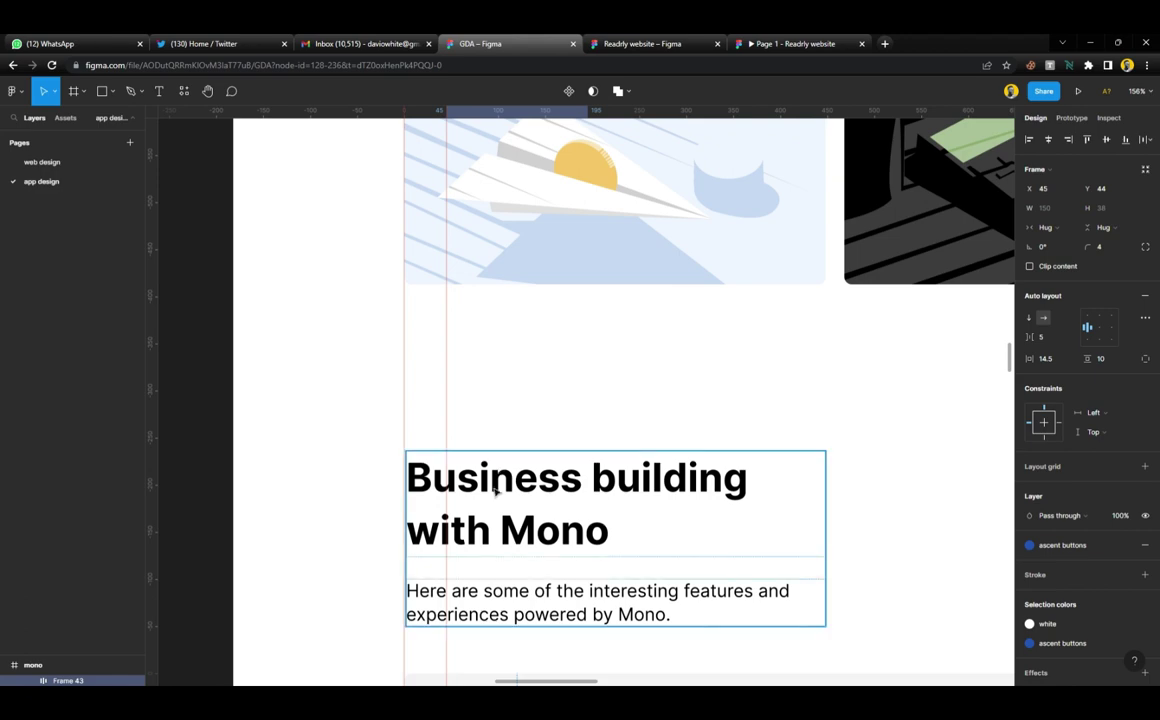
Add a guide at the Lending pill's bottom and stretch the button down to it, making it 42 px tall
{"action": "left_click", "coordinate": [486, 540]}
{"action": "scroll", "coordinate": [484, 538], "scroll_direction": "up", "scroll_amount": 5}
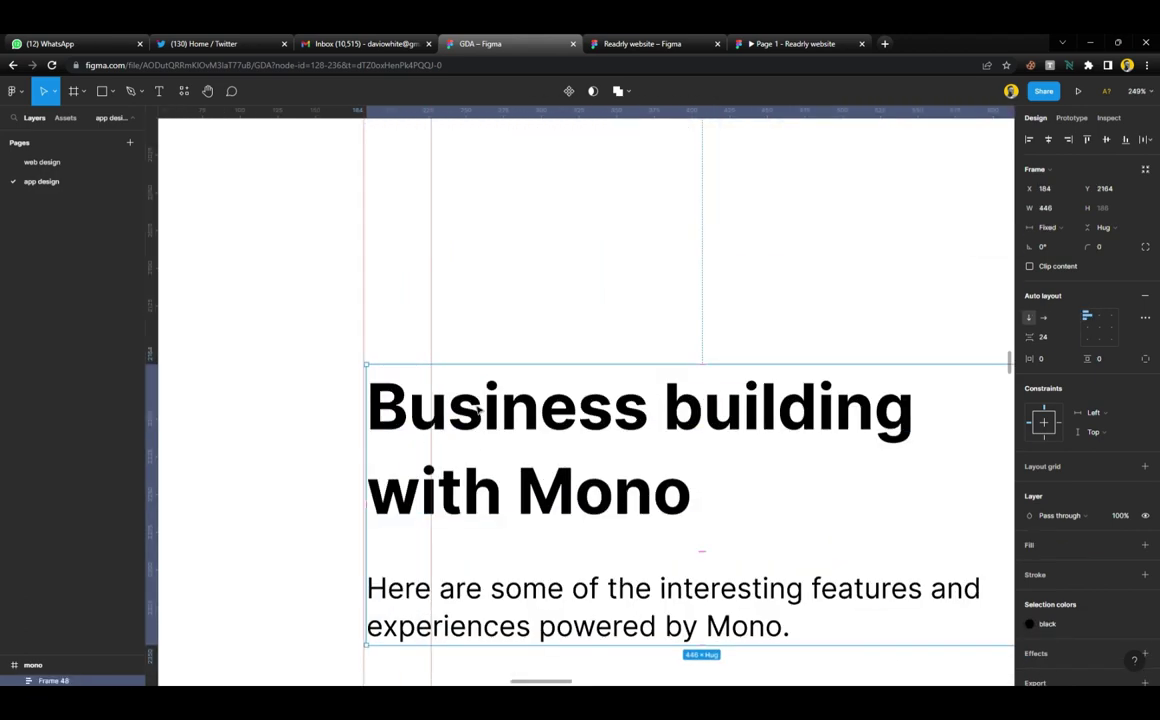
{"action": "scroll", "coordinate": [478, 409], "scroll_direction": "down", "scroll_amount": 10}
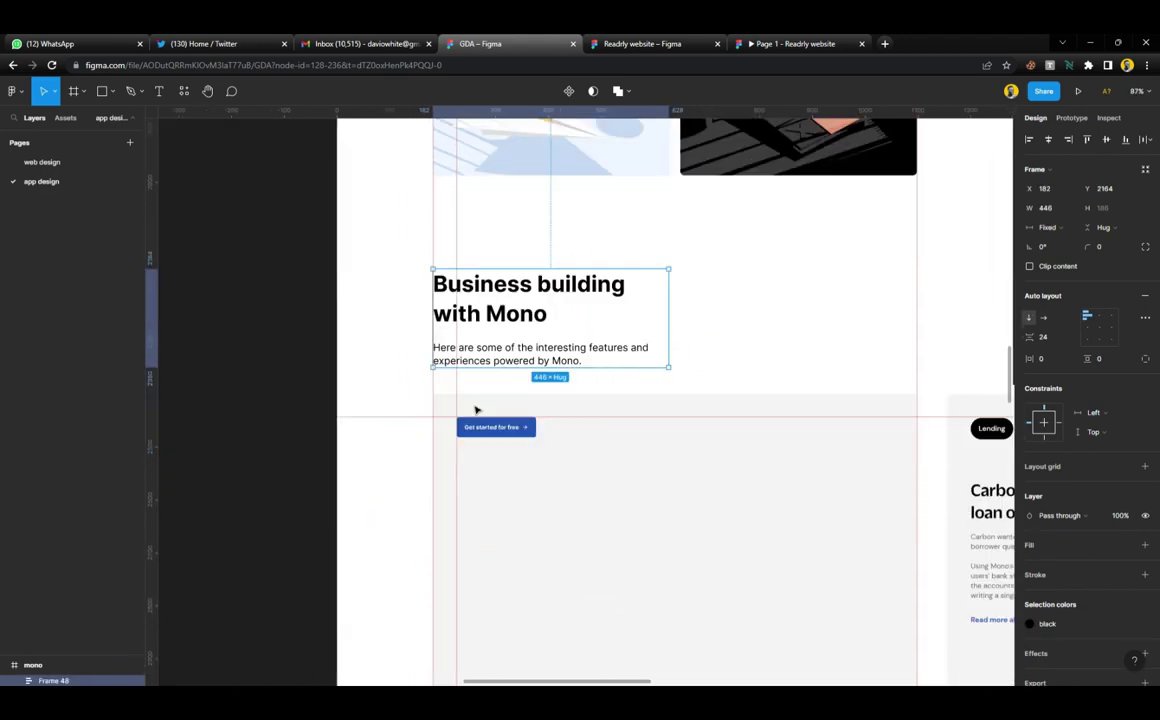
{"action": "scroll", "coordinate": [476, 410], "scroll_direction": "down", "scroll_amount": 3}
{"action": "scroll", "coordinate": [490, 375], "scroll_direction": "up", "scroll_amount": 1}
{"action": "left_click", "coordinate": [523, 318]}
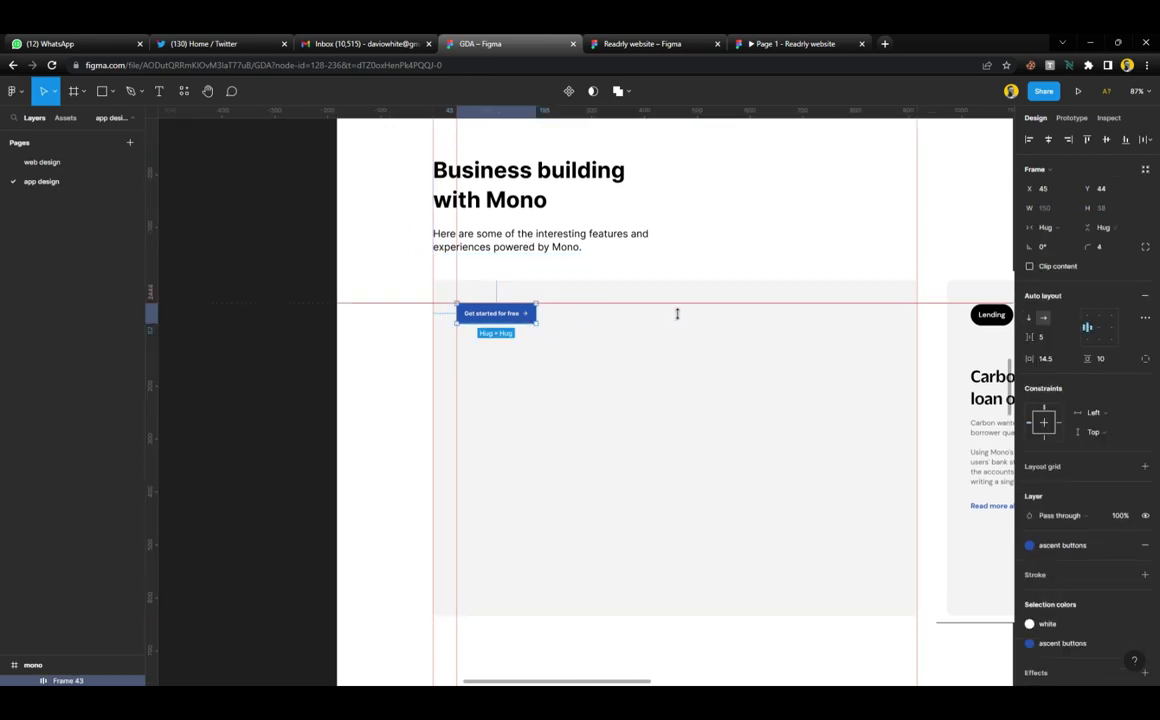
{"action": "scroll", "coordinate": [678, 313], "scroll_direction": "right", "scroll_amount": 5}
{"action": "scroll", "coordinate": [751, 321], "scroll_direction": "up", "scroll_amount": 5}
{"action": "scroll", "coordinate": [690, 310], "scroll_direction": "up", "scroll_amount": 4}
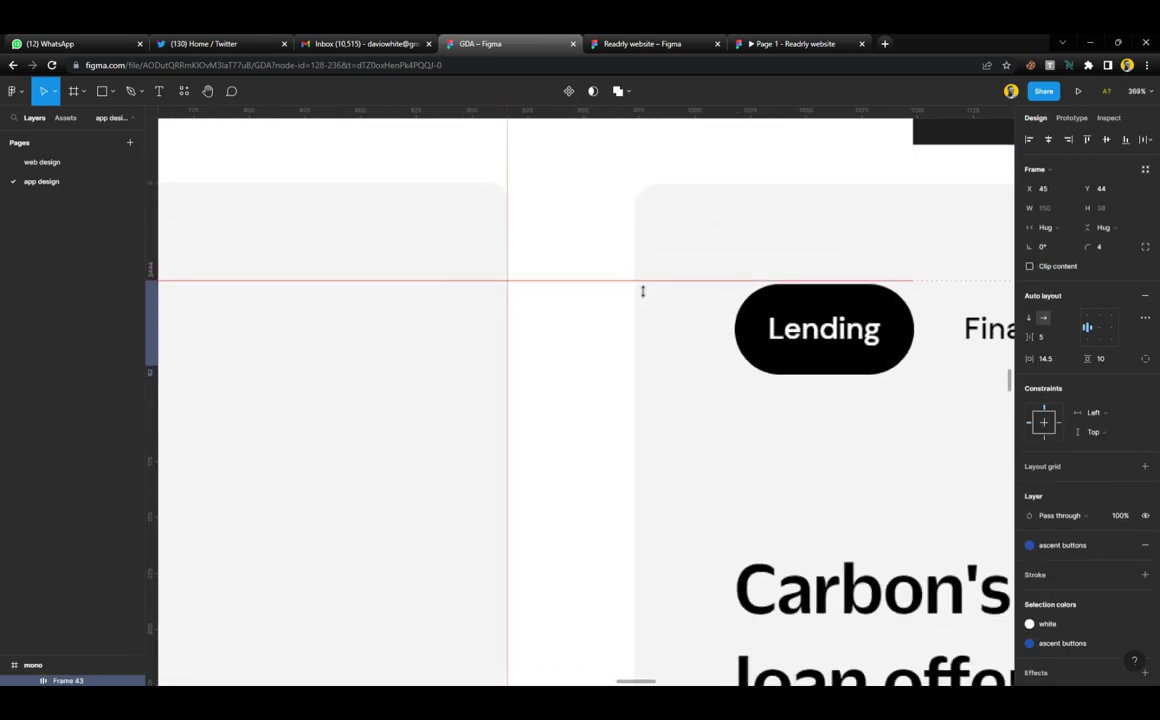
{"action": "left_click_drag", "start_coordinate": [638, 292], "coordinate": [643, 382]}
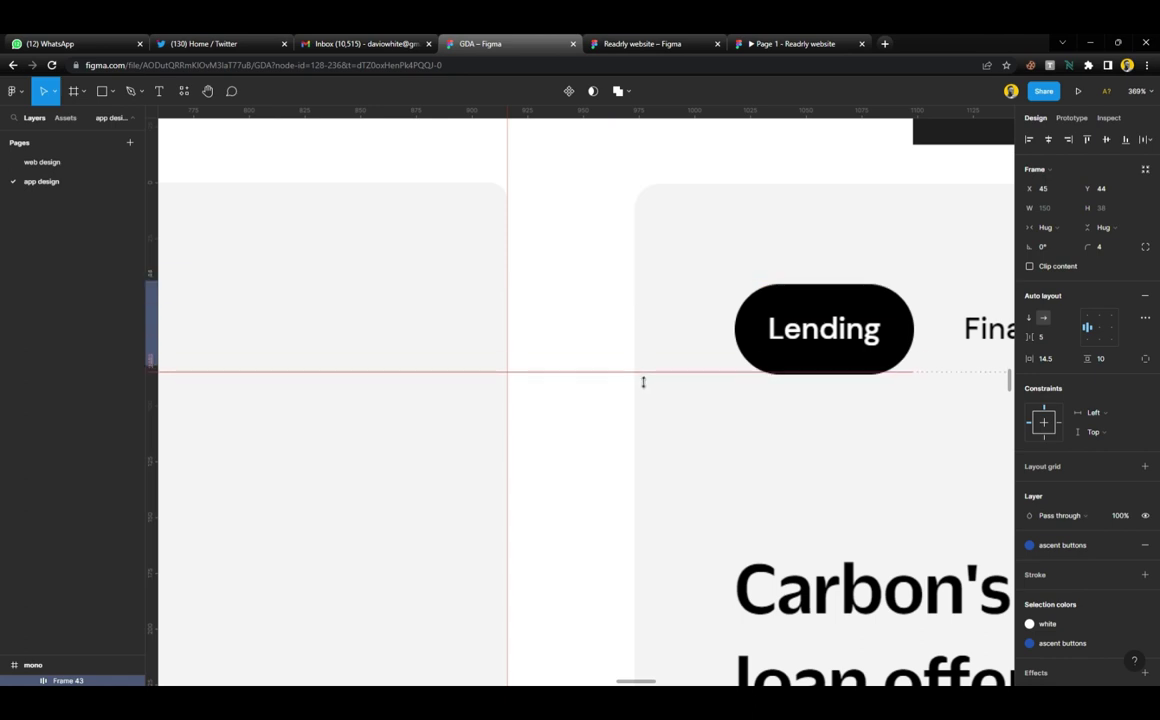
{"action": "scroll", "coordinate": [641, 381], "scroll_direction": "left", "scroll_amount": 3}
{"action": "scroll", "coordinate": [640, 381], "scroll_direction": "down", "scroll_amount": 4}
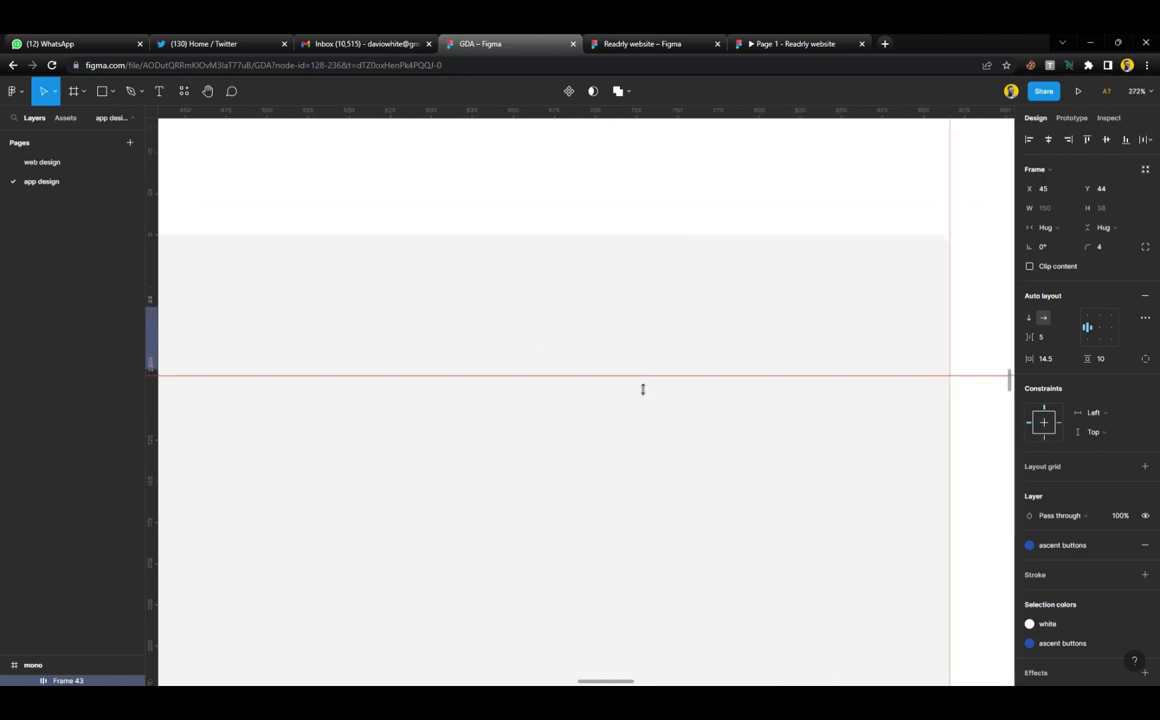
{"action": "scroll", "coordinate": [470, 398], "scroll_direction": "left", "scroll_amount": 5}
{"action": "scroll", "coordinate": [590, 372], "scroll_direction": "up", "scroll_amount": 5}
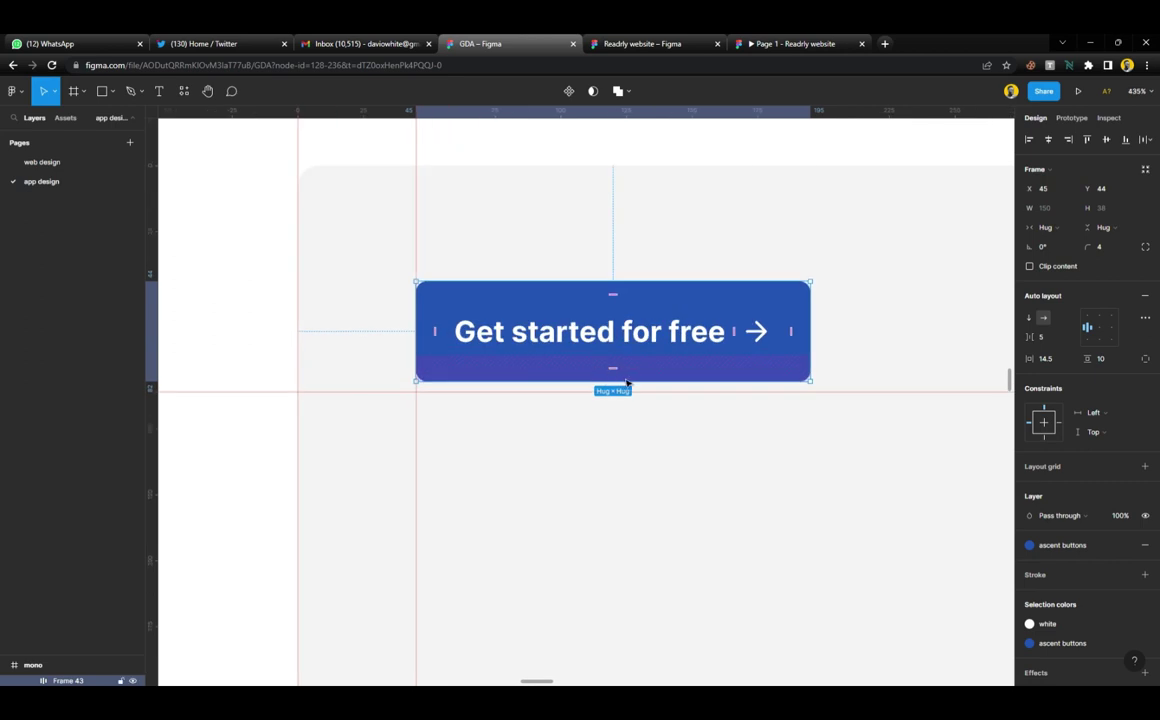
{"action": "left_click_drag", "start_coordinate": [646, 395], "coordinate": [647, 398]}
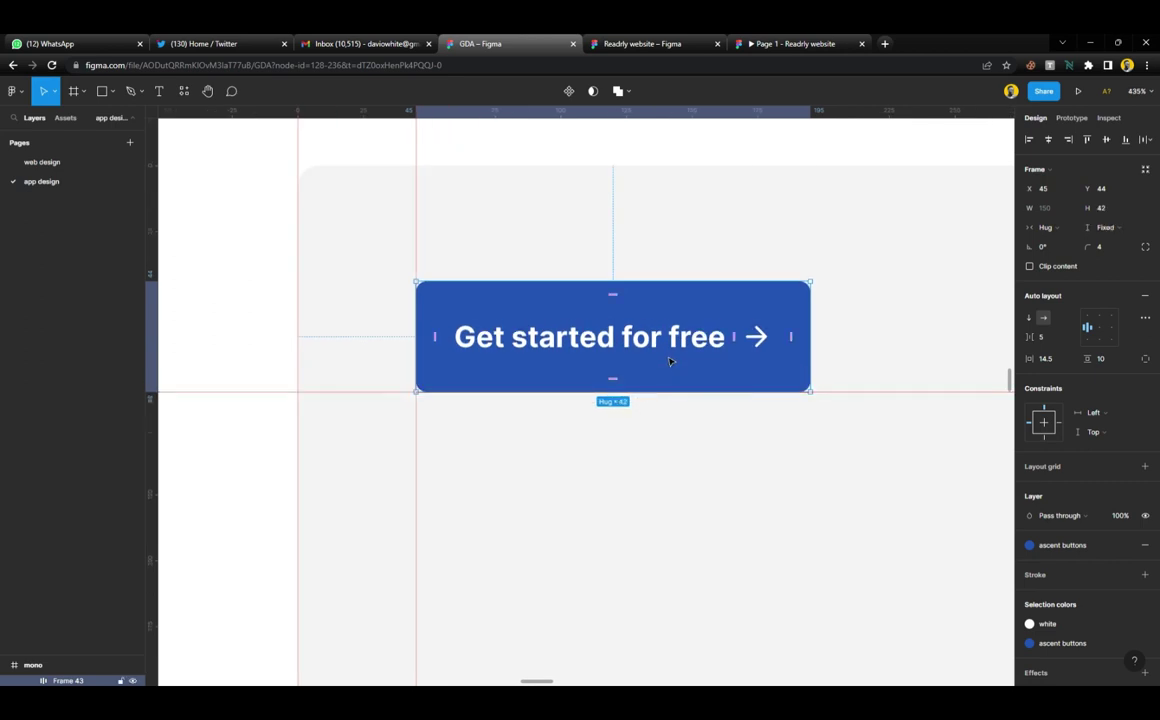
Round the button into a pill with corner radius 26 and remove its arrow icon
{"action": "left_click_drag", "start_coordinate": [1094, 249], "coordinate": [1101, 247]}
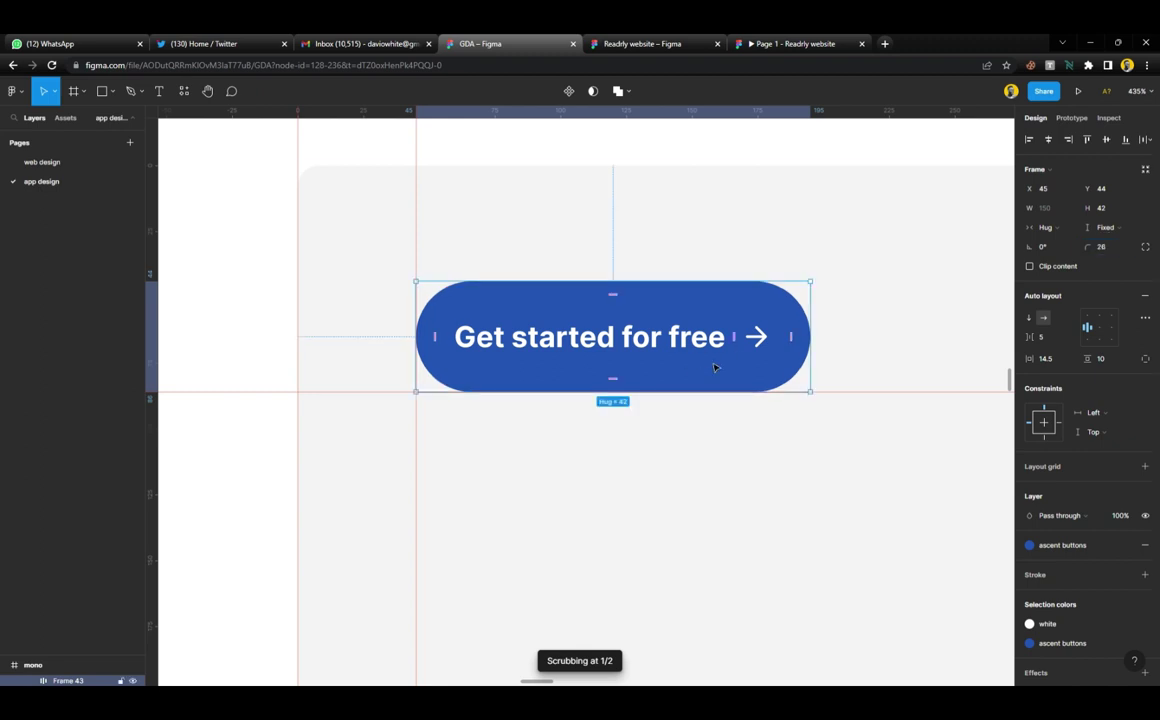
{"action": "left_click", "coordinate": [768, 338]}
{"action": "key", "text": "Escape"}
{"action": "scroll", "coordinate": [768, 338], "scroll_direction": "down", "scroll_amount": 10}
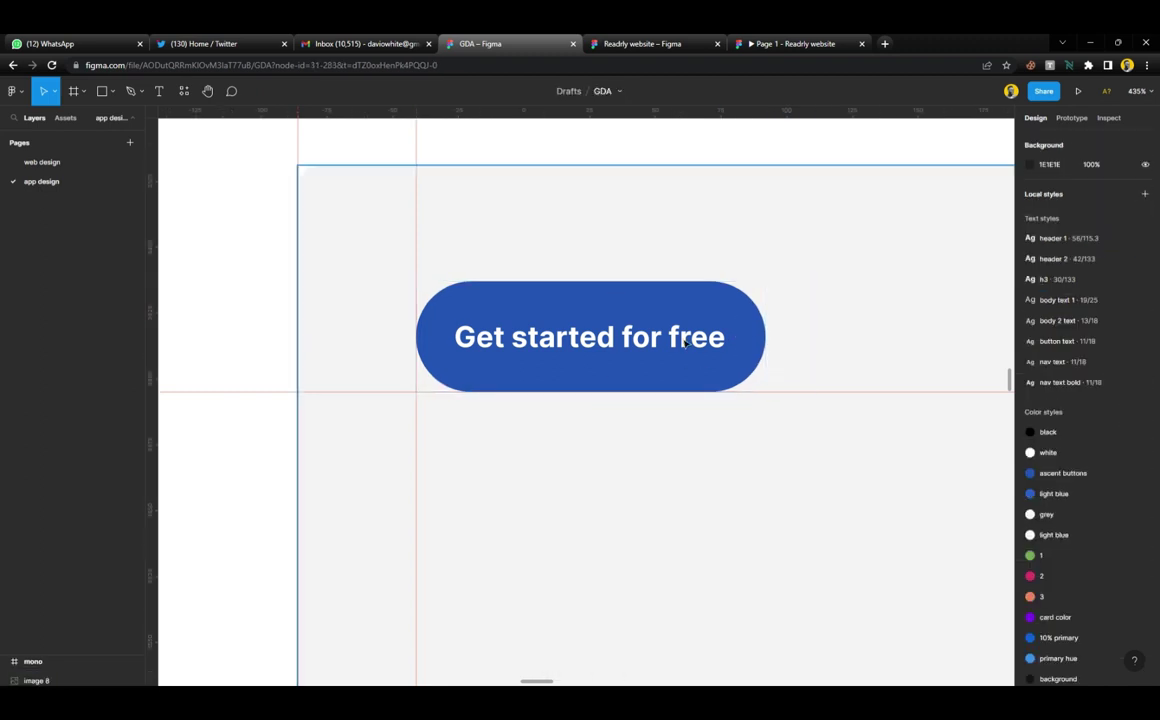
{"action": "scroll", "coordinate": [605, 334], "scroll_direction": "right", "scroll_amount": 5}
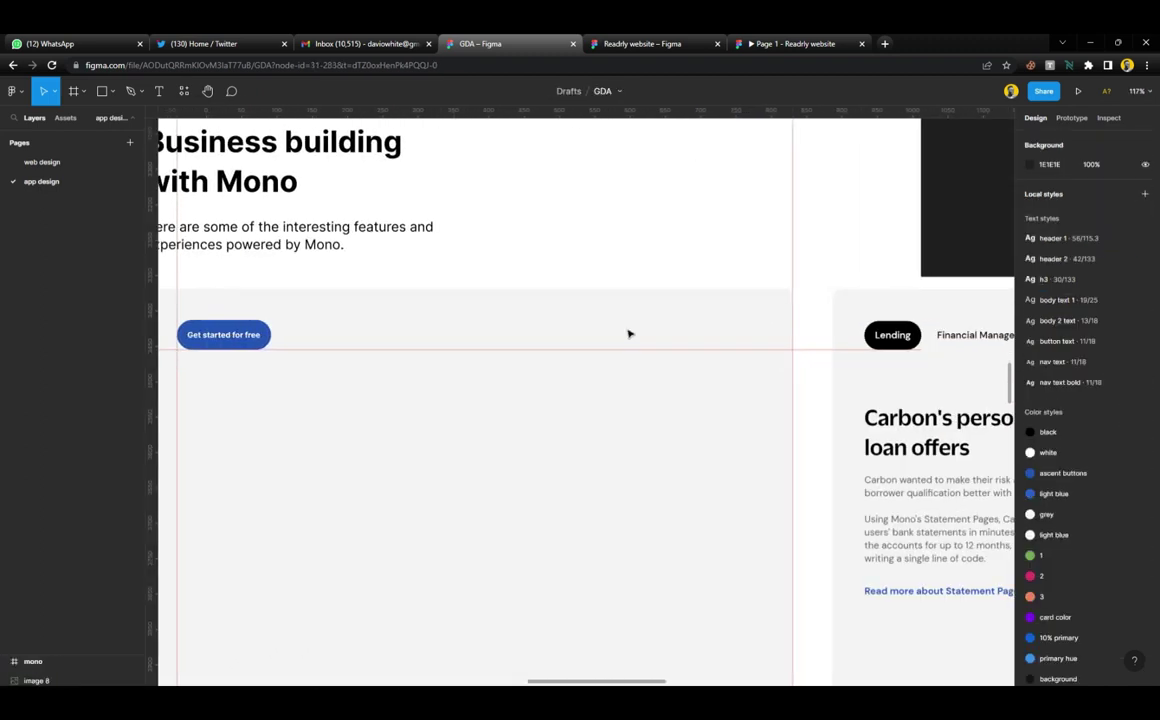
Move the Carbon image left to X 300, Y 3286
{"action": "left_click", "coordinate": [812, 280]}
{"action": "left_click_drag", "start_coordinate": [810, 298], "coordinate": [560, 267]}
{"action": "scroll", "coordinate": [562, 264], "scroll_direction": "left", "scroll_amount": 5}
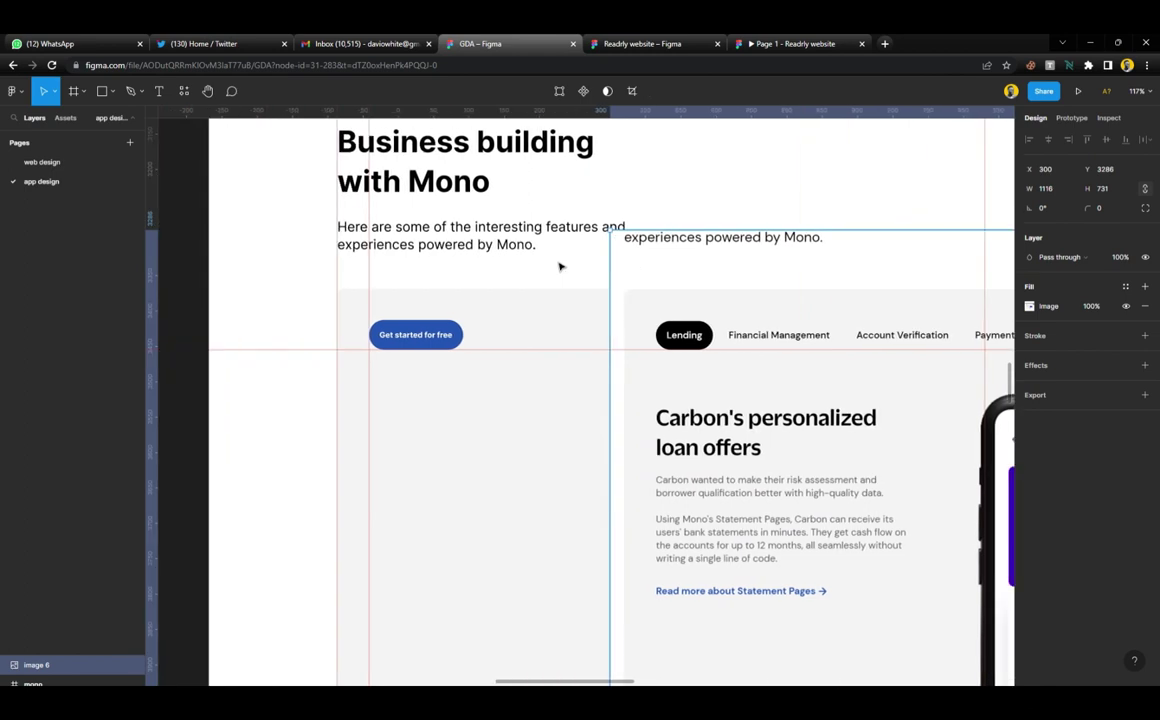
{"action": "scroll", "coordinate": [554, 343], "scroll_direction": "up", "scroll_amount": 3, "text": "ctrl"}
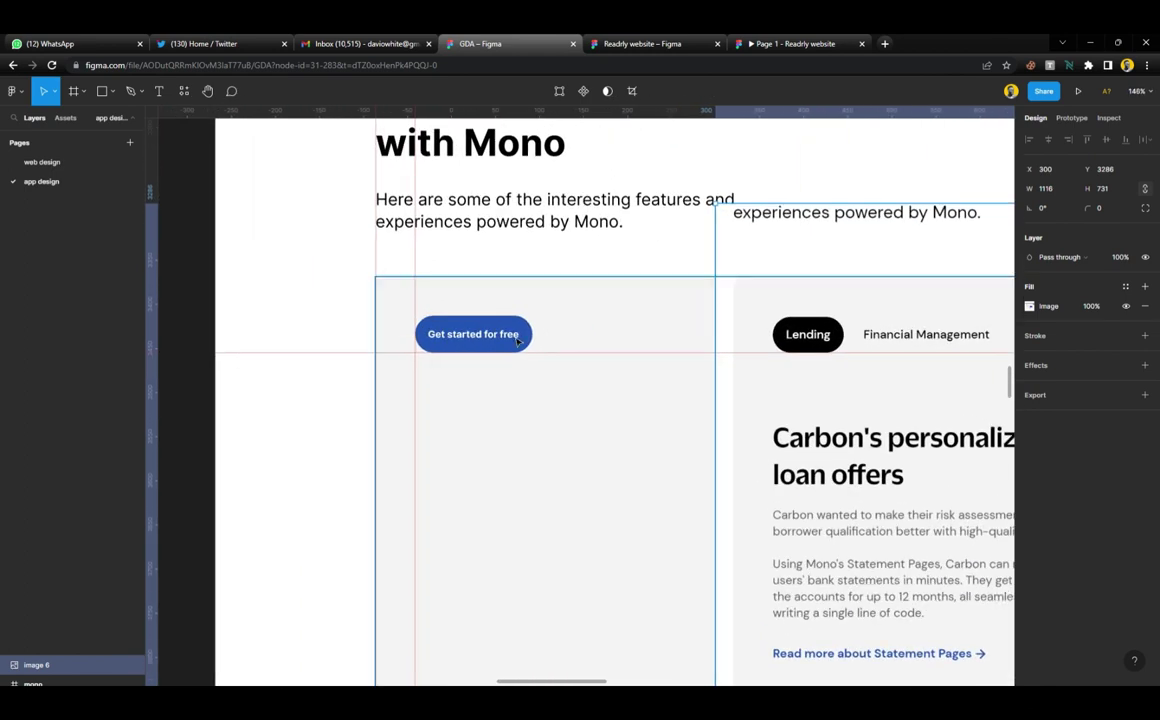
Relabel the pill 'Leading' and apply the black fill style to it
{"action": "left_click", "coordinate": [517, 336]}
{"action": "type", "text": "Leading"}
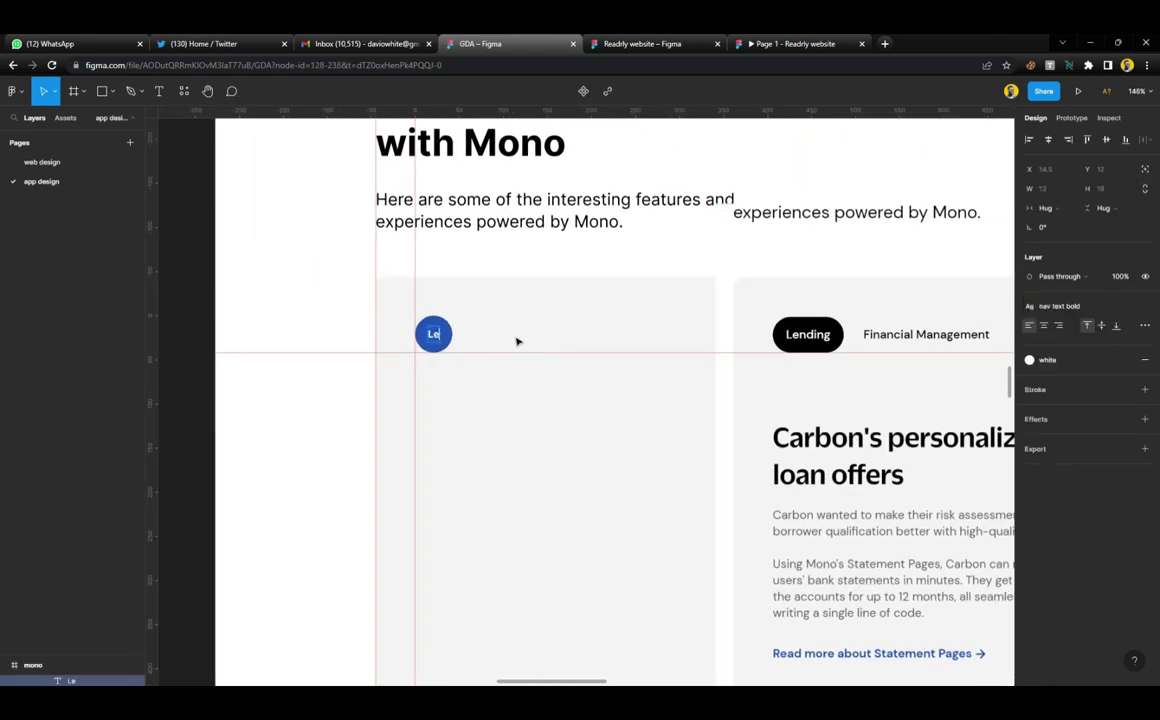
{"action": "left_click", "coordinate": [513, 262]}
{"action": "left_click", "coordinate": [446, 334]}
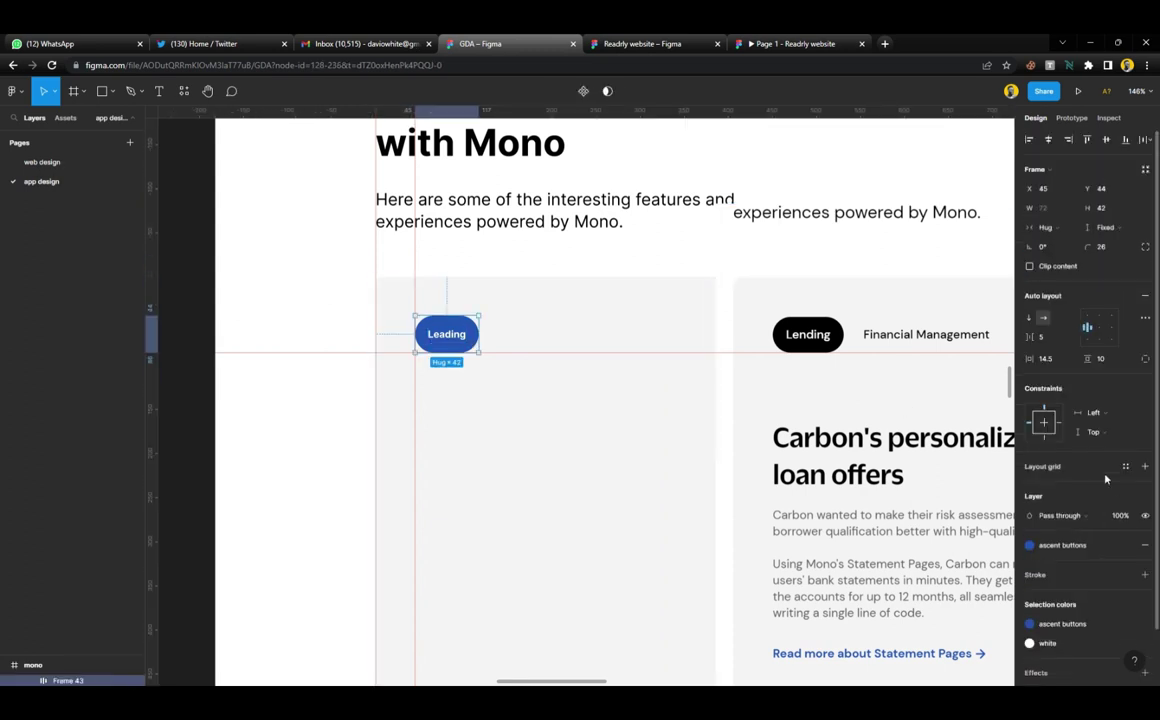
{"action": "left_click", "coordinate": [1081, 549]}
{"action": "left_click", "coordinate": [1050, 515]}
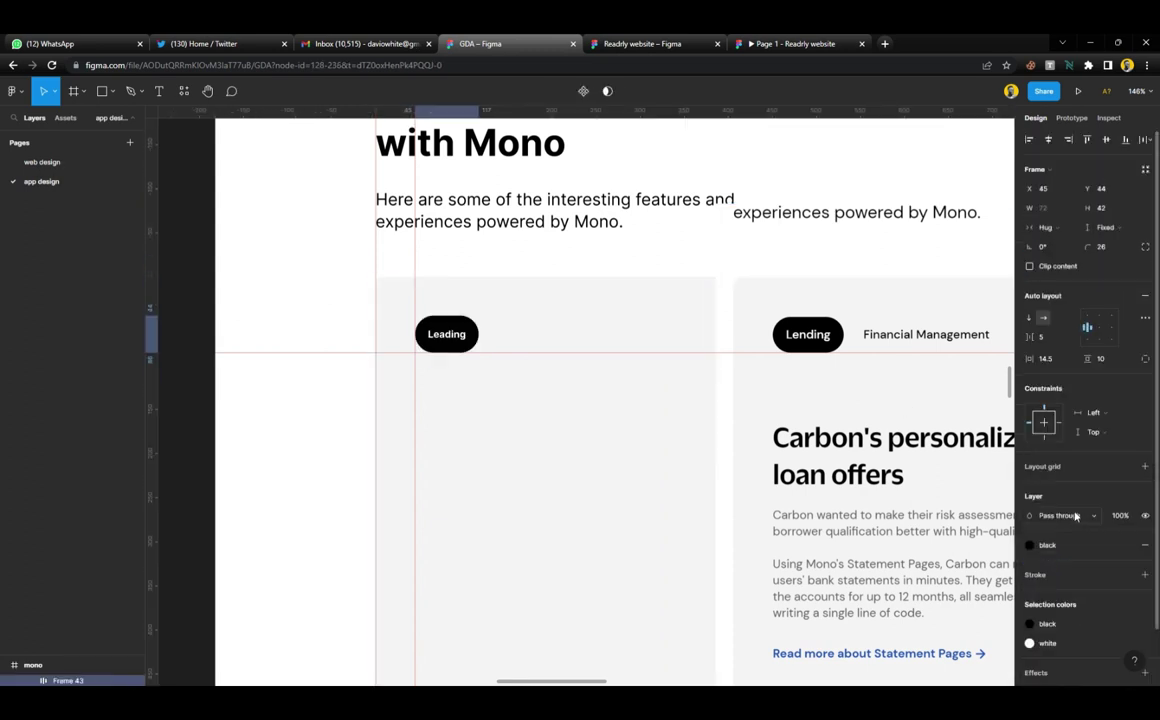
Duplicate the pill to the right with black text and no fill, relabelled 'Financial Management'
{"action": "left_click_drag", "start_coordinate": [456, 344], "coordinate": [543, 343]}
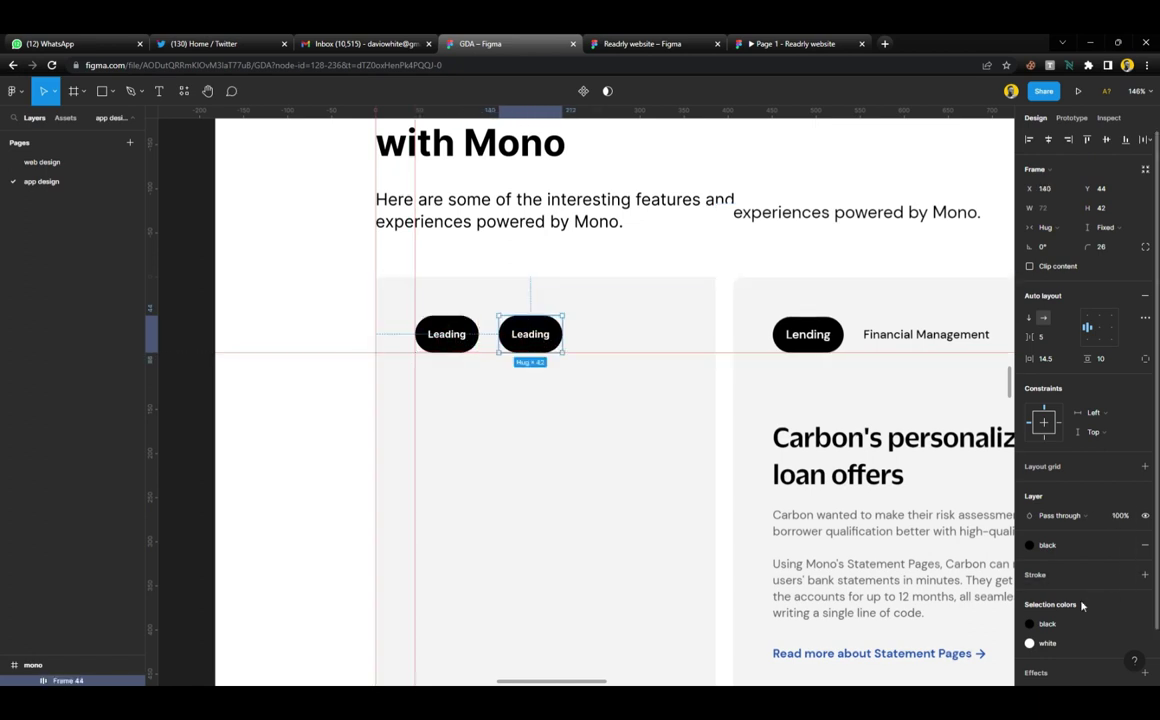
{"action": "left_click", "coordinate": [1081, 643]}
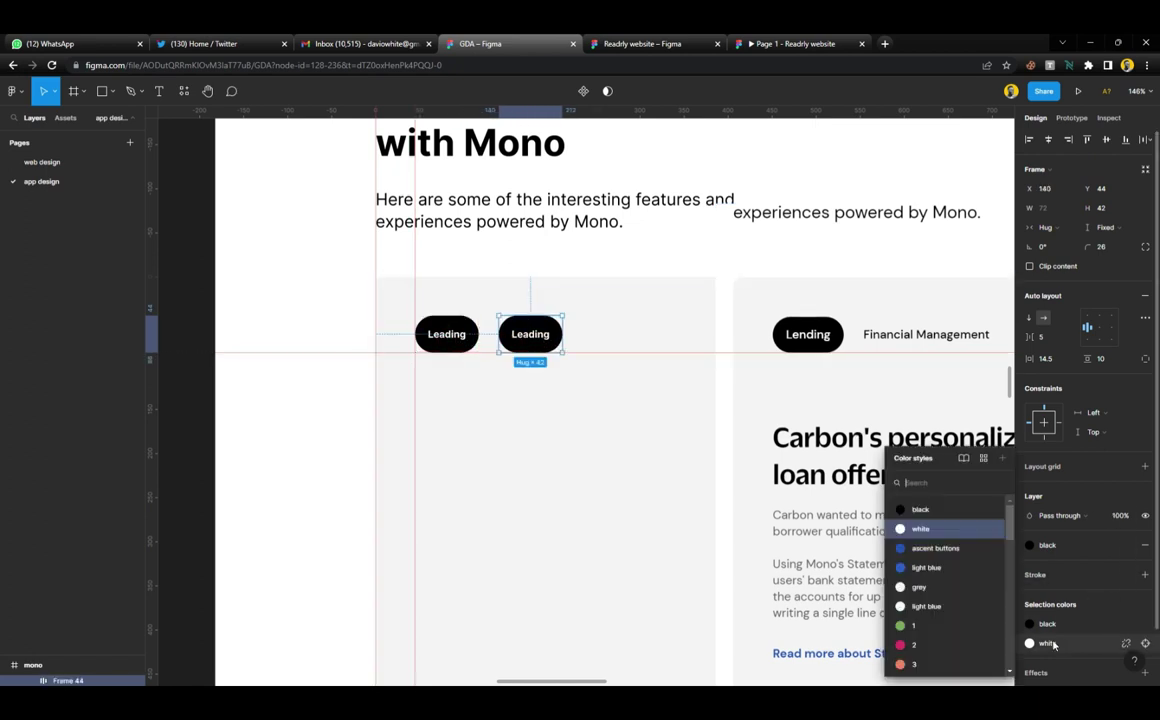
{"action": "left_click", "coordinate": [1144, 551]}
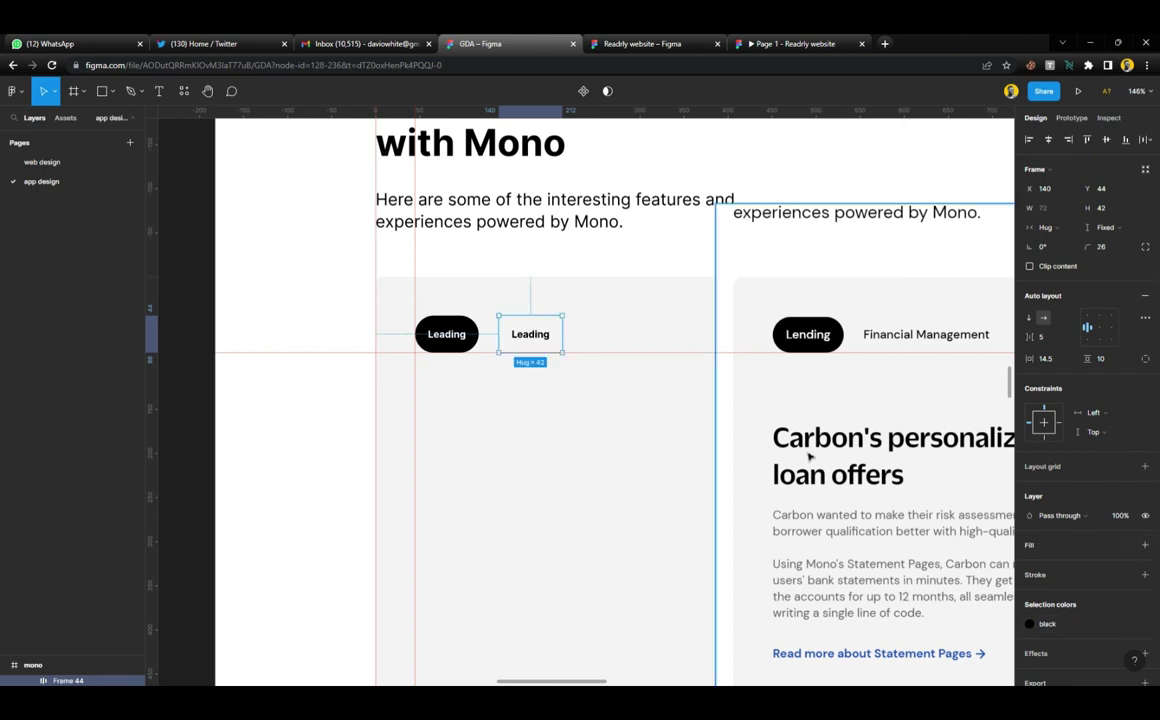
{"action": "double_click", "coordinate": [545, 340]}
{"action": "type", "text": "F"}
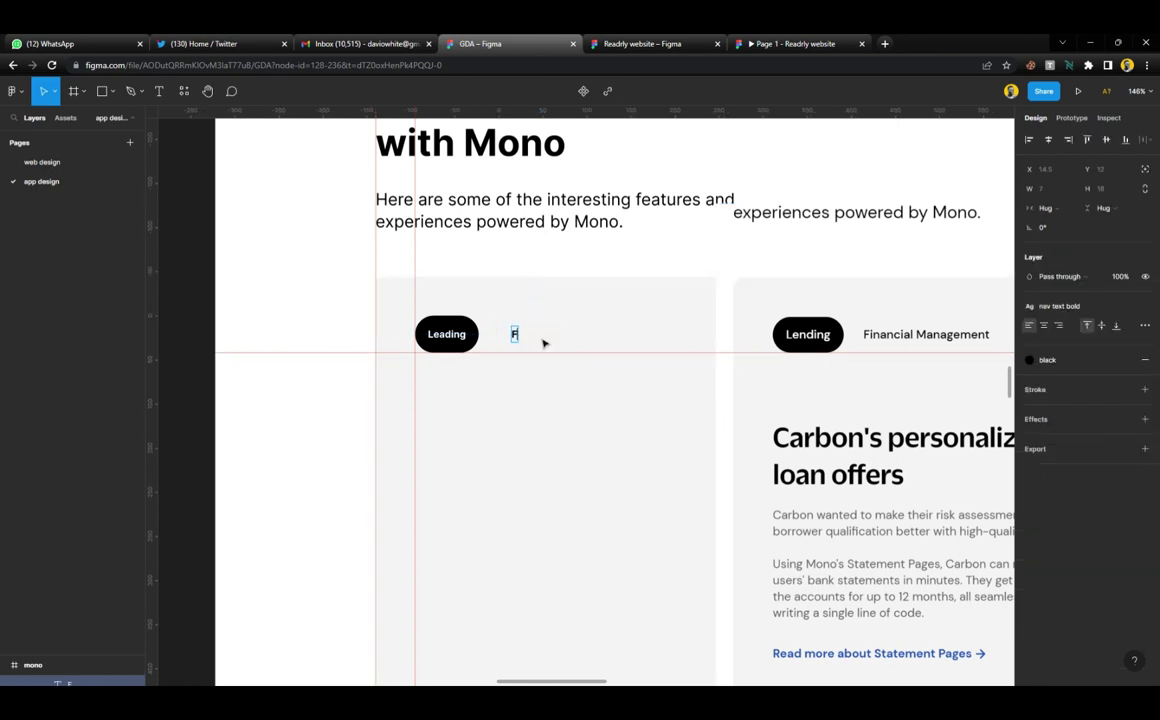
{"action": "type", "text": "inancial Management"}
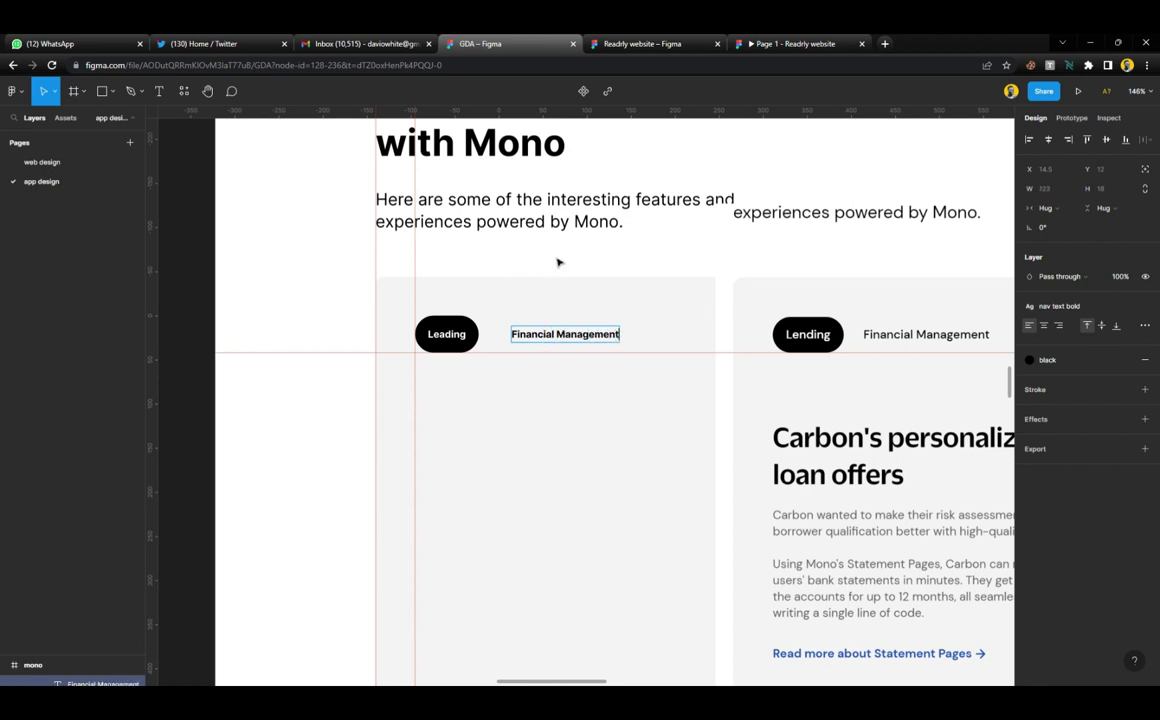
{"action": "key", "text": "Escape"}
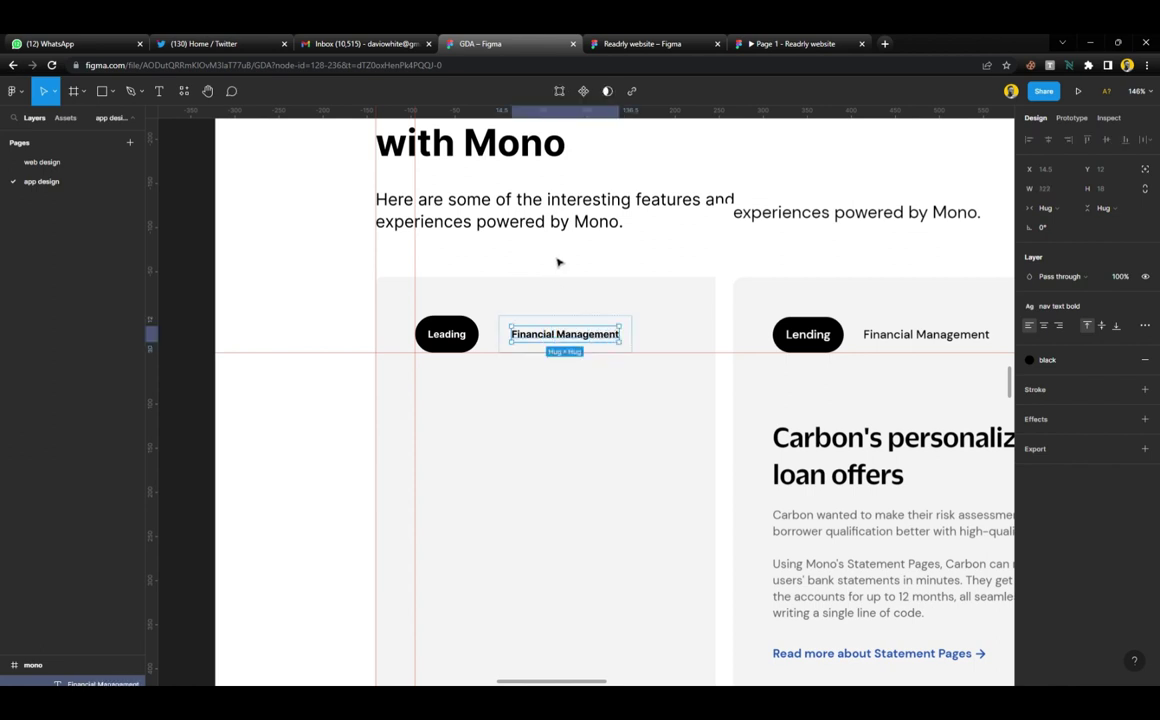
{"action": "left_click", "coordinate": [447, 334], "text": "shift"}
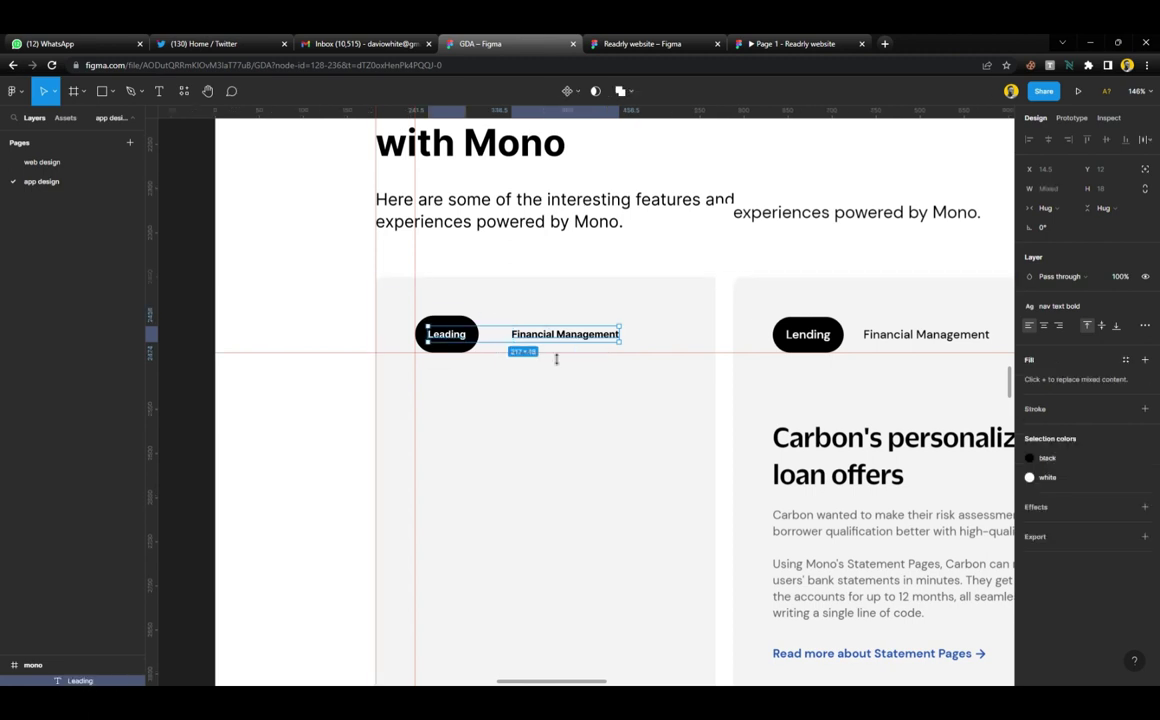
{"action": "left_click", "coordinate": [1058, 306]}
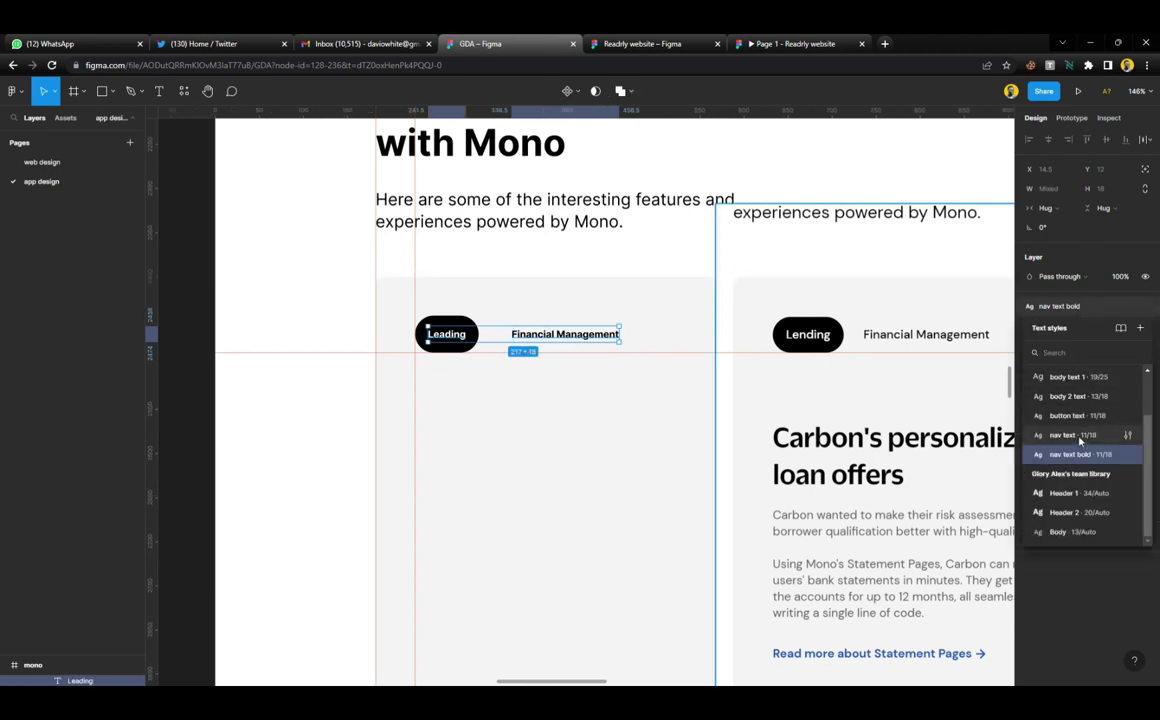
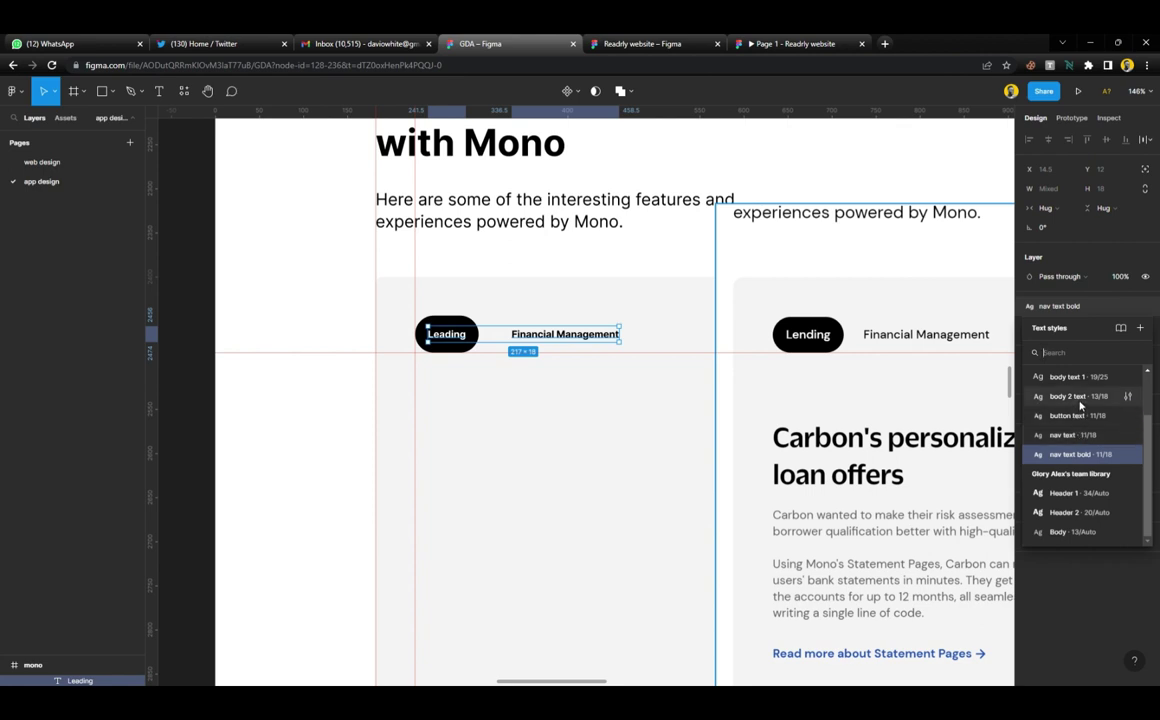
Apply the body 2 text style to the tab labels, then select the Leading and Financial Management tabs
{"action": "left_click", "coordinate": [1080, 400]}
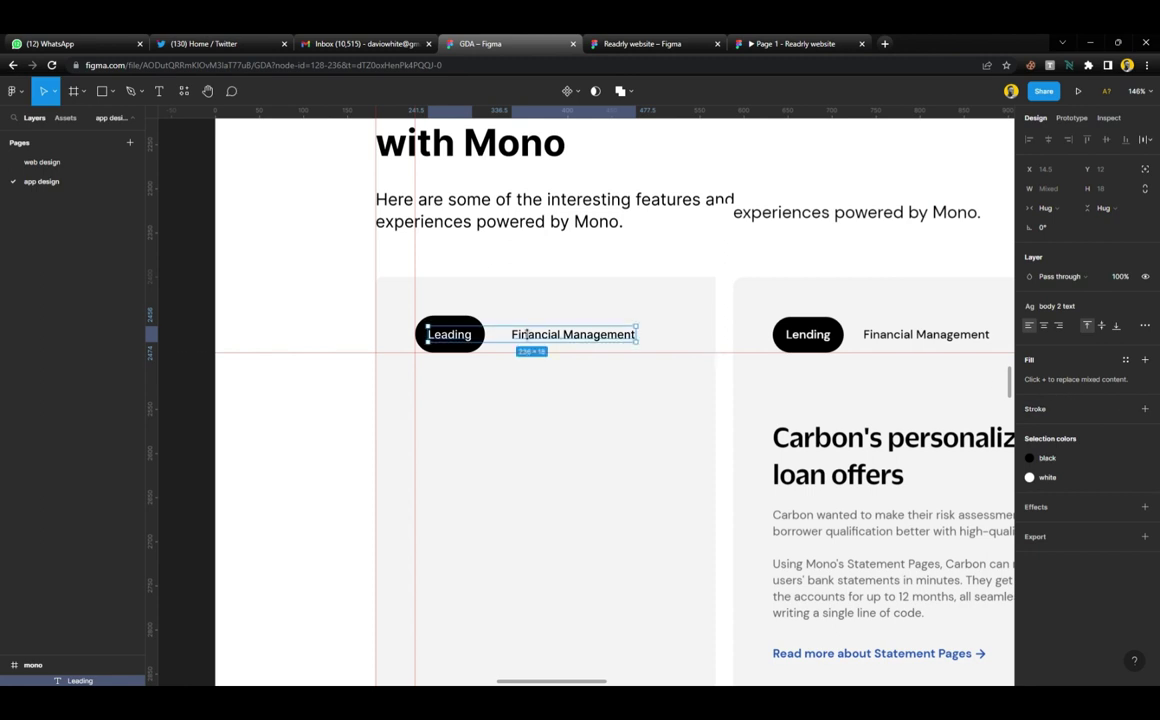
{"action": "left_click", "coordinate": [519, 272]}
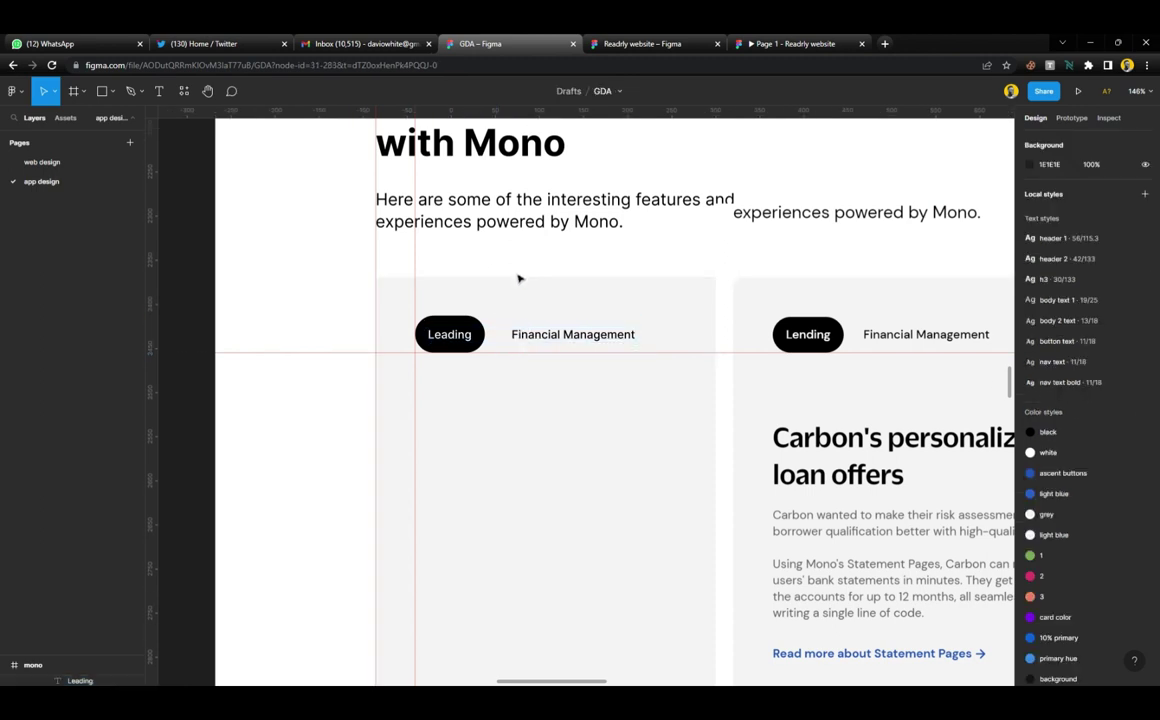
{"action": "left_click", "coordinate": [558, 340]}
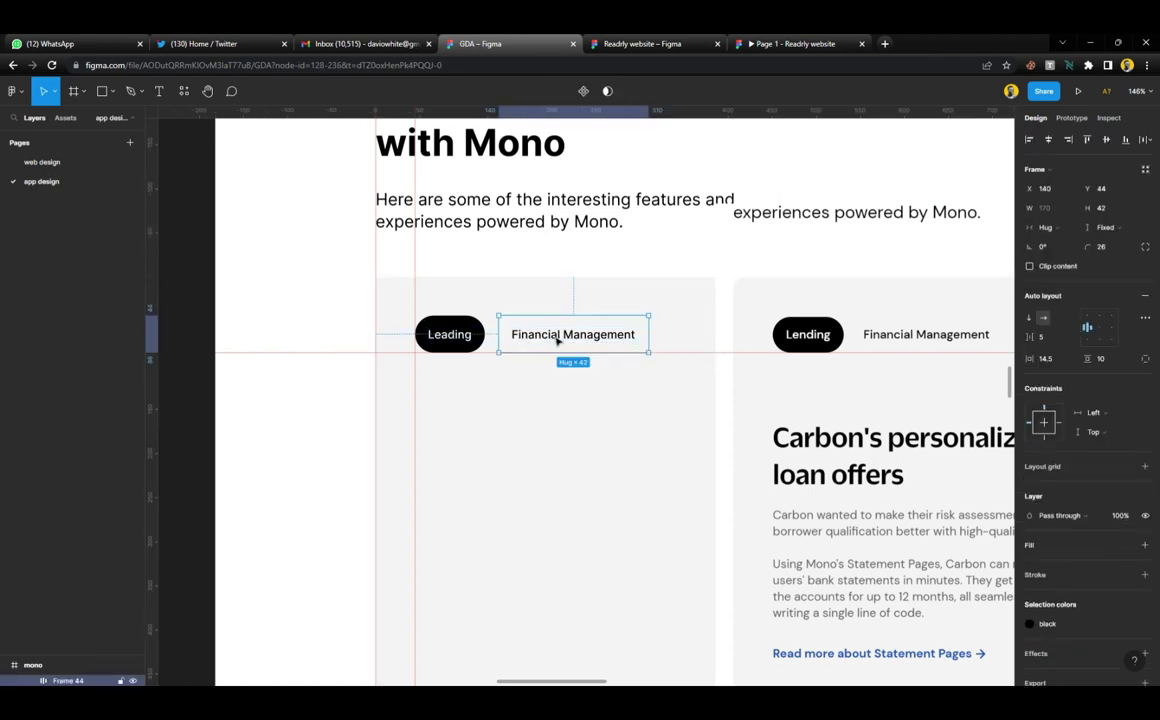
{"action": "left_click", "coordinate": [466, 339], "text": "shift"}
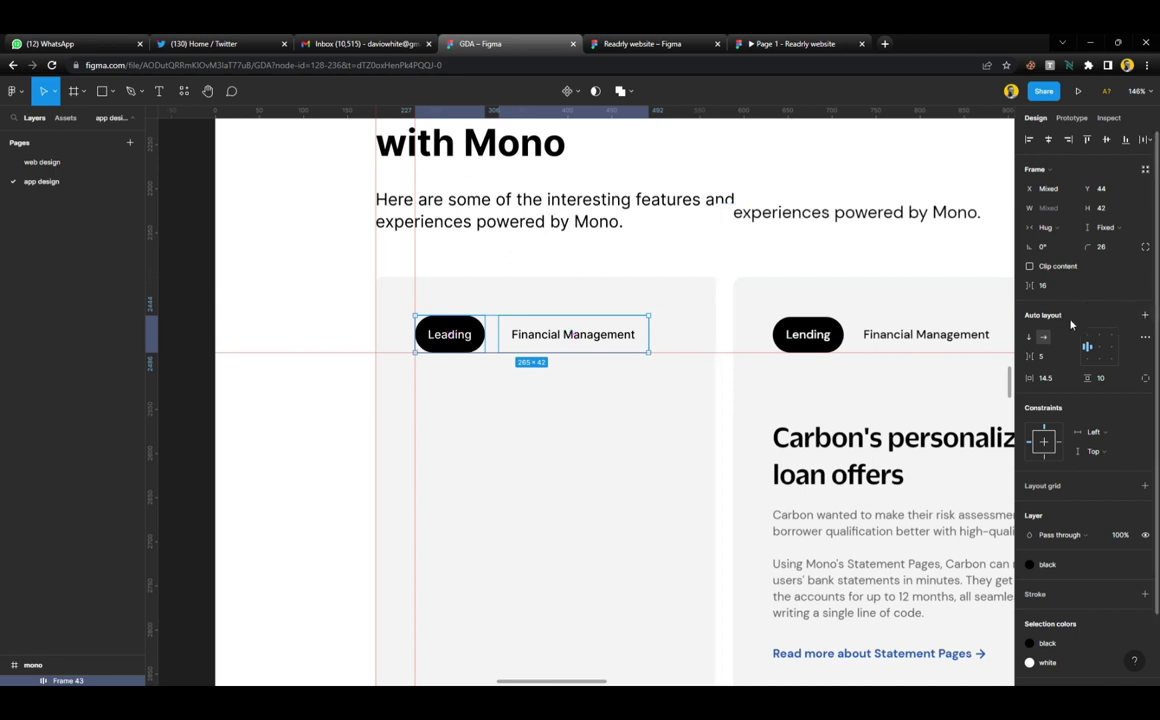
Wrap both tabs in an auto-layout row and duplicate the Financial Management tab
{"action": "left_click", "coordinate": [1145, 315]}
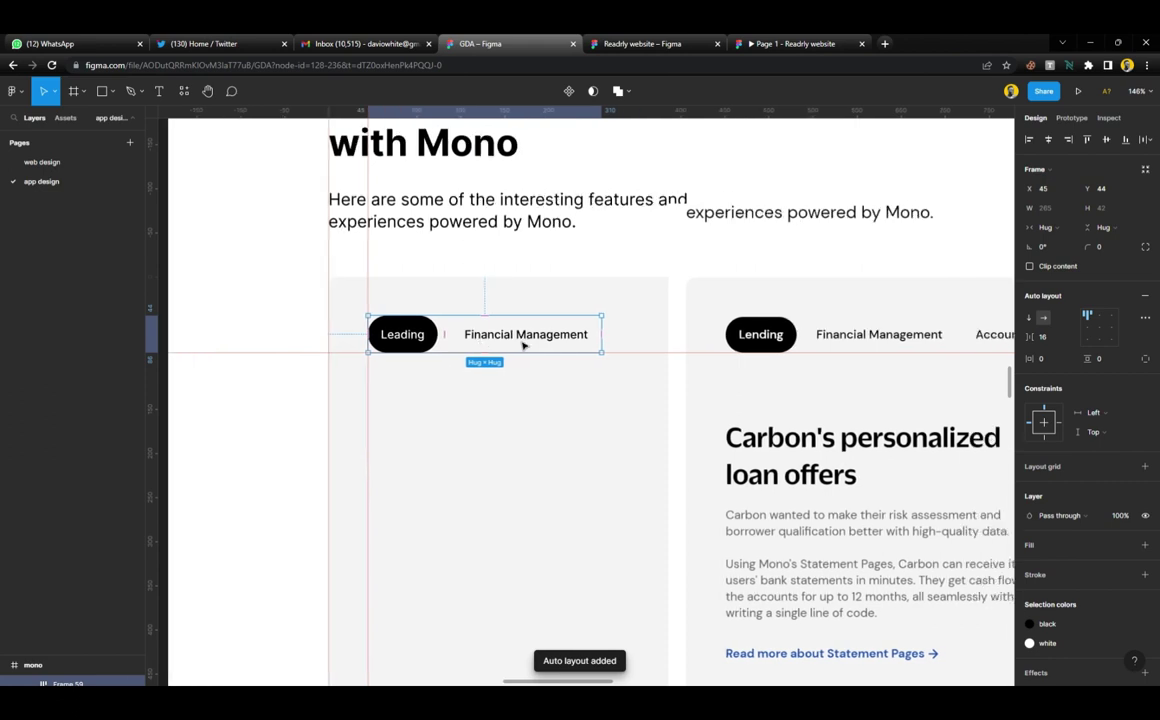
{"action": "scroll", "coordinate": [523, 345], "scroll_direction": "right", "scroll_amount": 4}
{"action": "scroll", "coordinate": [470, 344], "scroll_direction": "left", "scroll_amount": 2}
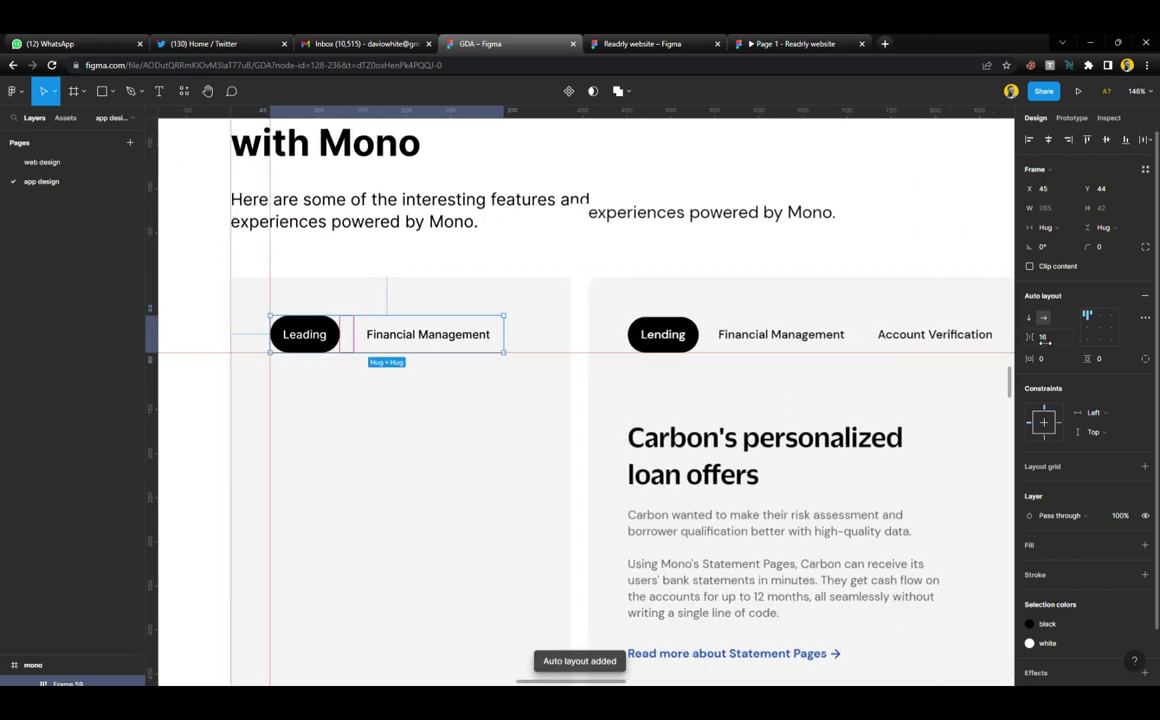
{"action": "left_click", "coordinate": [408, 340]}
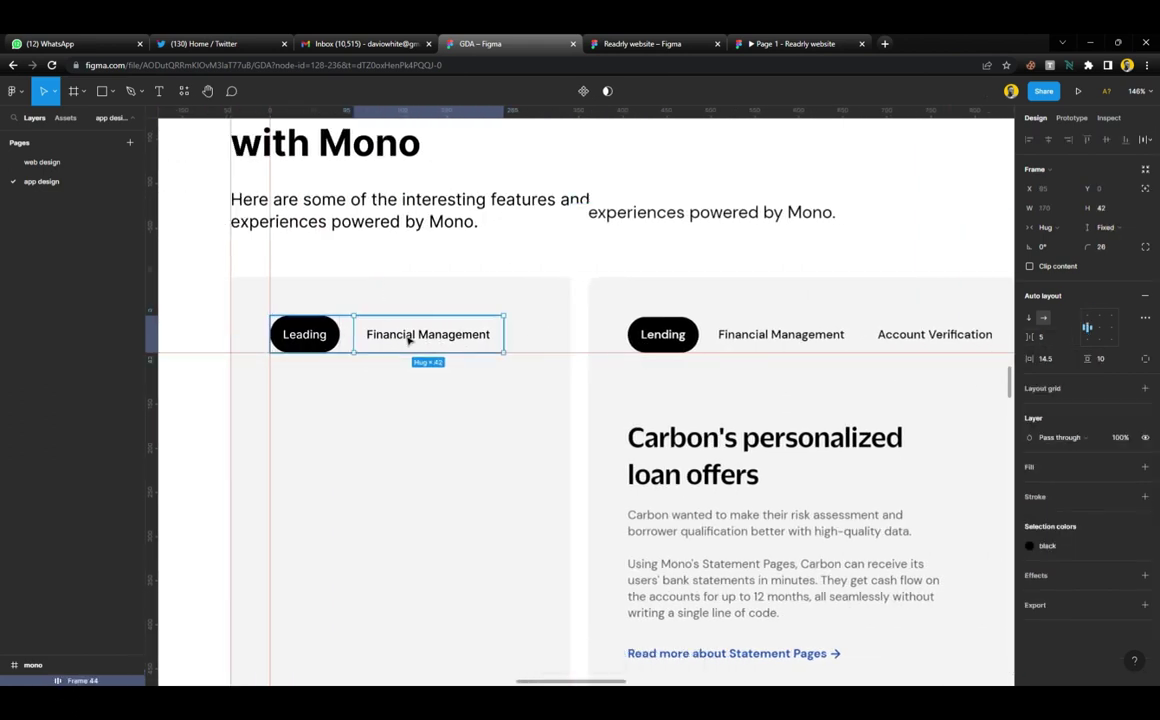
{"action": "key", "text": "ctrl+d"}
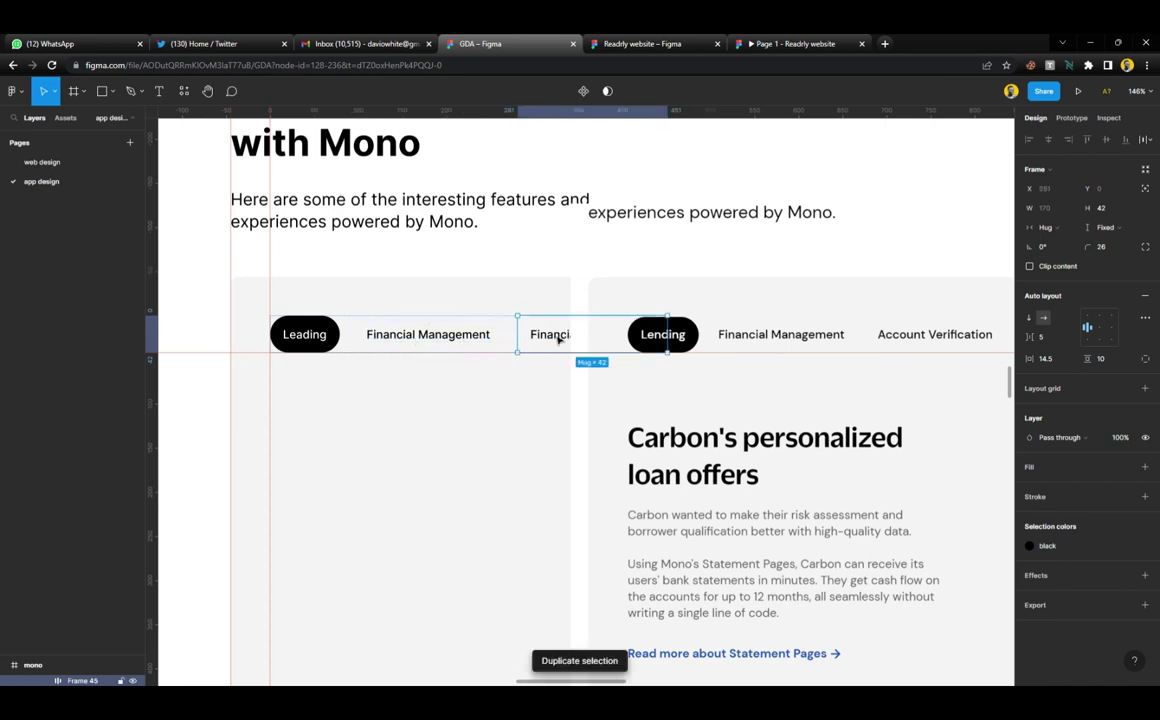
Relabel the duplicated tab 'Account Verification', shifting the mockup image to the right
{"action": "double_click", "coordinate": [560, 336]}
{"action": "double_click", "coordinate": [563, 337]}
{"action": "type", "text": "Accoun"}
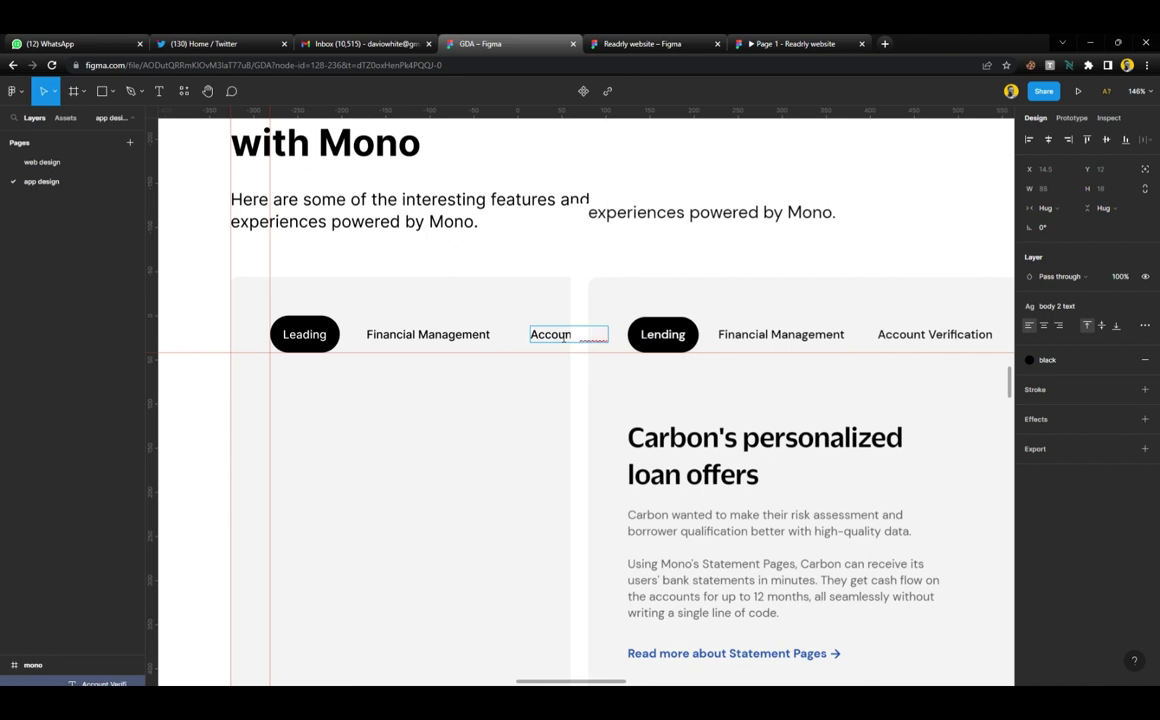
{"action": "type", "text": "t Verifi"}
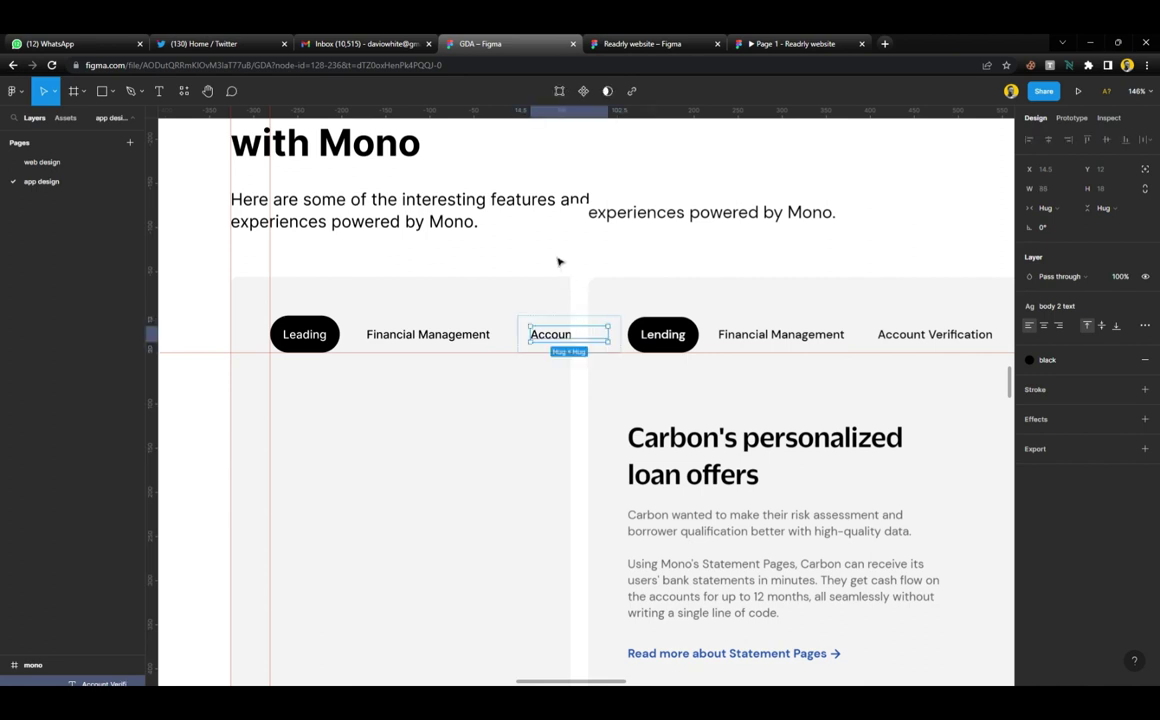
{"action": "key", "text": "Escape"}
{"action": "key", "text": "Escape"}
{"action": "left_click", "coordinate": [616, 259]}
{"action": "left_click_drag", "start_coordinate": [616, 259], "coordinate": [767, 271]}
{"action": "scroll", "coordinate": [766, 271], "scroll_direction": "right", "scroll_amount": 5}
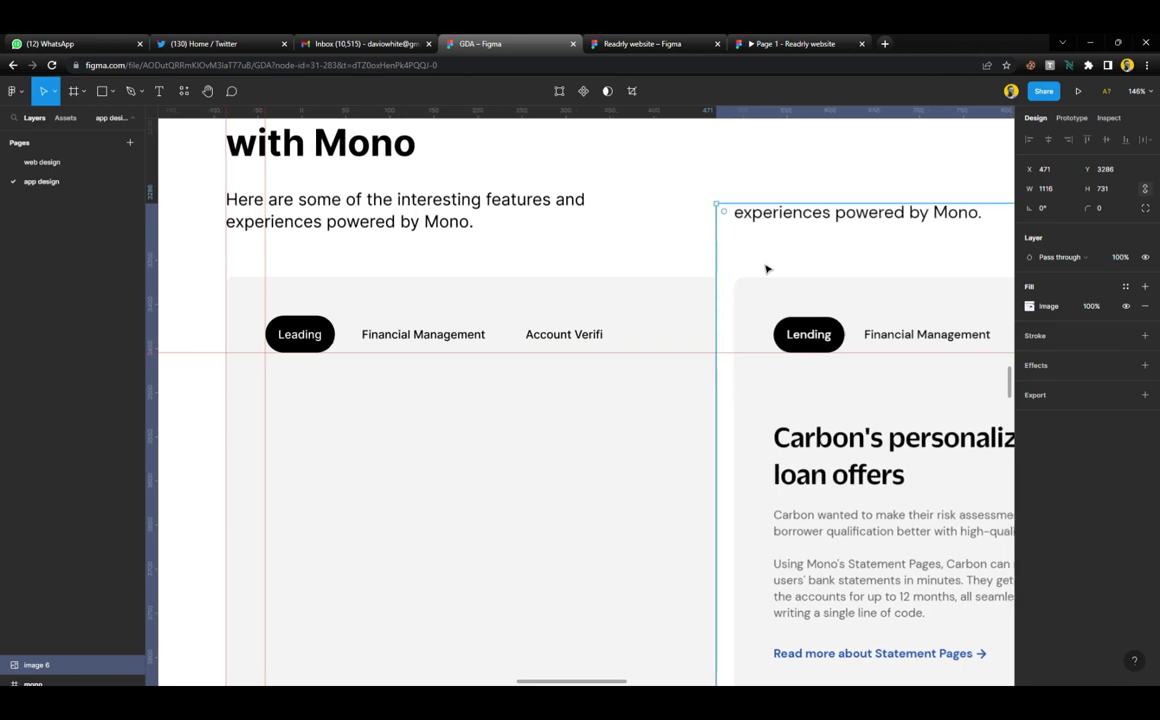
{"action": "scroll", "coordinate": [766, 271], "scroll_direction": "left", "scroll_amount": 1}
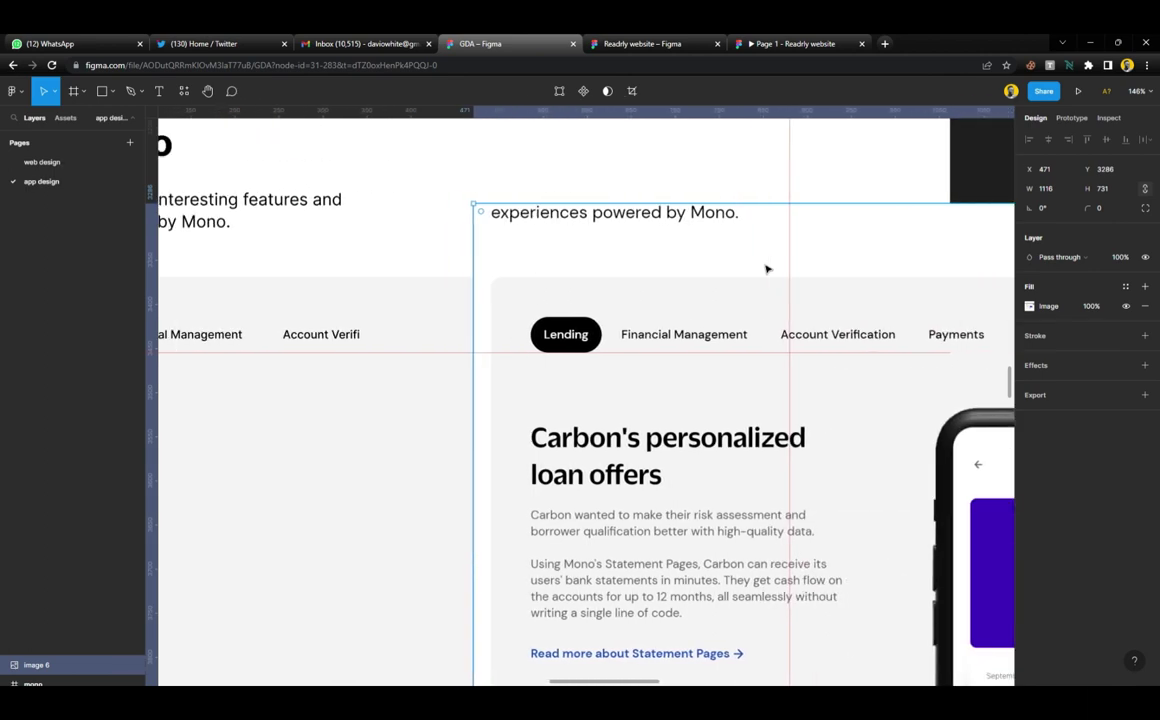
{"action": "double_click", "coordinate": [364, 335]}
{"action": "left_click", "coordinate": [365, 339]}
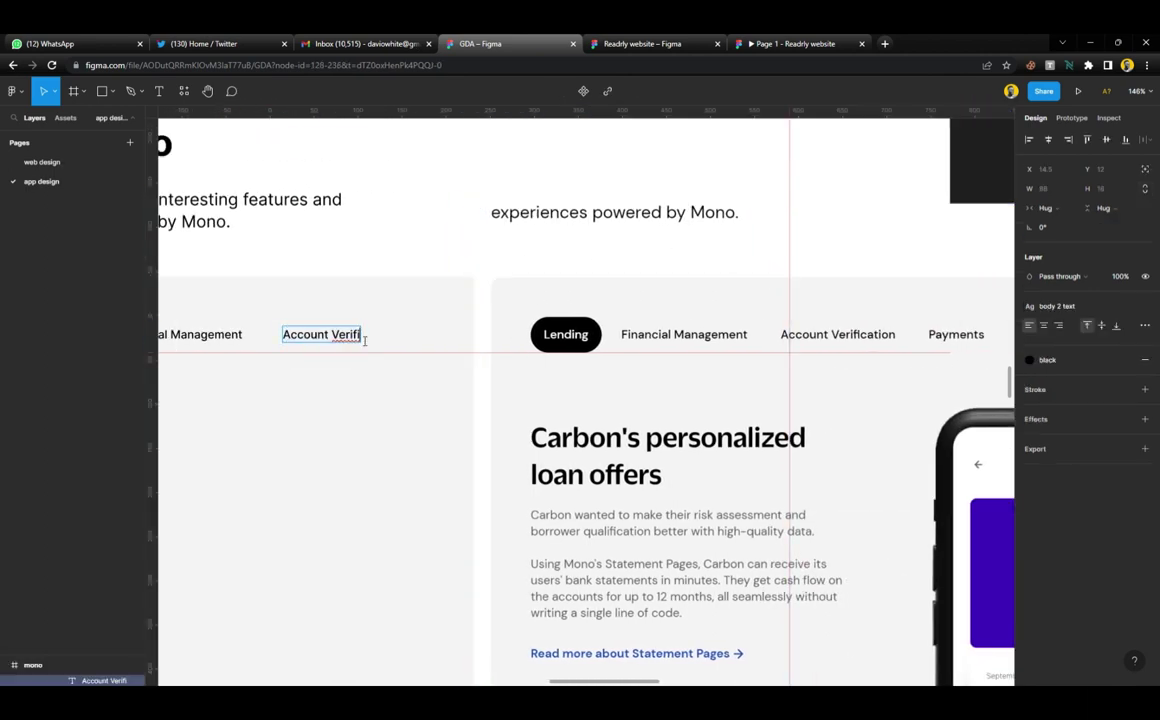
{"action": "type", "text": "cation"}
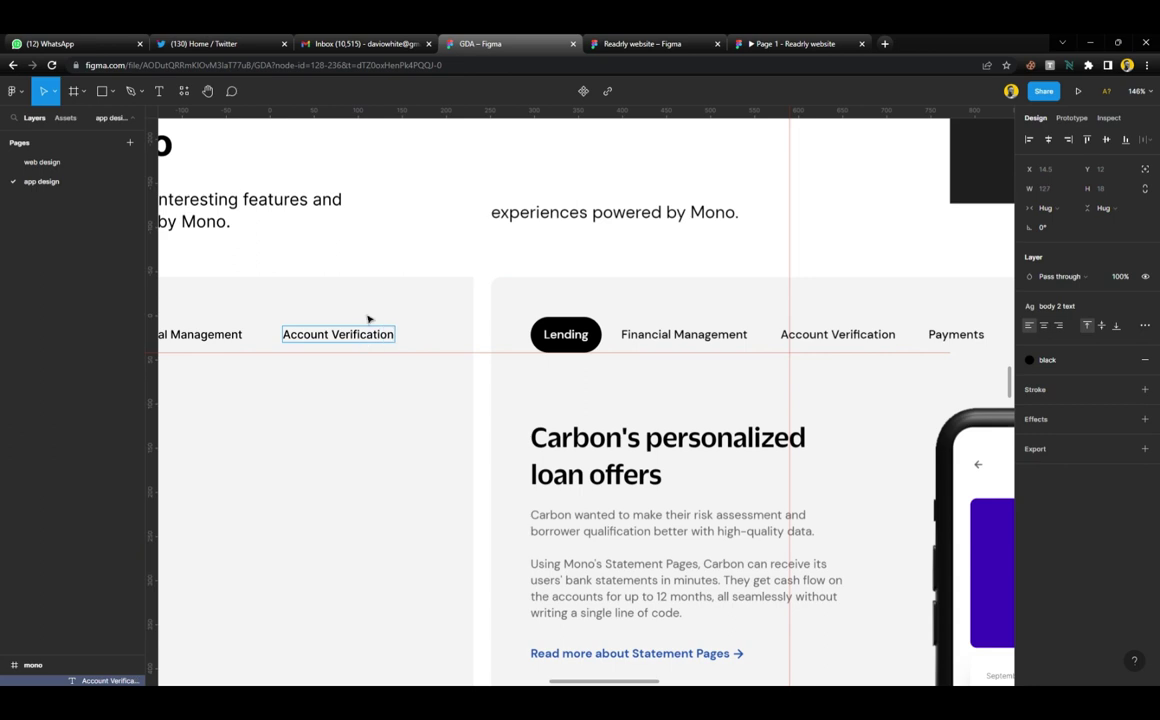
{"action": "key", "text": "Escape"}
{"action": "key", "text": "Escape"}
Duplicate the Account Verification tab and relabel the copy 'Payments'
{"action": "left_click", "coordinate": [372, 343]}
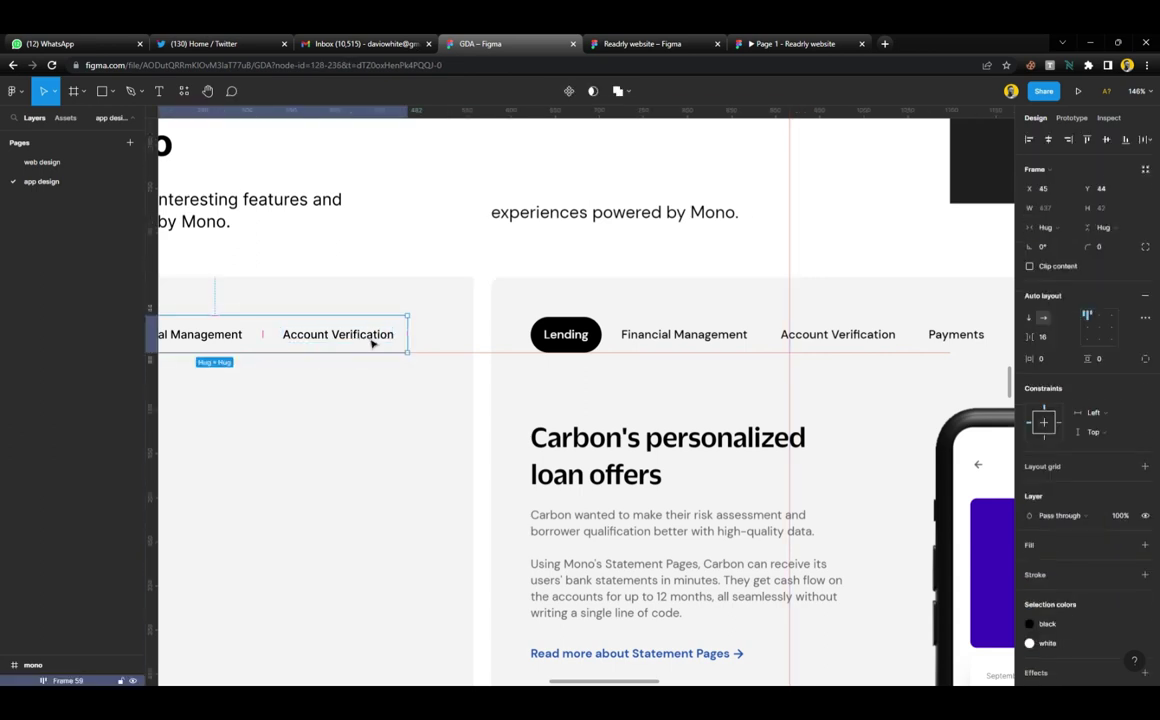
{"action": "key", "text": "ctrl+d"}
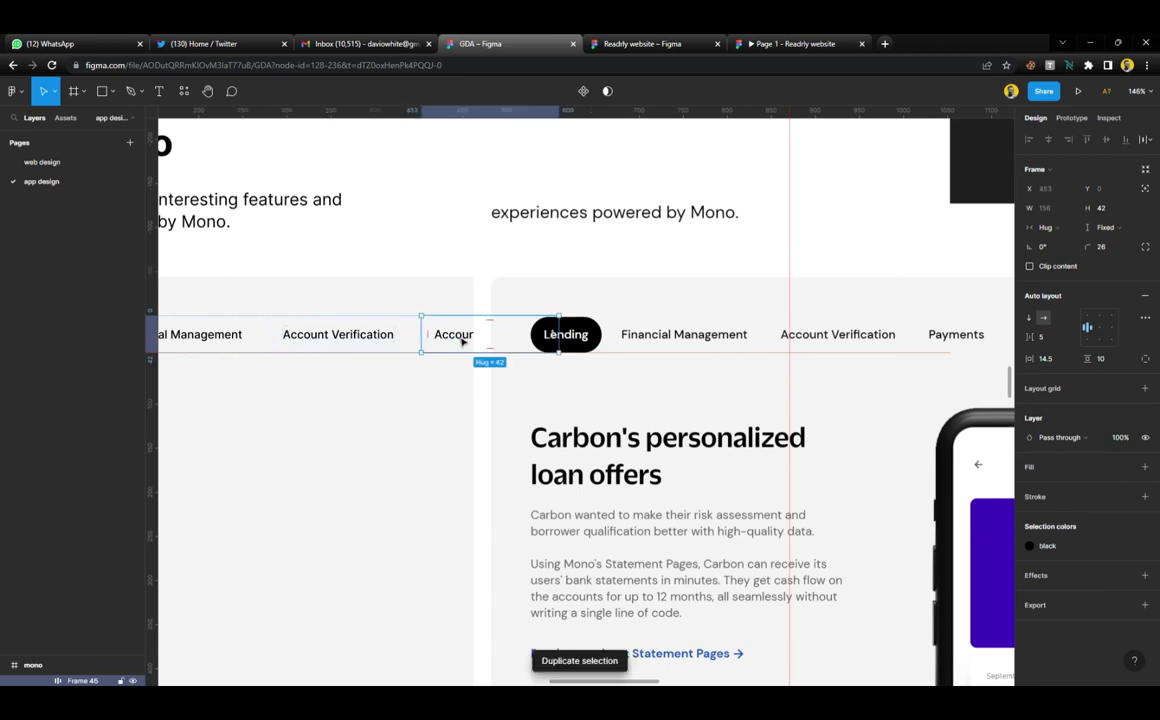
{"action": "double_click", "coordinate": [462, 341]}
{"action": "type", "text": "Pa"}
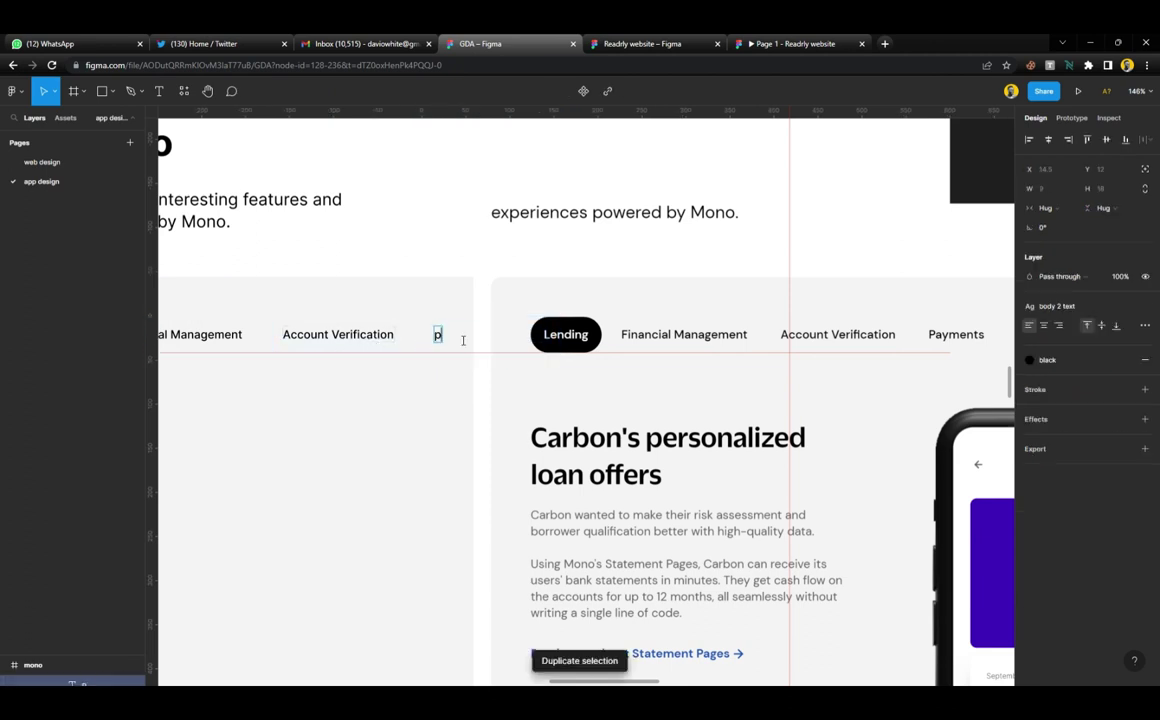
{"action": "type", "text": "yments"}
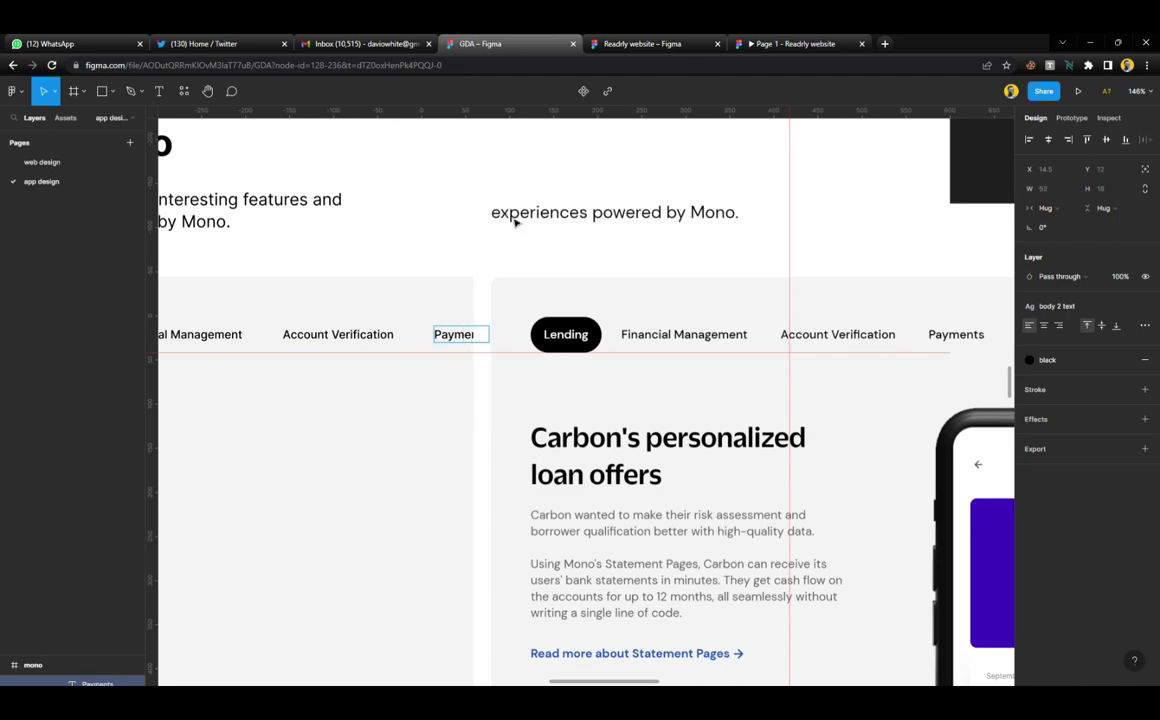
{"action": "key", "text": "Escape"}
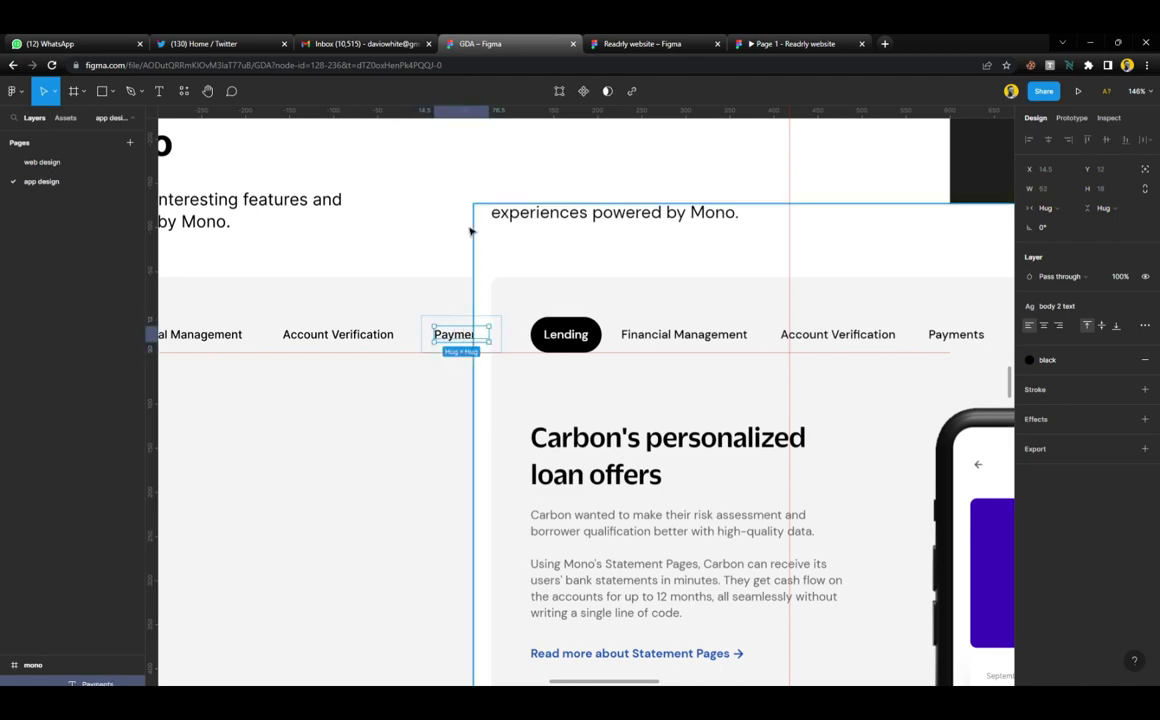
{"action": "key", "text": "Escape"}
{"action": "scroll", "coordinate": [547, 303], "scroll_direction": "down", "scroll_amount": 3}
{"action": "scroll", "coordinate": [547, 303], "scroll_direction": "down", "scroll_amount": 2}
Try moving the reference mockup image, then undo the move
{"action": "left_click", "coordinate": [551, 262]}
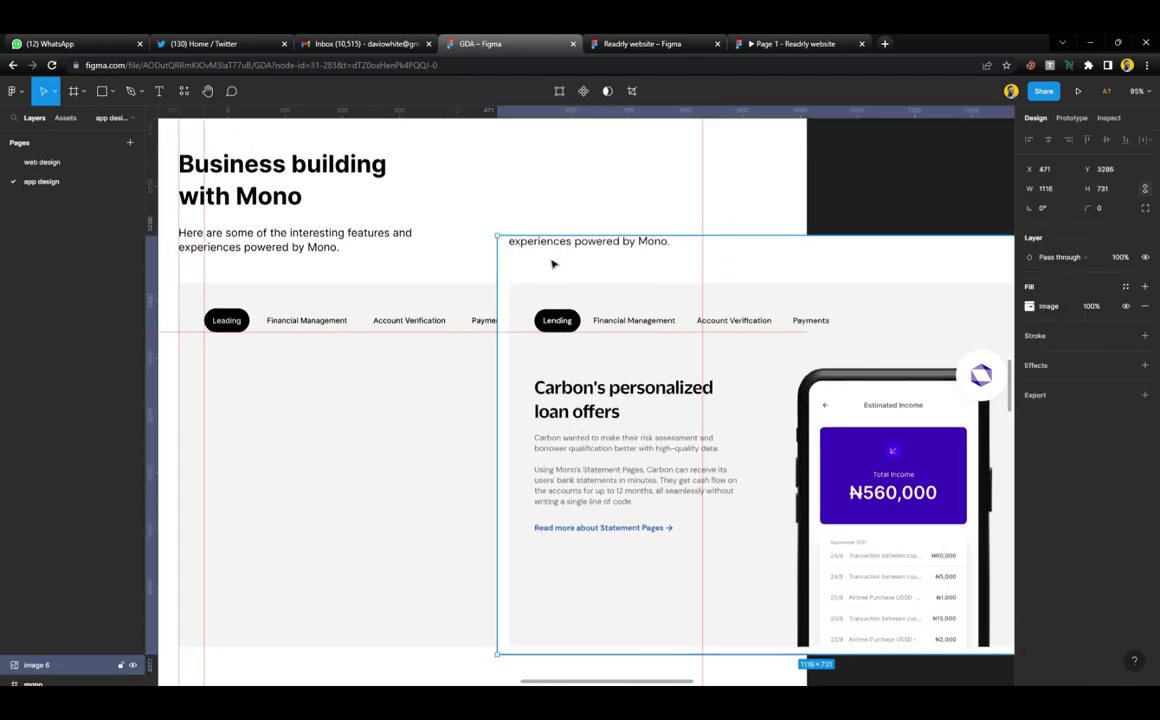
{"action": "left_click_drag", "start_coordinate": [644, 265], "coordinate": [867, 272]}
{"action": "left_click", "coordinate": [914, 202]}
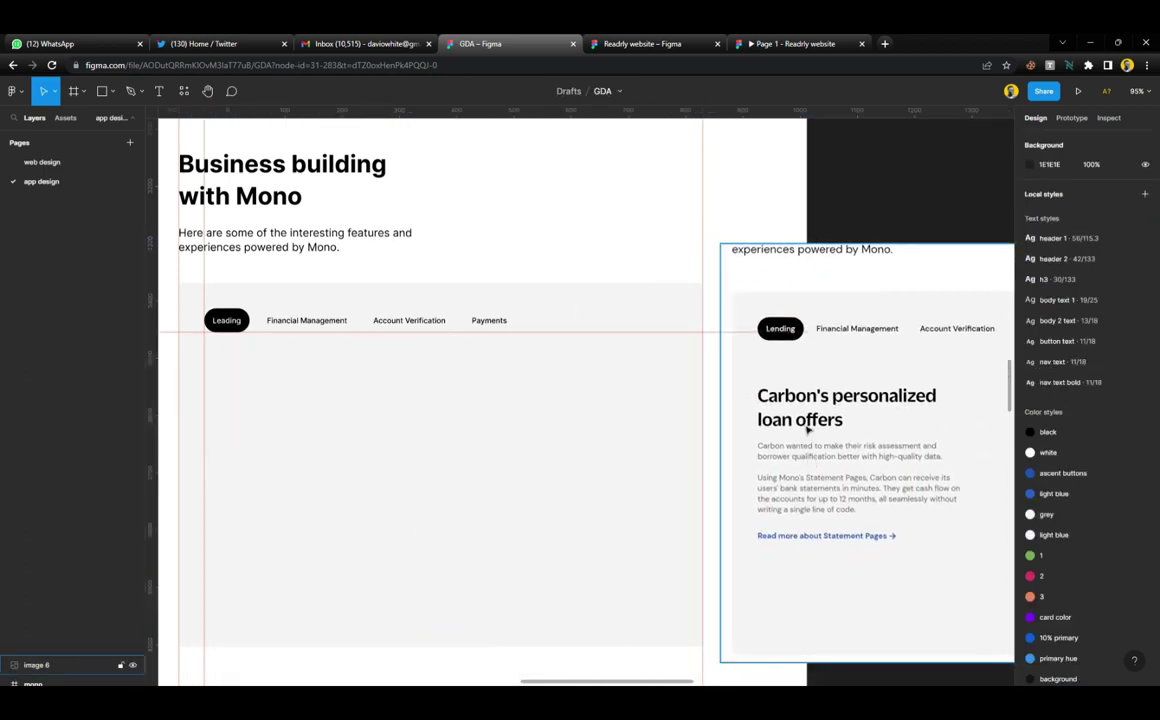
{"action": "scroll", "coordinate": [747, 314], "scroll_direction": "up", "scroll_amount": 2}
{"action": "key", "text": "ctrl+z"}
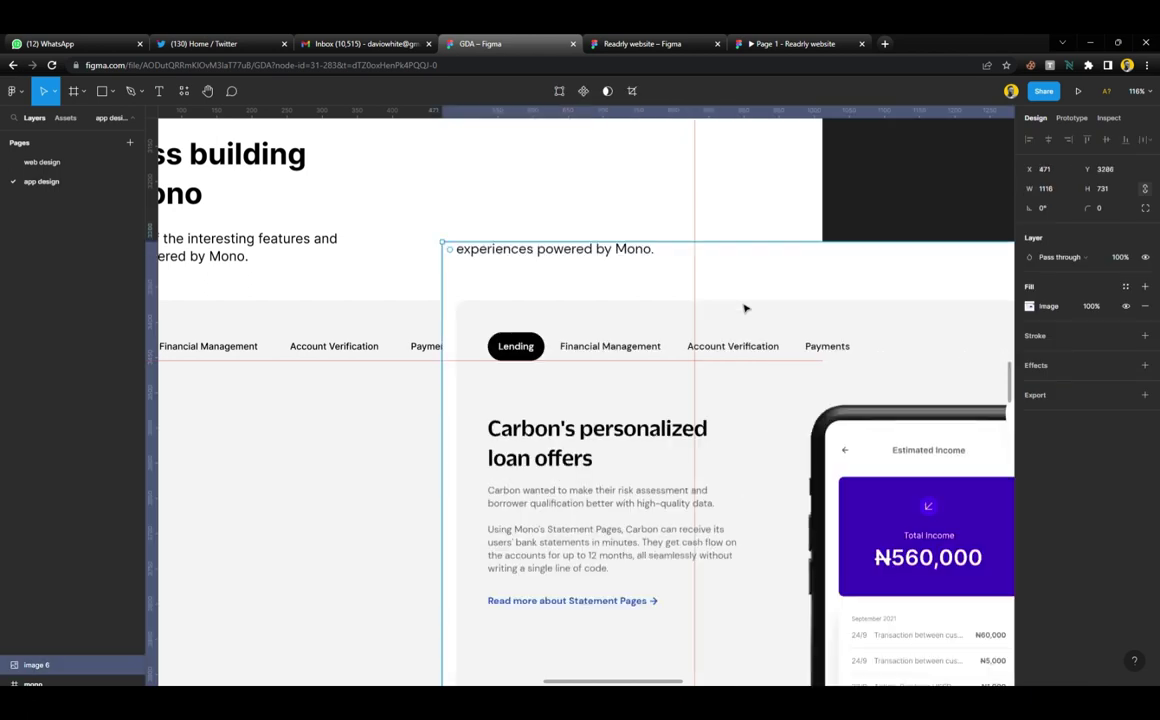
Add horizontal guides at the mockup's heading, paragraph top and Read more link
{"action": "scroll", "coordinate": [494, 287], "scroll_direction": "left", "scroll_amount": 4}
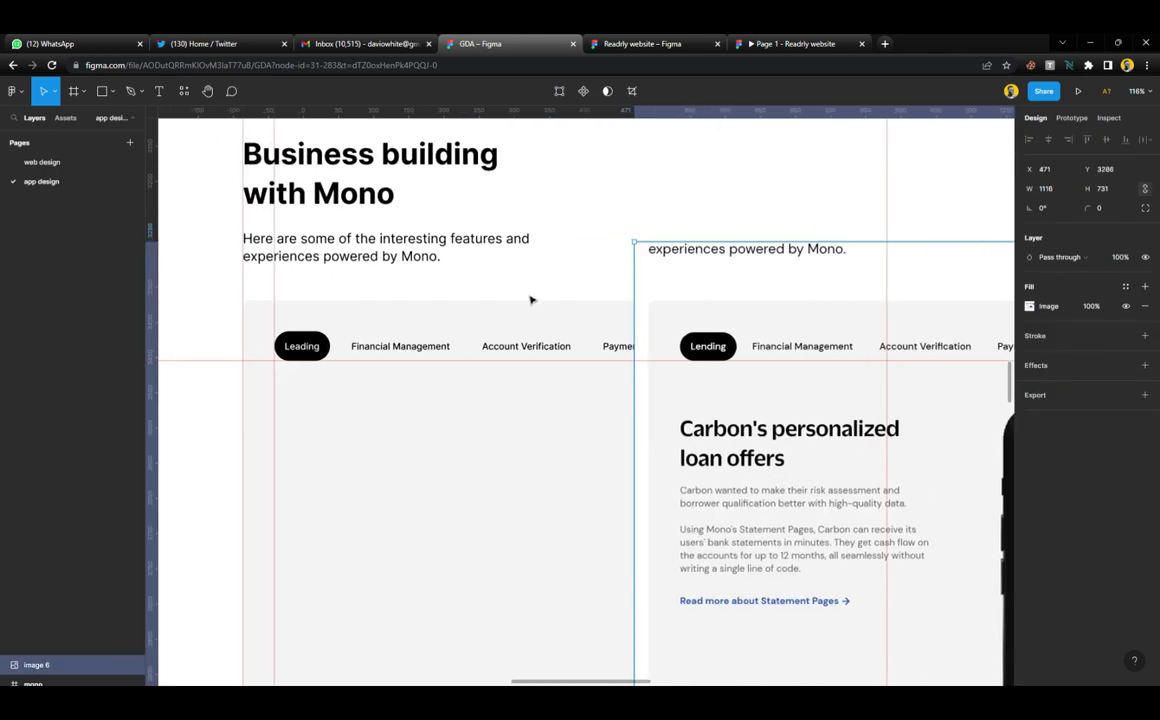
{"action": "left_click_drag", "start_coordinate": [676, 378], "coordinate": [681, 432]}
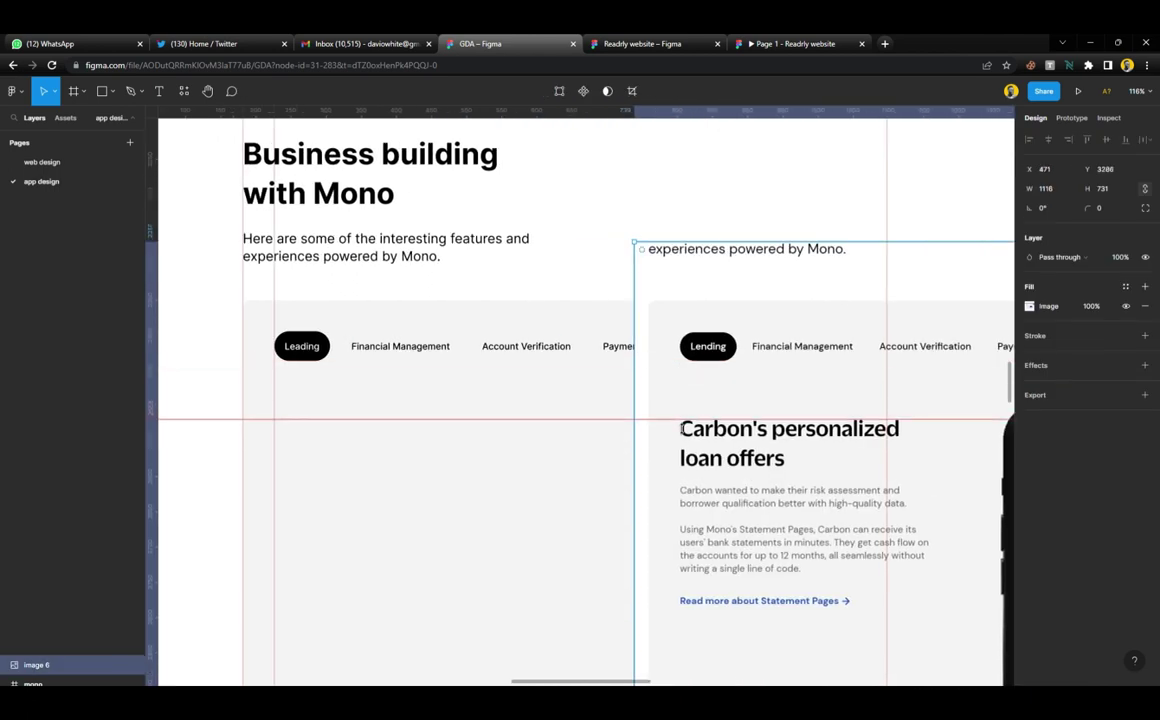
{"action": "left_click_drag", "start_coordinate": [552, 122], "coordinate": [624, 468]}
{"action": "left_click_drag", "start_coordinate": [600, 120], "coordinate": [629, 490]}
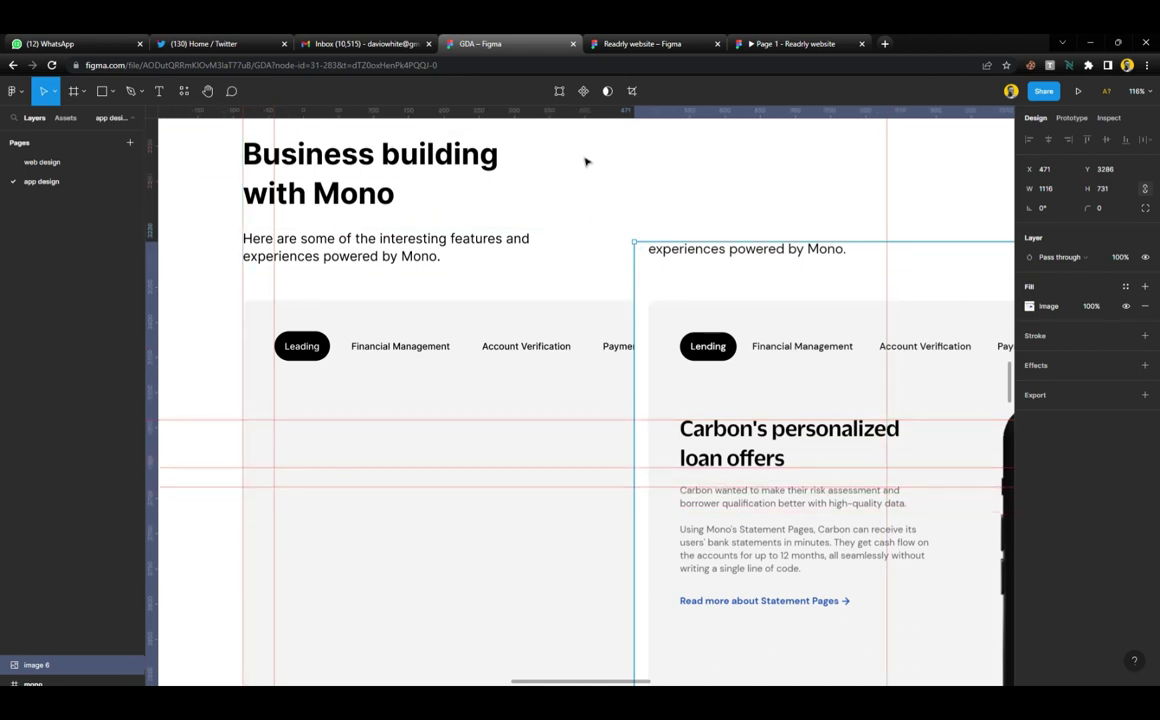
{"action": "left_click_drag", "start_coordinate": [585, 122], "coordinate": [637, 604]}
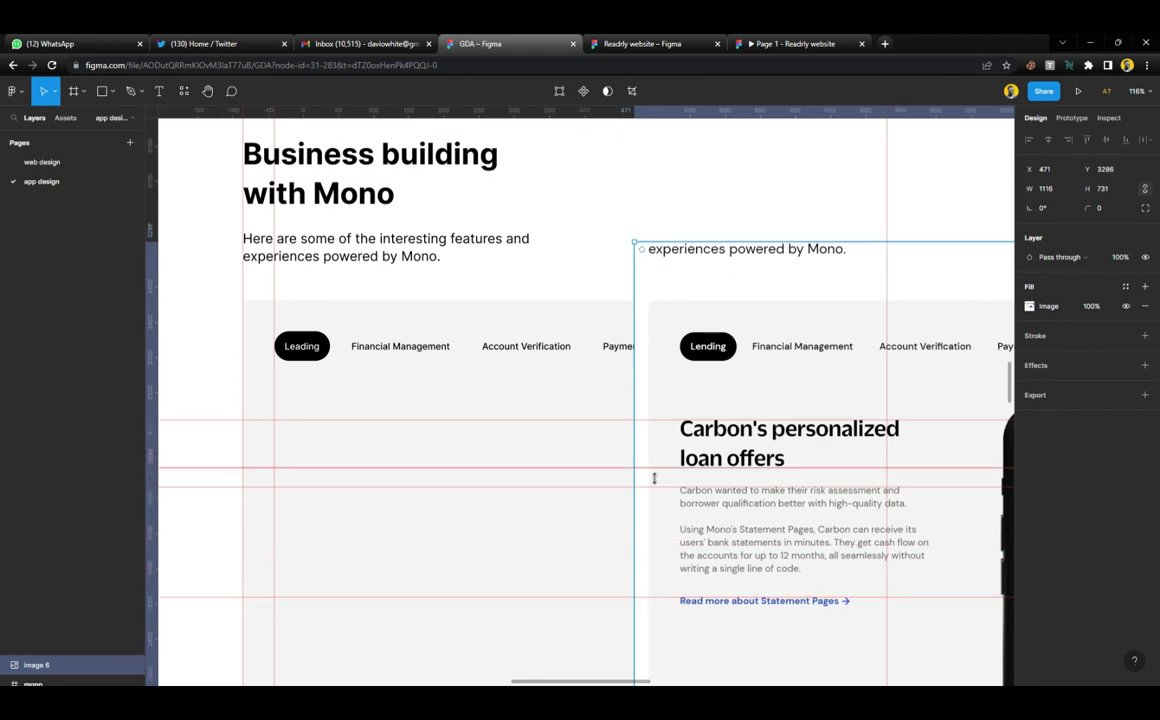
{"action": "scroll", "coordinate": [652, 476], "scroll_direction": "left", "scroll_amount": 2}
{"action": "scroll", "coordinate": [536, 453], "scroll_direction": "down", "scroll_amount": 3, "text": "ctrl"}
{"action": "scroll", "coordinate": [538, 456], "scroll_direction": "down", "scroll_amount": 2}
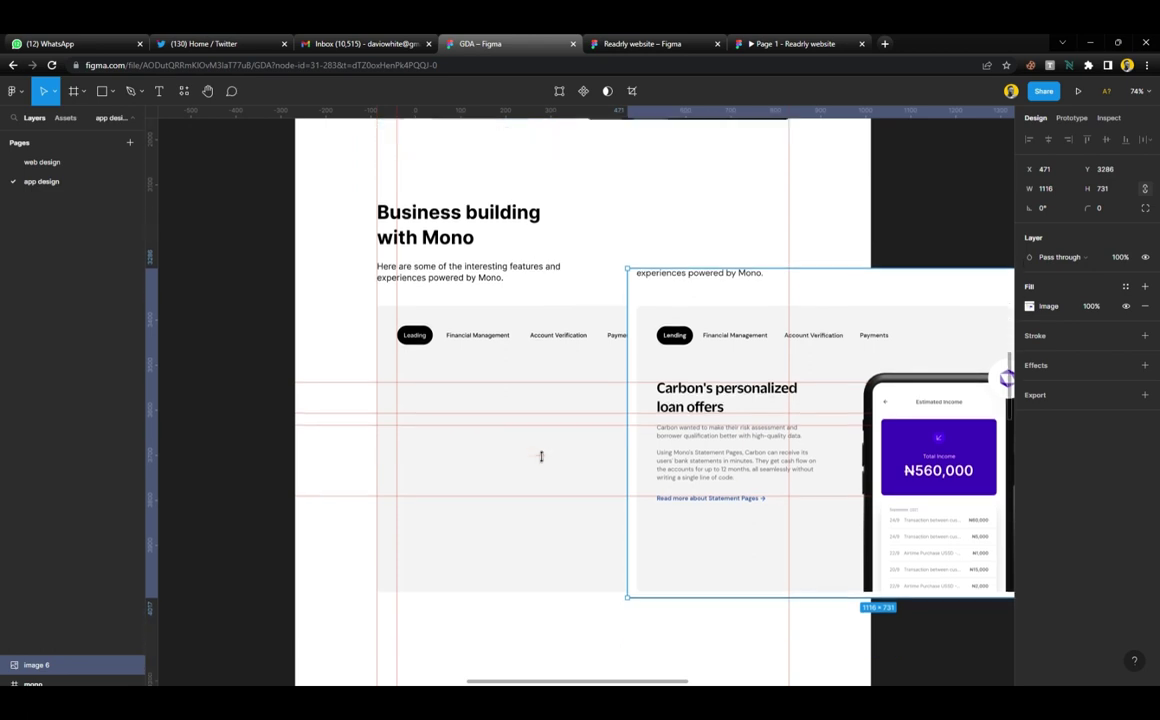
Copy the 'Business building with Mono' block into the empty card and give its heading h3 style
{"action": "left_click", "coordinate": [425, 200]}
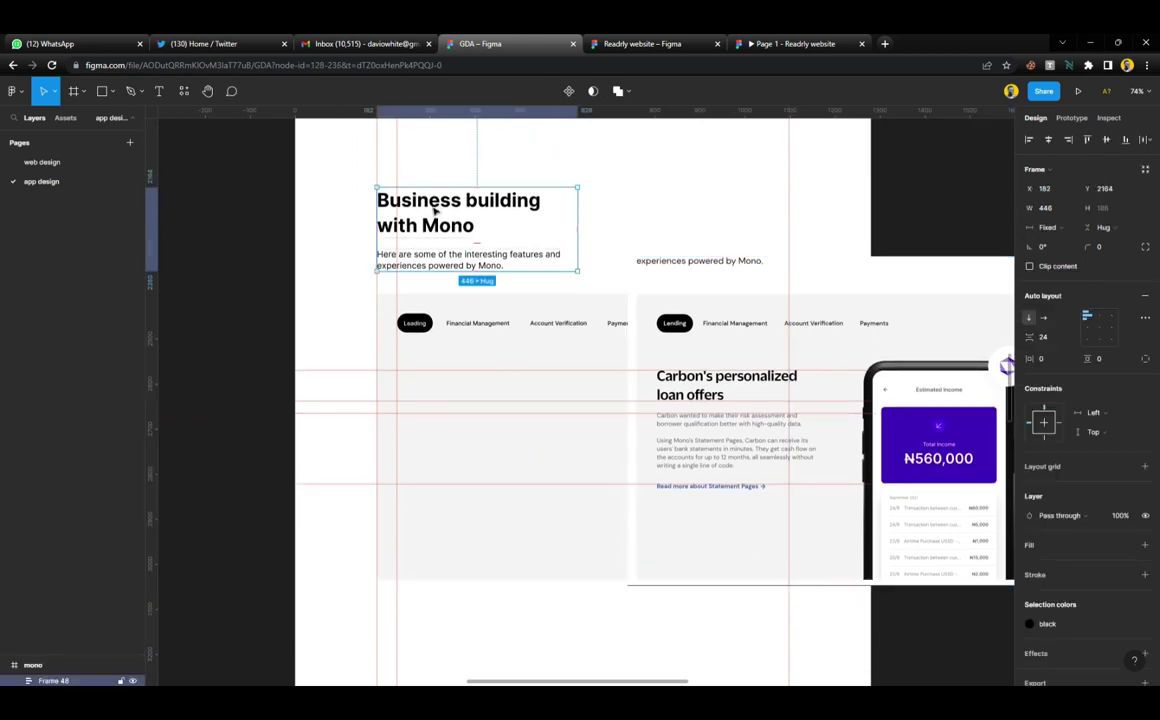
{"action": "left_click_drag", "start_coordinate": [420, 203], "coordinate": [445, 395]}
{"action": "scroll", "coordinate": [449, 398], "scroll_direction": "up", "scroll_amount": 3, "text": "ctrl"}
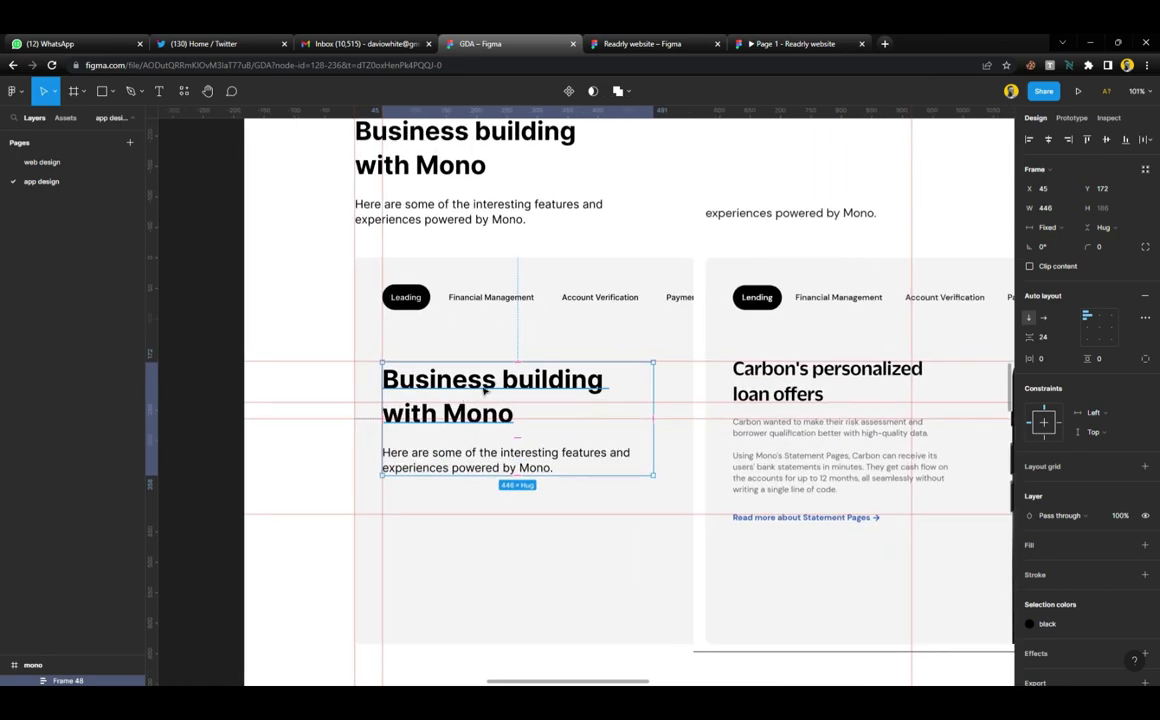
{"action": "double_click", "coordinate": [484, 391]}
{"action": "scroll", "coordinate": [484, 391], "scroll_direction": "up", "scroll_amount": 2, "text": "ctrl"}
{"action": "left_click", "coordinate": [1052, 305]}
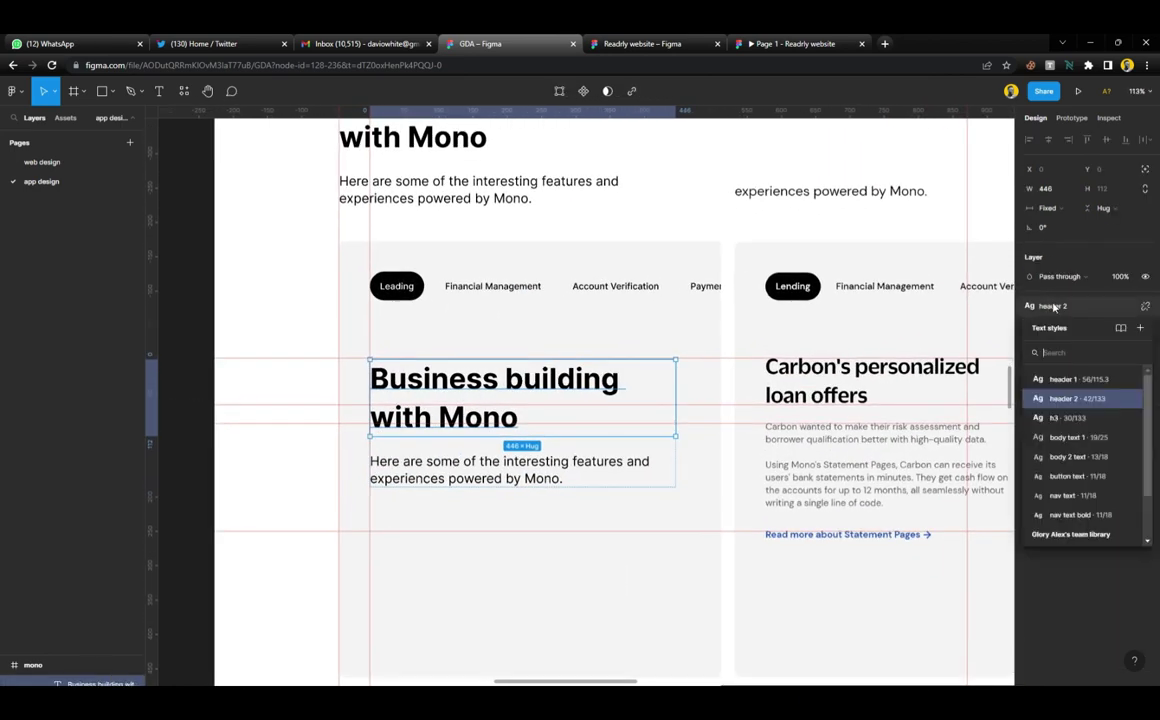
{"action": "left_click", "coordinate": [1069, 420]}
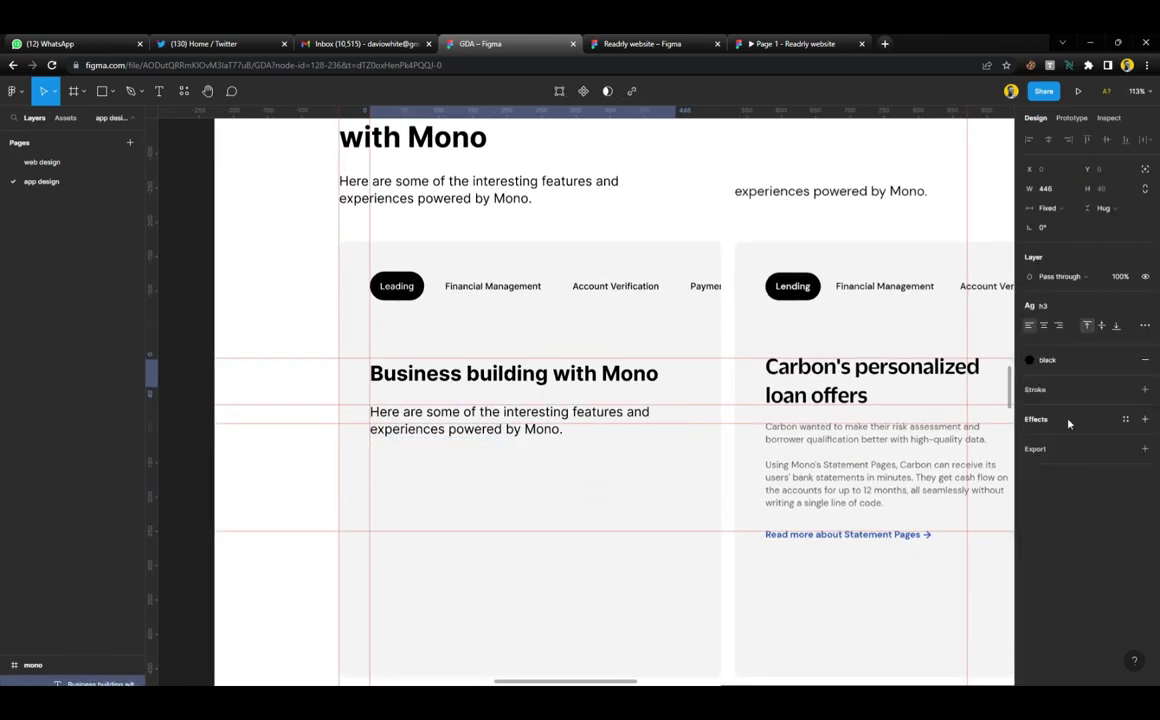
Retitle it 'Carbon's personalized loan offers' and wrap heading and paragraph in a 345-wide auto-layout frame
{"action": "double_click", "coordinate": [614, 382]}
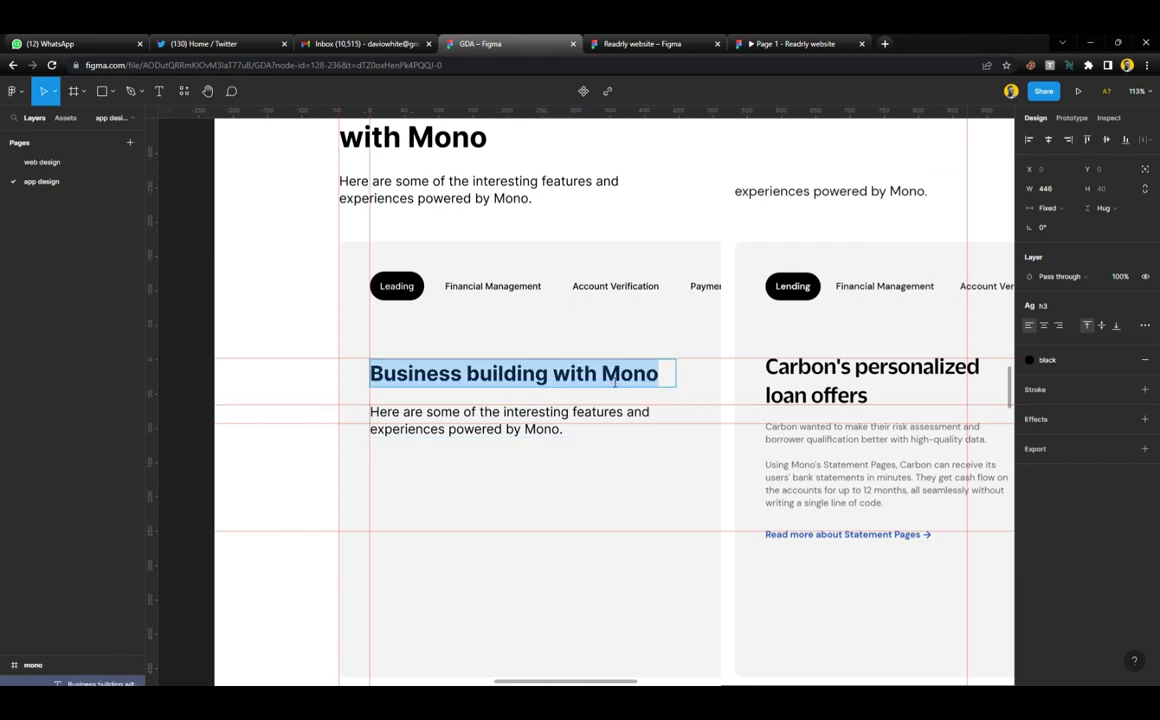
{"action": "type", "text": "Carbon"}
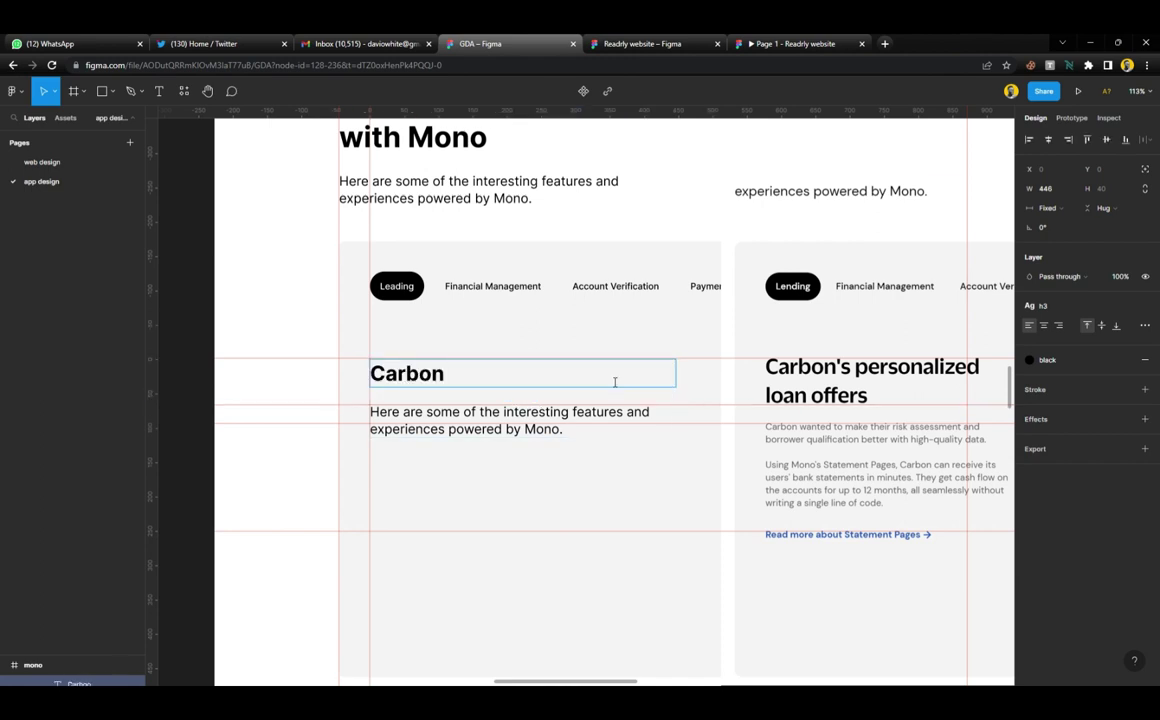
{"action": "type", "text": "'s person"}
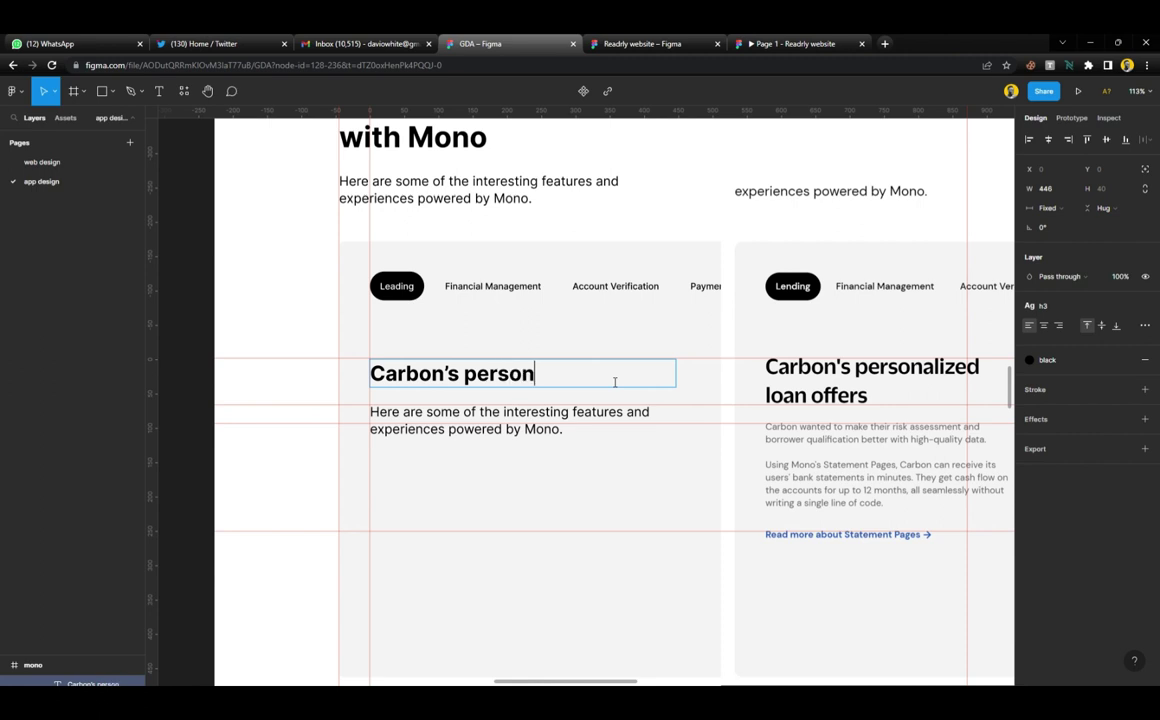
{"action": "type", "text": "alized"}
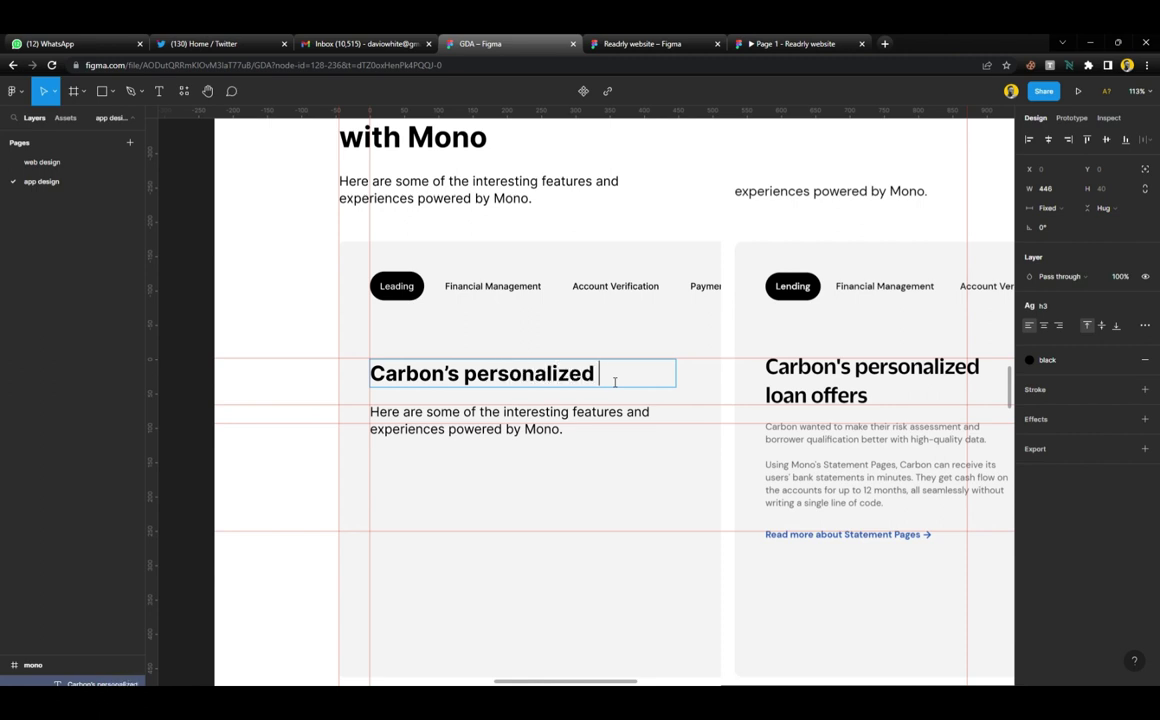
{"action": "type", "text": " loan offers"}
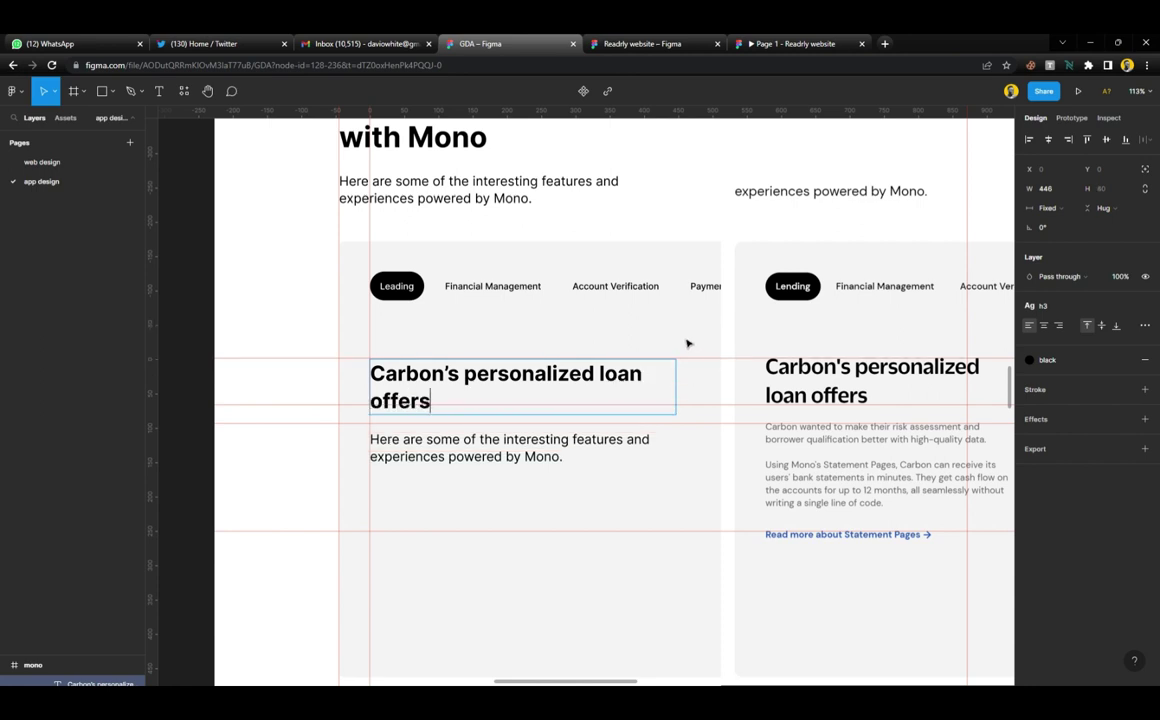
{"action": "key", "text": "Escape"}
{"action": "left_click_drag", "start_coordinate": [675, 398], "coordinate": [615, 401]}
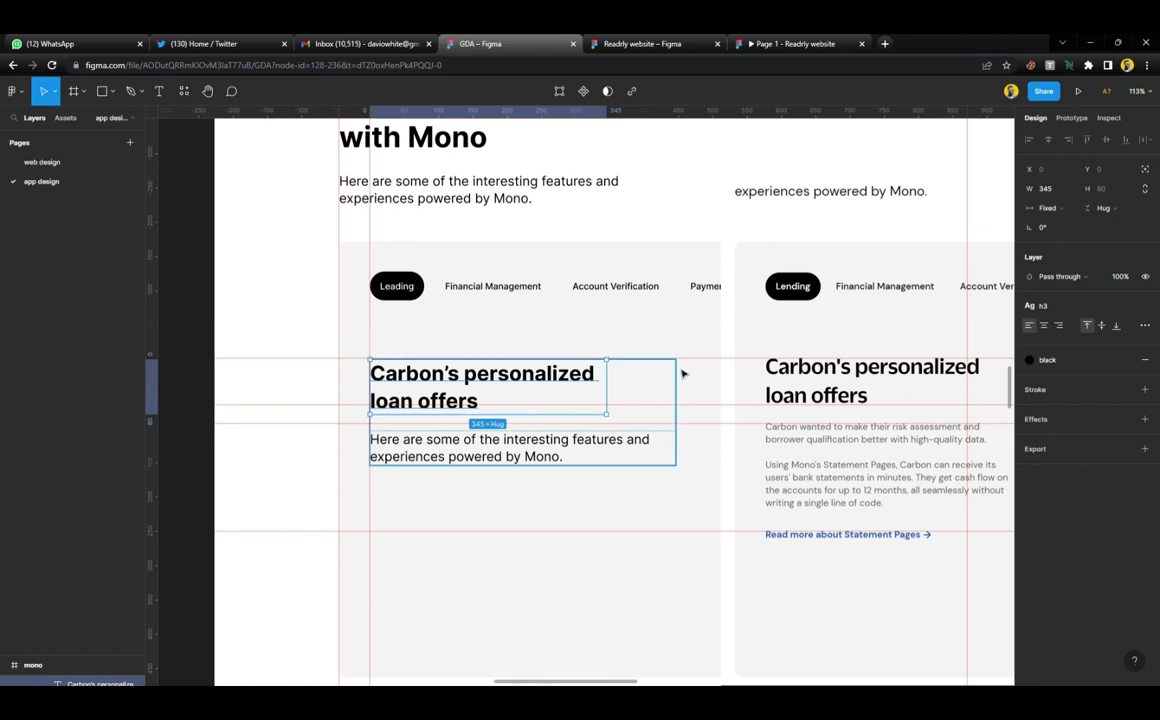
{"action": "key", "text": "shift+a"}
{"action": "left_click_drag", "start_coordinate": [681, 386], "coordinate": [614, 397]}
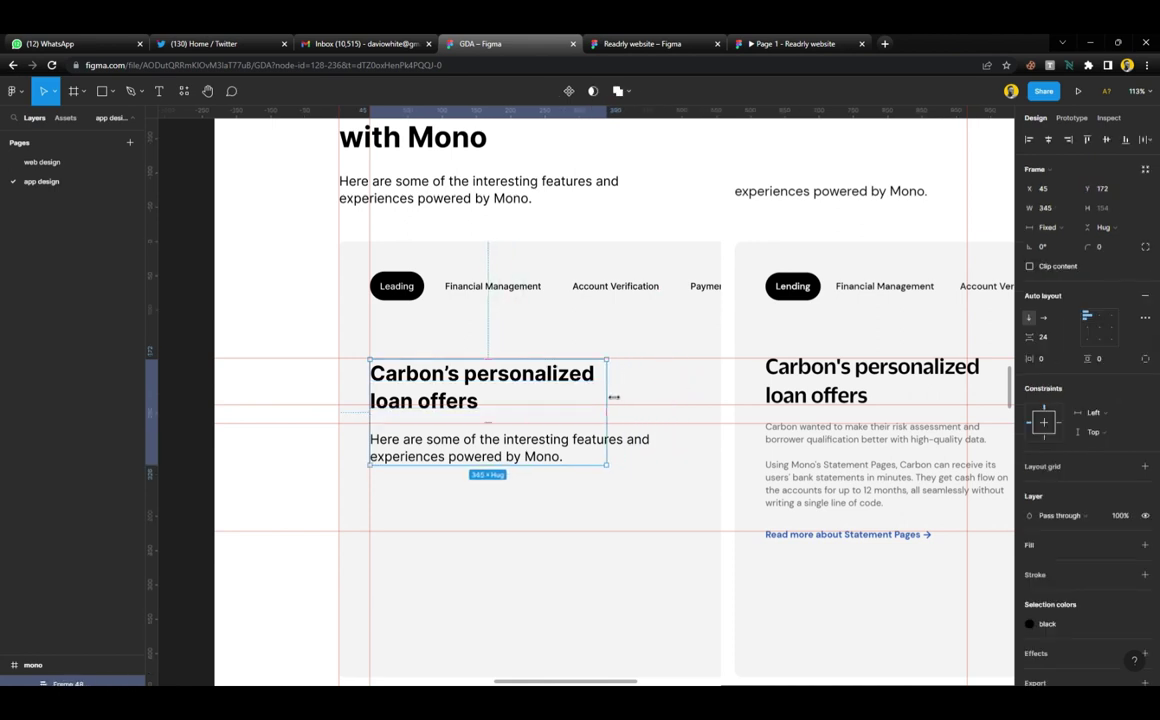
{"action": "left_click", "coordinate": [645, 448]}
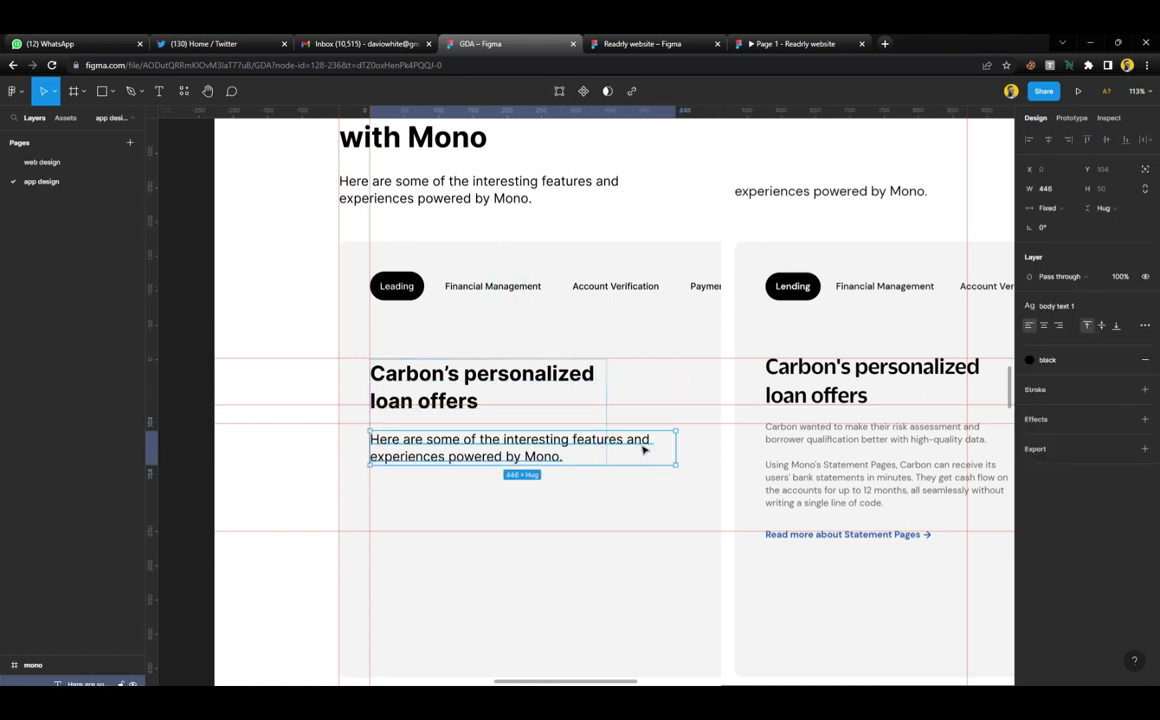
{"action": "left_click_drag", "start_coordinate": [685, 453], "coordinate": [616, 455]}
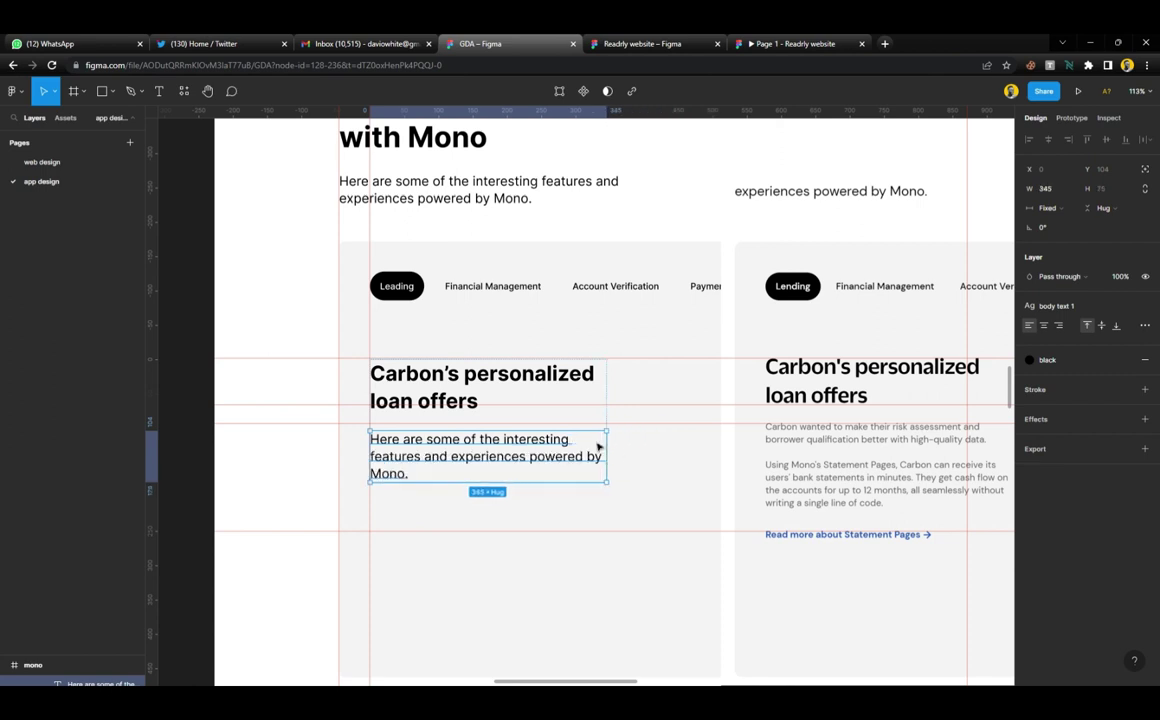
Apply body 2 text to the card's paragraph, making it a two-line 345 × 36 block
{"action": "left_click", "coordinate": [1060, 305]}
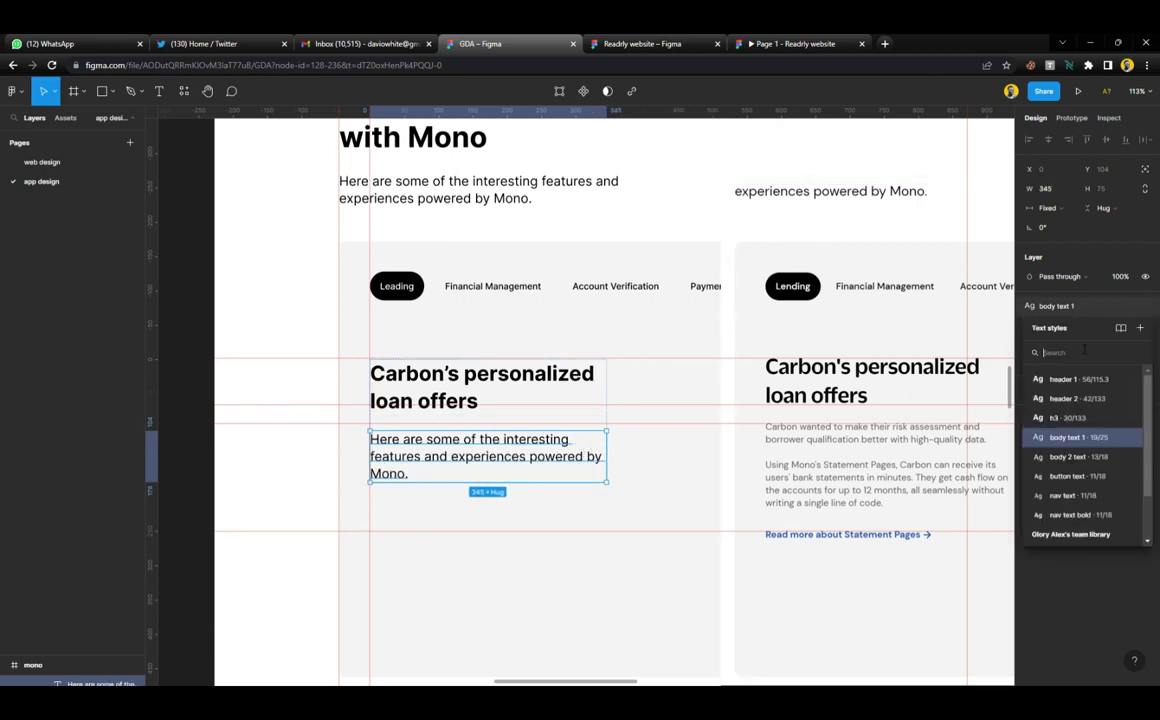
{"action": "left_click", "coordinate": [986, 412]}
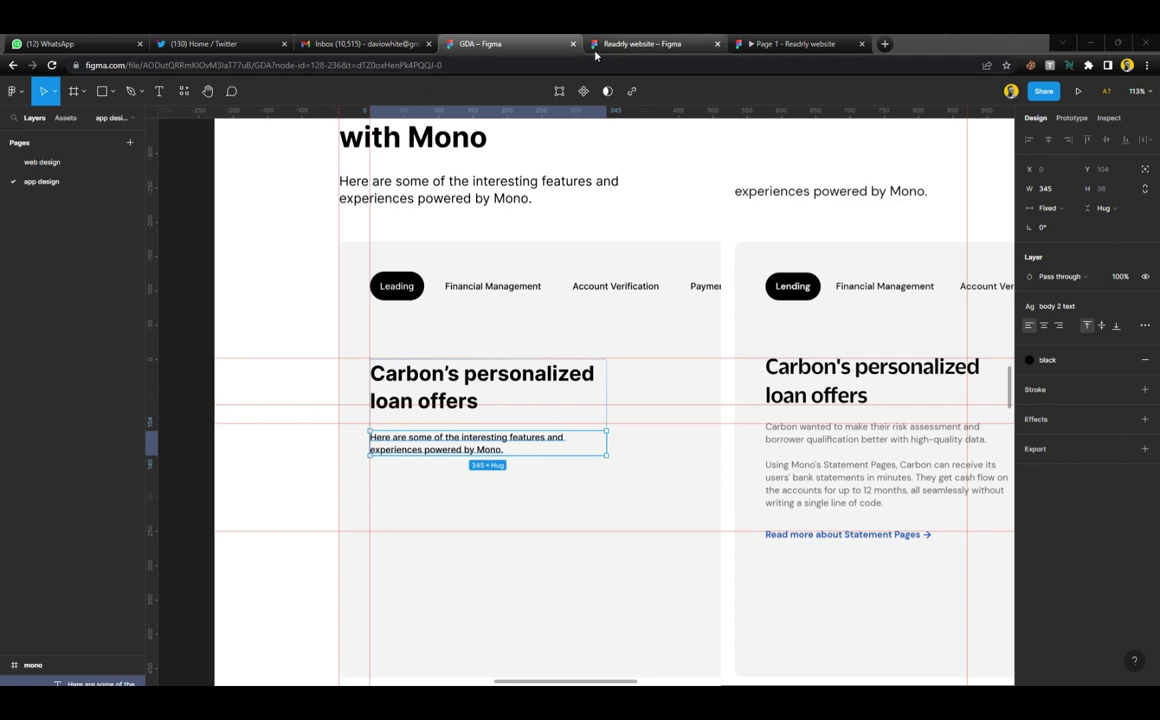
Open mono.co in a new Chrome tab, placing the Figma file's tab third
{"action": "left_click", "coordinate": [884, 43]}
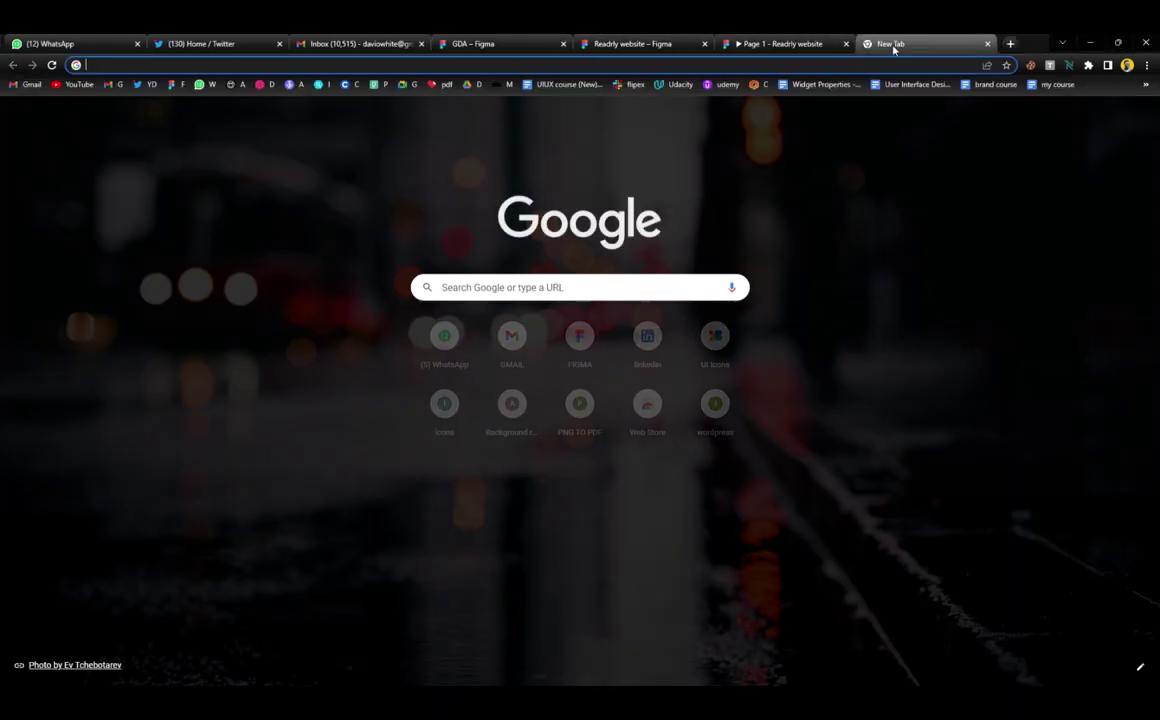
{"action": "type", "text": "mono"}
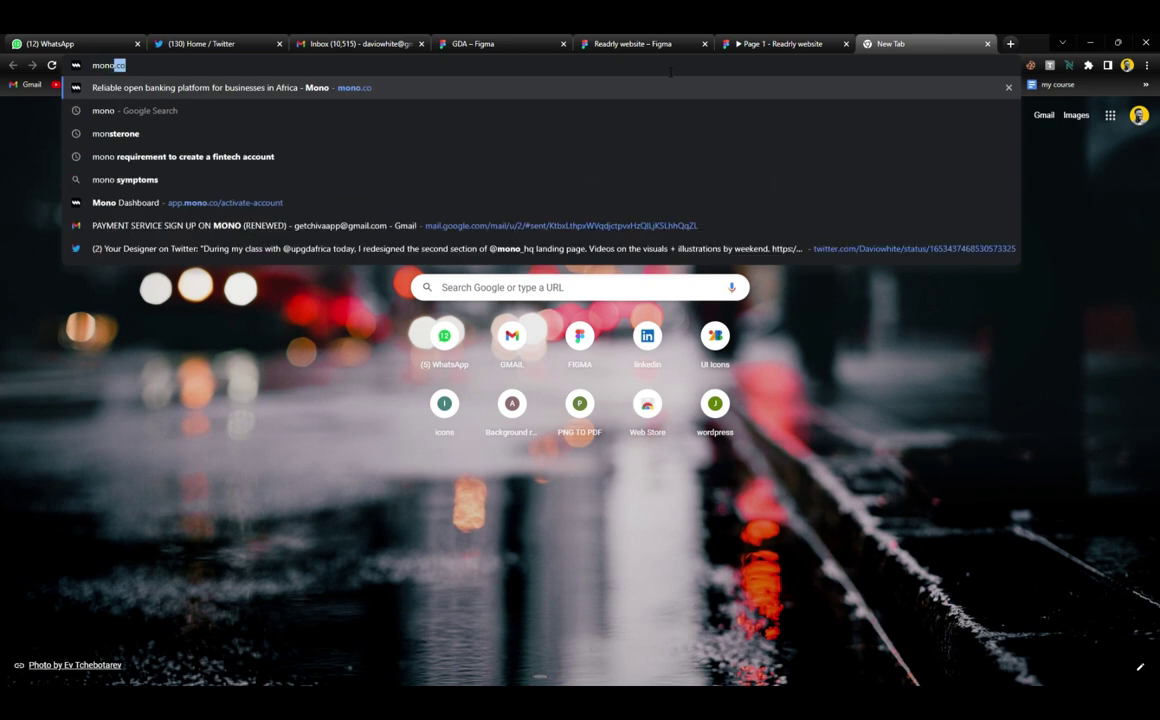
{"action": "key", "text": "Return"}
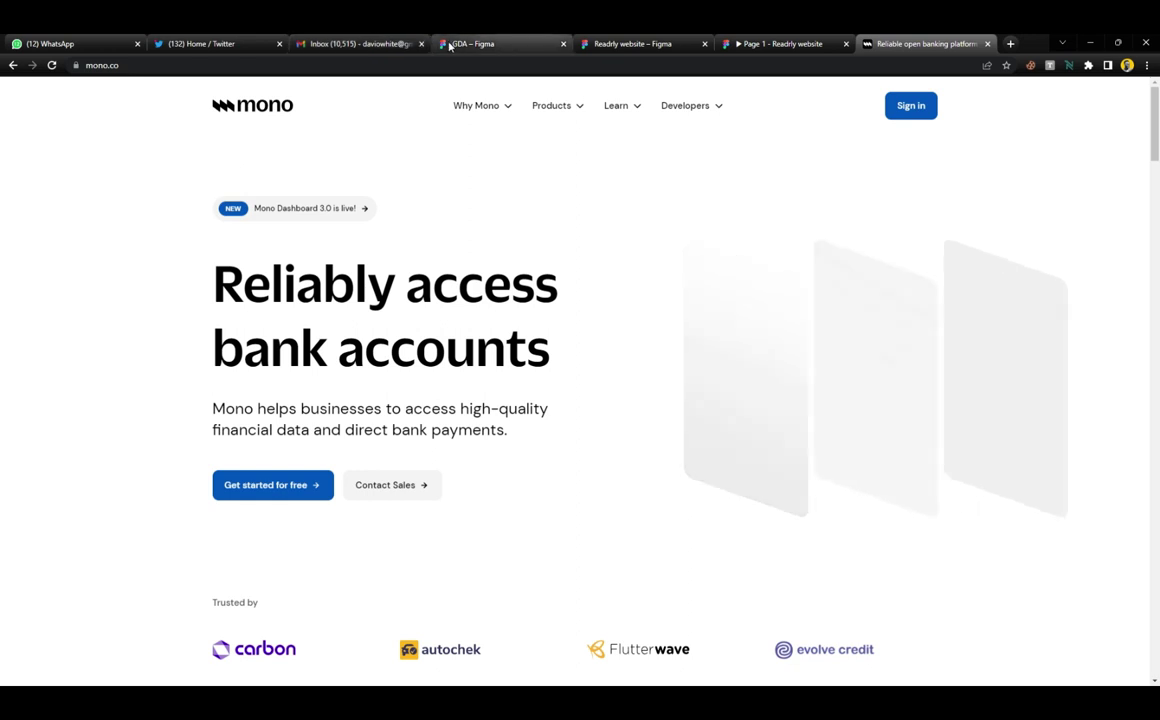
{"action": "left_click_drag", "start_coordinate": [466, 43], "coordinate": [330, 43]}
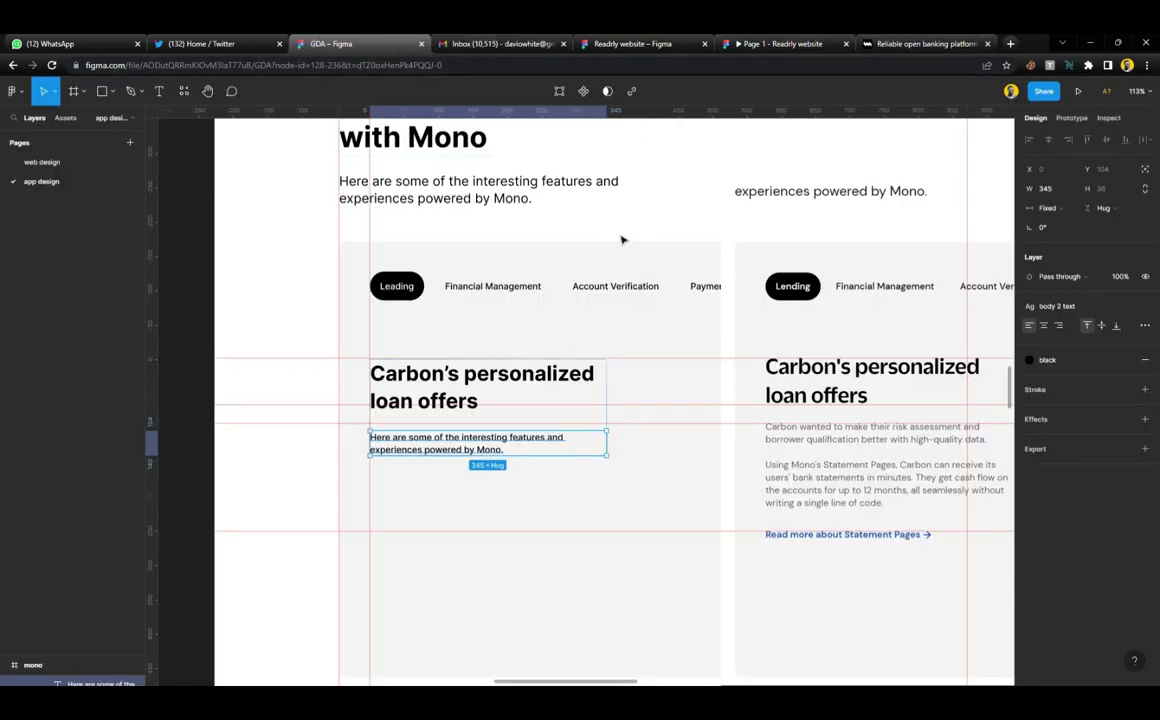
{"action": "left_click", "coordinate": [899, 44]}
Select and copy the Carbon card's two description paragraphs, then return to Figma
{"action": "scroll", "coordinate": [477, 394], "scroll_direction": "down", "scroll_amount": 8}
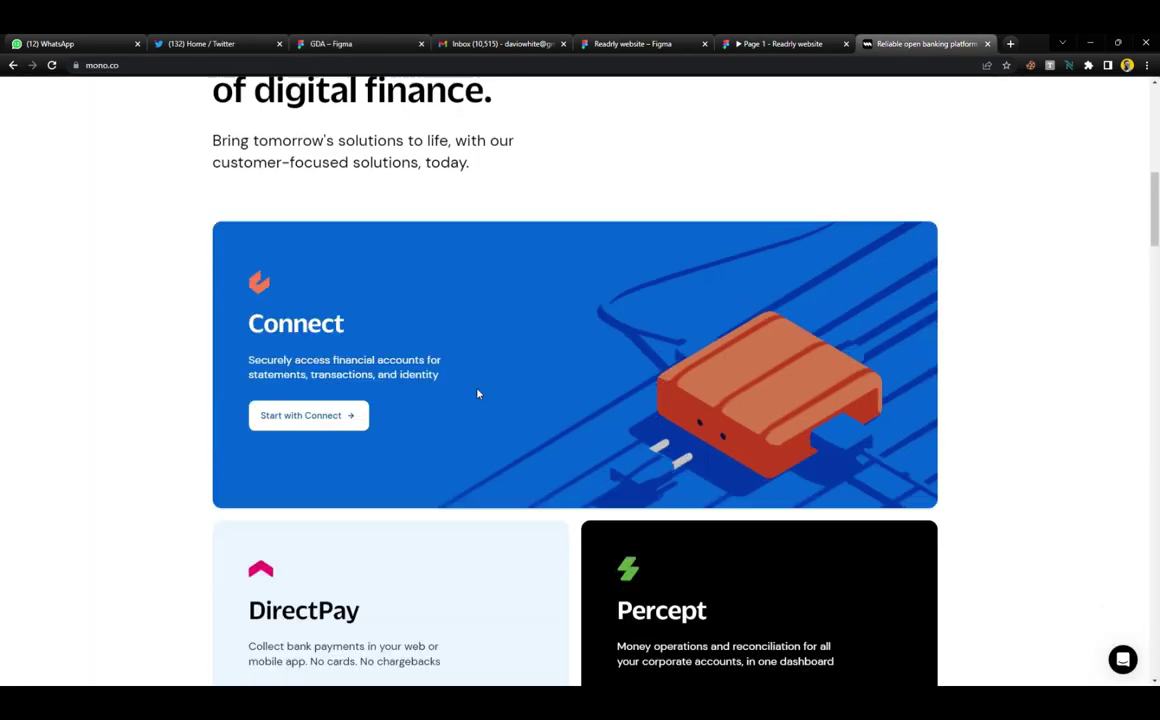
{"action": "scroll", "coordinate": [477, 394], "scroll_direction": "down", "scroll_amount": 15}
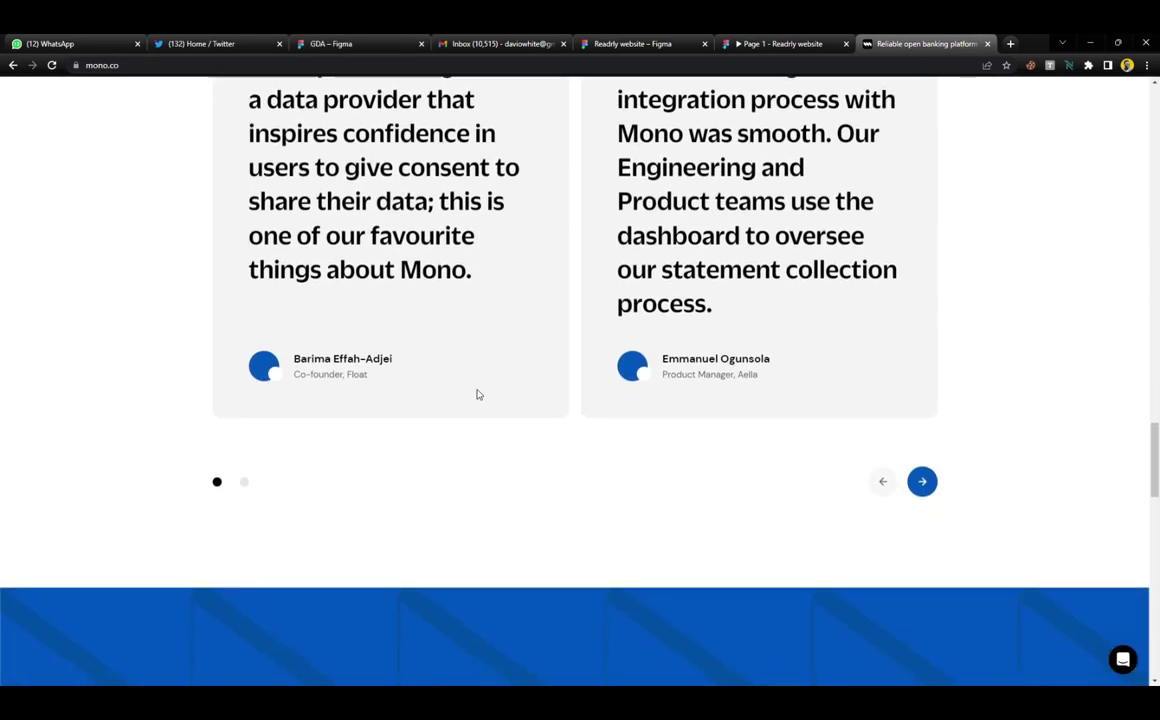
{"action": "scroll", "coordinate": [477, 394], "scroll_direction": "up", "scroll_amount": 9}
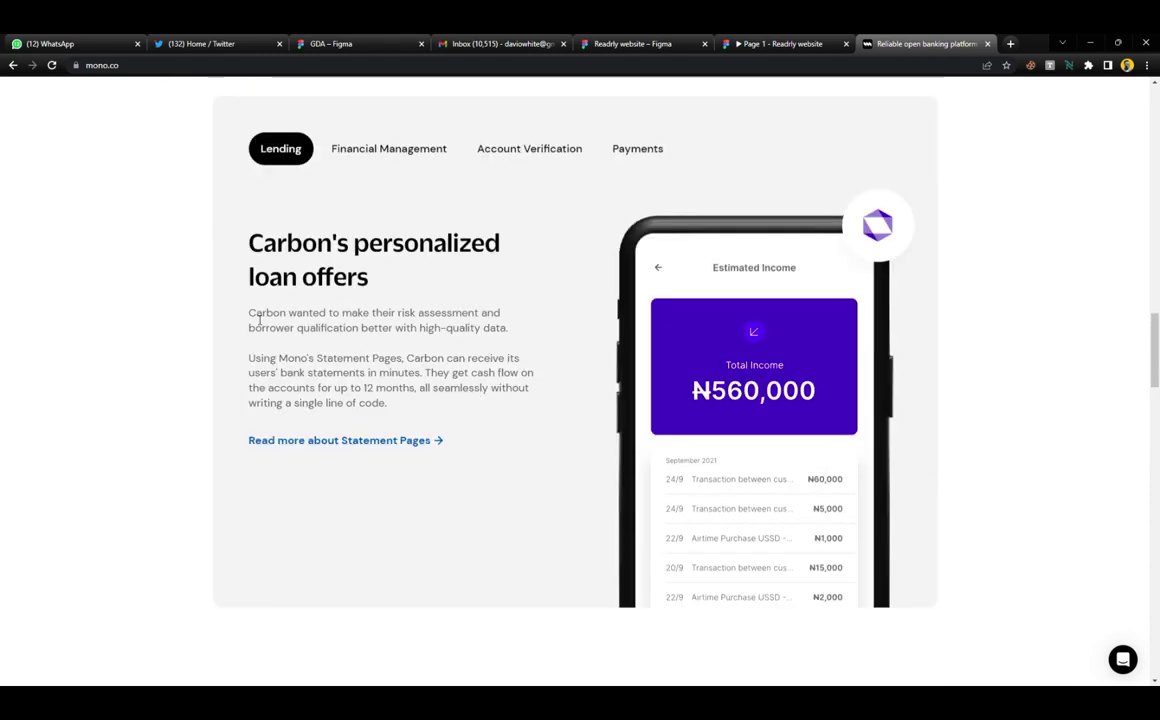
{"action": "left_click_drag", "start_coordinate": [259, 321], "coordinate": [389, 408]}
{"action": "key", "text": "ctrl+c"}
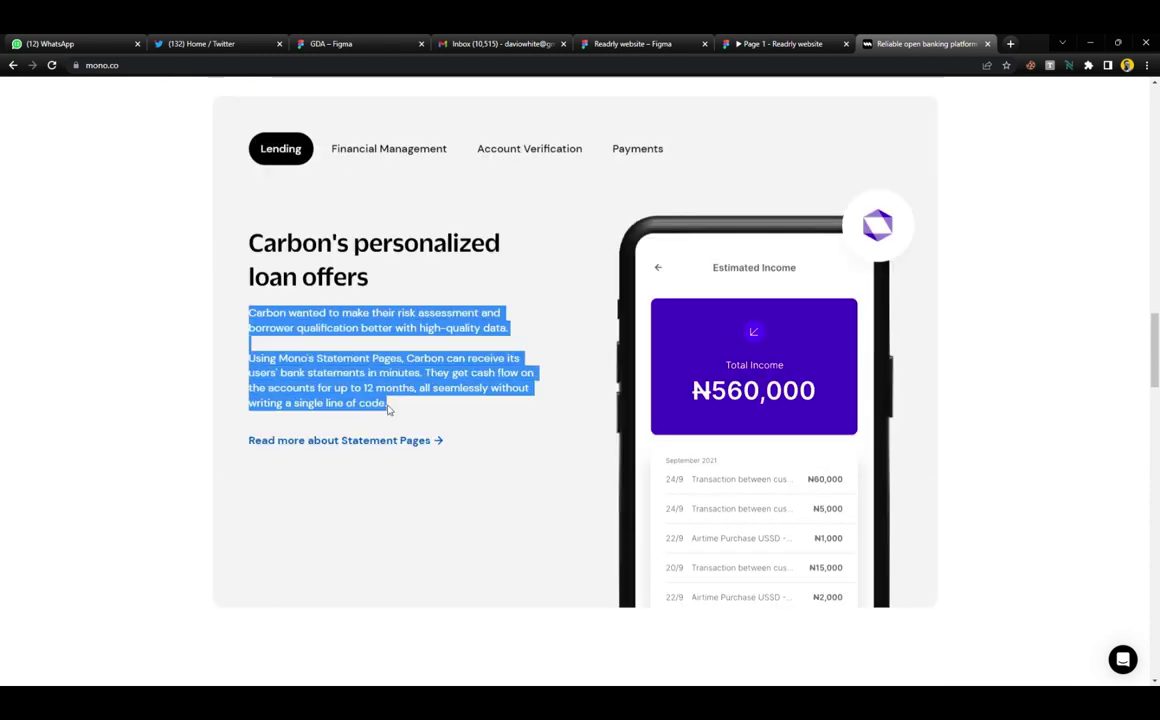
{"action": "left_click", "coordinate": [325, 43]}
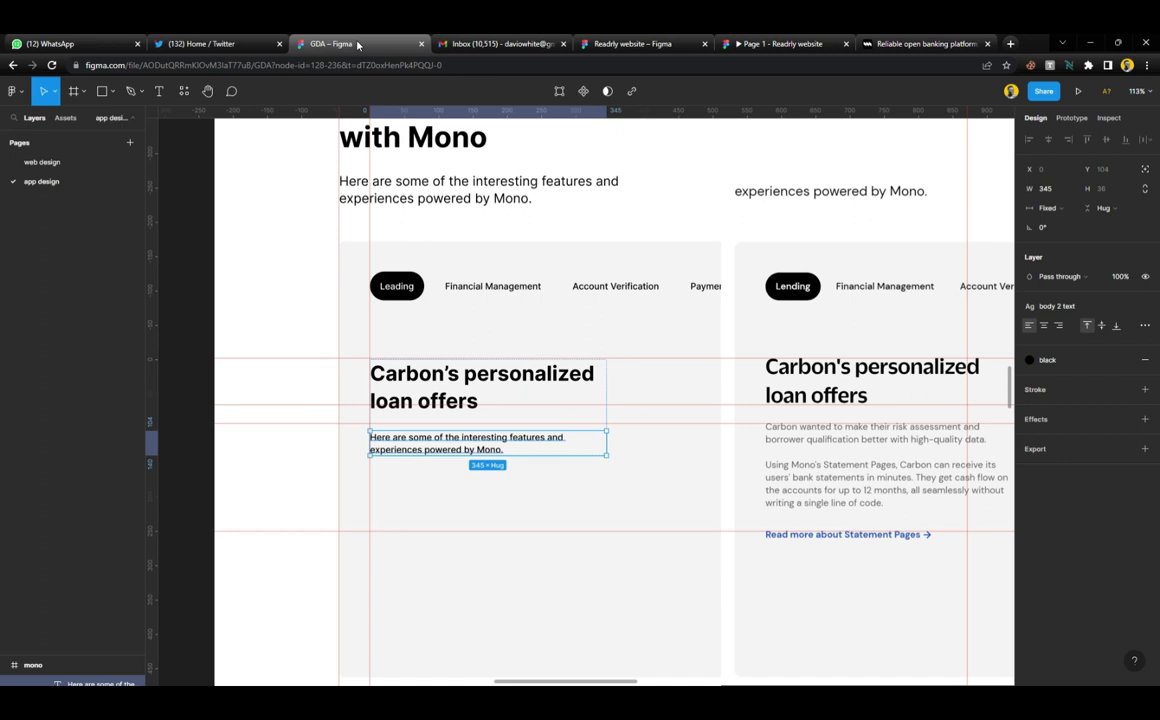
Paste the copied Carbon paragraphs over the left card's placeholder text
{"action": "double_click", "coordinate": [472, 446]}
{"action": "key", "text": "ctrl+v"}
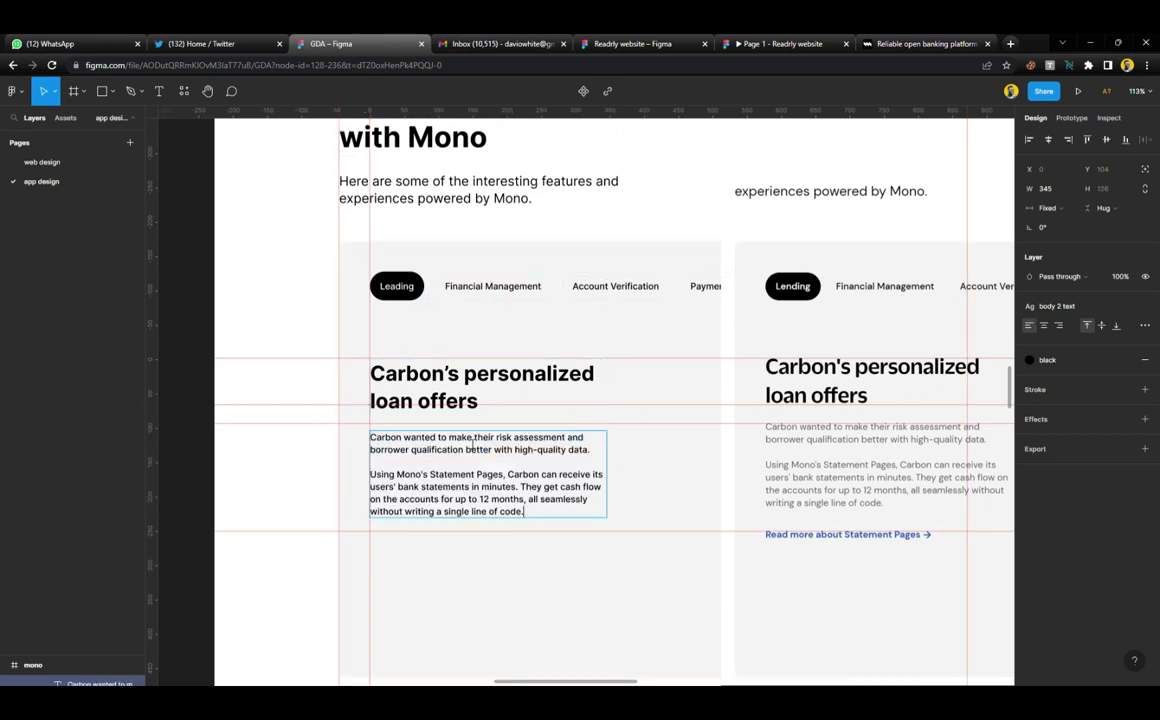
{"action": "key", "text": "Escape"}
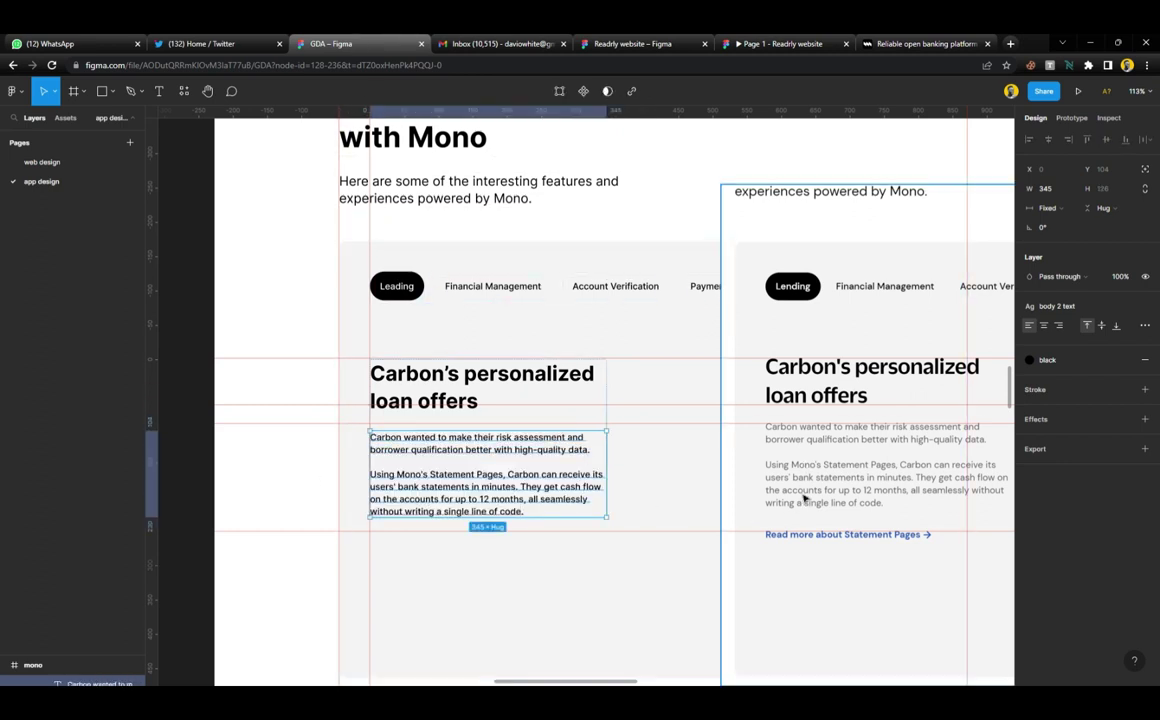
Draw a small 39 × 46 rectangle beside the paragraph
{"action": "scroll", "coordinate": [680, 550], "scroll_direction": "down", "scroll_amount": 2}
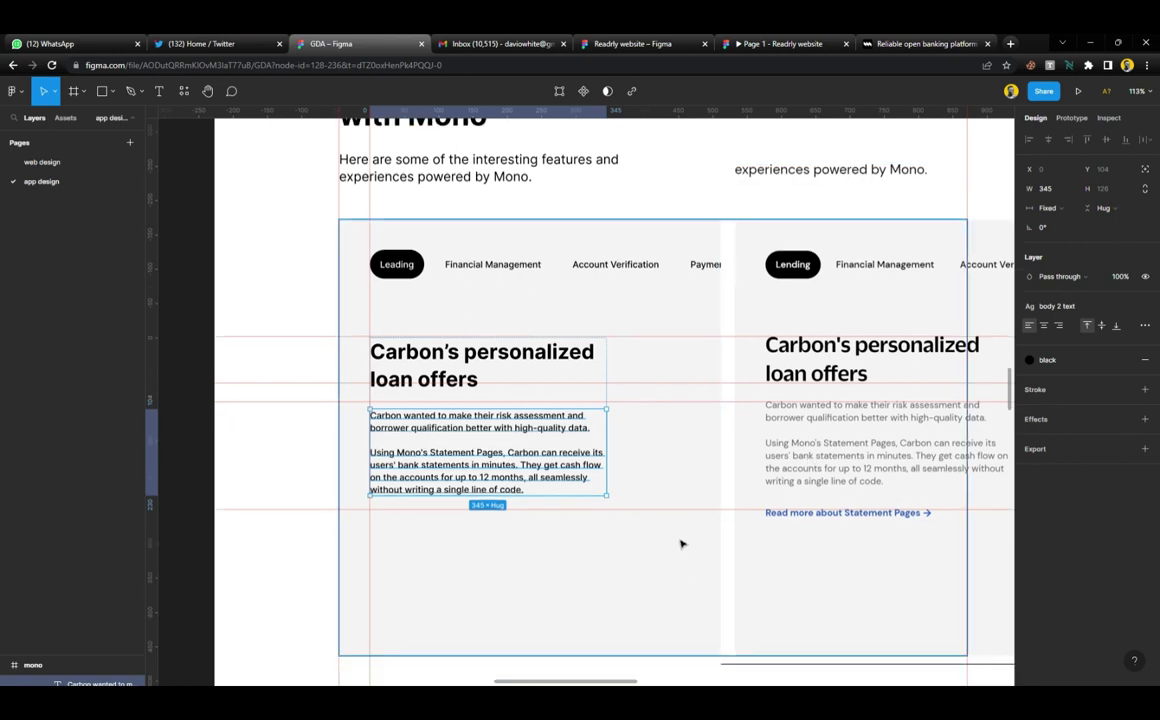
{"action": "scroll", "coordinate": [694, 428], "scroll_direction": "up", "scroll_amount": 3}
{"action": "key", "text": "r"}
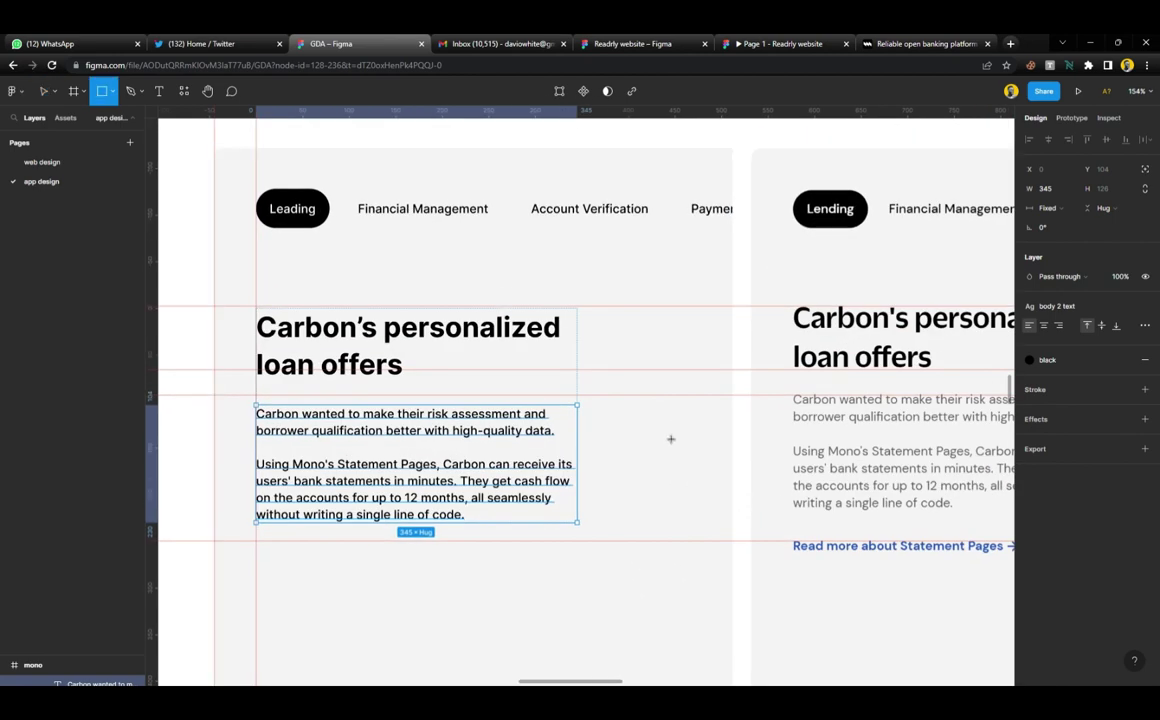
{"action": "left_click_drag", "start_coordinate": [660, 428], "coordinate": [699, 472]}
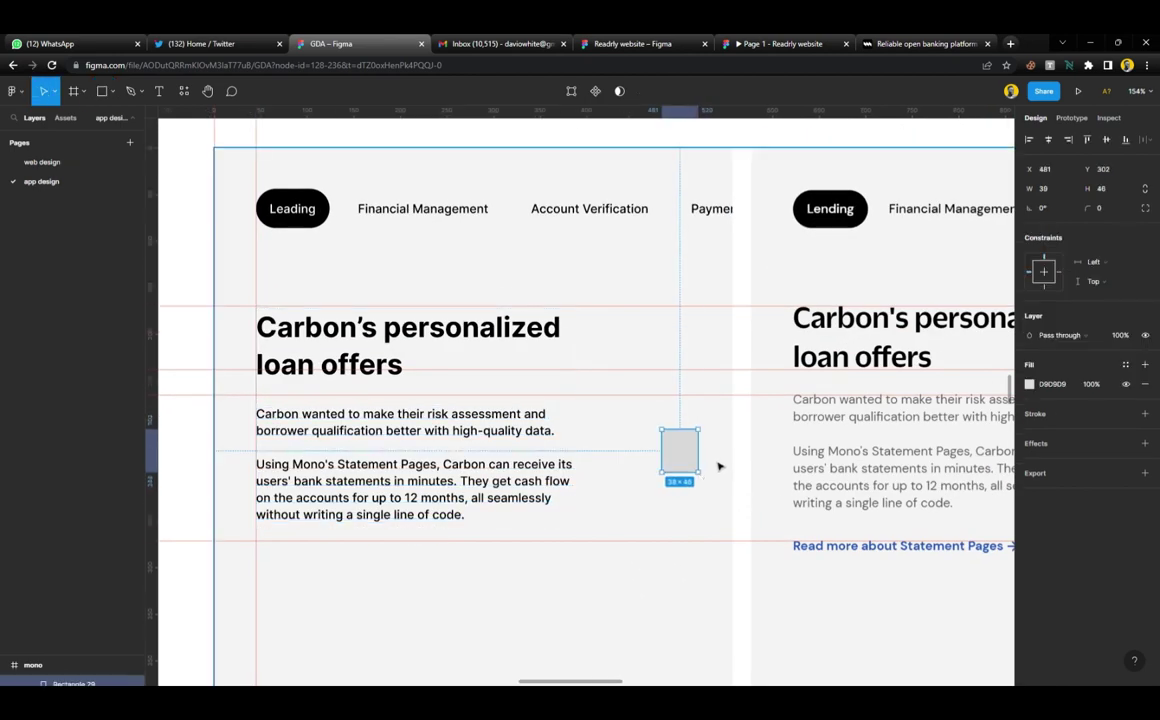
Fill the rectangle with grey #606060 sampled from the mockup
{"action": "key", "text": "i"}
{"action": "scroll", "coordinate": [810, 405], "scroll_direction": "up", "scroll_amount": 2}
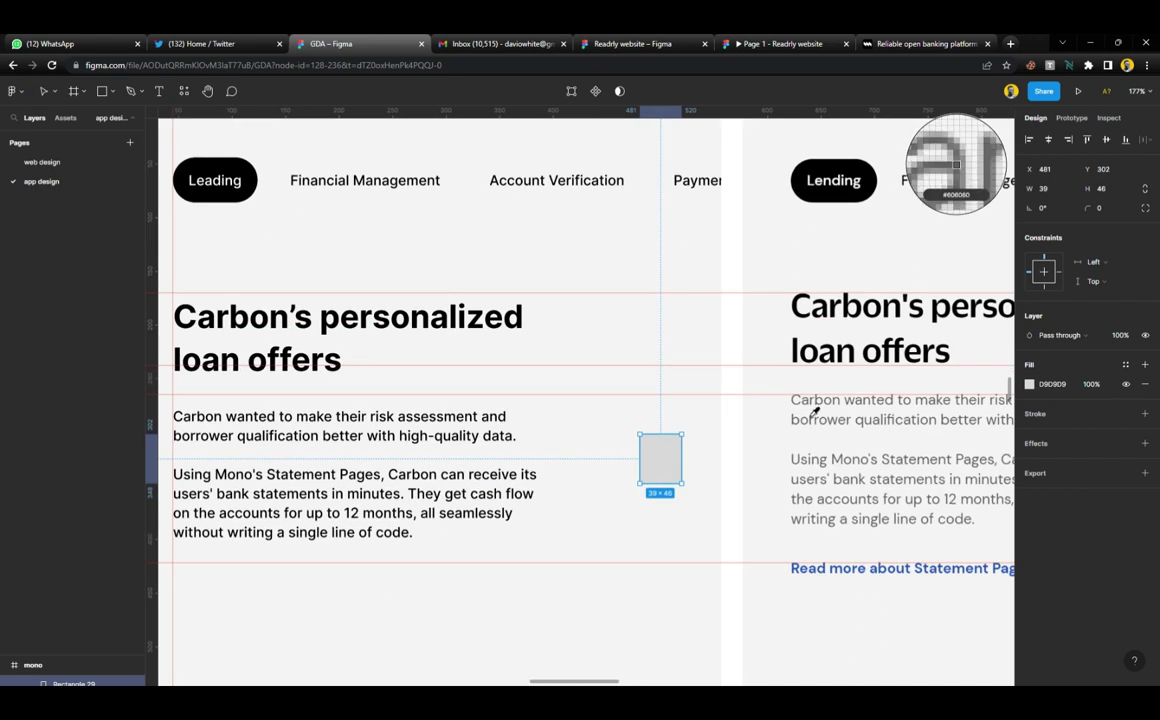
{"action": "left_click", "coordinate": [955, 165]}
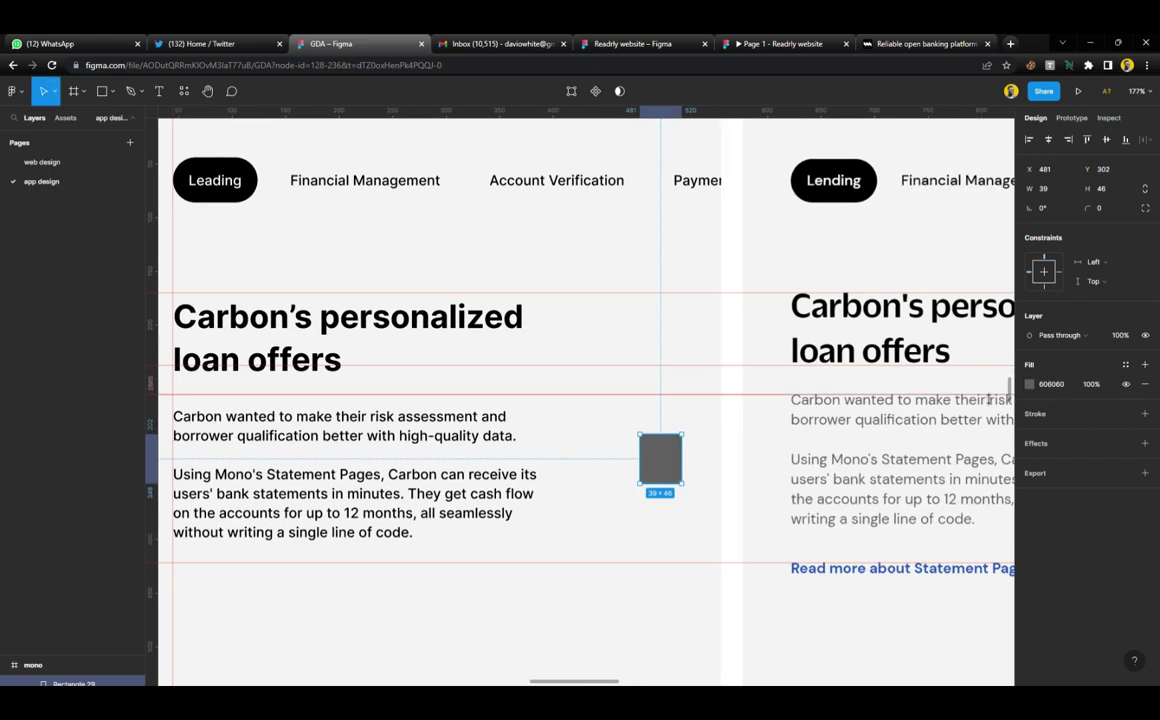
Save the grey as a 'subheader text' colour style, detach it, and delete the rectangle
{"action": "left_click", "coordinate": [1125, 366]}
{"action": "left_click", "coordinate": [1140, 387]}
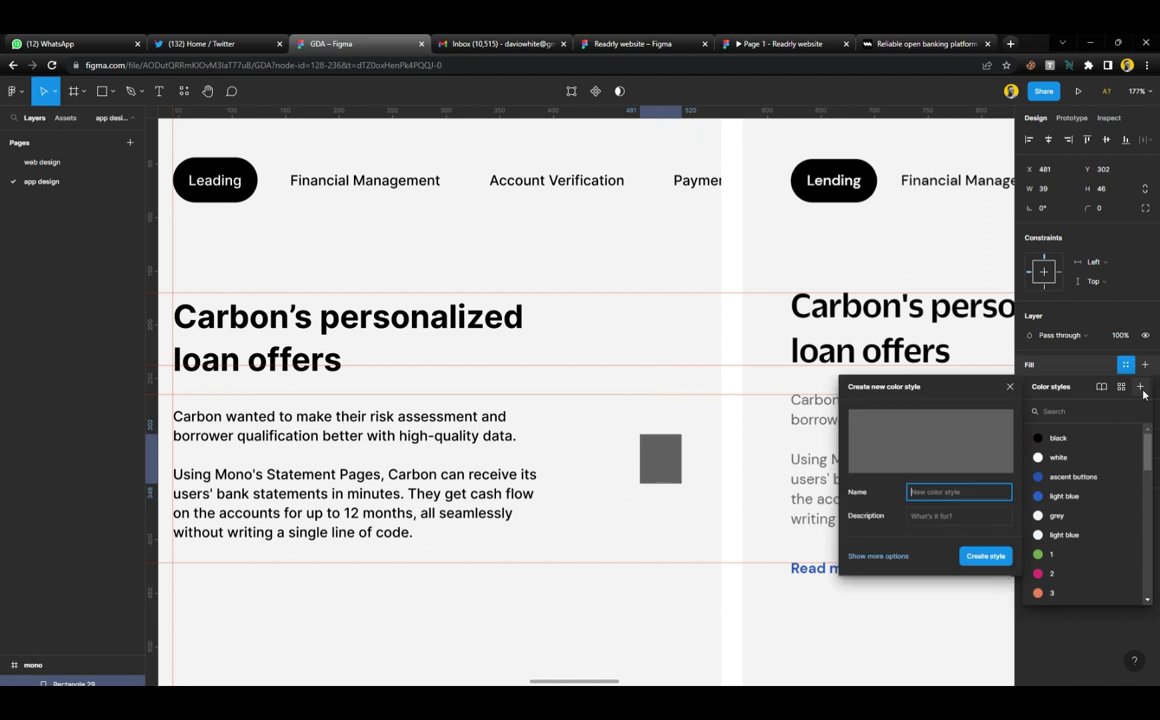
{"action": "type", "text": "subheader text"}
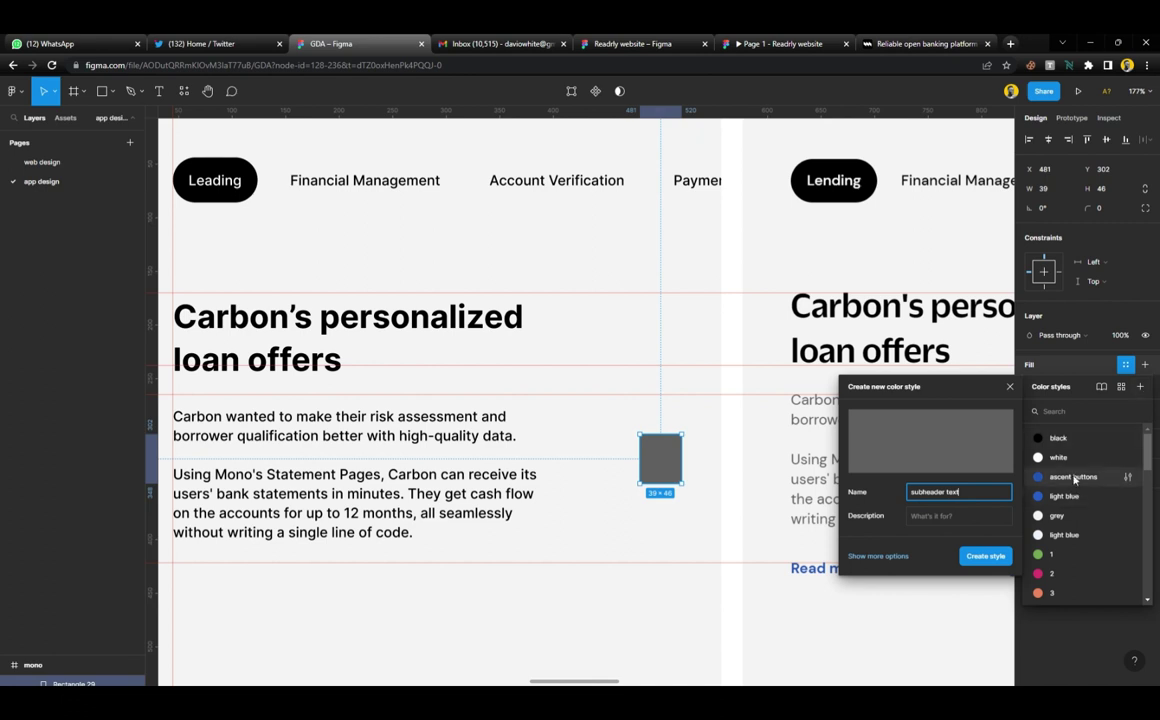
{"action": "left_click", "coordinate": [984, 555]}
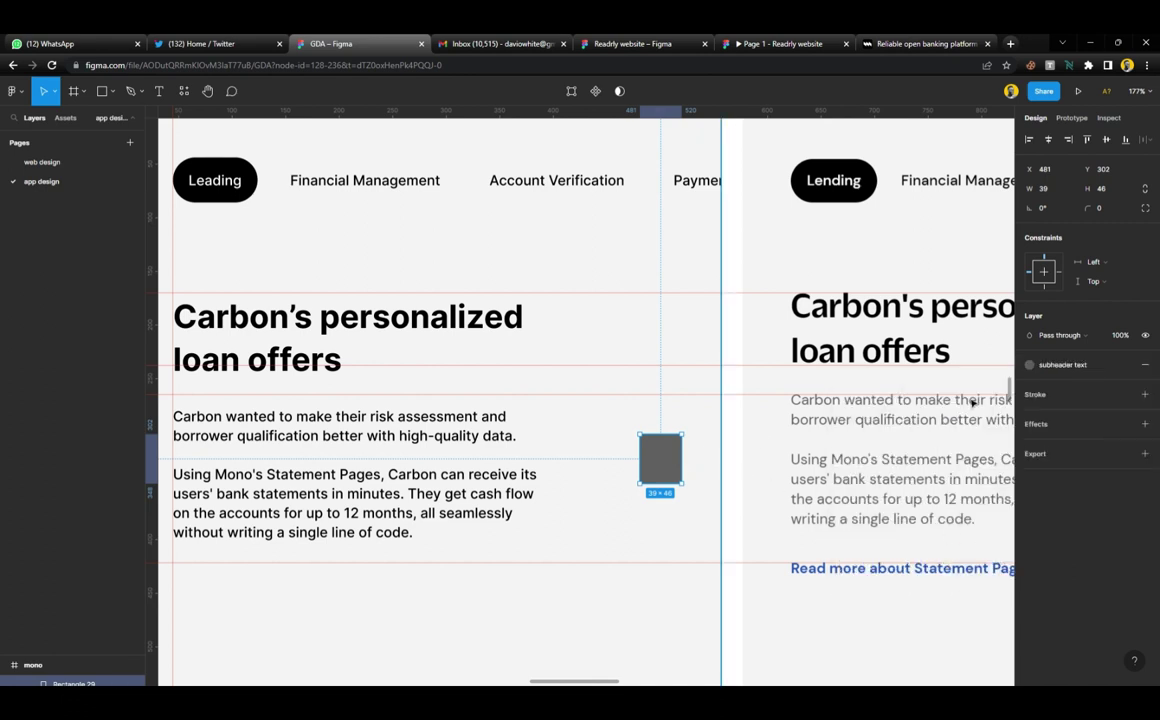
{"action": "left_click", "coordinate": [1124, 364]}
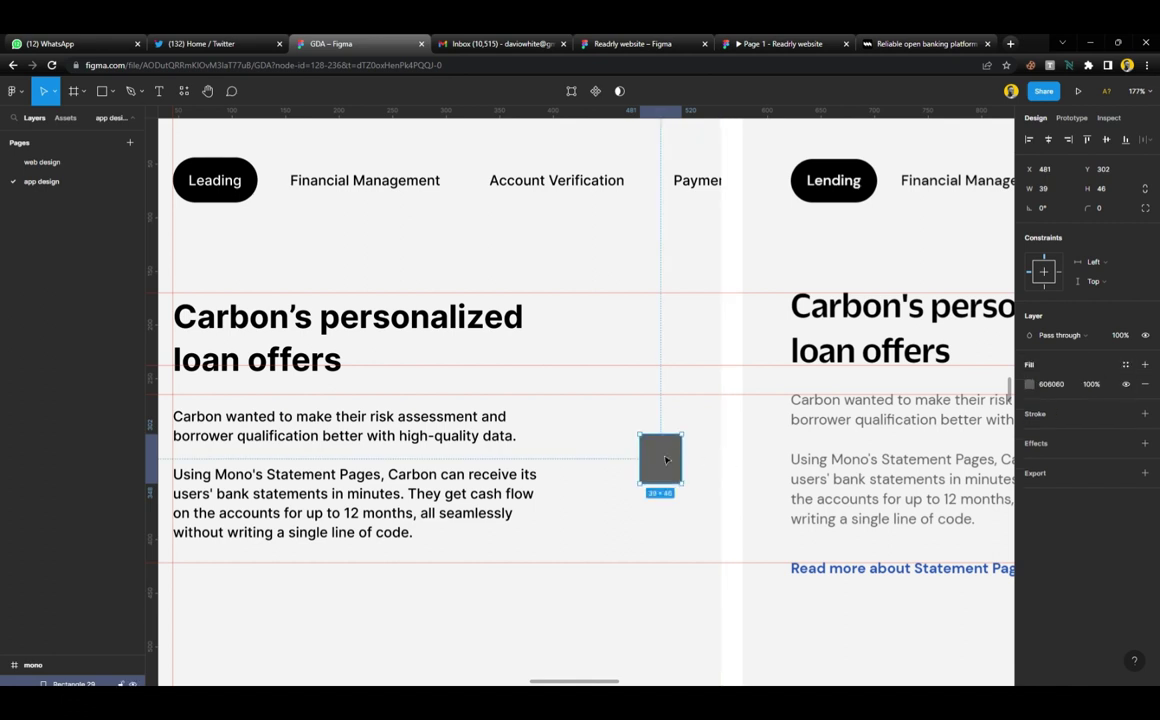
{"action": "key", "text": "Delete"}
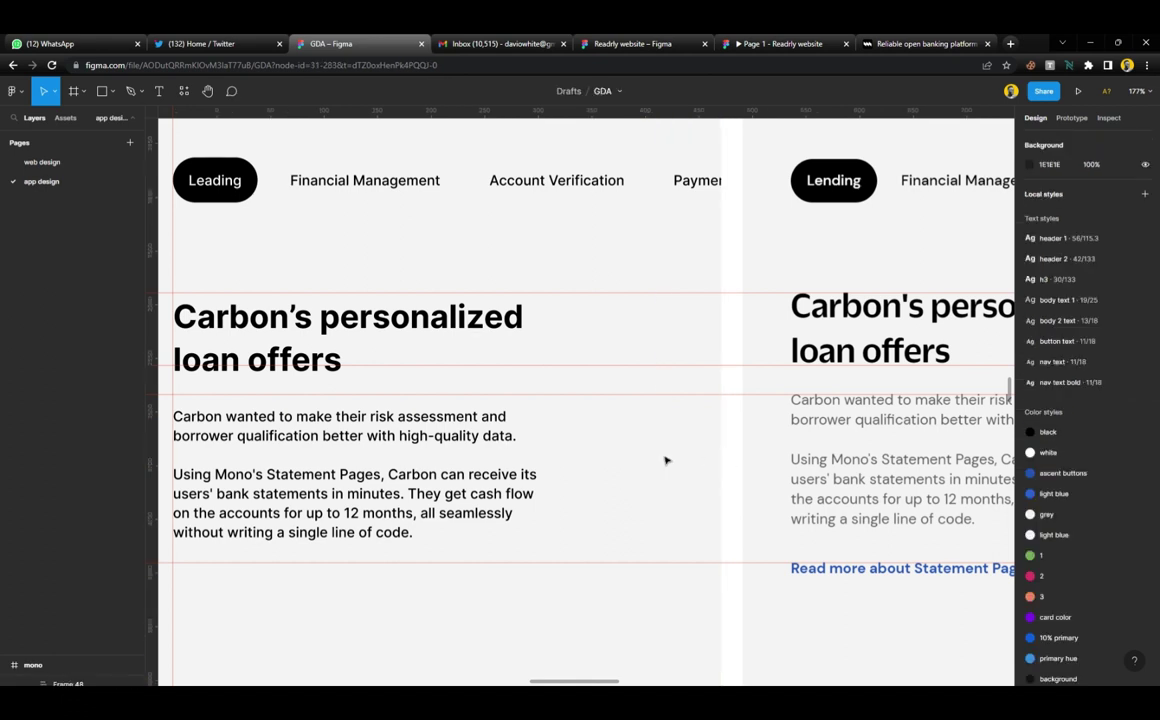
Give the Carbon body paragraphs the 'subheader text' colour style
{"action": "left_click", "coordinate": [524, 474]}
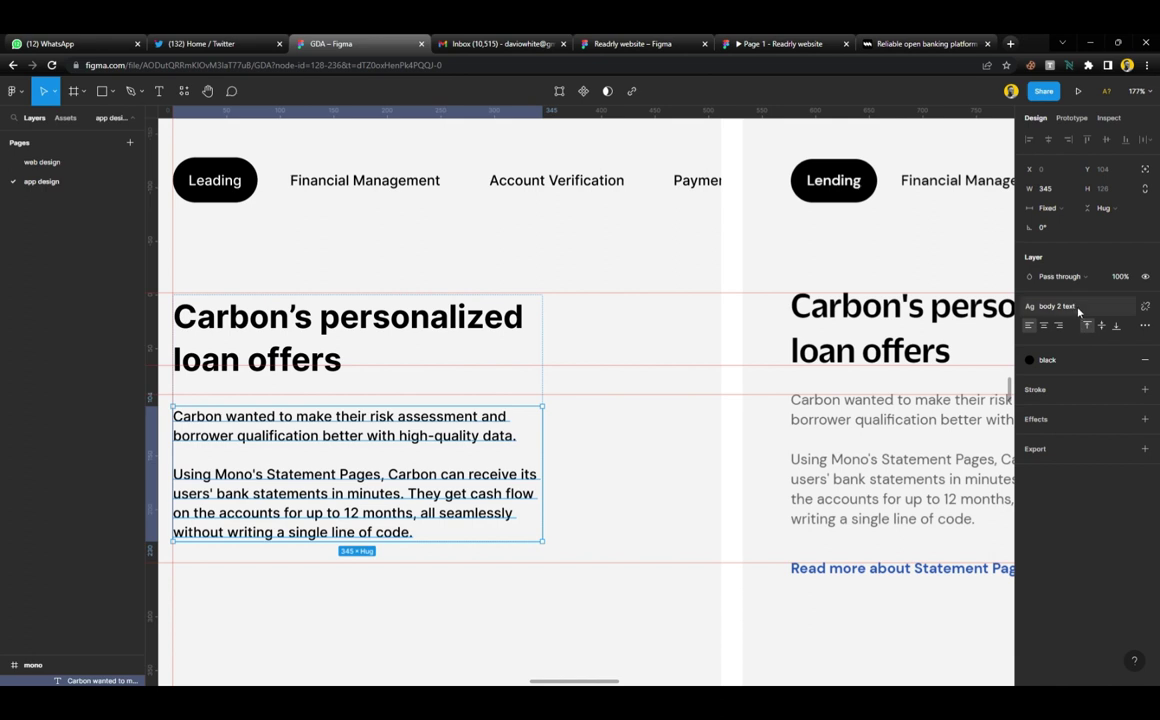
{"action": "left_click", "coordinate": [1072, 360]}
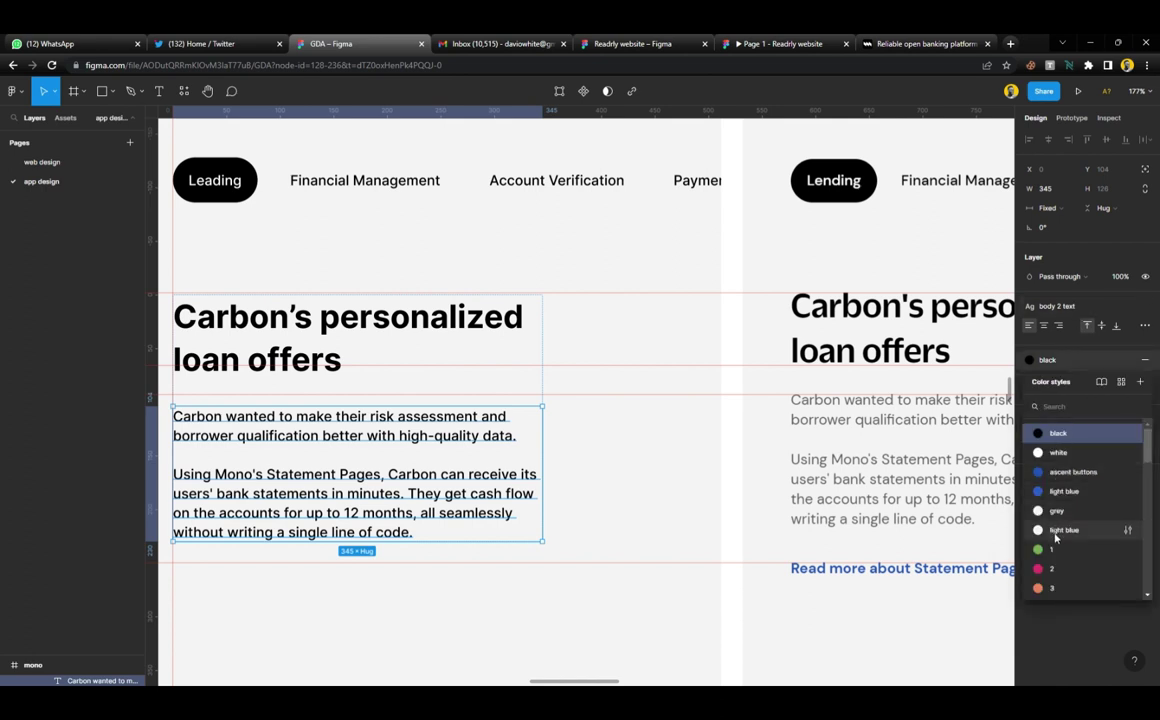
{"action": "scroll", "coordinate": [1060, 555], "scroll_direction": "down", "scroll_amount": 6}
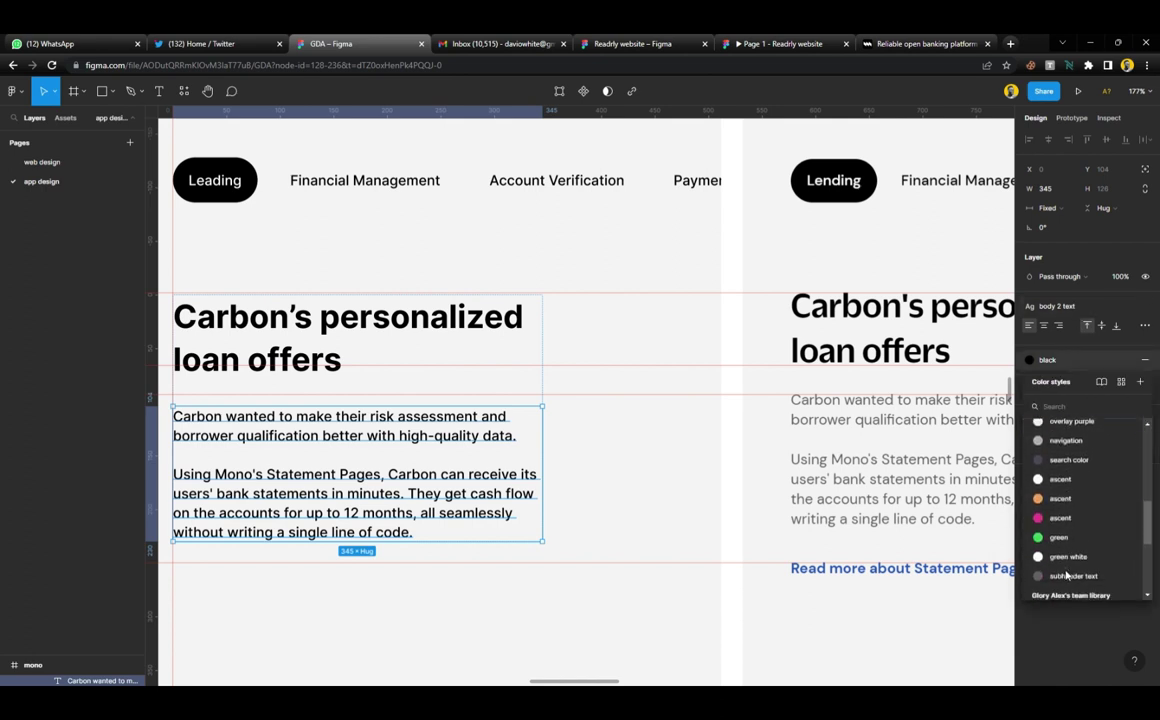
{"action": "left_click", "coordinate": [1070, 577]}
Move 'subheader text' to third place in the local colour styles, after black and white
{"action": "left_click", "coordinate": [639, 580]}
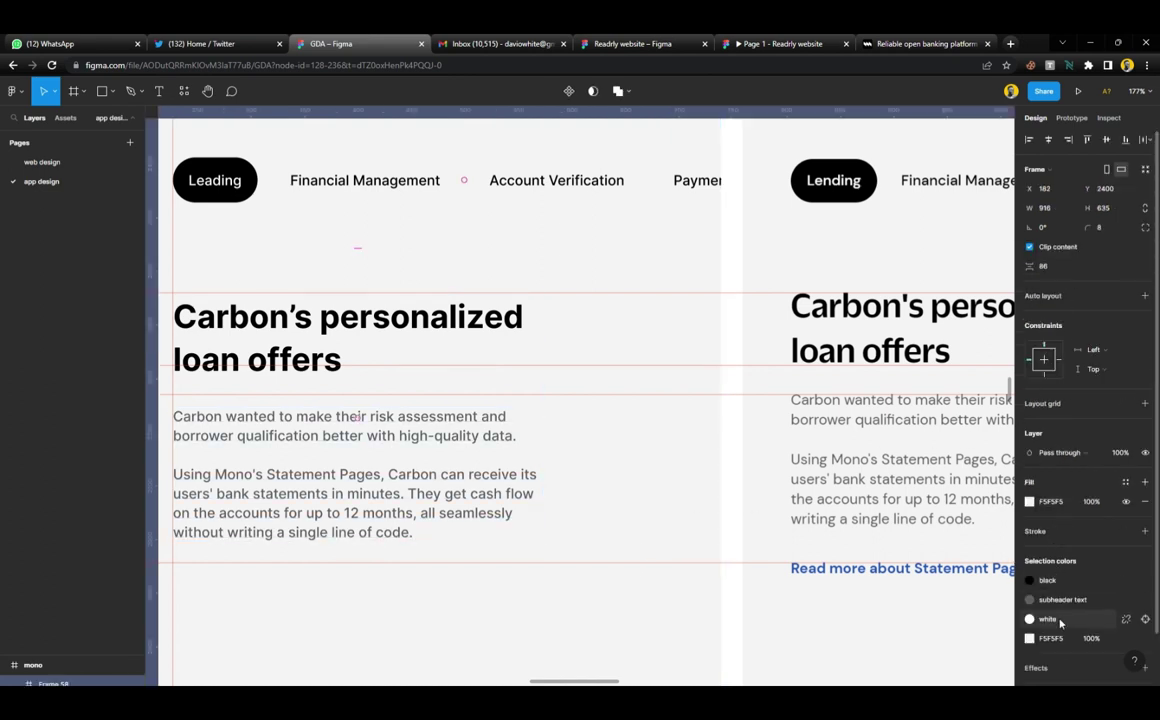
{"action": "scroll", "coordinate": [512, 268], "scroll_direction": "left", "scroll_amount": 5}
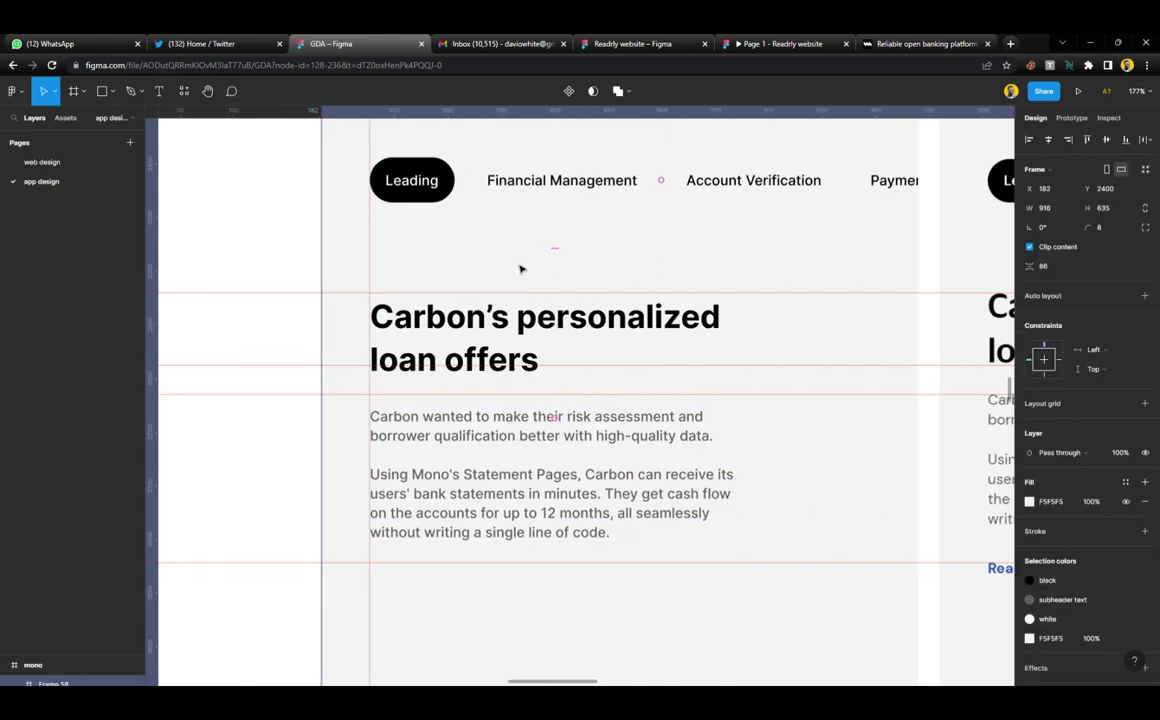
{"action": "left_click", "coordinate": [212, 262]}
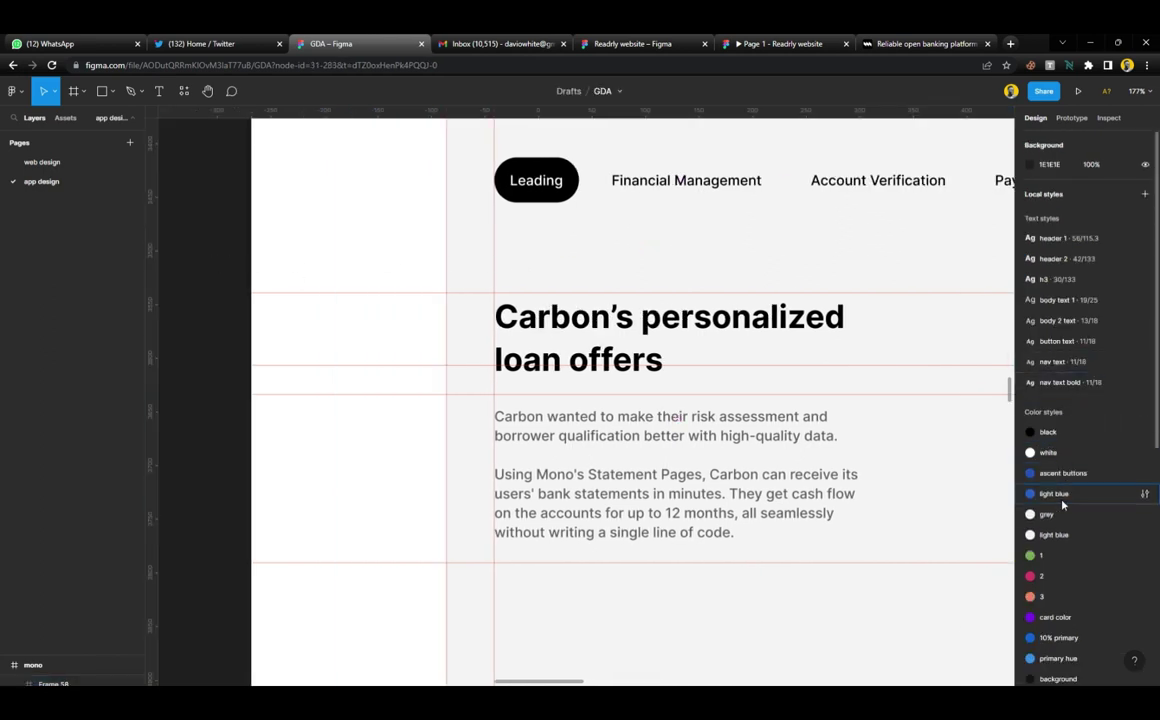
{"action": "scroll", "coordinate": [1062, 510], "scroll_direction": "down", "scroll_amount": 5}
{"action": "left_click_drag", "start_coordinate": [1060, 657], "coordinate": [1050, 212]}
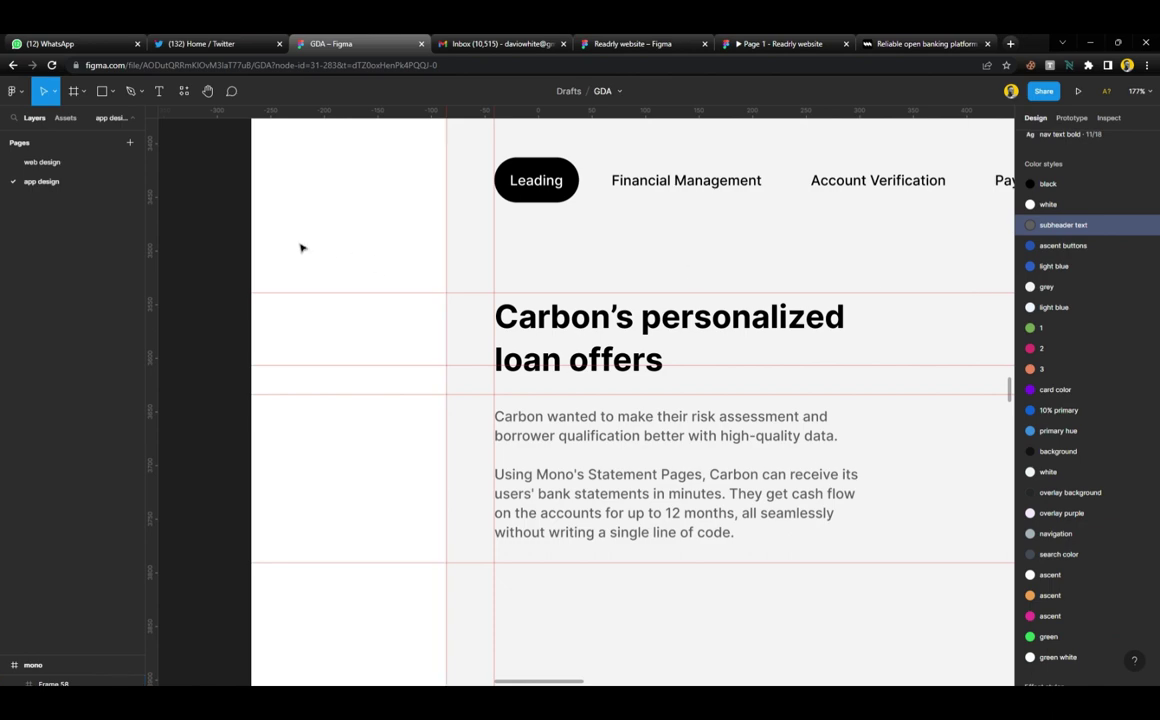
{"action": "scroll", "coordinate": [624, 396], "scroll_direction": "right", "scroll_amount": 5}
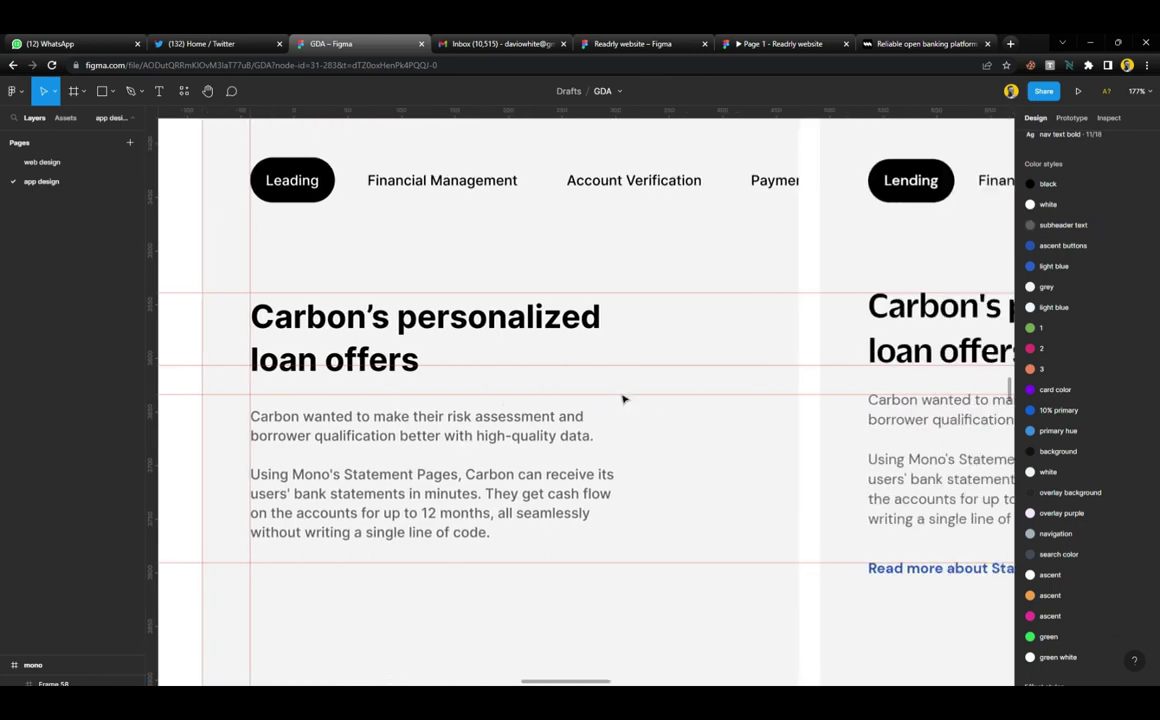
{"action": "scroll", "coordinate": [525, 447], "scroll_direction": "down", "scroll_amount": 3}
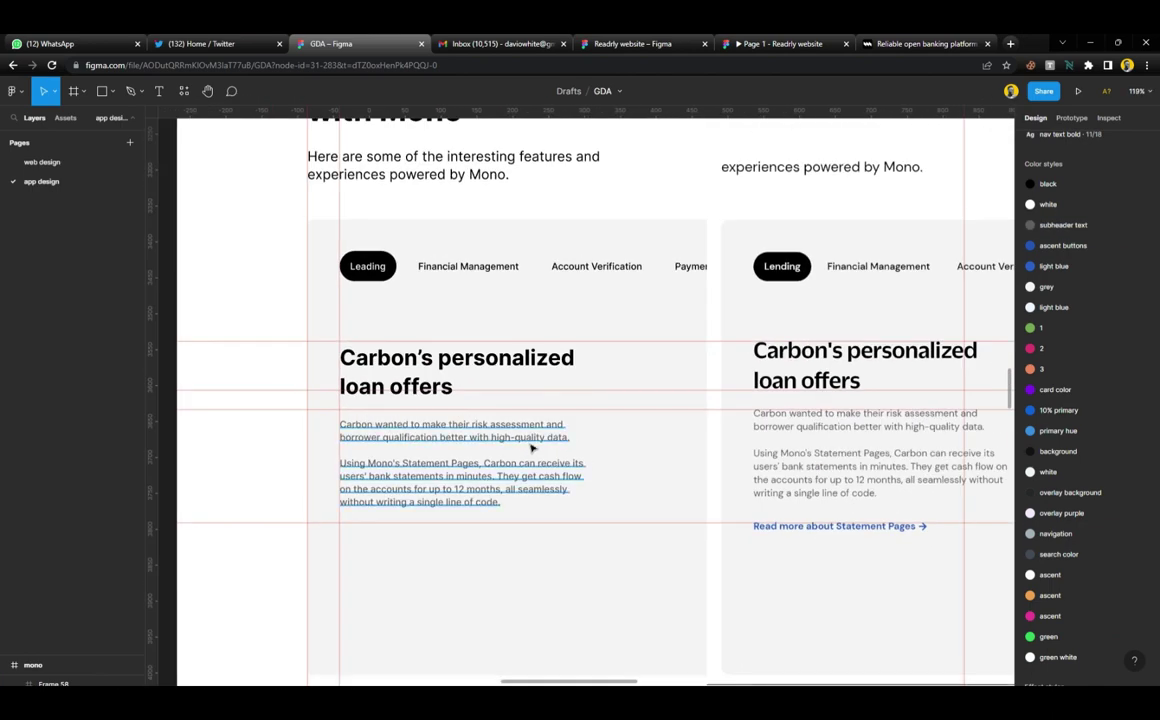
{"action": "left_click", "coordinate": [528, 442]}
{"action": "left_click", "coordinate": [1056, 306]}
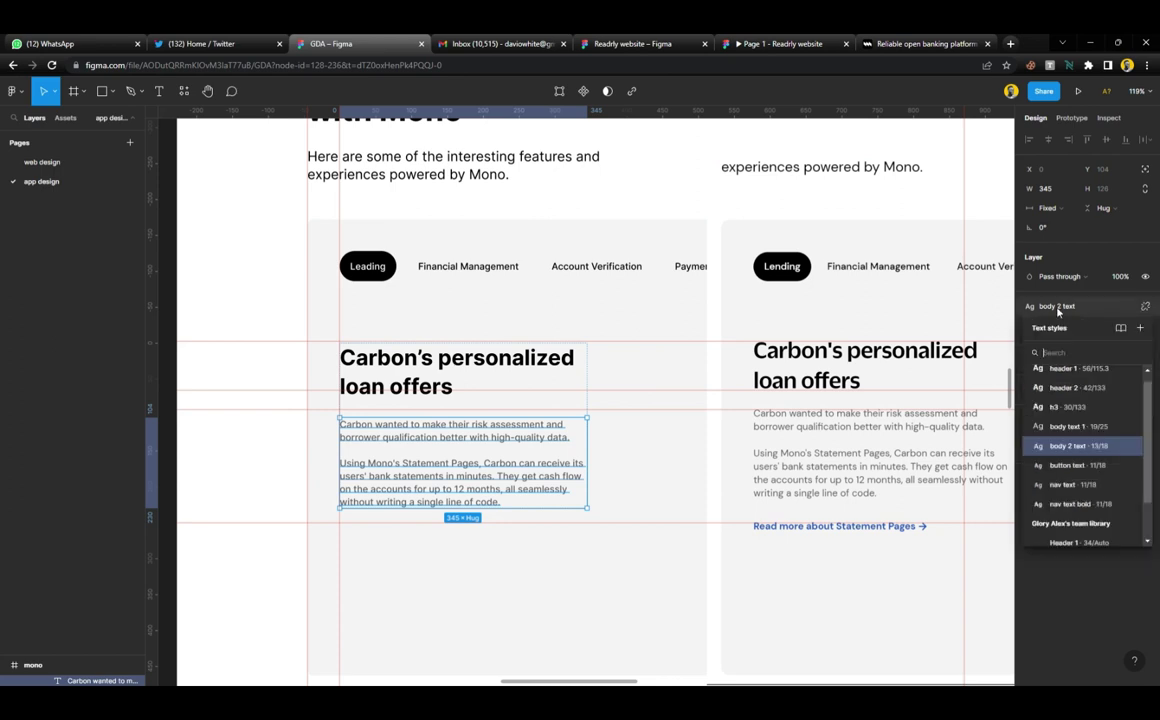
{"action": "left_click", "coordinate": [1128, 449]}
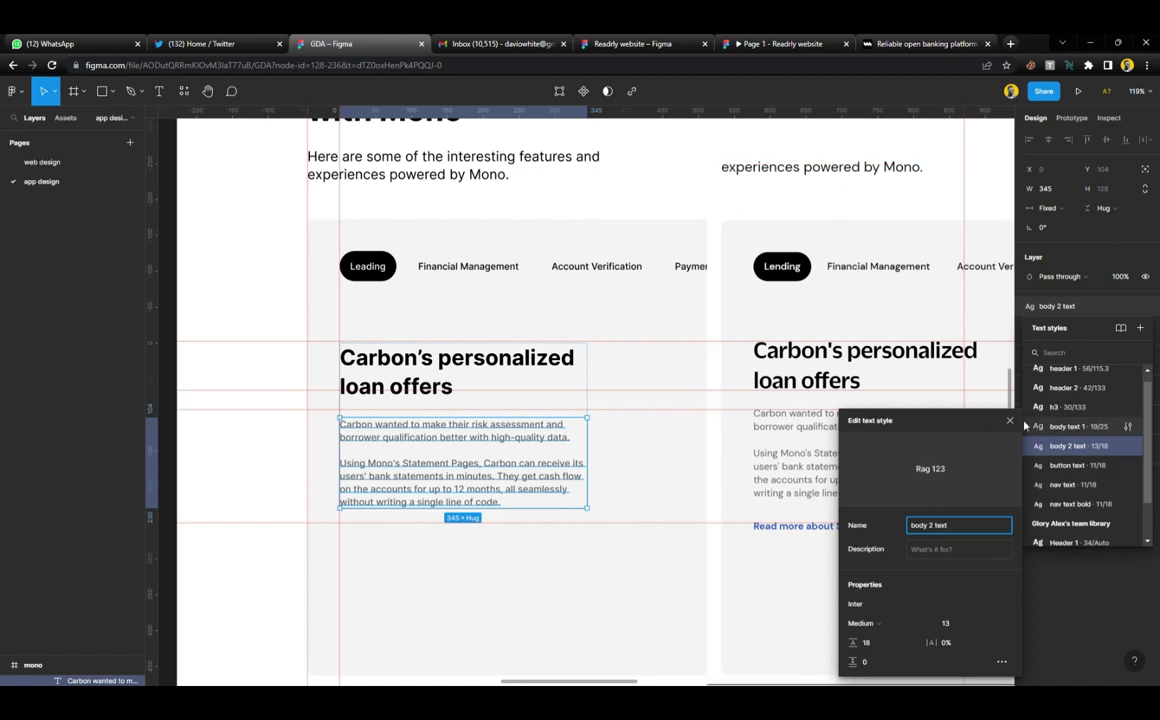
{"action": "left_click", "coordinate": [810, 572]}
{"action": "scroll", "coordinate": [805, 497], "scroll_direction": "up", "scroll_amount": 5}
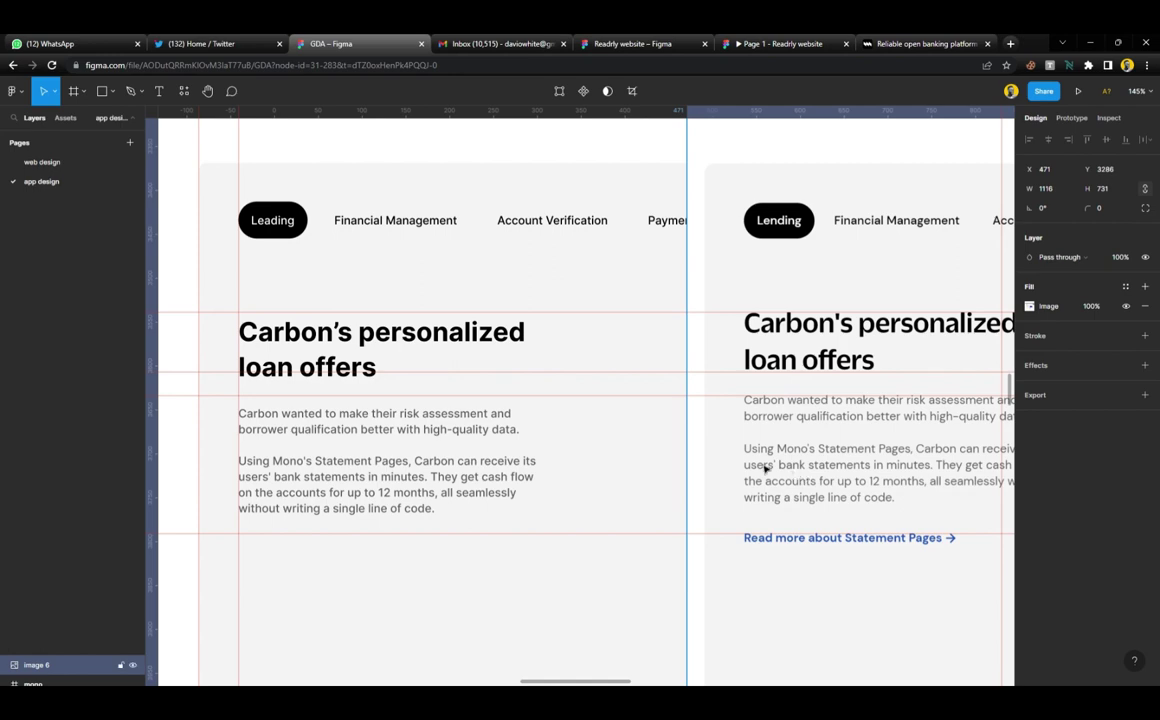
Nudge the left card's Frame 48 text block up to Y 162
{"action": "scroll", "coordinate": [665, 440], "scroll_direction": "left", "scroll_amount": 2}
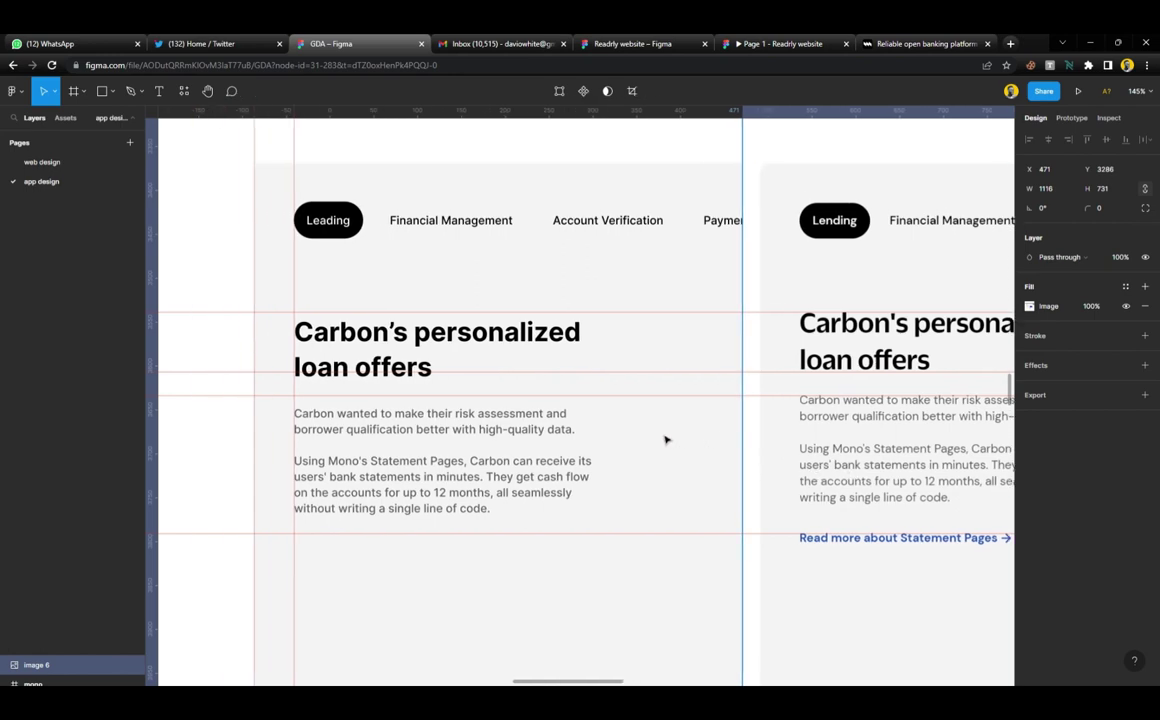
{"action": "scroll", "coordinate": [518, 432], "scroll_direction": "down", "scroll_amount": 3}
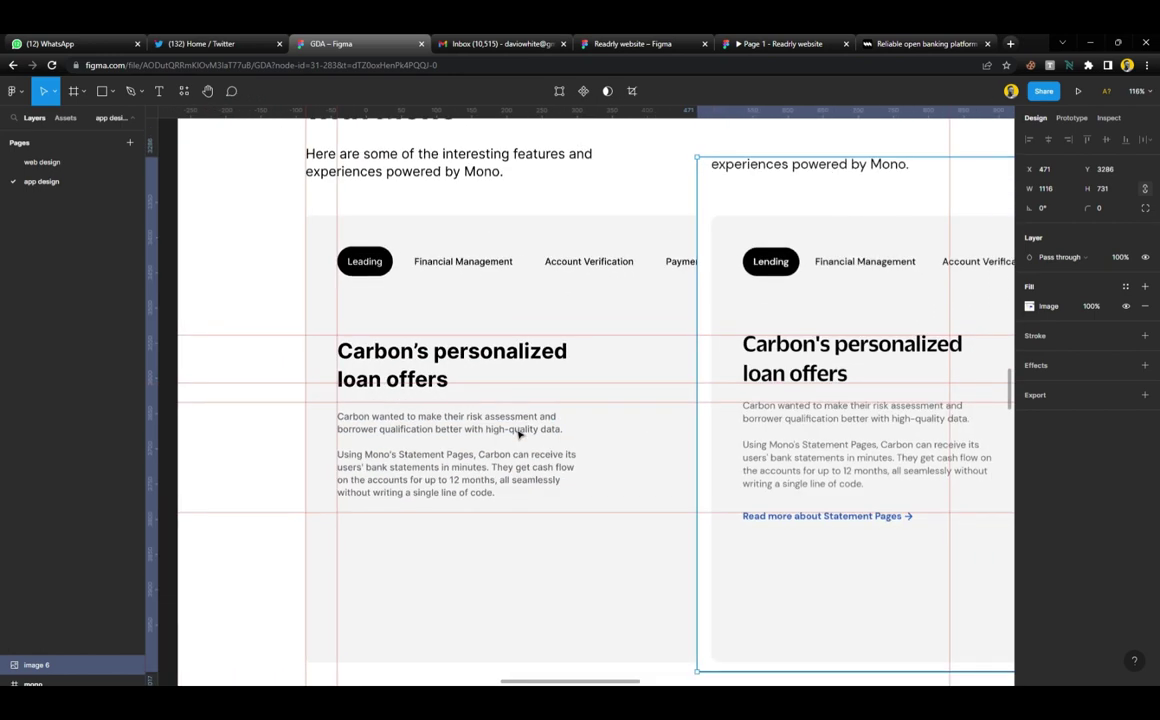
{"action": "scroll", "coordinate": [518, 432], "scroll_direction": "down", "scroll_amount": 3}
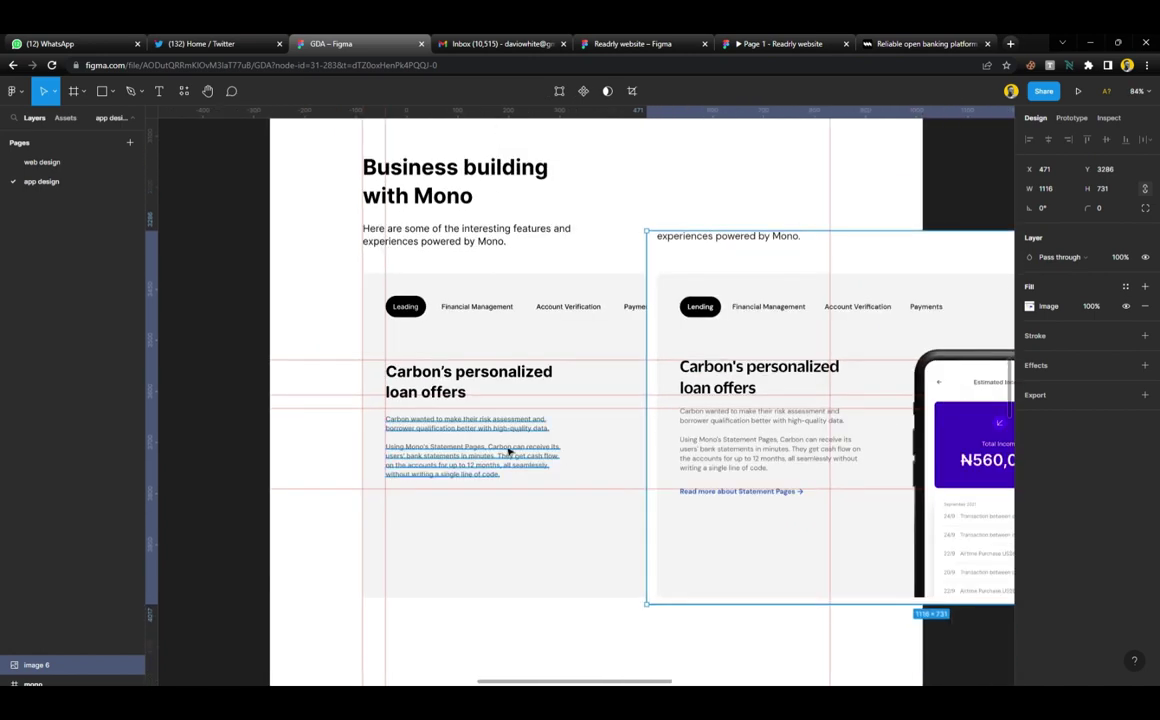
{"action": "scroll", "coordinate": [509, 452], "scroll_direction": "down", "scroll_amount": 2}
{"action": "scroll", "coordinate": [509, 452], "scroll_direction": "up", "scroll_amount": 5}
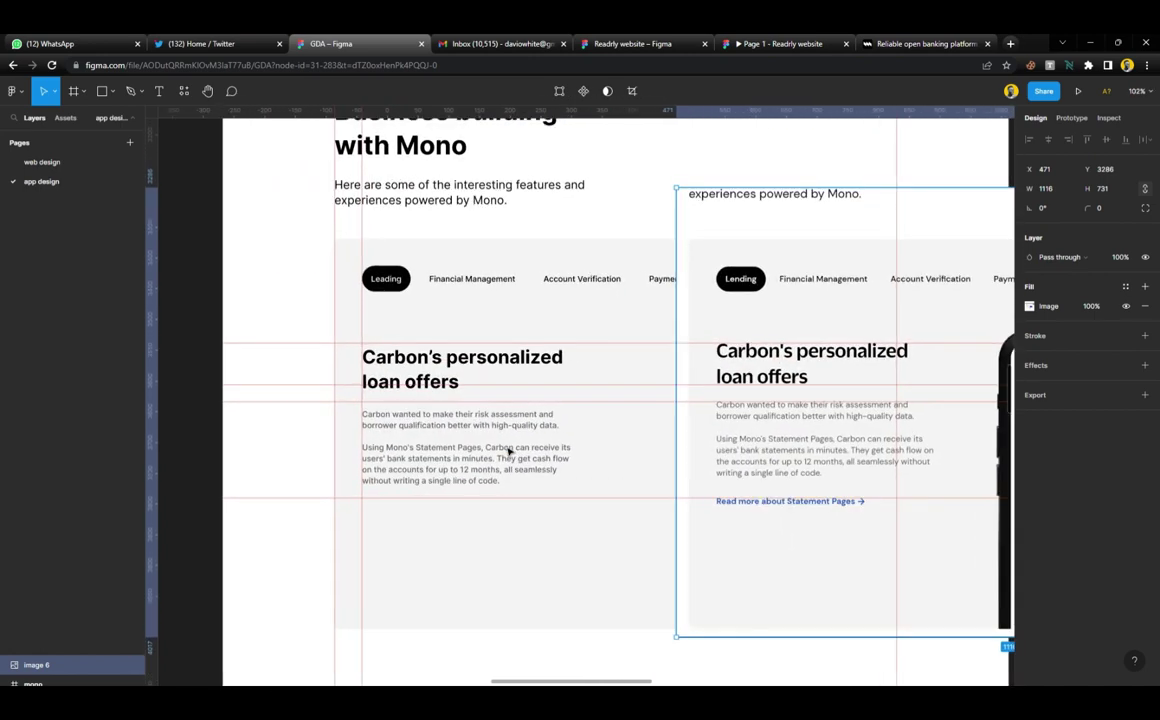
{"action": "scroll", "coordinate": [509, 452], "scroll_direction": "up", "scroll_amount": 2}
{"action": "left_click", "coordinate": [523, 350]}
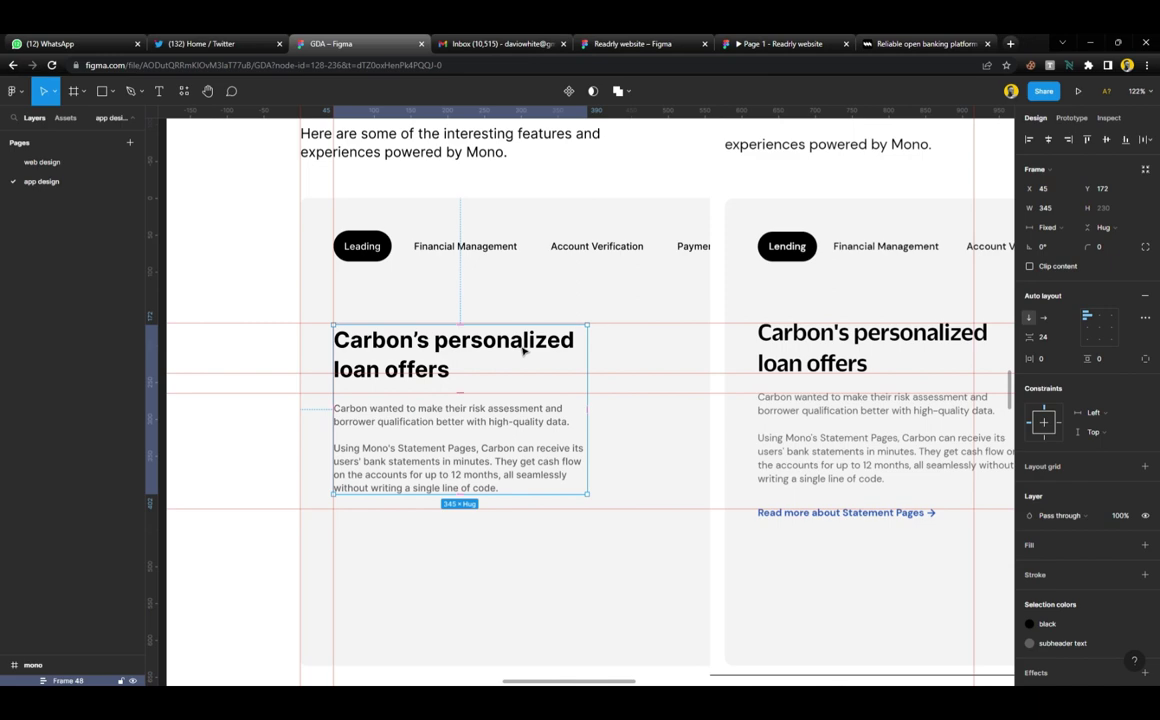
{"action": "scroll", "coordinate": [440, 350], "scroll_direction": "up", "scroll_amount": 3}
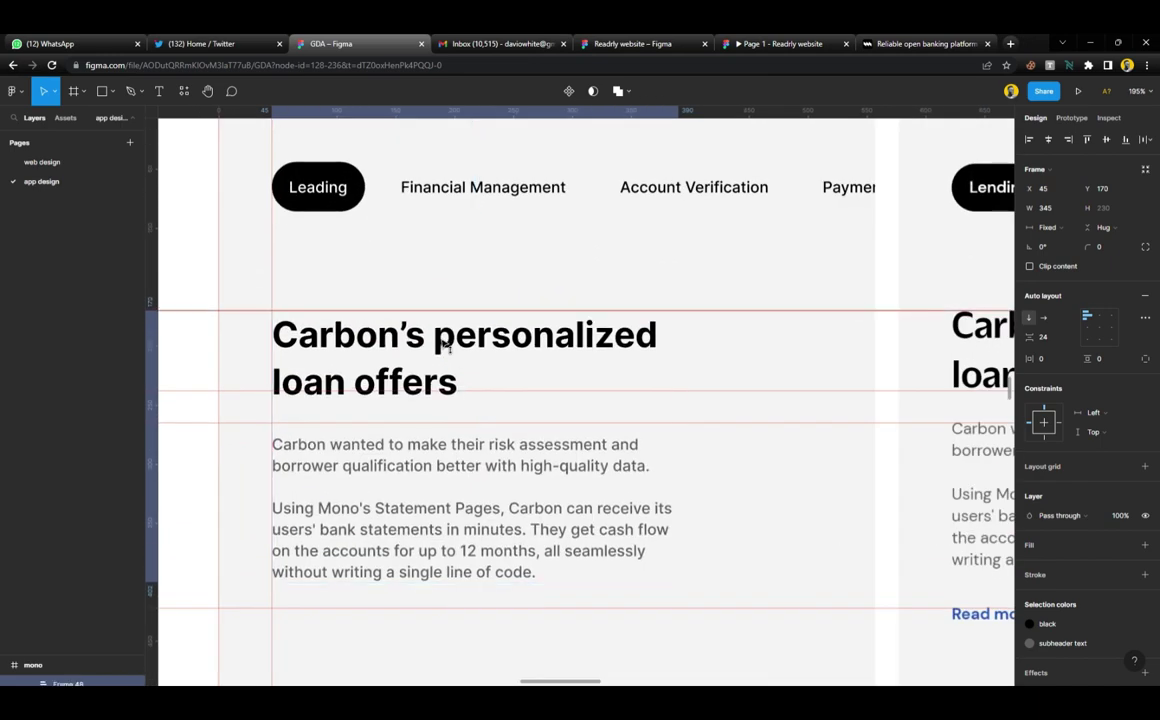
{"action": "key", "text": "Up"}
{"action": "key", "text": "Up"}
{"action": "key", "text": "Up"}
{"action": "key", "text": "Up"}
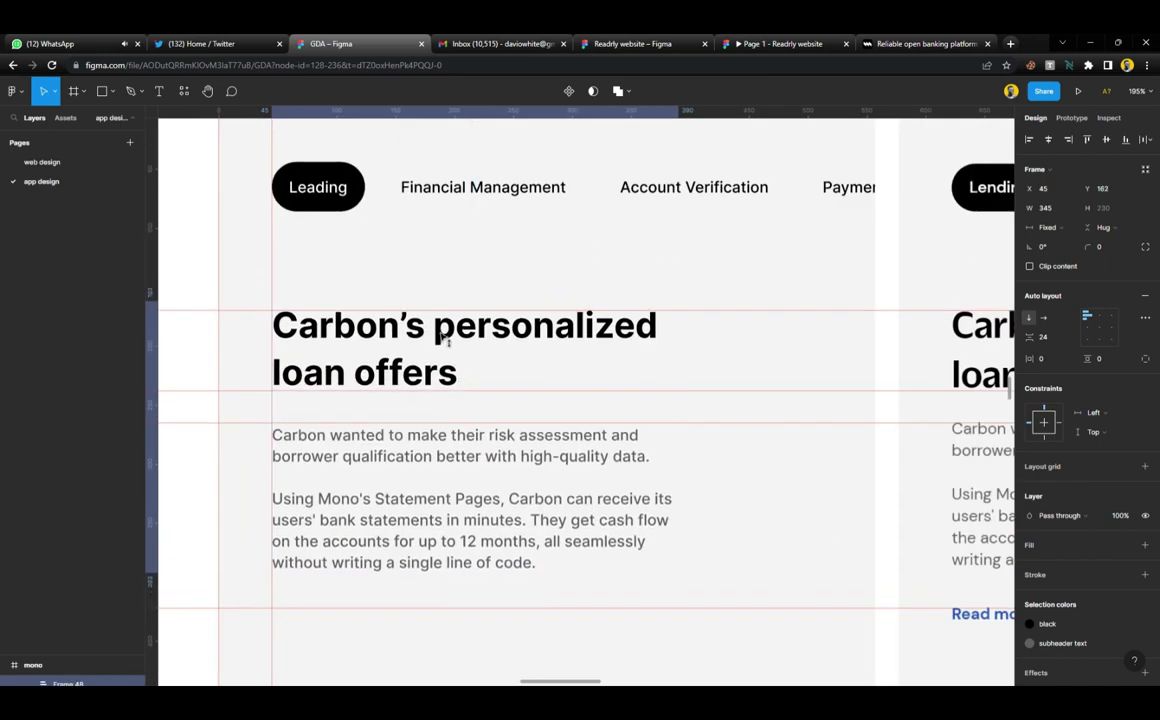
Alt-drag a copy of the left card's body paragraphs just below the originals
{"action": "scroll", "coordinate": [515, 407], "scroll_direction": "down", "scroll_amount": 3}
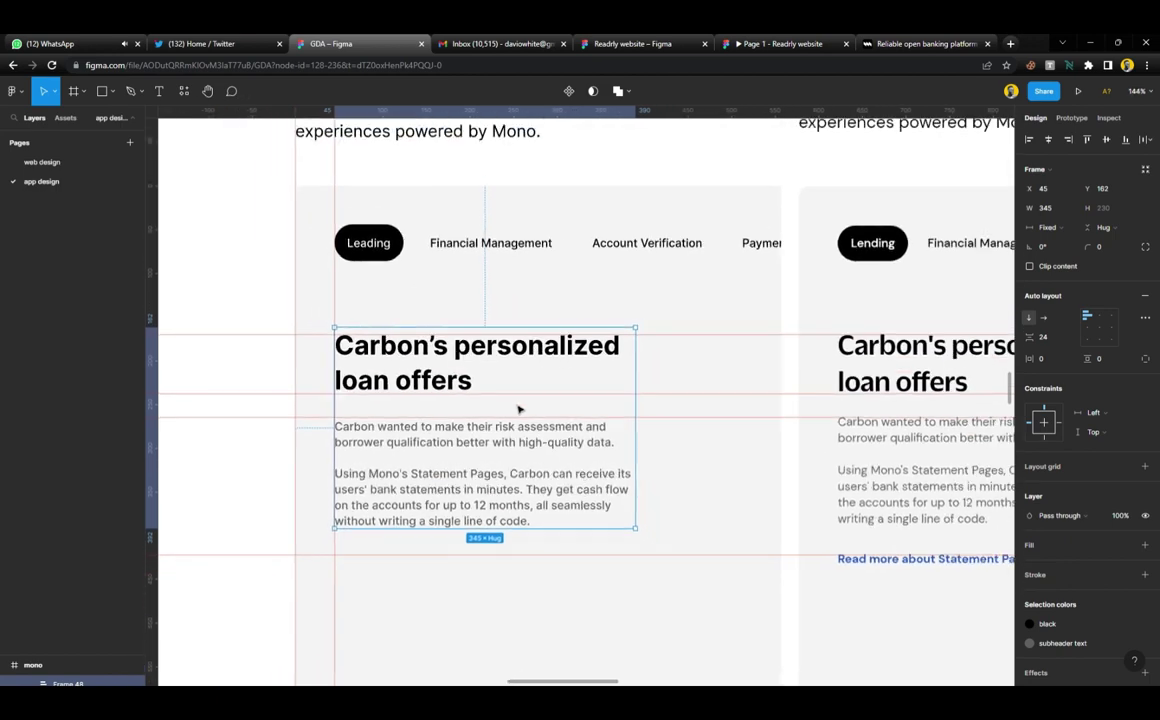
{"action": "scroll", "coordinate": [519, 409], "scroll_direction": "down", "scroll_amount": 3}
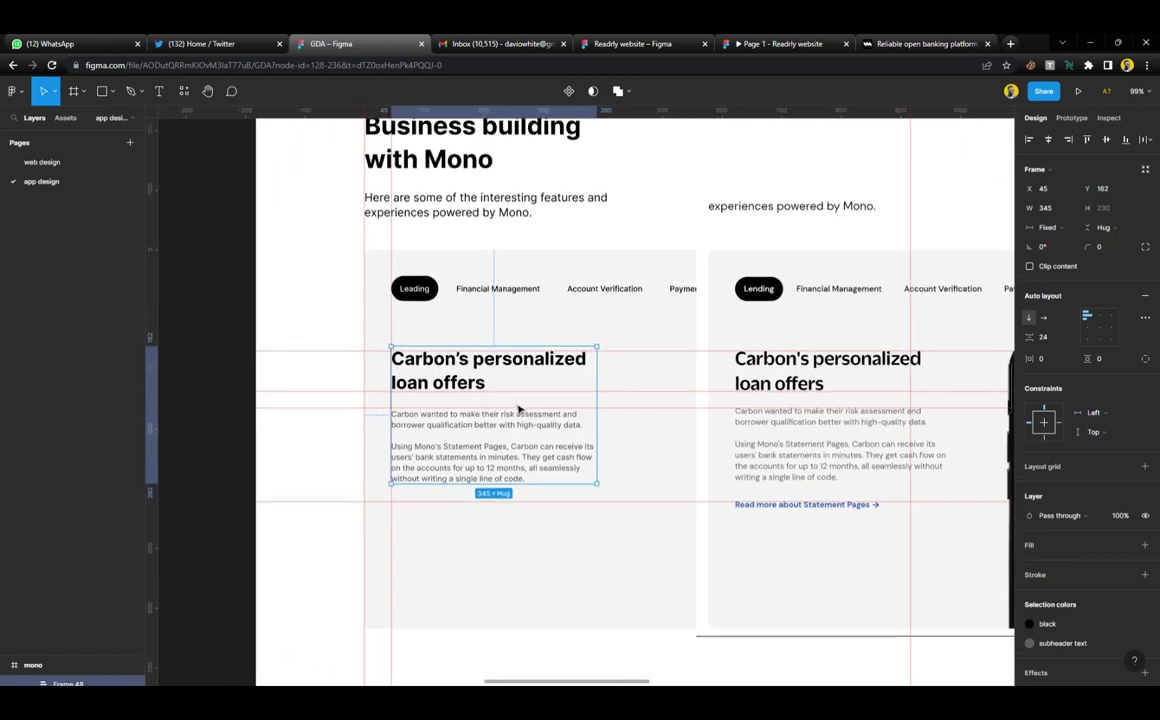
{"action": "double_click", "coordinate": [435, 399]}
{"action": "left_click_drag", "start_coordinate": [435, 399], "coordinate": [435, 492]}
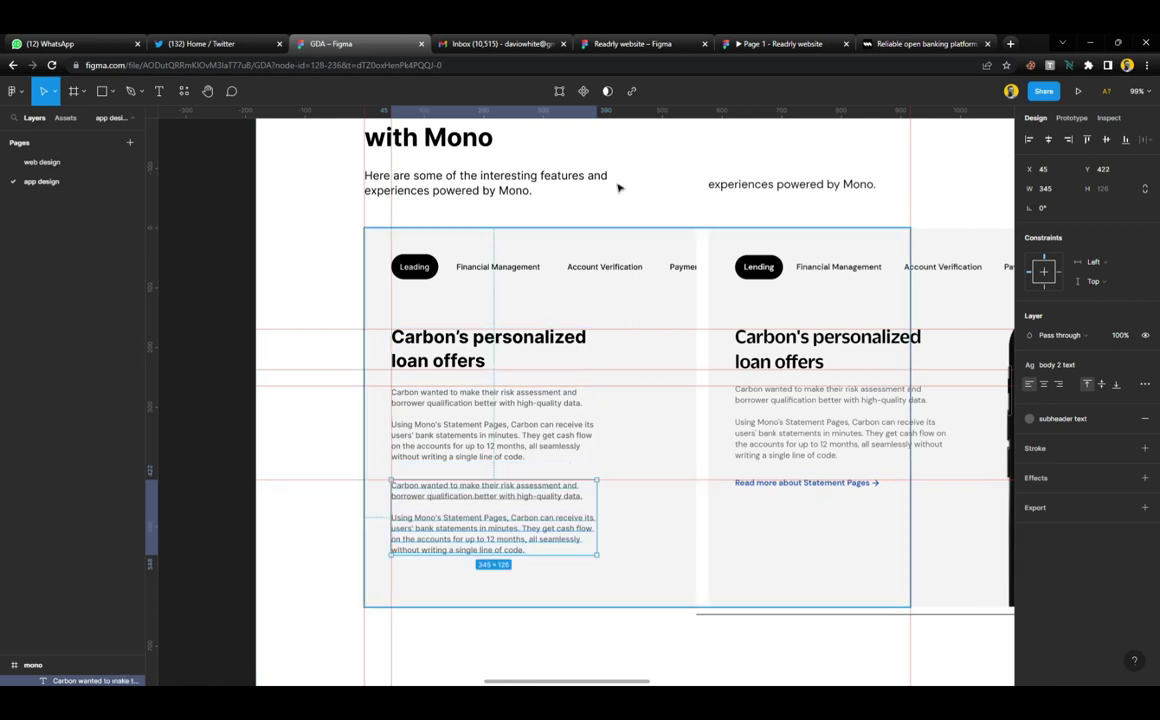
Copy 'Read more about Statement Pages' from mono.co and paste it over the duplicated paragraphs
{"action": "left_click", "coordinate": [949, 43]}
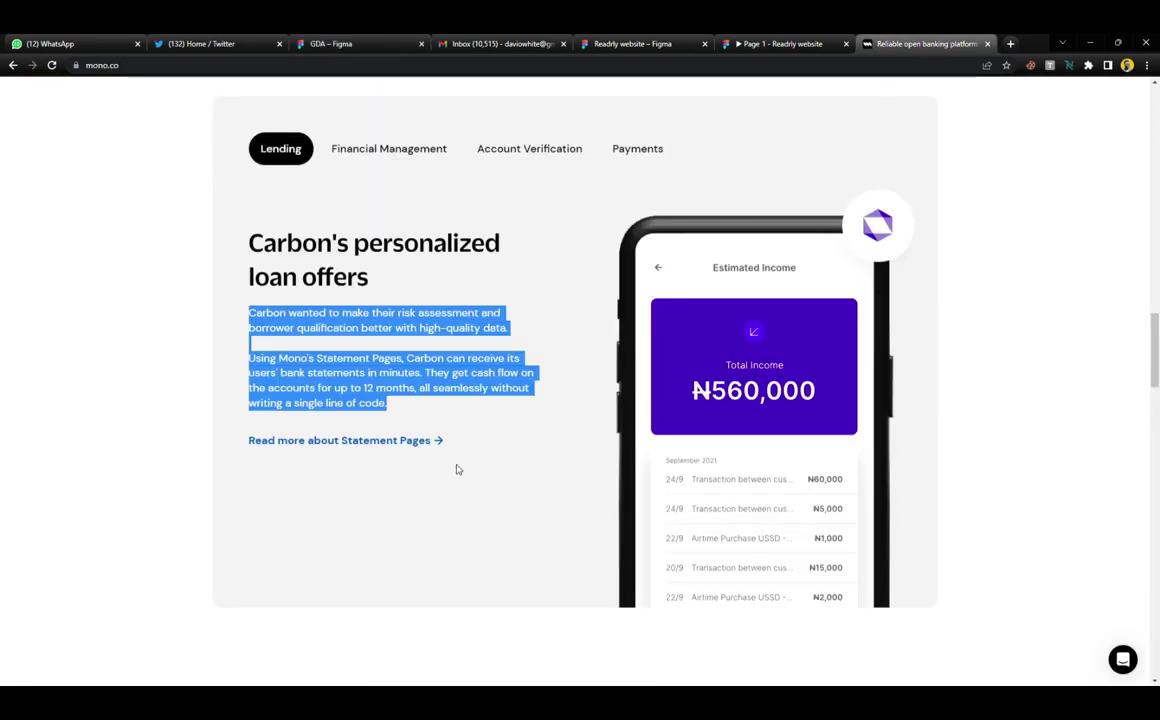
{"action": "left_click_drag", "start_coordinate": [241, 442], "coordinate": [337, 441]}
{"action": "left_click", "coordinate": [434, 435]}
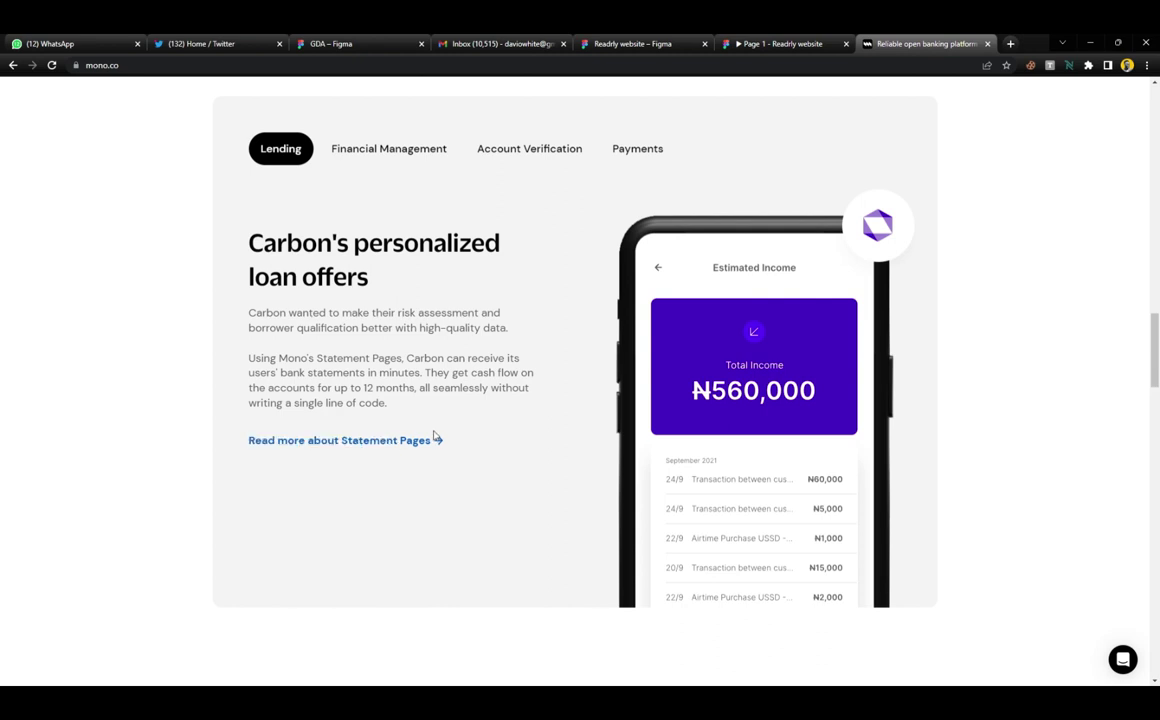
{"action": "left_click_drag", "start_coordinate": [435, 435], "coordinate": [436, 447]}
{"action": "key", "text": "ctrl+c"}
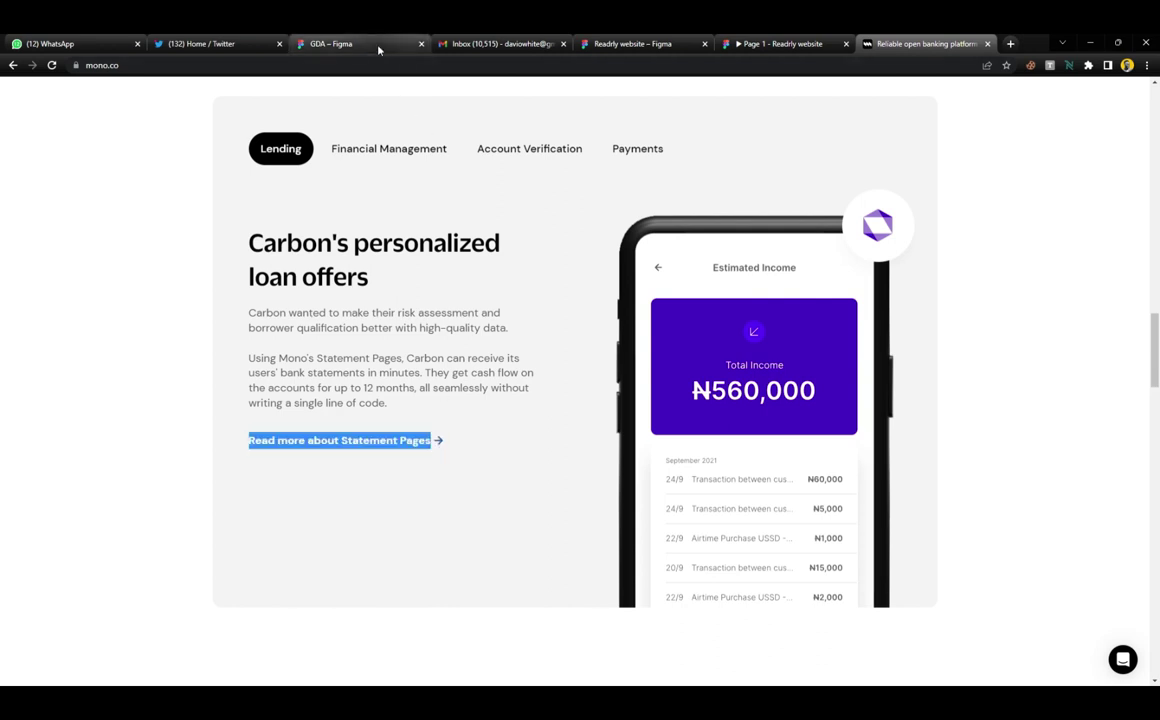
{"action": "left_click", "coordinate": [342, 43]}
{"action": "double_click", "coordinate": [507, 545]}
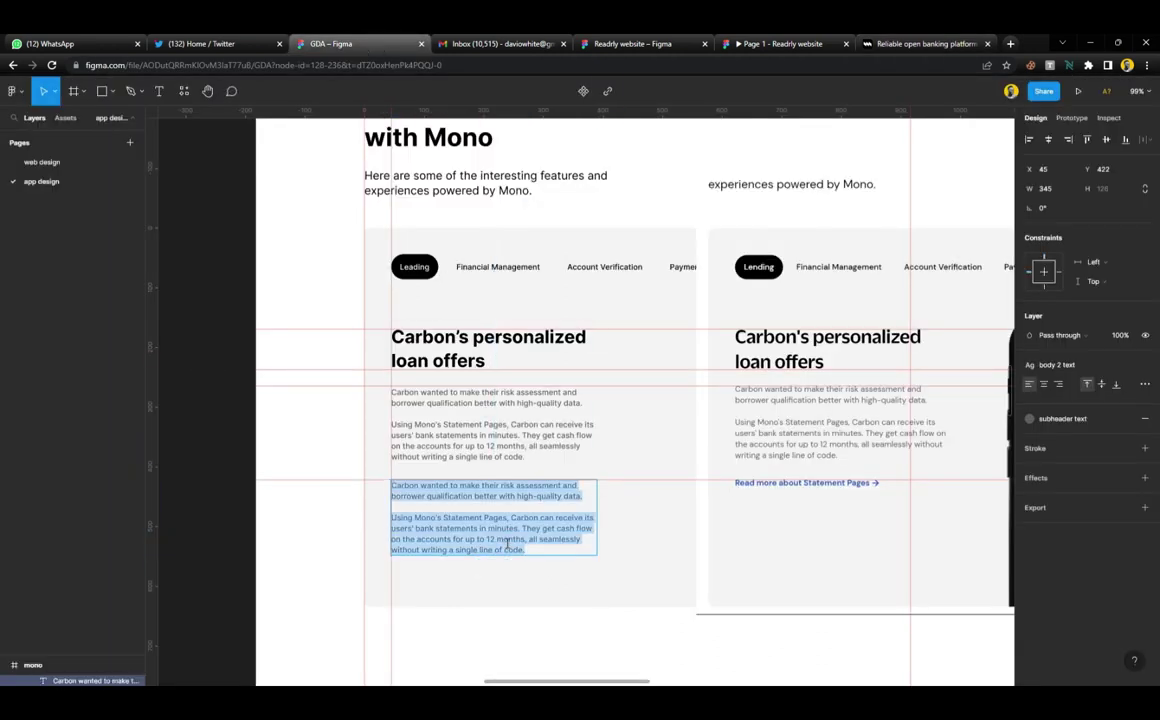
{"action": "key", "text": "ctrl+v"}
{"action": "key", "text": "ctrl+a"}
{"action": "key", "text": "Escape"}
Move the Get started for free button down into the left card, aligned with its text
{"action": "left_click", "coordinate": [227, 400]}
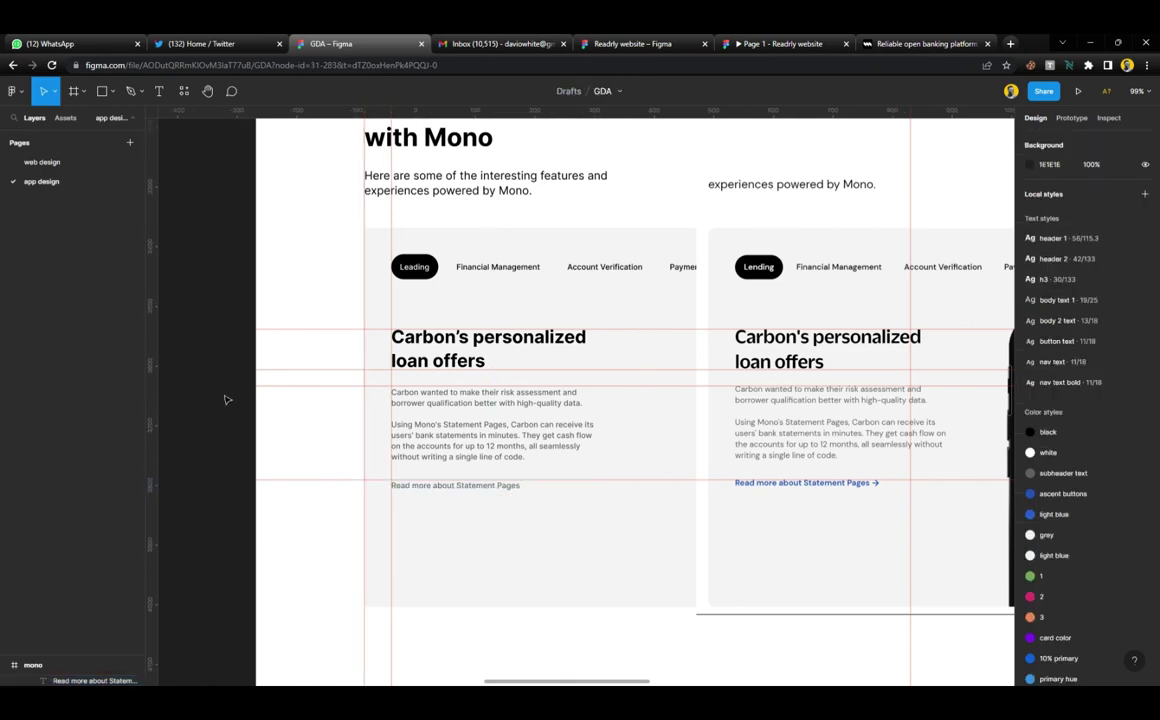
{"action": "scroll", "coordinate": [461, 414], "scroll_direction": "up", "scroll_amount": 2}
{"action": "scroll", "coordinate": [461, 414], "scroll_direction": "down", "scroll_amount": 3, "text": "ctrl"}
{"action": "scroll", "coordinate": [470, 420], "scroll_direction": "up", "scroll_amount": 5}
{"action": "scroll", "coordinate": [477, 432], "scroll_direction": "up", "scroll_amount": 1, "text": "ctrl"}
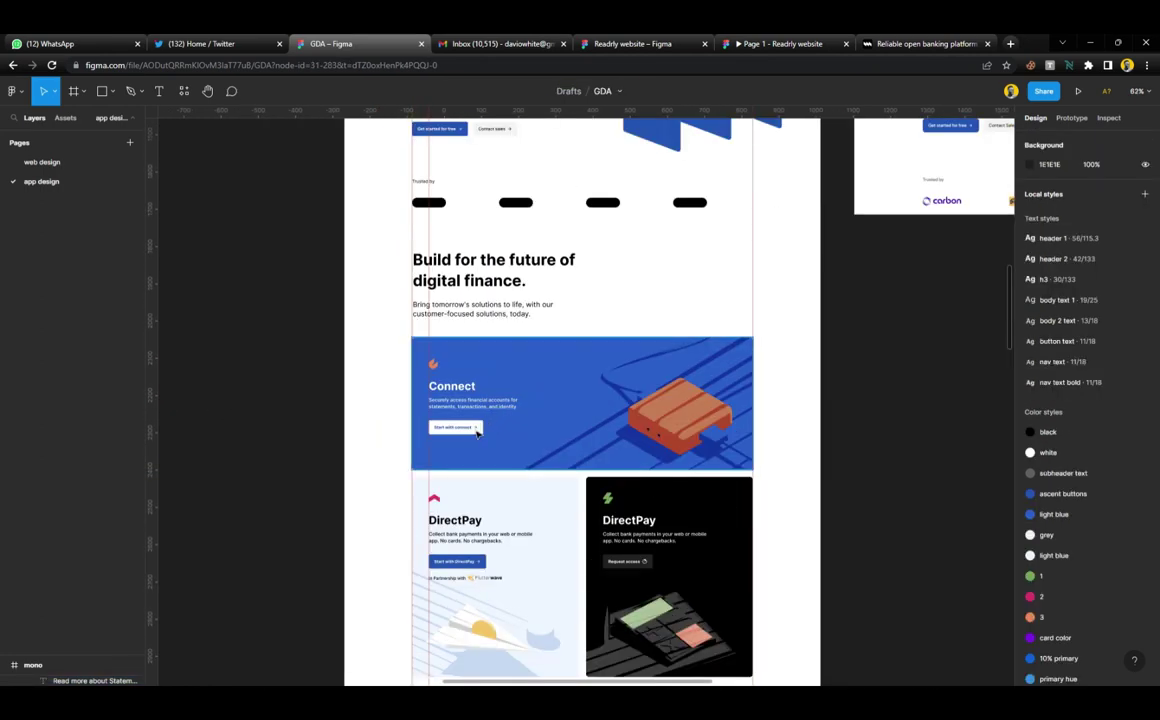
{"action": "scroll", "coordinate": [469, 437], "scroll_direction": "up", "scroll_amount": 2}
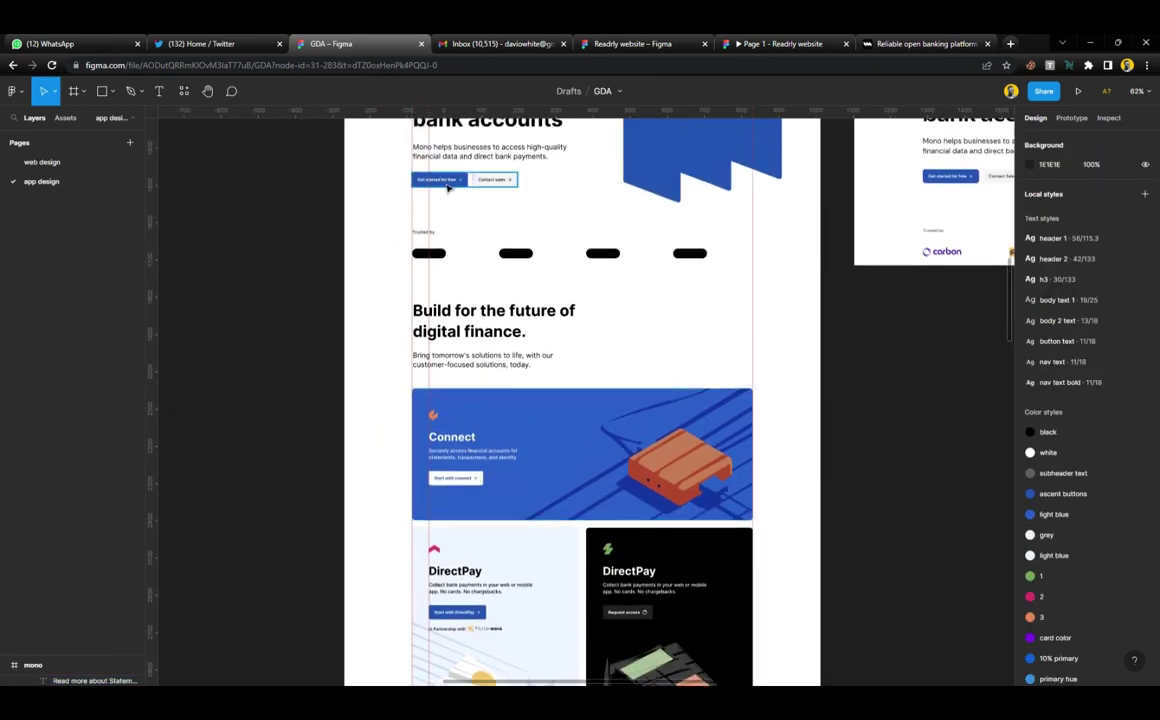
{"action": "left_click", "coordinate": [448, 183]}
{"action": "left_click_drag", "start_coordinate": [448, 186], "coordinate": [448, 611]}
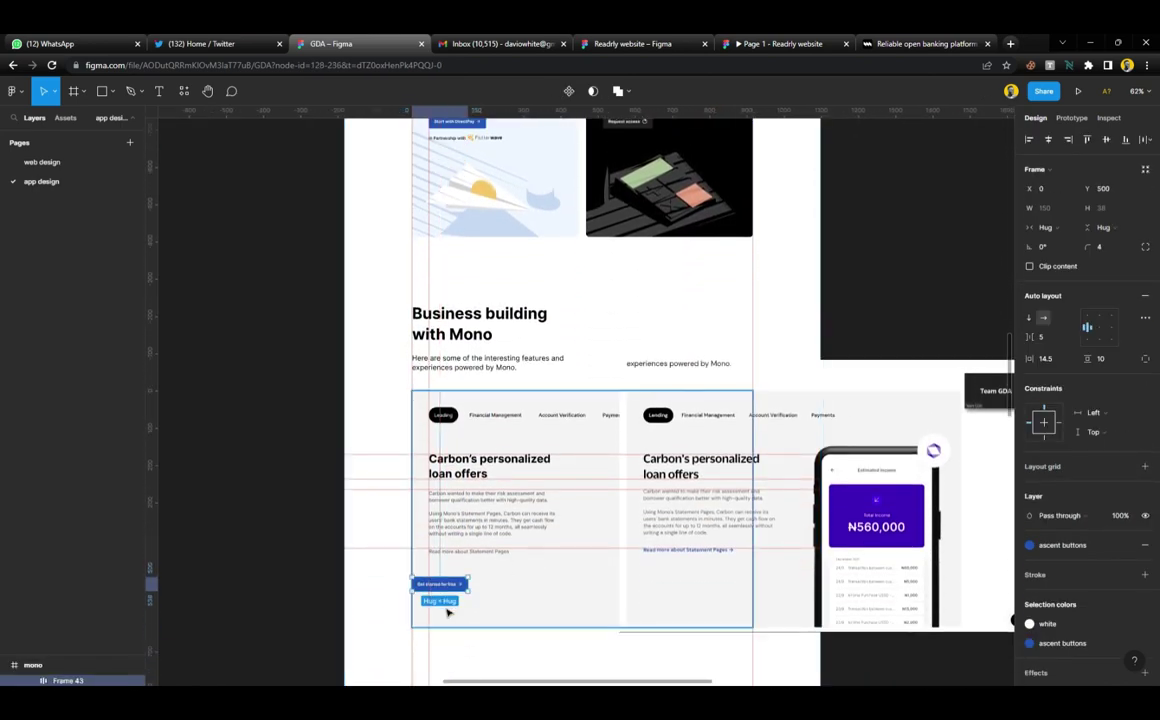
{"action": "scroll", "coordinate": [448, 611], "scroll_direction": "up", "scroll_amount": 5, "text": "ctrl"}
{"action": "left_click_drag", "start_coordinate": [463, 567], "coordinate": [500, 530]}
{"action": "scroll", "coordinate": [500, 530], "scroll_direction": "up", "scroll_amount": 5, "text": "ctrl"}
Wrap the button's text and arrow in auto layout, colour it ascent buttons blue, and place it below the grey line
{"action": "key", "text": "Return"}
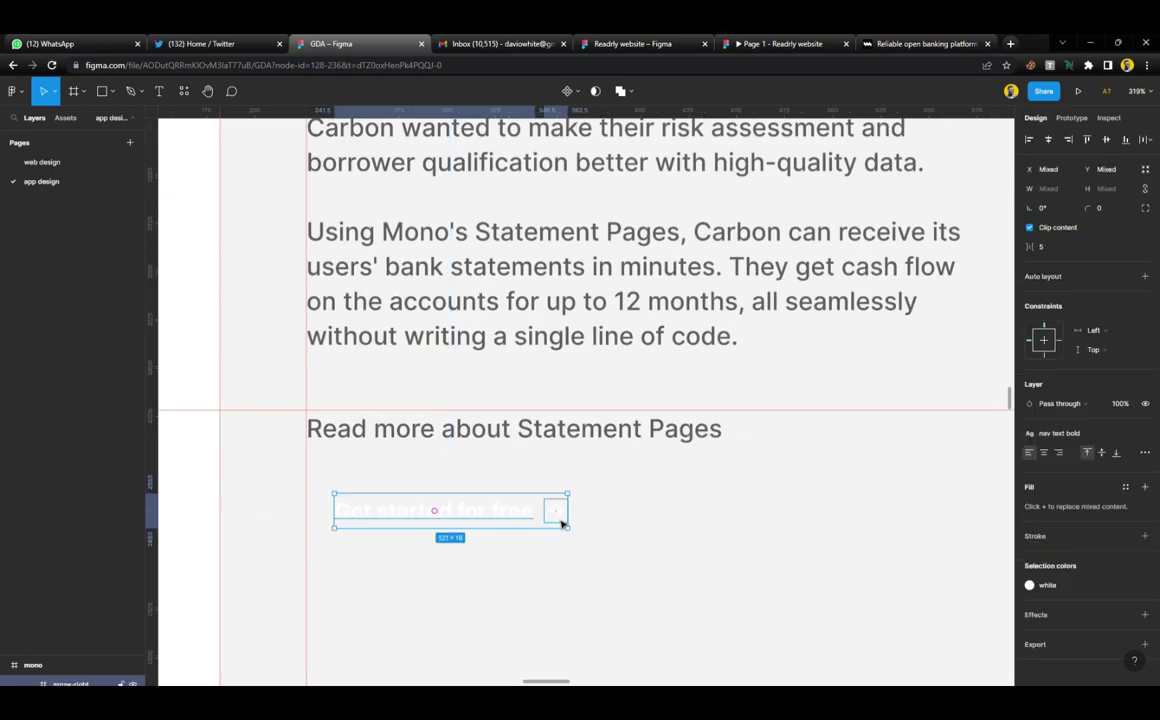
{"action": "key", "text": "shift+a"}
{"action": "left_click", "coordinate": [1078, 584]}
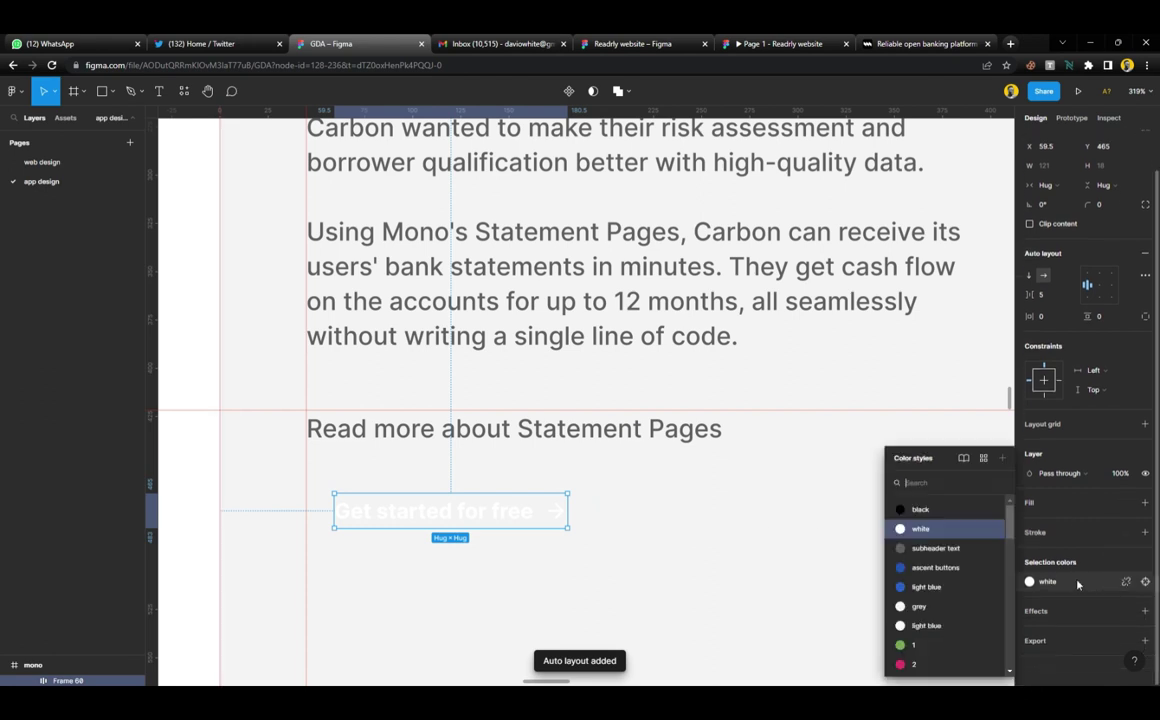
{"action": "left_click", "coordinate": [935, 567]}
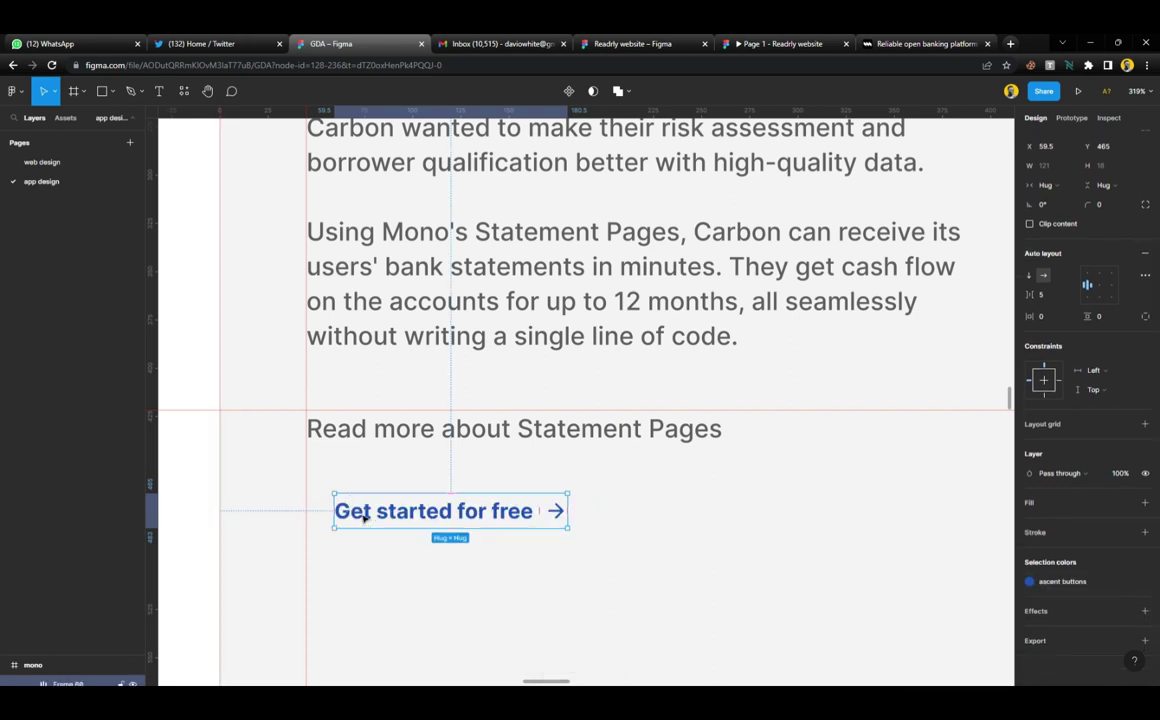
{"action": "left_click_drag", "start_coordinate": [365, 517], "coordinate": [337, 469]}
Remove the grey text's link and change the blue button's wording to 'Read more about Statement Pages'
{"action": "double_click", "coordinate": [383, 433]}
{"action": "key", "text": "ctrl+c"}
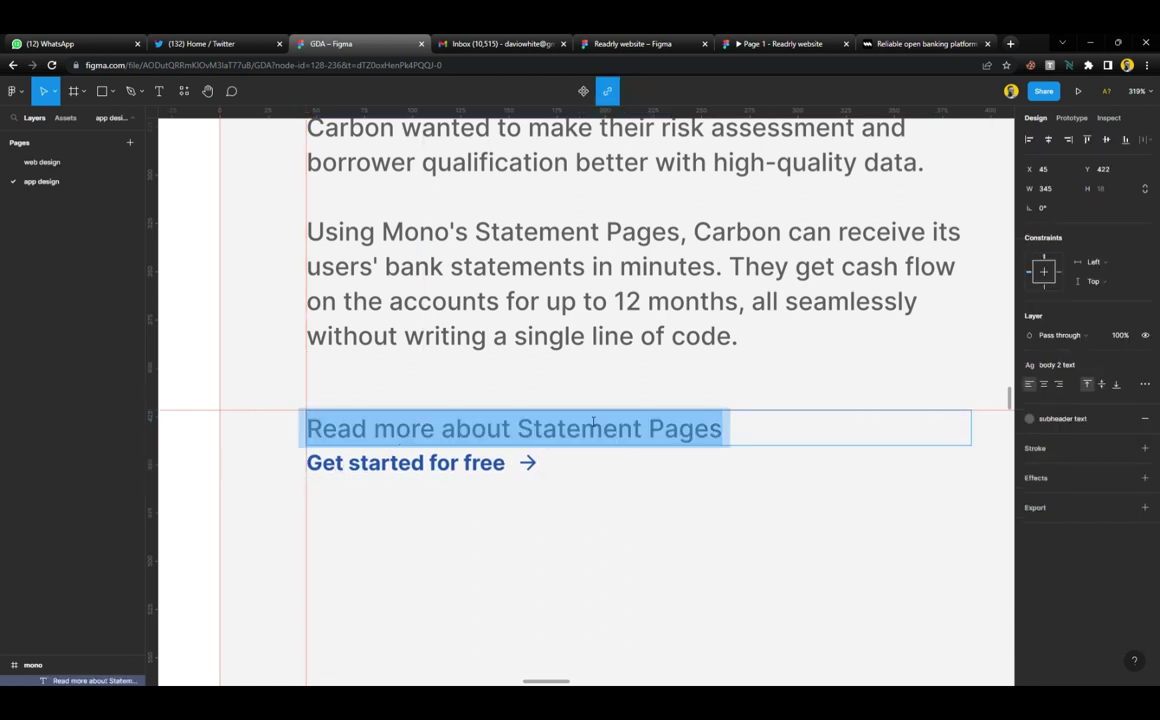
{"action": "left_click", "coordinate": [608, 92]}
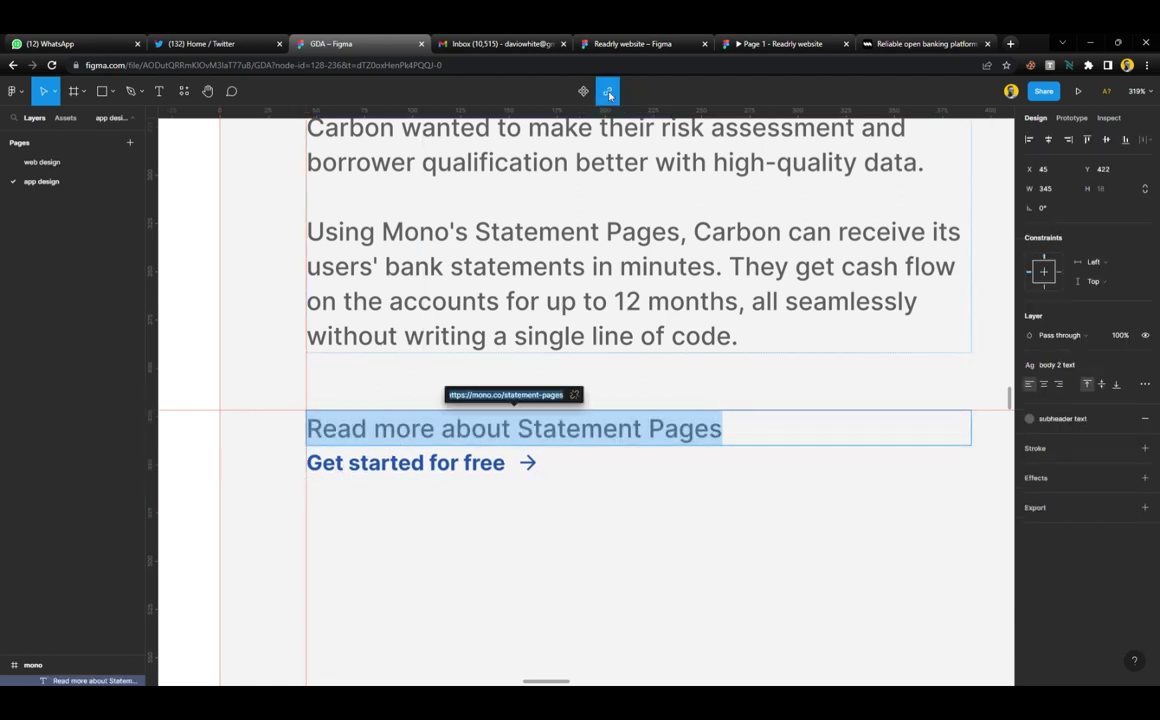
{"action": "left_click", "coordinate": [574, 395]}
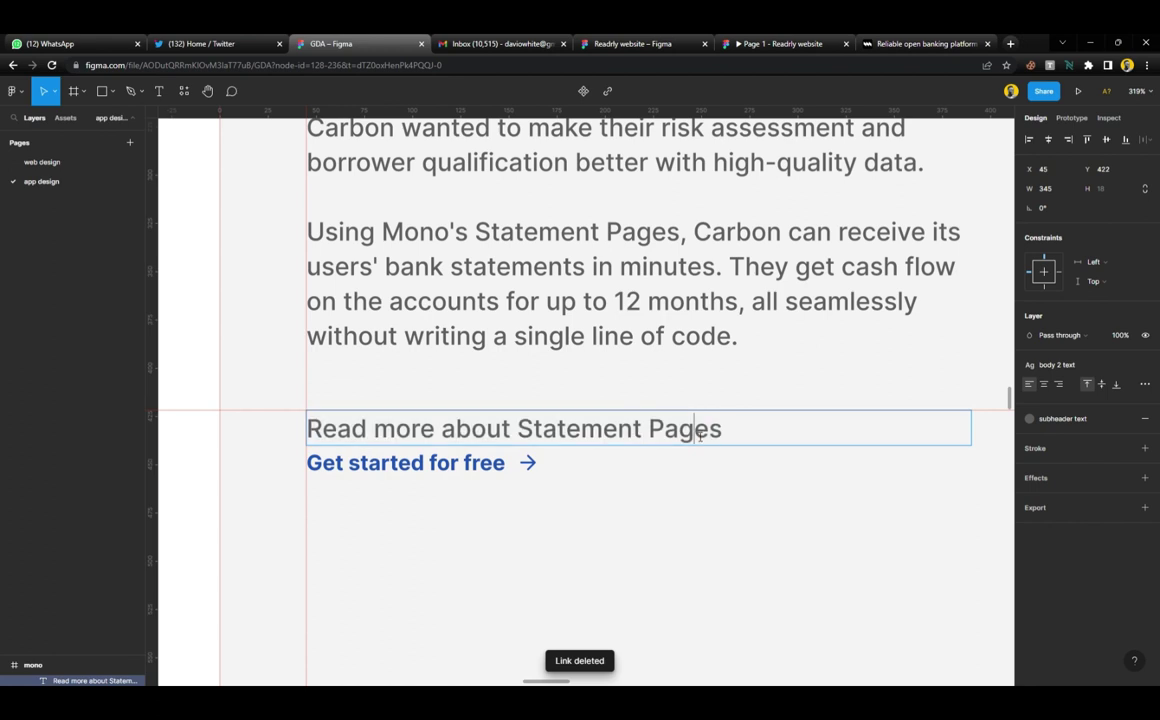
{"action": "left_click_drag", "start_coordinate": [489, 477], "coordinate": [202, 466]}
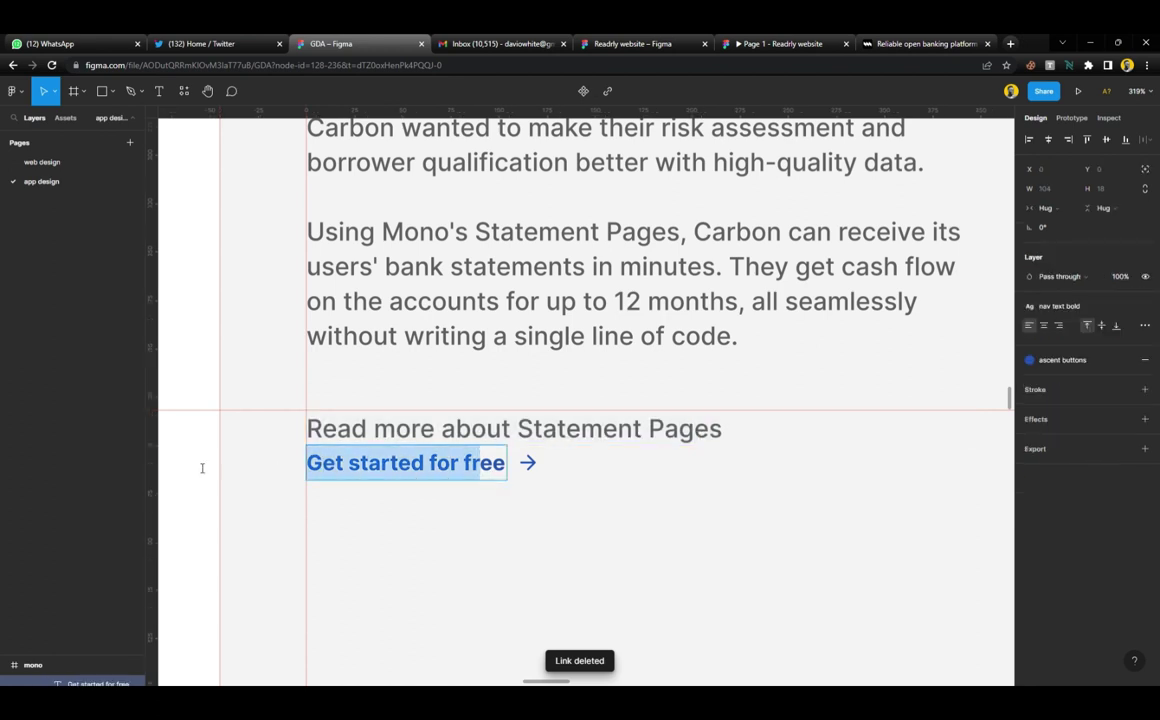
{"action": "key", "text": "ctrl+v"}
{"action": "key", "text": "Delete"}
{"action": "key", "text": "Delete"}
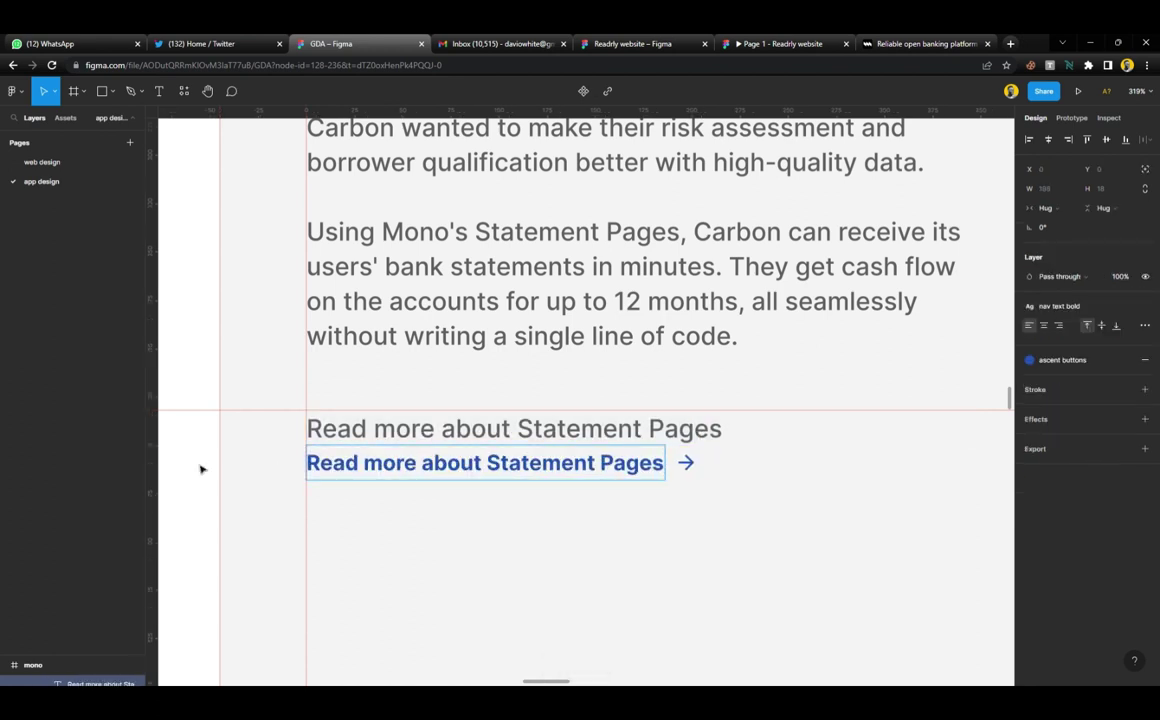
Delete the grey Read more line and nudge the blue link up into its place
{"action": "left_click", "coordinate": [511, 437]}
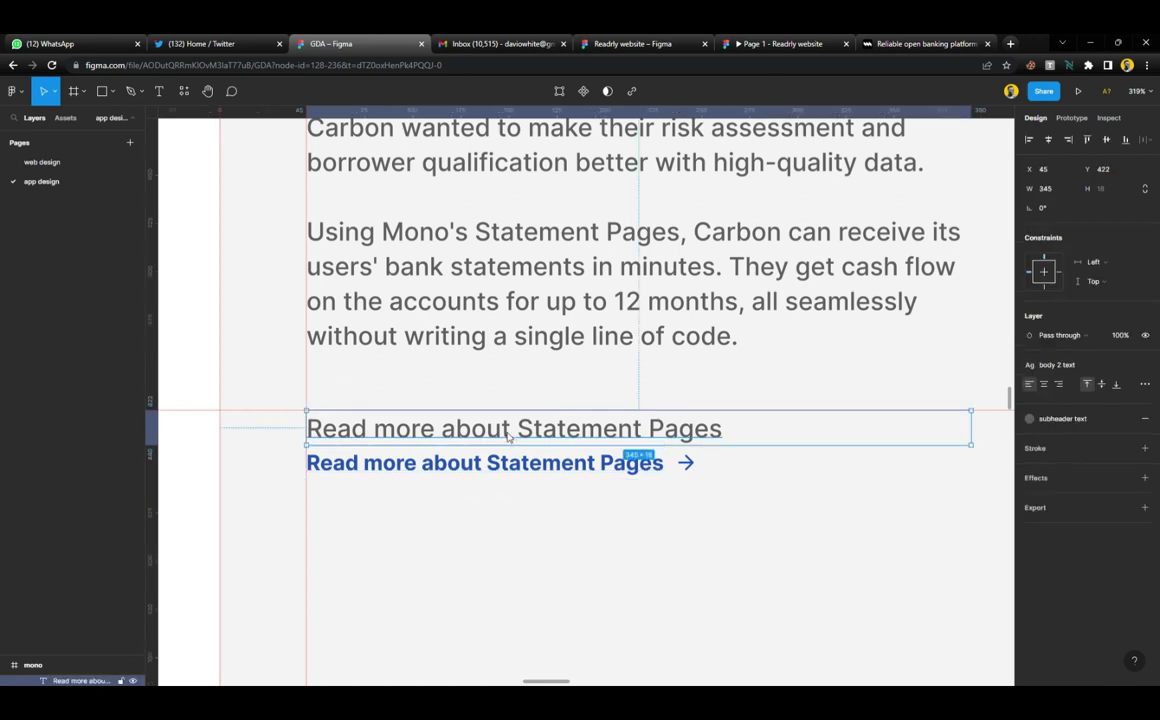
{"action": "key", "text": "Delete"}
{"action": "left_click_drag", "start_coordinate": [523, 474], "coordinate": [531, 432]}
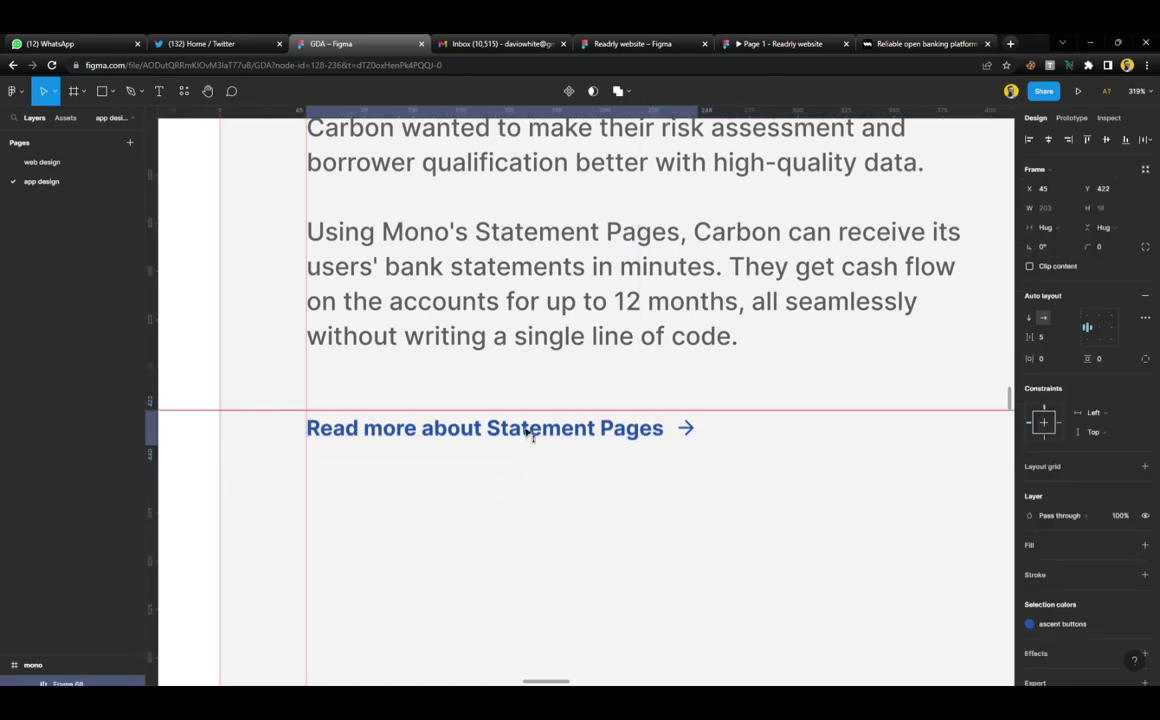
{"action": "key", "text": "Up"}
{"action": "key", "text": "Up"}
{"action": "key", "text": "shift+Up"}
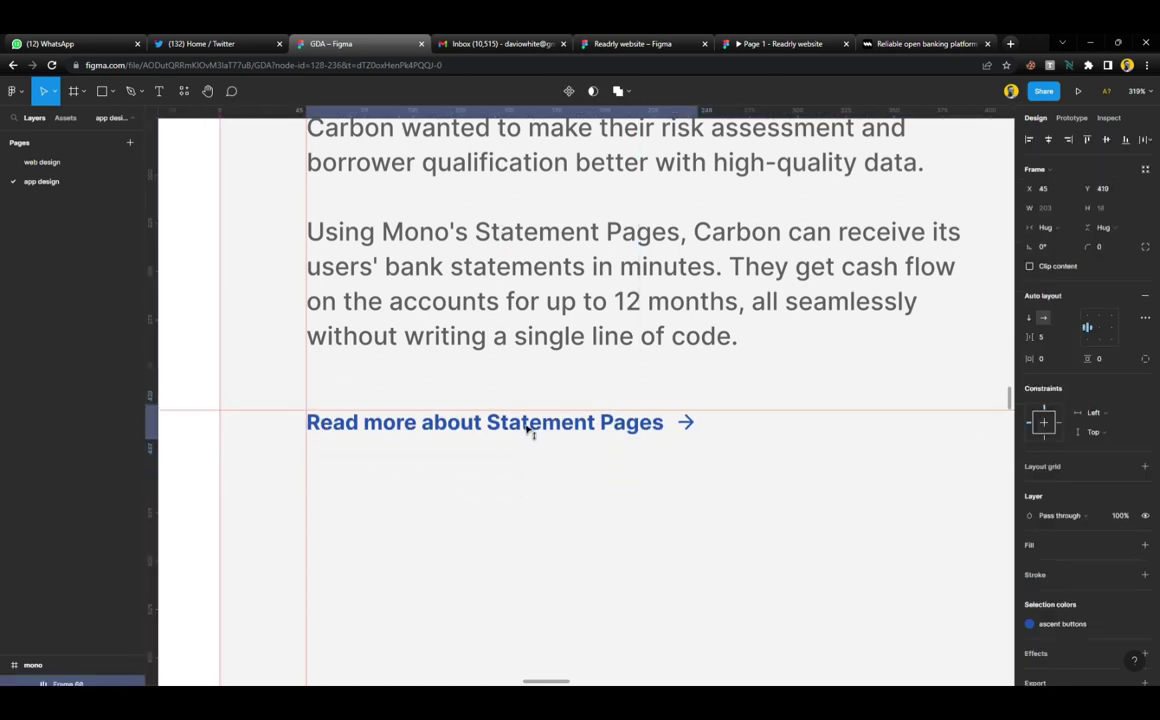
{"action": "key", "text": "Up"}
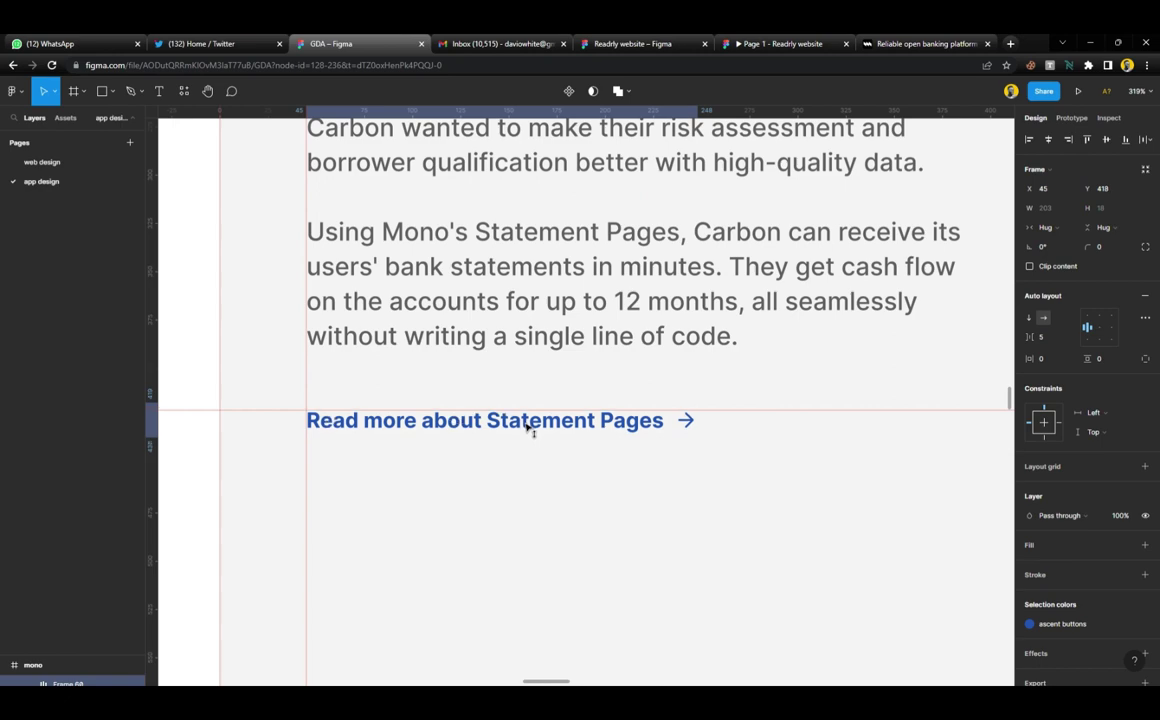
{"action": "scroll", "coordinate": [527, 427], "scroll_direction": "down", "scroll_amount": 6}
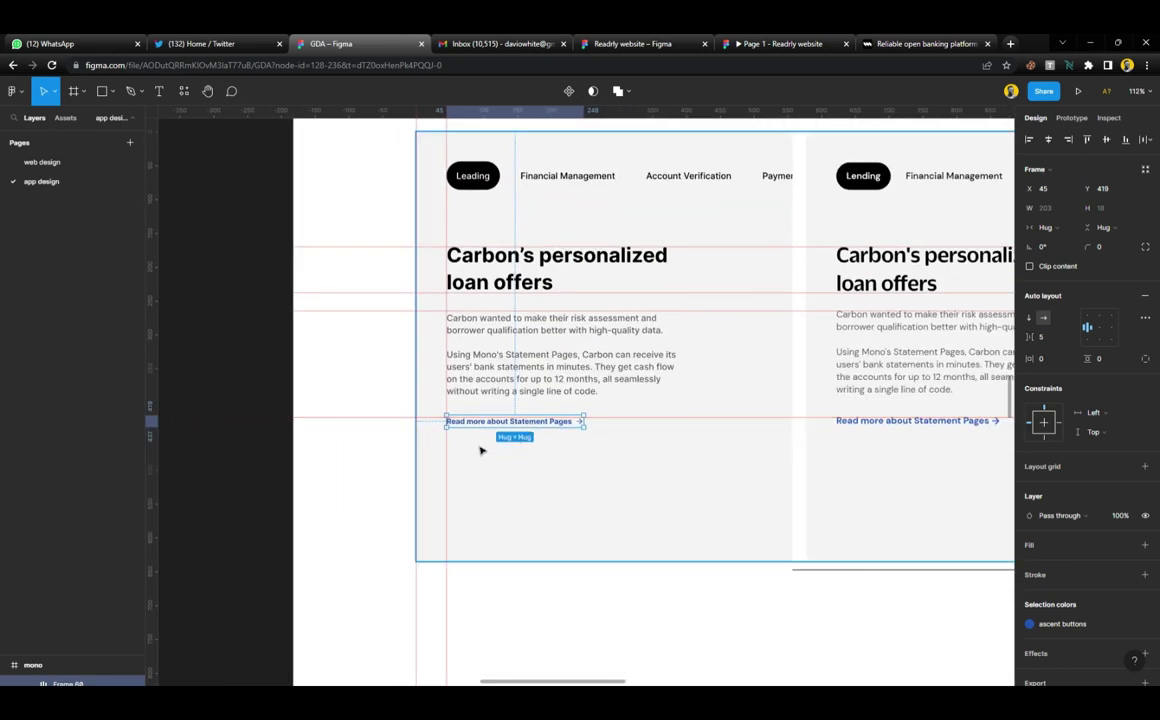
Scale the left card's blue link up to about 1.13x with the K scale tool
{"action": "left_click", "coordinate": [246, 429]}
{"action": "scroll", "coordinate": [573, 450], "scroll_direction": "right", "scroll_amount": 1}
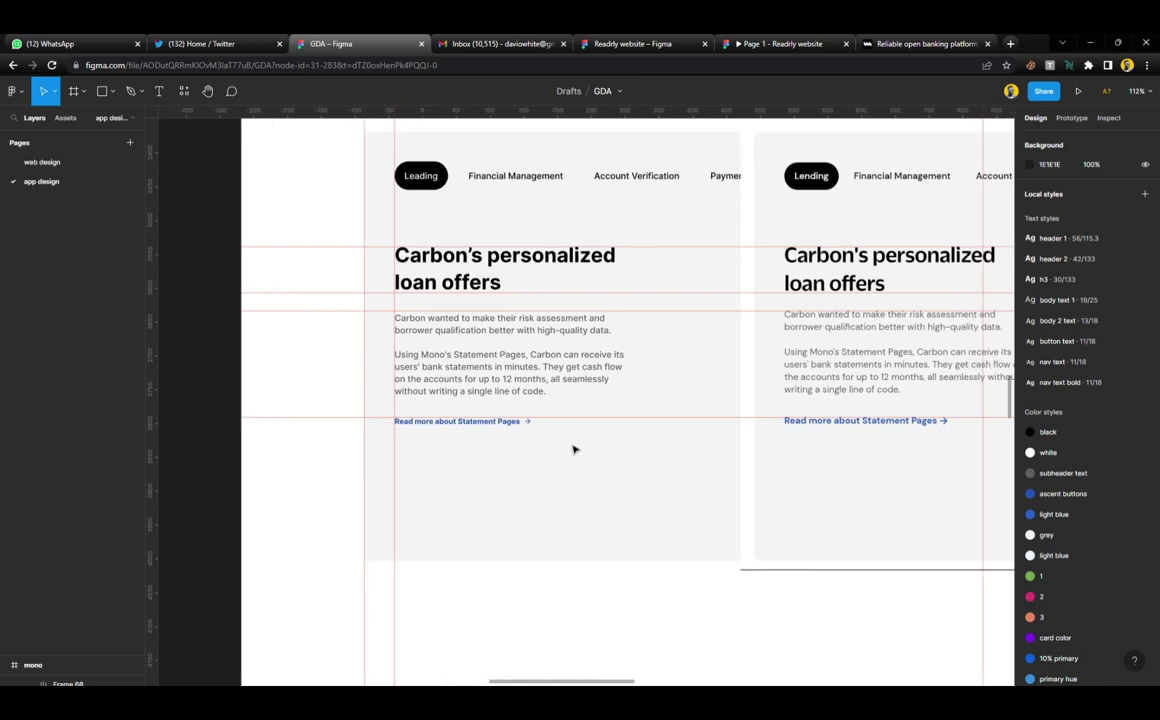
{"action": "scroll", "coordinate": [573, 450], "scroll_direction": "right", "scroll_amount": 1}
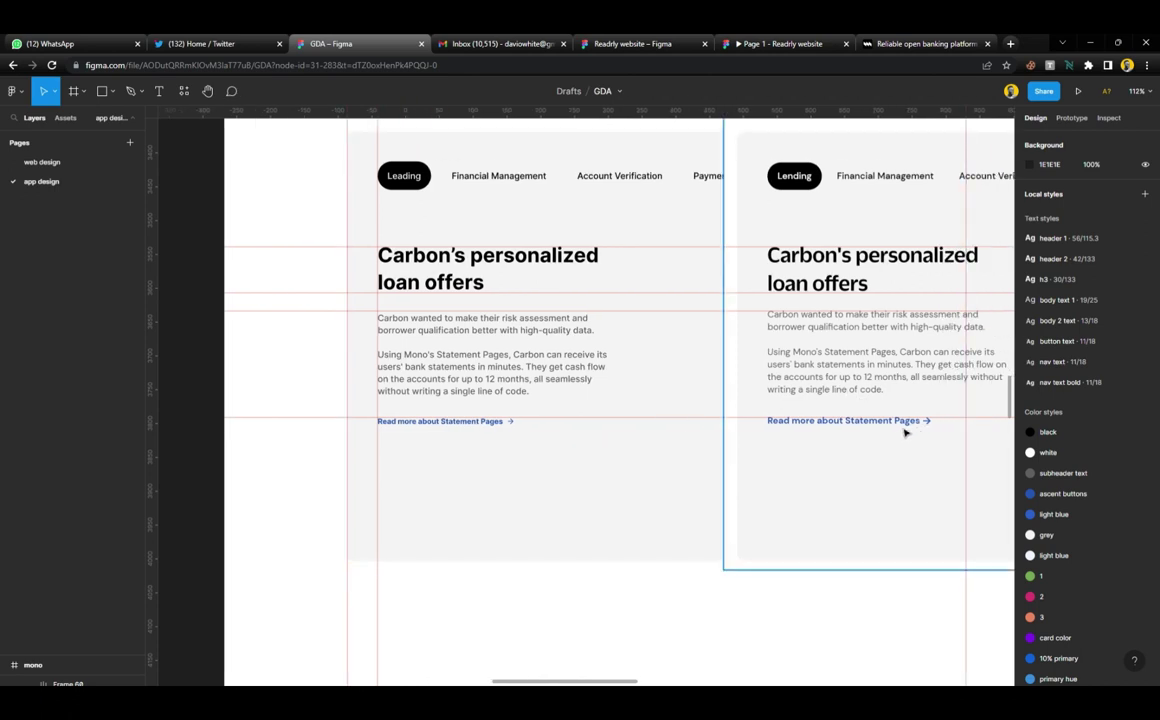
{"action": "left_click", "coordinate": [500, 421]}
{"action": "left_click_drag", "start_coordinate": [481, 430], "coordinate": [869, 443]}
{"action": "key", "text": "Escape"}
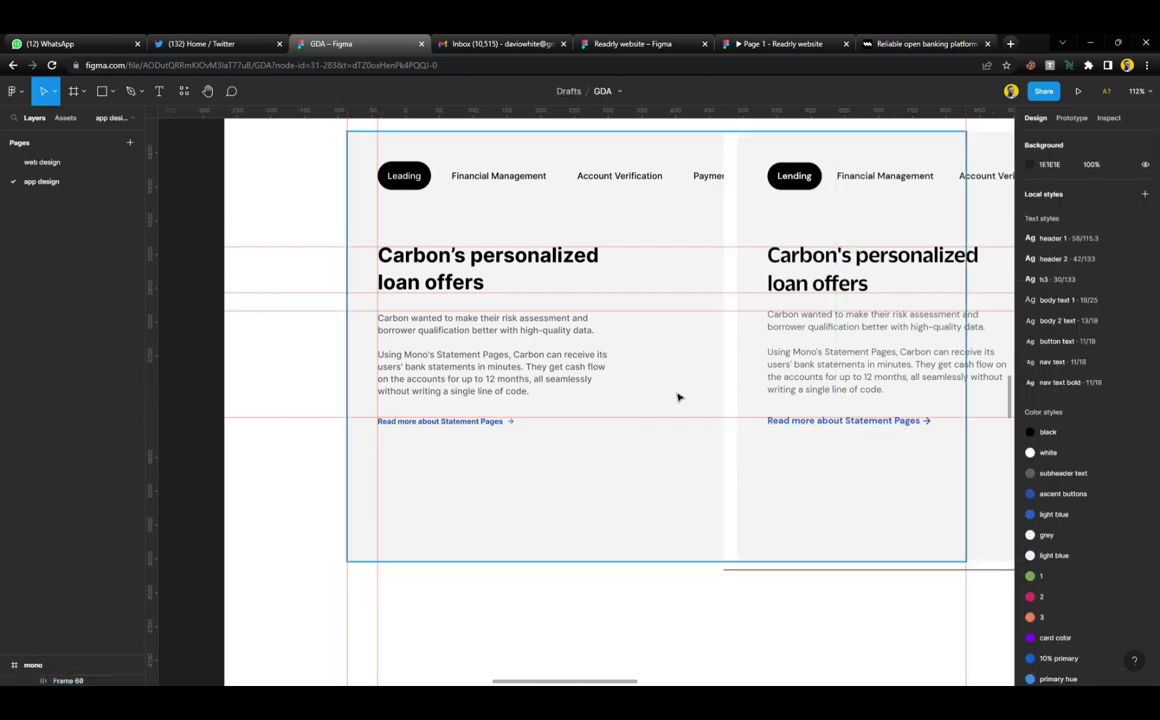
{"action": "scroll", "coordinate": [481, 427], "scroll_direction": "up", "scroll_amount": 5}
{"action": "left_click", "coordinate": [532, 423]}
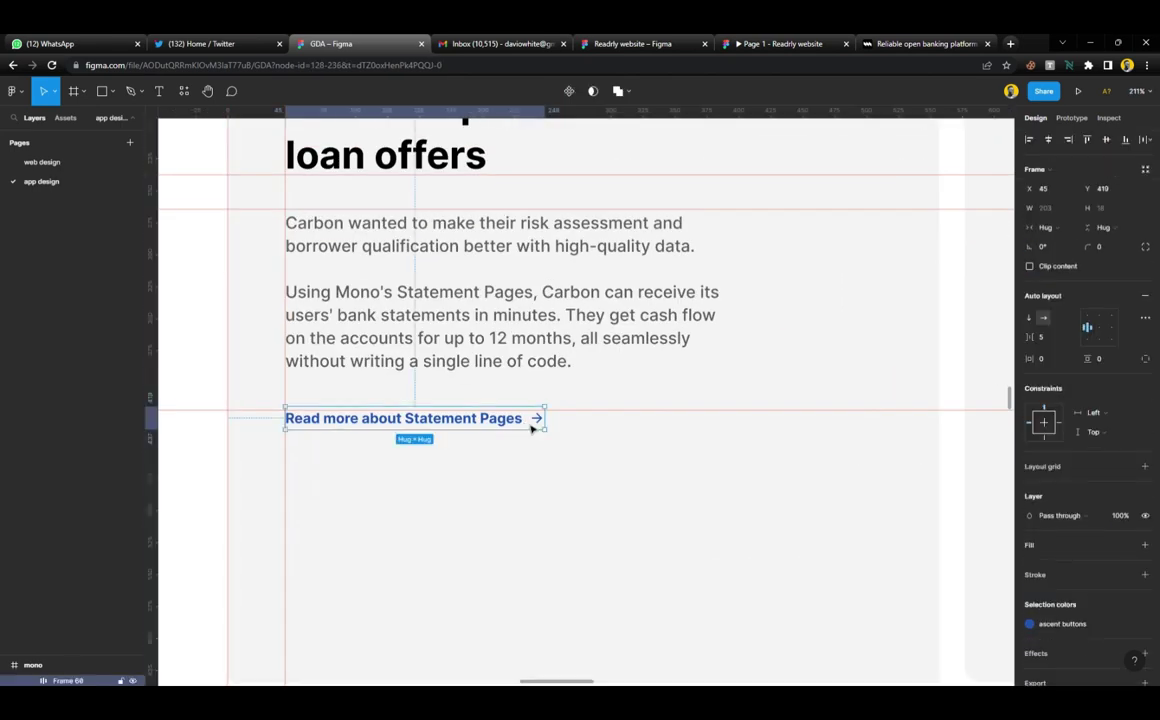
{"action": "key", "text": "k"}
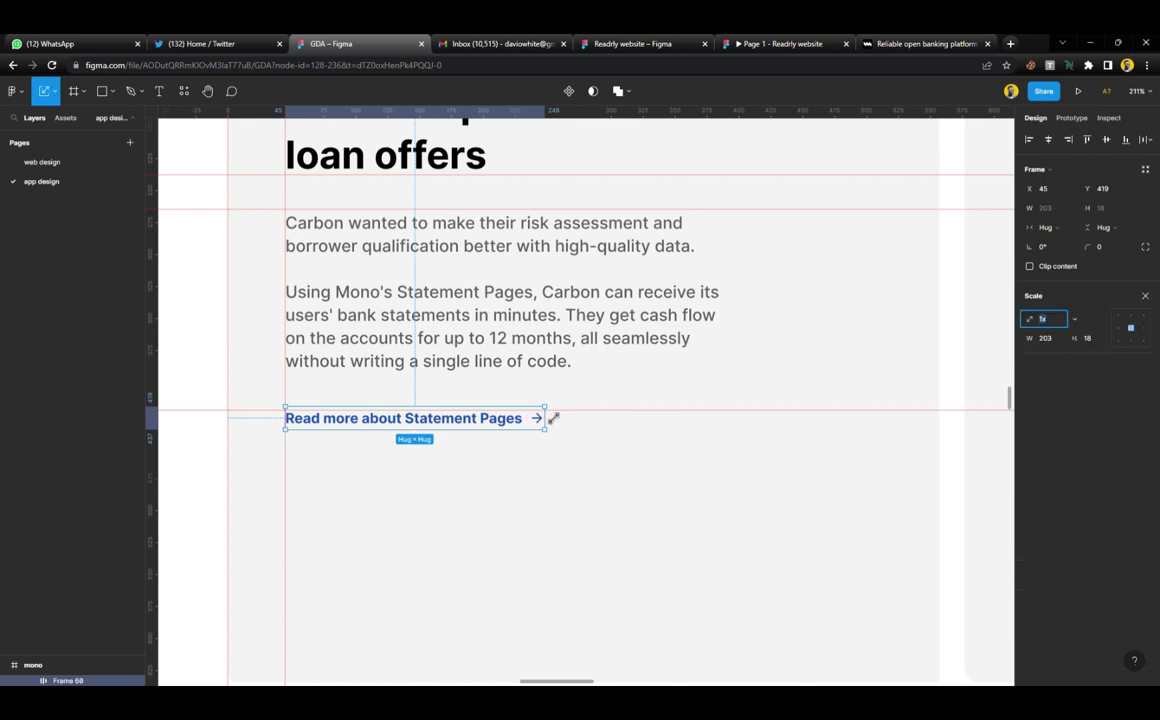
{"action": "left_click_drag", "start_coordinate": [556, 425], "coordinate": [593, 430]}
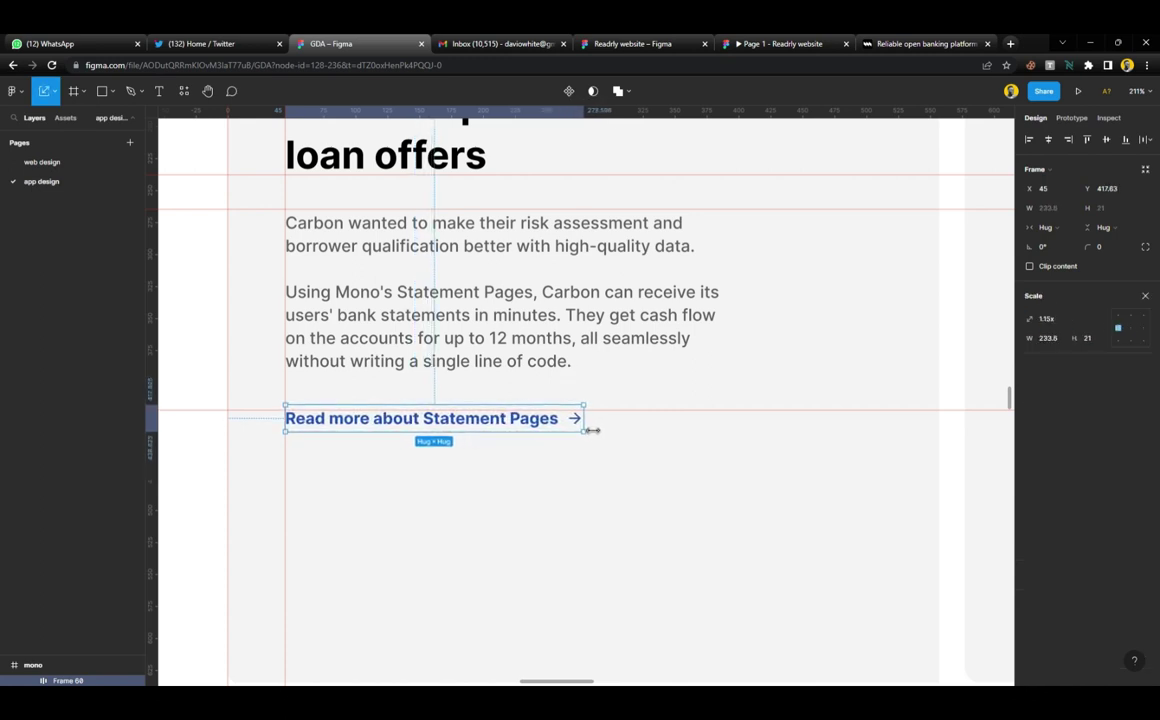
Set the link's text size to 13
{"action": "left_click", "coordinate": [1145, 297]}
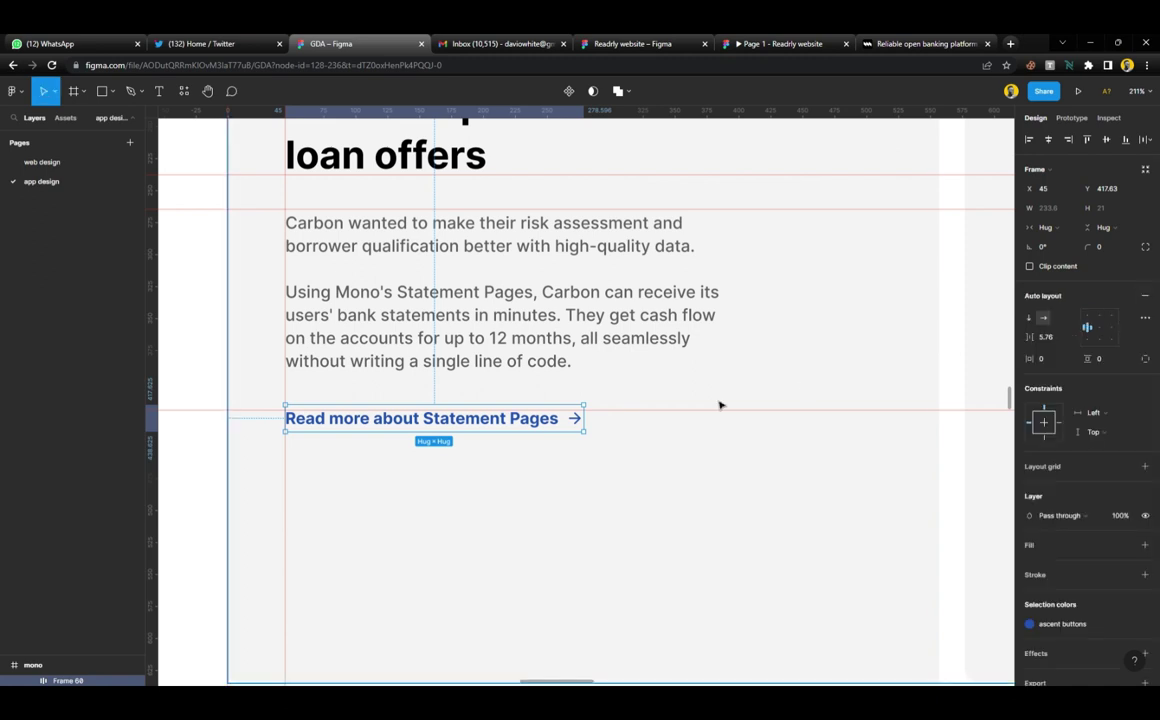
{"action": "double_click", "coordinate": [540, 427]}
{"action": "left_click", "coordinate": [1124, 344]}
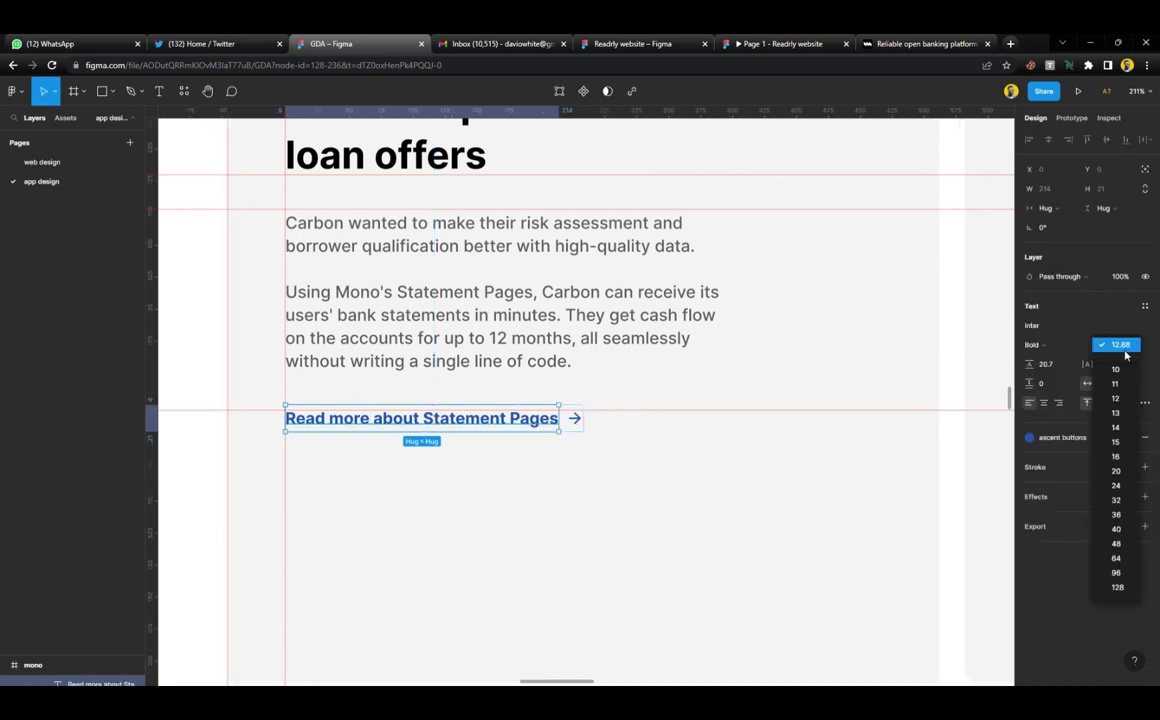
{"action": "left_click", "coordinate": [1124, 418]}
Drag the link beside the right card's link to compare sizes, then cancel the move
{"action": "left_click", "coordinate": [627, 509]}
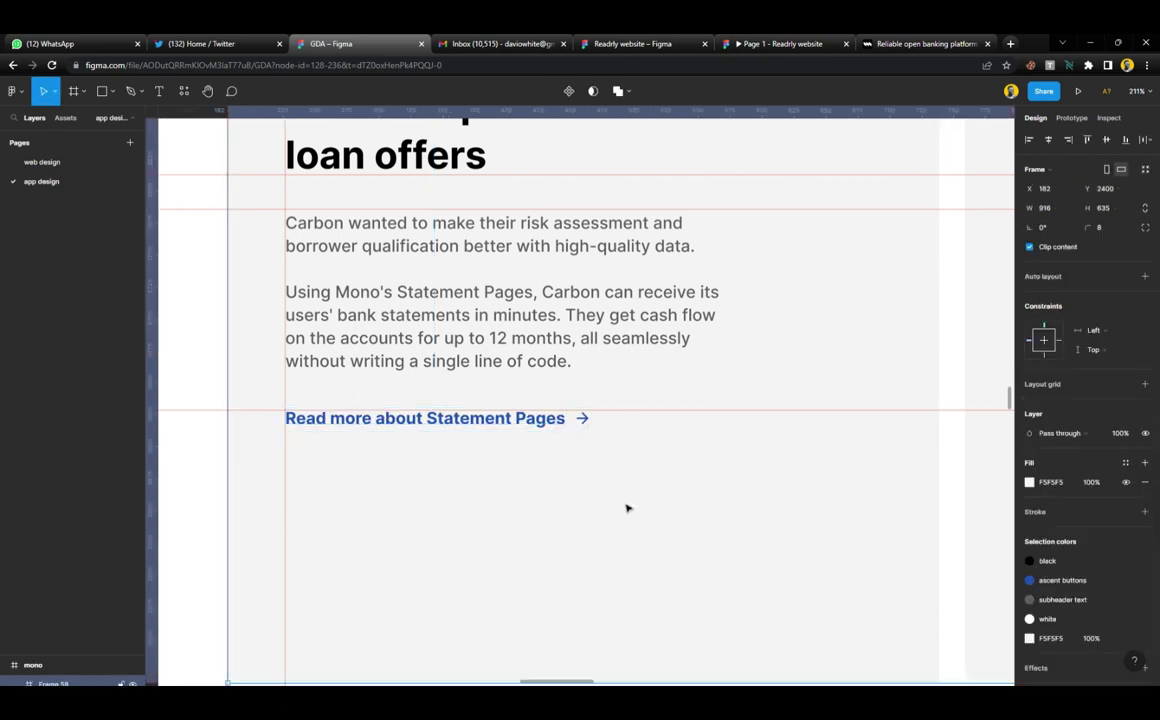
{"action": "scroll", "coordinate": [529, 459], "scroll_direction": "down", "scroll_amount": 5}
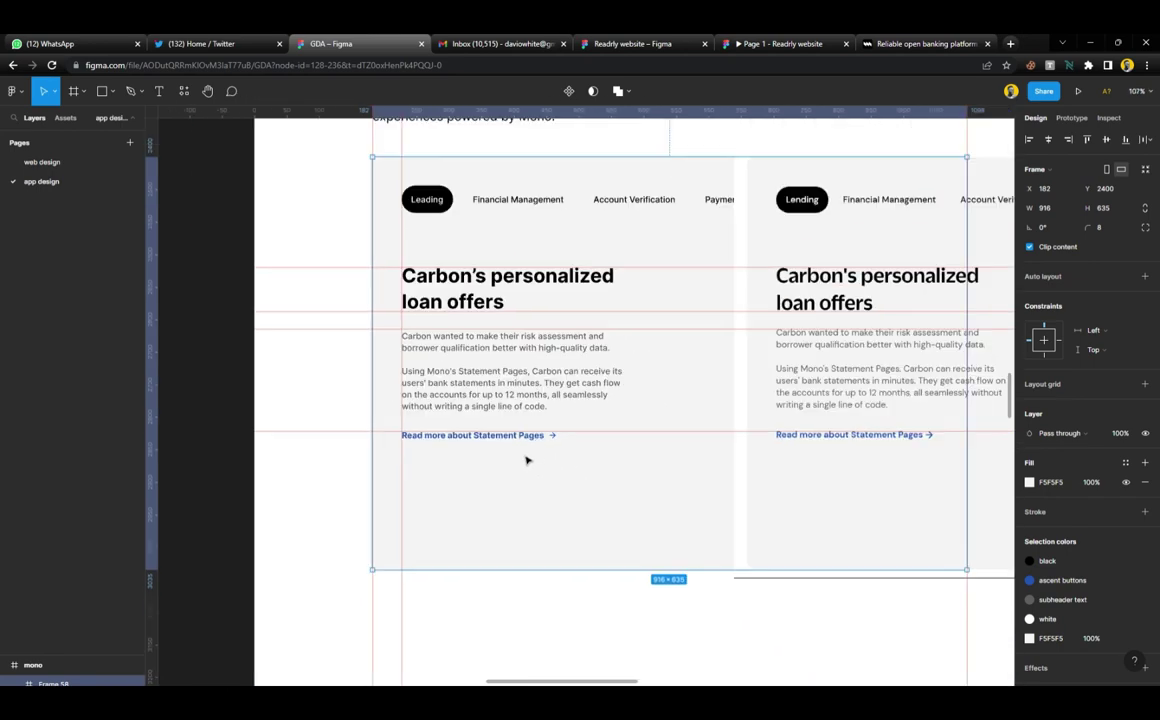
{"action": "scroll", "coordinate": [527, 459], "scroll_direction": "up", "scroll_amount": 1}
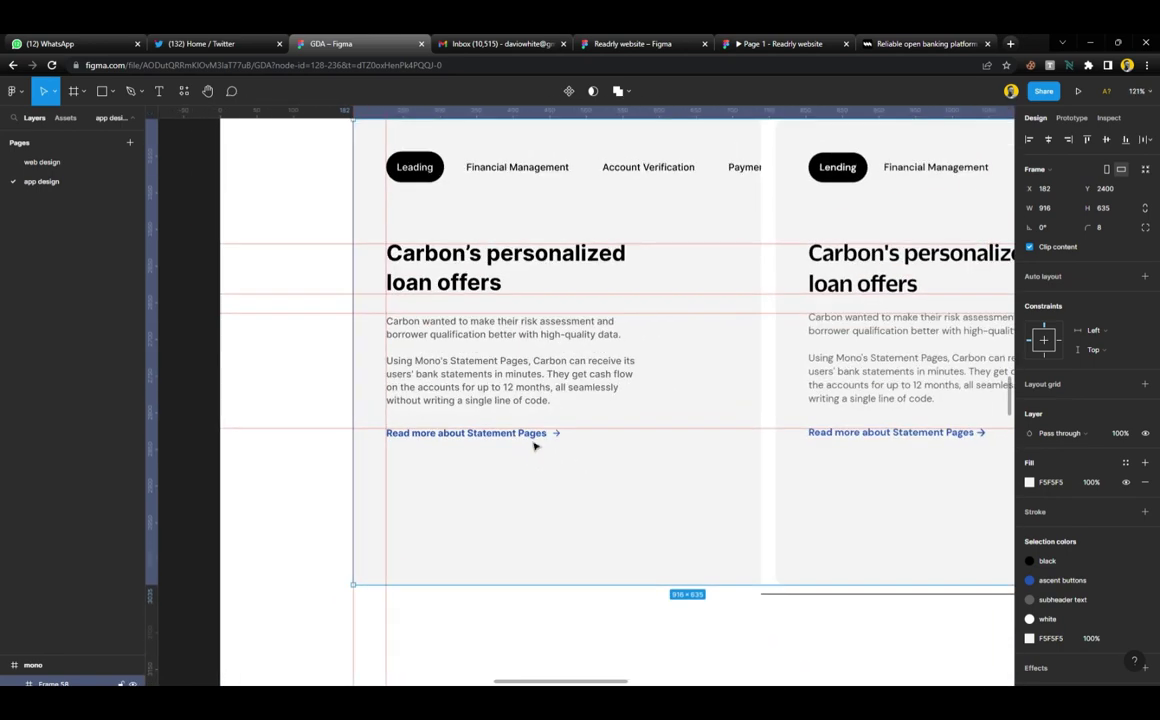
{"action": "left_click", "coordinate": [534, 446]}
{"action": "left_click_drag", "start_coordinate": [536, 443], "coordinate": [950, 458]}
{"action": "key", "text": "Escape"}
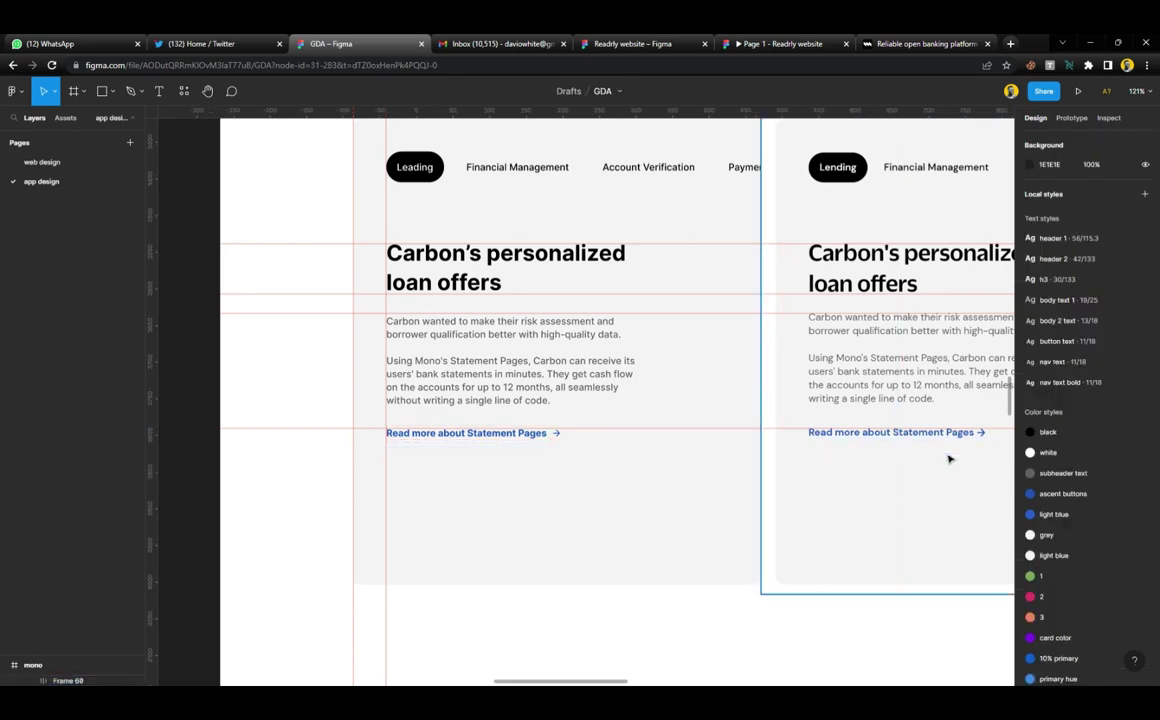
{"action": "scroll", "coordinate": [533, 462], "scroll_direction": "down", "scroll_amount": 5}
{"action": "scroll", "coordinate": [611, 466], "scroll_direction": "right", "scroll_amount": 5}
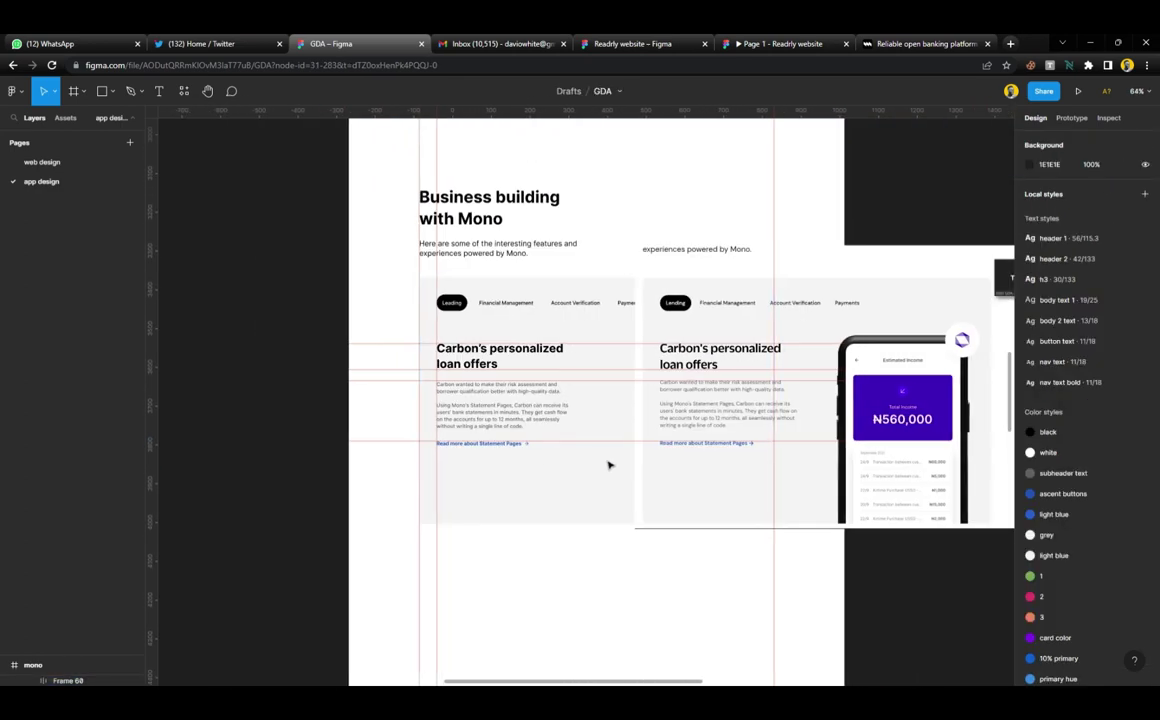
Draw a frame around the hexagon logo with a black outline and no fill
{"action": "left_click", "coordinate": [695, 434]}
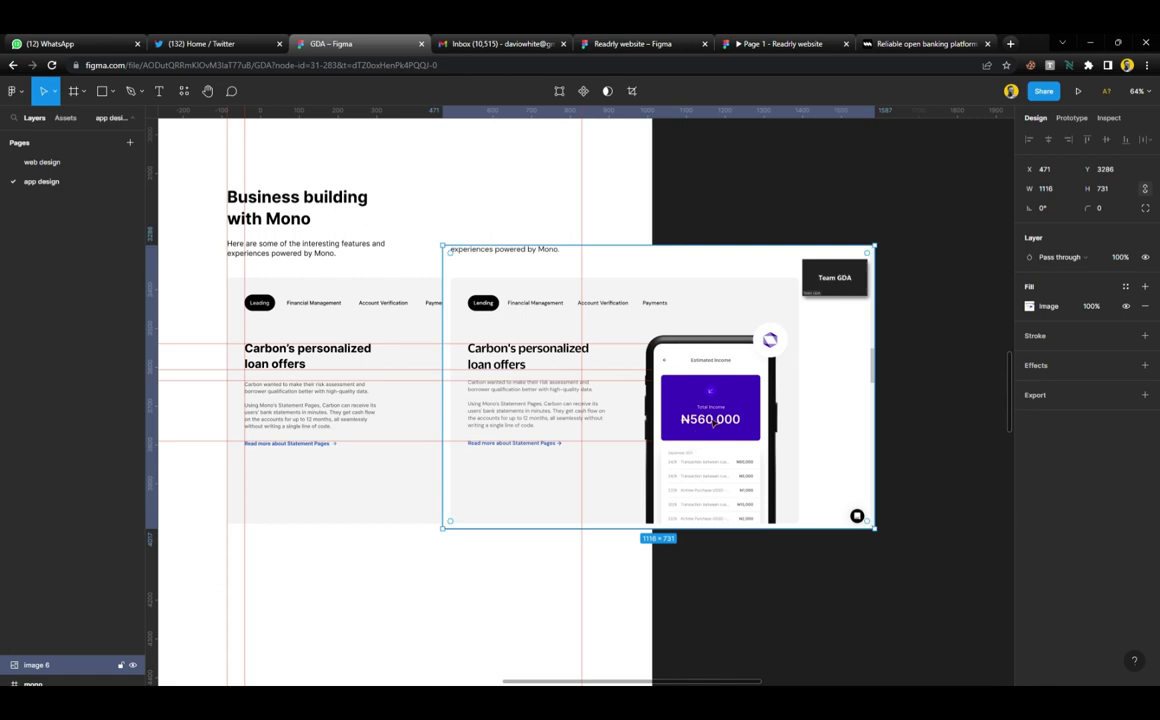
{"action": "scroll", "coordinate": [795, 346], "scroll_direction": "up", "scroll_amount": 5}
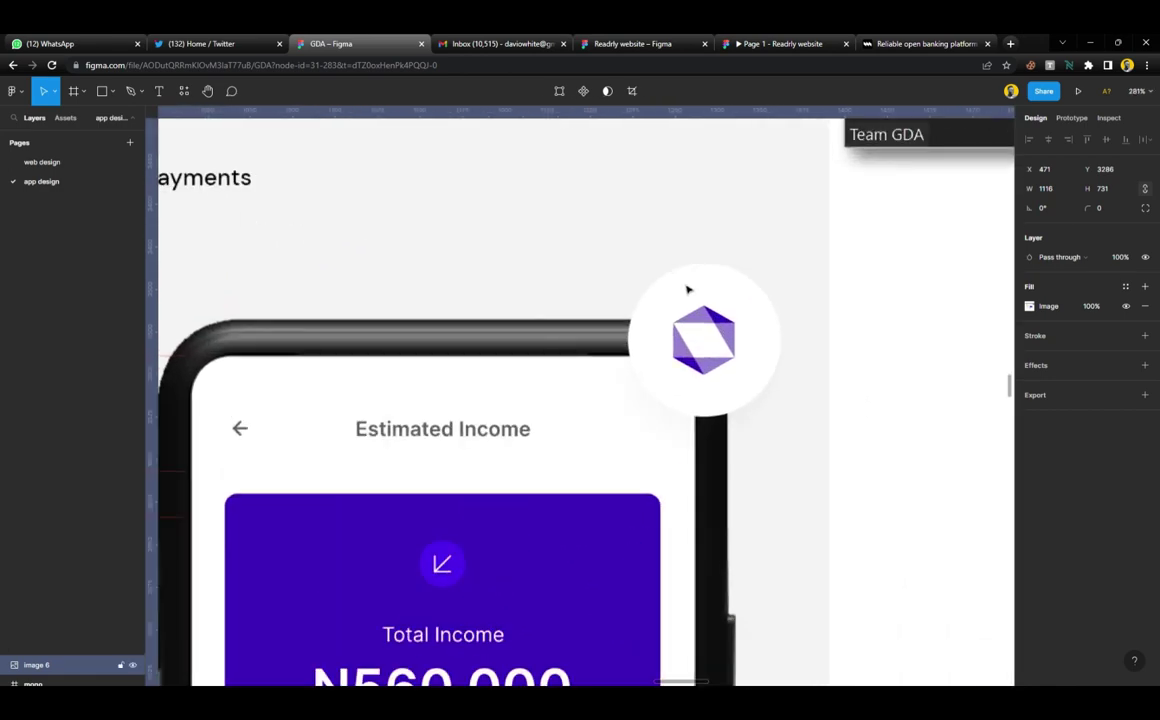
{"action": "key", "text": "f"}
{"action": "left_click_drag", "start_coordinate": [633, 261], "coordinate": [758, 421]}
{"action": "scroll", "coordinate": [713, 355], "scroll_direction": "up", "scroll_amount": 3}
{"action": "left_click", "coordinate": [1145, 433]}
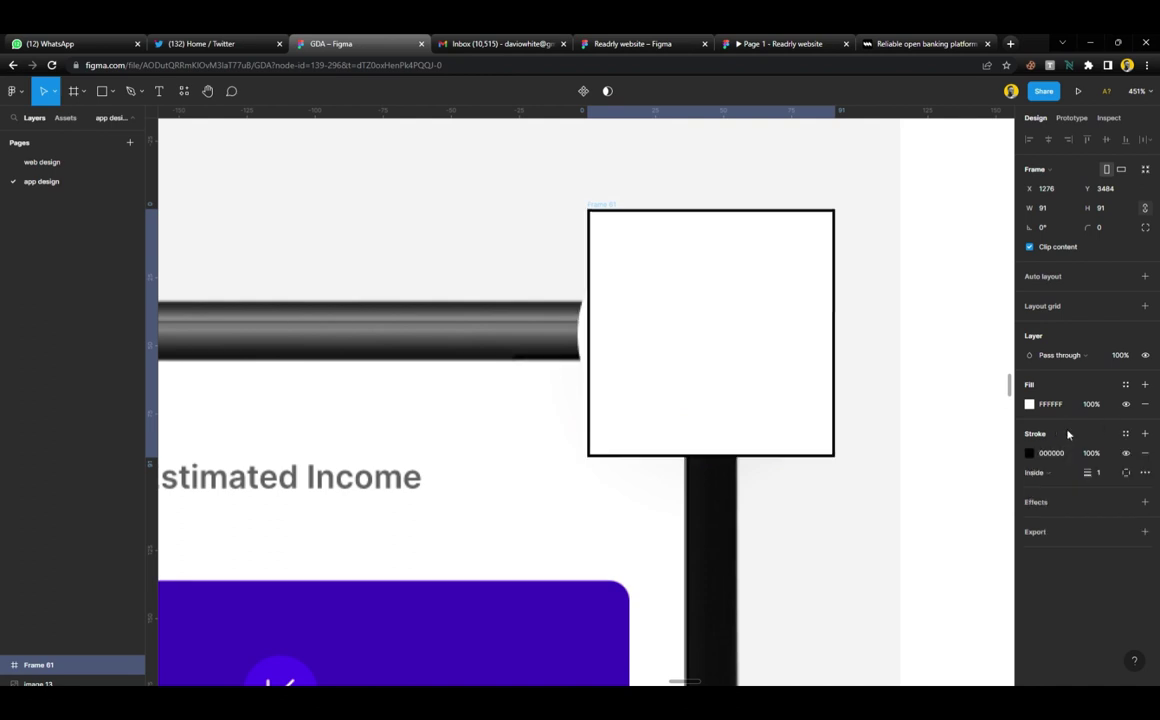
{"action": "left_click", "coordinate": [1126, 404]}
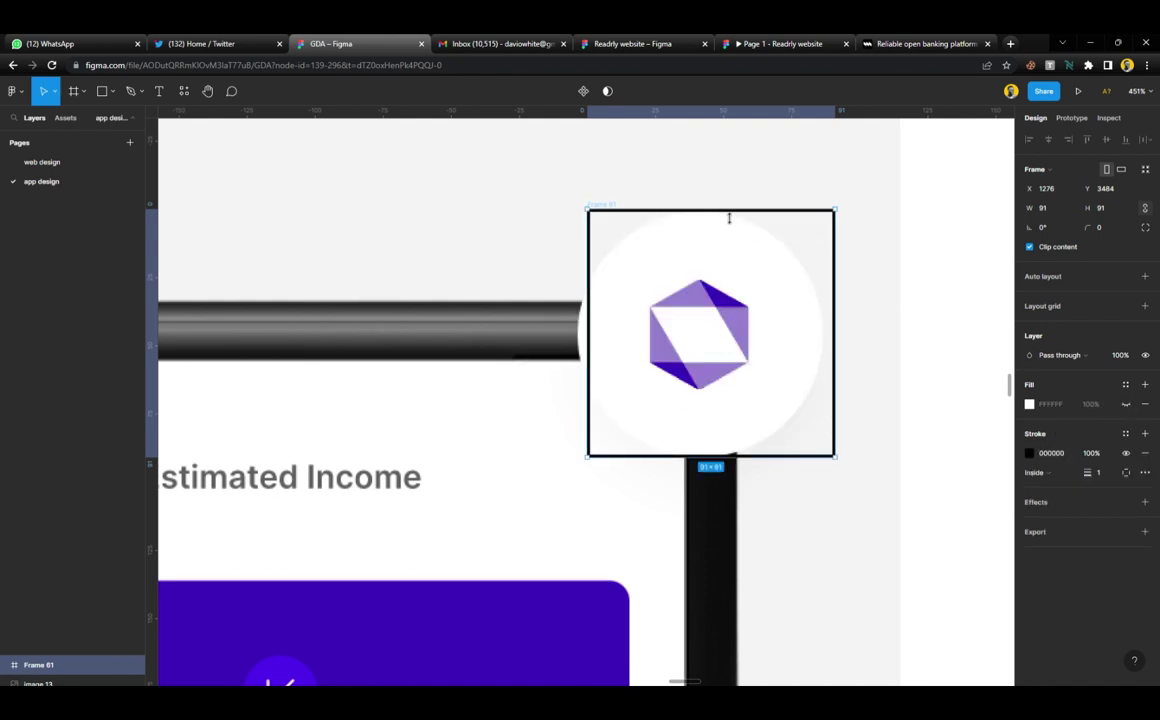
Tighten the frame to 90 × 90 over the logo and give it a 111 corner radius
{"action": "mouse_move", "coordinate": [729, 218]}
{"action": "left_mouse_down"}
{"action": "mouse_move", "coordinate": [728, 233]}
{"action": "mouse_move", "coordinate": [728, 220]}
{"action": "left_mouse_up"}
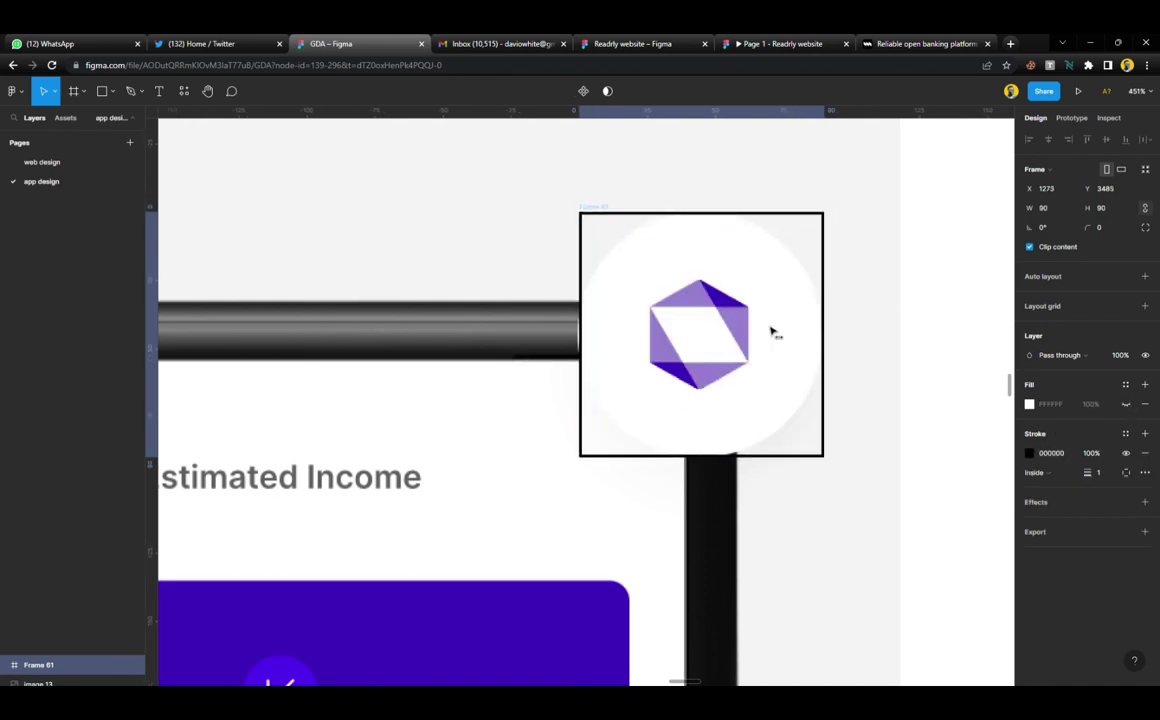
{"action": "left_click_drag", "start_coordinate": [771, 334], "coordinate": [769, 331]}
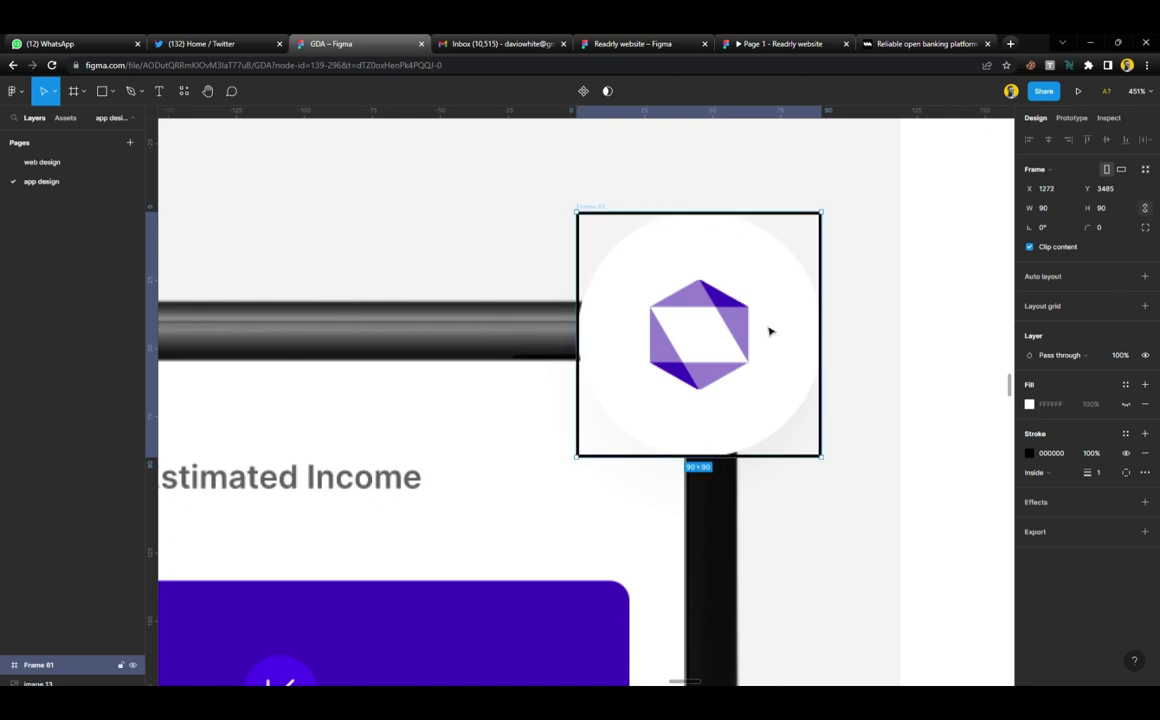
{"action": "scroll", "coordinate": [739, 324], "scroll_direction": "up", "scroll_amount": 3}
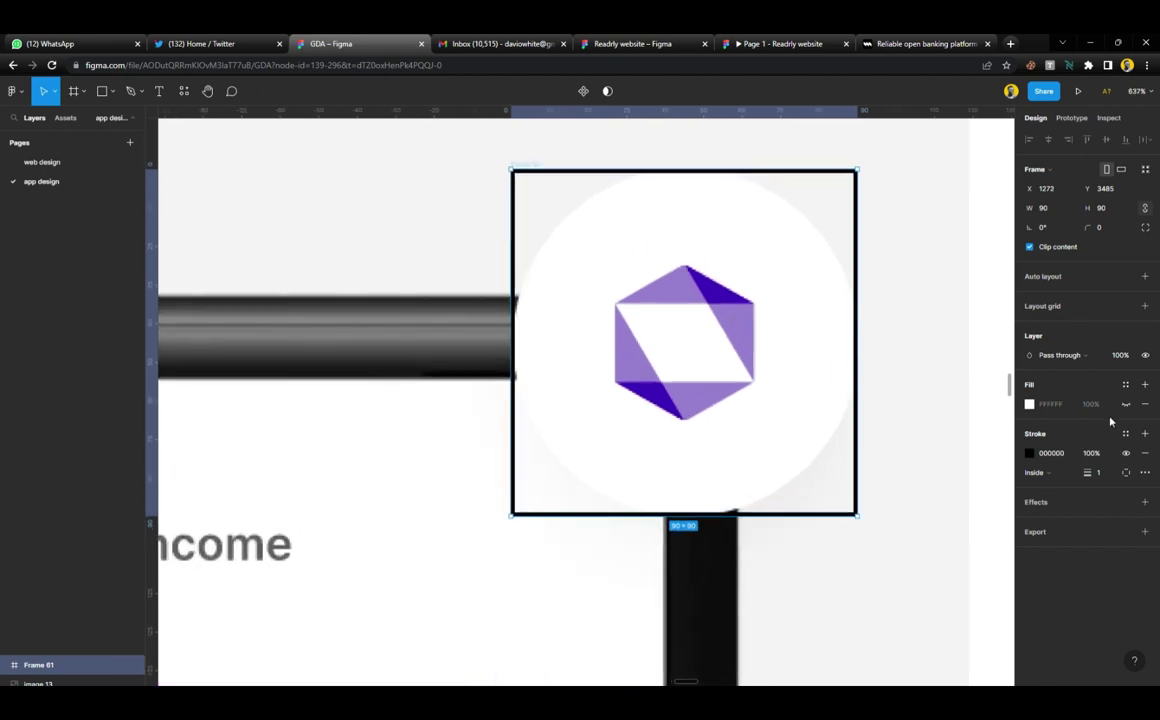
{"action": "left_click", "coordinate": [1103, 228]}
{"action": "type", "text": "9"}
{"action": "type", "text": "111"}
{"action": "key", "text": "Return"}
{"action": "scroll", "coordinate": [718, 333], "scroll_direction": "up", "scroll_amount": 5}
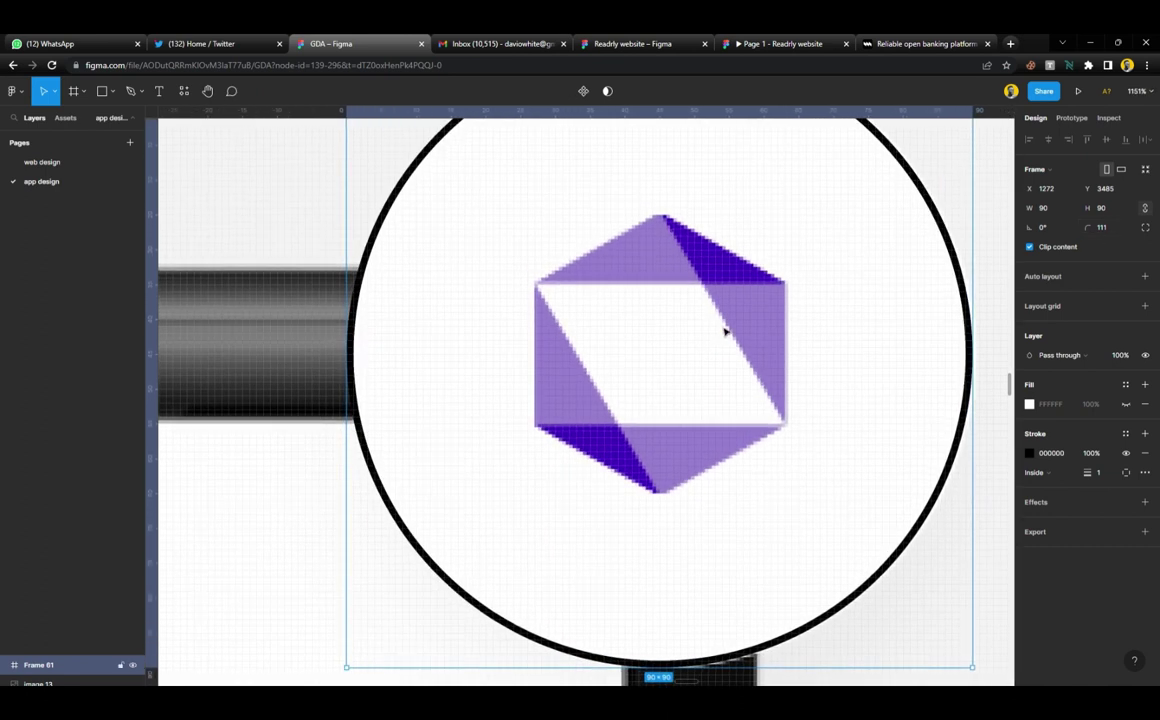
Trace the hexagon's upper edges from the right corner over the top vertex to the left corner
{"action": "key", "text": "p"}
{"action": "left_click", "coordinate": [786, 286]}
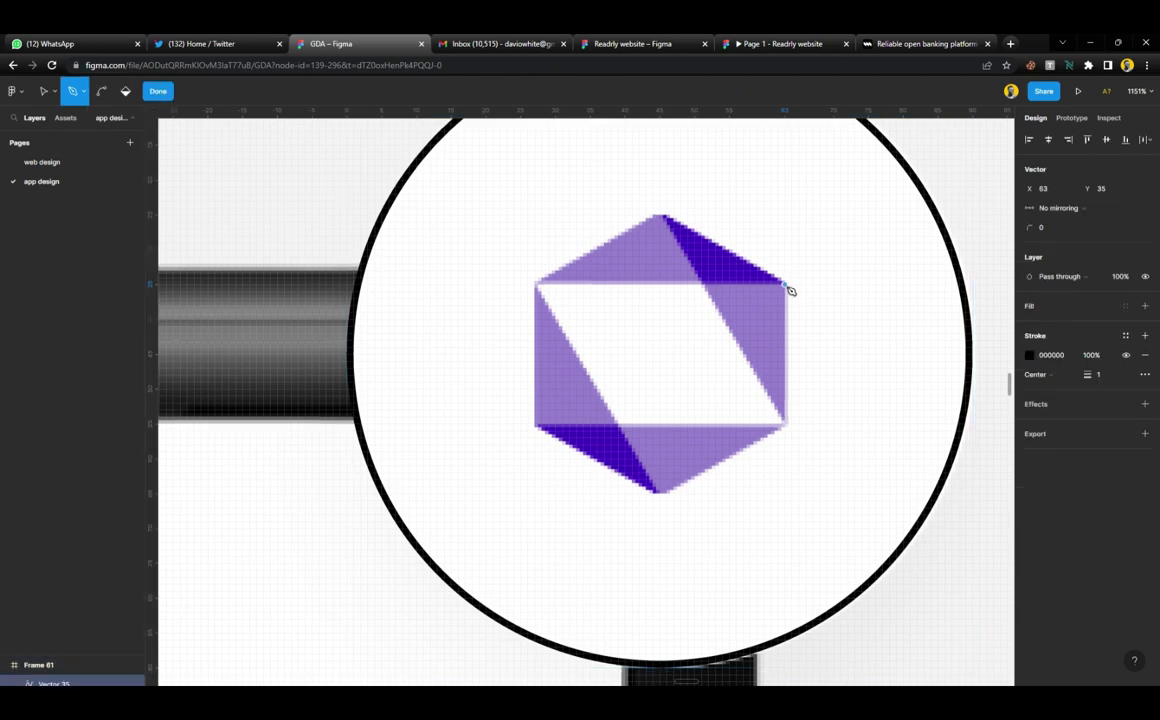
{"action": "left_click", "coordinate": [705, 285]}
{"action": "left_click", "coordinate": [660, 216]}
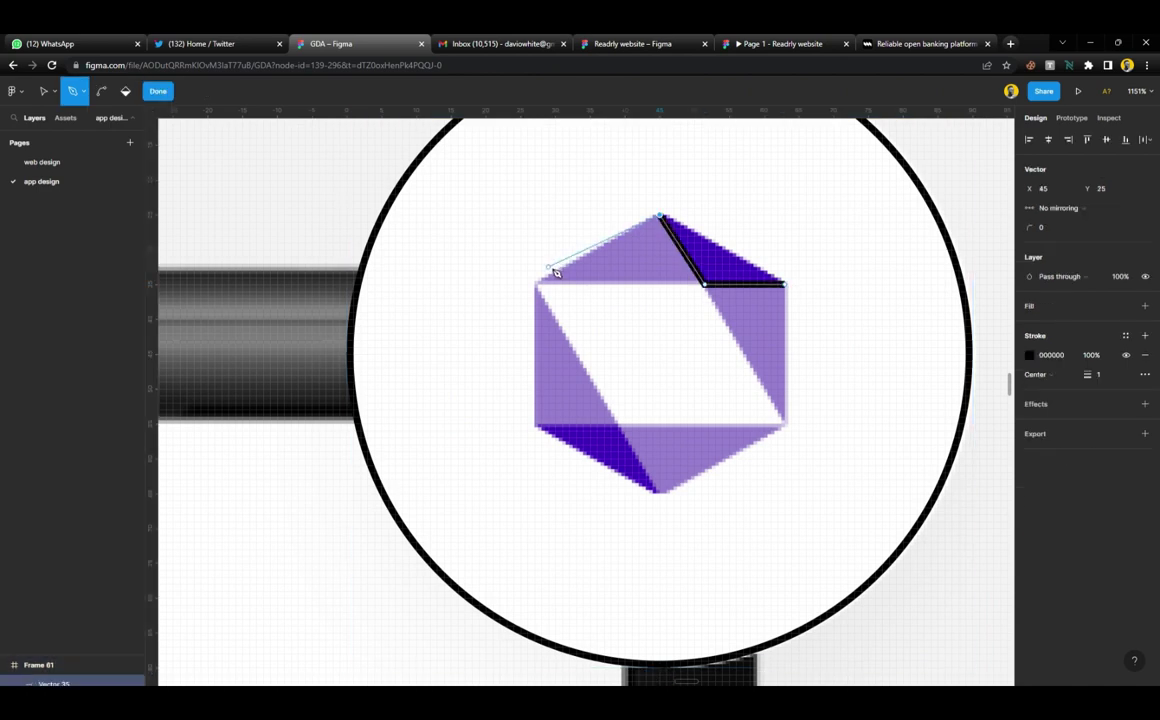
{"action": "left_click", "coordinate": [540, 287]}
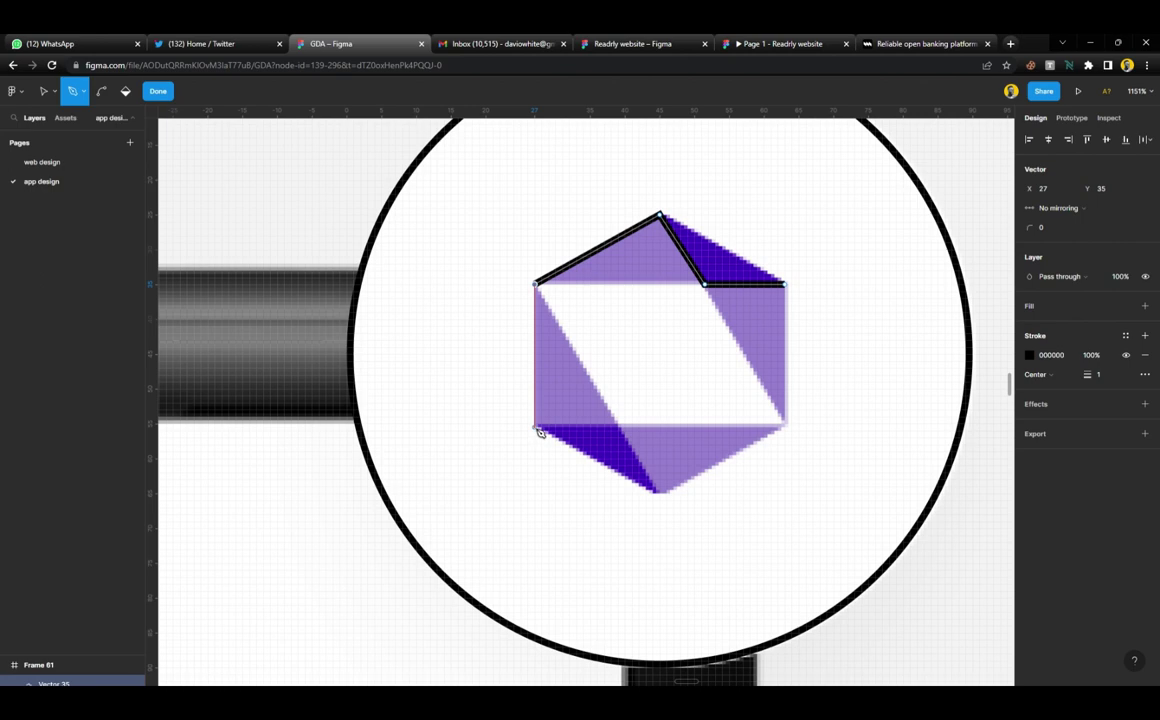
{"action": "left_click", "coordinate": [705, 286]}
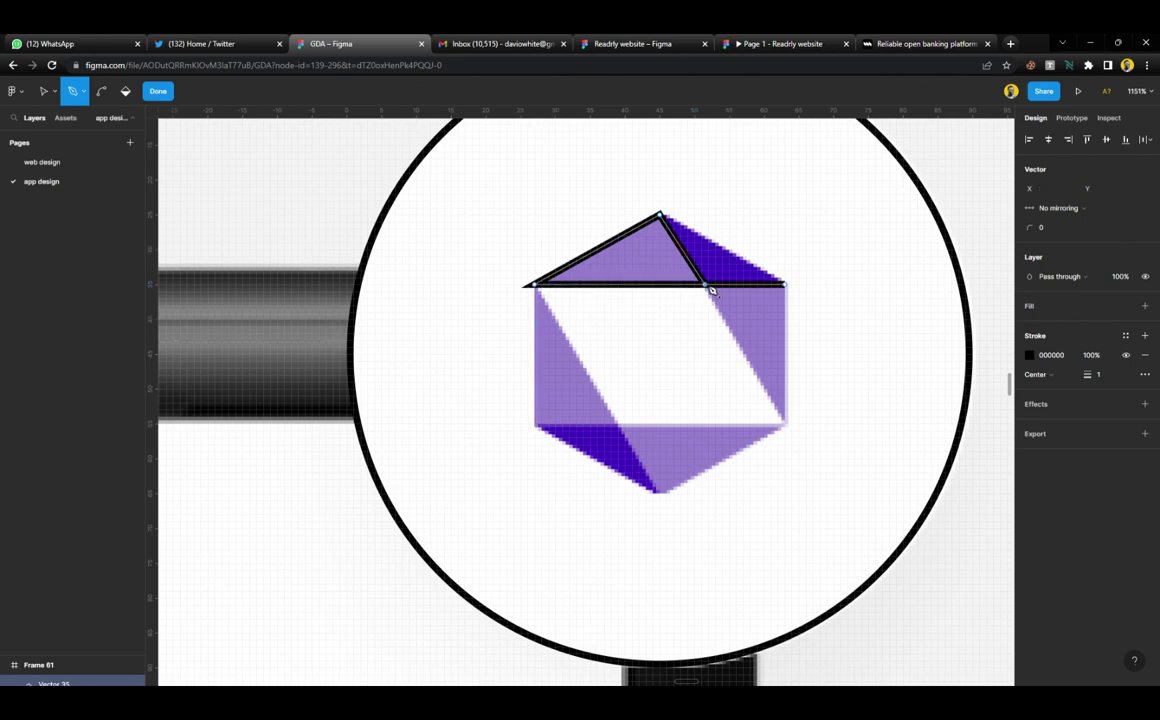
{"action": "left_click", "coordinate": [538, 287]}
Trace the bottom and right edges plus the inner diagonal, then finish the vector
{"action": "left_click", "coordinate": [535, 428]}
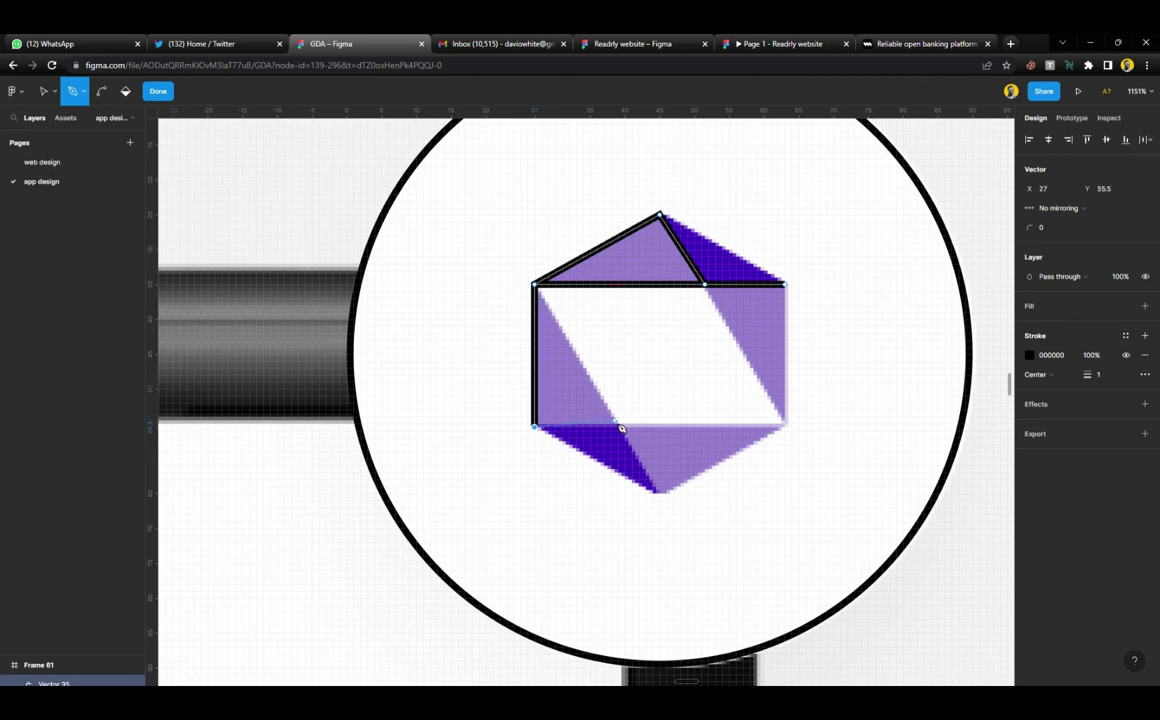
{"action": "left_click", "coordinate": [785, 427]}
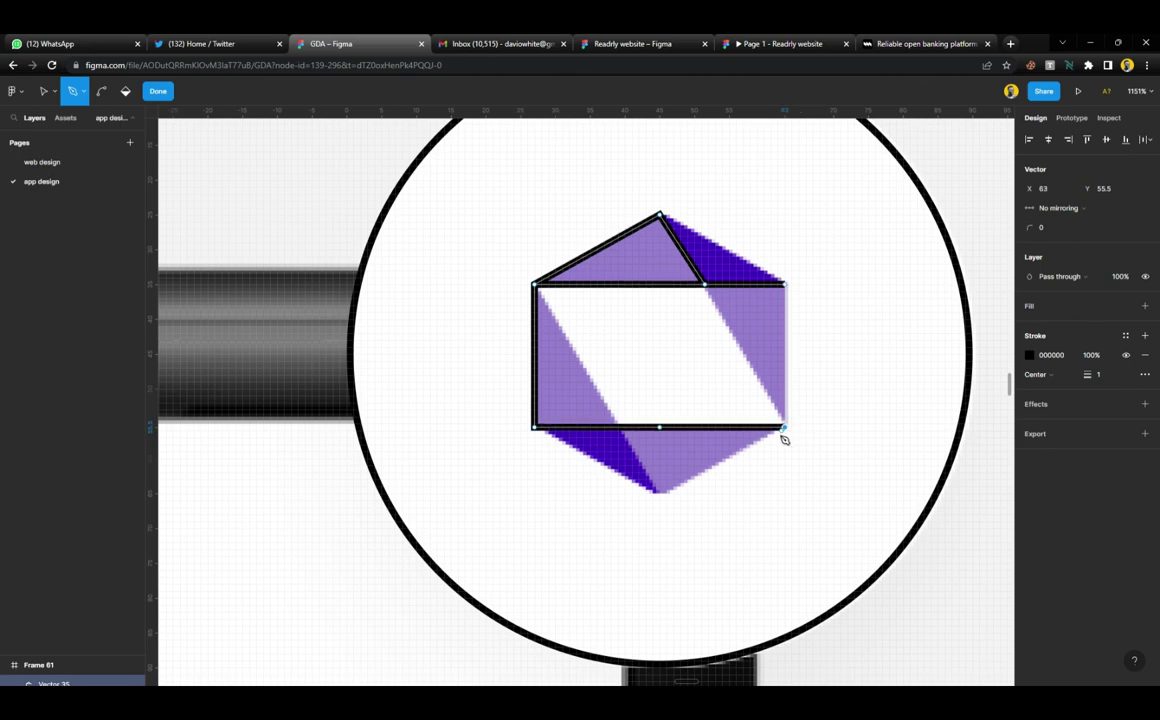
{"action": "left_click", "coordinate": [659, 492]}
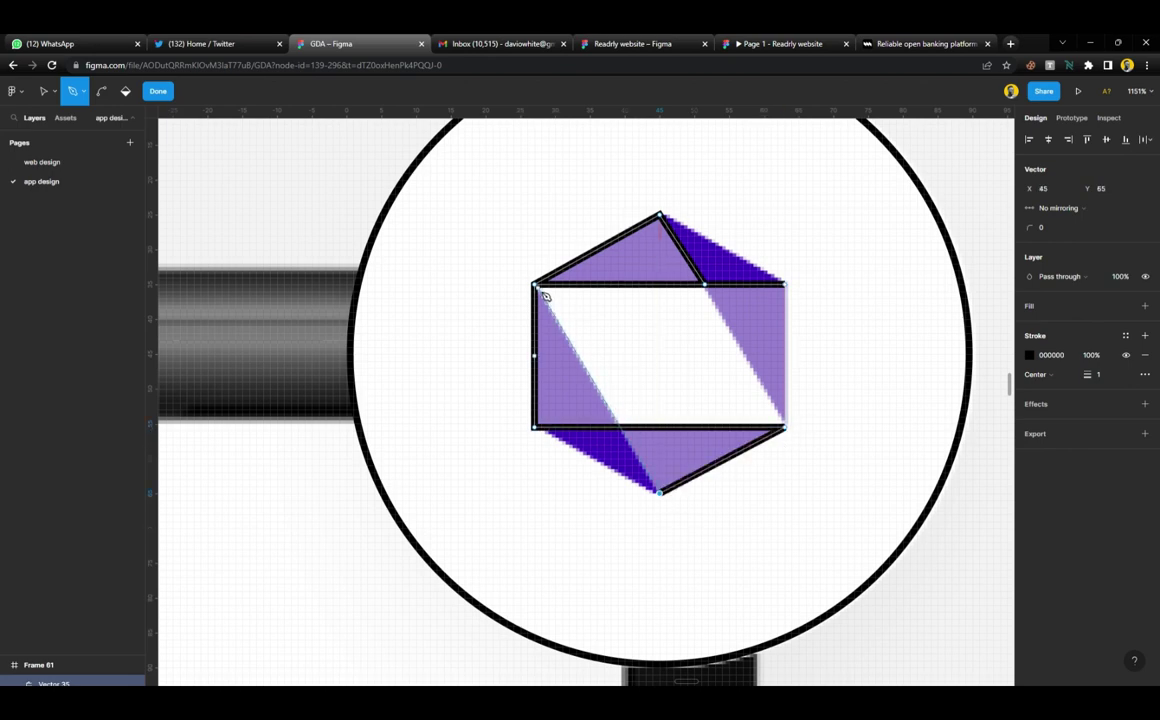
{"action": "left_click", "coordinate": [535, 287]}
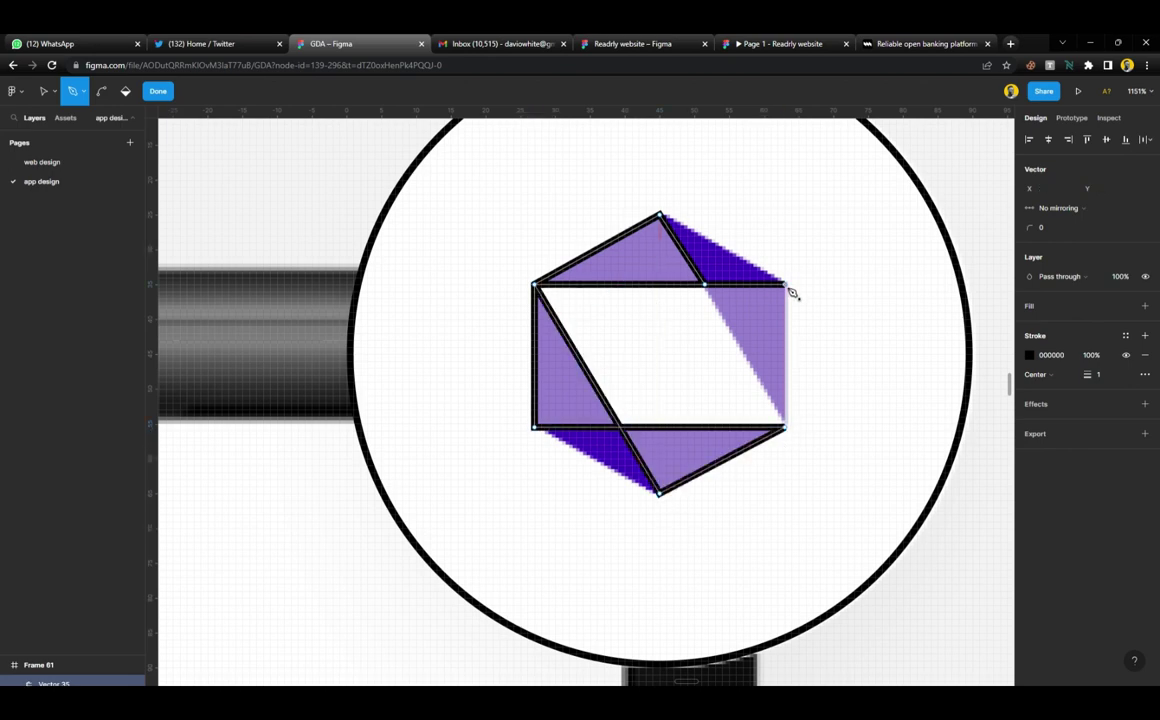
{"action": "left_click", "coordinate": [786, 428]}
{"action": "left_click", "coordinate": [706, 286]}
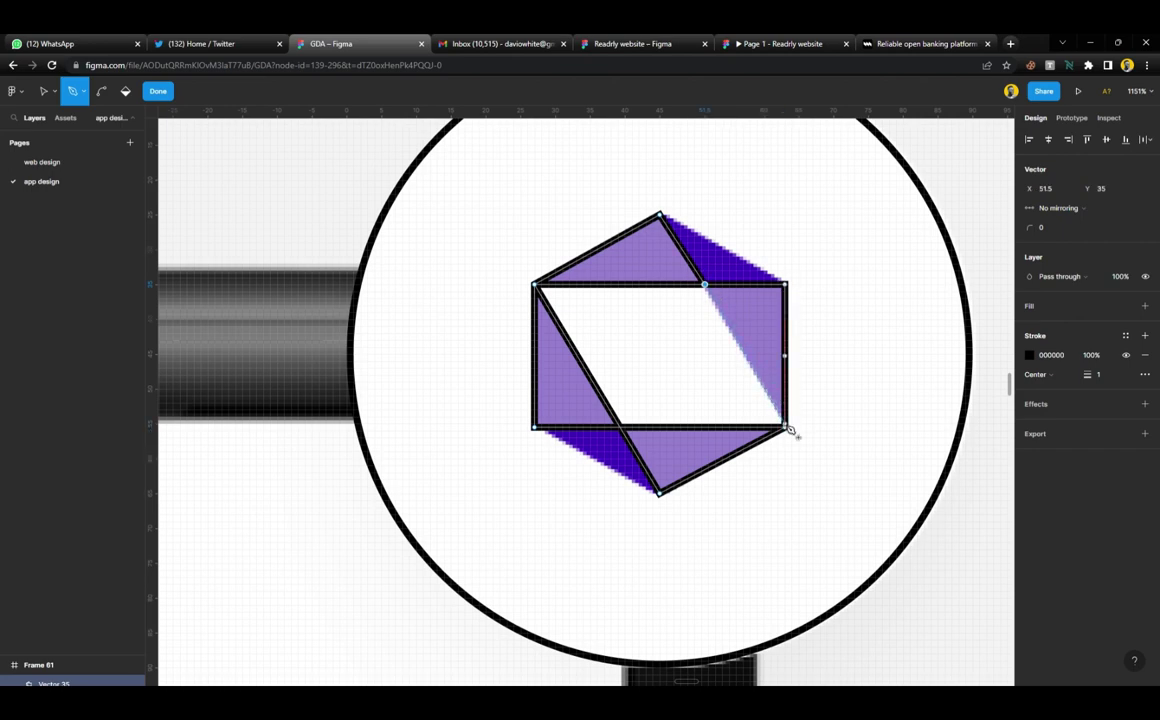
{"action": "left_click", "coordinate": [786, 428]}
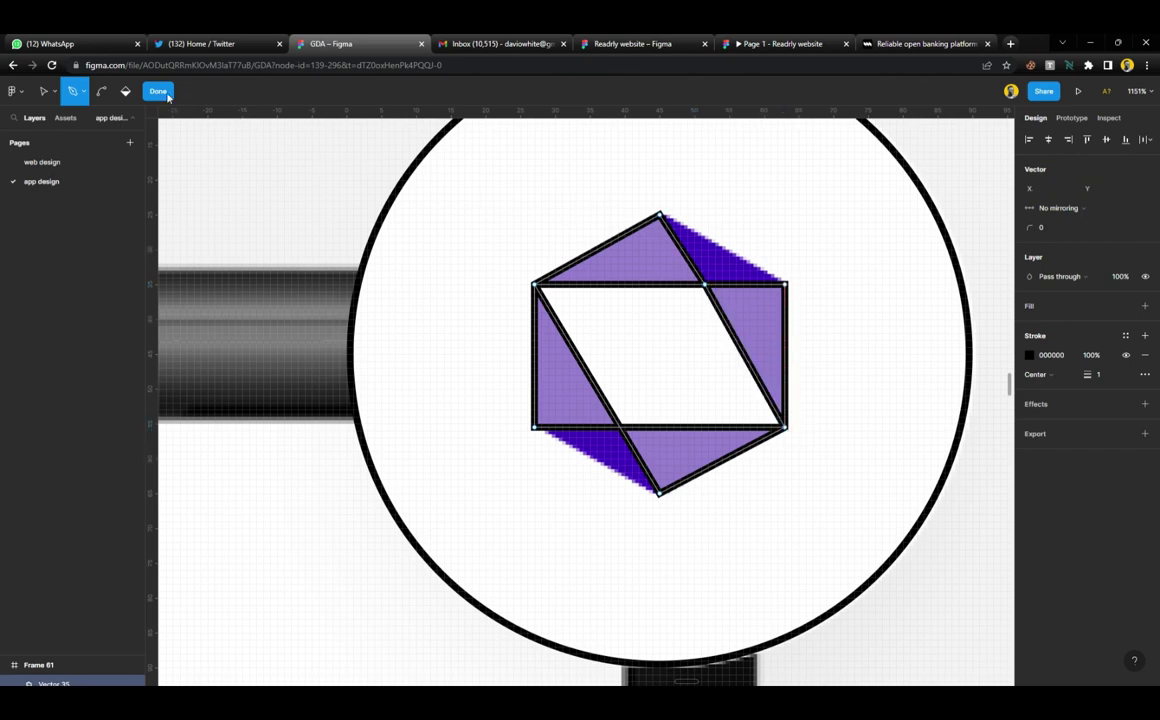
{"action": "left_click", "coordinate": [166, 95]}
Add extra anchor points on the traced hexagon's top and bottom edges, then exit vector editing
{"action": "key", "text": "p"}
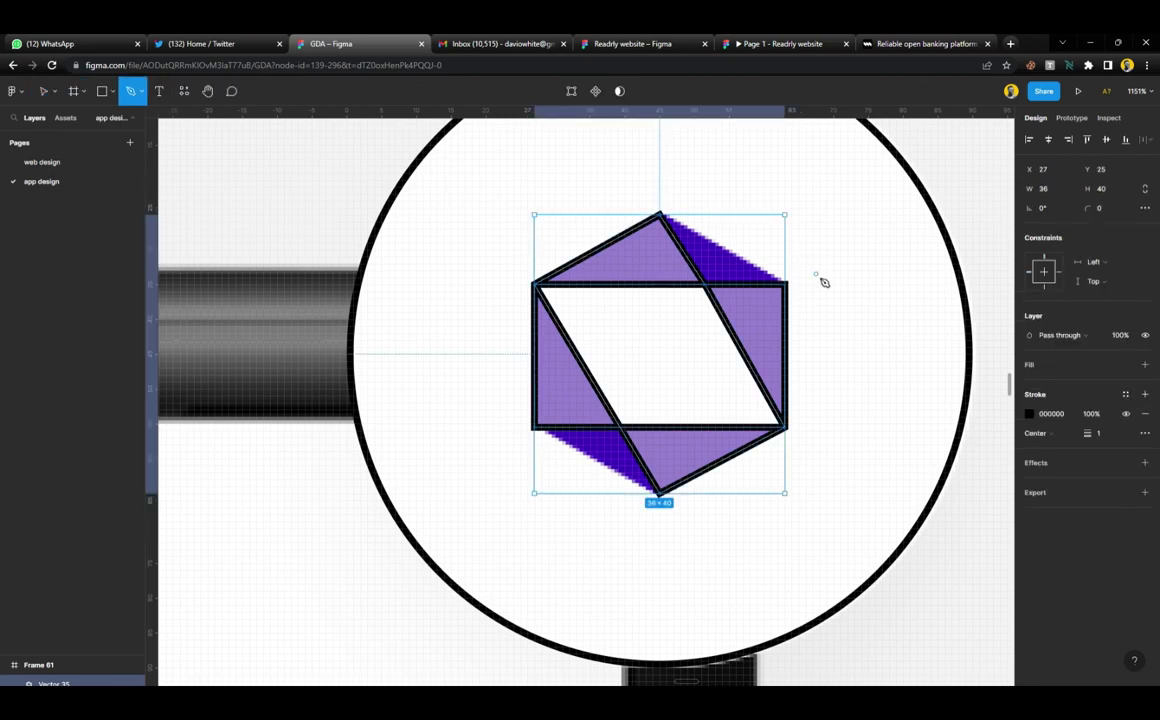
{"action": "left_click", "coordinate": [786, 286]}
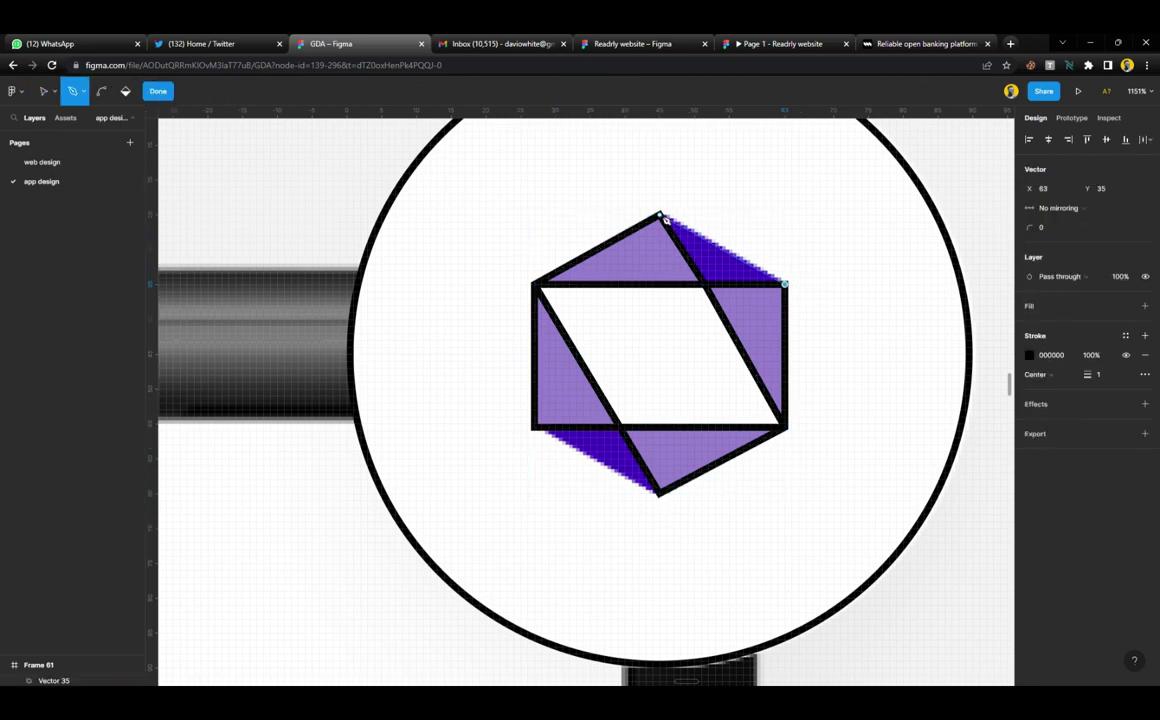
{"action": "left_click", "coordinate": [706, 286]}
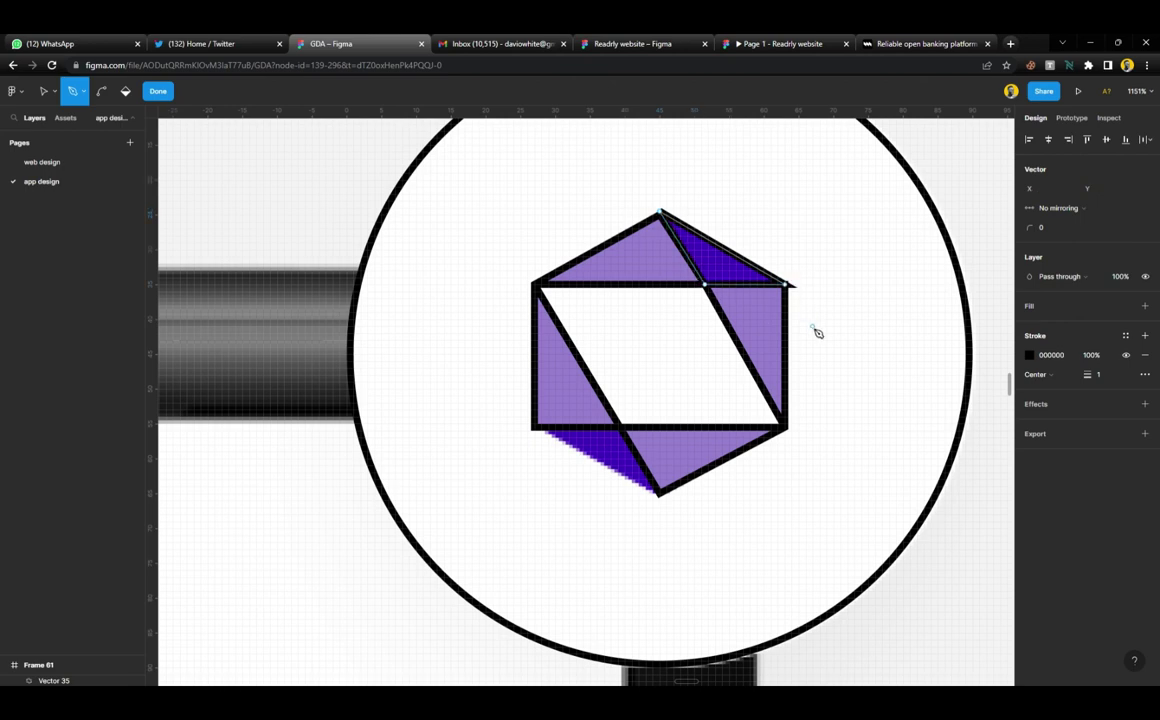
{"action": "left_click", "coordinate": [549, 429]}
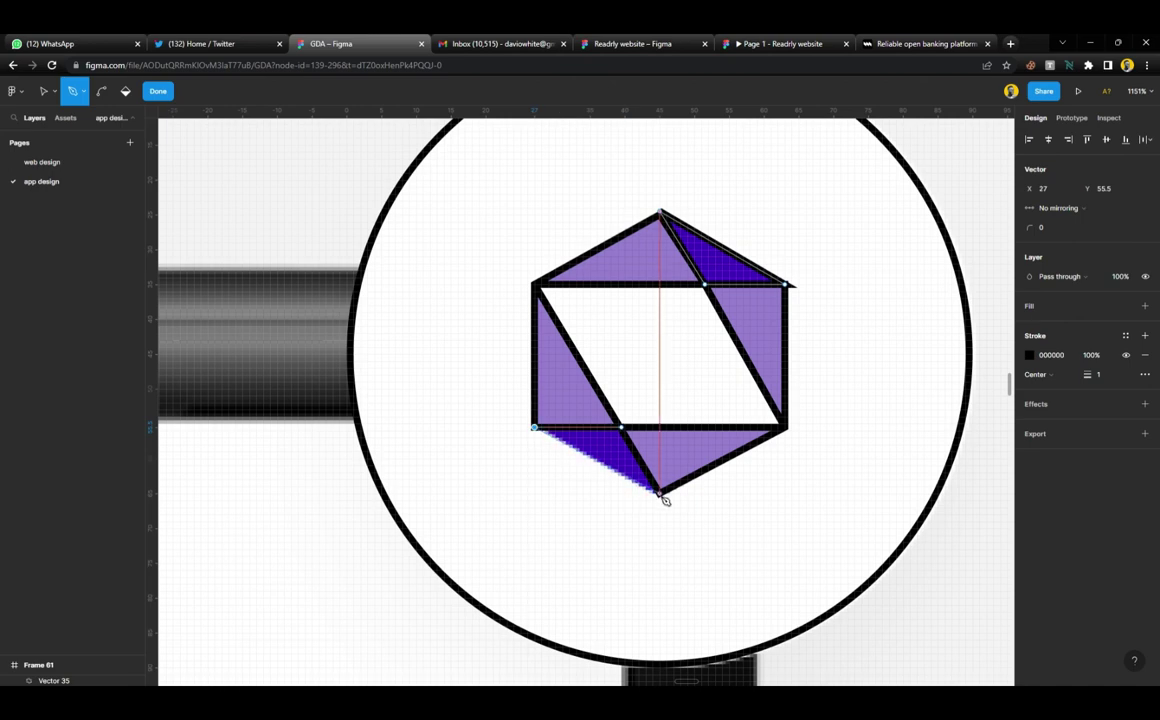
{"action": "left_click", "coordinate": [659, 493]}
{"action": "left_click", "coordinate": [630, 437]}
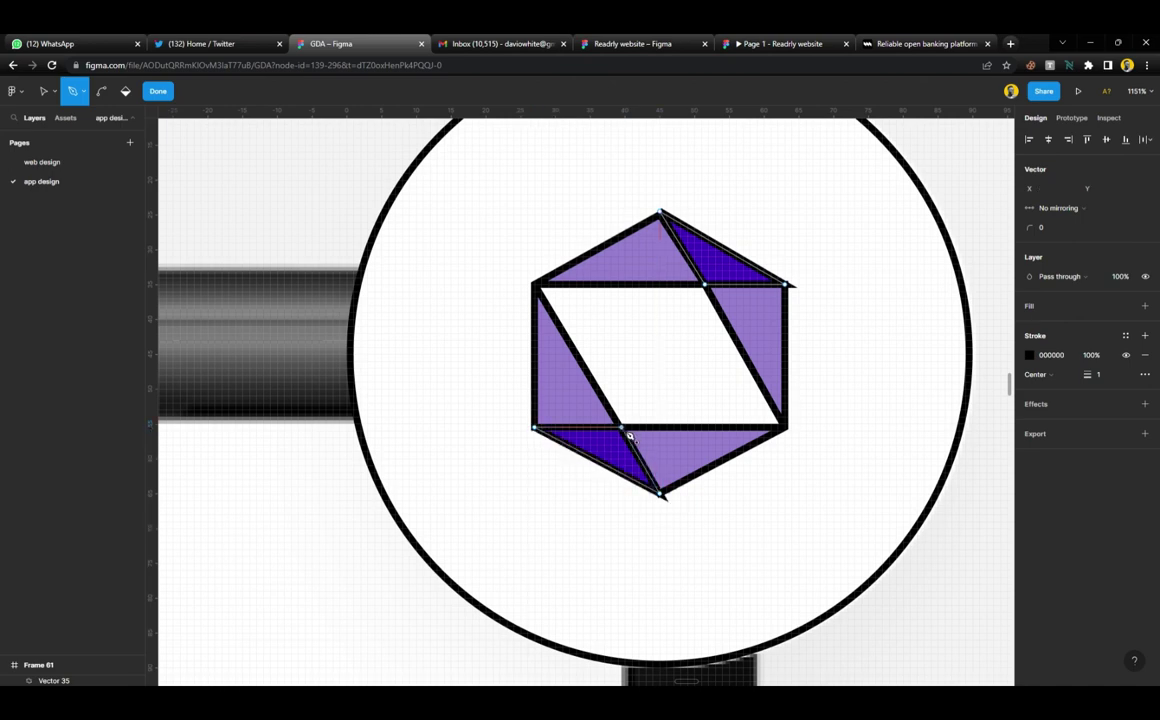
{"action": "key", "text": "Escape"}
{"action": "scroll", "coordinate": [667, 382], "scroll_direction": "down", "scroll_amount": 3}
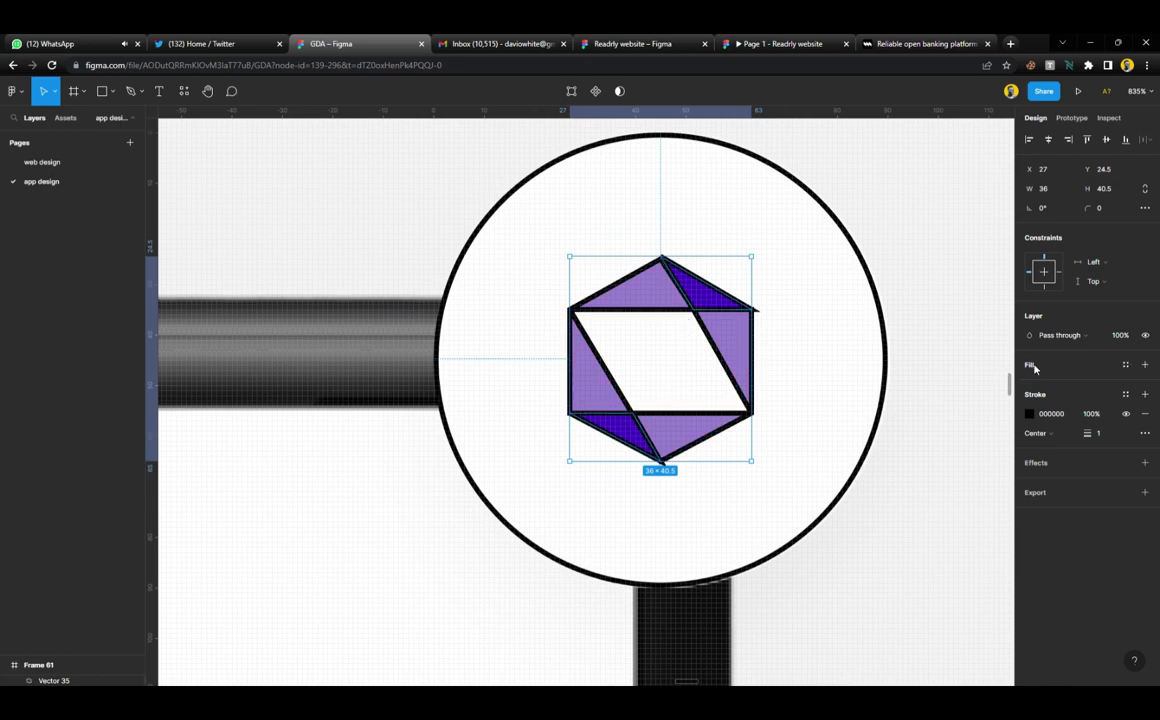
{"action": "scroll", "coordinate": [889, 426], "scroll_direction": "down", "scroll_amount": 4}
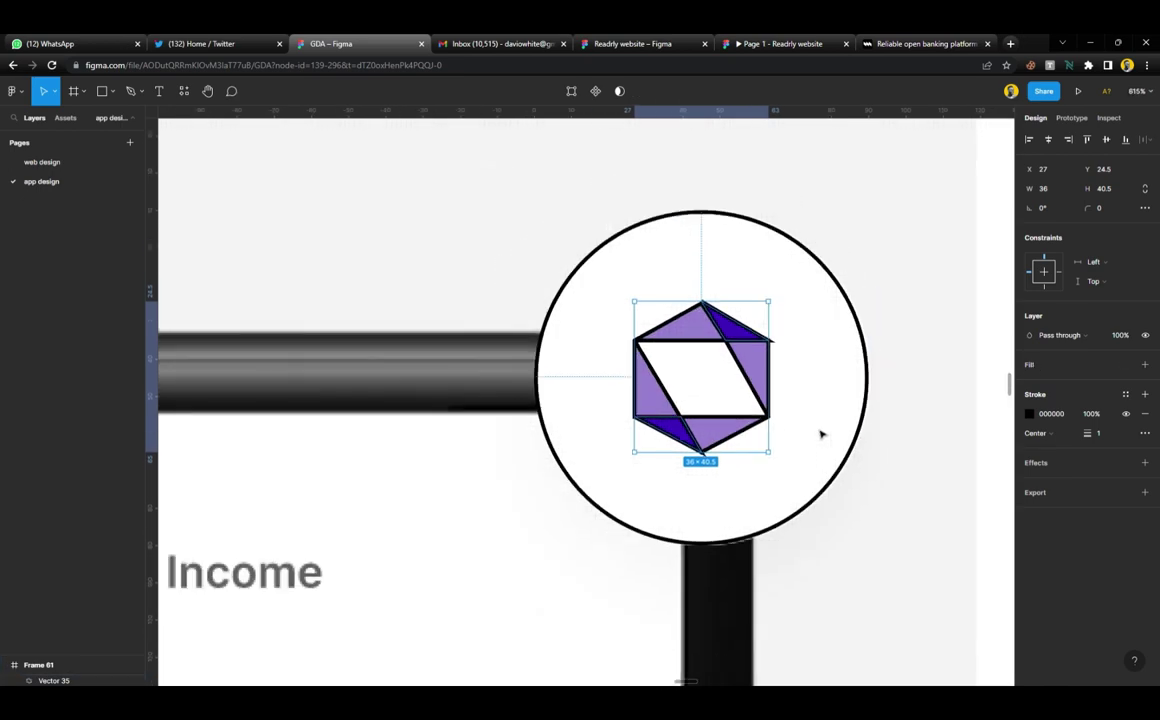
{"action": "left_click", "coordinate": [918, 427]}
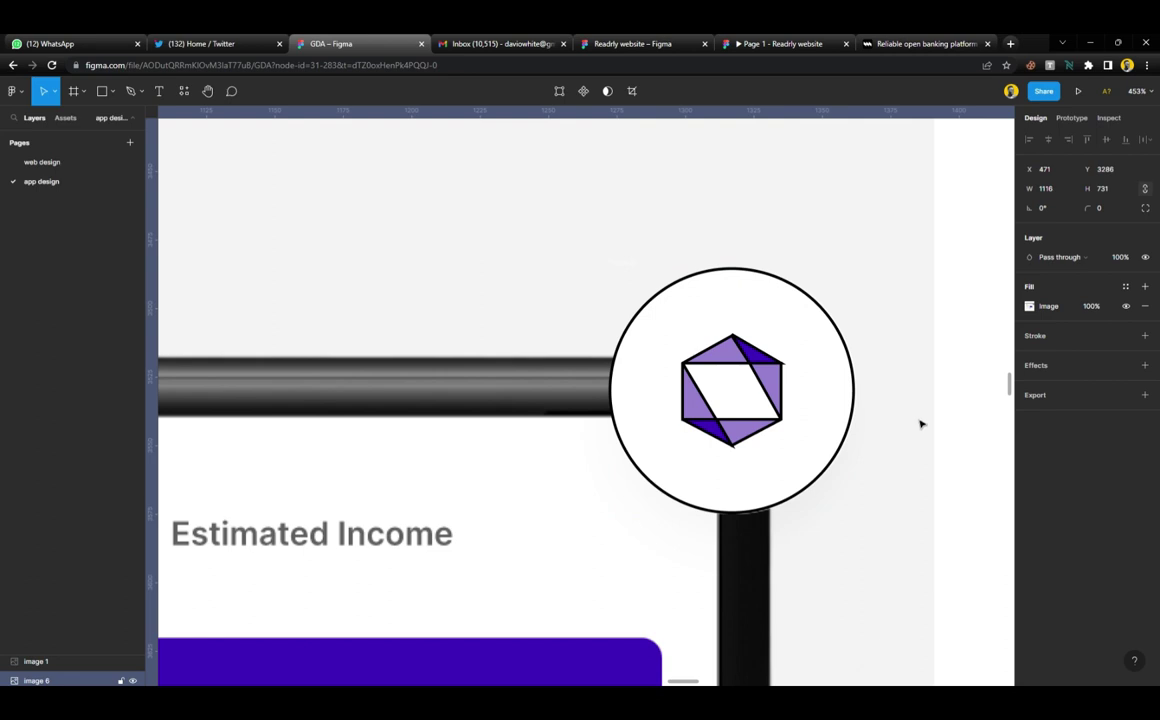
Shift the mockup image slightly left and fill the traced outline with the logo's dark purple, no stroke
{"action": "left_click_drag", "start_coordinate": [920, 424], "coordinate": [888, 427]}
{"action": "scroll", "coordinate": [790, 406], "scroll_direction": "up", "scroll_amount": 3}
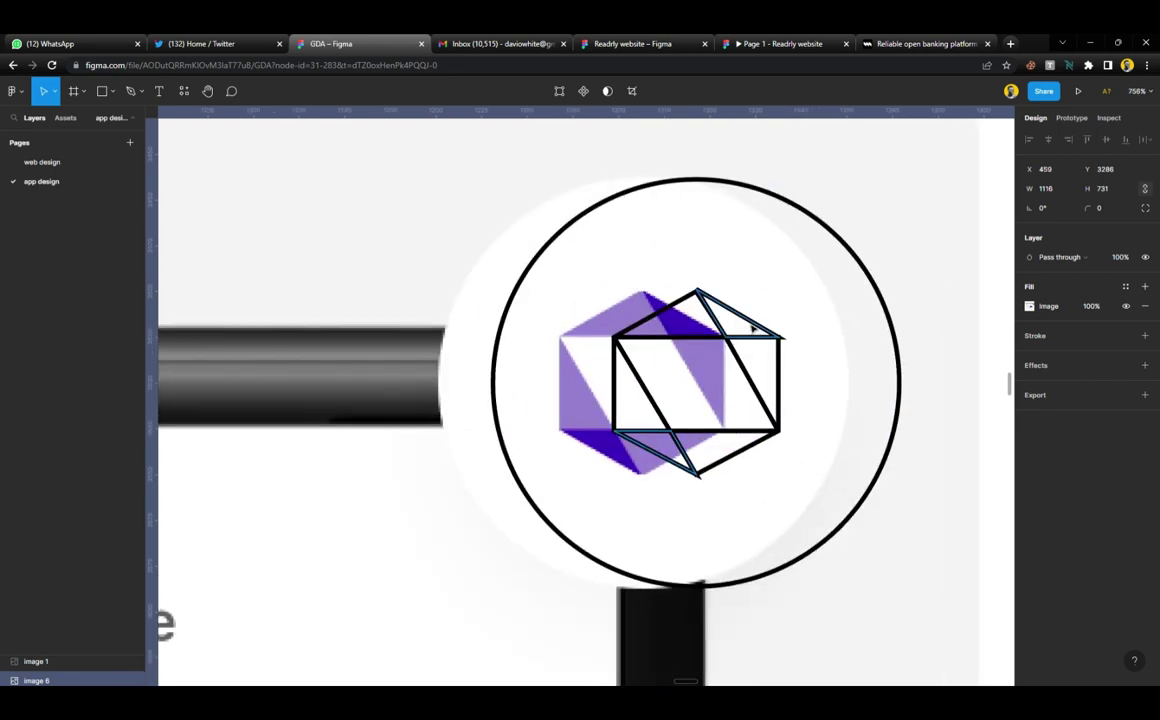
{"action": "left_click", "coordinate": [753, 328]}
{"action": "left_click", "coordinate": [1145, 364]}
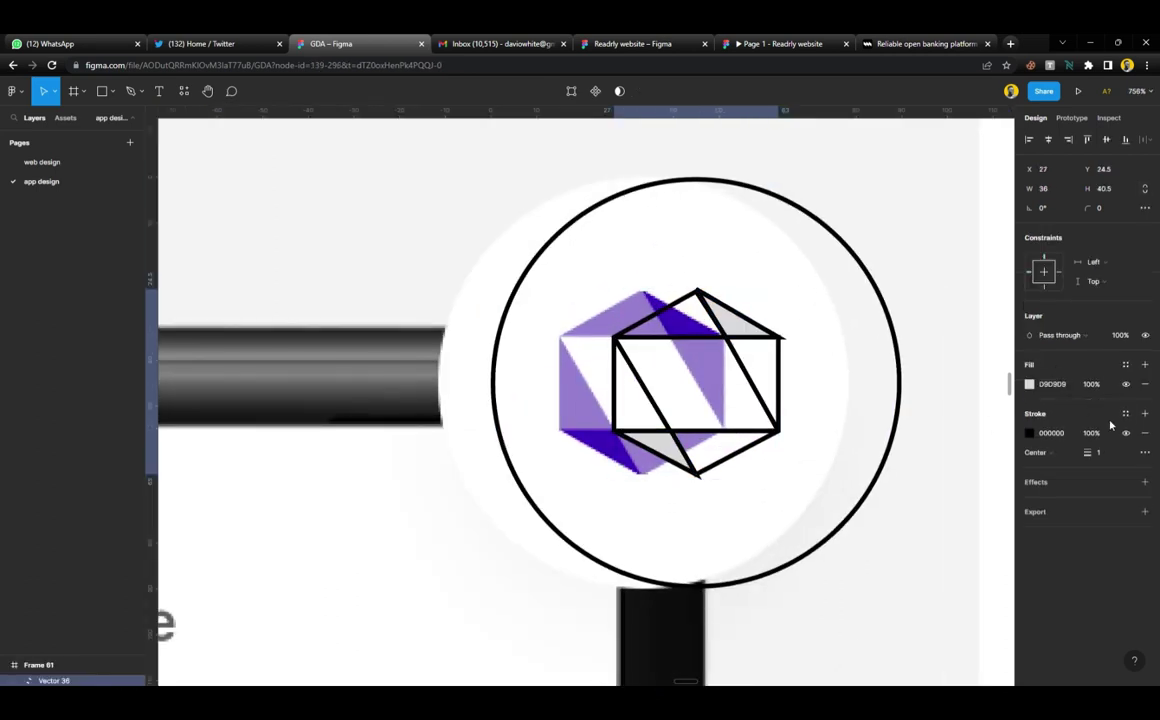
{"action": "left_click", "coordinate": [1145, 433]}
{"action": "key", "text": "i"}
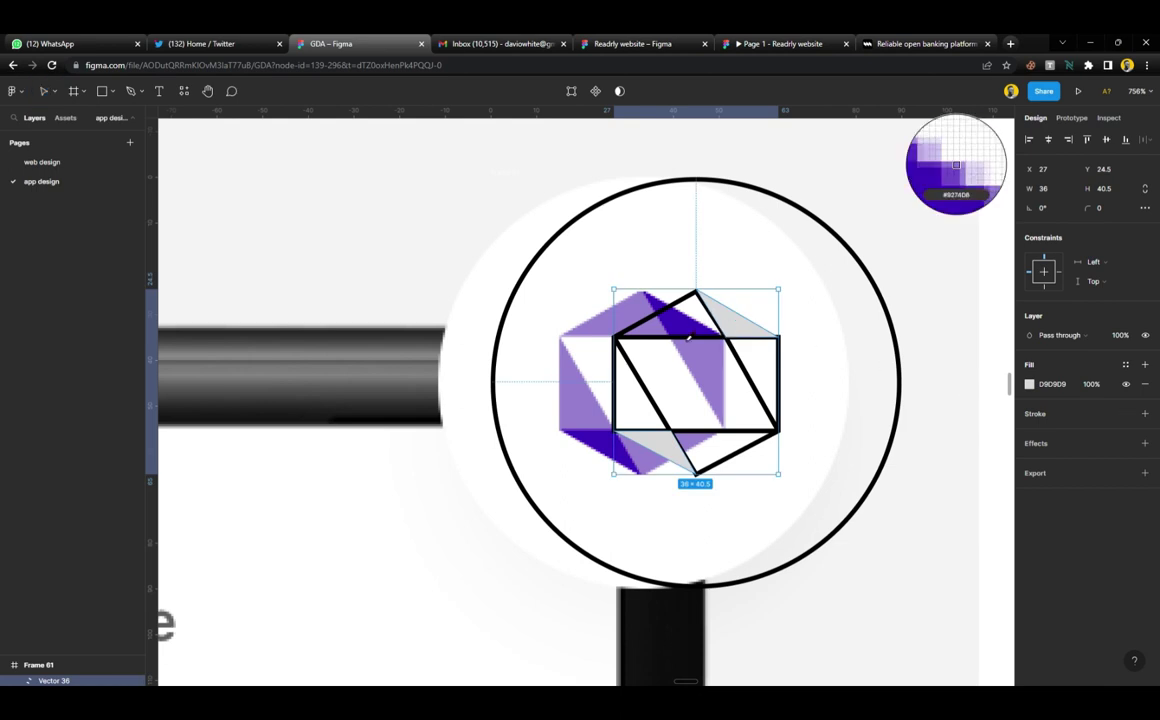
{"action": "left_click", "coordinate": [700, 318]}
Try a light purple fill without stroke on the other traced vector, then undo it
{"action": "left_click", "coordinate": [748, 374]}
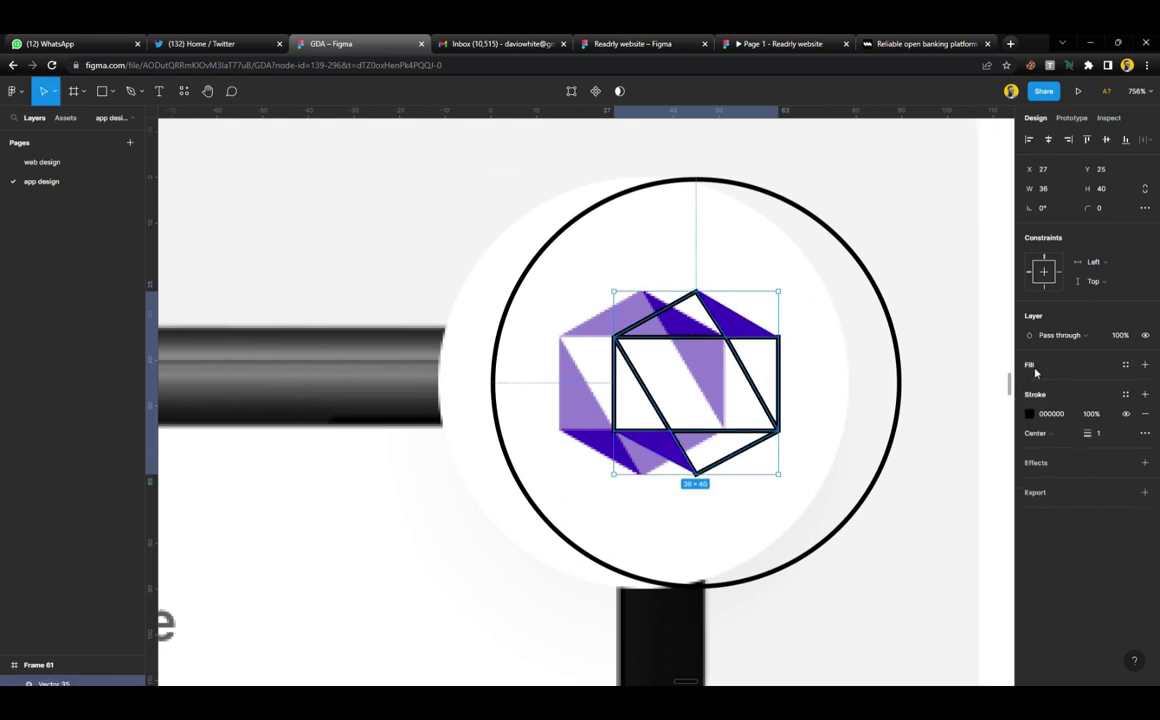
{"action": "left_click", "coordinate": [1145, 364]}
{"action": "left_click", "coordinate": [1145, 433]}
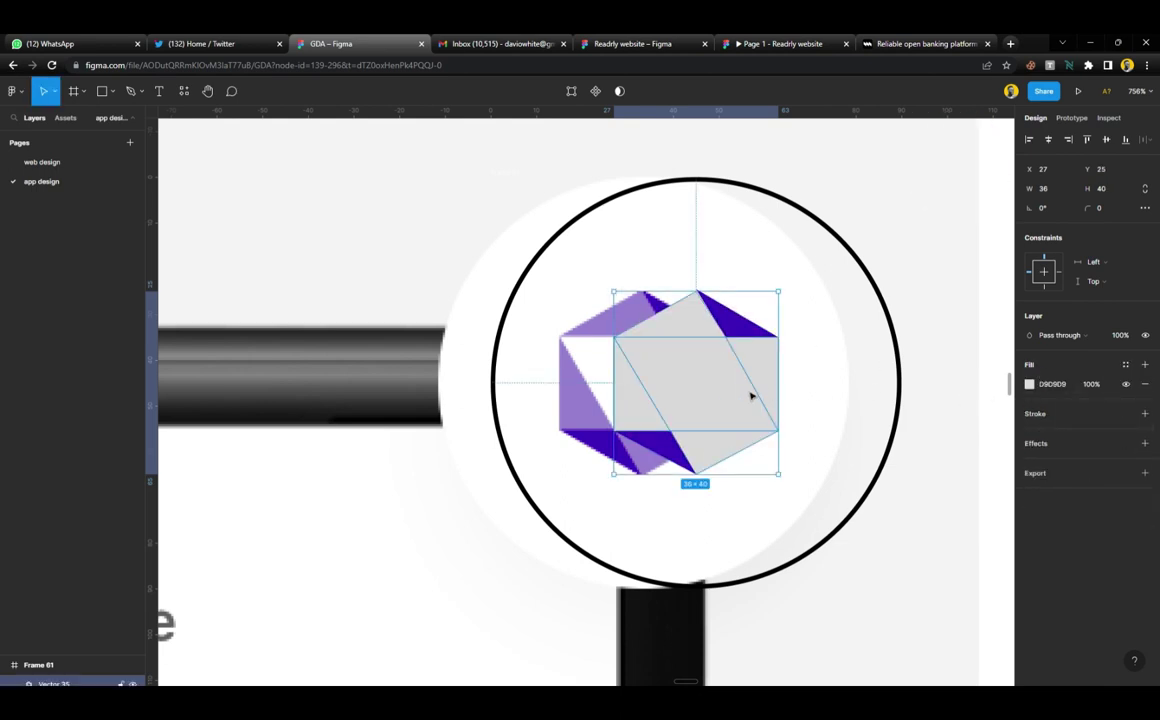
{"action": "scroll", "coordinate": [704, 383], "scroll_direction": "up", "scroll_amount": 3}
{"action": "key", "text": "i"}
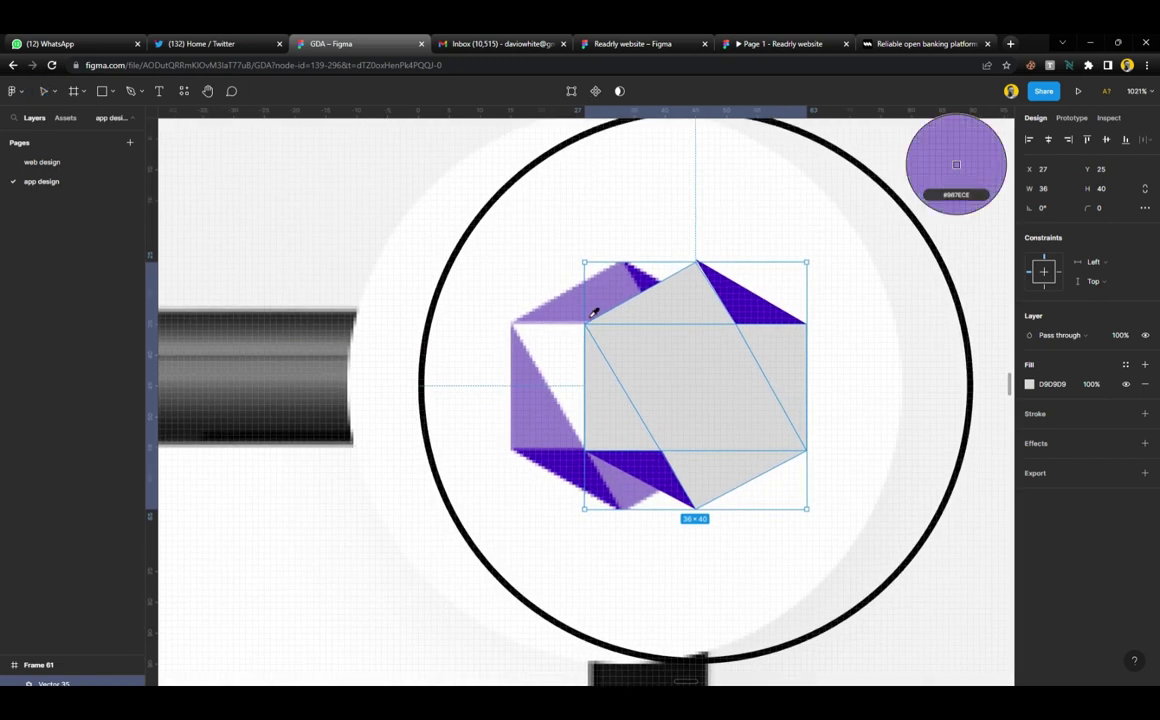
{"action": "left_click", "coordinate": [611, 300]}
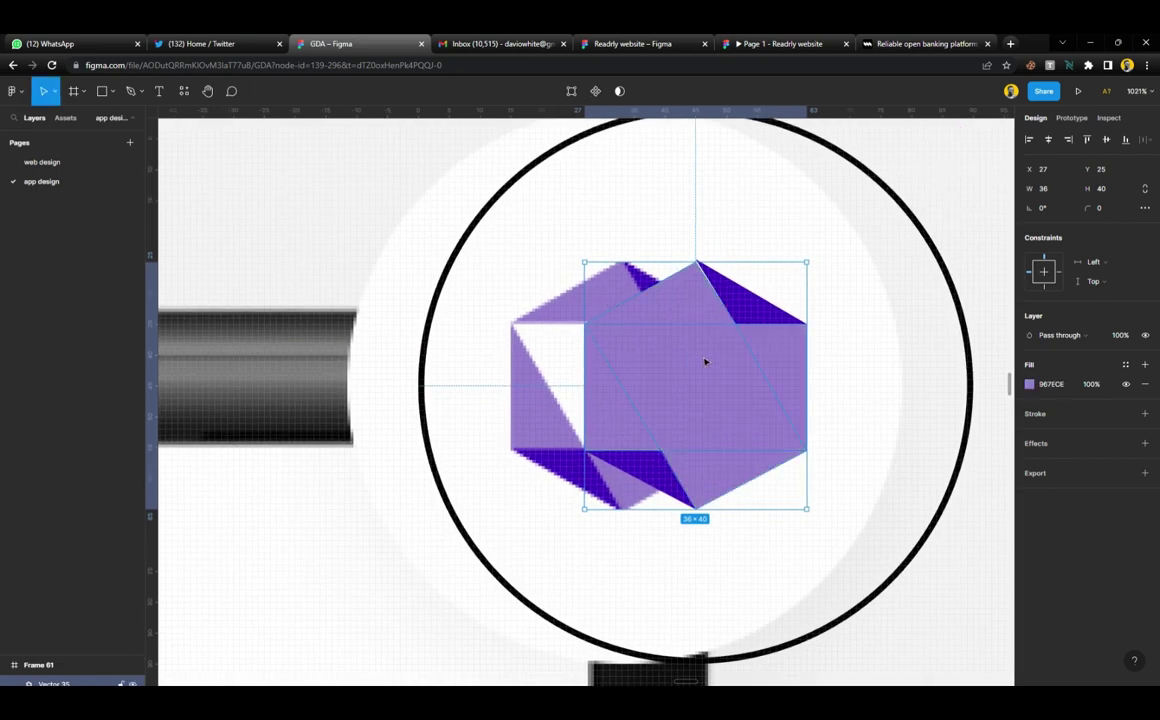
{"action": "key", "text": "ctrl+z"}
{"action": "key", "text": "ctrl+z"}
{"action": "key", "text": "ctrl+z"}
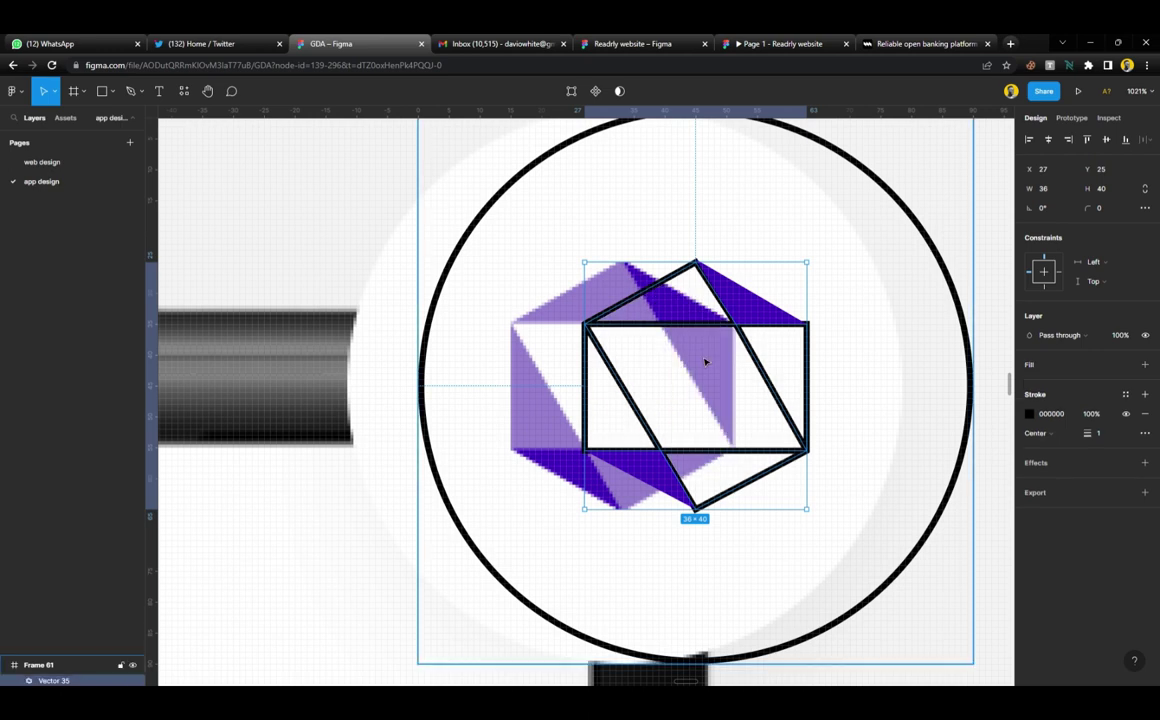
{"action": "scroll", "coordinate": [733, 361], "scroll_direction": "up", "scroll_amount": 3}
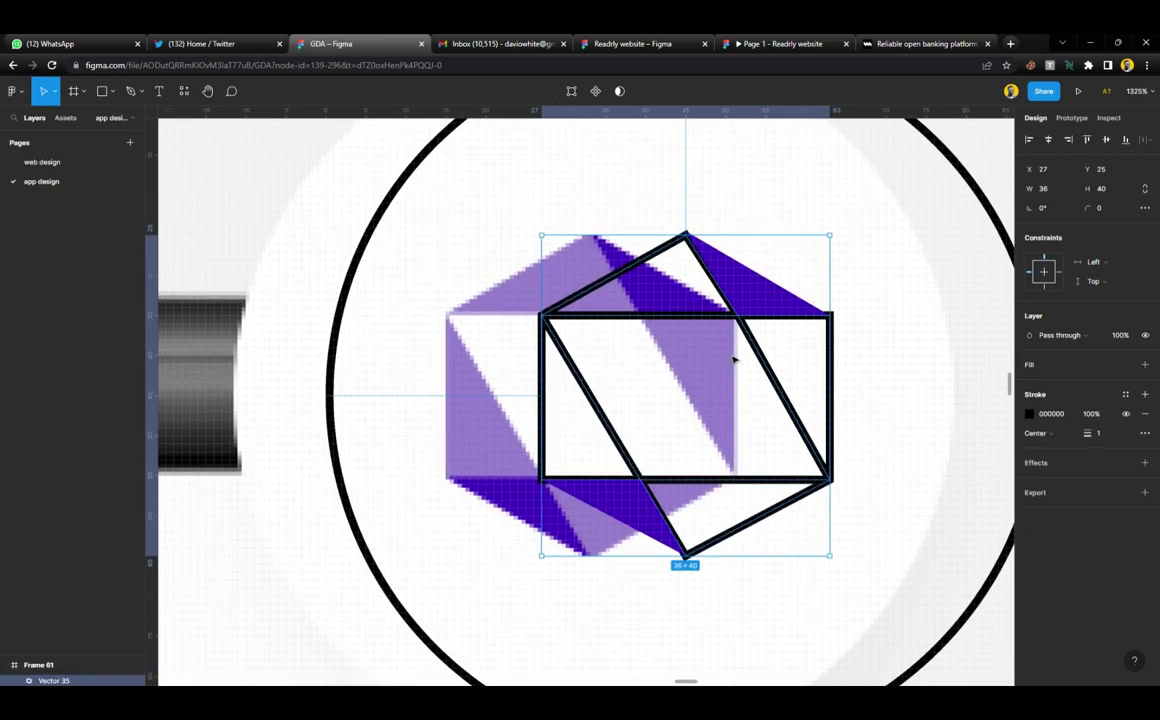
{"action": "left_click", "coordinate": [880, 430]}
{"action": "left_click", "coordinate": [836, 400]}
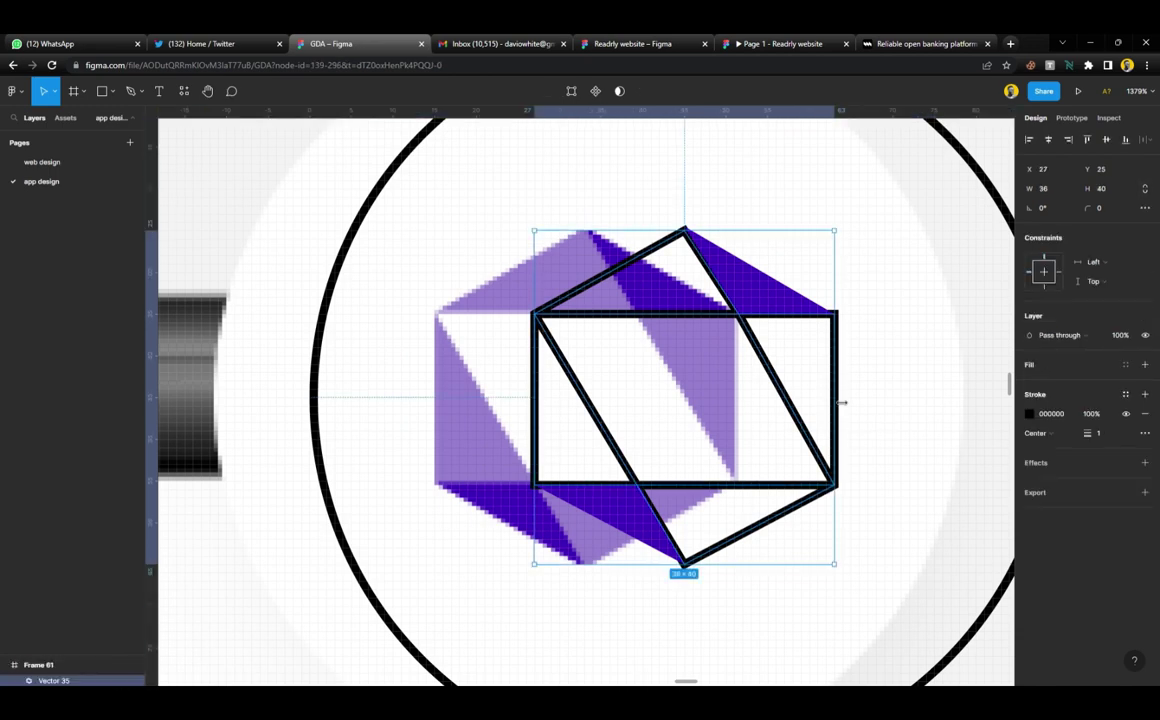
Duplicate the traced vector and adjust its path points
{"action": "key", "text": "ctrl+d"}
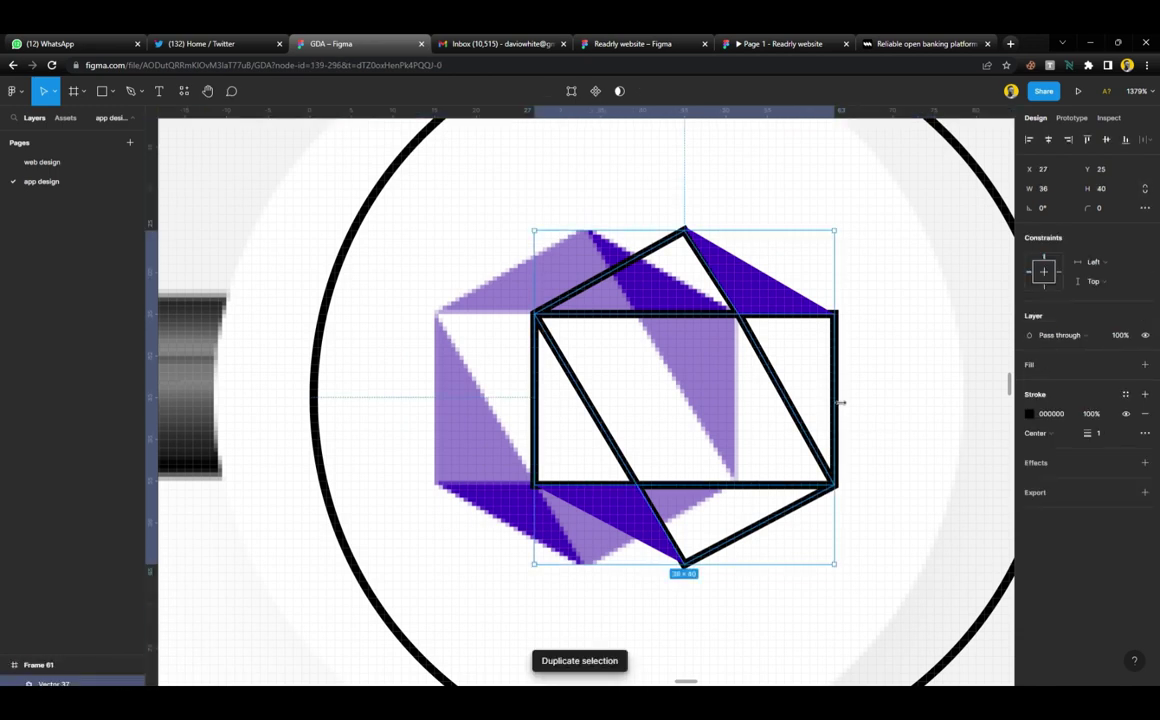
{"action": "left_click", "coordinate": [571, 91]}
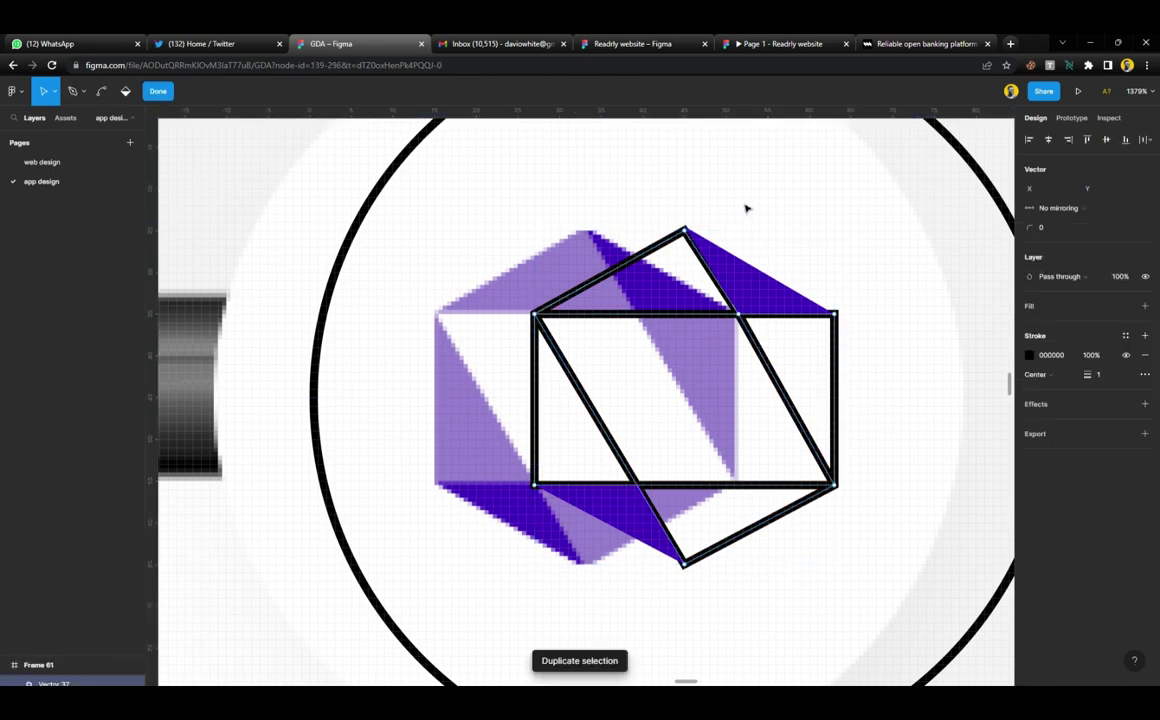
{"action": "left_click_drag", "start_coordinate": [742, 201], "coordinate": [634, 271]}
{"action": "left_click", "coordinate": [634, 271]}
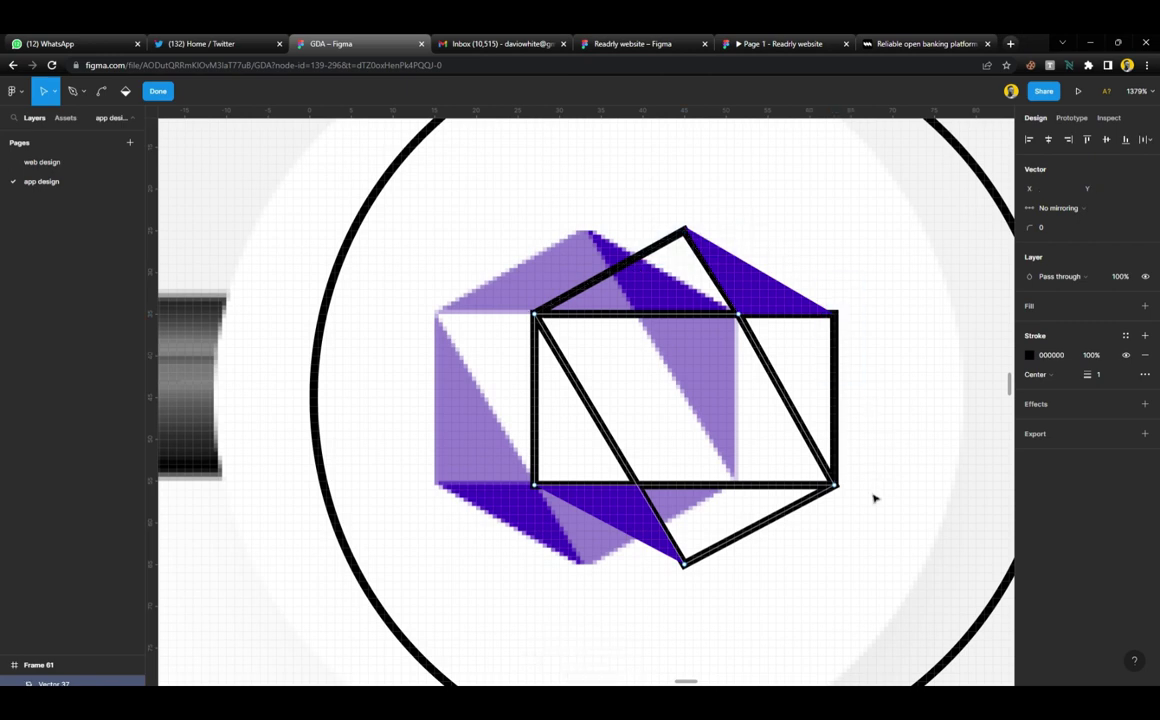
{"action": "left_click_drag", "start_coordinate": [560, 505], "coordinate": [494, 451]}
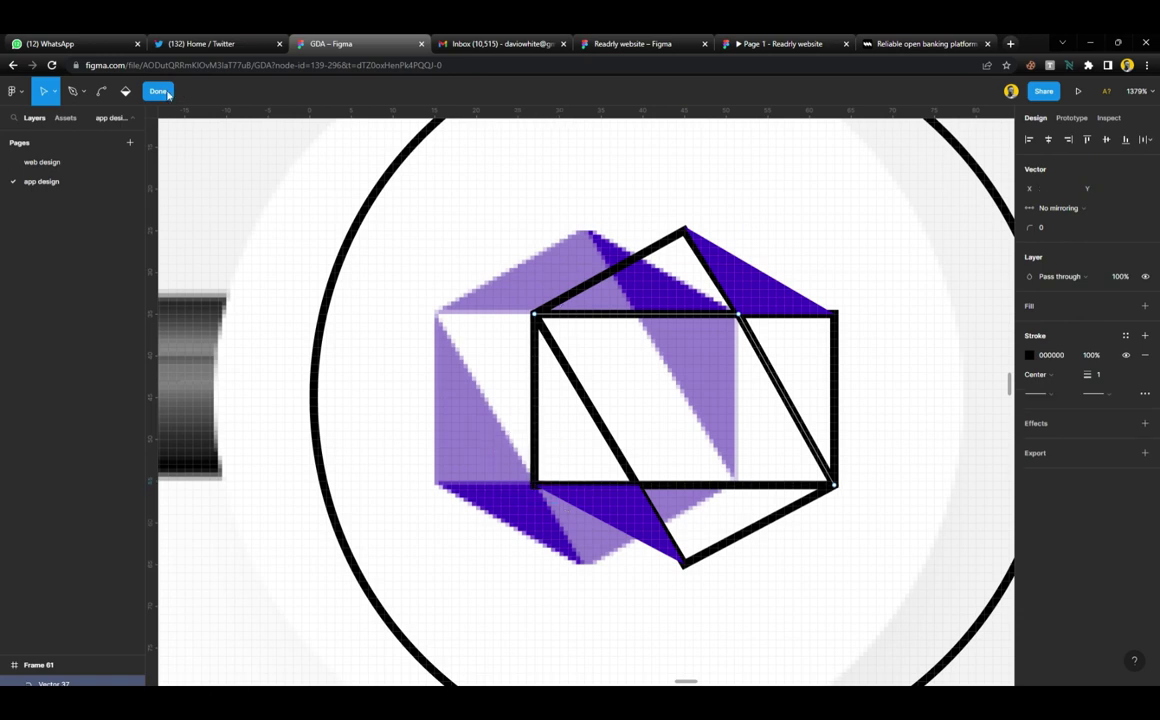
{"action": "left_click", "coordinate": [158, 91]}
Give the duplicate a fill and outline using the 'ascent buttons' colour style
{"action": "left_click", "coordinate": [1077, 365]}
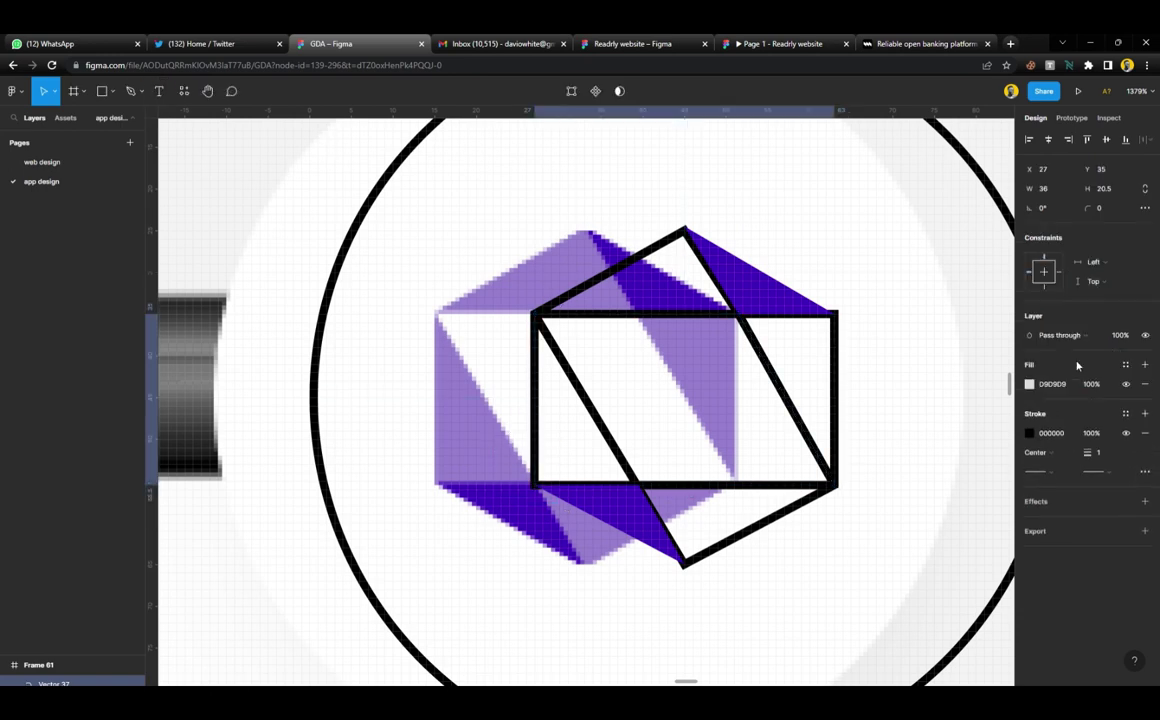
{"action": "left_click", "coordinate": [1127, 415]}
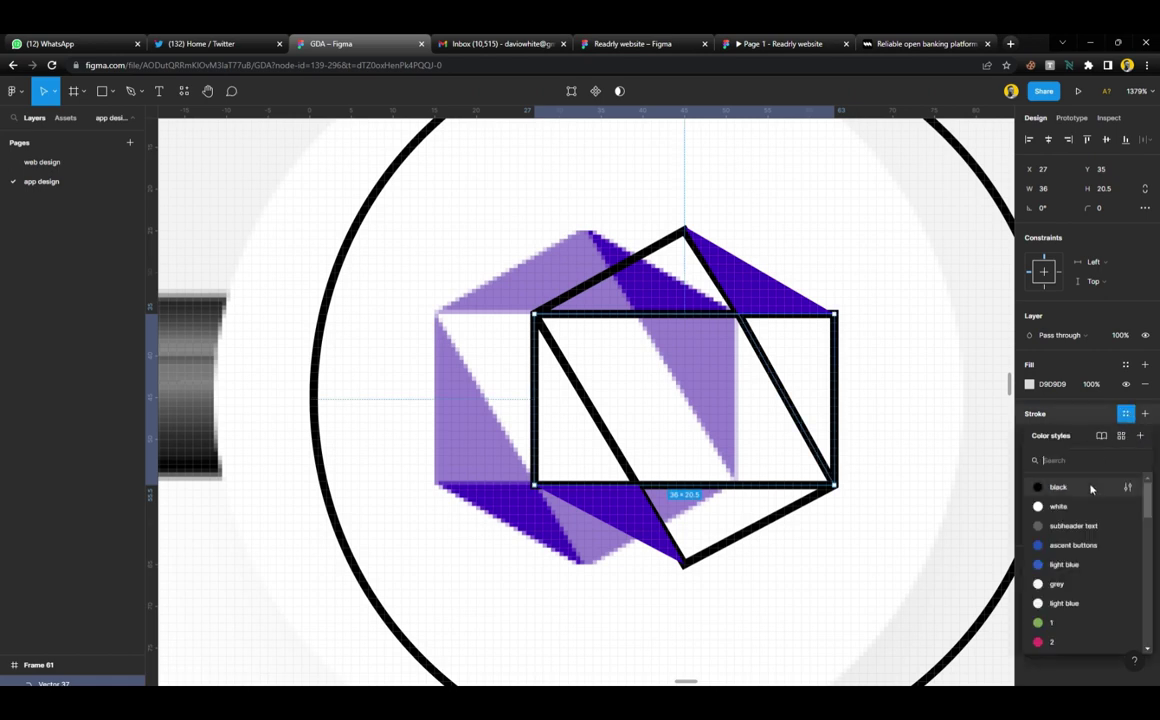
{"action": "left_click", "coordinate": [1075, 546]}
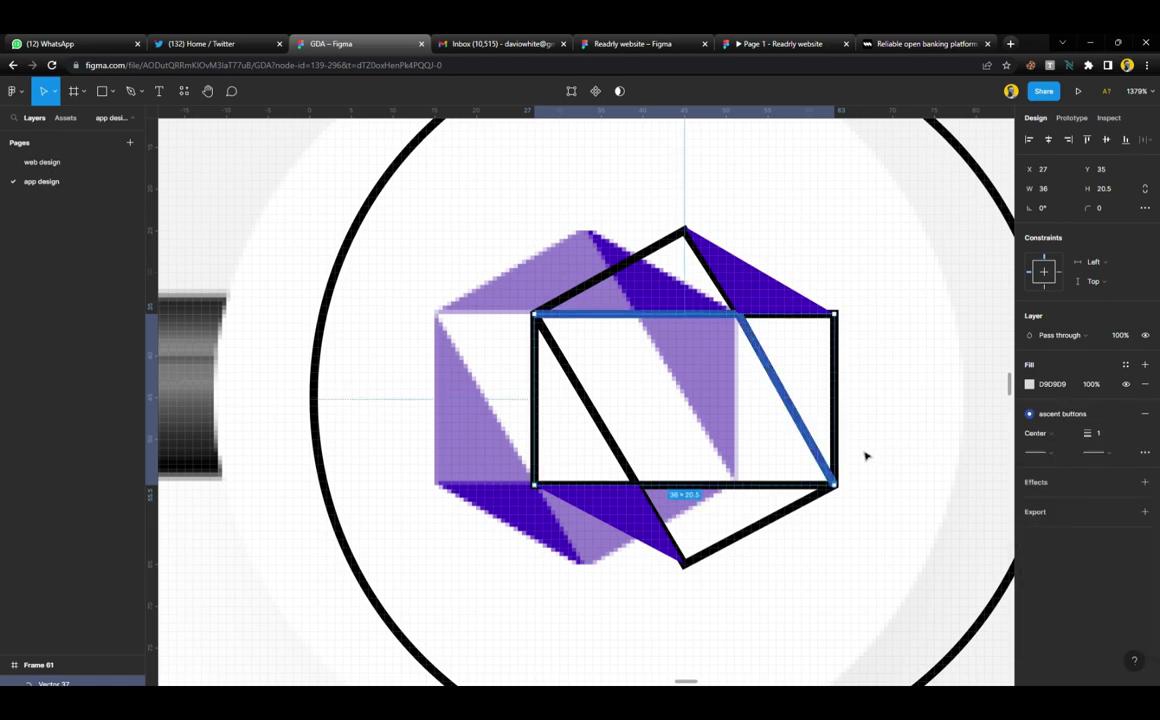
{"action": "left_click", "coordinate": [1127, 365]}
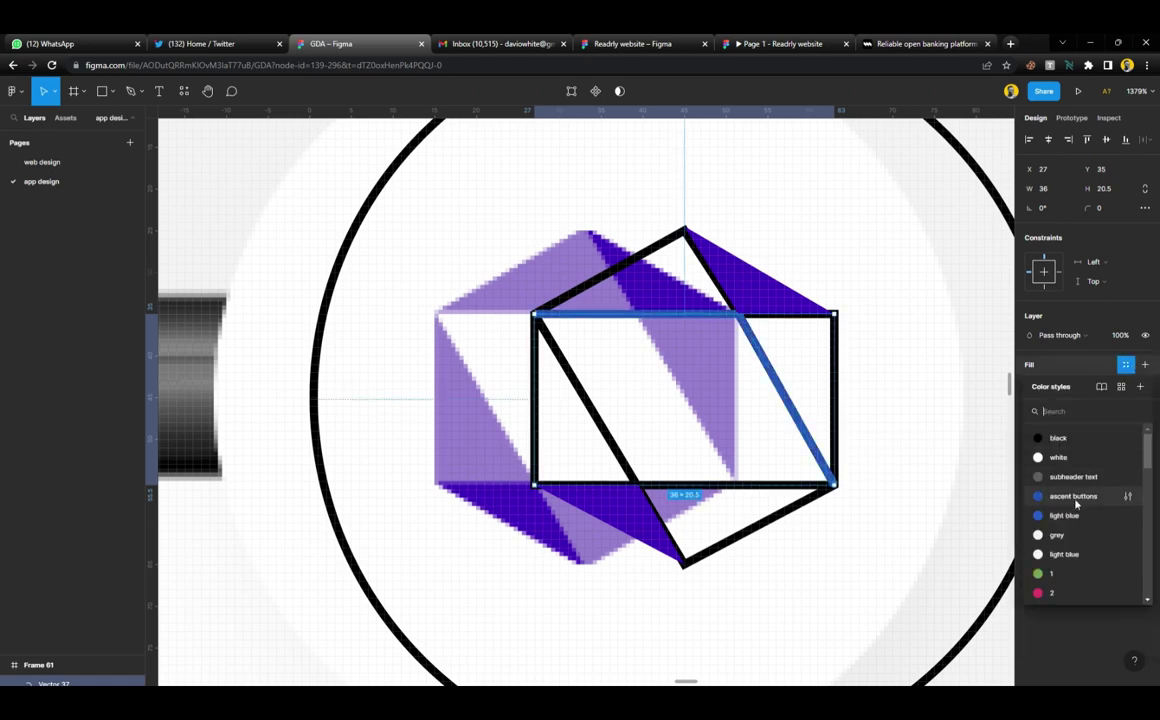
{"action": "left_click", "coordinate": [1072, 497]}
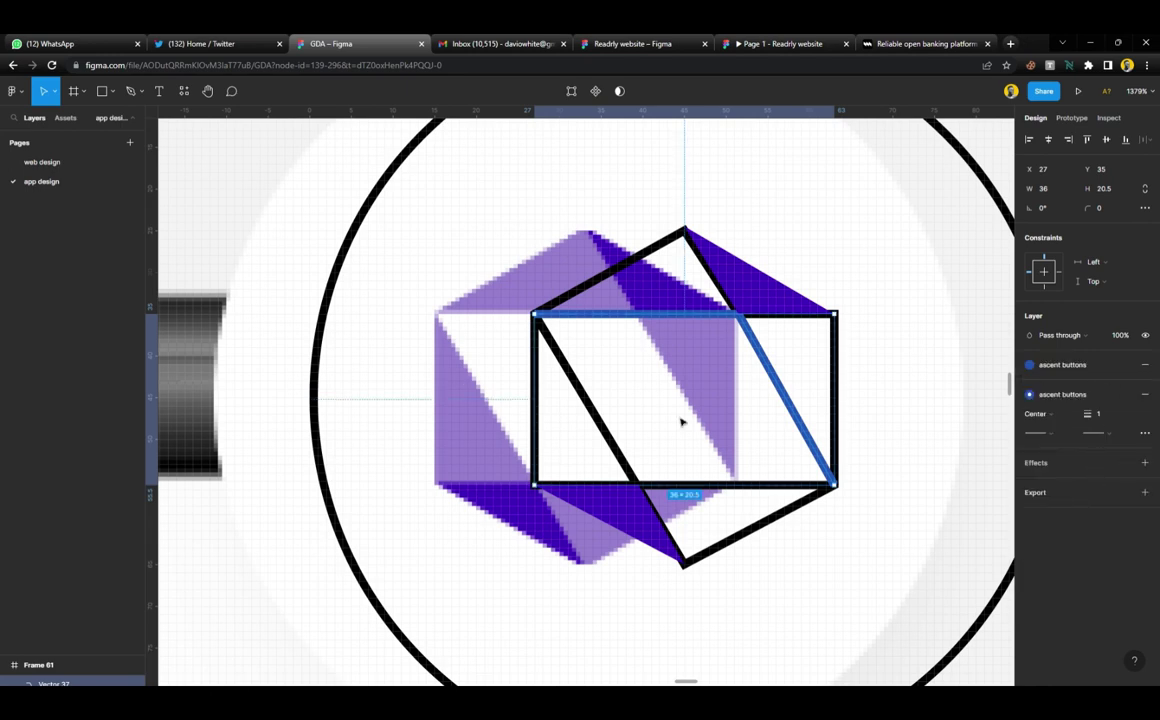
{"action": "scroll", "coordinate": [690, 410], "scroll_direction": "up", "scroll_amount": 3}
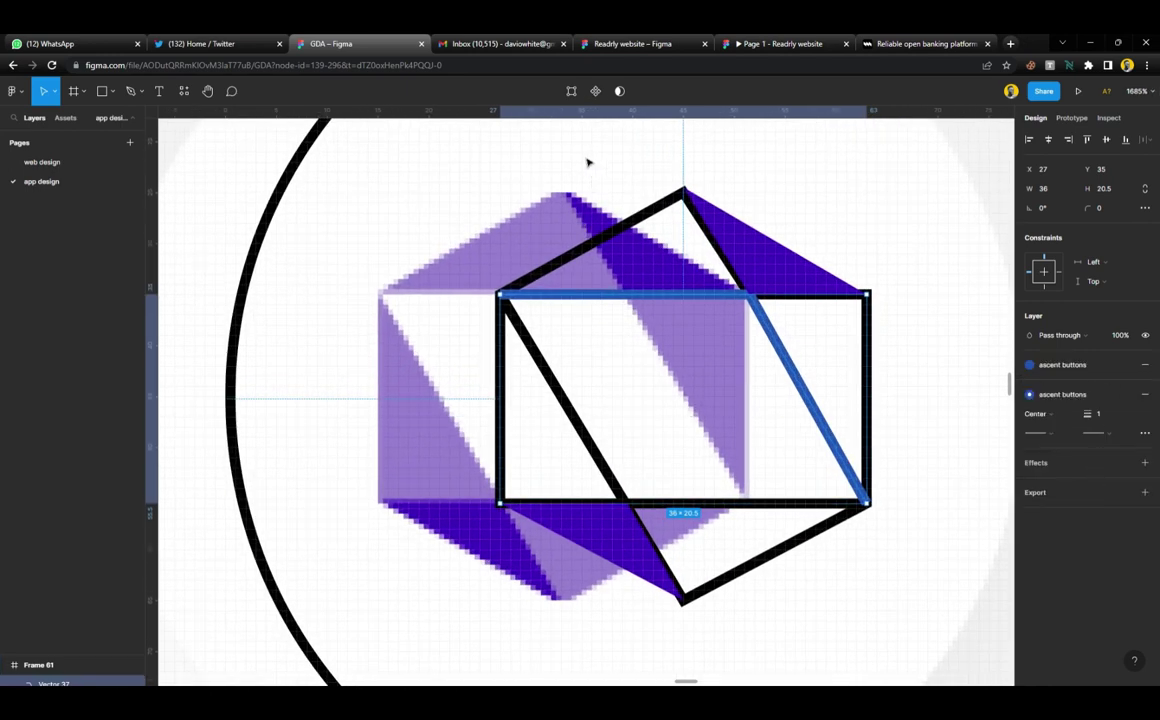
Redraw the duplicate as a parallelogram with the Pen and remove its extra outline
{"action": "left_click", "coordinate": [571, 91]}
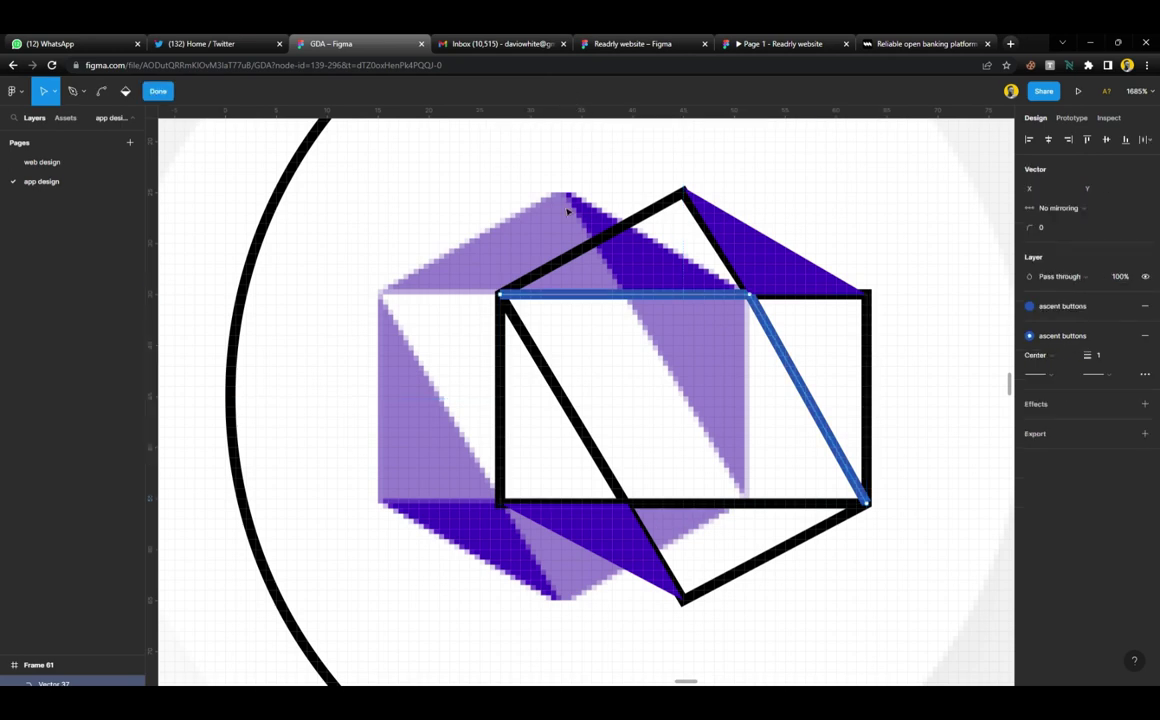
{"action": "key", "text": "p"}
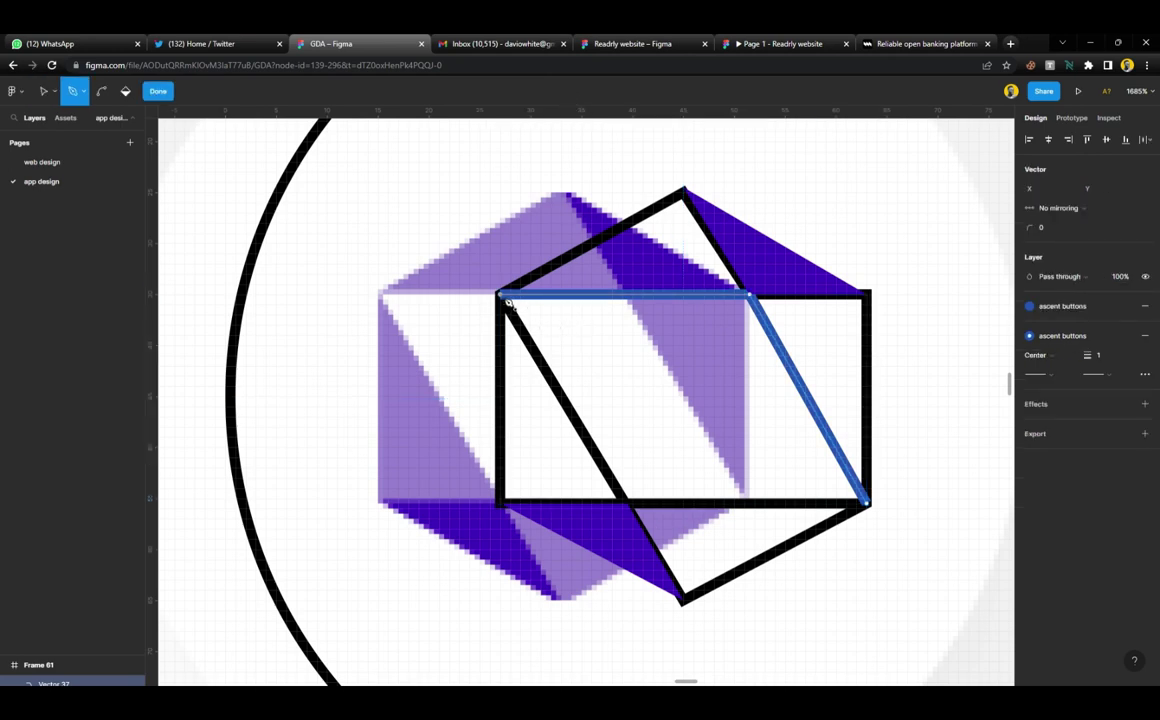
{"action": "left_click", "coordinate": [500, 295]}
{"action": "left_click", "coordinate": [627, 503]}
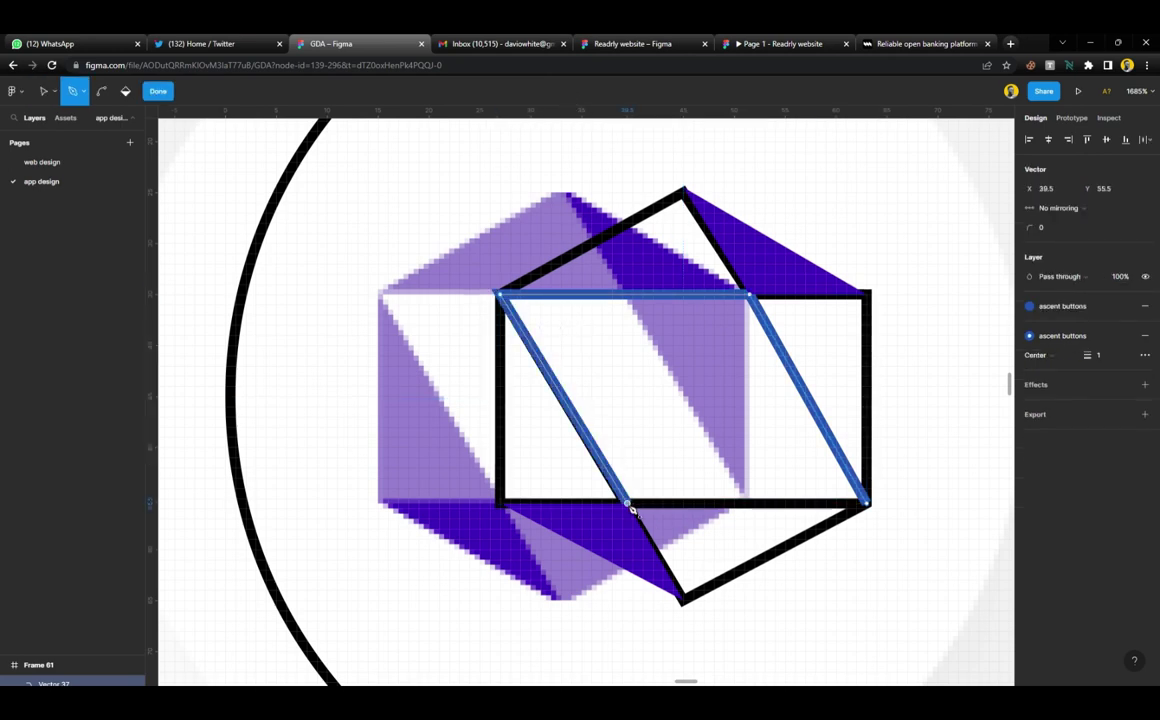
{"action": "left_click", "coordinate": [872, 507]}
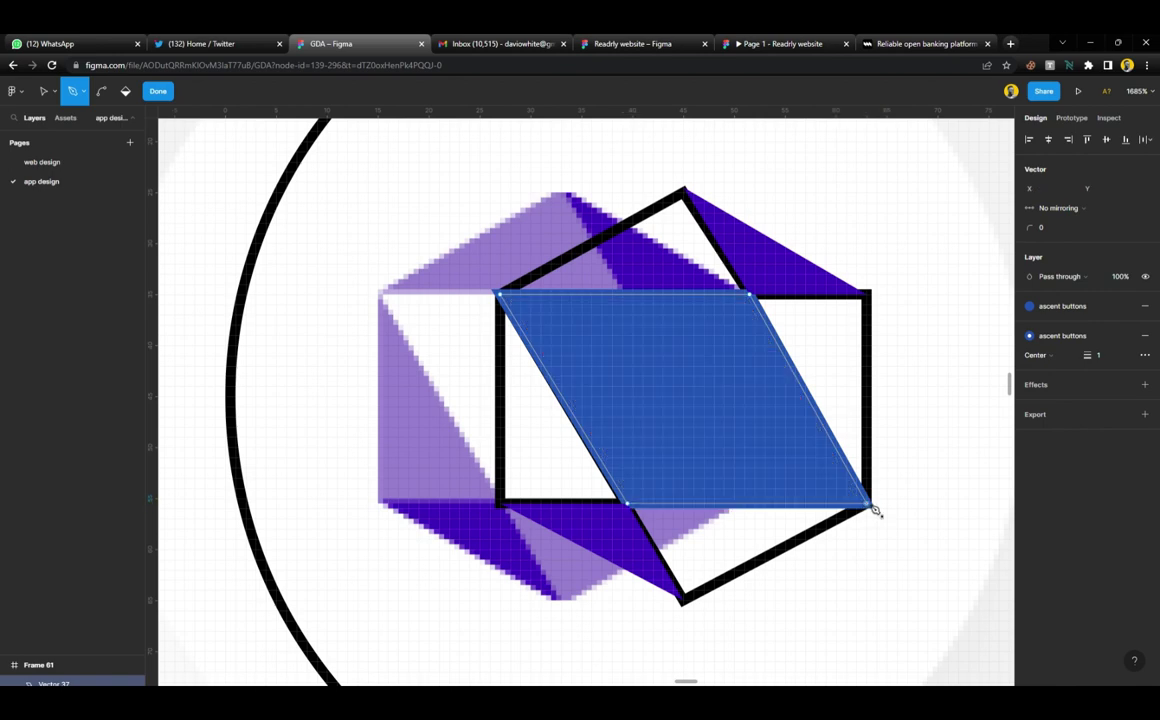
{"action": "key", "text": "Escape"}
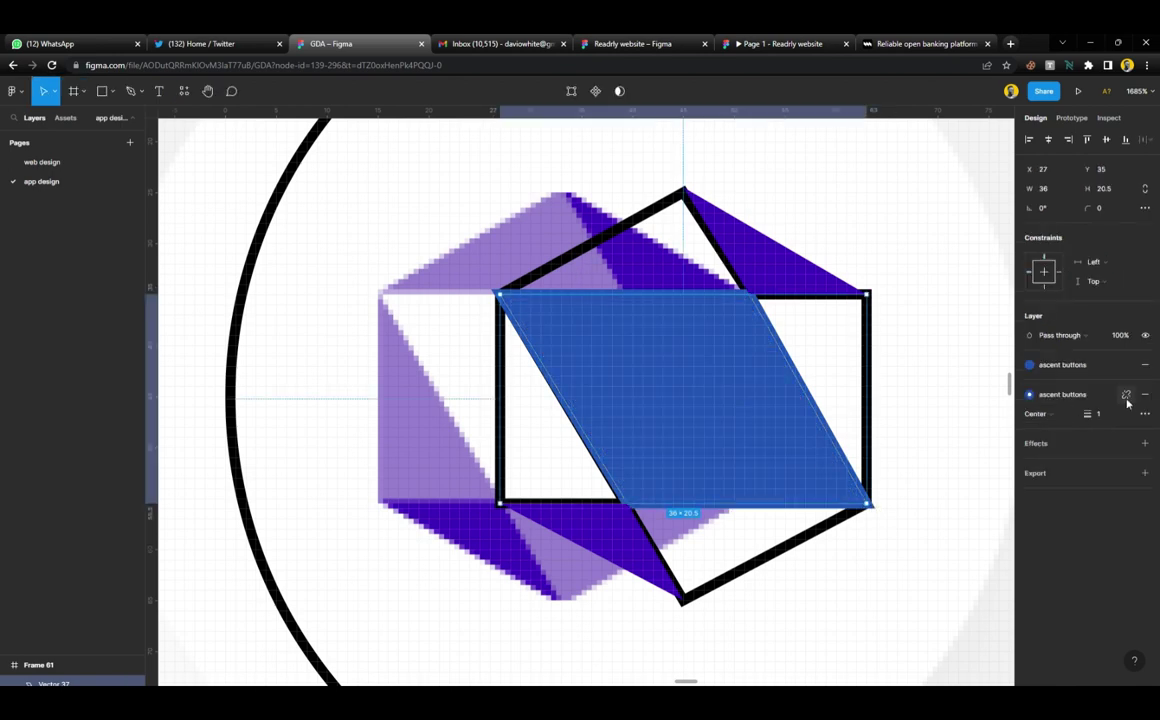
{"action": "left_click", "coordinate": [1145, 394]}
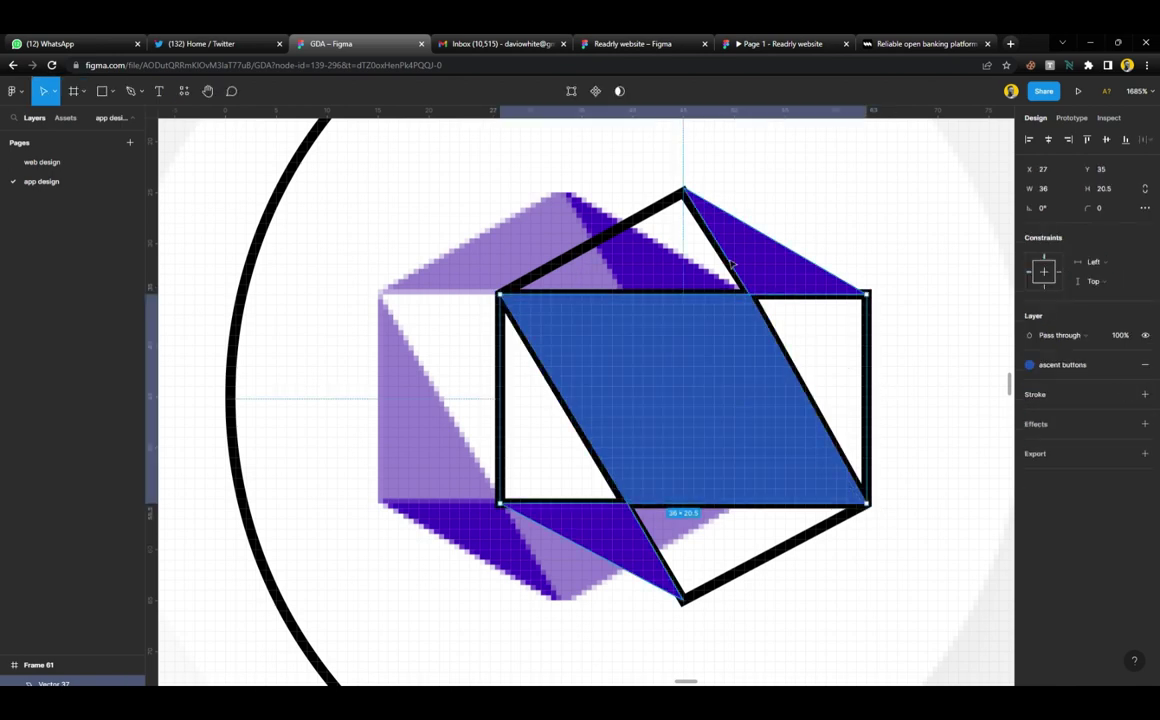
Fill the hexagon with the mockup's light purple #967ECE and remove its black outline
{"action": "left_click", "coordinate": [869, 392]}
{"action": "left_click", "coordinate": [1145, 364]}
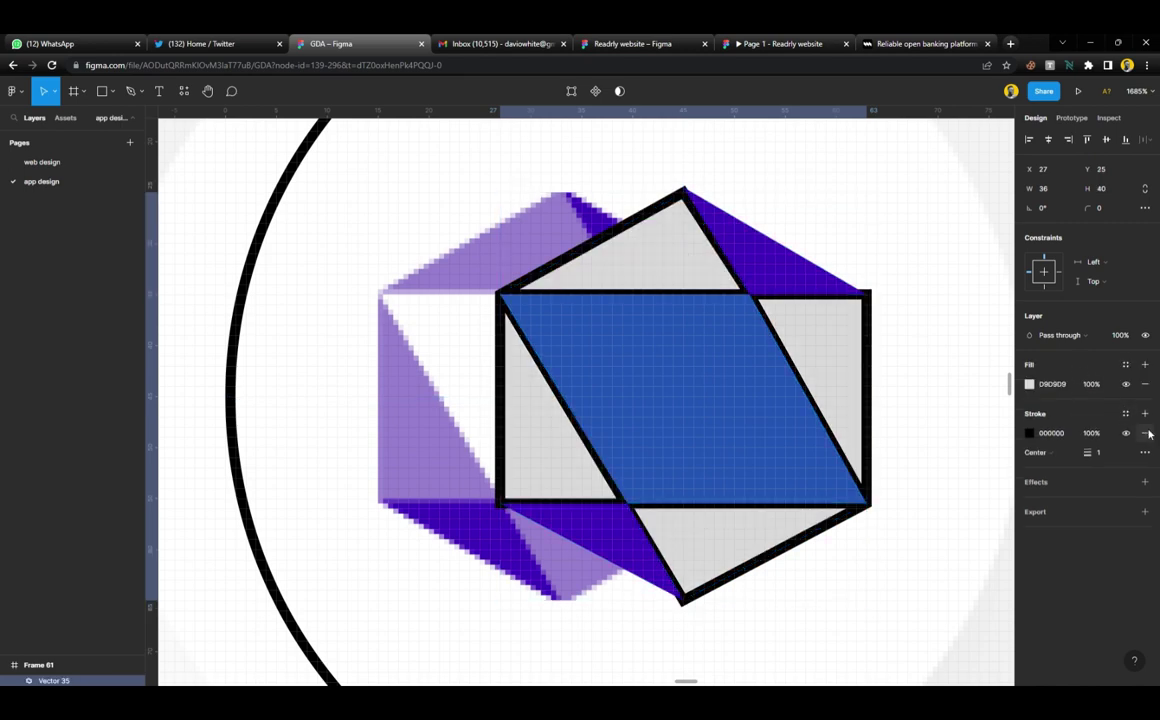
{"action": "left_click", "coordinate": [1145, 432]}
{"action": "key", "text": "i"}
{"action": "left_click", "coordinate": [516, 275]}
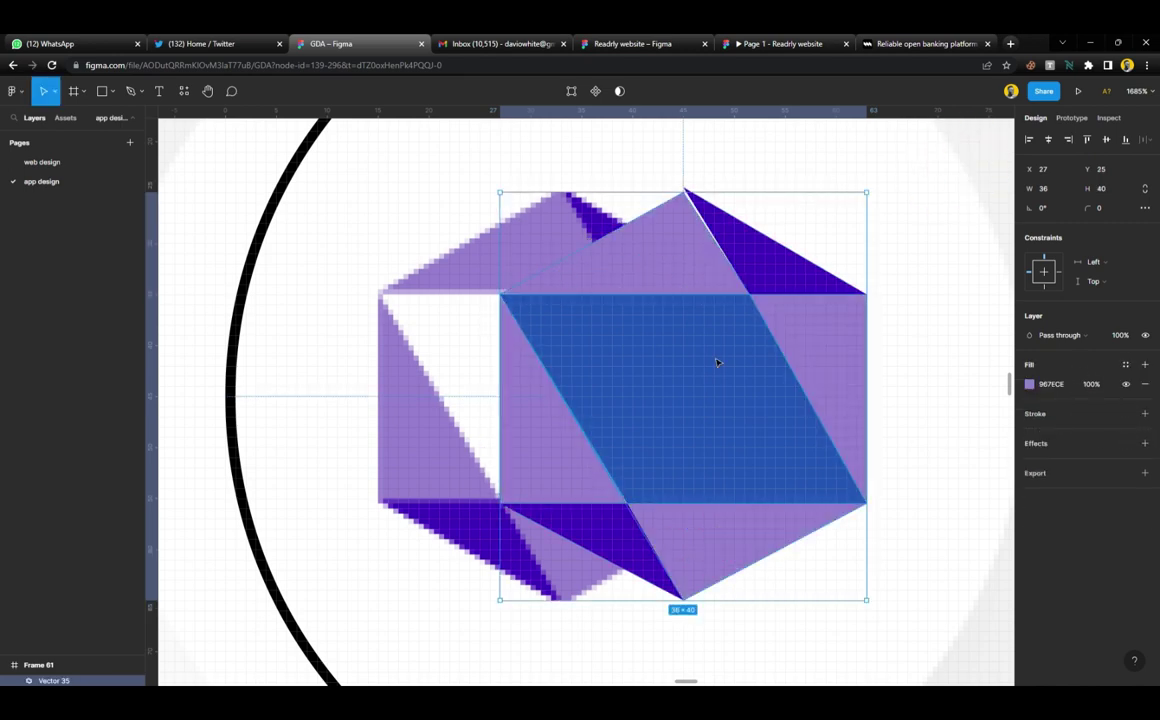
Subtract the parallelogram from the hexagon to cut it out
{"action": "left_click", "coordinate": [668, 249], "text": "shift"}
{"action": "left_click", "coordinate": [630, 93]}
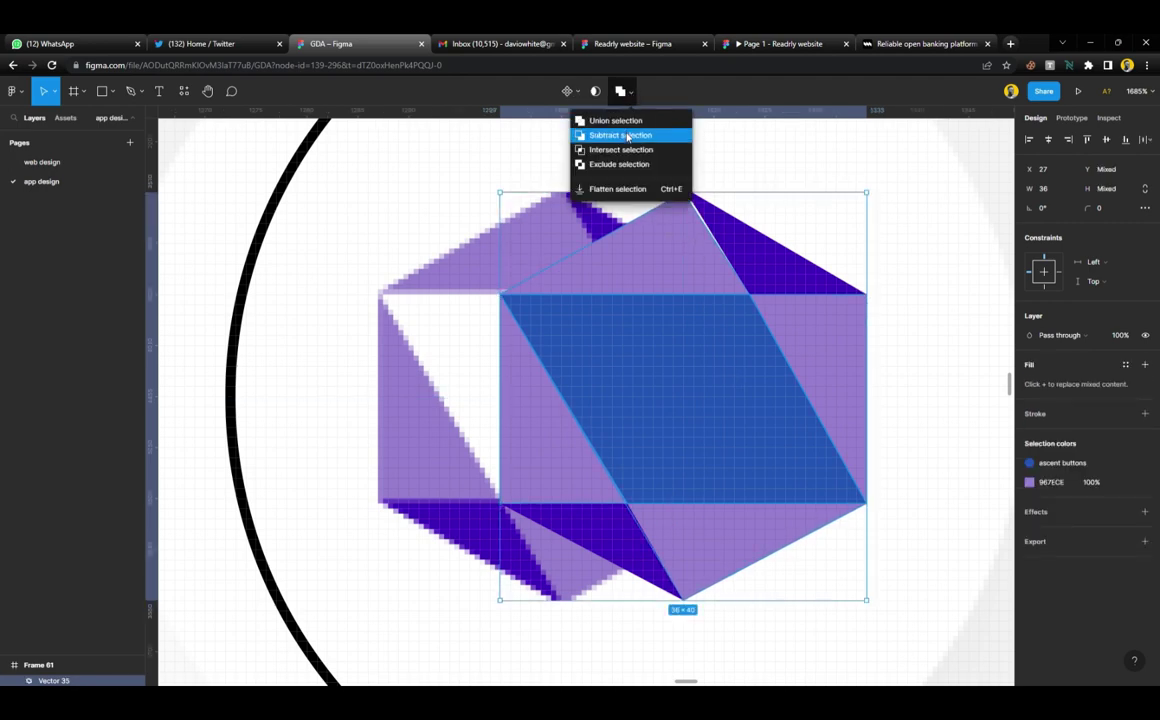
{"action": "left_click", "coordinate": [615, 134]}
Drag the blue triangle's top vertex down to the hexagon's peak
{"action": "left_click", "coordinate": [894, 336]}
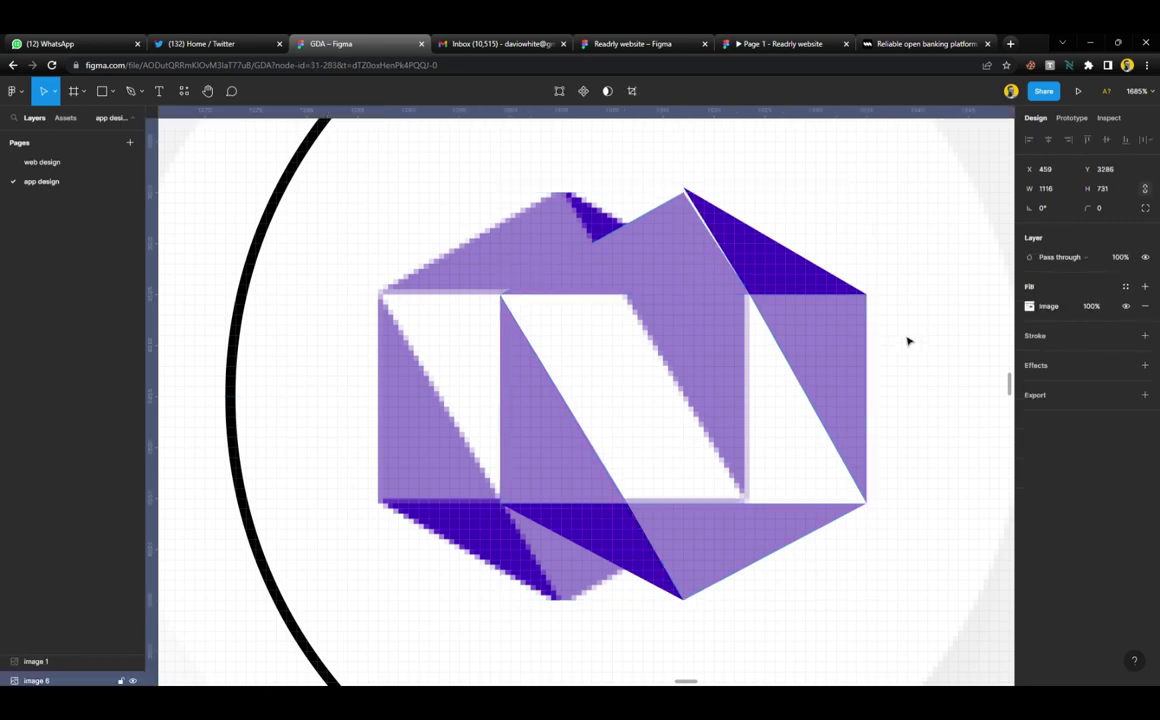
{"action": "scroll", "coordinate": [709, 218], "scroll_direction": "up", "scroll_amount": 5}
{"action": "left_click", "coordinate": [710, 219]}
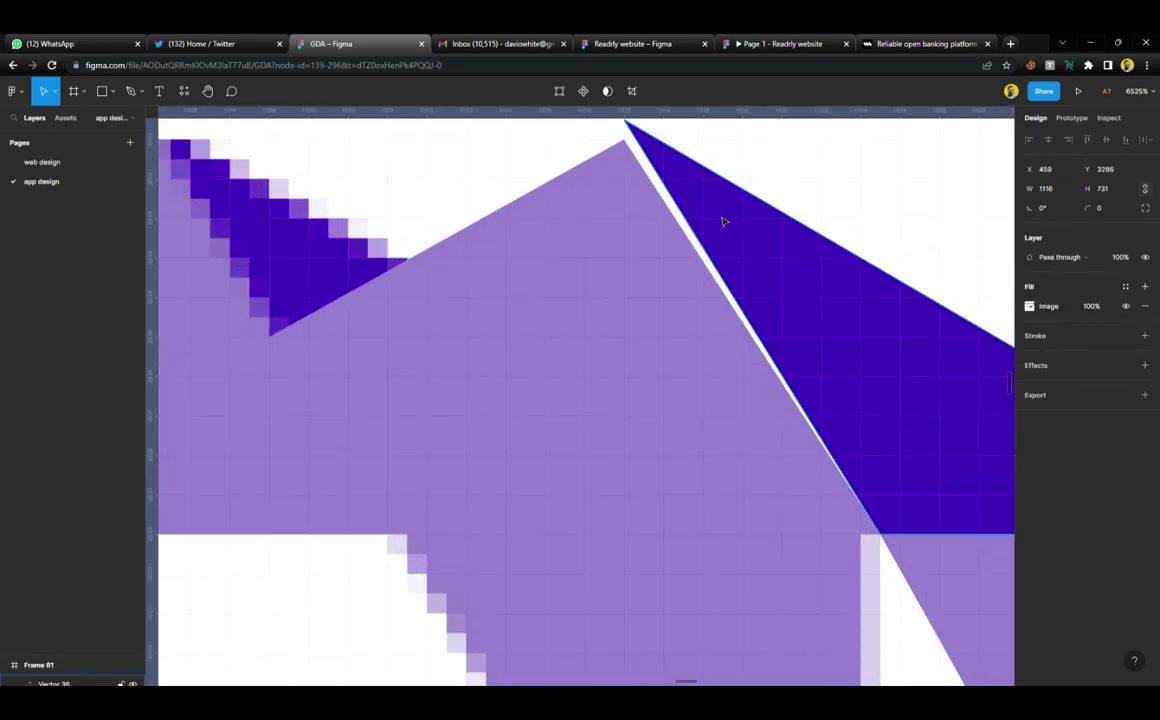
{"action": "double_click", "coordinate": [705, 220]}
{"action": "scroll", "coordinate": [690, 300], "scroll_direction": "up", "scroll_amount": 3}
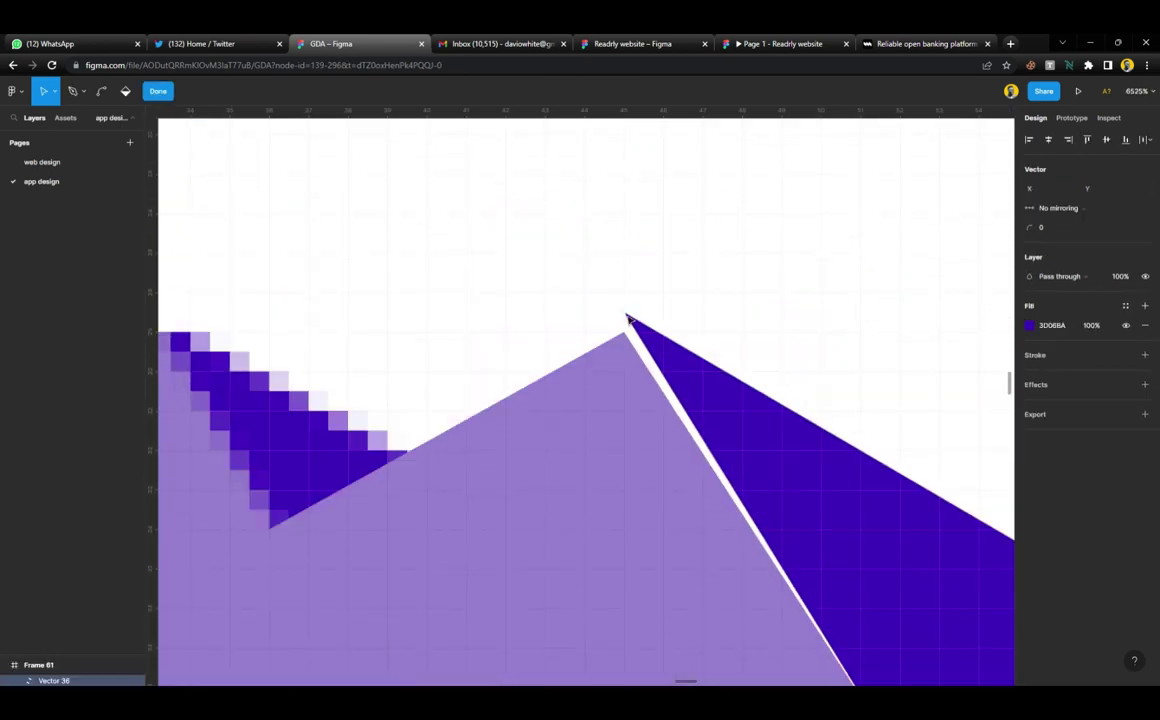
{"action": "left_click_drag", "start_coordinate": [632, 319], "coordinate": [636, 342]}
{"action": "scroll", "coordinate": [626, 335], "scroll_direction": "down", "scroll_amount": 5}
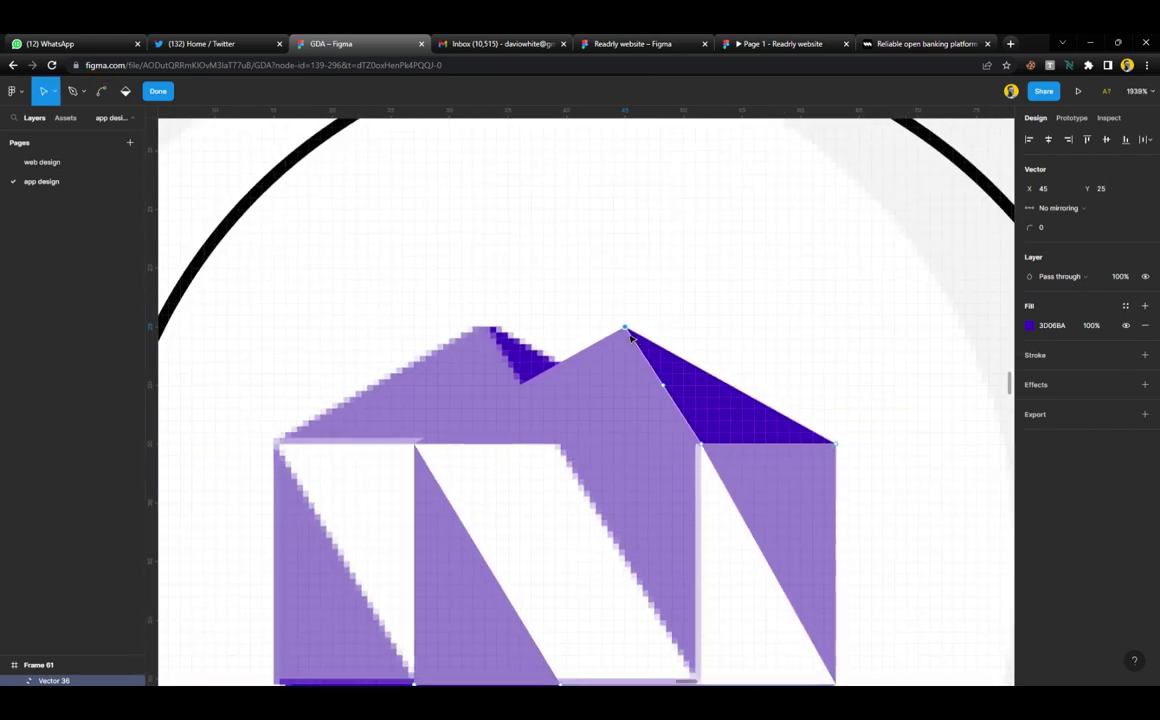
{"action": "scroll", "coordinate": [564, 339], "scroll_direction": "down", "scroll_amount": 3}
{"action": "scroll", "coordinate": [477, 347], "scroll_direction": "up", "scroll_amount": 3}
{"action": "scroll", "coordinate": [477, 347], "scroll_direction": "down", "scroll_amount": 5}
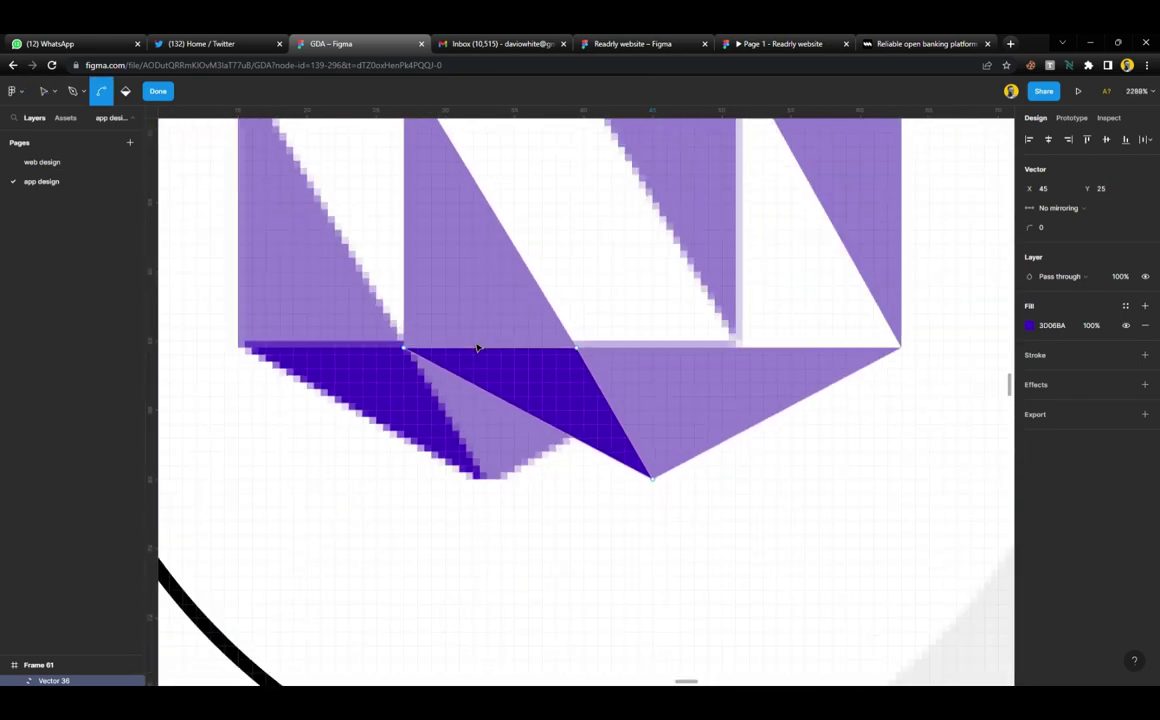
{"action": "left_click", "coordinate": [154, 96]}
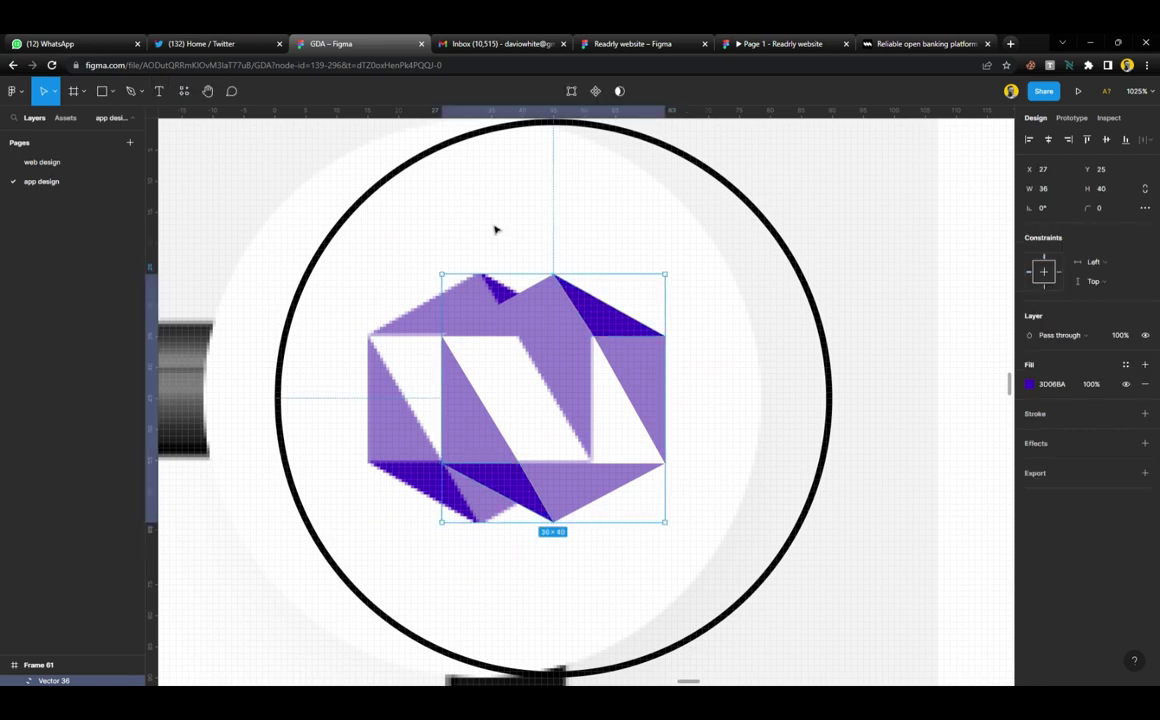
{"action": "scroll", "coordinate": [626, 305], "scroll_direction": "down", "scroll_amount": 4}
{"action": "left_click", "coordinate": [704, 336]}
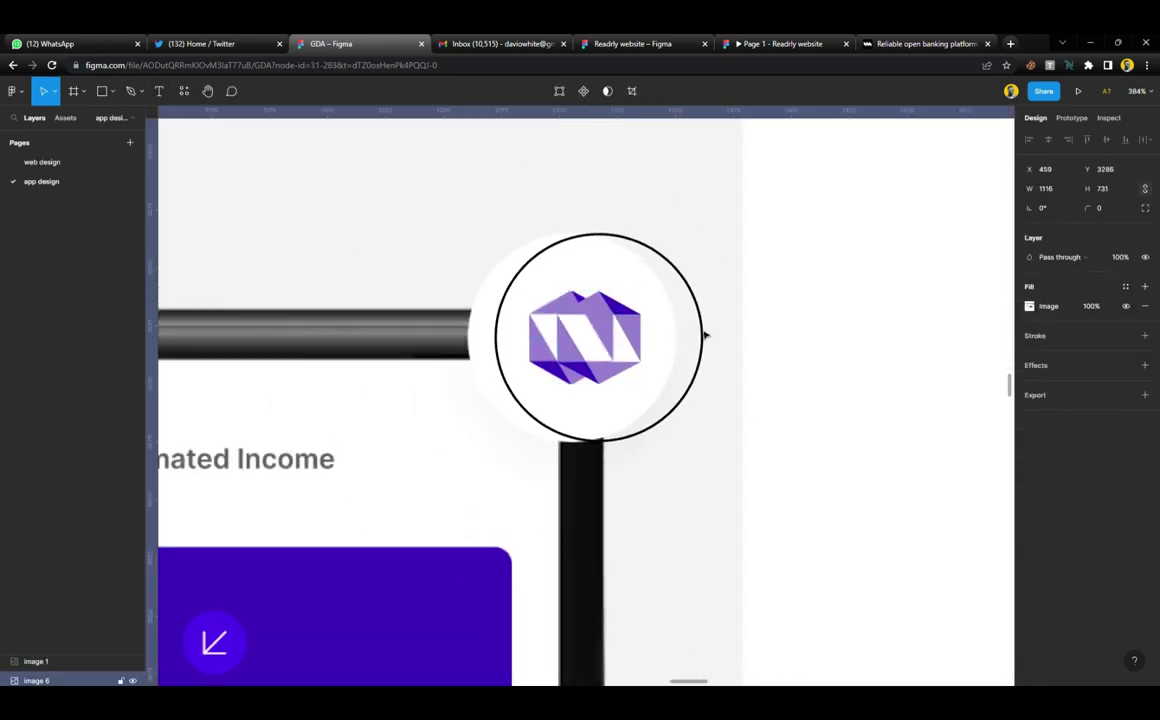
Give the logo's circle frame the white colour style and remove its black stroke
{"action": "left_click", "coordinate": [565, 233]}
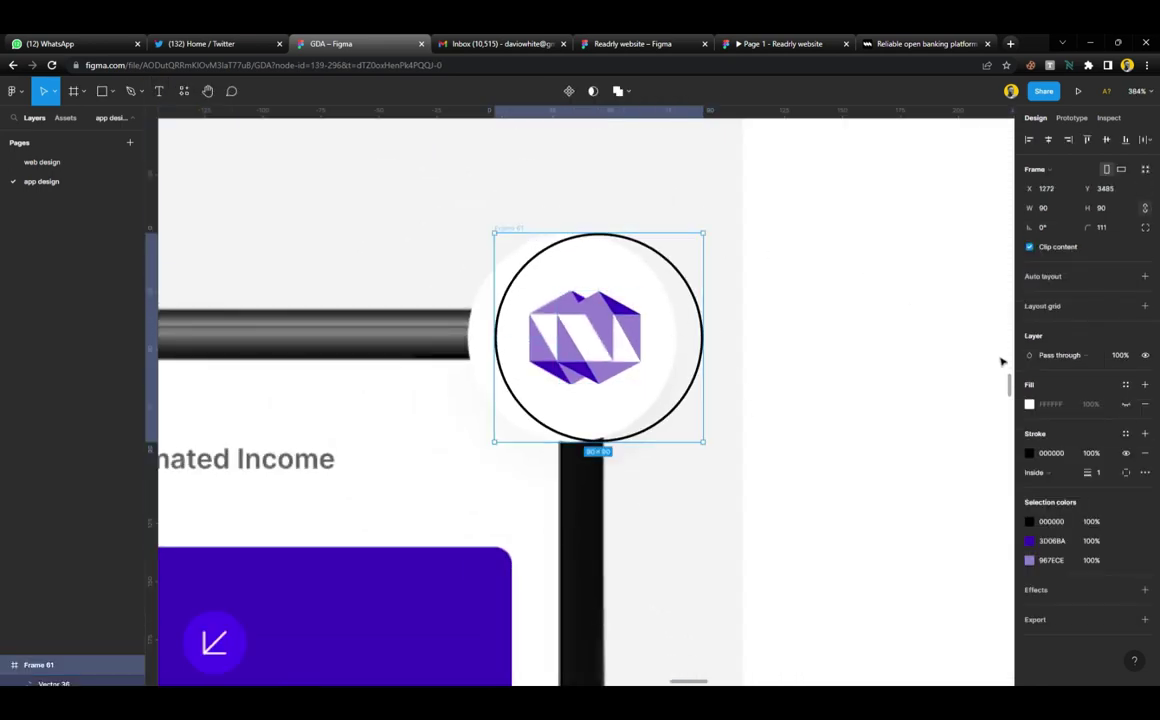
{"action": "left_click", "coordinate": [1125, 404]}
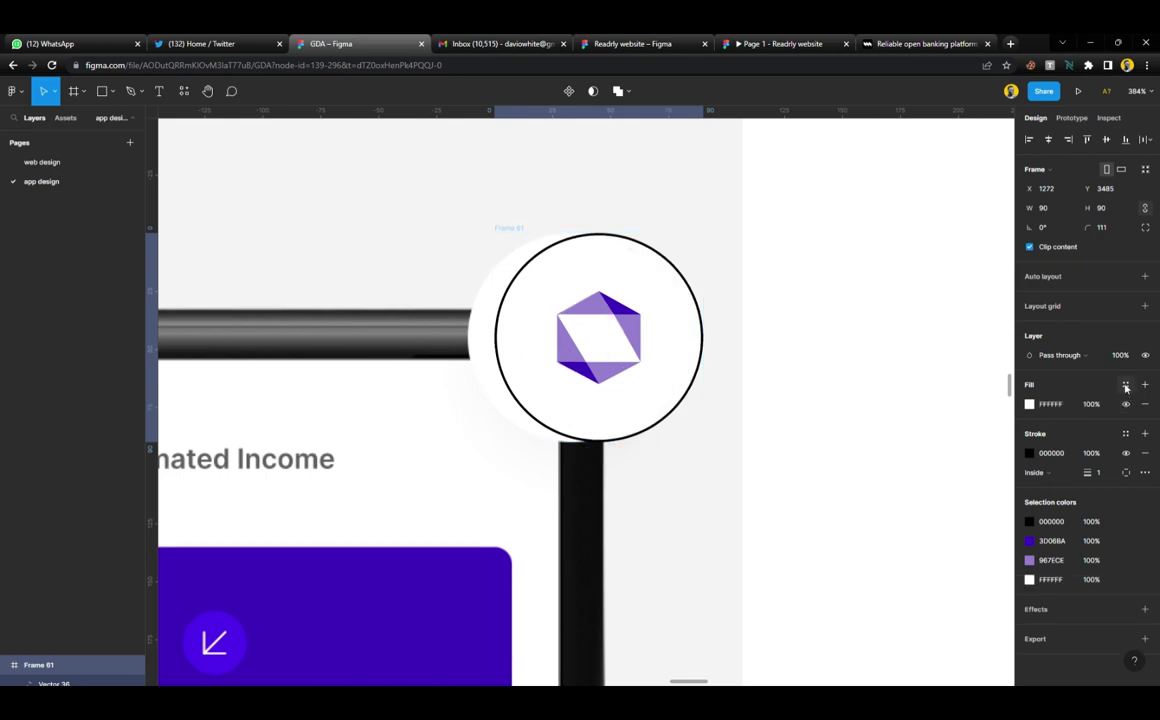
{"action": "left_click", "coordinate": [1126, 388]}
{"action": "left_click", "coordinate": [1069, 479]}
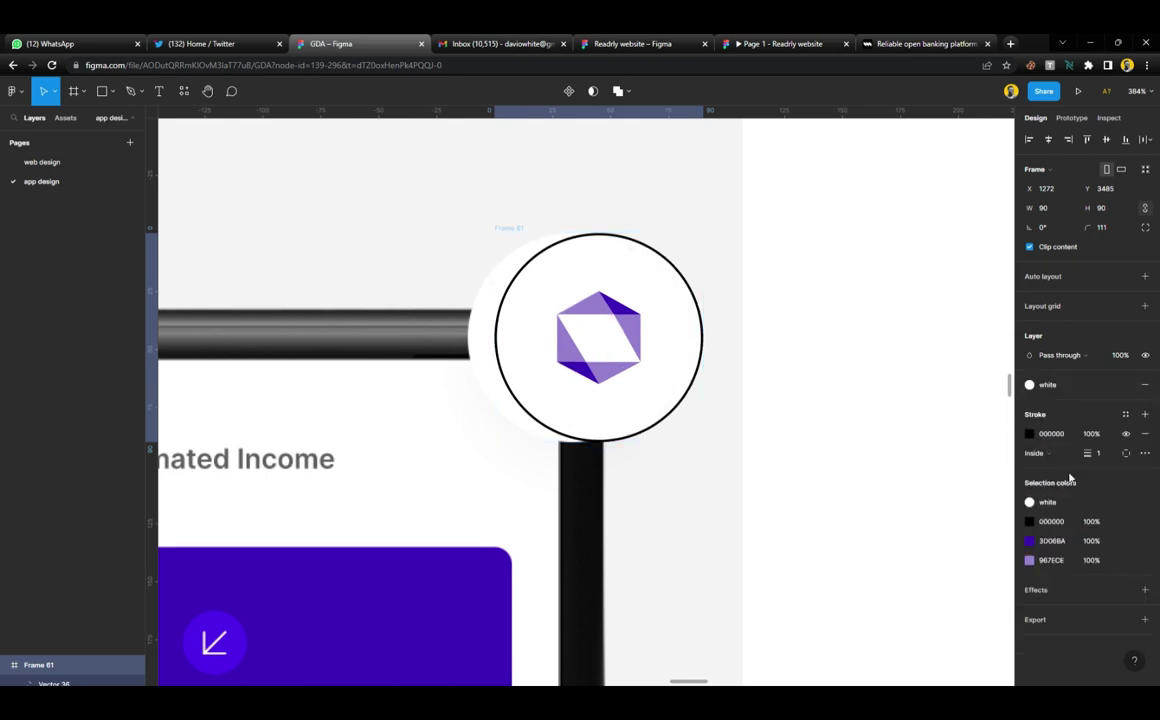
{"action": "left_click", "coordinate": [1144, 437]}
{"action": "left_click", "coordinate": [711, 378]}
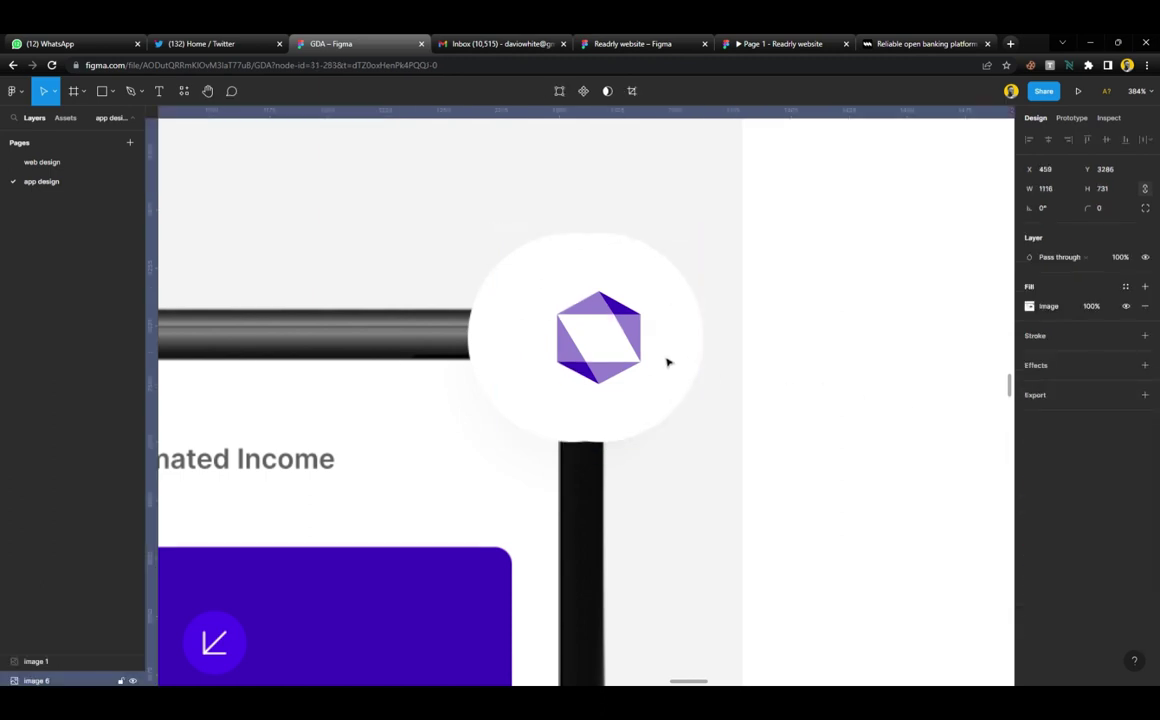
Move the Mono logo badge into the left card and slide it right to X 782
{"action": "scroll", "coordinate": [668, 362], "scroll_direction": "down", "scroll_amount": 10}
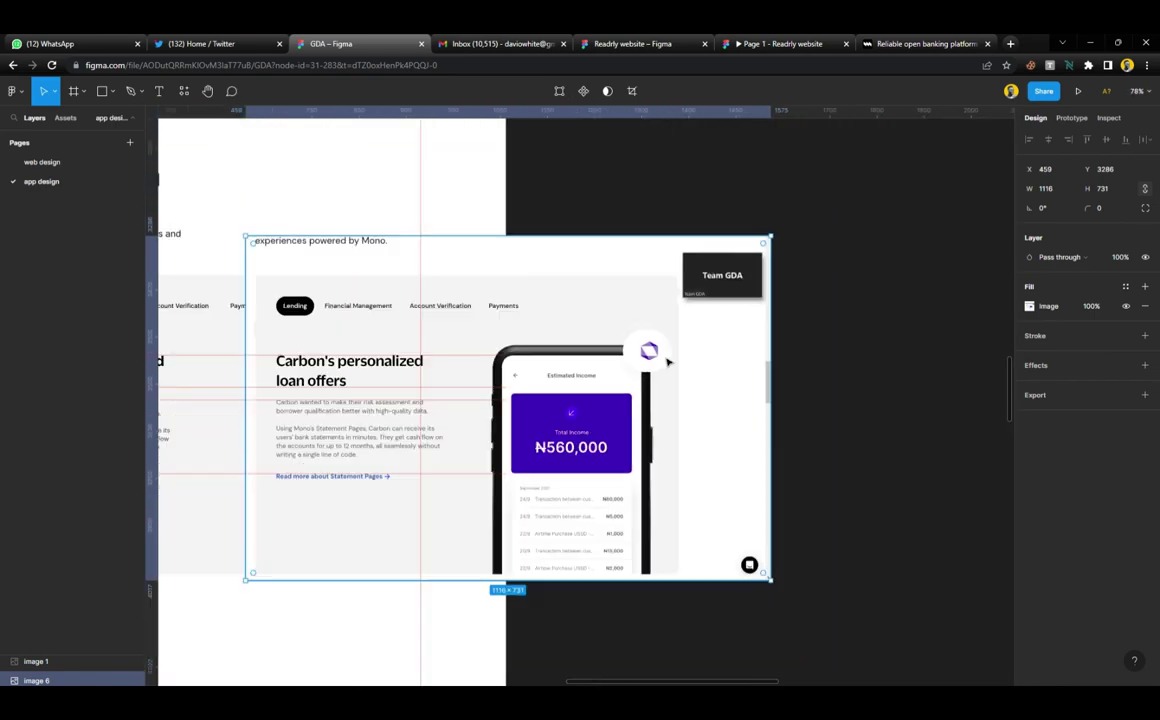
{"action": "scroll", "coordinate": [668, 362], "scroll_direction": "up", "scroll_amount": 1}
{"action": "scroll", "coordinate": [668, 362], "scroll_direction": "left", "scroll_amount": 1}
{"action": "left_click", "coordinate": [668, 358]}
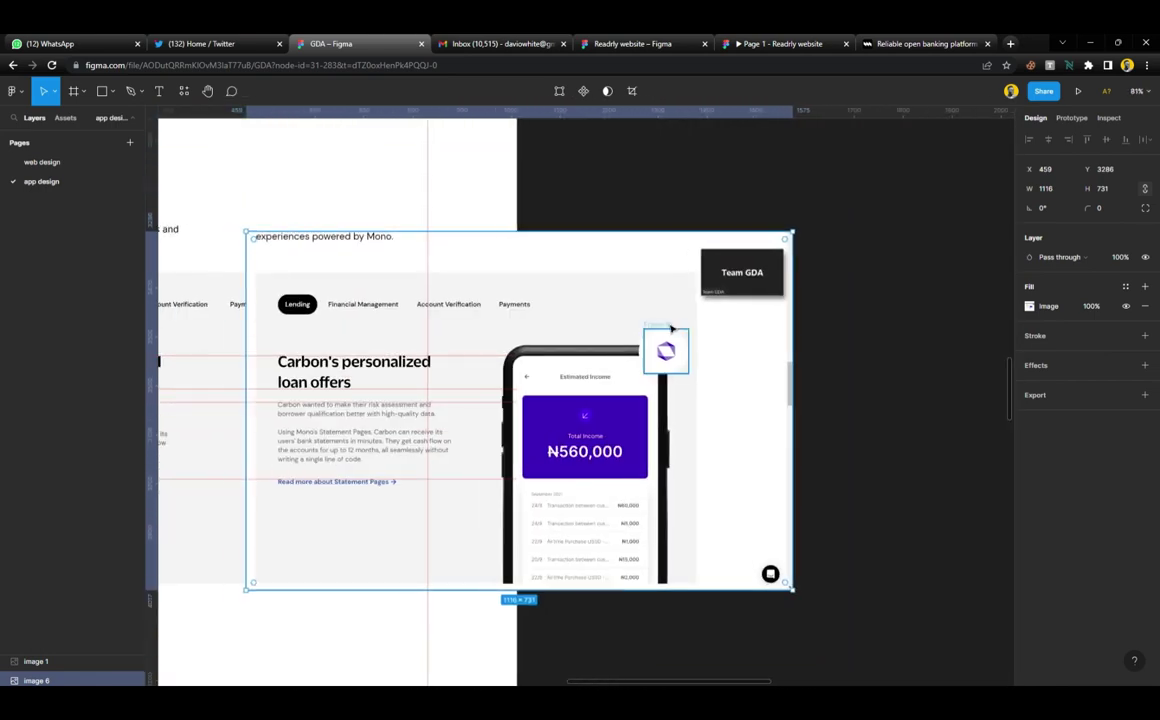
{"action": "scroll", "coordinate": [780, 358], "scroll_direction": "left", "scroll_amount": 5}
{"action": "left_click_drag", "start_coordinate": [952, 360], "coordinate": [511, 349]}
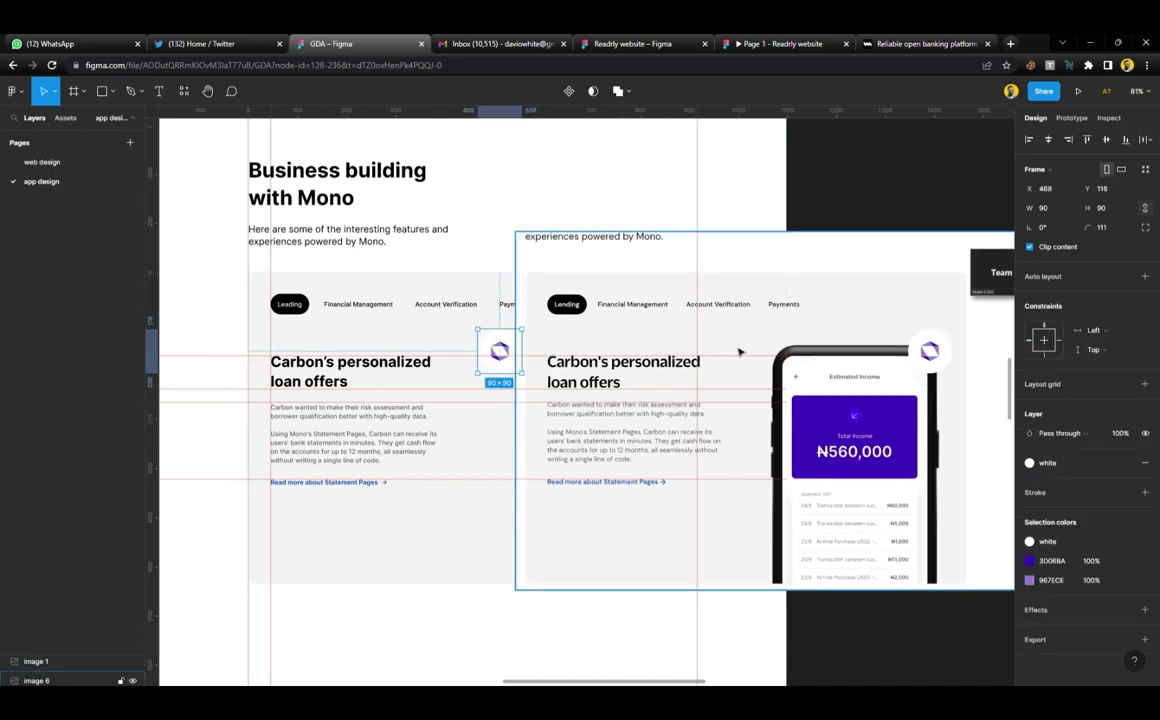
{"action": "left_click_drag", "start_coordinate": [738, 352], "coordinate": [1030, 383]}
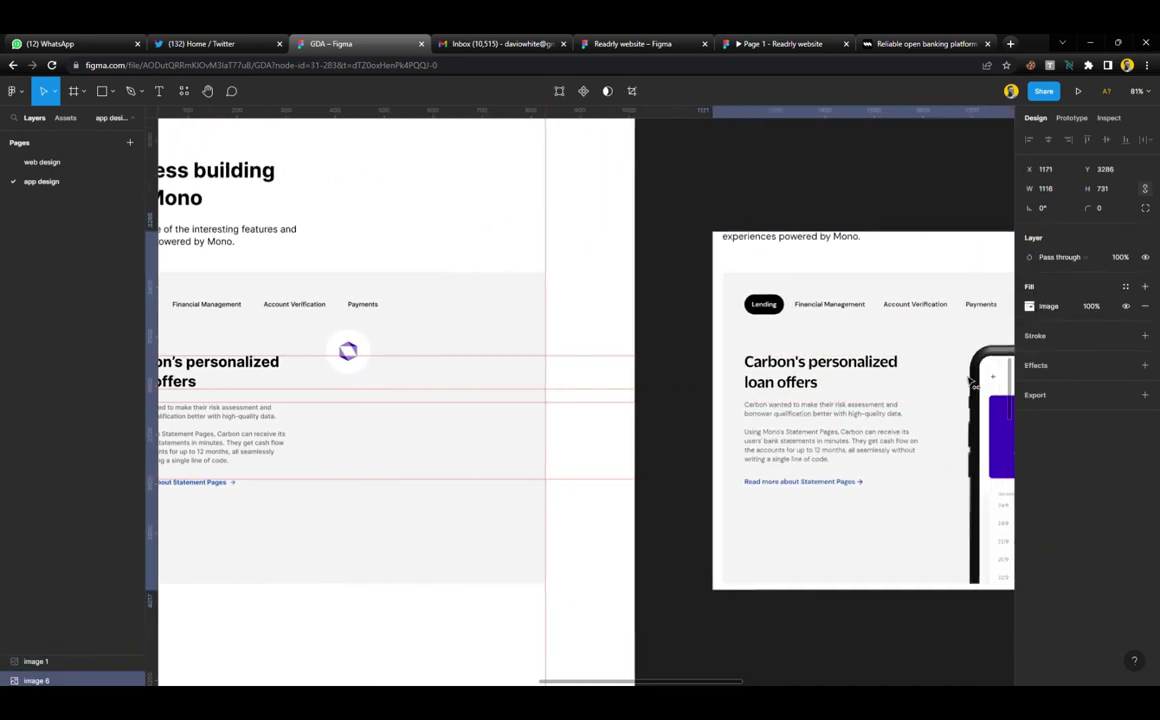
{"action": "double_click", "coordinate": [352, 350]}
{"action": "left_click_drag", "start_coordinate": [357, 353], "coordinate": [511, 365]}
{"action": "scroll", "coordinate": [509, 363], "scroll_direction": "right", "scroll_amount": 8}
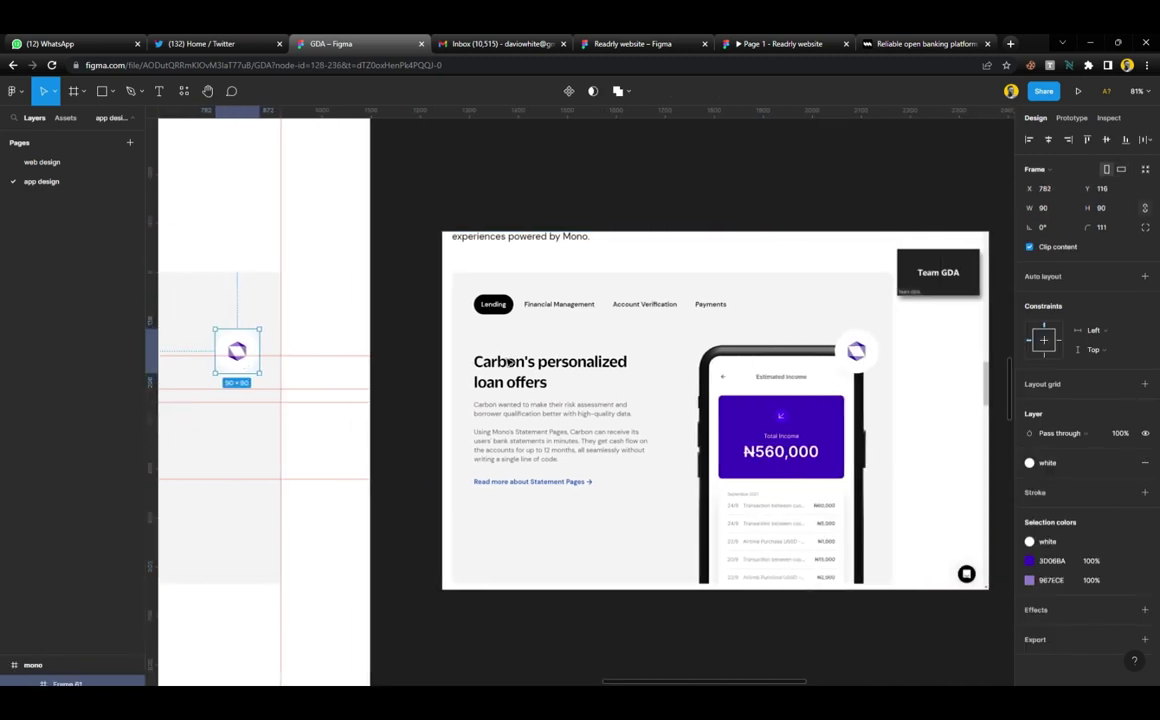
{"action": "scroll", "coordinate": [508, 363], "scroll_direction": "right", "scroll_amount": 3}
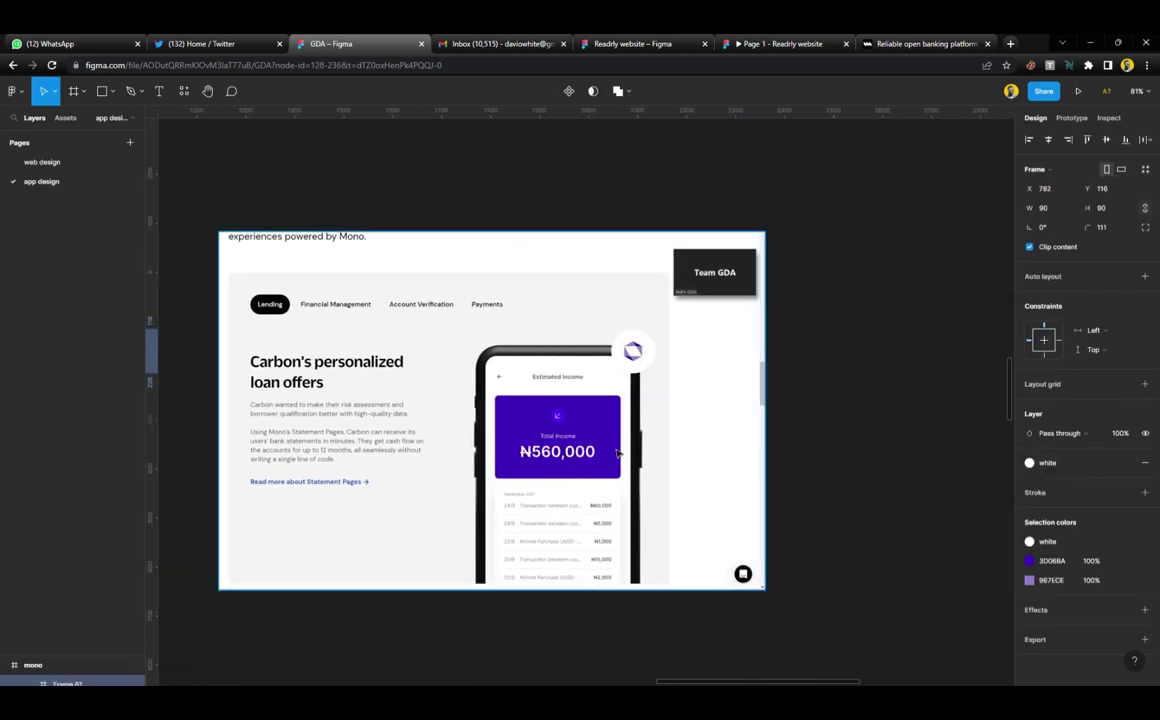
{"action": "scroll", "coordinate": [640, 380], "scroll_direction": "up", "scroll_amount": 10}
Draw a test rectangle beside the phone, delete it, and select the left card
{"action": "key", "text": "r"}
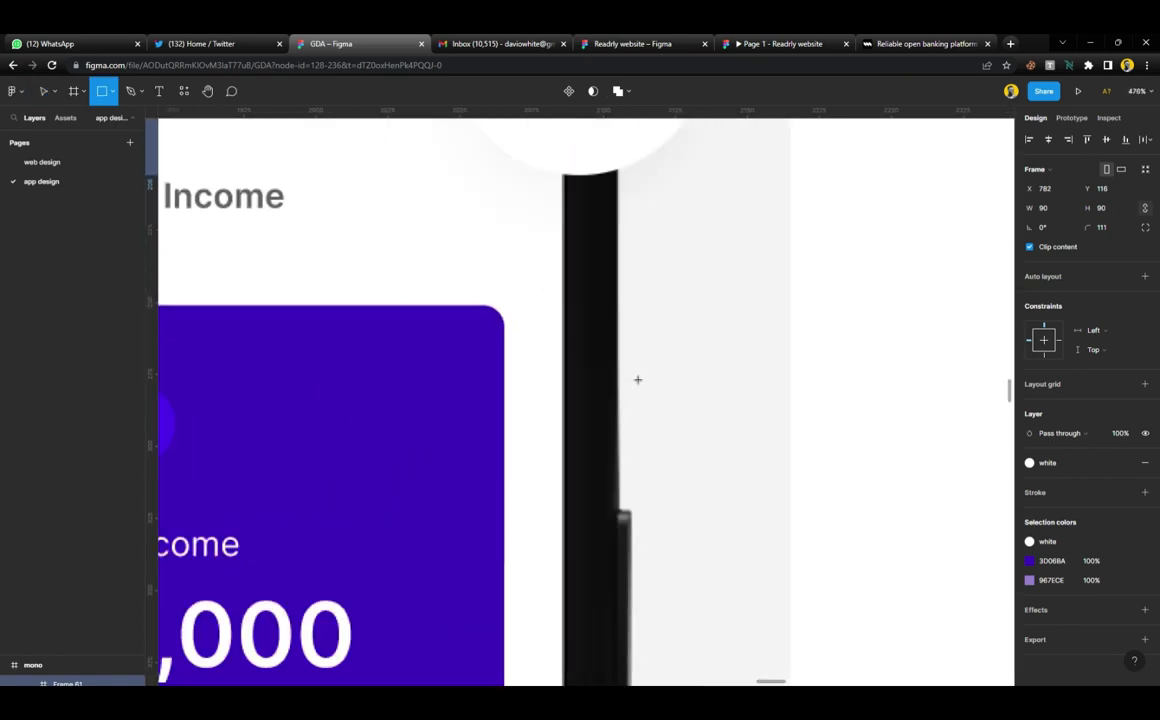
{"action": "left_click_drag", "start_coordinate": [618, 357], "coordinate": [792, 470]}
{"action": "scroll", "coordinate": [759, 422], "scroll_direction": "down", "scroll_amount": 5}
{"action": "key", "text": "Delete"}
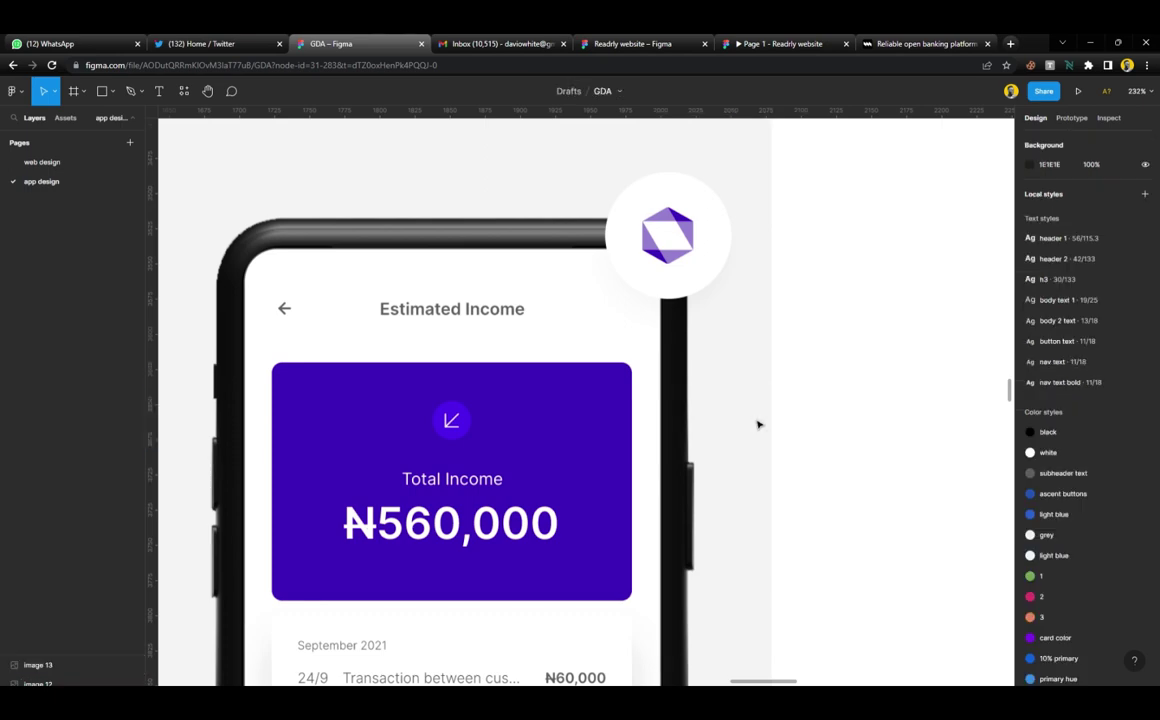
{"action": "scroll", "coordinate": [758, 425], "scroll_direction": "down", "scroll_amount": 5}
{"action": "scroll", "coordinate": [758, 425], "scroll_direction": "left", "scroll_amount": 5}
{"action": "left_click", "coordinate": [502, 401]}
{"action": "scroll", "coordinate": [577, 381], "scroll_direction": "up", "scroll_amount": 5}
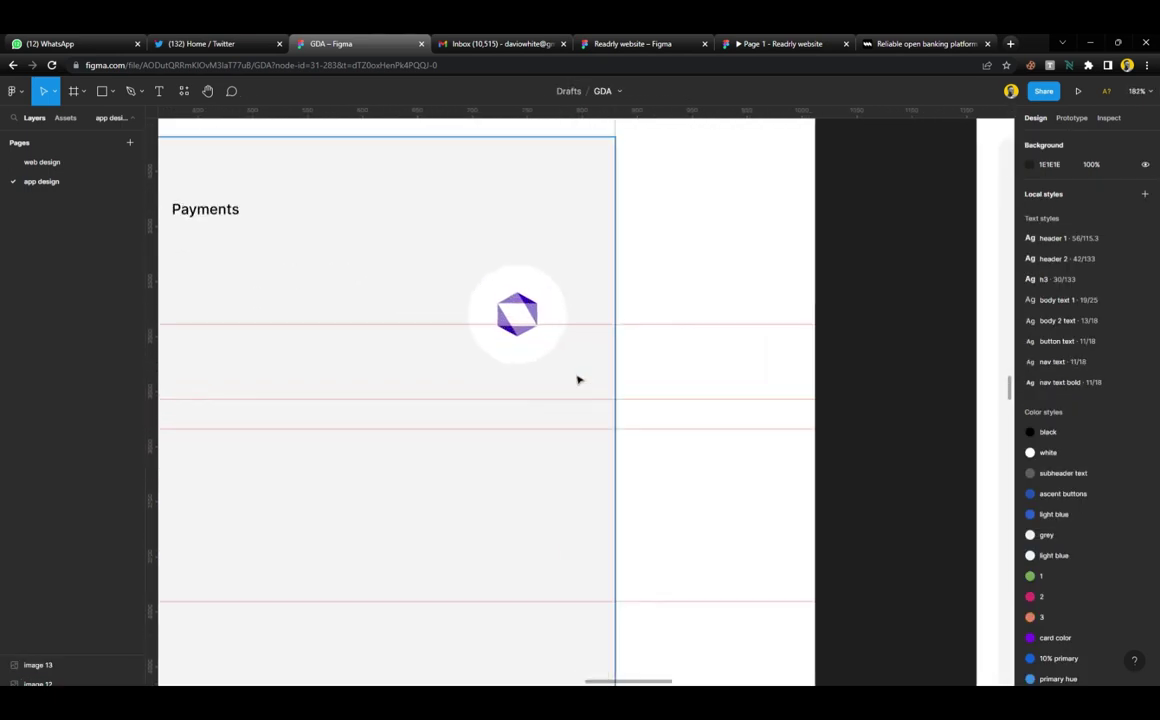
Paste a grey 60×38 rectangle into the card, align it right, and move it beside the logo
{"action": "key", "text": "ctrl+v"}
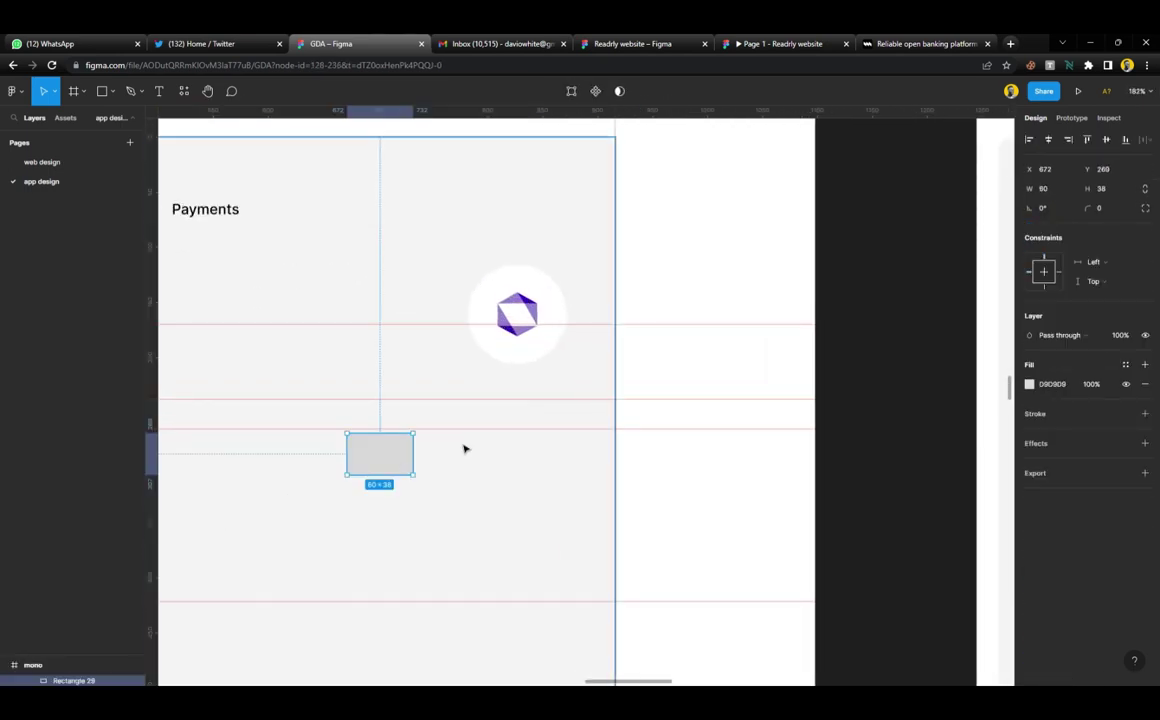
{"action": "left_click", "coordinate": [1069, 141]}
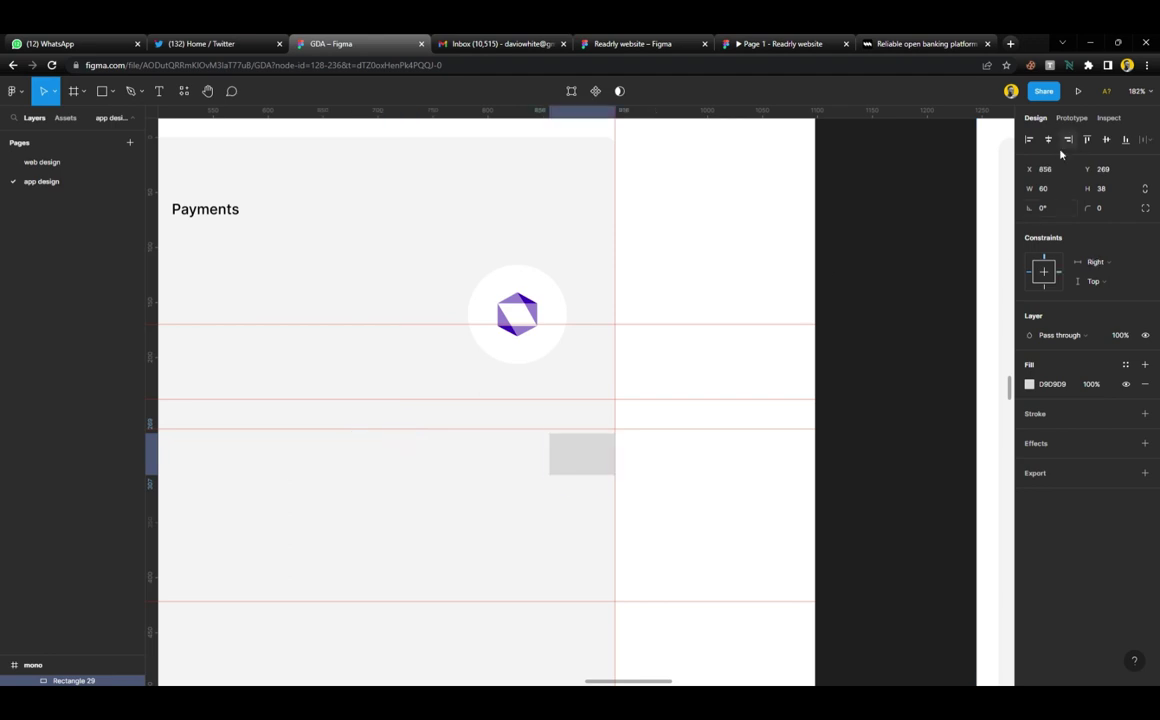
{"action": "left_click_drag", "start_coordinate": [596, 456], "coordinate": [601, 340]}
{"action": "scroll", "coordinate": [601, 337], "scroll_direction": "down", "scroll_amount": 10, "text": "ctrl"}
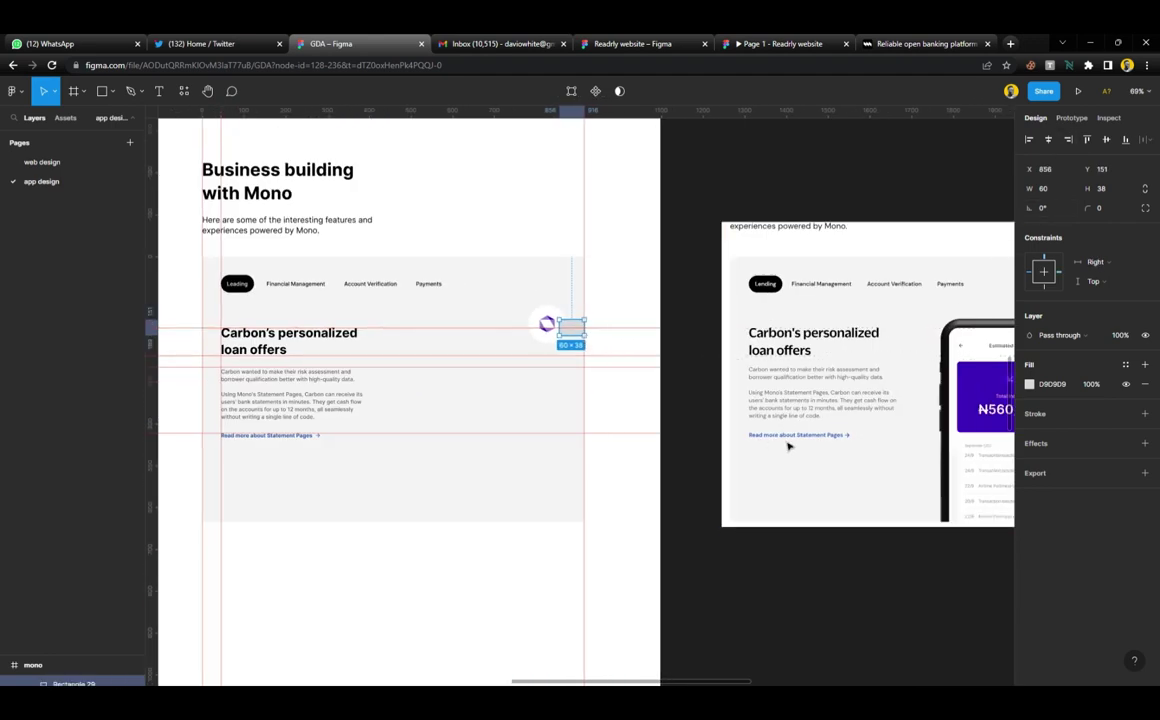
{"action": "scroll", "coordinate": [713, 376], "scroll_direction": "left", "scroll_amount": 2}
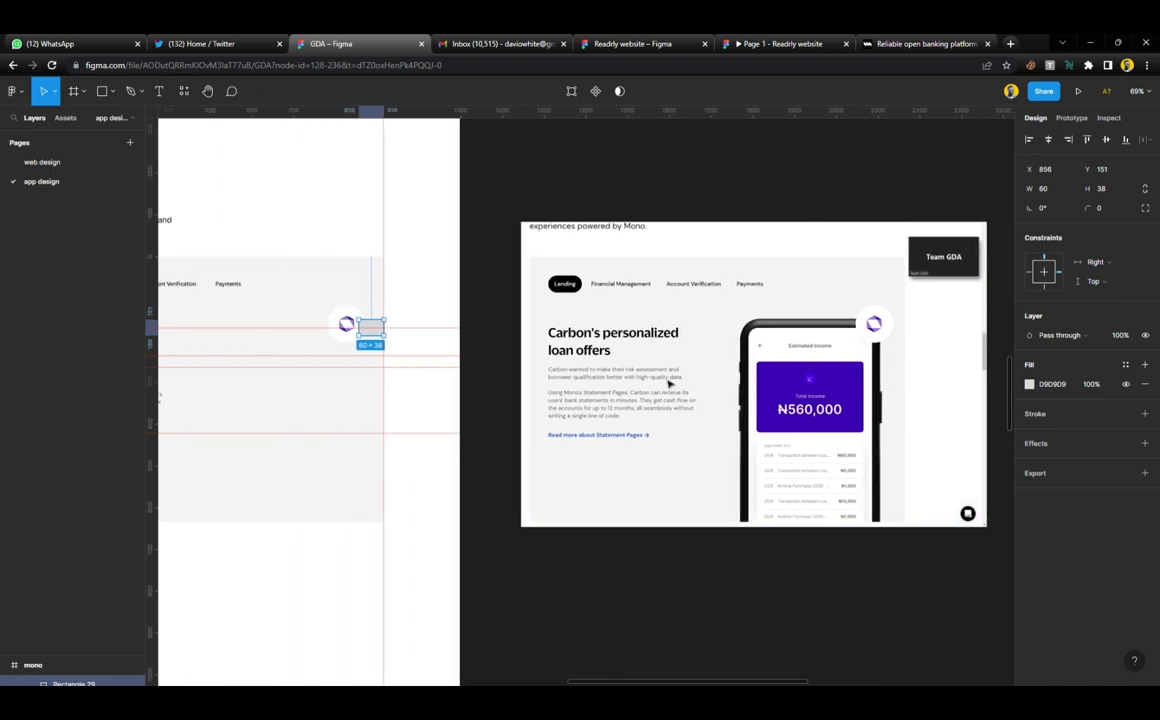
{"action": "scroll", "coordinate": [670, 392], "scroll_direction": "right", "scroll_amount": 2}
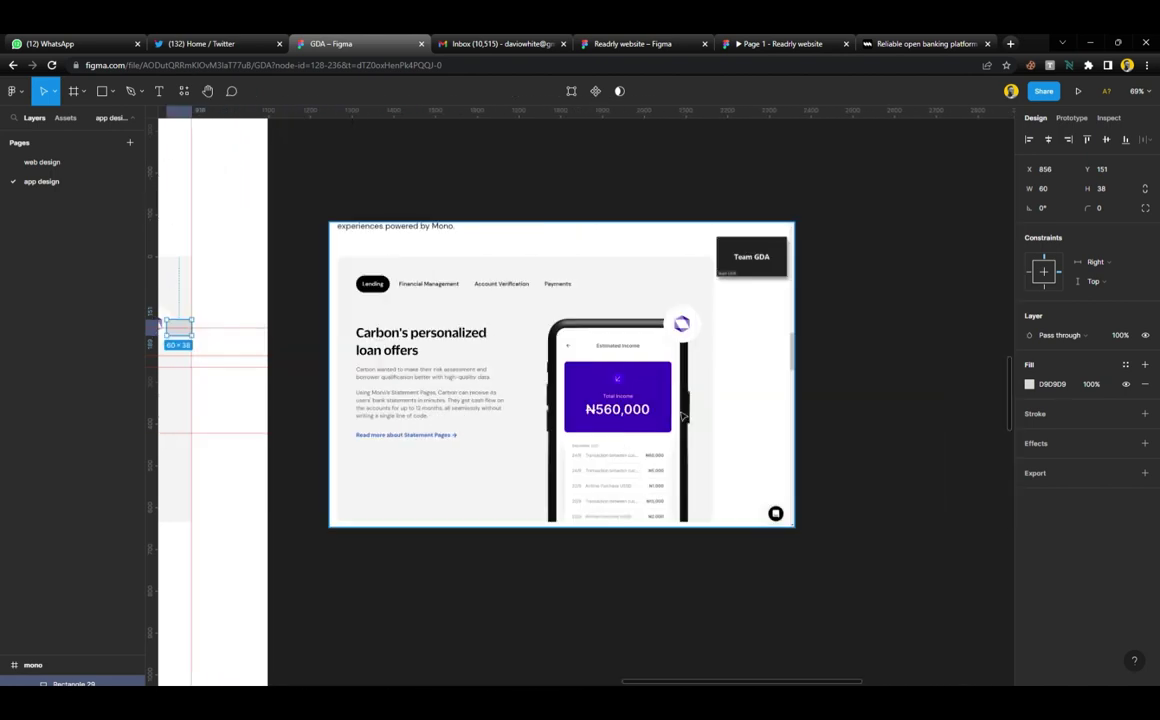
{"action": "scroll", "coordinate": [698, 377], "scroll_direction": "up", "scroll_amount": 8, "text": "ctrl"}
{"action": "scroll", "coordinate": [698, 377], "scroll_direction": "down", "scroll_amount": 2}
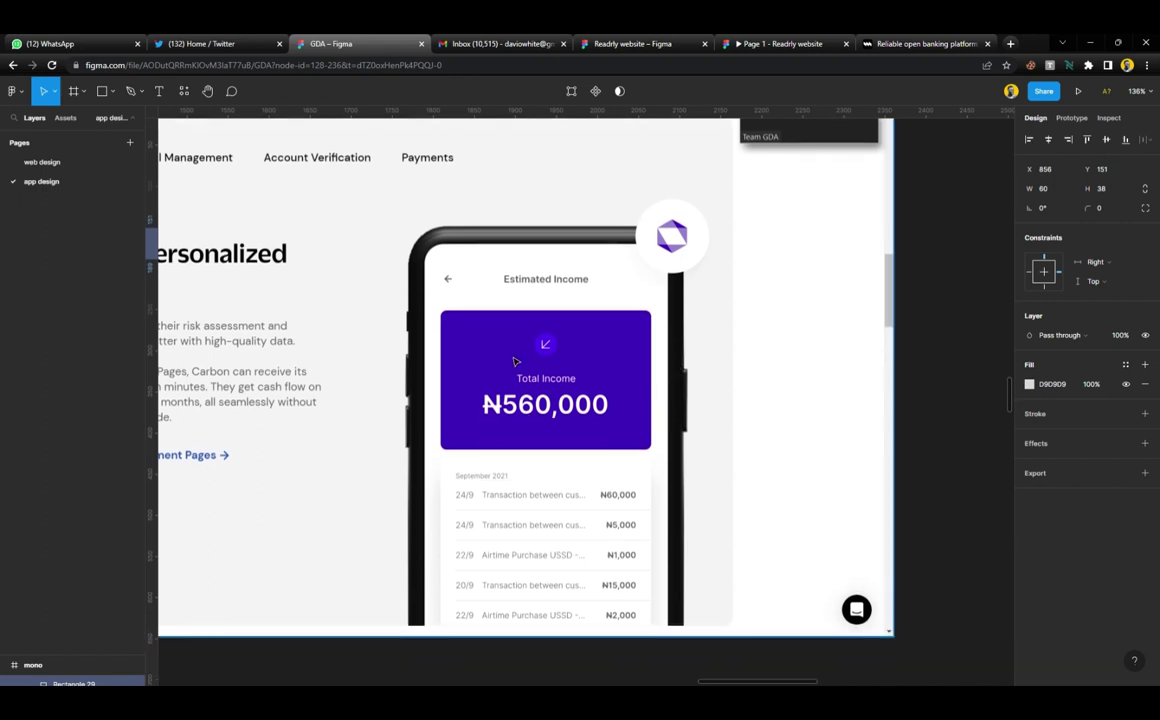
{"action": "scroll", "coordinate": [514, 361], "scroll_direction": "down", "scroll_amount": 3, "text": "ctrl"}
{"action": "scroll", "coordinate": [515, 362], "scroll_direction": "up", "scroll_amount": 4, "text": "ctrl"}
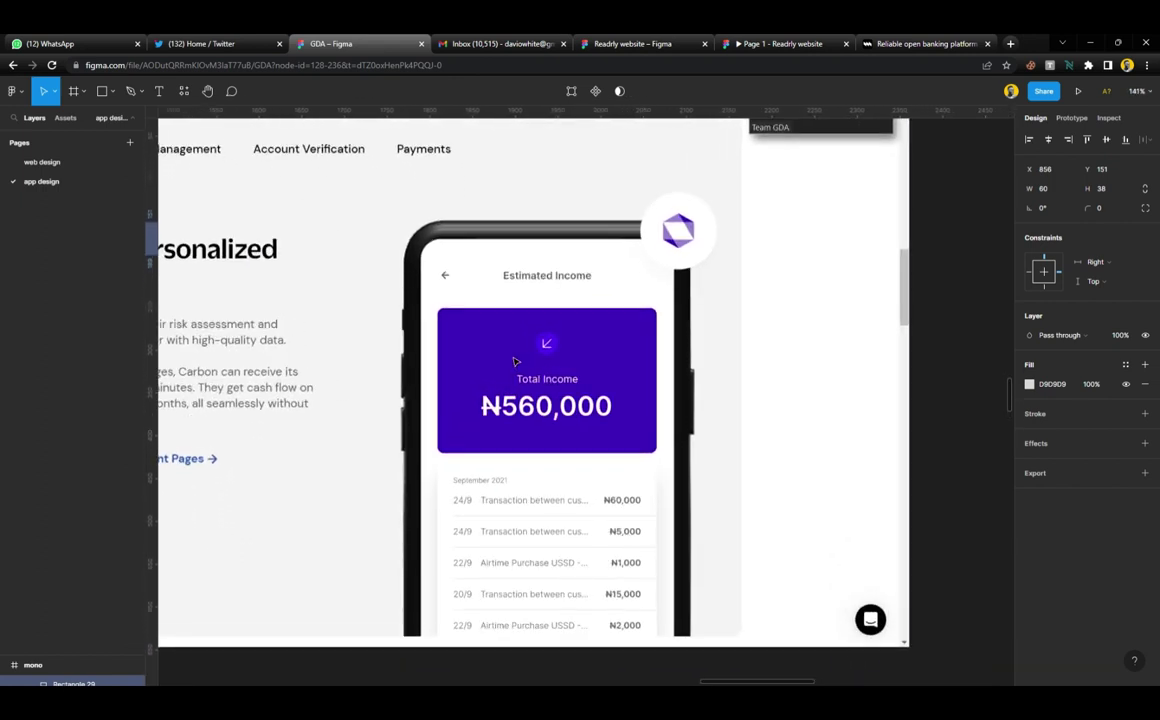
{"action": "scroll", "coordinate": [515, 362], "scroll_direction": "down", "scroll_amount": 1}
{"action": "scroll", "coordinate": [491, 270], "scroll_direction": "down", "scroll_amount": 4, "text": "ctrl"}
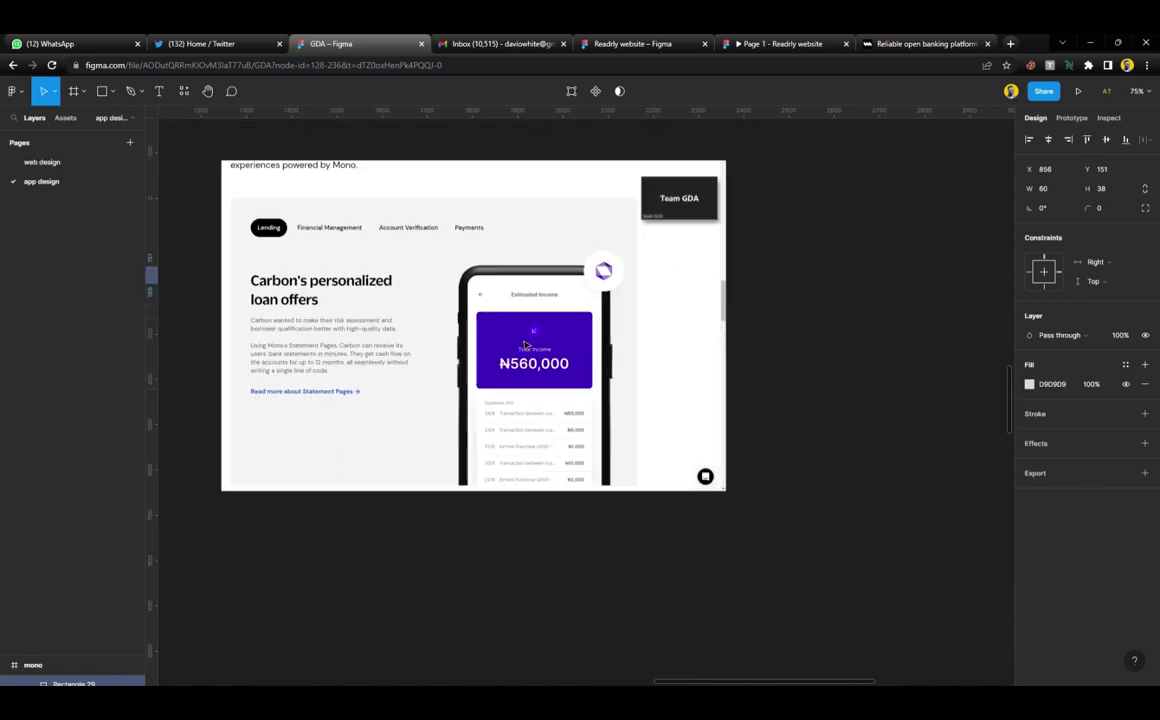
{"action": "scroll", "coordinate": [448, 412], "scroll_direction": "left", "scroll_amount": 6}
{"action": "scroll", "coordinate": [380, 401], "scroll_direction": "up", "scroll_amount": 10, "text": "ctrl"}
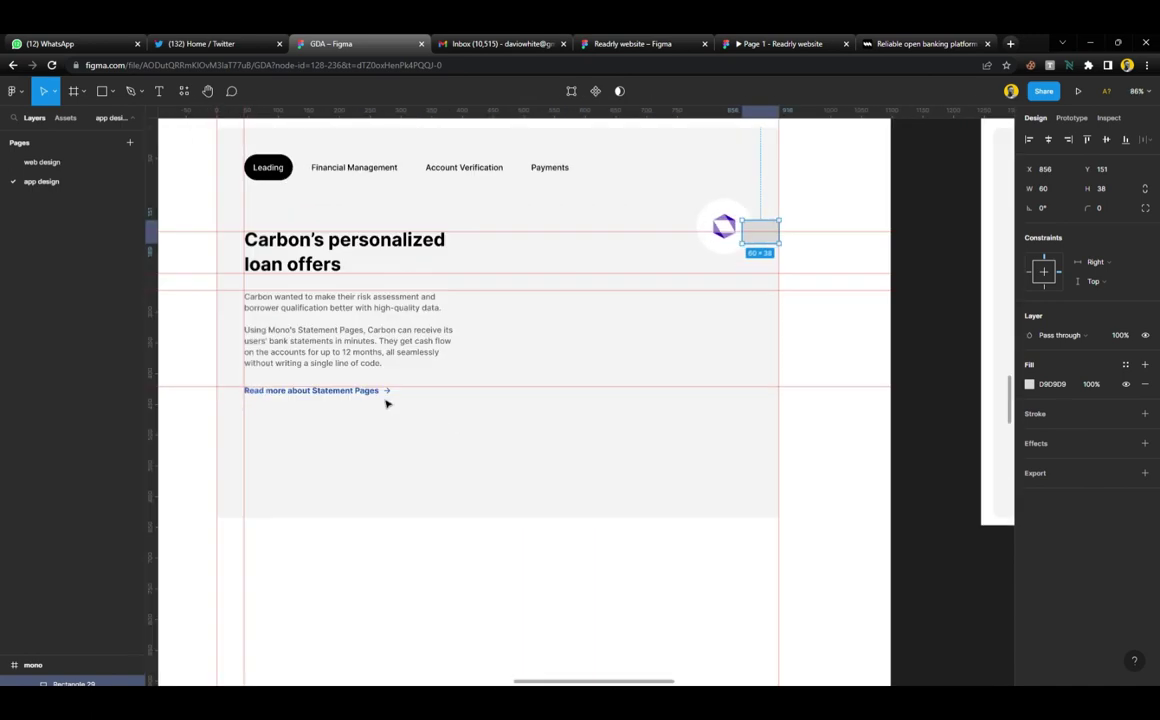
Select the whole Read more link group
{"action": "left_click", "coordinate": [405, 372]}
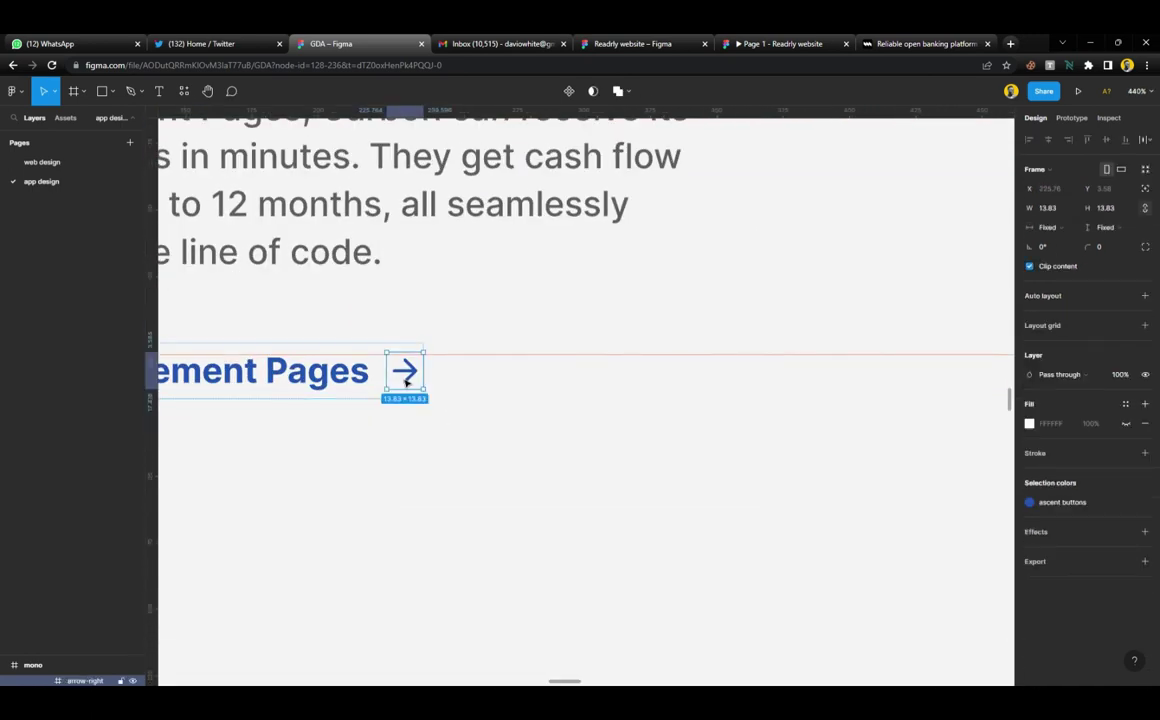
{"action": "left_click", "coordinate": [432, 440]}
{"action": "left_click", "coordinate": [368, 371]}
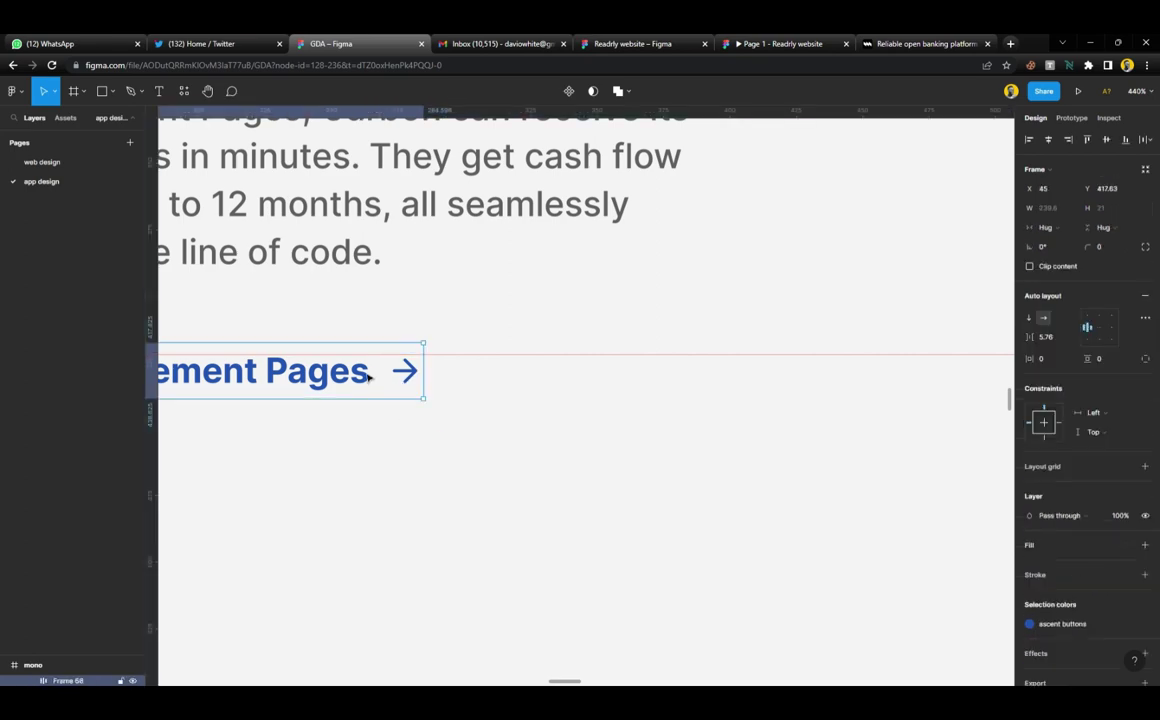
{"action": "scroll", "coordinate": [369, 376], "scroll_direction": "down", "scroll_amount": 10, "text": "ctrl"}
Place a copy of the Read more link beside the phone, coloured with the subheader text style
{"action": "scroll", "coordinate": [435, 400], "scroll_direction": "right", "scroll_amount": 5}
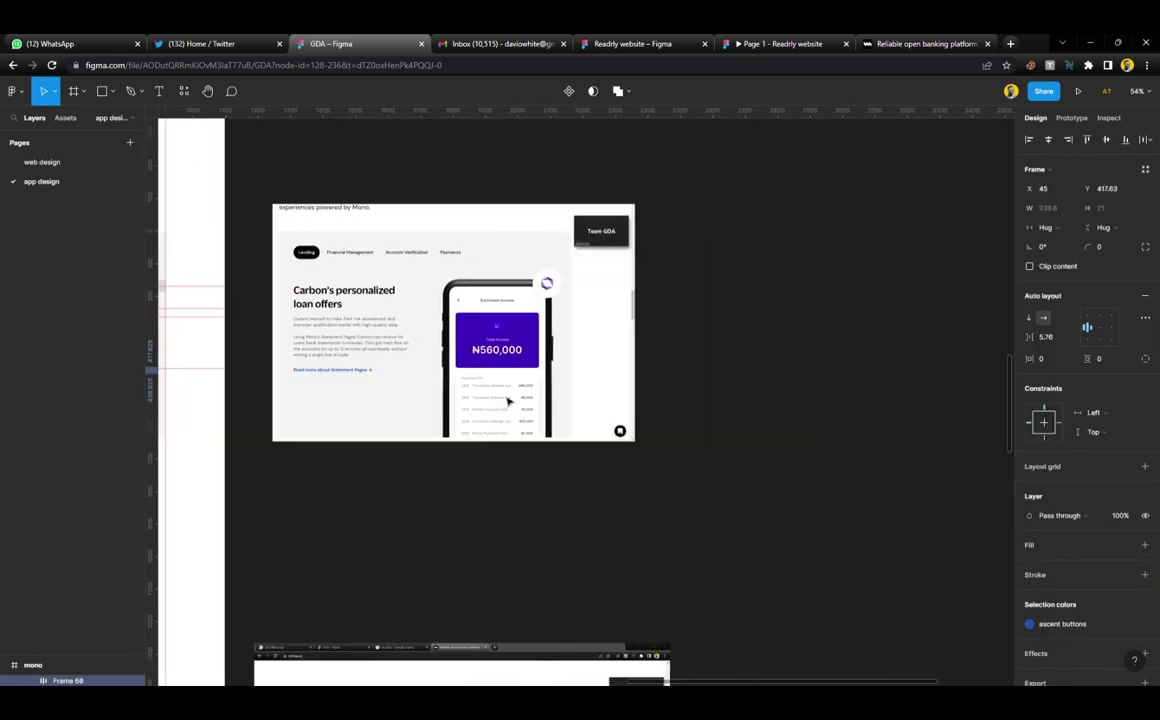
{"action": "scroll", "coordinate": [462, 352], "scroll_direction": "up", "scroll_amount": 2, "text": "ctrl"}
{"action": "scroll", "coordinate": [462, 352], "scroll_direction": "up", "scroll_amount": 6, "text": "ctrl"}
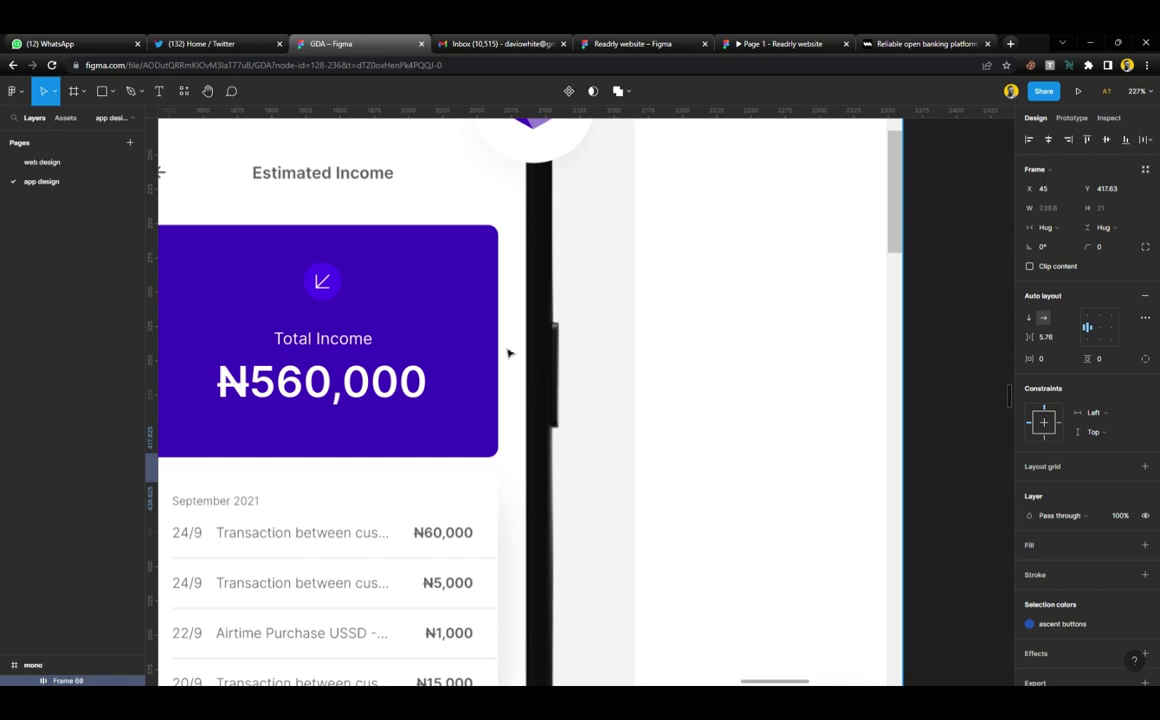
{"action": "scroll", "coordinate": [508, 353], "scroll_direction": "left", "scroll_amount": 3}
{"action": "scroll", "coordinate": [510, 355], "scroll_direction": "down", "scroll_amount": 1, "text": "ctrl"}
{"action": "scroll", "coordinate": [363, 304], "scroll_direction": "up", "scroll_amount": 2}
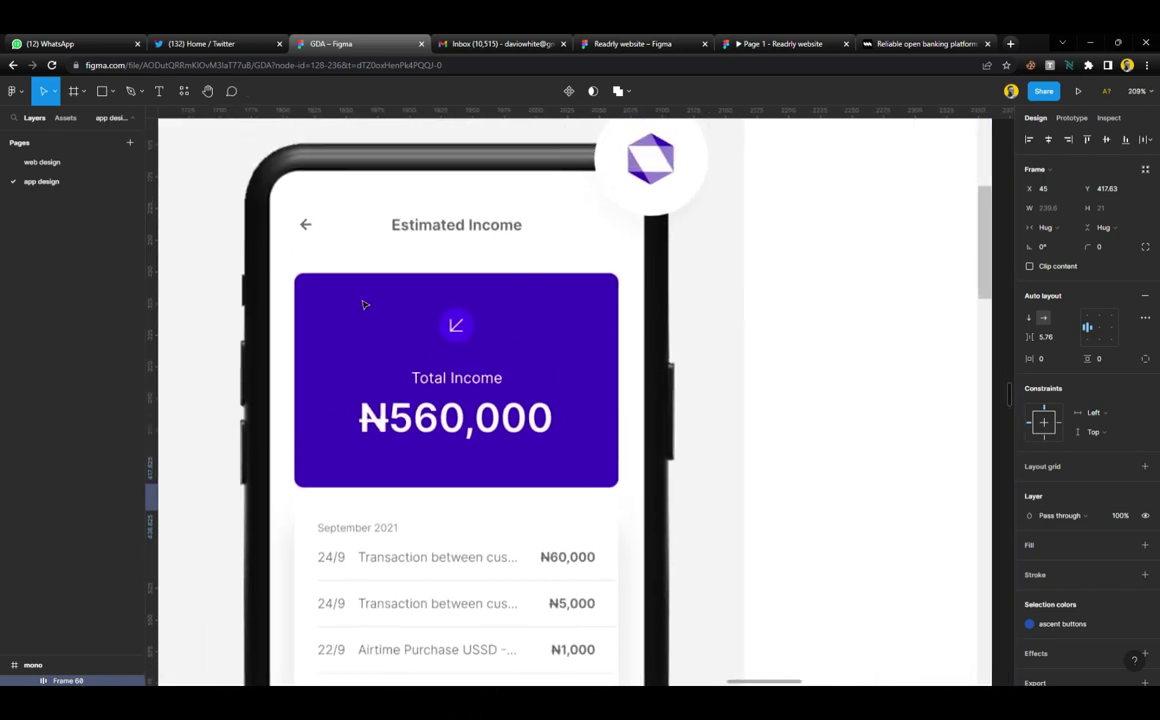
{"action": "scroll", "coordinate": [364, 304], "scroll_direction": "left", "scroll_amount": 2}
{"action": "scroll", "coordinate": [410, 301], "scroll_direction": "down", "scroll_amount": 1, "text": "ctrl"}
{"action": "left_click", "coordinate": [424, 330]}
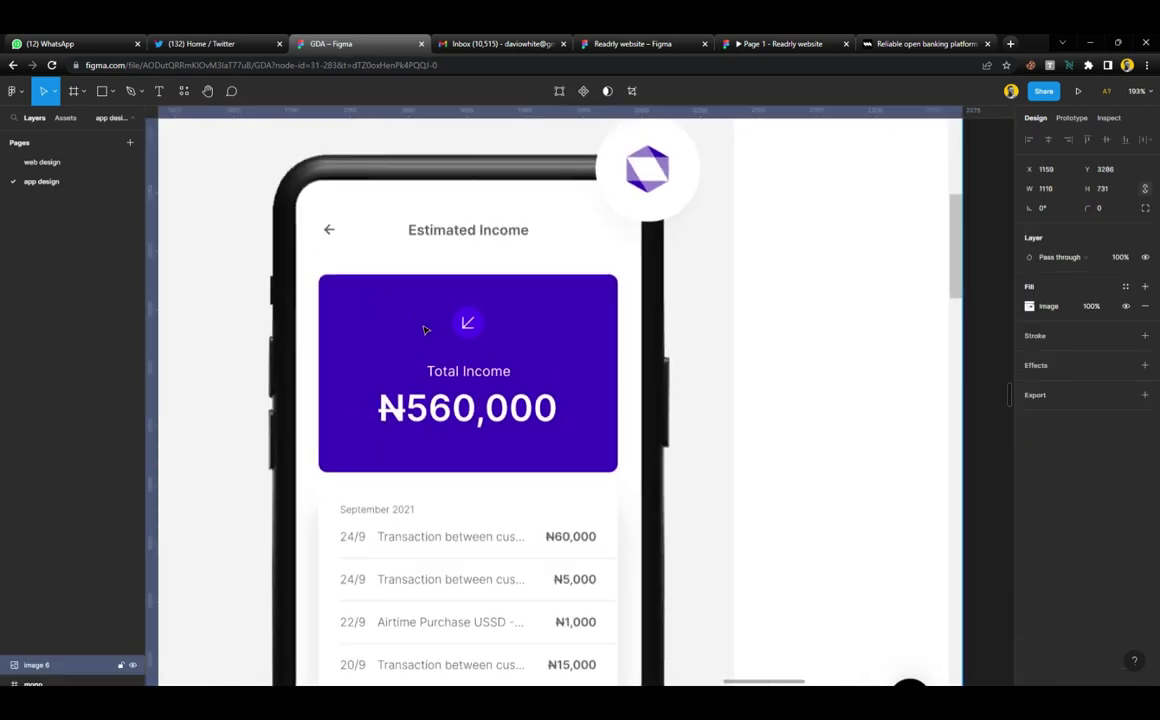
{"action": "key", "text": "Tab"}
{"action": "left_click_drag", "start_coordinate": [584, 397], "coordinate": [787, 259]}
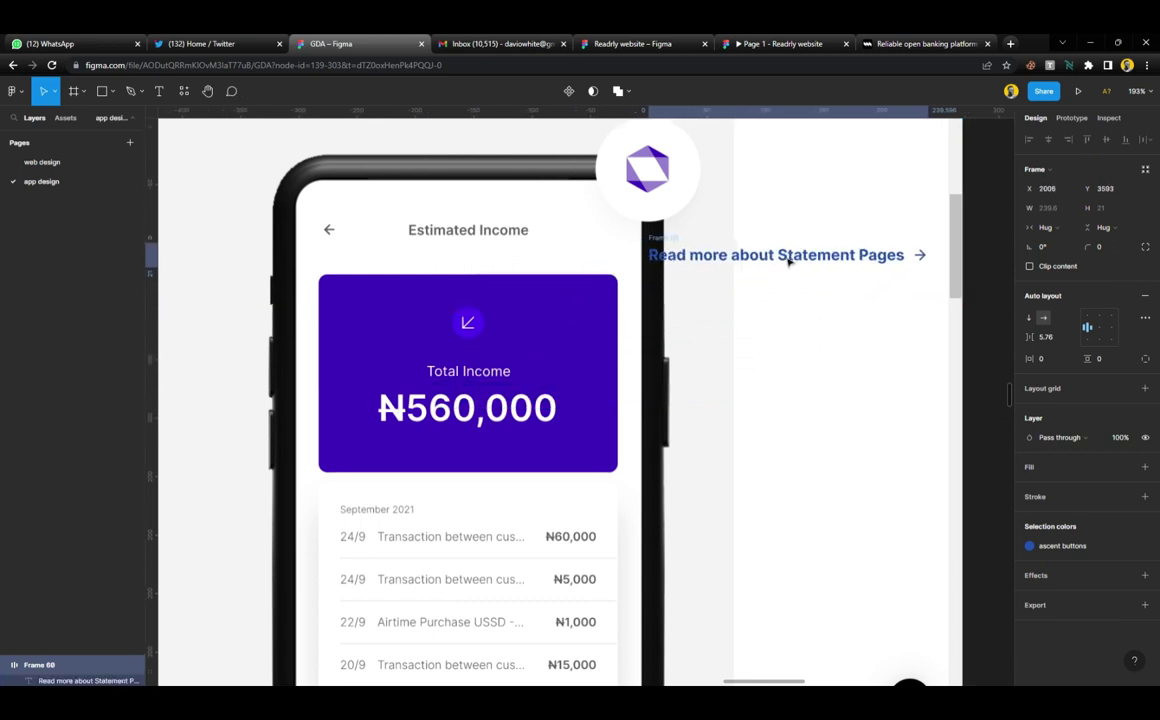
{"action": "left_click", "coordinate": [1066, 556]}
{"action": "left_click", "coordinate": [850, 502]}
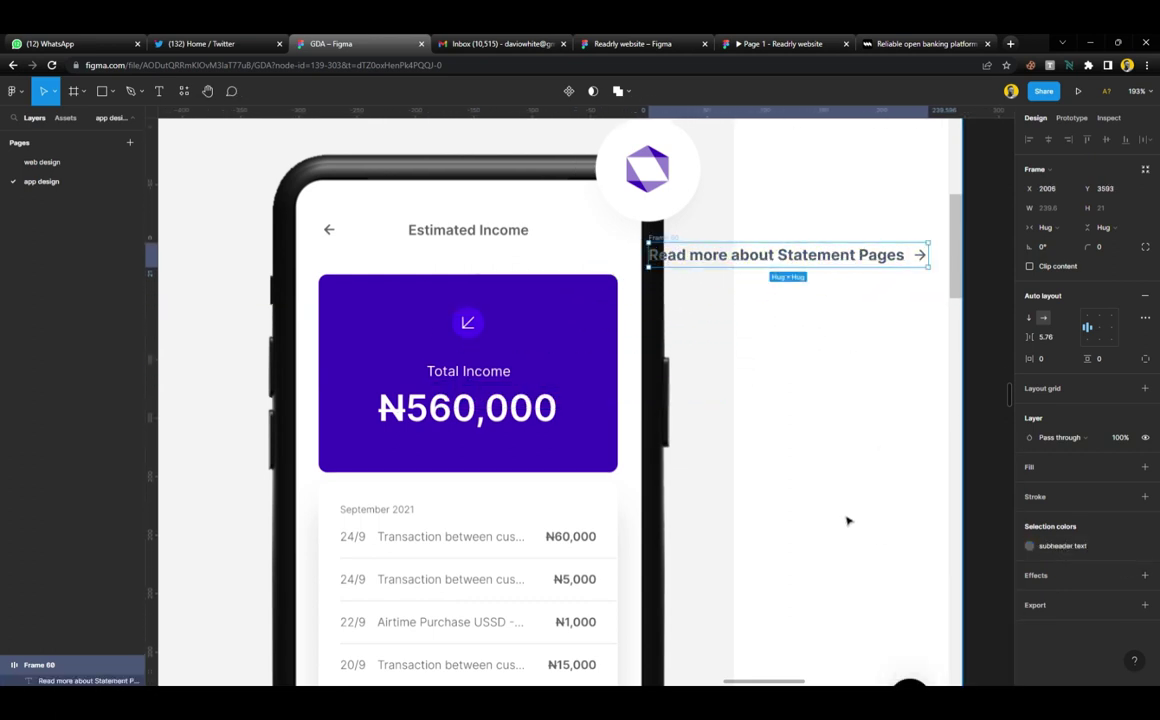
Draw a 296×537 frame over the phone screen with a black stroke and hidden fill
{"action": "left_click", "coordinate": [583, 308]}
{"action": "scroll", "coordinate": [643, 340], "scroll_direction": "down", "scroll_amount": 1}
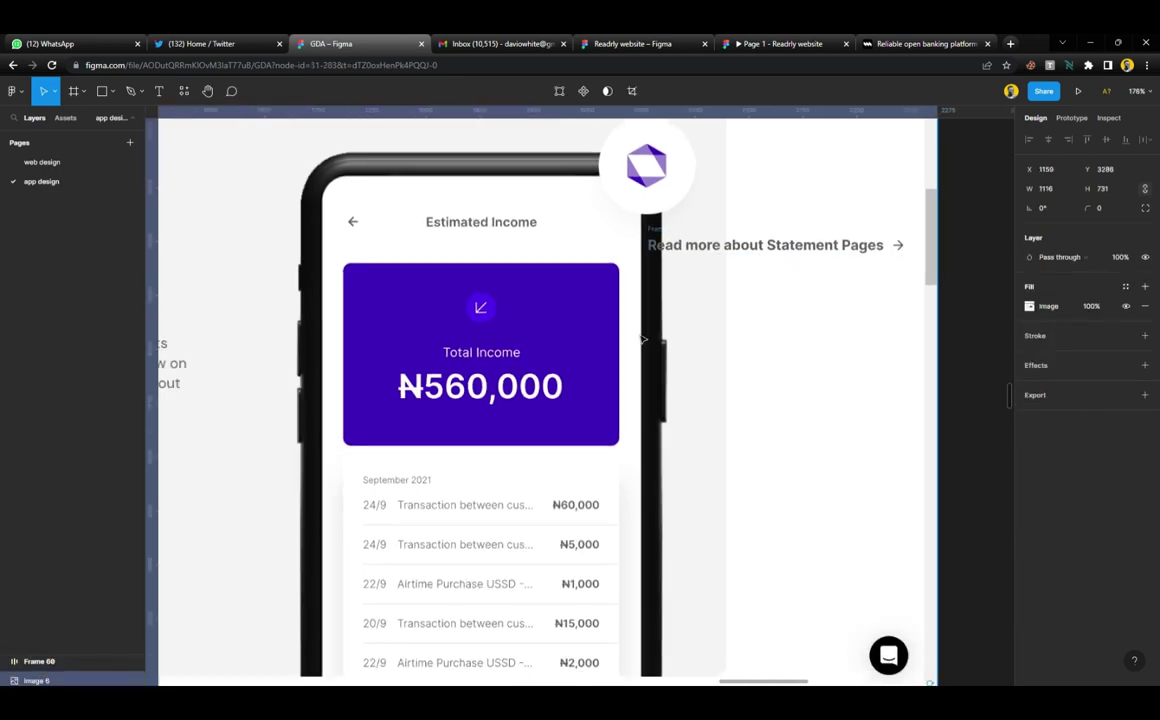
{"action": "scroll", "coordinate": [643, 340], "scroll_direction": "left", "scroll_amount": 2}
{"action": "left_click", "coordinate": [75, 92]}
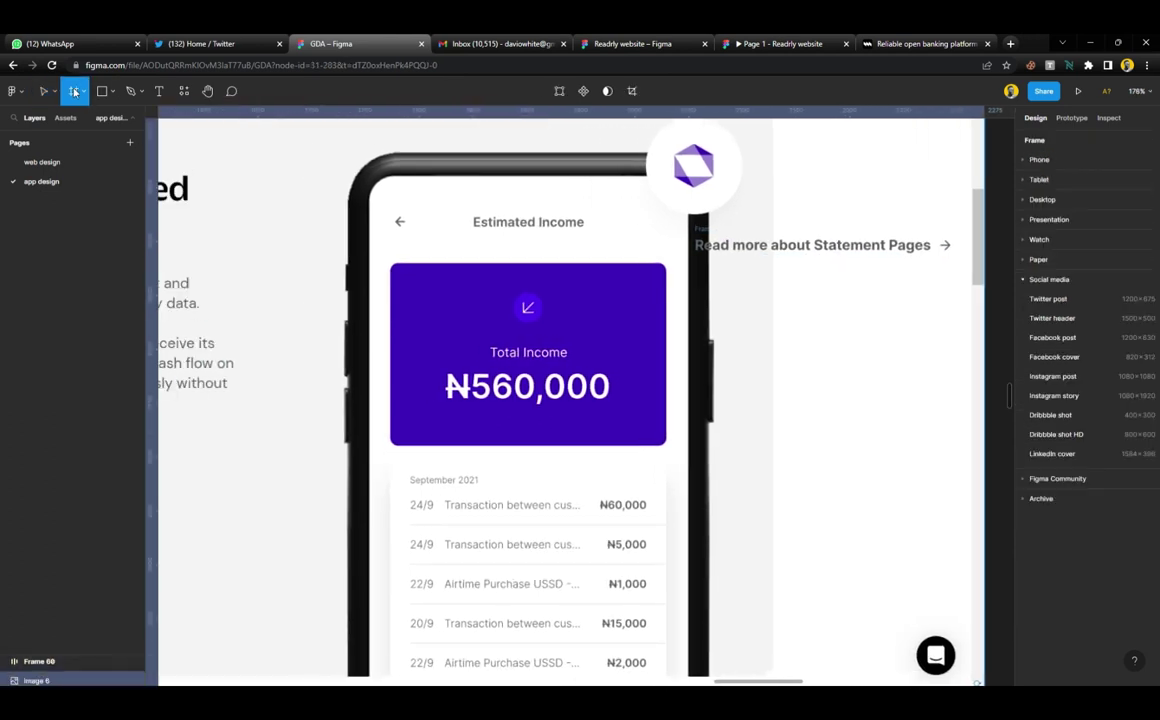
{"action": "left_click_drag", "start_coordinate": [381, 183], "coordinate": [691, 637]}
{"action": "scroll", "coordinate": [601, 490], "scroll_direction": "up", "scroll_amount": 3}
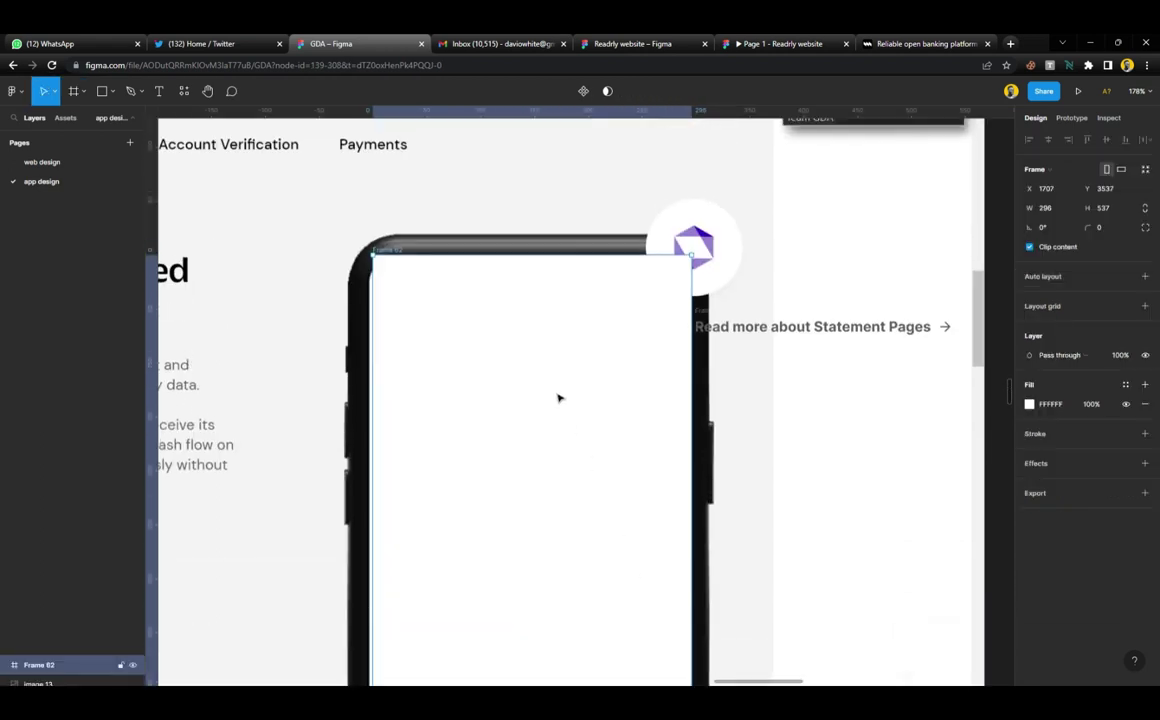
{"action": "left_click_drag", "start_coordinate": [559, 396], "coordinate": [553, 400]}
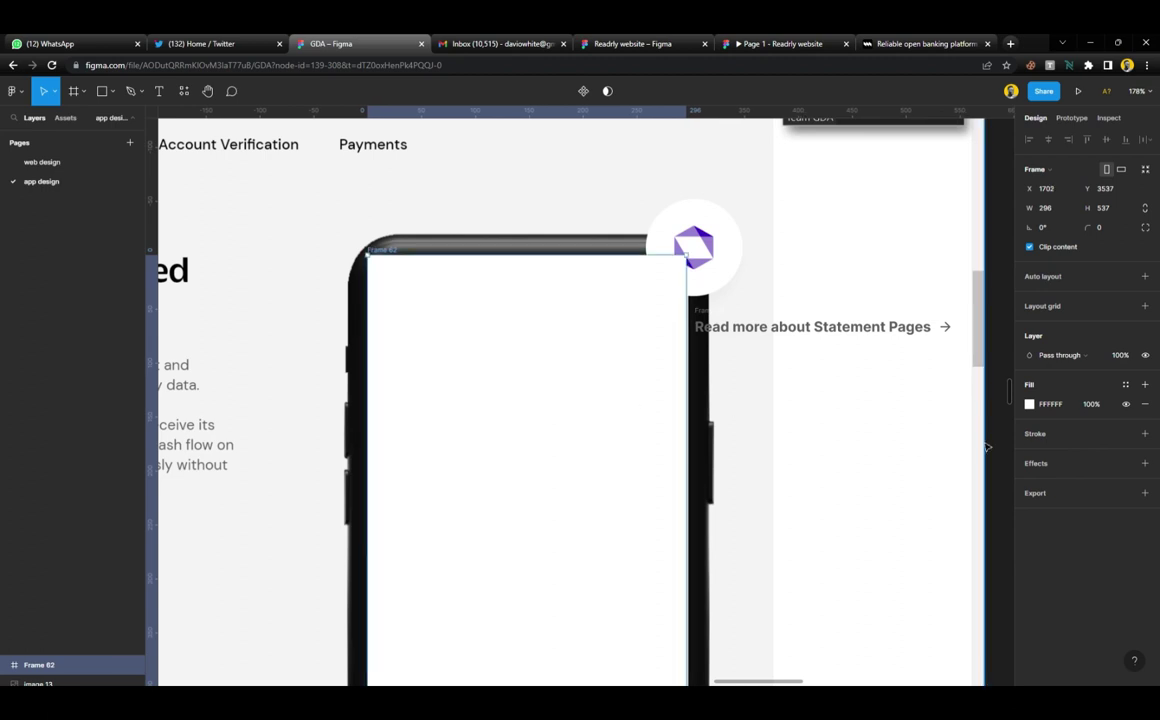
{"action": "left_click", "coordinate": [1145, 433]}
{"action": "left_click", "coordinate": [1126, 404]}
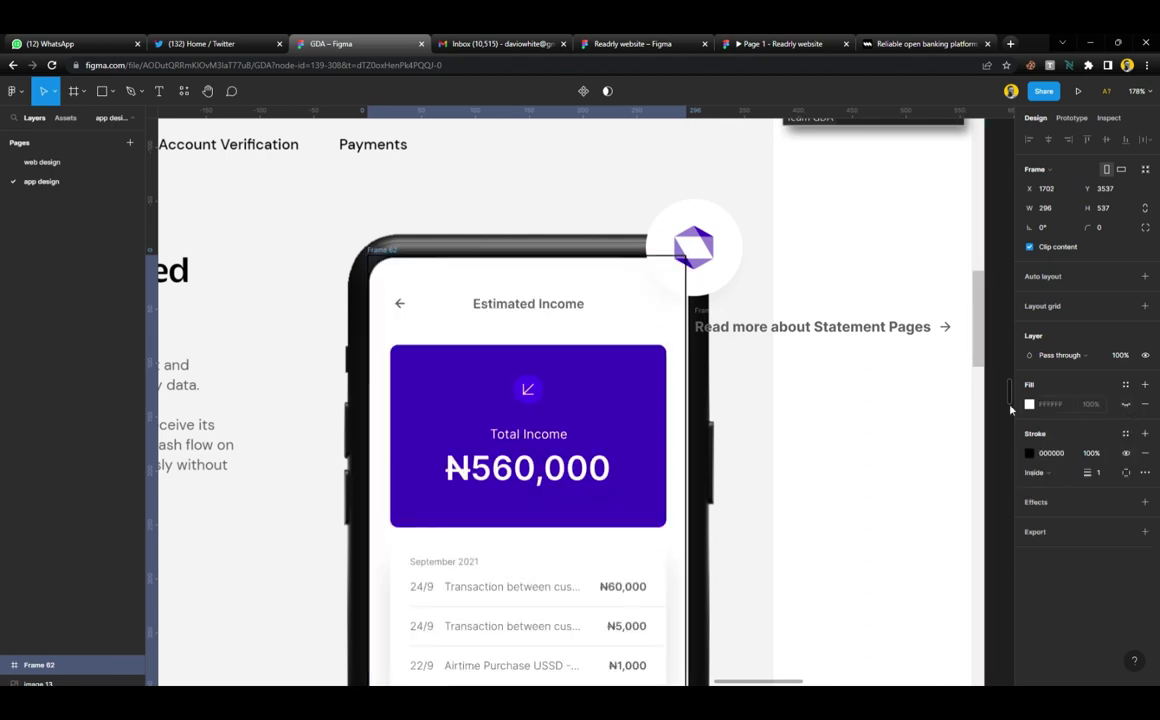
{"action": "left_click", "coordinate": [813, 435]}
{"action": "scroll", "coordinate": [619, 401], "scroll_direction": "up", "scroll_amount": 2}
{"action": "scroll", "coordinate": [619, 401], "scroll_direction": "up", "scroll_amount": 3}
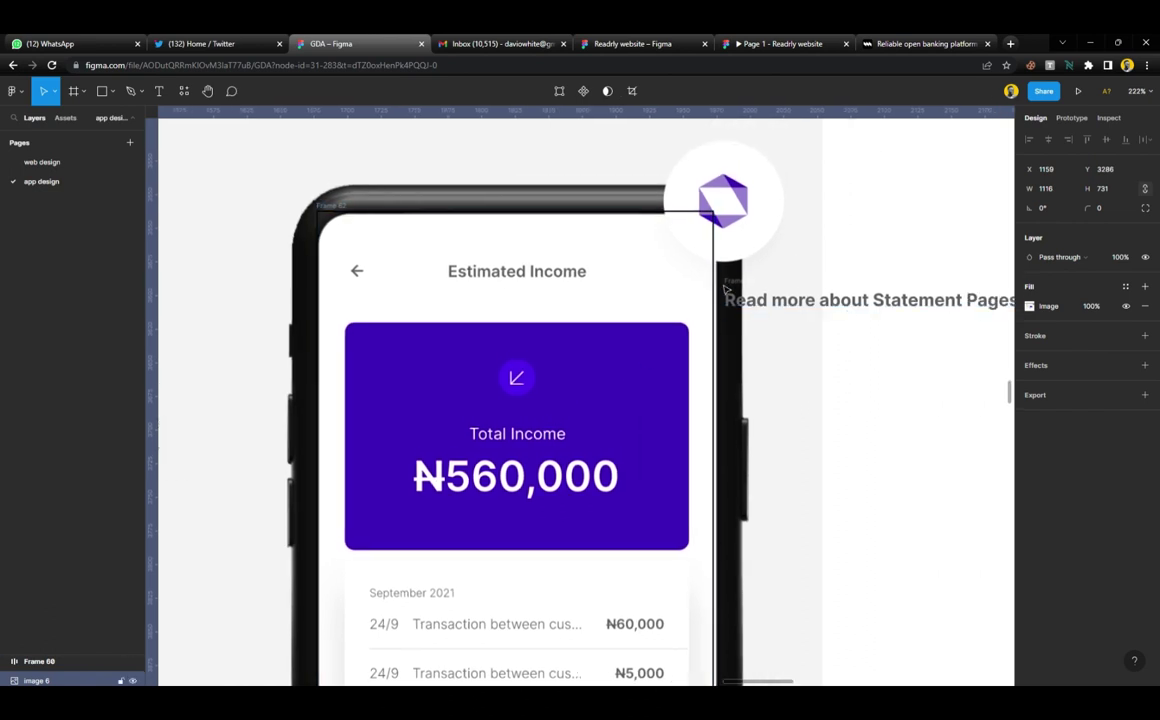
Move the Read more about Statement Pages row into the phone frame under the title
{"action": "left_click_drag", "start_coordinate": [751, 287], "coordinate": [388, 381]}
{"action": "key", "text": "ctrl+z"}
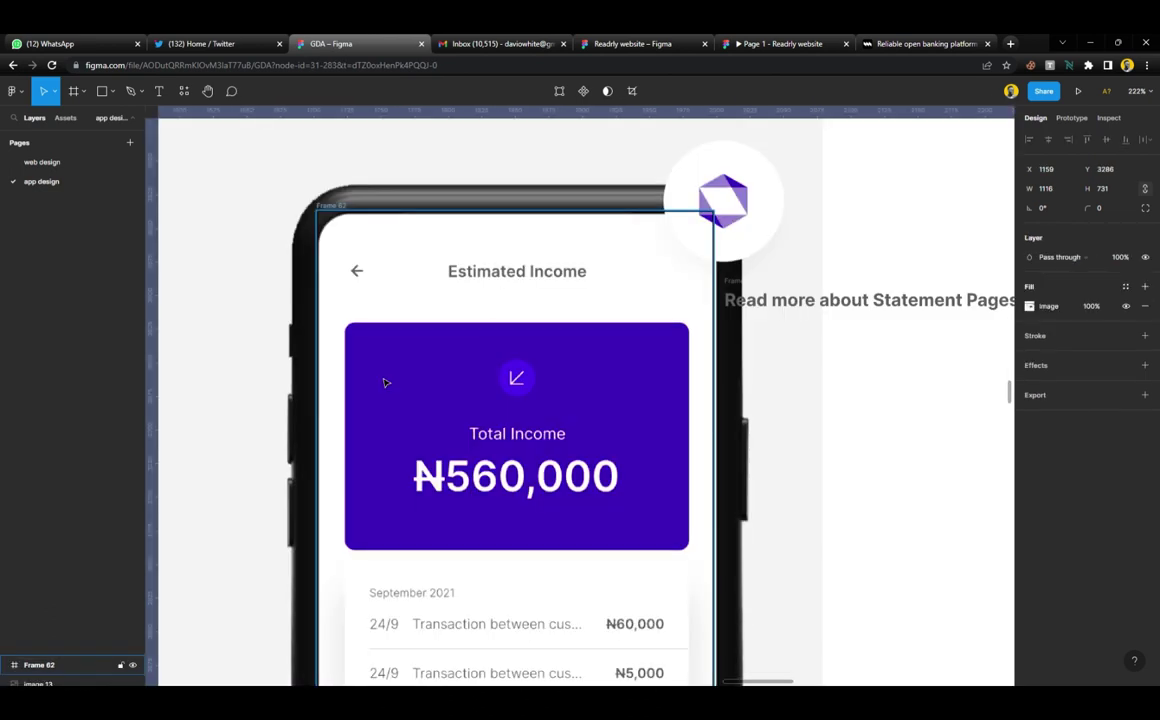
{"action": "left_click", "coordinate": [788, 306]}
{"action": "left_click_drag", "start_coordinate": [788, 308], "coordinate": [420, 311]}
Pull the row's arrow out top-left, flip it to point left, and align it over the back arrow
{"action": "scroll", "coordinate": [420, 311], "scroll_direction": "up", "scroll_amount": 2}
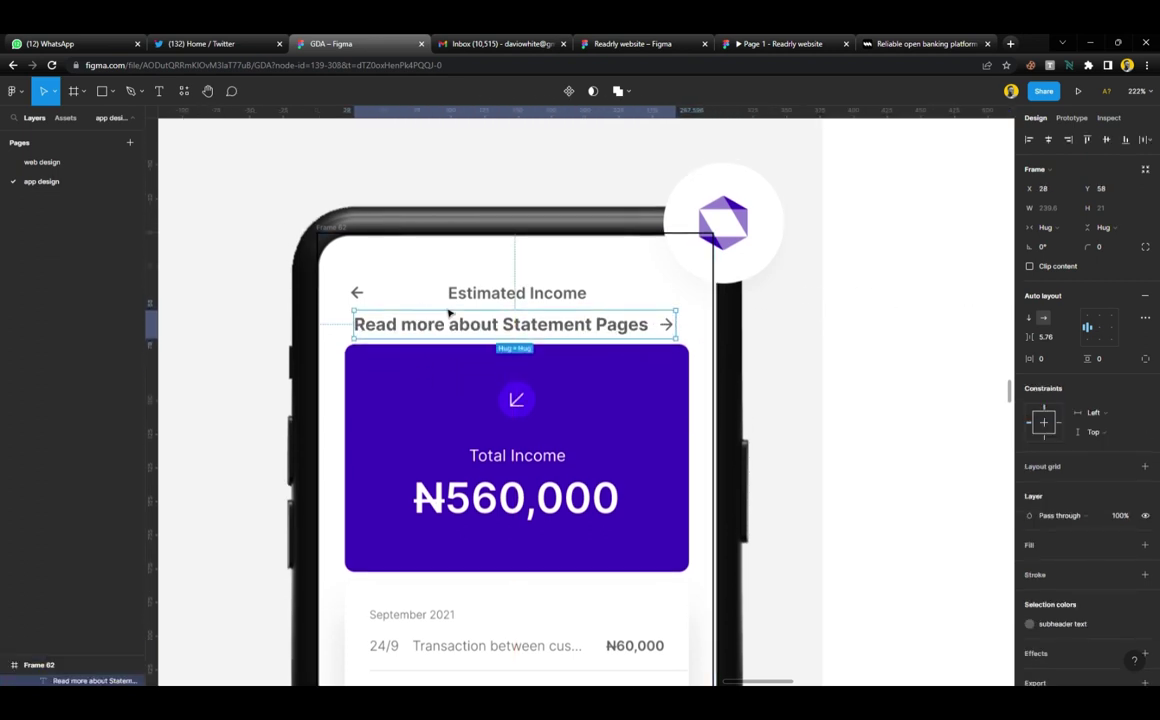
{"action": "left_click", "coordinate": [667, 326]}
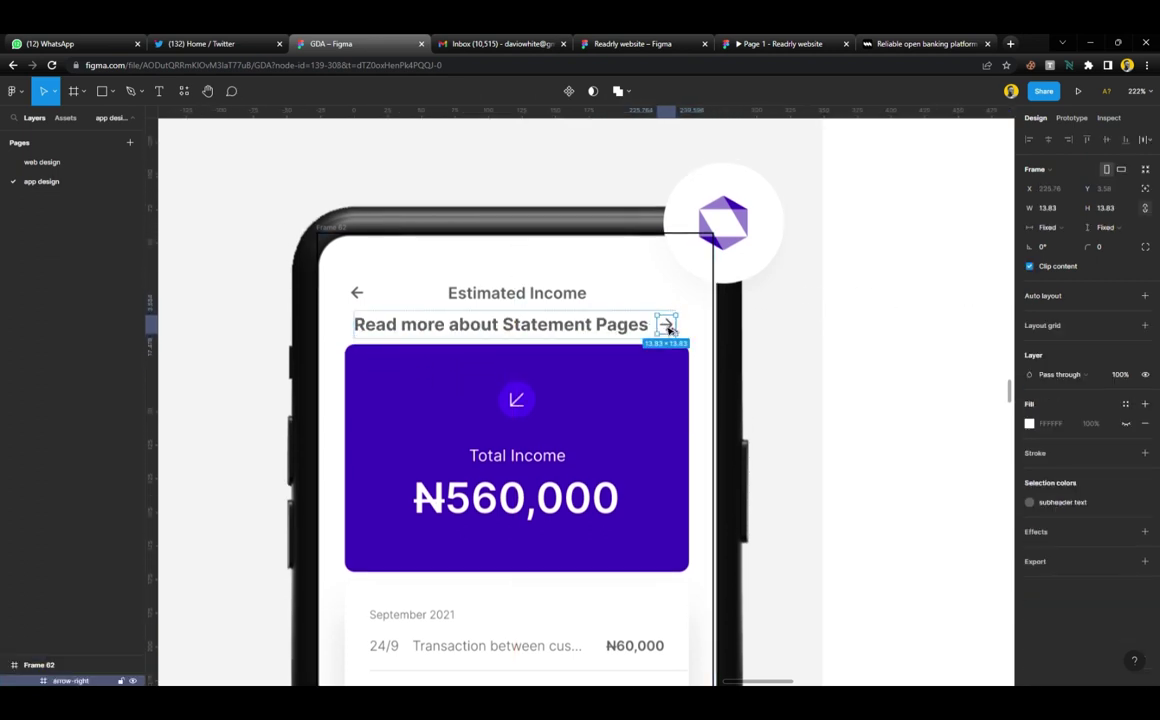
{"action": "left_click_drag", "start_coordinate": [669, 329], "coordinate": [379, 297]}
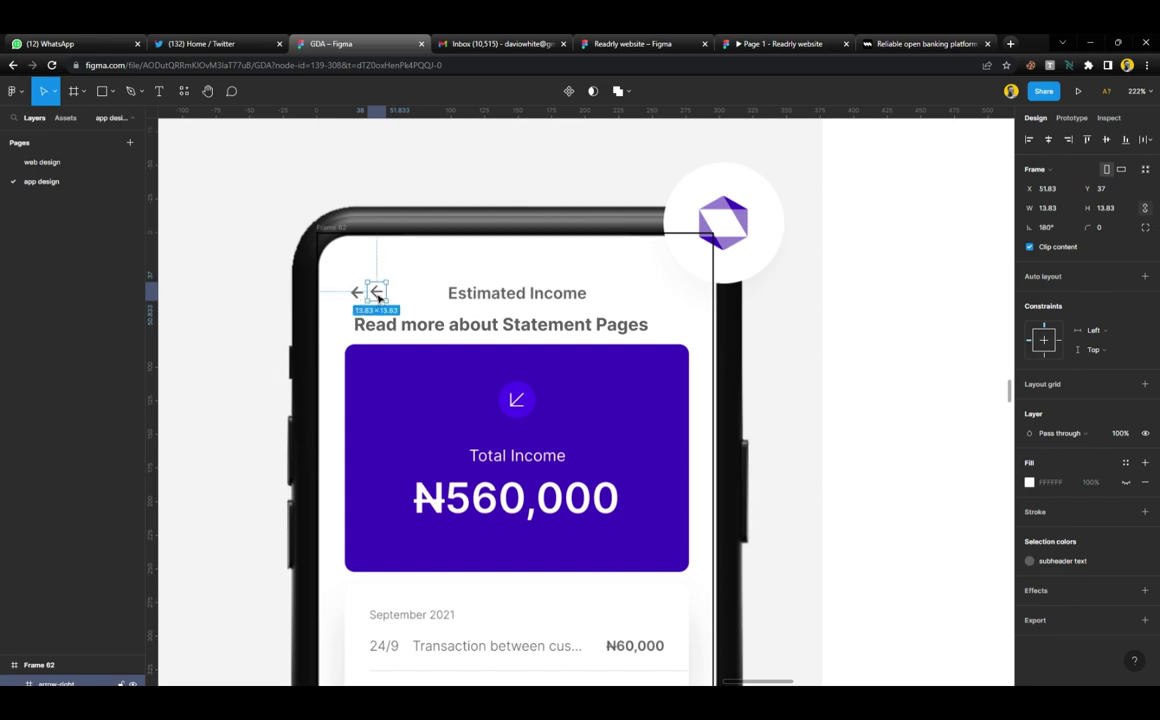
{"action": "key", "text": "shift+h"}
{"action": "scroll", "coordinate": [379, 297], "scroll_direction": "up", "scroll_amount": 8}
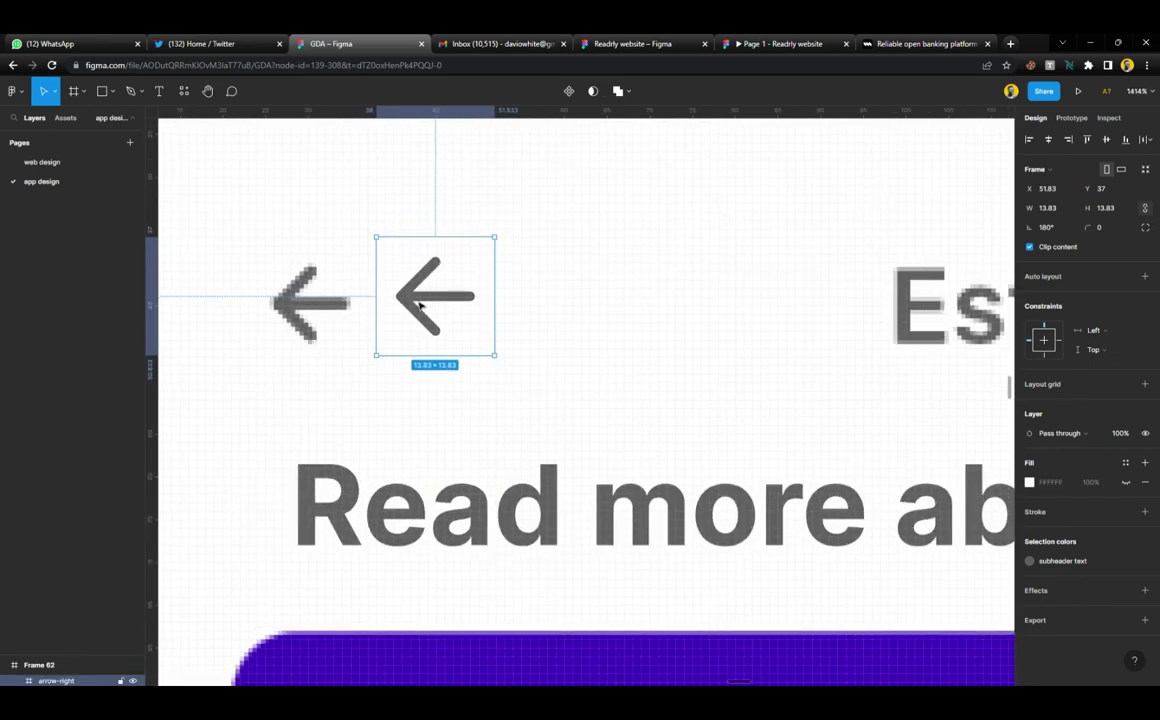
{"action": "left_click_drag", "start_coordinate": [414, 300], "coordinate": [305, 313]}
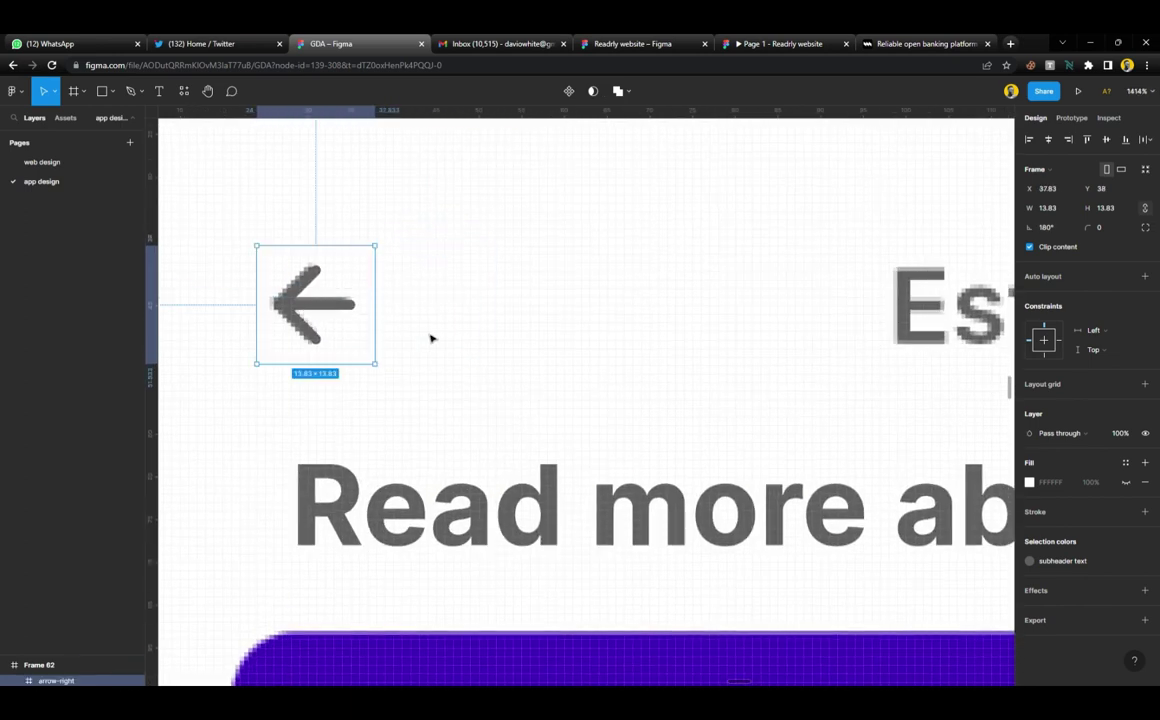
{"action": "scroll", "coordinate": [432, 344], "scroll_direction": "down", "scroll_amount": 8}
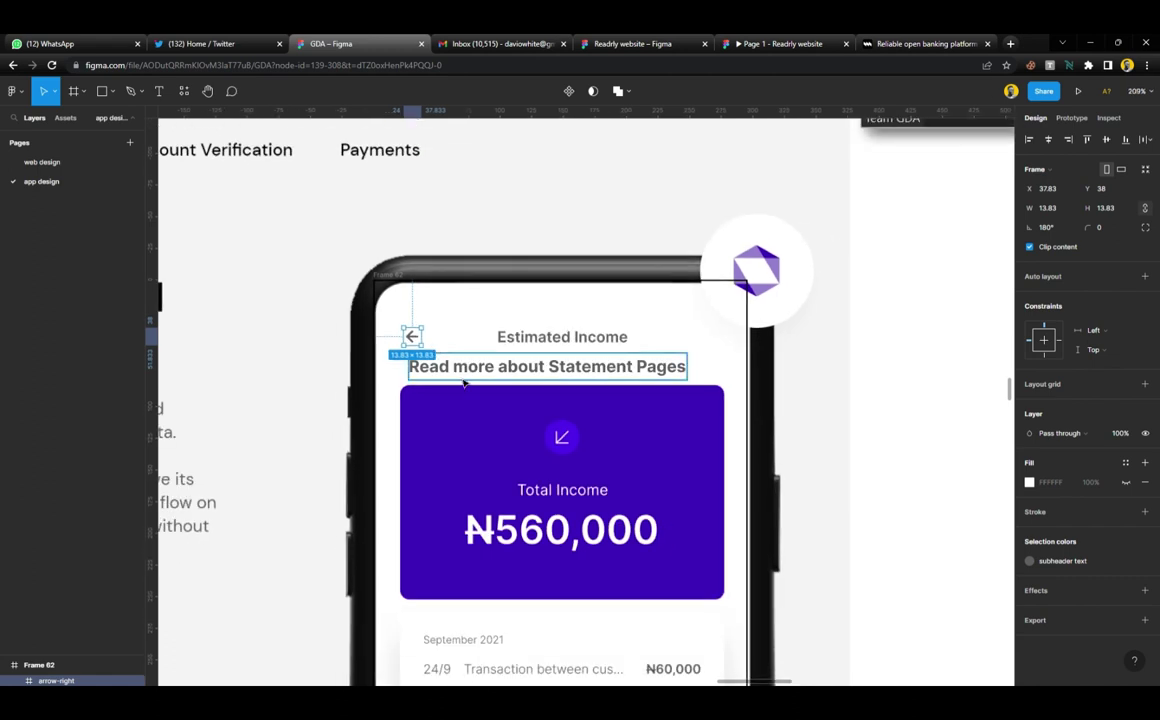
{"action": "scroll", "coordinate": [437, 350], "scroll_direction": "up", "scroll_amount": 1}
{"action": "left_click", "coordinate": [390, 268]}
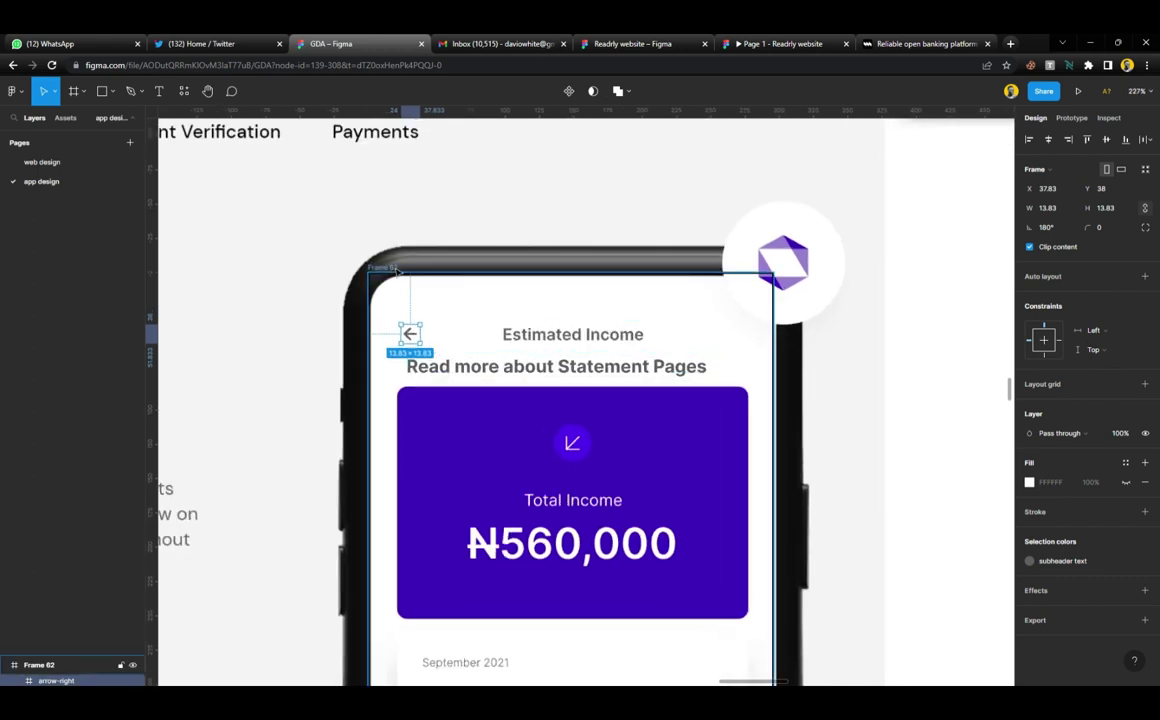
Add a Columns layout grid to Frame 62 with a 21 margin
{"action": "left_click", "coordinate": [1145, 325]}
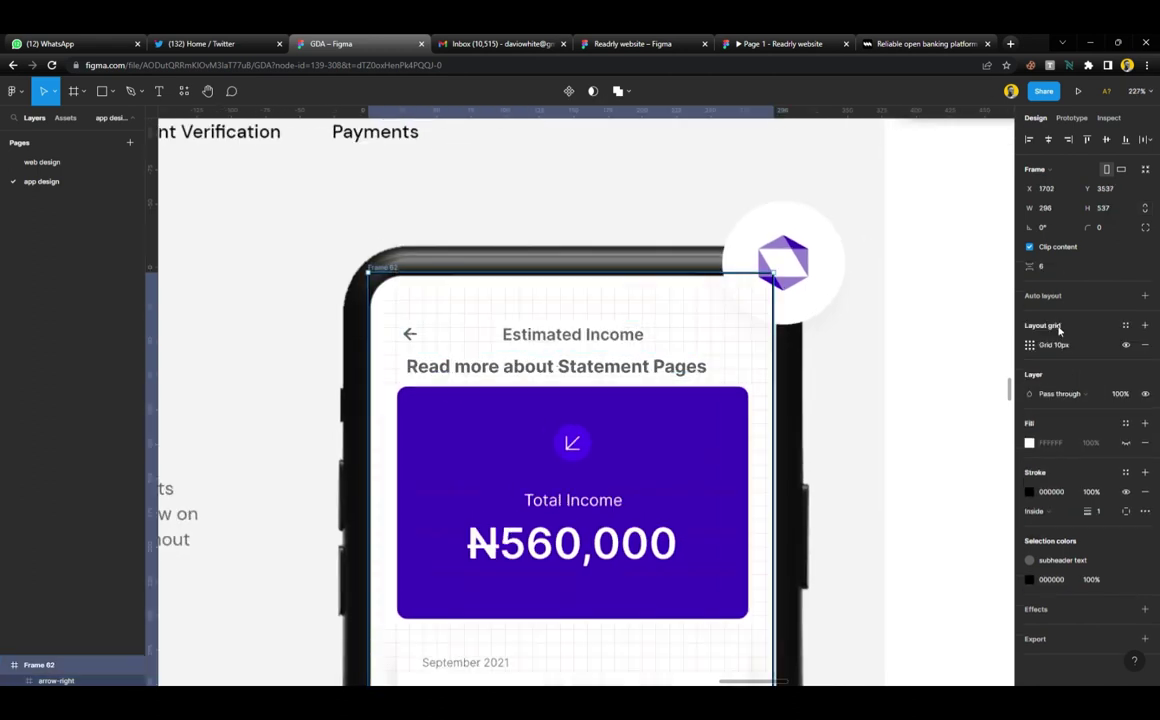
{"action": "left_click", "coordinate": [1030, 344]}
{"action": "left_click", "coordinate": [900, 349]}
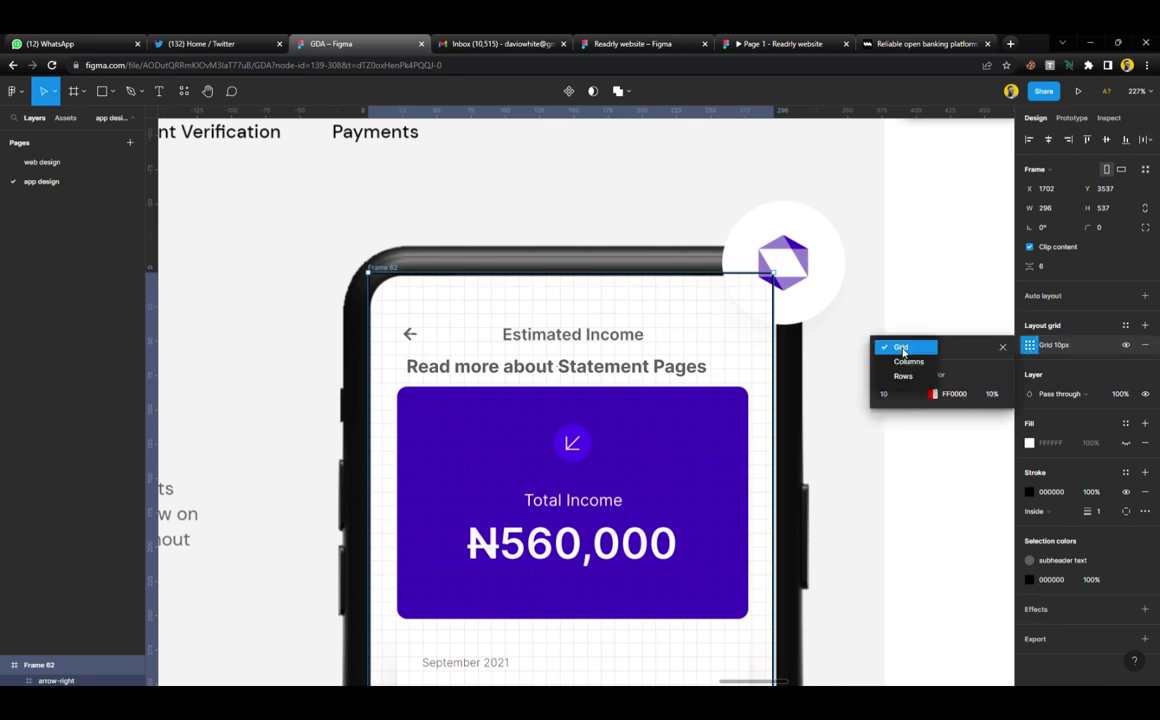
{"action": "left_click", "coordinate": [906, 362]}
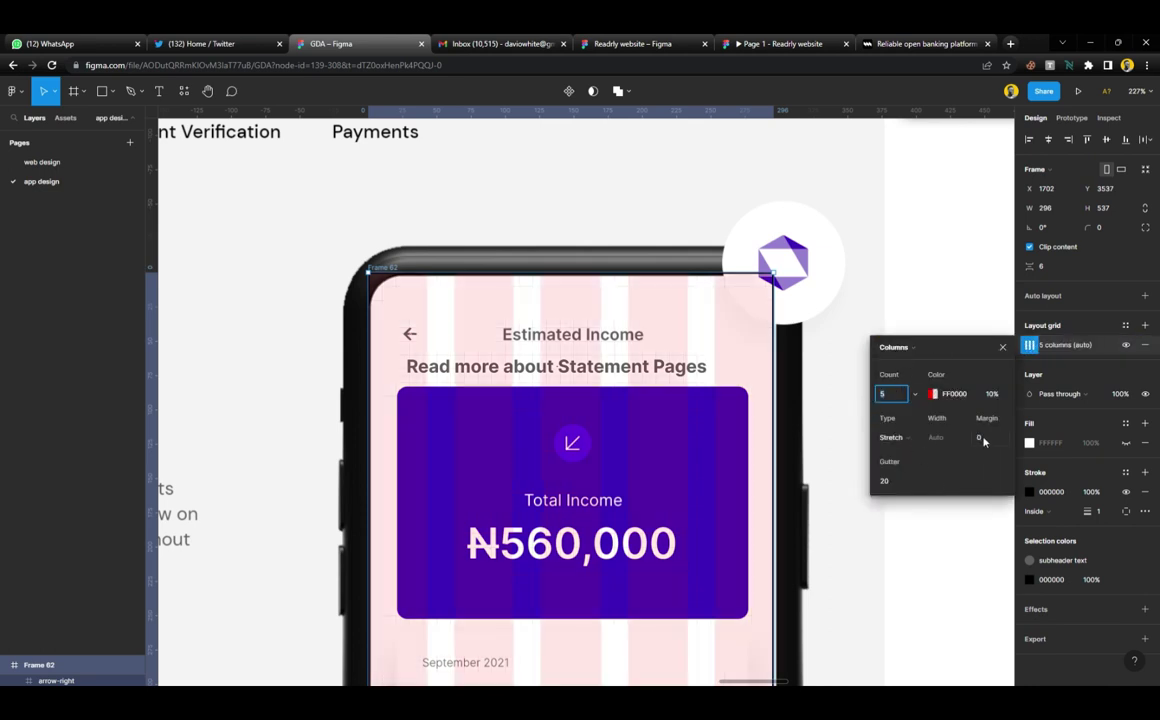
{"action": "left_click", "coordinate": [980, 438]}
{"action": "key", "text": "Up"}
{"action": "key", "text": "Up"}
{"action": "key", "text": "Up"}
{"action": "key", "text": "Up"}
{"action": "key", "text": "Up"}
{"action": "key", "text": "Up"}
{"action": "key", "text": "Up"}
{"action": "key", "text": "Up"}
{"action": "key", "text": "Up"}
{"action": "key", "text": "Up"}
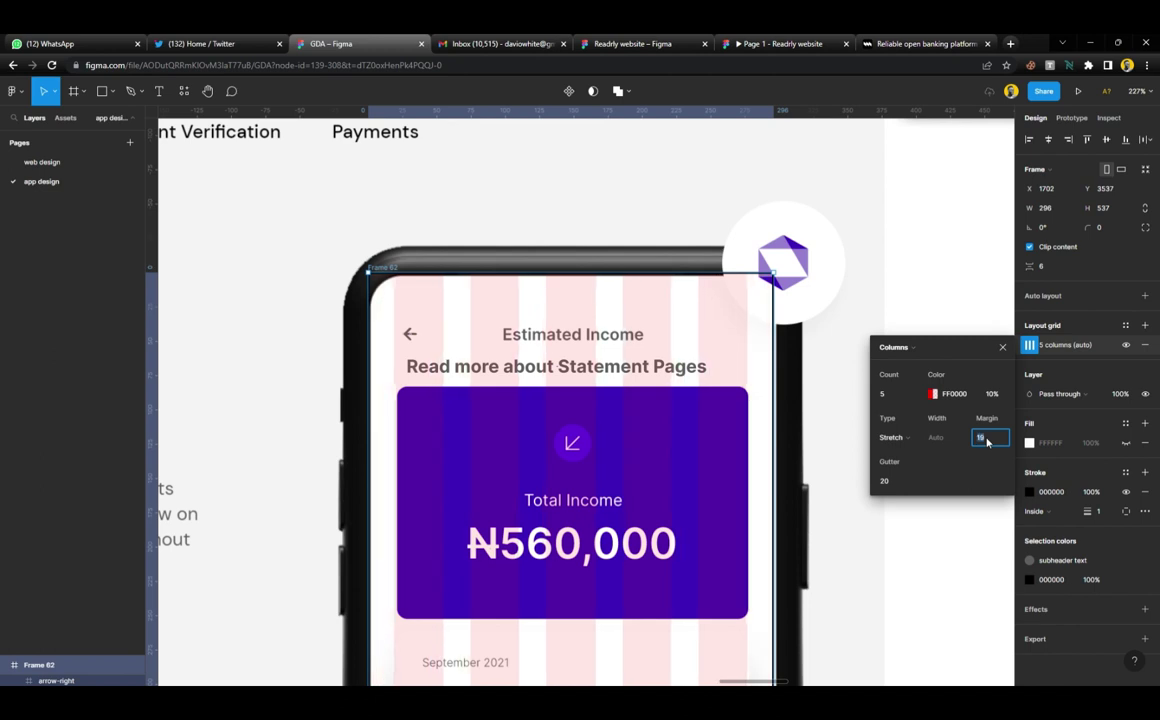
{"action": "key", "text": "Up"}
{"action": "key", "text": "Up"}
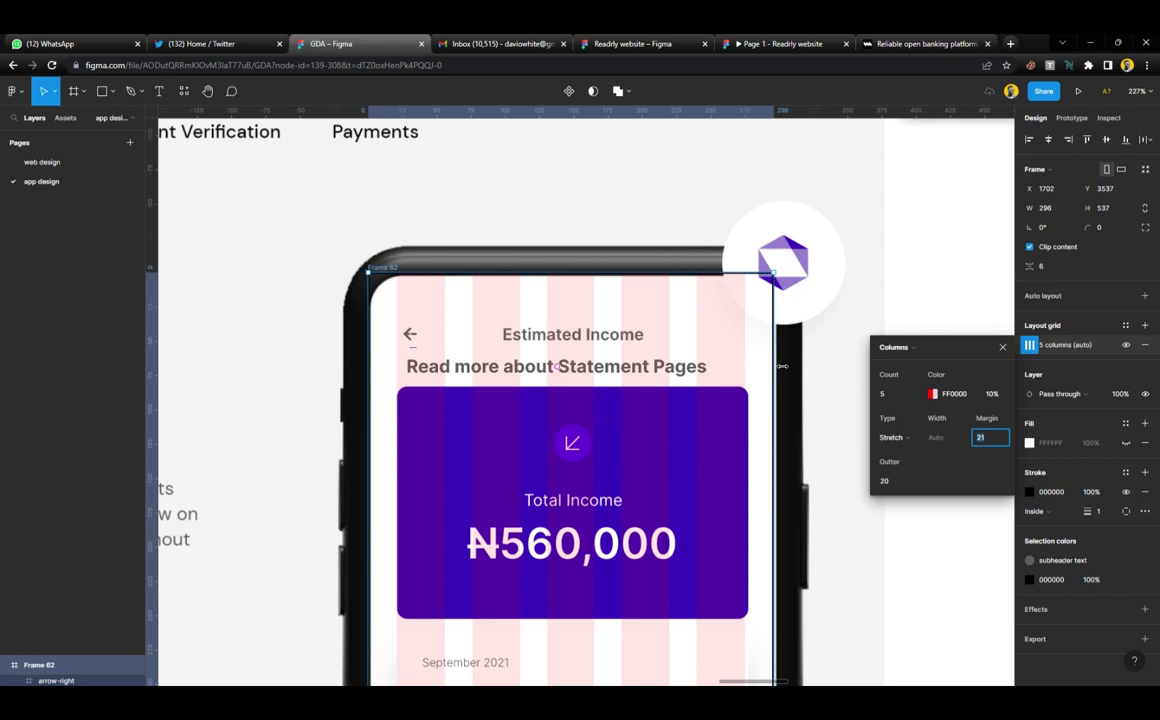
{"action": "key", "text": "Escape"}
{"action": "left_click_drag", "start_coordinate": [787, 367], "coordinate": [786, 373]}
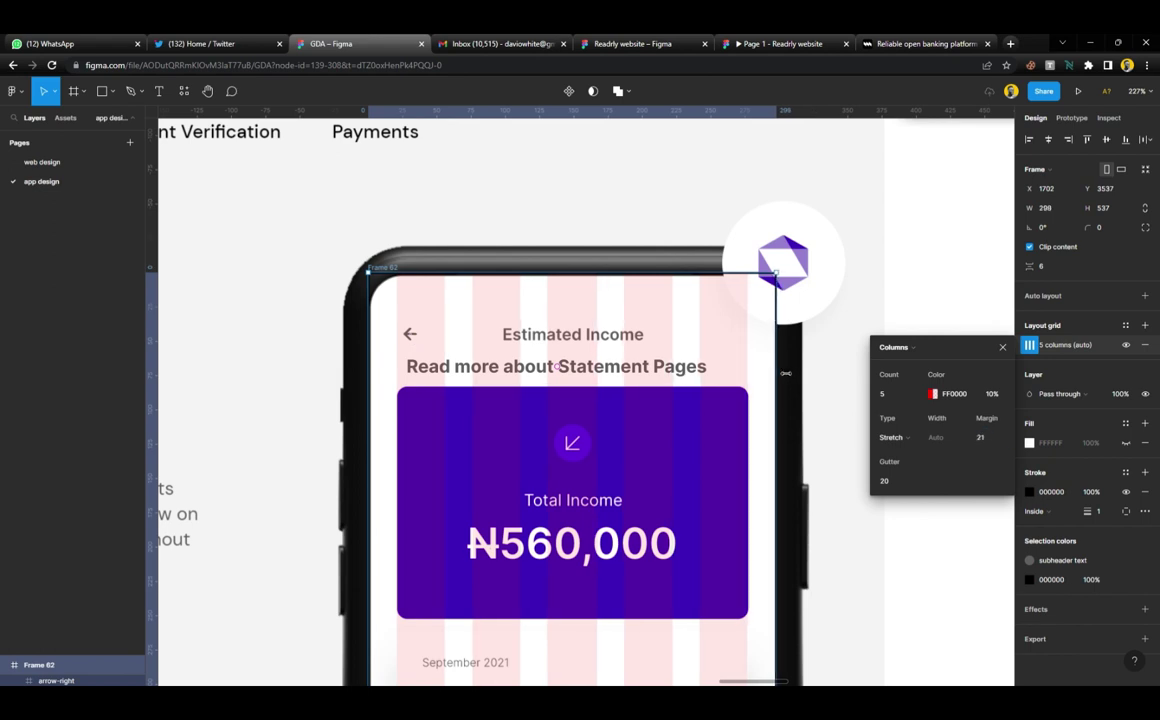
Set the grid colour to 000000 and the column count to 2
{"action": "left_click", "coordinate": [933, 393]}
{"action": "type", "text": "000000"}
{"action": "key", "text": "Return"}
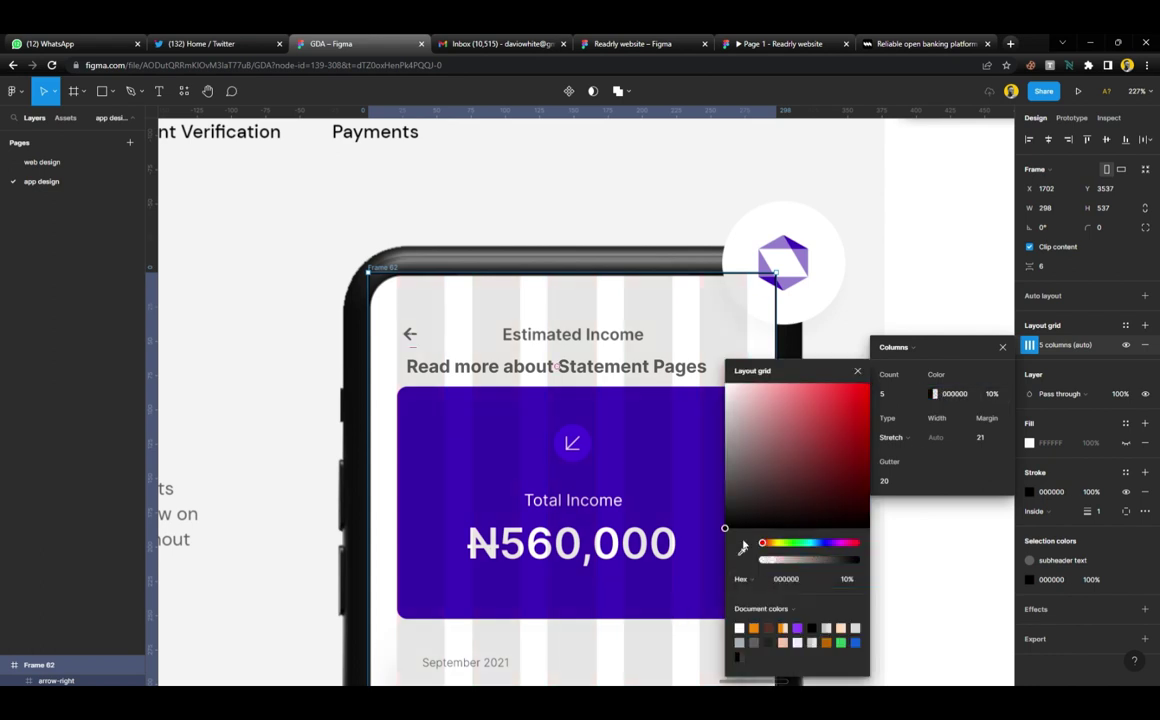
{"action": "left_click", "coordinate": [857, 371]}
{"action": "left_click", "coordinate": [889, 391]}
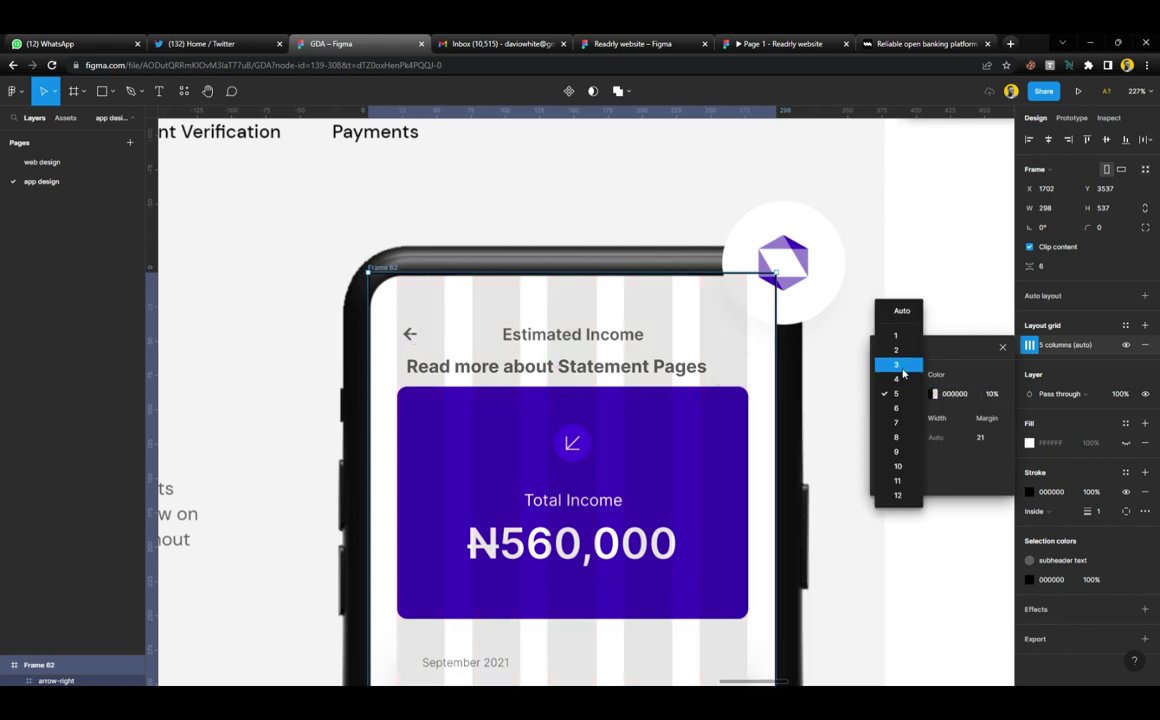
{"action": "left_click", "coordinate": [902, 351]}
{"action": "left_click", "coordinate": [1002, 347]}
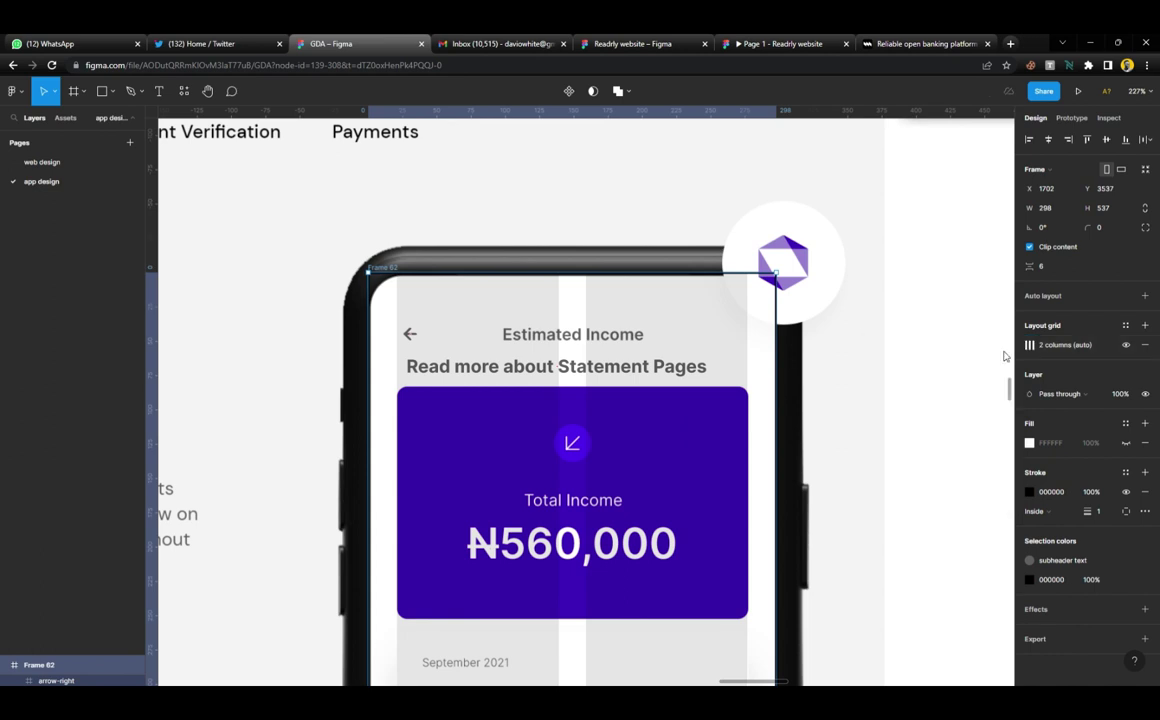
{"action": "left_click", "coordinate": [932, 396]}
Rewrite the Read more text as 'Estimated Income' and move it onto the header title
{"action": "scroll", "coordinate": [610, 410], "scroll_direction": "up", "scroll_amount": 3}
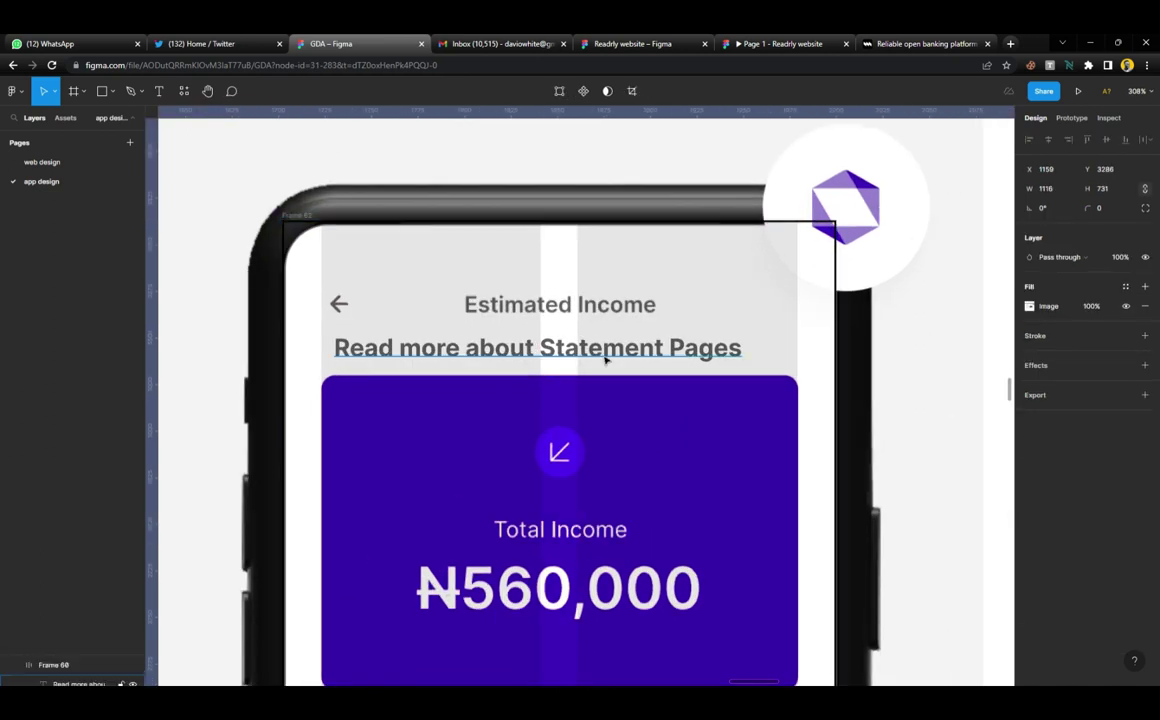
{"action": "double_click", "coordinate": [606, 352]}
{"action": "type", "text": "Estimated "}
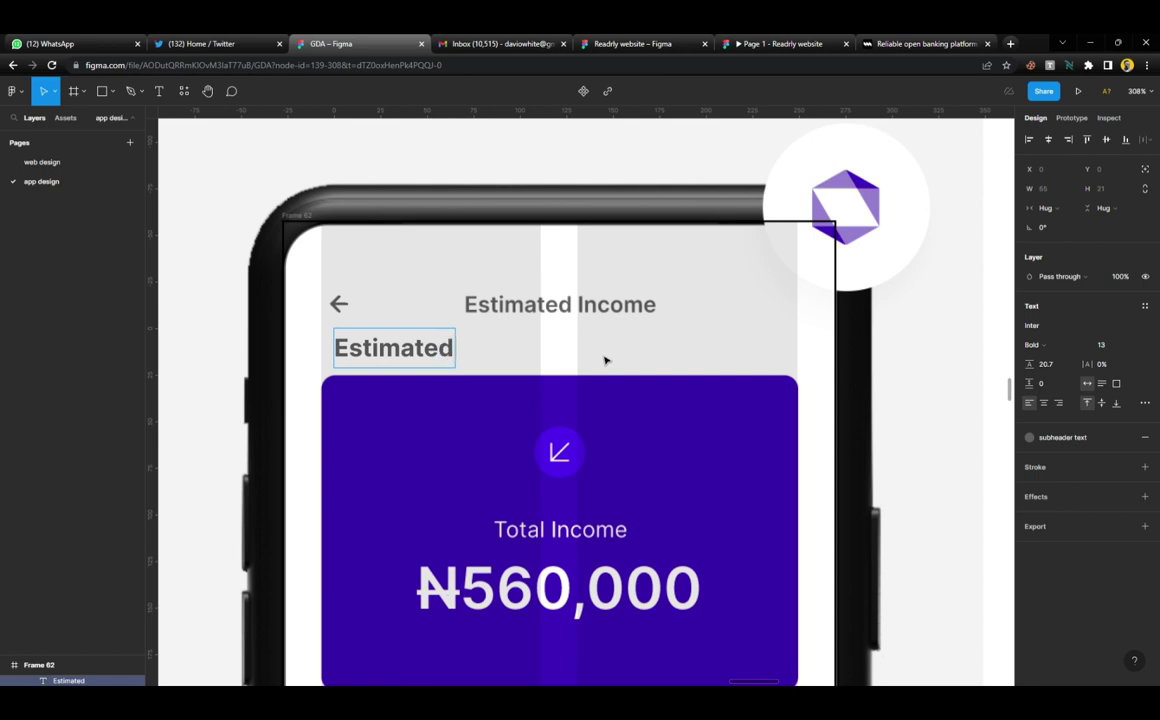
{"action": "type", "text": "Income"}
{"action": "key", "text": "Escape"}
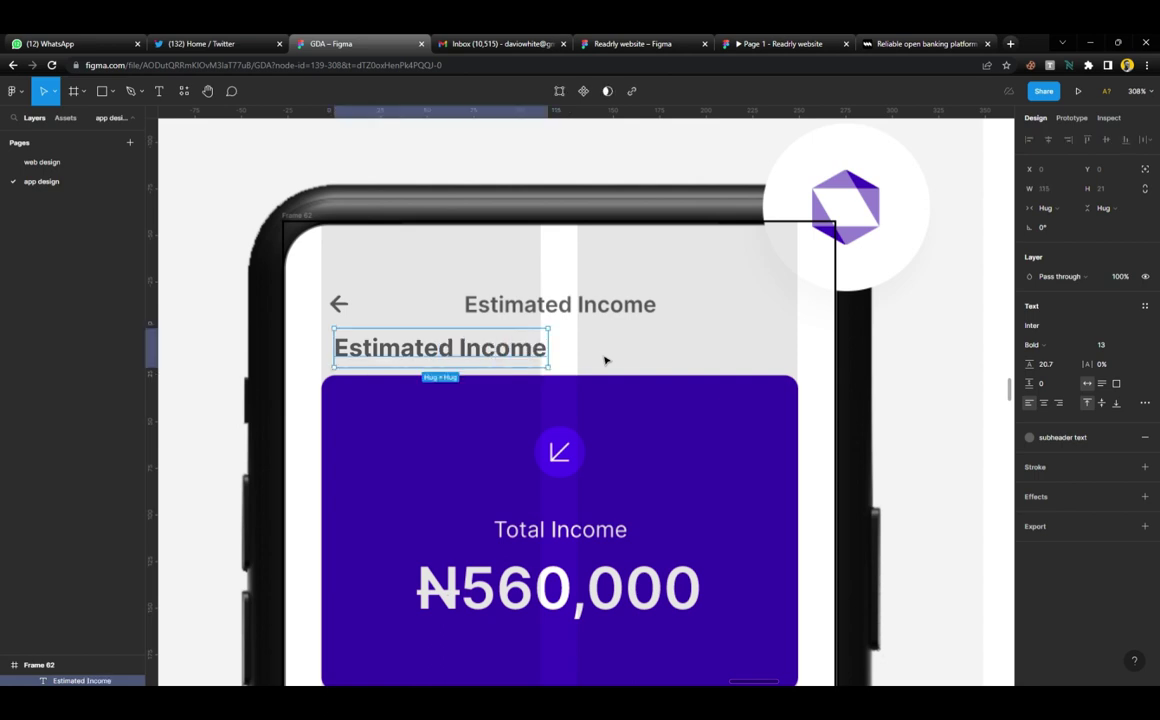
{"action": "left_click_drag", "start_coordinate": [539, 347], "coordinate": [638, 325]}
Set the Estimated Income heading's font size to 12
{"action": "left_click", "coordinate": [1132, 403]}
{"action": "left_click", "coordinate": [1118, 378]}
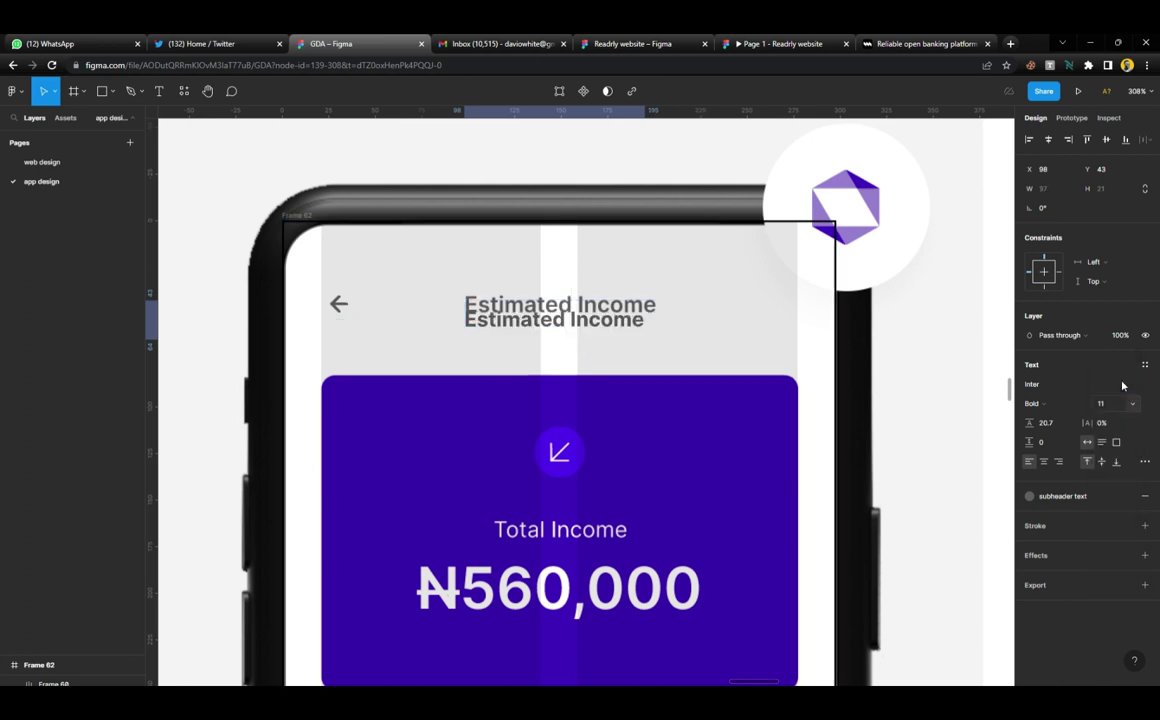
{"action": "left_click", "coordinate": [1118, 403]}
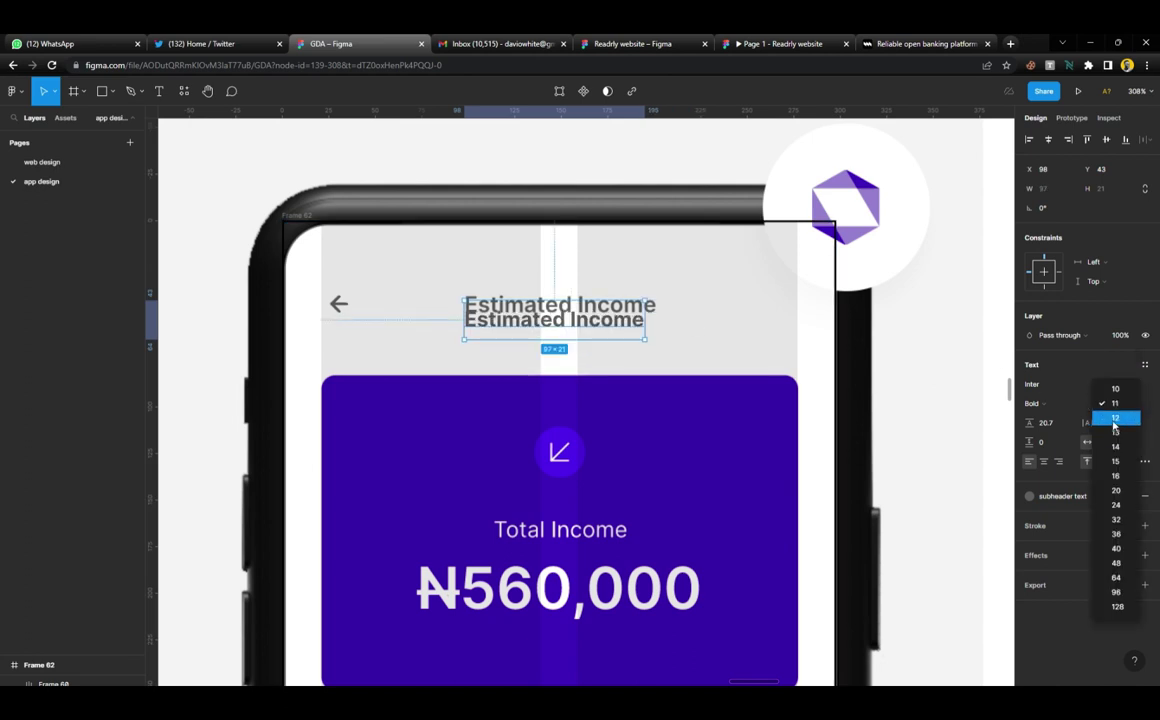
{"action": "left_click", "coordinate": [1114, 420]}
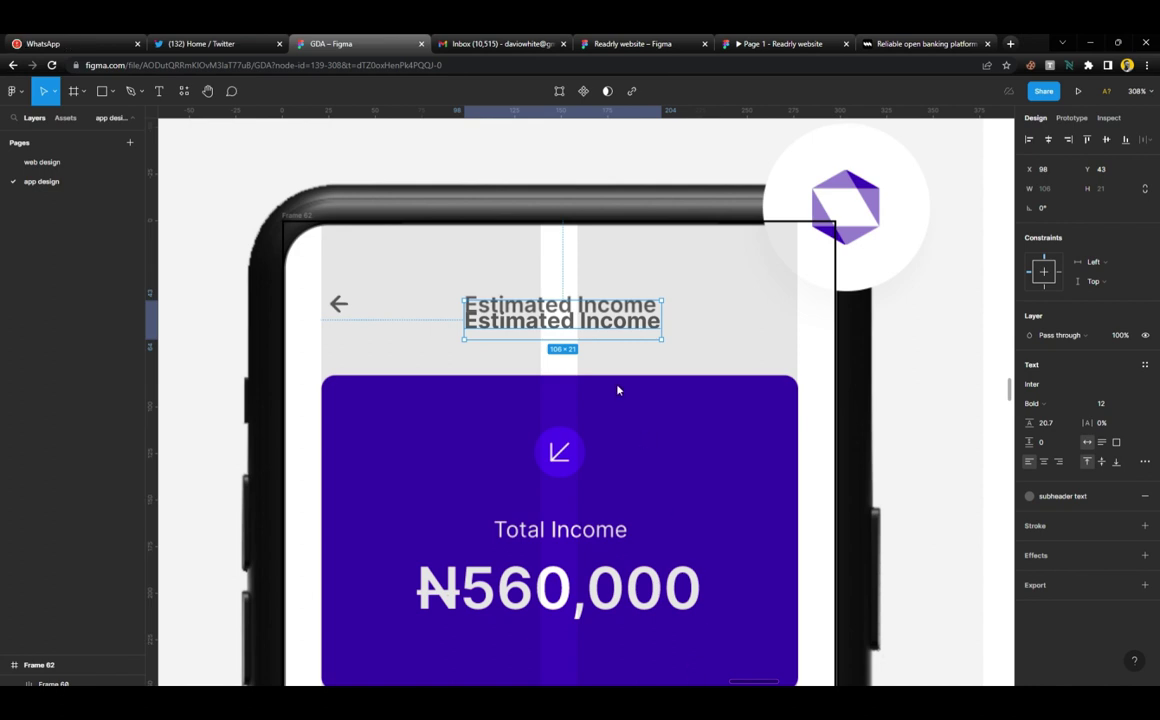
{"action": "left_click", "coordinate": [408, 317]}
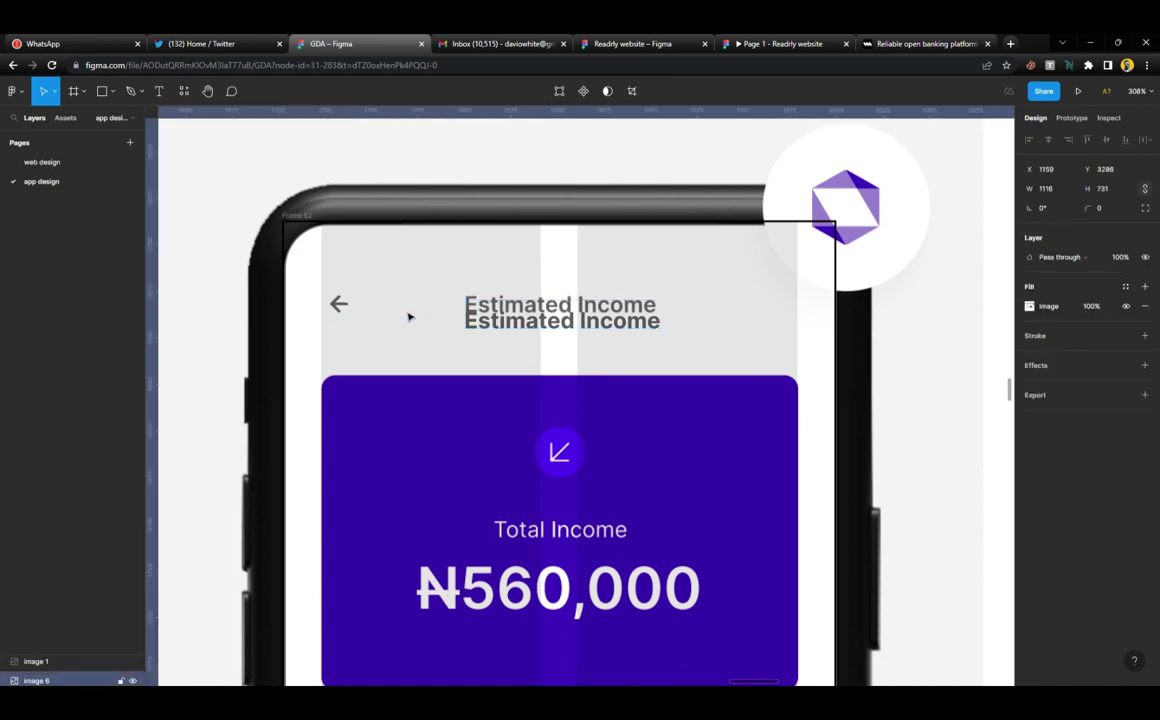
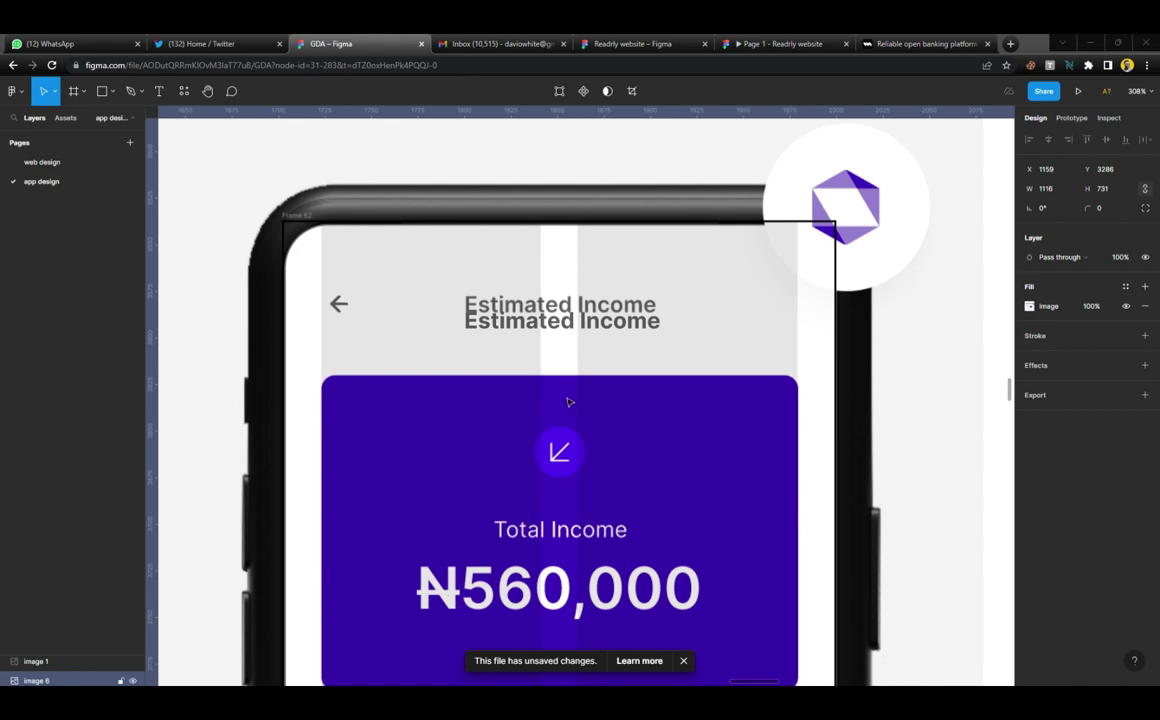
Set the Estimated Income header to Medium weight and move it up onto its twin
{"action": "left_click", "coordinate": [576, 306]}
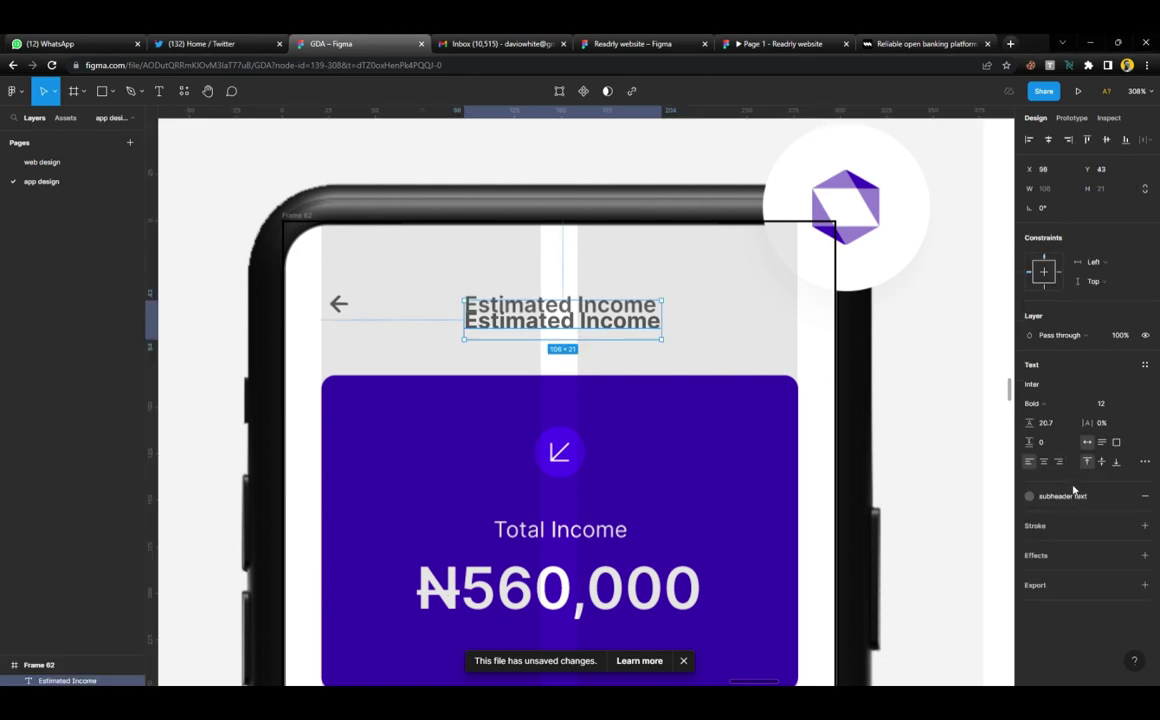
{"action": "left_click", "coordinate": [1056, 404]}
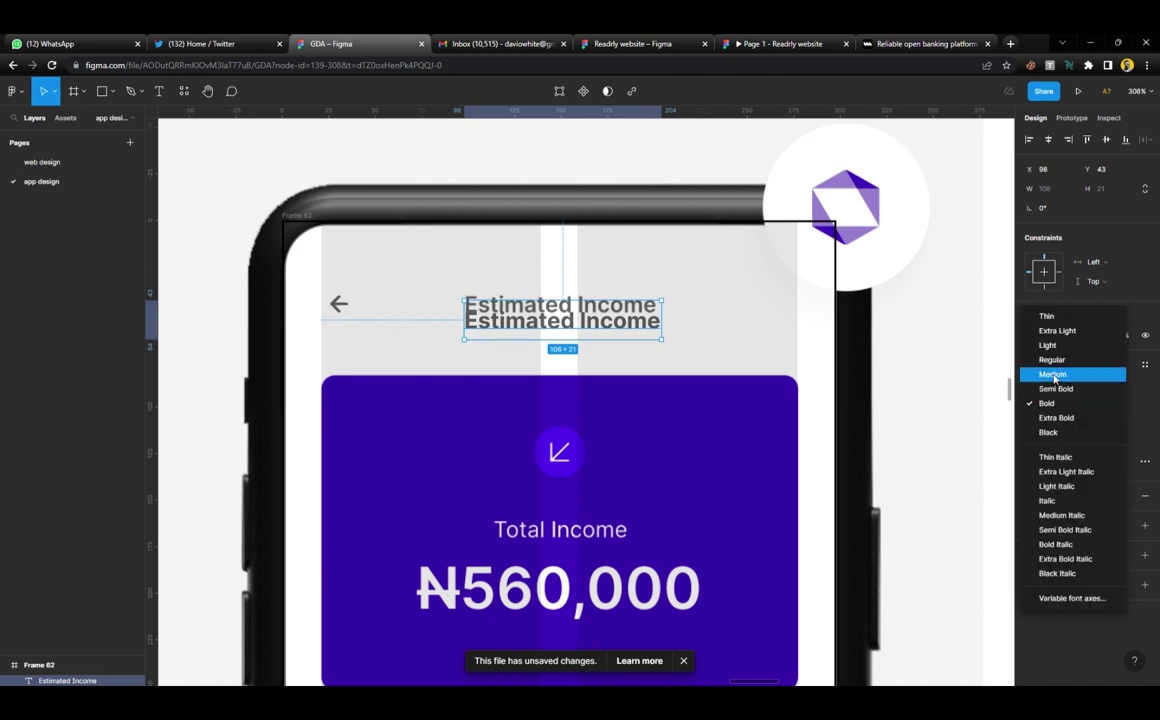
{"action": "left_click", "coordinate": [1040, 375]}
{"action": "left_click_drag", "start_coordinate": [603, 333], "coordinate": [603, 316]}
Draw a frame over the purple card with a black stroke and corner radius 8
{"action": "scroll", "coordinate": [603, 316], "scroll_direction": "down", "scroll_amount": 3}
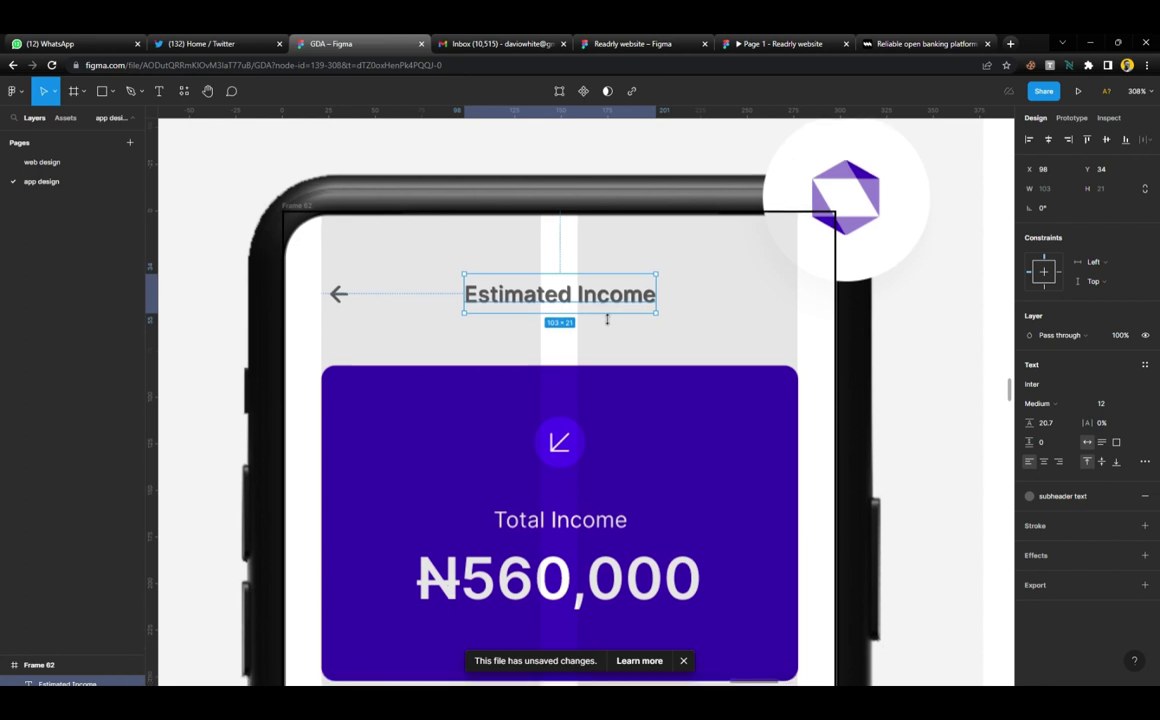
{"action": "scroll", "coordinate": [575, 298], "scroll_direction": "down", "scroll_amount": 1}
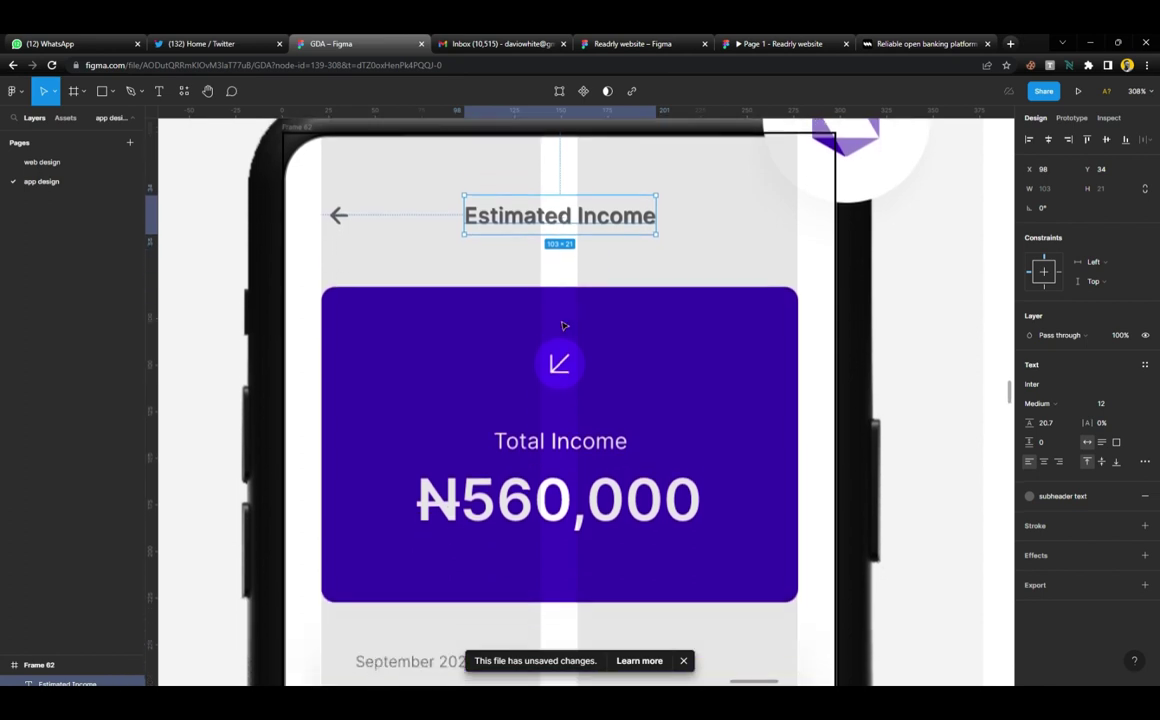
{"action": "key", "text": "f"}
{"action": "left_click_drag", "start_coordinate": [327, 296], "coordinate": [797, 605]}
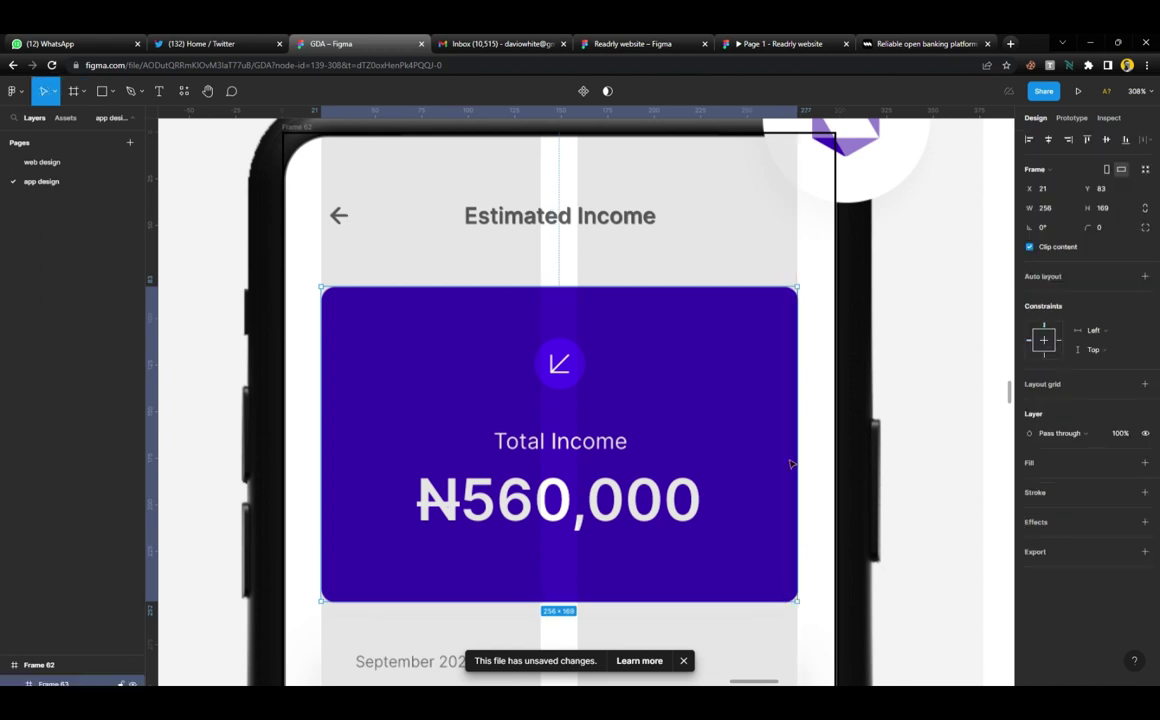
{"action": "left_click", "coordinate": [1065, 494]}
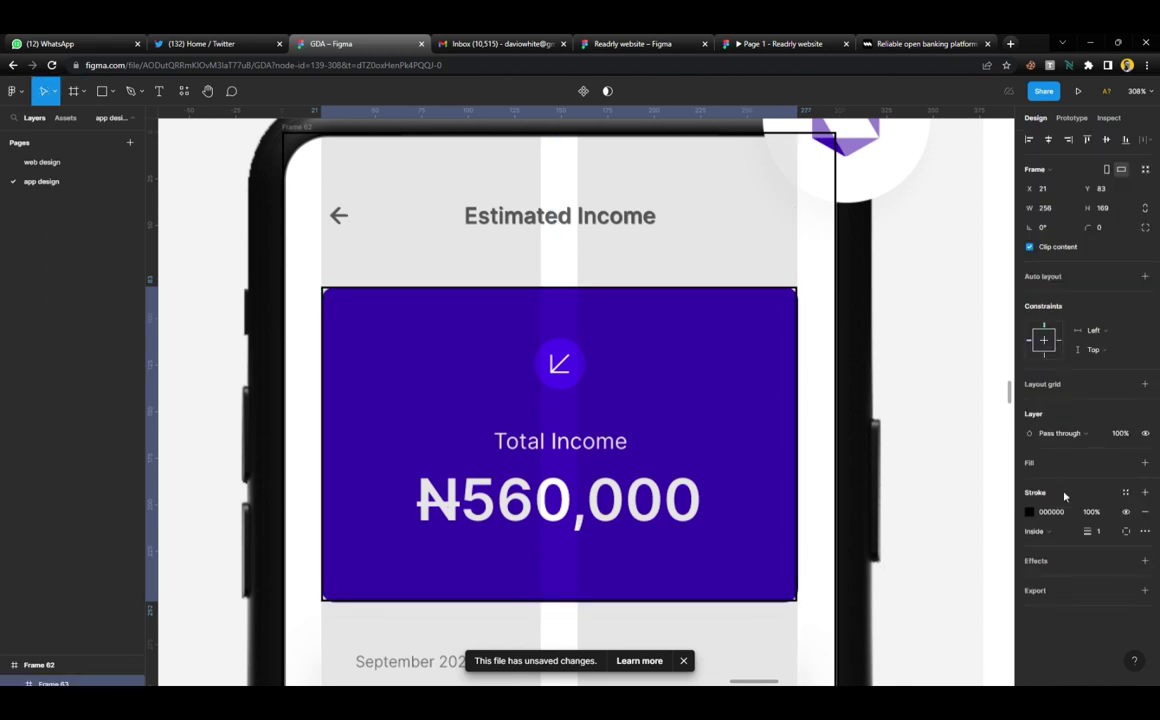
{"action": "left_click", "coordinate": [1100, 228]}
{"action": "type", "text": "8"}
{"action": "key", "text": "Return"}
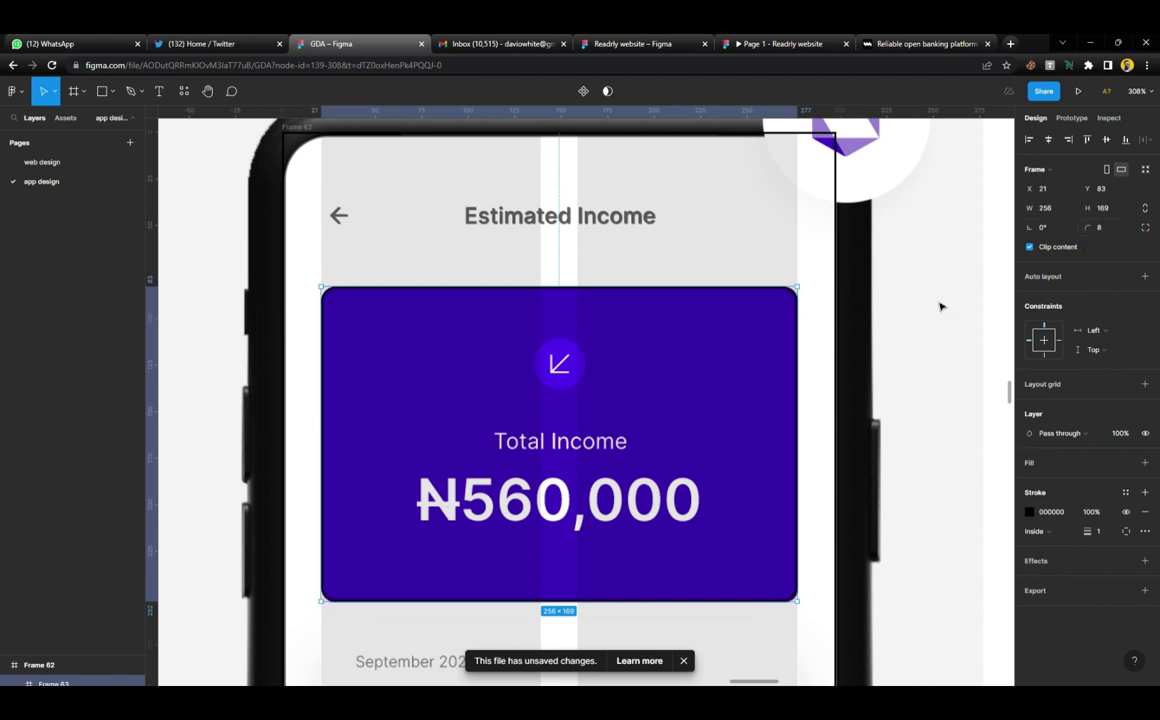
Delete the empty frame below the header and place a copy of the header inside the card
{"action": "left_click", "coordinate": [487, 270]}
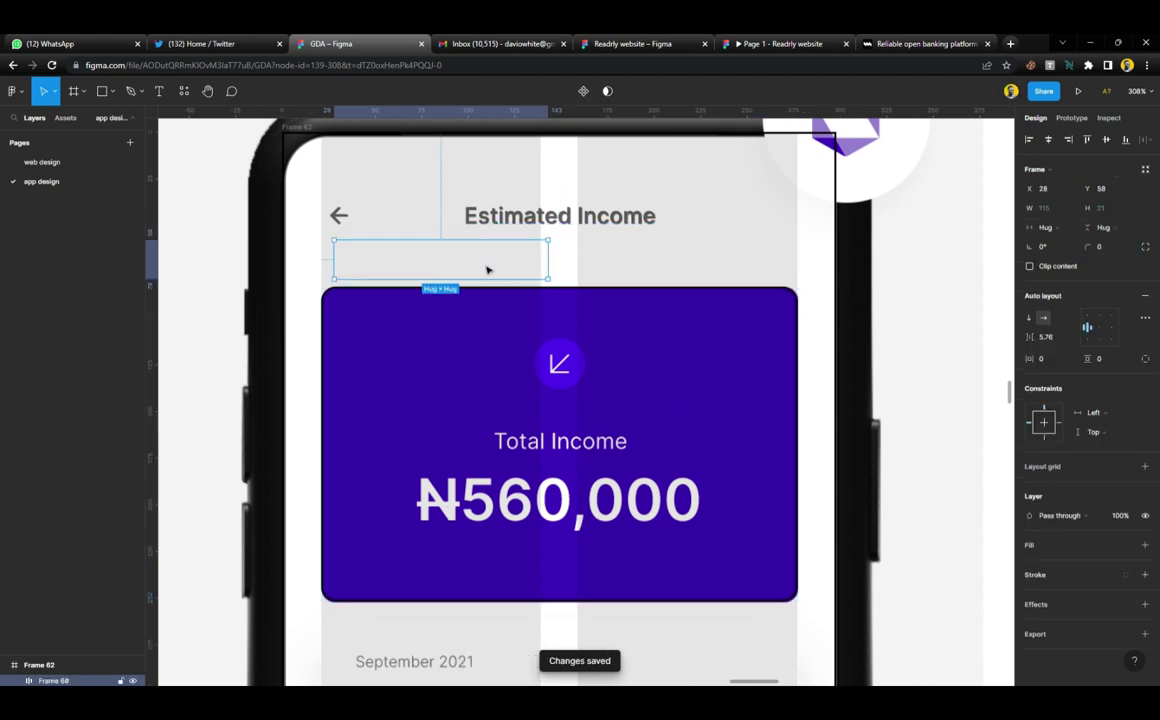
{"action": "key", "text": "Delete"}
{"action": "left_click", "coordinate": [520, 218]}
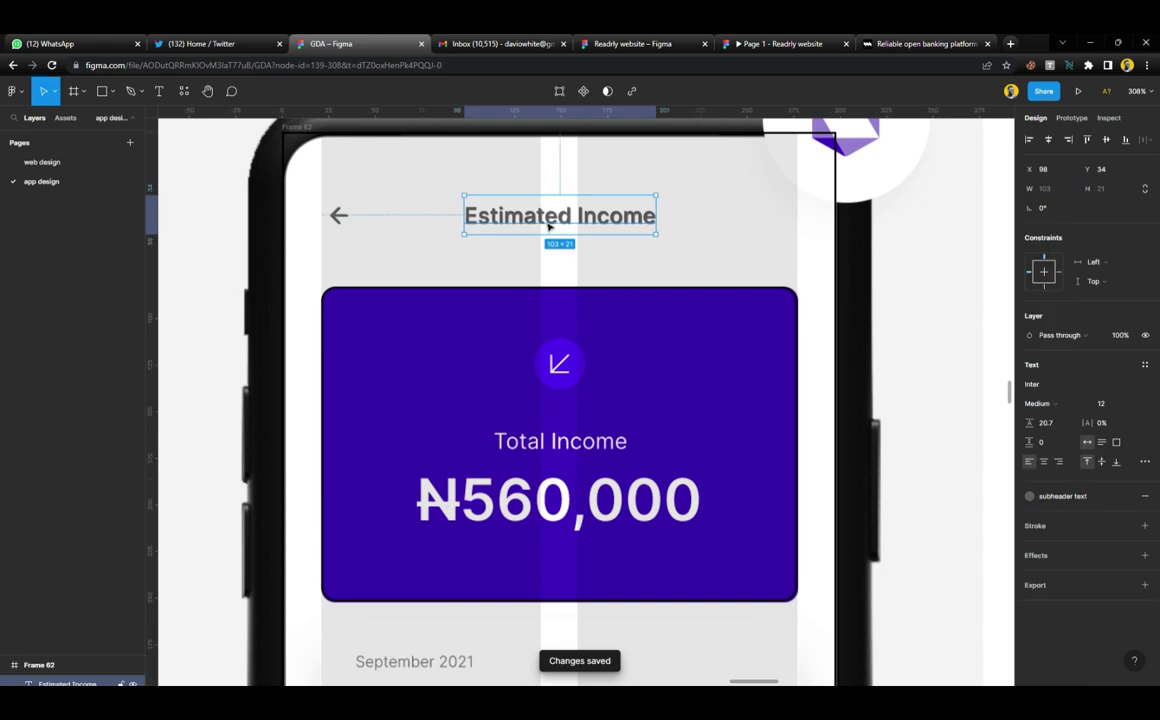
{"action": "left_click_drag", "start_coordinate": [520, 218], "coordinate": [574, 427]}
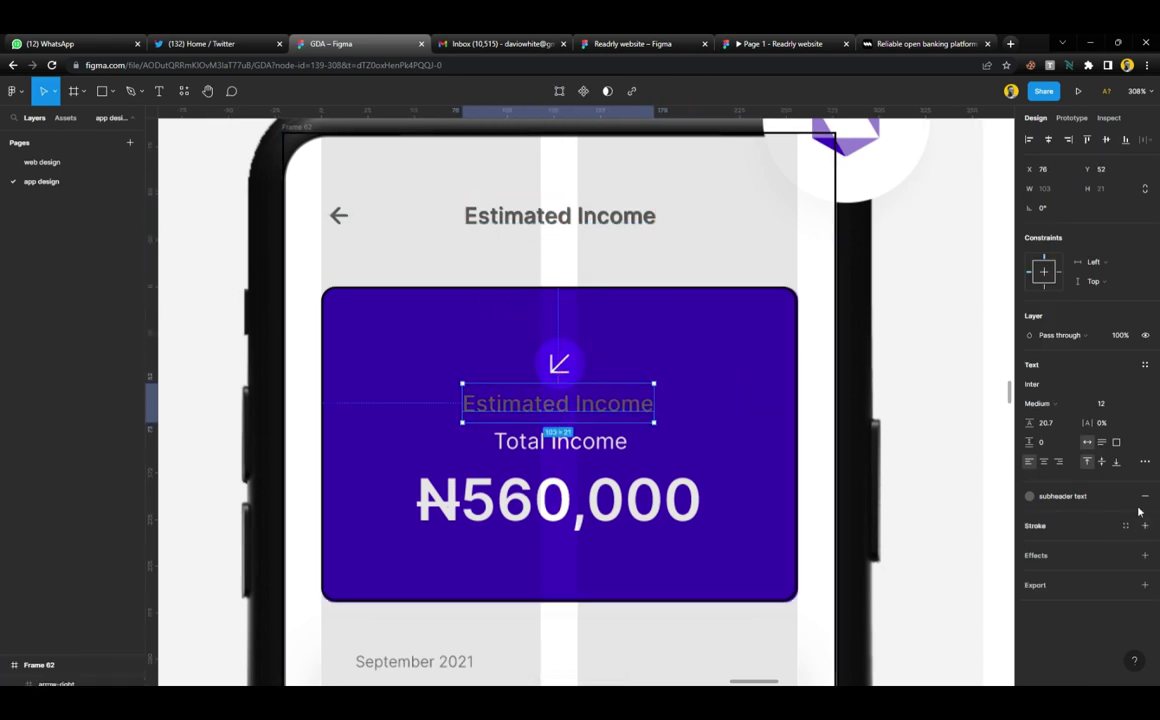
Make the copied text white, reword it to 'Total Income', and centre it on the card
{"action": "left_click", "coordinate": [1092, 507]}
{"action": "left_click", "coordinate": [1060, 533]}
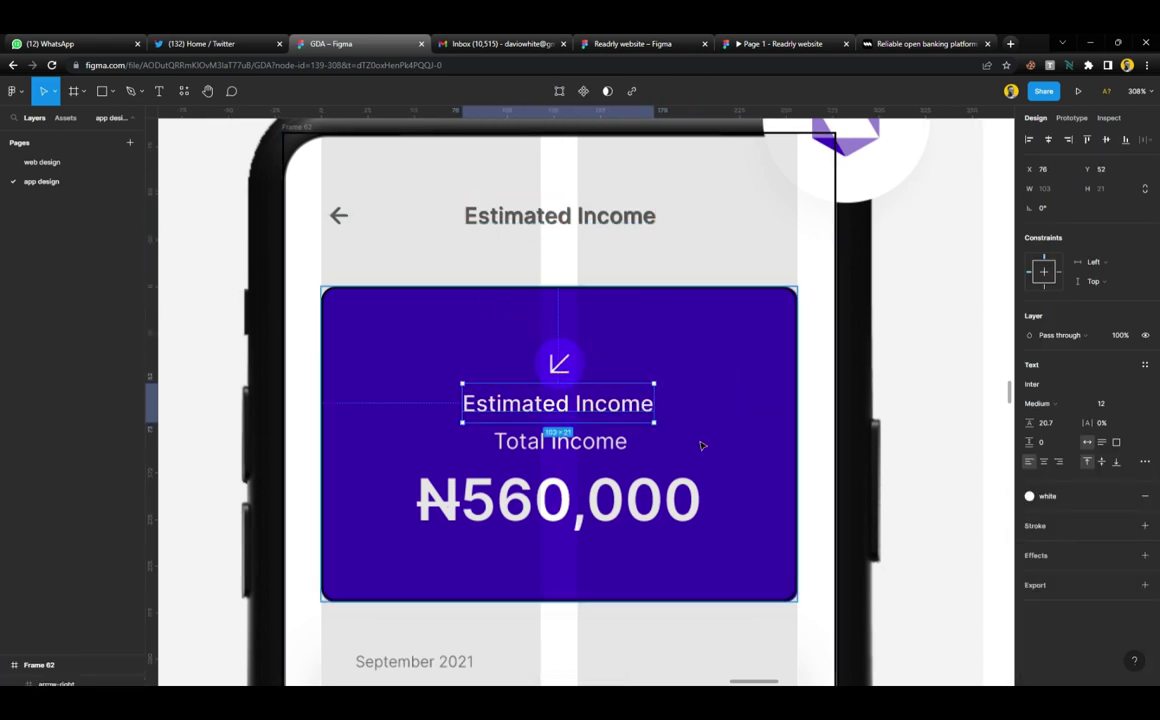
{"action": "double_click", "coordinate": [585, 408]}
{"action": "type", "text": "To"}
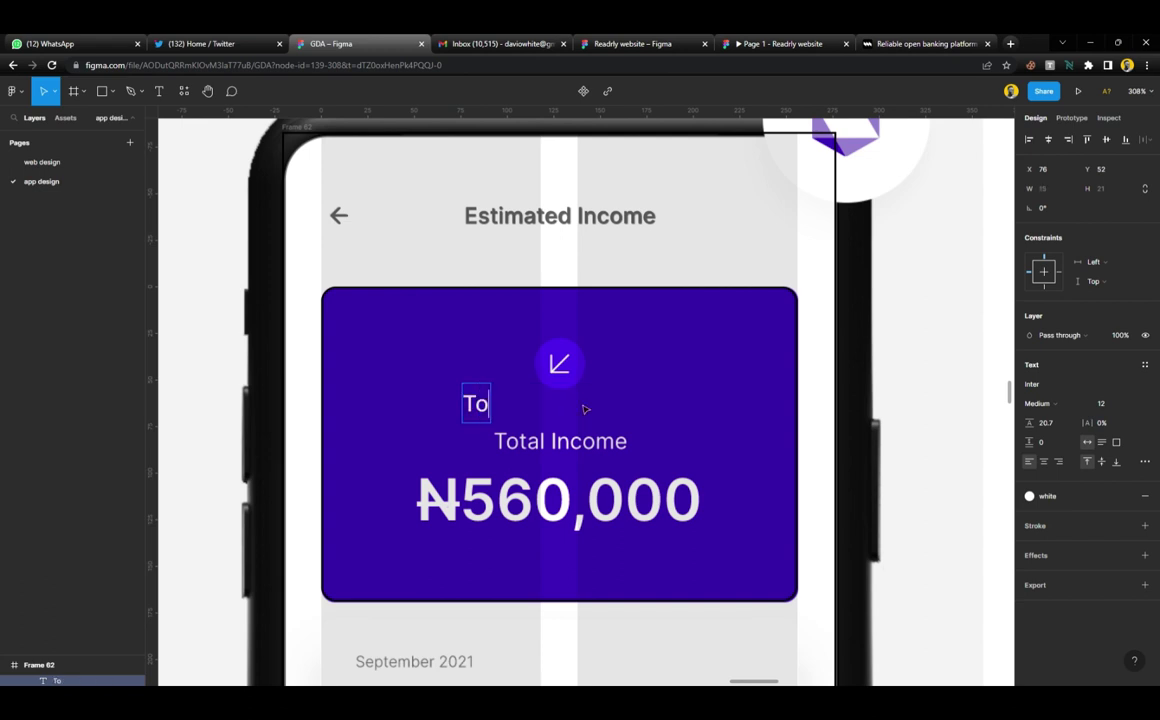
{"action": "type", "text": "tal Income"}
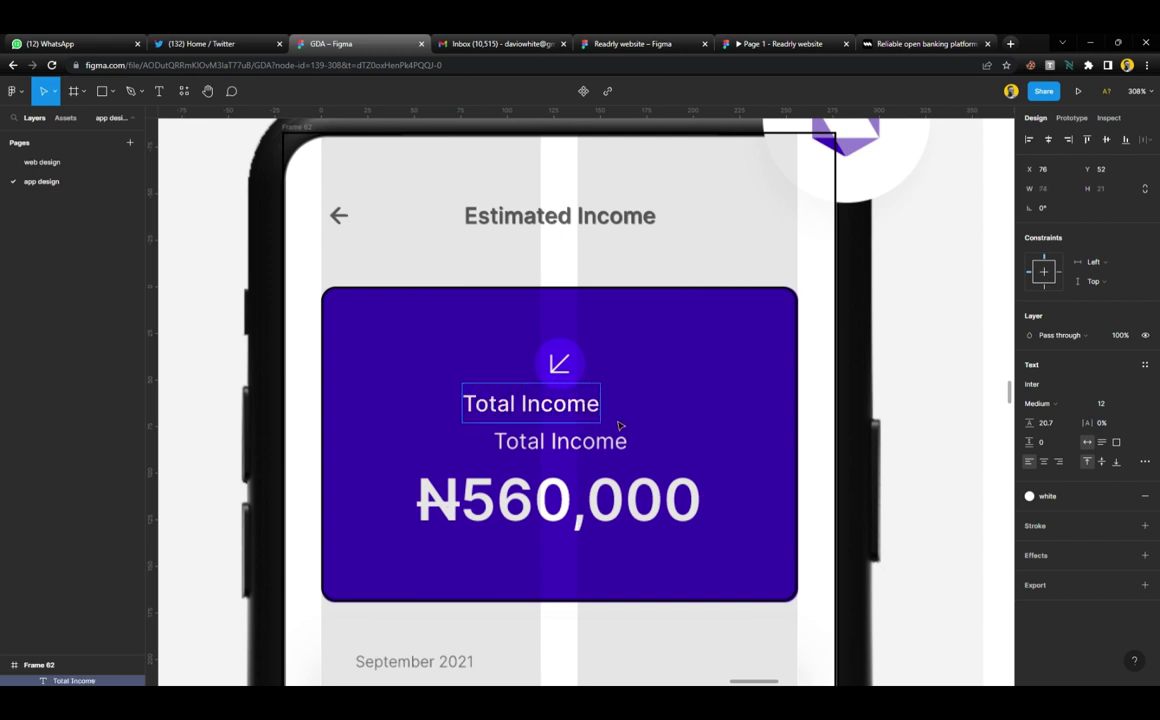
{"action": "key", "text": "Escape"}
{"action": "left_click_drag", "start_coordinate": [585, 410], "coordinate": [621, 447]}
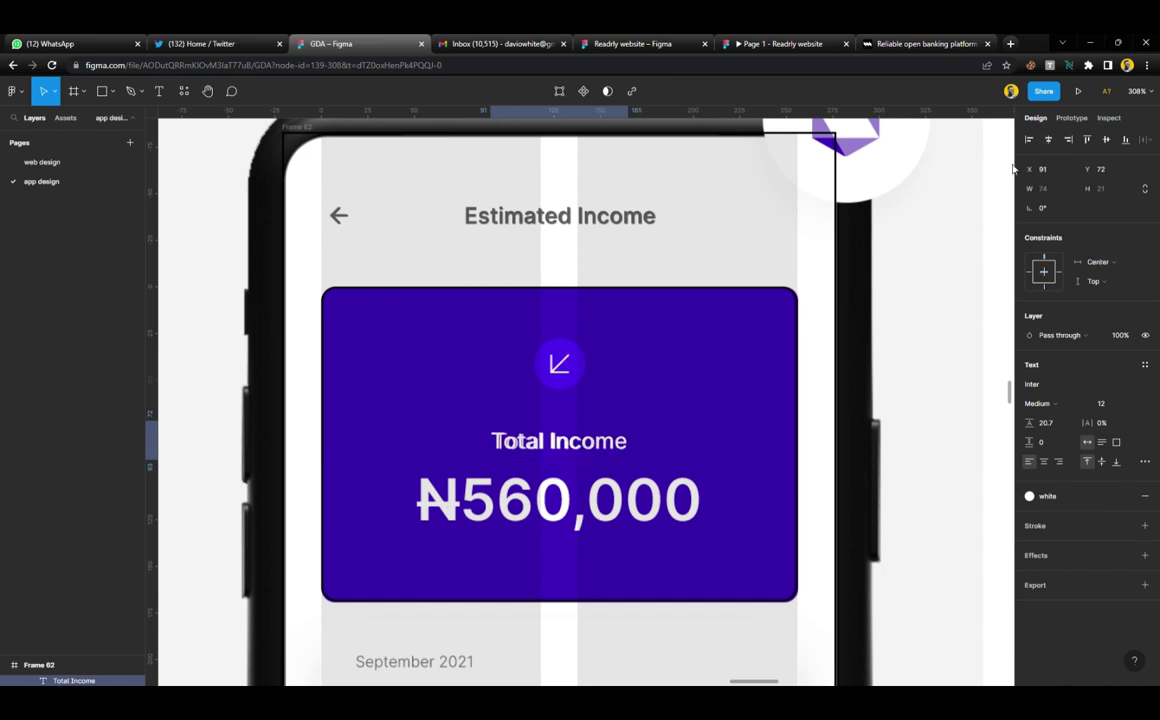
{"action": "key", "text": "alt+h"}
Duplicate the label below the big amount and reword the copy to 'N560,000'
{"action": "left_click_drag", "start_coordinate": [567, 447], "coordinate": [567, 563]}
{"action": "key", "text": "Return"}
{"action": "type", "text": "N"}
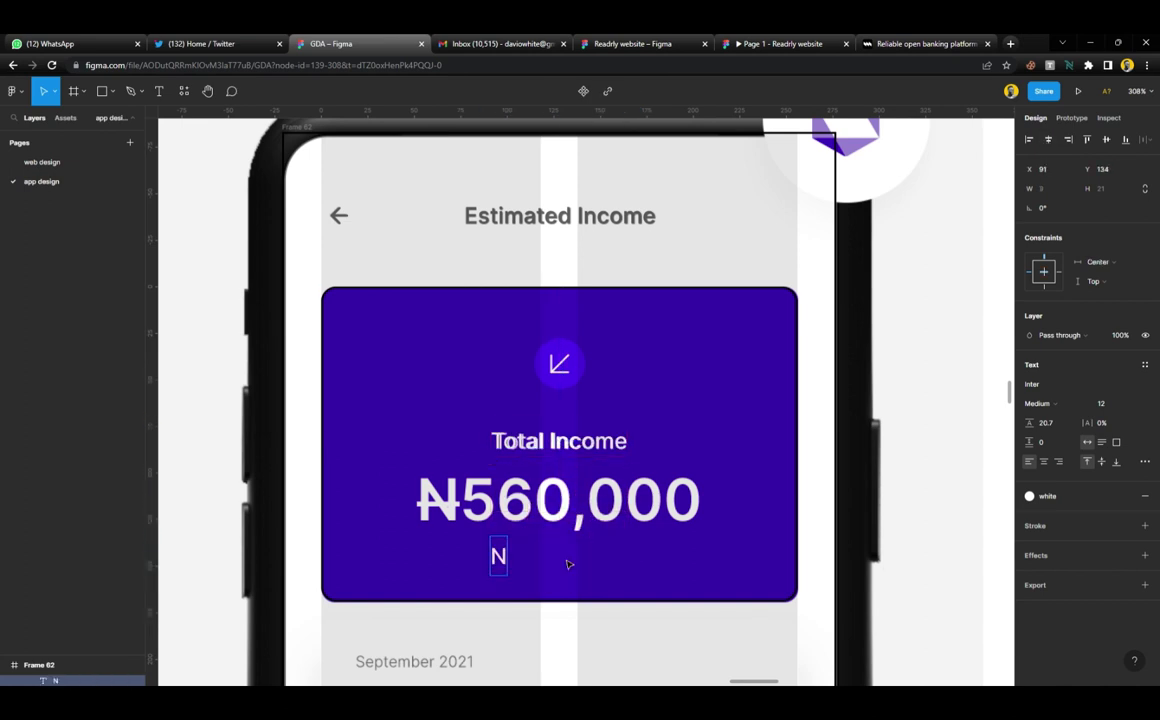
{"action": "type", "text": "560"}
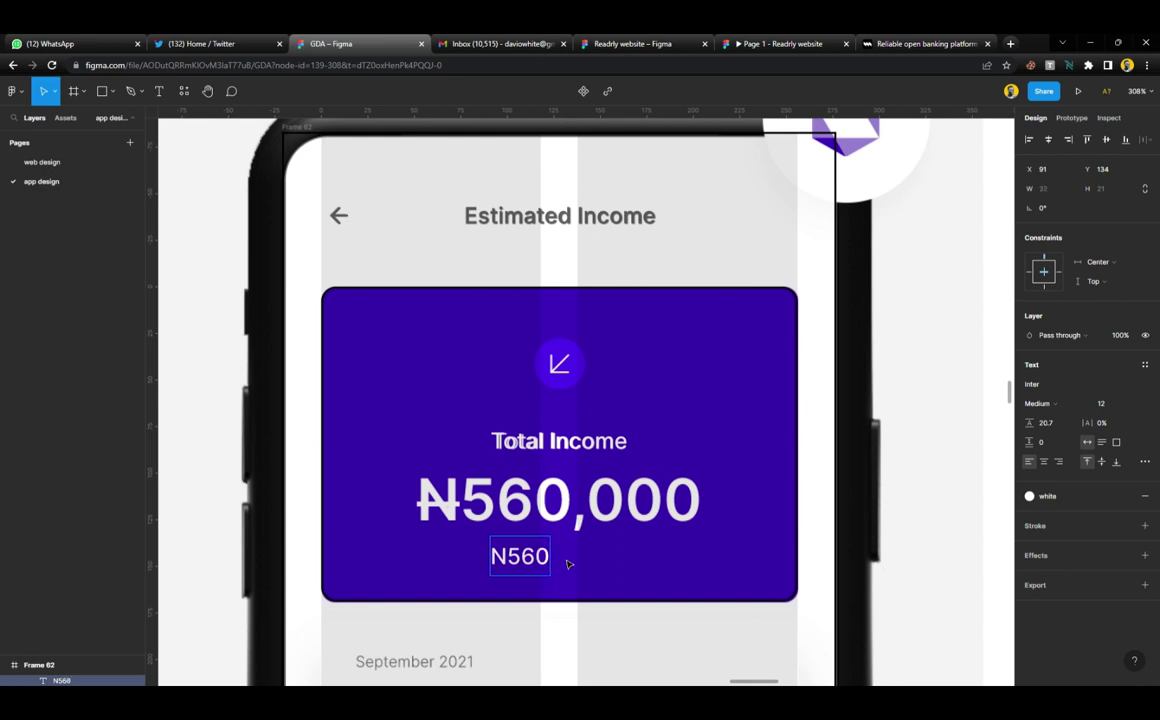
{"action": "type", "text": ",000"}
{"action": "key", "text": "Escape"}
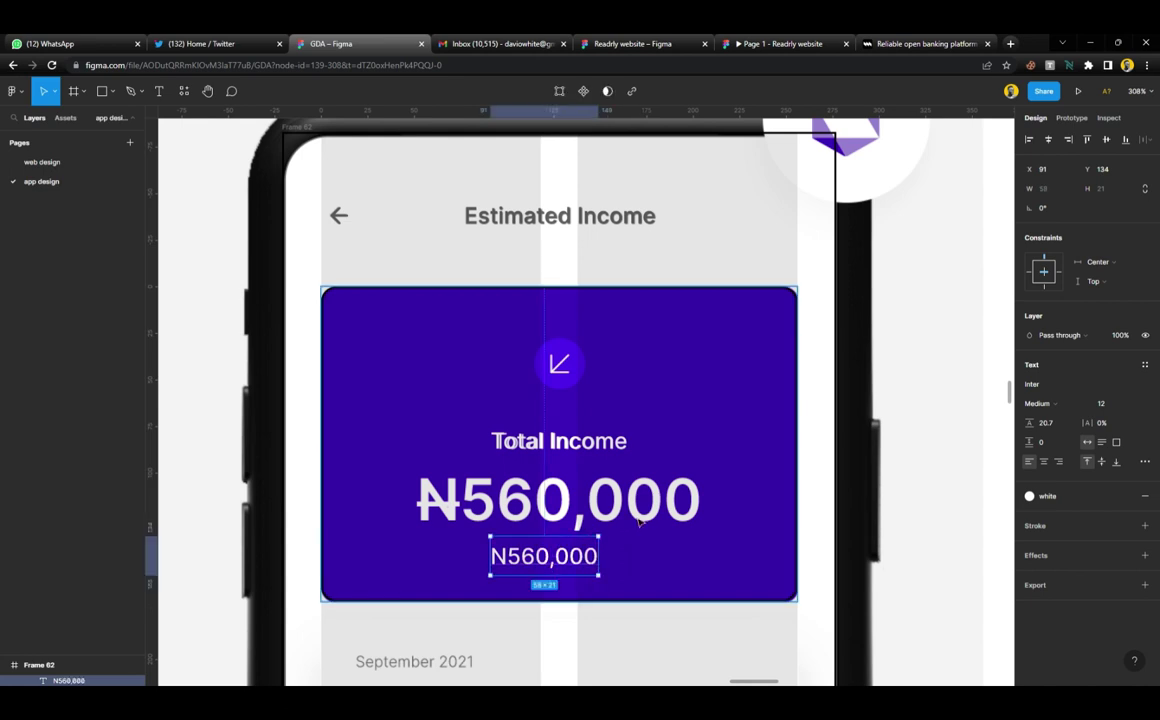
{"action": "key", "text": "ctrl+t"}
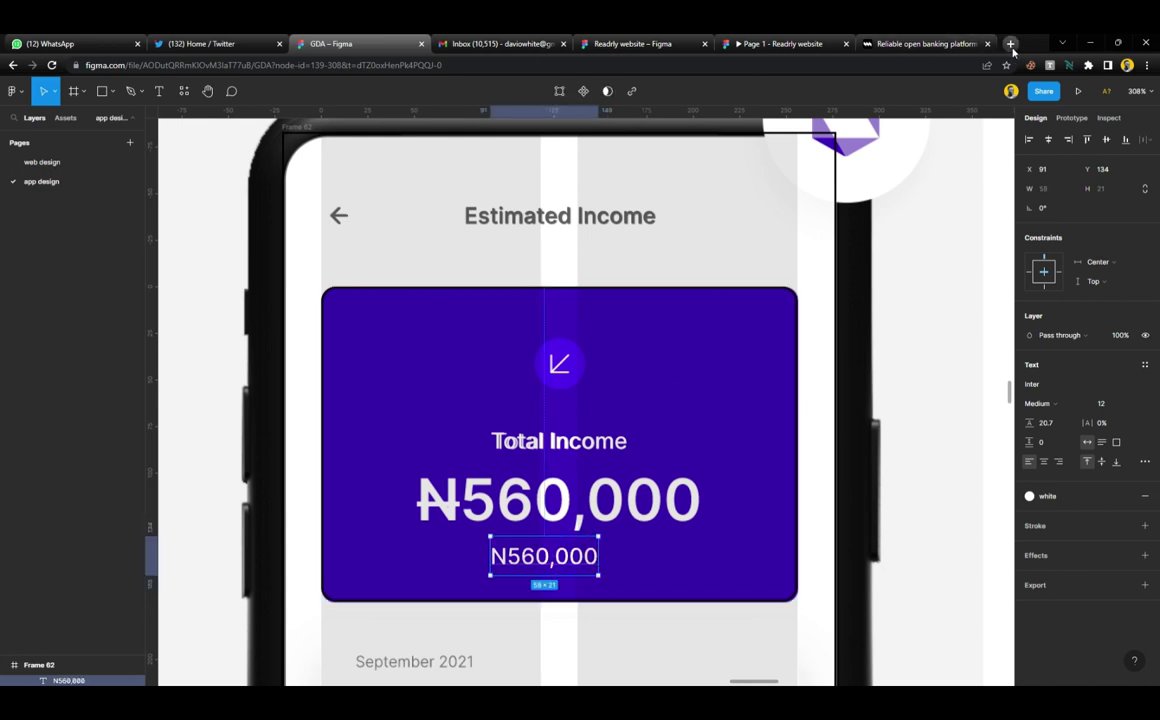
Search Google for 'naira', copy the ₦ symbol from the results, and close the tab
{"action": "type", "text": "naira"}
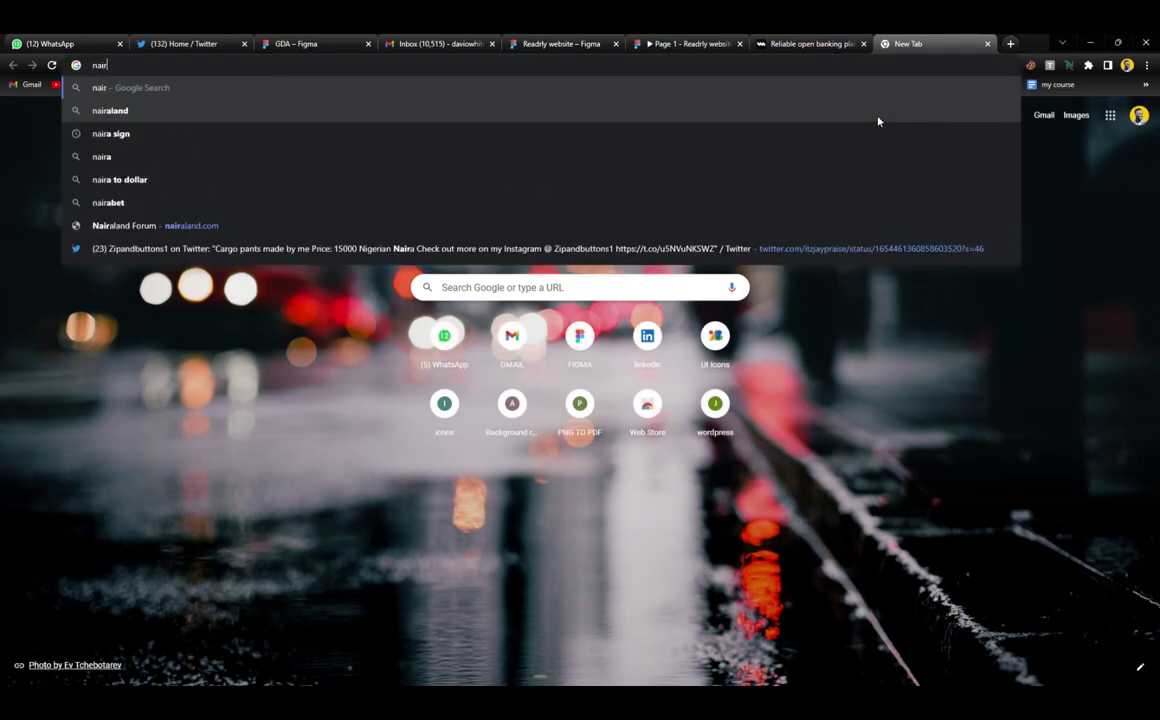
{"action": "key", "text": "Return"}
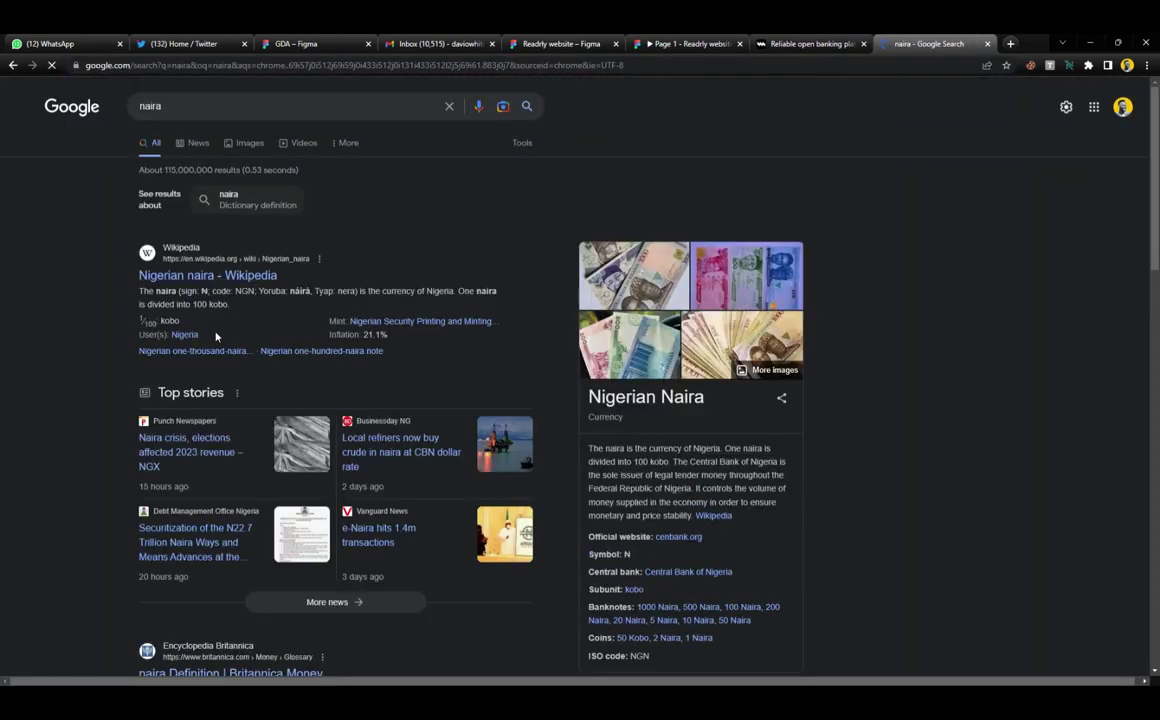
{"action": "scroll", "coordinate": [184, 388], "scroll_direction": "down", "scroll_amount": 3}
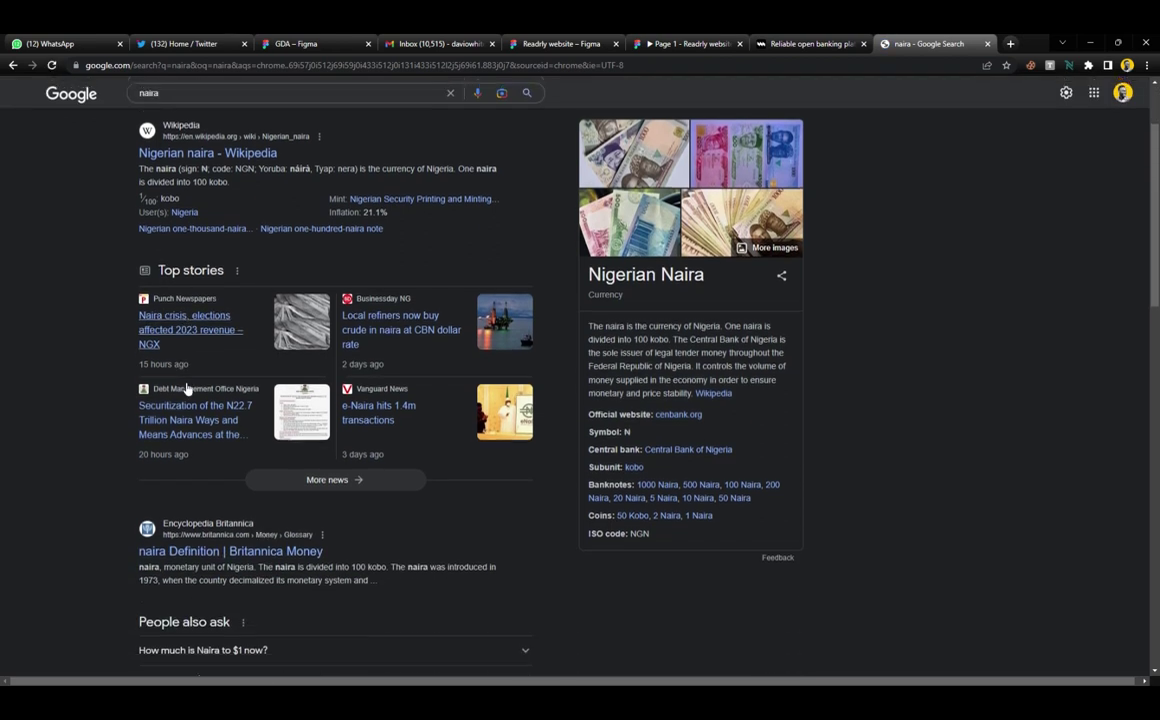
{"action": "scroll", "coordinate": [186, 388], "scroll_direction": "up", "scroll_amount": 1}
{"action": "scroll", "coordinate": [186, 388], "scroll_direction": "up", "scroll_amount": 2}
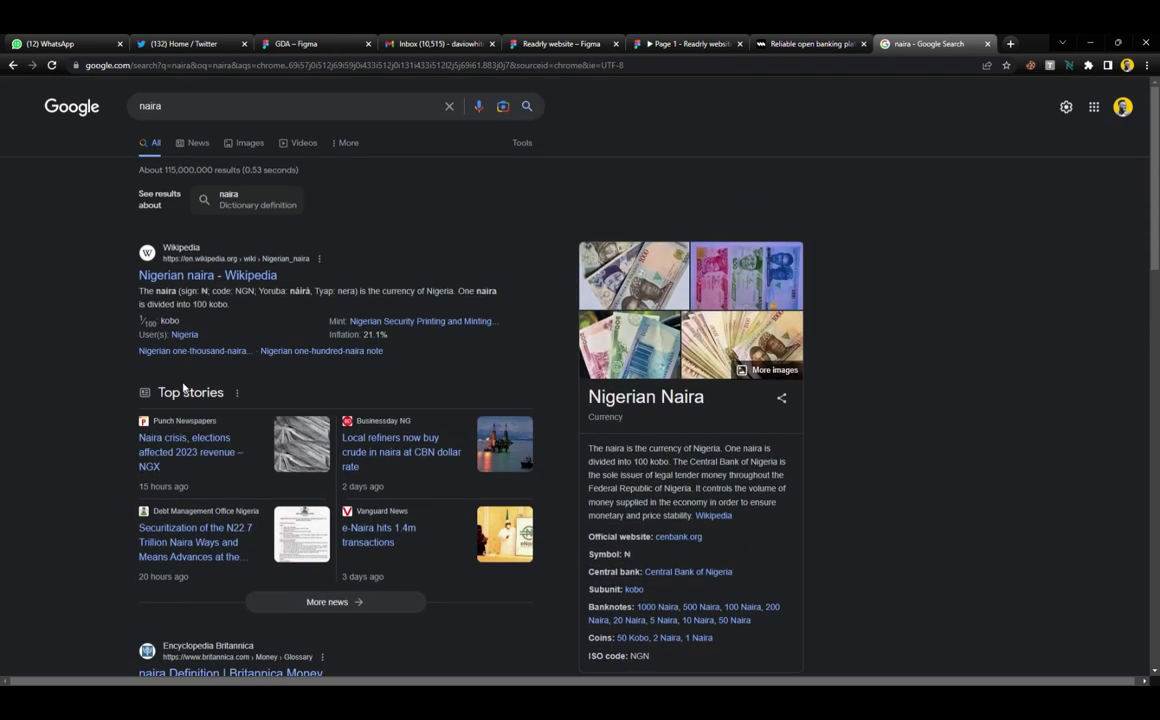
{"action": "double_click", "coordinate": [627, 553]}
{"action": "key", "text": "ctrl+c"}
{"action": "key", "text": "ctrl+w"}
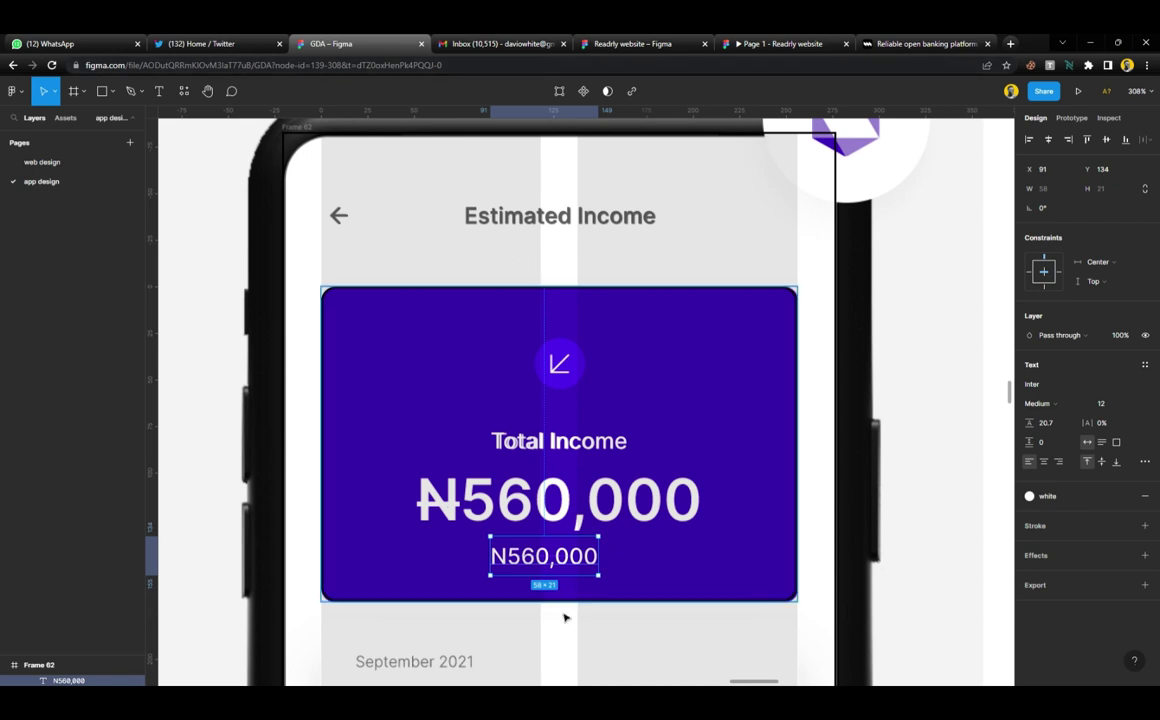
Replace the N in 'N560,000' with the pasted ₦ symbol
{"action": "scroll", "coordinate": [510, 558], "scroll_direction": "up", "scroll_amount": 5}
{"action": "double_click", "coordinate": [506, 556]}
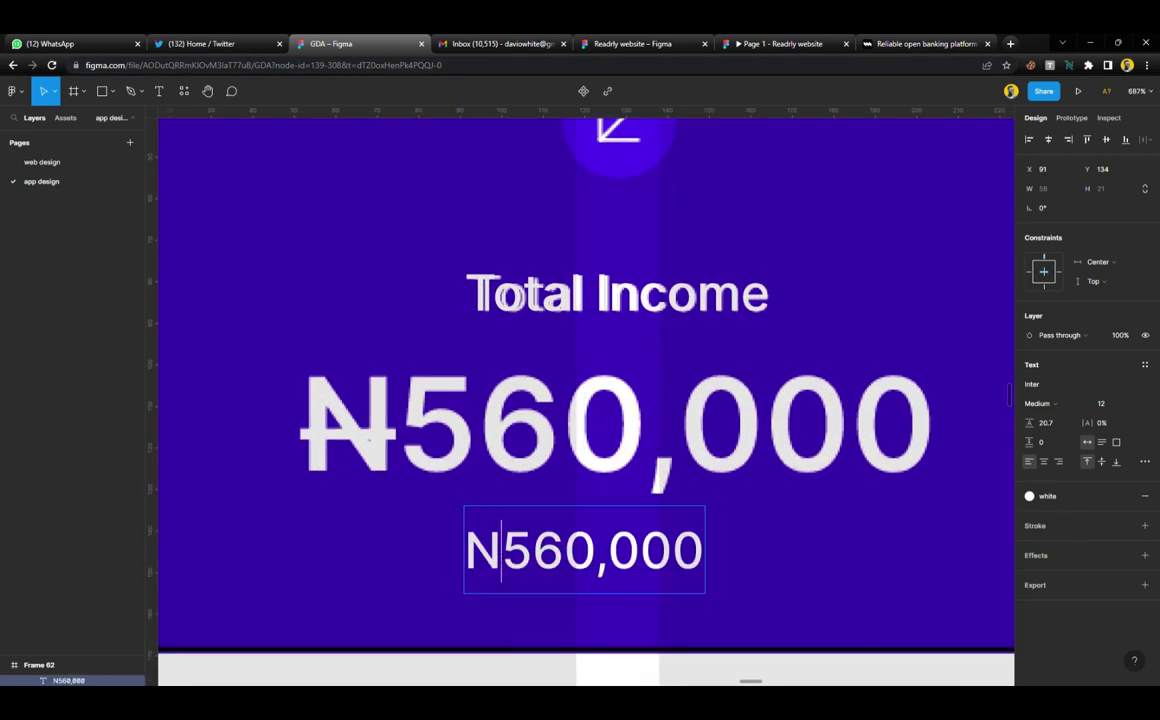
{"action": "key", "text": "shift+Left"}
{"action": "key", "text": "ctrl+v"}
{"action": "key", "text": "Escape"}
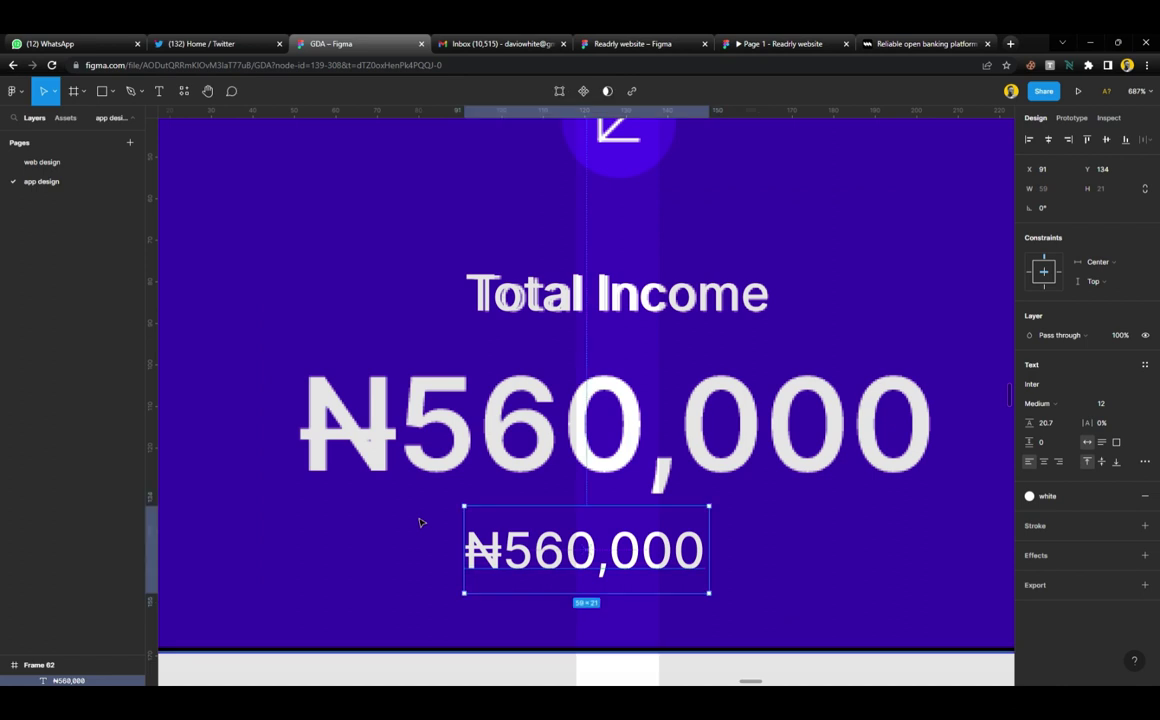
Set the ₦560,000 amount to size 32 and line height 25, laid exactly over the big figure
{"action": "scroll", "coordinate": [421, 522], "scroll_direction": "down", "scroll_amount": 5}
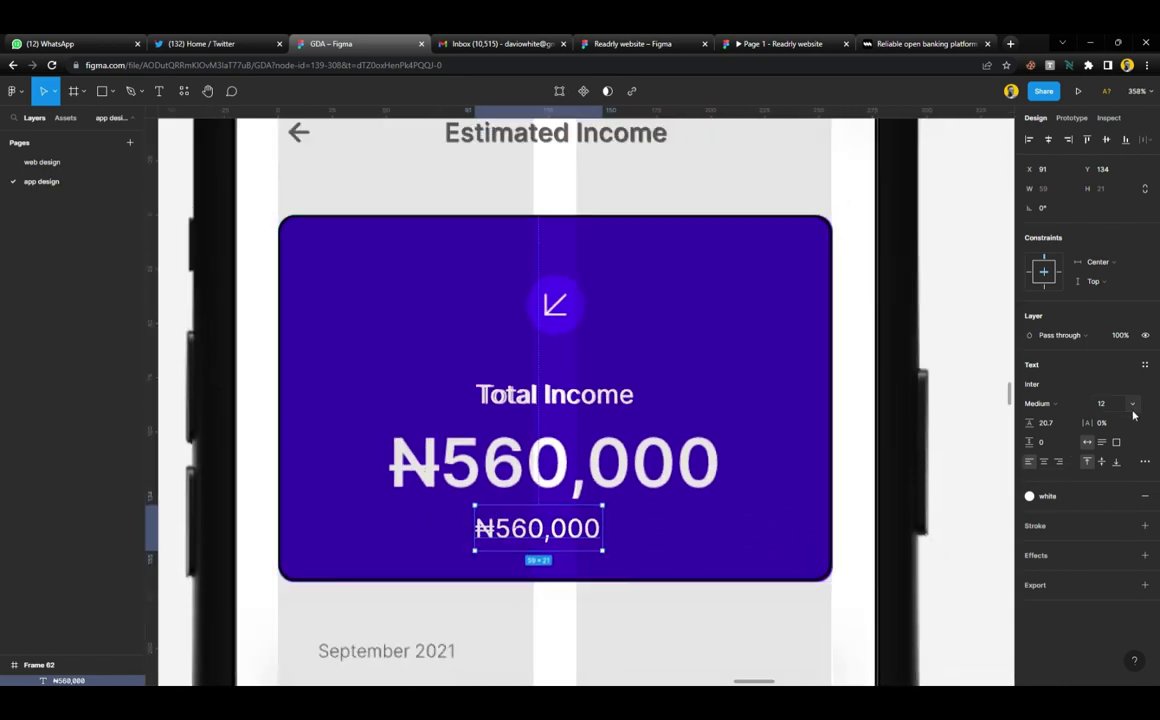
{"action": "left_click", "coordinate": [1132, 405]}
{"action": "left_click", "coordinate": [1108, 502]}
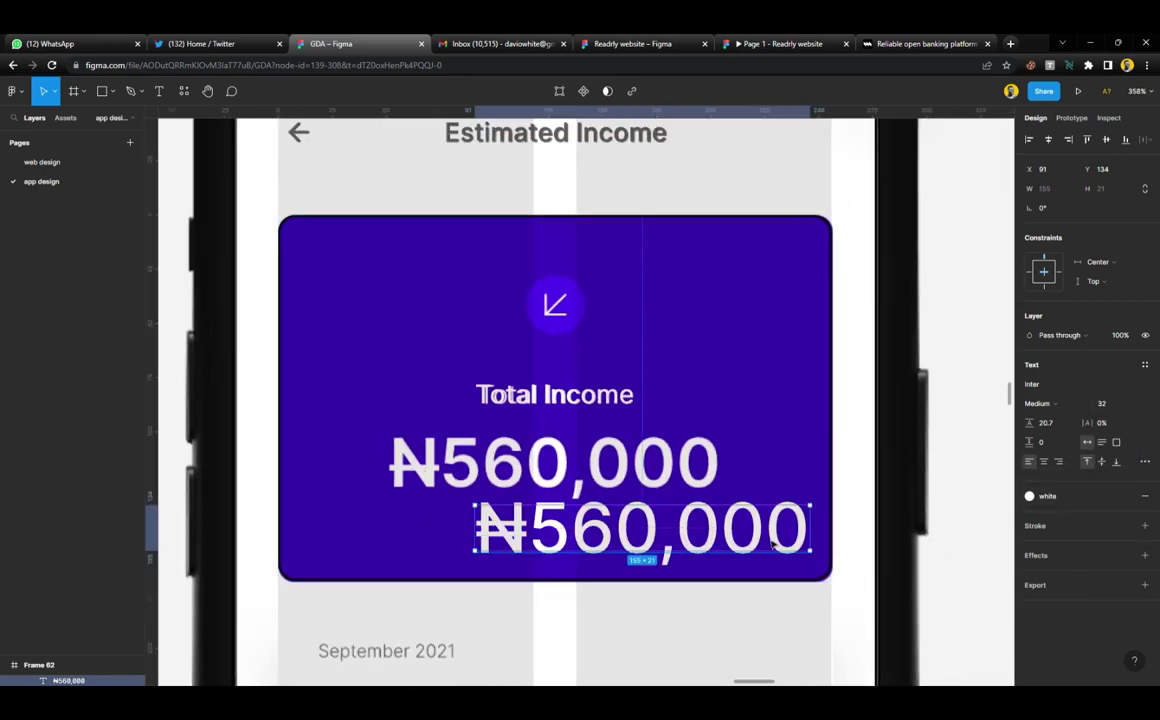
{"action": "left_click_drag", "start_coordinate": [771, 543], "coordinate": [638, 483]}
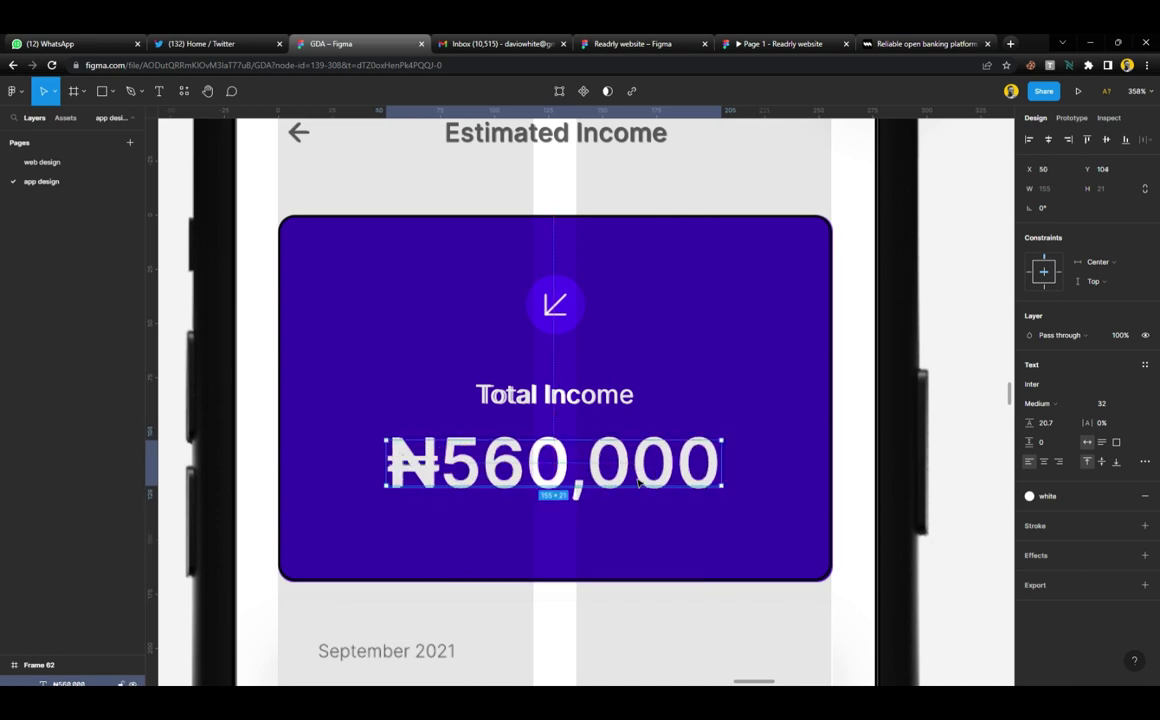
{"action": "left_click", "coordinate": [1060, 425]}
{"action": "type", "text": "25"}
{"action": "key", "text": "Return"}
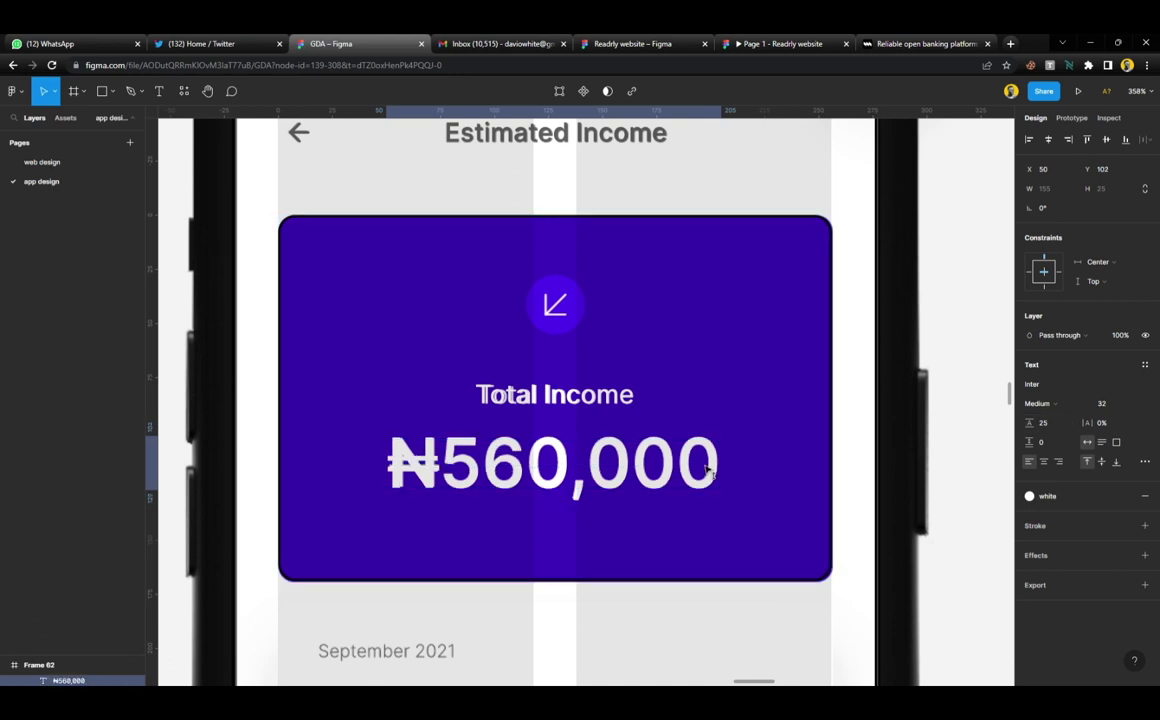
{"action": "scroll", "coordinate": [628, 438], "scroll_direction": "down", "scroll_amount": 2}
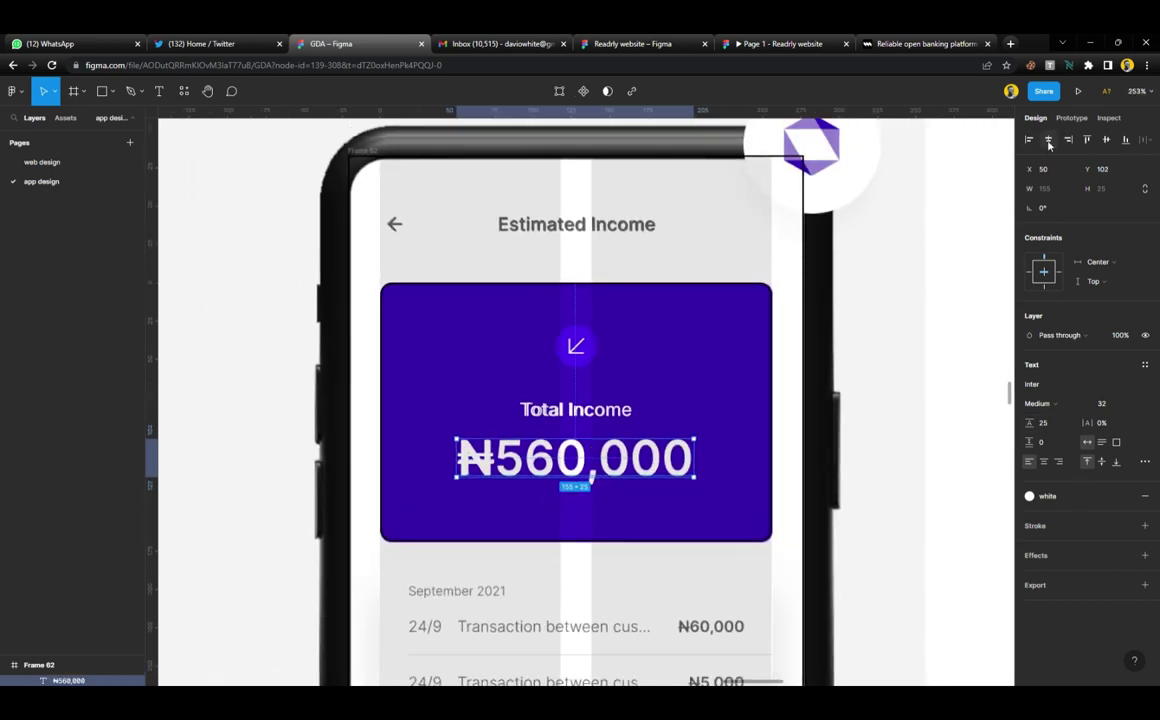
{"action": "key", "text": "Right"}
{"action": "scroll", "coordinate": [585, 355], "scroll_direction": "down", "scroll_amount": 4}
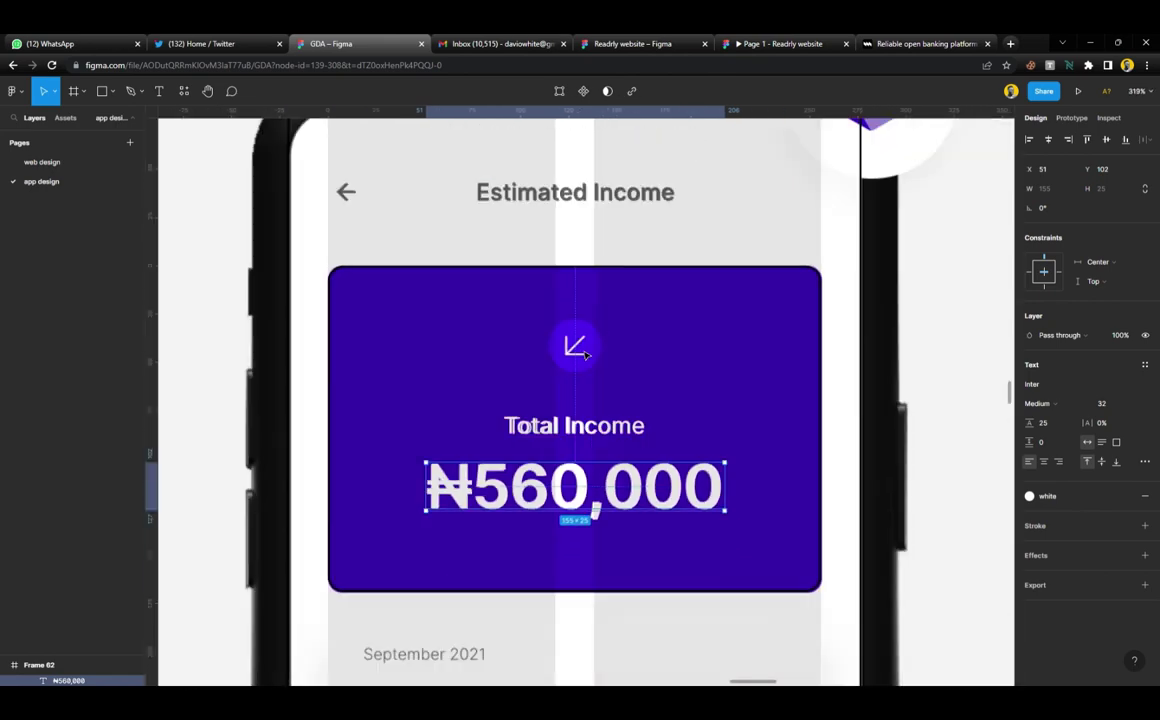
{"action": "scroll", "coordinate": [544, 344], "scroll_direction": "up", "scroll_amount": 2}
{"action": "left_click", "coordinate": [346, 314]}
Move the back-arrow copy beside the arrow circle, angle it diagonally, and colour it white
{"action": "left_click_drag", "start_coordinate": [347, 315], "coordinate": [621, 469]}
{"action": "scroll", "coordinate": [621, 469], "scroll_direction": "up", "scroll_amount": 6}
{"action": "scroll", "coordinate": [628, 474], "scroll_direction": "up", "scroll_amount": 3}
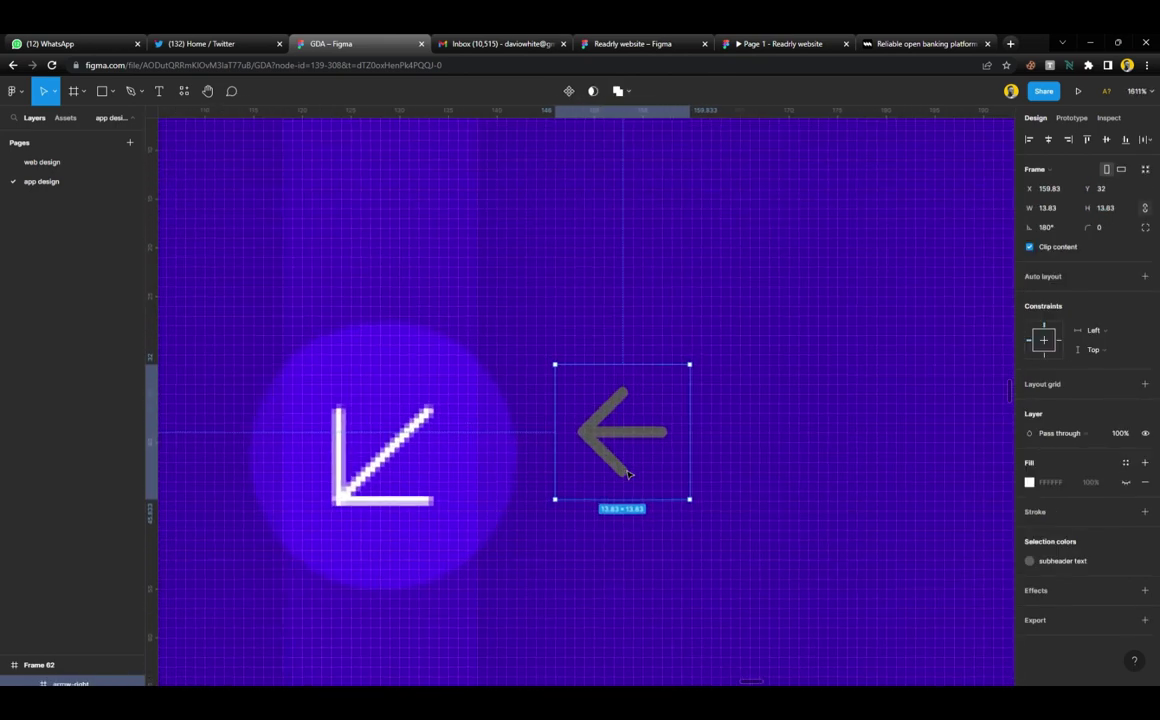
{"action": "double_click", "coordinate": [640, 434]}
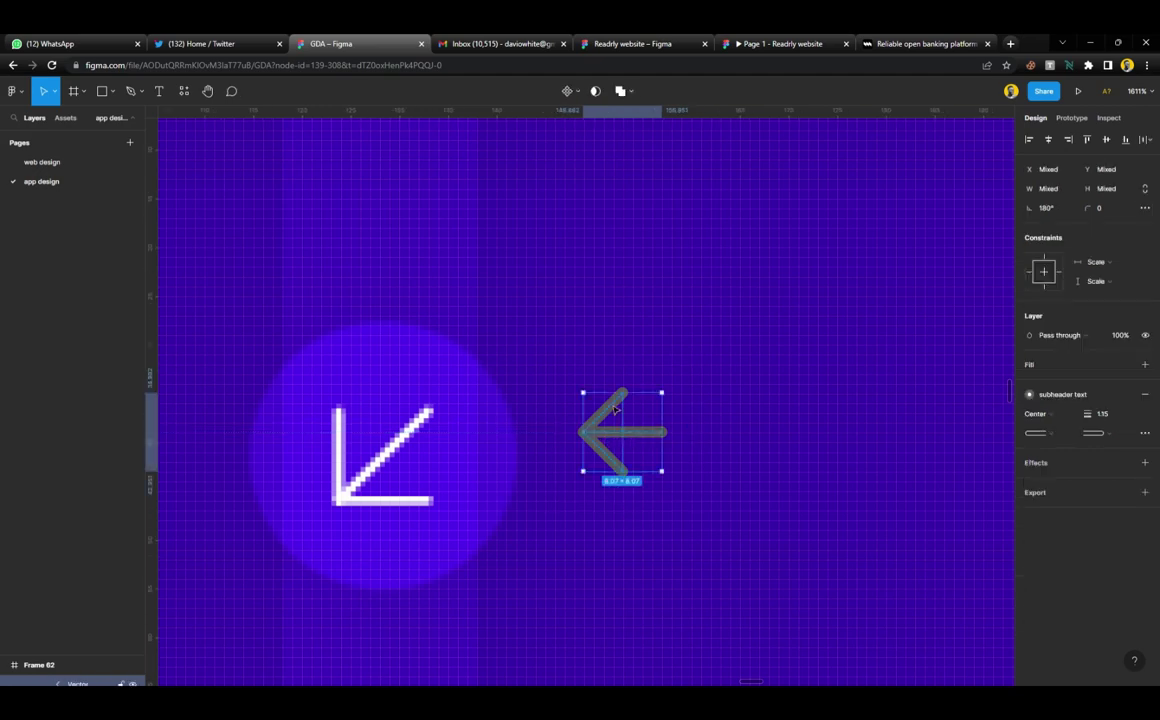
{"action": "left_click_drag", "start_coordinate": [670, 393], "coordinate": [656, 374]}
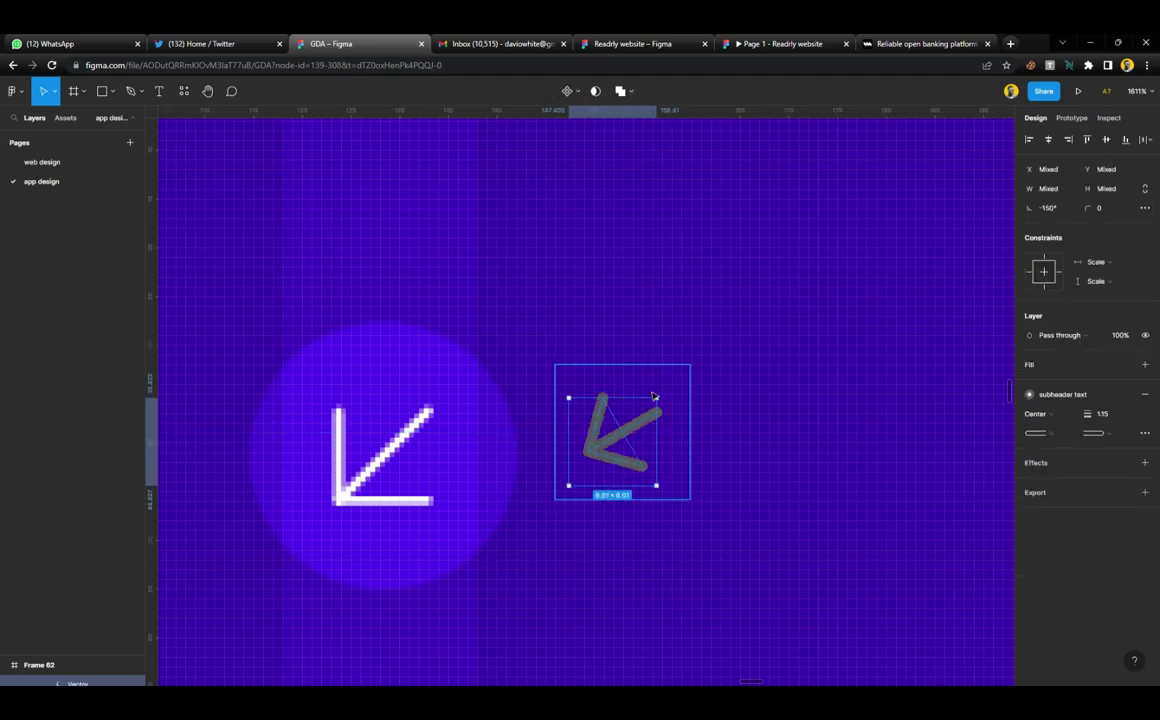
{"action": "left_click", "coordinate": [652, 390]}
{"action": "left_click", "coordinate": [1125, 462]}
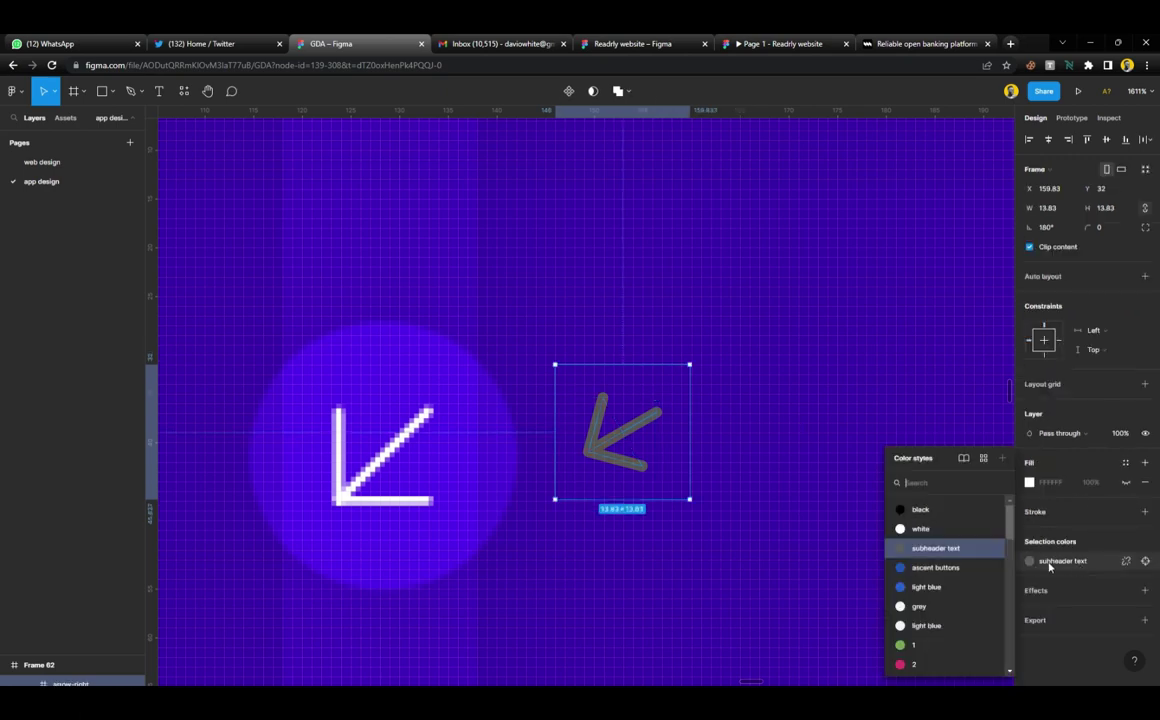
{"action": "left_click", "coordinate": [921, 530]}
Place the arrow over the pixelated arrow and rotate its strokes to point down-left
{"action": "mouse_move", "coordinate": [618, 443]}
{"action": "left_mouse_down"}
{"action": "mouse_move", "coordinate": [378, 484]}
{"action": "mouse_move", "coordinate": [378, 465]}
{"action": "left_mouse_up"}
{"action": "double_click", "coordinate": [392, 500]}
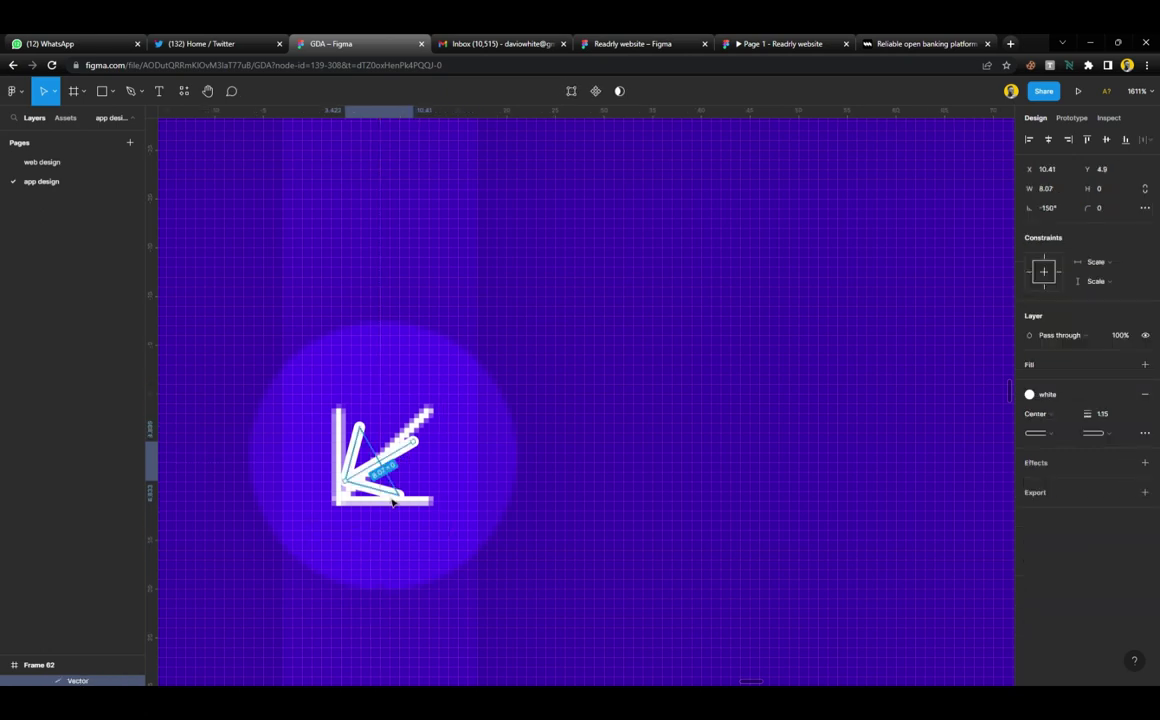
{"action": "left_click", "coordinate": [413, 452], "text": "shift"}
{"action": "left_click_drag", "start_coordinate": [427, 432], "coordinate": [421, 423]}
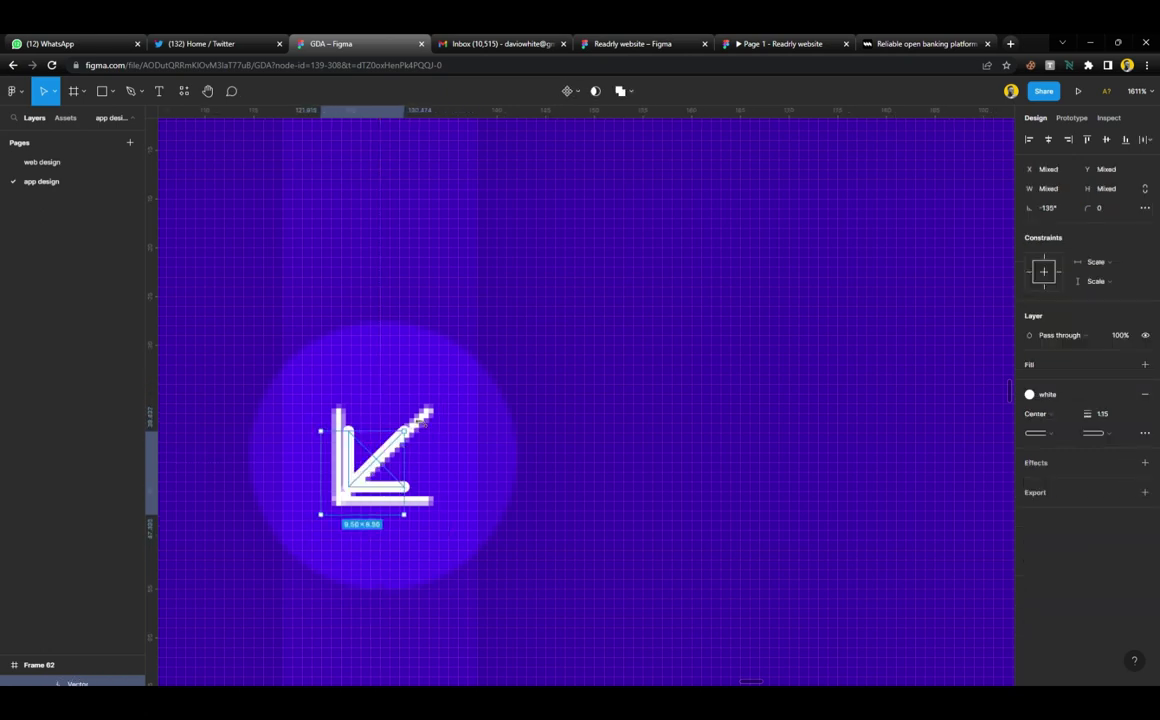
{"action": "key", "text": "Escape"}
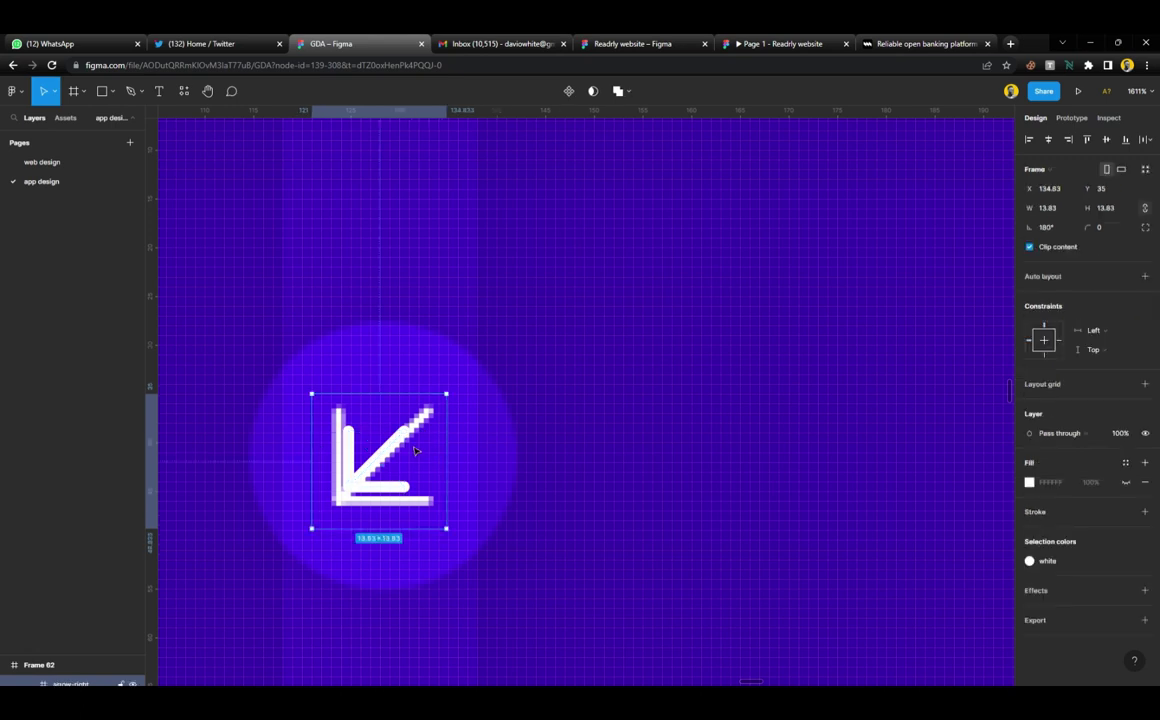
Resize the arrow frame to 24×24 and position it beside the card's arrow icon
{"action": "left_click", "coordinate": [1125, 209]}
{"action": "type", "text": "16"}
{"action": "key", "text": "Return"}
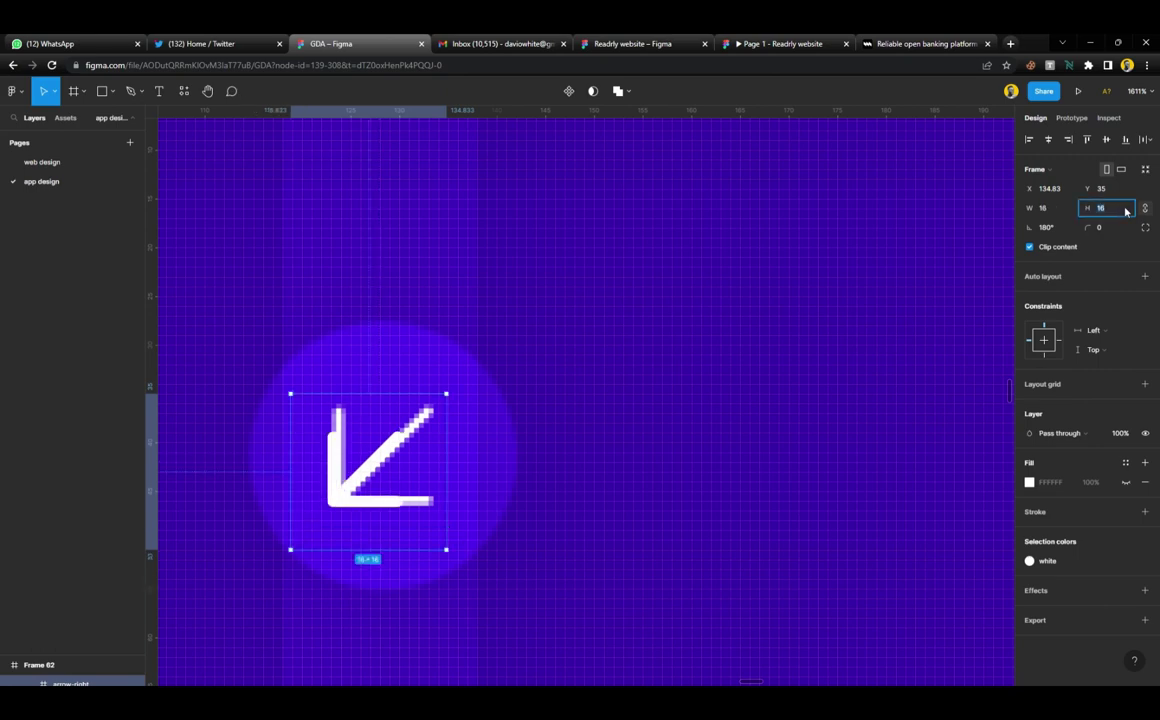
{"action": "type", "text": "24"}
{"action": "key", "text": "Return"}
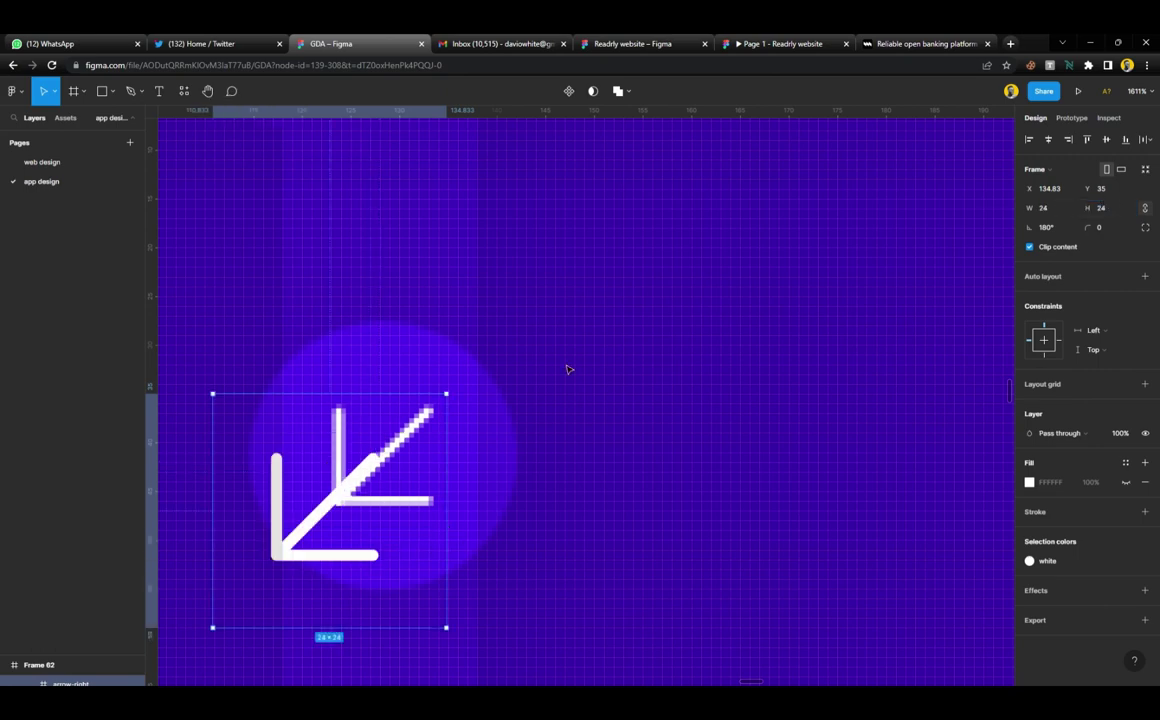
{"action": "left_click_drag", "start_coordinate": [417, 427], "coordinate": [717, 457]}
Draw a 28×28 frame and move the 24×24 white arrow inside it, centred
{"action": "key", "text": "f"}
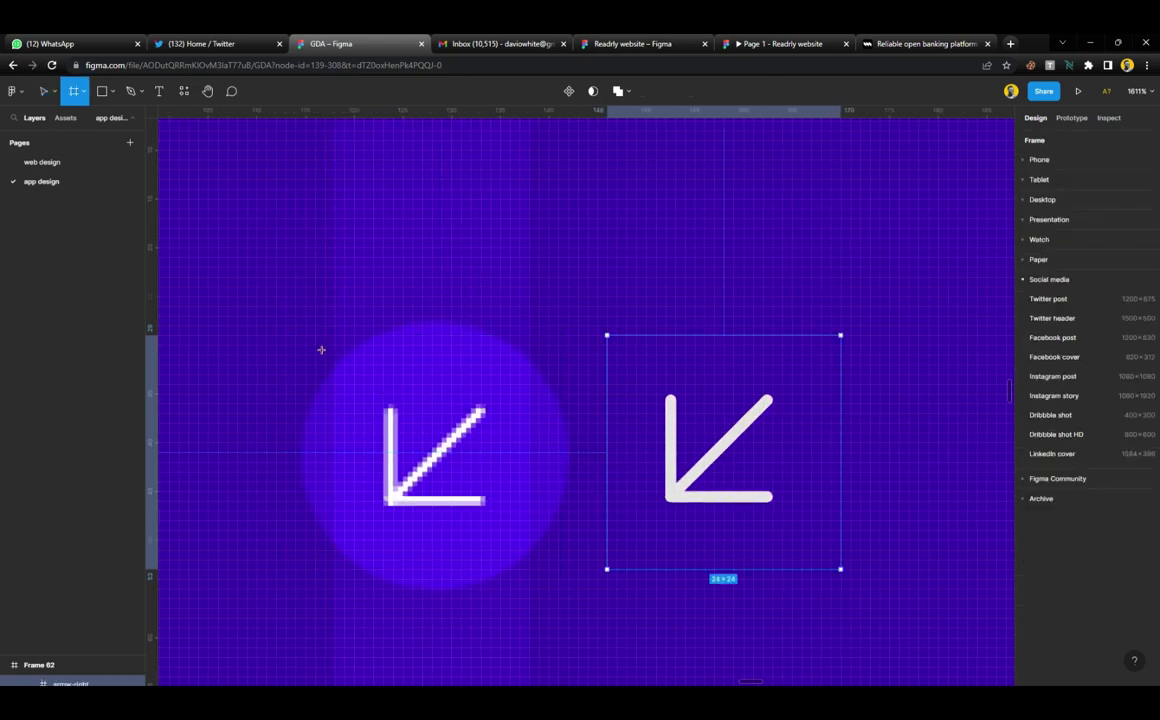
{"action": "mouse_move", "coordinate": [295, 316]}
{"action": "left_mouse_down"}
{"action": "mouse_move", "coordinate": [383, 414]}
{"action": "mouse_move", "coordinate": [572, 583]}
{"action": "left_mouse_up"}
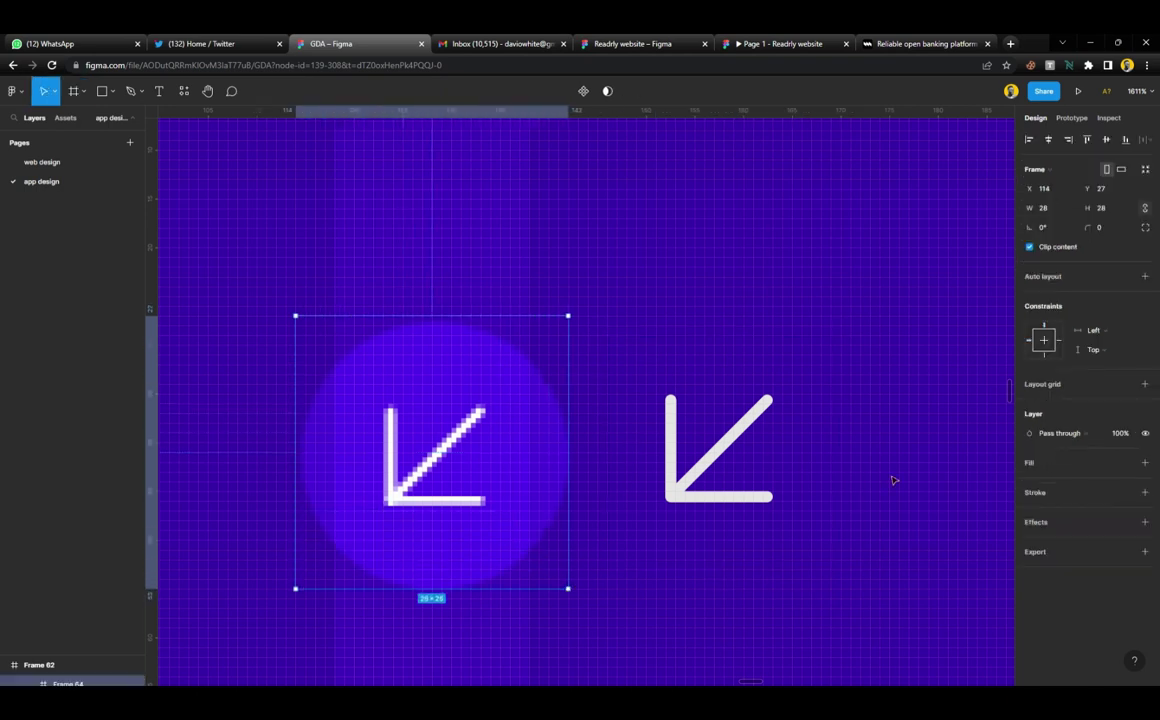
{"action": "left_click", "coordinate": [1040, 492]}
{"action": "left_click", "coordinate": [733, 397]}
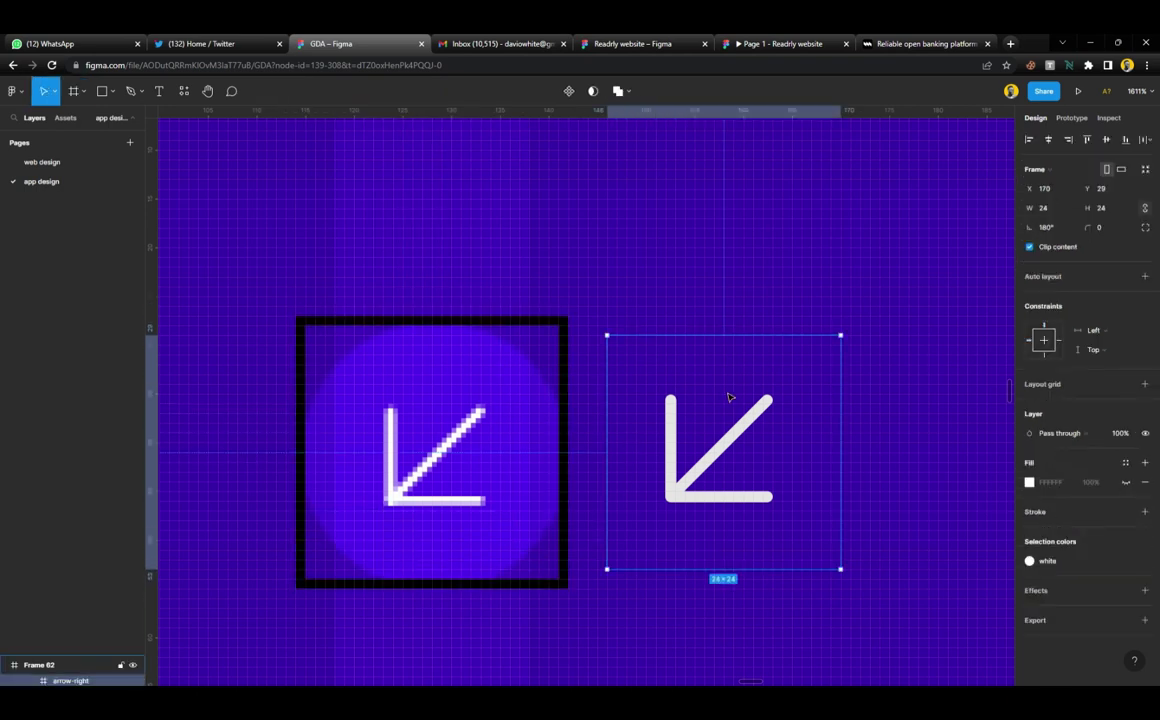
{"action": "key", "text": "Delete"}
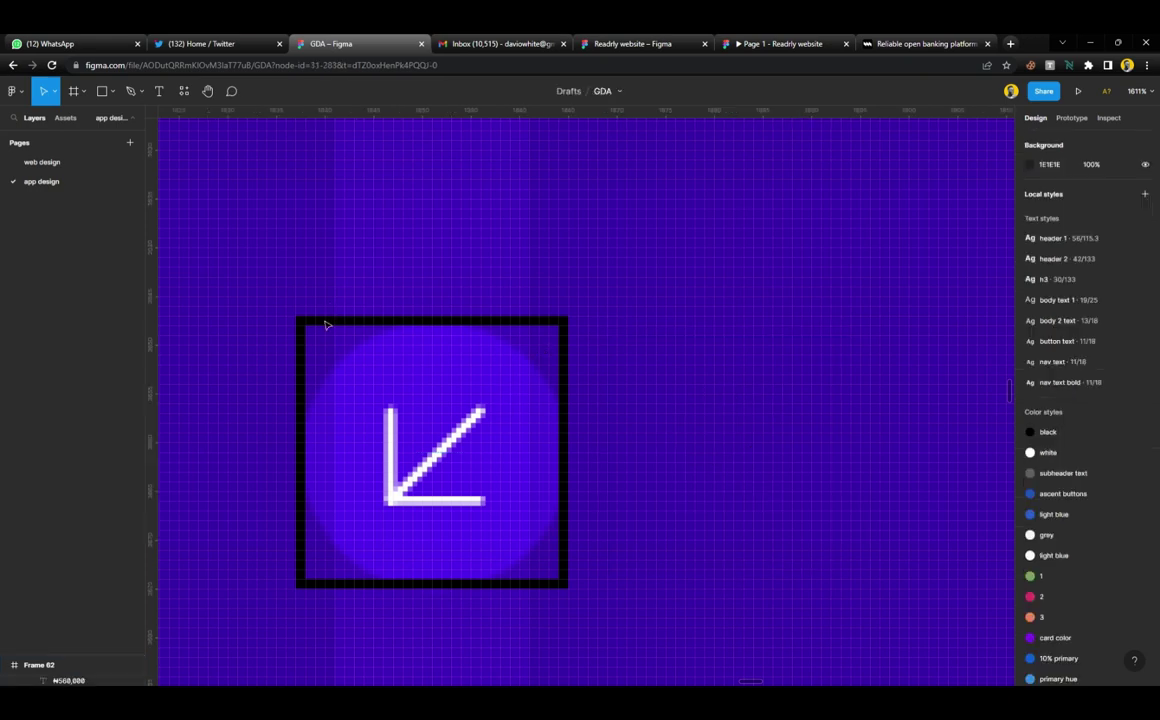
{"action": "left_click", "coordinate": [325, 325]}
{"action": "key", "text": "ctrl+v"}
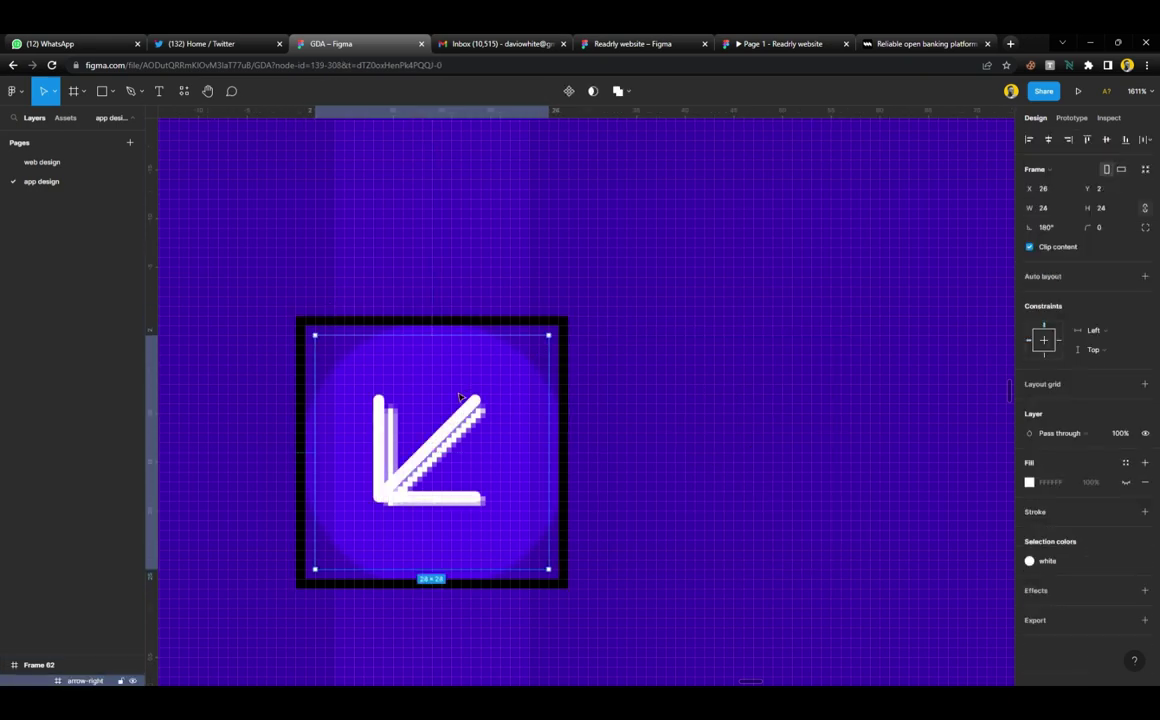
{"action": "left_click_drag", "start_coordinate": [422, 458], "coordinate": [432, 461]}
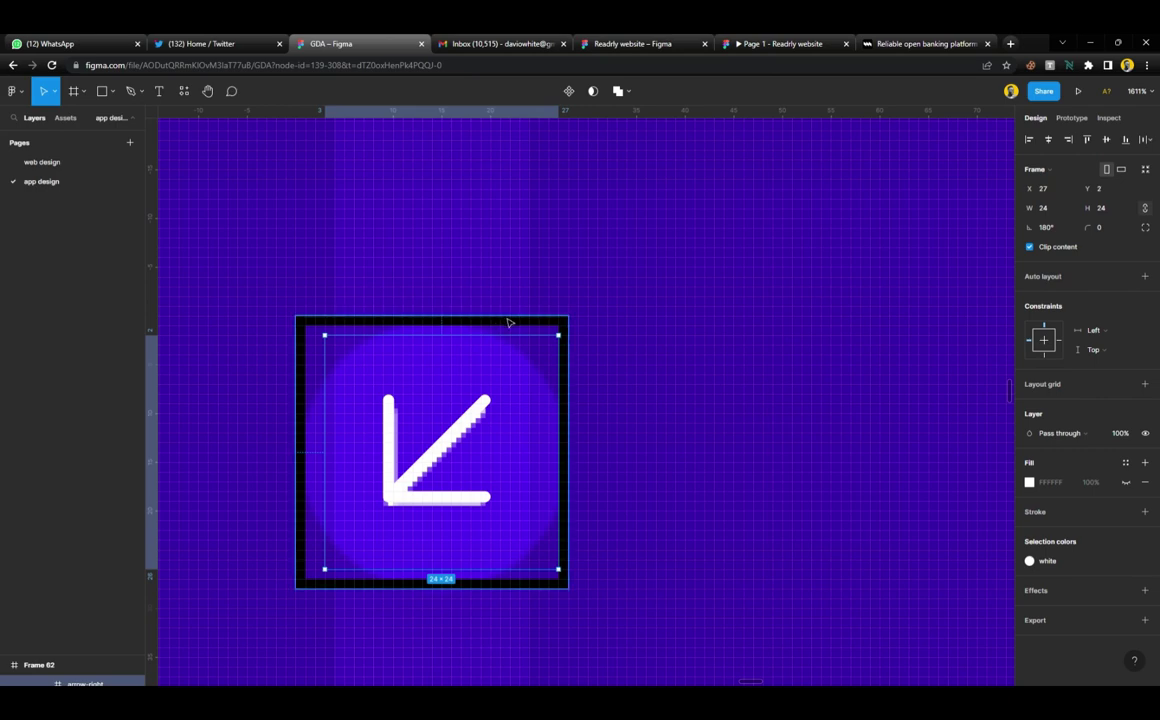
Fill the 28×28 frame with the circle's purple 4E0CED, remove its stroke, and round it with radius 100
{"action": "left_click", "coordinate": [508, 323]}
{"action": "left_click_drag", "start_coordinate": [559, 435], "coordinate": [443, 435]}
{"action": "left_click", "coordinate": [1069, 463]}
{"action": "left_click", "coordinate": [1145, 531]}
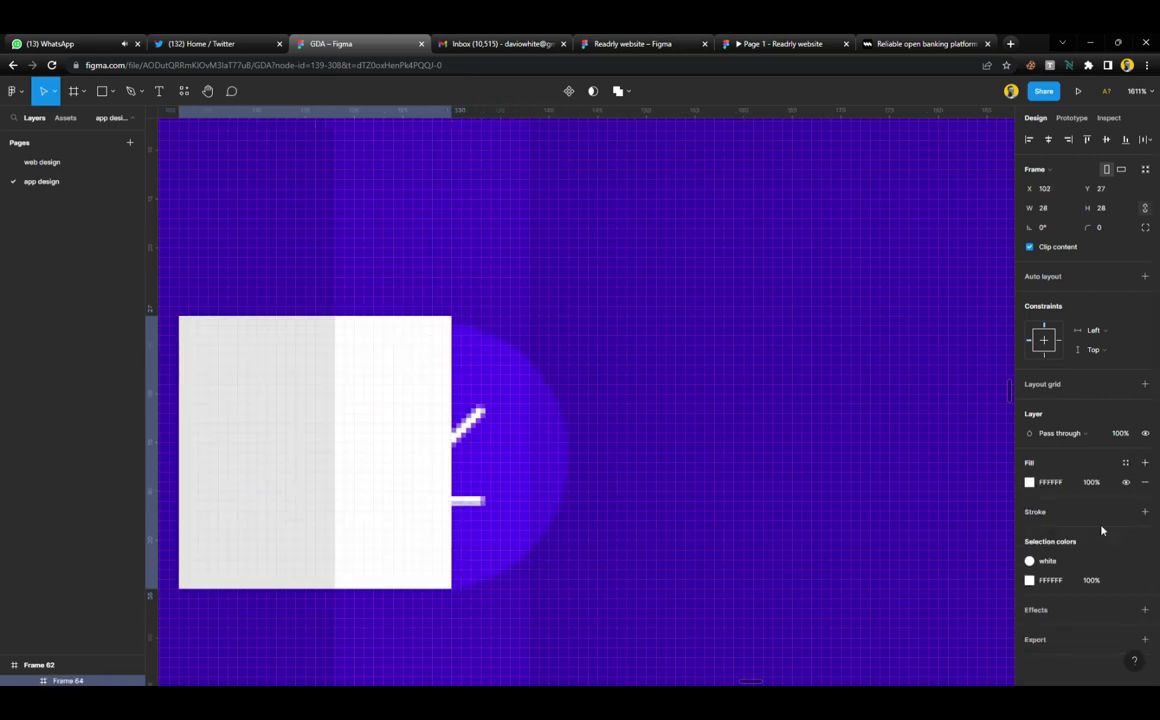
{"action": "key", "text": "i"}
{"action": "left_click", "coordinate": [530, 431]}
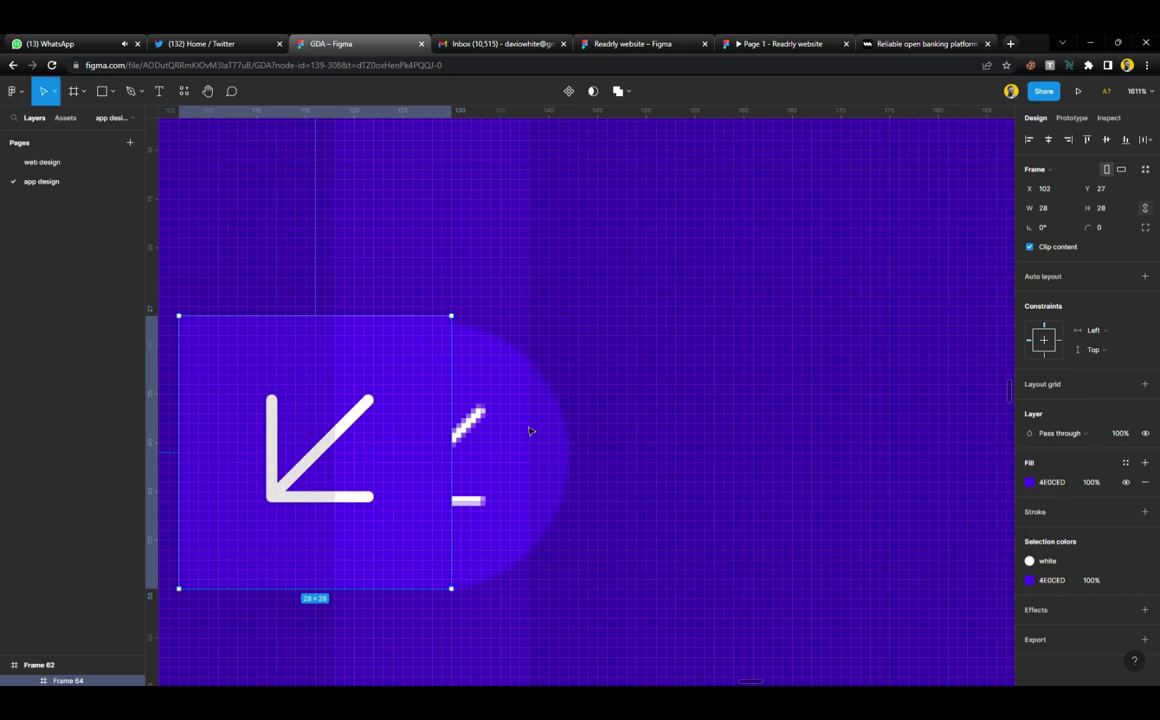
{"action": "left_click", "coordinate": [1118, 233]}
{"action": "key", "text": "Return"}
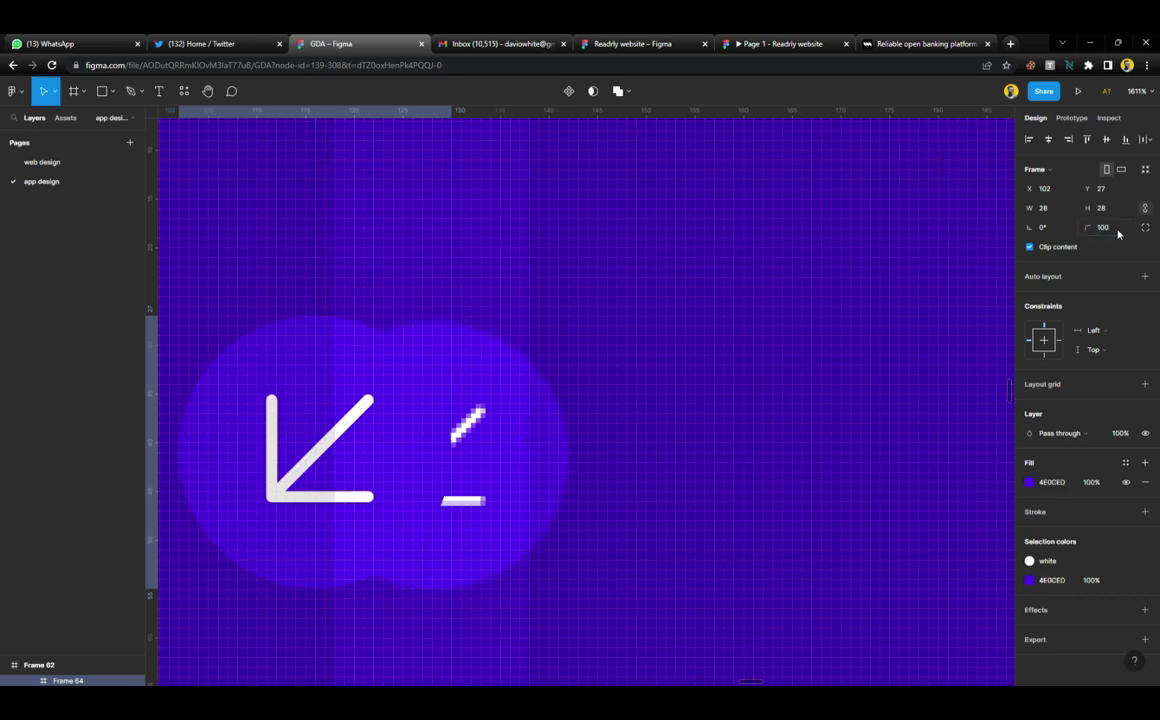
{"action": "scroll", "coordinate": [586, 335], "scroll_direction": "down", "scroll_amount": 5}
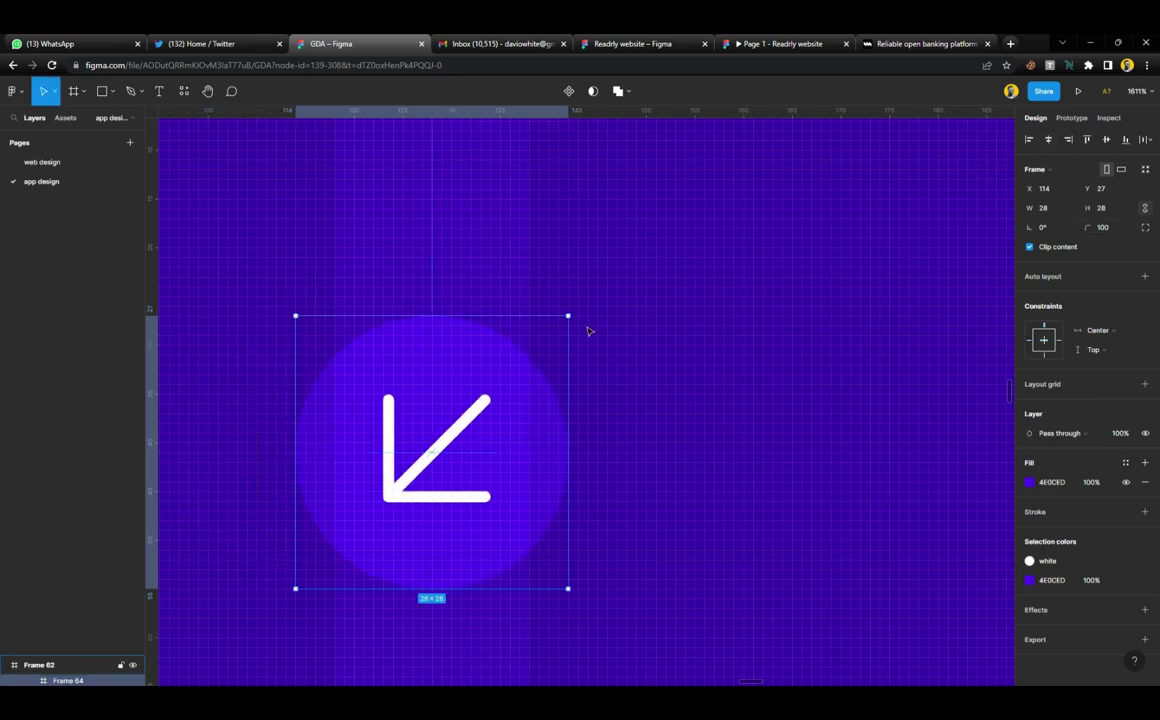
{"action": "scroll", "coordinate": [584, 342], "scroll_direction": "down", "scroll_amount": 3}
{"action": "scroll", "coordinate": [580, 336], "scroll_direction": "down", "scroll_amount": 3}
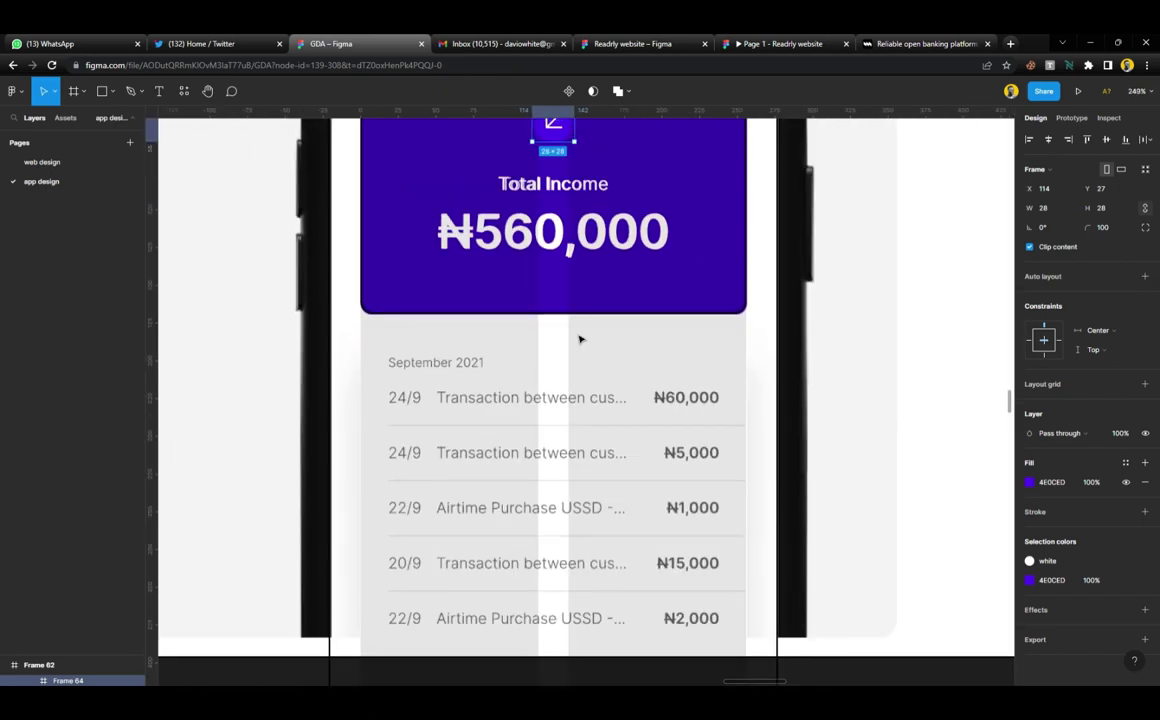
{"action": "scroll", "coordinate": [580, 336], "scroll_direction": "up", "scroll_amount": 4}
{"action": "scroll", "coordinate": [567, 635], "scroll_direction": "down", "scroll_amount": 3}
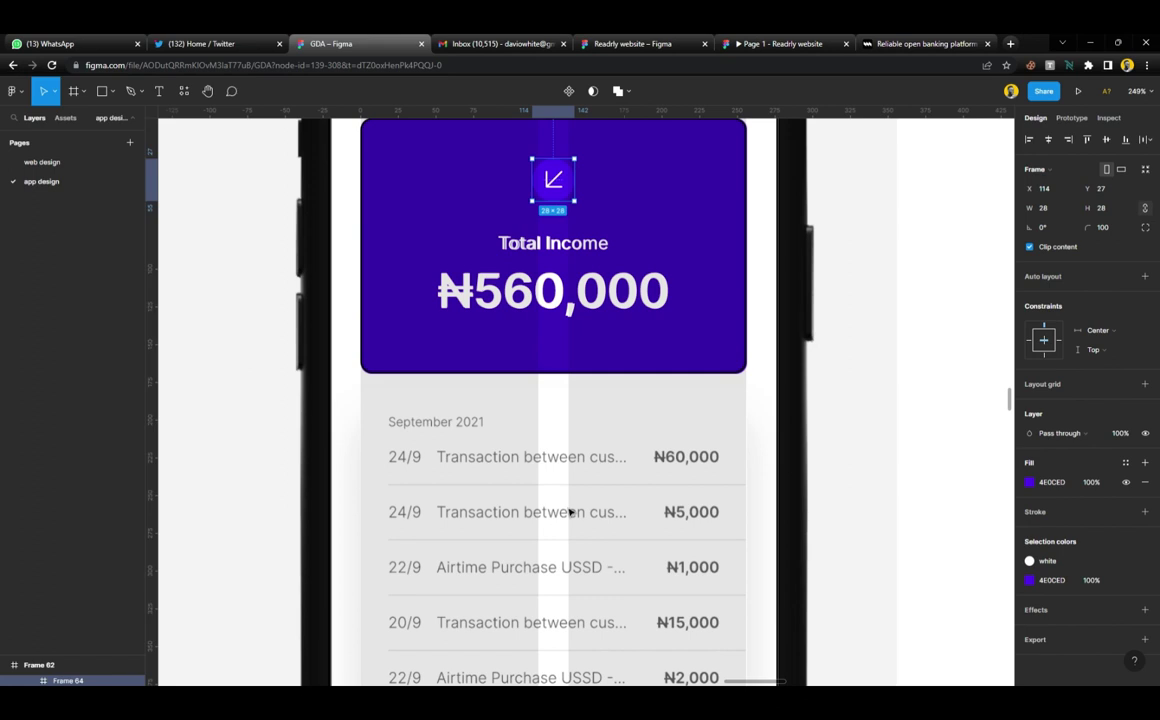
{"action": "scroll", "coordinate": [568, 511], "scroll_direction": "down", "scroll_amount": 2}
{"action": "scroll", "coordinate": [568, 511], "scroll_direction": "up", "scroll_amount": 4}
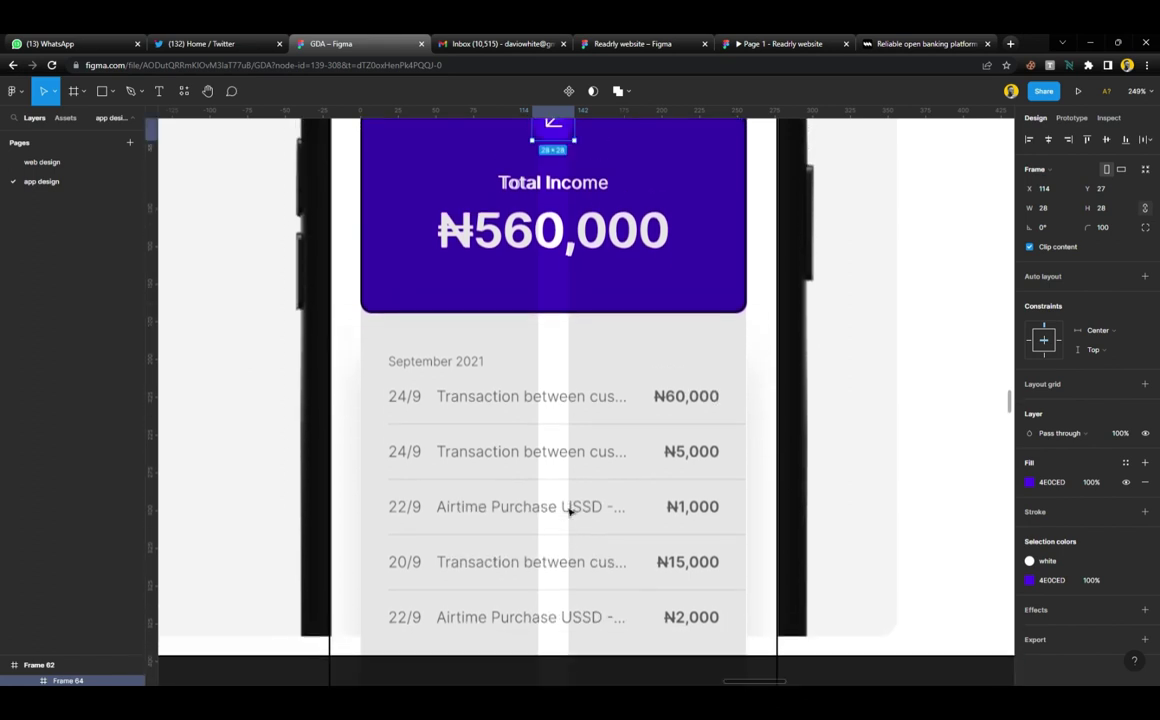
{"action": "scroll", "coordinate": [568, 511], "scroll_direction": "down", "scroll_amount": 1}
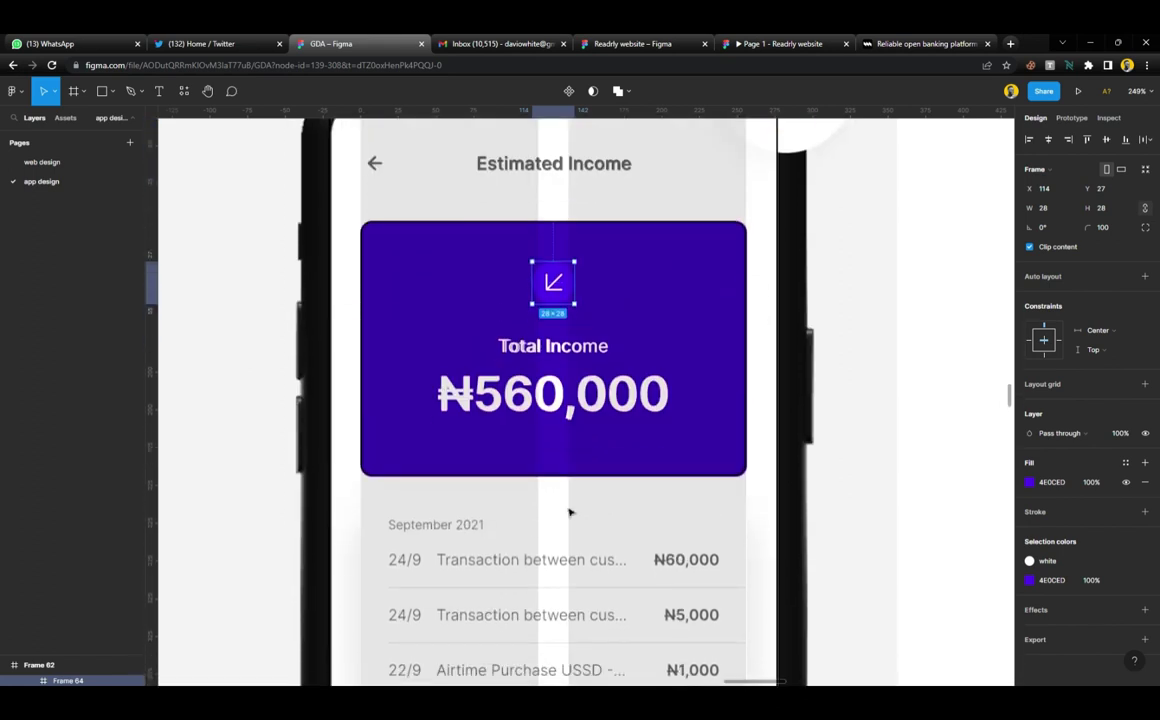
Copy the Estimated Income heading onto the transaction list and reword it to 'Transaction'
{"action": "left_click", "coordinate": [555, 168]}
{"action": "left_click_drag", "start_coordinate": [555, 168], "coordinate": [462, 502]}
{"action": "scroll", "coordinate": [458, 510], "scroll_direction": "down", "scroll_amount": 3}
{"action": "scroll", "coordinate": [458, 510], "scroll_direction": "down", "scroll_amount": 5}
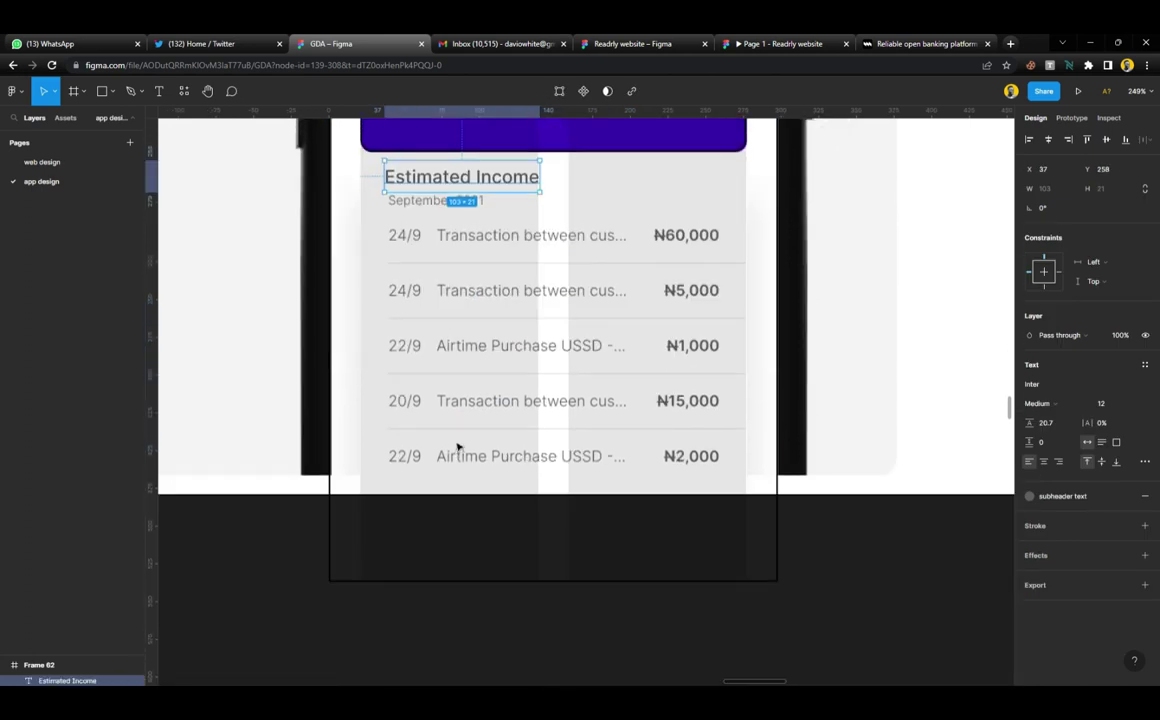
{"action": "scroll", "coordinate": [456, 448], "scroll_direction": "up", "scroll_amount": 3}
{"action": "scroll", "coordinate": [479, 333], "scroll_direction": "up", "scroll_amount": 1}
{"action": "scroll", "coordinate": [479, 333], "scroll_direction": "up", "scroll_amount": 1}
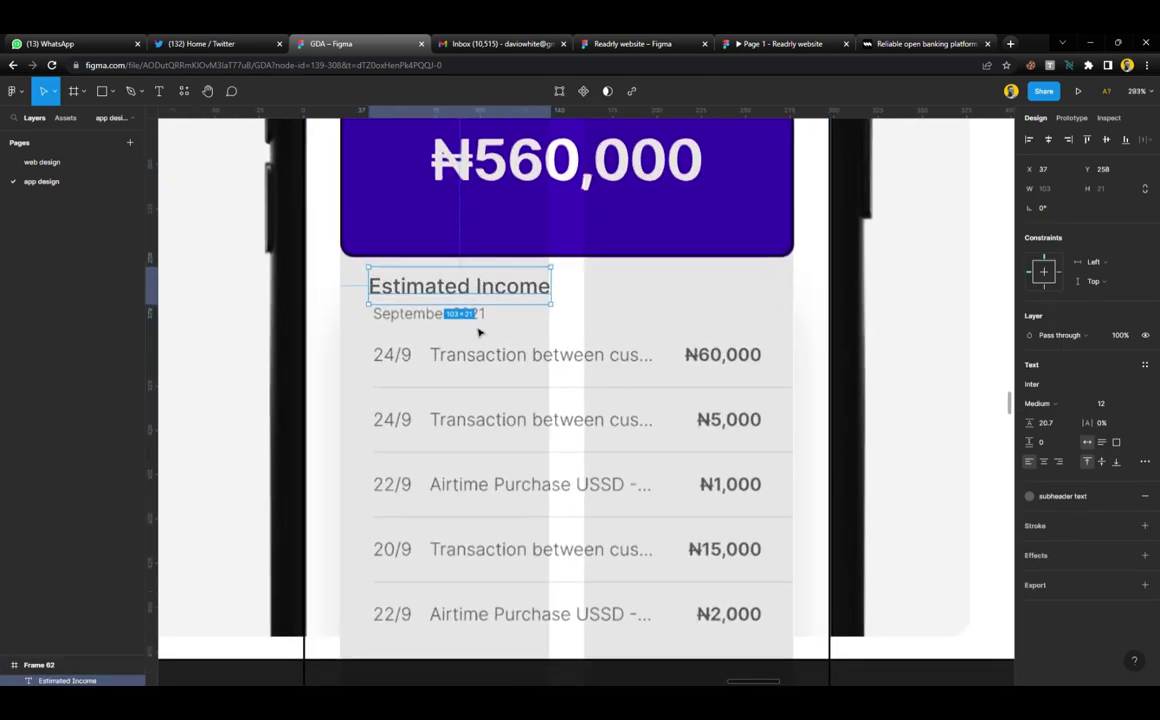
{"action": "left_click_drag", "start_coordinate": [458, 287], "coordinate": [434, 323]}
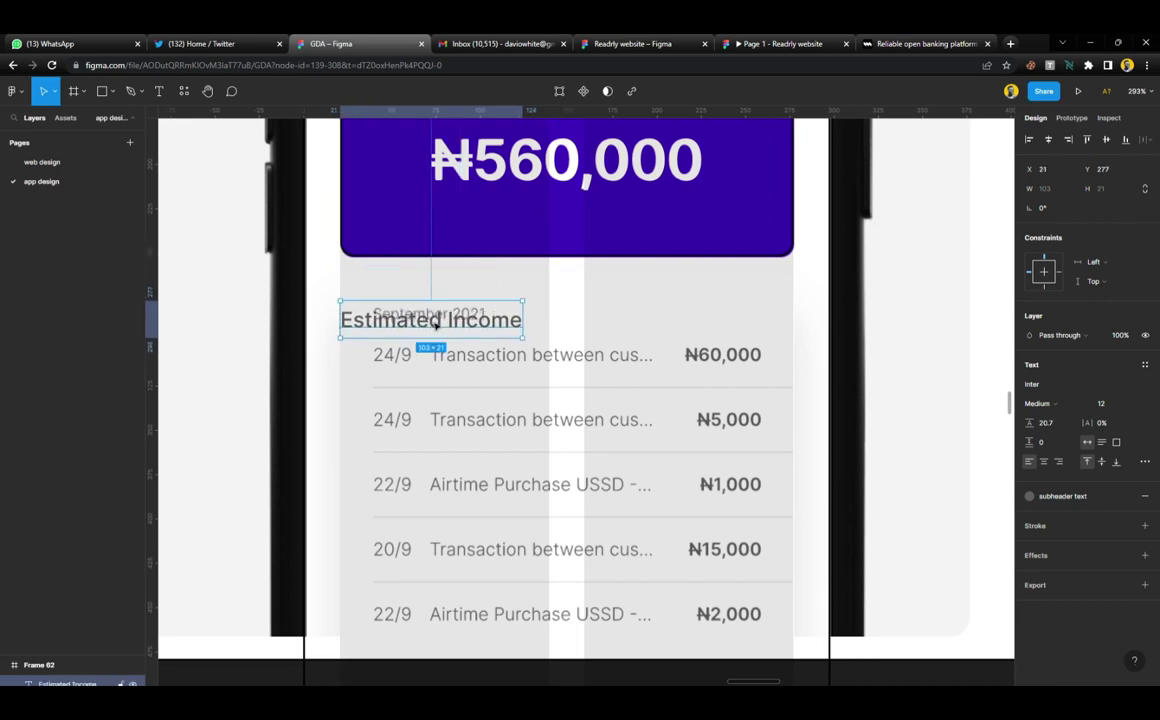
{"action": "double_click", "coordinate": [435, 322]}
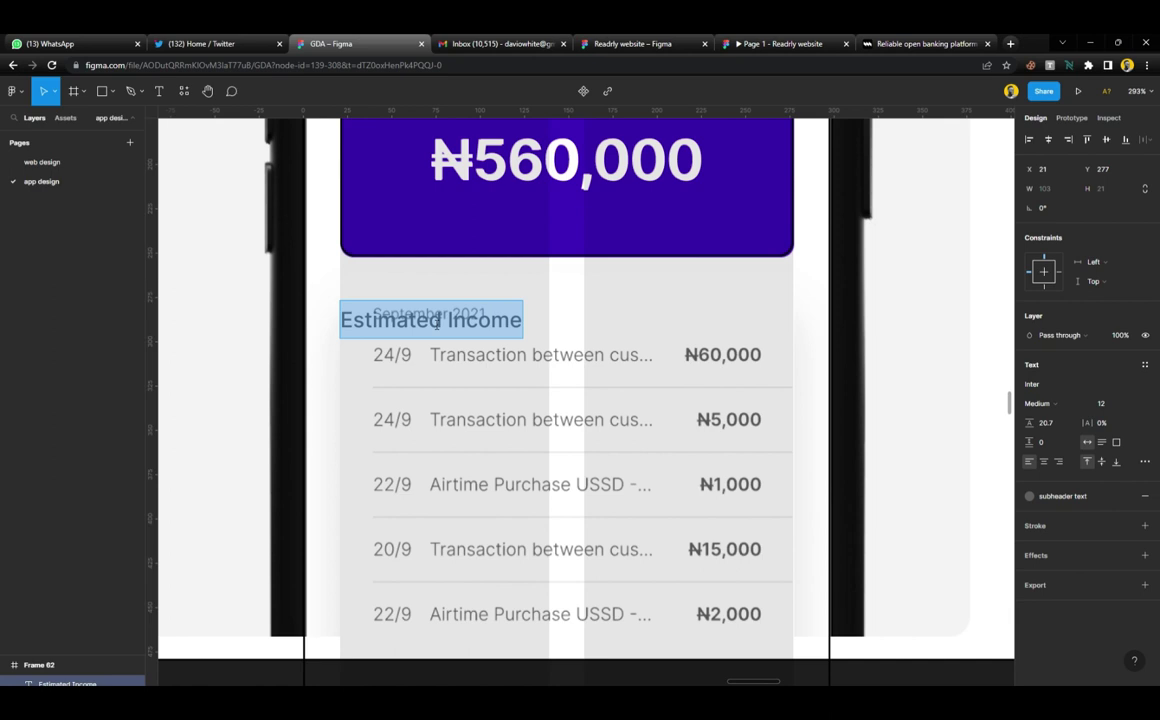
{"action": "type", "text": "Transac"}
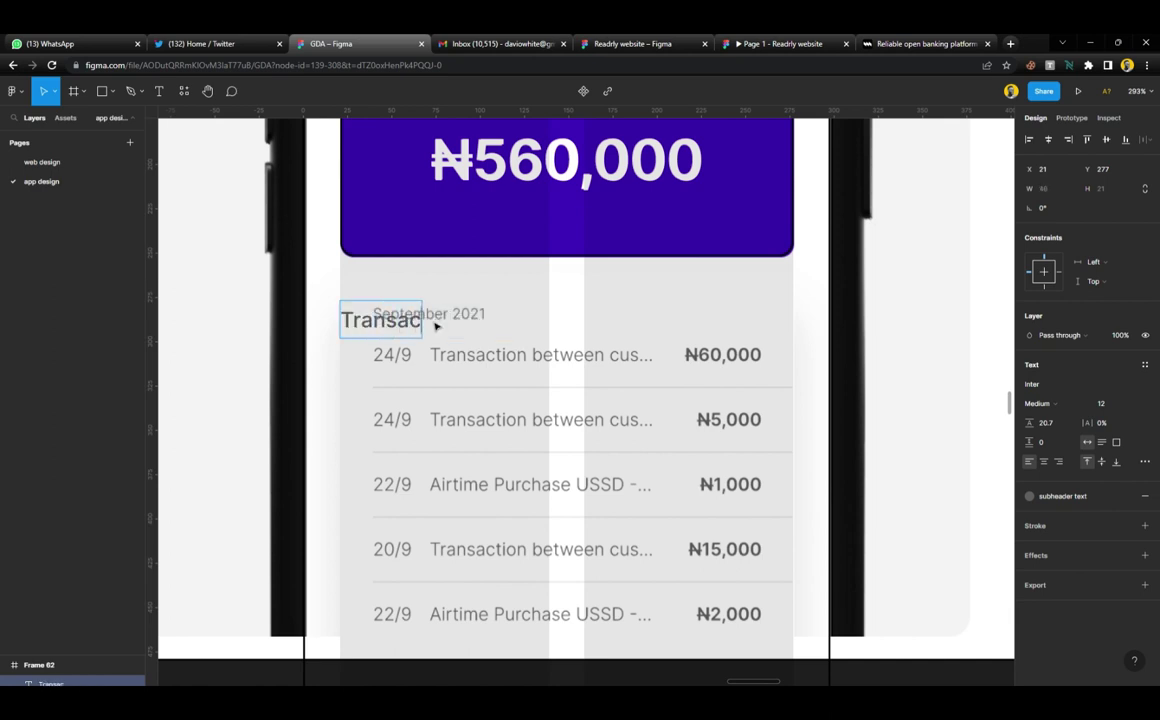
{"action": "type", "text": "tion"}
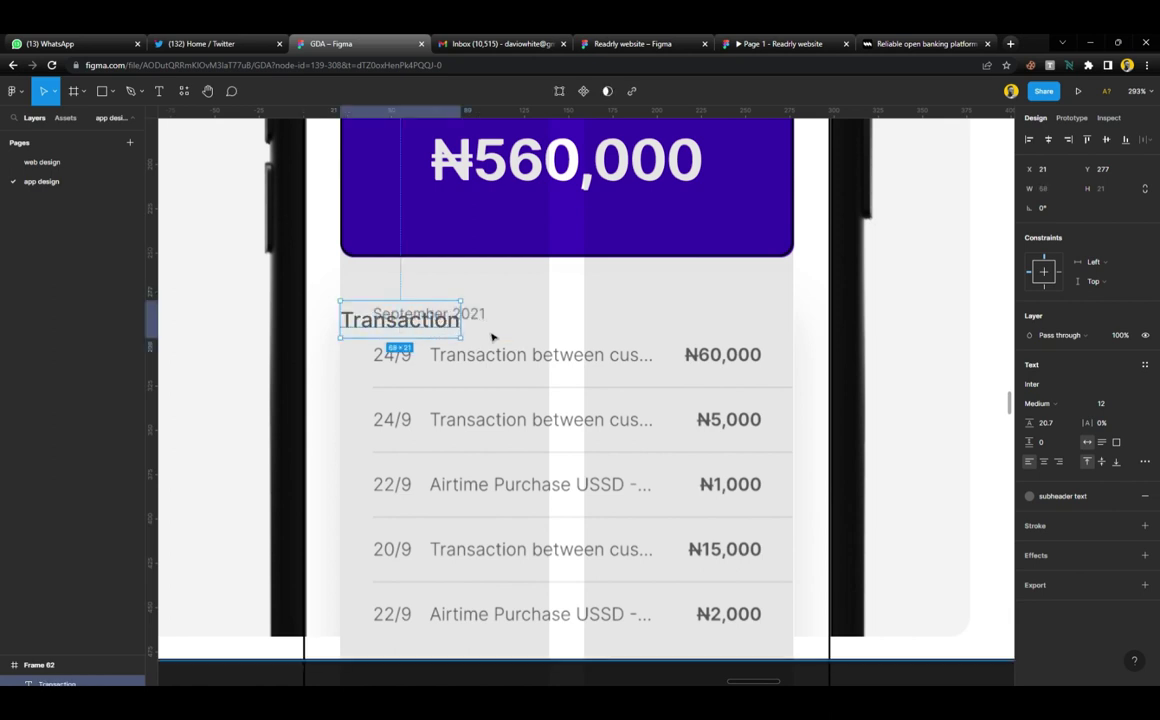
Set the Transaction label to size 10 over the first row and wrap the row in a 256×40 frame
{"action": "left_click_drag", "start_coordinate": [441, 325], "coordinate": [515, 373]}
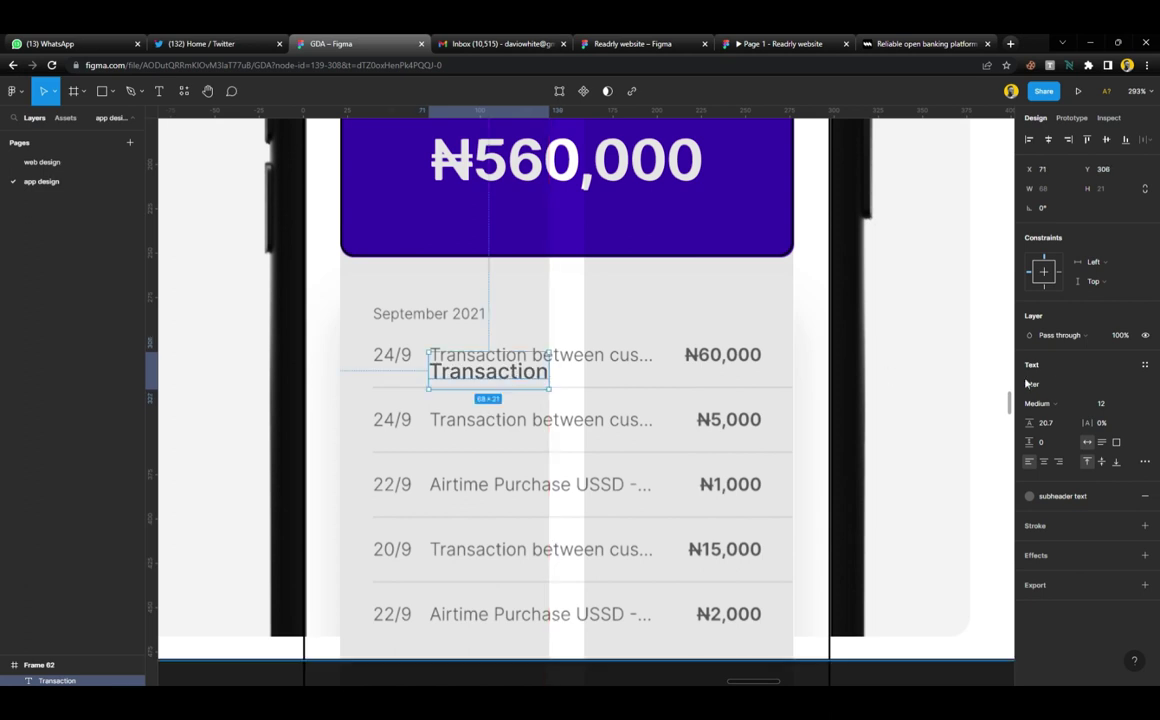
{"action": "left_click", "coordinate": [1101, 403]}
{"action": "left_click", "coordinate": [1121, 381]}
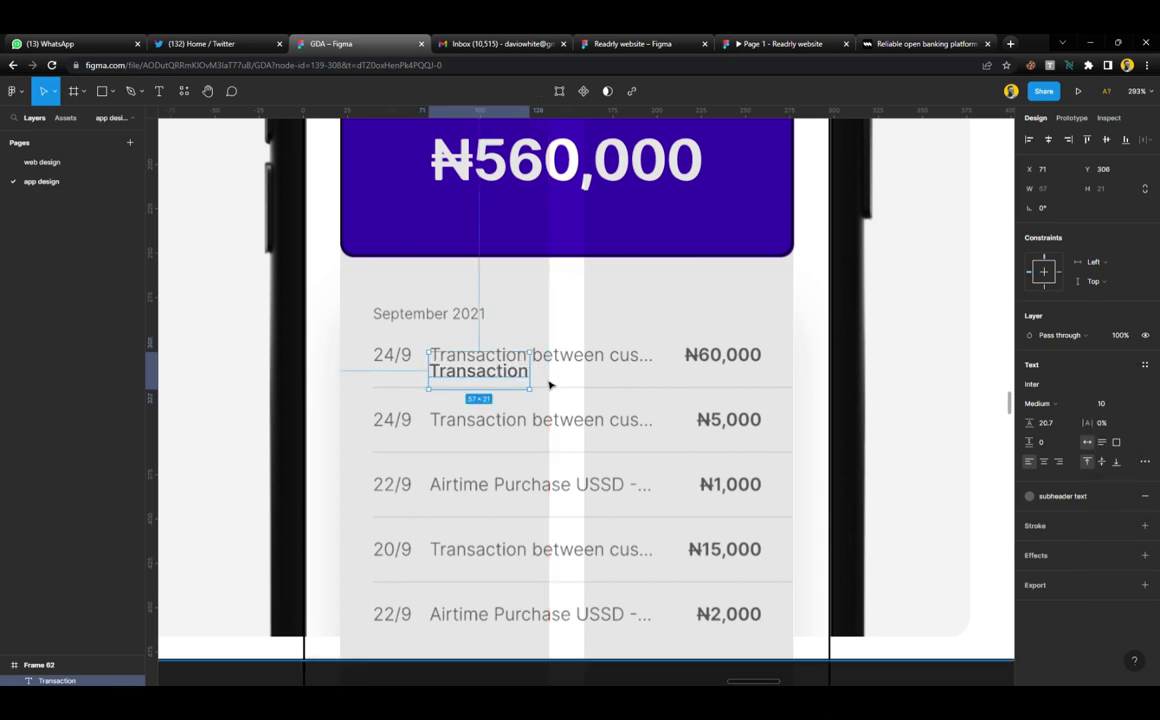
{"action": "left_click_drag", "start_coordinate": [520, 372], "coordinate": [513, 363]}
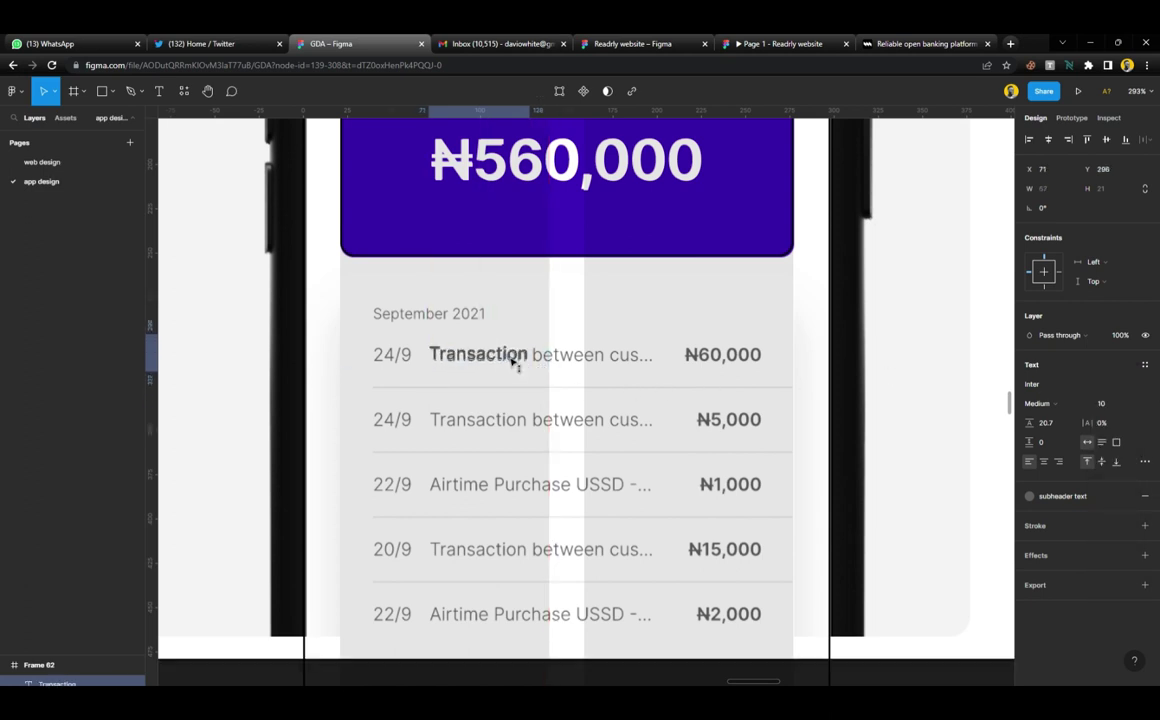
{"action": "left_click", "coordinate": [468, 322]}
{"action": "key", "text": "f"}
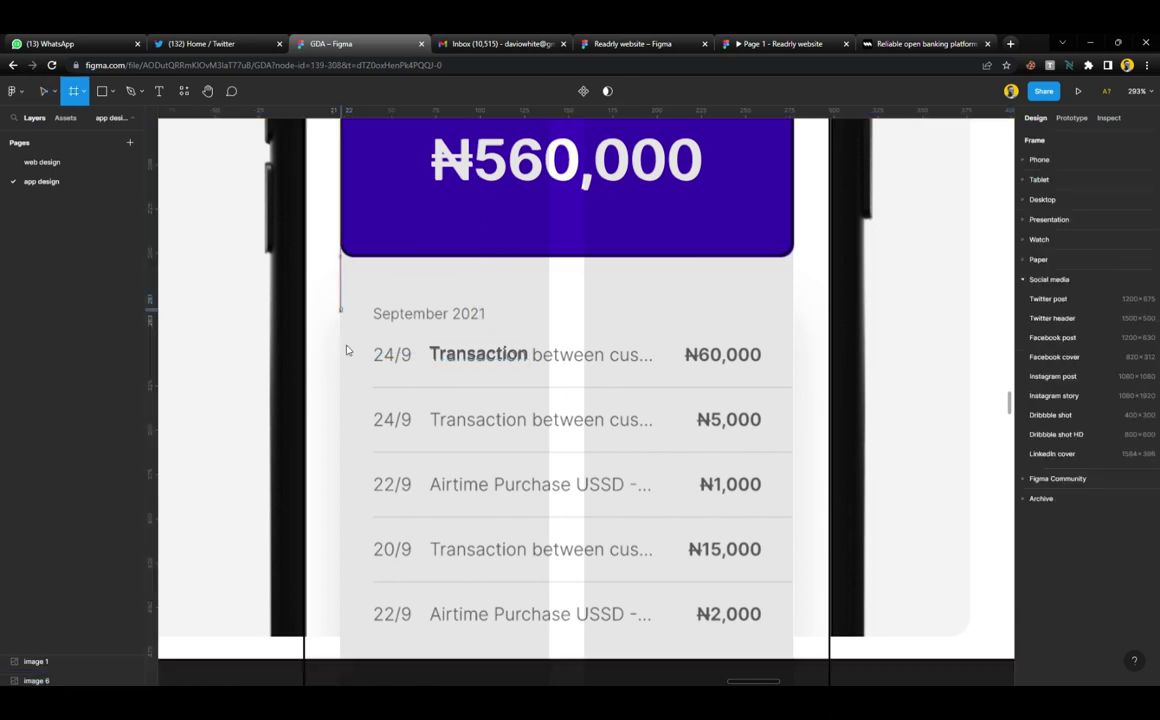
{"action": "left_click_drag", "start_coordinate": [341, 309], "coordinate": [794, 383]}
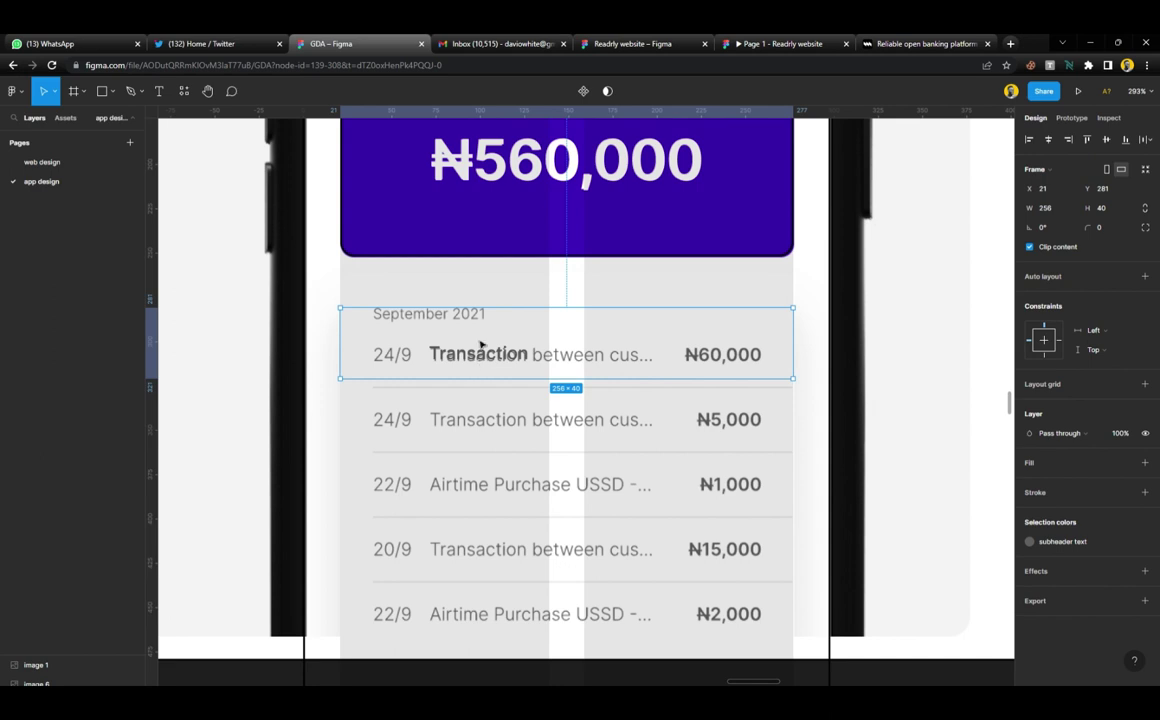
{"action": "scroll", "coordinate": [566, 228], "scroll_direction": "up", "scroll_amount": 4}
Copy the purple arrow badge onto the left of the first transaction row
{"action": "left_click", "coordinate": [576, 232]}
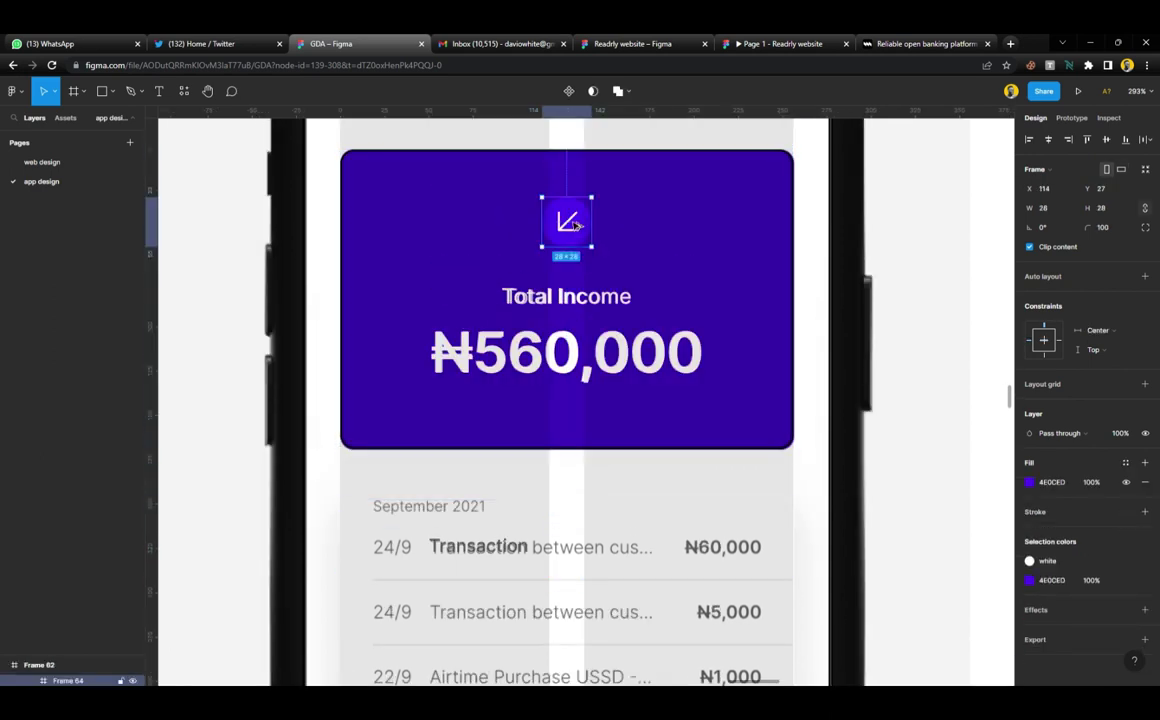
{"action": "left_click_drag", "start_coordinate": [577, 226], "coordinate": [394, 539]}
{"action": "left_click", "coordinate": [510, 518]}
{"action": "left_click", "coordinate": [1145, 511]}
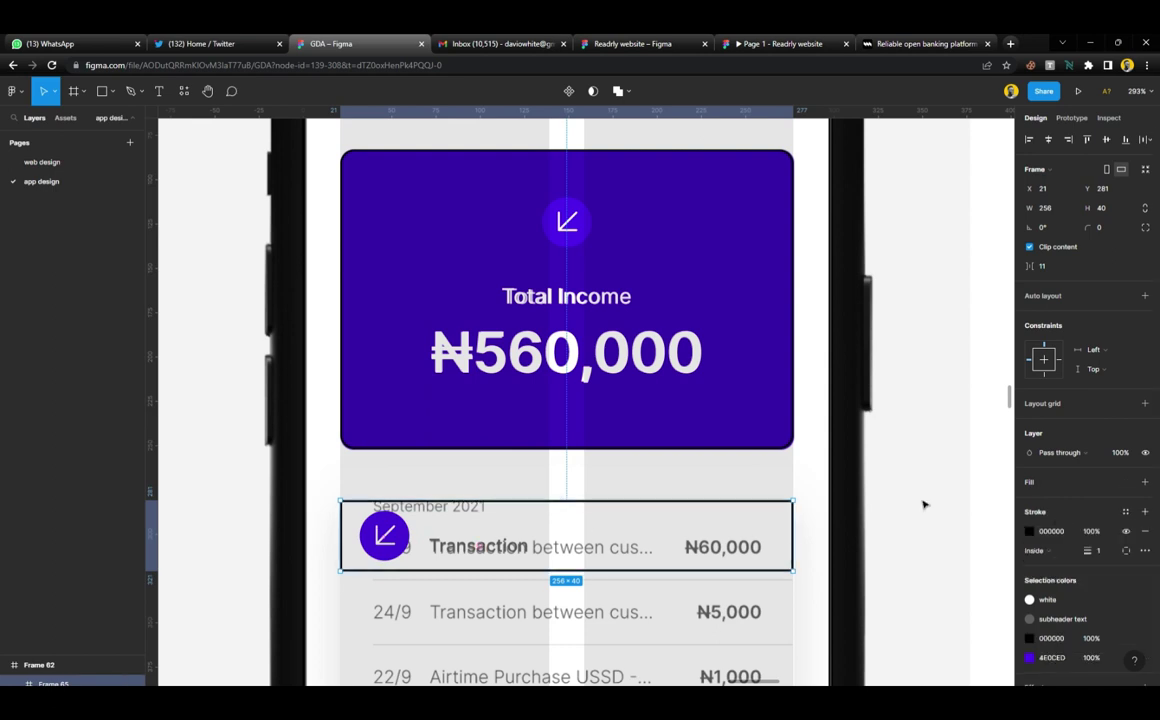
{"action": "scroll", "coordinate": [924, 502], "scroll_direction": "down", "scroll_amount": 2}
{"action": "scroll", "coordinate": [480, 468], "scroll_direction": "up", "scroll_amount": 3}
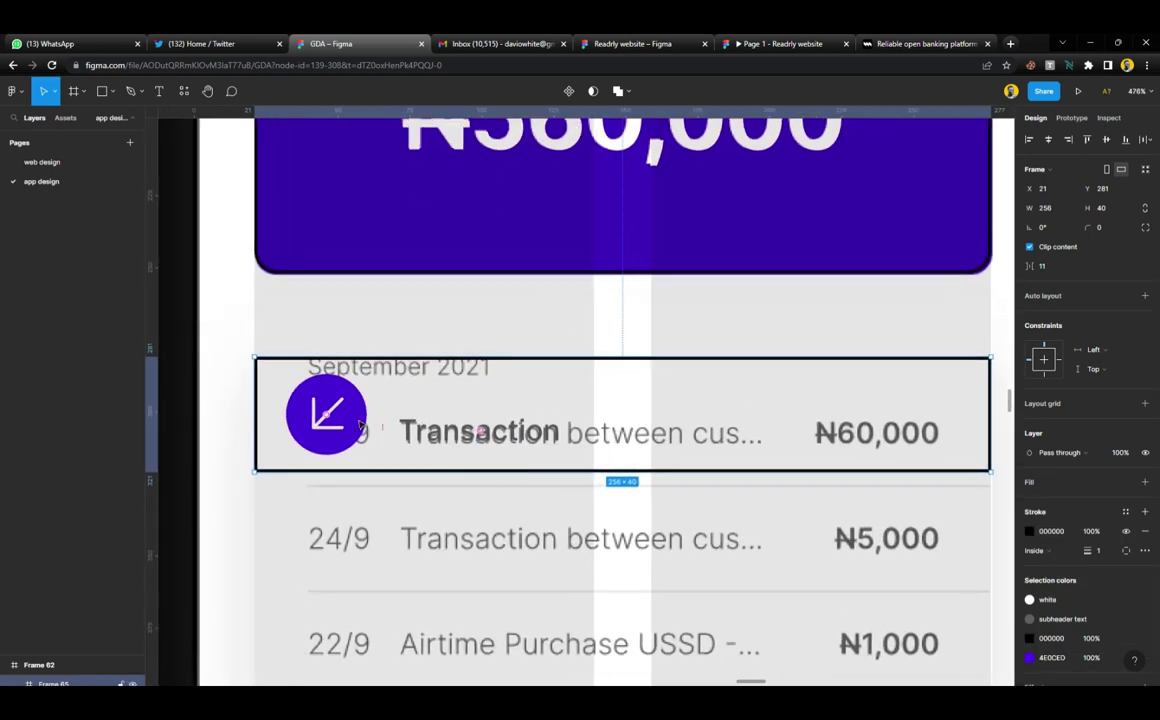
{"action": "left_click", "coordinate": [405, 441]}
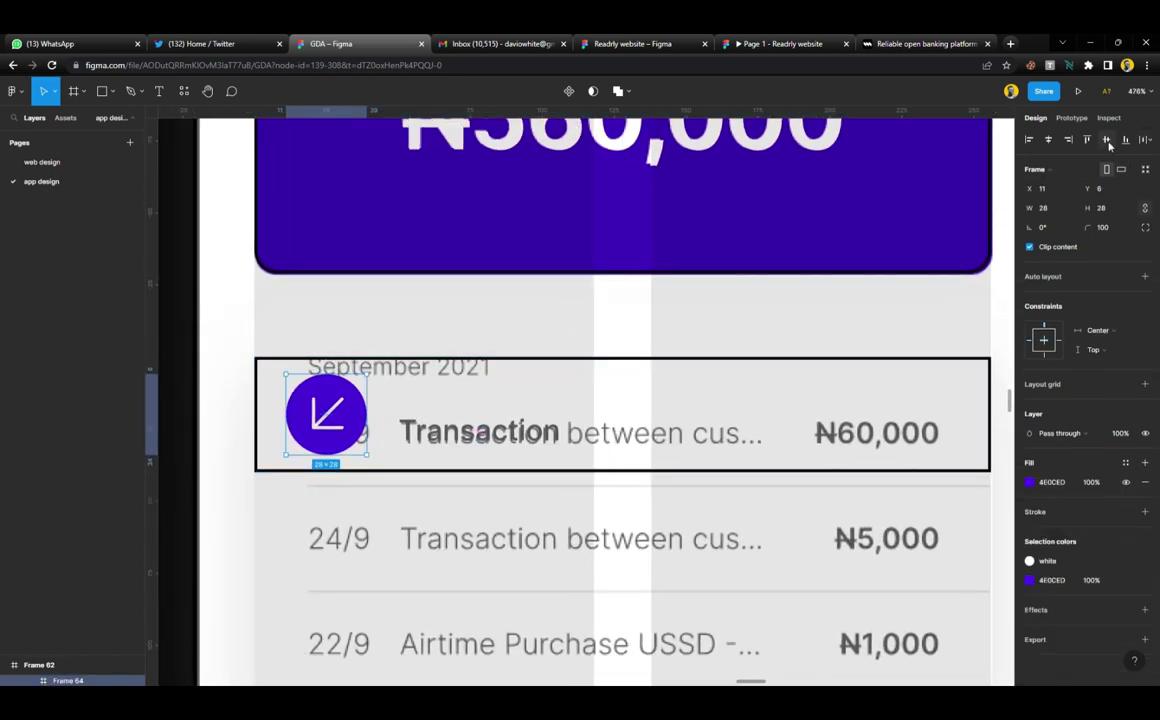
Move the Transaction text up as the row title and set its line height to Auto
{"action": "left_click", "coordinate": [476, 441]}
{"action": "left_click_drag", "start_coordinate": [476, 441], "coordinate": [470, 404]}
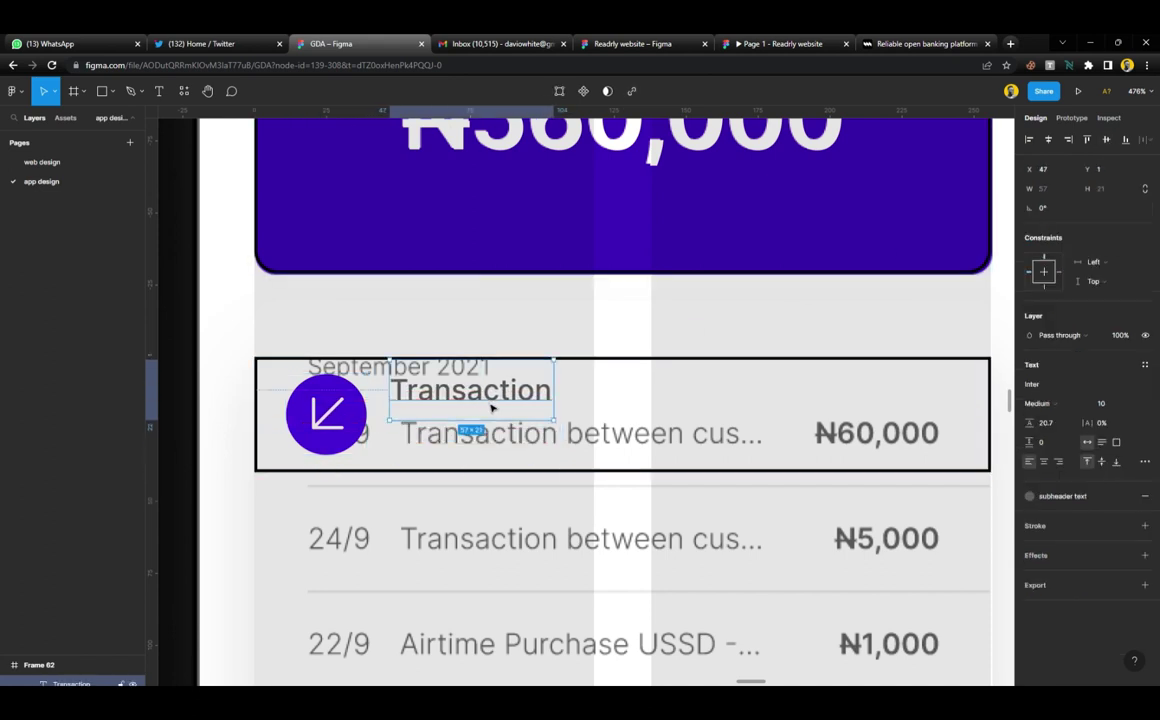
{"action": "left_click", "coordinate": [1059, 432]}
{"action": "type", "text": "auto"}
{"action": "key", "text": "Return"}
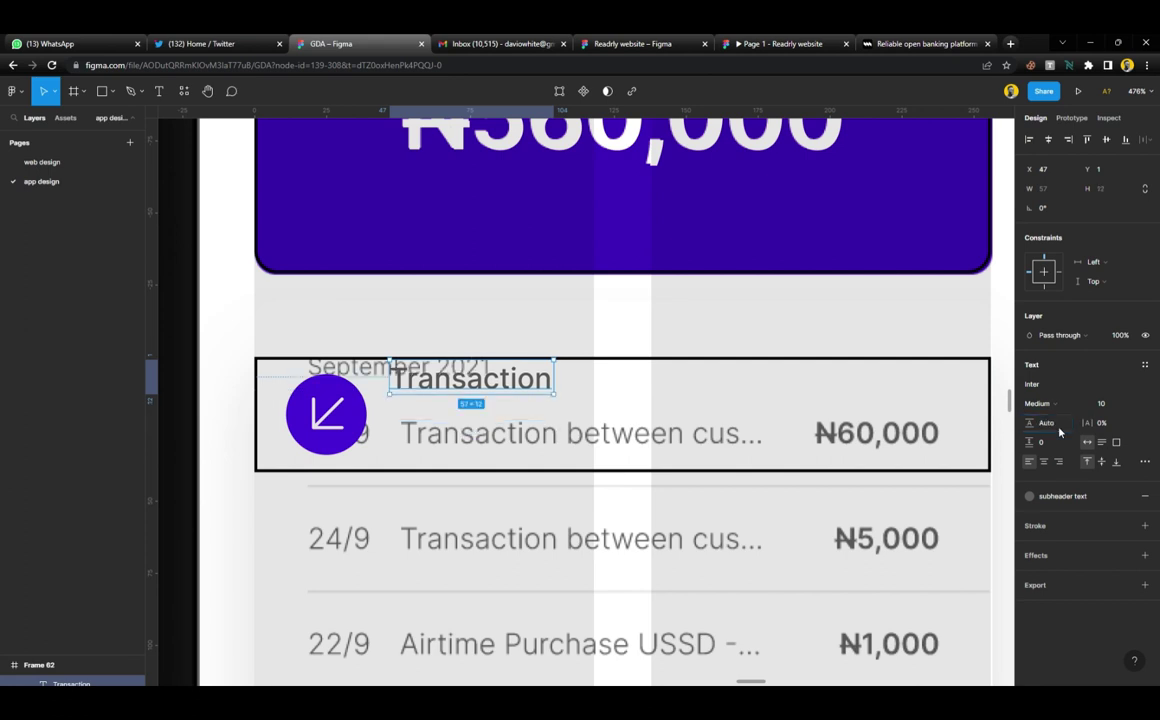
Add a size-8 '05th May, 2023' date beneath the Transaction title
{"action": "left_click_drag", "start_coordinate": [487, 381], "coordinate": [457, 437]}
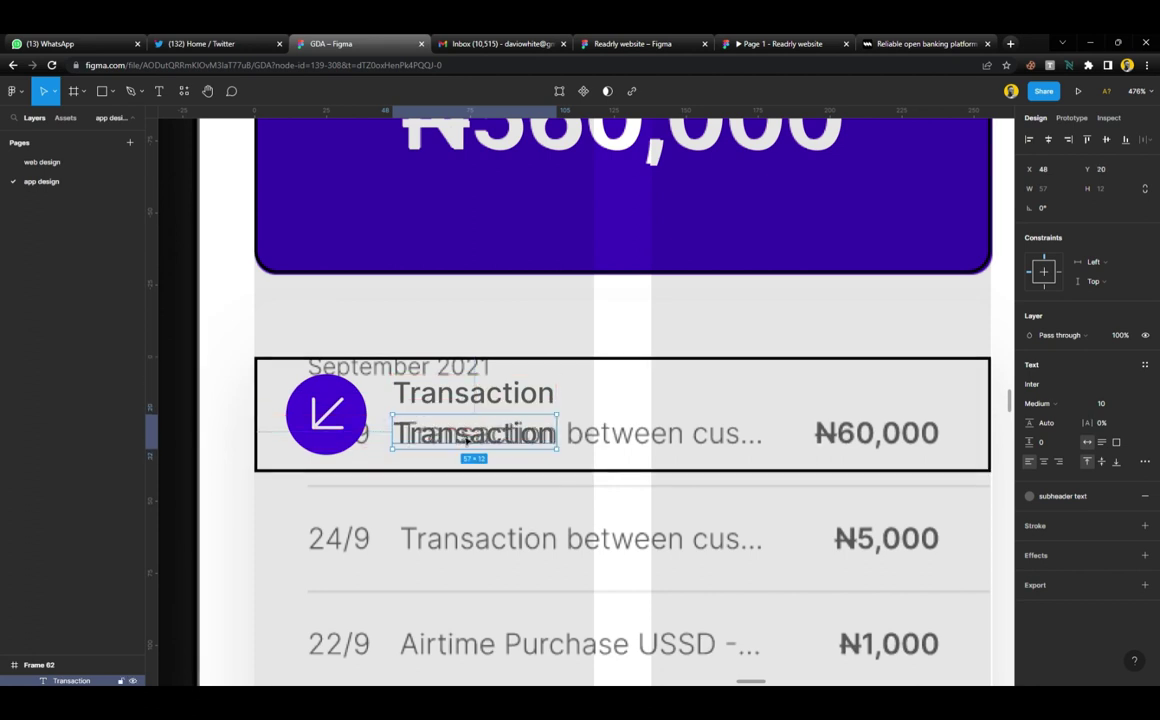
{"action": "double_click", "coordinate": [457, 437]}
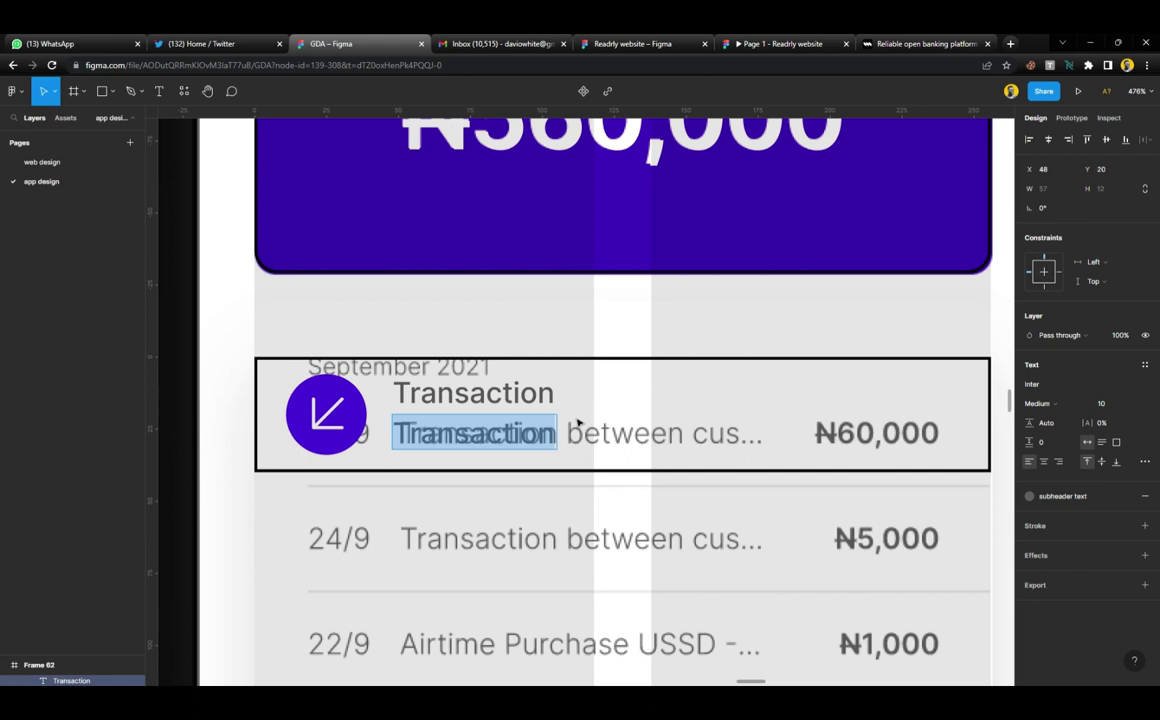
{"action": "type", "text": "05th"}
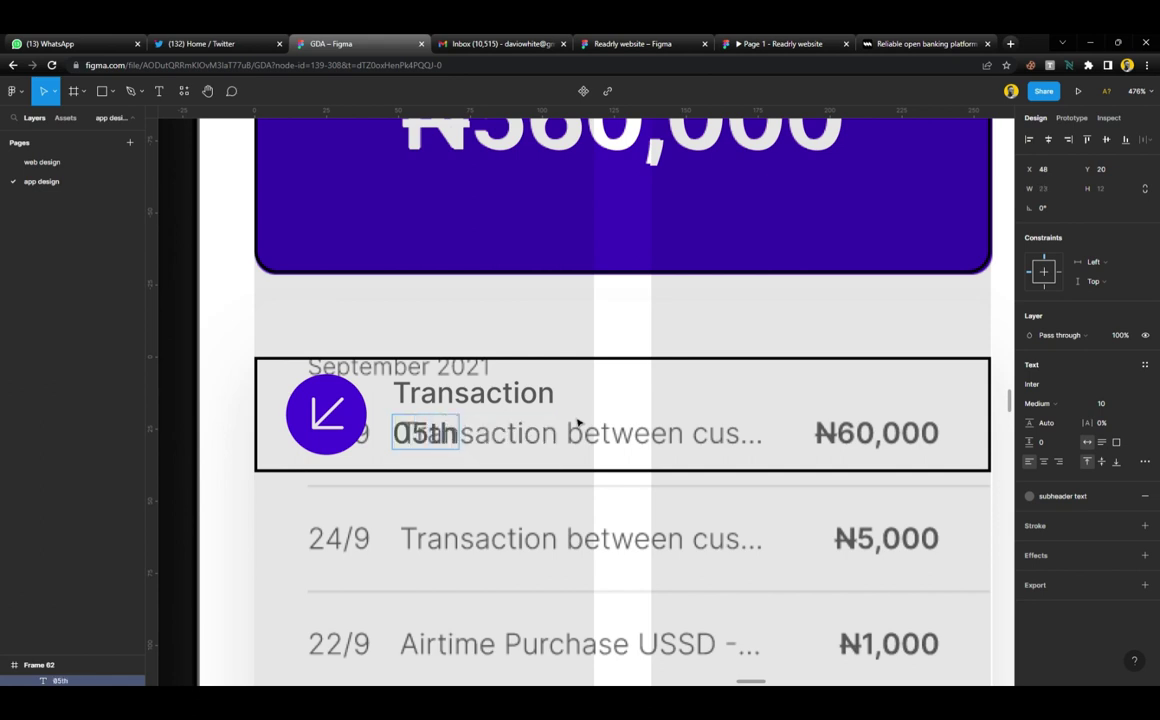
{"action": "type", "text": " May"}
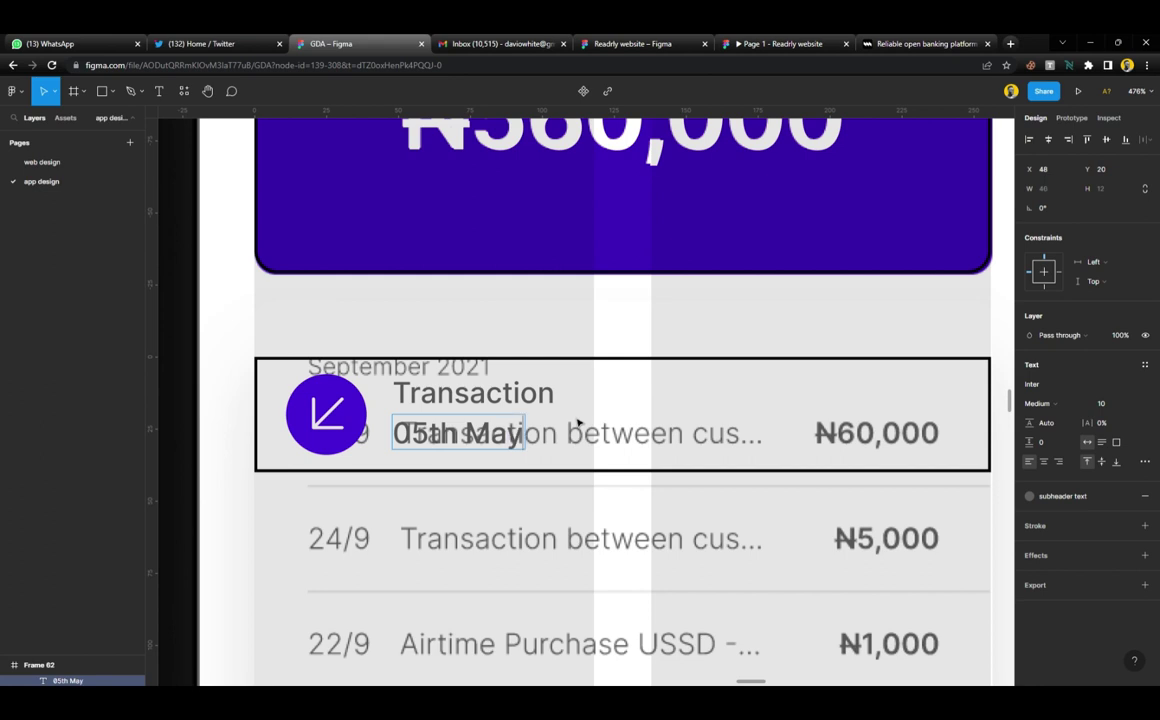
{"action": "type", "text": ", 2023"}
{"action": "key", "text": "Escape"}
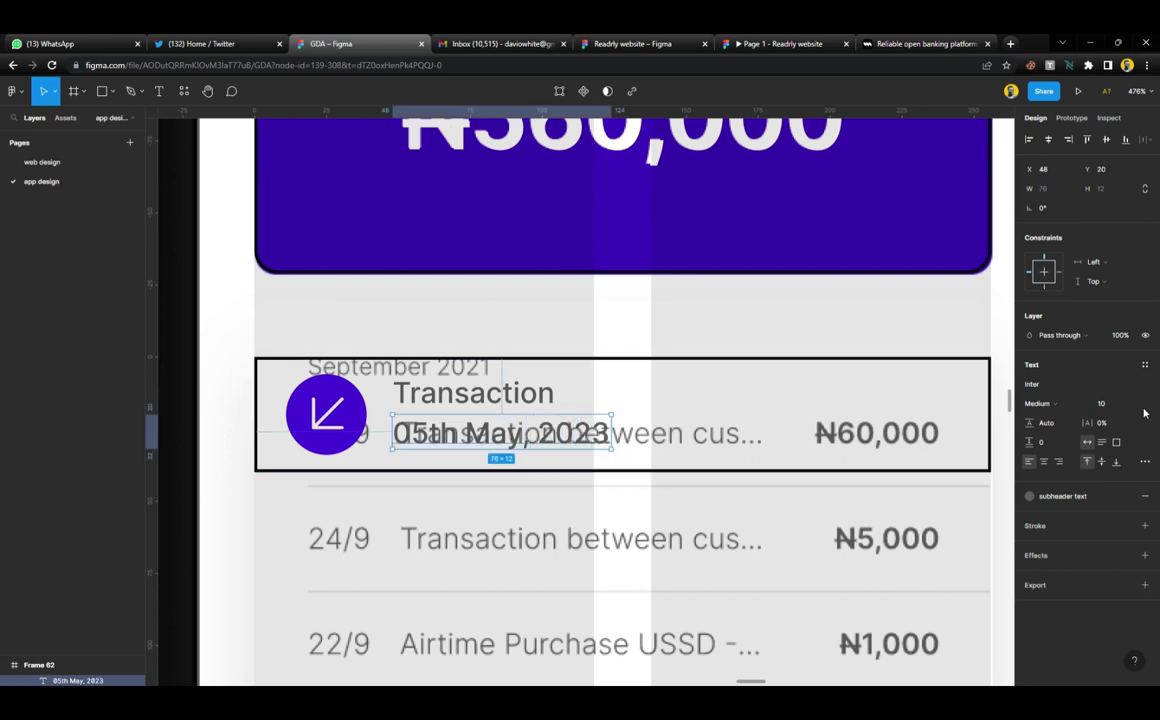
{"action": "left_click", "coordinate": [1115, 405]}
{"action": "type", "text": "8"}
{"action": "key", "text": "Return"}
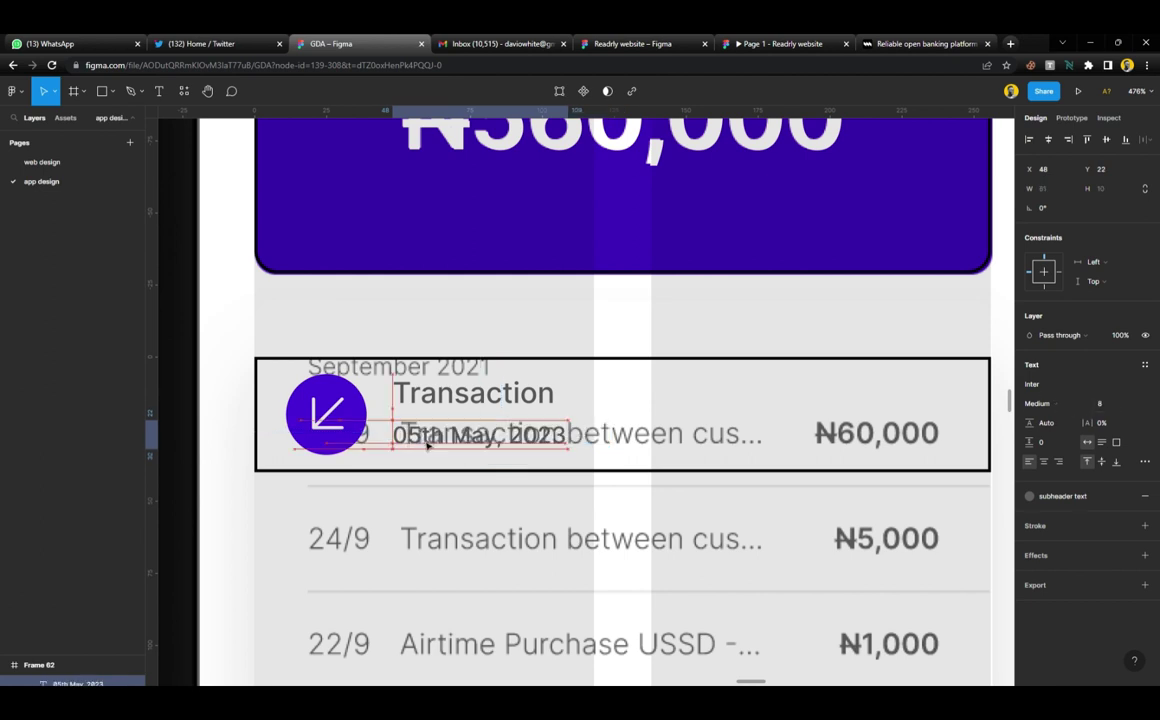
{"action": "left_click_drag", "start_coordinate": [428, 446], "coordinate": [430, 446]}
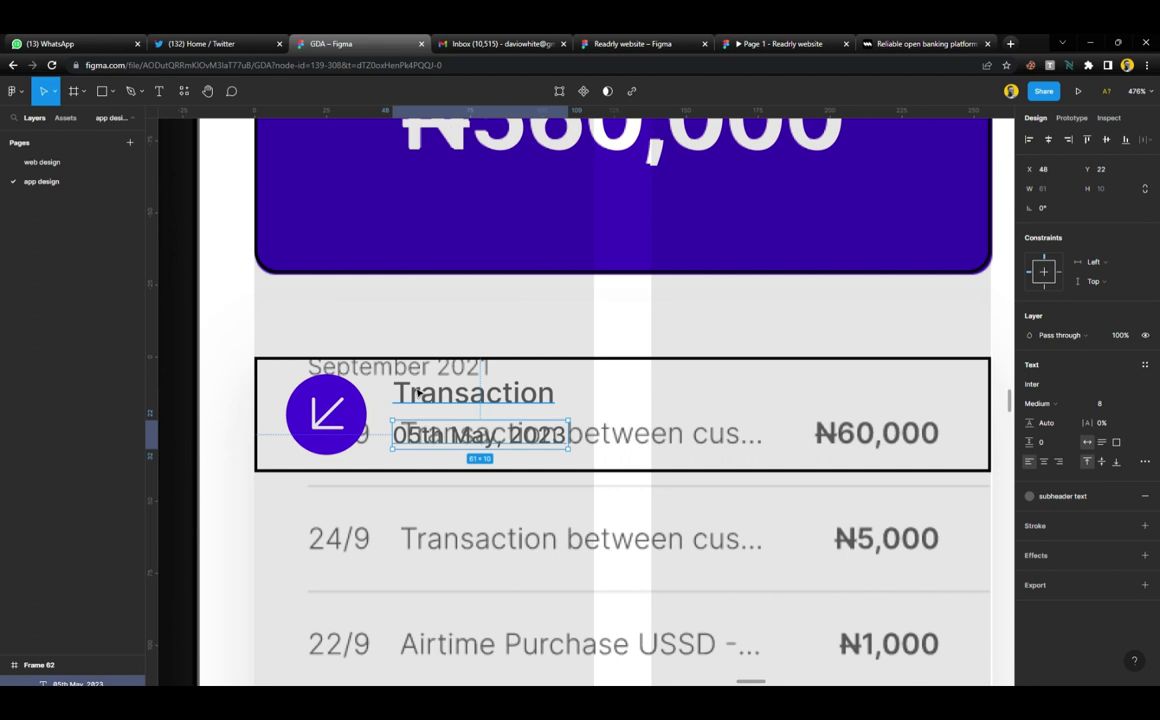
{"action": "left_click_drag", "start_coordinate": [426, 437], "coordinate": [437, 438]}
Make the Transaction title black and place a copy at the row's right end over ₦60,000
{"action": "left_click", "coordinate": [420, 395]}
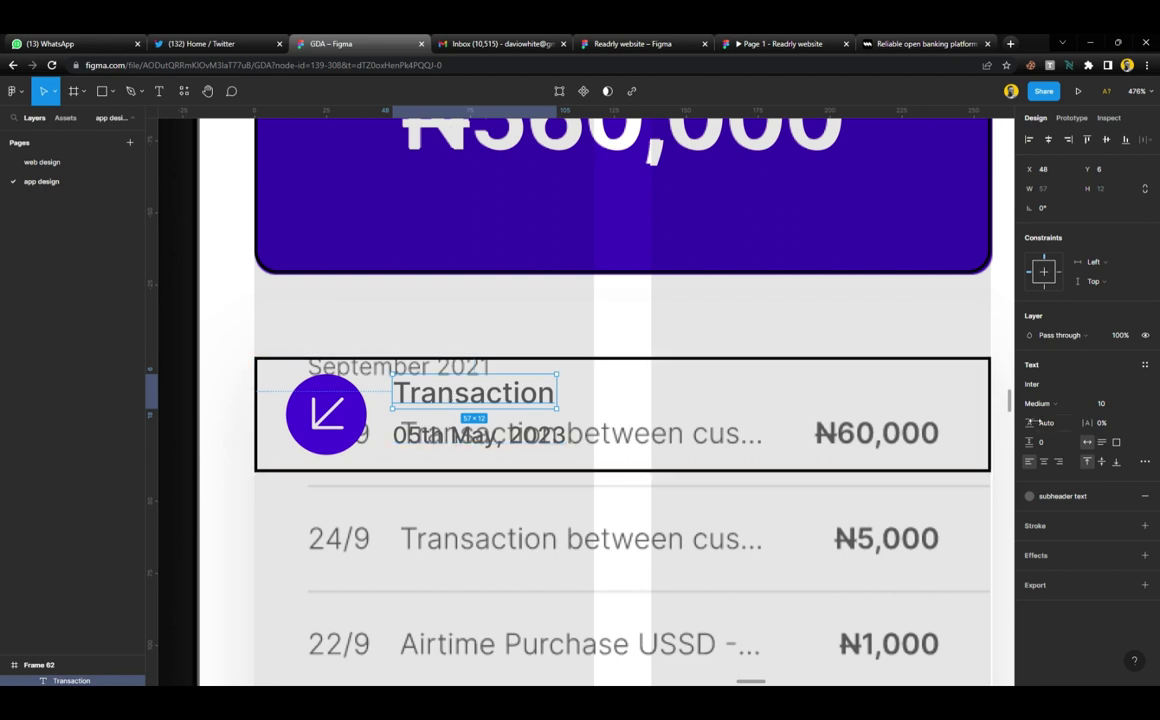
{"action": "left_click", "coordinate": [1100, 494]}
{"action": "left_click", "coordinate": [1062, 519]}
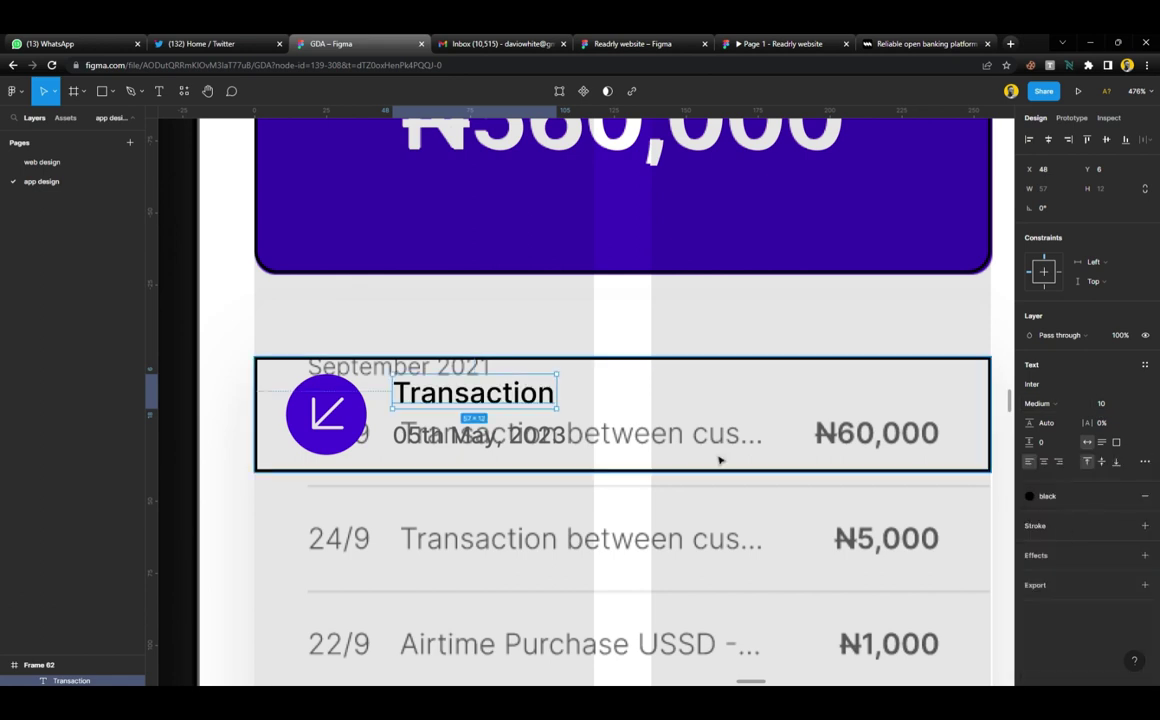
{"action": "scroll", "coordinate": [543, 441], "scroll_direction": "down", "scroll_amount": 2}
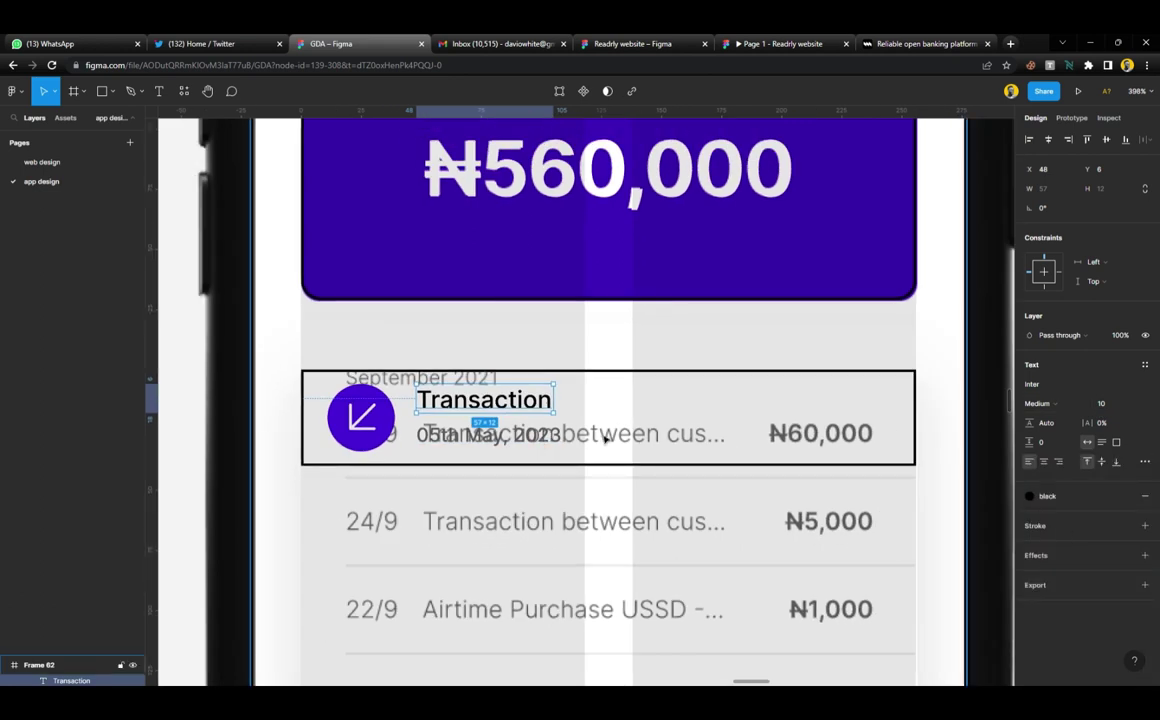
{"action": "left_click_drag", "start_coordinate": [528, 410], "coordinate": [867, 424]}
Paste ₦560,000 into the right-hand Transaction text and delete a zero to make ₦56,000
{"action": "double_click", "coordinate": [869, 419]}
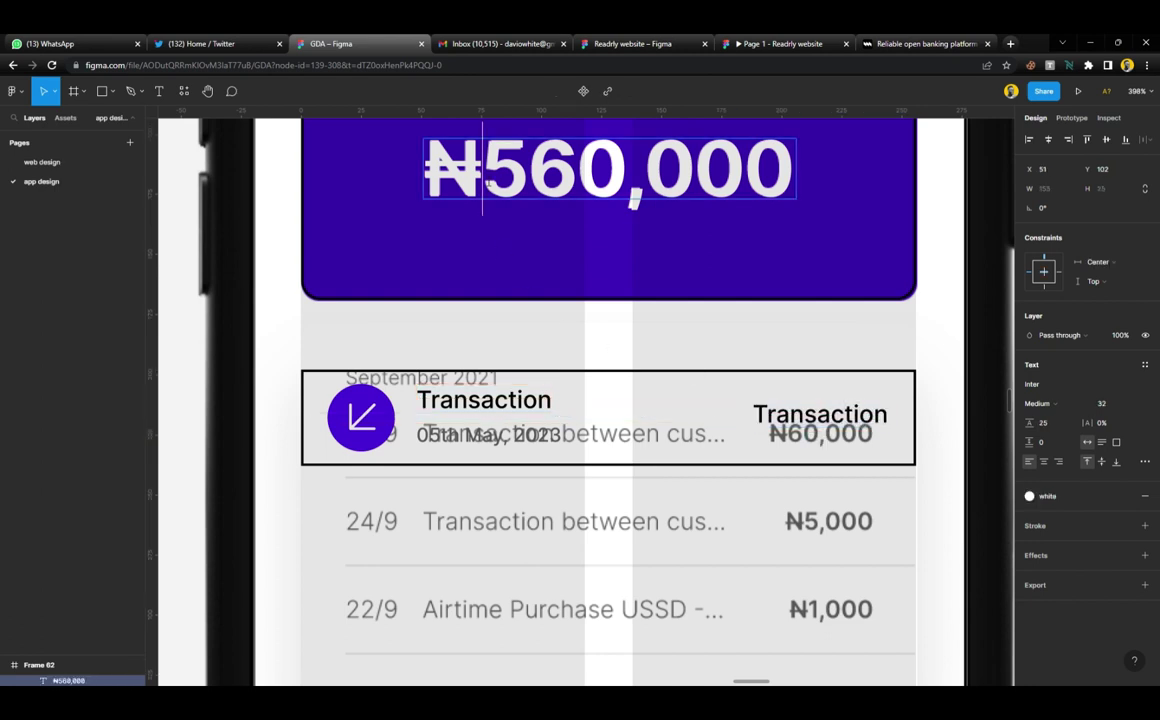
{"action": "double_click", "coordinate": [487, 175]}
{"action": "key", "text": "ctrl+c"}
{"action": "double_click", "coordinate": [835, 412]}
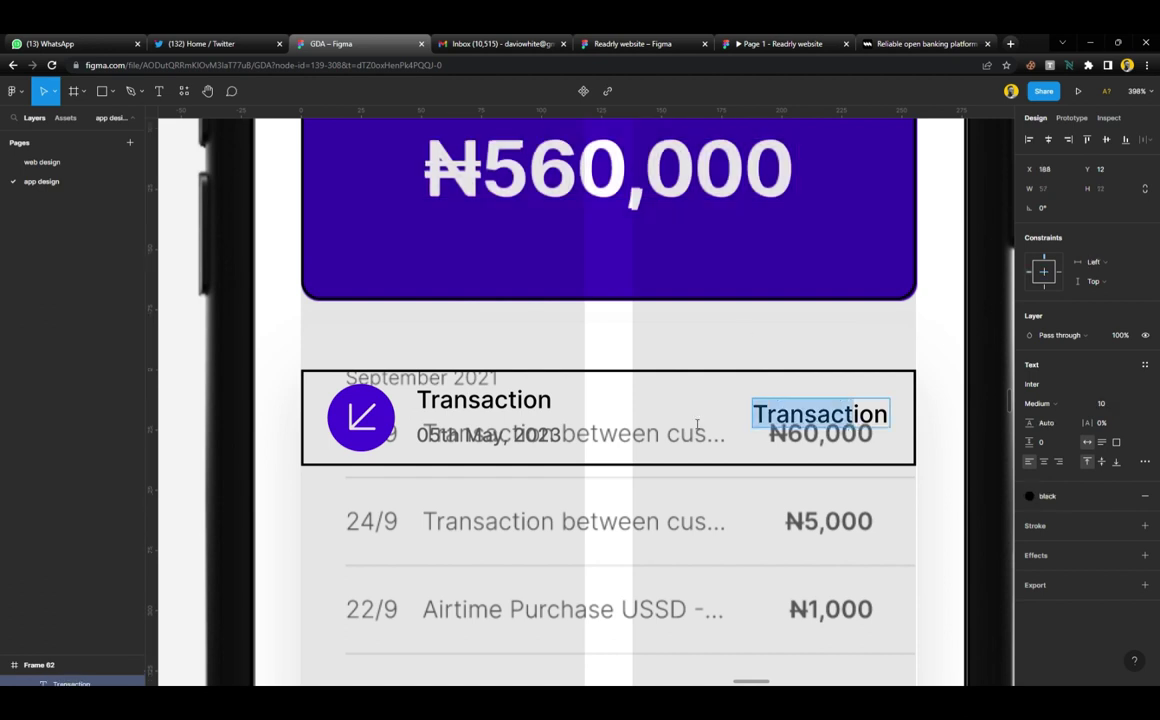
{"action": "key", "text": "ctrl+v"}
{"action": "key", "text": "Delete"}
{"action": "key", "text": "Delete"}
{"action": "key", "text": "Delete"}
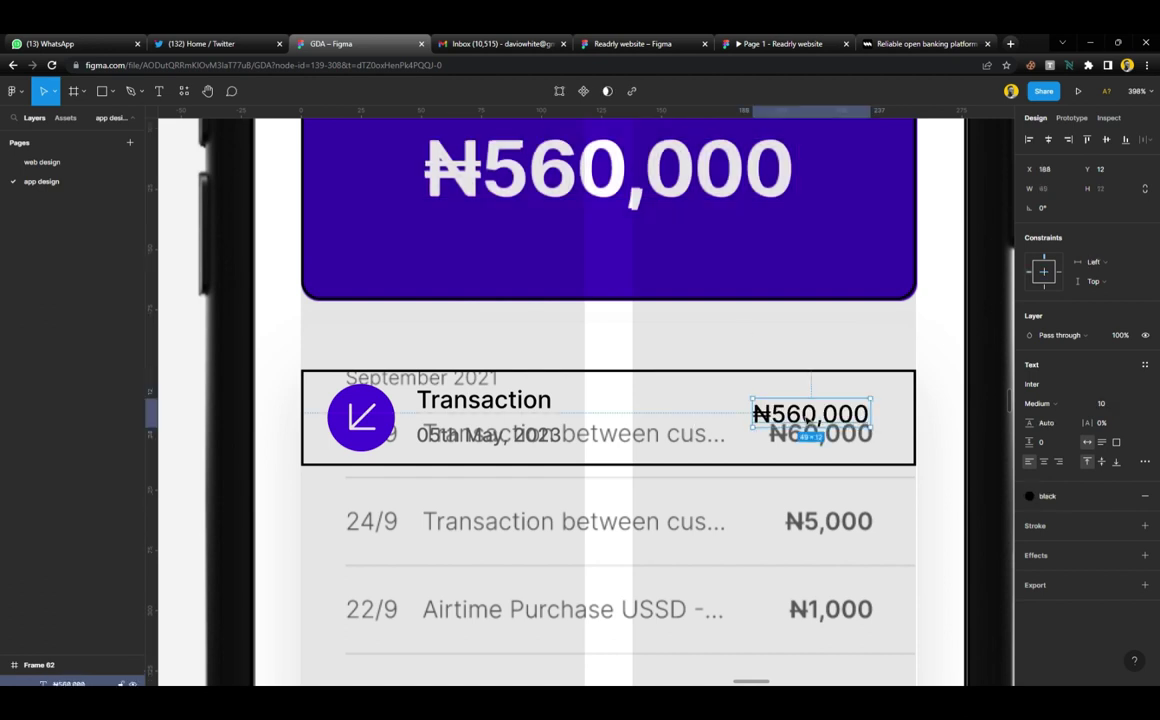
{"action": "double_click", "coordinate": [810, 414]}
{"action": "left_click_drag", "start_coordinate": [803, 414], "coordinate": [870, 420]}
{"action": "key", "text": "BackSpace"}
{"action": "key", "text": "Escape"}
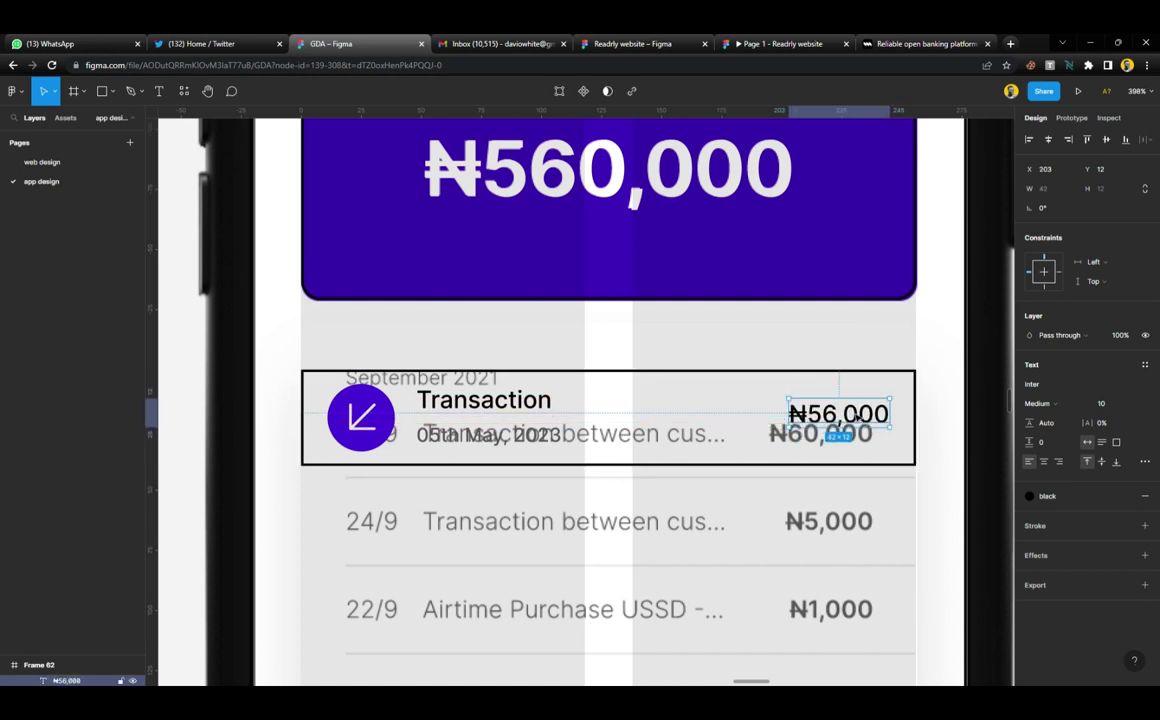
Add a column layout grid with margin 10 to the transaction row
{"action": "key", "text": "Escape"}
{"action": "left_click", "coordinate": [1144, 384]}
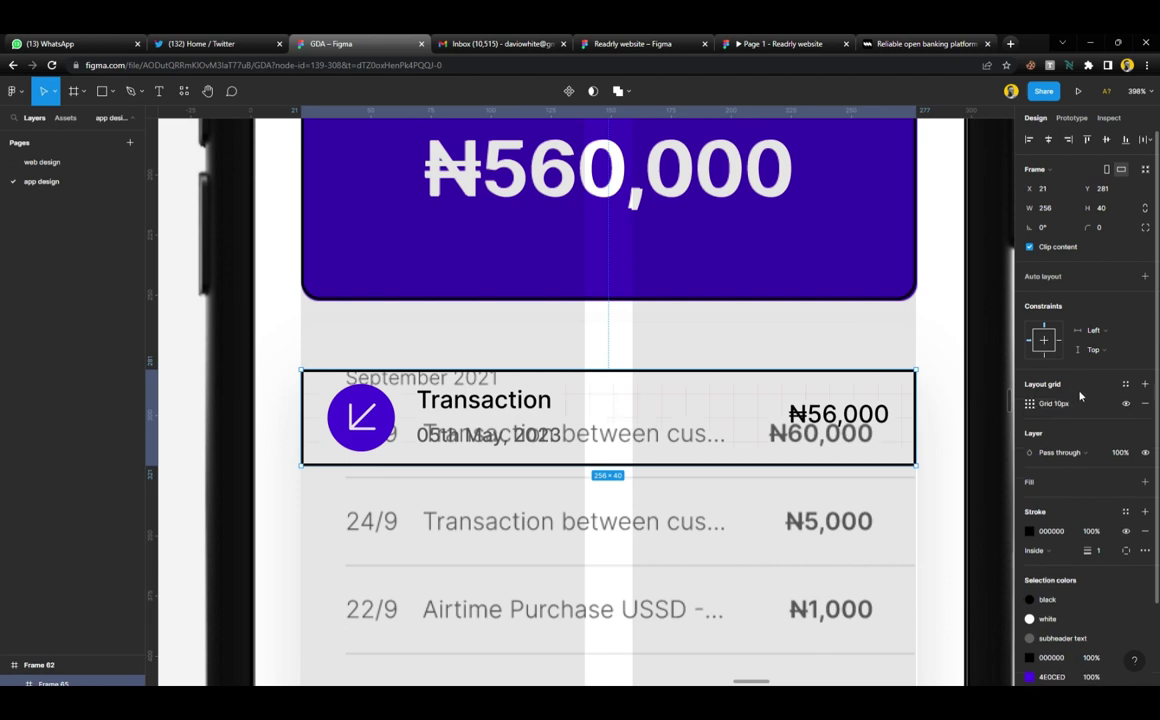
{"action": "left_click", "coordinate": [1031, 404]}
{"action": "left_click", "coordinate": [921, 406]}
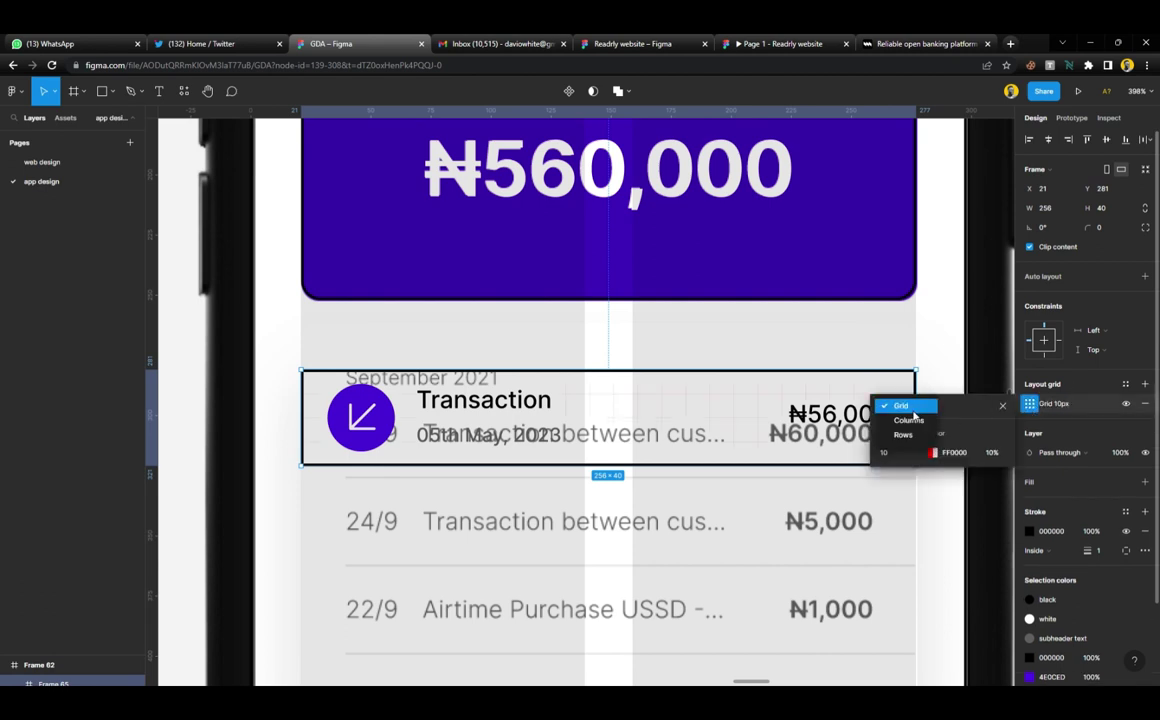
{"action": "left_click", "coordinate": [913, 420]}
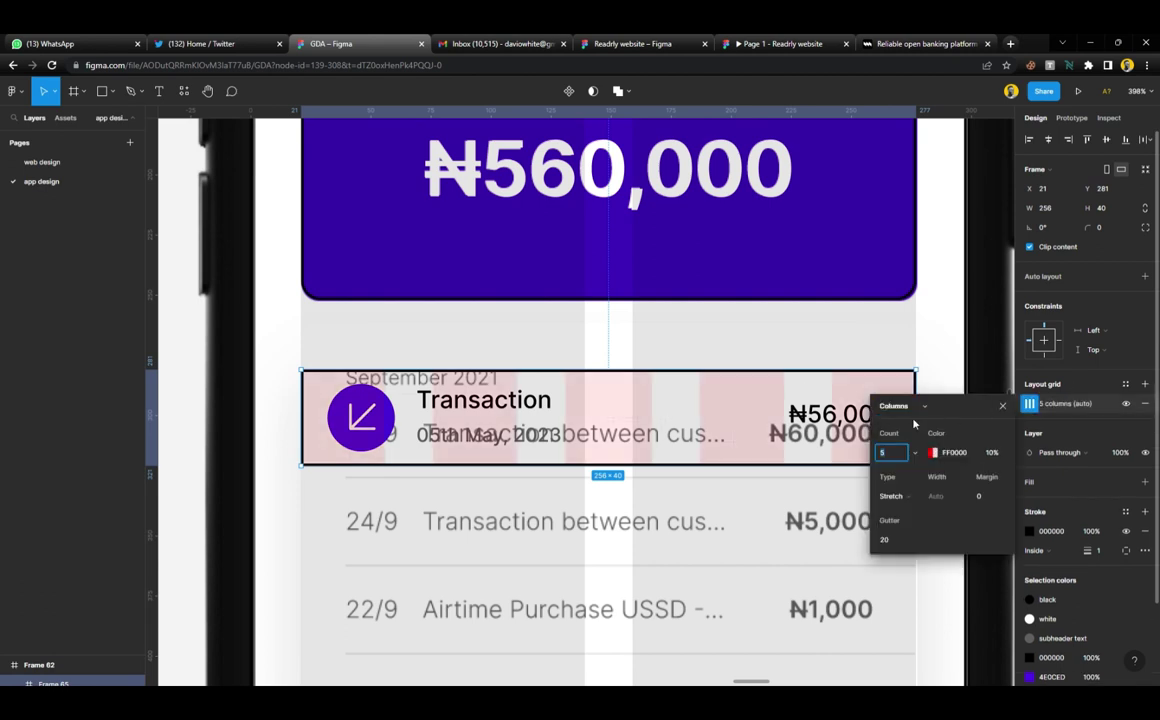
{"action": "left_click", "coordinate": [981, 497]}
{"action": "type", "text": "10"}
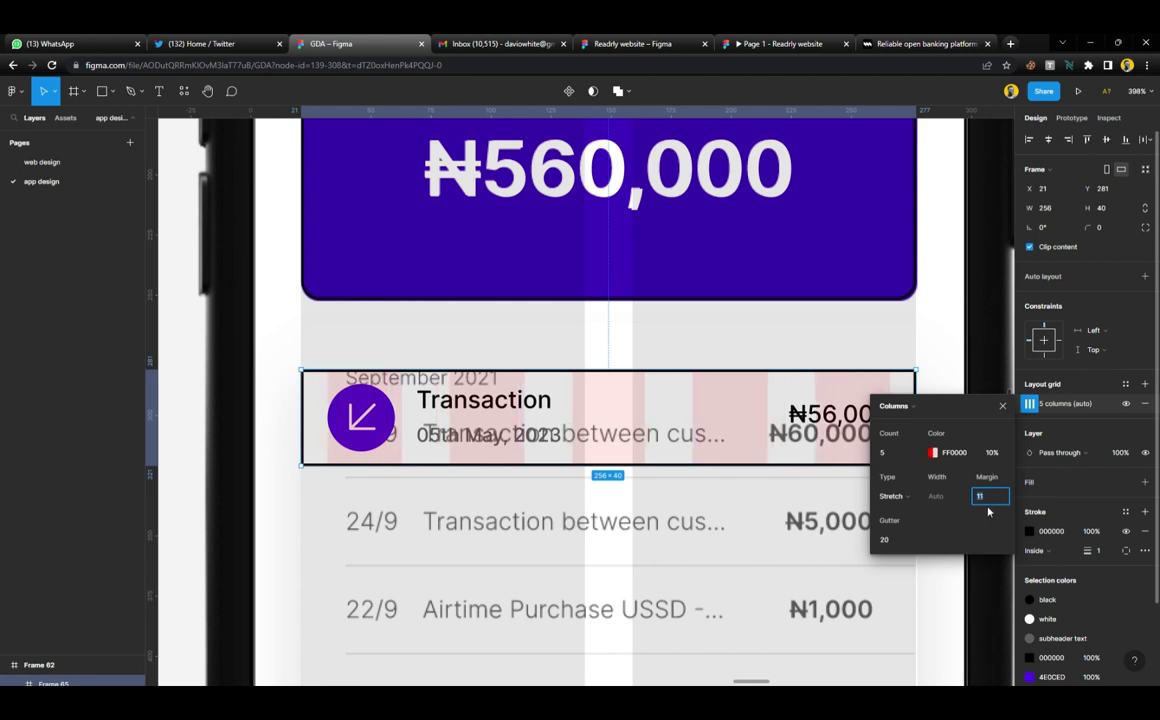
Right-align the ₦56,000 text, give it a Right constraint, and nudge it down
{"action": "left_click", "coordinate": [372, 422]}
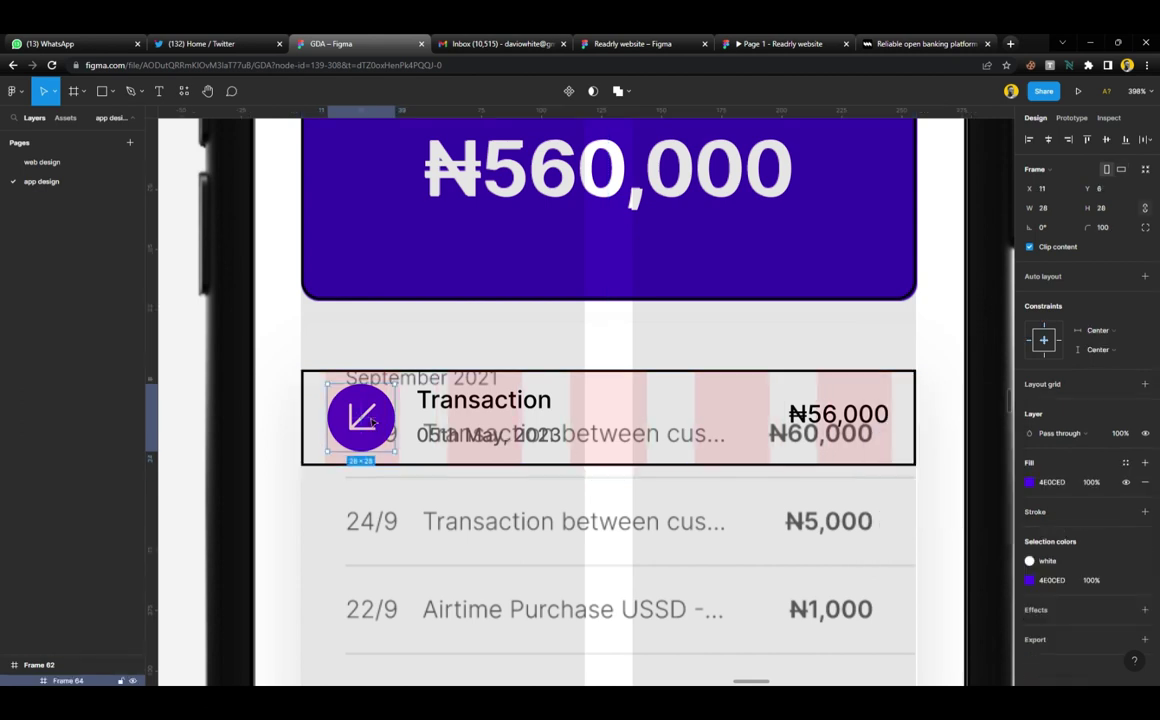
{"action": "left_click", "coordinate": [838, 414]}
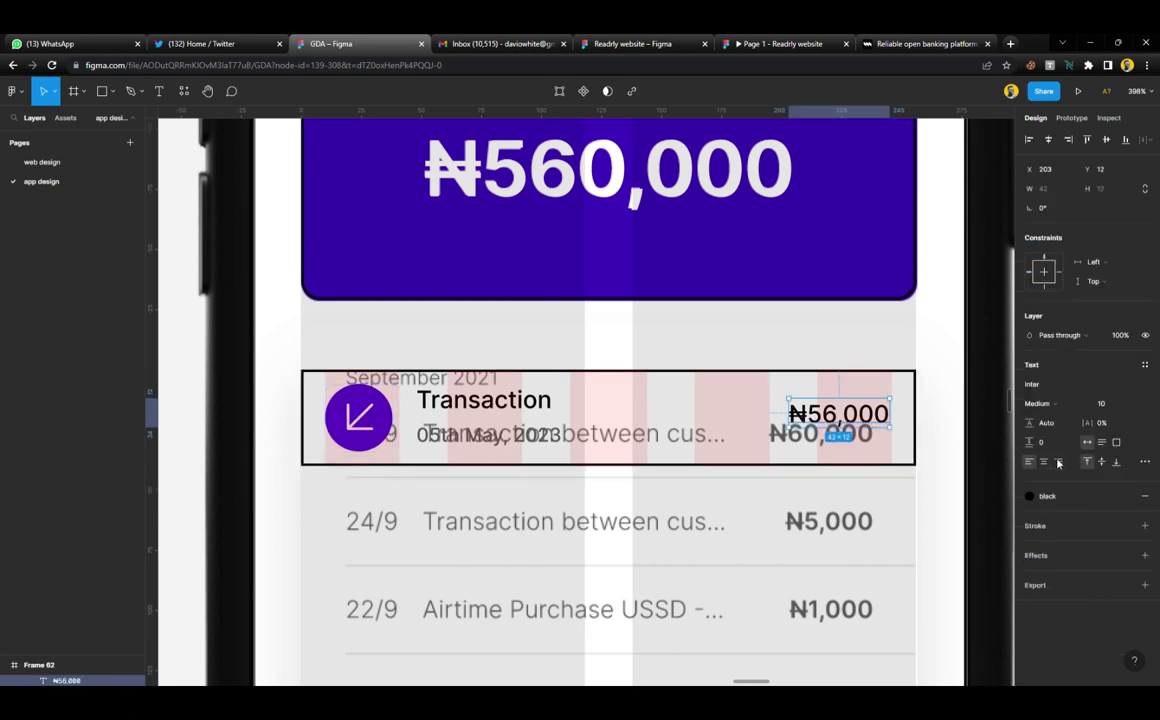
{"action": "left_click", "coordinate": [1059, 462]}
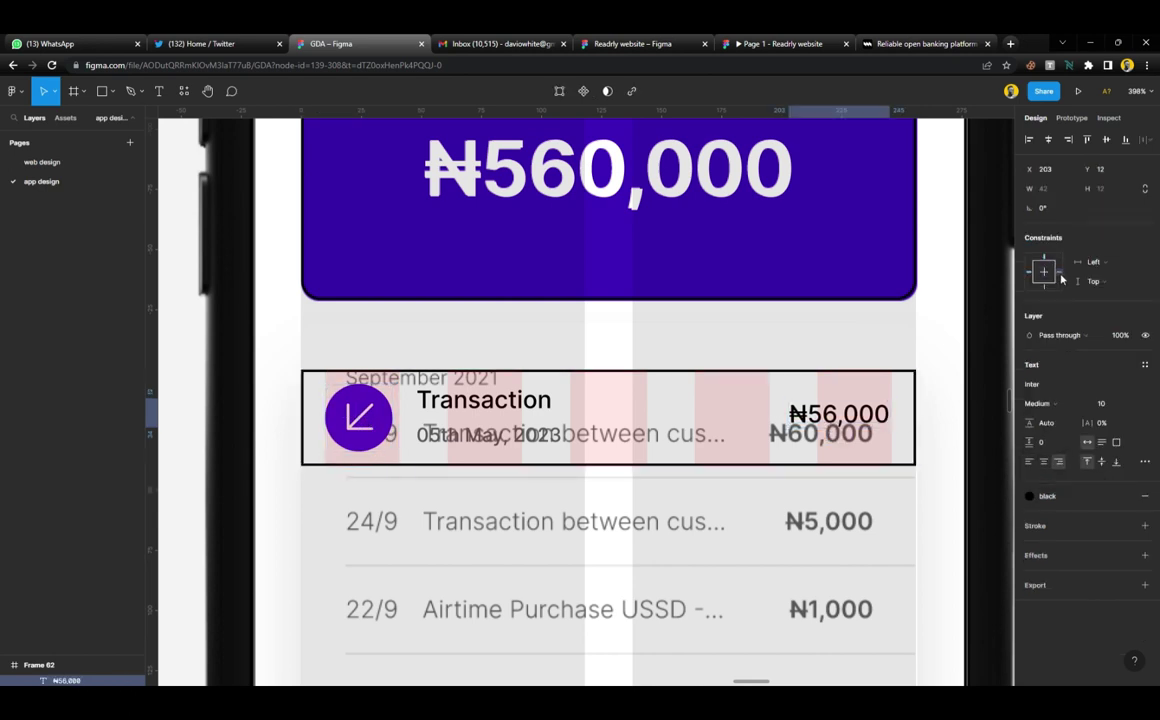
{"action": "left_click", "coordinate": [1059, 273]}
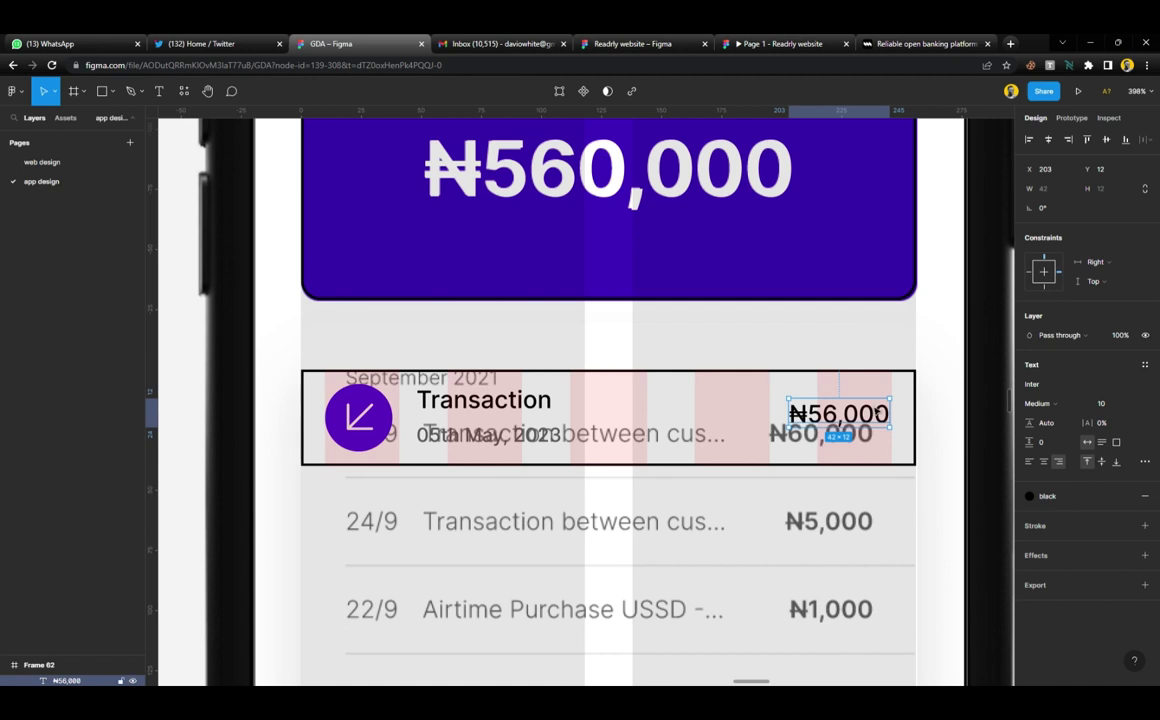
{"action": "left_click_drag", "start_coordinate": [875, 425], "coordinate": [878, 430]}
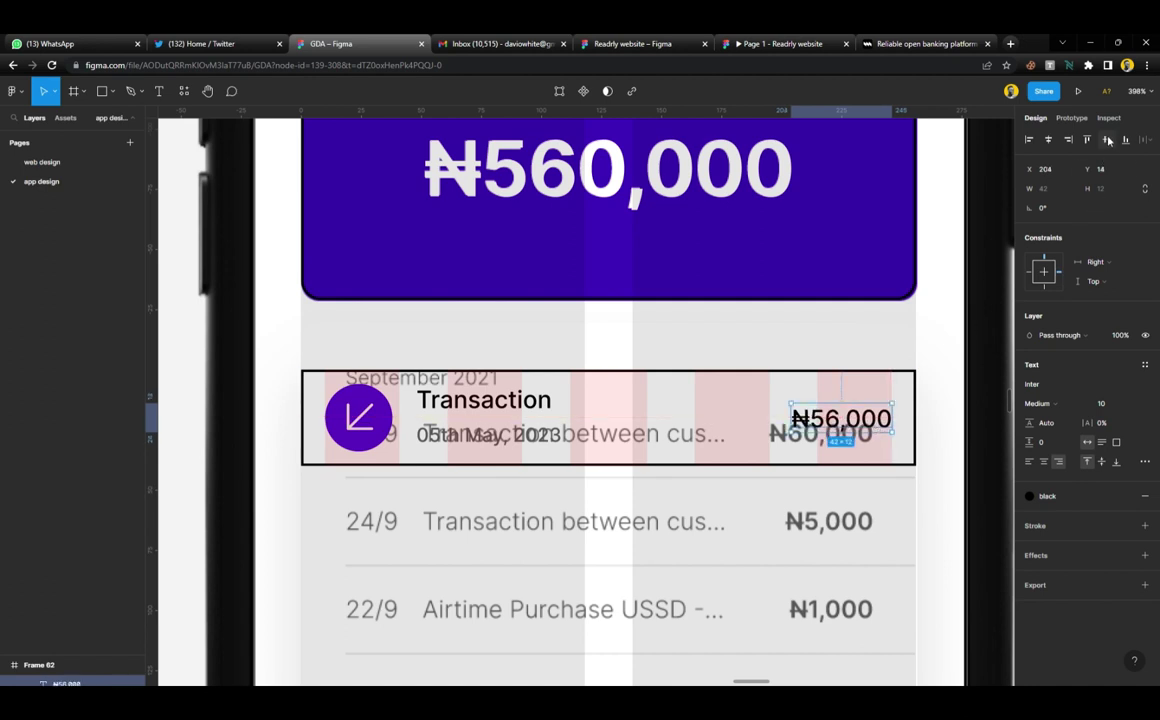
Remove the column layout grid from the transaction row
{"action": "left_click", "coordinate": [740, 381]}
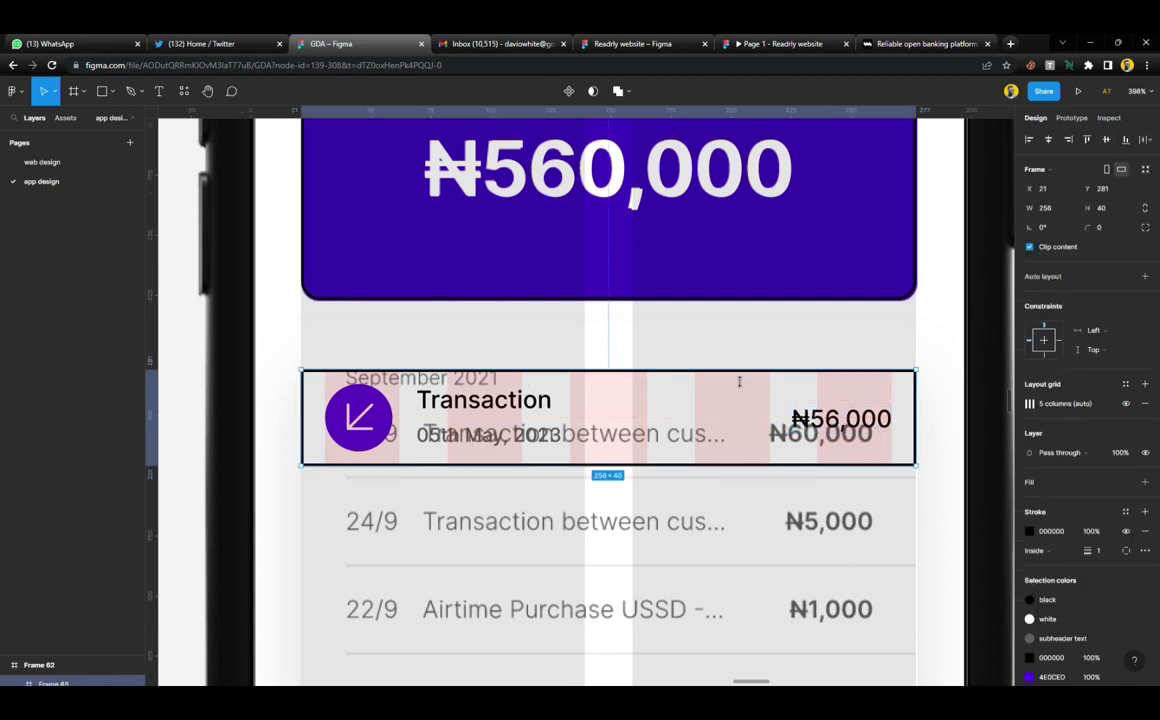
{"action": "left_click", "coordinate": [1144, 404]}
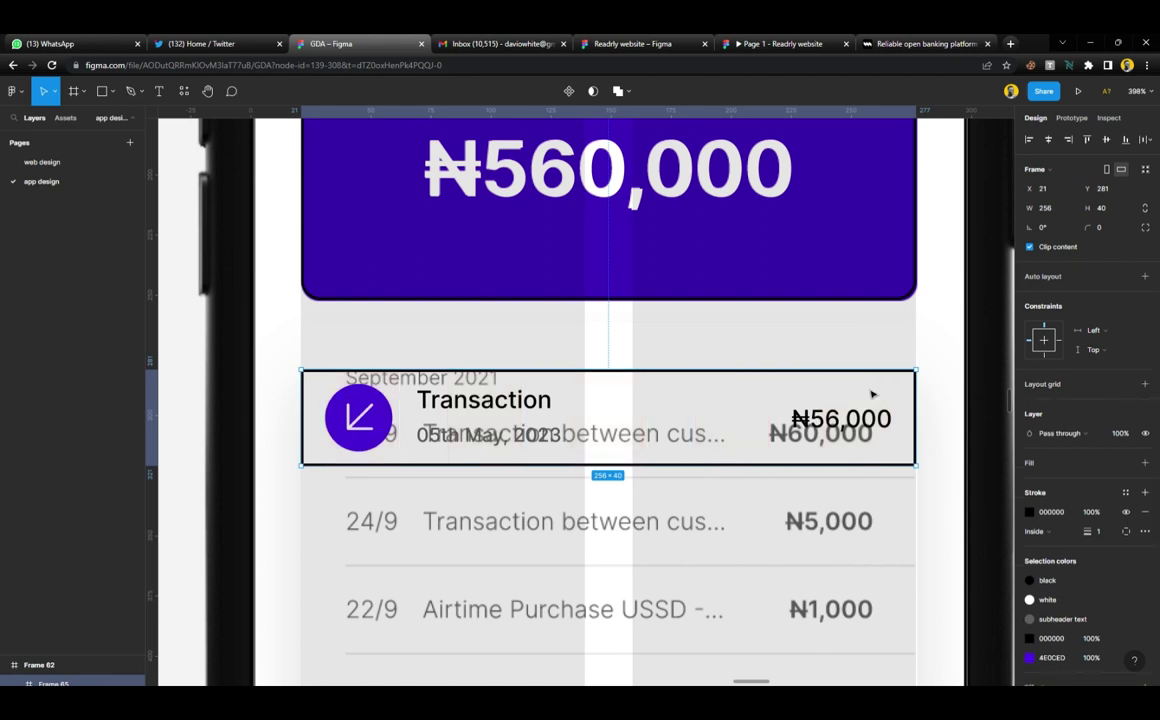
{"action": "double_click", "coordinate": [490, 438]}
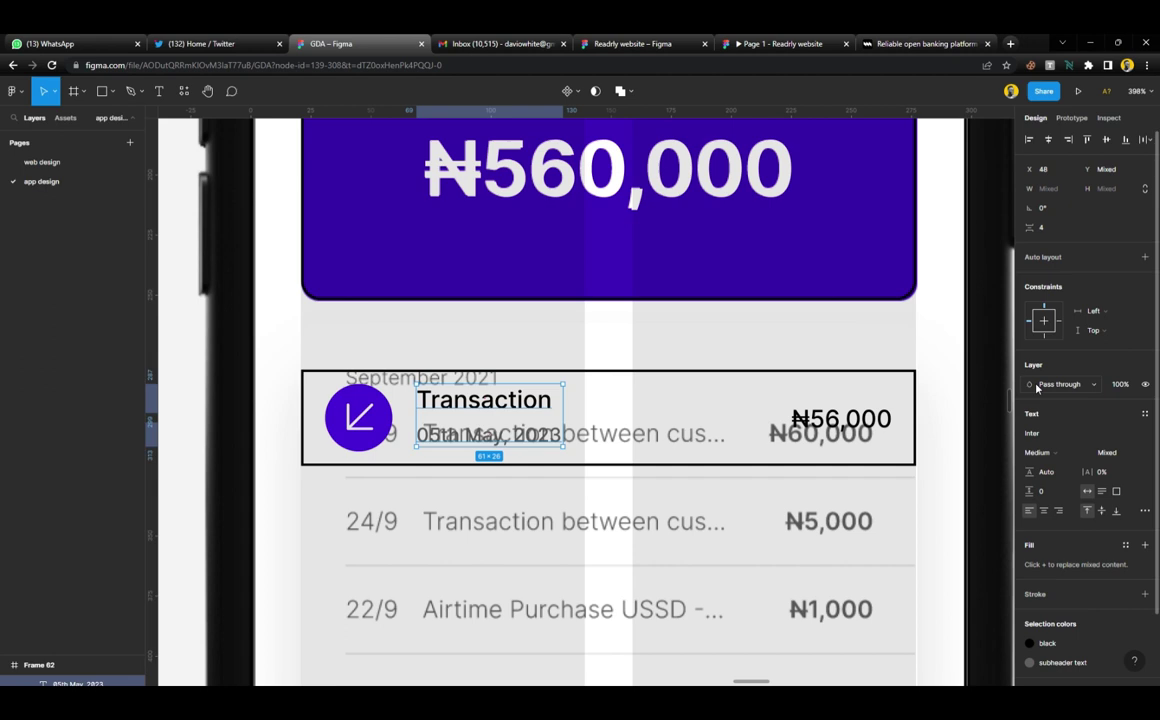
Wrap the title and date in auto layout, then nest them with the arrow icon, centred vertically
{"action": "key", "text": "shift+a"}
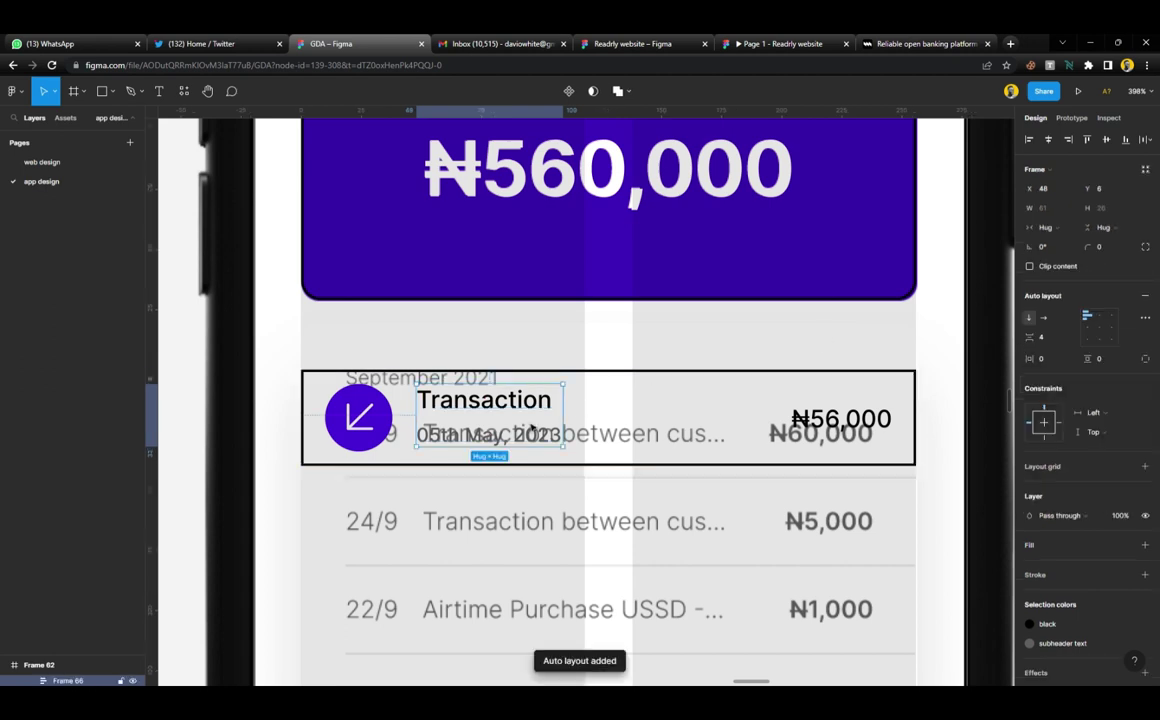
{"action": "left_click", "coordinate": [360, 412], "text": "shift"}
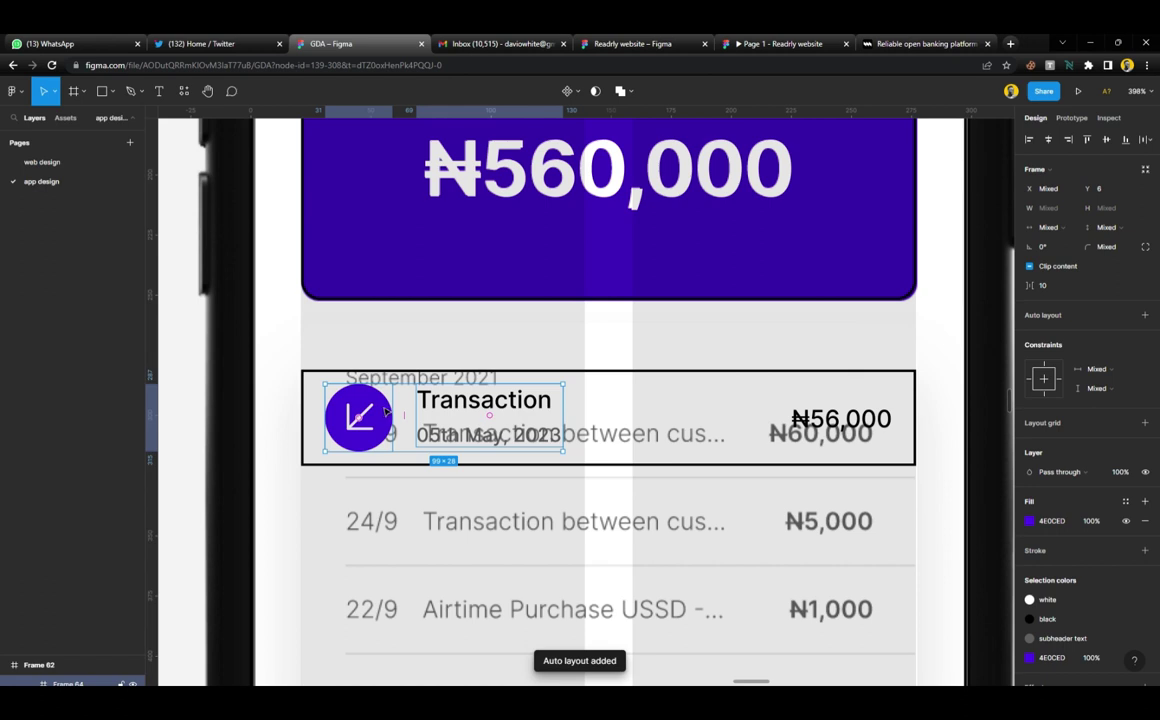
{"action": "key", "text": "shift+a"}
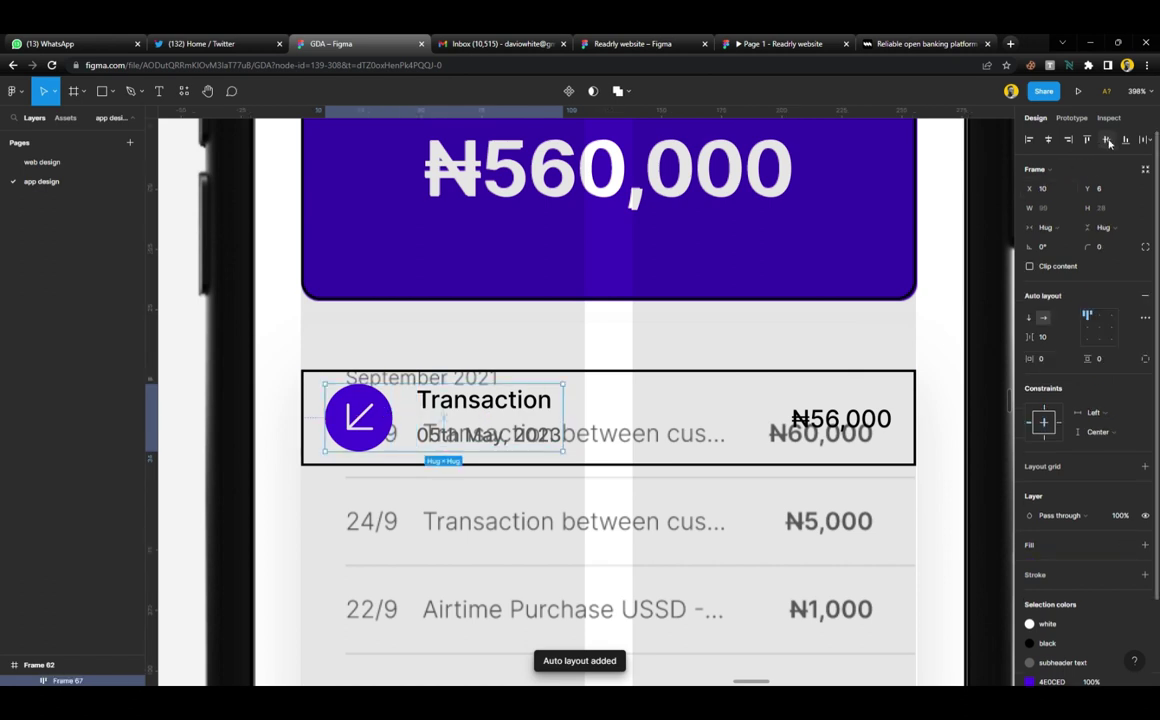
{"action": "left_click", "coordinate": [1099, 333]}
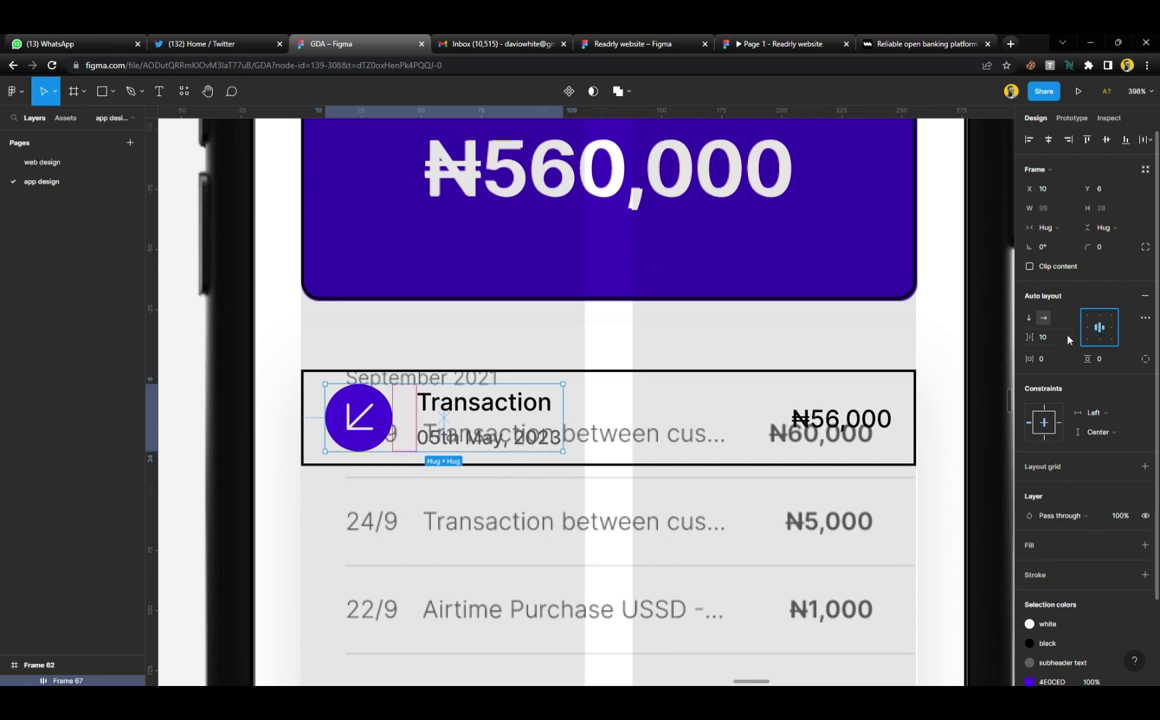
Apply the 'white' fill style to the Transaction card, remove its stroke, and set corner radius 8
{"action": "left_click", "coordinate": [645, 347]}
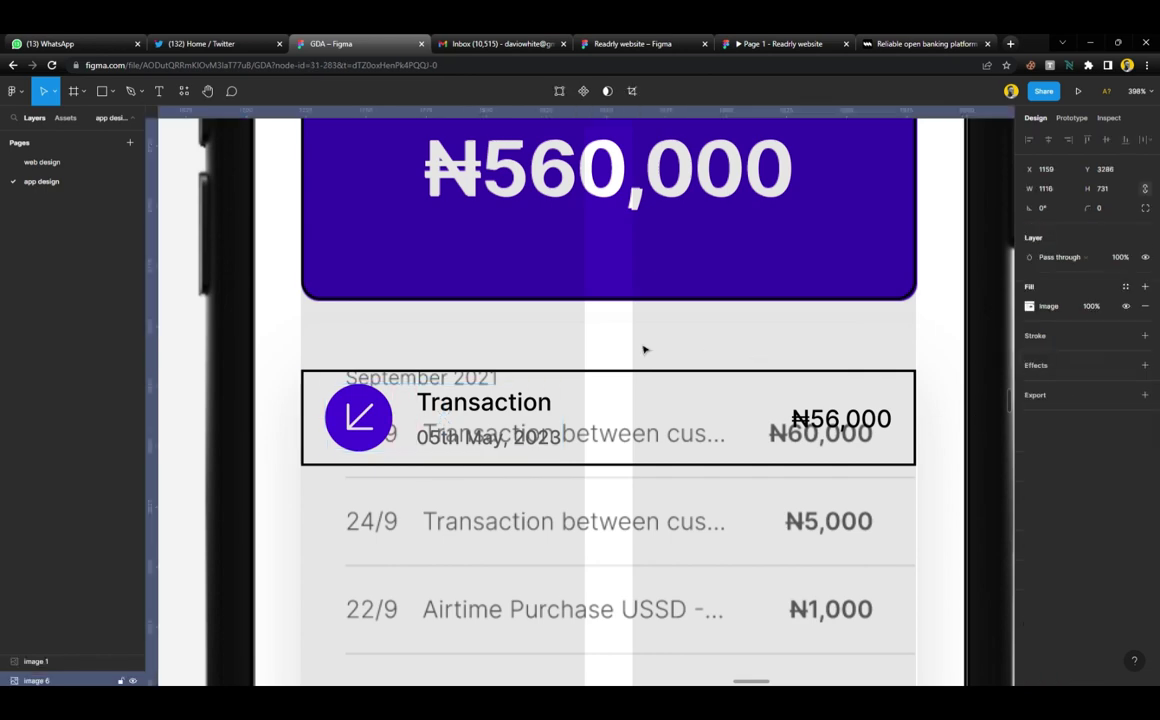
{"action": "scroll", "coordinate": [620, 348], "scroll_direction": "down", "scroll_amount": 5}
{"action": "scroll", "coordinate": [620, 348], "scroll_direction": "up", "scroll_amount": 5}
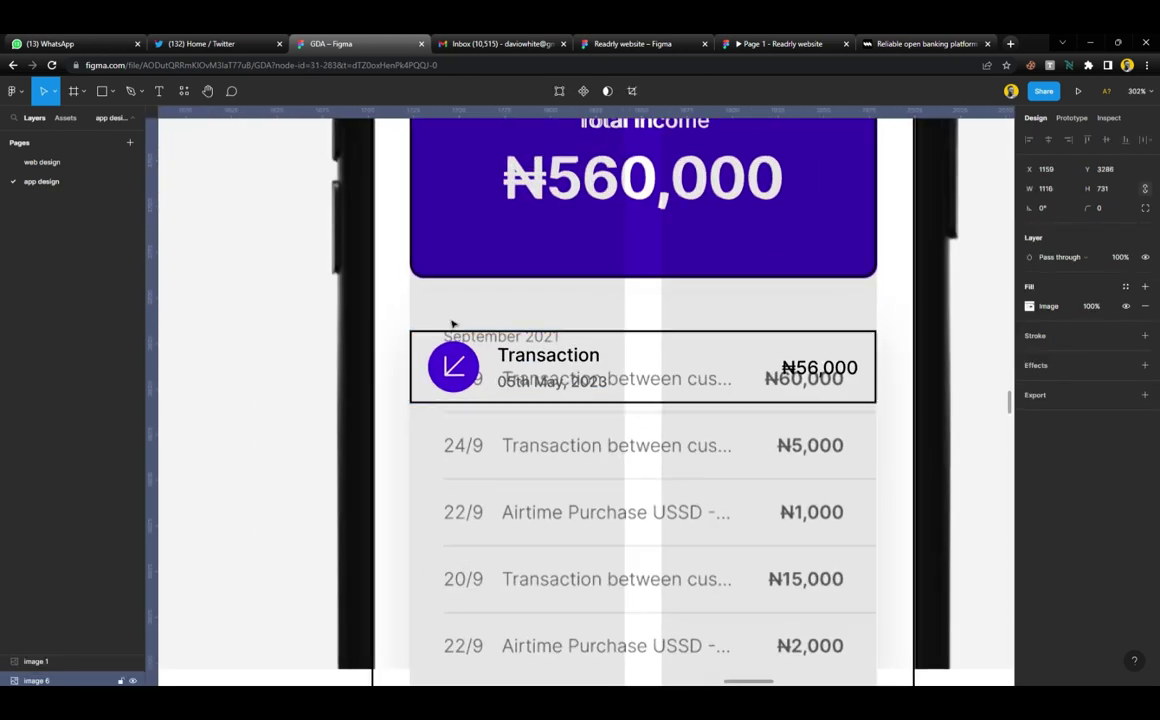
{"action": "left_click", "coordinate": [430, 337]}
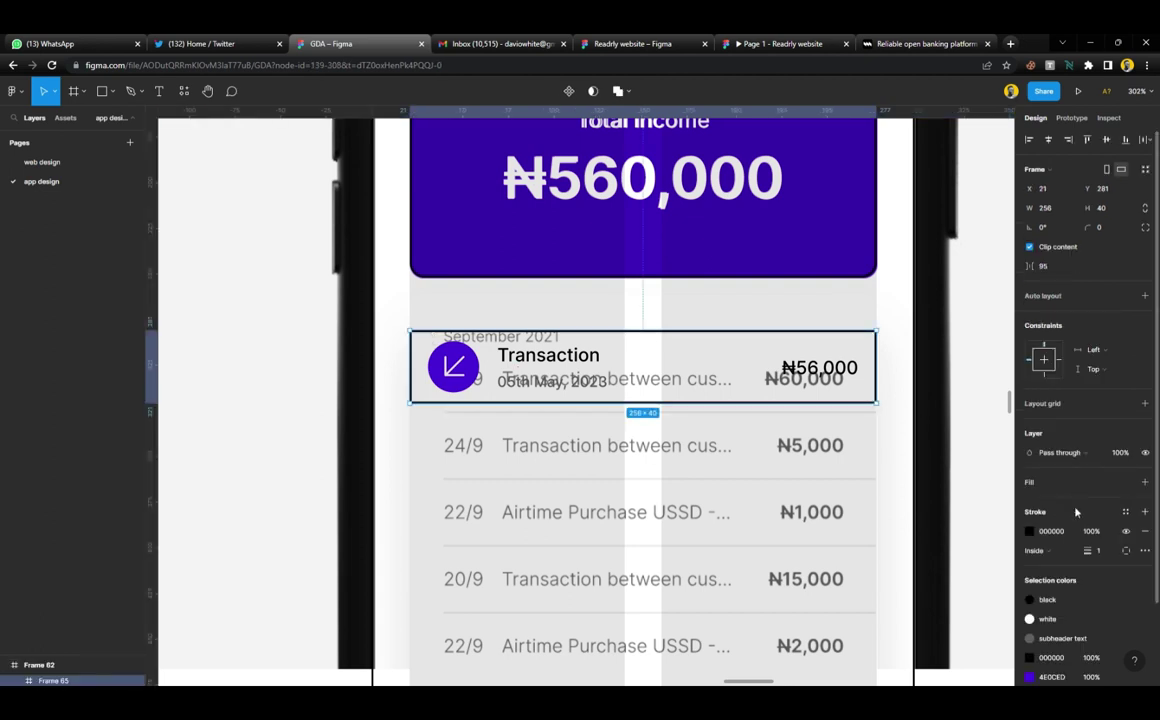
{"action": "left_click", "coordinate": [1131, 482]}
{"action": "left_click", "coordinate": [1090, 541]}
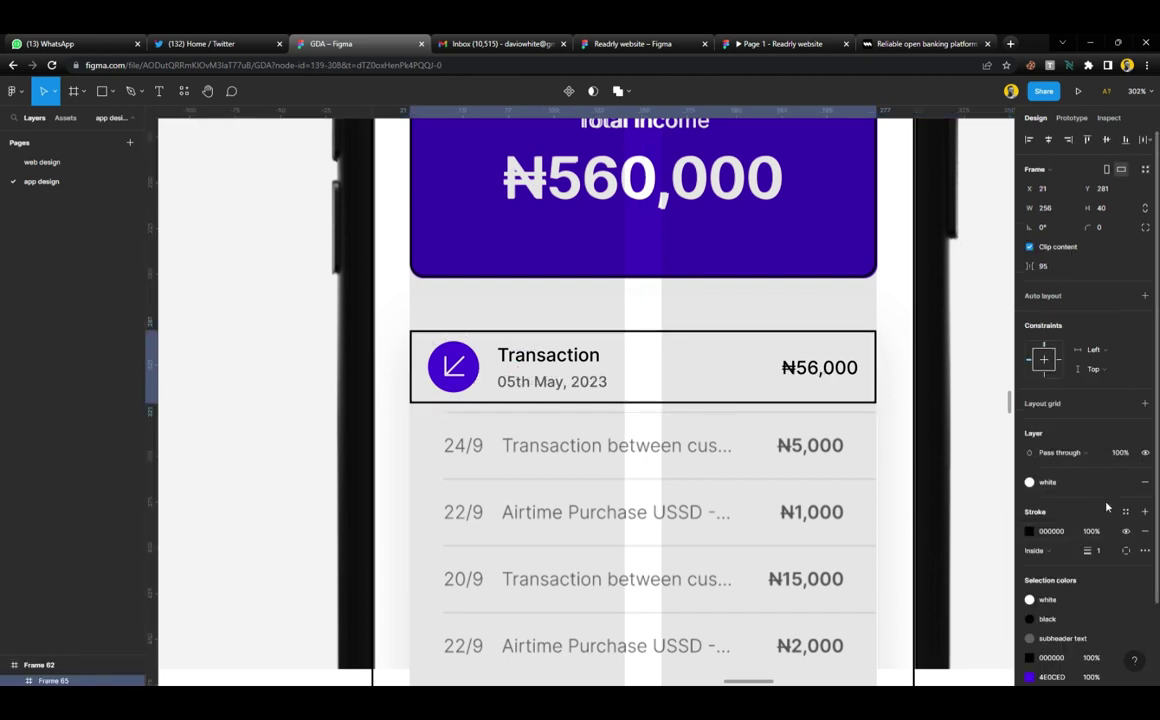
{"action": "left_click", "coordinate": [1145, 532]}
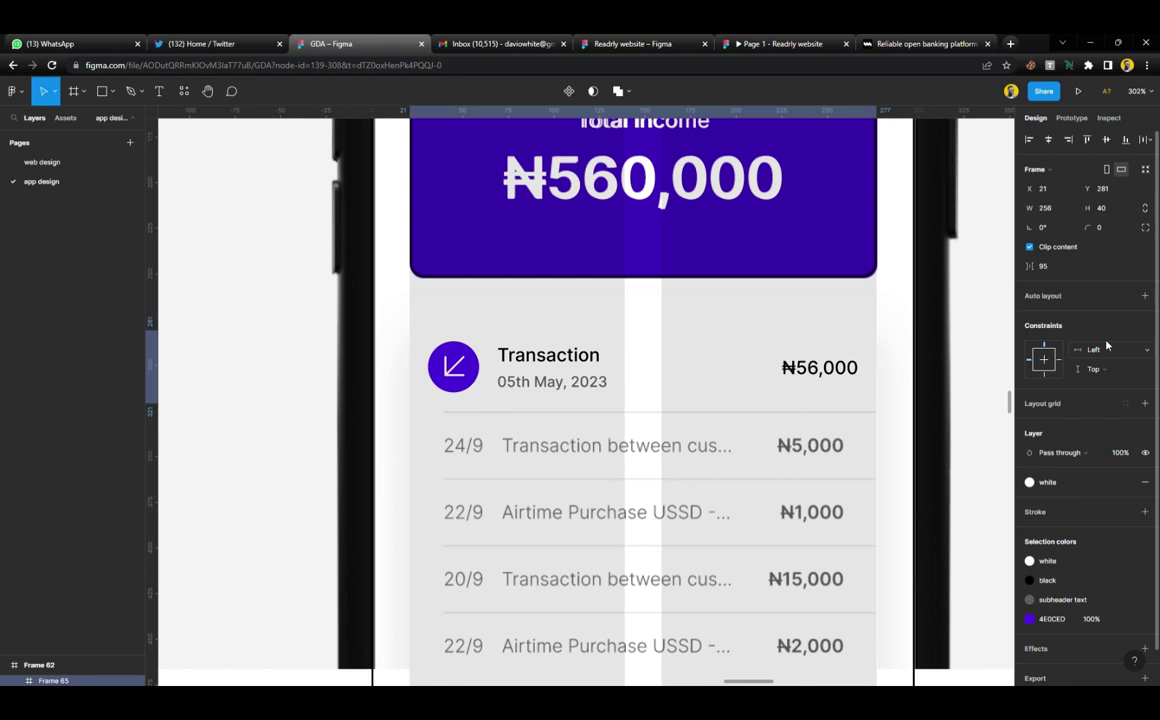
{"action": "left_click", "coordinate": [1109, 232]}
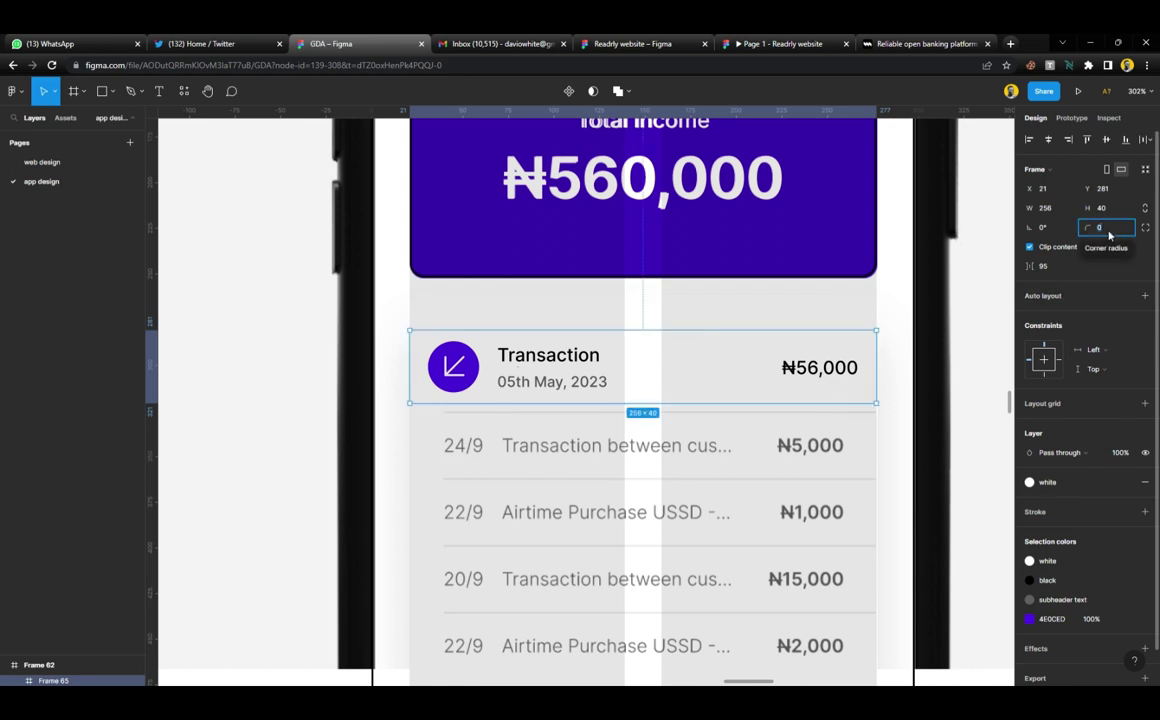
{"action": "type", "text": "8"}
{"action": "key", "text": "Return"}
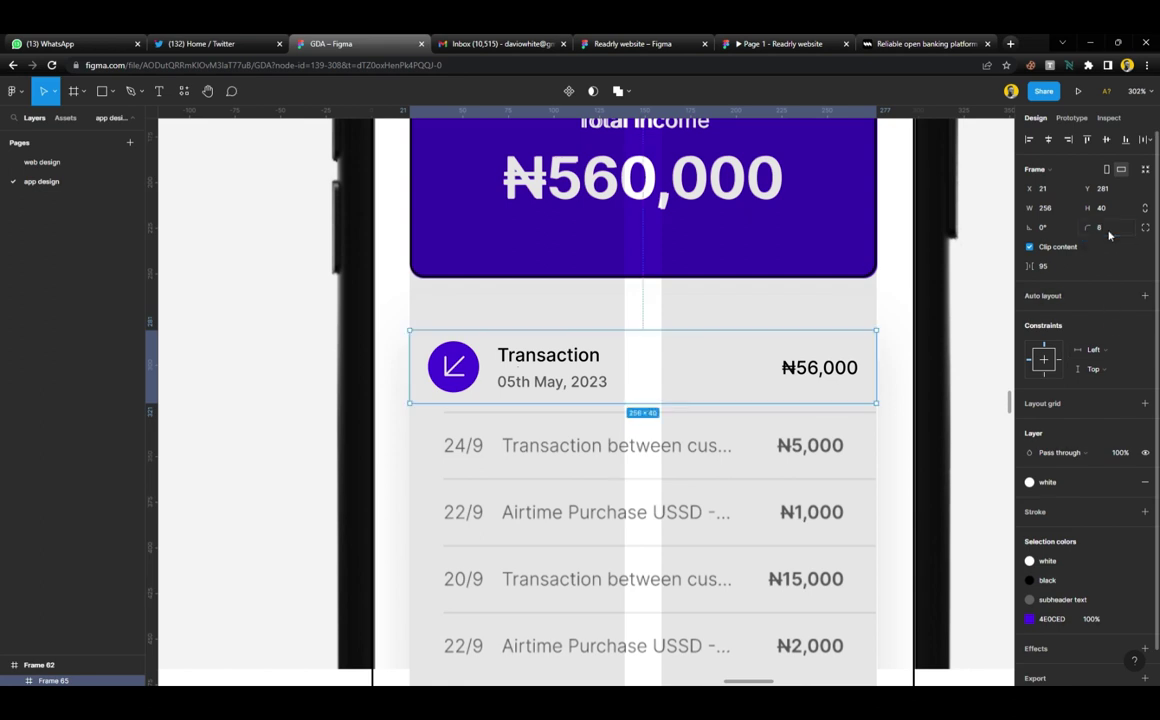
Give the Total Income card a solid 3D06BA purple fill
{"action": "scroll", "coordinate": [668, 337], "scroll_direction": "down", "scroll_amount": 5, "text": "ctrl"}
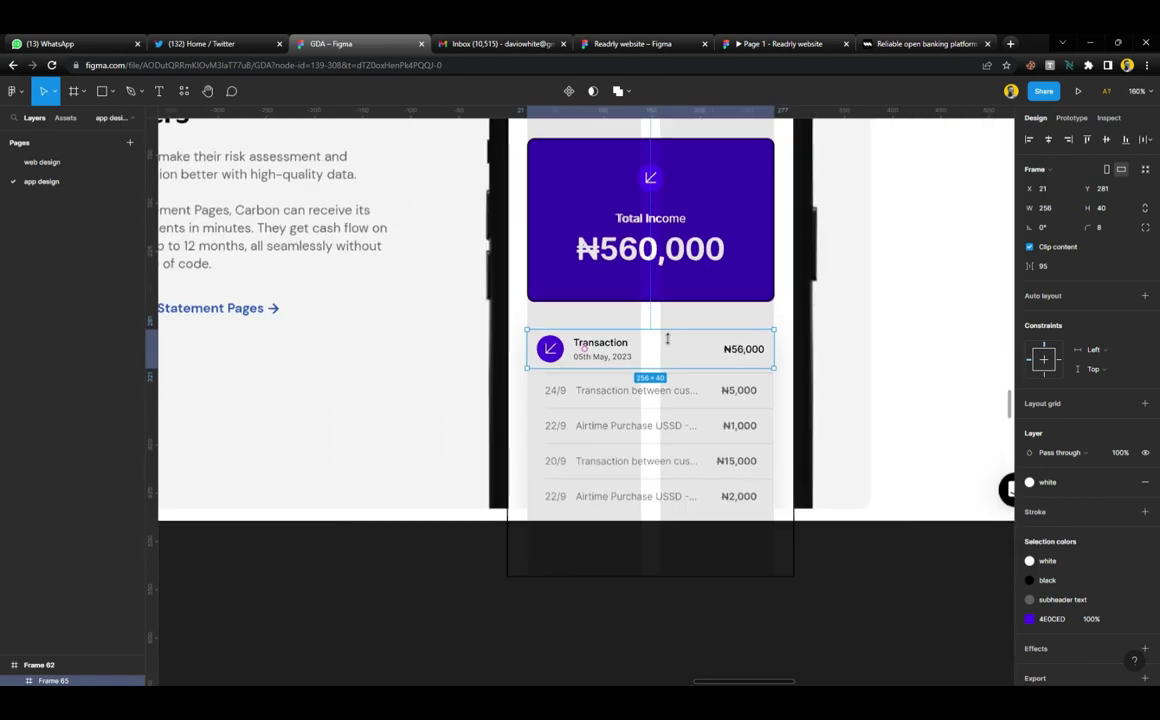
{"action": "scroll", "coordinate": [537, 222], "scroll_direction": "up", "scroll_amount": 3}
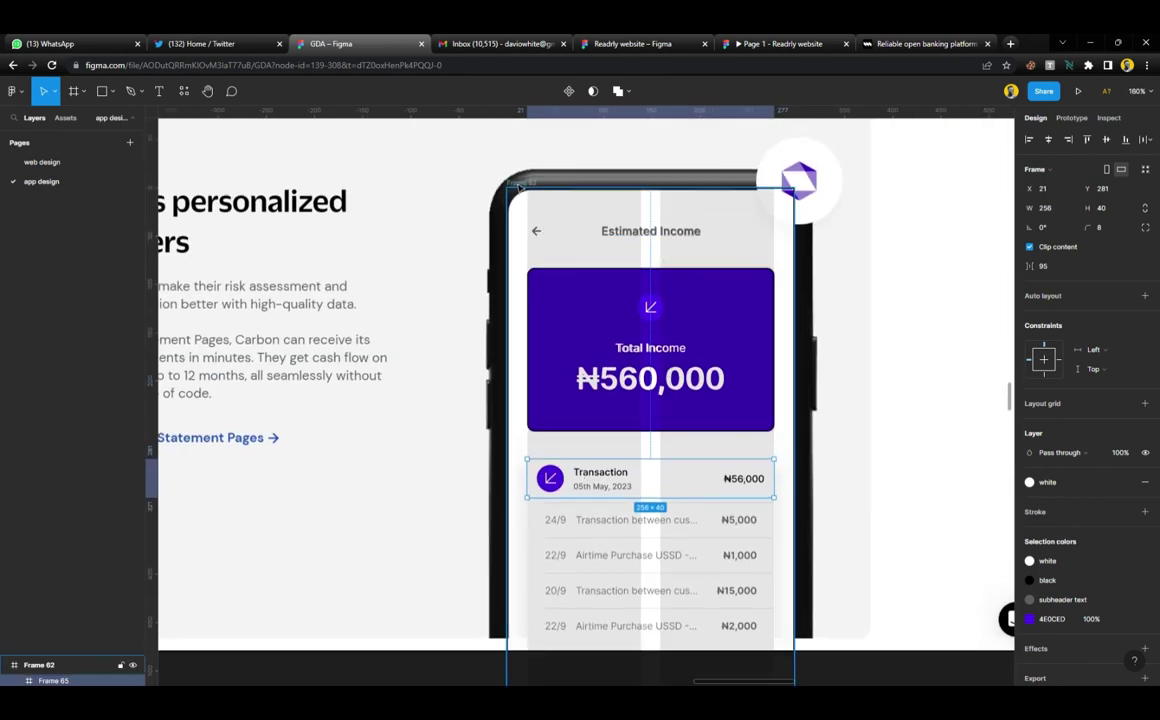
{"action": "left_click", "coordinate": [505, 183]}
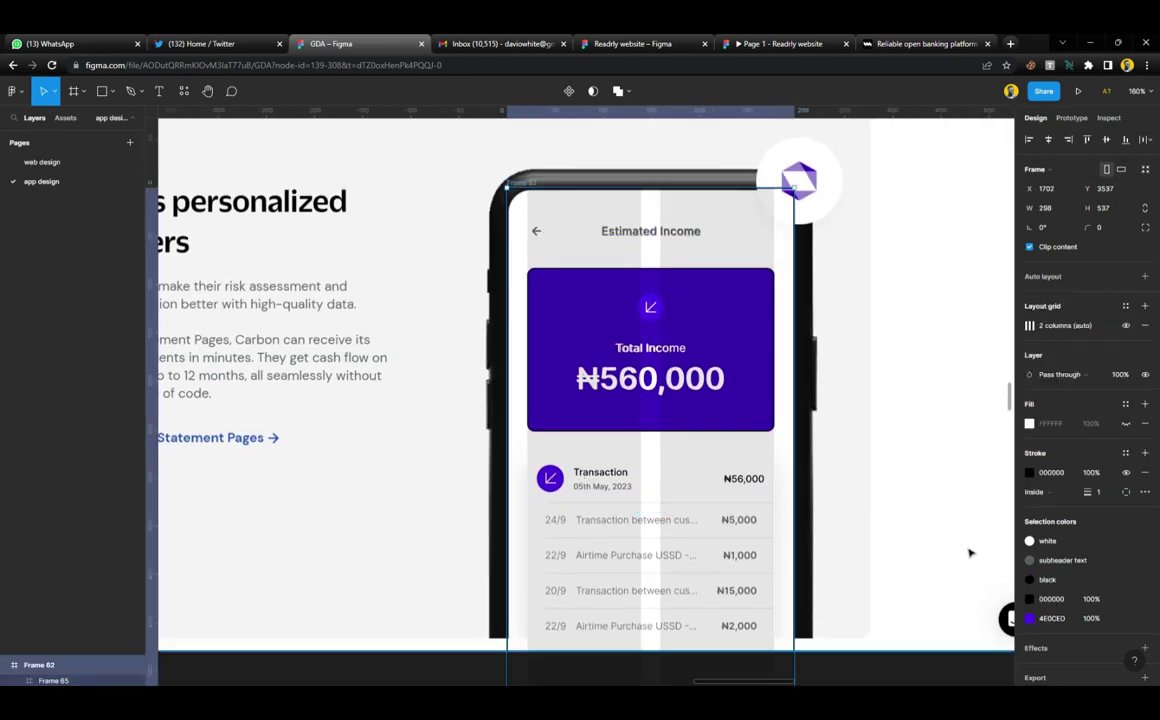
{"action": "left_click", "coordinate": [1125, 404]}
{"action": "left_click", "coordinate": [1077, 492]}
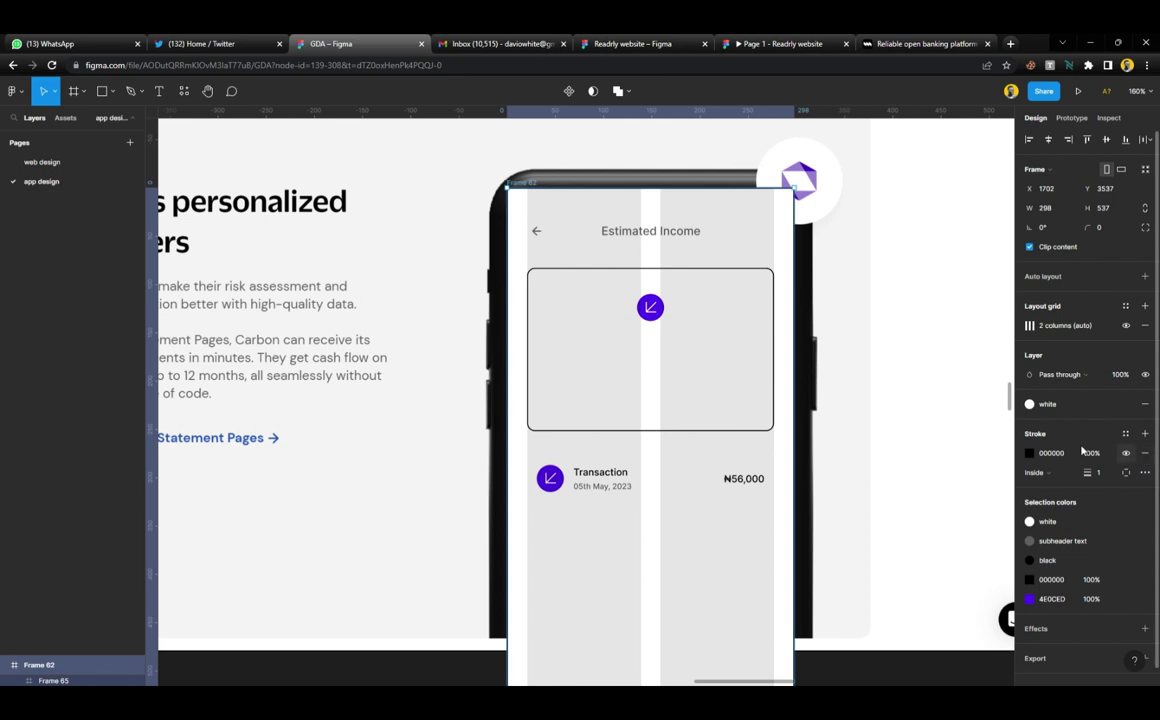
{"action": "key", "text": "ctrl+z"}
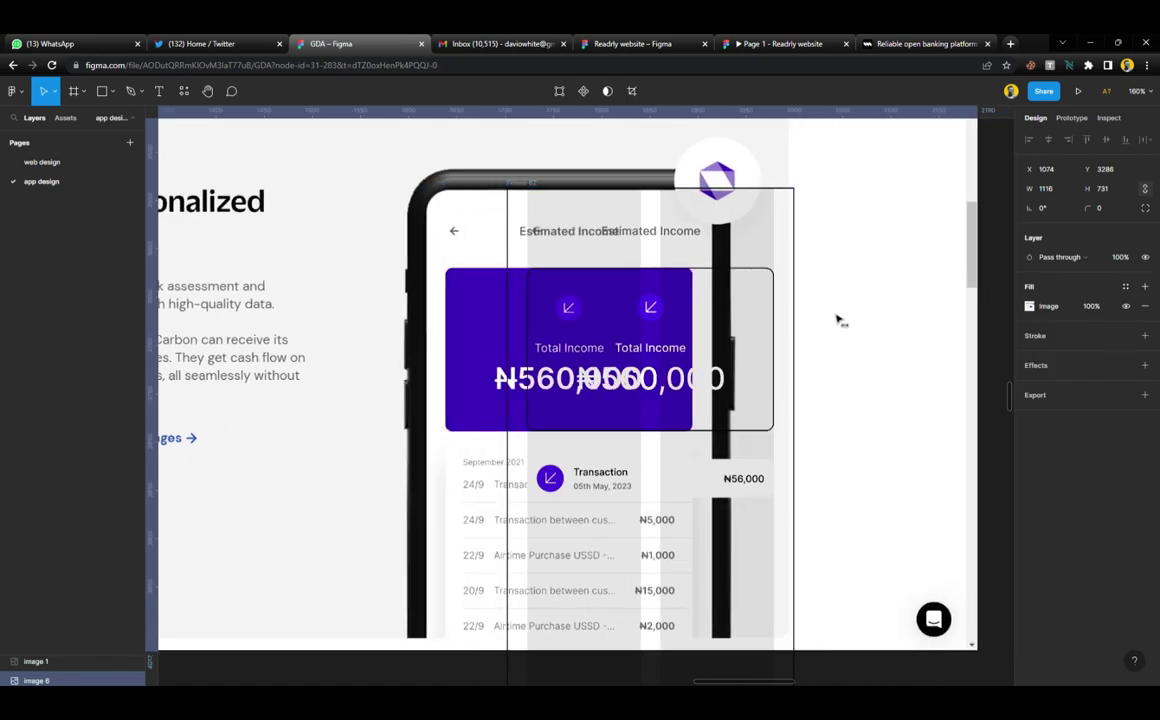
{"action": "left_click", "coordinate": [743, 287]}
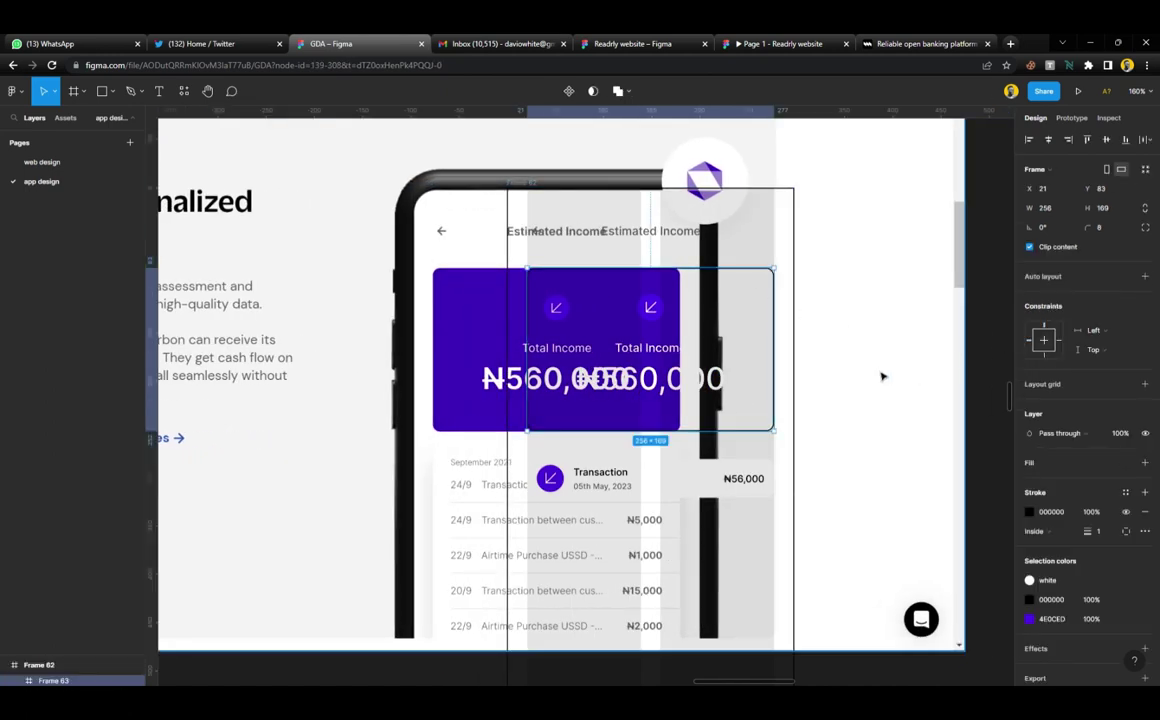
{"action": "left_click", "coordinate": [1145, 462]}
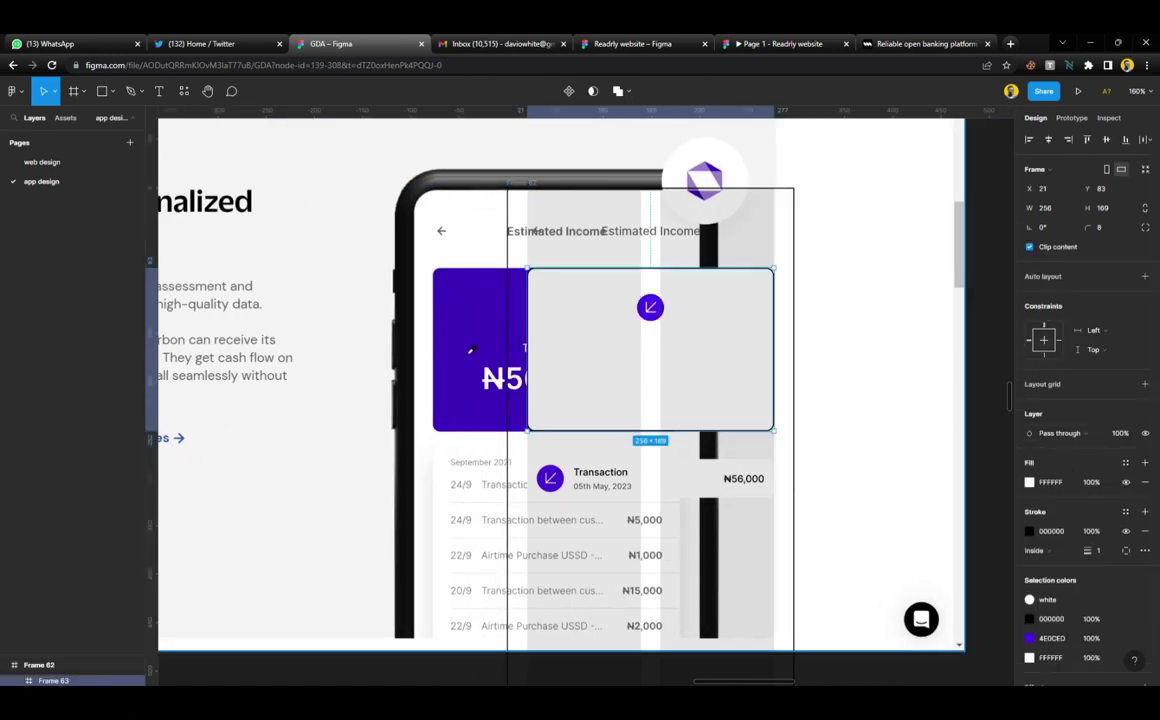
{"action": "key", "text": "ctrl+z"}
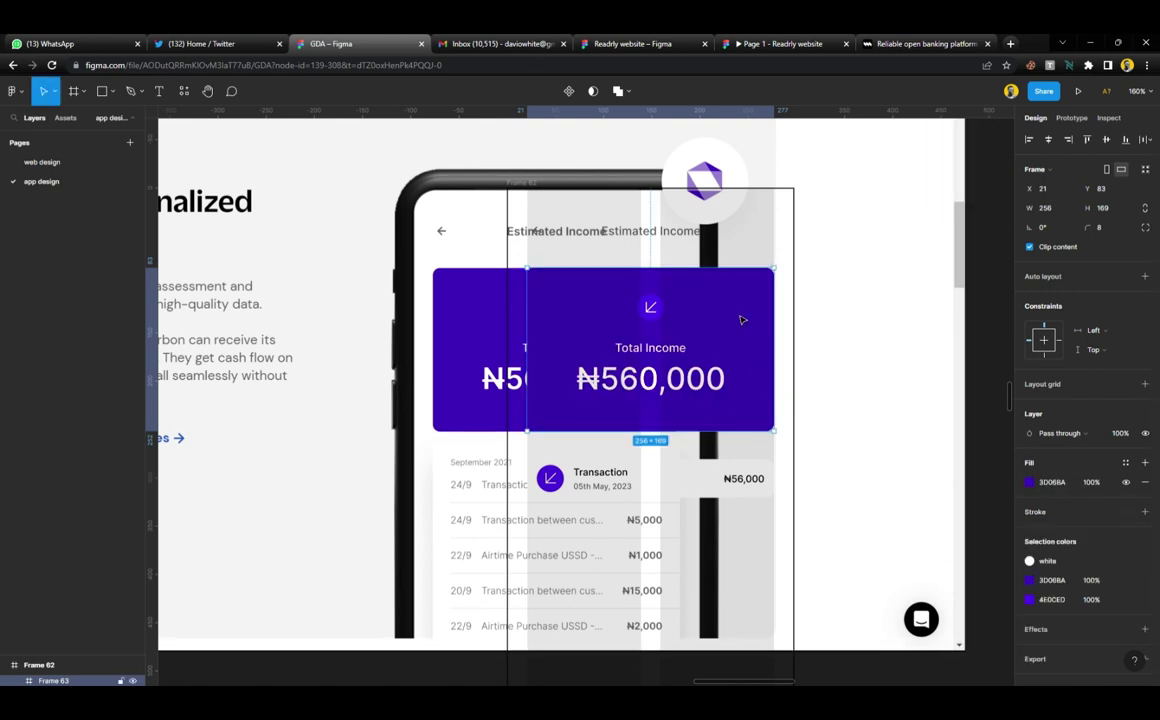
Move the reference phone screenshot left and trim it to 875 wide beside the rebuilt screen
{"action": "left_click", "coordinate": [461, 303]}
{"action": "left_click_drag", "start_coordinate": [461, 303], "coordinate": [345, 300]}
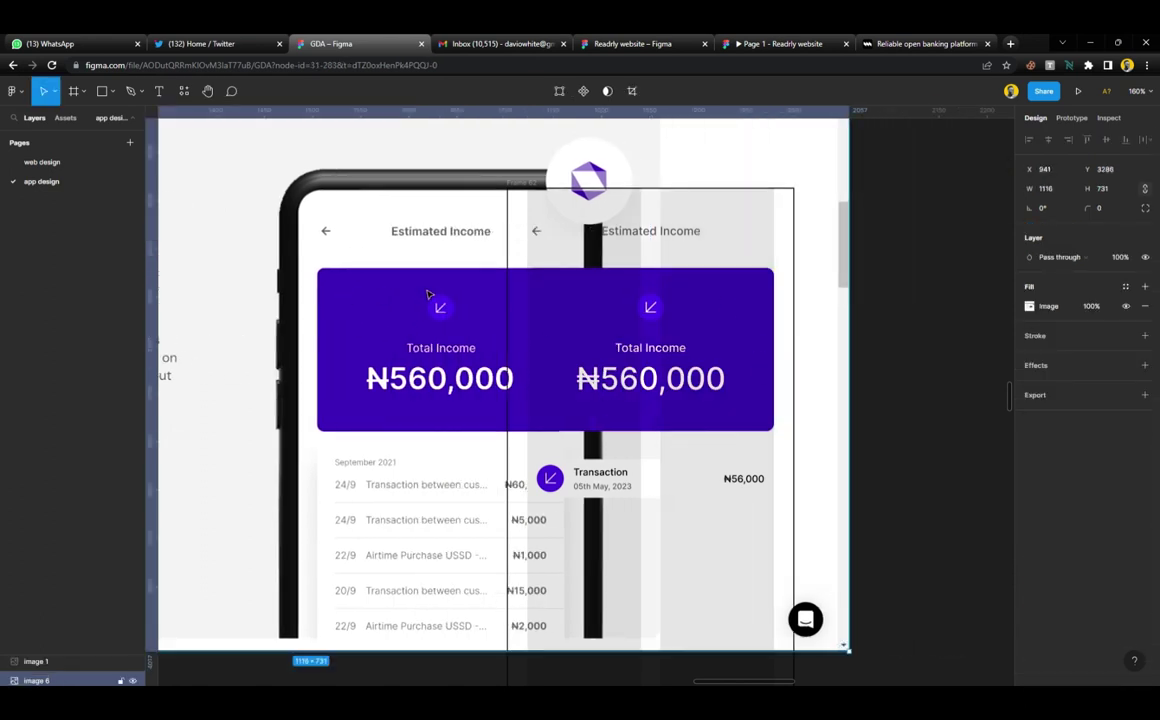
{"action": "key", "text": "shift+Left"}
{"action": "key", "text": "shift+Left"}
{"action": "key", "text": "shift+Left"}
{"action": "key", "text": "shift+Left"}
{"action": "key", "text": "shift+Left"}
{"action": "key", "text": "shift+Left"}
{"action": "key", "text": "shift+Left"}
{"action": "key", "text": "shift+Left"}
{"action": "key", "text": "shift+Left"}
{"action": "key", "text": "shift+Left"}
{"action": "key", "text": "shift+Left"}
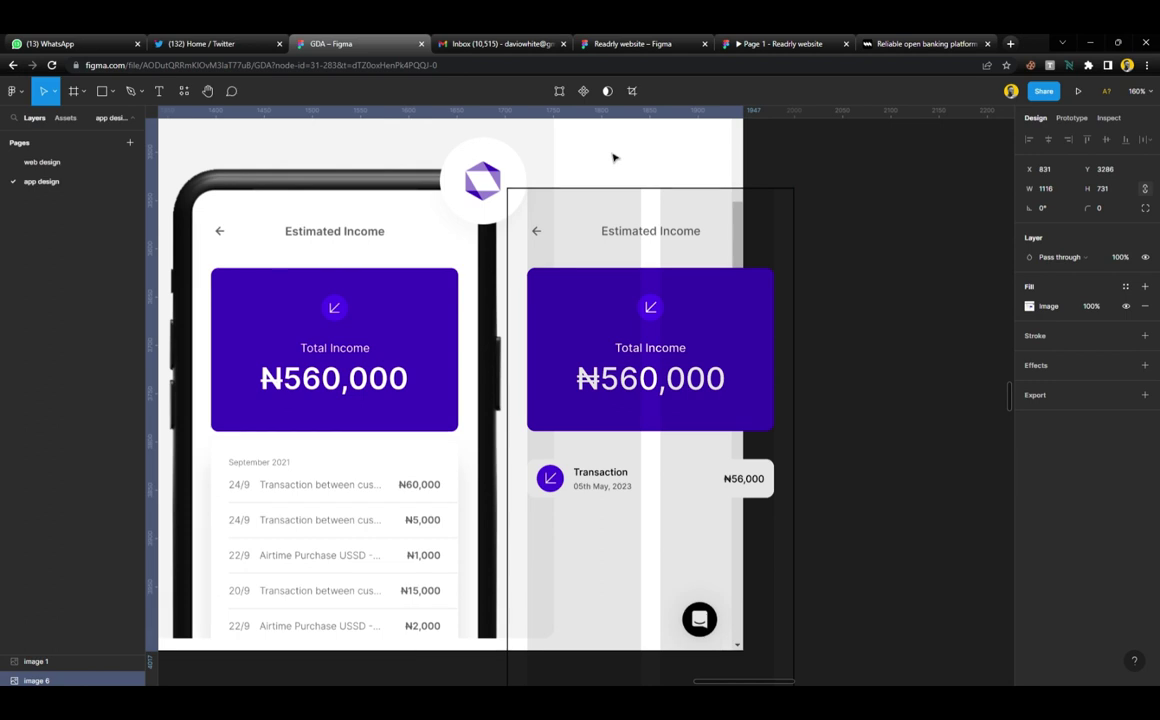
{"action": "left_click_drag", "start_coordinate": [743, 185], "coordinate": [590, 190]}
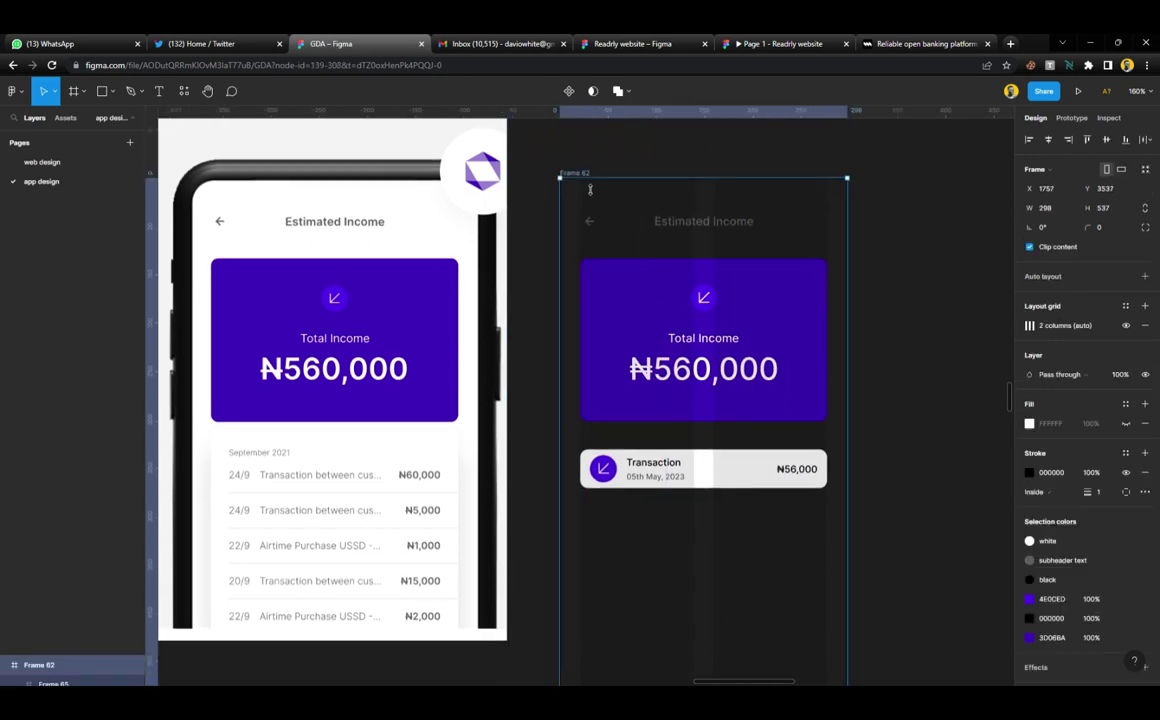
Give the phone screen a white background, hide its column grid, and remove its border
{"action": "scroll", "coordinate": [590, 190], "scroll_direction": "down", "scroll_amount": 2}
{"action": "scroll", "coordinate": [585, 241], "scroll_direction": "down", "scroll_amount": 2, "text": "ctrl"}
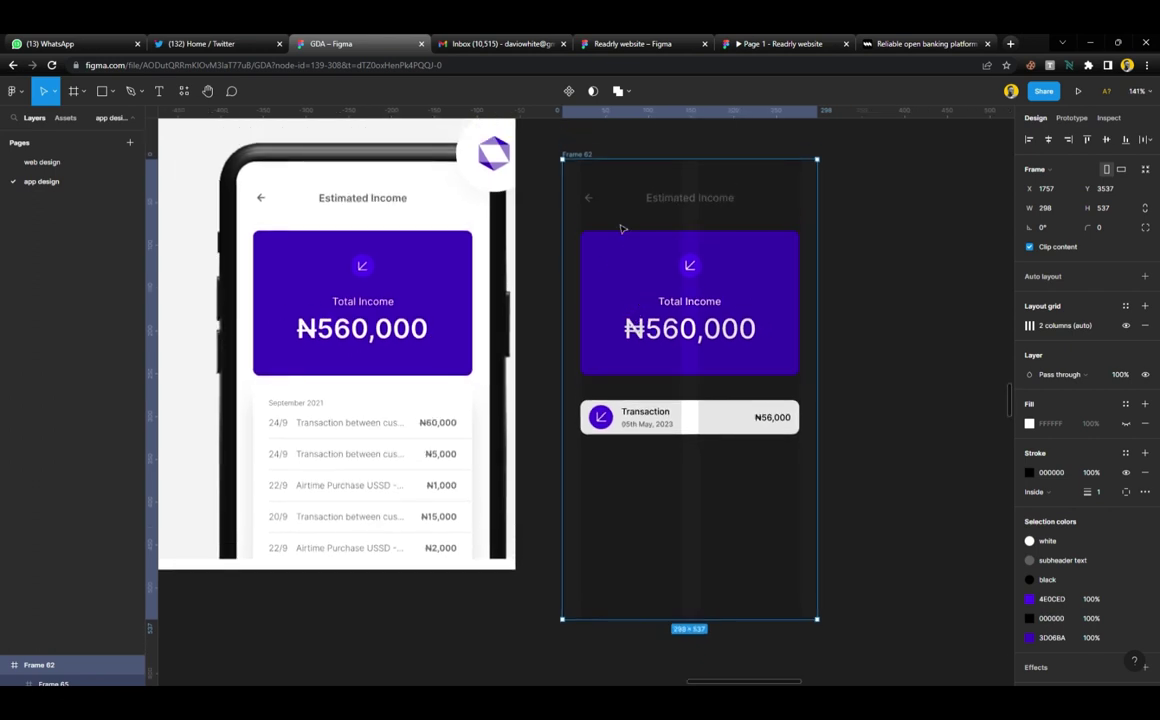
{"action": "left_click", "coordinate": [1125, 403]}
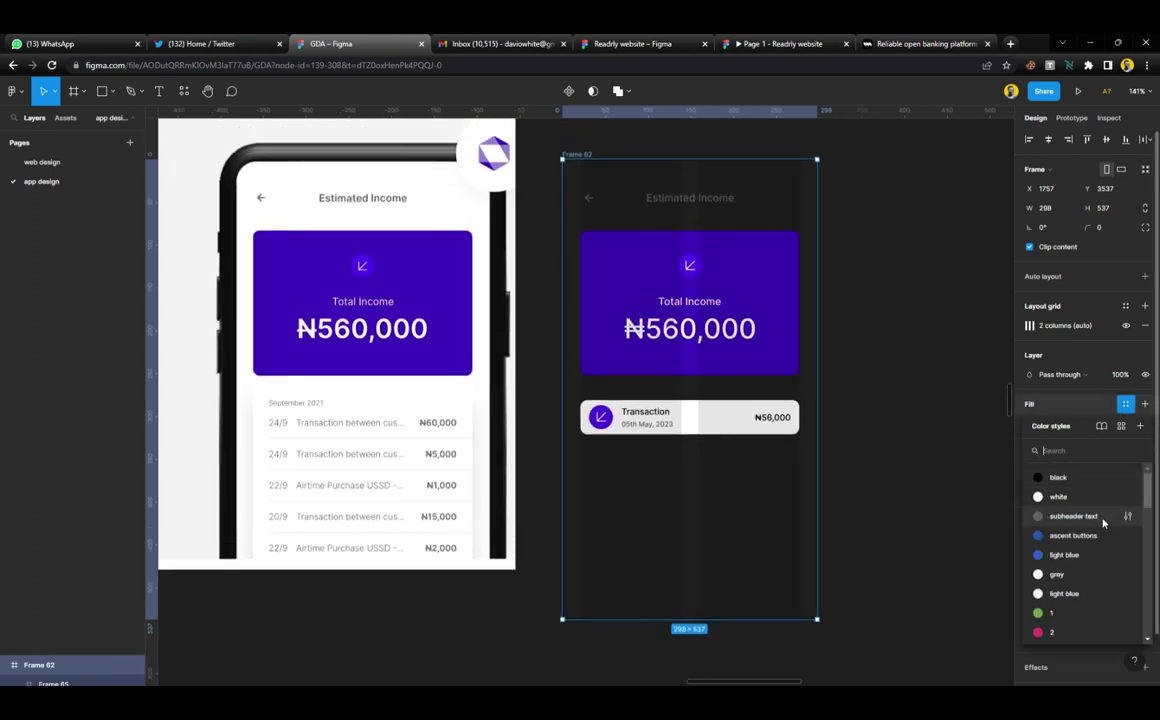
{"action": "left_click", "coordinate": [1056, 496]}
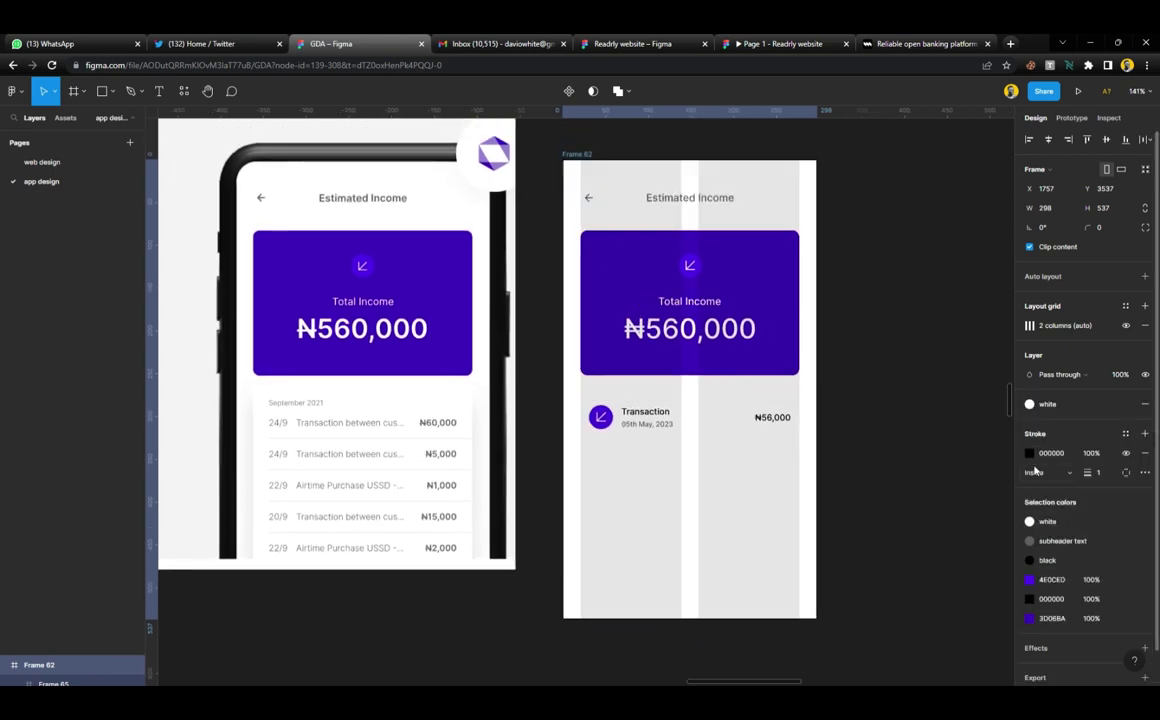
{"action": "left_click", "coordinate": [1126, 326]}
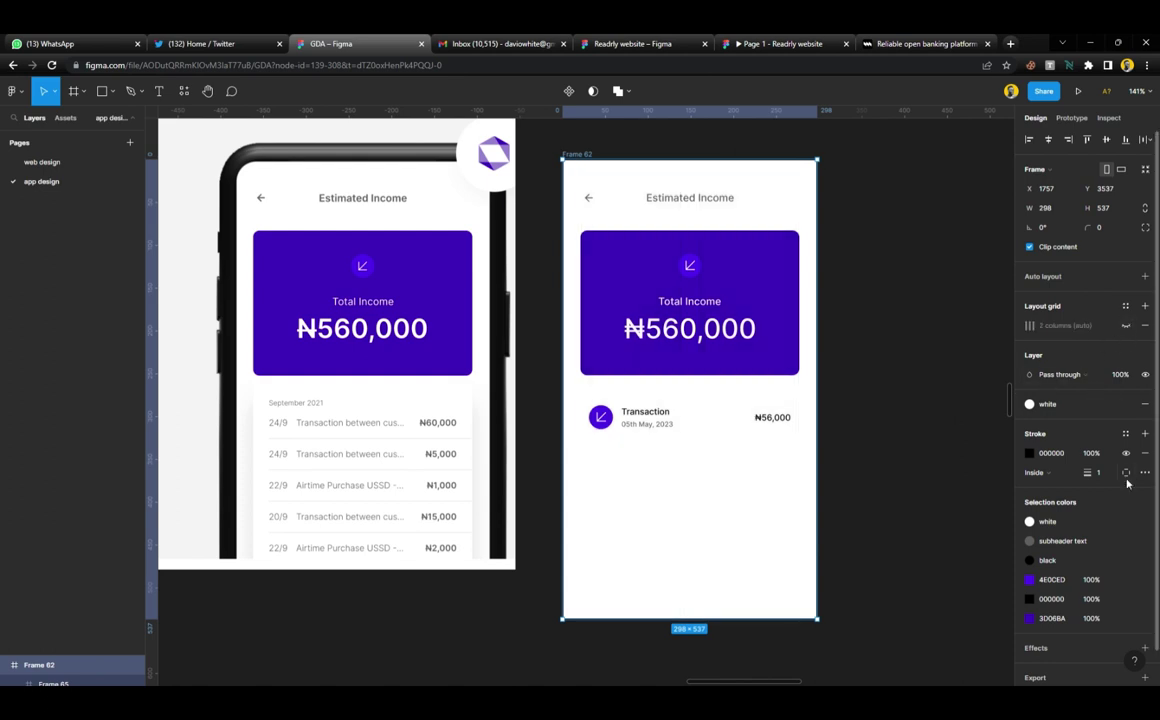
{"action": "left_click", "coordinate": [1145, 453]}
{"action": "left_click", "coordinate": [888, 370]}
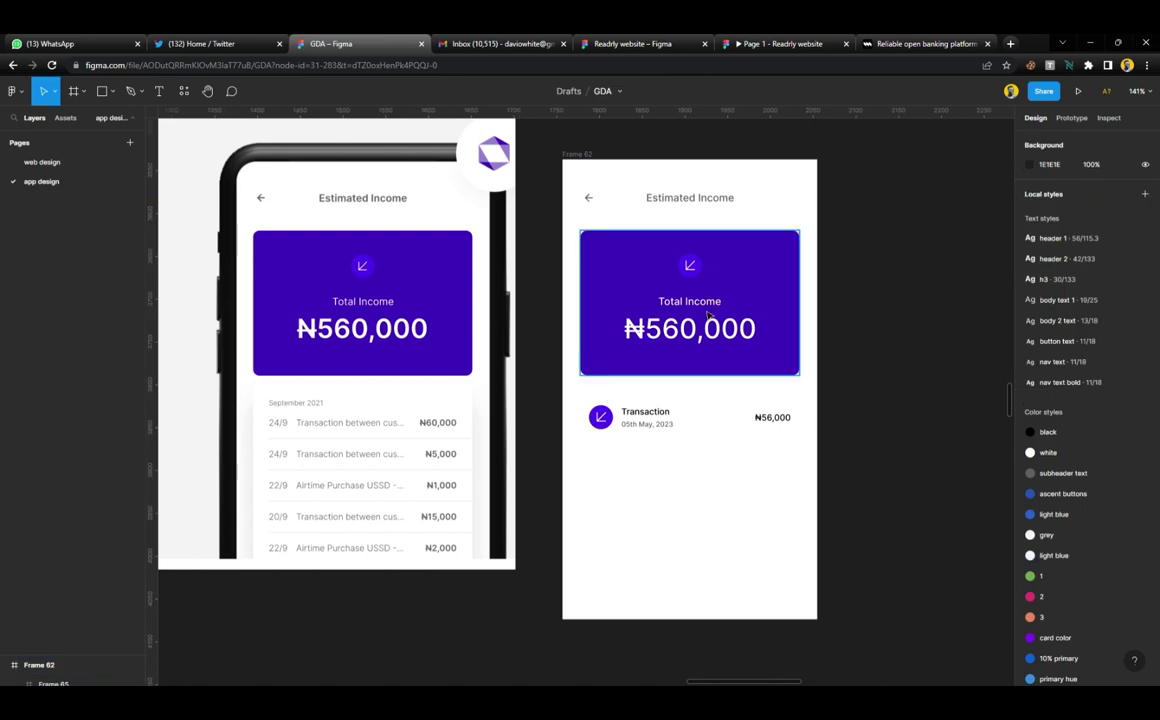
Resize the back arrow to 15×15 and join it with the Estimated Income title in auto layout
{"action": "left_click", "coordinate": [589, 198]}
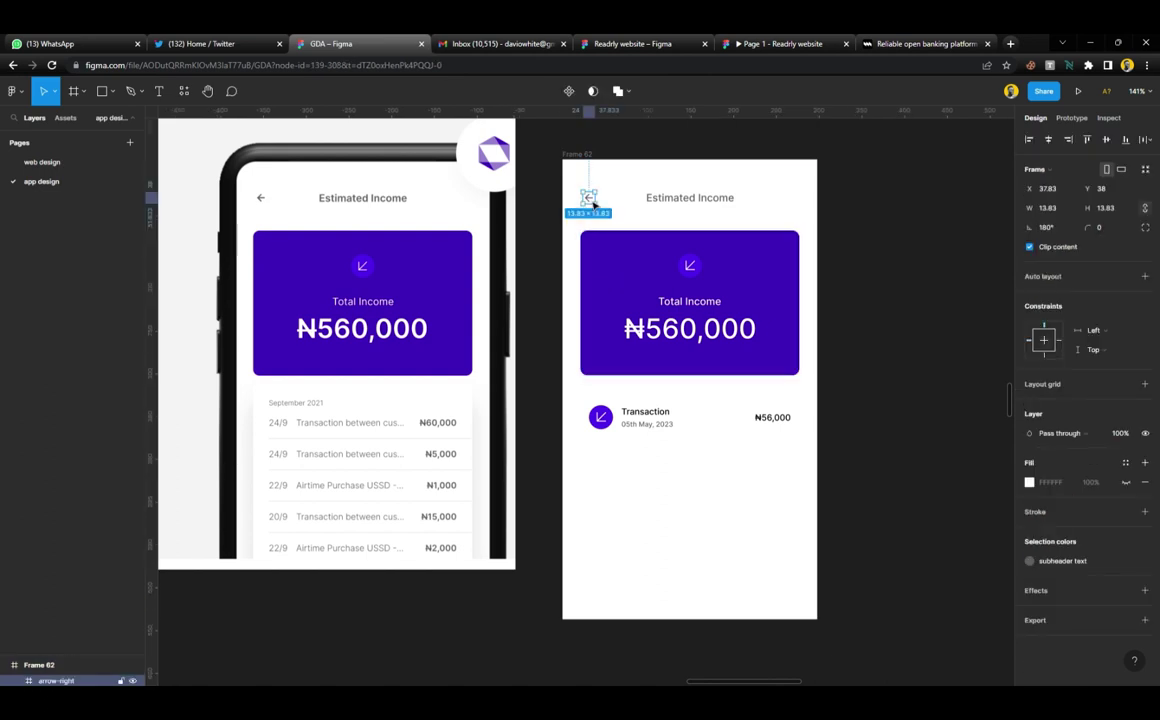
{"action": "left_click", "coordinate": [1117, 208]}
{"action": "type", "text": "15"}
{"action": "key", "text": "Return"}
{"action": "left_click", "coordinate": [710, 199], "text": "shift"}
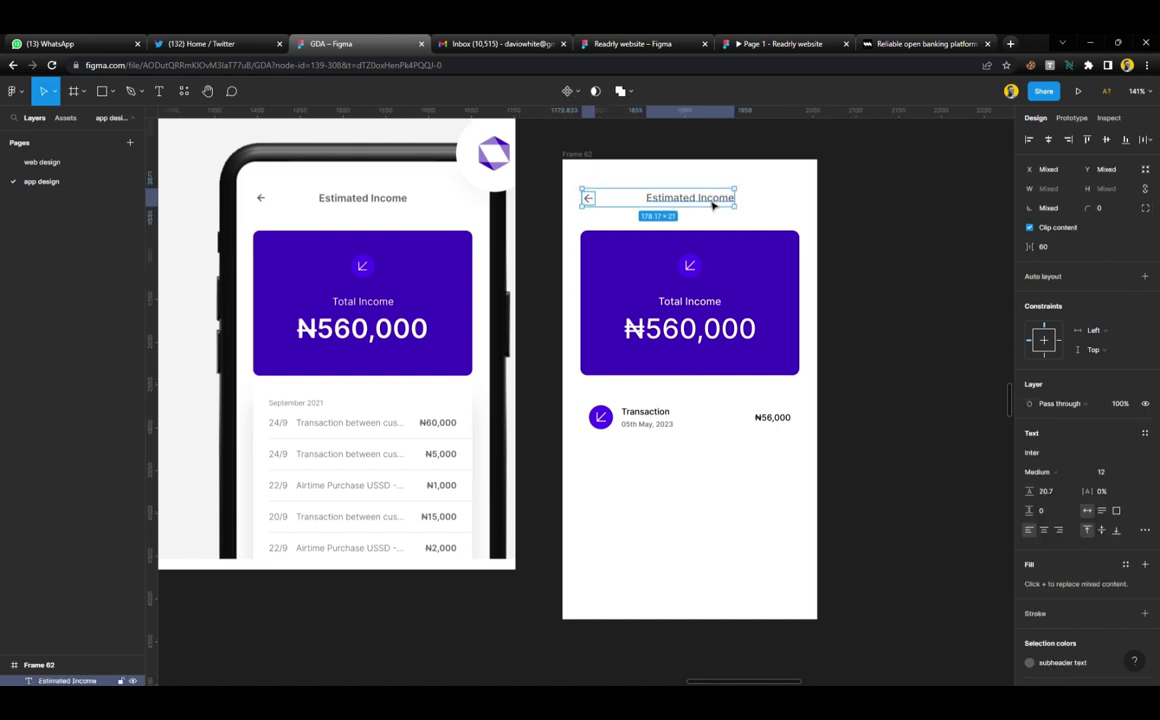
{"action": "key", "text": "shift+a"}
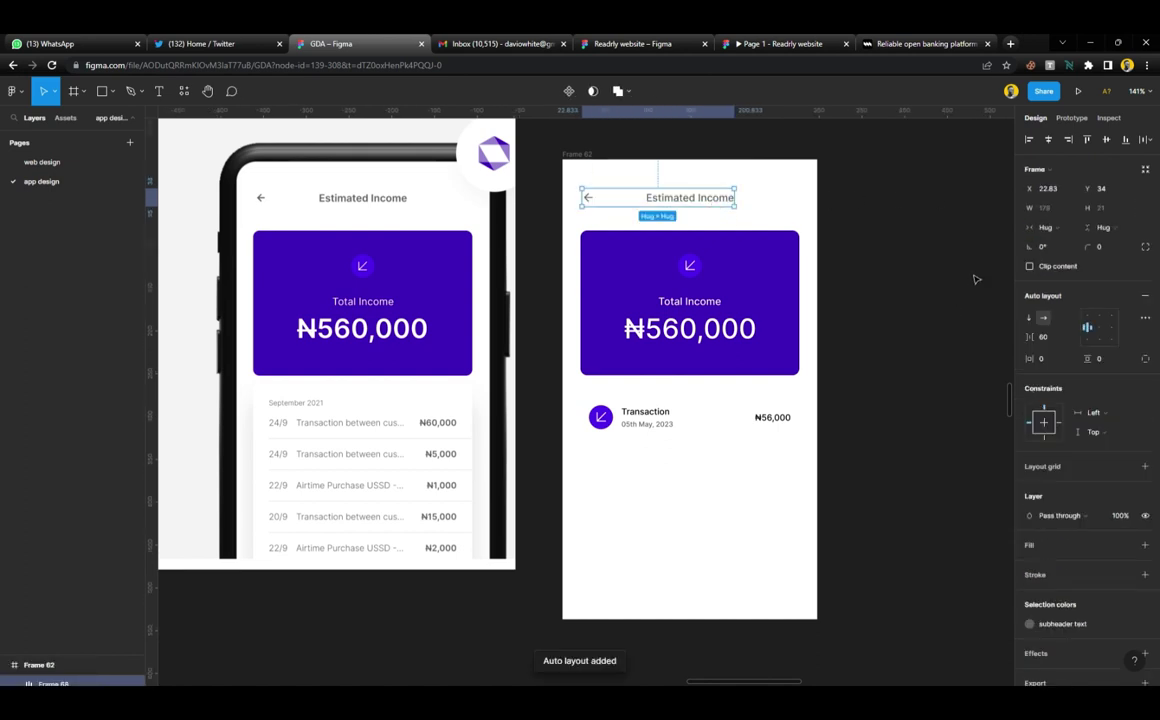
{"action": "left_click", "coordinate": [852, 283]}
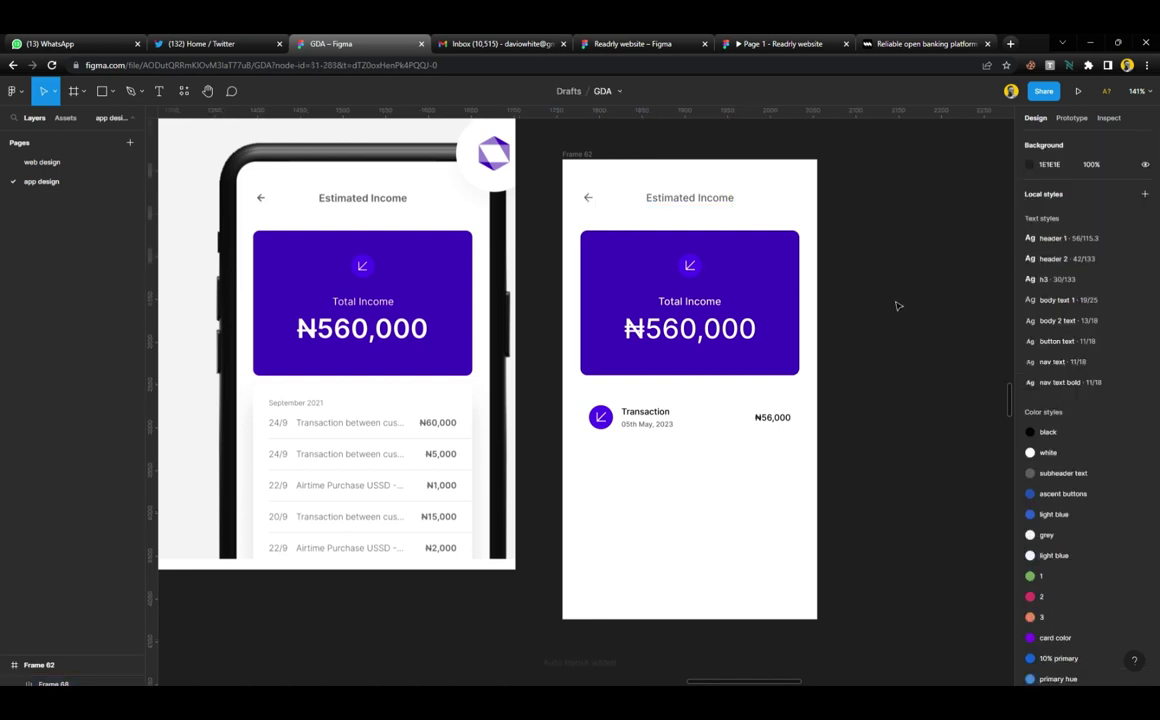
{"action": "left_click", "coordinate": [687, 202]}
{"action": "left_click", "coordinate": [850, 309]}
Stretch the Transaction row to 256×48 at Y 277 beneath the Total Income card
{"action": "left_click", "coordinate": [694, 428]}
{"action": "scroll", "coordinate": [694, 430], "scroll_direction": "up", "scroll_amount": 5}
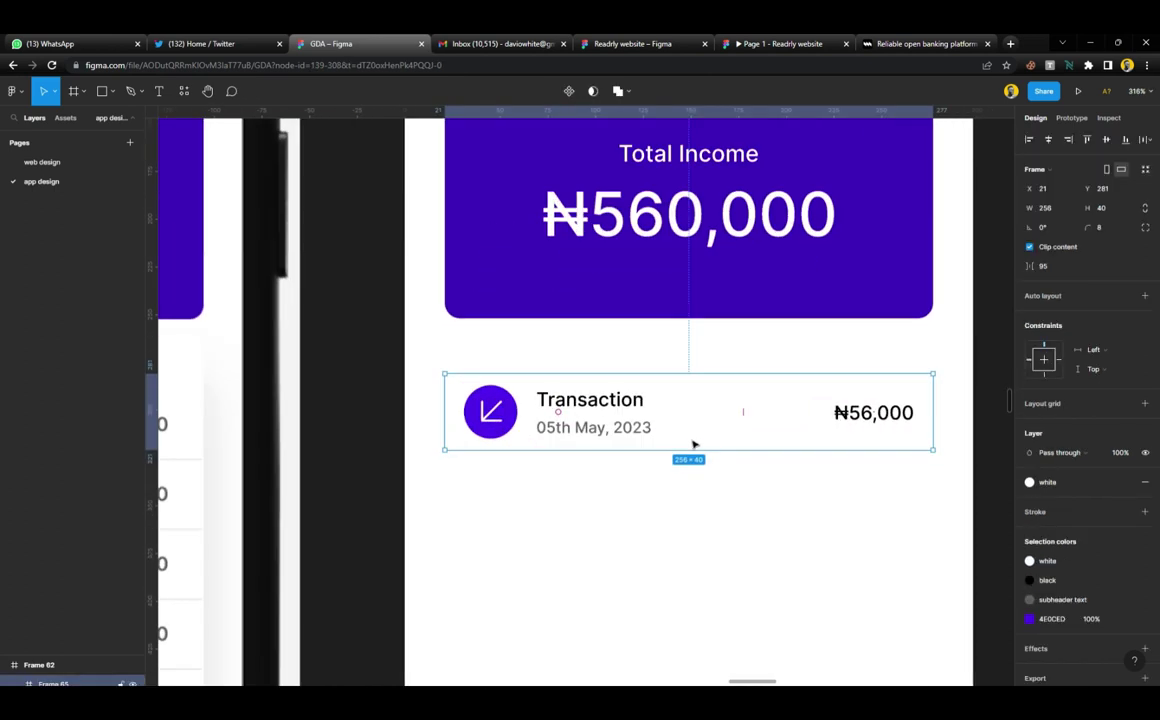
{"action": "left_click_drag", "start_coordinate": [698, 455], "coordinate": [698, 464]}
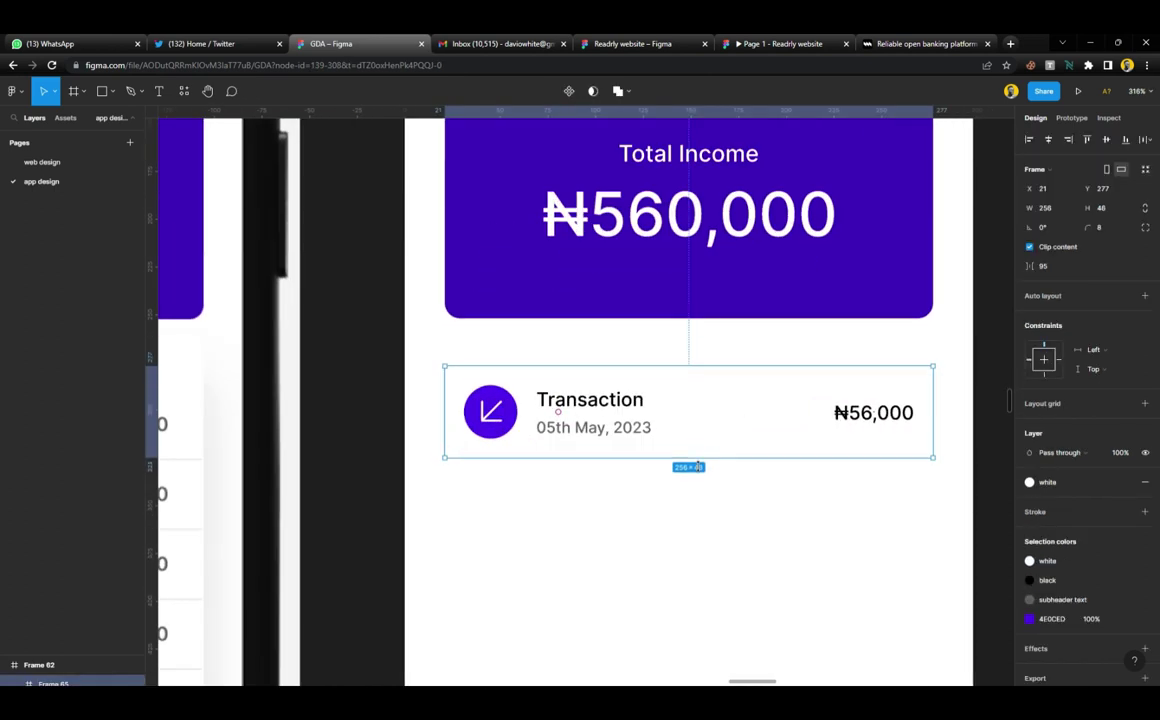
{"action": "scroll", "coordinate": [650, 470], "scroll_direction": "down", "scroll_amount": 5}
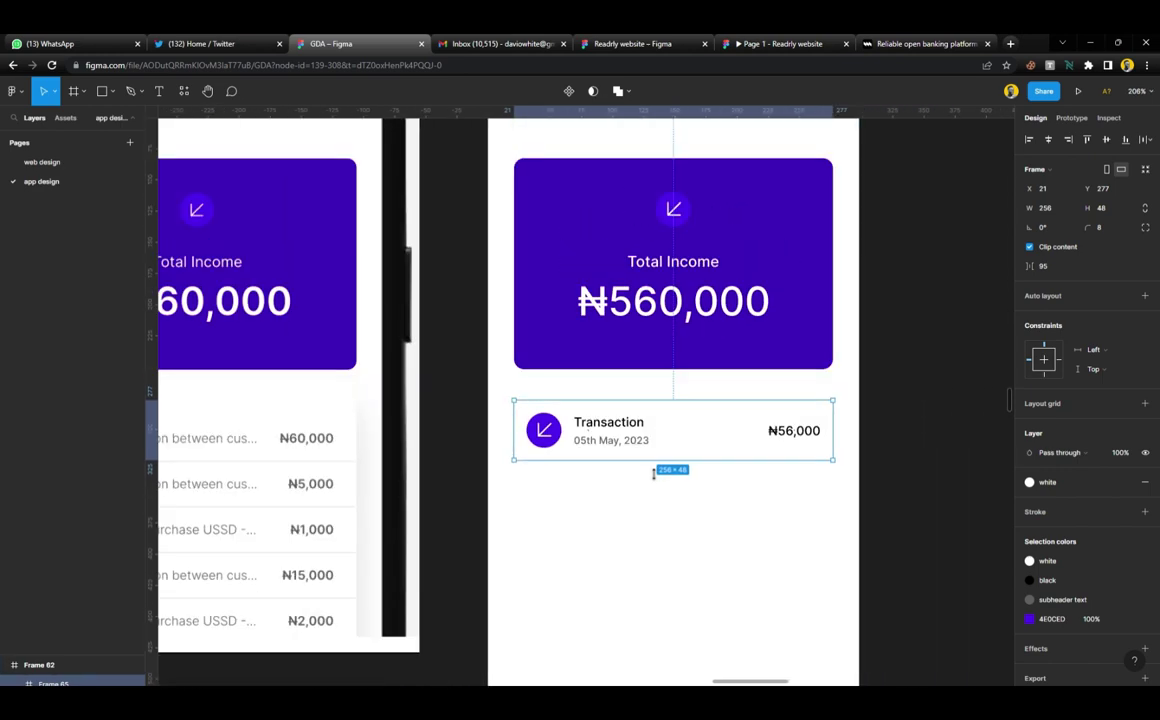
{"action": "scroll", "coordinate": [646, 450], "scroll_direction": "down", "scroll_amount": 3}
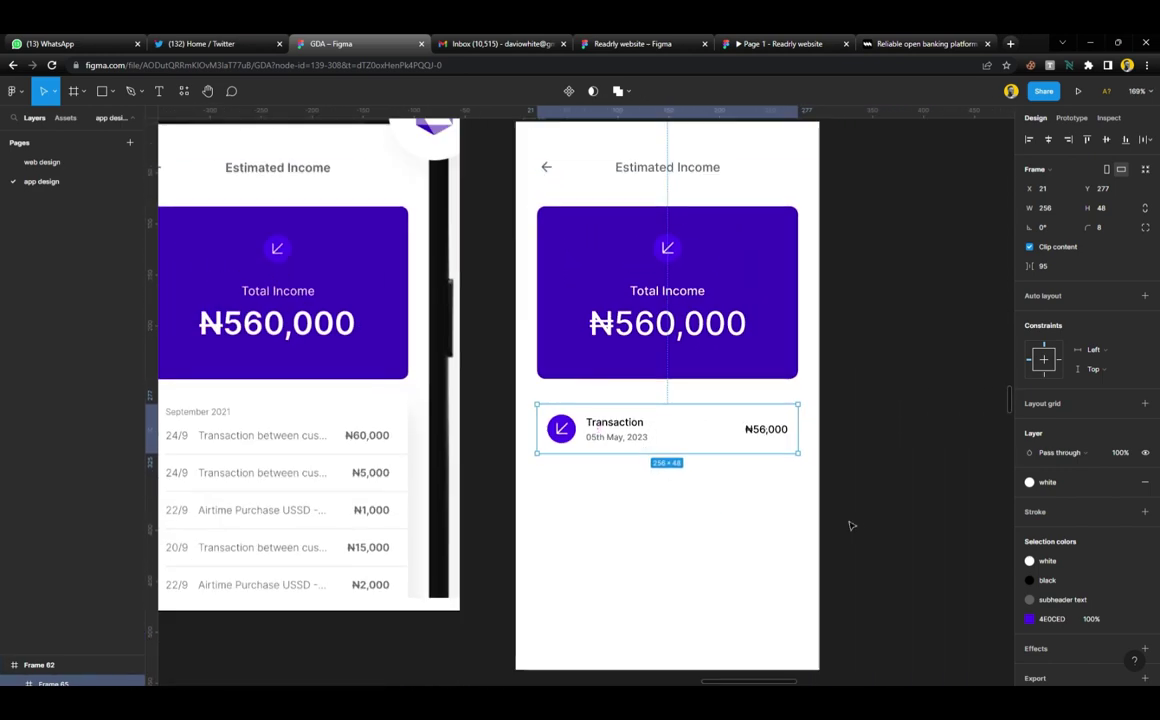
{"action": "left_click", "coordinate": [642, 495]}
{"action": "scroll", "coordinate": [641, 495], "scroll_direction": "down", "scroll_amount": 2}
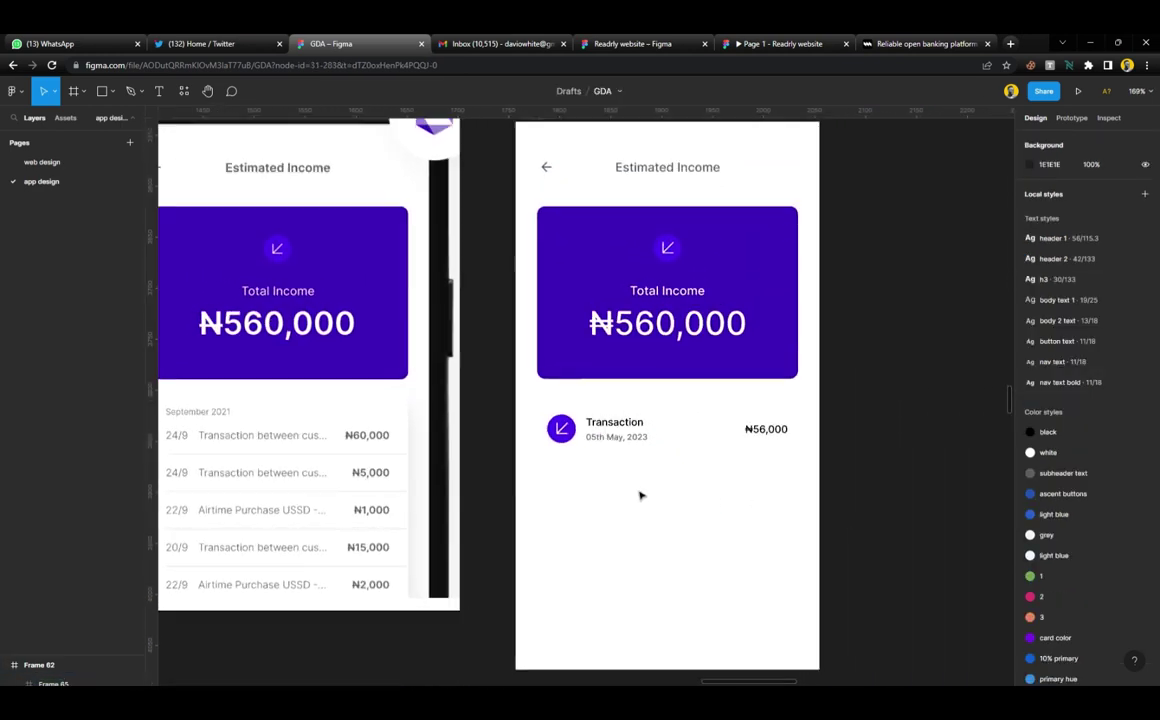
{"action": "scroll", "coordinate": [641, 495], "scroll_direction": "up", "scroll_amount": 1}
{"action": "left_click", "coordinate": [717, 528]}
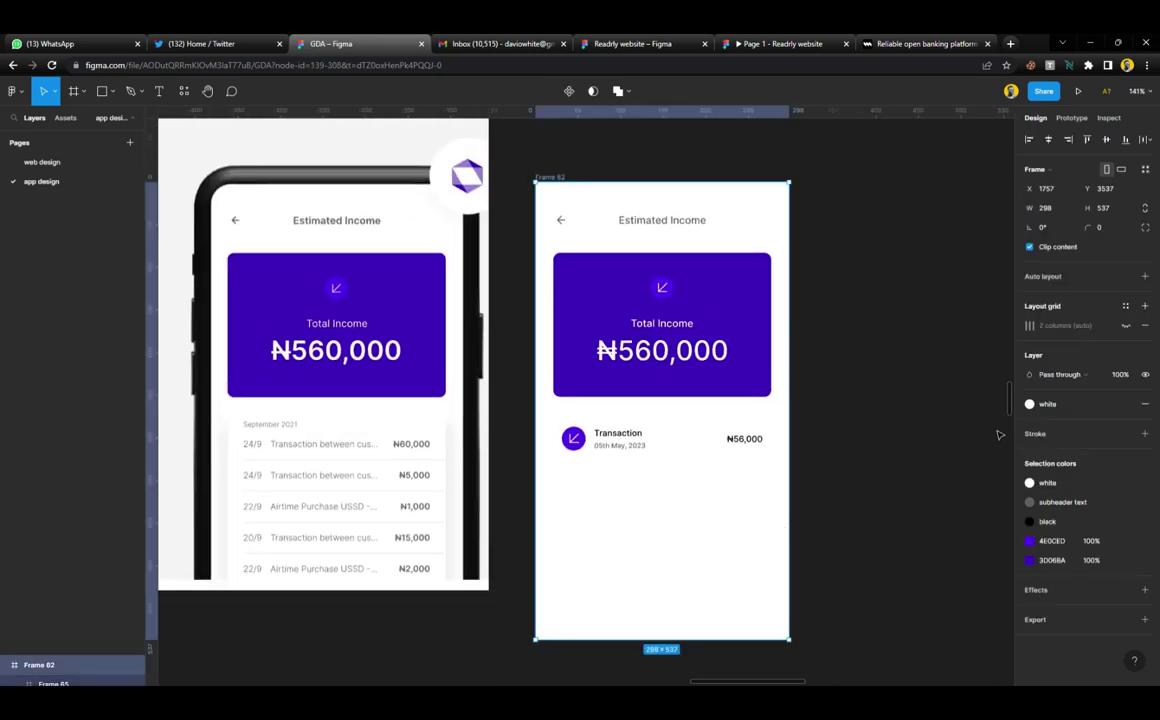
Apply the grey fill style to the screen and duplicate the Transaction card just below it
{"action": "left_click", "coordinate": [1078, 405]}
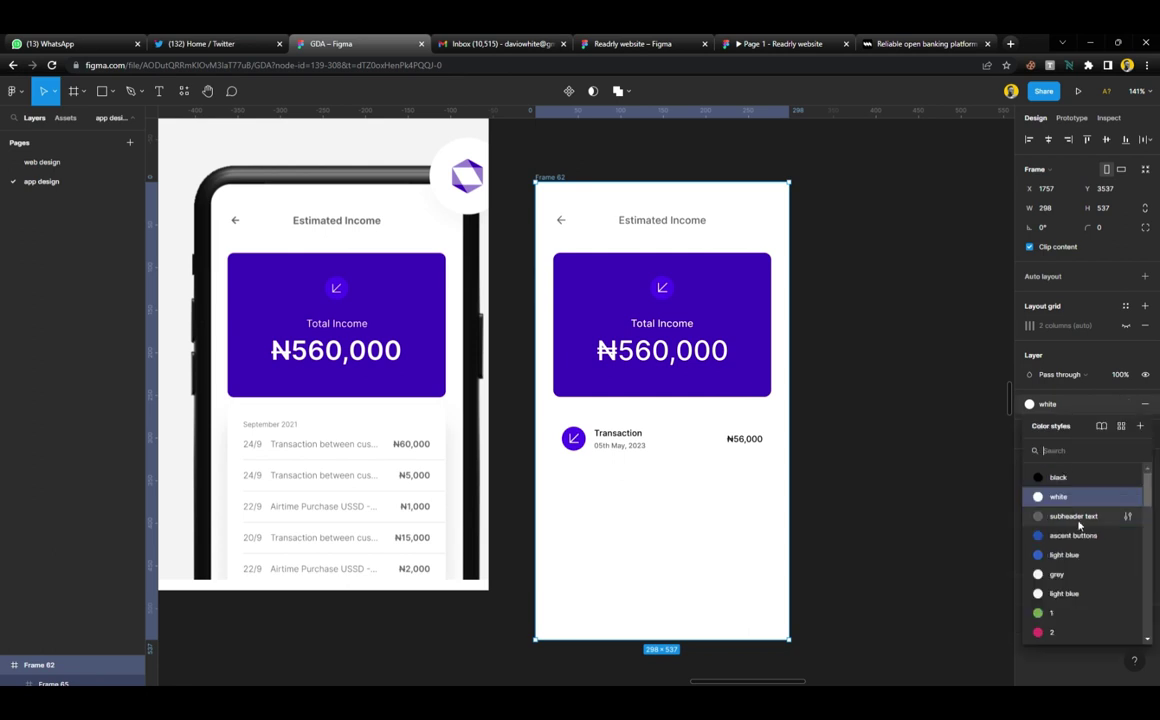
{"action": "left_click", "coordinate": [1078, 573]}
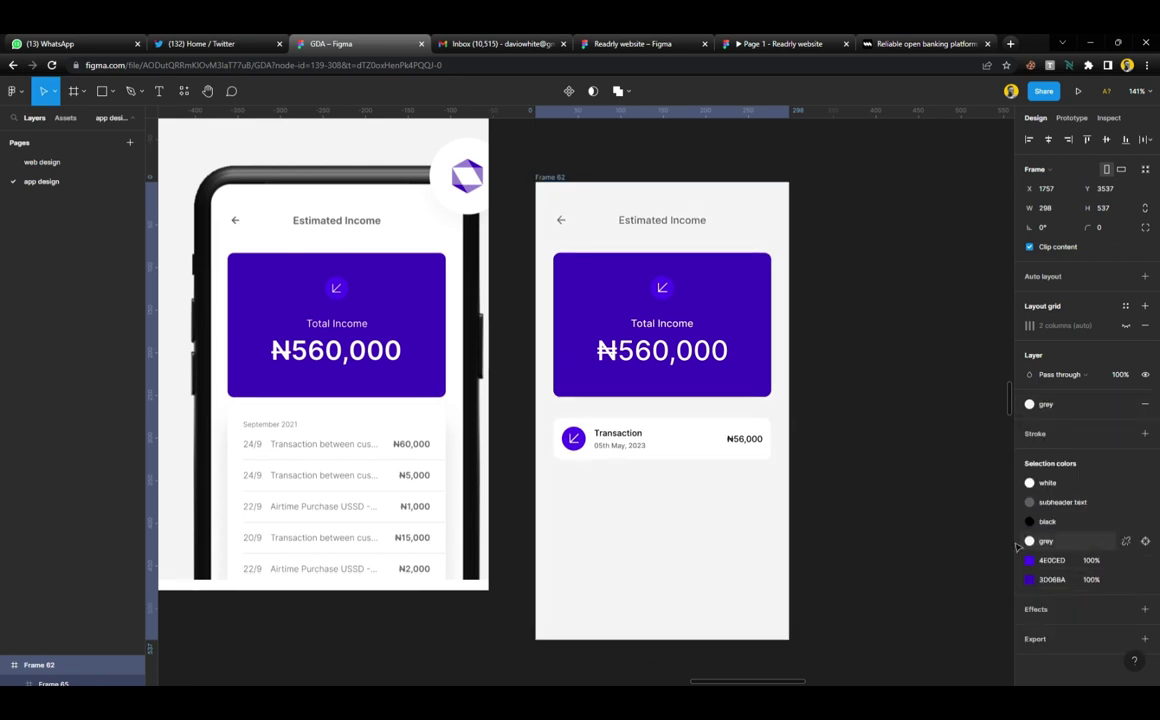
{"action": "left_click", "coordinate": [605, 437]}
{"action": "left_click_drag", "start_coordinate": [605, 437], "coordinate": [604, 483]}
Stack the two Transaction cards in auto layout with 14 spacing
{"action": "left_click", "coordinate": [634, 430], "text": "shift"}
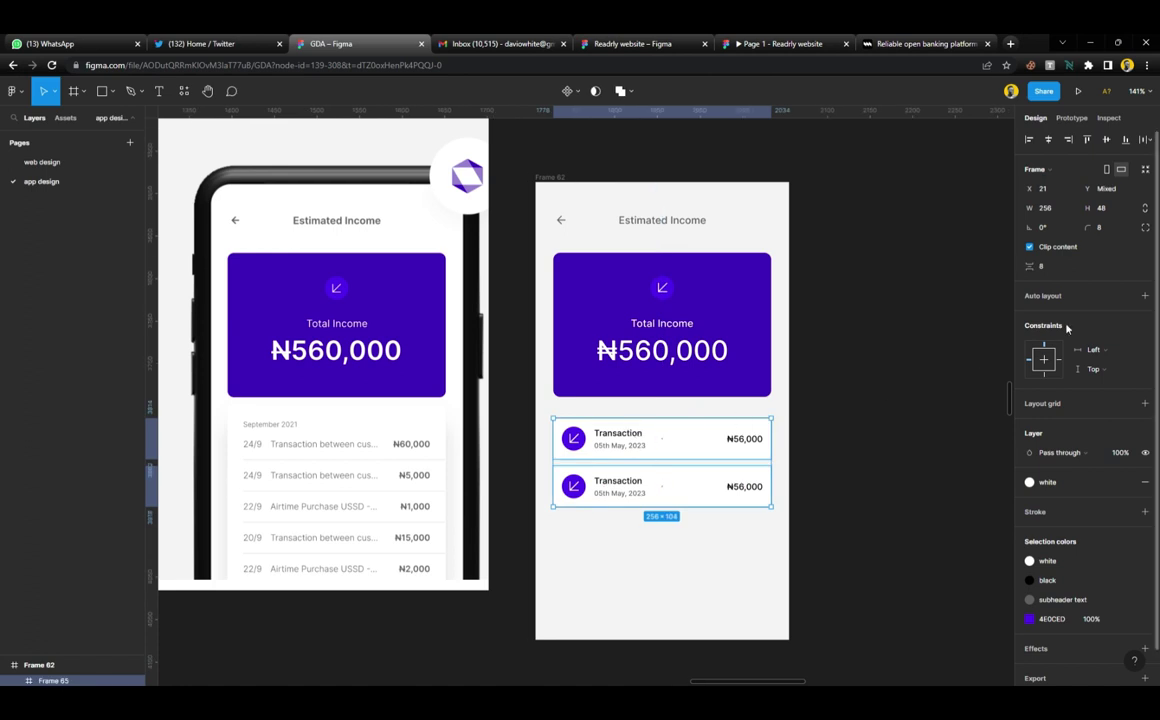
{"action": "left_click", "coordinate": [1048, 267]}
{"action": "type", "text": "10"}
{"action": "key", "text": "Return"}
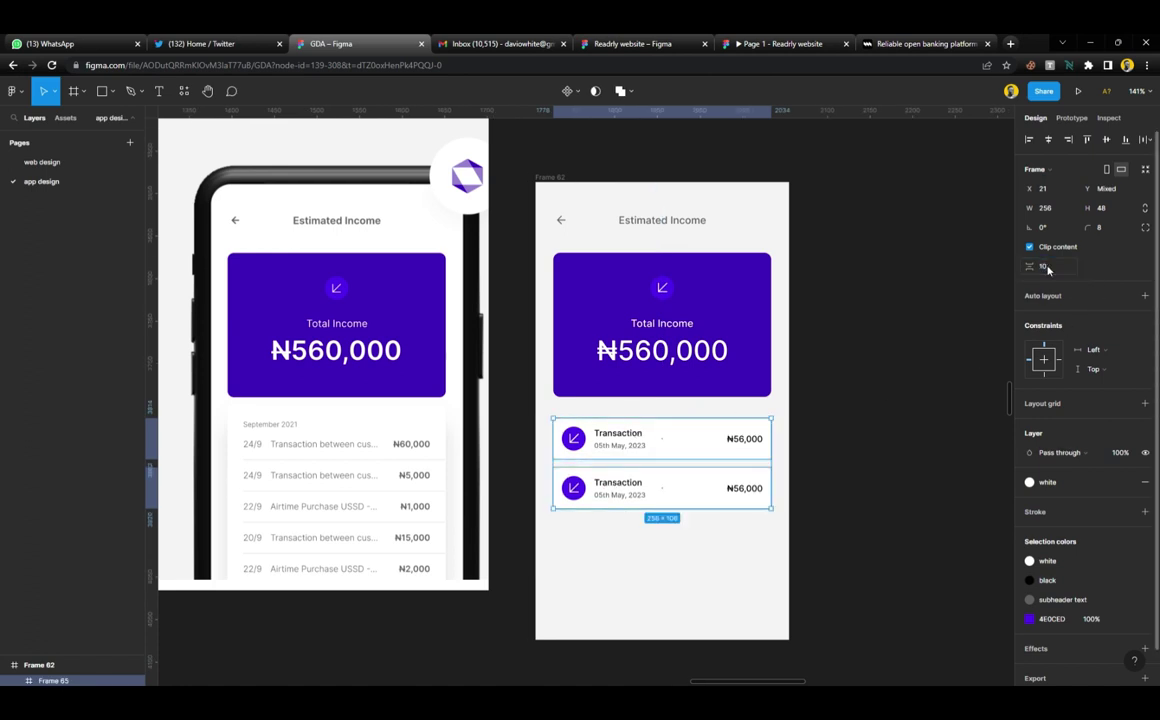
{"action": "left_click", "coordinate": [1048, 267]}
{"action": "type", "text": "16"}
{"action": "key", "text": "Return"}
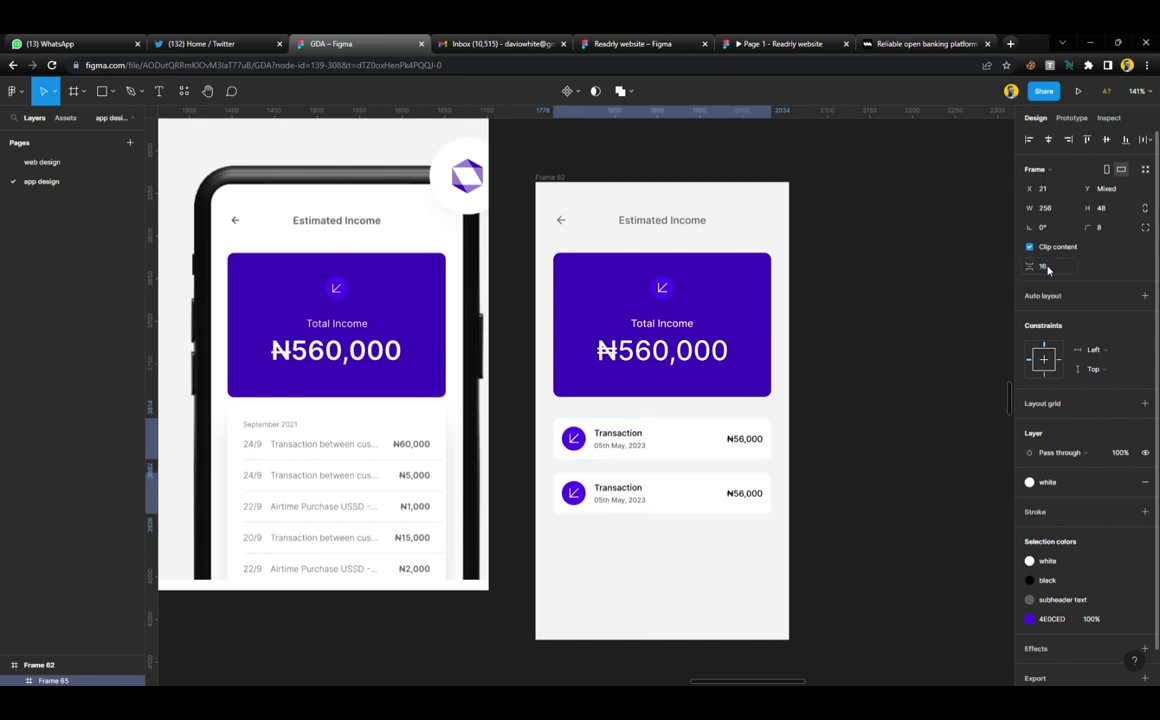
{"action": "left_click", "coordinate": [1044, 267]}
{"action": "type", "text": "14"}
{"action": "key", "text": "Return"}
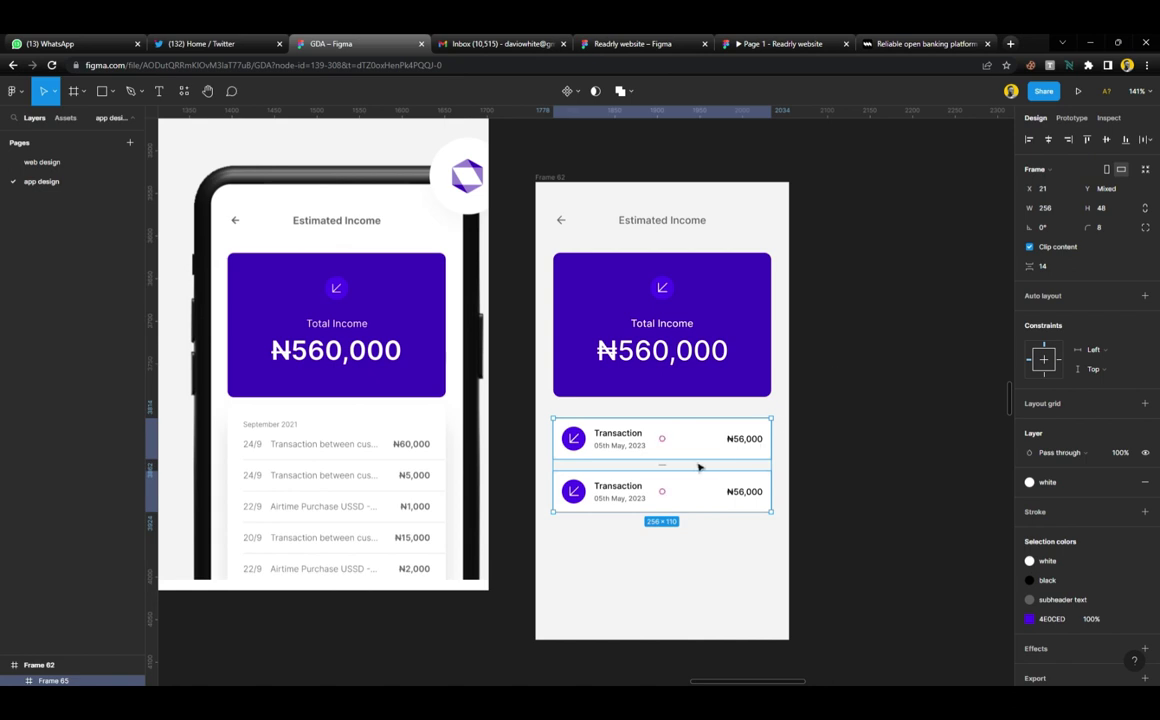
{"action": "key", "text": "shift+a"}
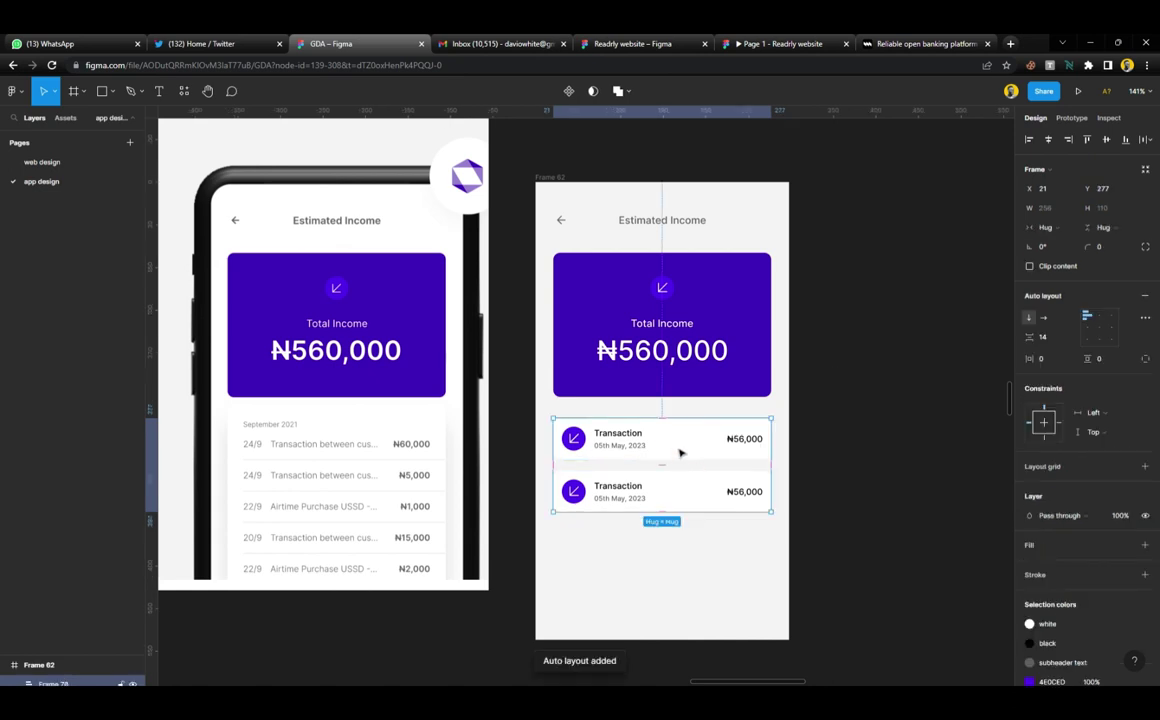
Duplicate the cards until the stack holds five ₦56,000 Transaction rows
{"action": "left_click", "coordinate": [712, 491]}
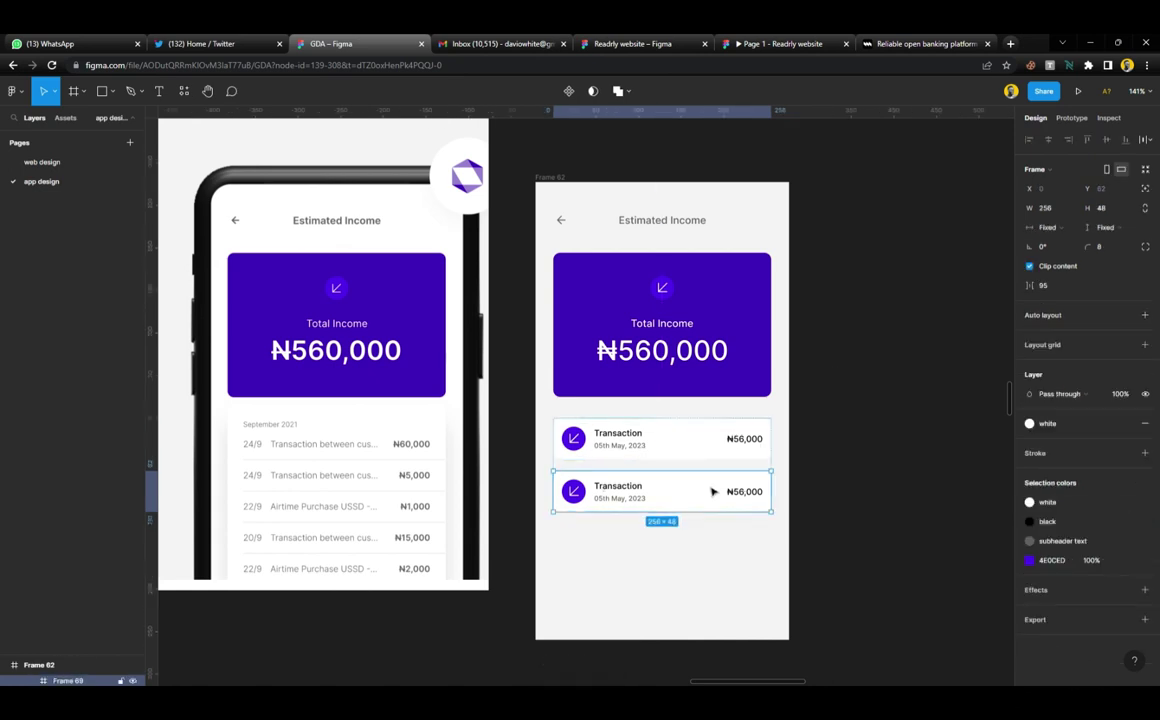
{"action": "key", "text": "ctrl+d"}
{"action": "key", "text": "ctrl+d"}
{"action": "key", "text": "ctrl+d"}
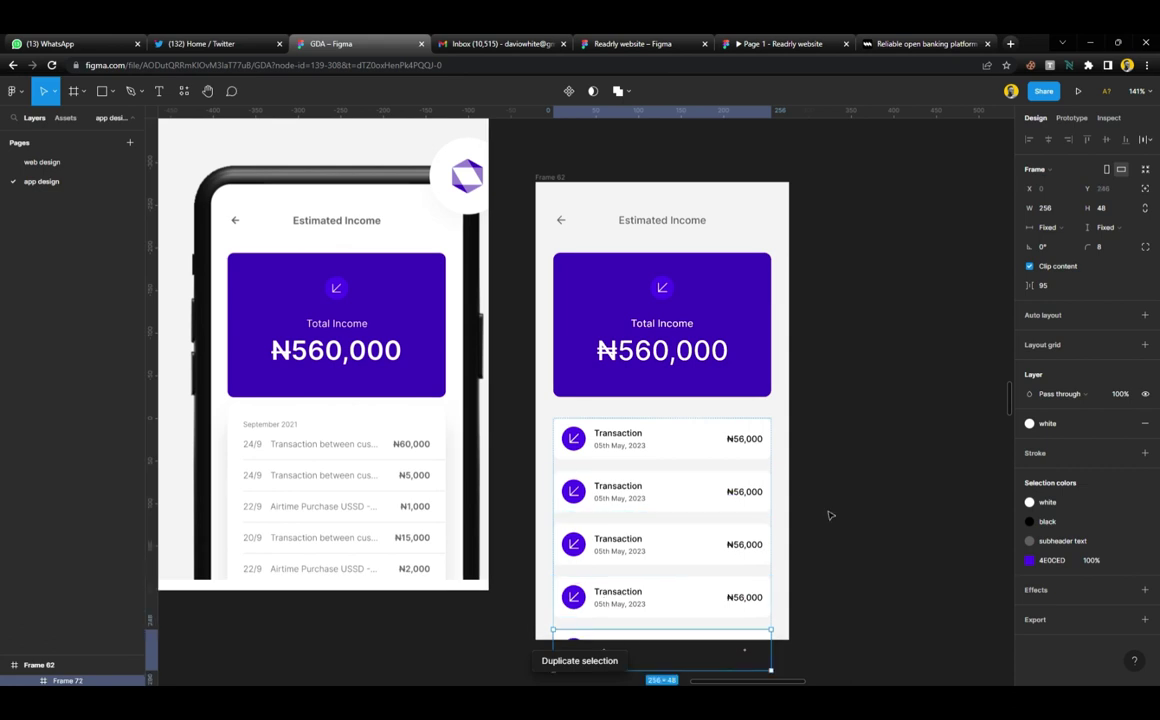
{"action": "left_click", "coordinate": [829, 513]}
{"action": "left_click", "coordinate": [733, 482]}
{"action": "left_click", "coordinate": [850, 457]}
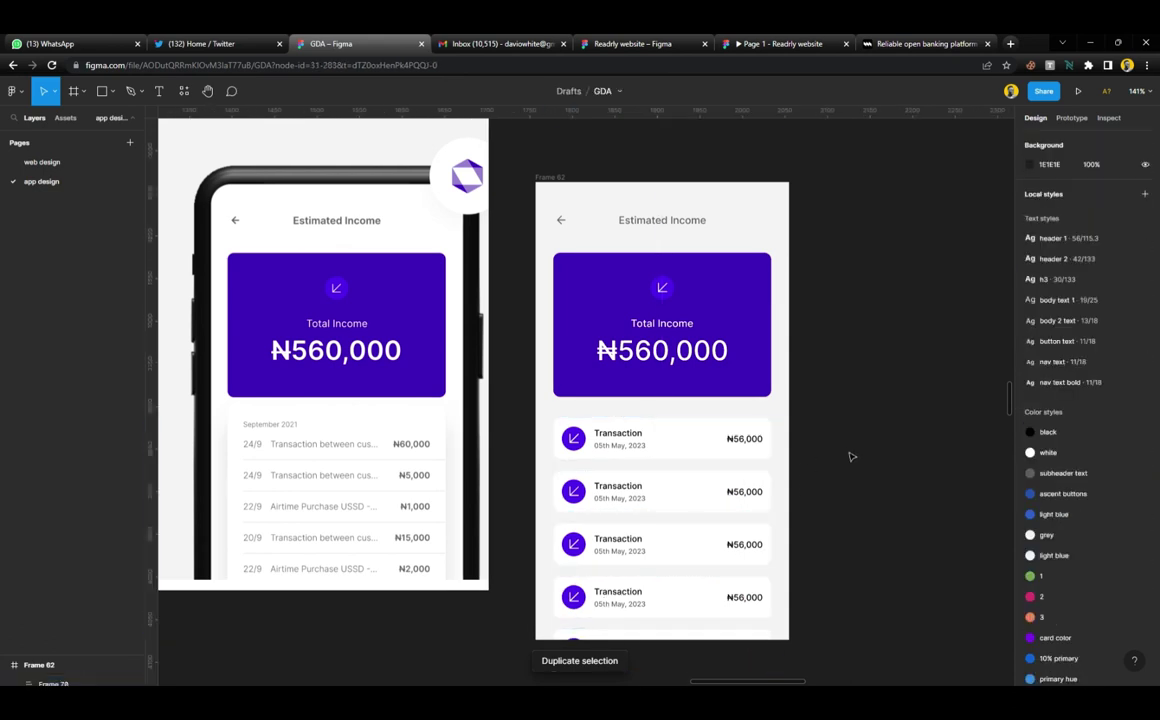
{"action": "left_click", "coordinate": [727, 448]}
{"action": "left_click", "coordinate": [869, 452]}
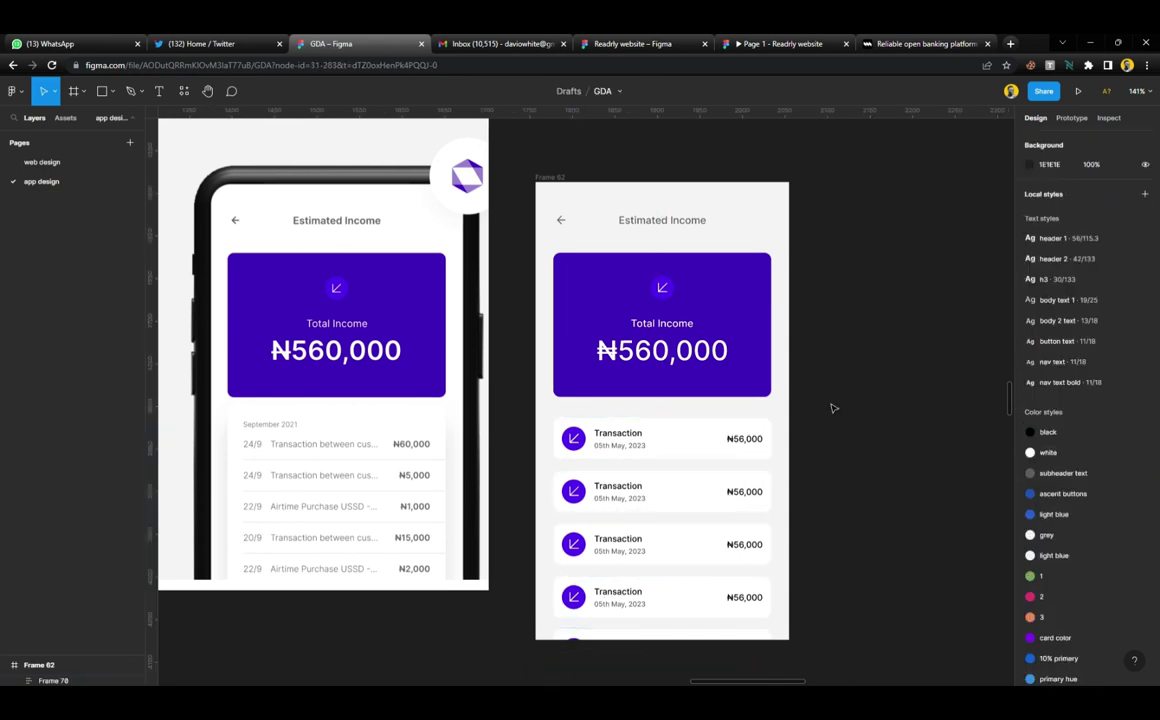
Lengthen the Estimated Income screen frame to 298×588 to fit all five rows
{"action": "scroll", "coordinate": [668, 448], "scroll_direction": "down", "scroll_amount": 3}
{"action": "scroll", "coordinate": [640, 574], "scroll_direction": "down", "scroll_amount": 1}
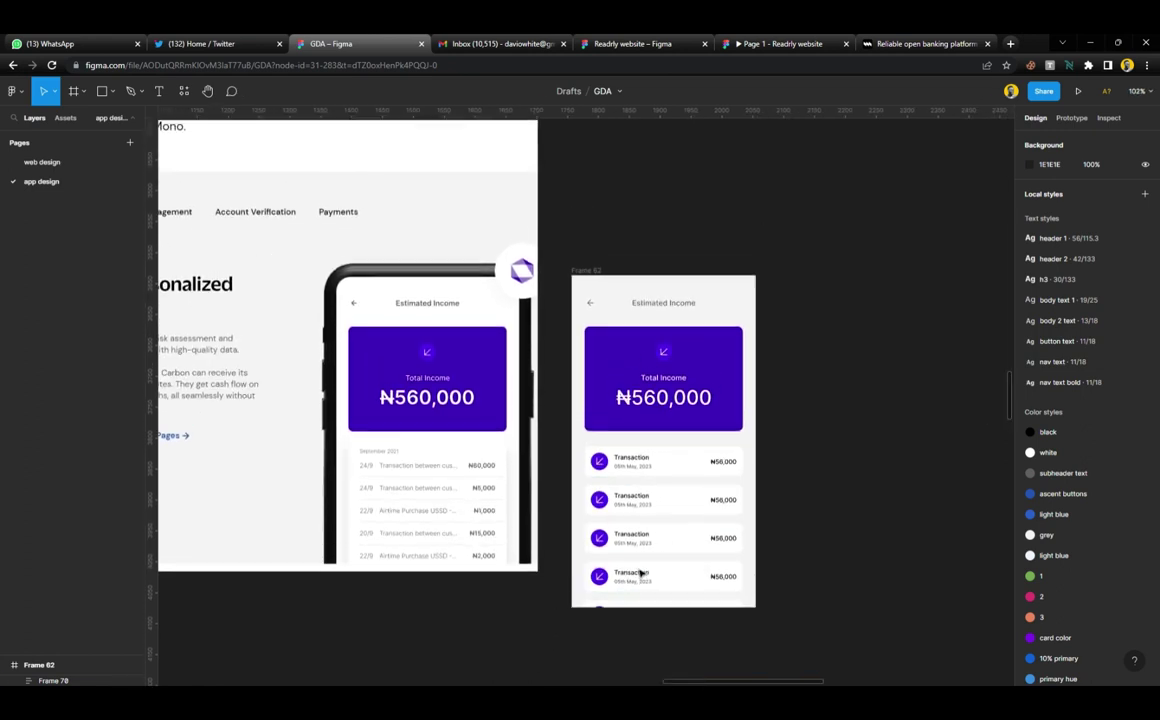
{"action": "left_click", "coordinate": [596, 262]}
{"action": "scroll", "coordinate": [698, 454], "scroll_direction": "down", "scroll_amount": 1}
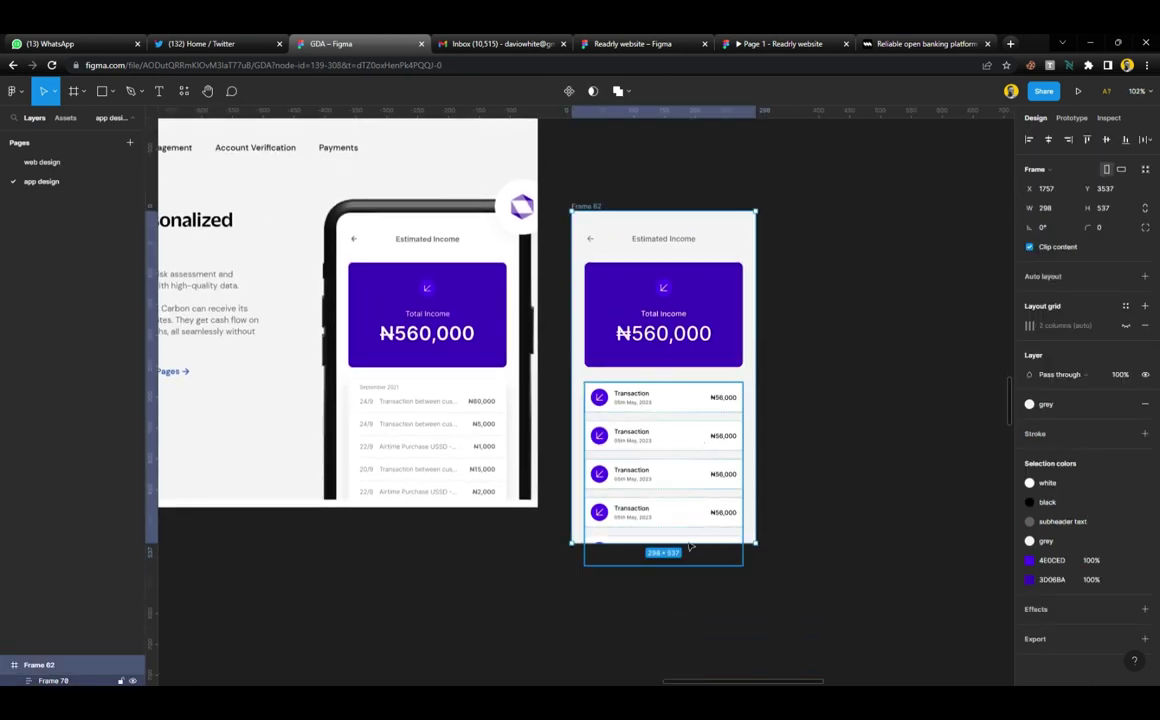
{"action": "left_click_drag", "start_coordinate": [686, 552], "coordinate": [689, 592]}
{"action": "left_click", "coordinate": [838, 521]}
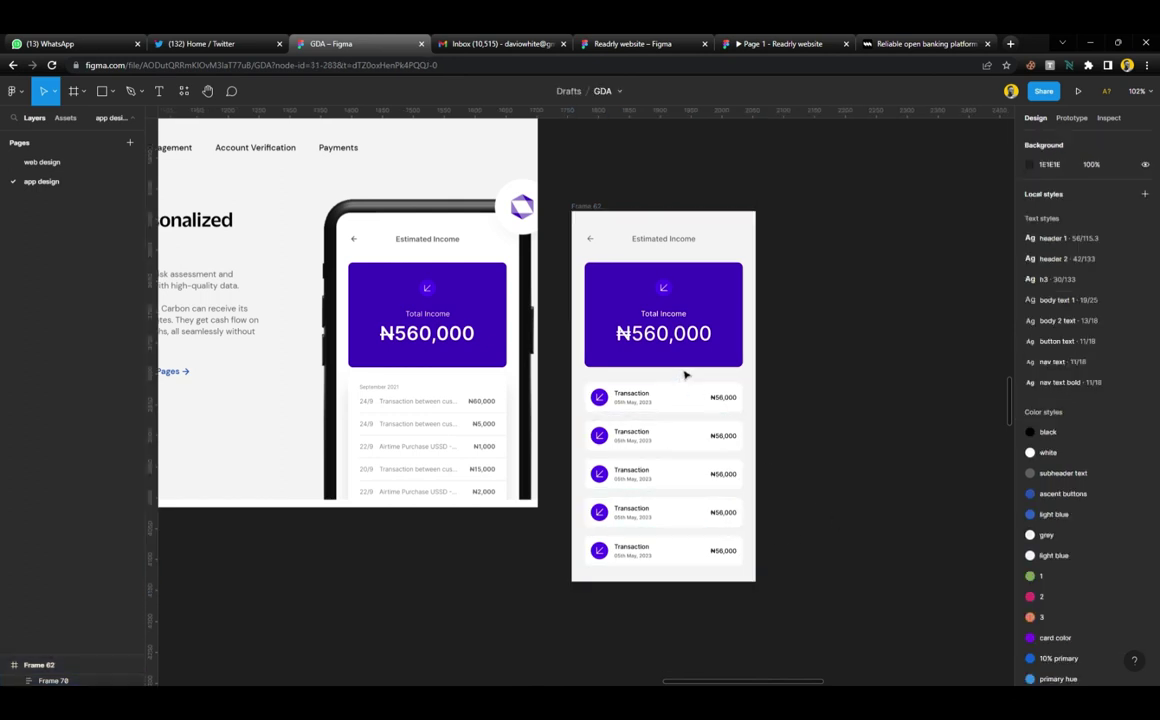
{"action": "scroll", "coordinate": [672, 338], "scroll_direction": "up", "scroll_amount": 3}
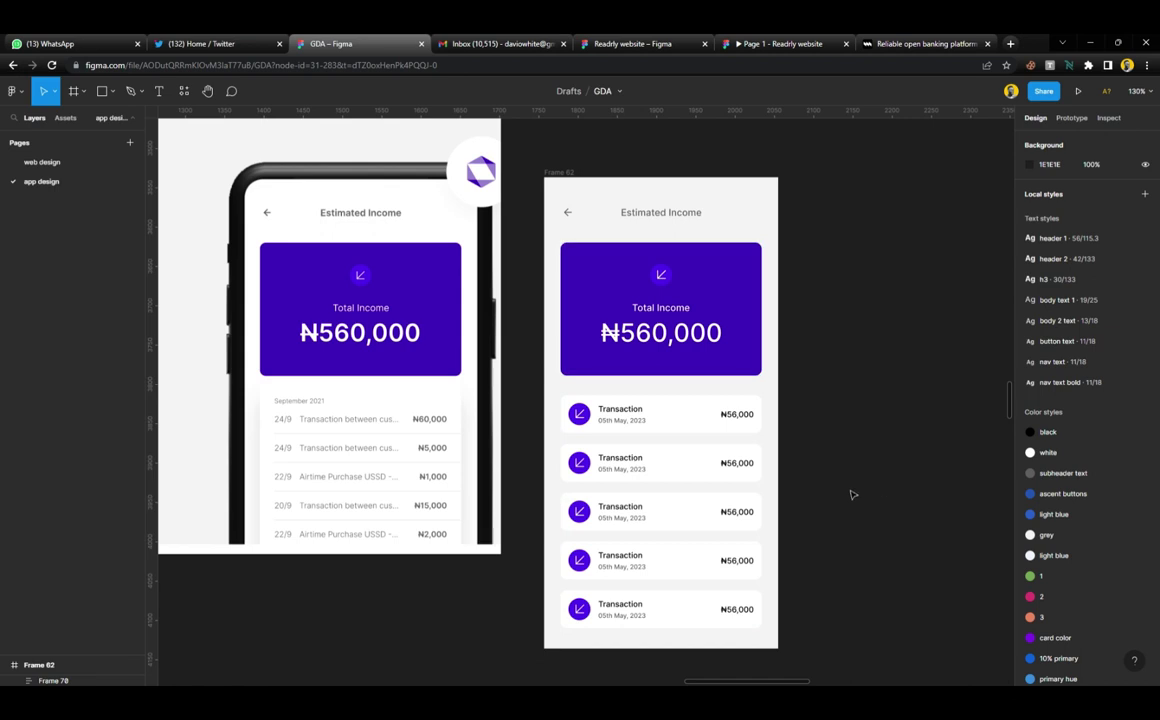
Change the 4E0CED icon circles on all five Transaction rows to the black colour style
{"action": "double_click", "coordinate": [590, 471]}
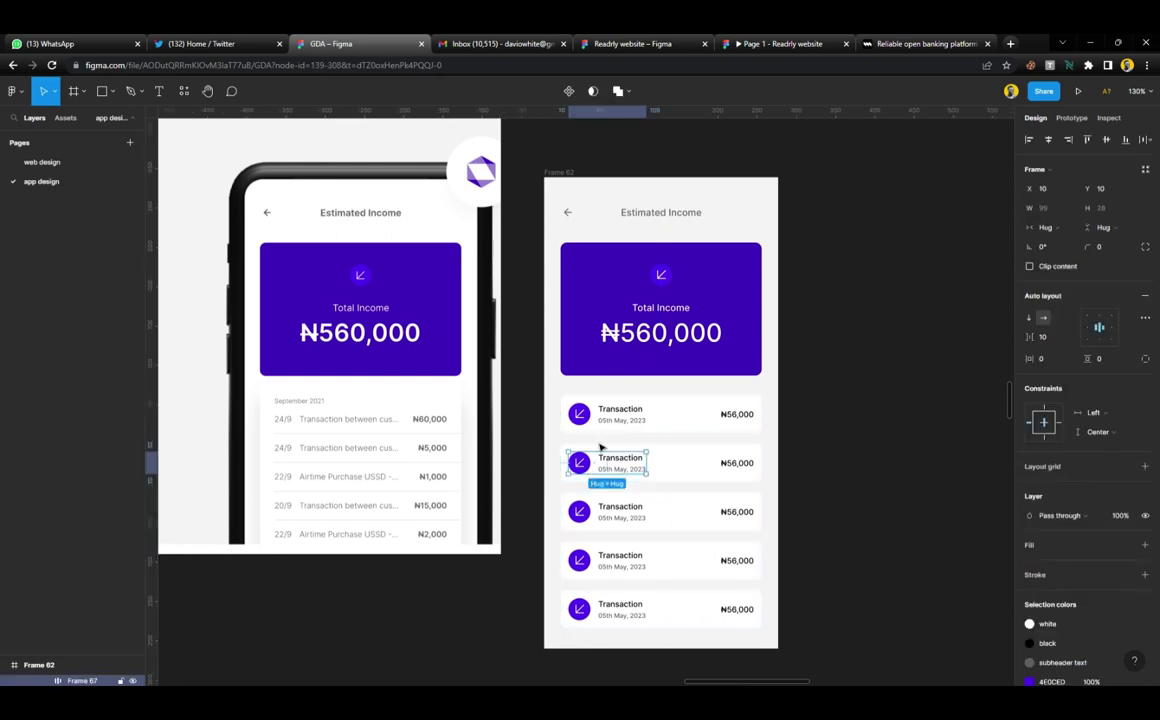
{"action": "left_click", "coordinate": [815, 440]}
{"action": "left_click", "coordinate": [699, 422]}
{"action": "scroll", "coordinate": [1062, 550], "scroll_direction": "down", "scroll_amount": 2}
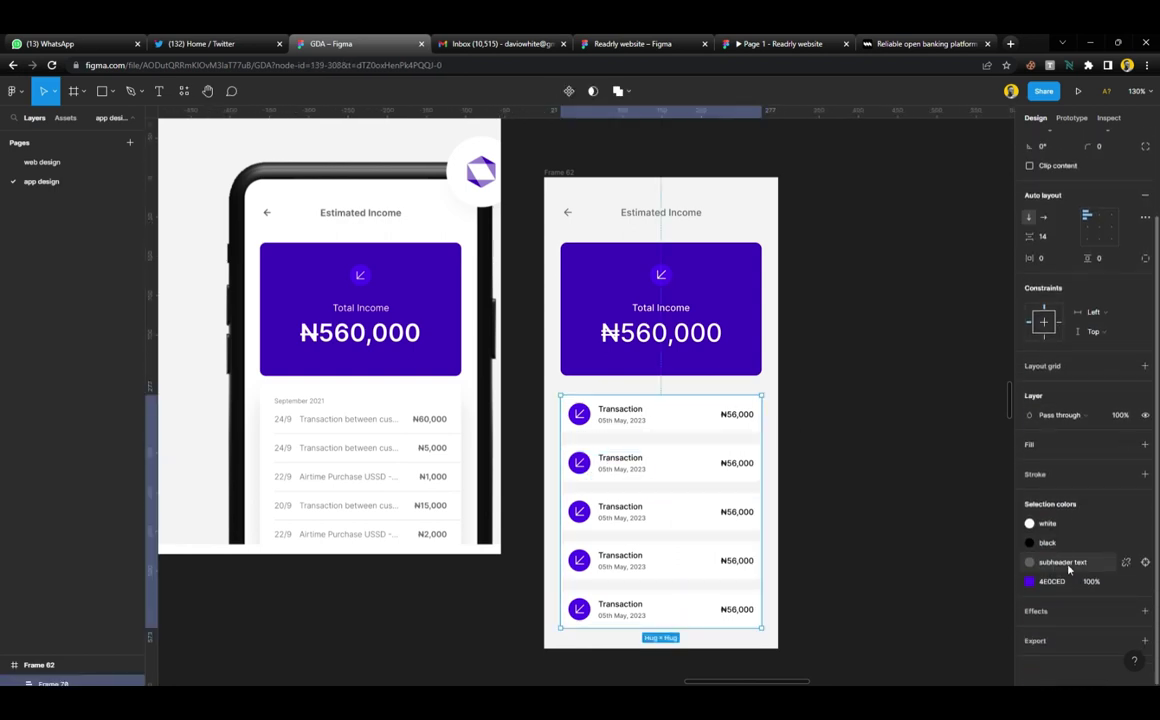
{"action": "left_click", "coordinate": [1145, 581]}
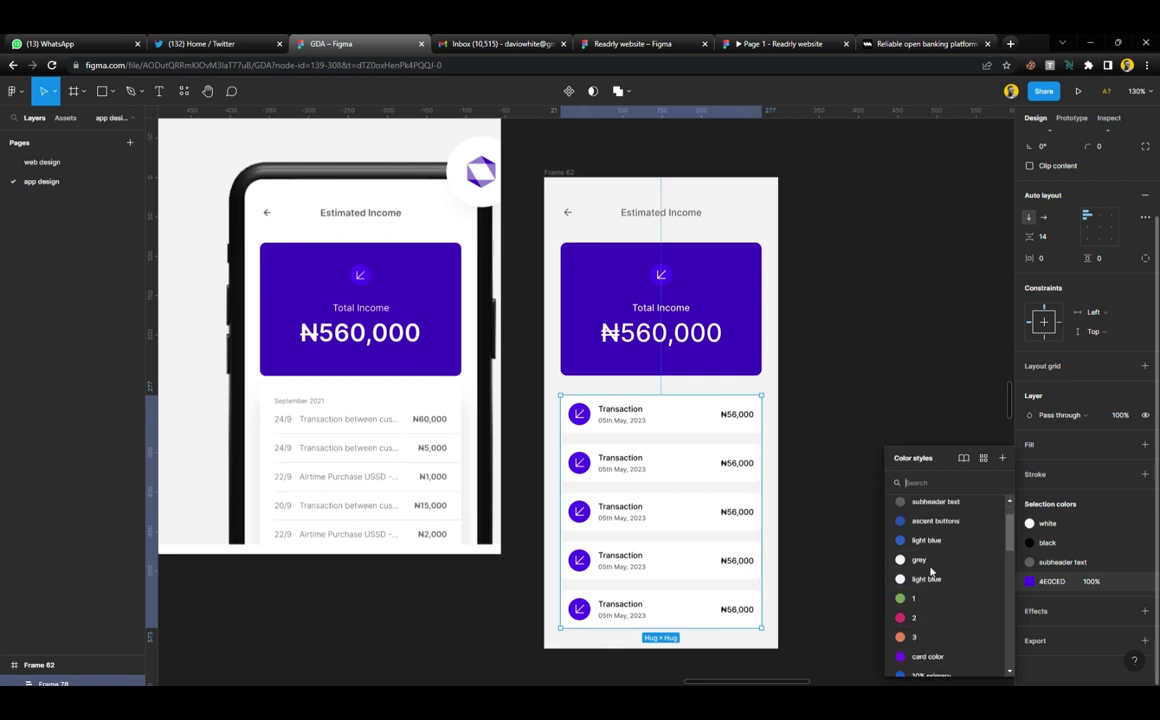
{"action": "scroll", "coordinate": [930, 568], "scroll_direction": "up", "scroll_amount": 2}
{"action": "left_click", "coordinate": [935, 549]}
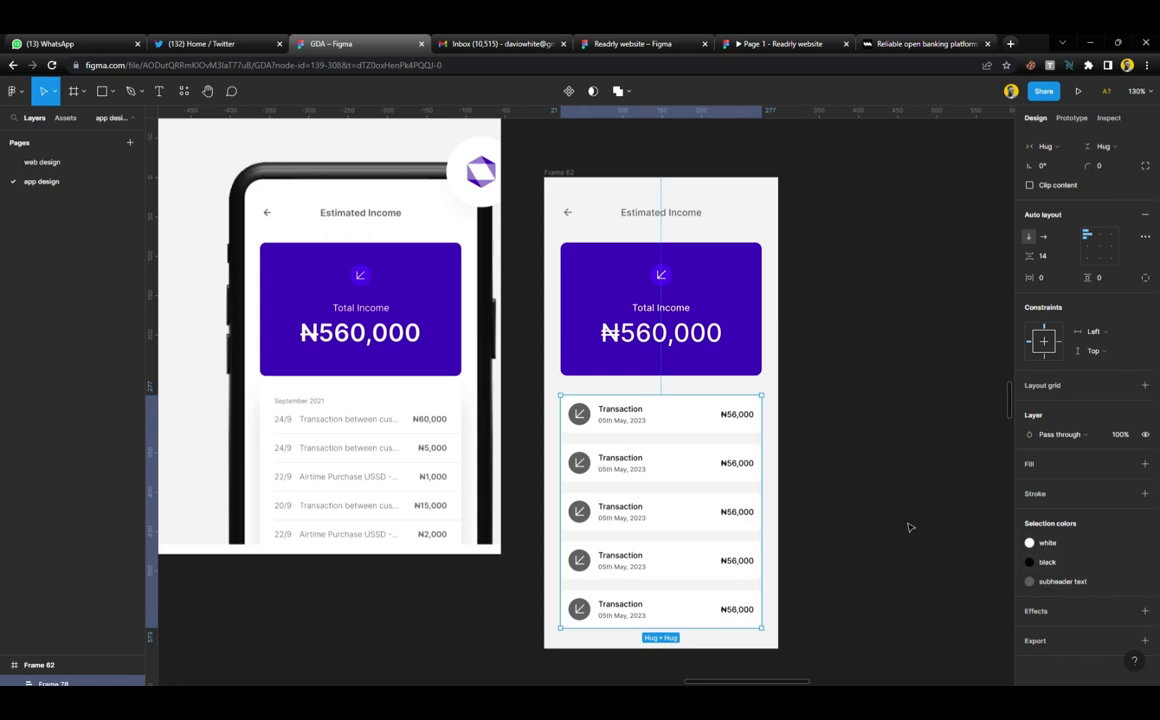
{"action": "key", "text": "ctrl+z"}
{"action": "left_click", "coordinate": [1125, 582]}
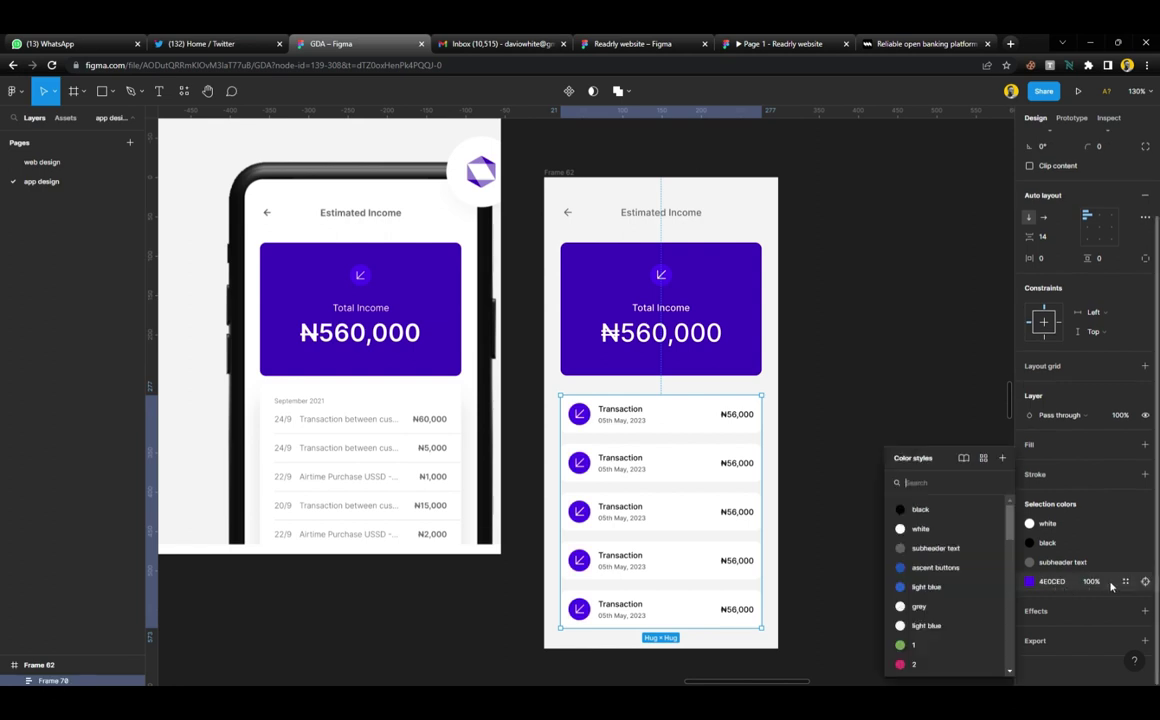
{"action": "left_click", "coordinate": [924, 510]}
{"action": "left_click", "coordinate": [870, 492]}
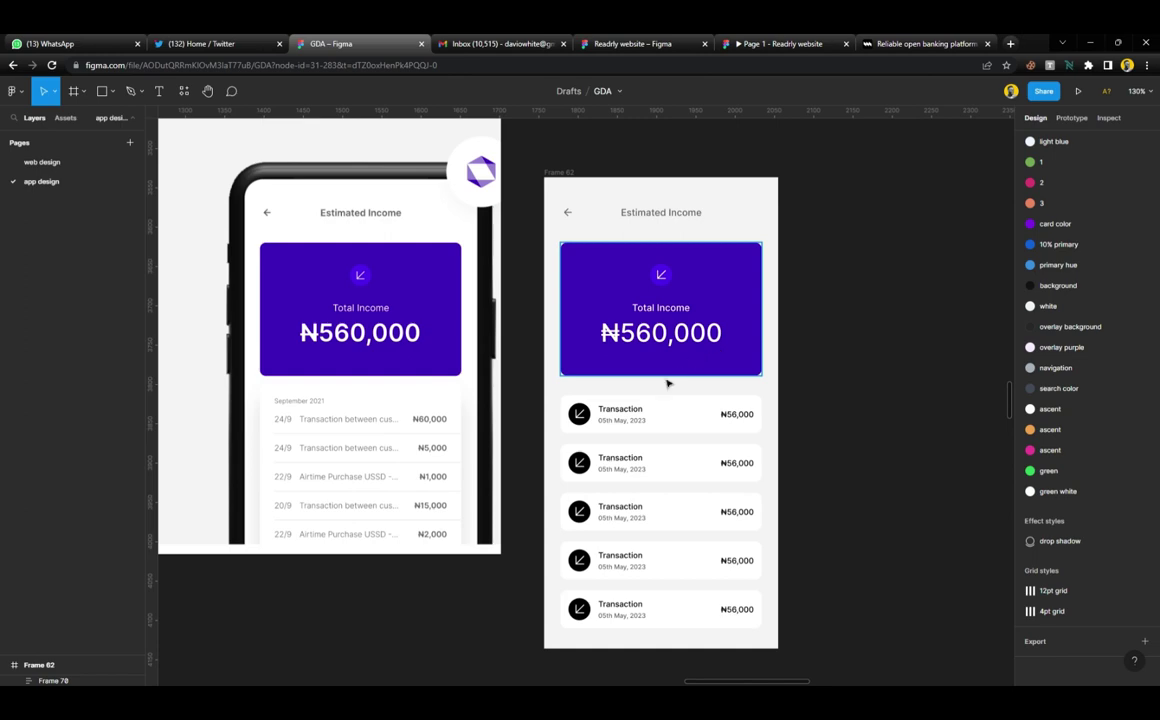
Shrink the arrow icon in the first transaction card from 16 to 14
{"action": "scroll", "coordinate": [587, 436], "scroll_direction": "up", "scroll_amount": 5}
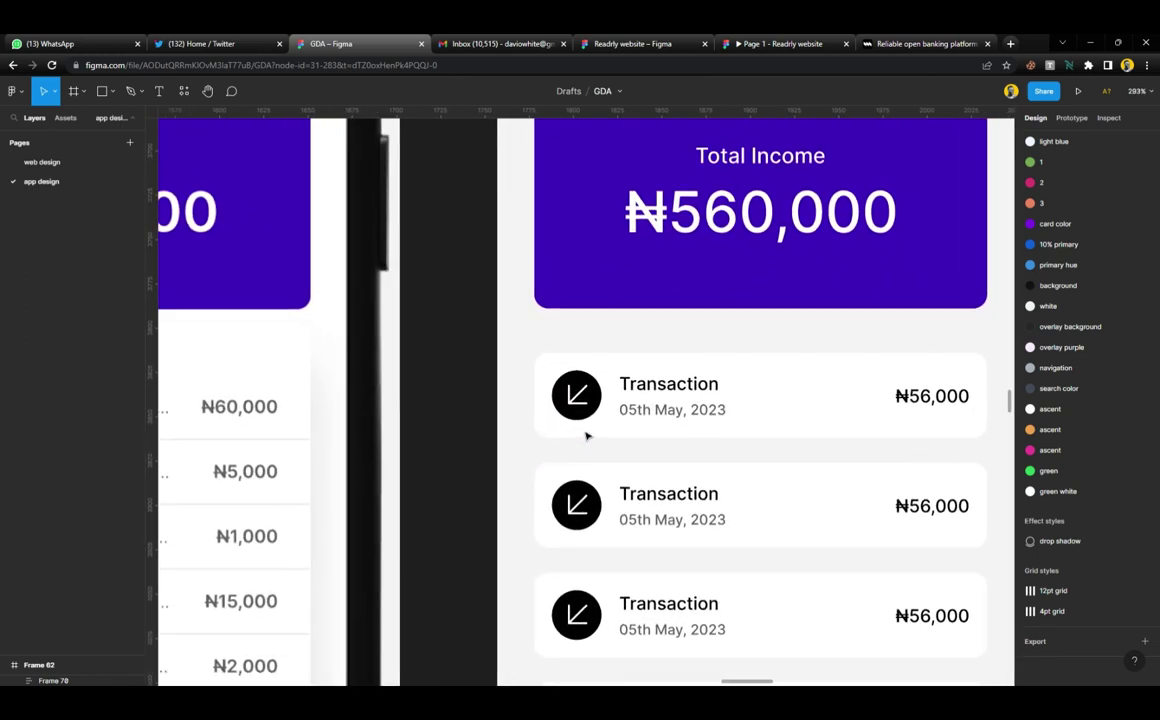
{"action": "scroll", "coordinate": [587, 436], "scroll_direction": "up", "scroll_amount": 3}
{"action": "left_click", "coordinate": [578, 392]}
{"action": "double_click", "coordinate": [578, 392]}
{"action": "double_click", "coordinate": [578, 392]}
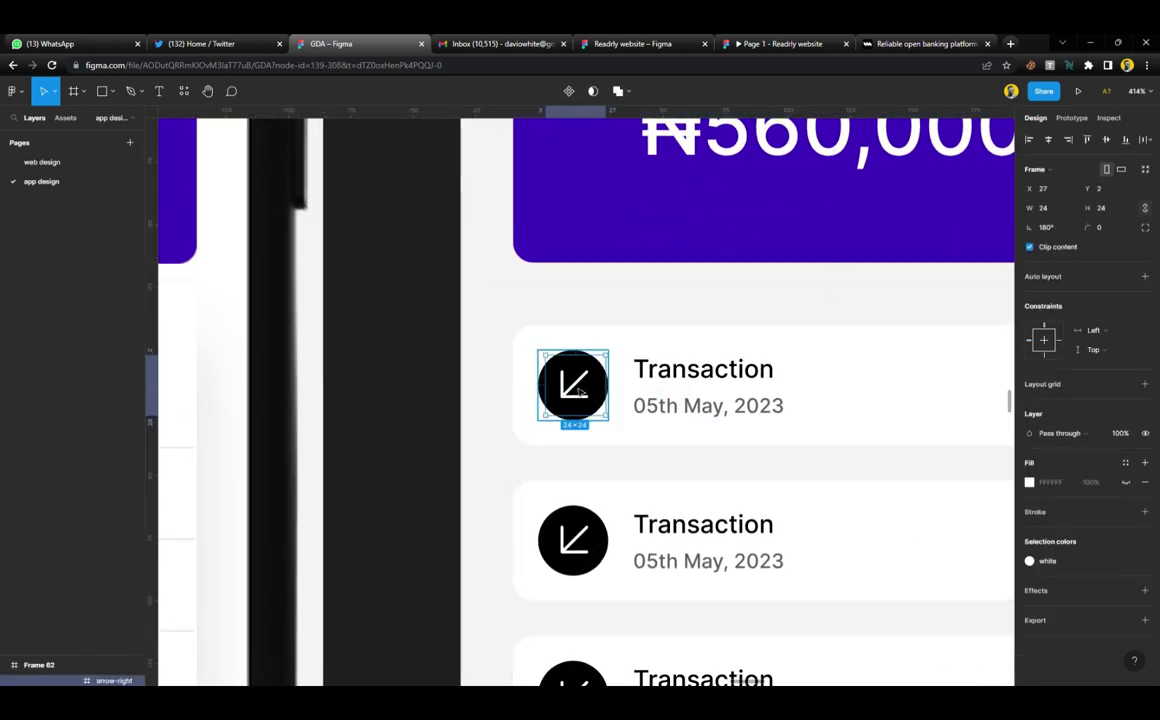
{"action": "scroll", "coordinate": [578, 392], "scroll_direction": "up", "scroll_amount": 3}
{"action": "double_click", "coordinate": [578, 362]}
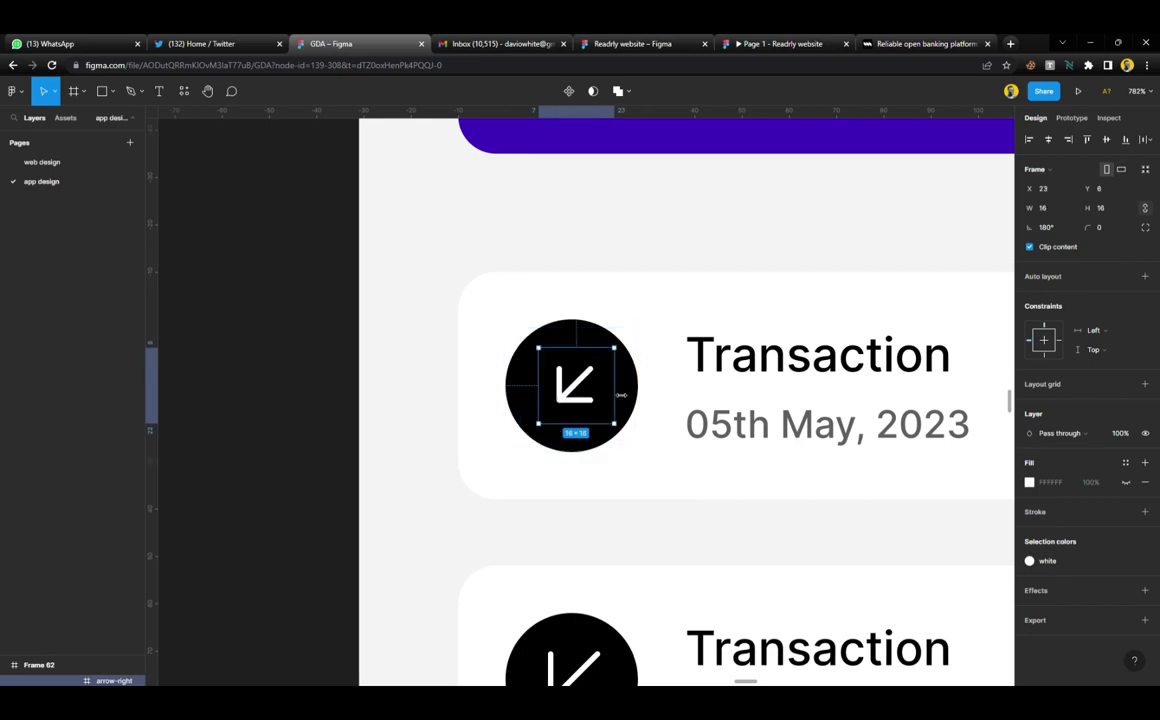
{"action": "left_click_drag", "start_coordinate": [621, 395], "coordinate": [623, 397]}
Delete the extra lower transaction cards from the list
{"action": "scroll", "coordinate": [623, 397], "scroll_direction": "down", "scroll_amount": 5}
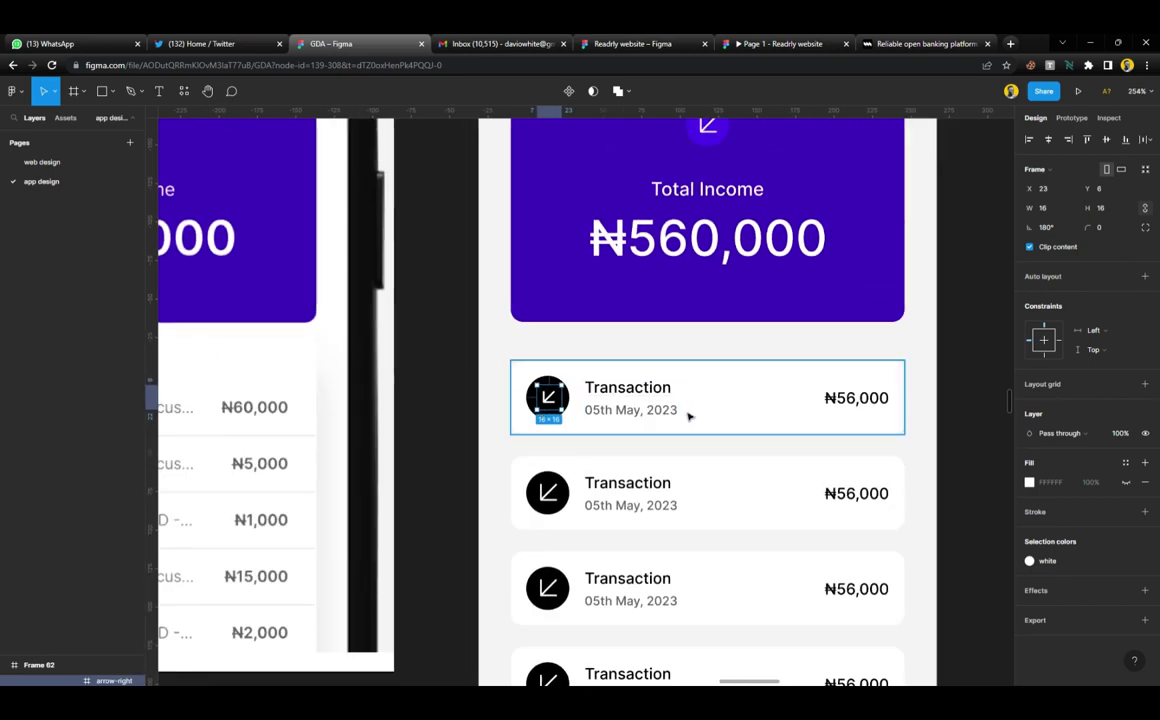
{"action": "left_click", "coordinate": [790, 492]}
{"action": "left_click", "coordinate": [790, 590], "text": "shift"}
{"action": "scroll", "coordinate": [788, 594], "scroll_direction": "down", "scroll_amount": 2}
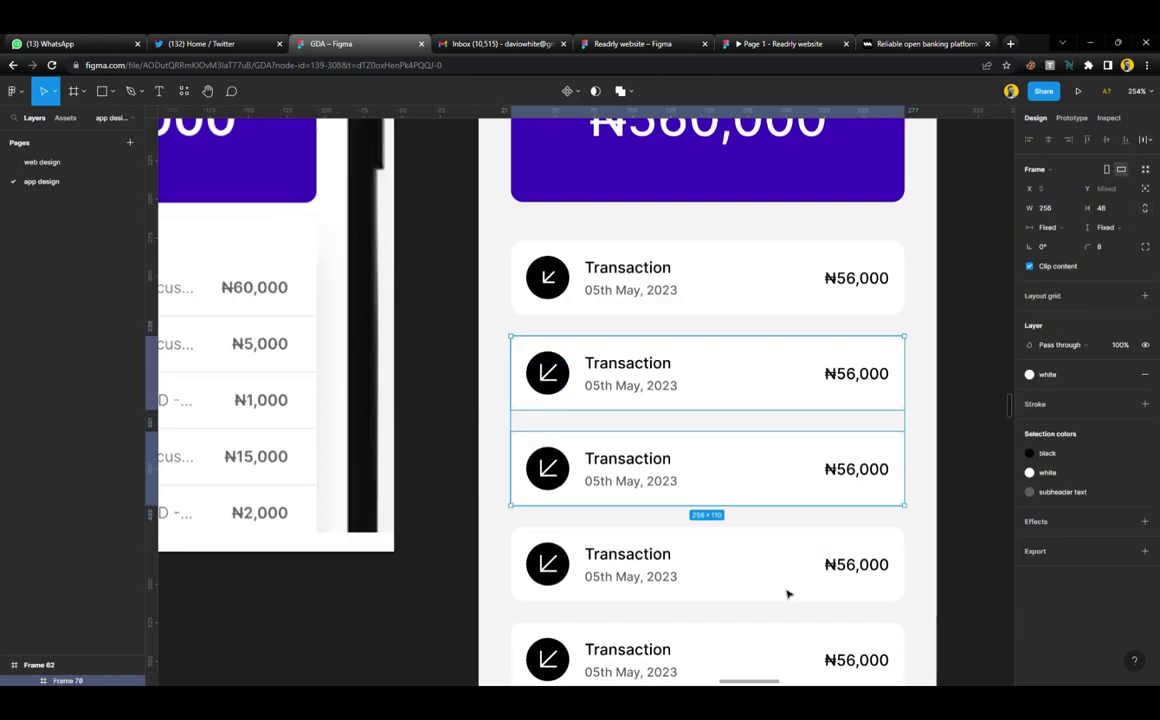
{"action": "scroll", "coordinate": [788, 594], "scroll_direction": "down", "scroll_amount": 2}
{"action": "left_click", "coordinate": [761, 368]}
{"action": "key", "text": "Delete"}
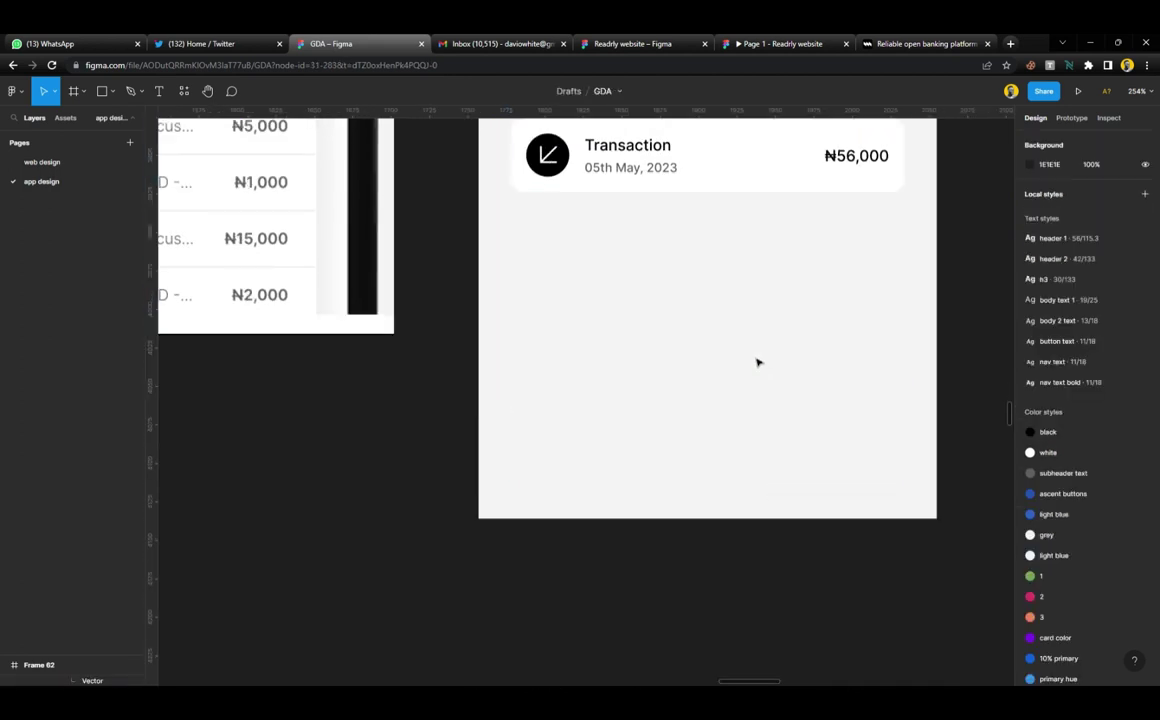
Duplicate a transaction card and flip its arrow to point up-right
{"action": "scroll", "coordinate": [757, 362], "scroll_direction": "up", "scroll_amount": 4}
{"action": "left_click", "coordinate": [712, 357]}
{"action": "left_click", "coordinate": [712, 357]}
{"action": "key", "text": "ctrl+d"}
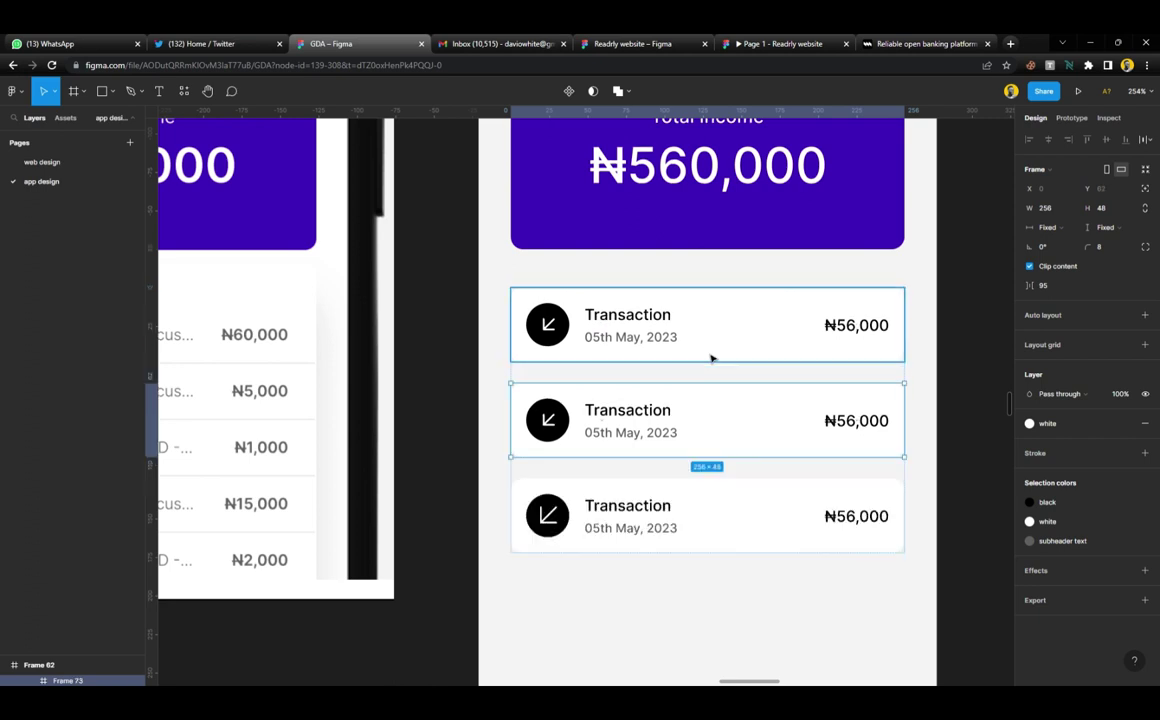
{"action": "scroll", "coordinate": [551, 414], "scroll_direction": "up", "scroll_amount": 3}
{"action": "double_click", "coordinate": [560, 423]}
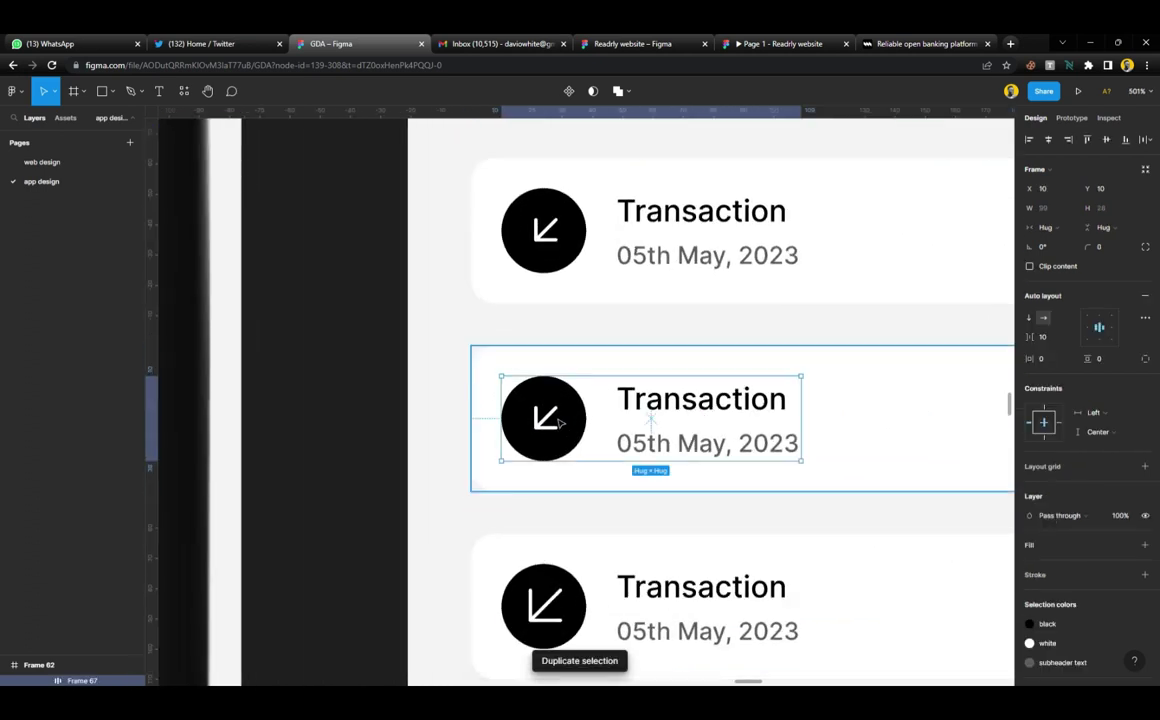
{"action": "double_click", "coordinate": [560, 423]}
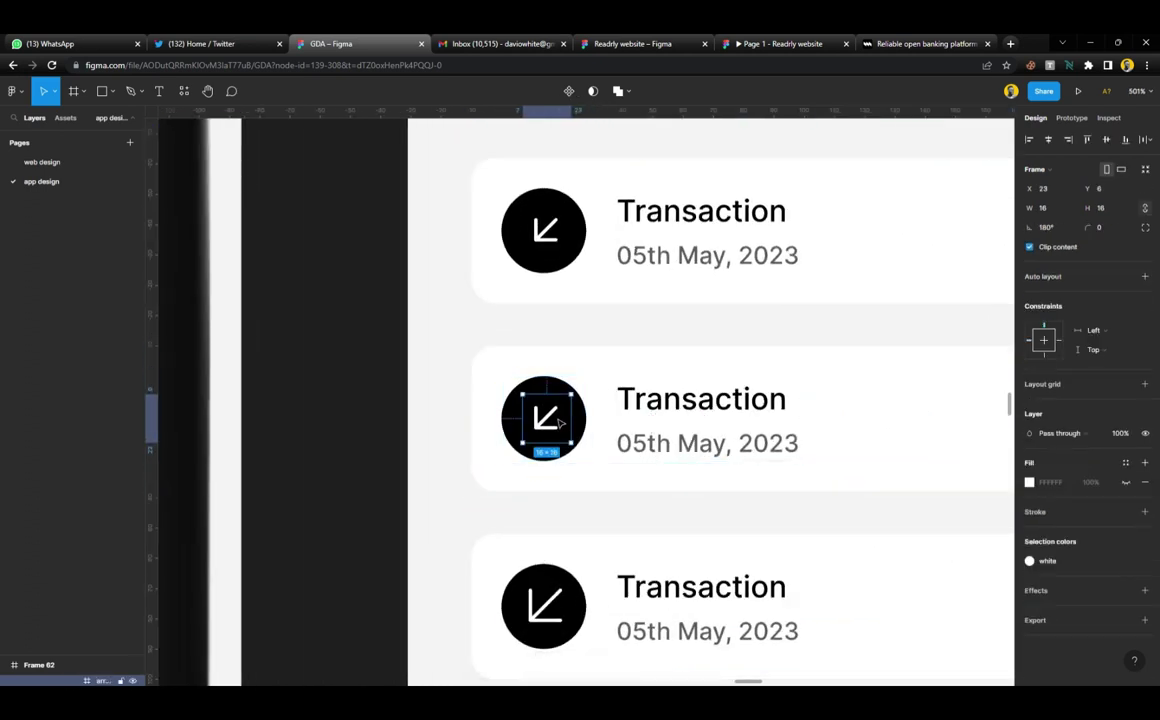
{"action": "key", "text": "shift+v"}
{"action": "key", "text": "shift+h"}
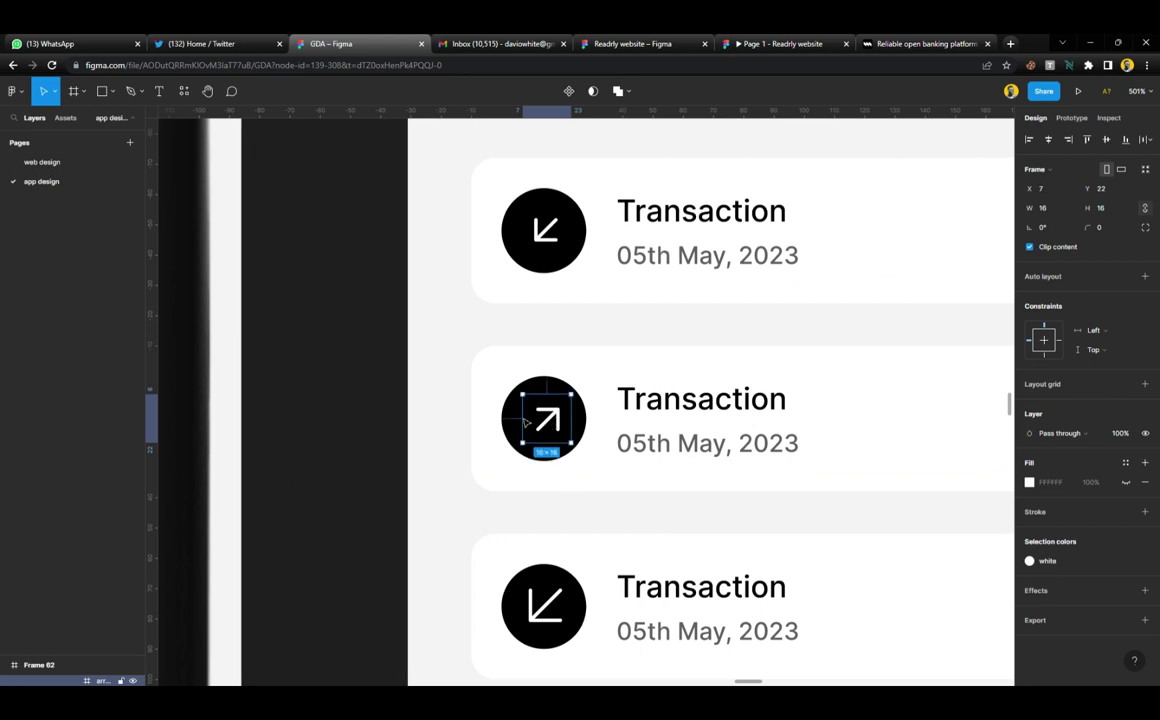
Delete the third card, then duplicate the first two cards twice to lengthen the list
{"action": "scroll", "coordinate": [361, 385], "scroll_direction": "down", "scroll_amount": 3}
{"action": "left_click", "coordinate": [597, 486]}
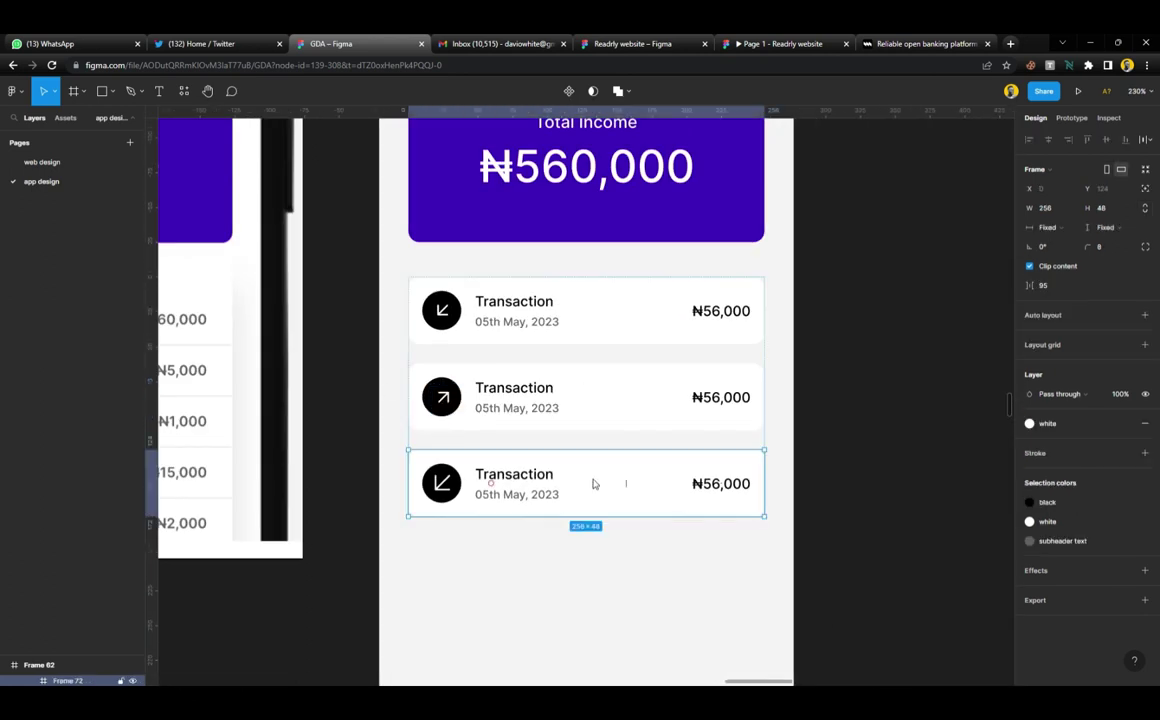
{"action": "key", "text": "Delete"}
{"action": "left_click", "coordinate": [559, 381]}
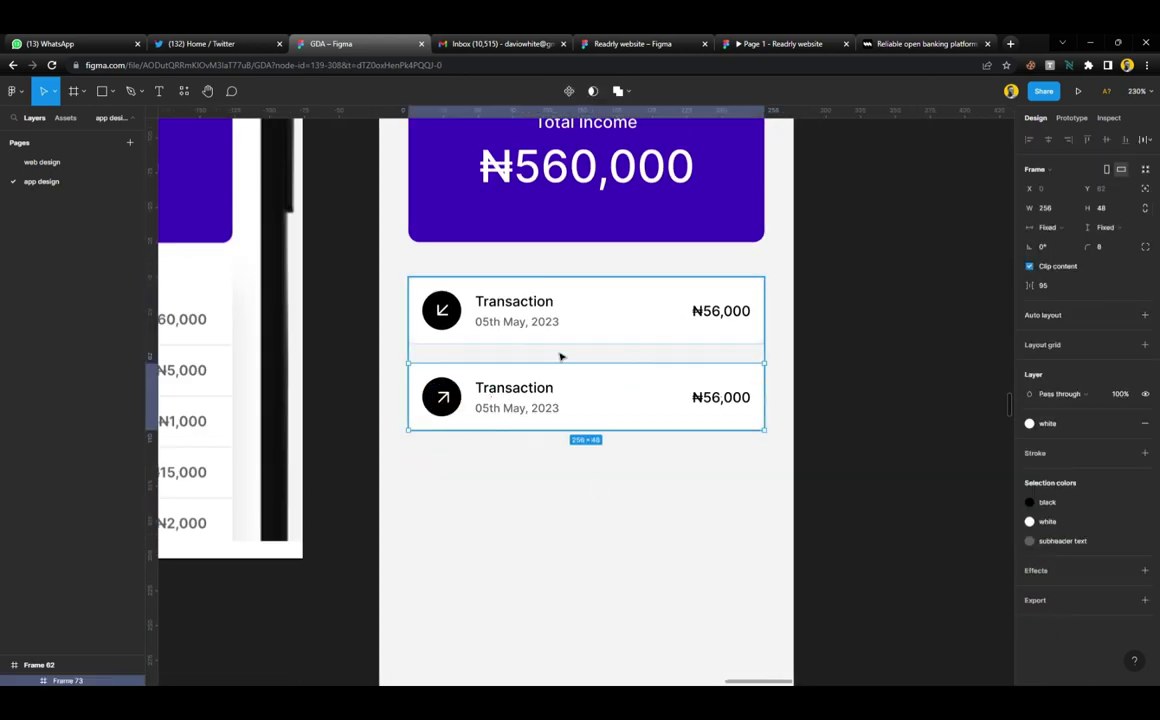
{"action": "left_click", "coordinate": [561, 347], "text": "shift"}
{"action": "key", "text": "ctrl+d"}
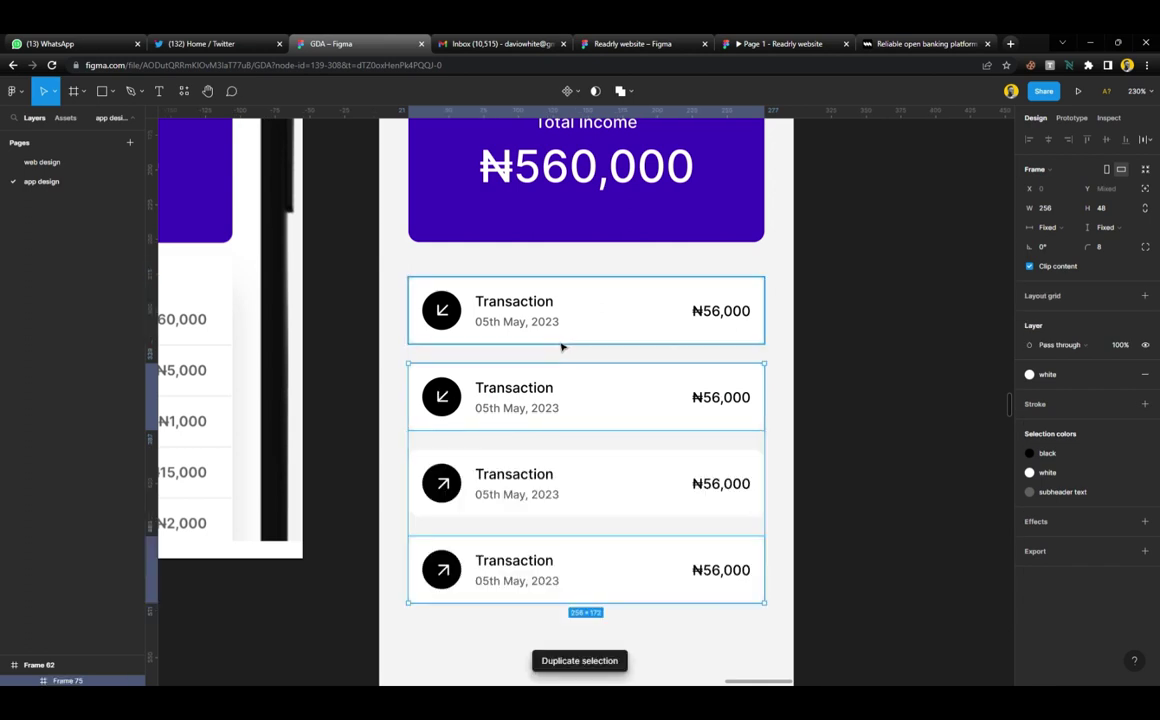
{"action": "key", "text": "ctrl+d"}
{"action": "scroll", "coordinate": [562, 345], "scroll_direction": "down", "scroll_amount": 2}
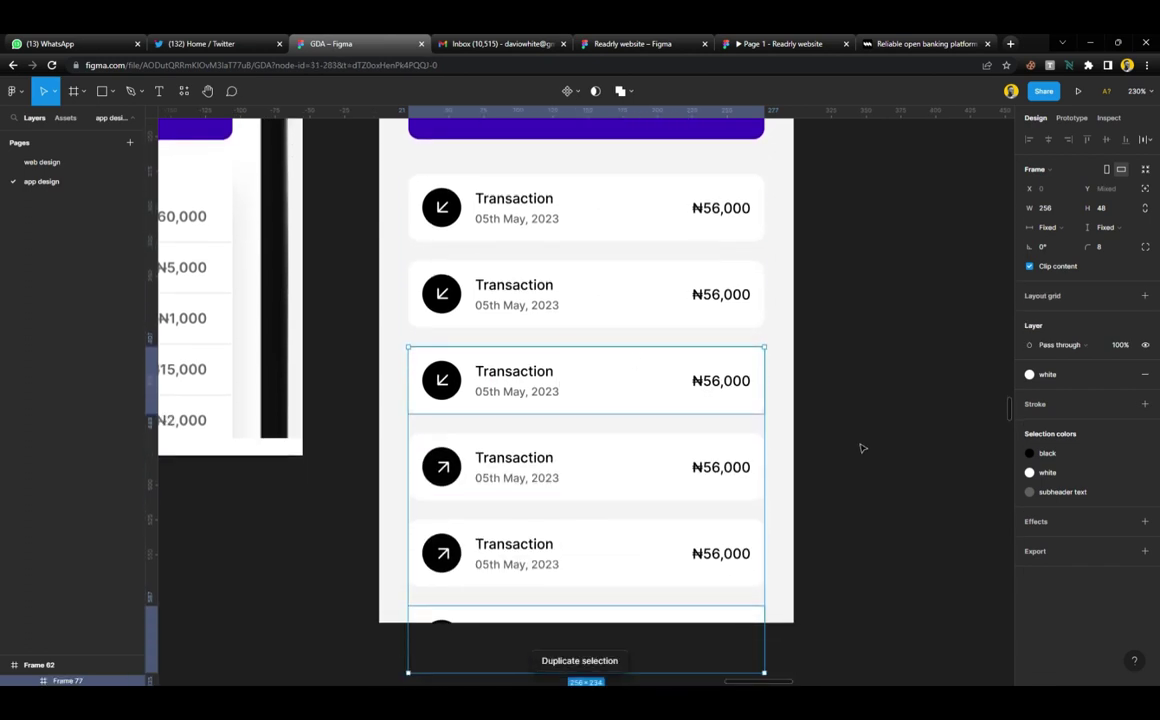
{"action": "left_click", "coordinate": [862, 448]}
{"action": "scroll", "coordinate": [745, 432], "scroll_direction": "down", "scroll_amount": 5}
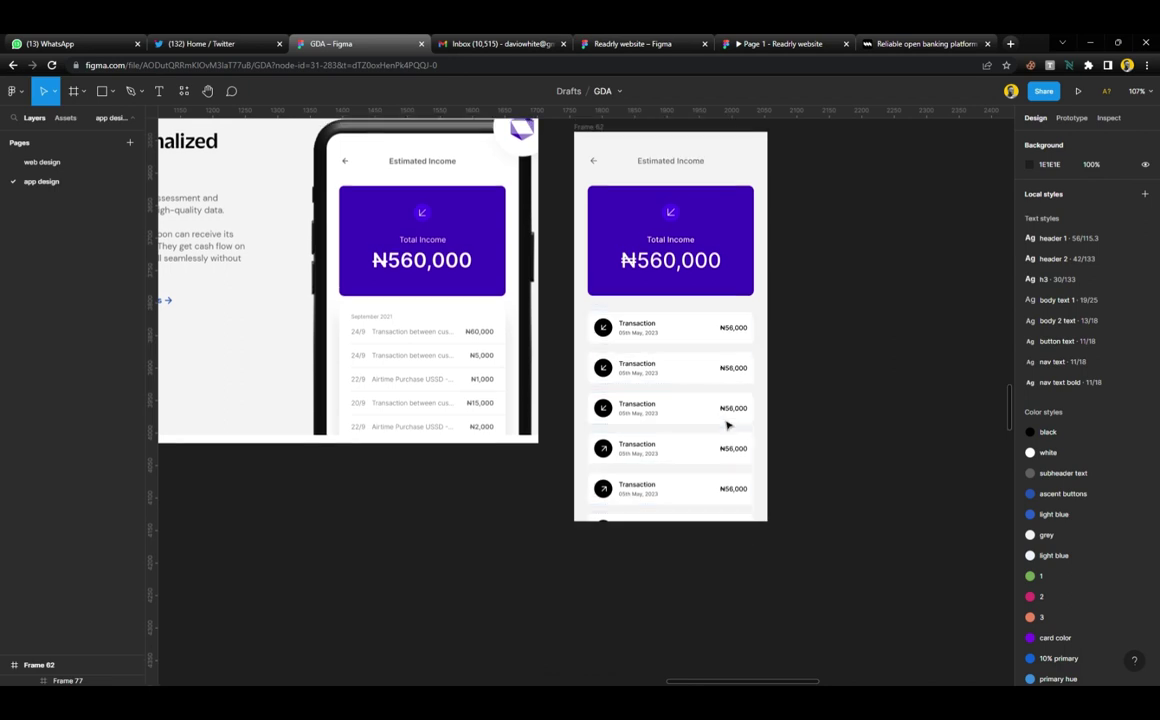
Drag the phone screen frame rightward, then pull it back slightly to X 1843
{"action": "scroll", "coordinate": [730, 425], "scroll_direction": "up", "scroll_amount": 1}
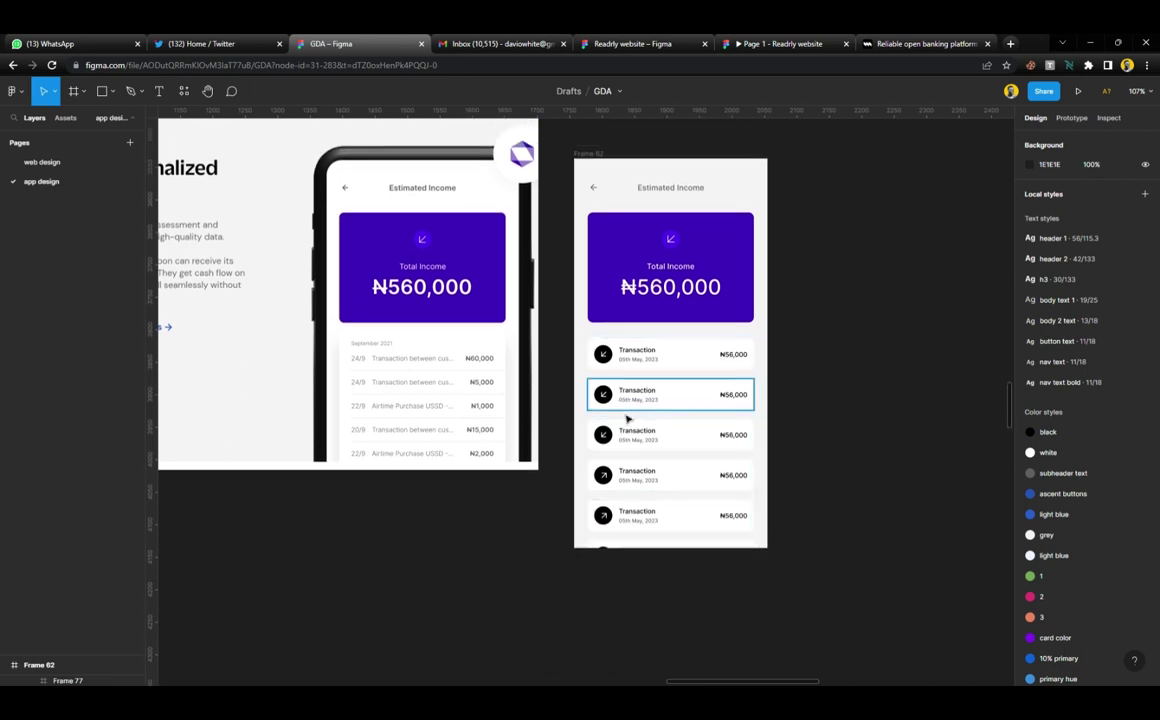
{"action": "scroll", "coordinate": [665, 582], "scroll_direction": "down", "scroll_amount": 2}
{"action": "scroll", "coordinate": [668, 587], "scroll_direction": "up", "scroll_amount": 1}
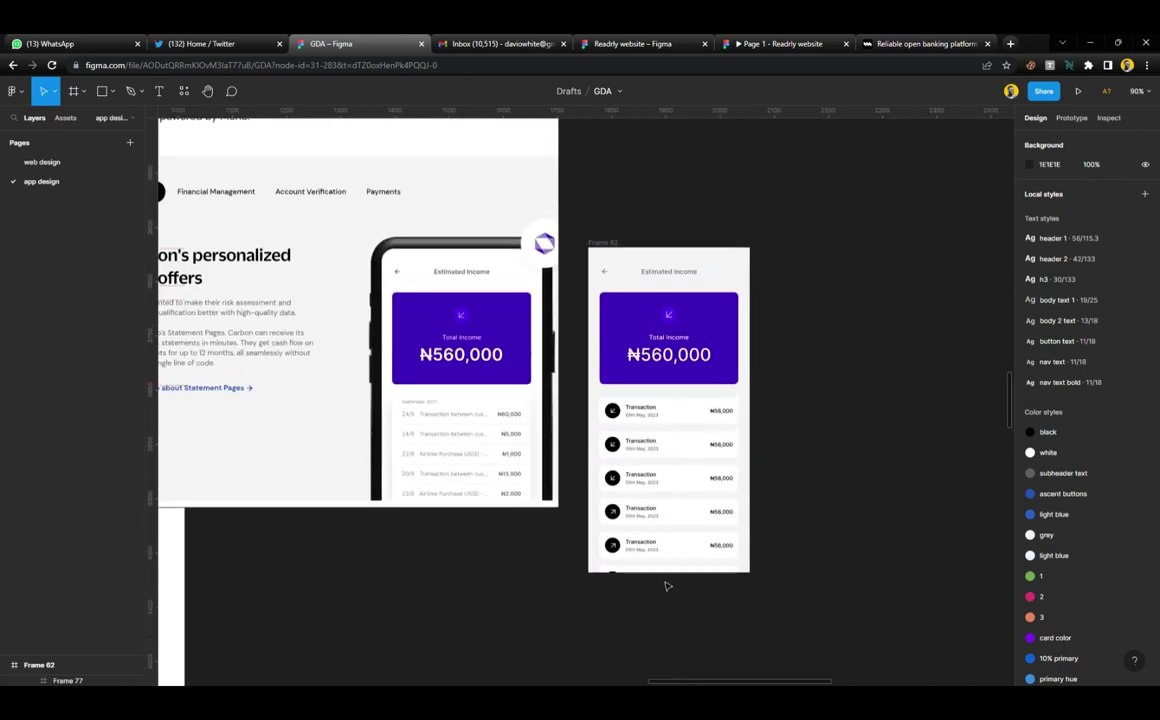
{"action": "left_click", "coordinate": [608, 250]}
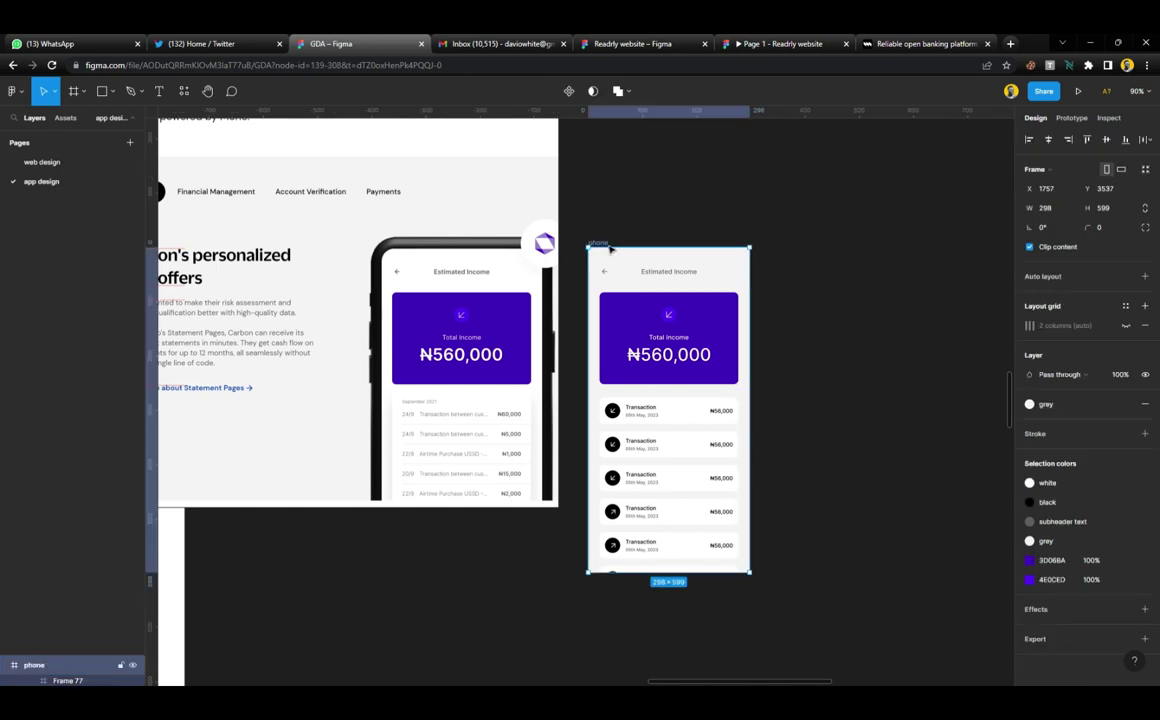
{"action": "left_click_drag", "start_coordinate": [608, 245], "coordinate": [655, 251]}
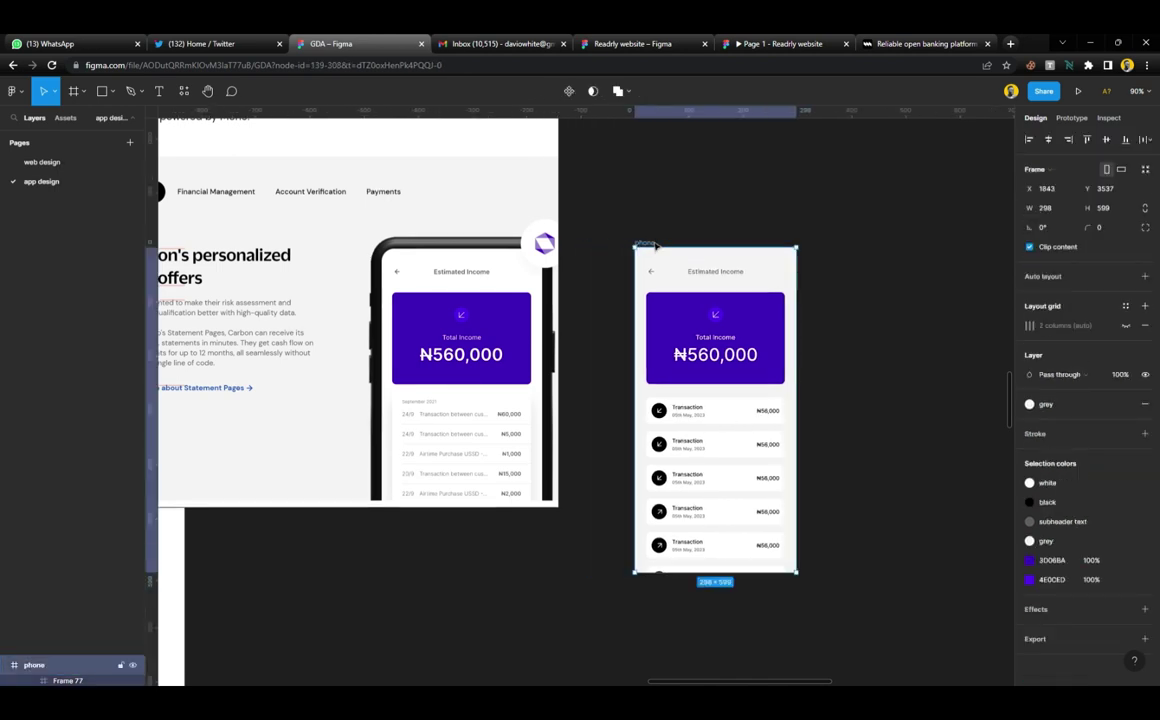
{"action": "scroll", "coordinate": [500, 278], "scroll_direction": "right", "scroll_amount": 2}
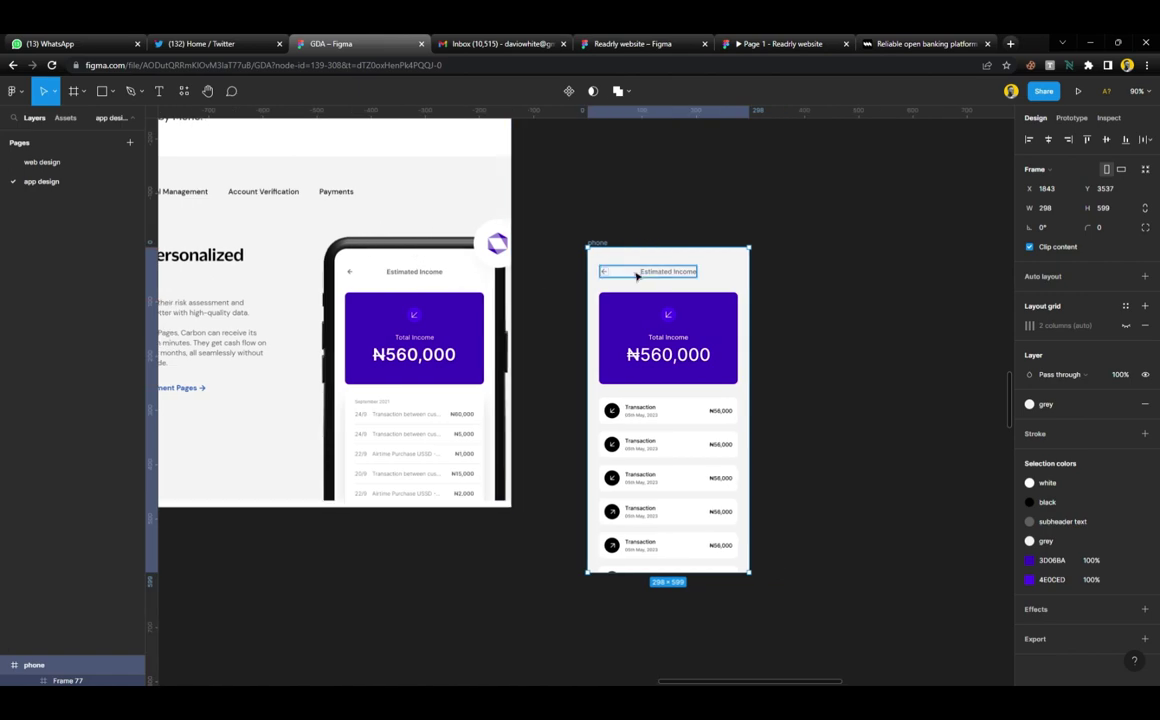
{"action": "key", "text": "ctrl+z"}
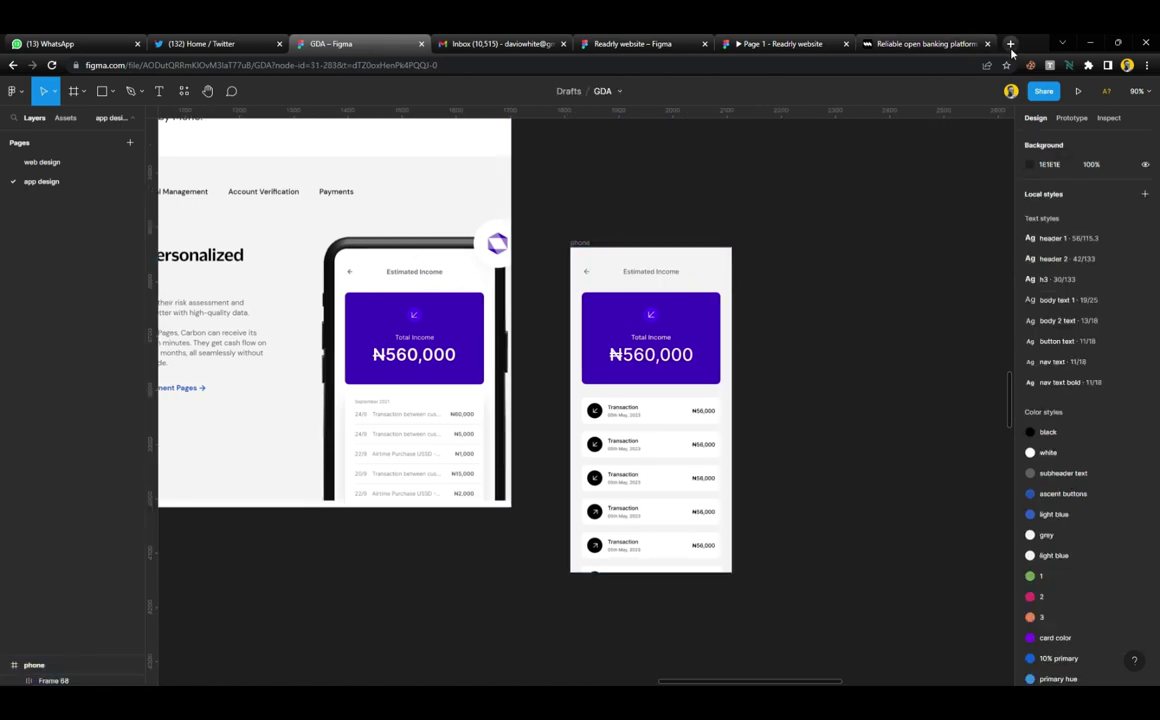
Search Google Images for 'iphone frame png' and preview the CityPNG iPhone 14 Pro Max mockup
{"action": "left_click", "coordinate": [1010, 43]}
{"action": "type", "text": "ip"}
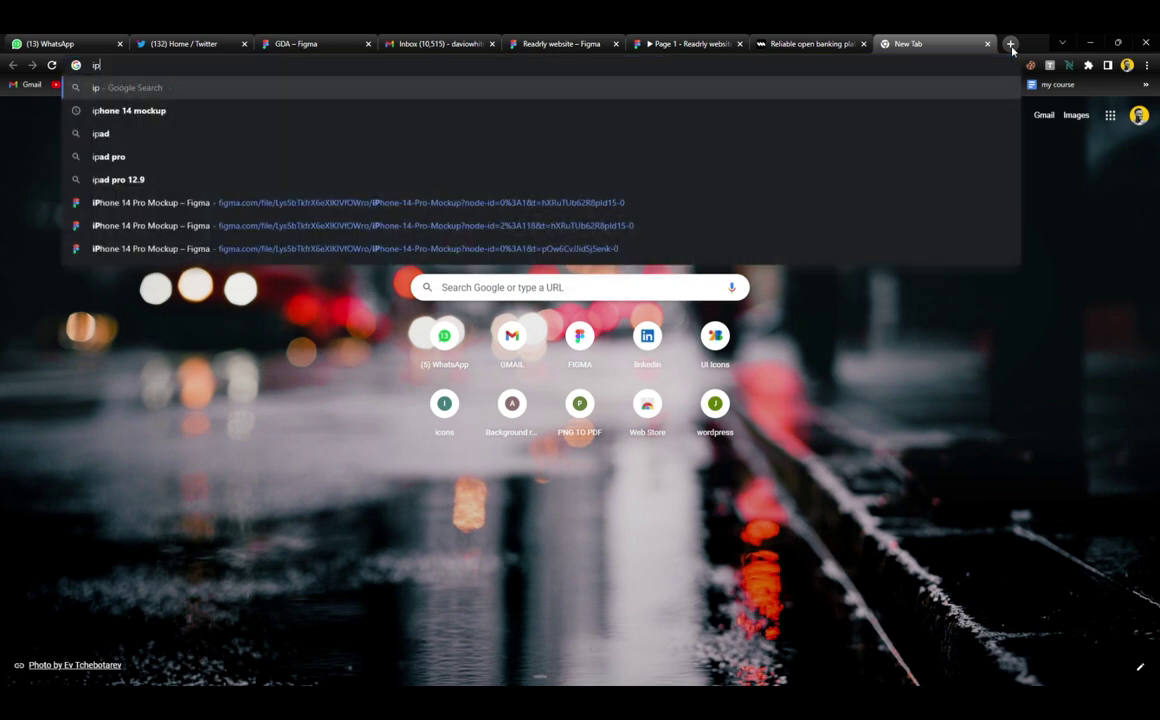
{"action": "type", "text": "hone frame "}
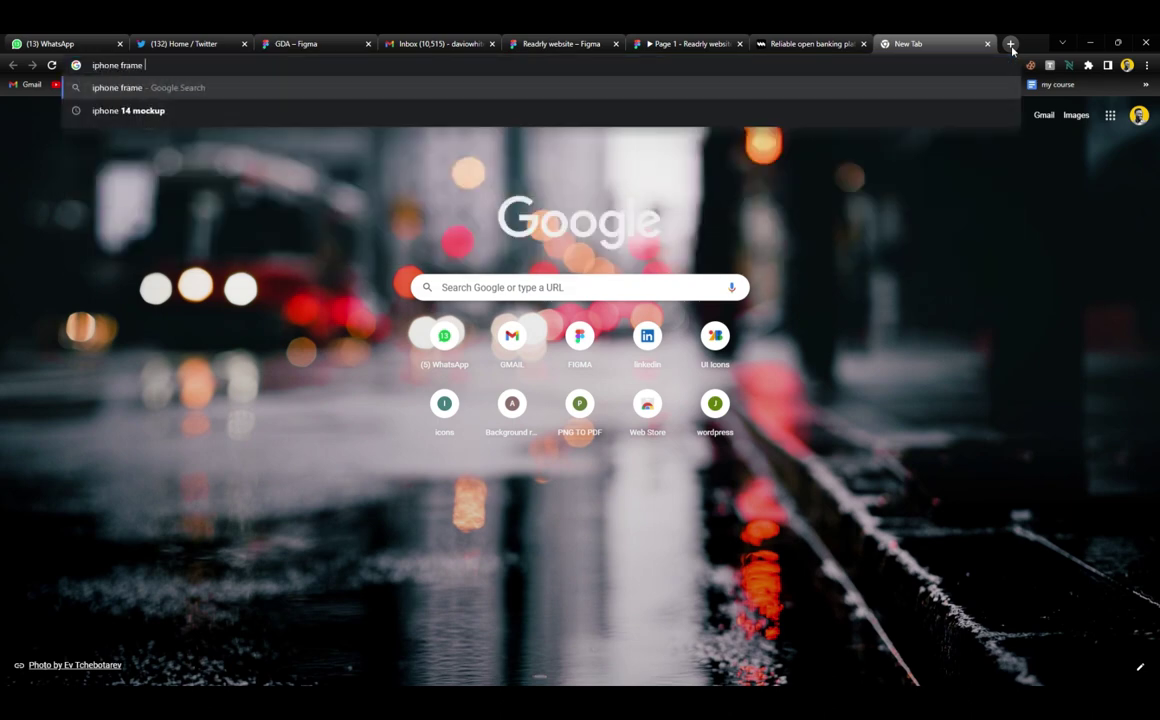
{"action": "type", "text": "png"}
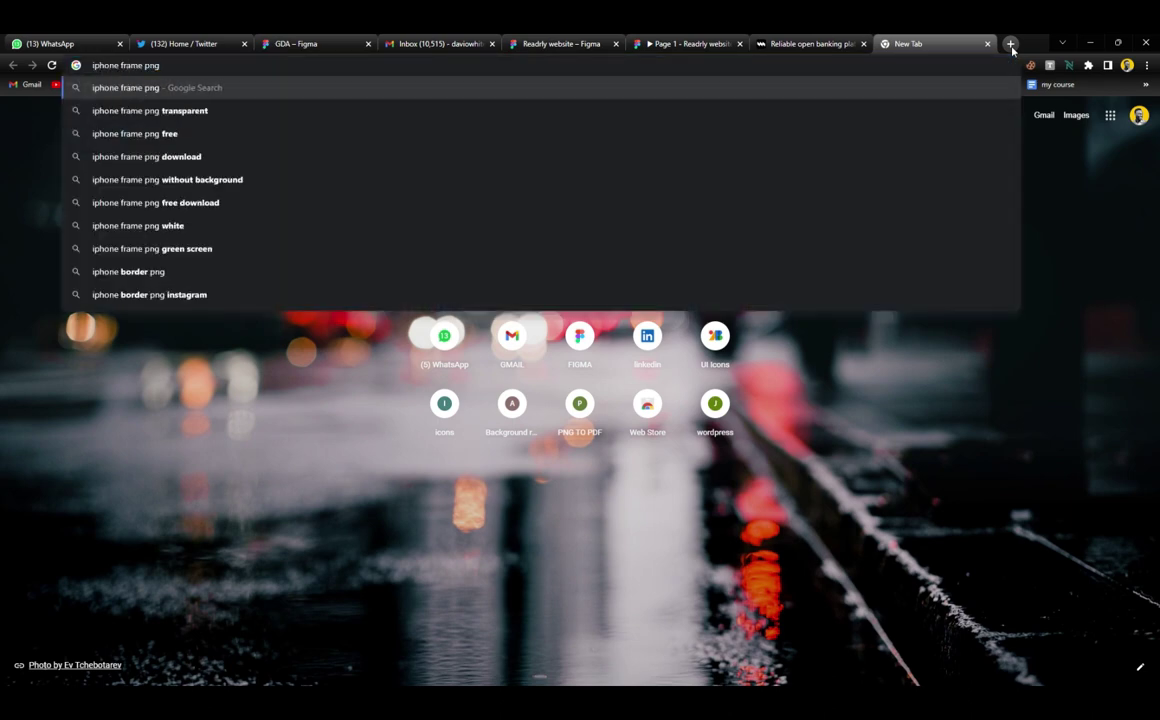
{"action": "key", "text": "Return"}
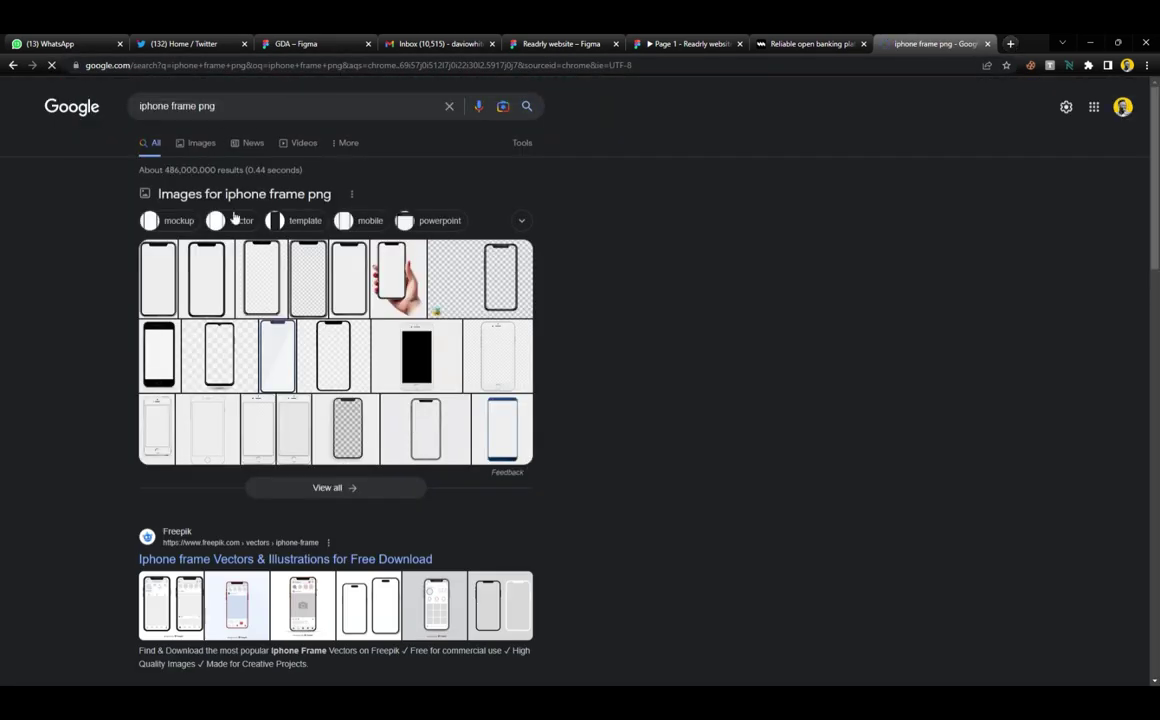
{"action": "left_click", "coordinate": [197, 148]}
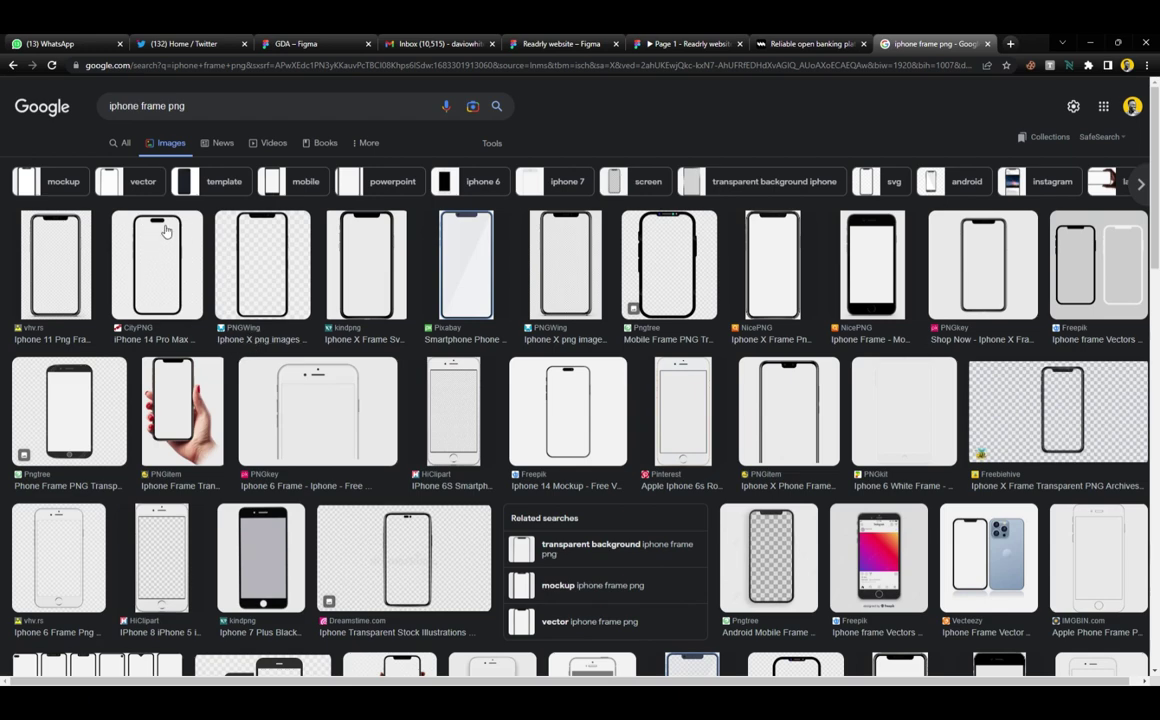
{"action": "left_click", "coordinate": [150, 283]}
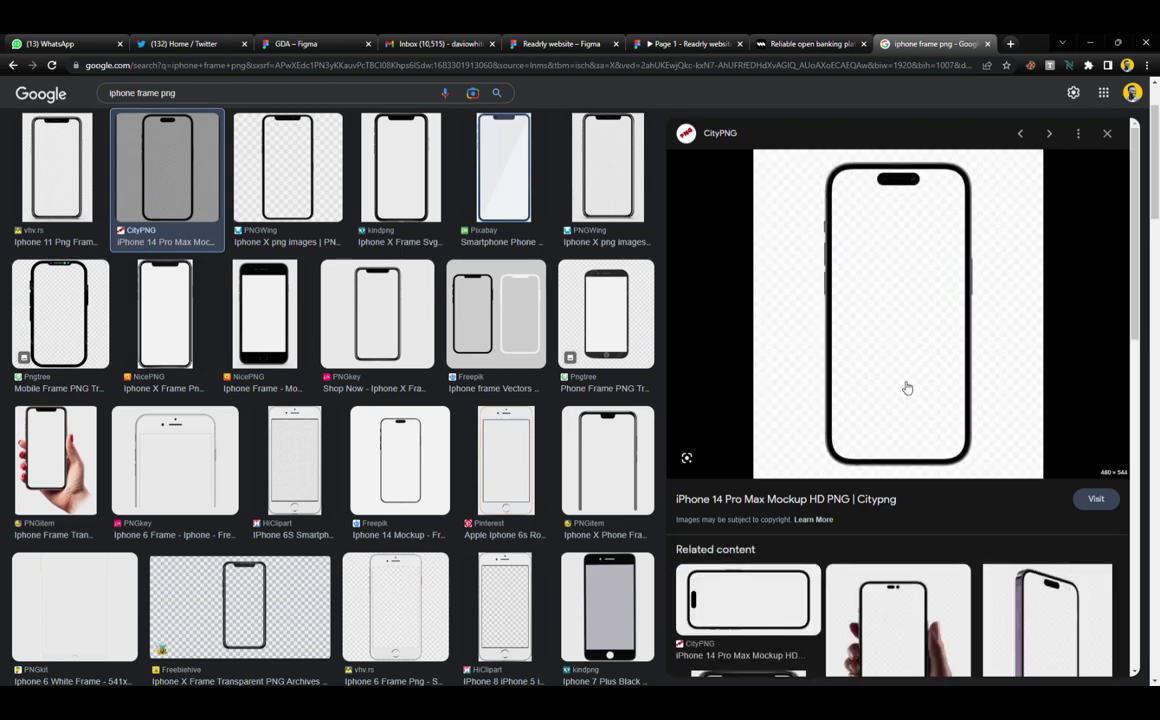
Open the mockup's CityPNG page and download the iPhone 14 Pro Max PNG
{"action": "left_click", "coordinate": [141, 234]}
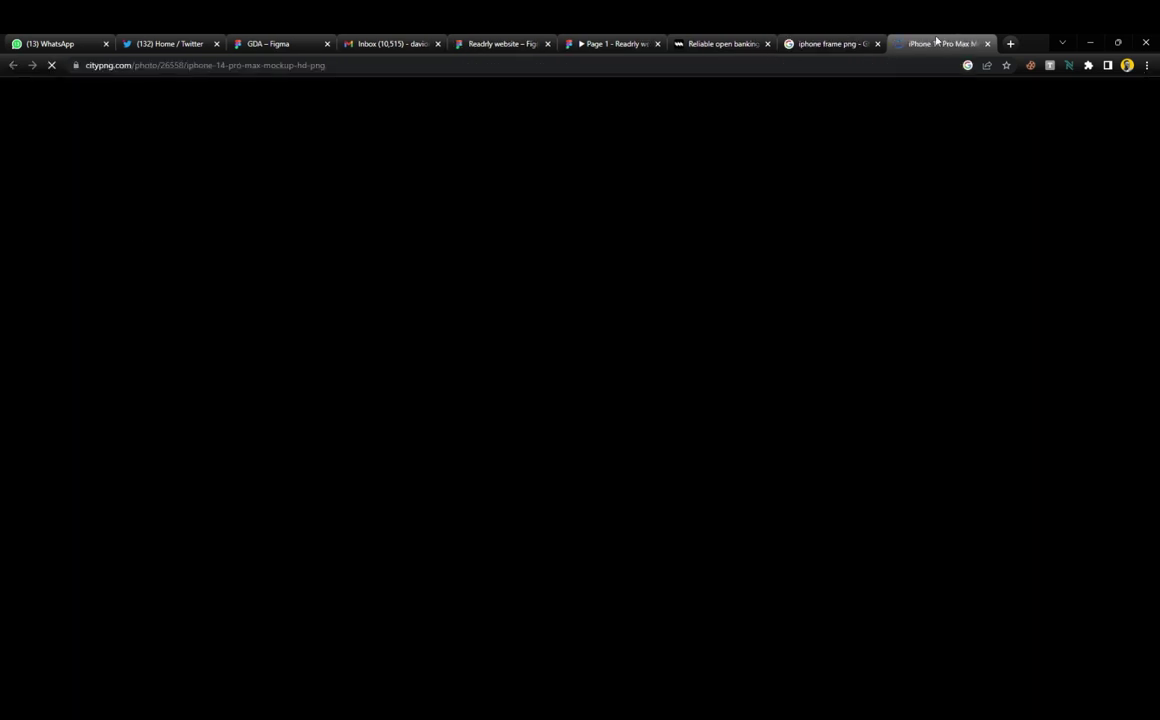
{"action": "scroll", "coordinate": [583, 435], "scroll_direction": "down", "scroll_amount": 5}
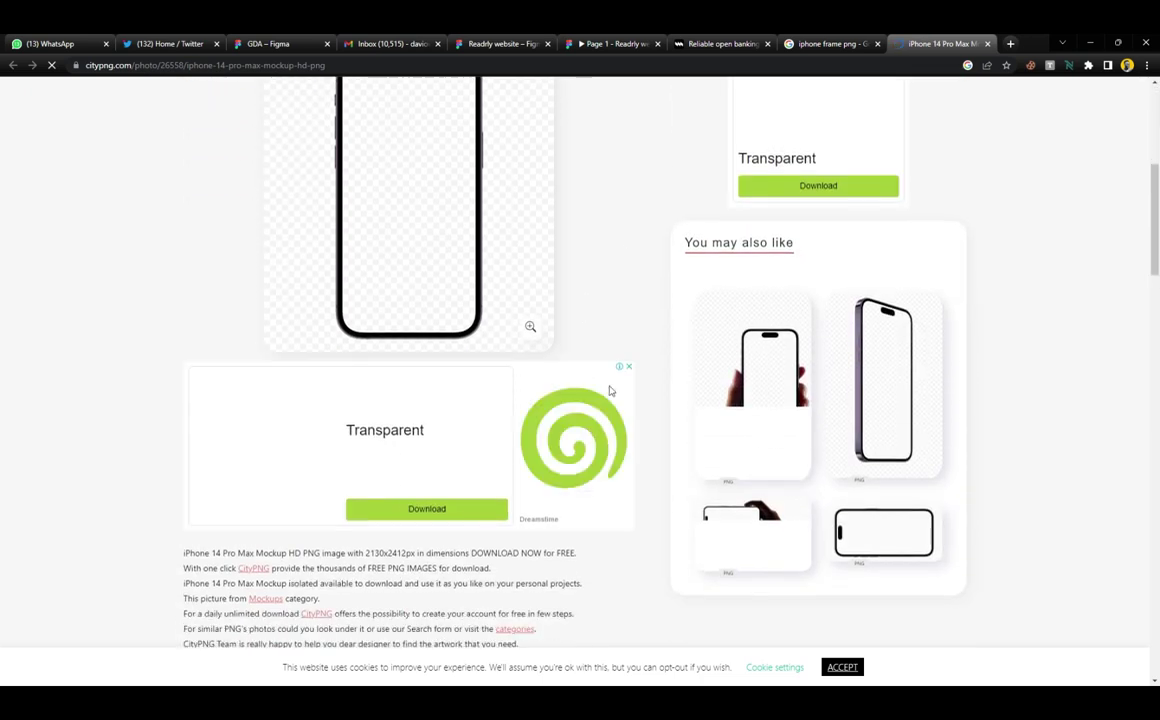
{"action": "scroll", "coordinate": [445, 331], "scroll_direction": "up", "scroll_amount": 2}
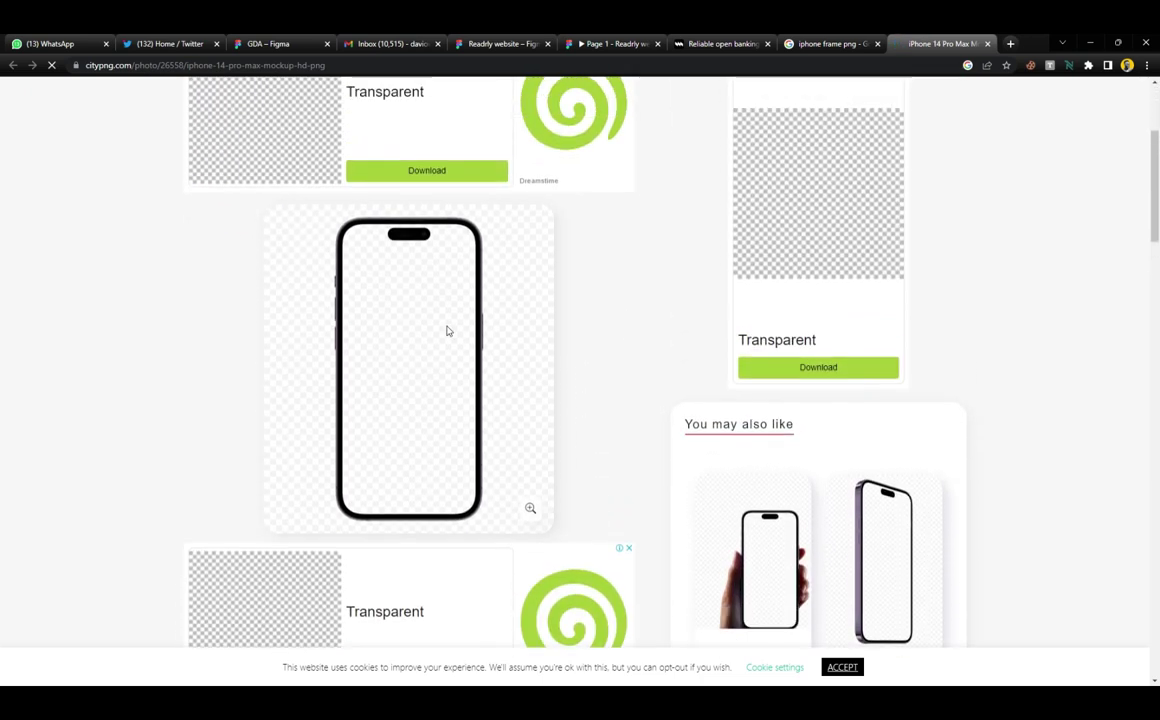
{"action": "scroll", "coordinate": [448, 331], "scroll_direction": "down", "scroll_amount": 3}
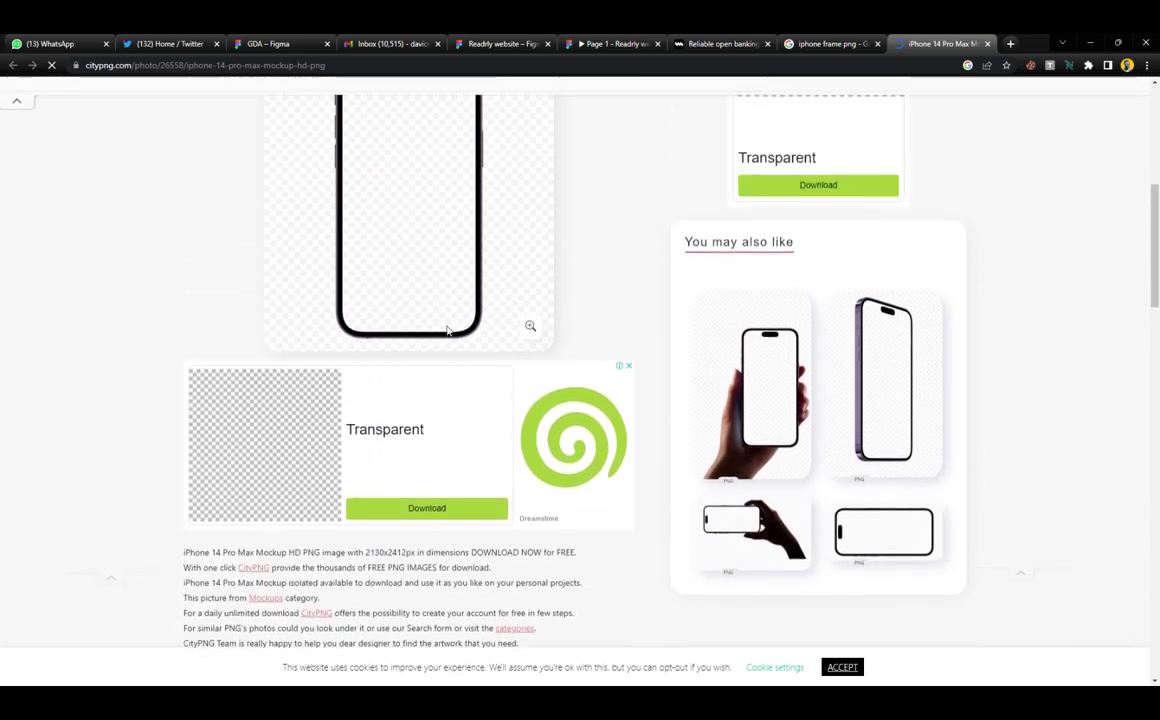
{"action": "scroll", "coordinate": [445, 350], "scroll_direction": "down", "scroll_amount": 6}
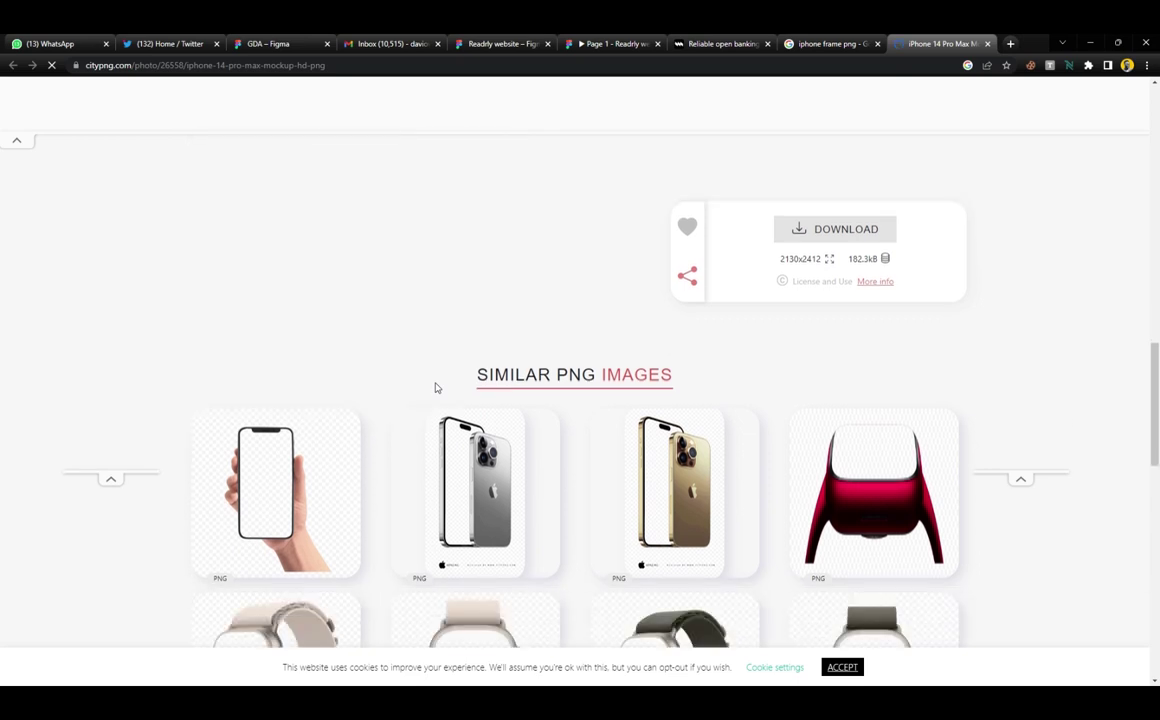
{"action": "scroll", "coordinate": [600, 360], "scroll_direction": "up", "scroll_amount": 2}
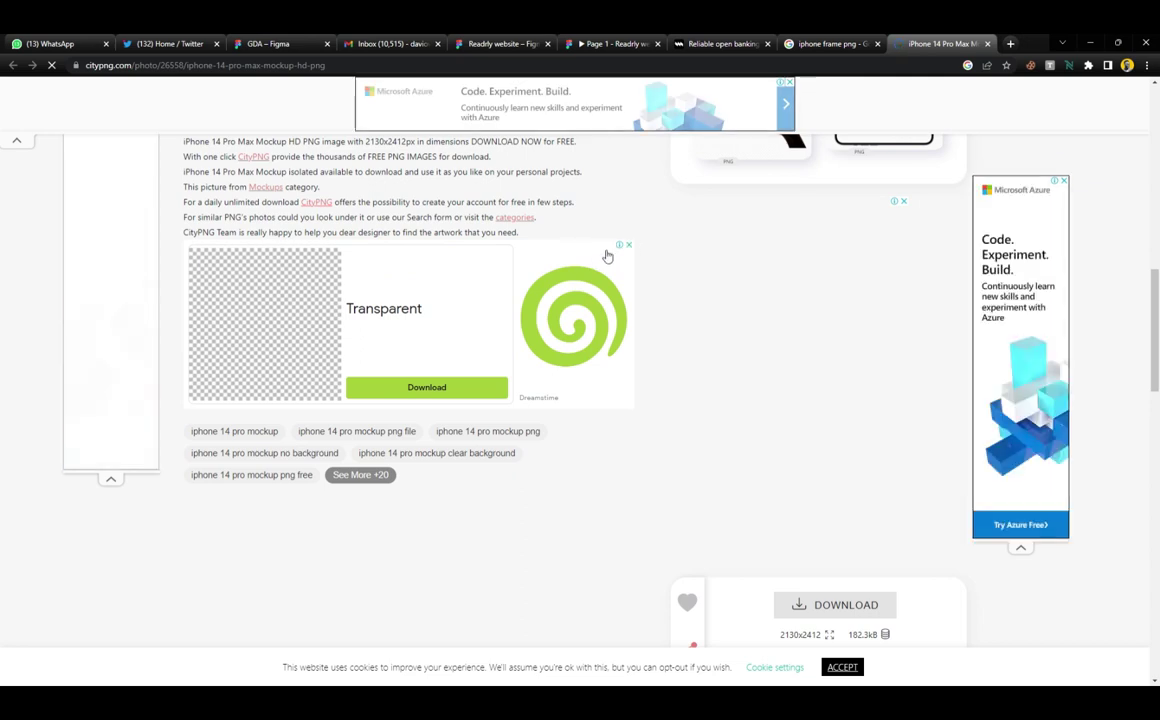
{"action": "scroll", "coordinate": [590, 450], "scroll_direction": "down", "scroll_amount": 3}
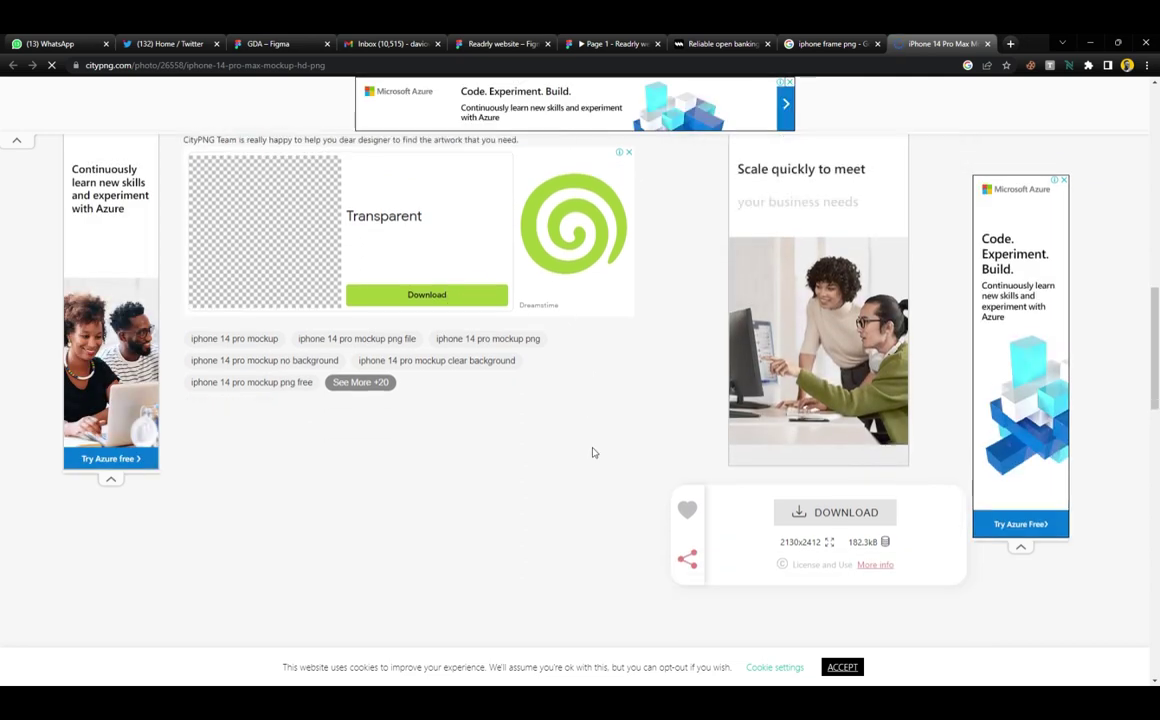
{"action": "scroll", "coordinate": [507, 443], "scroll_direction": "down", "scroll_amount": 3}
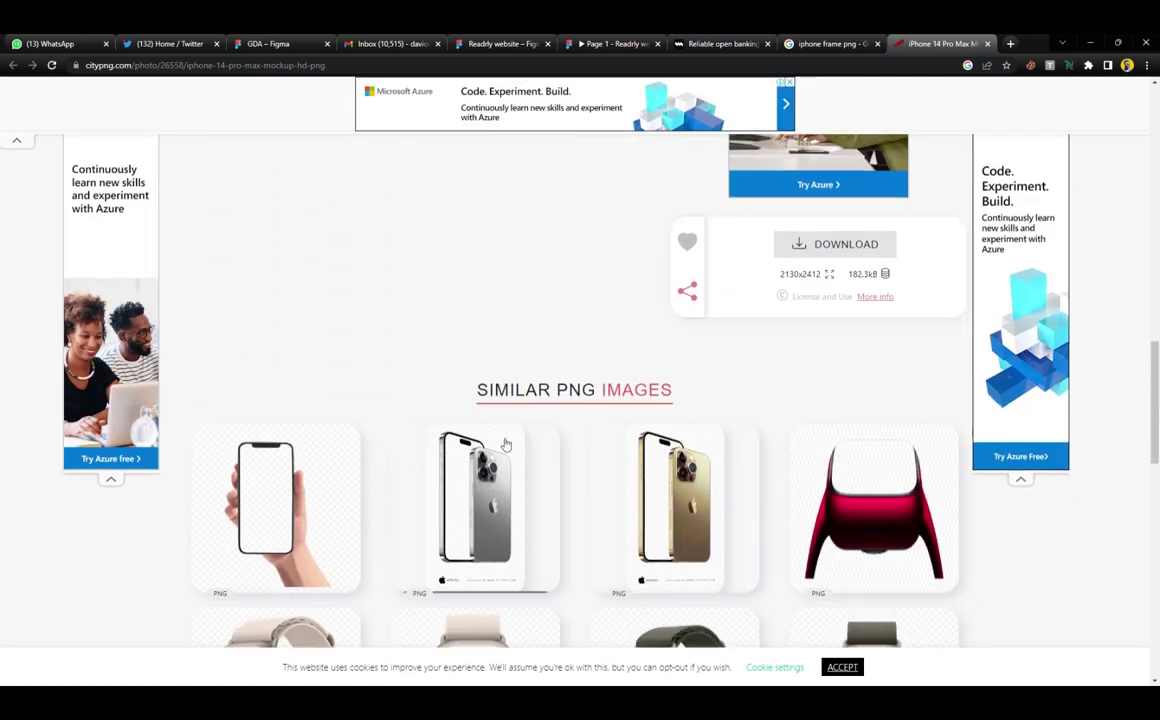
{"action": "scroll", "coordinate": [585, 396], "scroll_direction": "down", "scroll_amount": 3}
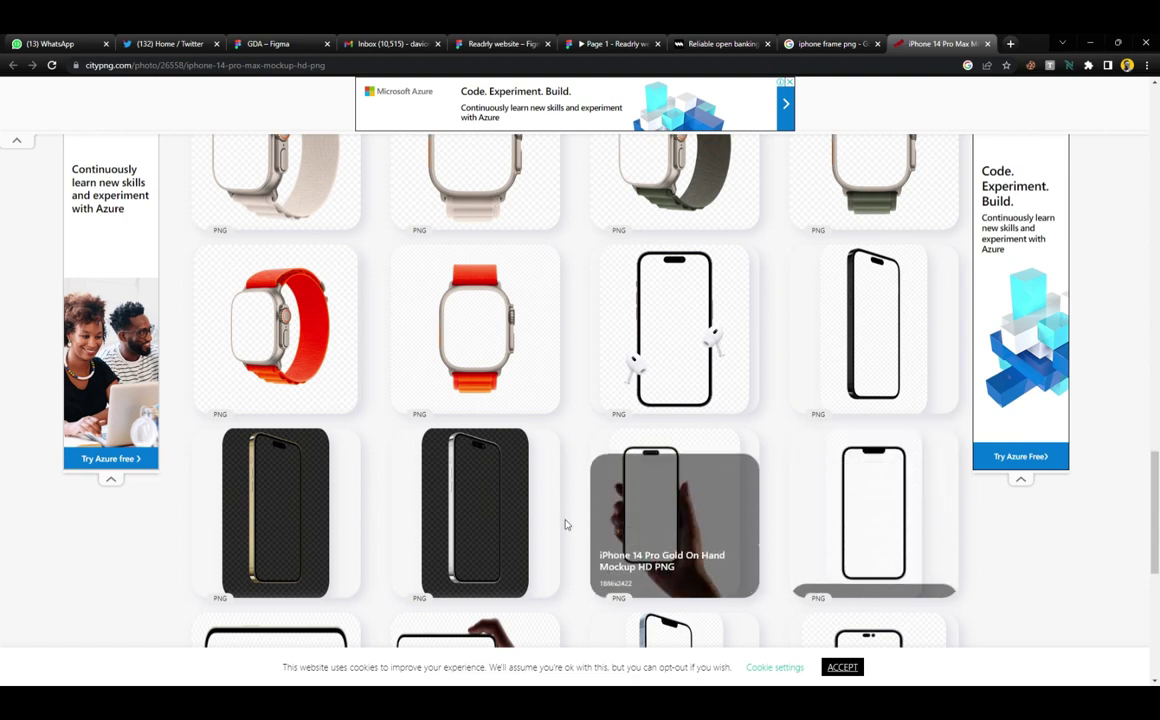
{"action": "scroll", "coordinate": [528, 372], "scroll_direction": "up", "scroll_amount": 5}
{"action": "scroll", "coordinate": [528, 372], "scroll_direction": "up", "scroll_amount": 10}
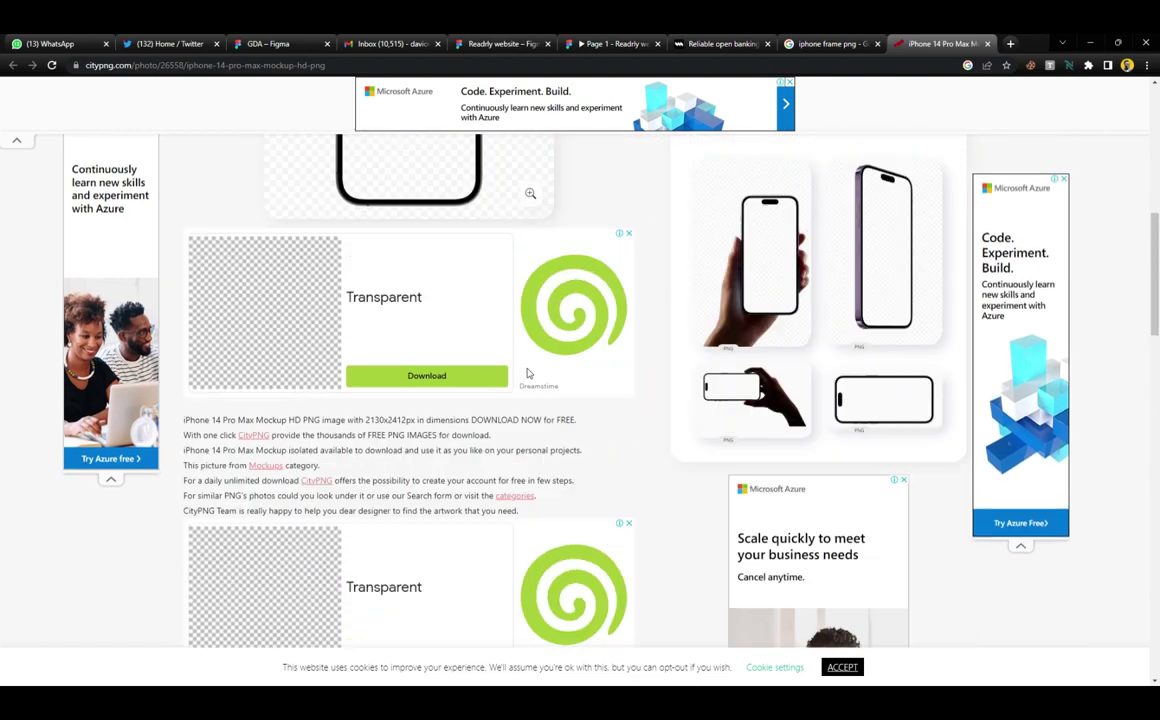
{"action": "scroll", "coordinate": [373, 341], "scroll_direction": "down", "scroll_amount": 8}
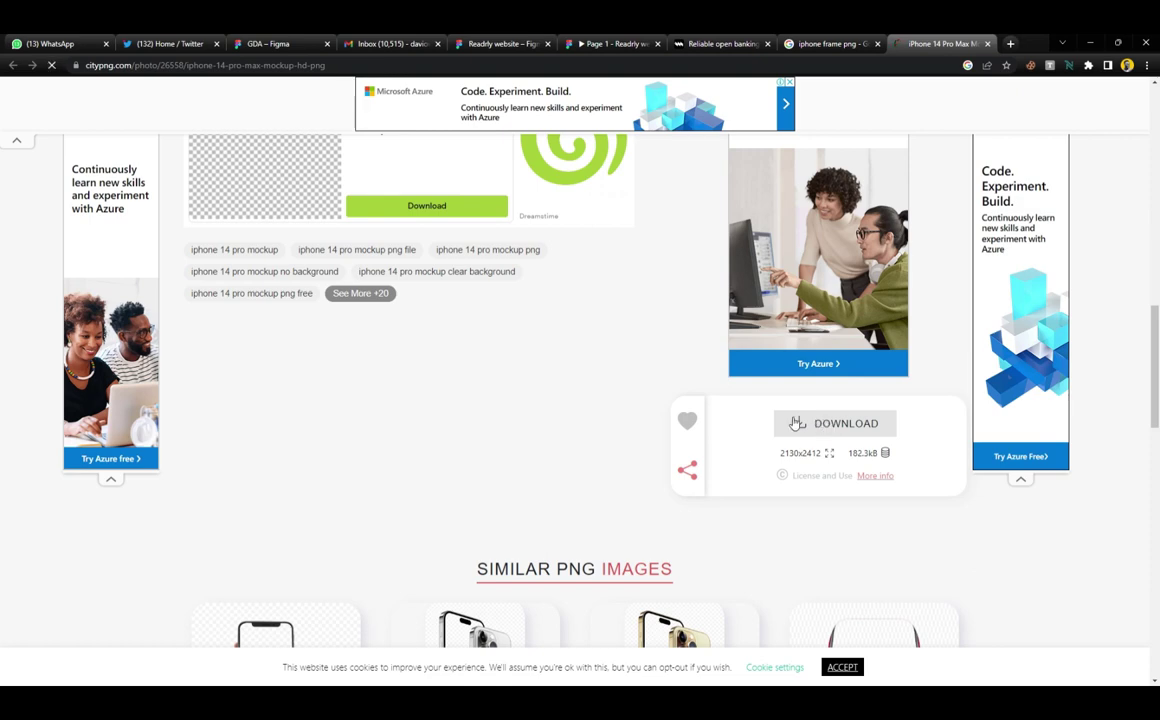
{"action": "left_click", "coordinate": [796, 423]}
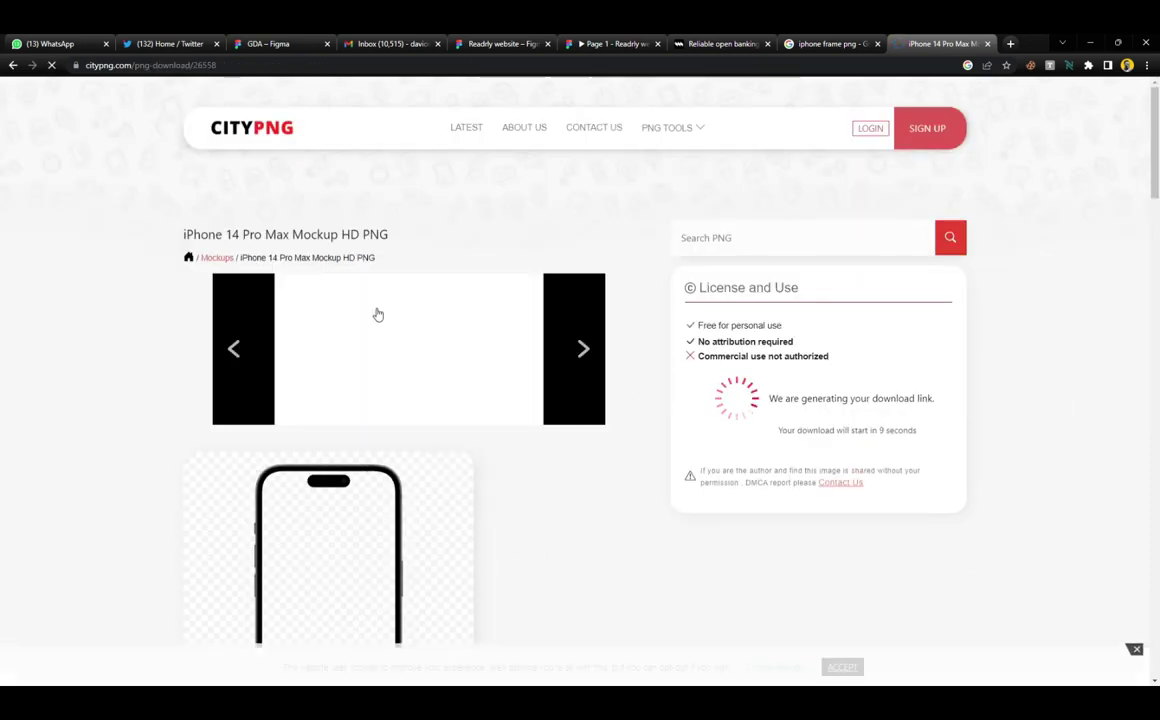
Wait for the download, then return to the GDA file in Figma
{"action": "scroll", "coordinate": [477, 390], "scroll_direction": "down", "scroll_amount": 2}
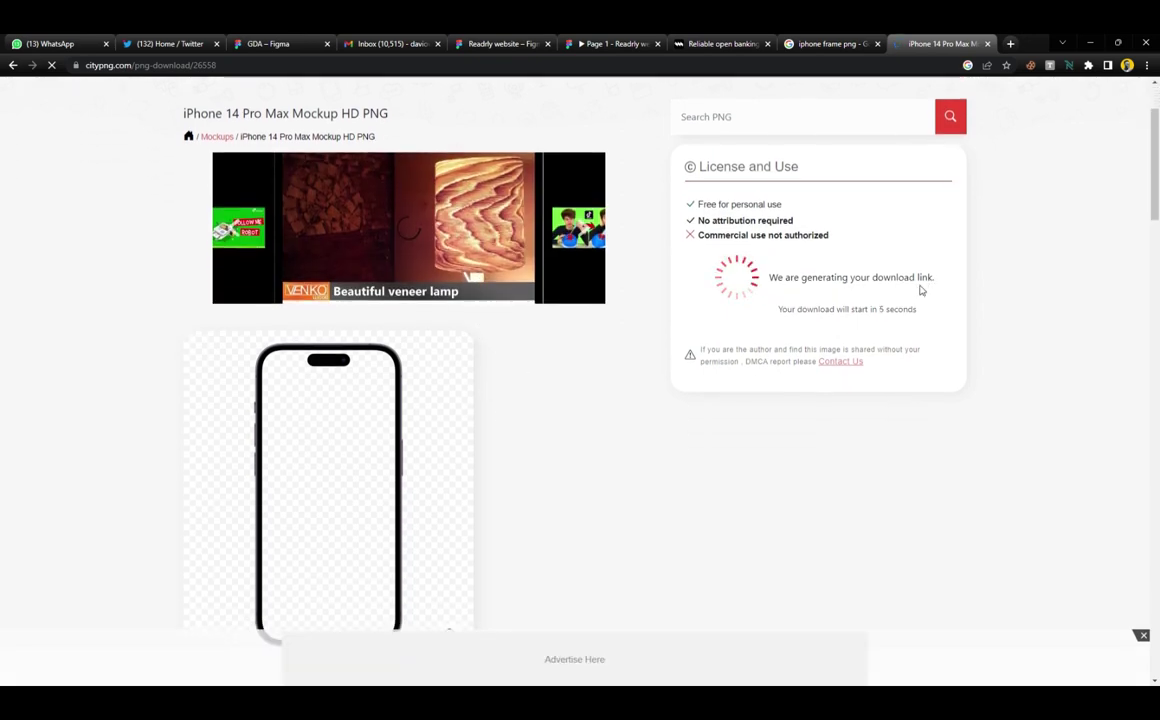
{"action": "left_click_drag", "start_coordinate": [780, 310], "coordinate": [922, 313]}
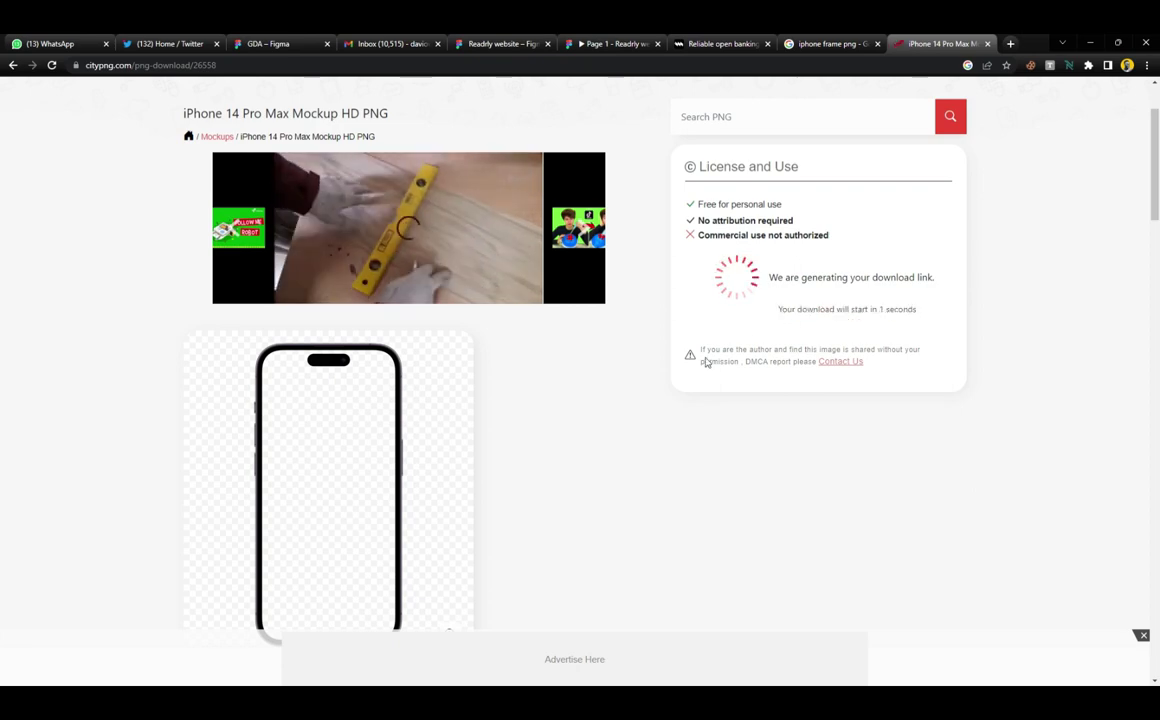
{"action": "scroll", "coordinate": [700, 364], "scroll_direction": "down", "scroll_amount": 1}
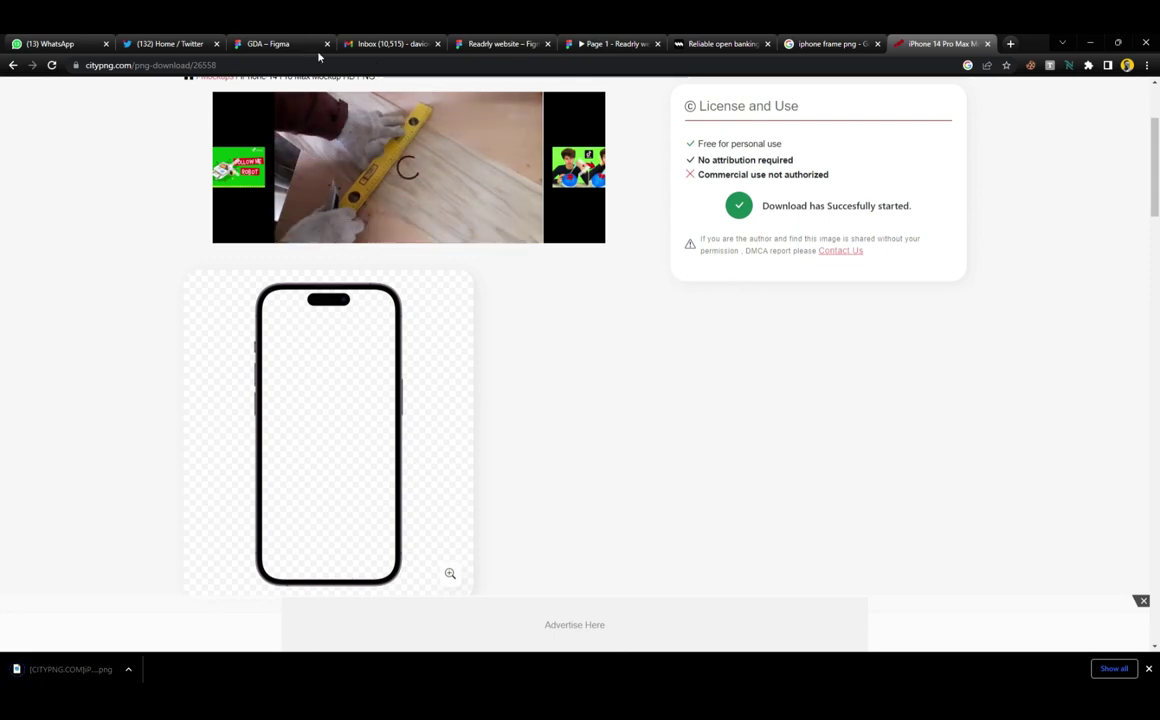
{"action": "left_click", "coordinate": [256, 44]}
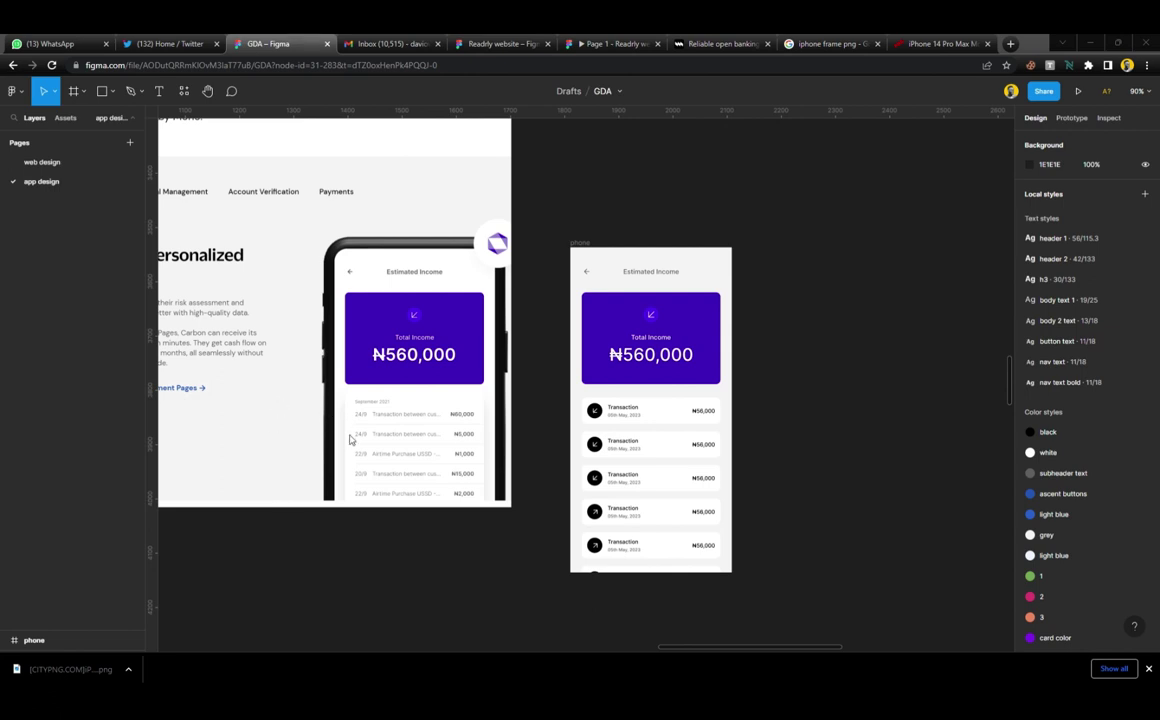
Shrink the pasted iPhone mockup image to about 418×474, then narrow its width
{"action": "left_click", "coordinate": [775, 342]}
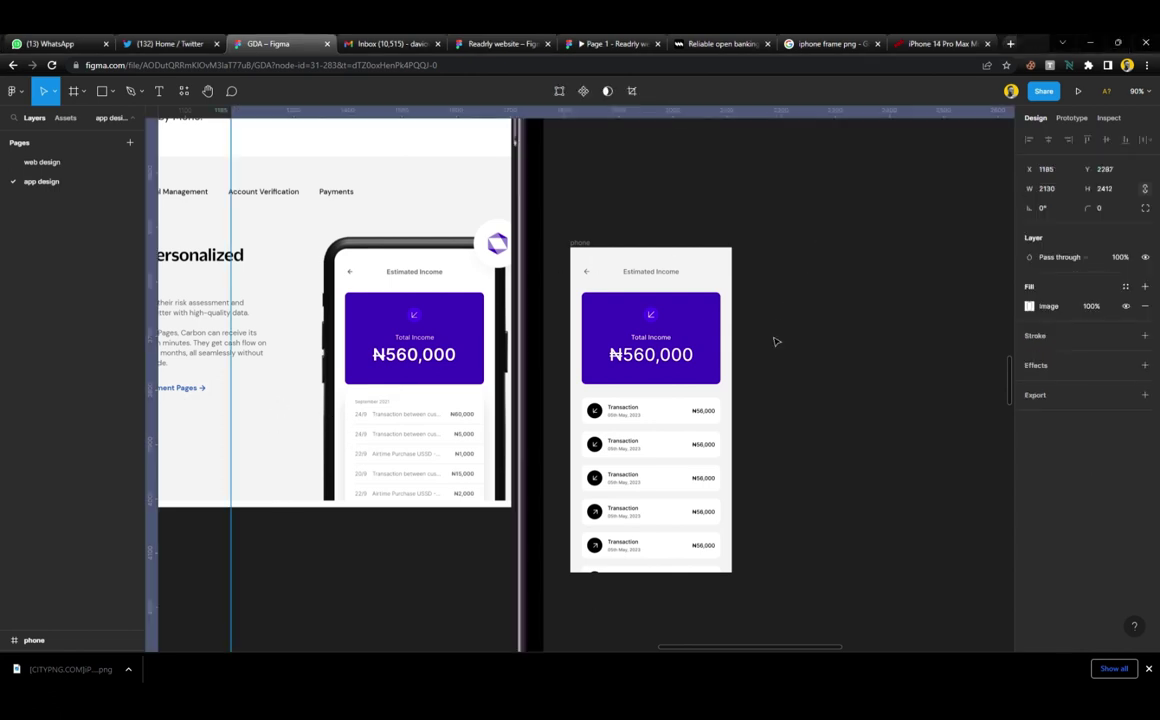
{"action": "scroll", "coordinate": [545, 348], "scroll_direction": "down", "scroll_amount": 6}
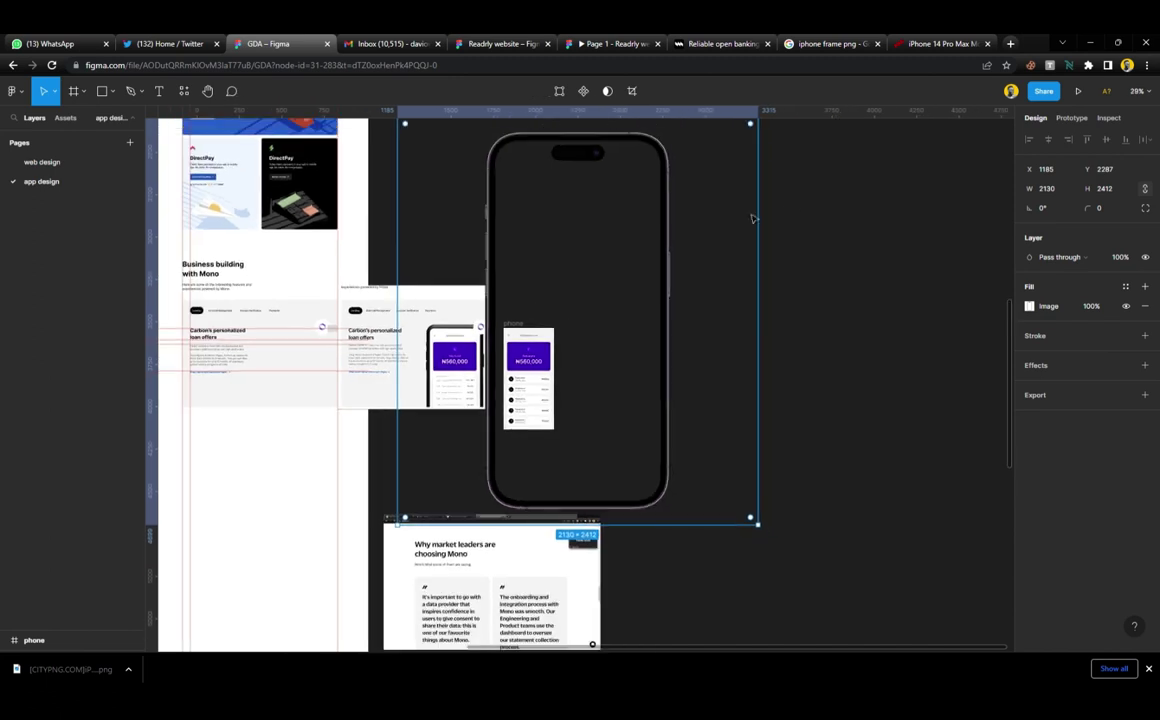
{"action": "left_click_drag", "start_coordinate": [769, 240], "coordinate": [622, 280]}
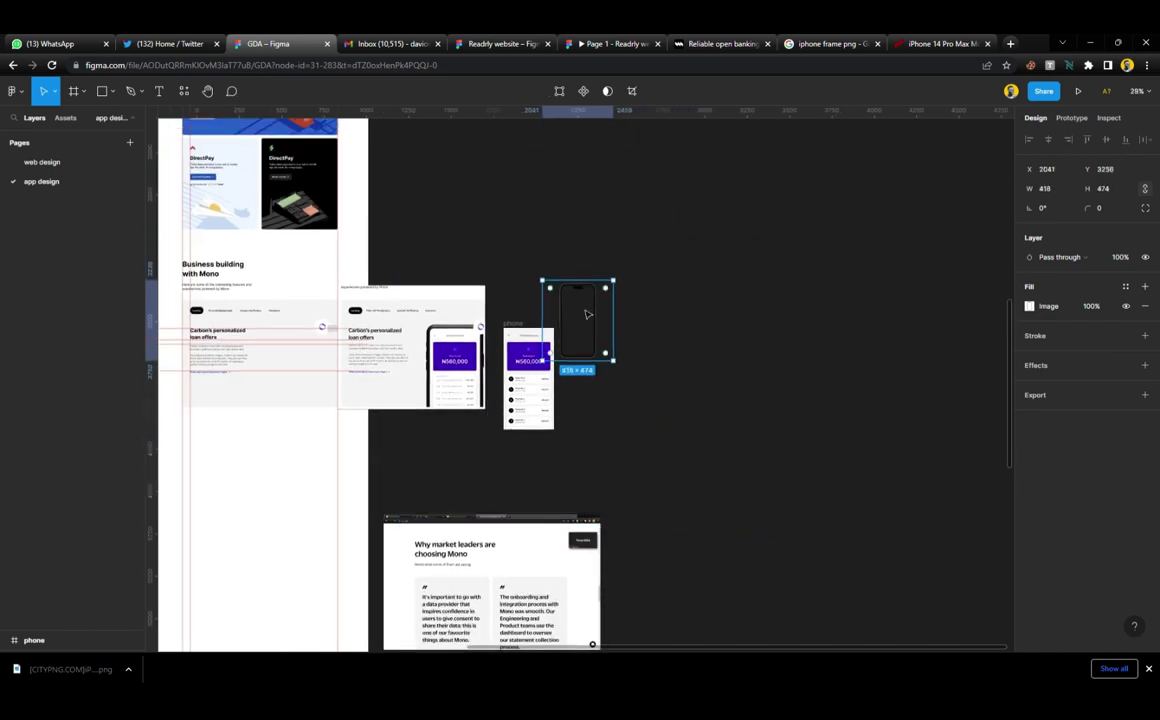
{"action": "scroll", "coordinate": [580, 322], "scroll_direction": "up", "scroll_amount": 5}
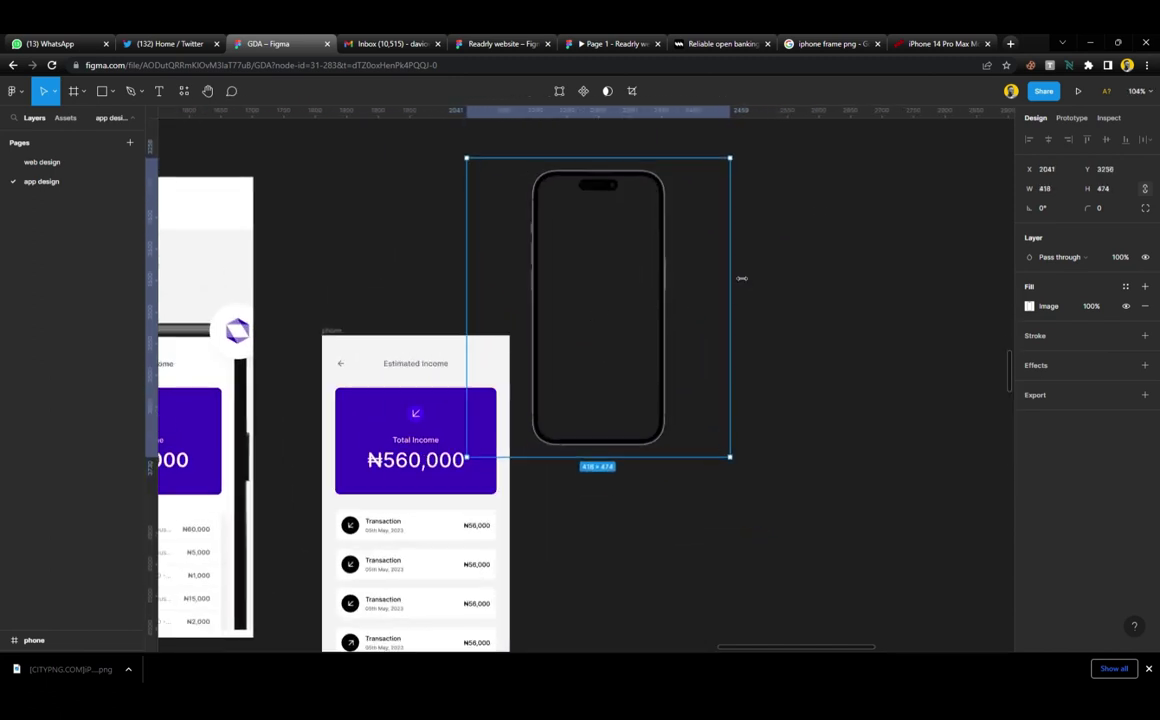
{"action": "left_click_drag", "start_coordinate": [741, 278], "coordinate": [681, 289]}
Move the iPhone image beside the Estimated Income phone screen
{"action": "left_click", "coordinate": [782, 288]}
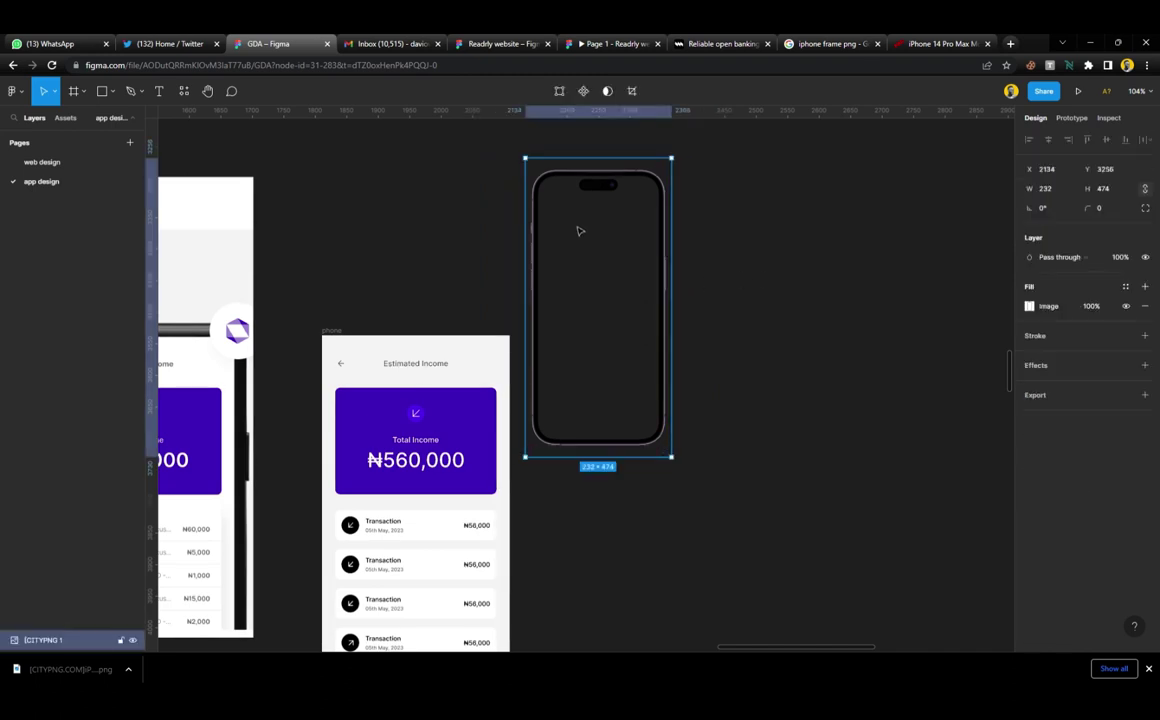
{"action": "left_click_drag", "start_coordinate": [580, 230], "coordinate": [567, 419]}
{"action": "scroll", "coordinate": [567, 419], "scroll_direction": "down", "scroll_amount": 5}
{"action": "left_click_drag", "start_coordinate": [593, 280], "coordinate": [618, 256]}
{"action": "scroll", "coordinate": [618, 256], "scroll_direction": "up", "scroll_amount": 5}
{"action": "left_click_drag", "start_coordinate": [642, 370], "coordinate": [668, 370]}
{"action": "scroll", "coordinate": [665, 370], "scroll_direction": "down", "scroll_amount": 4}
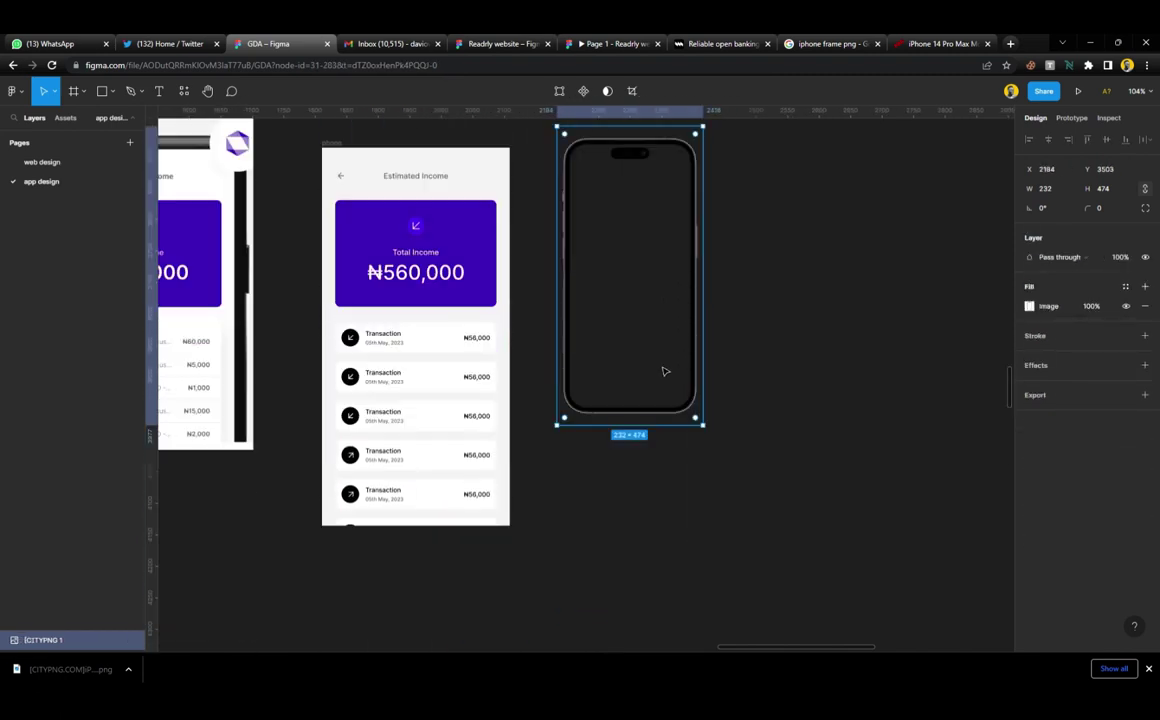
{"action": "scroll", "coordinate": [660, 300], "scroll_direction": "up", "scroll_amount": 1}
Adjust the iPhone image's top and bottom edges to about 324×613, matching the screen's height
{"action": "left_click_drag", "start_coordinate": [656, 158], "coordinate": [614, 226]}
{"action": "left_click_drag", "start_coordinate": [609, 472], "coordinate": [606, 377]}
{"action": "scroll", "coordinate": [608, 467], "scroll_direction": "up", "scroll_amount": 6}
{"action": "scroll", "coordinate": [597, 400], "scroll_direction": "down", "scroll_amount": 5}
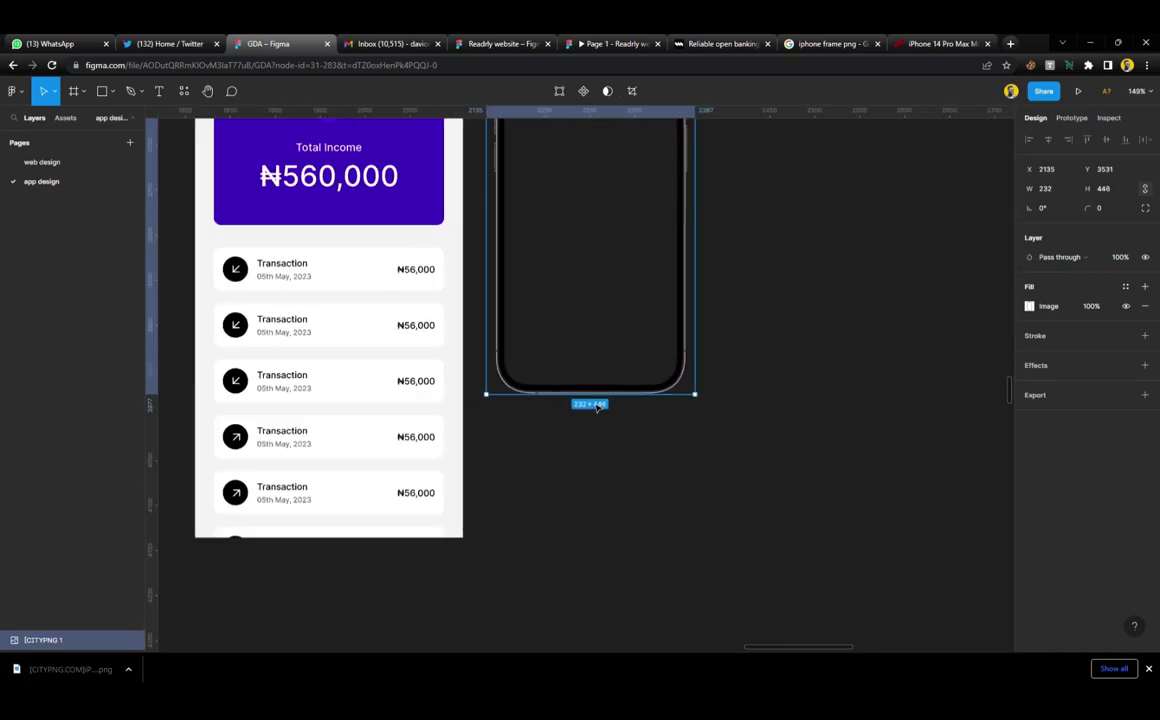
{"action": "left_click_drag", "start_coordinate": [598, 398], "coordinate": [590, 553]}
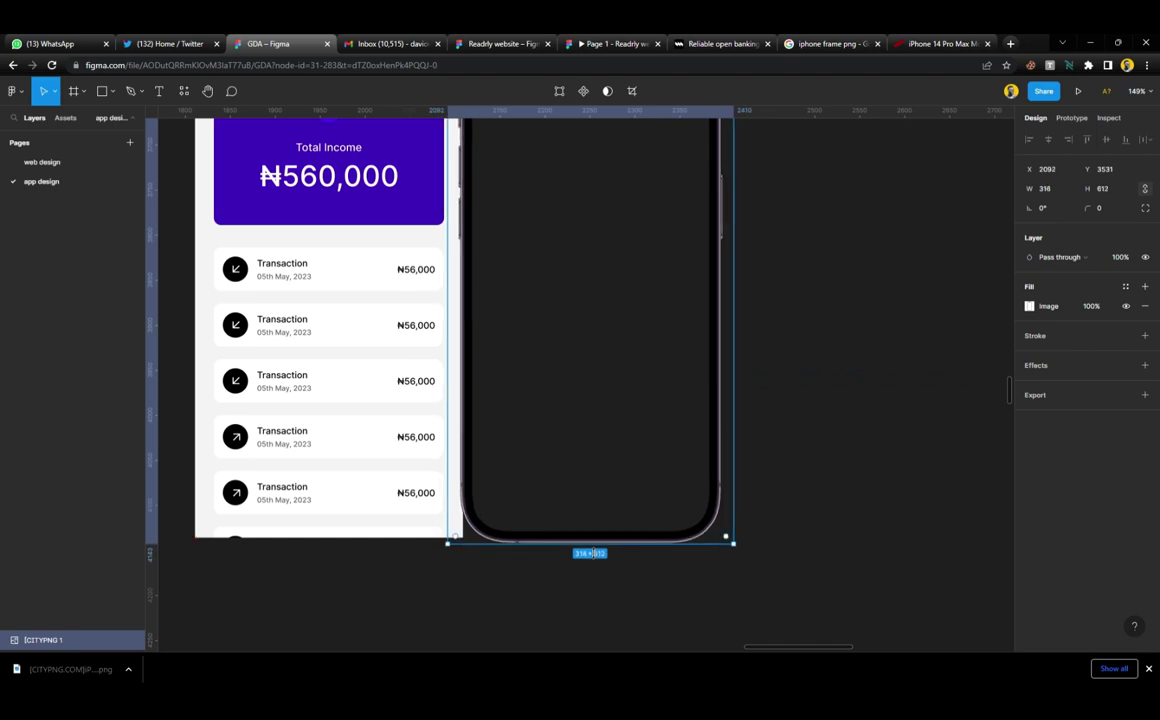
{"action": "scroll", "coordinate": [583, 426], "scroll_direction": "up", "scroll_amount": 5}
{"action": "scroll", "coordinate": [558, 368], "scroll_direction": "up", "scroll_amount": 10}
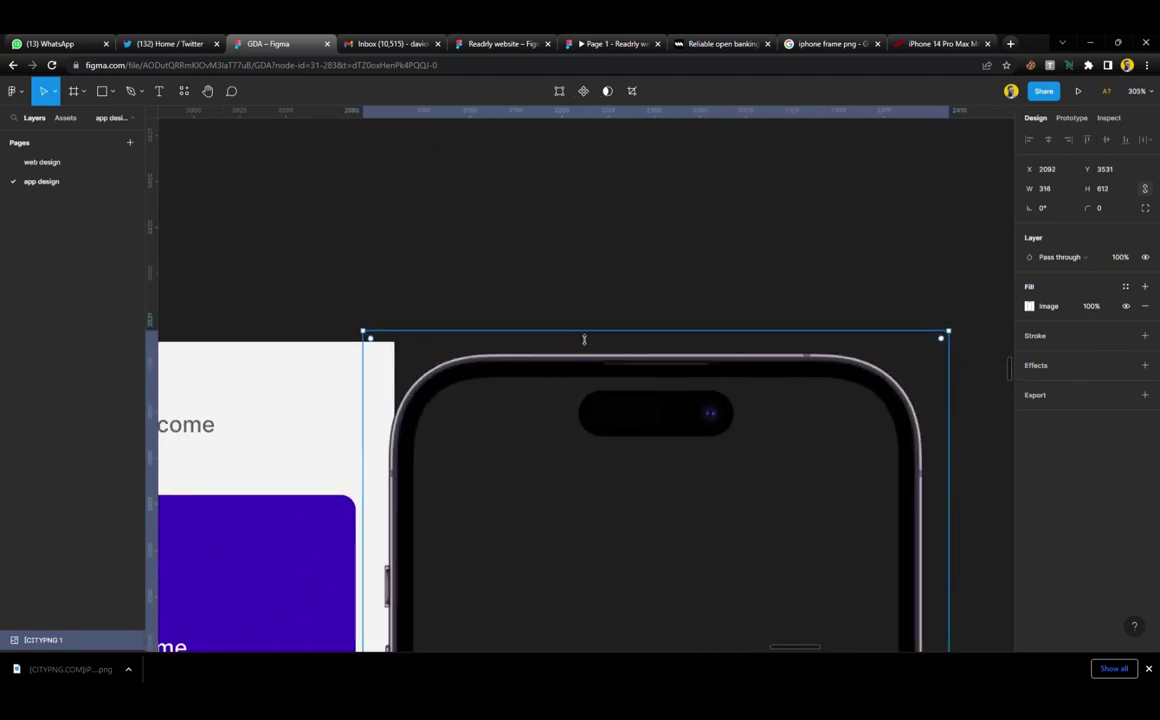
{"action": "left_click_drag", "start_coordinate": [631, 318], "coordinate": [633, 355]}
{"action": "scroll", "coordinate": [634, 375], "scroll_direction": "down", "scroll_amount": 5}
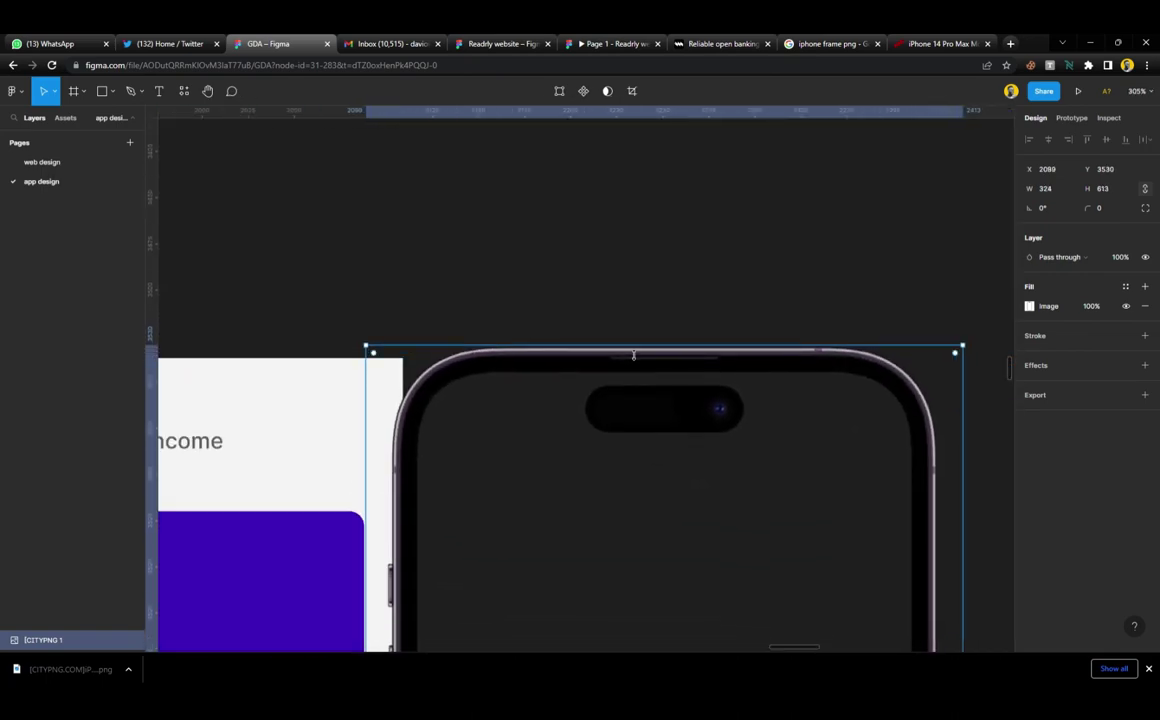
{"action": "scroll", "coordinate": [633, 355], "scroll_direction": "down", "scroll_amount": 10}
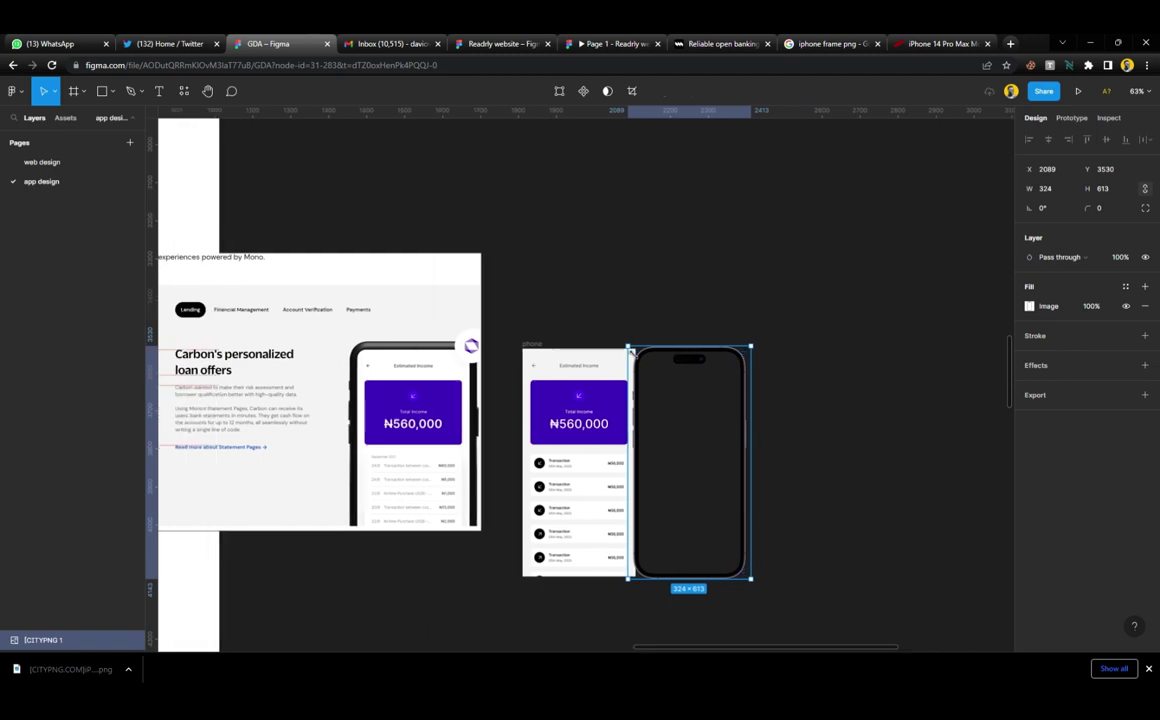
Align the horizontal centres of the iPhone image and the phone screen
{"action": "left_click", "coordinate": [533, 343], "text": "shift"}
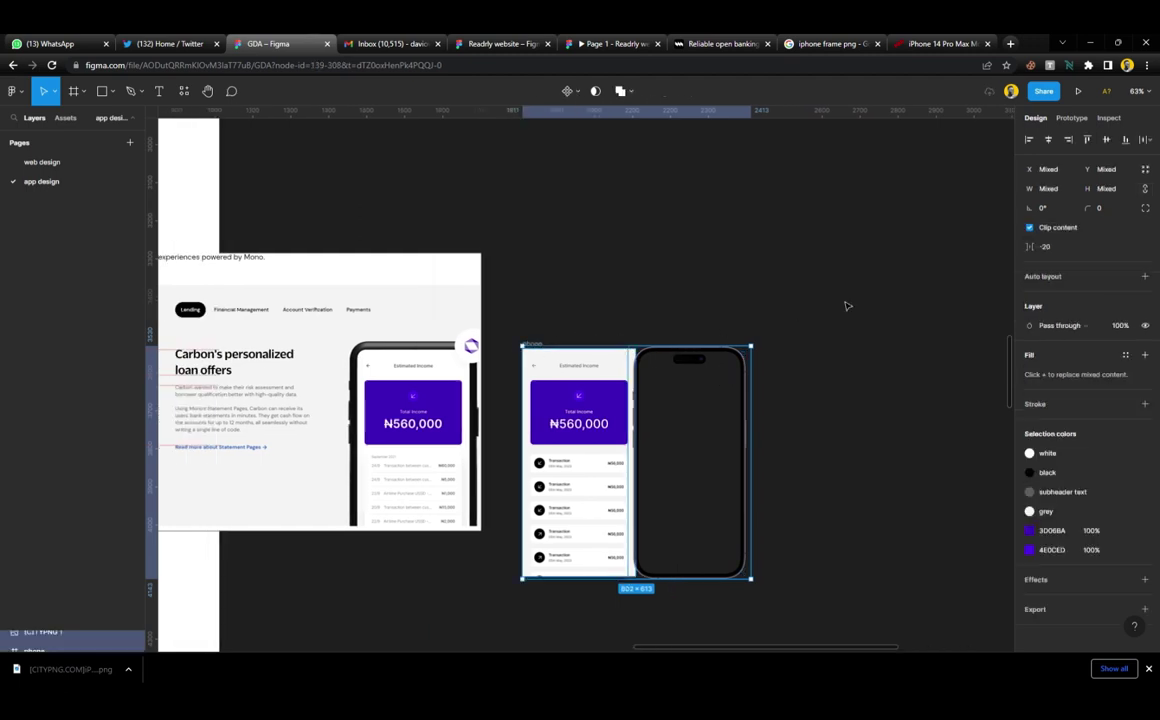
{"action": "left_click", "coordinate": [1048, 142]}
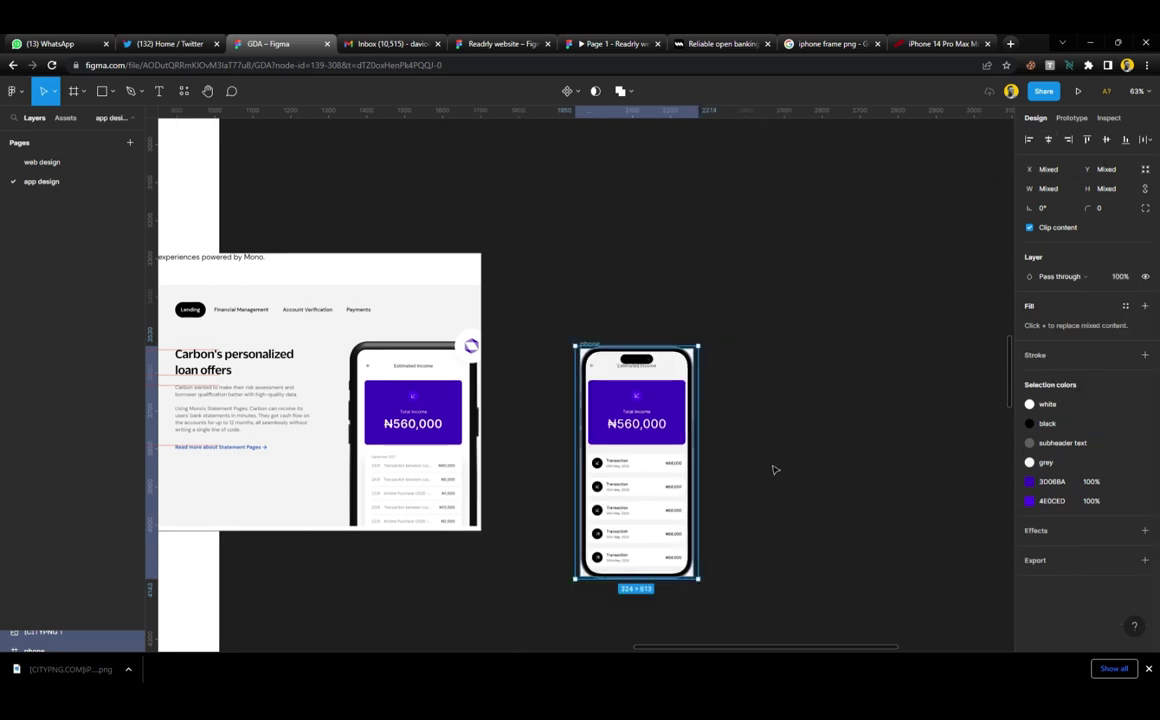
{"action": "left_click", "coordinate": [712, 526]}
{"action": "scroll", "coordinate": [690, 560], "scroll_direction": "up", "scroll_amount": 6}
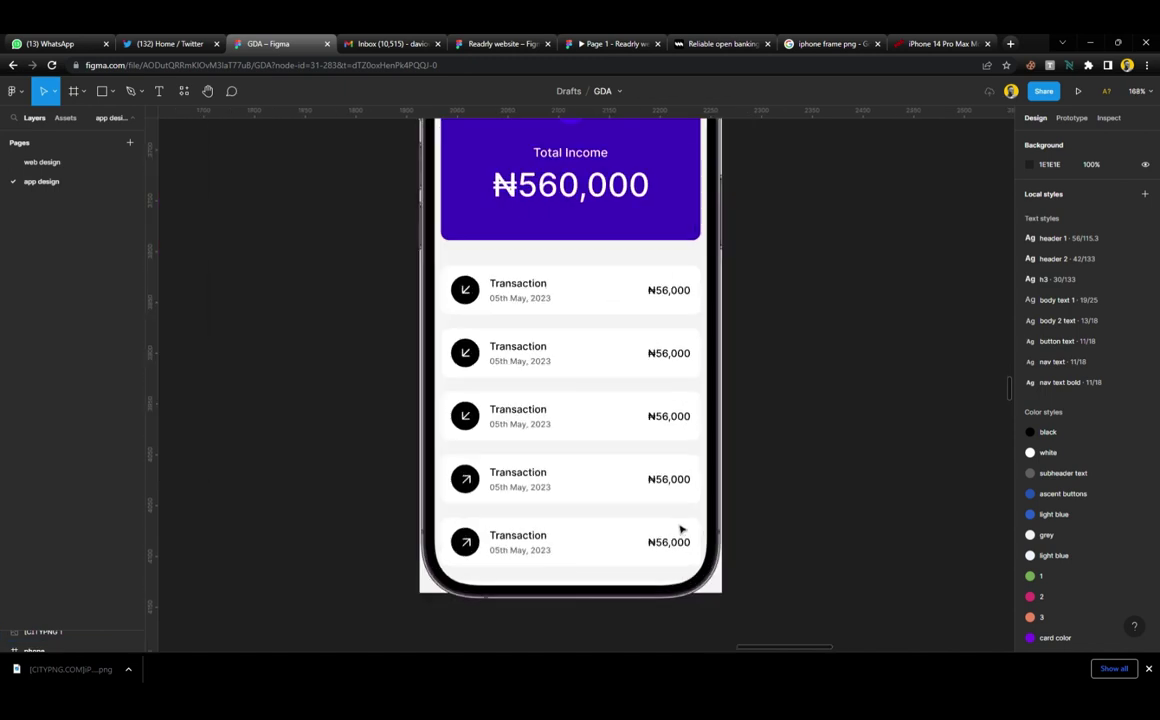
{"action": "scroll", "coordinate": [680, 528], "scroll_direction": "up", "scroll_amount": 3}
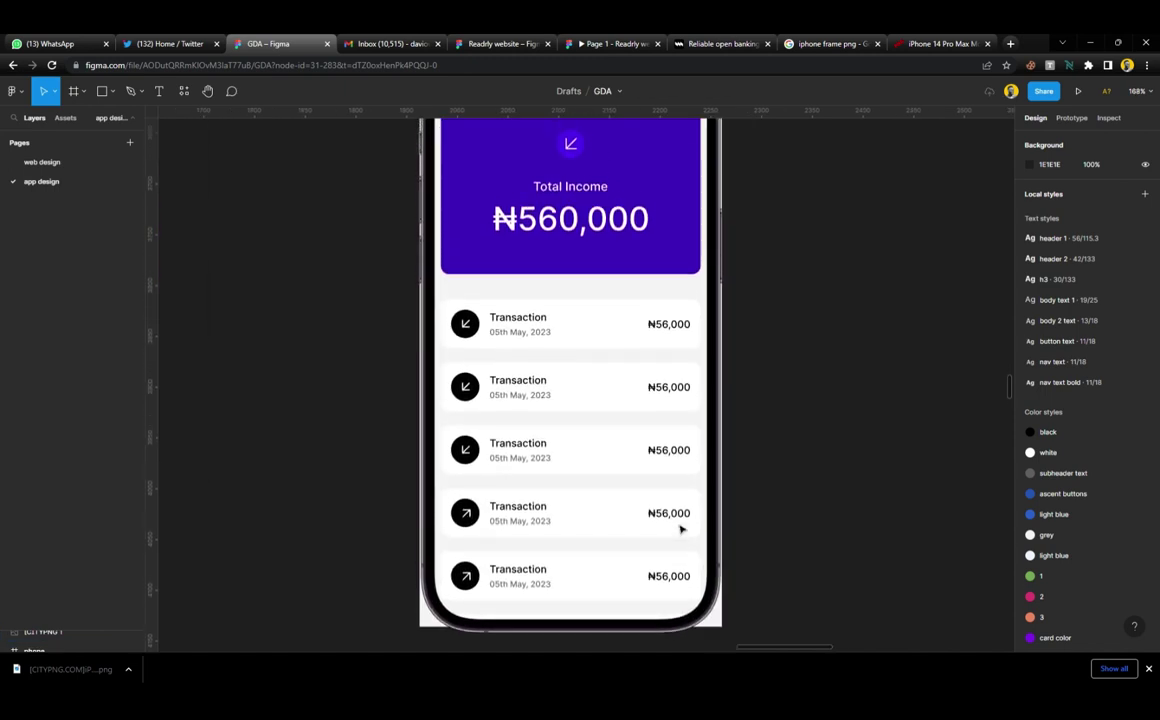
{"action": "scroll", "coordinate": [680, 528], "scroll_direction": "up", "scroll_amount": 7}
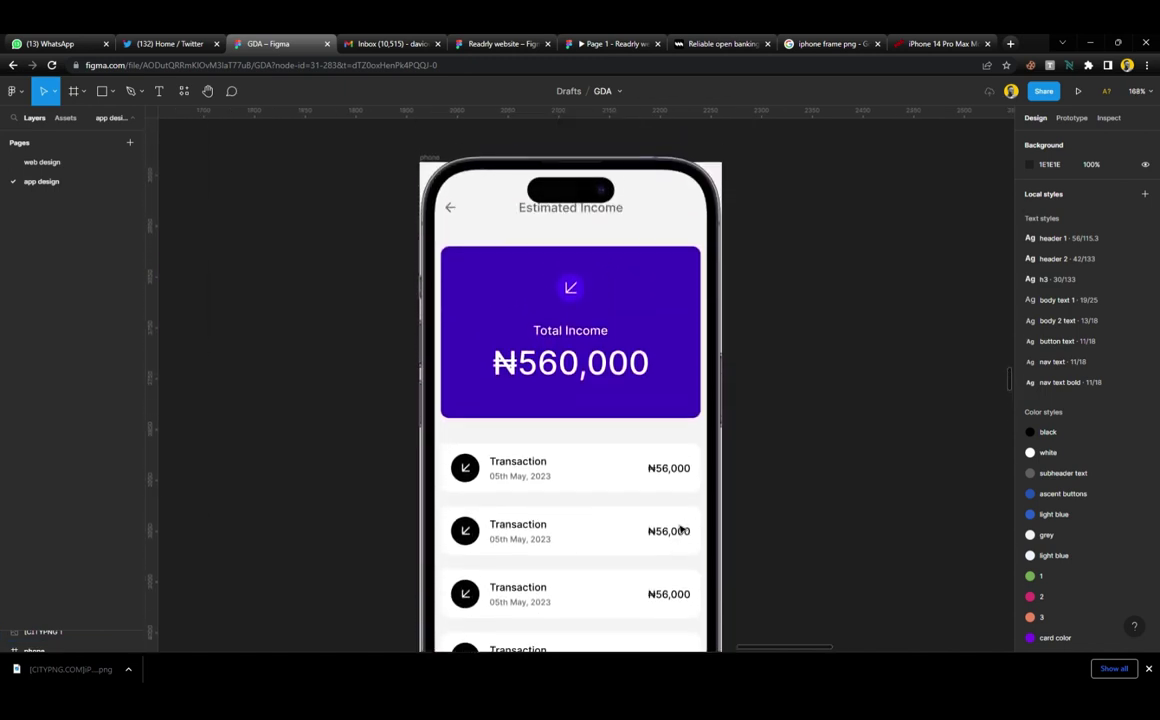
{"action": "scroll", "coordinate": [680, 528], "scroll_direction": "down", "scroll_amount": 2}
Enlarge the iPhone image slightly around its centre to 334×631
{"action": "left_click", "coordinate": [645, 305]}
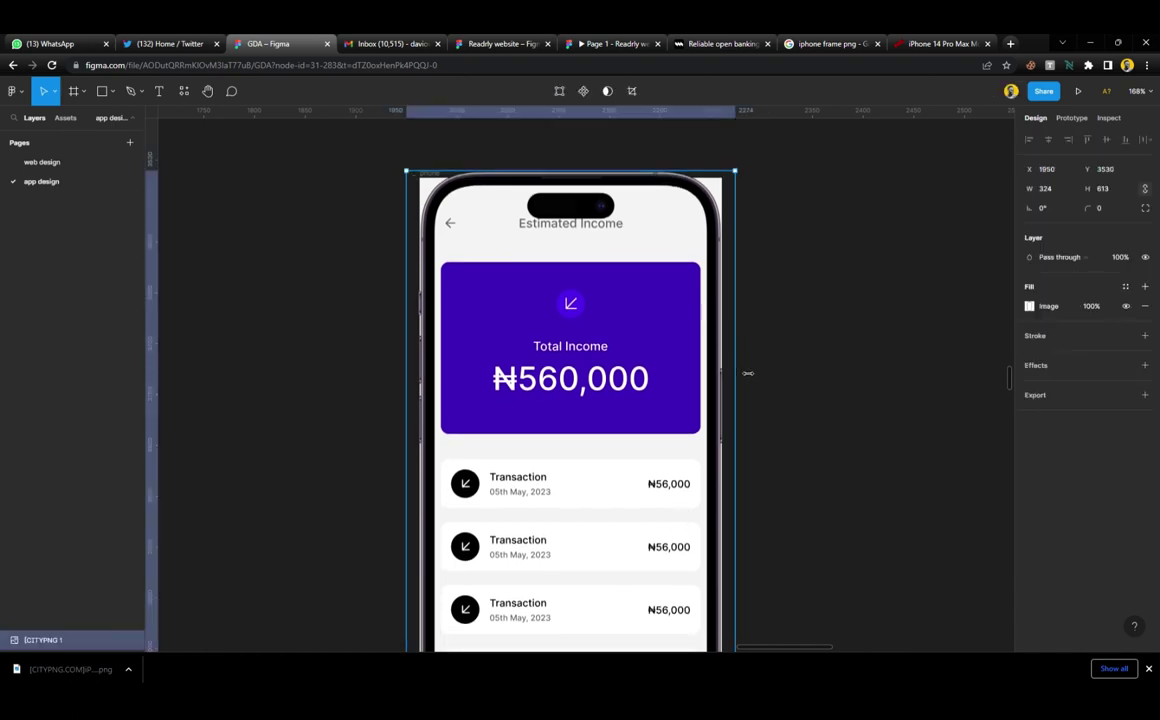
{"action": "left_click_drag", "start_coordinate": [751, 374], "coordinate": [749, 375]}
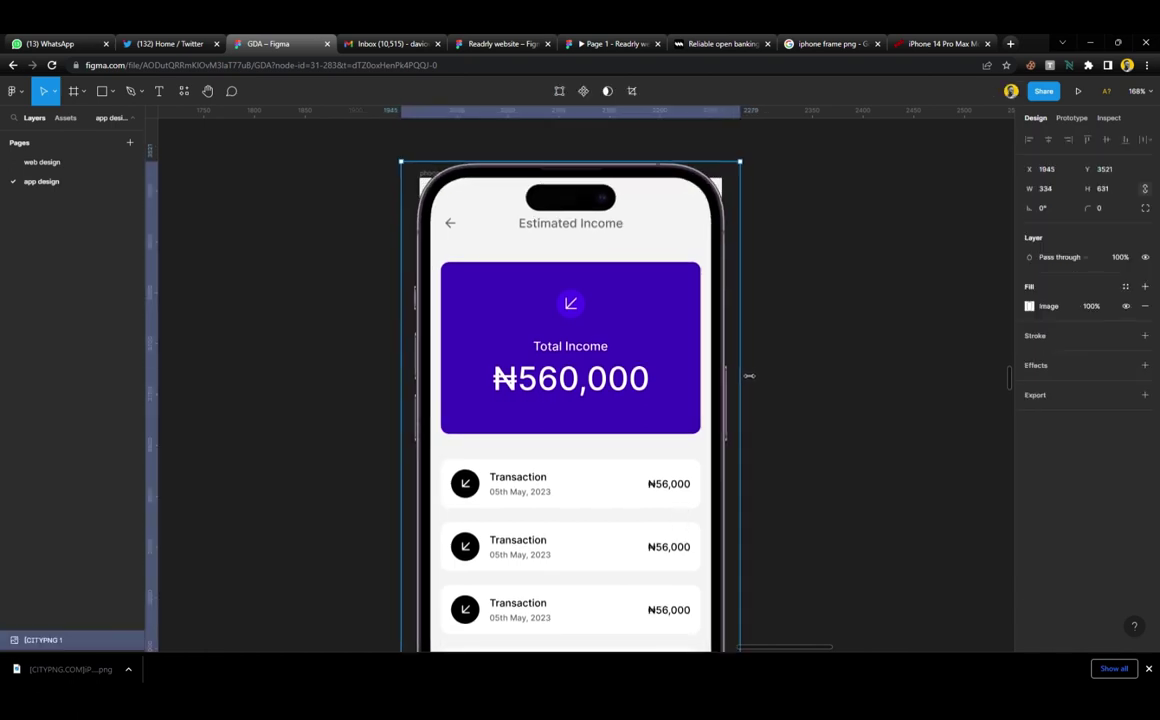
{"action": "left_click", "coordinate": [755, 360]}
{"action": "scroll", "coordinate": [657, 360], "scroll_direction": "down", "scroll_amount": 10}
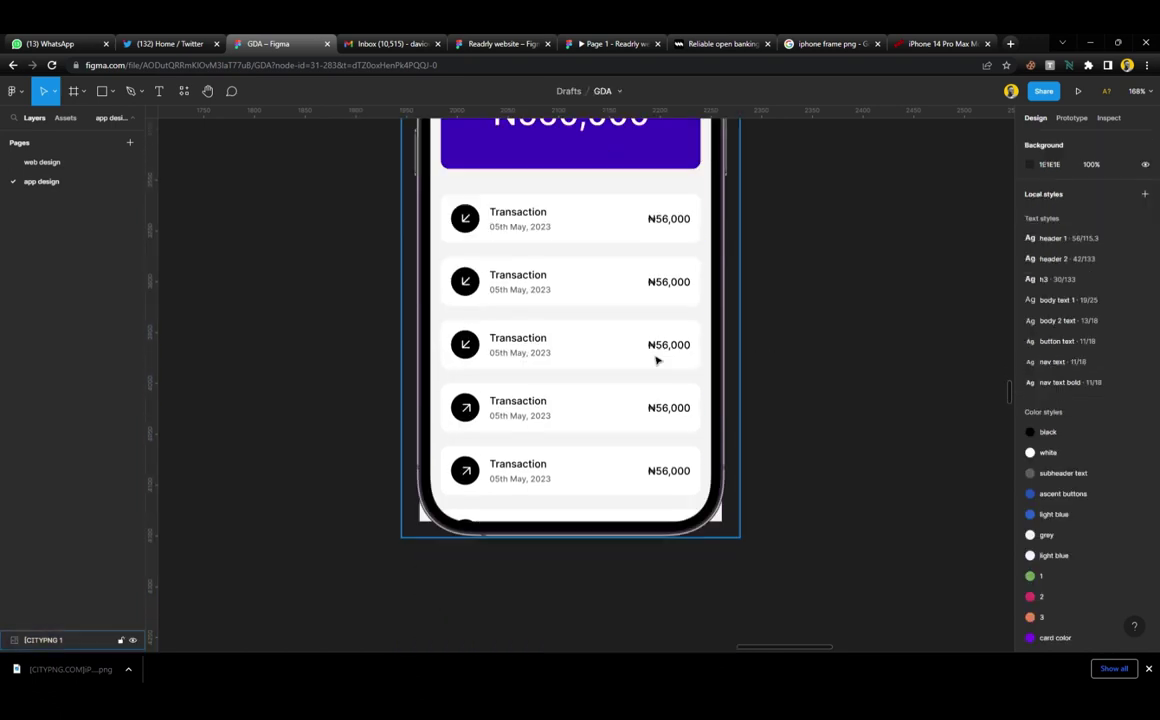
{"action": "scroll", "coordinate": [583, 304], "scroll_direction": "up", "scroll_amount": 10}
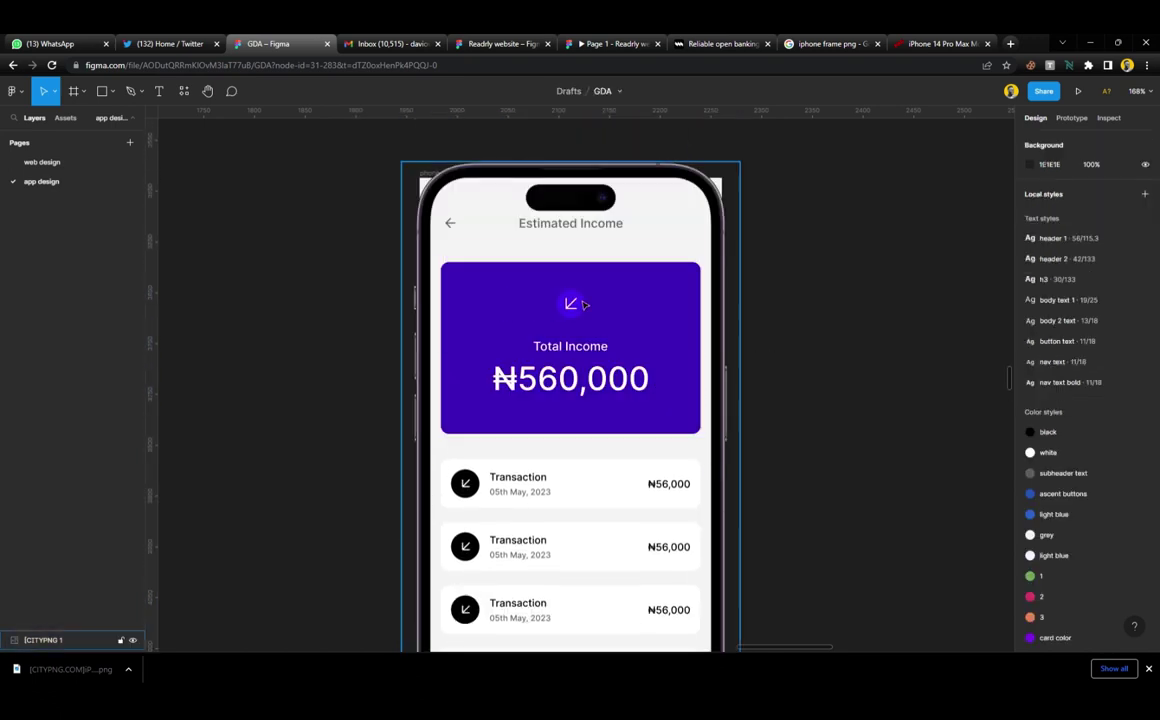
Send the iPhone image behind the screen content with Ctrl+[
{"action": "left_click", "coordinate": [433, 177]}
{"action": "key", "text": "ctrl+["}
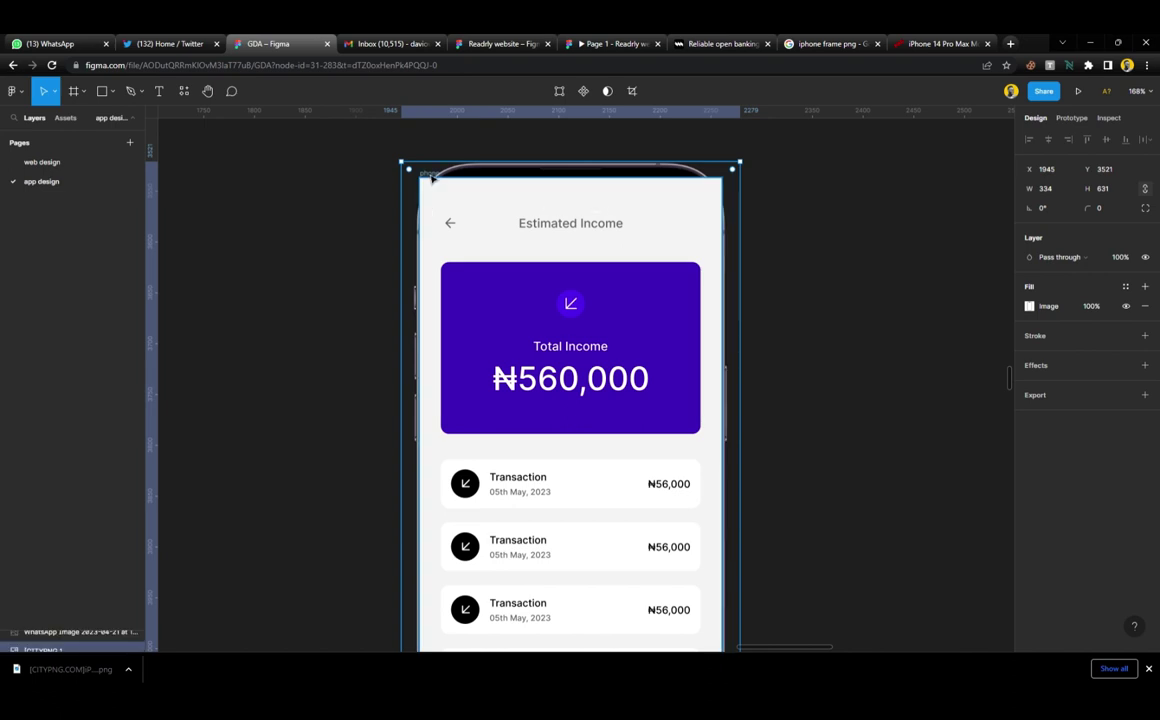
{"action": "left_click", "coordinate": [285, 199]}
{"action": "left_click", "coordinate": [470, 195]}
Lengthen the phone screen frame to 614 tall
{"action": "scroll", "coordinate": [531, 311], "scroll_direction": "down", "scroll_amount": 15}
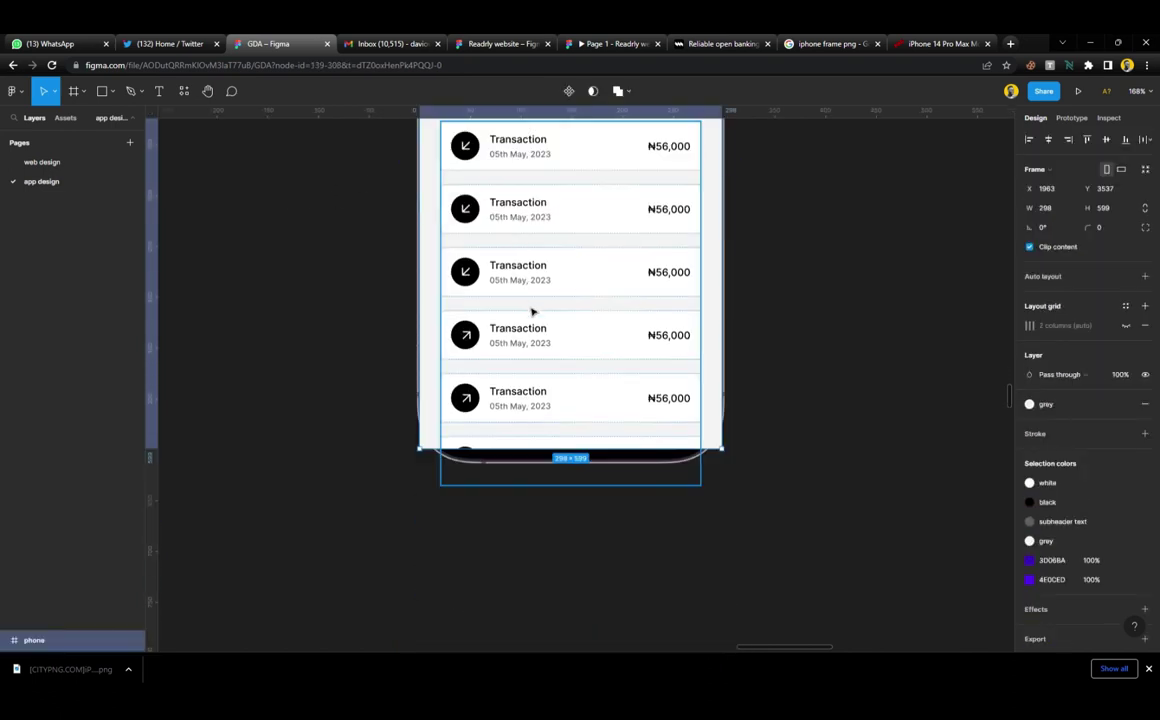
{"action": "left_click_drag", "start_coordinate": [557, 452], "coordinate": [557, 483]}
{"action": "scroll", "coordinate": [557, 477], "scroll_direction": "up", "scroll_amount": 15}
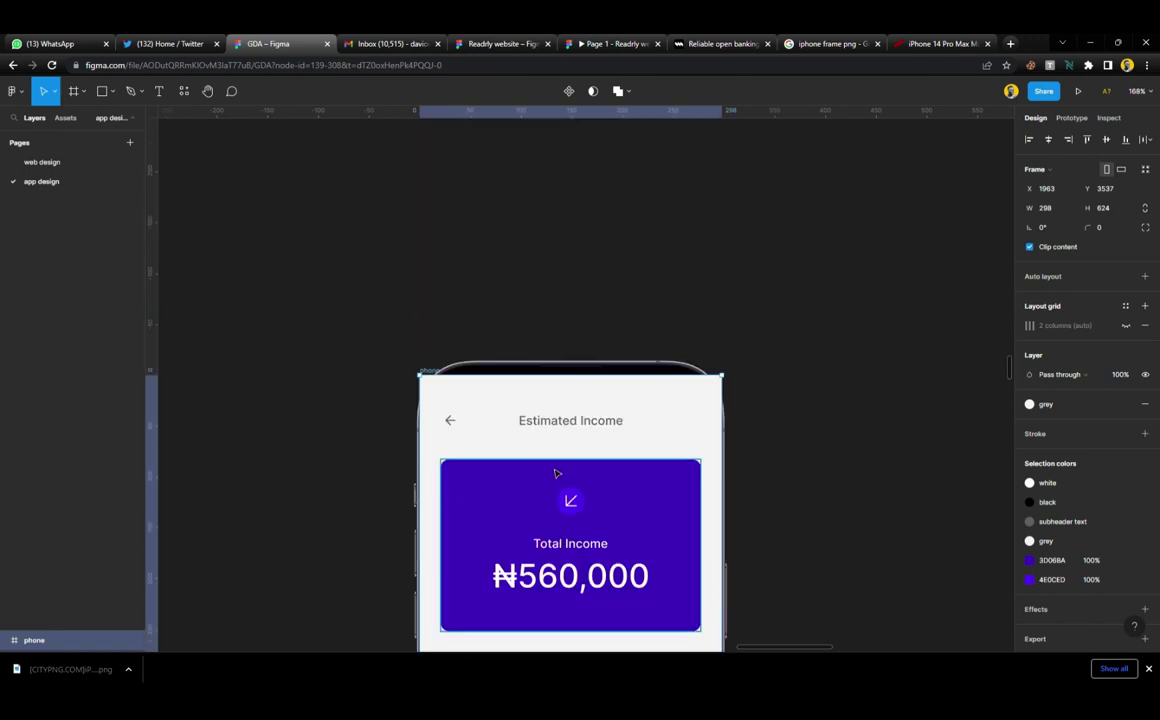
{"action": "scroll", "coordinate": [575, 383], "scroll_direction": "down", "scroll_amount": 2}
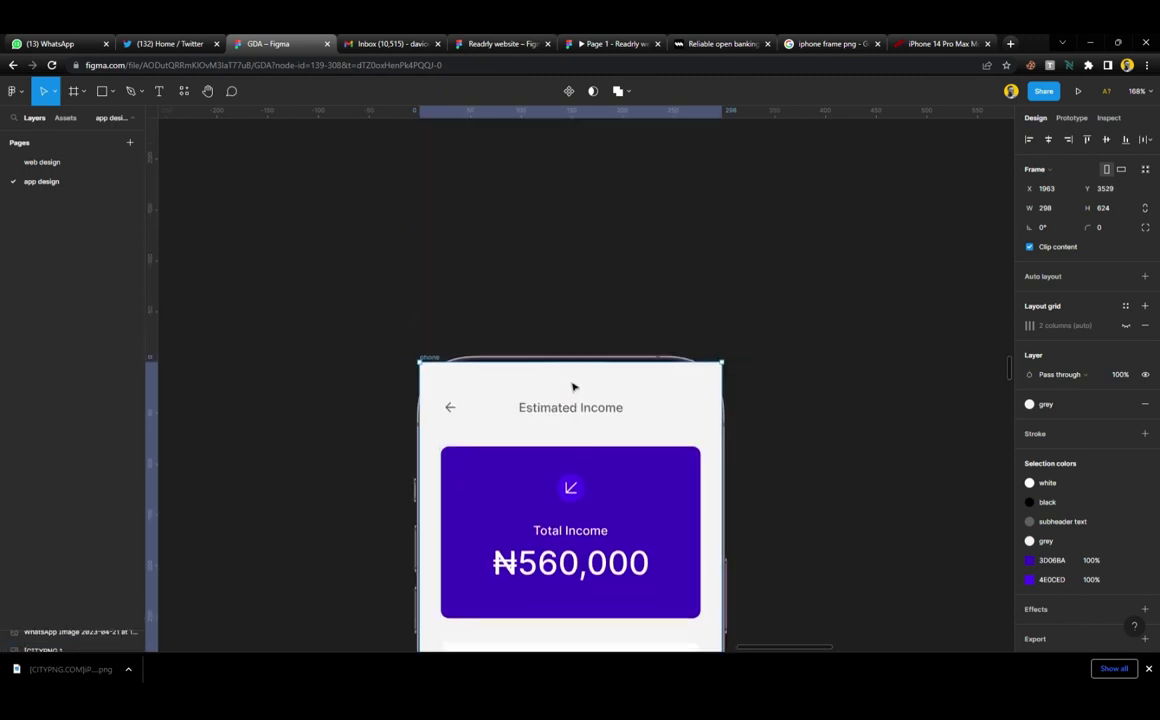
{"action": "scroll", "coordinate": [717, 362], "scroll_direction": "up", "scroll_amount": 5}
{"action": "scroll", "coordinate": [717, 362], "scroll_direction": "up", "scroll_amount": 3}
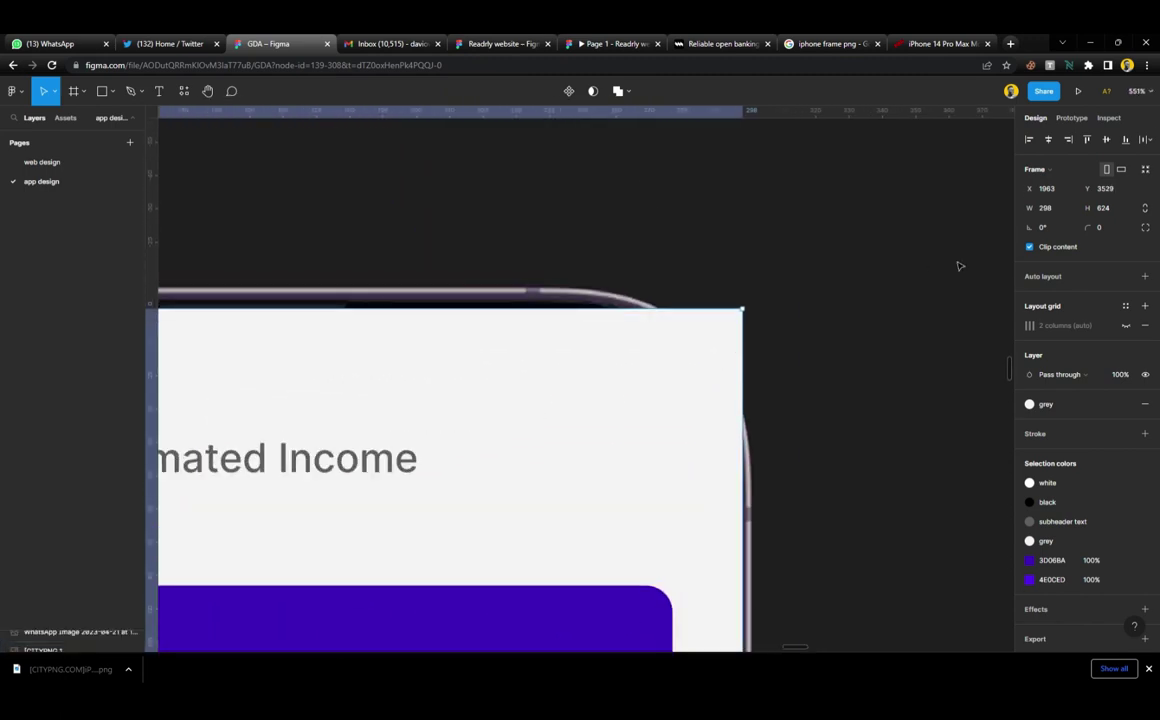
Set the phone screen frame's corner radius to 46
{"action": "left_click", "coordinate": [1107, 231]}
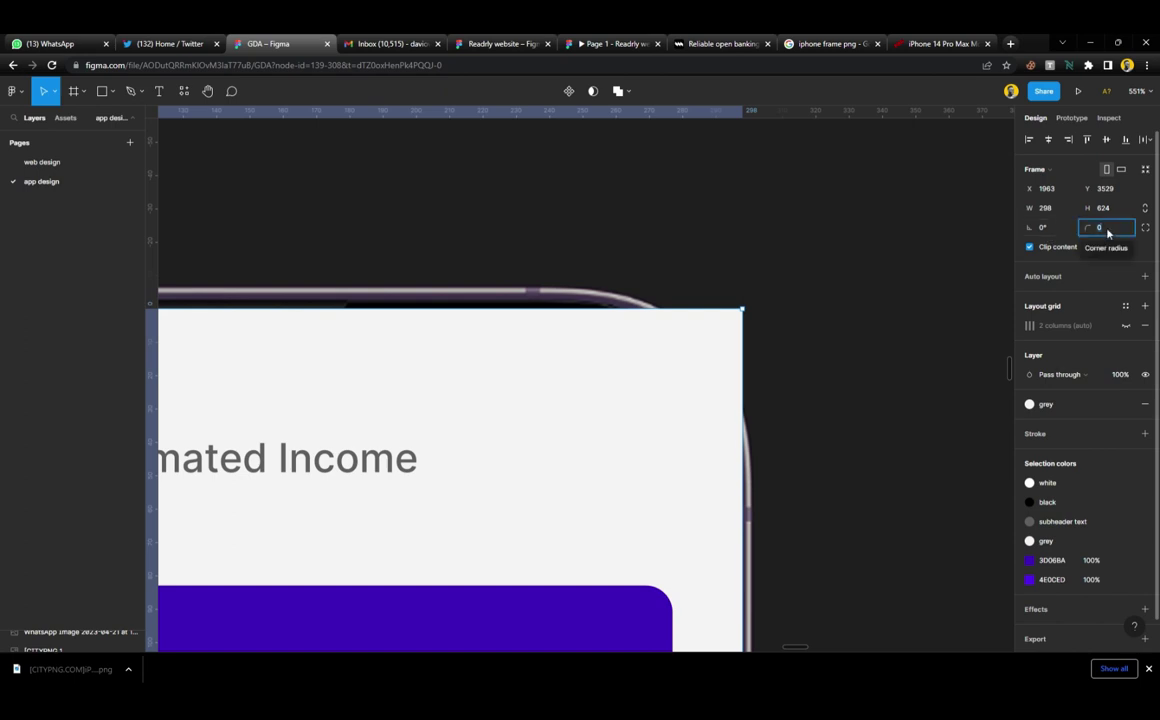
{"action": "type", "text": "8"}
{"action": "key", "text": "shift+Up"}
{"action": "key", "text": "shift+Up"}
{"action": "key", "text": "shift+Up"}
{"action": "key", "text": "shift+Up"}
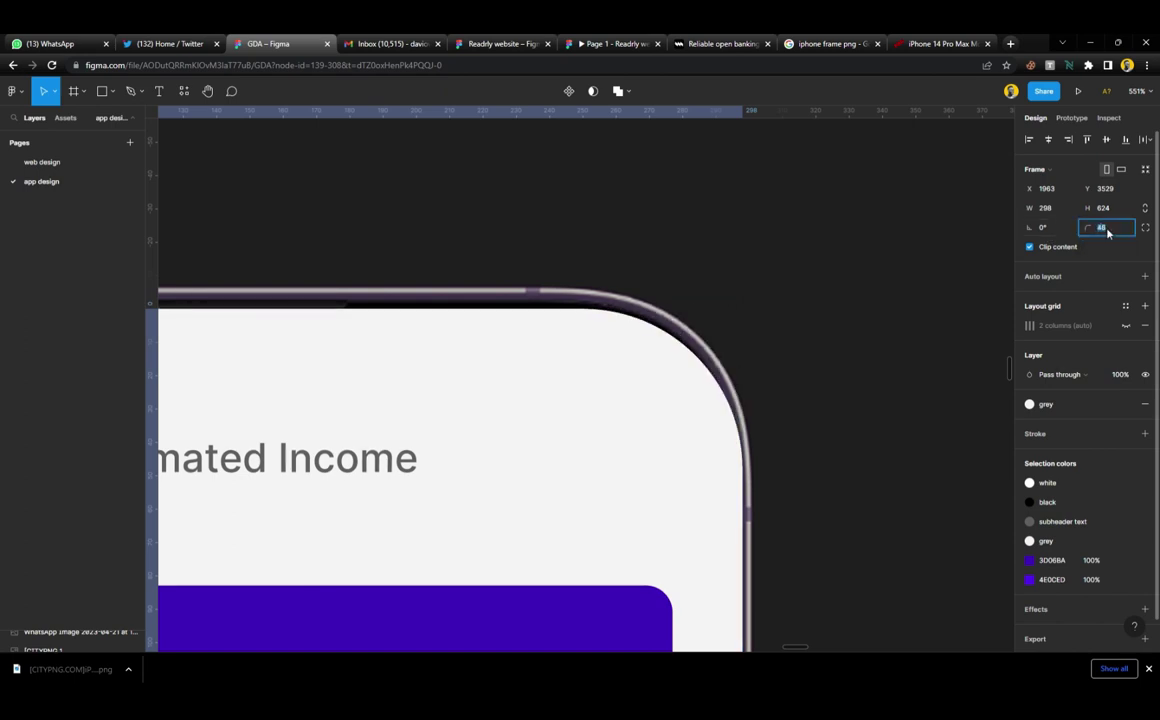
{"action": "key", "text": "Up"}
{"action": "key", "text": "Up"}
{"action": "key", "text": "Down"}
{"action": "key", "text": "Down"}
{"action": "key", "text": "Down"}
{"action": "key", "text": "Down"}
{"action": "key", "text": "Down"}
{"action": "key", "text": "Down"}
{"action": "key", "text": "Down"}
{"action": "key", "text": "Down"}
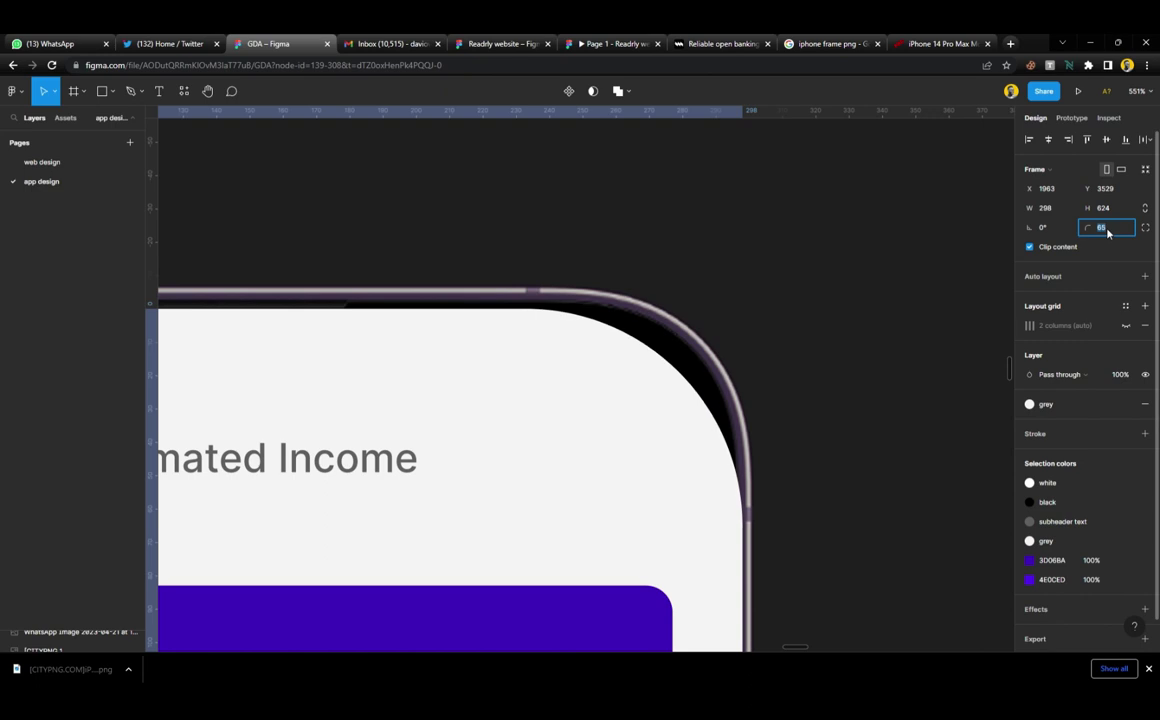
{"action": "key", "text": "Down"}
{"action": "key", "text": "Down"}
{"action": "key", "text": "Down"}
{"action": "key", "text": "Down"}
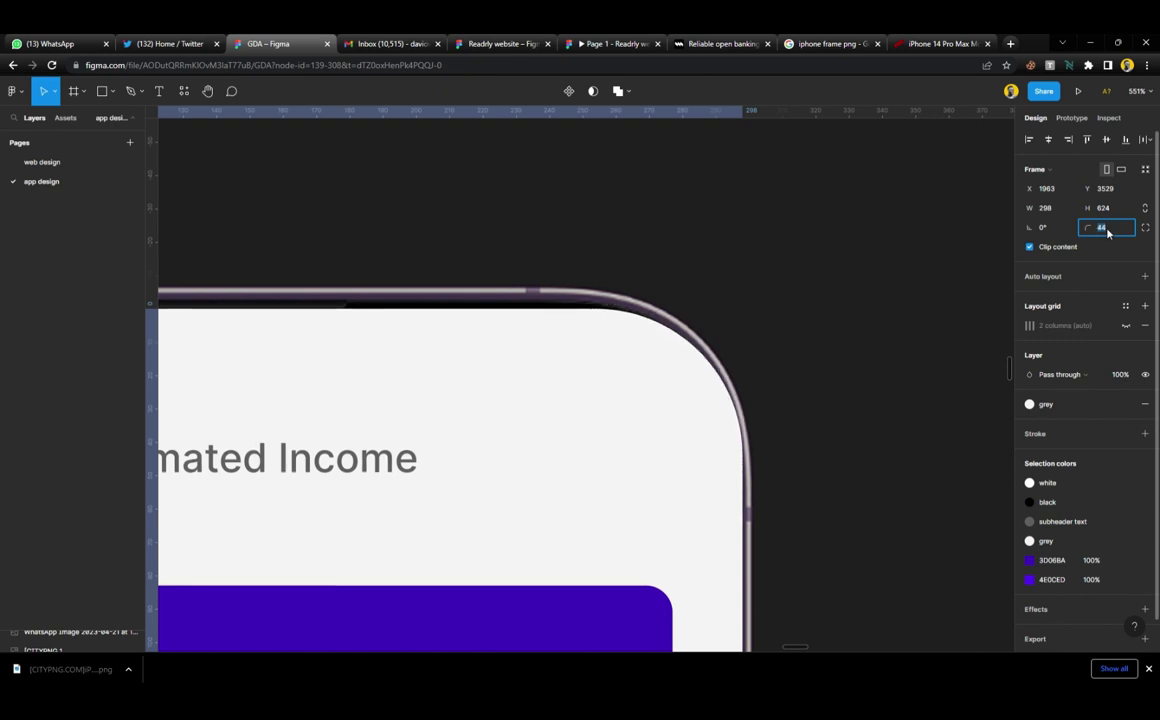
{"action": "key", "text": "Up"}
{"action": "scroll", "coordinate": [738, 313], "scroll_direction": "down", "scroll_amount": 3}
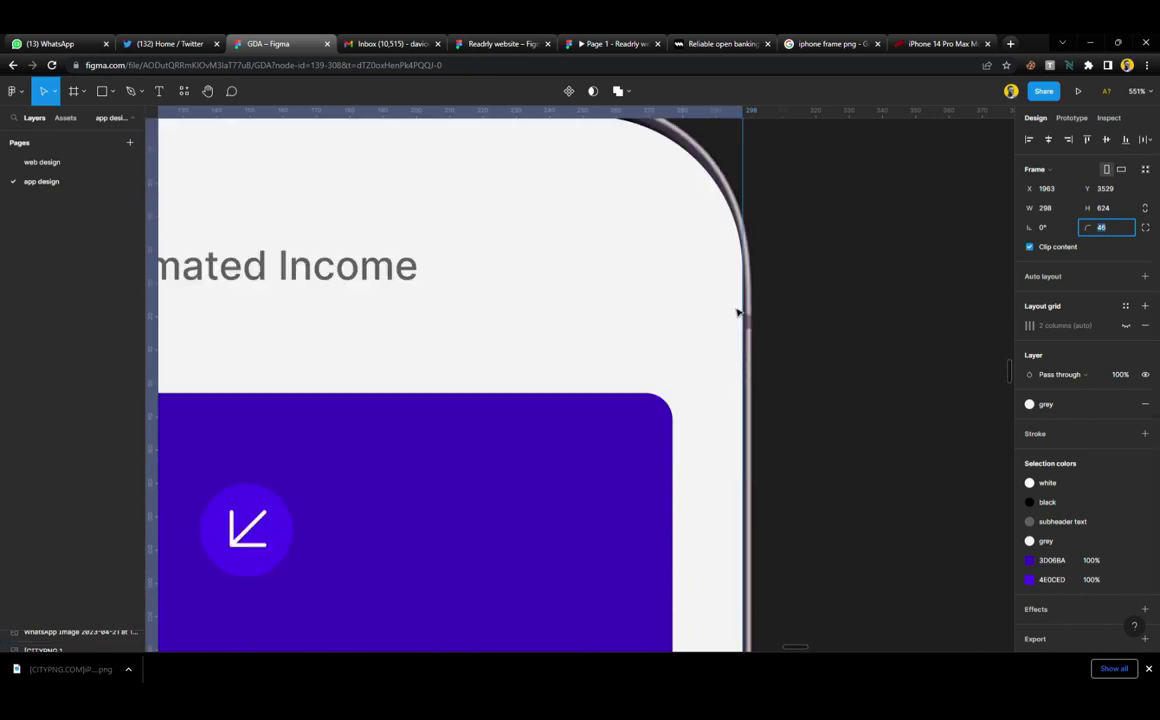
{"action": "scroll", "coordinate": [738, 313], "scroll_direction": "down", "scroll_amount": 5}
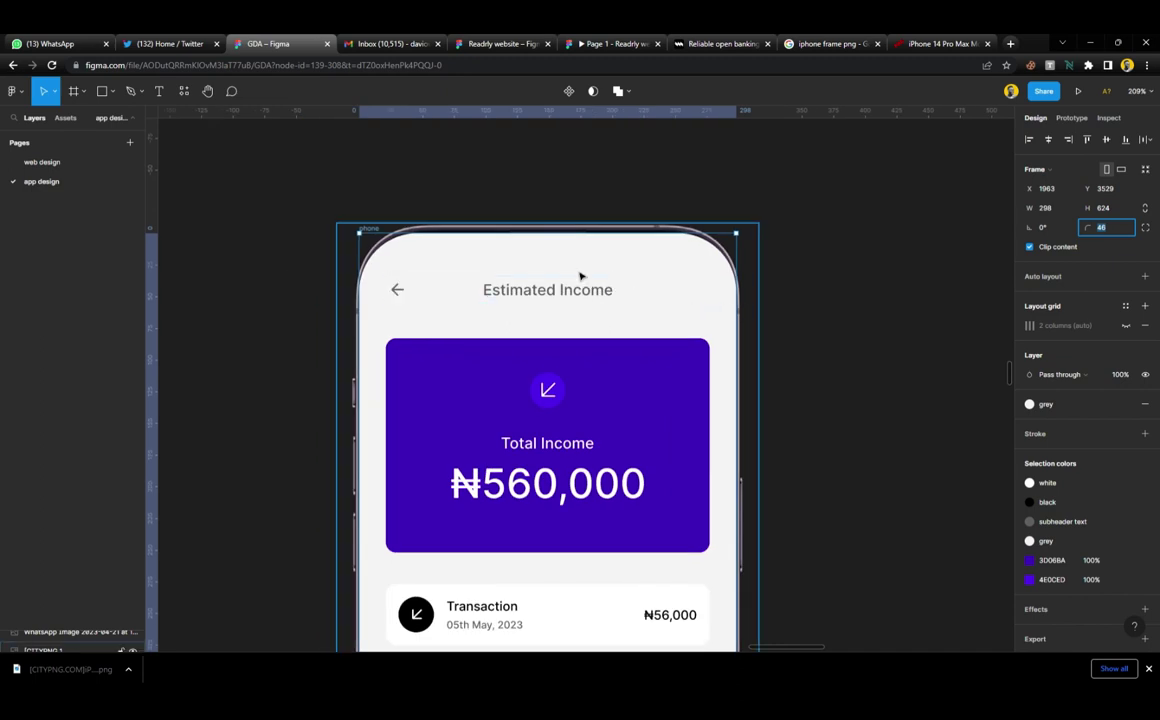
{"action": "scroll", "coordinate": [580, 274], "scroll_direction": "down", "scroll_amount": 7}
{"action": "scroll", "coordinate": [580, 276], "scroll_direction": "up", "scroll_amount": 10}
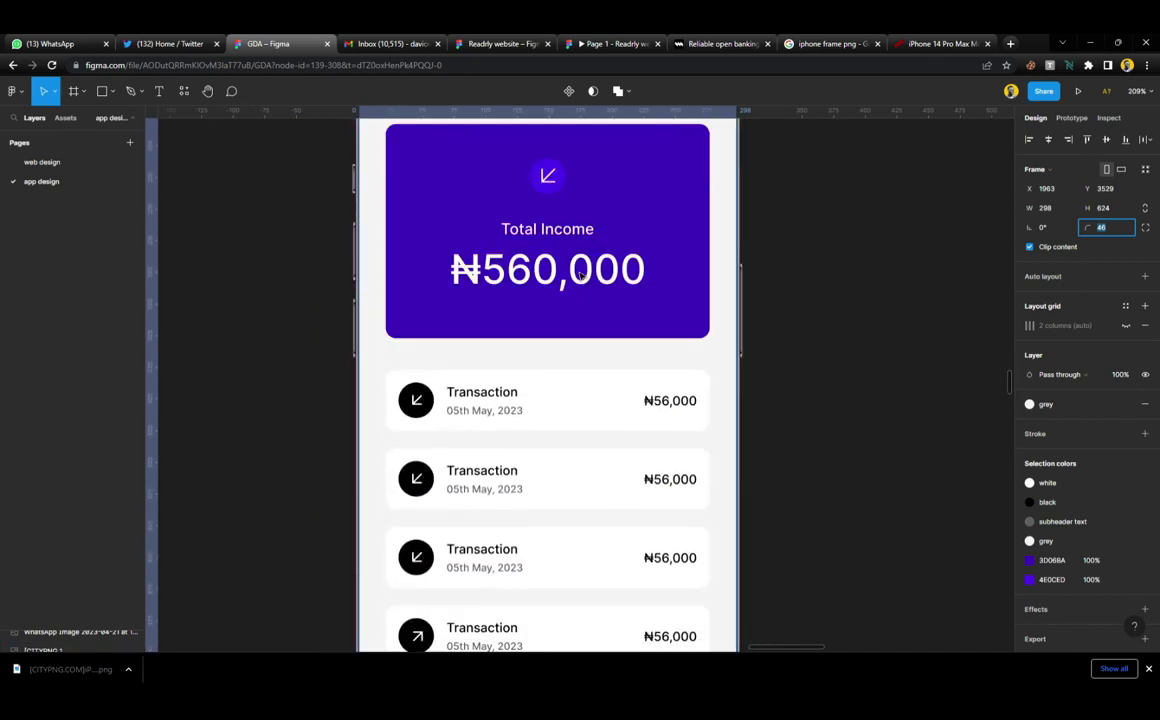
{"action": "key", "text": "BackSpace"}
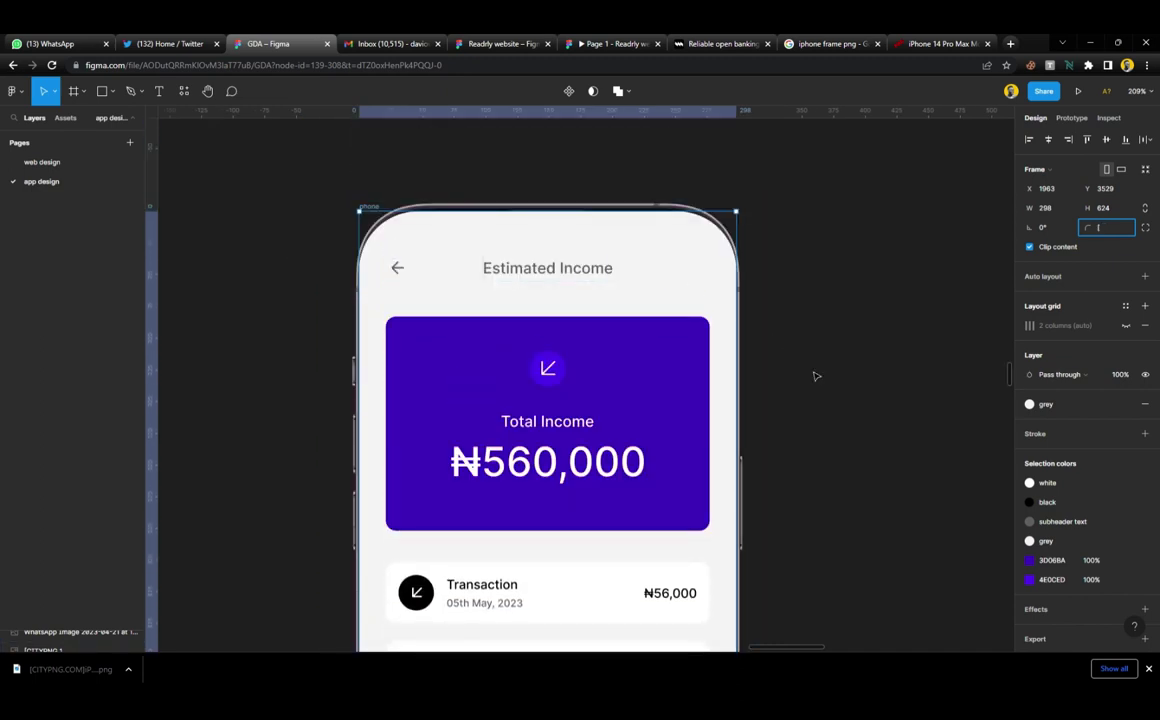
Bring the iPhone frame image in front of the phone screen
{"action": "left_click", "coordinate": [810, 365]}
{"action": "left_click", "coordinate": [372, 208]}
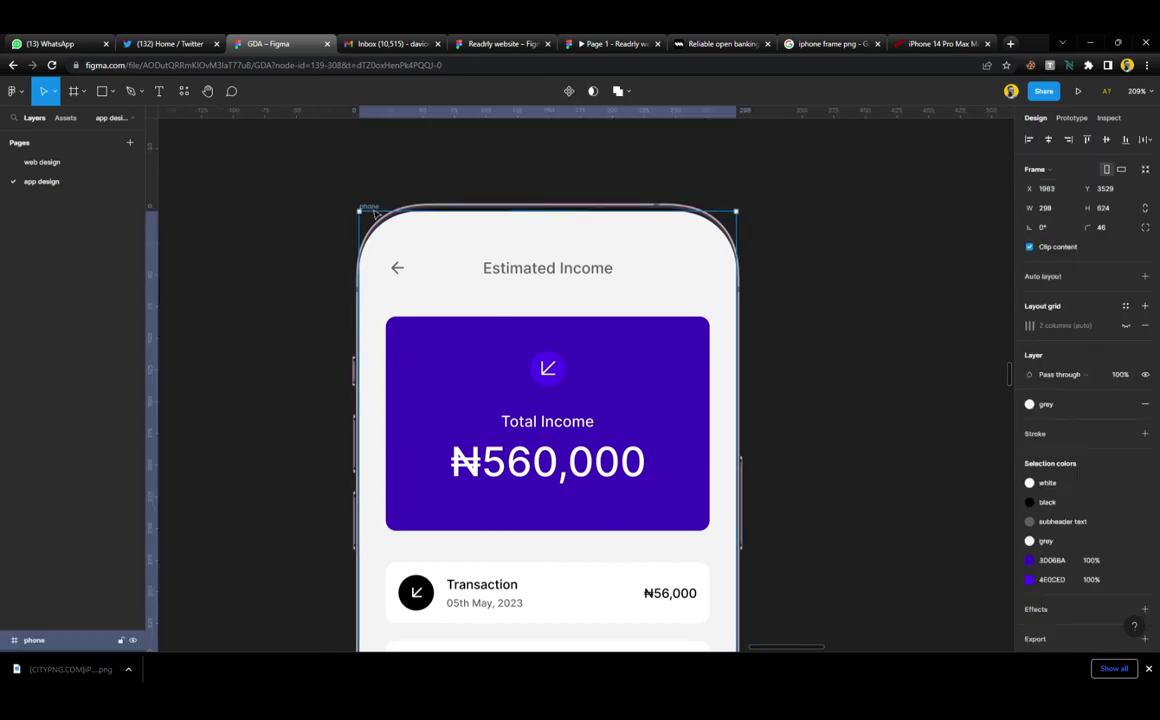
{"action": "key", "text": "ctrl+v"}
{"action": "left_click", "coordinate": [812, 337]}
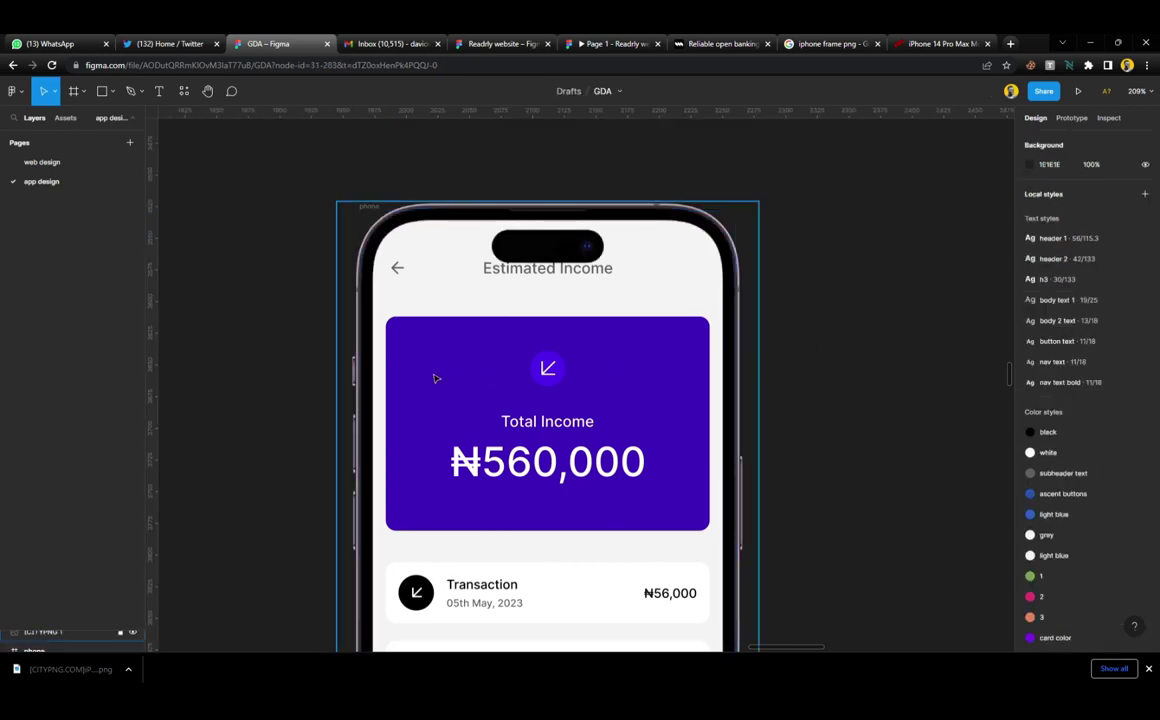
{"action": "scroll", "coordinate": [432, 379], "scroll_direction": "down", "scroll_amount": 10}
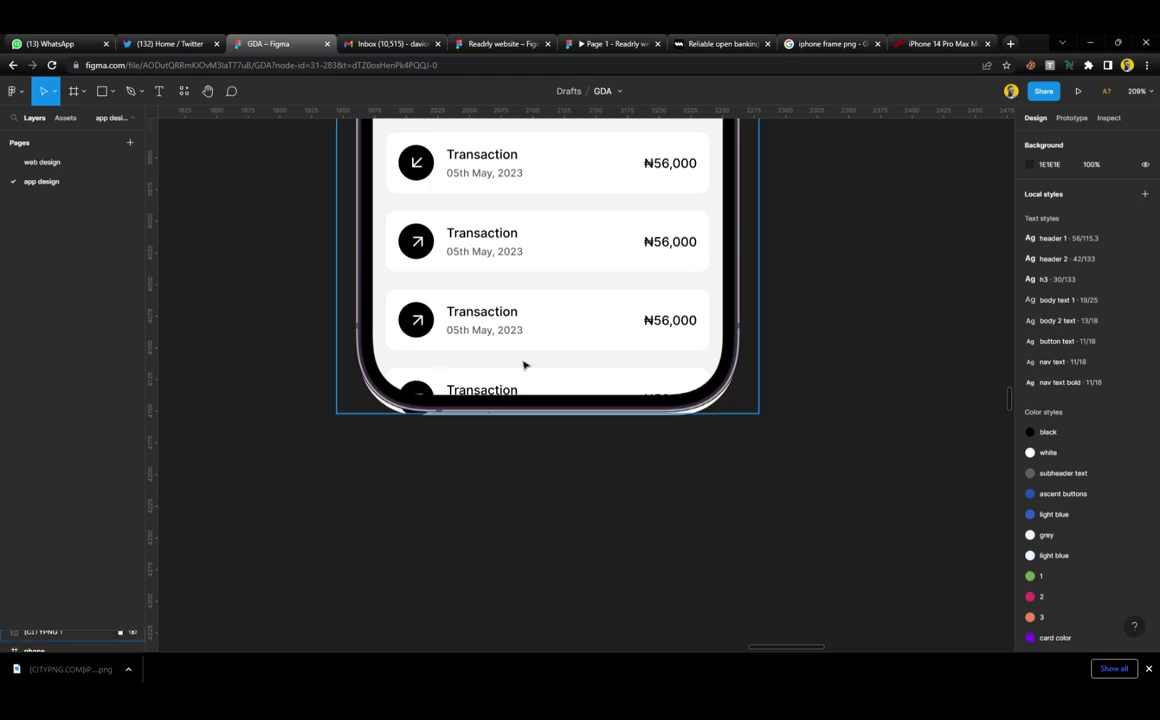
{"action": "scroll", "coordinate": [516, 366], "scroll_direction": "up", "scroll_amount": 5}
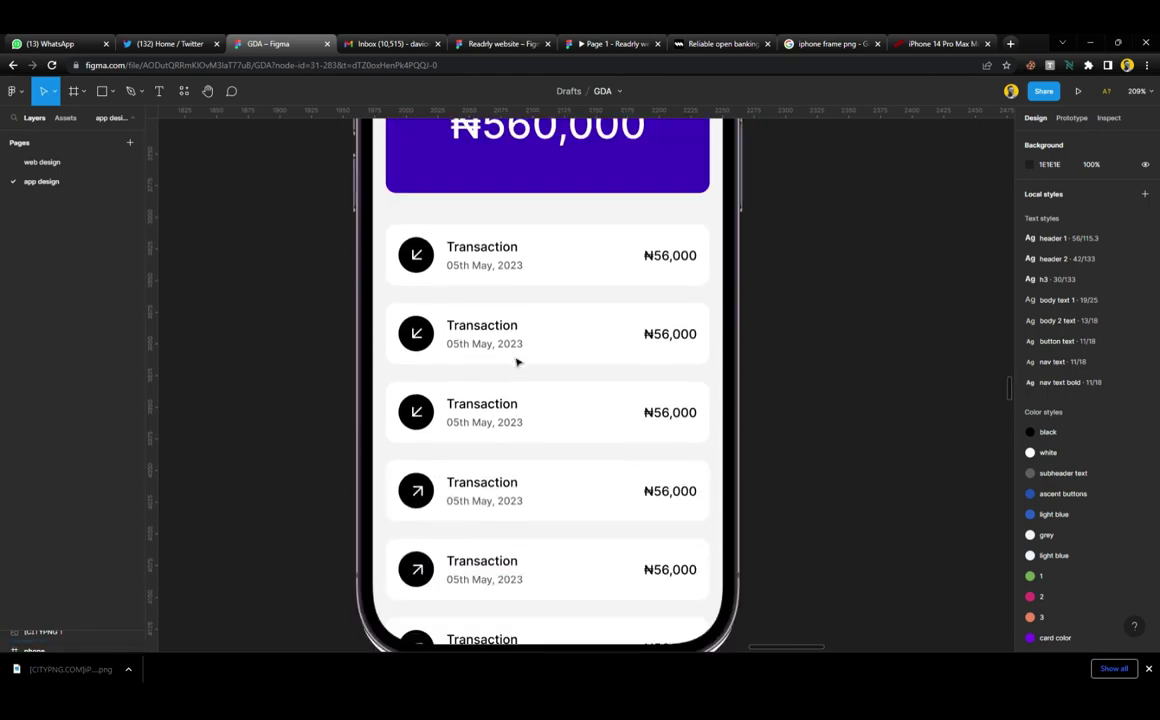
Shorten the phone screen frame from 624 to 615 tall
{"action": "left_click", "coordinate": [517, 362]}
{"action": "scroll", "coordinate": [518, 362], "scroll_direction": "down", "scroll_amount": 5}
{"action": "scroll", "coordinate": [537, 548], "scroll_direction": "up", "scroll_amount": 3}
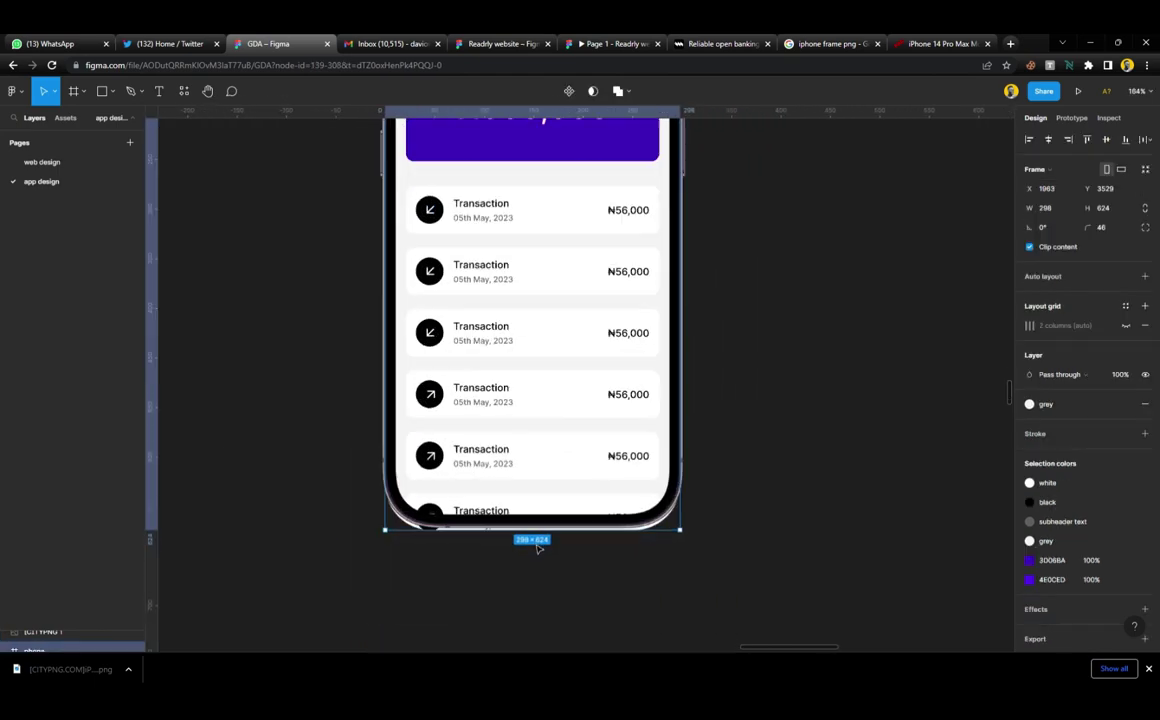
{"action": "scroll", "coordinate": [537, 548], "scroll_direction": "up", "scroll_amount": 3}
{"action": "scroll", "coordinate": [544, 529], "scroll_direction": "up", "scroll_amount": 2}
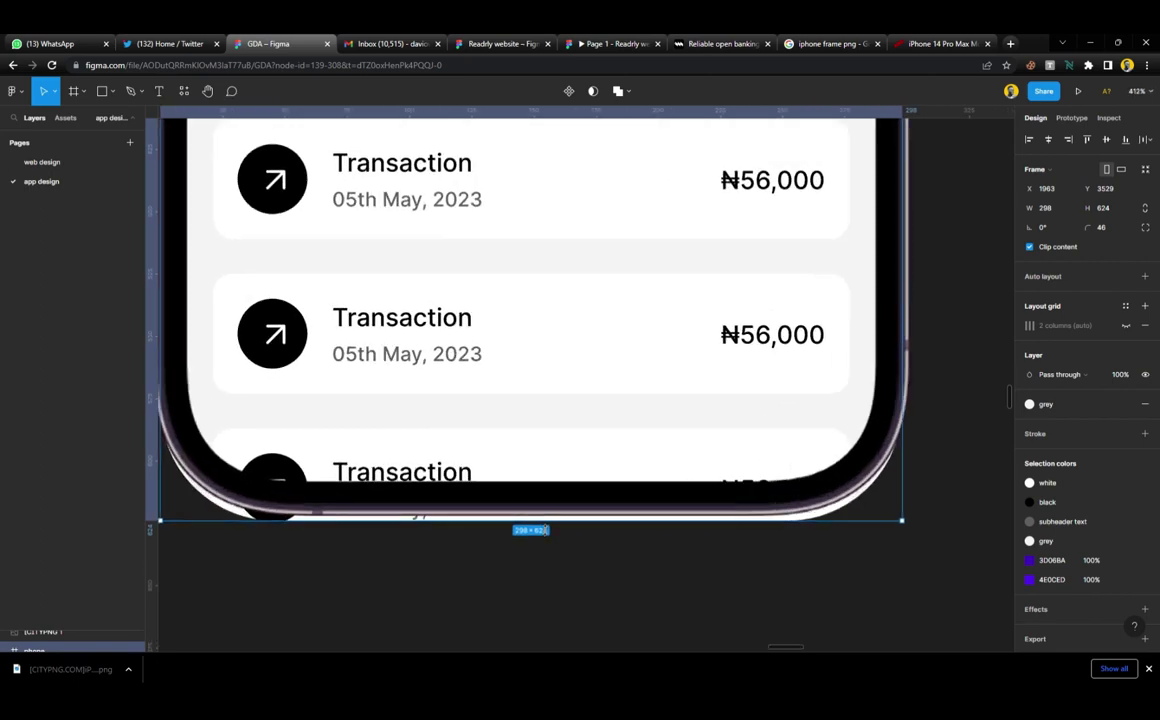
{"action": "left_click_drag", "start_coordinate": [545, 527], "coordinate": [545, 506]}
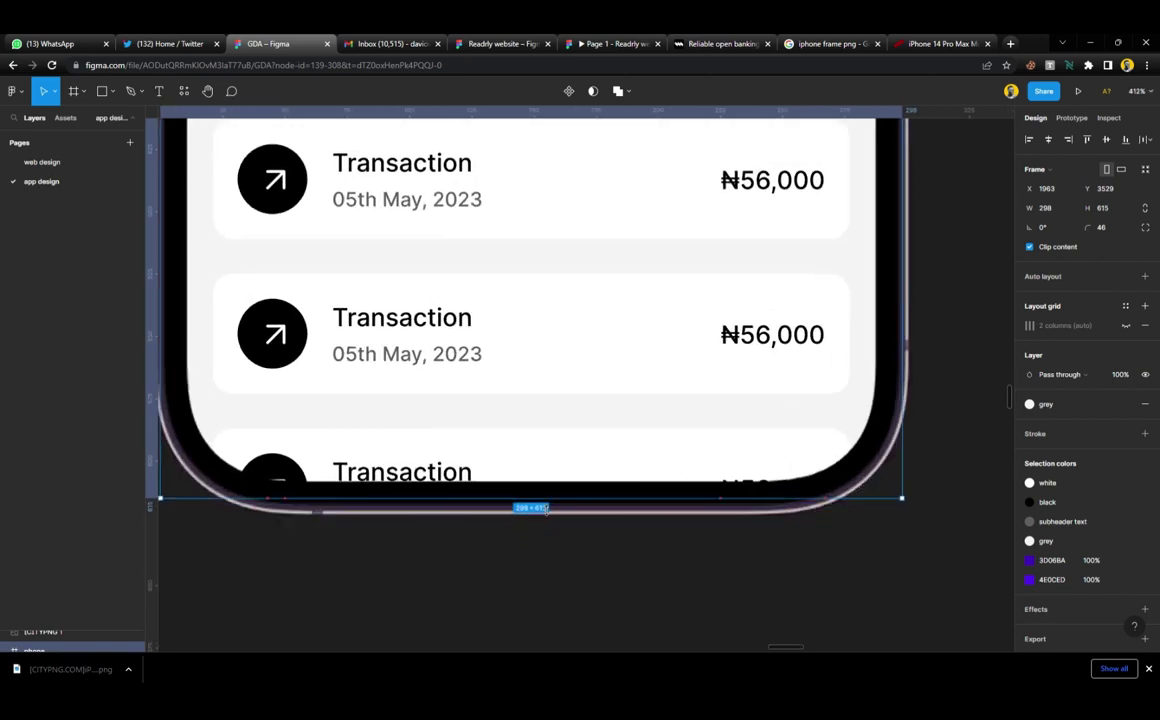
{"action": "scroll", "coordinate": [545, 508], "scroll_direction": "down", "scroll_amount": 1}
{"action": "scroll", "coordinate": [545, 508], "scroll_direction": "down", "scroll_amount": 10}
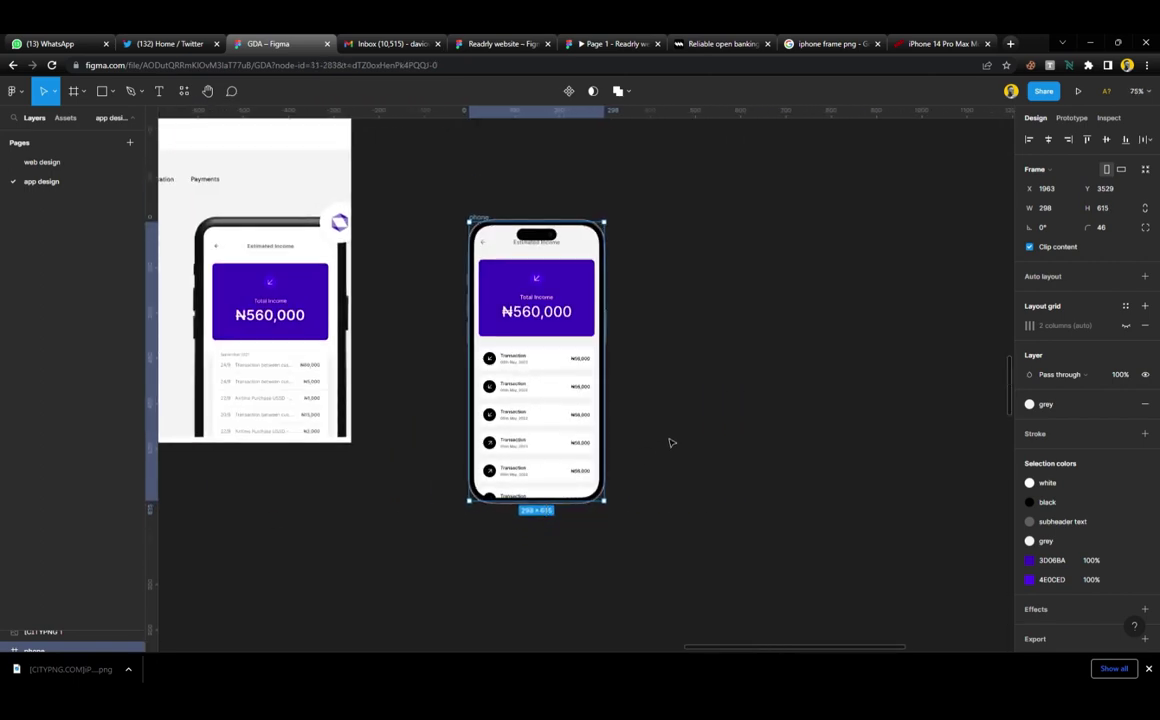
Marquee-select both the phone screen and the iPhone mockup image
{"action": "left_click", "coordinate": [670, 443]}
{"action": "scroll", "coordinate": [518, 330], "scroll_direction": "left", "scroll_amount": 2}
{"action": "left_click_drag", "start_coordinate": [489, 186], "coordinate": [735, 571]}
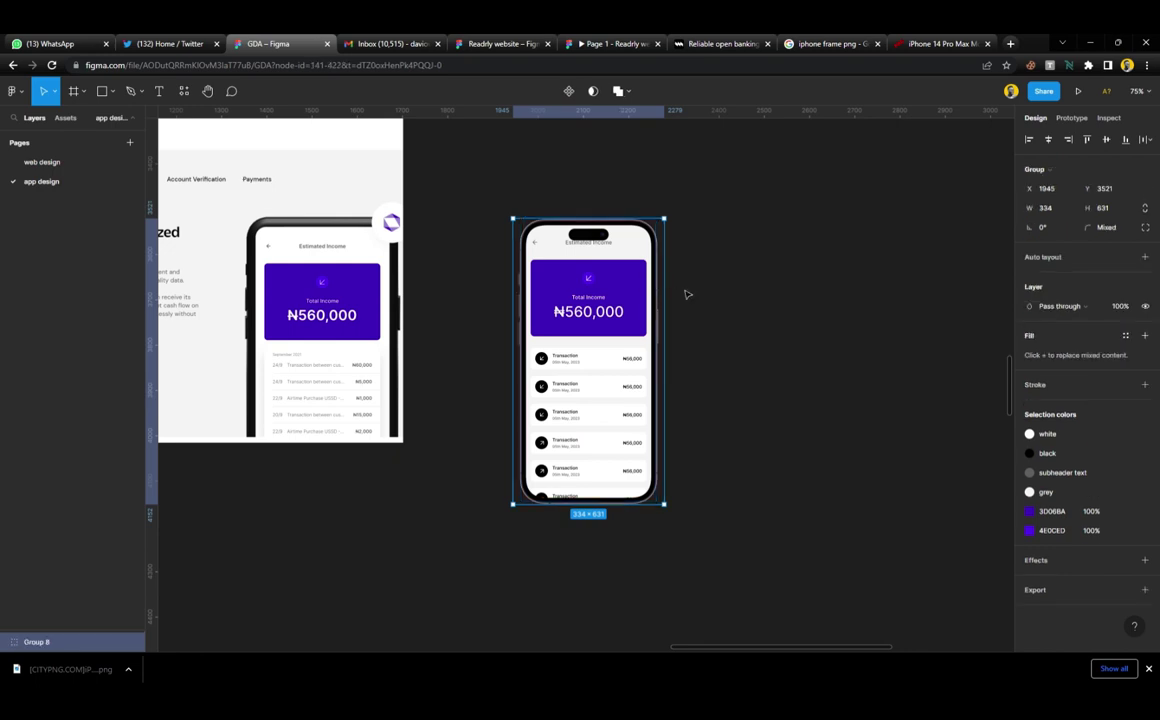
Move the web screenshot aside and drop the 334×631 phone group beside the Carbon loan offers text
{"action": "left_click", "coordinate": [686, 293]}
{"action": "left_click_drag", "start_coordinate": [580, 365], "coordinate": [513, 331]}
{"action": "key", "text": "Escape"}
{"action": "scroll", "coordinate": [613, 341], "scroll_direction": "left", "scroll_amount": 5}
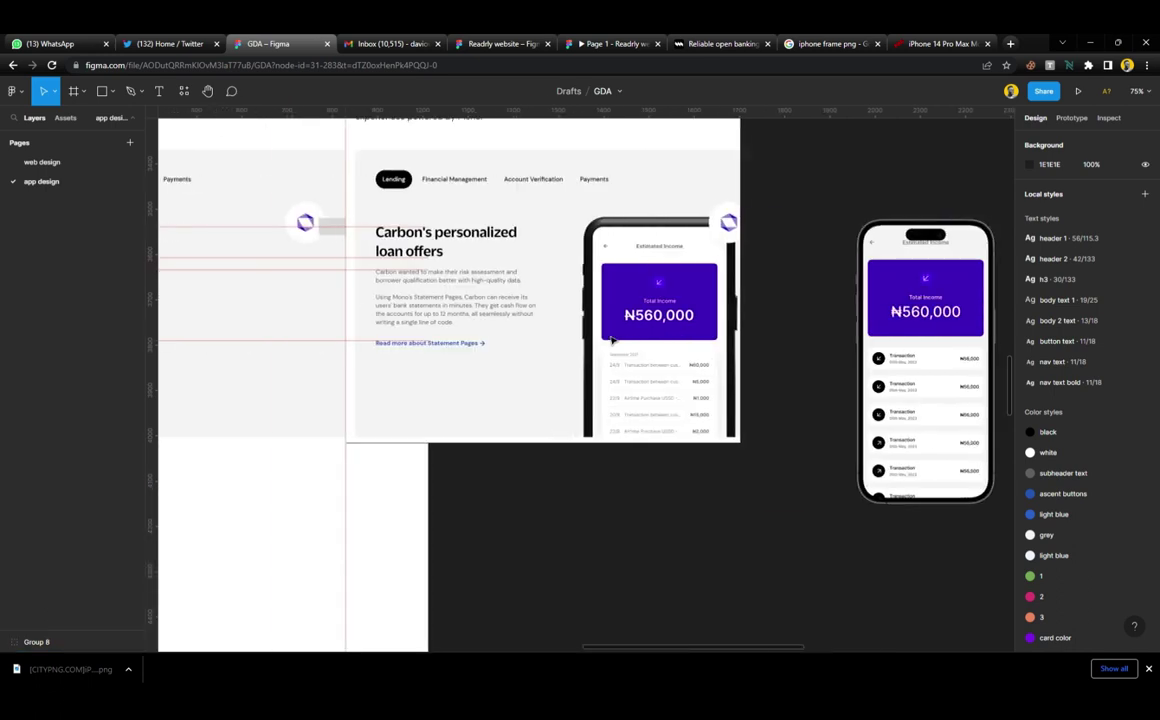
{"action": "left_click", "coordinate": [562, 339]}
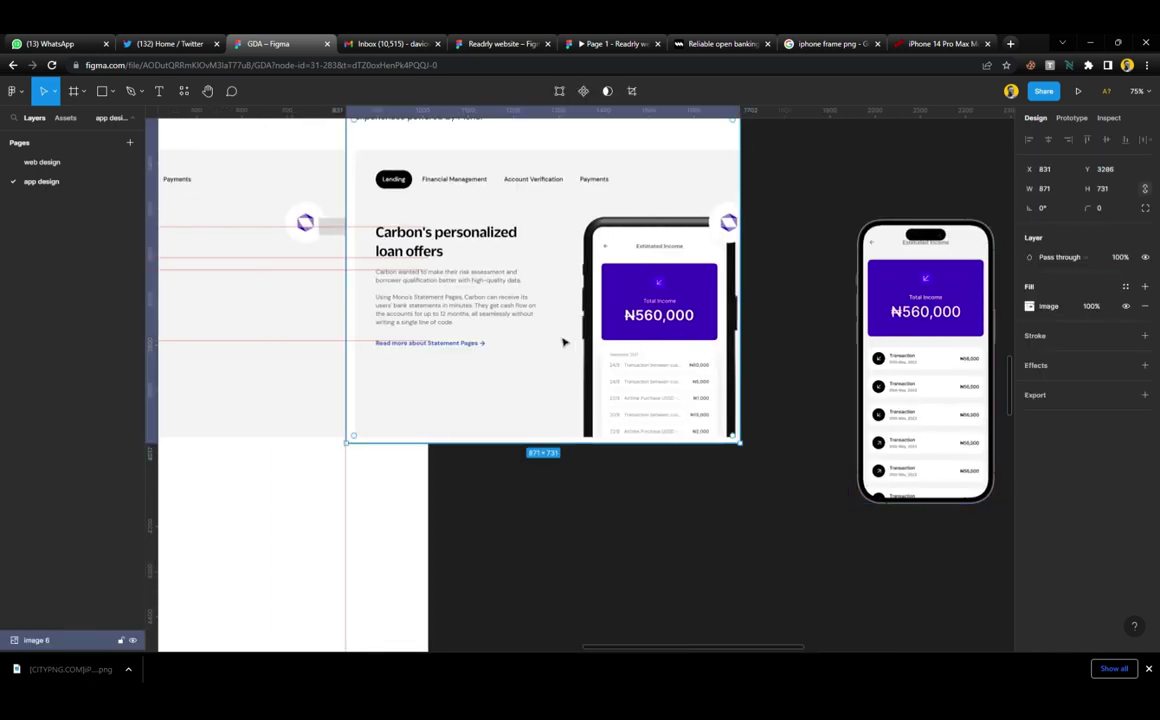
{"action": "left_click_drag", "start_coordinate": [562, 339], "coordinate": [675, 343]}
{"action": "left_click", "coordinate": [936, 317]}
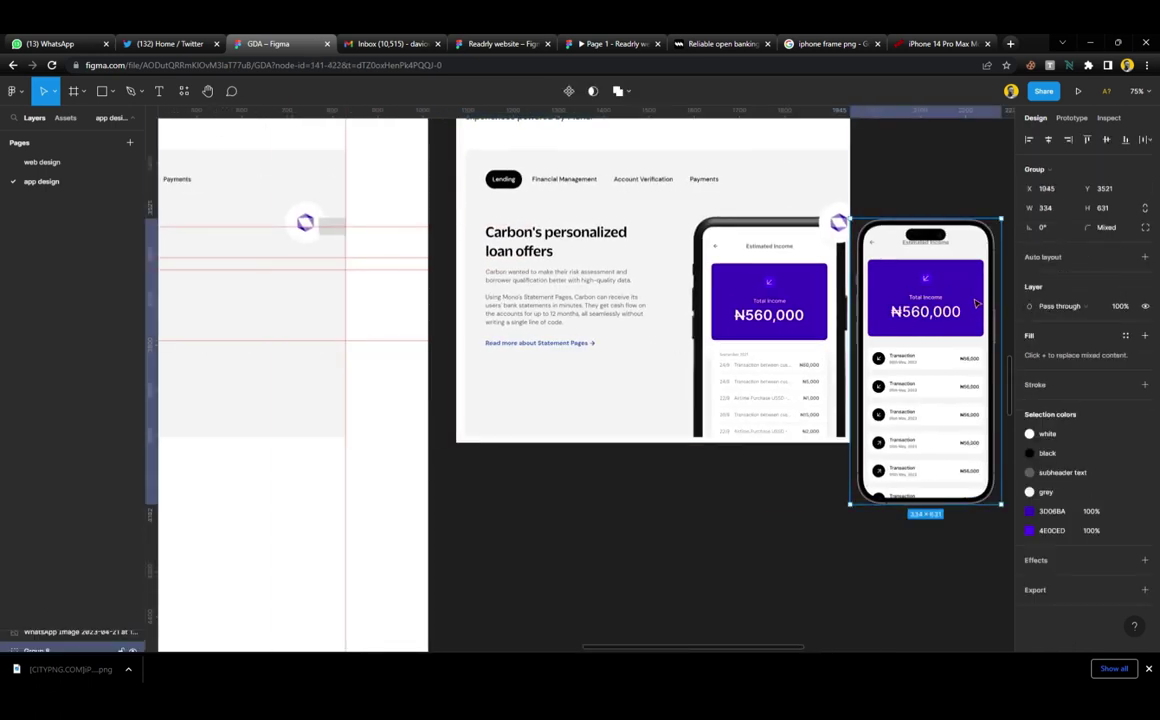
{"action": "left_click_drag", "start_coordinate": [976, 303], "coordinate": [306, 311]}
Inspect the mockup's layers: iPhone frame, Frame 70, transaction list, Total Income card, Estimated Income header
{"action": "scroll", "coordinate": [327, 280], "scroll_direction": "left", "scroll_amount": 5}
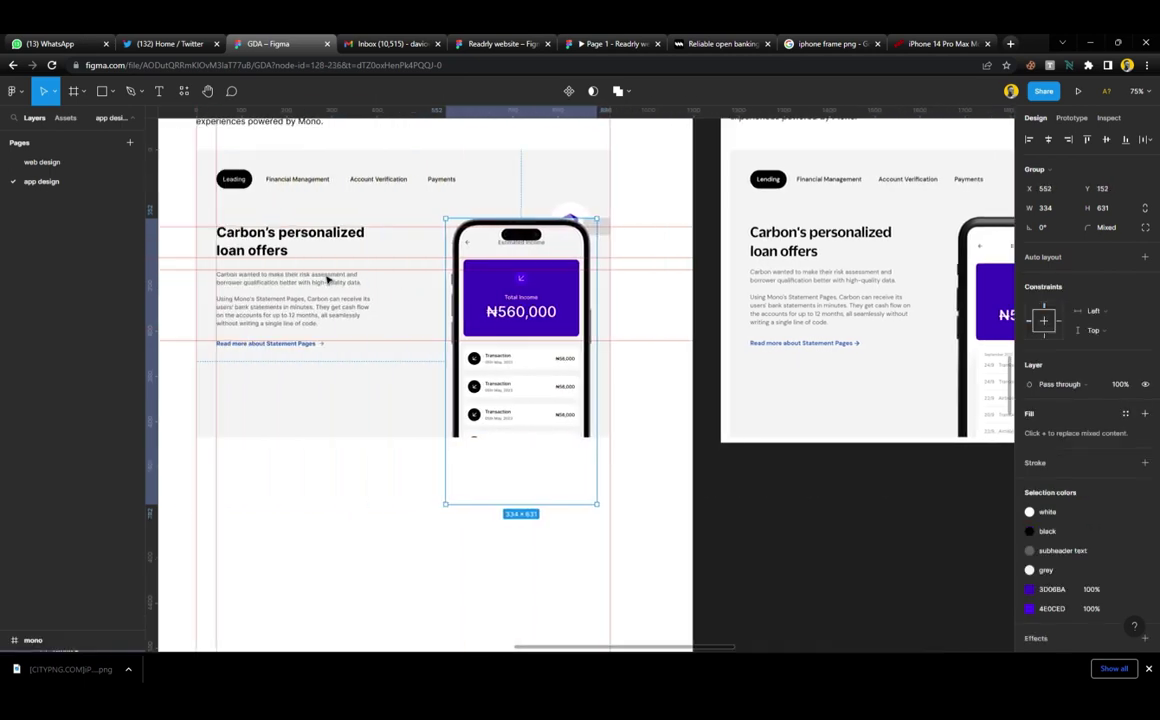
{"action": "scroll", "coordinate": [572, 285], "scroll_direction": "up", "scroll_amount": 8}
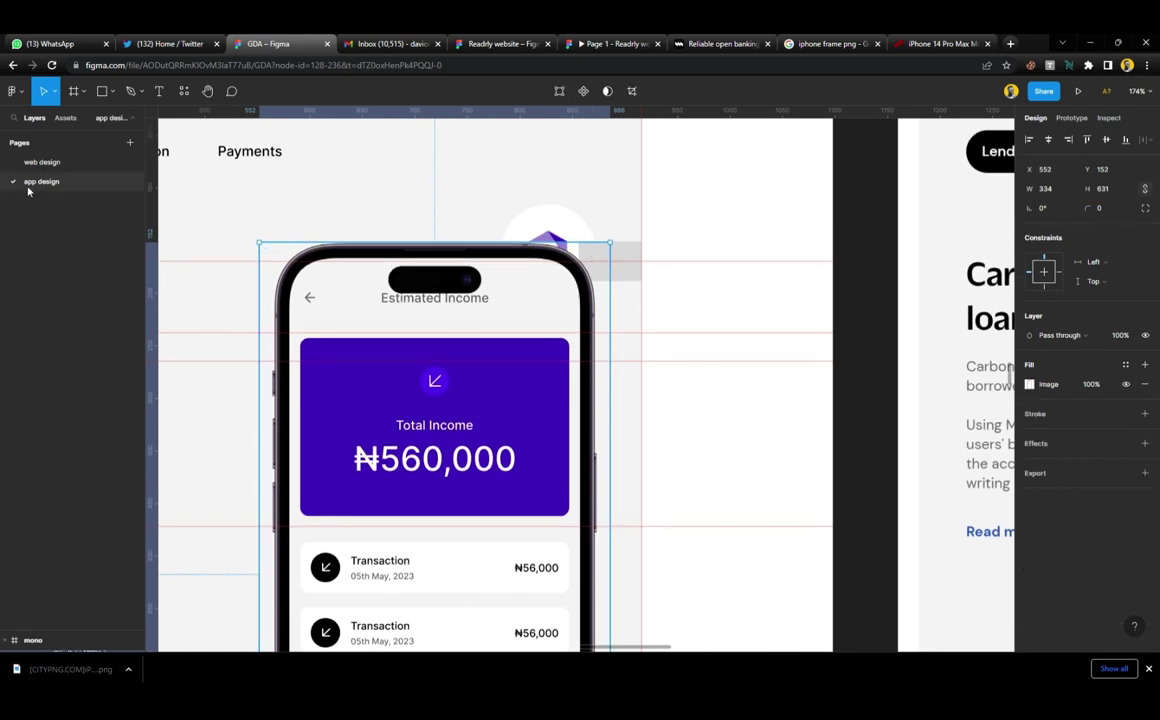
{"action": "double_click", "coordinate": [300, 337]}
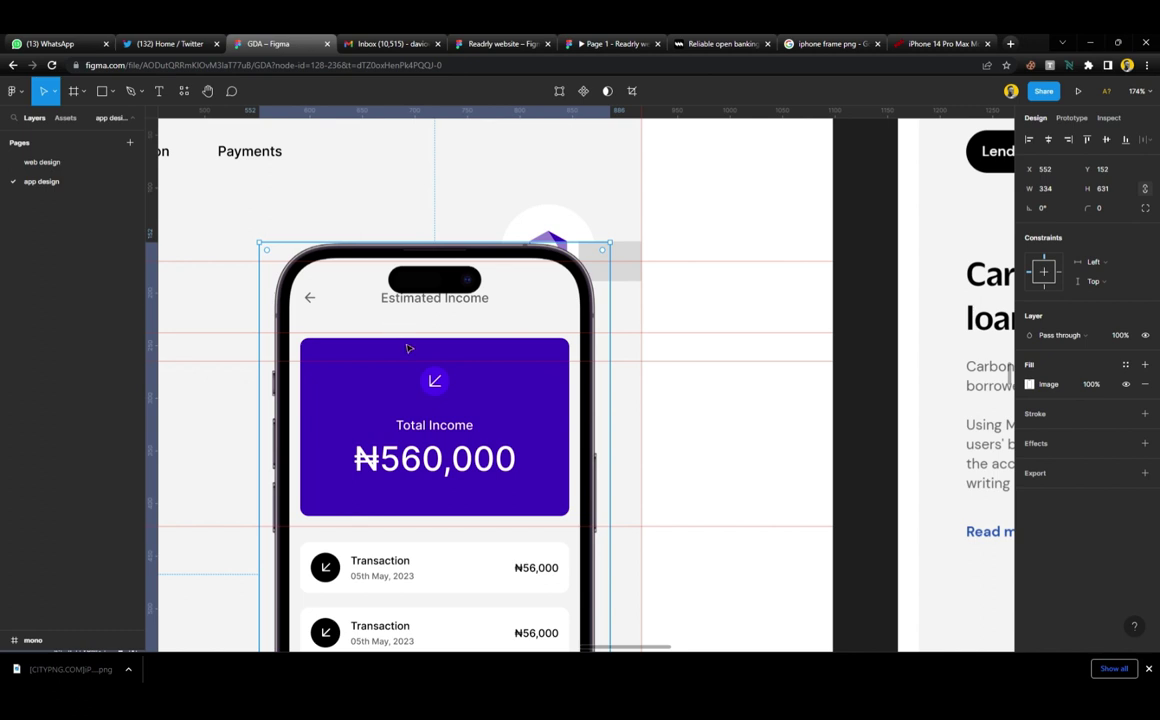
{"action": "scroll", "coordinate": [408, 348], "scroll_direction": "down", "scroll_amount": 1}
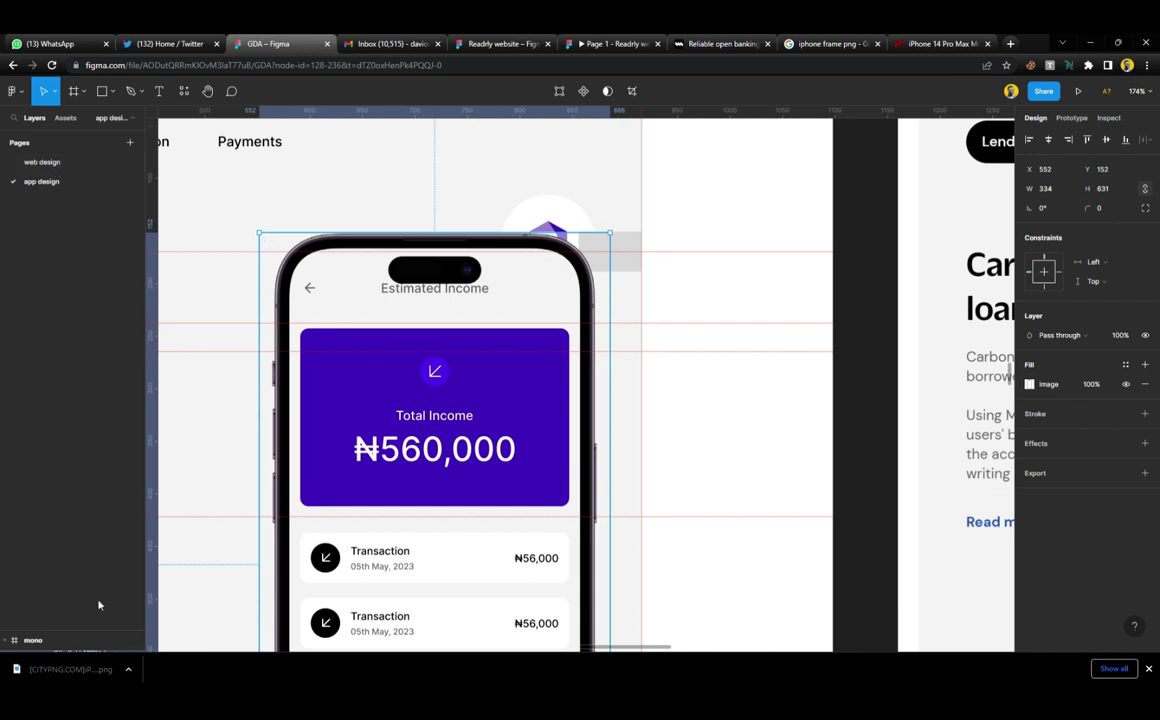
{"action": "left_click_drag", "start_coordinate": [100, 630], "coordinate": [109, 375]}
{"action": "left_click", "coordinate": [93, 425]}
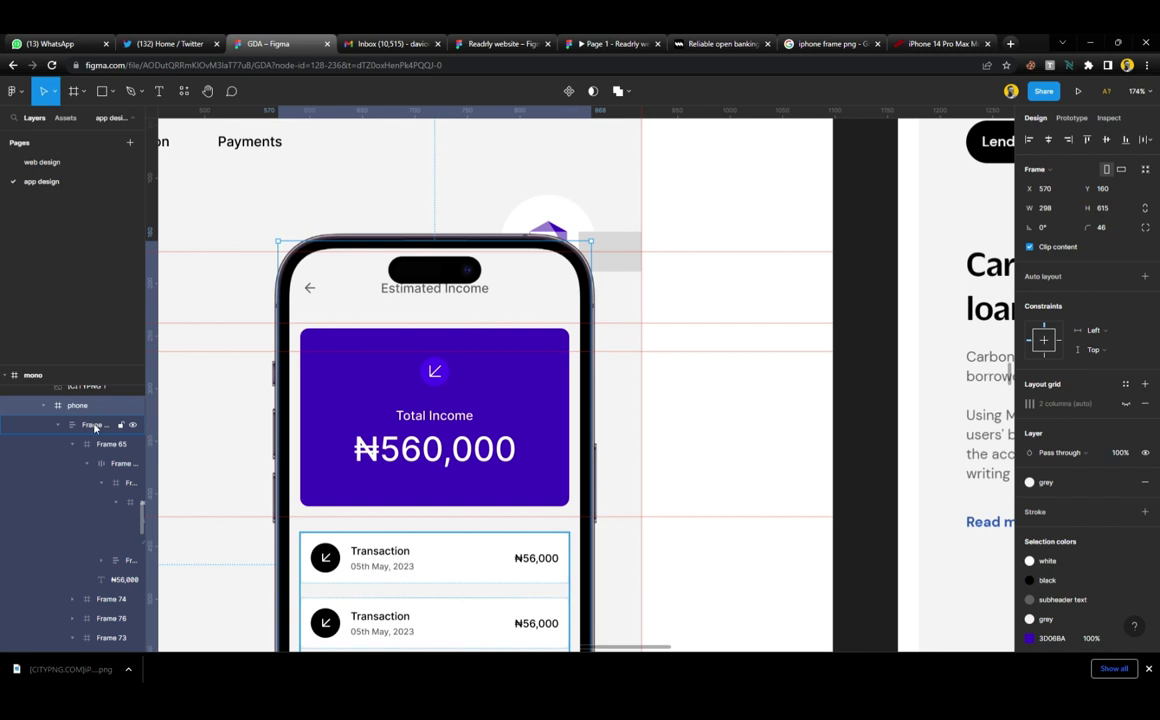
{"action": "scroll", "coordinate": [90, 466], "scroll_direction": "down", "scroll_amount": 3}
{"action": "left_click", "coordinate": [99, 516]}
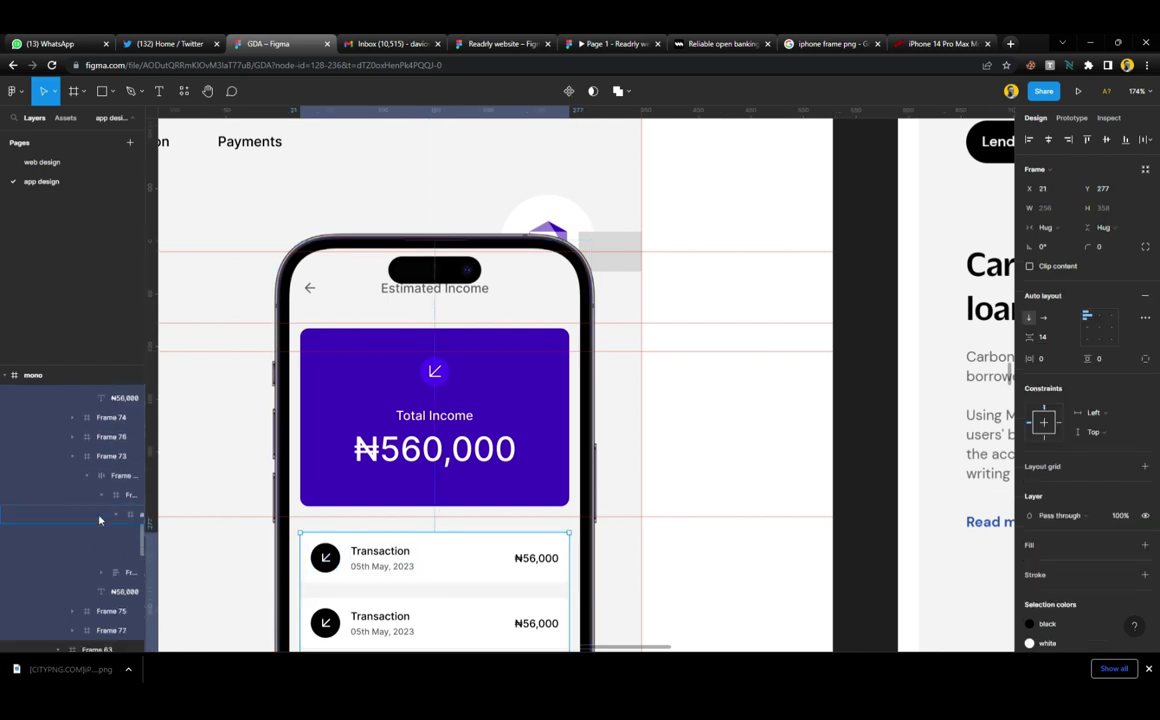
{"action": "scroll", "coordinate": [102, 563], "scroll_direction": "down", "scroll_amount": 3}
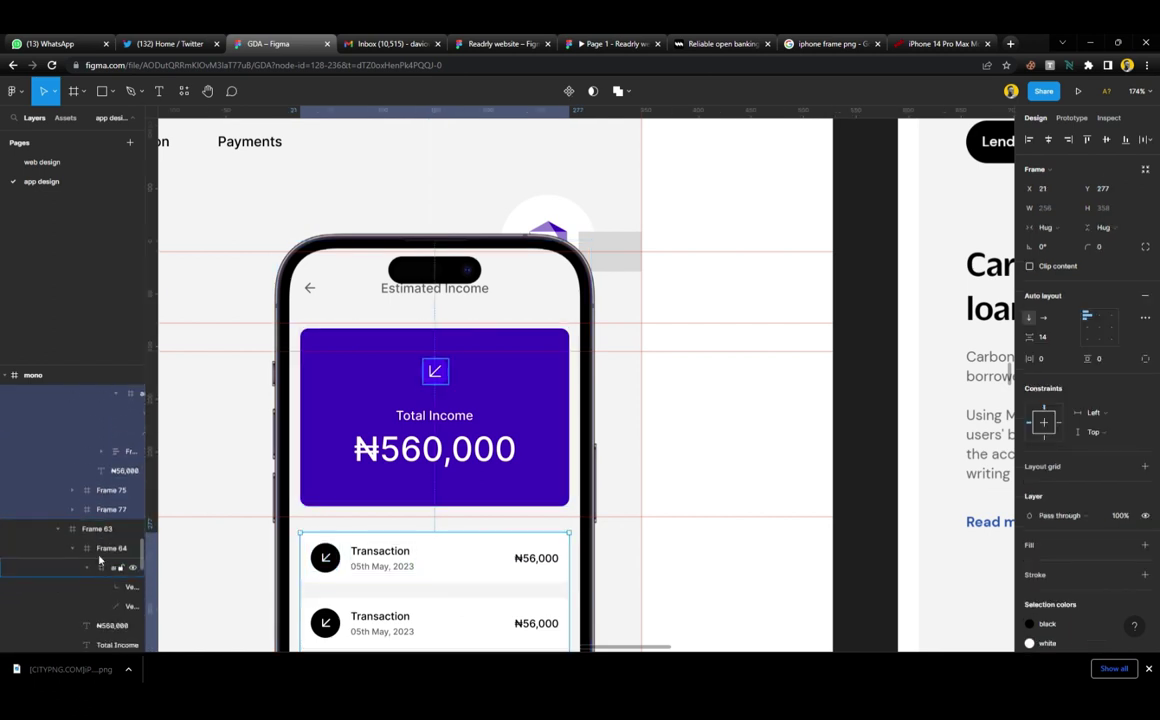
{"action": "left_click", "coordinate": [94, 528]}
{"action": "scroll", "coordinate": [95, 550], "scroll_direction": "down", "scroll_amount": 3}
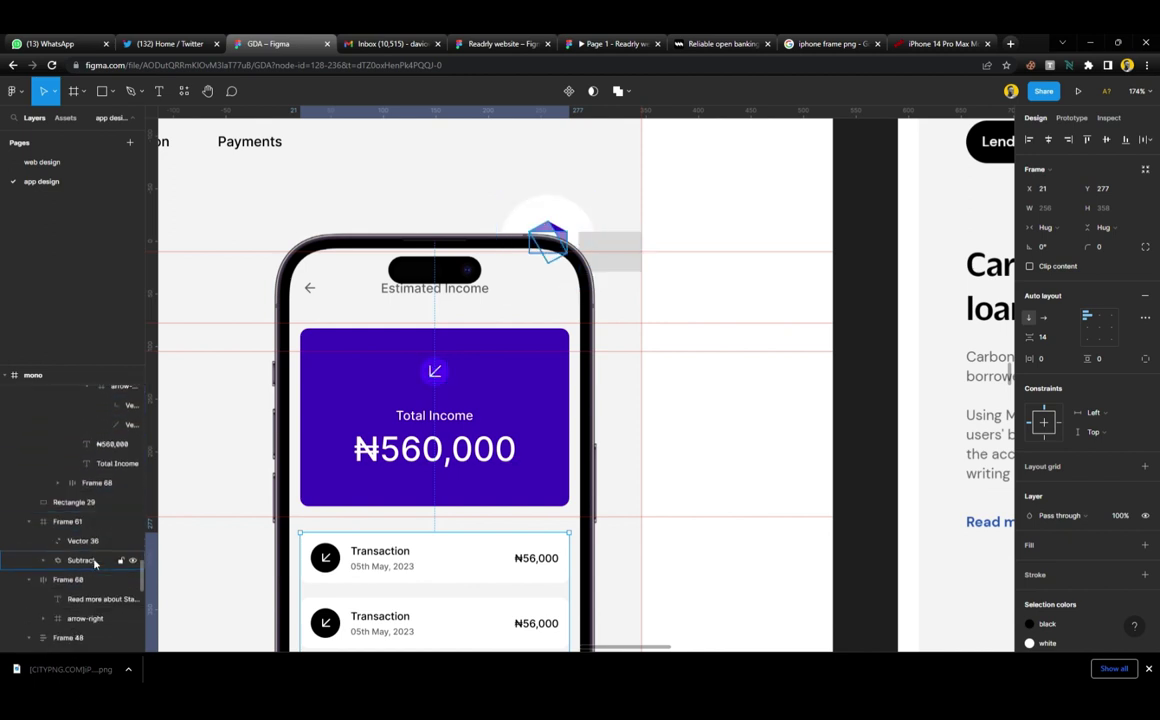
{"action": "left_click", "coordinate": [97, 542]}
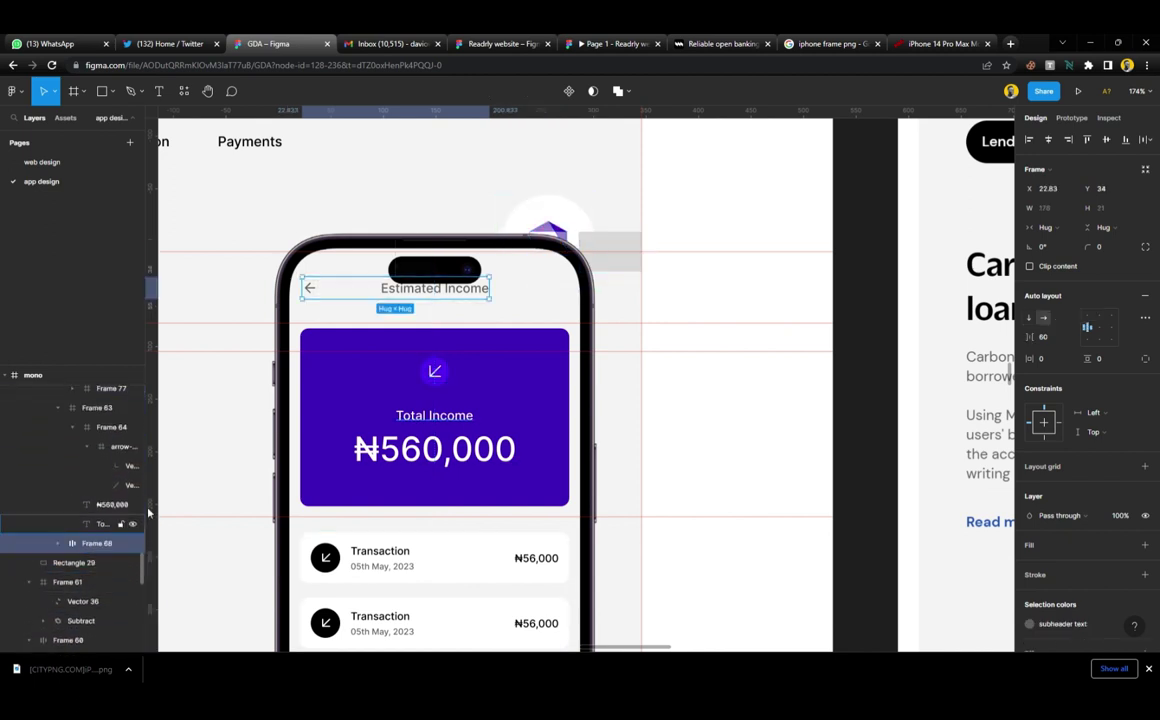
{"action": "scroll", "coordinate": [433, 287], "scroll_direction": "up", "scroll_amount": 5}
Select Group 8, the phone mockup, and nudge it a few pixels left
{"action": "left_click", "coordinate": [438, 310]}
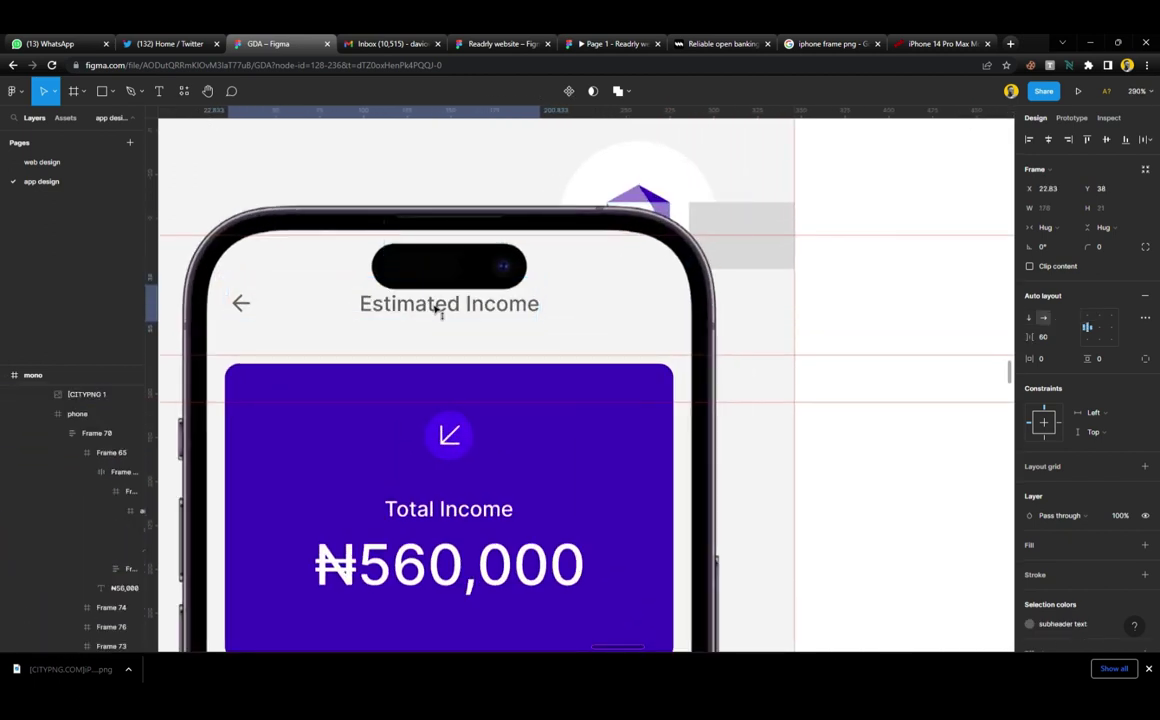
{"action": "left_click", "coordinate": [436, 318]}
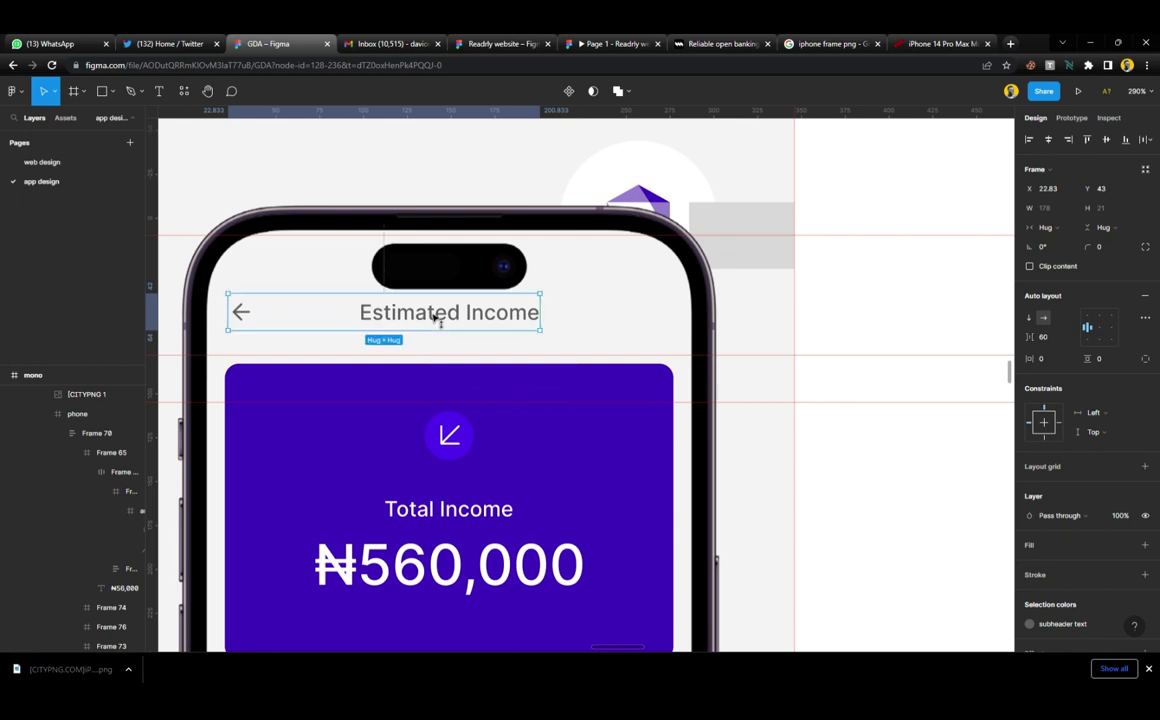
{"action": "scroll", "coordinate": [440, 316], "scroll_direction": "down", "scroll_amount": 5}
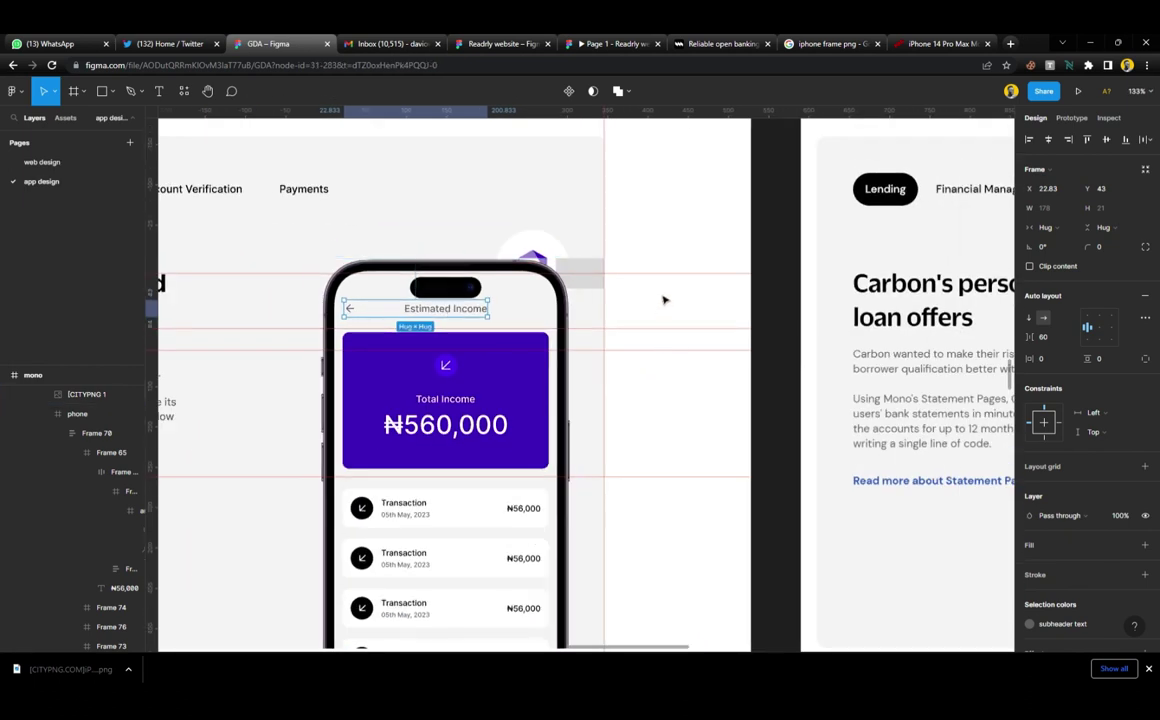
{"action": "left_click", "coordinate": [650, 295]}
{"action": "left_click", "coordinate": [530, 311]}
{"action": "left_click", "coordinate": [530, 311]}
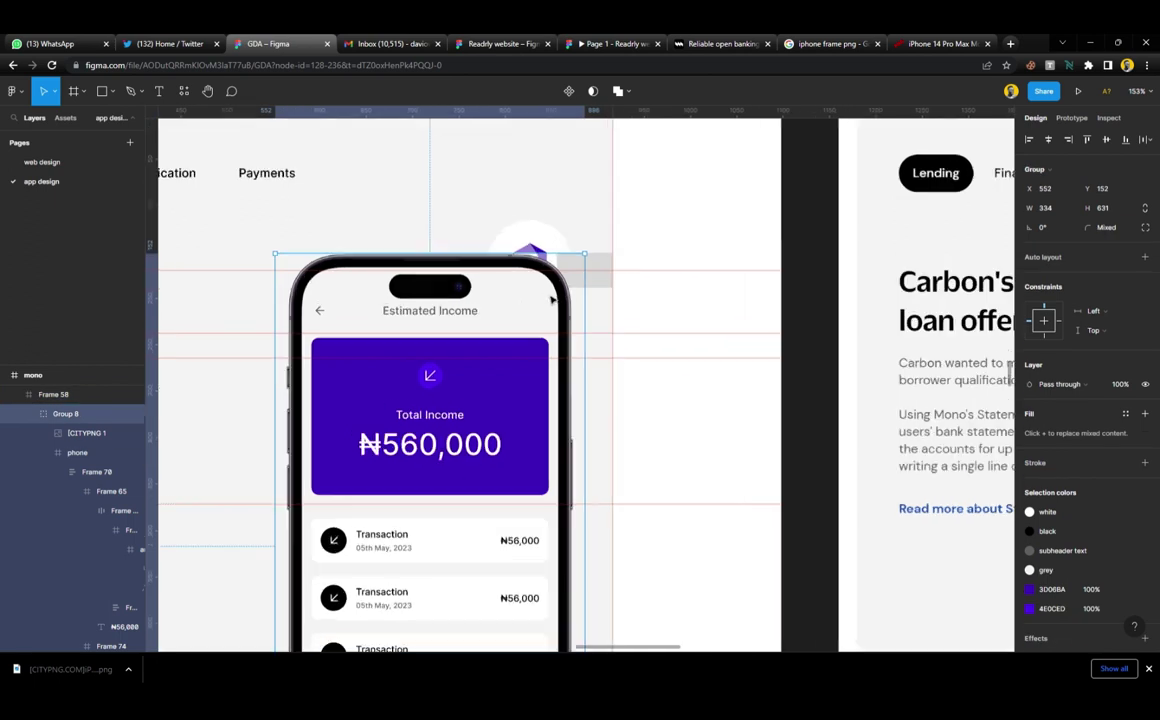
{"action": "scroll", "coordinate": [560, 311], "scroll_direction": "up", "scroll_amount": 10}
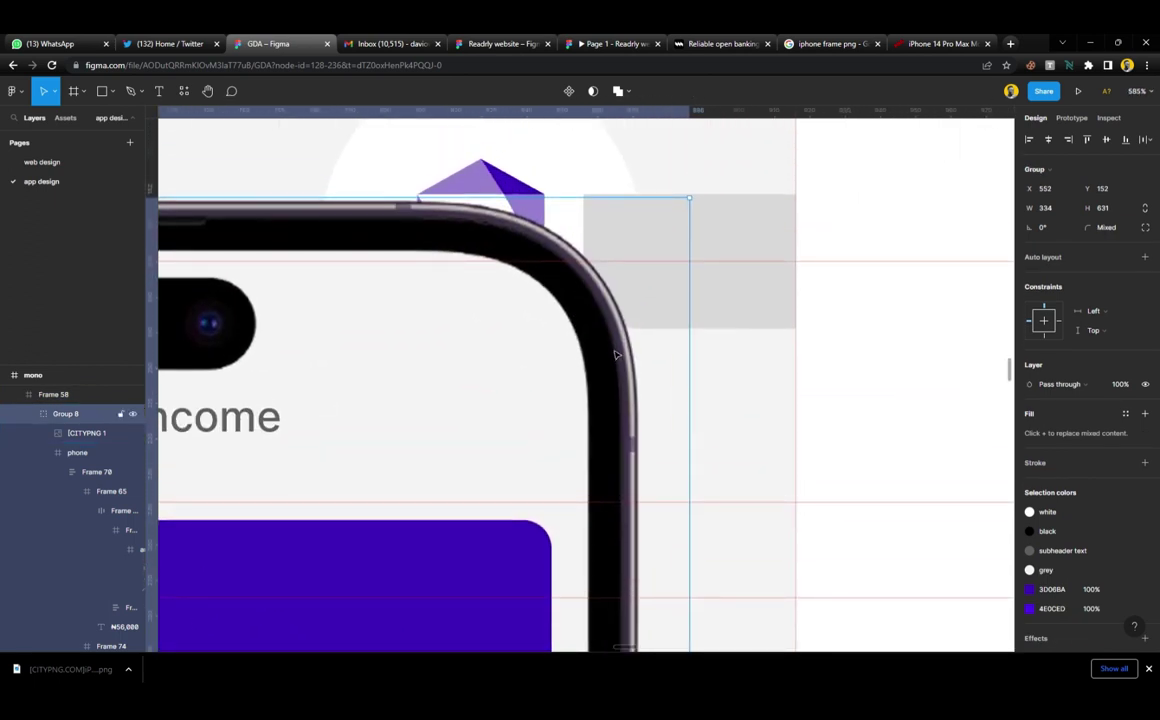
{"action": "key", "text": "Left"}
{"action": "key", "text": "Left"}
{"action": "key", "text": "Left"}
{"action": "key", "text": "Left"}
{"action": "key", "text": "Left"}
{"action": "key", "text": "Left"}
{"action": "key", "text": "Left"}
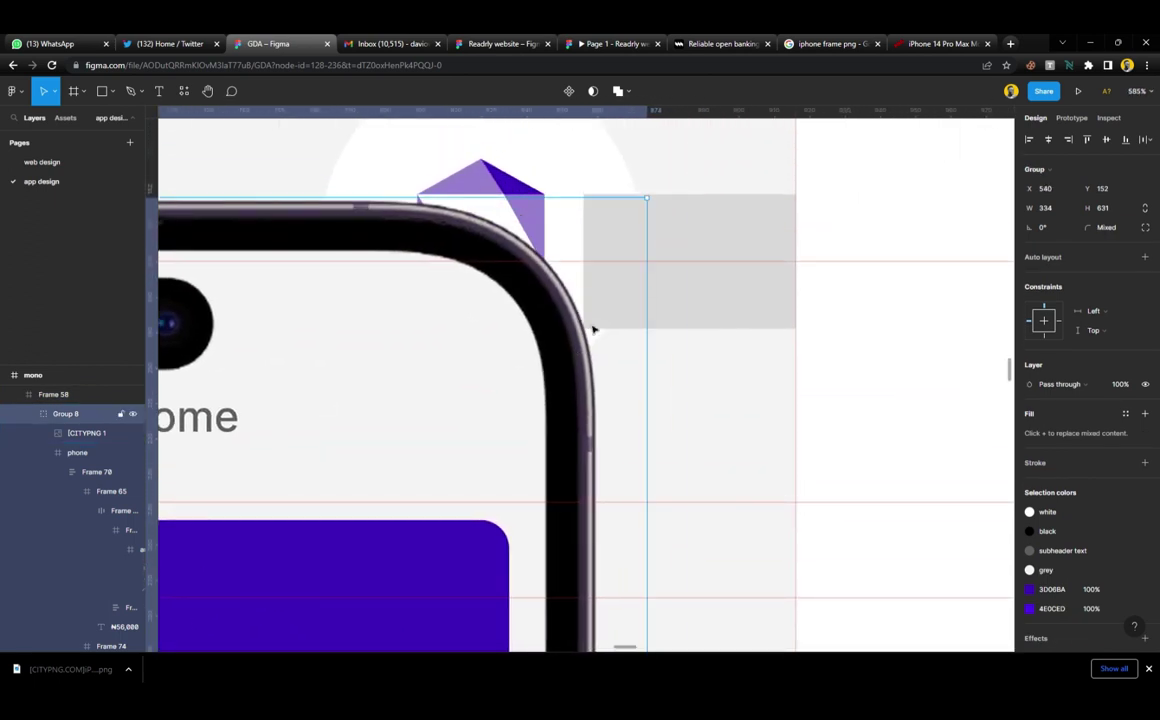
Delete grey Rectangle 29 behind the phone and check the white logo badge
{"action": "left_click", "coordinate": [682, 234]}
{"action": "key", "text": "Delete"}
{"action": "scroll", "coordinate": [681, 233], "scroll_direction": "down", "scroll_amount": 5}
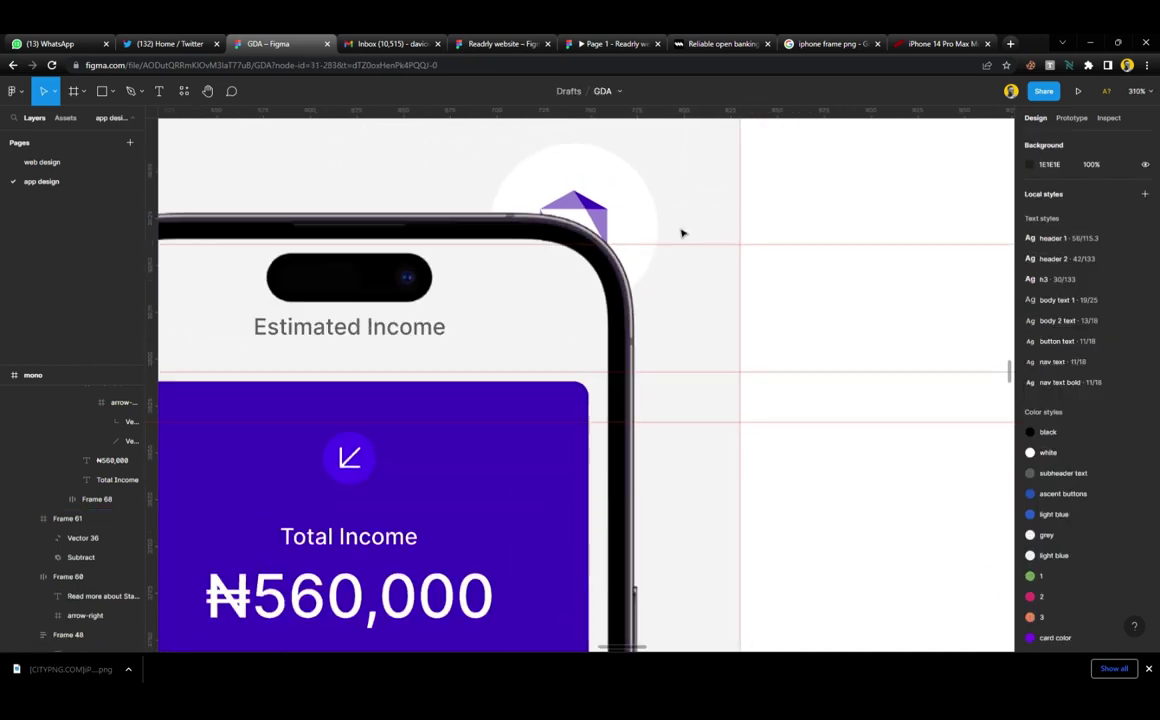
{"action": "left_click", "coordinate": [627, 197]}
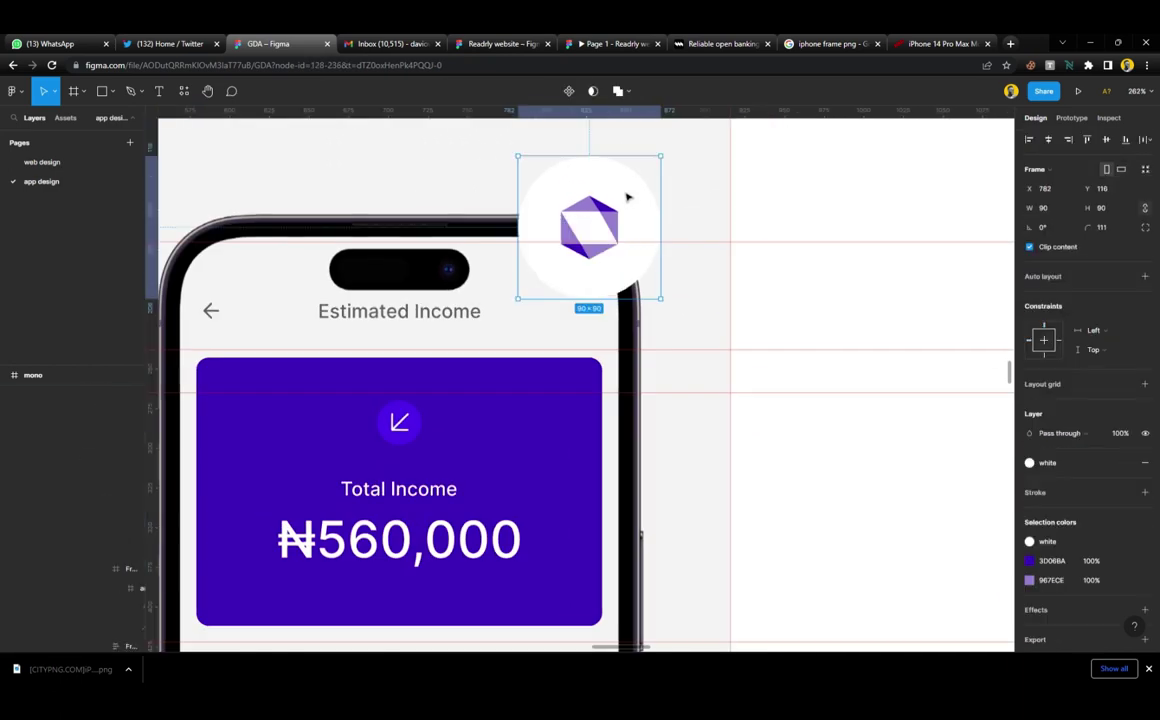
{"action": "scroll", "coordinate": [627, 197], "scroll_direction": "down", "scroll_amount": 5}
{"action": "scroll", "coordinate": [627, 197], "scroll_direction": "down", "scroll_amount": 3}
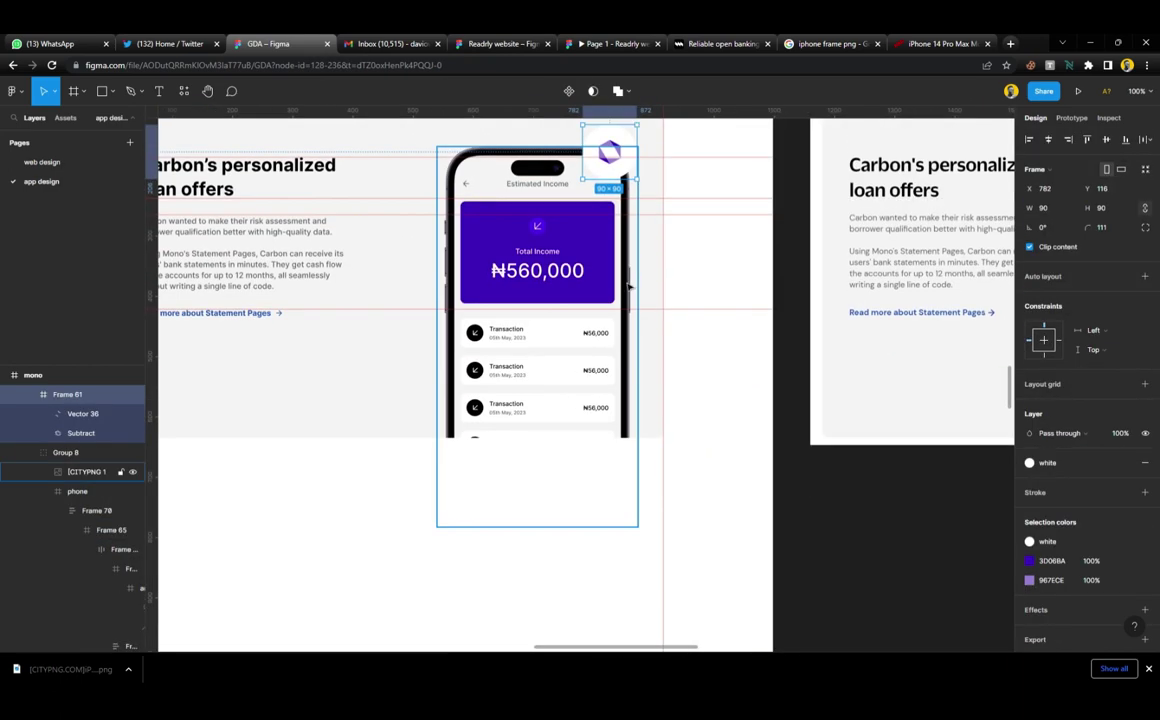
{"action": "scroll", "coordinate": [636, 330], "scroll_direction": "down", "scroll_amount": 3}
{"action": "left_click", "coordinate": [803, 510]}
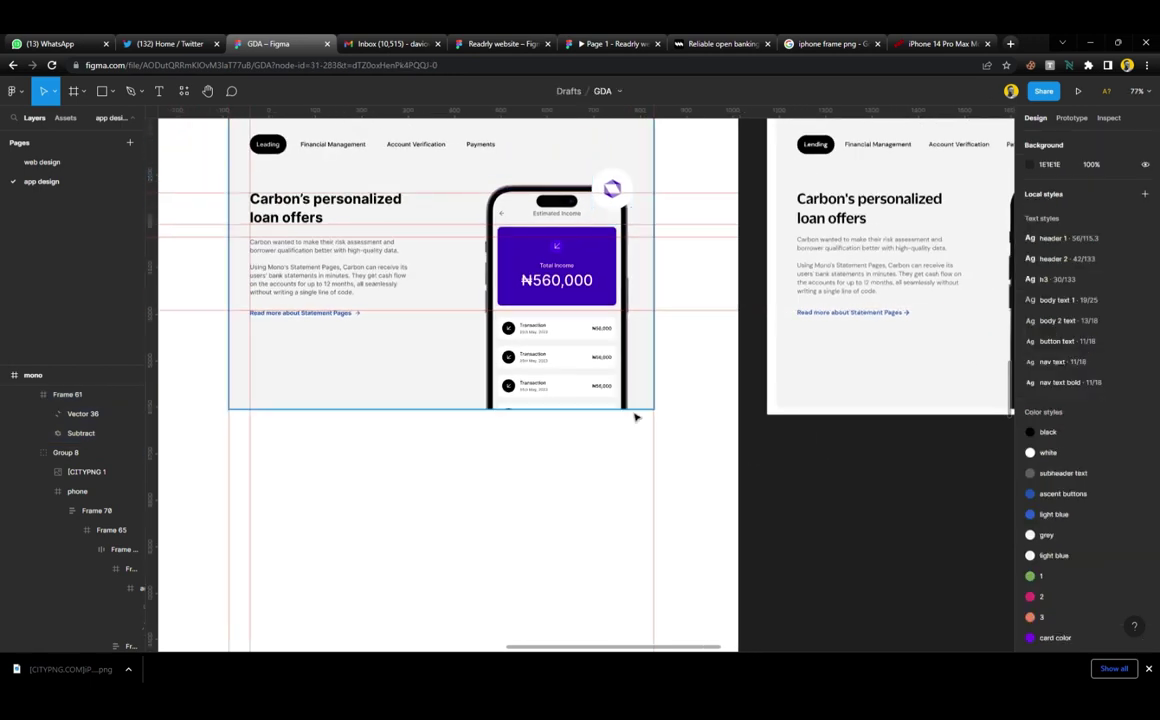
{"action": "scroll", "coordinate": [624, 430], "scroll_direction": "down", "scroll_amount": 3}
{"action": "scroll", "coordinate": [628, 422], "scroll_direction": "up", "scroll_amount": 1}
{"action": "scroll", "coordinate": [628, 422], "scroll_direction": "up", "scroll_amount": 1}
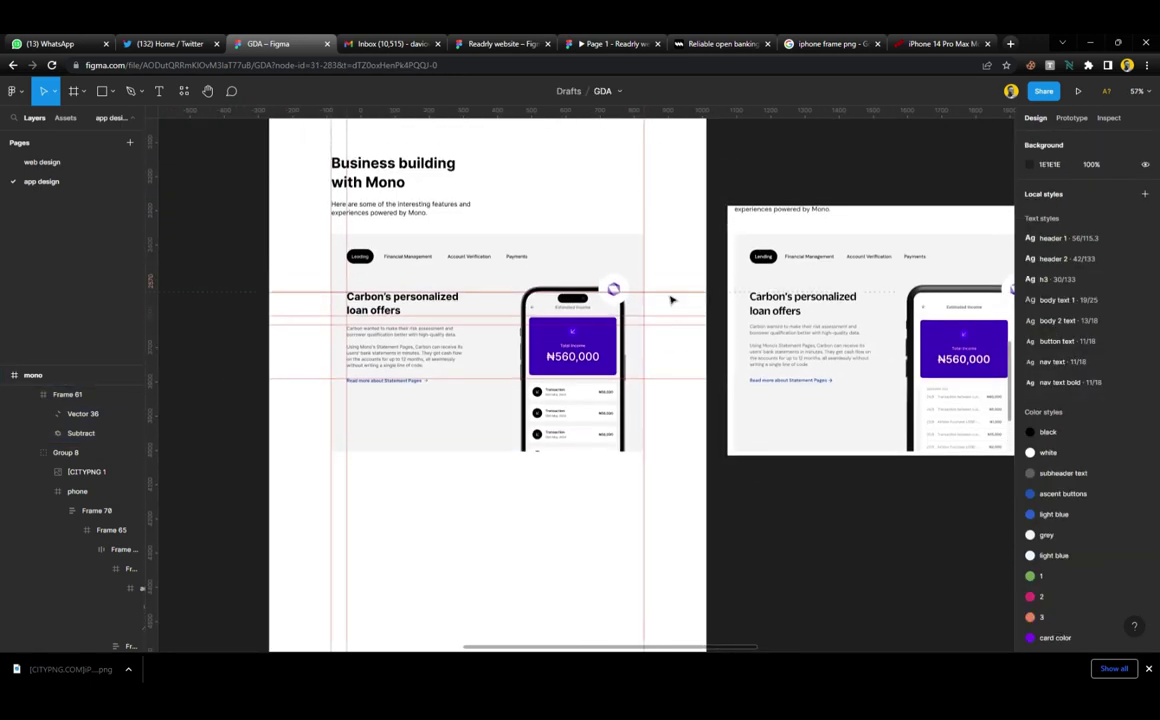
Remove both horizontal guides, including the red one, from the mono frame
{"action": "left_click", "coordinate": [702, 315]}
{"action": "right_click", "coordinate": [700, 325]}
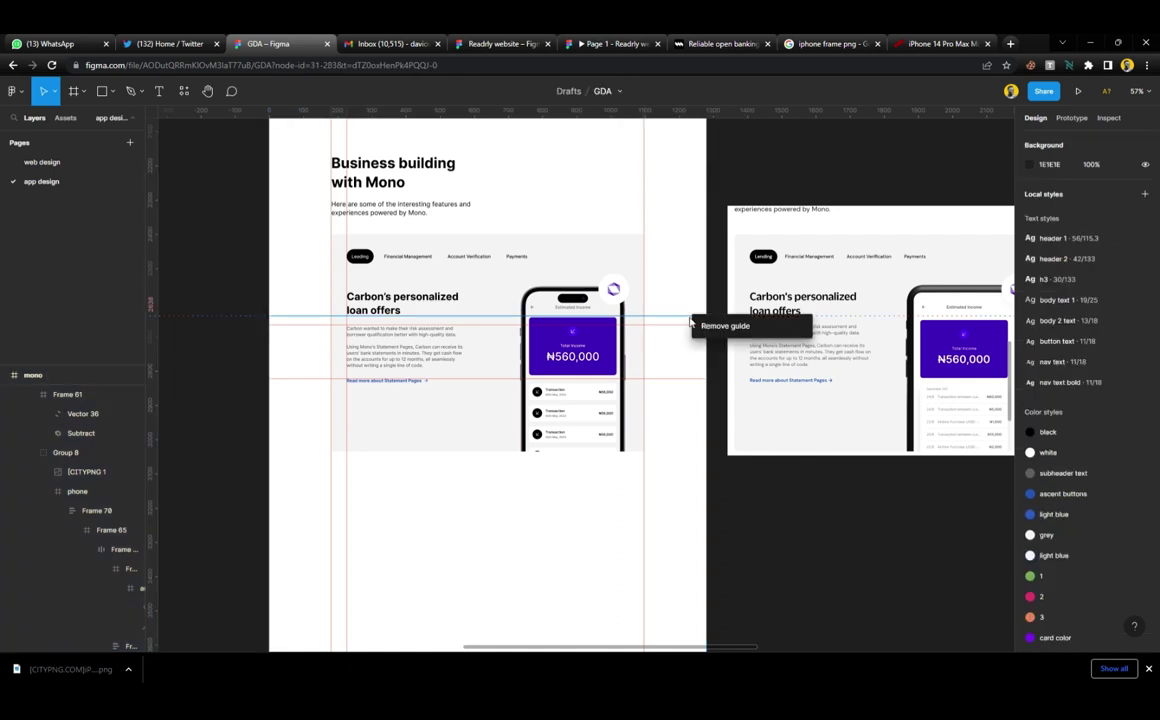
{"action": "left_click", "coordinate": [678, 329]}
{"action": "right_click", "coordinate": [679, 326]}
{"action": "left_click", "coordinate": [680, 331]}
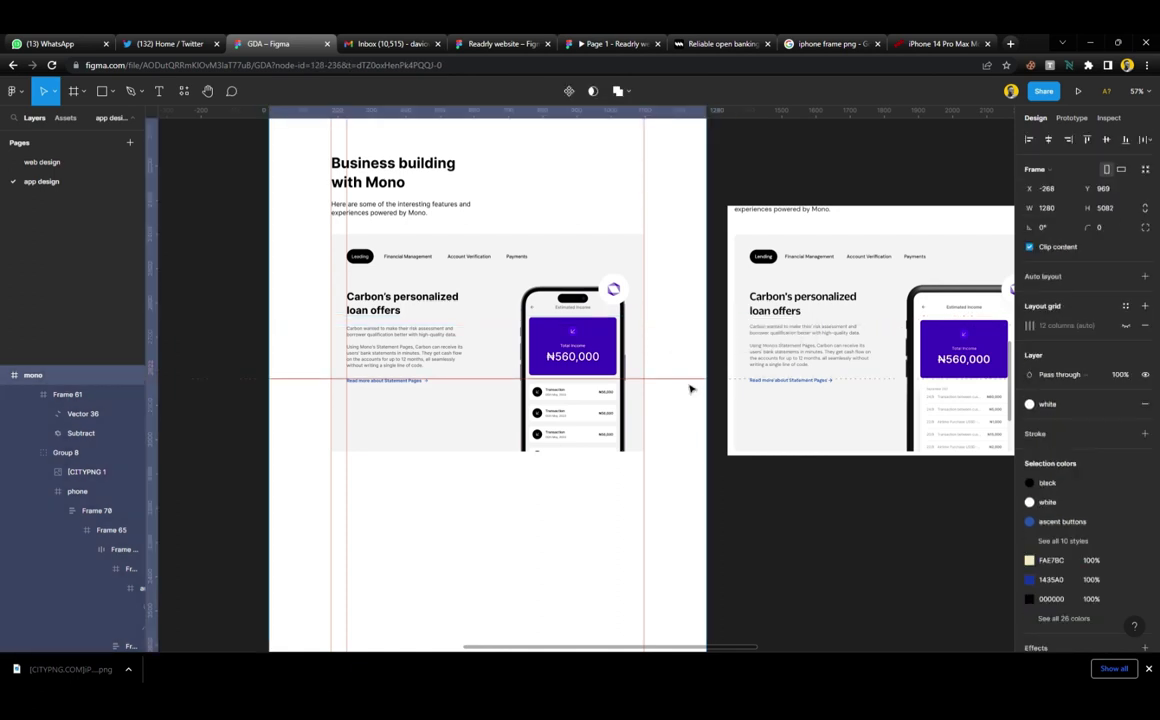
{"action": "right_click", "coordinate": [691, 386]}
{"action": "left_click", "coordinate": [700, 389]}
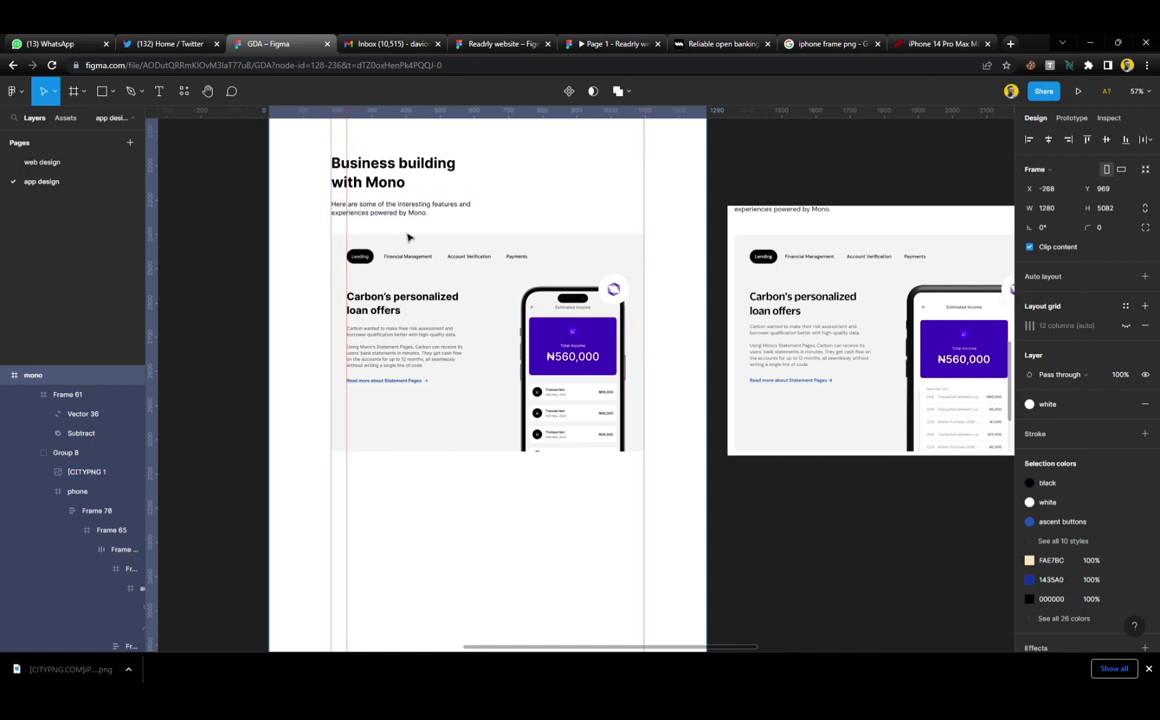
{"action": "scroll", "coordinate": [620, 294], "scroll_direction": "right", "scroll_amount": 3}
{"action": "scroll", "coordinate": [620, 294], "scroll_direction": "right", "scroll_amount": 1}
Widen the loan-offers reference screenshot to 951 px and test its height
{"action": "left_click", "coordinate": [888, 338]}
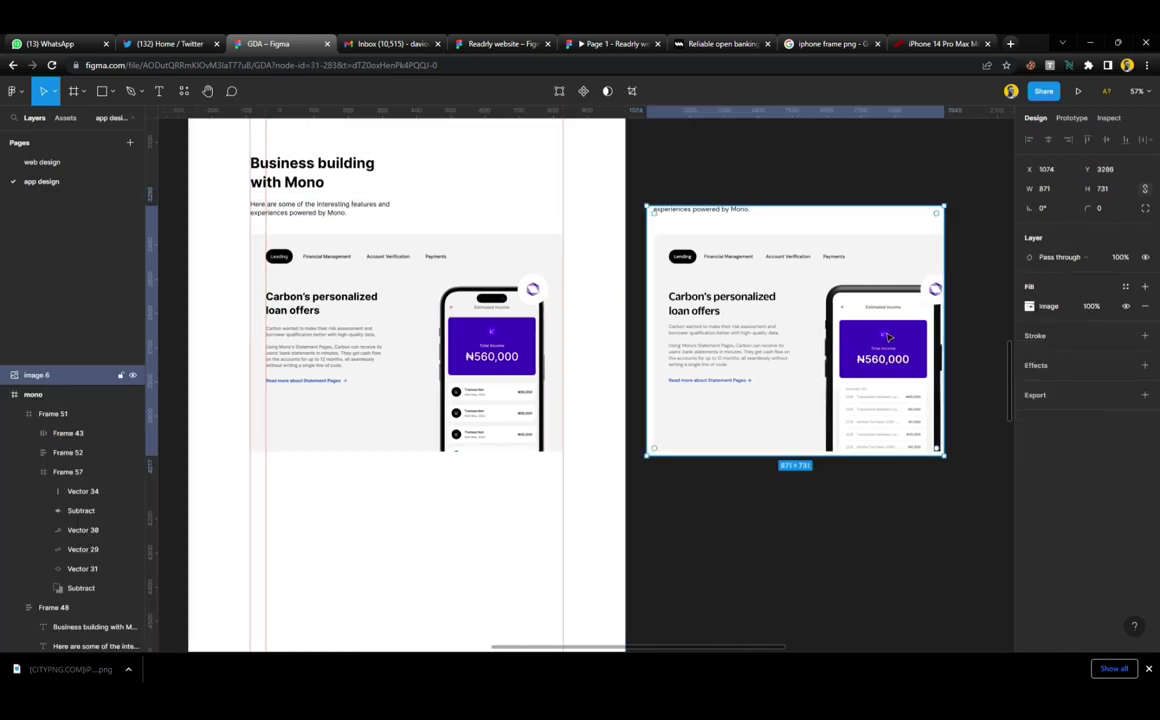
{"action": "left_click_drag", "start_coordinate": [953, 322], "coordinate": [979, 335]}
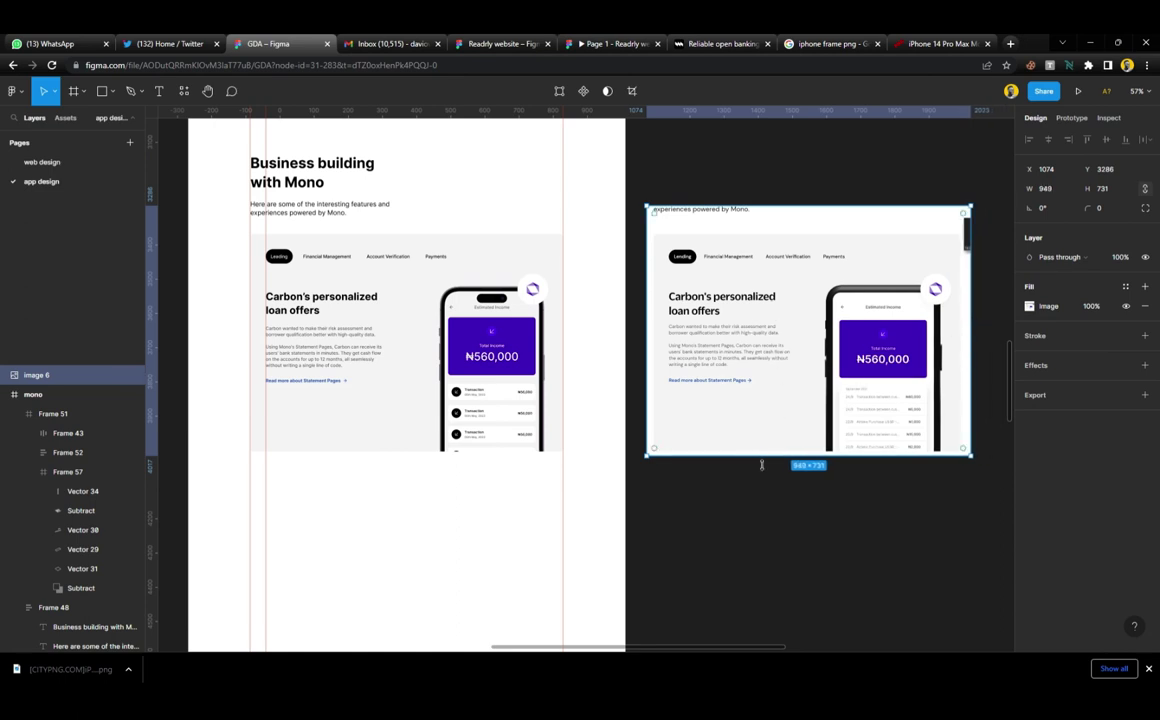
{"action": "mouse_move", "coordinate": [762, 465]}
{"action": "left_mouse_down"}
{"action": "mouse_move", "coordinate": [759, 476]}
{"action": "mouse_move", "coordinate": [759, 466]}
{"action": "left_mouse_up"}
{"action": "left_click", "coordinate": [758, 499]}
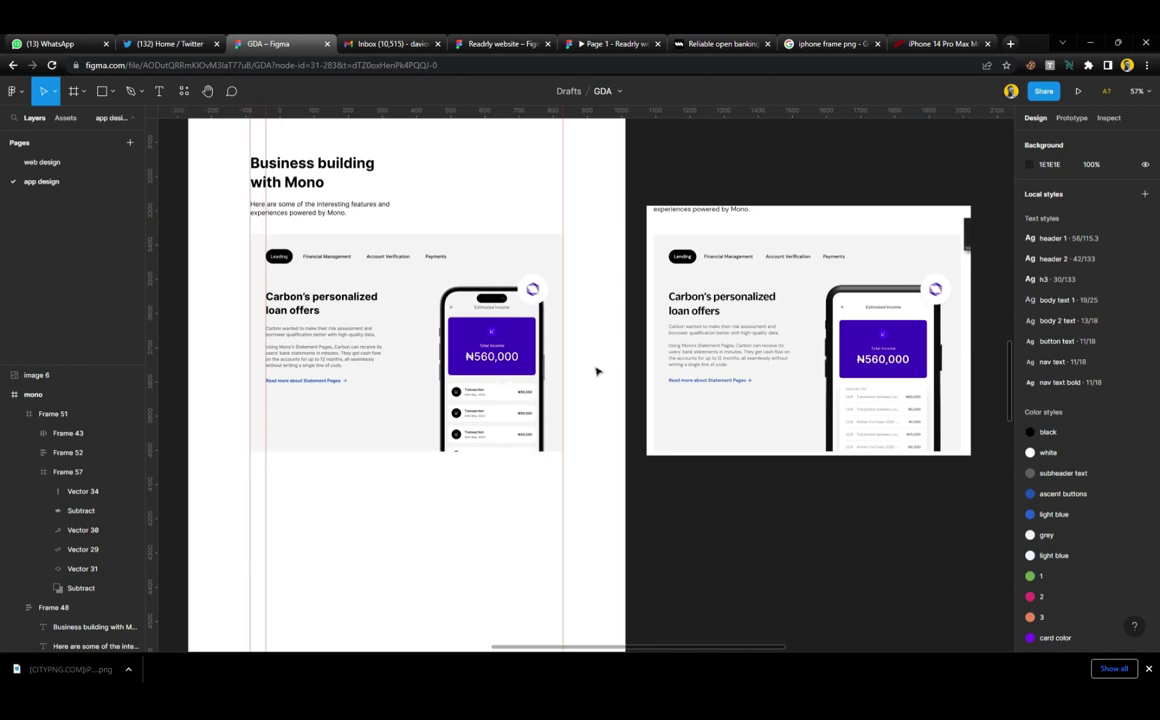
{"action": "scroll", "coordinate": [512, 347], "scroll_direction": "up", "scroll_amount": 2}
{"action": "scroll", "coordinate": [512, 347], "scroll_direction": "down", "scroll_amount": 2}
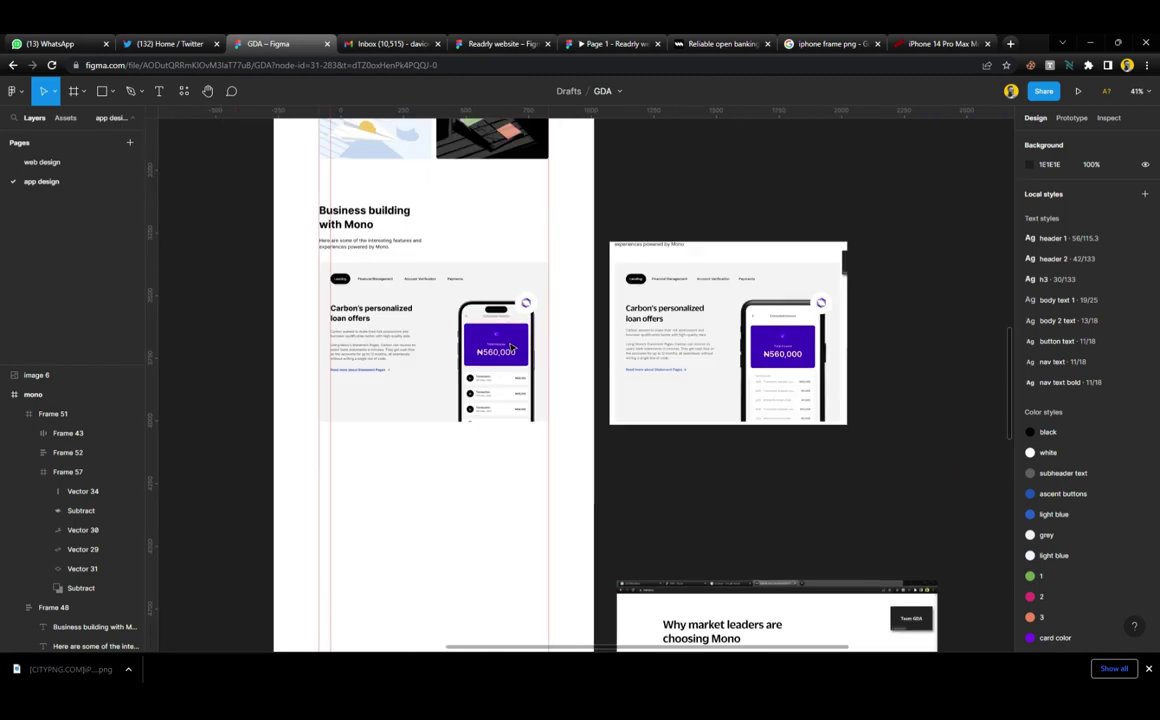
{"action": "scroll", "coordinate": [512, 347], "scroll_direction": "up", "scroll_amount": 2}
Crop the reference screenshot to its phone portion, compare it over the design, then delete it
{"action": "left_click", "coordinate": [805, 332]}
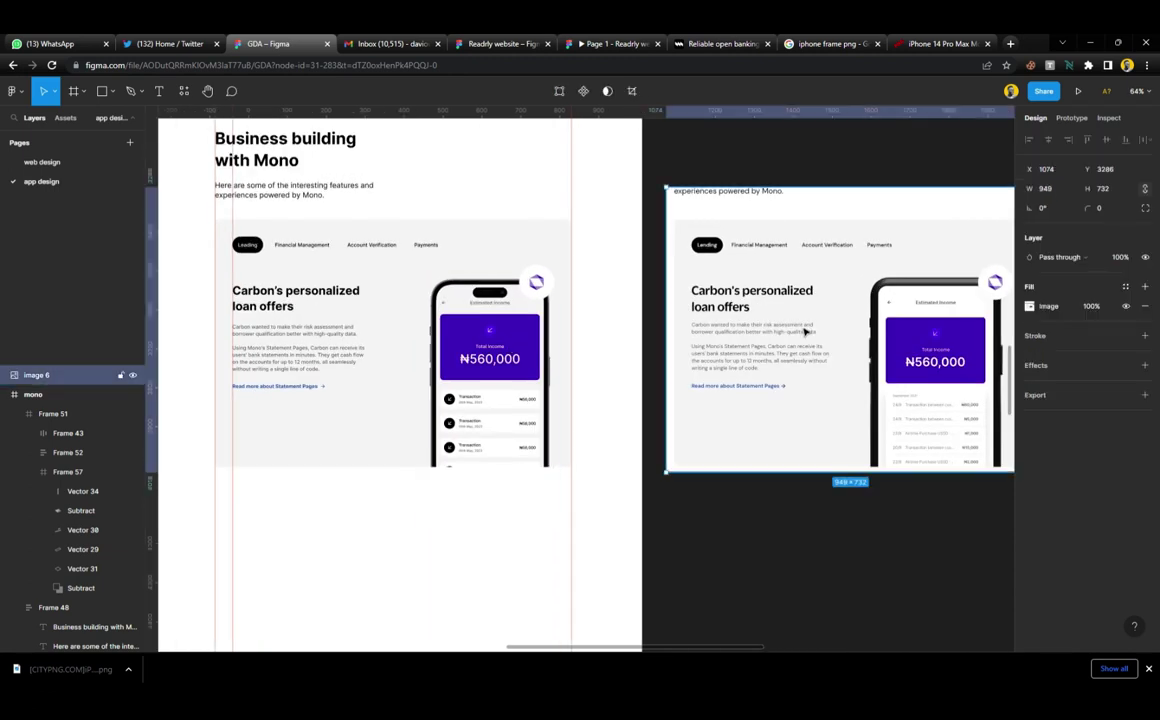
{"action": "left_click_drag", "start_coordinate": [687, 325], "coordinate": [862, 388]}
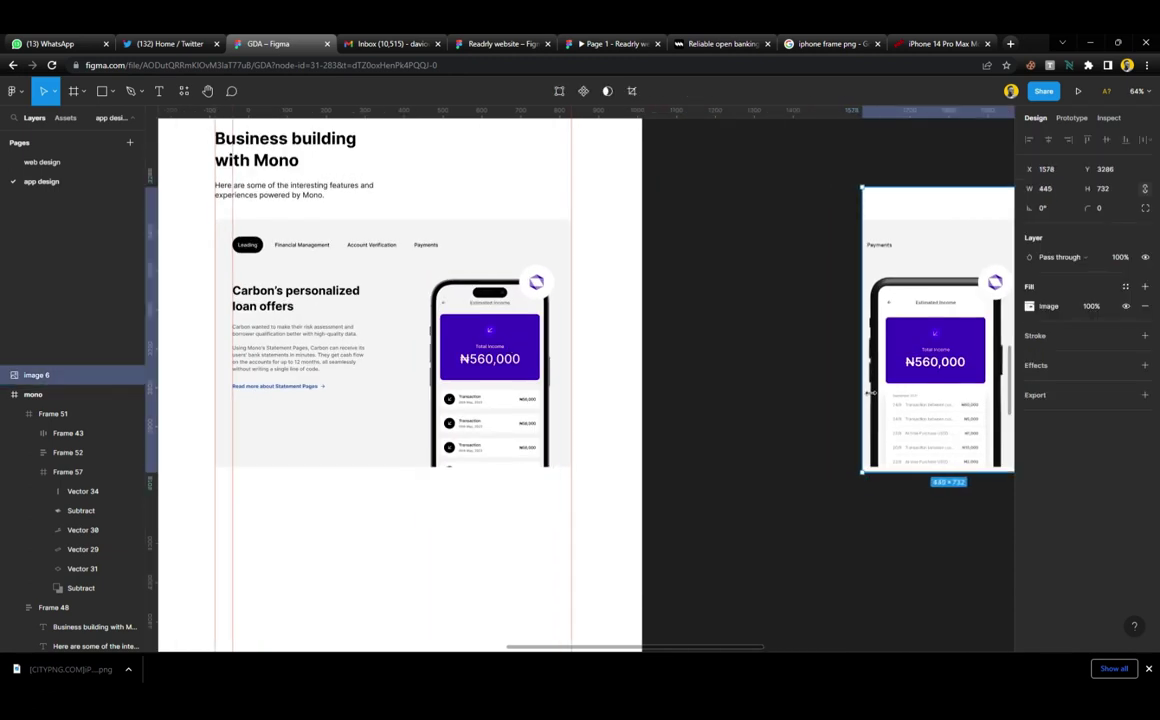
{"action": "left_click_drag", "start_coordinate": [939, 425], "coordinate": [659, 425]}
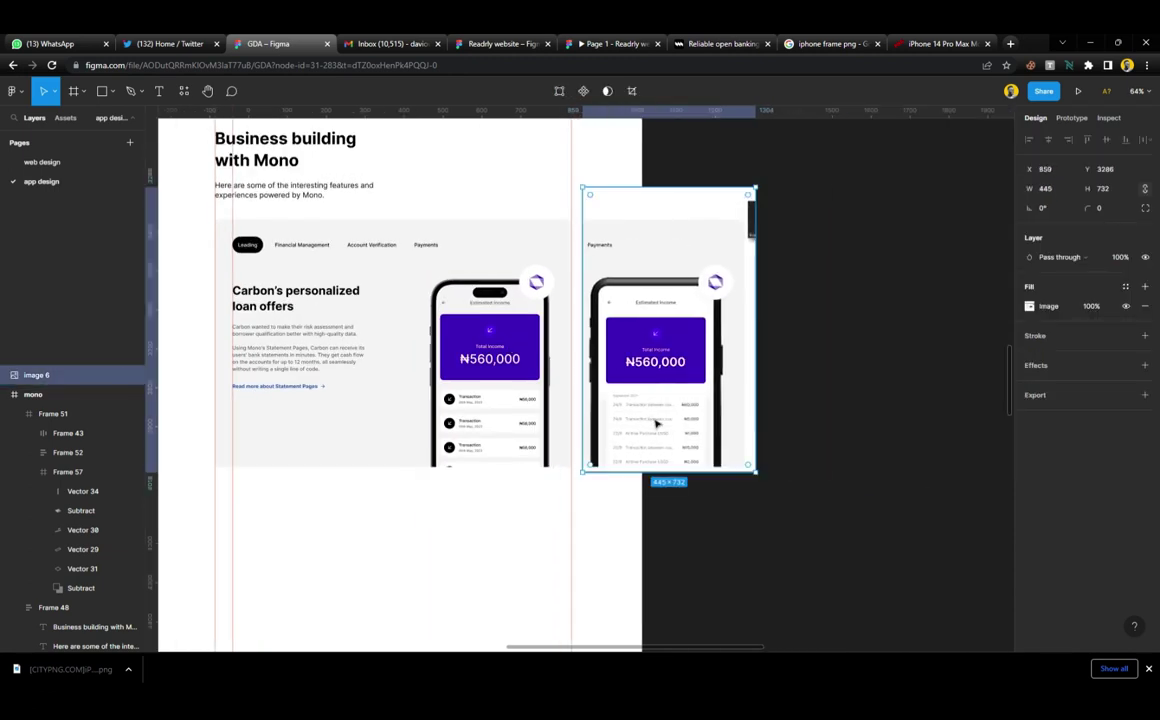
{"action": "scroll", "coordinate": [584, 352], "scroll_direction": "up", "scroll_amount": 5}
{"action": "scroll", "coordinate": [584, 352], "scroll_direction": "up", "scroll_amount": 1}
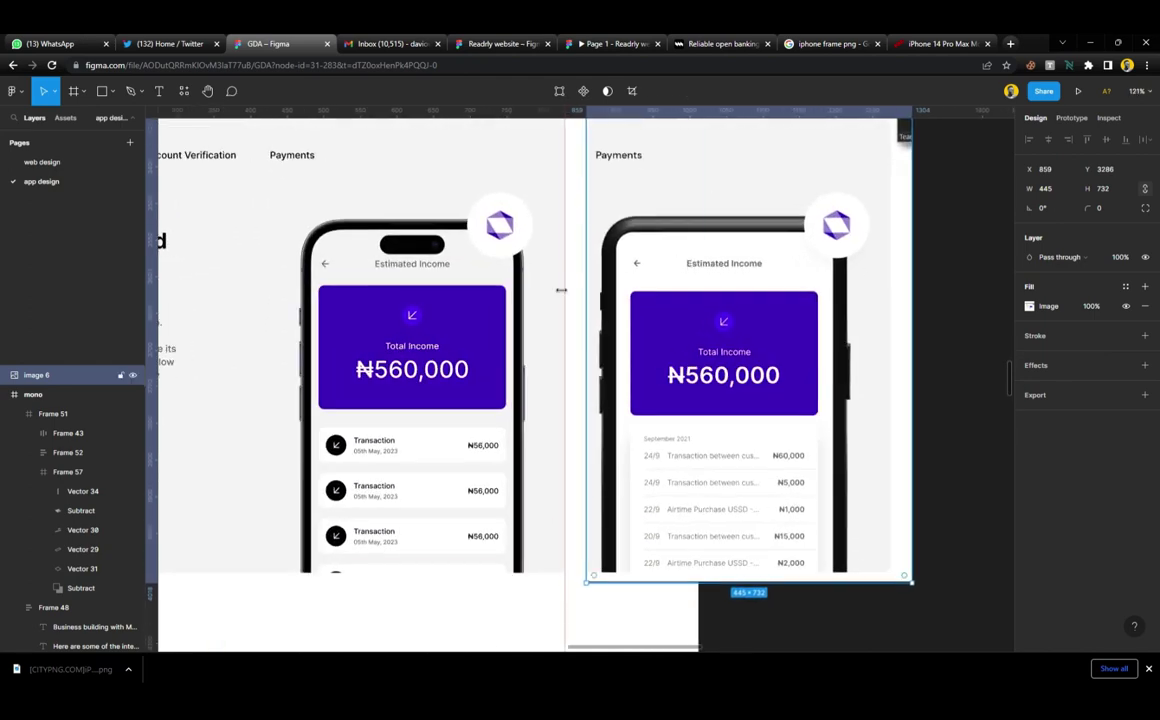
{"action": "scroll", "coordinate": [633, 388], "scroll_direction": "down", "scroll_amount": 4}
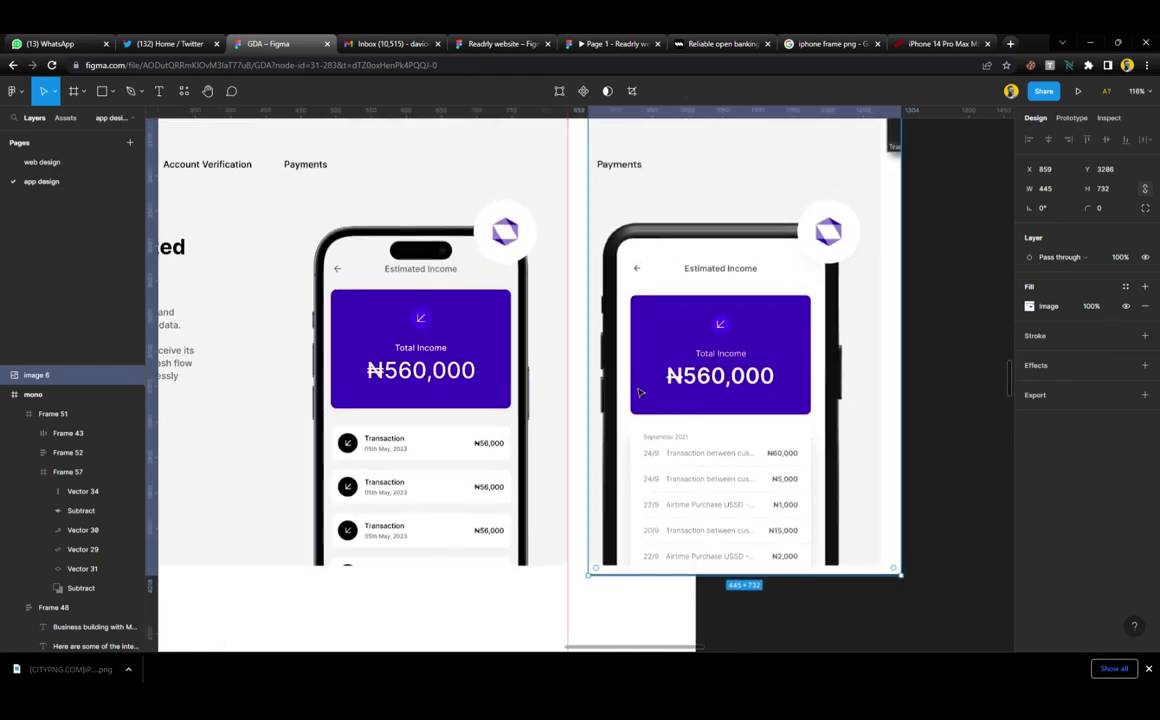
{"action": "scroll", "coordinate": [640, 392], "scroll_direction": "down", "scroll_amount": 1}
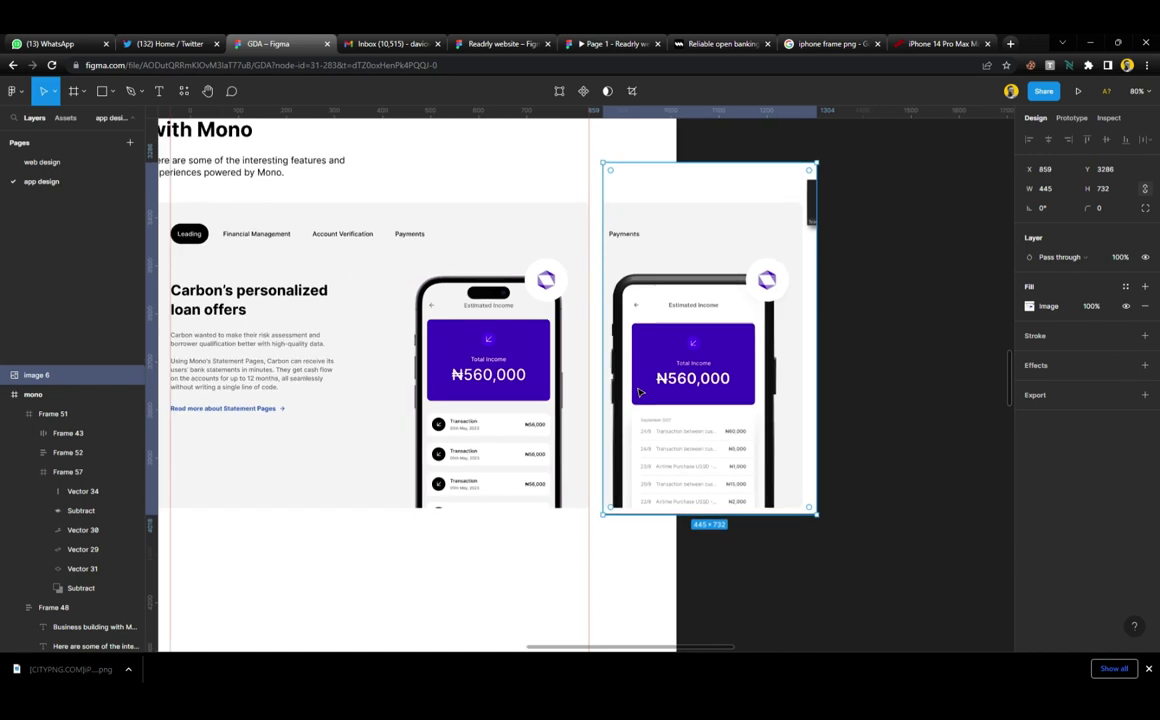
{"action": "scroll", "coordinate": [639, 392], "scroll_direction": "left", "scroll_amount": 2}
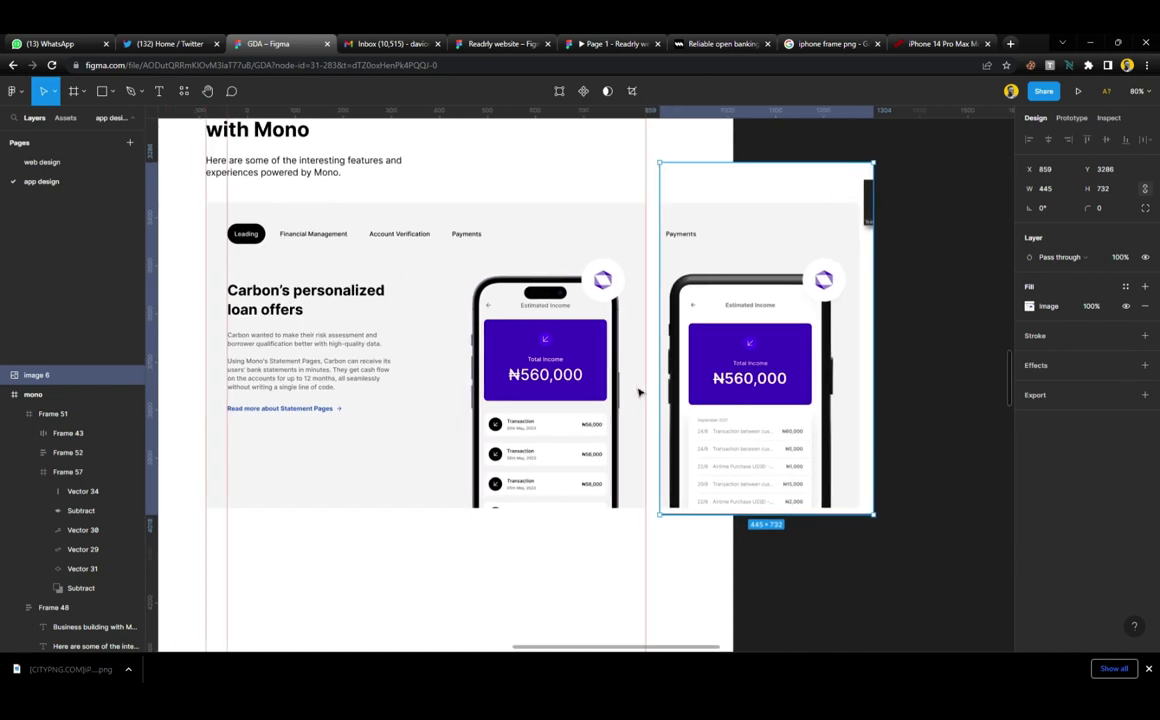
{"action": "scroll", "coordinate": [640, 392], "scroll_direction": "down", "scroll_amount": 2}
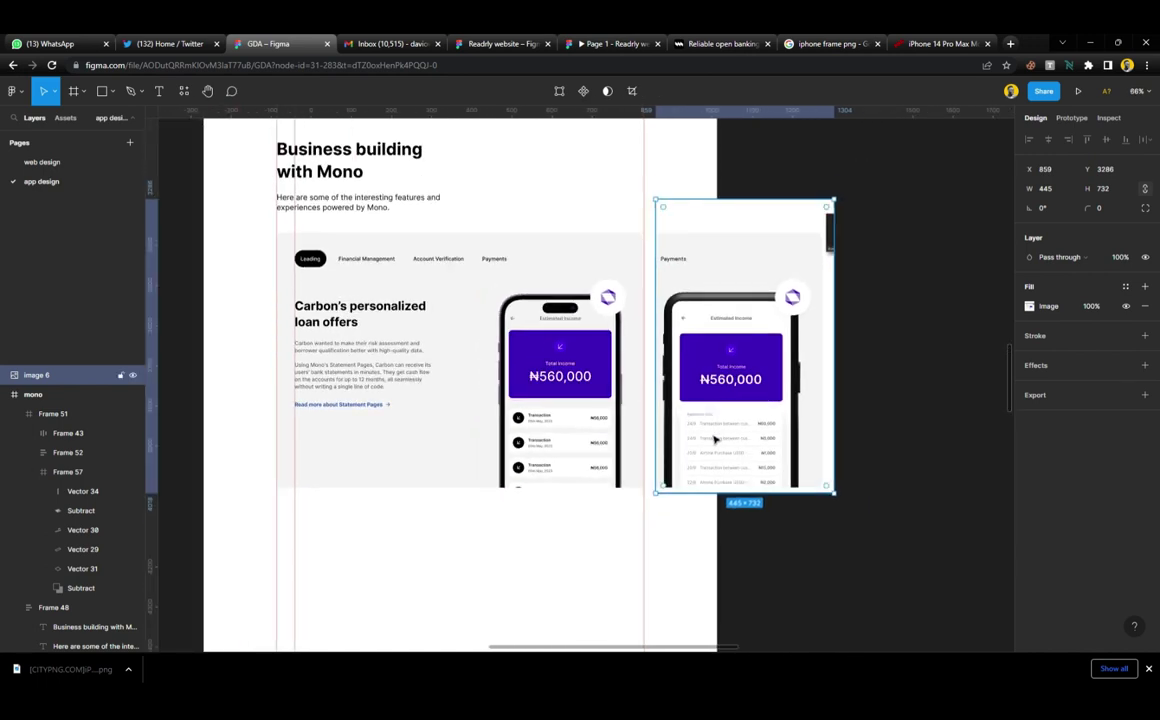
{"action": "left_click_drag", "start_coordinate": [715, 438], "coordinate": [830, 447]}
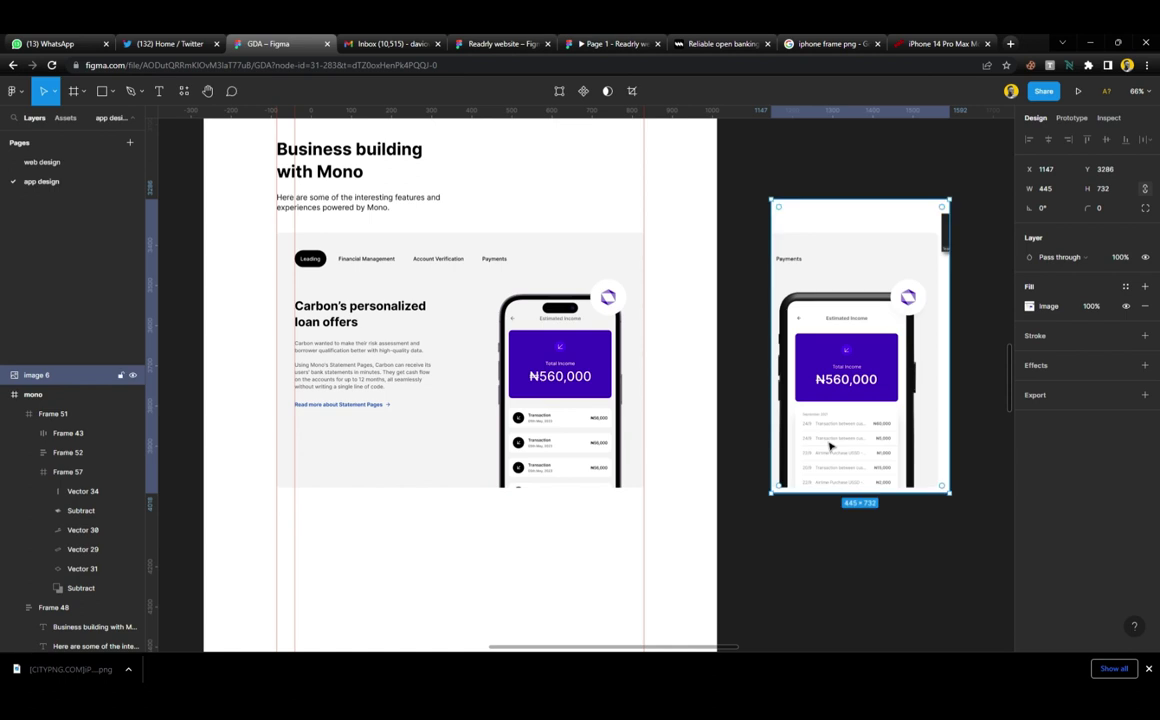
{"action": "key", "text": "Delete"}
Move the Why market leaders screenshot up beside the design
{"action": "scroll", "coordinate": [706, 416], "scroll_direction": "down", "scroll_amount": 4}
{"action": "scroll", "coordinate": [624, 365], "scroll_direction": "down", "scroll_amount": 3}
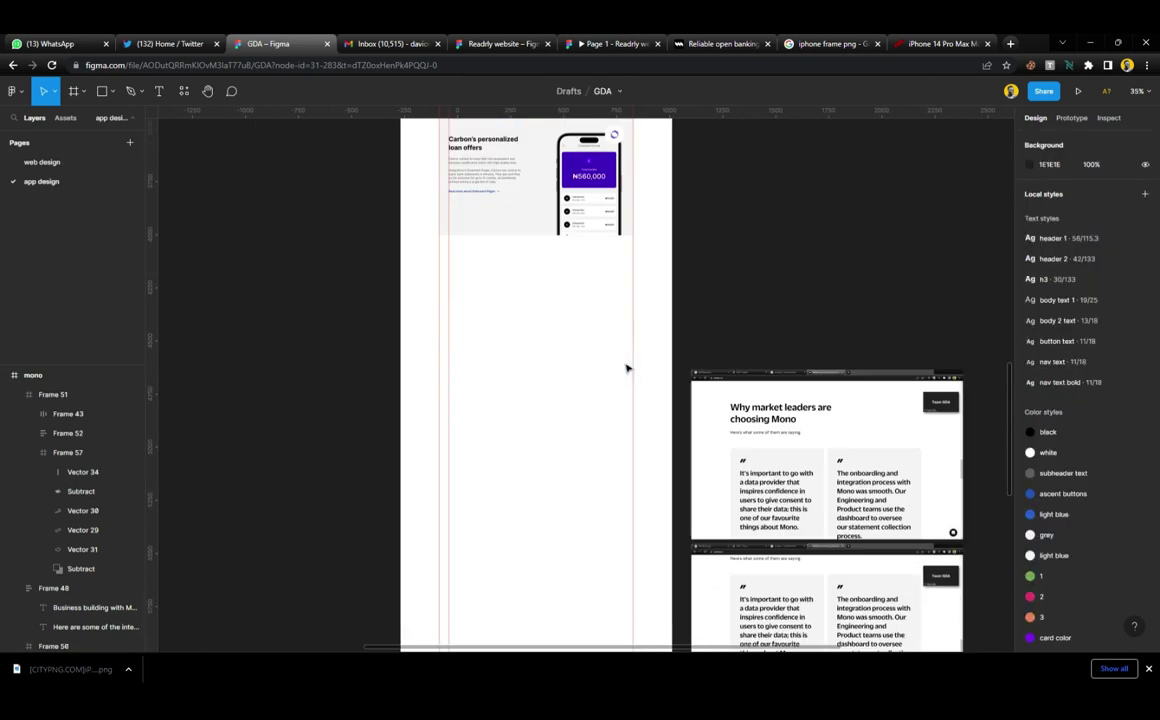
{"action": "left_click", "coordinate": [786, 436]}
{"action": "left_click_drag", "start_coordinate": [786, 436], "coordinate": [704, 362]}
{"action": "scroll", "coordinate": [717, 275], "scroll_direction": "up", "scroll_amount": 5}
{"action": "scroll", "coordinate": [718, 275], "scroll_direction": "up", "scroll_amount": 1}
{"action": "scroll", "coordinate": [570, 249], "scroll_direction": "up", "scroll_amount": 3}
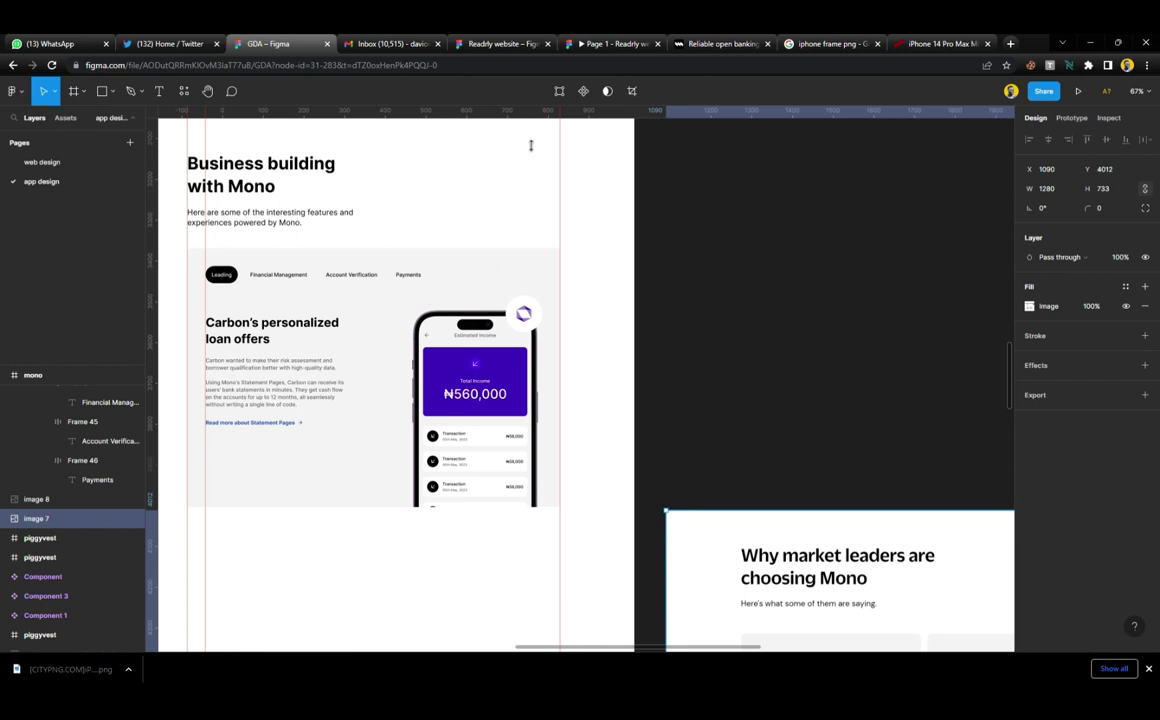
Add a horizontal guide below the loan offers section and place the Why market leaders screenshot at X 1090, Y 4034
{"action": "left_click_drag", "start_coordinate": [531, 145], "coordinate": [551, 559]}
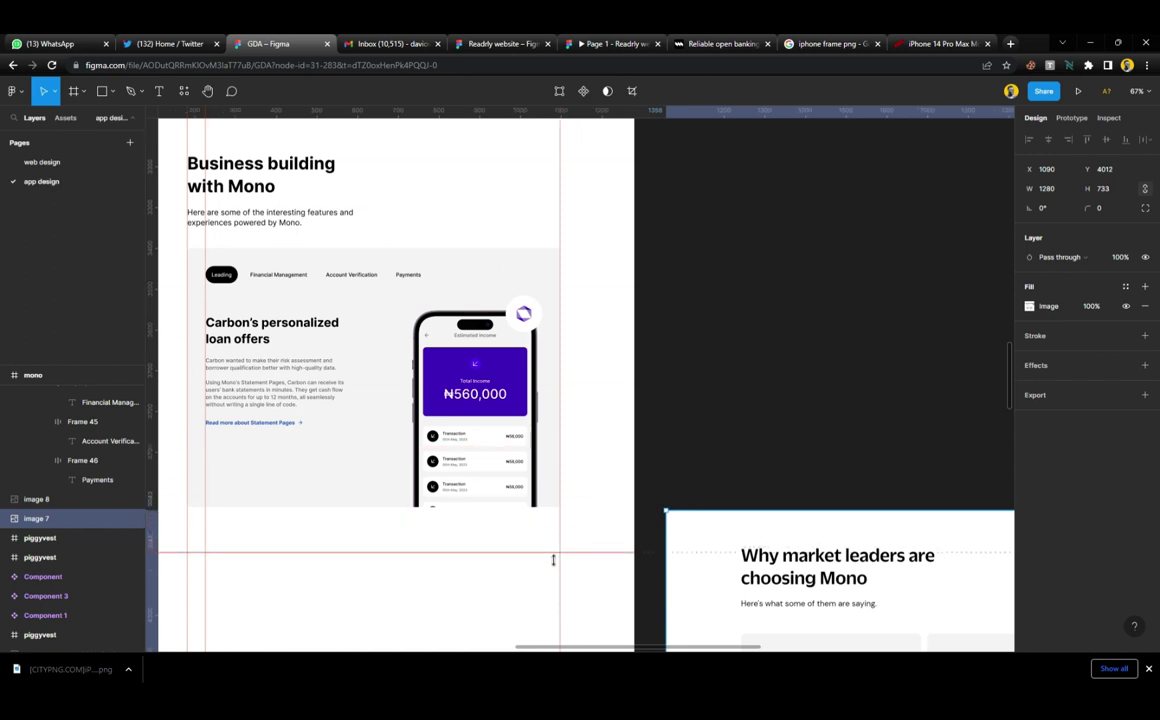
{"action": "scroll", "coordinate": [570, 490], "scroll_direction": "down", "scroll_amount": 5}
{"action": "scroll", "coordinate": [570, 485], "scroll_direction": "down", "scroll_amount": 3}
{"action": "scroll", "coordinate": [580, 388], "scroll_direction": "up", "scroll_amount": 1}
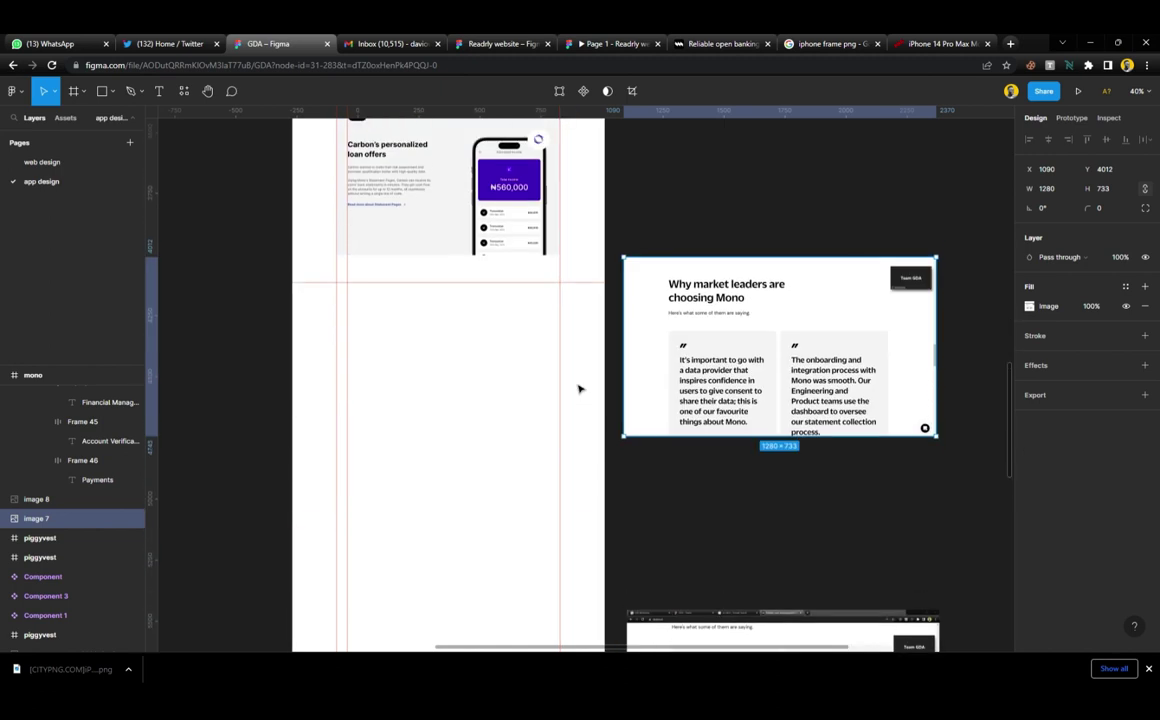
{"action": "scroll", "coordinate": [581, 384], "scroll_direction": "left", "scroll_amount": 3}
{"action": "left_click_drag", "start_coordinate": [815, 352], "coordinate": [814, 361]}
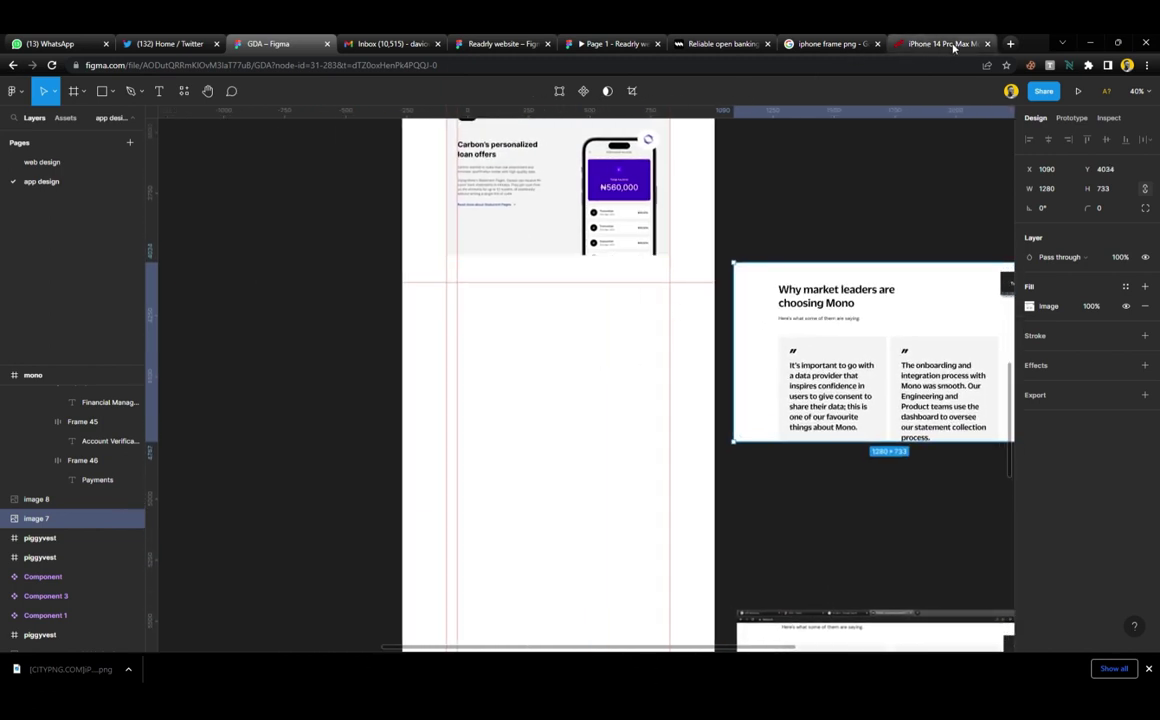
Close the iPhone 14 Pro Max Mockup and Google Images tabs, showing mono.co's loan offers section
{"action": "left_click", "coordinate": [955, 44]}
{"action": "left_click", "coordinate": [988, 44]}
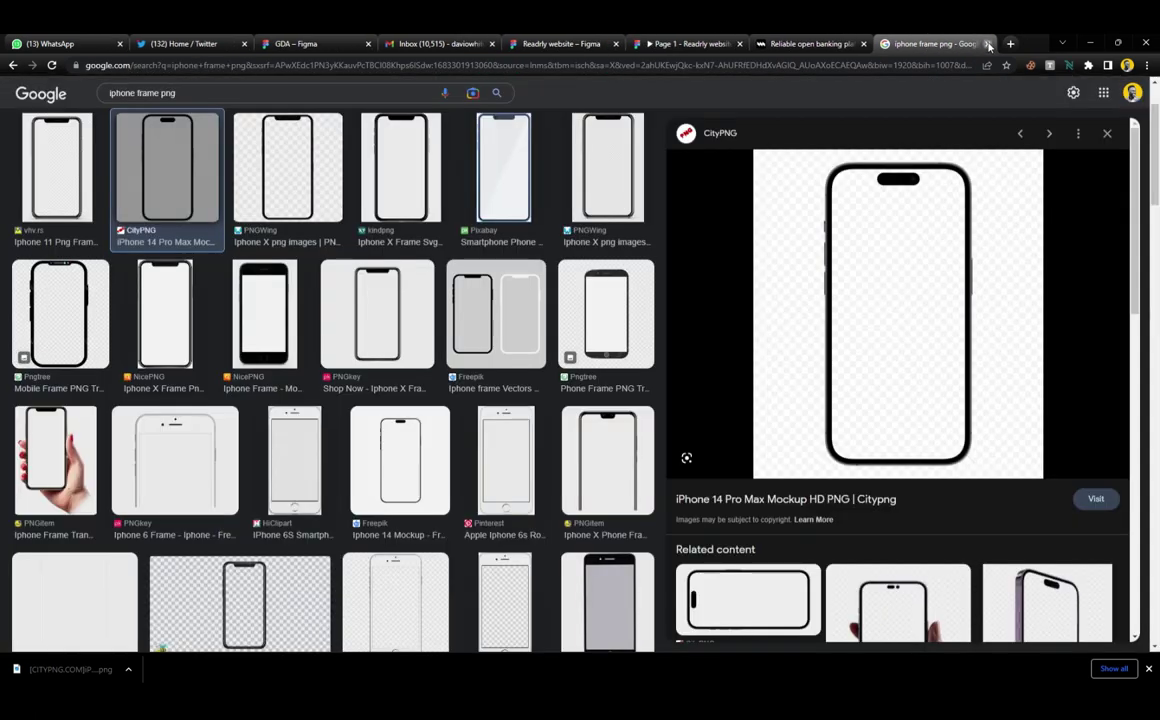
{"action": "left_click", "coordinate": [988, 44]}
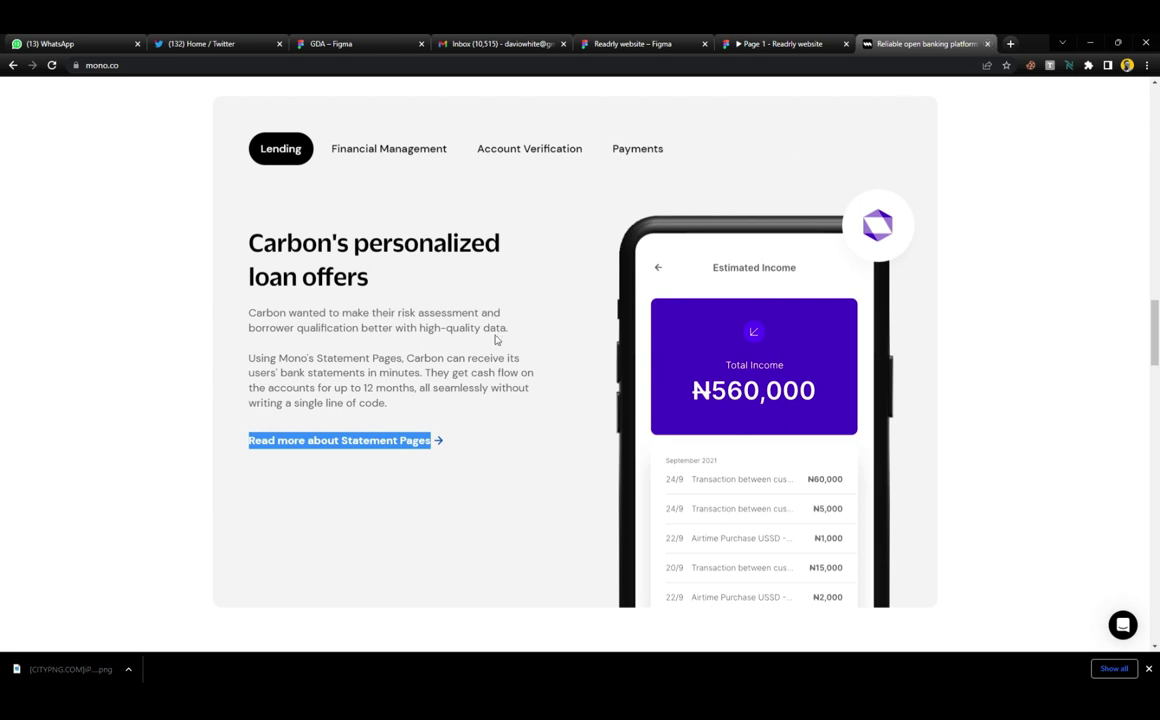
{"action": "scroll", "coordinate": [500, 292], "scroll_direction": "down", "scroll_amount": 2}
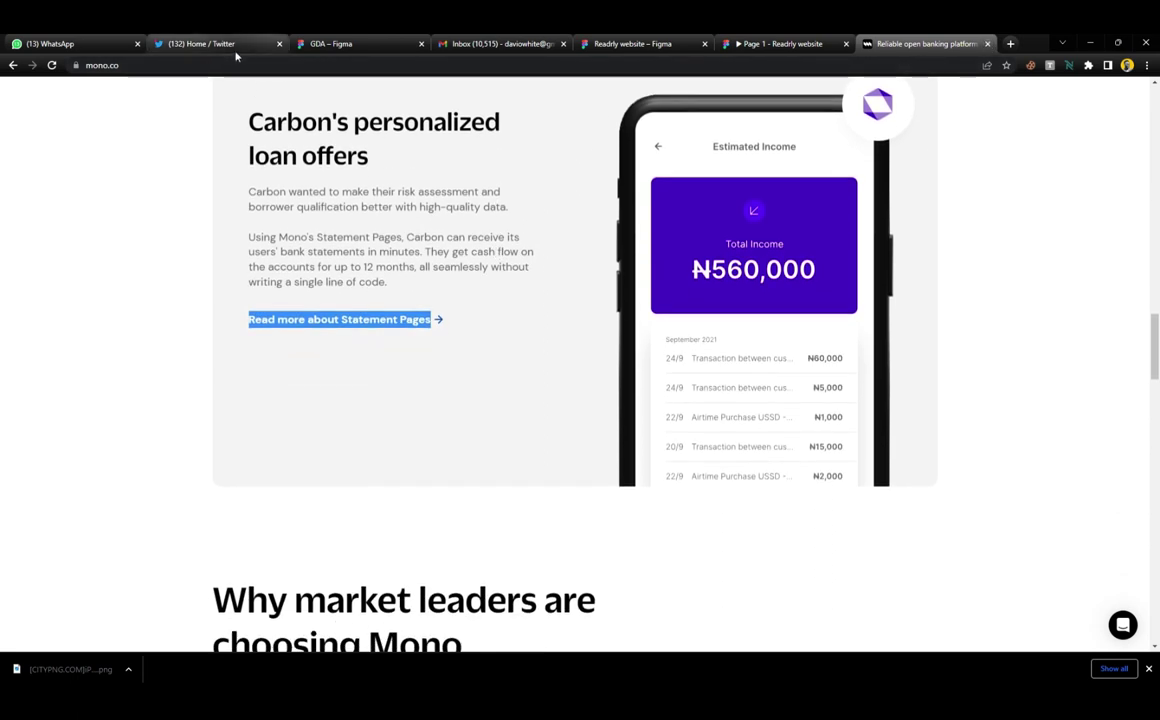
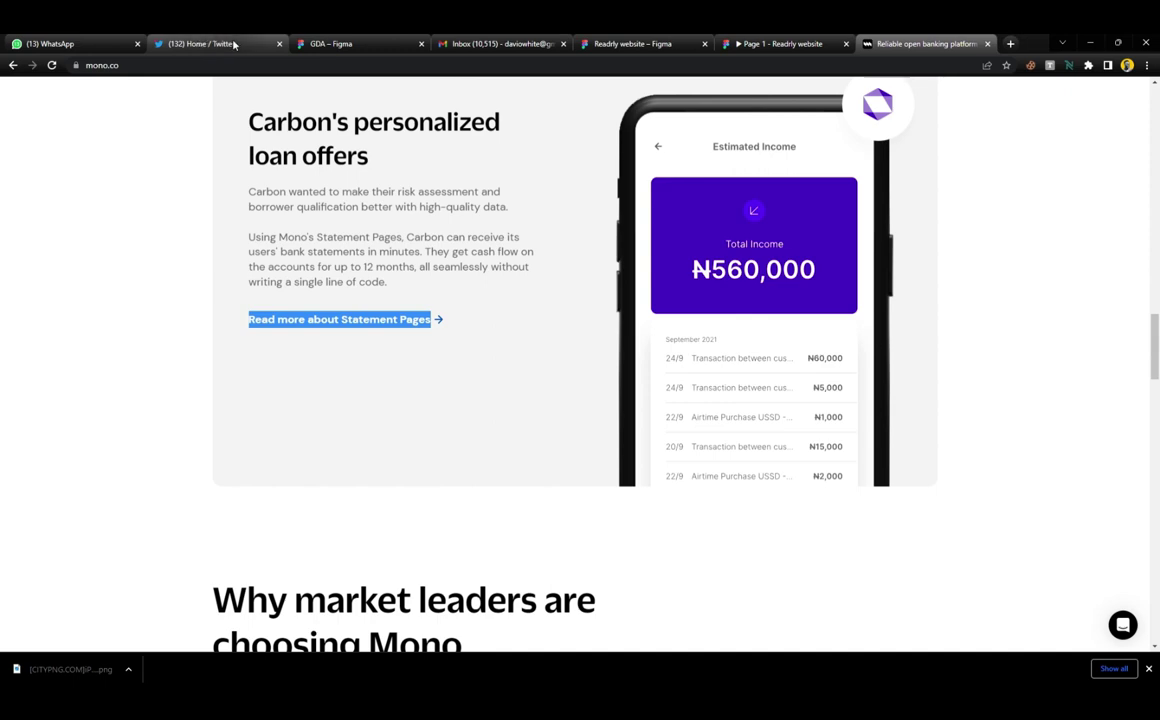
Reorder the browser tabs and bring the GDA Figma design to the front
{"action": "left_click", "coordinate": [210, 44]}
{"action": "left_click_drag", "start_coordinate": [210, 44], "coordinate": [333, 45]}
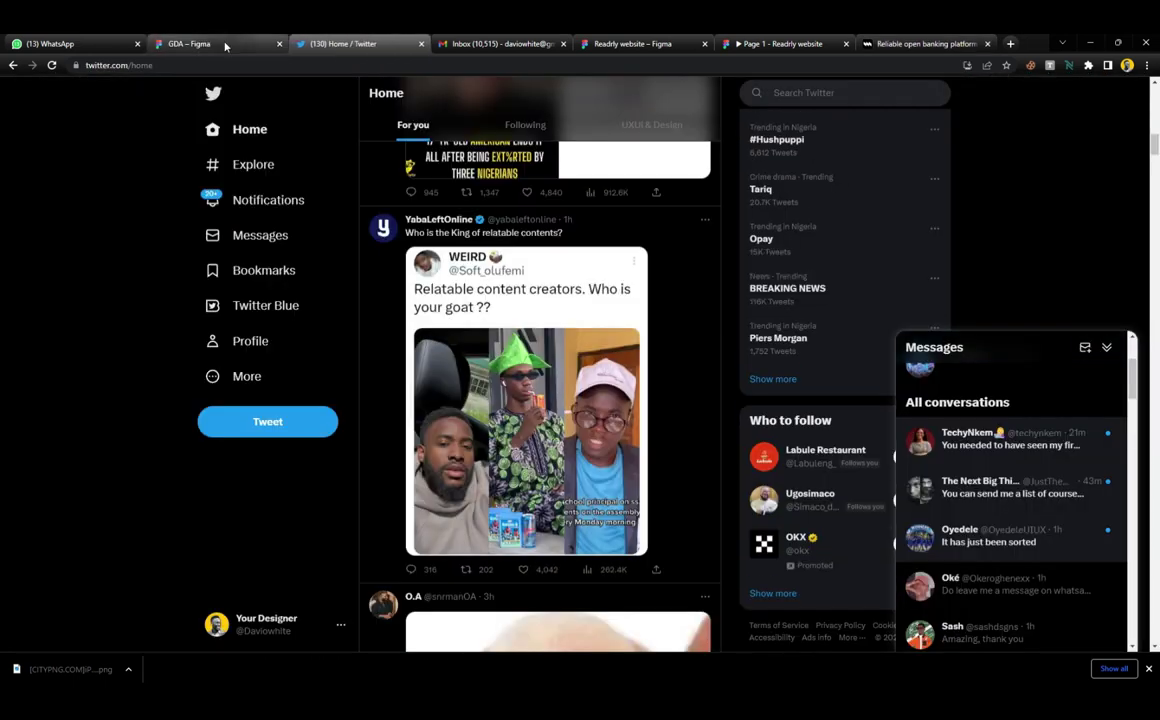
{"action": "key", "text": "ctrl+shift+Tab"}
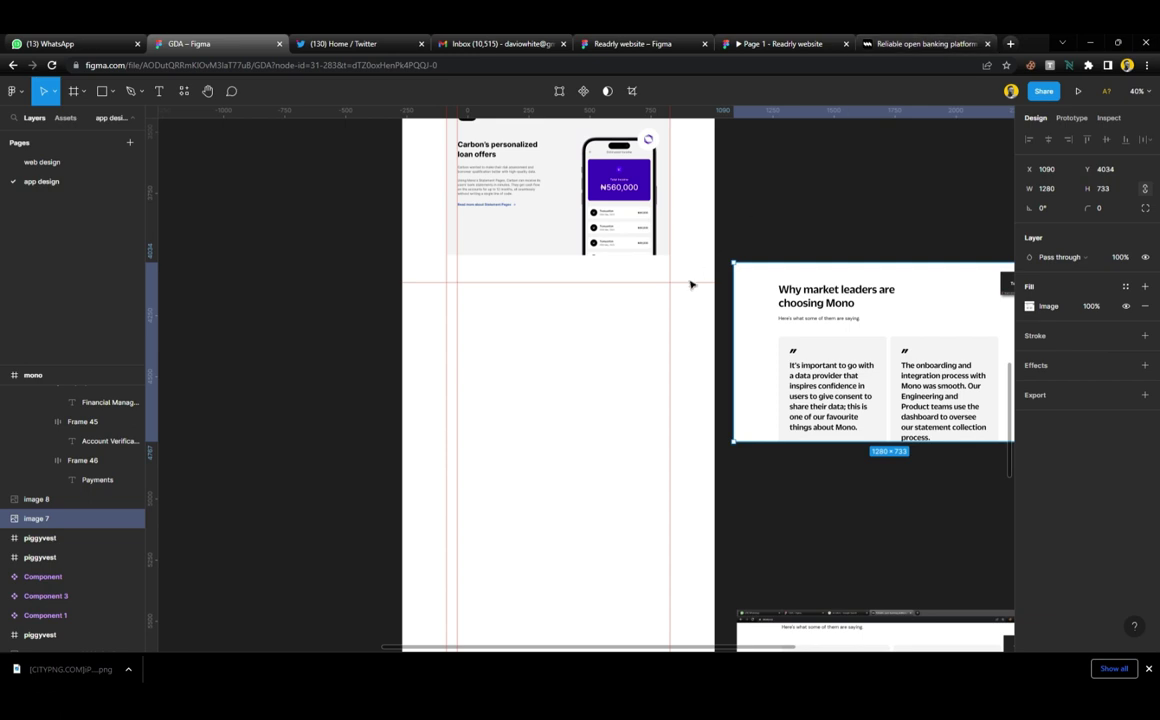
Alt-drag a copy of the 'Business building with Mono' heading block into the empty section below
{"action": "scroll", "coordinate": [559, 331], "scroll_direction": "right", "scroll_amount": 2}
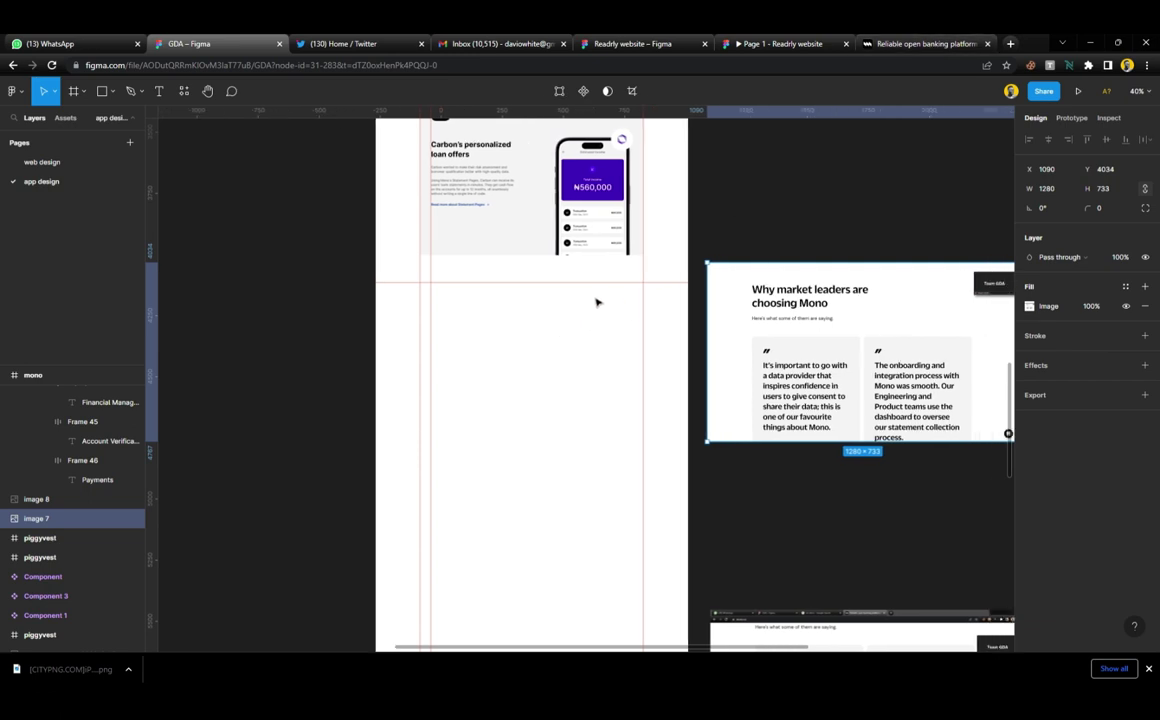
{"action": "scroll", "coordinate": [596, 302], "scroll_direction": "up", "scroll_amount": 2}
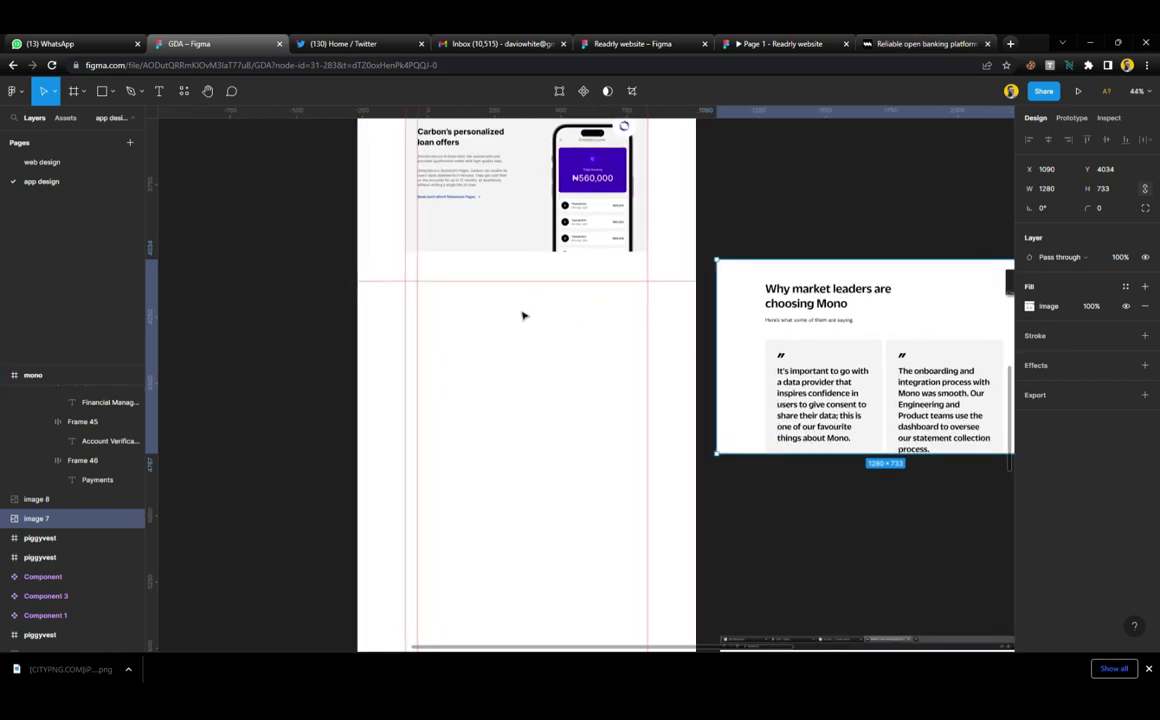
{"action": "scroll", "coordinate": [724, 298], "scroll_direction": "up", "scroll_amount": 4}
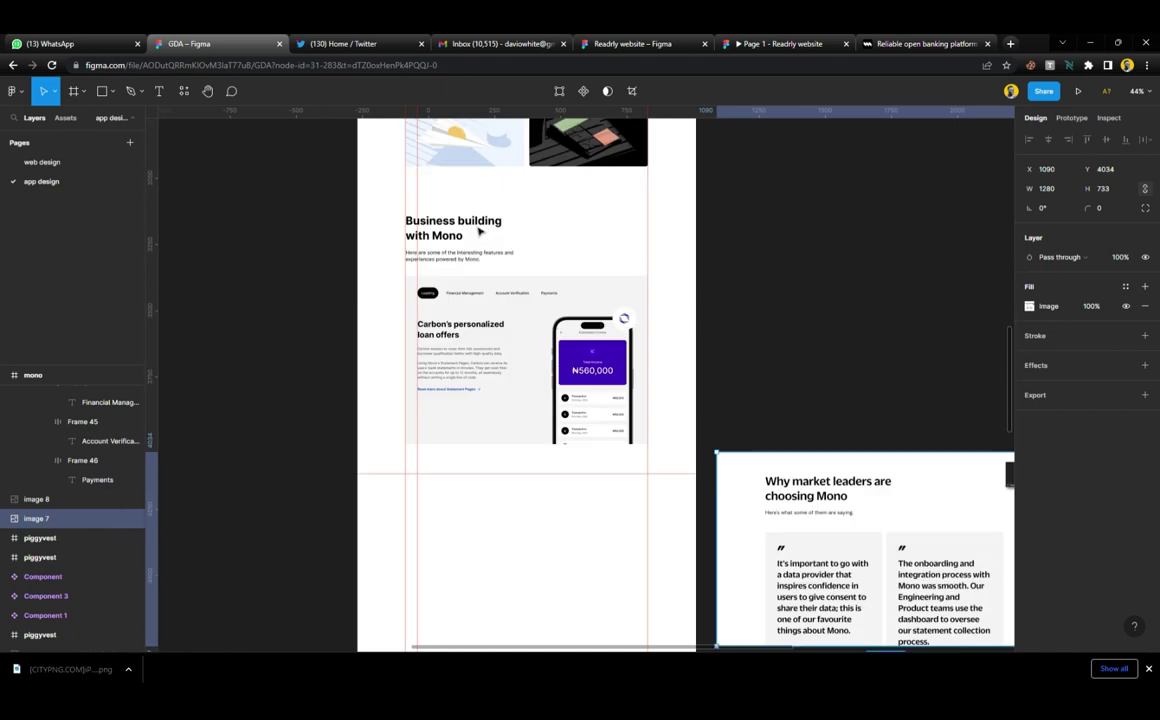
{"action": "left_click", "coordinate": [452, 247]}
{"action": "left_click_drag", "start_coordinate": [452, 247], "coordinate": [441, 508]}
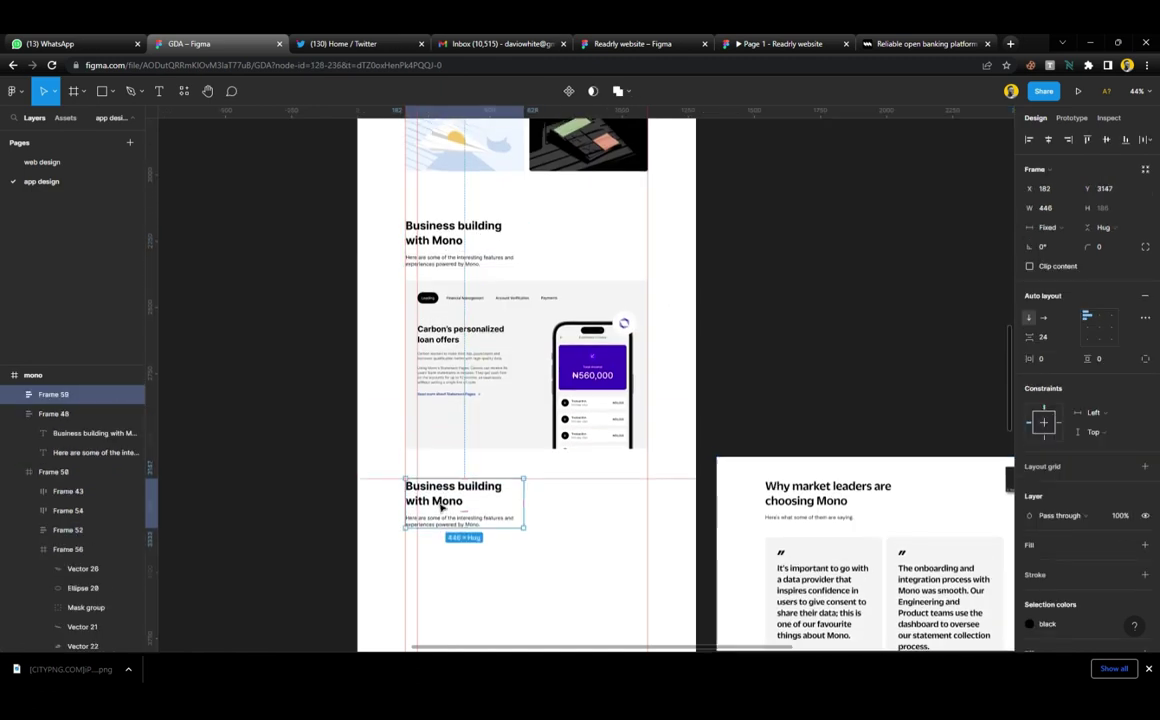
Move the market-leaders screenshot left out of the mono frame and crop its left side
{"action": "scroll", "coordinate": [445, 500], "scroll_direction": "down", "scroll_amount": 3}
{"action": "scroll", "coordinate": [551, 434], "scroll_direction": "up", "scroll_amount": 3}
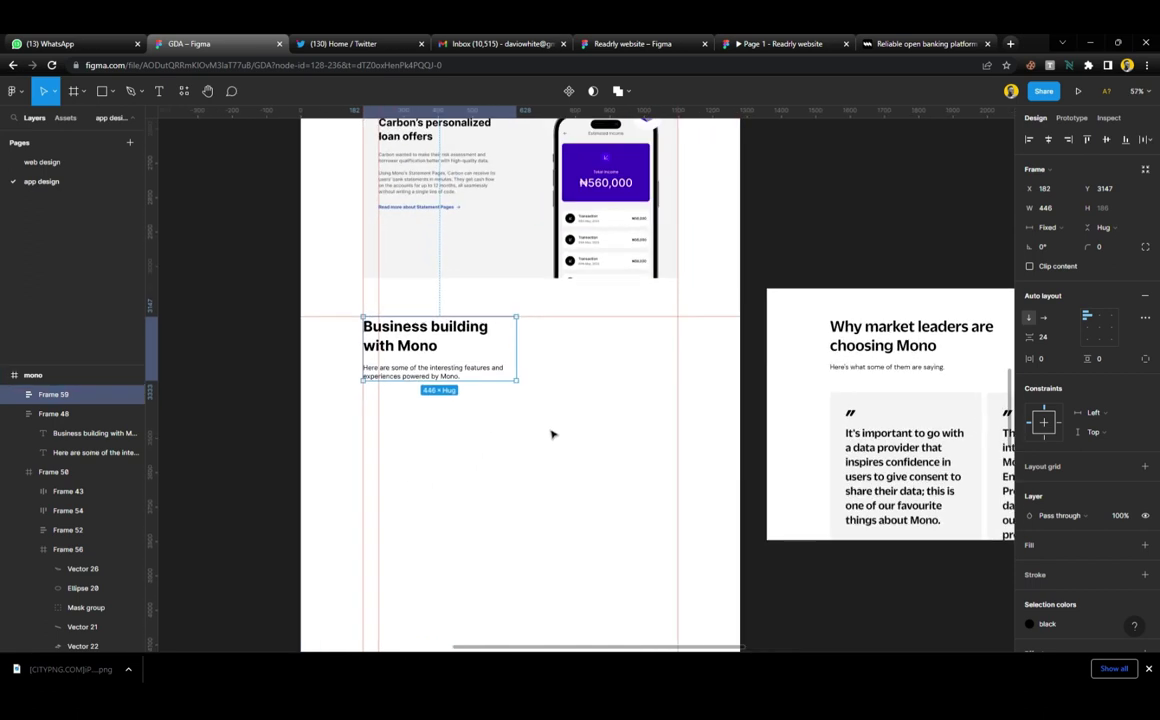
{"action": "left_click", "coordinate": [829, 381]}
{"action": "left_click_drag", "start_coordinate": [942, 365], "coordinate": [831, 370]}
{"action": "left_click_drag", "start_coordinate": [978, 364], "coordinate": [799, 368]}
{"action": "left_click_drag", "start_coordinate": [531, 386], "coordinate": [578, 373]}
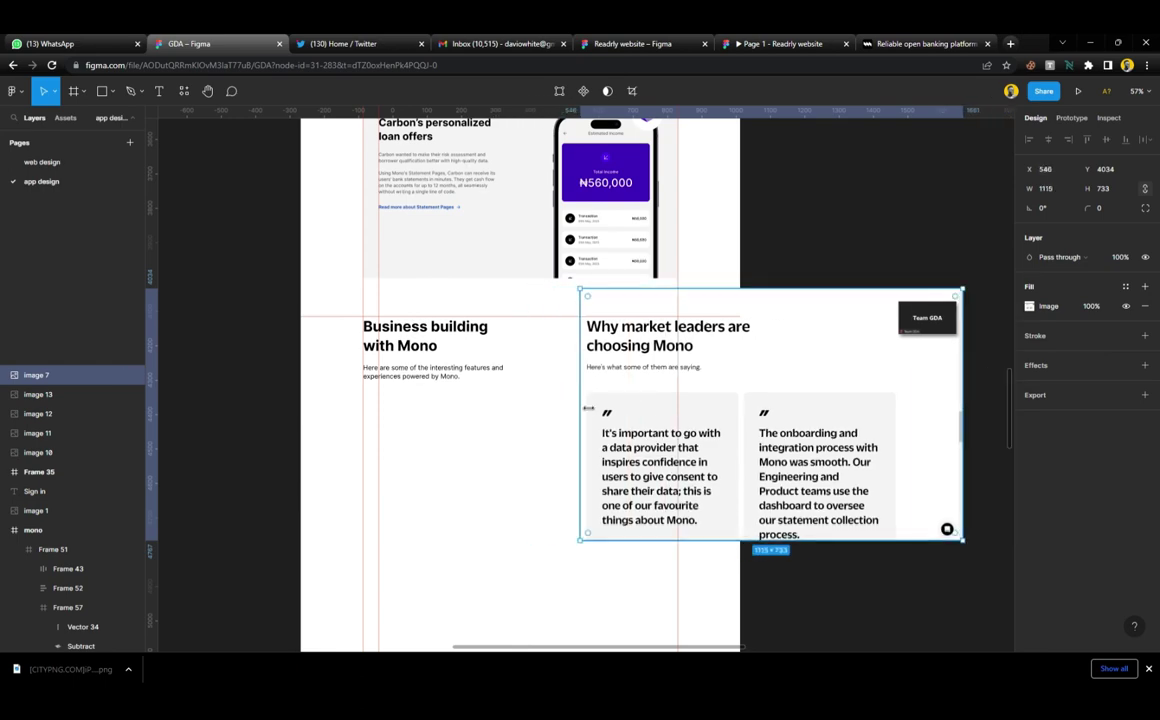
Copy the 'Why market leaders are choosing Mono' heading from the live mono.co page
{"action": "scroll", "coordinate": [576, 371], "scroll_direction": "up", "scroll_amount": 3}
{"action": "scroll", "coordinate": [552, 370], "scroll_direction": "left", "scroll_amount": 1}
{"action": "scroll", "coordinate": [500, 368], "scroll_direction": "down", "scroll_amount": 1}
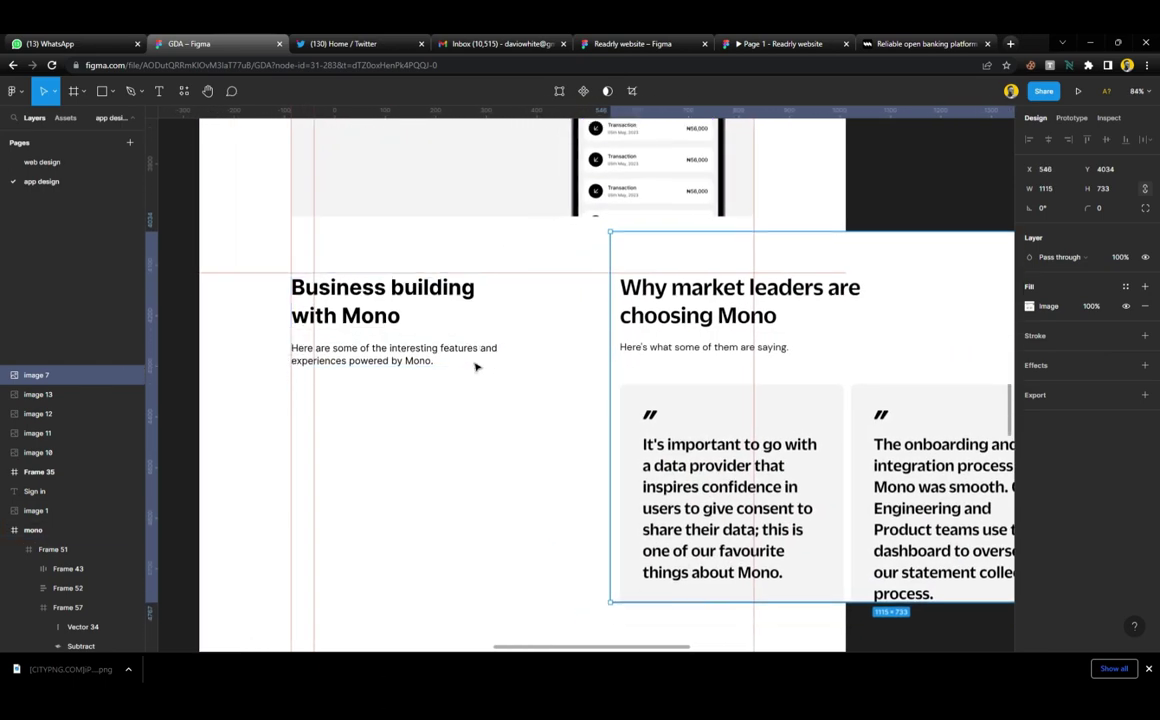
{"action": "left_click", "coordinate": [893, 45]}
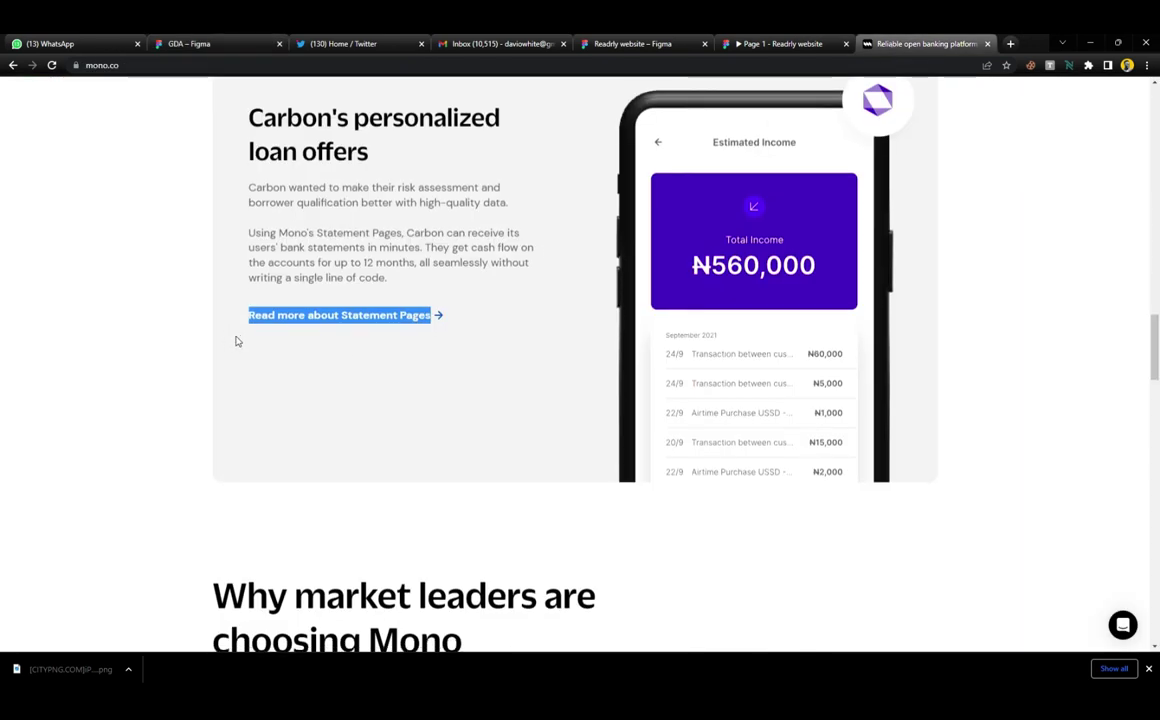
{"action": "scroll", "coordinate": [228, 335], "scroll_direction": "down", "scroll_amount": 3}
{"action": "left_click_drag", "start_coordinate": [208, 272], "coordinate": [465, 351]}
{"action": "key", "text": "ctrl+c"}
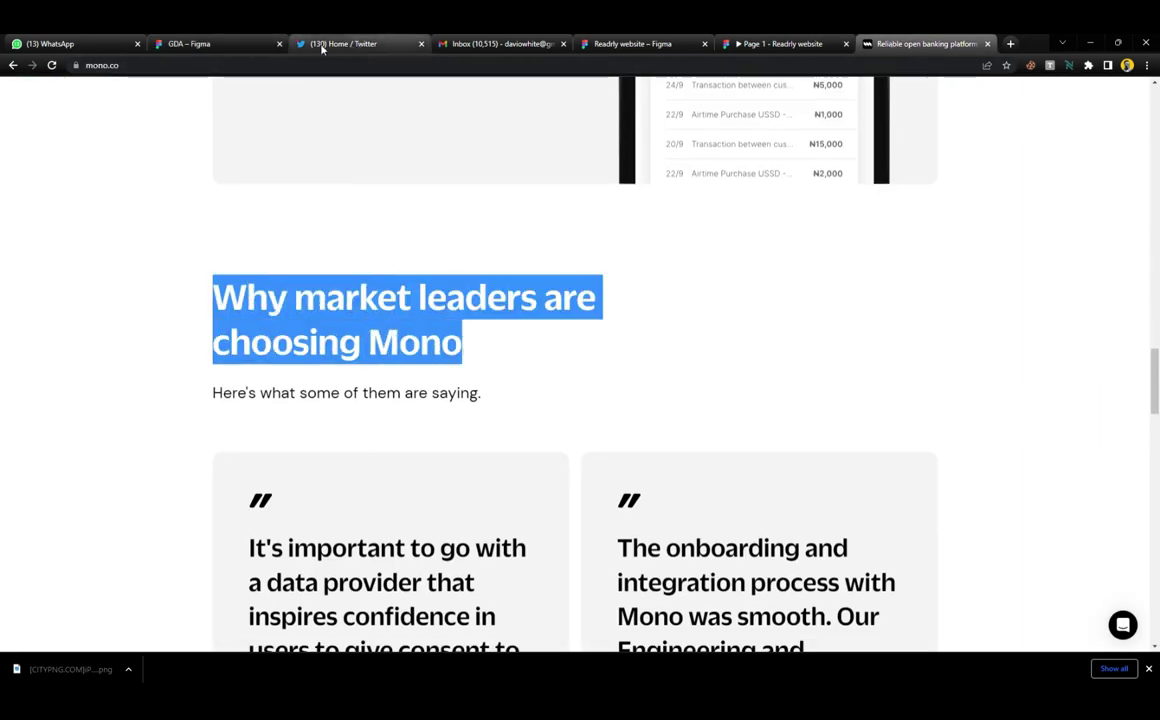
{"action": "left_click_drag", "start_coordinate": [238, 44], "coordinate": [350, 44]}
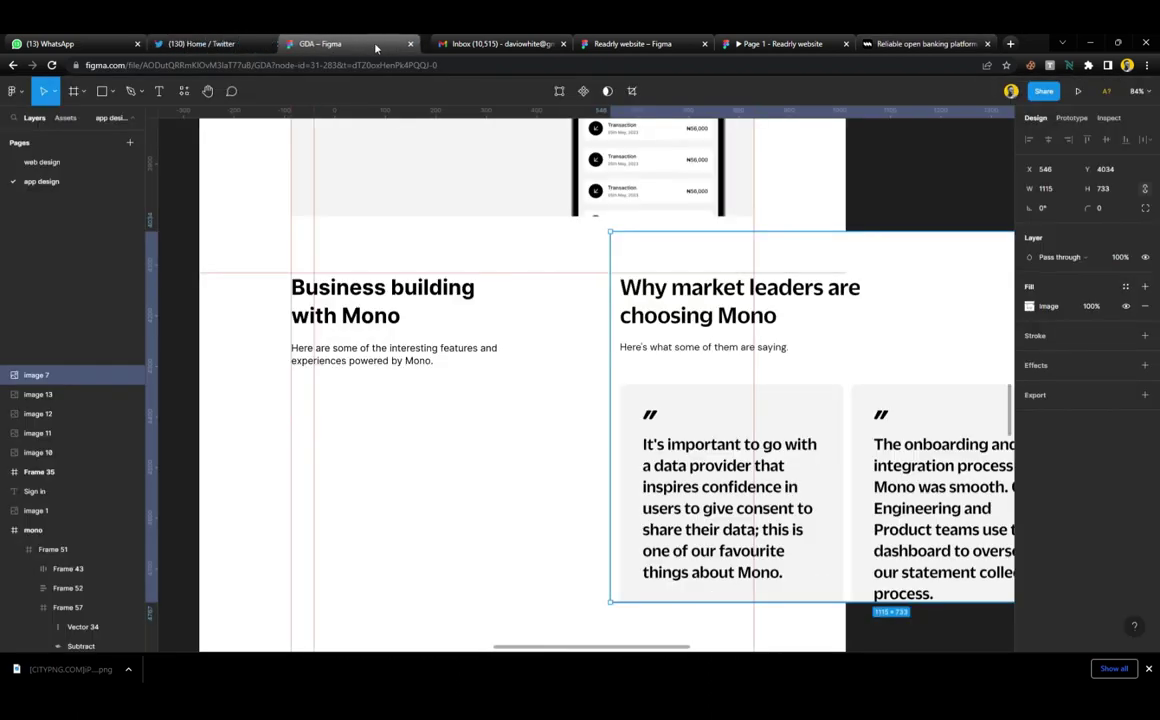
Paste 'Why market leaders are choosing Mono' into the copied heading, then copy mono.co's subtitle
{"action": "double_click", "coordinate": [383, 316]}
{"action": "key", "text": "ctrl+v"}
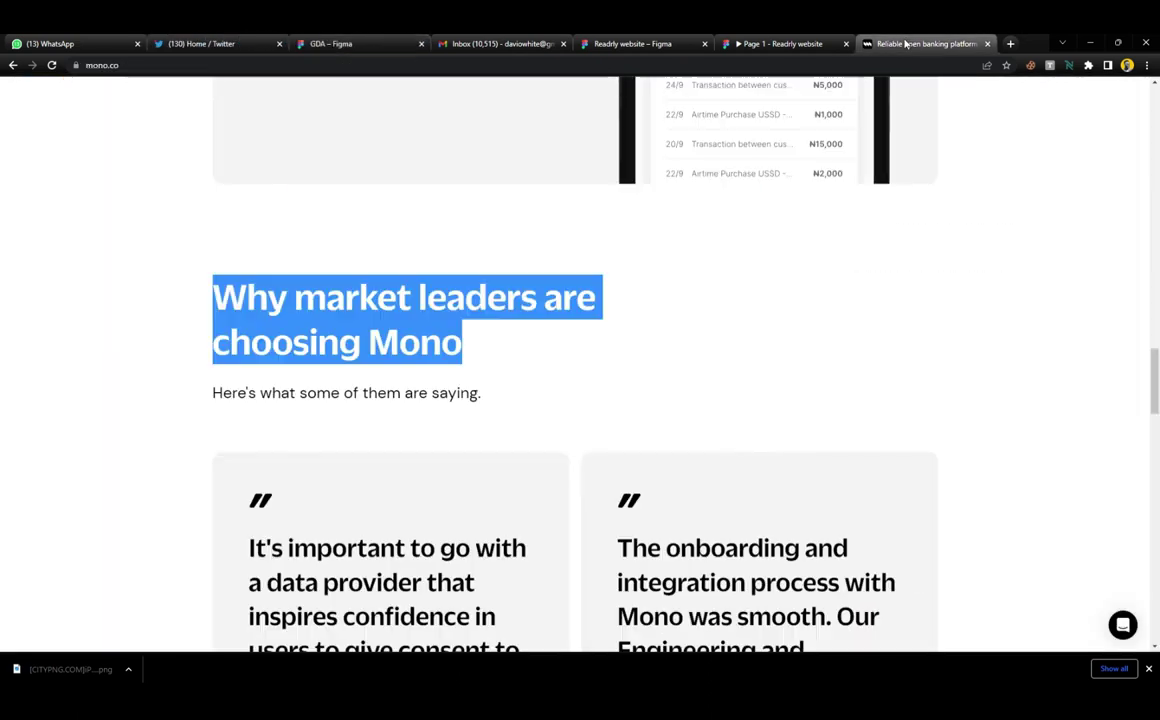
{"action": "left_click", "coordinate": [915, 43]}
{"action": "left_click_drag", "start_coordinate": [483, 399], "coordinate": [198, 404]}
{"action": "key", "text": "ctrl+c"}
{"action": "left_click", "coordinate": [330, 43]}
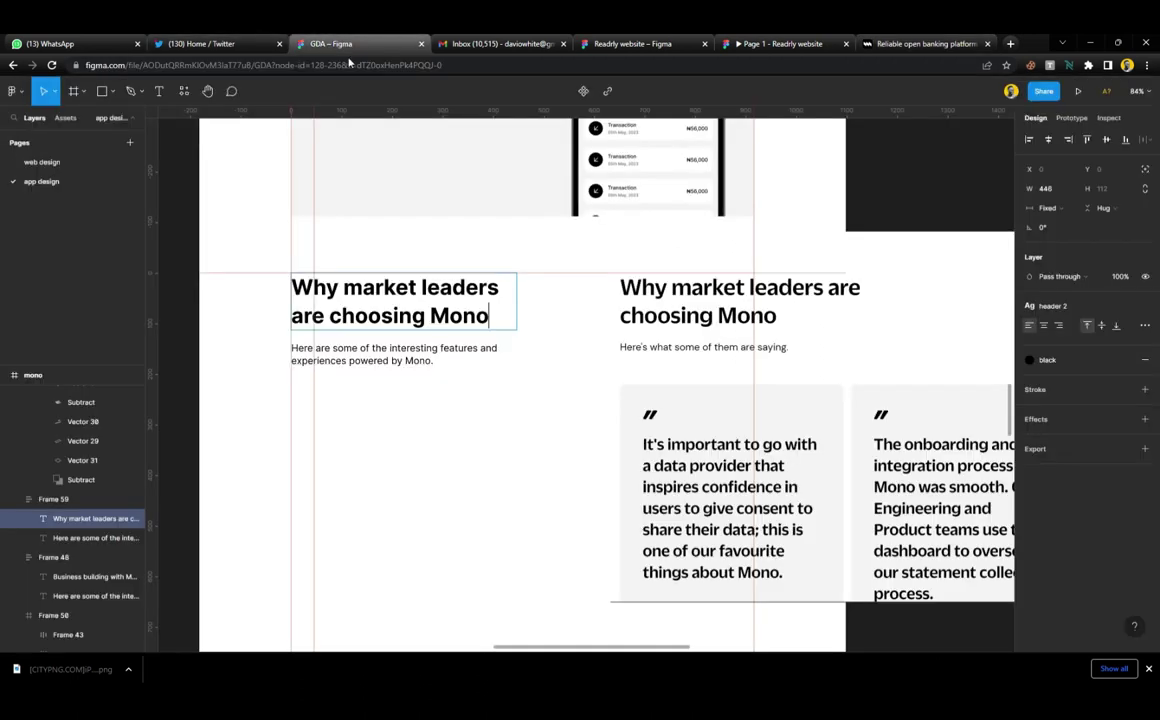
Replace the copied subtitle with 'Here's what some of them are saying.'
{"action": "left_click", "coordinate": [431, 364]}
{"action": "key", "text": "ctrl+a"}
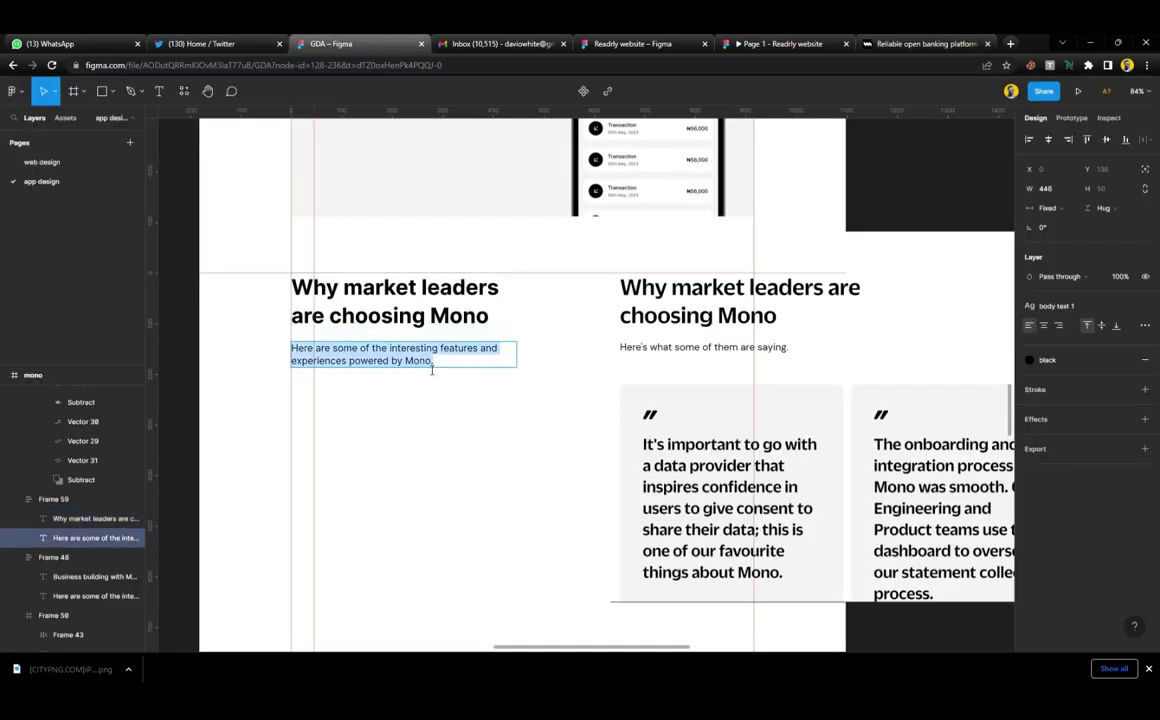
{"action": "key", "text": "ctrl+v"}
{"action": "key", "text": "Escape"}
{"action": "key", "text": "Escape"}
Move the ruler guide down to just below the subtitle
{"action": "scroll", "coordinate": [464, 401], "scroll_direction": "down", "scroll_amount": 1}
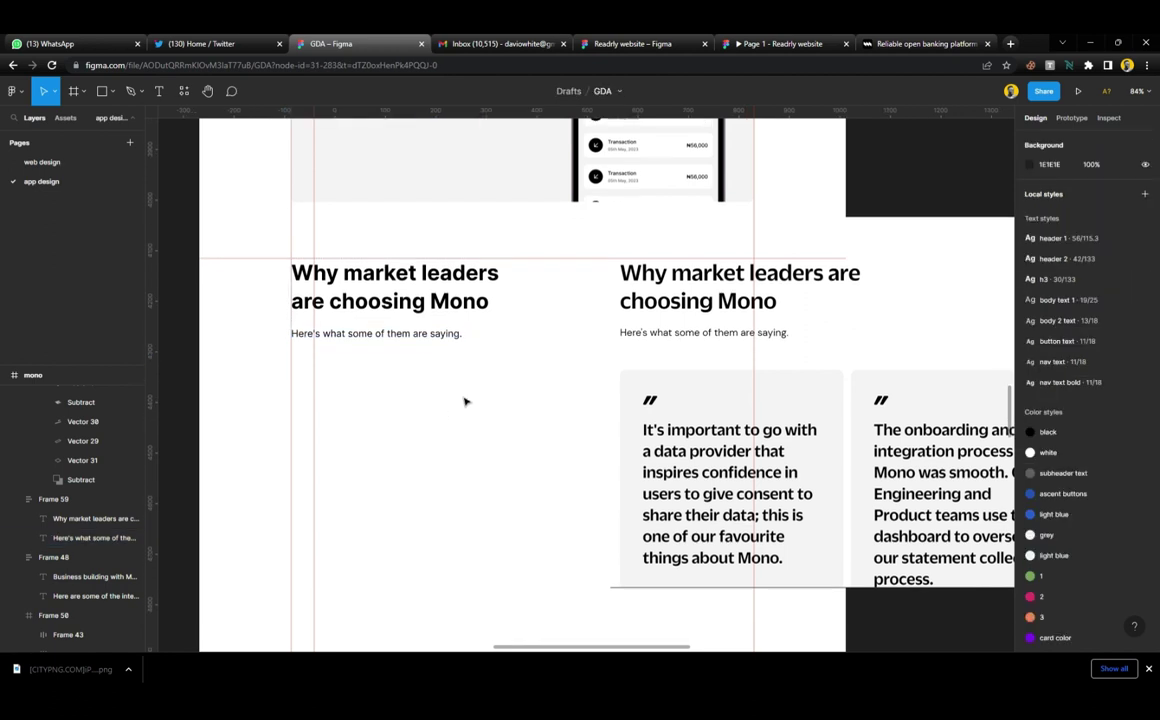
{"action": "scroll", "coordinate": [464, 401], "scroll_direction": "down", "scroll_amount": 2}
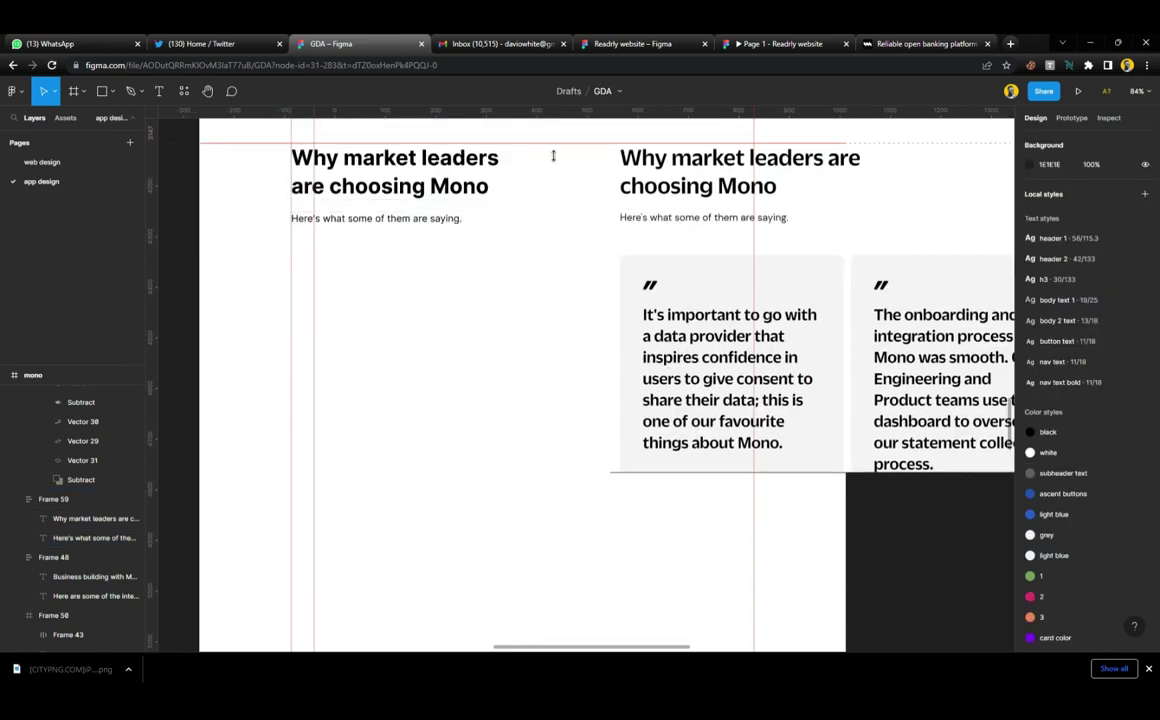
{"action": "left_click_drag", "start_coordinate": [553, 156], "coordinate": [558, 263]}
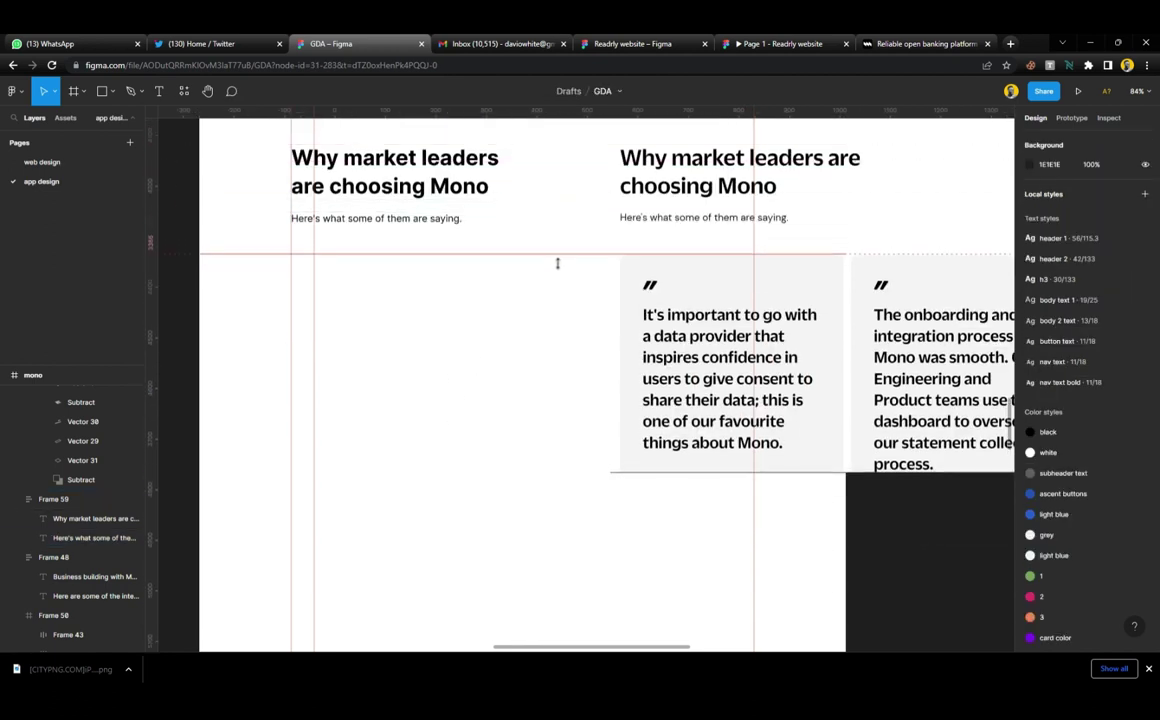
{"action": "scroll", "coordinate": [601, 357], "scroll_direction": "right", "scroll_amount": 3}
{"action": "scroll", "coordinate": [744, 319], "scroll_direction": "left", "scroll_amount": 4}
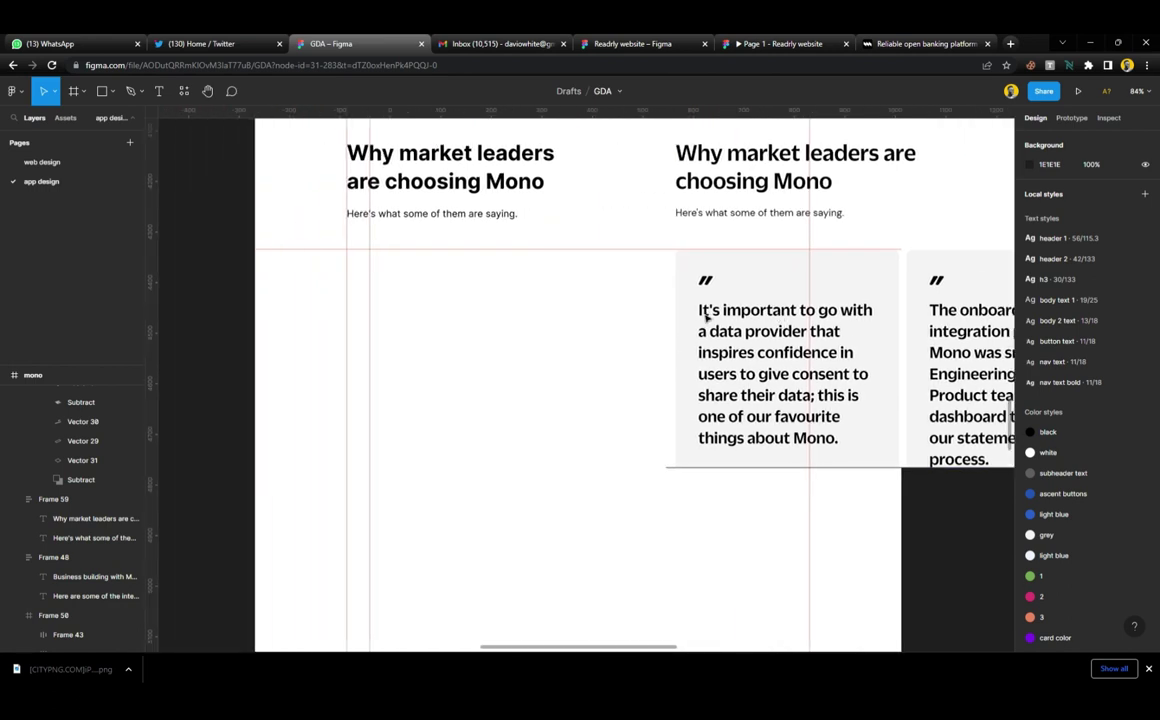
Show the mono frame's column grid and change its count from 12 to 2
{"action": "left_click", "coordinate": [511, 376]}
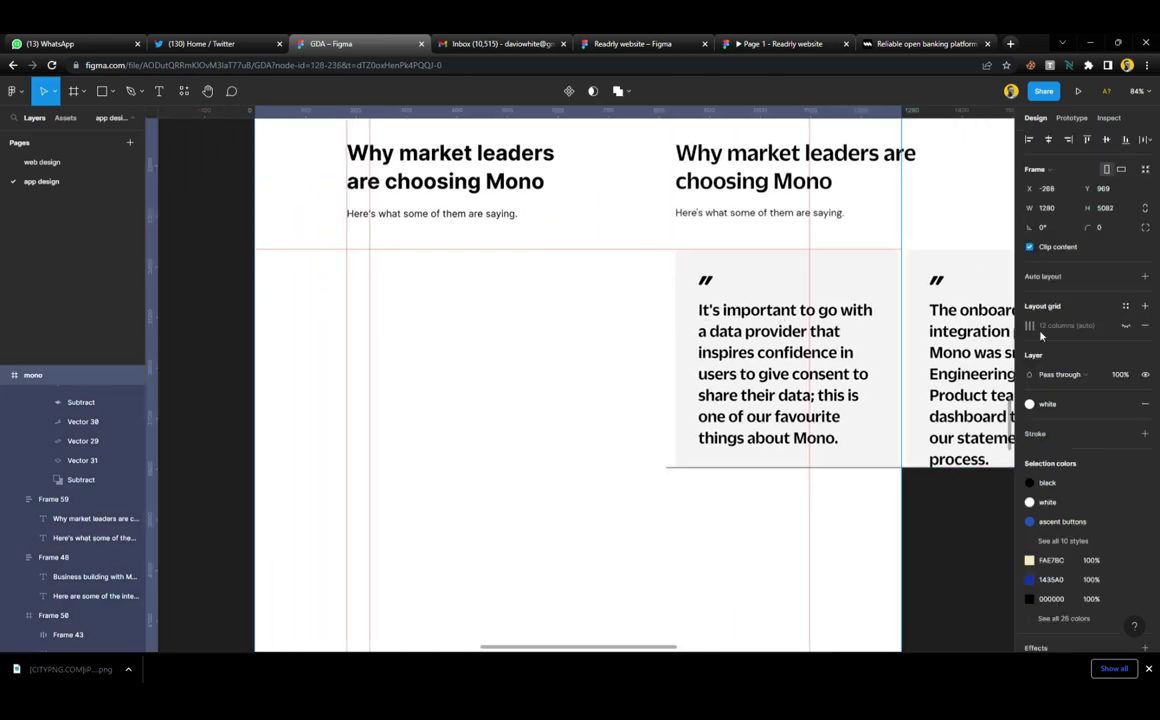
{"action": "left_click", "coordinate": [1125, 327]}
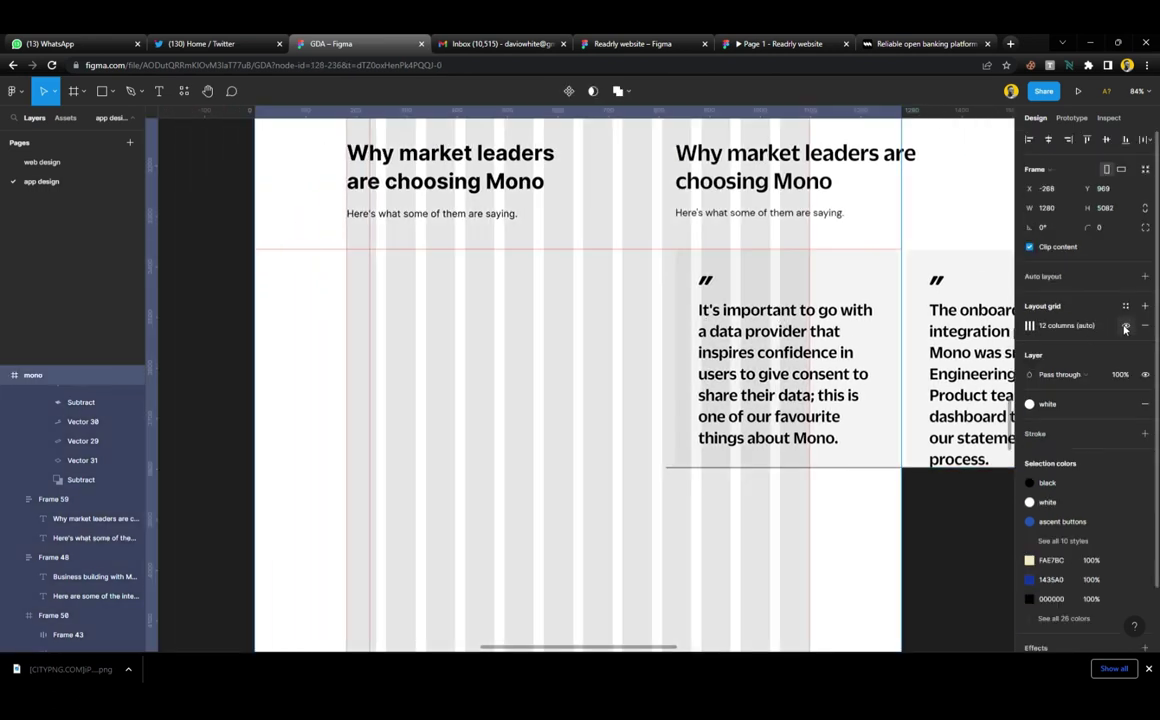
{"action": "left_click", "coordinate": [1029, 326]}
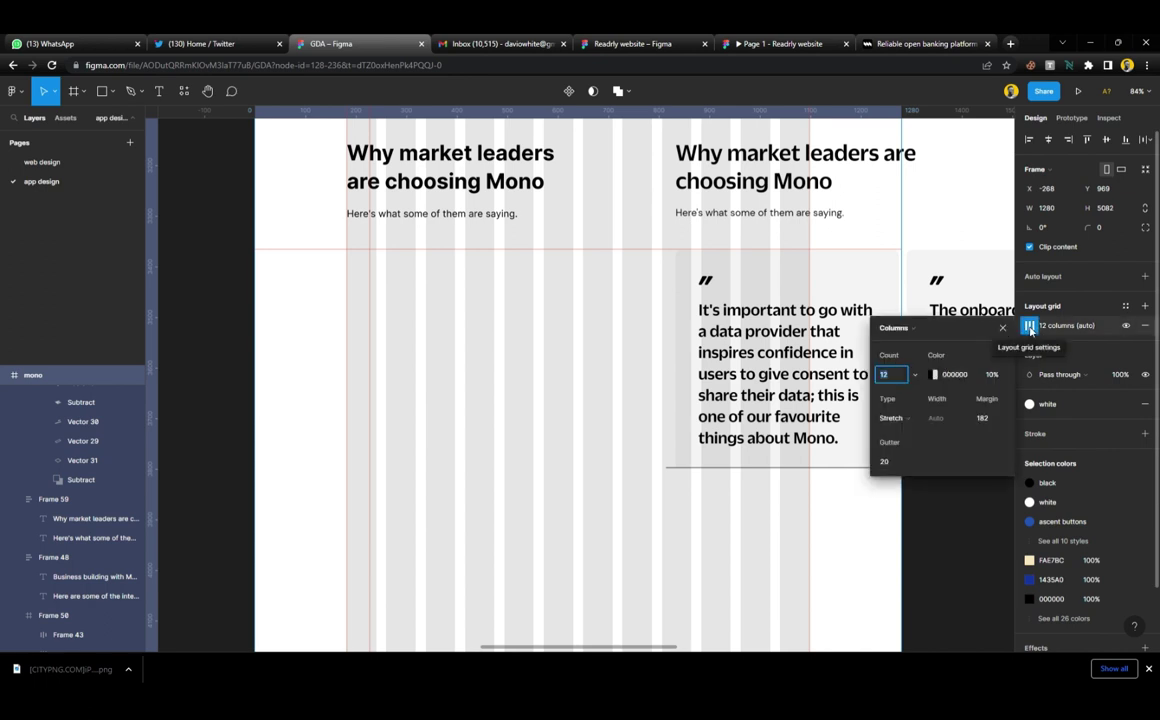
{"action": "left_click", "coordinate": [915, 378]}
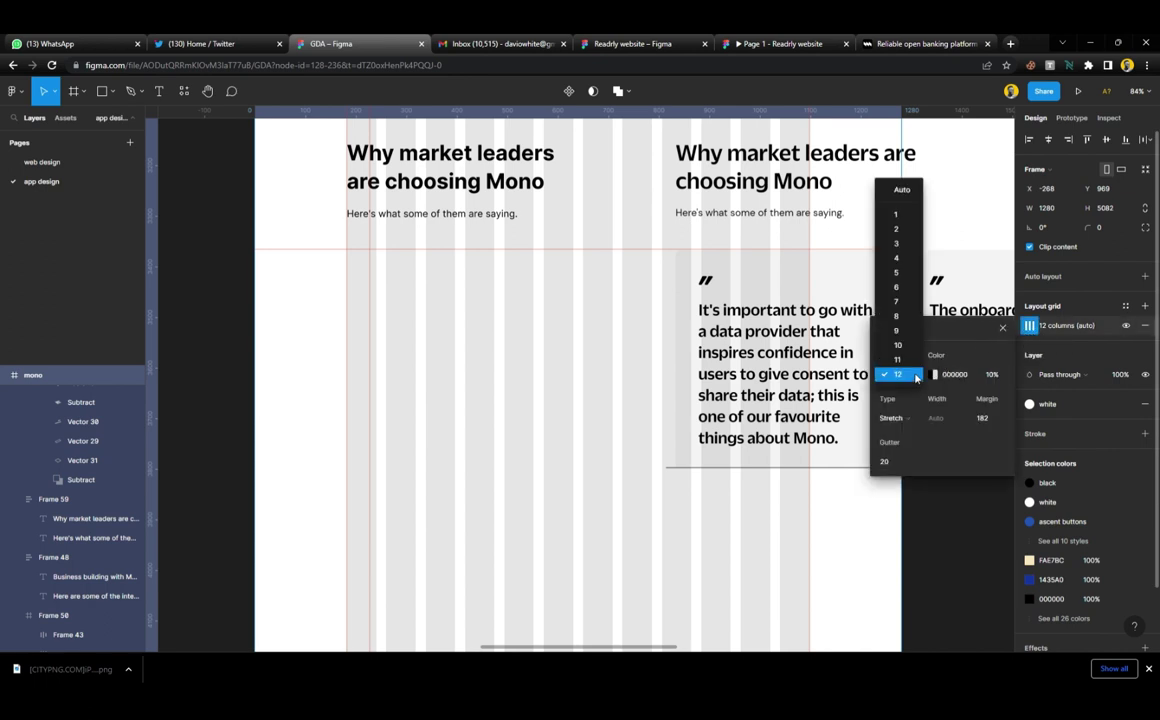
{"action": "left_click", "coordinate": [900, 231]}
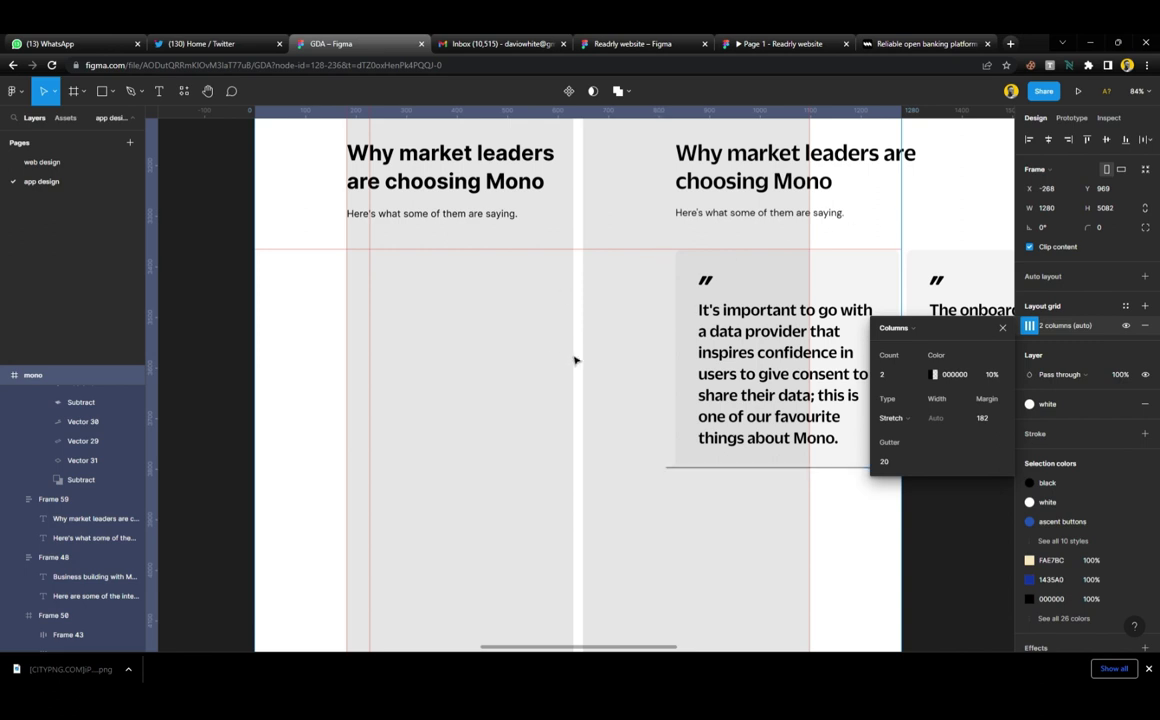
{"action": "left_click", "coordinate": [1002, 328]}
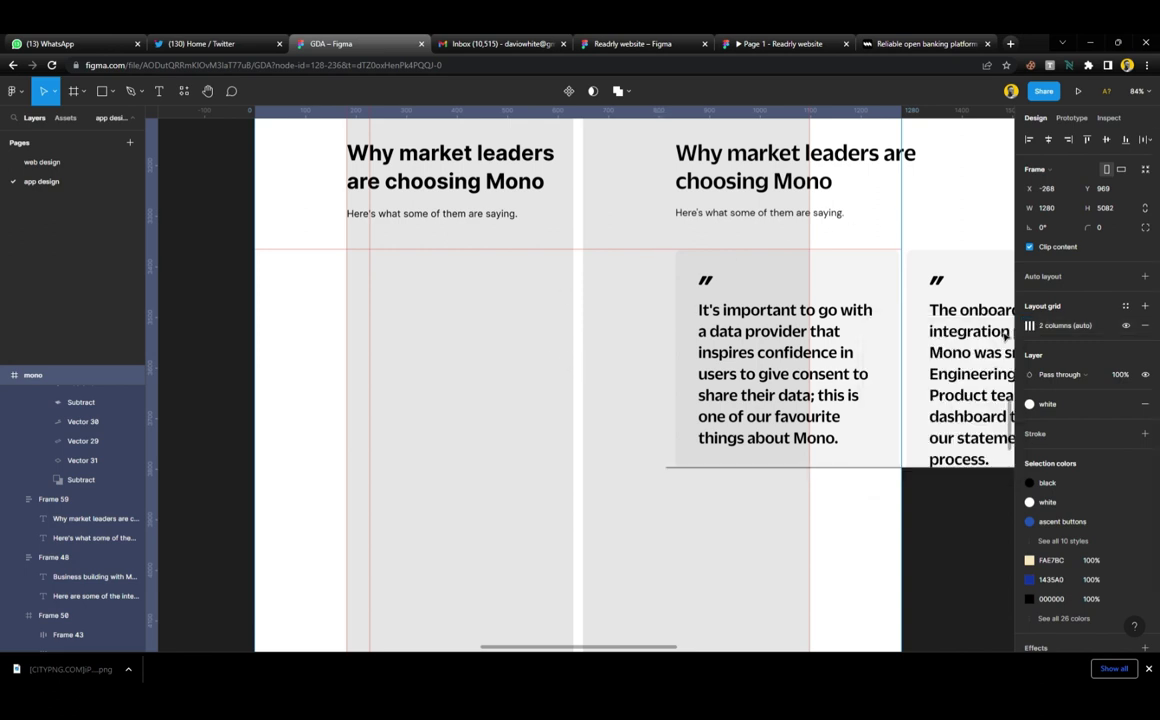
{"action": "left_click", "coordinate": [966, 502]}
Draw a new card frame in the left column below the subtitle
{"action": "key", "text": "f"}
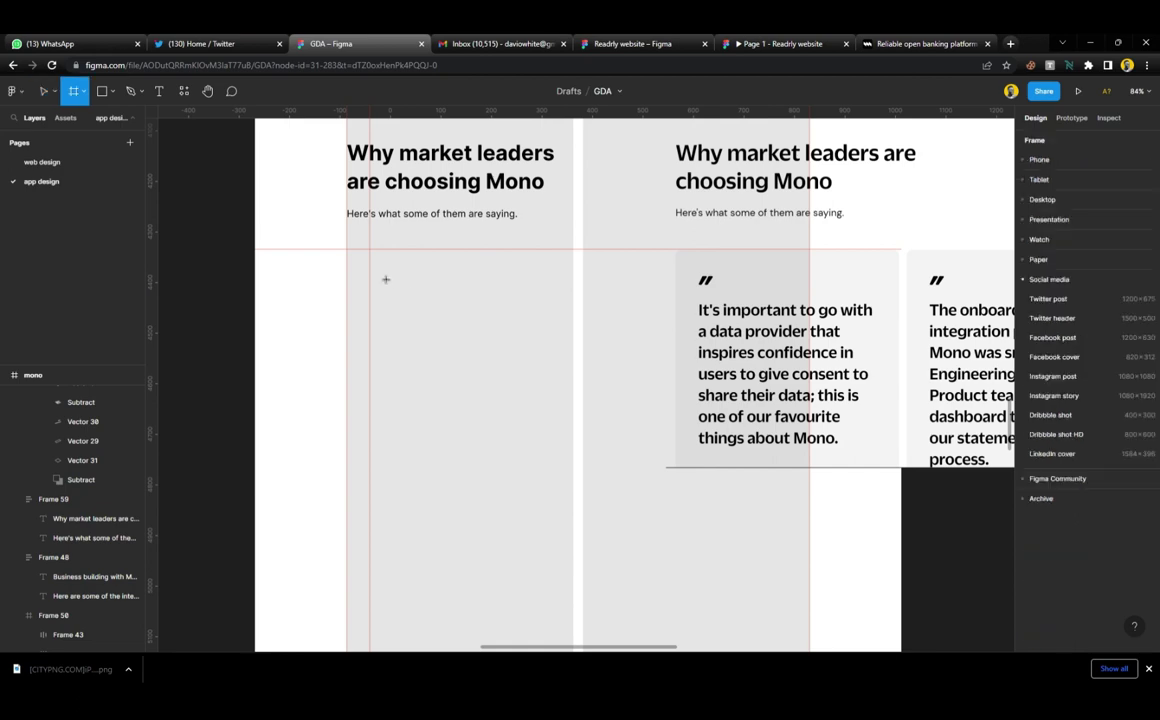
{"action": "left_click_drag", "start_coordinate": [357, 256], "coordinate": [573, 517]}
{"action": "scroll", "coordinate": [583, 526], "scroll_direction": "down", "scroll_amount": 5, "text": "ctrl"}
{"action": "scroll", "coordinate": [611, 512], "scroll_direction": "down", "scroll_amount": 5}
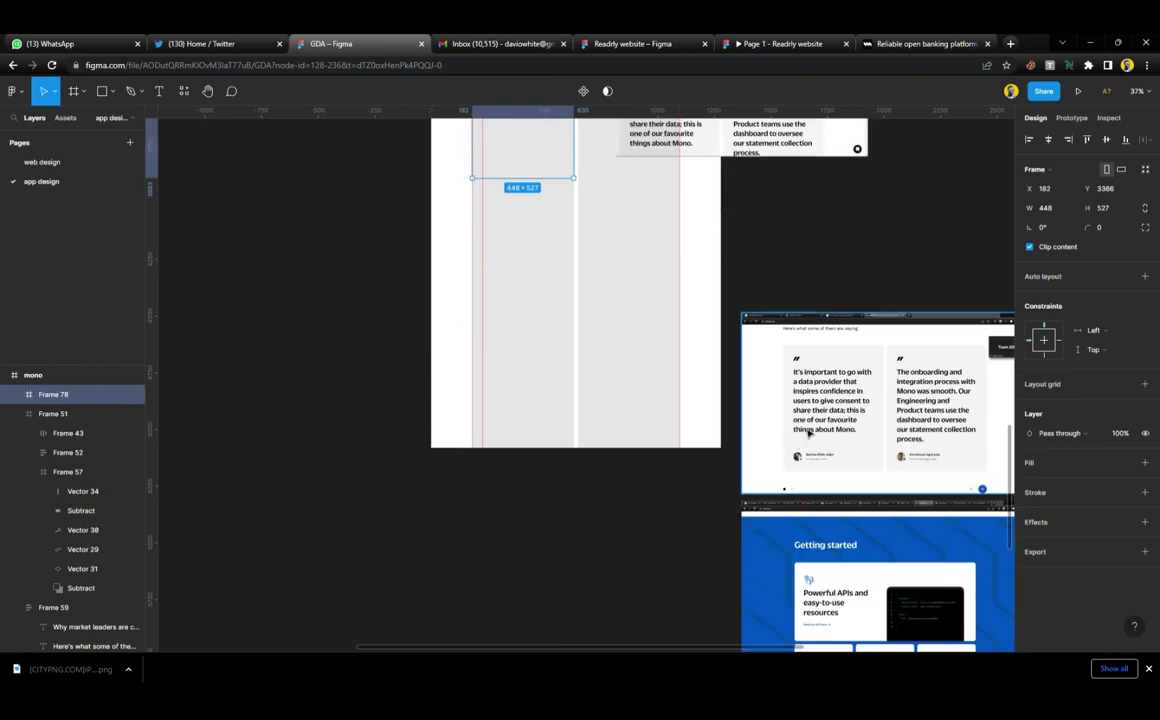
{"action": "scroll", "coordinate": [802, 407], "scroll_direction": "up", "scroll_amount": 5}
Delete the cropped screenshot and place the next reference screenshot, trimmed, over the right column
{"action": "left_click", "coordinate": [790, 305]}
{"action": "key", "text": "Delete"}
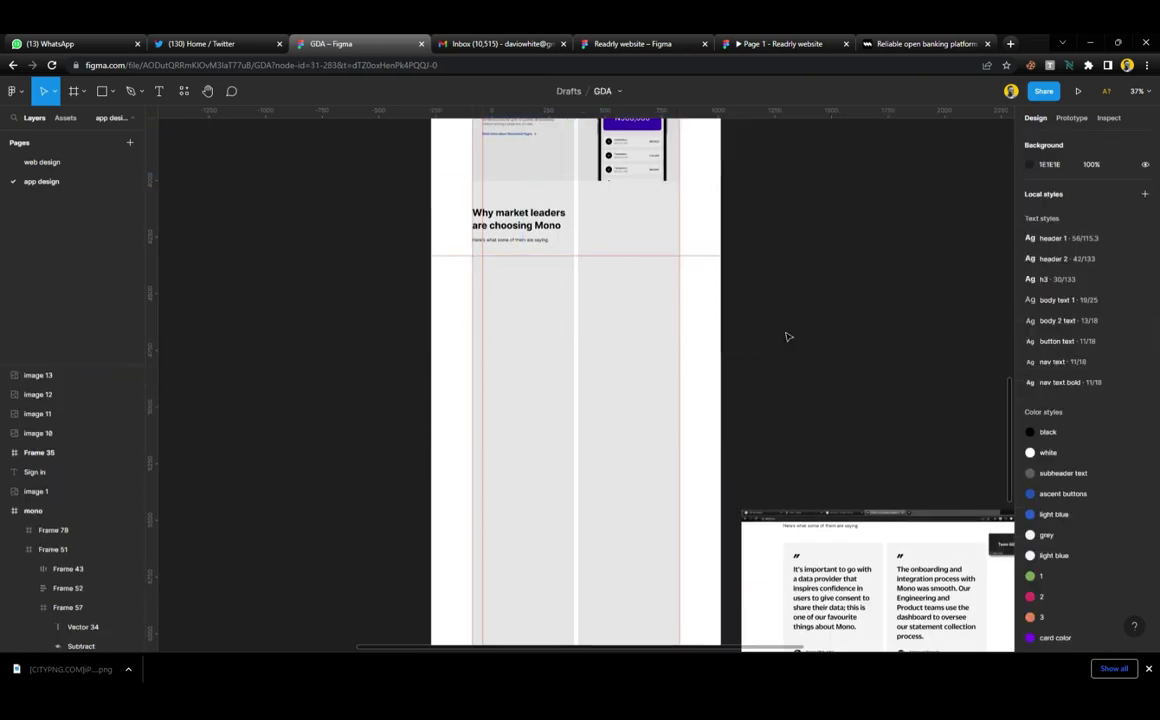
{"action": "left_click_drag", "start_coordinate": [810, 567], "coordinate": [800, 259]}
{"action": "left_click_drag", "start_coordinate": [801, 316], "coordinate": [848, 318]}
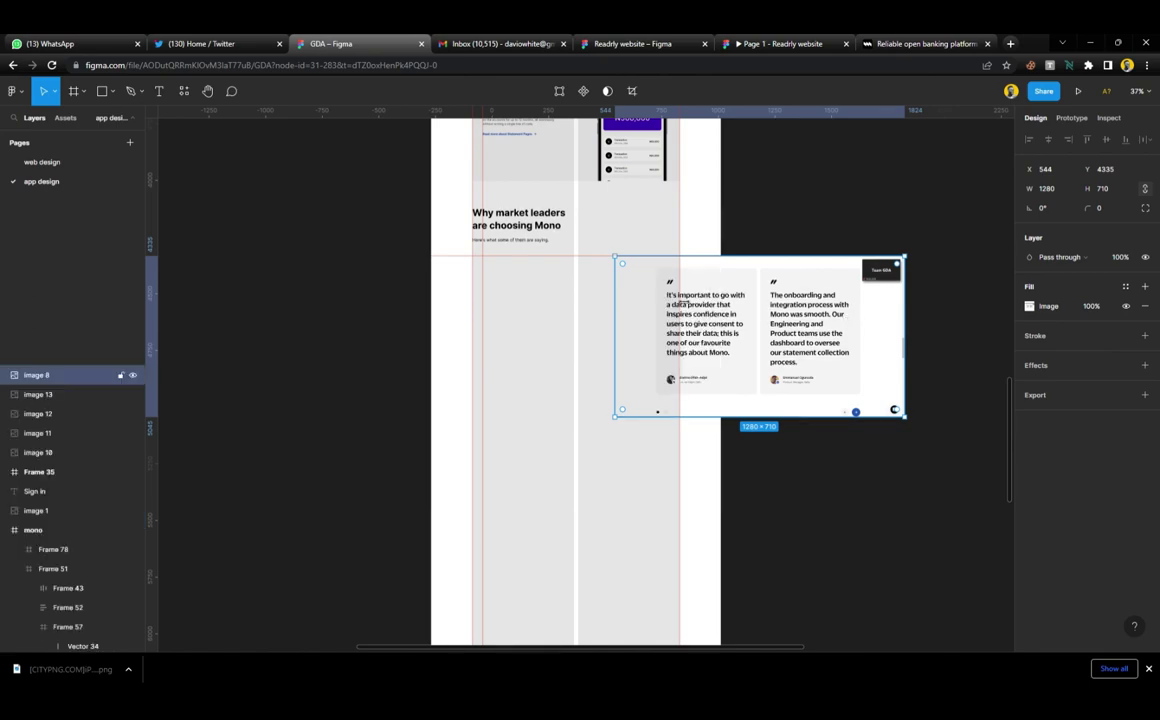
{"action": "scroll", "coordinate": [668, 274], "scroll_direction": "up", "scroll_amount": 6}
{"action": "left_click_drag", "start_coordinate": [756, 305], "coordinate": [751, 277]}
{"action": "left_click_drag", "start_coordinate": [545, 311], "coordinate": [642, 311]}
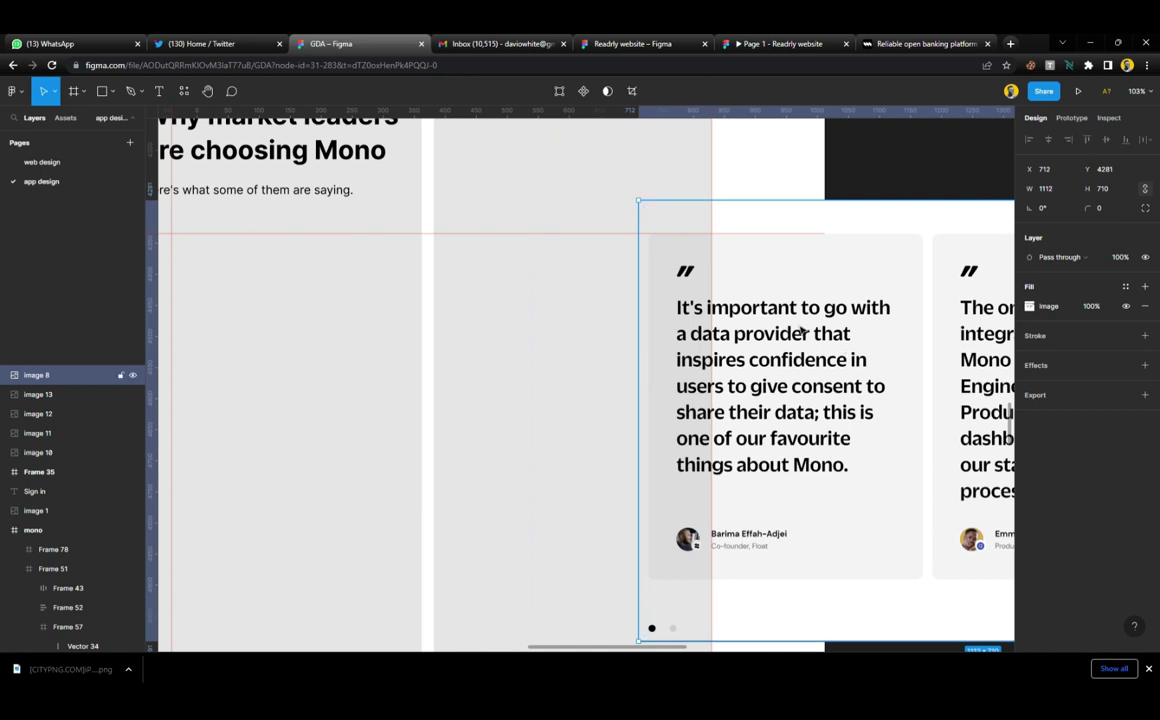
{"action": "left_click_drag", "start_coordinate": [800, 331], "coordinate": [593, 339]}
{"action": "scroll", "coordinate": [589, 343], "scroll_direction": "left", "scroll_amount": 3}
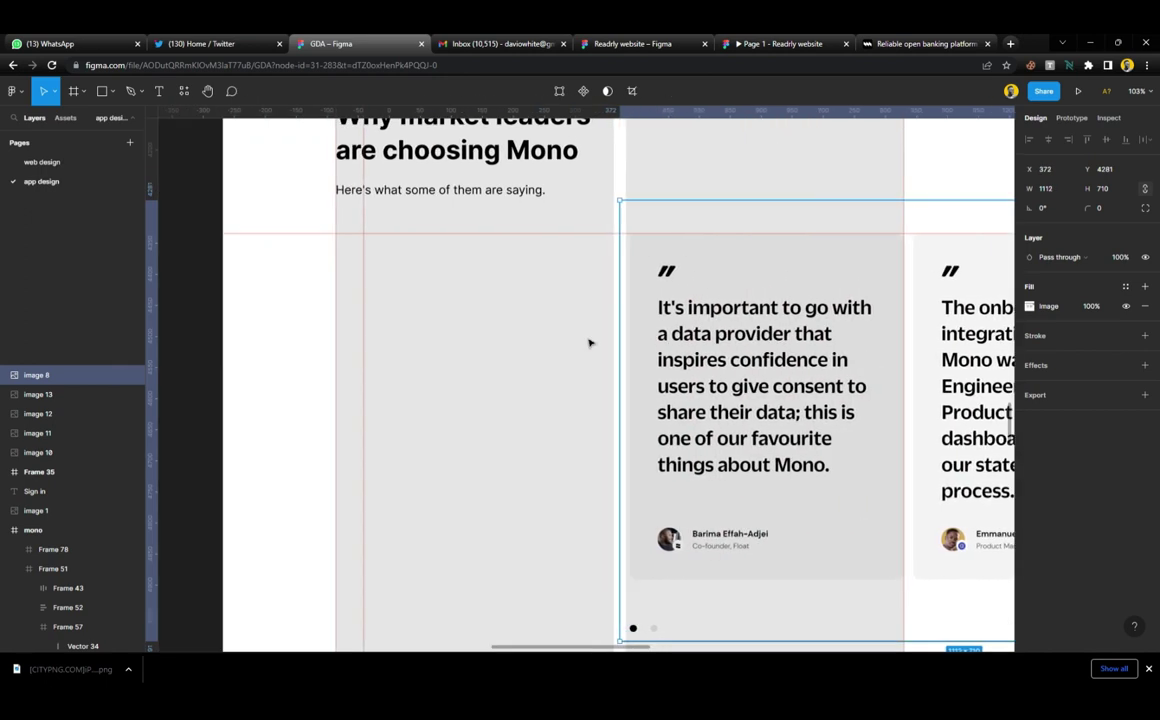
{"action": "scroll", "coordinate": [650, 337], "scroll_direction": "left", "scroll_amount": 3}
Fill the left testimonial card with the saved grey colour style
{"action": "left_click", "coordinate": [708, 336]}
{"action": "scroll", "coordinate": [705, 345], "scroll_direction": "right", "scroll_amount": 2}
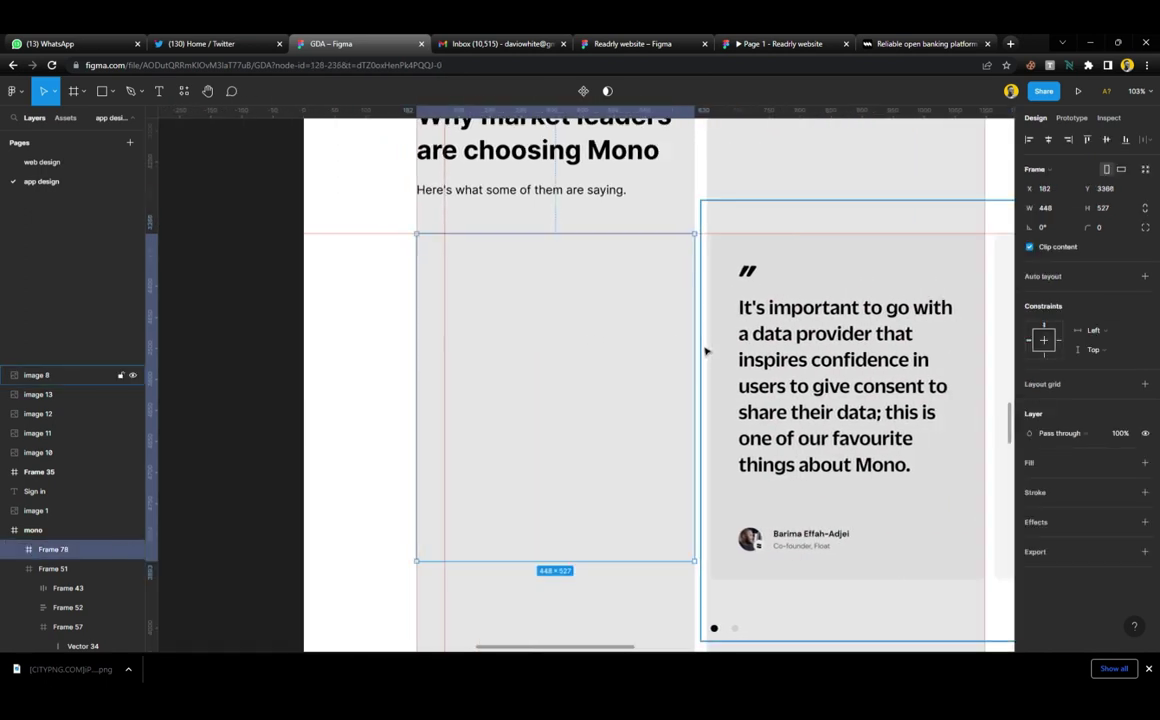
{"action": "left_click", "coordinate": [1145, 462]}
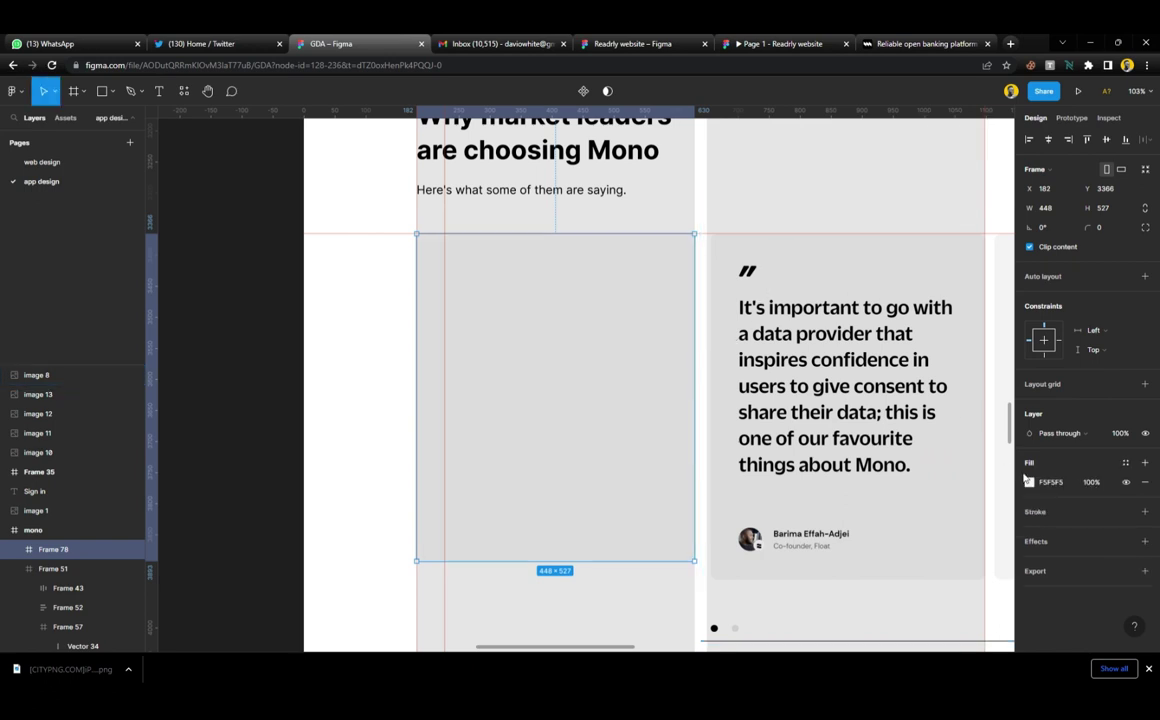
{"action": "left_click", "coordinate": [1124, 463]}
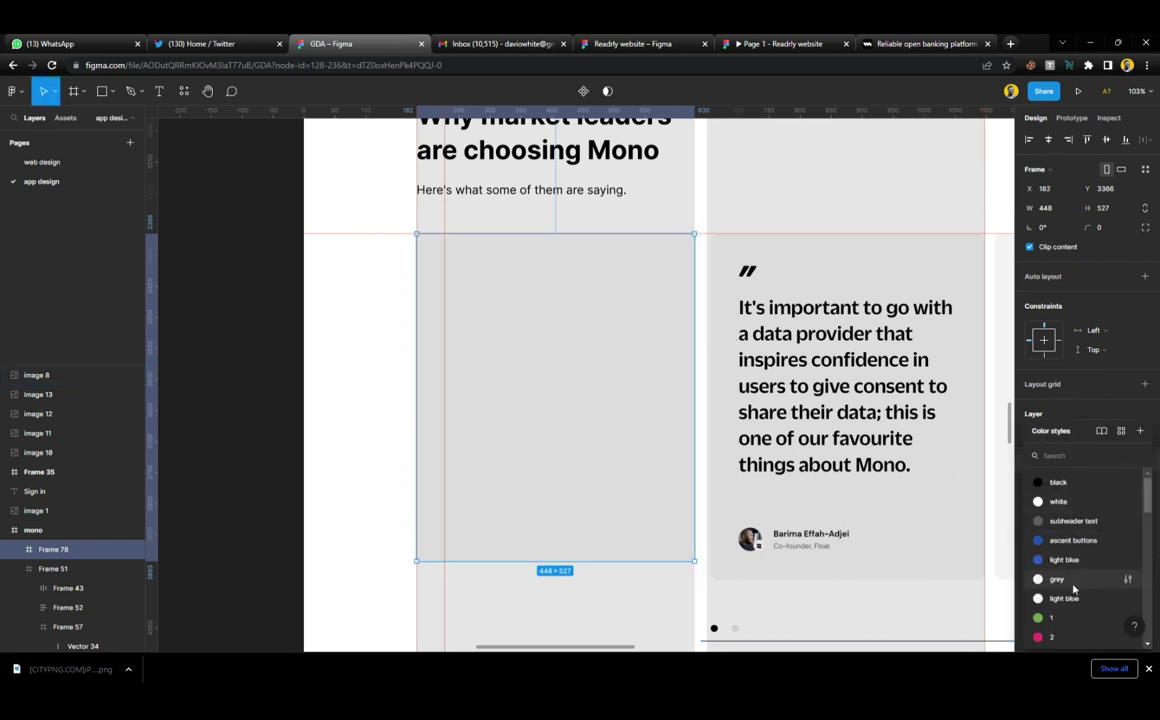
{"action": "left_click", "coordinate": [1073, 589]}
{"action": "left_click", "coordinate": [1124, 462]}
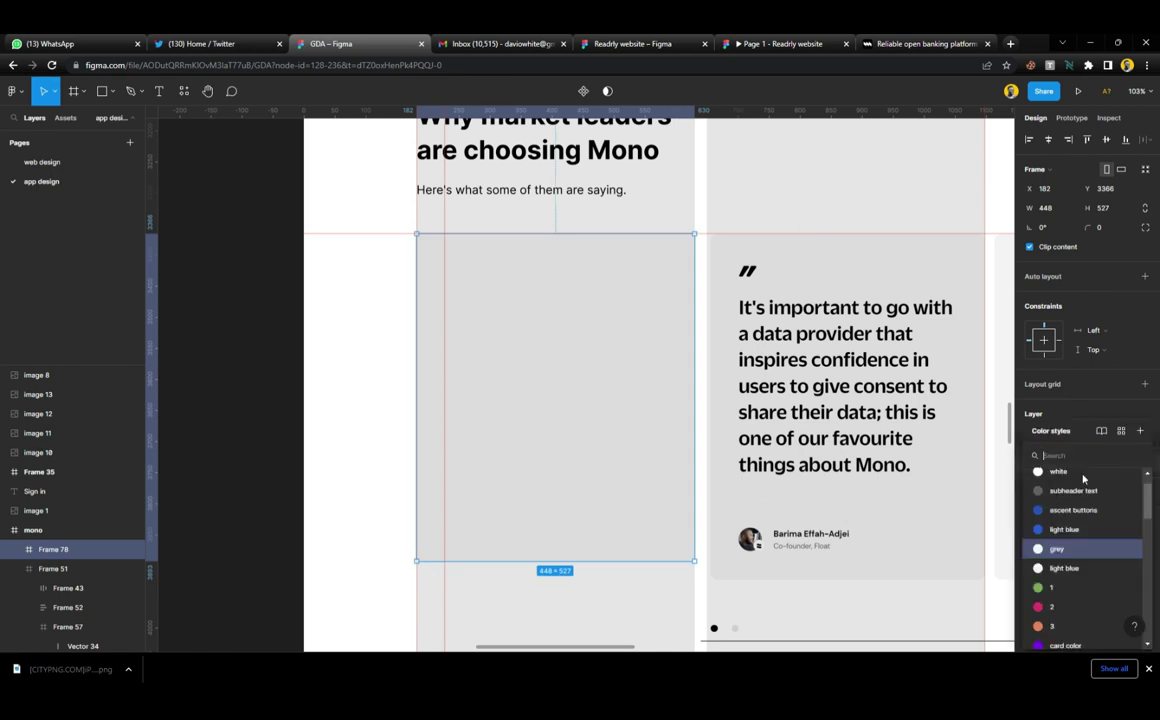
{"action": "left_click", "coordinate": [1128, 550]}
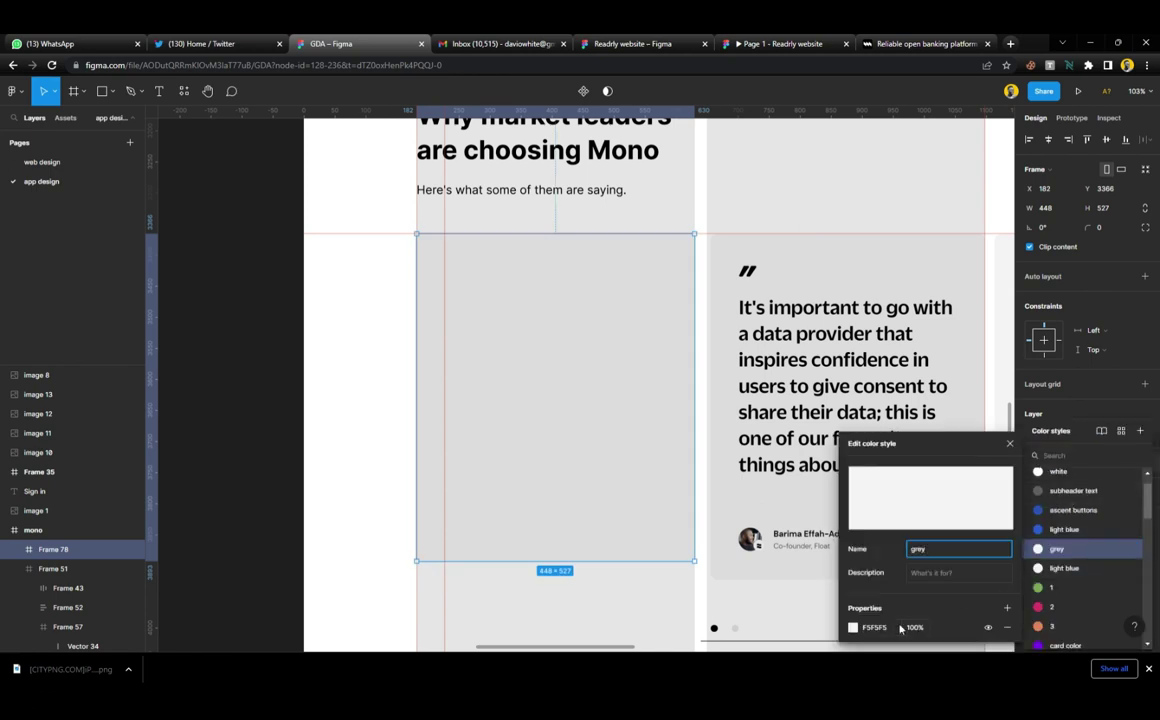
{"action": "key", "text": "Escape"}
{"action": "left_click", "coordinate": [256, 295]}
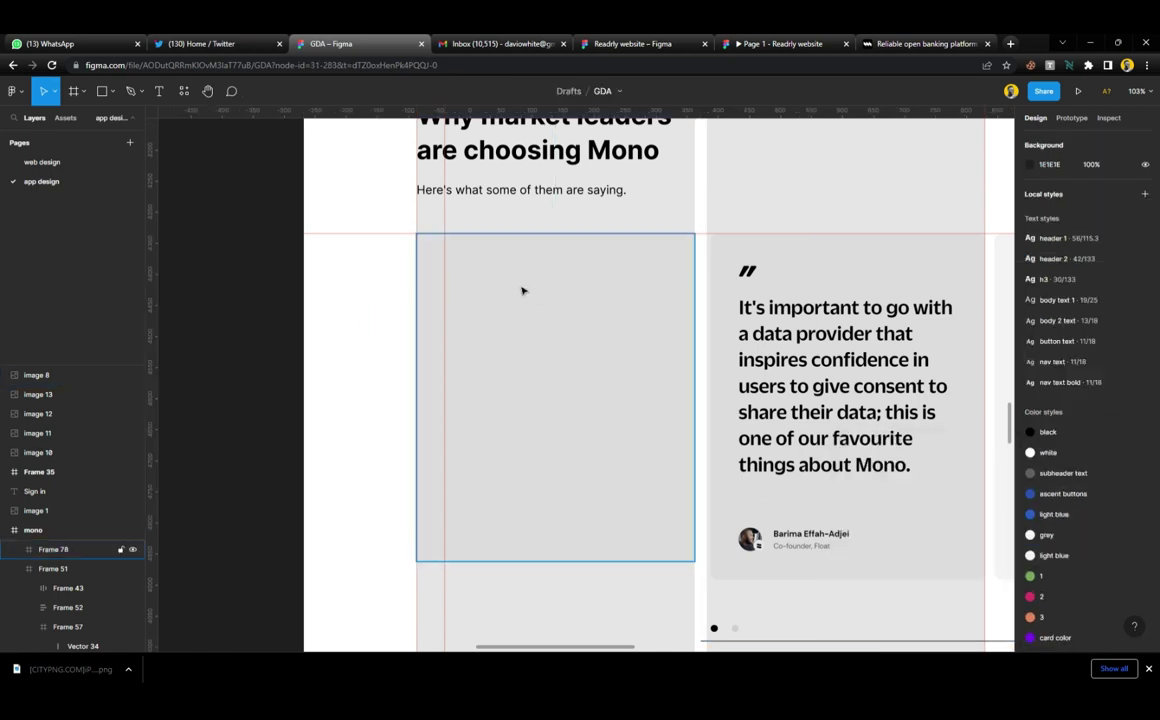
Round the left card's corners to a radius of 8
{"action": "left_click", "coordinate": [527, 292]}
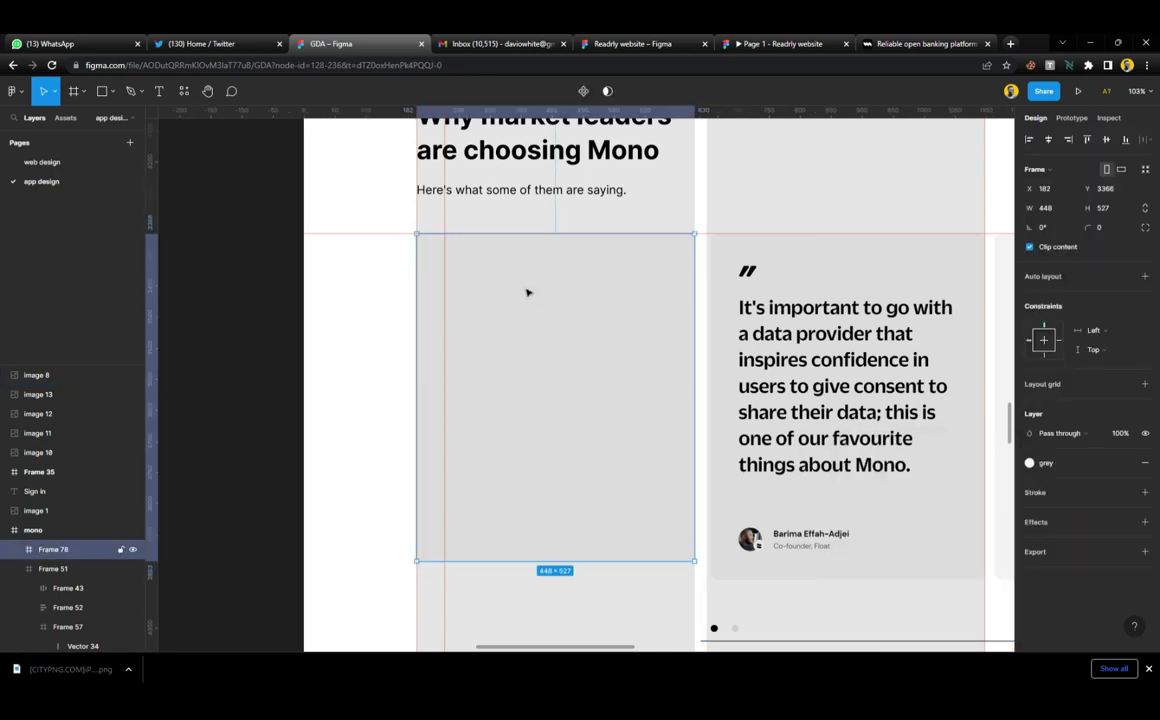
{"action": "left_click", "coordinate": [1105, 232]}
{"action": "type", "text": "8"}
{"action": "key", "text": "Return"}
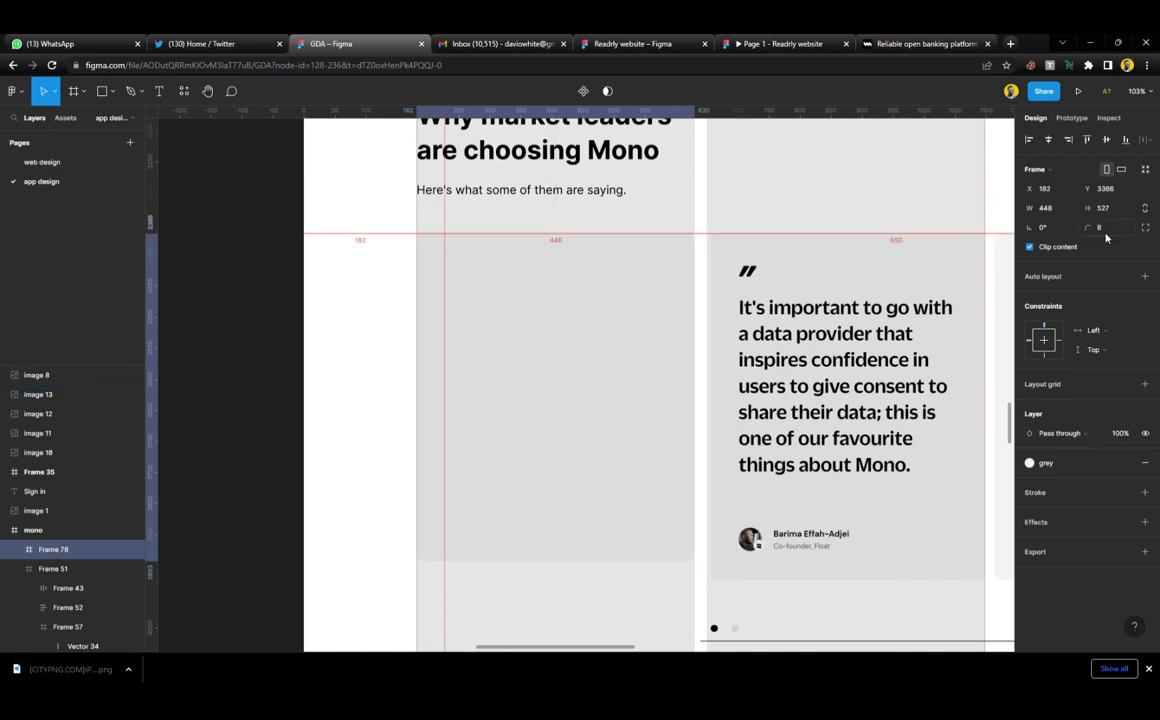
{"action": "left_click", "coordinate": [277, 293]}
Turn a duplicated heading into a narrow “ quote mark in the card and stack a copy below
{"action": "scroll", "coordinate": [621, 293], "scroll_direction": "up", "scroll_amount": 2}
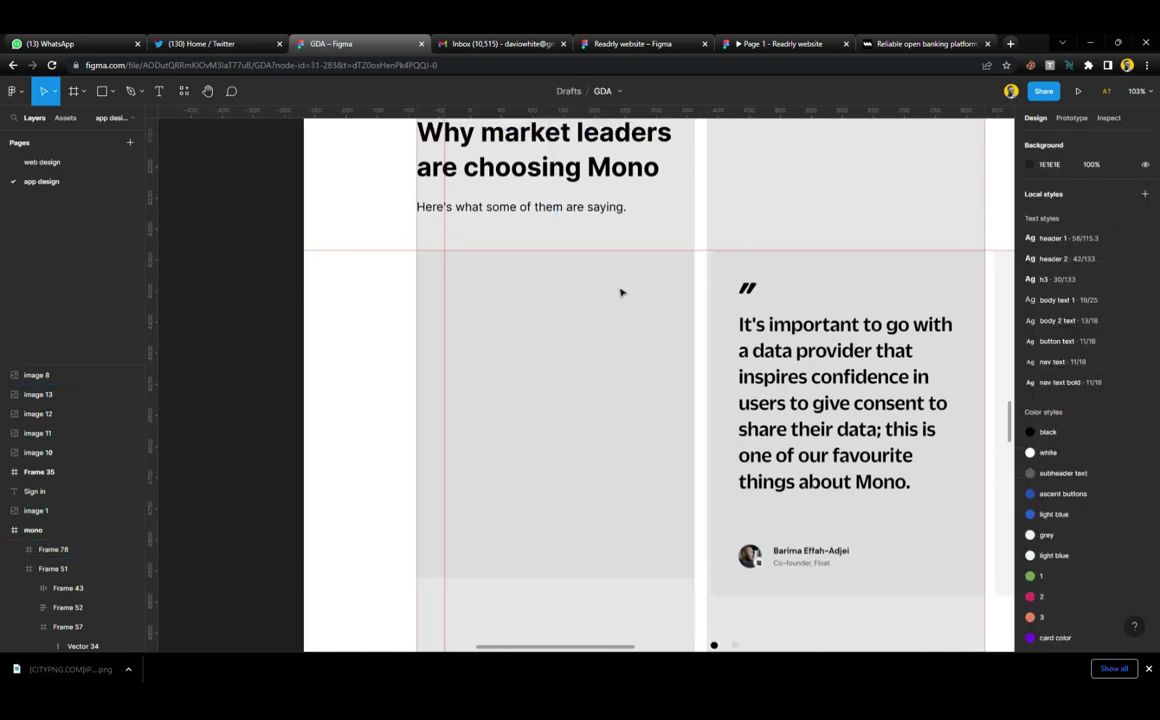
{"action": "left_click", "coordinate": [562, 186]}
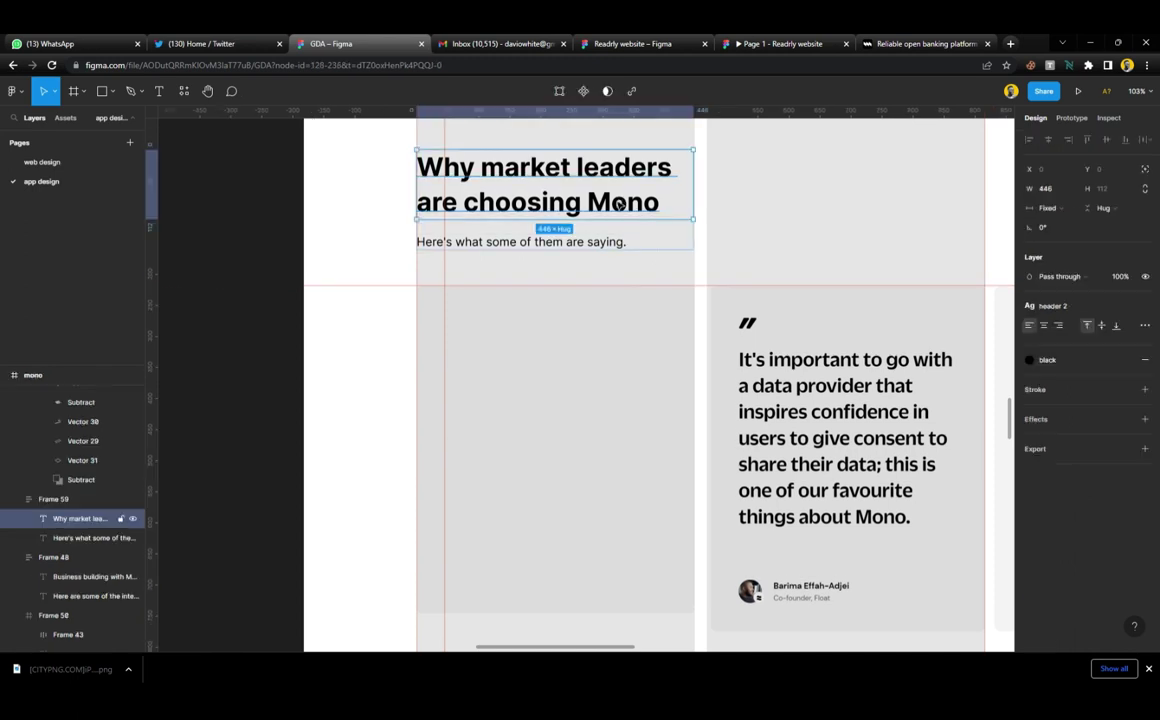
{"action": "left_click_drag", "start_coordinate": [558, 198], "coordinate": [580, 335]}
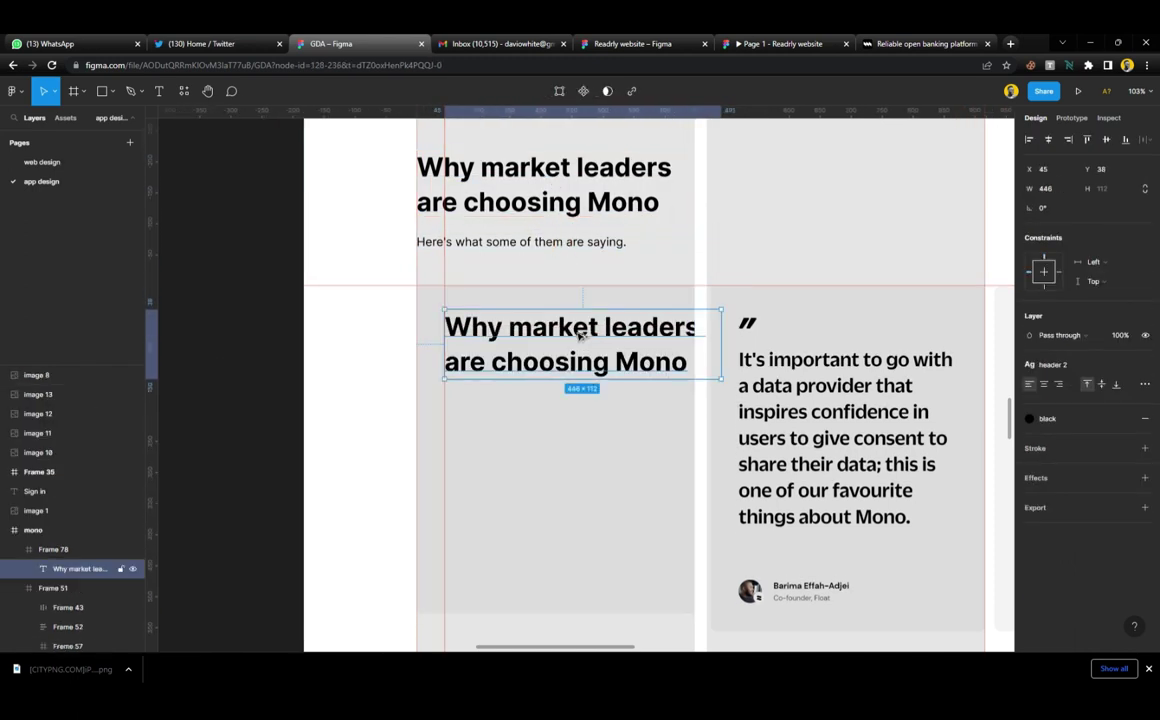
{"action": "double_click", "coordinate": [506, 333]}
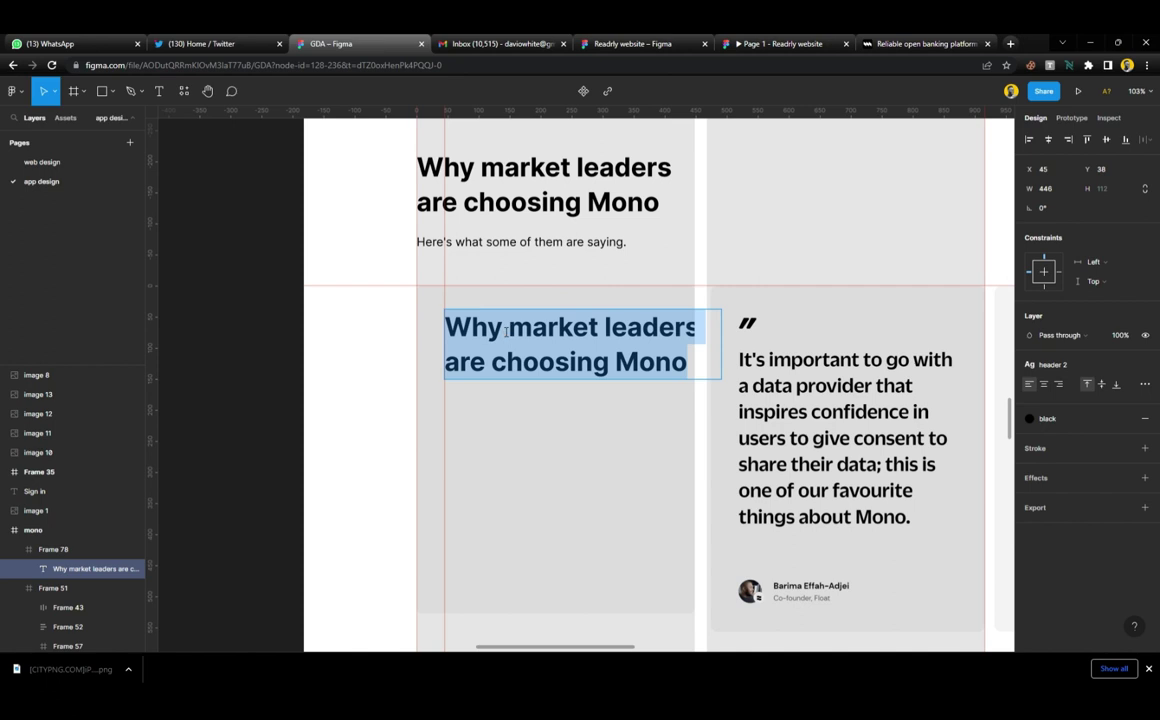
{"action": "type", "text": "“"}
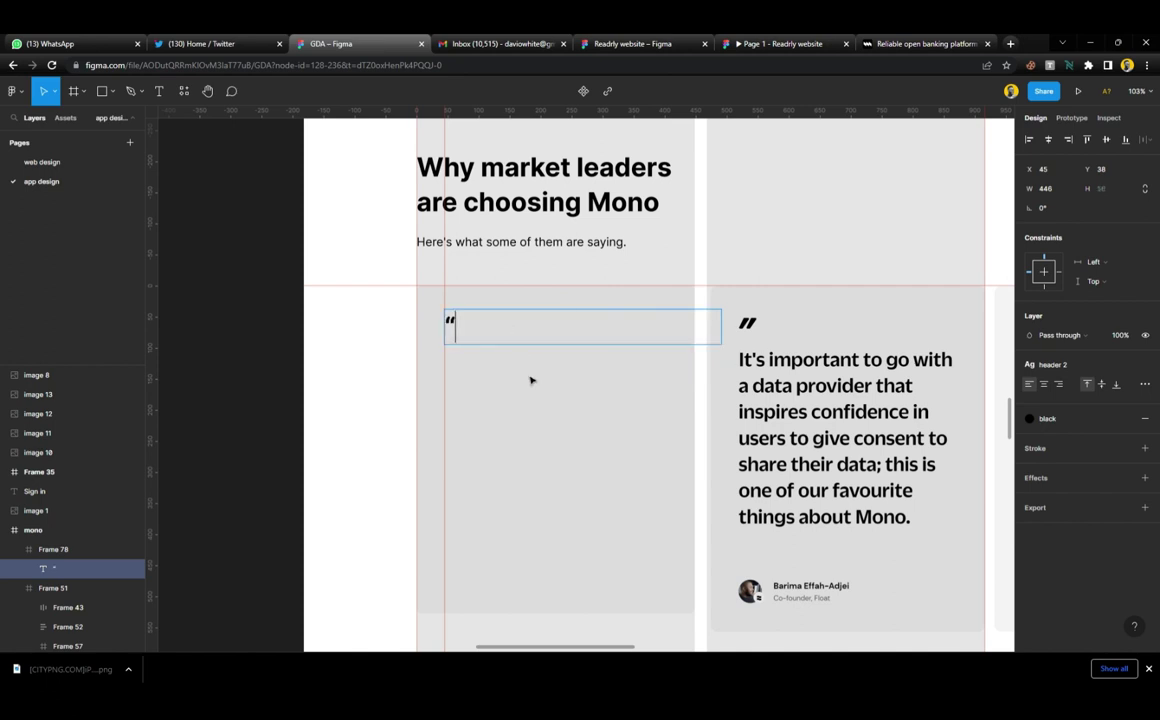
{"action": "key", "text": "Escape"}
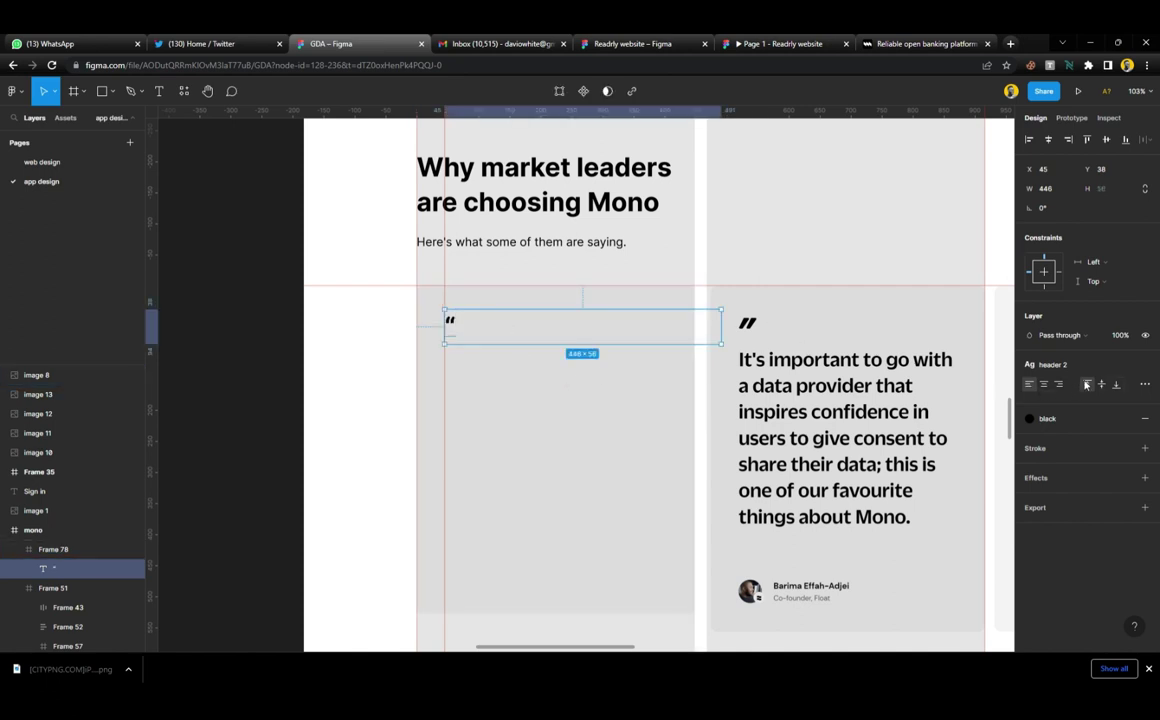
{"action": "left_click_drag", "start_coordinate": [721, 327], "coordinate": [462, 340]}
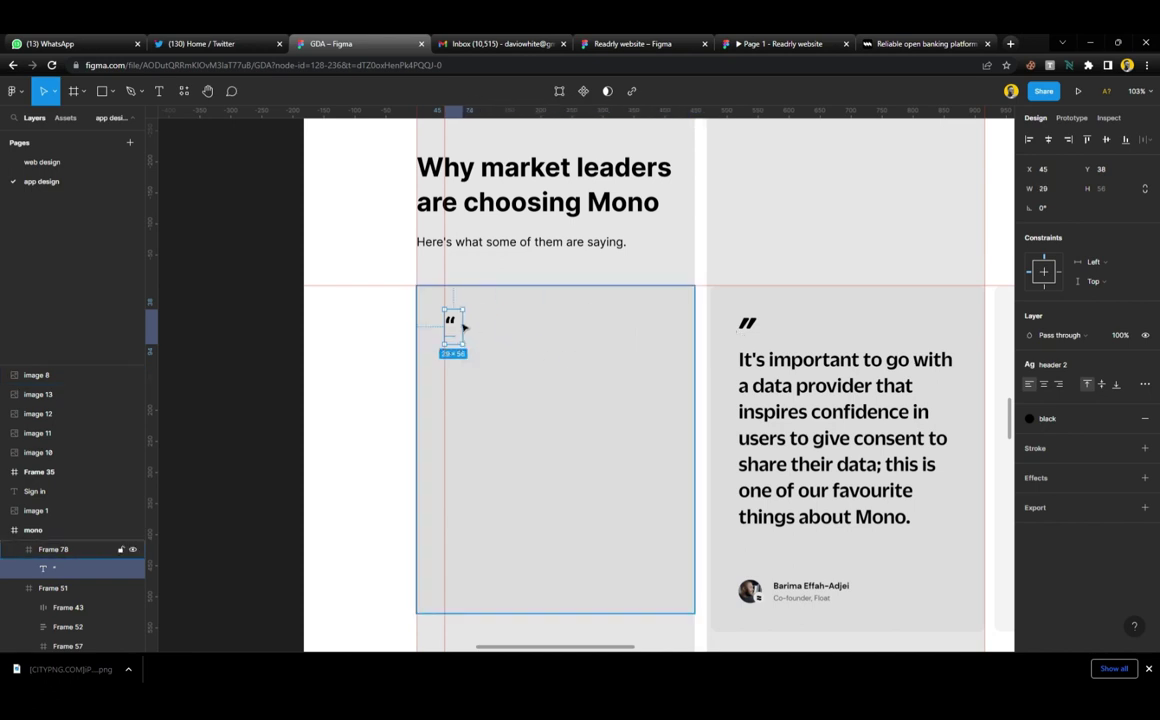
{"action": "left_click_drag", "start_coordinate": [456, 321], "coordinate": [454, 370]}
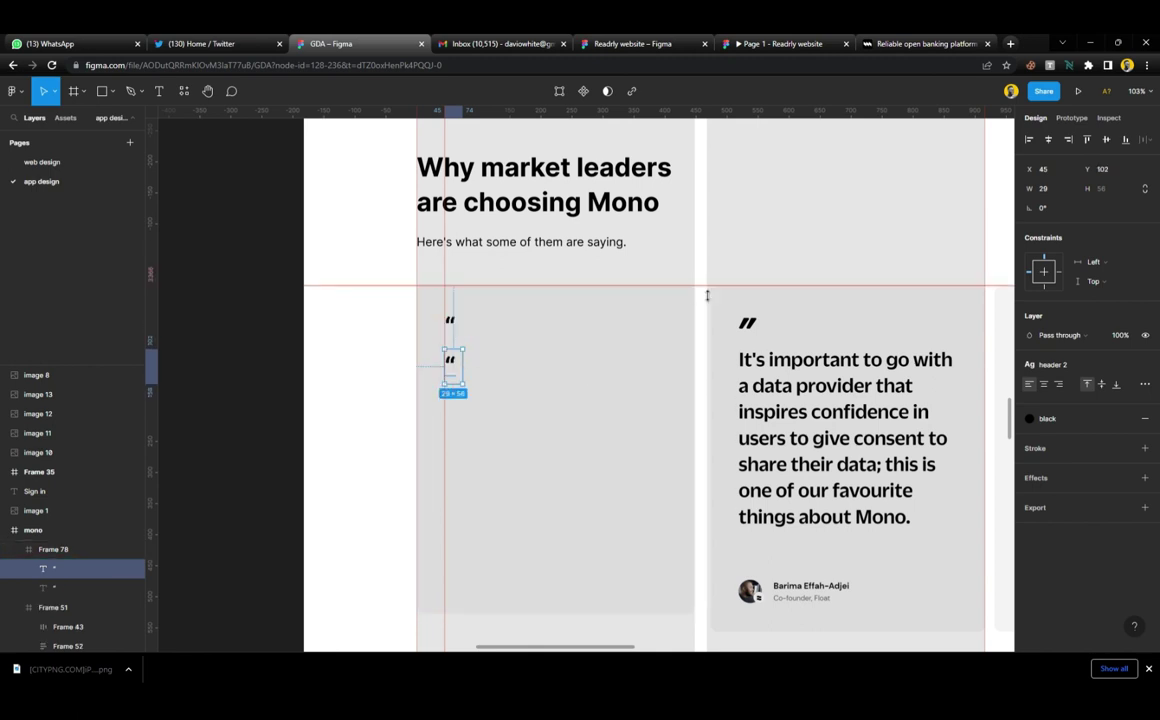
{"action": "left_click_drag", "start_coordinate": [710, 333], "coordinate": [709, 363]}
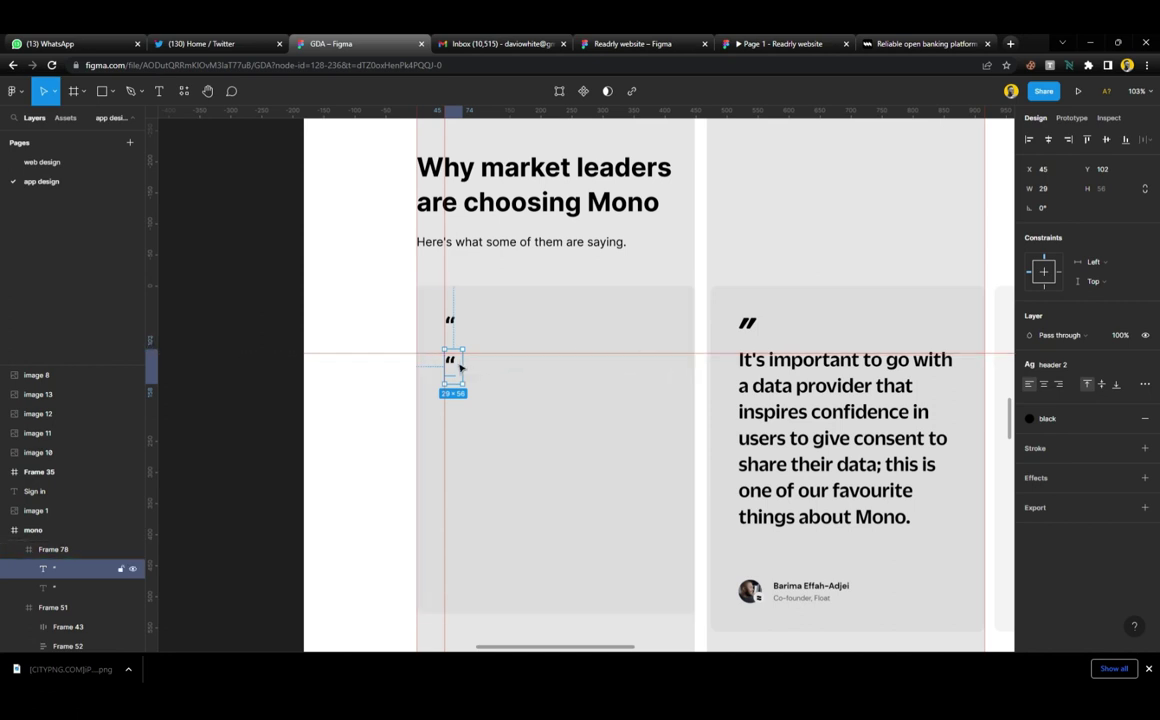
Copy the first testimonial's text from the live Mono site
{"action": "left_click", "coordinate": [922, 44]}
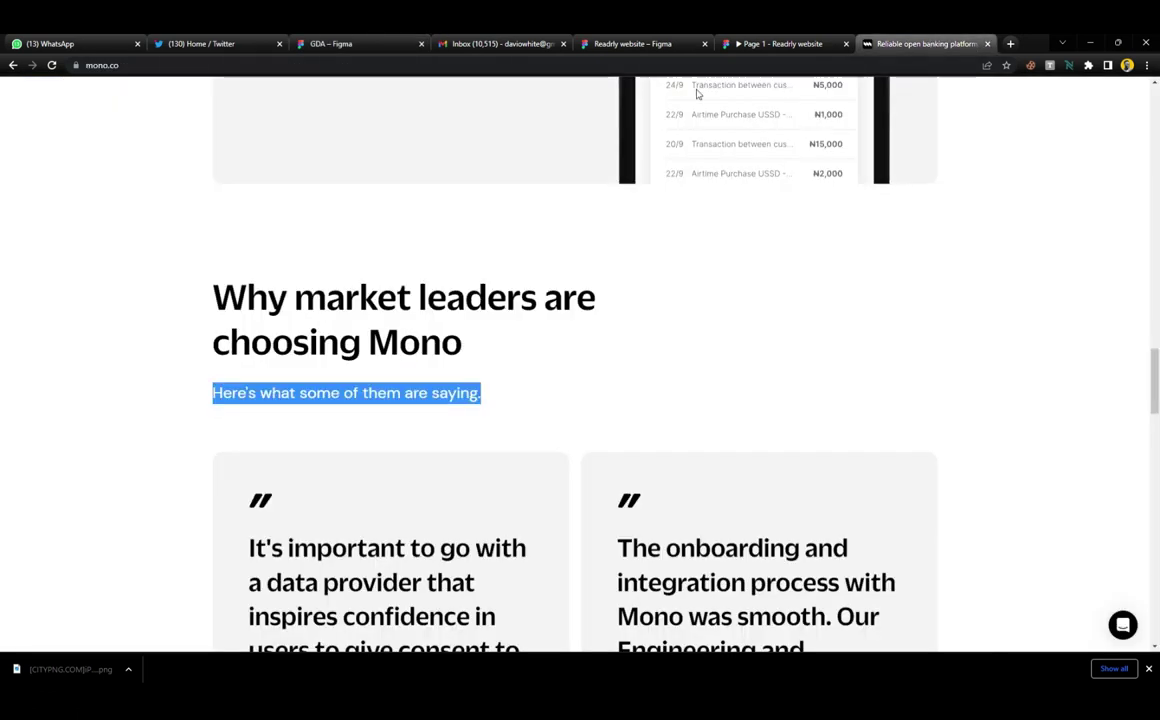
{"action": "scroll", "coordinate": [248, 190], "scroll_direction": "down", "scroll_amount": 5}
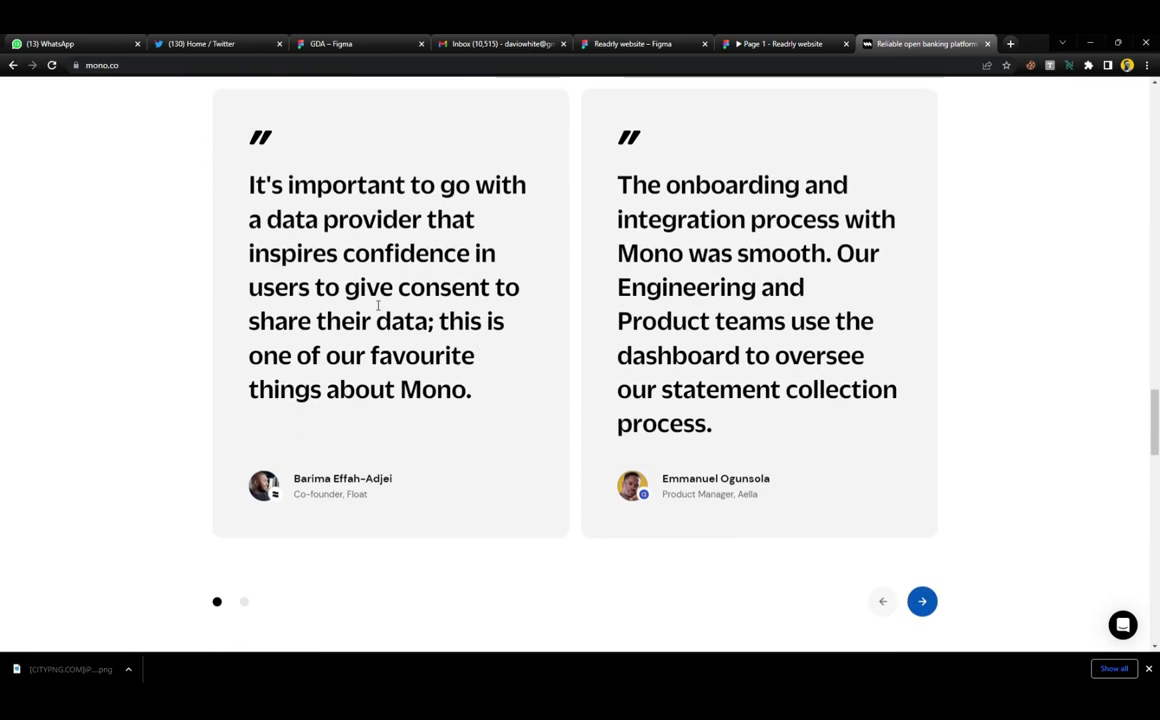
{"action": "left_click_drag", "start_coordinate": [248, 190], "coordinate": [476, 402]}
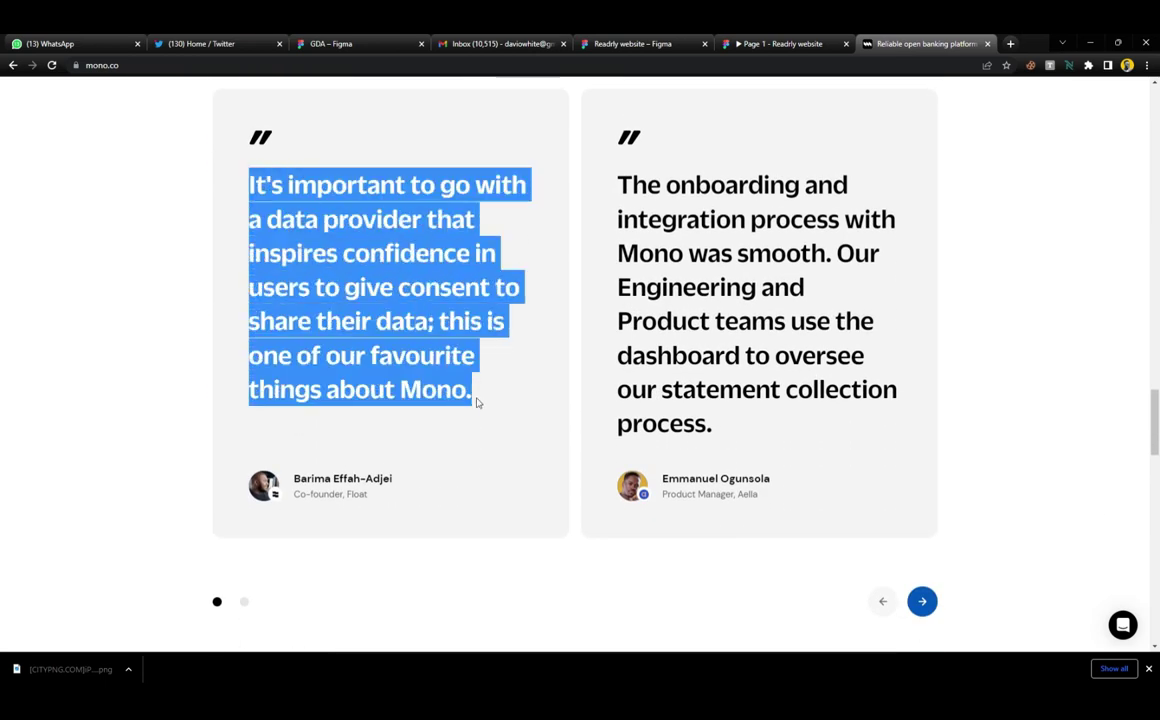
{"action": "left_click", "coordinate": [332, 44]}
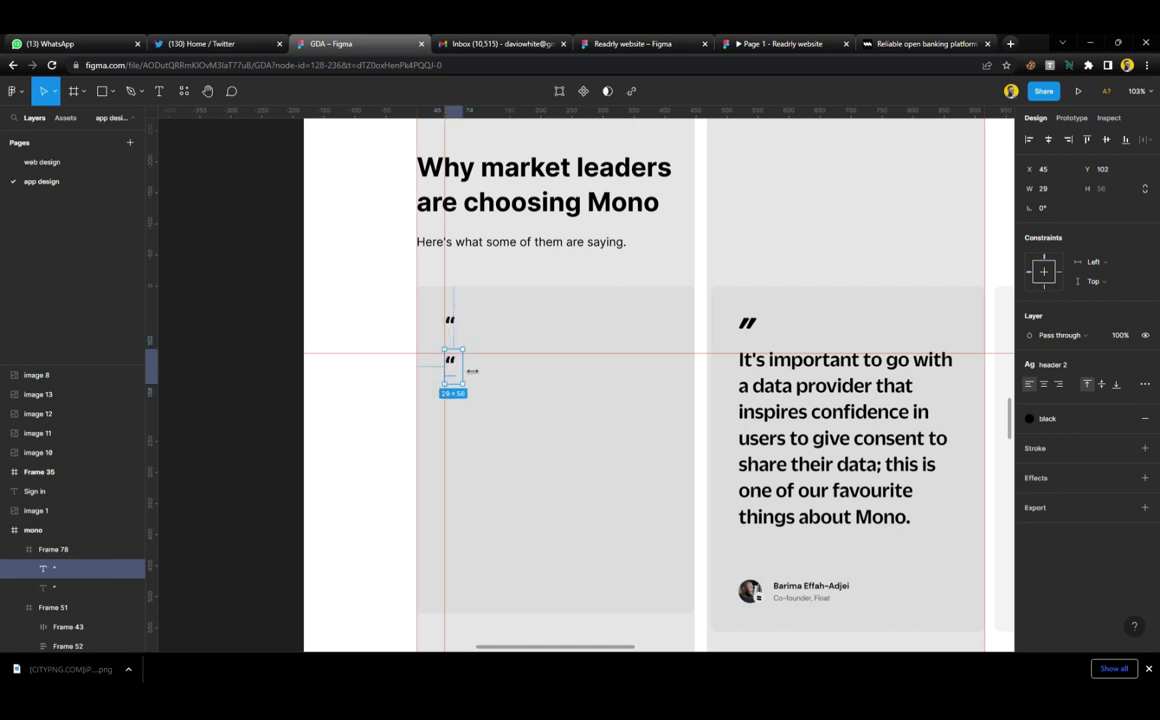
Widen the second quote box to 358 px, gauging the 45 px right margin with a temporary rectangle
{"action": "left_click_drag", "start_coordinate": [463, 367], "coordinate": [679, 397]}
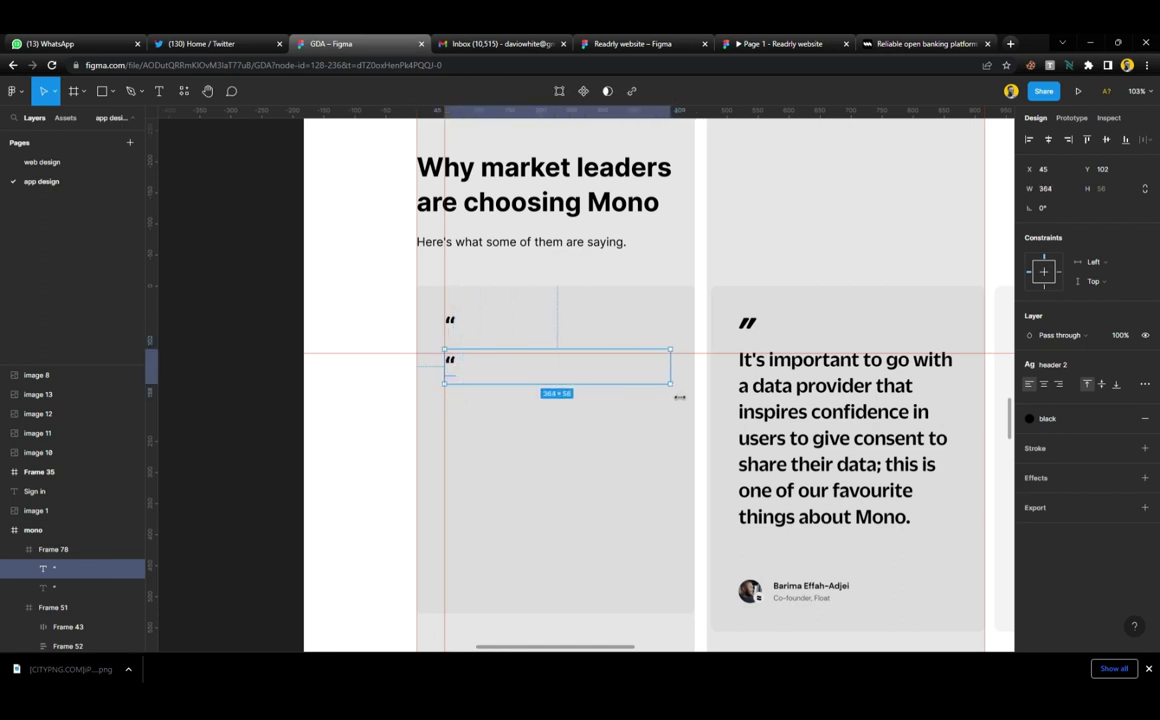
{"action": "scroll", "coordinate": [448, 408], "scroll_direction": "up", "scroll_amount": 3}
{"action": "key", "text": "r"}
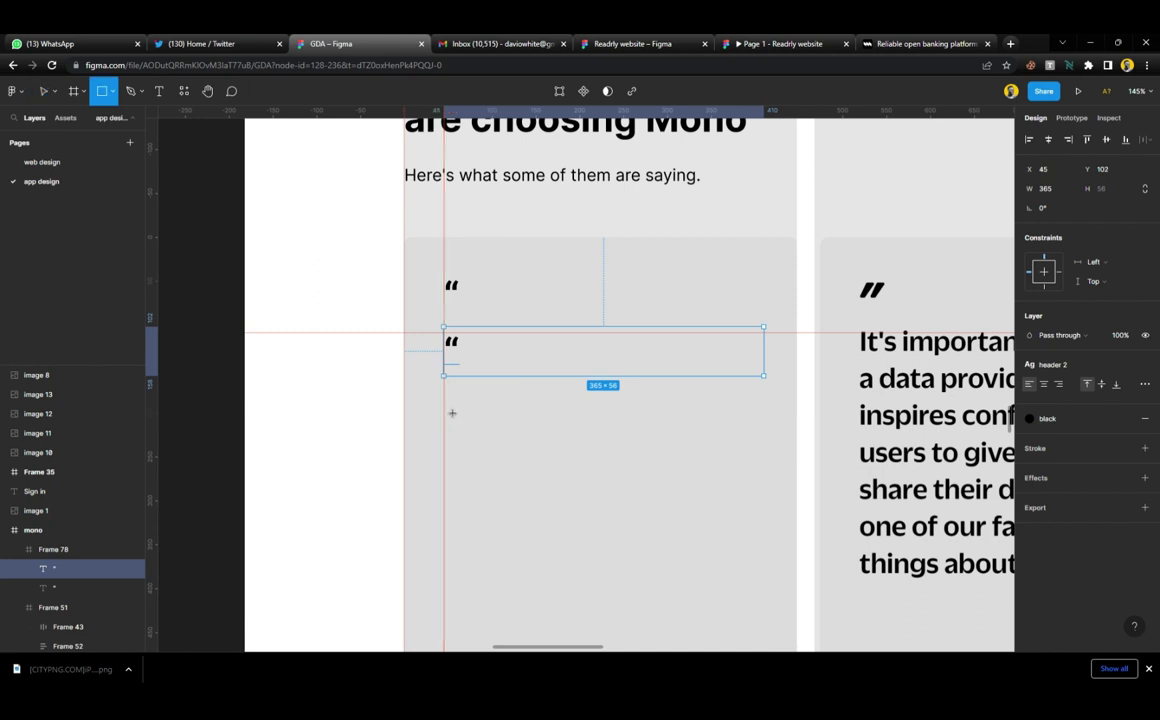
{"action": "left_click_drag", "start_coordinate": [404, 404], "coordinate": [445, 446]}
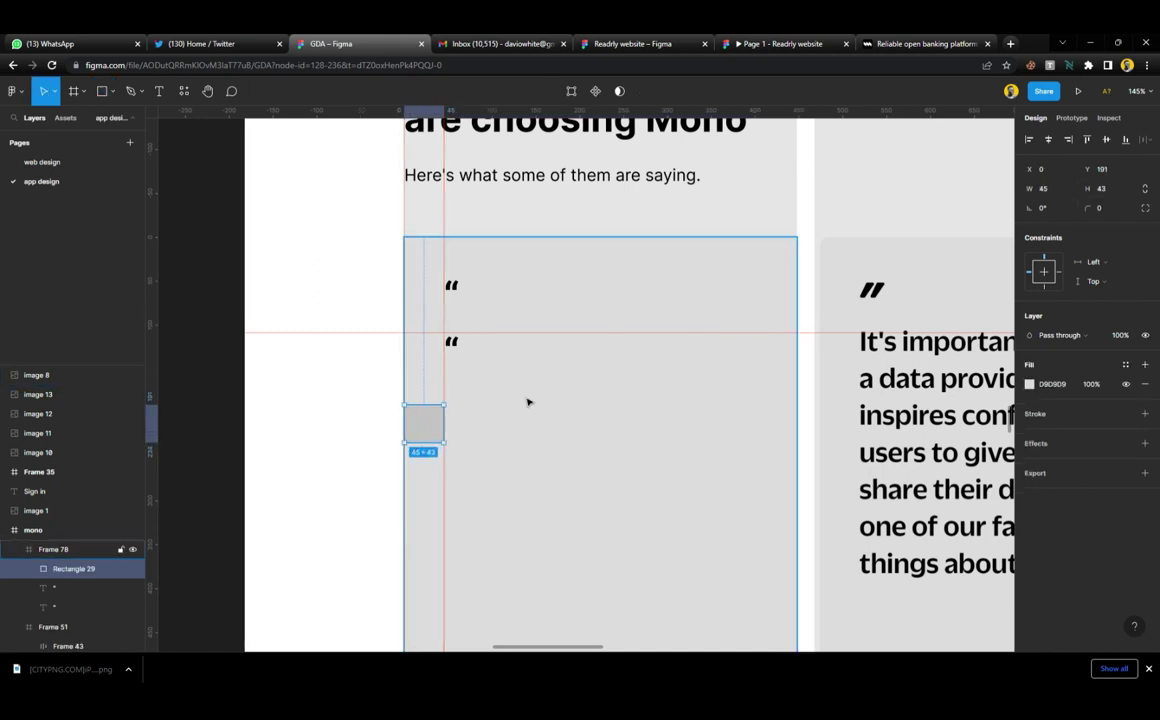
{"action": "left_click", "coordinate": [1069, 140]}
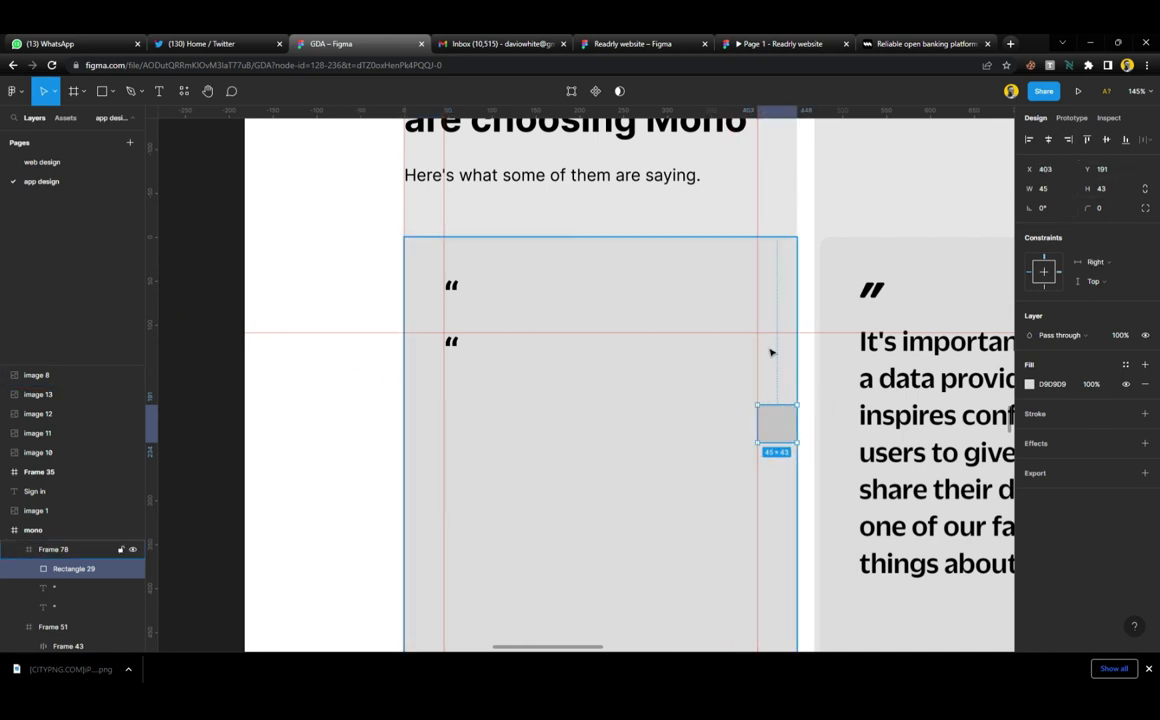
{"action": "left_click", "coordinate": [456, 350]}
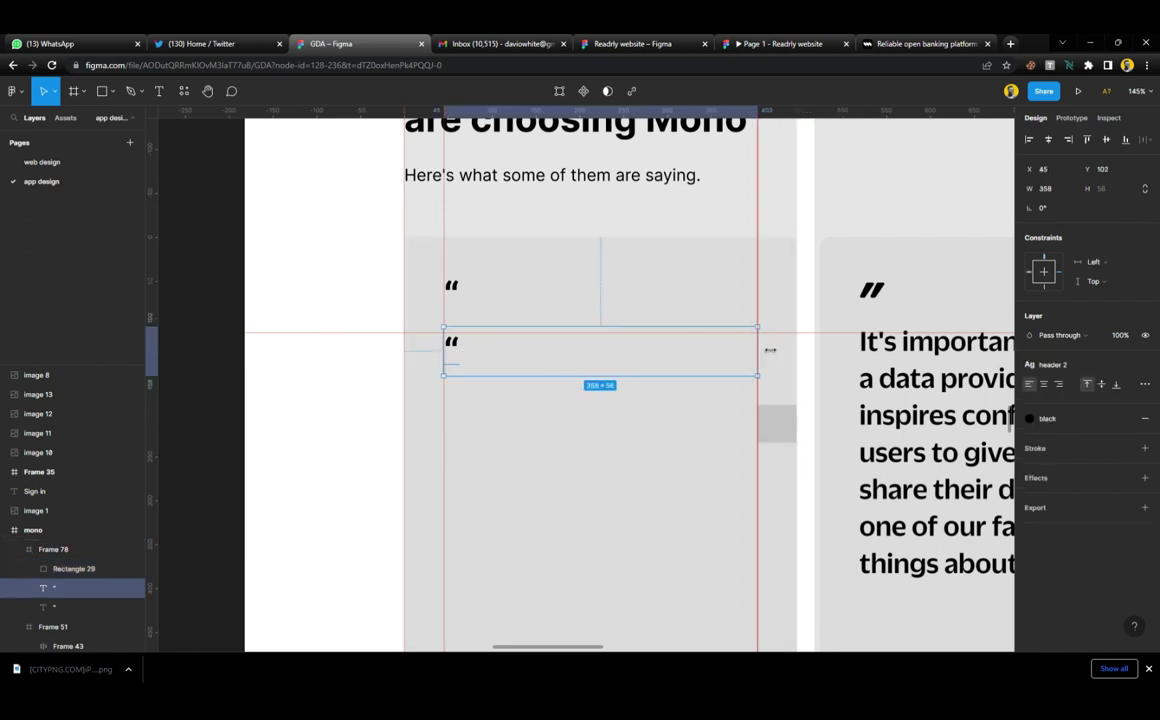
{"action": "left_click", "coordinate": [790, 427]}
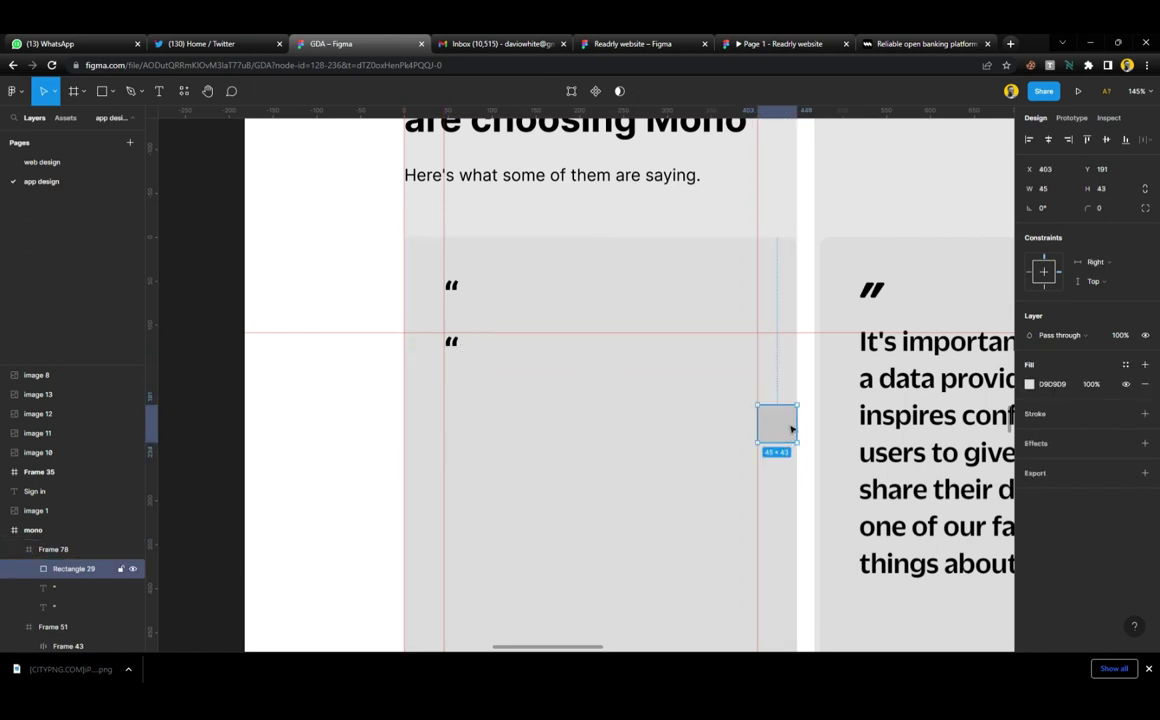
{"action": "key", "text": "Delete"}
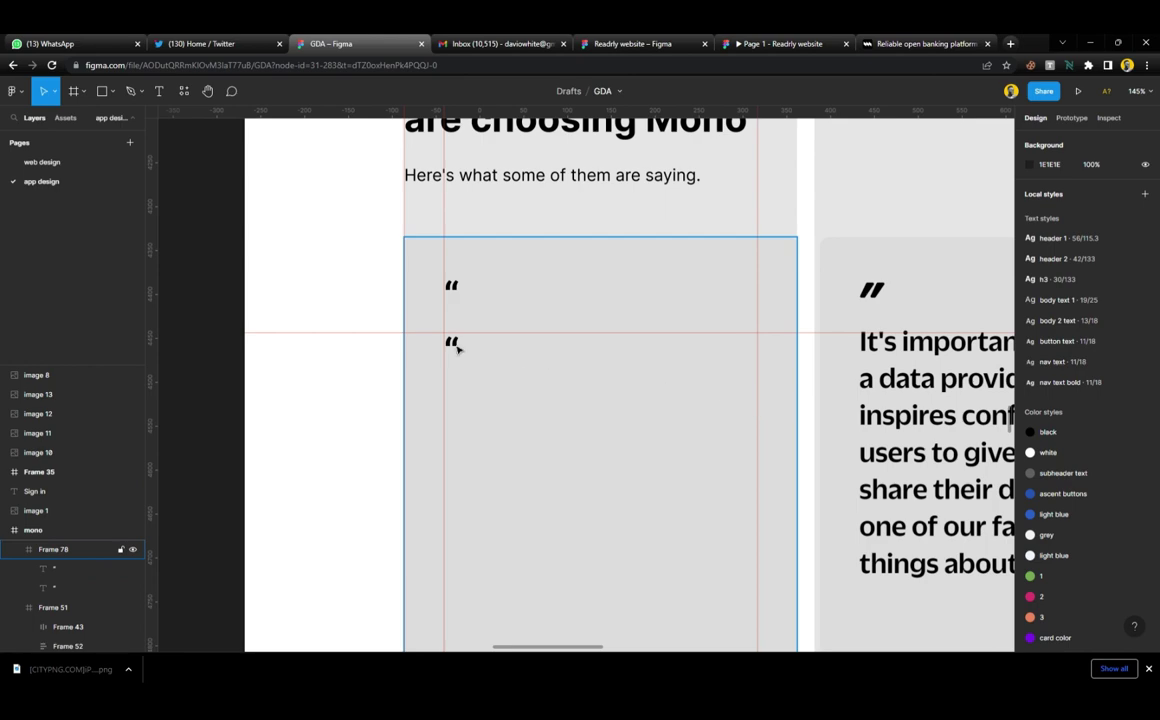
{"action": "left_click", "coordinate": [456, 348]}
Paste the testimonial text into the second quote box and apply the h3 text style
{"action": "double_click", "coordinate": [456, 348]}
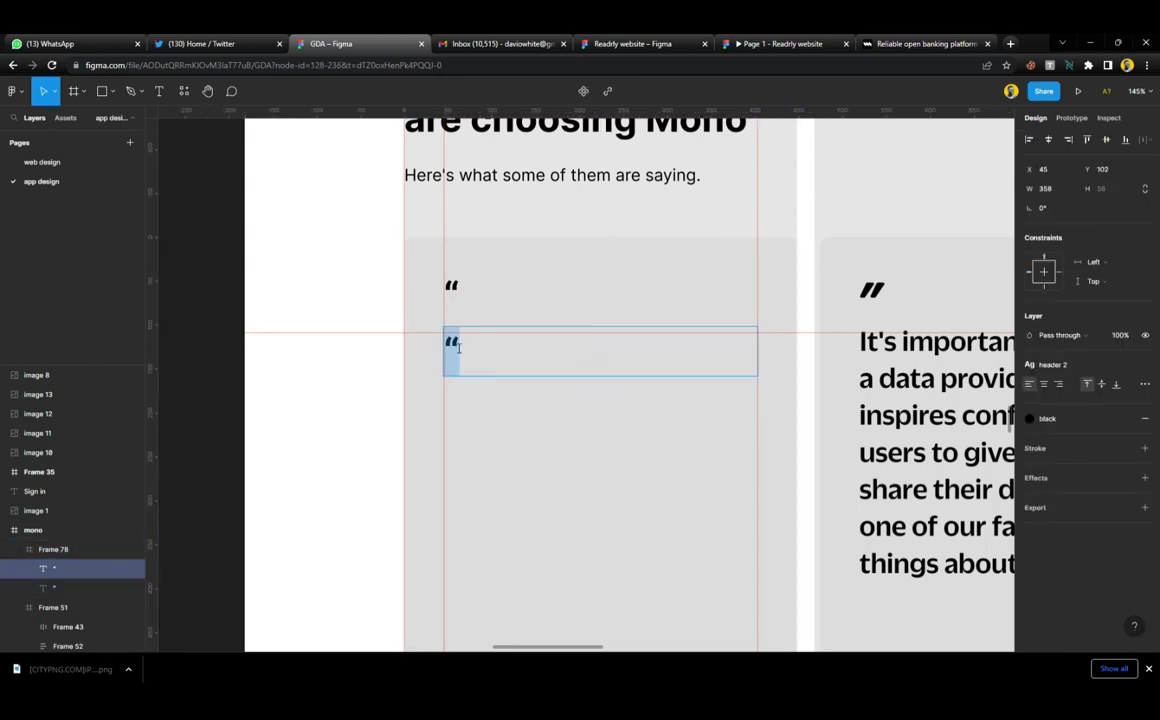
{"action": "key", "text": "ctrl+v"}
{"action": "scroll", "coordinate": [469, 352], "scroll_direction": "down", "scroll_amount": 4}
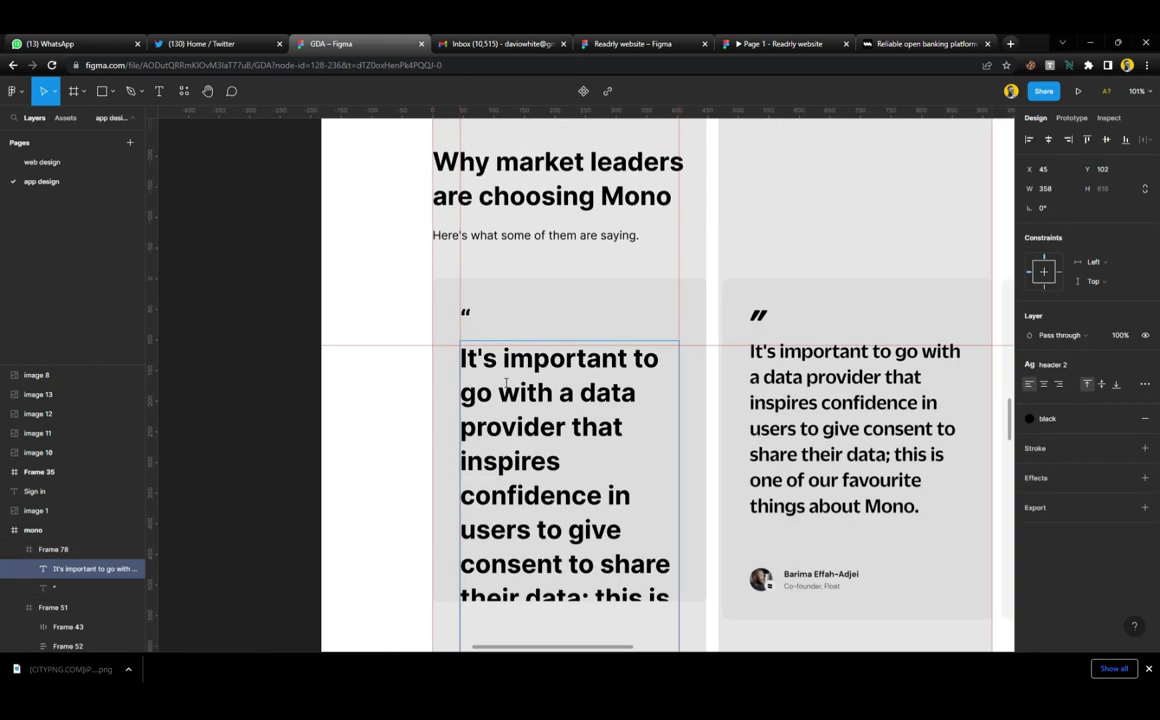
{"action": "key", "text": "Escape"}
{"action": "left_click", "coordinate": [1045, 364]}
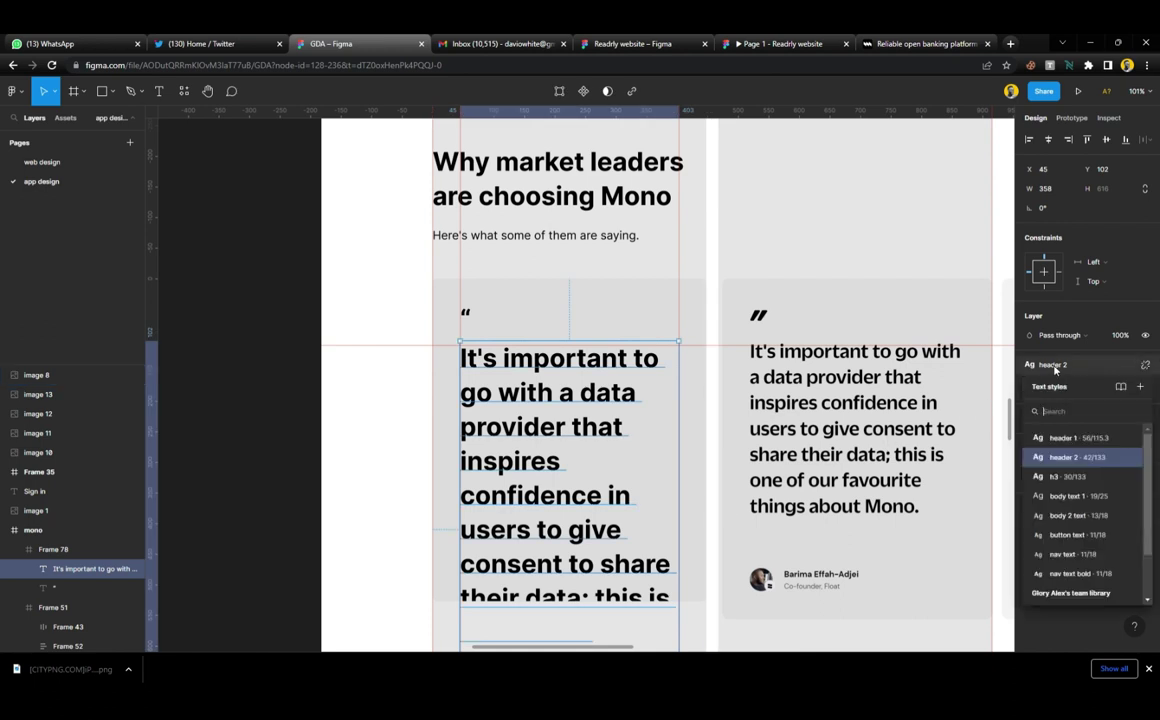
{"action": "left_click", "coordinate": [1062, 478]}
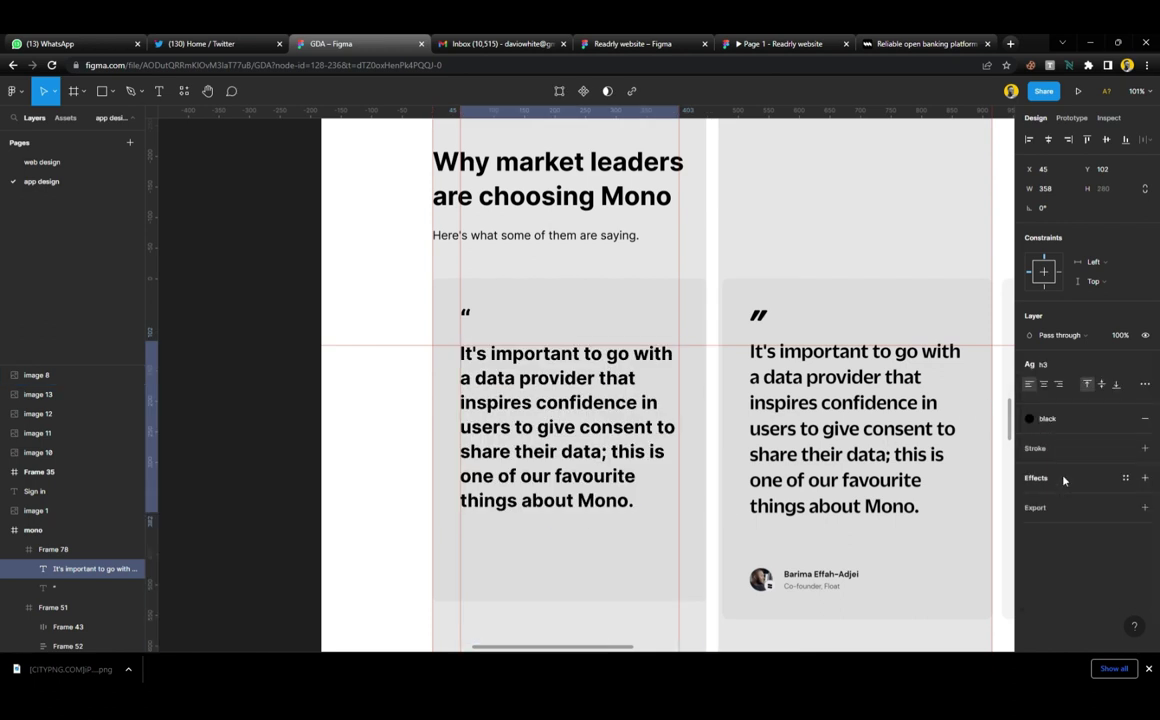
Detach the quote from the h3 style and set its weight to Inter Semi Bold
{"action": "left_click", "coordinate": [1145, 366]}
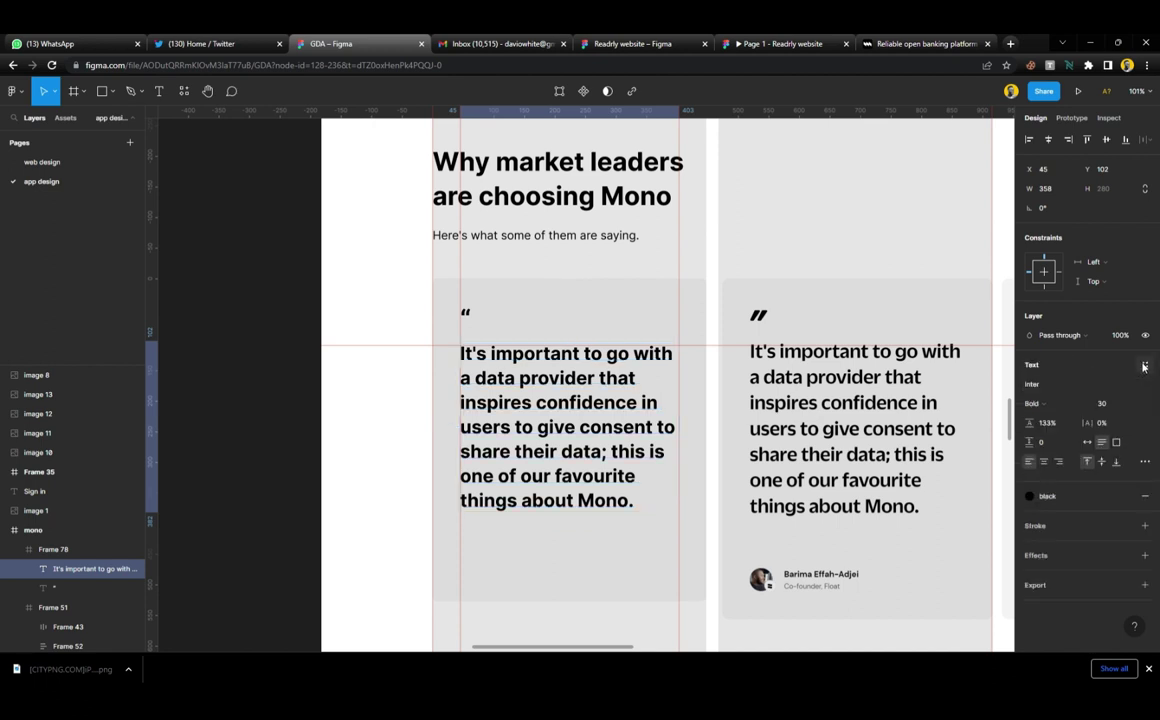
{"action": "left_click", "coordinate": [1062, 404]}
{"action": "left_click", "coordinate": [1065, 371]}
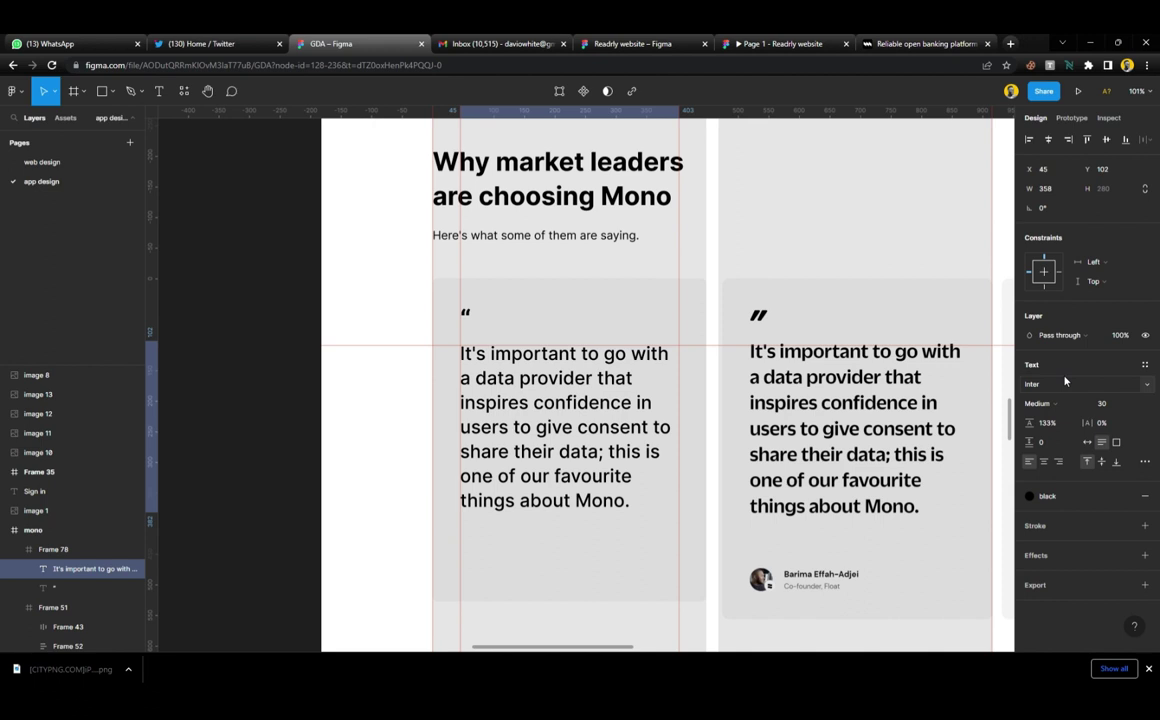
{"action": "left_click", "coordinate": [1048, 404]}
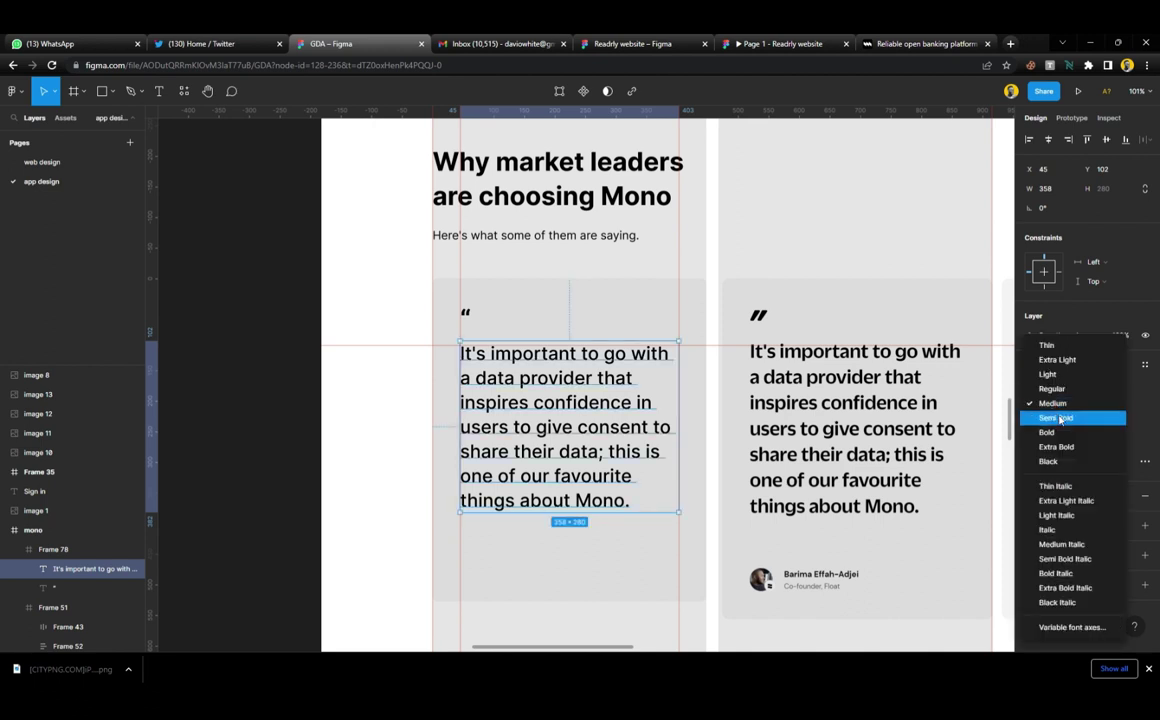
{"action": "left_click", "coordinate": [1060, 418]}
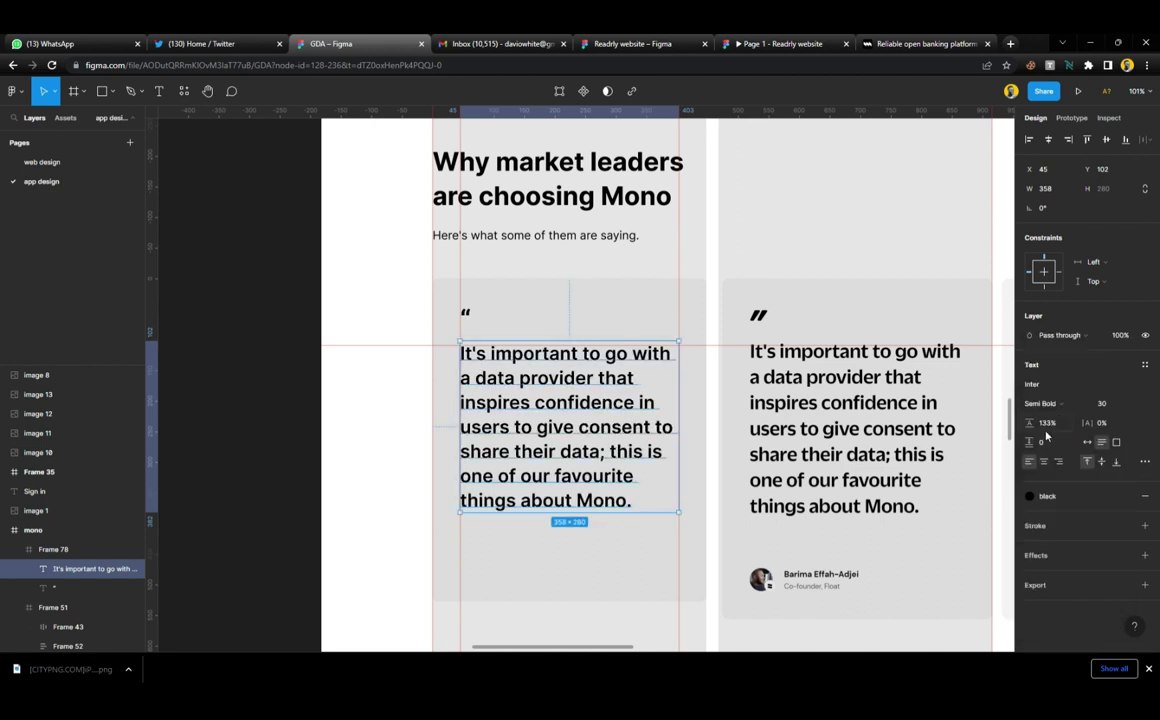
Raise the quote's line height from 133% to 138%
{"action": "left_click_drag", "start_coordinate": [700, 345], "coordinate": [714, 520]}
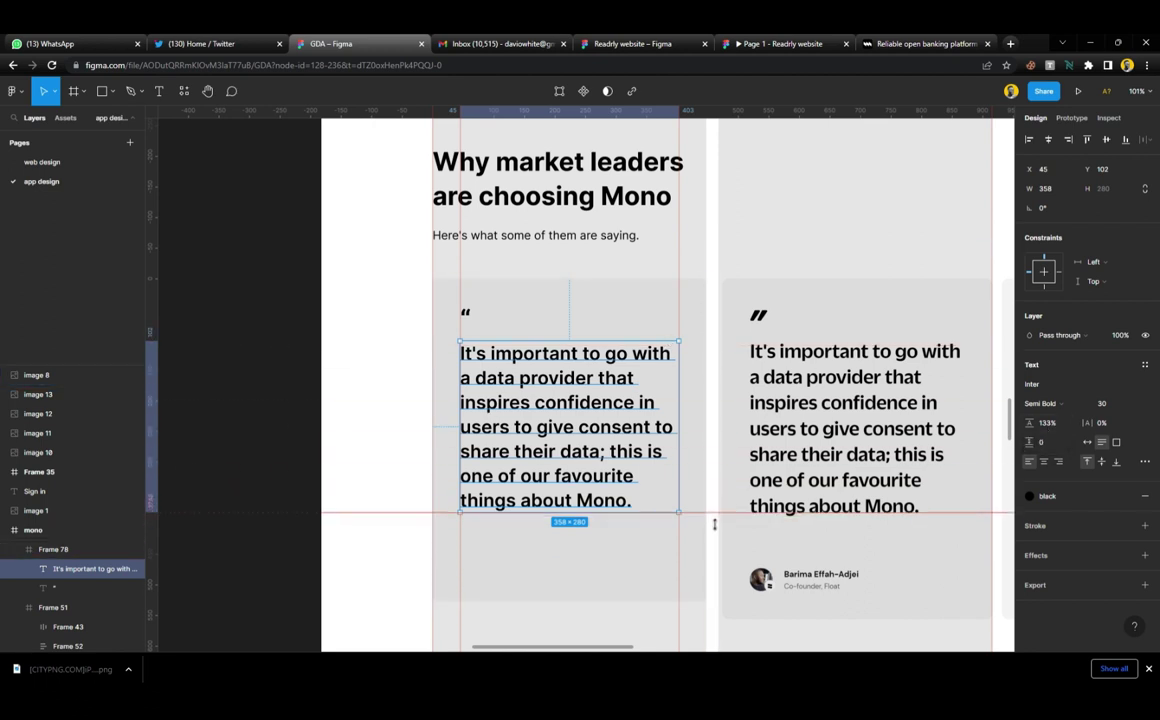
{"action": "left_click", "coordinate": [1056, 425]}
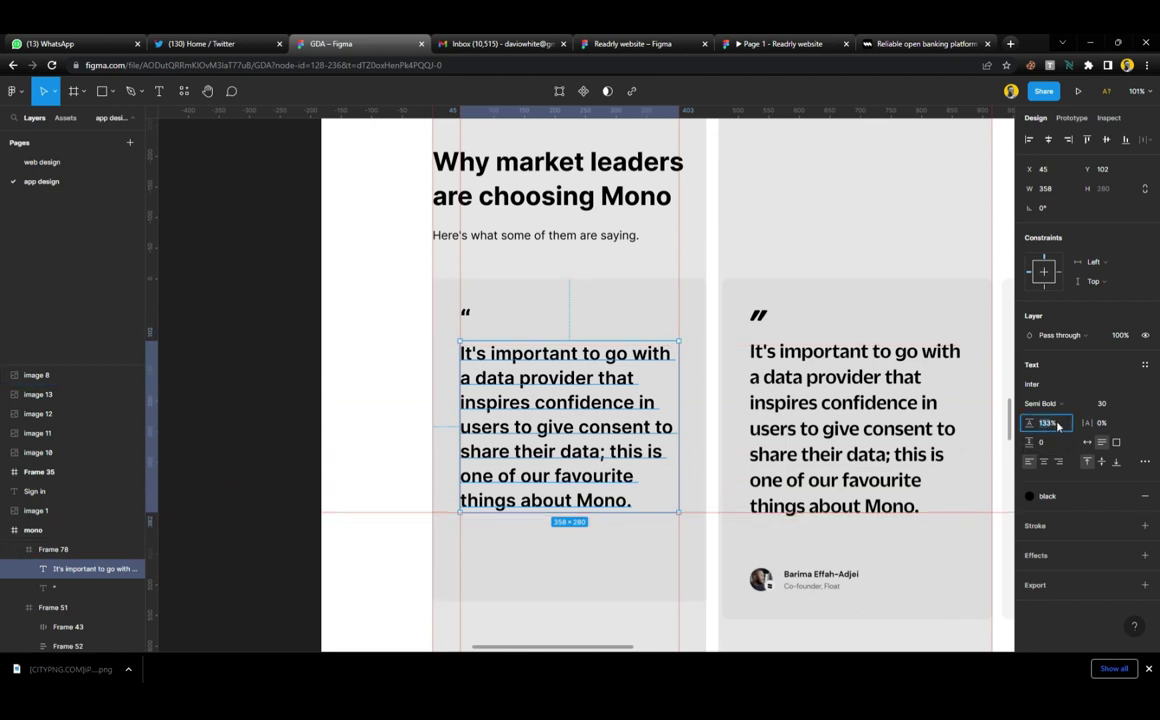
{"action": "key", "text": "Up"}
{"action": "key", "text": "Up"}
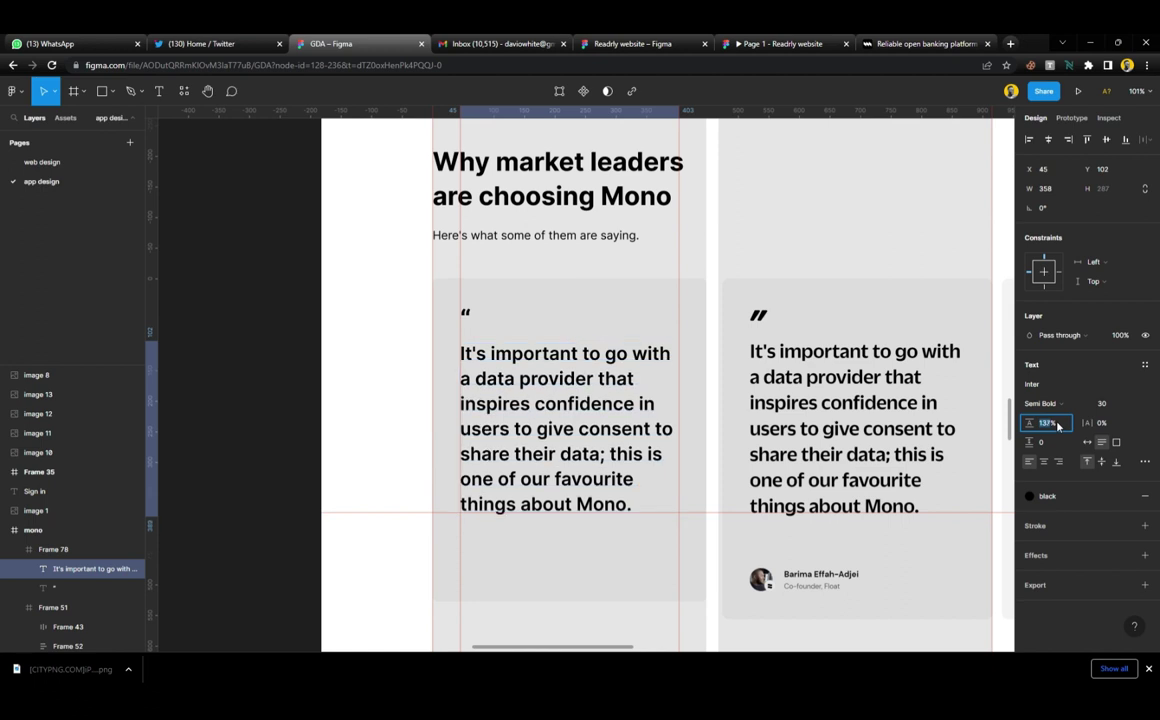
{"action": "key", "text": "Up"}
{"action": "key", "text": "Up"}
{"action": "key", "text": "Up"}
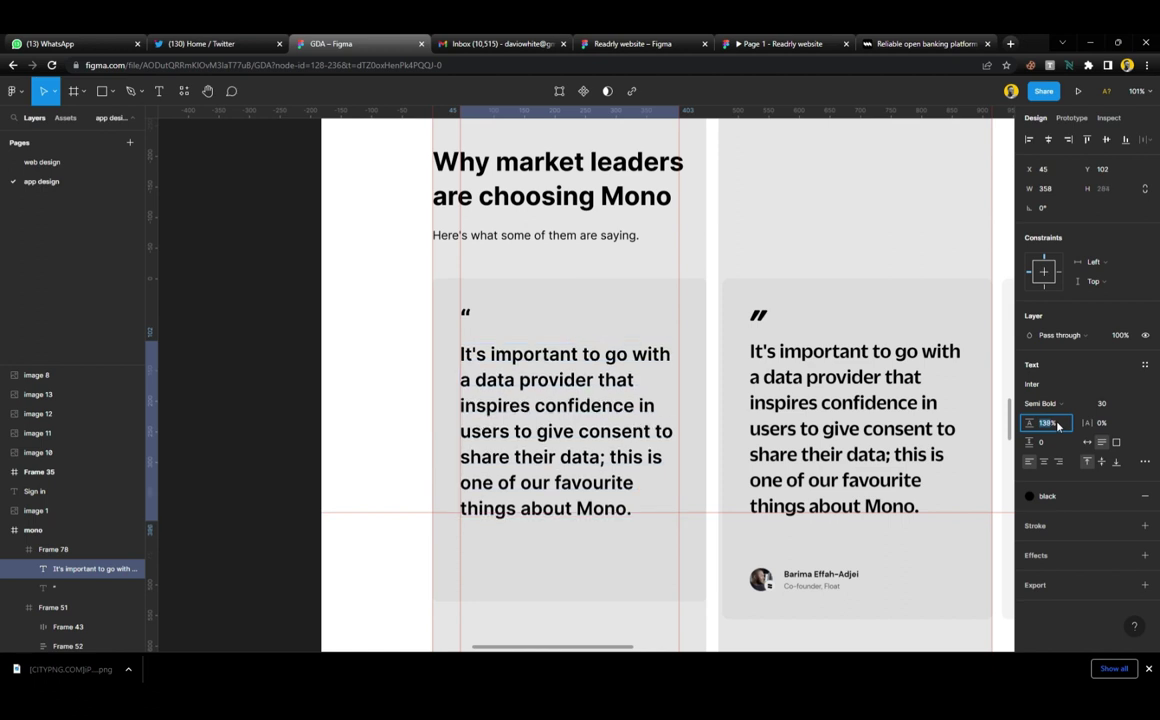
{"action": "key", "text": "Down"}
{"action": "key", "text": "Down"}
{"action": "key", "text": "Down"}
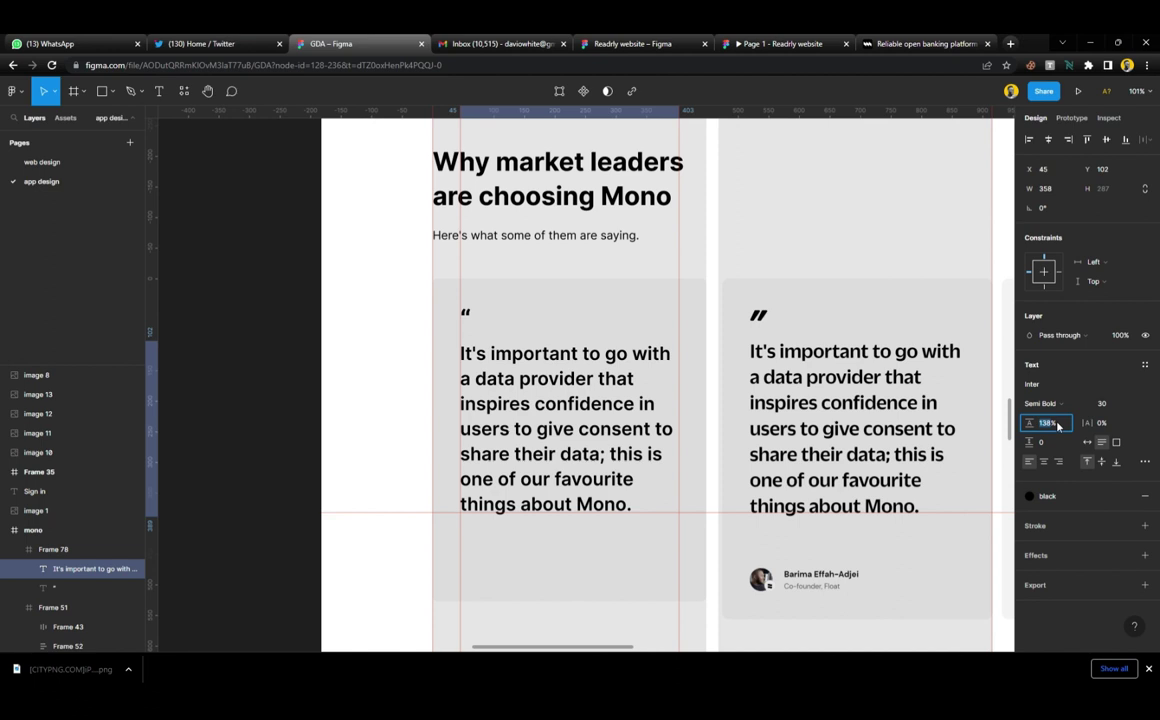
{"action": "left_click", "coordinate": [298, 317]}
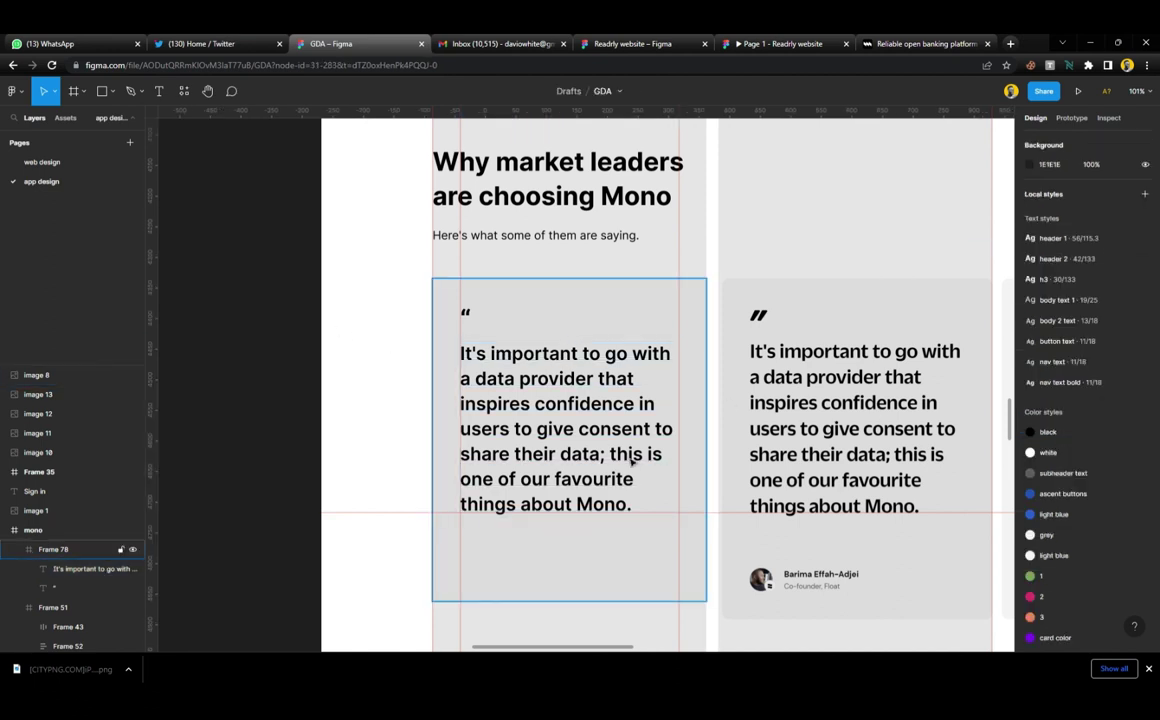
{"action": "scroll", "coordinate": [617, 458], "scroll_direction": "down", "scroll_amount": 2}
Increase the first testimonial card's height to 555
{"action": "left_click", "coordinate": [614, 520]}
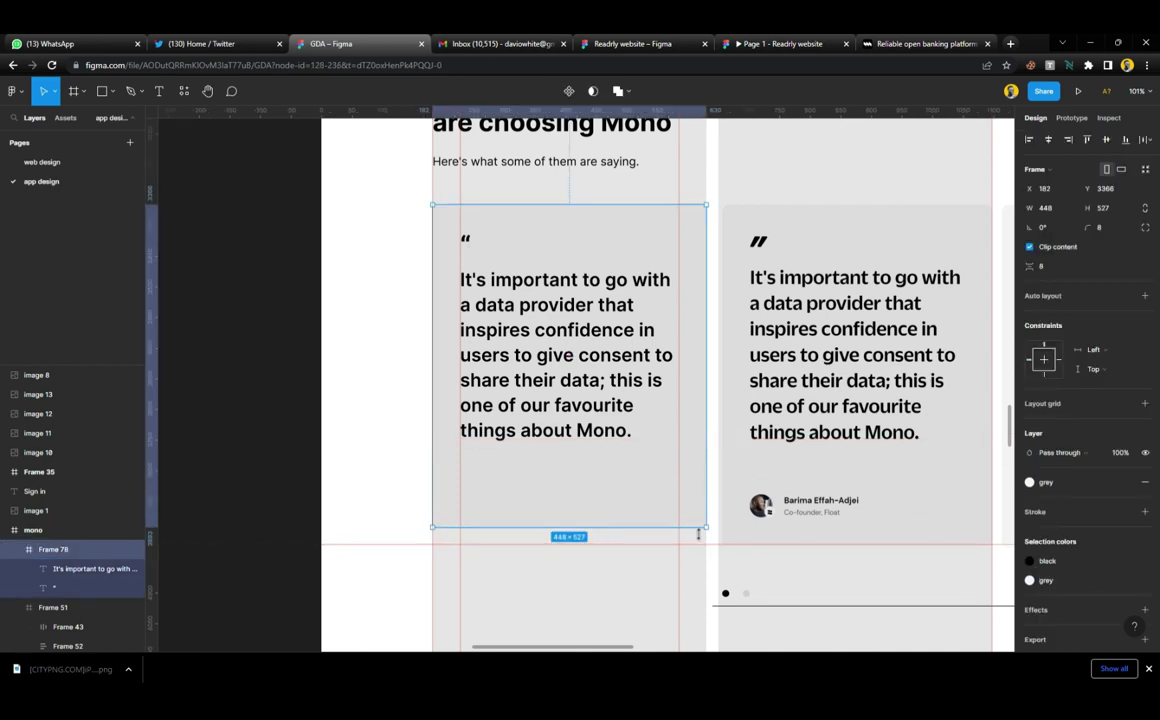
{"action": "left_click_drag", "start_coordinate": [686, 530], "coordinate": [683, 552]}
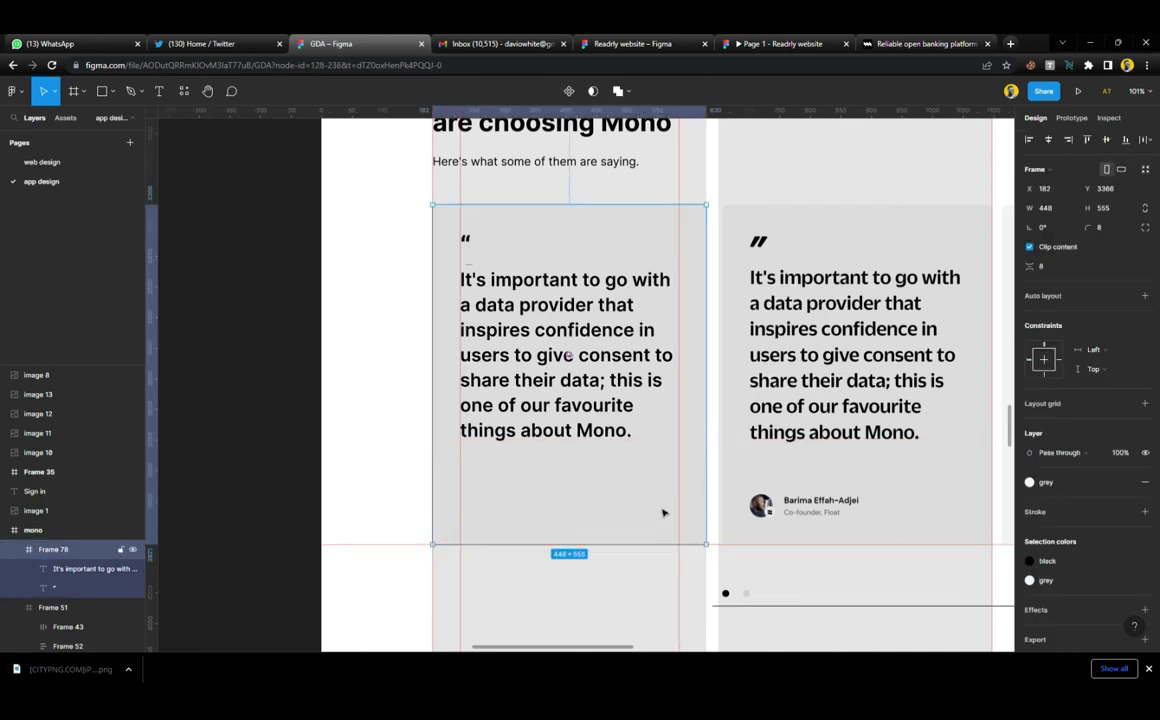
{"action": "scroll", "coordinate": [632, 490], "scroll_direction": "down", "scroll_amount": 1}
{"action": "scroll", "coordinate": [634, 490], "scroll_direction": "up", "scroll_amount": 5, "text": "ctrl"}
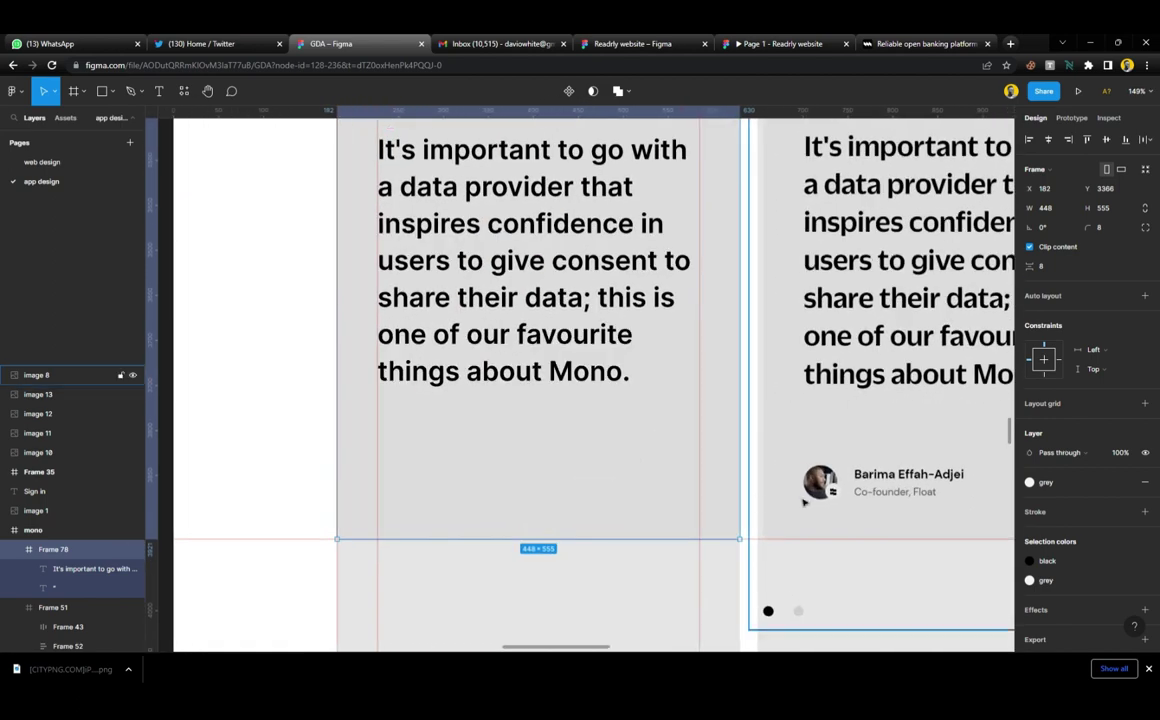
Draw a 38×38 avatar circle at the card's bottom-left, X 45, Y 473
{"action": "key", "text": "o"}
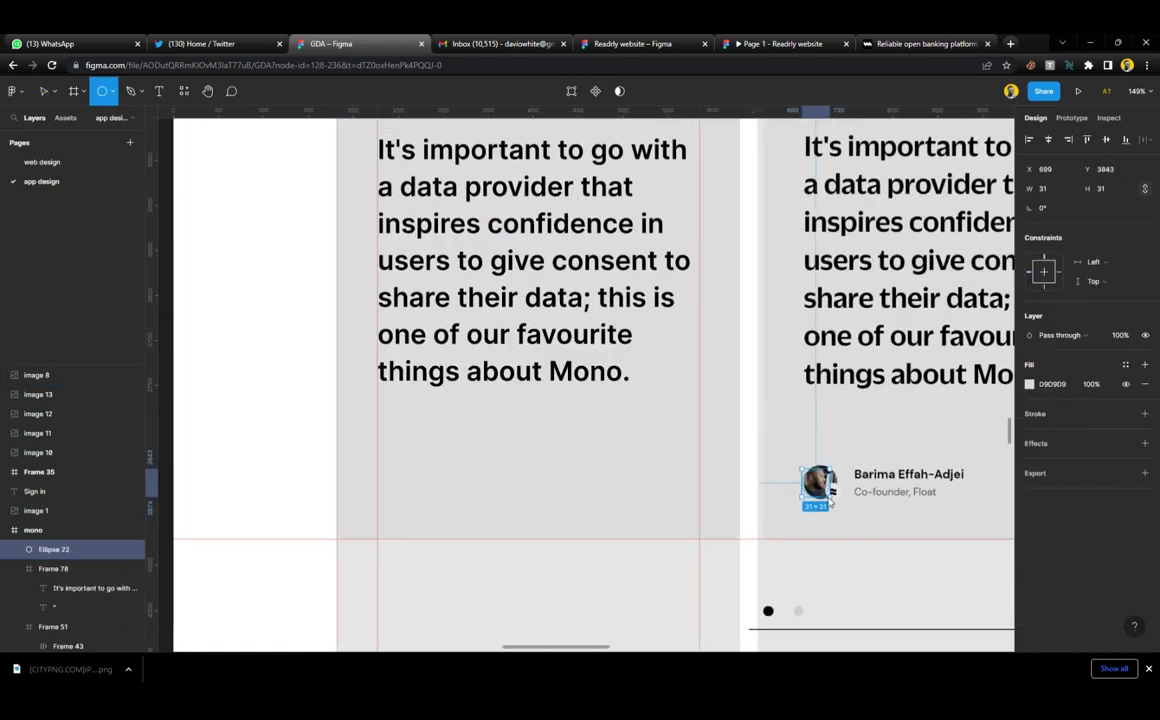
{"action": "mouse_move", "coordinate": [800, 467]}
{"action": "left_mouse_down"}
{"action": "mouse_move", "coordinate": [840, 509]}
{"action": "mouse_move", "coordinate": [518, 492]}
{"action": "mouse_move", "coordinate": [401, 505]}
{"action": "left_mouse_up"}
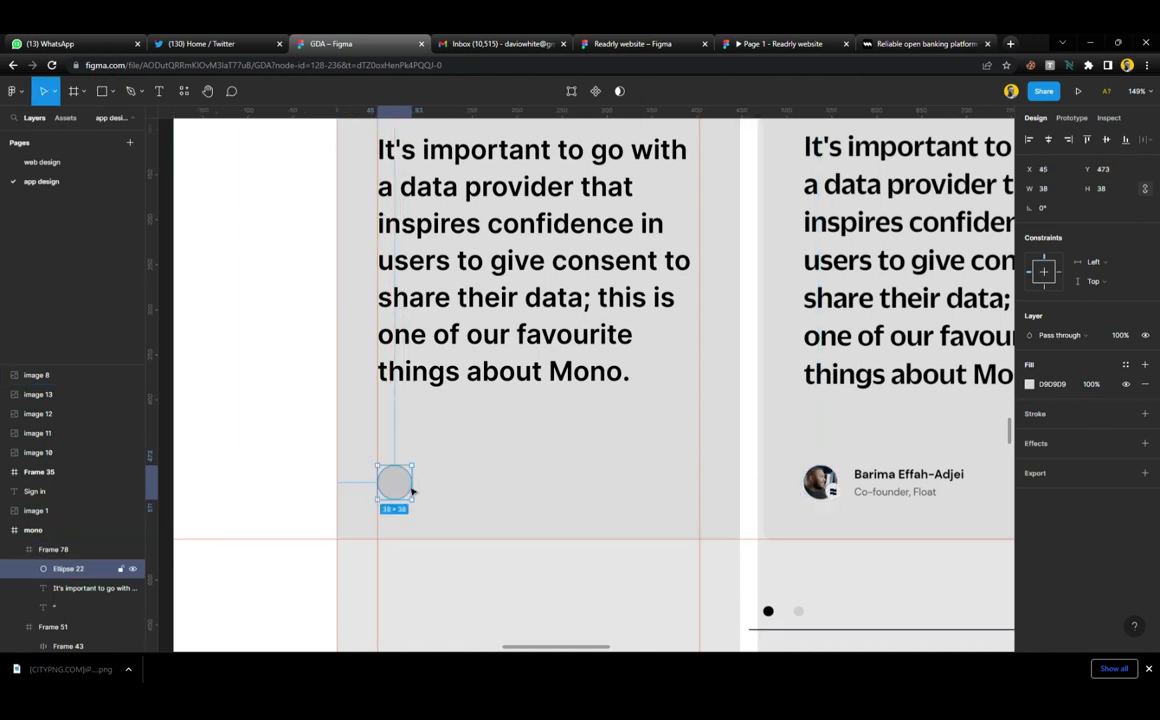
{"action": "scroll", "coordinate": [543, 372], "scroll_direction": "up", "scroll_amount": 1}
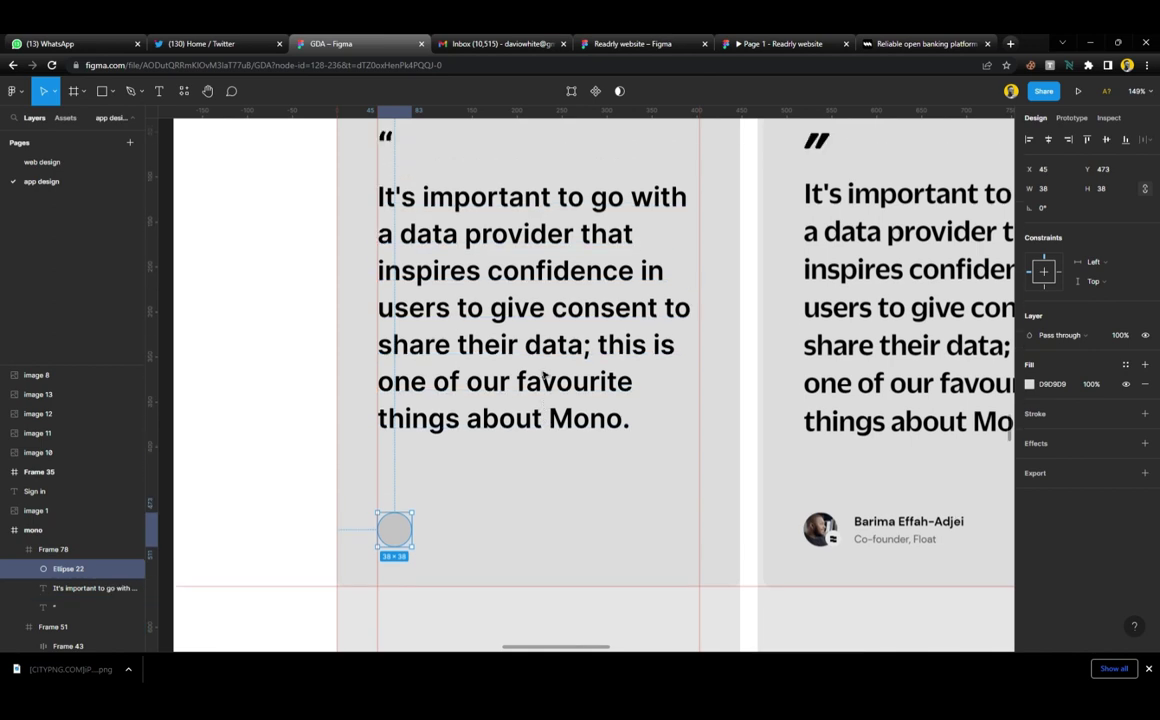
{"action": "scroll", "coordinate": [548, 341], "scroll_direction": "down", "scroll_amount": 3}
{"action": "left_click", "coordinate": [522, 311]}
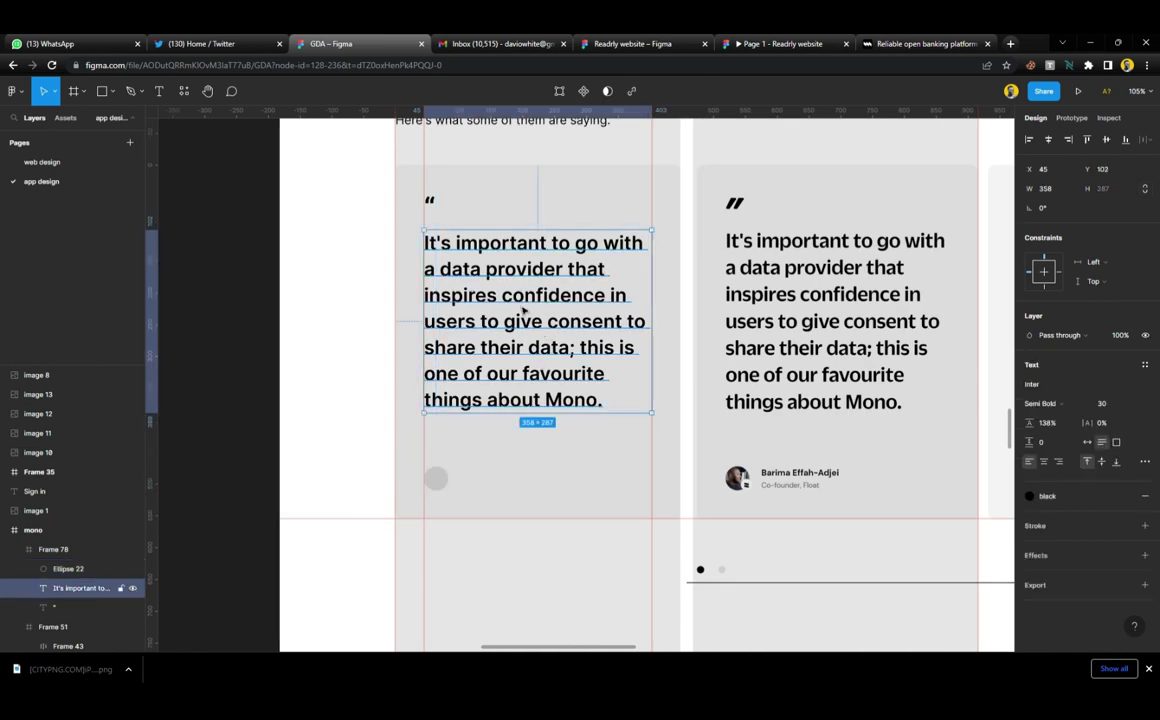
{"action": "scroll", "coordinate": [522, 343], "scroll_direction": "down", "scroll_amount": 3}
{"action": "scroll", "coordinate": [522, 300], "scroll_direction": "up", "scroll_amount": 2}
Move the section heading block into the first testimonial card
{"action": "left_click", "coordinate": [520, 243]}
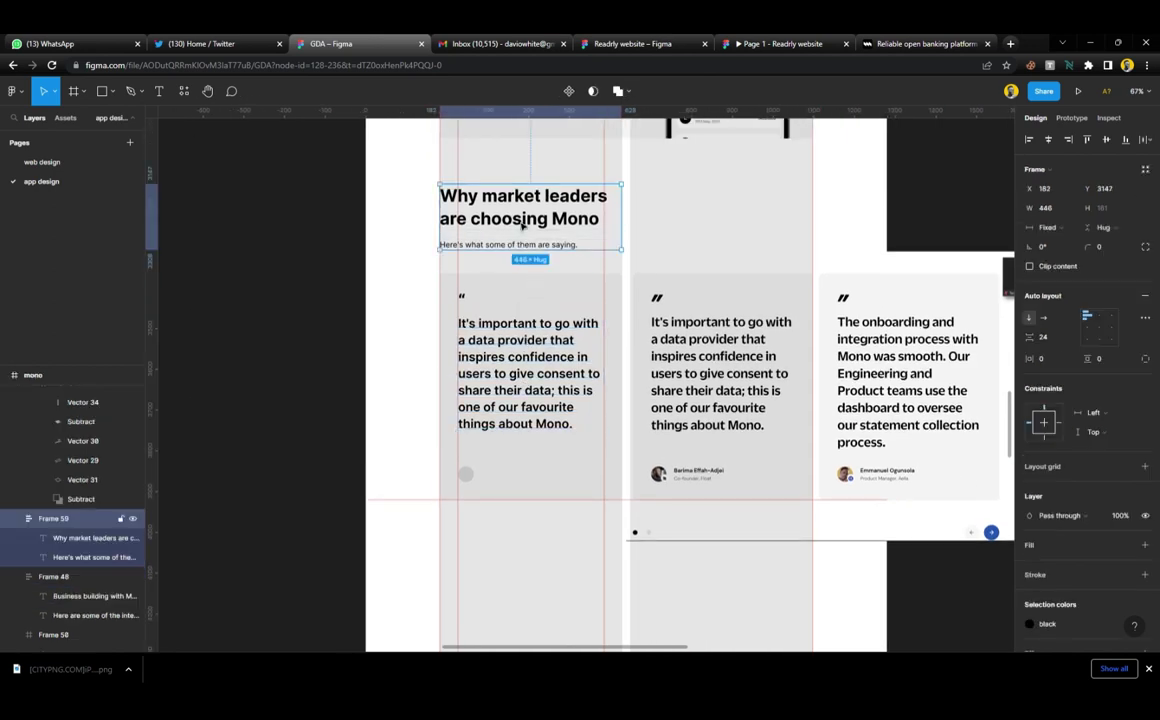
{"action": "left_click_drag", "start_coordinate": [522, 267], "coordinate": [577, 534]}
{"action": "scroll", "coordinate": [562, 510], "scroll_direction": "up", "scroll_amount": 3}
{"action": "left_click", "coordinate": [448, 40]}
{"action": "left_click", "coordinate": [405, 40]}
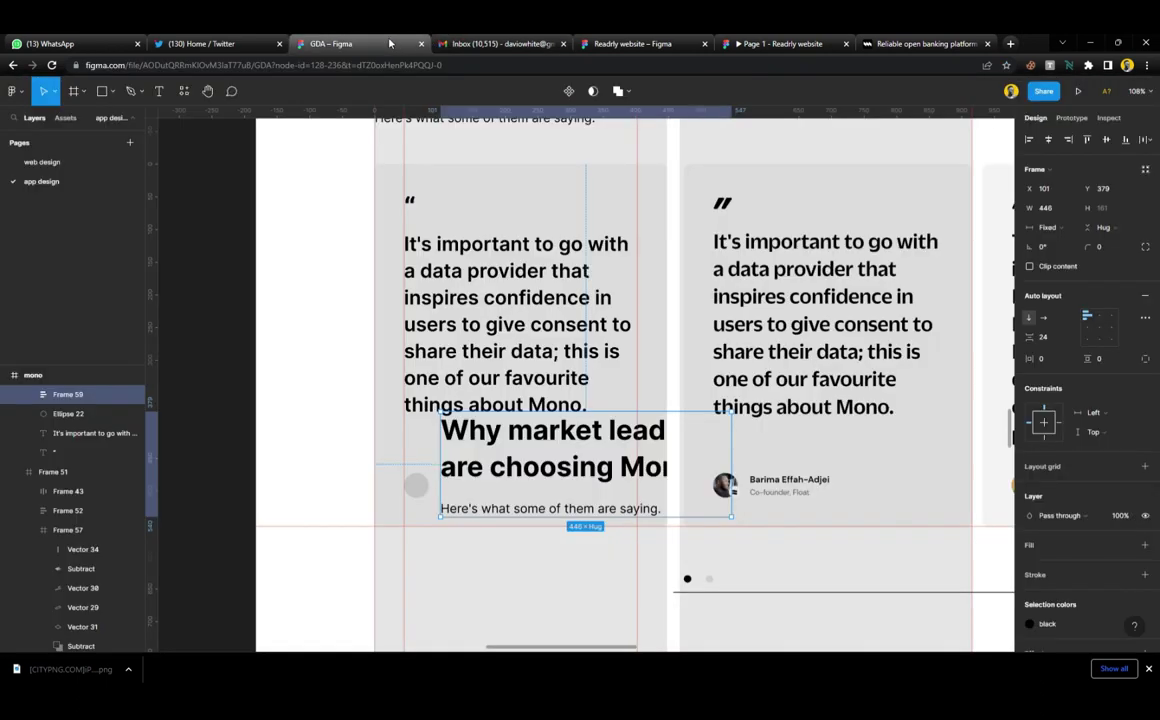
Replace the heading with the author's name and start retyping the subtitle as their role
{"action": "double_click", "coordinate": [575, 470]}
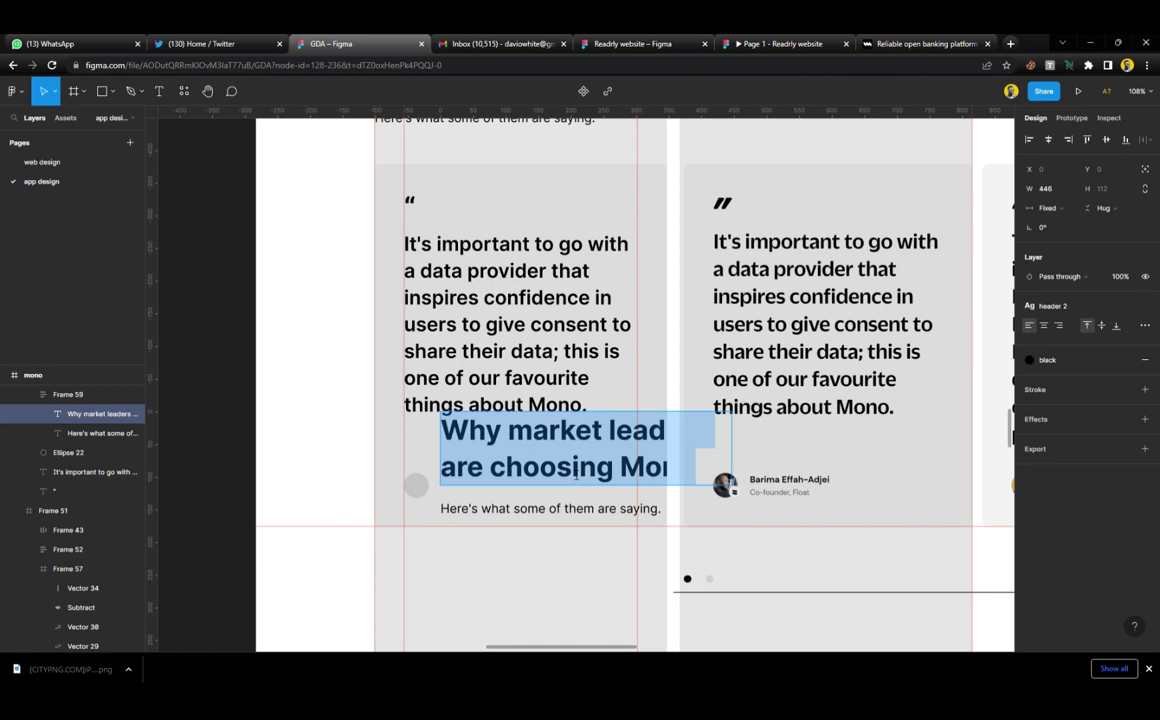
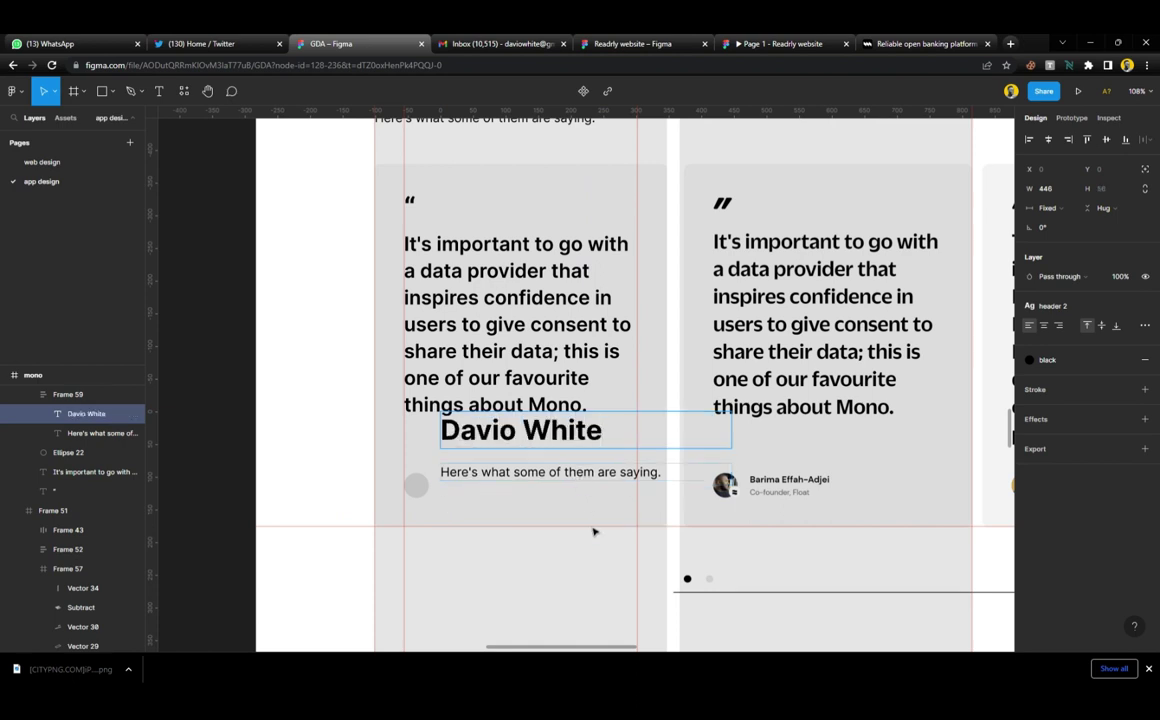
{"action": "left_click", "coordinate": [593, 532]}
{"action": "double_click", "coordinate": [590, 480]}
{"action": "double_click", "coordinate": [592, 478]}
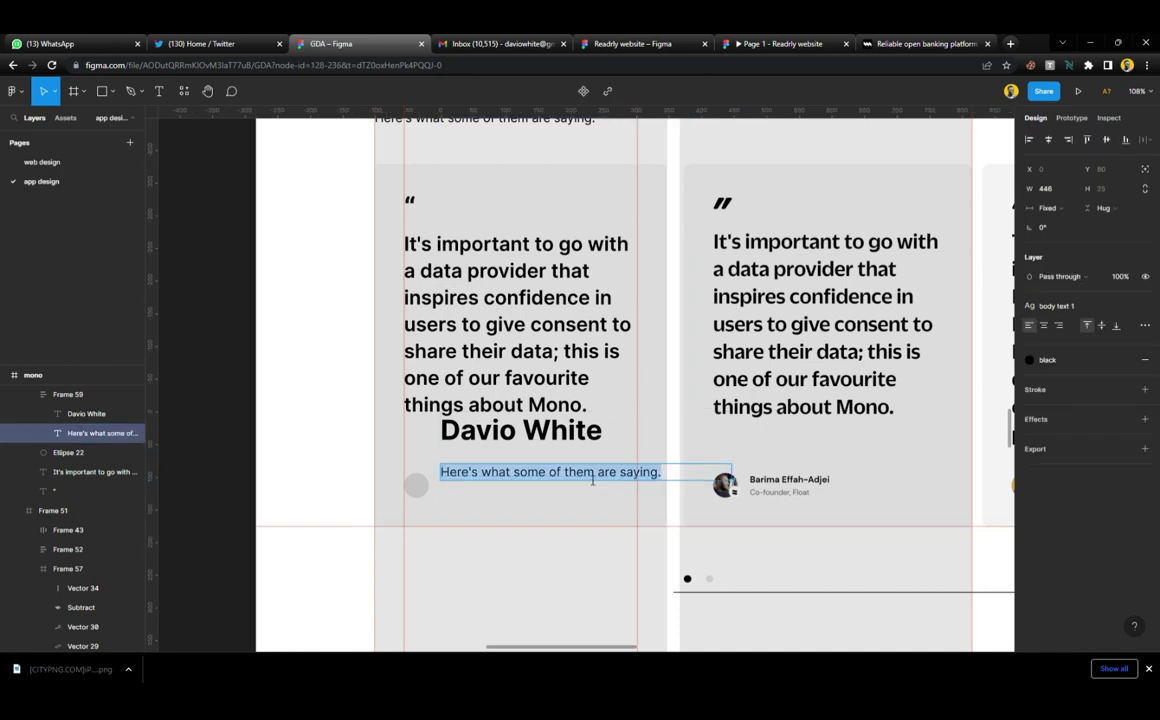
{"action": "type", "text": "Founder, Dreamax"}
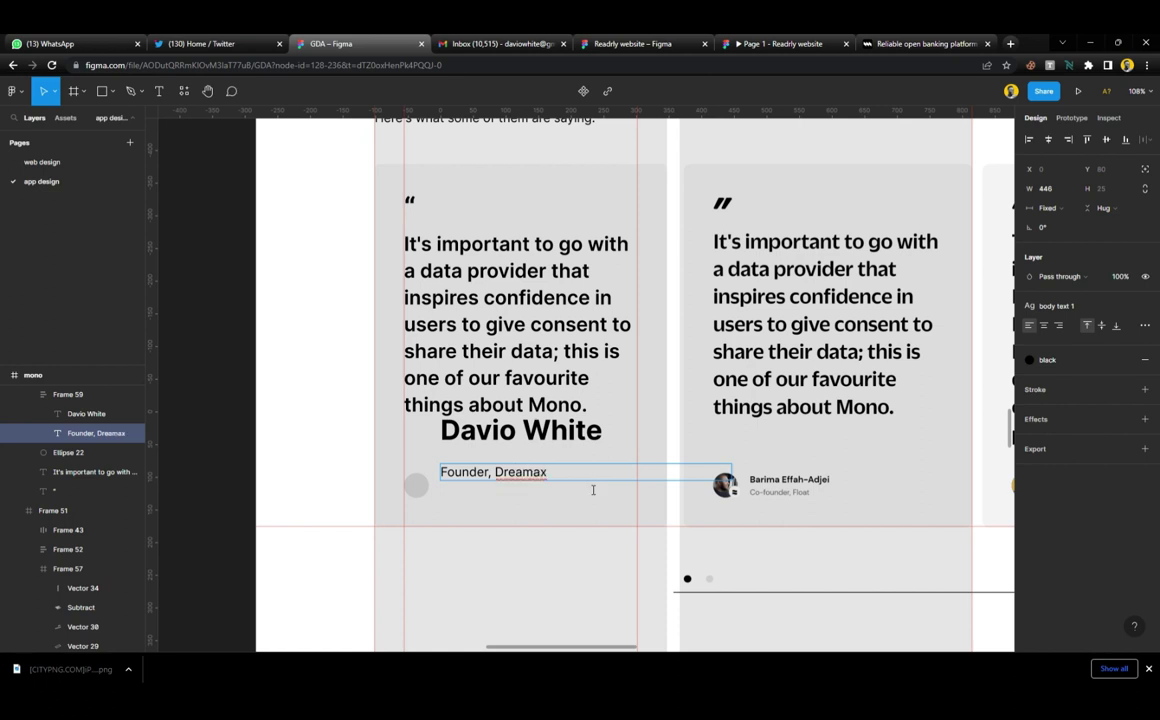
Give the name the nav text style and place the name block beside the avatar circle
{"action": "left_click", "coordinate": [714, 474]}
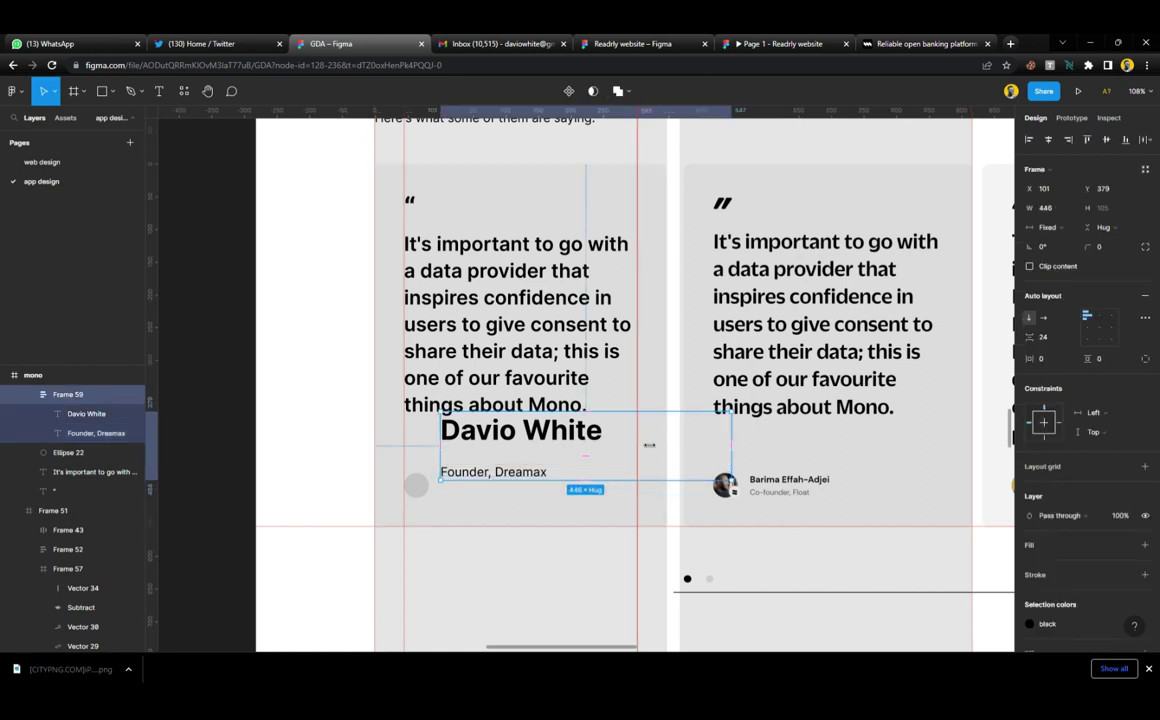
{"action": "left_click", "coordinate": [540, 428]}
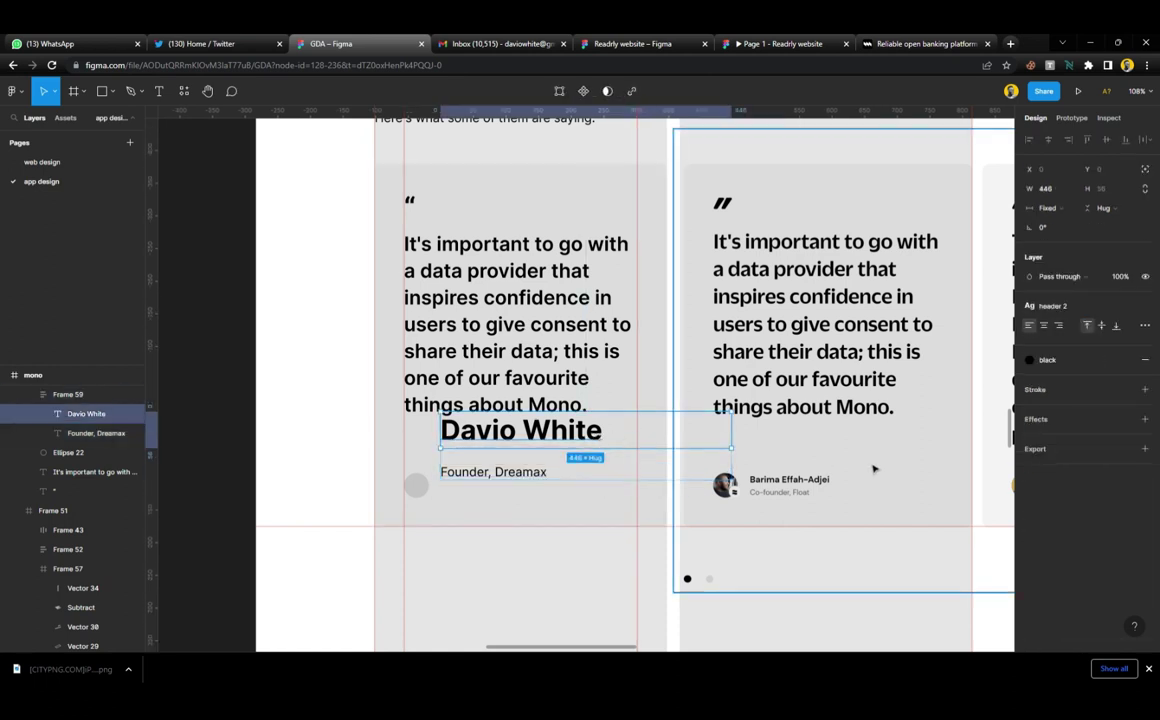
{"action": "left_click", "coordinate": [1080, 306]}
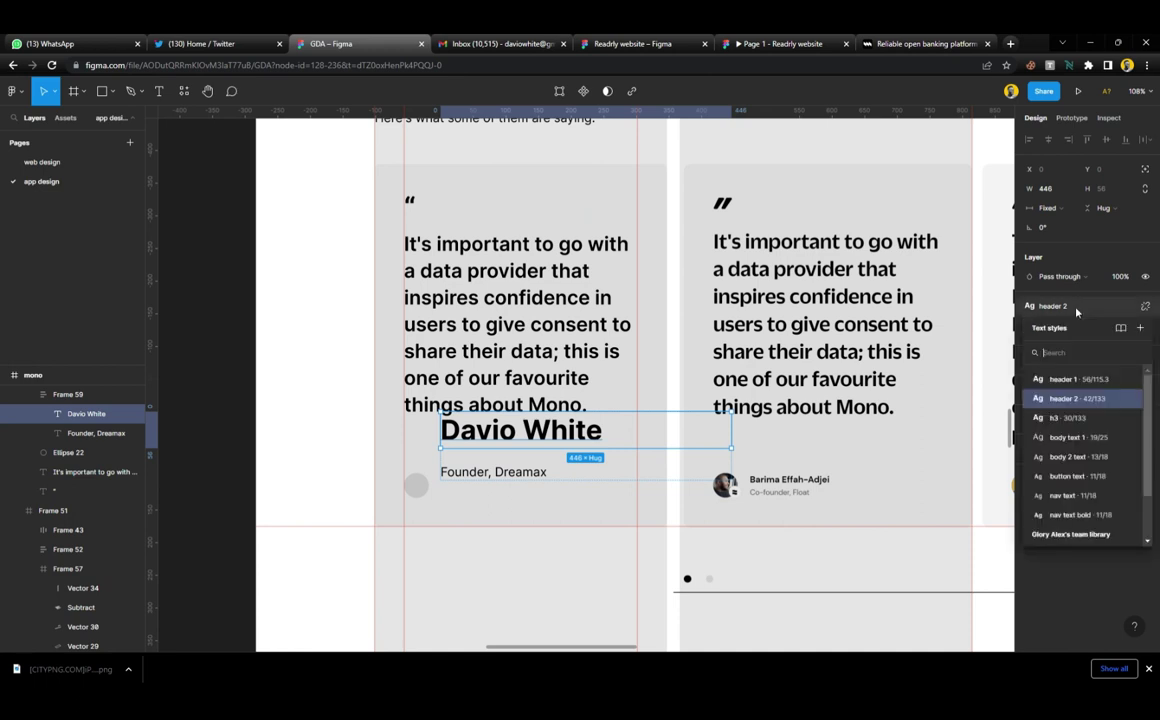
{"action": "left_click", "coordinate": [1080, 500]}
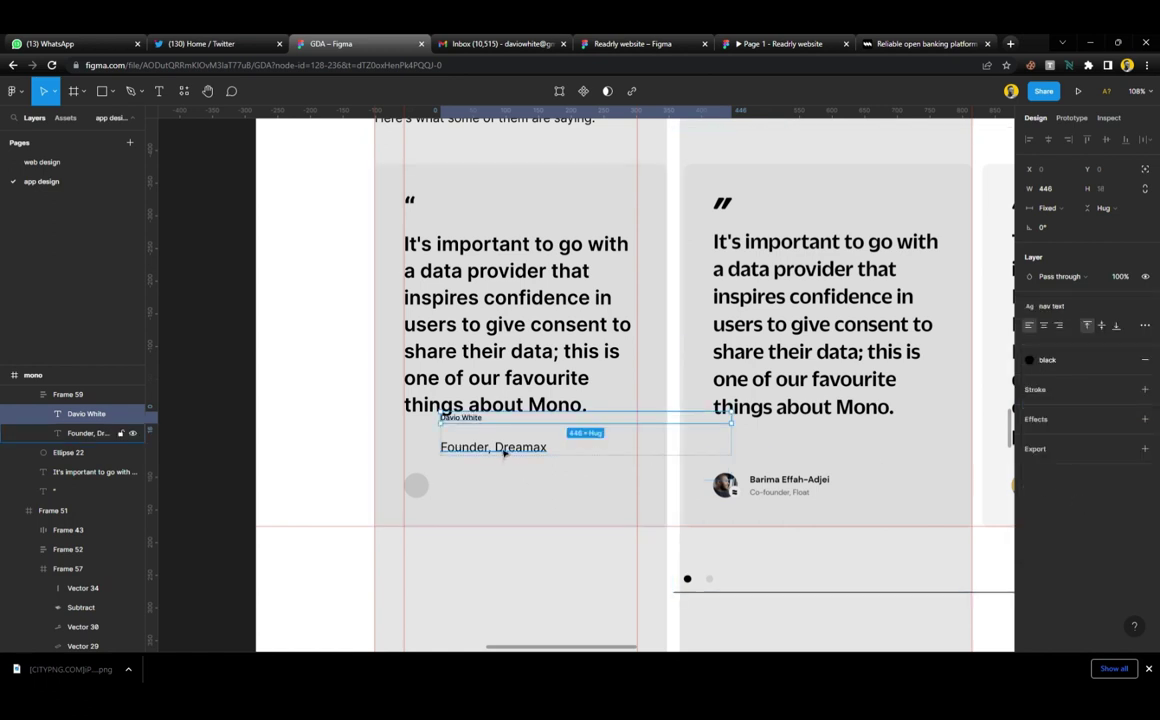
{"action": "key", "text": "shift+Return"}
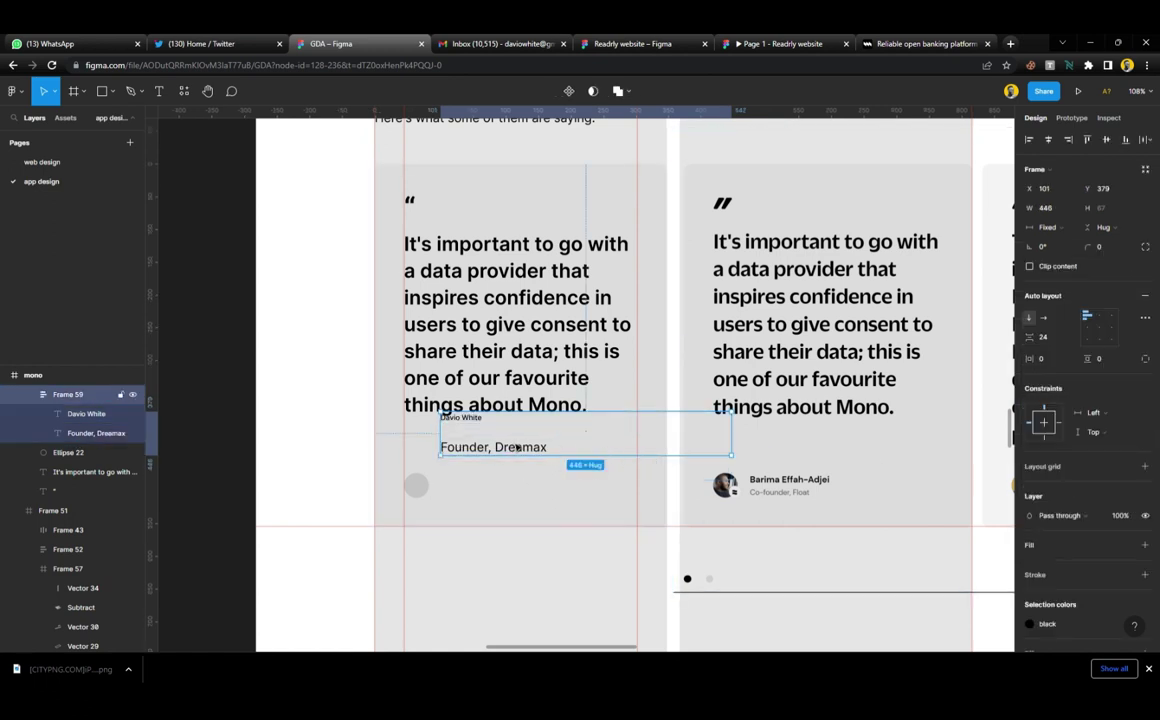
{"action": "left_click_drag", "start_coordinate": [517, 448], "coordinate": [519, 494]}
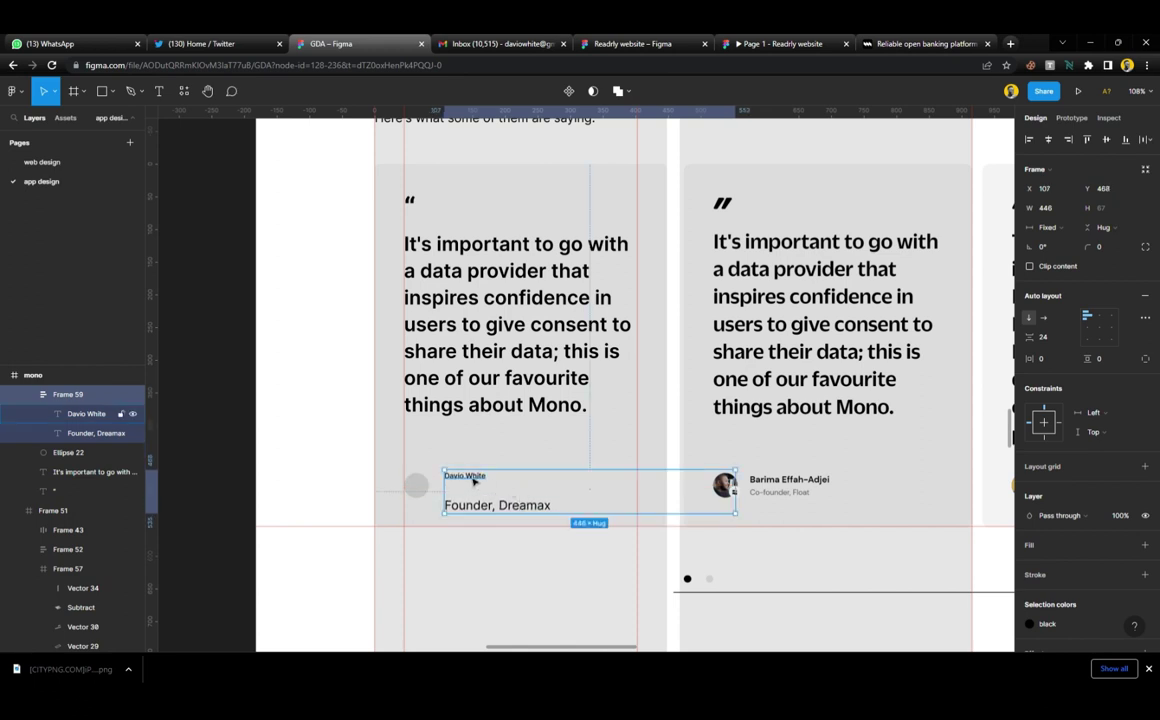
{"action": "left_click", "coordinate": [474, 480]}
Detach the body 2 text style from the testimonial name and make it Semi Bold
{"action": "left_click", "coordinate": [1082, 305]}
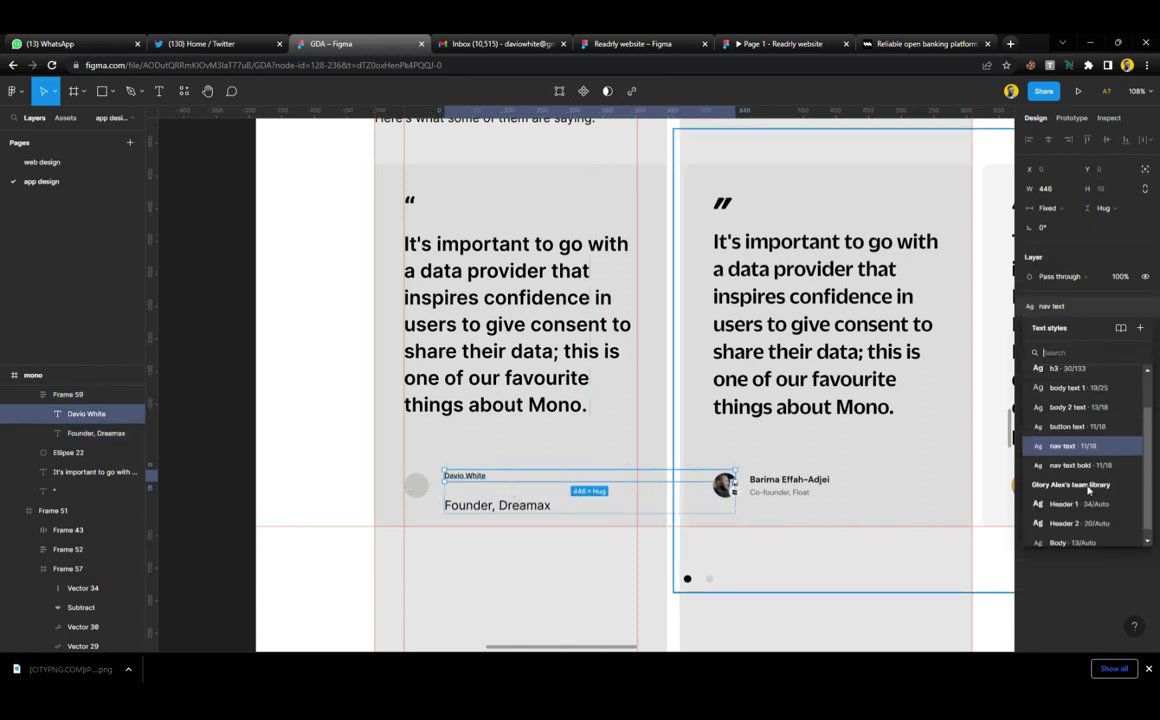
{"action": "scroll", "coordinate": [1087, 470], "scroll_direction": "up", "scroll_amount": 2}
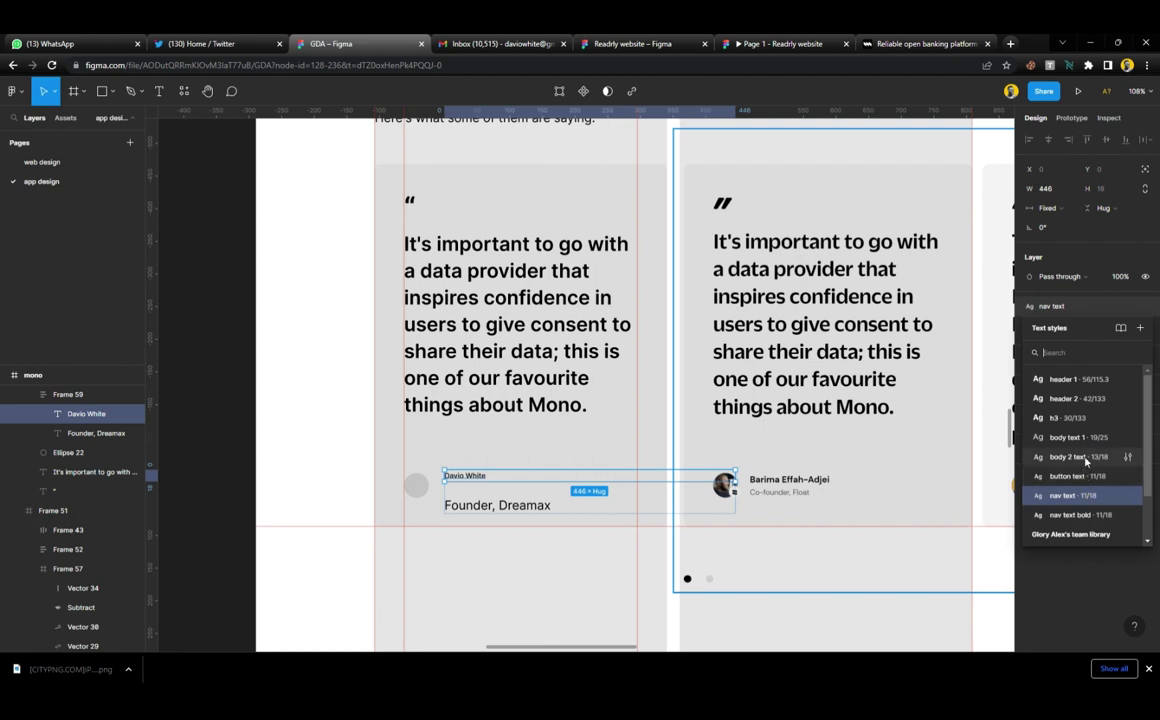
{"action": "left_click", "coordinate": [1075, 457]}
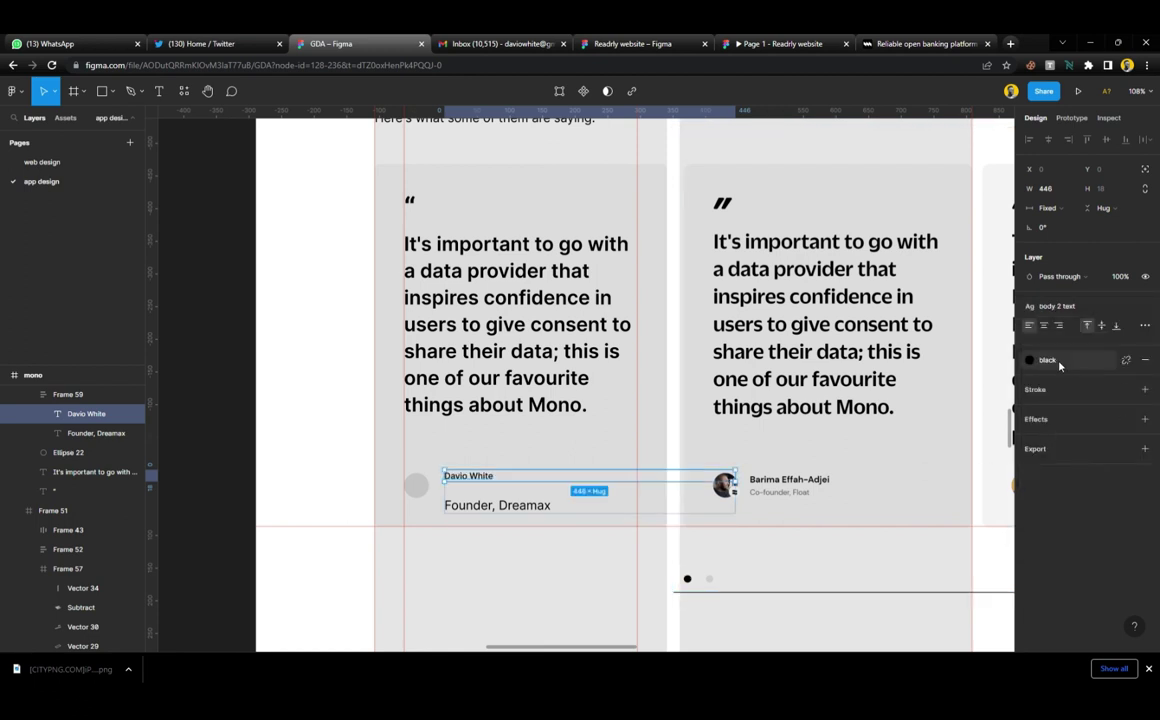
{"action": "left_click", "coordinate": [1060, 305]}
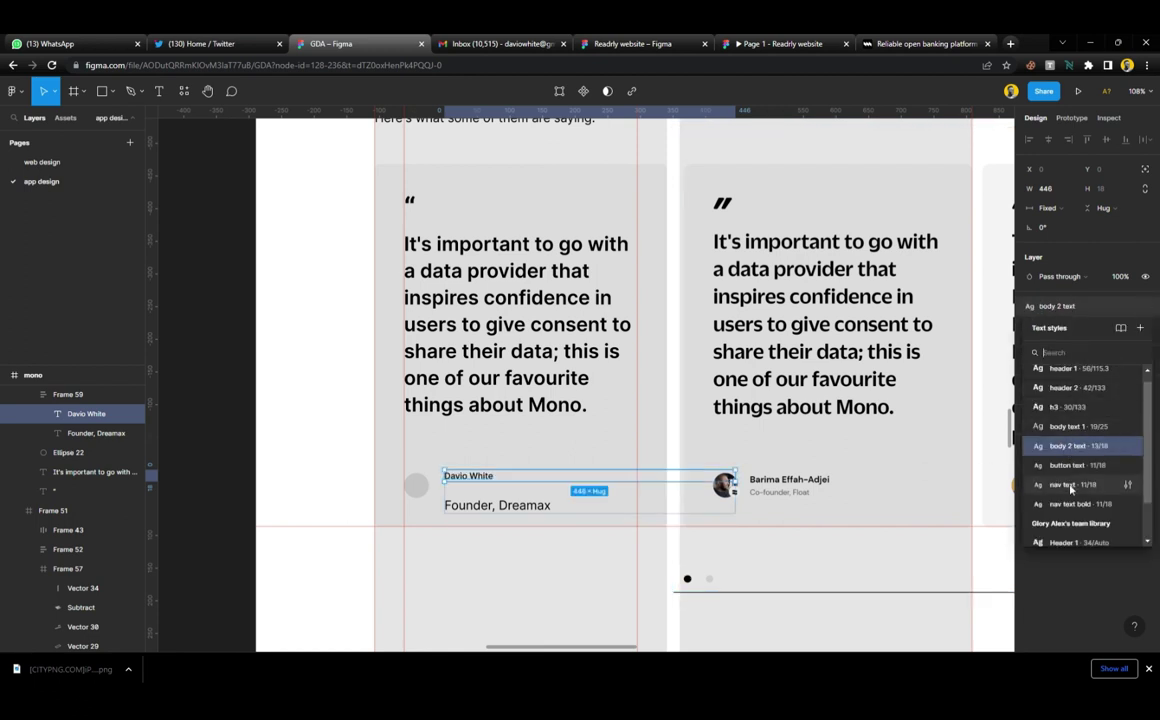
{"action": "scroll", "coordinate": [1077, 500], "scroll_direction": "down", "scroll_amount": 1}
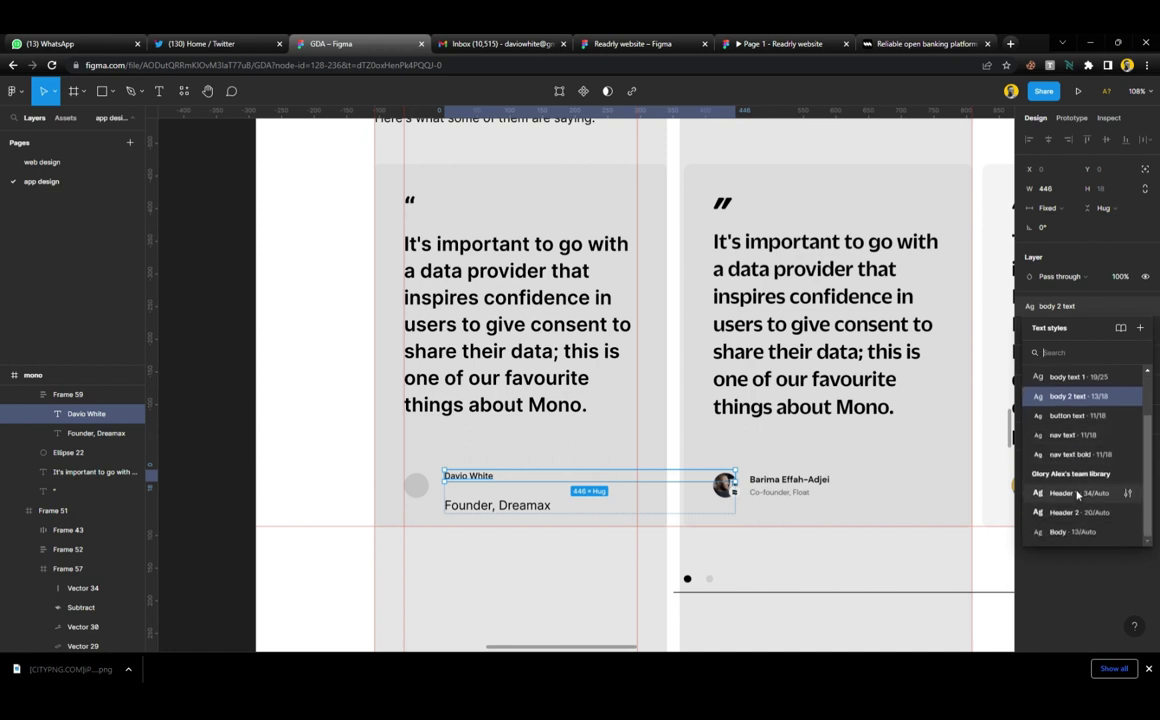
{"action": "scroll", "coordinate": [1077, 497], "scroll_direction": "up", "scroll_amount": 2}
{"action": "left_click", "coordinate": [1068, 352]}
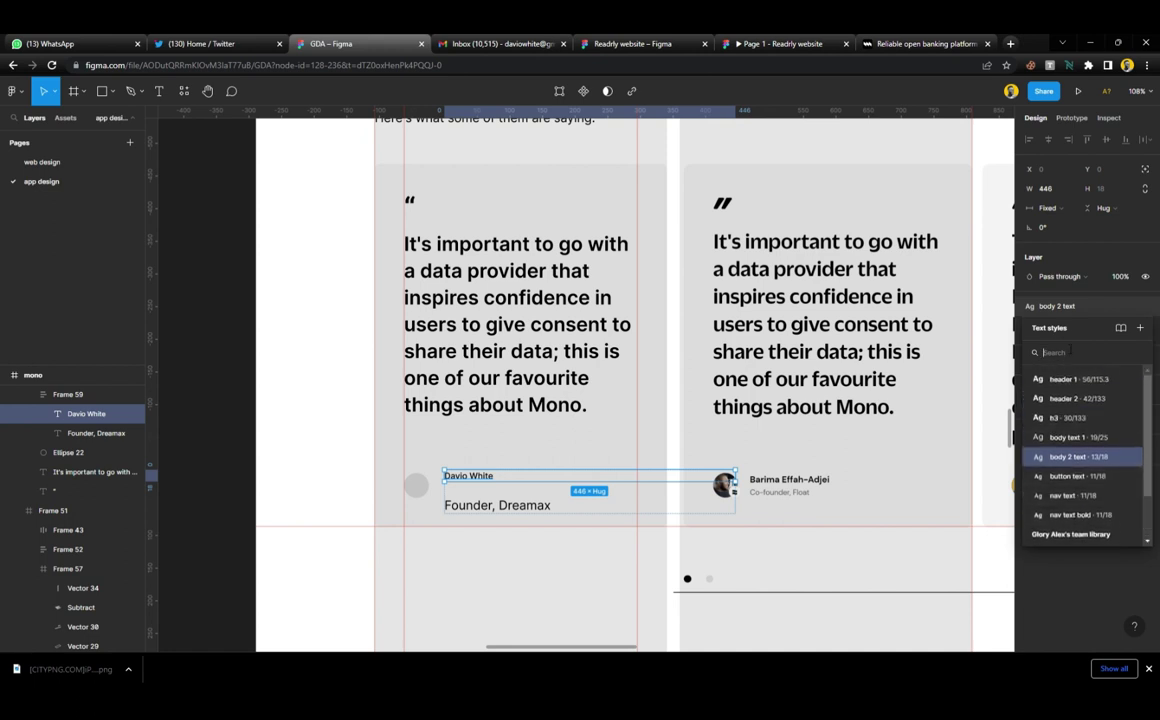
{"action": "left_click", "coordinate": [1145, 306]}
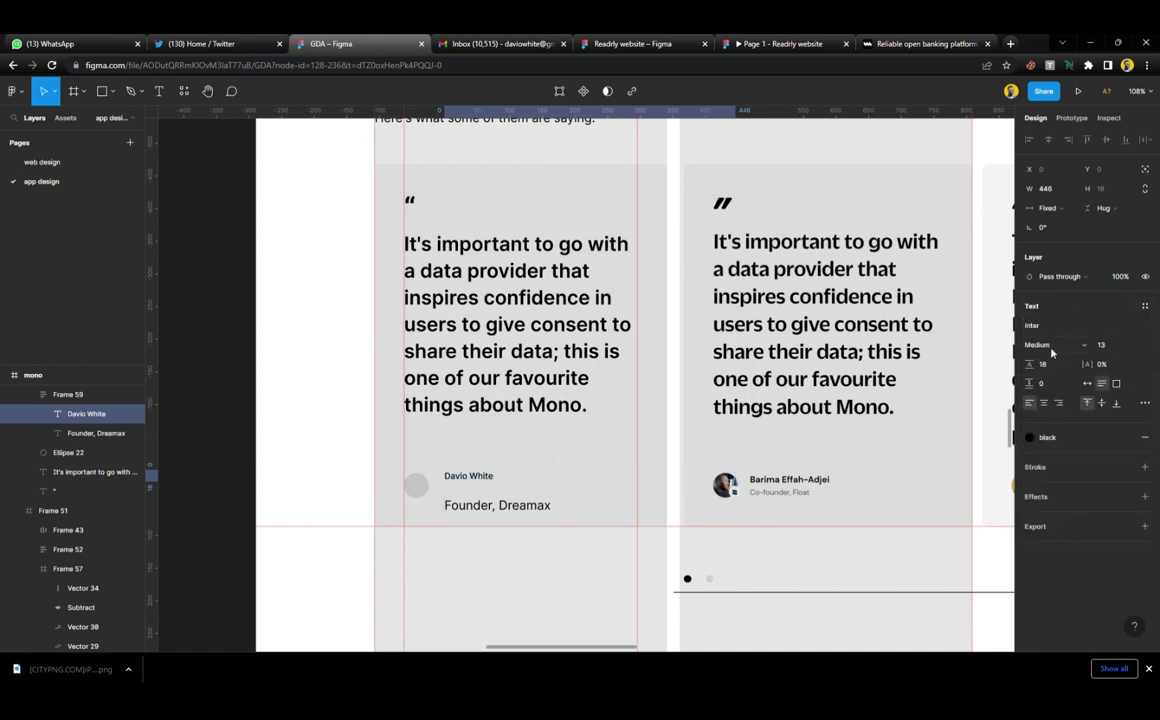
{"action": "left_click", "coordinate": [1051, 350]}
{"action": "left_click", "coordinate": [1055, 360]}
Apply the nav text style to 'Founder, Dreamax' and set the name-role spacing to 3
{"action": "left_click", "coordinate": [672, 506]}
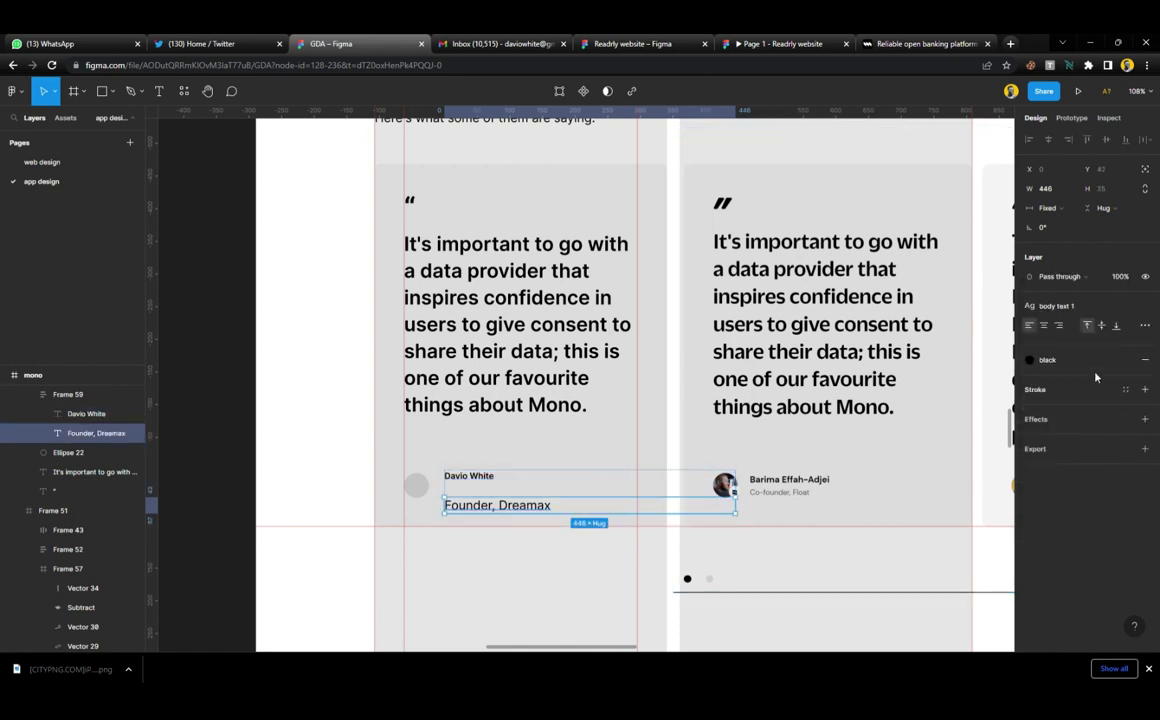
{"action": "left_click", "coordinate": [1088, 306]}
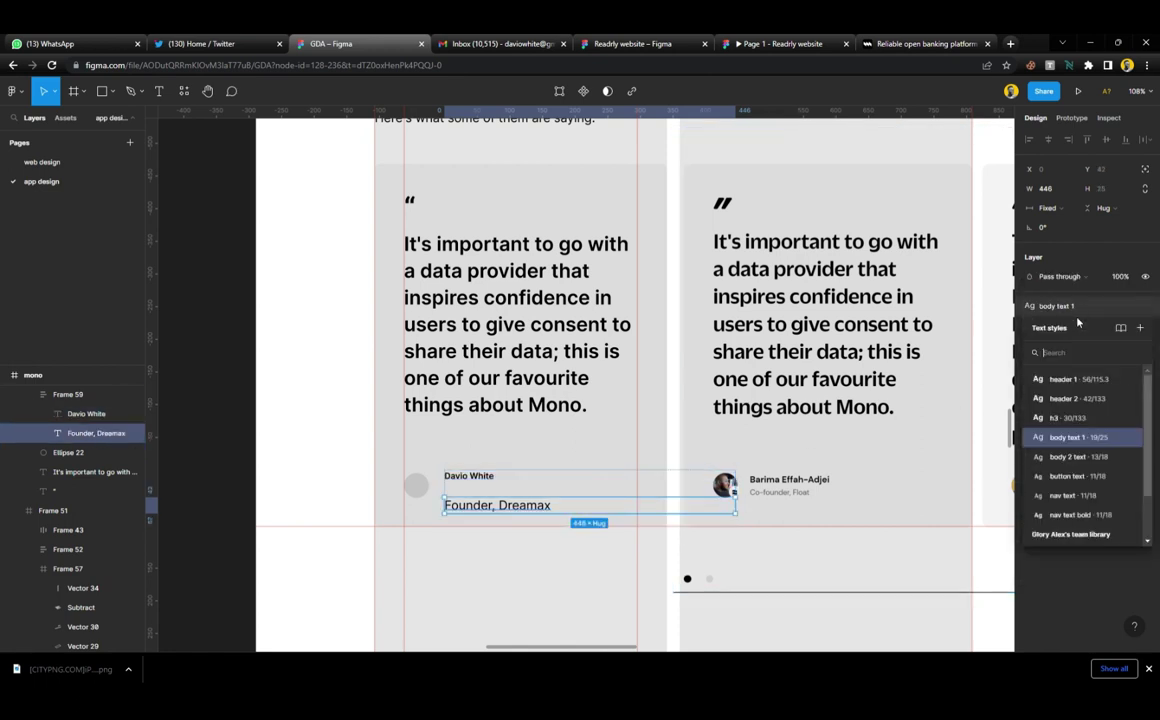
{"action": "left_click", "coordinate": [1082, 500]}
{"action": "left_click", "coordinate": [626, 482]}
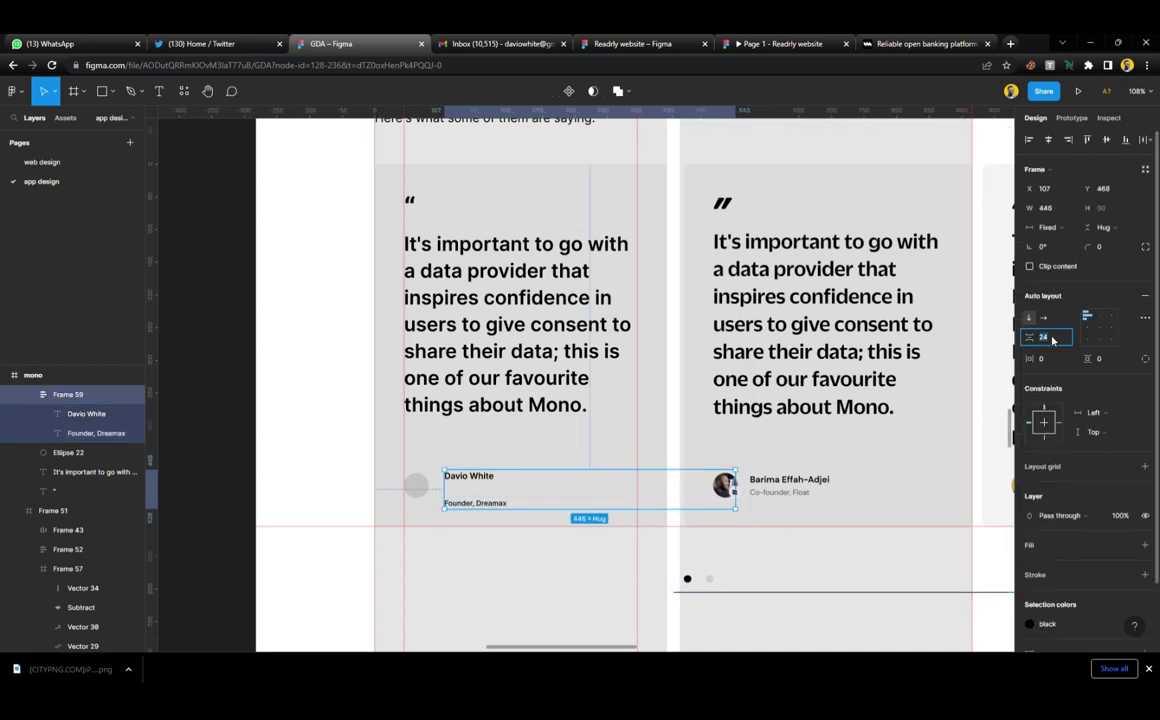
{"action": "type", "text": "3"}
{"action": "key", "text": "Return"}
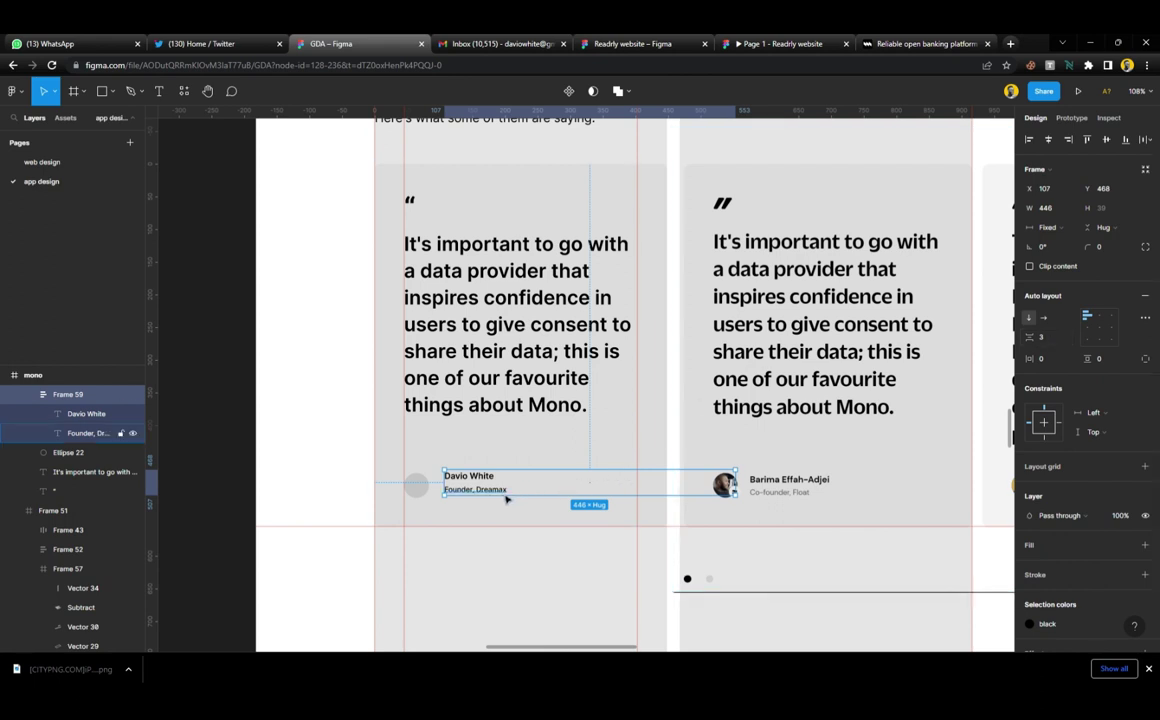
Narrow the name and role texts to about 196 wide and nudge the row left and down
{"action": "key", "text": "Return"}
{"action": "left_click_drag", "start_coordinate": [737, 487], "coordinate": [643, 504]}
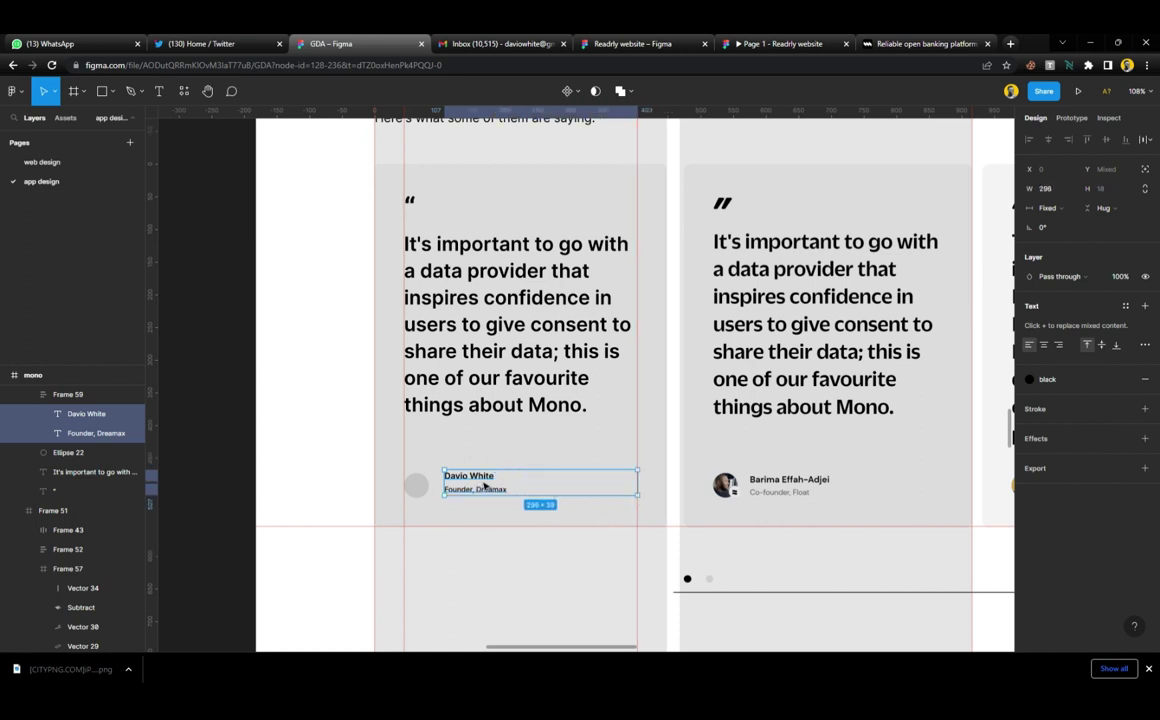
{"action": "left_click", "coordinate": [503, 456]}
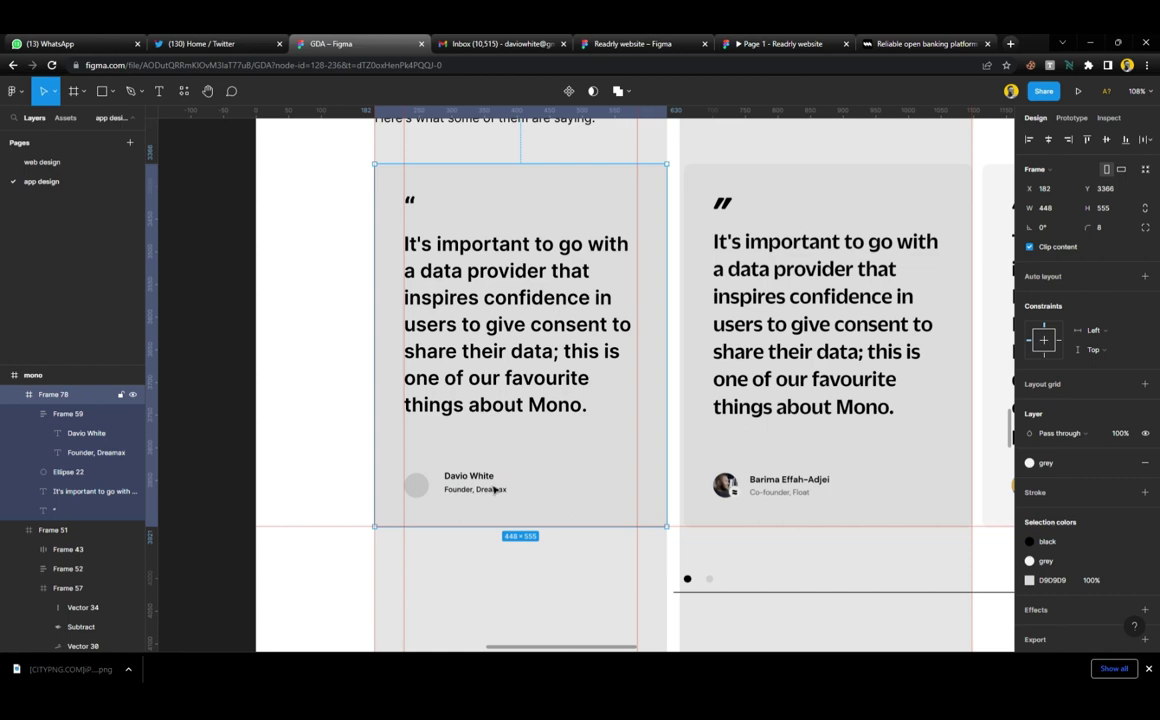
{"action": "left_click", "coordinate": [484, 486]}
{"action": "left_click_drag", "start_coordinate": [480, 483], "coordinate": [428, 496]}
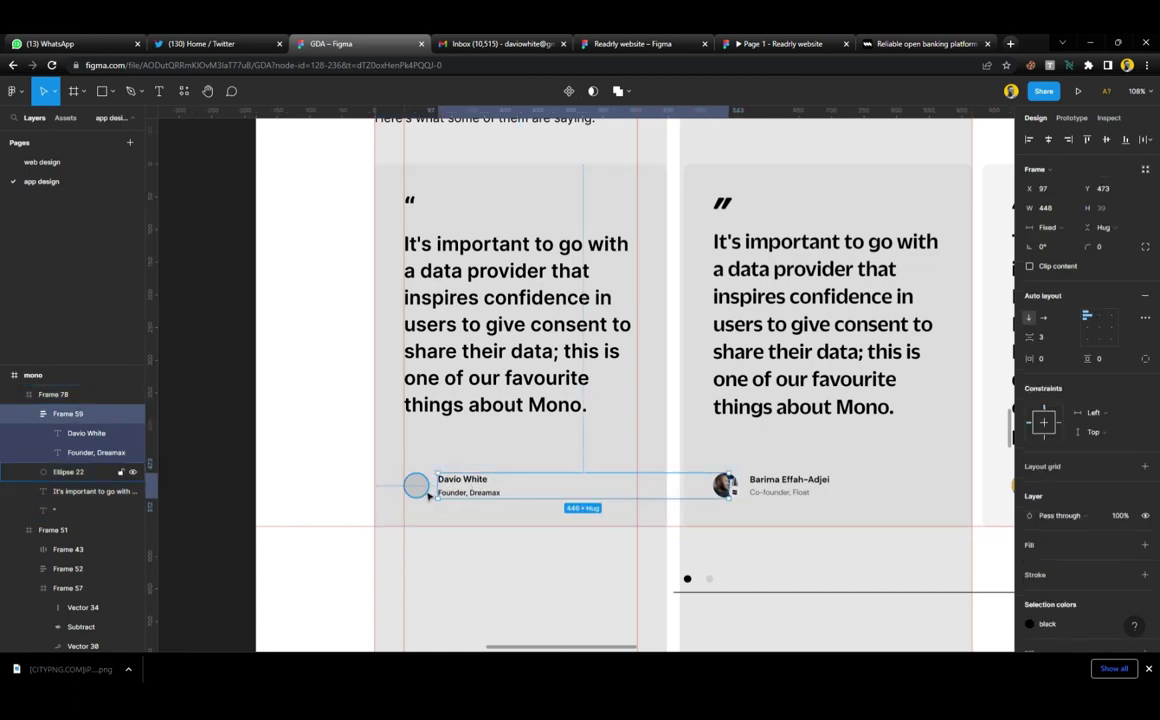
Move the grey avatar circle closer to the name and duplicate it
{"action": "scroll", "coordinate": [430, 497], "scroll_direction": "up", "scroll_amount": 5}
{"action": "scroll", "coordinate": [616, 554], "scroll_direction": "down", "scroll_amount": 2}
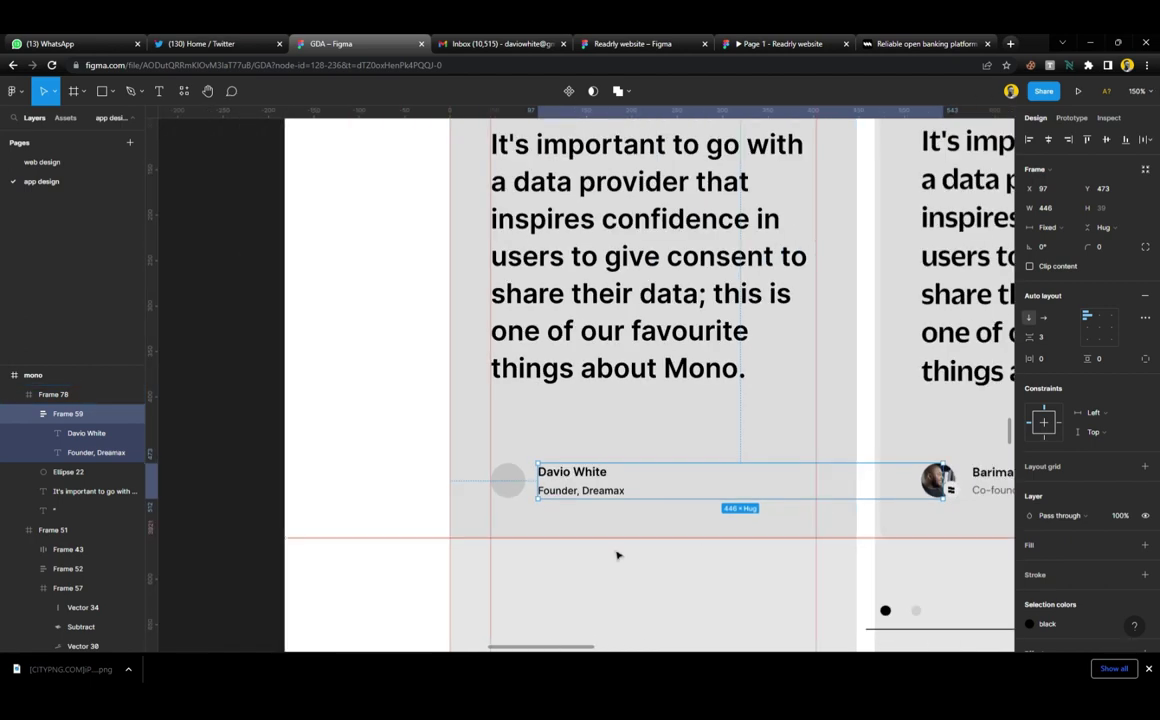
{"action": "scroll", "coordinate": [557, 536], "scroll_direction": "up", "scroll_amount": 4}
{"action": "left_click", "coordinate": [480, 456]}
{"action": "mouse_move", "coordinate": [477, 446]}
{"action": "left_mouse_down"}
{"action": "mouse_move", "coordinate": [497, 456]}
{"action": "mouse_move", "coordinate": [492, 474]}
{"action": "mouse_move", "coordinate": [502, 470]}
{"action": "mouse_move", "coordinate": [484, 450]}
{"action": "mouse_move", "coordinate": [497, 456]}
{"action": "left_mouse_up"}
{"action": "key", "text": "ctrl+d"}
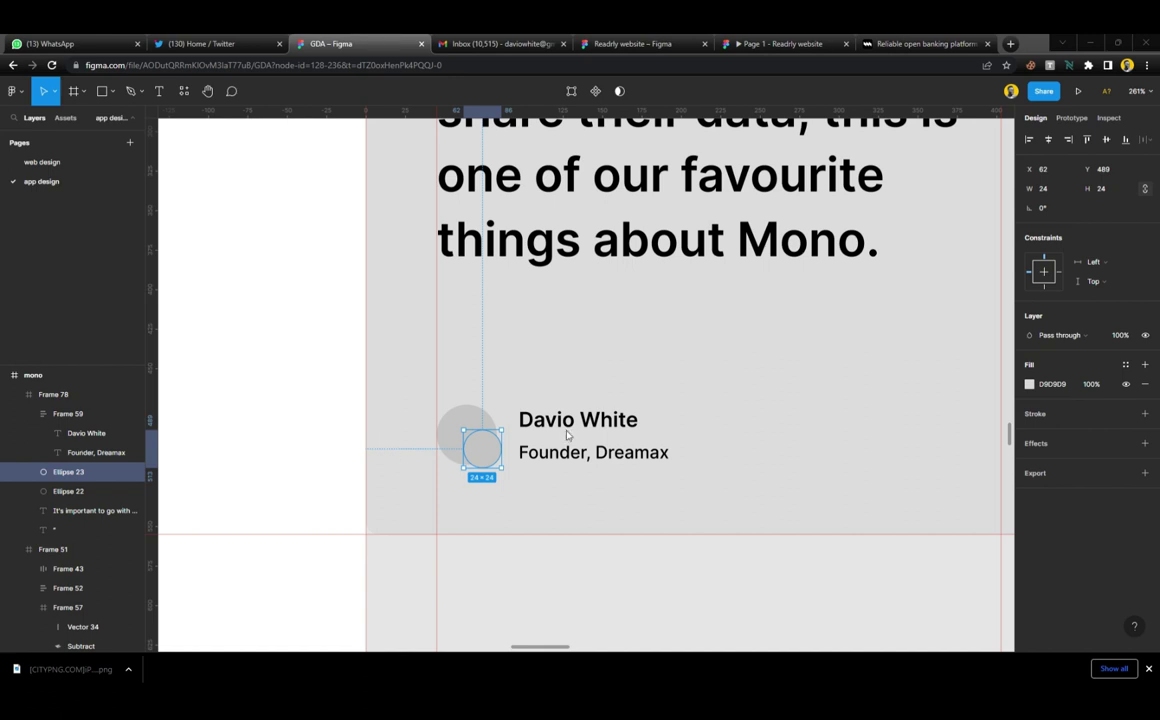
Paste the Dreamax logo image, shrink it to 94×94 and move it toward the name
{"action": "key", "text": "ctrl+v"}
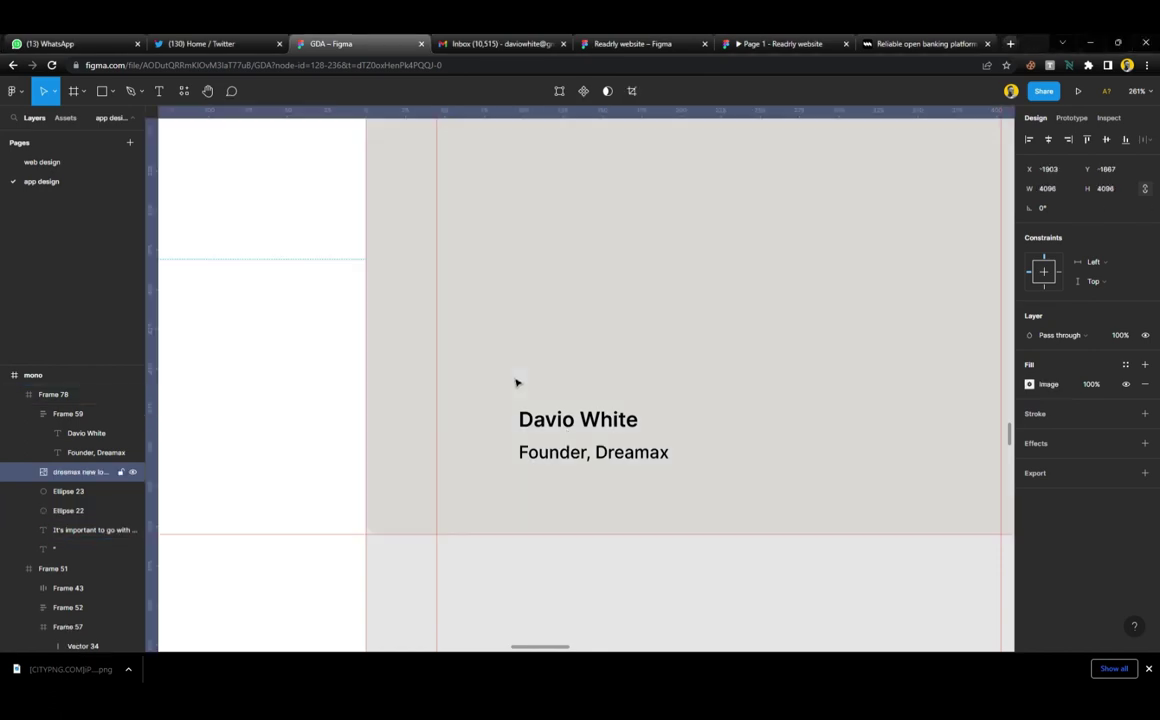
{"action": "scroll", "coordinate": [516, 407], "scroll_direction": "down", "scroll_amount": 3}
{"action": "scroll", "coordinate": [516, 407], "scroll_direction": "down", "scroll_amount": 5}
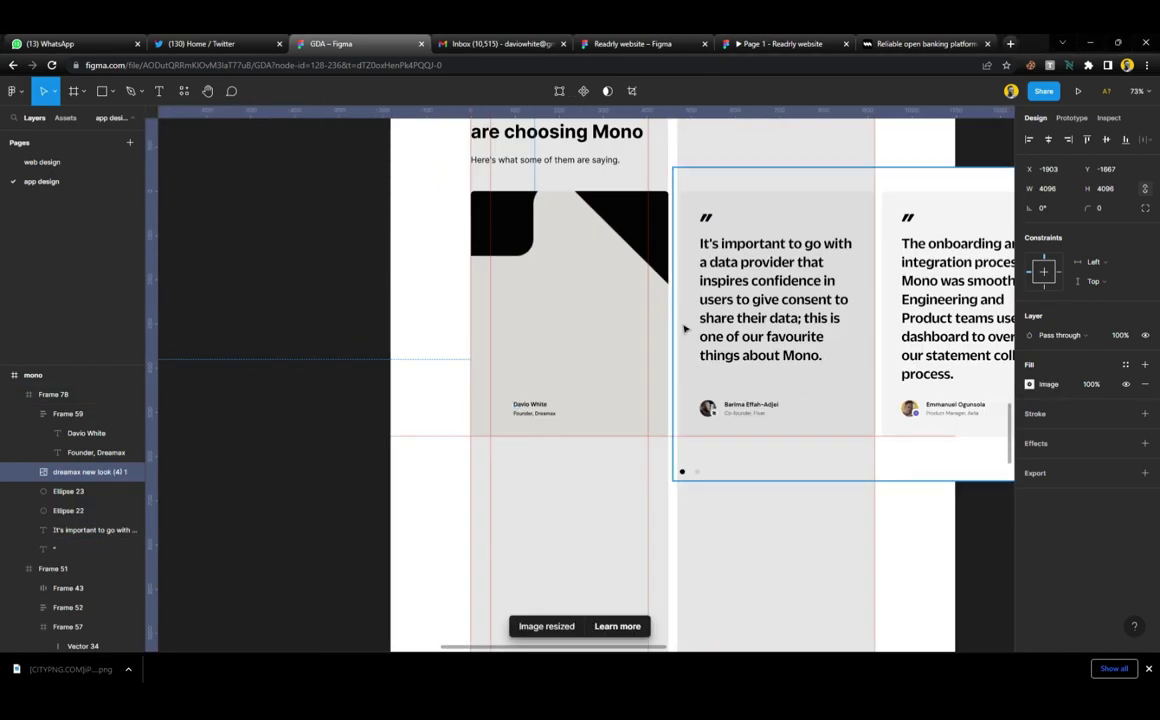
{"action": "scroll", "coordinate": [598, 386], "scroll_direction": "up", "scroll_amount": 2}
{"action": "scroll", "coordinate": [594, 369], "scroll_direction": "down", "scroll_amount": 3}
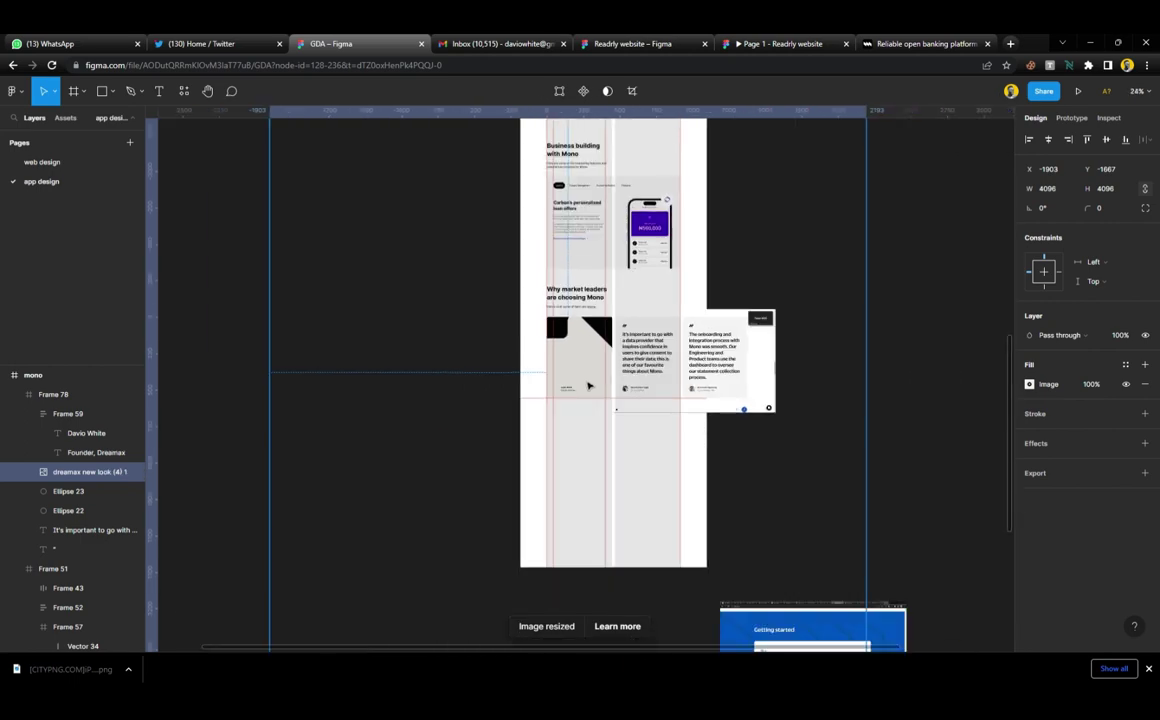
{"action": "left_click_drag", "start_coordinate": [877, 343], "coordinate": [580, 390]}
{"action": "scroll", "coordinate": [578, 394], "scroll_direction": "up", "scroll_amount": 3}
{"action": "scroll", "coordinate": [578, 396], "scroll_direction": "up", "scroll_amount": 6}
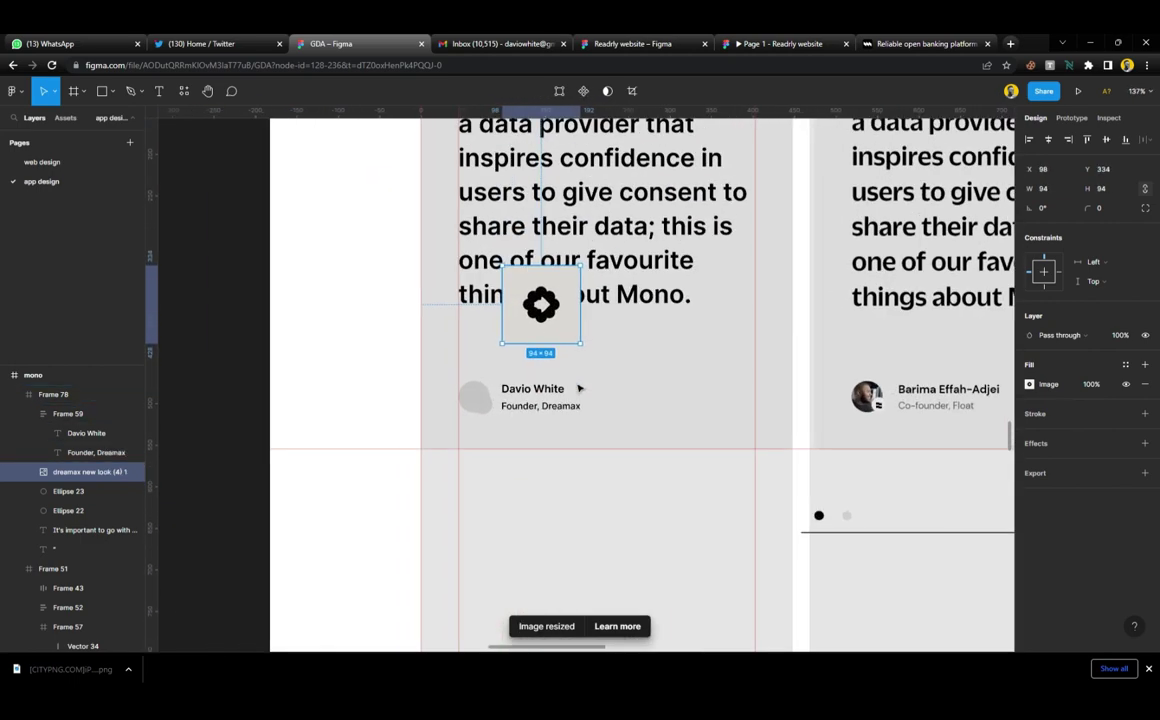
{"action": "left_click_drag", "start_coordinate": [565, 256], "coordinate": [577, 348]}
Make the logo fully round with corner radius 300 and resize it to 20×20
{"action": "left_click", "coordinate": [422, 430]}
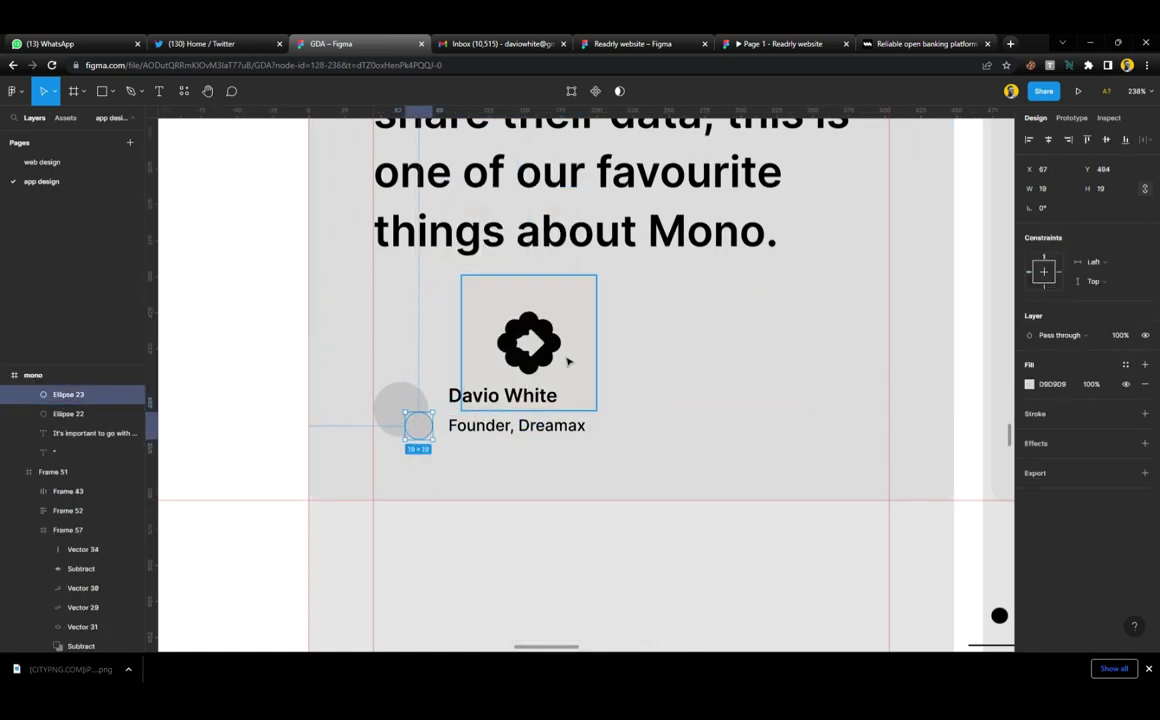
{"action": "left_click", "coordinate": [536, 318]}
{"action": "type", "text": "20"}
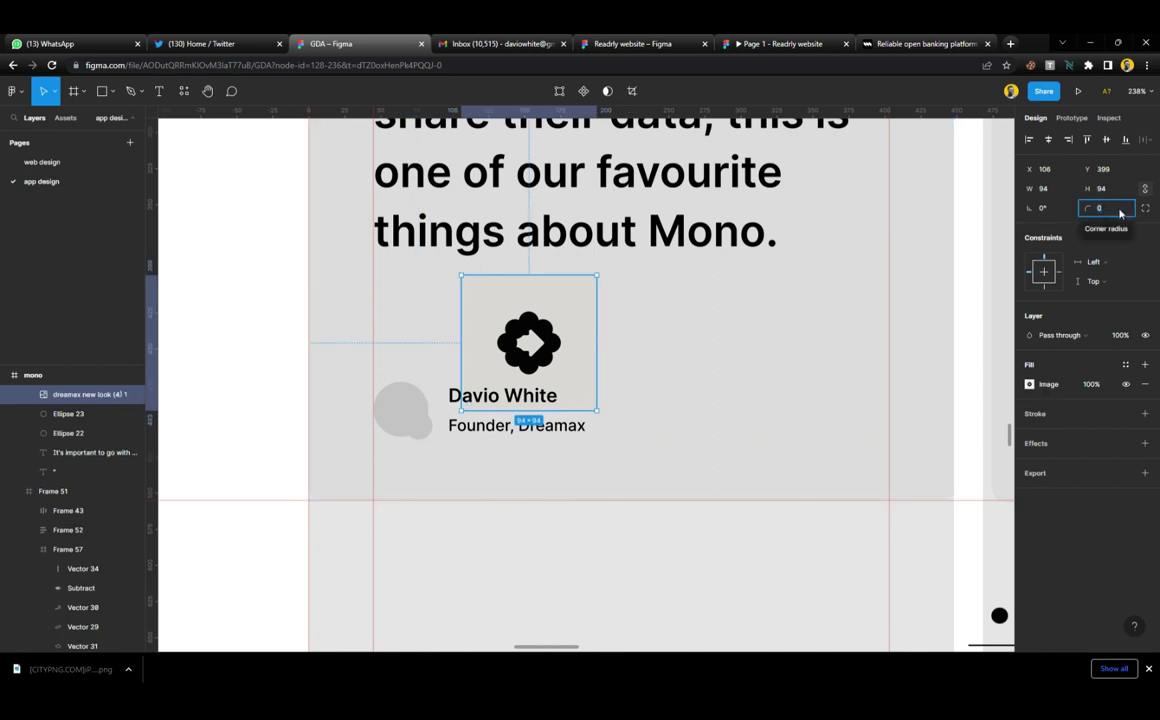
{"action": "key", "text": "Return"}
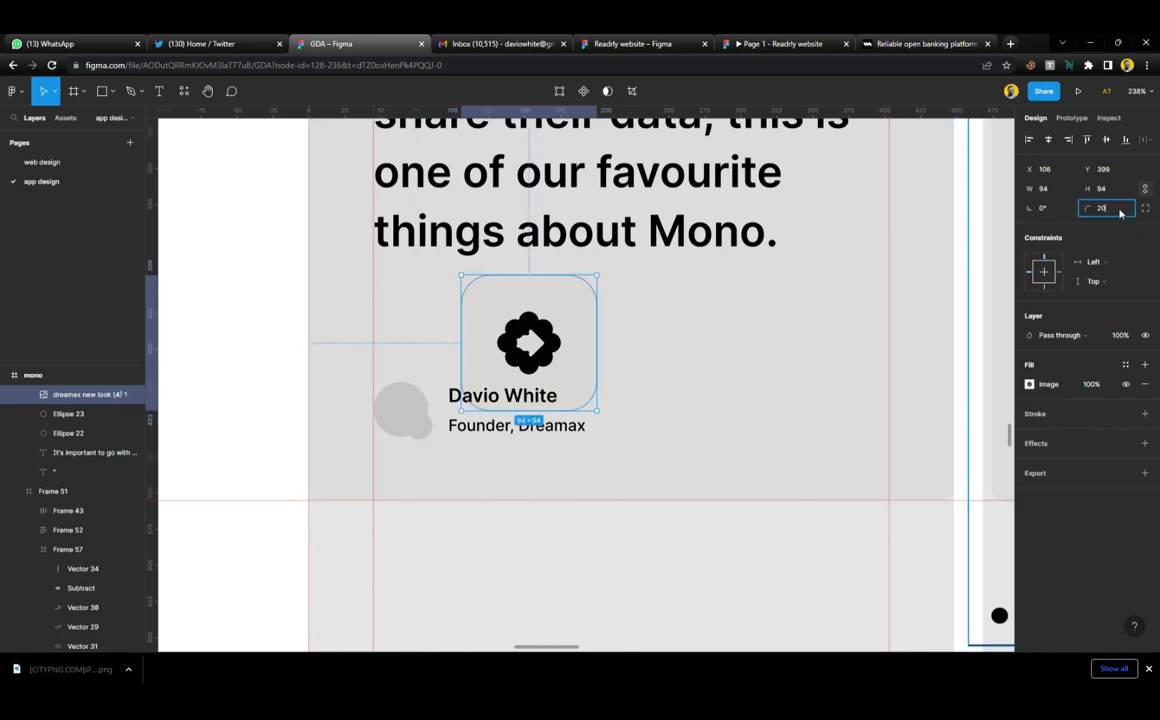
{"action": "left_click", "coordinate": [1120, 210]}
{"action": "type", "text": "300"}
{"action": "key", "text": "Return"}
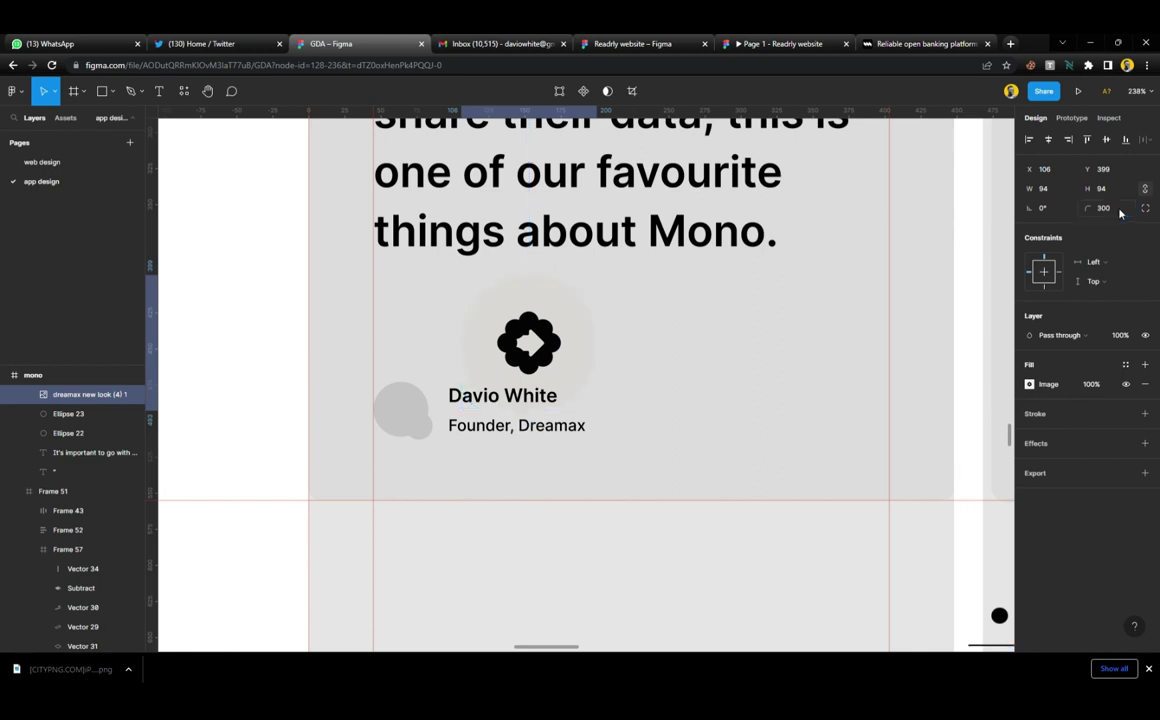
{"action": "type", "text": "2"}
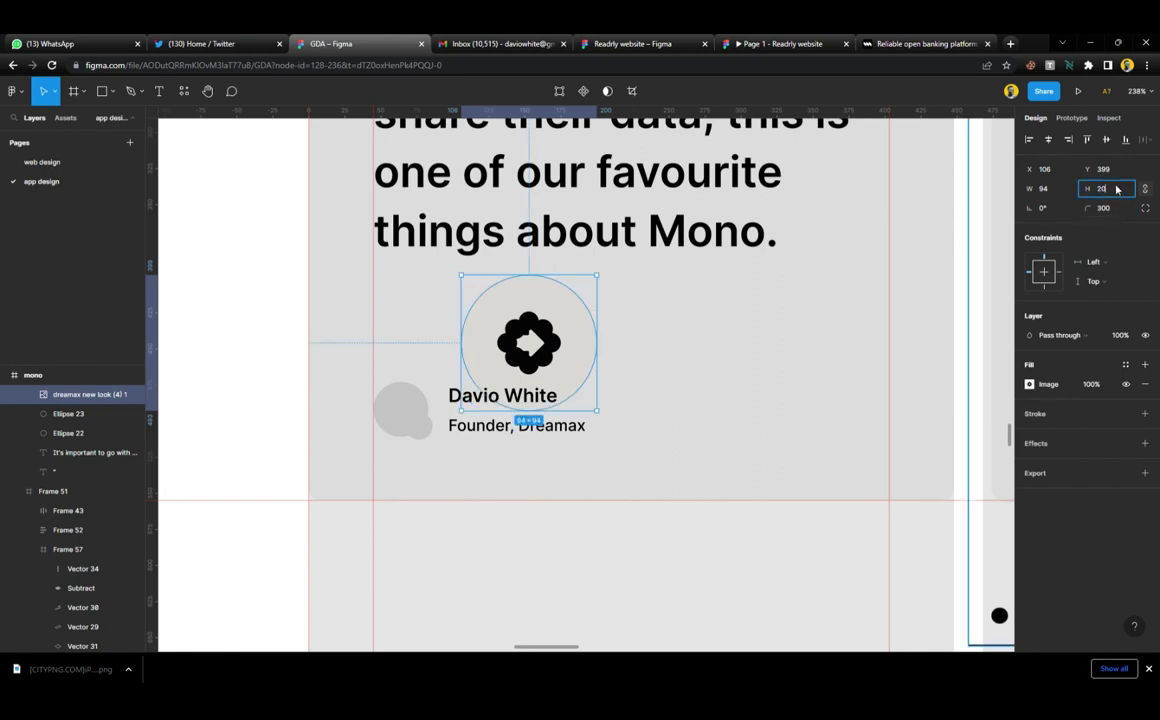
{"action": "type", "text": "0"}
{"action": "key", "text": "Return"}
Delete the duplicate circle and place the logo at the avatar's lower right
{"action": "left_click_drag", "start_coordinate": [479, 295], "coordinate": [422, 428]}
{"action": "scroll", "coordinate": [422, 428], "scroll_direction": "up", "scroll_amount": 5}
{"action": "left_click", "coordinate": [469, 456]}
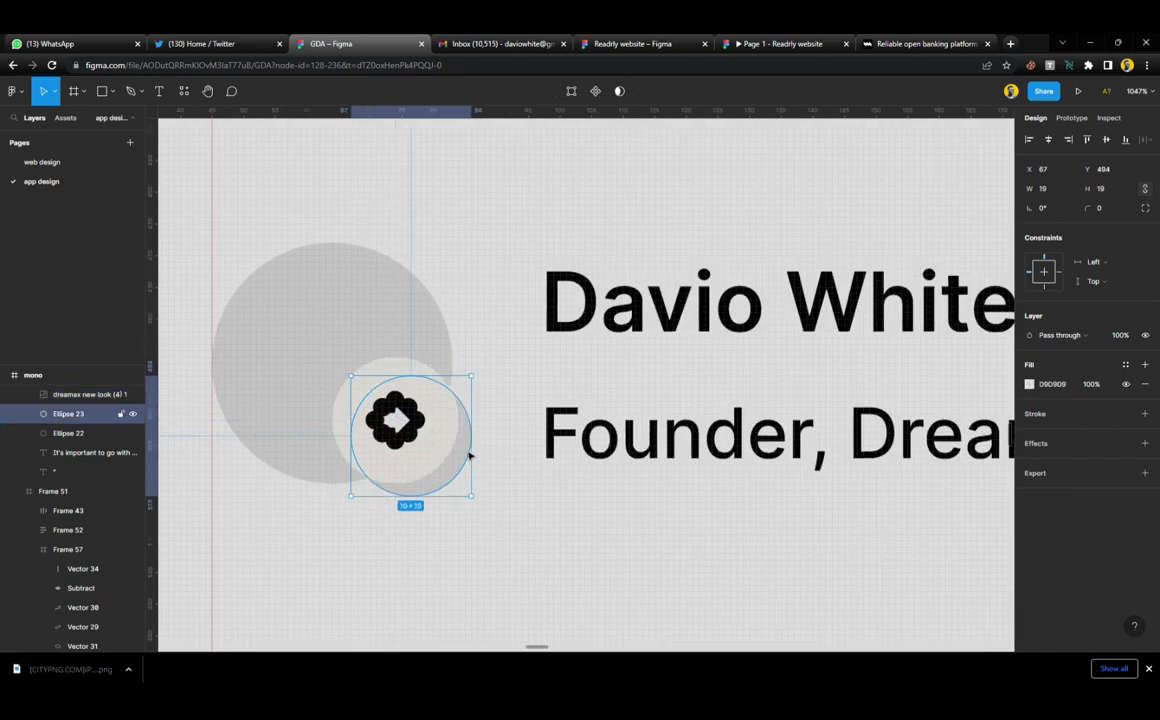
{"action": "key", "text": "Delete"}
{"action": "left_click", "coordinate": [443, 443]}
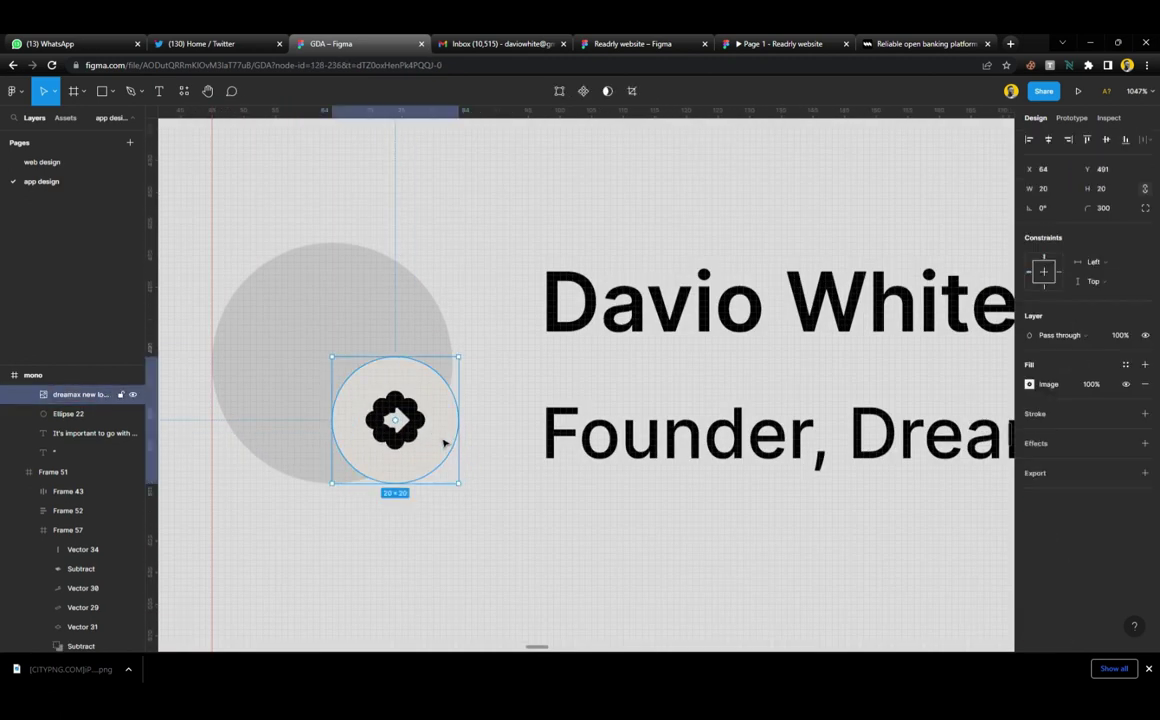
{"action": "left_click_drag", "start_coordinate": [443, 443], "coordinate": [432, 430]}
Wrap the avatar circle and logo in a new 38×38 frame and bring up the plugins list
{"action": "scroll", "coordinate": [432, 430], "scroll_direction": "down", "scroll_amount": 5}
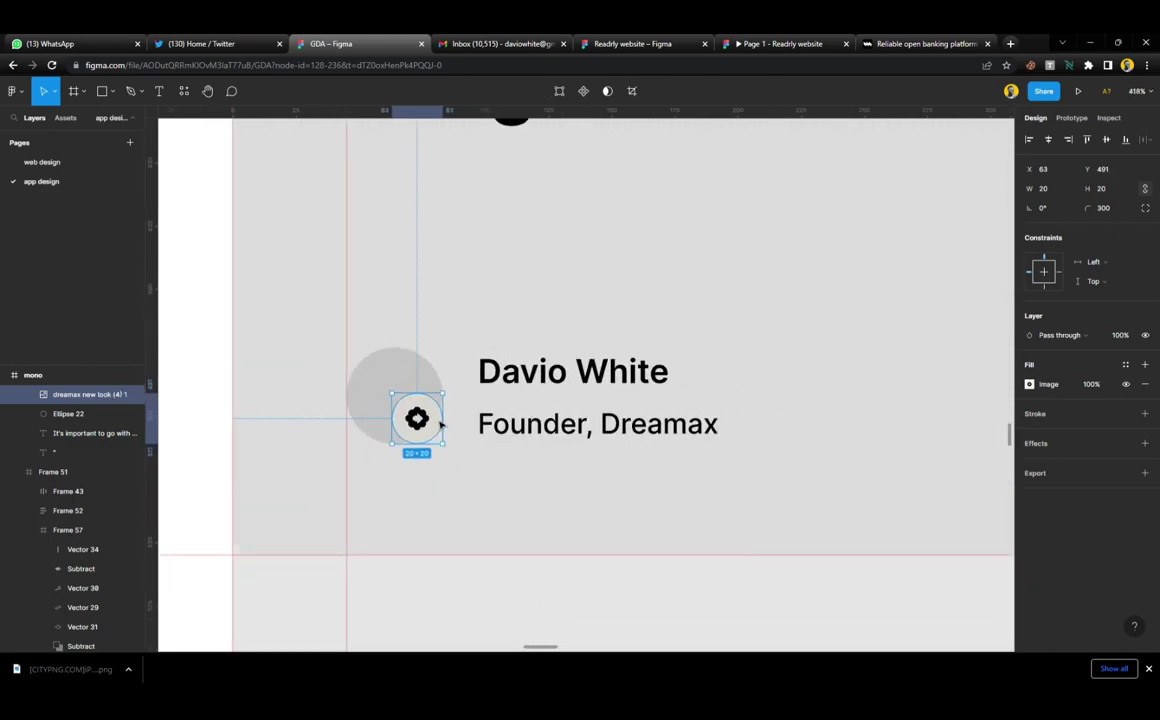
{"action": "scroll", "coordinate": [441, 425], "scroll_direction": "down", "scroll_amount": 3}
{"action": "left_click", "coordinate": [422, 383], "text": "shift"}
{"action": "right_click", "coordinate": [421, 380]}
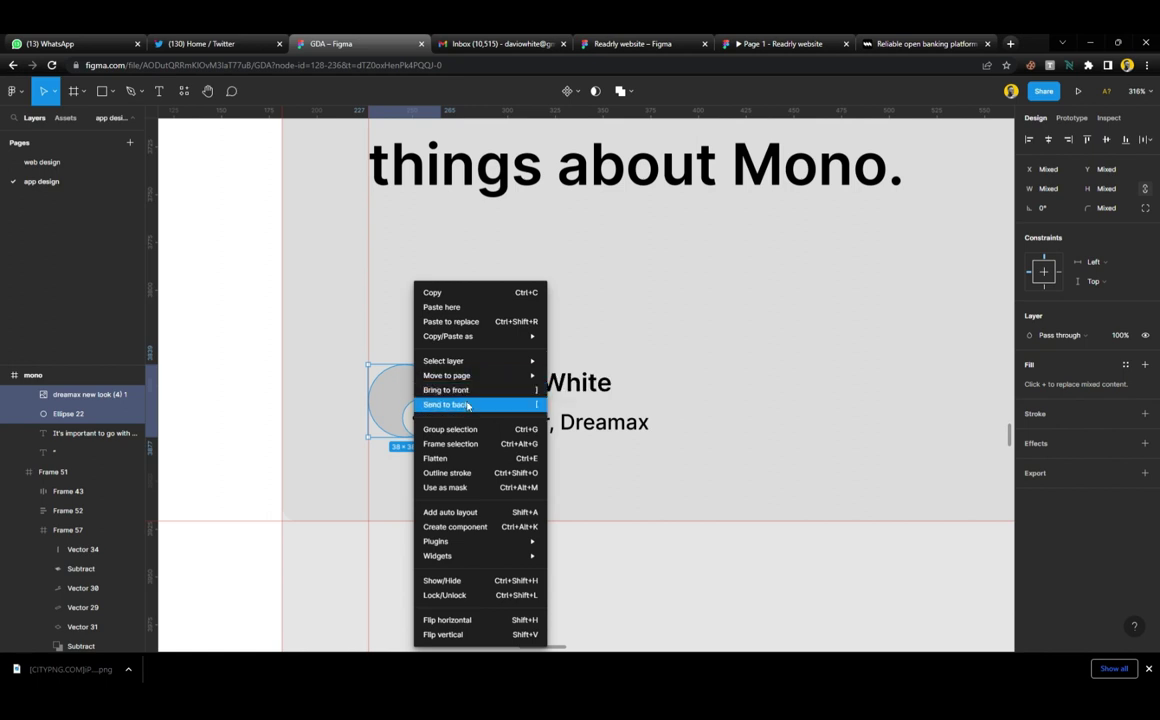
{"action": "left_click", "coordinate": [450, 443]}
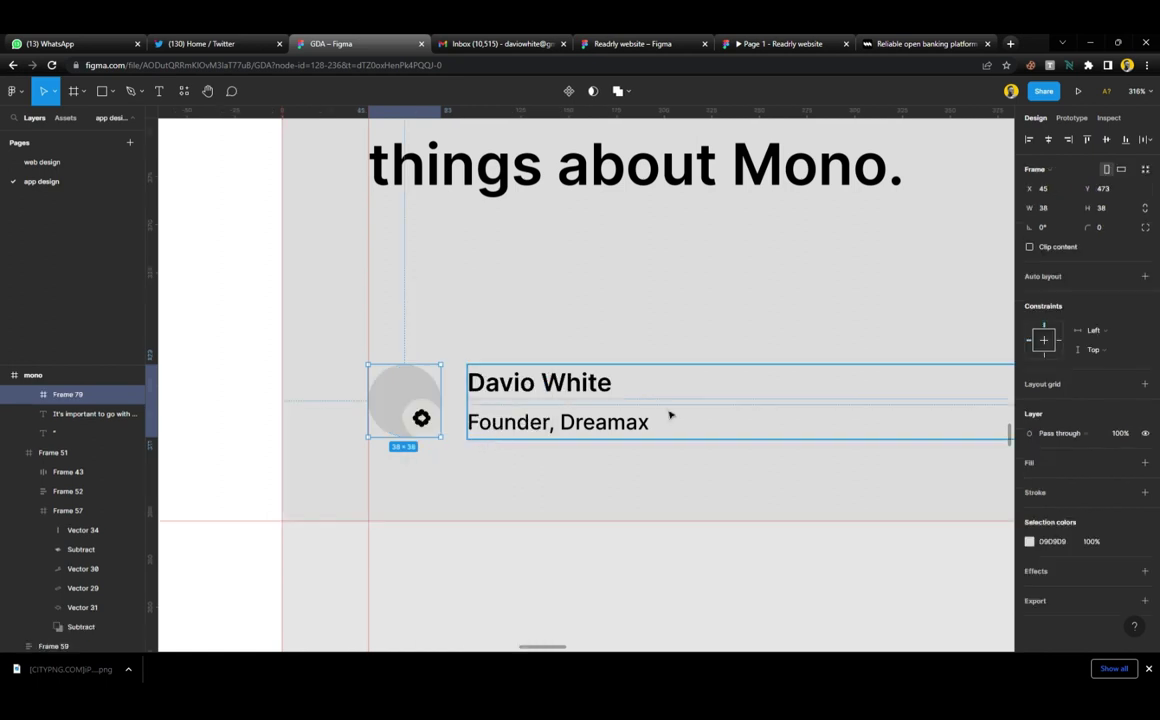
{"action": "left_click", "coordinate": [469, 489]}
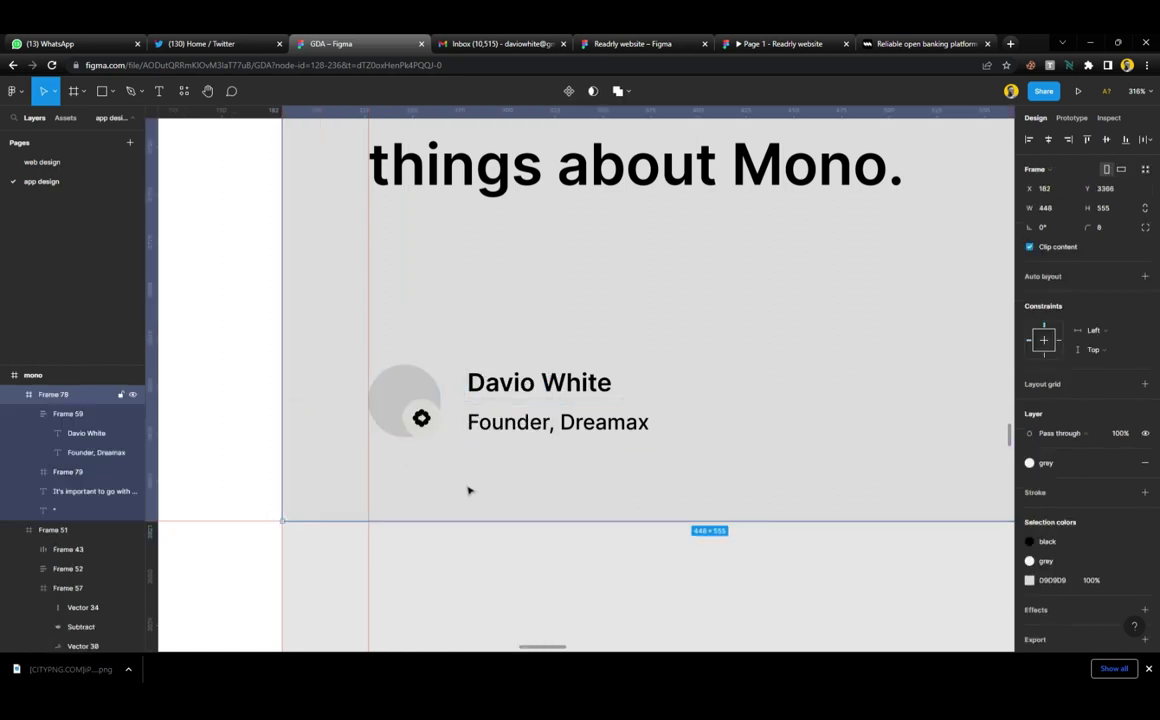
{"action": "left_click", "coordinate": [409, 385]}
{"action": "left_click", "coordinate": [184, 91]}
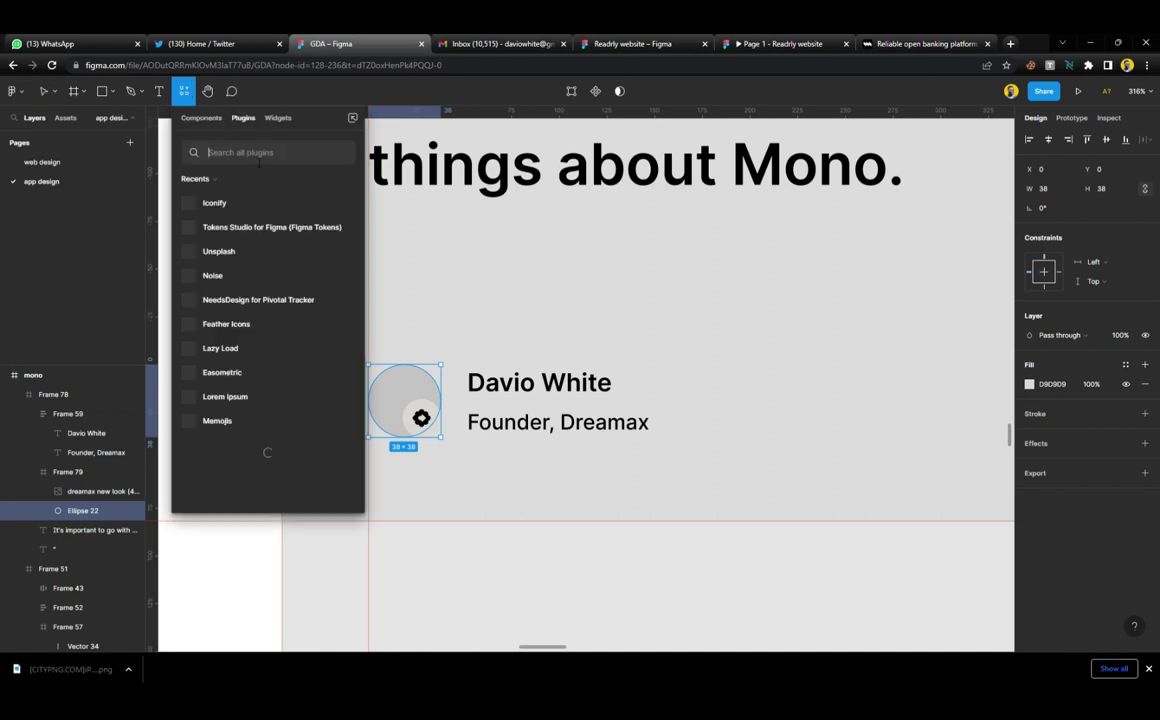
Browse Unsplash 'portrait' results and fill the avatar circle with a portrait photo
{"action": "key", "text": "Escape"}
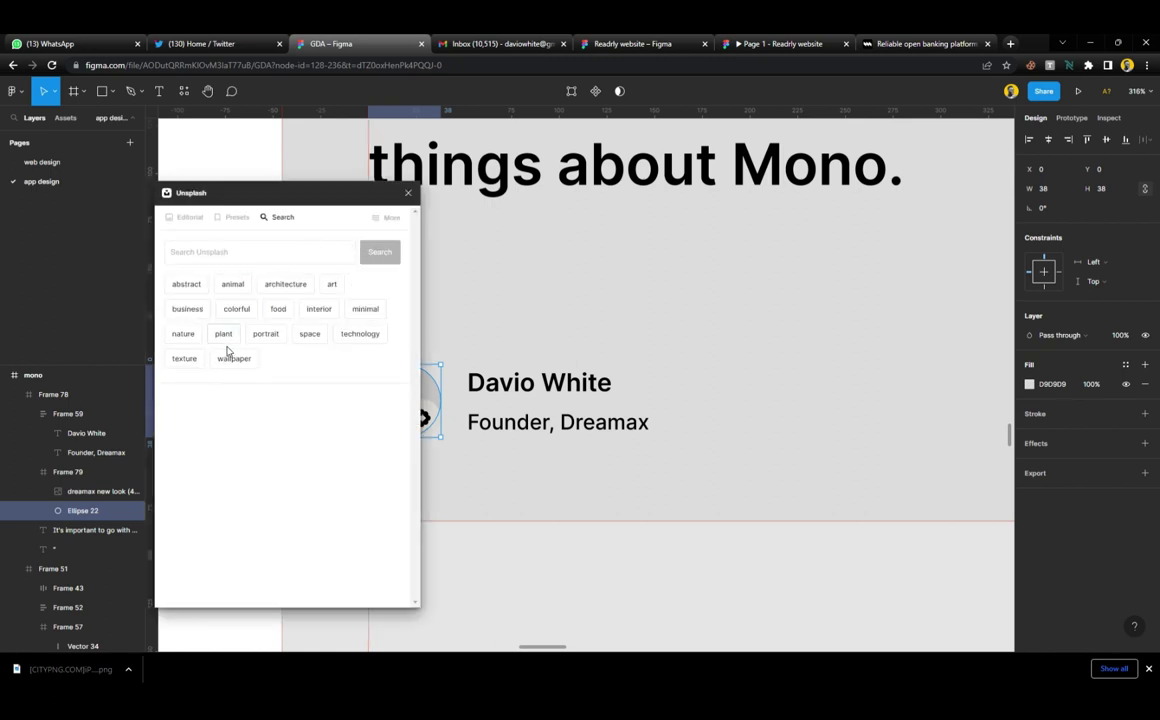
{"action": "left_click", "coordinate": [265, 334]}
{"action": "scroll", "coordinate": [530, 400], "scroll_direction": "left", "scroll_amount": 3}
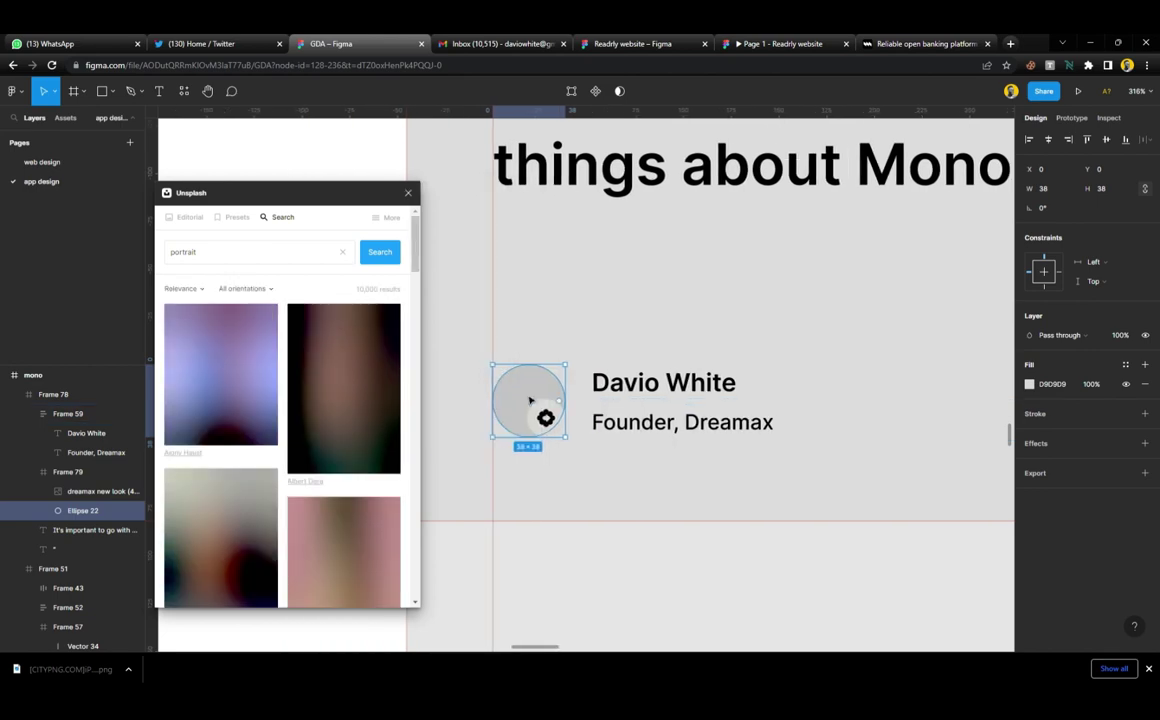
{"action": "scroll", "coordinate": [287, 464], "scroll_direction": "down", "scroll_amount": 10}
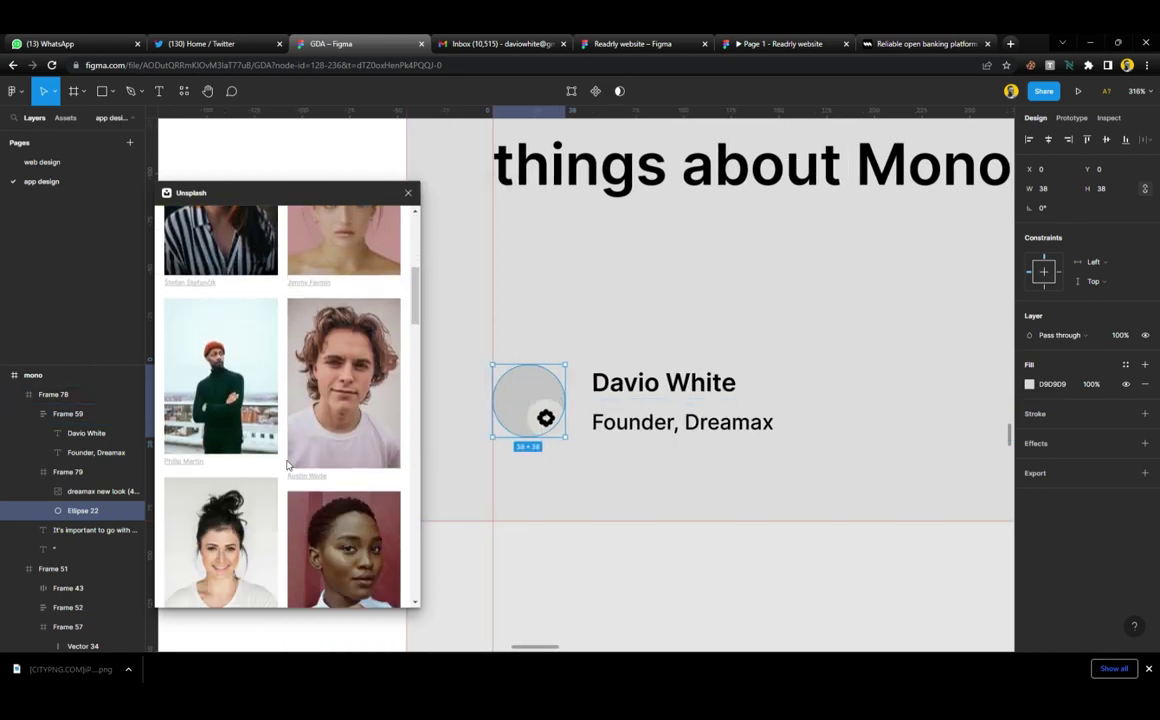
{"action": "scroll", "coordinate": [287, 464], "scroll_direction": "down", "scroll_amount": 10}
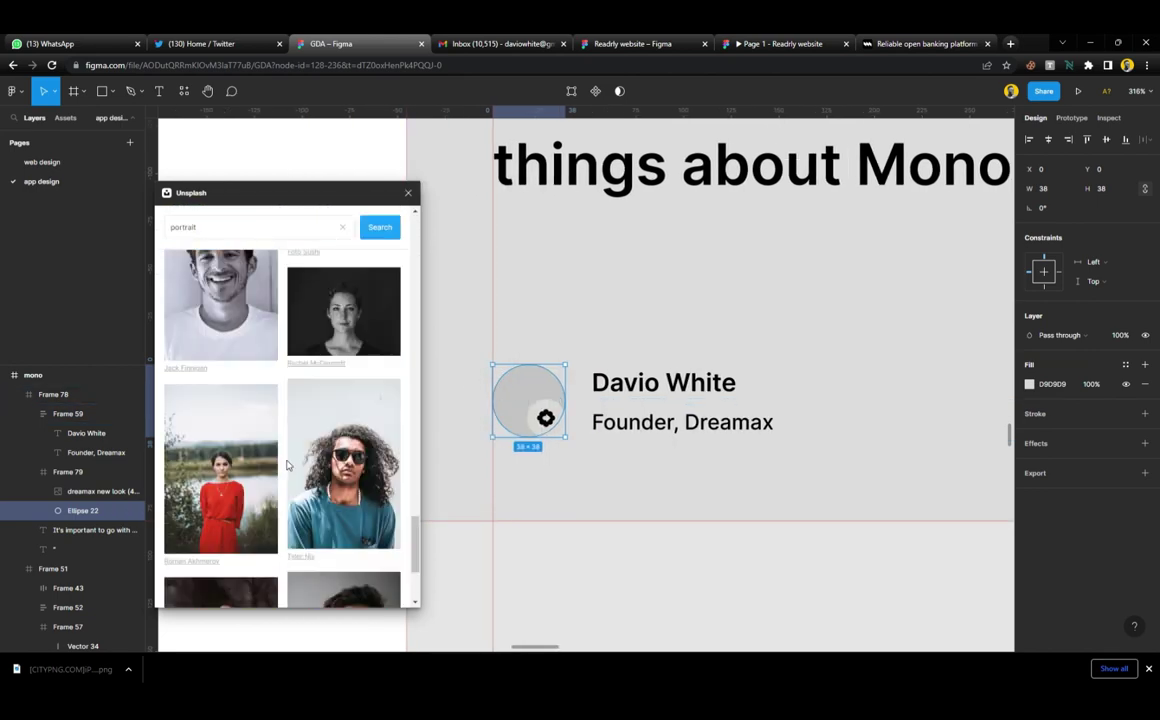
{"action": "scroll", "coordinate": [287, 464], "scroll_direction": "down", "scroll_amount": 10}
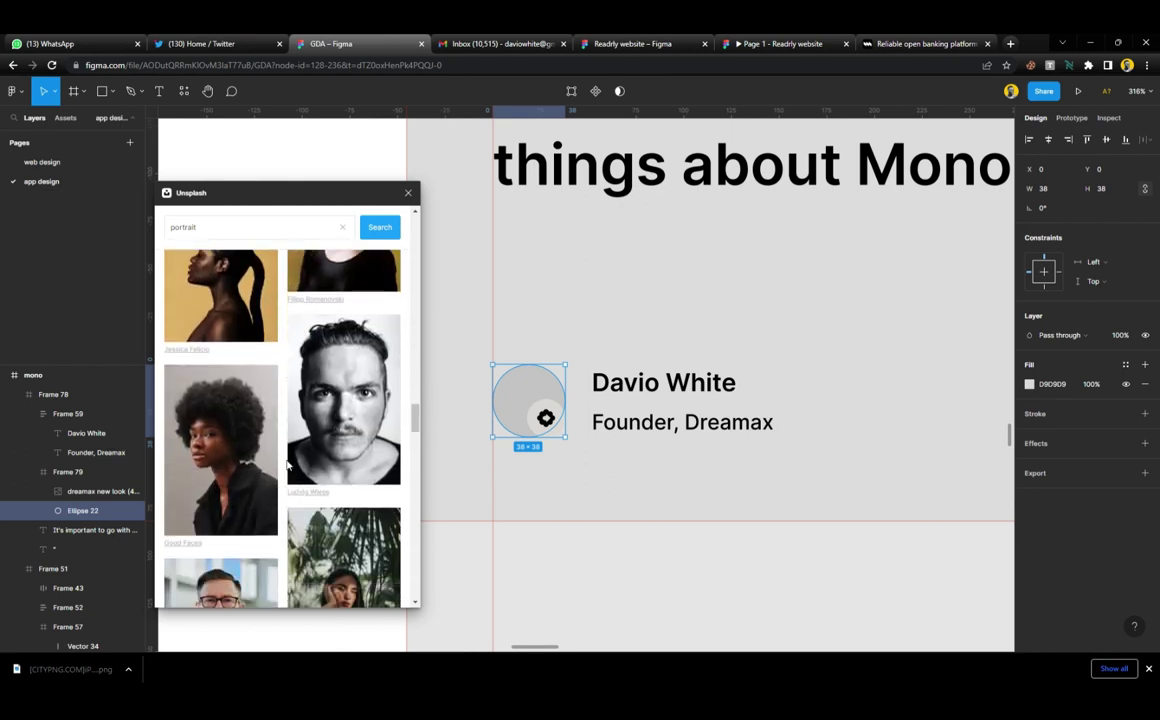
{"action": "scroll", "coordinate": [287, 464], "scroll_direction": "down", "scroll_amount": 5}
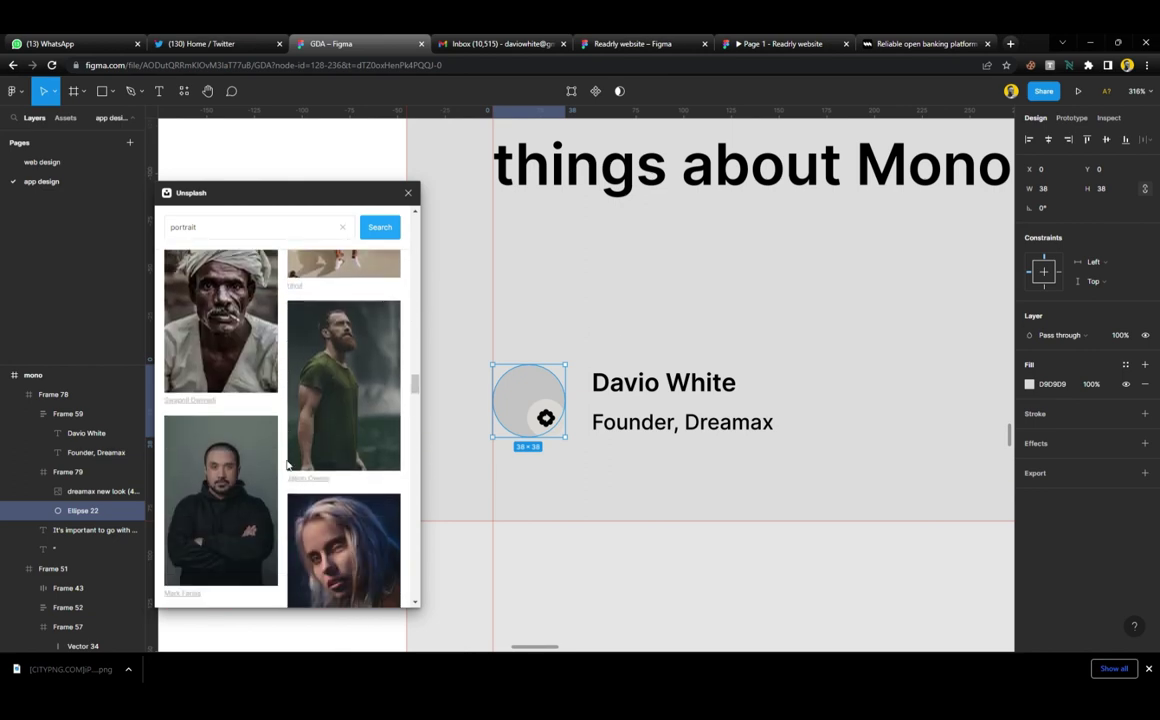
{"action": "scroll", "coordinate": [287, 464], "scroll_direction": "down", "scroll_amount": 10}
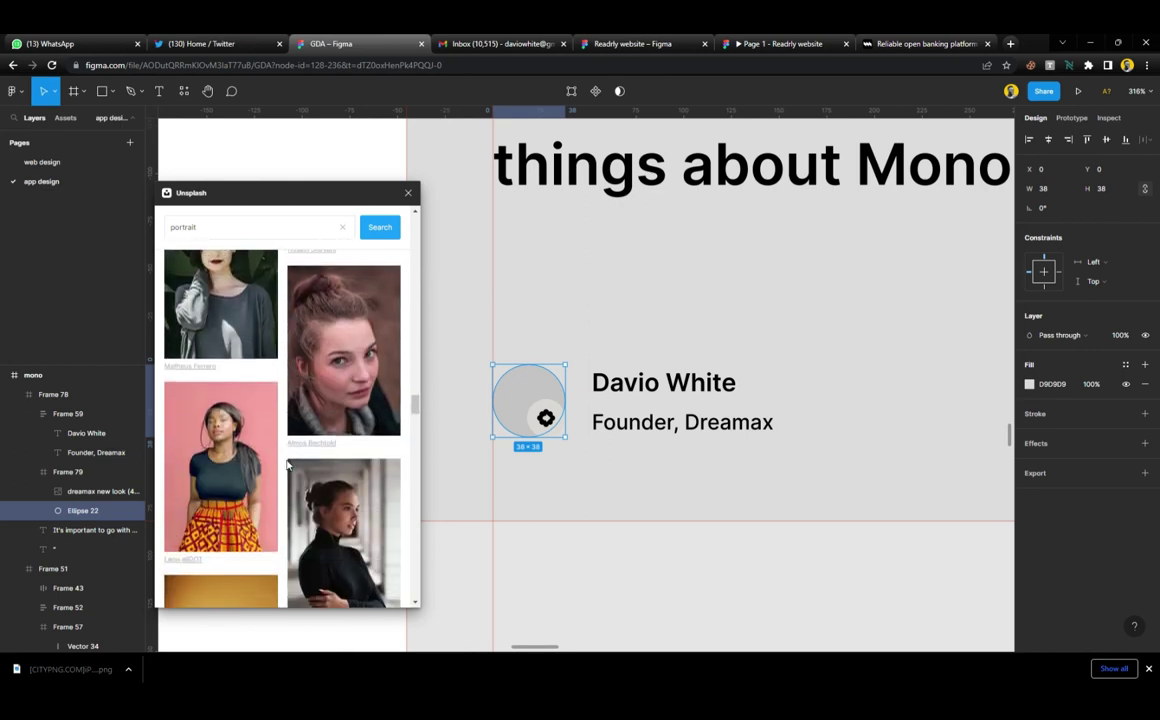
{"action": "scroll", "coordinate": [287, 464], "scroll_direction": "down", "scroll_amount": 10}
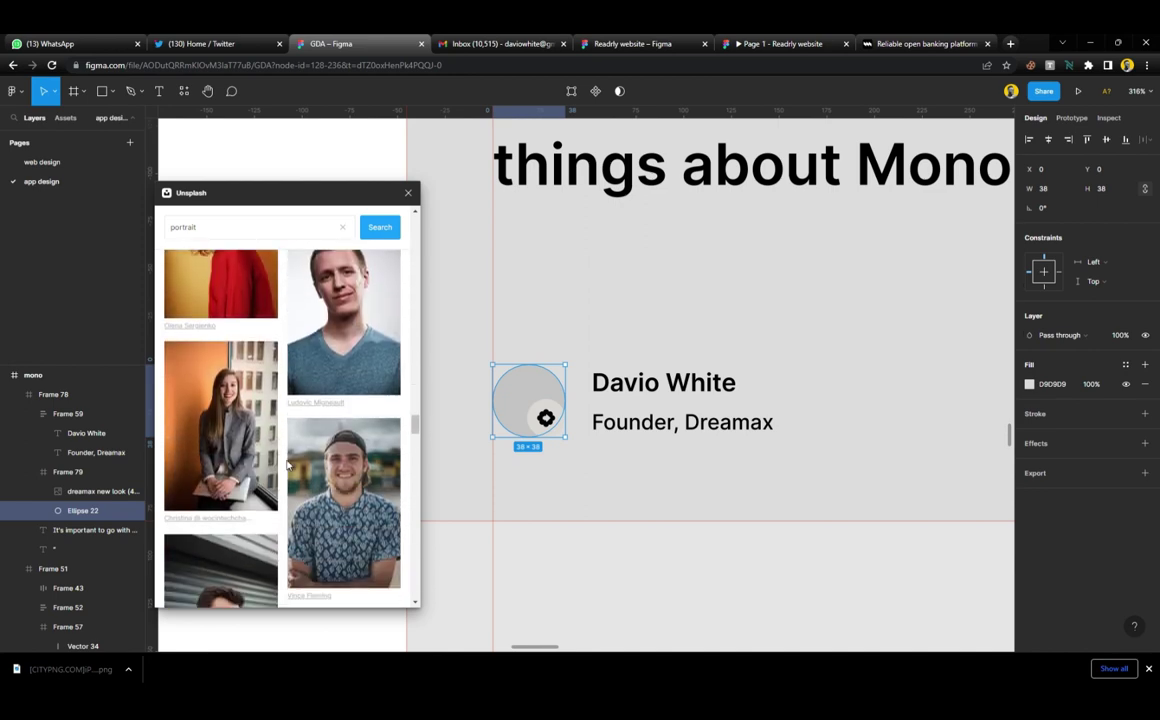
{"action": "scroll", "coordinate": [287, 464], "scroll_direction": "down", "scroll_amount": 10}
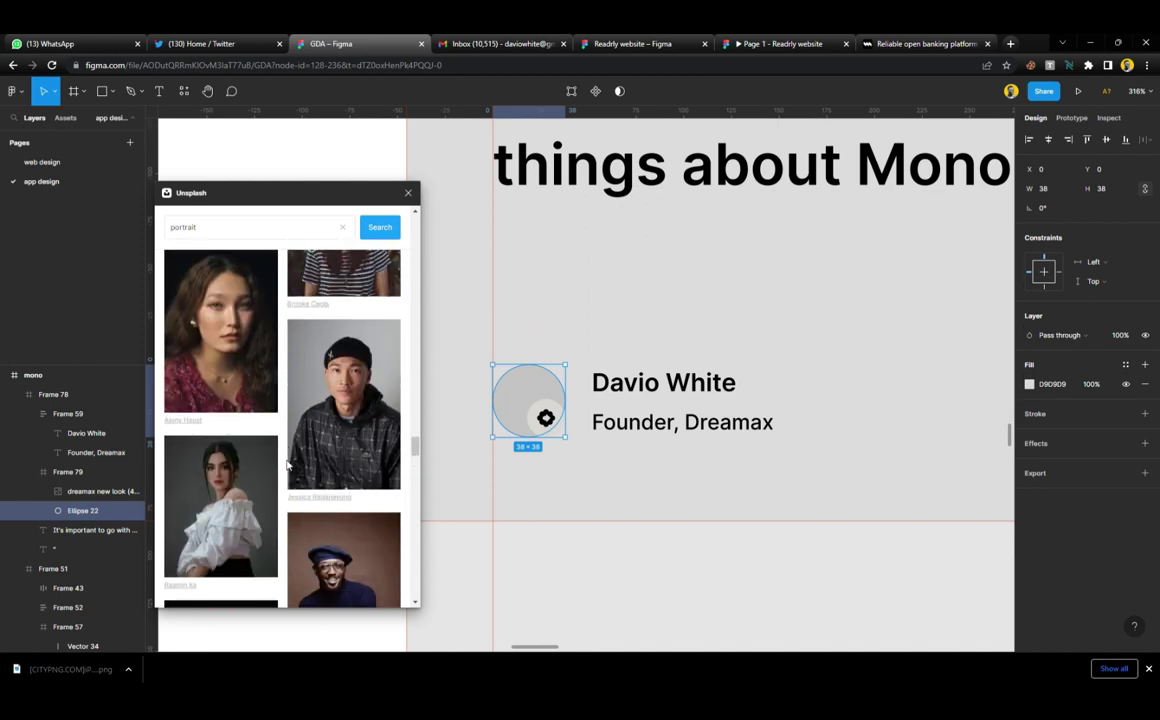
{"action": "scroll", "coordinate": [287, 464], "scroll_direction": "up", "scroll_amount": 3}
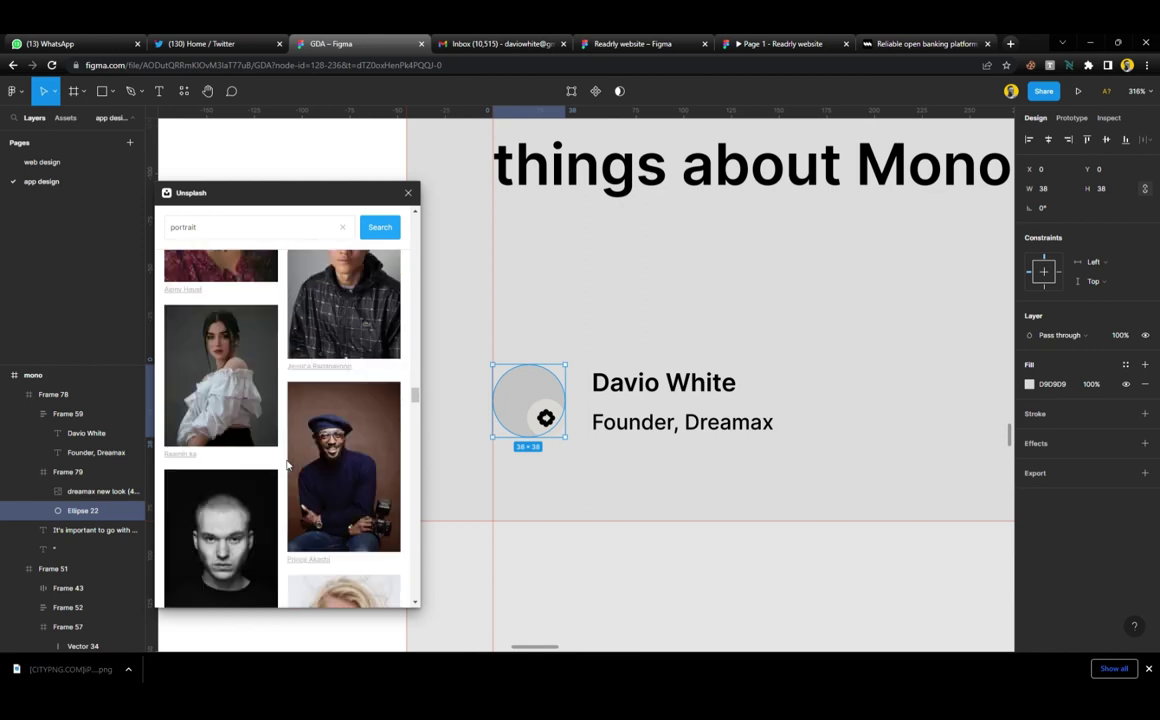
{"action": "scroll", "coordinate": [287, 464], "scroll_direction": "down", "scroll_amount": 10}
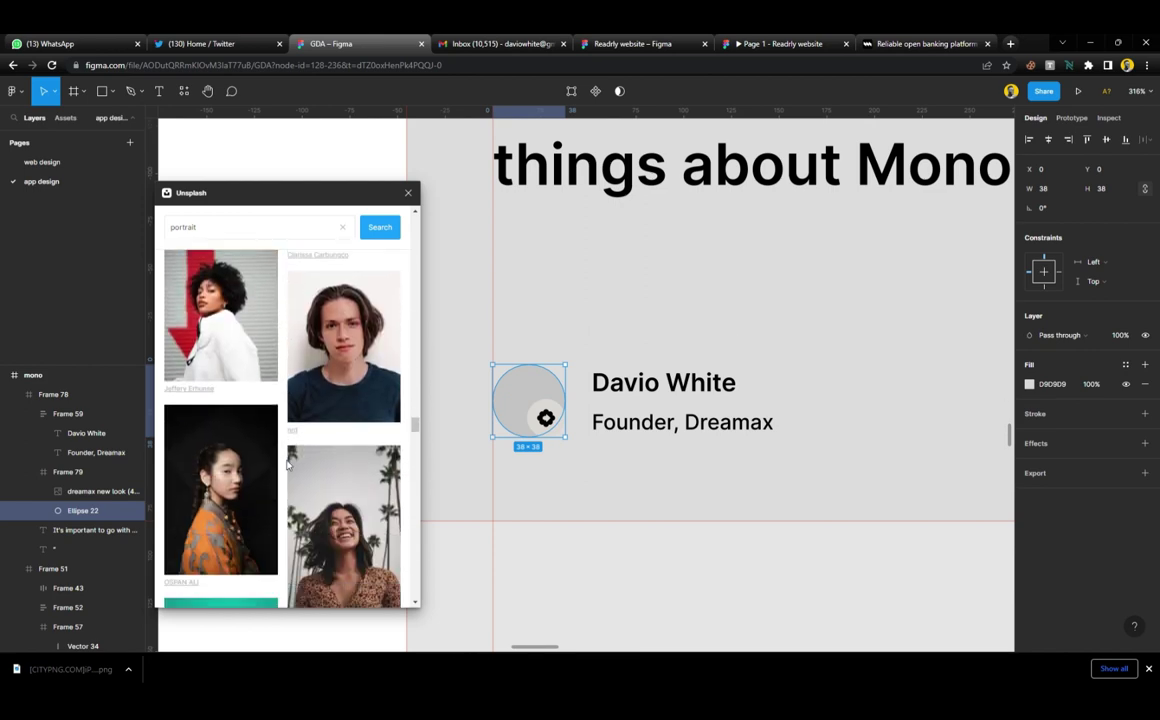
{"action": "scroll", "coordinate": [287, 464], "scroll_direction": "down", "scroll_amount": 10}
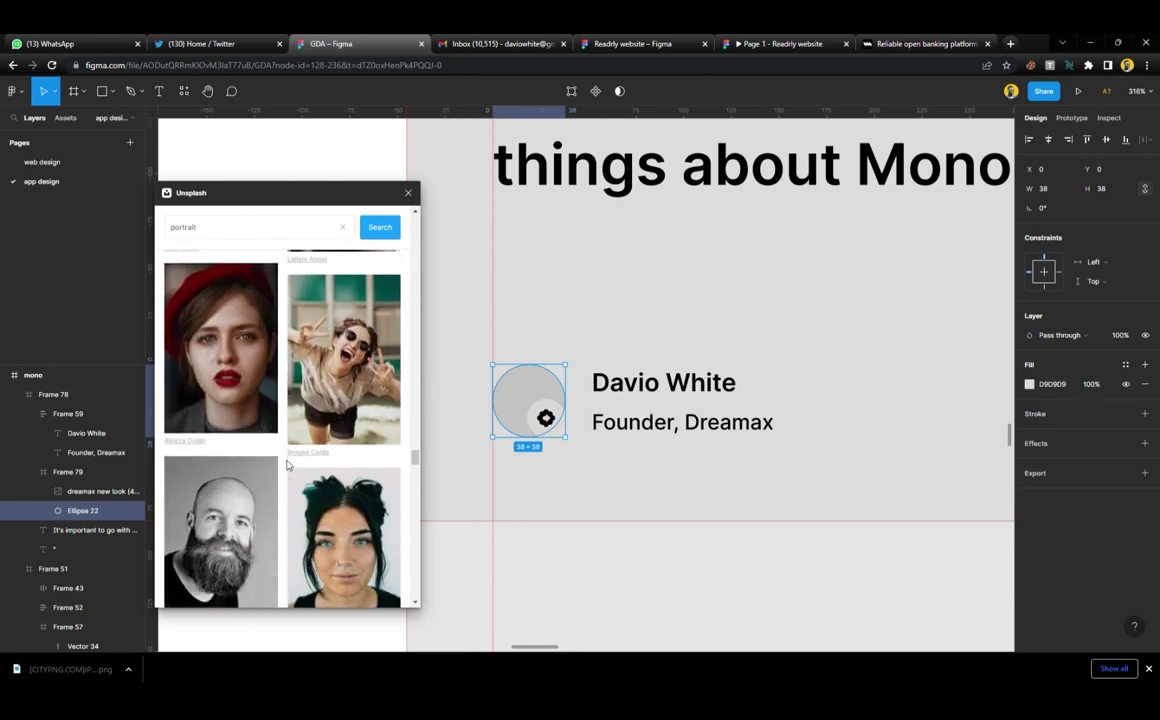
{"action": "scroll", "coordinate": [287, 464], "scroll_direction": "down", "scroll_amount": 10}
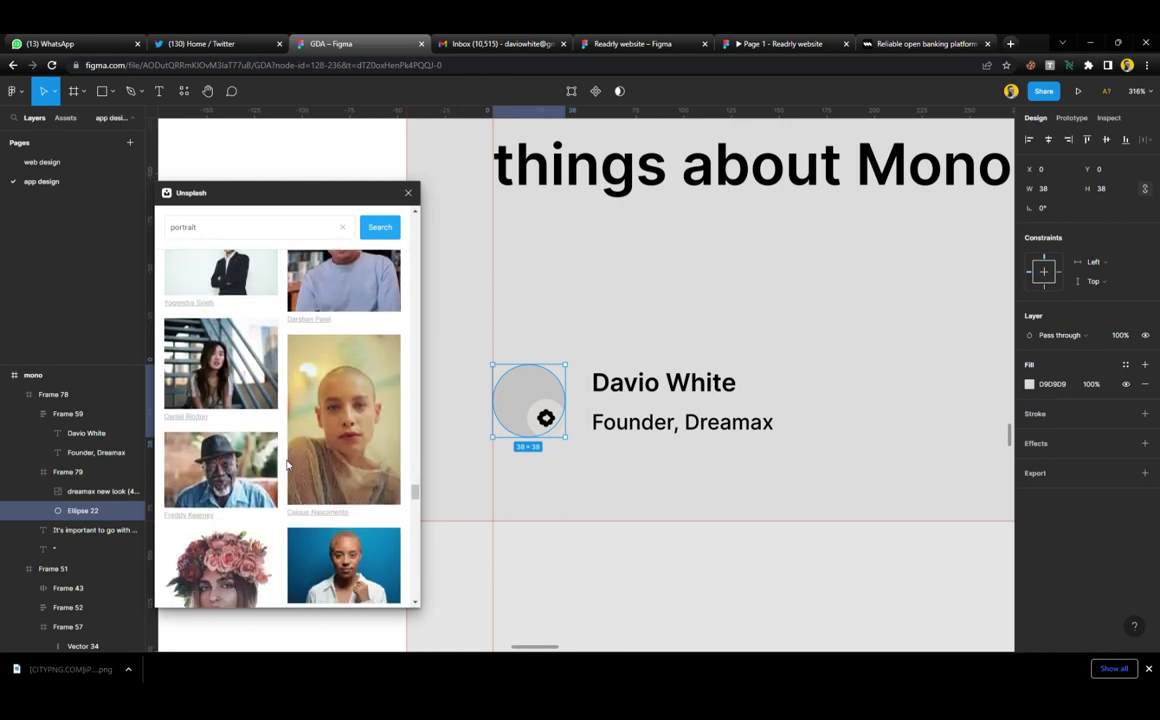
{"action": "scroll", "coordinate": [287, 464], "scroll_direction": "up", "scroll_amount": 5}
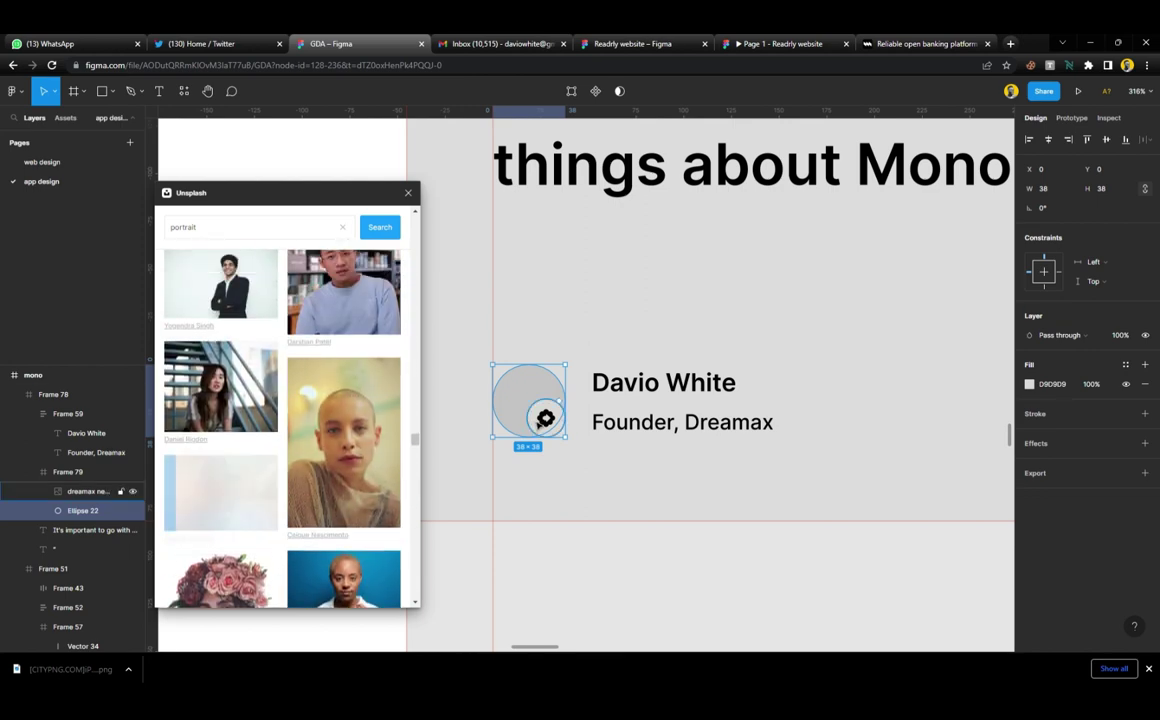
{"action": "left_click", "coordinate": [407, 193]}
{"action": "scroll", "coordinate": [551, 445], "scroll_direction": "down", "scroll_amount": 10}
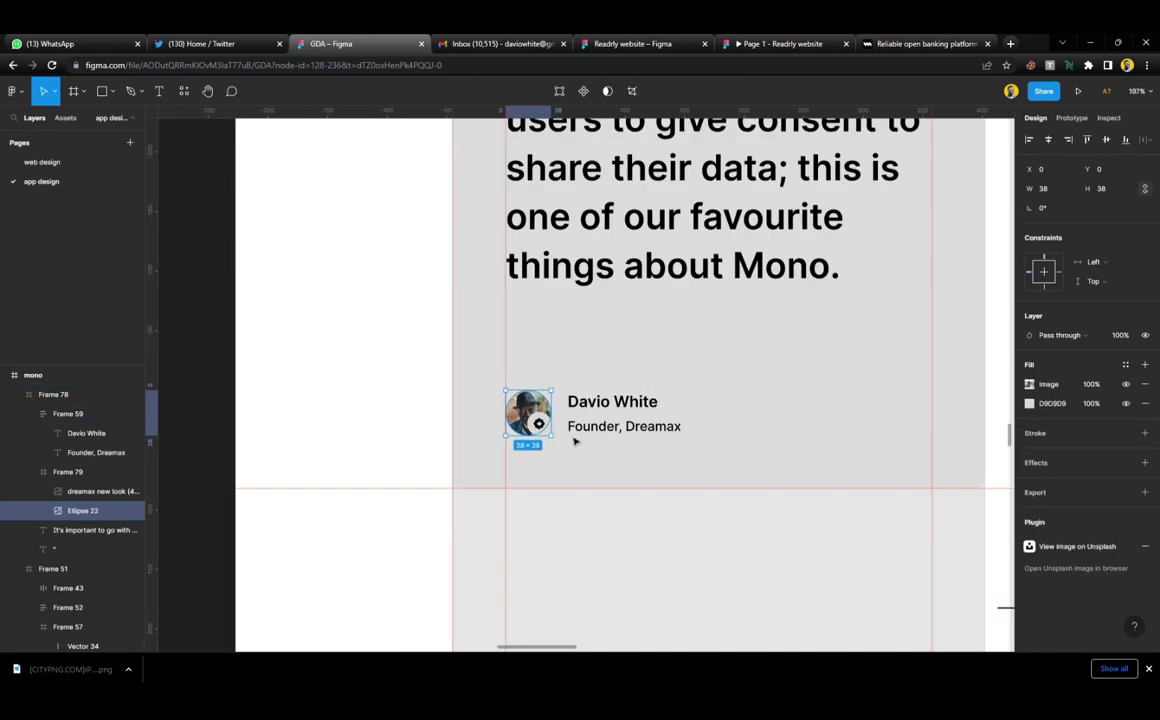
{"action": "scroll", "coordinate": [743, 442], "scroll_direction": "left", "scroll_amount": 3}
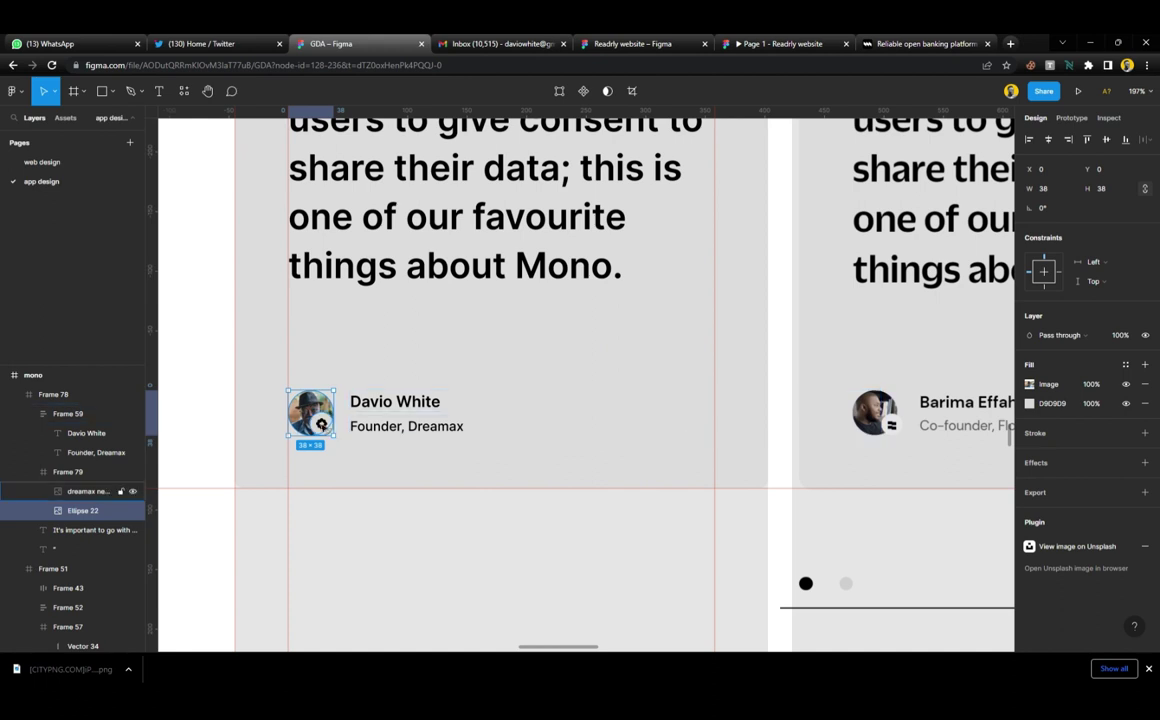
Try moving the logo badge onto the neighbouring avatar, then undo it
{"action": "left_click", "coordinate": [325, 425]}
{"action": "left_click_drag", "start_coordinate": [321, 425], "coordinate": [888, 428]}
{"action": "scroll", "coordinate": [888, 428], "scroll_direction": "up", "scroll_amount": 5}
{"action": "scroll", "coordinate": [893, 433], "scroll_direction": "up", "scroll_amount": 2}
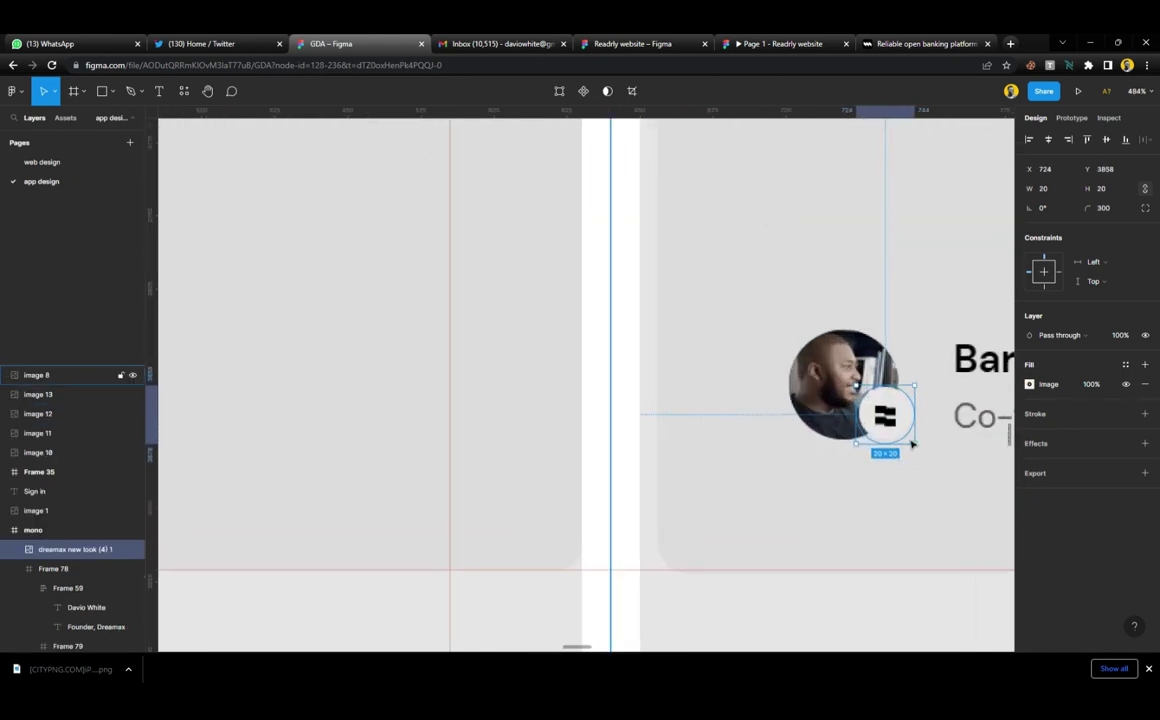
{"action": "scroll", "coordinate": [905, 440], "scroll_direction": "down", "scroll_amount": 4}
{"action": "key", "text": "ctrl+z"}
{"action": "scroll", "coordinate": [484, 394], "scroll_direction": "left", "scroll_amount": 3}
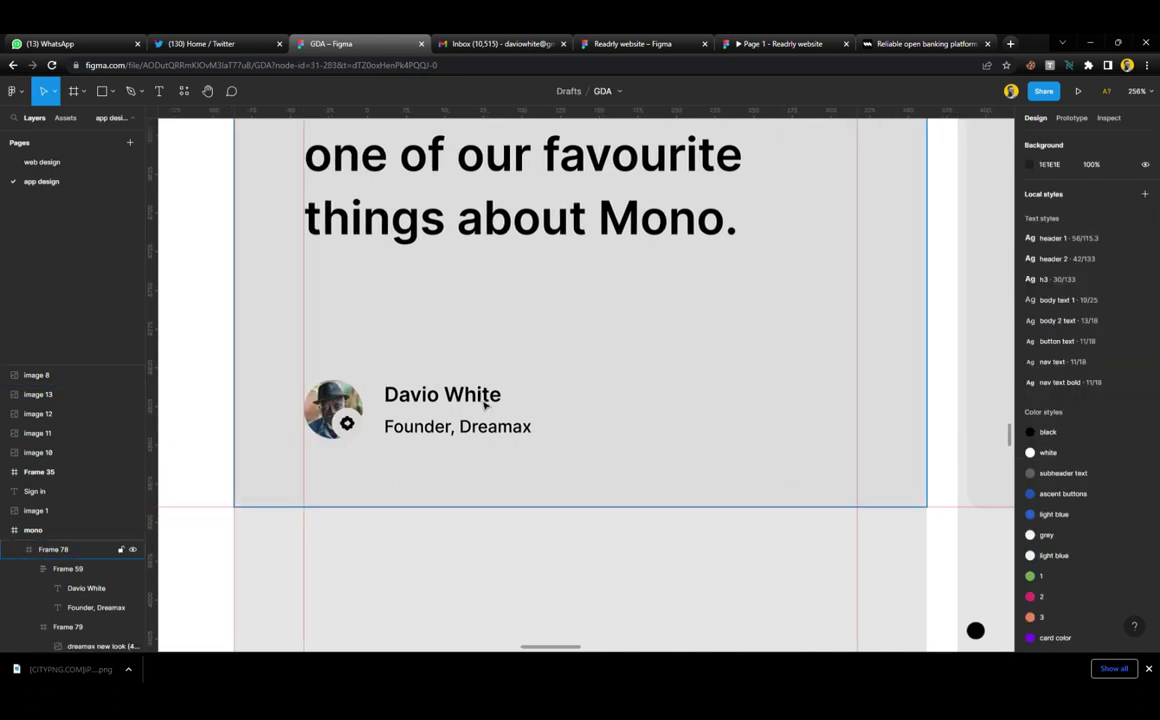
{"action": "scroll", "coordinate": [420, 415], "scroll_direction": "up", "scroll_amount": 5}
Resize the Dreamax badge to 17×17 and align it to the avatar's right edge
{"action": "left_click", "coordinate": [427, 413]}
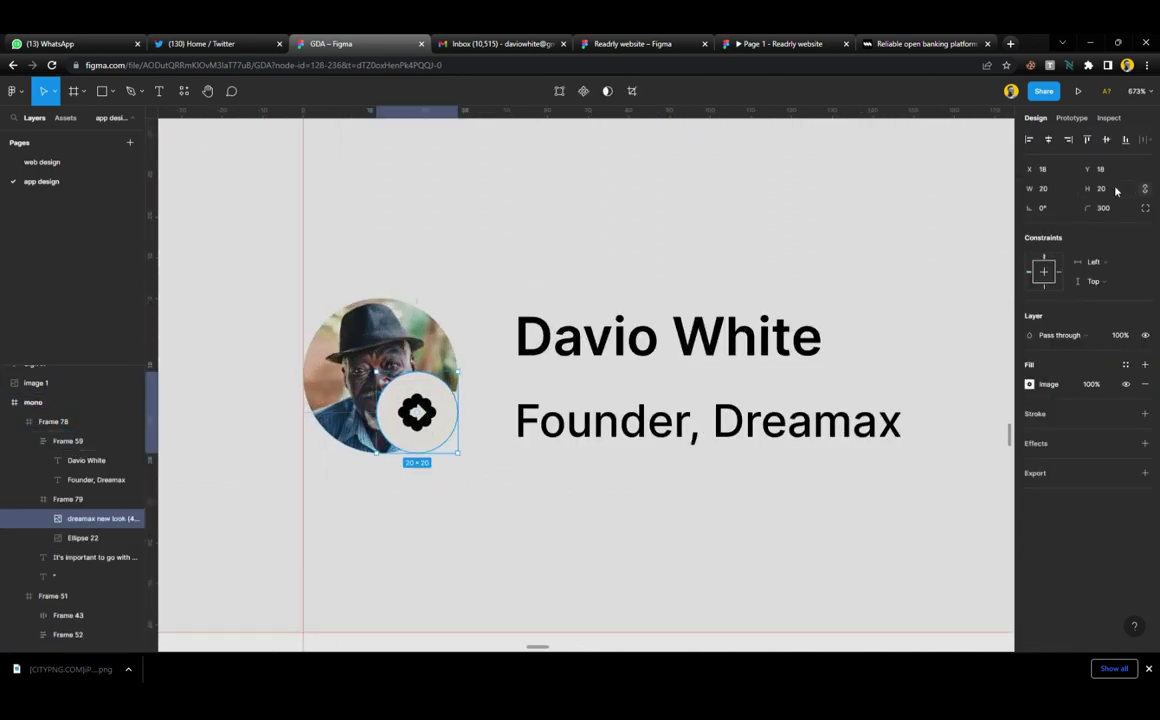
{"action": "left_click", "coordinate": [1117, 191]}
{"action": "type", "text": "17"}
{"action": "key", "text": "Return"}
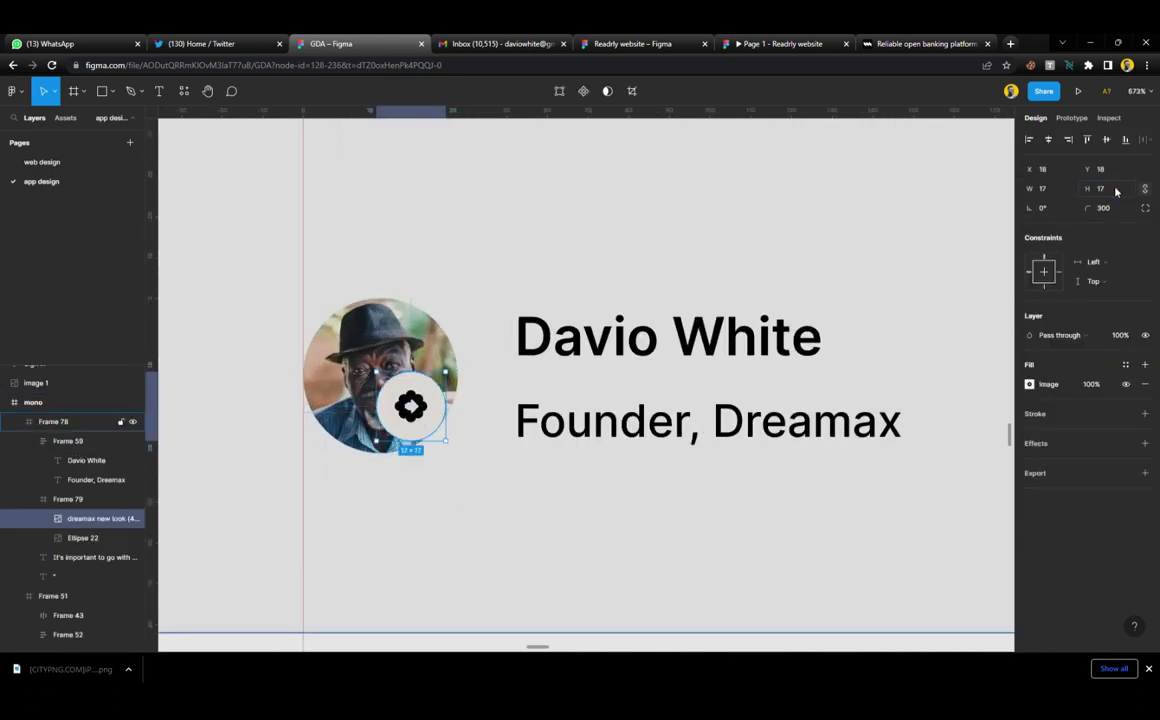
{"action": "left_click", "coordinate": [1066, 141]}
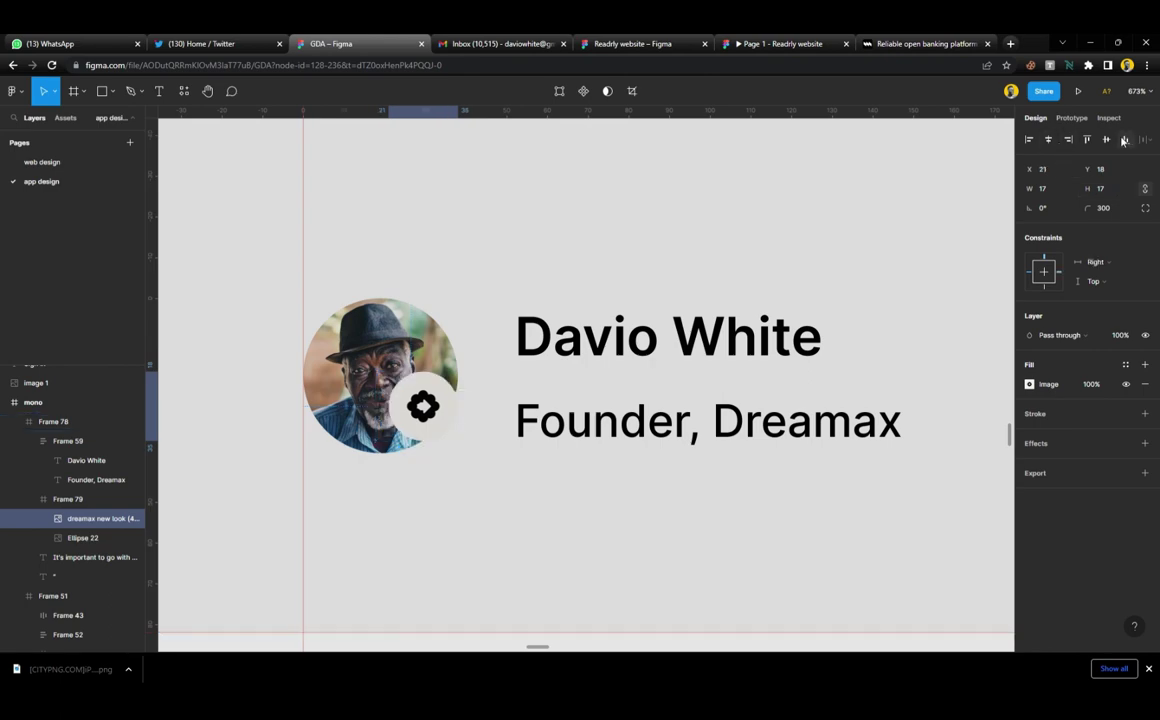
Give the 'Founder, Dreamax' text the subheader text colour style
{"action": "left_click", "coordinate": [448, 482]}
{"action": "scroll", "coordinate": [449, 470], "scroll_direction": "down", "scroll_amount": 5}
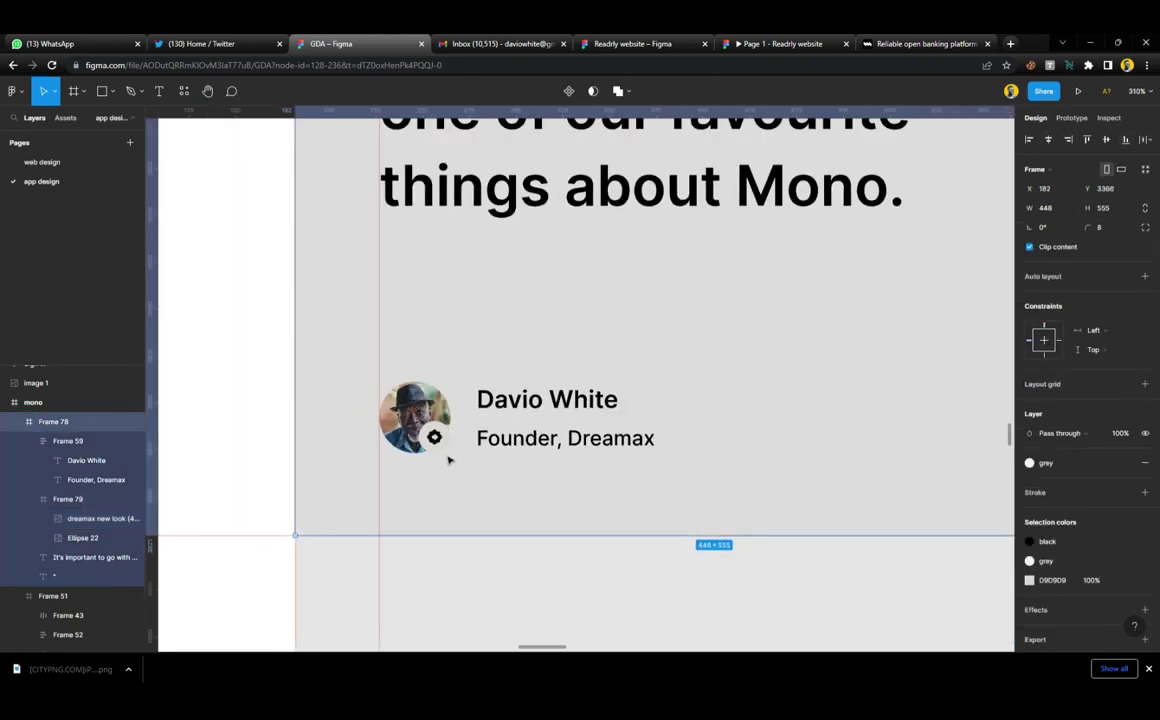
{"action": "scroll", "coordinate": [448, 460], "scroll_direction": "down", "scroll_amount": 5}
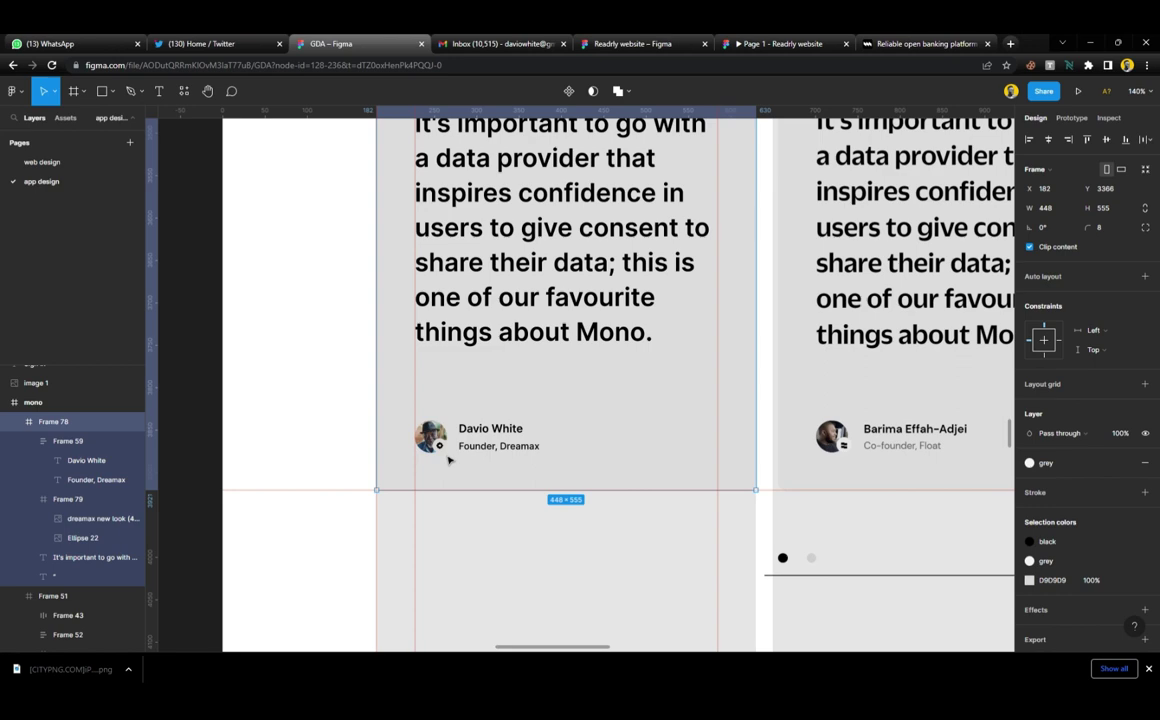
{"action": "scroll", "coordinate": [448, 460], "scroll_direction": "up", "scroll_amount": 5}
{"action": "scroll", "coordinate": [448, 460], "scroll_direction": "down", "scroll_amount": 6}
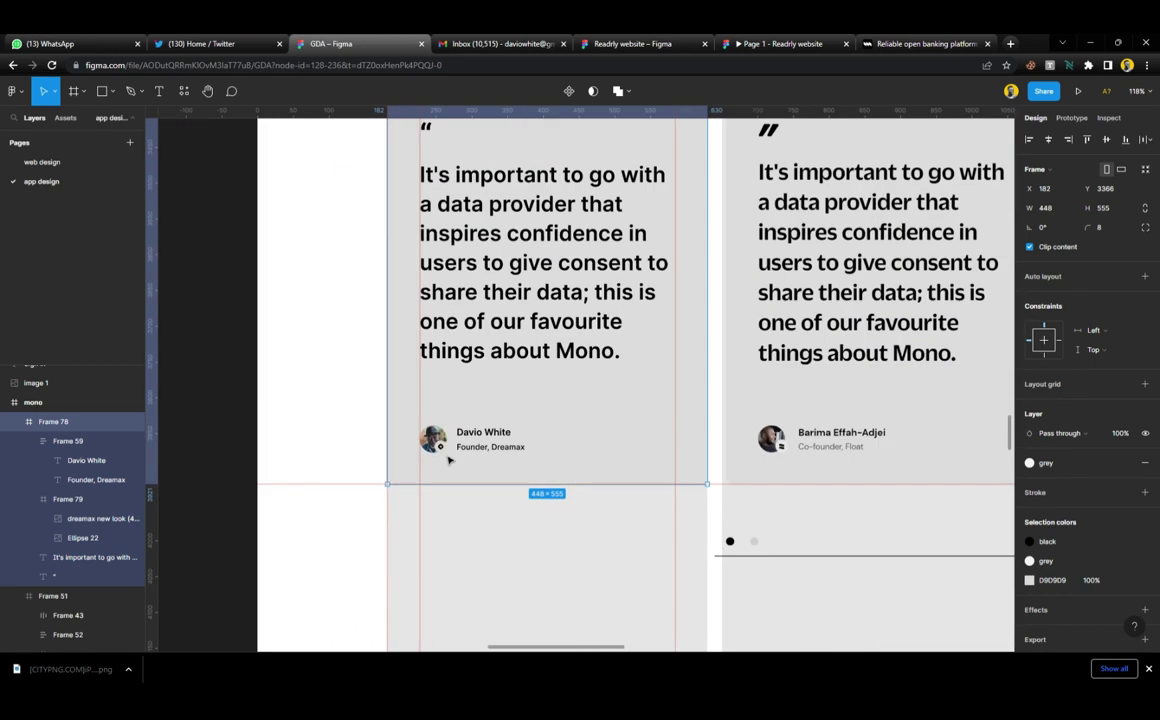
{"action": "scroll", "coordinate": [453, 453], "scroll_direction": "up", "scroll_amount": 3}
{"action": "left_click", "coordinate": [500, 454], "text": "ctrl"}
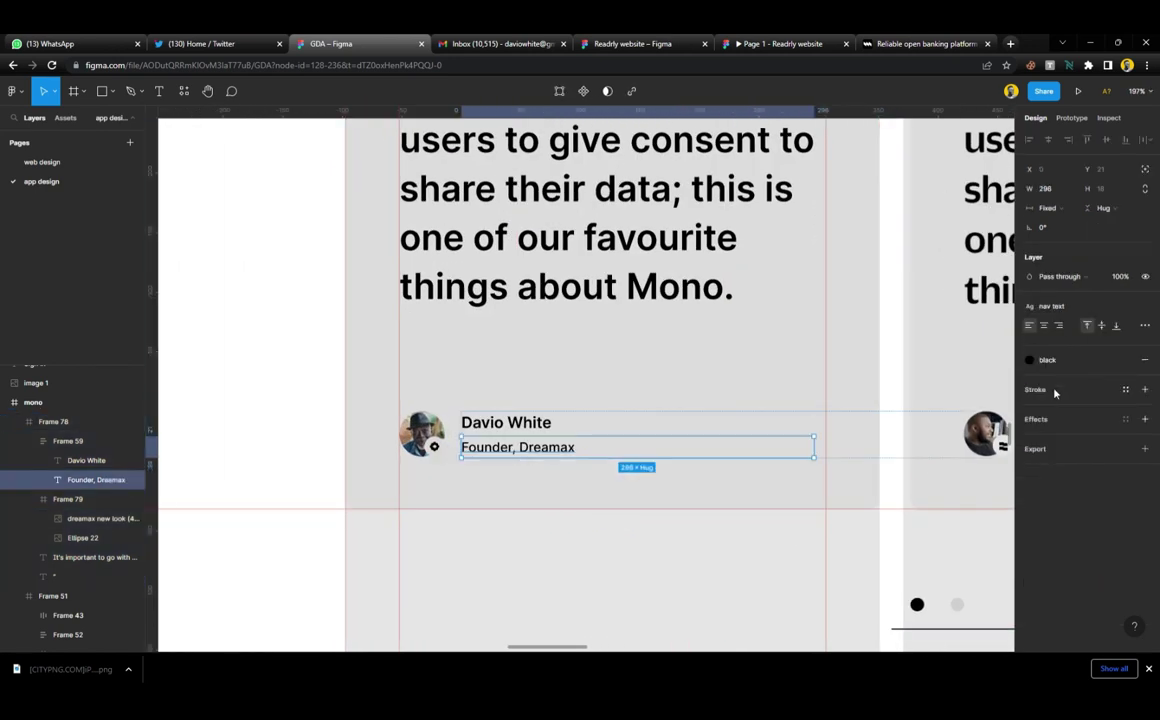
{"action": "left_click", "coordinate": [1056, 362]}
{"action": "left_click", "coordinate": [1073, 471]}
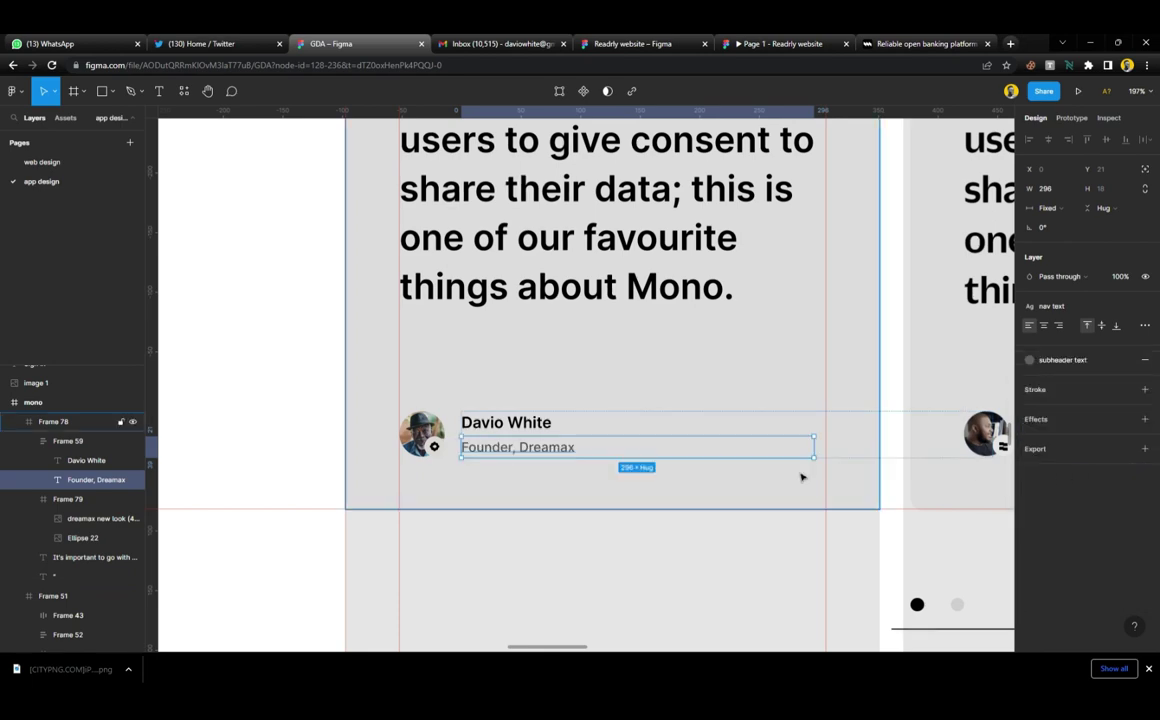
Crop the reference carousel screenshot to just the onboarding testimonial and move it near the cards
{"action": "left_click", "coordinate": [497, 575]}
{"action": "scroll", "coordinate": [500, 520], "scroll_direction": "down", "scroll_amount": 4}
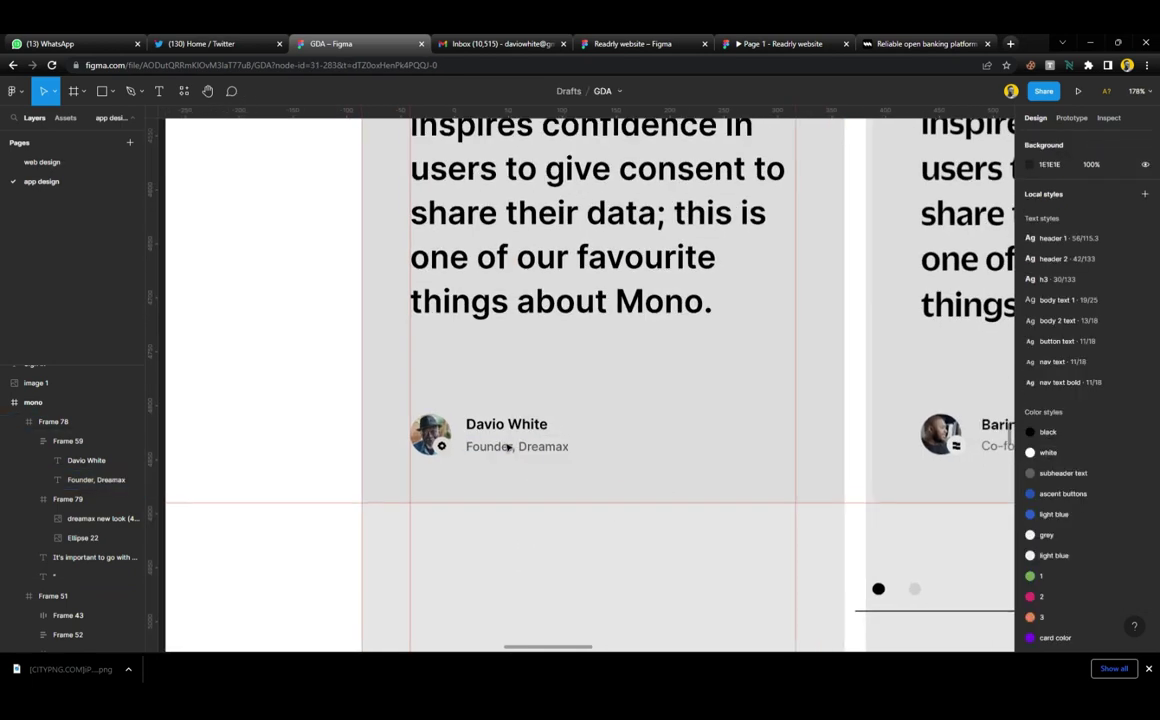
{"action": "scroll", "coordinate": [508, 447], "scroll_direction": "down", "scroll_amount": 5}
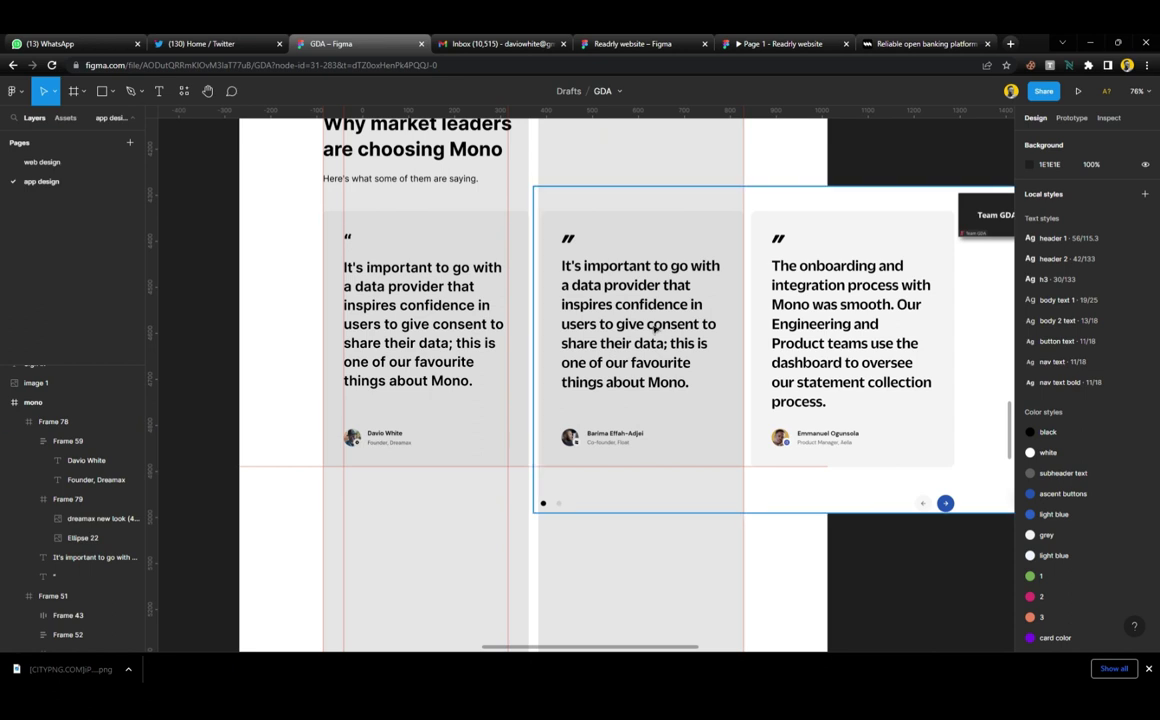
{"action": "left_click_drag", "start_coordinate": [603, 298], "coordinate": [927, 298]}
{"action": "scroll", "coordinate": [927, 298], "scroll_direction": "right", "scroll_amount": 5}
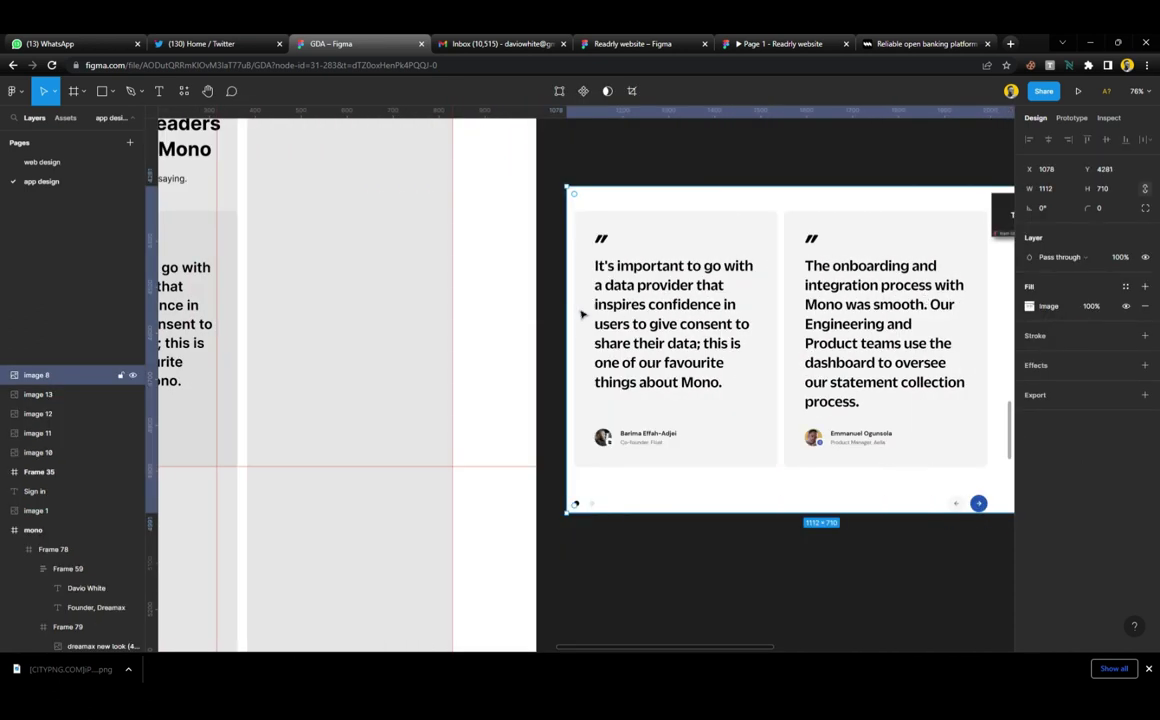
{"action": "left_click_drag", "start_coordinate": [567, 347], "coordinate": [786, 348]}
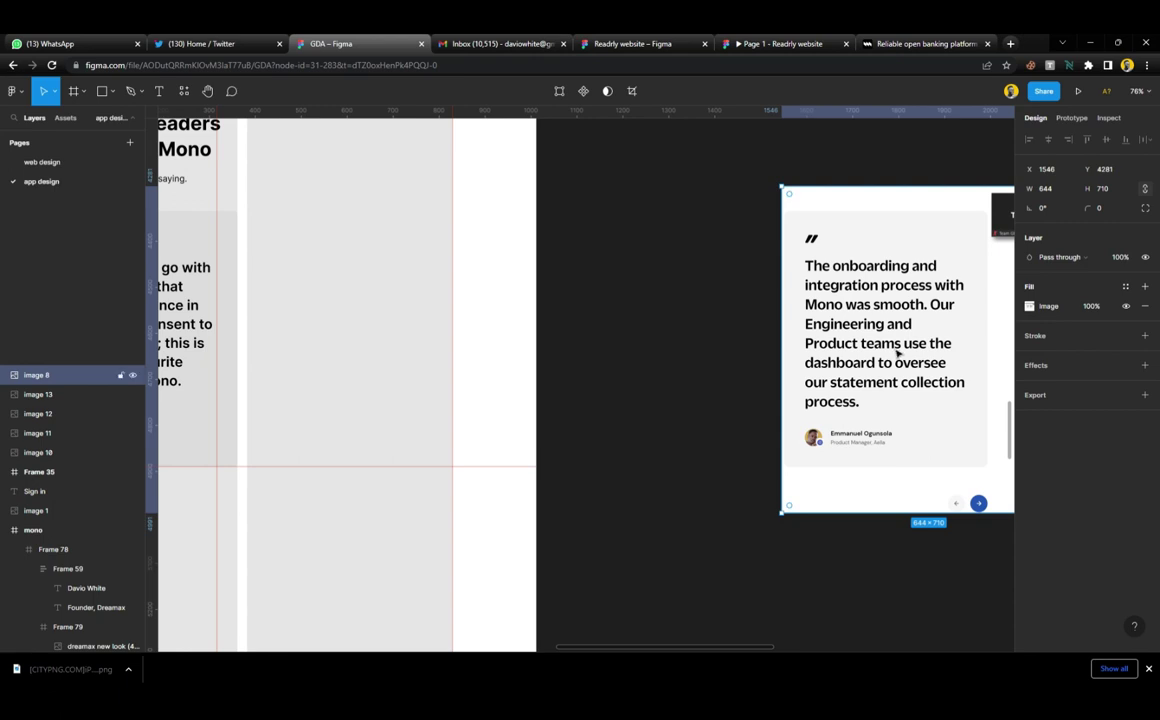
{"action": "left_click_drag", "start_coordinate": [897, 352], "coordinate": [678, 347]}
Duplicate the first testimonial card and place the copy beside it at X 650
{"action": "scroll", "coordinate": [681, 347], "scroll_direction": "left", "scroll_amount": 3}
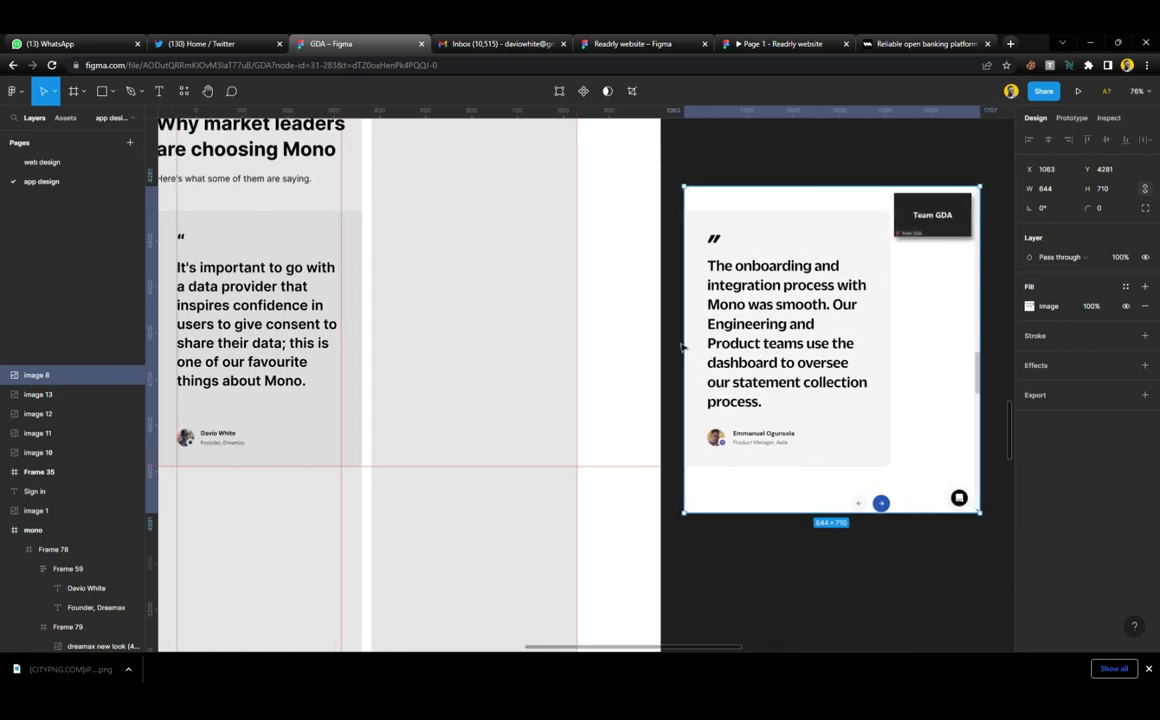
{"action": "scroll", "coordinate": [650, 345], "scroll_direction": "left", "scroll_amount": 3}
{"action": "left_click", "coordinate": [322, 313]}
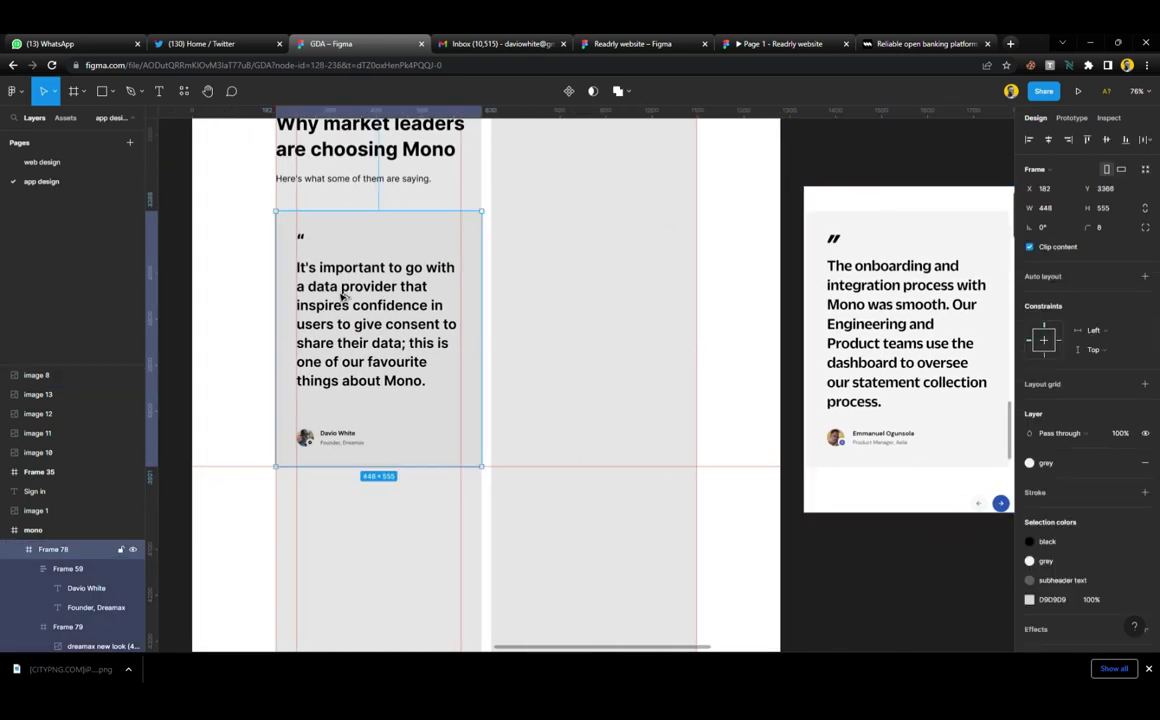
{"action": "left_click_drag", "start_coordinate": [342, 296], "coordinate": [557, 307]}
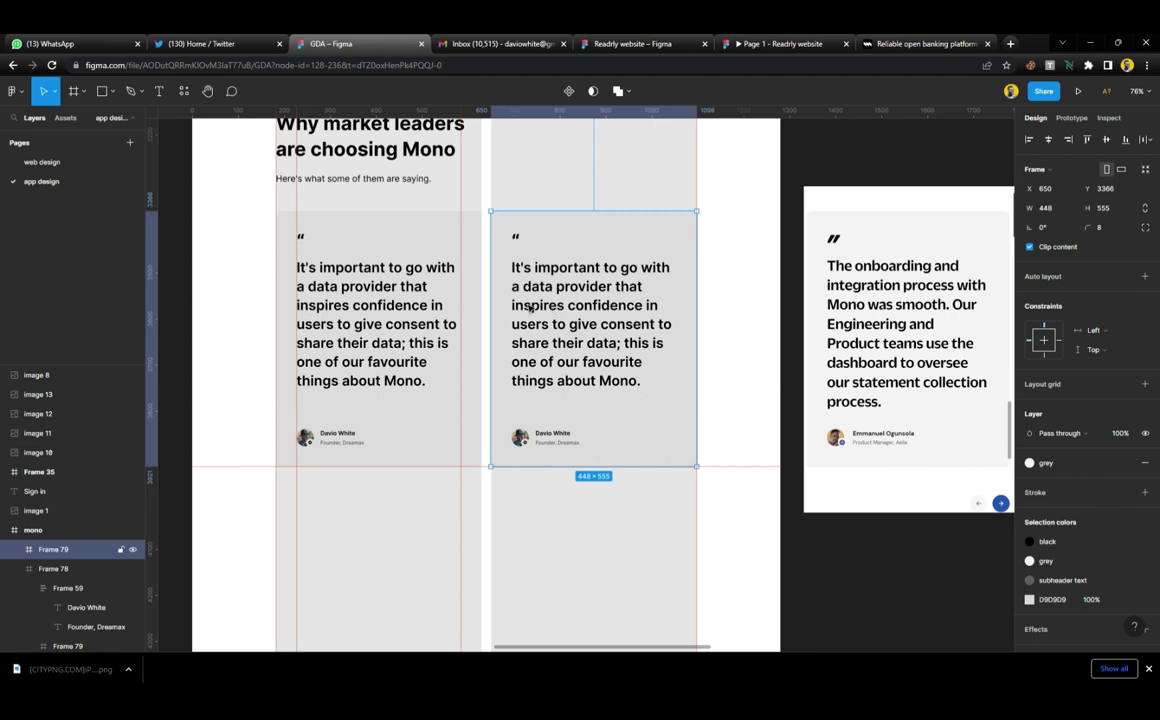
Detach the header 2 style from the middle card's quote mark and set its size to 64
{"action": "double_click", "coordinate": [518, 245]}
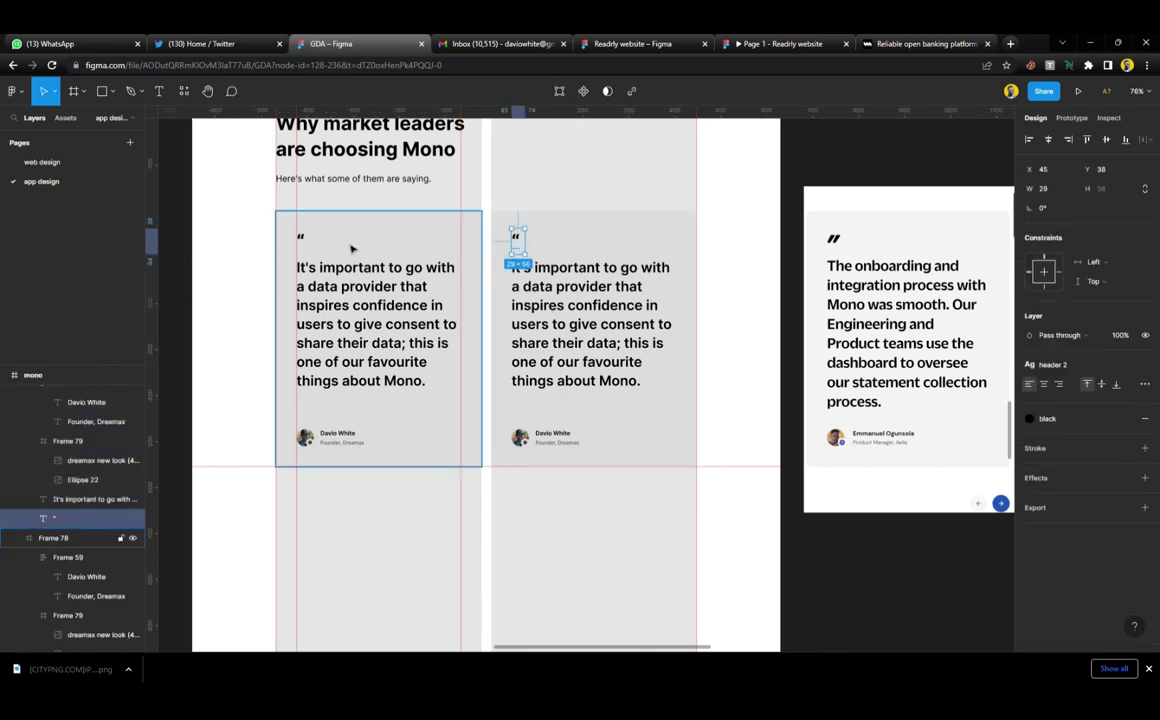
{"action": "left_click", "coordinate": [305, 246], "text": "shift"}
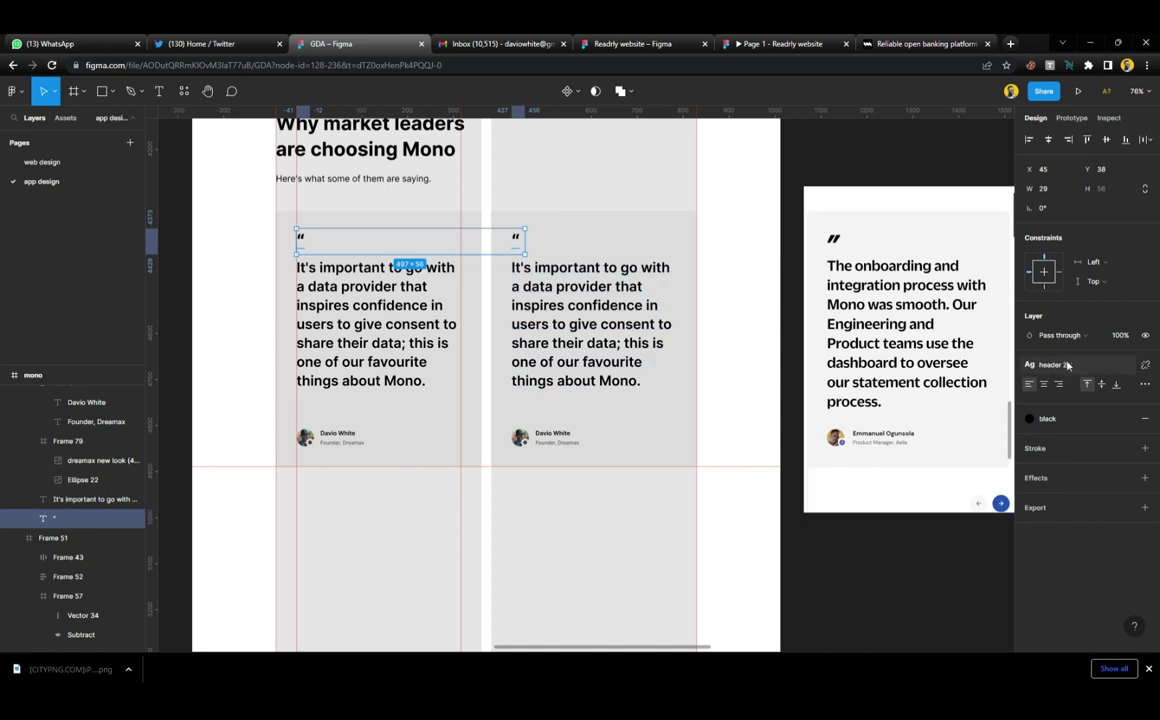
{"action": "left_click", "coordinate": [1145, 366]}
{"action": "left_click", "coordinate": [1132, 405]}
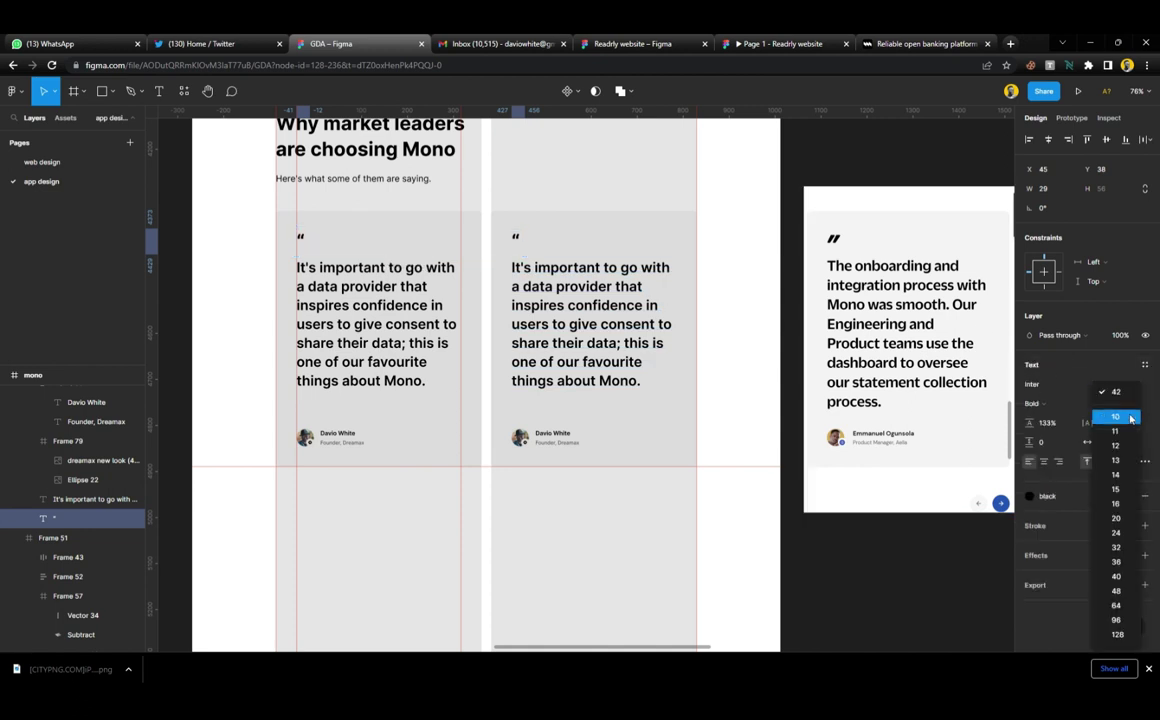
{"action": "left_click", "coordinate": [1117, 606]}
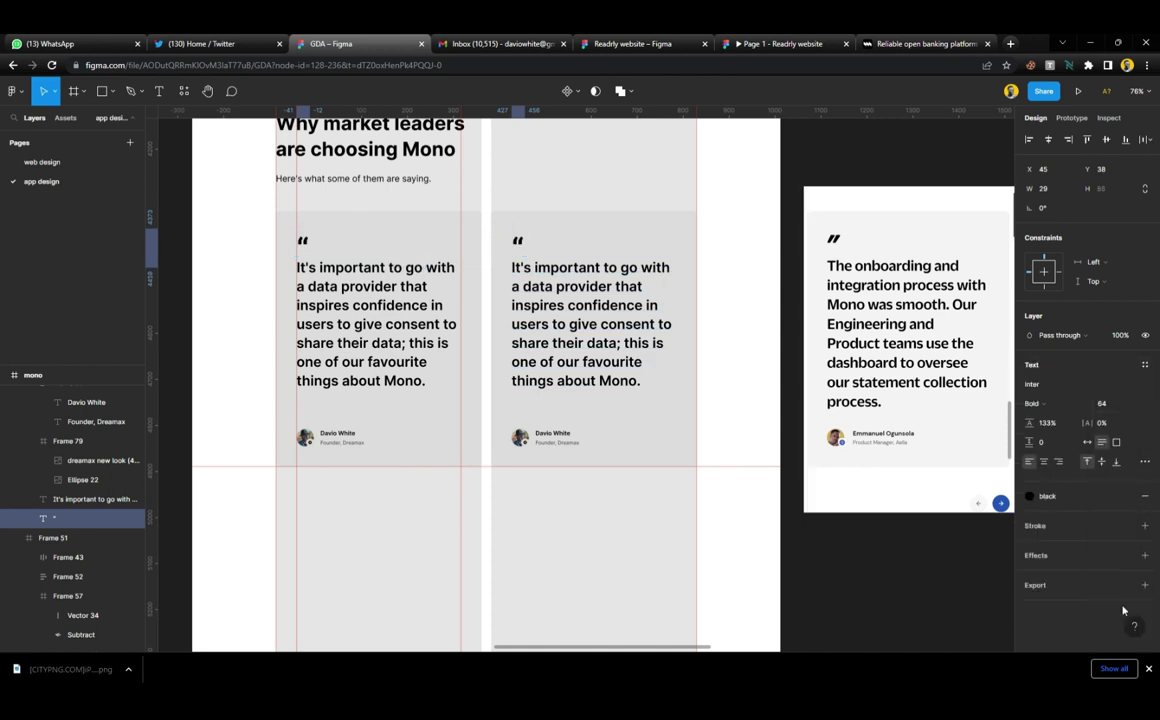
{"action": "left_click", "coordinate": [940, 564]}
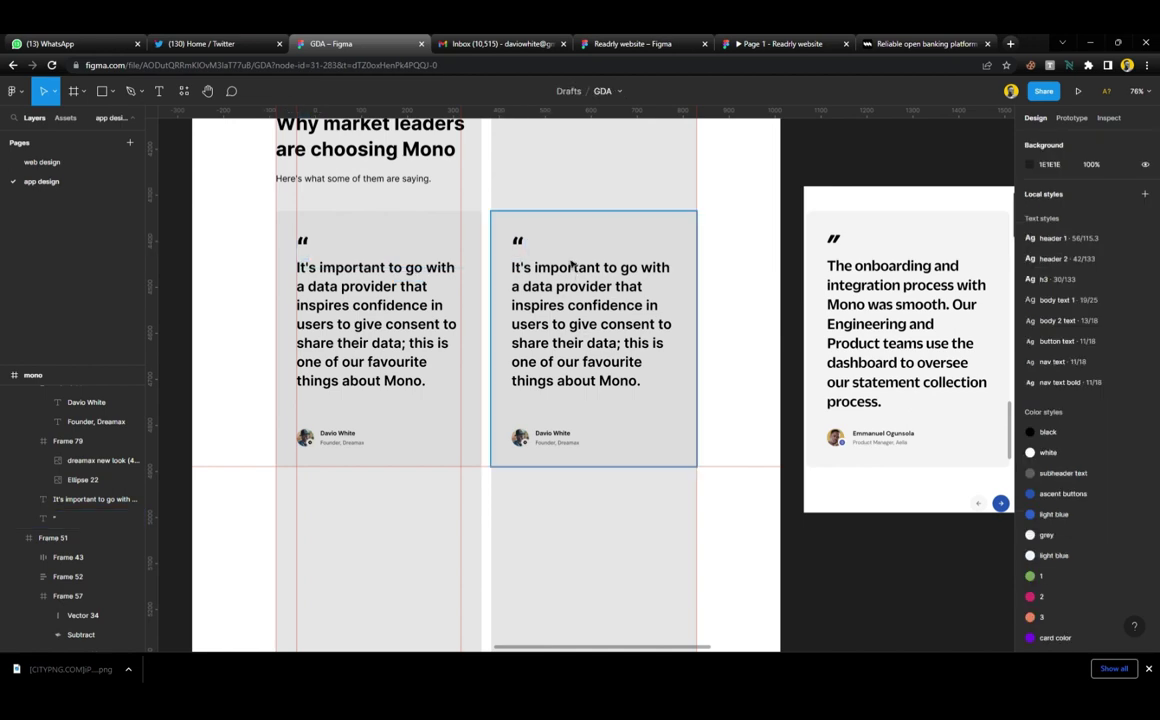
Copy the onboarding testimonial text from the live mono.co site
{"action": "left_click", "coordinate": [913, 44]}
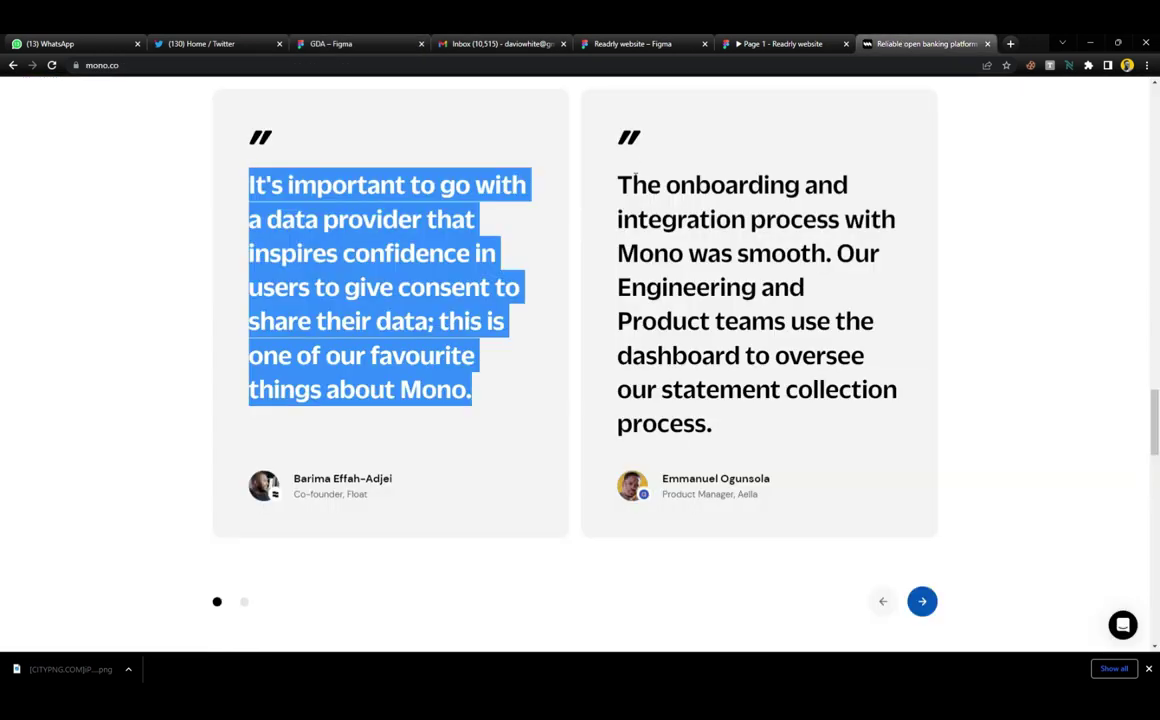
{"action": "left_click_drag", "start_coordinate": [568, 165], "coordinate": [709, 444]}
{"action": "key", "text": "ctrl+c"}
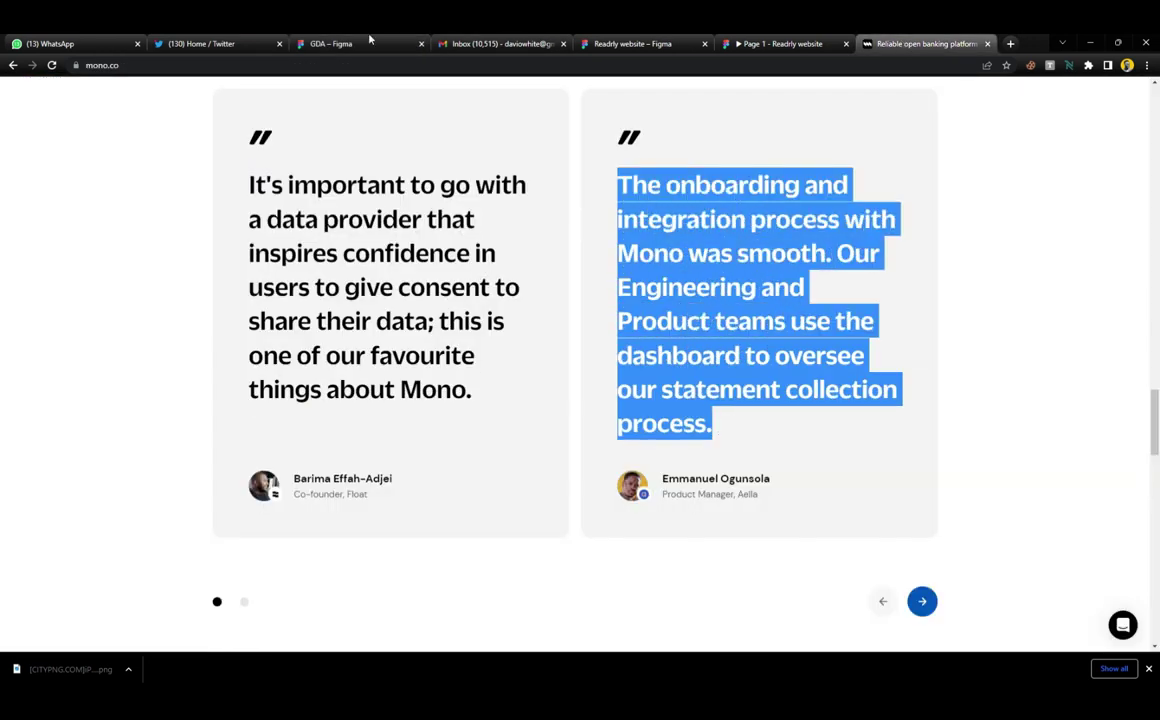
{"action": "left_click", "coordinate": [357, 42]}
{"action": "left_click", "coordinate": [566, 318]}
Paste the onboarding quote over the middle card's quote text
{"action": "double_click", "coordinate": [566, 318]}
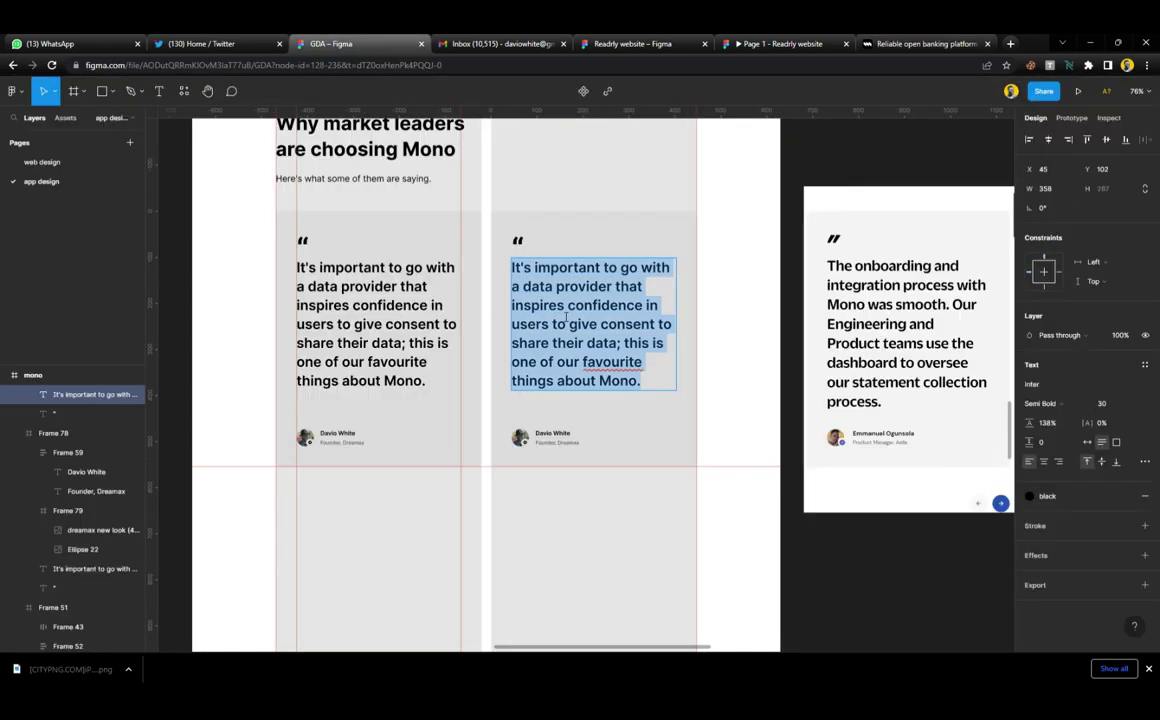
{"action": "key", "text": "ctrl+v"}
{"action": "left_click", "coordinate": [765, 530]}
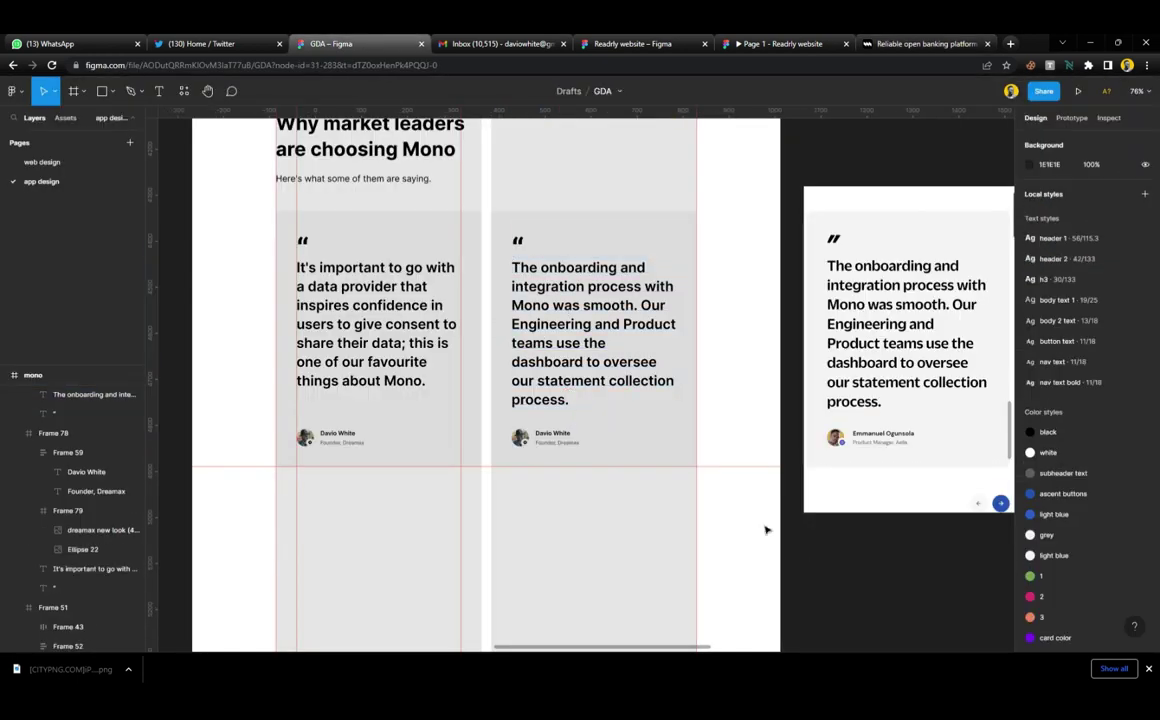
{"action": "scroll", "coordinate": [765, 530], "scroll_direction": "up", "scroll_amount": 3}
{"action": "scroll", "coordinate": [427, 404], "scroll_direction": "left", "scroll_amount": 3}
{"action": "scroll", "coordinate": [371, 427], "scroll_direction": "up", "scroll_amount": 3}
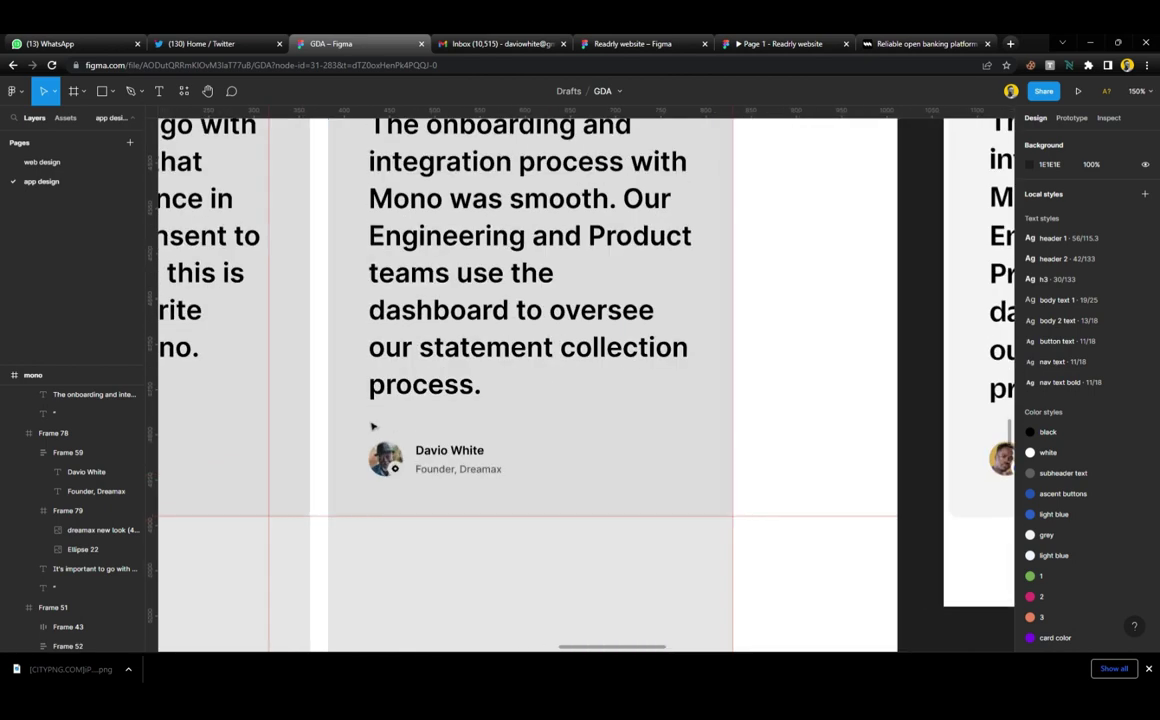
{"action": "scroll", "coordinate": [435, 462], "scroll_direction": "up", "scroll_amount": 3}
Replace the author name with a new one and change the role to 'Community Manager, Dreamax'
{"action": "double_click", "coordinate": [440, 450]}
{"action": "key", "text": "Return"}
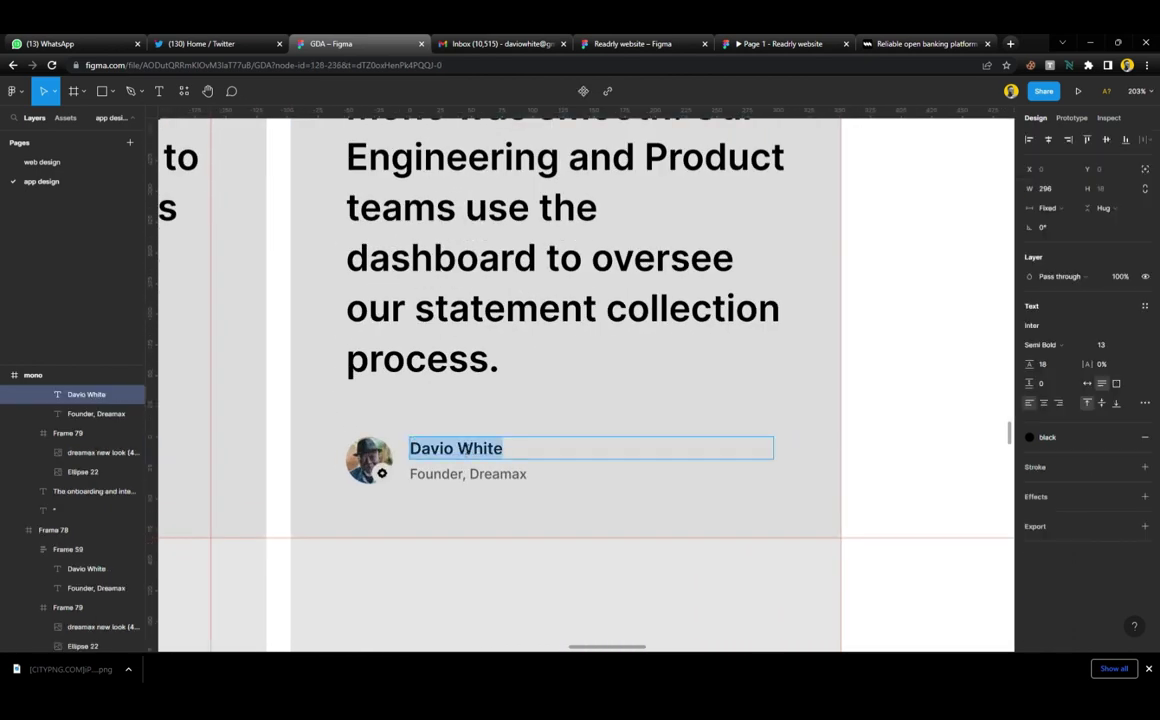
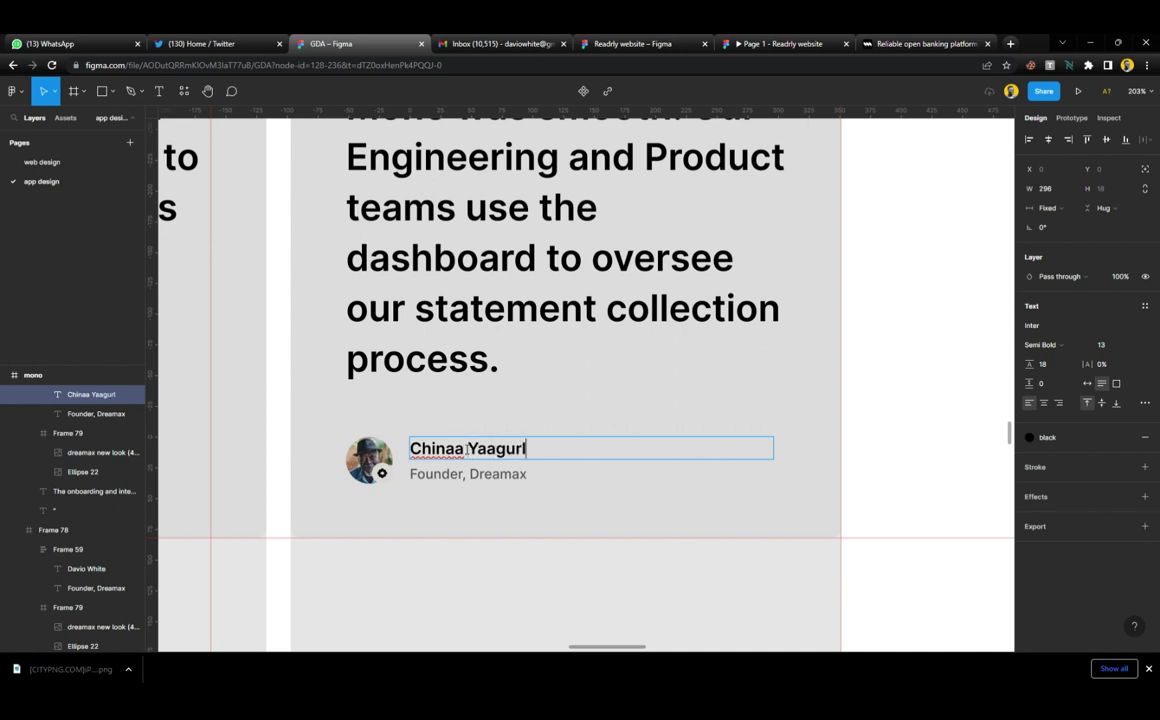
{"action": "left_click_drag", "start_coordinate": [466, 484], "coordinate": [430, 485]}
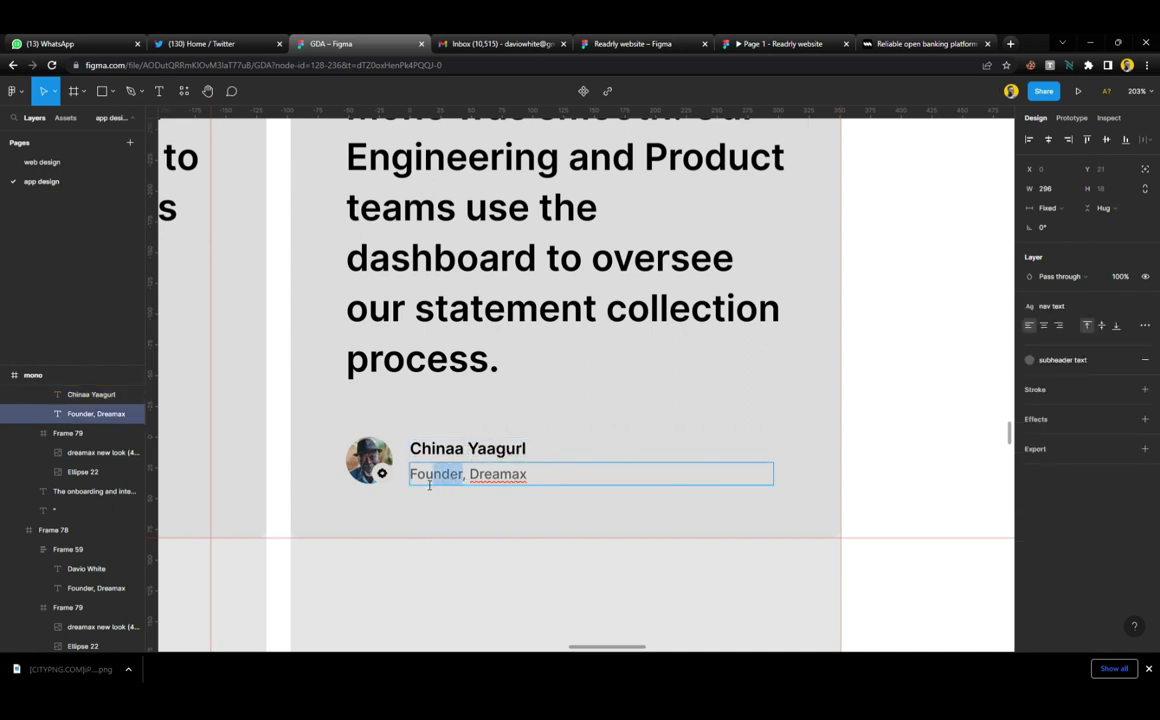
{"action": "type", "text": "Community"}
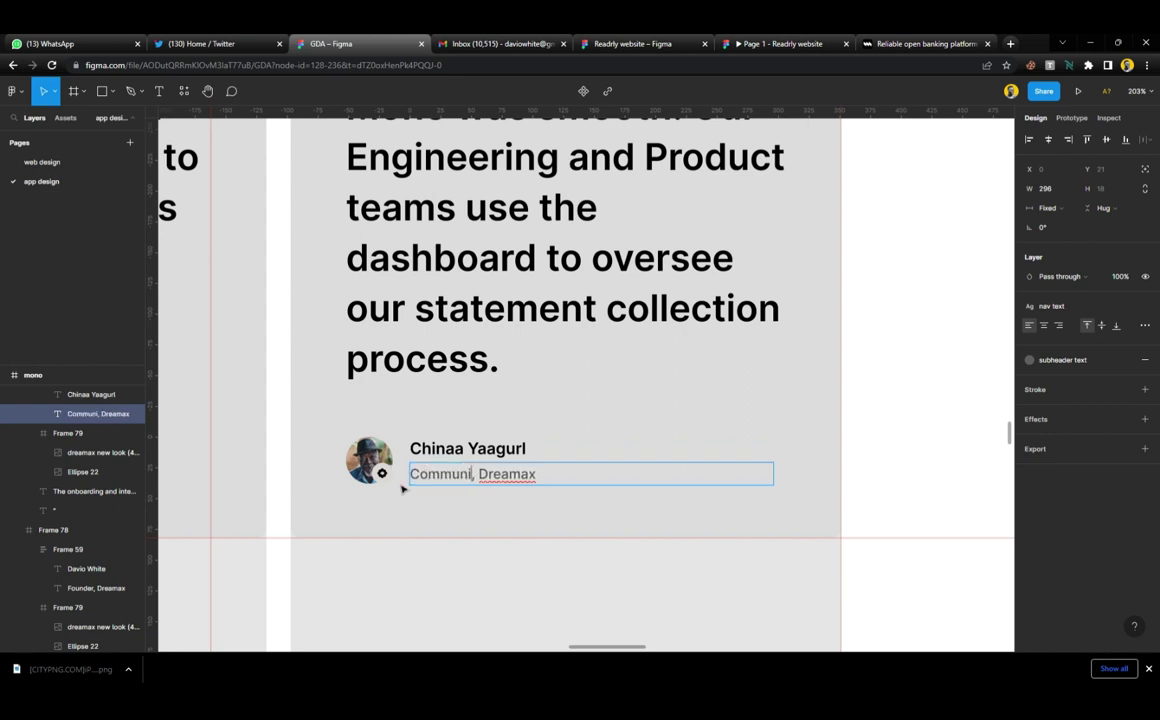
{"action": "type", "text": " Manager"}
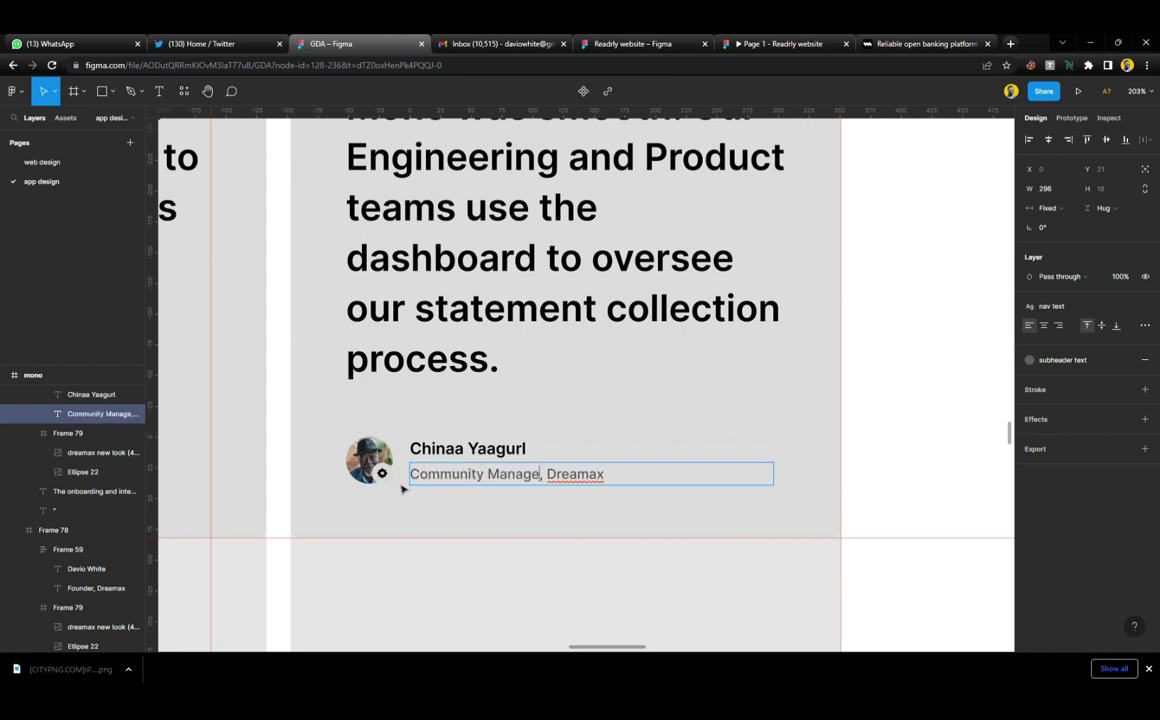
{"action": "key", "text": "Escape"}
Fill the middle card's avatar circle with a portrait photo from the Unsplash plugin
{"action": "left_click", "coordinate": [369, 460]}
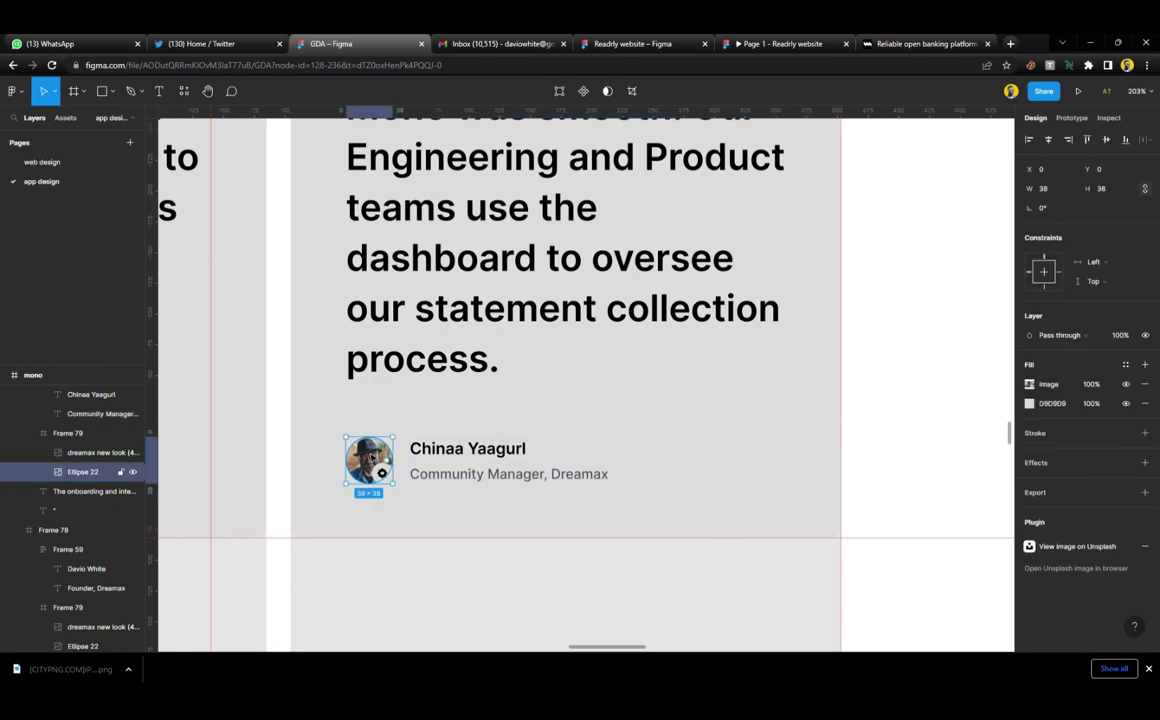
{"action": "left_click", "coordinate": [184, 91]}
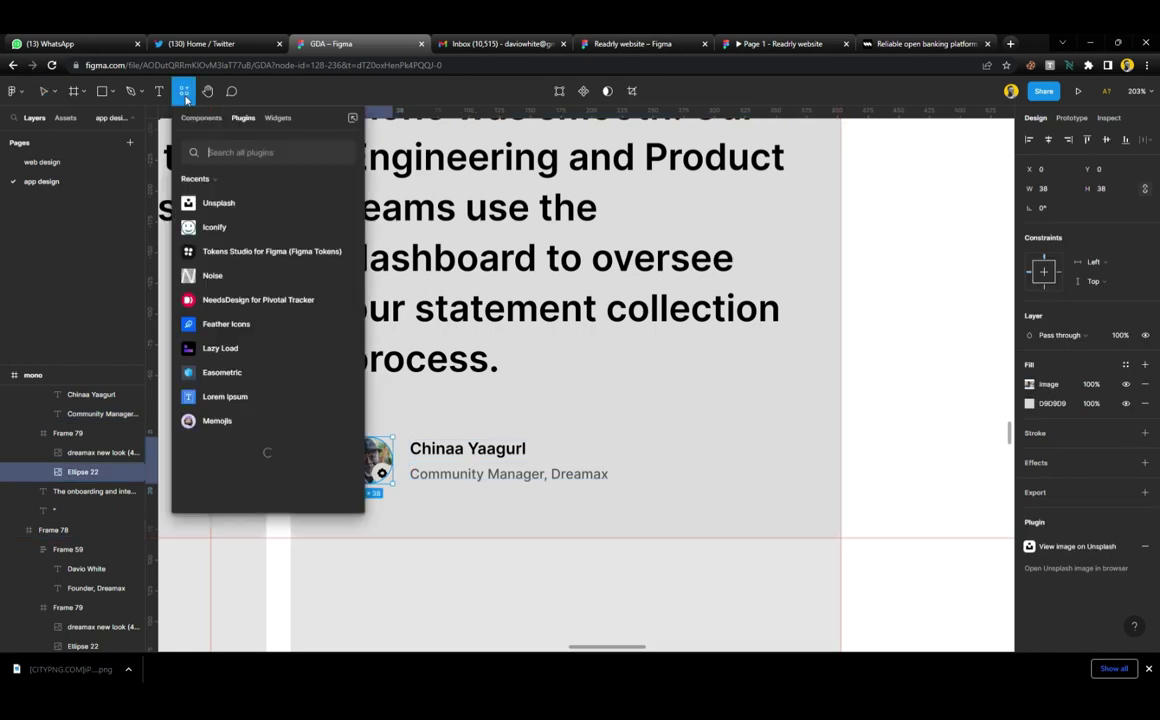
{"action": "left_click", "coordinate": [340, 202]}
{"action": "scroll", "coordinate": [580, 357], "scroll_direction": "left", "scroll_amount": 3}
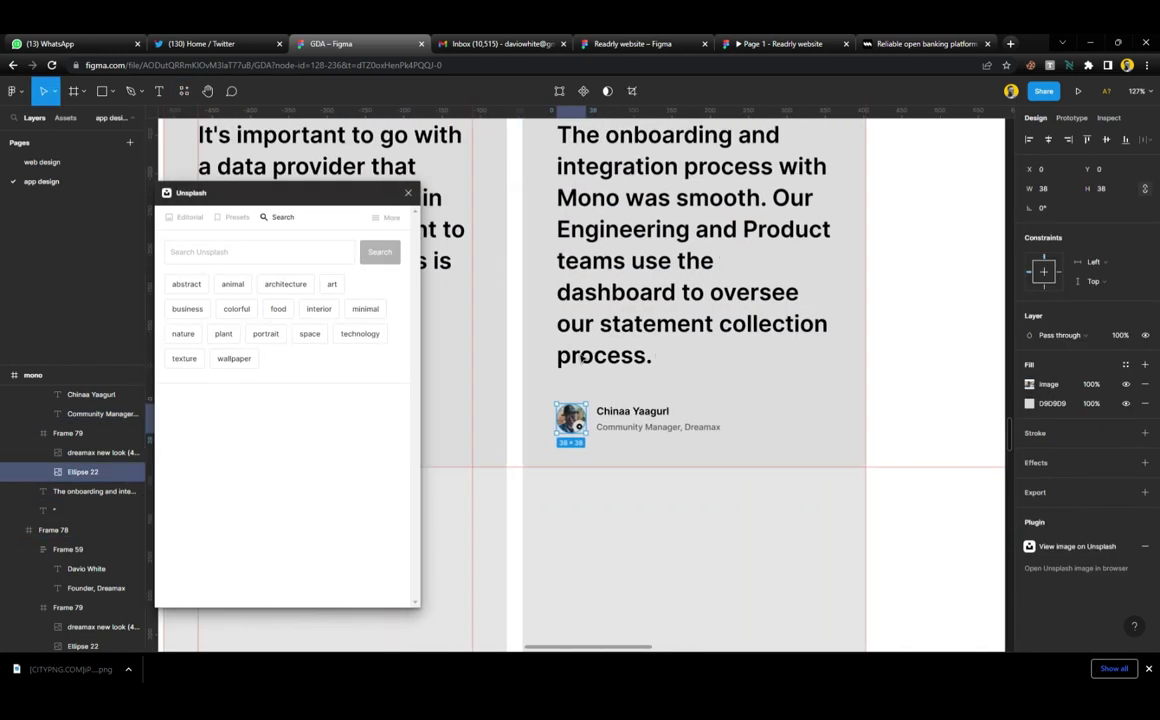
{"action": "left_click", "coordinate": [222, 331]}
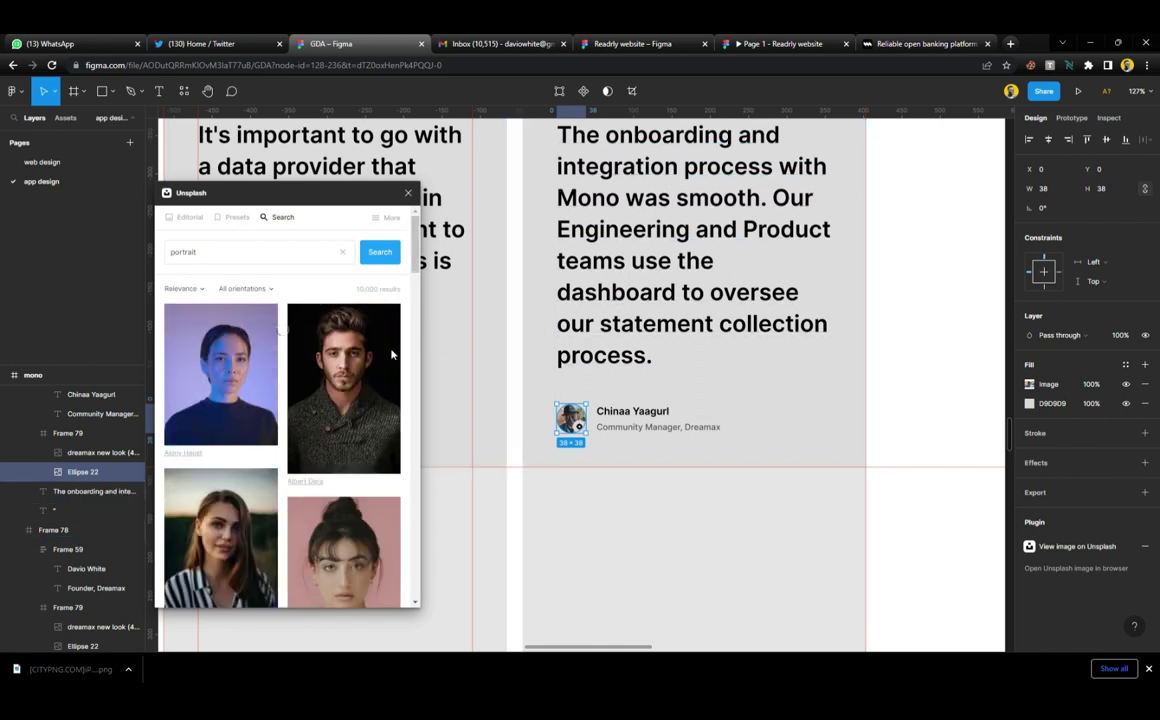
{"action": "scroll", "coordinate": [397, 401], "scroll_direction": "down", "scroll_amount": 2}
{"action": "scroll", "coordinate": [397, 401], "scroll_direction": "down", "scroll_amount": 1}
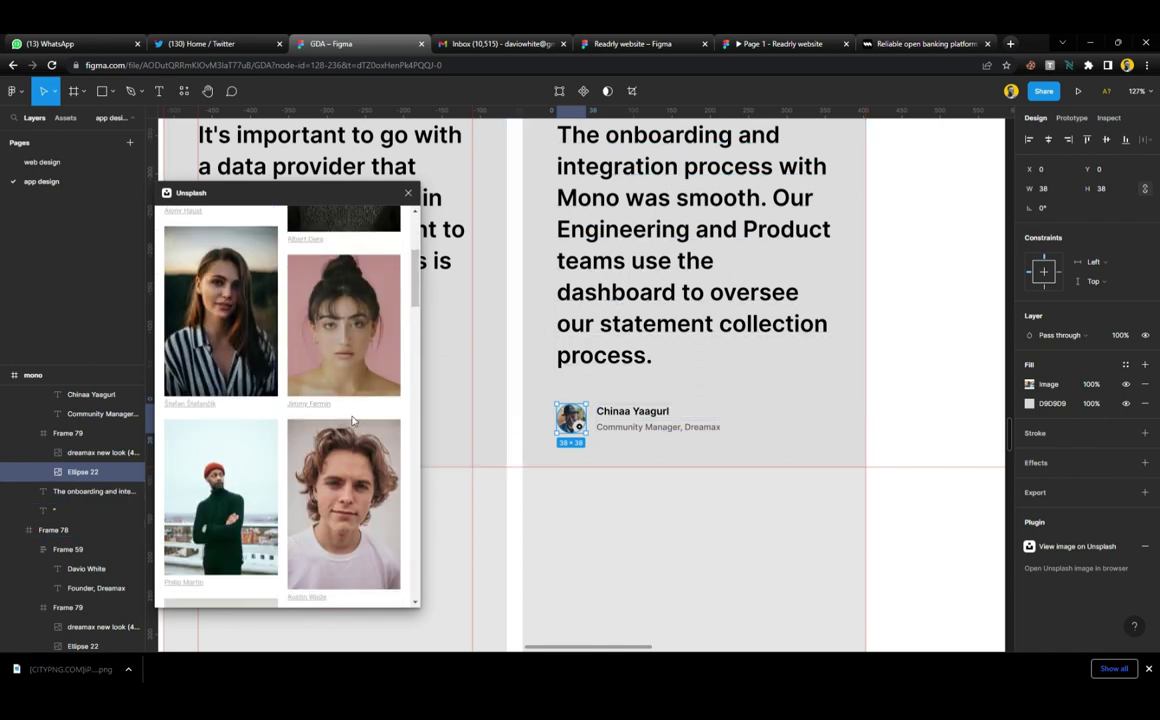
{"action": "scroll", "coordinate": [284, 423], "scroll_direction": "down", "scroll_amount": 4}
{"action": "scroll", "coordinate": [284, 423], "scroll_direction": "down", "scroll_amount": 5}
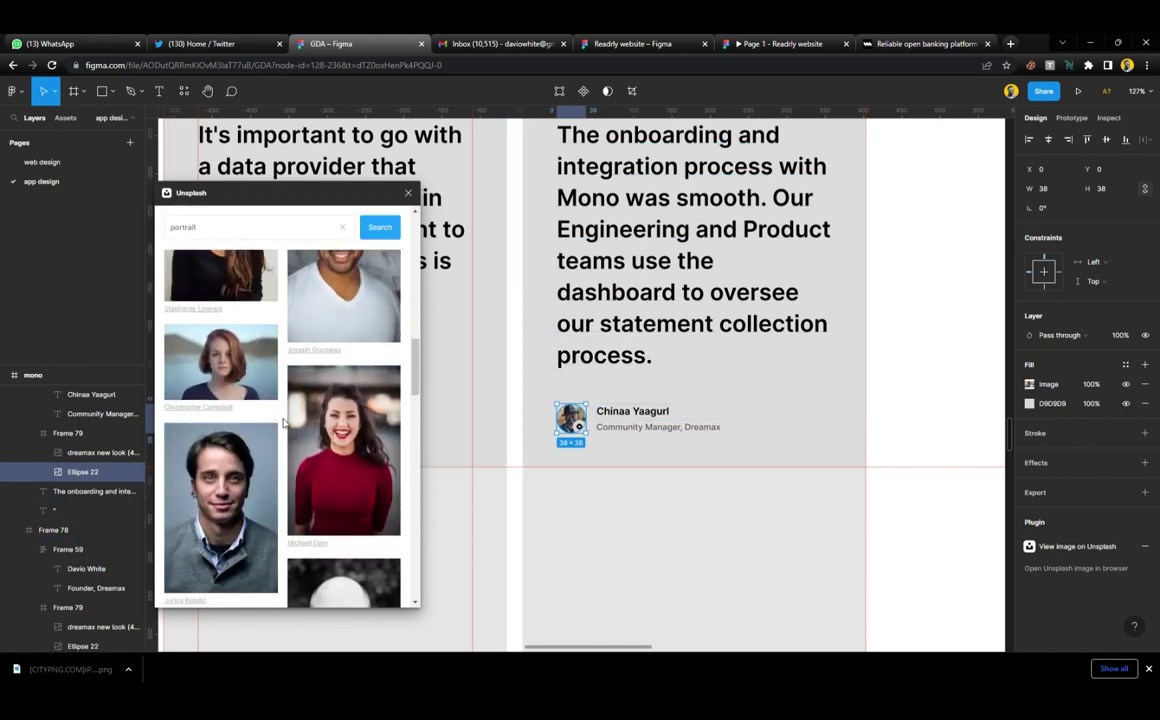
{"action": "scroll", "coordinate": [284, 423], "scroll_direction": "down", "scroll_amount": 6}
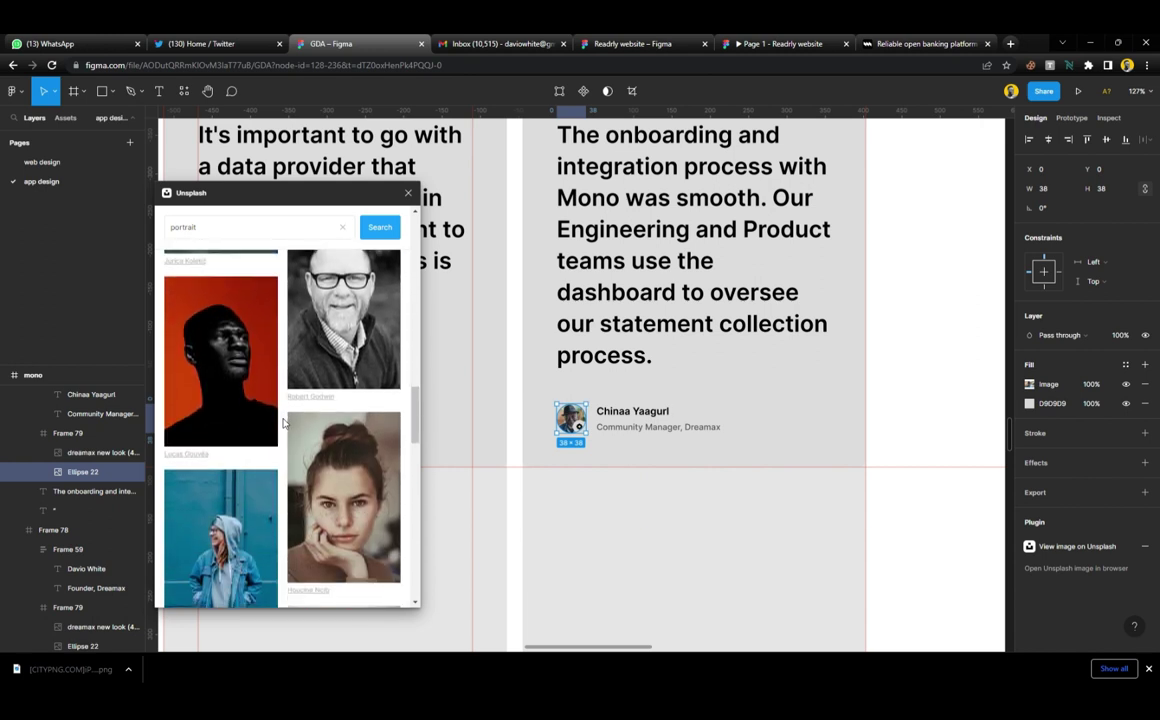
{"action": "scroll", "coordinate": [284, 423], "scroll_direction": "down", "scroll_amount": 6}
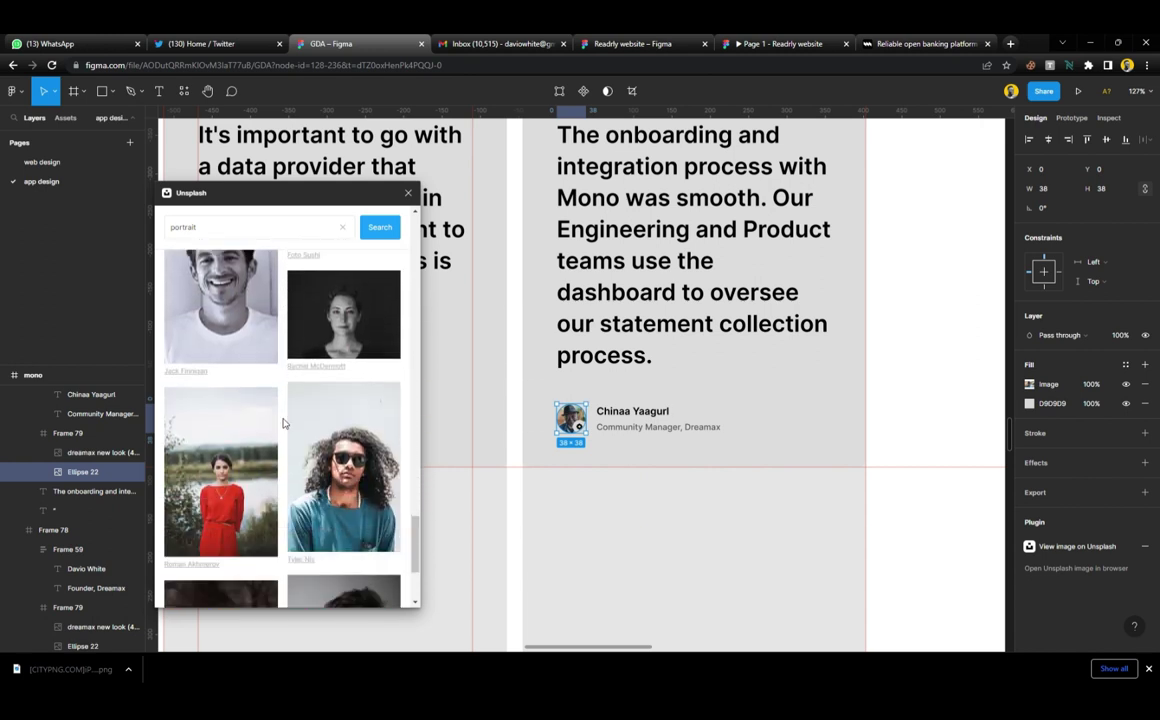
{"action": "scroll", "coordinate": [284, 423], "scroll_direction": "down", "scroll_amount": 5}
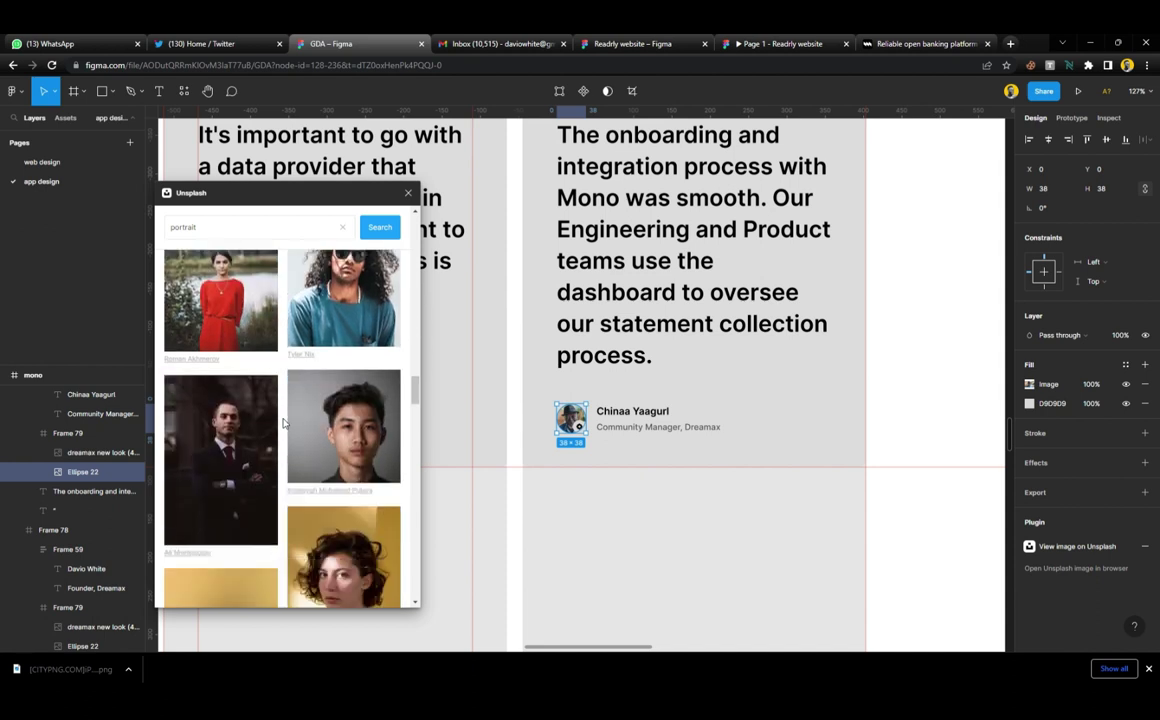
{"action": "scroll", "coordinate": [284, 423], "scroll_direction": "down", "scroll_amount": 3}
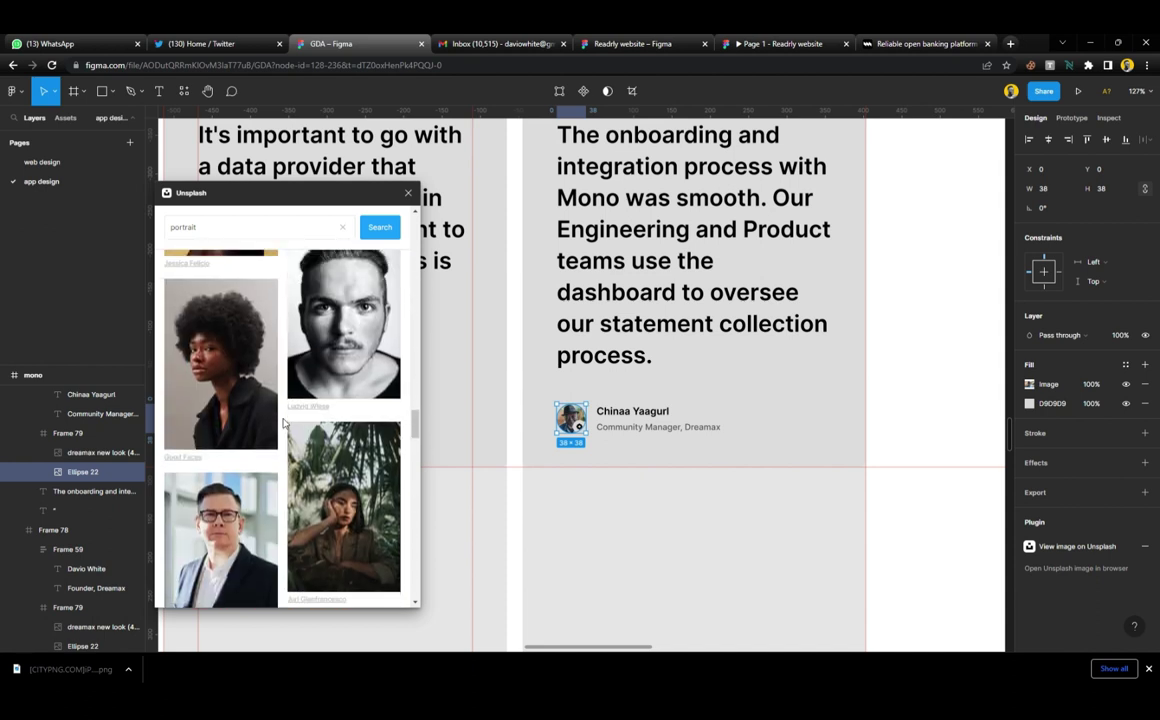
{"action": "left_click", "coordinate": [221, 440]}
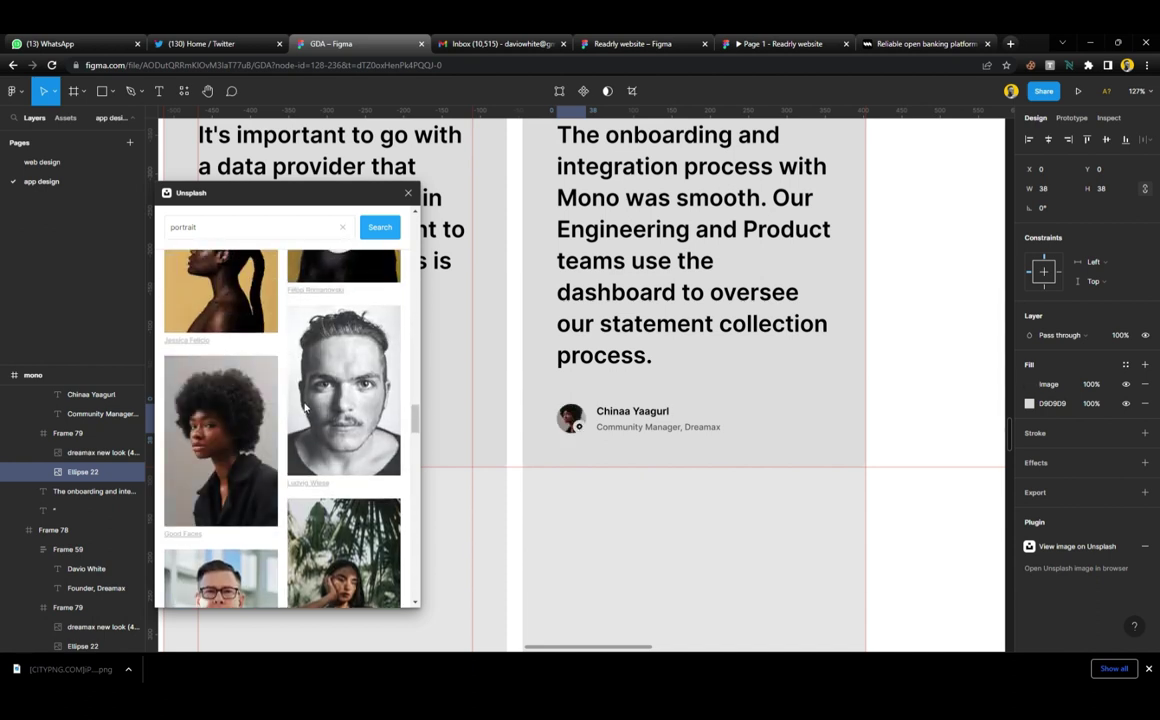
{"action": "left_click", "coordinate": [408, 194]}
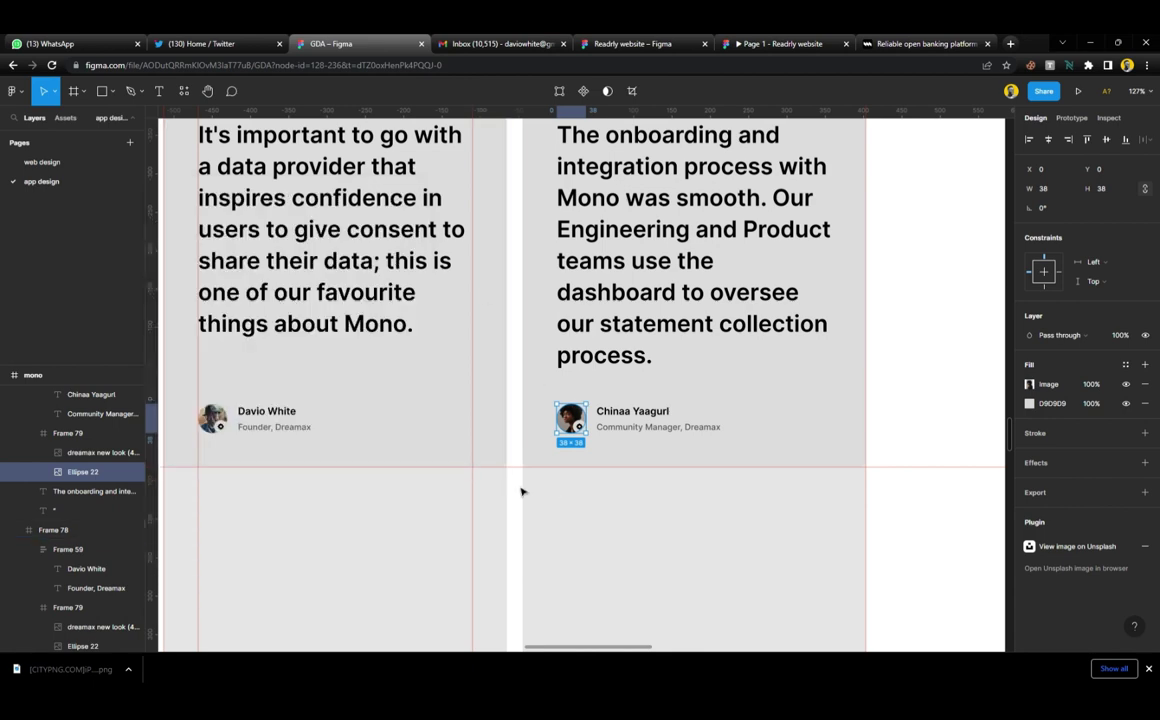
Delete the leftover D9D9D9 grey fill from the avatar
{"action": "scroll", "coordinate": [570, 413], "scroll_direction": "up", "scroll_amount": 10}
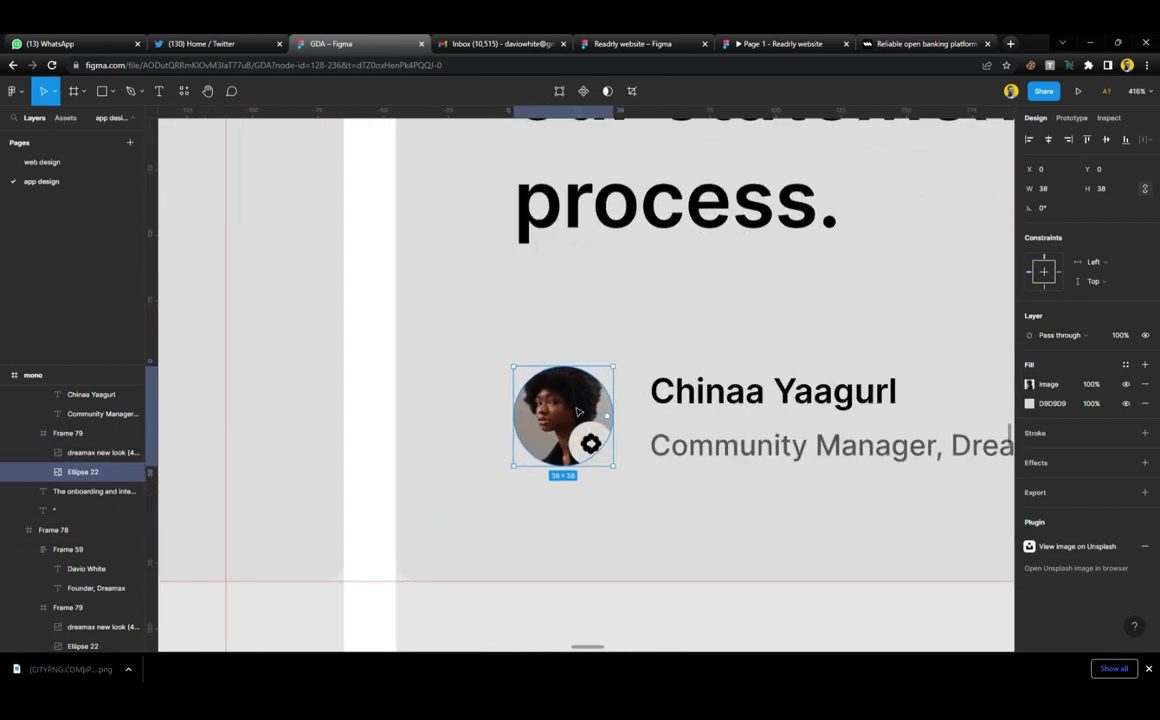
{"action": "scroll", "coordinate": [572, 408], "scroll_direction": "up", "scroll_amount": 3}
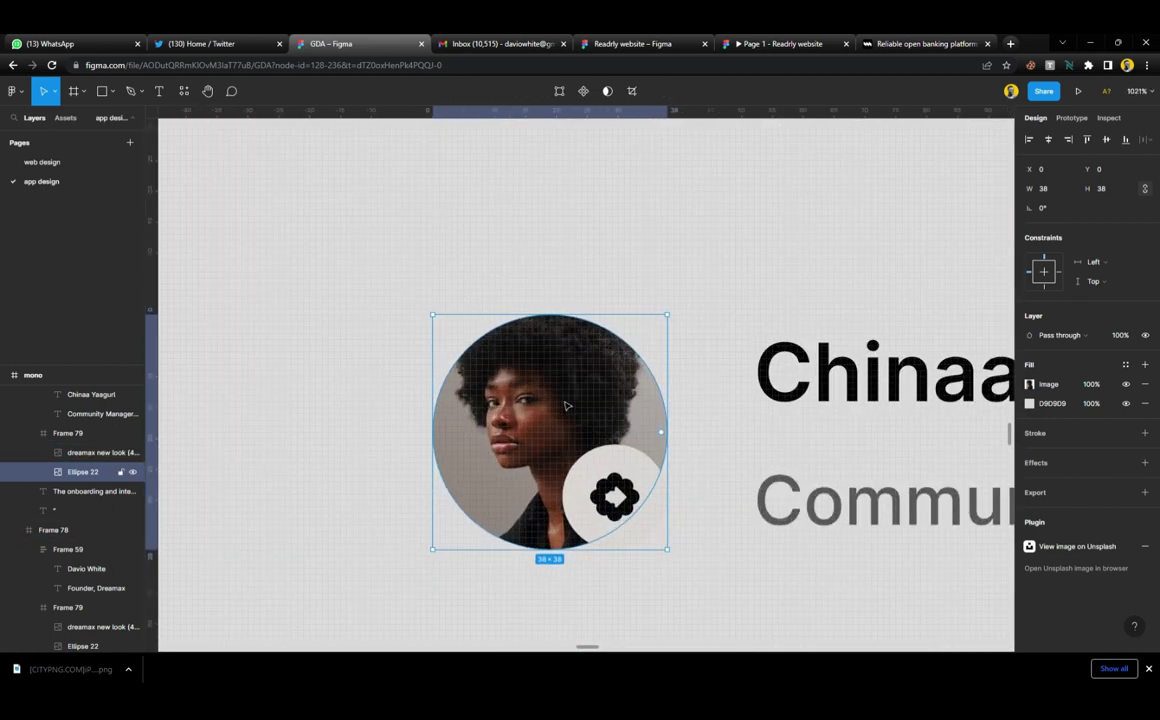
{"action": "left_click", "coordinate": [1145, 403]}
{"action": "scroll", "coordinate": [567, 461], "scroll_direction": "up", "scroll_amount": 3}
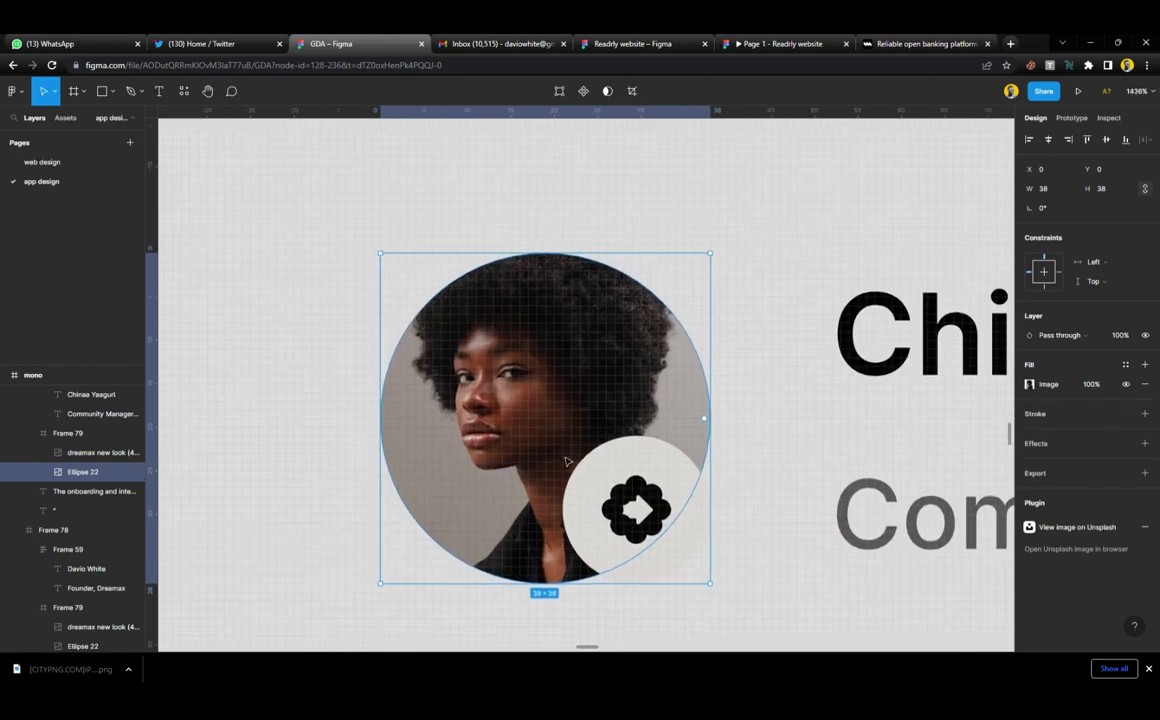
Switch the avatar image to Crop mode and move the photo lower within the circle
{"action": "scroll", "coordinate": [560, 440], "scroll_direction": "down", "scroll_amount": 2}
{"action": "scroll", "coordinate": [553, 423], "scroll_direction": "up", "scroll_amount": 2}
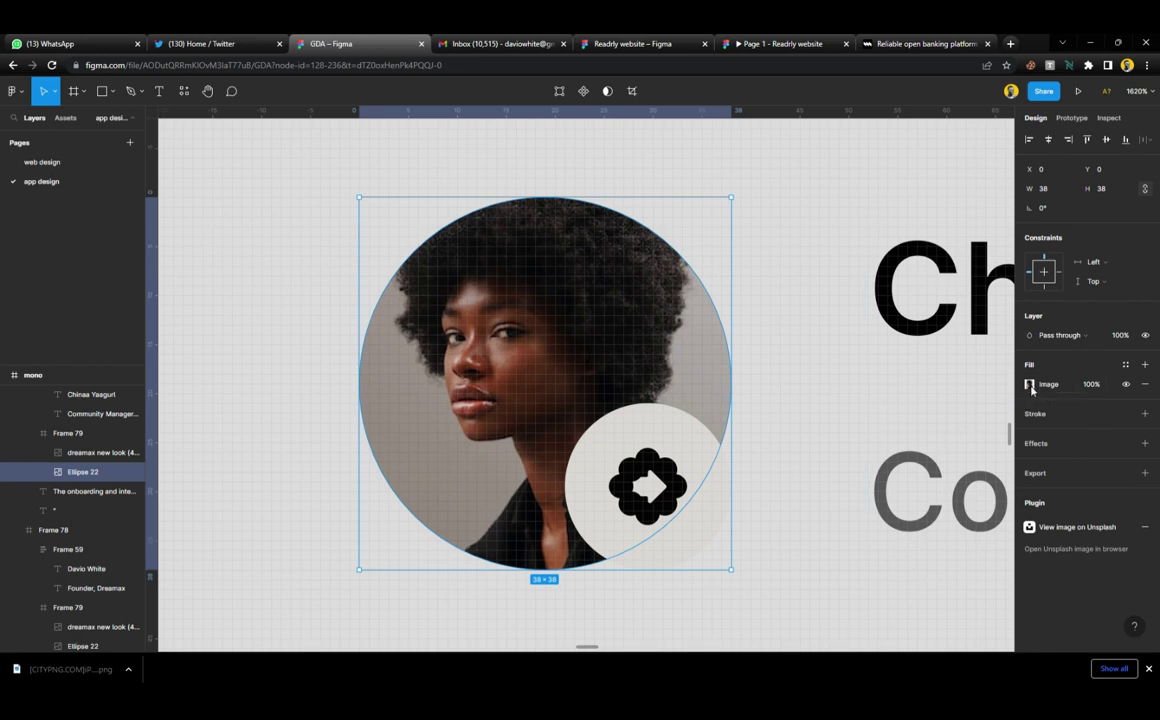
{"action": "left_click", "coordinate": [1030, 385]}
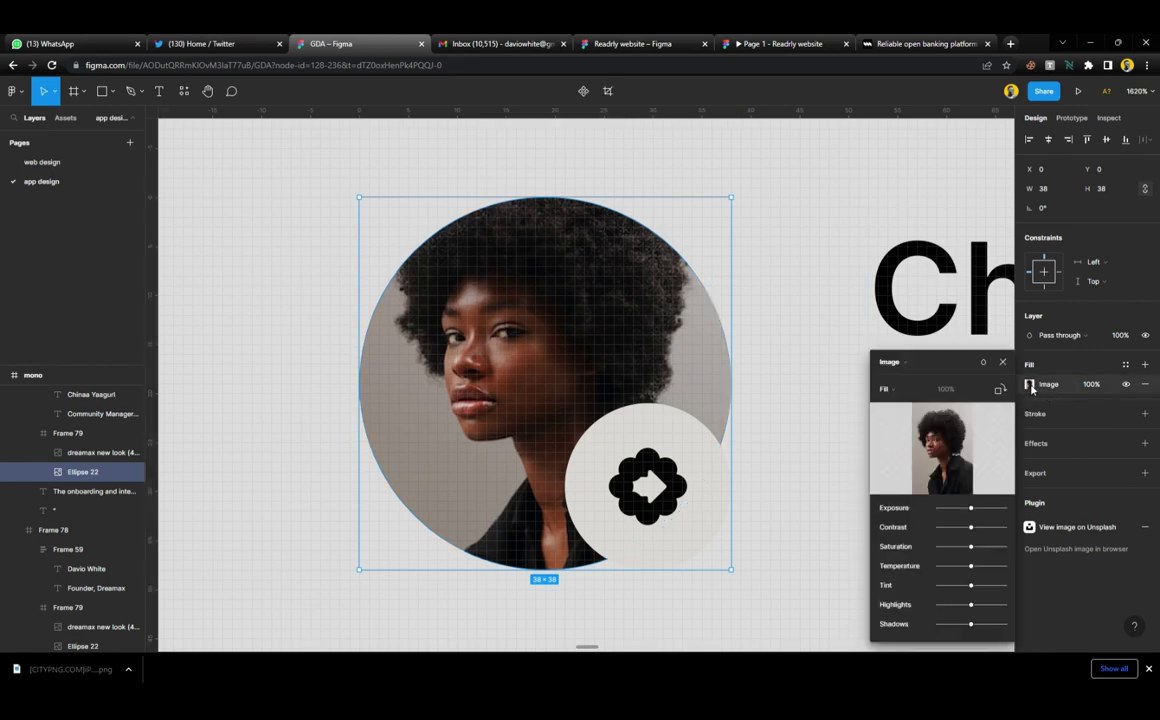
{"action": "left_click", "coordinate": [922, 390]}
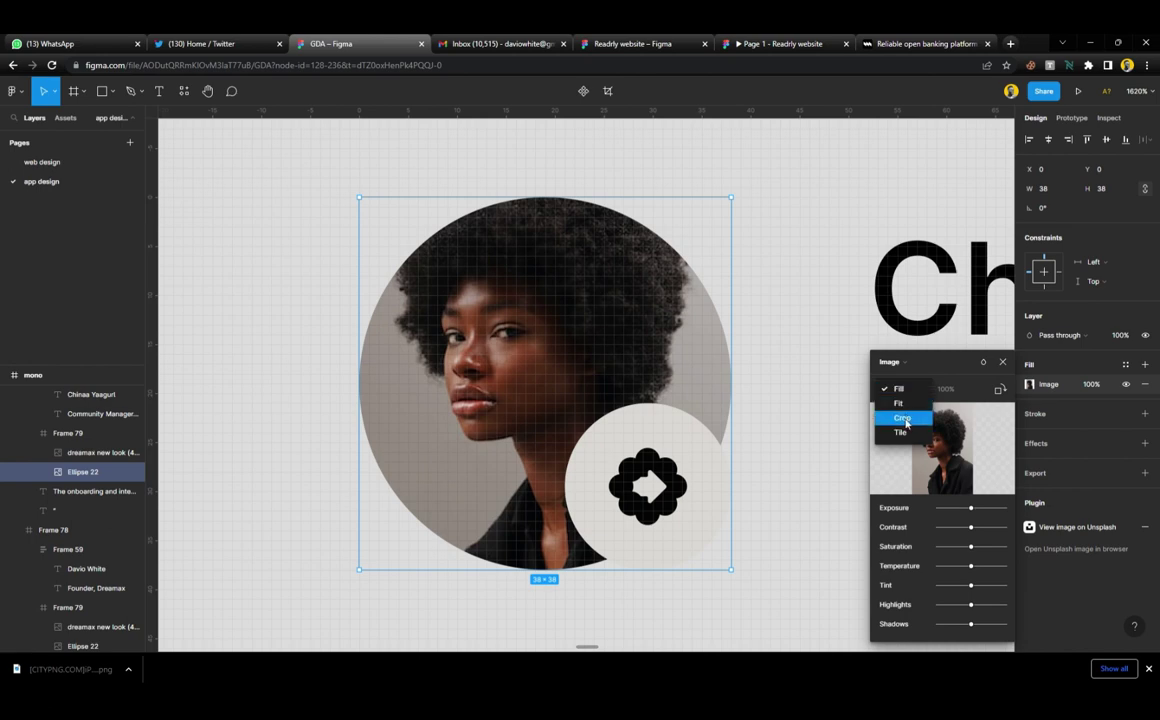
{"action": "left_click", "coordinate": [906, 424]}
{"action": "left_click_drag", "start_coordinate": [582, 254], "coordinate": [569, 300]}
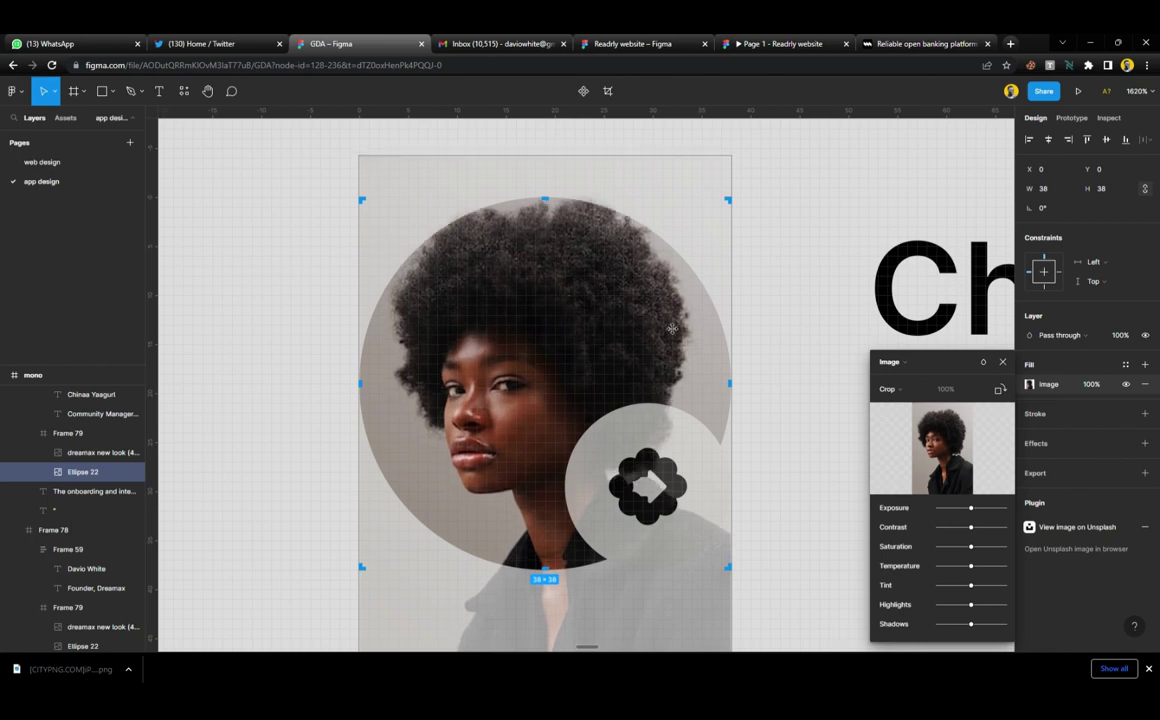
{"action": "left_click", "coordinate": [1004, 363]}
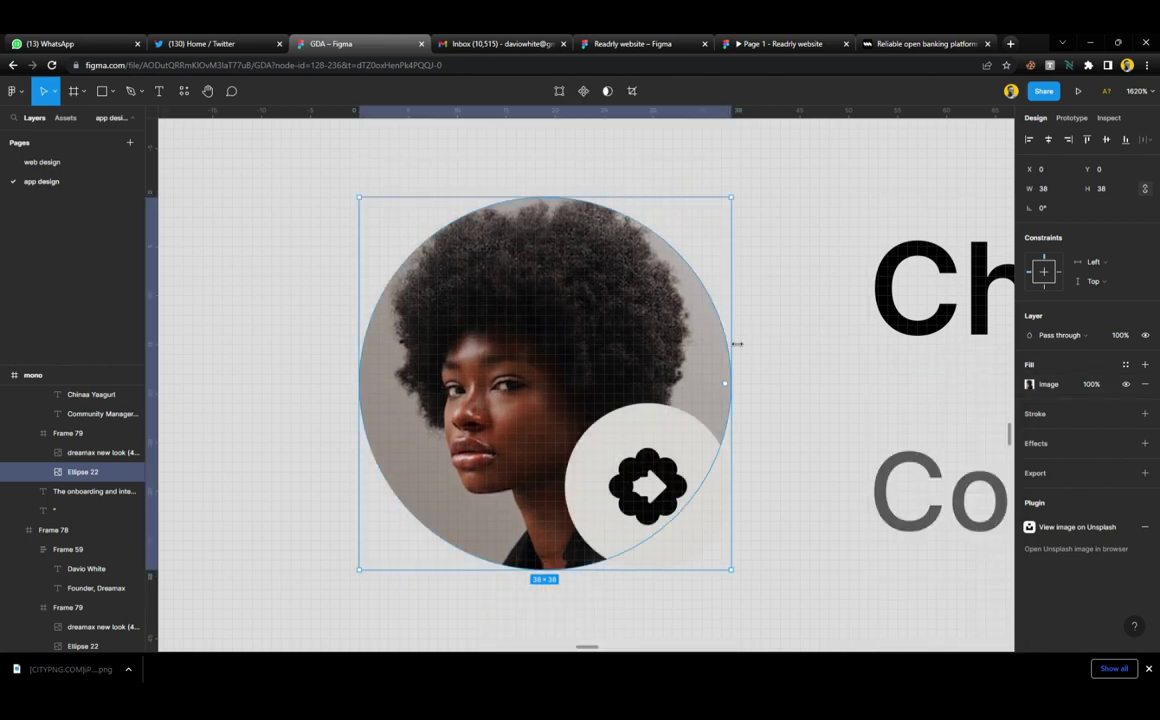
{"action": "scroll", "coordinate": [730, 330], "scroll_direction": "down", "scroll_amount": 5}
{"action": "scroll", "coordinate": [541, 378], "scroll_direction": "left", "scroll_amount": 10}
{"action": "scroll", "coordinate": [540, 378], "scroll_direction": "down", "scroll_amount": 5}
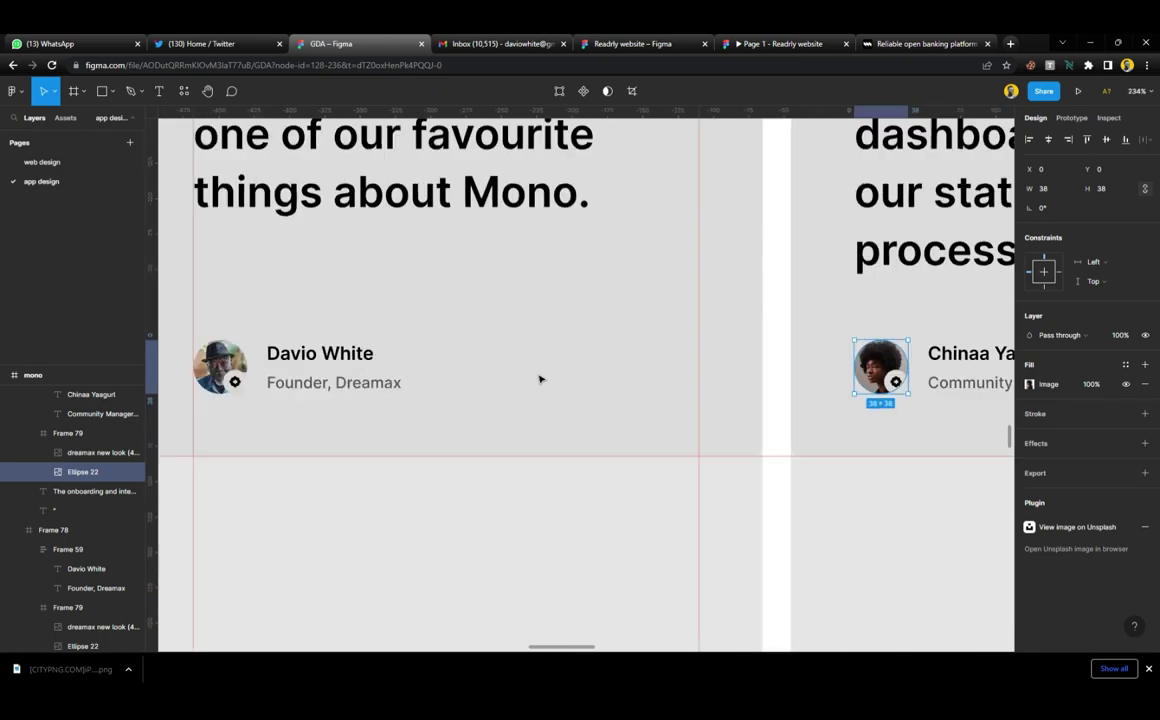
{"action": "scroll", "coordinate": [538, 378], "scroll_direction": "up", "scroll_amount": 6}
{"action": "scroll", "coordinate": [418, 369], "scroll_direction": "up", "scroll_amount": 4}
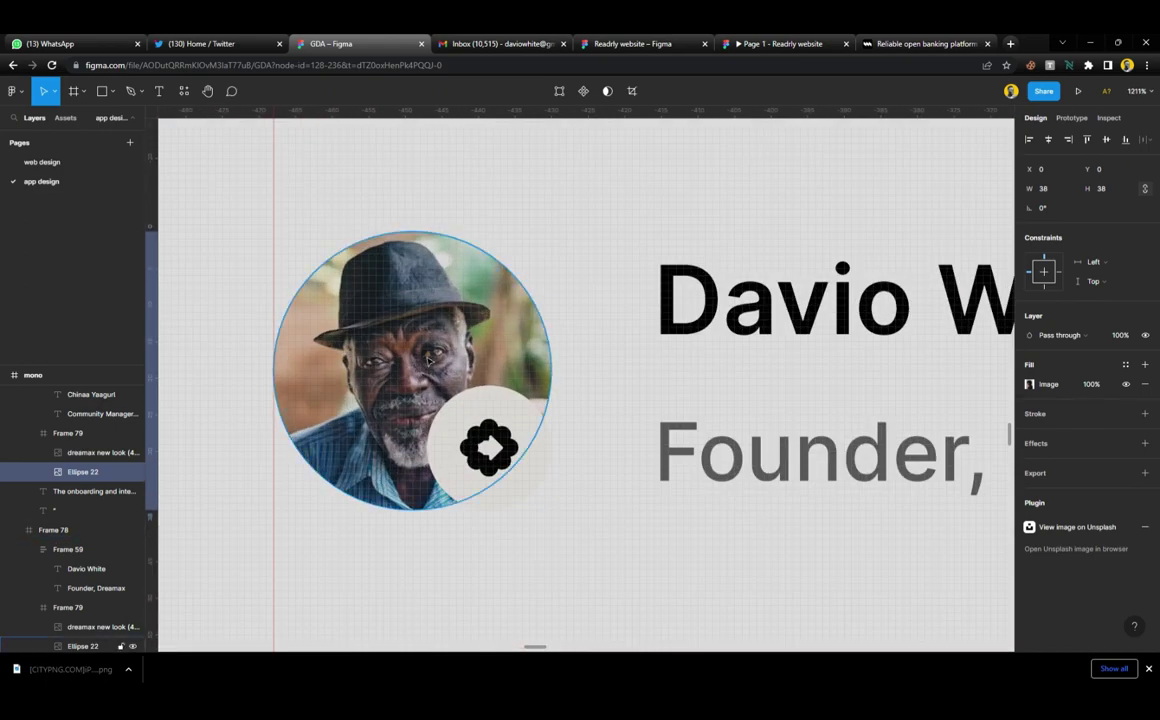
{"action": "scroll", "coordinate": [428, 360], "scroll_direction": "down", "scroll_amount": 10}
{"action": "scroll", "coordinate": [820, 416], "scroll_direction": "up", "scroll_amount": 5}
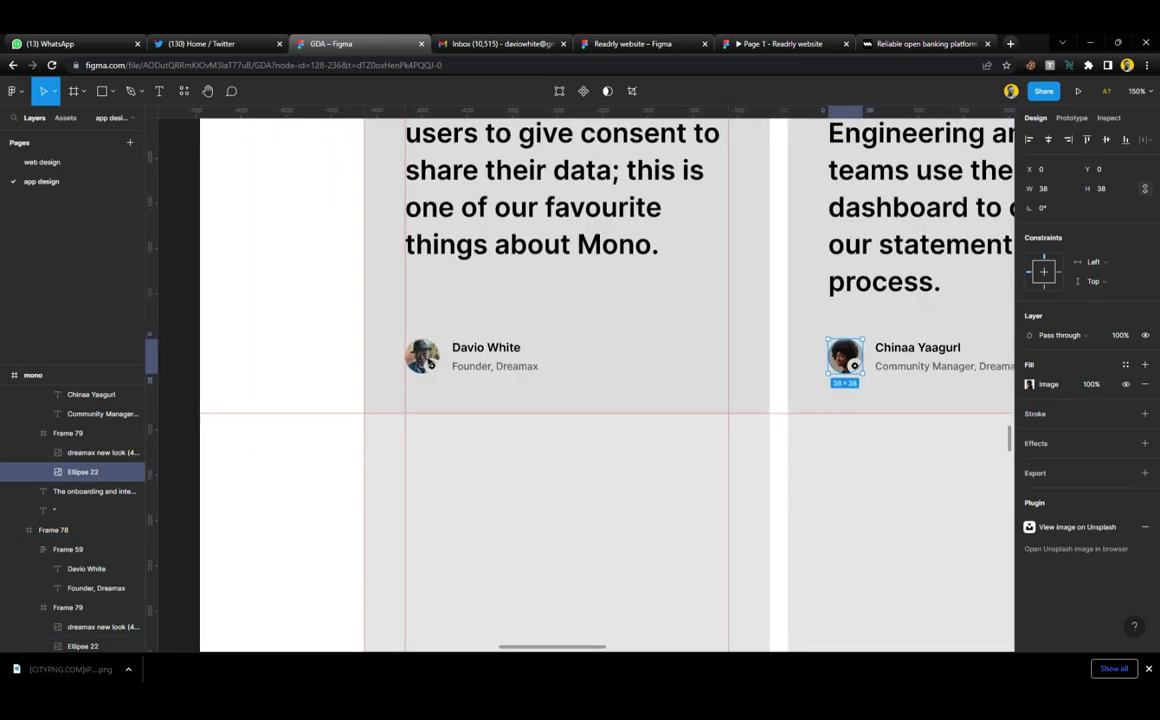
{"action": "left_click", "coordinate": [697, 458]}
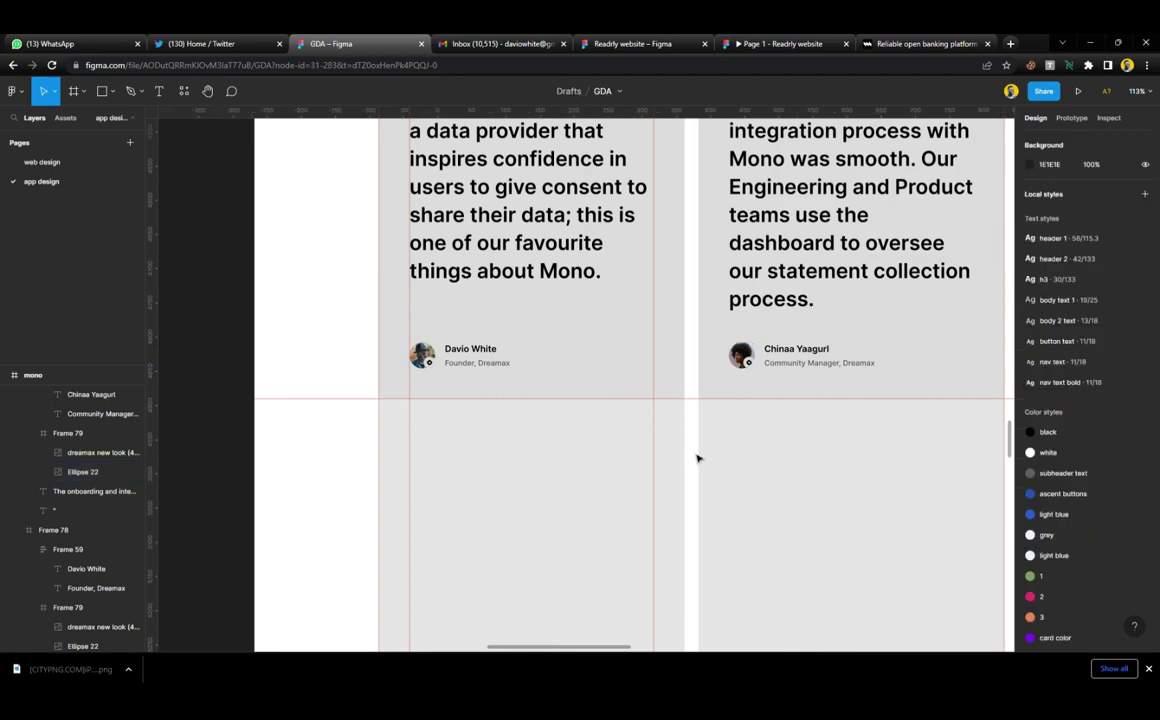
{"action": "scroll", "coordinate": [753, 382], "scroll_direction": "up", "scroll_amount": 10}
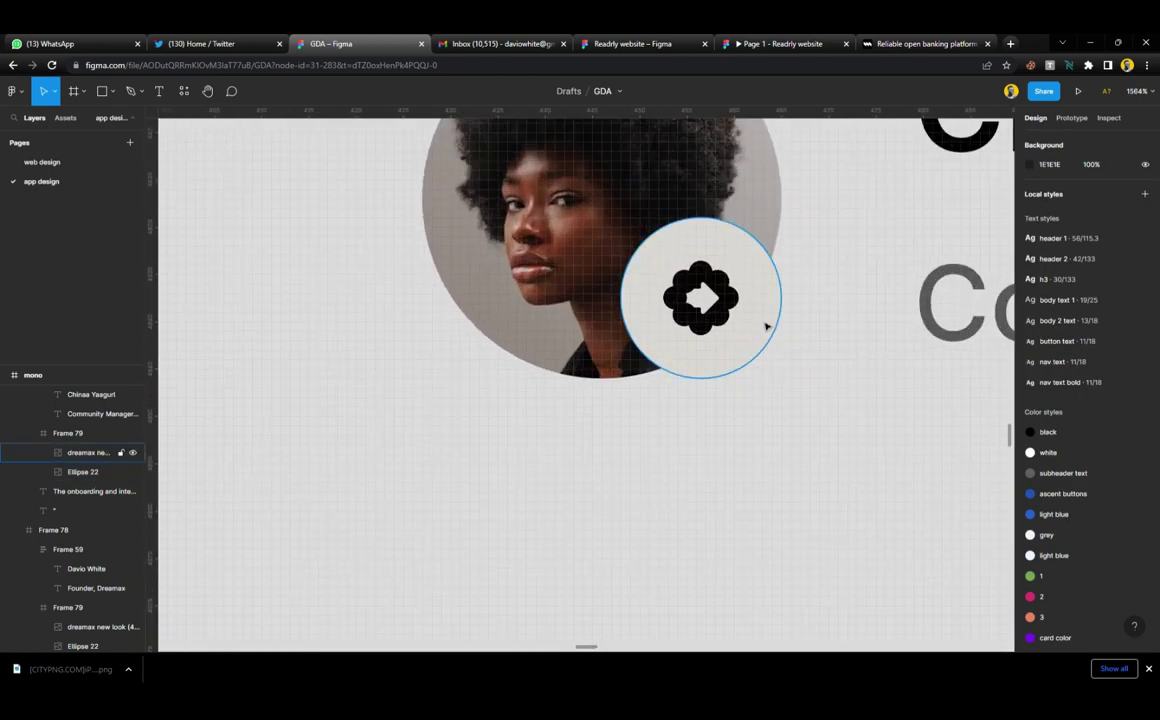
{"action": "left_click", "coordinate": [768, 324]}
{"action": "left_click", "coordinate": [1125, 413]}
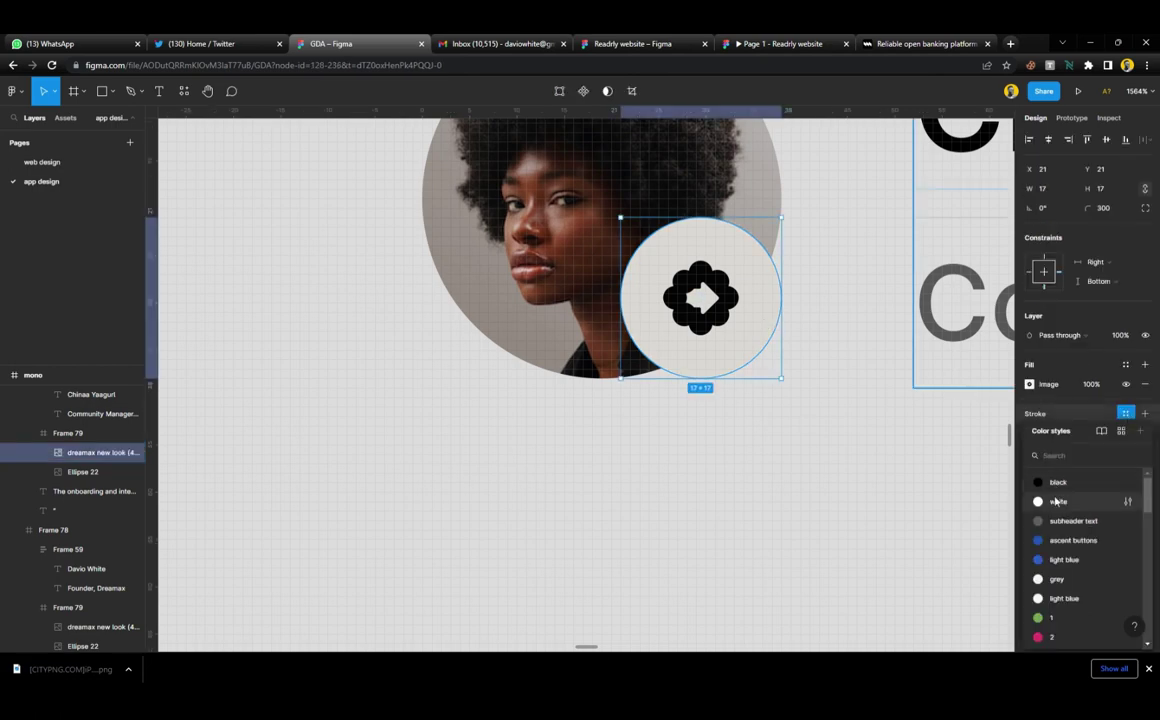
{"action": "left_click", "coordinate": [1057, 501]}
{"action": "left_click", "coordinate": [1062, 433]}
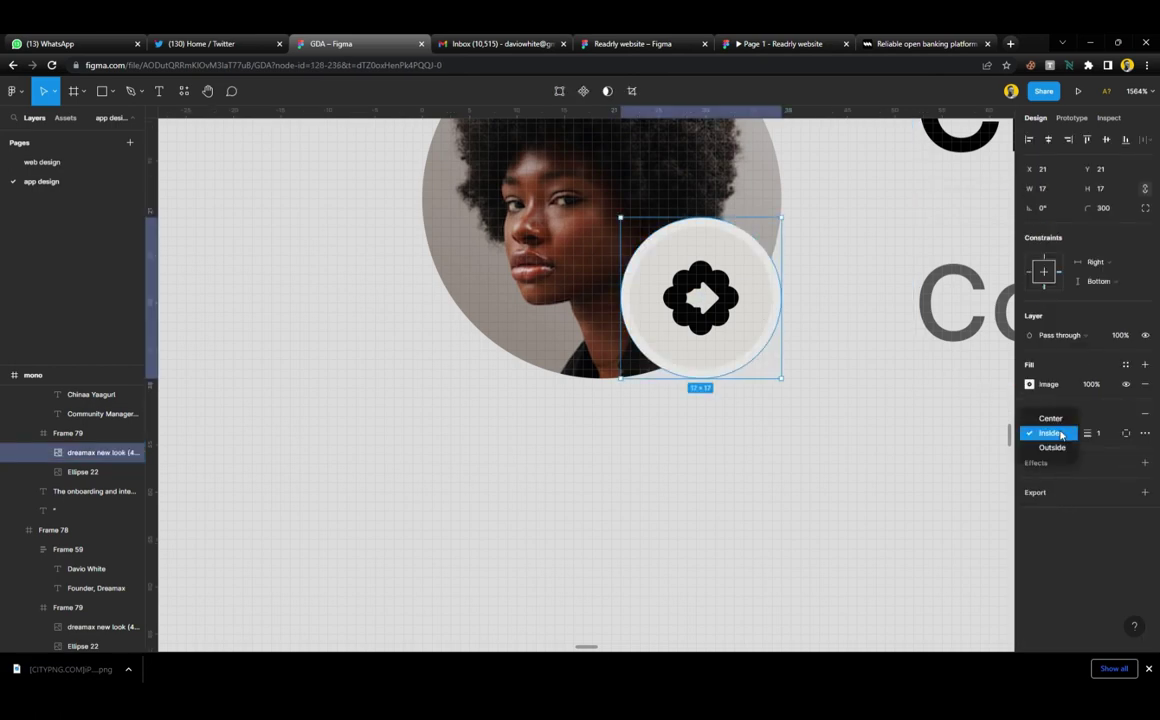
{"action": "left_click", "coordinate": [1050, 446]}
Reselect the badge and remove its white stroke
{"action": "left_click", "coordinate": [699, 502]}
{"action": "scroll", "coordinate": [538, 422], "scroll_direction": "down", "scroll_amount": 4}
{"action": "scroll", "coordinate": [538, 422], "scroll_direction": "down", "scroll_amount": 6}
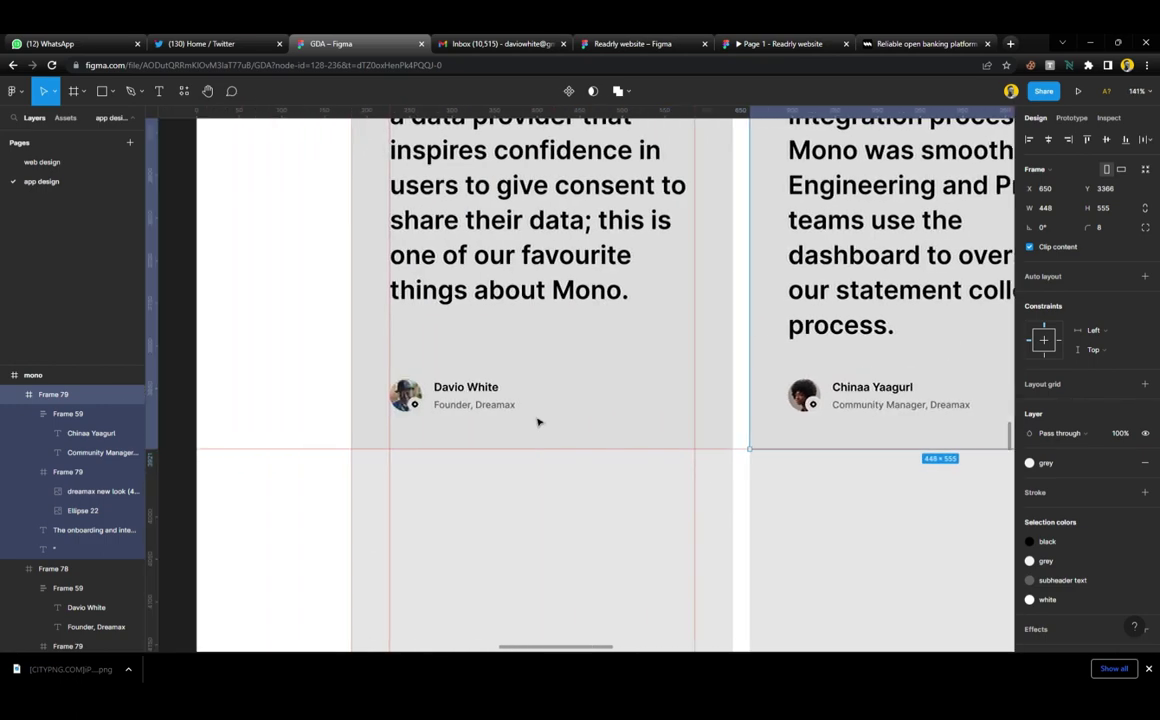
{"action": "key", "text": "ctrl+z"}
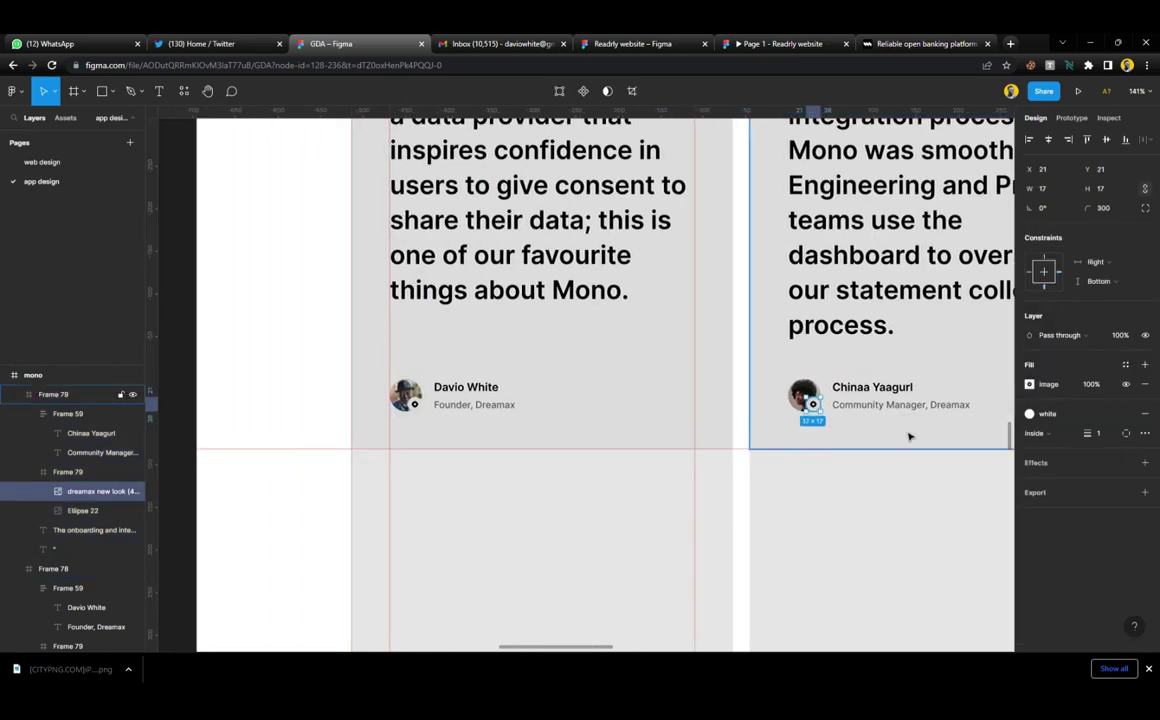
{"action": "left_click", "coordinate": [1145, 413]}
Delete the old testimonial reference screenshot (image 8)
{"action": "left_click", "coordinate": [175, 259]}
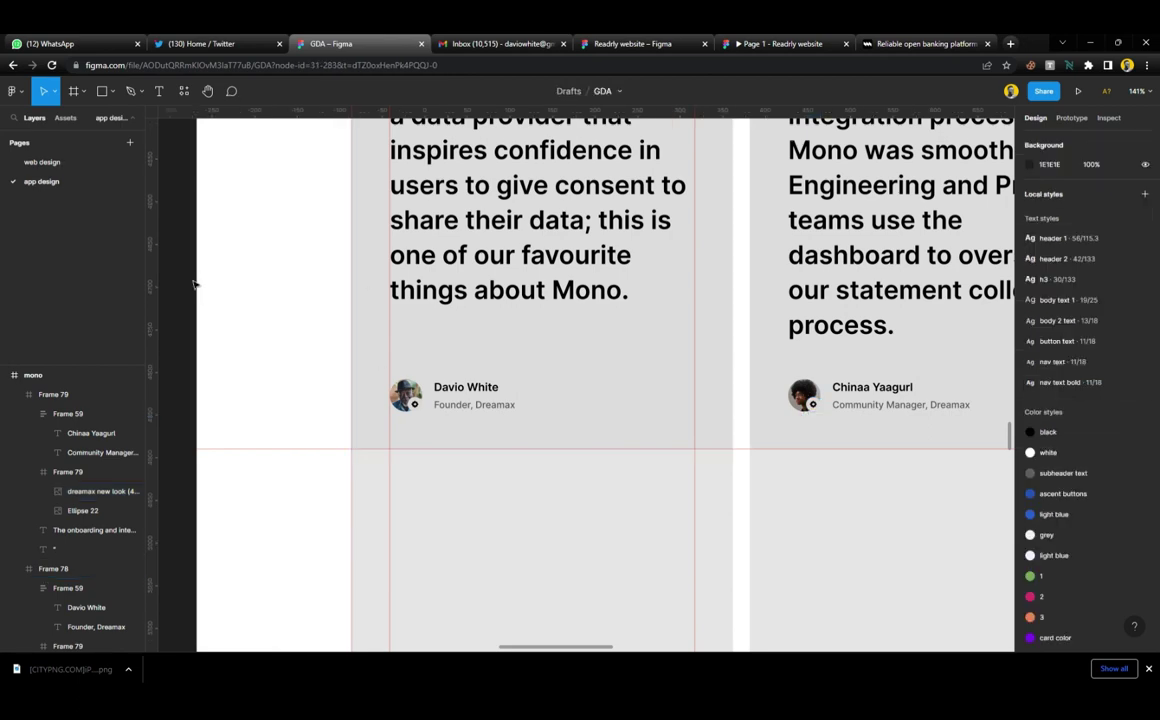
{"action": "scroll", "coordinate": [470, 300], "scroll_direction": "down", "scroll_amount": 5}
{"action": "scroll", "coordinate": [673, 345], "scroll_direction": "up", "scroll_amount": 1}
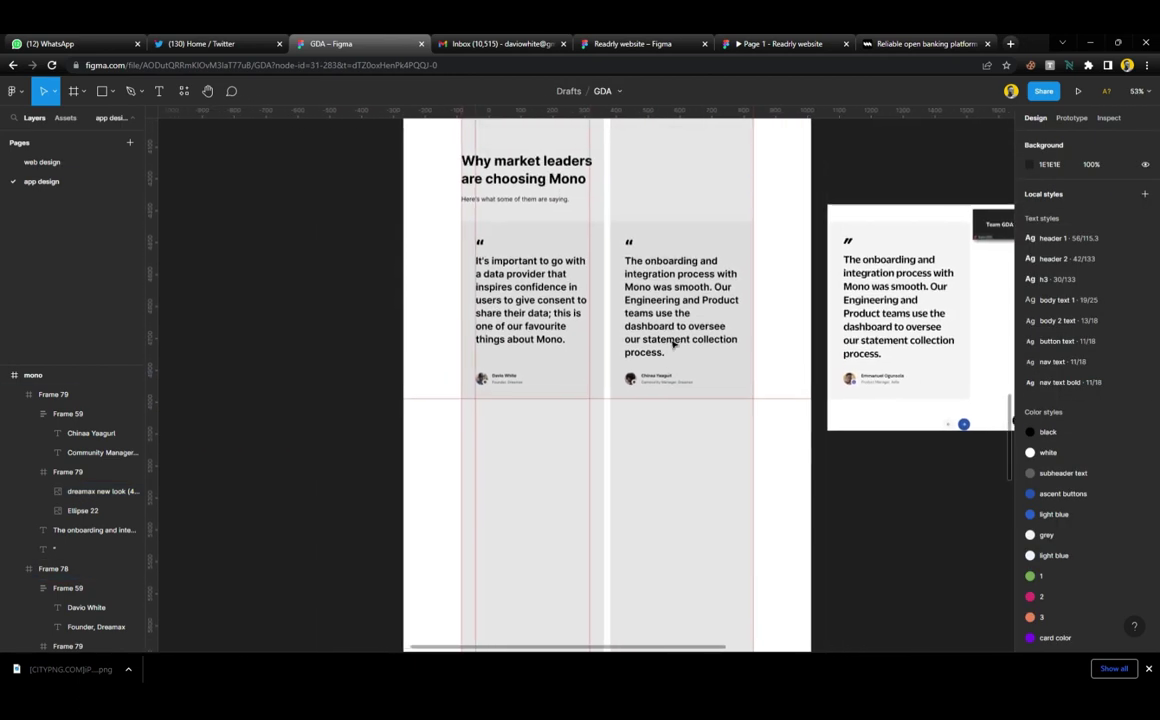
{"action": "scroll", "coordinate": [673, 340], "scroll_direction": "right", "scroll_amount": 2}
{"action": "scroll", "coordinate": [675, 350], "scroll_direction": "up", "scroll_amount": 2}
{"action": "scroll", "coordinate": [675, 352], "scroll_direction": "up", "scroll_amount": 2}
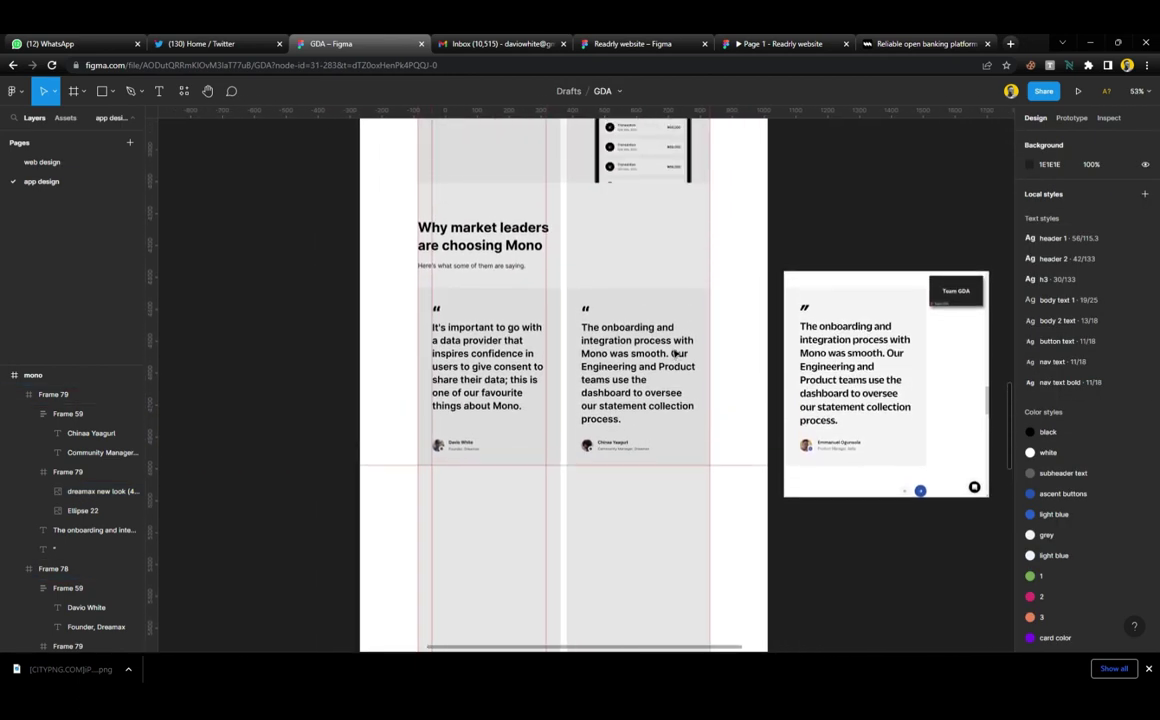
{"action": "left_click", "coordinate": [900, 365]}
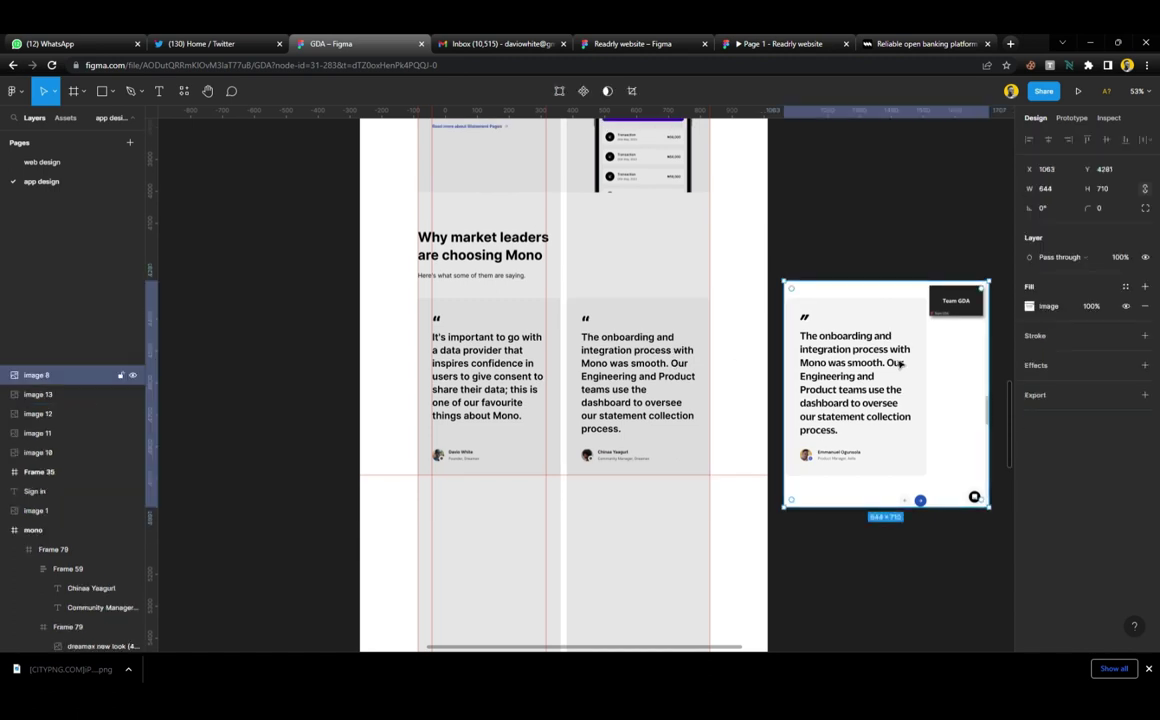
{"action": "key", "text": "Delete"}
Move the four stacked page screenshots (images 10–13) higher up the canvas
{"action": "scroll", "coordinate": [790, 347], "scroll_direction": "down", "scroll_amount": 5}
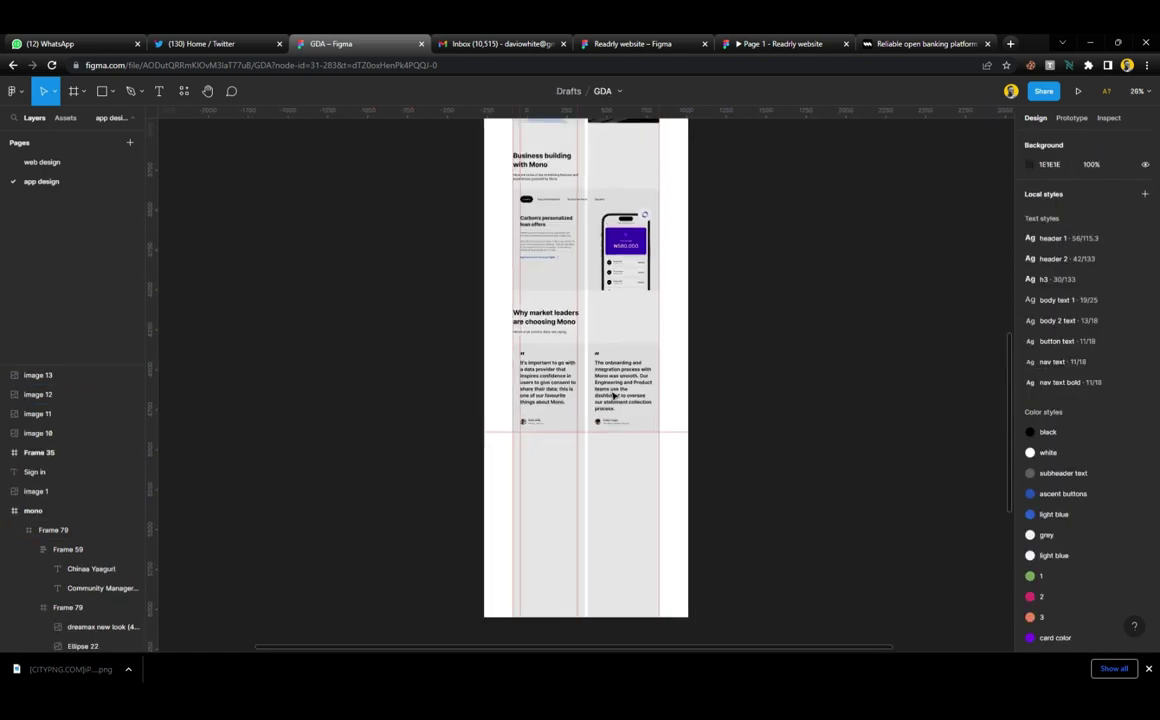
{"action": "scroll", "coordinate": [658, 406], "scroll_direction": "down", "scroll_amount": 3}
{"action": "left_click_drag", "start_coordinate": [727, 238], "coordinate": [680, 430]}
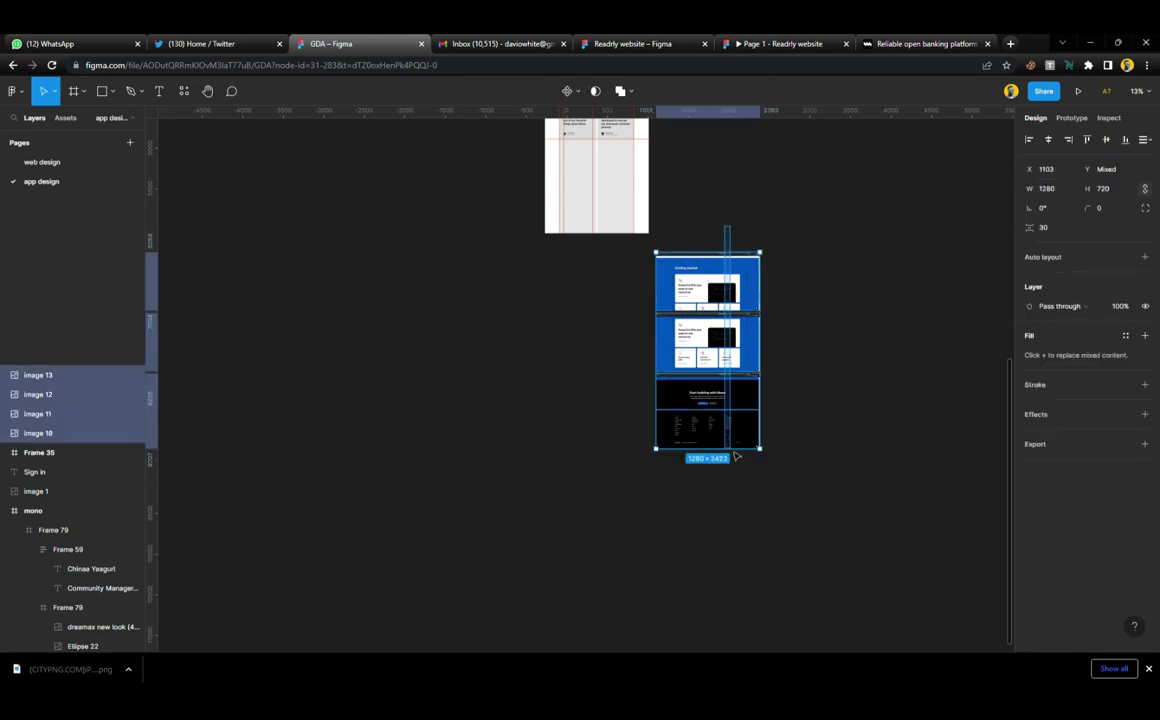
{"action": "scroll", "coordinate": [695, 370], "scroll_direction": "up", "scroll_amount": 3}
{"action": "left_click_drag", "start_coordinate": [695, 371], "coordinate": [697, 259]}
{"action": "left_click", "coordinate": [818, 300]}
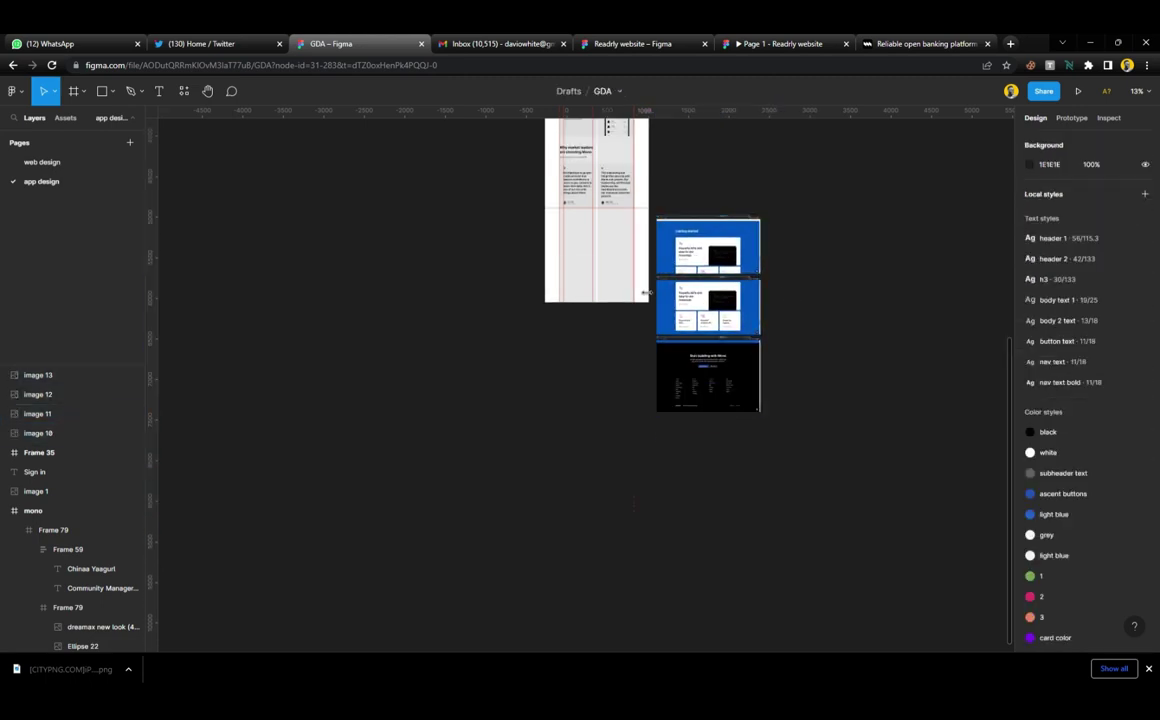
Bring up the live mono.co site and scroll to its testimonial cards
{"action": "scroll", "coordinate": [645, 295], "scroll_direction": "up", "scroll_amount": 9}
{"action": "scroll", "coordinate": [614, 451], "scroll_direction": "up", "scroll_amount": 6}
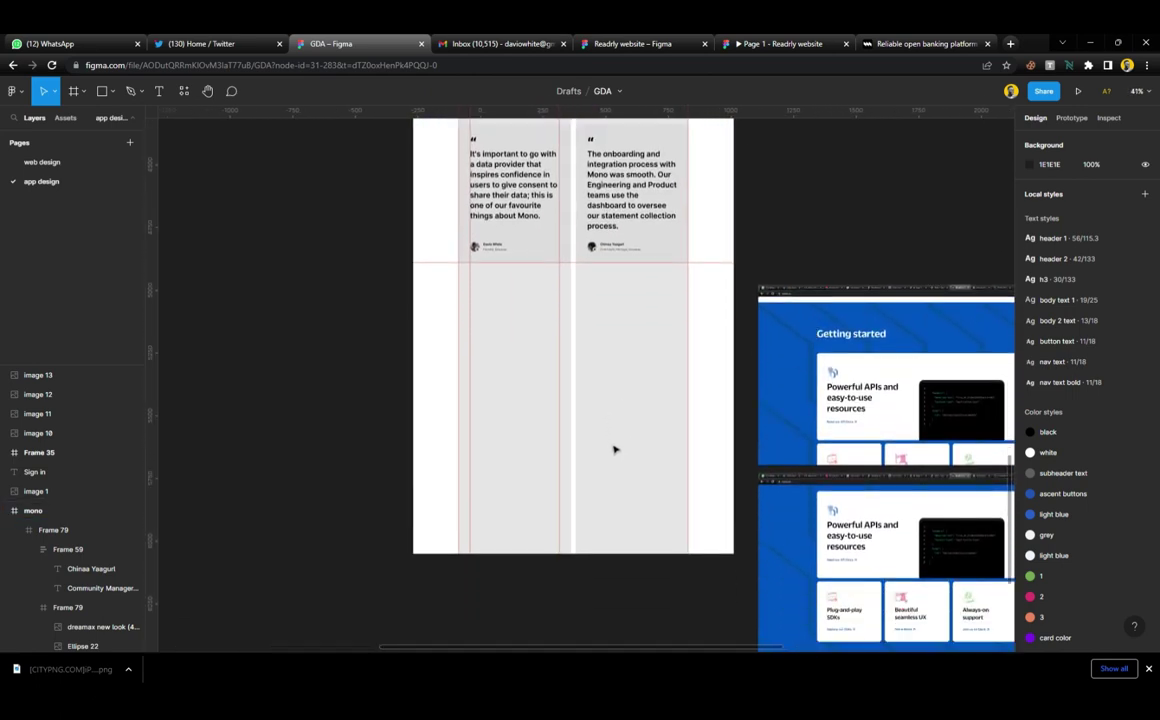
{"action": "scroll", "coordinate": [614, 451], "scroll_direction": "right", "scroll_amount": 4}
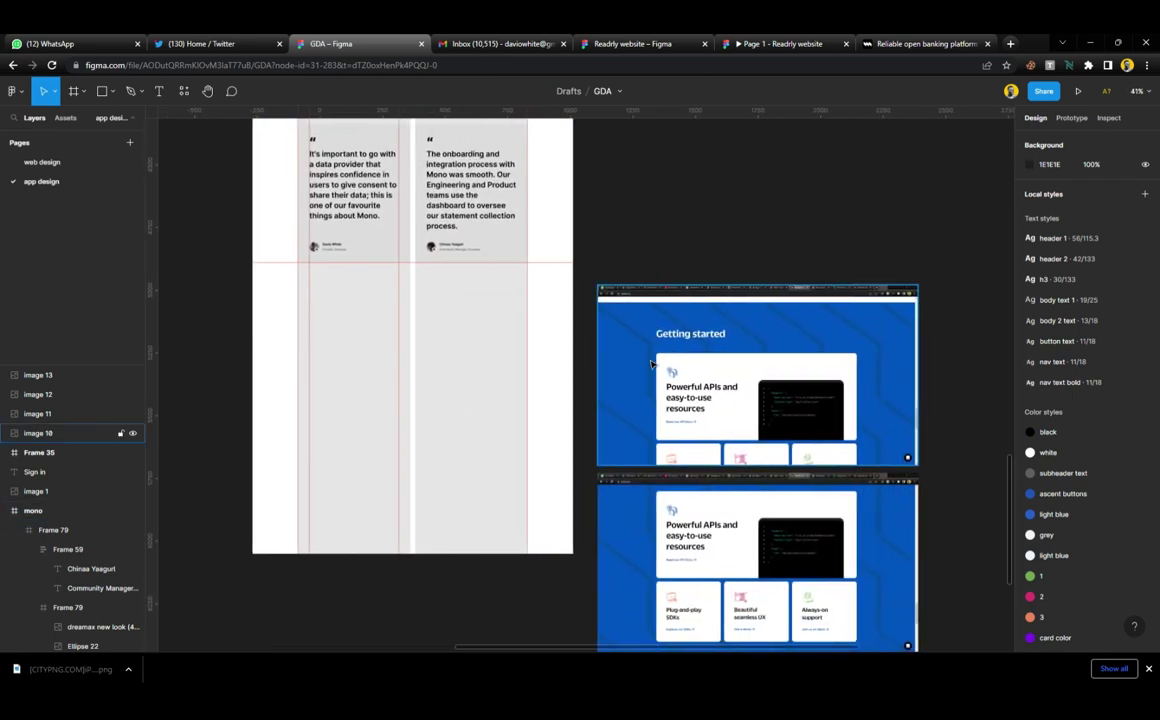
{"action": "scroll", "coordinate": [651, 364], "scroll_direction": "left", "scroll_amount": 2}
{"action": "scroll", "coordinate": [437, 345], "scroll_direction": "up", "scroll_amount": 3}
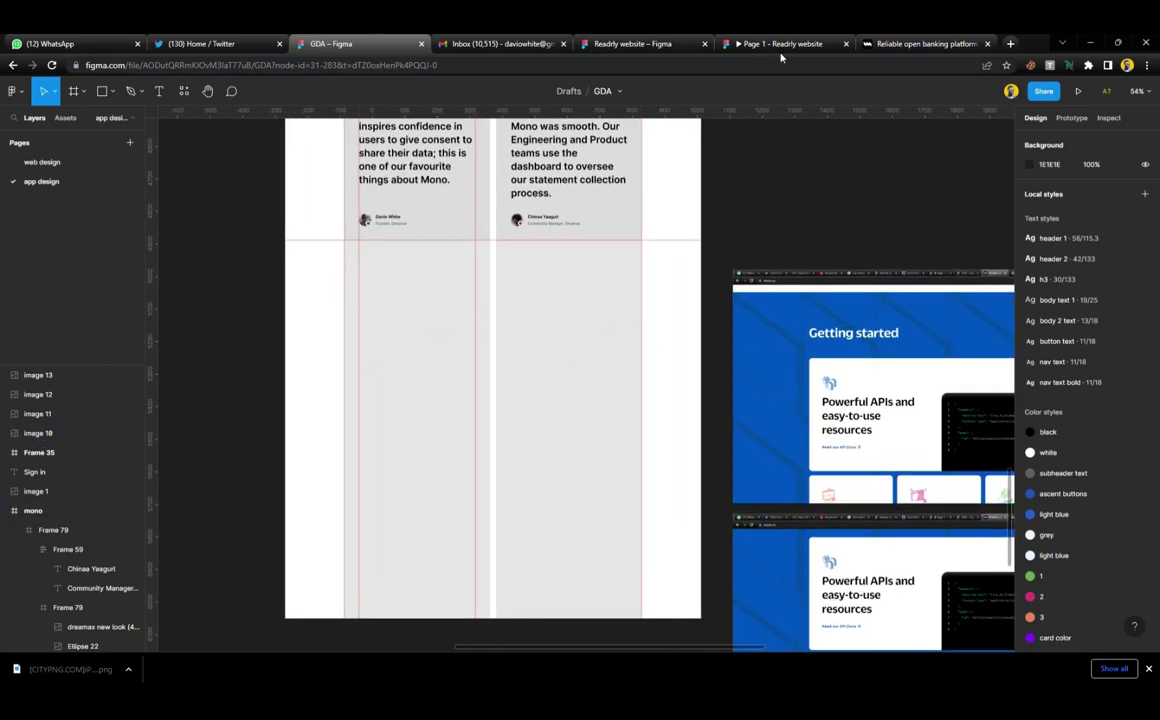
{"action": "left_click", "coordinate": [922, 43]}
{"action": "scroll", "coordinate": [573, 449], "scroll_direction": "down", "scroll_amount": 3}
{"action": "scroll", "coordinate": [573, 449], "scroll_direction": "down", "scroll_amount": 1}
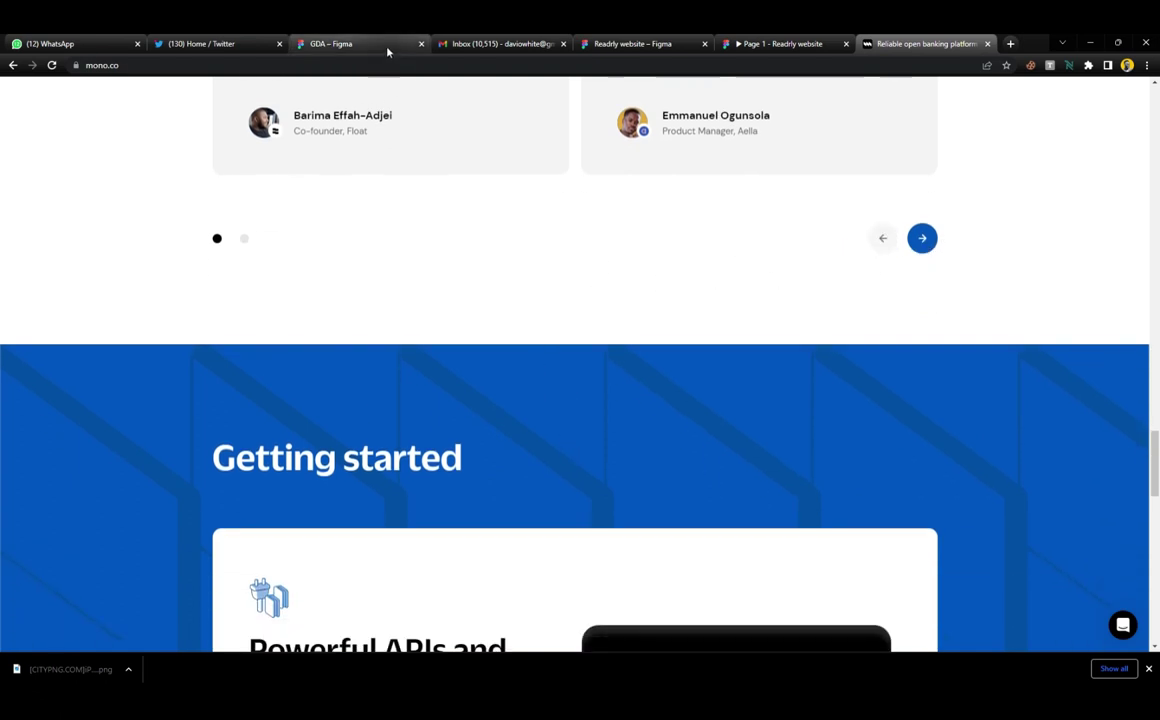
Move between the Figma, mono.co and Twitter tabs, ending on the GDA Figma file
{"action": "left_click", "coordinate": [350, 43]}
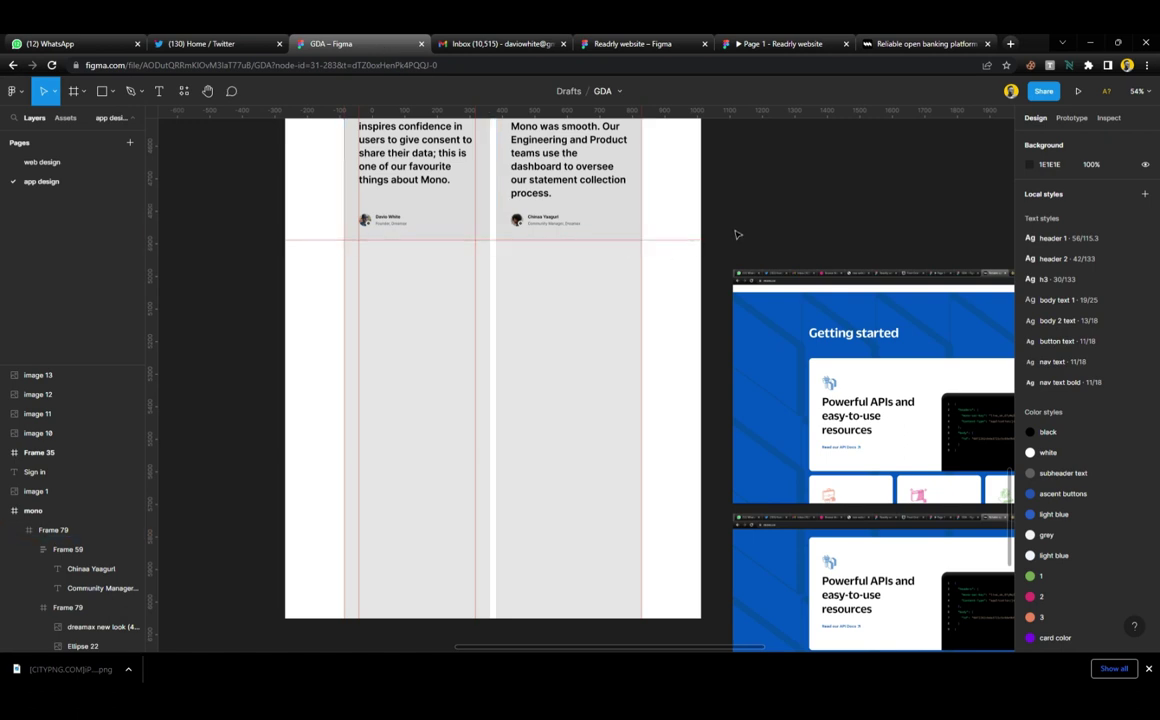
{"action": "scroll", "coordinate": [417, 271], "scroll_direction": "down", "scroll_amount": 2}
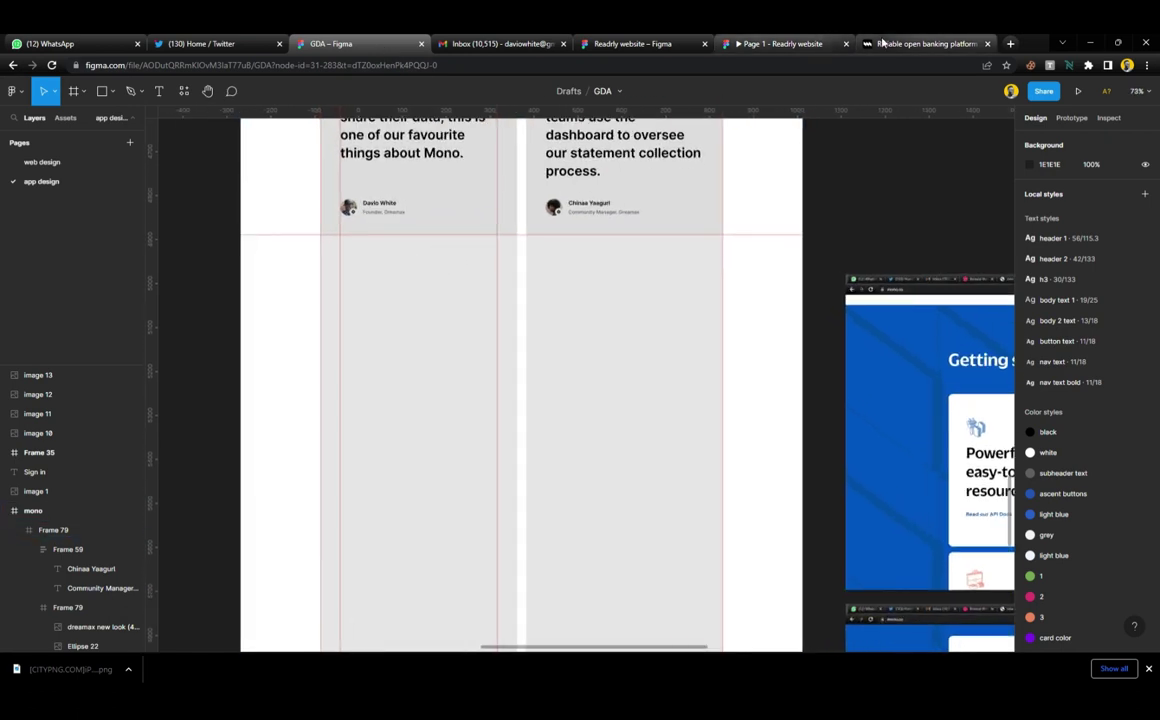
{"action": "left_click", "coordinate": [889, 42]}
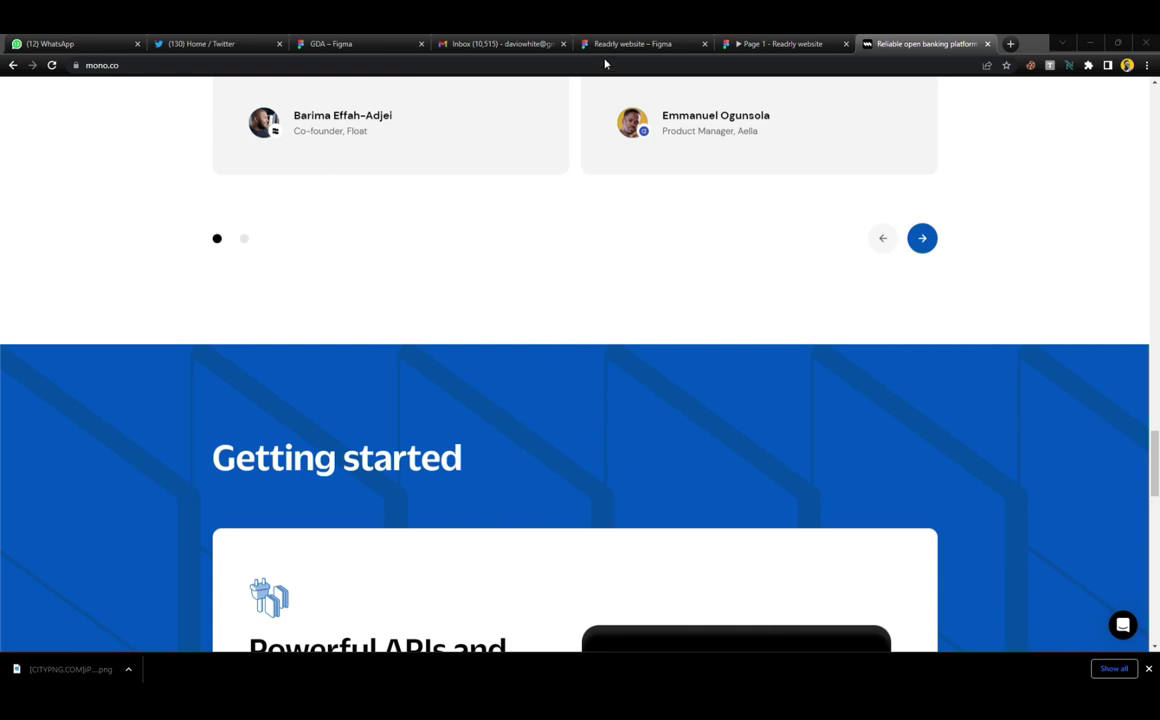
{"action": "left_click", "coordinate": [237, 43]}
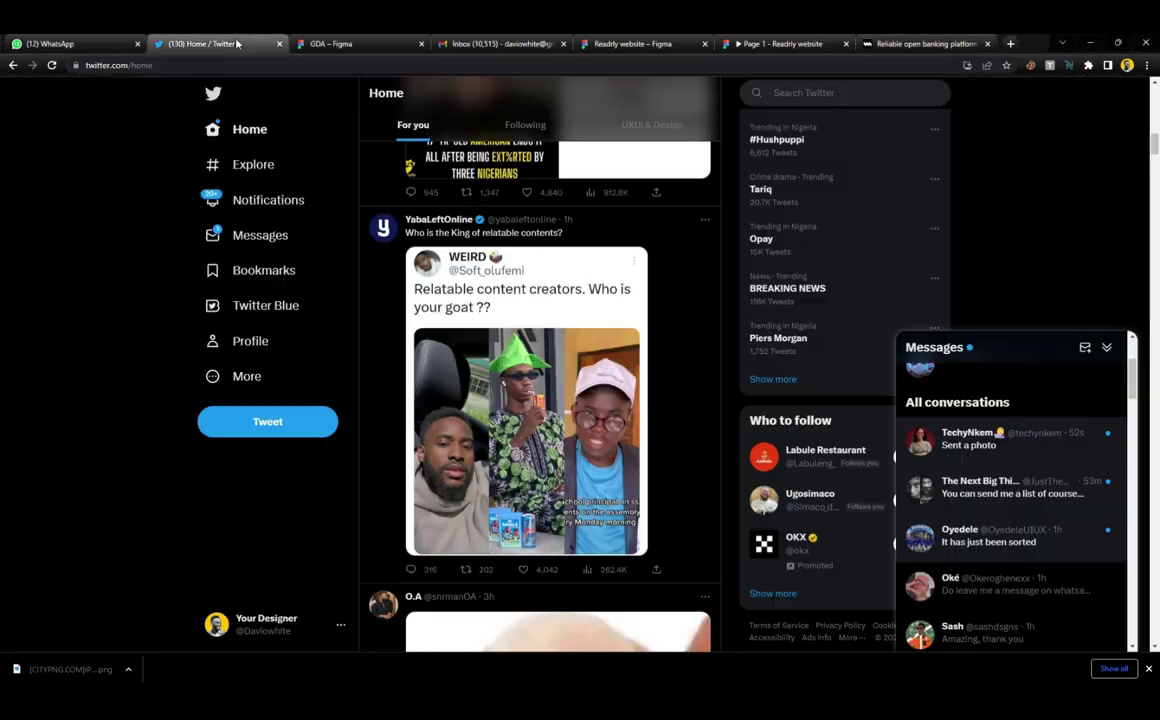
{"action": "left_click", "coordinate": [330, 43]}
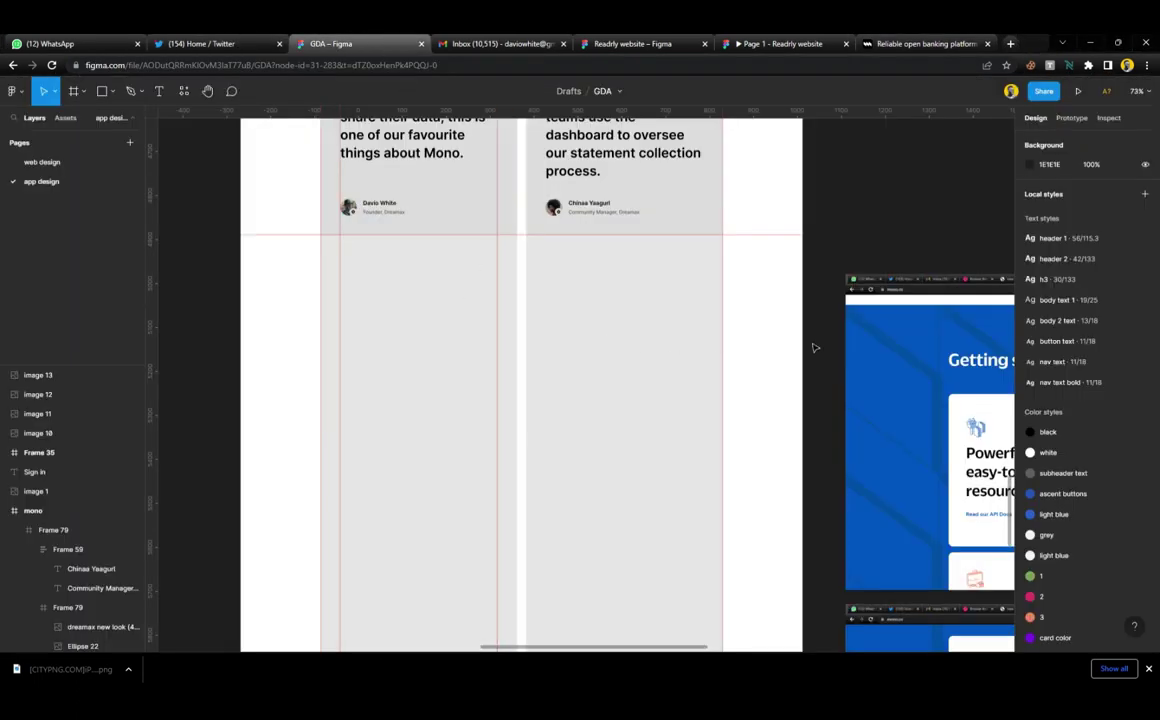
Paste the mono.co screenshot and crop it down to the carousel controls strip
{"action": "key", "text": "ctrl+v"}
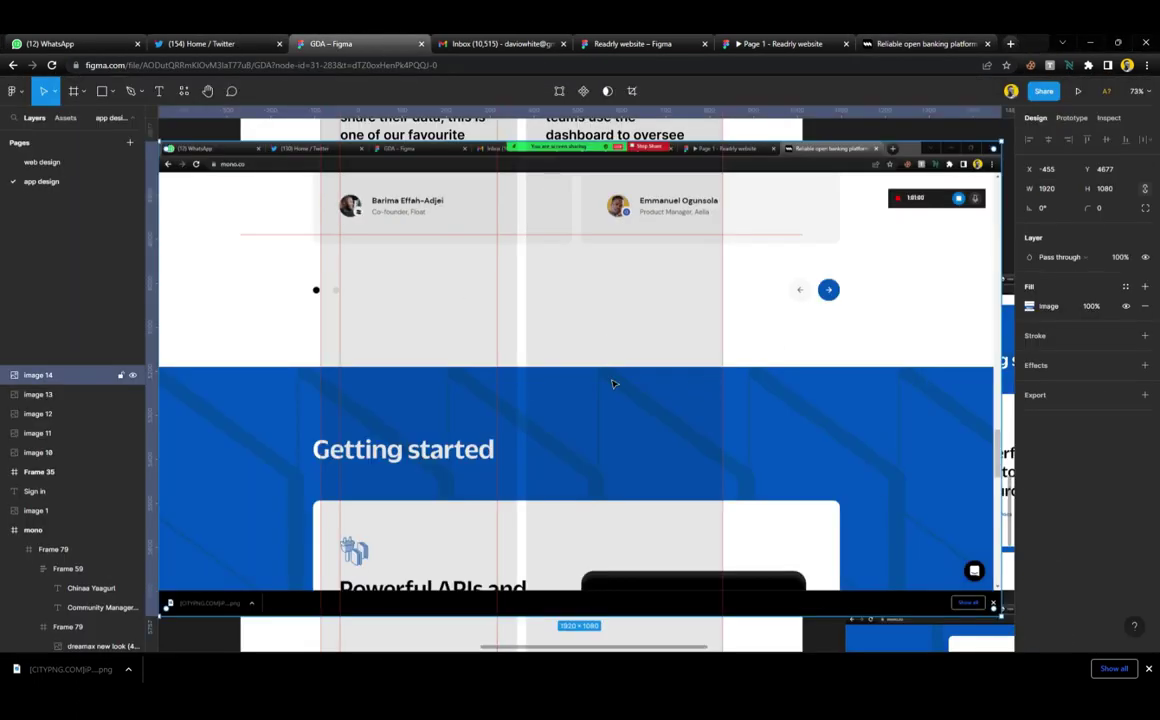
{"action": "scroll", "coordinate": [532, 384], "scroll_direction": "down", "scroll_amount": 3}
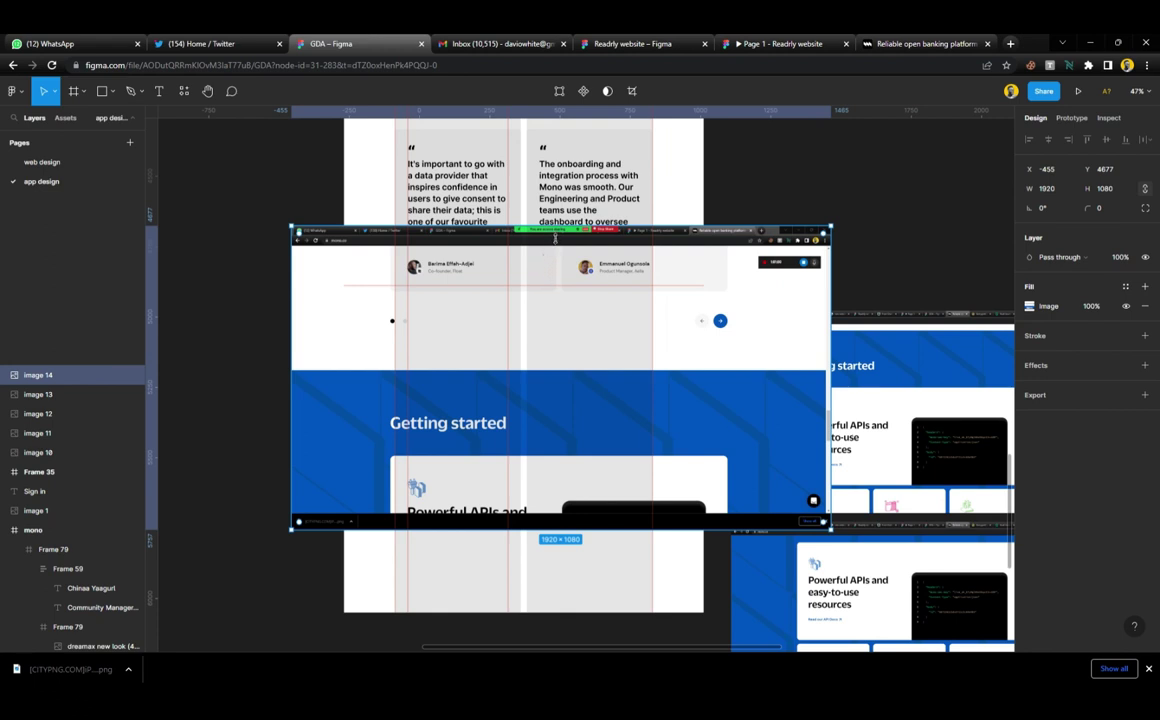
{"action": "scroll", "coordinate": [537, 387], "scroll_direction": "right", "scroll_amount": 2}
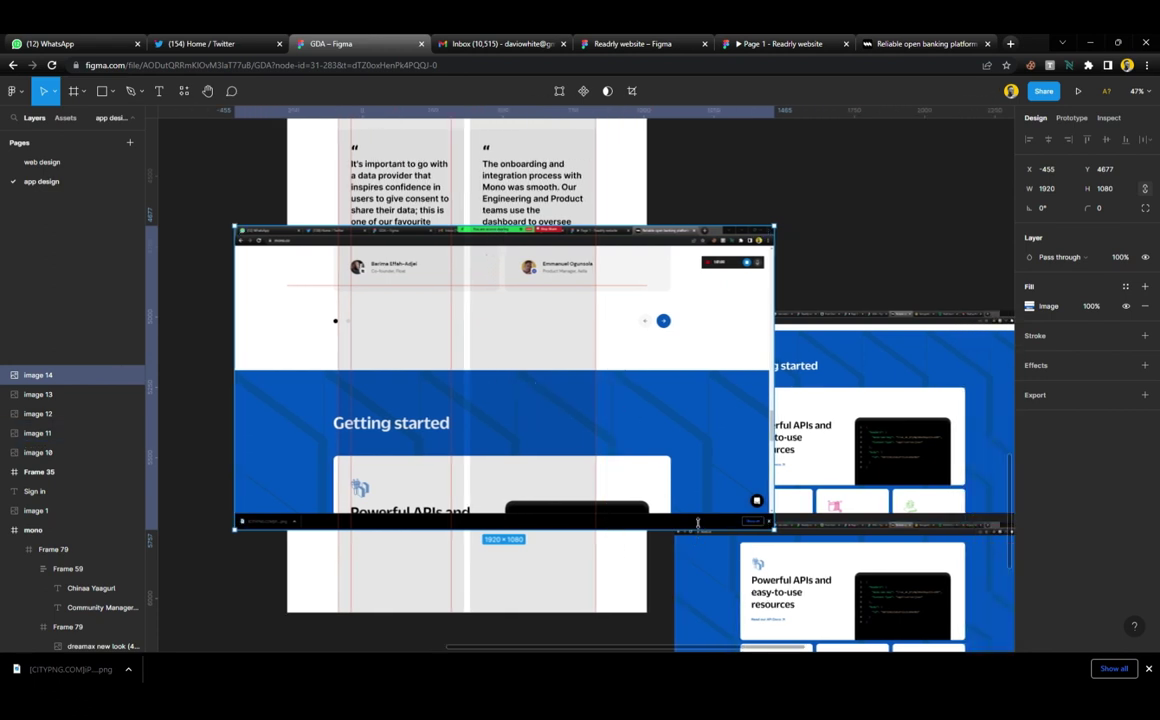
{"action": "left_click_drag", "start_coordinate": [700, 528], "coordinate": [699, 345]}
{"action": "left_click_drag", "start_coordinate": [689, 231], "coordinate": [694, 296]}
{"action": "scroll", "coordinate": [455, 295], "scroll_direction": "up", "scroll_amount": 2}
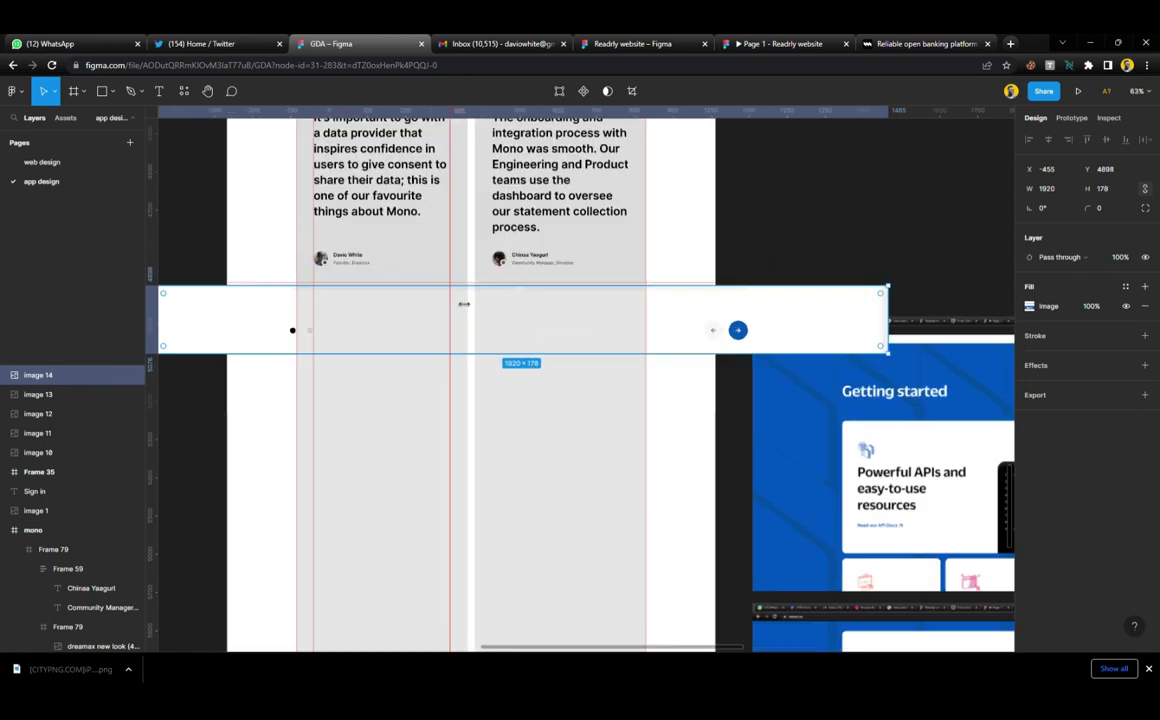
Narrow the carousel reference image to 931 px wide and move it down to Y 5105
{"action": "left_click_drag", "start_coordinate": [887, 320], "coordinate": [767, 327]}
{"action": "scroll", "coordinate": [326, 323], "scroll_direction": "left", "scroll_amount": 3}
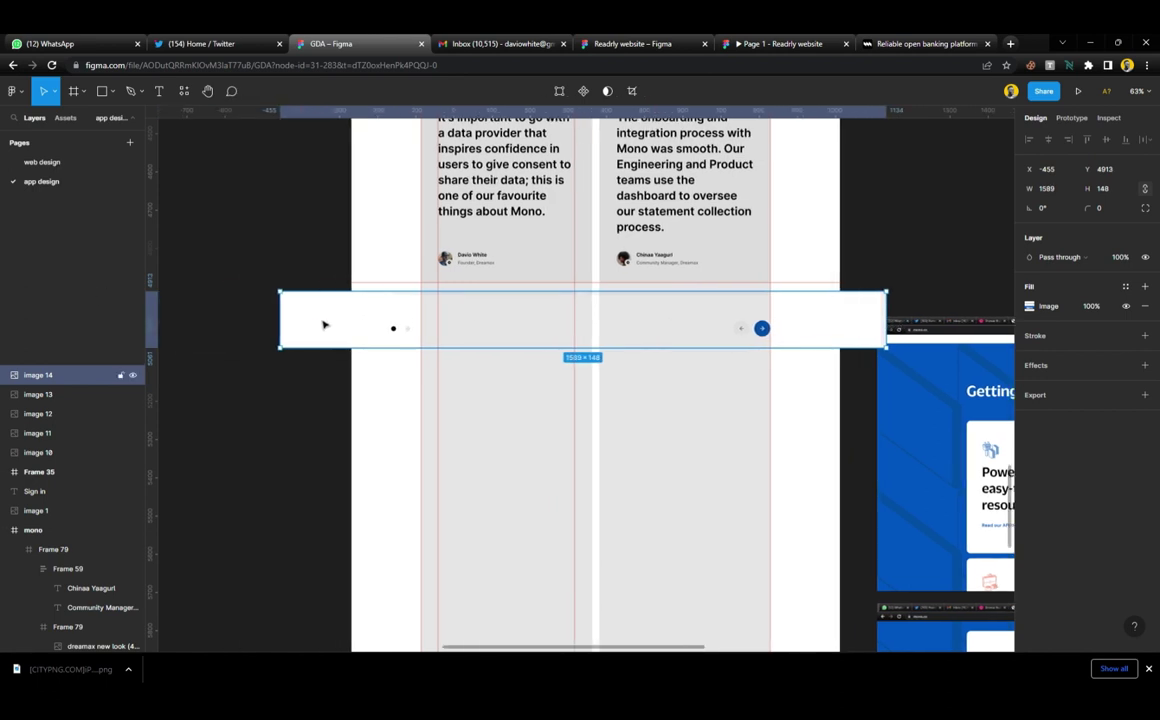
{"action": "left_click_drag", "start_coordinate": [290, 325], "coordinate": [426, 356]}
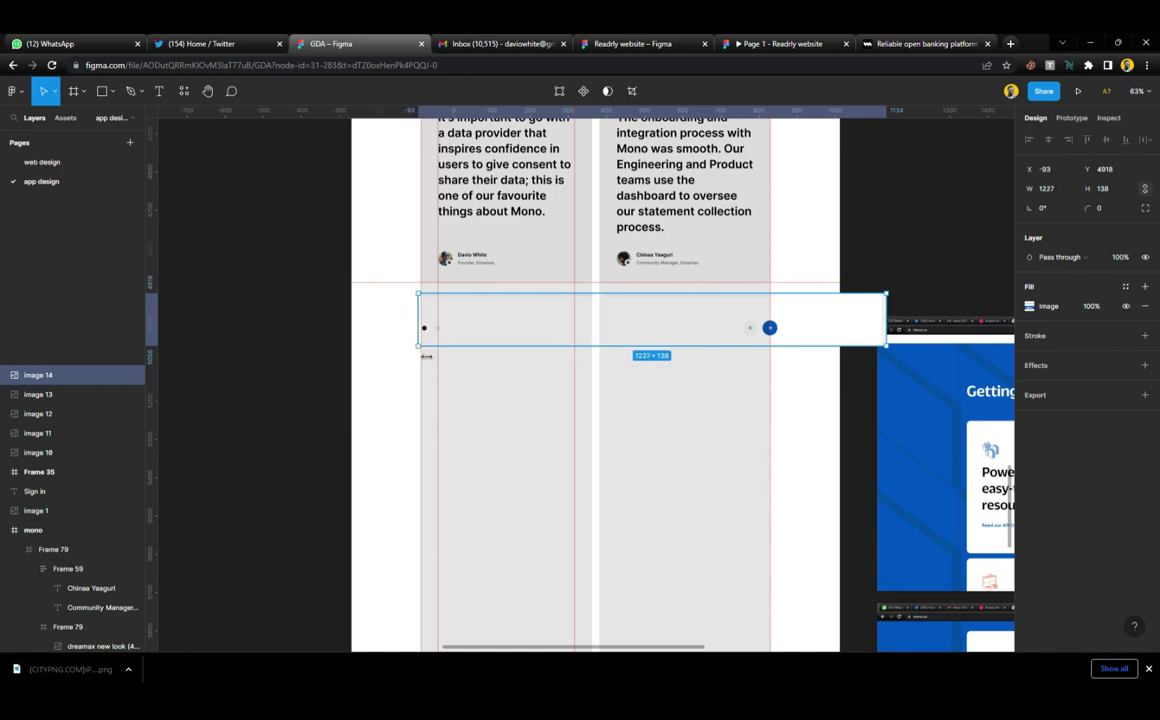
{"action": "left_click_drag", "start_coordinate": [886, 328], "coordinate": [782, 333]}
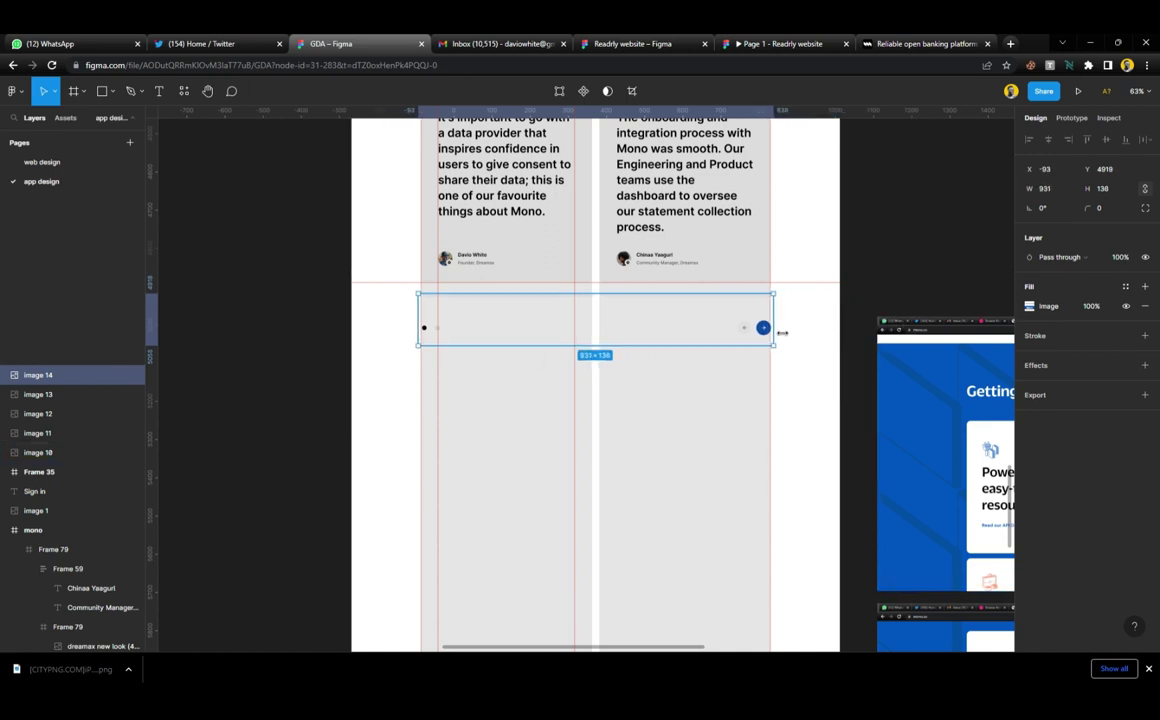
{"action": "scroll", "coordinate": [644, 310], "scroll_direction": "up", "scroll_amount": 5, "text": "ctrl"}
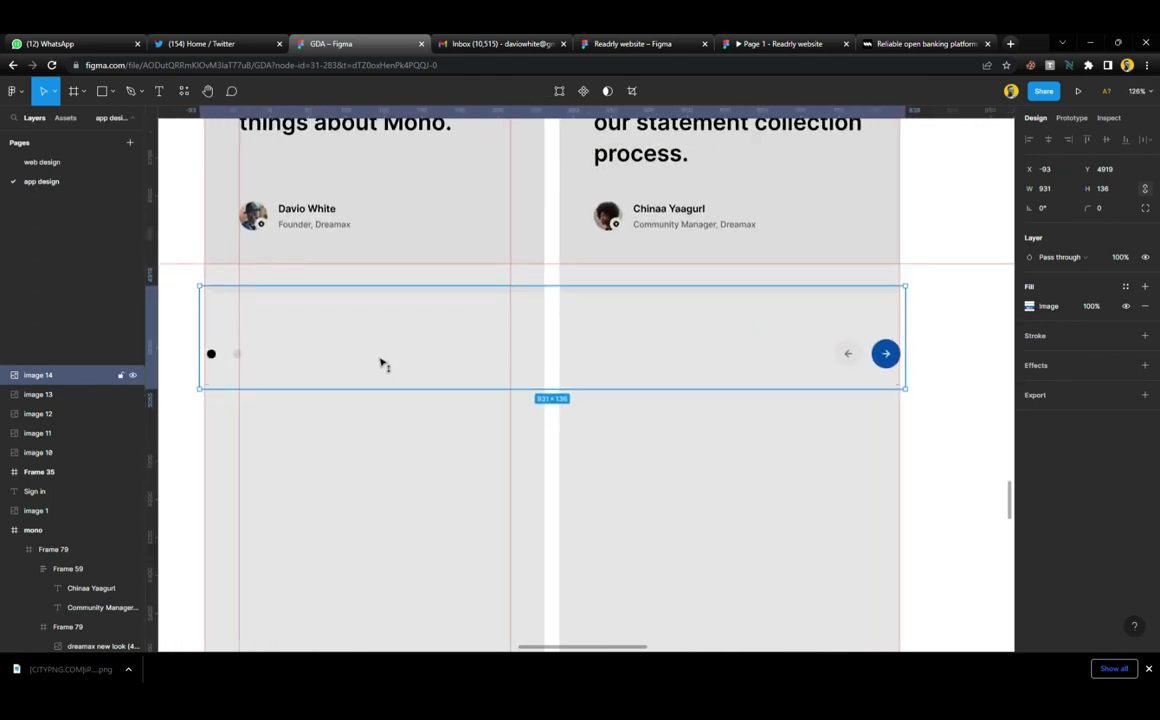
{"action": "left_click_drag", "start_coordinate": [381, 363], "coordinate": [372, 484]}
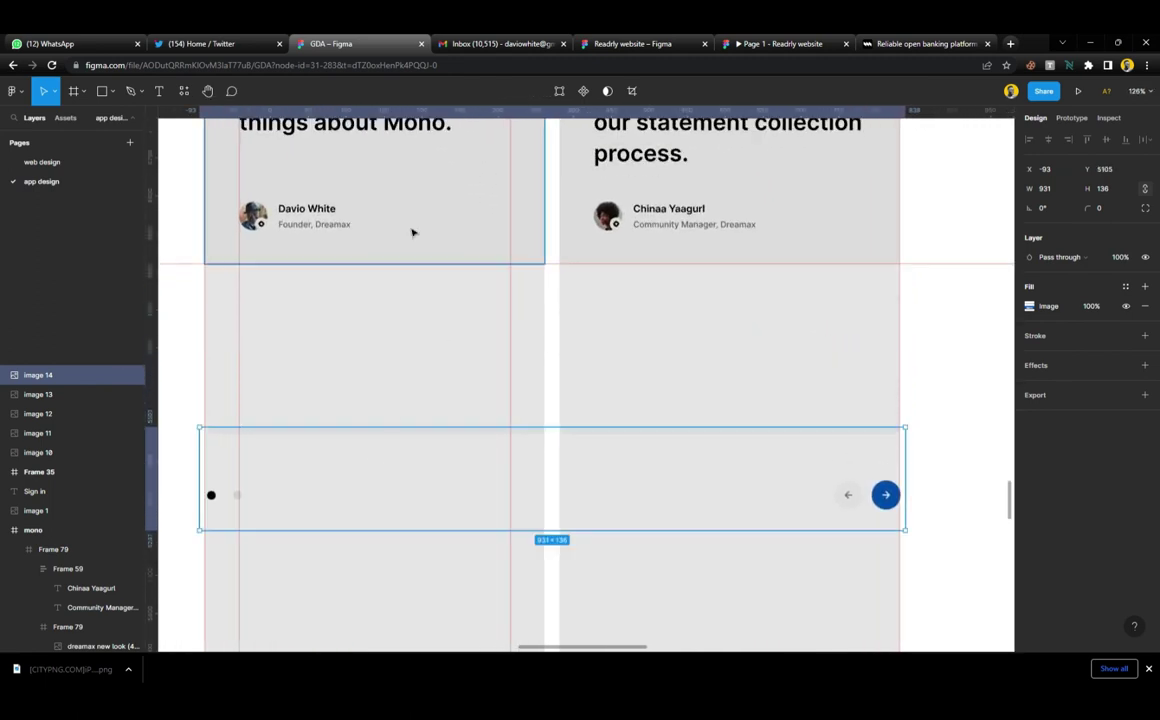
{"action": "scroll", "coordinate": [452, 342], "scroll_direction": "left", "scroll_amount": 2}
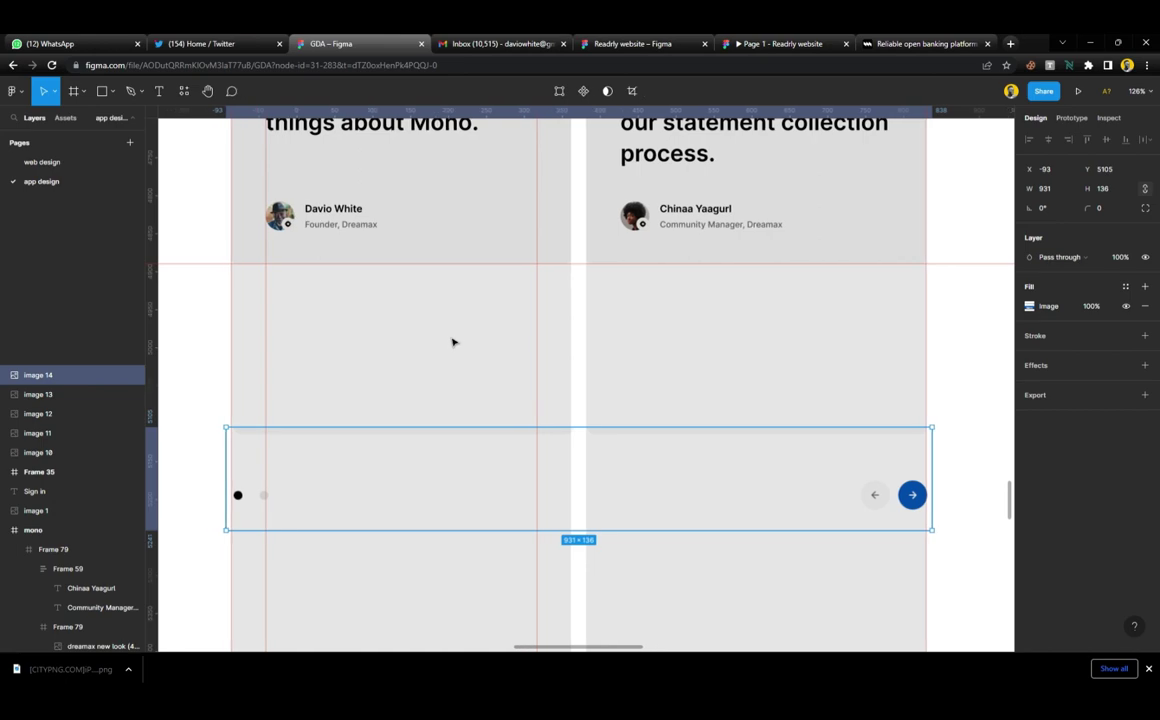
{"action": "scroll", "coordinate": [590, 357], "scroll_direction": "down", "scroll_amount": 3, "text": "ctrl"}
Copy the arrow-right icon from the Read more link into the mono frame near the carousel
{"action": "scroll", "coordinate": [593, 360], "scroll_direction": "up", "scroll_amount": 10}
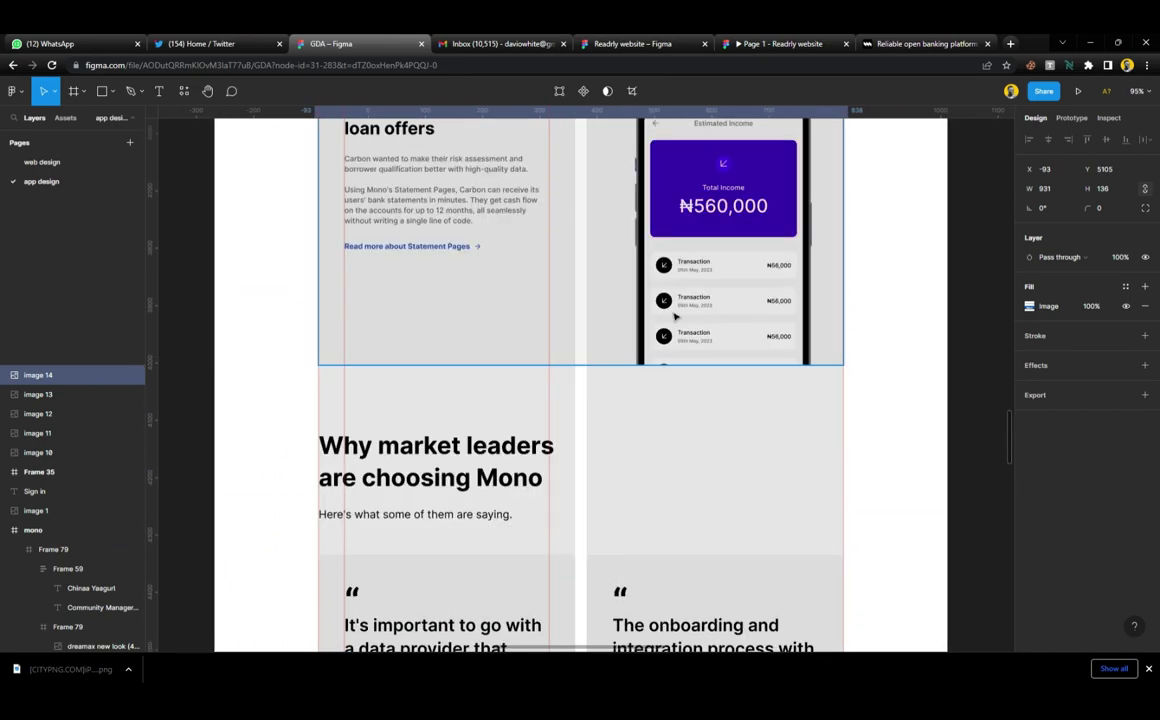
{"action": "scroll", "coordinate": [675, 316], "scroll_direction": "up", "scroll_amount": 4}
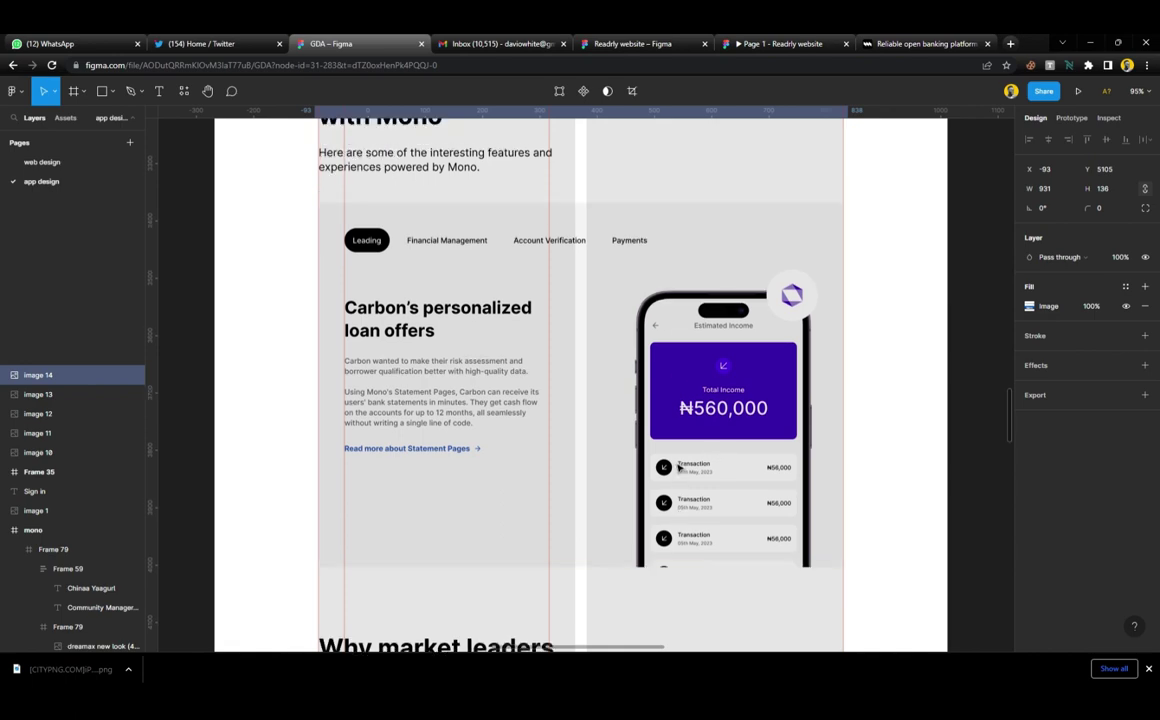
{"action": "scroll", "coordinate": [454, 276], "scroll_direction": "up", "scroll_amount": 6}
{"action": "scroll", "coordinate": [441, 391], "scroll_direction": "down", "scroll_amount": 5}
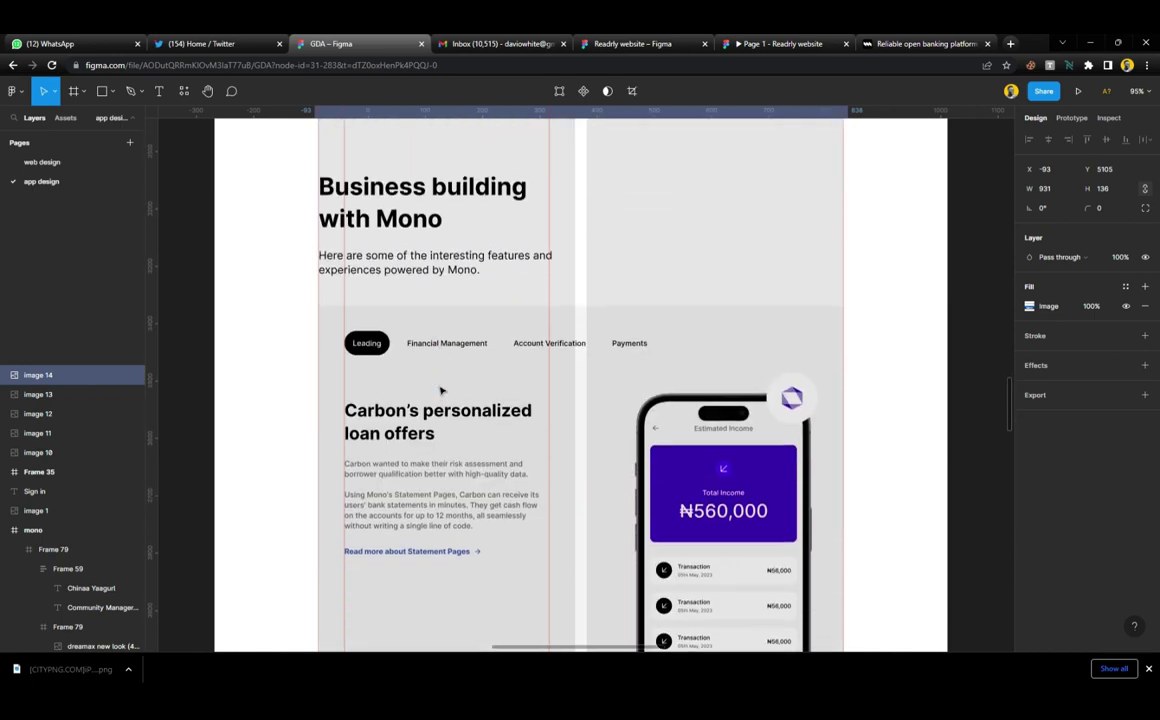
{"action": "left_click", "coordinate": [477, 360]}
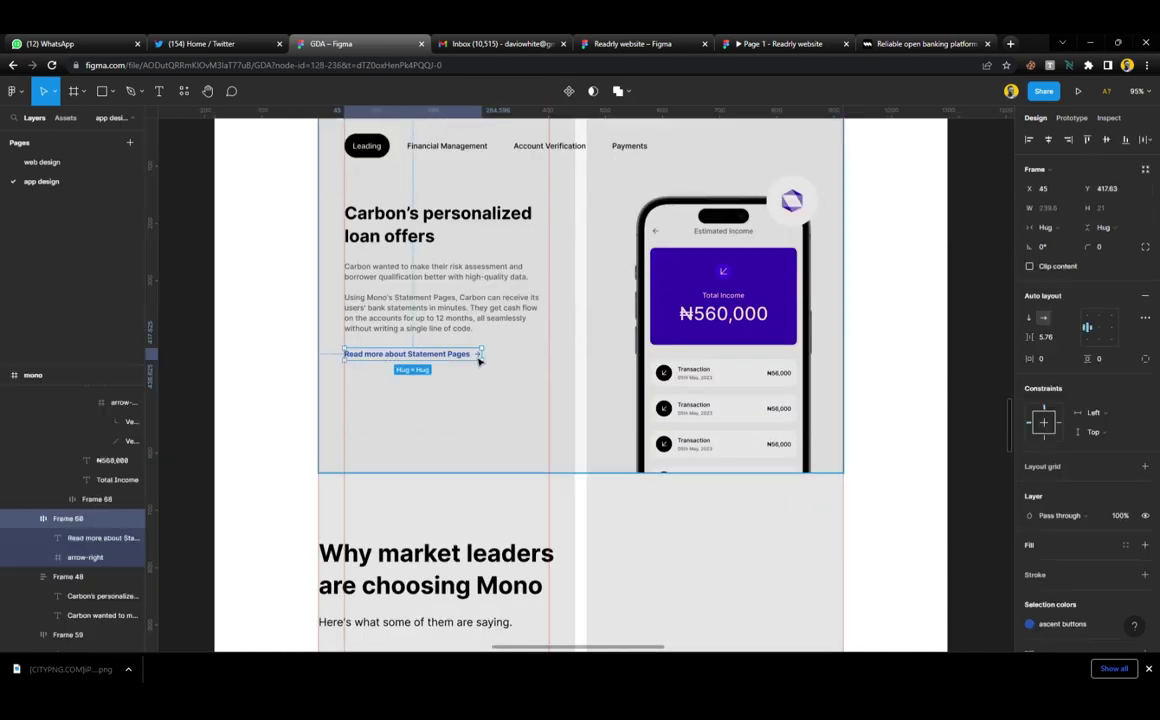
{"action": "double_click", "coordinate": [478, 358]}
{"action": "scroll", "coordinate": [478, 360], "scroll_direction": "down", "scroll_amount": 10}
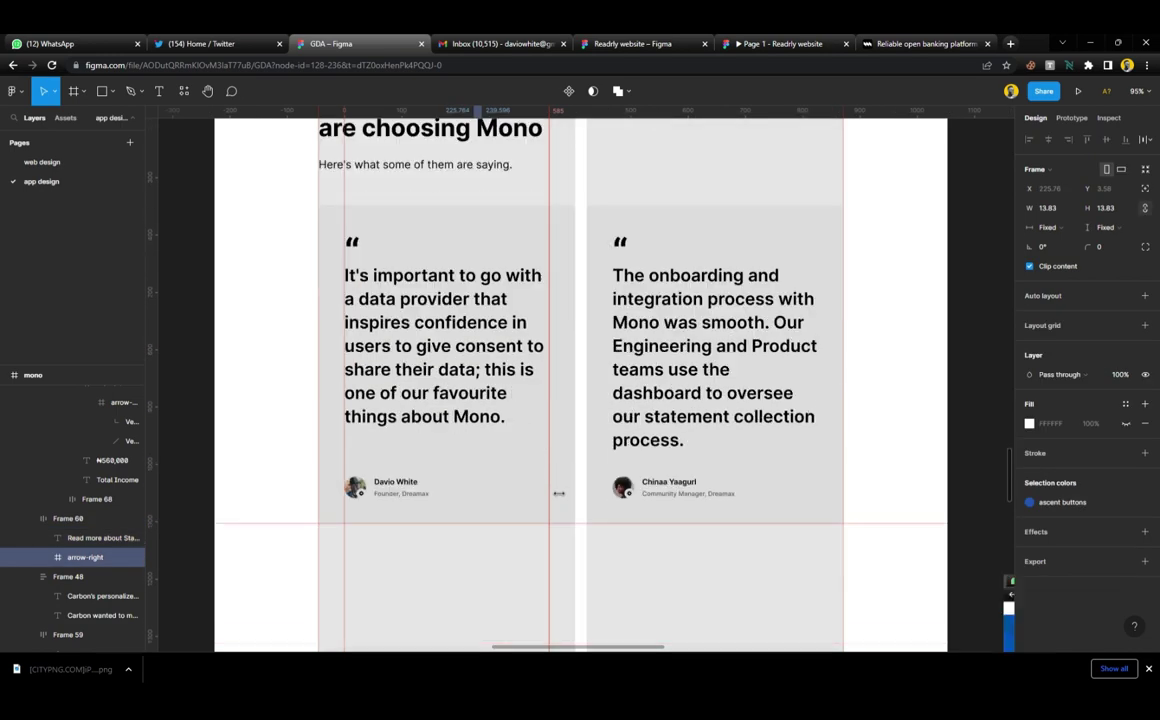
{"action": "scroll", "coordinate": [838, 371], "scroll_direction": "up", "scroll_amount": 5}
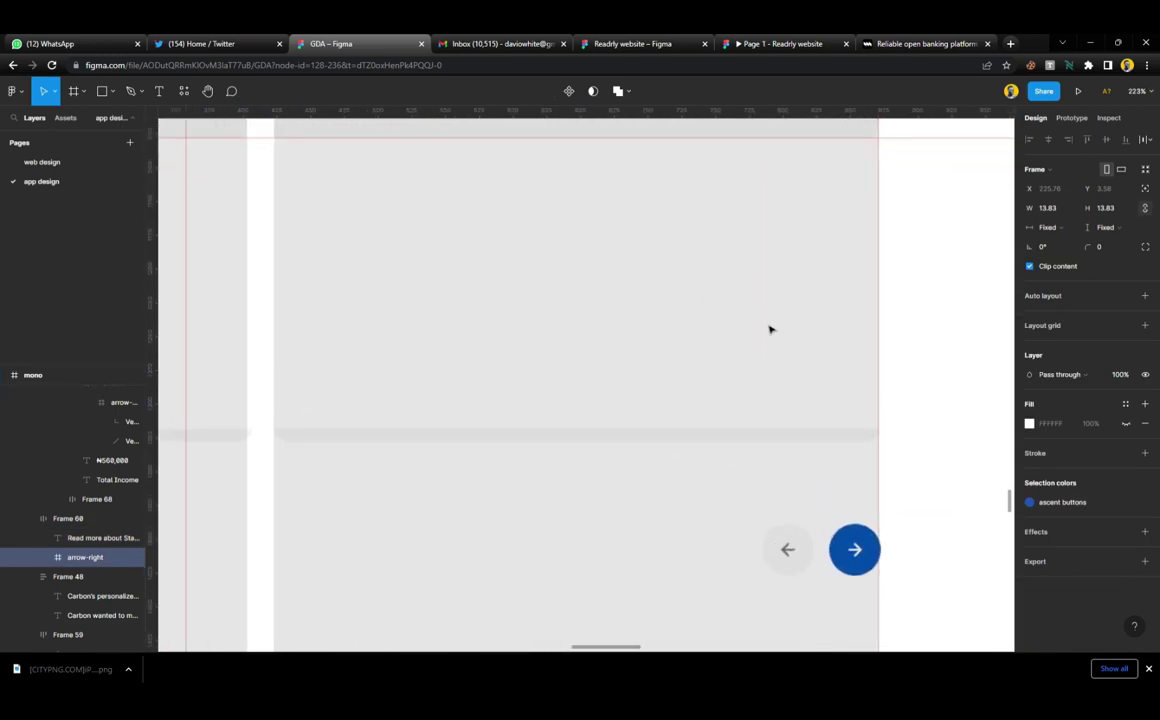
{"action": "left_click", "coordinate": [766, 331]}
{"action": "key", "text": "ctrl+v"}
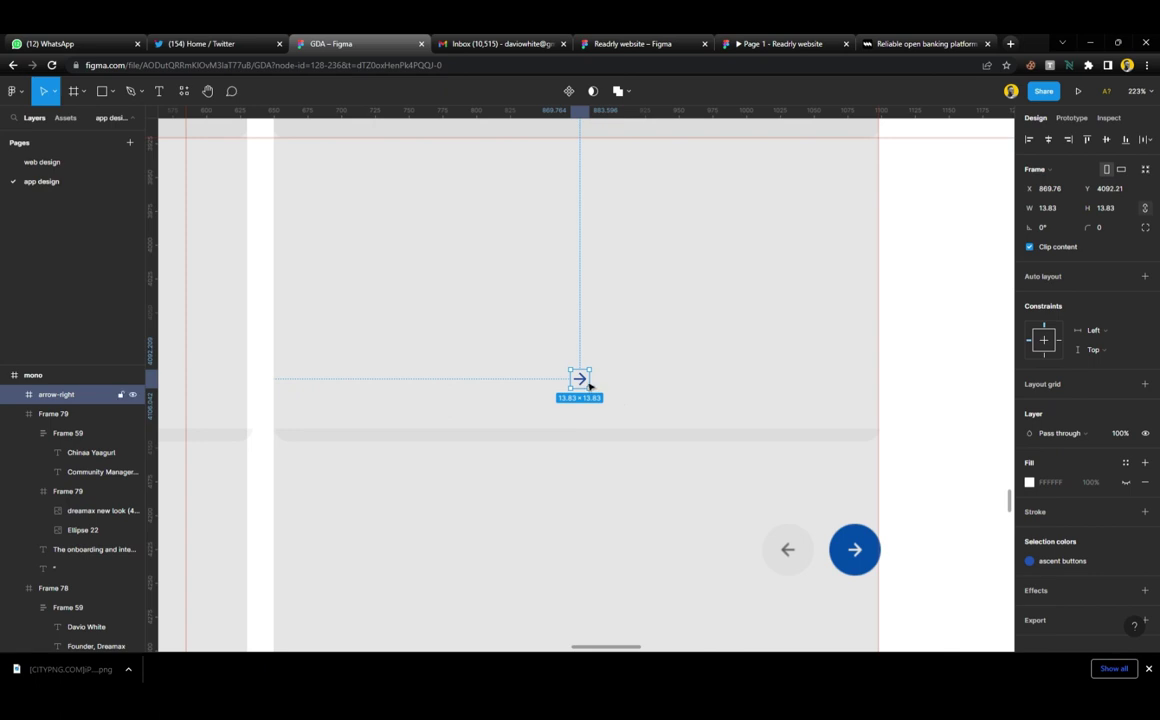
{"action": "left_click_drag", "start_coordinate": [590, 385], "coordinate": [787, 398]}
Draw a 37×37 frame filled with the ascent buttons blue and round it into a circle
{"action": "scroll", "coordinate": [799, 447], "scroll_direction": "right", "scroll_amount": 3}
{"action": "scroll", "coordinate": [627, 502], "scroll_direction": "up", "scroll_amount": 4}
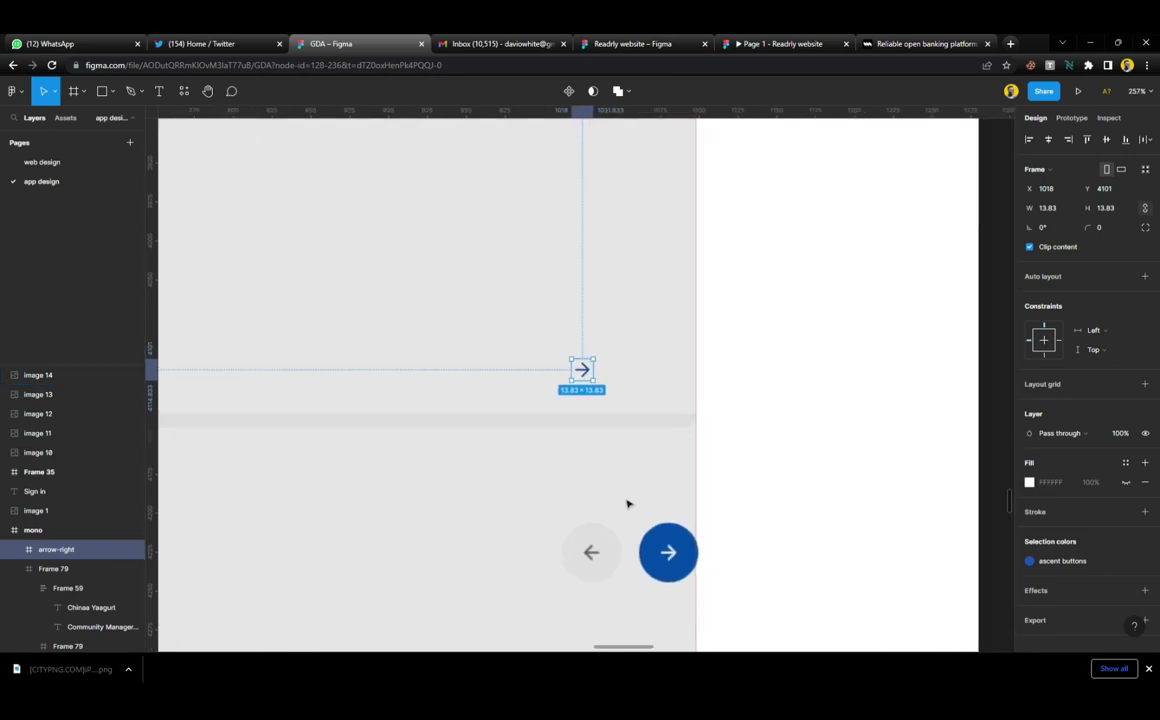
{"action": "scroll", "coordinate": [610, 296], "scroll_direction": "down", "scroll_amount": 1}
{"action": "key", "text": "f"}
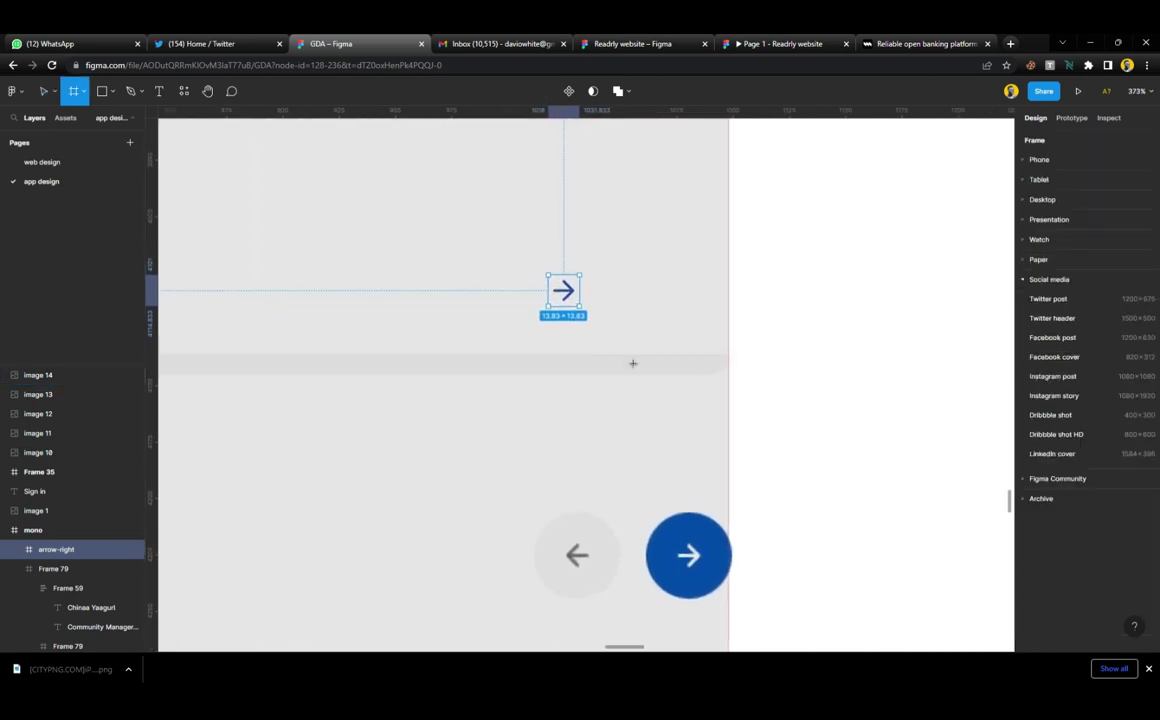
{"action": "left_click_drag", "start_coordinate": [647, 514], "coordinate": [689, 285]}
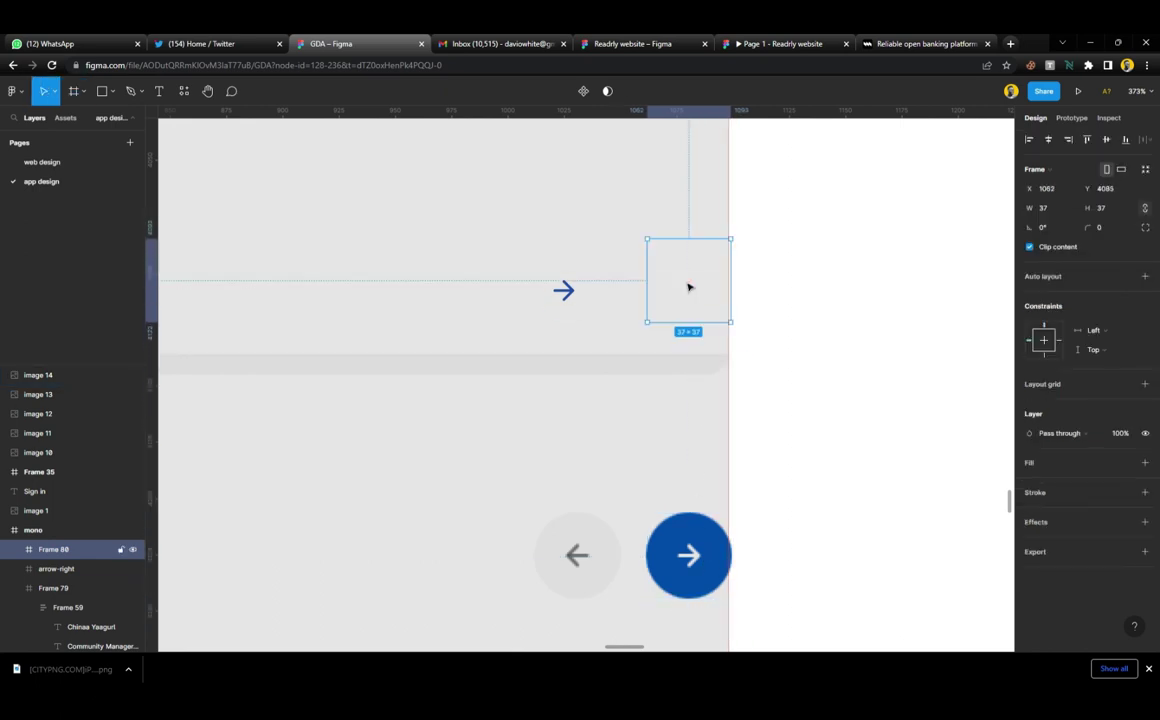
{"action": "left_click", "coordinate": [1123, 465]}
{"action": "left_click", "coordinate": [1055, 539]}
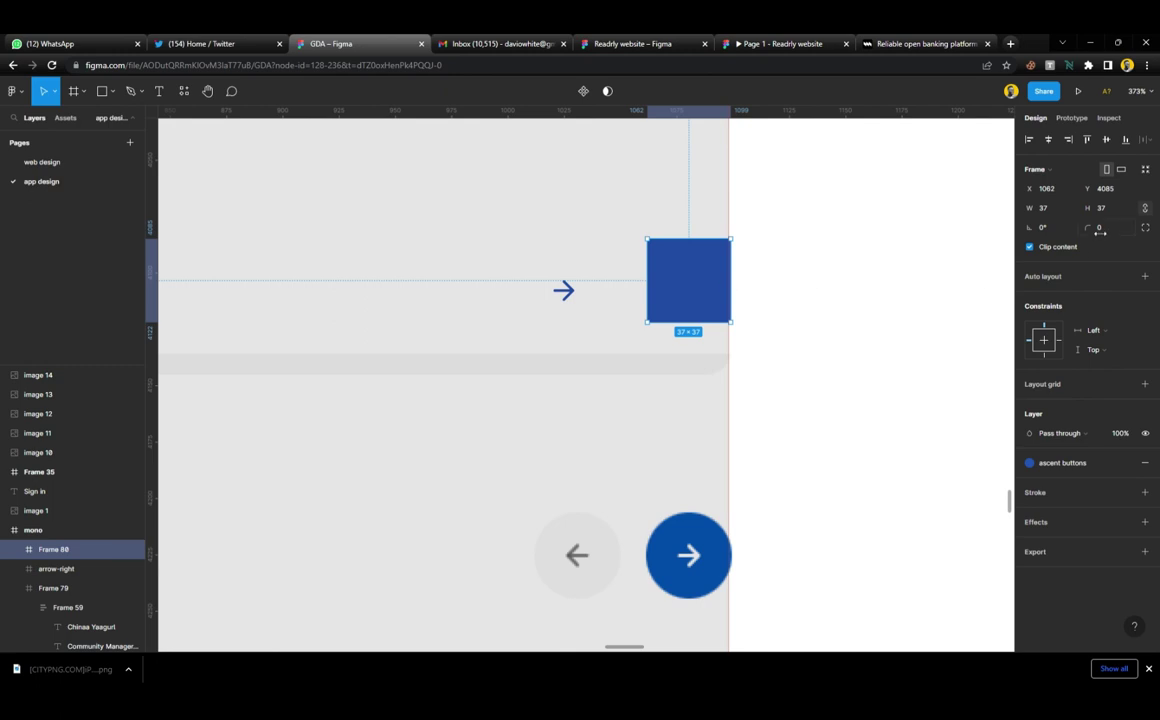
{"action": "left_click_drag", "start_coordinate": [1100, 232], "coordinate": [1140, 232]}
Centre the arrow in the blue circle, make it white, and duplicate the button to its left
{"action": "left_click", "coordinate": [576, 296]}
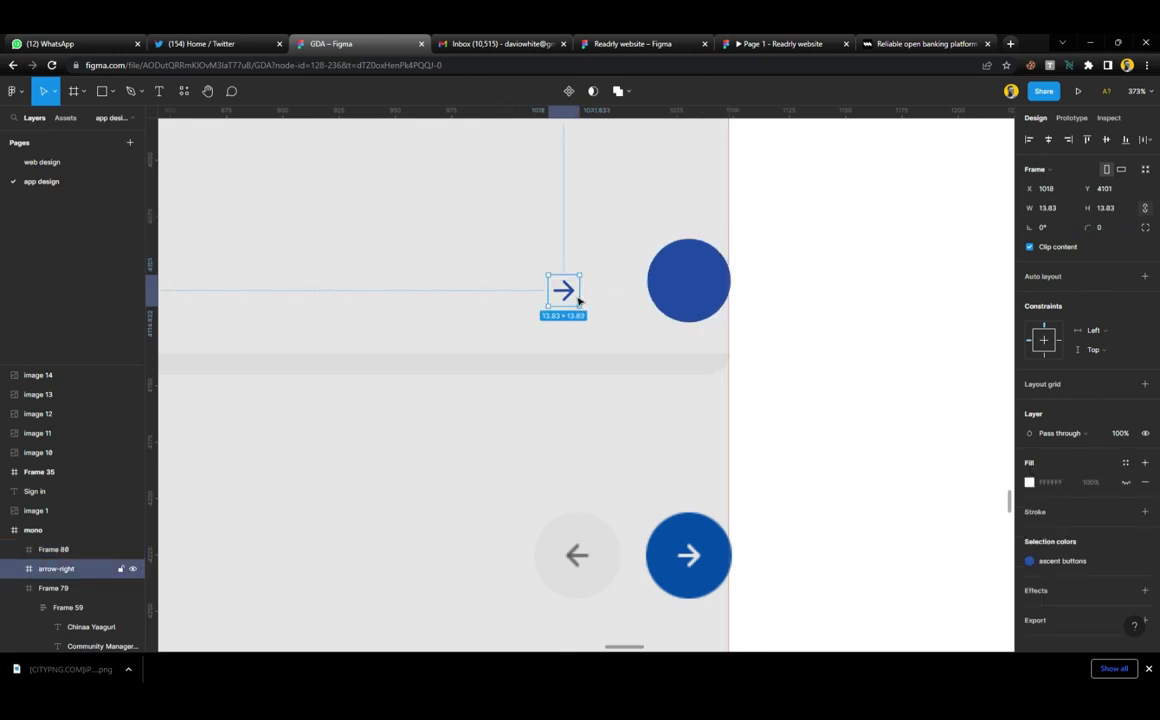
{"action": "left_click_drag", "start_coordinate": [566, 290], "coordinate": [689, 281]}
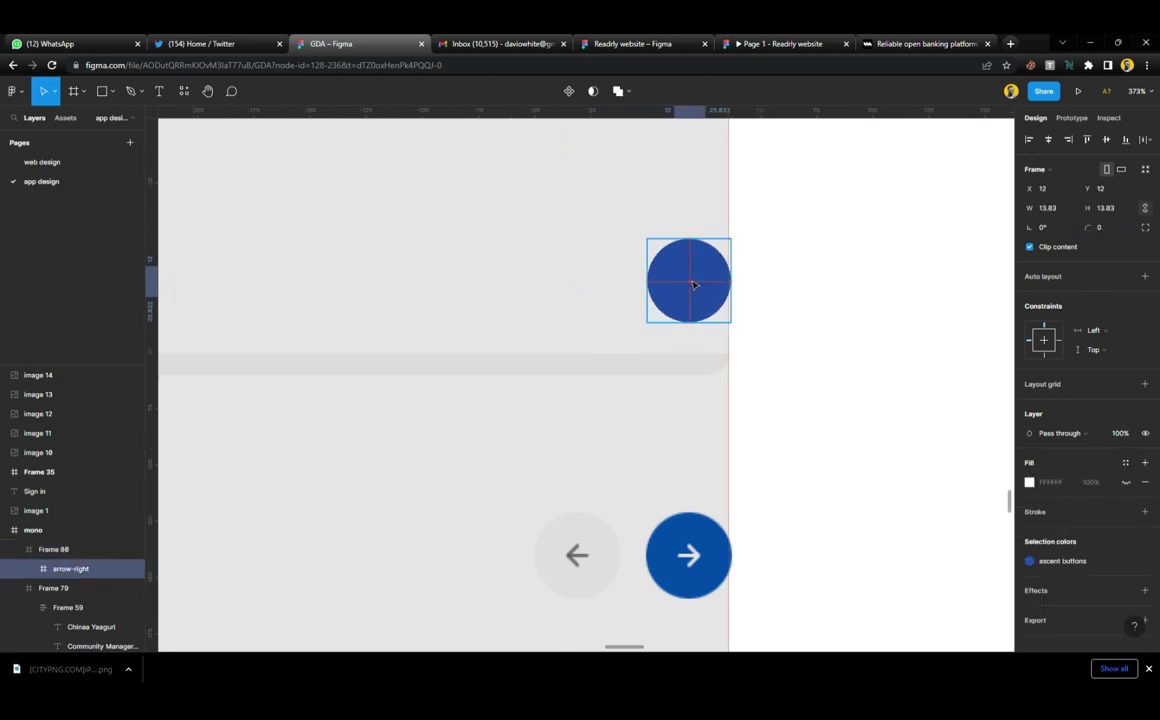
{"action": "left_click", "coordinate": [1070, 562]}
{"action": "left_click", "coordinate": [935, 497]}
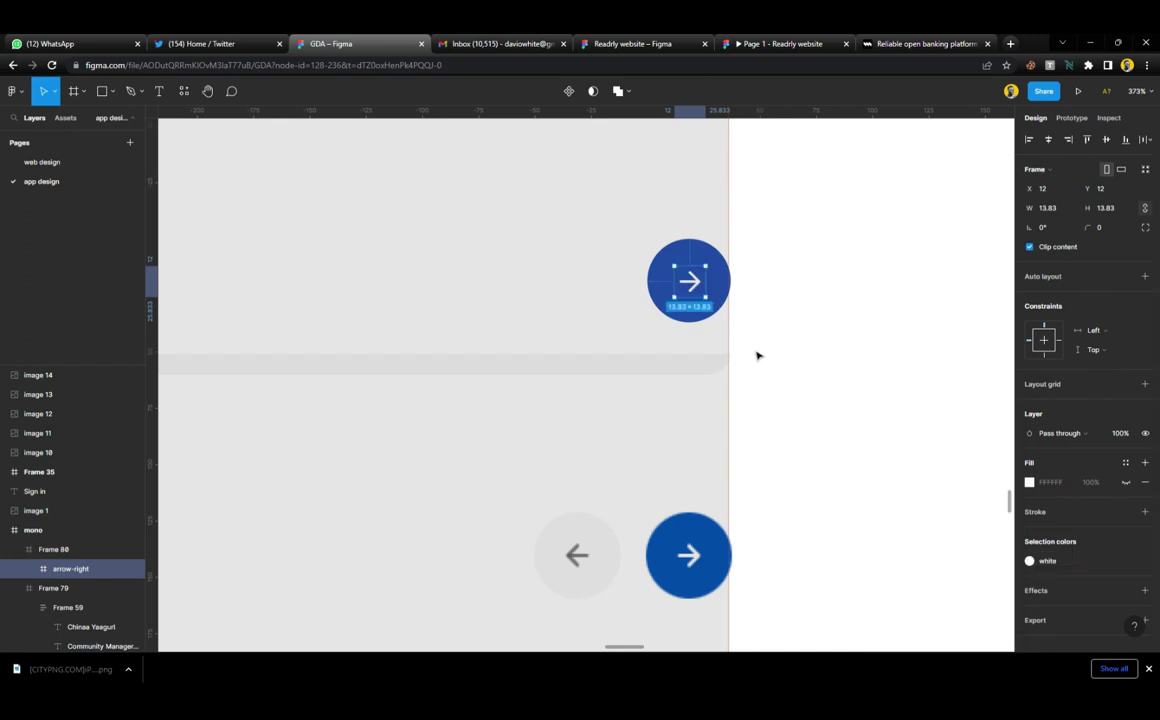
{"action": "left_click", "coordinate": [709, 261]}
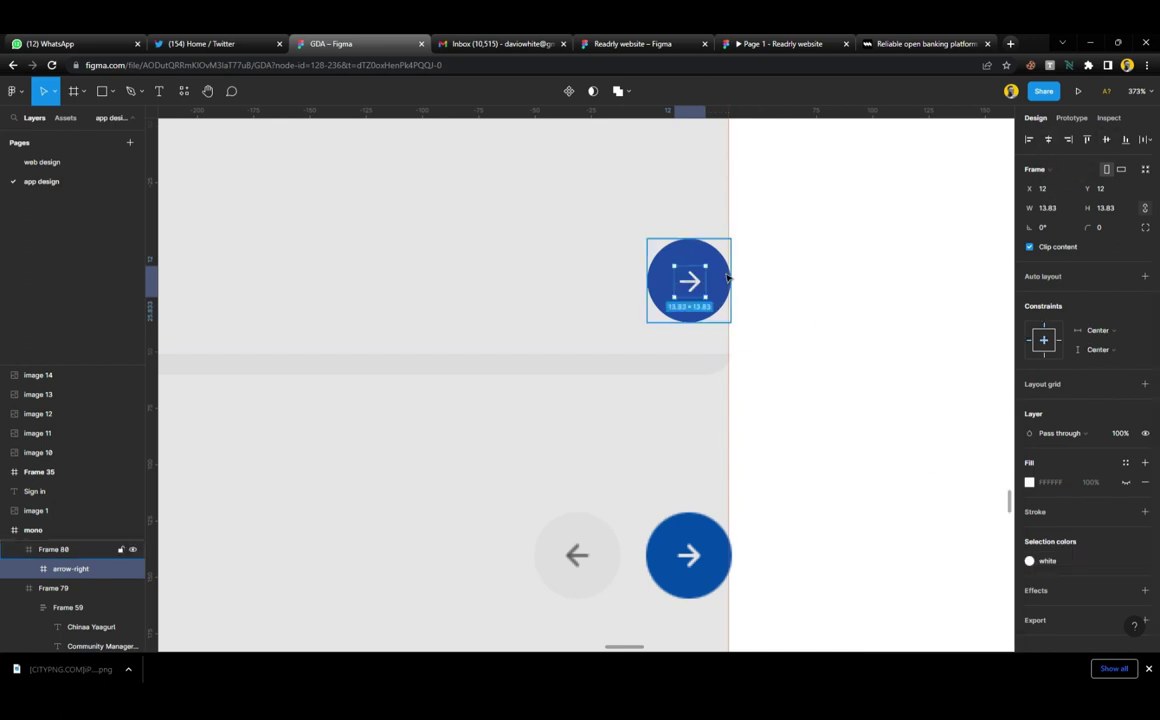
{"action": "left_click_drag", "start_coordinate": [705, 287], "coordinate": [611, 285]}
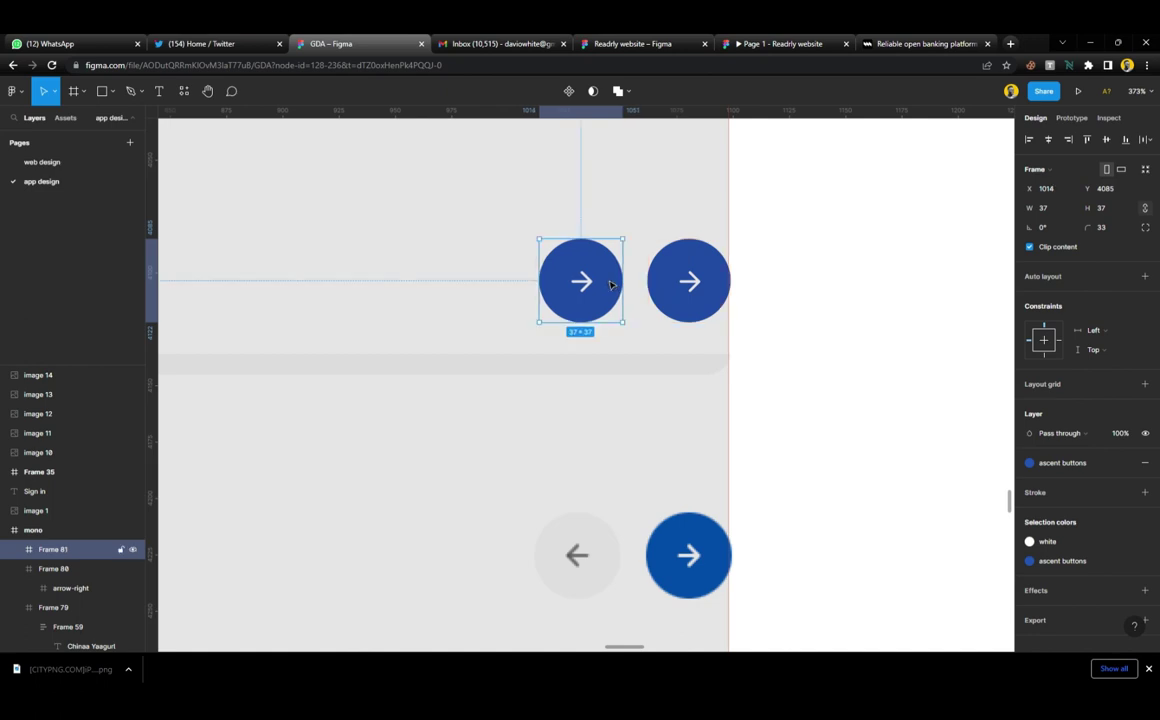
Make the copied button grey with a subheader-text arrow flipped to point left
{"action": "left_click", "coordinate": [1075, 470]}
{"action": "left_click", "coordinate": [1060, 590]}
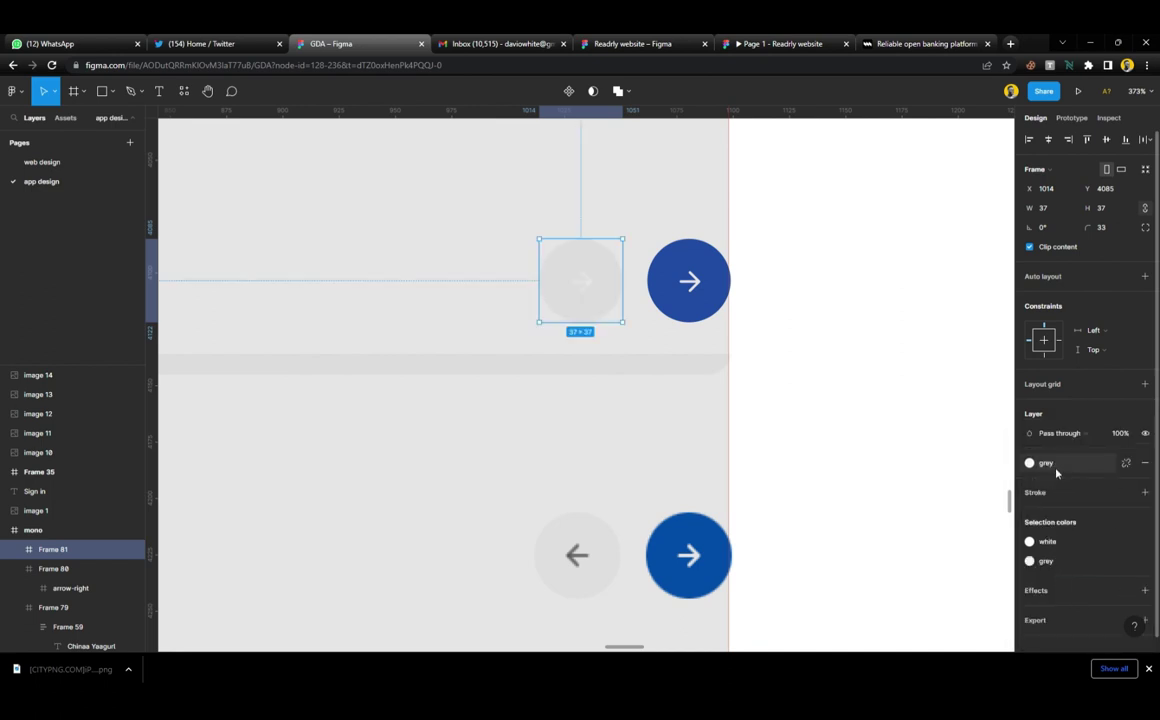
{"action": "left_click", "coordinate": [1062, 546]}
{"action": "left_click", "coordinate": [929, 511]}
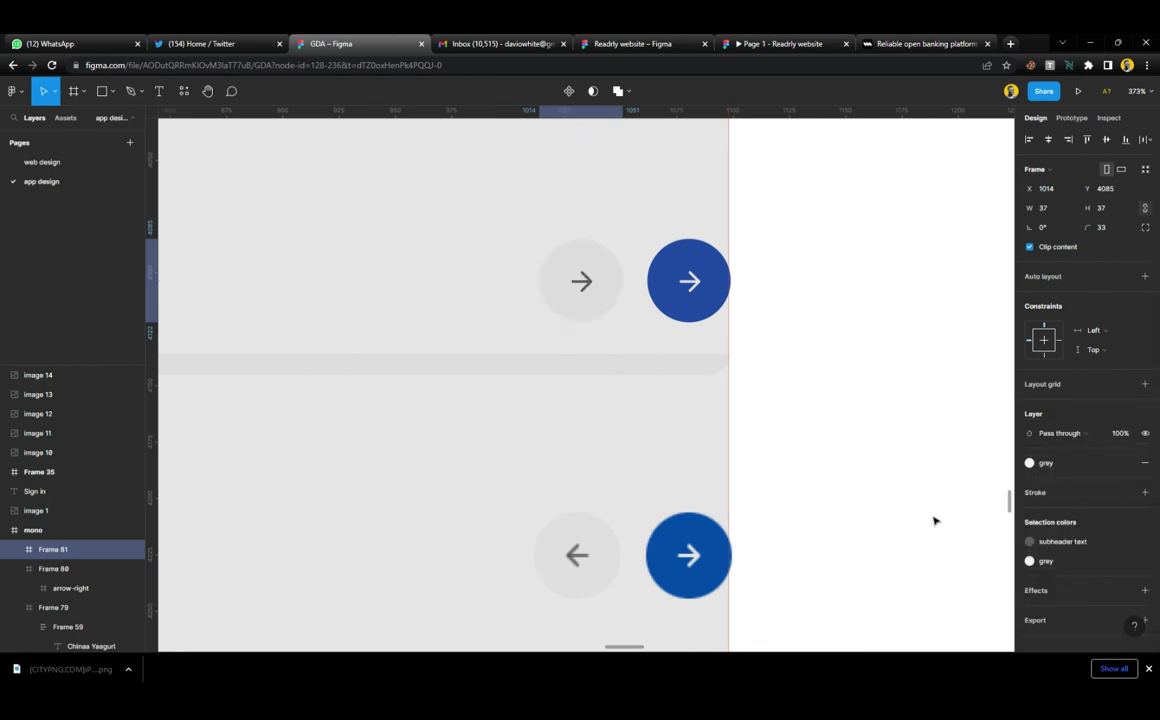
{"action": "double_click", "coordinate": [584, 284]}
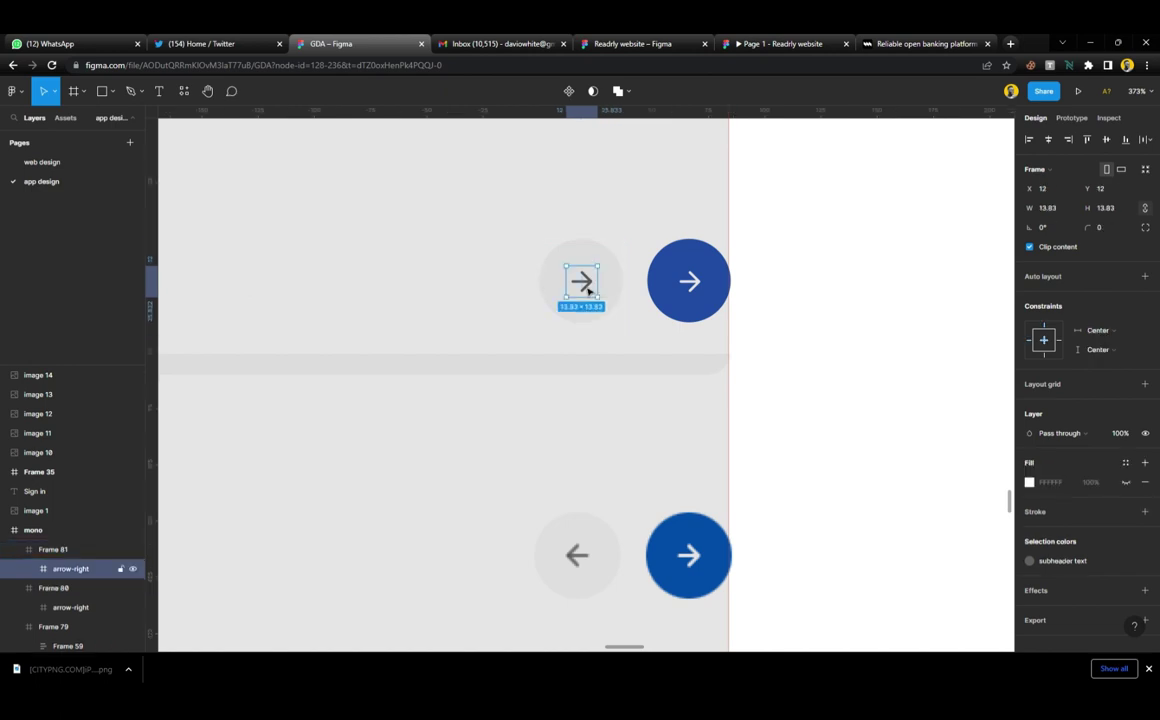
{"action": "key", "text": "shift+h"}
{"action": "key", "text": "Escape"}
Wrap both buttons in an auto-layout row constrained Right and aligned right-center
{"action": "scroll", "coordinate": [691, 437], "scroll_direction": "left", "scroll_amount": 5}
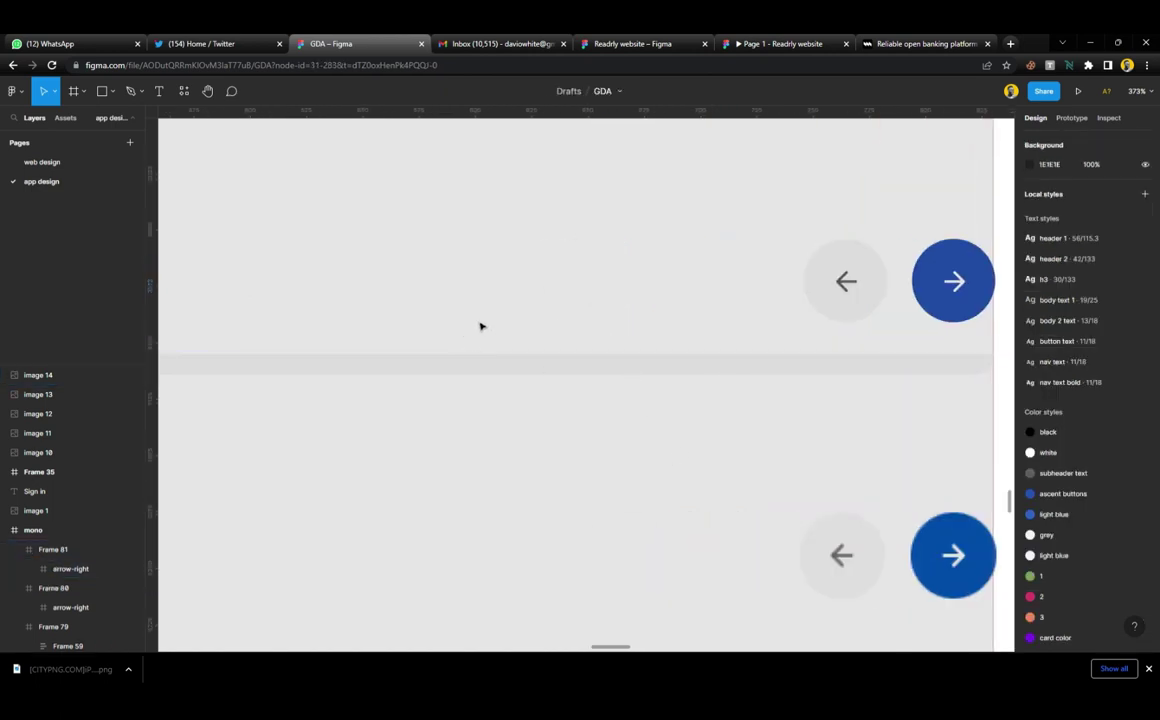
{"action": "left_click", "coordinate": [821, 293]}
{"action": "left_click", "coordinate": [955, 288], "text": "shift"}
{"action": "key", "text": "shift+a"}
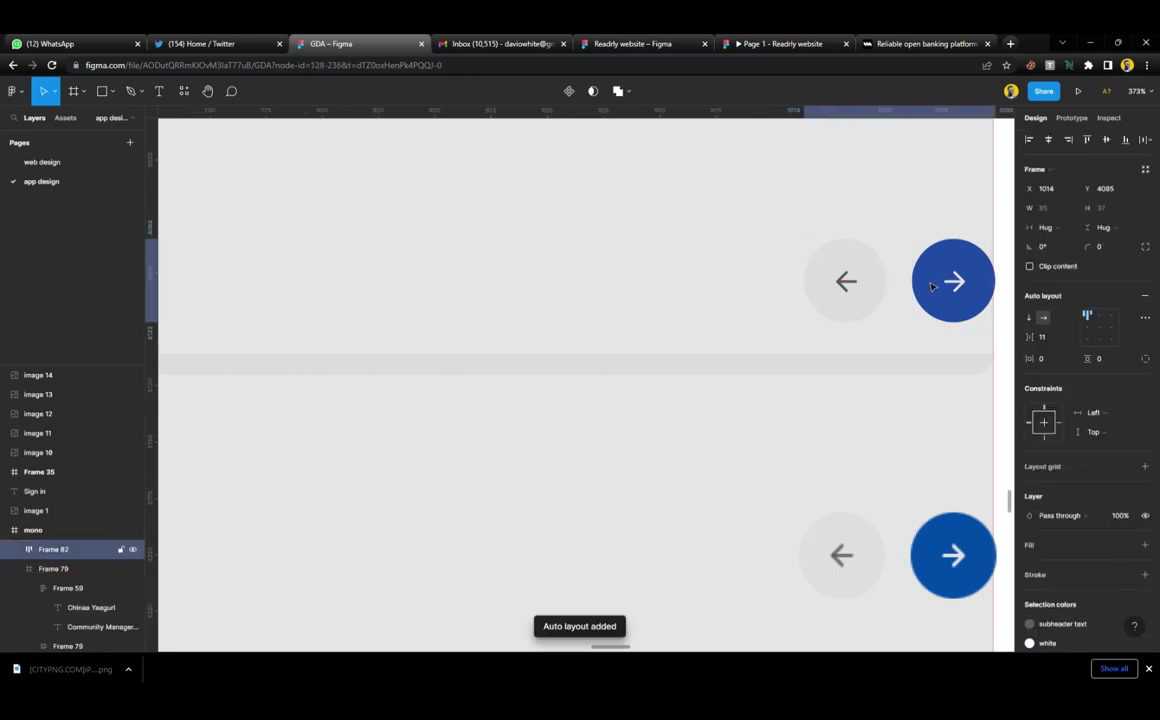
{"action": "key", "text": "Left"}
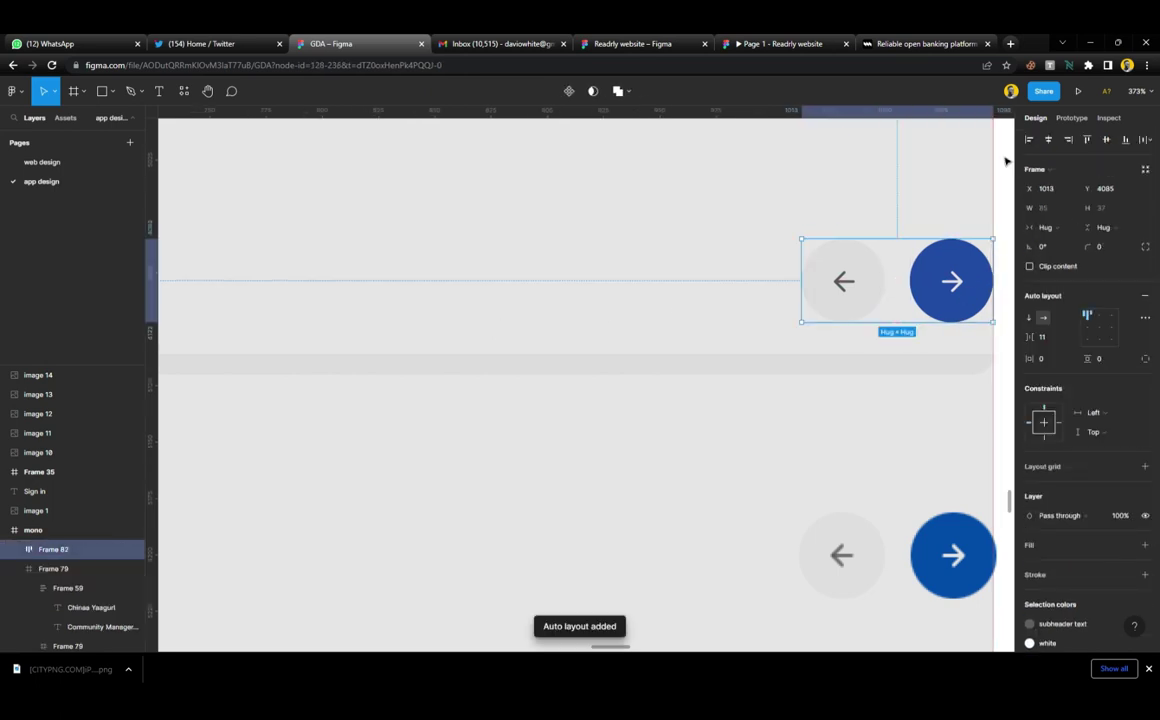
{"action": "left_click", "coordinate": [1056, 424]}
{"action": "left_click", "coordinate": [1109, 328]}
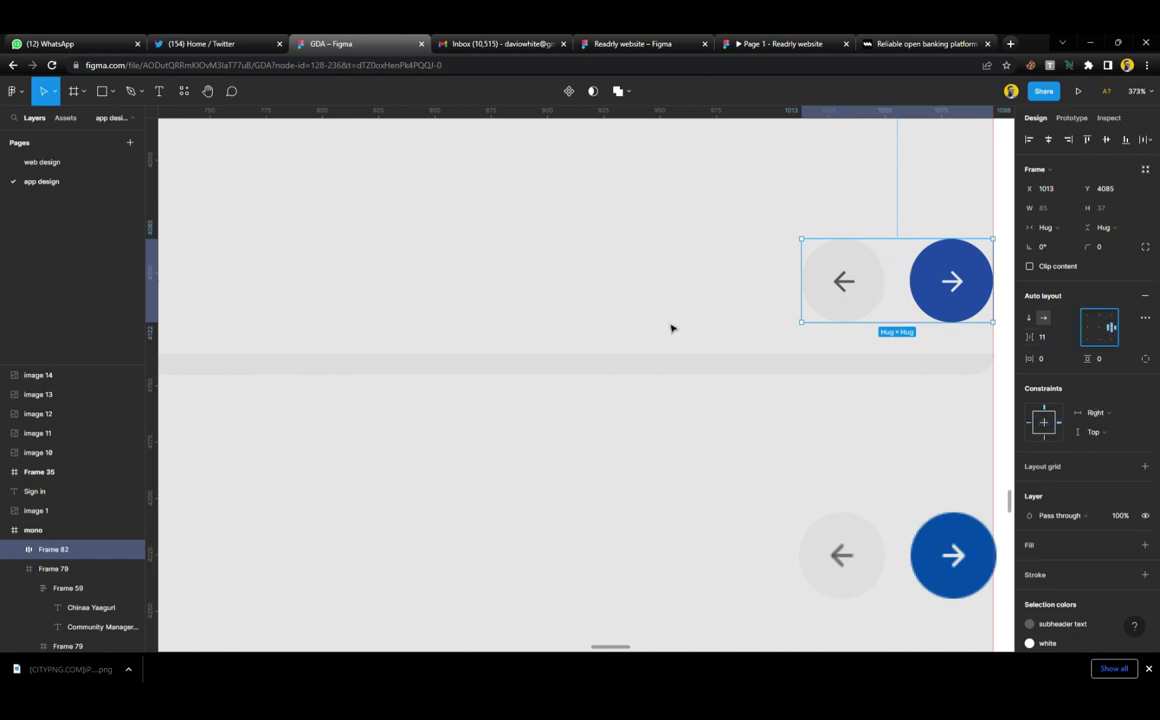
{"action": "scroll", "coordinate": [640, 320], "scroll_direction": "left", "scroll_amount": 5}
{"action": "scroll", "coordinate": [630, 317], "scroll_direction": "down", "scroll_amount": 3}
Draw a small 12×12 dot at the frame's left edge and duplicate it for the carousel indicators
{"action": "scroll", "coordinate": [634, 337], "scroll_direction": "left", "scroll_amount": 2}
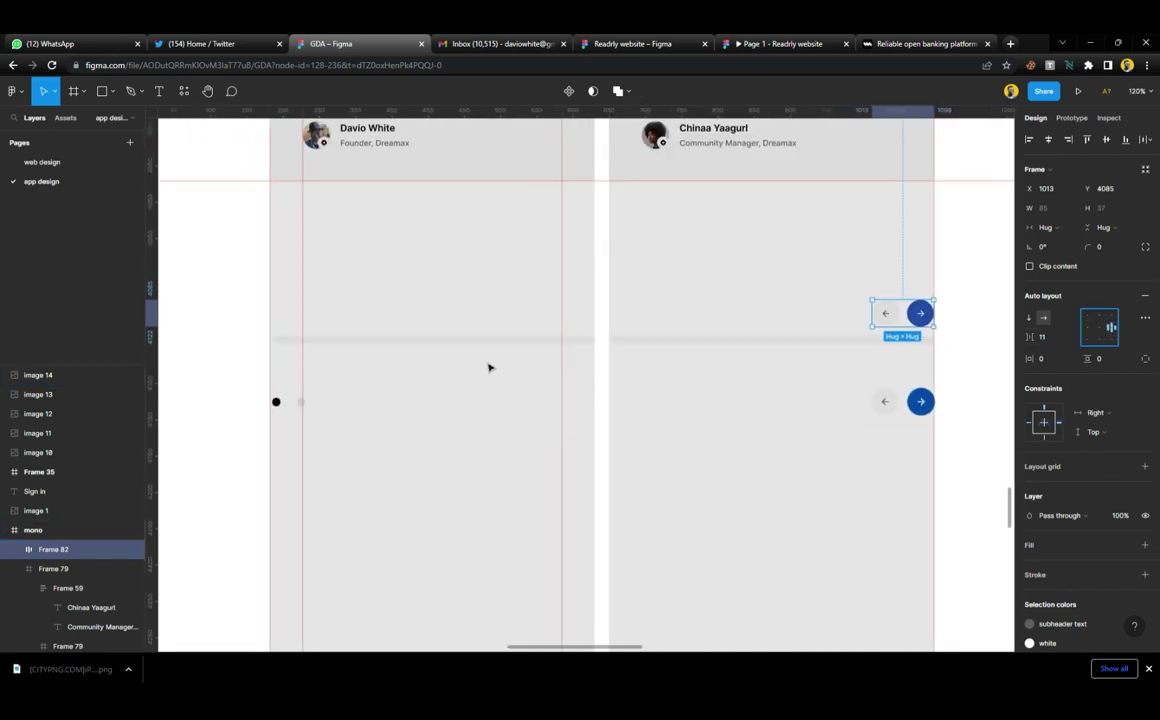
{"action": "scroll", "coordinate": [489, 368], "scroll_direction": "up", "scroll_amount": 4}
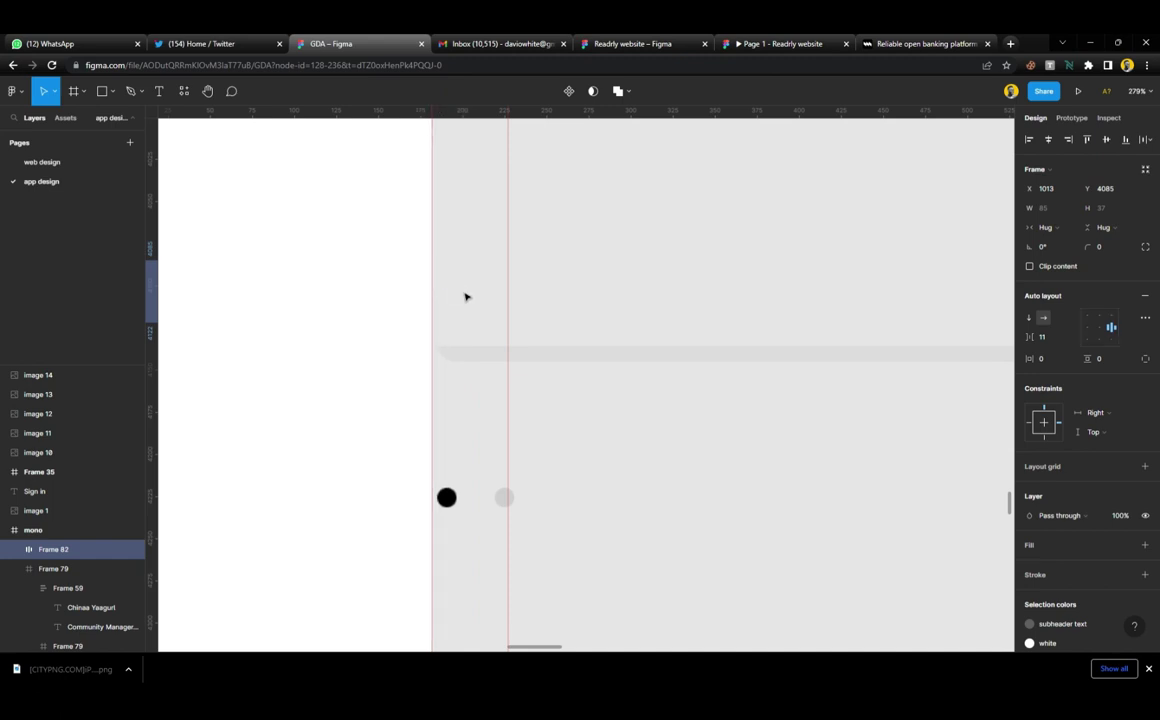
{"action": "key", "text": "o"}
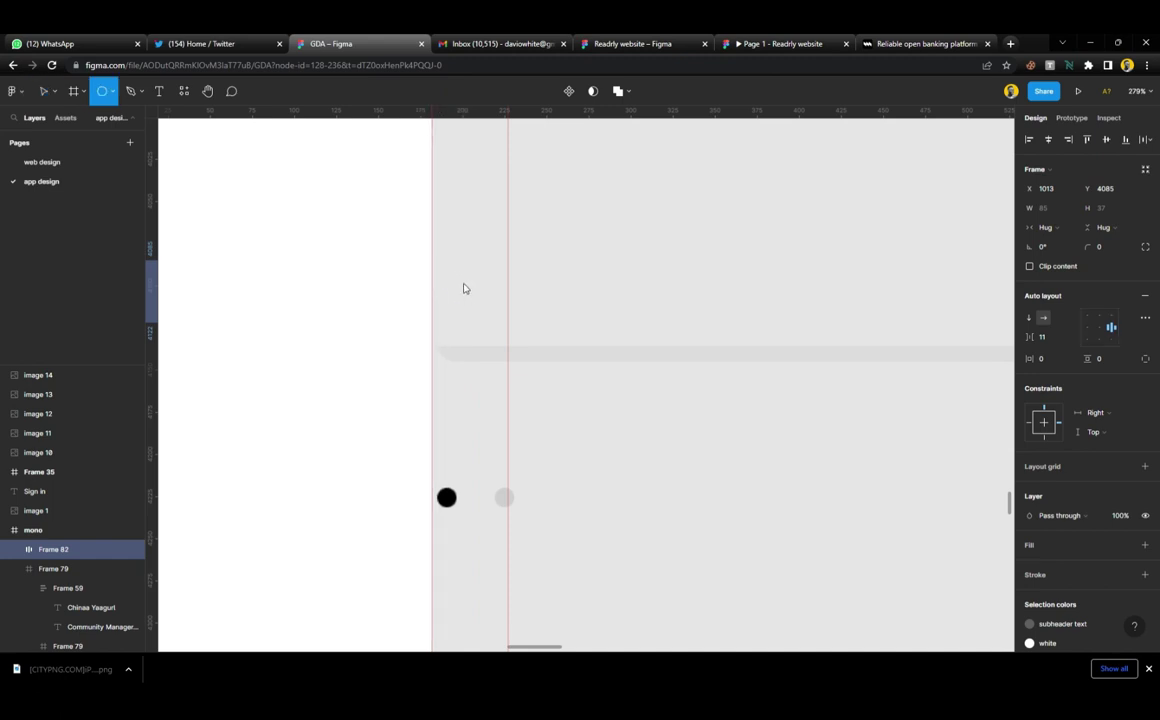
{"action": "mouse_move", "coordinate": [445, 269]}
{"action": "left_mouse_down"}
{"action": "mouse_move", "coordinate": [466, 290]}
{"action": "mouse_move", "coordinate": [449, 285]}
{"action": "mouse_move", "coordinate": [486, 288]}
{"action": "left_mouse_up"}
{"action": "key", "text": "ctrl+d"}
{"action": "left_click", "coordinate": [484, 286]}
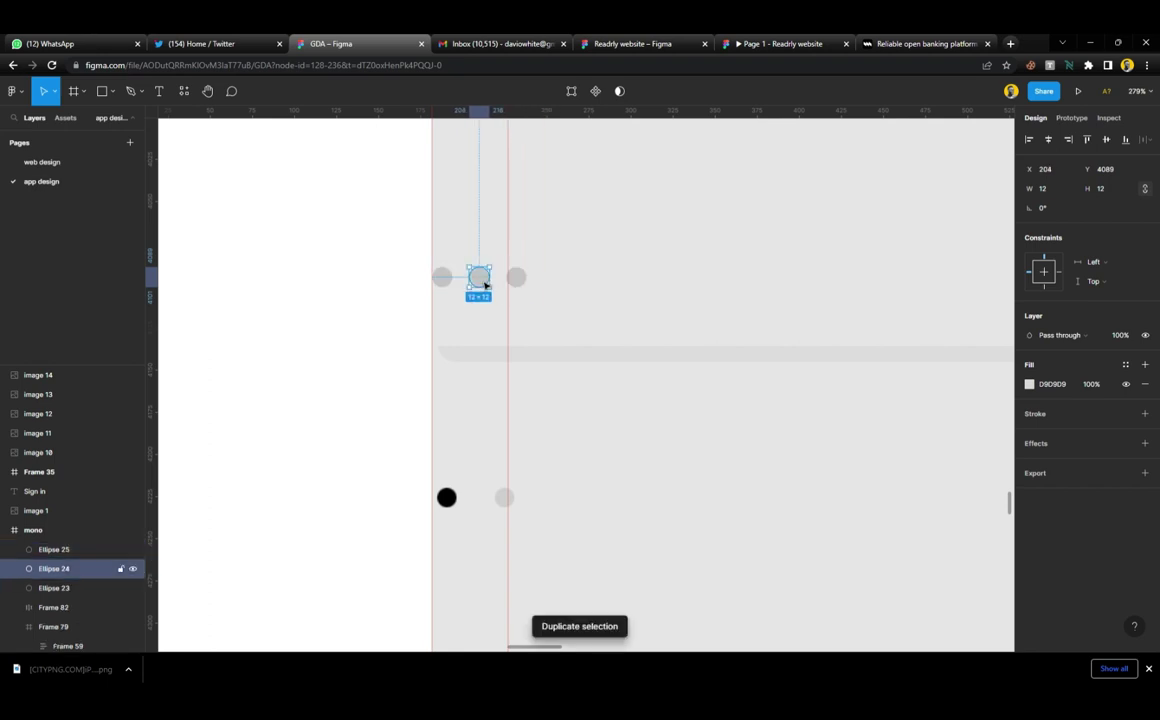
Give one dot the black colour style and the other two dots the grey style
{"action": "left_click", "coordinate": [453, 283]}
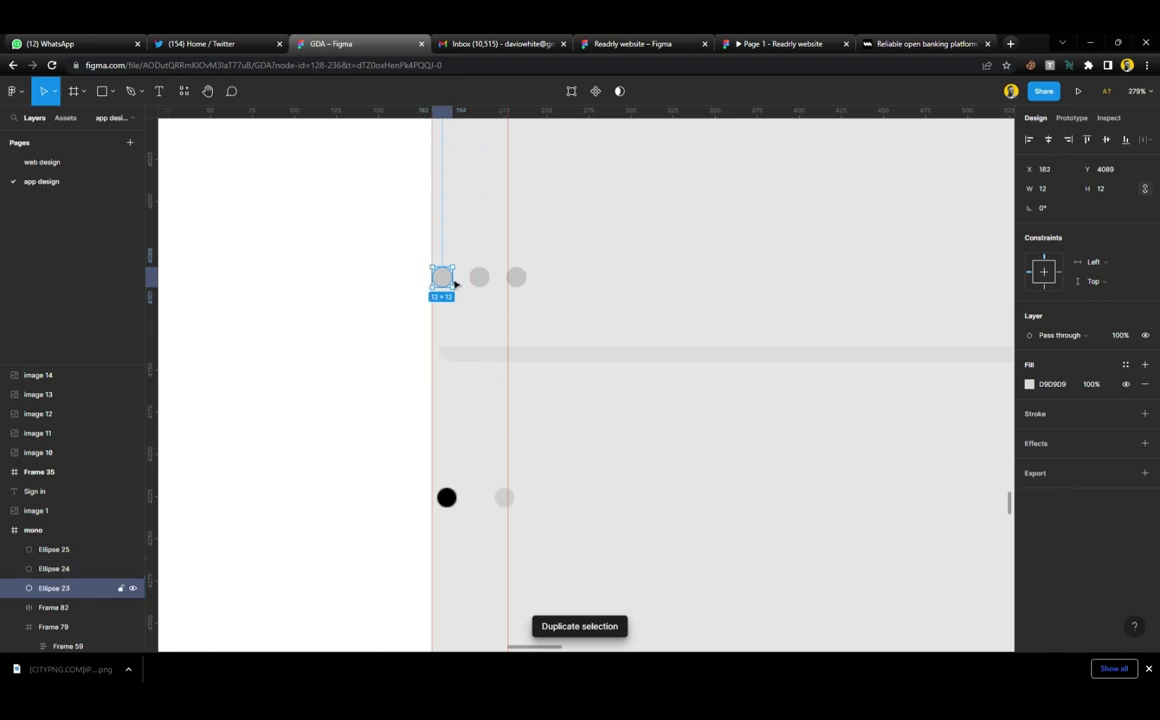
{"action": "key", "text": "i"}
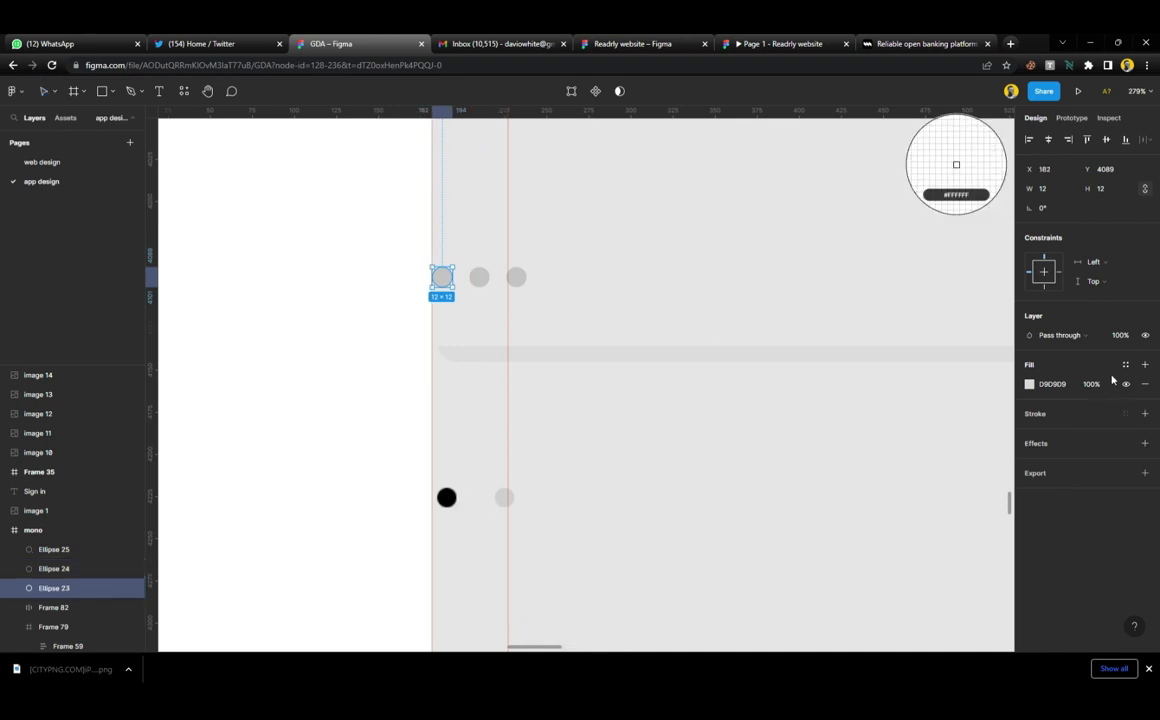
{"action": "left_click", "coordinate": [1125, 364]}
{"action": "left_click", "coordinate": [1050, 437]}
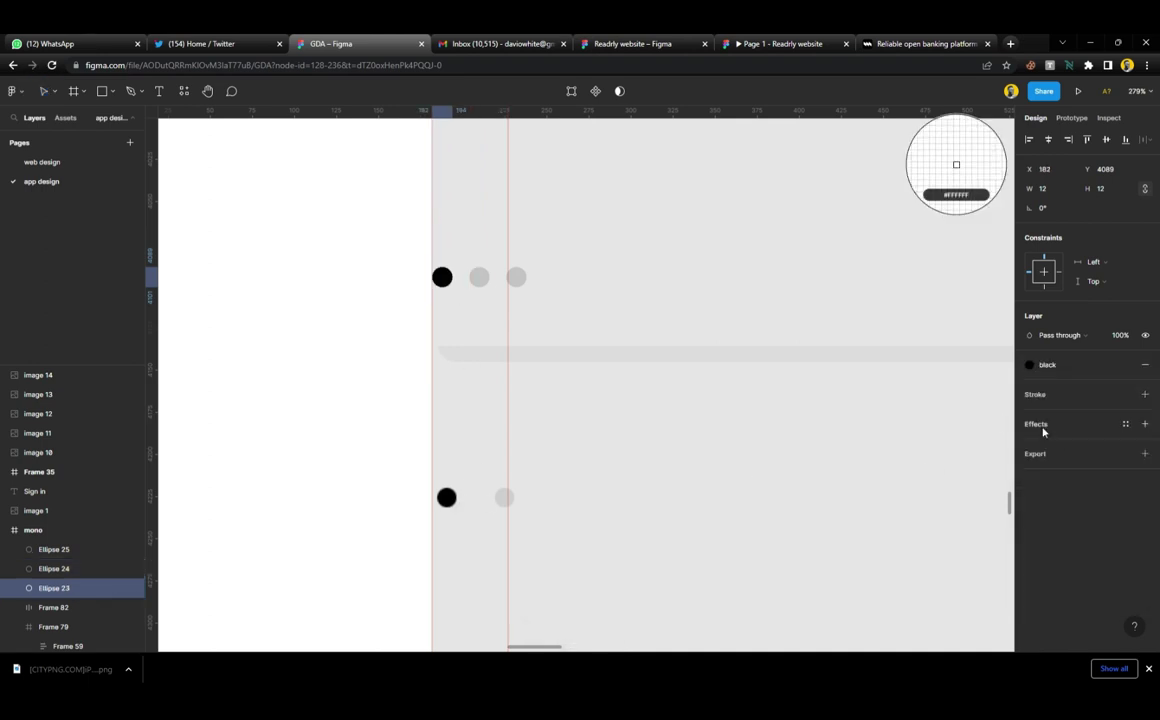
{"action": "key", "text": "Escape"}
{"action": "left_click", "coordinate": [479, 277]}
{"action": "left_click", "coordinate": [516, 277], "text": "shift"}
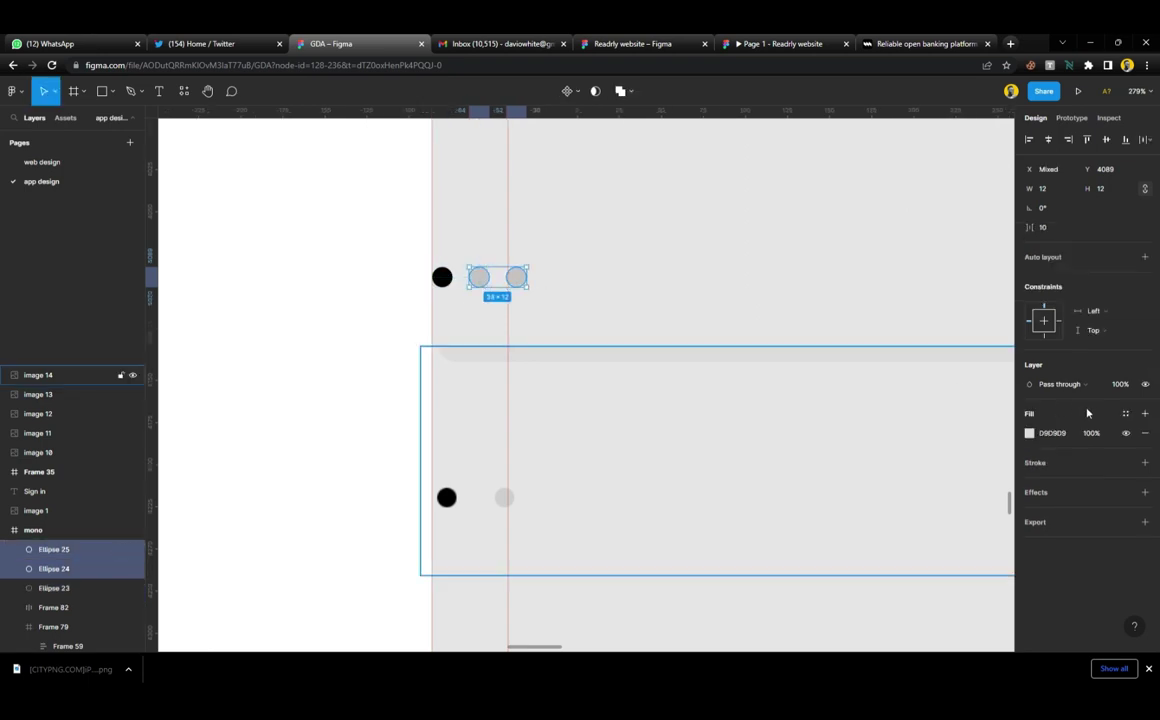
{"action": "left_click", "coordinate": [1126, 414]}
{"action": "left_click", "coordinate": [1038, 572]}
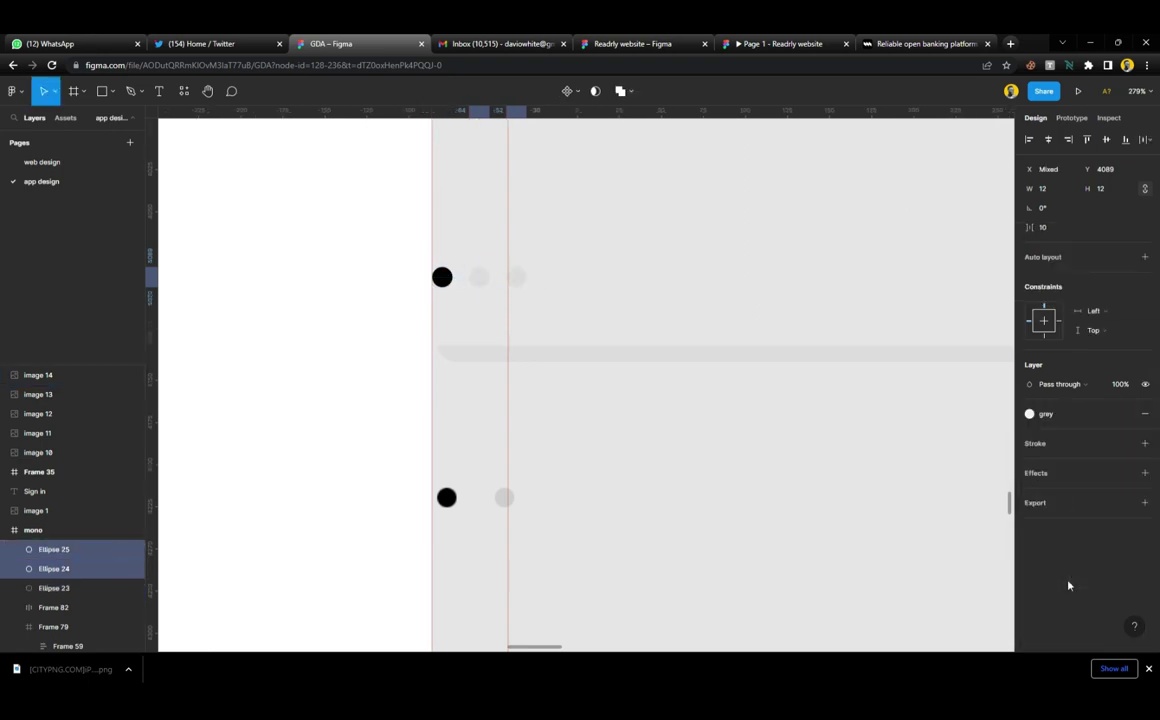
Wrap the three dots in a 56×12 auto-layout row spaced 10, with the black dot in the middle
{"action": "left_click", "coordinate": [446, 277], "text": "shift"}
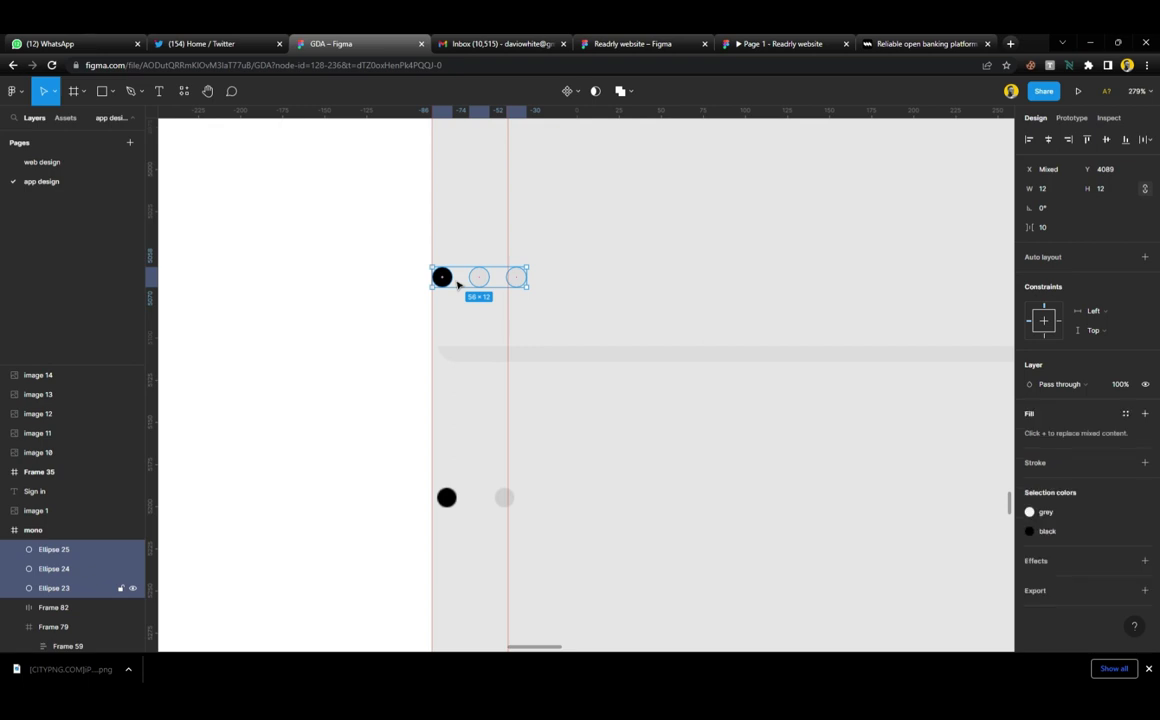
{"action": "key", "text": "shift+a"}
{"action": "left_click", "coordinate": [489, 286]}
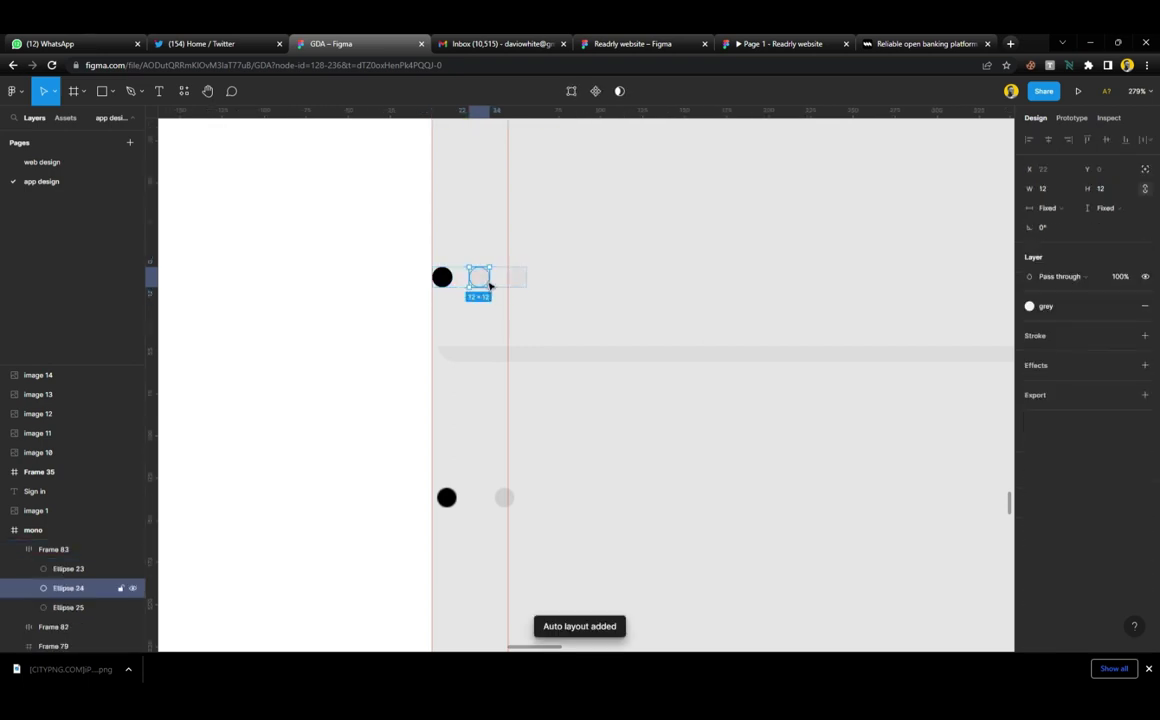
{"action": "key", "text": "Left"}
{"action": "left_click", "coordinate": [567, 311]}
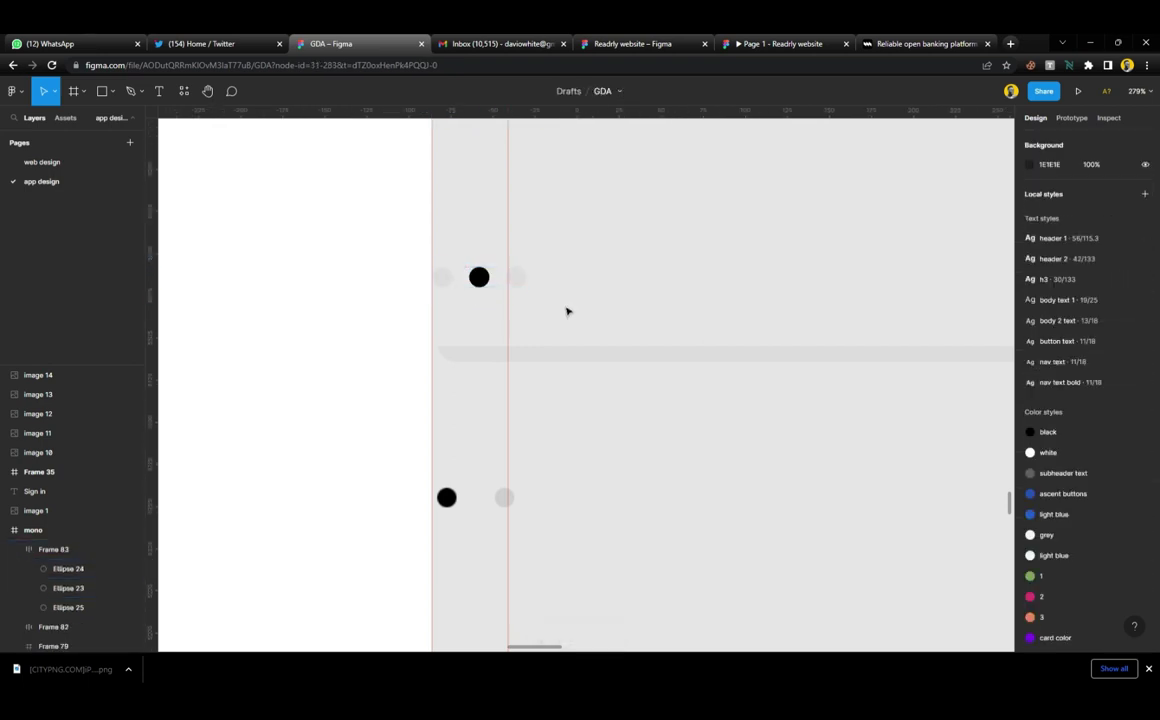
{"action": "left_click", "coordinate": [495, 285]}
{"action": "scroll", "coordinate": [497, 326], "scroll_direction": "down", "scroll_amount": 3, "text": "ctrl"}
{"action": "scroll", "coordinate": [497, 326], "scroll_direction": "down", "scroll_amount": 1, "text": "ctrl"}
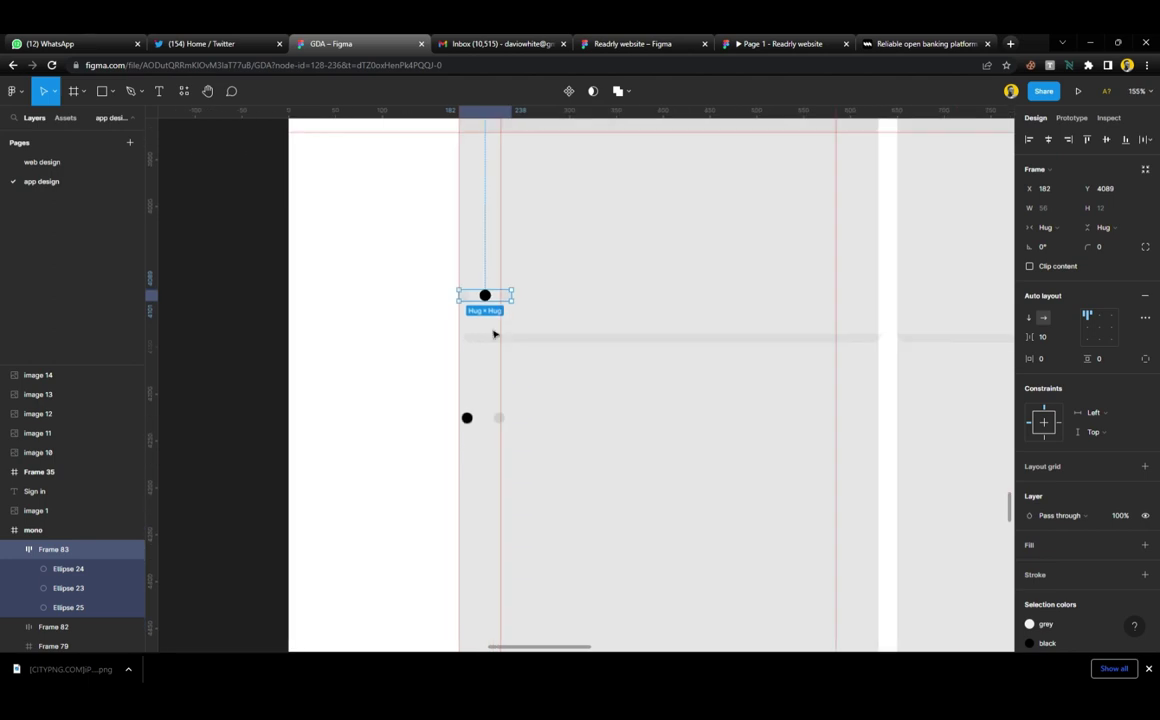
Combine the dots row and arrow-button row into one auto-layout row and move it up beneath the cards
{"action": "scroll", "coordinate": [494, 333], "scroll_direction": "down", "scroll_amount": 4, "text": "ctrl"}
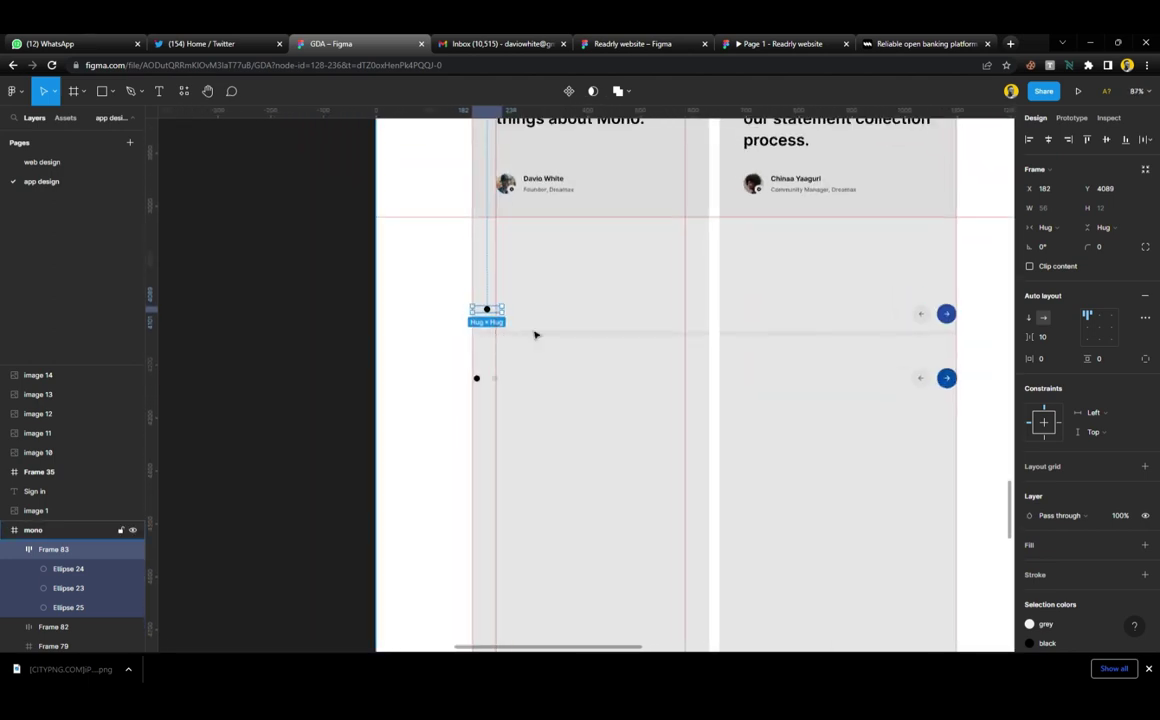
{"action": "scroll", "coordinate": [790, 322], "scroll_direction": "up", "scroll_amount": 5, "text": "ctrl"}
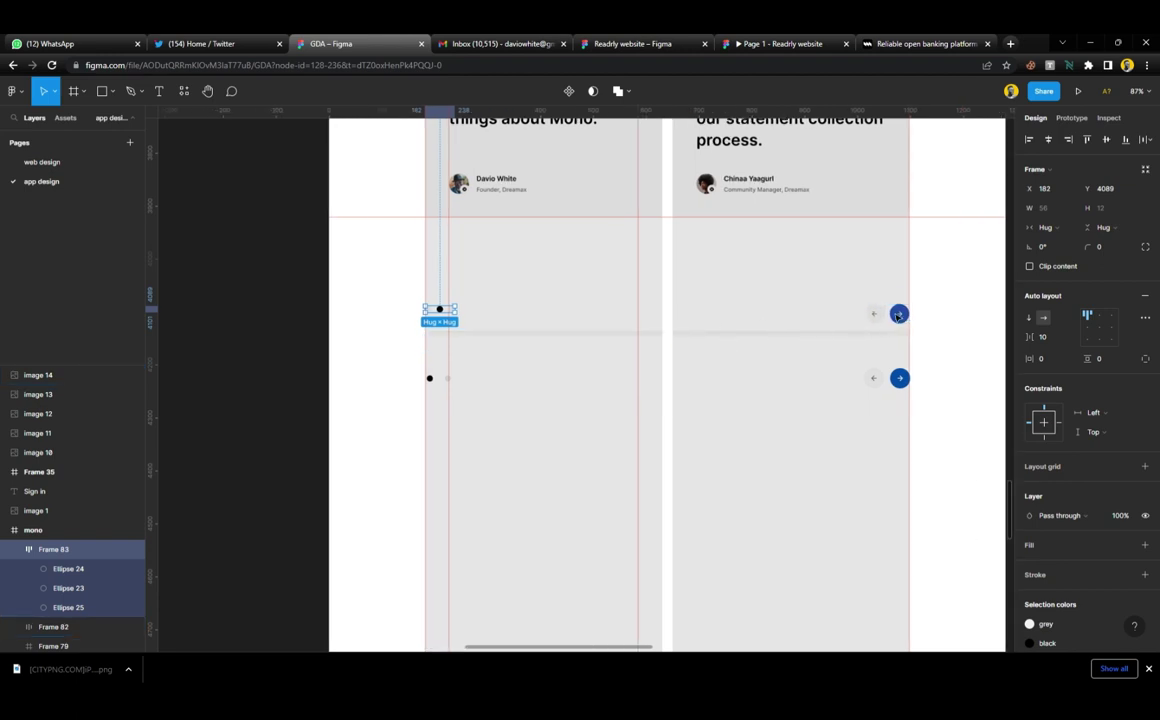
{"action": "scroll", "coordinate": [805, 320], "scroll_direction": "up", "scroll_amount": 2, "text": "ctrl"}
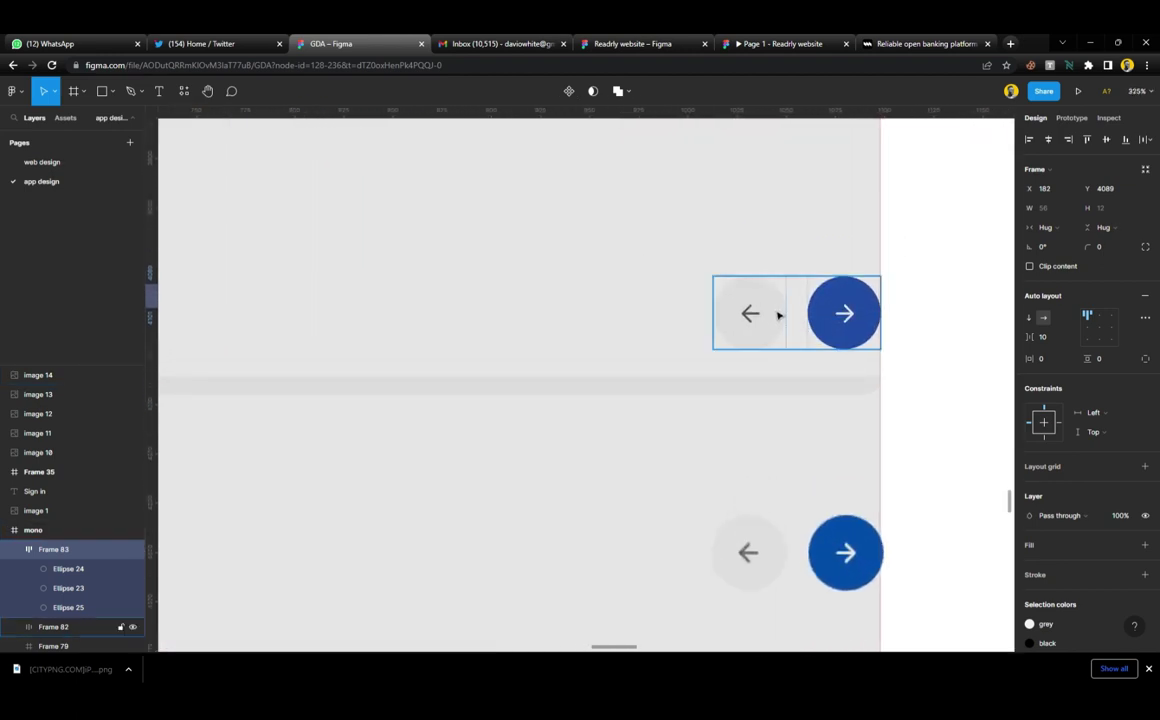
{"action": "scroll", "coordinate": [755, 306], "scroll_direction": "down", "scroll_amount": 6, "text": "ctrl"}
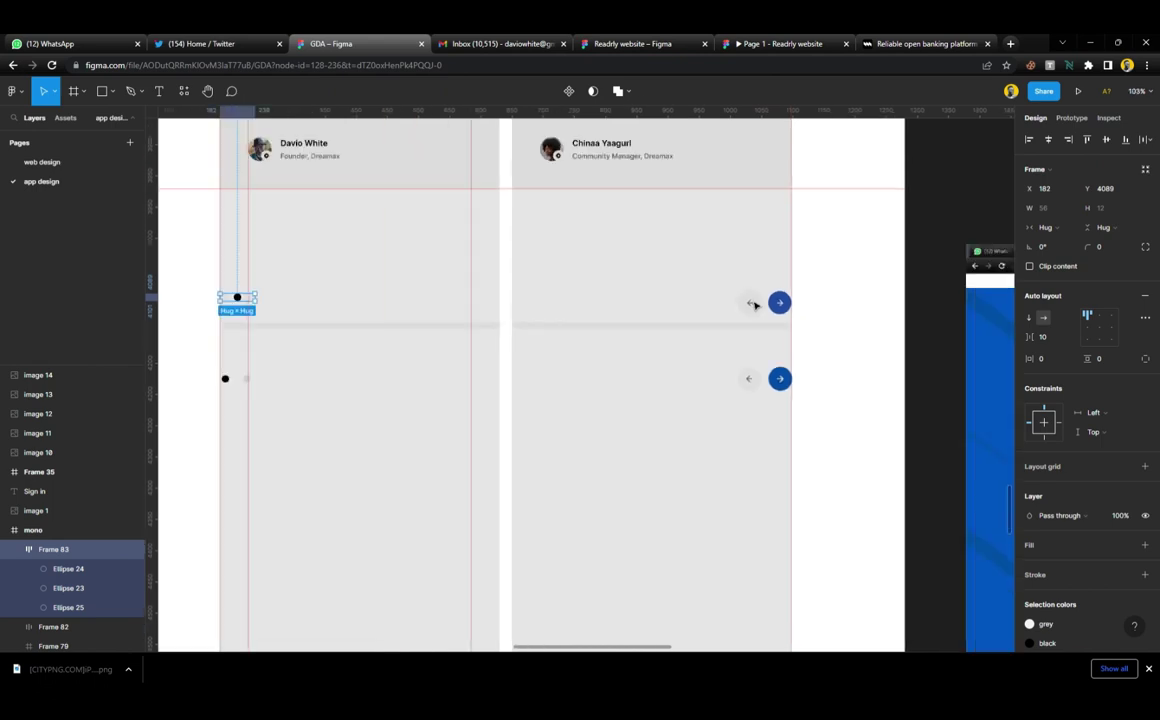
{"action": "scroll", "coordinate": [740, 306], "scroll_direction": "left", "scroll_amount": 2}
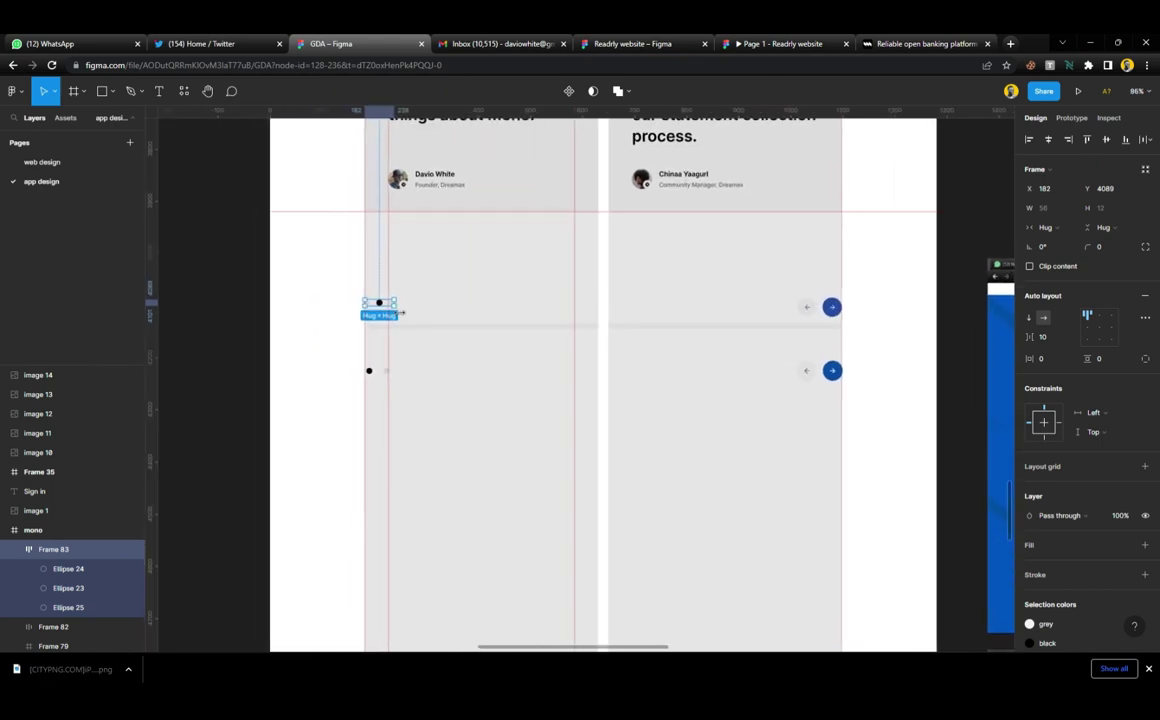
{"action": "left_click", "coordinate": [832, 308], "text": "shift"}
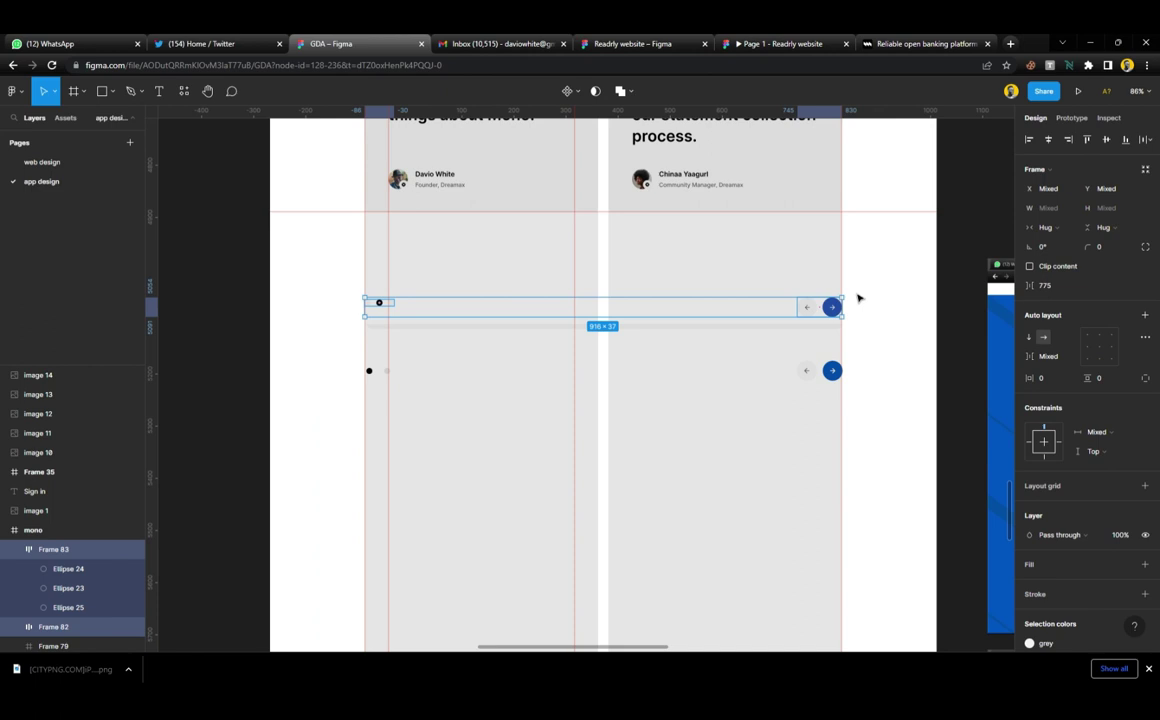
{"action": "key", "text": "shift+a"}
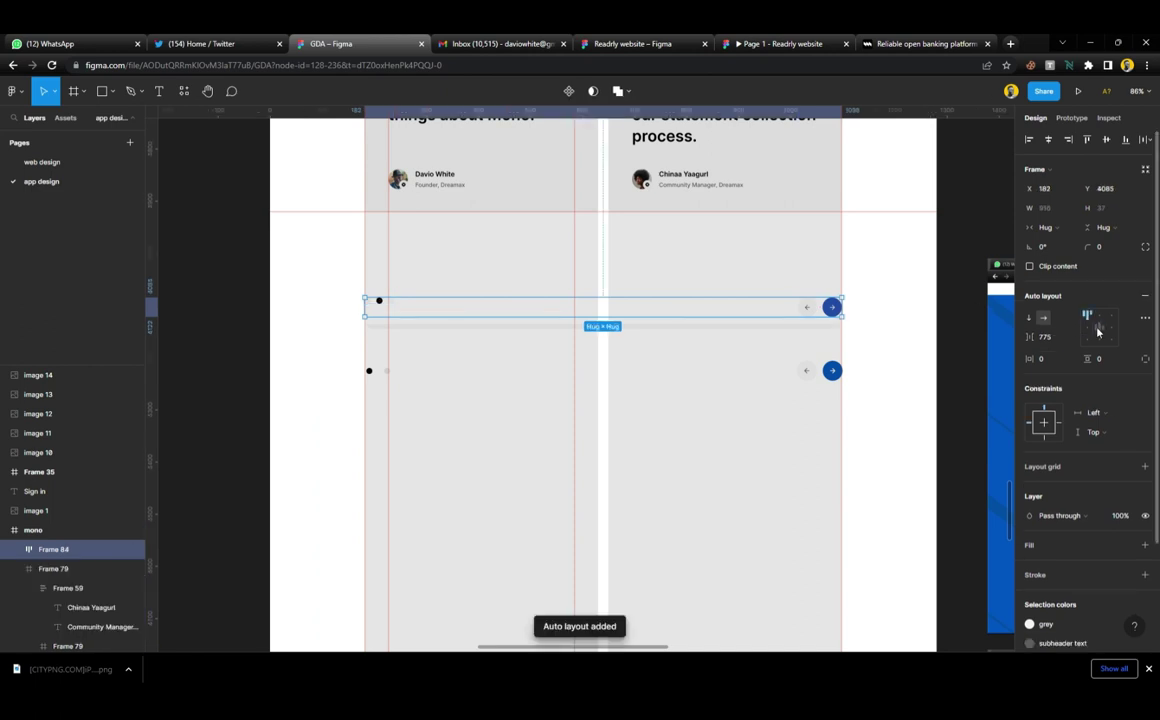
{"action": "left_click_drag", "start_coordinate": [810, 308], "coordinate": [815, 238]}
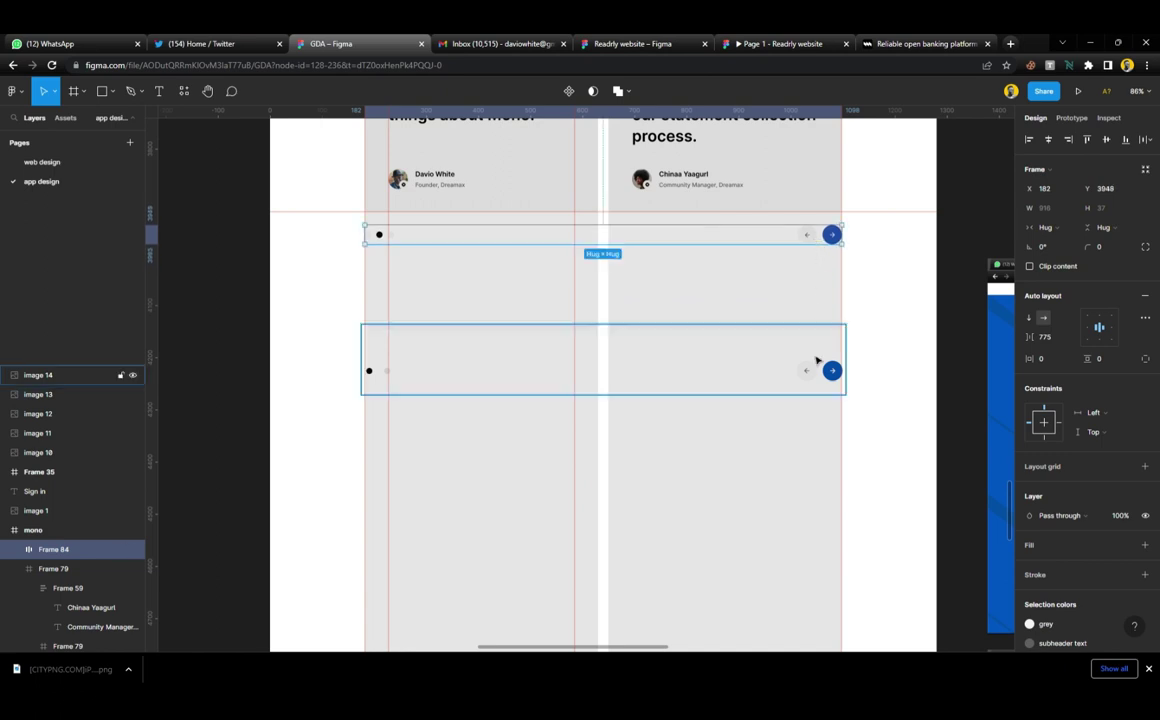
Delete the old screenshot row, then set the corner radius to 40 on the carousel row and right card
{"action": "left_click", "coordinate": [816, 362]}
{"action": "key", "text": "Delete"}
{"action": "left_click", "coordinate": [818, 238]}
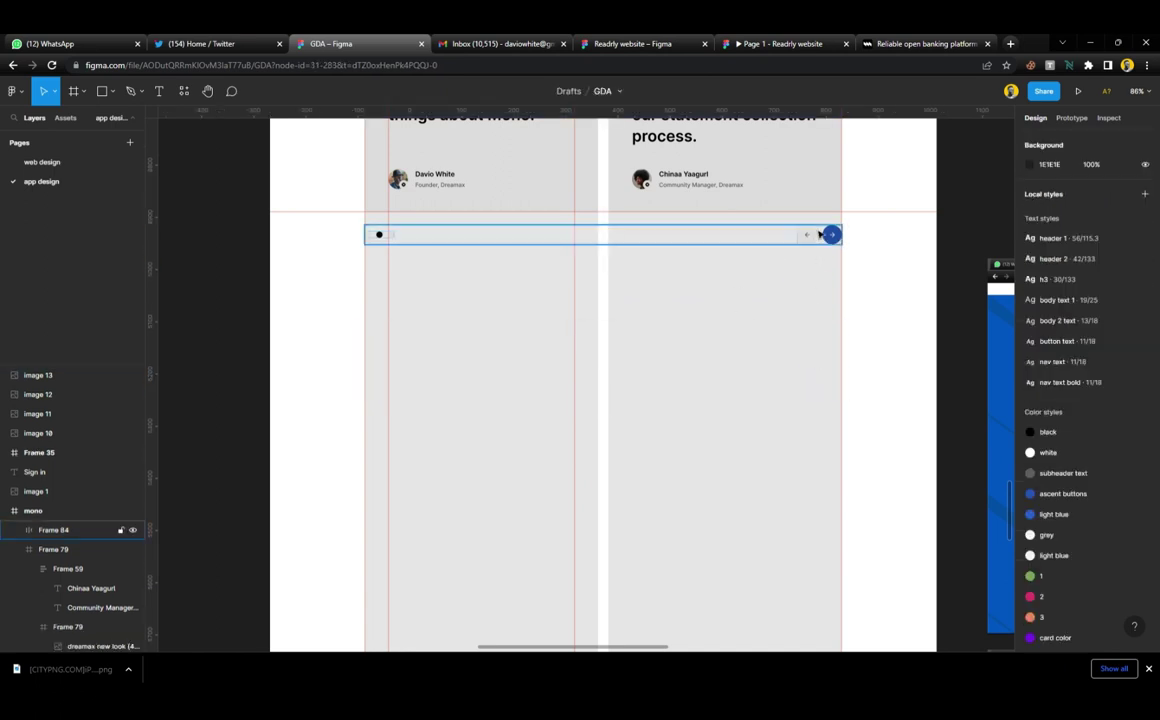
{"action": "left_click", "coordinate": [823, 176], "text": "shift"}
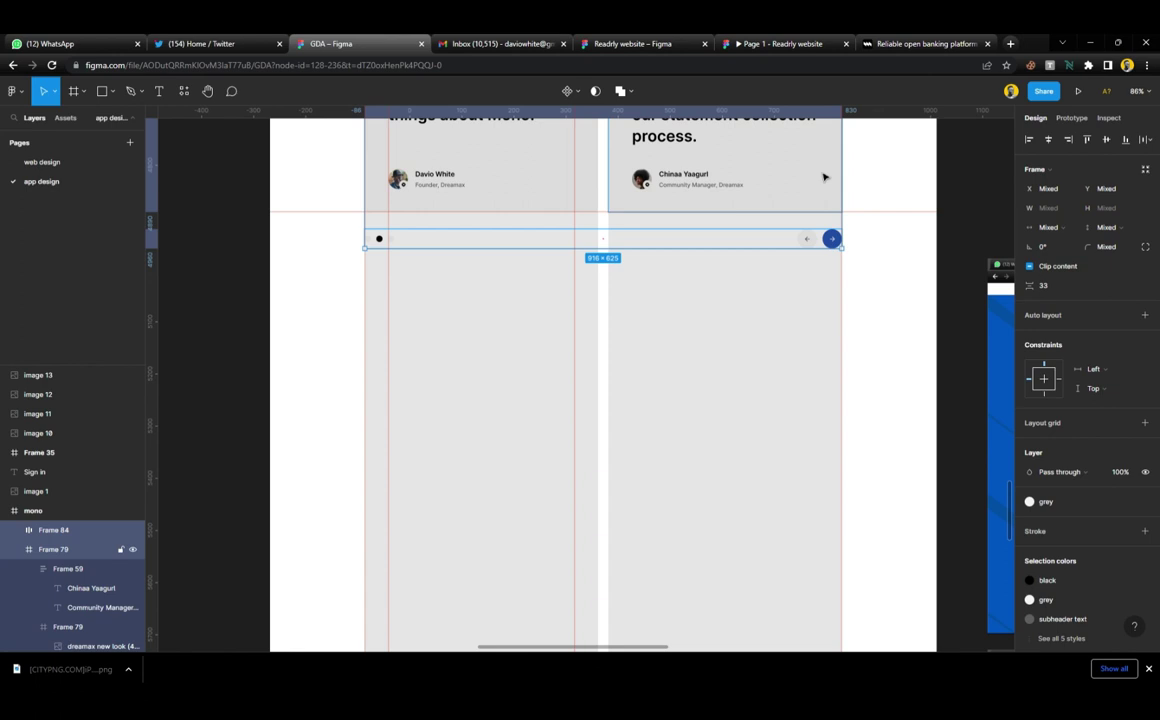
{"action": "left_click", "coordinate": [888, 261]}
{"action": "left_click", "coordinate": [815, 238]}
{"action": "left_click", "coordinate": [820, 200], "text": "shift"}
{"action": "left_click", "coordinate": [1057, 290]}
{"action": "type", "text": "40"}
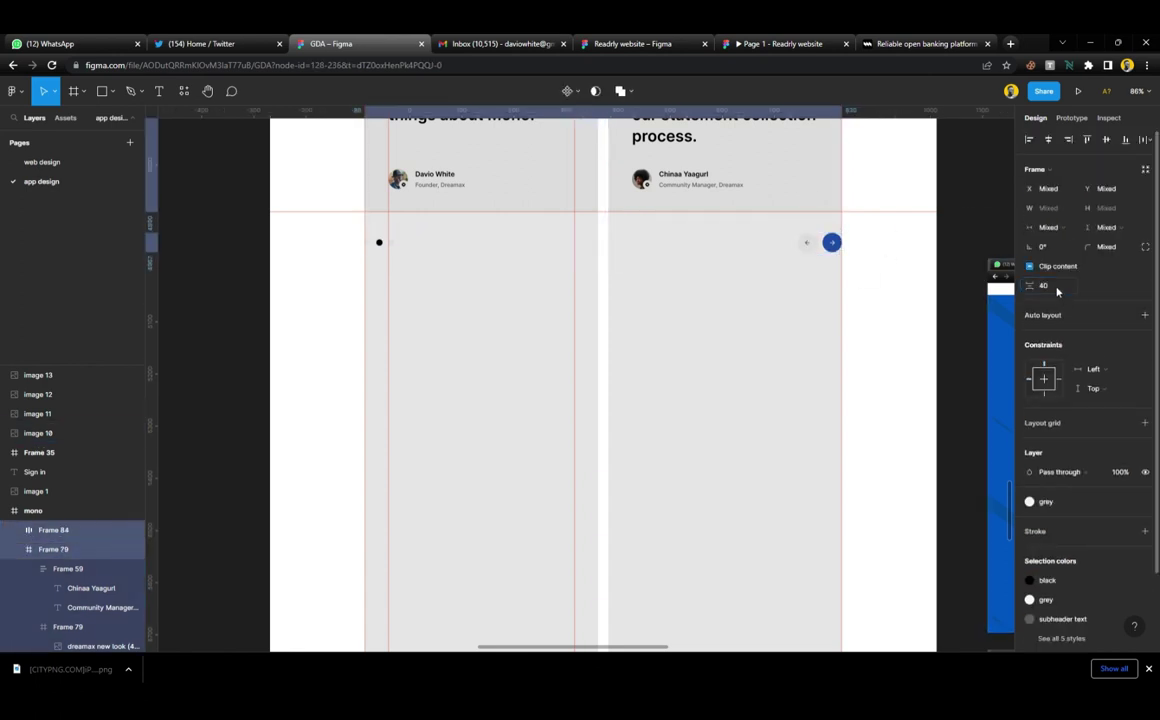
{"action": "key", "text": "Return"}
{"action": "left_click", "coordinate": [728, 315]}
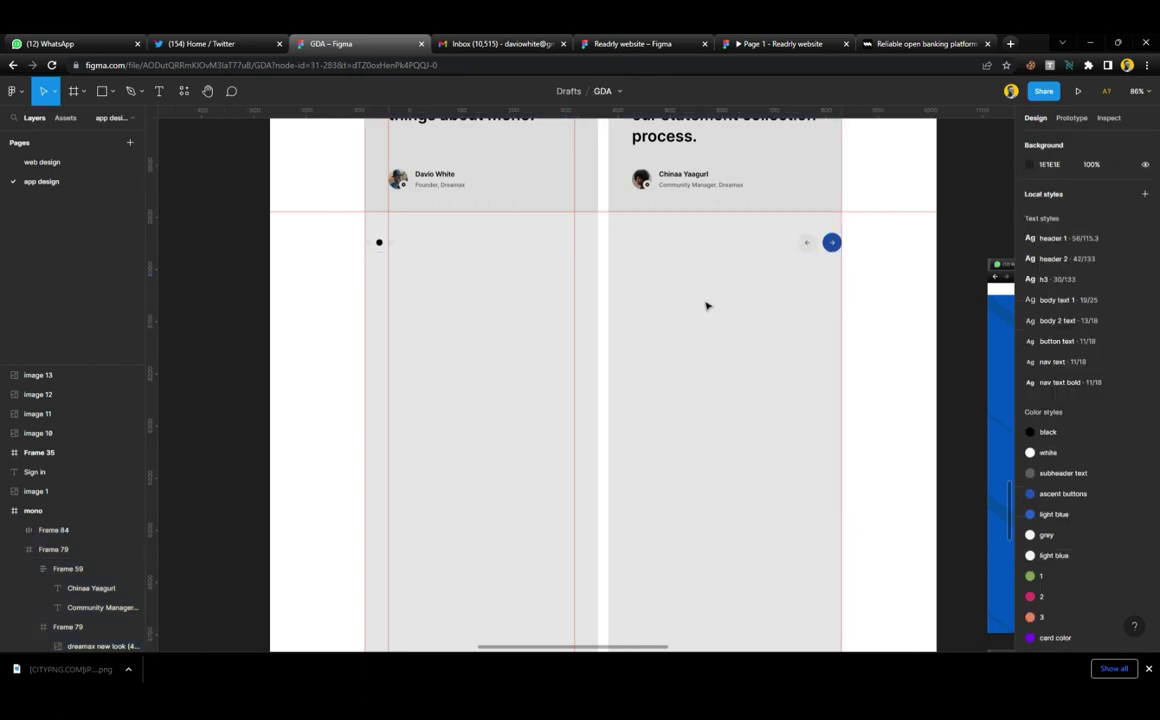
Drag the mono frame's bottom edge down to make it 1280×6433
{"action": "scroll", "coordinate": [710, 308], "scroll_direction": "down", "scroll_amount": 5}
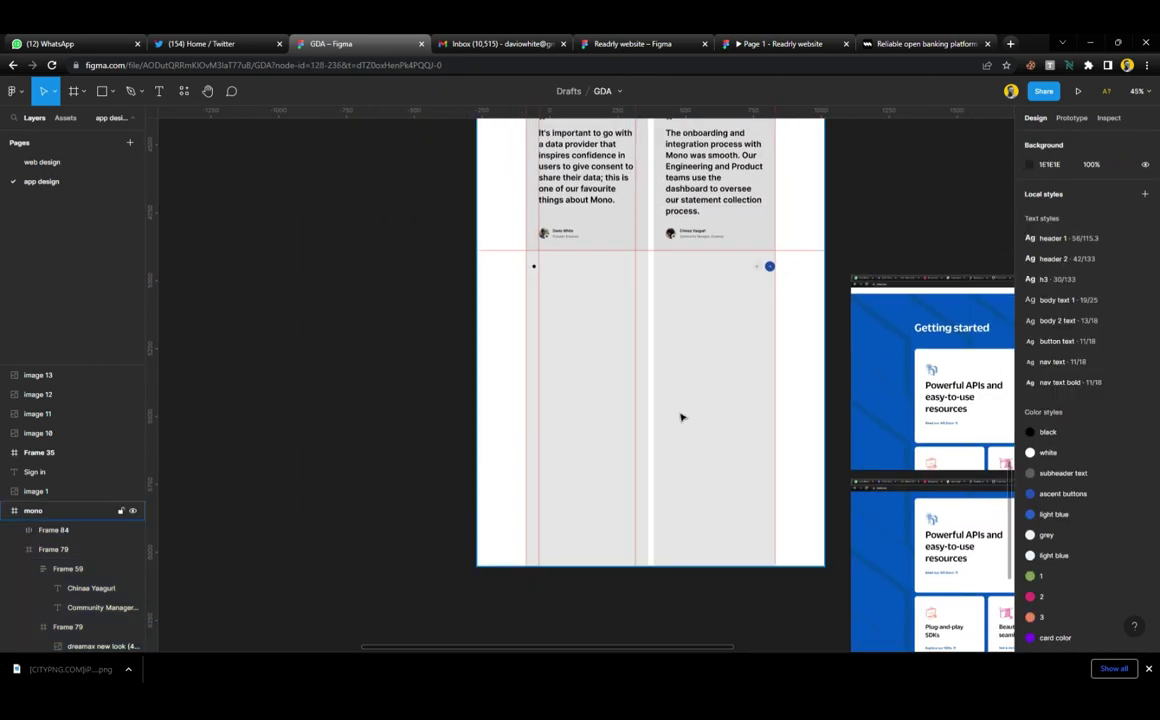
{"action": "left_click", "coordinate": [681, 414]}
{"action": "scroll", "coordinate": [681, 414], "scroll_direction": "down", "scroll_amount": 3}
{"action": "scroll", "coordinate": [668, 407], "scroll_direction": "down", "scroll_amount": 3}
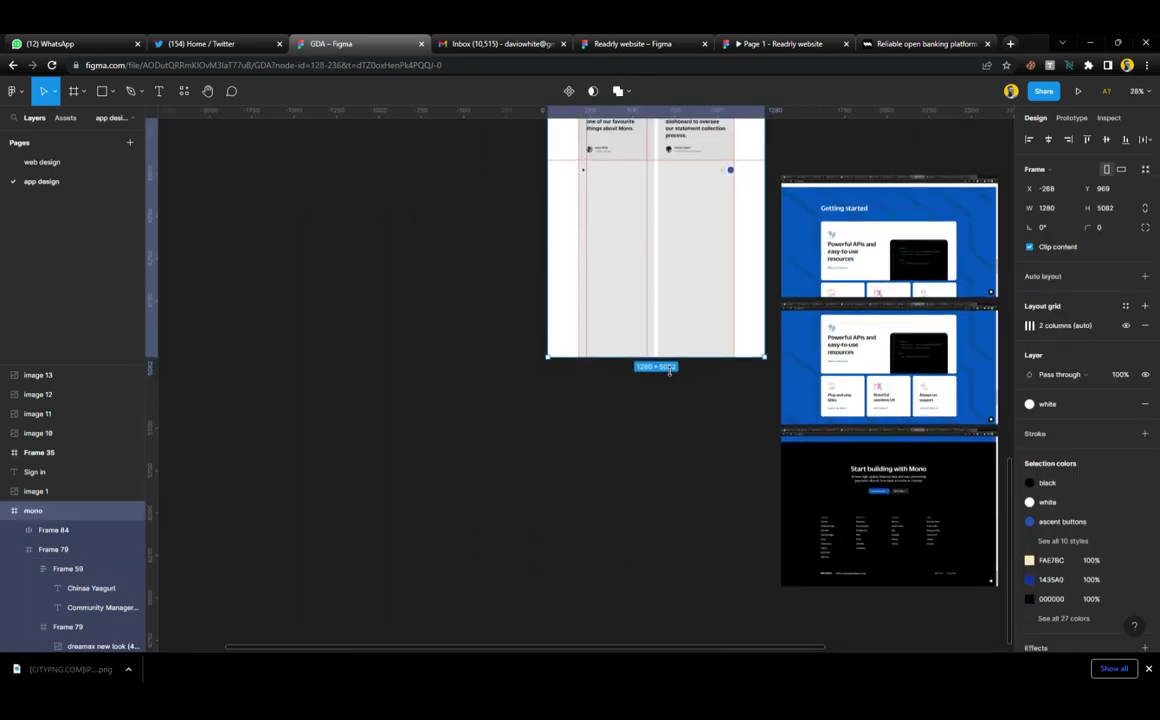
{"action": "left_click_drag", "start_coordinate": [673, 421], "coordinate": [691, 595]}
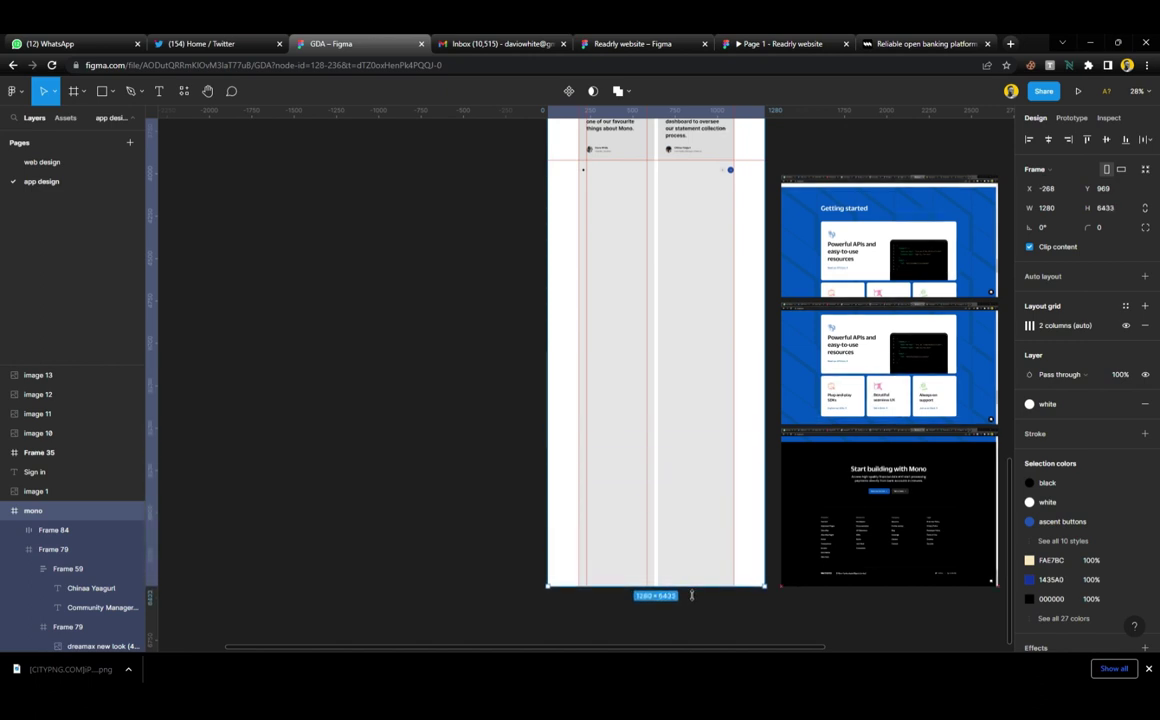
{"action": "left_click", "coordinate": [520, 361]}
{"action": "scroll", "coordinate": [746, 253], "scroll_direction": "up", "scroll_amount": 1}
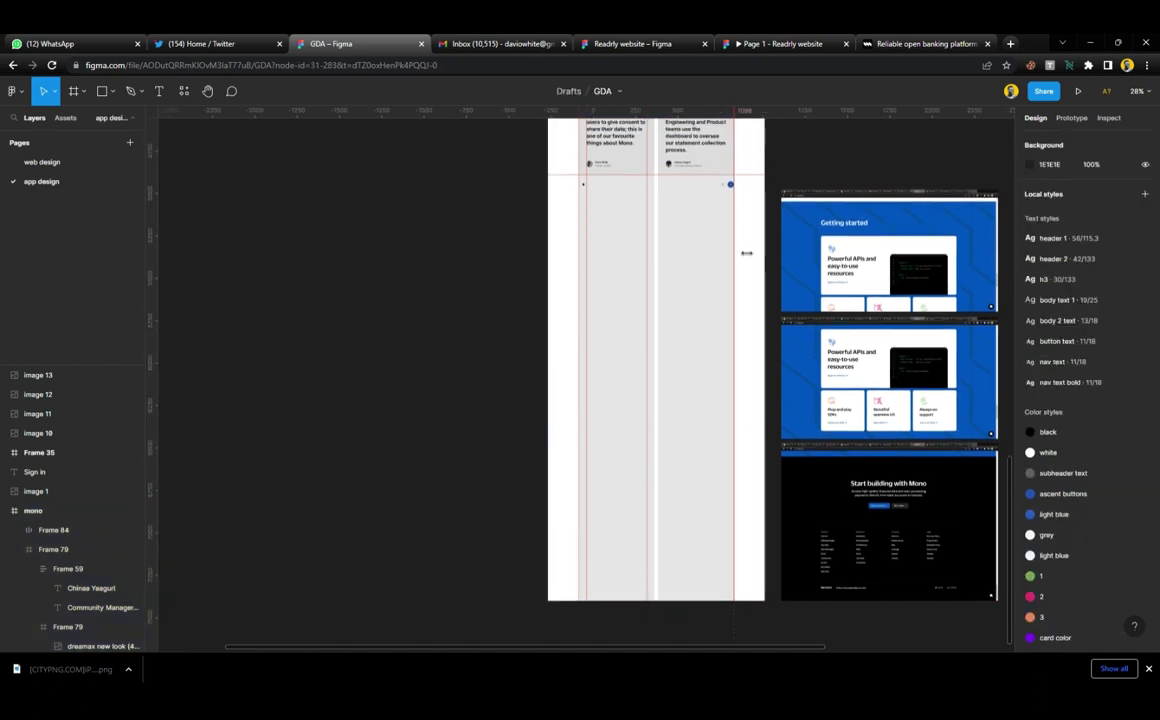
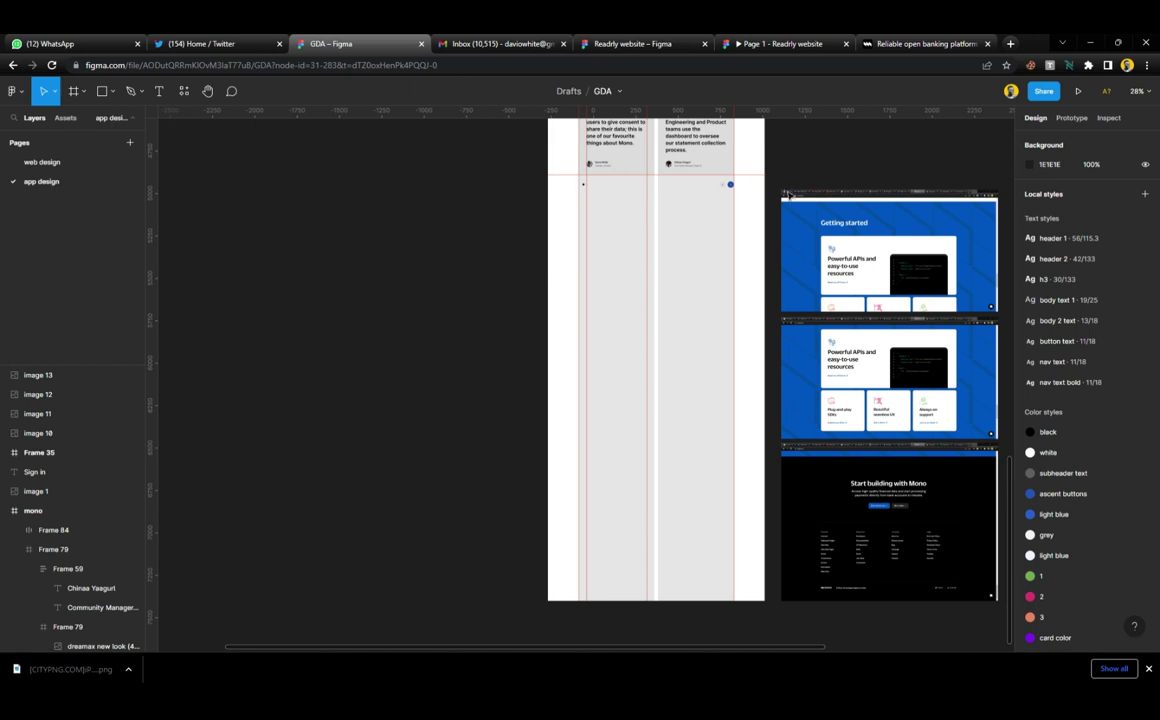
Draw a new frame below the testimonials and stretch it to the full 1280 width
{"action": "scroll", "coordinate": [788, 196], "scroll_direction": "right", "scroll_amount": 3}
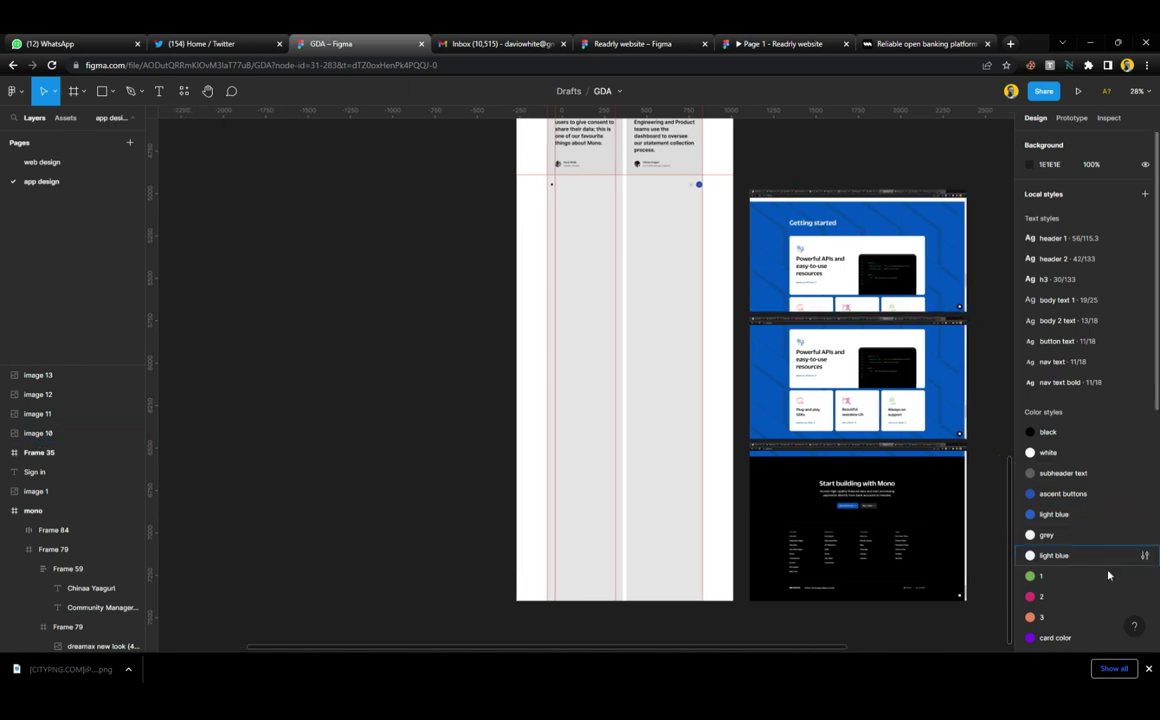
{"action": "left_click", "coordinate": [1148, 669]}
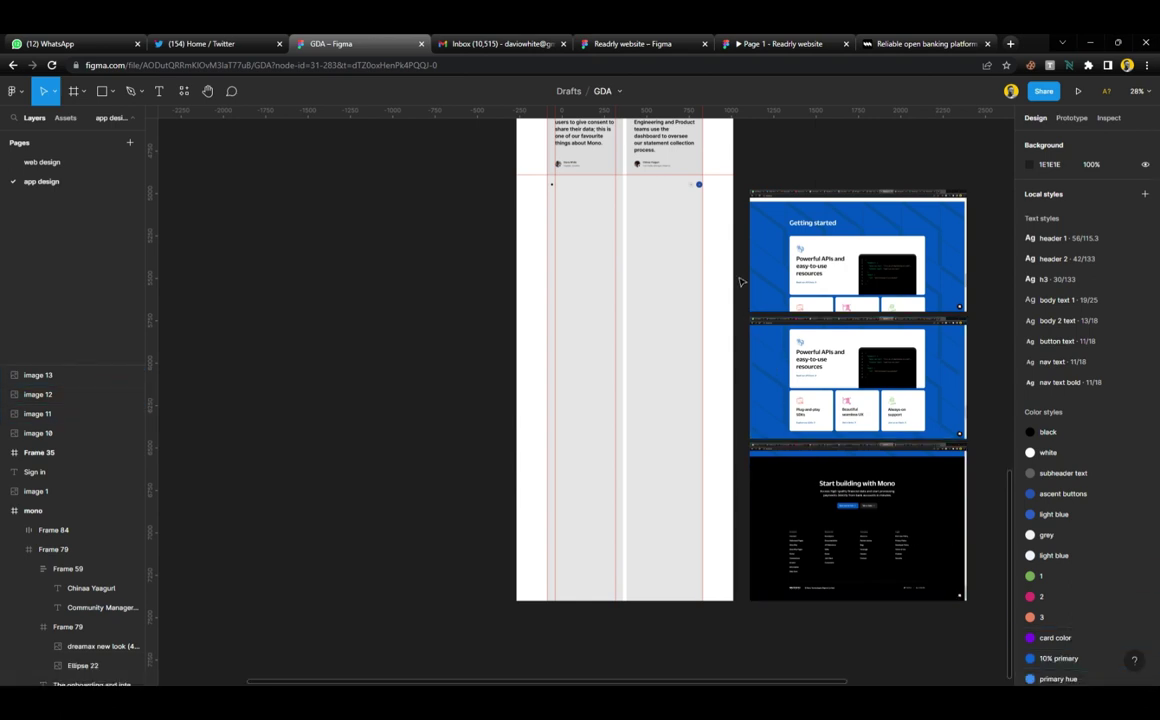
{"action": "scroll", "coordinate": [700, 219], "scroll_direction": "up", "scroll_amount": 3}
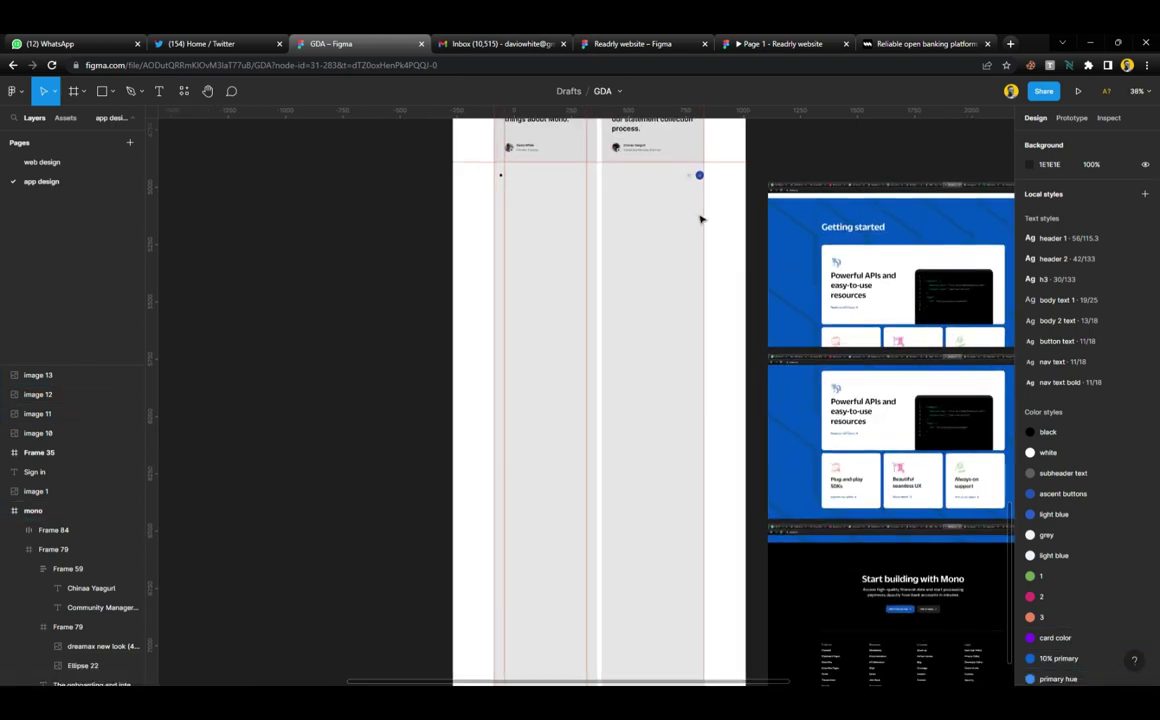
{"action": "scroll", "coordinate": [700, 219], "scroll_direction": "right", "scroll_amount": 3}
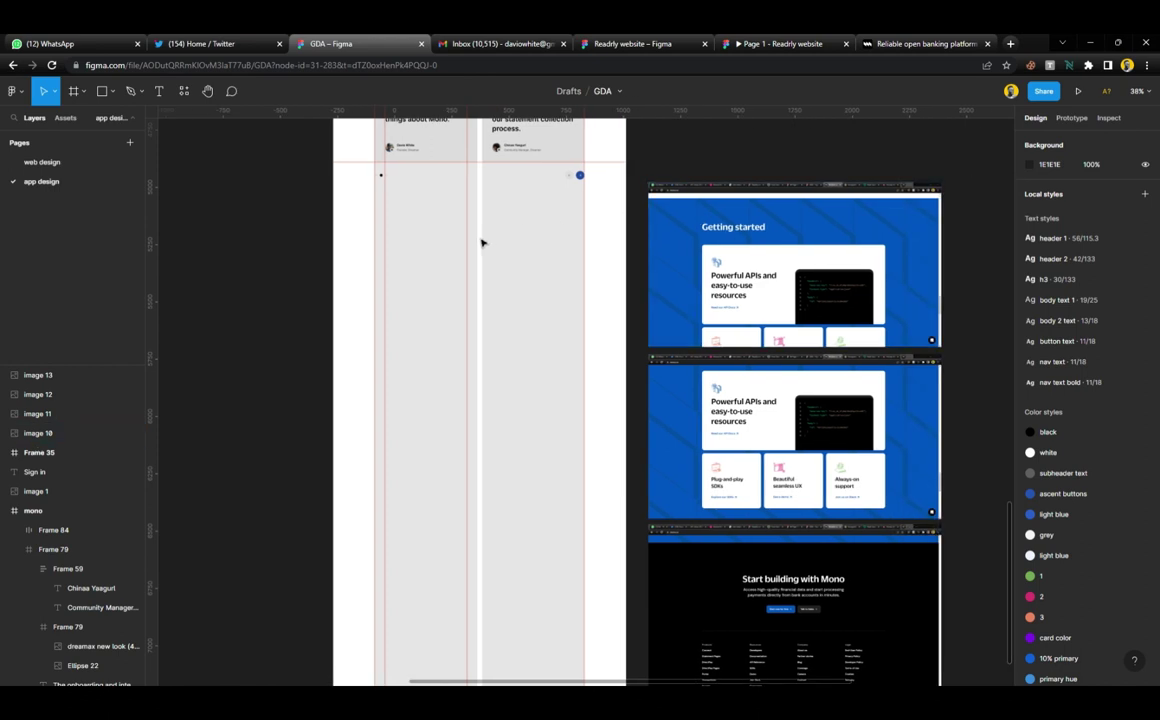
{"action": "key", "text": "f"}
{"action": "left_click_drag", "start_coordinate": [340, 197], "coordinate": [626, 352]}
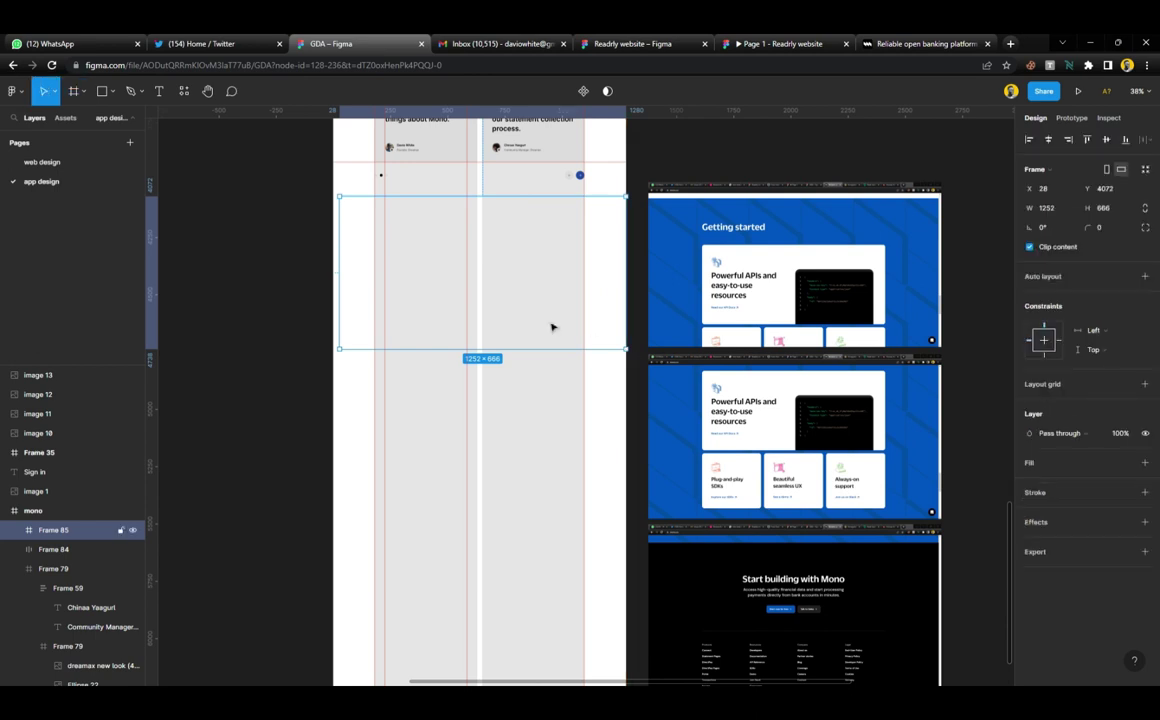
{"action": "left_click_drag", "start_coordinate": [340, 259], "coordinate": [333, 259]}
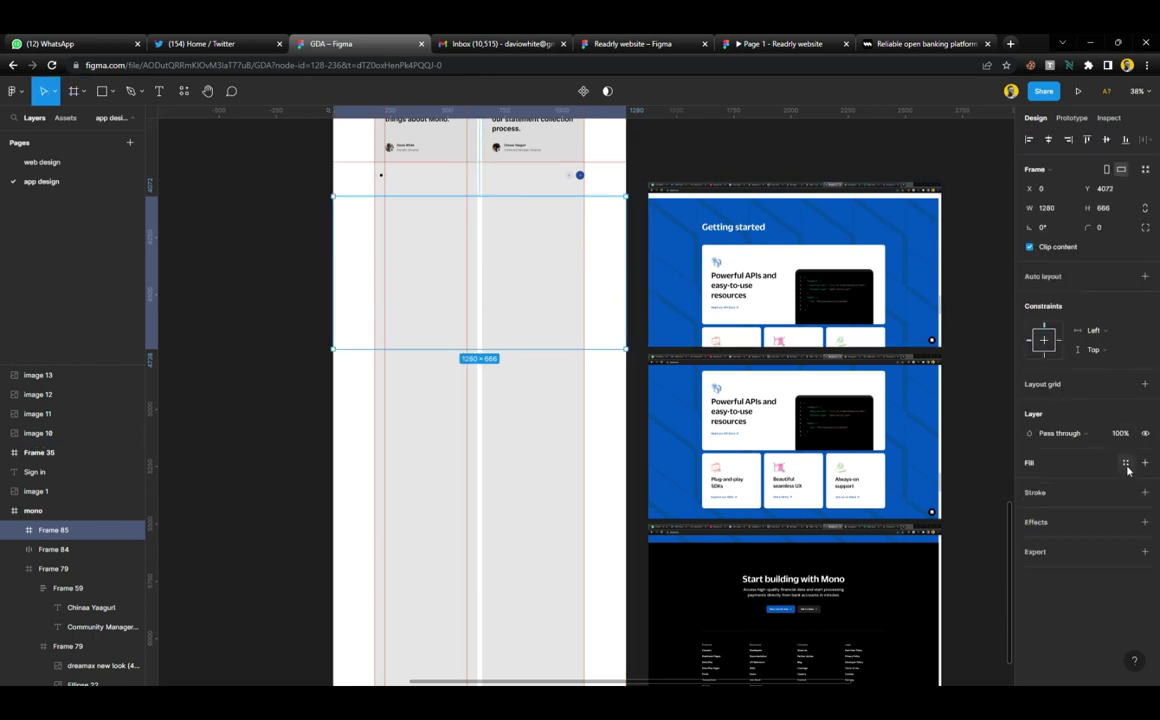
Fill the frame with the 'ascent buttons' blue style and make it 811 high
{"action": "left_click", "coordinate": [1126, 464]}
{"action": "left_click", "coordinate": [1068, 575]}
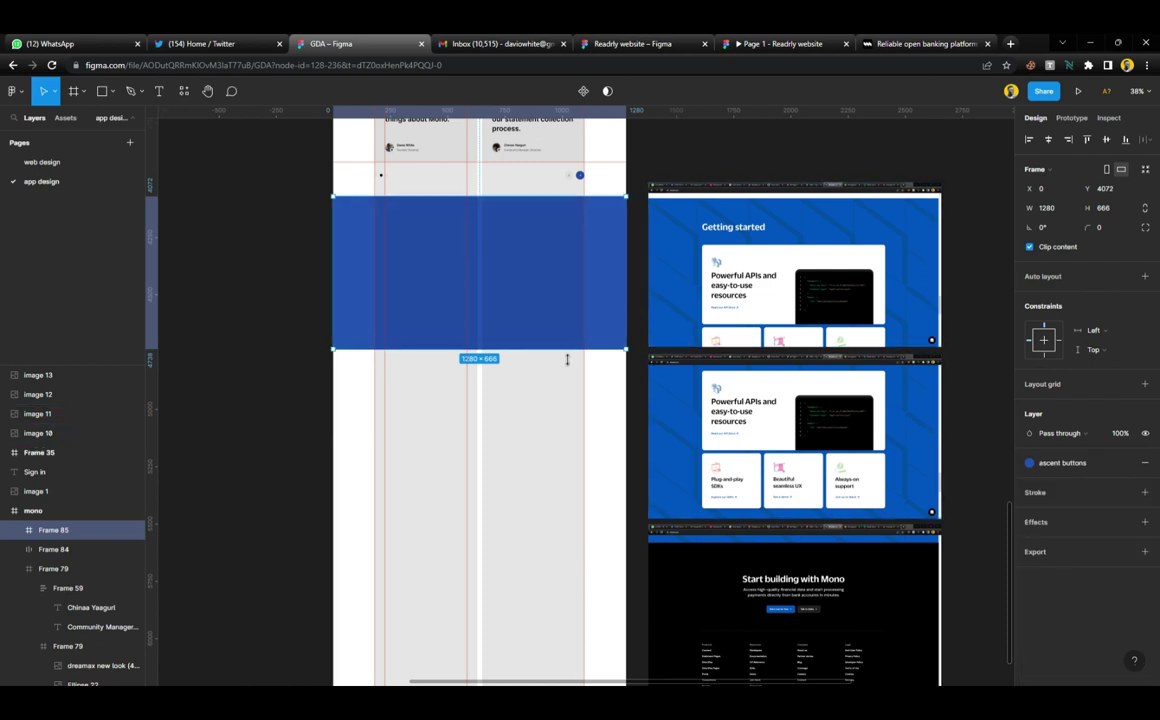
{"action": "left_click_drag", "start_coordinate": [567, 360], "coordinate": [567, 392]}
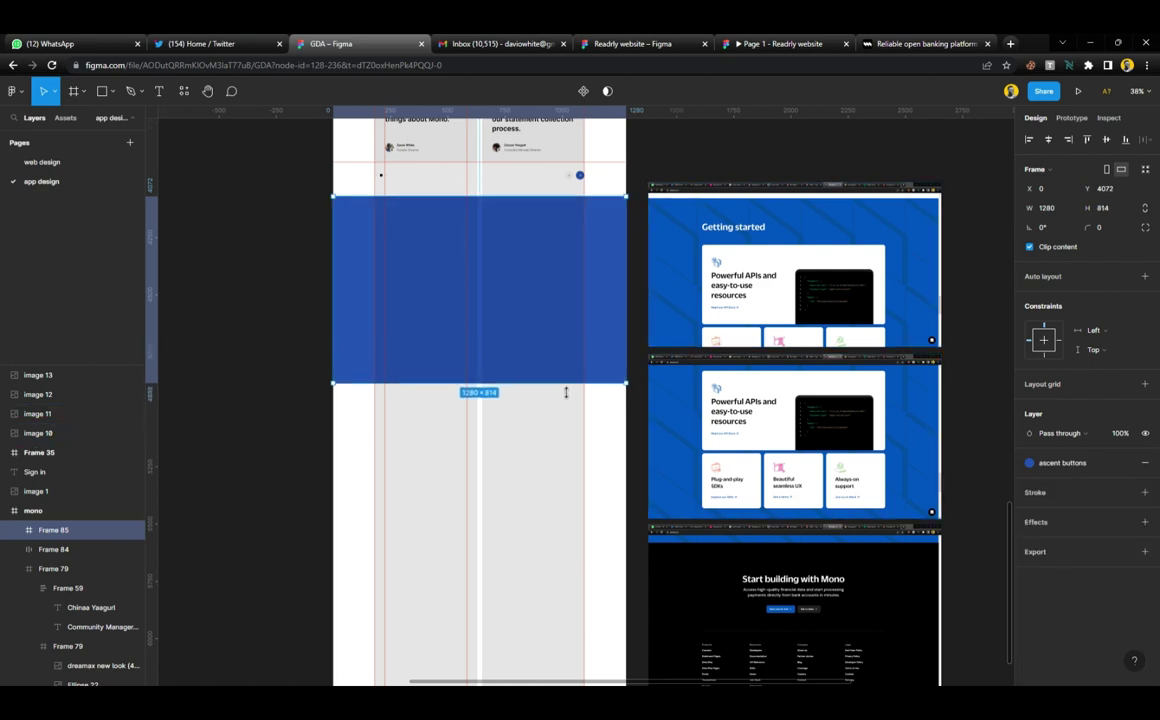
Hide the parent mono frame's layout grid and clear the selection
{"action": "left_click", "coordinate": [558, 453]}
{"action": "left_click", "coordinate": [1126, 326]}
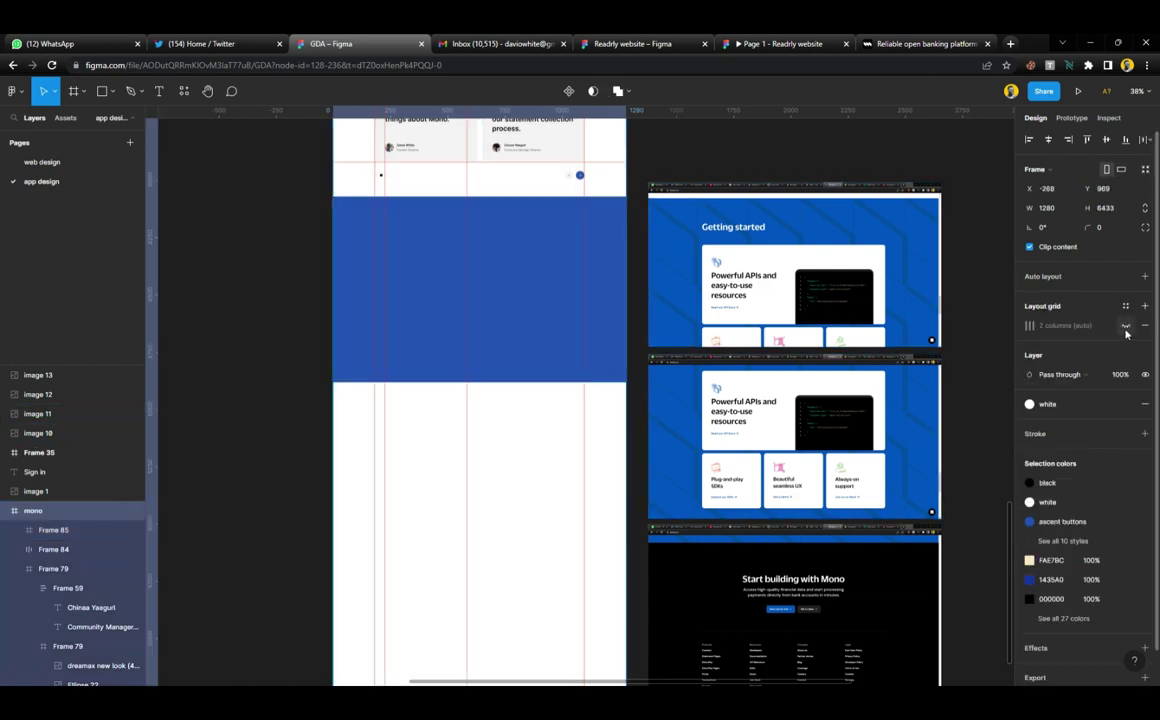
{"action": "left_click", "coordinate": [673, 173]}
{"action": "scroll", "coordinate": [394, 259], "scroll_direction": "up", "scroll_amount": 8}
{"action": "scroll", "coordinate": [441, 356], "scroll_direction": "up", "scroll_amount": 5}
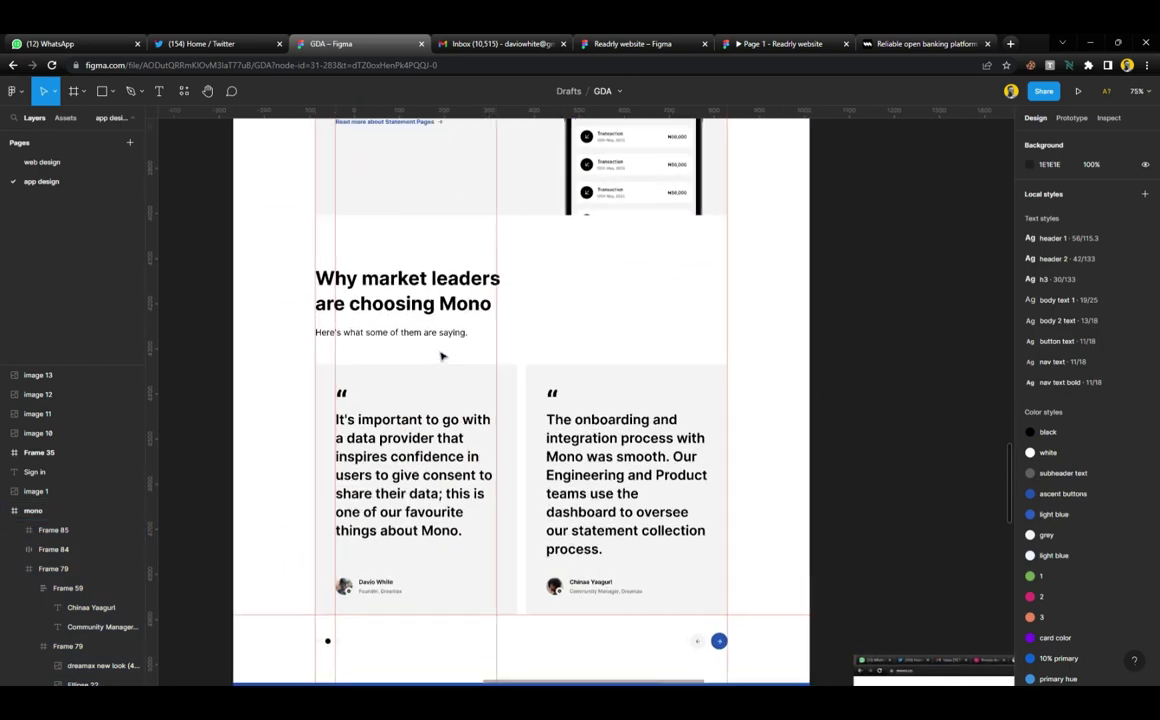
{"action": "scroll", "coordinate": [441, 356], "scroll_direction": "down", "scroll_amount": 3}
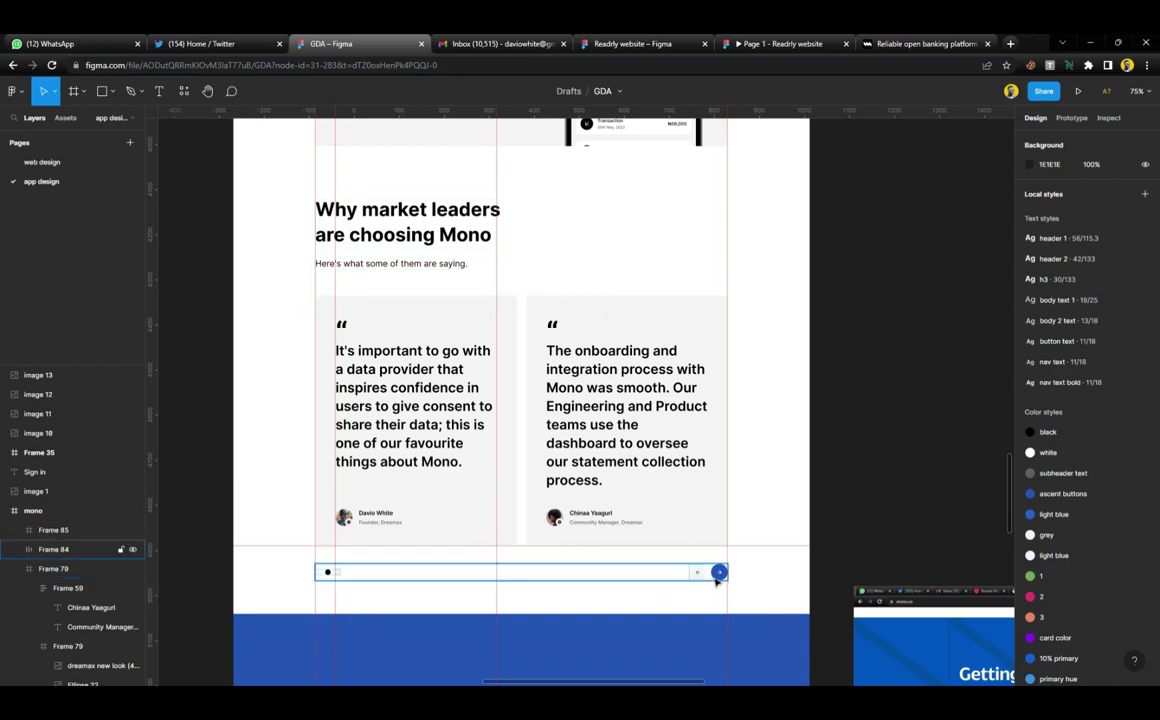
{"action": "scroll", "coordinate": [616, 406], "scroll_direction": "up", "scroll_amount": 10}
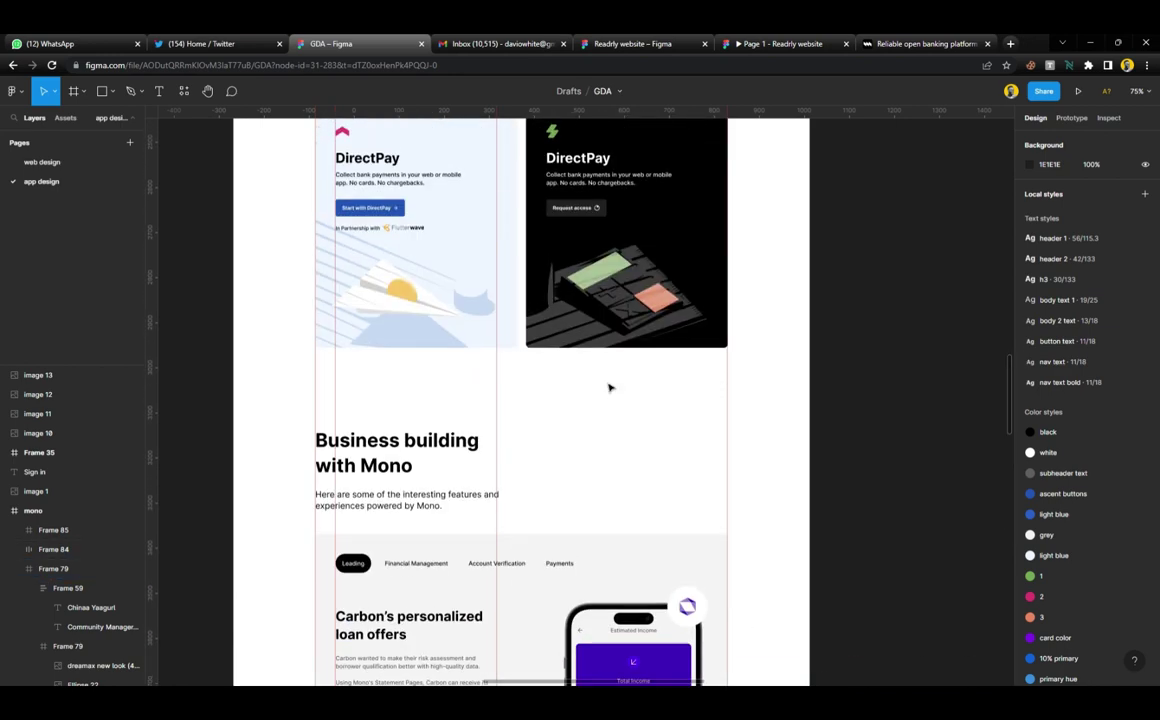
{"action": "scroll", "coordinate": [609, 388], "scroll_direction": "up", "scroll_amount": 3}
{"action": "scroll", "coordinate": [609, 388], "scroll_direction": "down", "scroll_amount": 8}
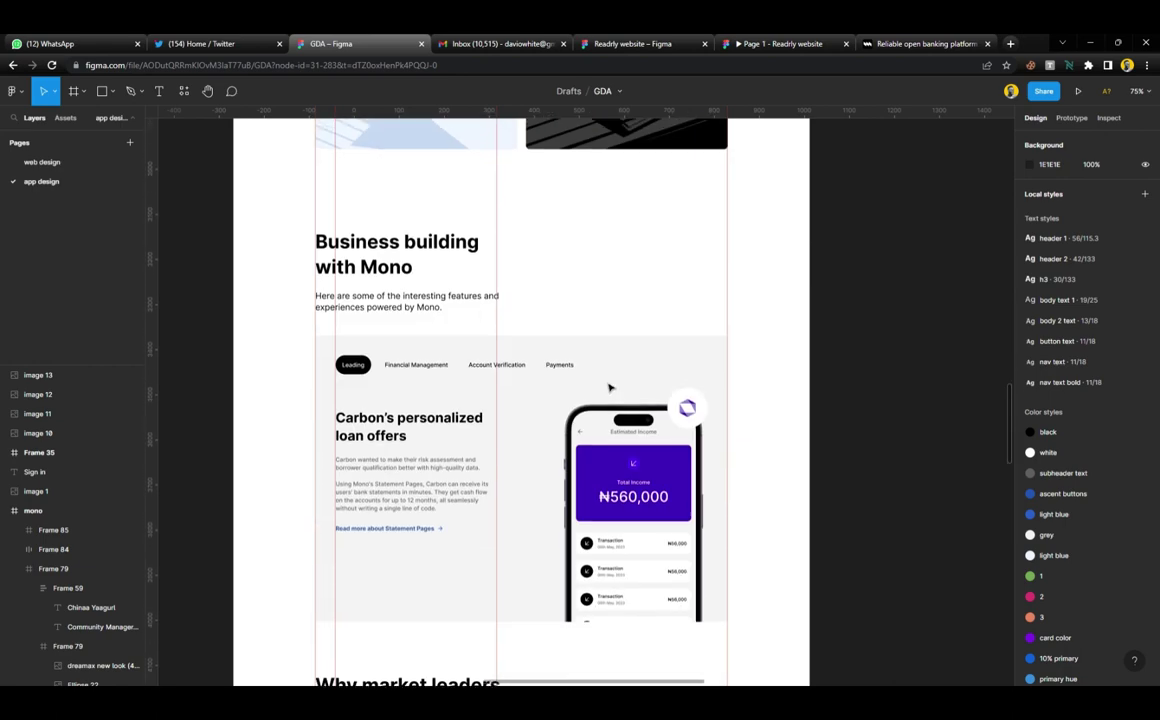
{"action": "scroll", "coordinate": [609, 388], "scroll_direction": "down", "scroll_amount": 4}
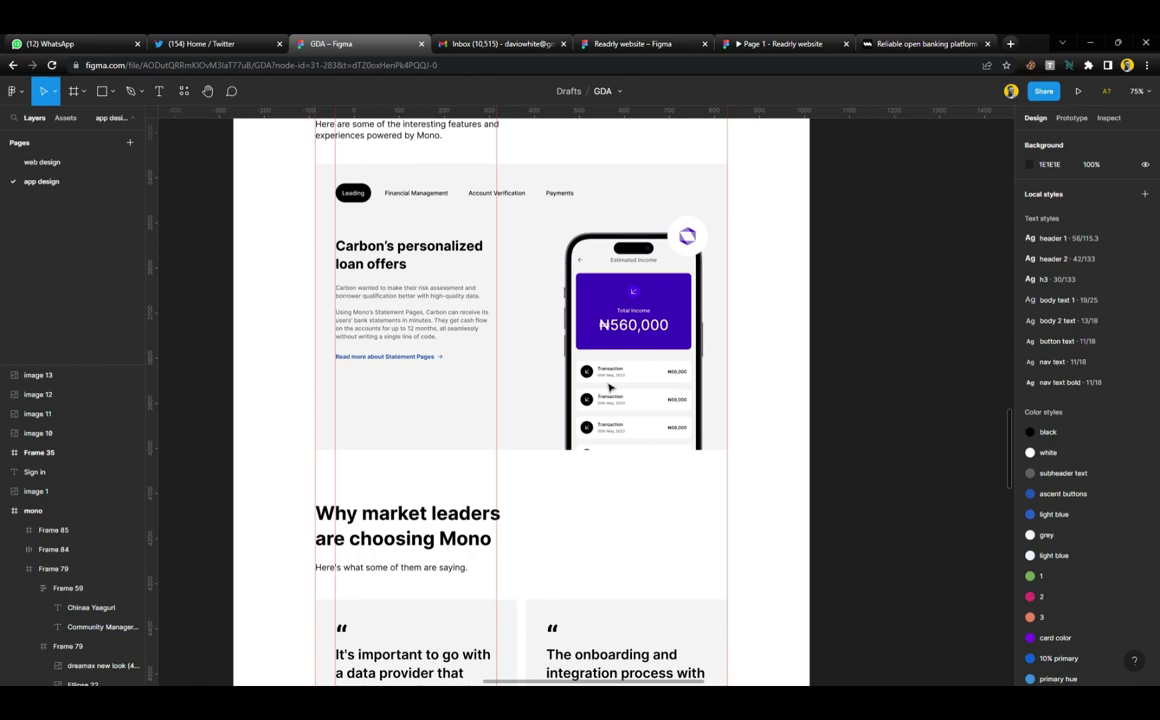
{"action": "scroll", "coordinate": [515, 247], "scroll_direction": "down", "scroll_amount": 5}
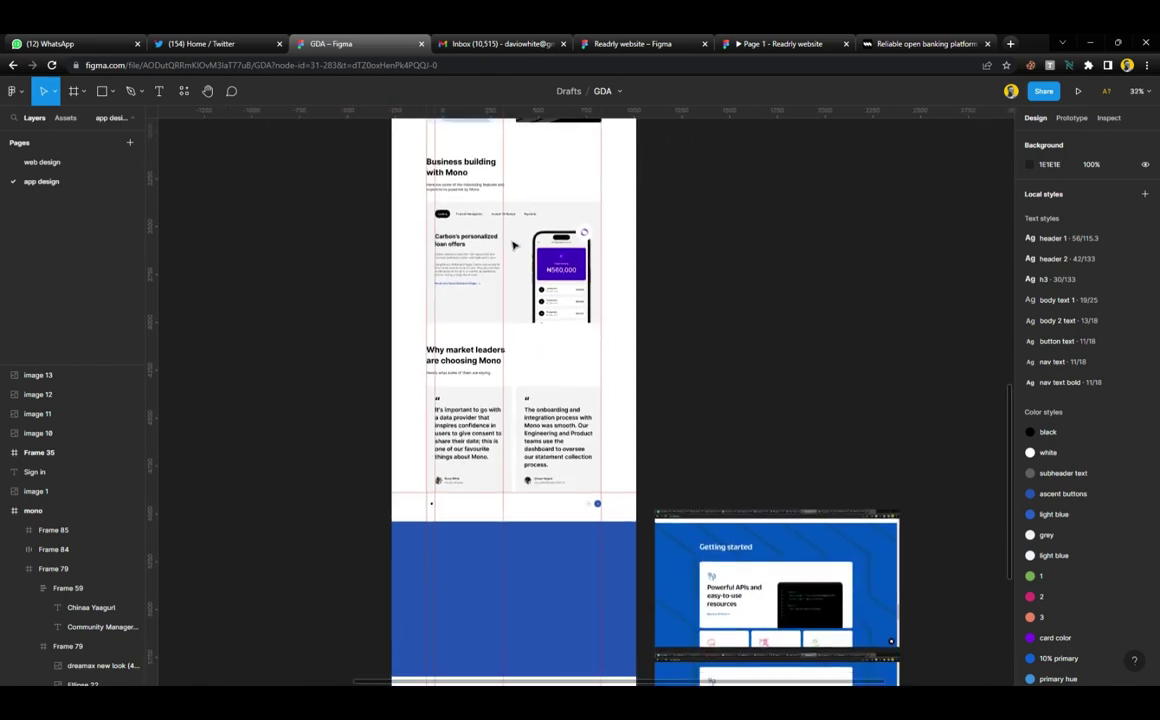
{"action": "scroll", "coordinate": [513, 246], "scroll_direction": "down", "scroll_amount": 3}
{"action": "scroll", "coordinate": [772, 410], "scroll_direction": "up", "scroll_amount": 3}
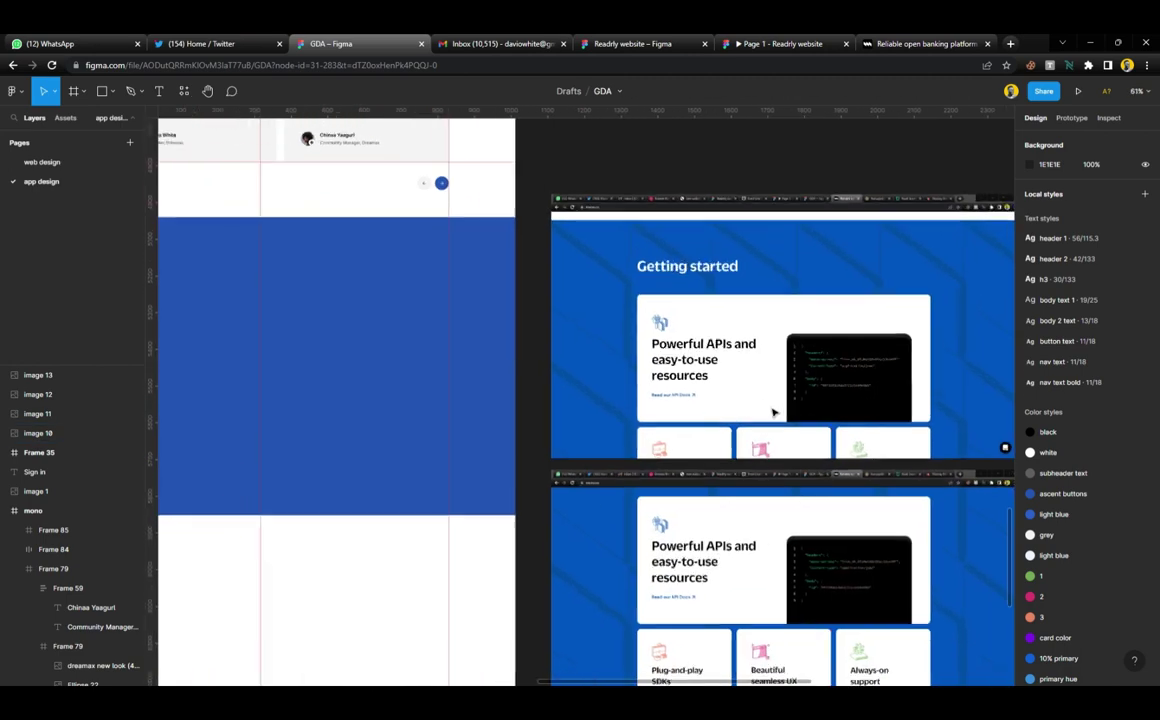
{"action": "scroll", "coordinate": [585, 311], "scroll_direction": "up", "scroll_amount": 2}
{"action": "scroll", "coordinate": [589, 309], "scroll_direction": "right", "scroll_amount": 3}
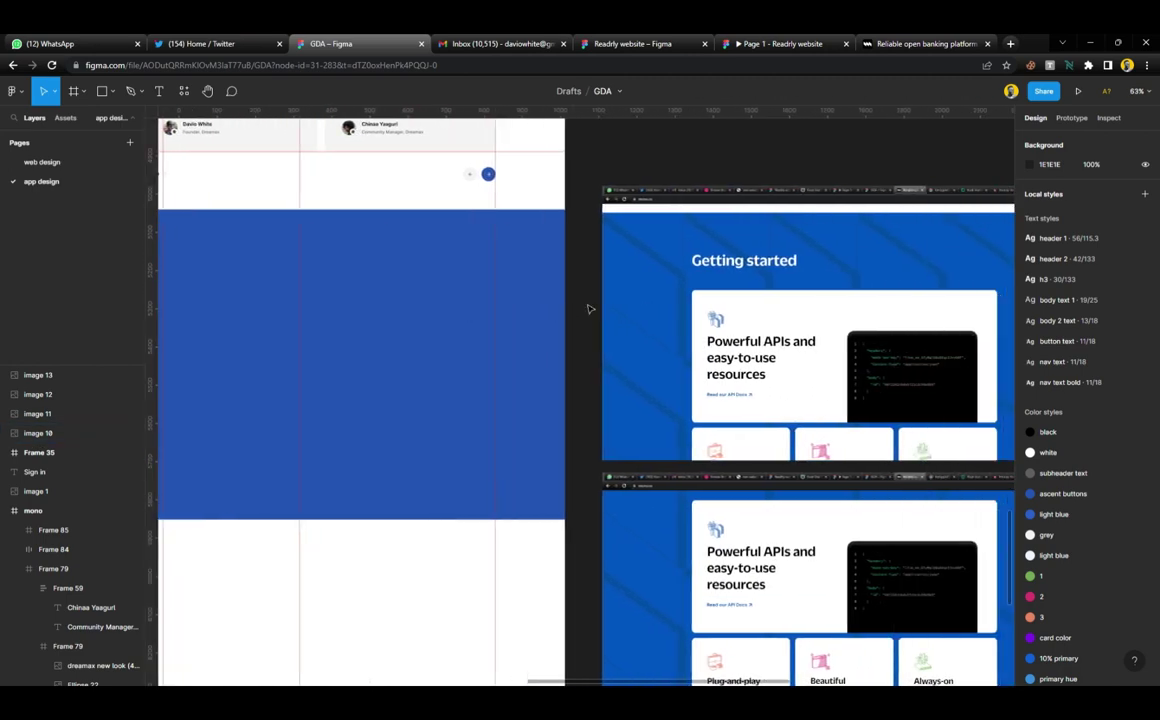
{"action": "scroll", "coordinate": [589, 309], "scroll_direction": "right", "scroll_amount": 3}
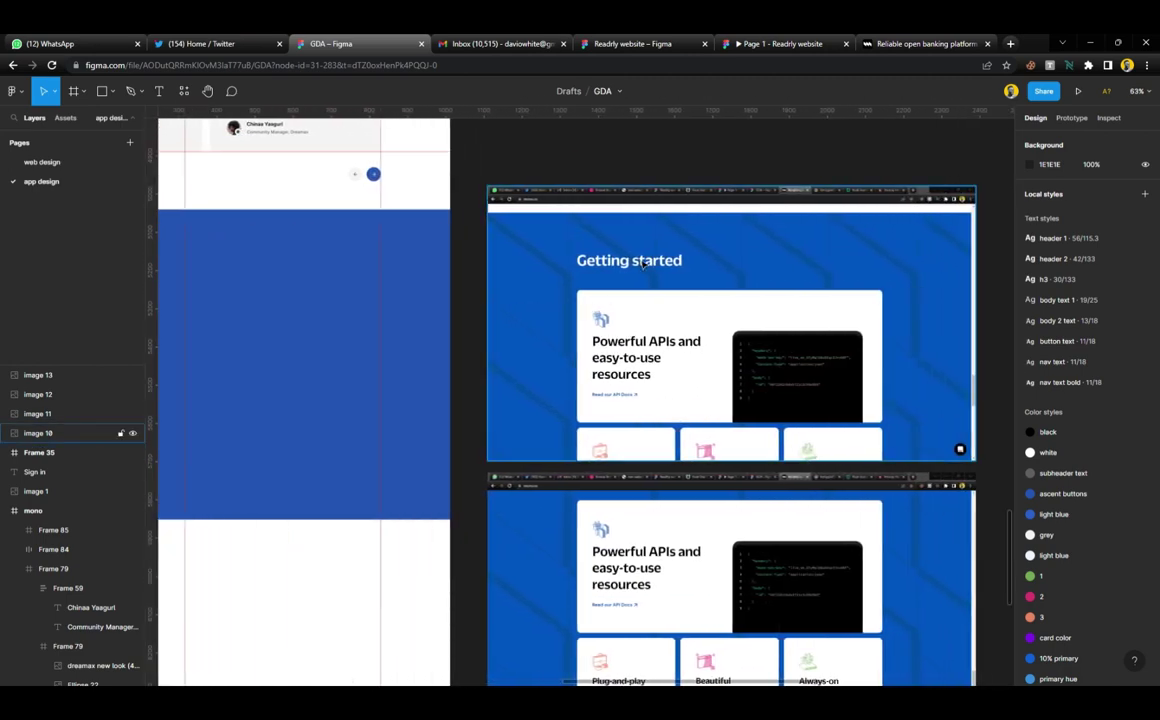
{"action": "scroll", "coordinate": [603, 296], "scroll_direction": "up", "scroll_amount": 3}
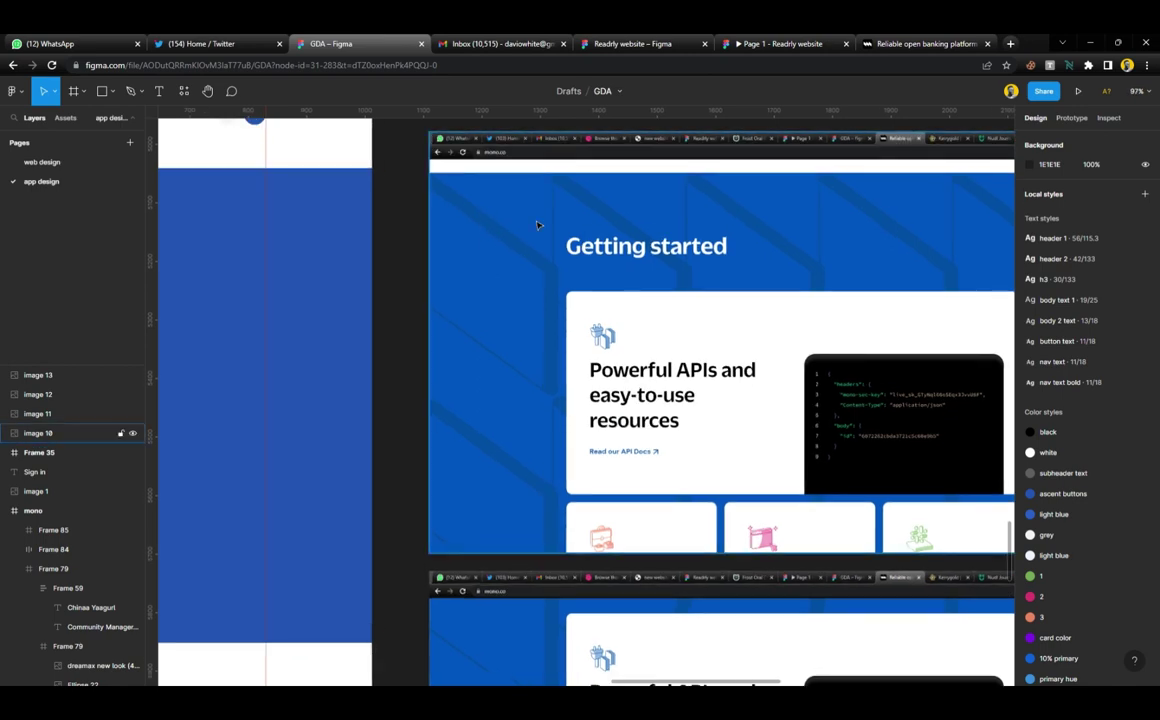
{"action": "scroll", "coordinate": [601, 294], "scroll_direction": "down", "scroll_amount": 3}
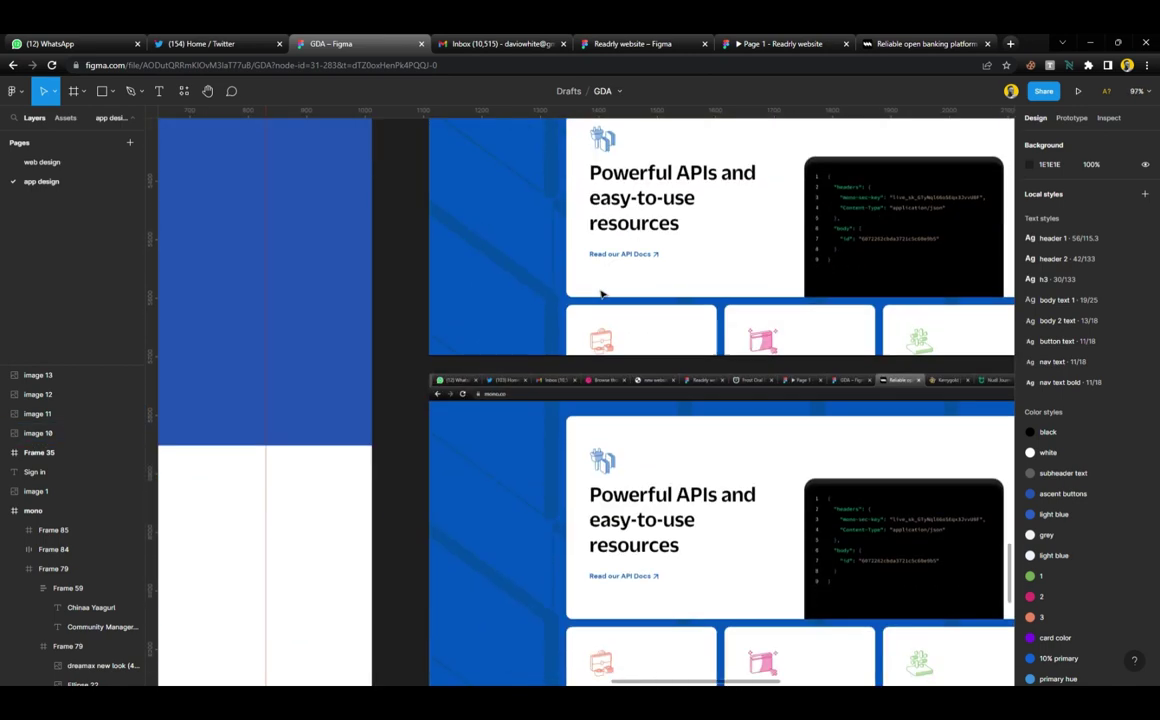
{"action": "scroll", "coordinate": [601, 294], "scroll_direction": "down", "scroll_amount": 2}
{"action": "scroll", "coordinate": [601, 294], "scroll_direction": "down", "scroll_amount": 2}
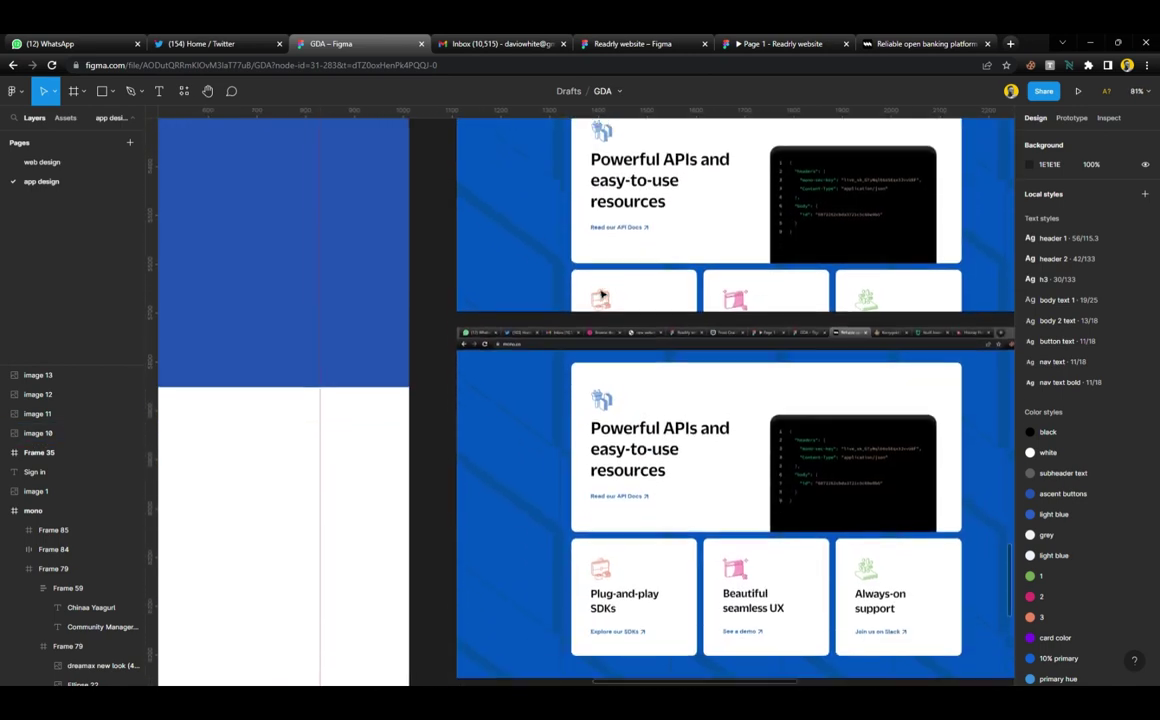
{"action": "scroll", "coordinate": [601, 294], "scroll_direction": "up", "scroll_amount": 4}
{"action": "scroll", "coordinate": [601, 294], "scroll_direction": "up", "scroll_amount": 2}
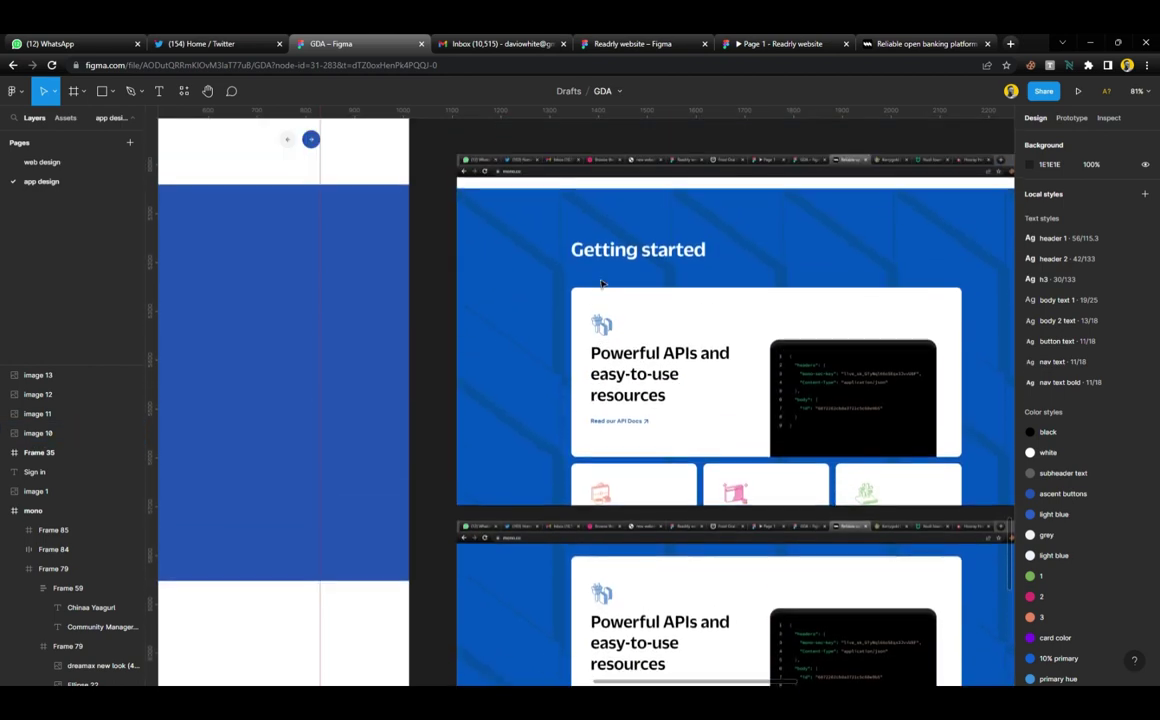
{"action": "scroll", "coordinate": [607, 248], "scroll_direction": "up", "scroll_amount": 3}
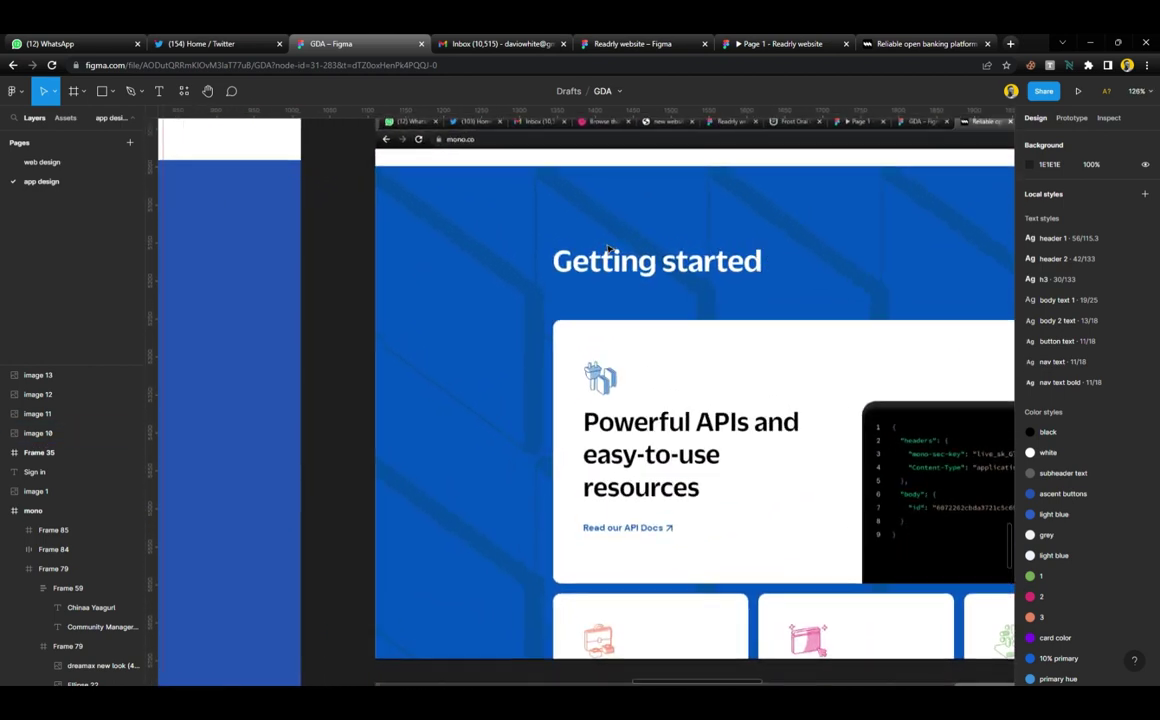
{"action": "scroll", "coordinate": [600, 252], "scroll_direction": "up", "scroll_amount": 2}
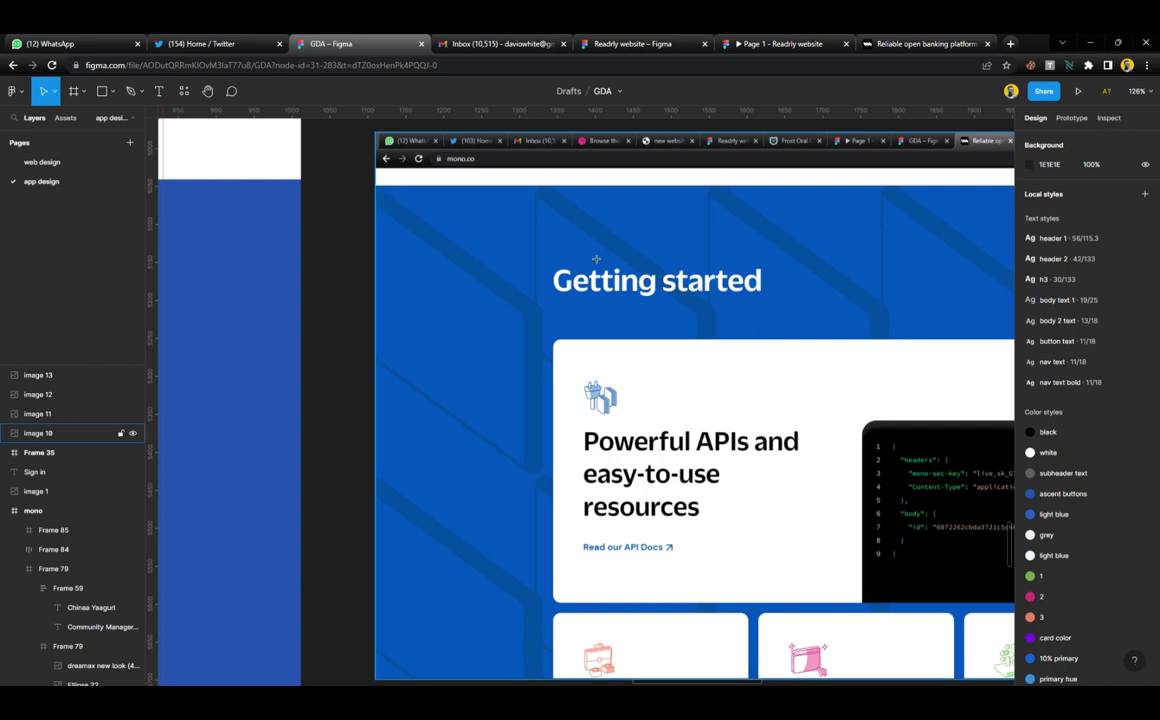
Draw a grey rectangle about 211 high over the reference heading, top aligned with the blue band
{"action": "key", "text": "r"}
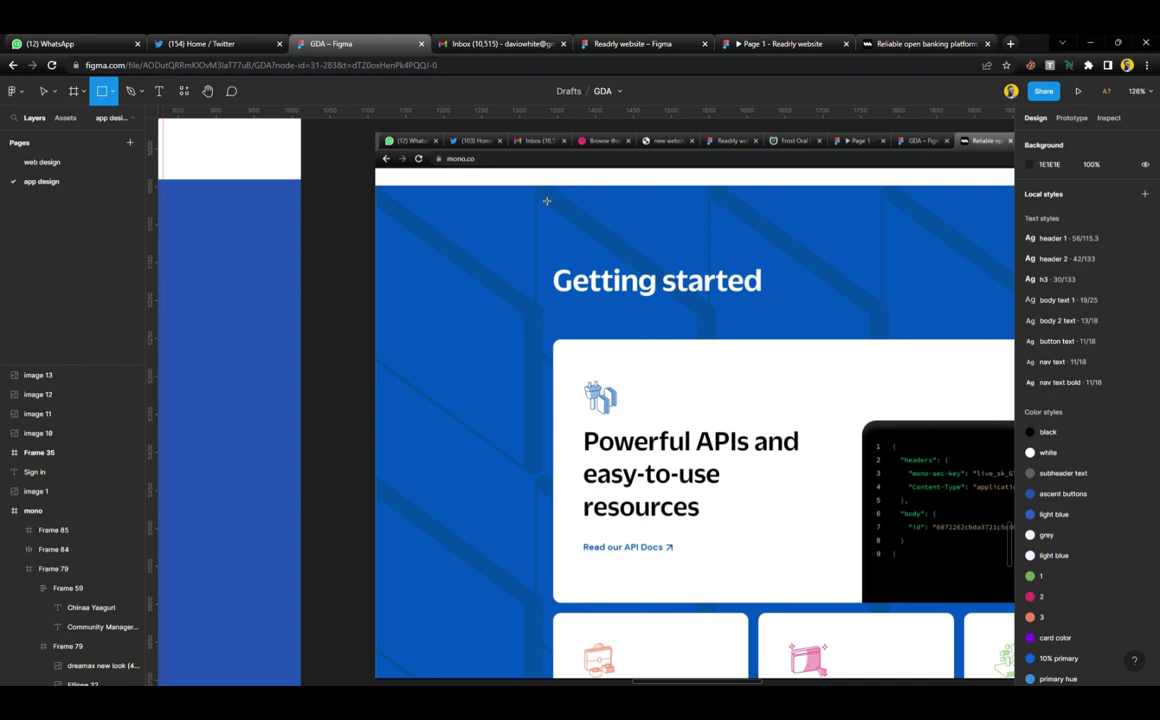
{"action": "left_click_drag", "start_coordinate": [536, 186], "coordinate": [737, 477]}
{"action": "mouse_move", "coordinate": [634, 197]}
{"action": "left_mouse_down"}
{"action": "mouse_move", "coordinate": [637, 260]}
{"action": "mouse_move", "coordinate": [637, 196]}
{"action": "left_mouse_up"}
{"action": "left_click_drag", "start_coordinate": [605, 484], "coordinate": [606, 361]}
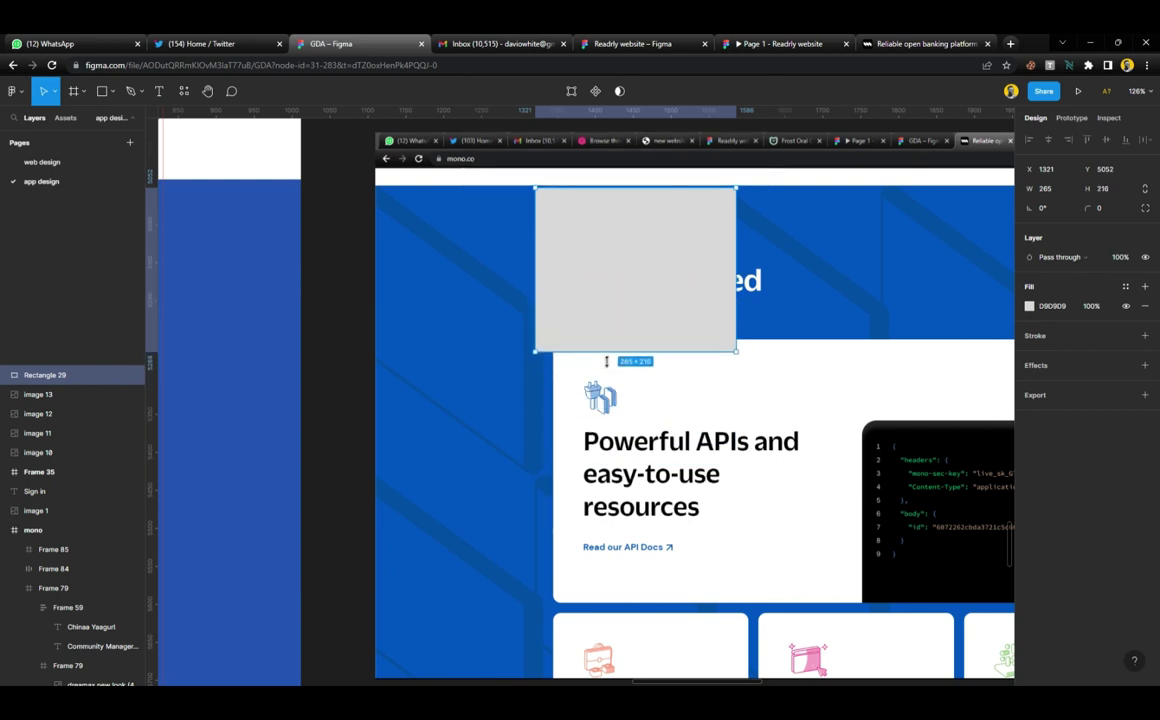
Skew the rectangle into a slanted parallelogram by moving its right-hand corner points
{"action": "double_click", "coordinate": [667, 246]}
{"action": "left_click_drag", "start_coordinate": [818, 163], "coordinate": [739, 346]}
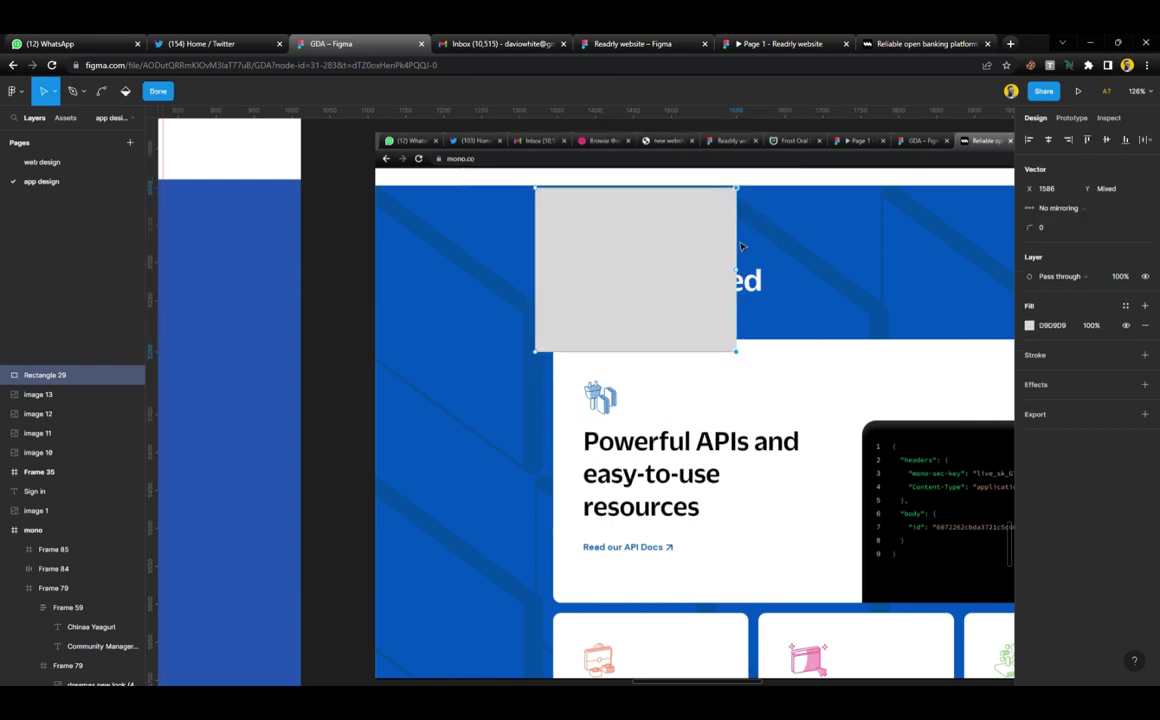
{"action": "left_click_drag", "start_coordinate": [742, 191], "coordinate": [724, 323]}
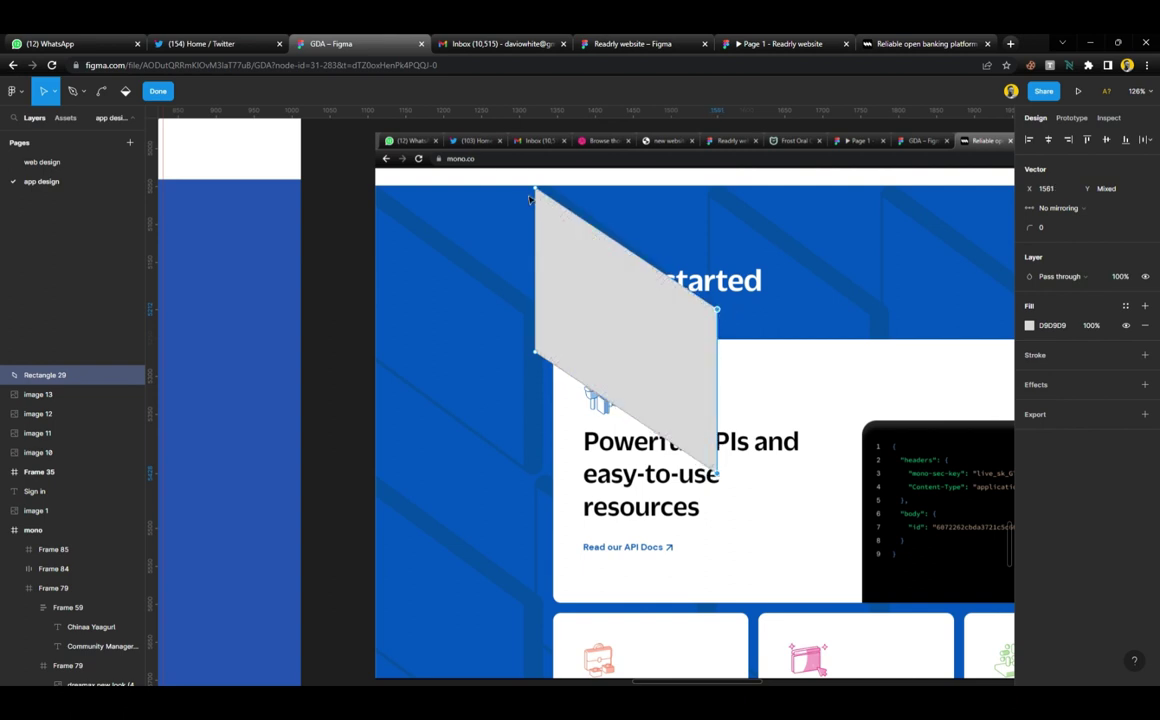
Shift the parallelogram's two left points slightly to the right
{"action": "scroll", "coordinate": [537, 190], "scroll_direction": "up", "scroll_amount": 5}
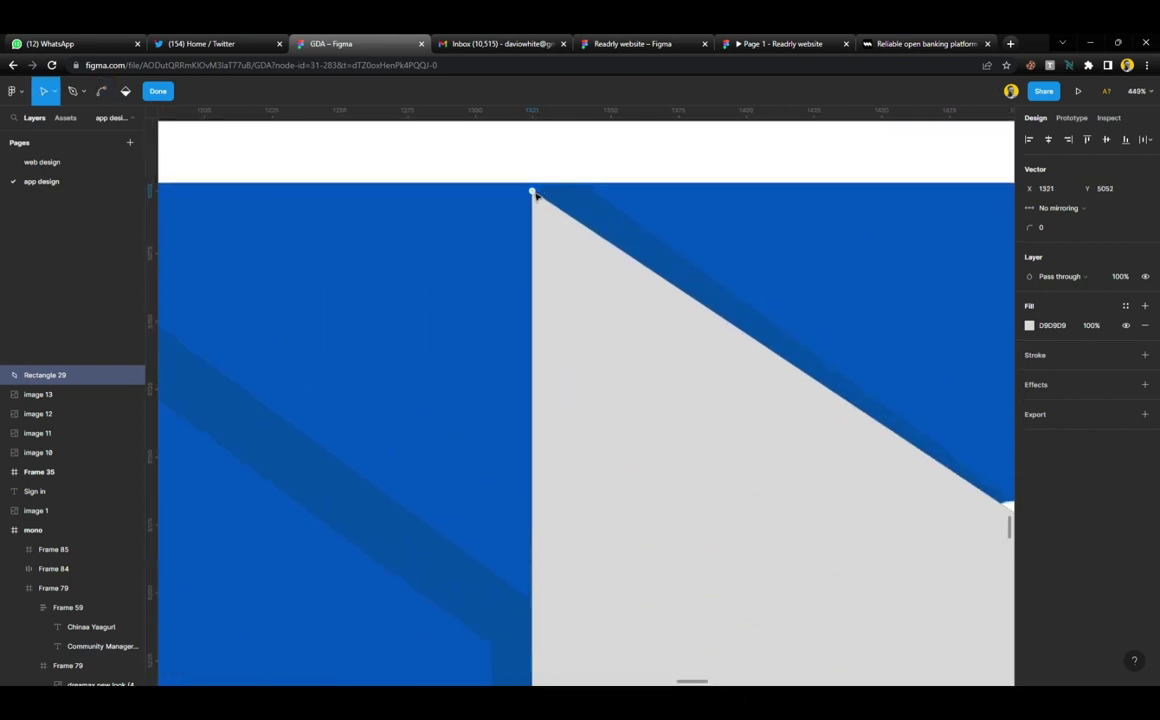
{"action": "left_click", "coordinate": [553, 196]}
{"action": "scroll", "coordinate": [557, 198], "scroll_direction": "down", "scroll_amount": 3}
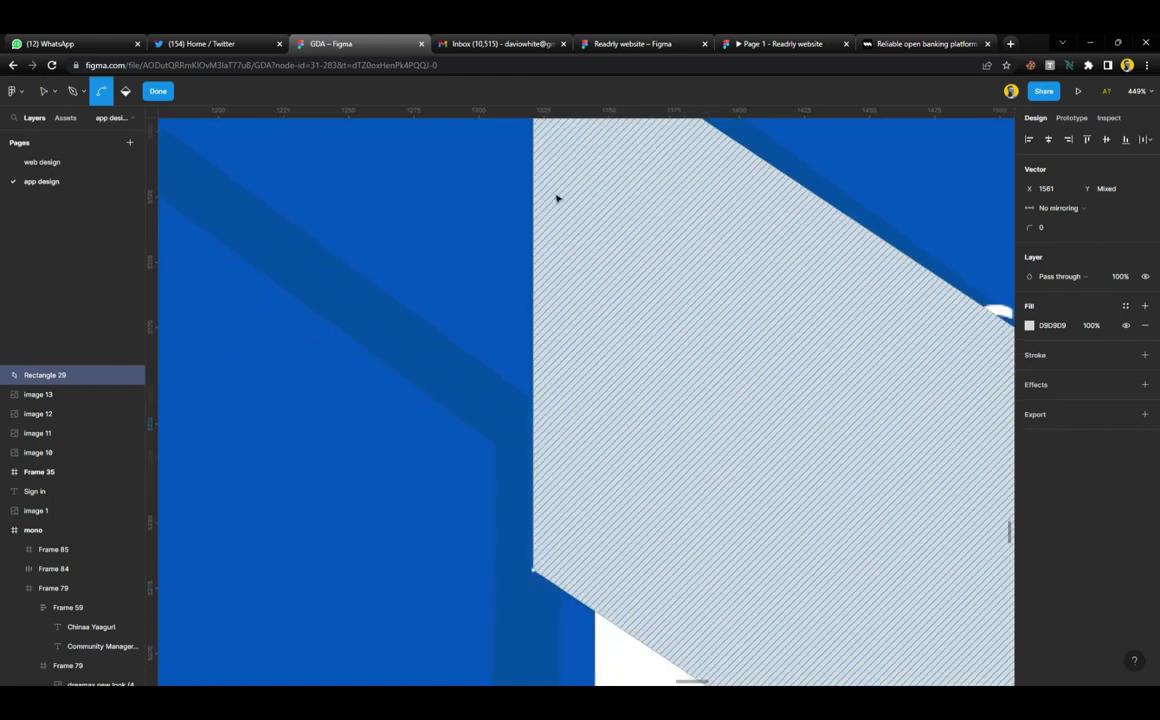
{"action": "scroll", "coordinate": [557, 198], "scroll_direction": "down", "scroll_amount": 4}
{"action": "left_click_drag", "start_coordinate": [520, 137], "coordinate": [565, 432]}
{"action": "mouse_move", "coordinate": [546, 152]}
{"action": "left_mouse_down"}
{"action": "mouse_move", "coordinate": [549, 164]}
{"action": "mouse_move", "coordinate": [557, 143]}
{"action": "left_mouse_up"}
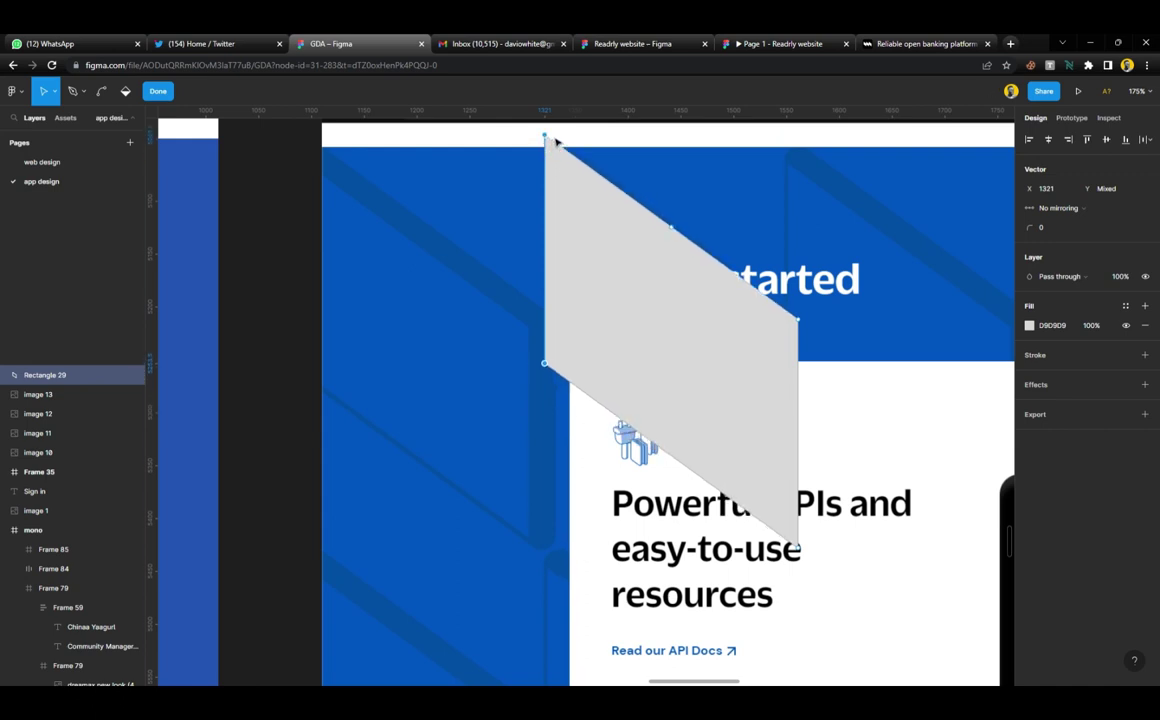
Select the bottom edge points and keep their corners sharp by undoing the rounding
{"action": "scroll", "coordinate": [603, 269], "scroll_direction": "up", "scroll_amount": 1}
{"action": "left_click", "coordinate": [536, 386]}
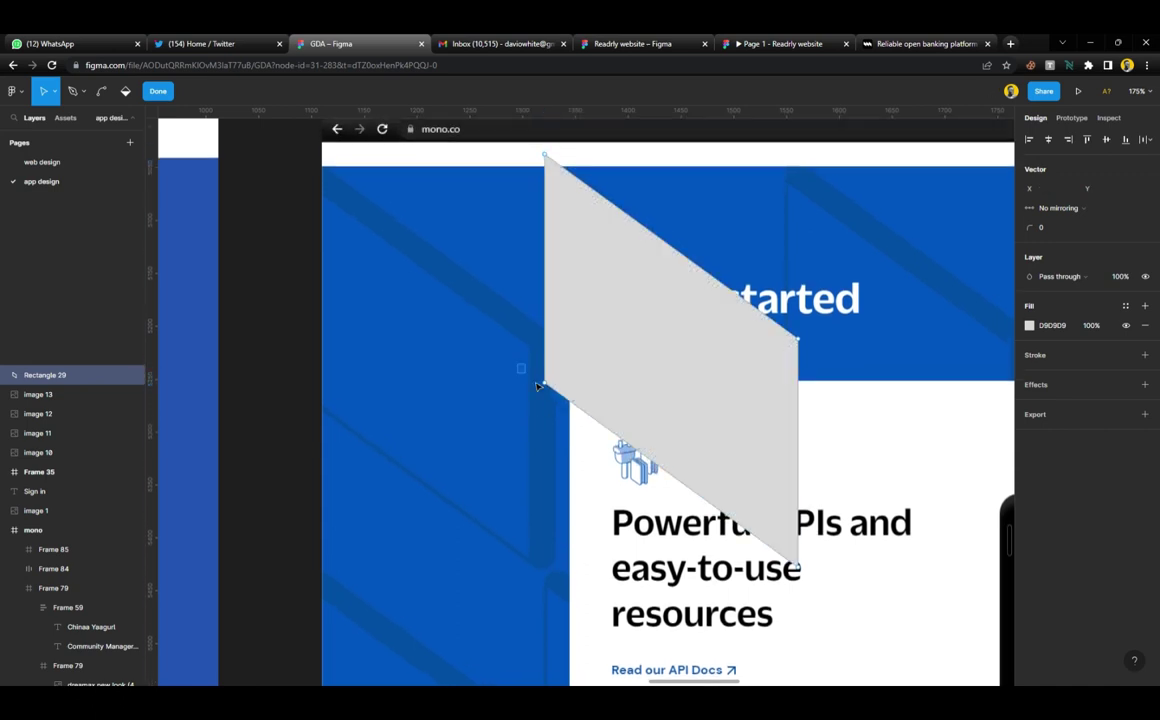
{"action": "left_click_drag", "start_coordinate": [533, 365], "coordinate": [805, 588]}
{"action": "scroll", "coordinate": [655, 305], "scroll_direction": "up", "scroll_amount": 2}
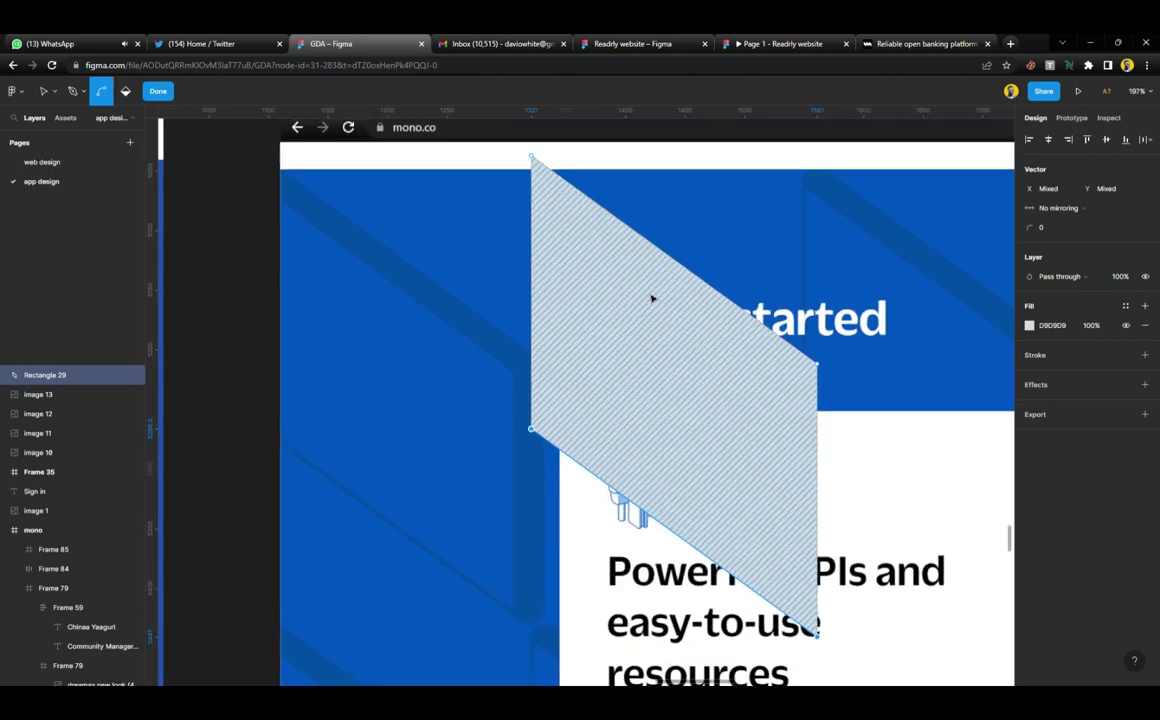
{"action": "left_click_drag", "start_coordinate": [1027, 228], "coordinate": [1152, 262]}
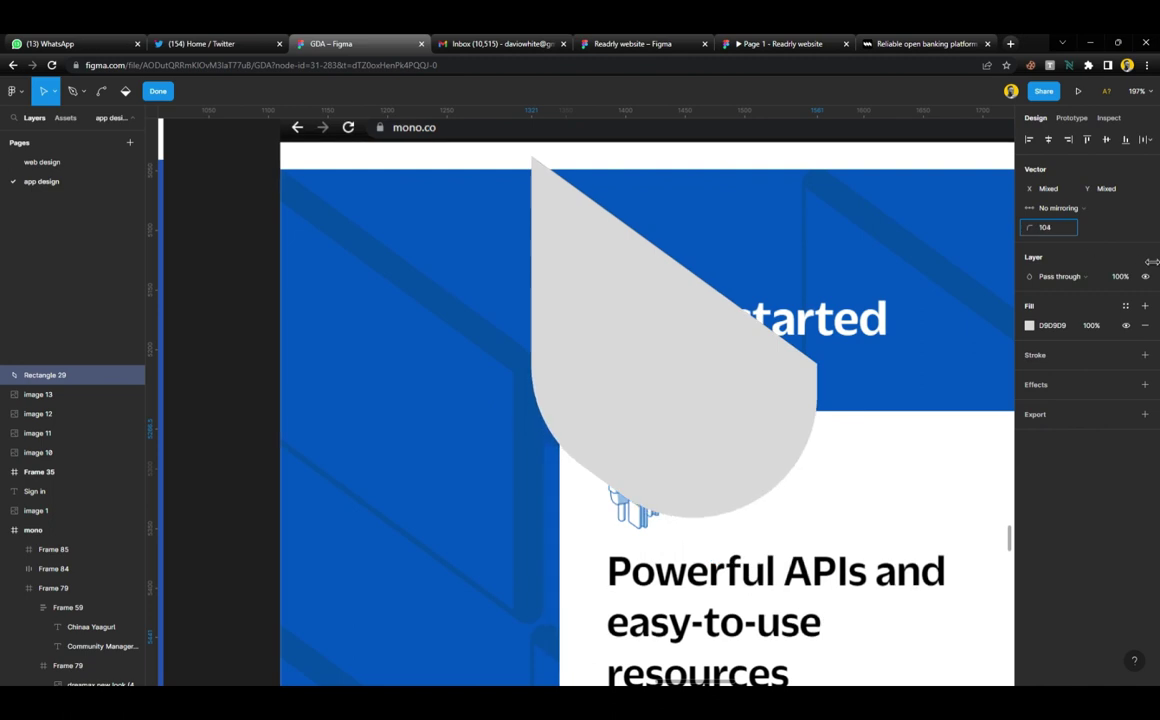
{"action": "key", "text": "ctrl+z"}
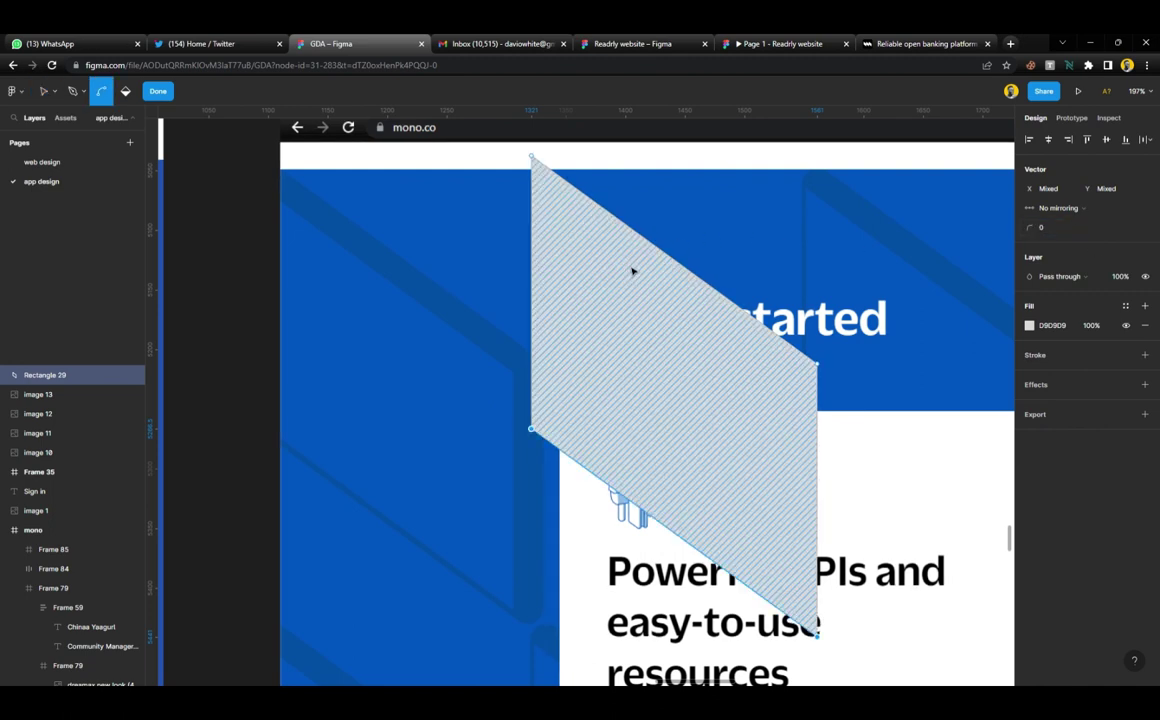
Give the parallelogram a black outline with no fill and rounded corners
{"action": "left_click", "coordinate": [160, 92]}
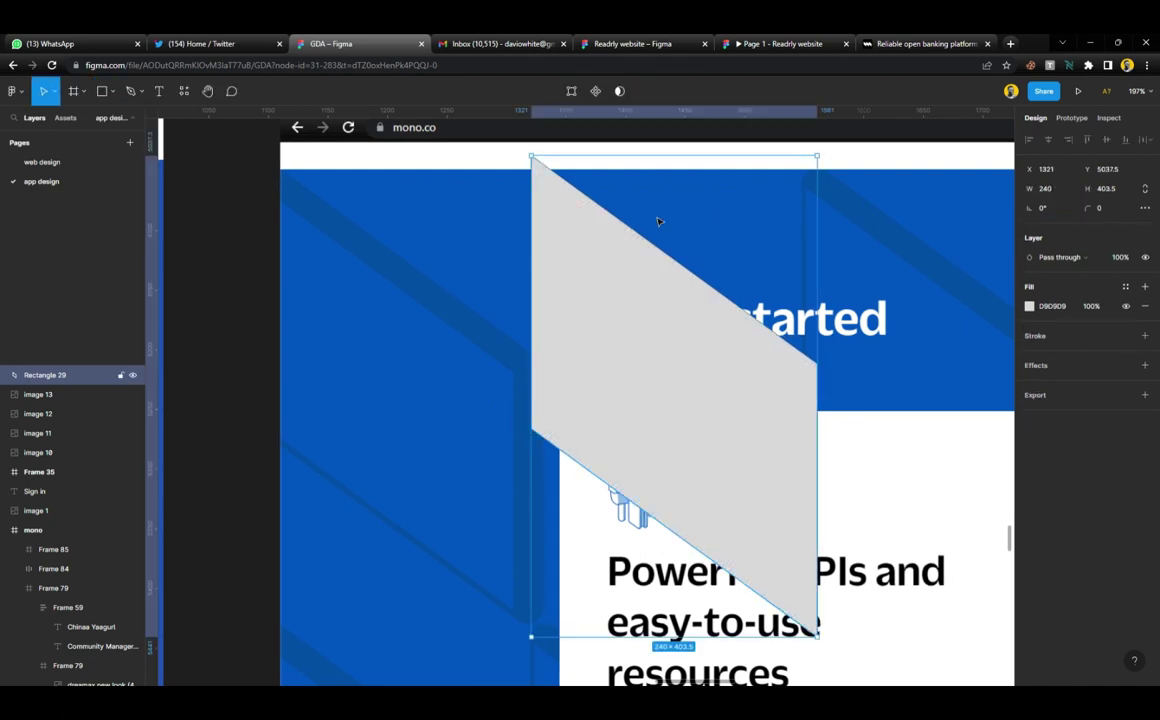
{"action": "left_click", "coordinate": [1040, 336]}
{"action": "key", "text": "alt+slash"}
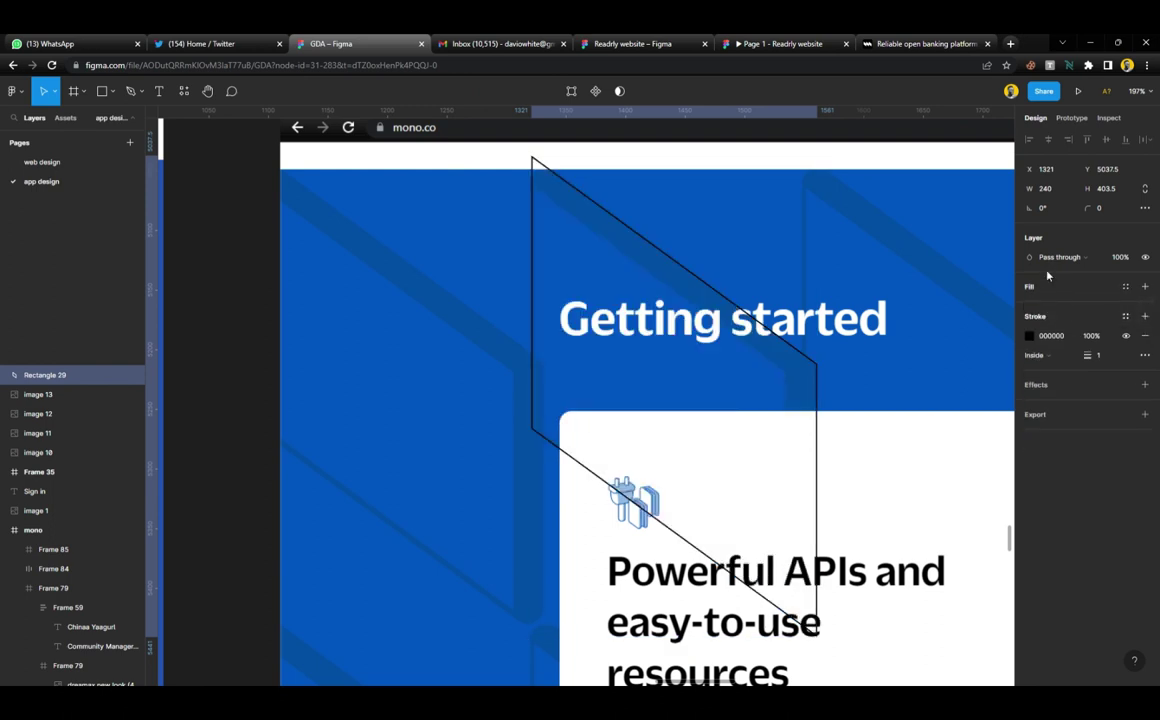
{"action": "left_click_drag", "start_coordinate": [1125, 228], "coordinate": [68, 259]}
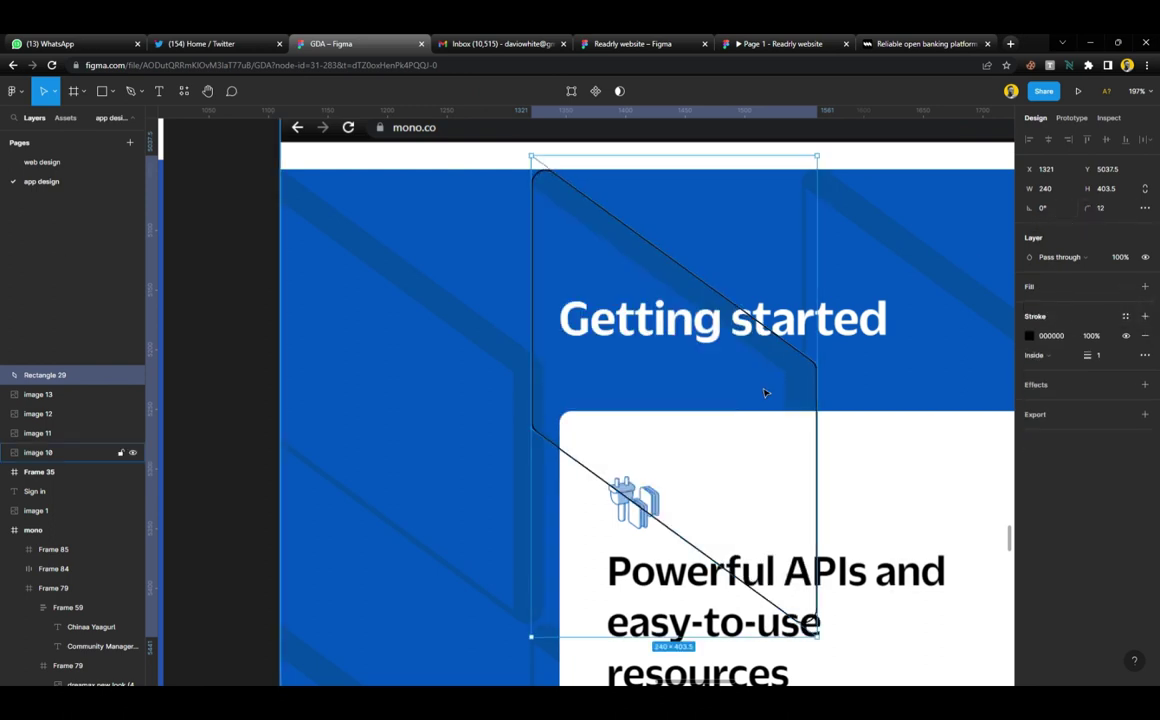
Duplicate the parallelogram, shrink the copy around its centre, and move its left edge
{"action": "key", "text": "ctrl+d"}
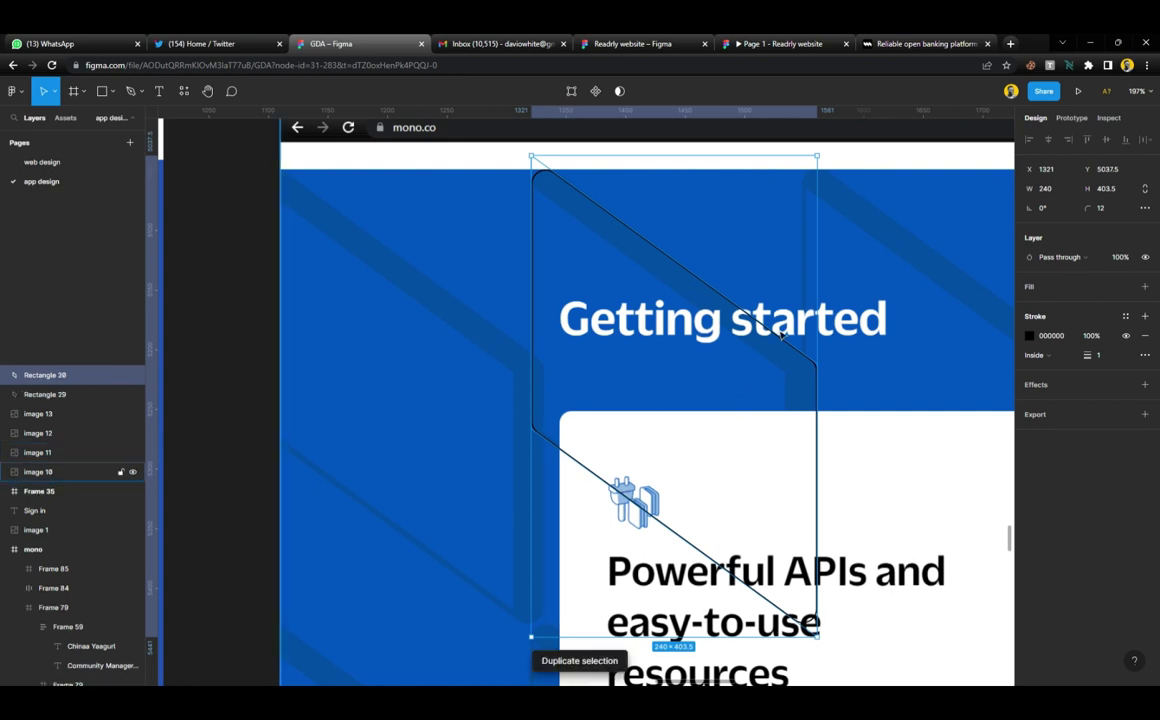
{"action": "left_click_drag", "start_coordinate": [817, 397], "coordinate": [795, 399]}
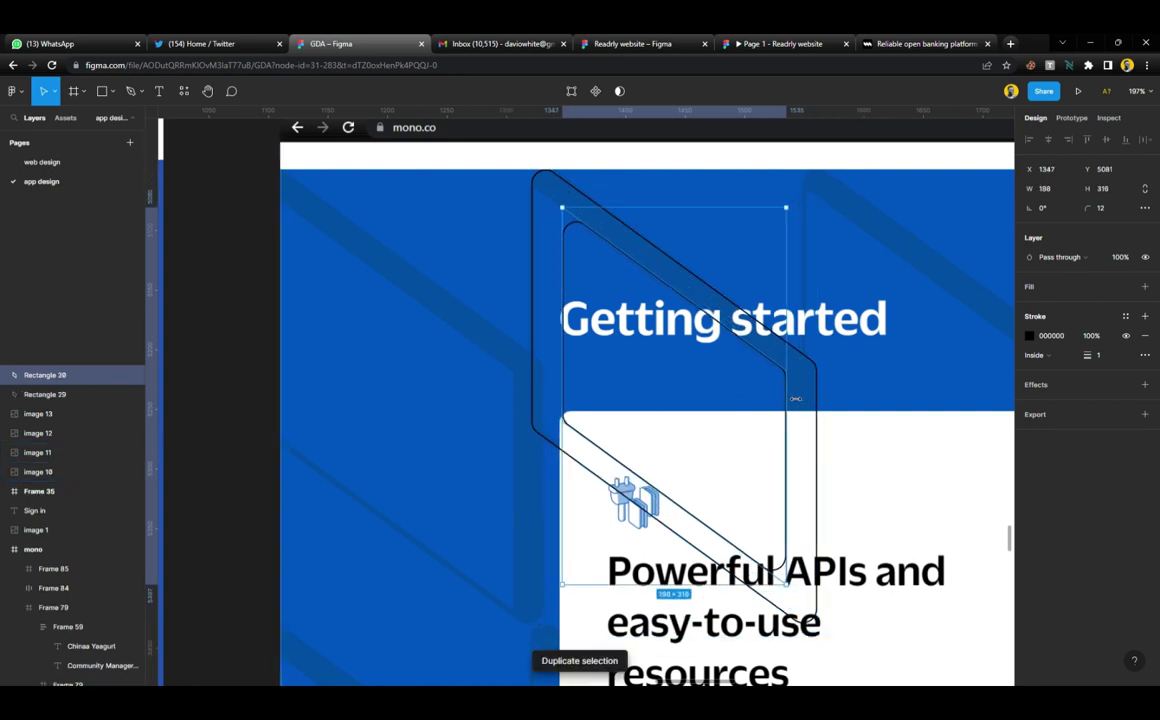
{"action": "key", "text": "Return"}
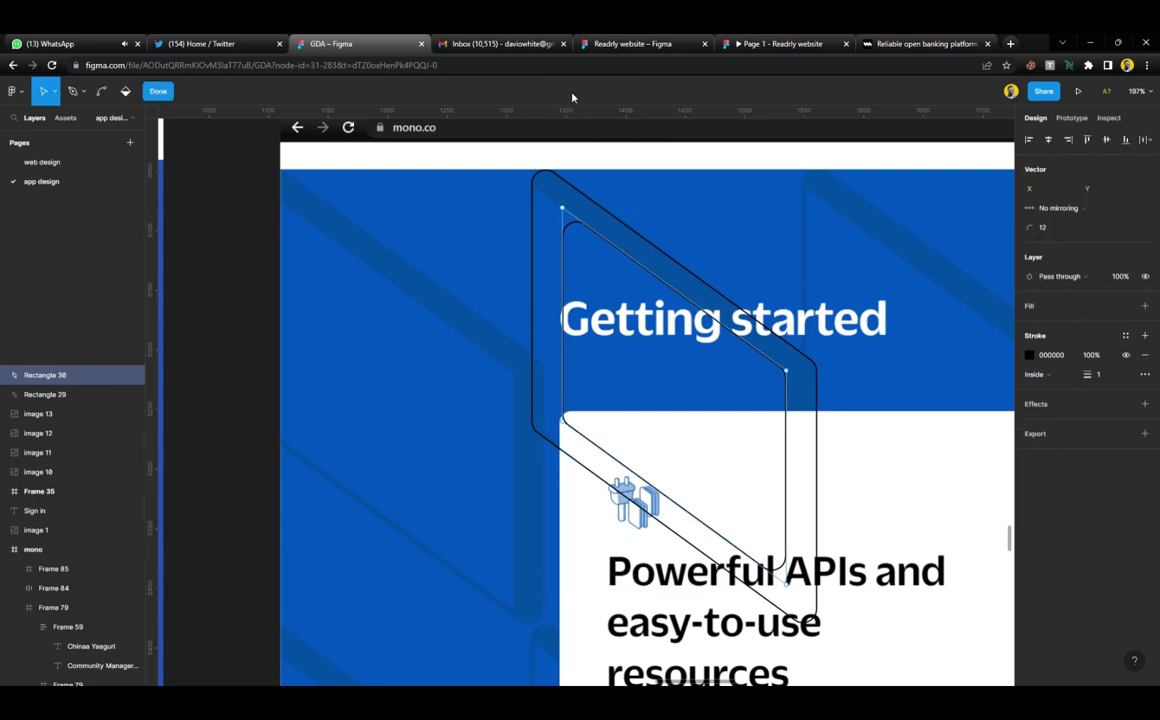
{"action": "left_click", "coordinate": [562, 300]}
{"action": "left_click_drag", "start_coordinate": [565, 210], "coordinate": [539, 189]}
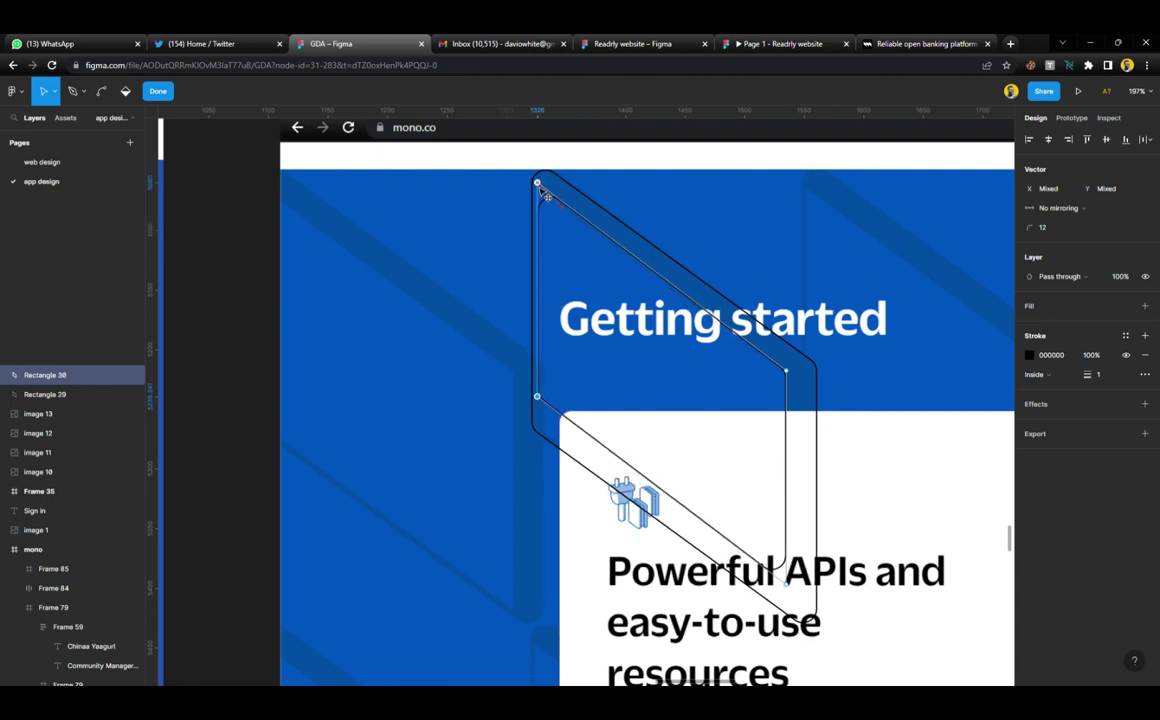
Adjust the copy's lower and left vertices so they line up inside the outer shape
{"action": "left_click_drag", "start_coordinate": [483, 356], "coordinate": [789, 614]}
{"action": "left_click_drag", "start_coordinate": [484, 380], "coordinate": [804, 620]}
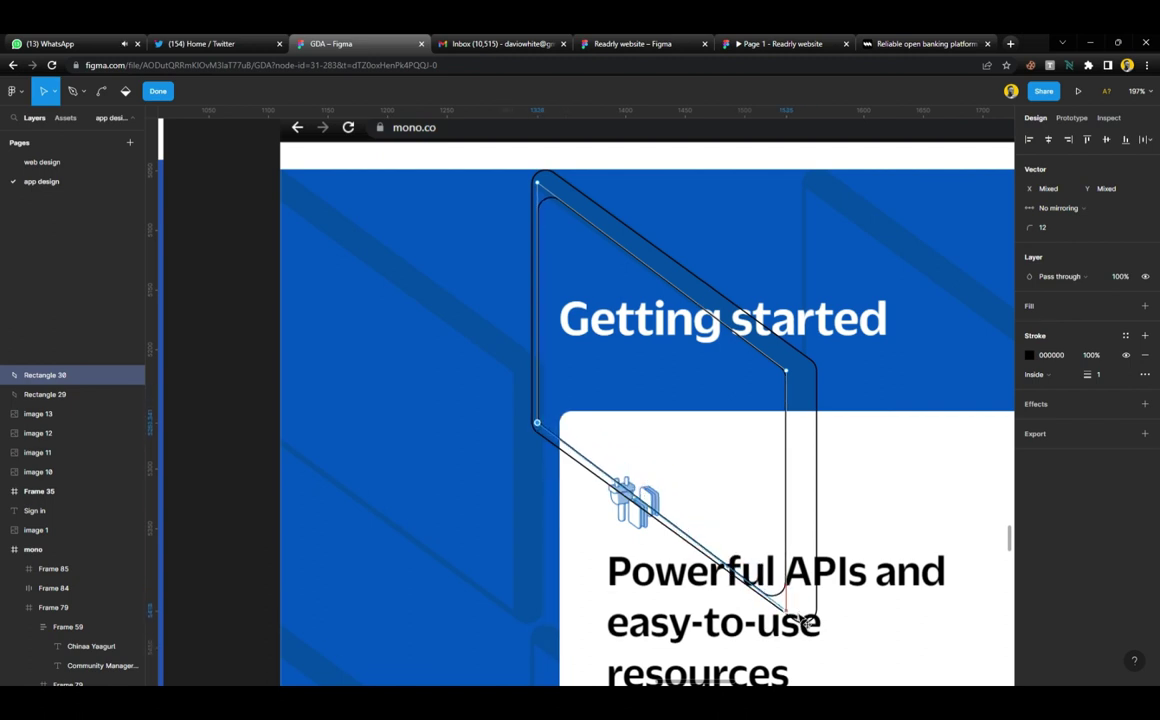
{"action": "scroll", "coordinate": [733, 445], "scroll_direction": "down", "scroll_amount": 2}
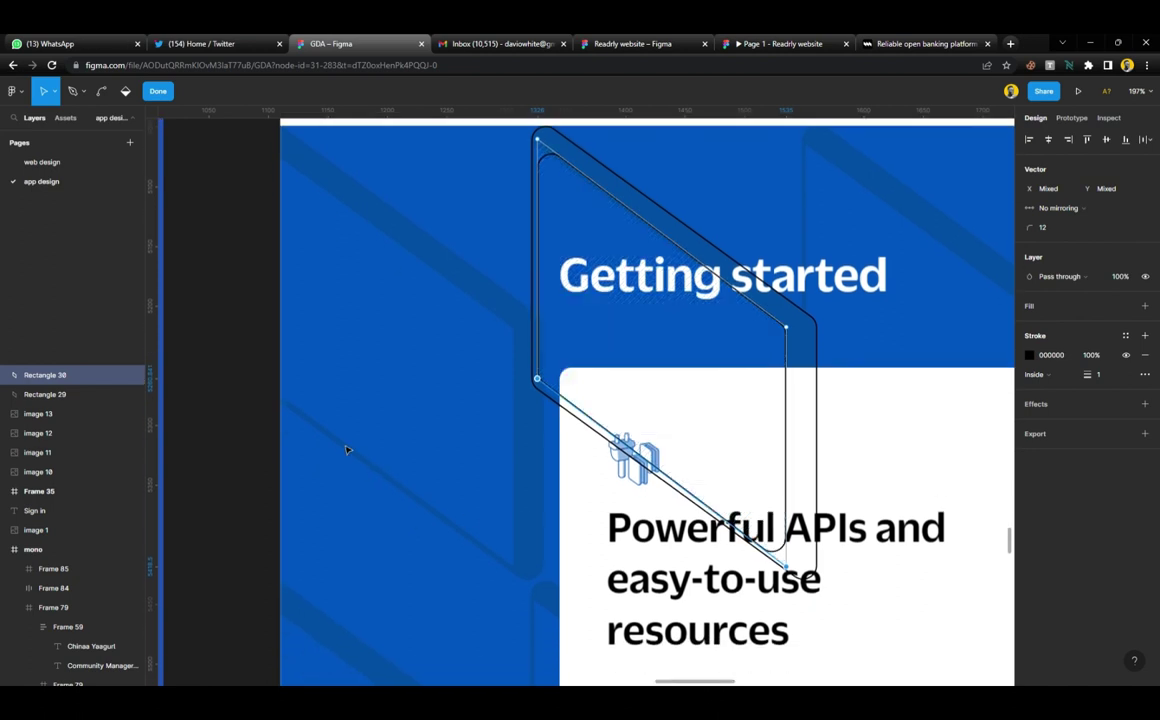
{"action": "scroll", "coordinate": [433, 401], "scroll_direction": "down", "scroll_amount": 2}
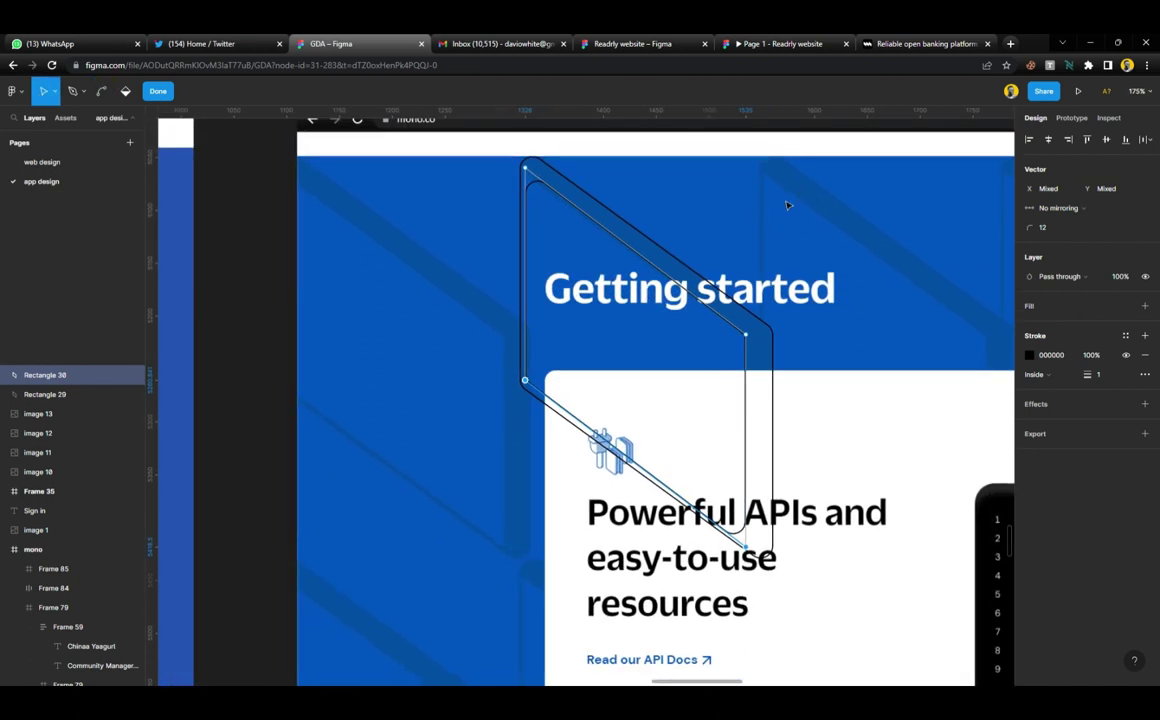
{"action": "scroll", "coordinate": [589, 210], "scroll_direction": "up", "scroll_amount": 2}
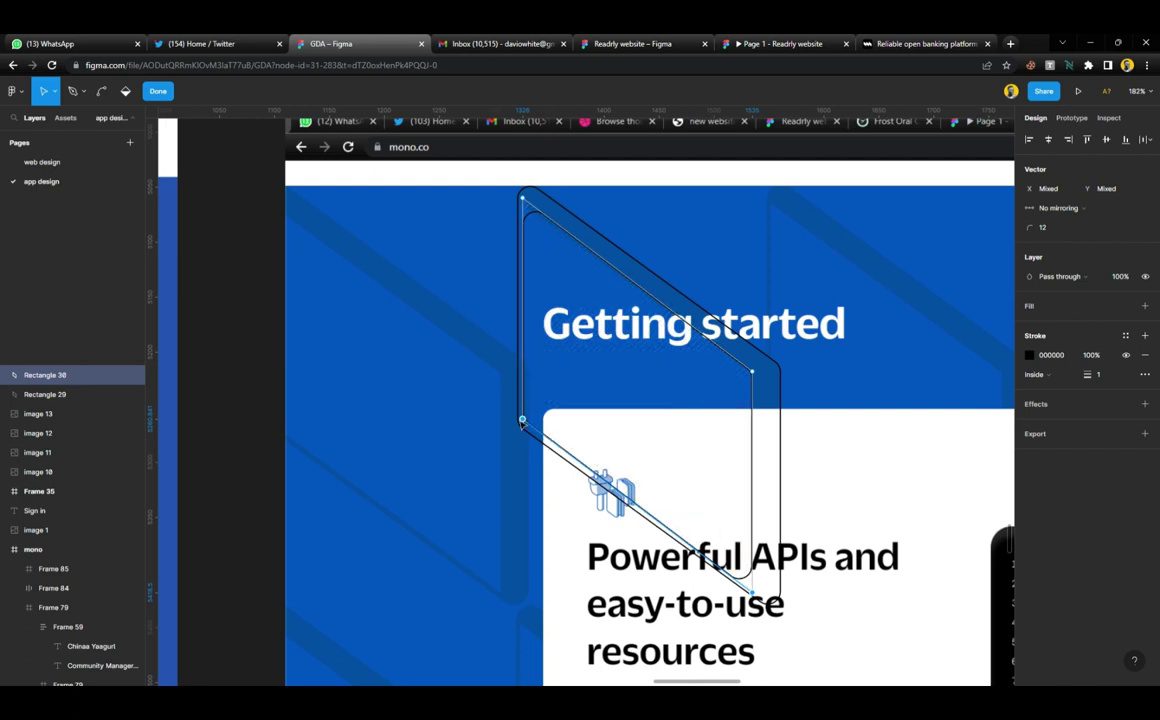
{"action": "left_click_drag", "start_coordinate": [523, 420], "coordinate": [524, 426]}
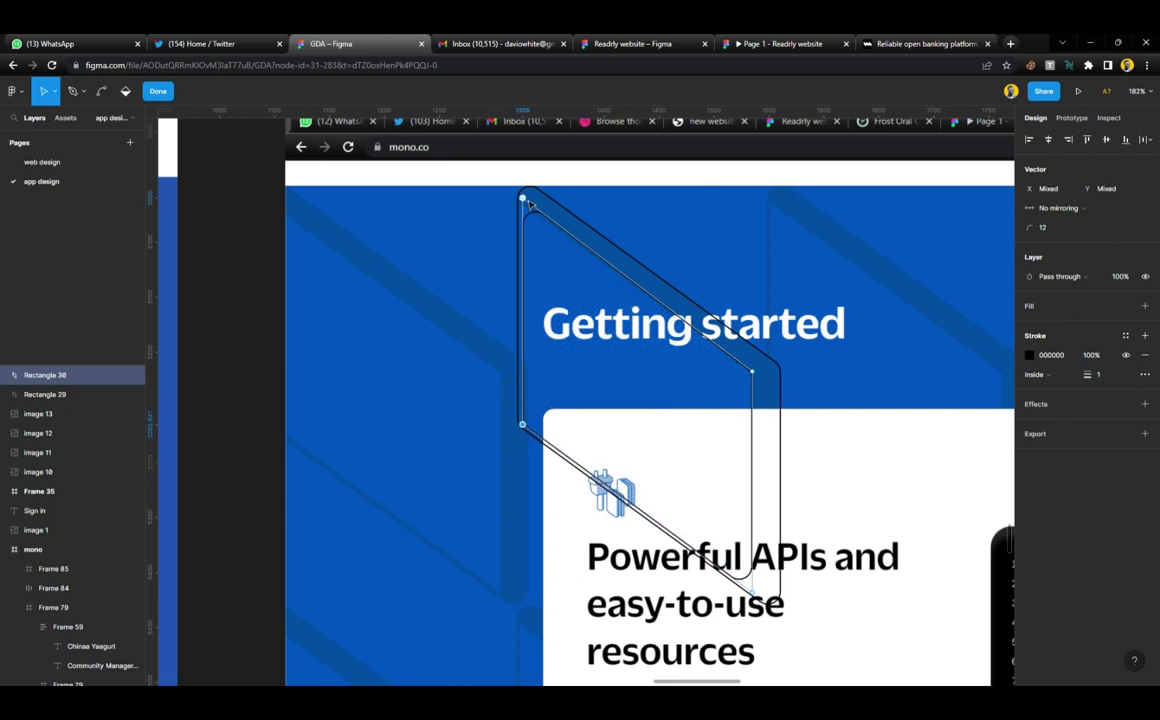
{"action": "left_click_drag", "start_coordinate": [527, 205], "coordinate": [526, 205]}
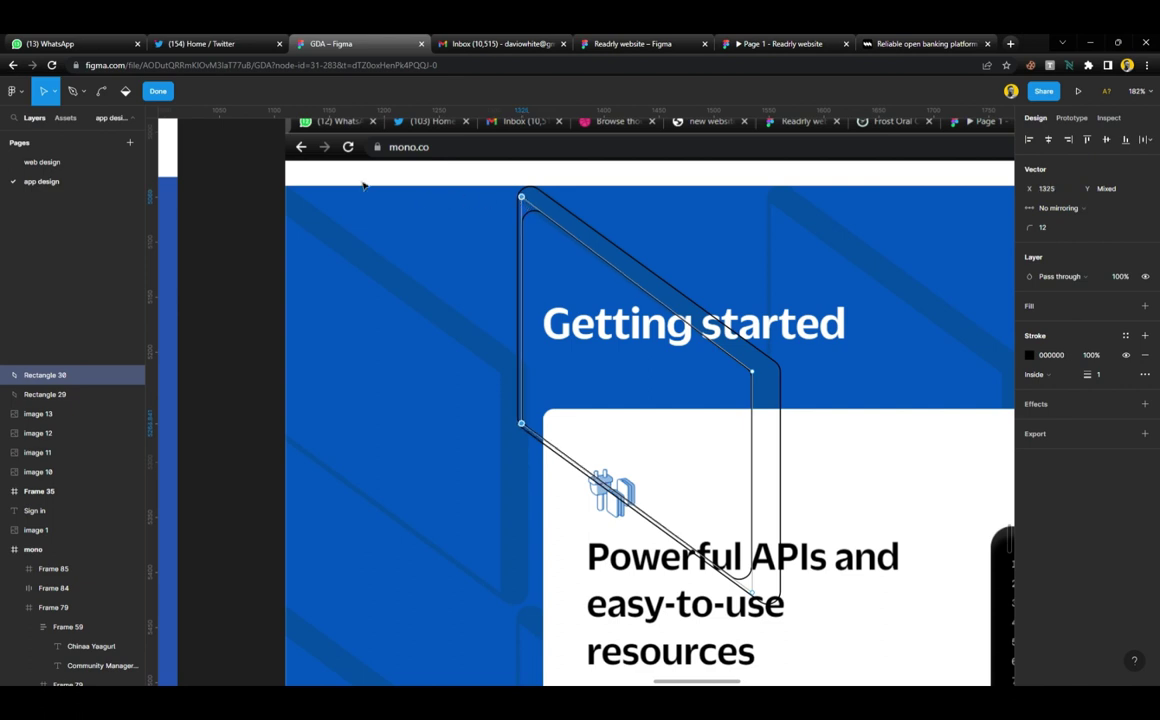
Set the inner copy's corner radius to 0 and select the inner parallelogram
{"action": "left_click", "coordinate": [165, 97]}
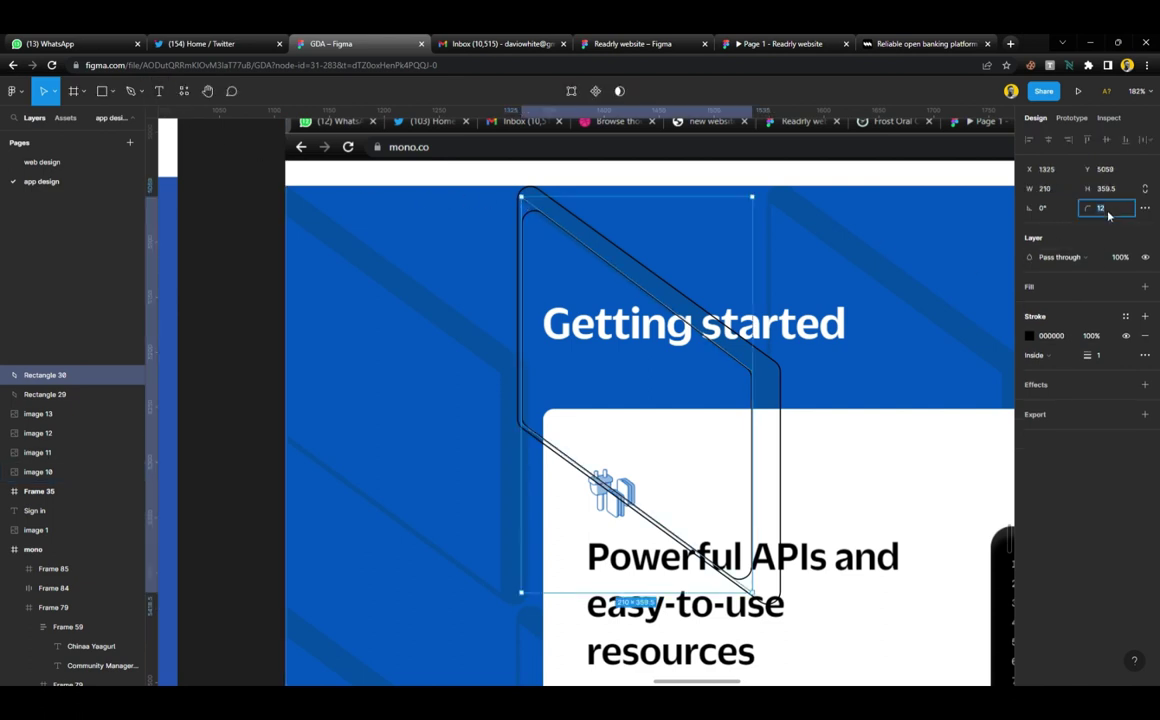
{"action": "type", "text": "0"}
{"action": "key", "text": "Return"}
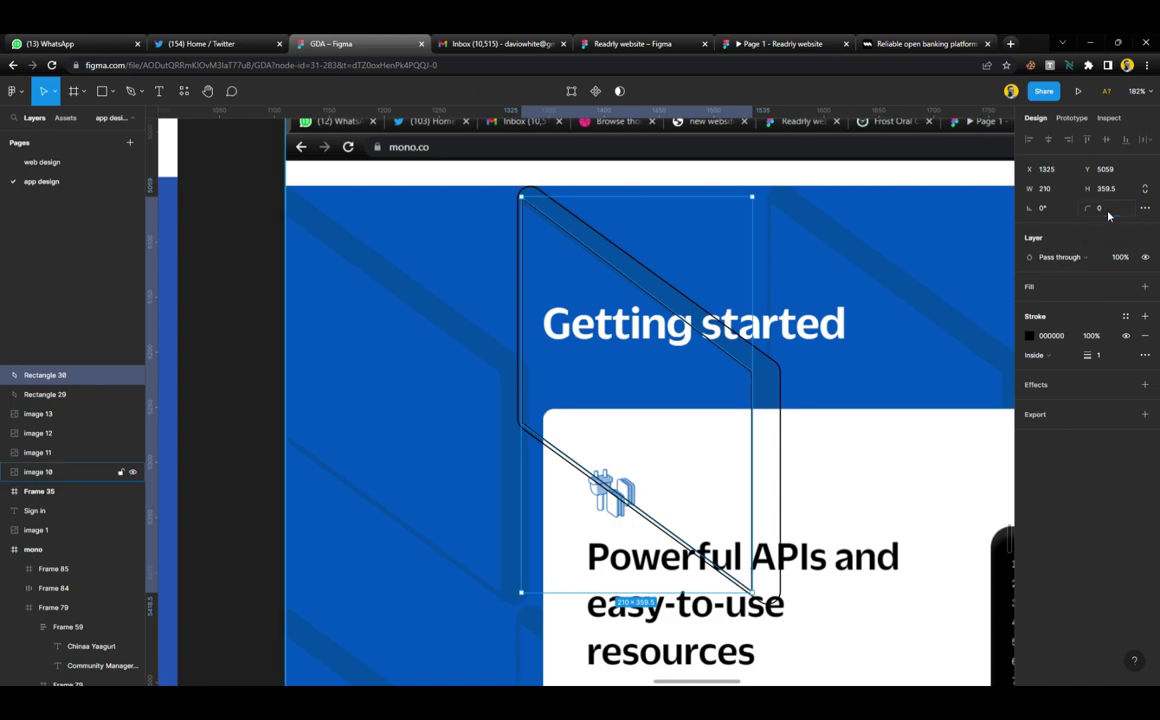
{"action": "left_click", "coordinate": [653, 394]}
{"action": "scroll", "coordinate": [640, 390], "scroll_direction": "down", "scroll_amount": 5}
{"action": "scroll", "coordinate": [618, 383], "scroll_direction": "up", "scroll_amount": 5}
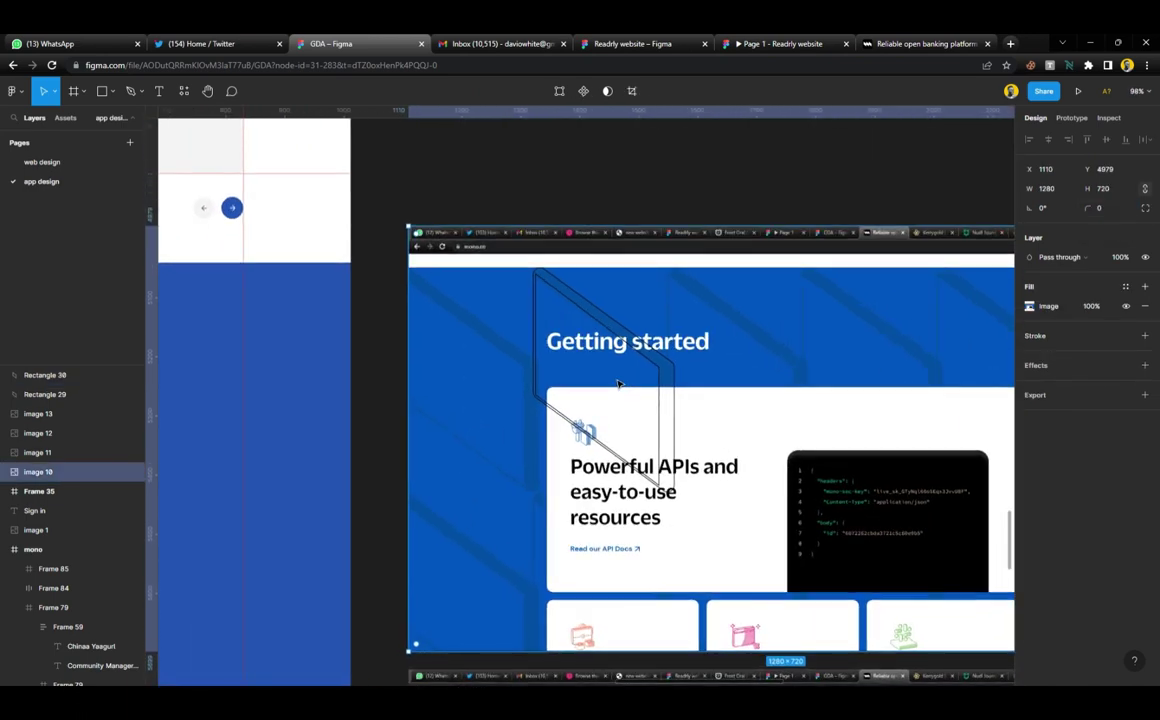
{"action": "scroll", "coordinate": [618, 383], "scroll_direction": "up", "scroll_amount": 3}
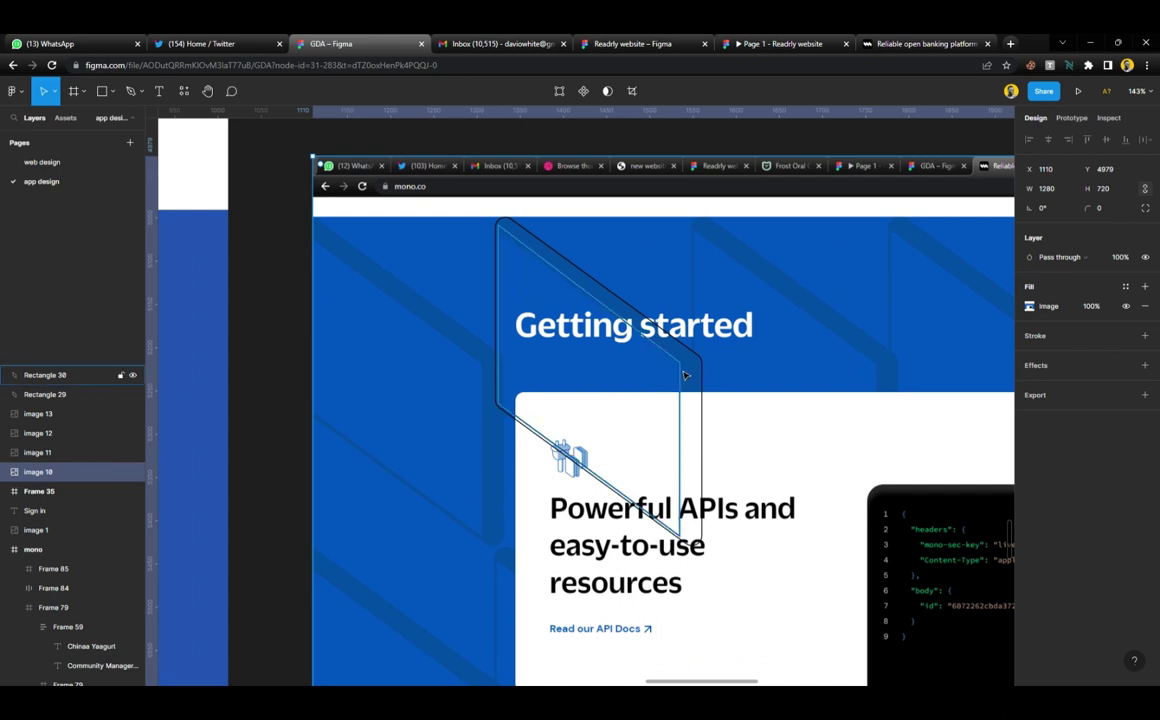
{"action": "left_click", "coordinate": [688, 376]}
Give both parallelograms a grey fill and subtract the inner one from the outer
{"action": "left_click", "coordinate": [45, 394], "text": "shift"}
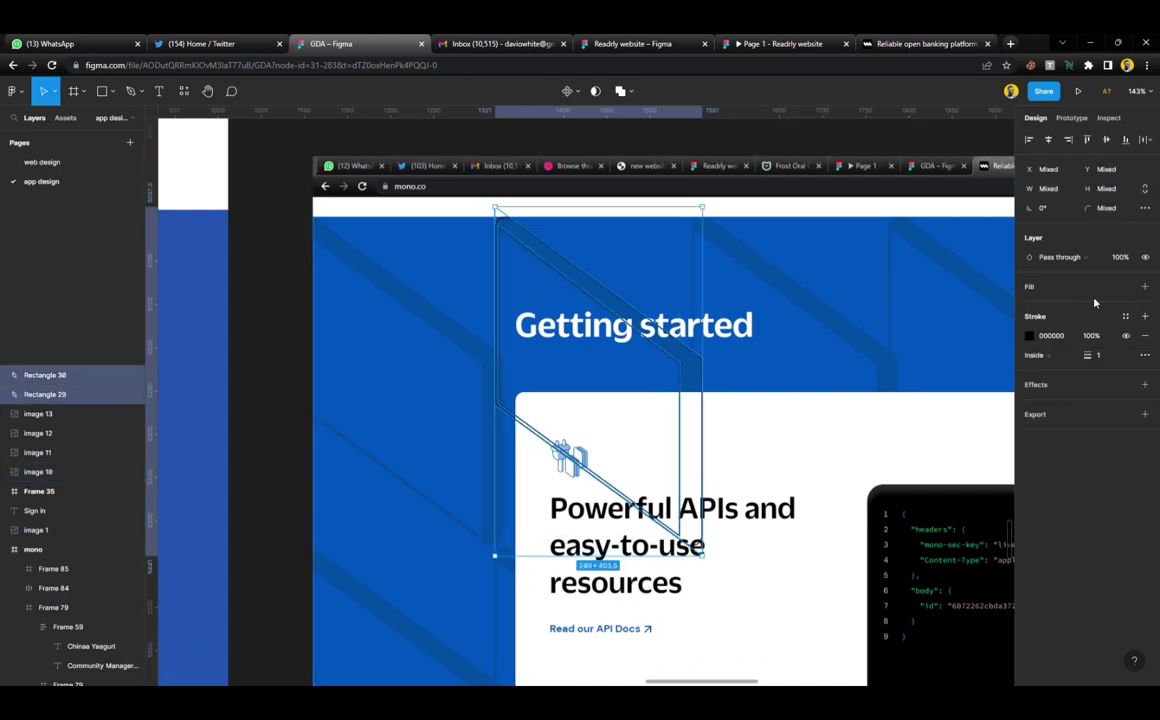
{"action": "left_click", "coordinate": [1081, 289]}
{"action": "left_click", "coordinate": [626, 92]}
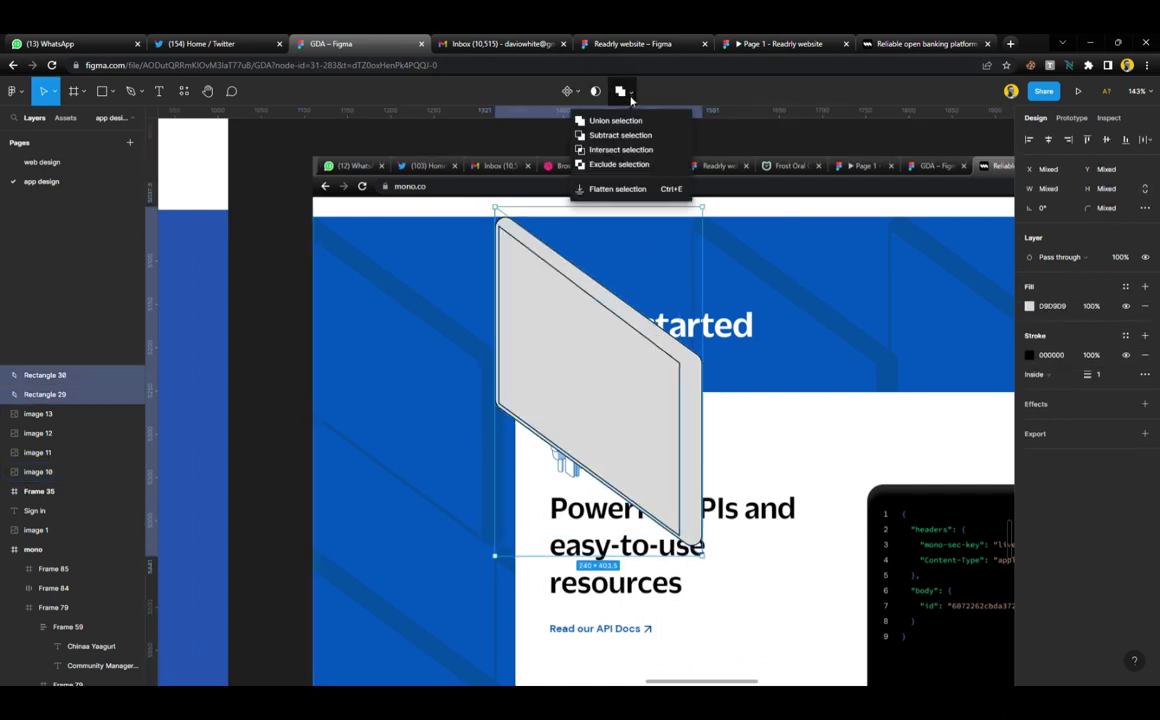
{"action": "left_click", "coordinate": [628, 136]}
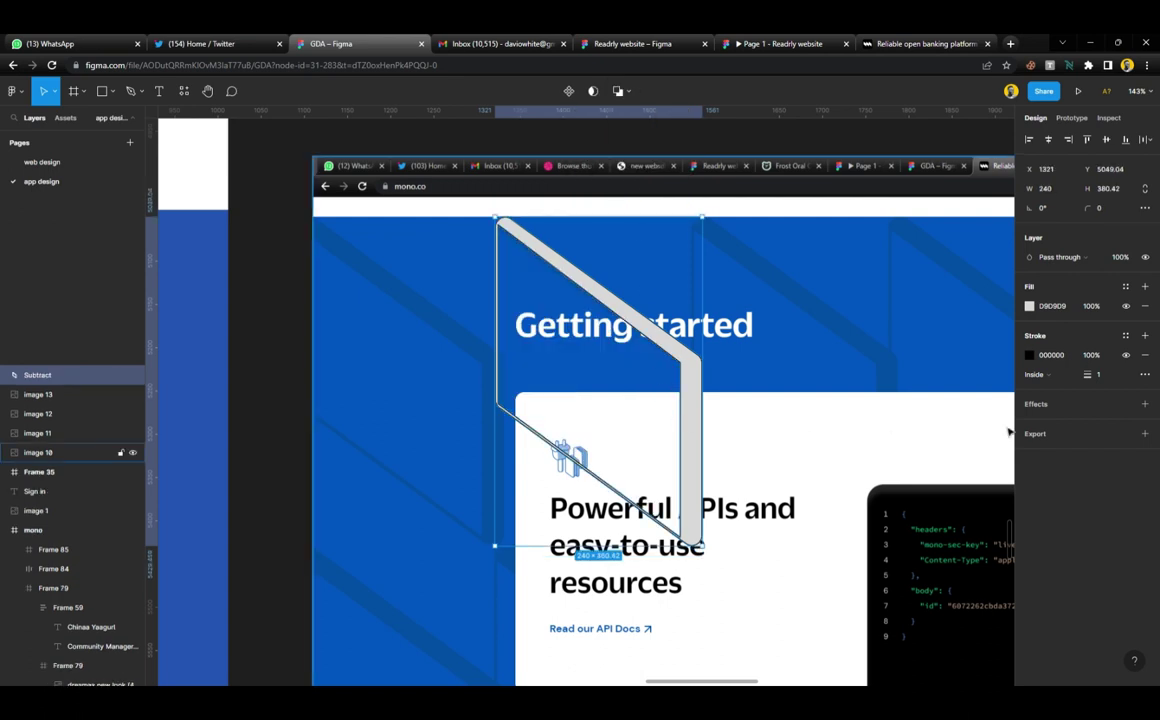
Fill the subtracted frame shape with the section's sampled blue and remove its black outline
{"action": "left_click_drag", "start_coordinate": [695, 405], "coordinate": [701, 423]}
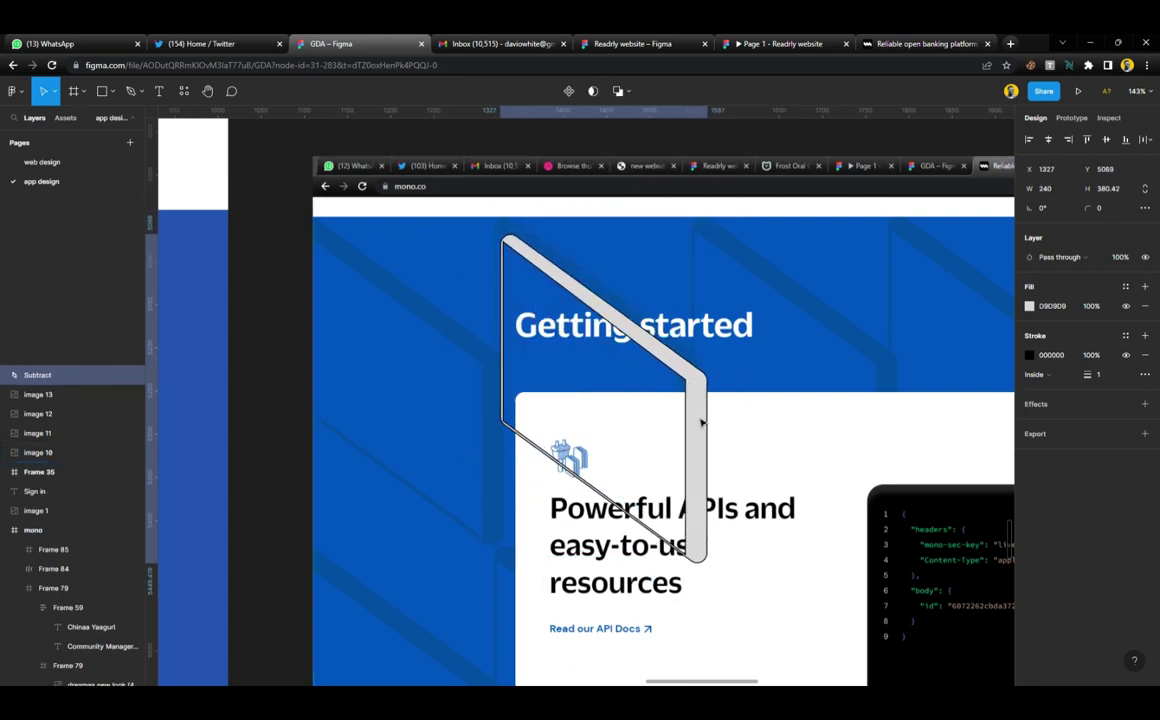
{"action": "key", "text": "ctrl+z"}
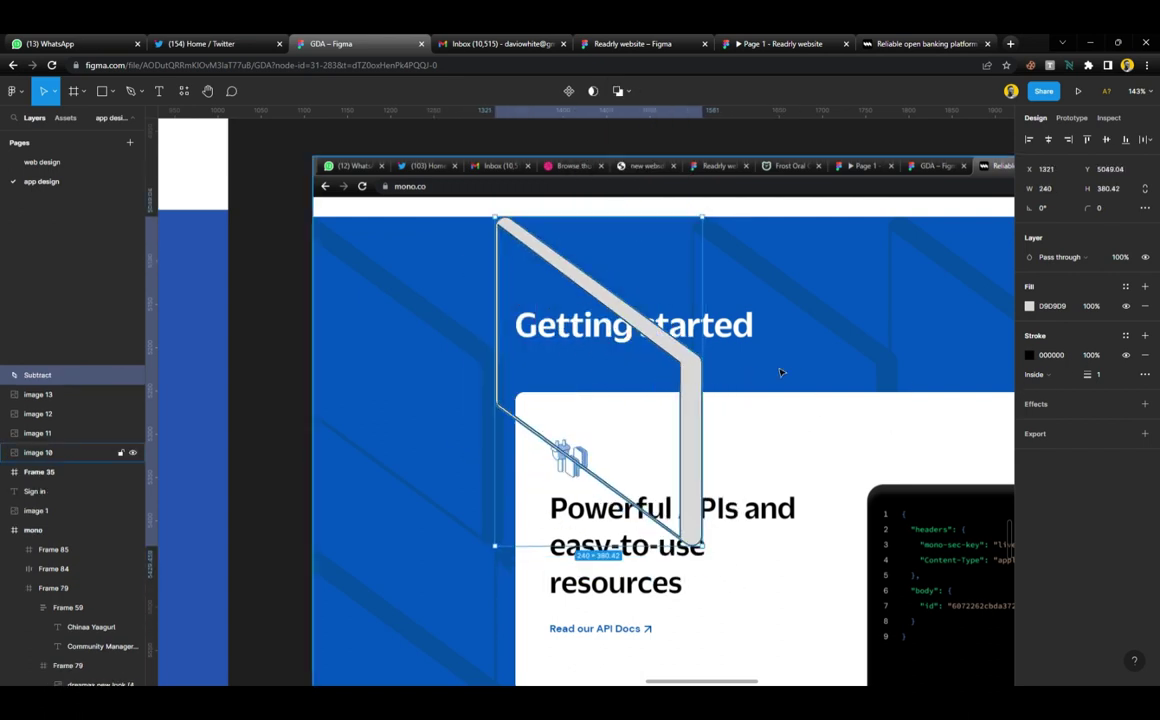
{"action": "key", "text": "i"}
{"action": "left_click", "coordinate": [958, 260]}
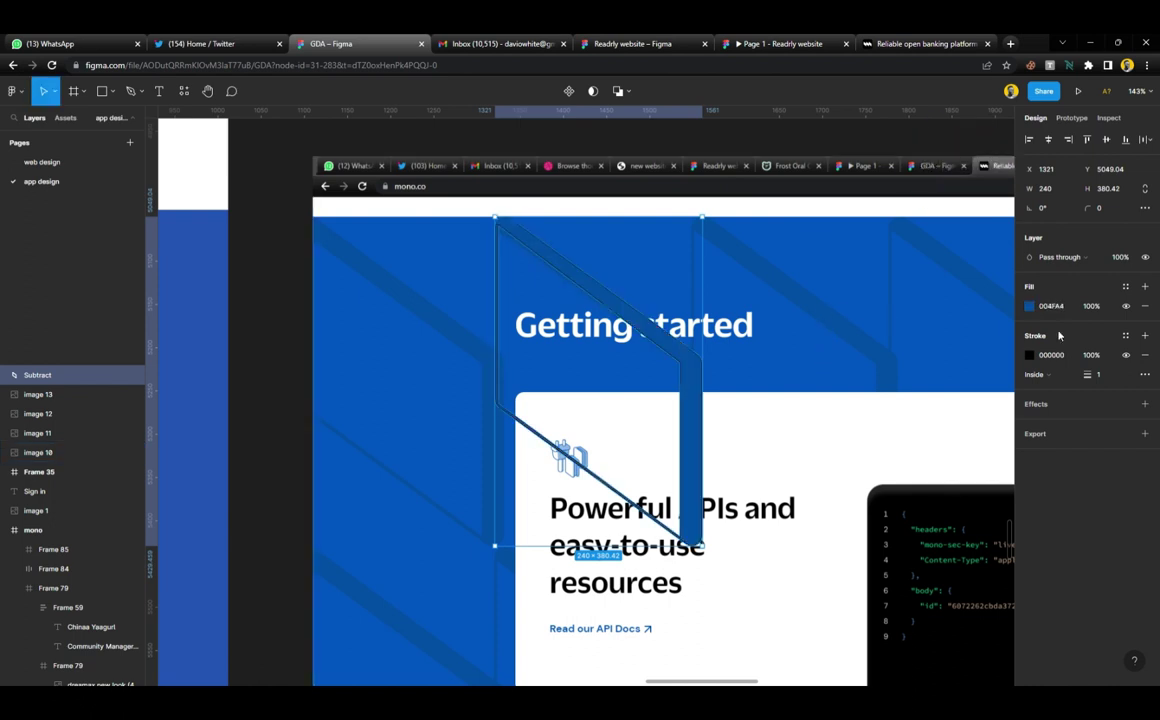
{"action": "left_click", "coordinate": [1145, 355]}
Move the blue stripe shape to the section's left and place a copy on the right
{"action": "scroll", "coordinate": [603, 337], "scroll_direction": "down", "scroll_amount": 4}
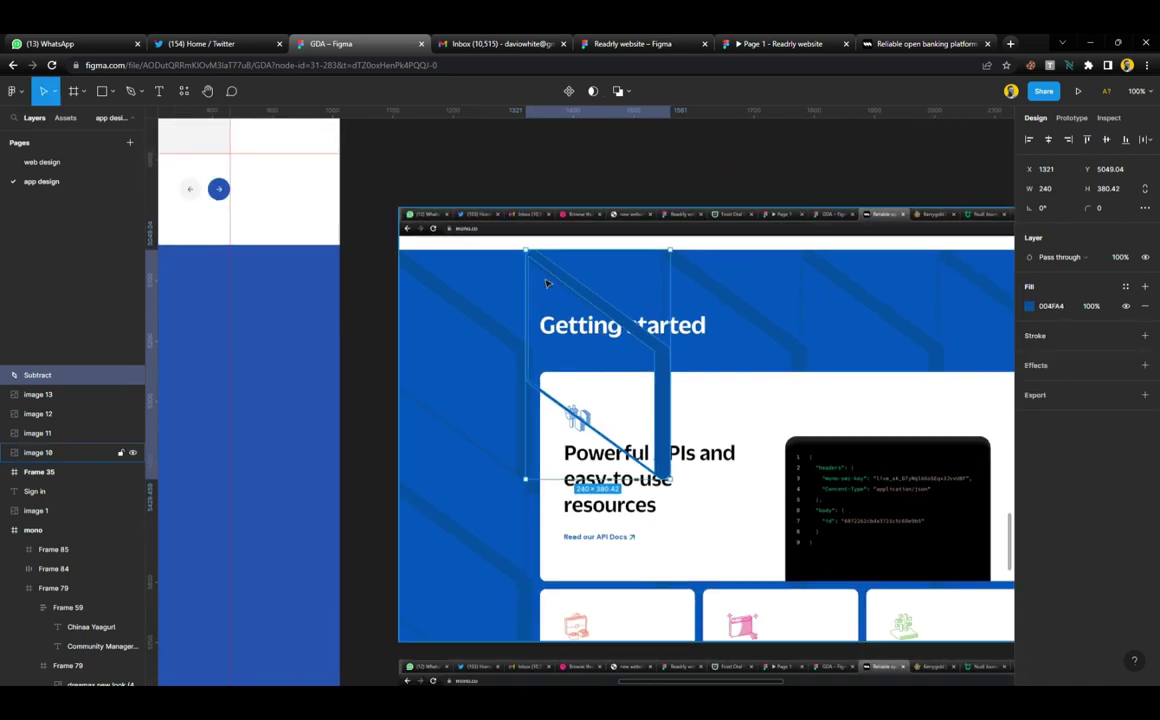
{"action": "left_click_drag", "start_coordinate": [662, 385], "coordinate": [525, 386]}
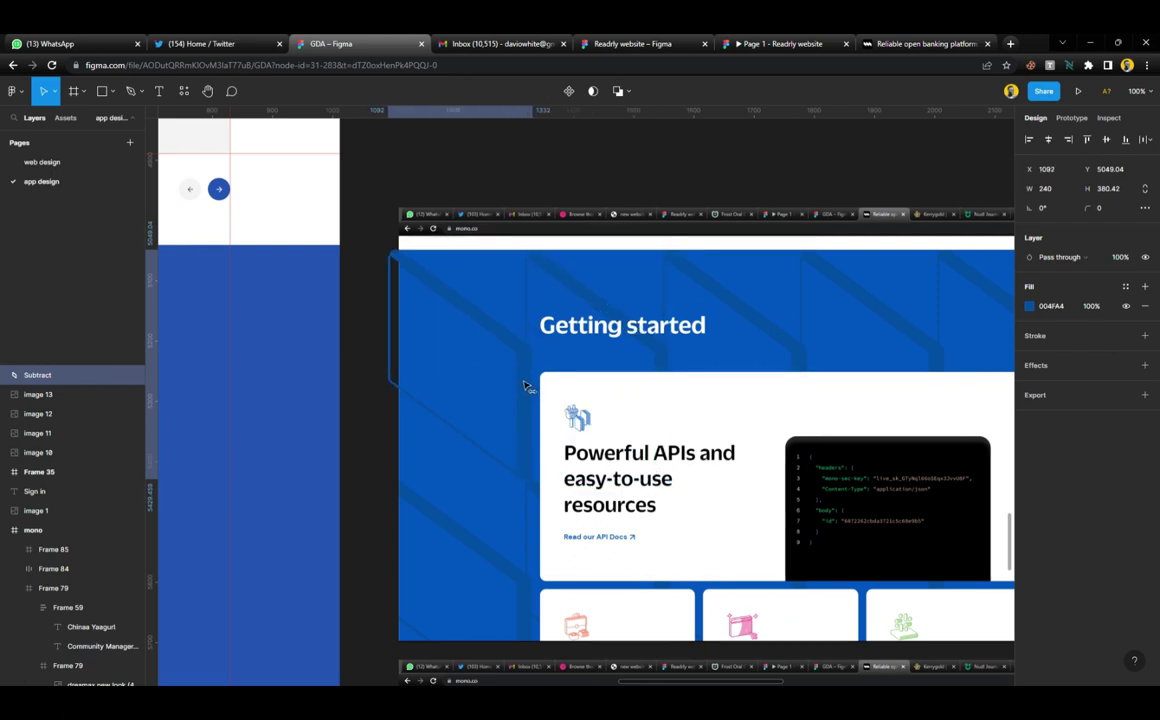
{"action": "left_click_drag", "start_coordinate": [422, 298], "coordinate": [558, 319]}
{"action": "scroll", "coordinate": [575, 325], "scroll_direction": "down", "scroll_amount": 4, "text": "ctrl"}
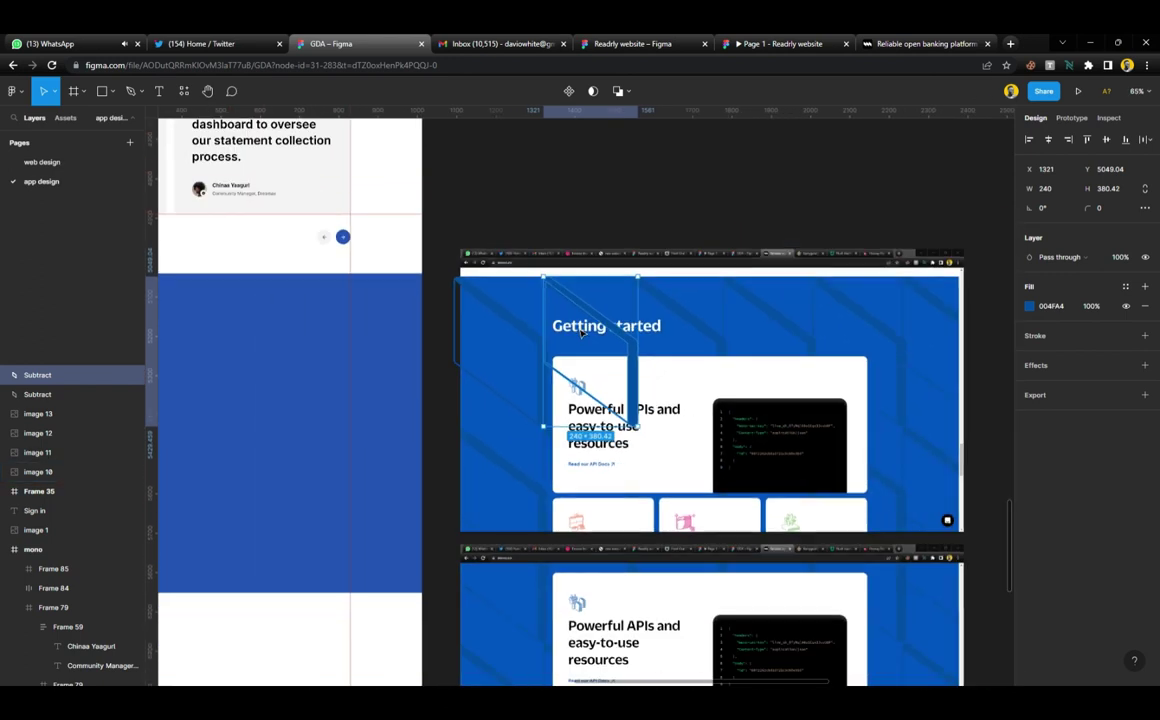
Duplicate the stripe to six copies and group them, excluding the screenshot image
{"action": "key", "text": "ctrl+d"}
{"action": "key", "text": "ctrl+d"}
{"action": "key", "text": "ctrl+d"}
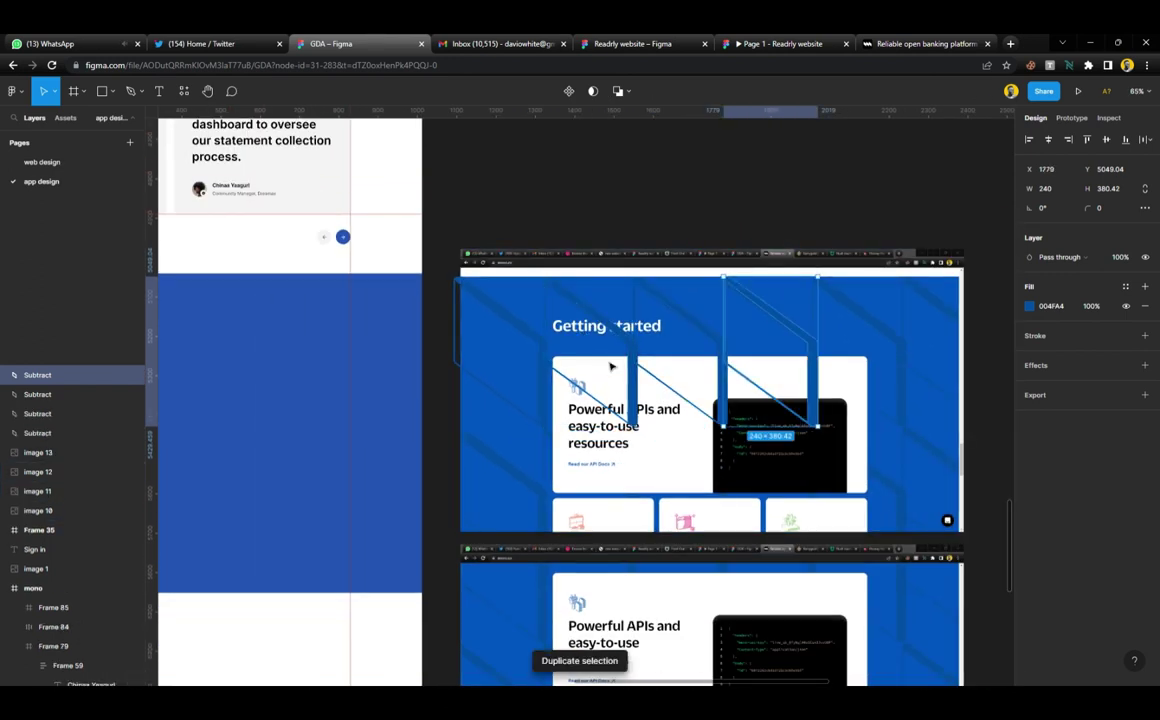
{"action": "key", "text": "ctrl+d"}
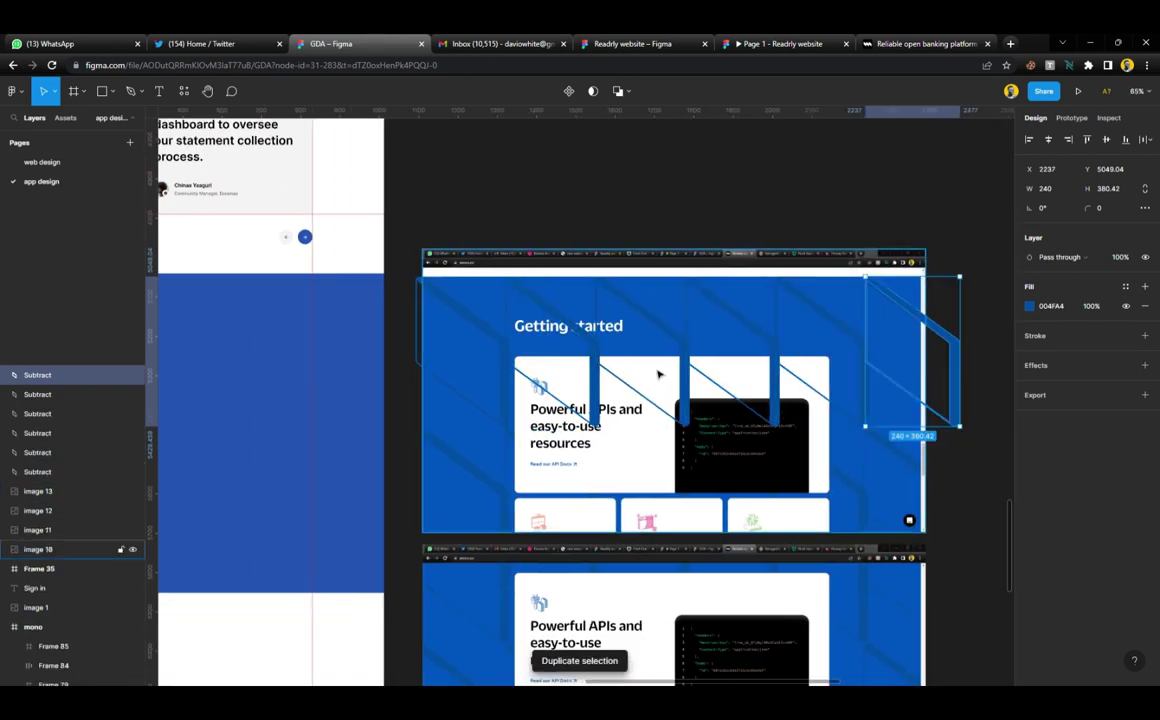
{"action": "left_click_drag", "start_coordinate": [960, 250], "coordinate": [477, 338]}
{"action": "left_click", "coordinate": [504, 463], "text": "shift"}
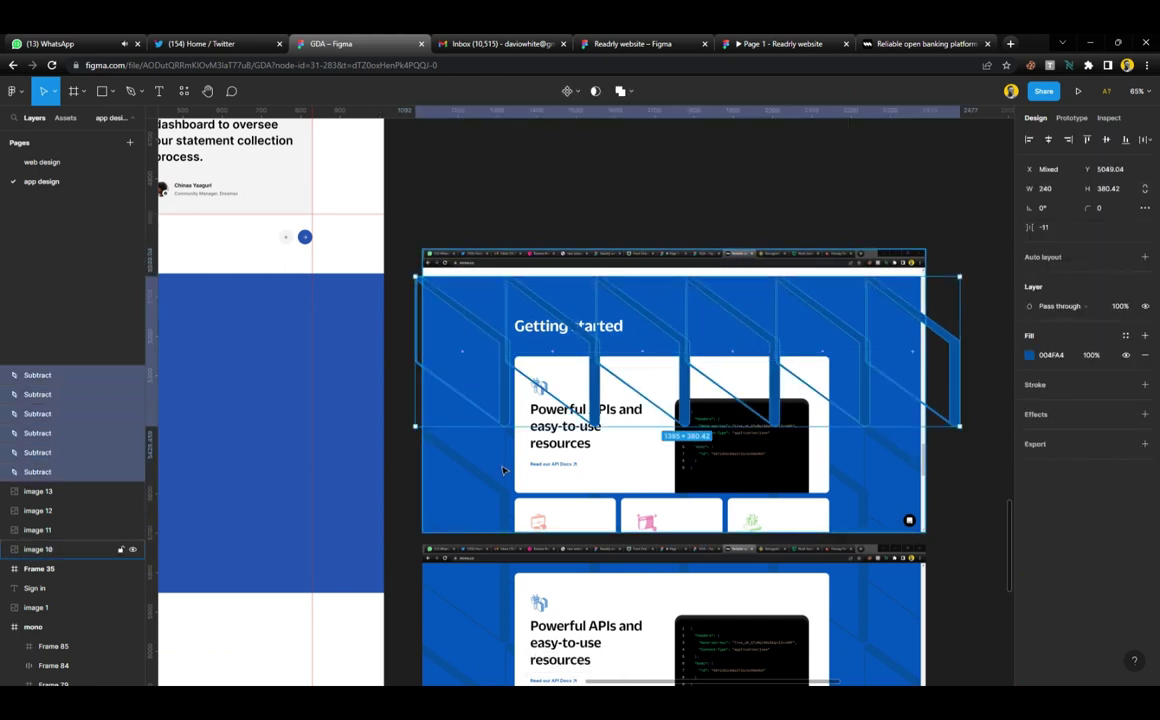
{"action": "key", "text": "ctrl+g"}
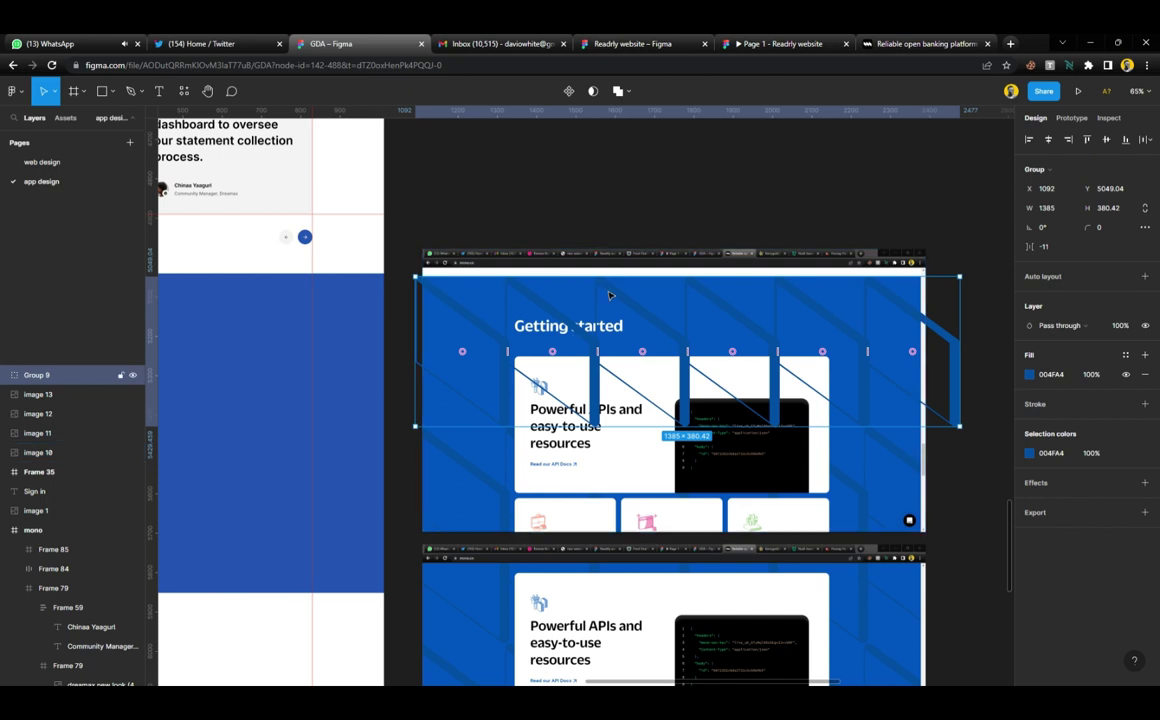
Copy the stripe row group twice below the first, offsetting the new row to the right
{"action": "mouse_move", "coordinate": [613, 292]}
{"action": "left_mouse_down"}
{"action": "mouse_move", "coordinate": [617, 407]}
{"action": "mouse_move", "coordinate": [622, 305]}
{"action": "mouse_move", "coordinate": [638, 297]}
{"action": "mouse_move", "coordinate": [626, 442]}
{"action": "mouse_move", "coordinate": [630, 292]}
{"action": "left_mouse_up"}
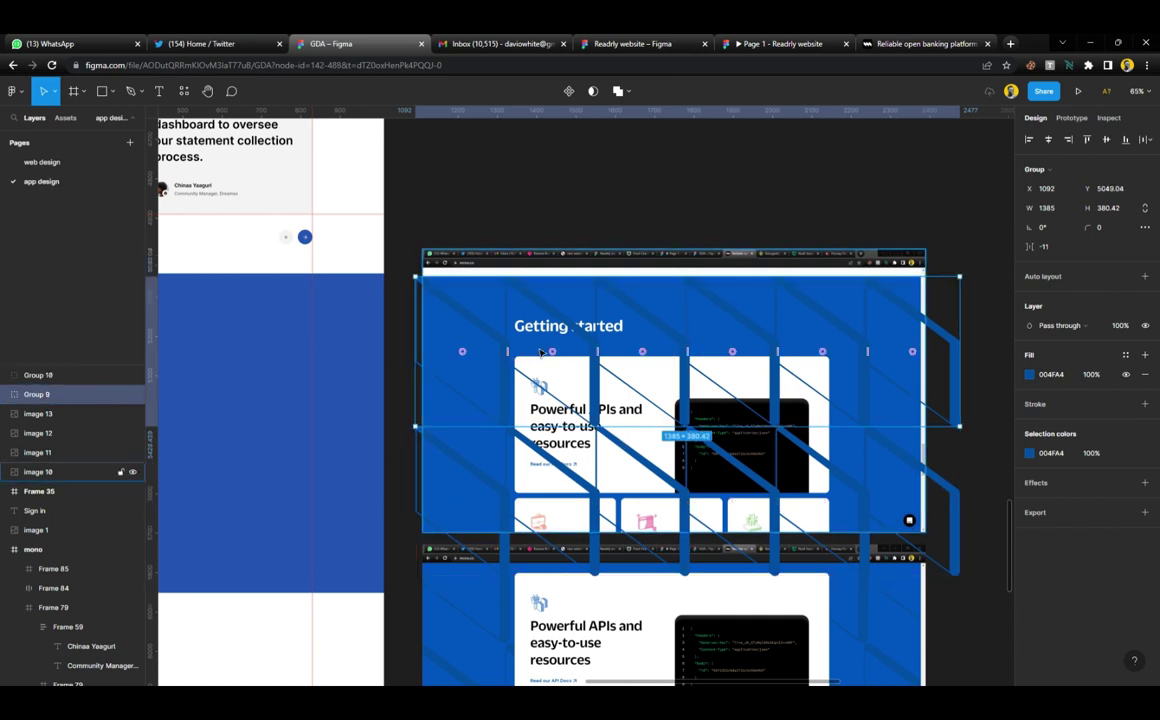
{"action": "key", "text": "ctrl+d"}
{"action": "scroll", "coordinate": [542, 358], "scroll_direction": "down", "scroll_amount": 1}
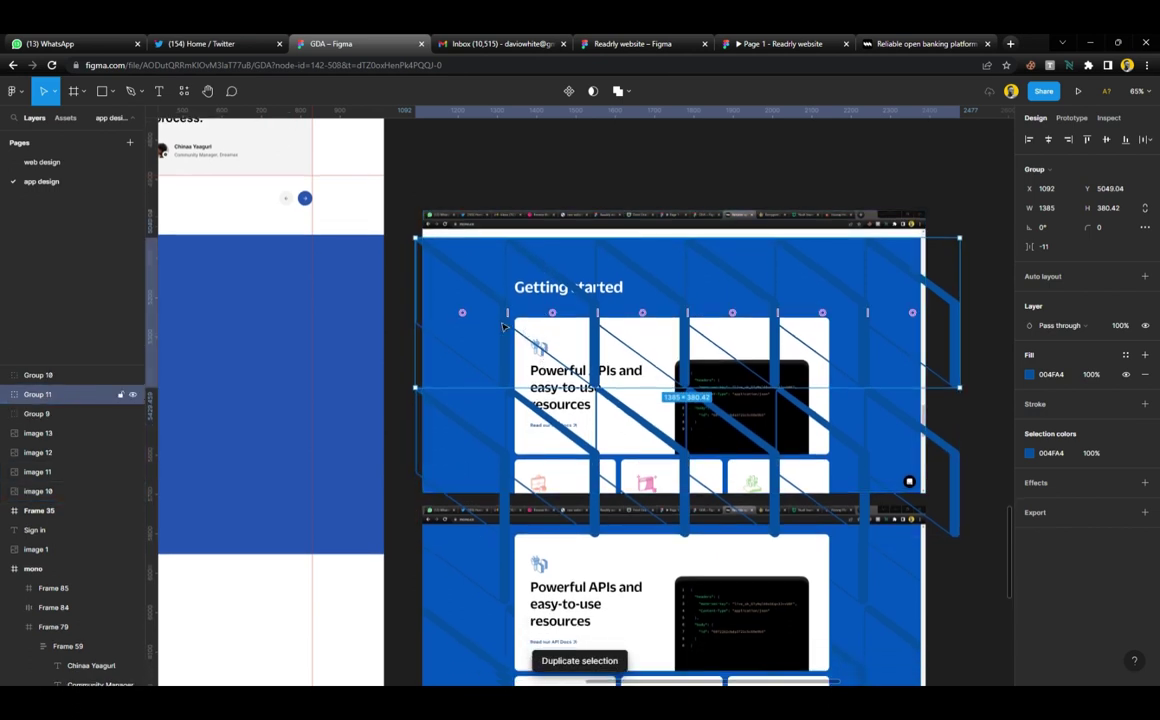
{"action": "left_click_drag", "start_coordinate": [510, 296], "coordinate": [491, 385]}
{"action": "scroll", "coordinate": [491, 385], "scroll_direction": "up", "scroll_amount": 5}
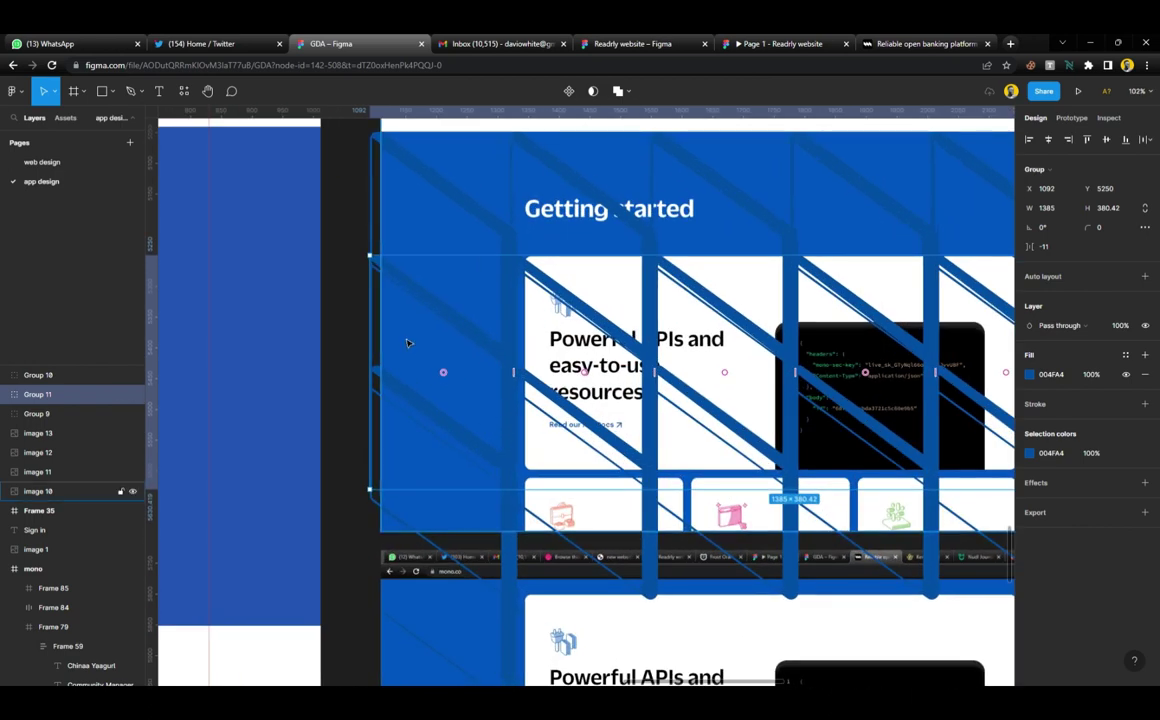
{"action": "left_click_drag", "start_coordinate": [420, 349], "coordinate": [549, 396]}
Nudge the stripe rows down into their stacked positions
{"action": "scroll", "coordinate": [549, 396], "scroll_direction": "down", "scroll_amount": 3}
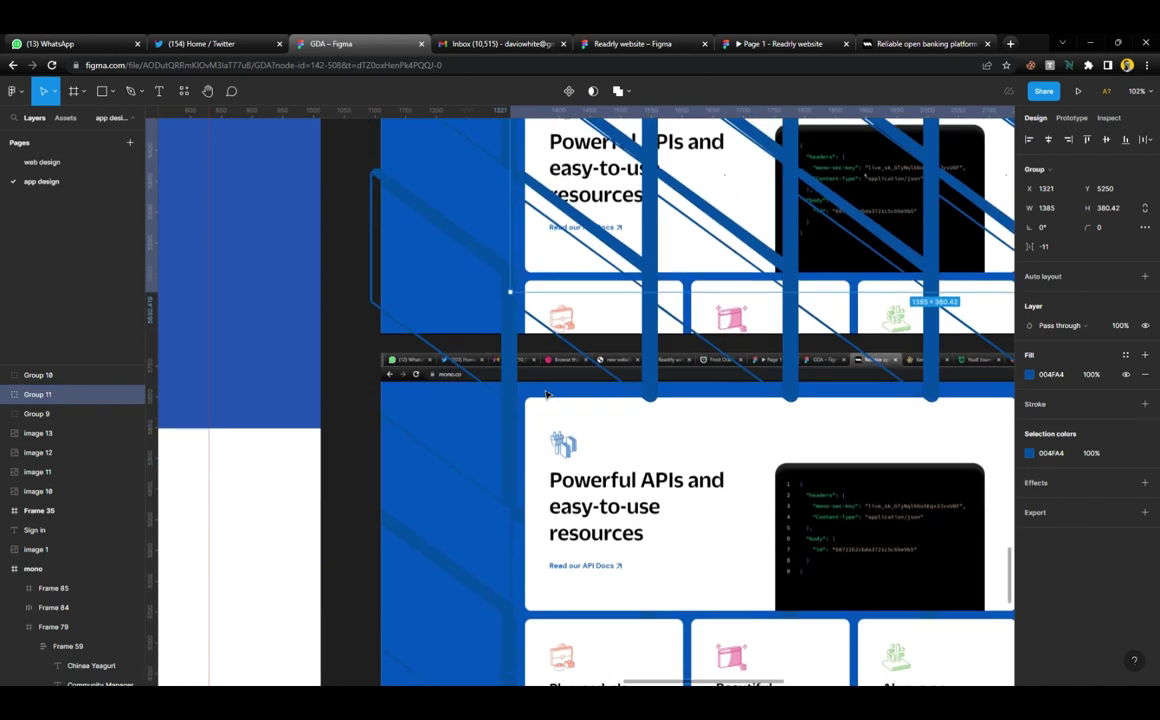
{"action": "scroll", "coordinate": [548, 253], "scroll_direction": "up", "scroll_amount": 2}
{"action": "left_click_drag", "start_coordinate": [550, 251], "coordinate": [550, 316]}
{"action": "scroll", "coordinate": [509, 449], "scroll_direction": "down", "scroll_amount": 3}
{"action": "scroll", "coordinate": [510, 383], "scroll_direction": "up", "scroll_amount": 5}
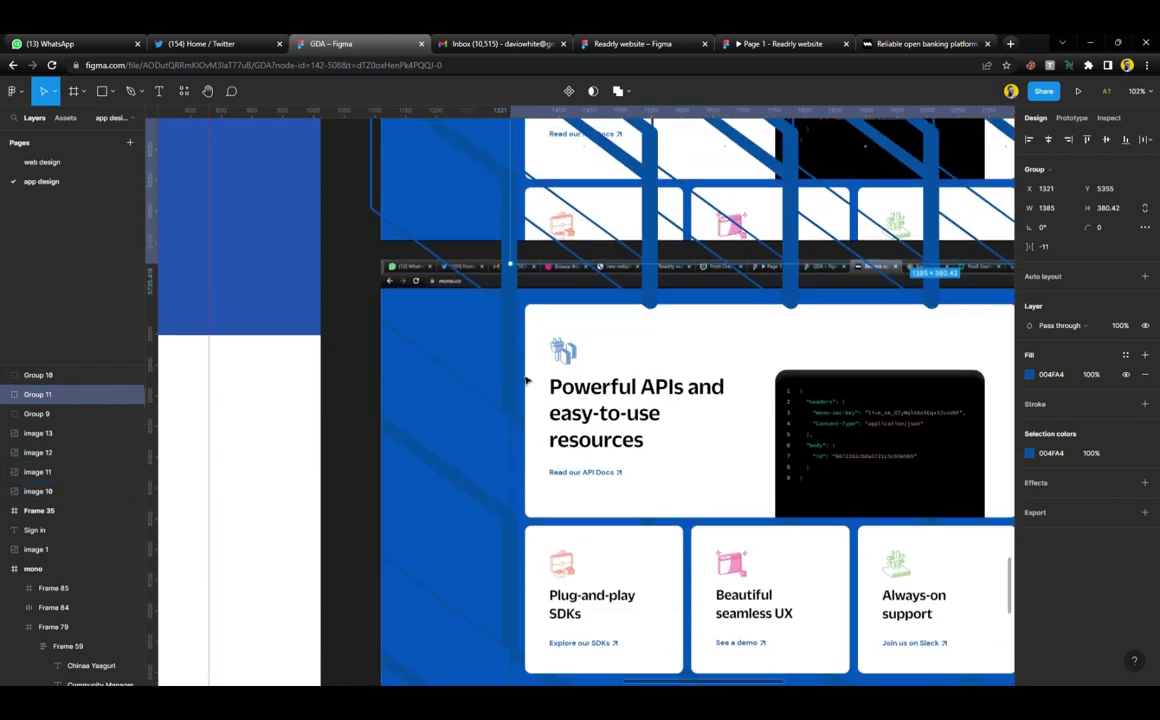
{"action": "left_click_drag", "start_coordinate": [528, 228], "coordinate": [528, 264]}
{"action": "scroll", "coordinate": [528, 264], "scroll_direction": "down", "scroll_amount": 6}
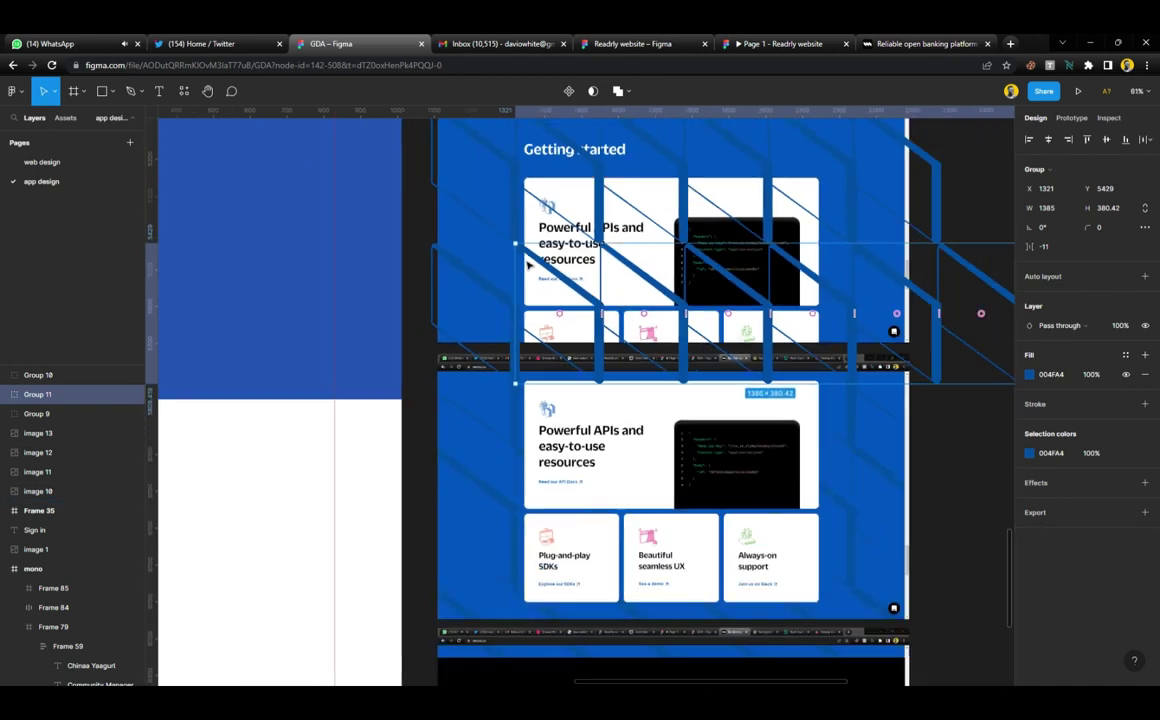
{"action": "scroll", "coordinate": [528, 265], "scroll_direction": "up", "scroll_amount": 2}
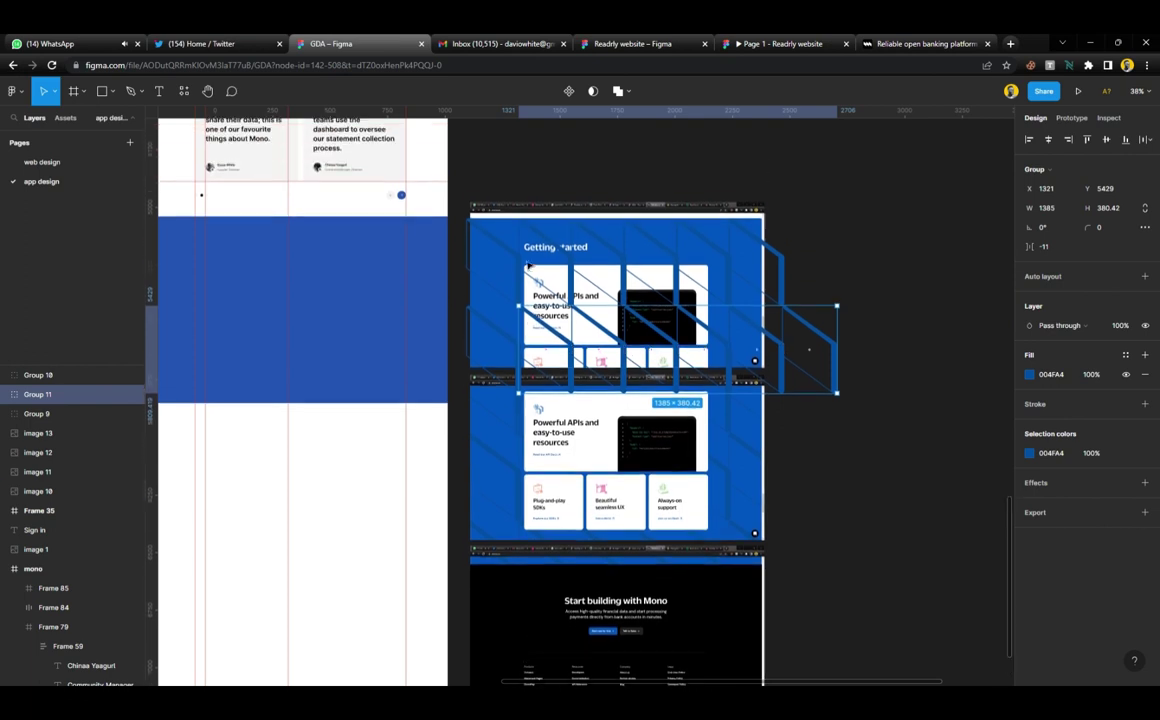
Group the three stripe rows into one pattern and cut it
{"action": "left_click_drag", "start_coordinate": [879, 188], "coordinate": [489, 355]}
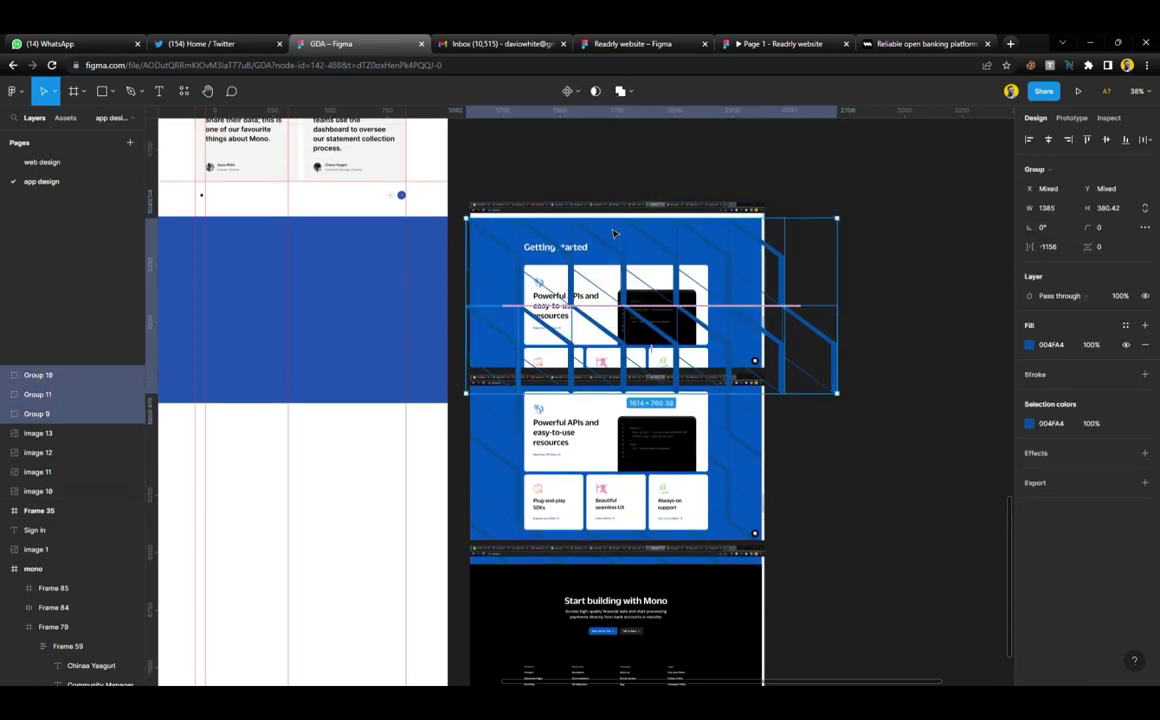
{"action": "key", "text": "ctrl+g"}
{"action": "key", "text": "Escape"}
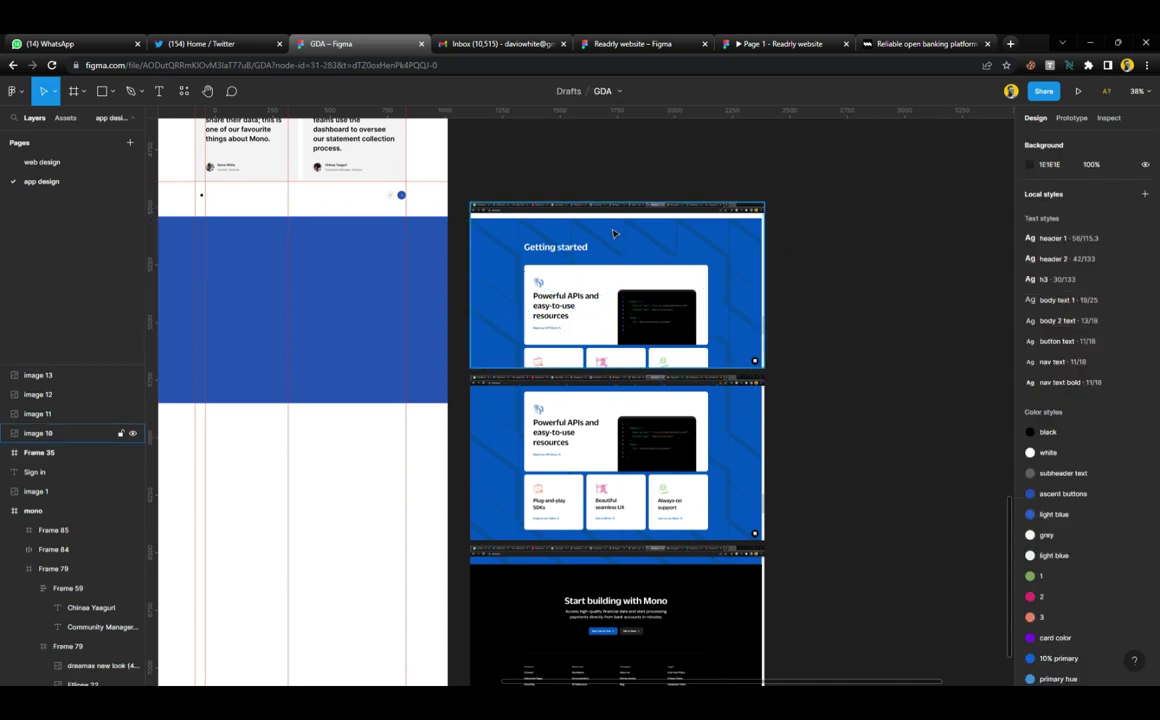
{"action": "scroll", "coordinate": [600, 245], "scroll_direction": "left", "scroll_amount": 5}
Paste the stripe pattern into the blue section and fill the frame with the sampled 0055C0 blue
{"action": "left_click", "coordinate": [582, 258]}
{"action": "key", "text": "ctrl+v"}
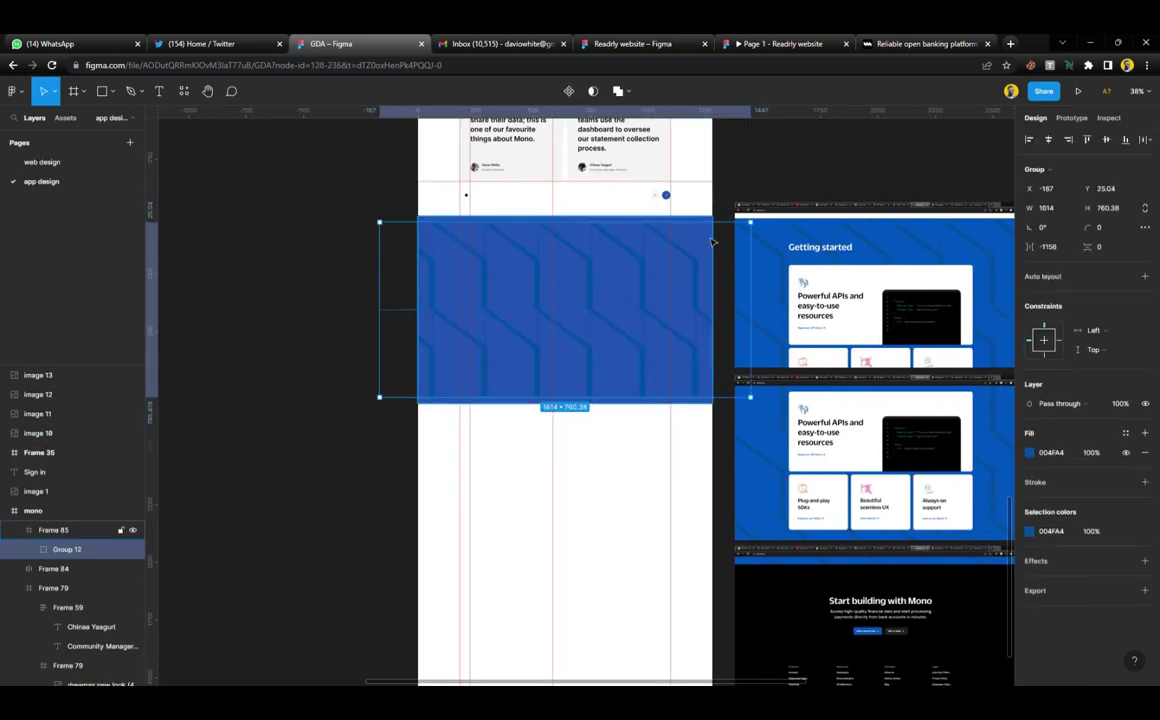
{"action": "key", "text": "Escape"}
{"action": "key", "text": "i"}
{"action": "left_click", "coordinate": [765, 272]}
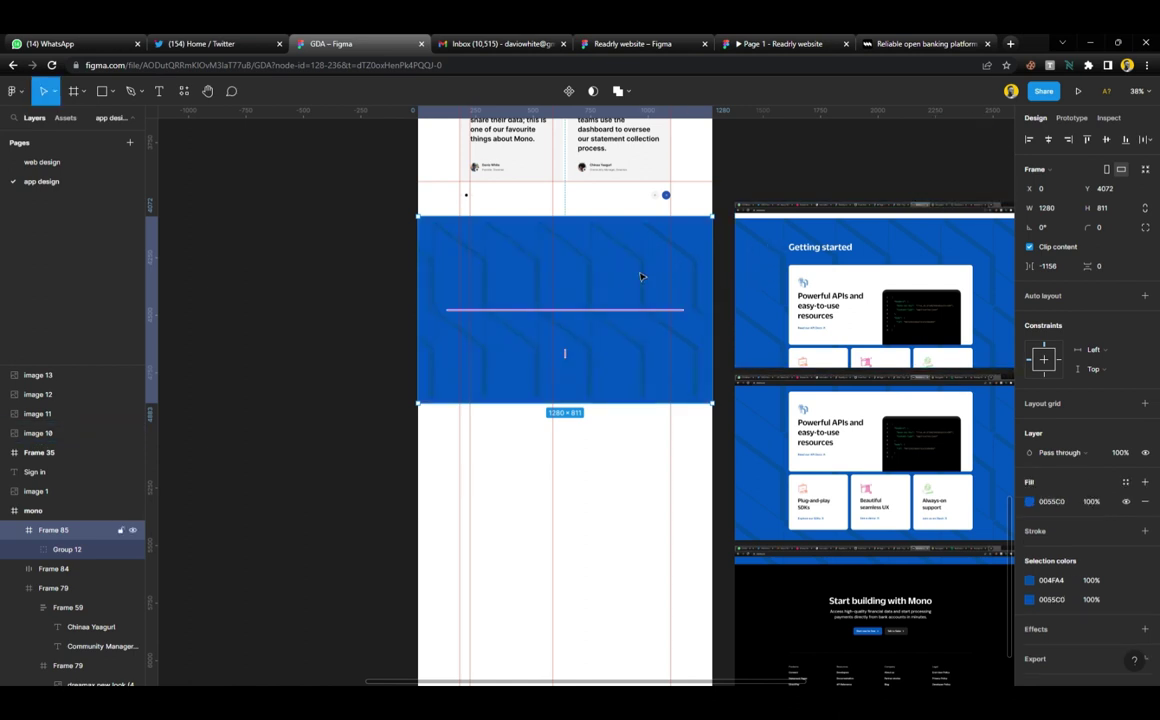
Recolour the stripe pattern with a sampled blue and align it to the frame's left edge
{"action": "left_click", "coordinate": [648, 287]}
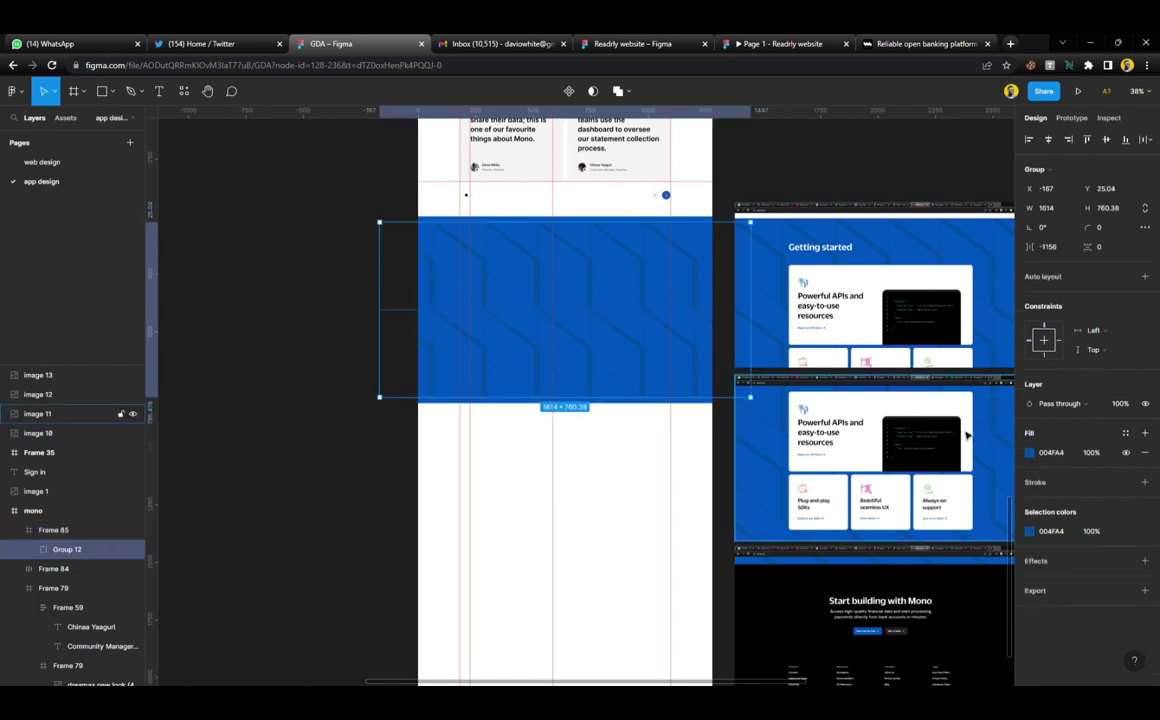
{"action": "key", "text": "i"}
{"action": "left_click", "coordinate": [790, 274]}
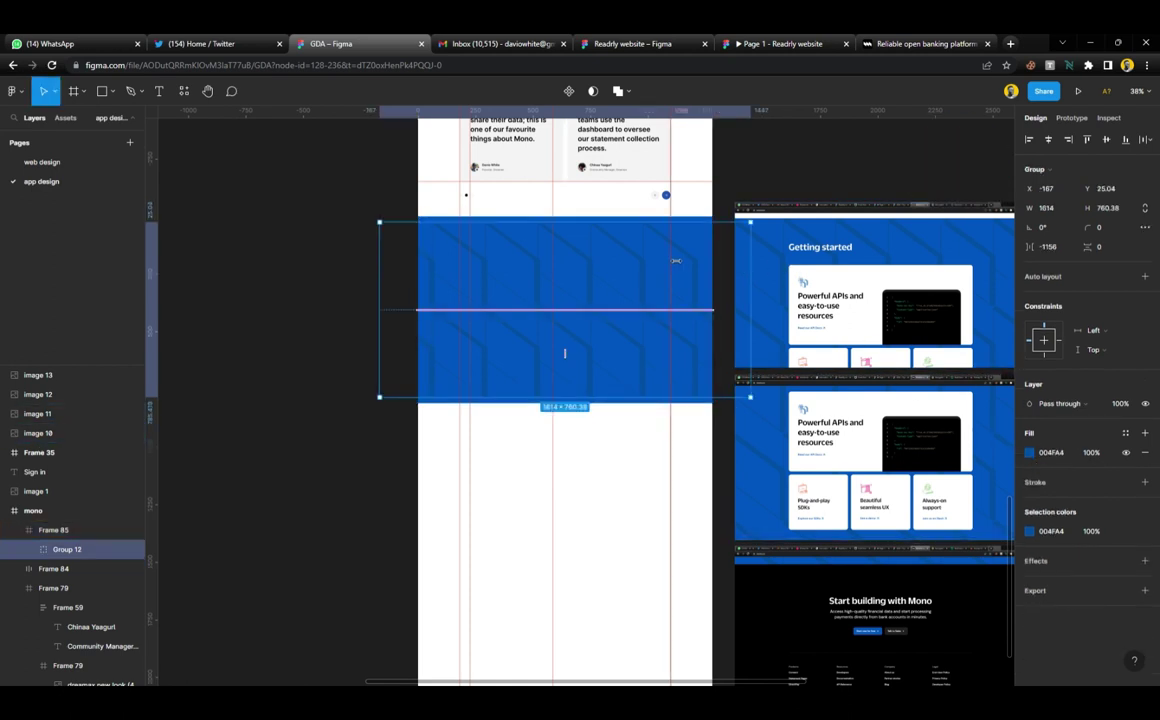
{"action": "left_click", "coordinate": [1105, 140]}
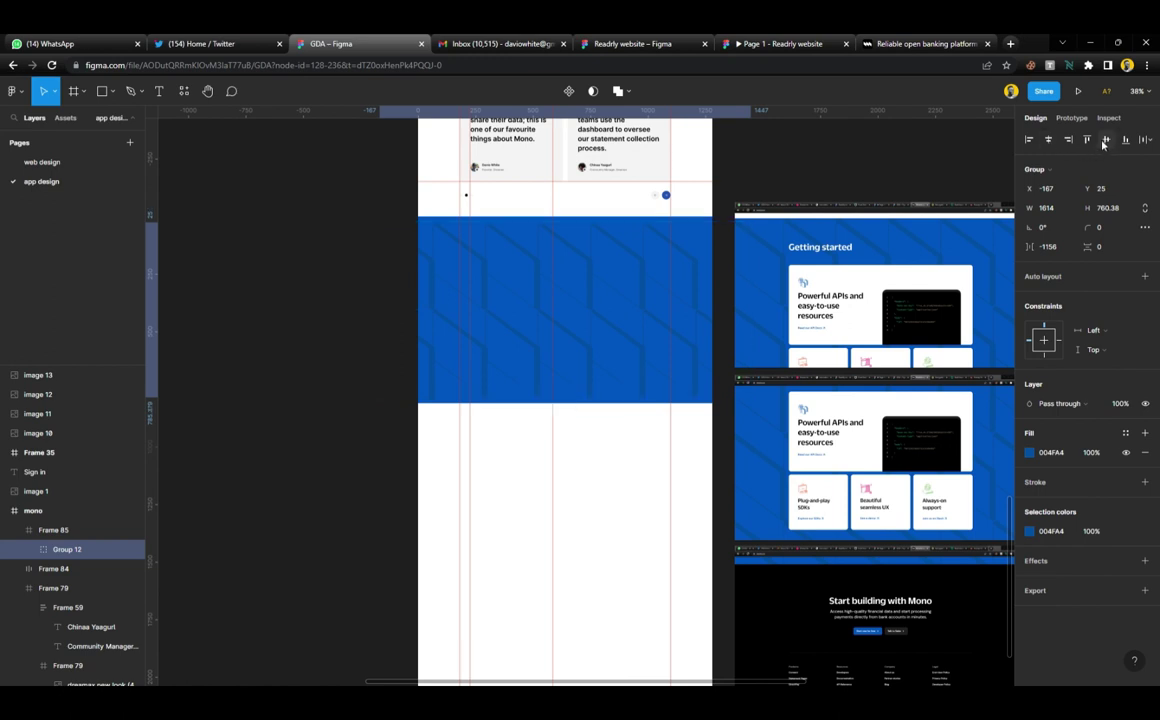
{"action": "left_click_drag", "start_coordinate": [486, 274], "coordinate": [517, 281]}
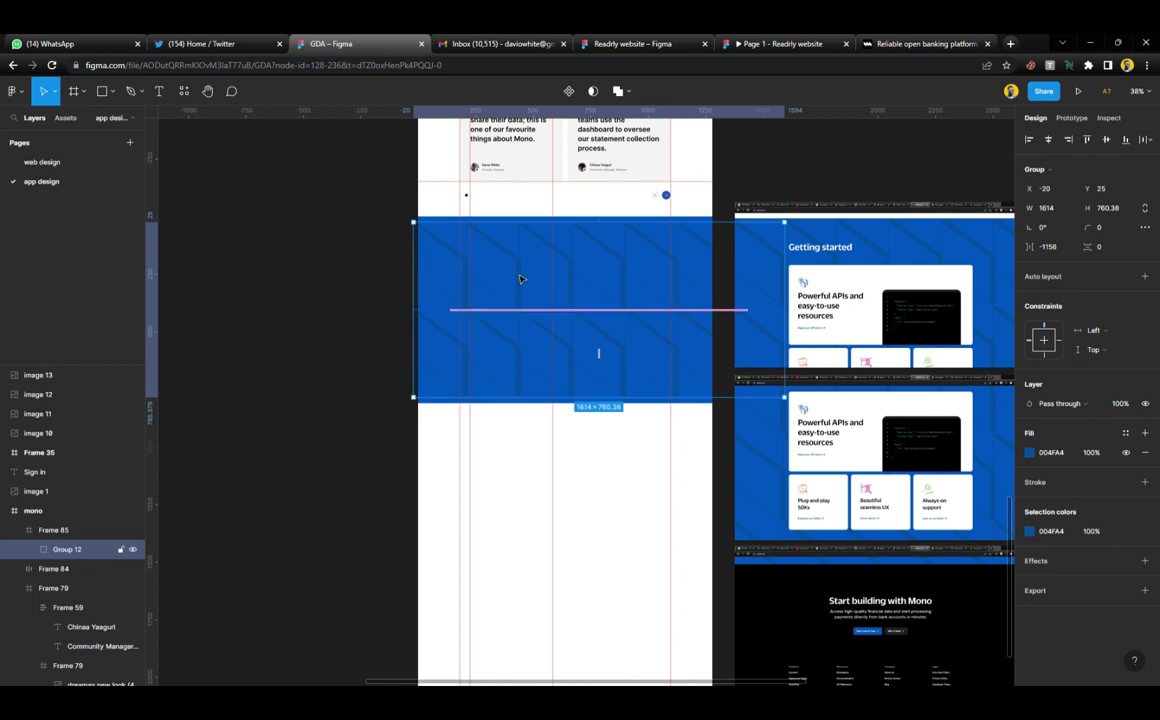
{"action": "left_click", "coordinate": [380, 312]}
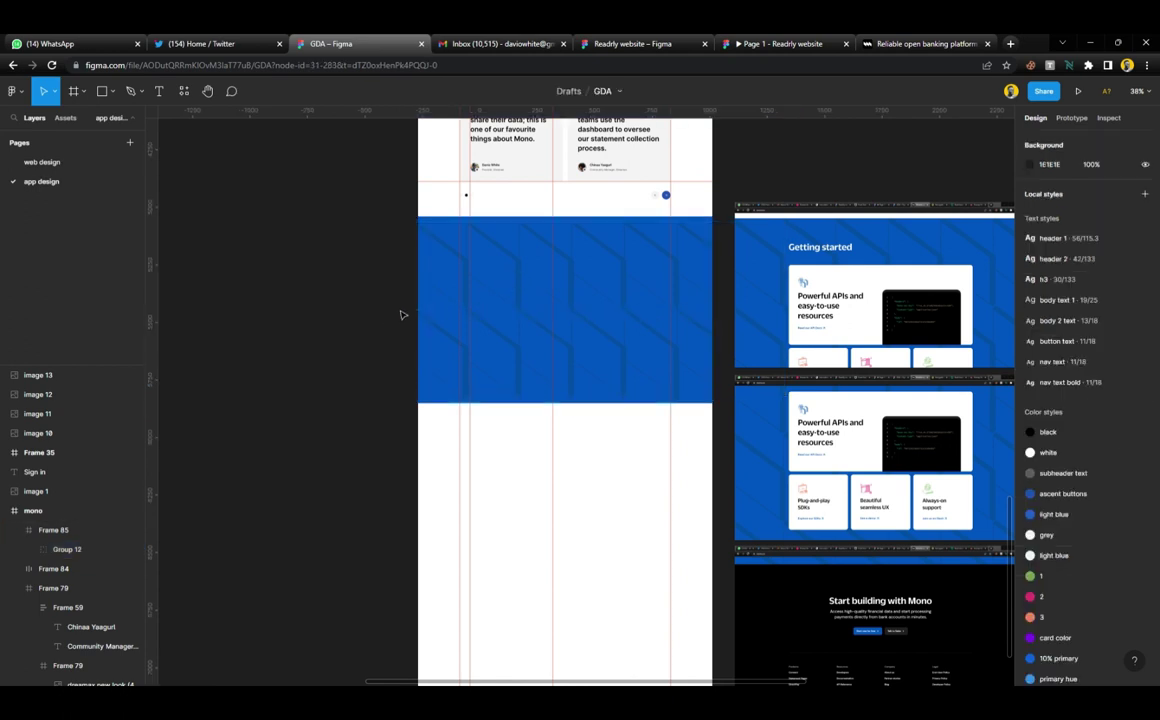
Move the two lower reference screenshots up to close the gap
{"action": "left_click", "coordinate": [905, 476]}
{"action": "left_click", "coordinate": [870, 333], "text": "shift"}
{"action": "left_click_drag", "start_coordinate": [855, 445], "coordinate": [853, 386]}
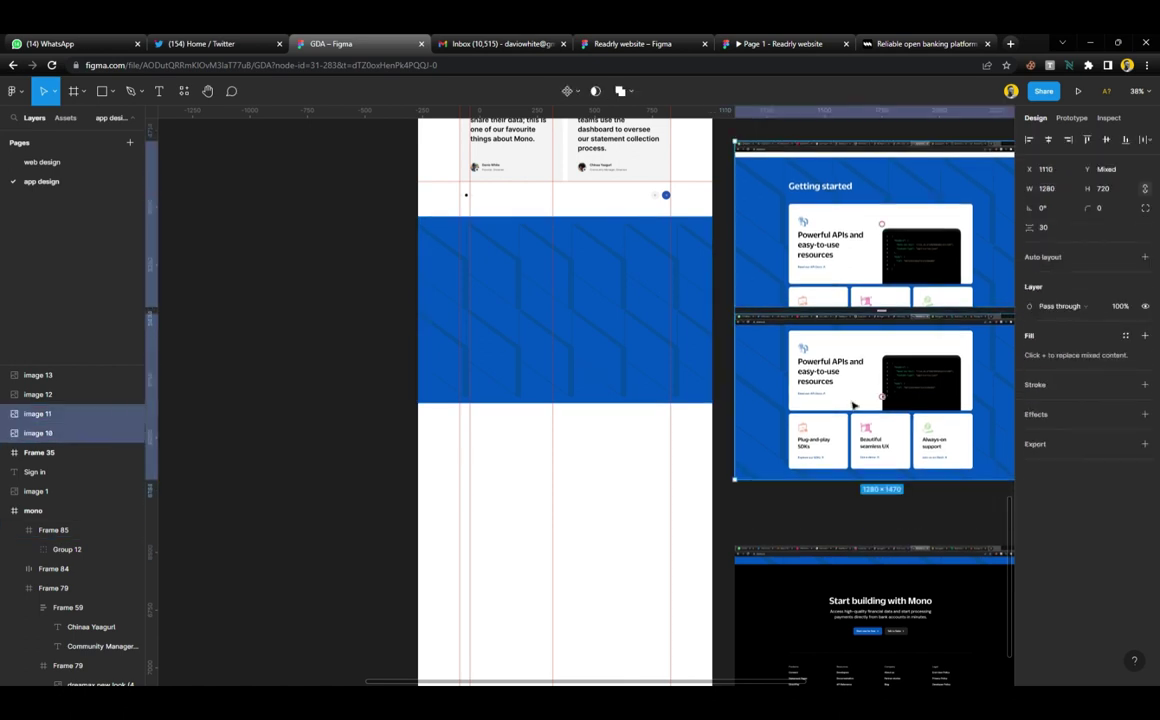
Finish moving the reference screenshots up beside the blue section frame
{"action": "left_click", "coordinate": [860, 507]}
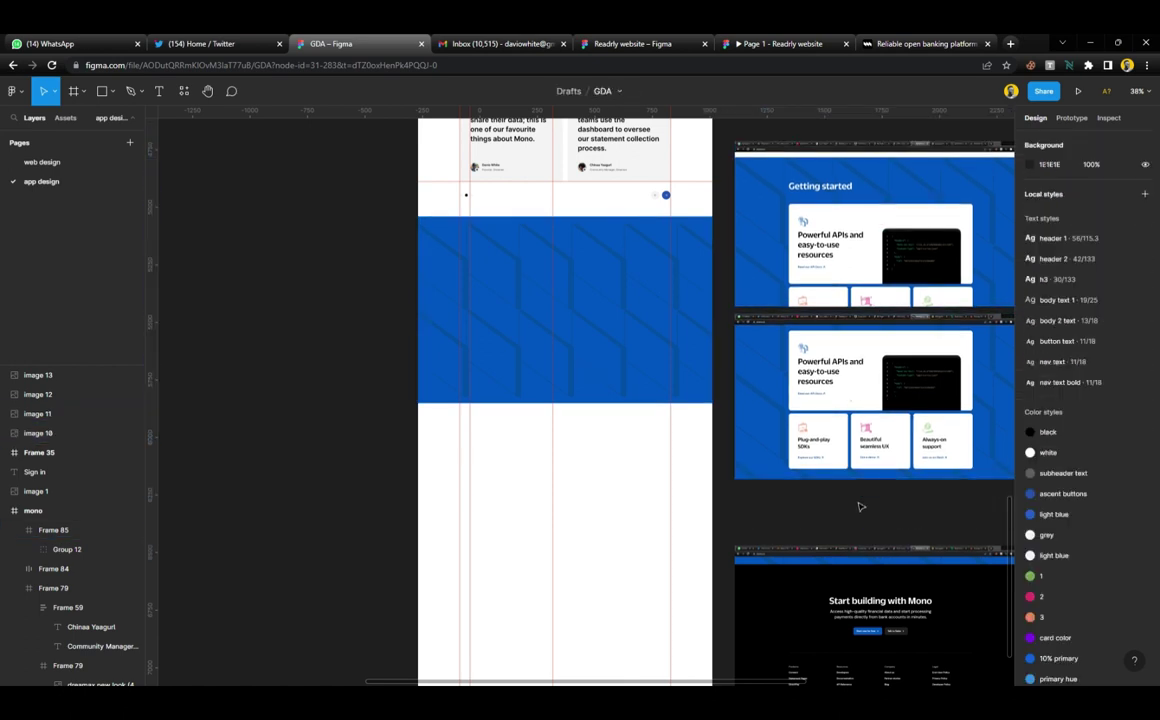
{"action": "scroll", "coordinate": [587, 489], "scroll_direction": "up", "scroll_amount": 5}
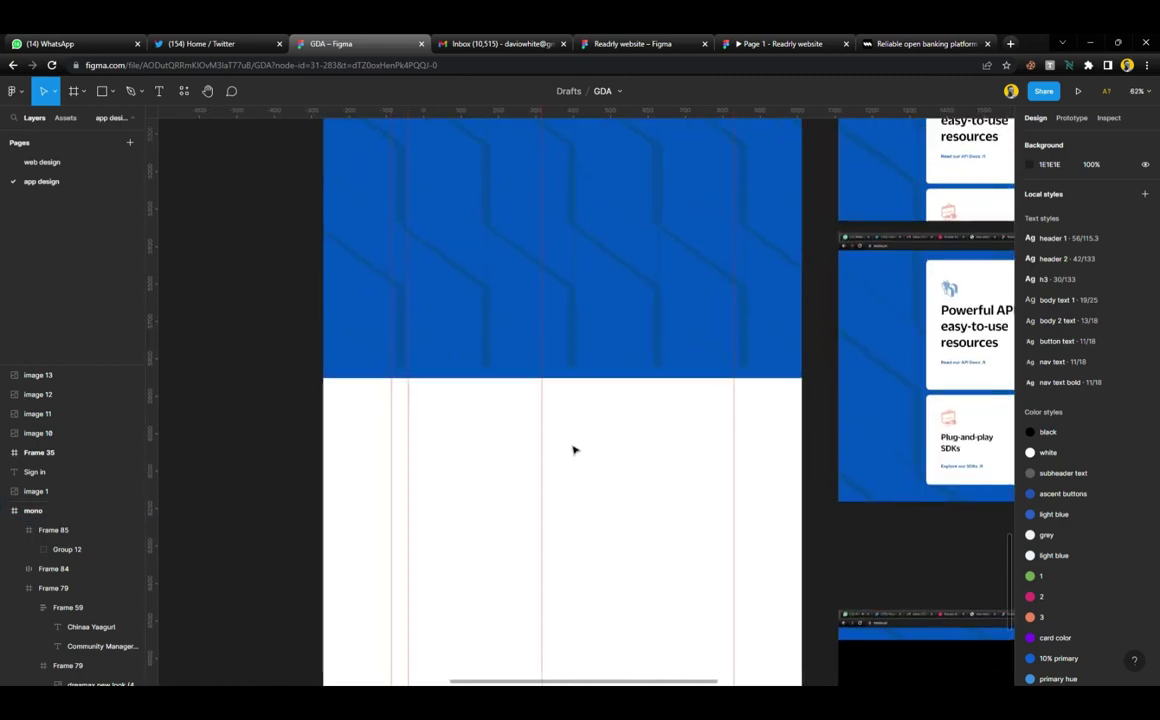
{"action": "left_click", "coordinate": [60, 530]}
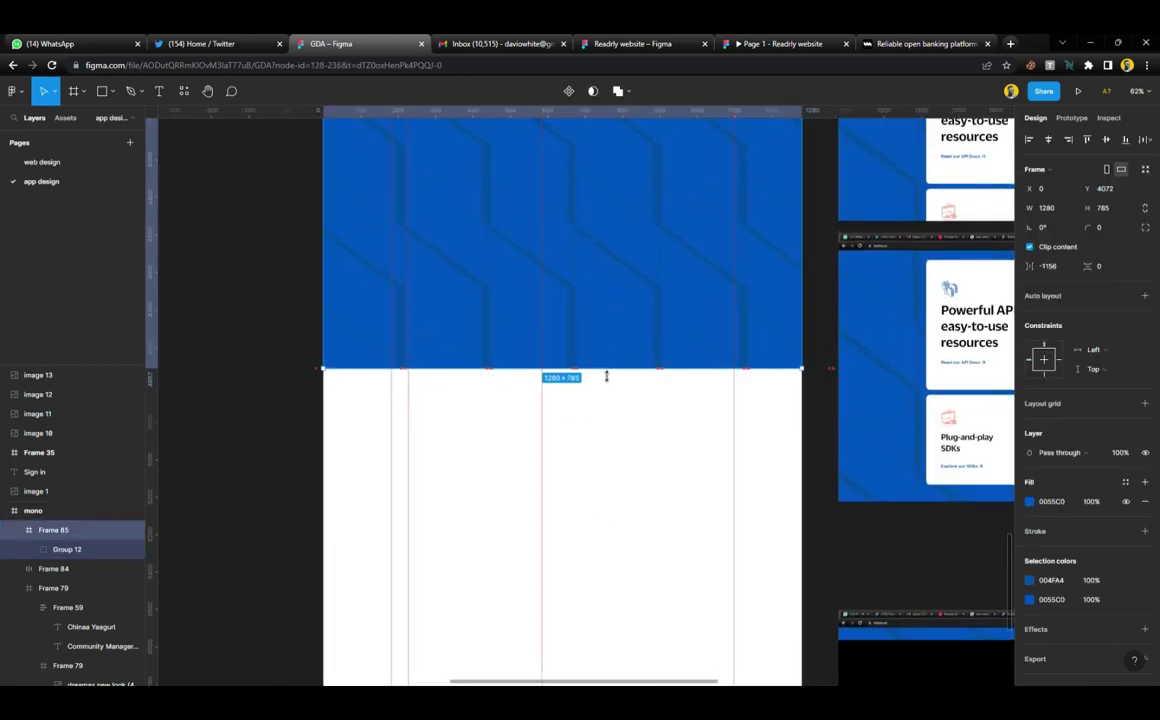
{"action": "key", "text": "Escape"}
{"action": "scroll", "coordinate": [600, 420], "scroll_direction": "down", "scroll_amount": 3, "text": "ctrl"}
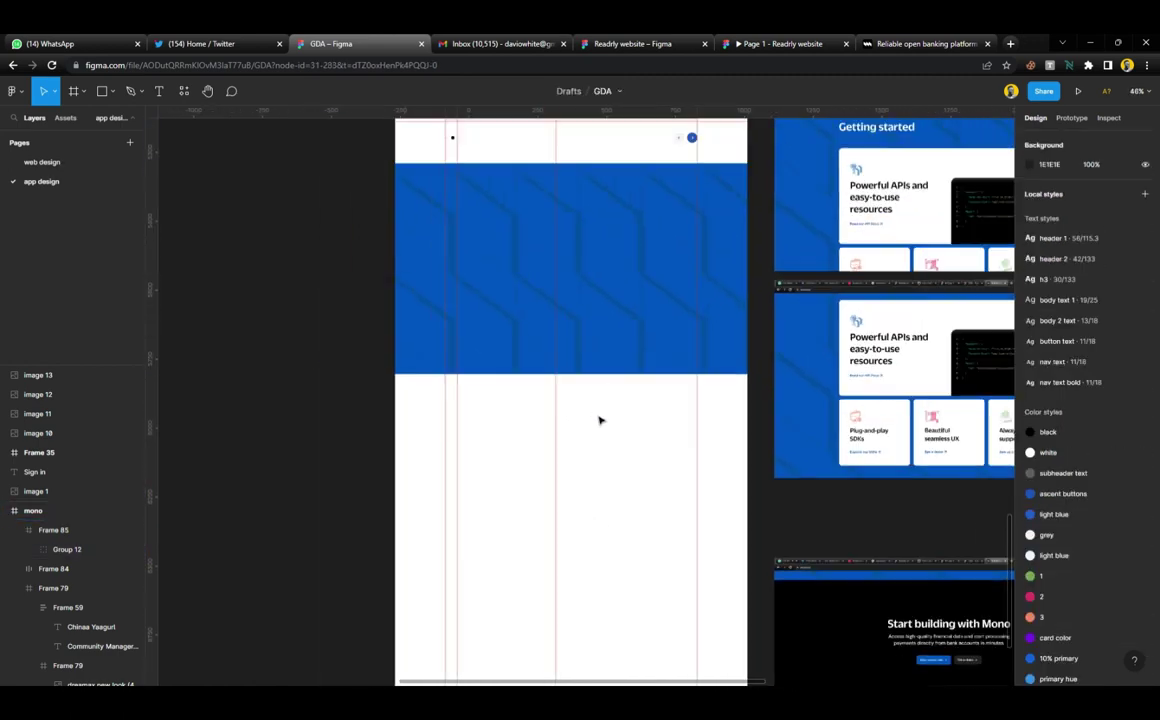
{"action": "scroll", "coordinate": [600, 420], "scroll_direction": "down", "scroll_amount": 4, "text": "ctrl"}
{"action": "scroll", "coordinate": [603, 383], "scroll_direction": "down", "scroll_amount": 2}
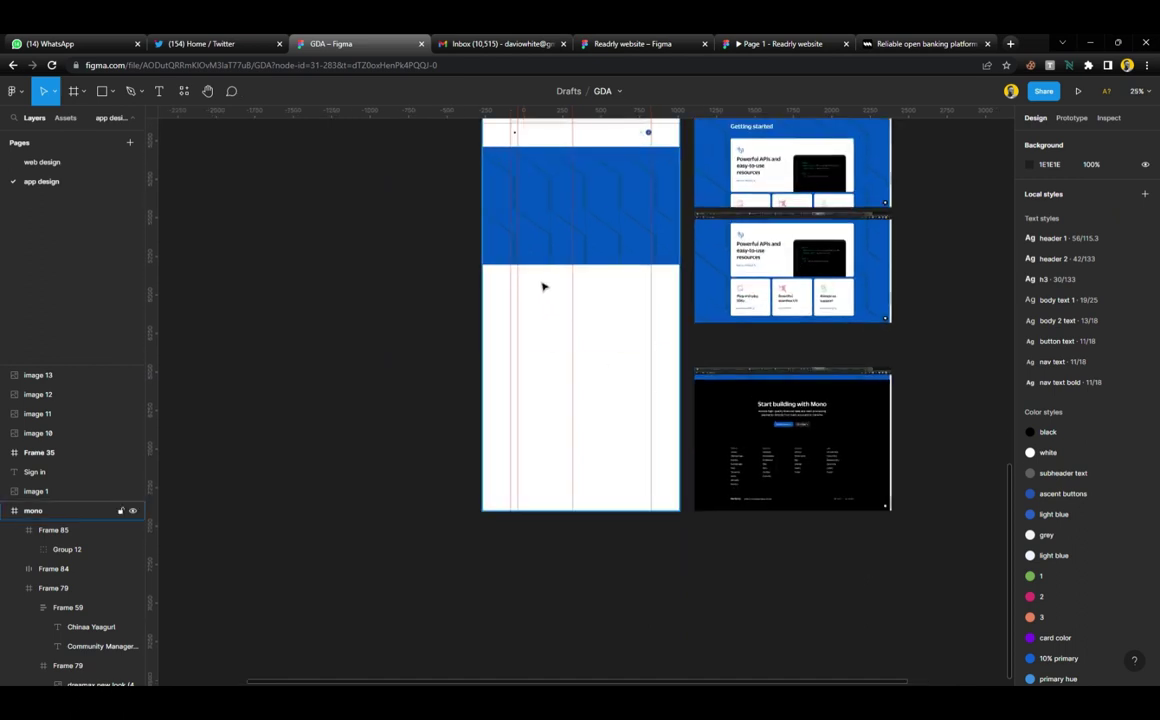
Draw a new frame below the blue band, extend it up to meet the band, and fill it black
{"action": "key", "text": "f"}
{"action": "left_click_drag", "start_coordinate": [483, 266], "coordinate": [679, 434]}
{"action": "left_click_drag", "start_coordinate": [645, 268], "coordinate": [645, 263]}
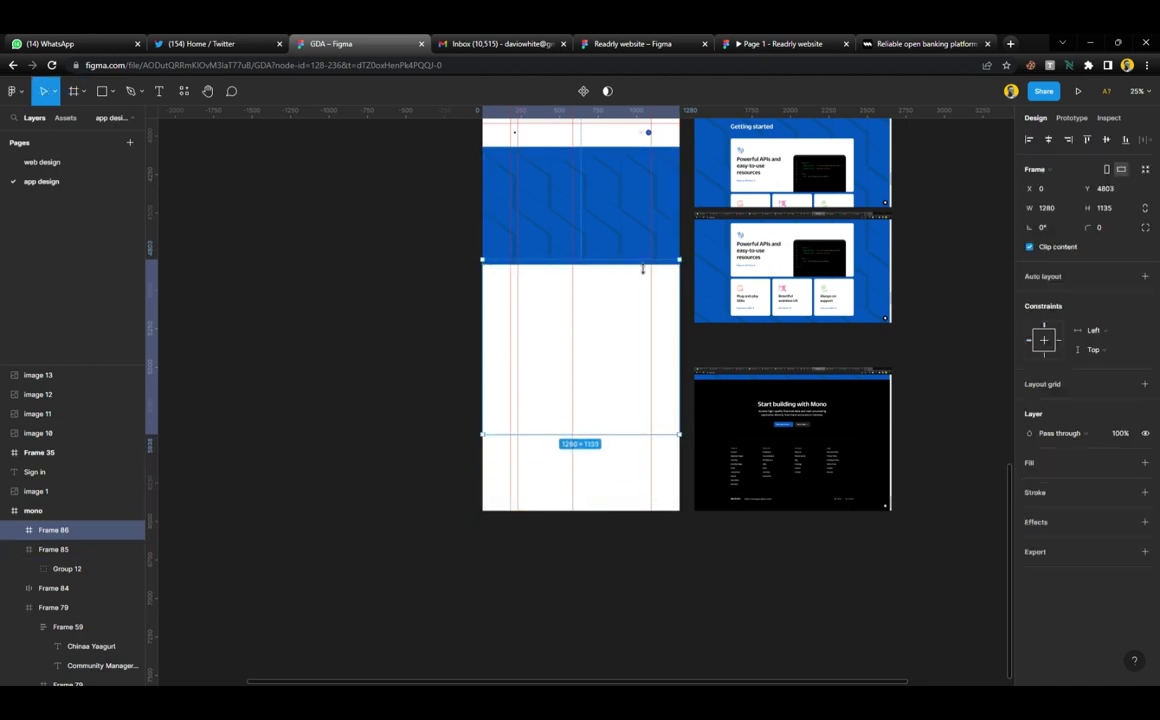
{"action": "left_click", "coordinate": [1125, 462]}
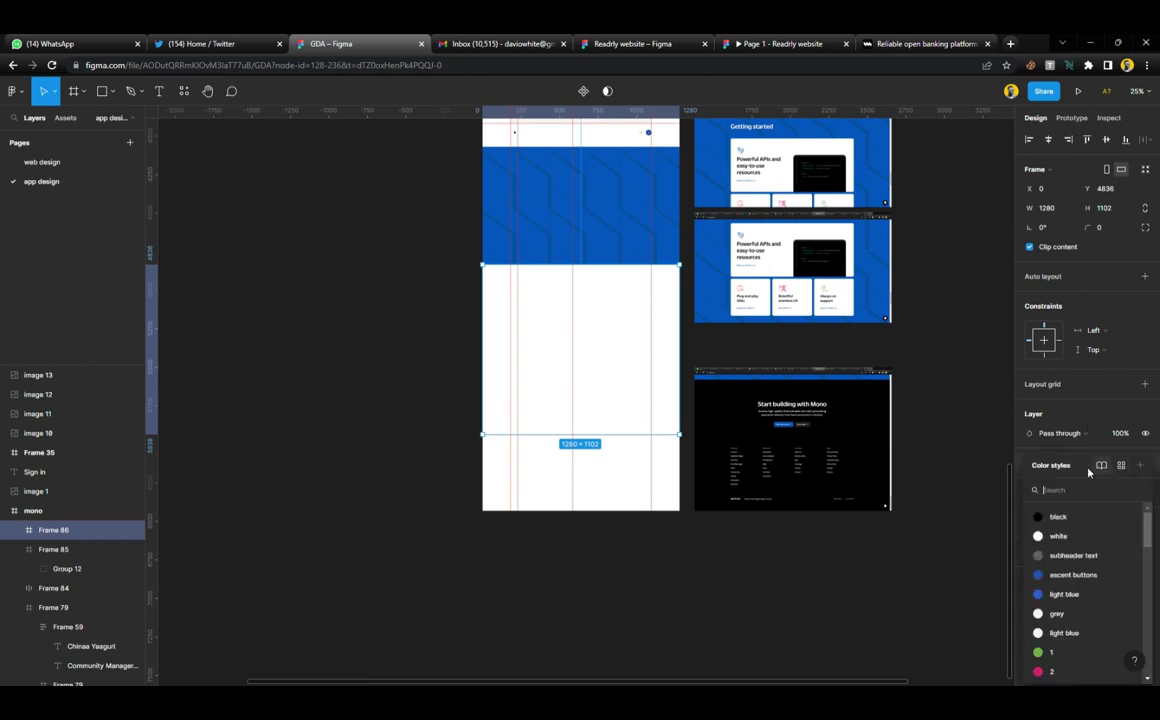
{"action": "left_click", "coordinate": [1064, 516]}
Shorten the mono page frame to end at the black section and group the two bottom screenshots
{"action": "left_click", "coordinate": [627, 503]}
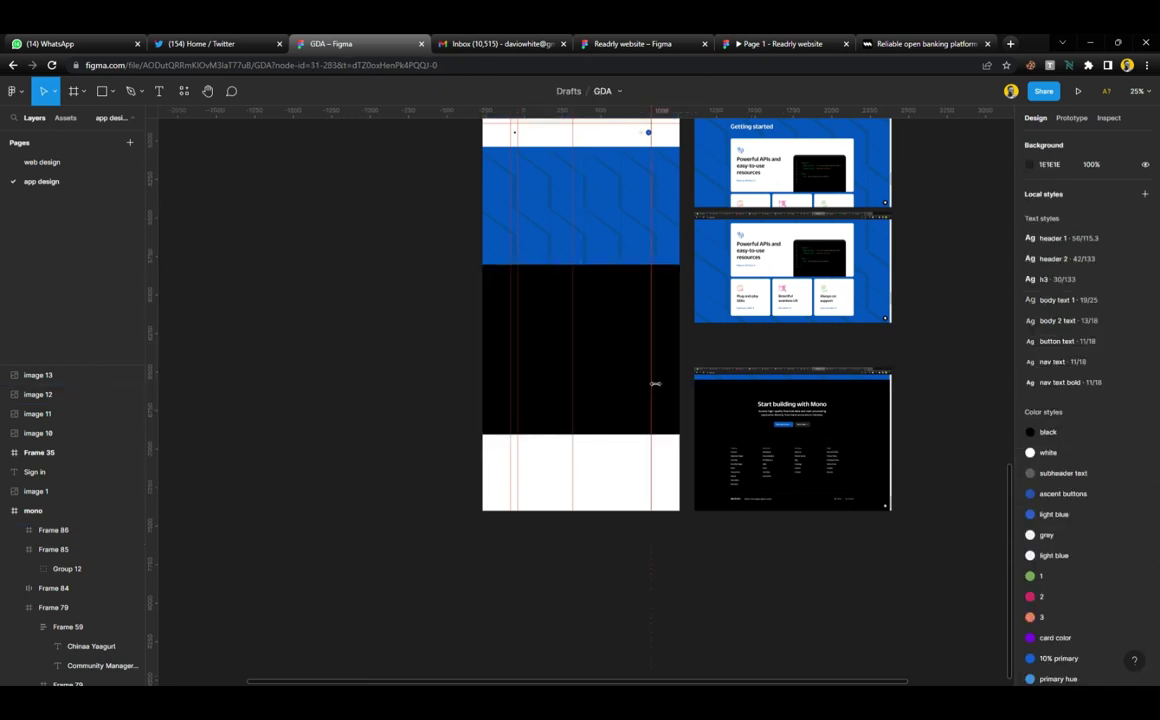
{"action": "left_click_drag", "start_coordinate": [627, 519], "coordinate": [621, 440]}
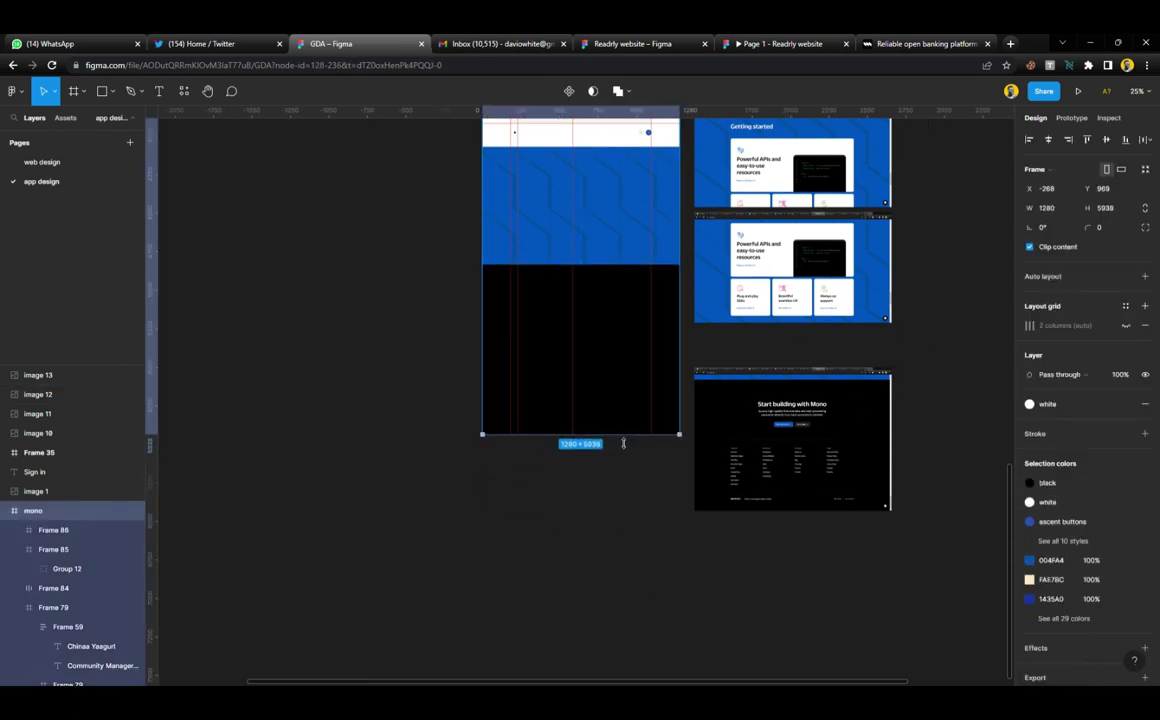
{"action": "left_click", "coordinate": [683, 454]}
{"action": "left_click_drag", "start_coordinate": [703, 356], "coordinate": [792, 466]}
{"action": "key", "text": "ctrl+g"}
Crop the second screenshot to the card row, move it under the first, and trim the first's bottom
{"action": "scroll", "coordinate": [800, 420], "scroll_direction": "up", "scroll_amount": 2}
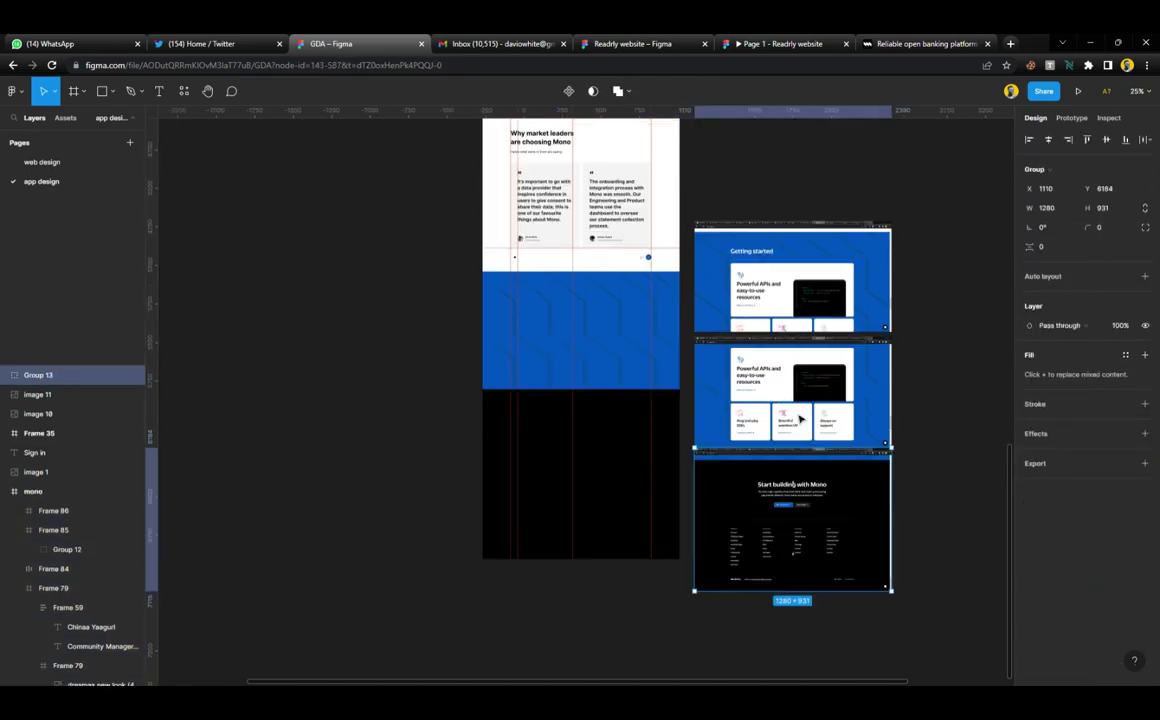
{"action": "scroll", "coordinate": [800, 419], "scroll_direction": "up", "scroll_amount": 1}
{"action": "scroll", "coordinate": [800, 400], "scroll_direction": "up", "scroll_amount": 4}
{"action": "left_click", "coordinate": [801, 385]}
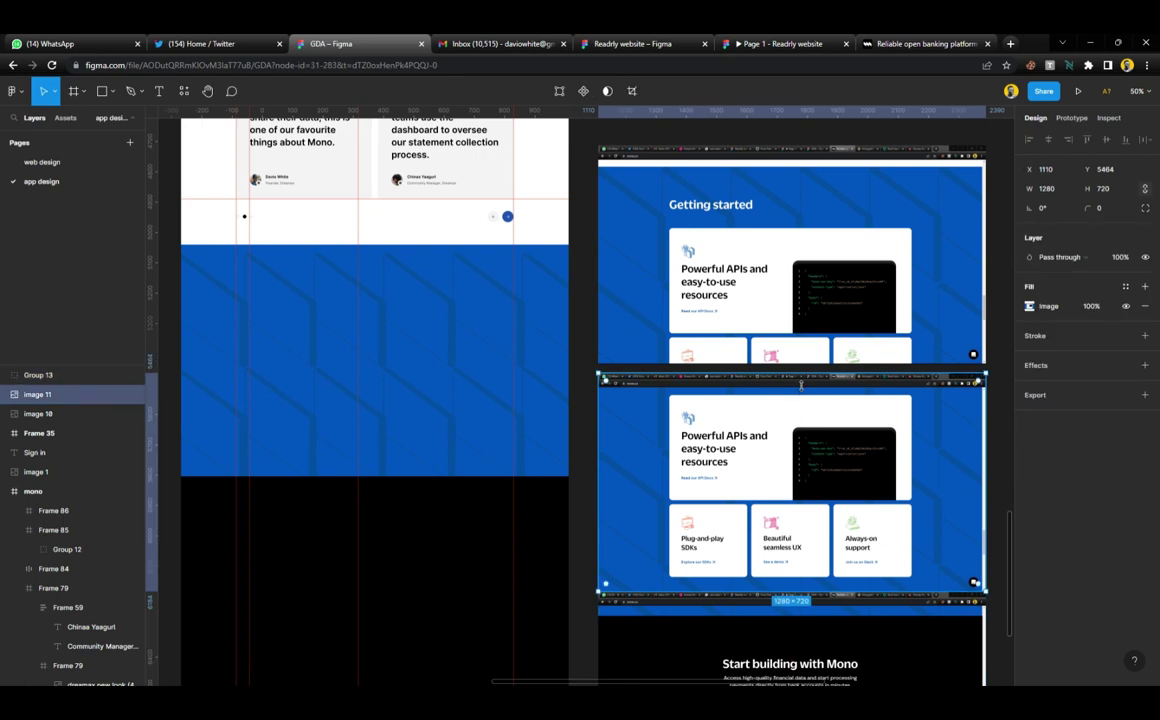
{"action": "left_click_drag", "start_coordinate": [801, 383], "coordinate": [814, 511]}
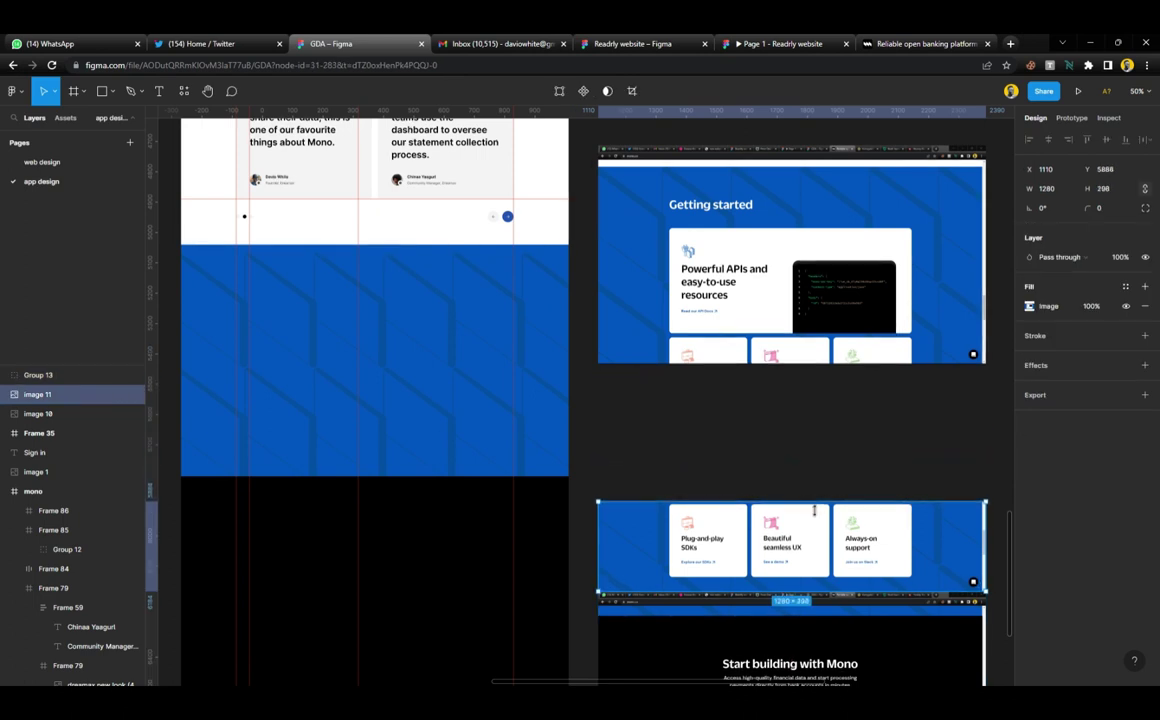
{"action": "left_click_drag", "start_coordinate": [816, 562], "coordinate": [798, 438]}
{"action": "left_click", "coordinate": [803, 352]}
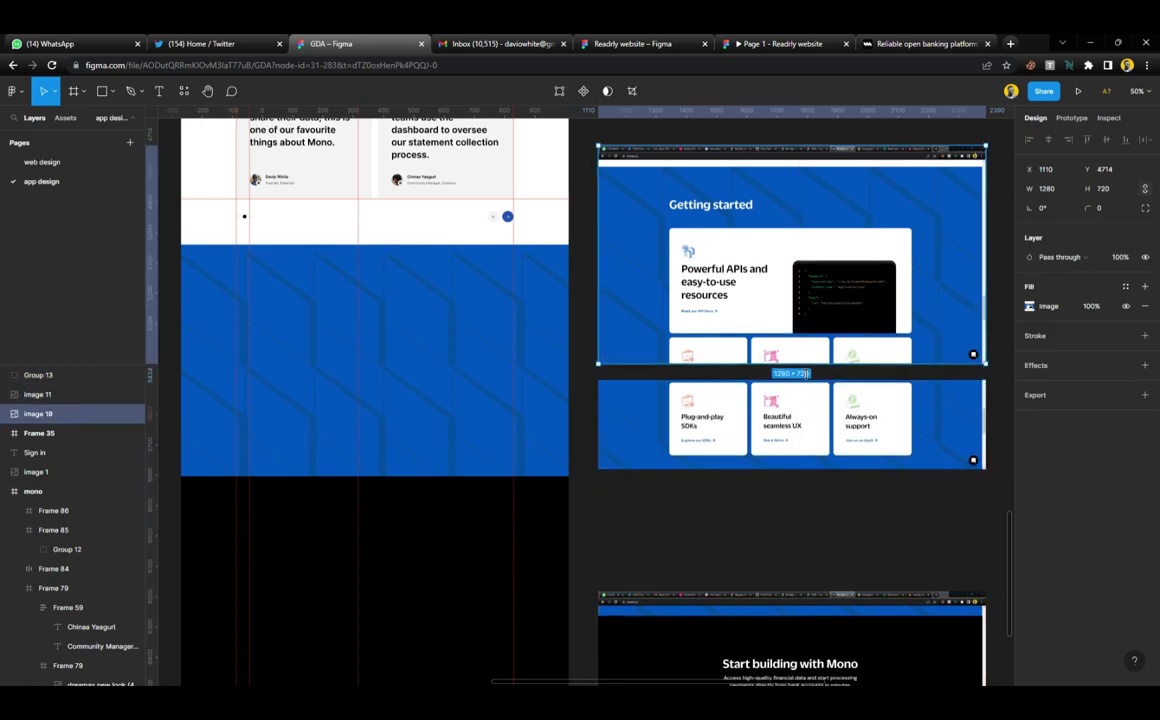
{"action": "mouse_move", "coordinate": [803, 362]}
{"action": "left_mouse_down"}
{"action": "mouse_move", "coordinate": [797, 338]}
{"action": "mouse_move", "coordinate": [800, 348]}
{"action": "left_mouse_up"}
{"action": "left_click", "coordinate": [800, 410], "text": "shift"}
Move the 'Start building with Mono' screenshot up closer to the card row
{"action": "left_click", "coordinate": [764, 549]}
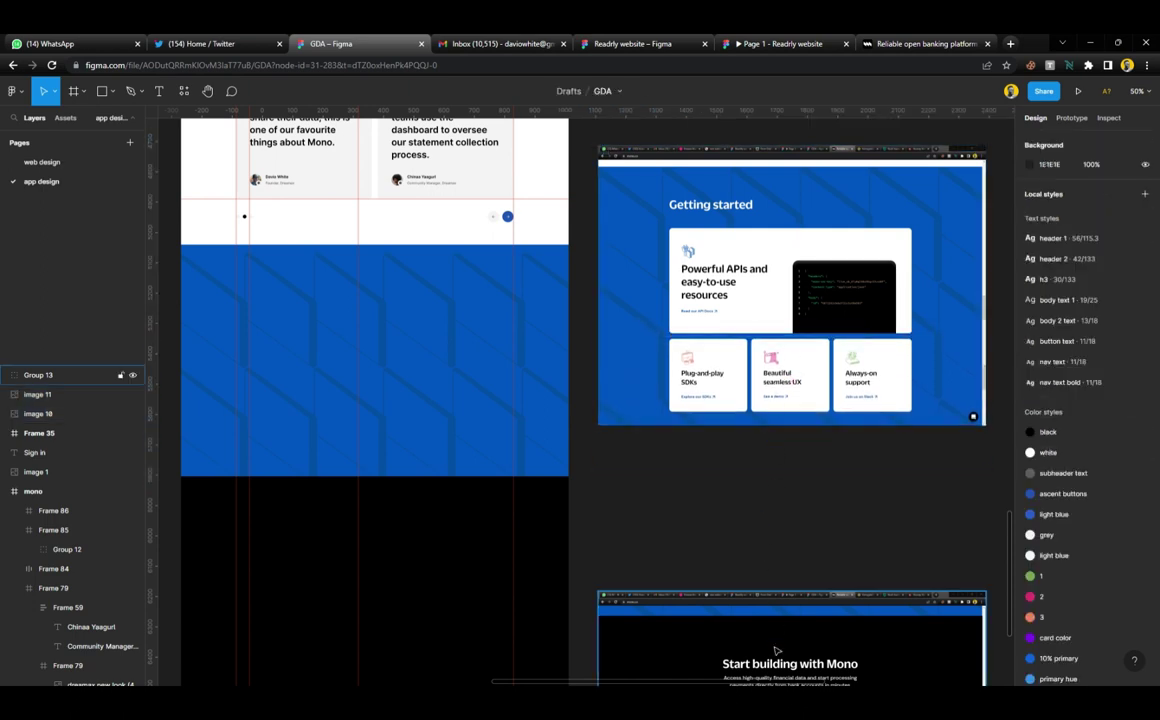
{"action": "left_click_drag", "start_coordinate": [777, 653], "coordinate": [766, 551]}
{"action": "left_click_drag", "start_coordinate": [681, 312], "coordinate": [681, 338]}
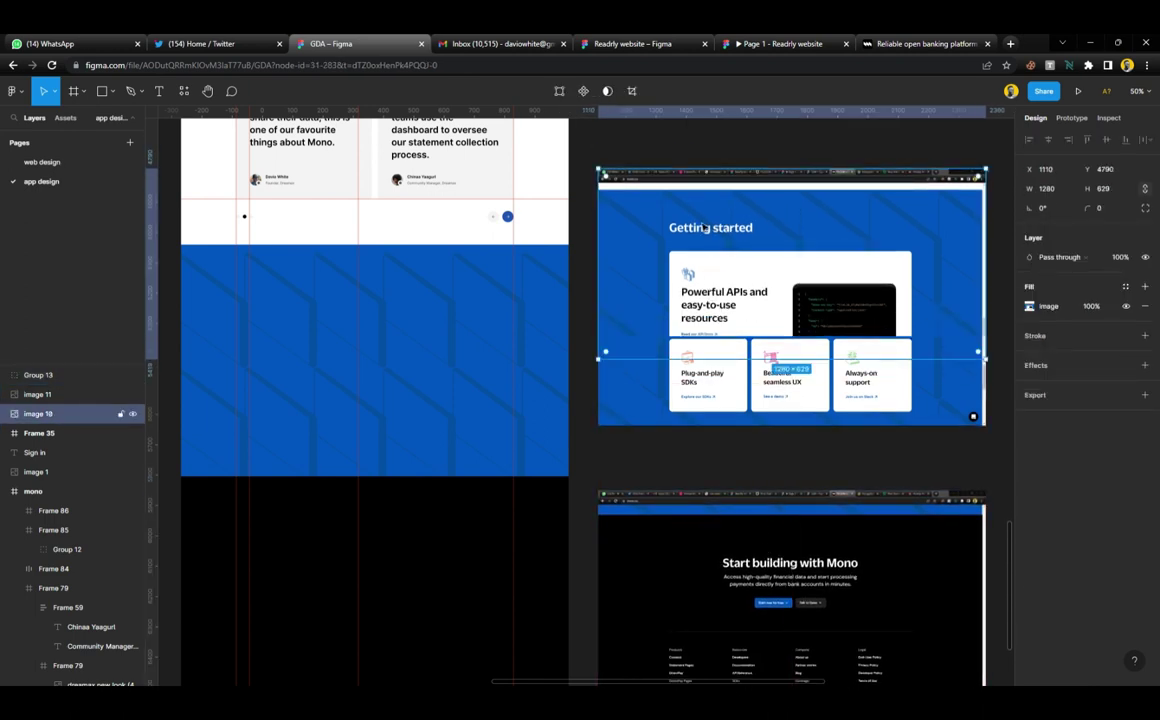
{"action": "key", "text": "ctrl+z"}
Group the first screenshot with the card-row screenshot and move the group down slightly
{"action": "left_click", "coordinate": [703, 144]}
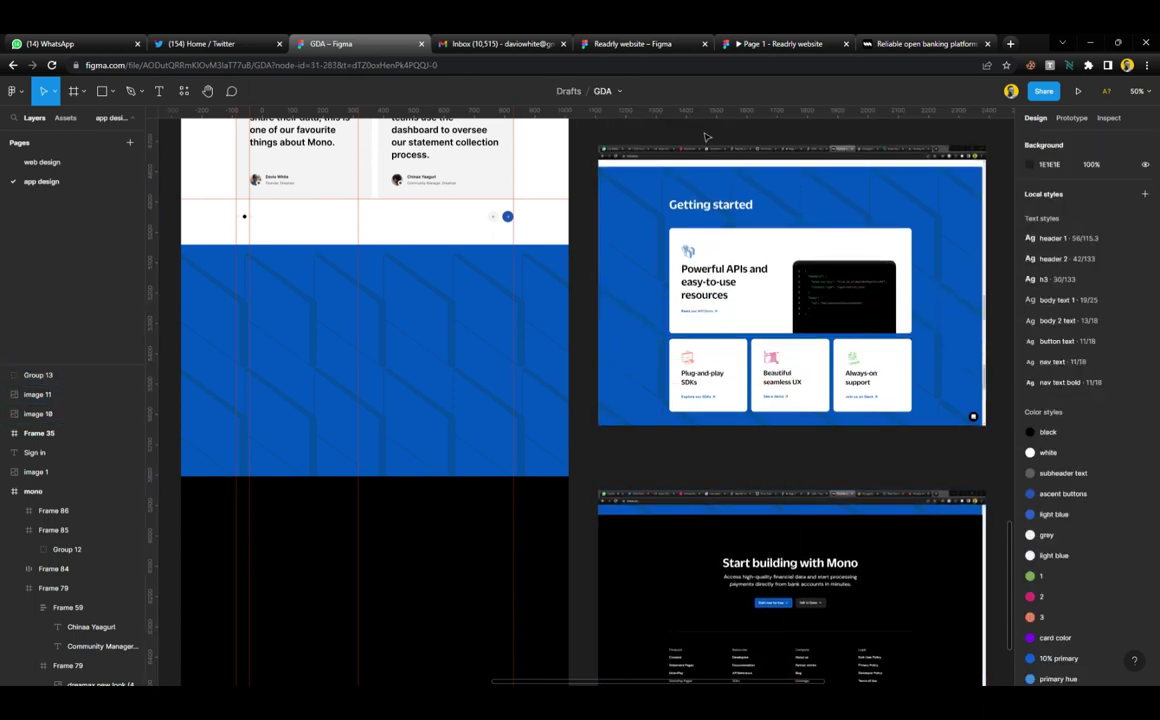
{"action": "left_click", "coordinate": [716, 290]}
{"action": "left_click", "coordinate": [716, 372], "text": "shift"}
{"action": "key", "text": "ctrl+g"}
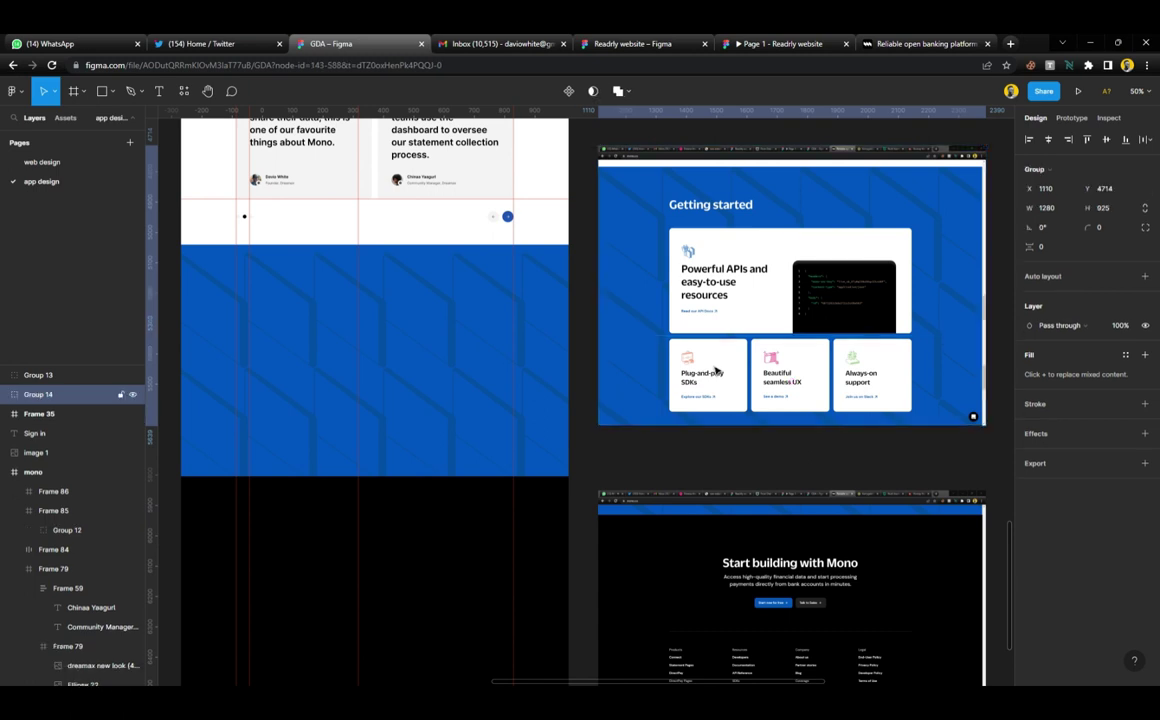
{"action": "left_click_drag", "start_coordinate": [634, 287], "coordinate": [618, 364]}
{"action": "scroll", "coordinate": [618, 364], "scroll_direction": "down", "scroll_amount": 1}
{"action": "scroll", "coordinate": [617, 363], "scroll_direction": "down", "scroll_amount": 2}
Make the blue section frame taller, to a height of 841
{"action": "left_click_drag", "start_coordinate": [673, 484], "coordinate": [628, 494]}
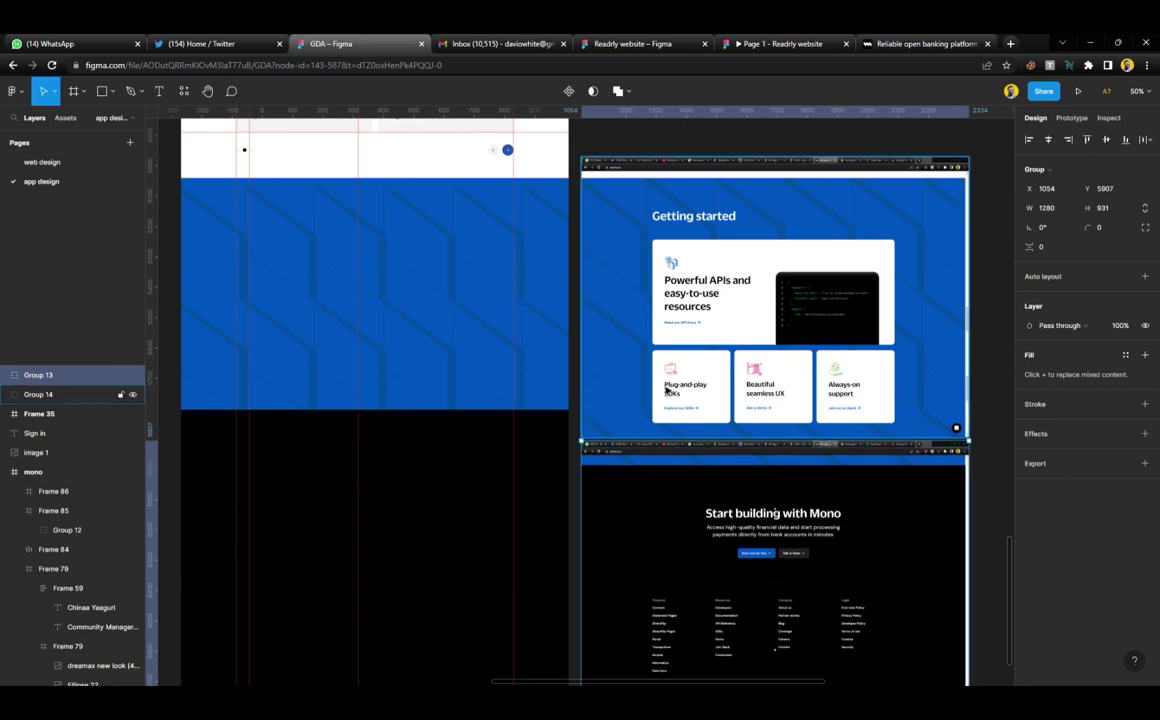
{"action": "scroll", "coordinate": [612, 375], "scroll_direction": "left", "scroll_amount": 3}
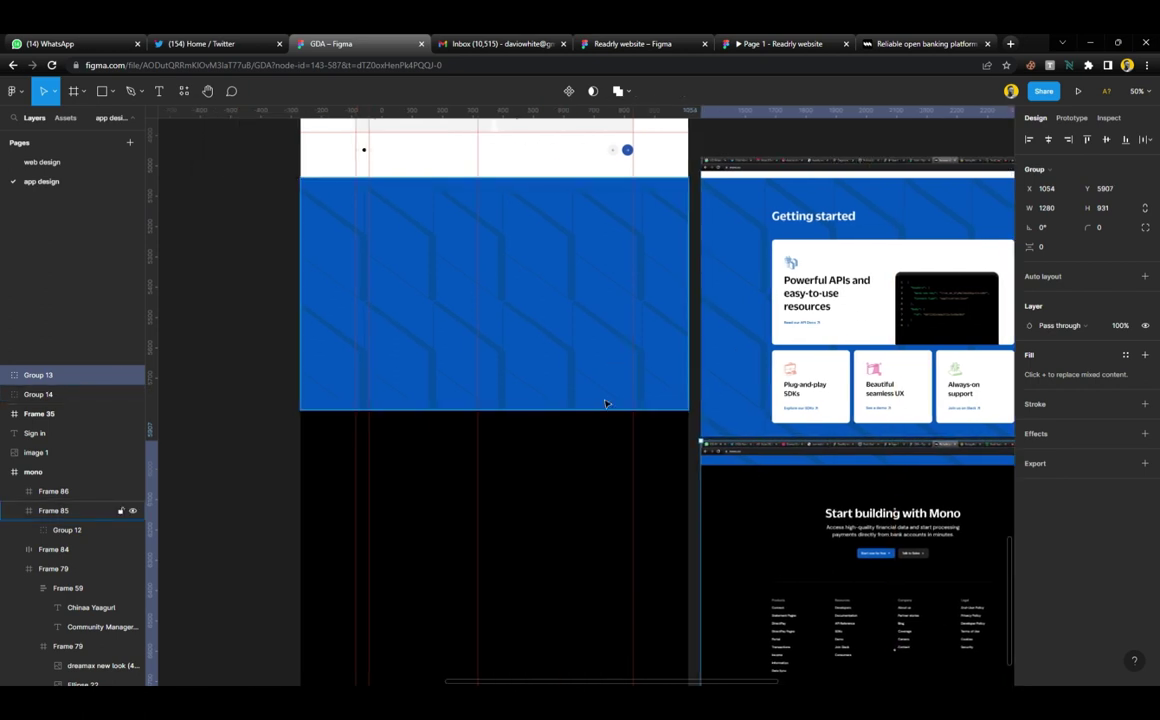
{"action": "left_click", "coordinate": [604, 403]}
{"action": "left_click_drag", "start_coordinate": [605, 419], "coordinate": [606, 442]}
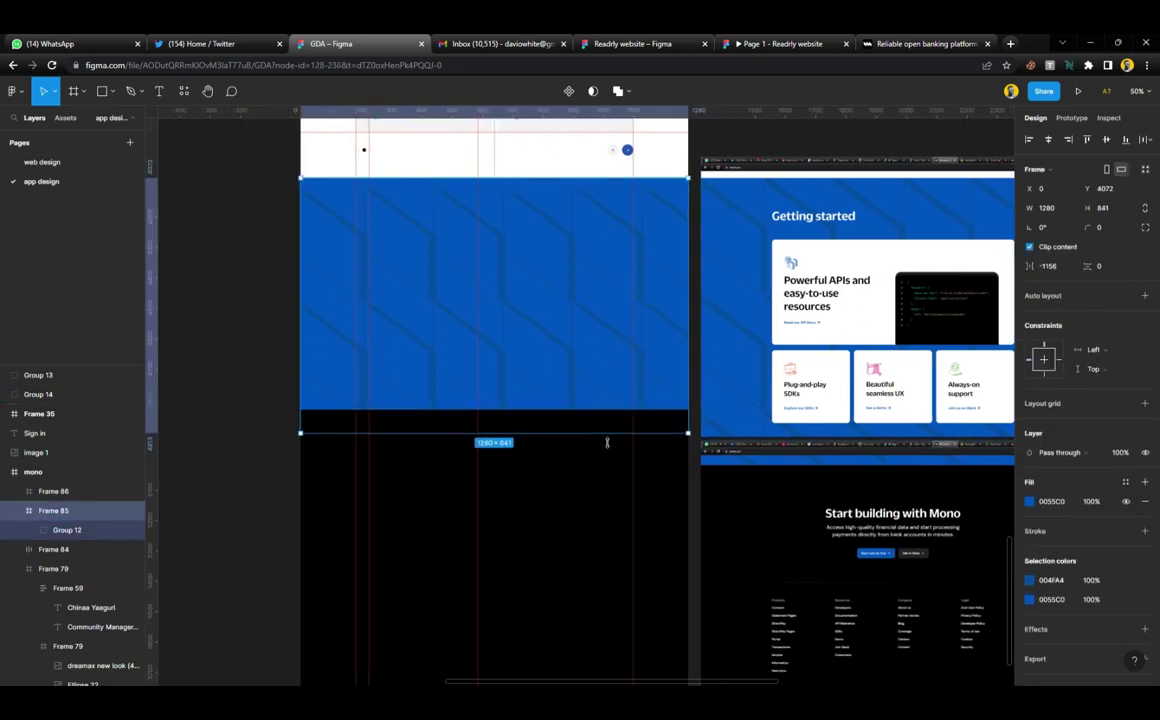
{"action": "left_click", "coordinate": [598, 482]}
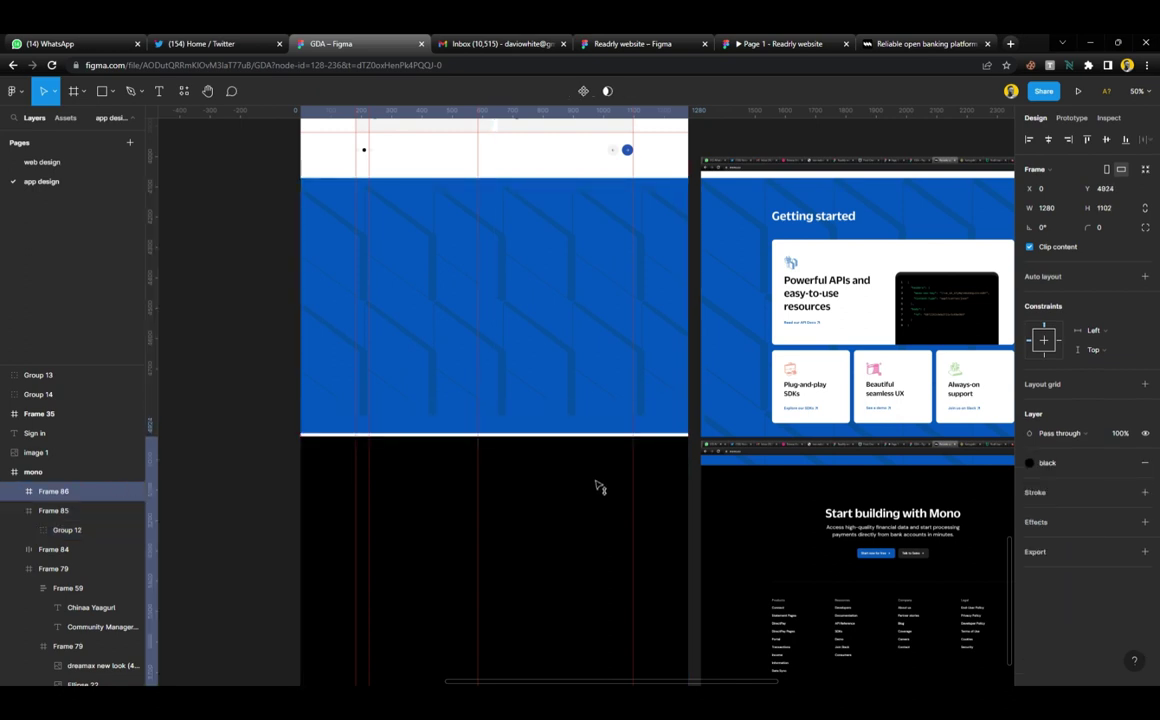
{"action": "left_click", "coordinate": [591, 364]}
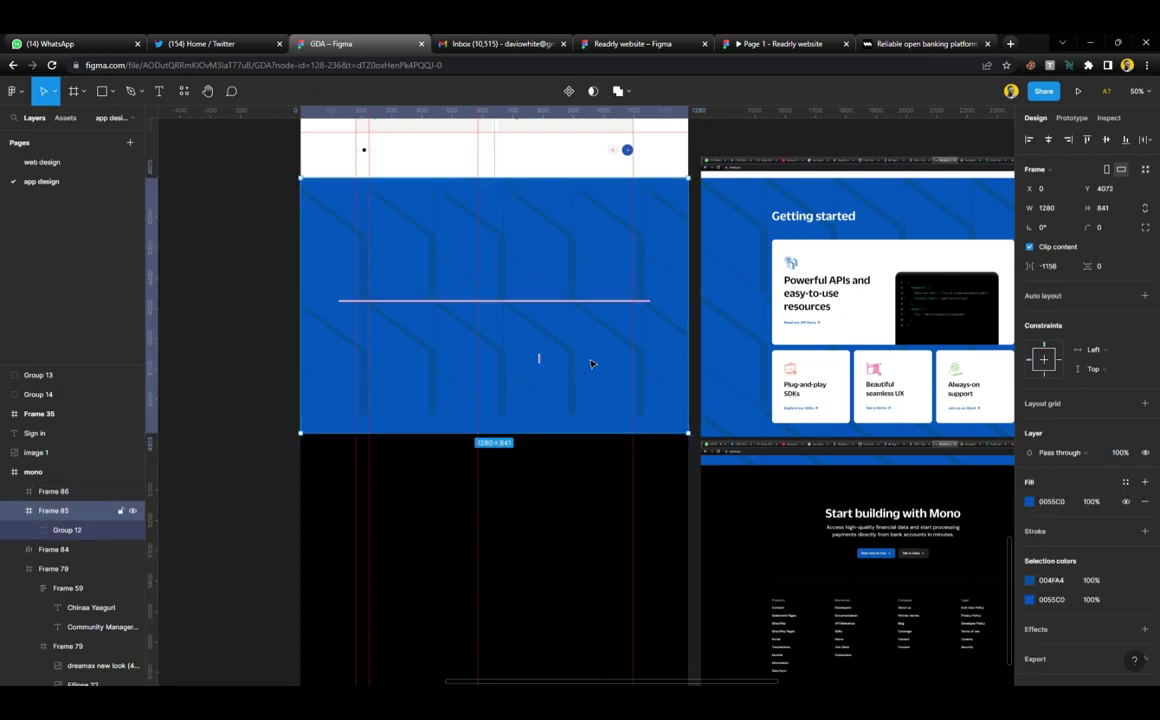
Hide Group 11 in the blue frame's diagonal background pattern
{"action": "double_click", "coordinate": [576, 290]}
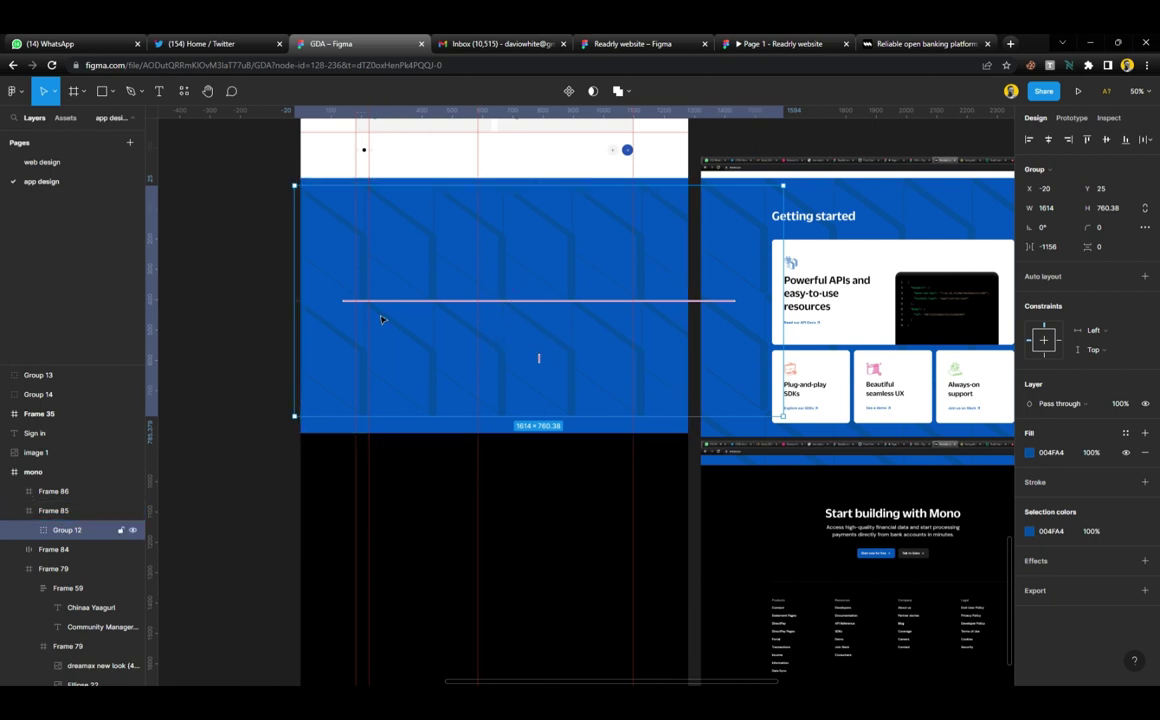
{"action": "double_click", "coordinate": [425, 350]}
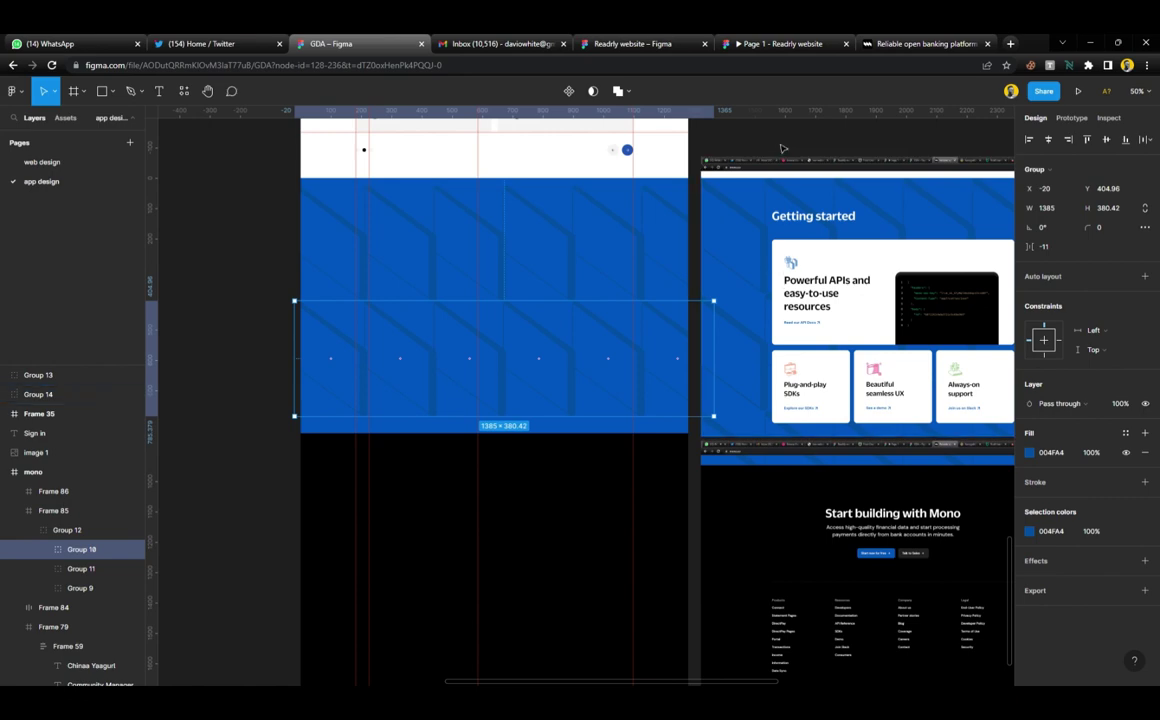
{"action": "left_click", "coordinate": [690, 216]}
{"action": "scroll", "coordinate": [660, 240], "scroll_direction": "down", "scroll_amount": 3}
{"action": "scroll", "coordinate": [645, 260], "scroll_direction": "up", "scroll_amount": 3}
{"action": "scroll", "coordinate": [640, 255], "scroll_direction": "down", "scroll_amount": 3}
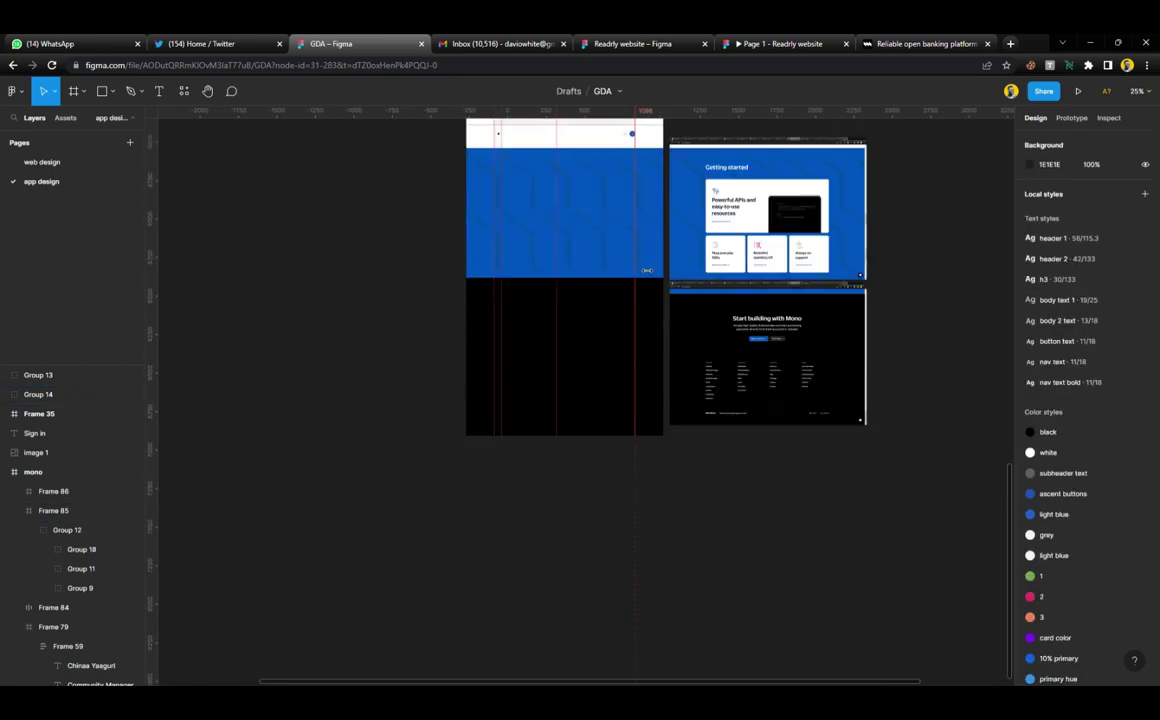
{"action": "scroll", "coordinate": [627, 231], "scroll_direction": "up", "scroll_amount": 3}
{"action": "scroll", "coordinate": [627, 231], "scroll_direction": "up", "scroll_amount": 1}
{"action": "scroll", "coordinate": [601, 276], "scroll_direction": "up", "scroll_amount": 2}
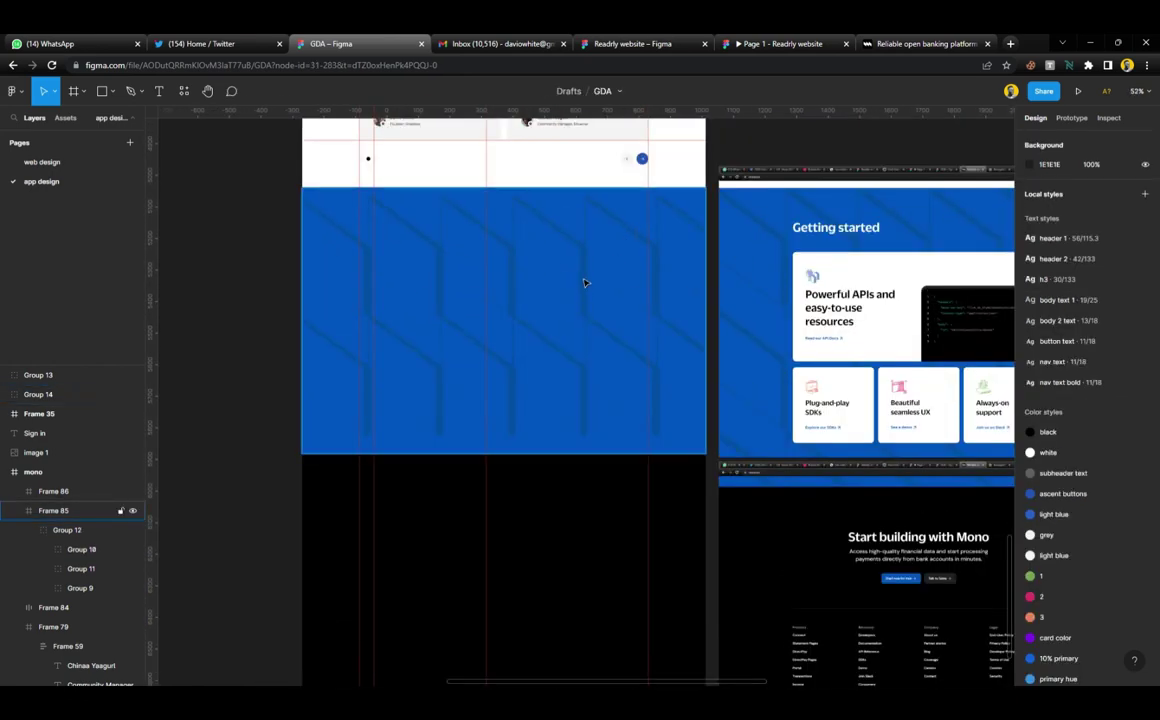
{"action": "left_click", "coordinate": [585, 283]}
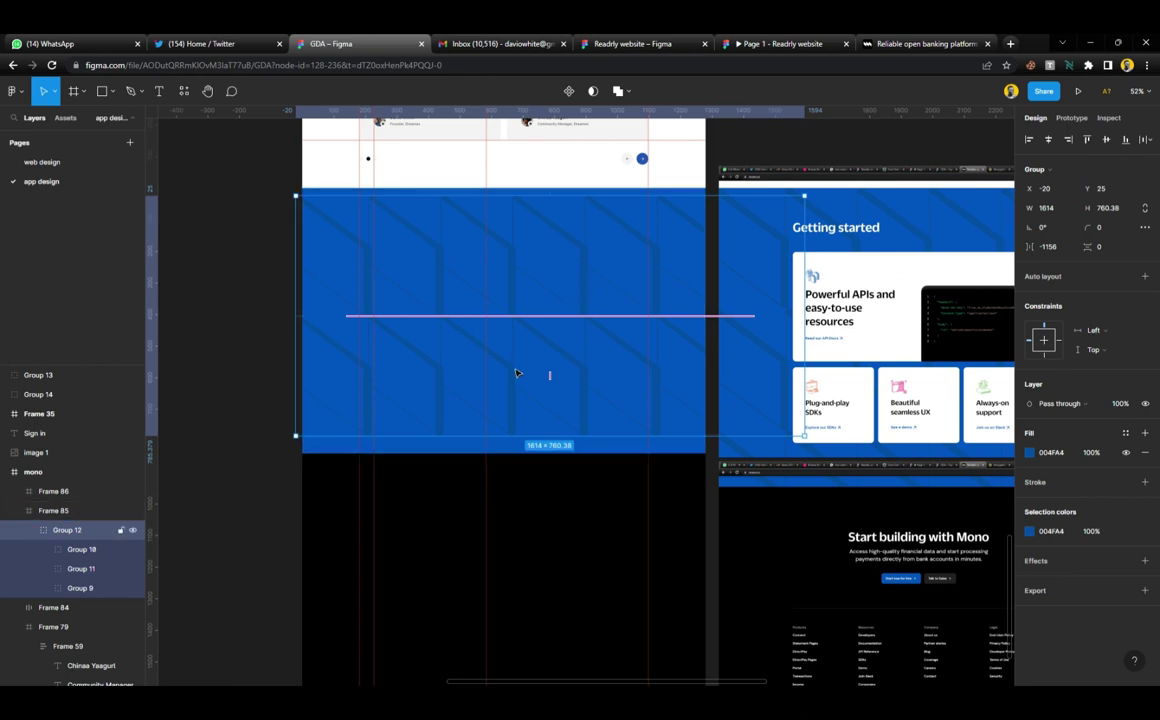
{"action": "left_click", "coordinate": [133, 570]}
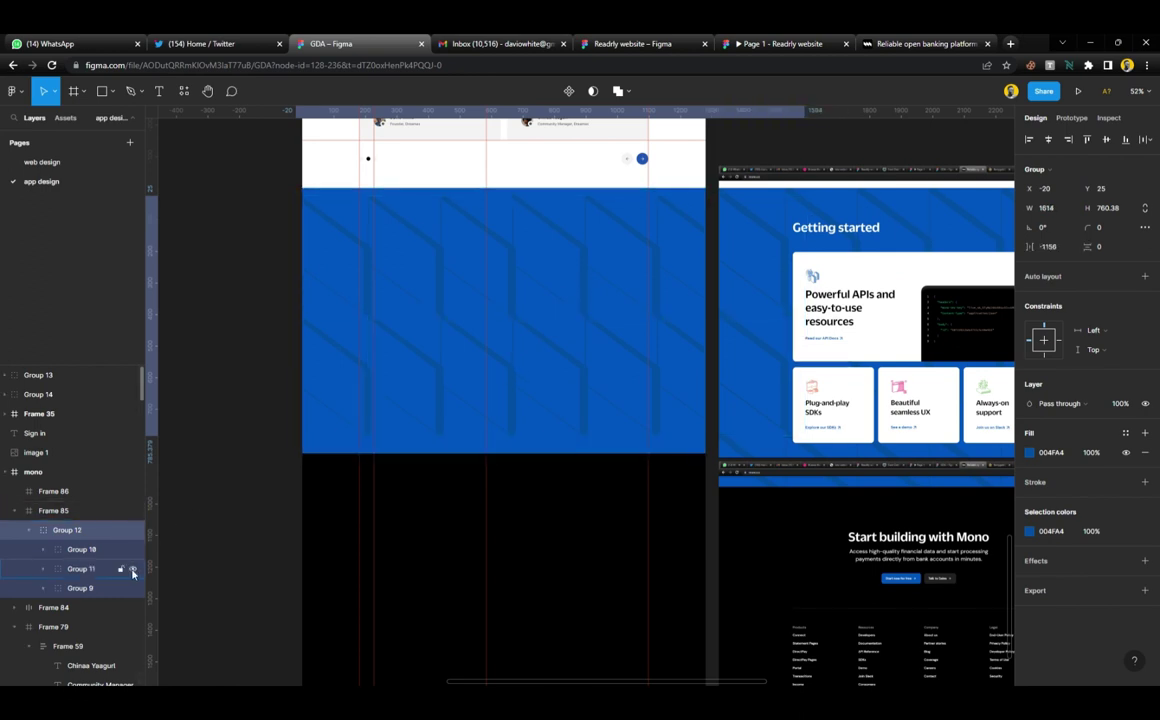
{"action": "left_click", "coordinate": [133, 570]}
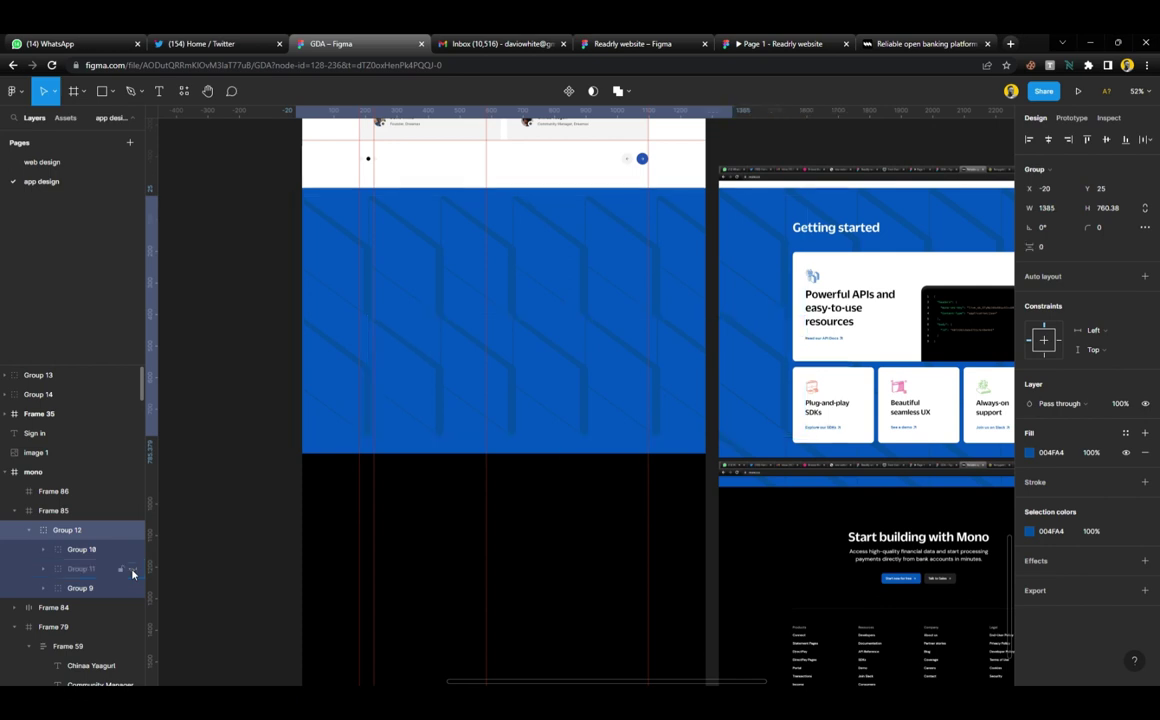
Duplicate a pattern row below itself and align the pattern group to the frame's top
{"action": "double_click", "coordinate": [444, 382]}
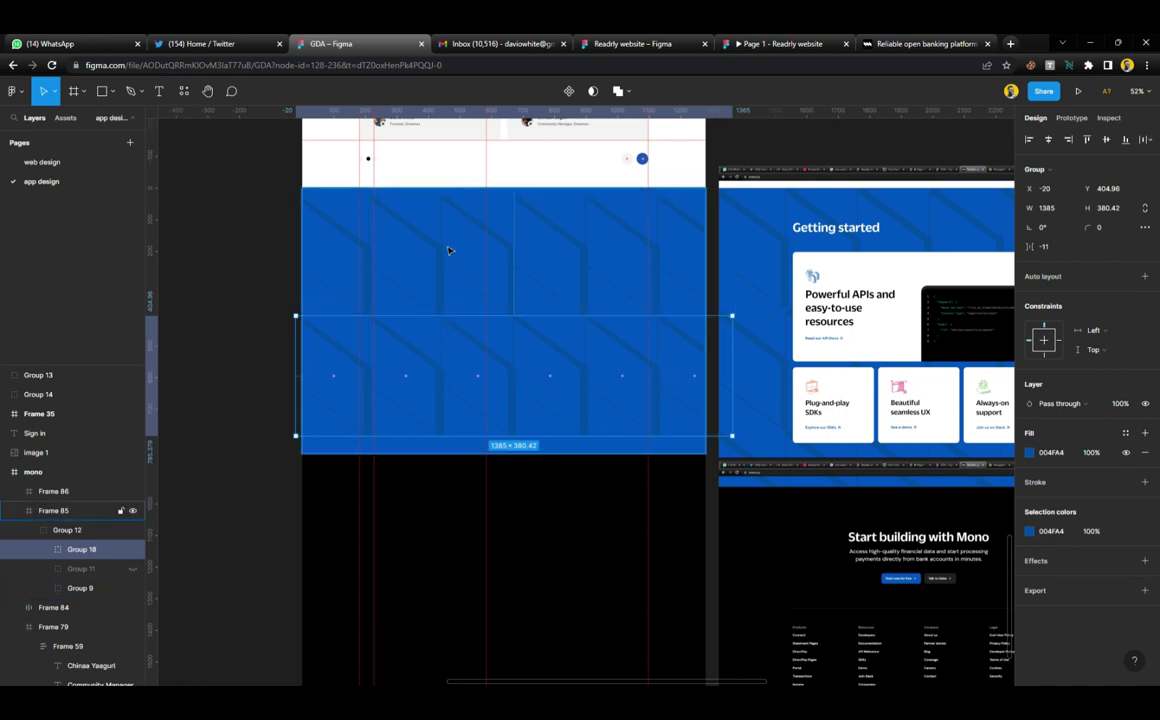
{"action": "left_click_drag", "start_coordinate": [455, 330], "coordinate": [461, 450]}
{"action": "left_click", "coordinate": [293, 313]}
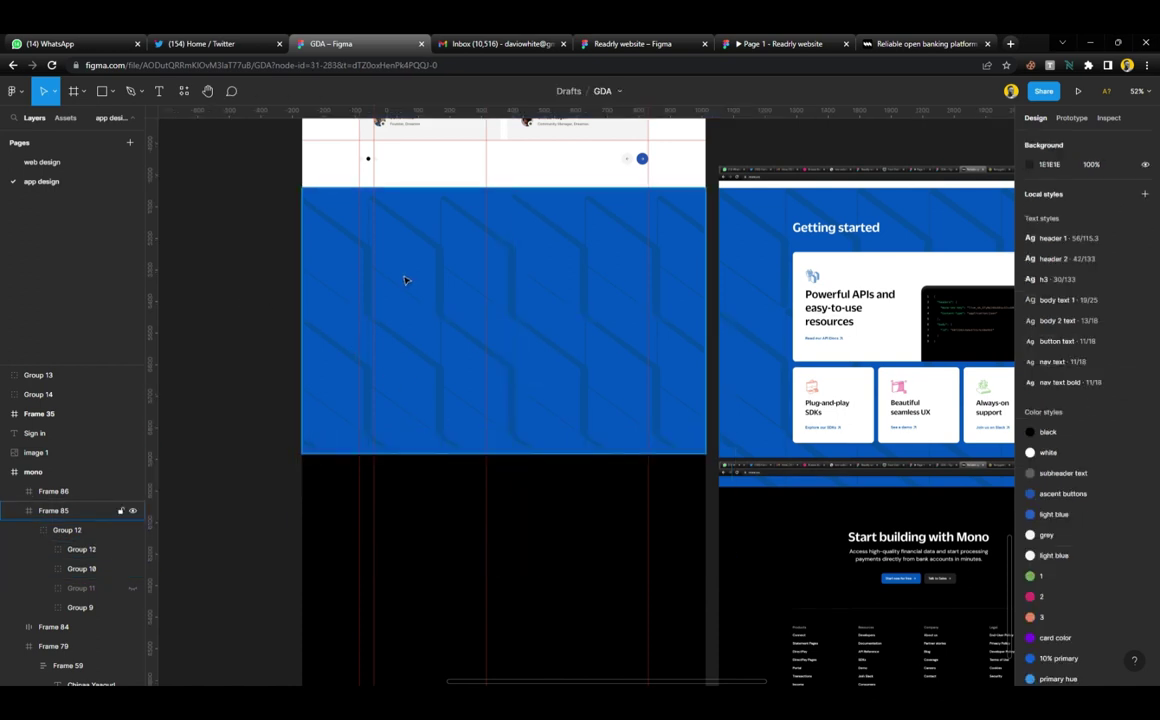
{"action": "left_click", "coordinate": [446, 273]}
{"action": "left_click", "coordinate": [460, 269]}
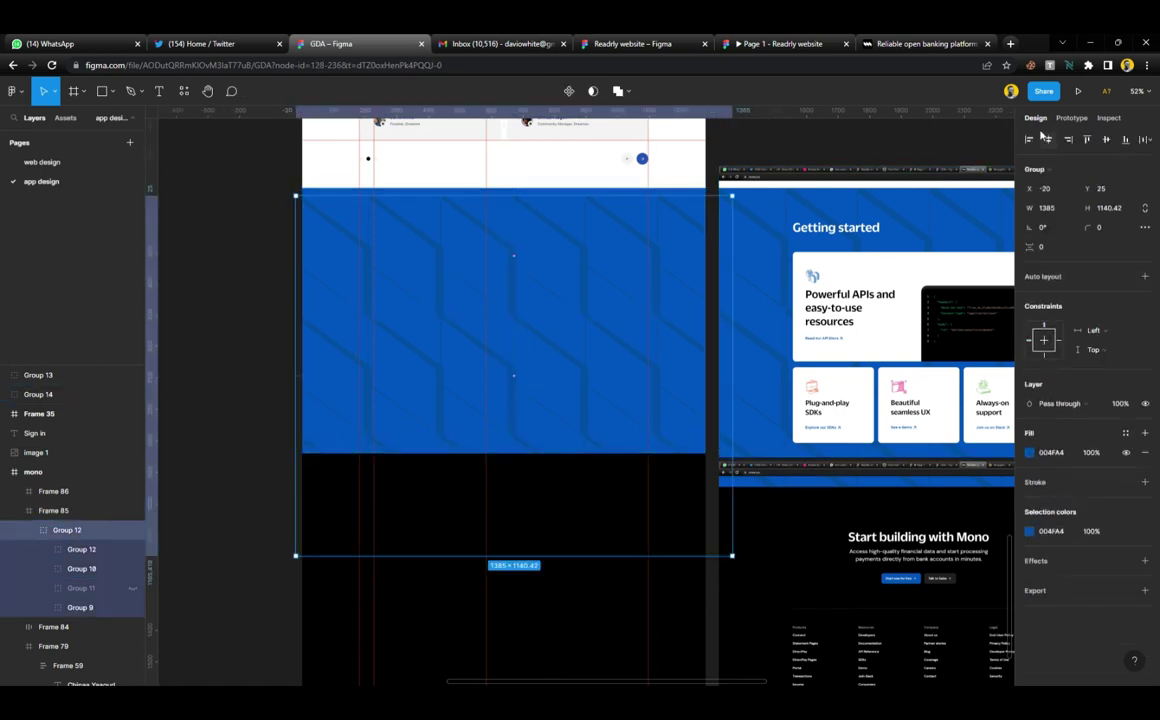
{"action": "left_click", "coordinate": [1088, 141]}
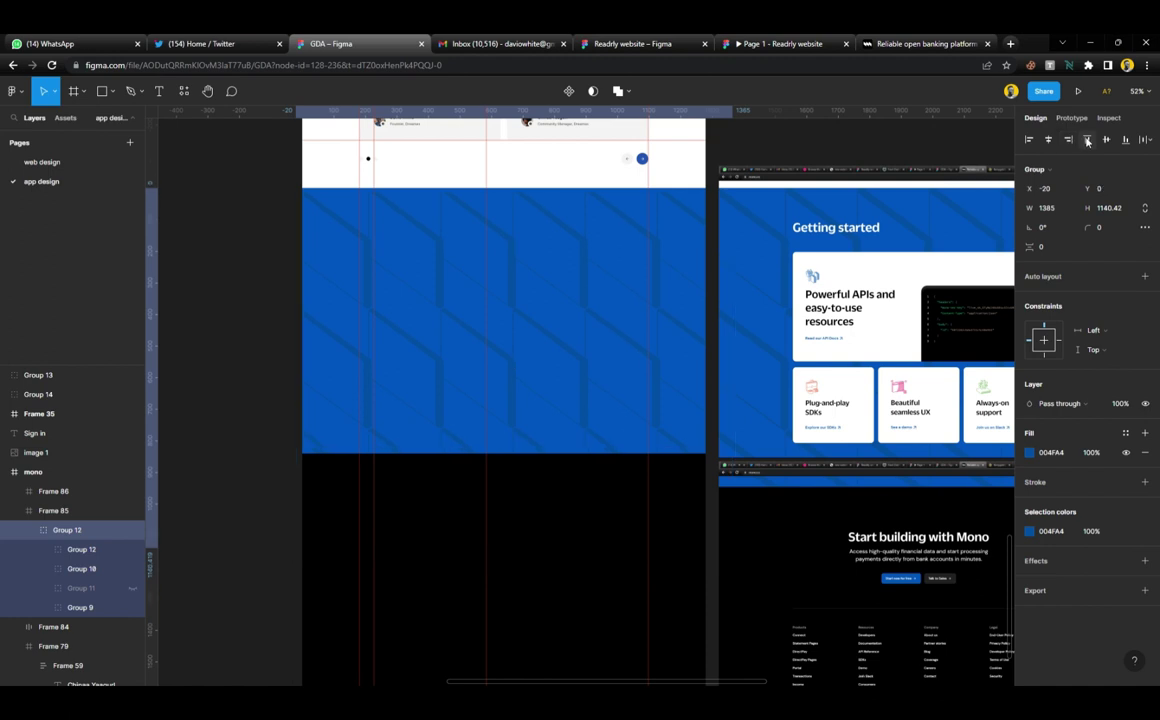
{"action": "left_click", "coordinate": [277, 305]}
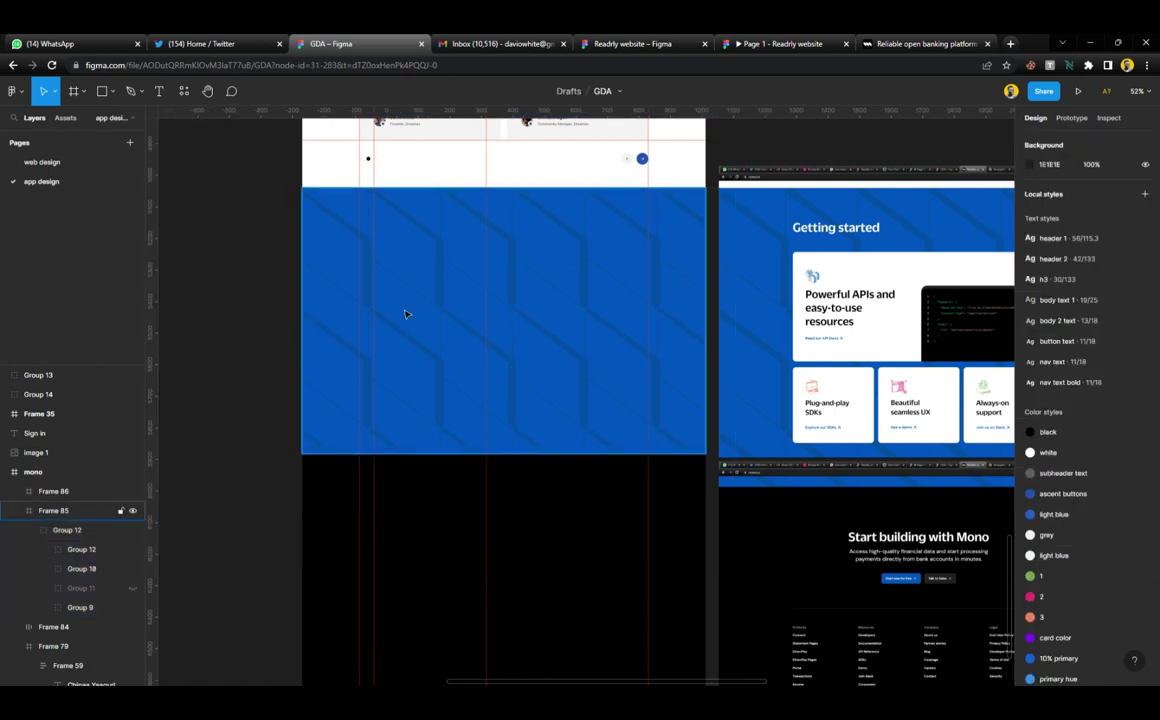
{"action": "scroll", "coordinate": [490, 330], "scroll_direction": "right", "scroll_amount": 4}
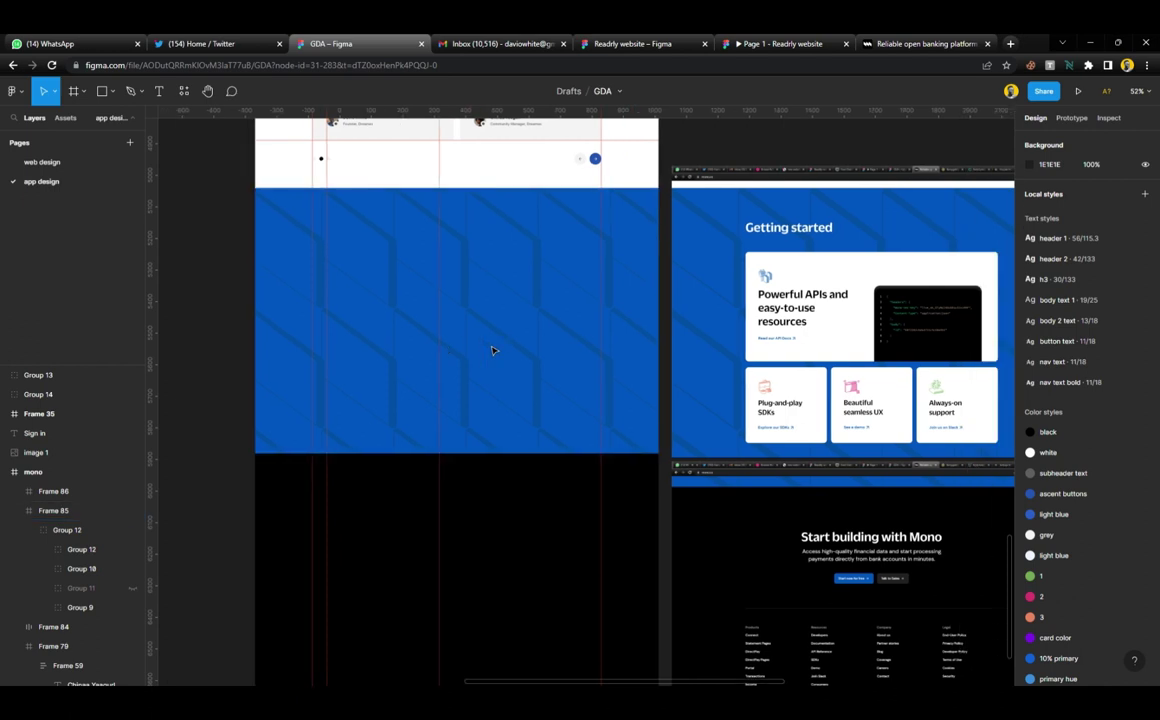
{"action": "scroll", "coordinate": [492, 350], "scroll_direction": "left", "scroll_amount": 1}
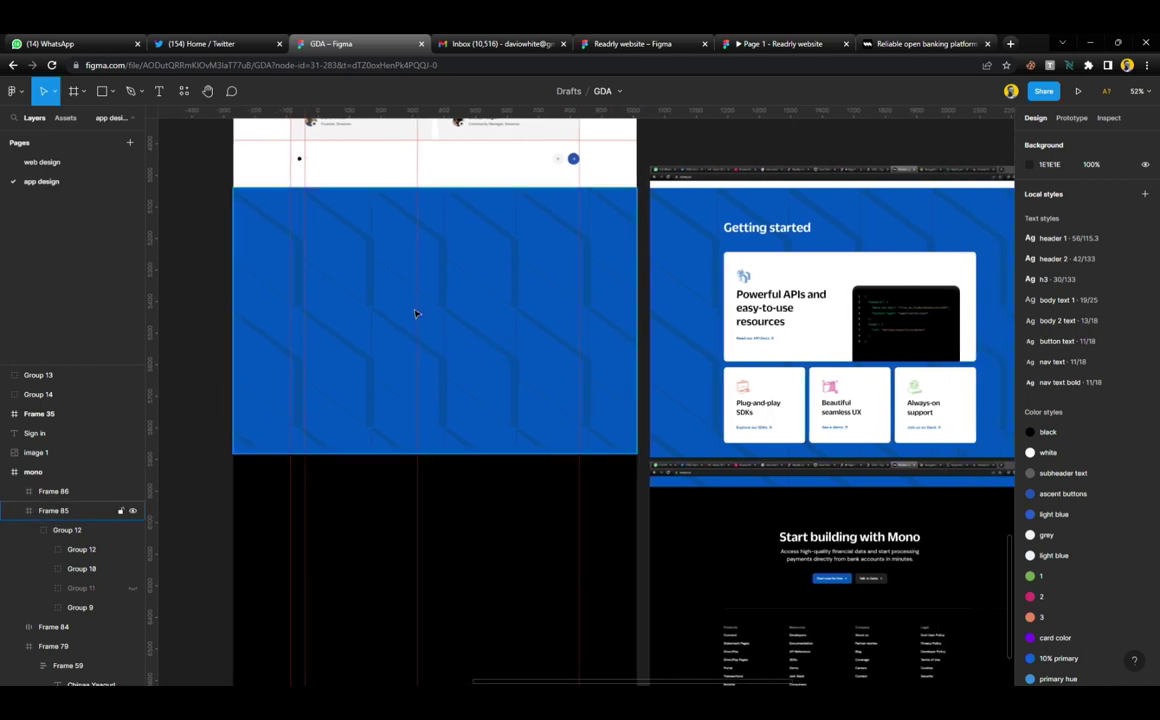
{"action": "scroll", "coordinate": [415, 303], "scroll_direction": "left", "scroll_amount": 2}
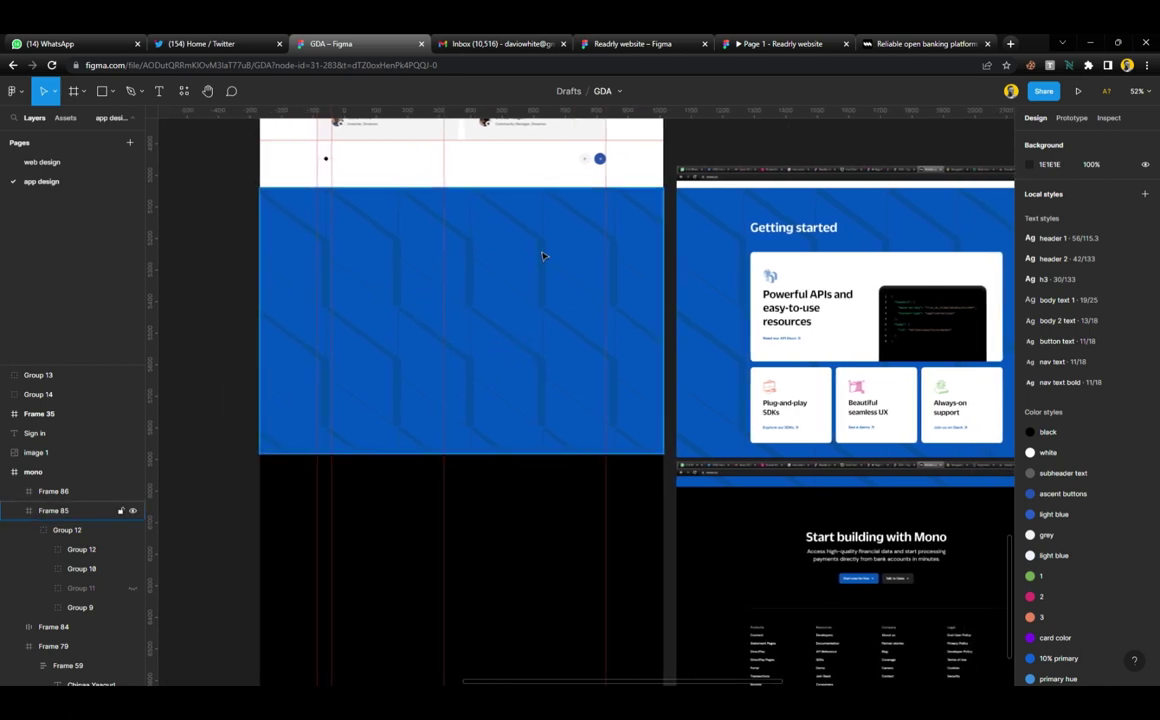
{"action": "scroll", "coordinate": [388, 251], "scroll_direction": "up", "scroll_amount": 4}
{"action": "scroll", "coordinate": [383, 237], "scroll_direction": "down", "scroll_amount": 3, "text": "ctrl"}
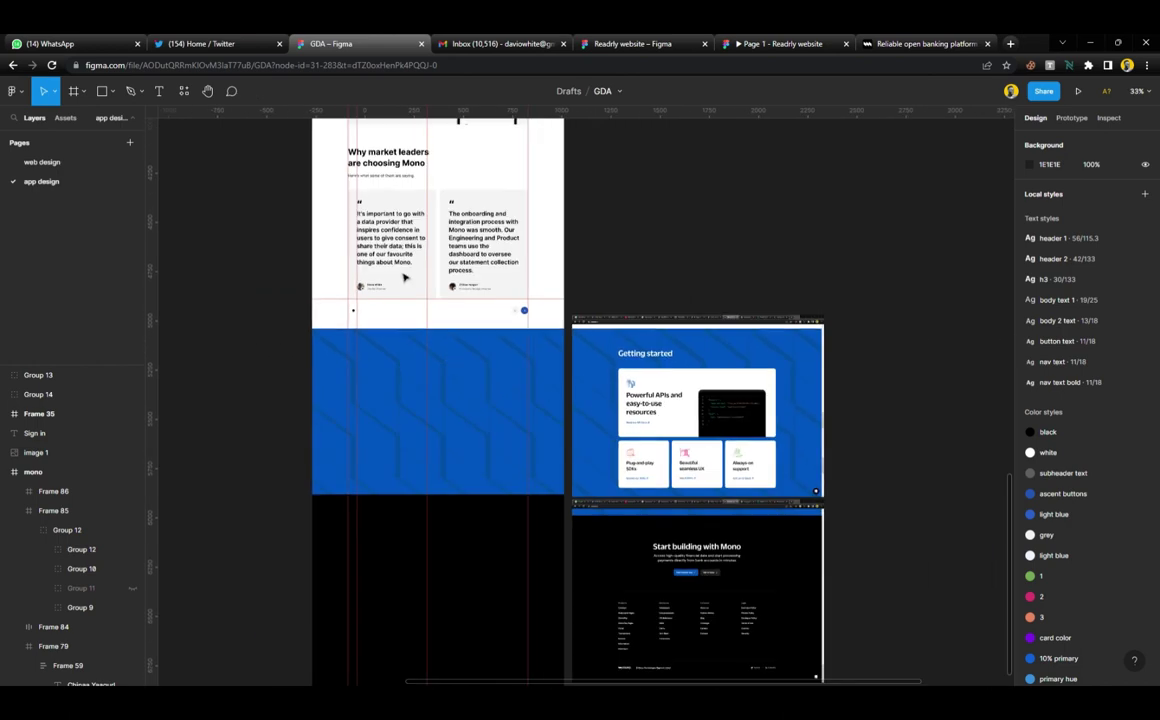
{"action": "scroll", "coordinate": [390, 260], "scroll_direction": "up", "scroll_amount": 3}
Copy the 'Why market leaders are choosing Mono' heading down into the blue frame and position it
{"action": "left_click", "coordinate": [396, 288]}
{"action": "left_click_drag", "start_coordinate": [396, 288], "coordinate": [396, 492], "text": "alt"}
{"action": "scroll", "coordinate": [401, 481], "scroll_direction": "down", "scroll_amount": 4}
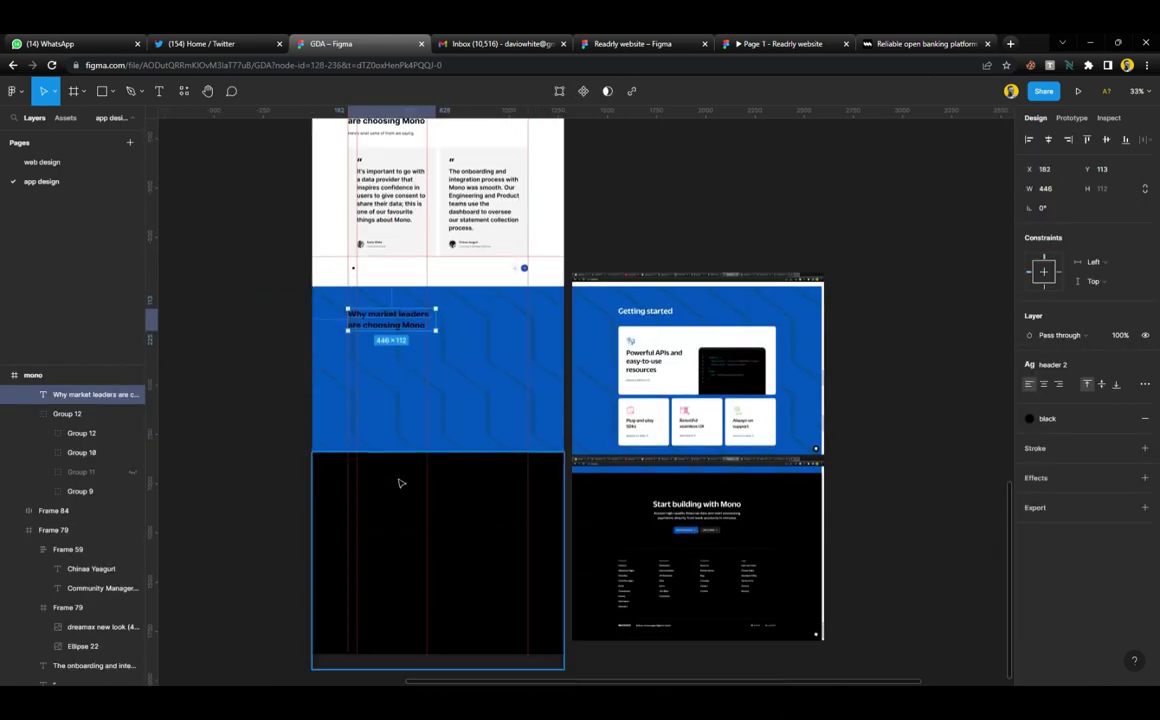
{"action": "scroll", "coordinate": [420, 420], "scroll_direction": "up", "scroll_amount": 5}
{"action": "scroll", "coordinate": [464, 370], "scroll_direction": "down", "scroll_amount": 2}
{"action": "scroll", "coordinate": [464, 369], "scroll_direction": "down", "scroll_amount": 4}
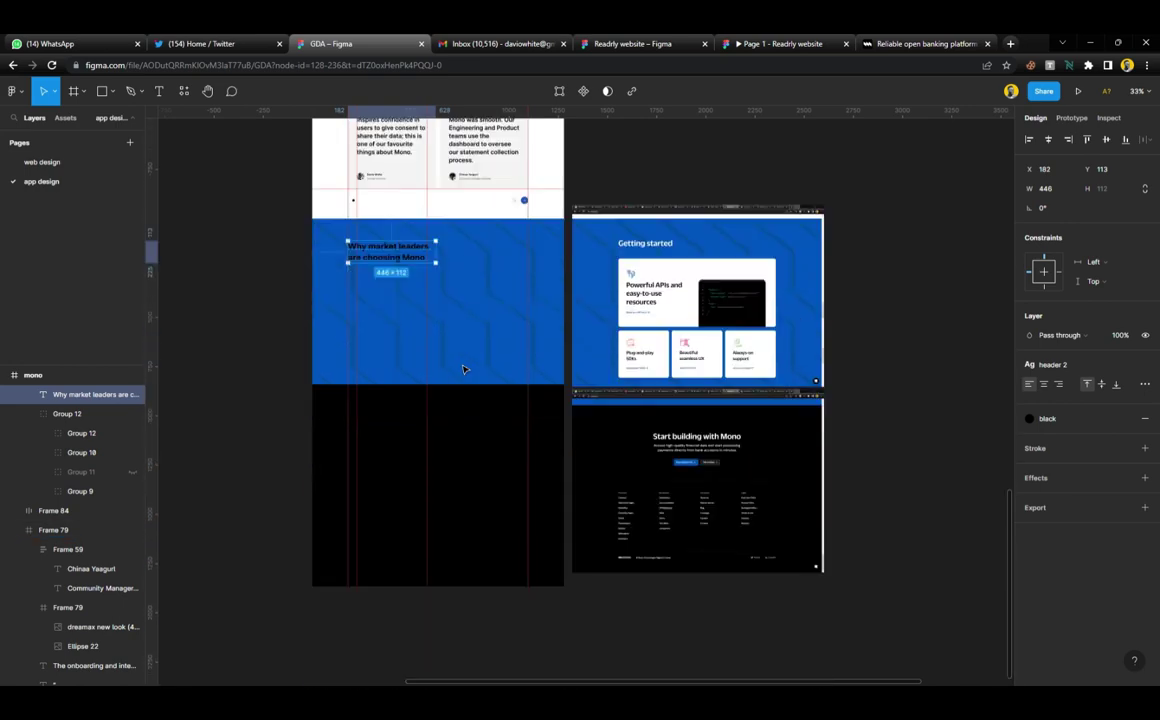
{"action": "scroll", "coordinate": [417, 290], "scroll_direction": "up", "scroll_amount": 3, "text": "ctrl"}
{"action": "left_click", "coordinate": [470, 313]}
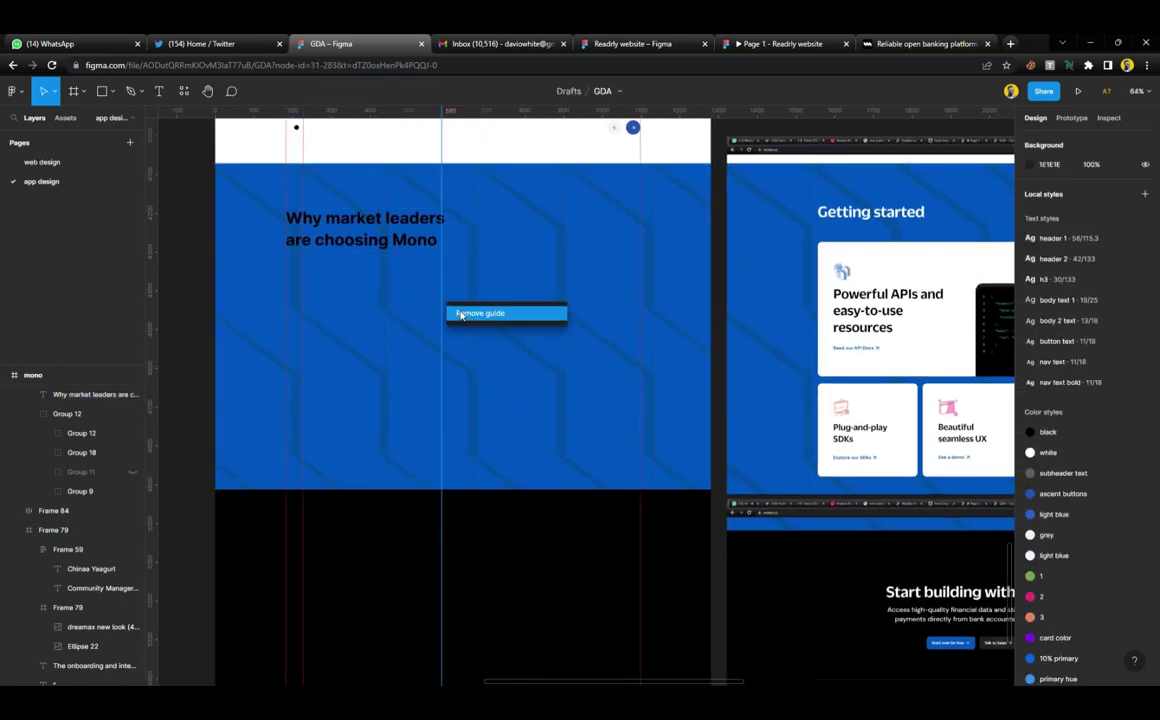
{"action": "scroll", "coordinate": [500, 230], "scroll_direction": "up", "scroll_amount": 3}
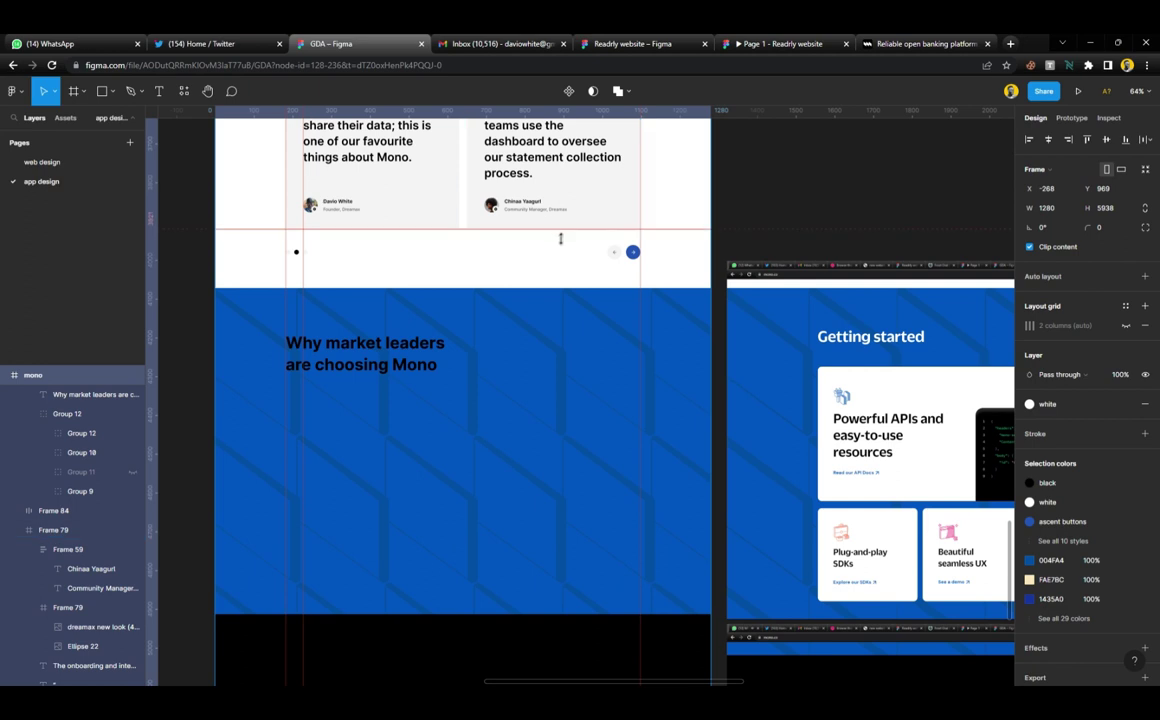
{"action": "left_click_drag", "start_coordinate": [562, 233], "coordinate": [603, 330]}
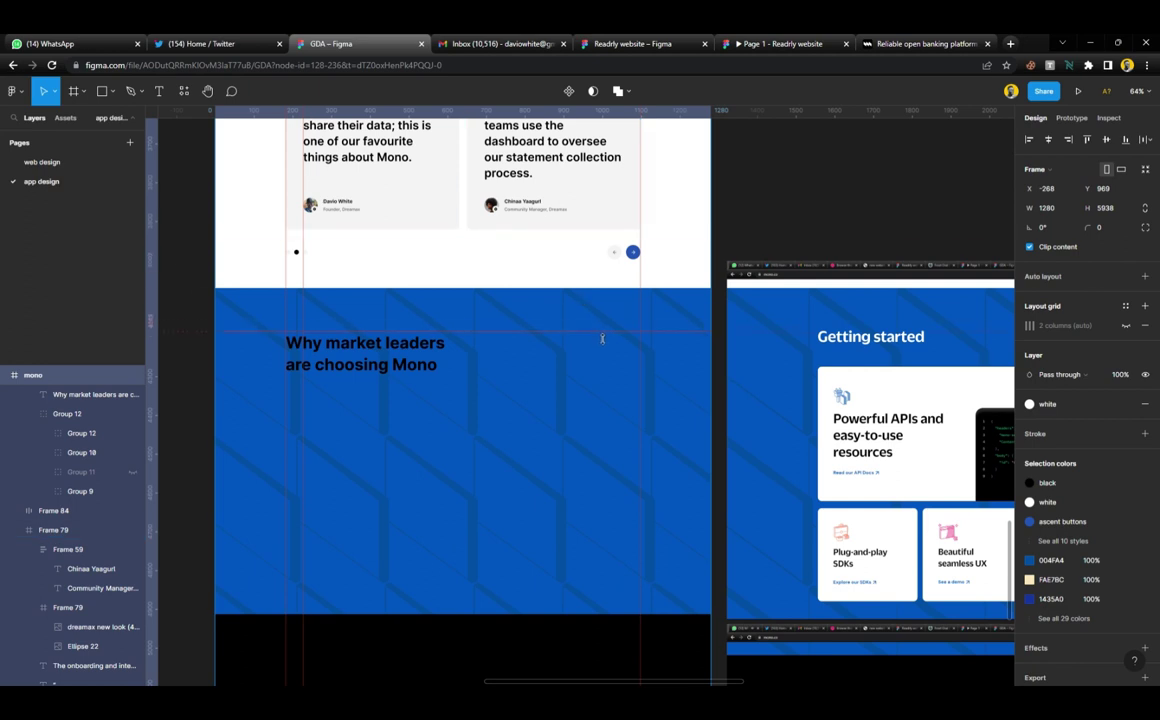
{"action": "left_click", "coordinate": [430, 354]}
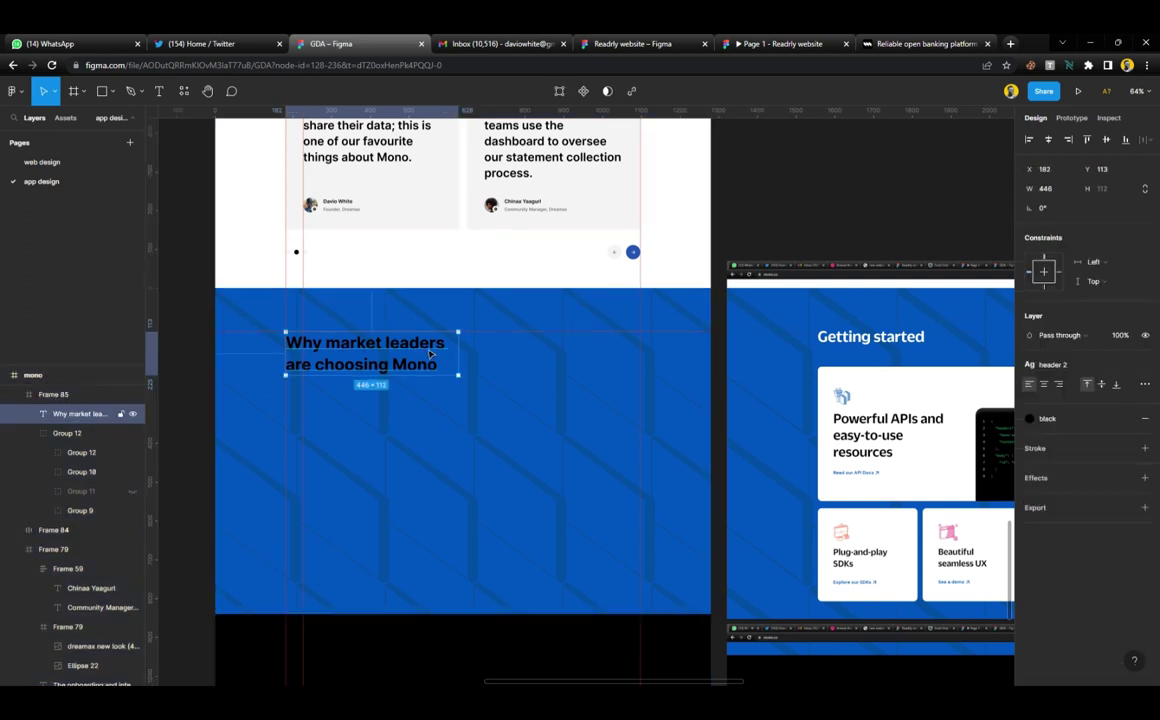
{"action": "left_click_drag", "start_coordinate": [415, 349], "coordinate": [415, 346]}
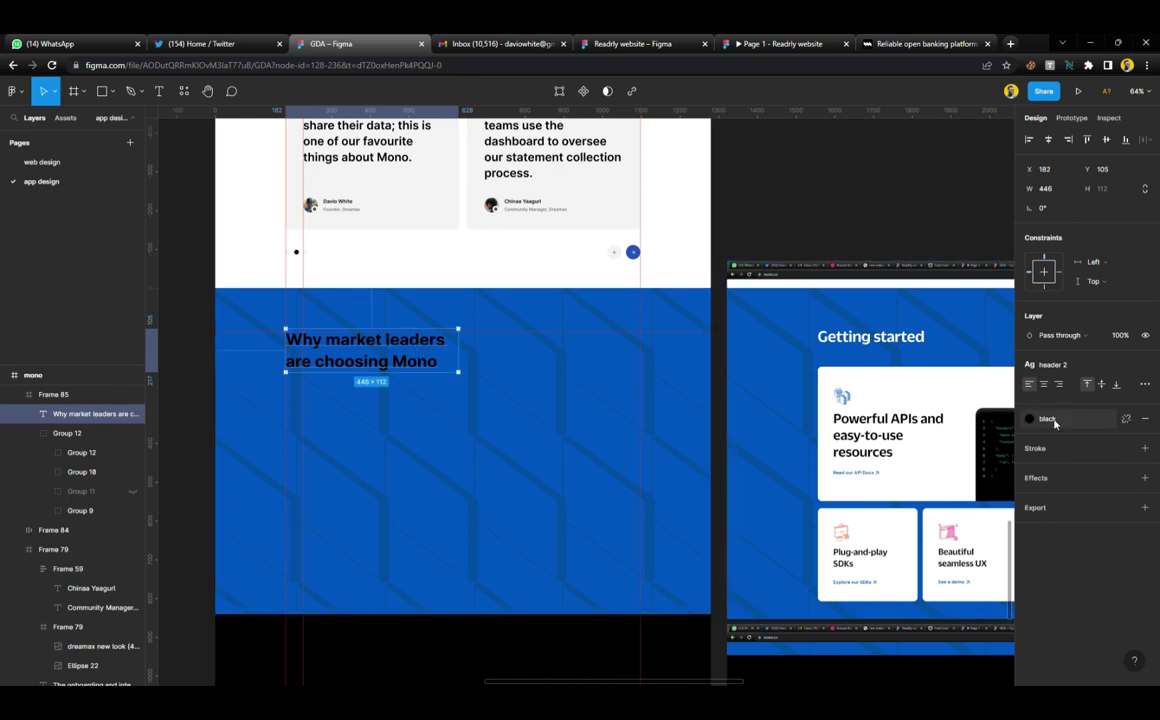
Make the heading text white and retype it as 'Getting started'
{"action": "left_click", "coordinate": [1030, 418]}
{"action": "left_click", "coordinate": [1059, 513]}
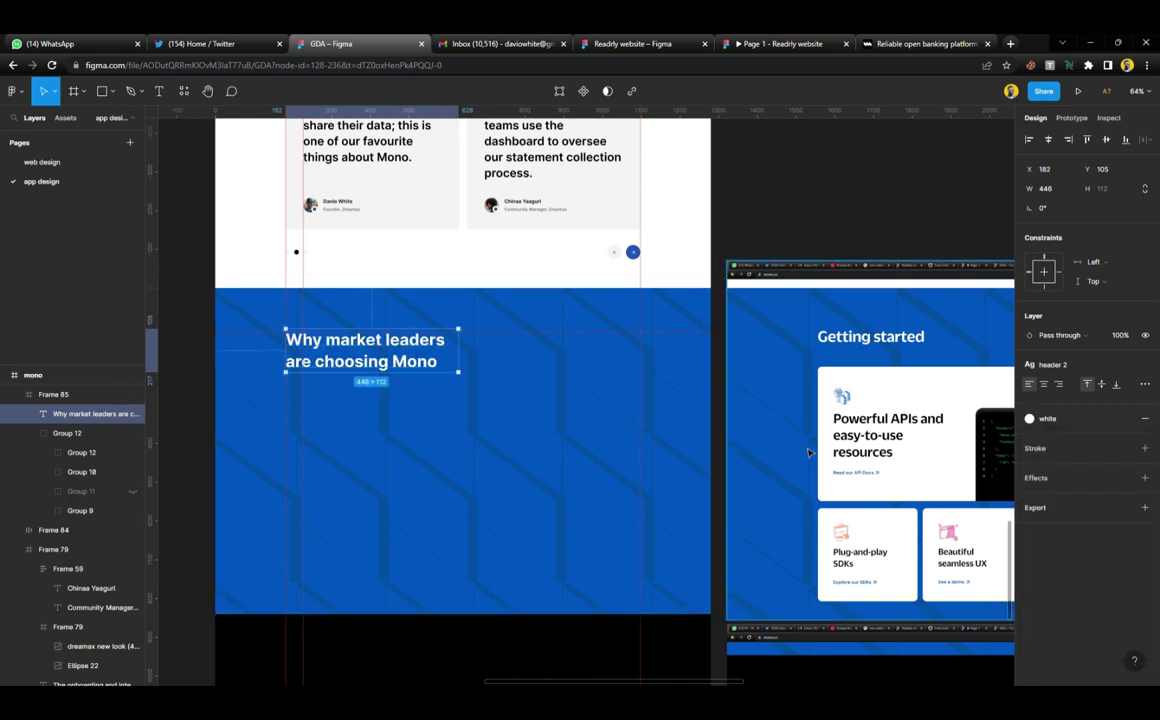
{"action": "double_click", "coordinate": [405, 367]}
{"action": "type", "text": "Get"}
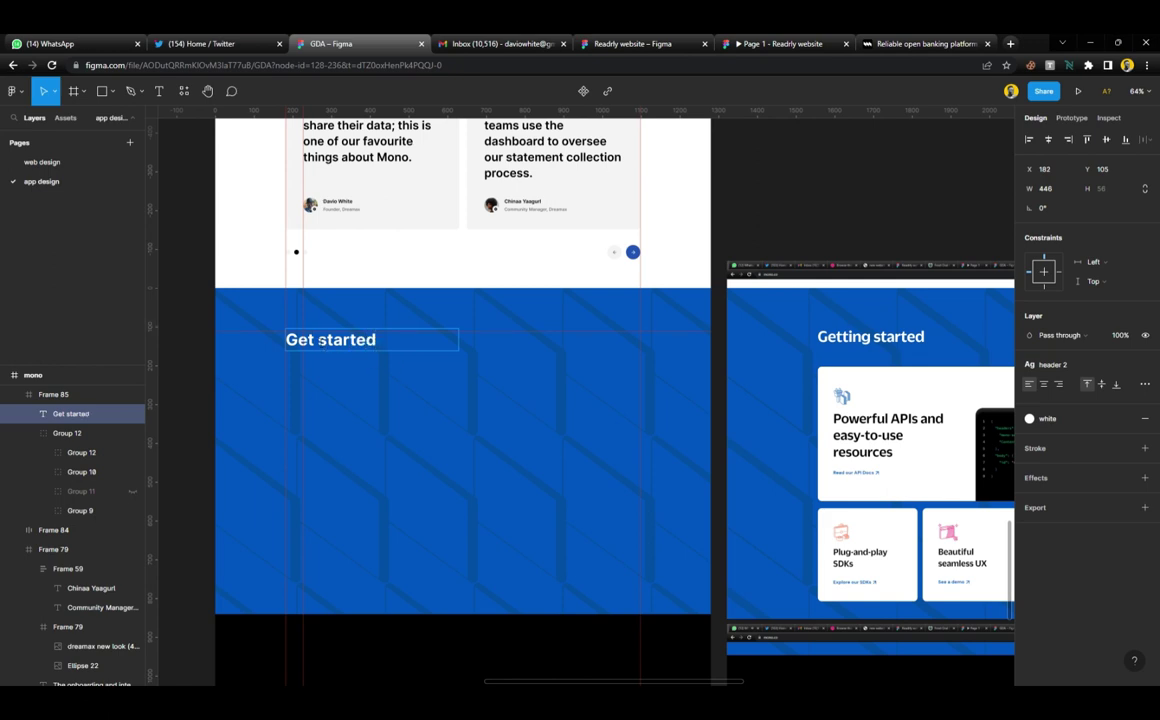
{"action": "type", "text": "ting"}
{"action": "key", "text": "Escape"}
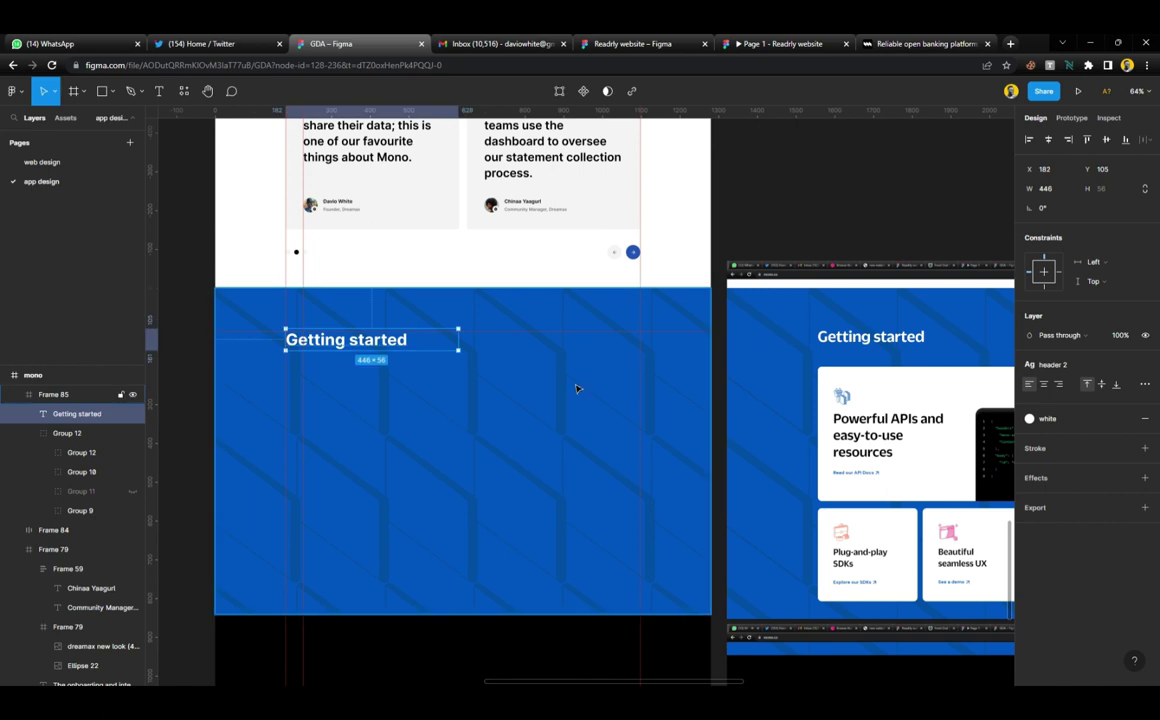
Detach the header 2 text style and set the heading weight to Semi Bold
{"action": "left_click", "coordinate": [1052, 365]}
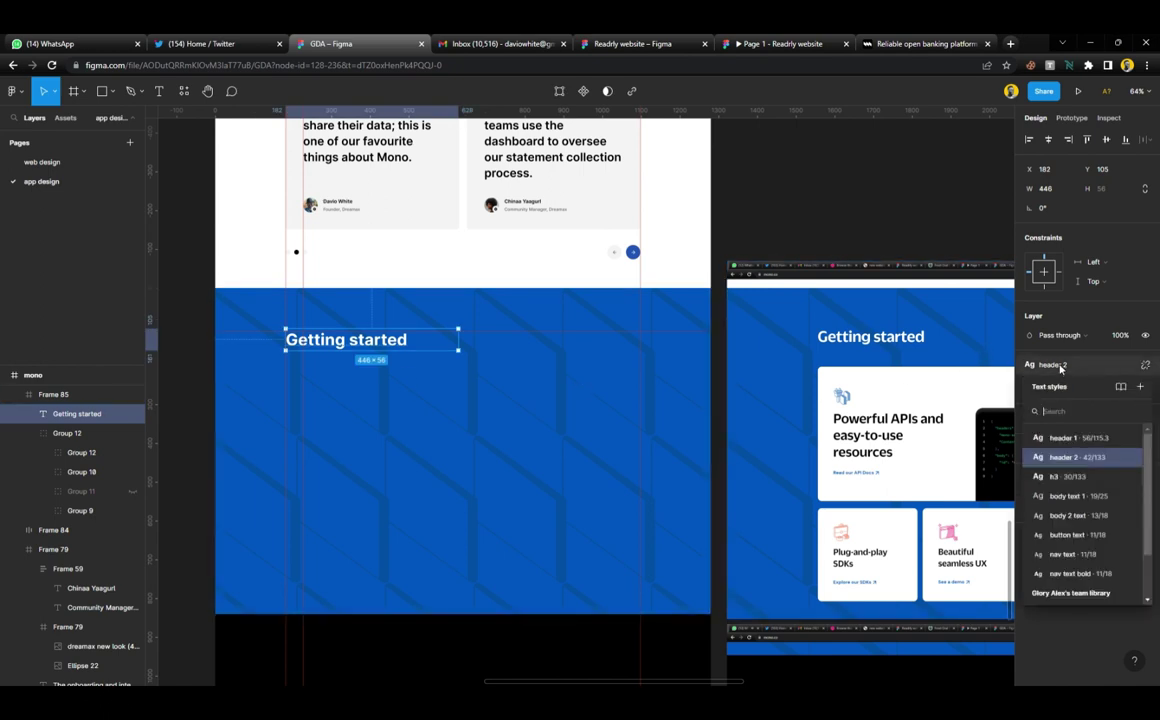
{"action": "left_click", "coordinate": [1080, 478]}
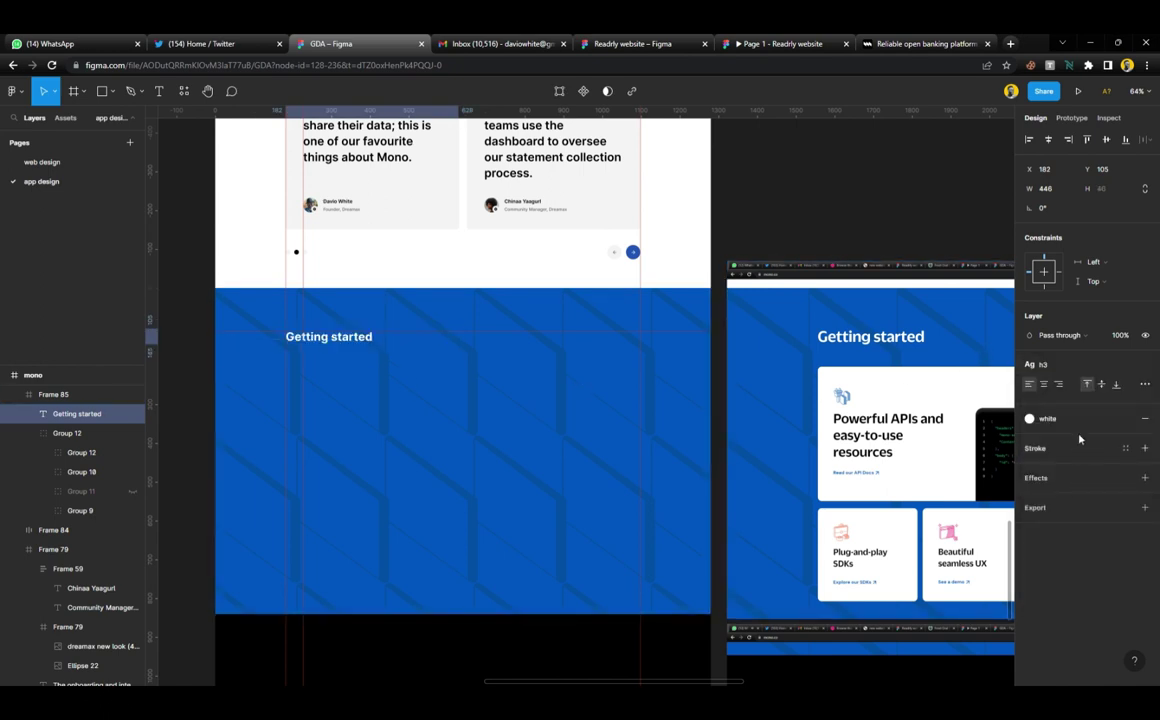
{"action": "key", "text": "ctrl+z"}
{"action": "left_click", "coordinate": [1145, 366]}
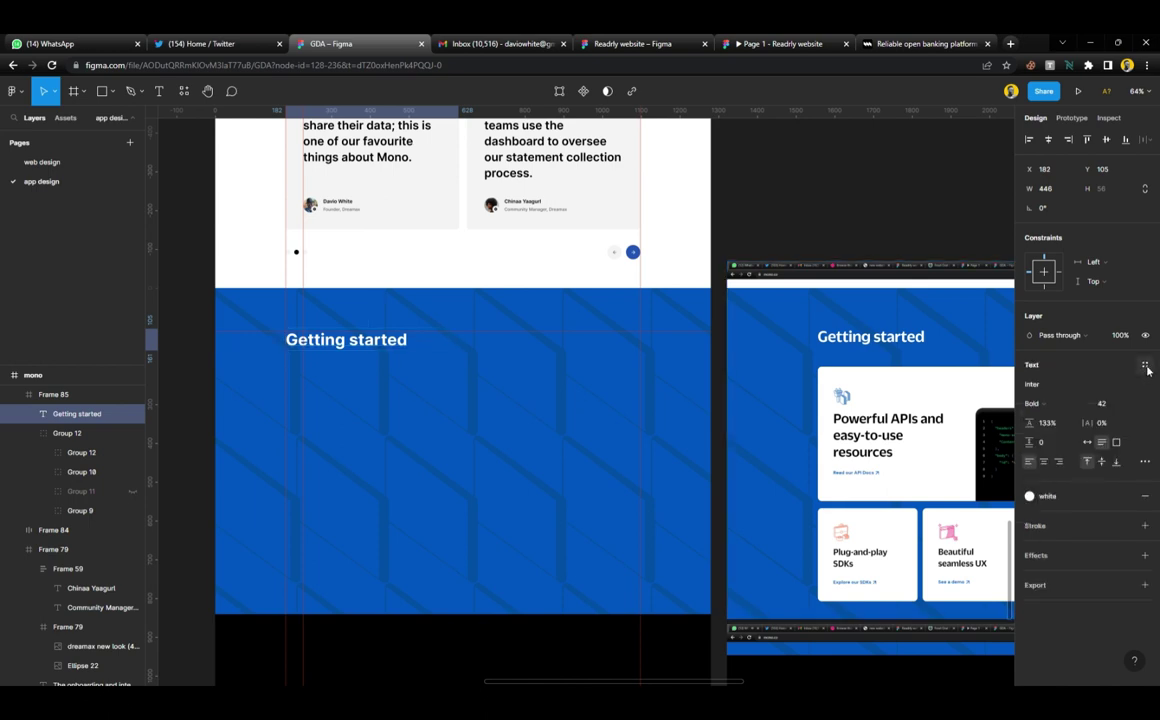
{"action": "left_click", "coordinate": [1050, 403]}
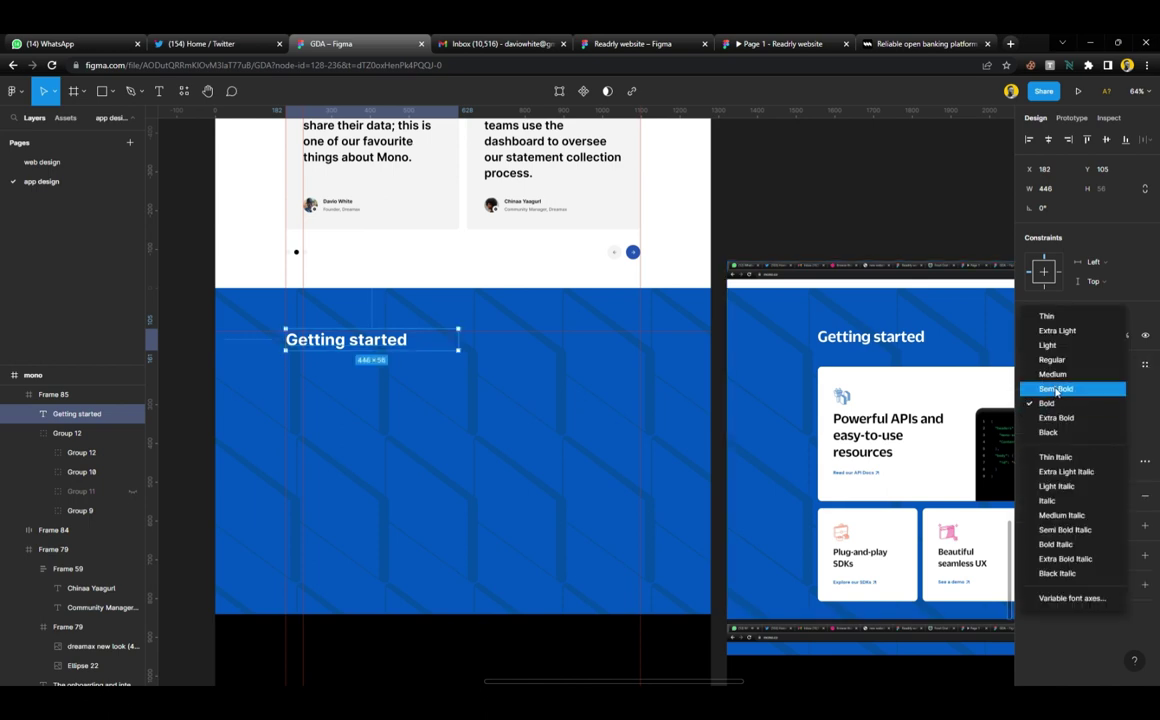
{"action": "left_click", "coordinate": [1056, 389]}
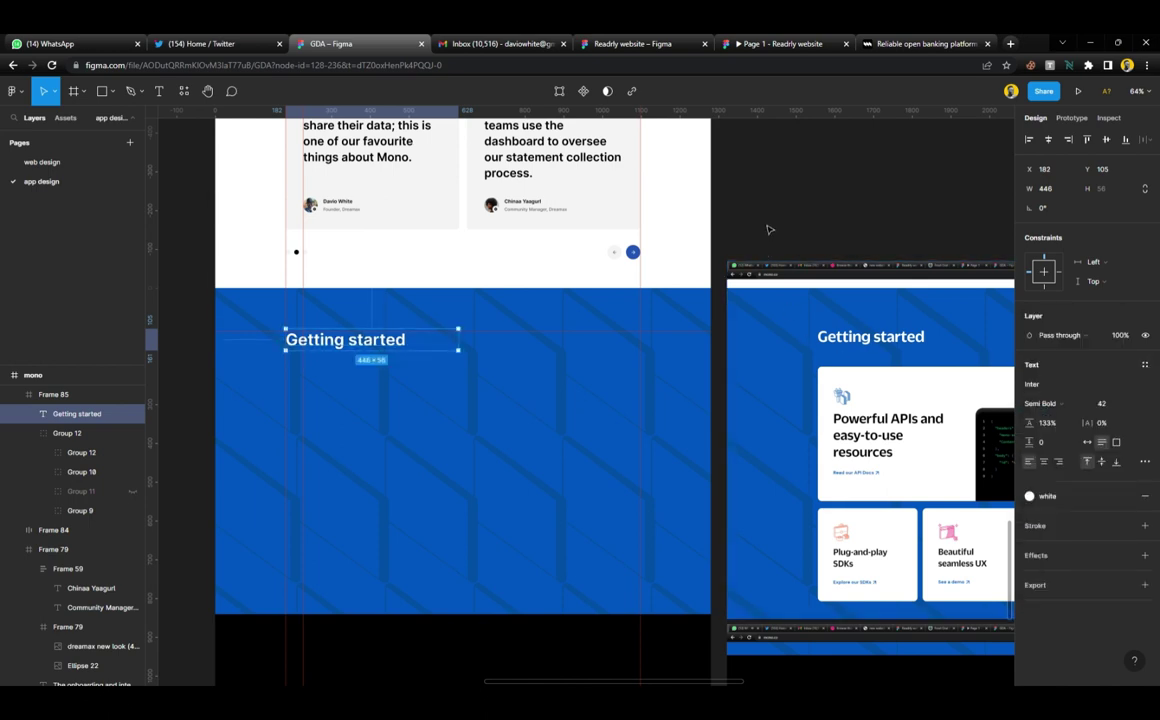
{"action": "left_click", "coordinate": [726, 277]}
Draw a 916×344 card frame below the 'Getting started' heading
{"action": "scroll", "coordinate": [588, 342], "scroll_direction": "left", "scroll_amount": 2}
{"action": "scroll", "coordinate": [531, 344], "scroll_direction": "down", "scroll_amount": 2}
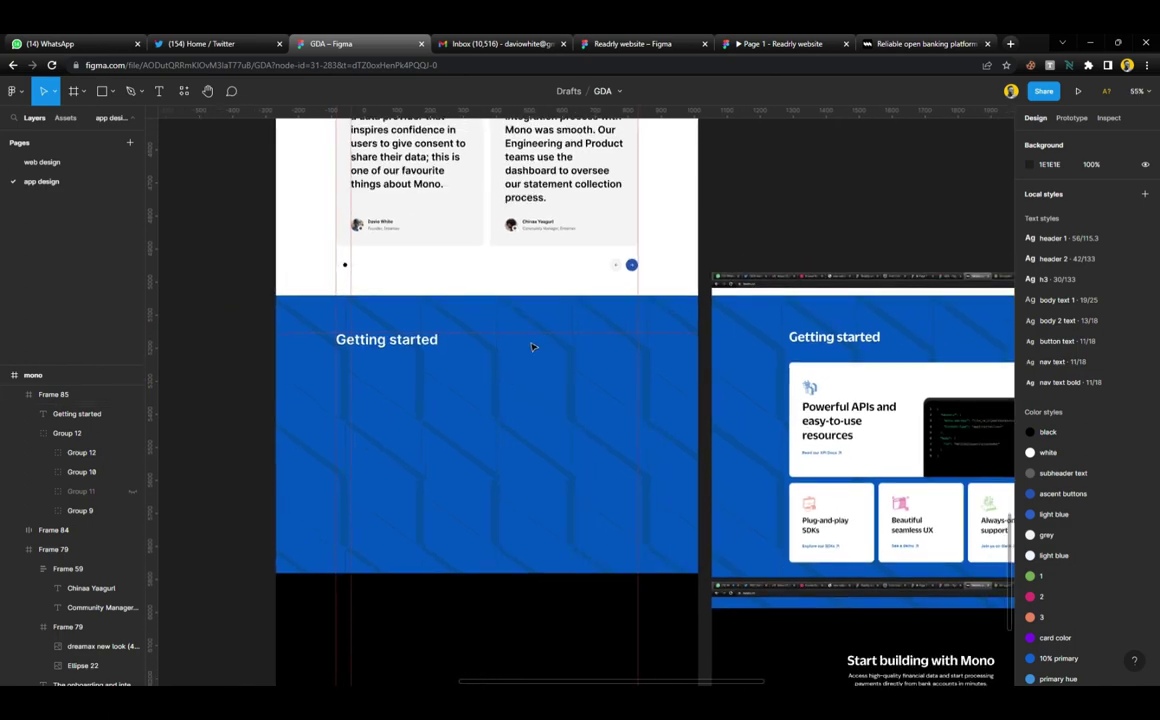
{"action": "scroll", "coordinate": [520, 383], "scroll_direction": "up", "scroll_amount": 3}
{"action": "key", "text": "f"}
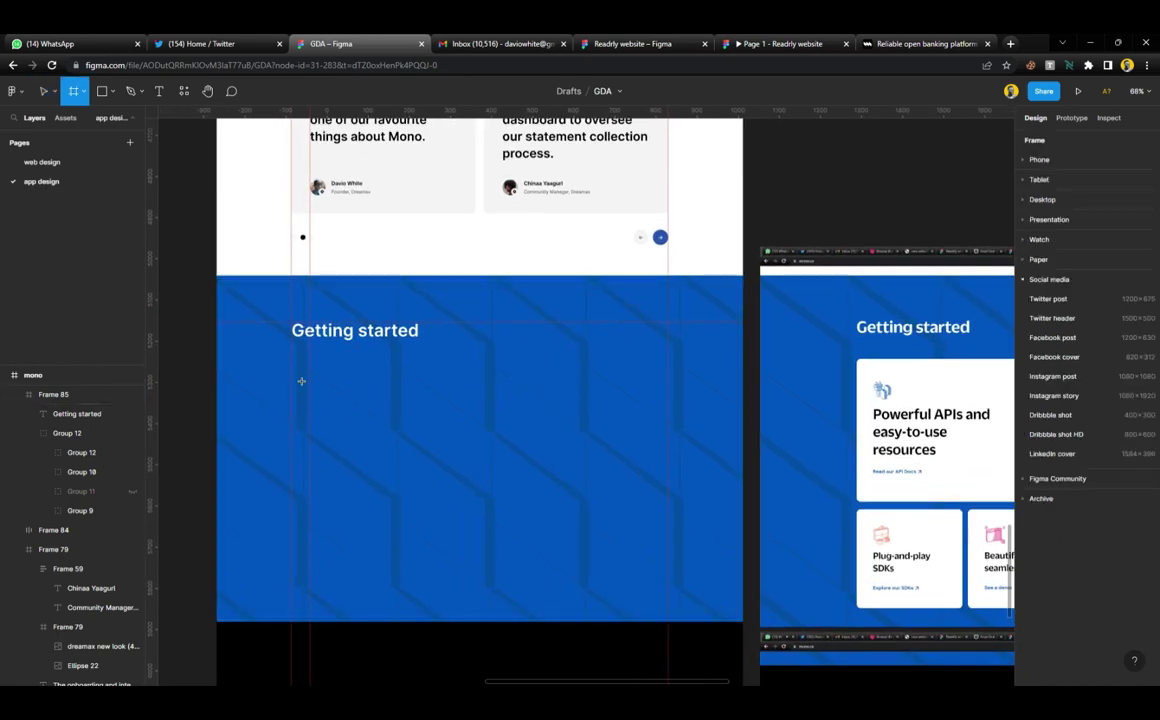
{"action": "left_click_drag", "start_coordinate": [292, 368], "coordinate": [668, 510]}
Fill the card frame white, give it corner radius 8, and move it up toward the heading
{"action": "left_click", "coordinate": [1126, 463]}
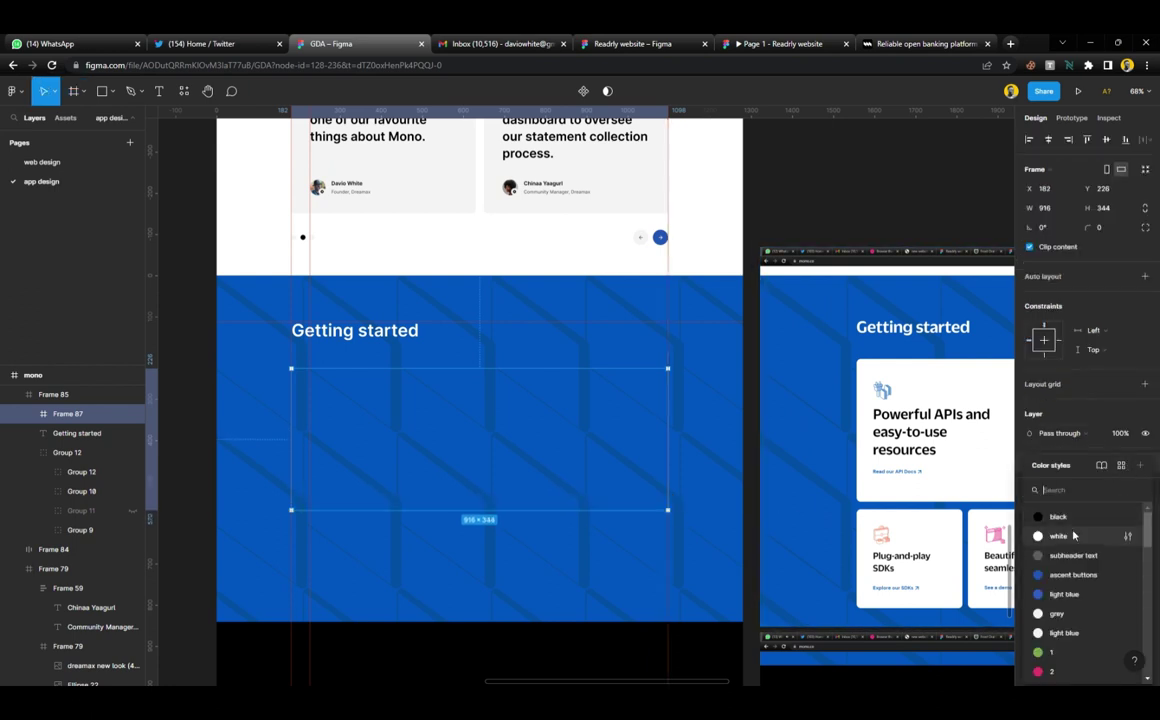
{"action": "left_click", "coordinate": [965, 504]}
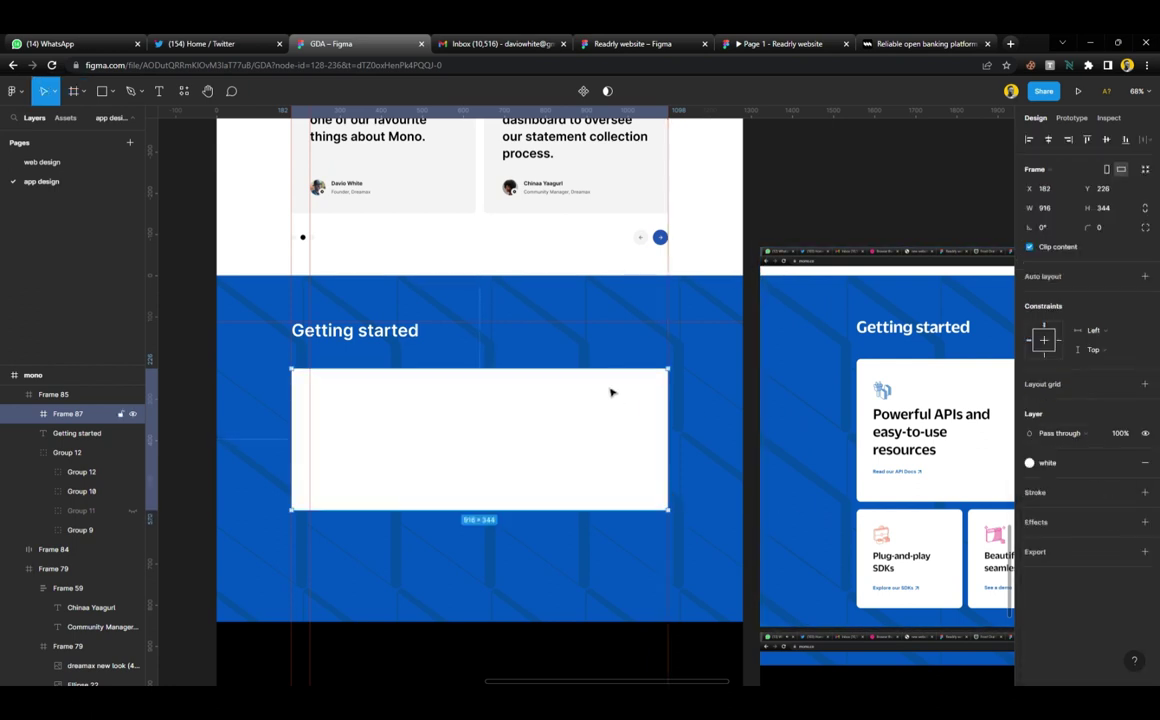
{"action": "left_click", "coordinate": [1106, 228]}
{"action": "type", "text": "8"}
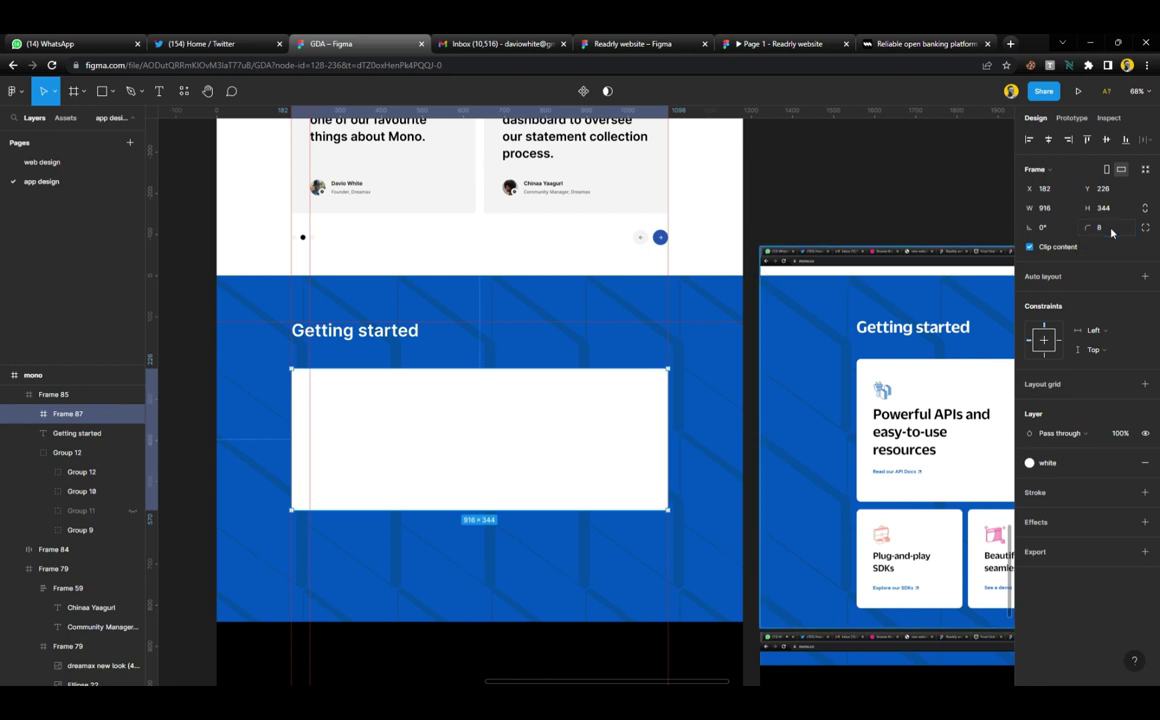
{"action": "key", "text": "Escape"}
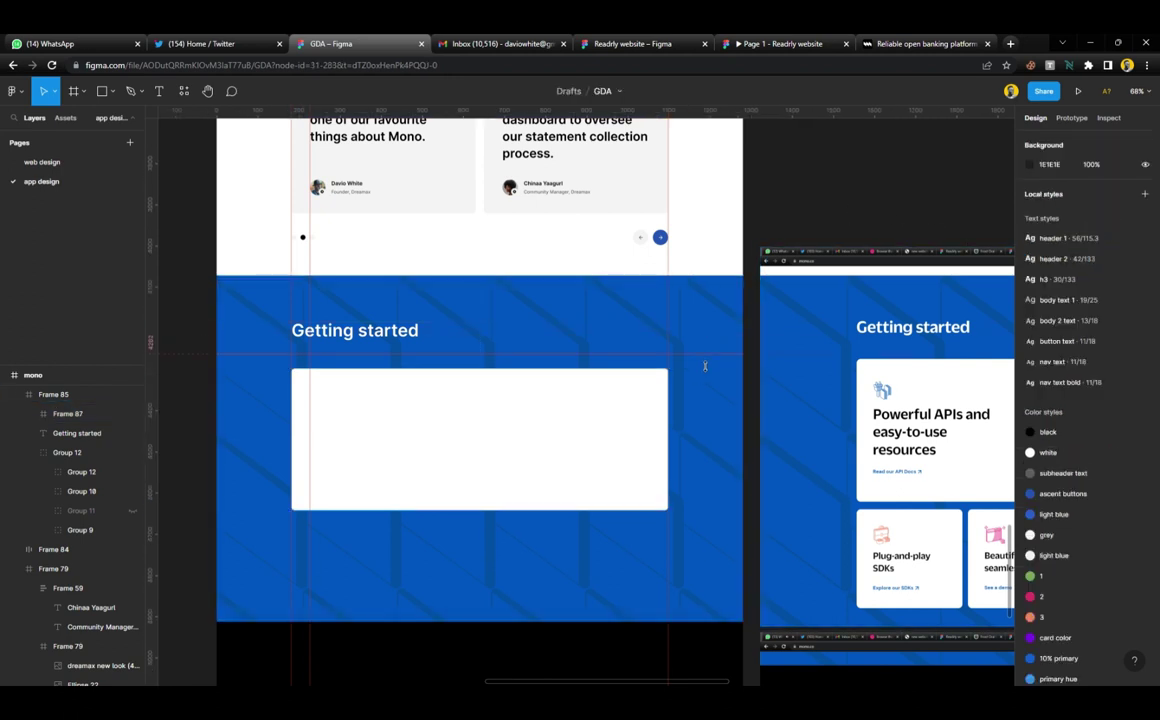
{"action": "left_click", "coordinate": [629, 406]}
{"action": "left_click_drag", "start_coordinate": [629, 406], "coordinate": [647, 394]}
Move the reference screenshot group left beside the design
{"action": "left_click", "coordinate": [838, 320]}
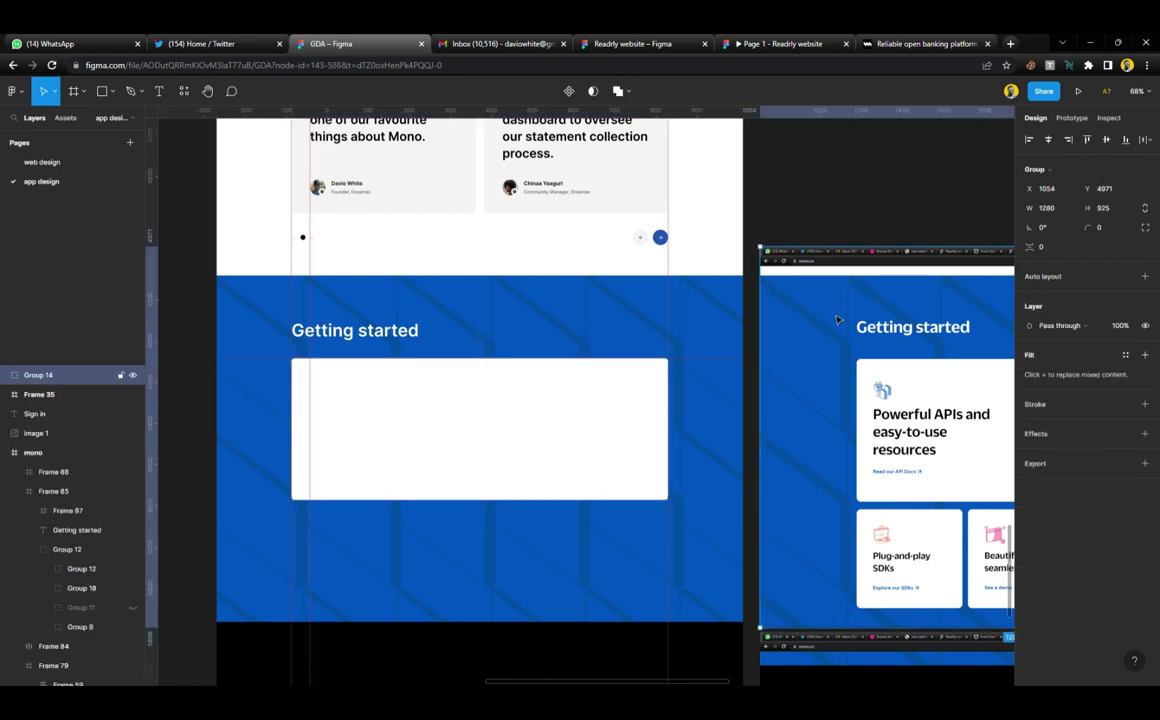
{"action": "left_click_drag", "start_coordinate": [858, 306], "coordinate": [824, 308]}
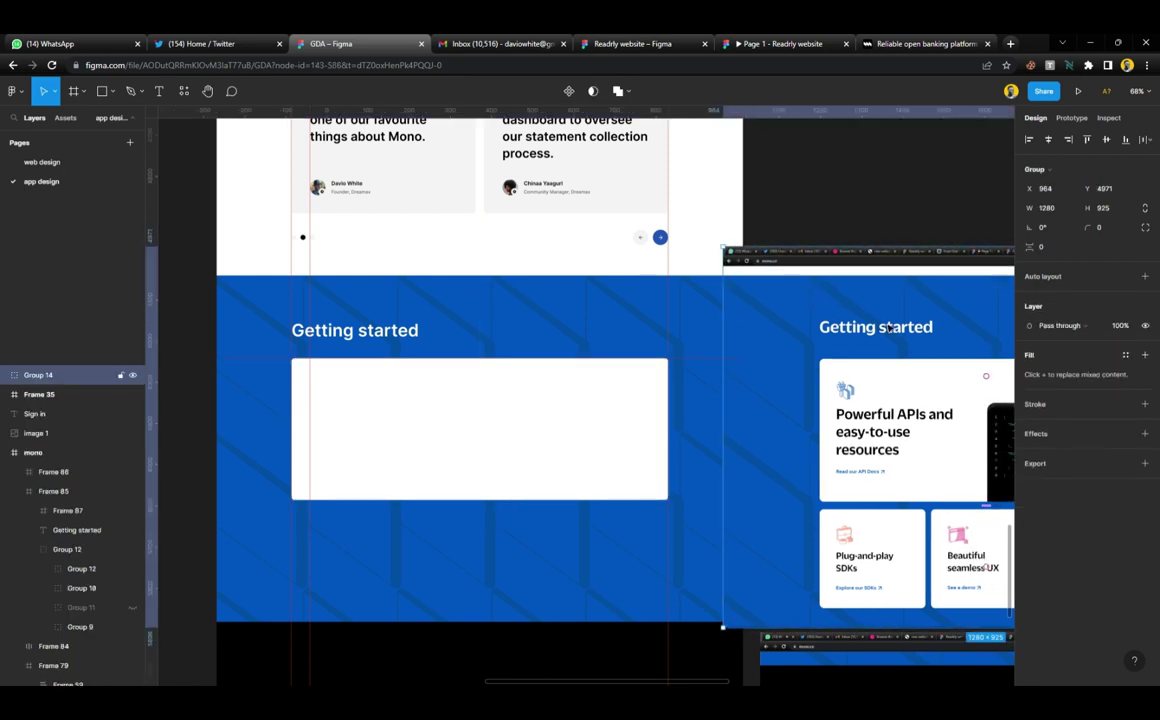
{"action": "left_click_drag", "start_coordinate": [889, 327], "coordinate": [813, 327]}
{"action": "scroll", "coordinate": [824, 327], "scroll_direction": "right", "scroll_amount": 4}
{"action": "scroll", "coordinate": [805, 521], "scroll_direction": "up", "scroll_amount": 5}
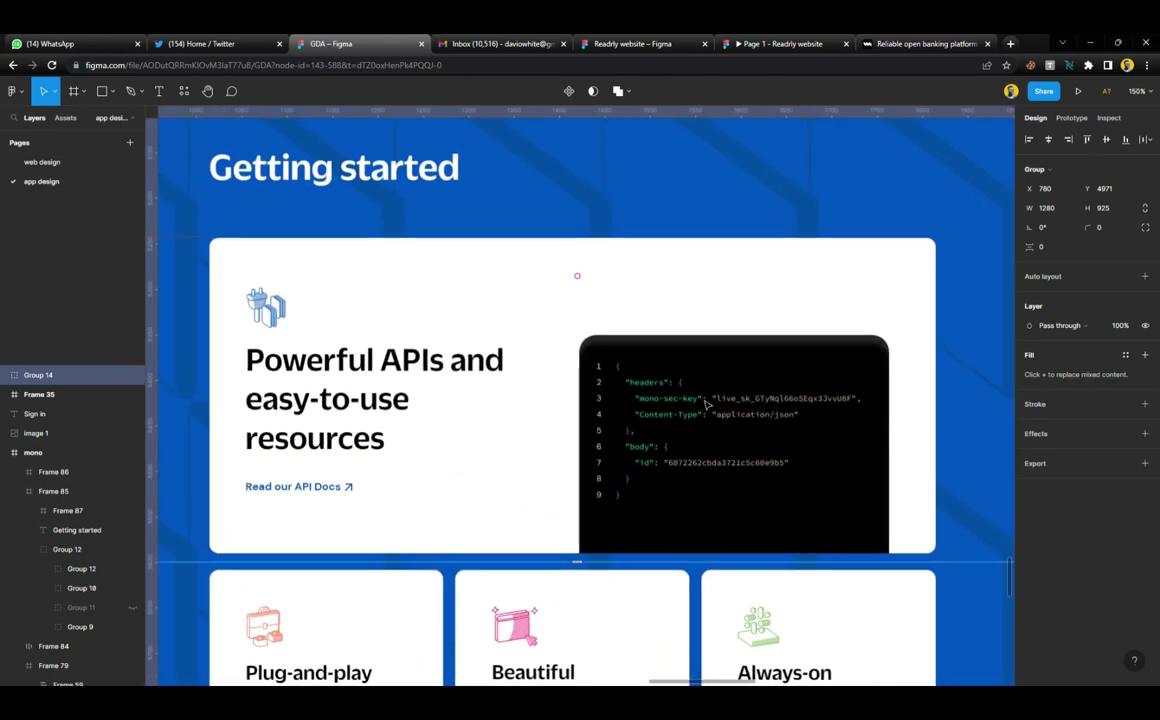
{"action": "scroll", "coordinate": [706, 404], "scroll_direction": "down", "scroll_amount": 2}
Switch to the live mono.co site and scroll toward its Getting started section
{"action": "left_click", "coordinate": [922, 44]}
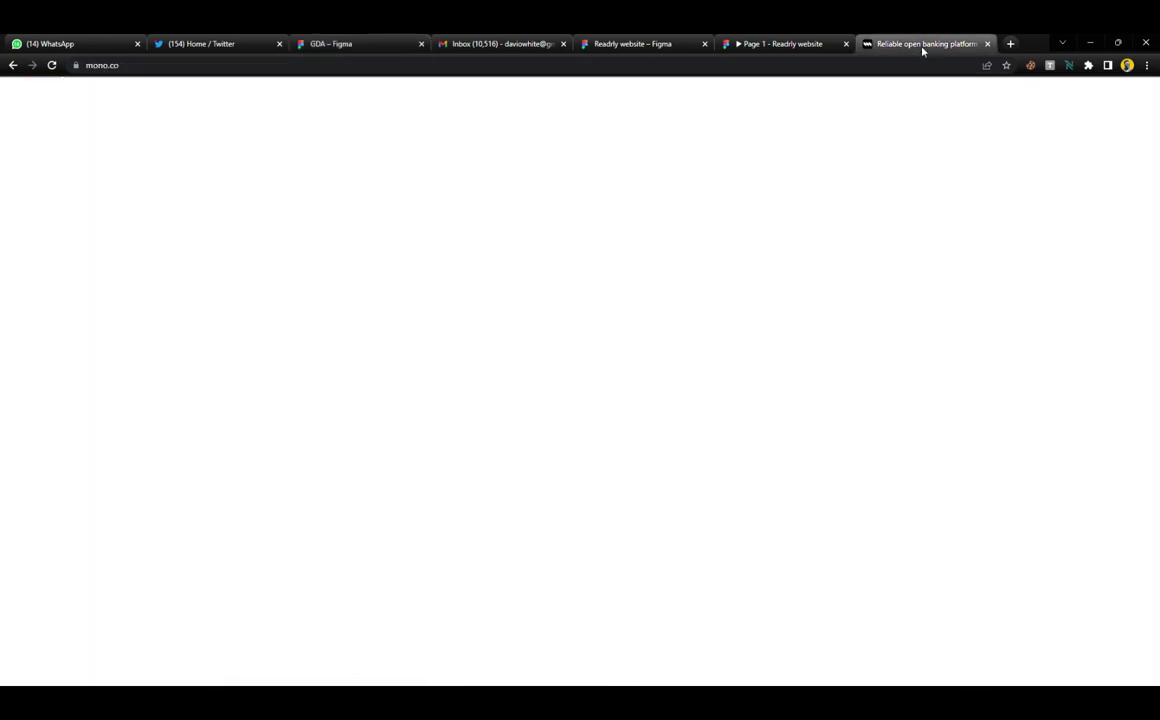
{"action": "scroll", "coordinate": [690, 360], "scroll_direction": "down", "scroll_amount": 4}
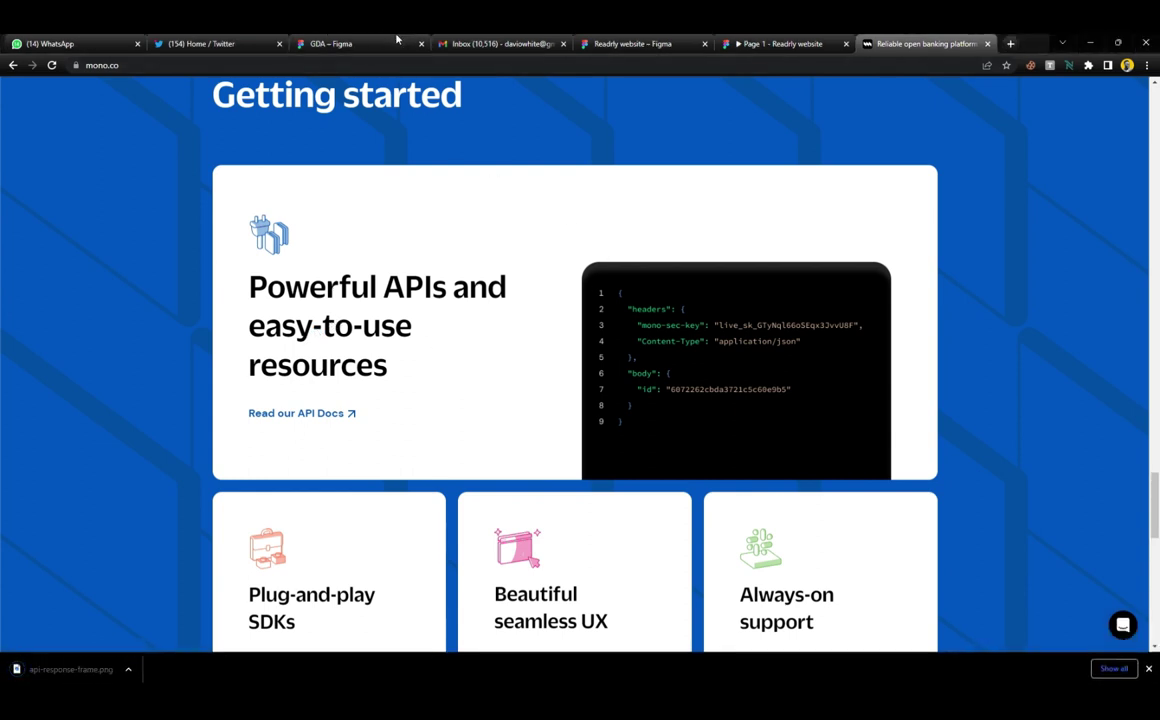
Back in Figma, try narrowing the screenshot group from its left side, undoing each attempt
{"action": "left_click", "coordinate": [342, 45]}
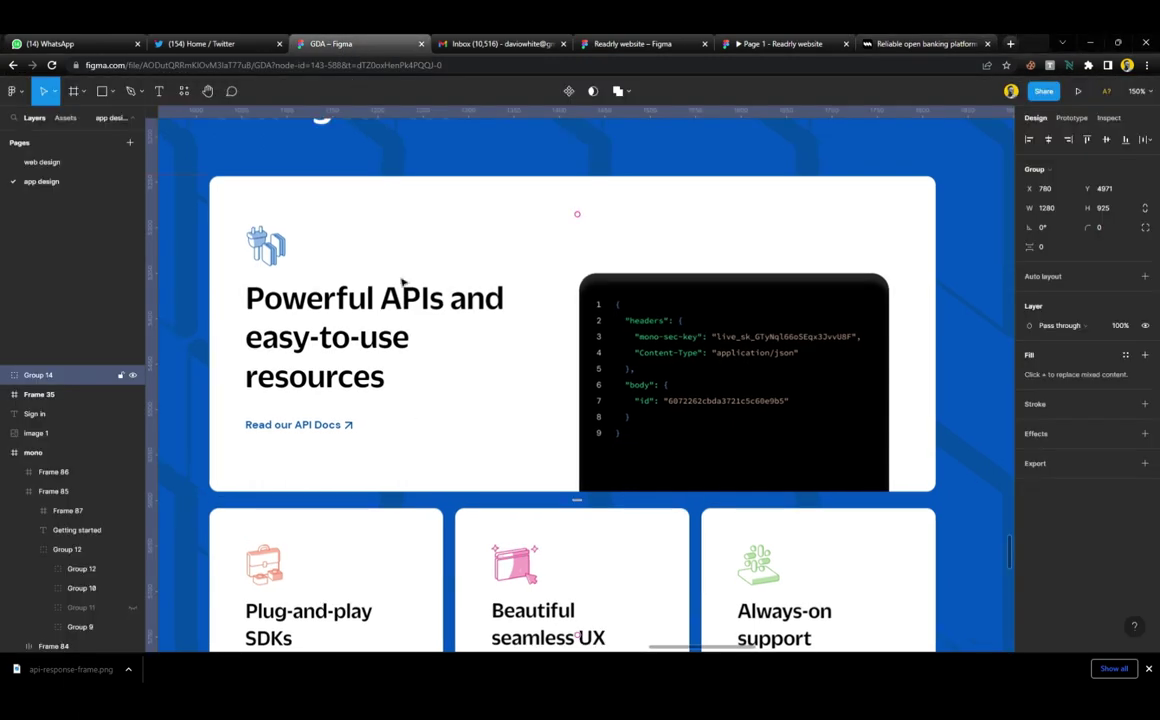
{"action": "scroll", "coordinate": [479, 420], "scroll_direction": "down", "scroll_amount": 6}
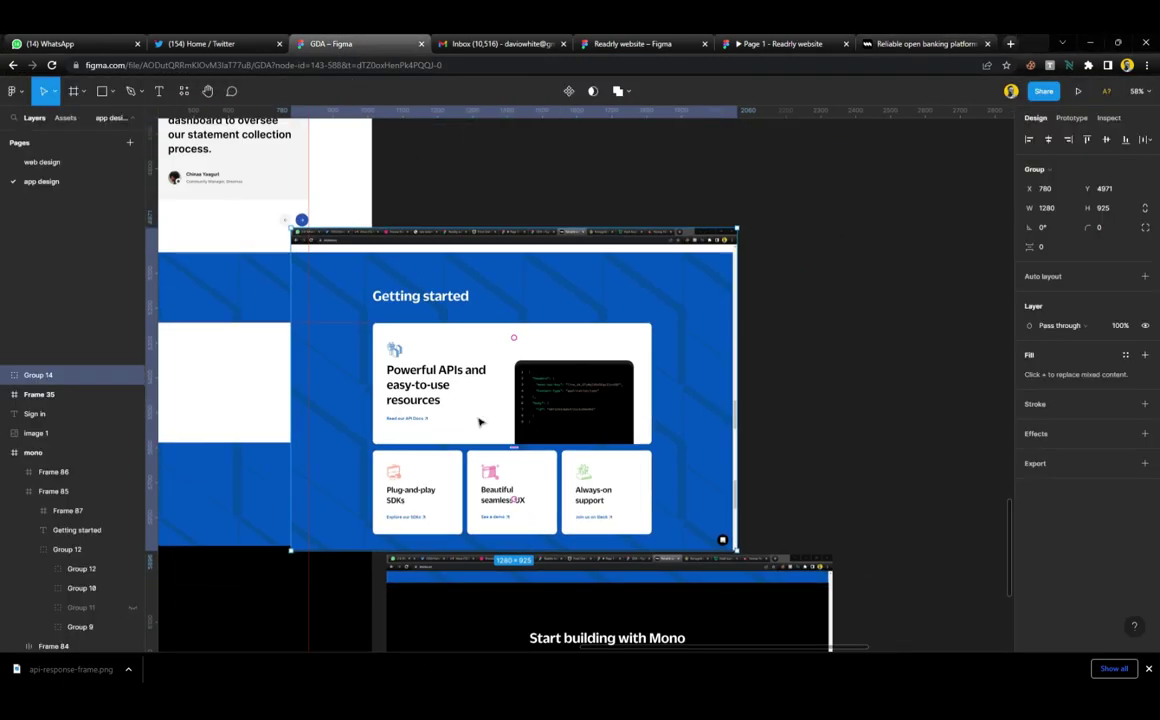
{"action": "scroll", "coordinate": [490, 413], "scroll_direction": "left", "scroll_amount": 3}
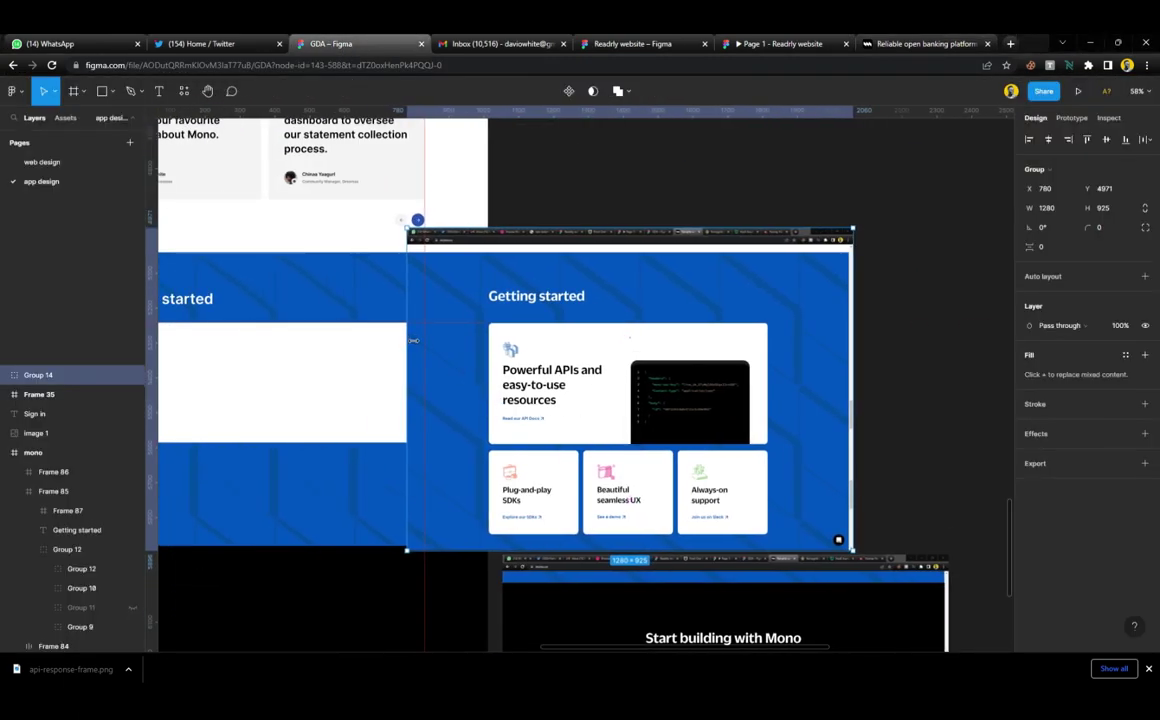
{"action": "left_click_drag", "start_coordinate": [413, 341], "coordinate": [472, 341]}
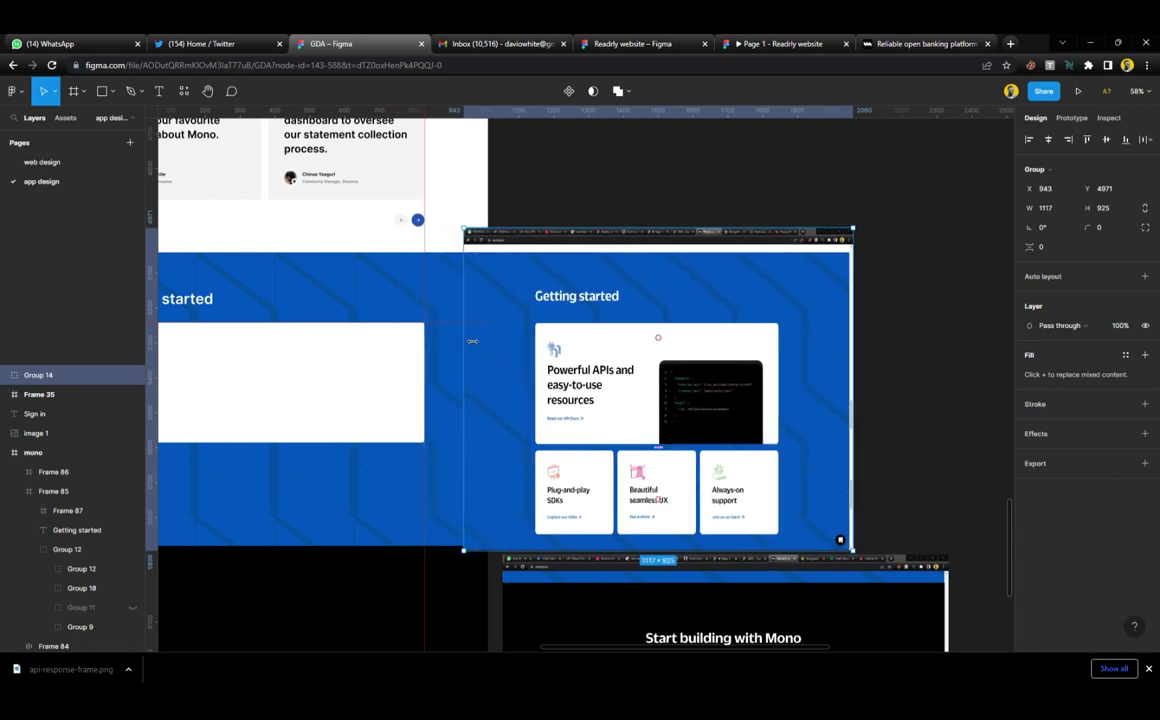
{"action": "key", "text": "ctrl+z"}
{"action": "key", "text": "ctrl+z"}
{"action": "key", "text": "Escape"}
{"action": "left_click", "coordinate": [511, 341]}
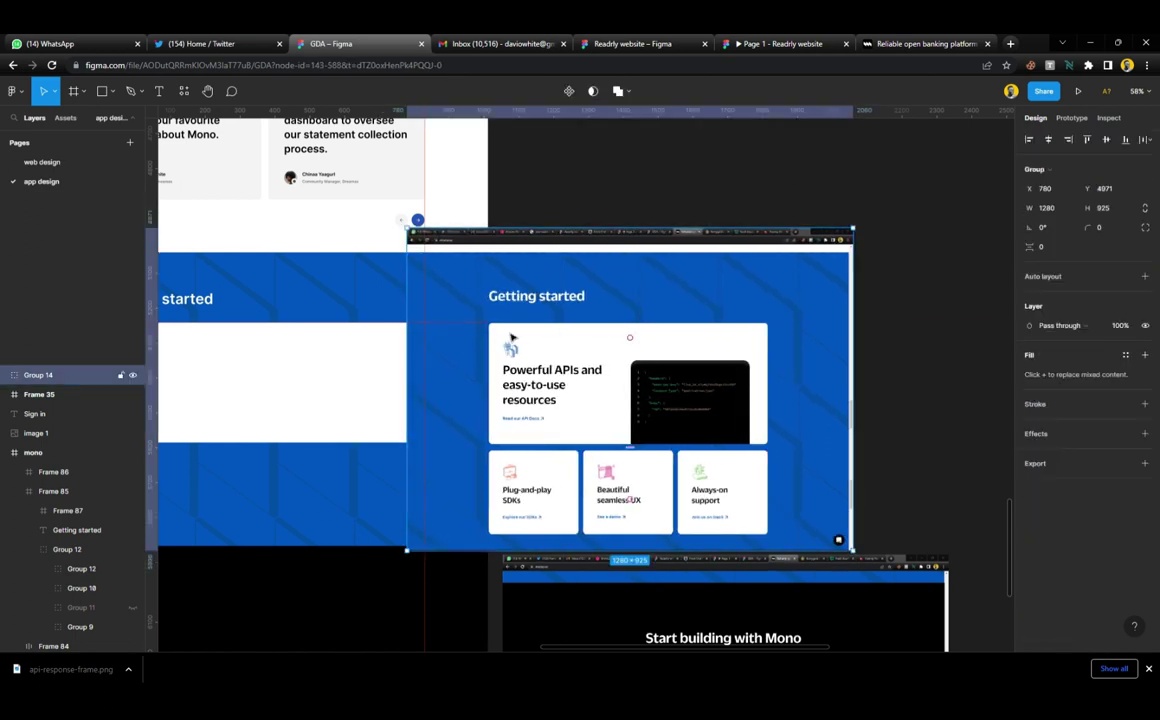
{"action": "left_click_drag", "start_coordinate": [416, 317], "coordinate": [452, 335]}
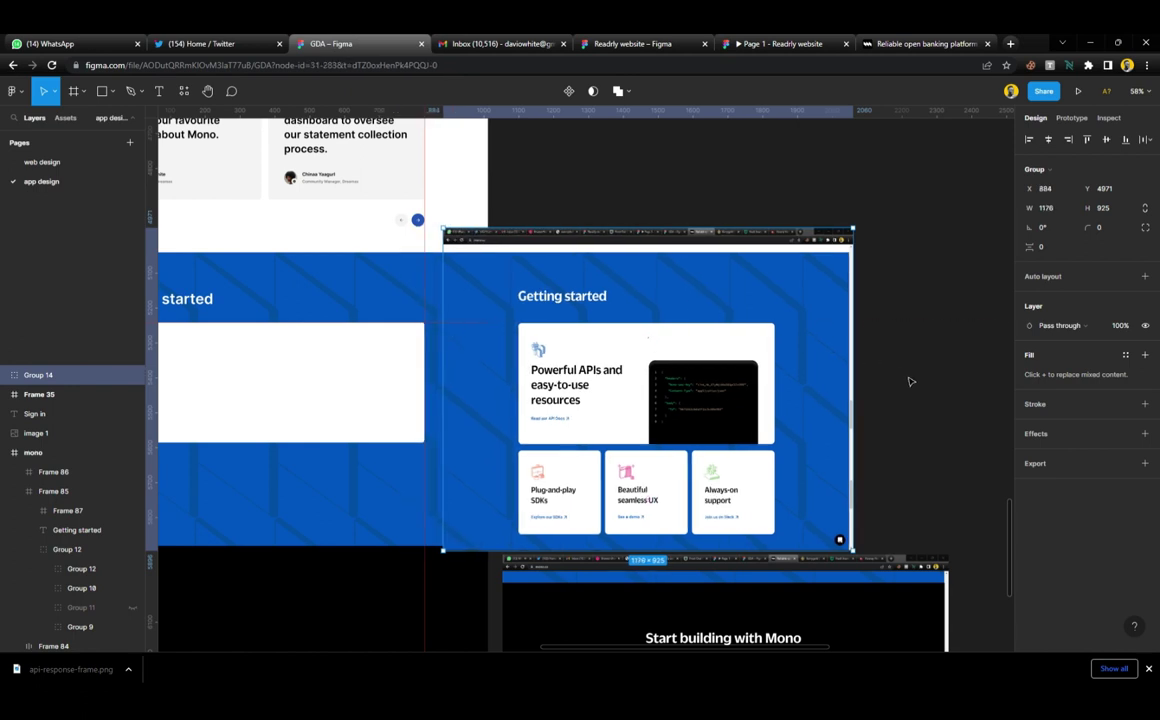
{"action": "key", "text": "Escape"}
{"action": "left_click", "coordinate": [800, 360]}
{"action": "key", "text": "ctrl+z"}
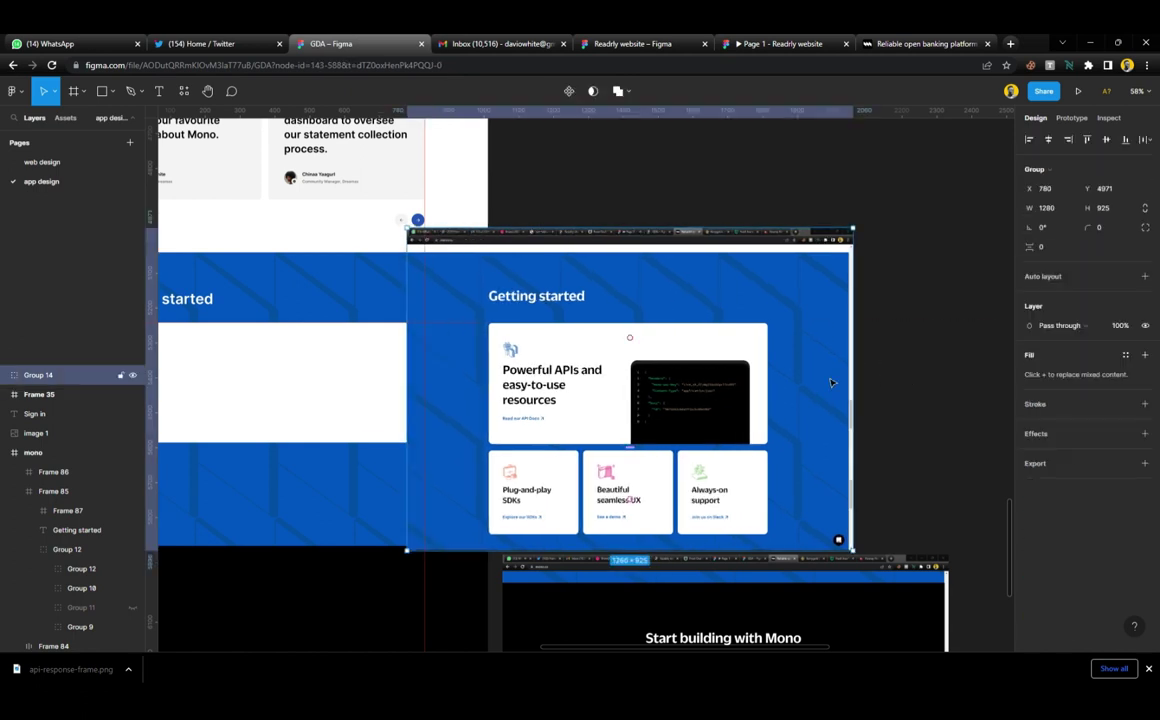
{"action": "key", "text": "Return"}
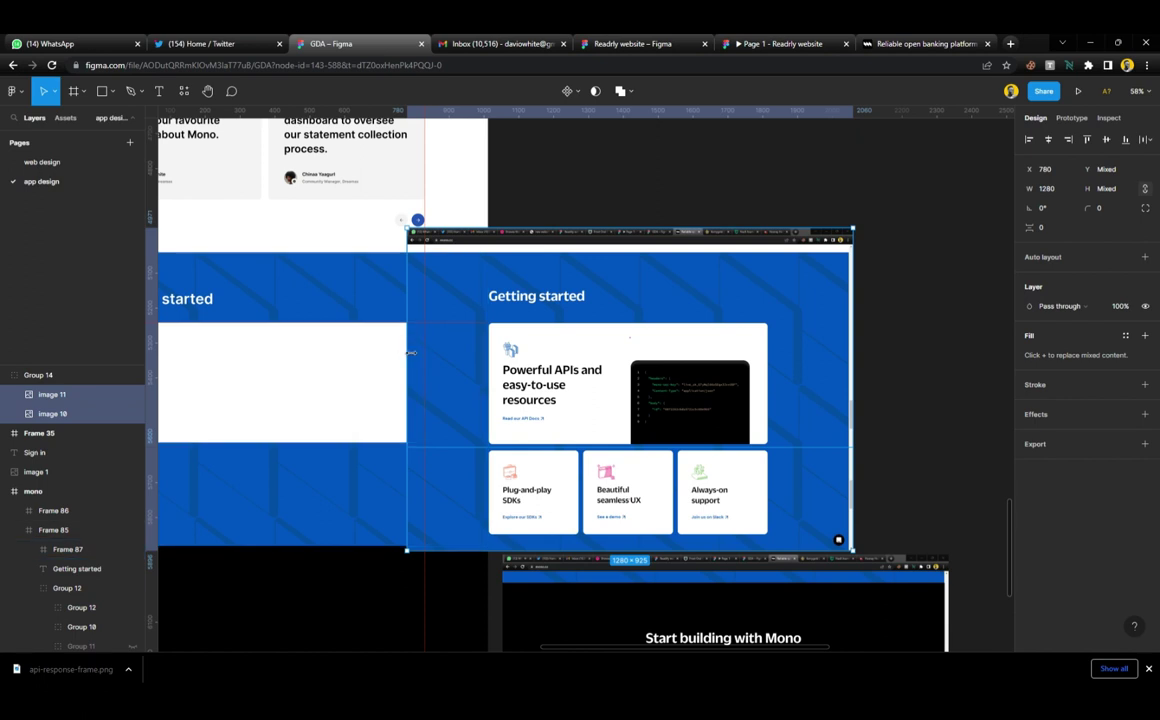
{"action": "left_click_drag", "start_coordinate": [407, 352], "coordinate": [442, 361]}
{"action": "key", "text": "ctrl+z"}
Ungroup the reference screenshots and trim images 10 and 11 from the left to match
{"action": "key", "text": "ctrl+shift+g"}
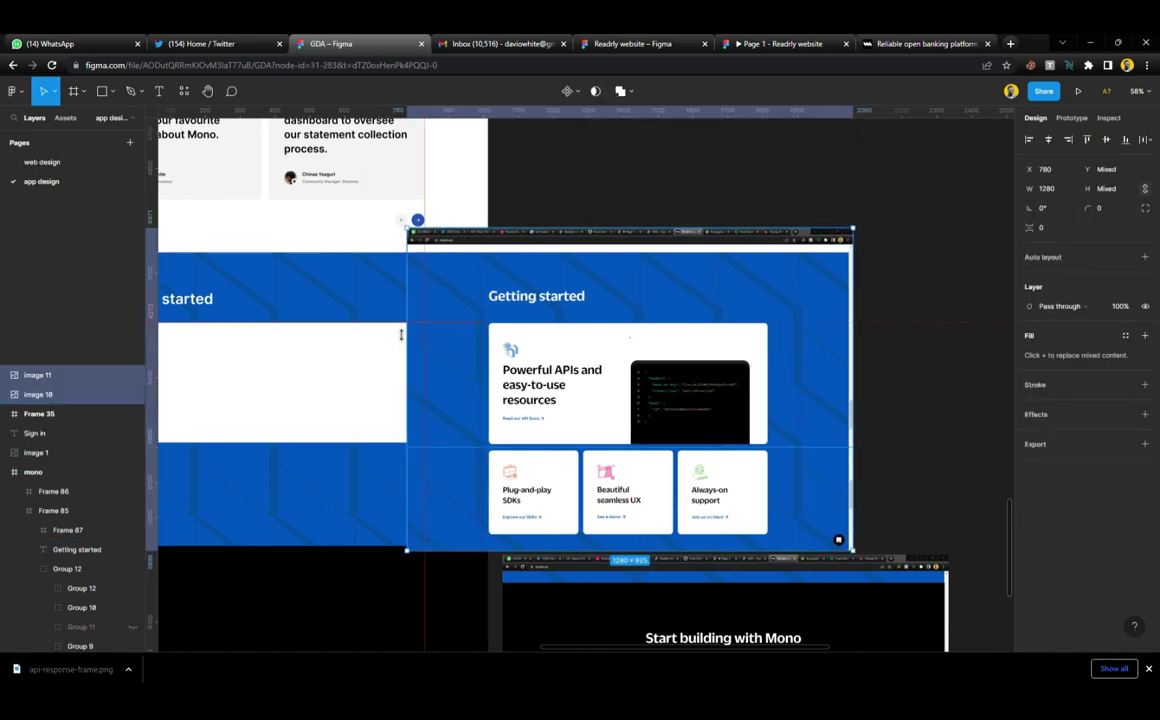
{"action": "left_click_drag", "start_coordinate": [418, 335], "coordinate": [438, 339]}
{"action": "key", "text": "ctrl+z"}
{"action": "left_click", "coordinate": [740, 310]}
{"action": "left_click_drag", "start_coordinate": [408, 338], "coordinate": [490, 342]}
{"action": "left_click", "coordinate": [511, 479]}
{"action": "left_click_drag", "start_coordinate": [418, 479], "coordinate": [490, 501]}
{"action": "left_click", "coordinate": [916, 423]}
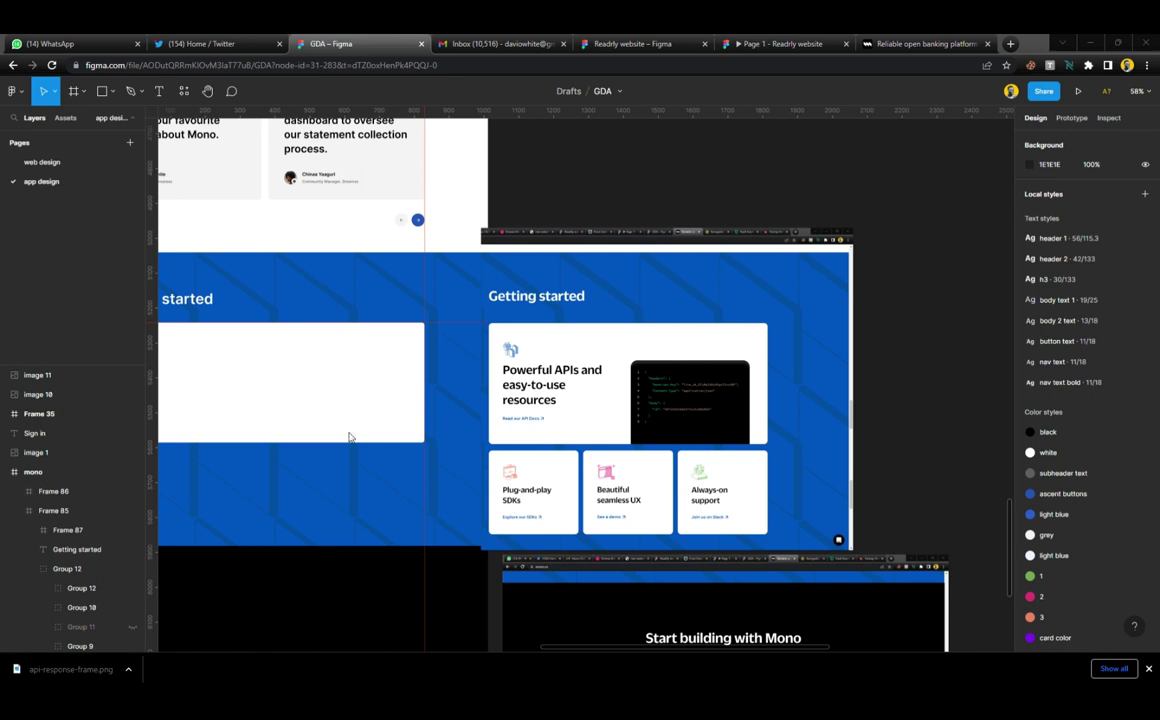
Paste the api-response-frame code image onto the canvas and remove the misplaced copy
{"action": "key", "text": "ctrl+v"}
{"action": "left_click_drag", "start_coordinate": [717, 188], "coordinate": [358, 395]}
{"action": "key", "text": "Delete"}
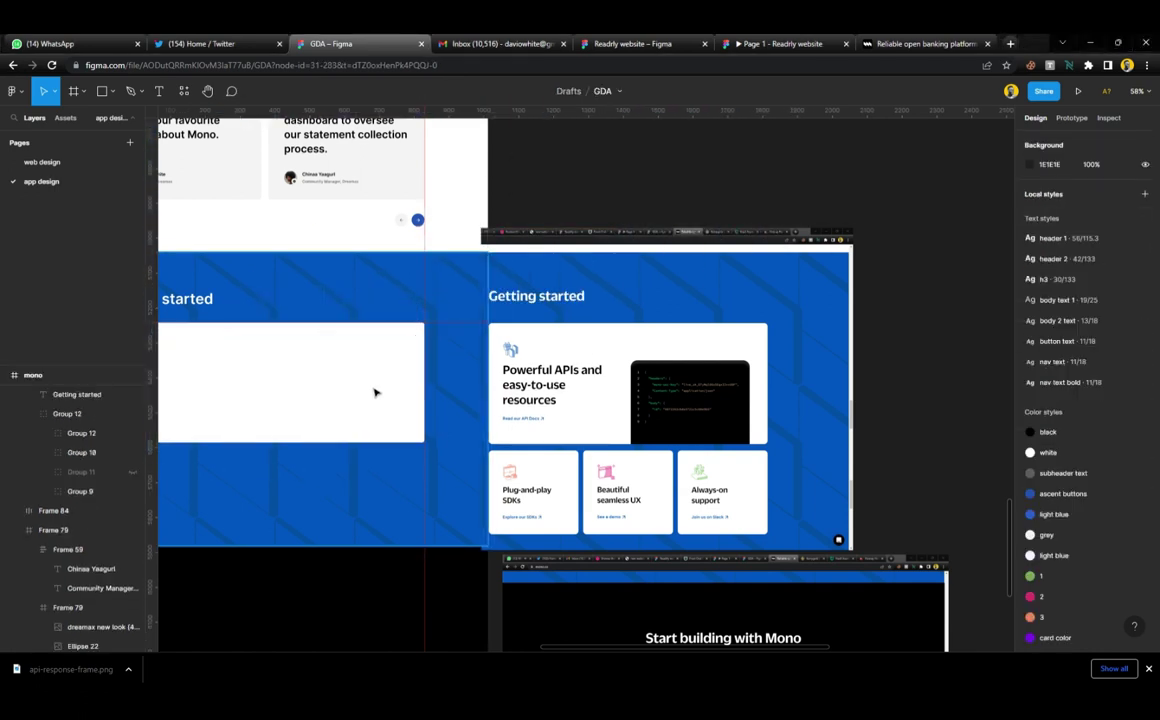
{"action": "scroll", "coordinate": [520, 410], "scroll_direction": "left", "scroll_amount": 5}
{"action": "scroll", "coordinate": [652, 410], "scroll_direction": "up", "scroll_amount": 3}
Paste the API-response code screenshot into Frame 87 and align it to the card's bottom
{"action": "left_click", "coordinate": [657, 410]}
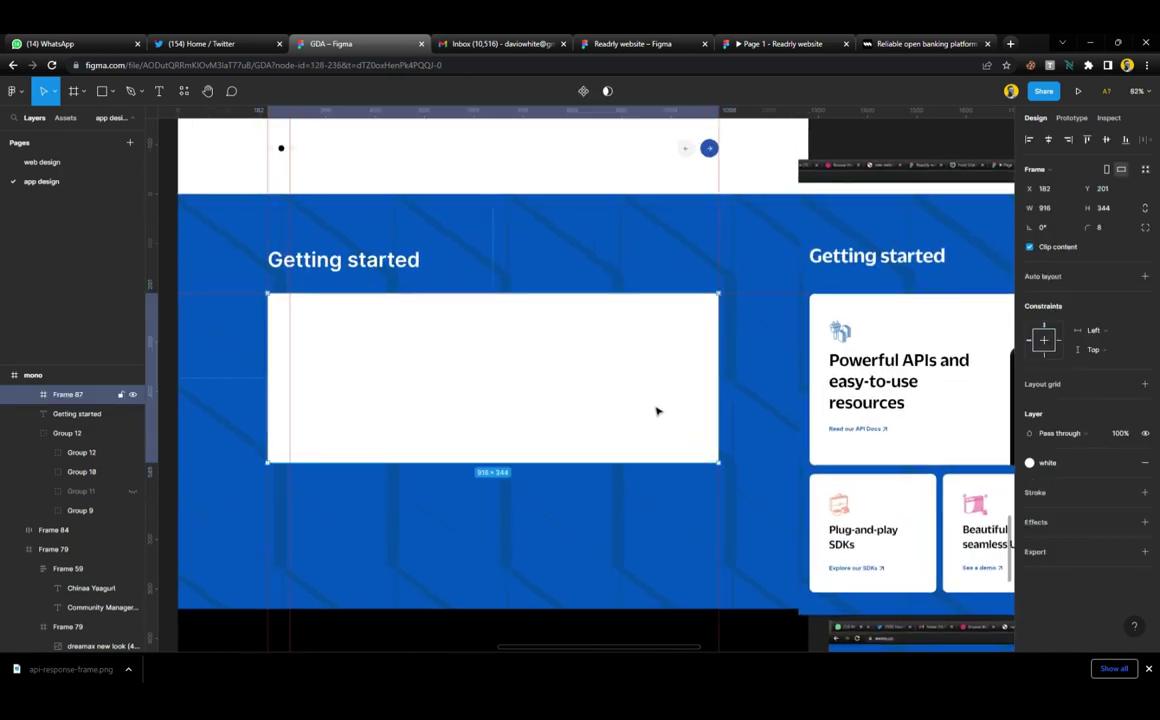
{"action": "key", "text": "ctrl+v"}
{"action": "left_click_drag", "start_coordinate": [582, 416], "coordinate": [525, 334]}
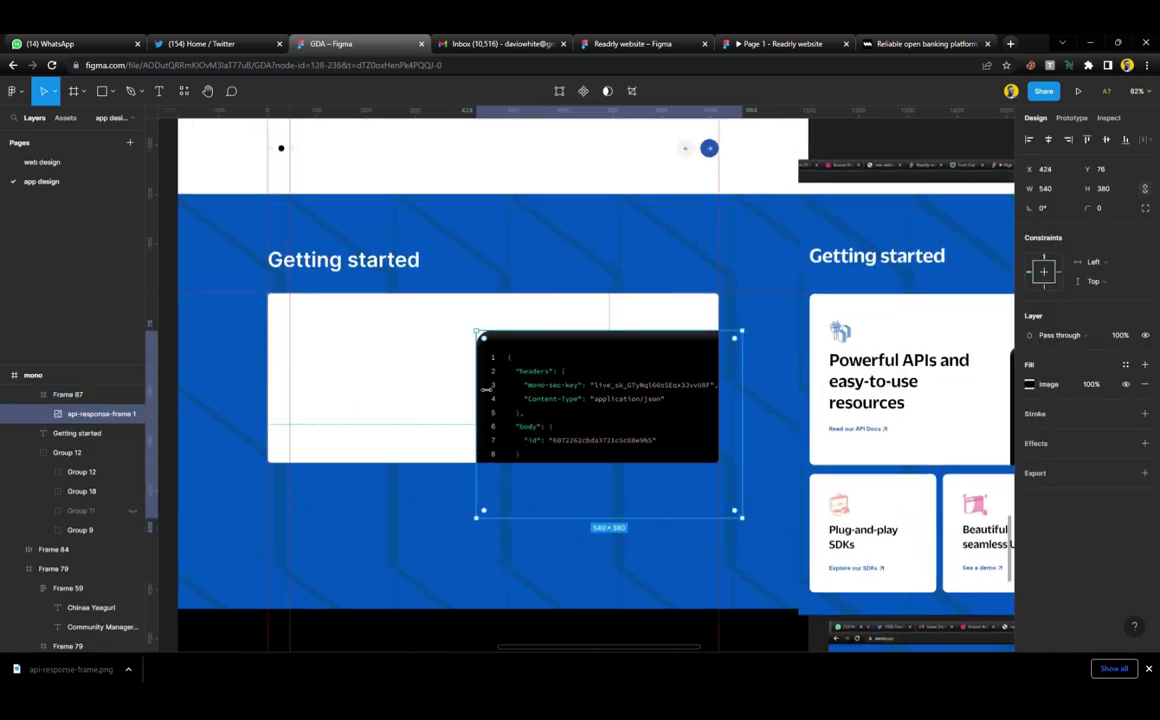
{"action": "left_click_drag", "start_coordinate": [484, 388], "coordinate": [570, 432]}
{"action": "key", "text": "ctrl+z"}
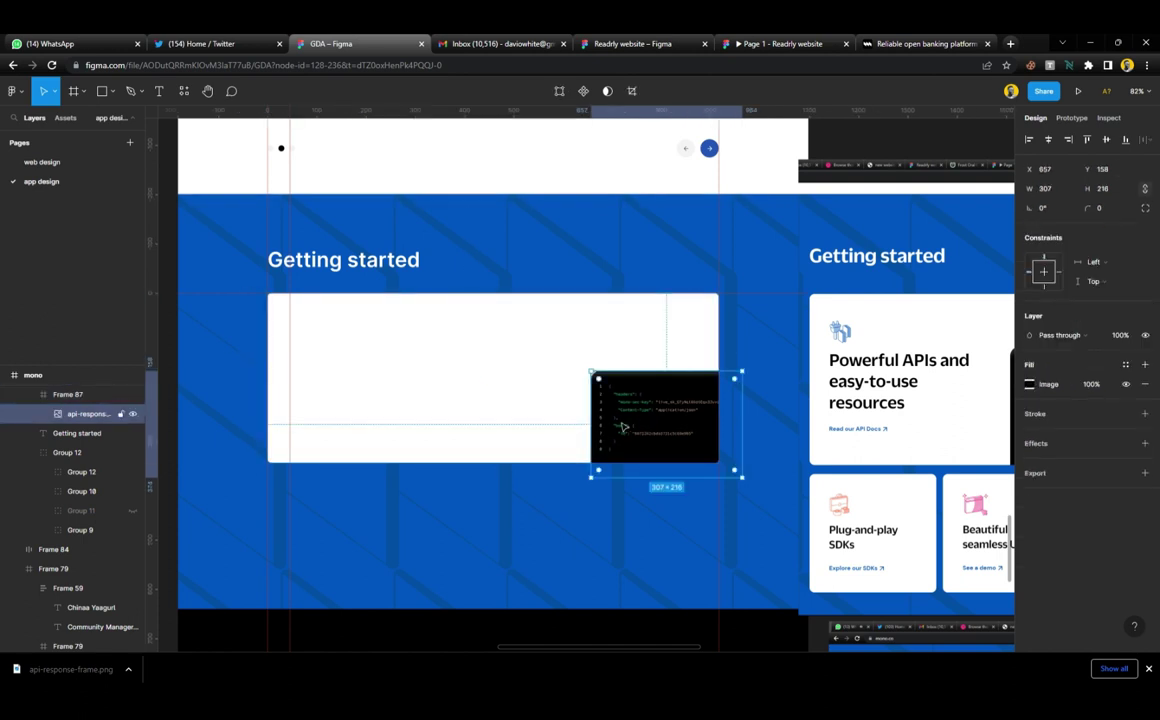
{"action": "key", "text": "ctrl+z"}
{"action": "key", "text": "ctrl+z"}
{"action": "key", "text": "ctrl+z"}
{"action": "key", "text": "ctrl+z"}
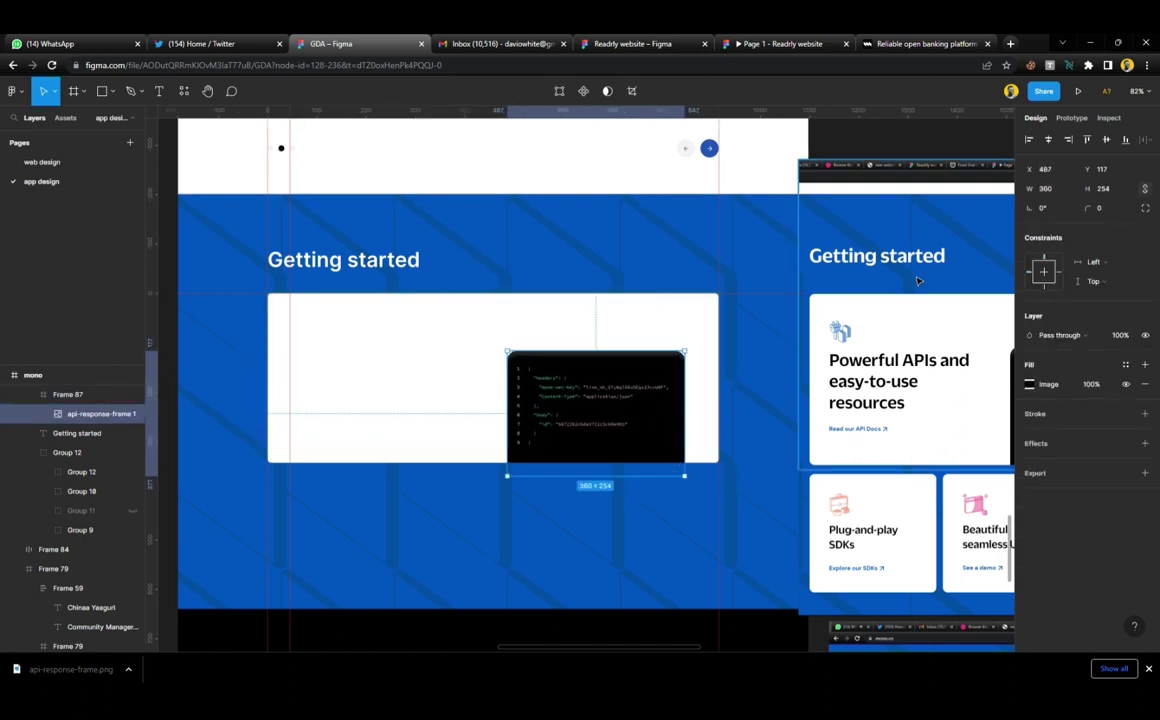
{"action": "left_click", "coordinate": [1126, 145]}
Add ruler guides across the card and resize the code image from the top to 332×234
{"action": "scroll", "coordinate": [717, 363], "scroll_direction": "right", "scroll_amount": 5}
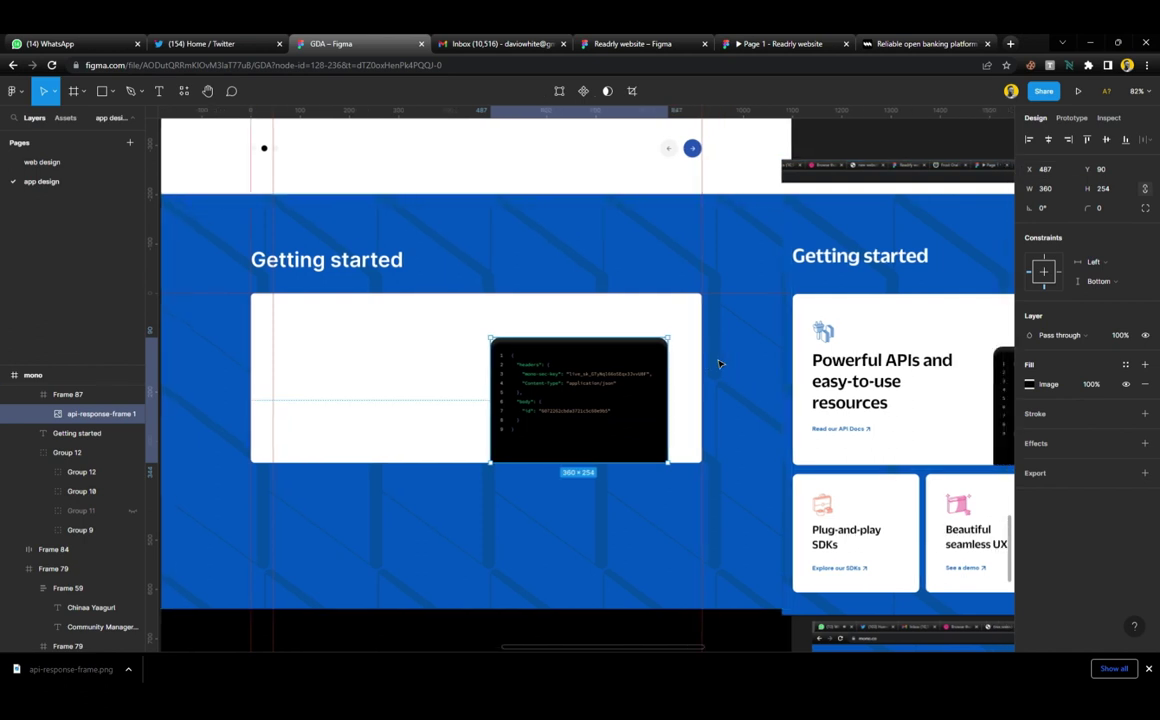
{"action": "left_click_drag", "start_coordinate": [530, 110], "coordinate": [523, 356]}
{"action": "scroll", "coordinate": [520, 355], "scroll_direction": "left", "scroll_amount": 2}
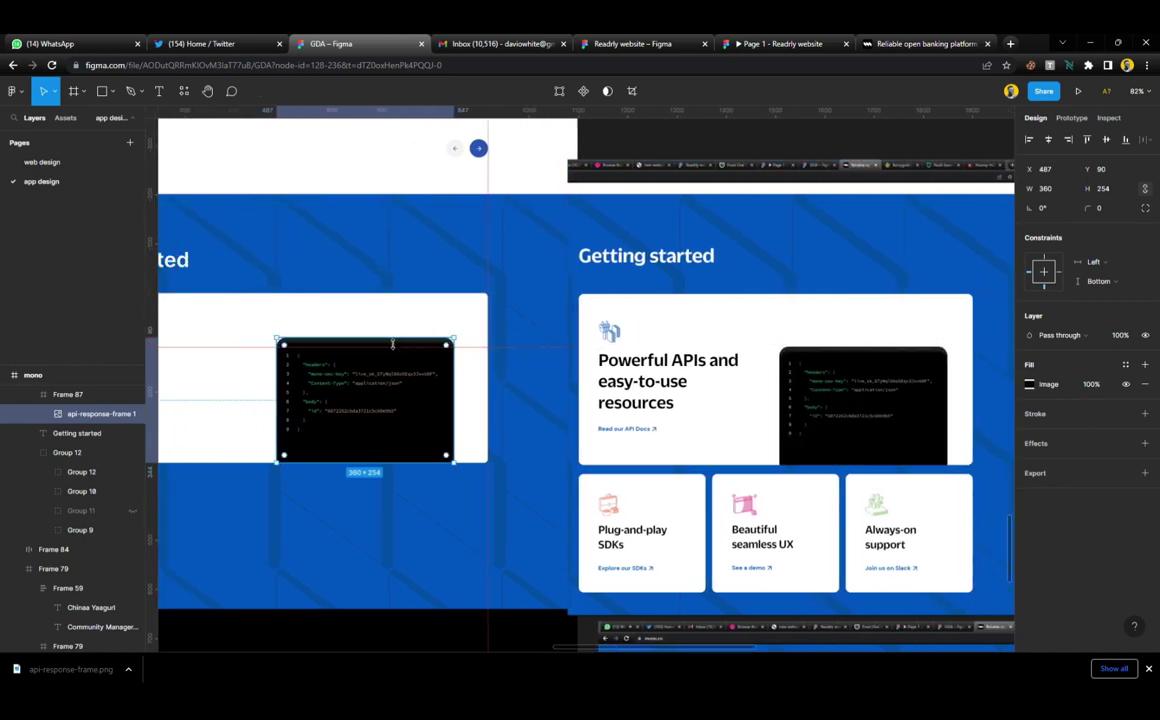
{"action": "left_click_drag", "start_coordinate": [392, 344], "coordinate": [410, 398]}
{"action": "scroll", "coordinate": [477, 363], "scroll_direction": "down", "scroll_amount": 5}
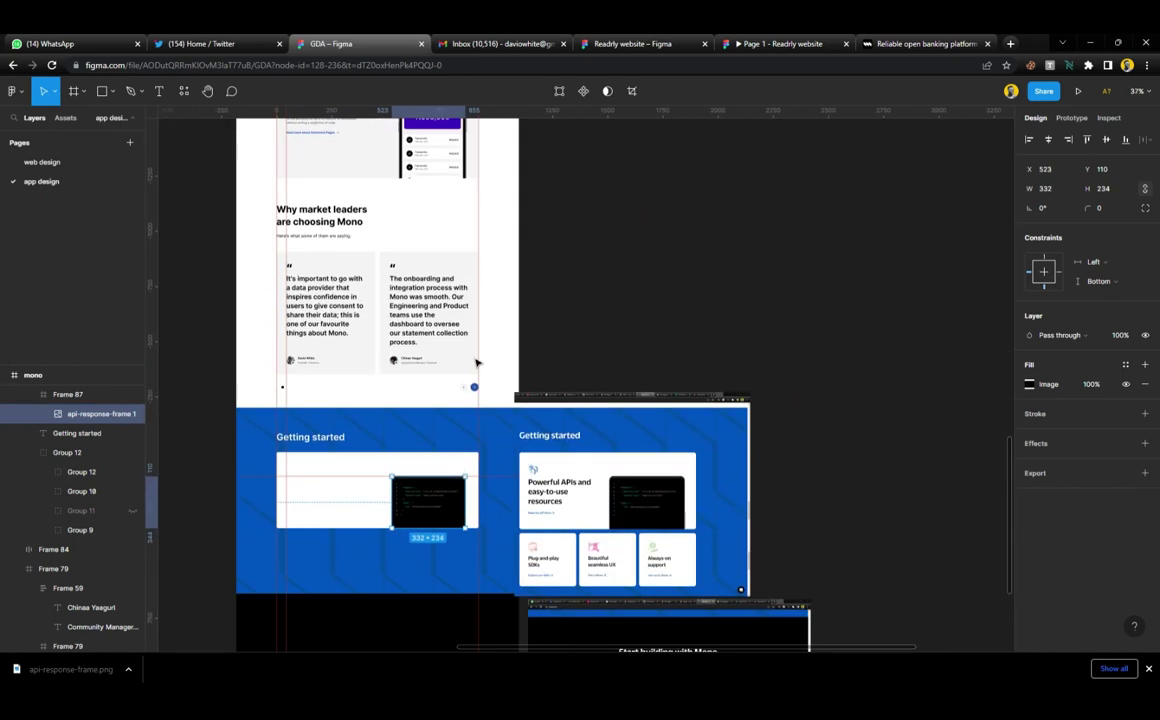
{"action": "scroll", "coordinate": [477, 363], "scroll_direction": "up", "scroll_amount": 2}
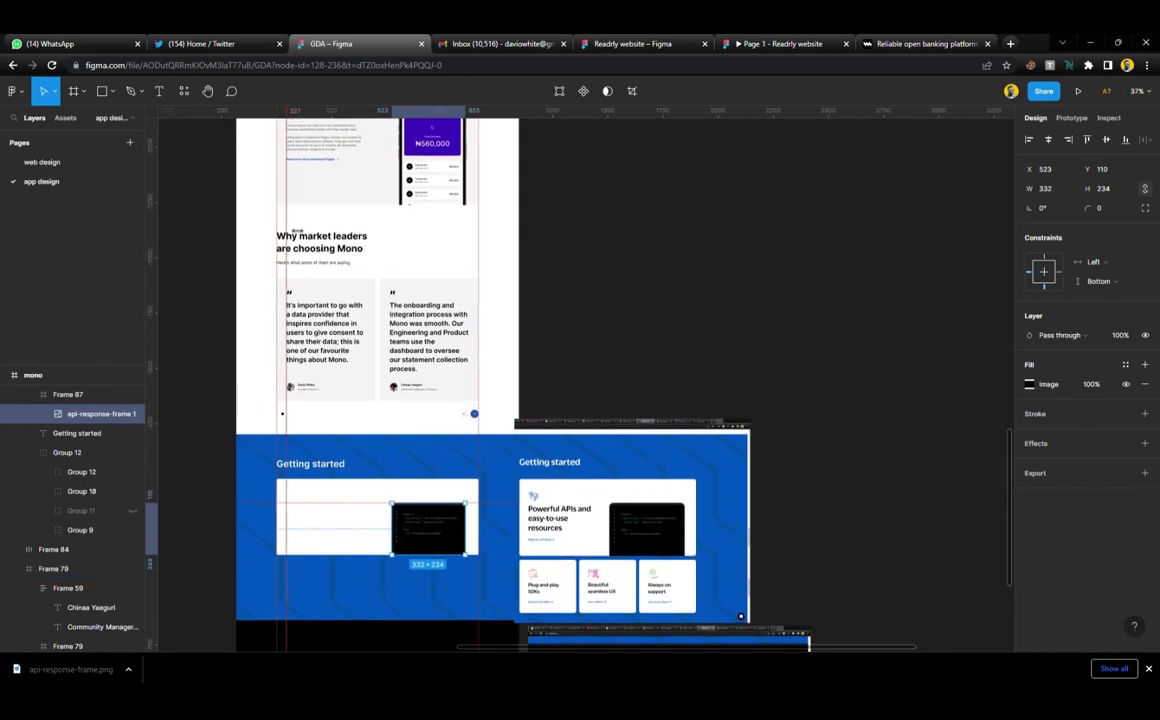
{"action": "left_click_drag", "start_coordinate": [288, 240], "coordinate": [467, 292]}
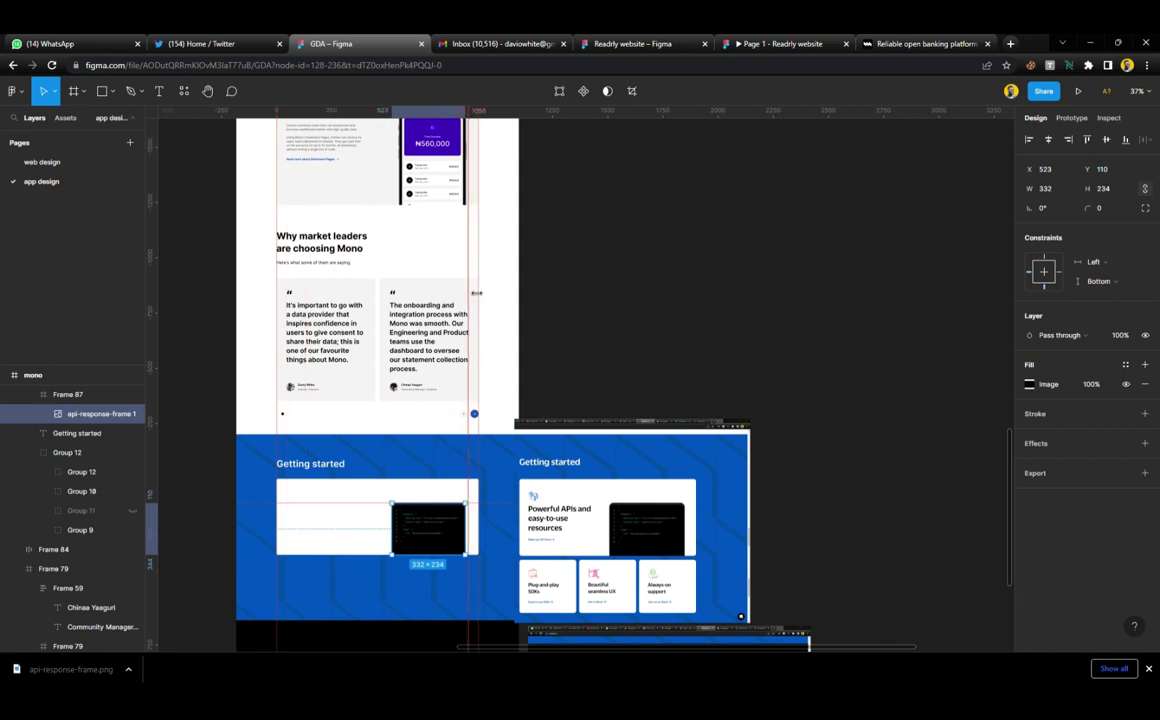
{"action": "scroll", "coordinate": [460, 350], "scroll_direction": "down", "scroll_amount": 4}
{"action": "scroll", "coordinate": [448, 403], "scroll_direction": "up", "scroll_amount": 5}
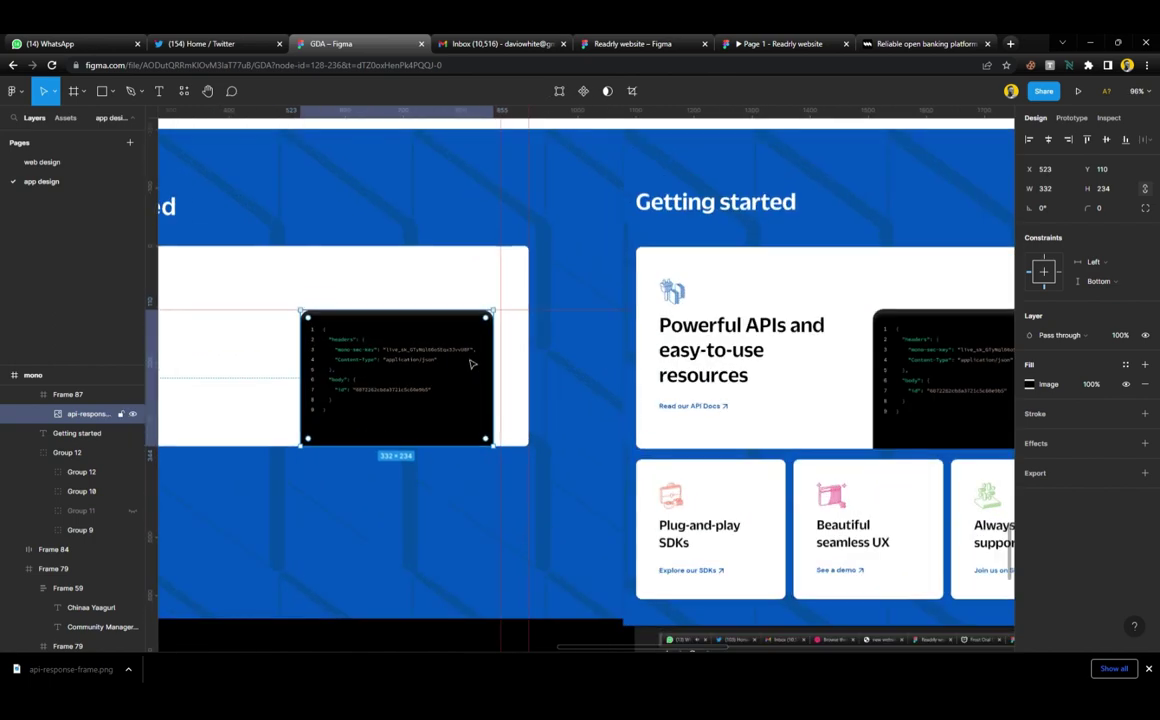
{"action": "left_click", "coordinate": [477, 364]}
{"action": "scroll", "coordinate": [510, 315], "scroll_direction": "down", "scroll_amount": 4}
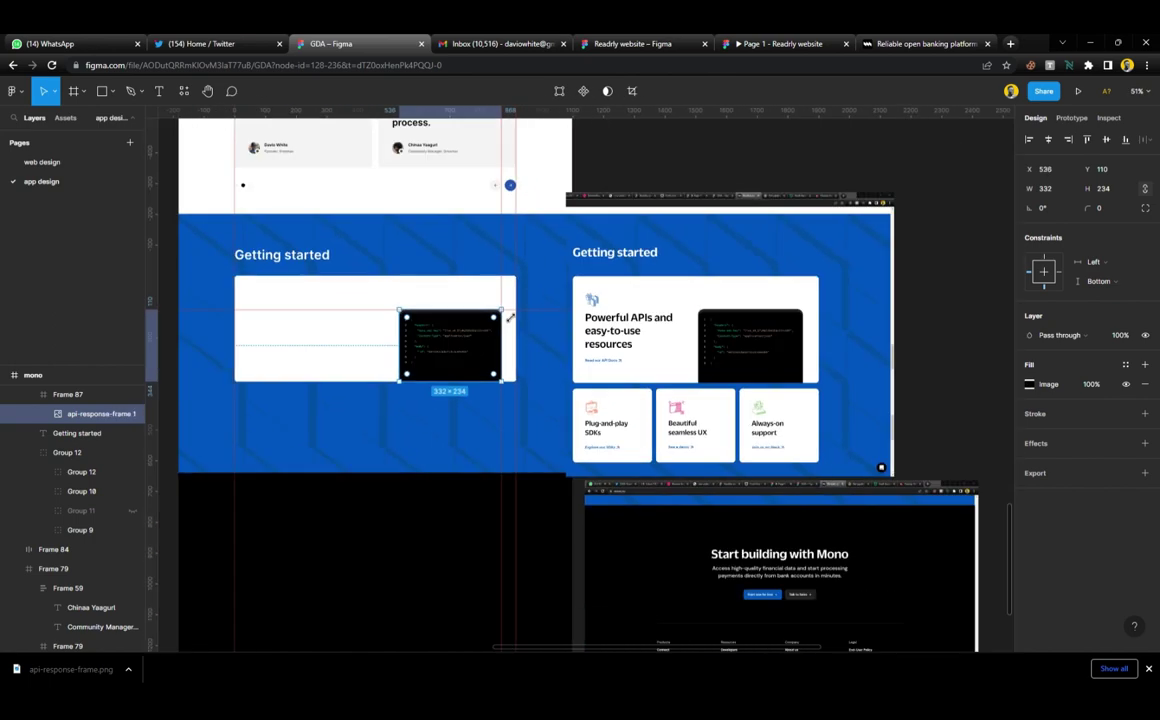
{"action": "scroll", "coordinate": [510, 316], "scroll_direction": "up", "scroll_amount": 3}
{"action": "scroll", "coordinate": [510, 318], "scroll_direction": "up", "scroll_amount": 2}
{"action": "scroll", "coordinate": [500, 300], "scroll_direction": "up", "scroll_amount": 5}
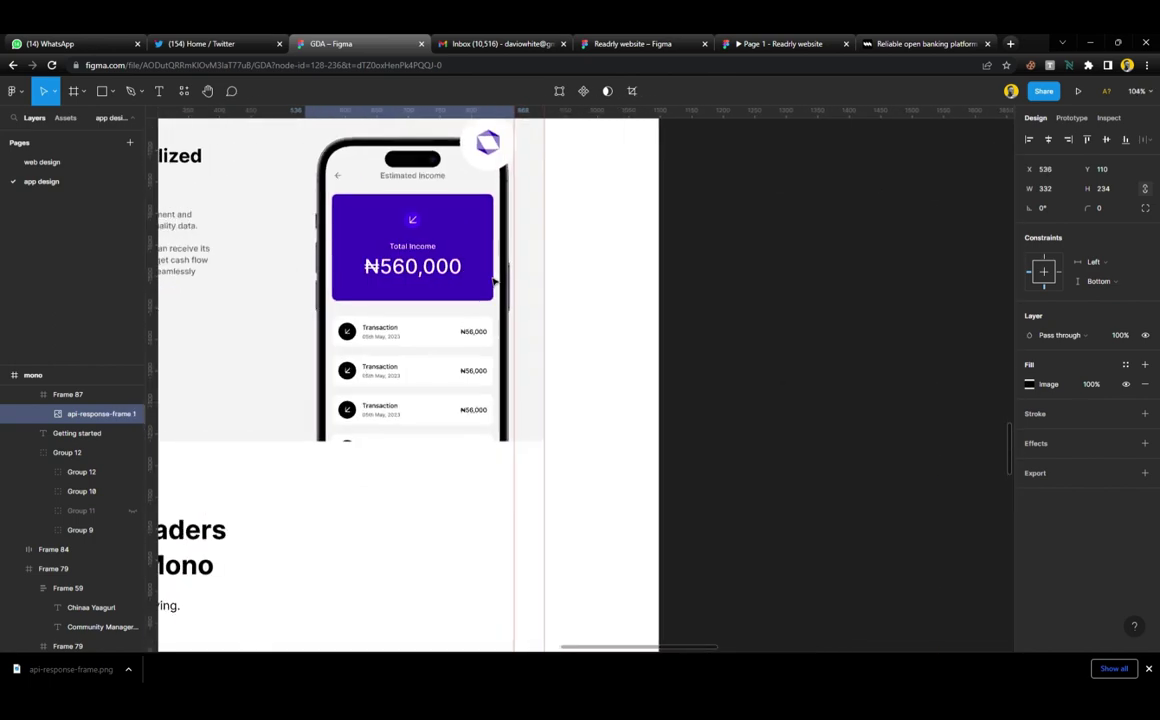
Copy the 'Why market leaders' heading block into the Getting started card
{"action": "left_click", "coordinate": [488, 180]}
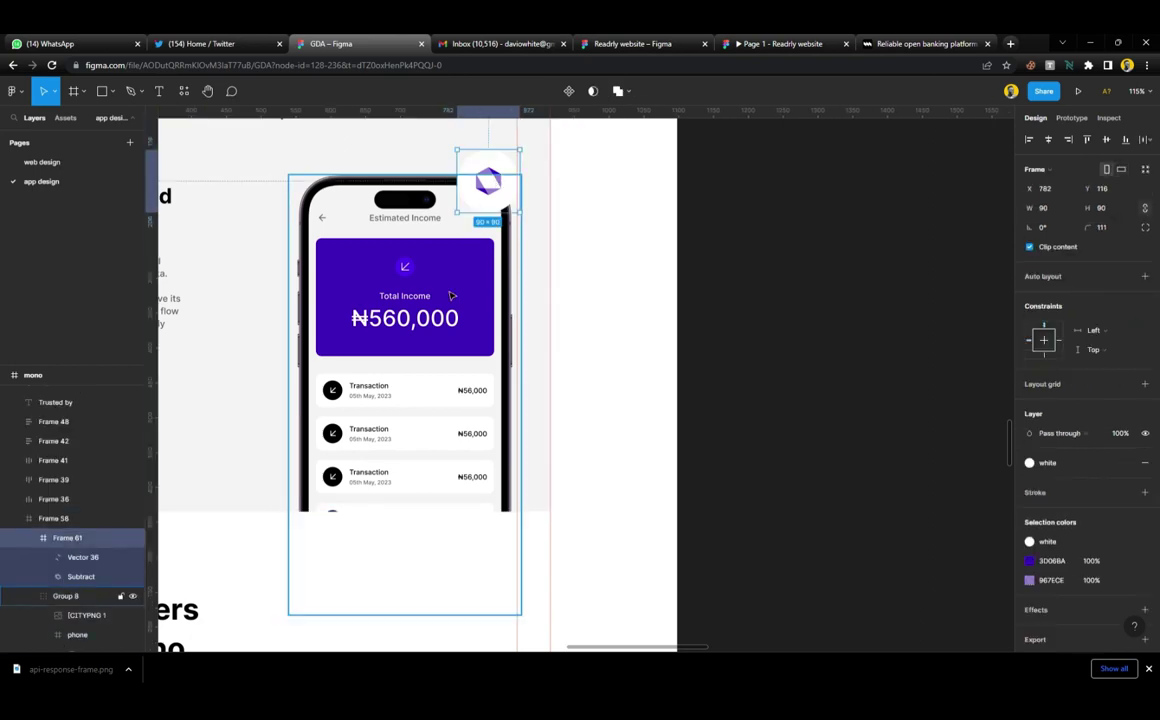
{"action": "left_click", "coordinate": [447, 345], "text": "shift"}
{"action": "scroll", "coordinate": [447, 345], "scroll_direction": "up", "scroll_amount": 5}
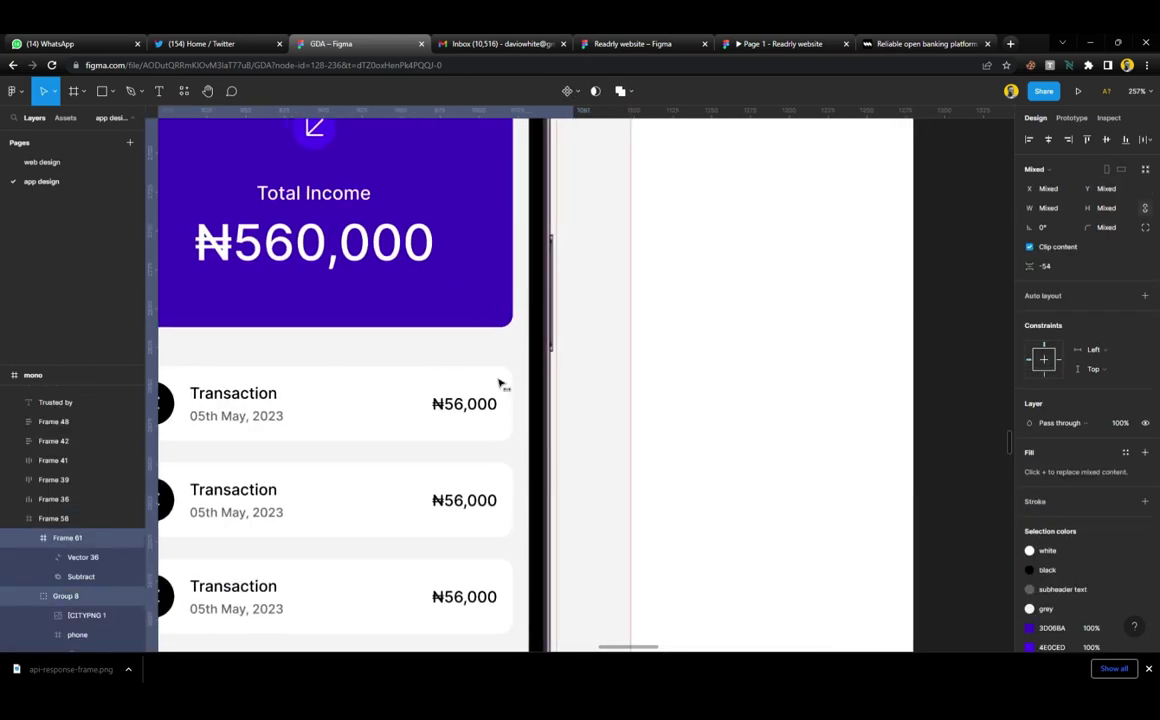
{"action": "scroll", "coordinate": [502, 385], "scroll_direction": "down", "scroll_amount": 8}
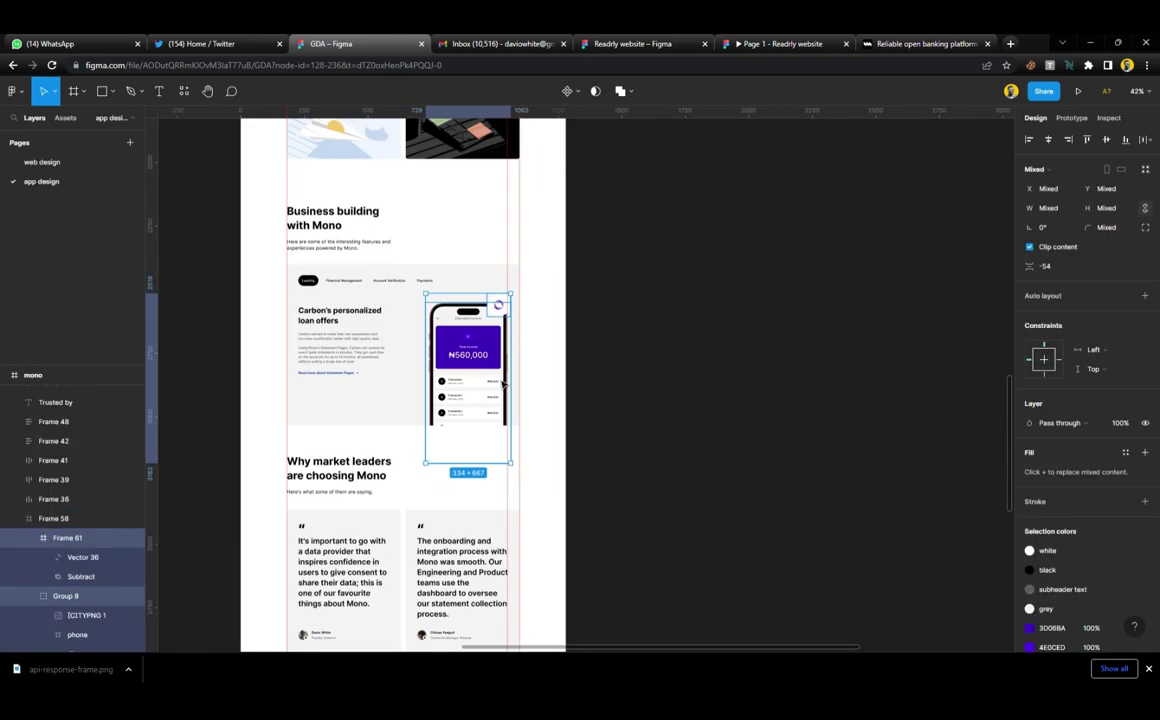
{"action": "scroll", "coordinate": [502, 385], "scroll_direction": "down", "scroll_amount": 3}
{"action": "scroll", "coordinate": [503, 384], "scroll_direction": "down", "scroll_amount": 1}
{"action": "scroll", "coordinate": [501, 427], "scroll_direction": "left", "scroll_amount": 3}
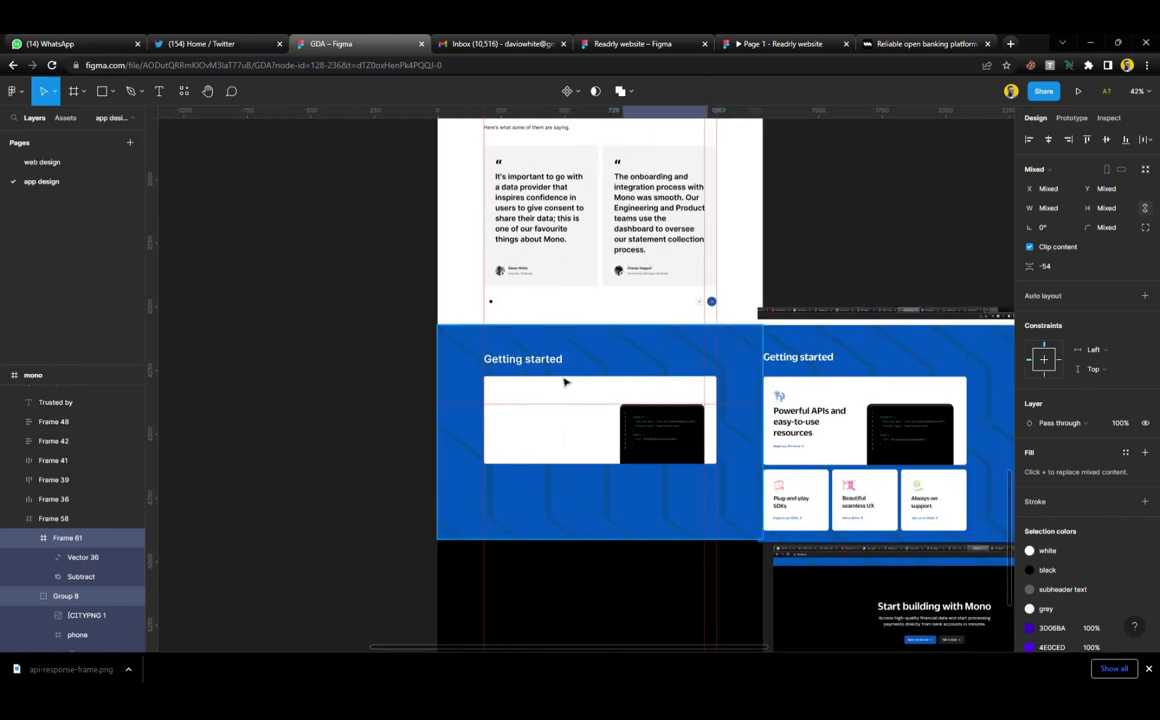
{"action": "scroll", "coordinate": [565, 382], "scroll_direction": "up", "scroll_amount": 3}
{"action": "left_click", "coordinate": [526, 250]}
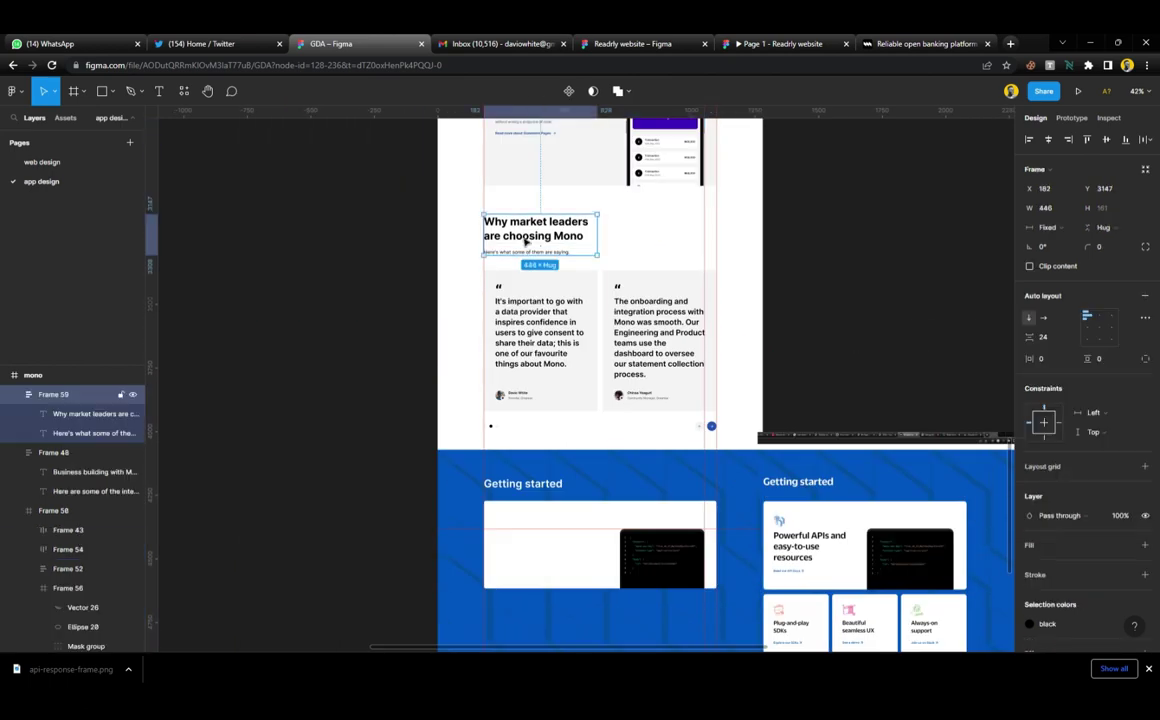
{"action": "left_click_drag", "start_coordinate": [526, 243], "coordinate": [540, 558]}
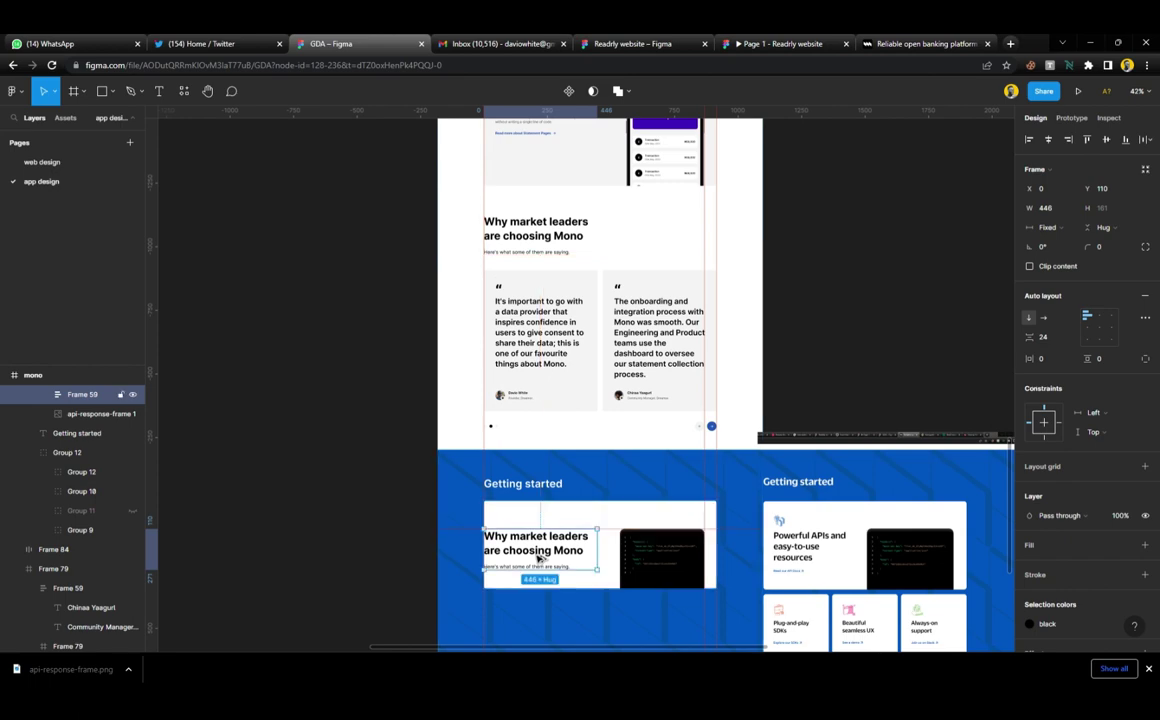
{"action": "scroll", "coordinate": [540, 558], "scroll_direction": "up", "scroll_amount": 5}
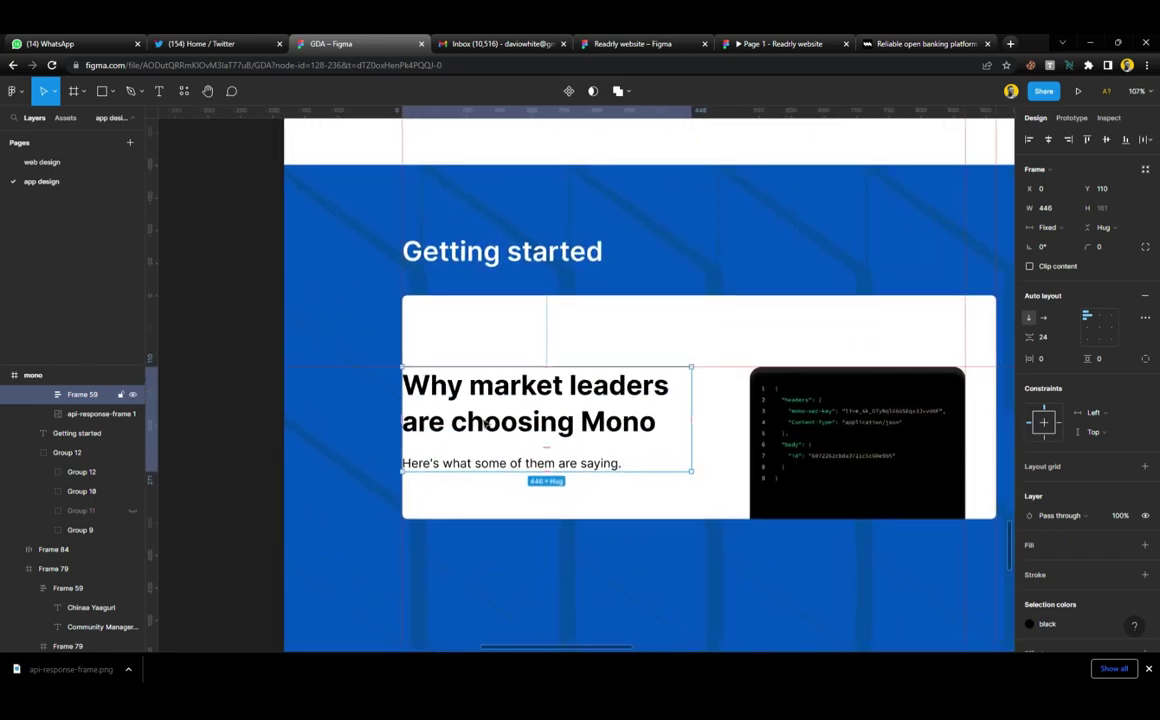
{"action": "left_click_drag", "start_coordinate": [485, 424], "coordinate": [518, 424]}
Add a vertical ruler guide along the copied heading's edge
{"action": "scroll", "coordinate": [513, 424], "scroll_direction": "down", "scroll_amount": 5}
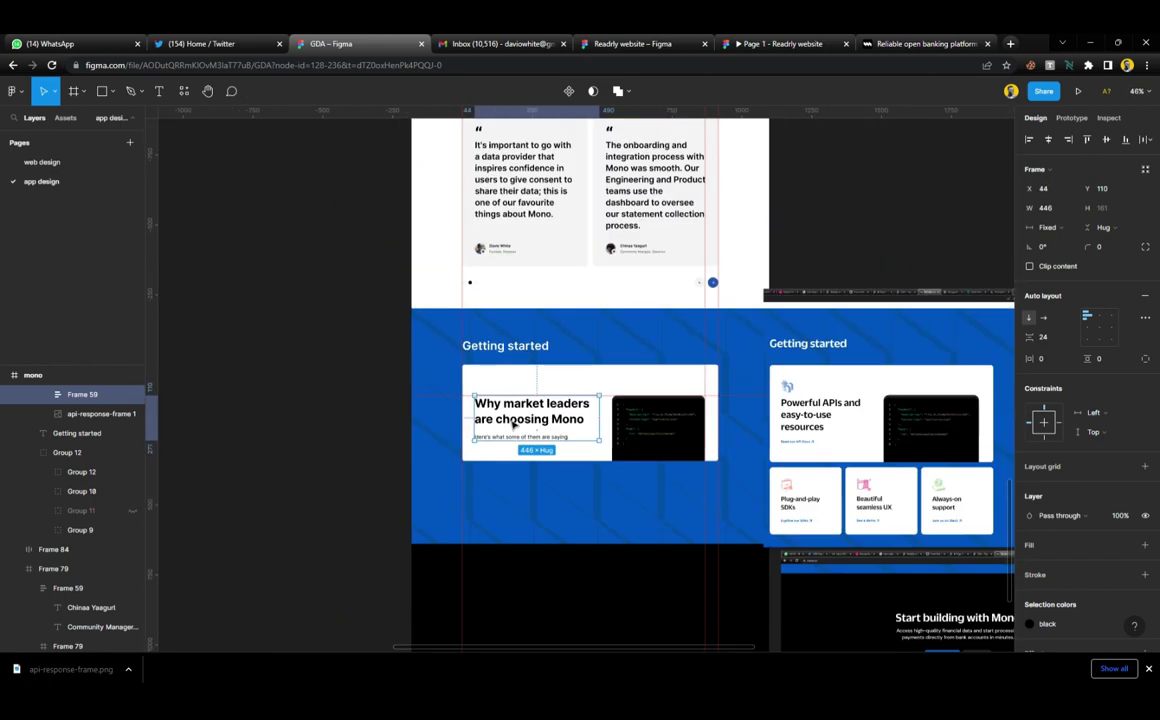
{"action": "scroll", "coordinate": [513, 424], "scroll_direction": "up", "scroll_amount": 3}
{"action": "left_click_drag", "start_coordinate": [179, 299], "coordinate": [478, 341]}
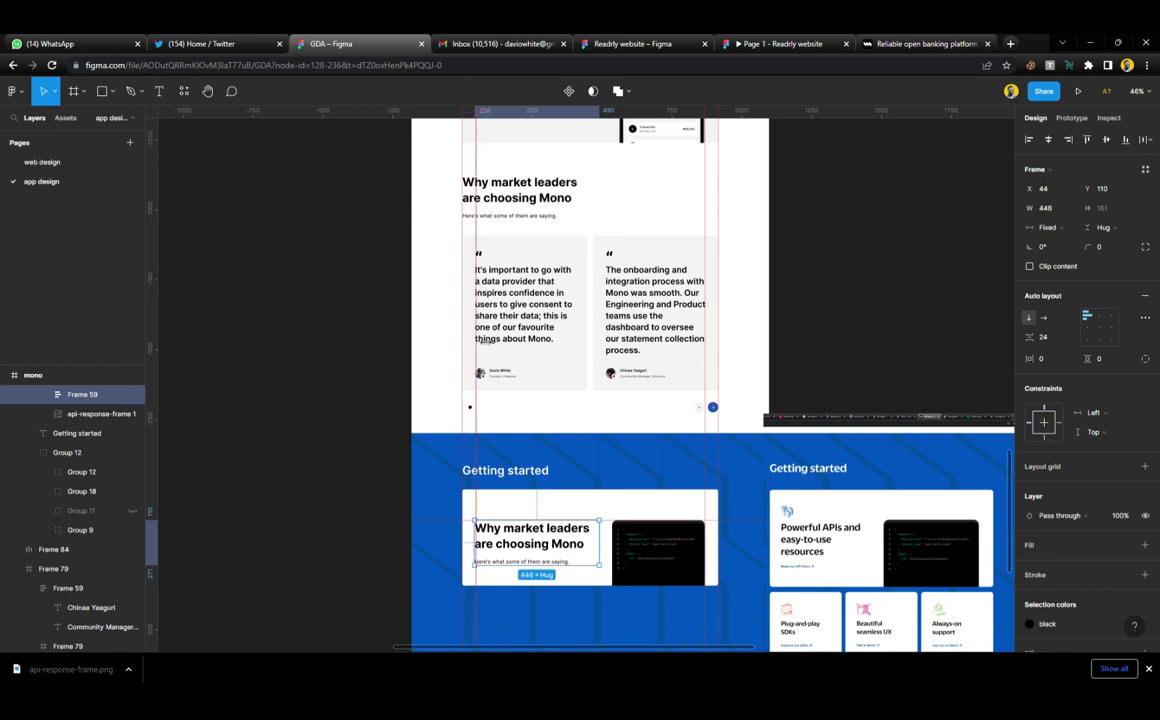
{"action": "scroll", "coordinate": [590, 435], "scroll_direction": "down", "scroll_amount": 6}
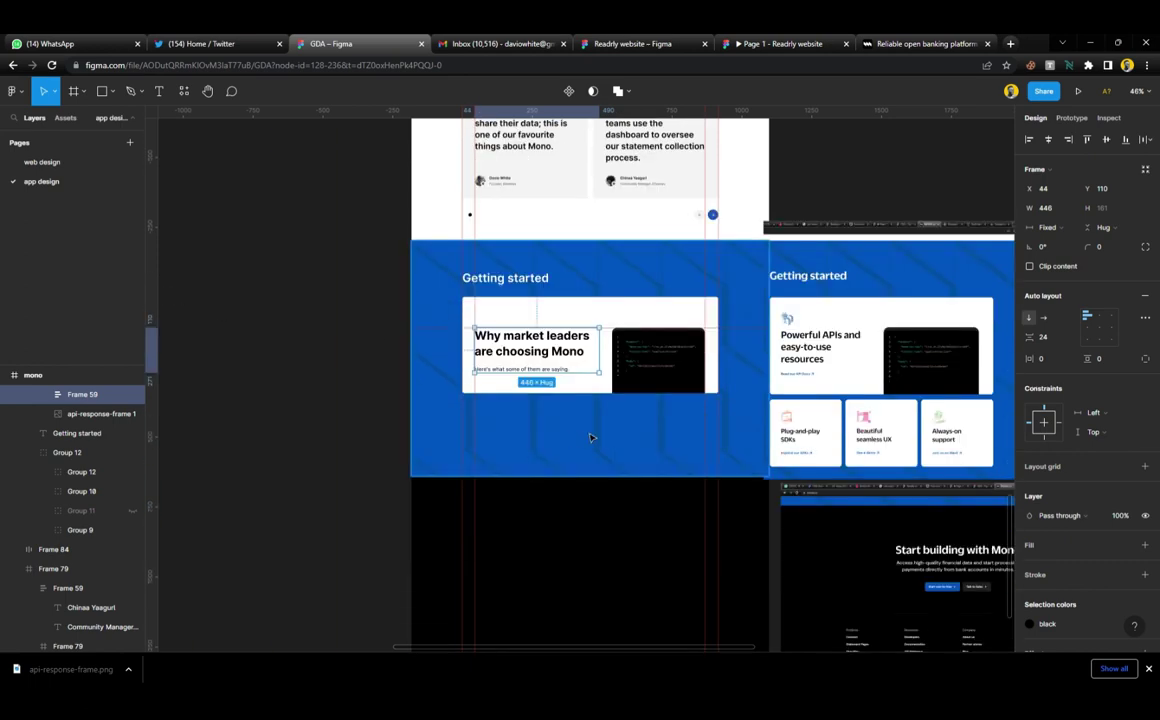
{"action": "scroll", "coordinate": [590, 435], "scroll_direction": "up", "scroll_amount": 3}
{"action": "scroll", "coordinate": [605, 387], "scroll_direction": "right", "scroll_amount": 4}
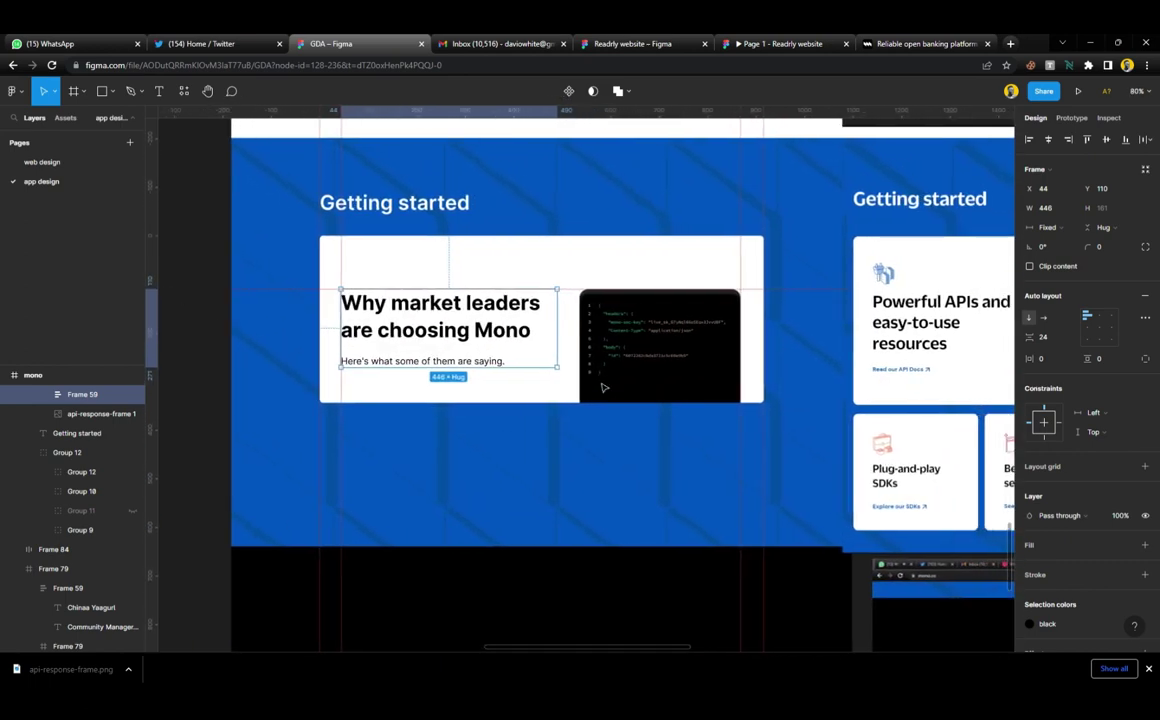
Replace the heading text with 'Powerful APIs and easy-to-use resources' copied from mono.co
{"action": "left_click", "coordinate": [925, 43]}
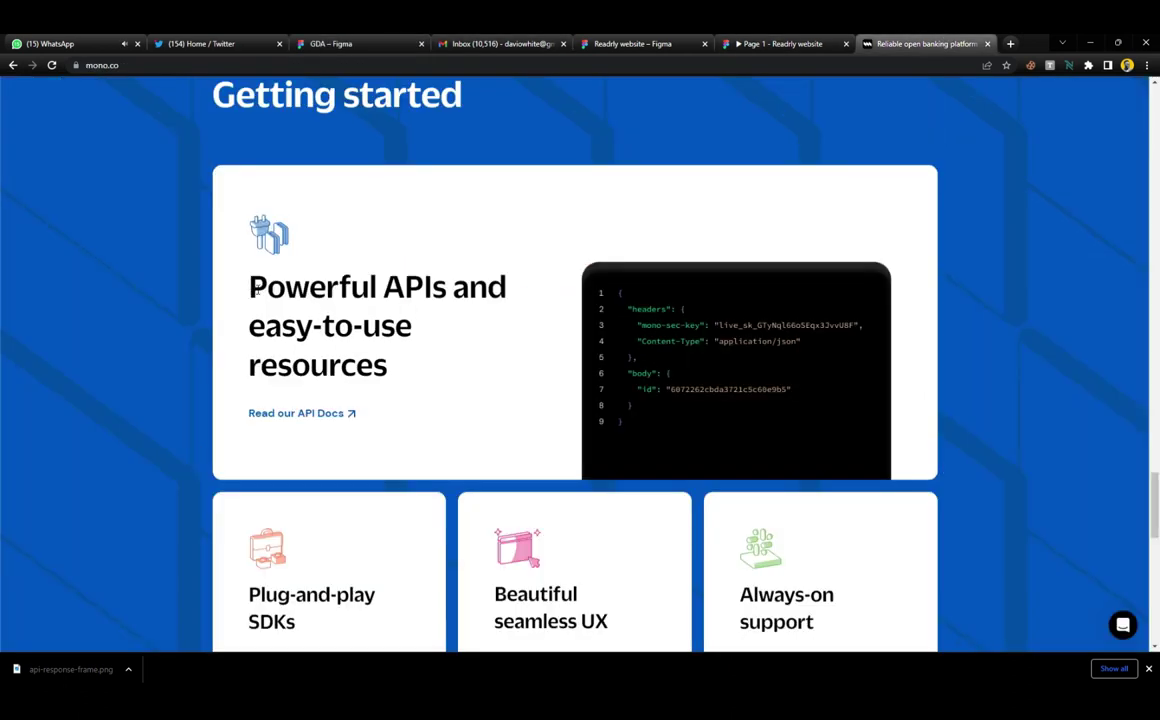
{"action": "left_click_drag", "start_coordinate": [254, 288], "coordinate": [392, 380]}
{"action": "key", "text": "ctrl+c"}
{"action": "left_click", "coordinate": [330, 43]}
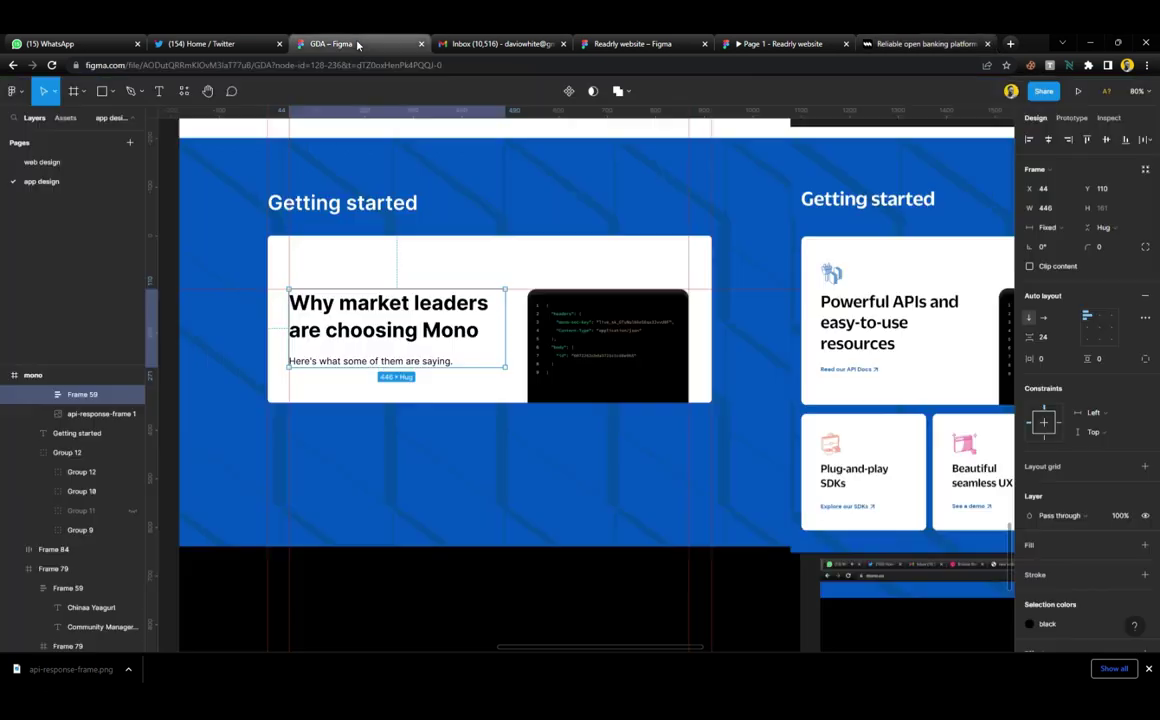
{"action": "double_click", "coordinate": [468, 332]}
{"action": "key", "text": "ctrl+v"}
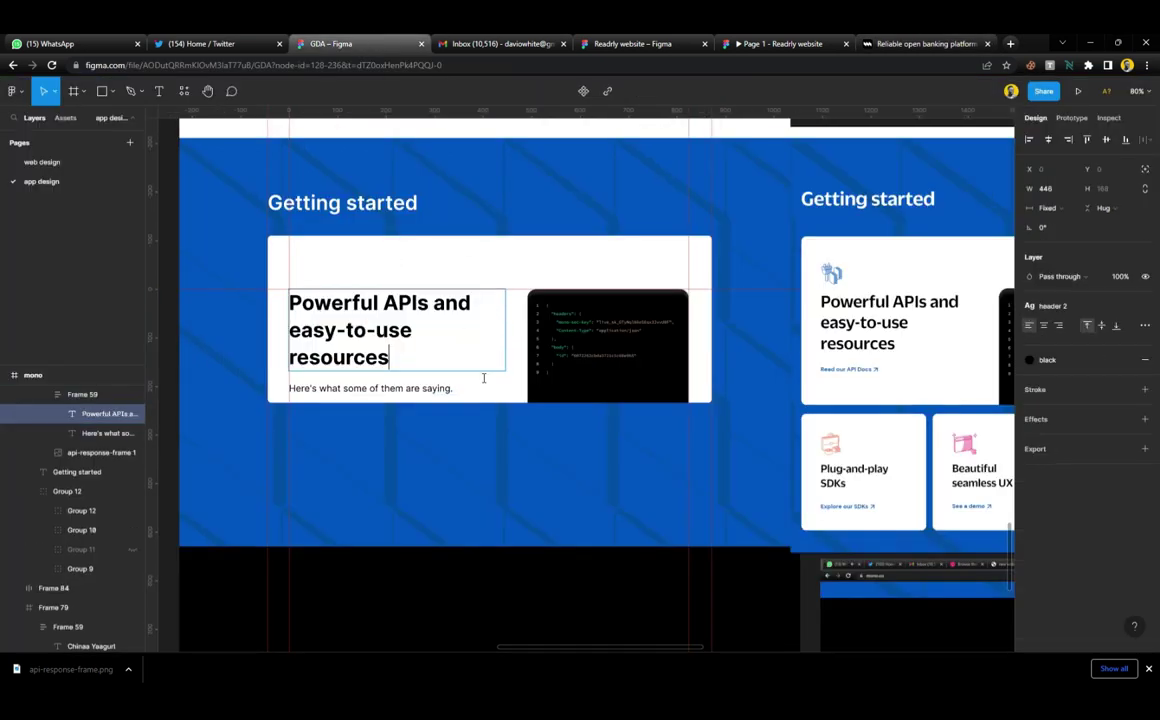
{"action": "key", "text": "Escape"}
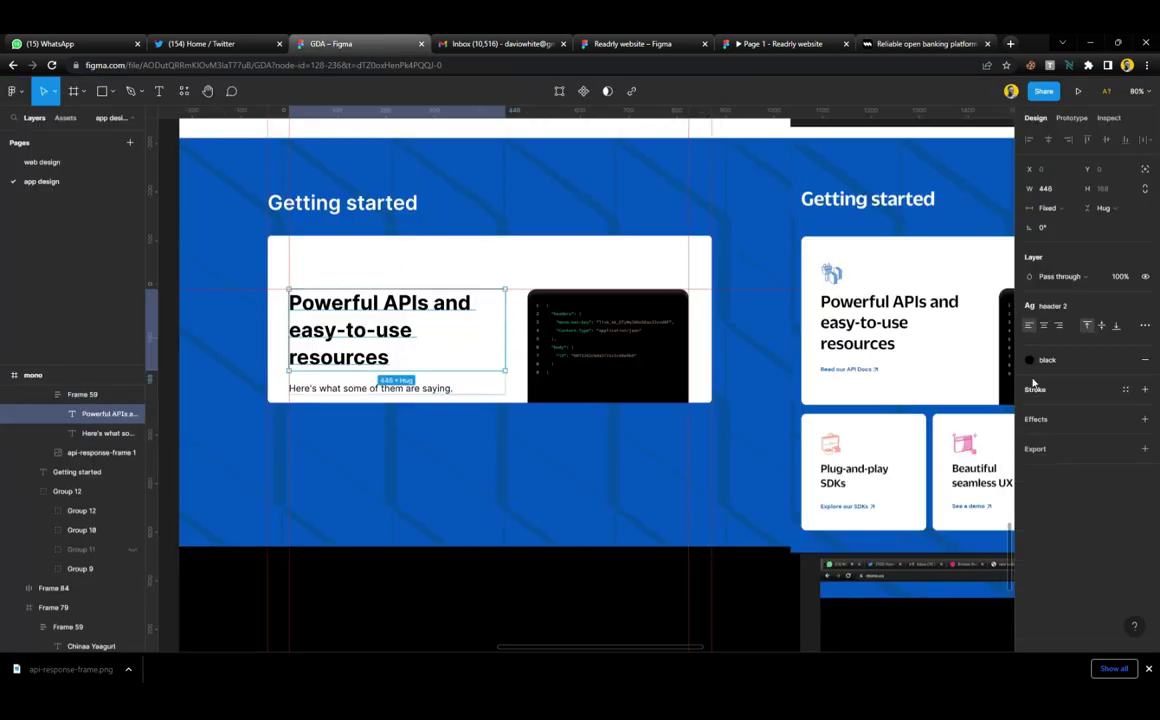
Set the heading to Medium weight at size 36 and narrow its text box so it wraps
{"action": "left_click", "coordinate": [1066, 308]}
{"action": "left_click", "coordinate": [1078, 420]}
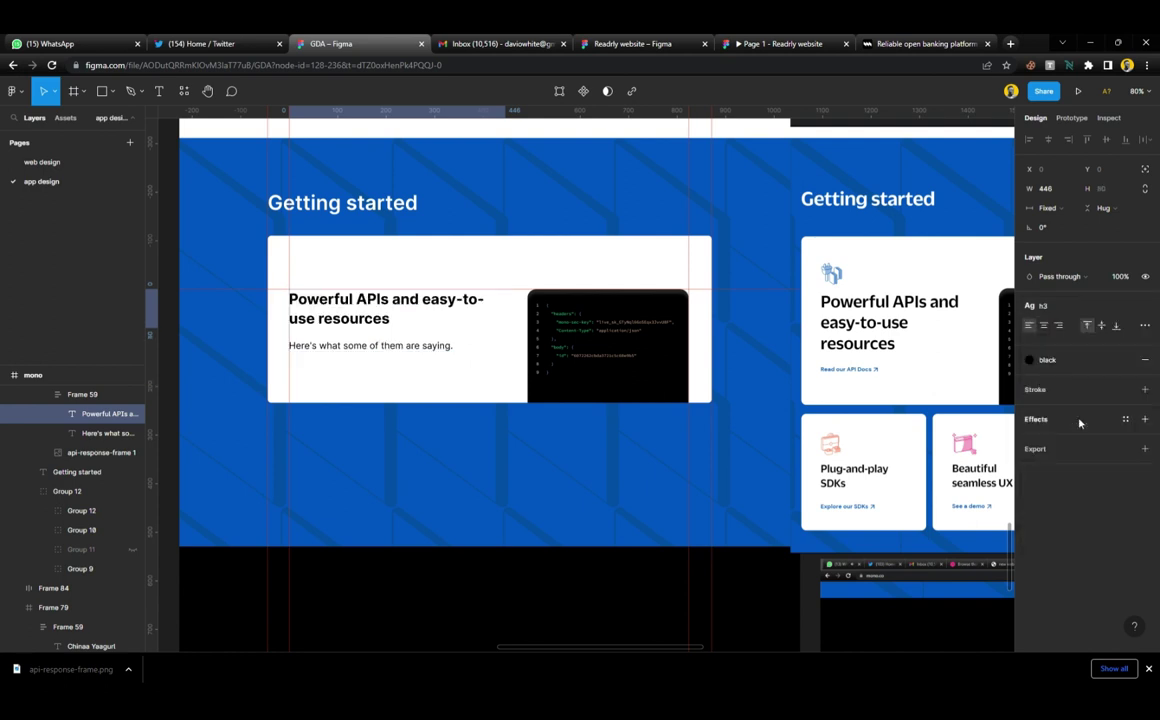
{"action": "key", "text": "ctrl+z"}
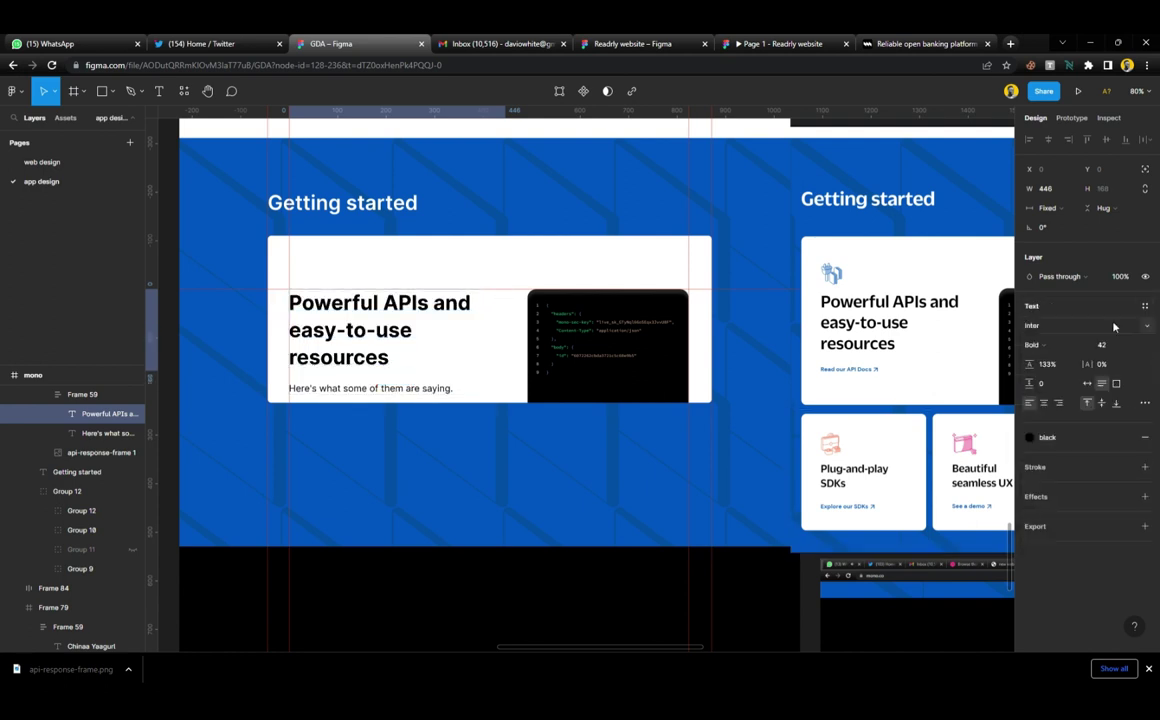
{"action": "left_click", "coordinate": [1059, 346]}
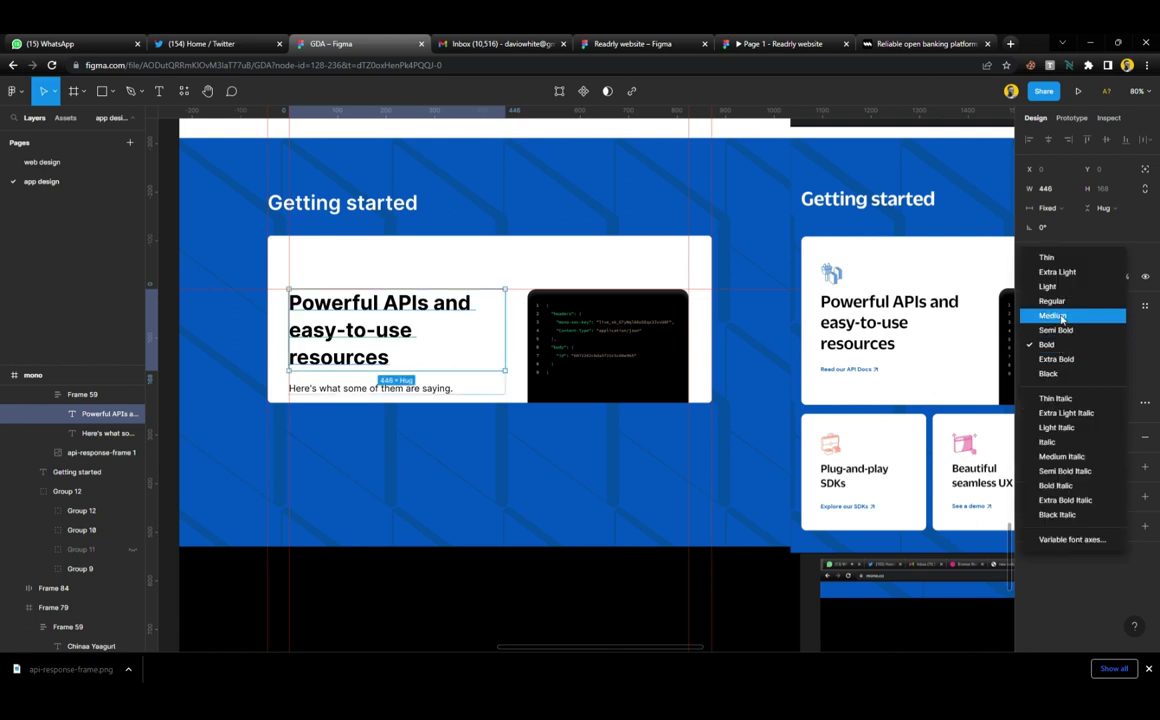
{"action": "left_click", "coordinate": [1062, 320]}
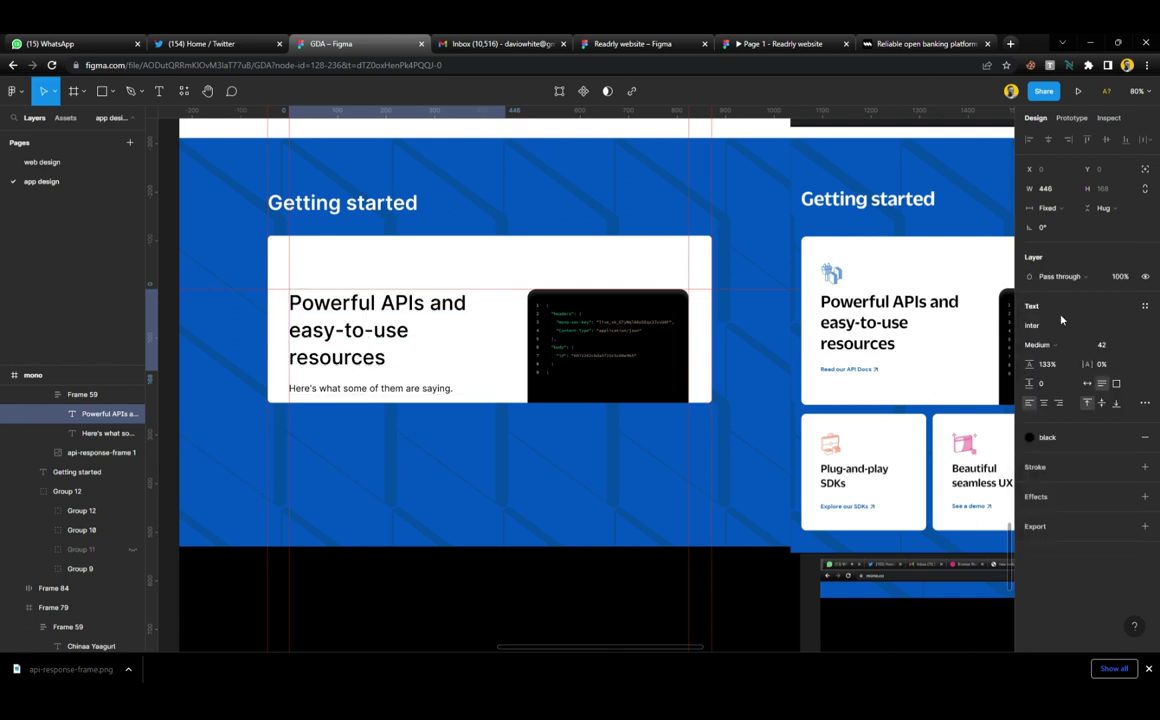
{"action": "left_click", "coordinate": [1108, 344]}
{"action": "left_click", "coordinate": [1116, 514]}
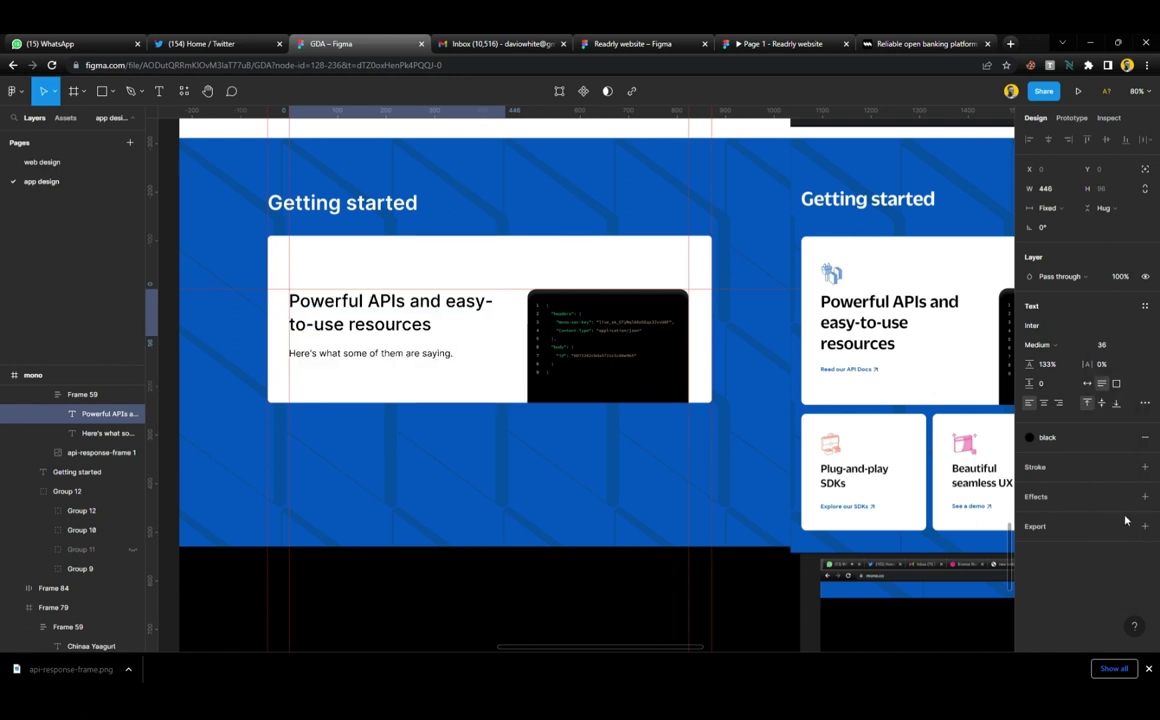
{"action": "left_click_drag", "start_coordinate": [512, 318], "coordinate": [486, 320]}
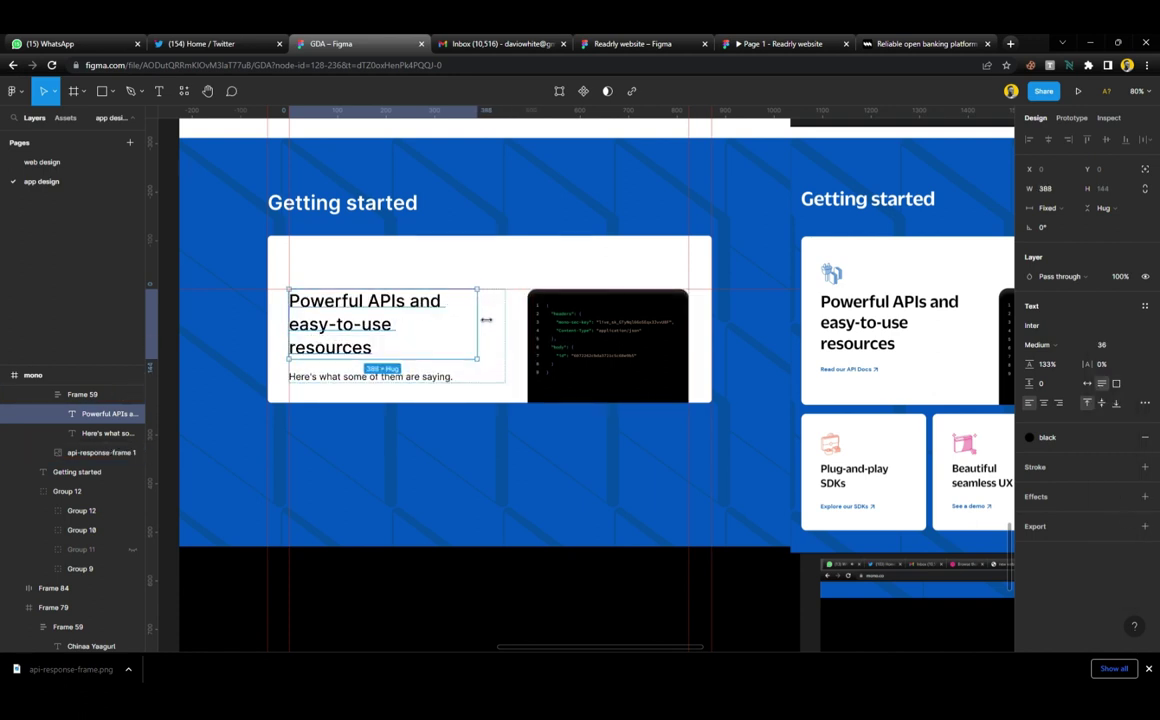
Ungroup Frame 59, delete the subtitle line, and make the heading Semi Bold
{"action": "left_click", "coordinate": [462, 391]}
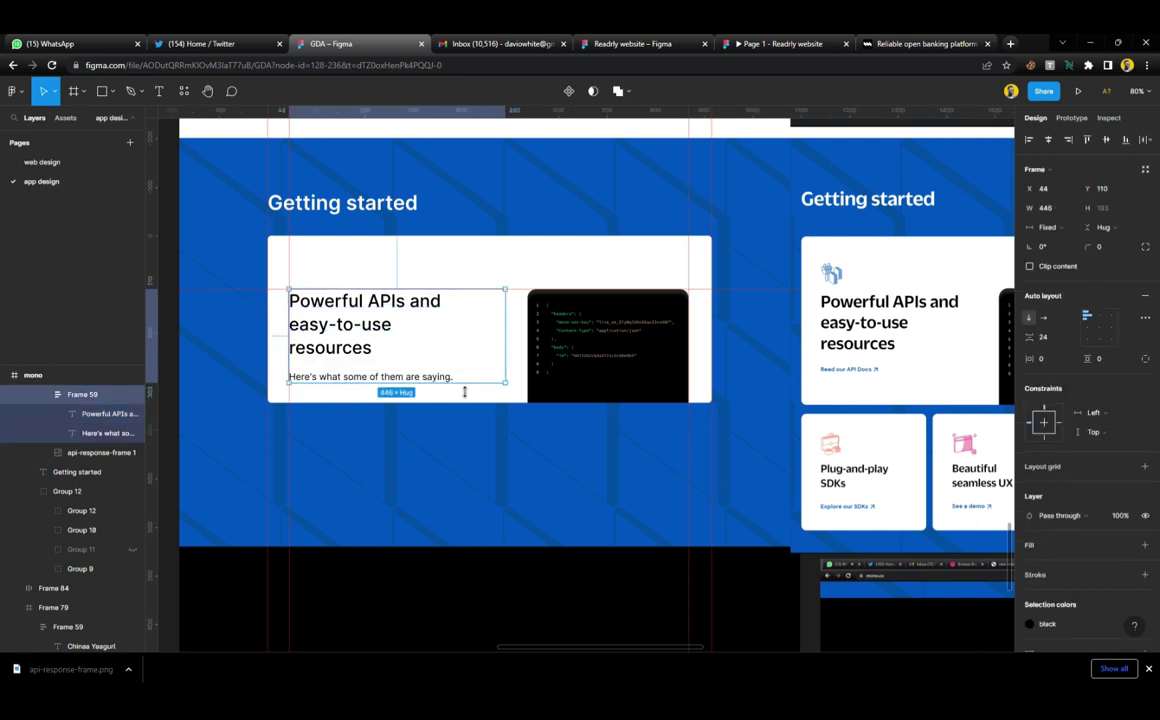
{"action": "key", "text": "ctrl+shift+g"}
{"action": "left_click", "coordinate": [440, 378]}
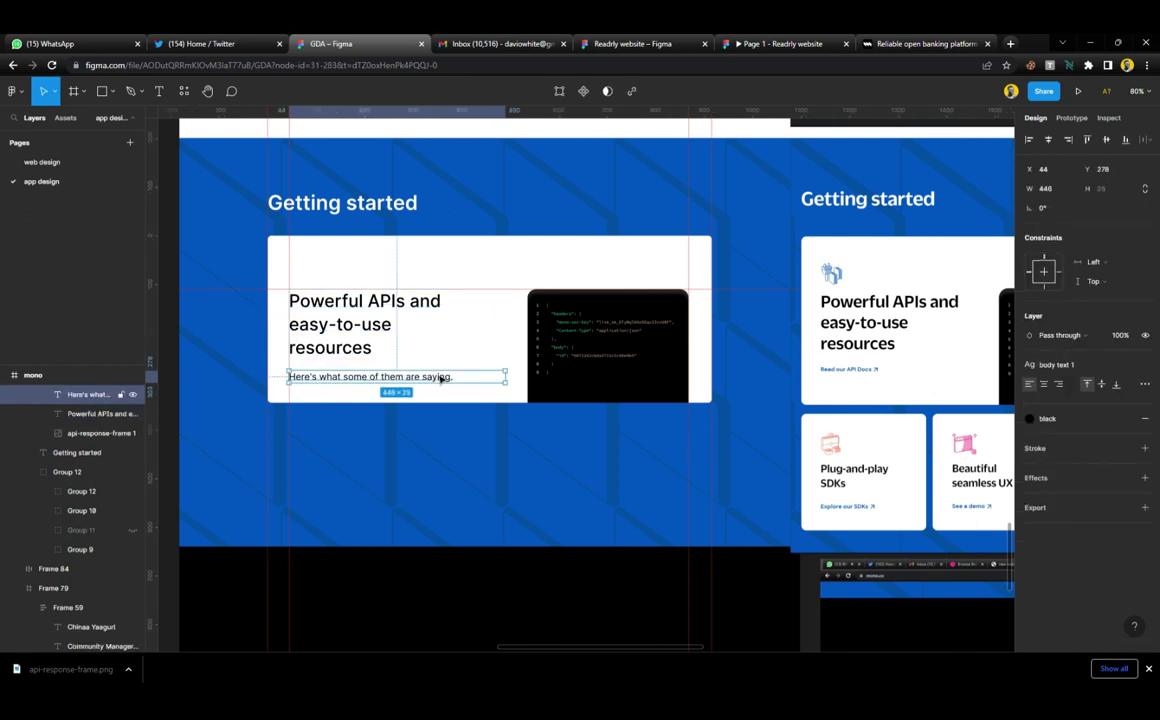
{"action": "key", "text": "Delete"}
{"action": "left_click", "coordinate": [406, 342]}
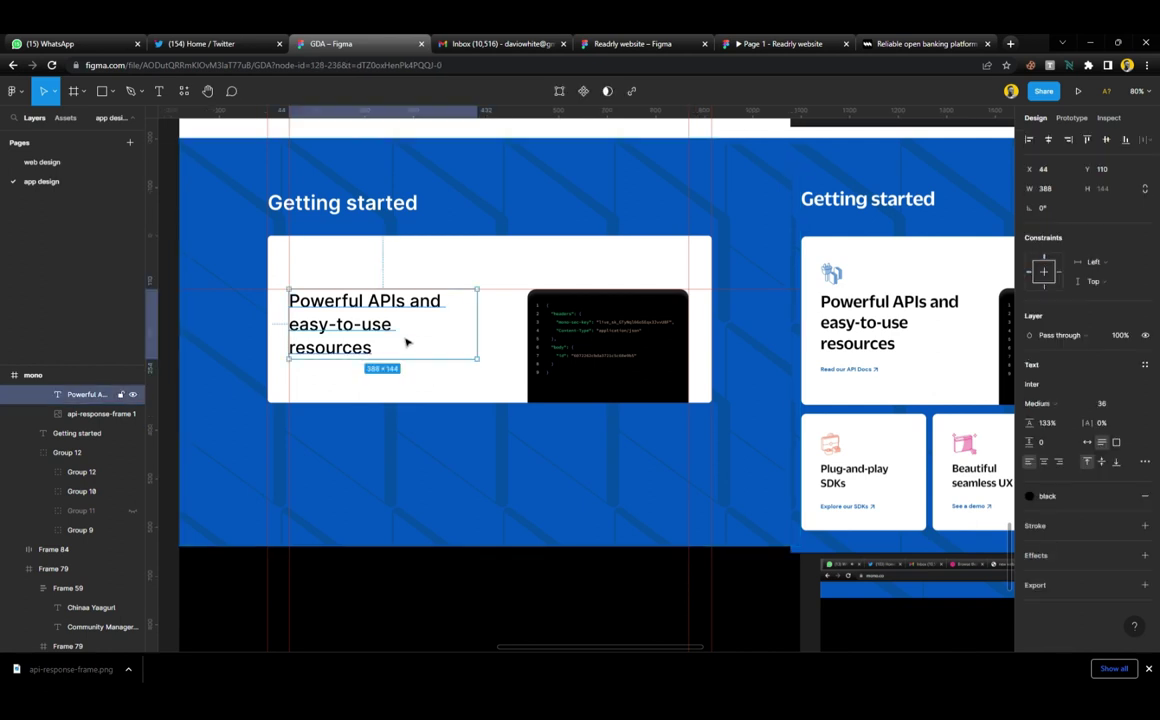
{"action": "left_click", "coordinate": [1050, 403]}
{"action": "left_click", "coordinate": [1064, 422]}
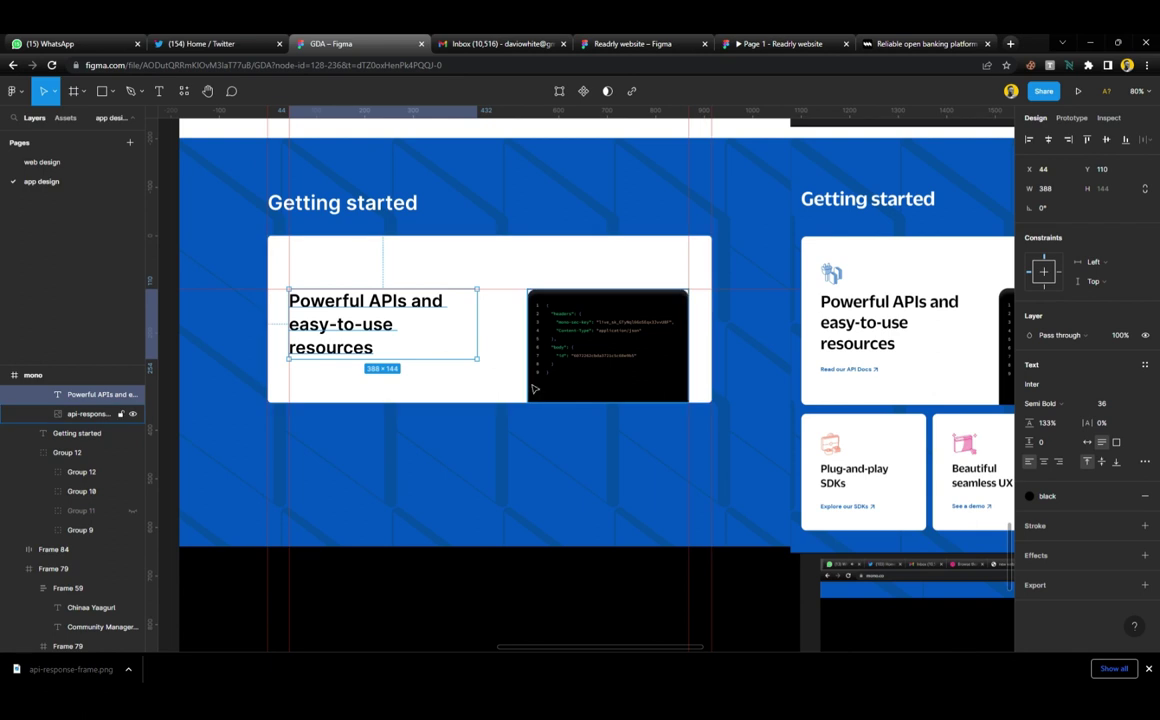
{"action": "left_click", "coordinate": [893, 45]}
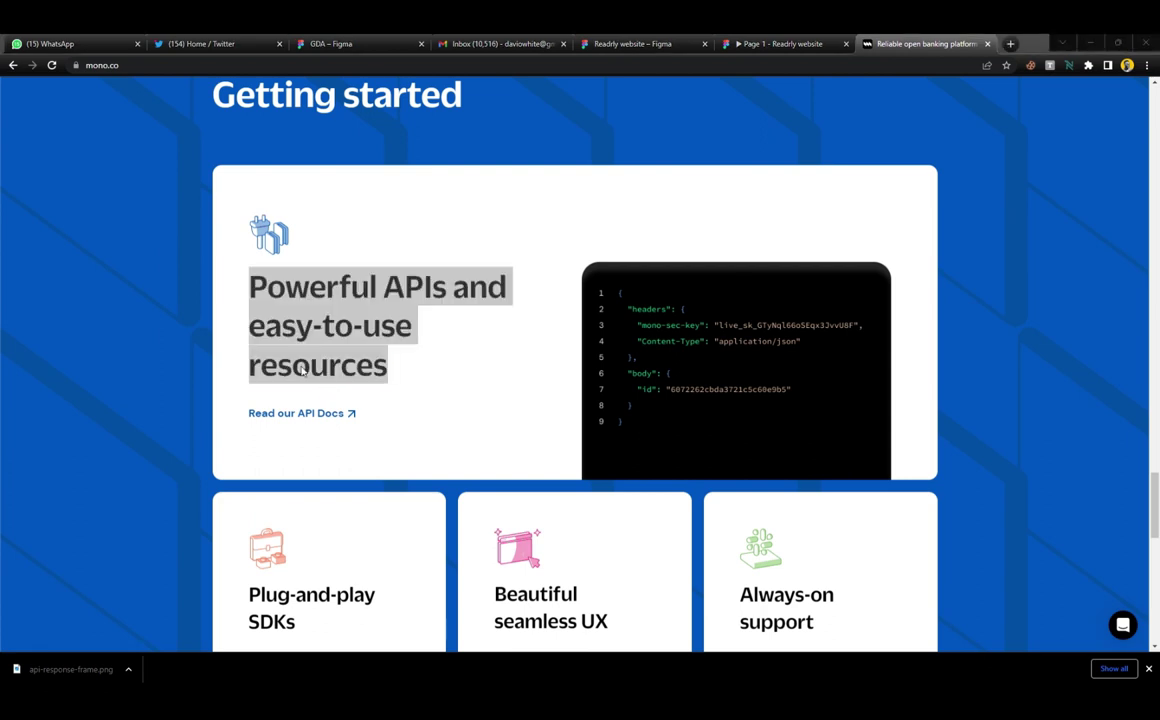
Get the Getting started card icons (icon_beautiful-ux.svg, icon_slack.svg) from mono.co, then return to Figma
{"action": "scroll", "coordinate": [470, 360], "scroll_direction": "down", "scroll_amount": 4}
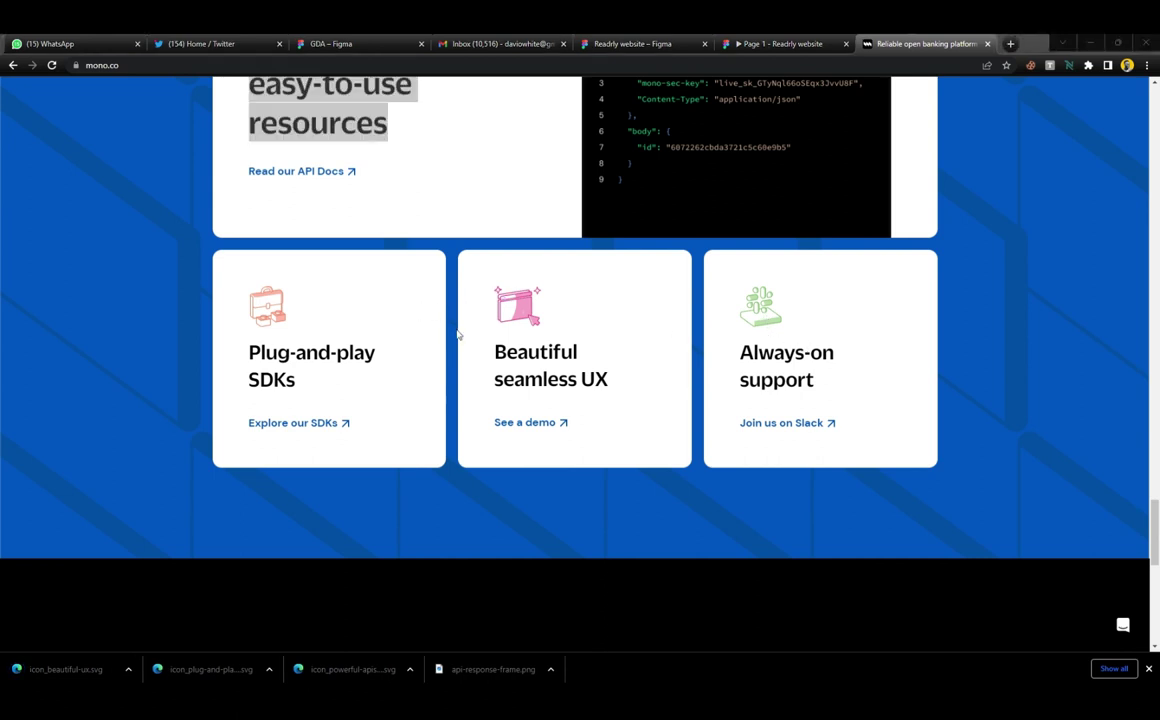
{"action": "left_click", "coordinate": [366, 46]}
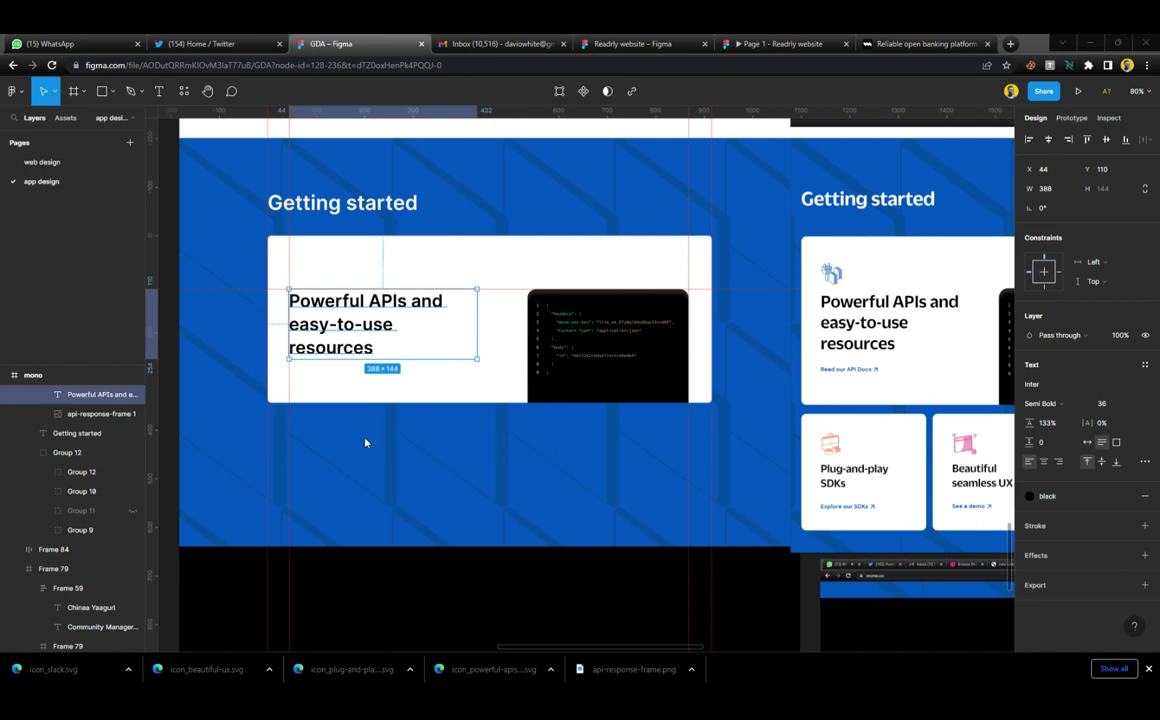
Drop the four icon SVGs onto the canvas and wrap them in a horizontal auto-layout row
{"action": "left_click_drag", "start_coordinate": [496, 233], "coordinate": [498, 232]}
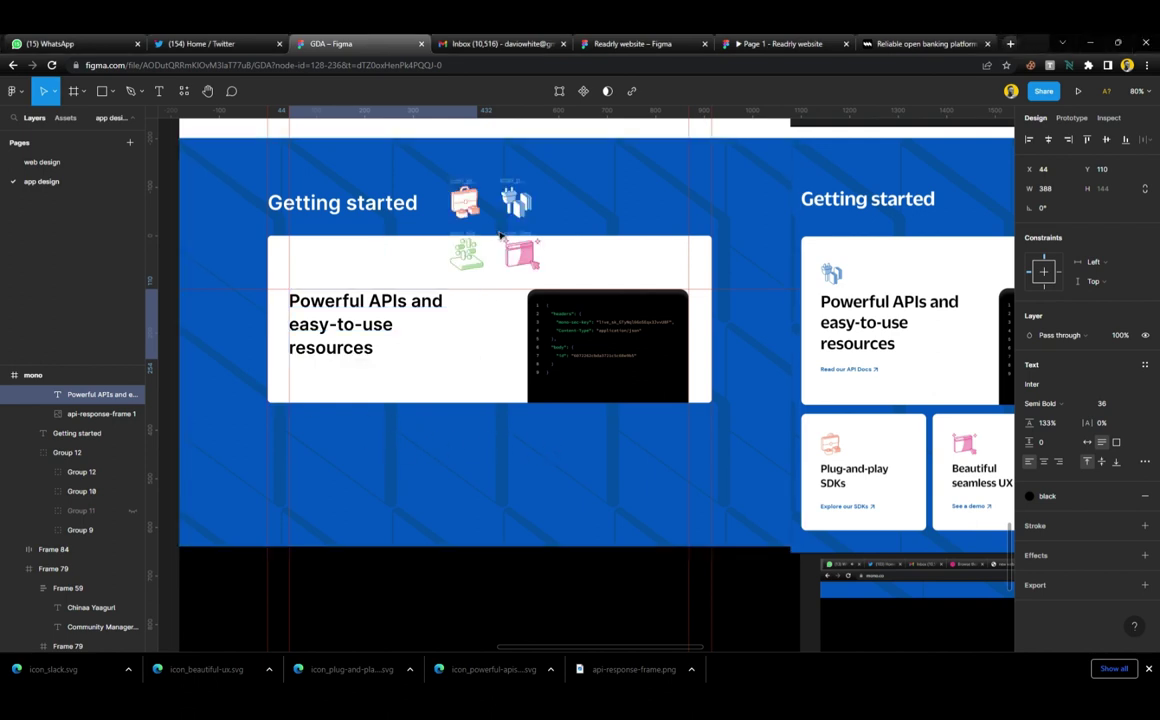
{"action": "scroll", "coordinate": [500, 225], "scroll_direction": "up", "scroll_amount": 2}
{"action": "scroll", "coordinate": [505, 229], "scroll_direction": "left", "scroll_amount": 2}
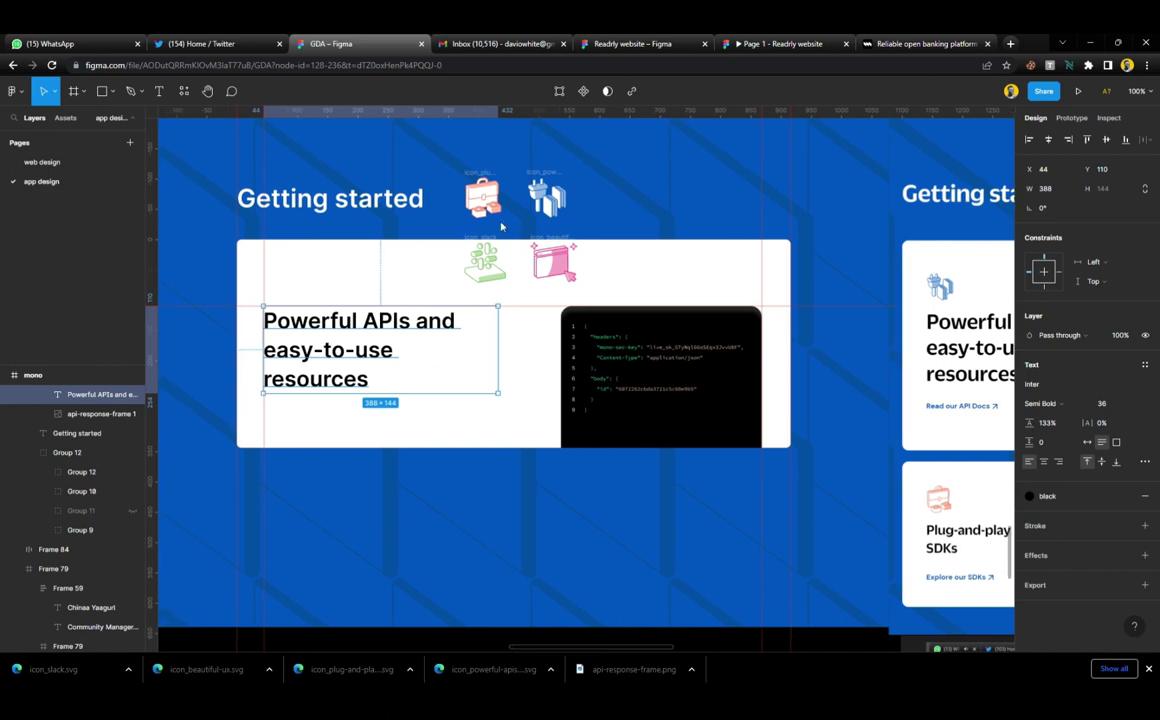
{"action": "left_click", "coordinate": [483, 197]}
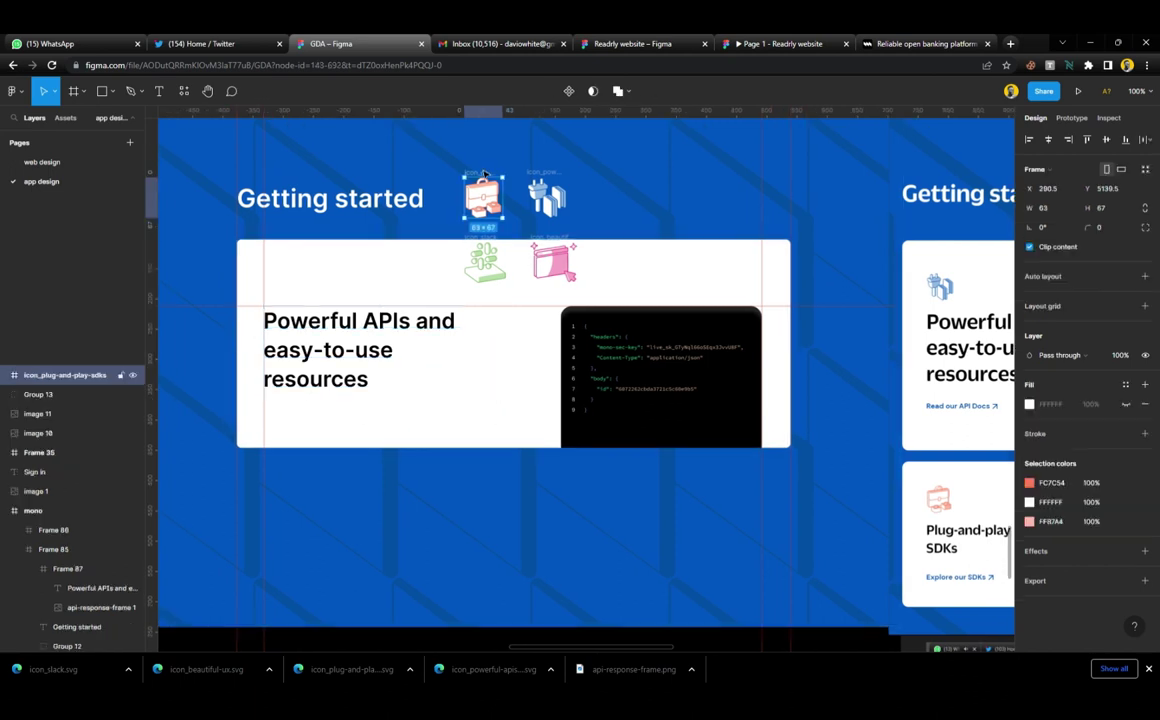
{"action": "left_click", "coordinate": [547, 190], "text": "shift"}
{"action": "left_click", "coordinate": [487, 260], "text": "shift"}
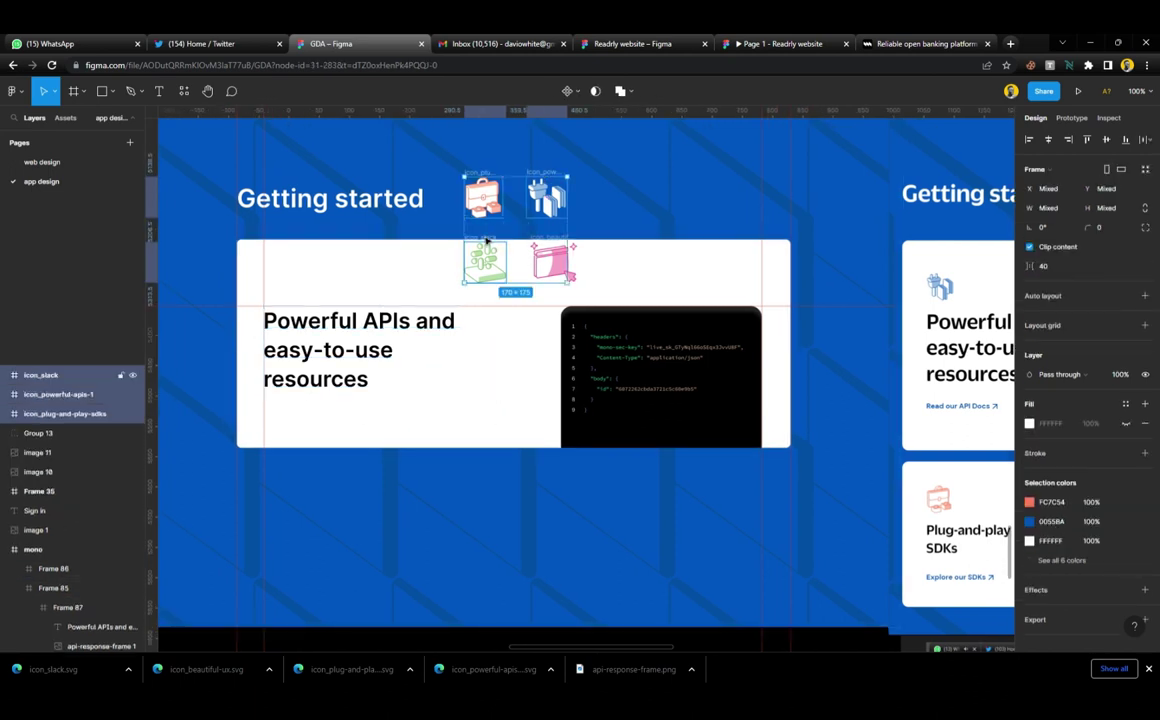
{"action": "left_click", "coordinate": [543, 250], "text": "shift"}
{"action": "left_click", "coordinate": [559, 244], "text": "shift"}
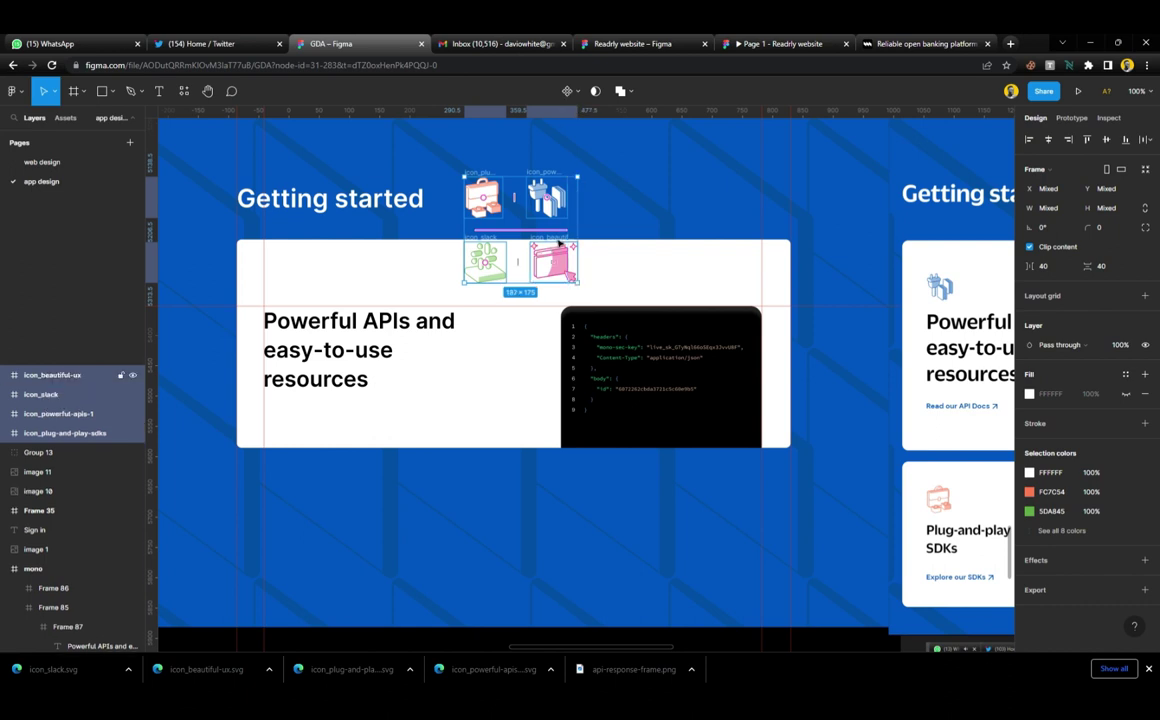
{"action": "left_click_drag", "start_coordinate": [551, 266], "coordinate": [688, 270]}
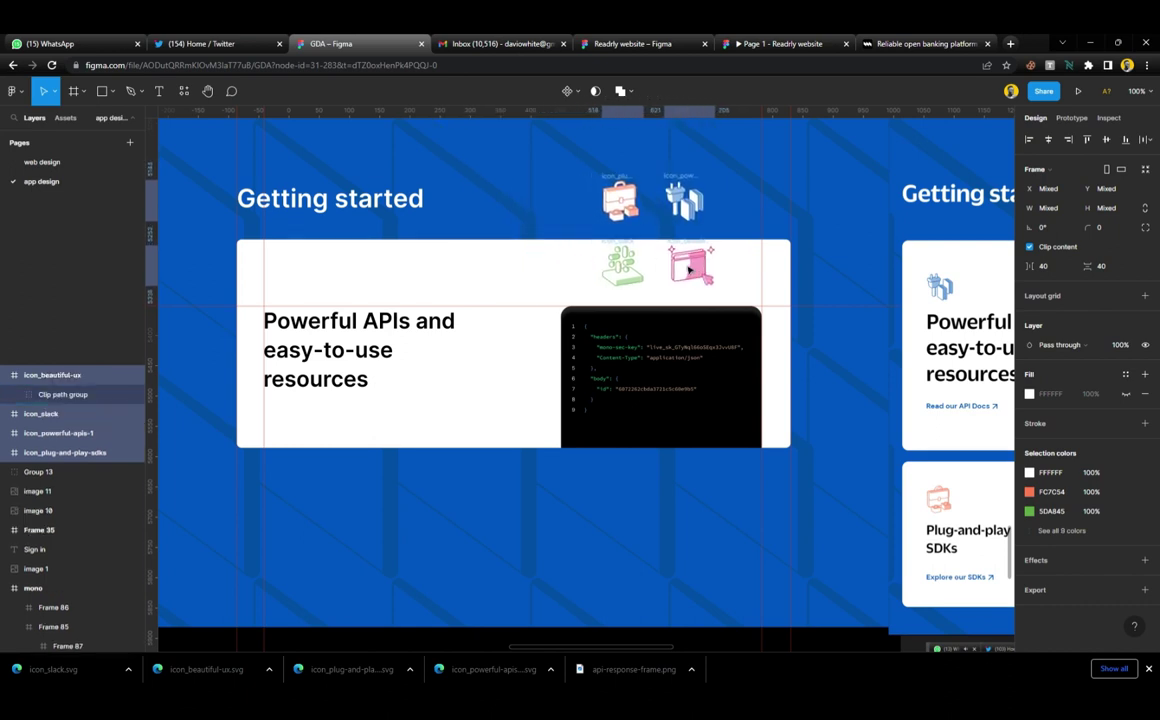
{"action": "key", "text": "shift+a"}
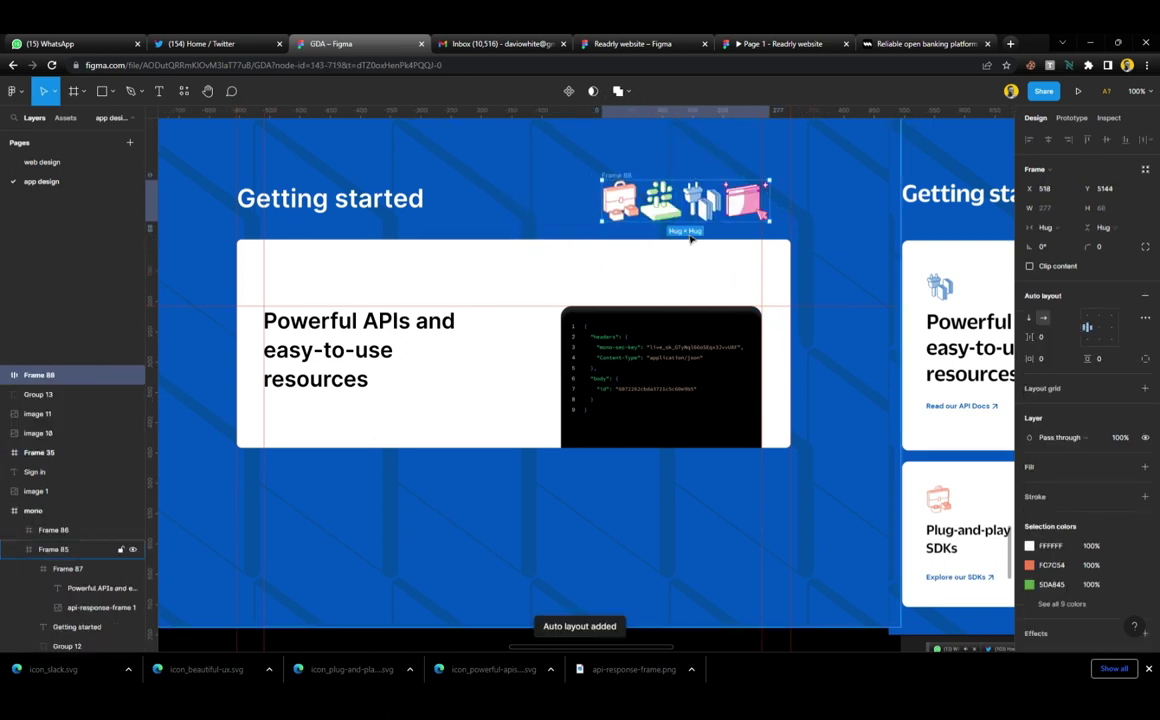
Reorder the plug icon to first and move the icon row above the Powerful APIs heading
{"action": "scroll", "coordinate": [543, 207], "scroll_direction": "right", "scroll_amount": 5}
{"action": "left_click_drag", "start_coordinate": [543, 207], "coordinate": [801, 269]}
{"action": "scroll", "coordinate": [801, 269], "scroll_direction": "up", "scroll_amount": 5}
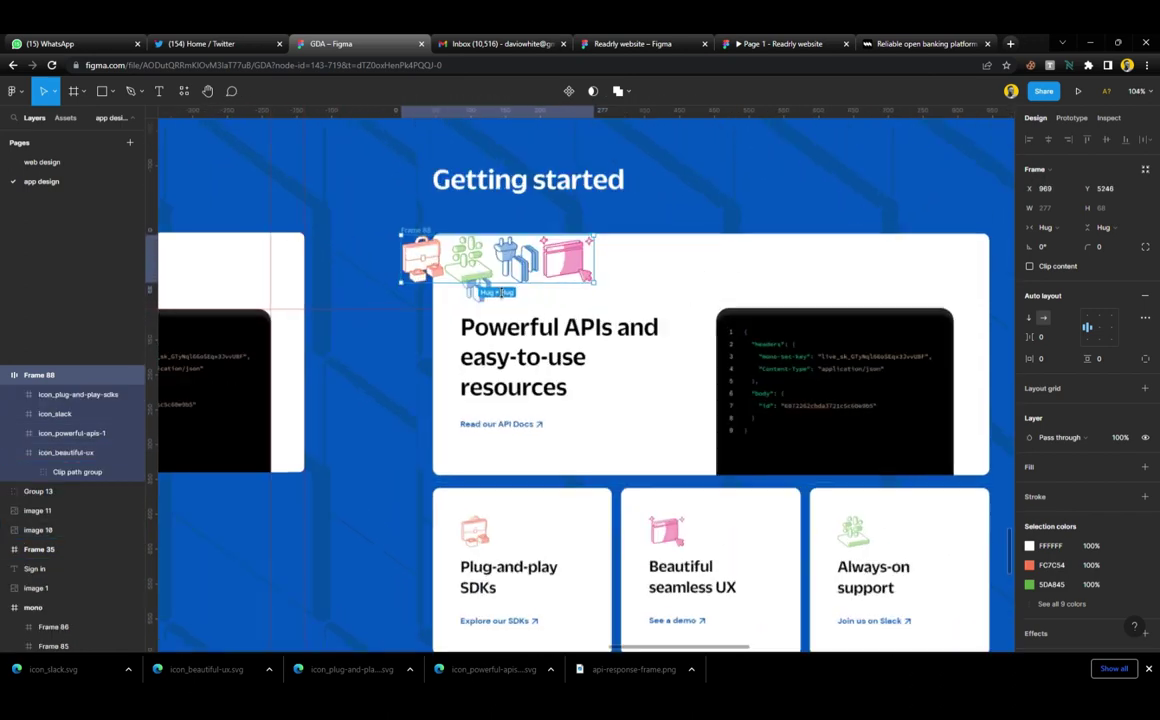
{"action": "left_click", "coordinate": [546, 254]}
{"action": "left_click_drag", "start_coordinate": [546, 254], "coordinate": [331, 183]}
{"action": "left_click", "coordinate": [331, 183]}
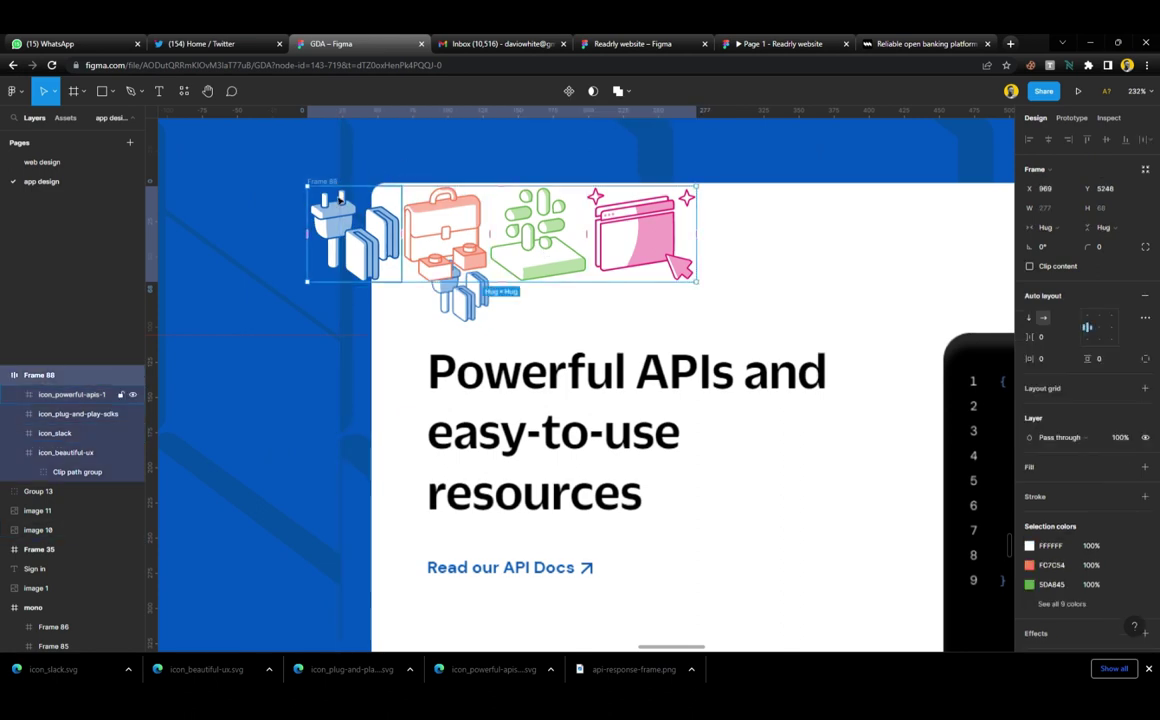
{"action": "left_click_drag", "start_coordinate": [340, 228], "coordinate": [512, 289]}
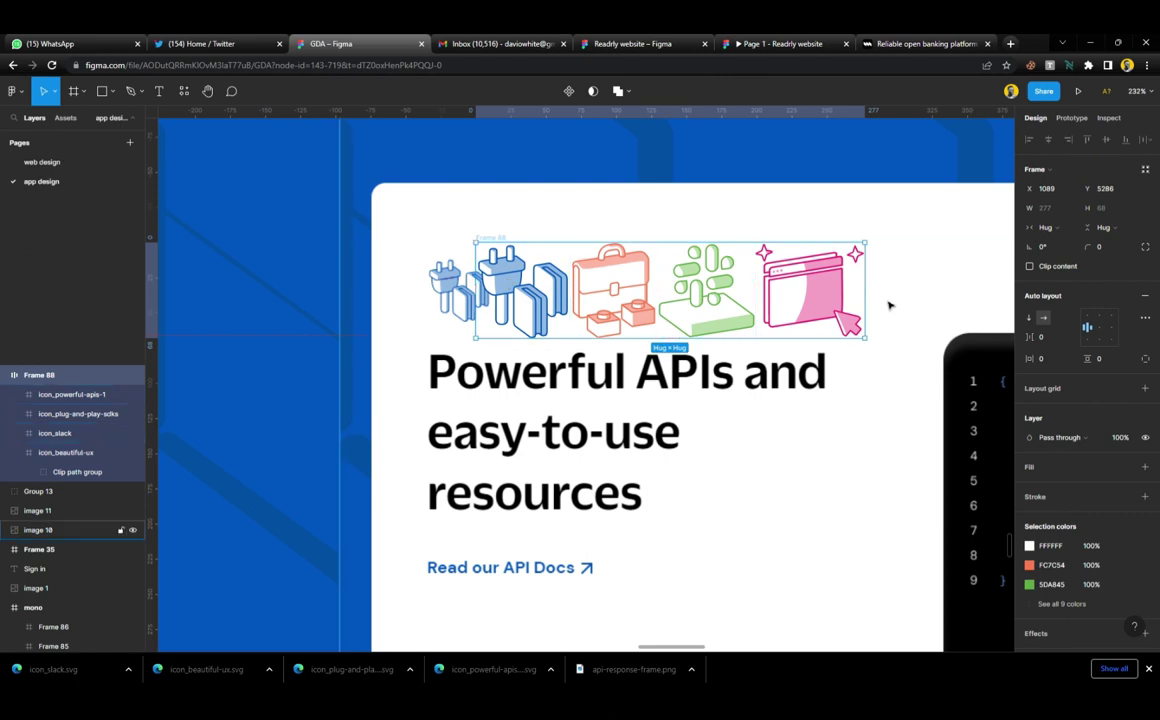
Scale the icon row proportionally down to about 194 wide and nudge it into position
{"action": "key", "text": "k"}
{"action": "left_click_drag", "start_coordinate": [826, 301], "coordinate": [803, 331]}
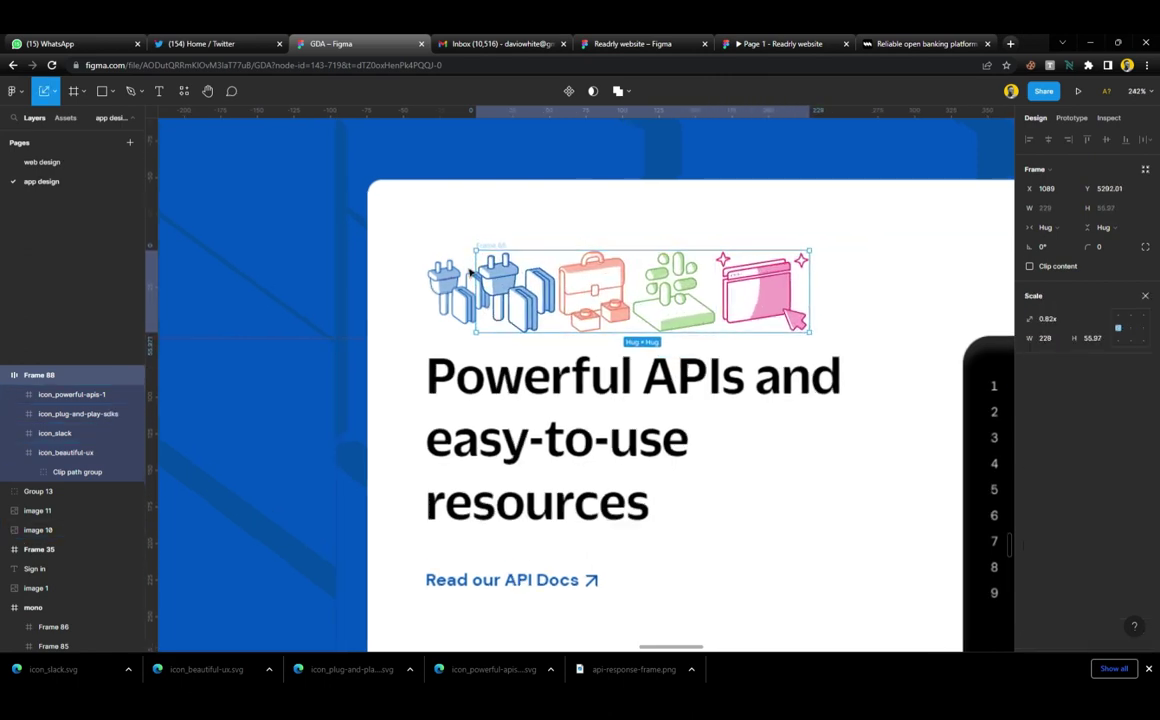
{"action": "scroll", "coordinate": [450, 300], "scroll_direction": "up", "scroll_amount": 5}
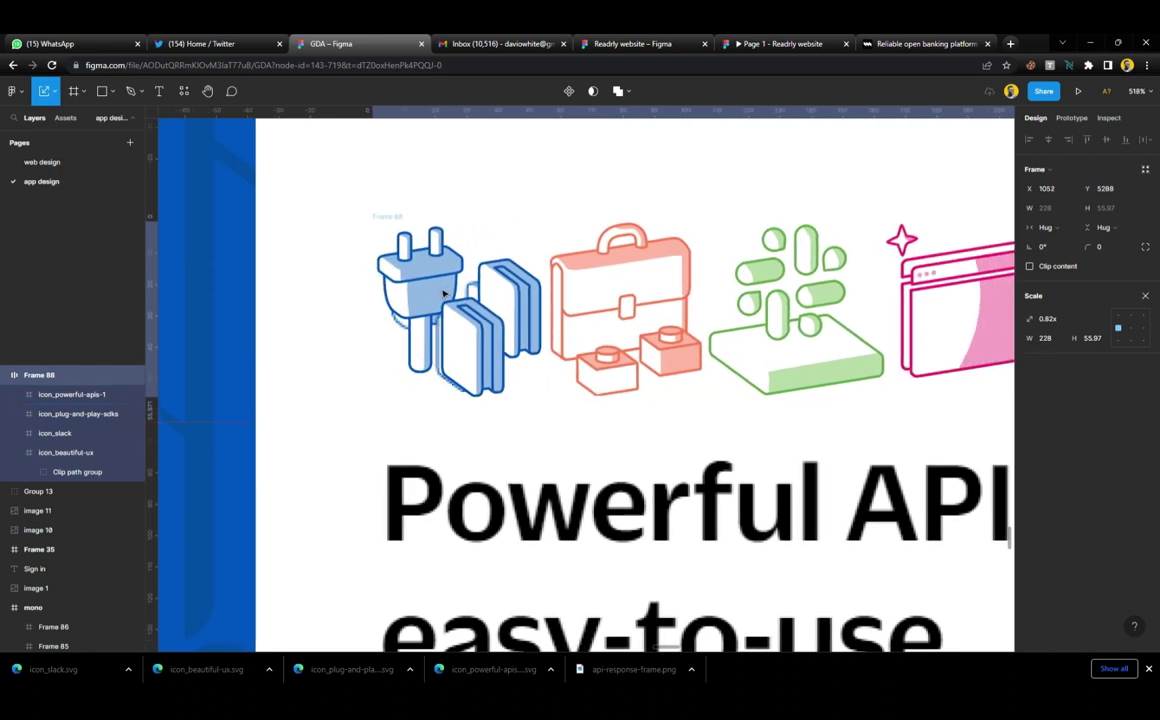
{"action": "key", "text": "Left"}
{"action": "key", "text": "Left"}
{"action": "key", "text": "Up"}
{"action": "key", "text": "Up"}
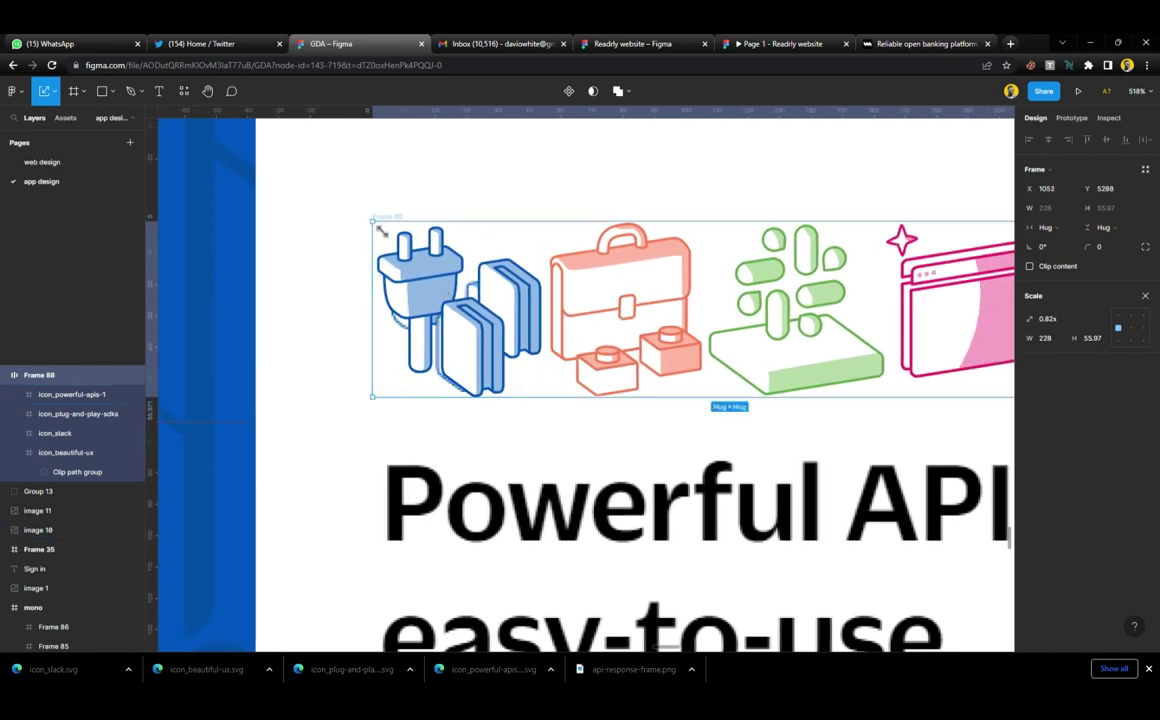
{"action": "left_click_drag", "start_coordinate": [385, 232], "coordinate": [496, 310]}
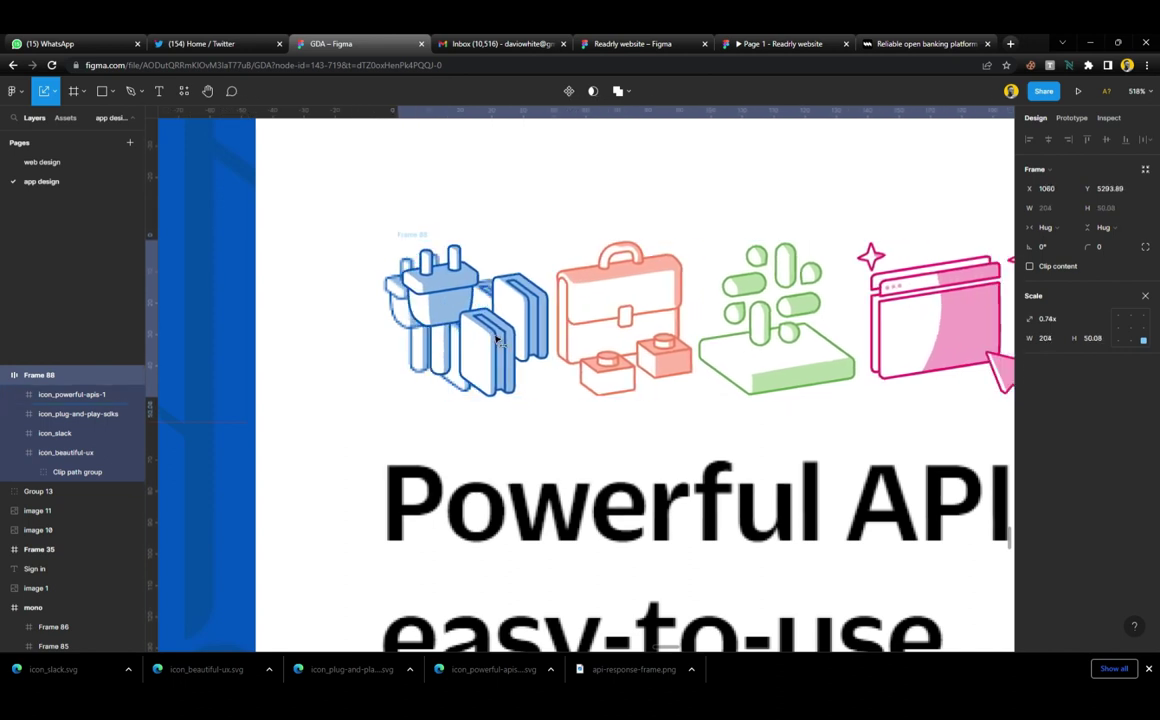
{"action": "key", "text": "Left"}
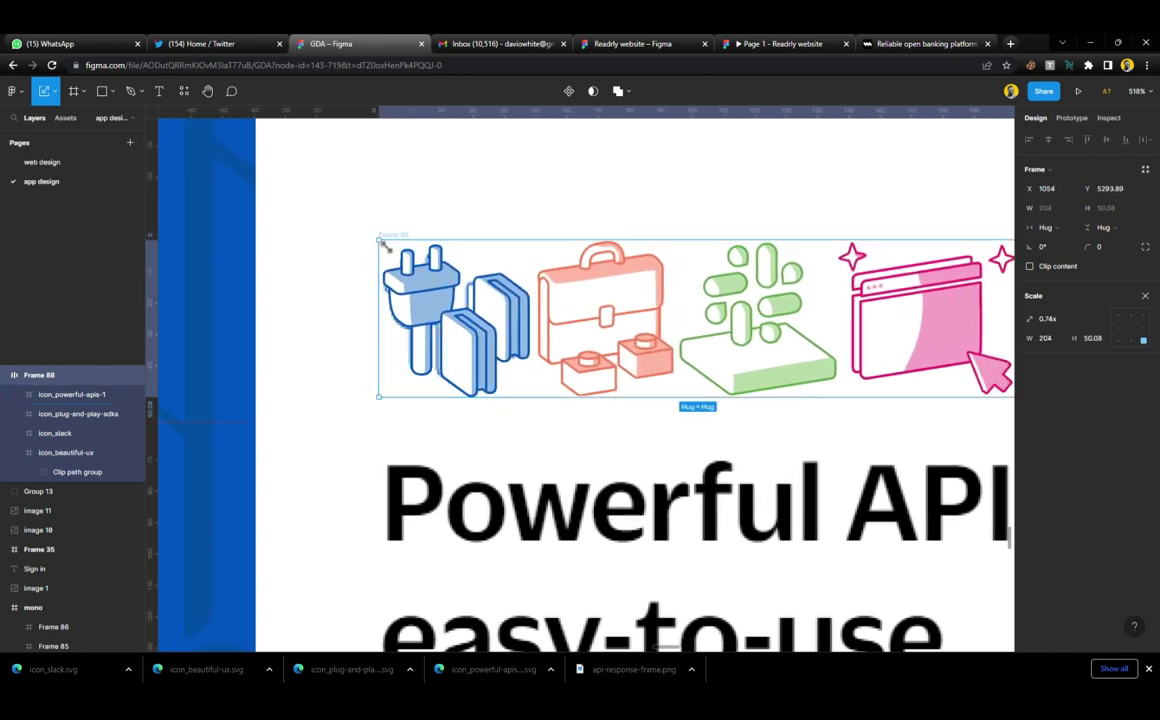
{"action": "left_click_drag", "start_coordinate": [383, 243], "coordinate": [418, 266]}
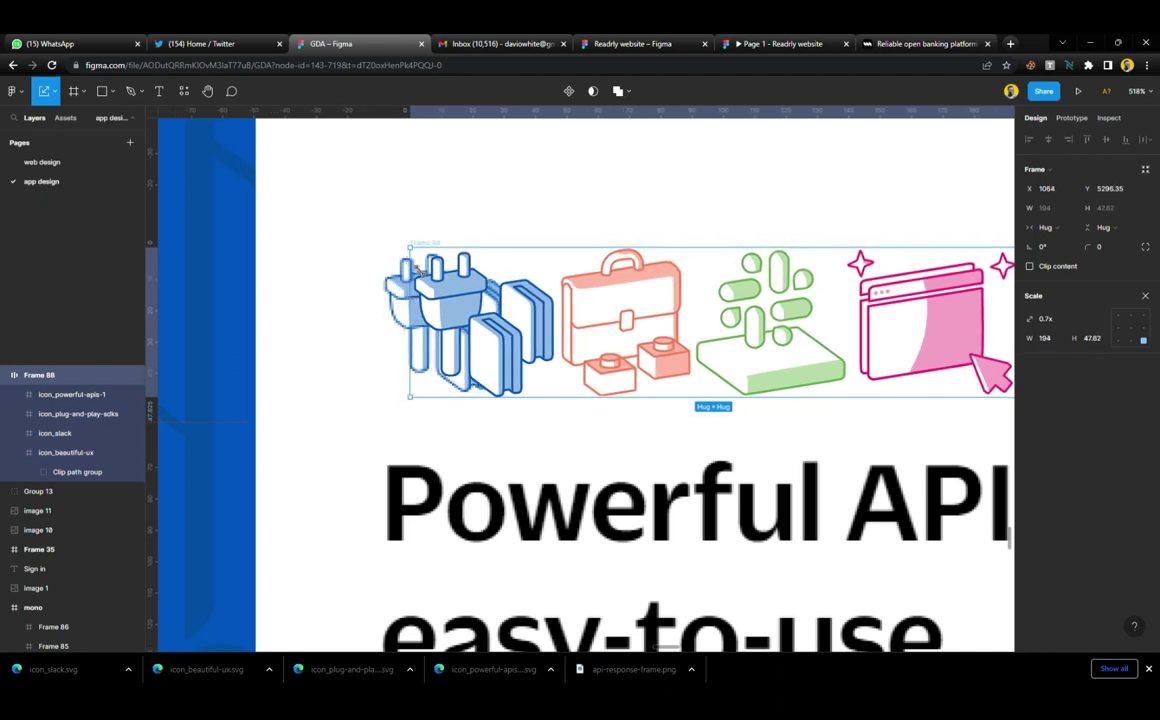
{"action": "left_click_drag", "start_coordinate": [476, 333], "coordinate": [450, 333]}
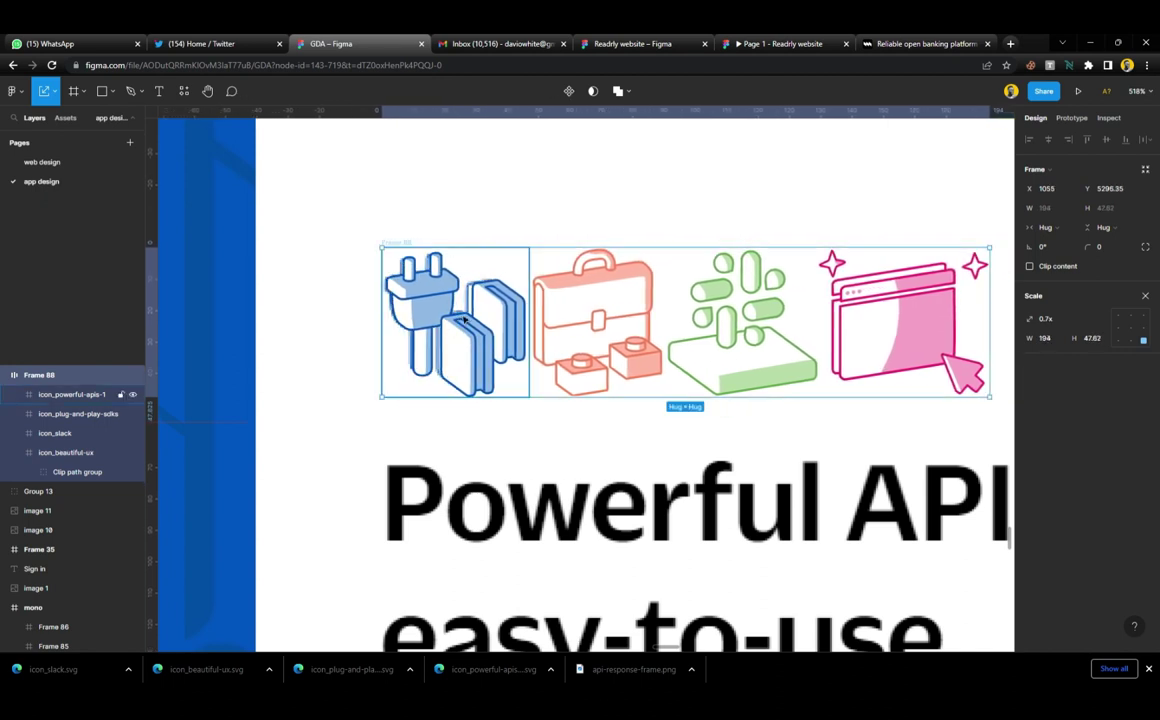
{"action": "scroll", "coordinate": [463, 320], "scroll_direction": "down", "scroll_amount": 5}
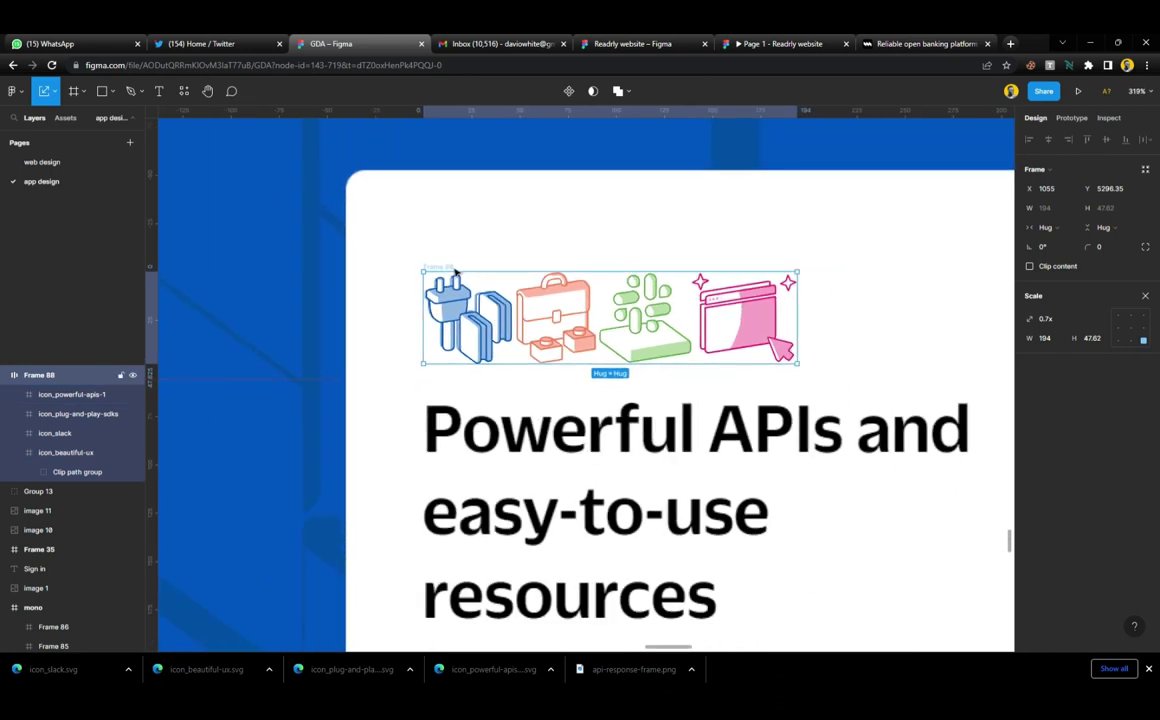
Remove the auto-layout frame and space the four icons 46 apart
{"action": "key", "text": "ctrl+shift+g"}
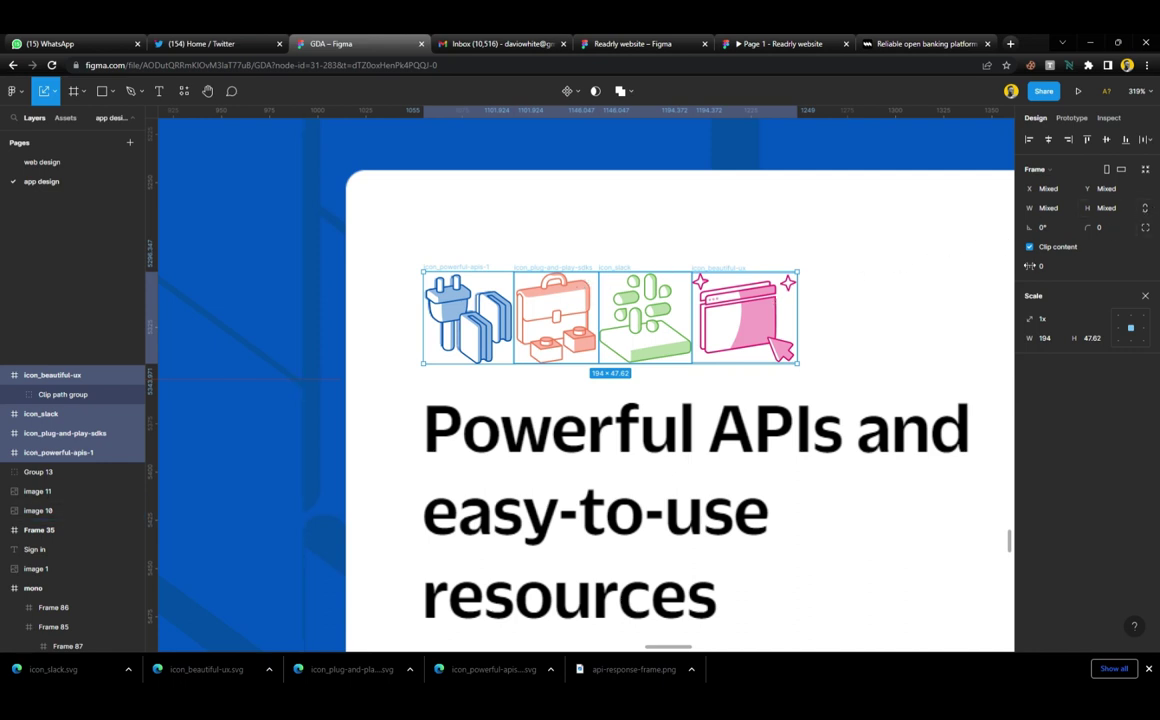
{"action": "left_click_drag", "start_coordinate": [1030, 266], "coordinate": [1081, 270]}
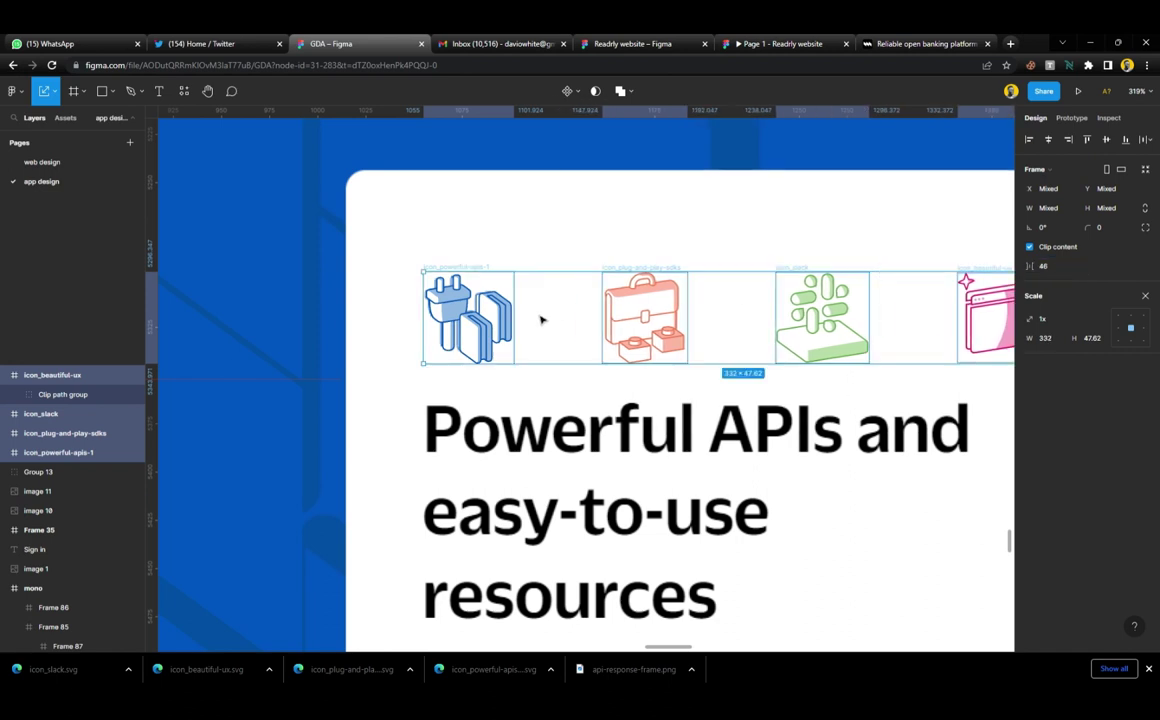
{"action": "scroll", "coordinate": [540, 320], "scroll_direction": "right", "scroll_amount": 3}
{"action": "scroll", "coordinate": [540, 320], "scroll_direction": "down", "scroll_amount": 3}
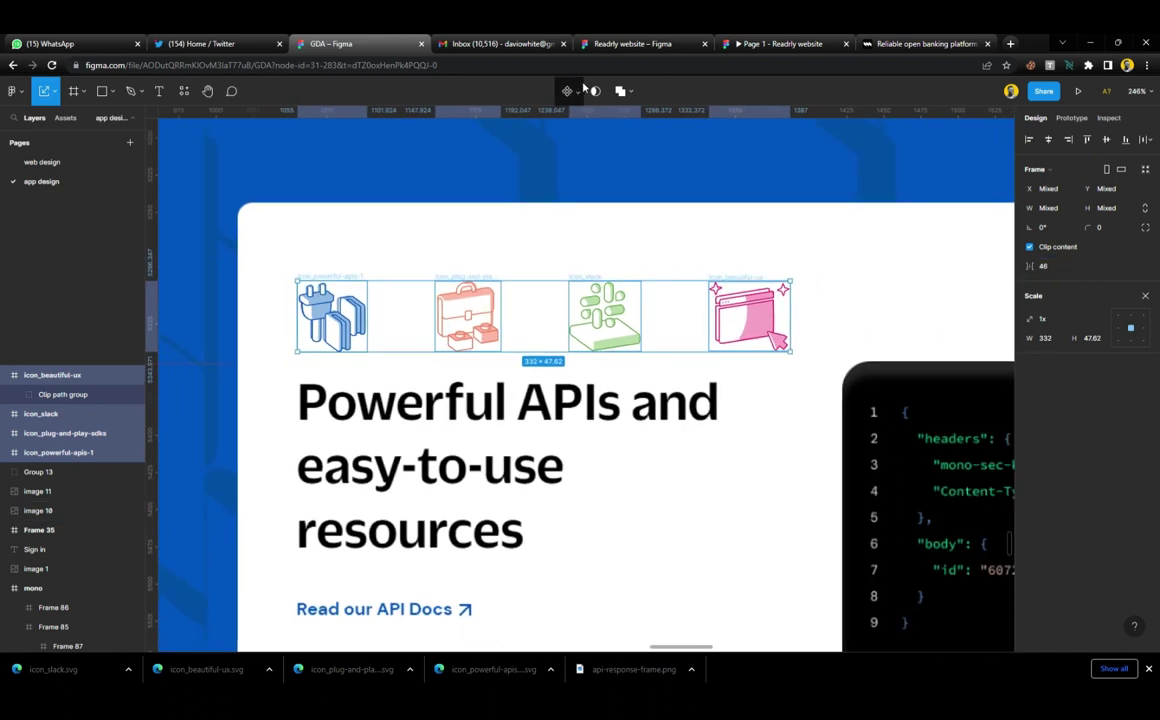
{"action": "left_click", "coordinate": [570, 91]}
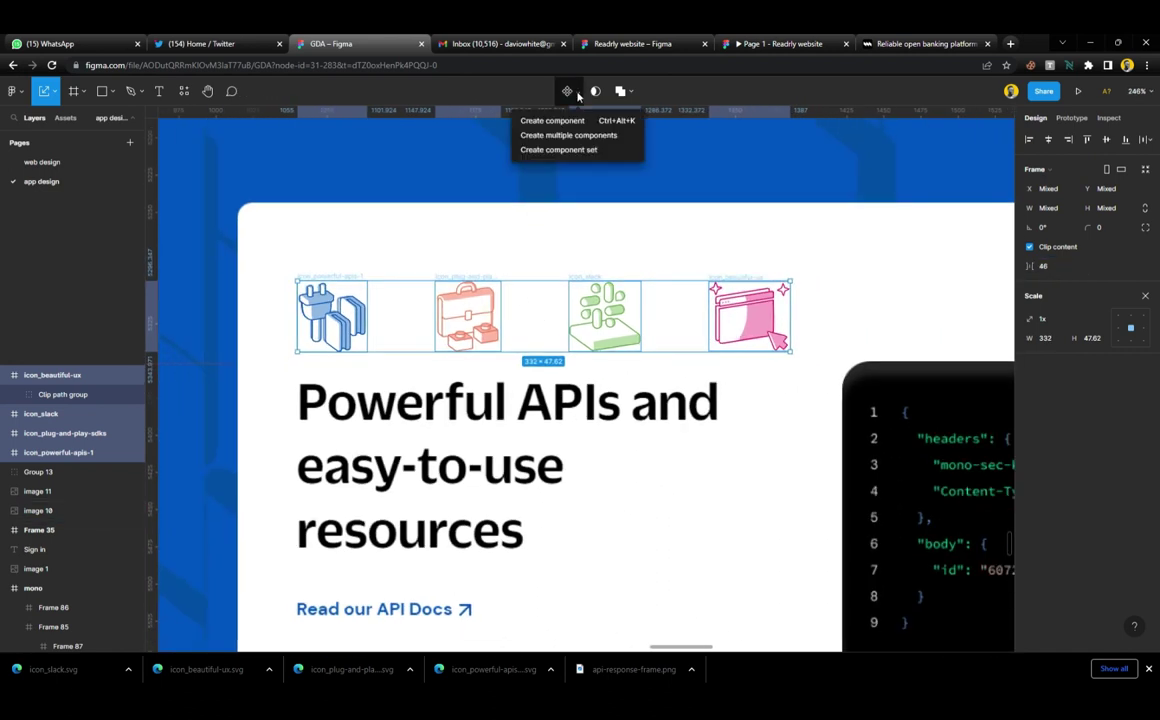
Combine the four icons into a component set and move it off the card
{"action": "left_click", "coordinate": [573, 150]}
{"action": "scroll", "coordinate": [468, 322], "scroll_direction": "down", "scroll_amount": 6}
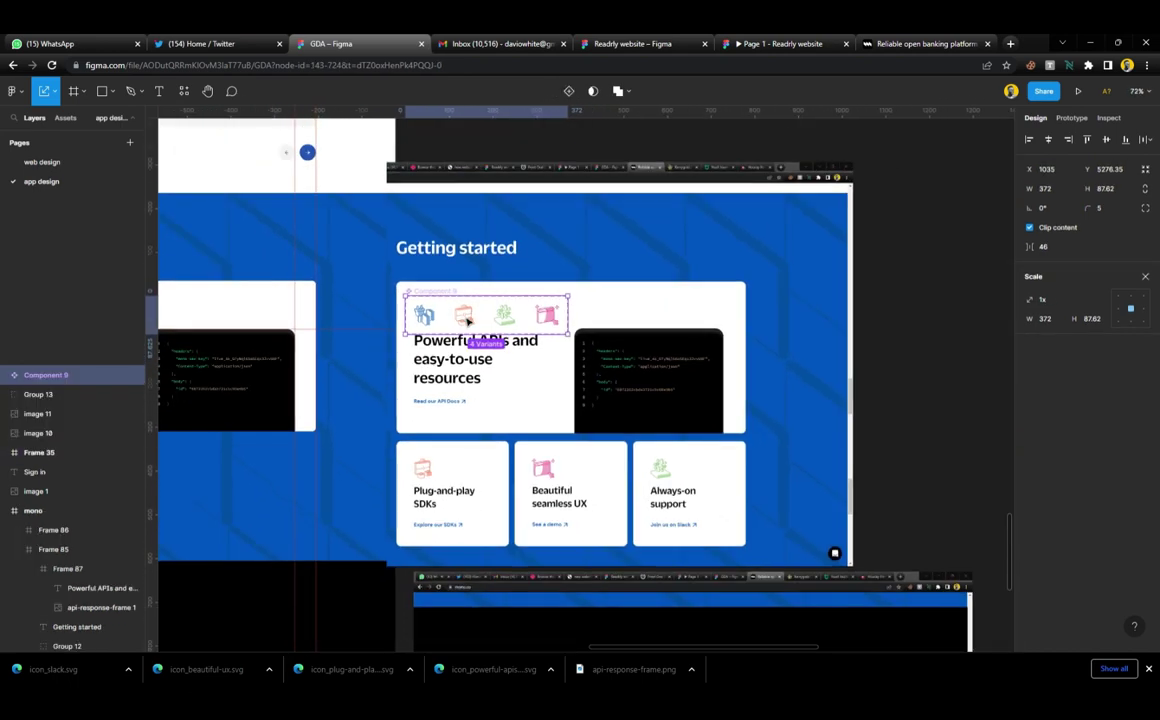
{"action": "left_click_drag", "start_coordinate": [467, 320], "coordinate": [500, 140]}
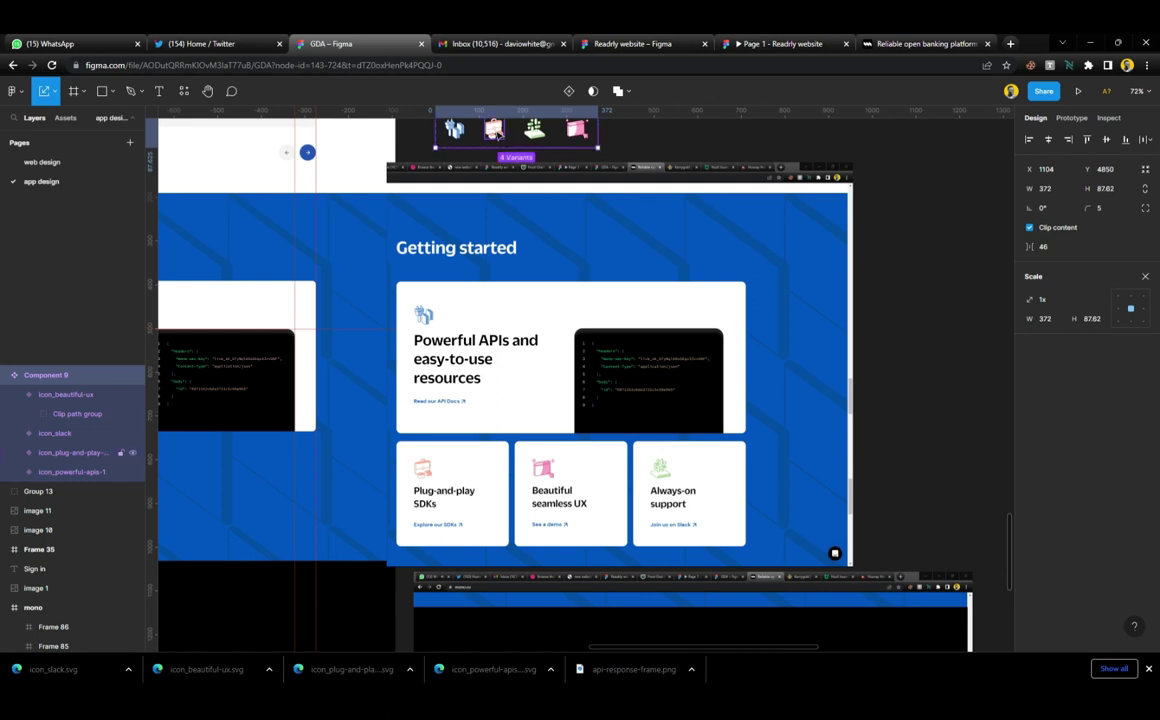
{"action": "scroll", "coordinate": [502, 148], "scroll_direction": "left", "scroll_amount": 3}
{"action": "scroll", "coordinate": [500, 145], "scroll_direction": "up", "scroll_amount": 3}
{"action": "scroll", "coordinate": [600, 205], "scroll_direction": "left", "scroll_amount": 2}
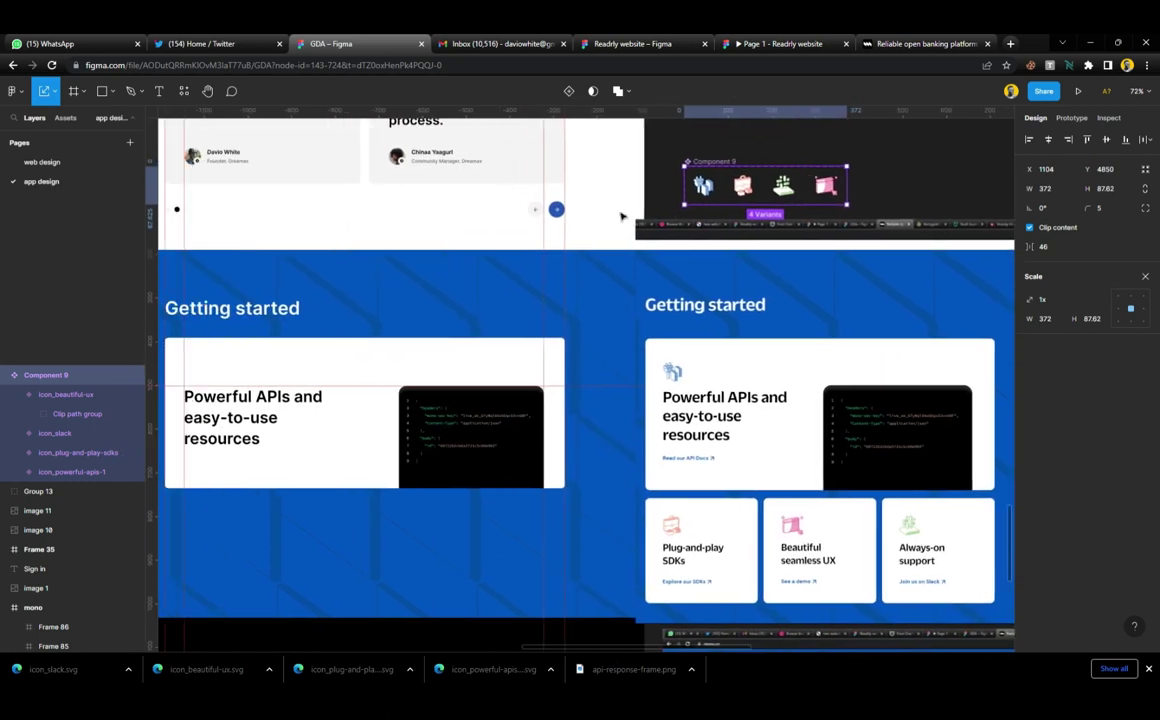
{"action": "scroll", "coordinate": [621, 216], "scroll_direction": "left", "scroll_amount": 1}
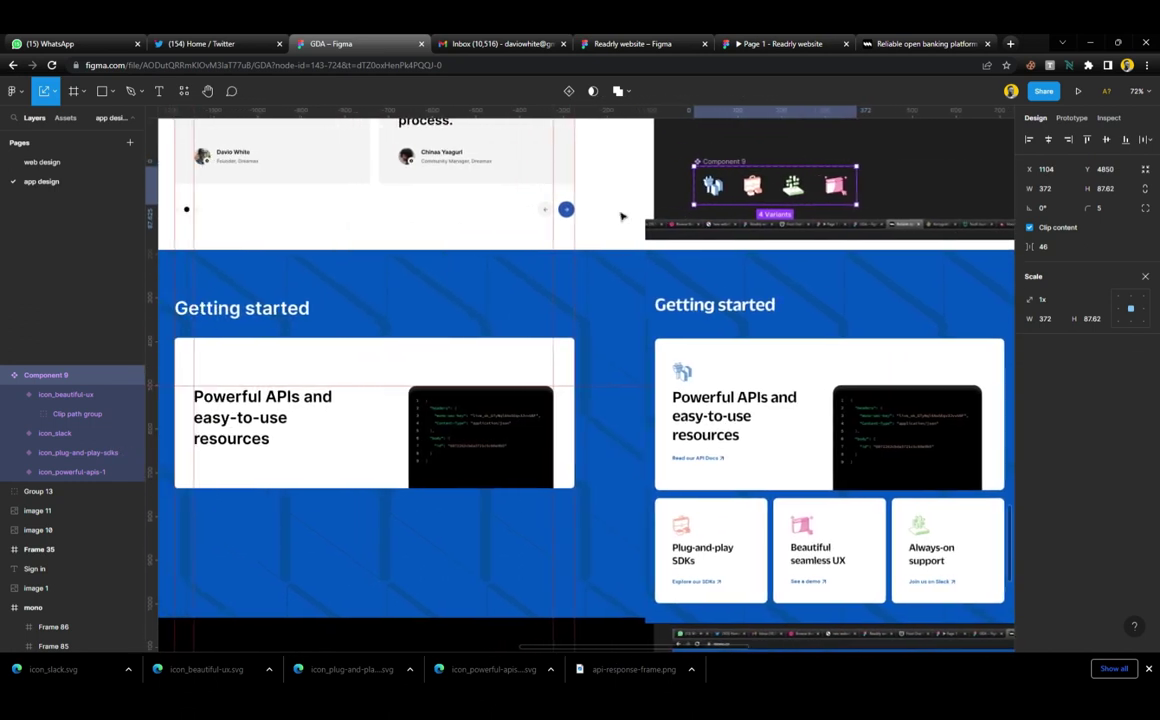
Place a plug icon instance above the card heading and add a horizontal guide across the card
{"action": "left_click", "coordinate": [728, 186]}
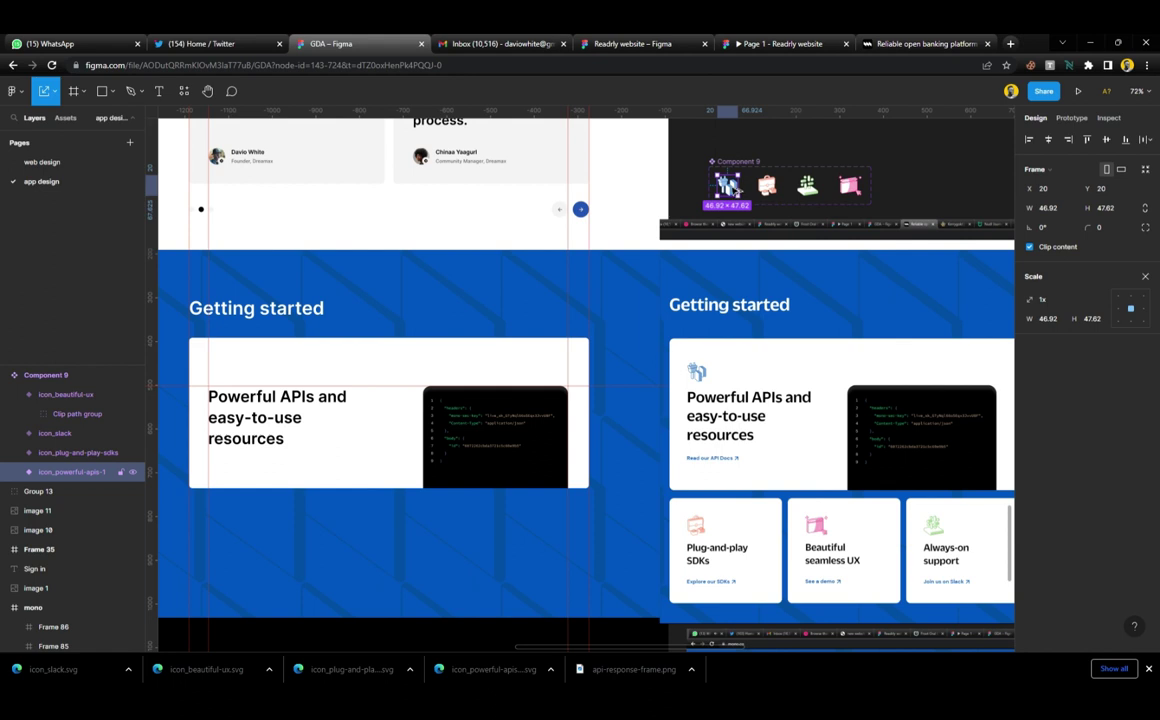
{"action": "left_click_drag", "start_coordinate": [728, 186], "coordinate": [287, 372]}
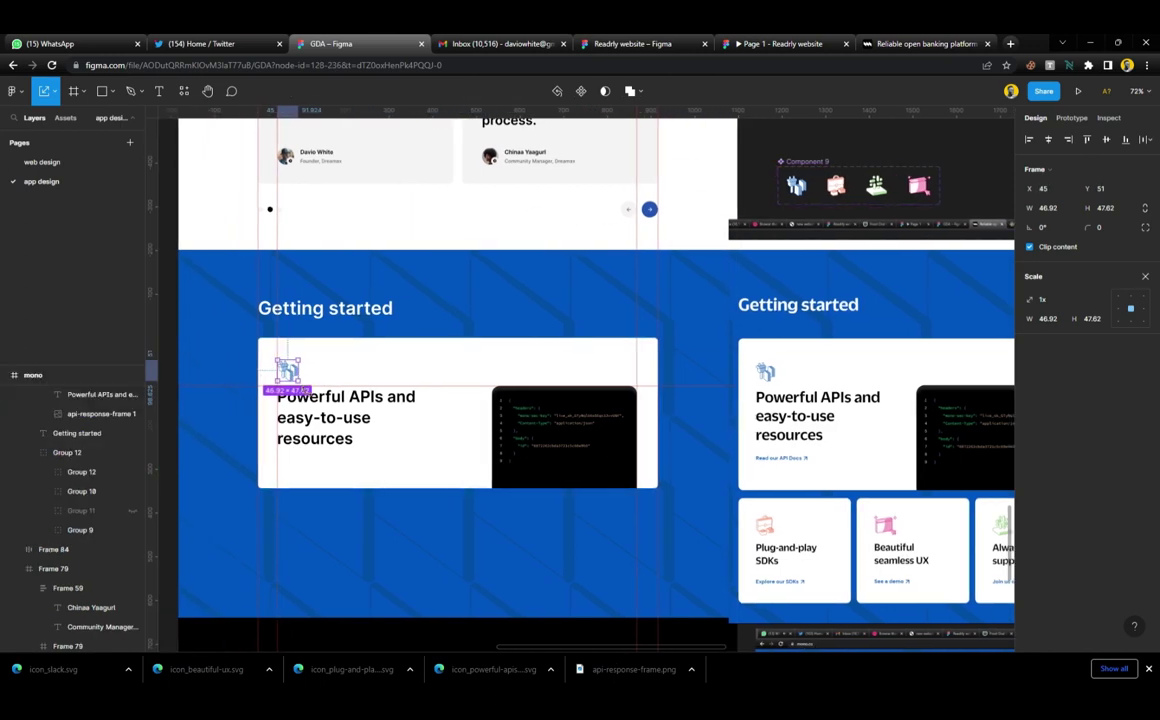
{"action": "scroll", "coordinate": [345, 397], "scroll_direction": "up", "scroll_amount": 3}
{"action": "scroll", "coordinate": [345, 397], "scroll_direction": "down", "scroll_amount": 1}
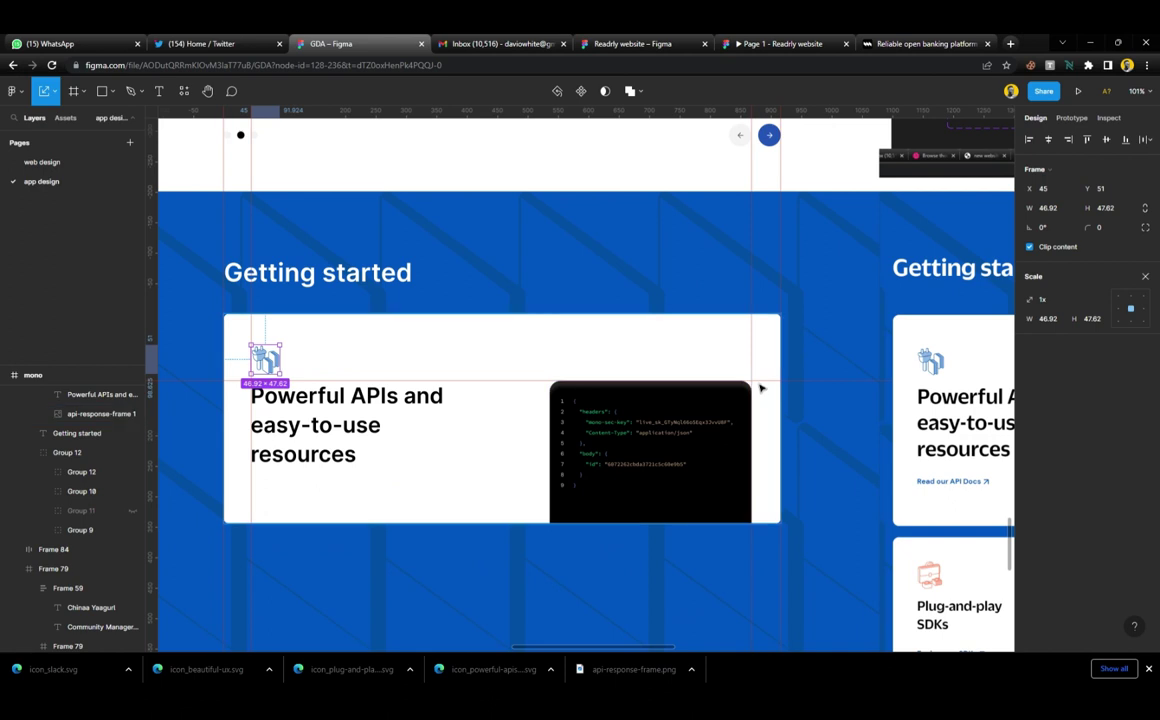
{"action": "key", "text": "v"}
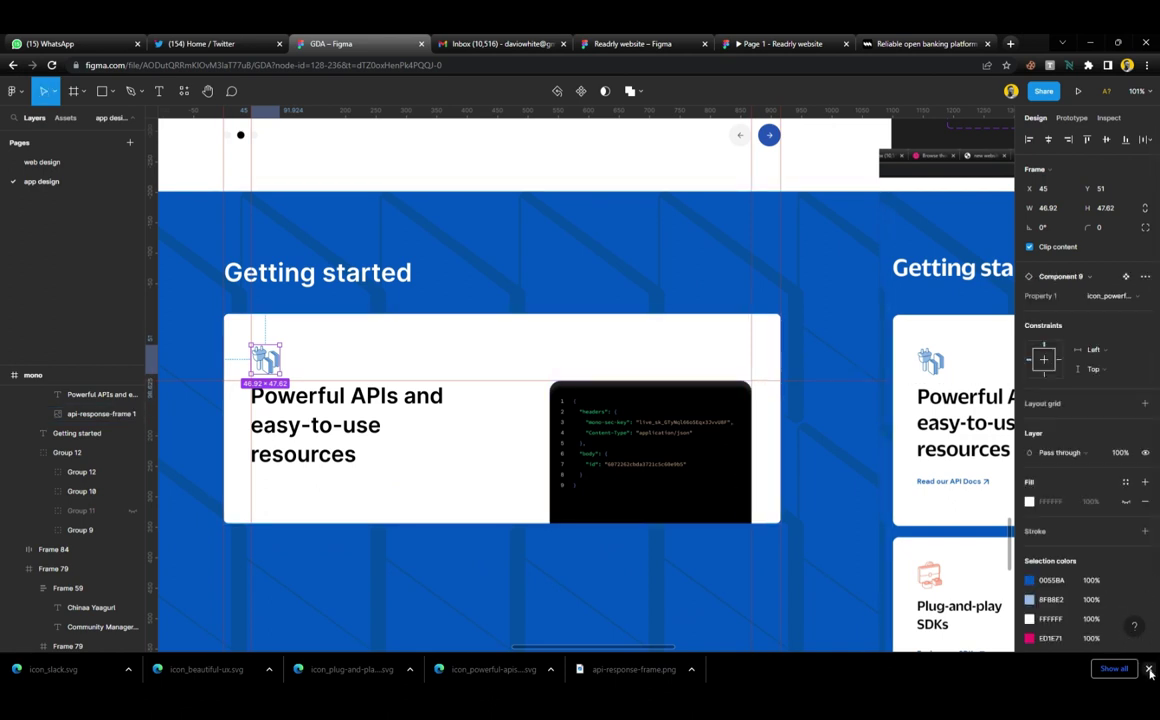
{"action": "left_click", "coordinate": [1148, 669]}
{"action": "left_click_drag", "start_coordinate": [720, 120], "coordinate": [750, 357]}
{"action": "key", "text": "Escape"}
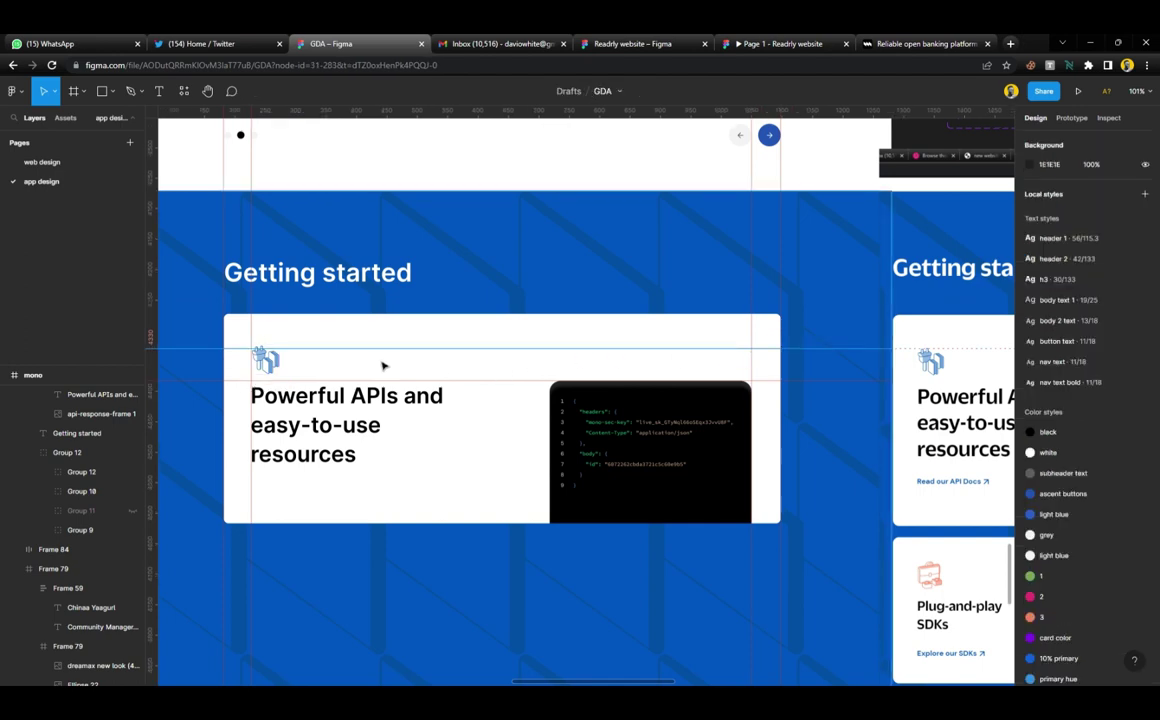
{"action": "scroll", "coordinate": [383, 366], "scroll_direction": "left", "scroll_amount": 5}
{"action": "scroll", "coordinate": [543, 378], "scroll_direction": "up", "scroll_amount": 5}
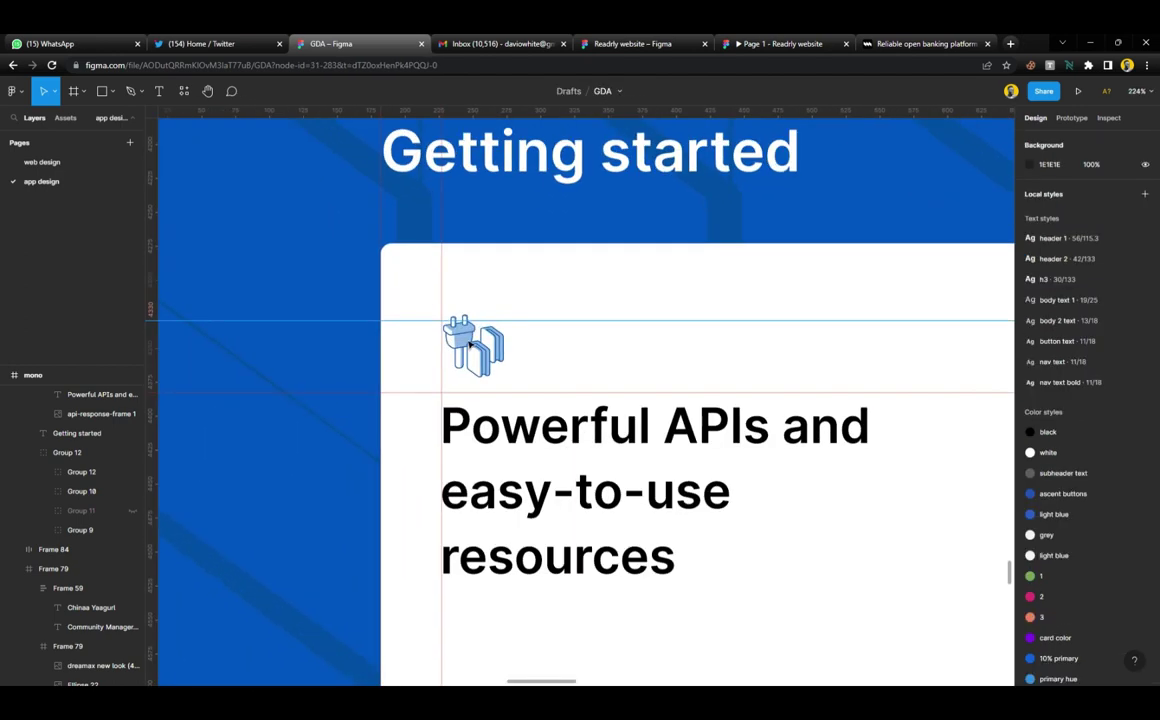
{"action": "left_click", "coordinate": [470, 343]}
{"action": "left_click", "coordinate": [475, 350]}
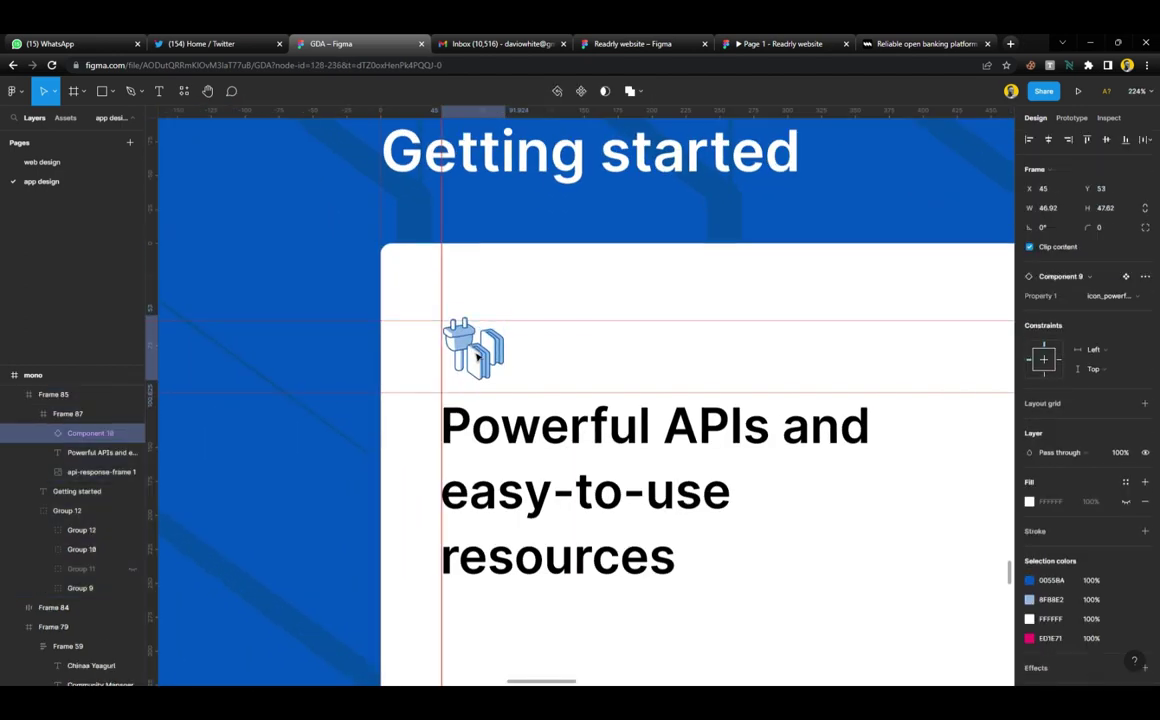
Stack the plug icon and heading in vertical auto-layout Frame 88 with the gap widened to 7
{"action": "left_click_drag", "start_coordinate": [477, 355], "coordinate": [477, 357]}
{"action": "left_click", "coordinate": [521, 440], "text": "shift"}
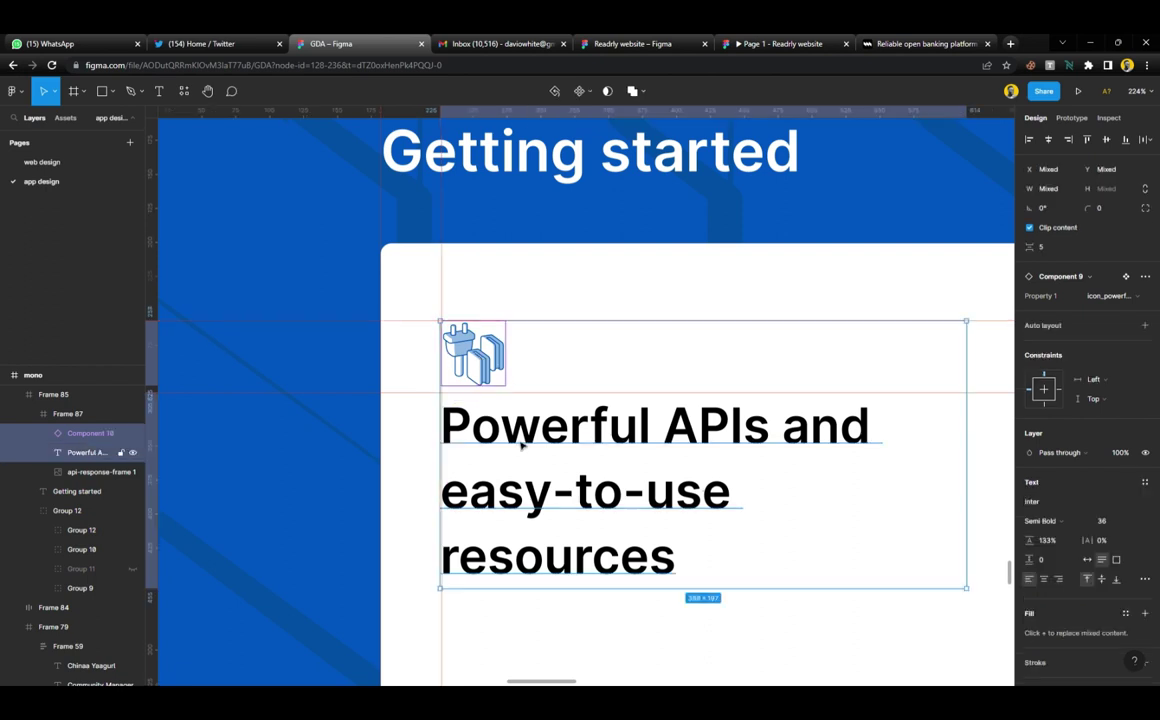
{"action": "key", "text": "shift+a"}
{"action": "scroll", "coordinate": [519, 421], "scroll_direction": "down", "scroll_amount": 2}
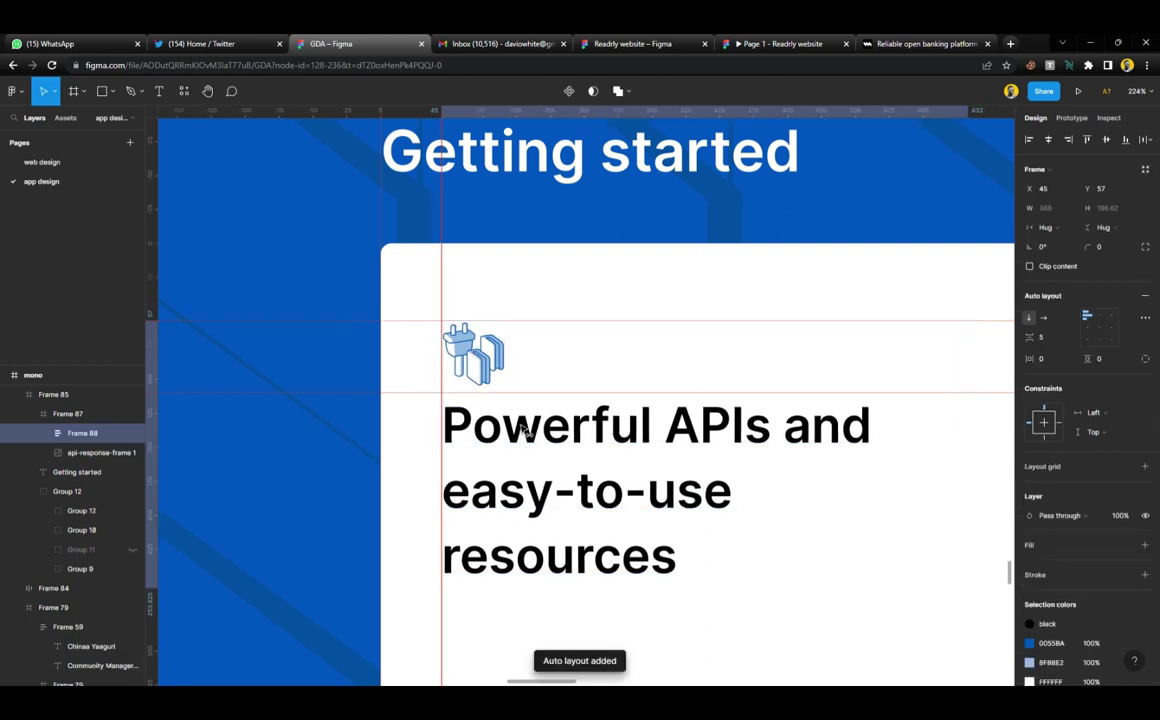
{"action": "scroll", "coordinate": [545, 333], "scroll_direction": "down", "scroll_amount": 5}
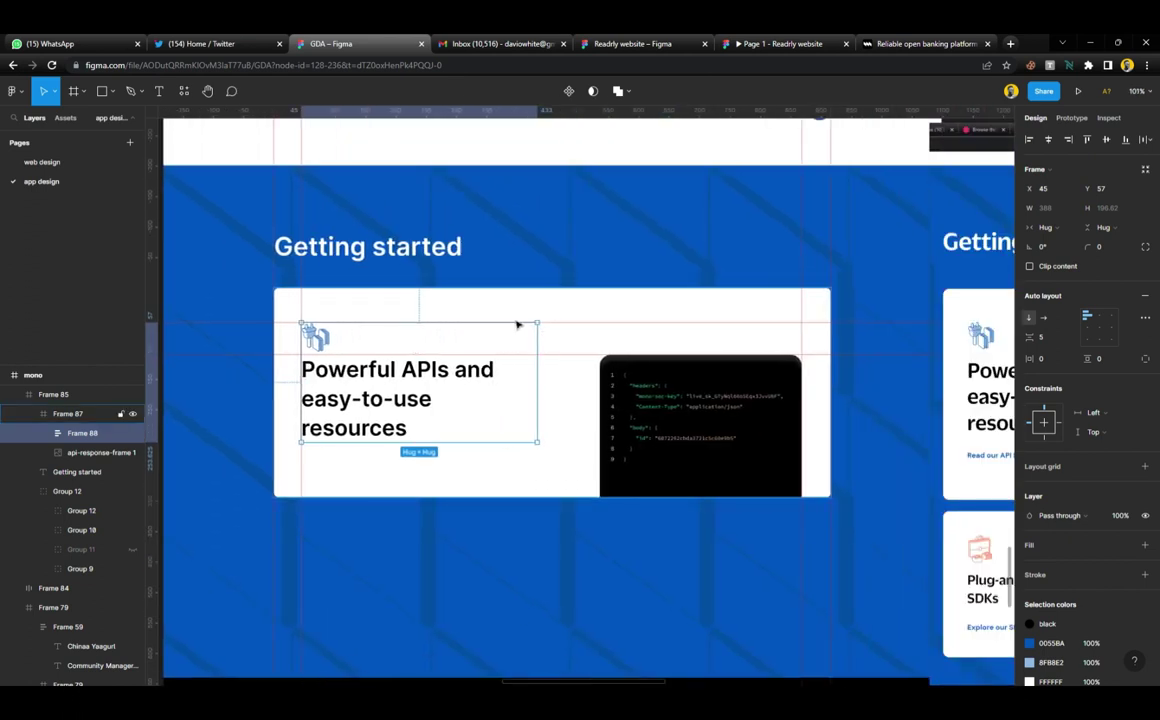
{"action": "left_click_drag", "start_coordinate": [582, 363], "coordinate": [582, 371]}
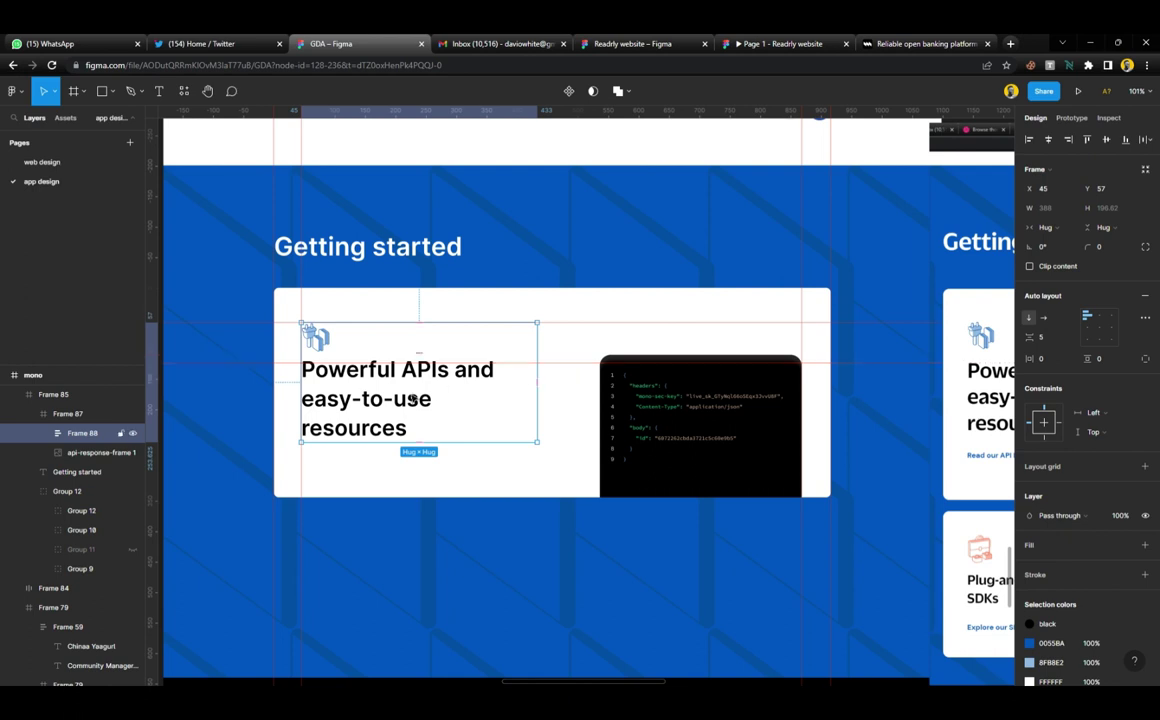
{"action": "key", "text": "Up"}
{"action": "key", "text": "Up"}
{"action": "key", "text": "Up"}
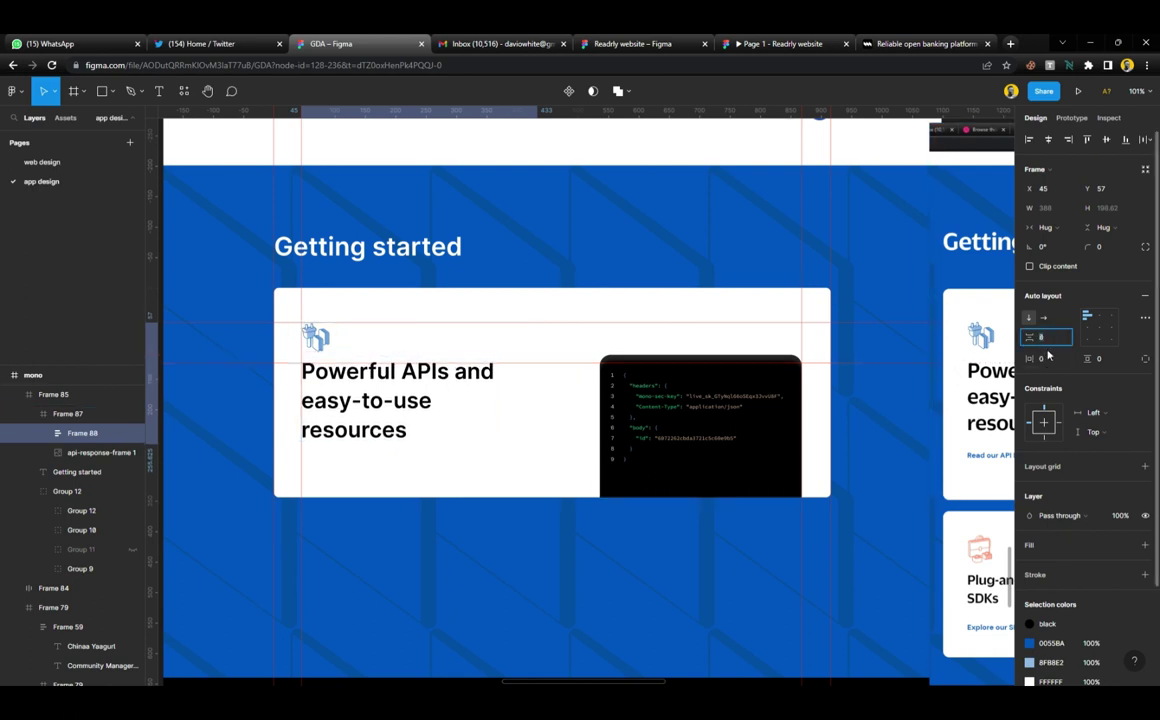
{"action": "left_click", "coordinate": [551, 283]}
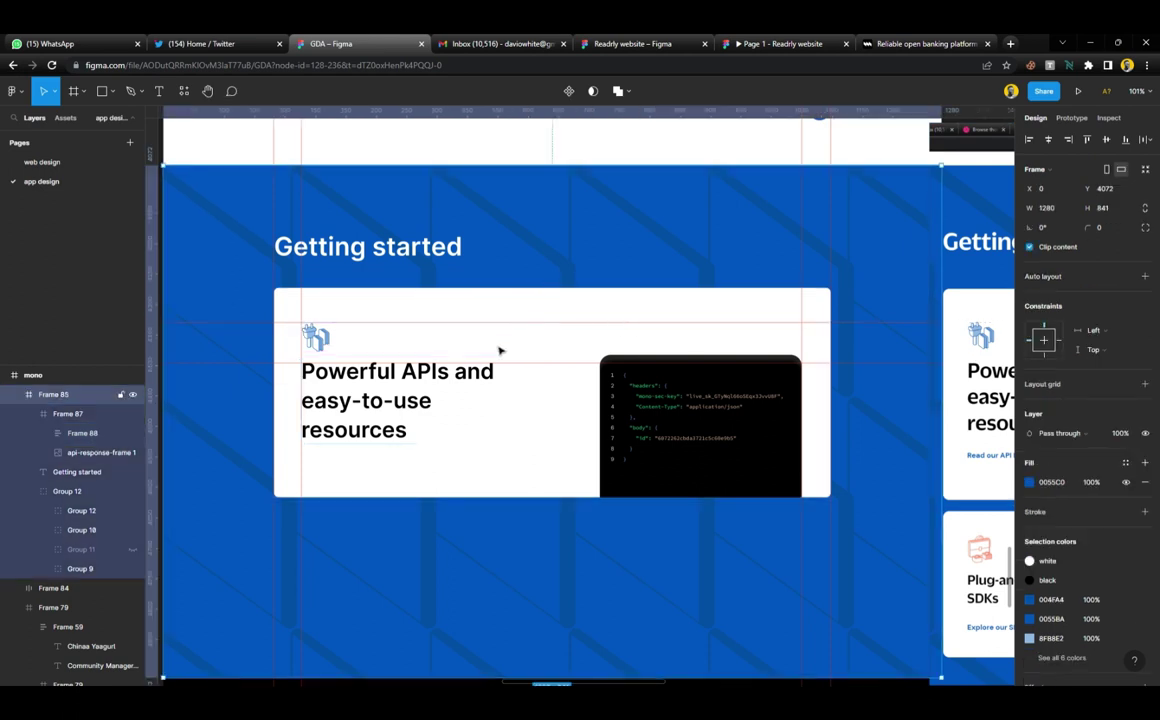
{"action": "scroll", "coordinate": [502, 350], "scroll_direction": "down", "scroll_amount": 3, "text": "ctrl"}
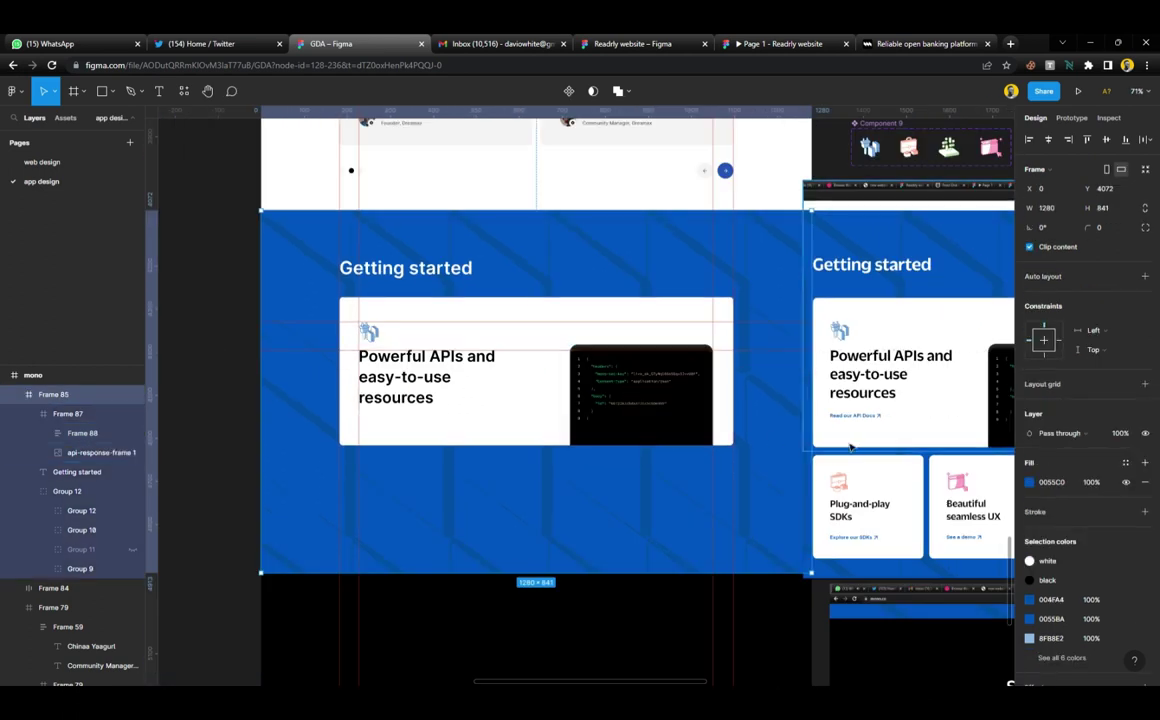
{"action": "scroll", "coordinate": [441, 321], "scroll_direction": "down", "scroll_amount": 2, "text": "ctrl"}
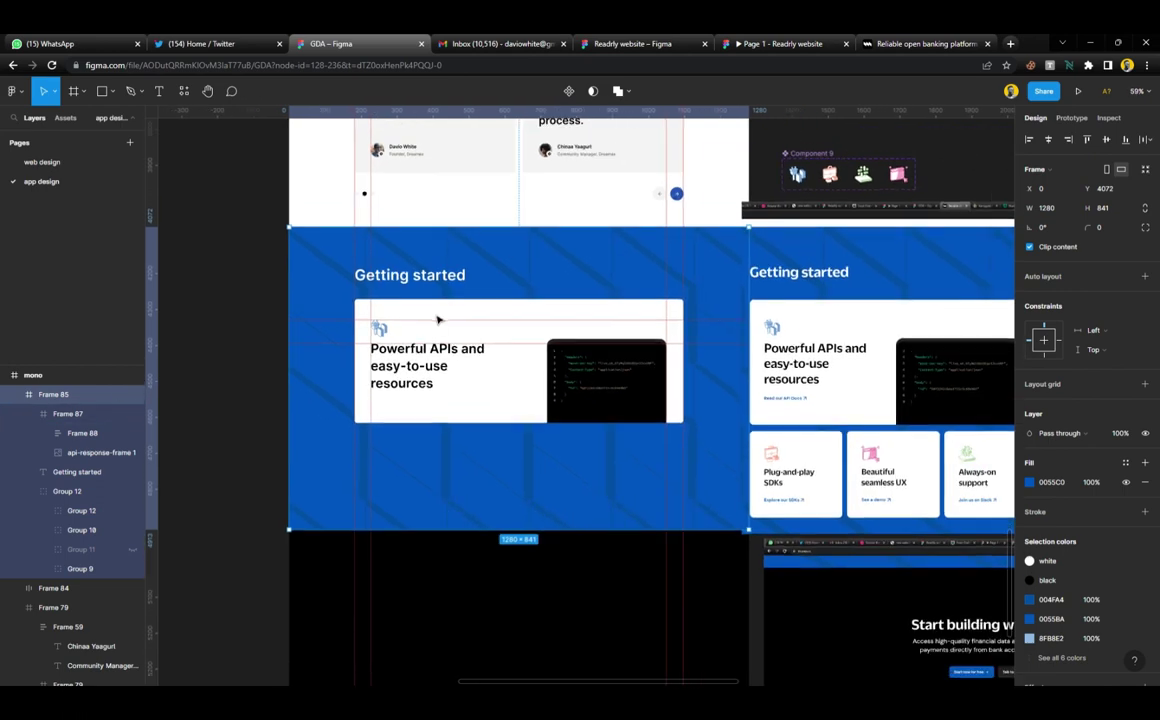
{"action": "scroll", "coordinate": [430, 313], "scroll_direction": "up", "scroll_amount": 5}
Paste the 'Read more about Statement Pages →' link into the Powerful APIs card below the heading
{"action": "left_click", "coordinate": [416, 244]}
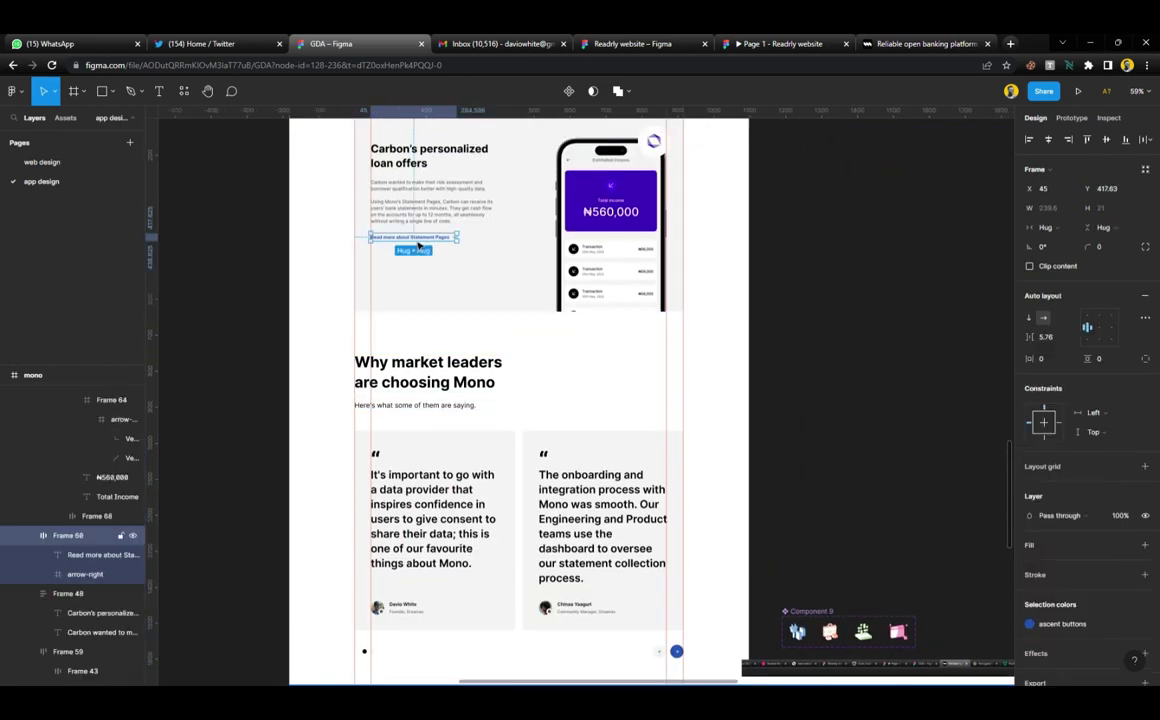
{"action": "scroll", "coordinate": [419, 248], "scroll_direction": "down", "scroll_amount": 5}
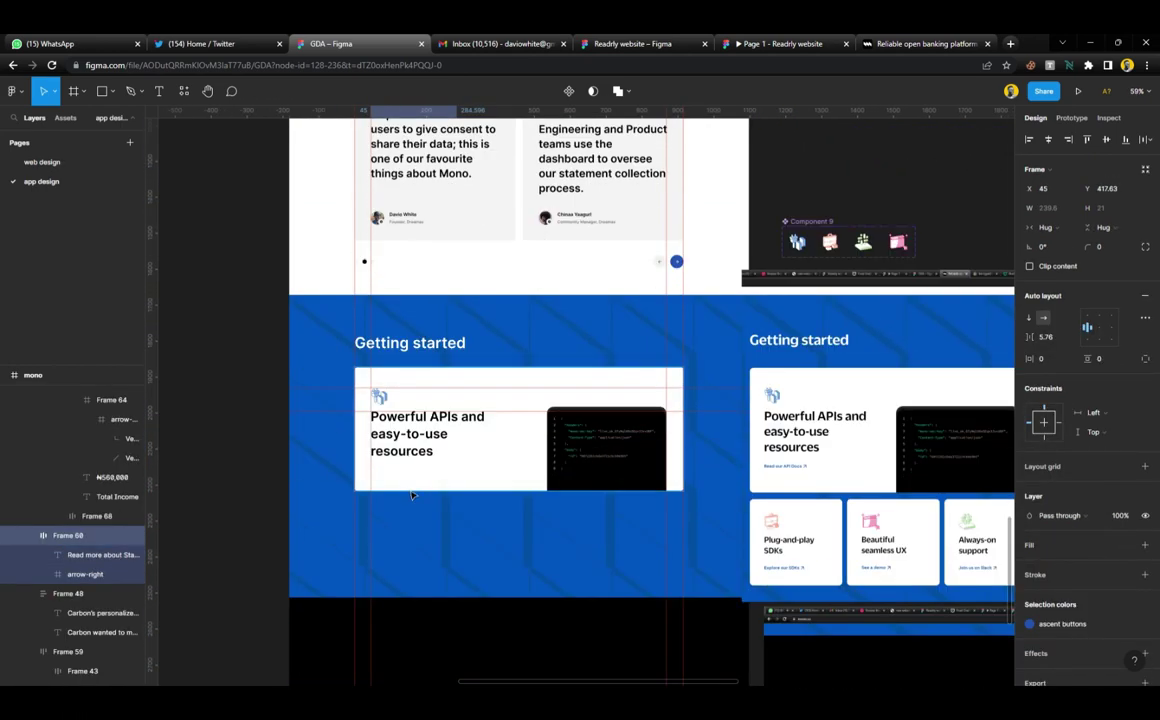
{"action": "scroll", "coordinate": [430, 470], "scroll_direction": "up", "scroll_amount": 4, "text": "ctrl"}
{"action": "left_click", "coordinate": [436, 464]}
{"action": "key", "text": "ctrl+v"}
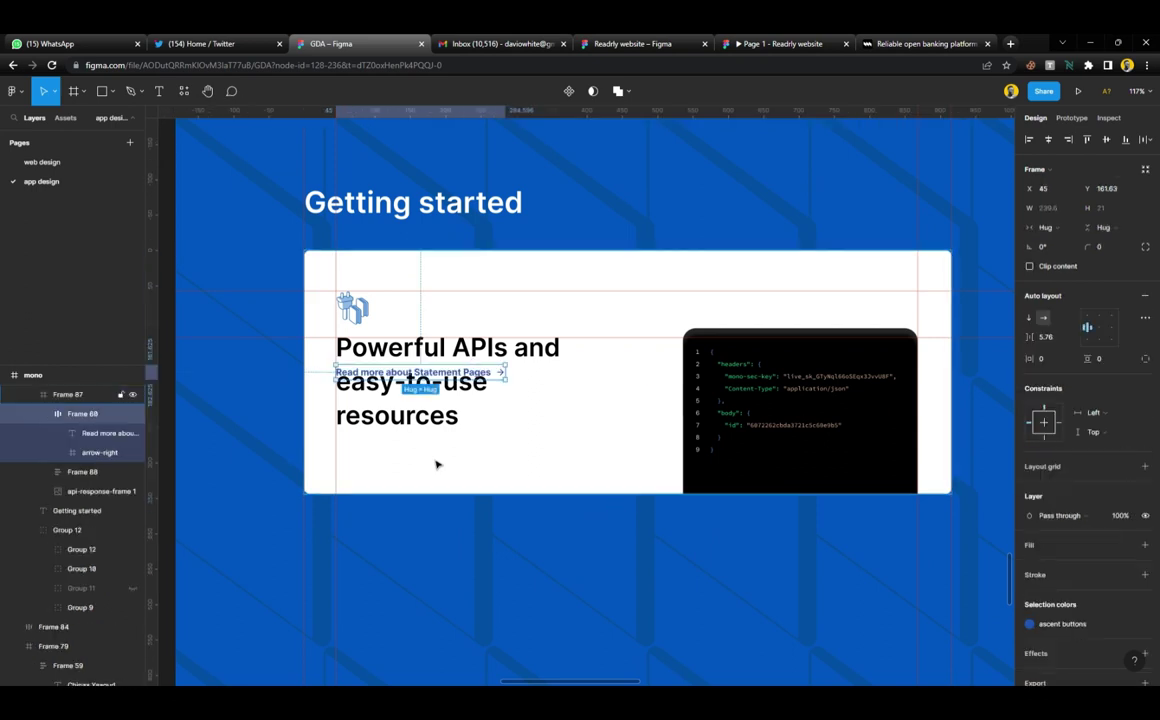
{"action": "left_click_drag", "start_coordinate": [413, 373], "coordinate": [406, 447]}
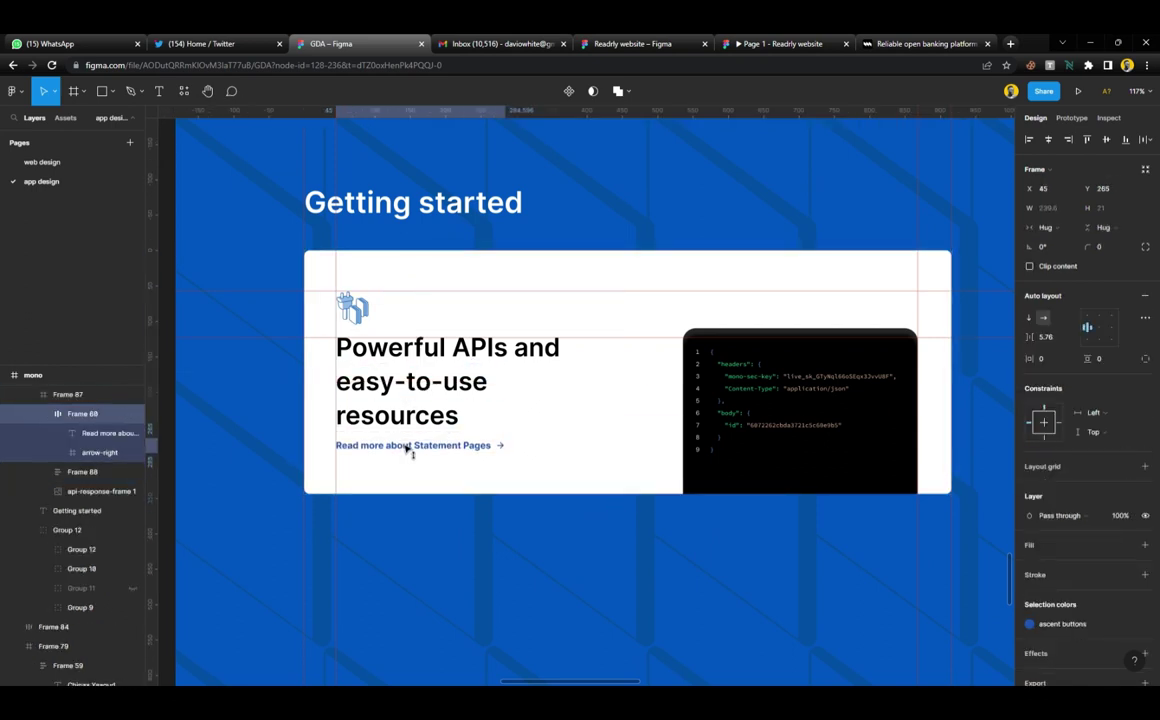
{"action": "scroll", "coordinate": [405, 449], "scroll_direction": "right", "scroll_amount": 5}
{"action": "scroll", "coordinate": [782, 456], "scroll_direction": "left", "scroll_amount": 4}
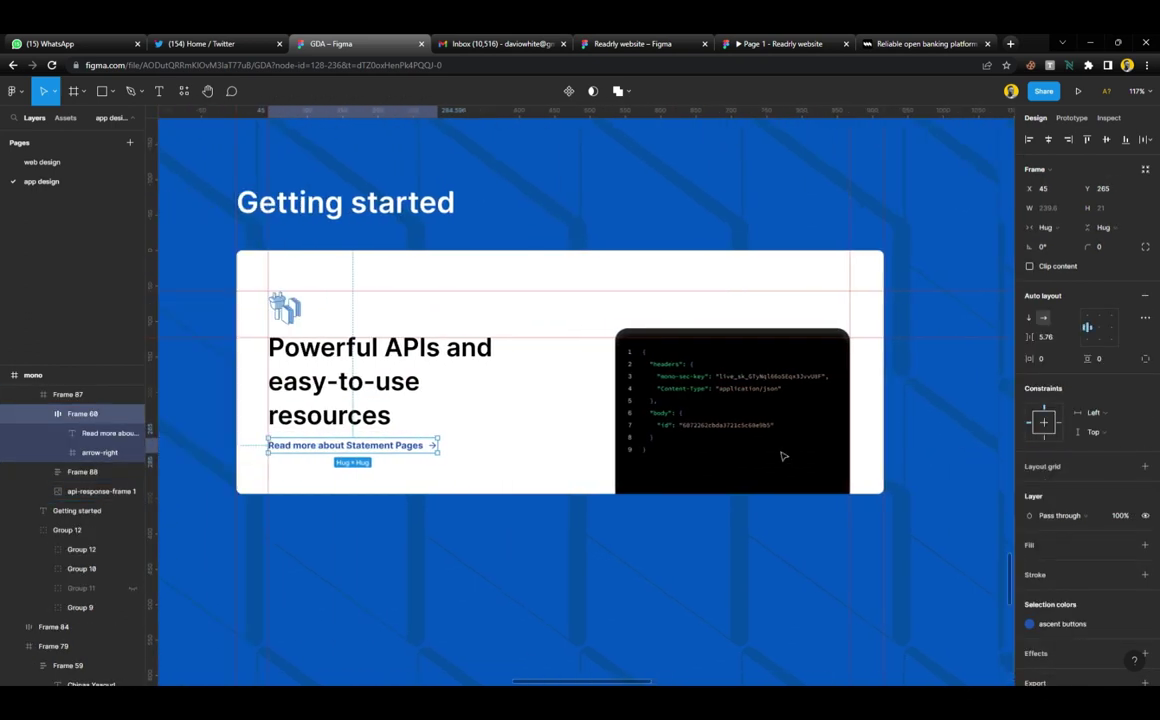
Highlight the 'Read our API Docs' link text on mono.co for reference
{"action": "left_click", "coordinate": [925, 44]}
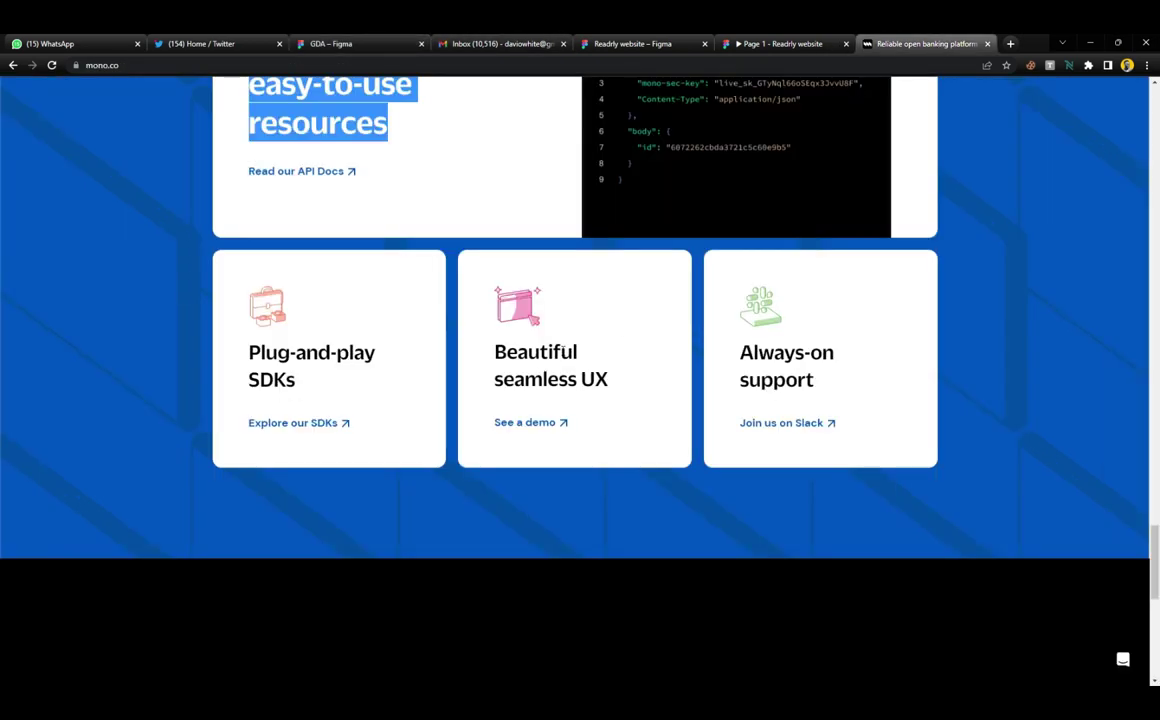
{"action": "left_click_drag", "start_coordinate": [253, 176], "coordinate": [350, 189]}
{"action": "key", "text": "ctrl+c"}
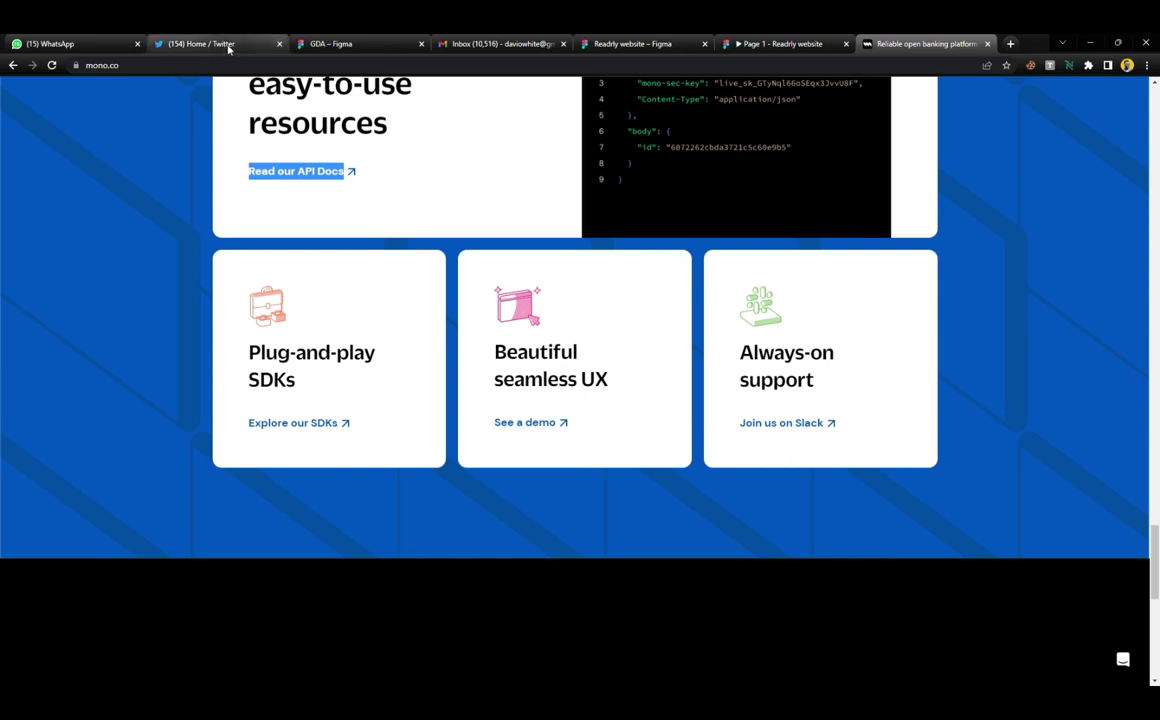
{"action": "left_click", "coordinate": [228, 44]}
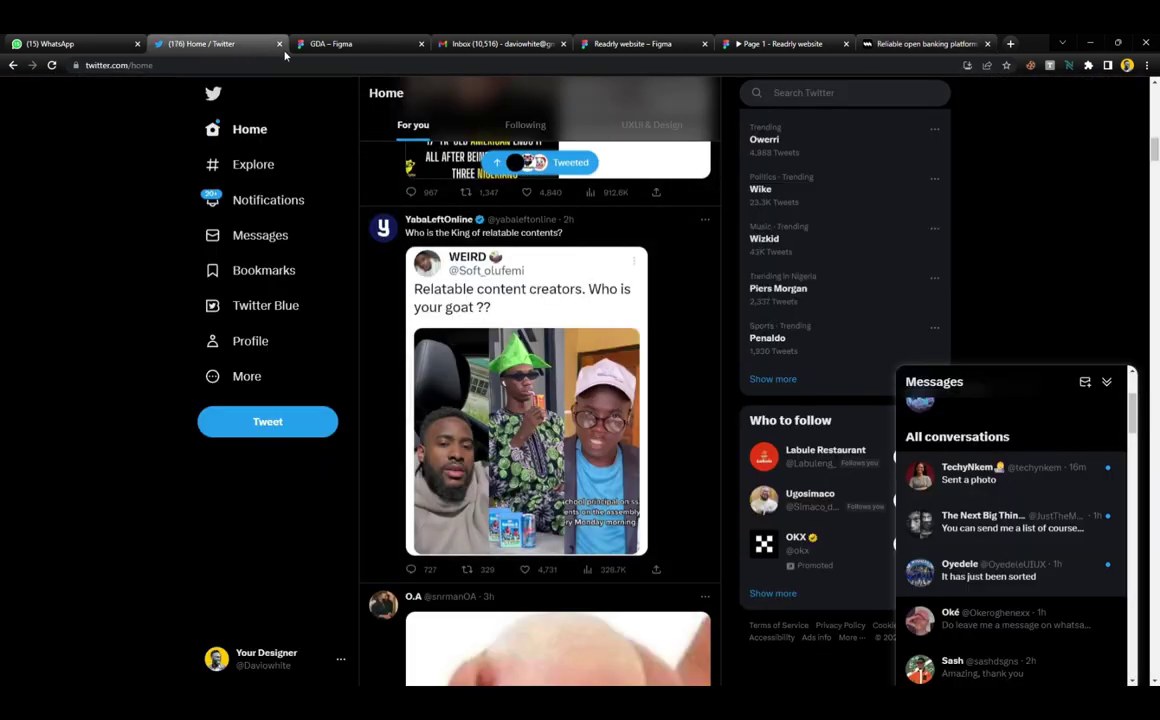
{"action": "left_click", "coordinate": [940, 43]}
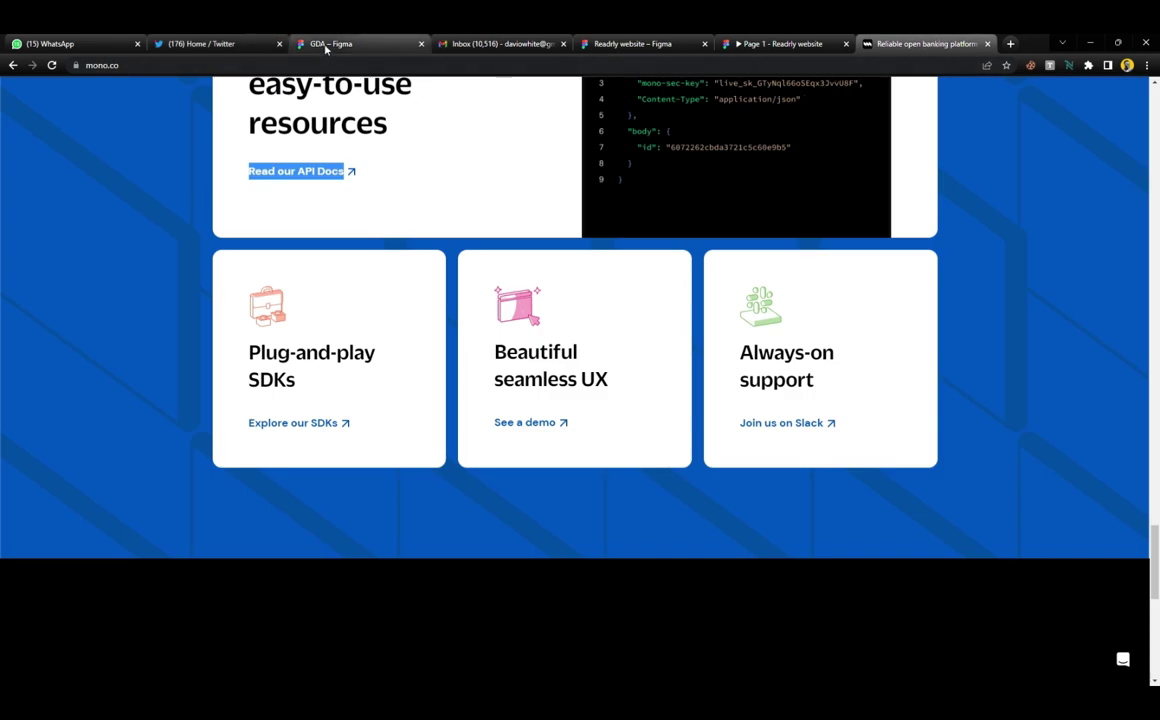
{"action": "left_click_drag", "start_coordinate": [326, 48], "coordinate": [183, 44]}
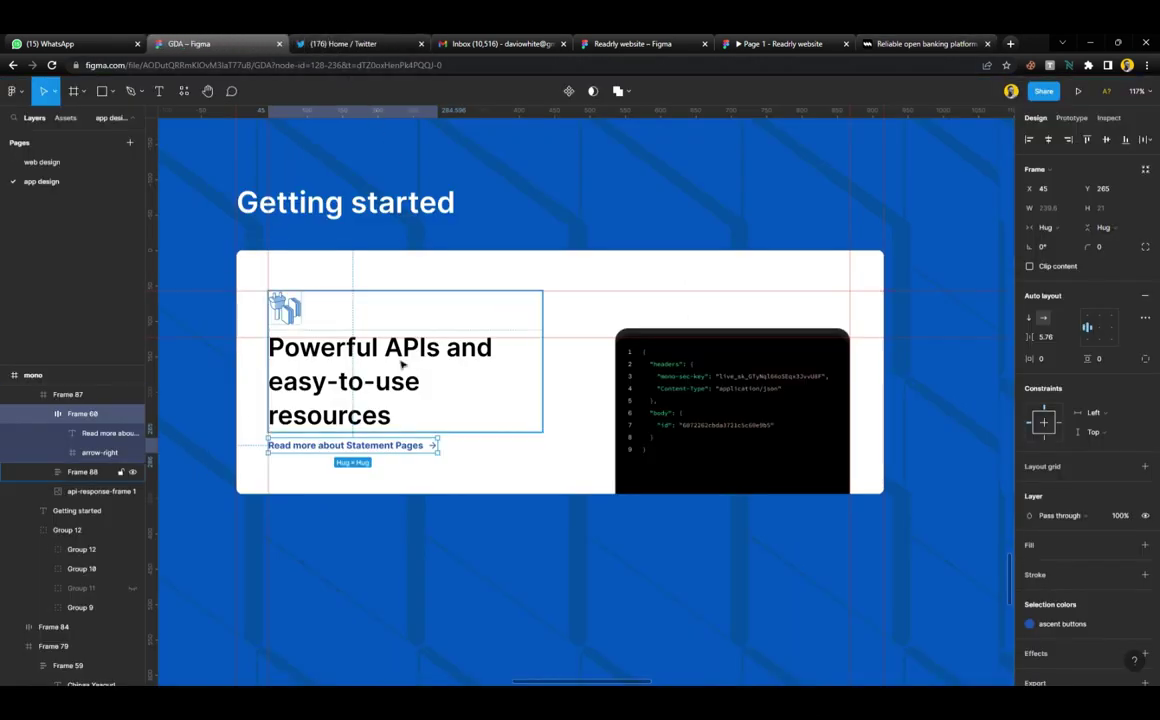
Change the card's link text to 'Read our API Docs'
{"action": "left_click", "coordinate": [380, 447]}
{"action": "double_click", "coordinate": [380, 447]}
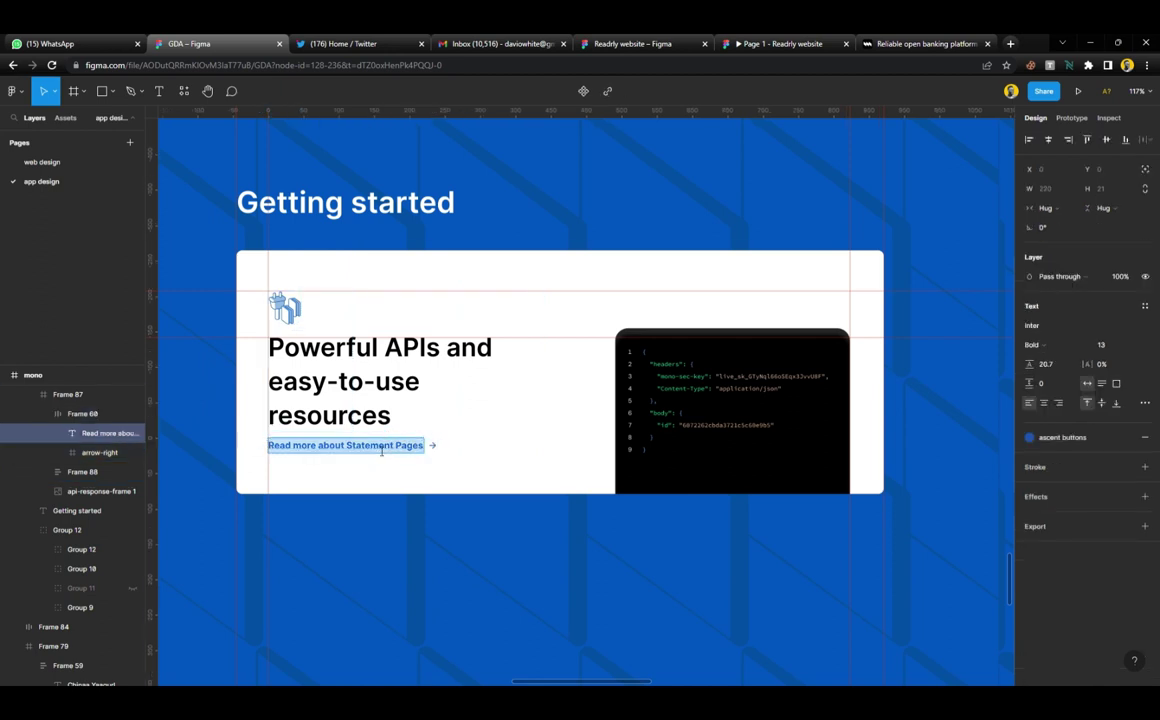
{"action": "key", "text": "ctrl+v"}
{"action": "scroll", "coordinate": [381, 462], "scroll_direction": "left", "scroll_amount": 3}
Remove the hyperlink from the 'Read our API Docs' link text
{"action": "key", "text": "ctrl+a"}
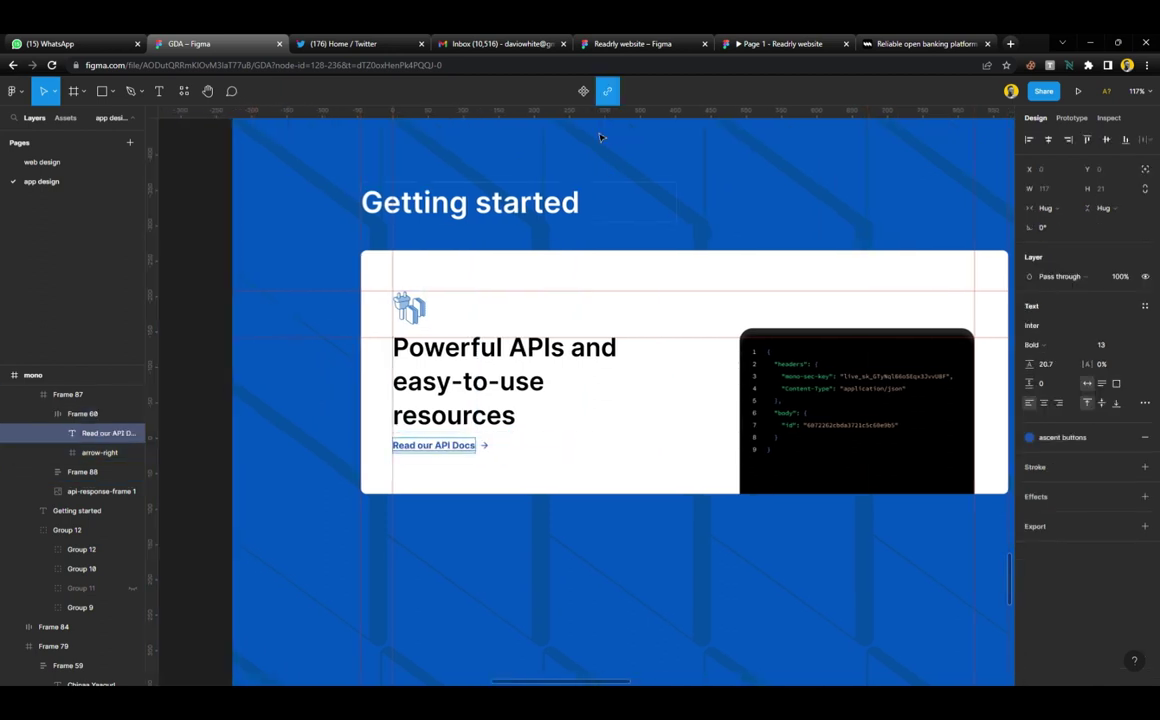
{"action": "key", "text": "ctrl+k"}
{"action": "left_click", "coordinate": [493, 422]}
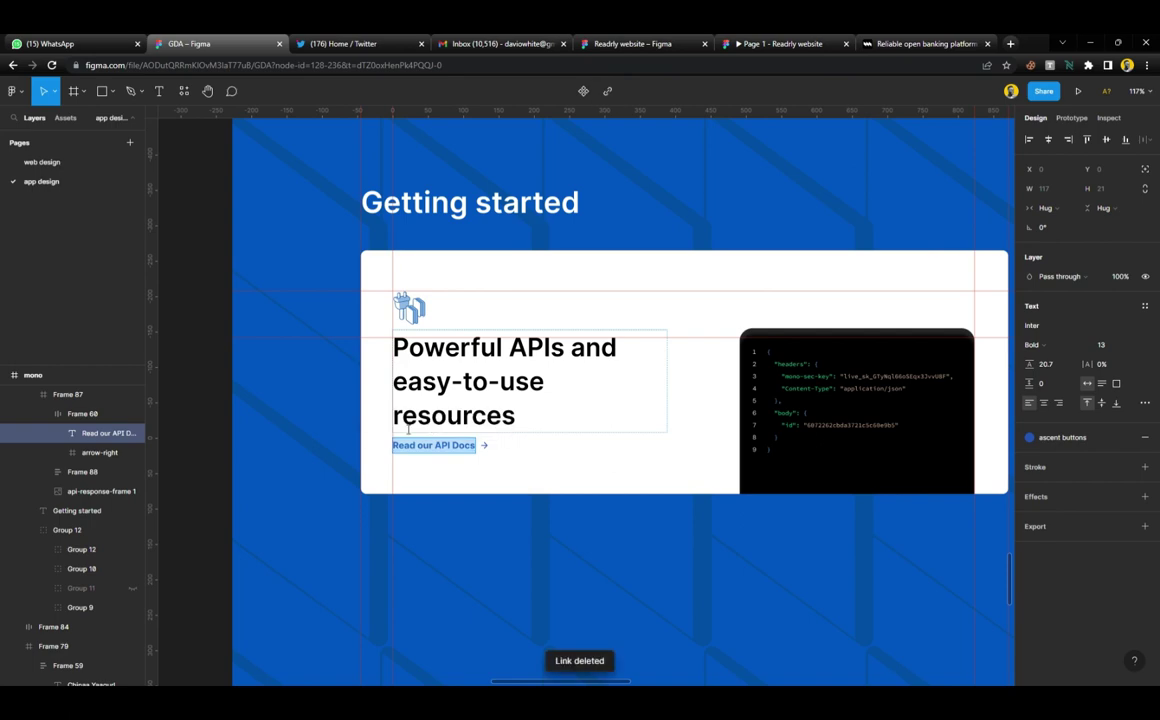
{"action": "key", "text": "Escape"}
{"action": "key", "text": "Escape"}
Drag a horizontal guide down along the link line, then select the white API card
{"action": "scroll", "coordinate": [461, 484], "scroll_direction": "up", "scroll_amount": 3}
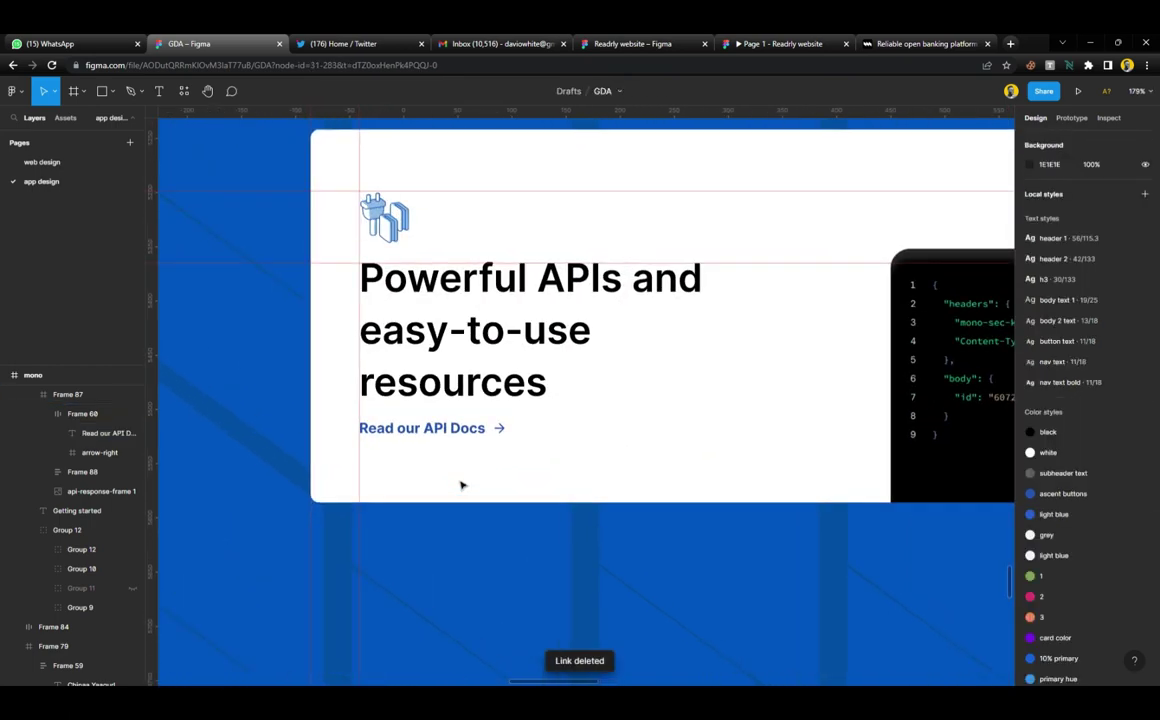
{"action": "scroll", "coordinate": [461, 484], "scroll_direction": "down", "scroll_amount": 5}
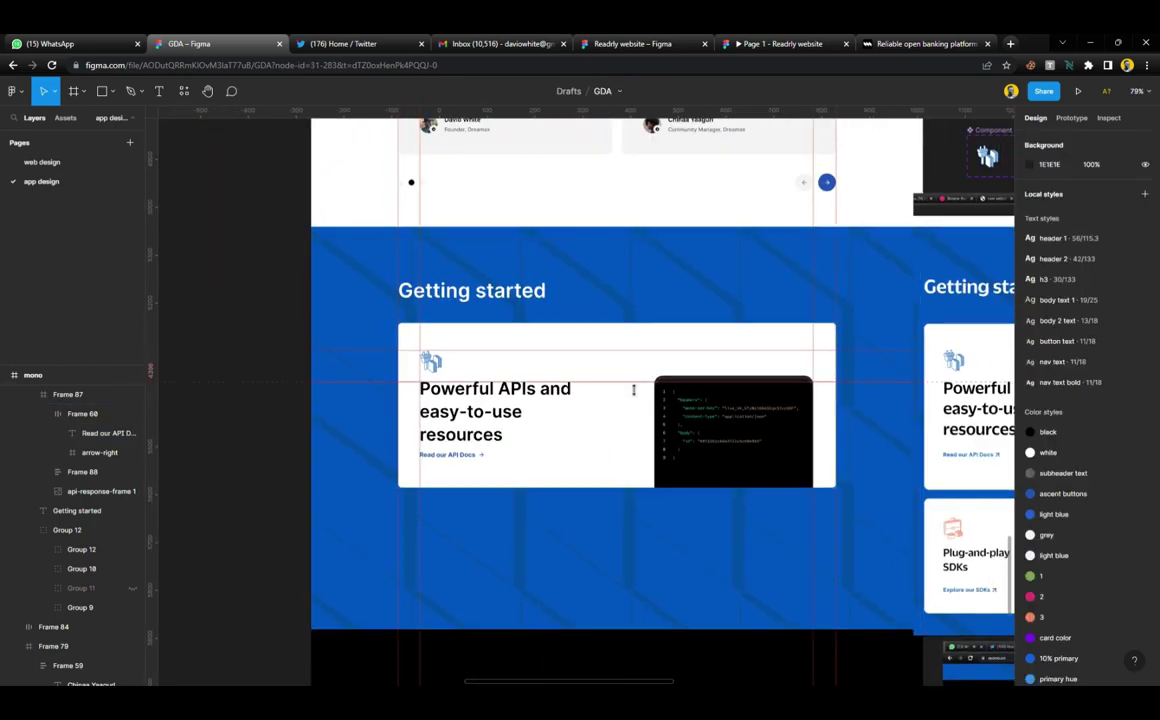
{"action": "left_click_drag", "start_coordinate": [634, 383], "coordinate": [630, 462]}
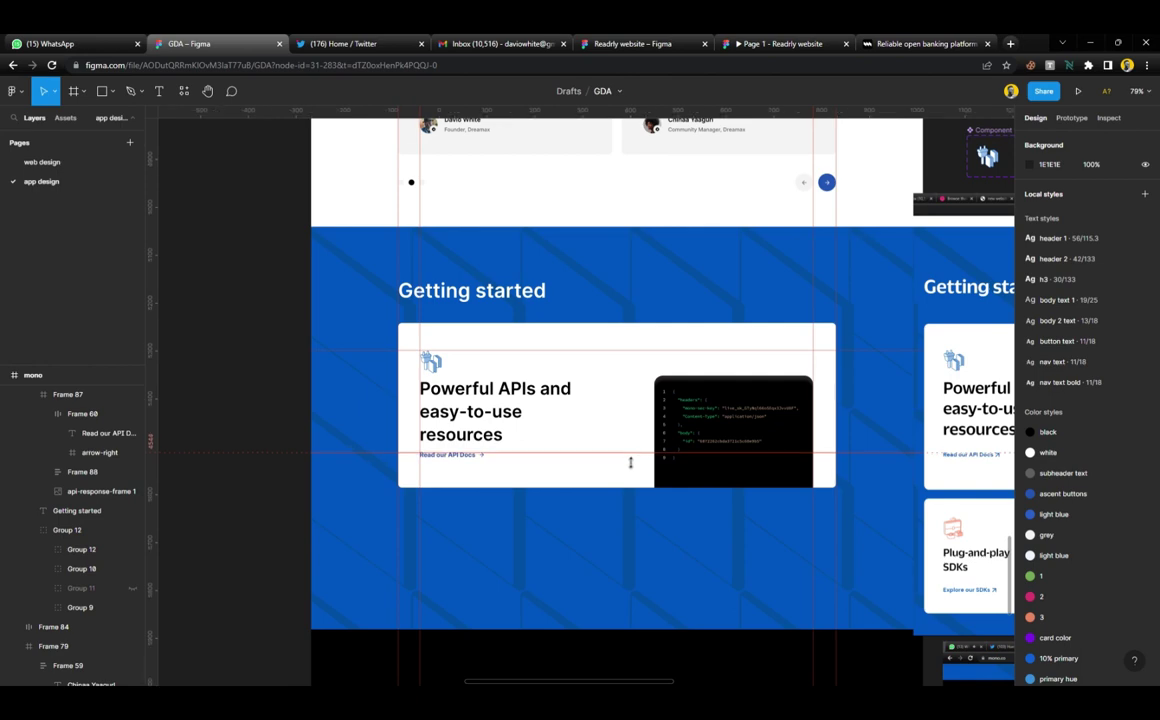
{"action": "scroll", "coordinate": [461, 468], "scroll_direction": "up", "scroll_amount": 5}
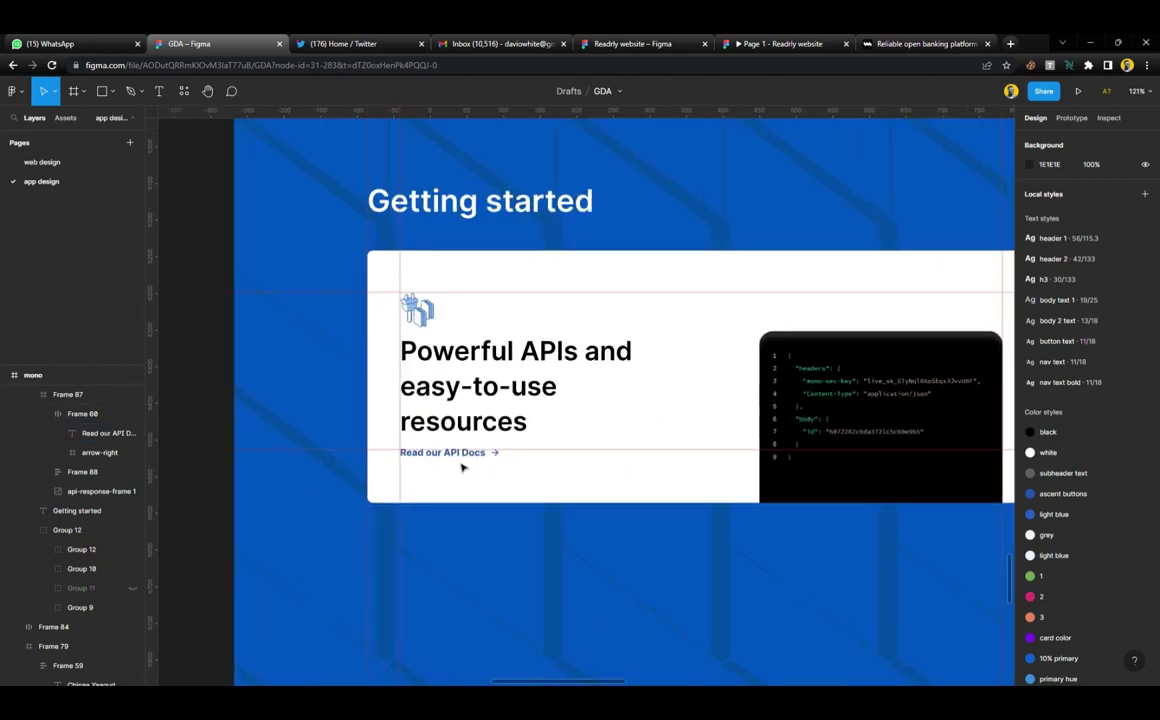
{"action": "scroll", "coordinate": [461, 468], "scroll_direction": "down", "scroll_amount": 6}
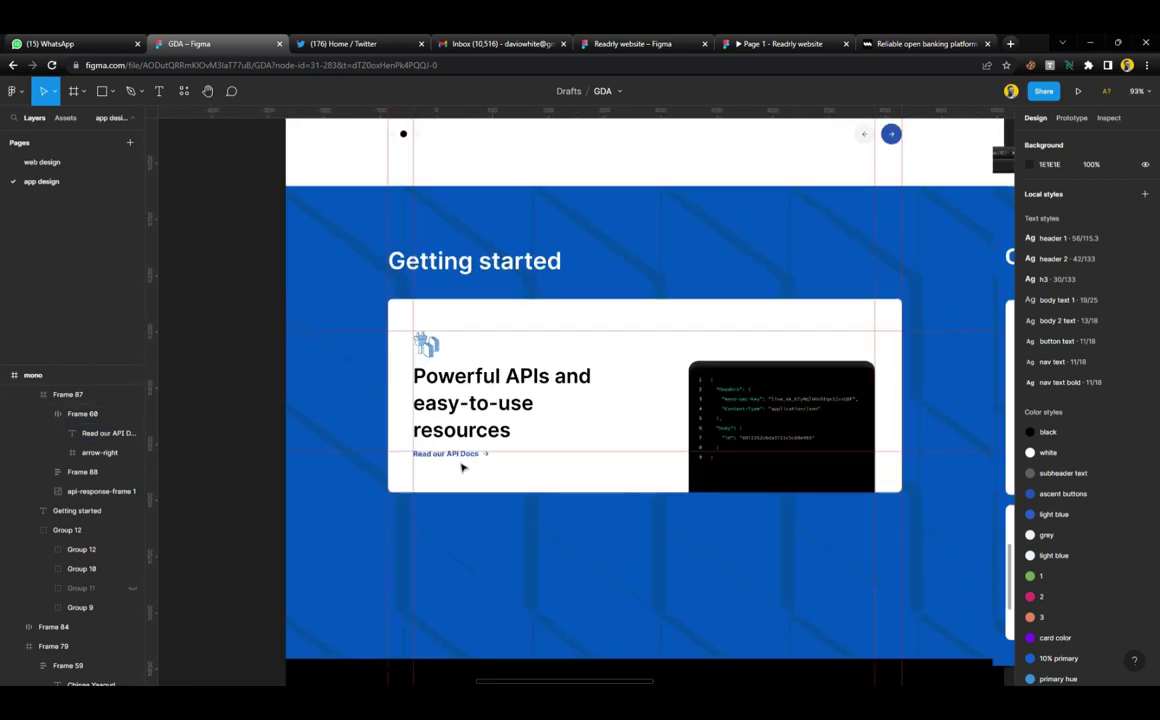
{"action": "scroll", "coordinate": [461, 468], "scroll_direction": "down", "scroll_amount": 2}
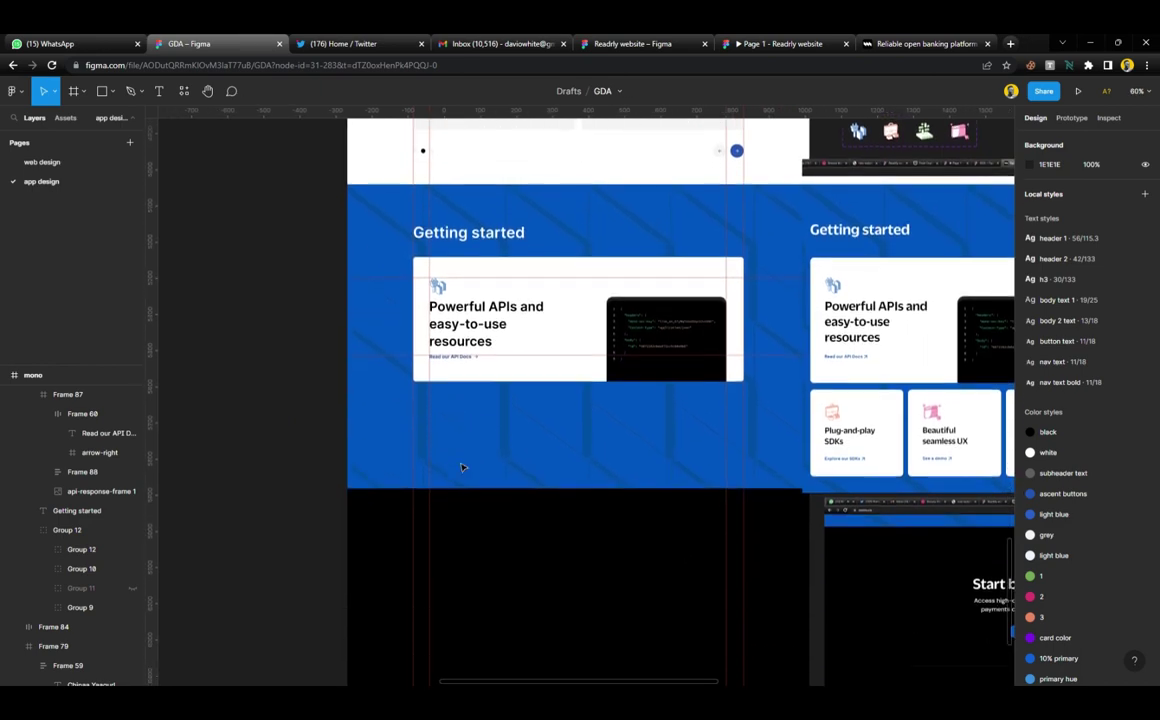
{"action": "left_click", "coordinate": [523, 279]}
{"action": "left_click", "coordinate": [538, 281]}
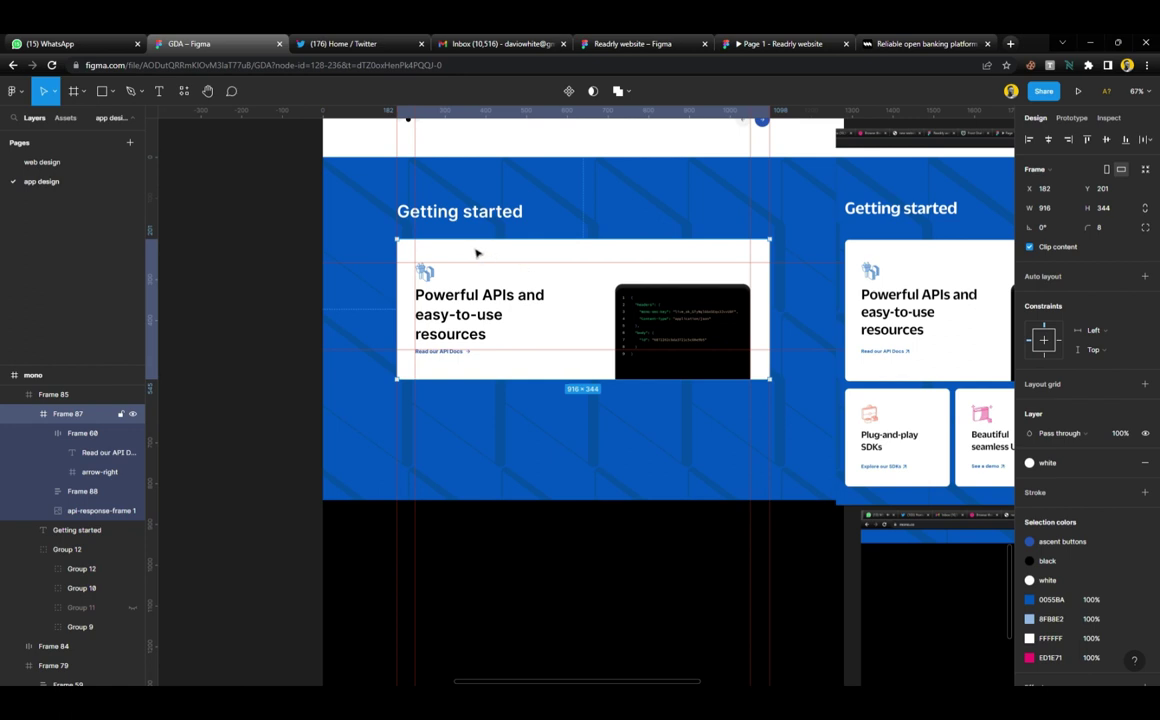
Duplicate the API card just below the original, checking the testimonial cards' gap for reference
{"action": "left_click_drag", "start_coordinate": [476, 254], "coordinate": [477, 402]}
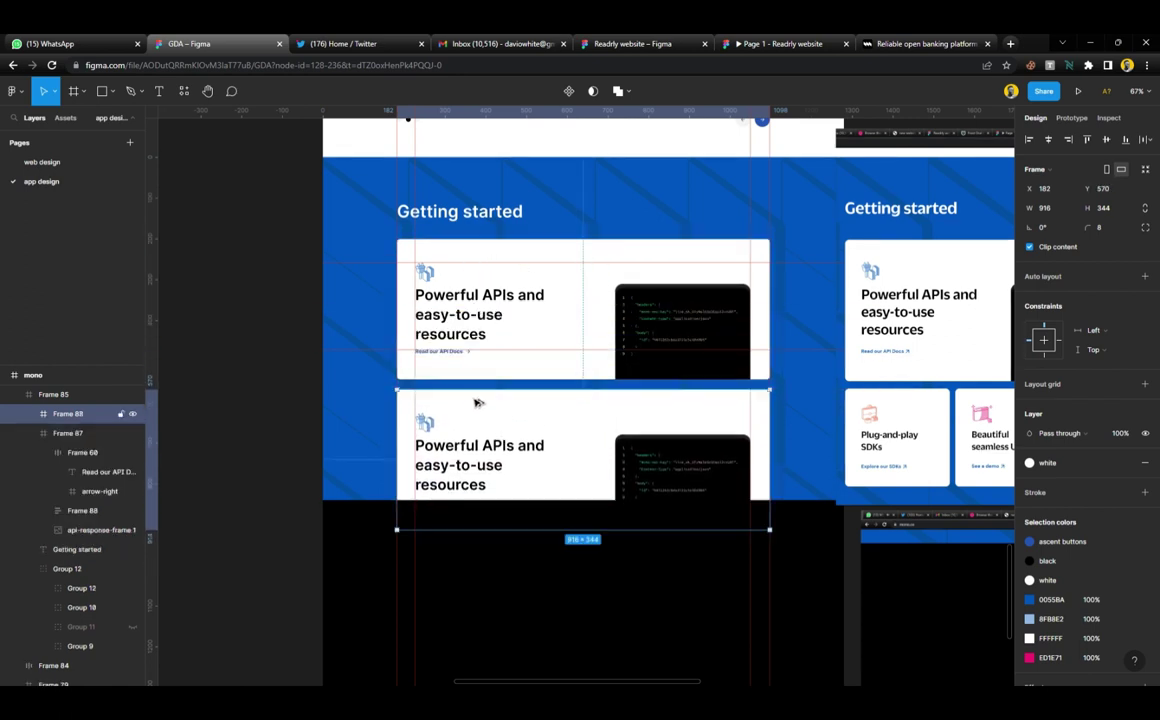
{"action": "scroll", "coordinate": [486, 260], "scroll_direction": "up", "scroll_amount": 4}
{"action": "left_click", "coordinate": [489, 211]}
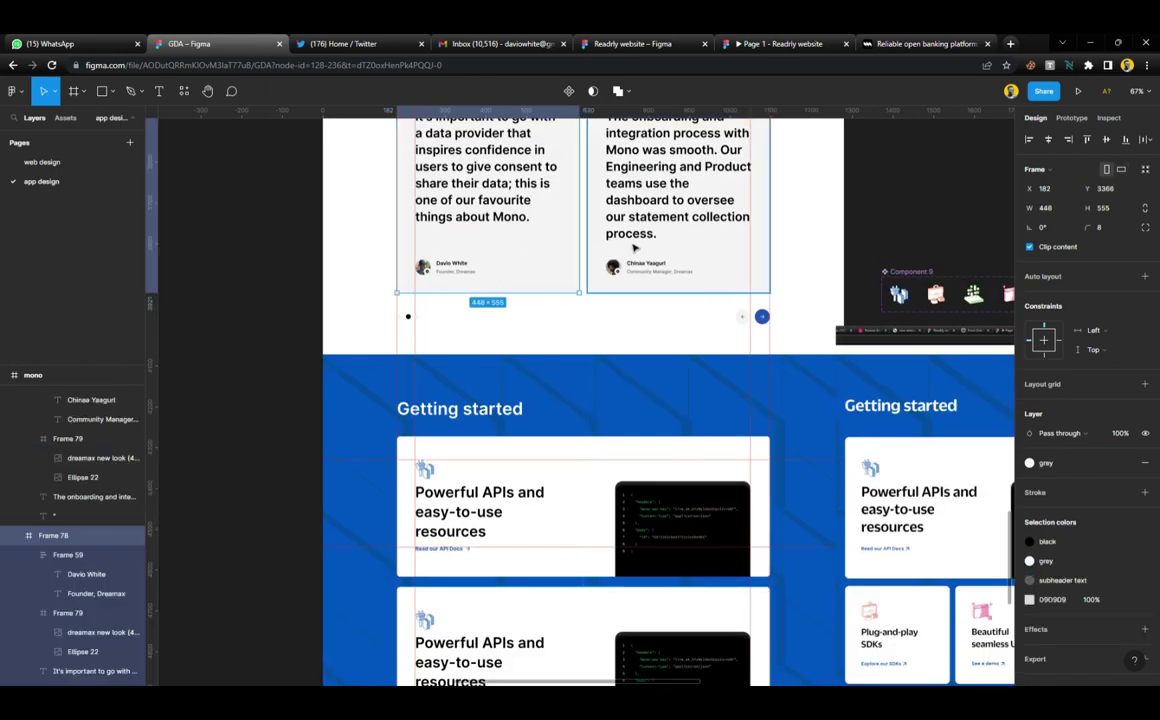
{"action": "left_click", "coordinate": [580, 224], "text": "shift"}
{"action": "scroll", "coordinate": [570, 330], "scroll_direction": "down", "scroll_amount": 3}
{"action": "scroll", "coordinate": [590, 365], "scroll_direction": "down", "scroll_amount": 2}
Set the spacing between the two API cards to 20
{"action": "key", "text": "Escape"}
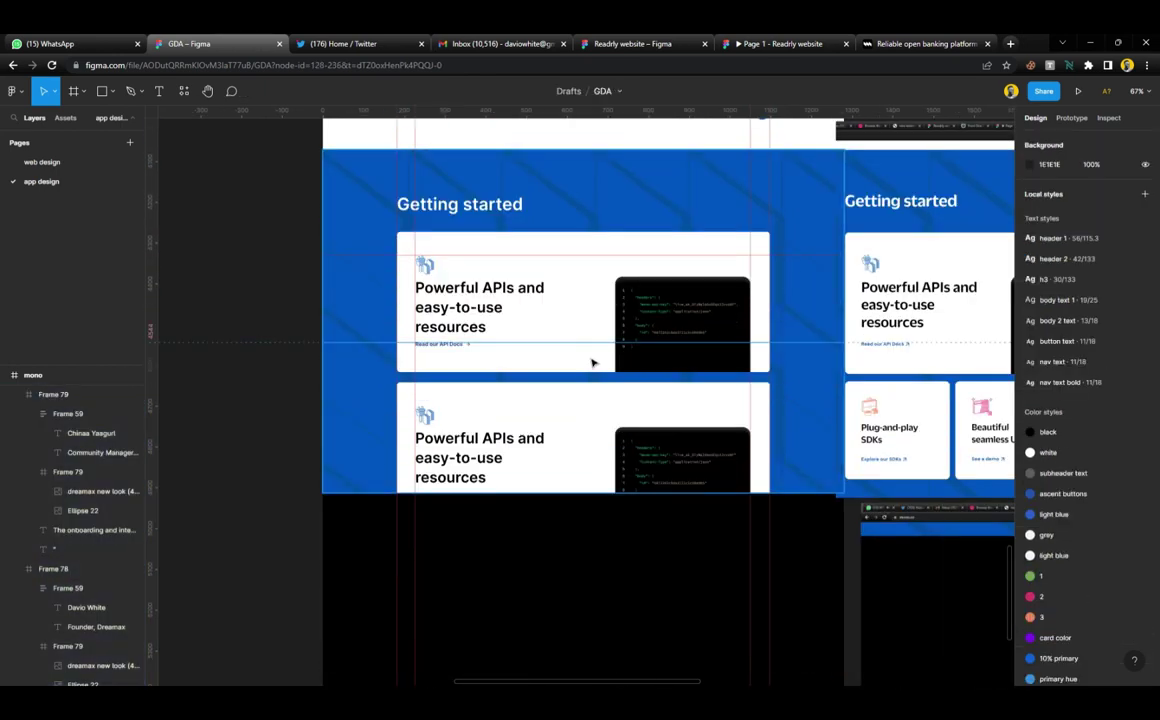
{"action": "left_click", "coordinate": [590, 362]}
{"action": "left_click", "coordinate": [587, 418], "text": "shift"}
{"action": "left_click", "coordinate": [1059, 270]}
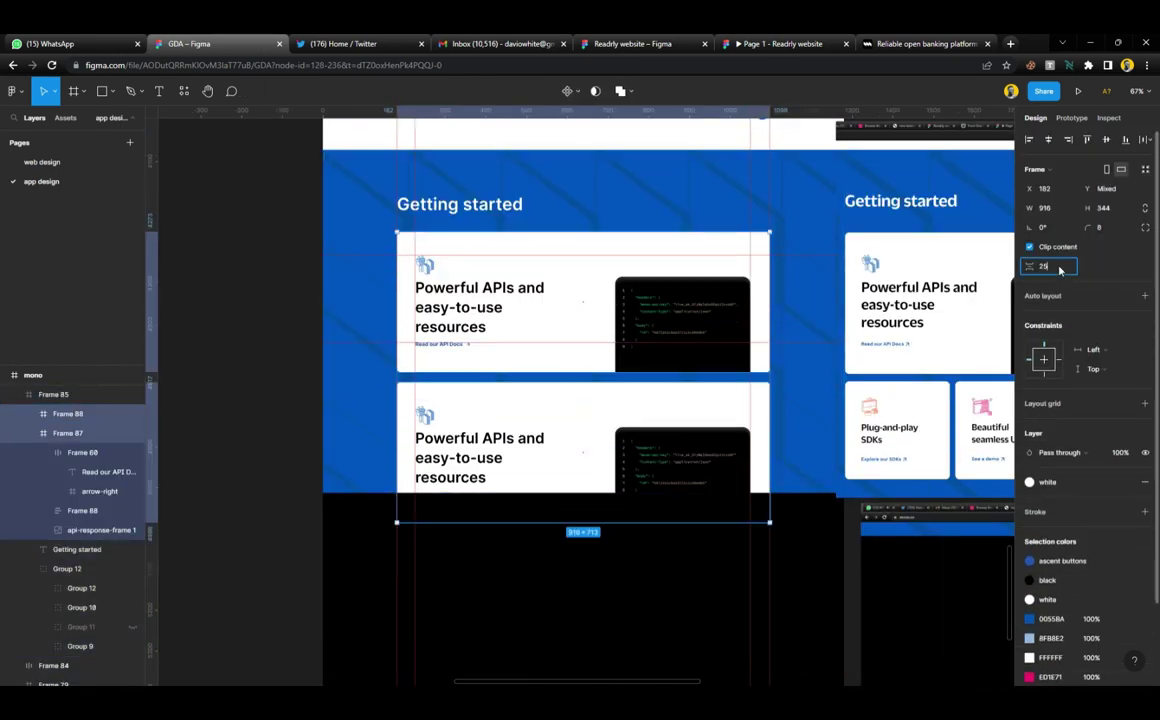
{"action": "type", "text": "20"}
{"action": "key", "text": "Return"}
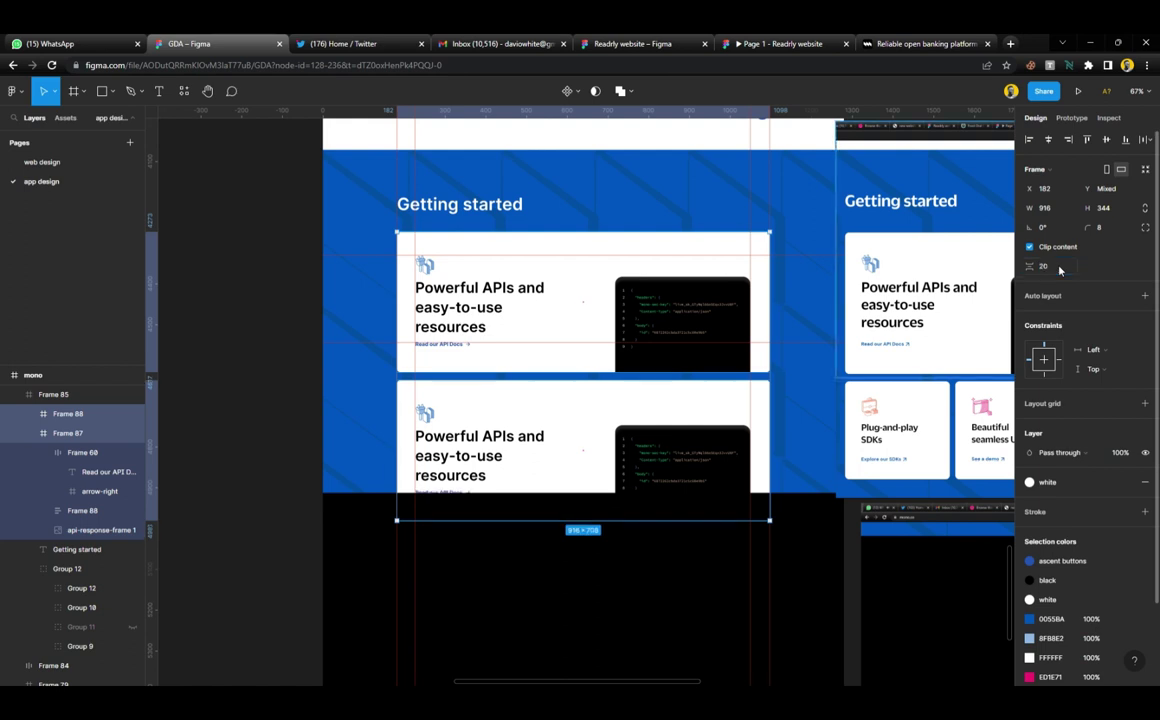
{"action": "left_click", "coordinate": [284, 383]}
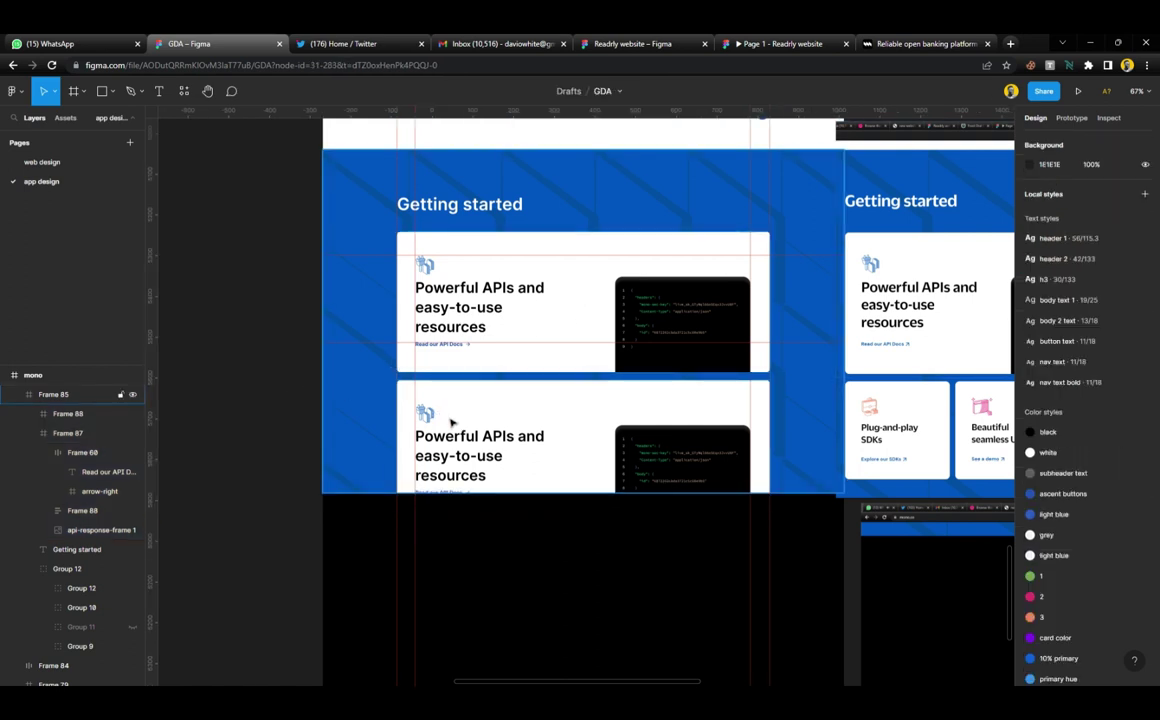
{"action": "scroll", "coordinate": [485, 465], "scroll_direction": "up", "scroll_amount": 2}
Copy 'Plug-and-play SDKs' from mono.co and paste it as the second card's heading
{"action": "left_click", "coordinate": [490, 464], "text": "ctrl"}
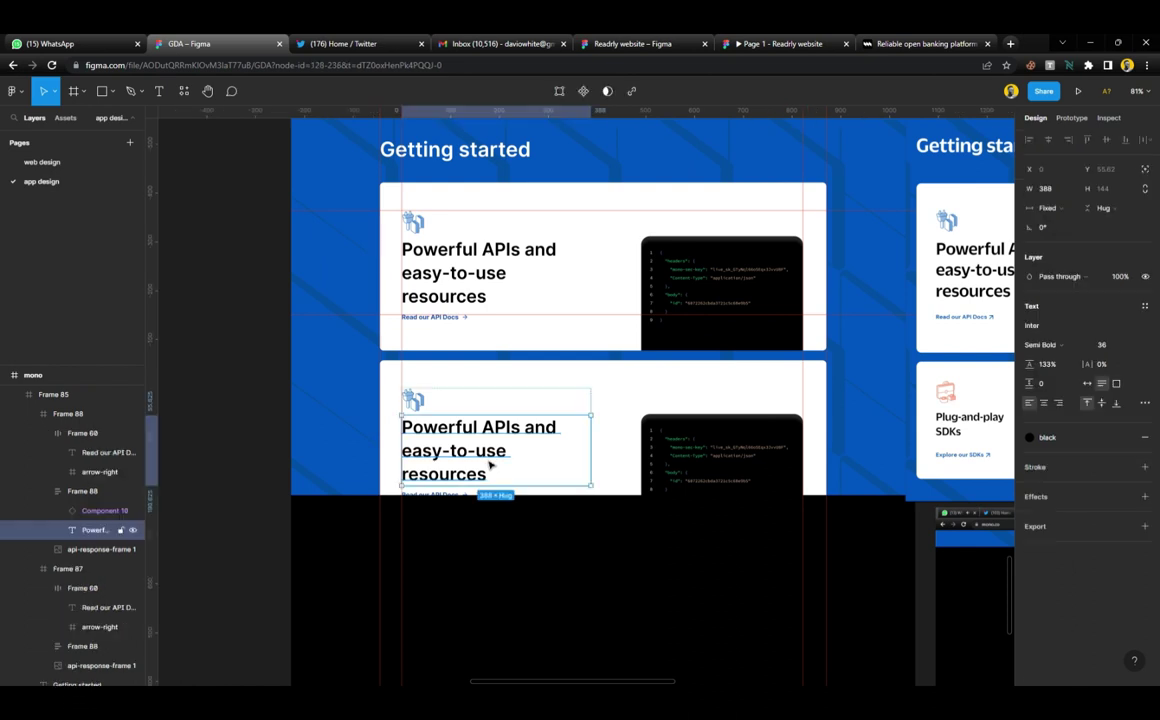
{"action": "left_click", "coordinate": [893, 45]}
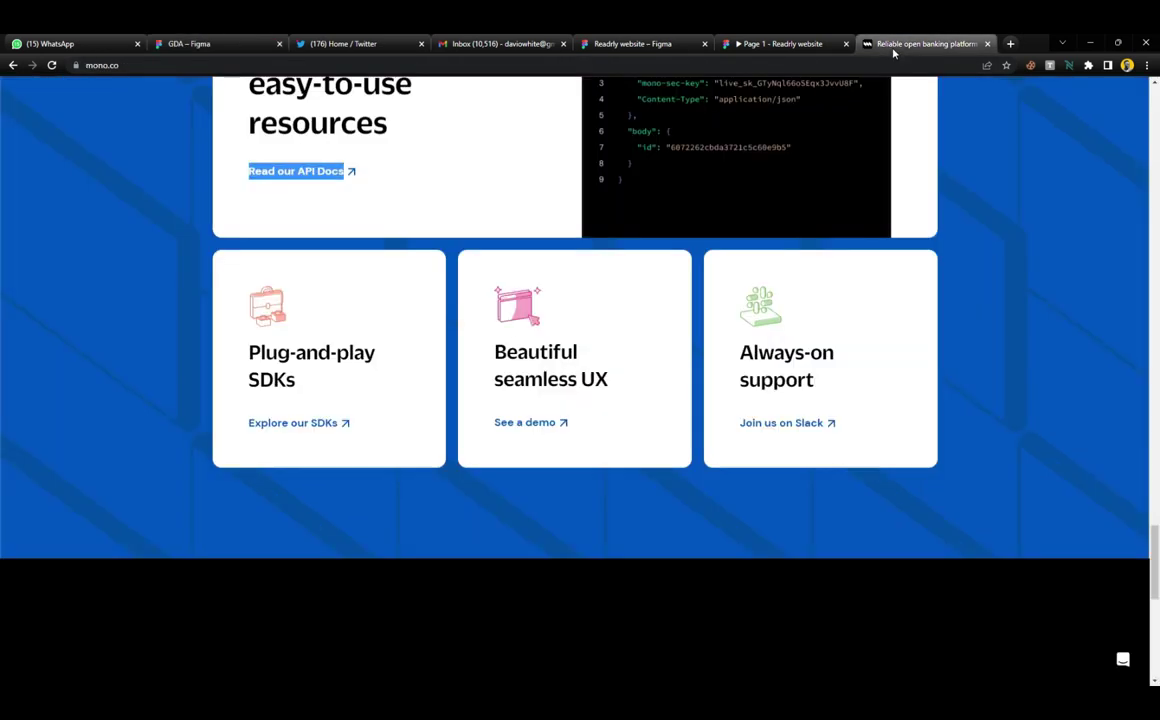
{"action": "left_click_drag", "start_coordinate": [250, 355], "coordinate": [300, 389]}
{"action": "key", "text": "ctrl+c"}
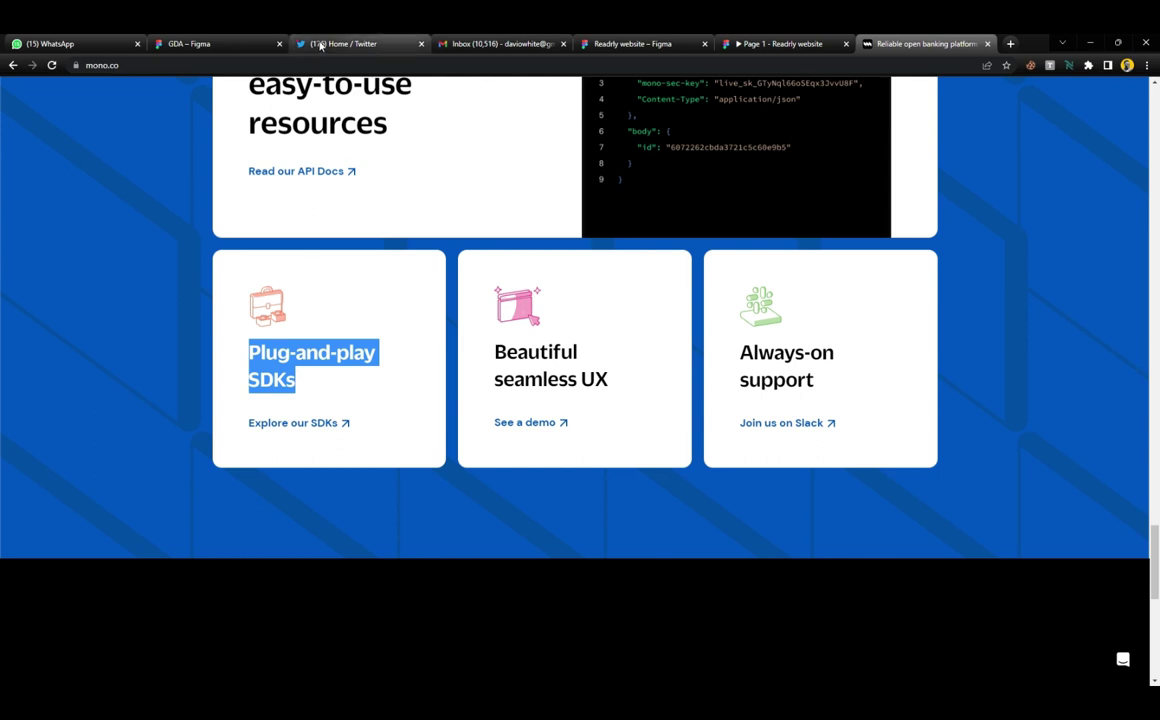
{"action": "left_click", "coordinate": [250, 47]}
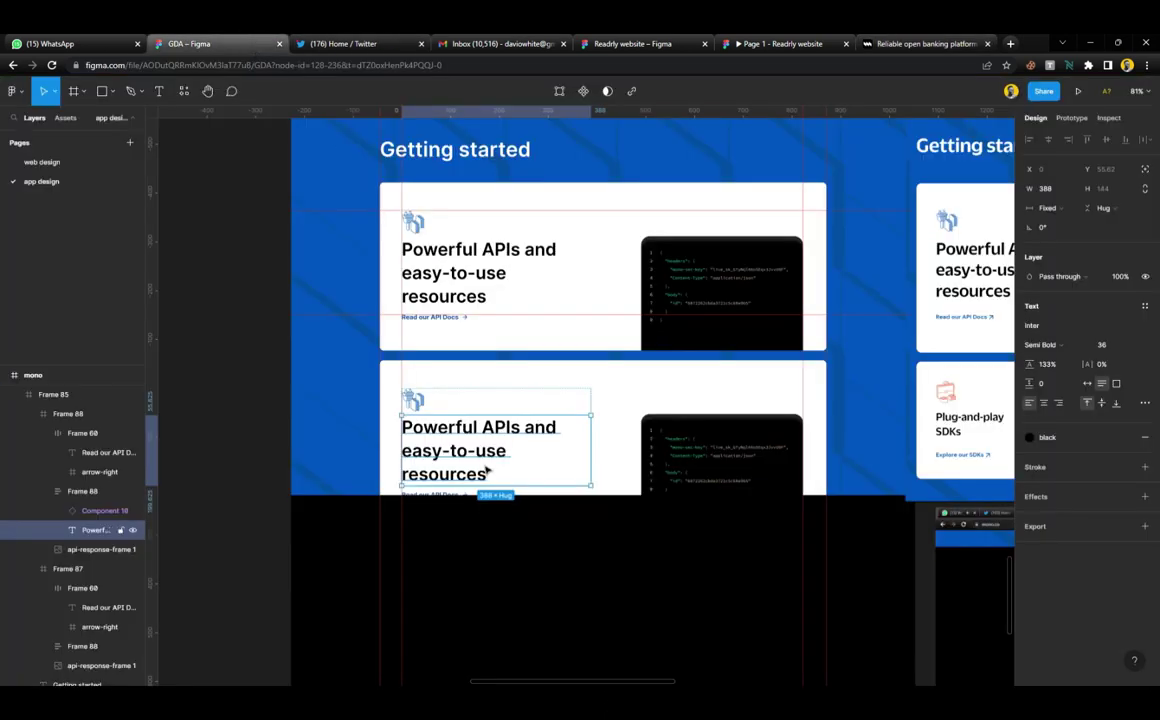
{"action": "key", "text": "Return"}
{"action": "key", "text": "ctrl+v"}
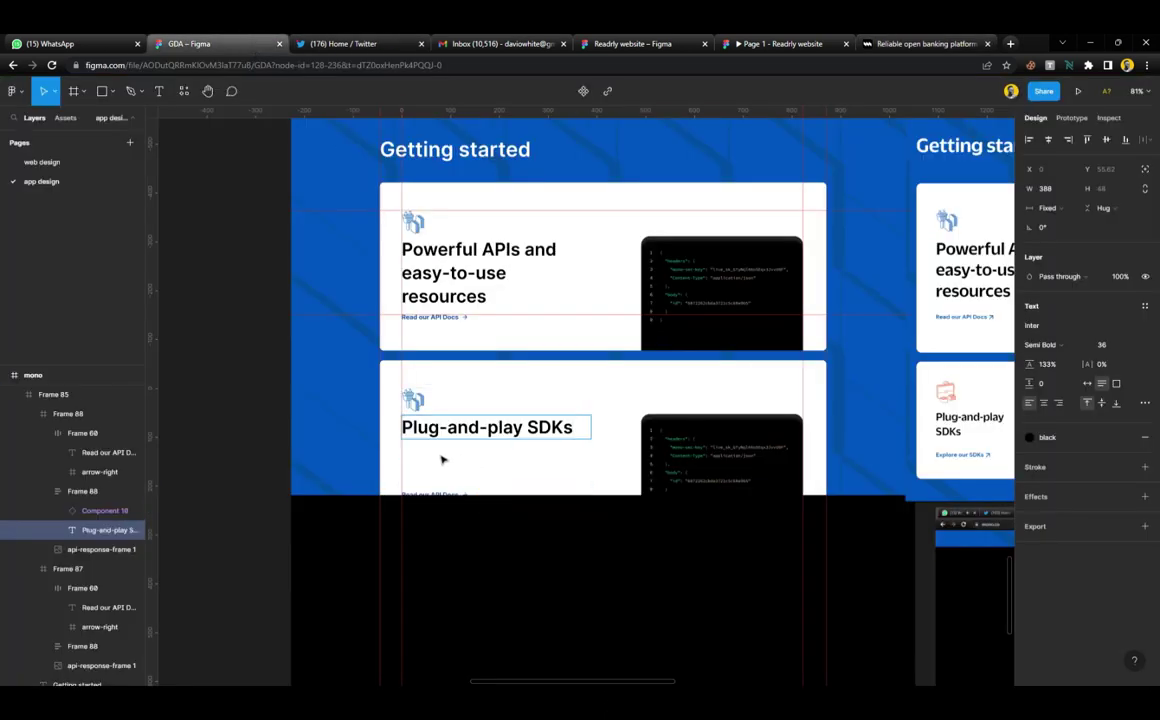
{"action": "key", "text": "Escape"}
Apply the h3 text style to the 'Plug-and-play SDKs' heading
{"action": "scroll", "coordinate": [500, 469], "scroll_direction": "right", "scroll_amount": 2}
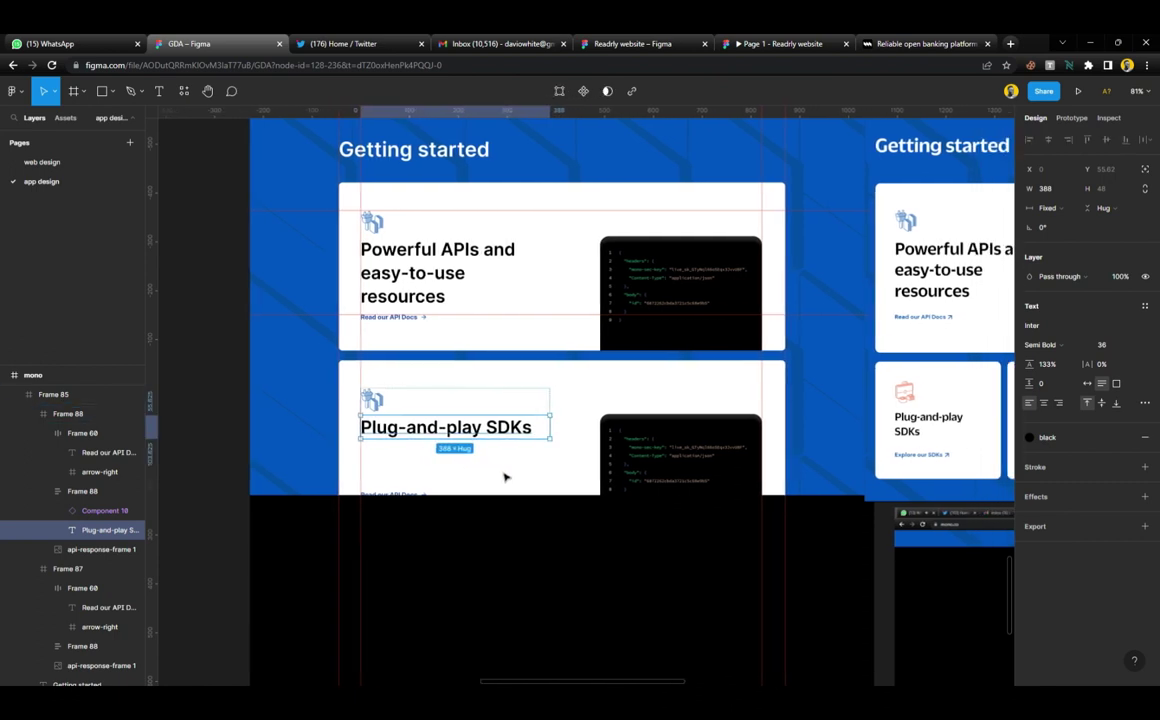
{"action": "left_click", "coordinate": [1145, 306]}
{"action": "left_click", "coordinate": [1090, 419]}
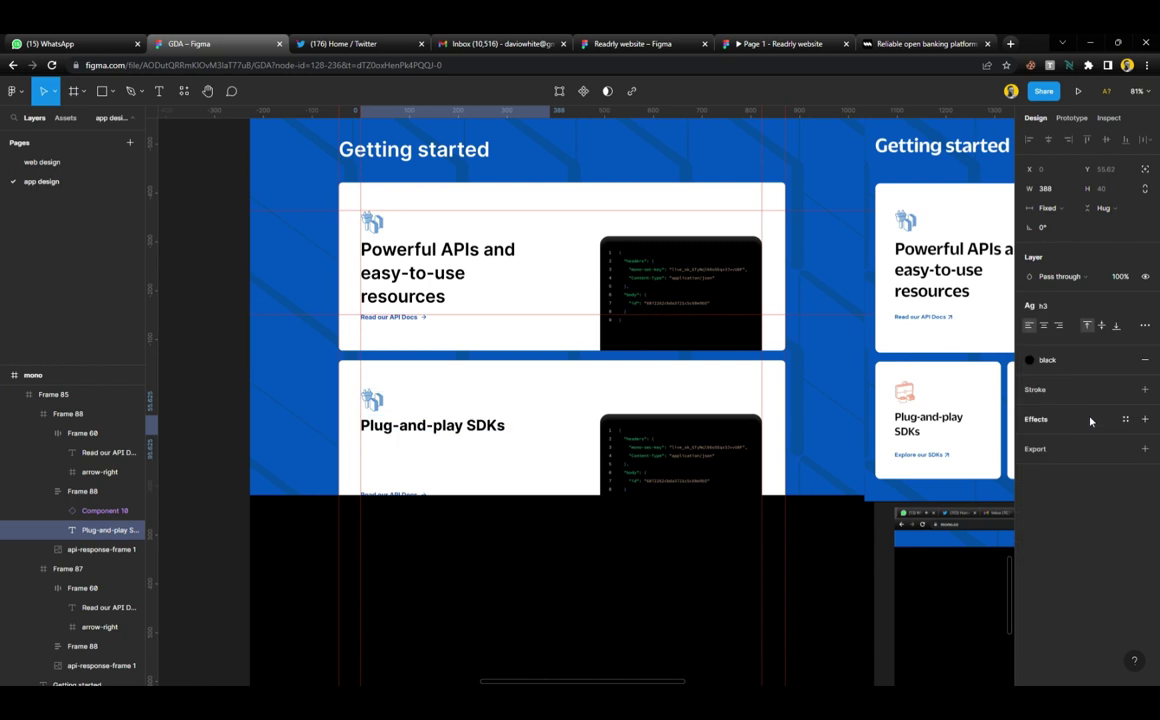
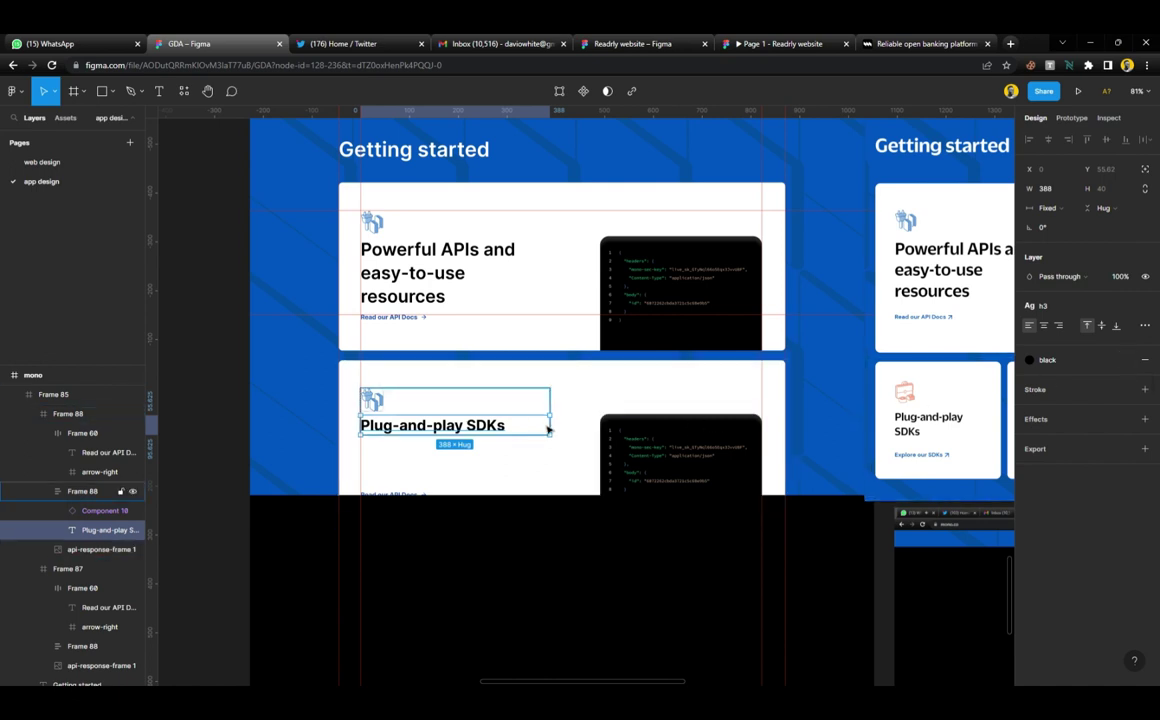
Wrap the Plug-and-play SDKs heading onto two lines and set its weight to Semi Bold
{"action": "left_click_drag", "start_coordinate": [549, 425], "coordinate": [472, 448]}
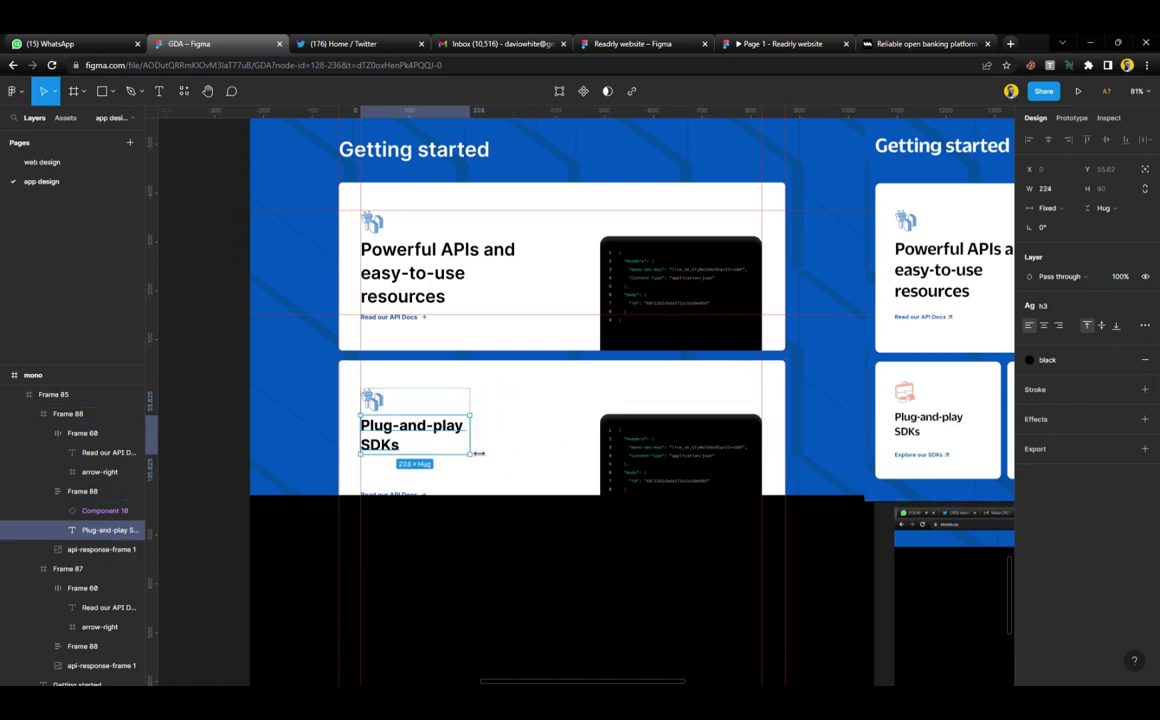
{"action": "left_click", "coordinate": [204, 349]}
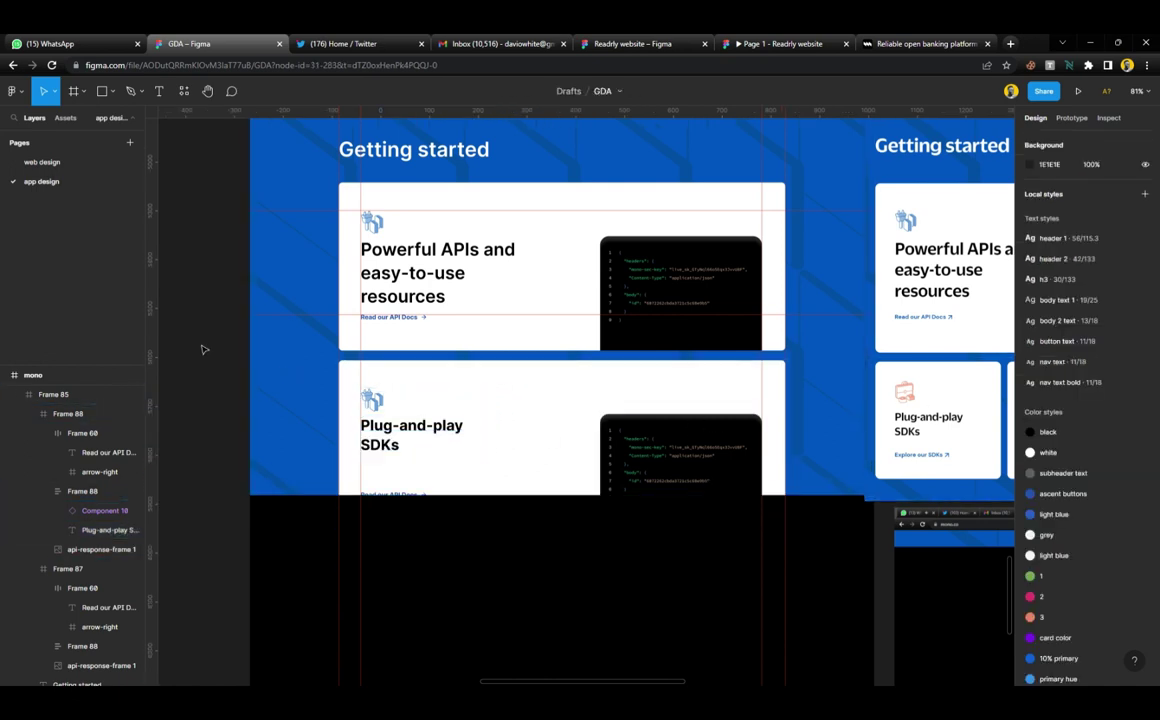
{"action": "scroll", "coordinate": [378, 423], "scroll_direction": "left", "scroll_amount": 1}
{"action": "left_click", "coordinate": [378, 423]}
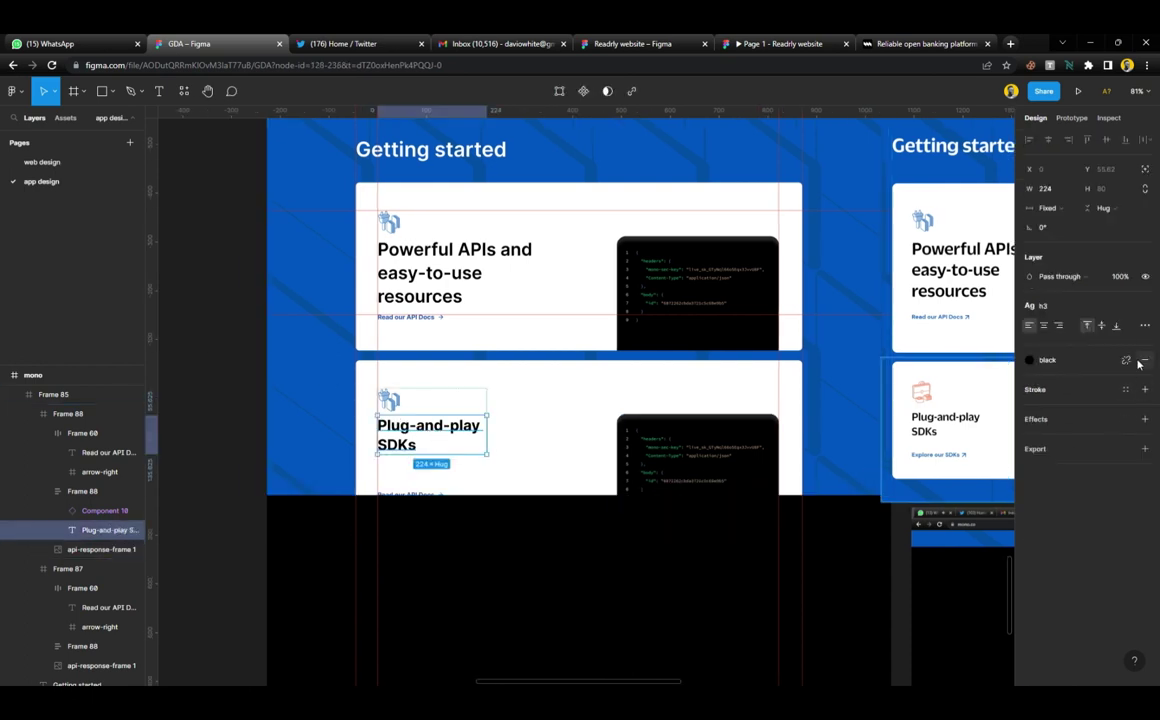
{"action": "left_click", "coordinate": [1040, 344]}
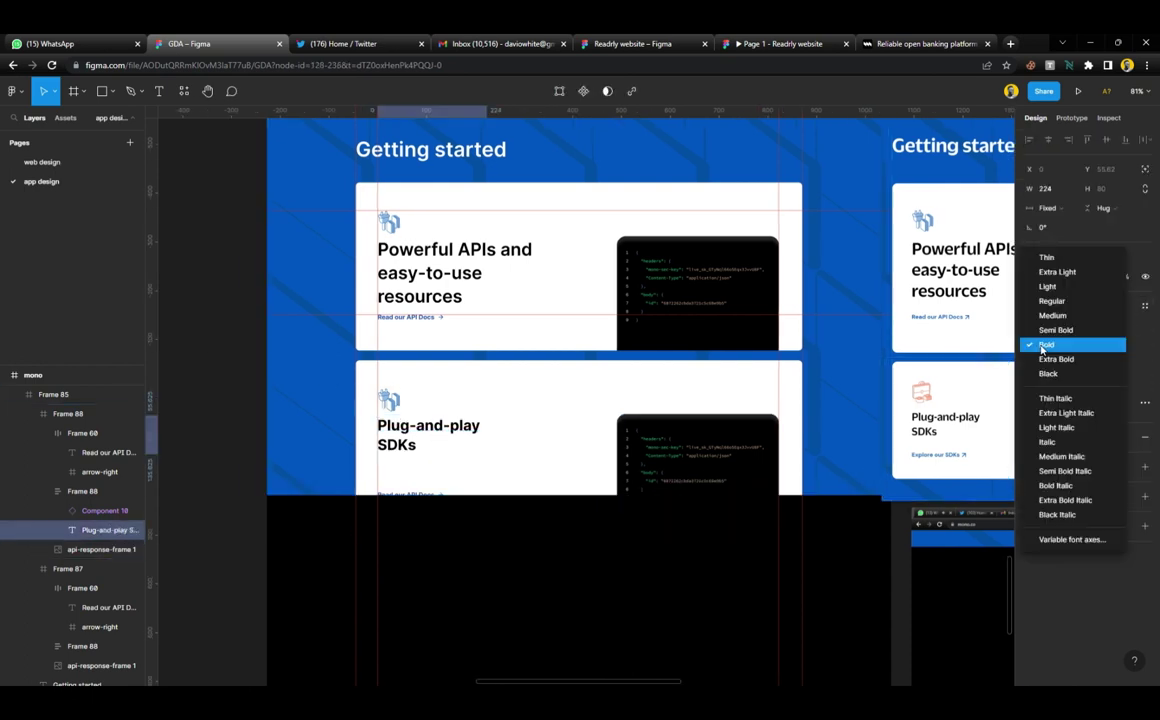
{"action": "left_click", "coordinate": [1045, 329]}
{"action": "left_click", "coordinate": [250, 413]}
Delete screenshot image 10 and move image 11 left to X 670
{"action": "scroll", "coordinate": [340, 414], "scroll_direction": "up", "scroll_amount": 5}
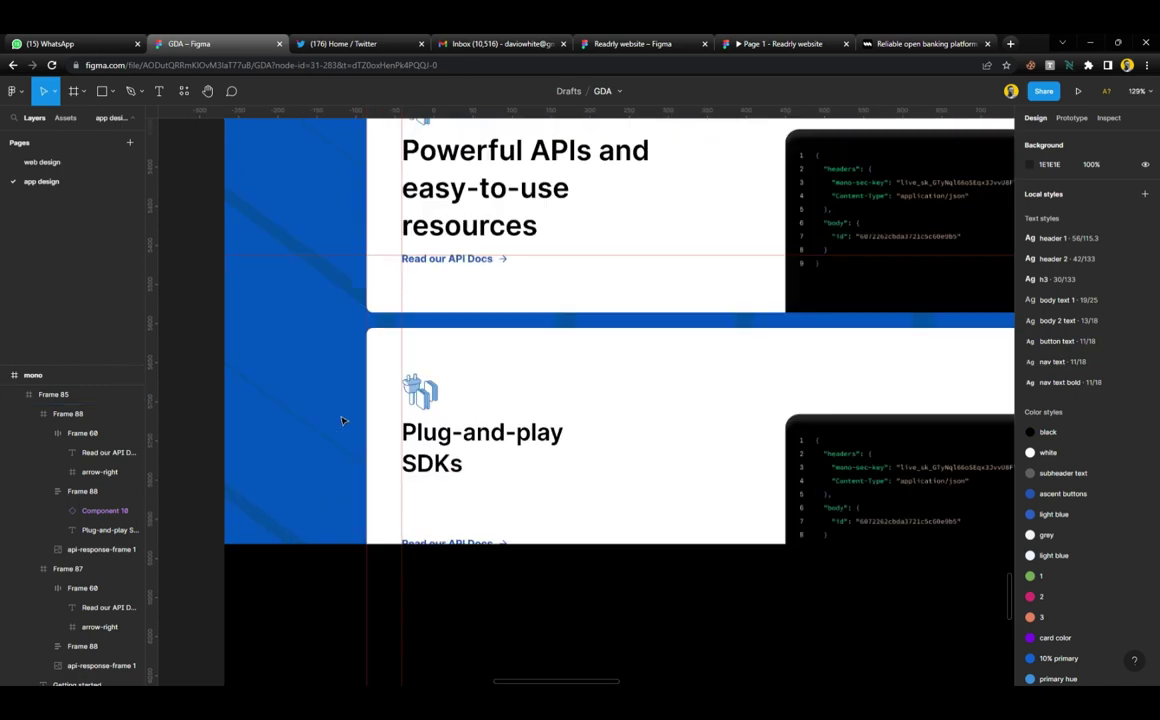
{"action": "scroll", "coordinate": [384, 427], "scroll_direction": "down", "scroll_amount": 5}
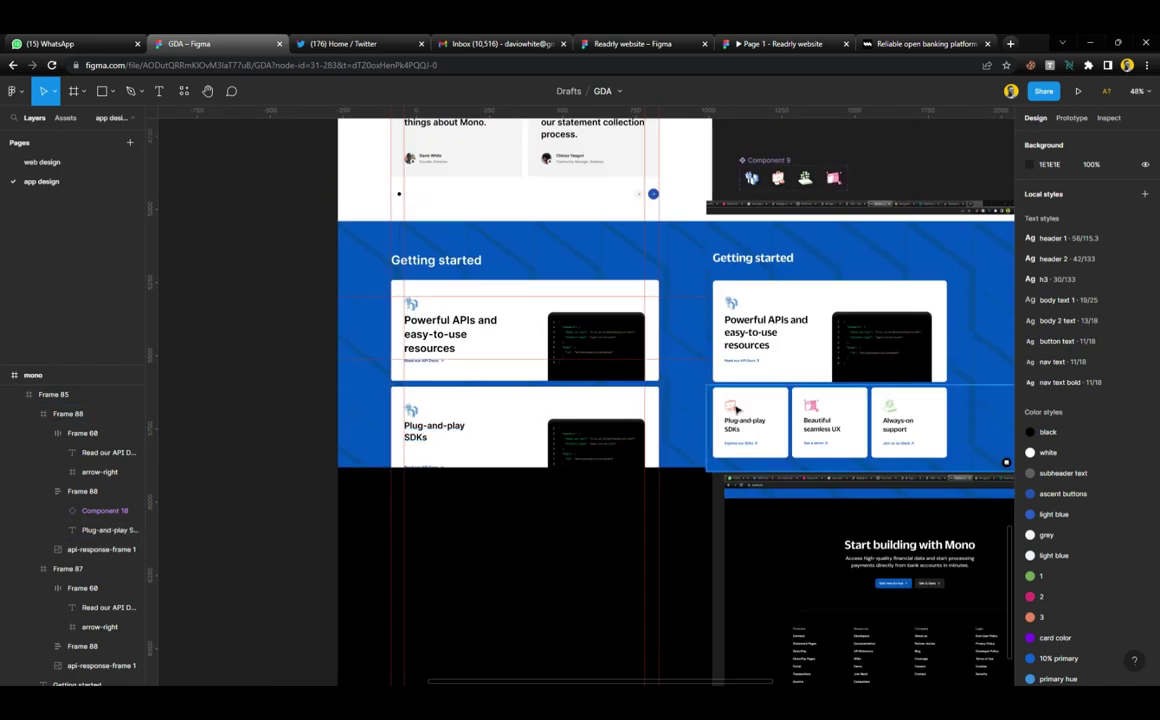
{"action": "left_click", "coordinate": [800, 424]}
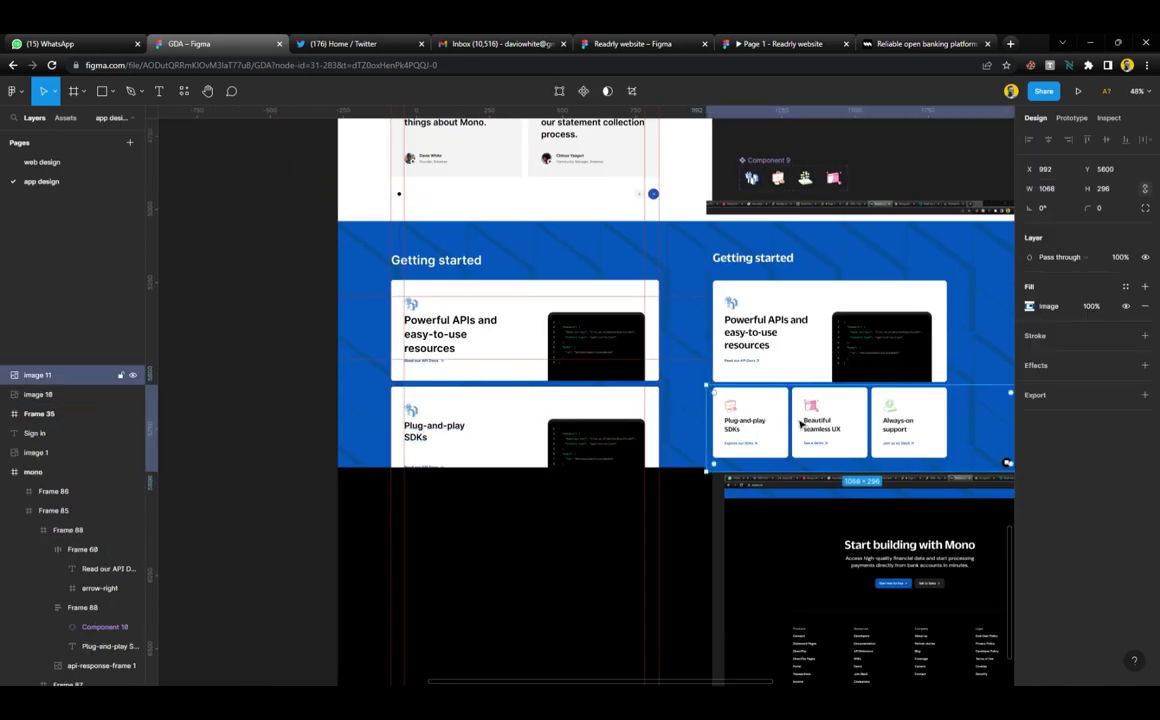
{"action": "left_click", "coordinate": [784, 337]}
{"action": "key", "text": "Delete"}
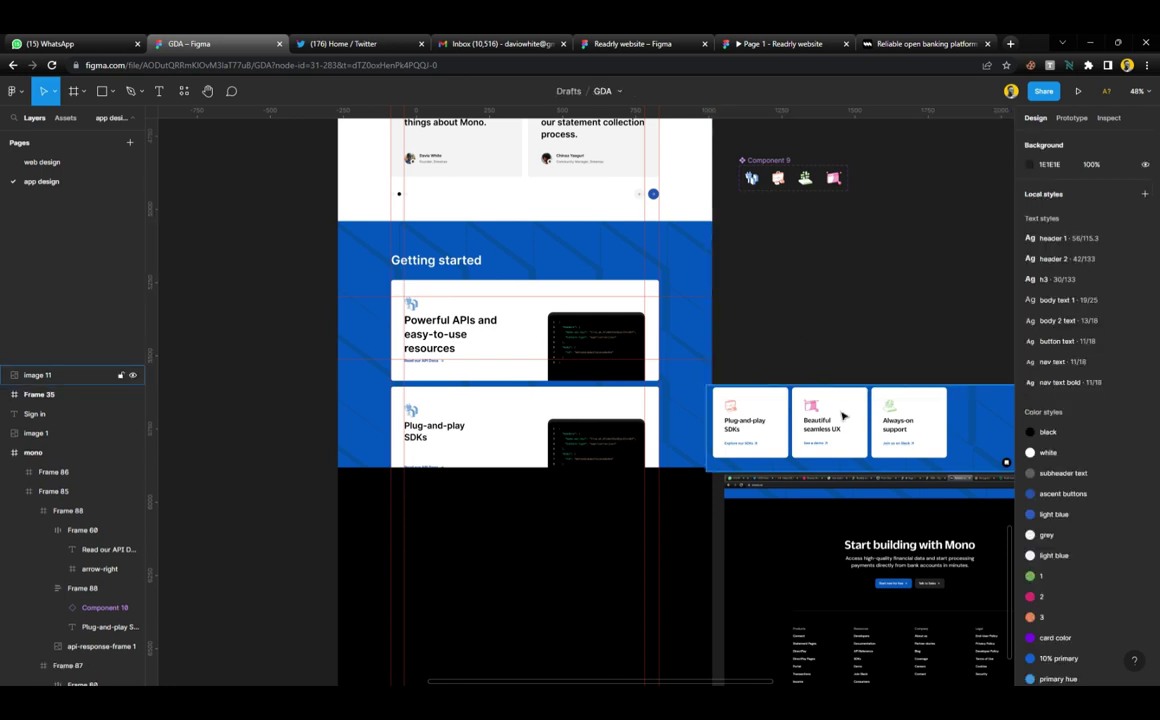
{"action": "left_click_drag", "start_coordinate": [852, 428], "coordinate": [752, 428]}
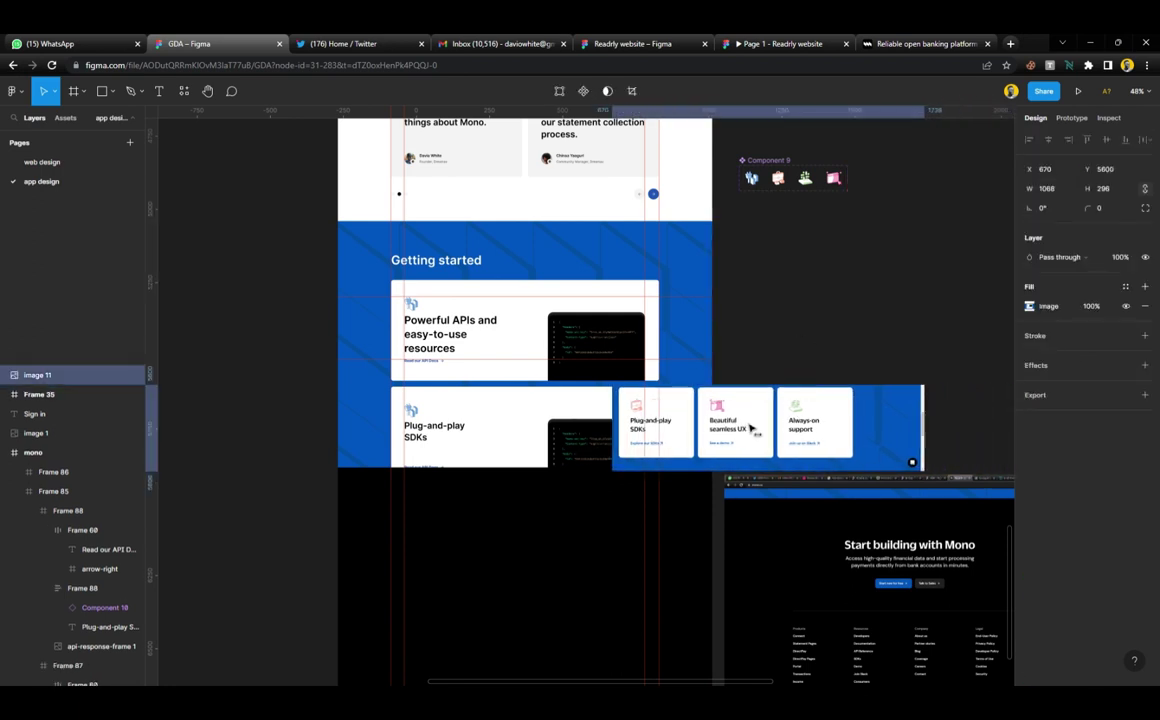
Delete the card's code image and narrow the card from 916 to 326 wide
{"action": "left_click", "coordinate": [565, 441]}
{"action": "key", "text": "Delete"}
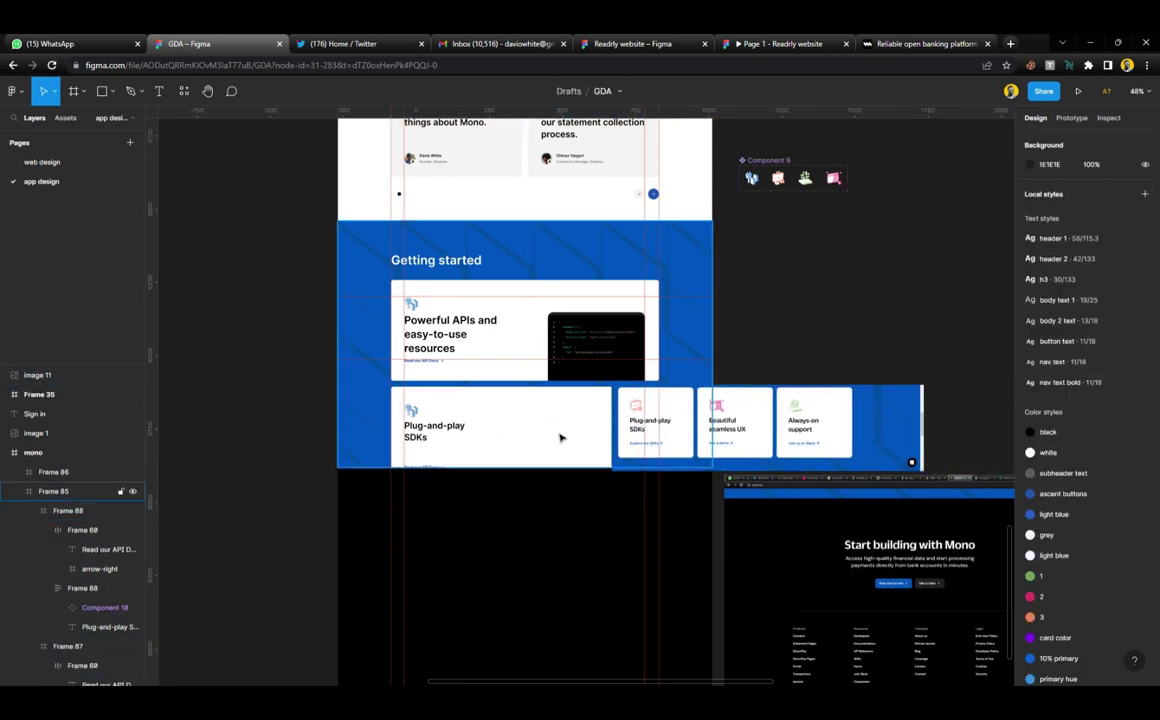
{"action": "left_click", "coordinate": [539, 425]}
{"action": "left_click_drag", "start_coordinate": [671, 430], "coordinate": [495, 433]}
{"action": "scroll", "coordinate": [495, 433], "scroll_direction": "up", "scroll_amount": 2}
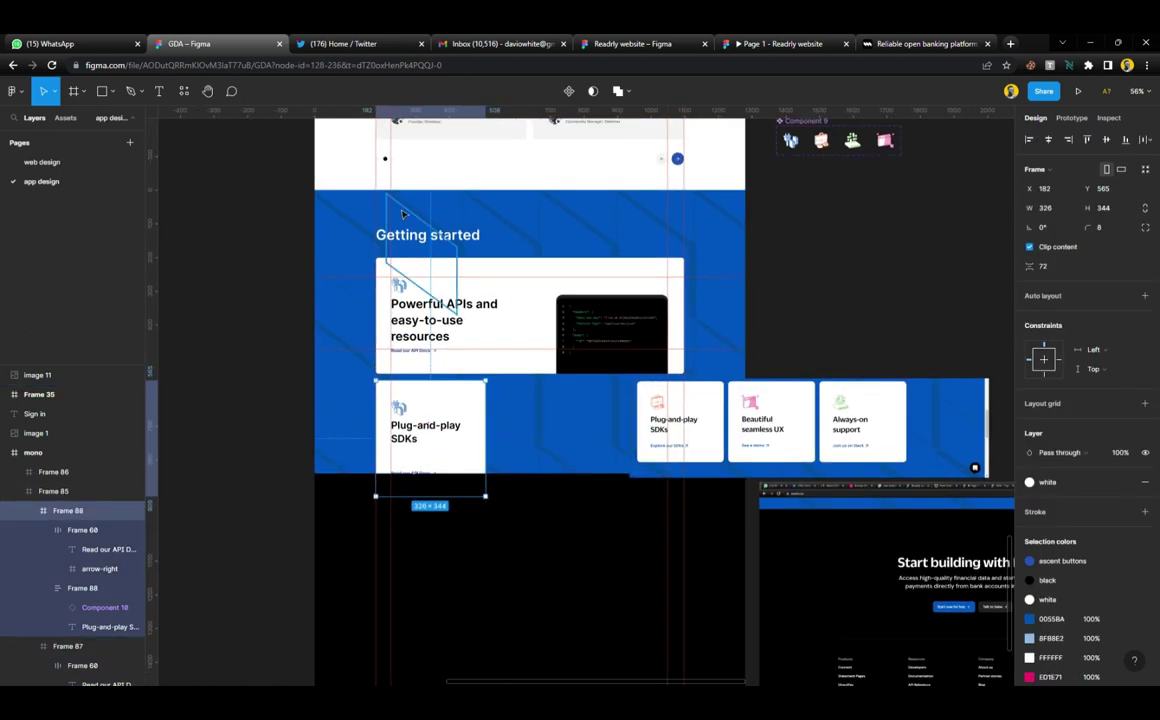
Make the mono frame's layout grid visible and set it to 3 columns
{"action": "left_click", "coordinate": [321, 150]}
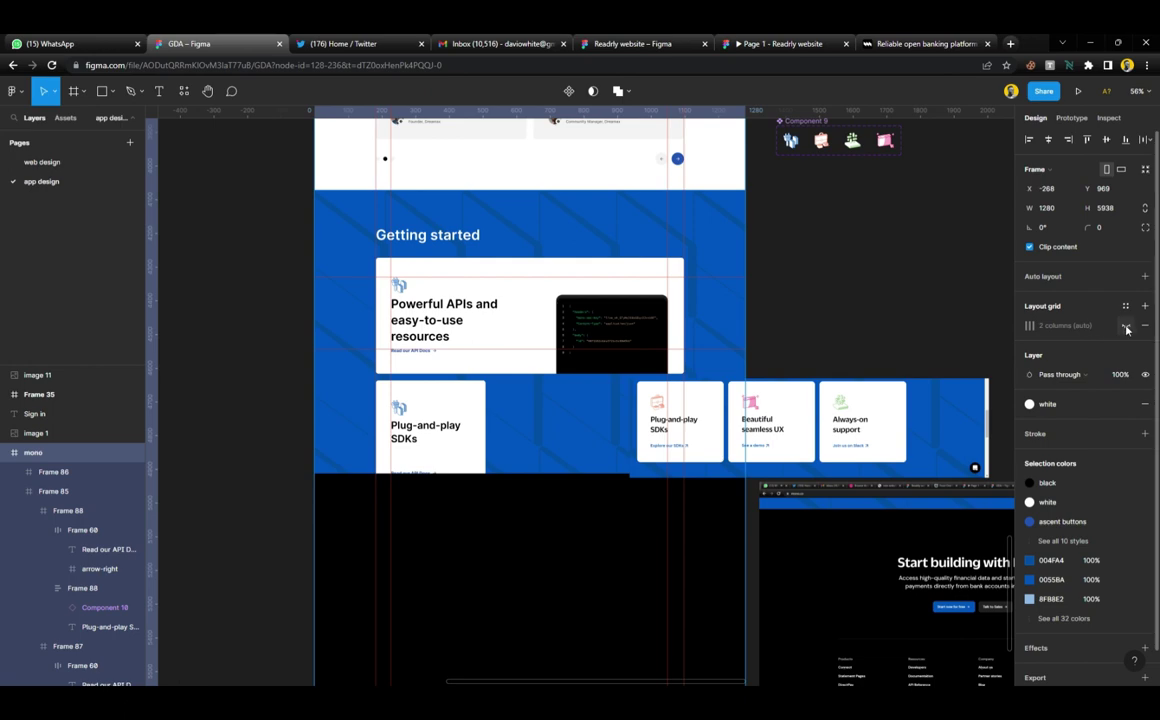
{"action": "left_click", "coordinate": [1126, 327]}
{"action": "left_click", "coordinate": [1030, 326]}
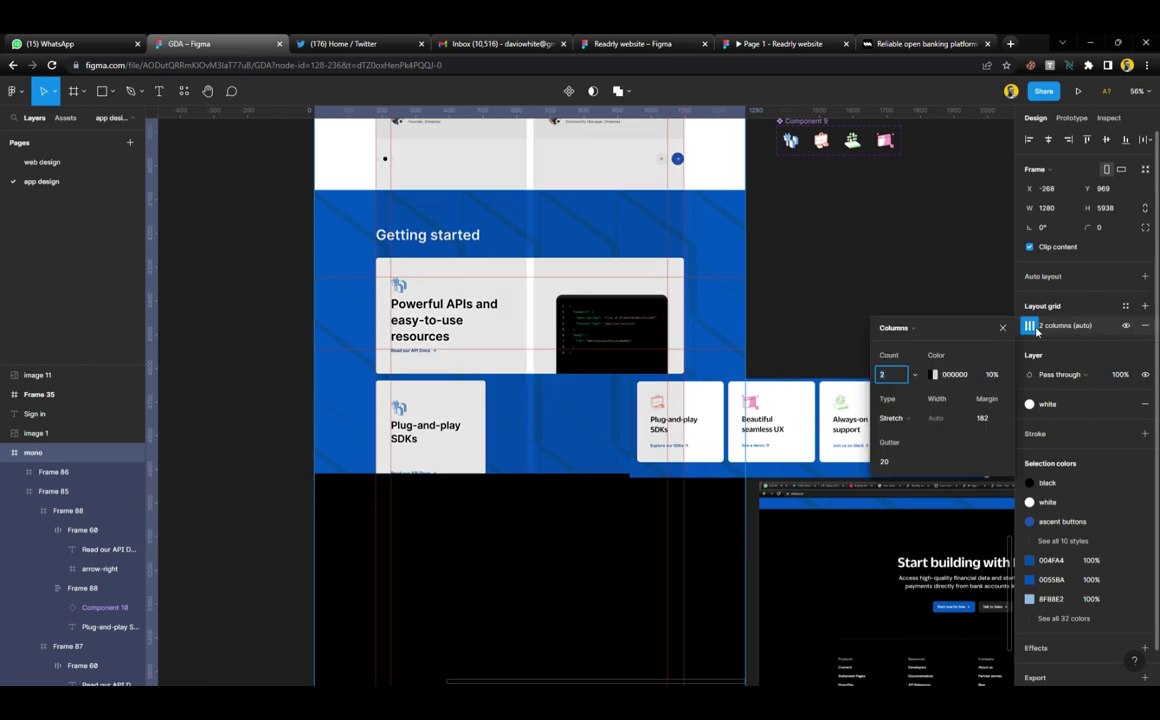
{"action": "left_click", "coordinate": [913, 378]}
{"action": "left_click", "coordinate": [900, 392]}
Add a vertical guide from the left ruler at about x 476
{"action": "scroll", "coordinate": [500, 410], "scroll_direction": "up", "scroll_amount": 5}
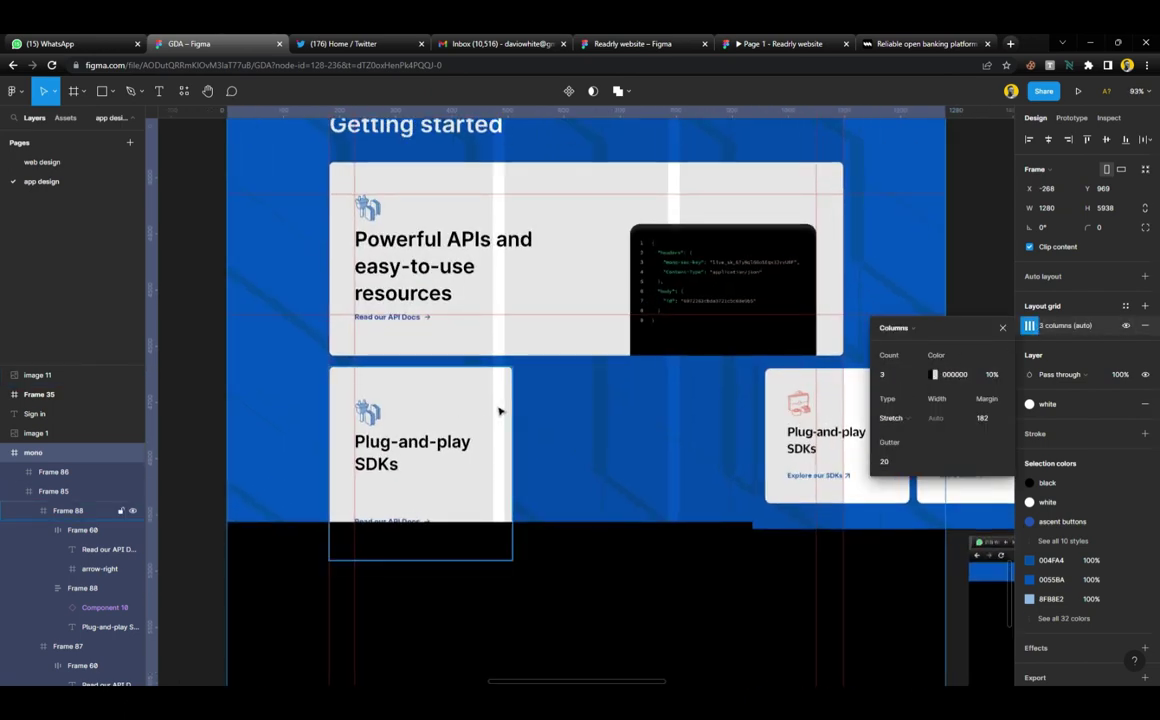
{"action": "scroll", "coordinate": [500, 416], "scroll_direction": "up", "scroll_amount": 4}
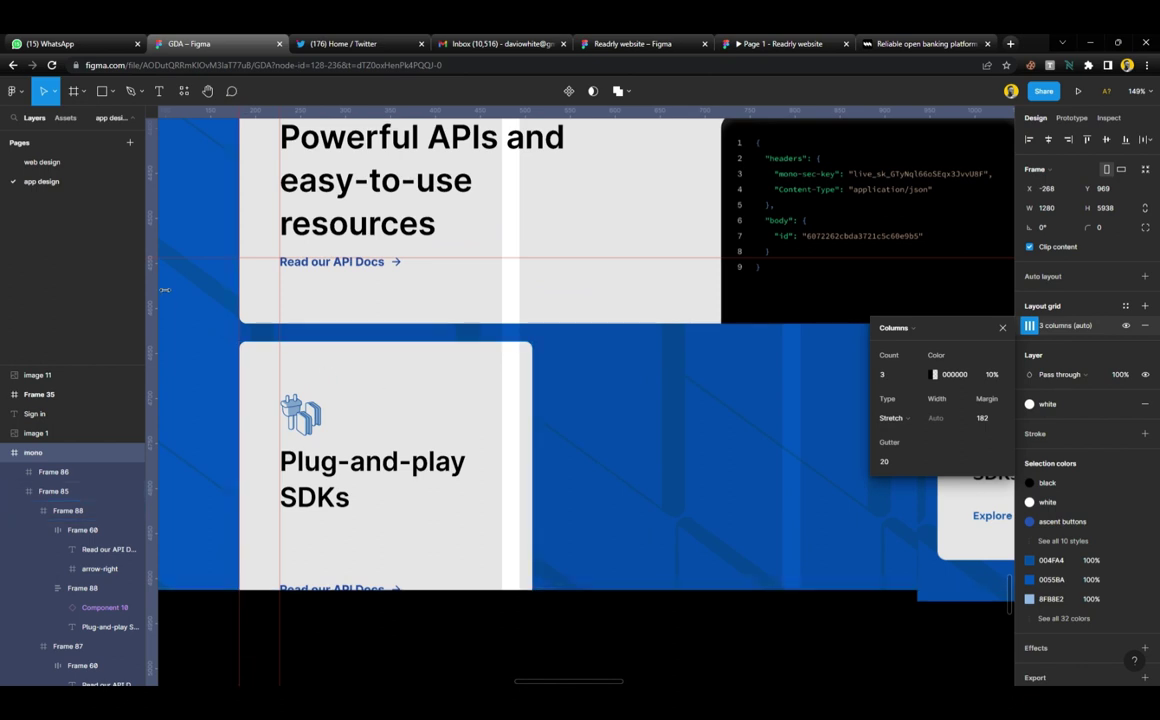
{"action": "left_click_drag", "start_coordinate": [165, 290], "coordinate": [509, 171]}
{"action": "key", "text": "Escape"}
{"action": "scroll", "coordinate": [509, 171], "scroll_direction": "up", "scroll_amount": 10}
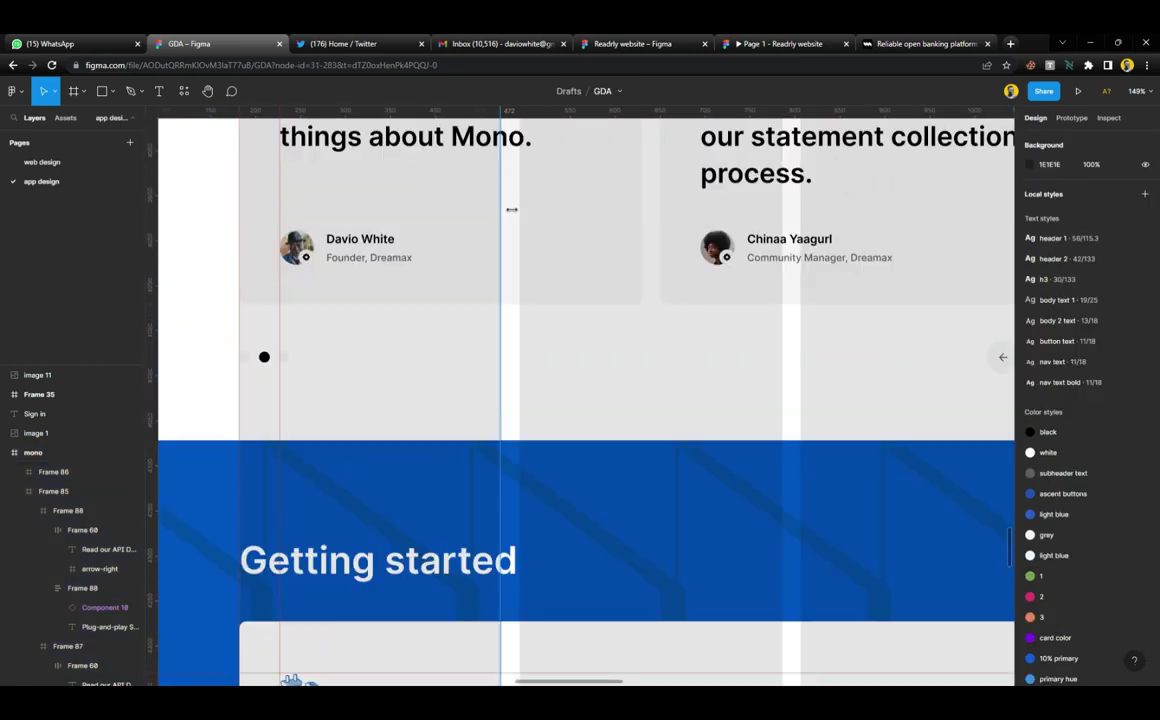
{"action": "left_click_drag", "start_coordinate": [511, 349], "coordinate": [512, 363]}
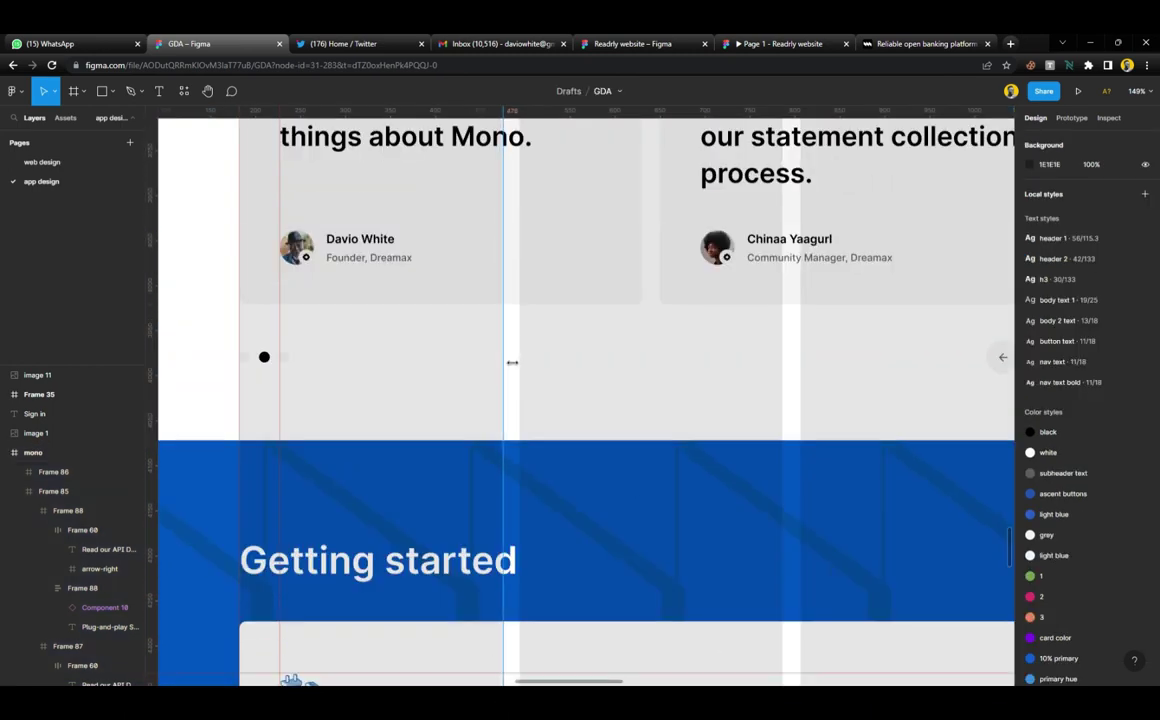
{"action": "scroll", "coordinate": [490, 365], "scroll_direction": "down", "scroll_amount": 10}
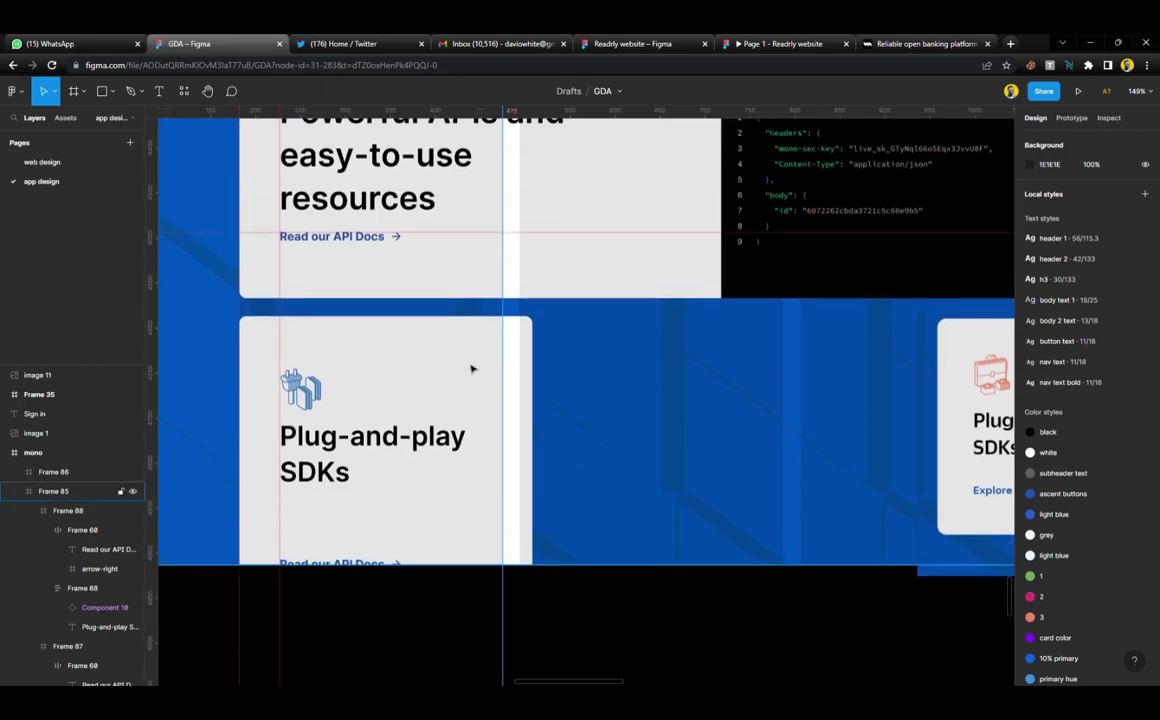
{"action": "left_click", "coordinate": [474, 369]}
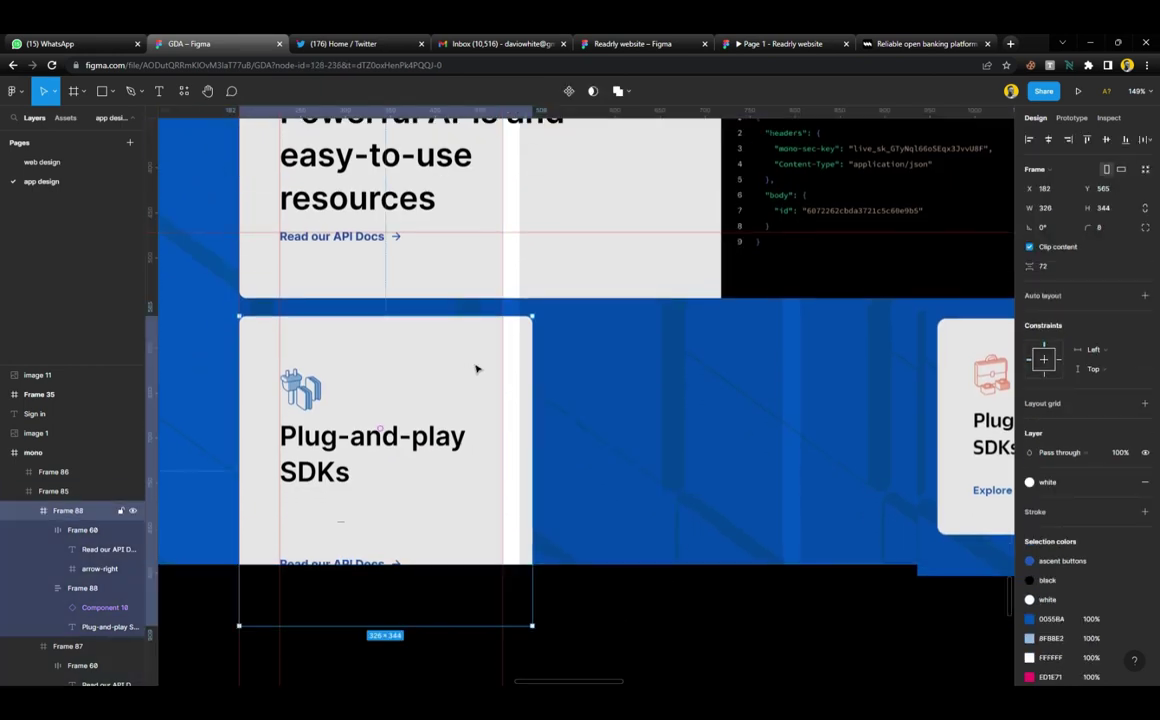
{"action": "left_click_drag", "start_coordinate": [531, 378], "coordinate": [502, 378]}
{"action": "scroll", "coordinate": [500, 400], "scroll_direction": "down", "scroll_amount": 3}
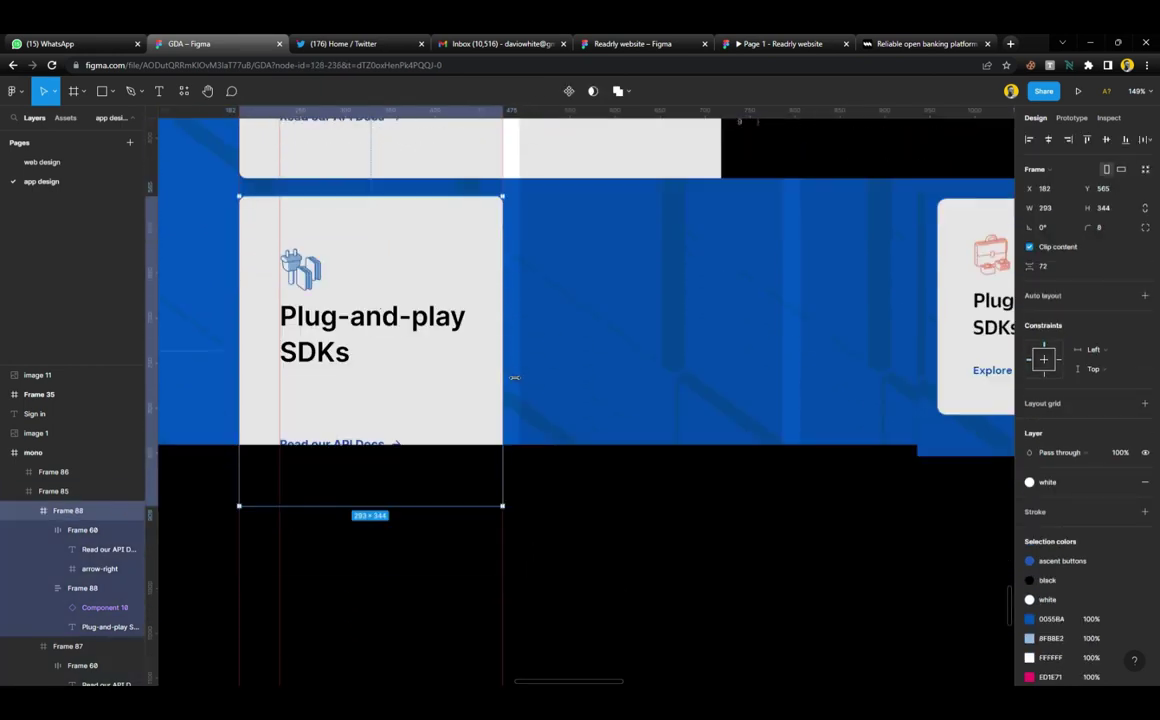
{"action": "left_click", "coordinate": [340, 444]}
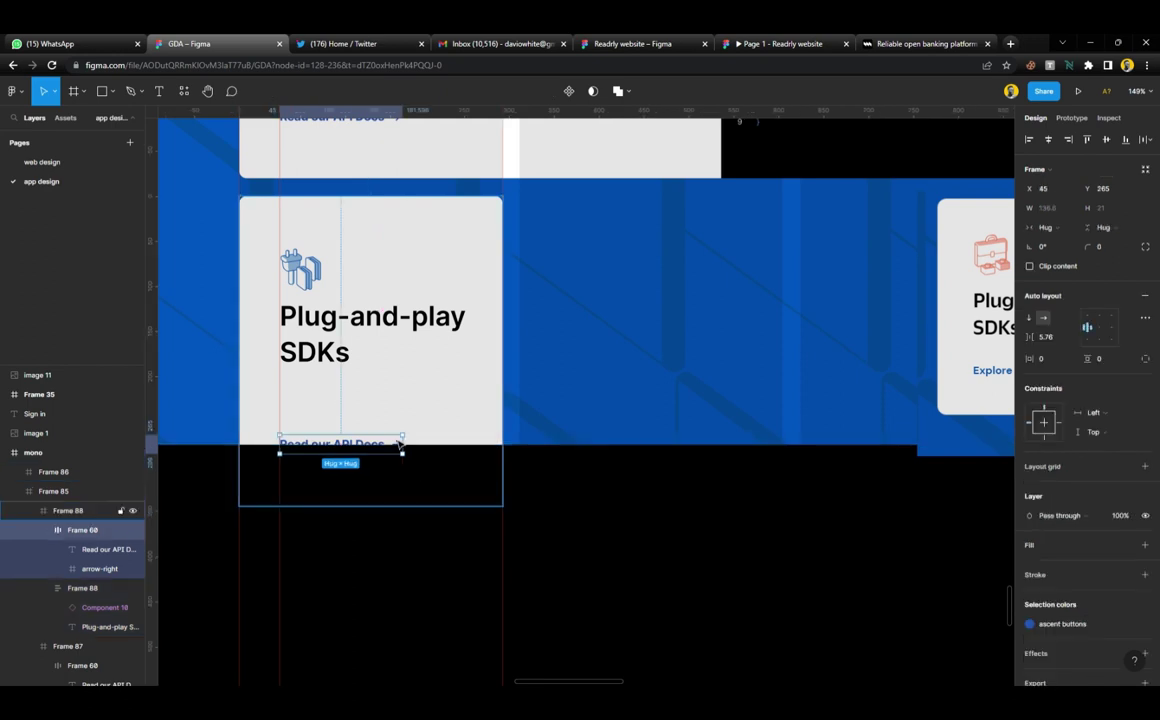
{"action": "left_click", "coordinate": [344, 352], "text": "shift"}
{"action": "key", "text": "shift+a"}
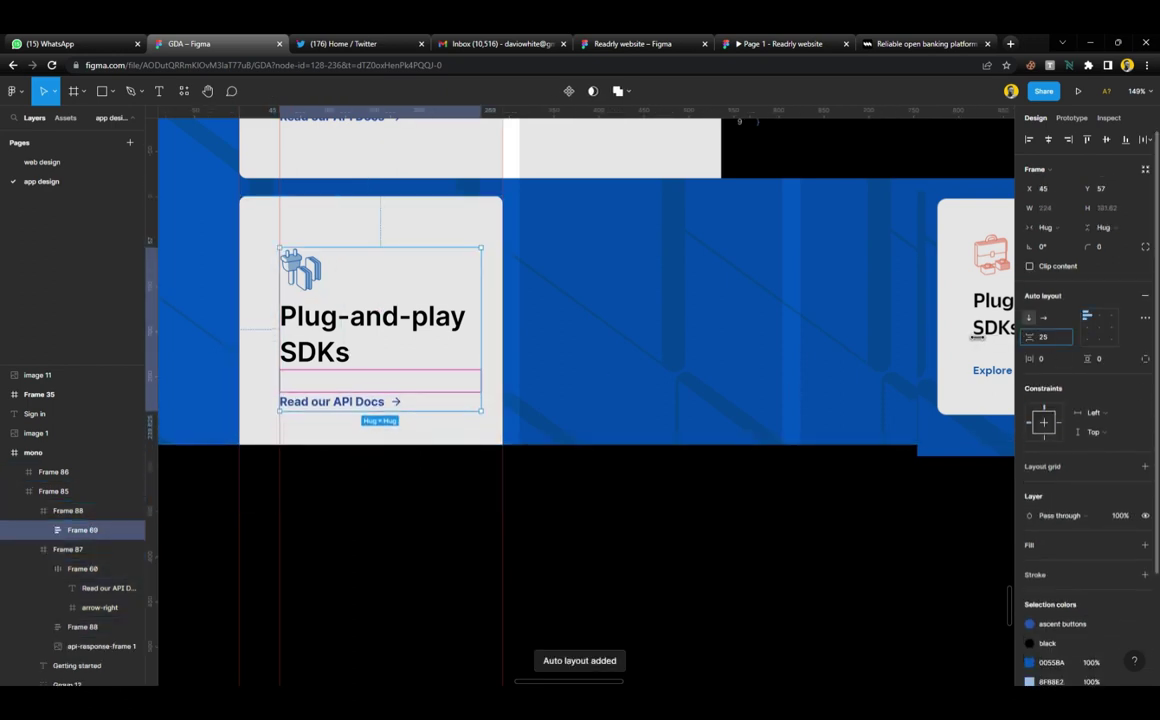
{"action": "left_click", "coordinate": [435, 230]}
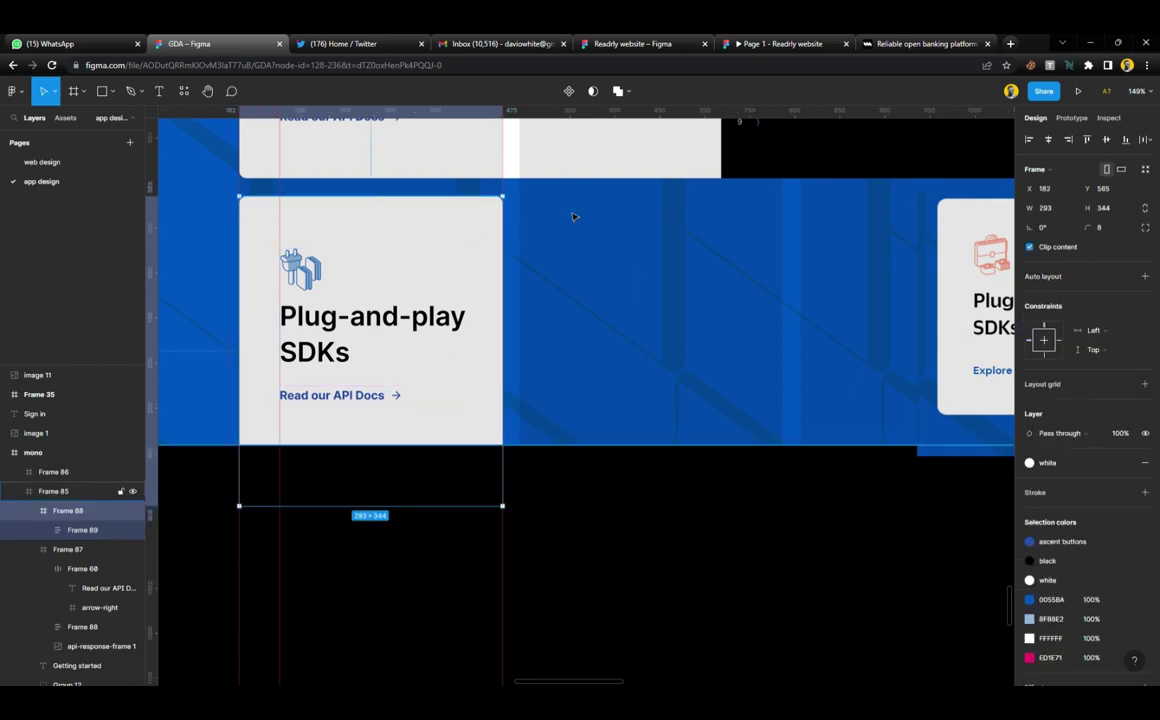
{"action": "left_click_drag", "start_coordinate": [661, 170], "coordinate": [712, 419]}
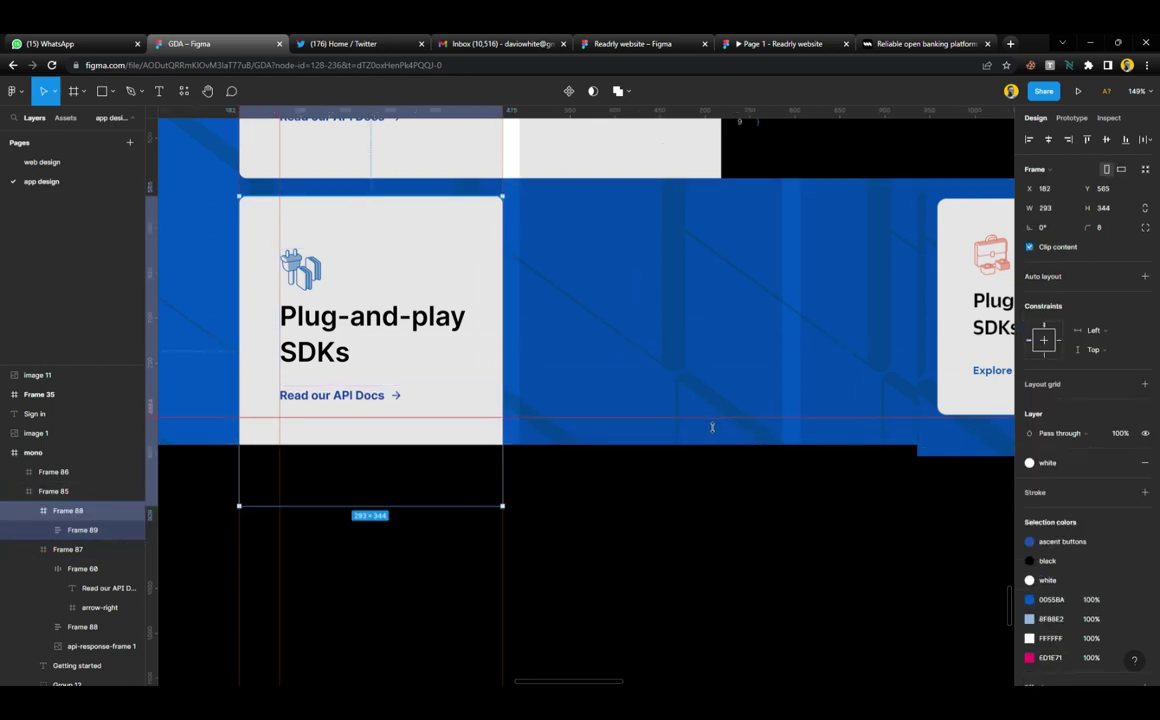
{"action": "key", "text": "Escape"}
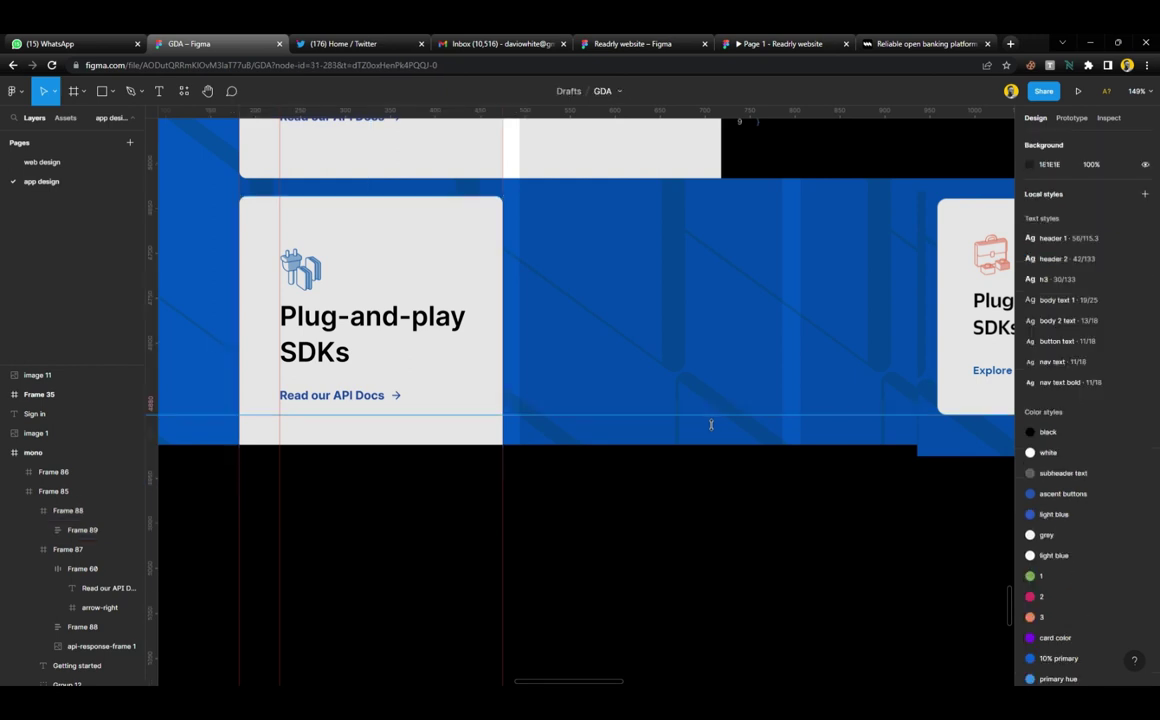
{"action": "left_click", "coordinate": [642, 432]}
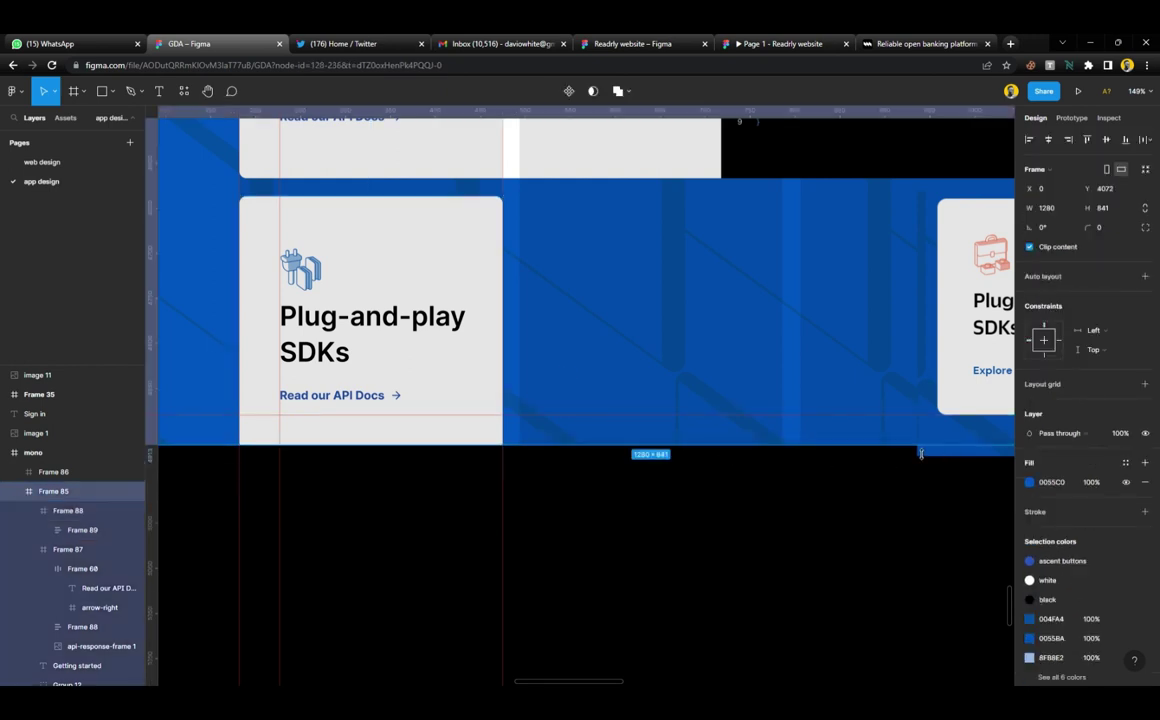
{"action": "left_click_drag", "start_coordinate": [921, 453], "coordinate": [921, 465]}
{"action": "left_click", "coordinate": [933, 520]}
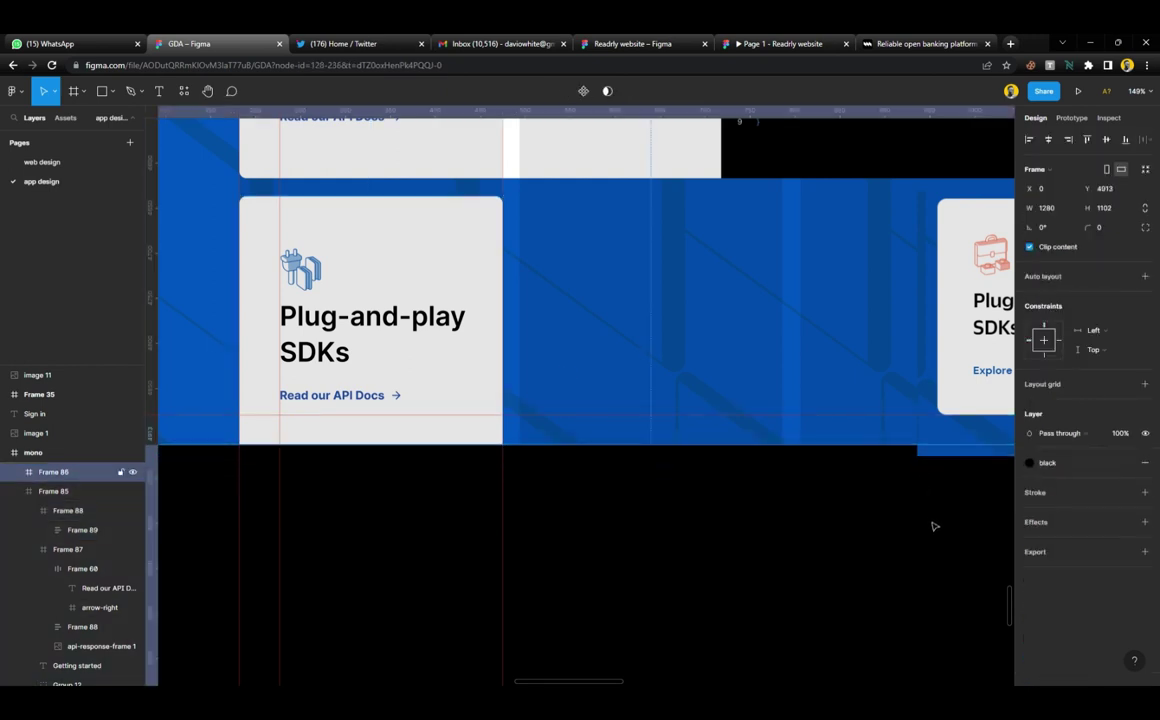
{"action": "left_click", "coordinate": [404, 370]}
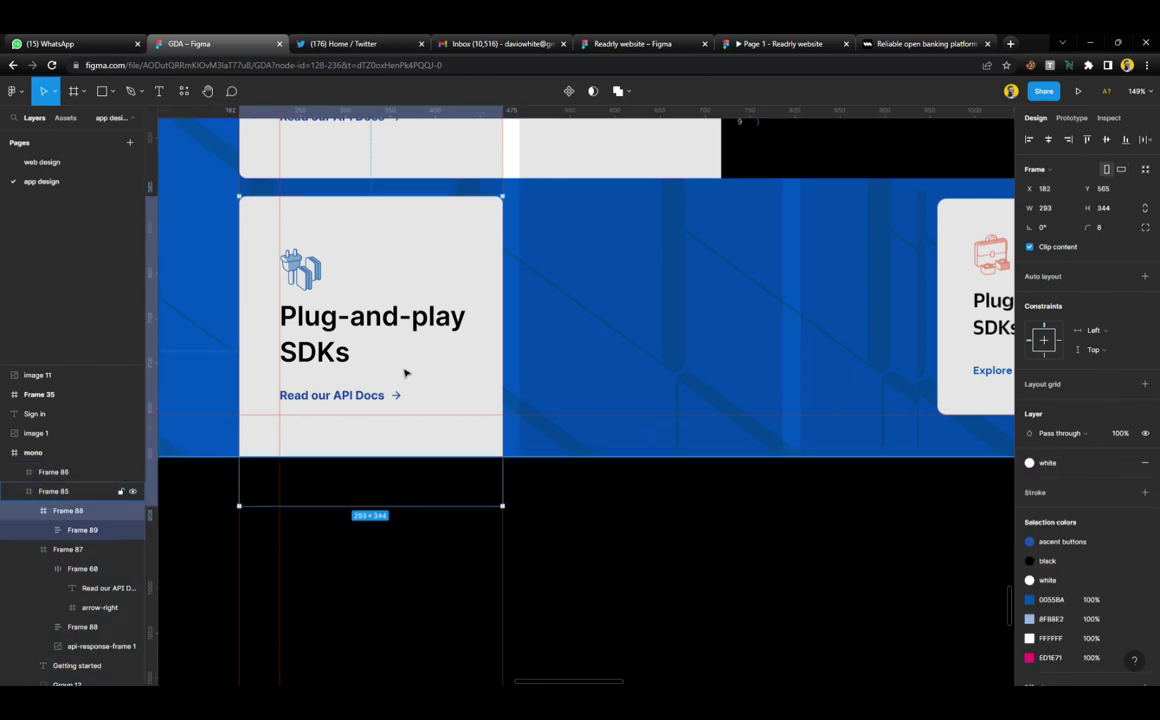
{"action": "left_click_drag", "start_coordinate": [446, 512], "coordinate": [445, 428]}
{"action": "left_click_drag", "start_coordinate": [568, 428], "coordinate": [571, 385]}
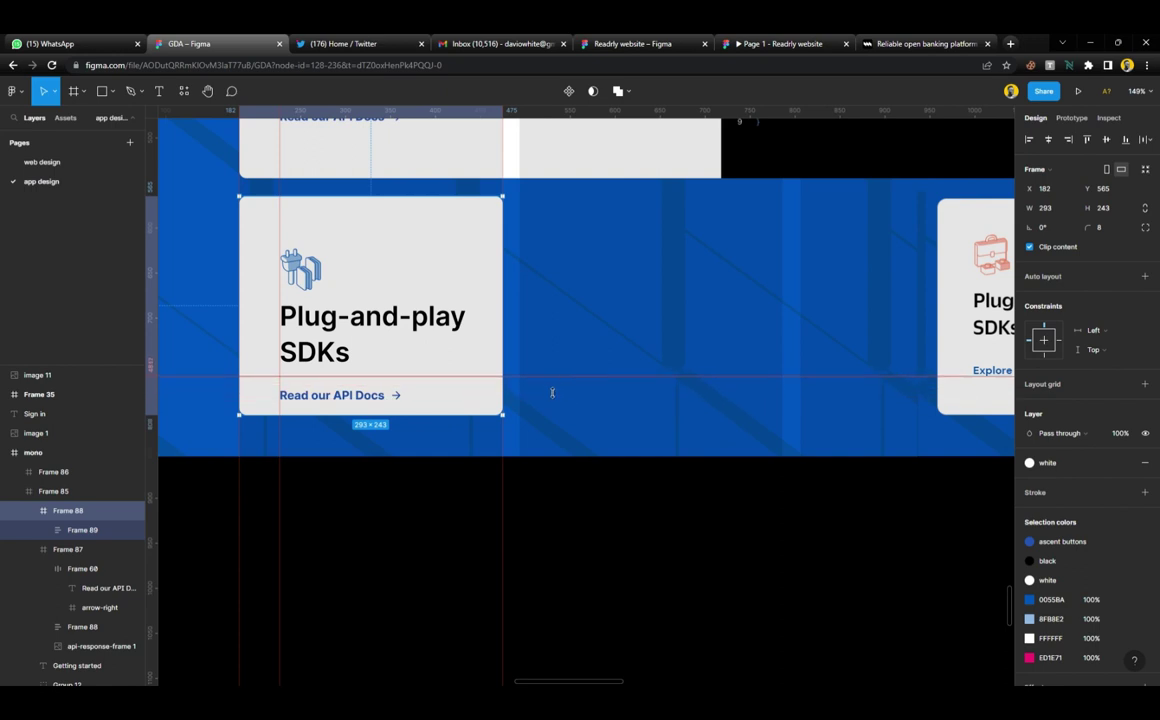
{"action": "left_click_drag", "start_coordinate": [513, 112], "coordinate": [550, 242]}
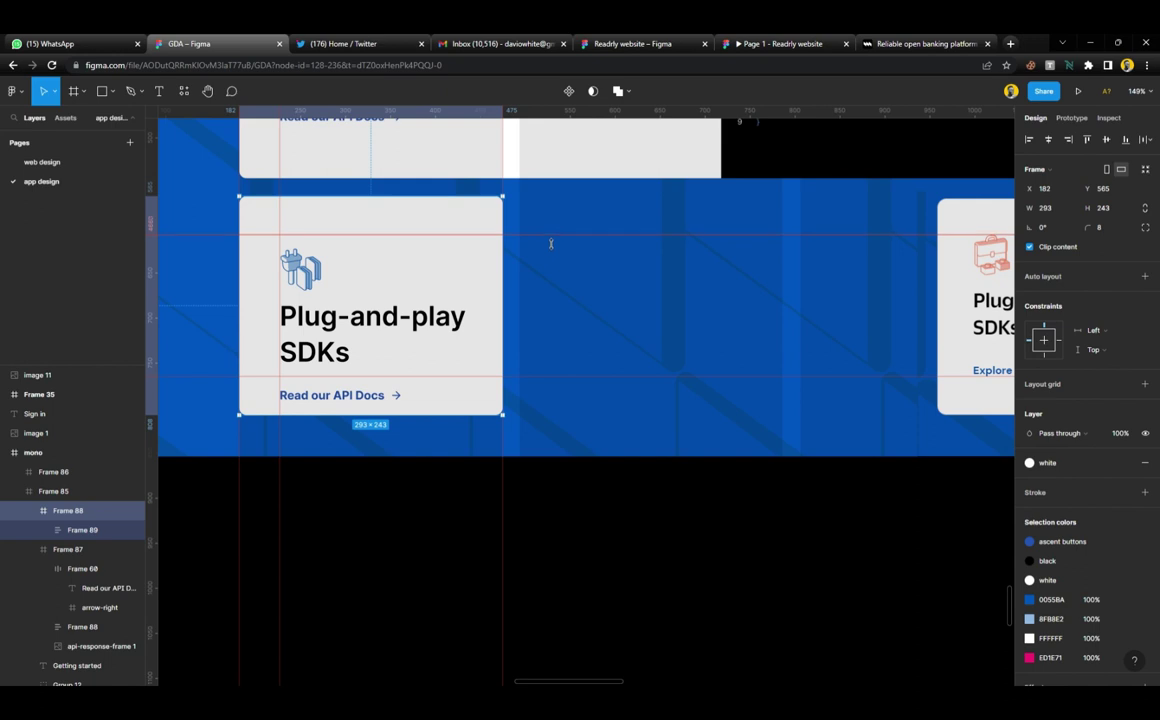
{"action": "key", "text": "Escape"}
Move the card's inner content group higher and tighten its auto-layout spacing
{"action": "left_click", "coordinate": [325, 345]}
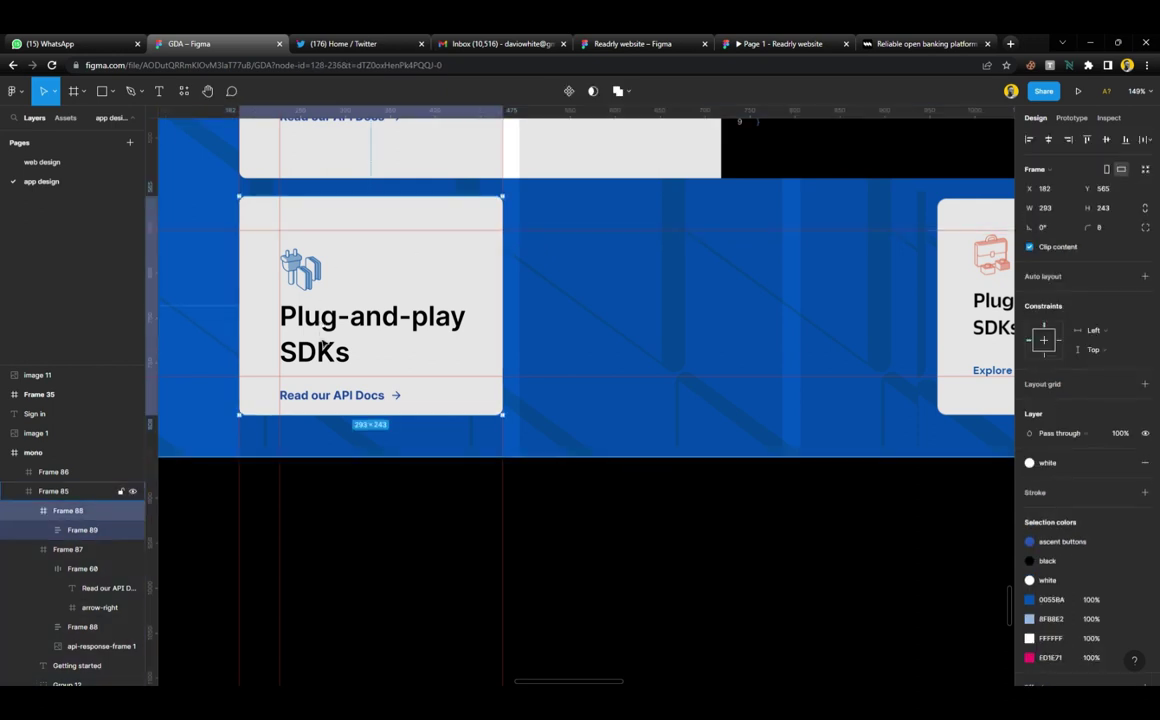
{"action": "double_click", "coordinate": [325, 345]}
{"action": "left_click_drag", "start_coordinate": [325, 324], "coordinate": [326, 308]}
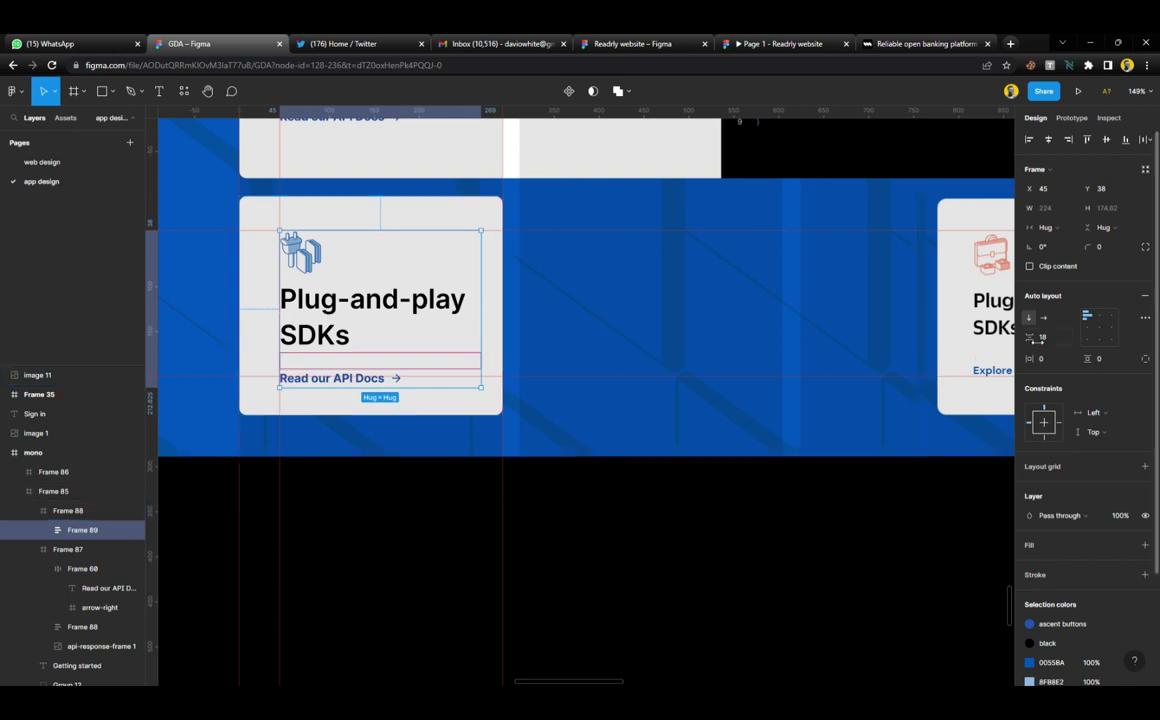
{"action": "left_click_drag", "start_coordinate": [1036, 337], "coordinate": [1028, 338]}
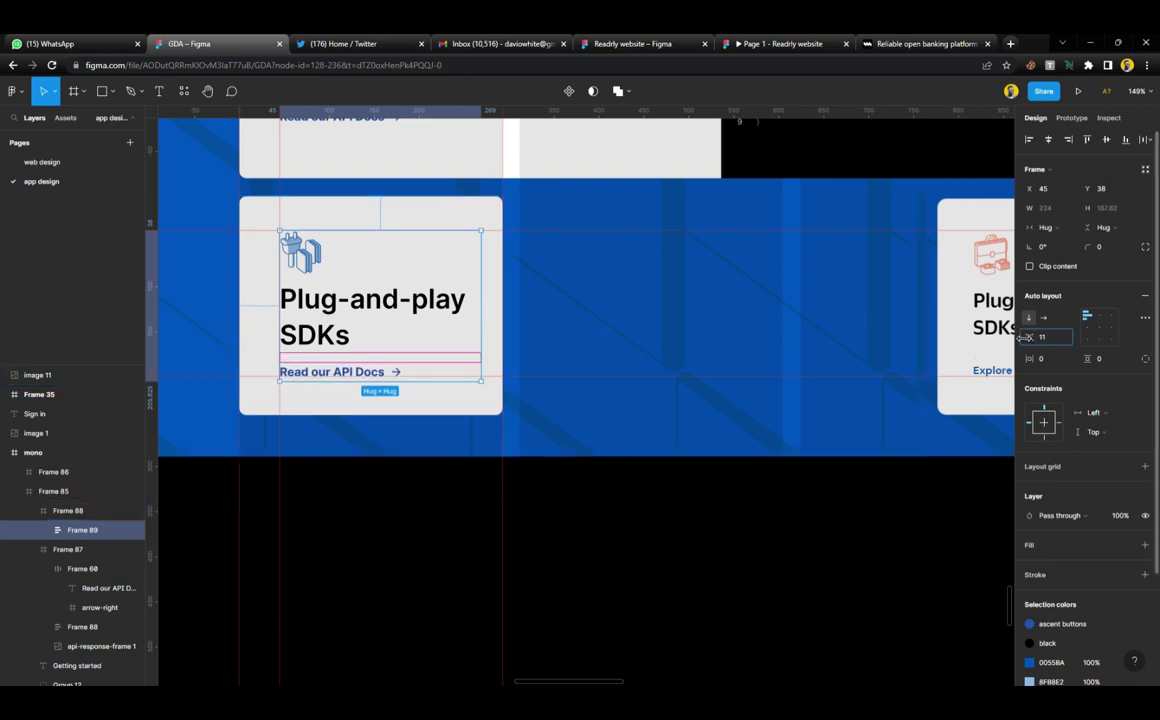
Set the Plug-and-play SDKs title to size 24 and widen the content spacing to 26
{"action": "left_click", "coordinate": [388, 312], "text": "ctrl"}
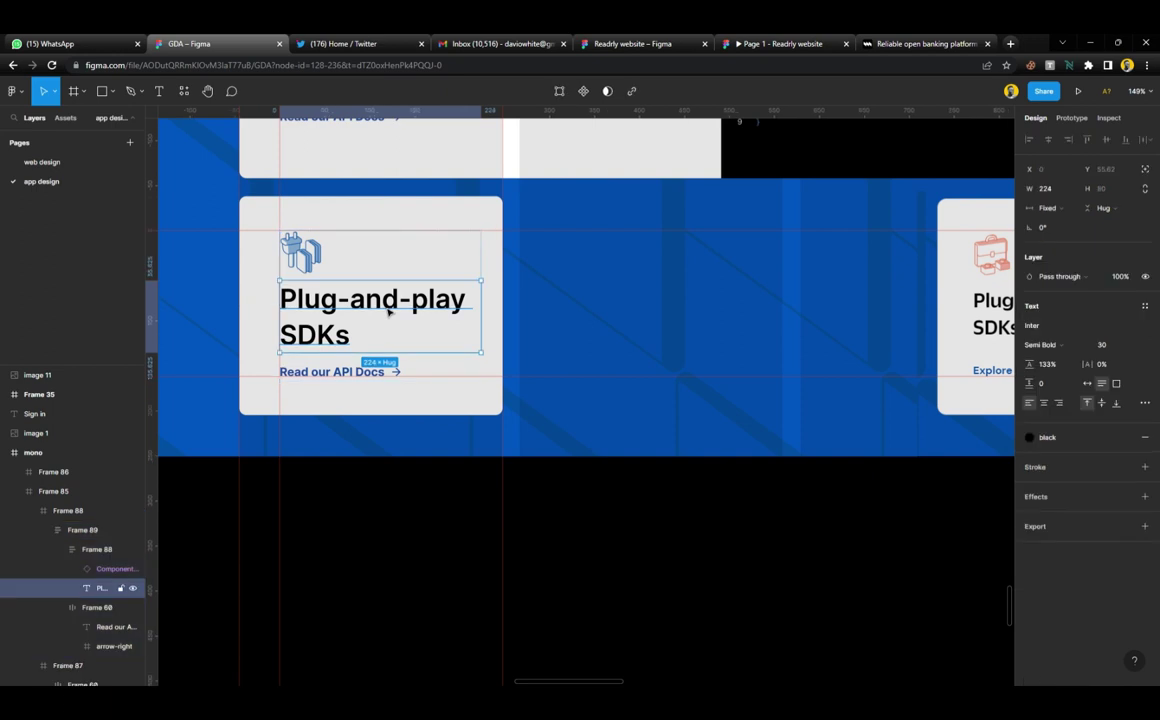
{"action": "left_click", "coordinate": [1134, 346]}
{"action": "left_click", "coordinate": [1118, 488]}
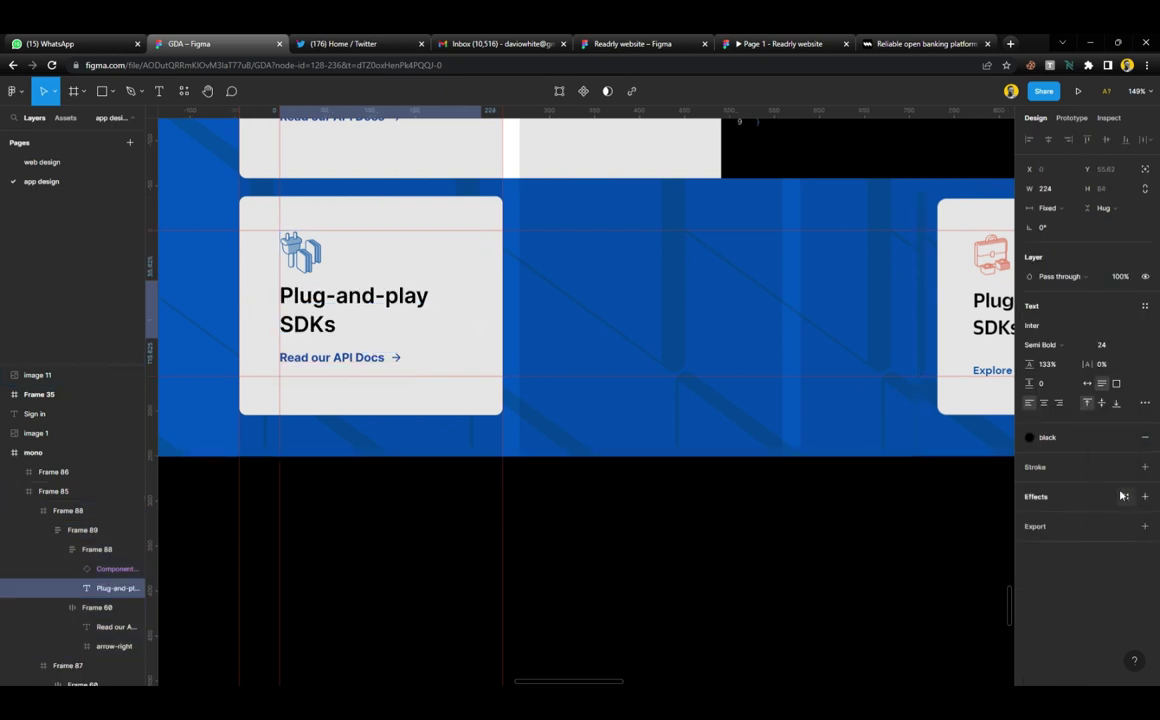
{"action": "left_click", "coordinate": [501, 271]}
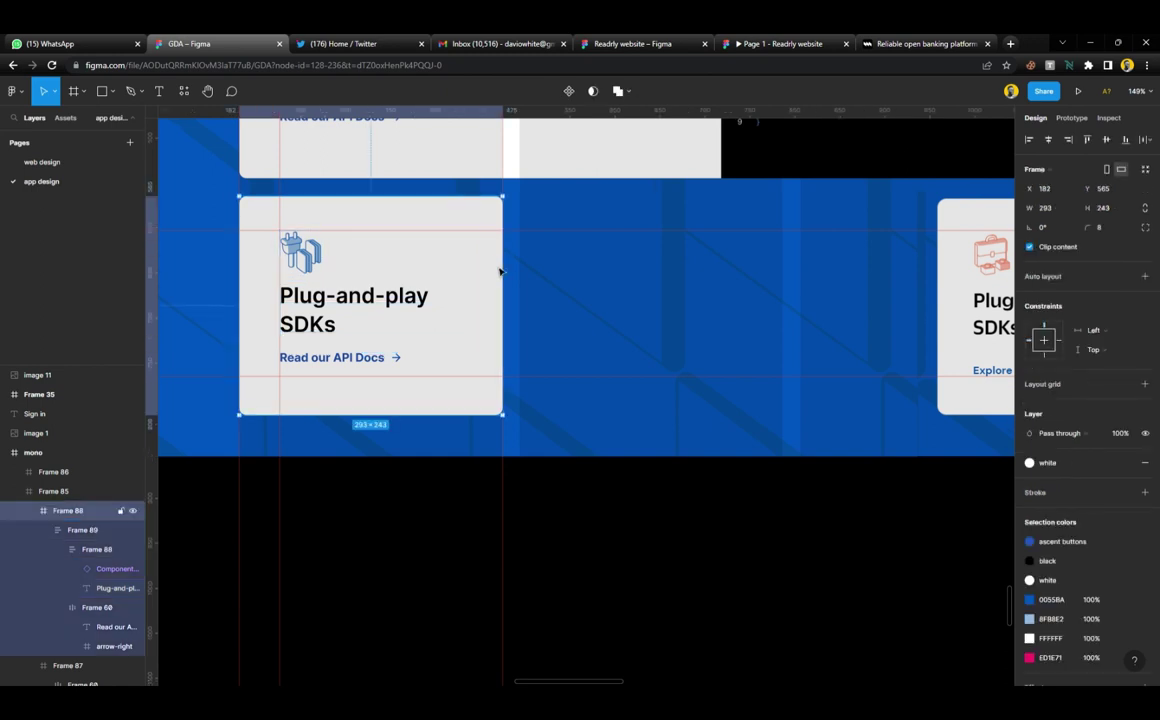
{"action": "left_click", "coordinate": [415, 303]}
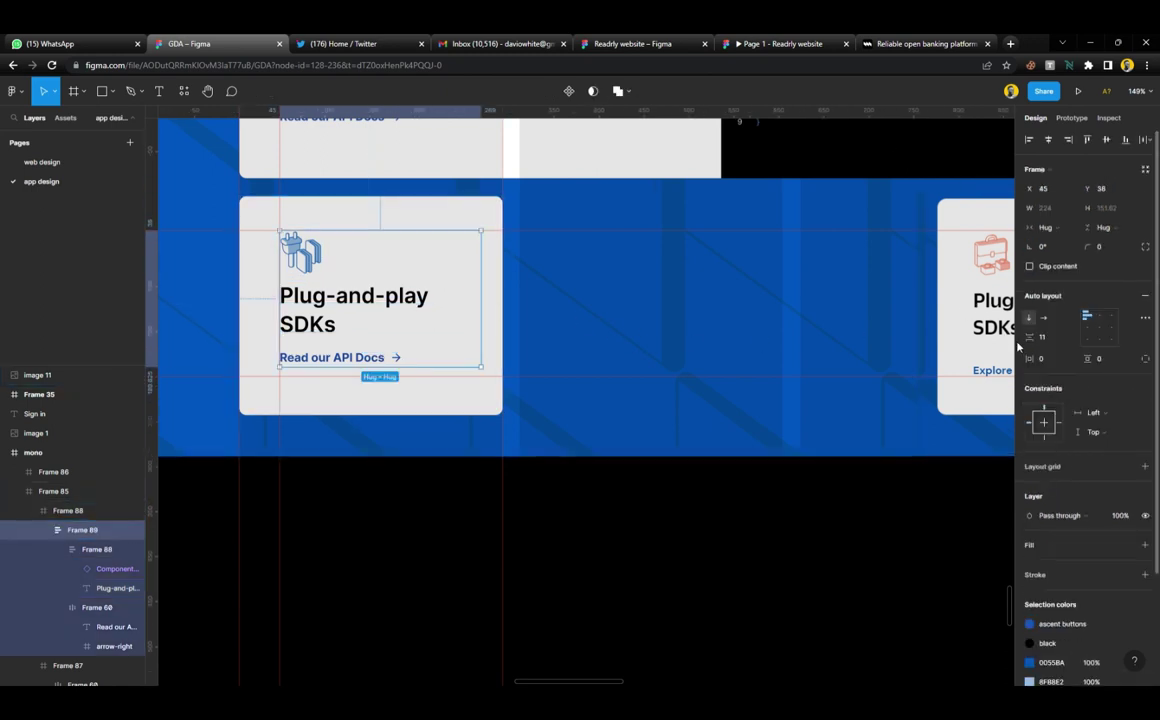
{"action": "left_click_drag", "start_coordinate": [1030, 337], "coordinate": [1047, 341]}
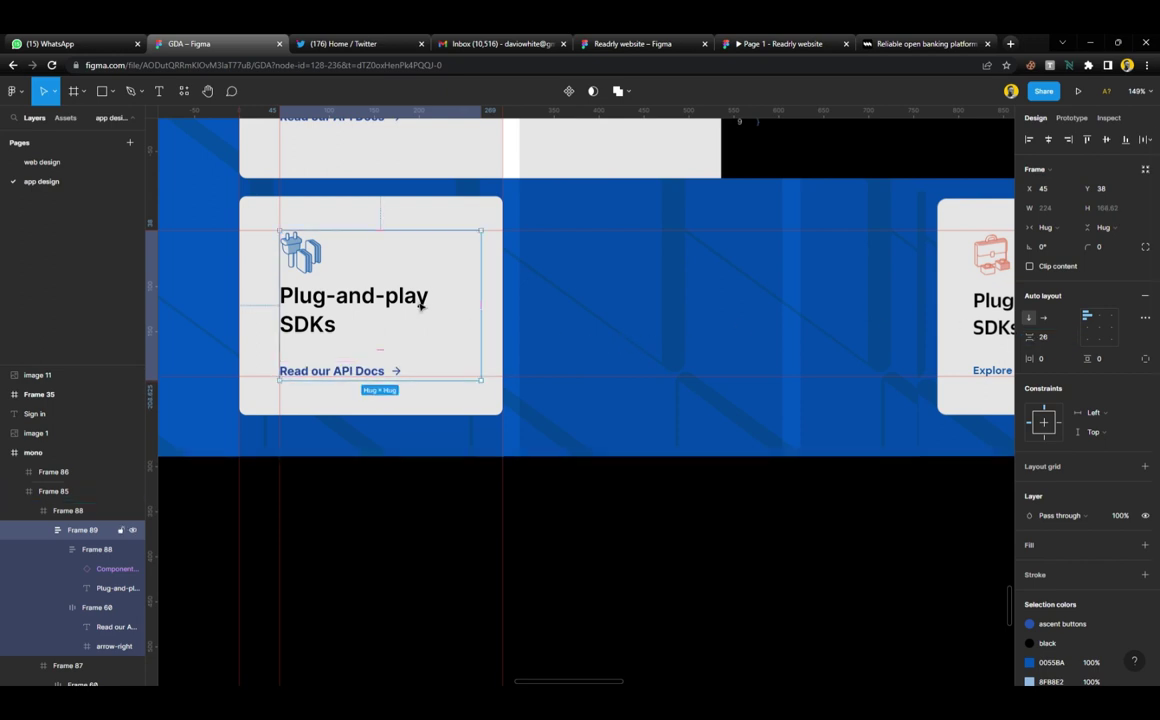
{"action": "scroll", "coordinate": [421, 308], "scroll_direction": "left", "scroll_amount": 3}
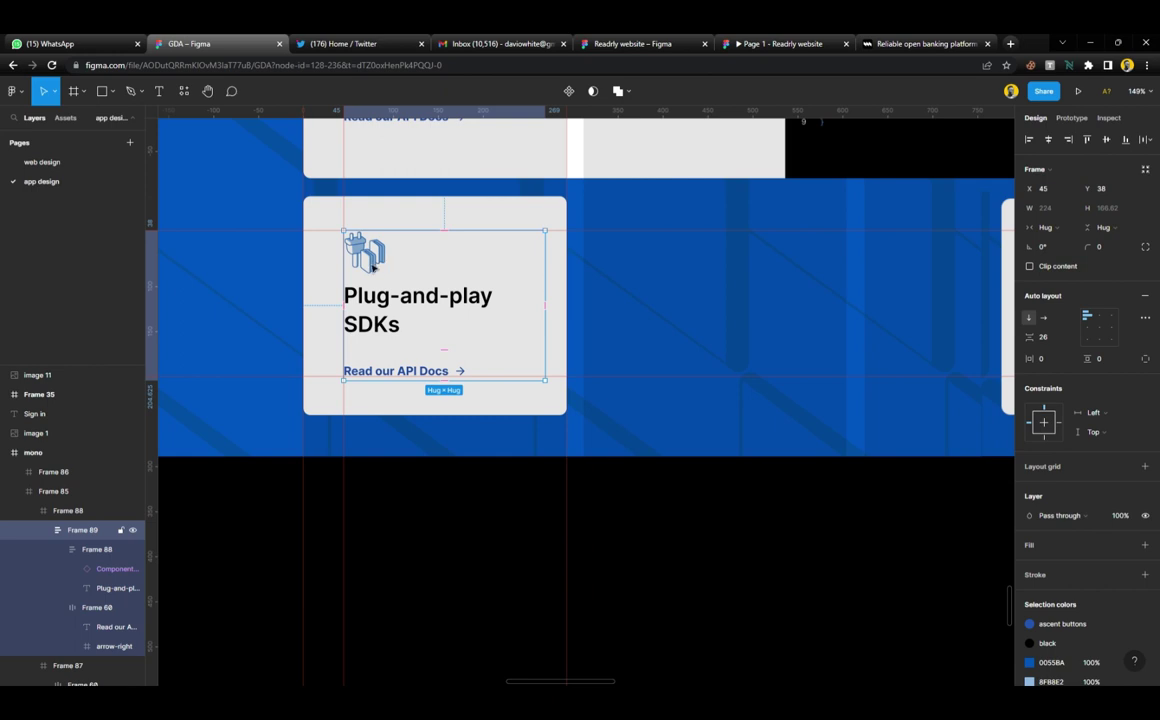
Swap the card's nested icon component to the icon_plug-and-play variant via Property 1
{"action": "double_click", "coordinate": [372, 268]}
{"action": "double_click", "coordinate": [372, 268]}
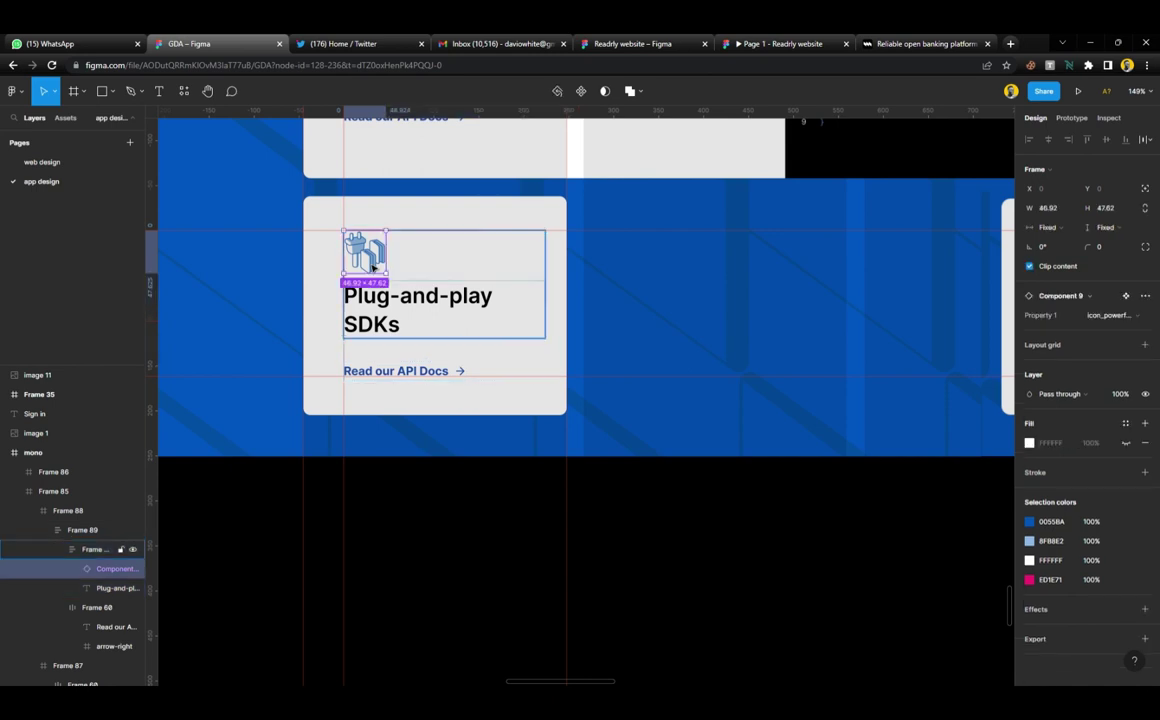
{"action": "double_click", "coordinate": [372, 268]}
{"action": "left_click", "coordinate": [423, 277]}
{"action": "double_click", "coordinate": [378, 262]}
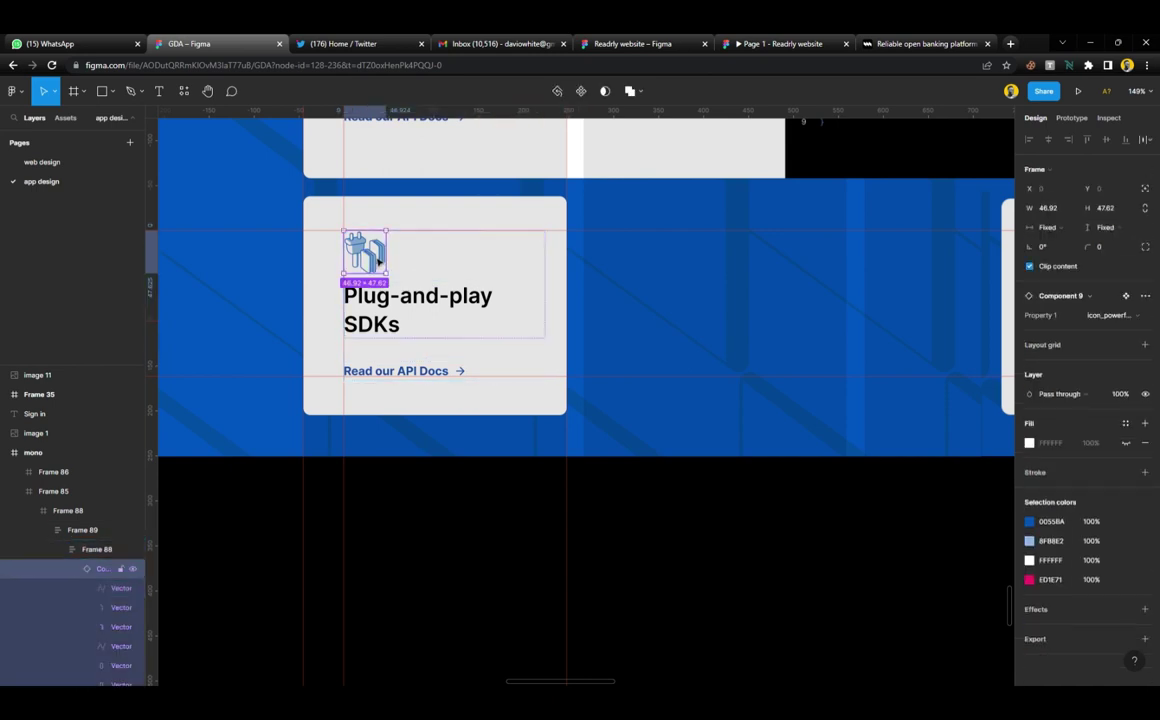
{"action": "left_click", "coordinate": [1120, 316]}
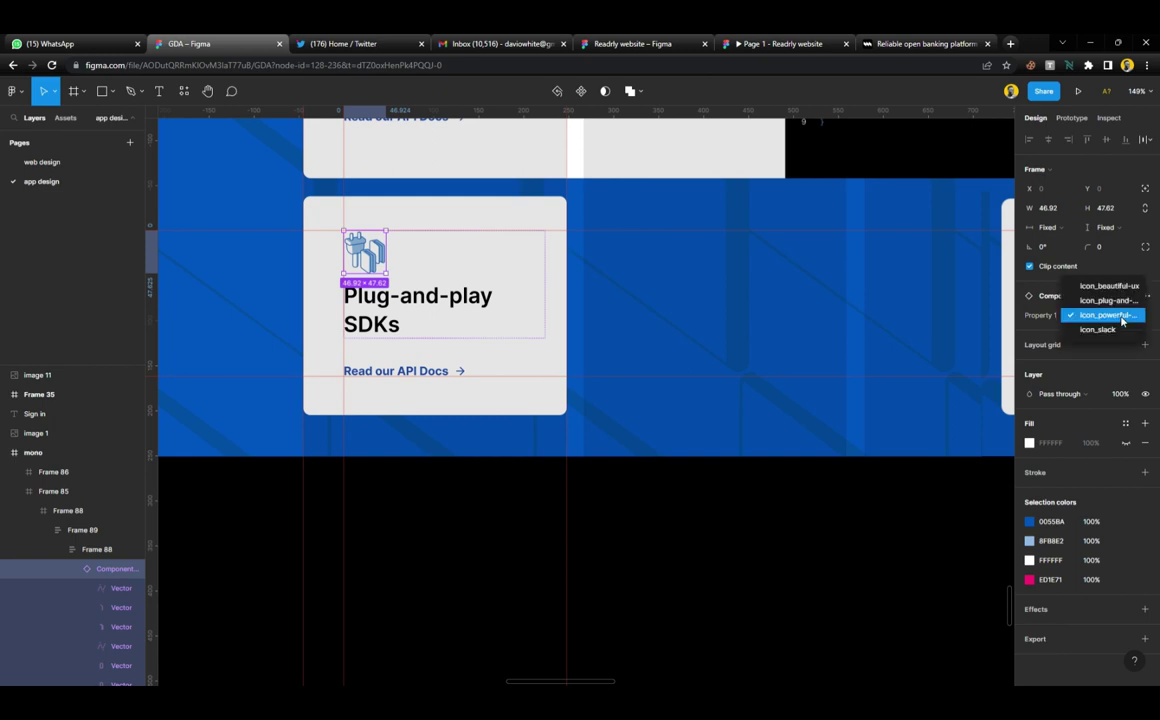
{"action": "left_click", "coordinate": [1112, 301]}
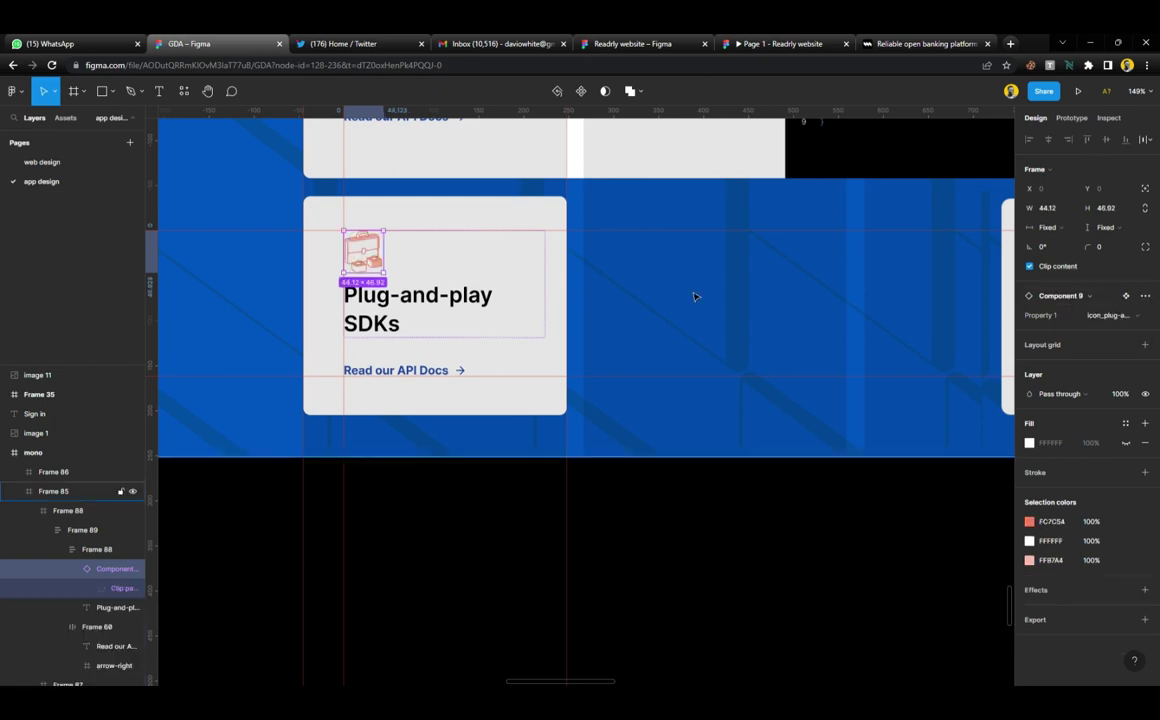
{"action": "scroll", "coordinate": [550, 295], "scroll_direction": "right", "scroll_amount": 5}
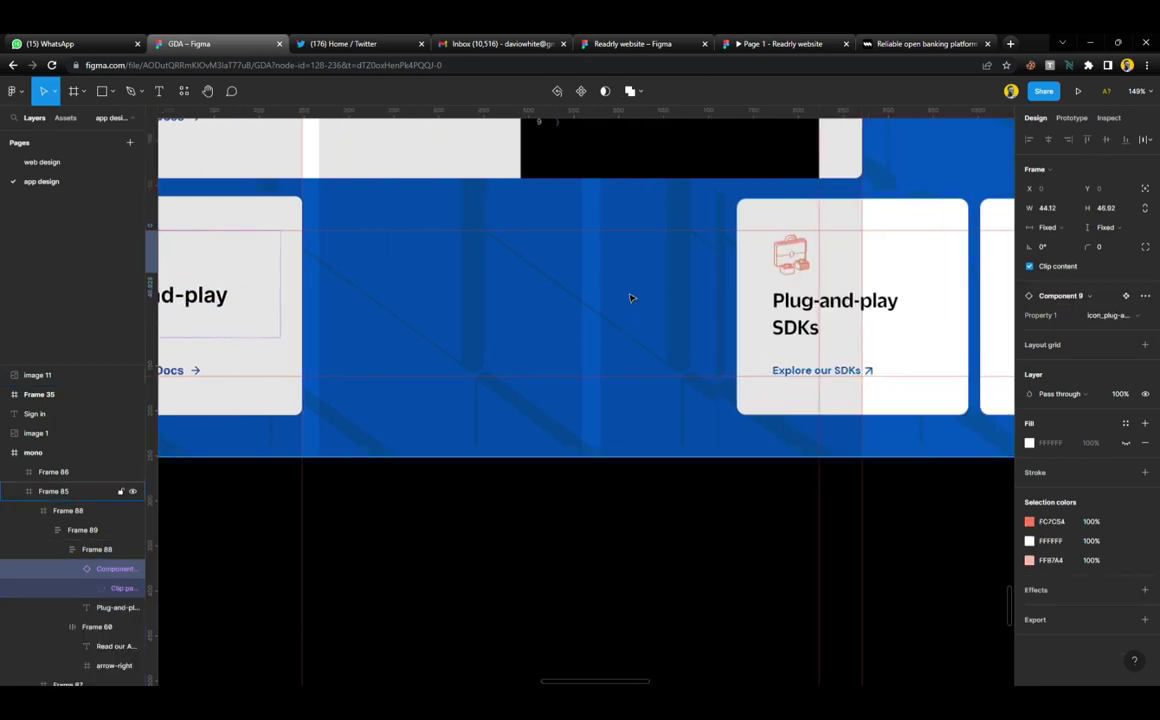
{"action": "scroll", "coordinate": [570, 293], "scroll_direction": "left", "scroll_amount": 4}
{"action": "scroll", "coordinate": [570, 293], "scroll_direction": "right", "scroll_amount": 1}
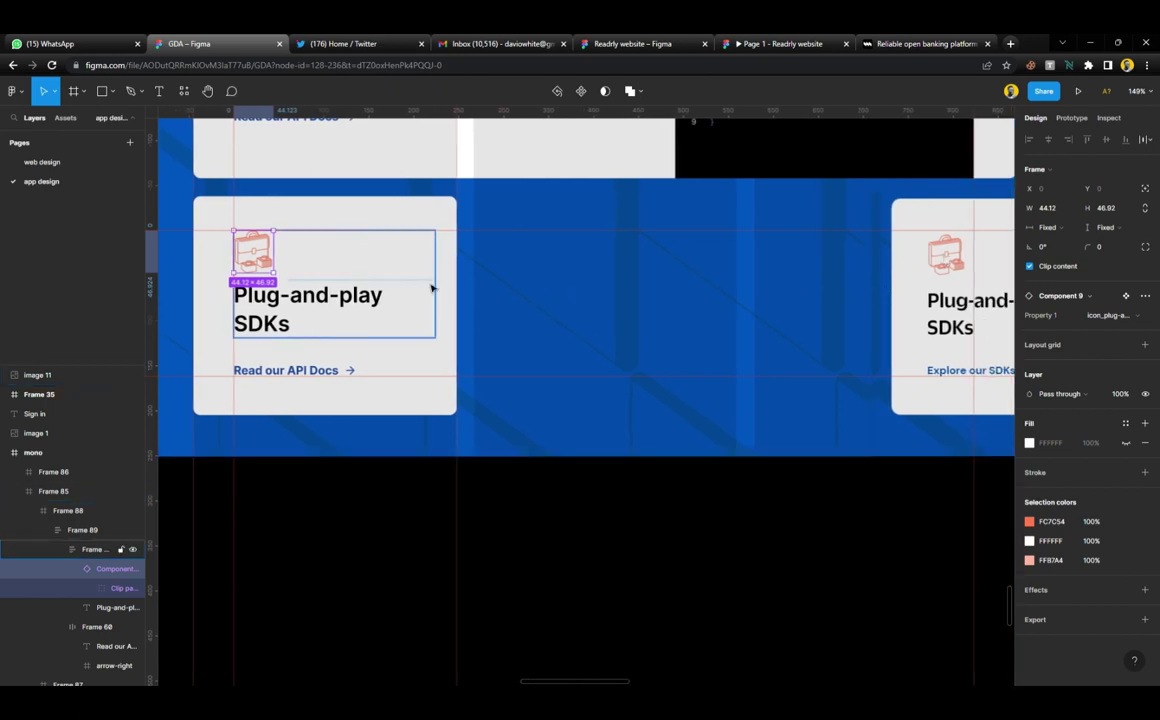
{"action": "left_click", "coordinate": [415, 410]}
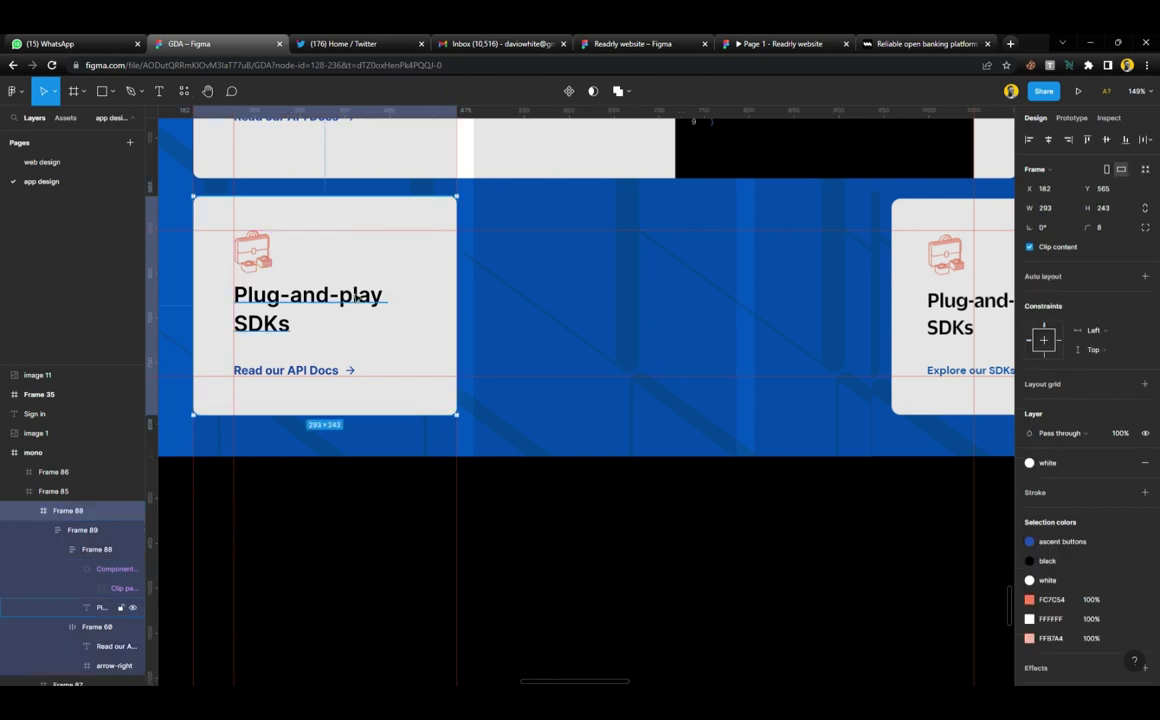
{"action": "scroll", "coordinate": [356, 298], "scroll_direction": "down", "scroll_amount": 5}
{"action": "scroll", "coordinate": [347, 337], "scroll_direction": "up", "scroll_amount": 3}
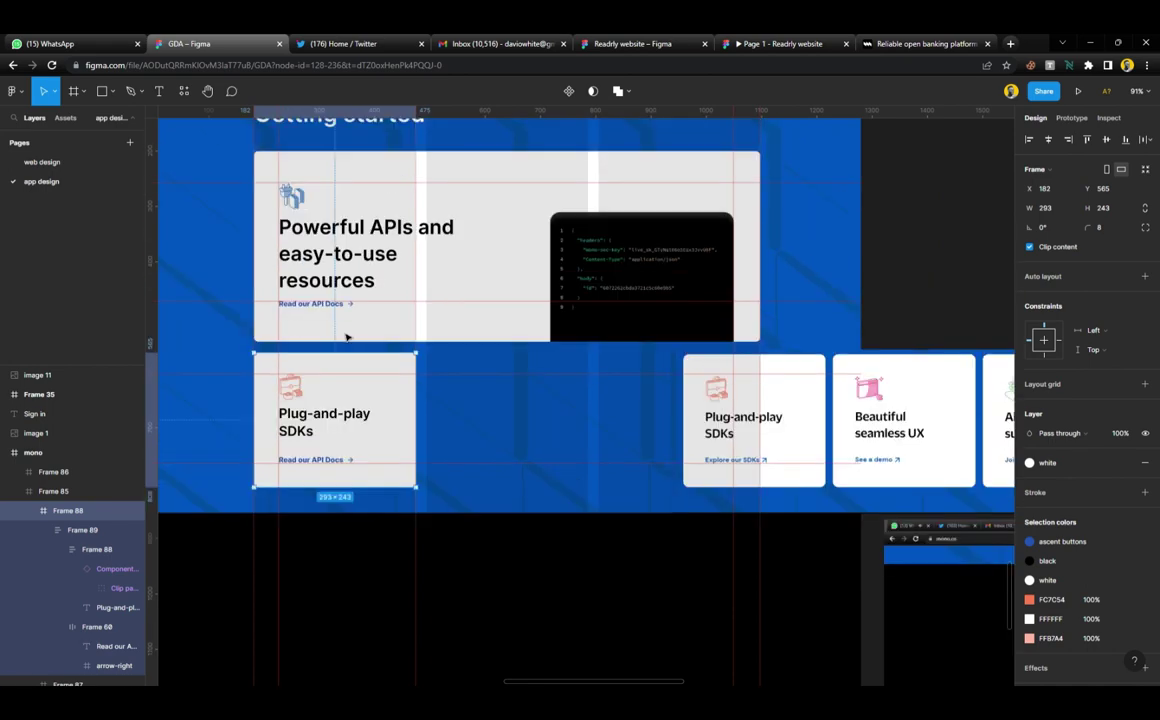
{"action": "scroll", "coordinate": [347, 337], "scroll_direction": "down", "scroll_amount": 3}
{"action": "scroll", "coordinate": [358, 370], "scroll_direction": "up", "scroll_amount": 1}
{"action": "scroll", "coordinate": [358, 370], "scroll_direction": "down", "scroll_amount": 2}
{"action": "scroll", "coordinate": [355, 375], "scroll_direction": "up", "scroll_amount": 1}
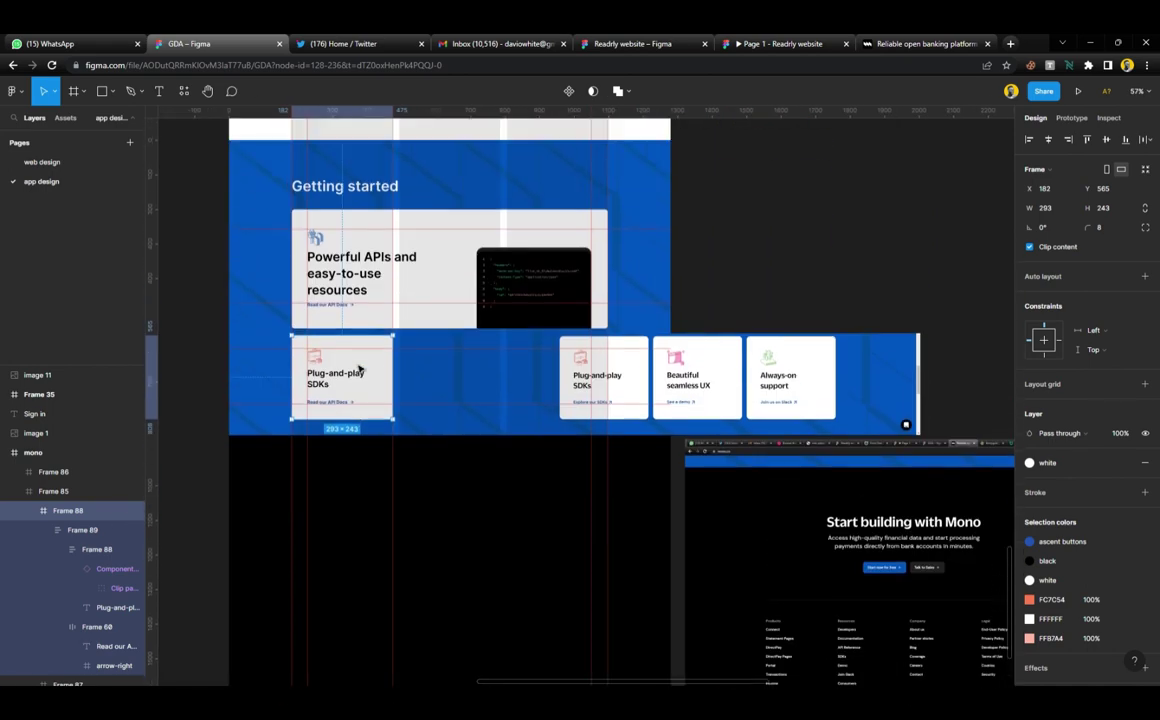
{"action": "left_click", "coordinate": [358, 477]}
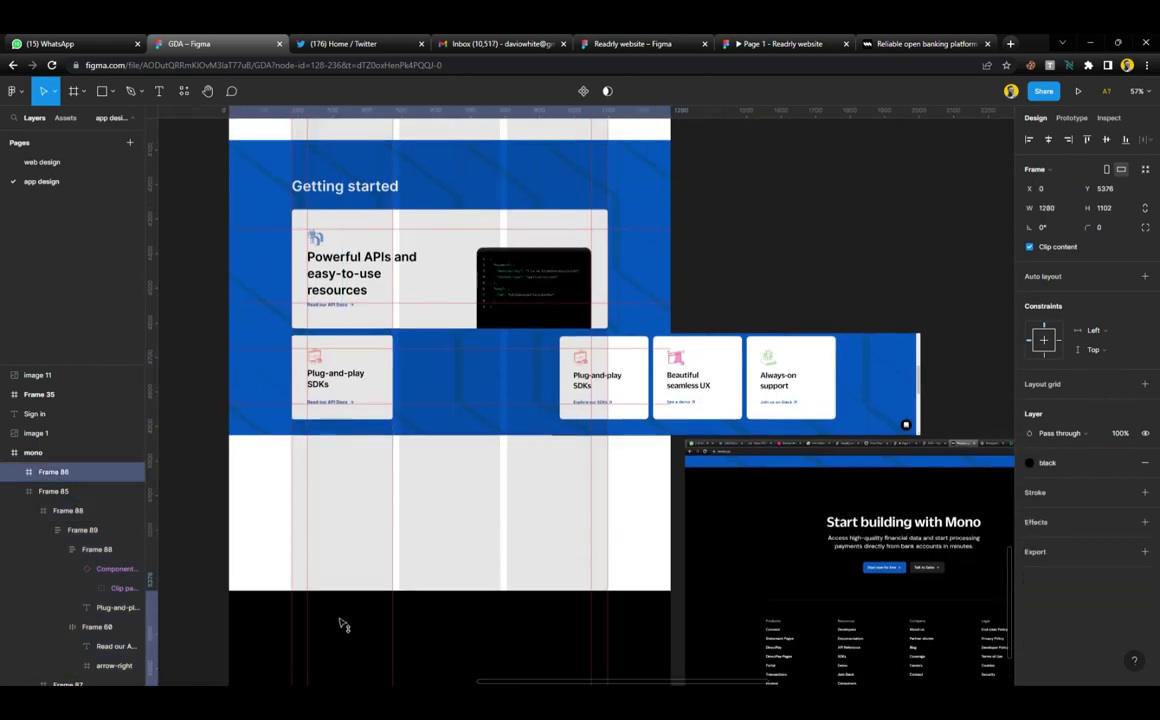
Duplicate the Plug-and-play SDKs card twice to make a row of three
{"action": "left_click", "coordinate": [348, 392]}
{"action": "left_click_drag", "start_coordinate": [352, 361], "coordinate": [352, 467]}
{"action": "scroll", "coordinate": [352, 440], "scroll_direction": "down", "scroll_amount": 3}
{"action": "scroll", "coordinate": [352, 408], "scroll_direction": "up", "scroll_amount": 3}
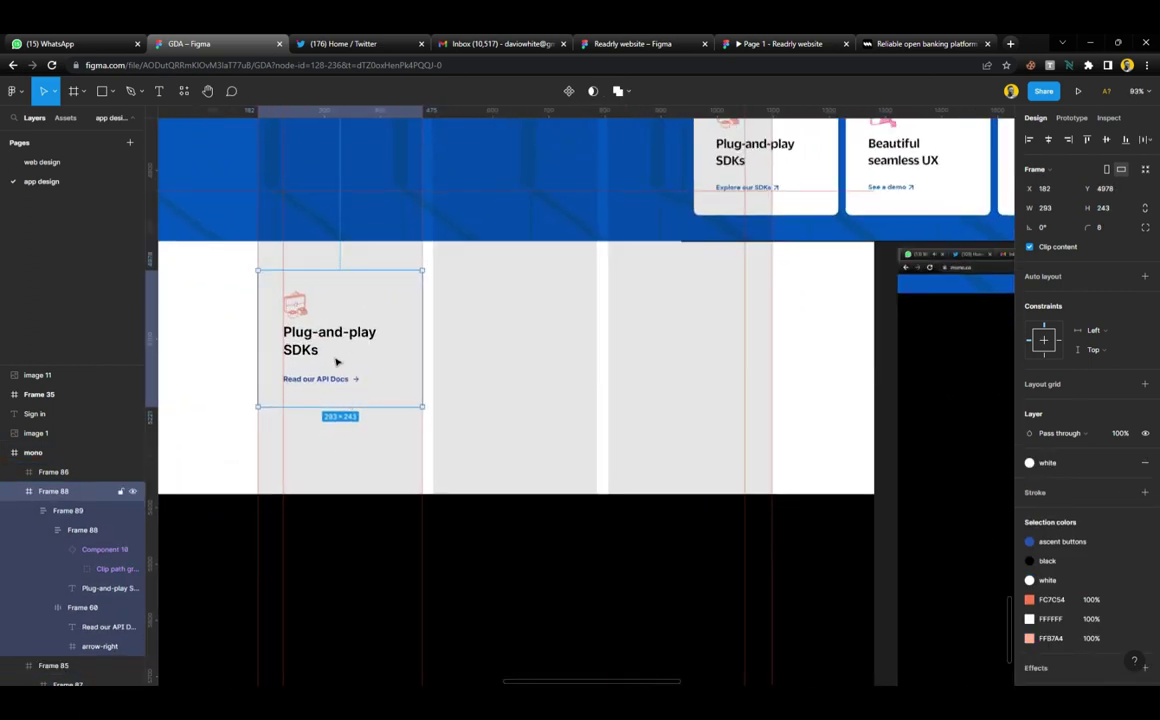
{"action": "left_click_drag", "start_coordinate": [283, 307], "coordinate": [458, 313]}
{"action": "key", "text": "ctrl+d"}
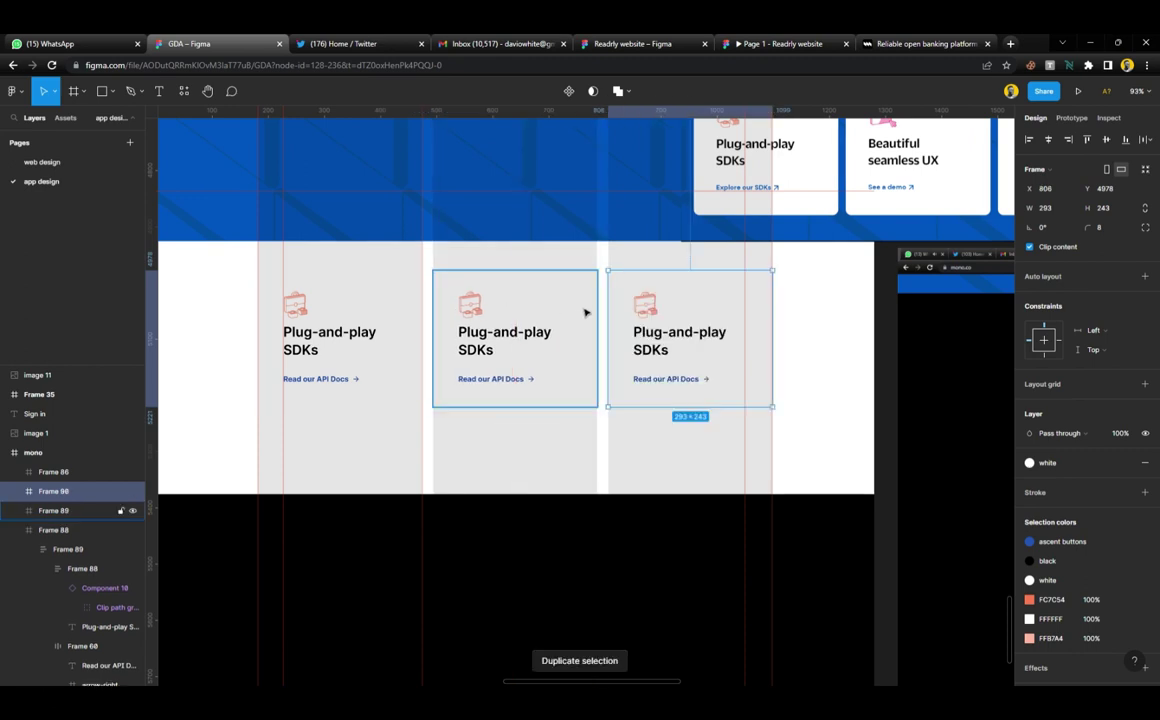
Move the three cards up under Powerful APIs and wrap them in auto layout
{"action": "left_click", "coordinate": [552, 320], "text": "shift"}
{"action": "left_click", "coordinate": [373, 311], "text": "shift"}
{"action": "scroll", "coordinate": [373, 311], "scroll_direction": "up", "scroll_amount": 5}
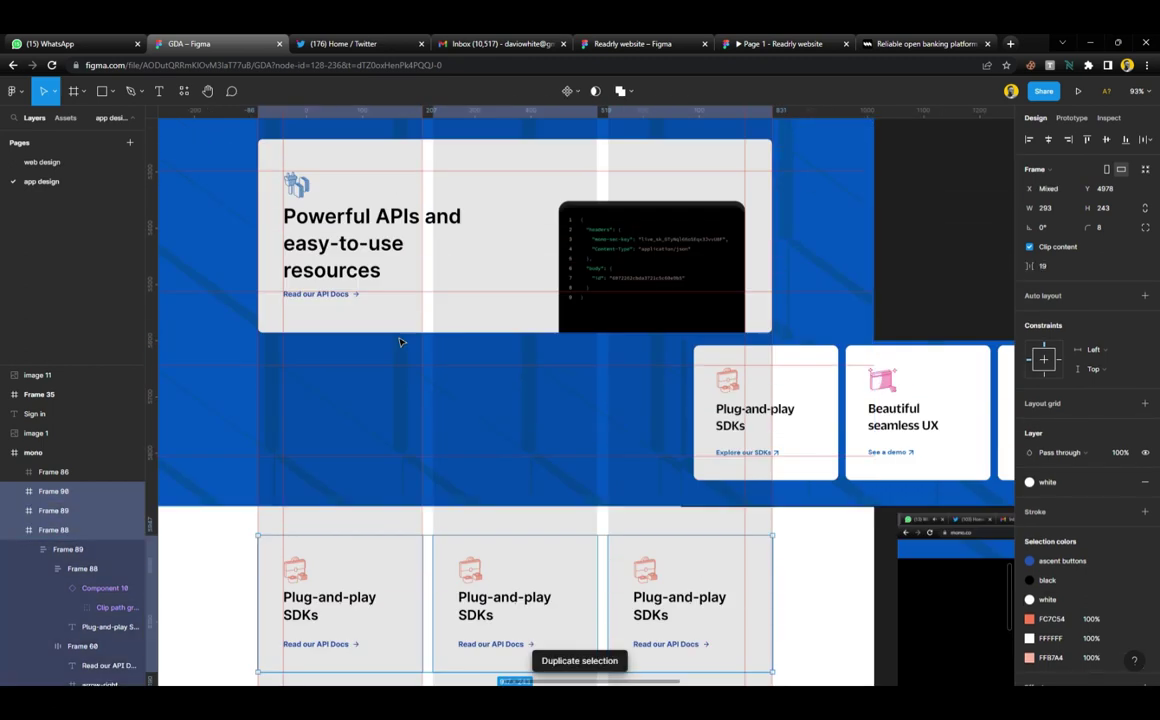
{"action": "left_click_drag", "start_coordinate": [461, 562], "coordinate": [498, 384]}
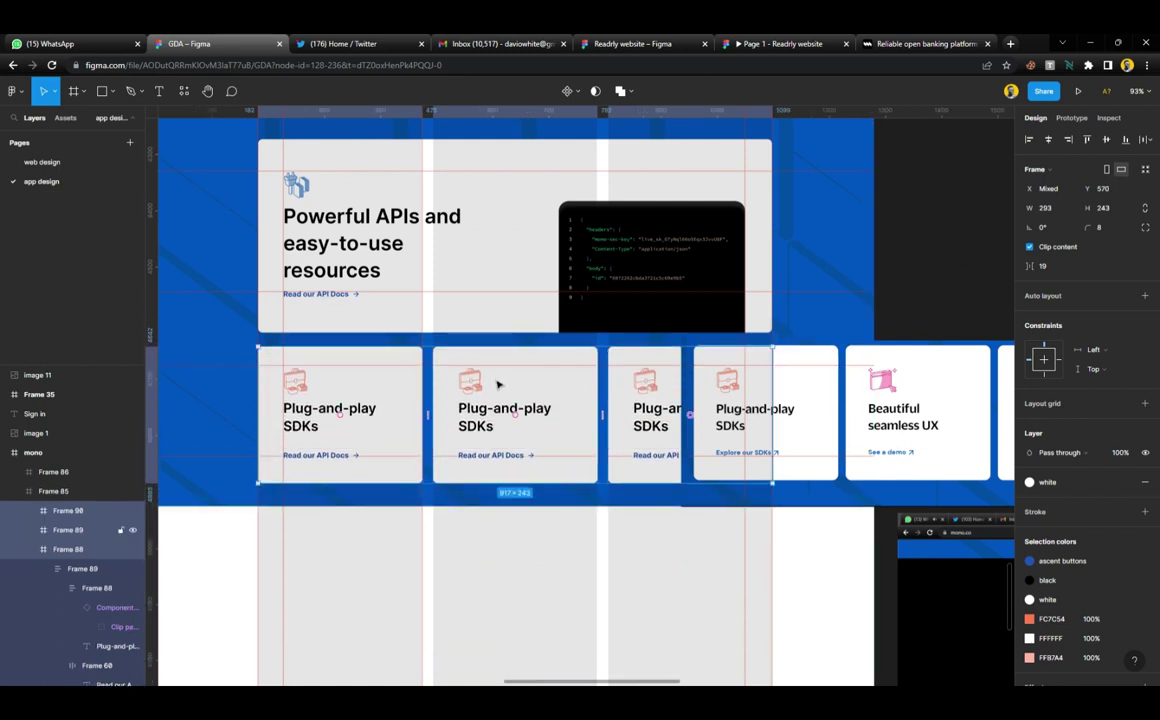
{"action": "key", "text": "shift+a"}
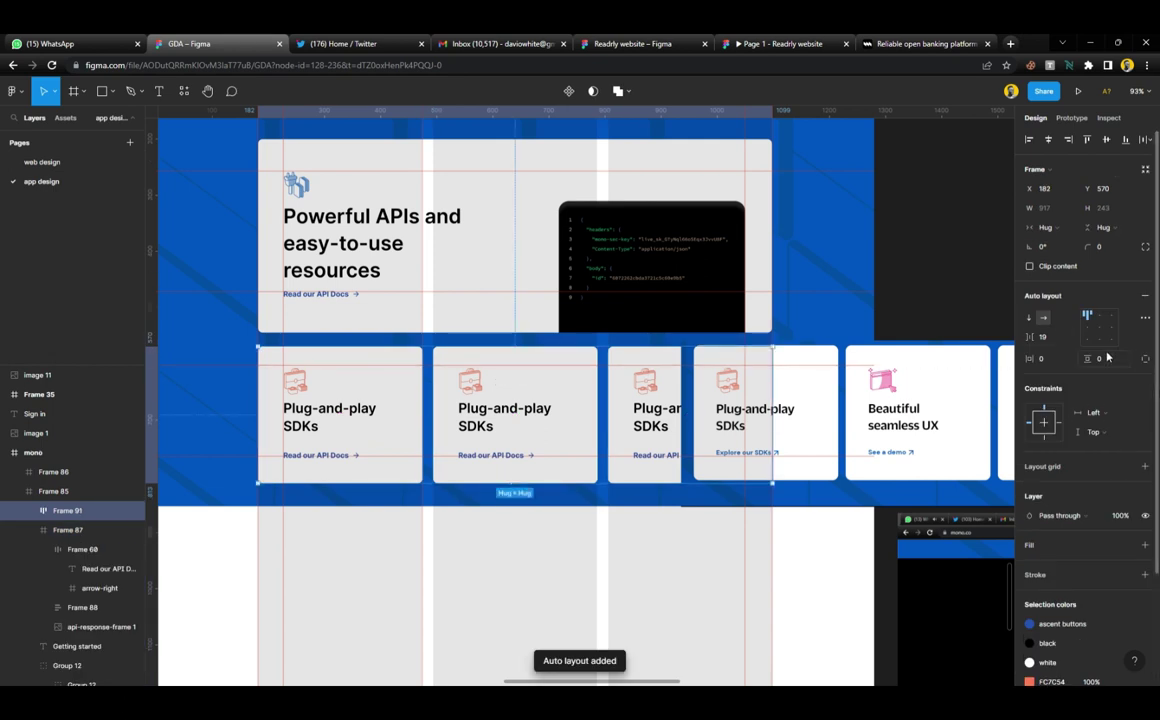
Try 20 spacing between the row's cards, then revert it to 19
{"action": "left_click", "coordinate": [1058, 342]}
{"action": "type", "text": "20"}
{"action": "key", "text": "Return"}
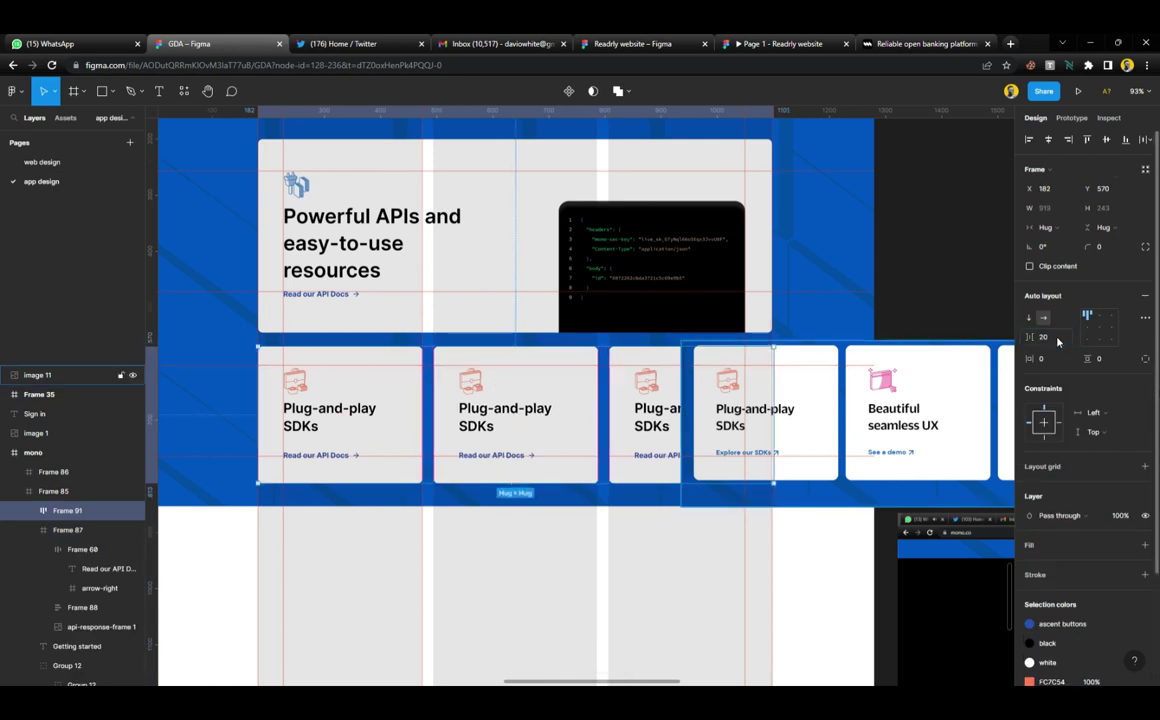
{"action": "scroll", "coordinate": [476, 422], "scroll_direction": "up", "scroll_amount": 3}
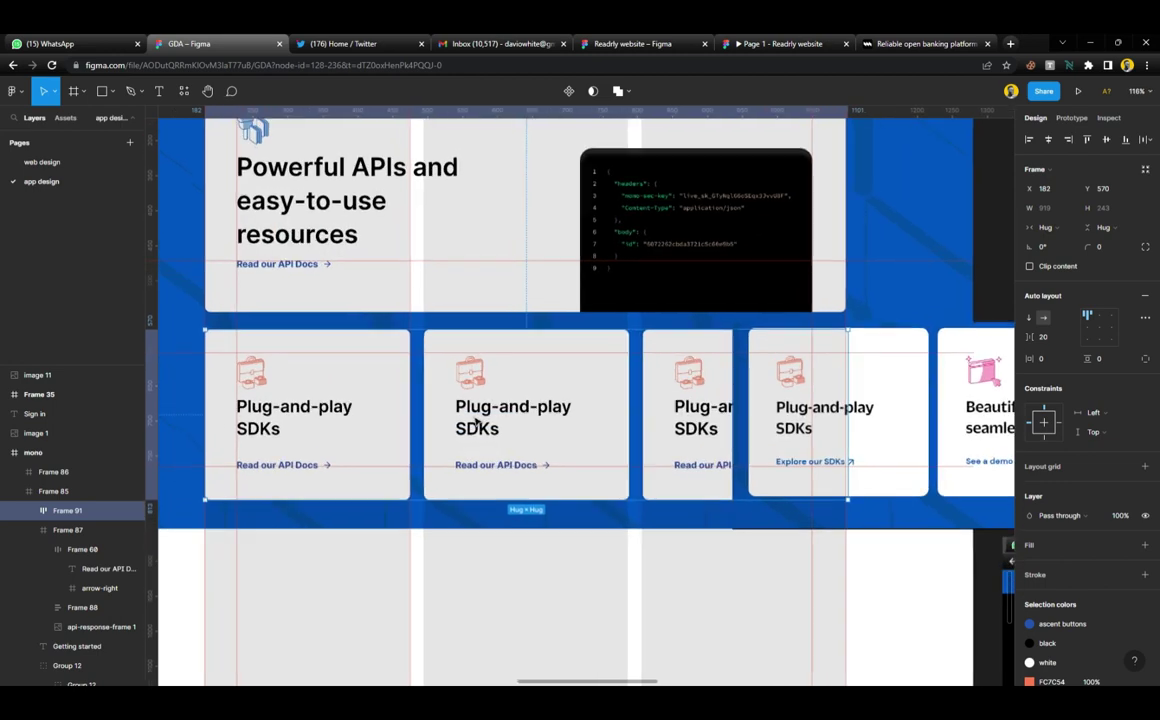
{"action": "scroll", "coordinate": [476, 422], "scroll_direction": "up", "scroll_amount": 4}
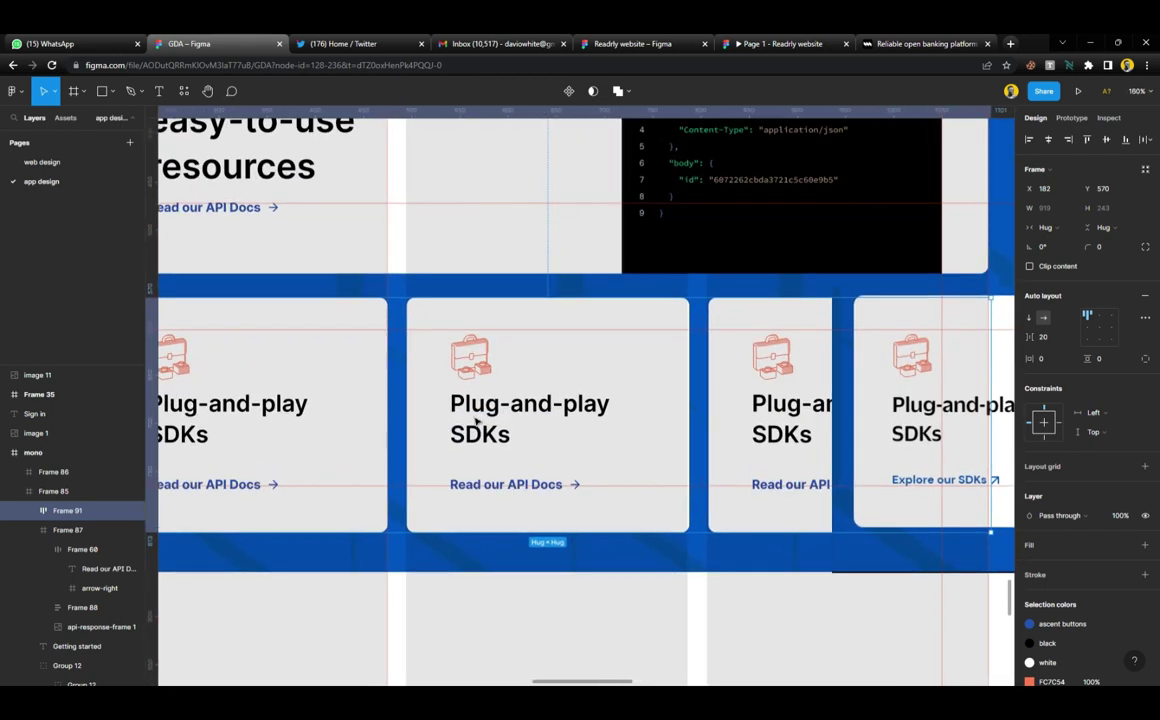
{"action": "scroll", "coordinate": [476, 422], "scroll_direction": "up", "scroll_amount": 1}
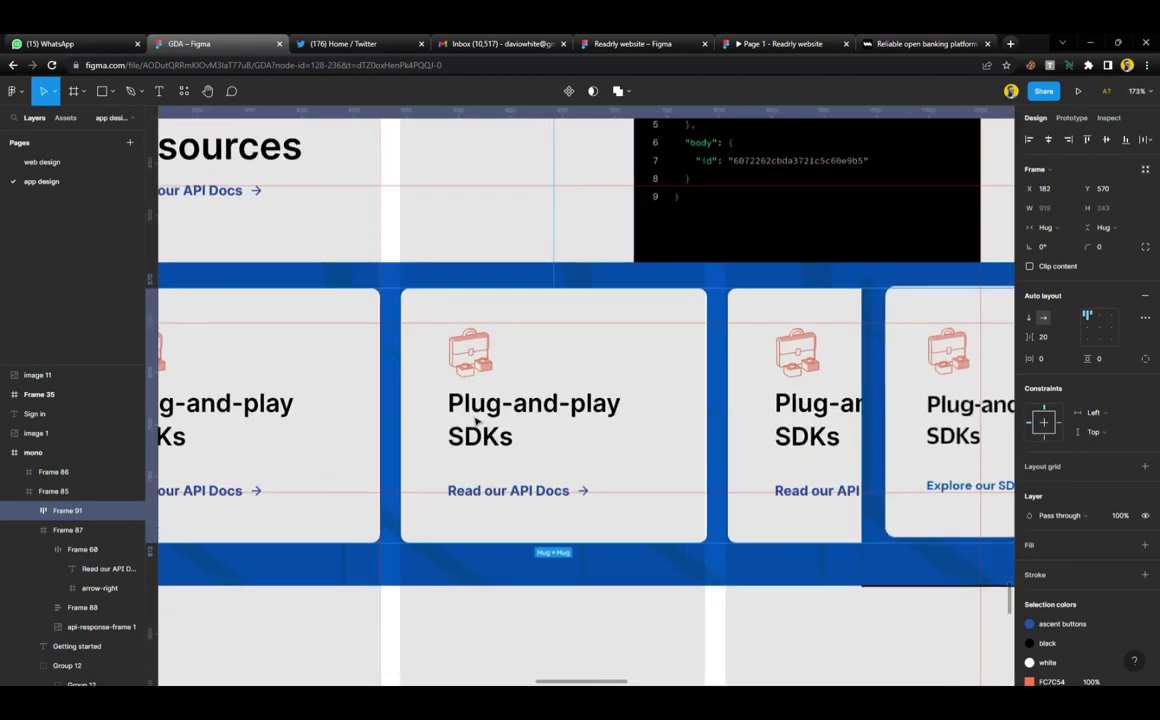
{"action": "key", "text": "Down"}
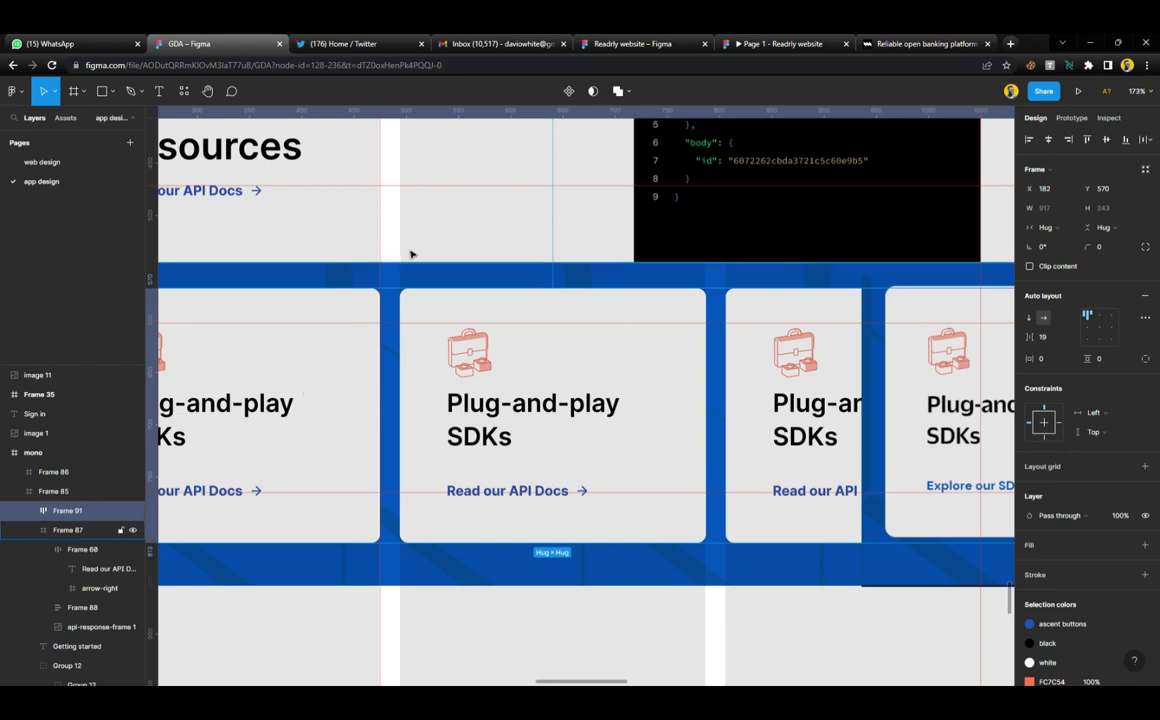
Add Frame 87 to the selection and set the gap to 20
{"action": "left_click", "coordinate": [414, 251], "text": "shift"}
{"action": "left_click", "coordinate": [1063, 290]}
{"action": "type", "text": "2"}
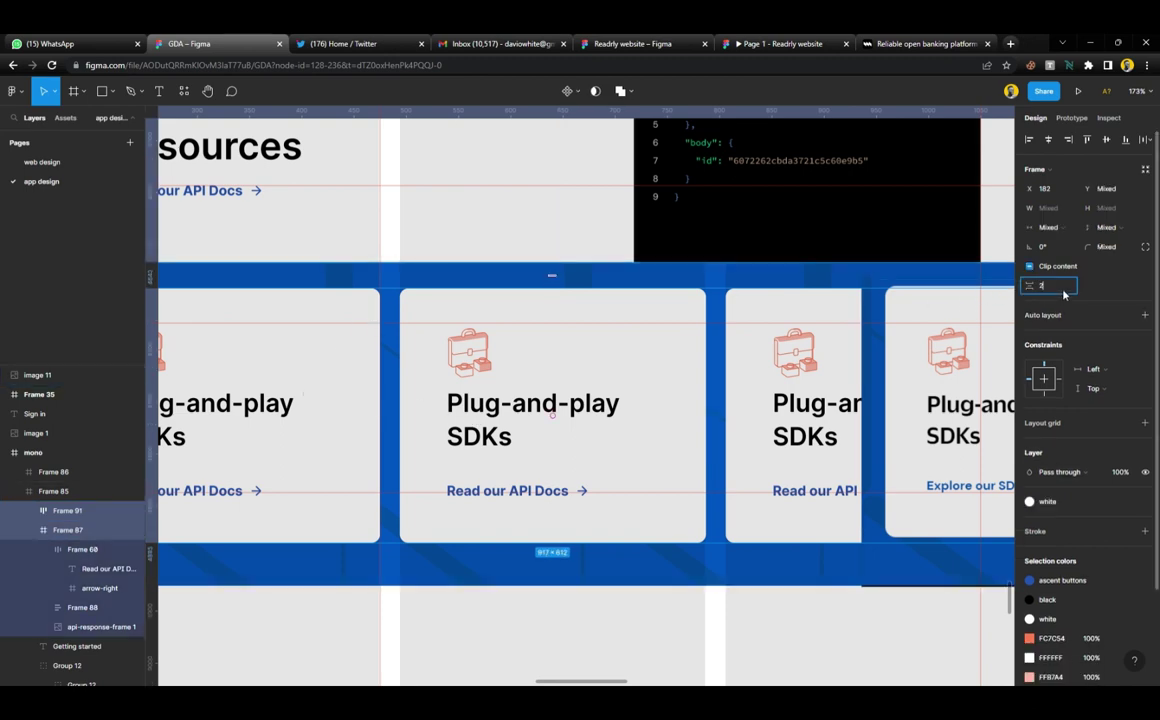
{"action": "type", "text": "0"}
{"action": "key", "text": "Return"}
{"action": "scroll", "coordinate": [629, 376], "scroll_direction": "down", "scroll_amount": 5}
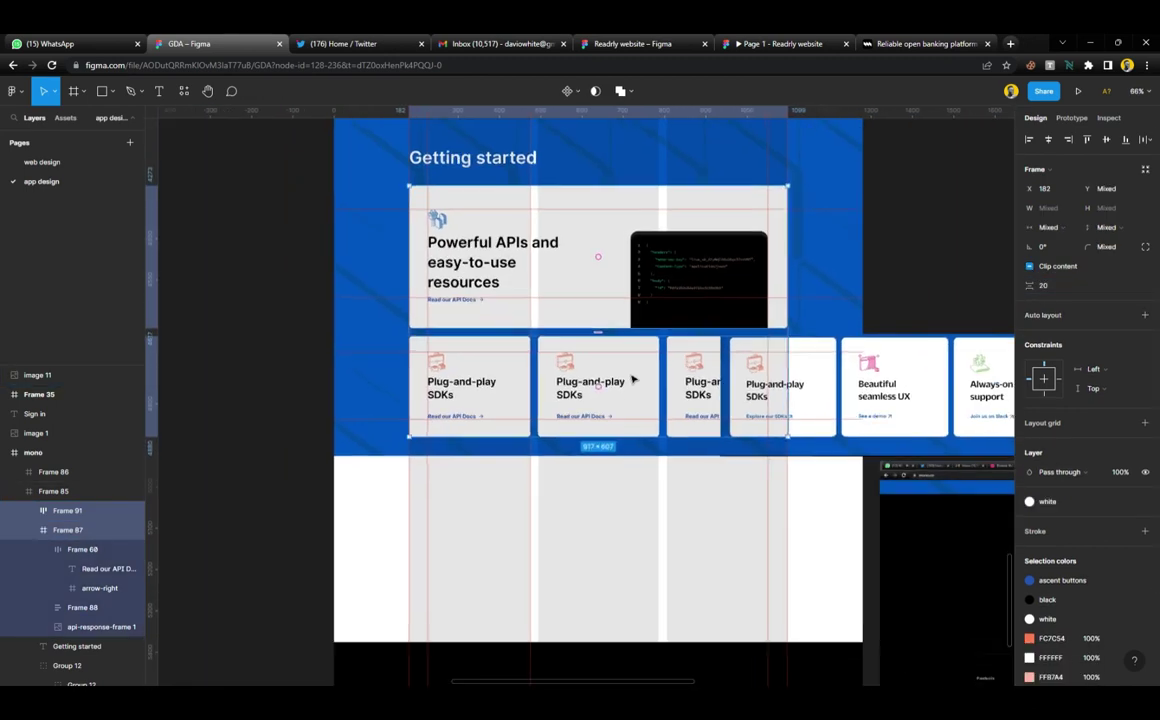
{"action": "scroll", "coordinate": [632, 379], "scroll_direction": "up", "scroll_amount": 2}
{"action": "key", "text": "Escape"}
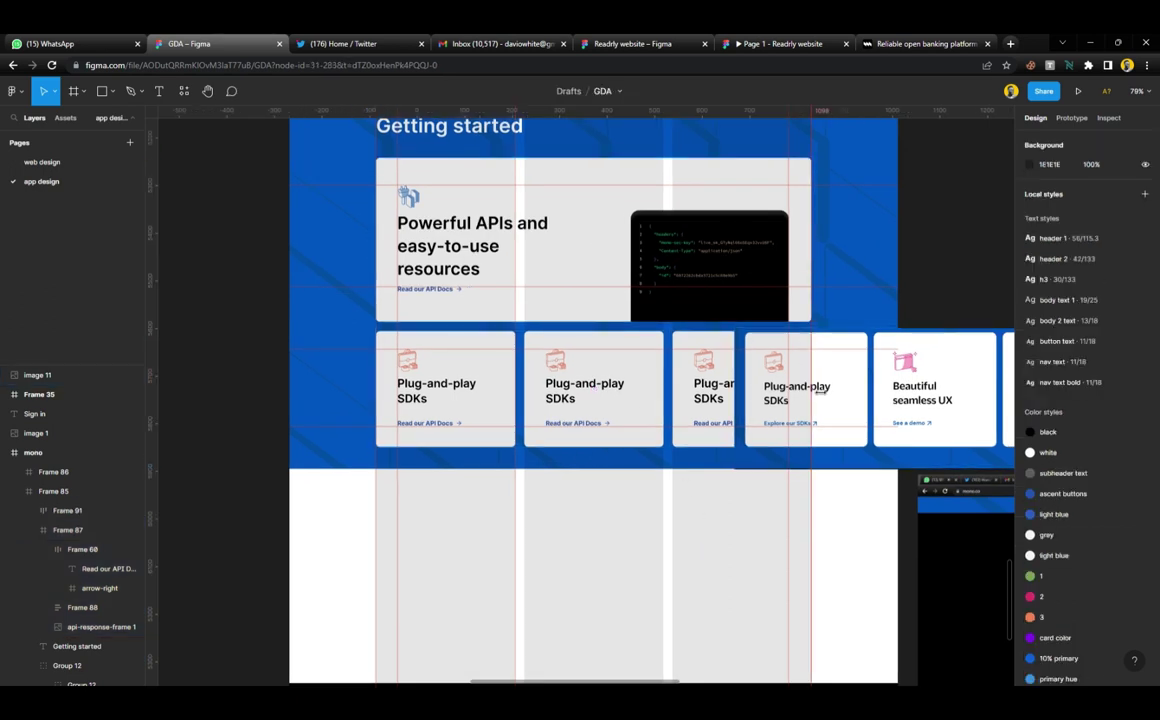
Move the reference image below the blue section and give the middle card the pink icon_beautiful-ux icon
{"action": "left_click", "coordinate": [856, 392]}
{"action": "left_click_drag", "start_coordinate": [856, 392], "coordinate": [495, 540]}
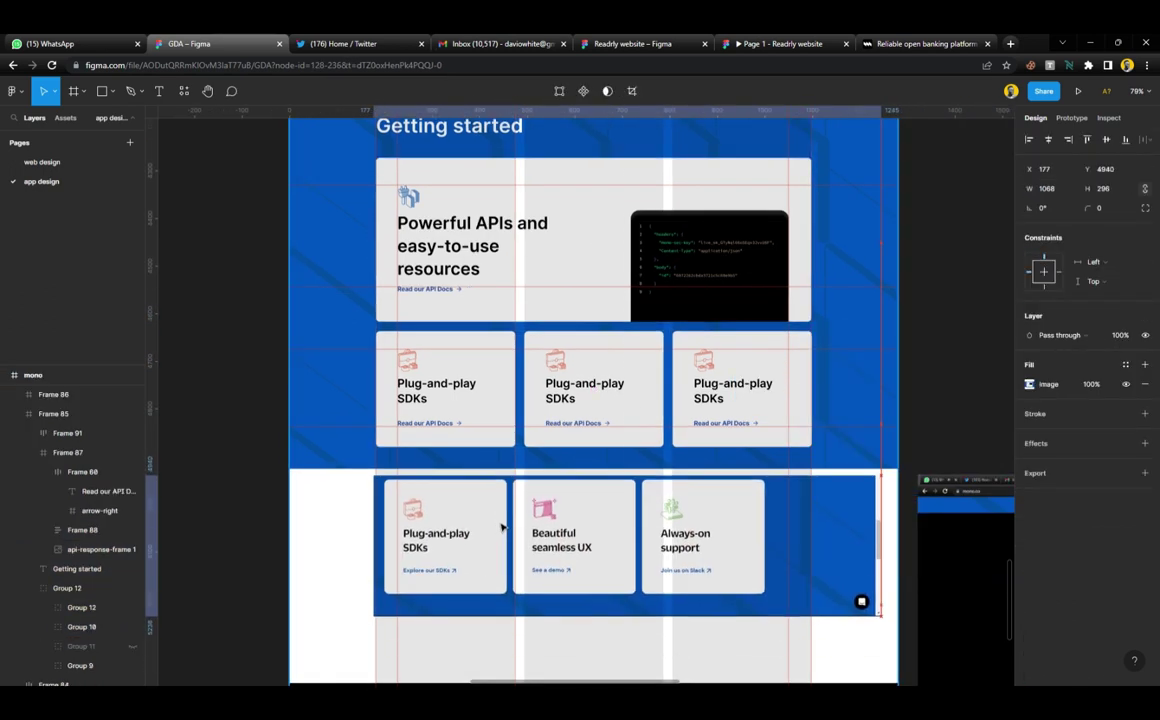
{"action": "left_click", "coordinate": [560, 368]}
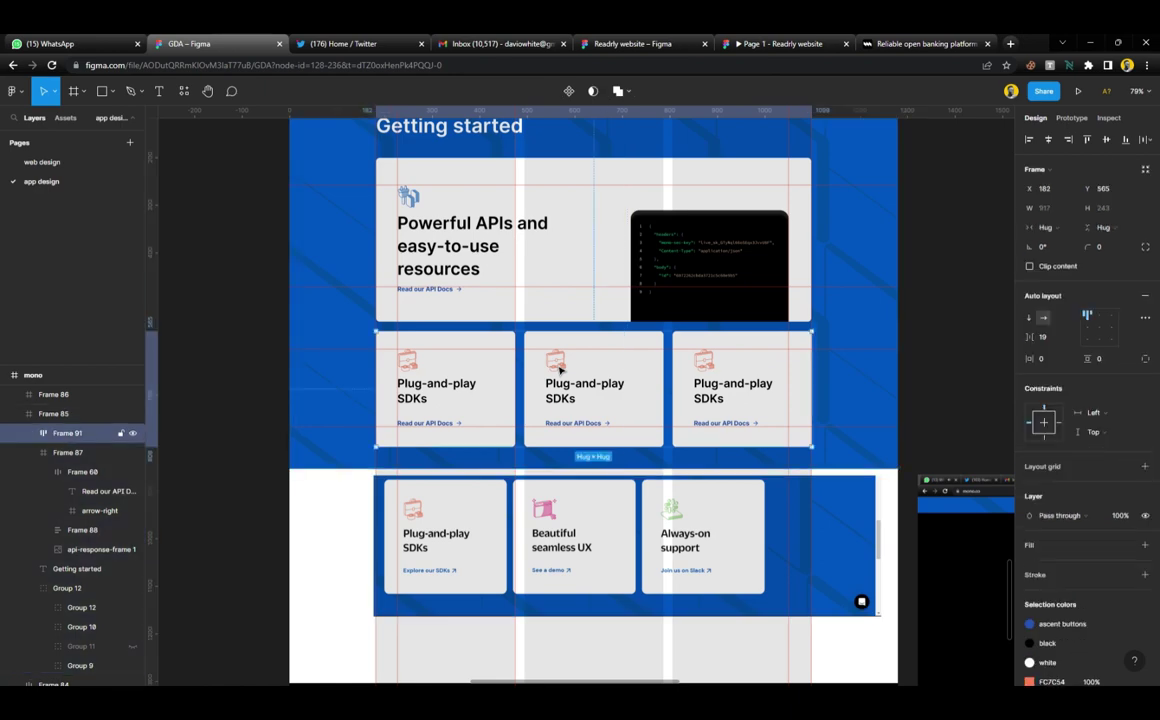
{"action": "double_click", "coordinate": [560, 368]}
{"action": "double_click", "coordinate": [560, 370]}
{"action": "scroll", "coordinate": [559, 376], "scroll_direction": "up", "scroll_amount": 4}
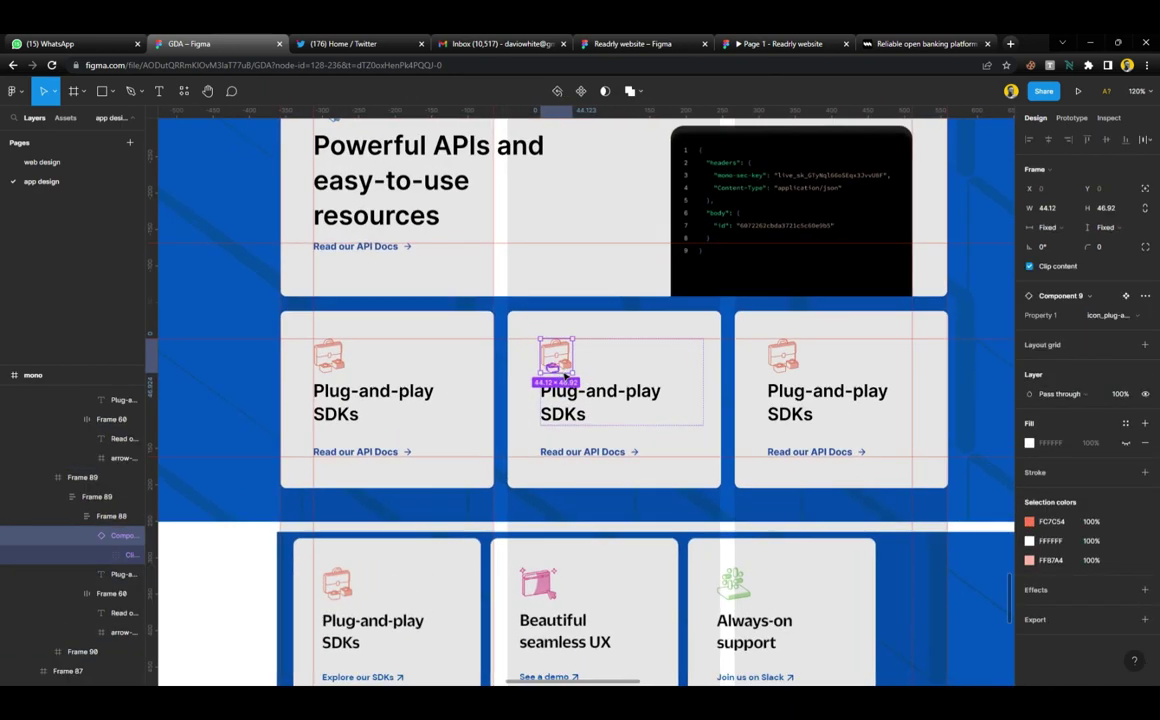
{"action": "left_click", "coordinate": [1108, 315]}
{"action": "left_click", "coordinate": [1100, 330]}
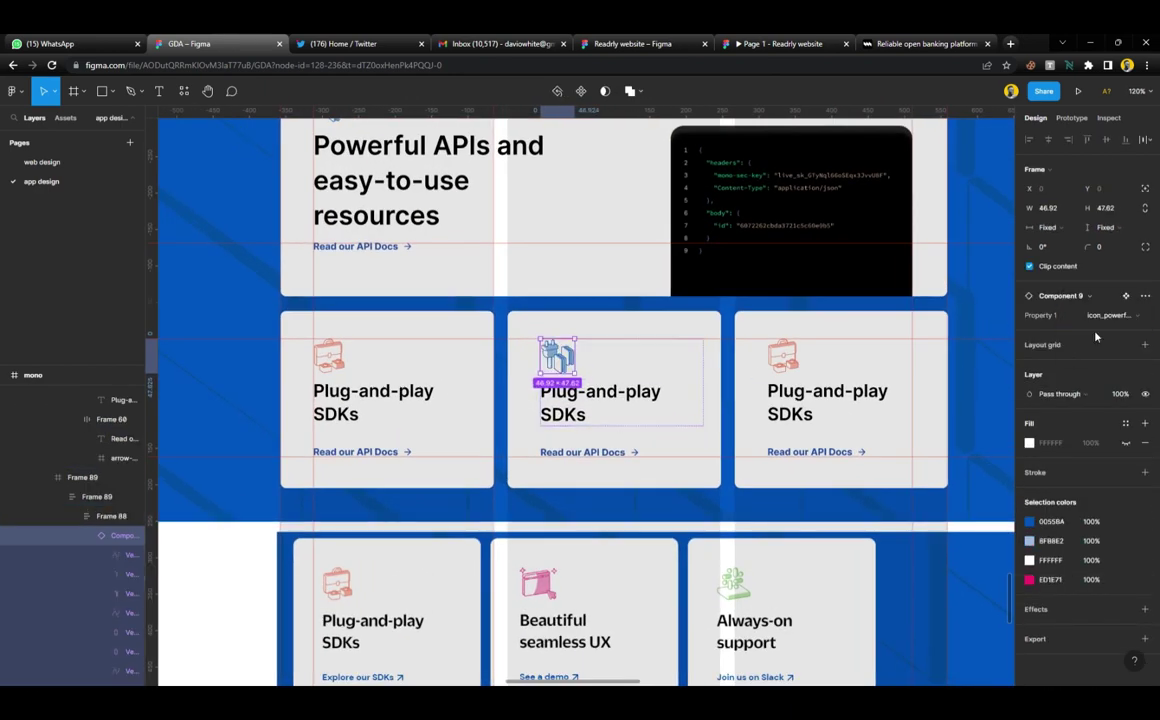
{"action": "left_click", "coordinate": [1105, 315]}
{"action": "left_click", "coordinate": [1100, 330]}
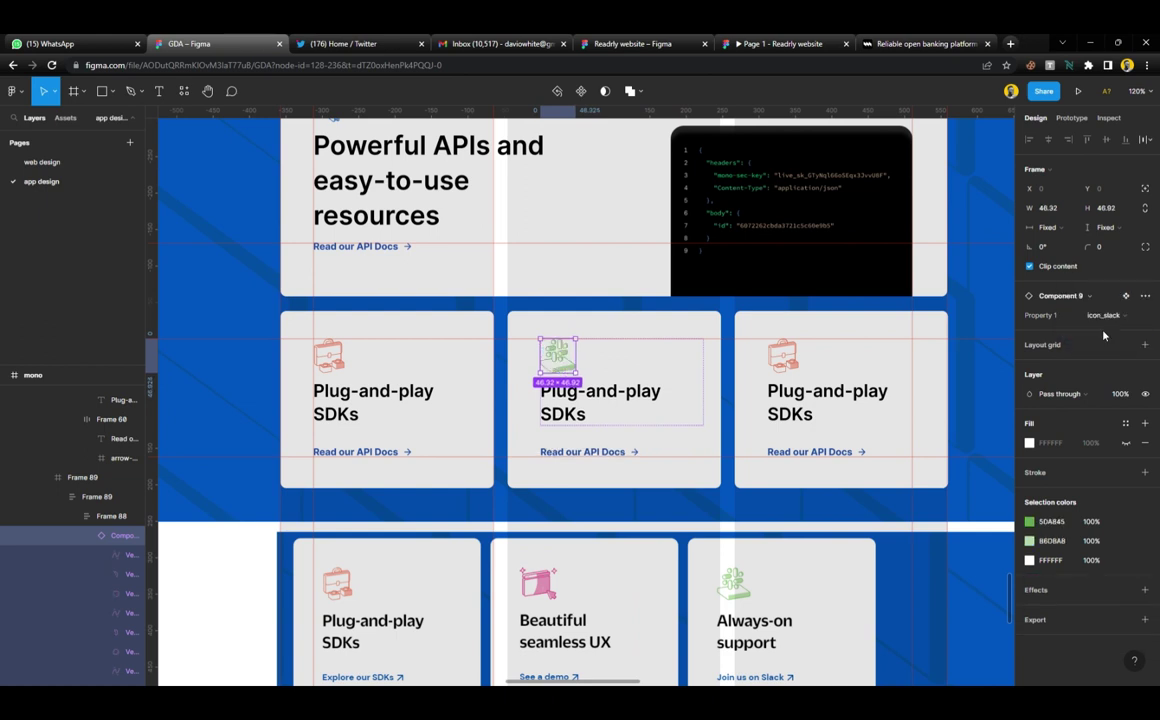
{"action": "left_click", "coordinate": [1103, 315]}
{"action": "left_click", "coordinate": [1106, 273]}
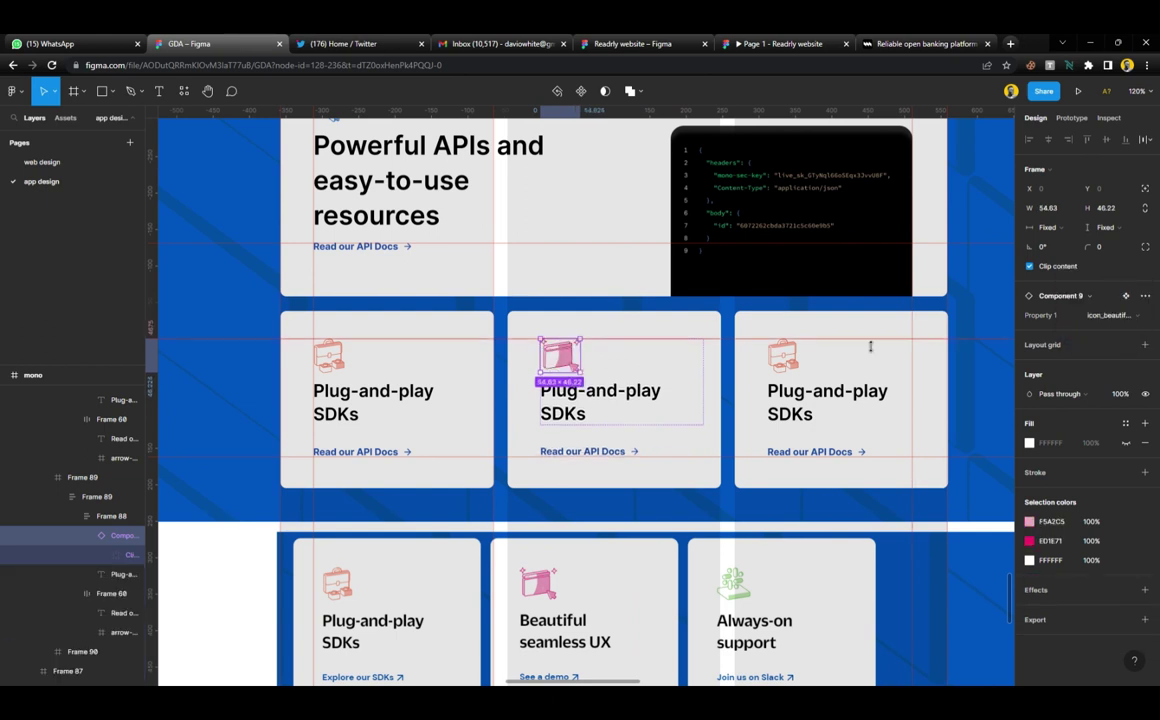
Swap the third card's icon to the green icon_slack variant
{"action": "left_click", "coordinate": [780, 369]}
{"action": "double_click", "coordinate": [785, 360]}
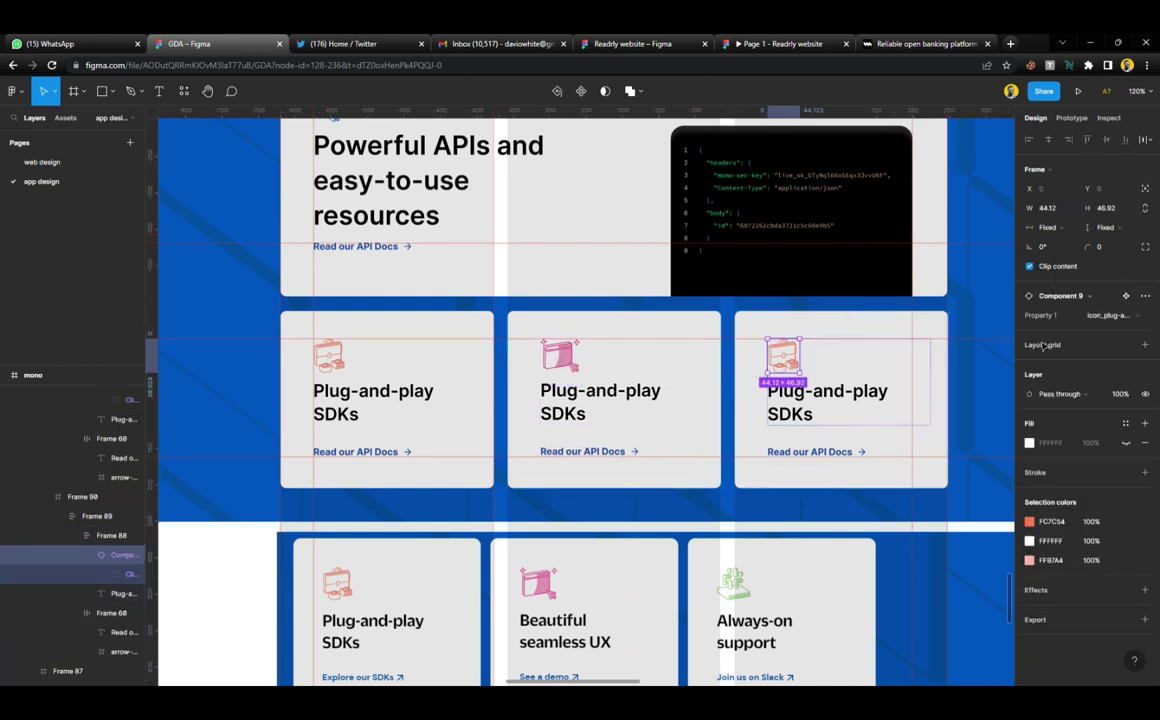
{"action": "left_click", "coordinate": [1105, 315]}
{"action": "left_click", "coordinate": [1095, 343]}
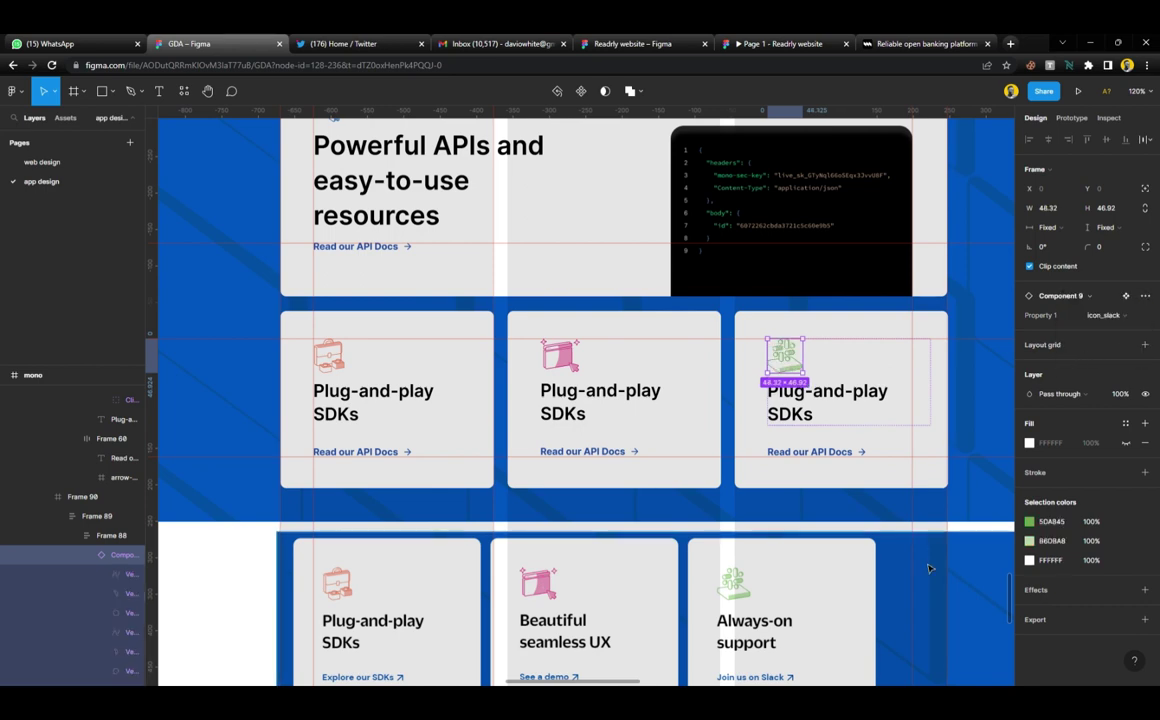
{"action": "left_click", "coordinate": [652, 545]}
{"action": "scroll", "coordinate": [650, 483], "scroll_direction": "down", "scroll_amount": 3}
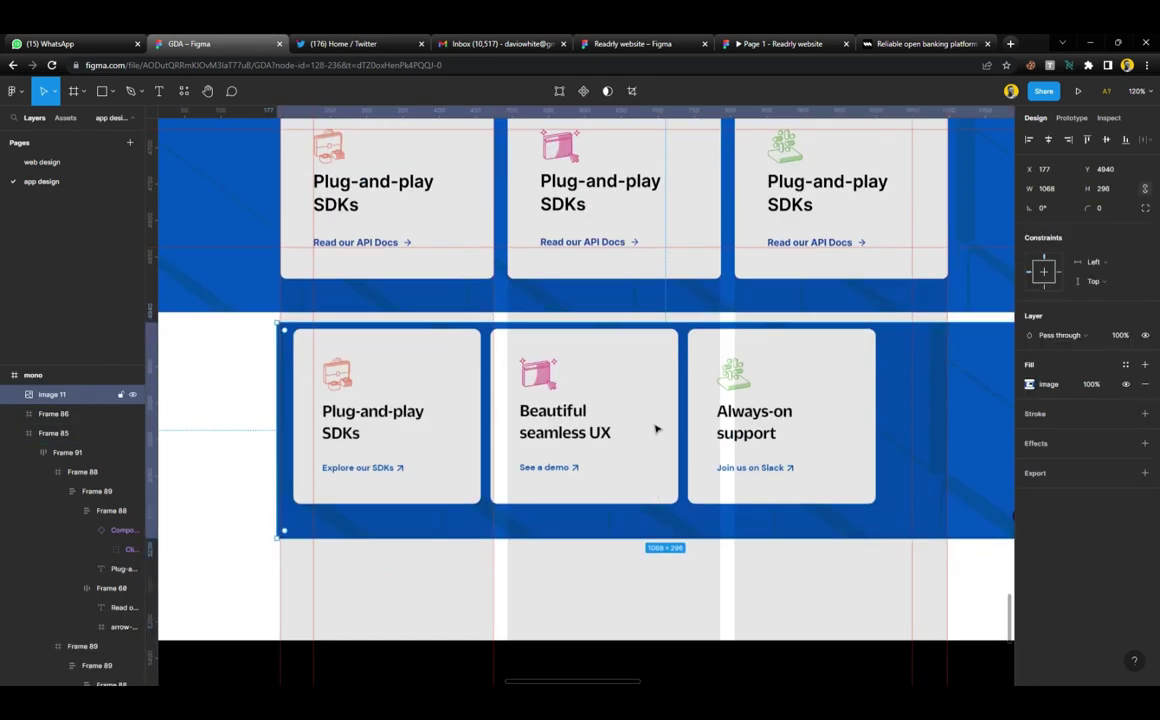
Delete the reference band image 11
{"action": "key", "text": "Delete"}
{"action": "scroll", "coordinate": [528, 453], "scroll_direction": "down", "scroll_amount": 3}
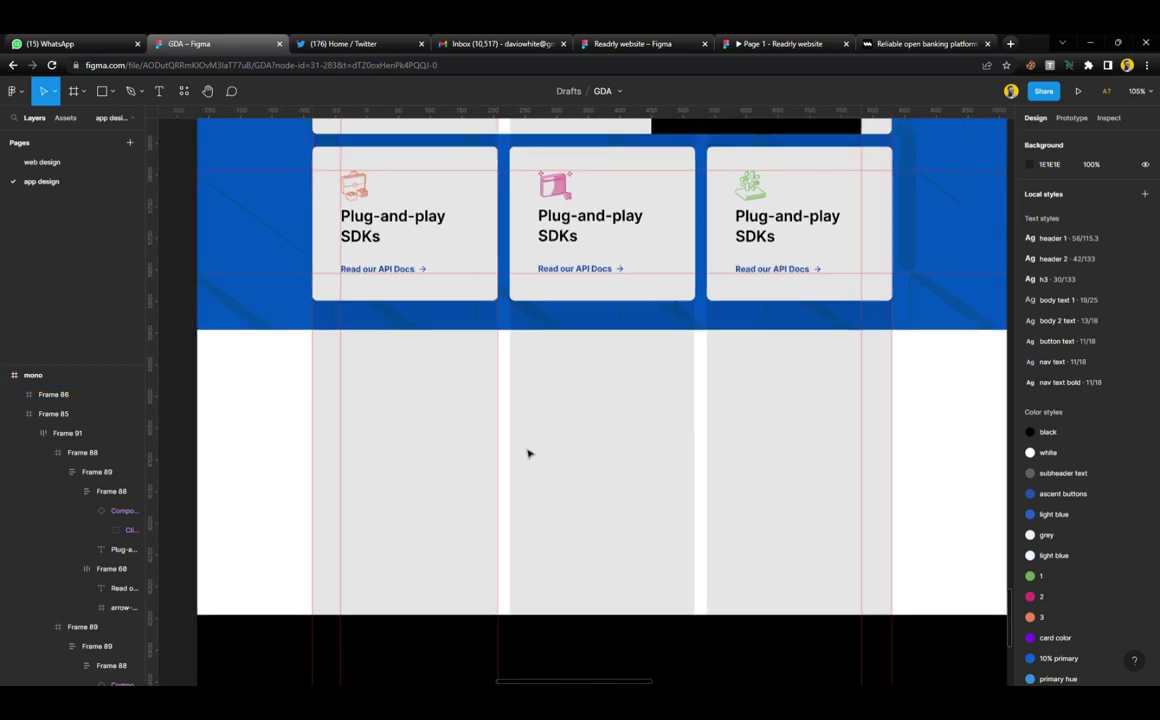
{"action": "left_click", "coordinate": [530, 313]}
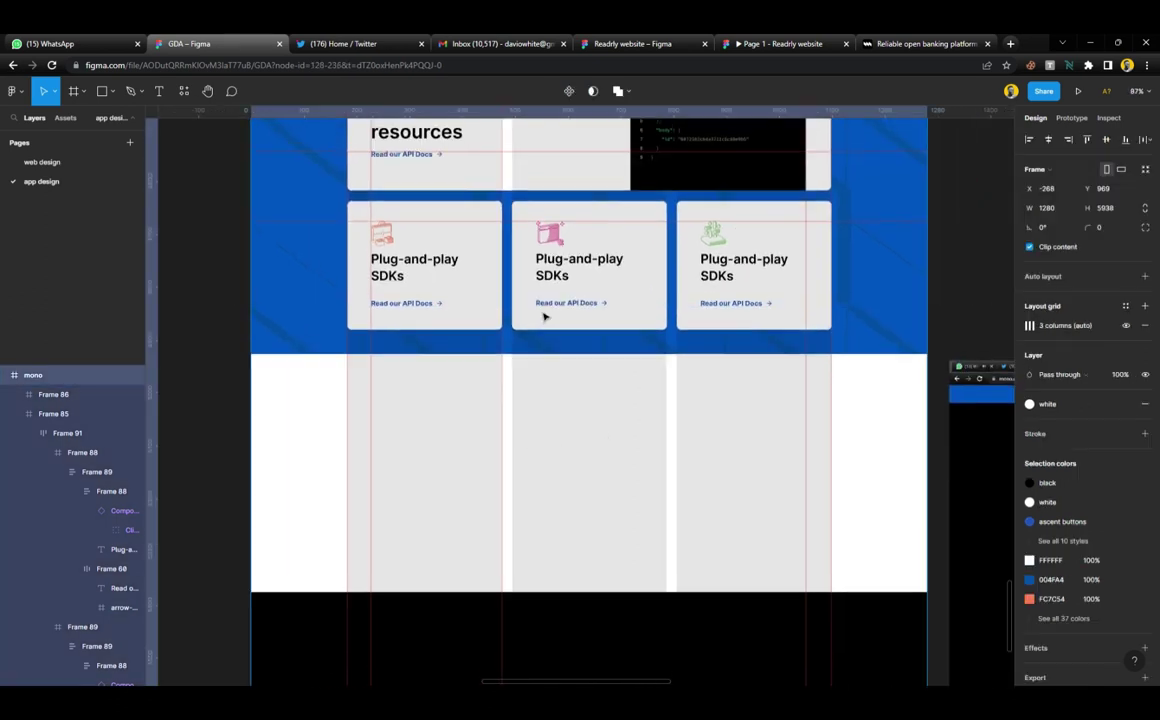
{"action": "scroll", "coordinate": [538, 280], "scroll_direction": "up", "scroll_amount": 3}
Remove the three stray guides and switch to the mono.co reference page
{"action": "right_click", "coordinate": [533, 228]}
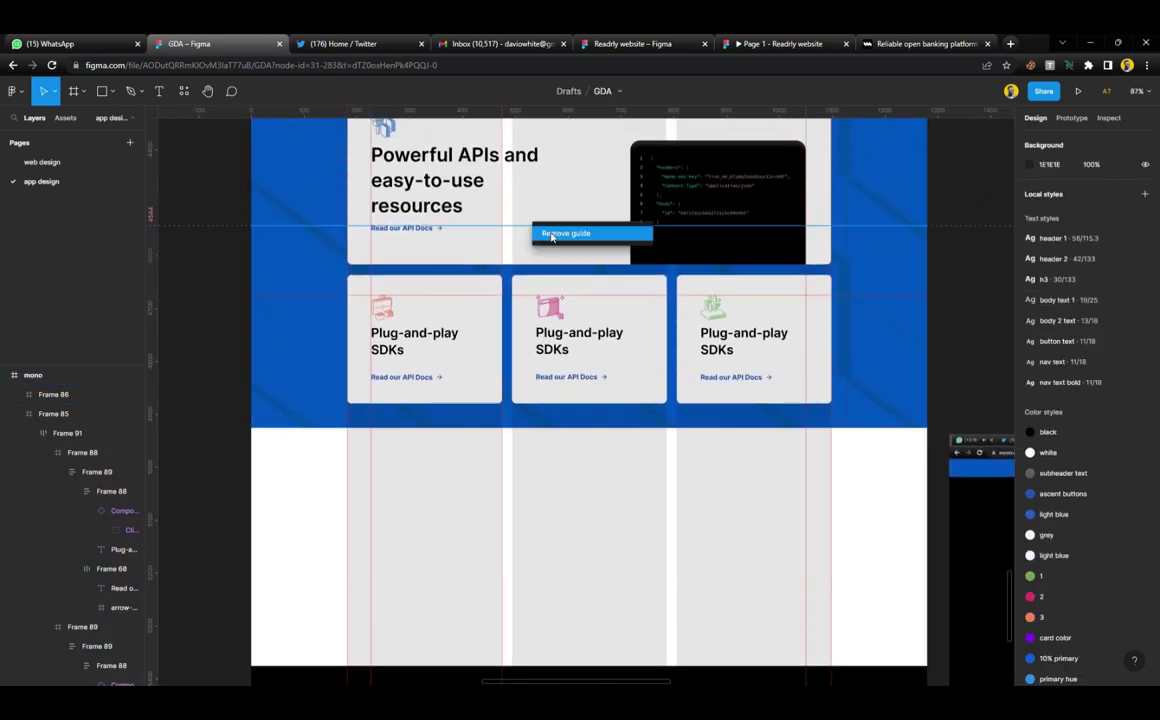
{"action": "left_click", "coordinate": [560, 233]}
{"action": "right_click", "coordinate": [547, 295]}
{"action": "left_click", "coordinate": [580, 301]}
{"action": "scroll", "coordinate": [570, 300], "scroll_direction": "up", "scroll_amount": 4}
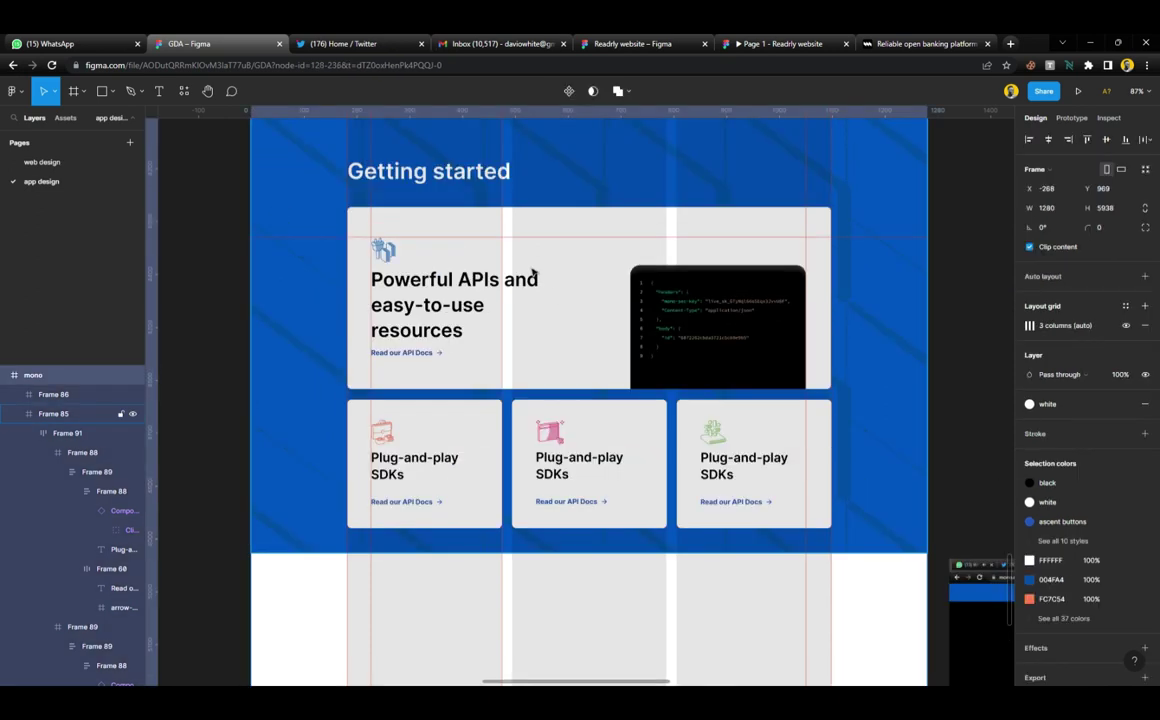
{"action": "right_click", "coordinate": [507, 241]}
{"action": "left_click", "coordinate": [530, 256]}
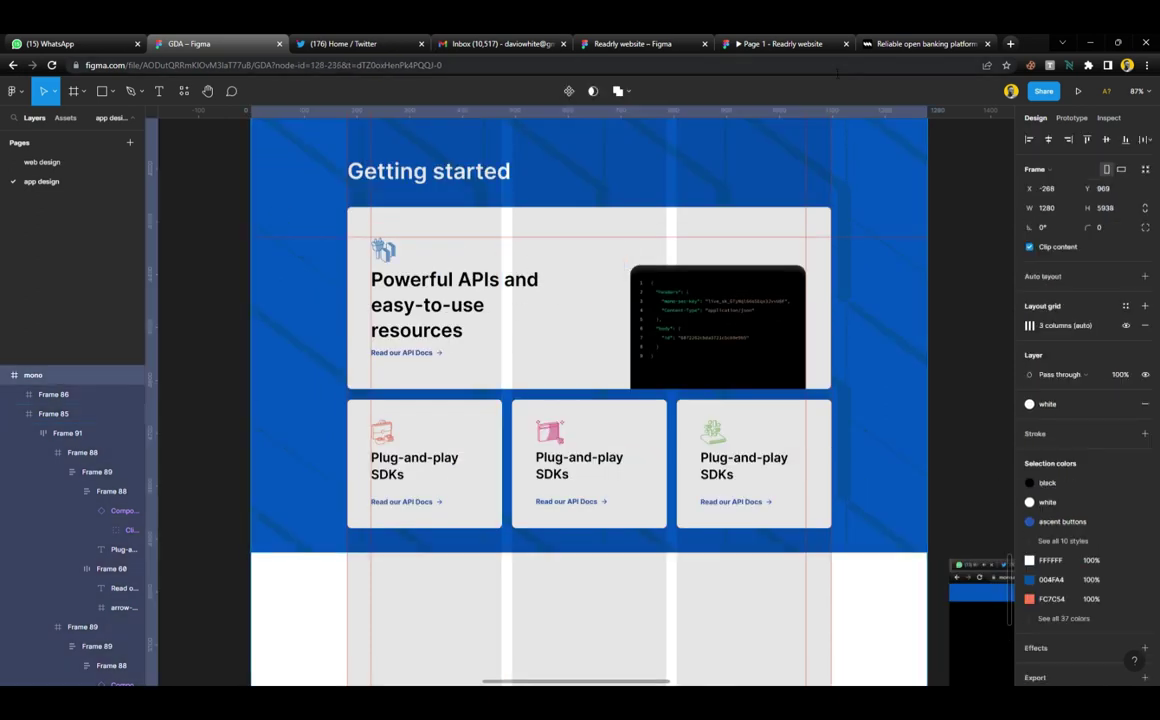
{"action": "left_click", "coordinate": [905, 44]}
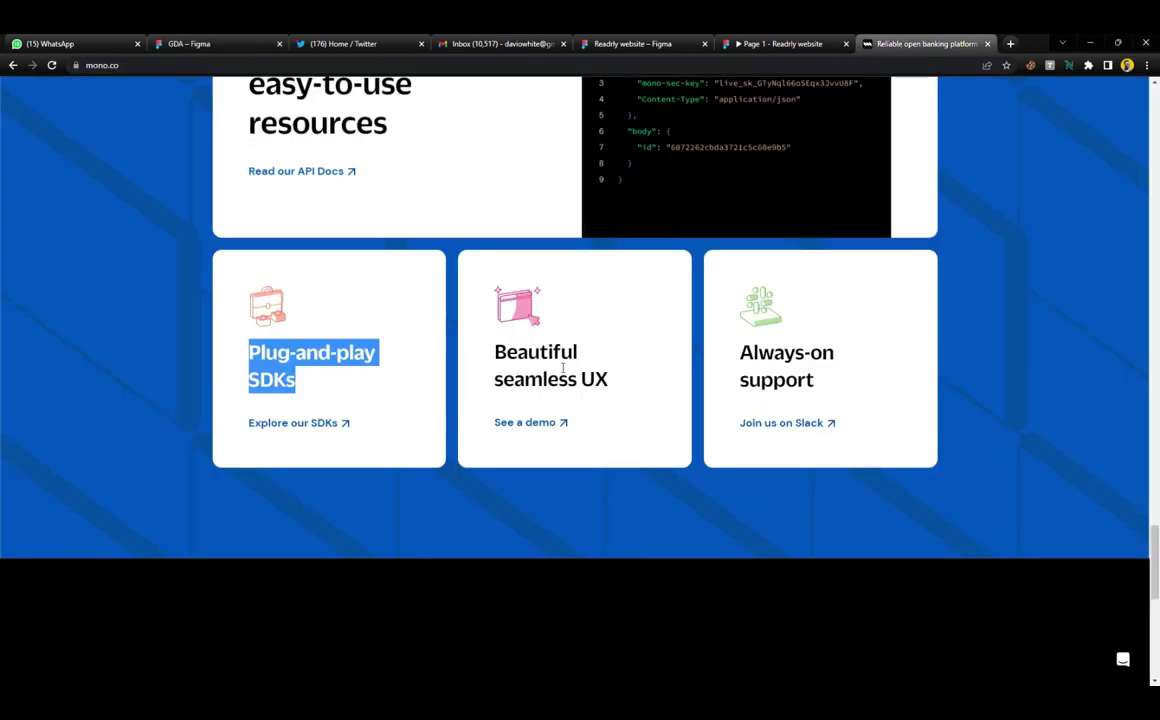
{"action": "left_click_drag", "start_coordinate": [615, 385], "coordinate": [505, 367]}
{"action": "key", "text": "ctrl+c"}
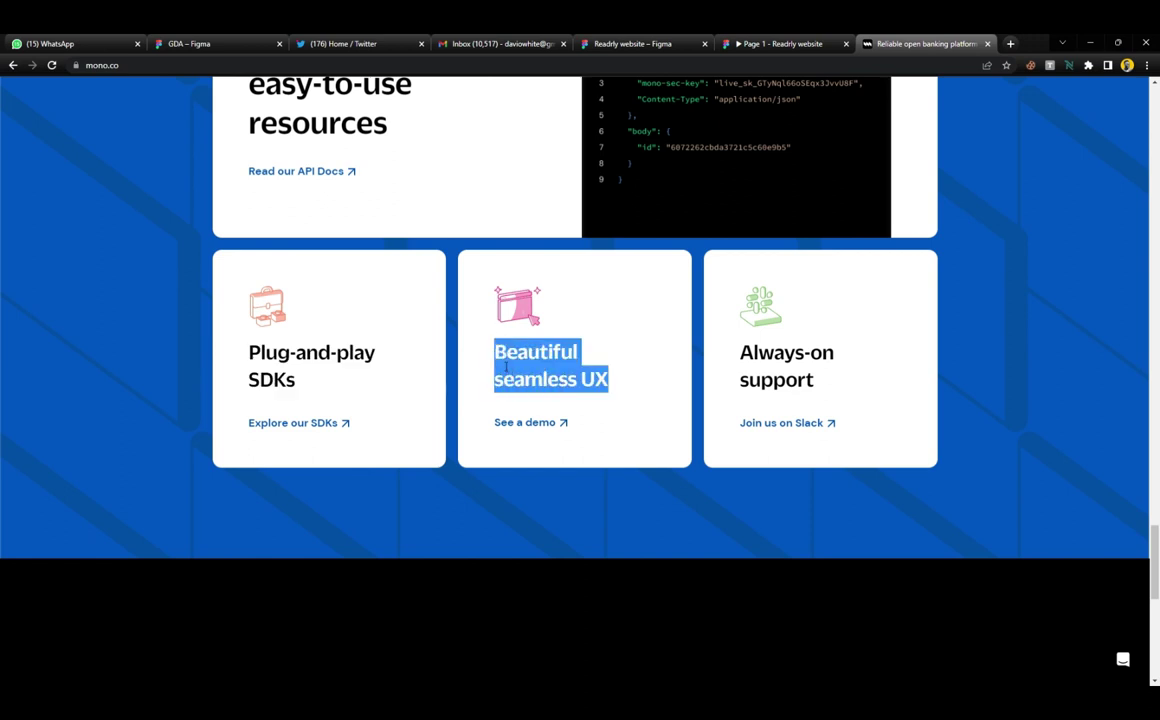
{"action": "left_click", "coordinate": [215, 45]}
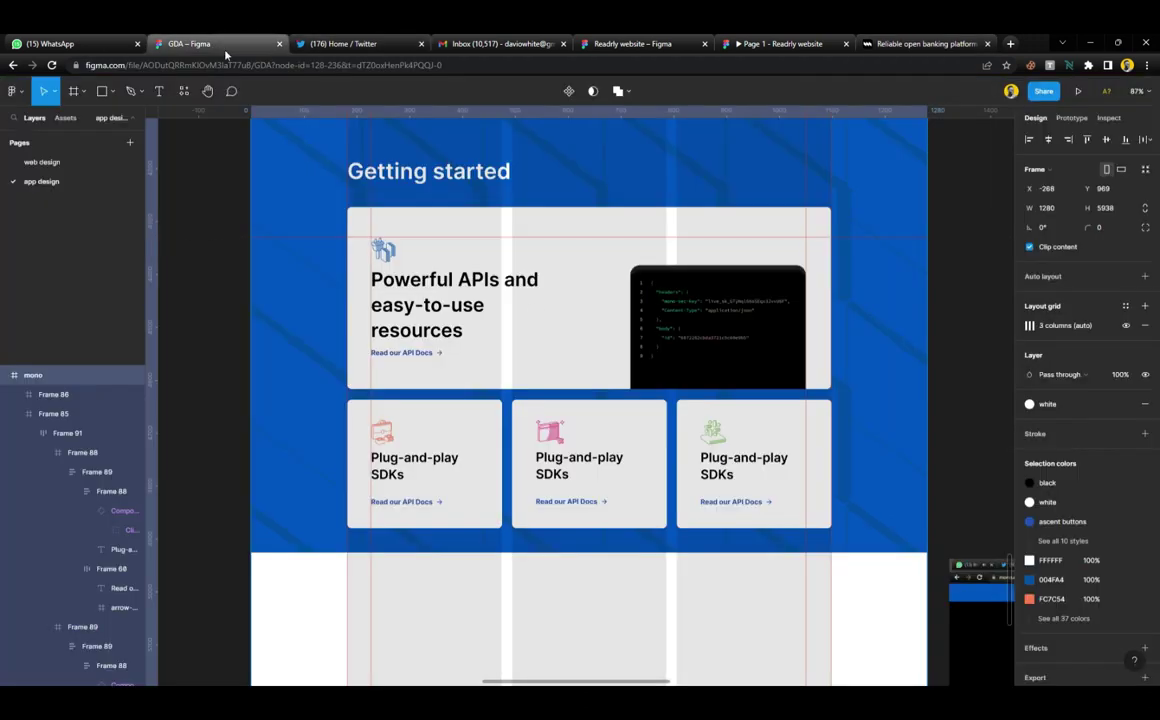
{"action": "double_click", "coordinate": [583, 466]}
{"action": "key", "text": "ctrl+v"}
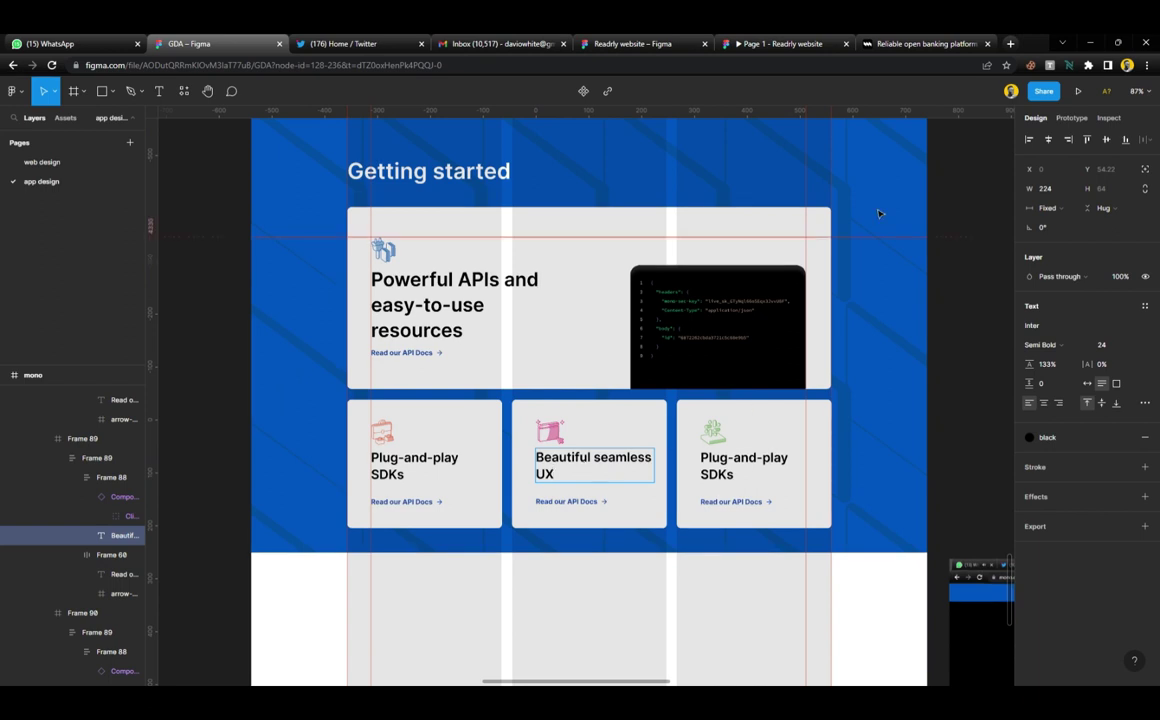
{"action": "left_click", "coordinate": [910, 48]}
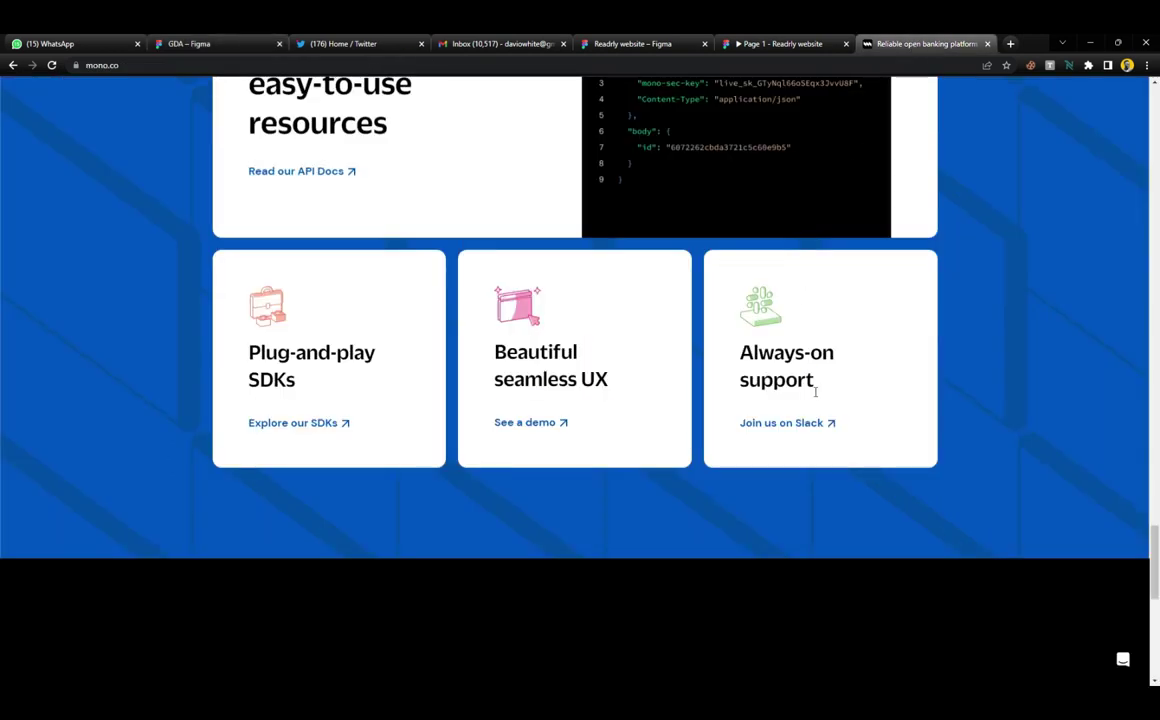
{"action": "triple_click", "coordinate": [750, 362]}
{"action": "key", "text": "ctrl+c"}
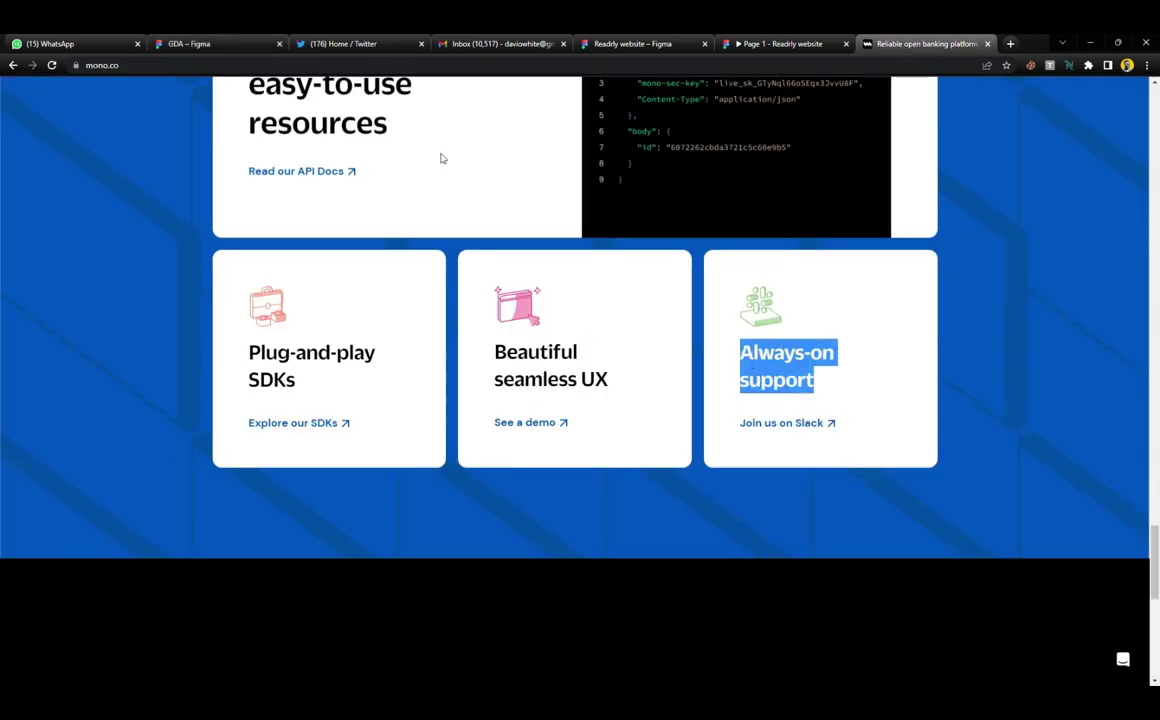
{"action": "left_click", "coordinate": [200, 44]}
{"action": "left_click", "coordinate": [733, 470]}
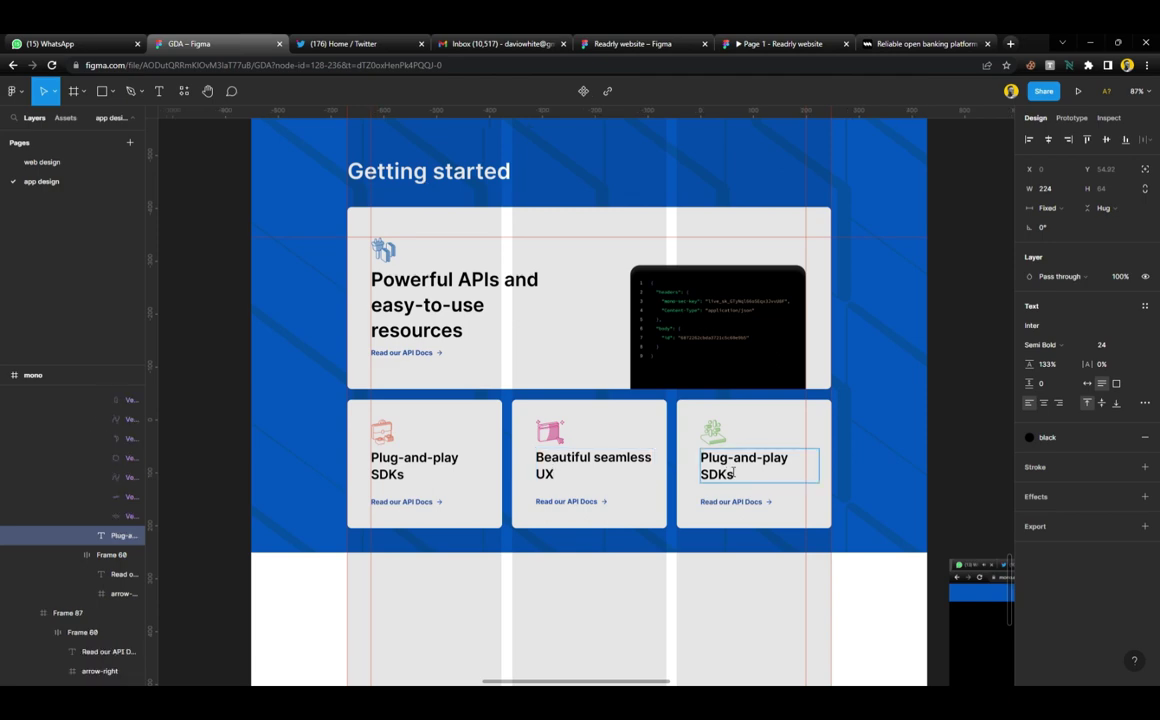
{"action": "key", "text": "ctrl+v"}
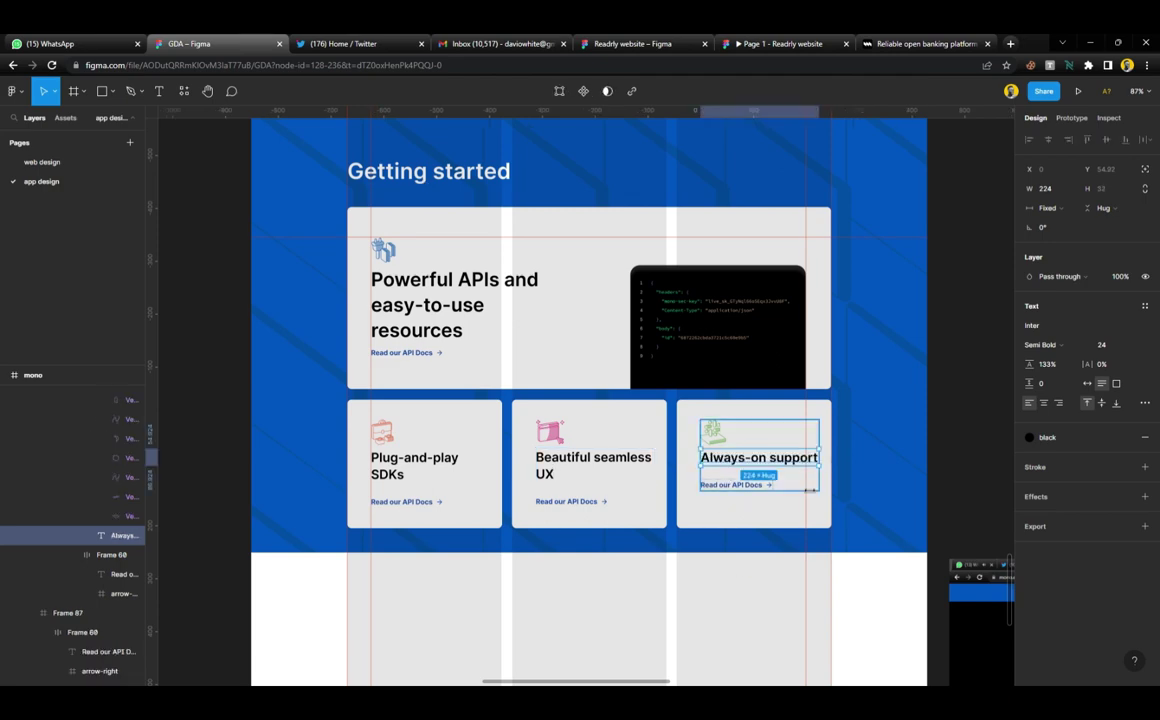
{"action": "scroll", "coordinate": [796, 483], "scroll_direction": "up", "scroll_amount": 5}
{"action": "left_click", "coordinate": [489, 447]}
{"action": "left_click", "coordinate": [490, 440]}
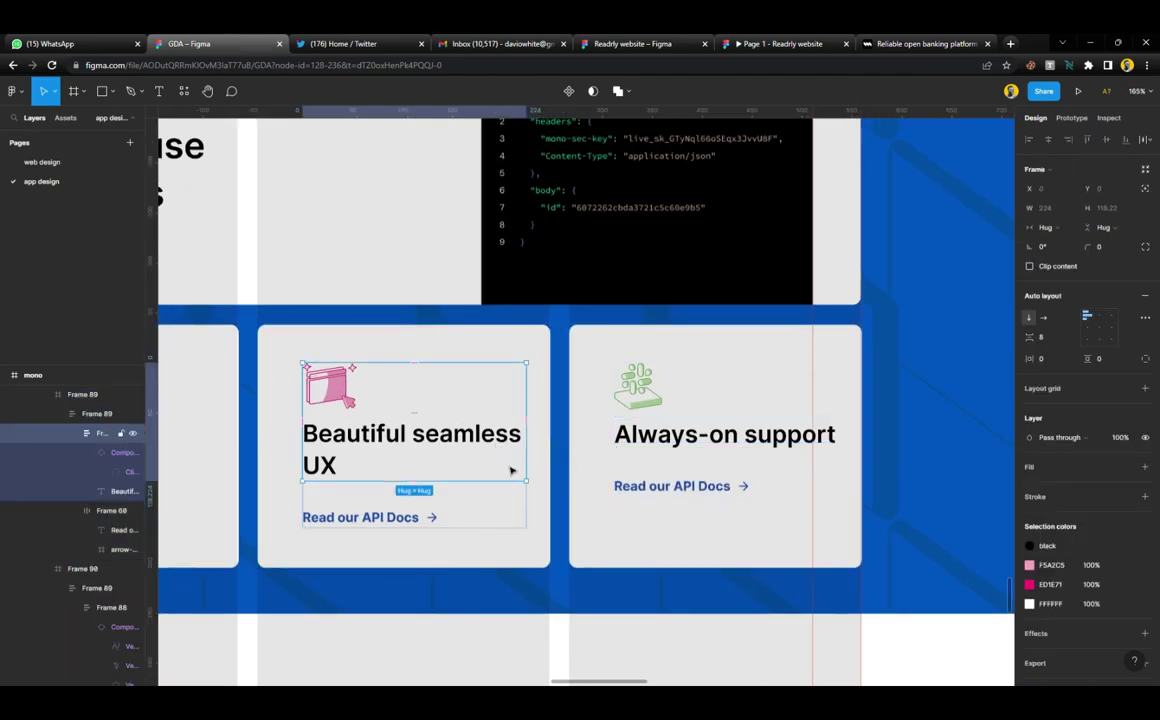
{"action": "left_click", "coordinate": [745, 445]}
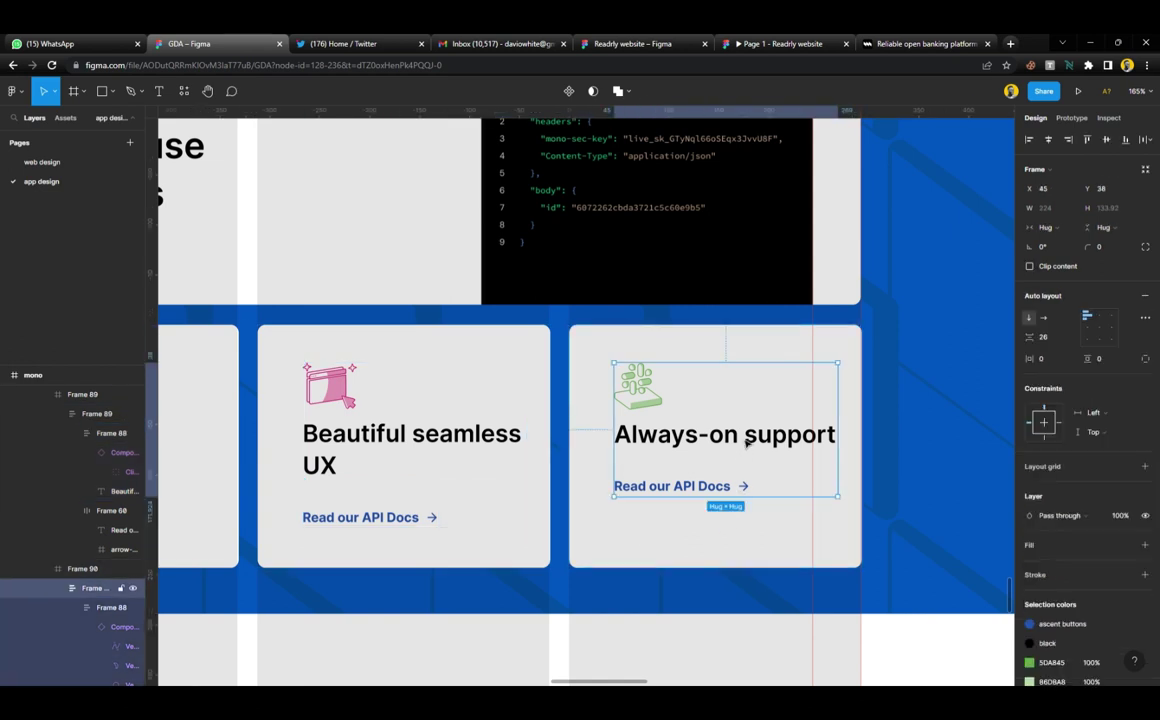
{"action": "left_click", "coordinate": [845, 437]}
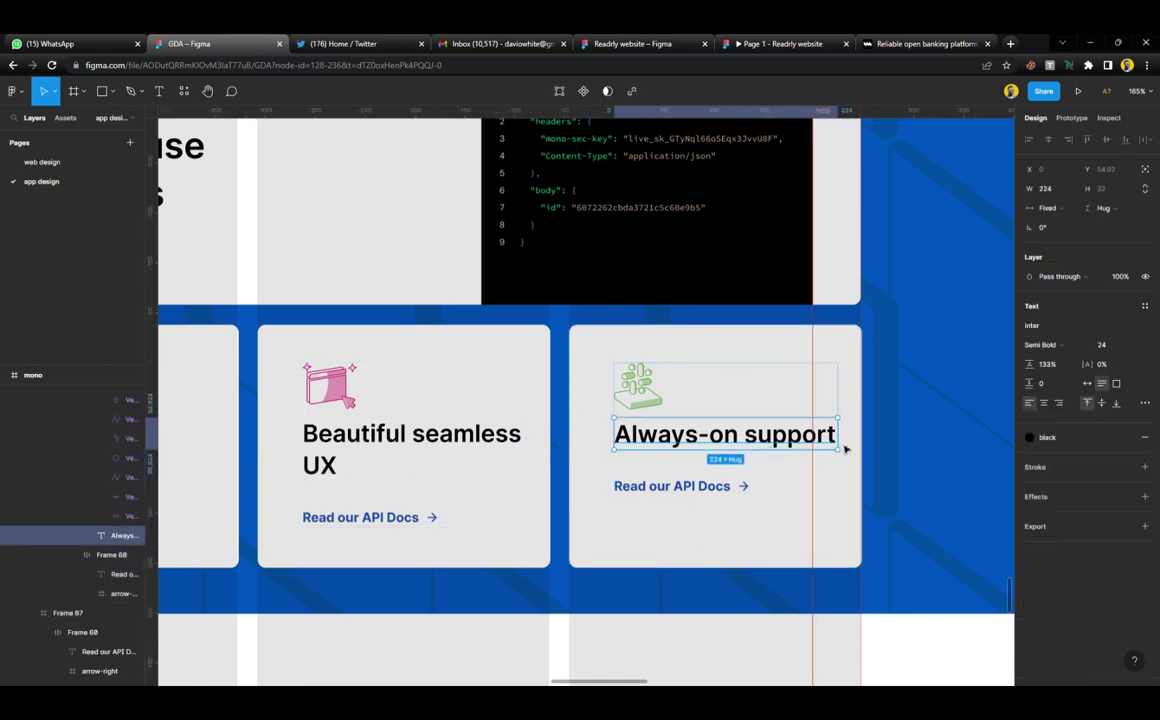
{"action": "left_click_drag", "start_coordinate": [849, 437], "coordinate": [813, 437]}
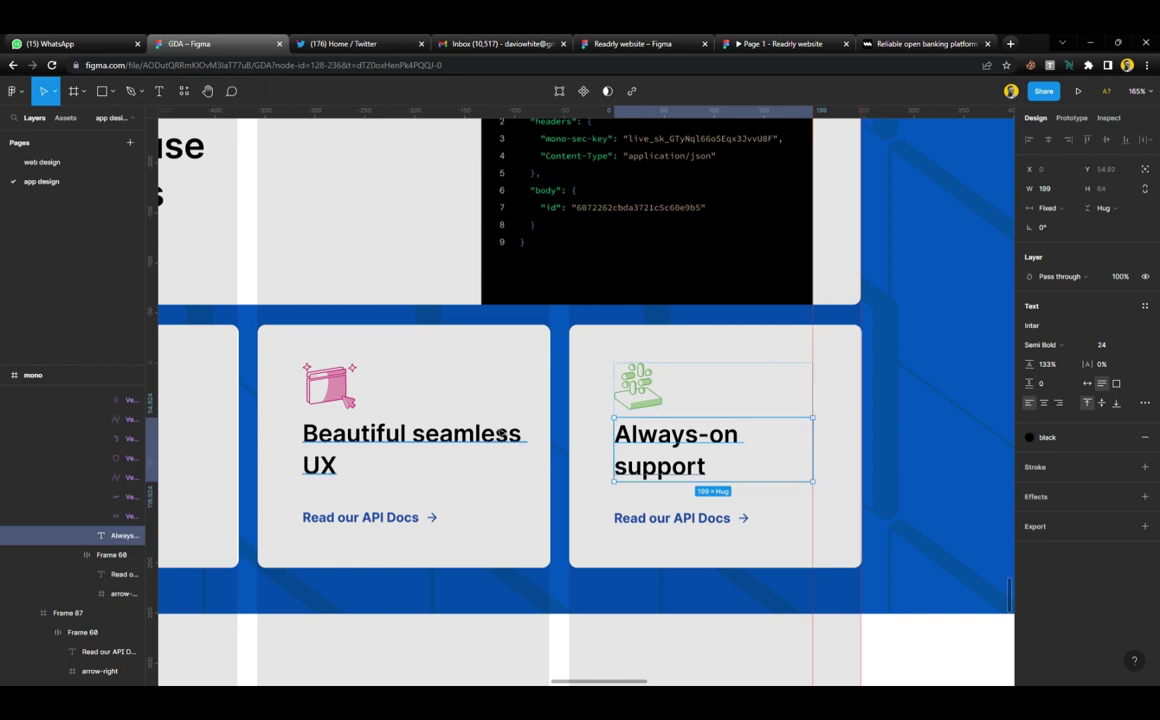
{"action": "left_click", "coordinate": [493, 443]}
{"action": "left_click_drag", "start_coordinate": [535, 415], "coordinate": [508, 440]}
{"action": "double_click", "coordinate": [485, 447]}
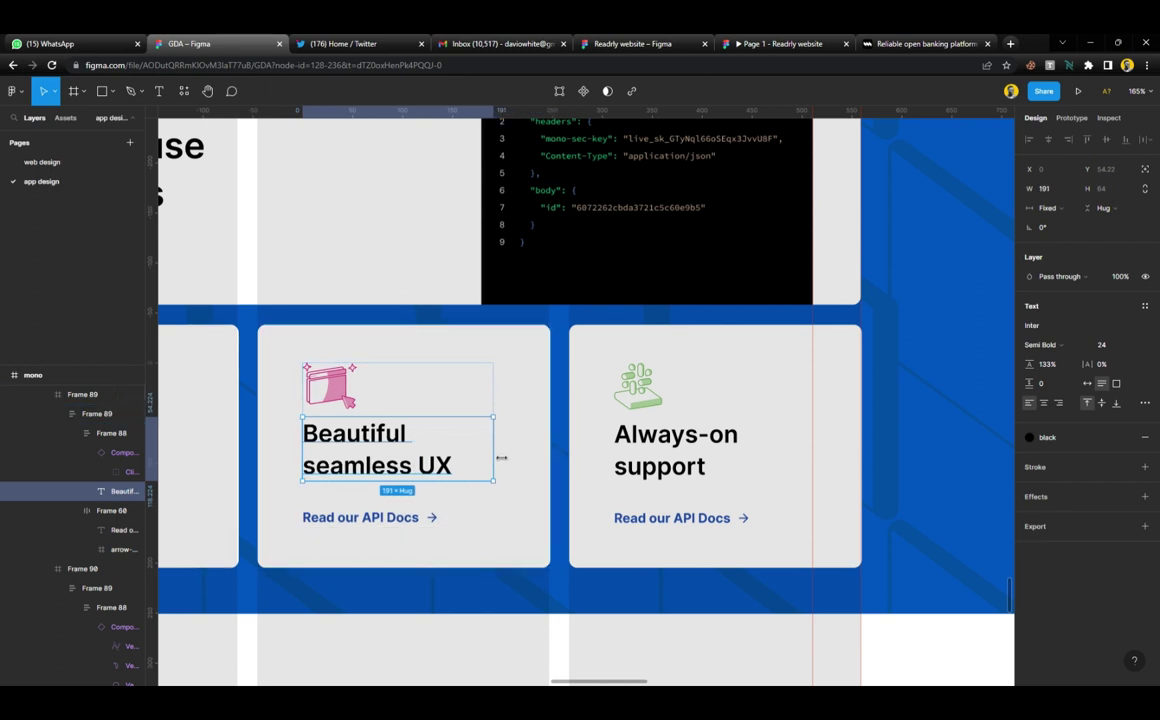
{"action": "key", "text": "Escape"}
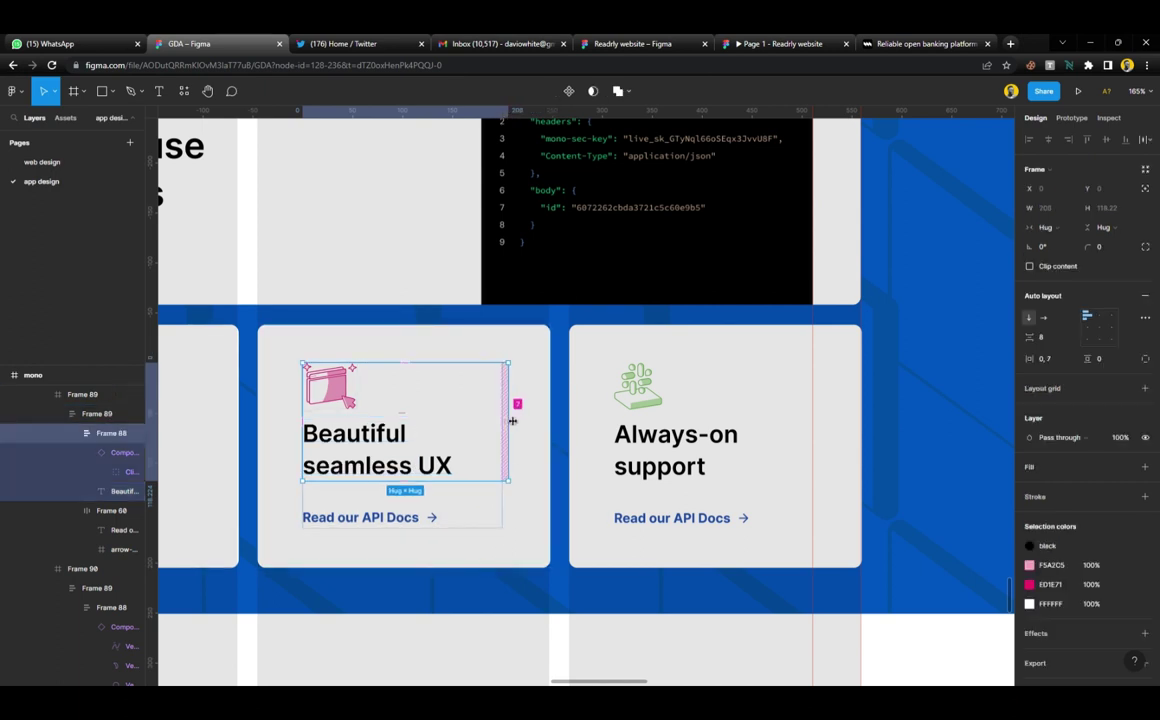
{"action": "left_click", "coordinate": [544, 500]}
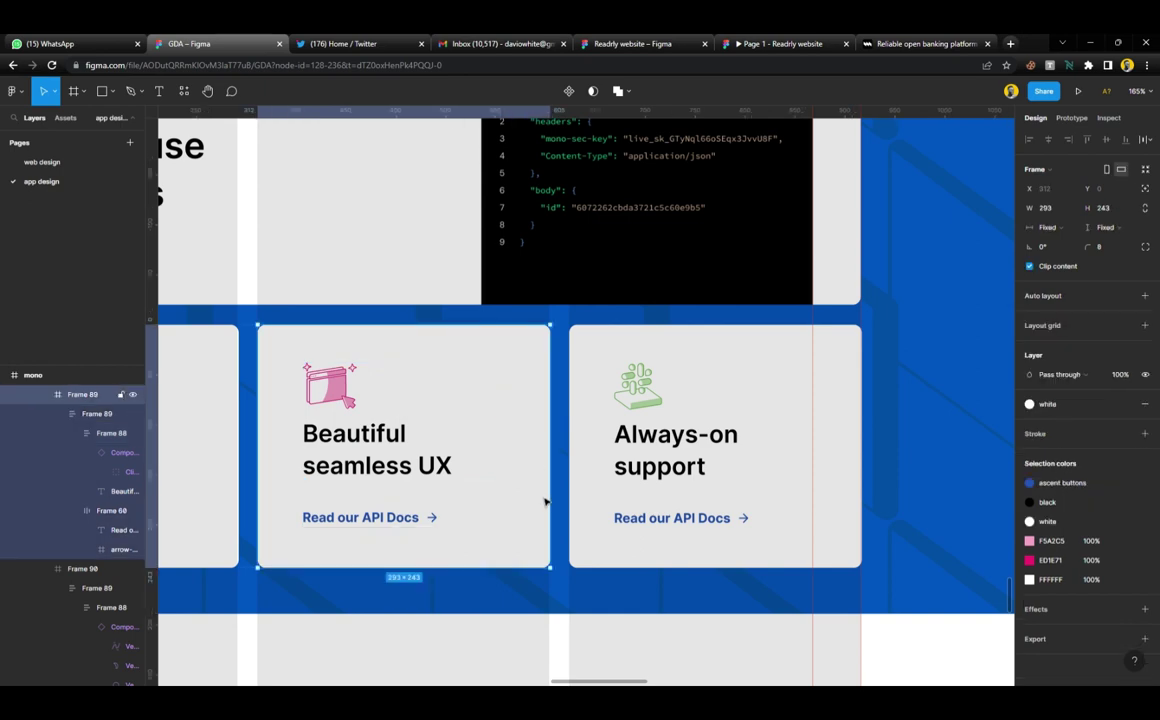
{"action": "scroll", "coordinate": [546, 505], "scroll_direction": "down", "scroll_amount": 5}
{"action": "scroll", "coordinate": [549, 509], "scroll_direction": "down", "scroll_amount": 5}
{"action": "scroll", "coordinate": [549, 509], "scroll_direction": "up", "scroll_amount": 3}
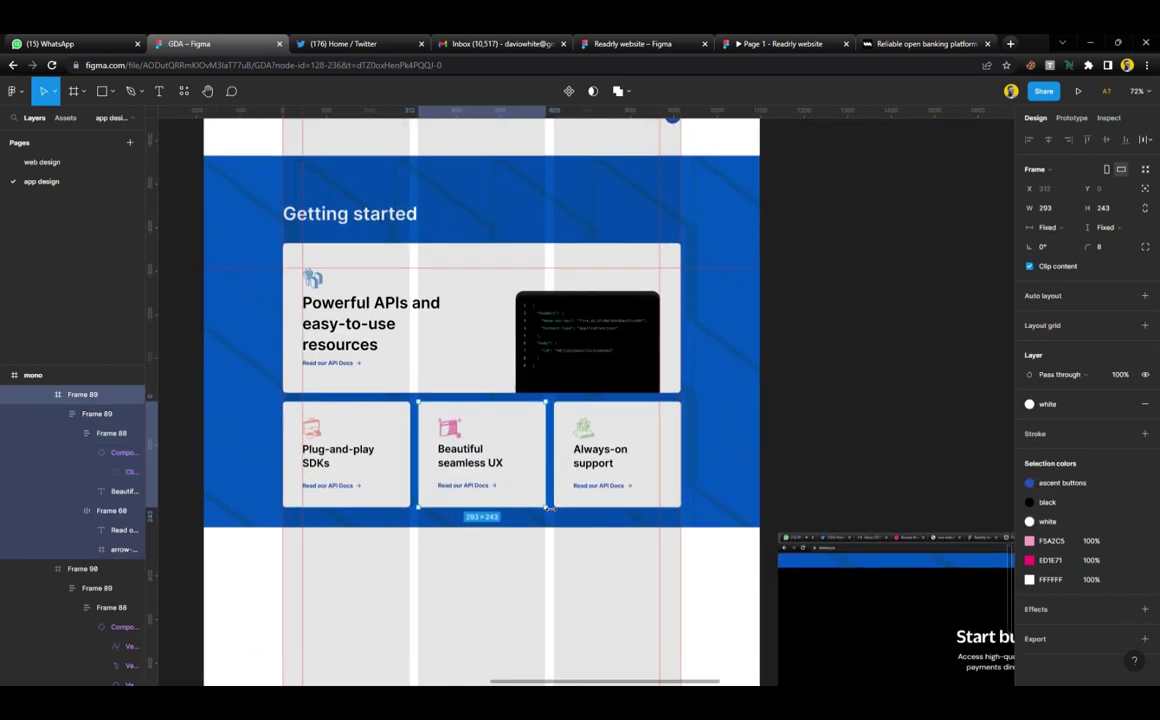
{"action": "scroll", "coordinate": [700, 420], "scroll_direction": "down", "scroll_amount": 3}
{"action": "left_click", "coordinate": [820, 360]}
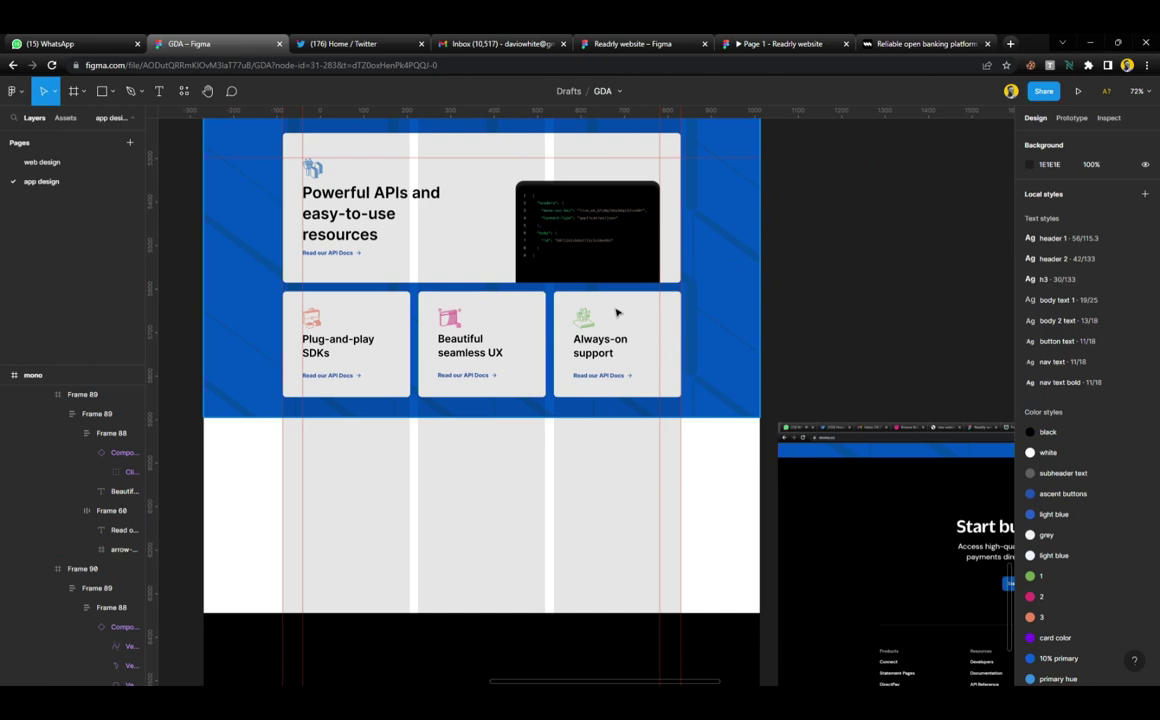
{"action": "scroll", "coordinate": [617, 313], "scroll_direction": "down", "scroll_amount": 3}
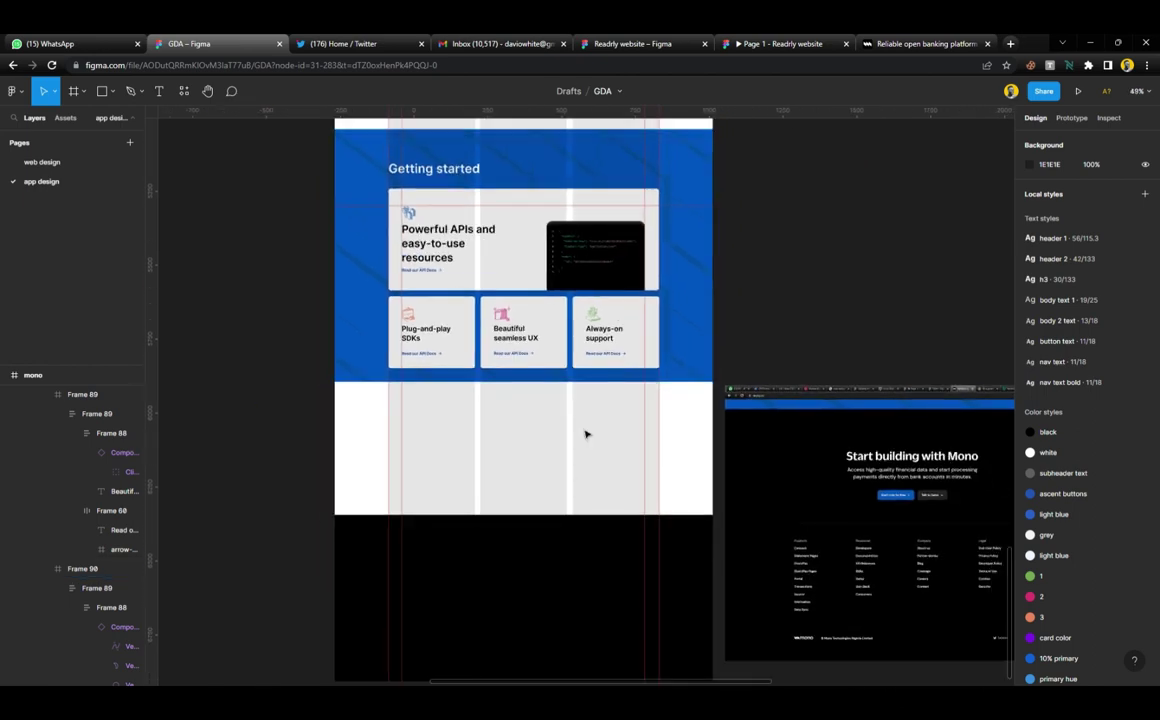
{"action": "scroll", "coordinate": [722, 297], "scroll_direction": "up", "scroll_amount": 10}
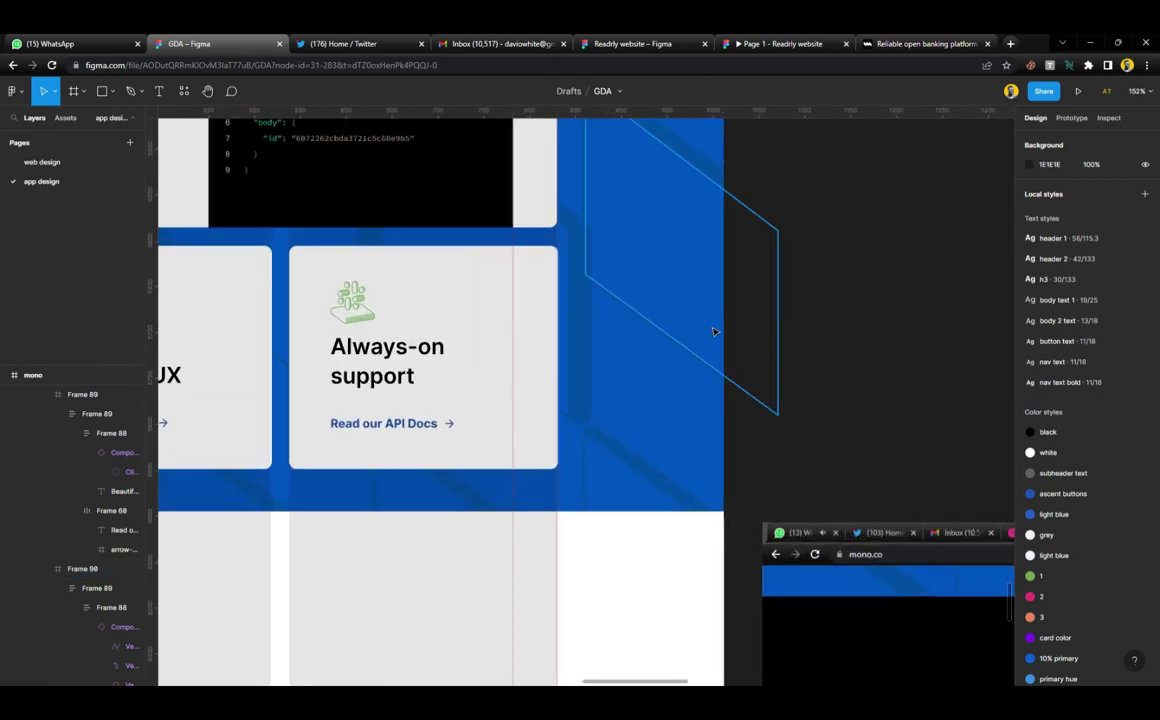
Stretch the blue Getting started frame (Frame 85) to 1282 wide at X -1
{"action": "left_click", "coordinate": [728, 279]}
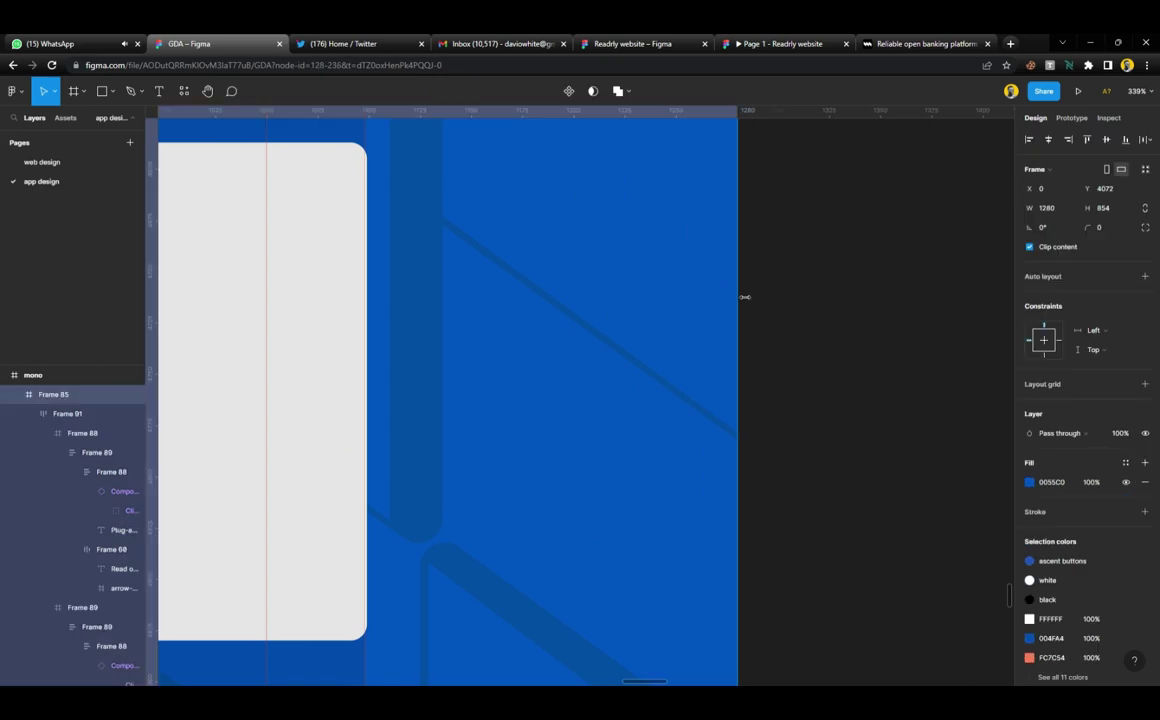
{"action": "scroll", "coordinate": [745, 297], "scroll_direction": "up", "scroll_amount": 8}
{"action": "left_click_drag", "start_coordinate": [752, 298], "coordinate": [760, 304]}
{"action": "scroll", "coordinate": [758, 305], "scroll_direction": "down", "scroll_amount": 10}
{"action": "scroll", "coordinate": [760, 304], "scroll_direction": "down", "scroll_amount": 4}
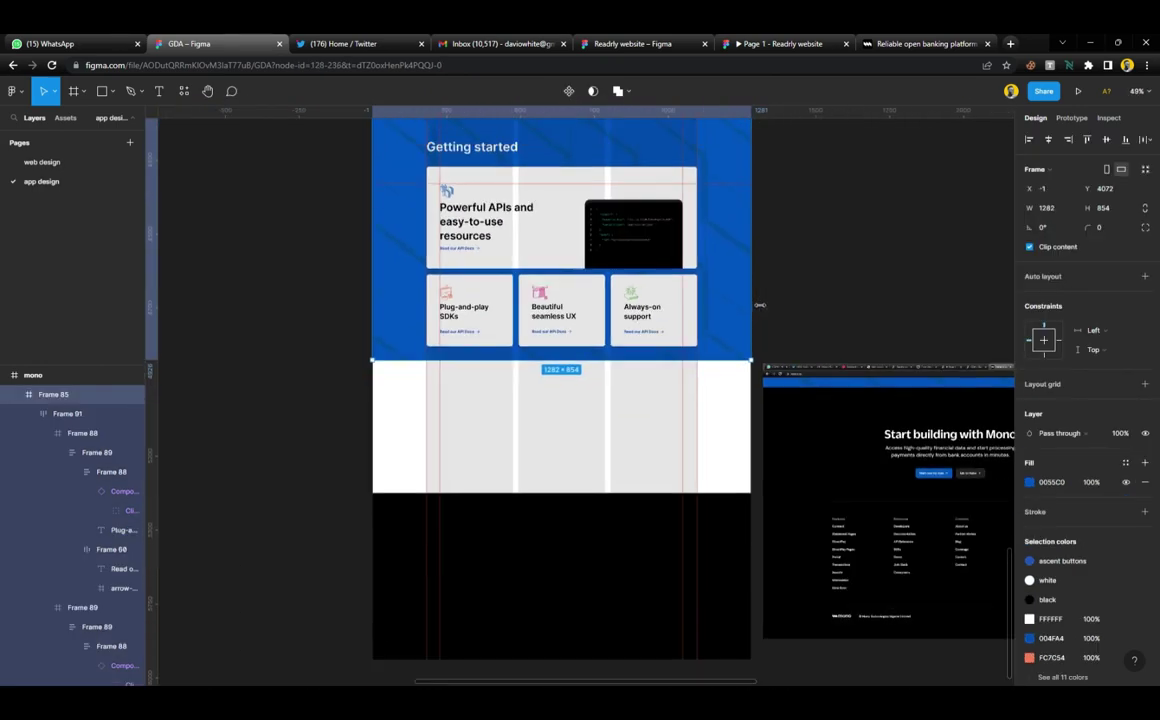
{"action": "left_click", "coordinate": [785, 296]}
{"action": "scroll", "coordinate": [785, 296], "scroll_direction": "up", "scroll_amount": 4}
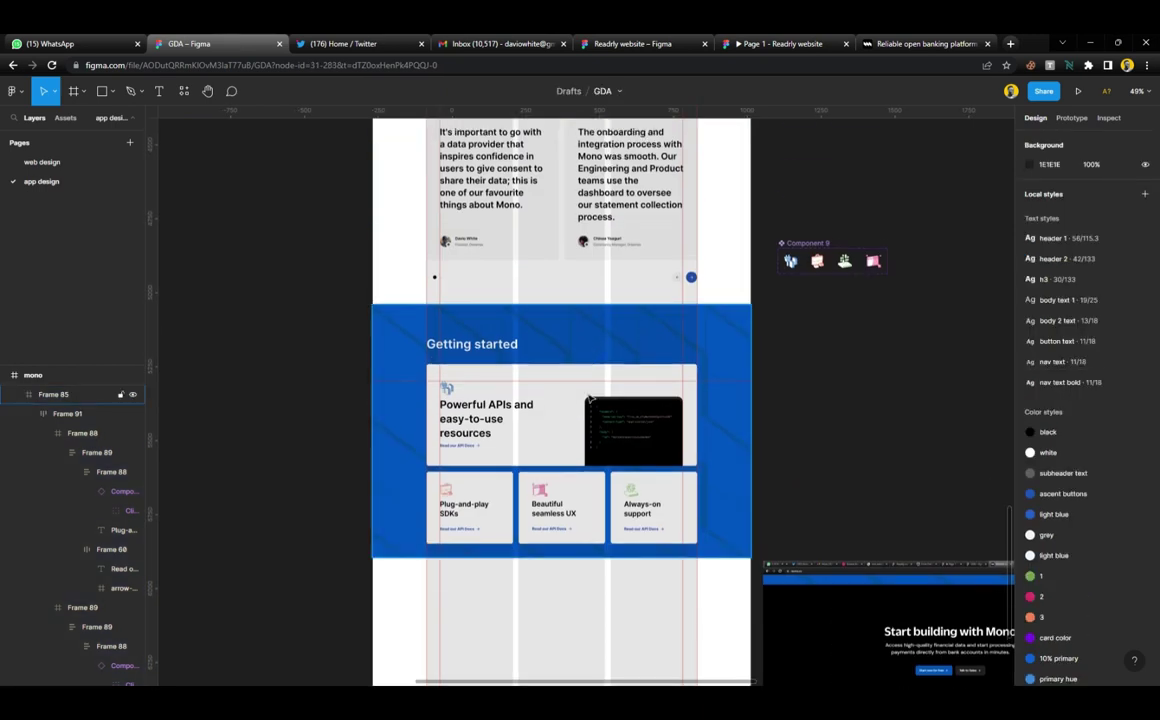
Select the mono page frame and then the icons component set
{"action": "left_click", "coordinate": [578, 350]}
{"action": "scroll", "coordinate": [550, 346], "scroll_direction": "up", "scroll_amount": 3}
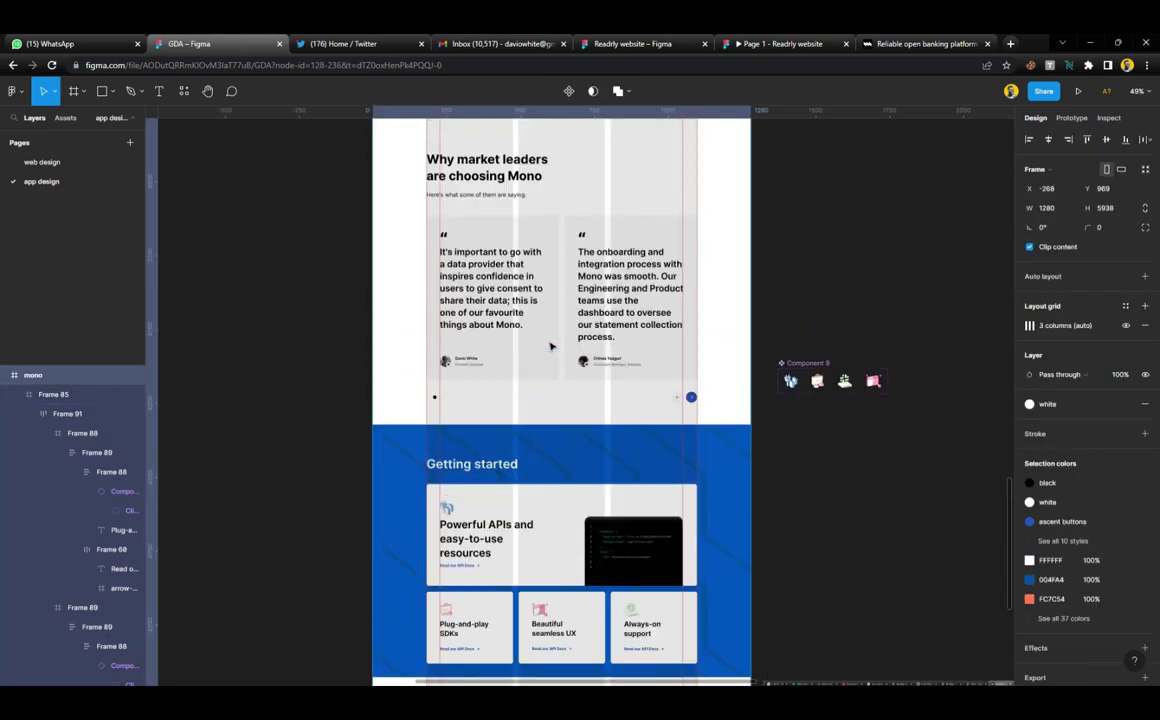
{"action": "scroll", "coordinate": [550, 346], "scroll_direction": "up", "scroll_amount": 1}
{"action": "left_click", "coordinate": [817, 372]}
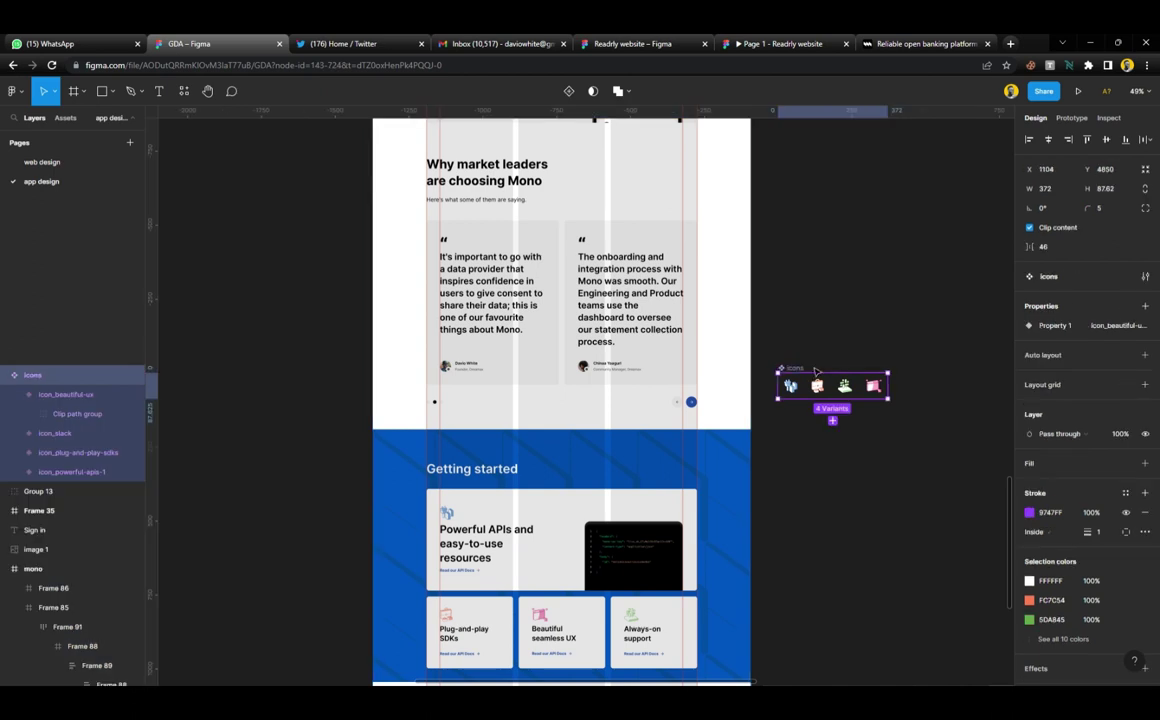
{"action": "left_click", "coordinate": [782, 355]}
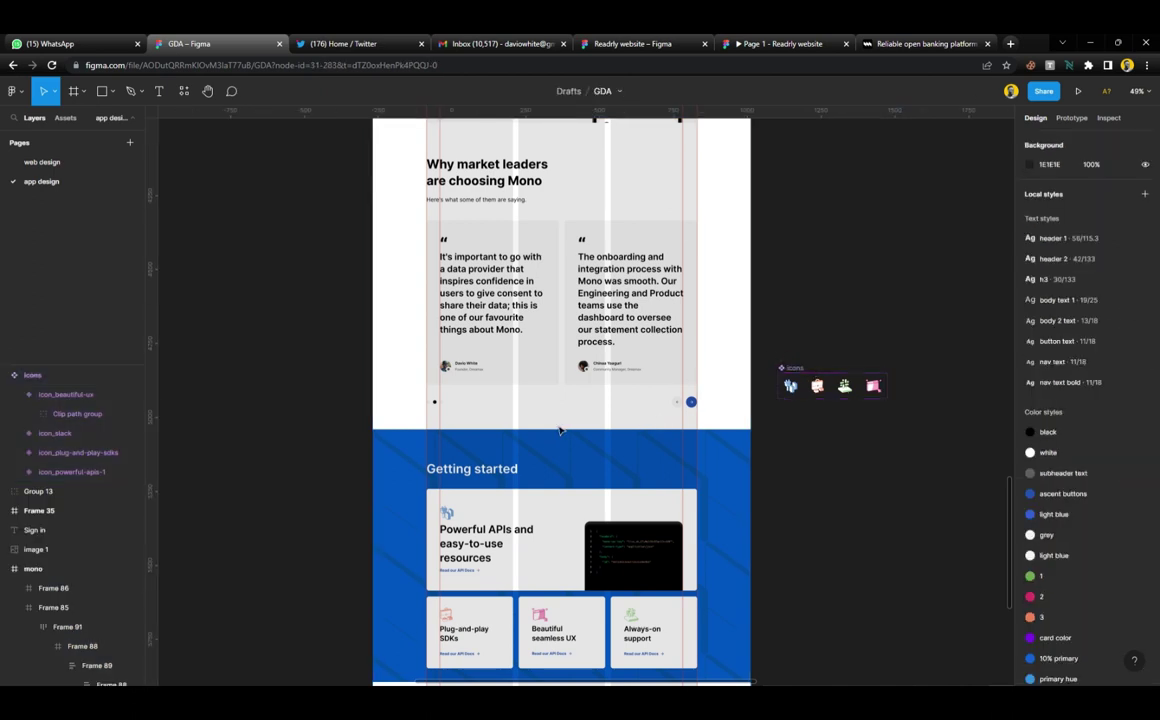
{"action": "scroll", "coordinate": [560, 430], "scroll_direction": "down", "scroll_amount": 1}
{"action": "scroll", "coordinate": [560, 430], "scroll_direction": "up", "scroll_amount": 5}
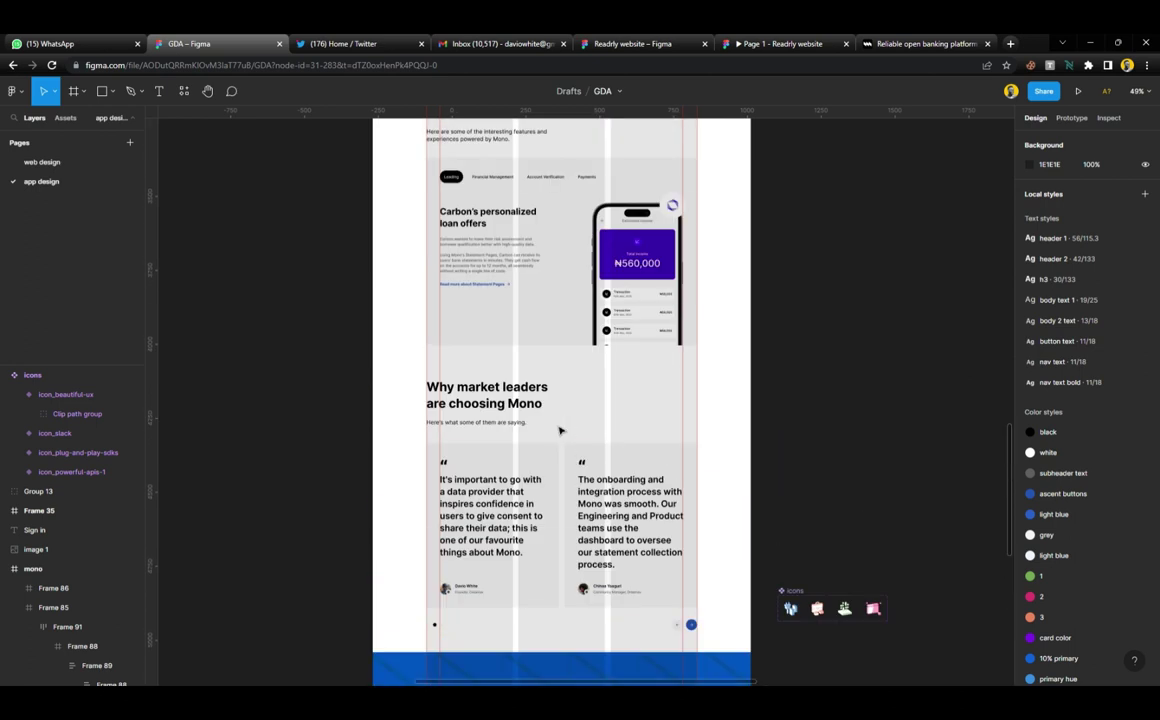
{"action": "scroll", "coordinate": [560, 430], "scroll_direction": "down", "scroll_amount": 1}
Nest the testimonial cards, Why market leaders heading and dots row in auto layouts
{"action": "left_click", "coordinate": [512, 347]}
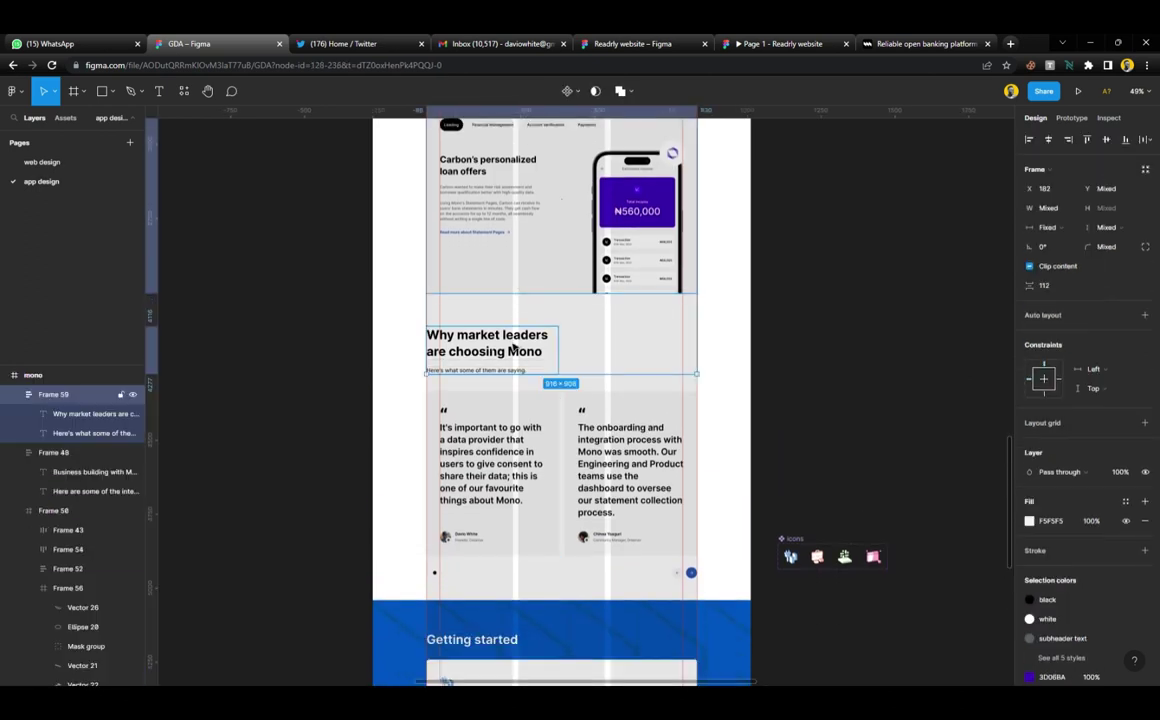
{"action": "left_click", "coordinate": [512, 347]}
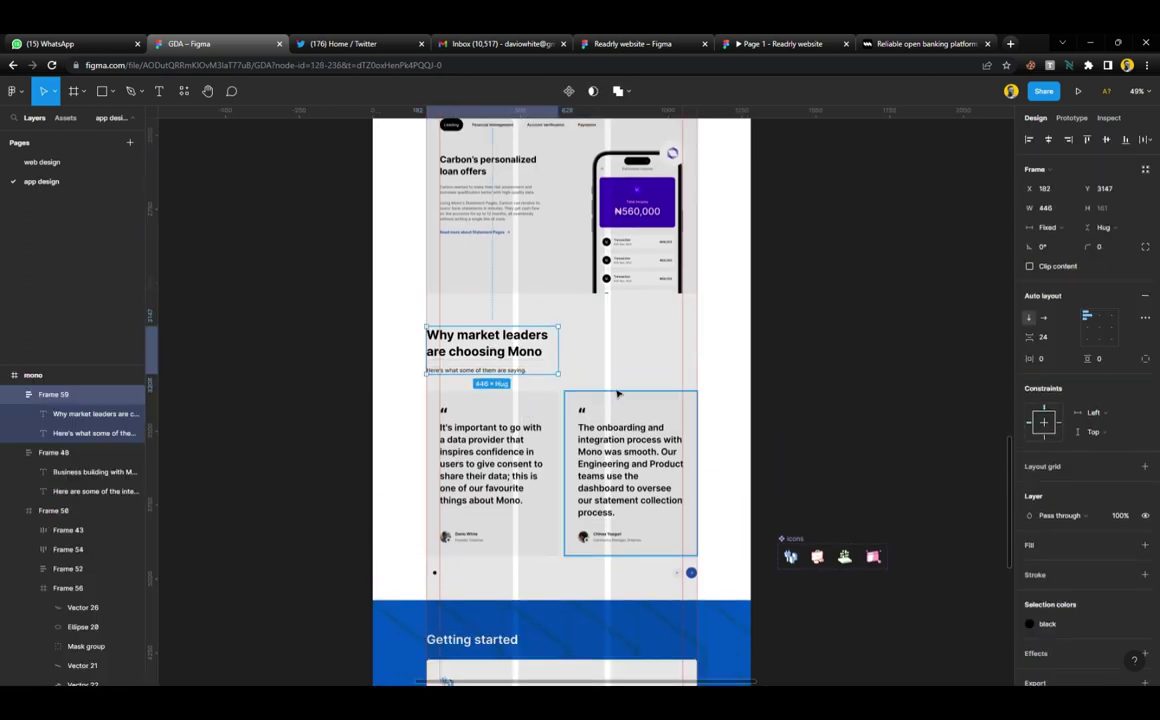
{"action": "left_click", "coordinate": [615, 430]}
{"action": "left_click", "coordinate": [550, 438], "text": "shift"}
{"action": "key", "text": "shift+a"}
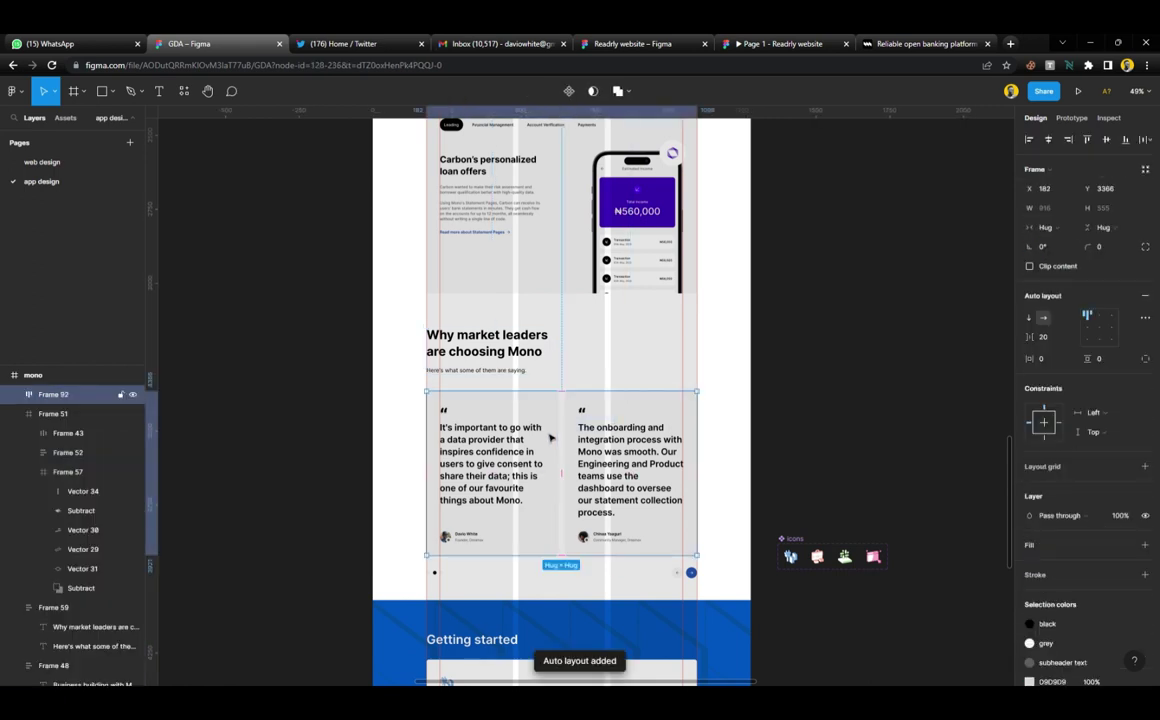
{"action": "left_click", "coordinate": [528, 372], "text": "shift"}
{"action": "key", "text": "shift+a"}
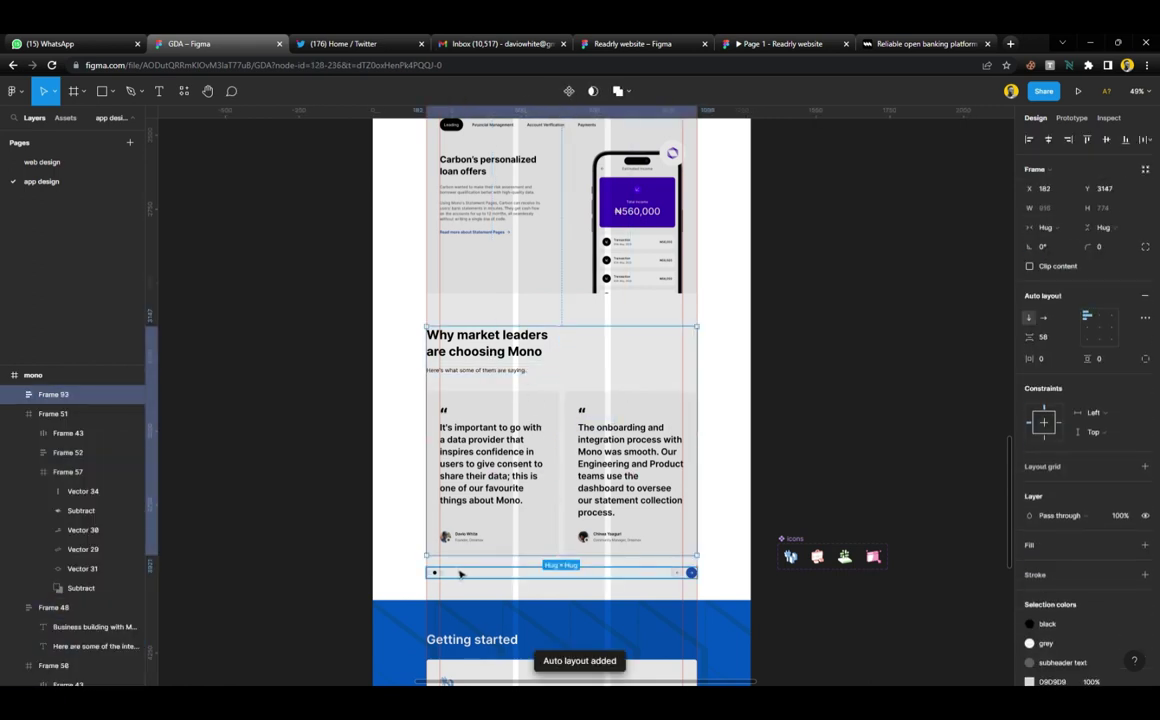
{"action": "left_click", "coordinate": [436, 572], "text": "shift"}
{"action": "key", "text": "shift+a"}
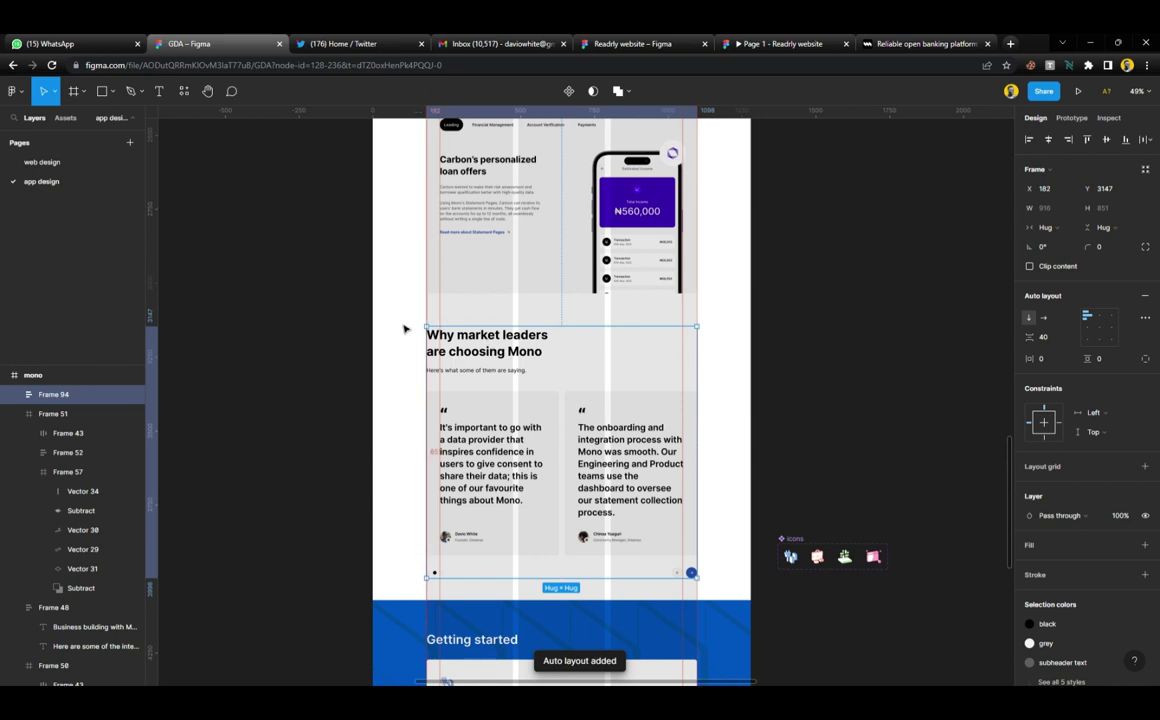
{"action": "left_click", "coordinate": [401, 328]}
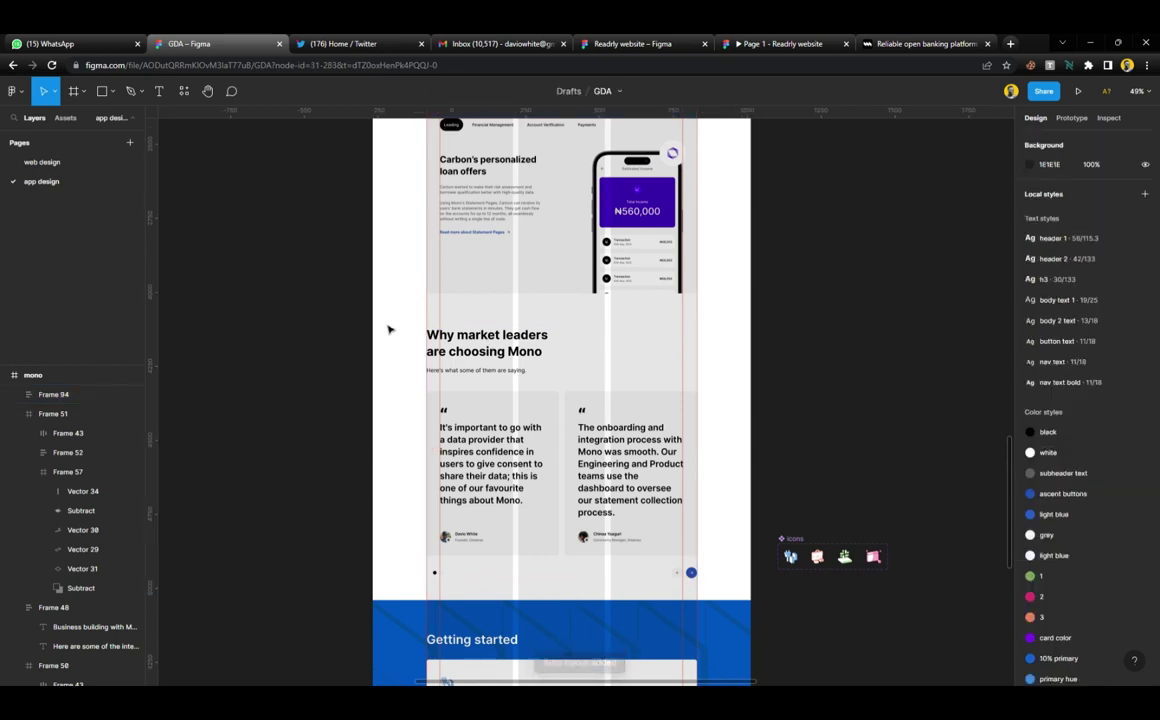
Draw frames around the testimonials and Business building with Mono sections
{"action": "key", "text": "f"}
{"action": "left_click_drag", "start_coordinate": [373, 320], "coordinate": [751, 601]}
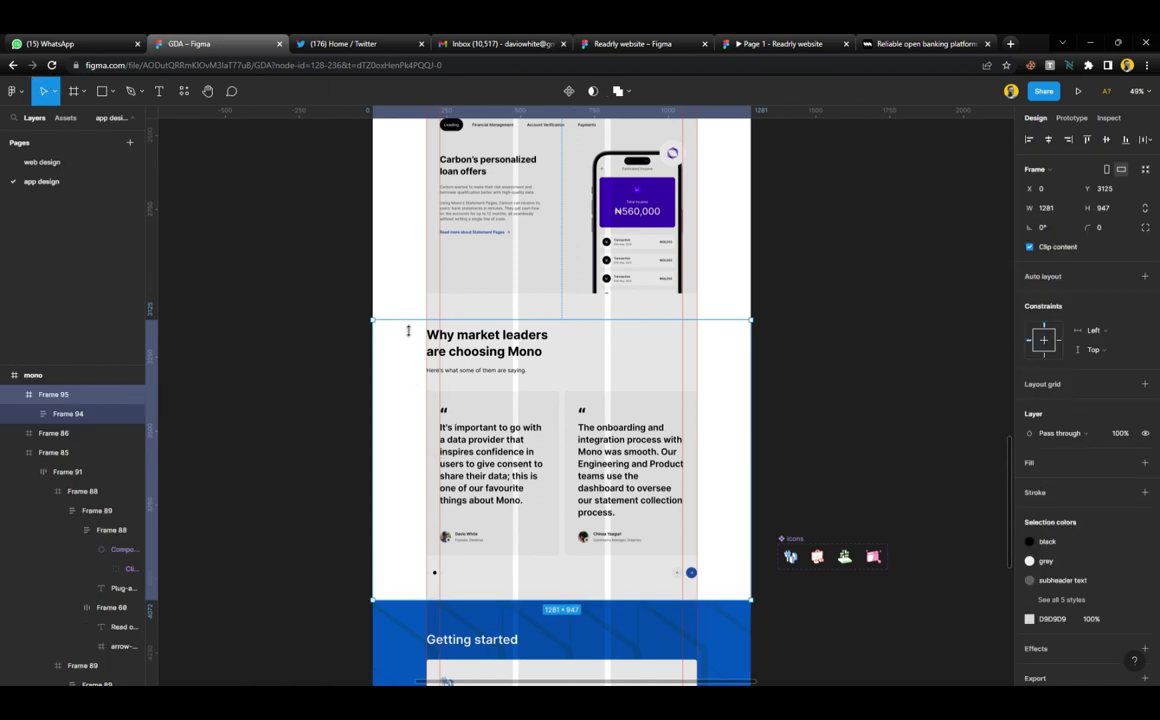
{"action": "left_click", "coordinate": [803, 403]}
{"action": "scroll", "coordinate": [614, 344], "scroll_direction": "up", "scroll_amount": 3}
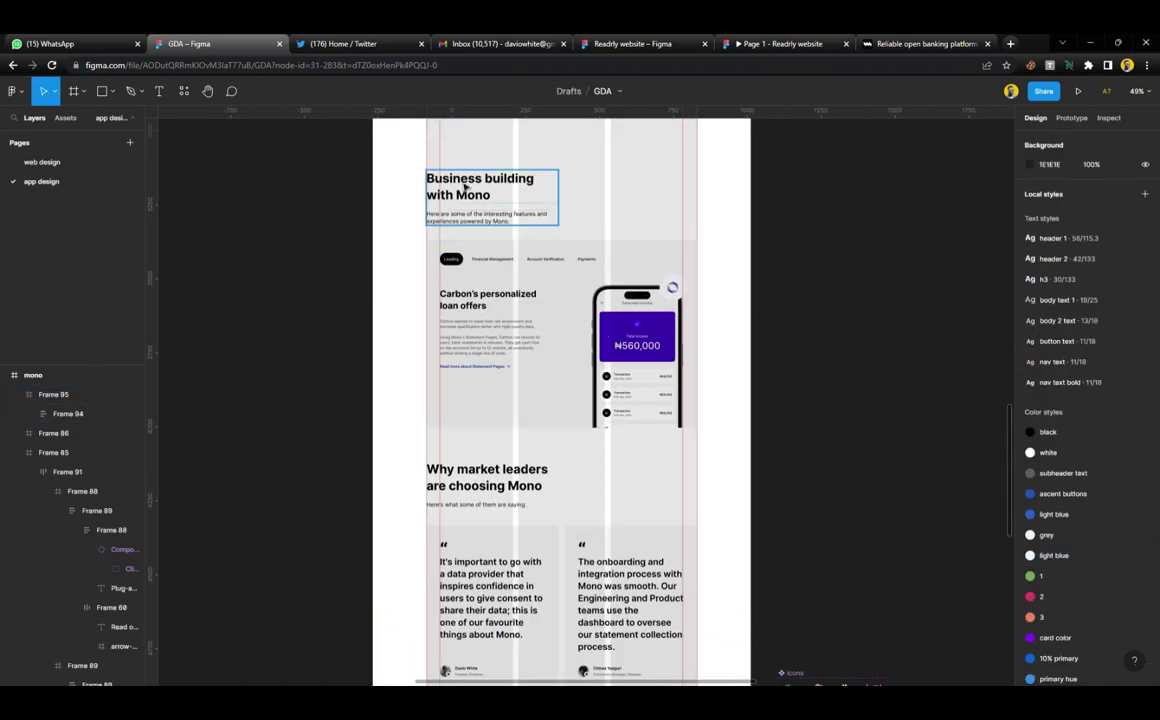
{"action": "key", "text": "f"}
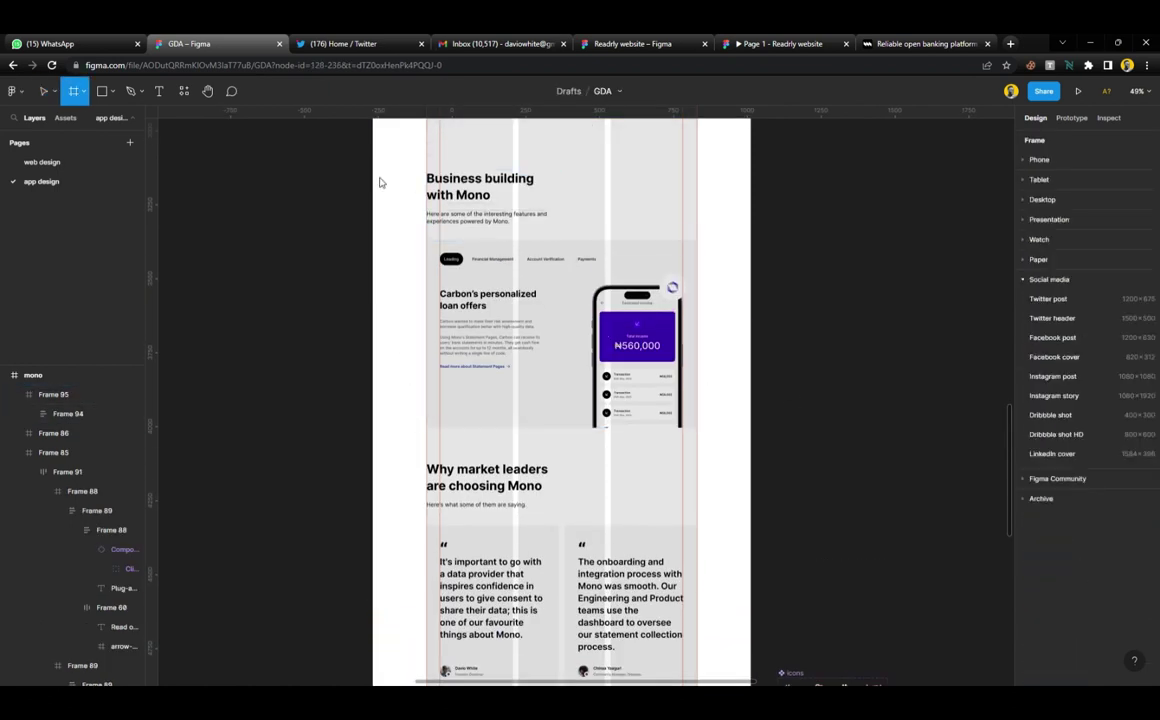
{"action": "left_click_drag", "start_coordinate": [373, 162], "coordinate": [759, 443]}
{"action": "key", "text": "Escape"}
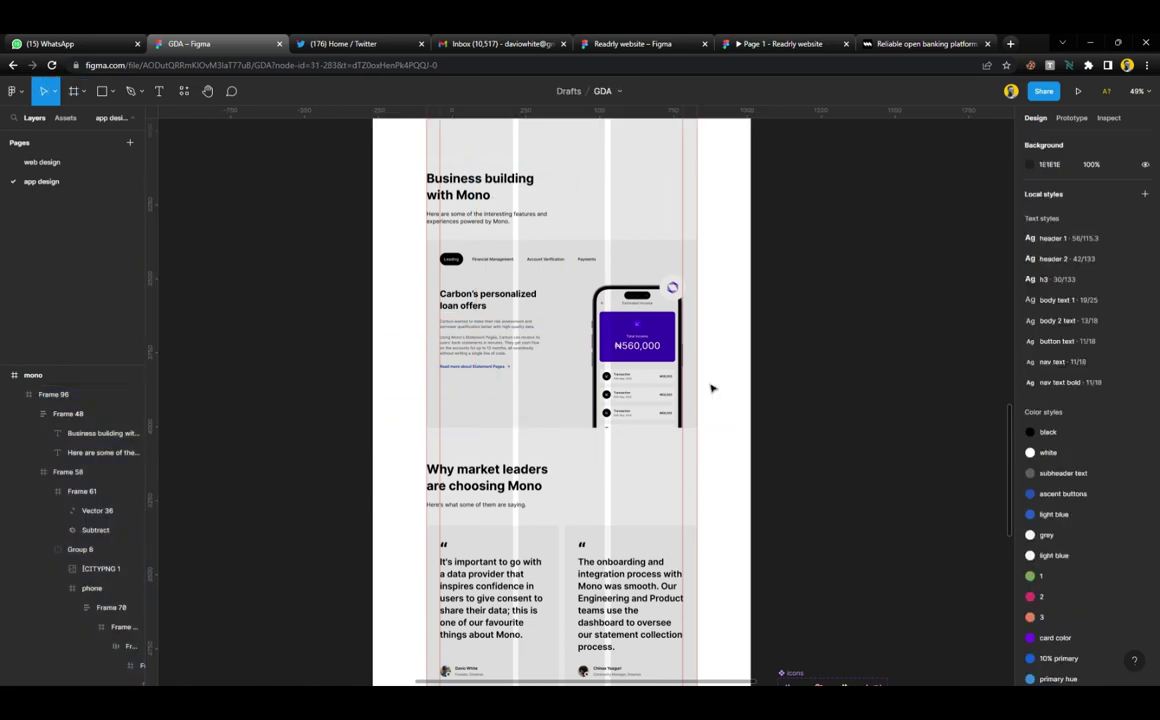
{"action": "scroll", "coordinate": [567, 370], "scroll_direction": "up", "scroll_amount": 5}
{"action": "scroll", "coordinate": [569, 372], "scroll_direction": "down", "scroll_amount": 10}
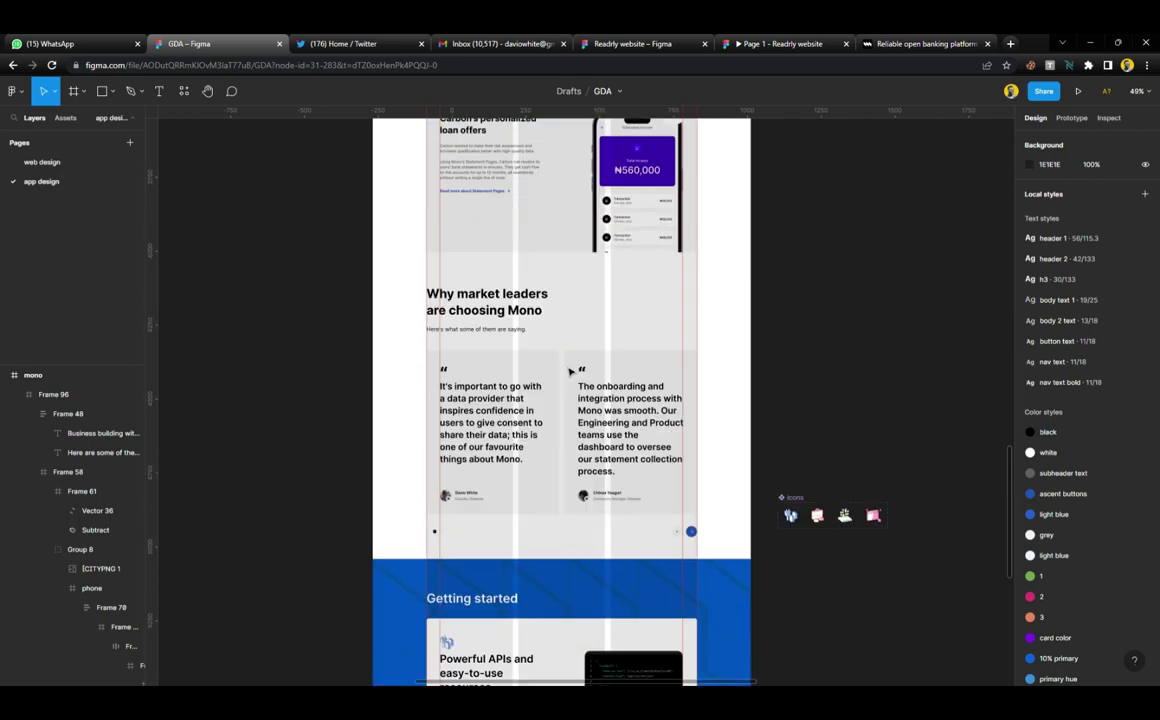
Shorten the black footer frame to 1012 tall and move the mono.co reference screenshot up beside it
{"action": "scroll", "coordinate": [567, 379], "scroll_direction": "down", "scroll_amount": 2}
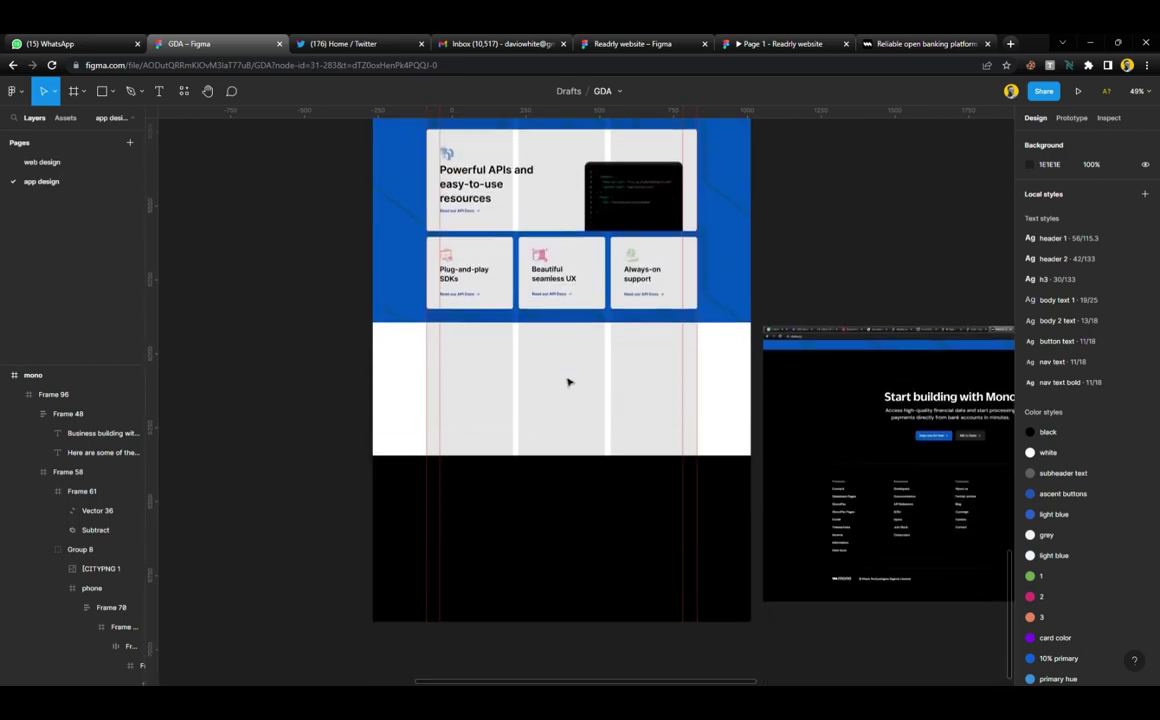
{"action": "left_click_drag", "start_coordinate": [611, 494], "coordinate": [600, 366]}
{"action": "scroll", "coordinate": [600, 366], "scroll_direction": "down", "scroll_amount": 3}
{"action": "left_click_drag", "start_coordinate": [643, 510], "coordinate": [646, 490]}
{"action": "scroll", "coordinate": [643, 488], "scroll_direction": "up", "scroll_amount": 1}
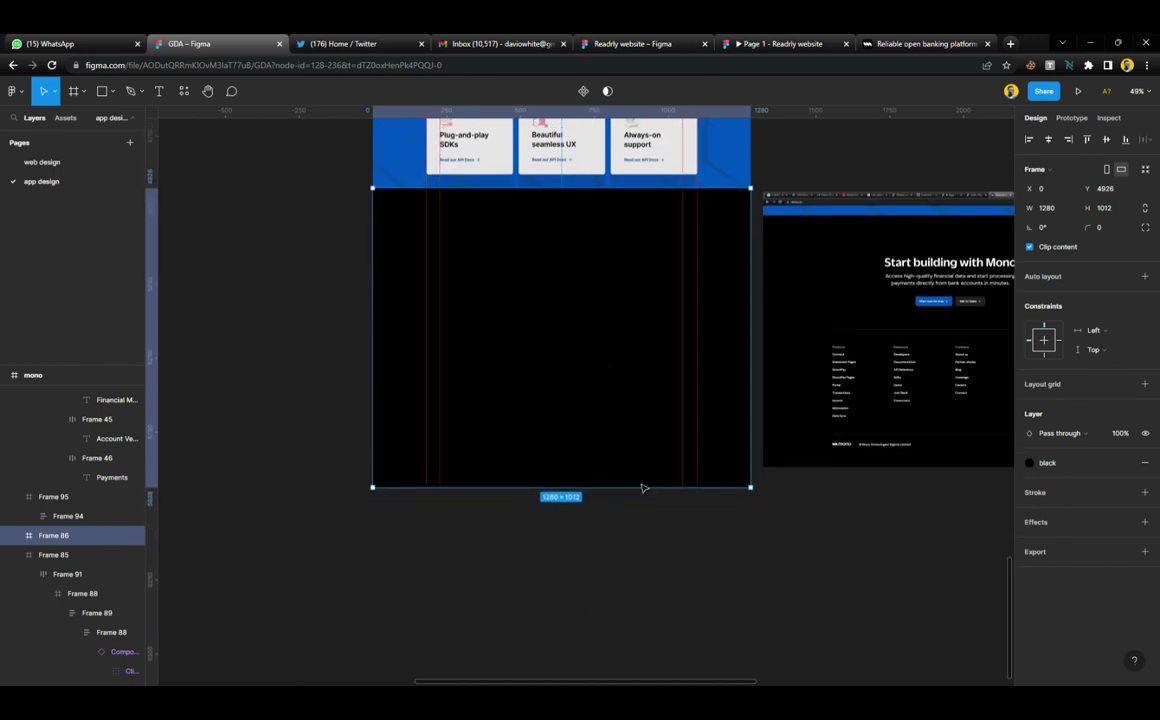
{"action": "left_click", "coordinate": [816, 269]}
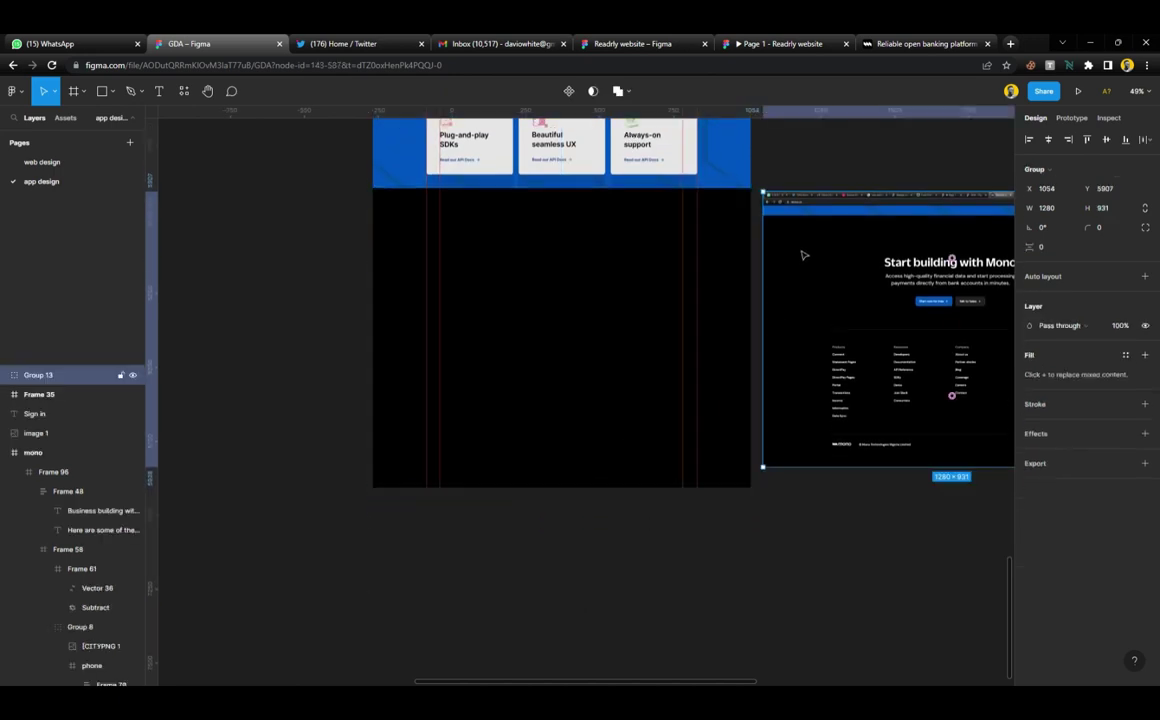
{"action": "left_click_drag", "start_coordinate": [803, 255], "coordinate": [795, 228]}
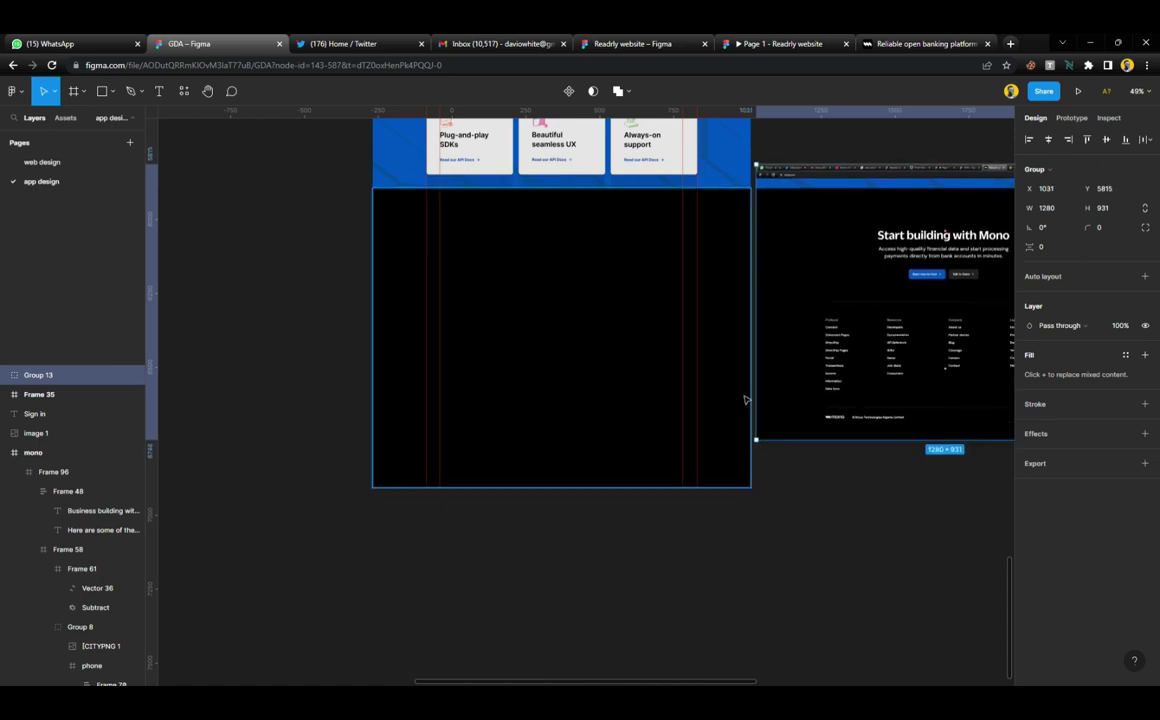
Trim the white strip off the mono page bottom, then select the 'Powerful APIs and easy-to-use resources' heading
{"action": "left_click", "coordinate": [740, 489]}
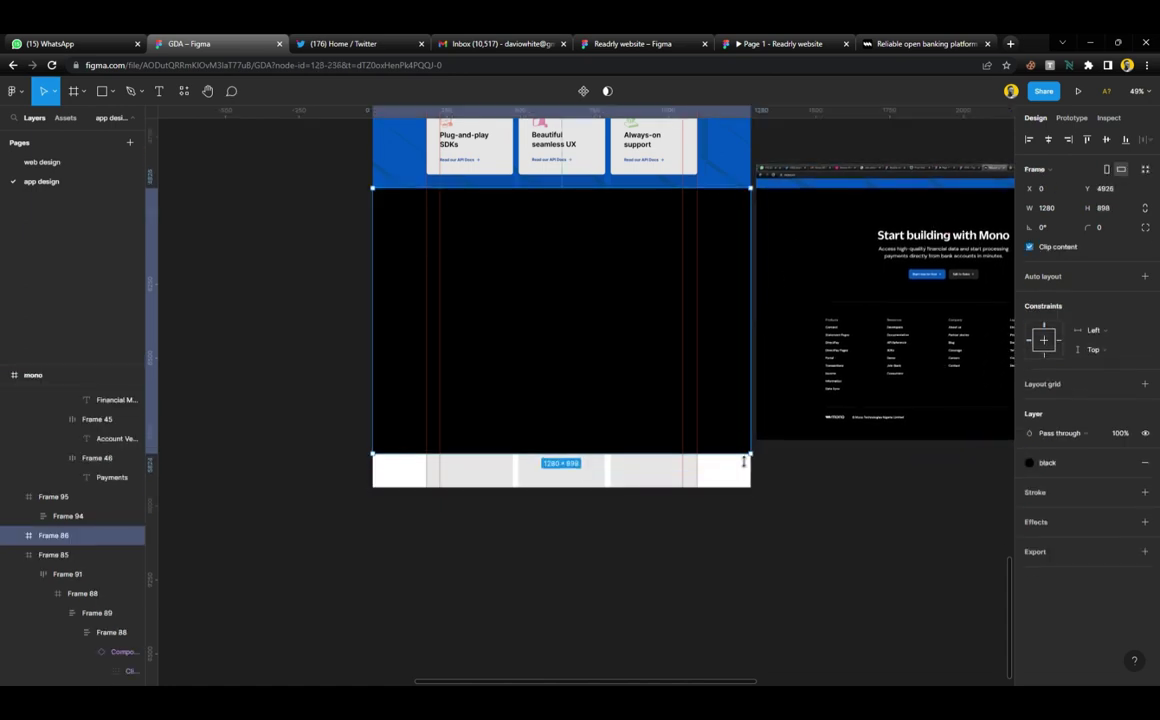
{"action": "left_click_drag", "start_coordinate": [741, 496], "coordinate": [742, 451]}
{"action": "key", "text": "ctrl+z"}
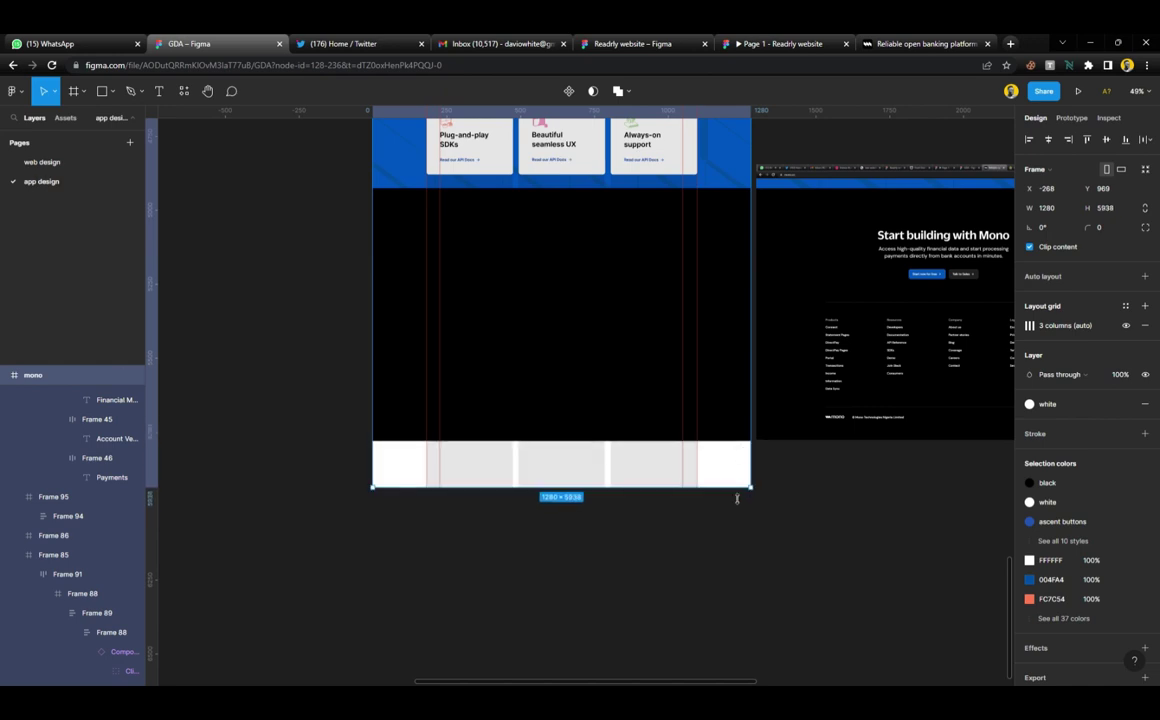
{"action": "left_click_drag", "start_coordinate": [737, 497], "coordinate": [736, 440]}
{"action": "left_click", "coordinate": [720, 469]}
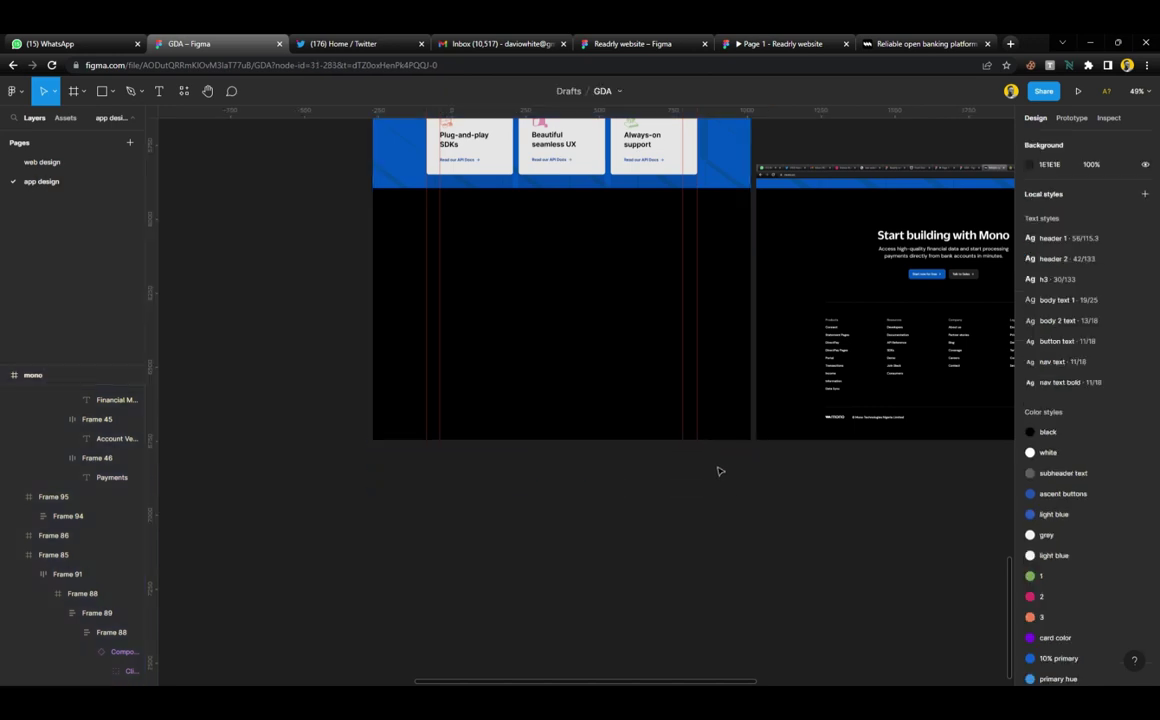
{"action": "scroll", "coordinate": [694, 365], "scroll_direction": "up", "scroll_amount": 2}
{"action": "scroll", "coordinate": [603, 362], "scroll_direction": "up", "scroll_amount": 3}
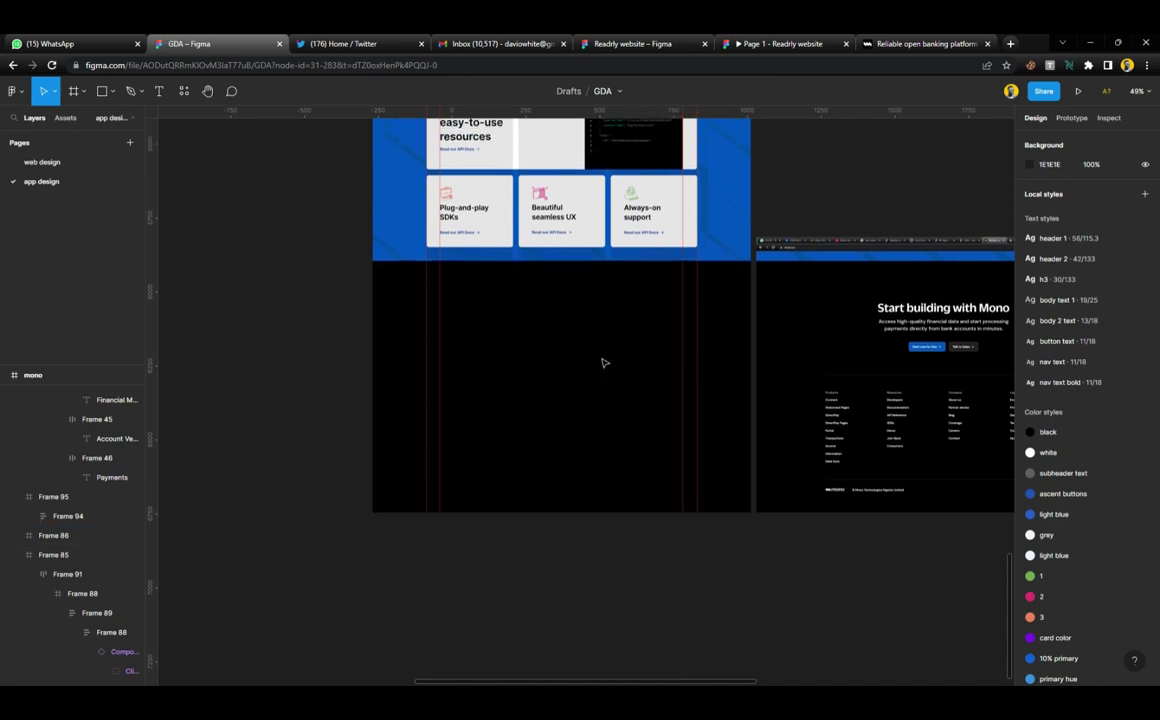
{"action": "left_click", "coordinate": [483, 174], "text": "ctrl"}
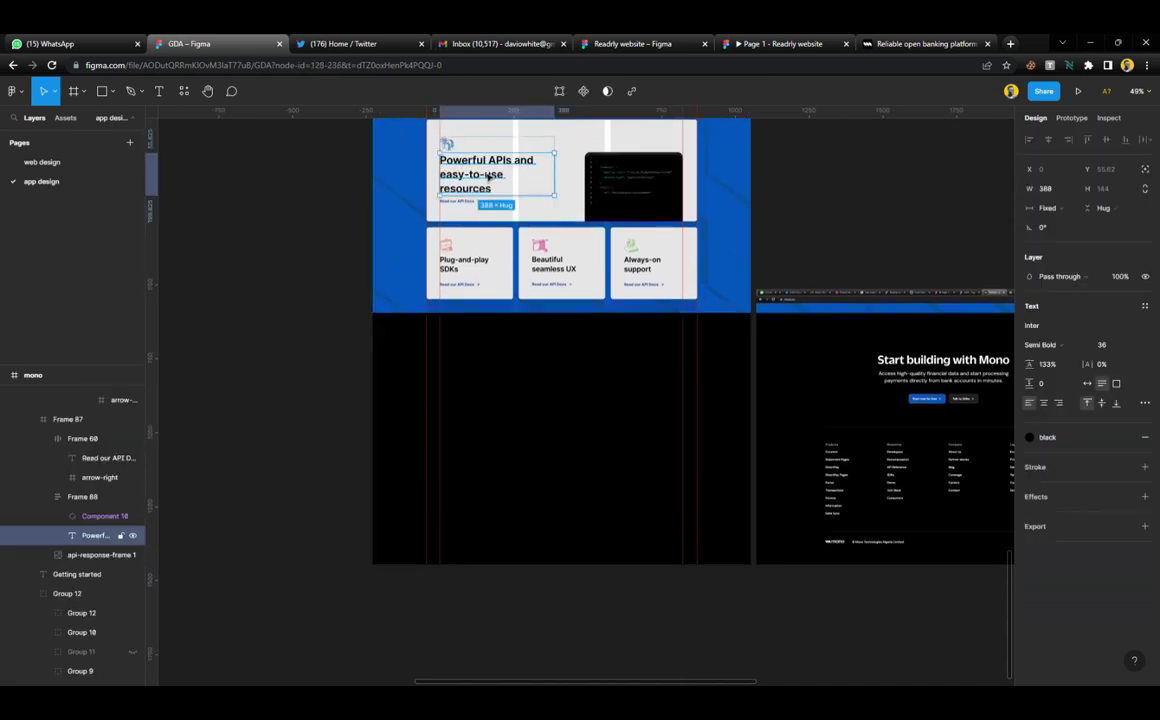
Duplicate the heading into the black section, making it white, centre-aligned, 504 wide and horizontally centred
{"action": "left_click_drag", "start_coordinate": [488, 176], "coordinate": [567, 376]}
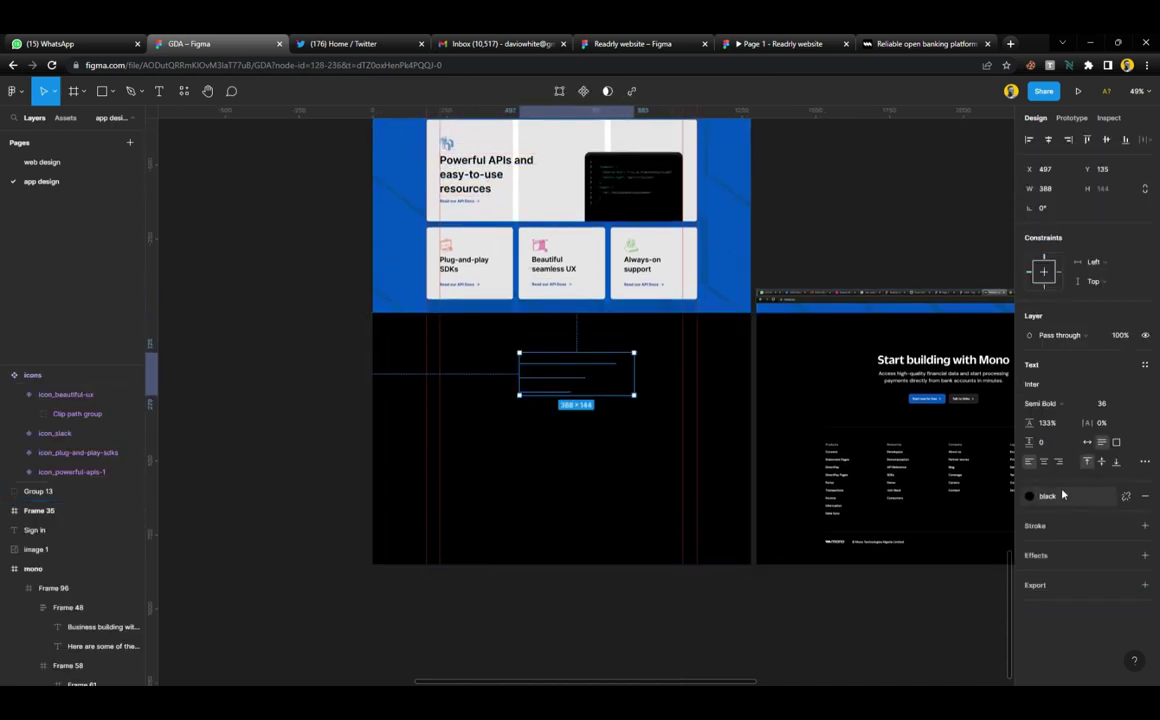
{"action": "left_click", "coordinate": [1045, 494]}
{"action": "left_click", "coordinate": [1058, 536]}
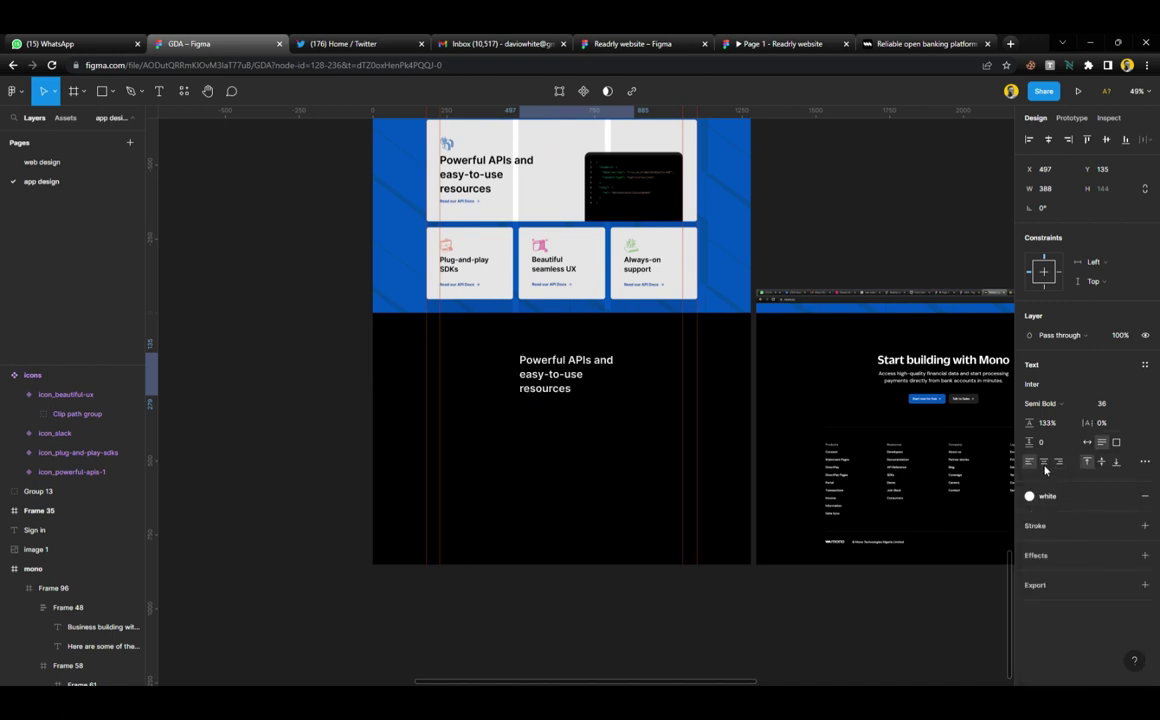
{"action": "left_click", "coordinate": [1044, 462]}
{"action": "left_click_drag", "start_coordinate": [642, 376], "coordinate": [677, 385]}
{"action": "left_click", "coordinate": [1047, 141]}
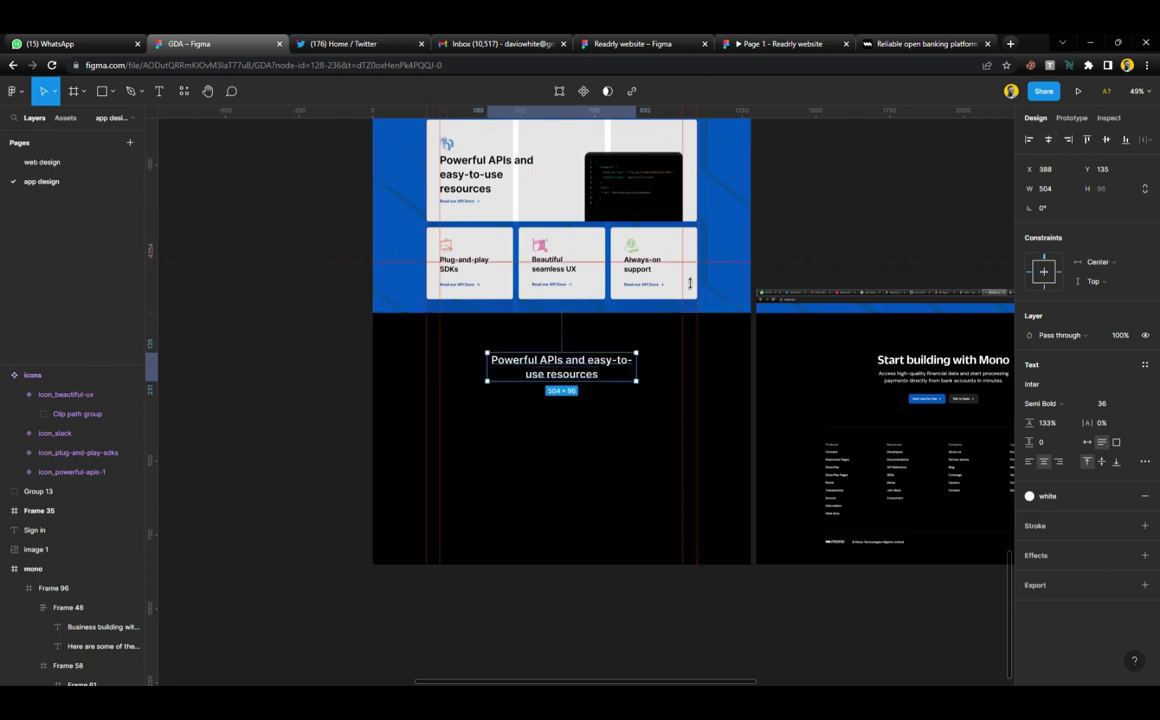
{"action": "left_click", "coordinate": [700, 380]}
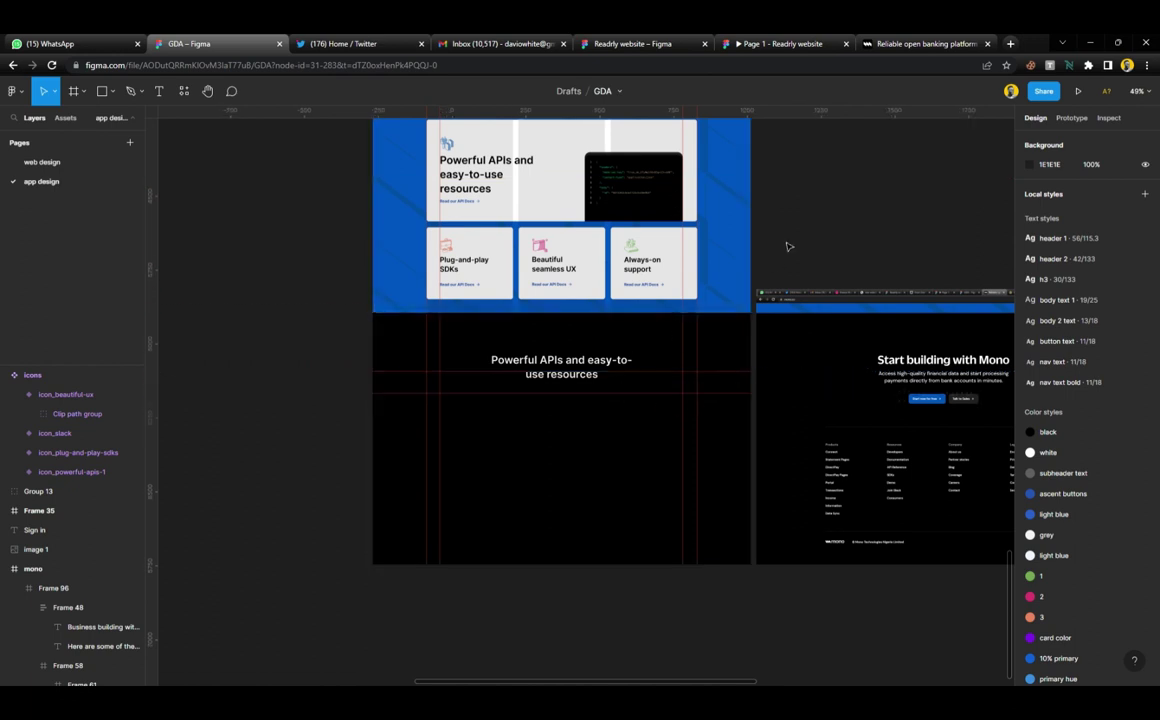
Bring up the mono.co site and scroll to its Start building section
{"action": "scroll", "coordinate": [570, 430], "scroll_direction": "up", "scroll_amount": 5, "text": "ctrl"}
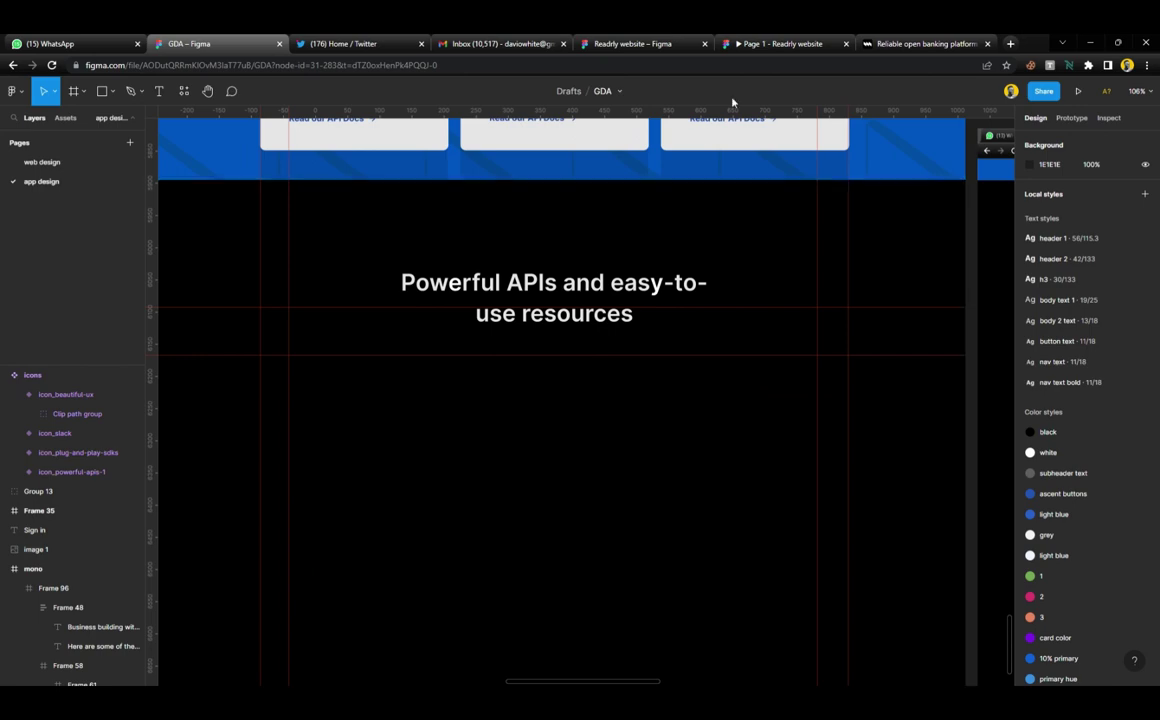
{"action": "left_click", "coordinate": [900, 44]}
{"action": "scroll", "coordinate": [597, 405], "scroll_direction": "down", "scroll_amount": 2}
{"action": "scroll", "coordinate": [597, 405], "scroll_direction": "down", "scroll_amount": 3}
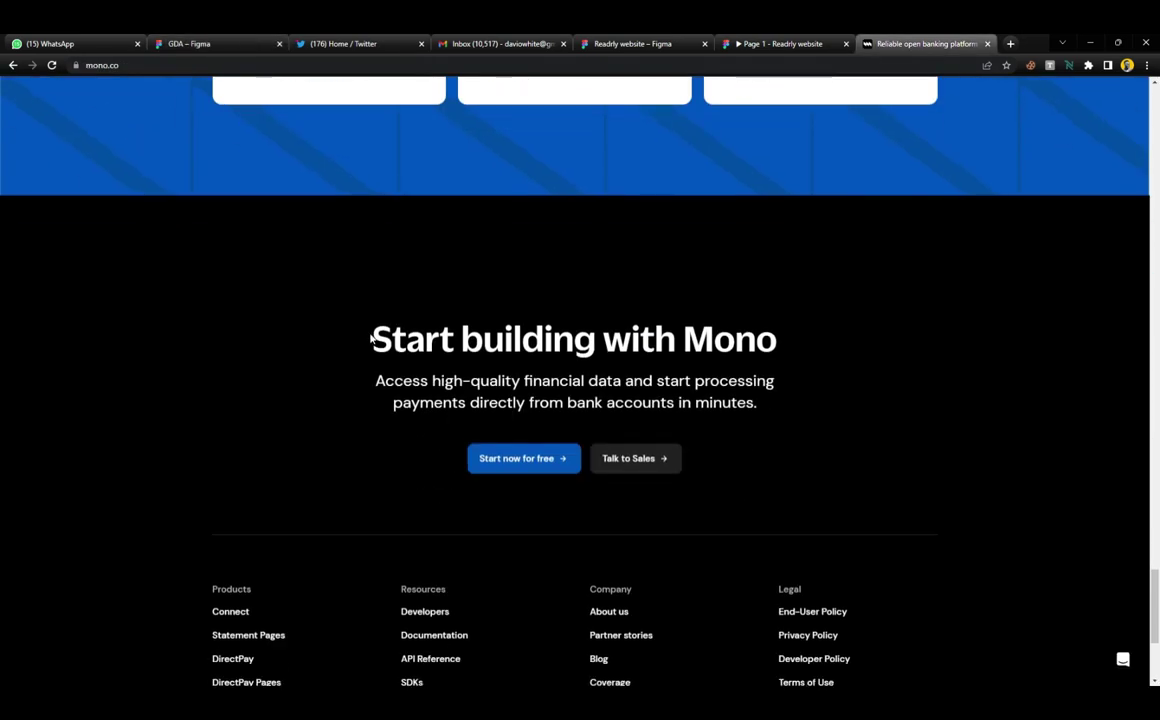
Copy 'Start building with Mono' from mono.co and paste it over the Figma heading copy's text
{"action": "left_click_drag", "start_coordinate": [371, 340], "coordinate": [801, 355]}
{"action": "key", "text": "ctrl+c"}
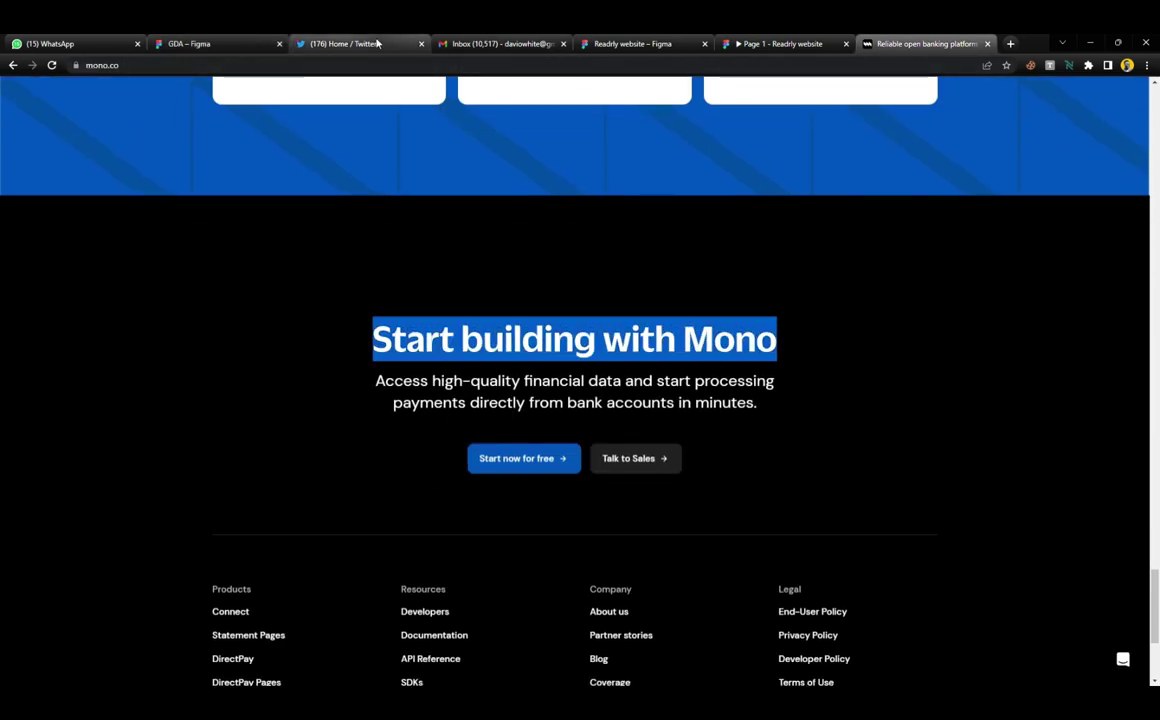
{"action": "left_click", "coordinate": [207, 43]}
{"action": "left_click", "coordinate": [630, 289]}
{"action": "left_click", "coordinate": [630, 289]}
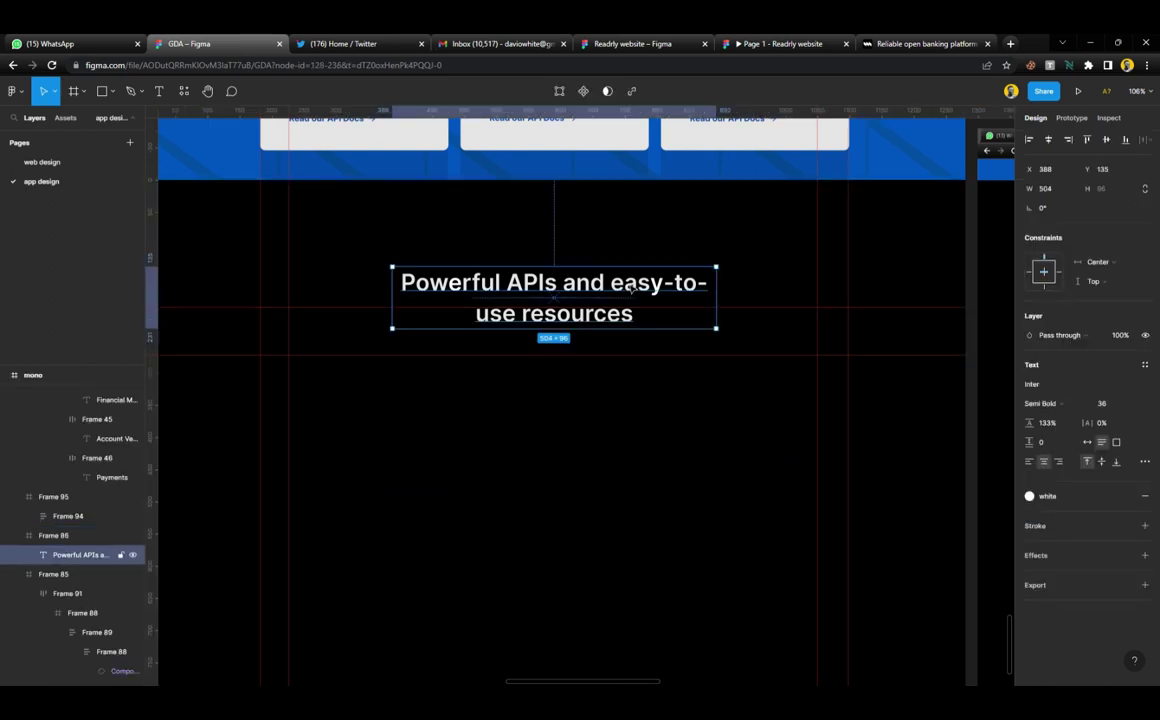
{"action": "key", "text": "Return"}
{"action": "key", "text": "ctrl+v"}
{"action": "key", "text": "Escape"}
{"action": "left_click", "coordinate": [572, 356]}
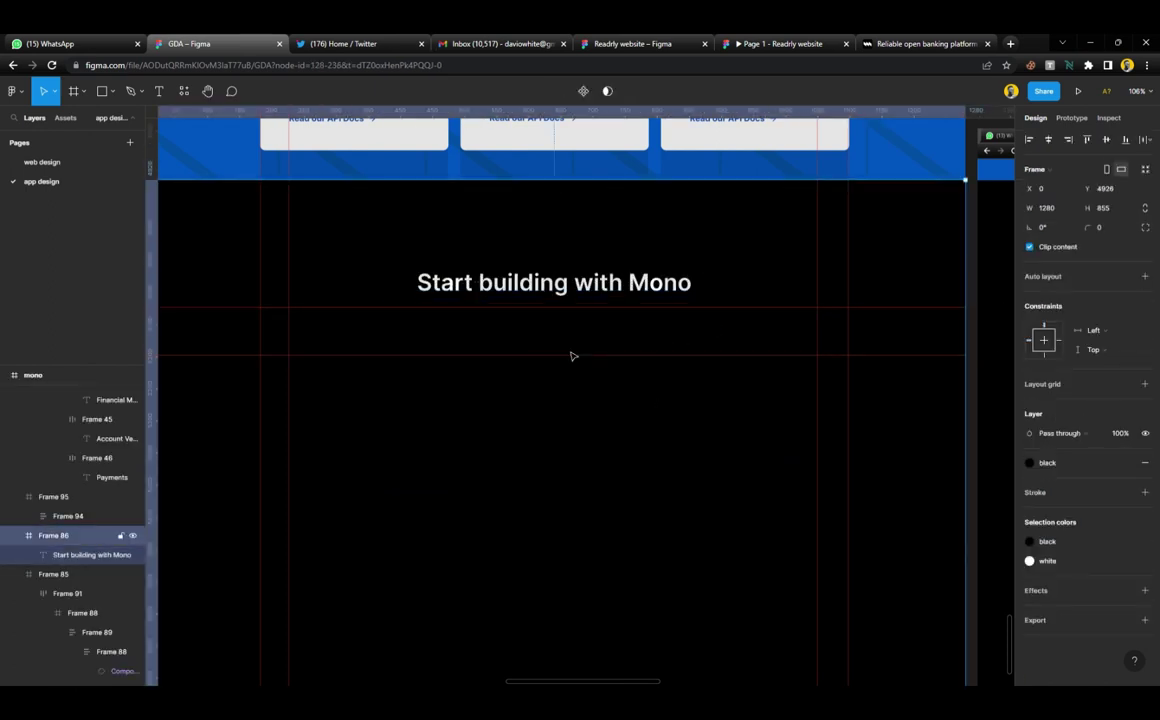
{"action": "scroll", "coordinate": [572, 356], "scroll_direction": "down", "scroll_amount": 5}
Duplicate the 'Here's what some of them are saying.' text under the heading and make it white
{"action": "scroll", "coordinate": [572, 356], "scroll_direction": "up", "scroll_amount": 10}
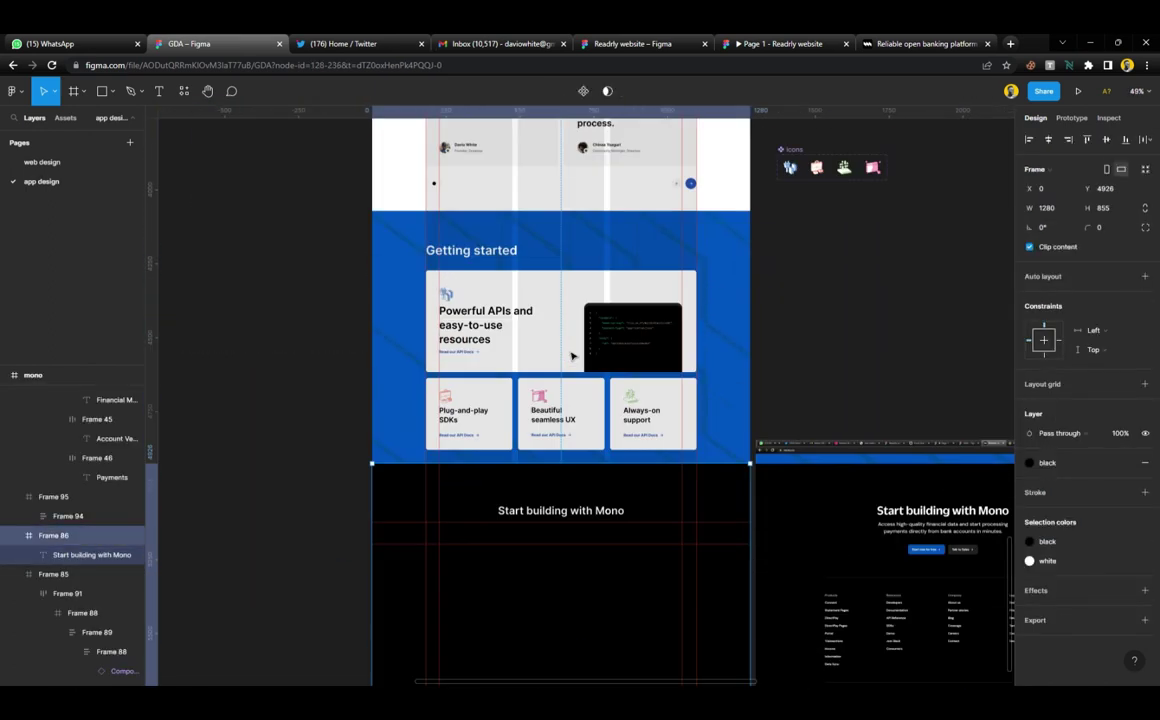
{"action": "scroll", "coordinate": [547, 333], "scroll_direction": "up", "scroll_amount": 2}
{"action": "left_click", "coordinate": [500, 268]}
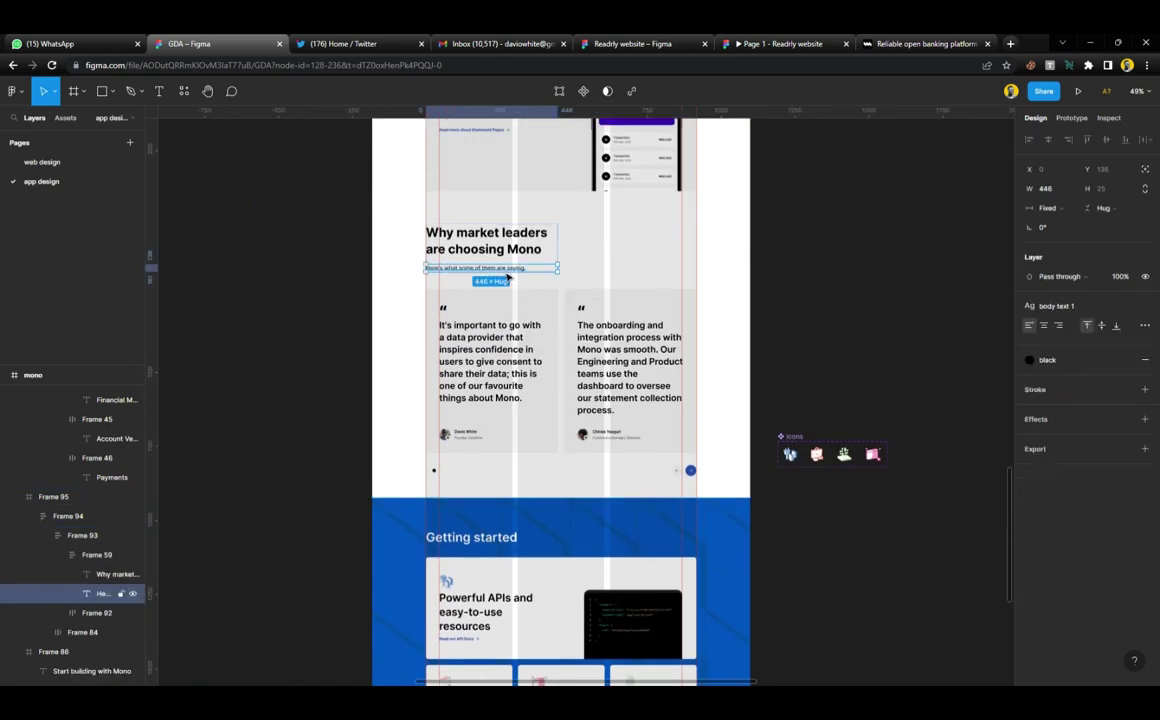
{"action": "scroll", "coordinate": [508, 276], "scroll_direction": "down", "scroll_amount": 5}
{"action": "left_click", "coordinate": [585, 573]}
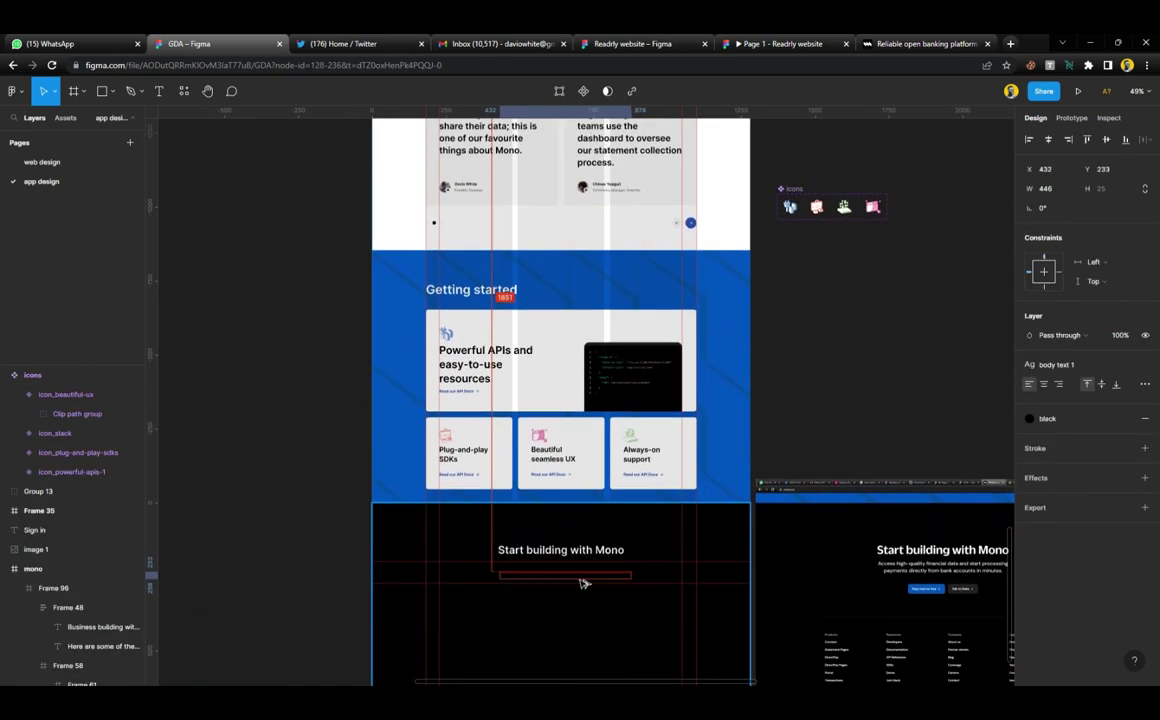
{"action": "scroll", "coordinate": [577, 554], "scroll_direction": "down", "scroll_amount": 2}
{"action": "scroll", "coordinate": [577, 554], "scroll_direction": "up", "scroll_amount": 5}
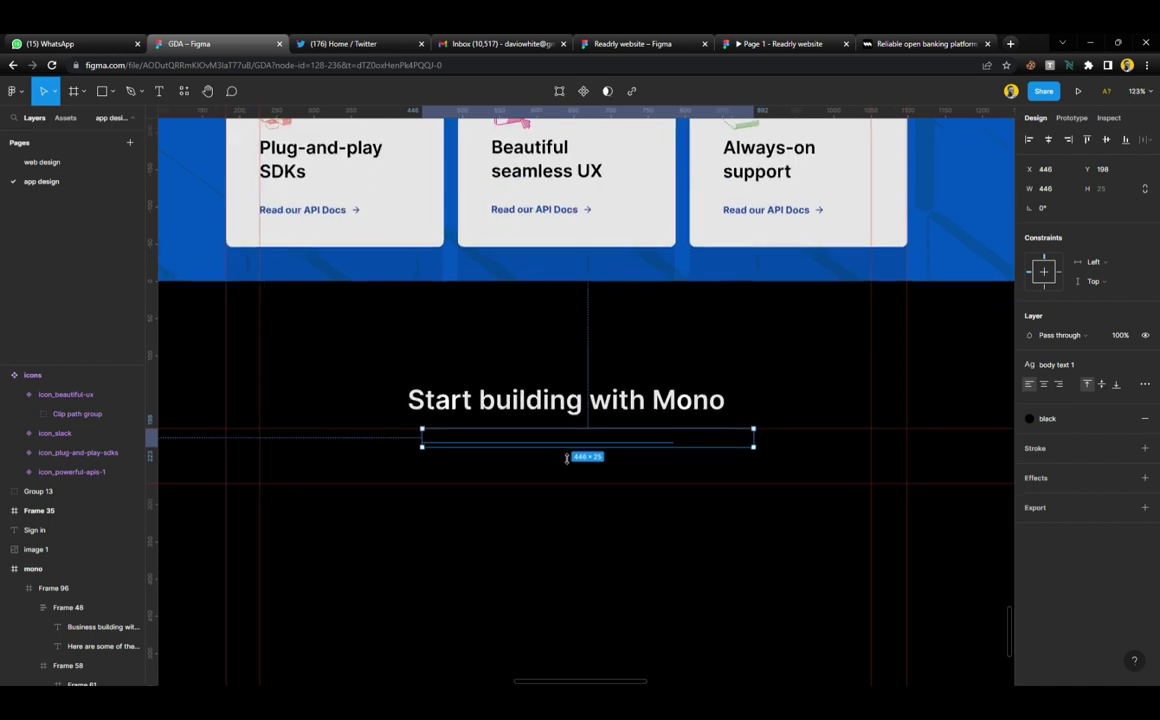
{"action": "left_click", "coordinate": [1029, 418]}
{"action": "left_click", "coordinate": [1060, 508]}
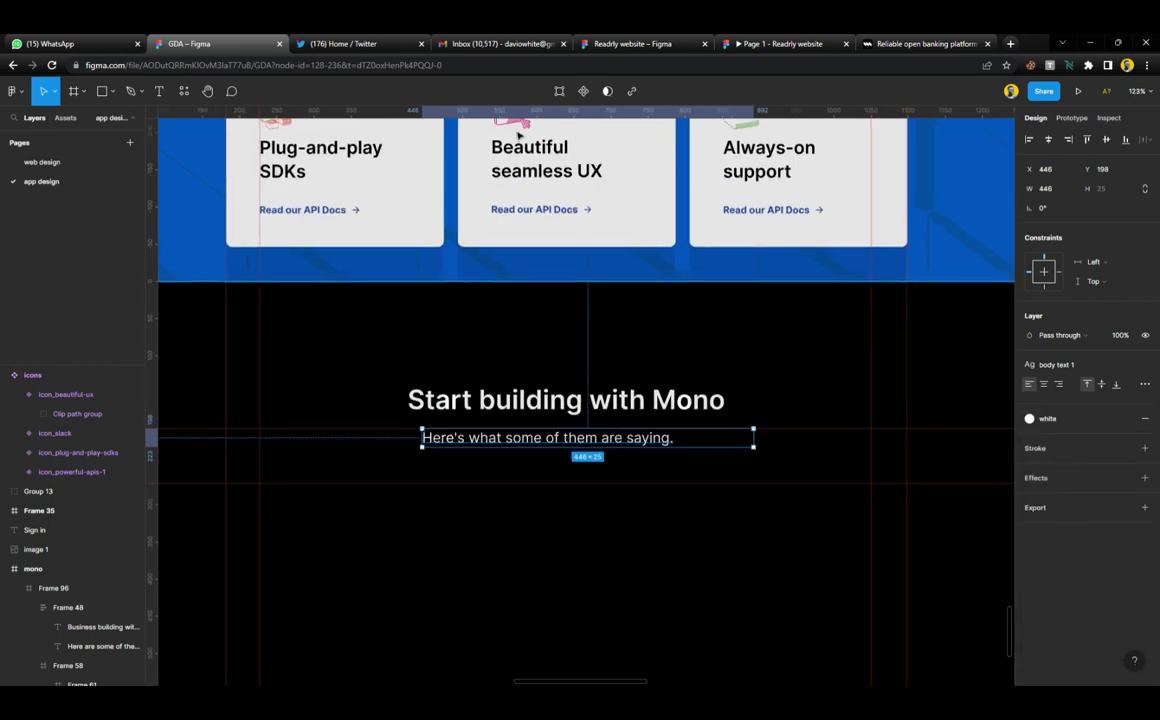
Replace that text with the Access high-quality financial data paragraph copied from mono.co
{"action": "left_click", "coordinate": [913, 43]}
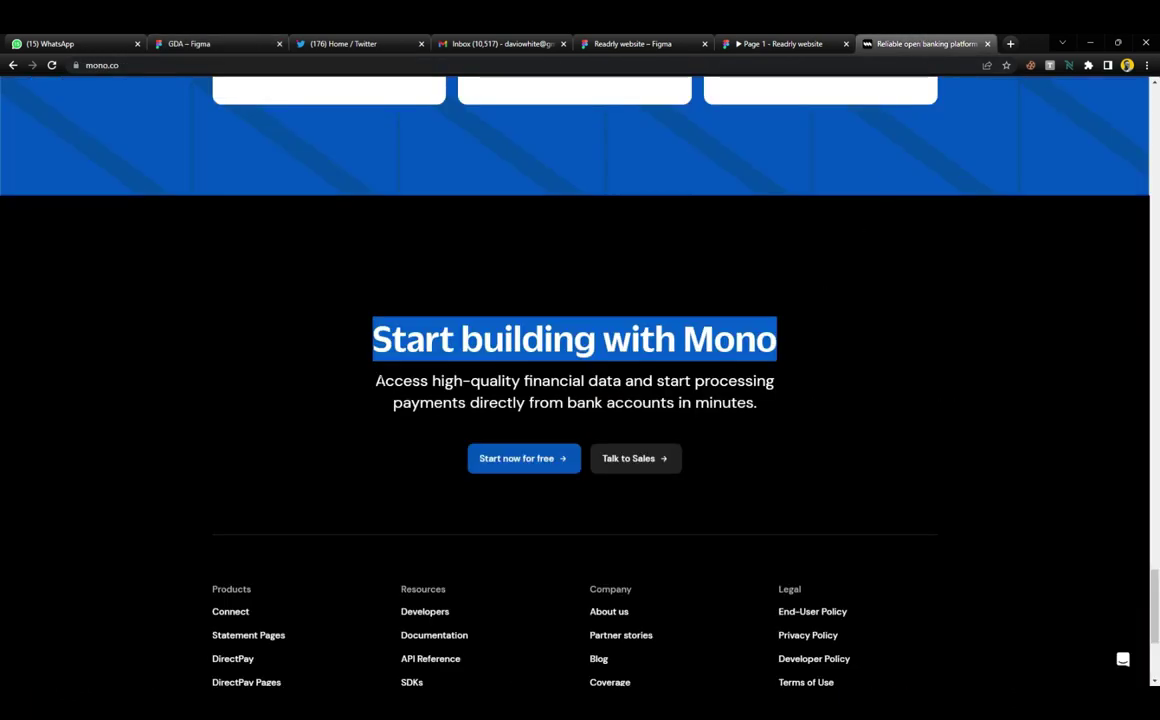
{"action": "left_click_drag", "start_coordinate": [375, 380], "coordinate": [781, 411]}
{"action": "key", "text": "ctrl+c"}
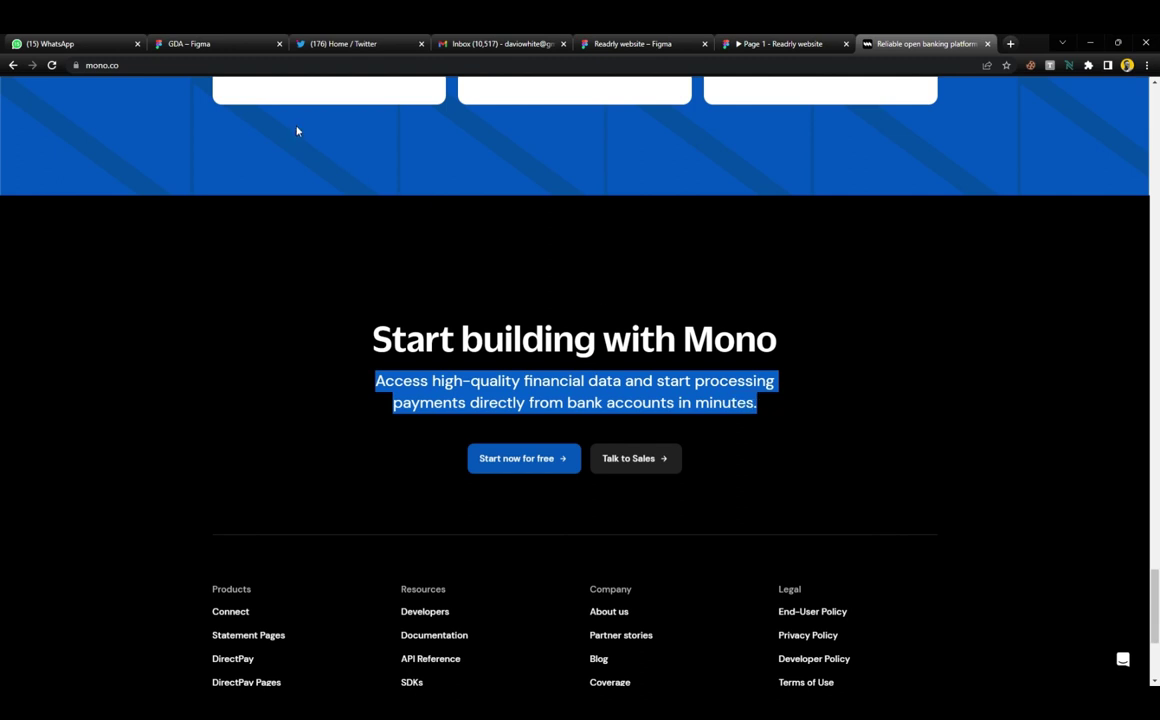
{"action": "left_click", "coordinate": [229, 43]}
{"action": "double_click", "coordinate": [617, 443]}
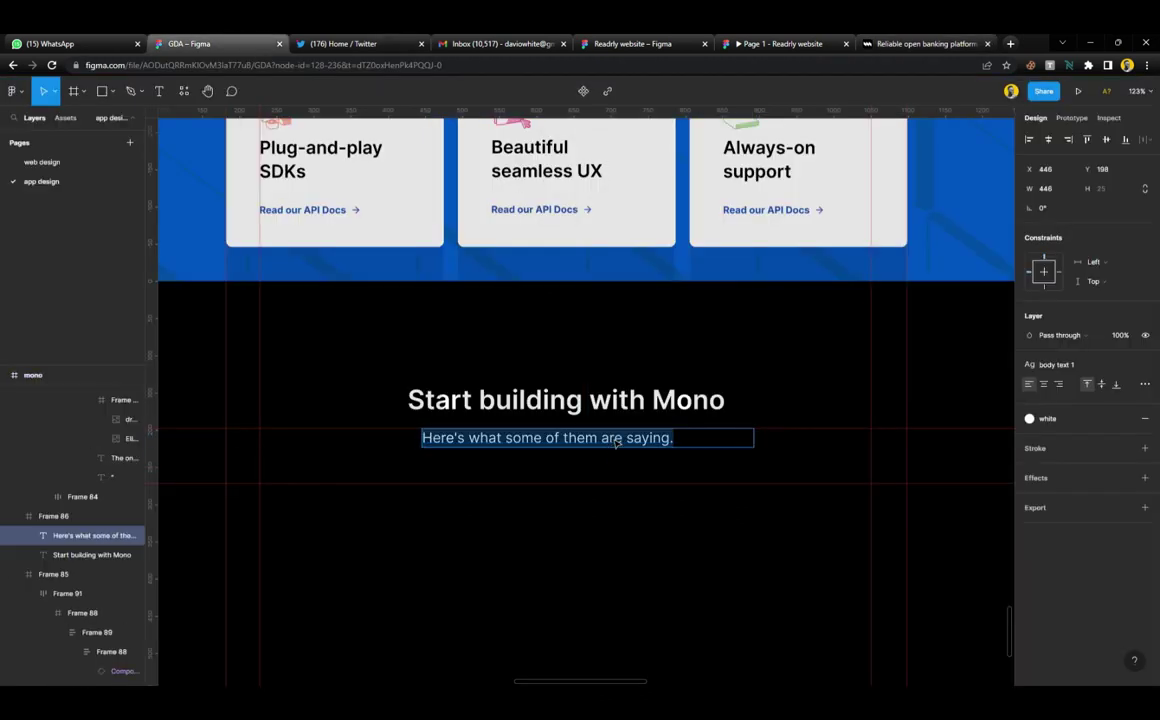
{"action": "key", "text": "ctrl+v"}
{"action": "key", "text": "Escape"}
Centre-align the paragraph, widen it to 501 and centre it horizontally under the heading
{"action": "left_click", "coordinate": [1043, 384]}
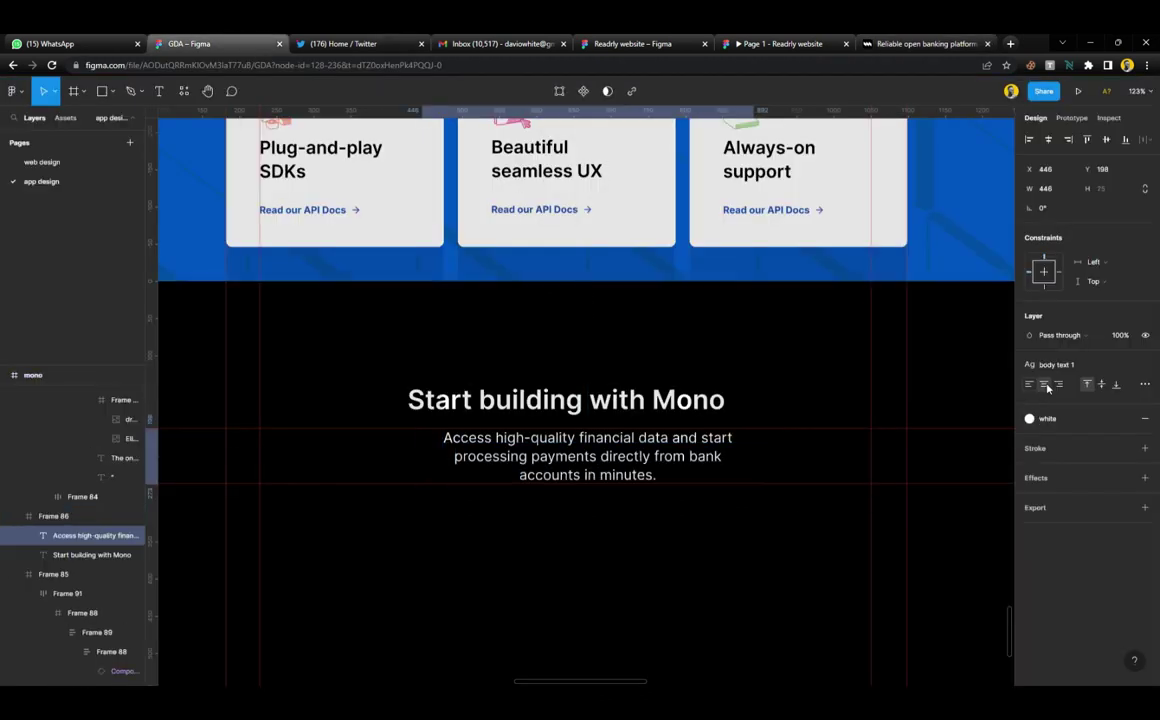
{"action": "left_click_drag", "start_coordinate": [758, 464], "coordinate": [803, 469]}
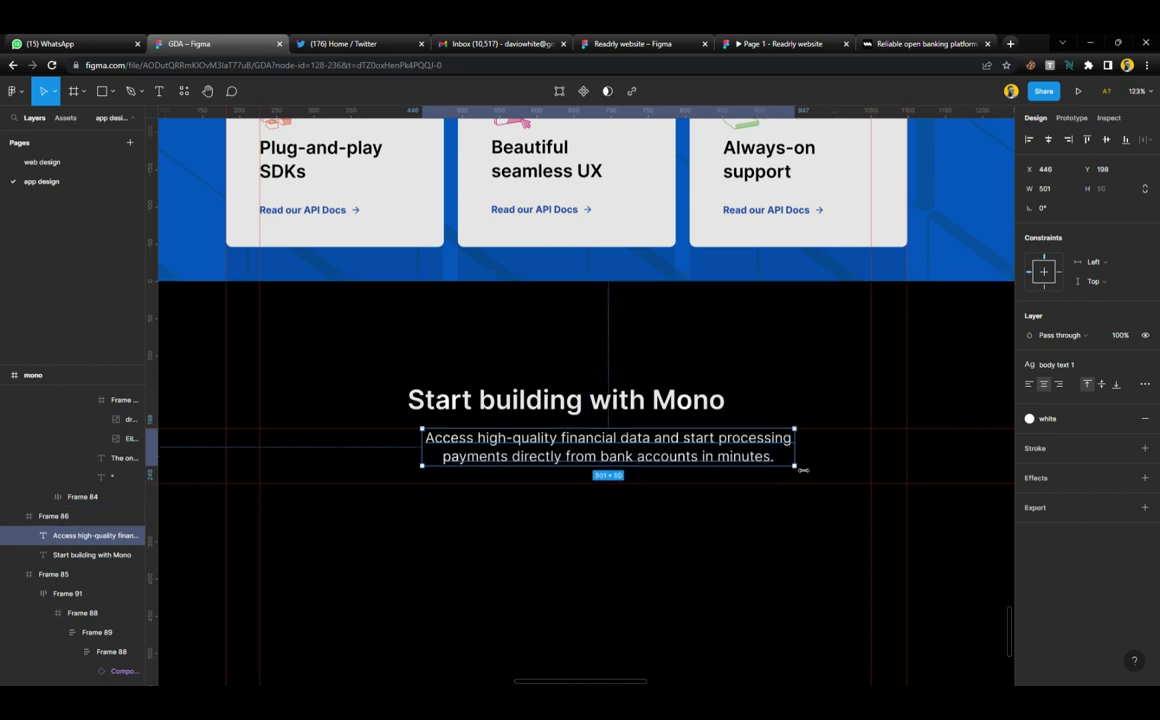
{"action": "left_click", "coordinate": [1047, 143]}
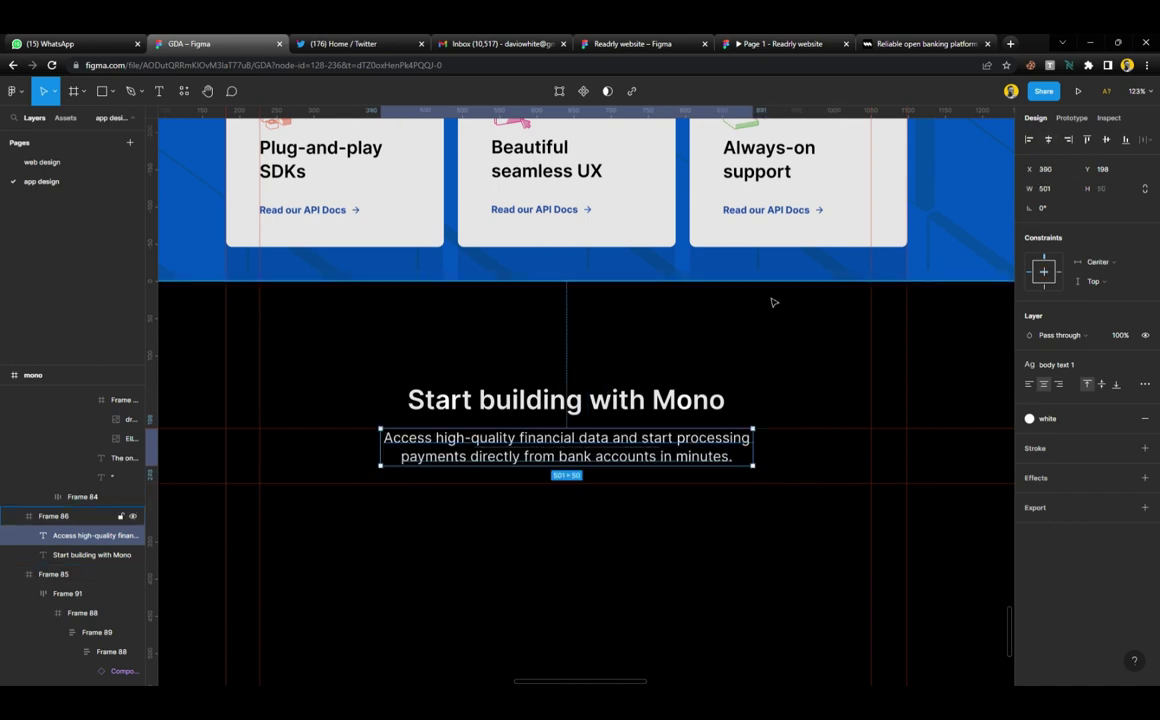
{"action": "left_click", "coordinate": [92, 554], "text": "shift"}
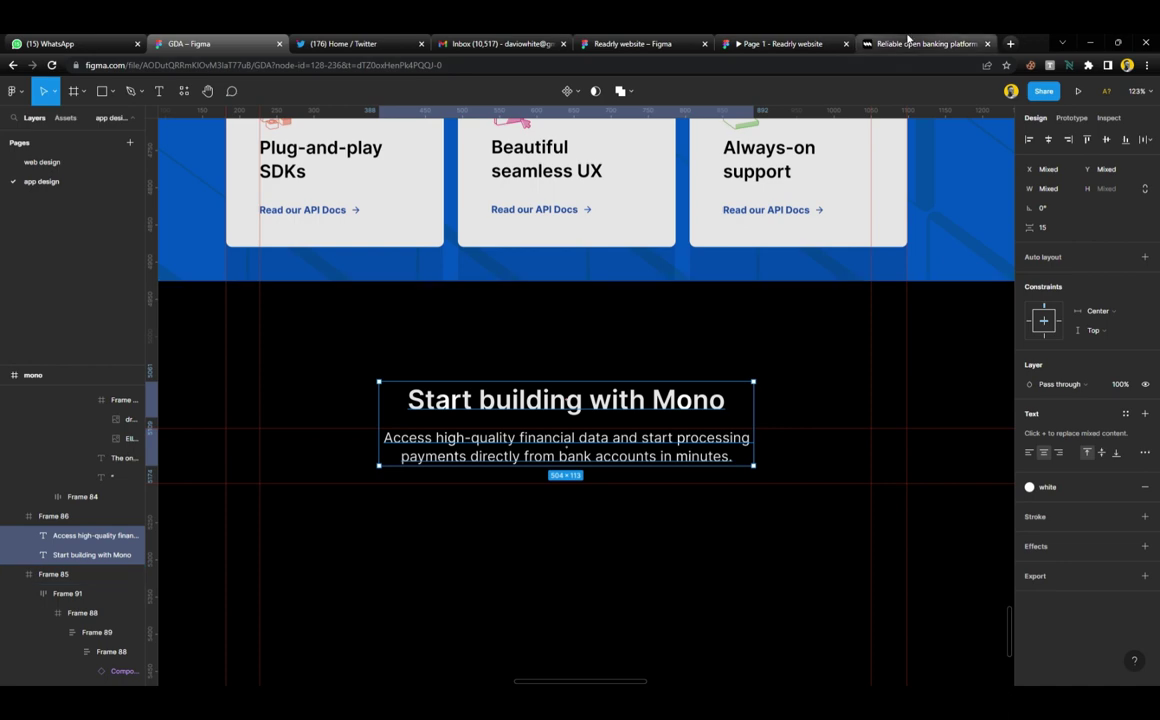
{"action": "left_click", "coordinate": [908, 45]}
{"action": "left_click", "coordinate": [838, 364]}
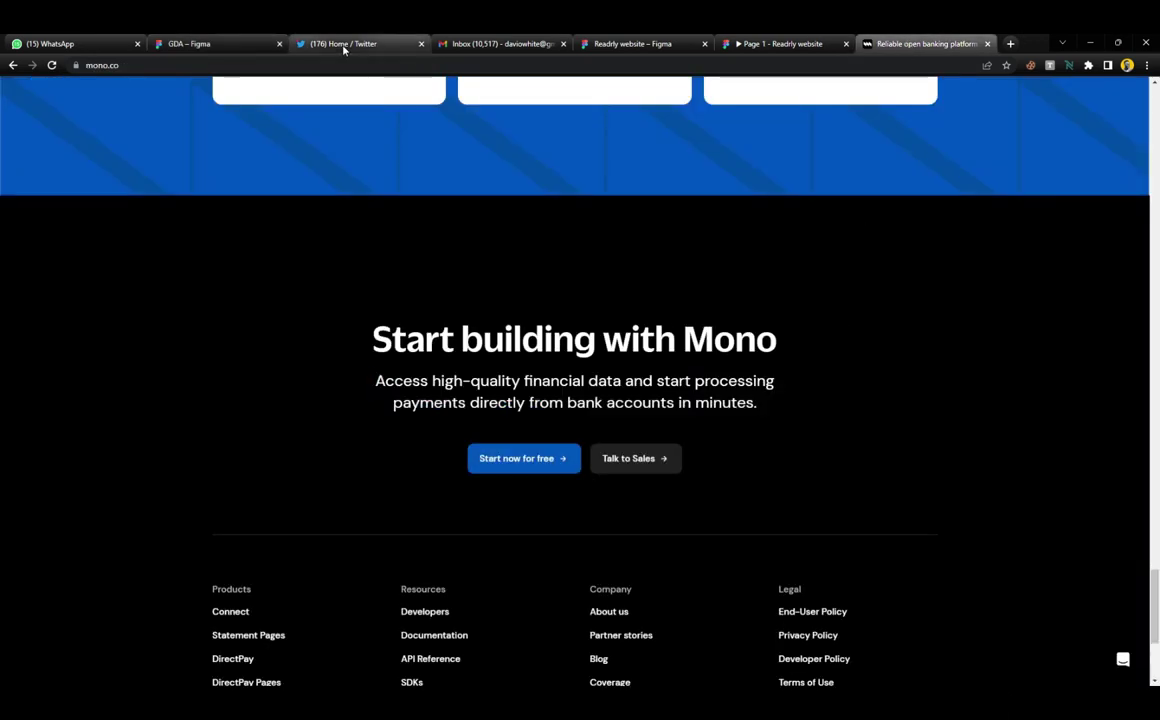
{"action": "left_click", "coordinate": [190, 44]}
{"action": "scroll", "coordinate": [515, 405], "scroll_direction": "down", "scroll_amount": 4}
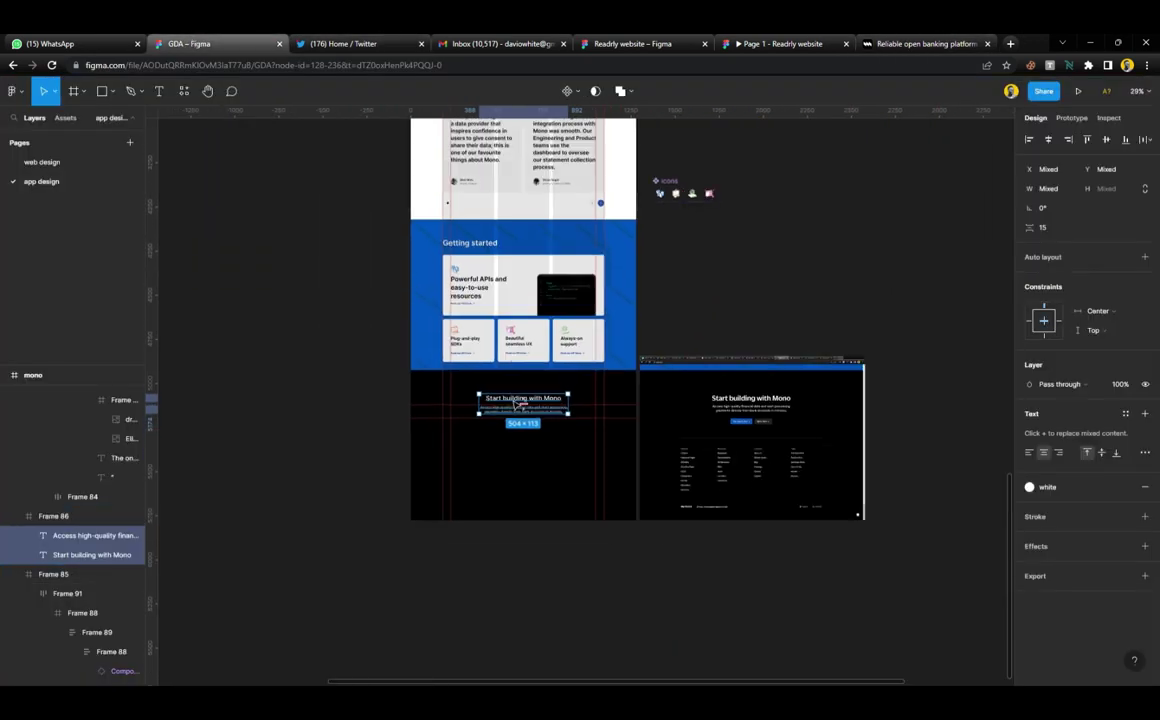
{"action": "scroll", "coordinate": [515, 405], "scroll_direction": "up", "scroll_amount": 5}
{"action": "scroll", "coordinate": [515, 405], "scroll_direction": "up", "scroll_amount": 4}
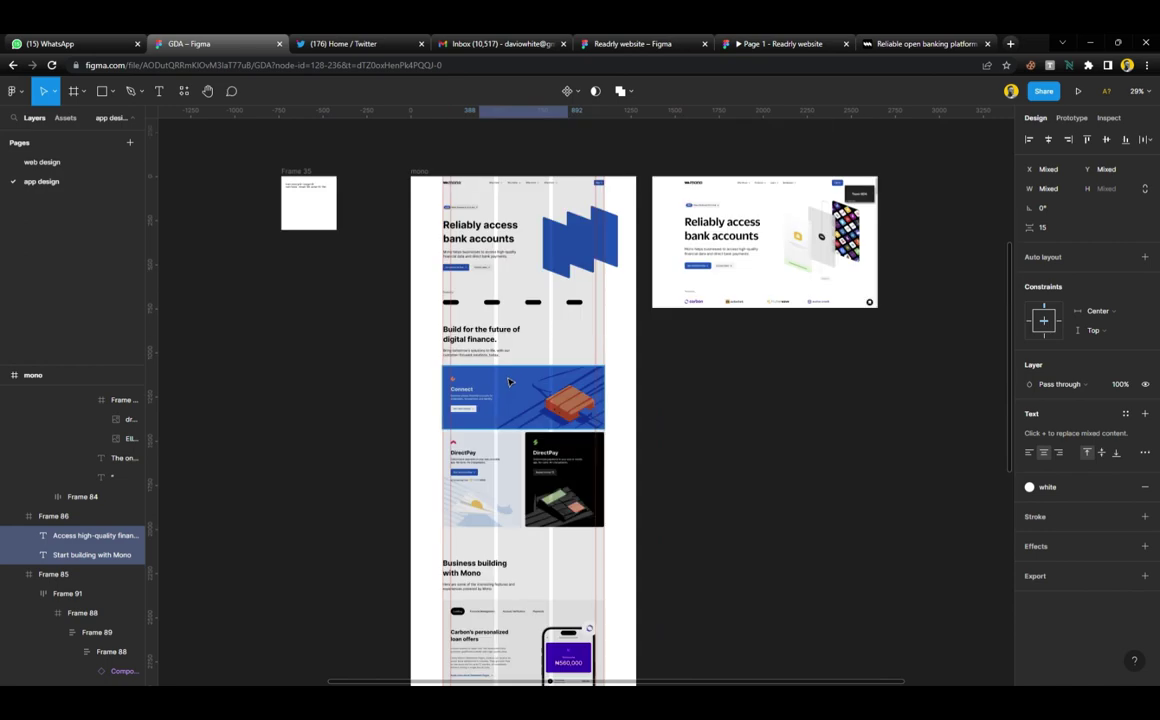
Move the hero's Get started for free and Contact sales buttons under the Start building paragraph
{"action": "left_click", "coordinate": [479, 268]}
{"action": "scroll", "coordinate": [487, 279], "scroll_direction": "down", "scroll_amount": 10}
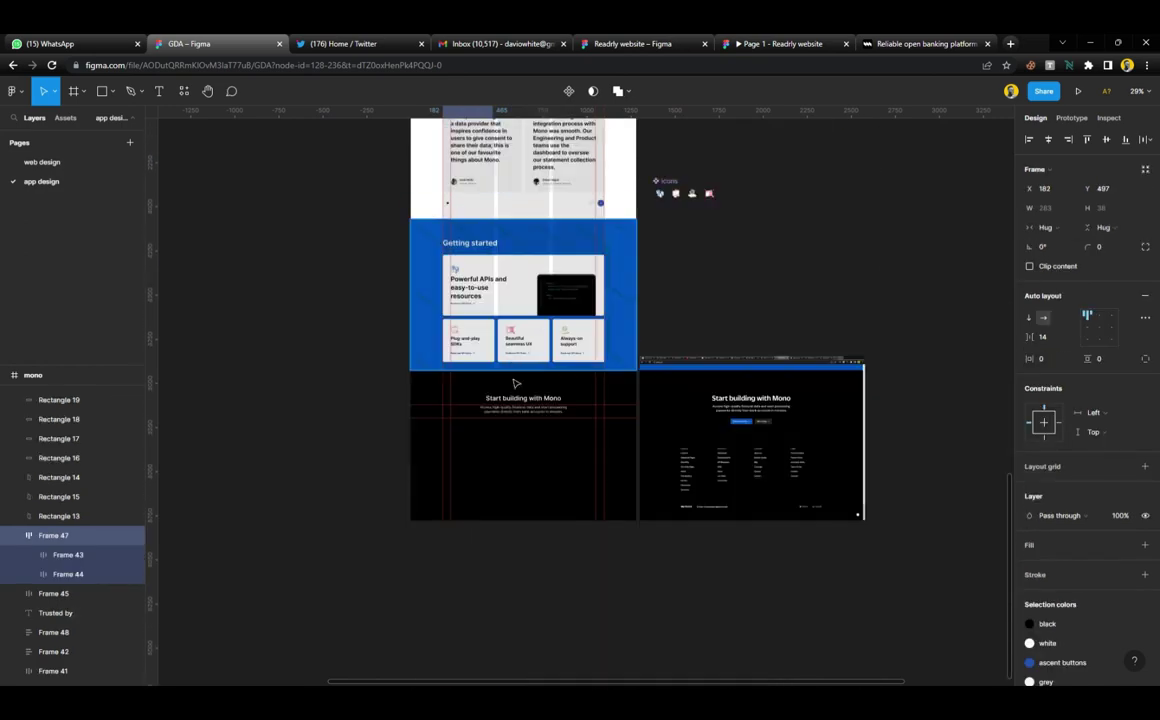
{"action": "scroll", "coordinate": [523, 456], "scroll_direction": "up", "scroll_amount": 6}
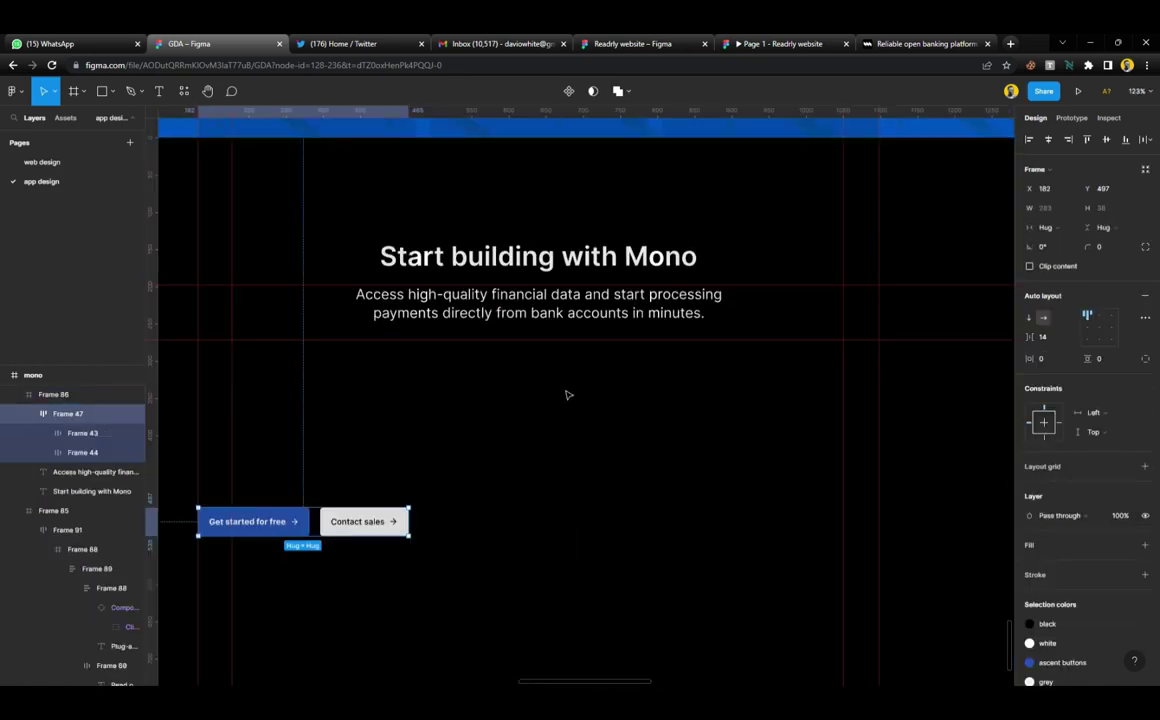
{"action": "left_click_drag", "start_coordinate": [381, 529], "coordinate": [616, 361]}
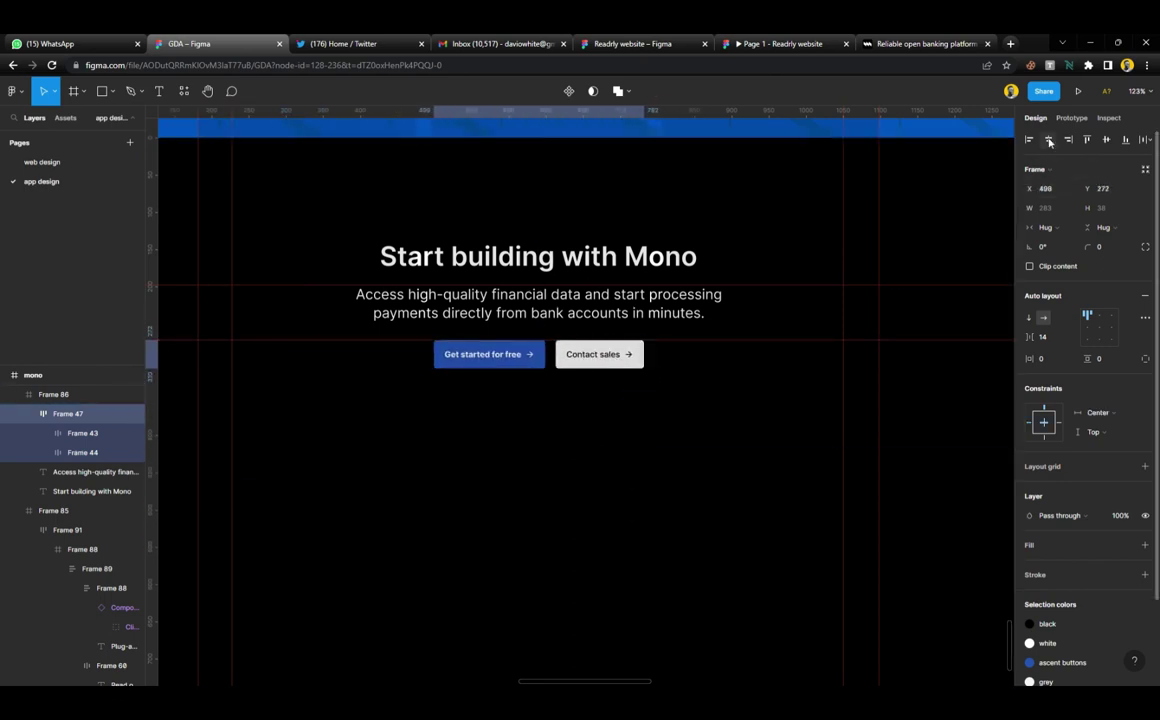
{"action": "left_click", "coordinate": [896, 44]}
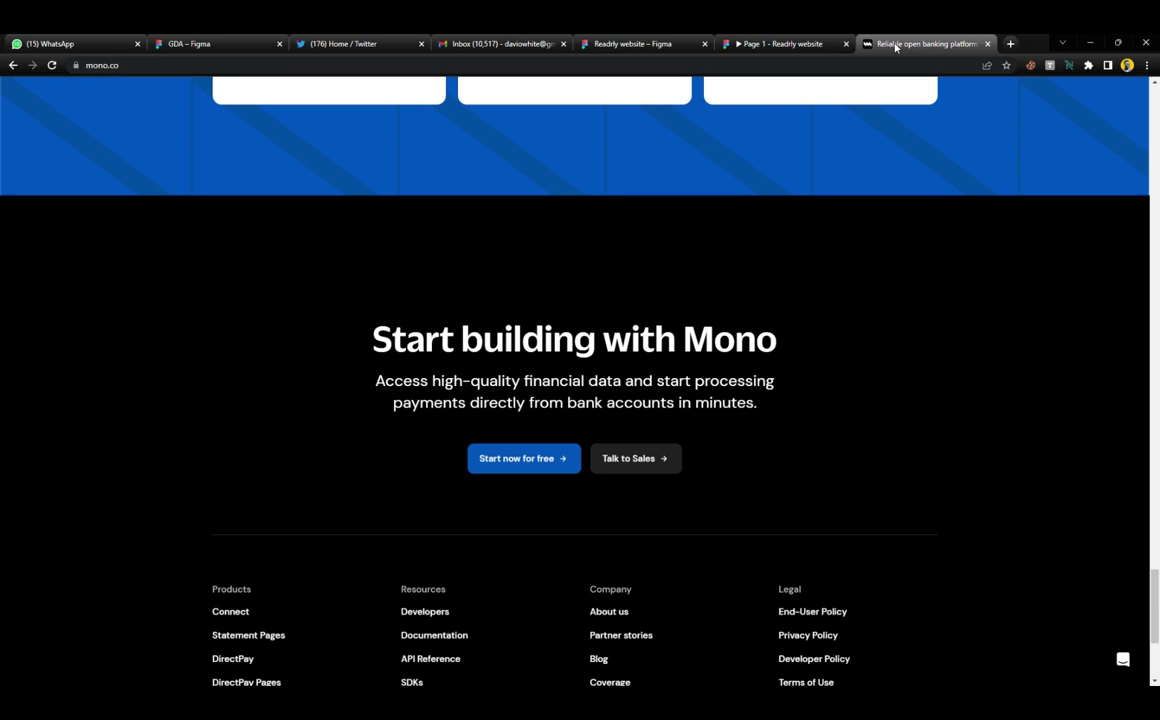
{"action": "left_click", "coordinate": [360, 44]}
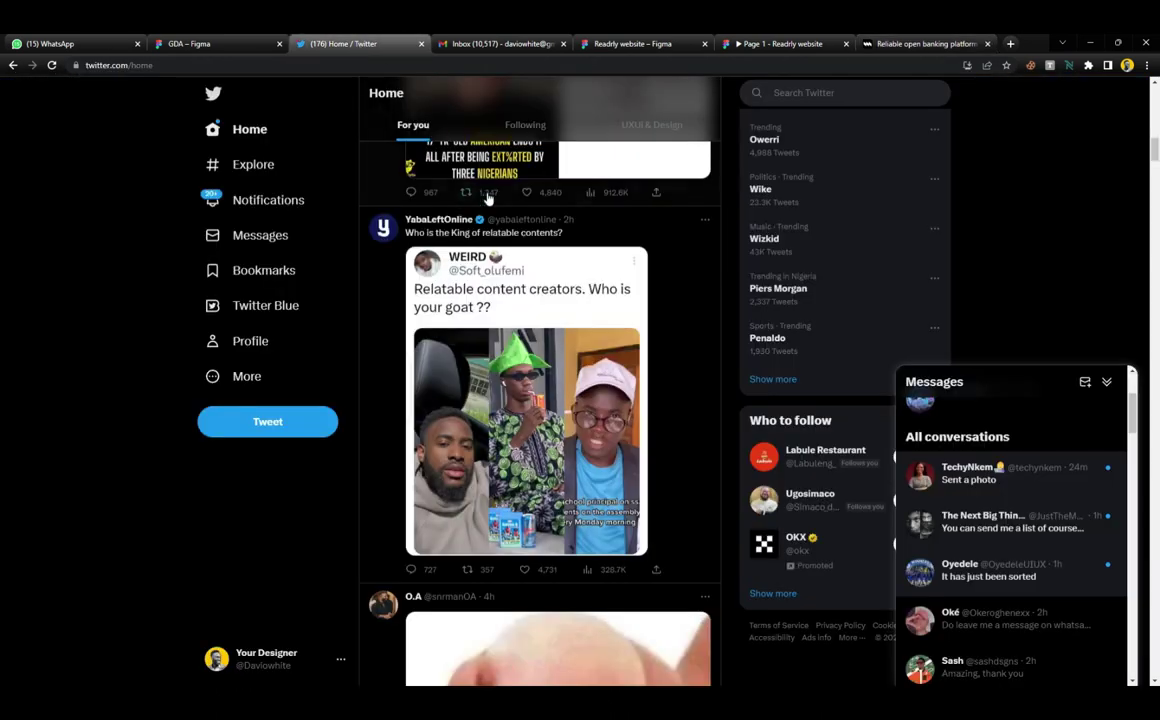
{"action": "left_click", "coordinate": [221, 44]}
Give the Contact sales button a colour-style fill and a white label
{"action": "left_click", "coordinate": [627, 360]}
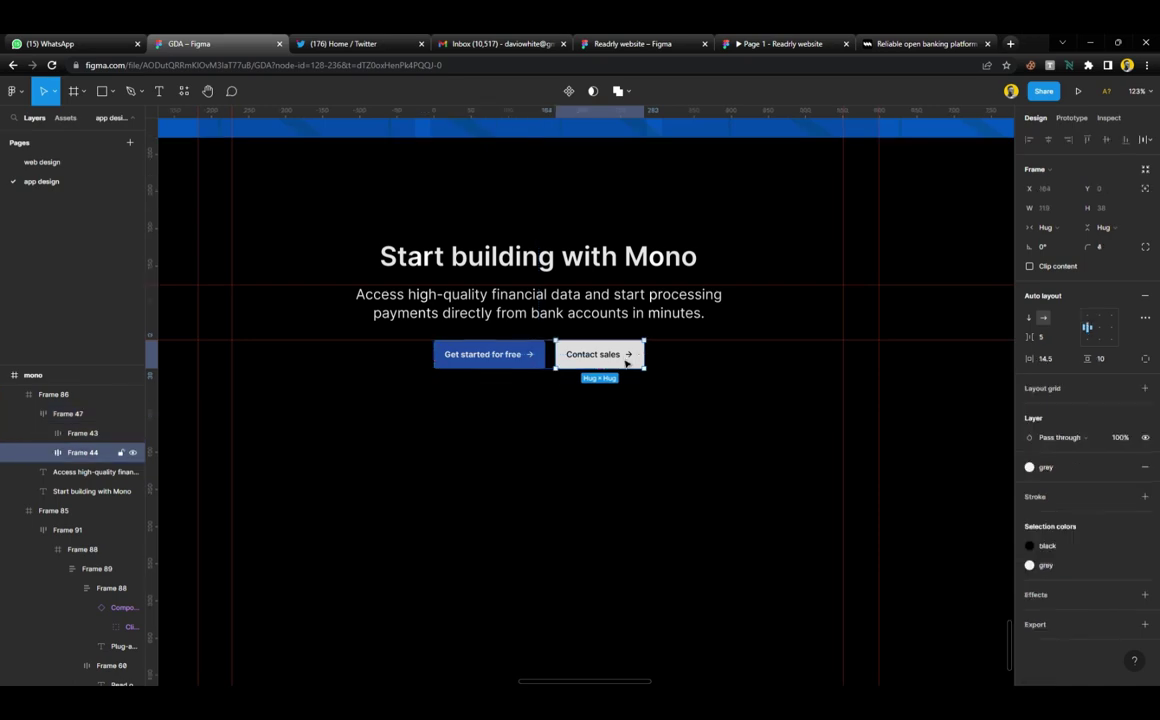
{"action": "scroll", "coordinate": [627, 362], "scroll_direction": "right", "scroll_amount": 5}
{"action": "scroll", "coordinate": [620, 362], "scroll_direction": "down", "scroll_amount": 5, "text": "ctrl"}
{"action": "scroll", "coordinate": [880, 395], "scroll_direction": "right", "scroll_amount": 3}
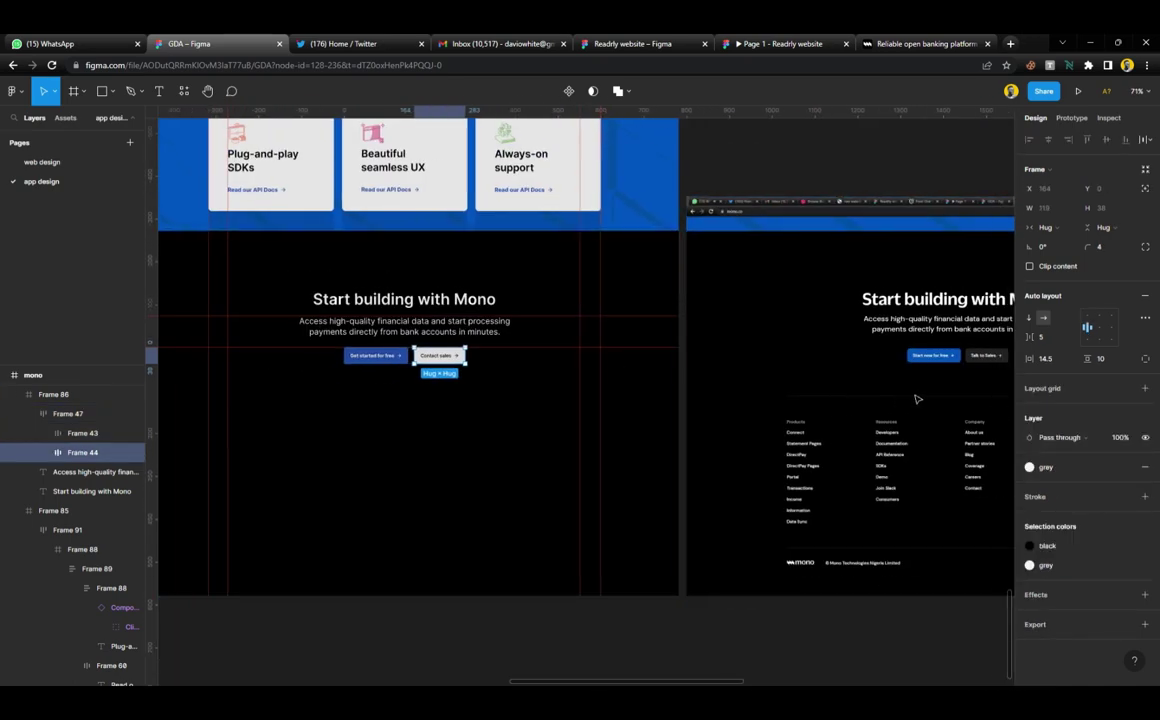
{"action": "scroll", "coordinate": [910, 386], "scroll_direction": "up", "scroll_amount": 5, "text": "ctrl"}
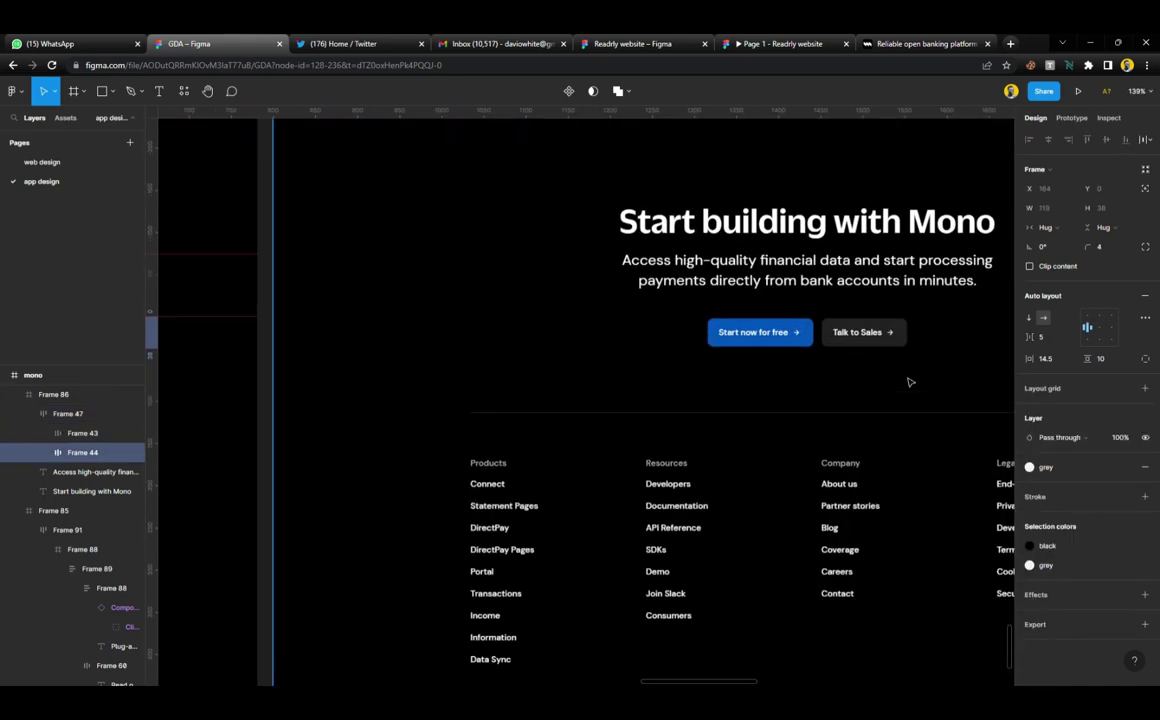
{"action": "left_click", "coordinate": [1070, 467]}
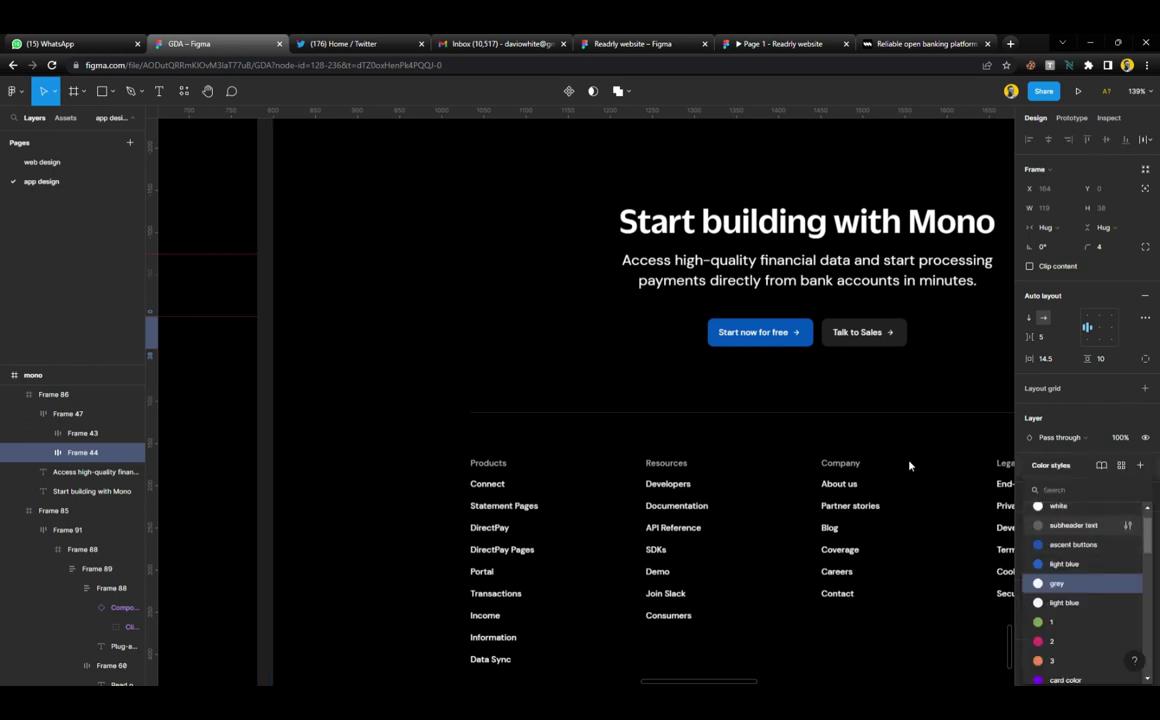
{"action": "scroll", "coordinate": [546, 360], "scroll_direction": "right", "scroll_amount": 5}
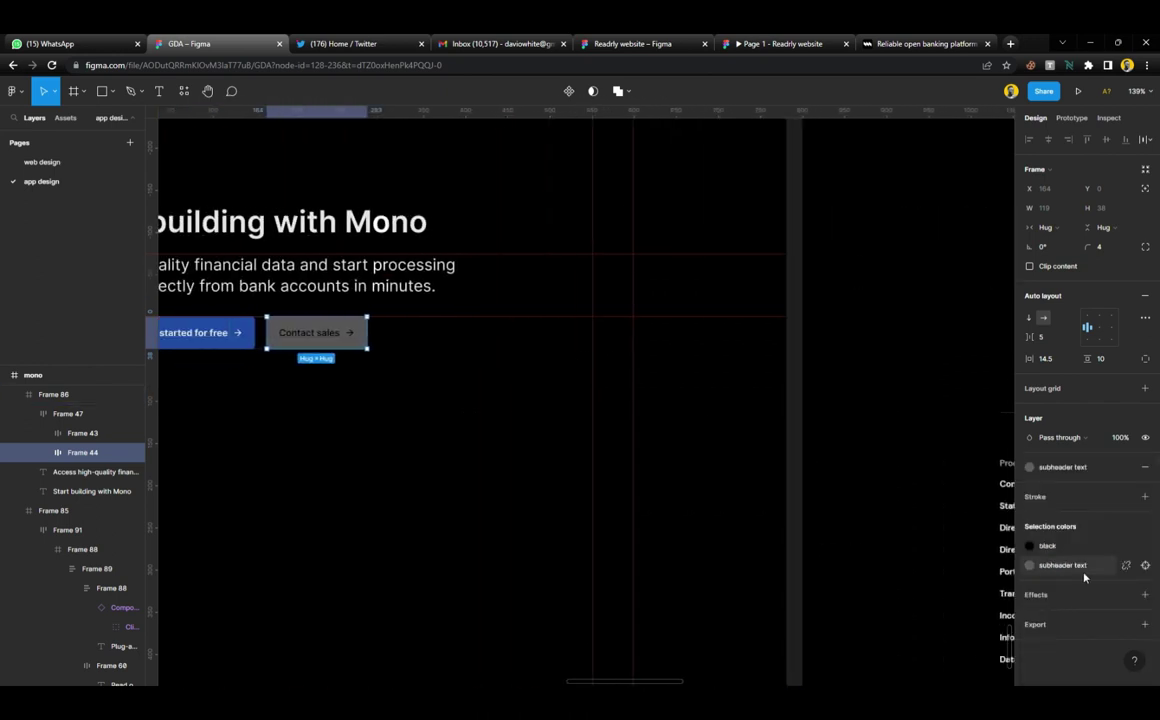
{"action": "left_click", "coordinate": [1030, 545]}
{"action": "left_click", "coordinate": [920, 528]}
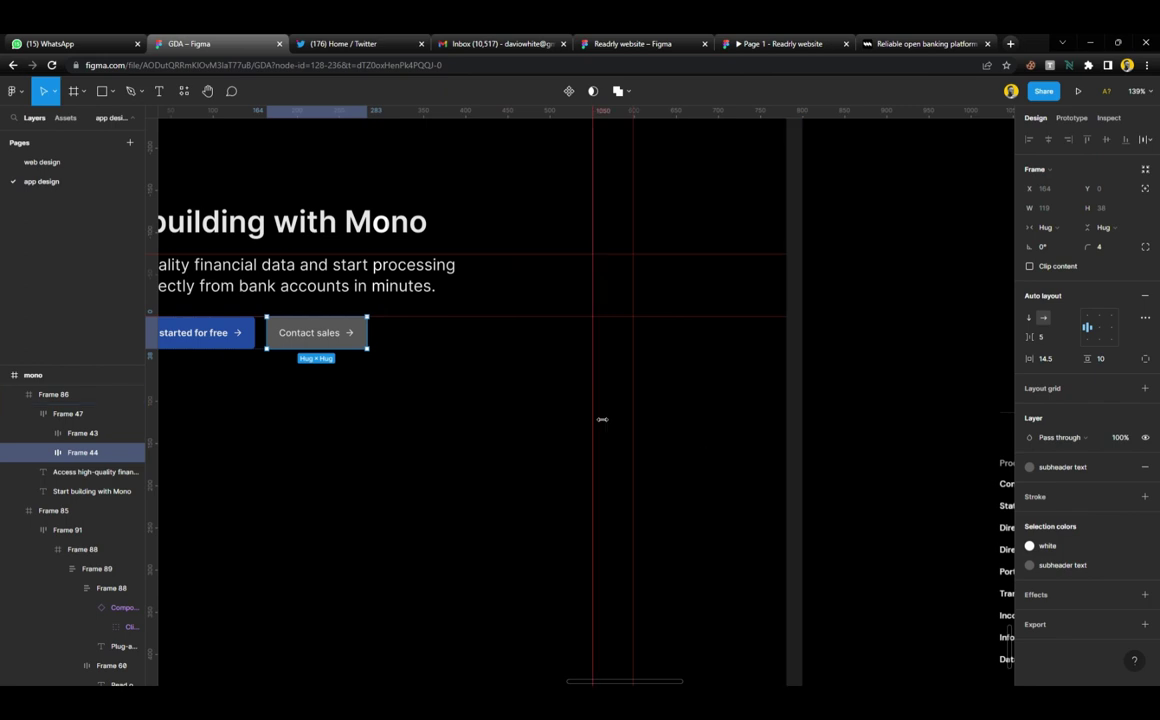
Revert the button to a plain dark 202020 fill and select the Frame 86 section
{"action": "scroll", "coordinate": [655, 391], "scroll_direction": "right", "scroll_amount": 10}
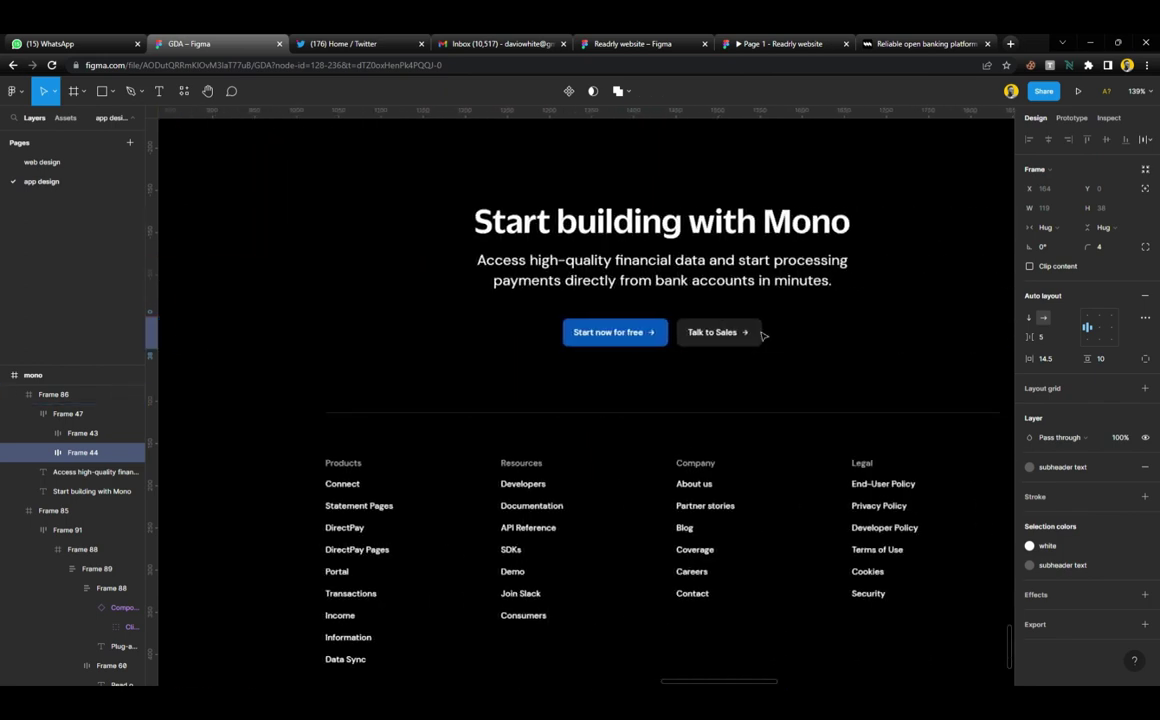
{"action": "key", "text": "ctrl+z"}
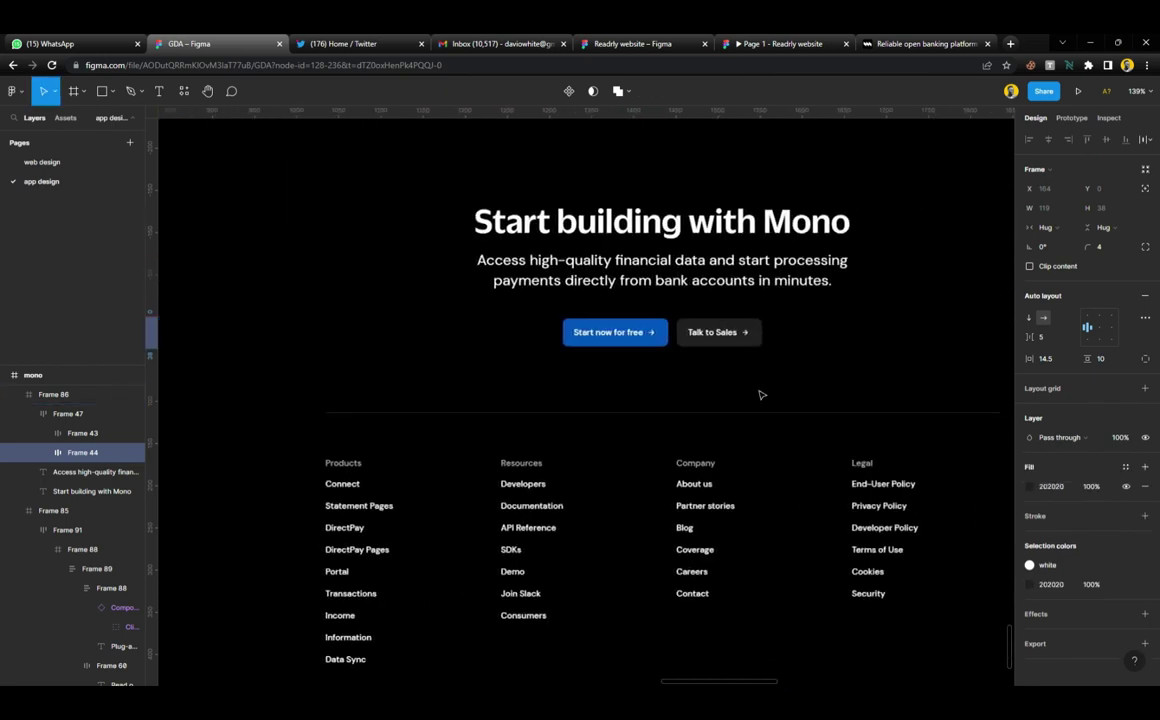
{"action": "key", "text": "ctrl+z"}
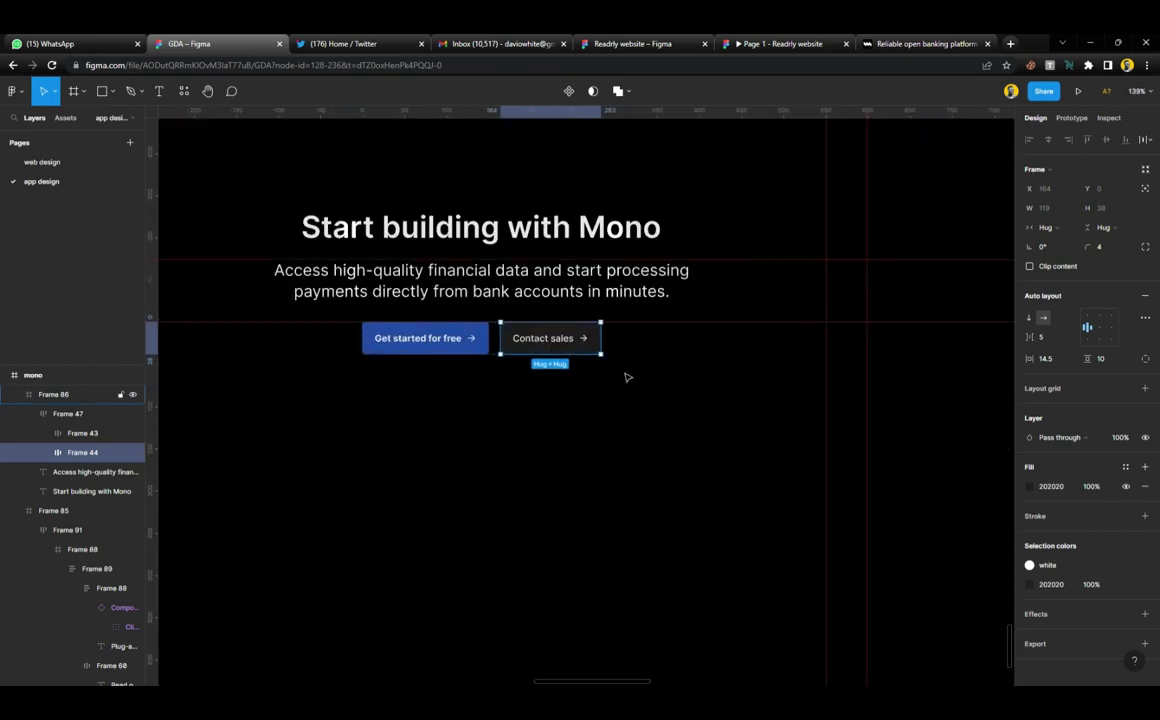
{"action": "scroll", "coordinate": [628, 377], "scroll_direction": "up", "scroll_amount": 3}
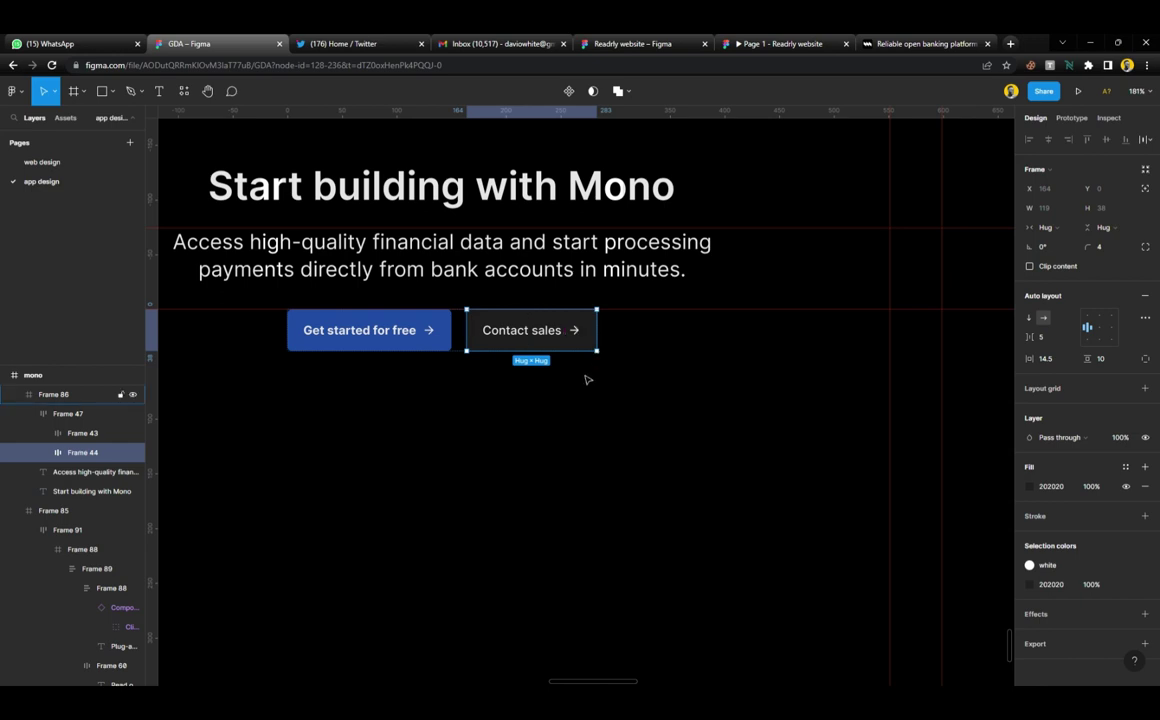
{"action": "left_click", "coordinate": [500, 360]}
{"action": "scroll", "coordinate": [500, 357], "scroll_direction": "down", "scroll_amount": 5}
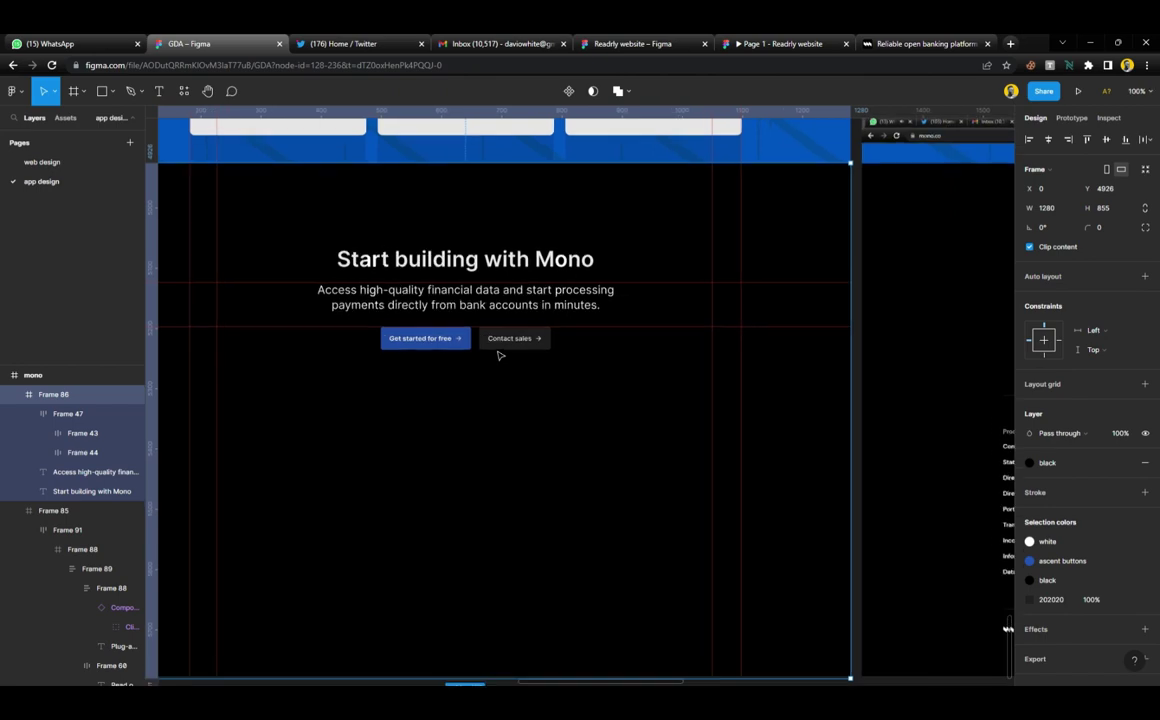
{"action": "scroll", "coordinate": [500, 356], "scroll_direction": "down", "scroll_amount": 3}
{"action": "scroll", "coordinate": [500, 355], "scroll_direction": "up", "scroll_amount": 2}
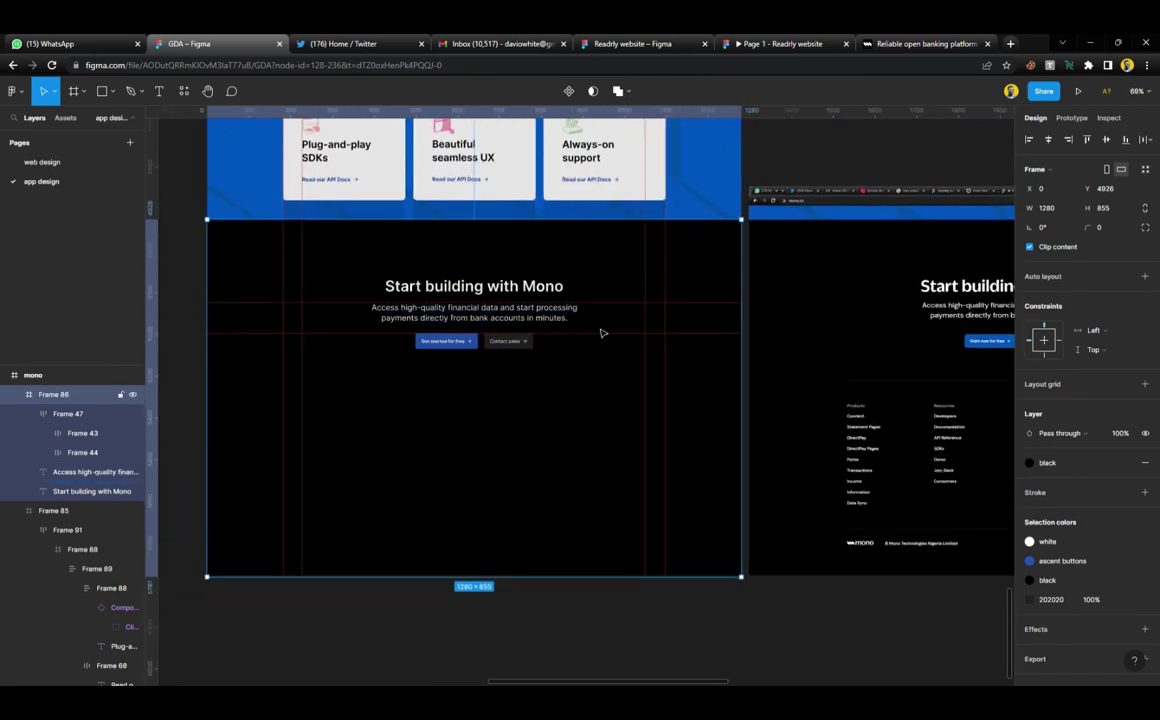
Draw a horizontal divider line along a lowered guide, stroked in the subheader text colour
{"action": "left_click_drag", "start_coordinate": [612, 346], "coordinate": [609, 390]}
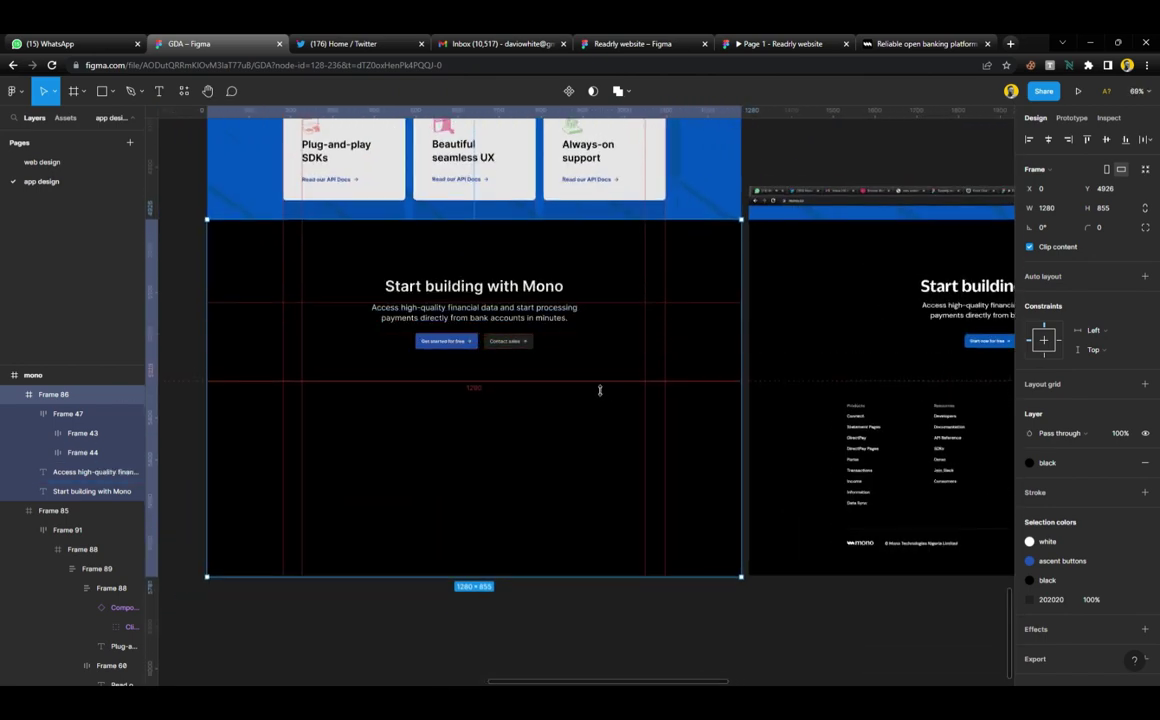
{"action": "key", "text": "l"}
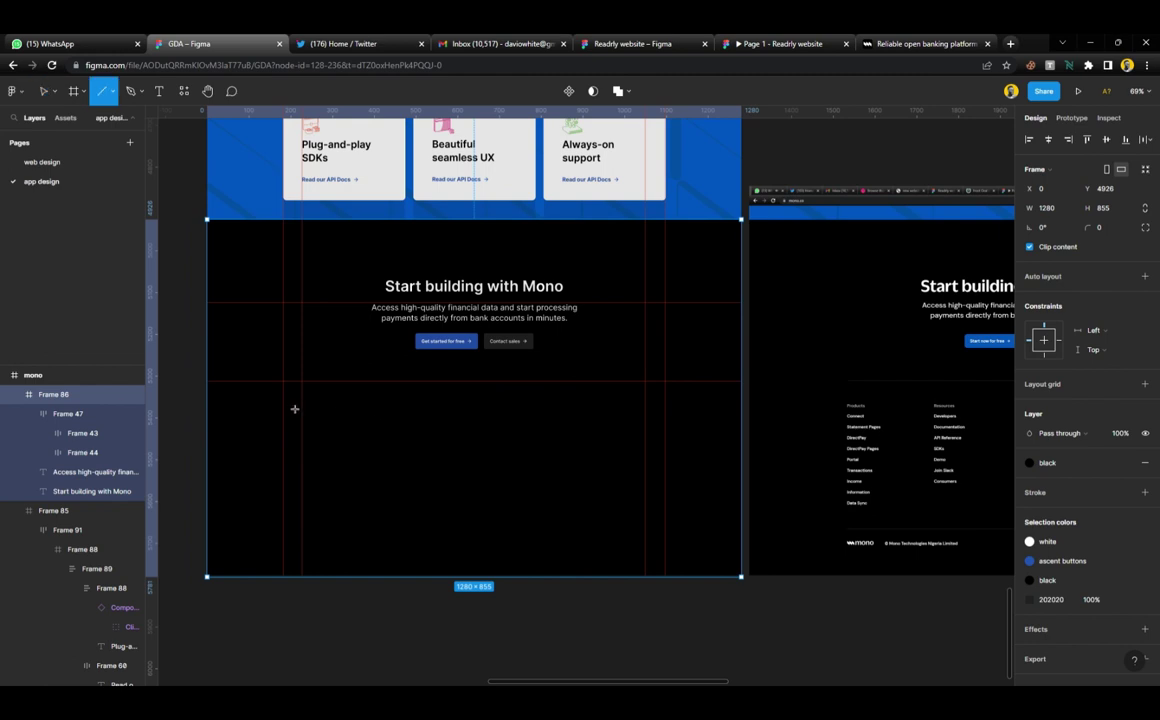
{"action": "left_click_drag", "start_coordinate": [285, 392], "coordinate": [664, 392]}
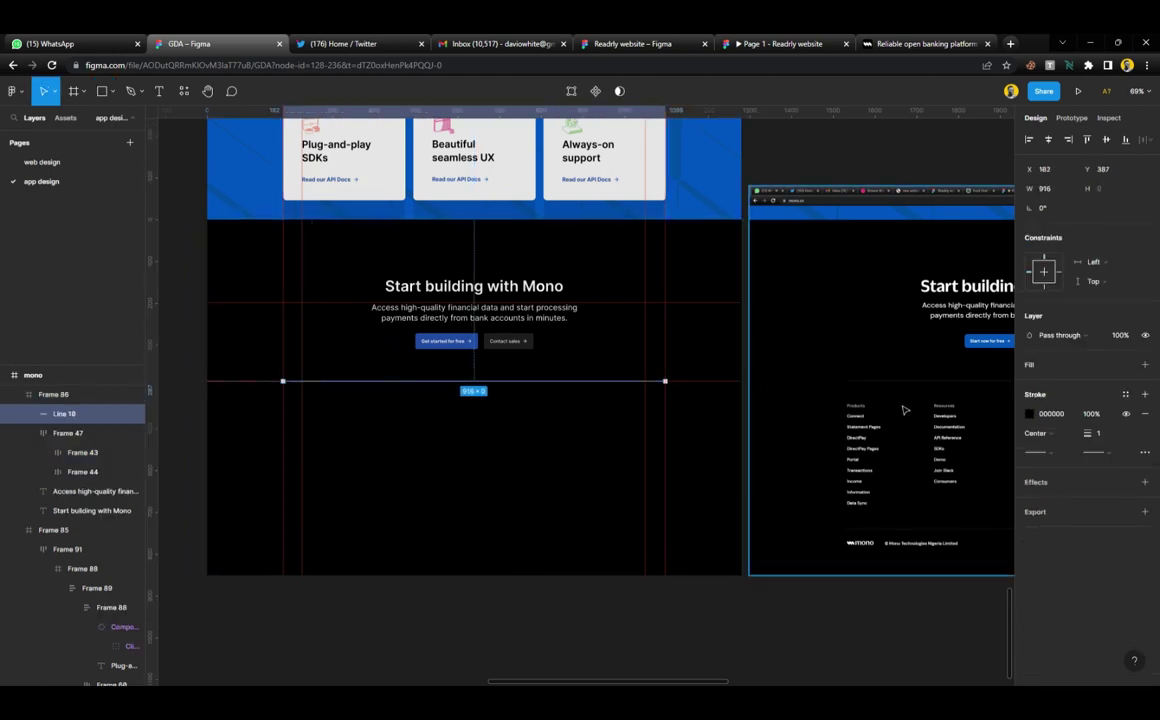
{"action": "left_click", "coordinate": [1124, 396]}
{"action": "left_click", "coordinate": [1064, 507]}
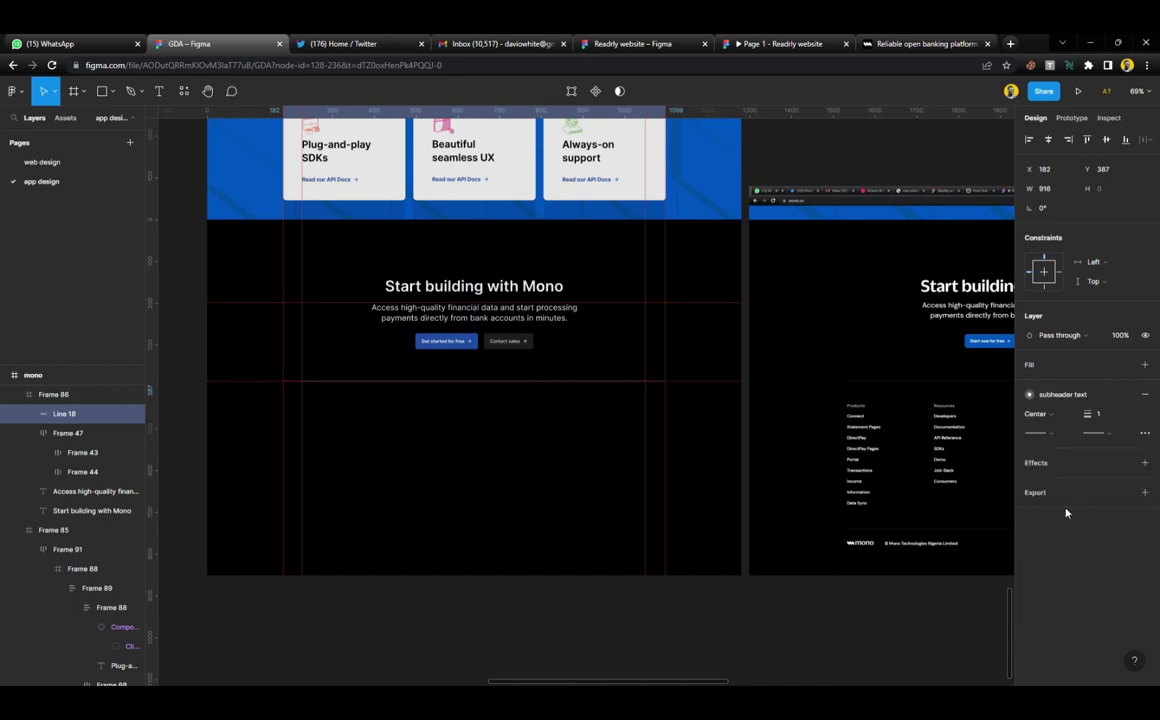
{"action": "left_click", "coordinate": [722, 598]}
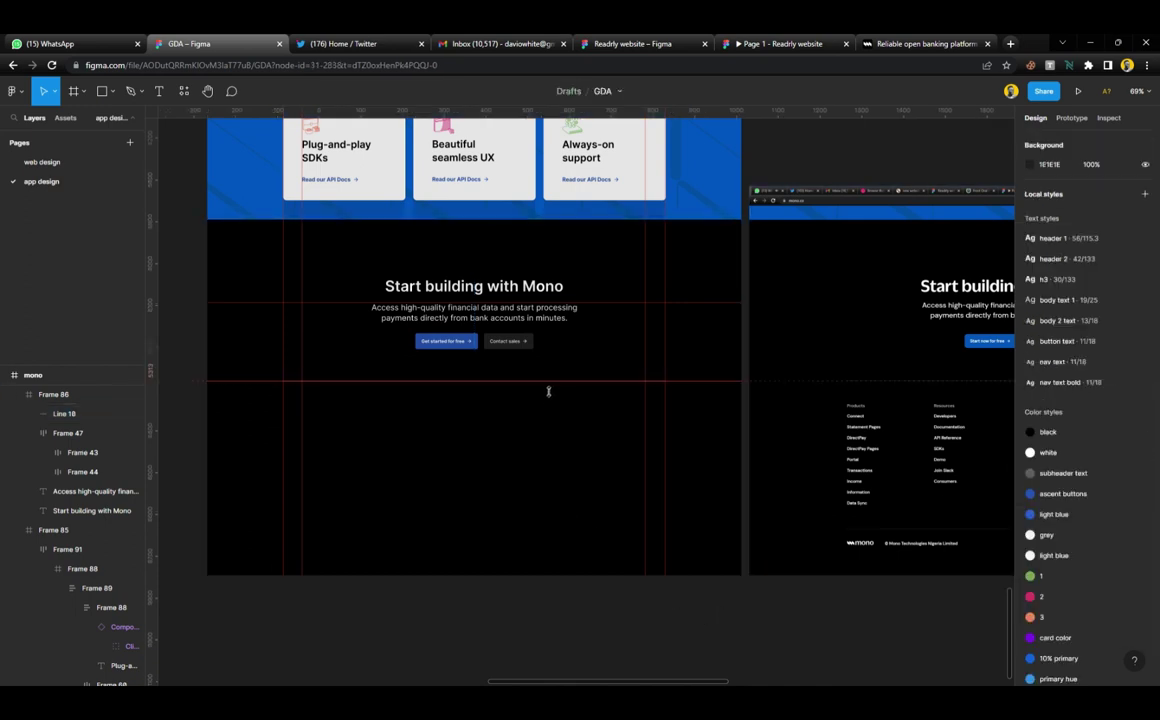
Reposition the guides, one lower and one just under the heading, then select Frame 86
{"action": "left_click_drag", "start_coordinate": [549, 383], "coordinate": [548, 409]}
{"action": "left_click_drag", "start_coordinate": [548, 413], "coordinate": [606, 311]}
{"action": "left_click", "coordinate": [520, 545]}
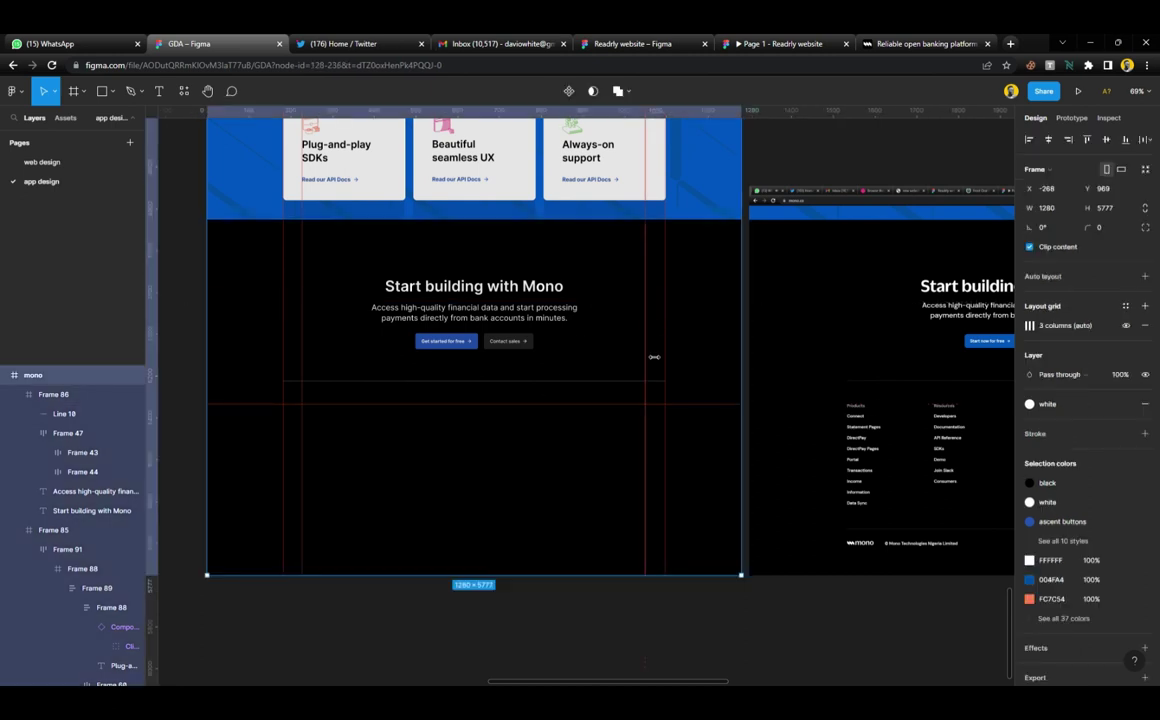
{"action": "scroll", "coordinate": [615, 463], "scroll_direction": "right", "scroll_amount": 5}
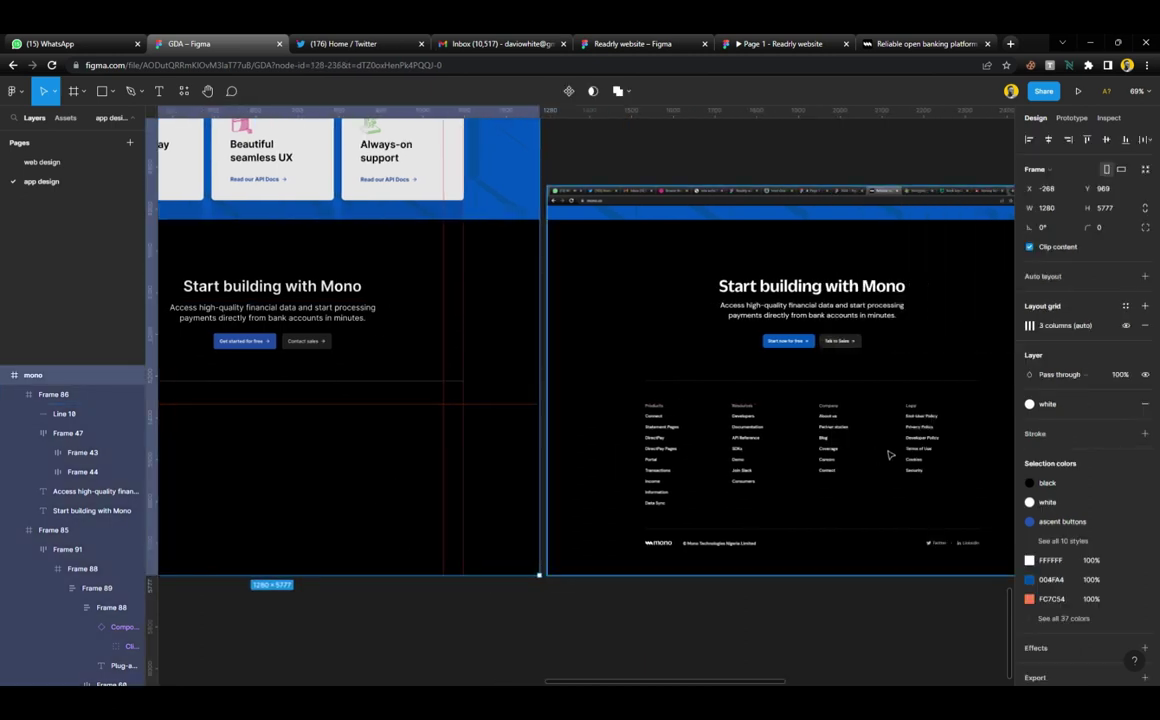
{"action": "scroll", "coordinate": [615, 472], "scroll_direction": "left", "scroll_amount": 6}
{"action": "scroll", "coordinate": [412, 482], "scroll_direction": "up", "scroll_amount": 5, "text": "ctrl"}
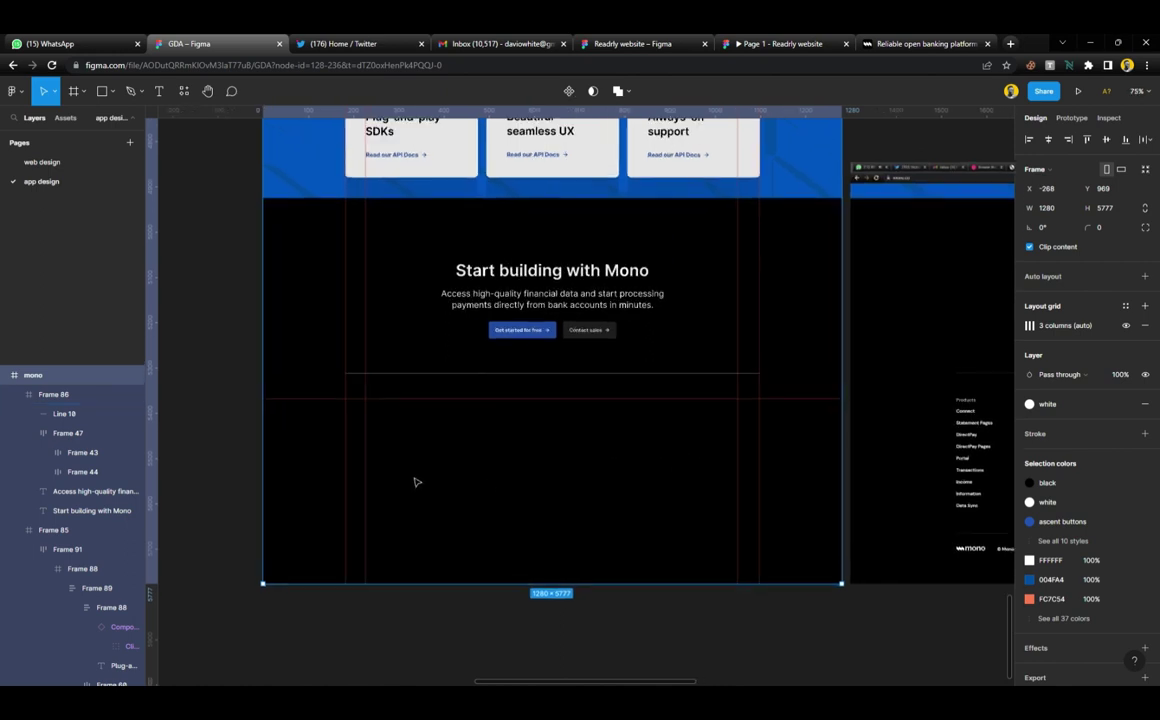
Duplicate the divider 333 px lower and give both lines a 202020 stroke
{"action": "left_click", "coordinate": [529, 343]}
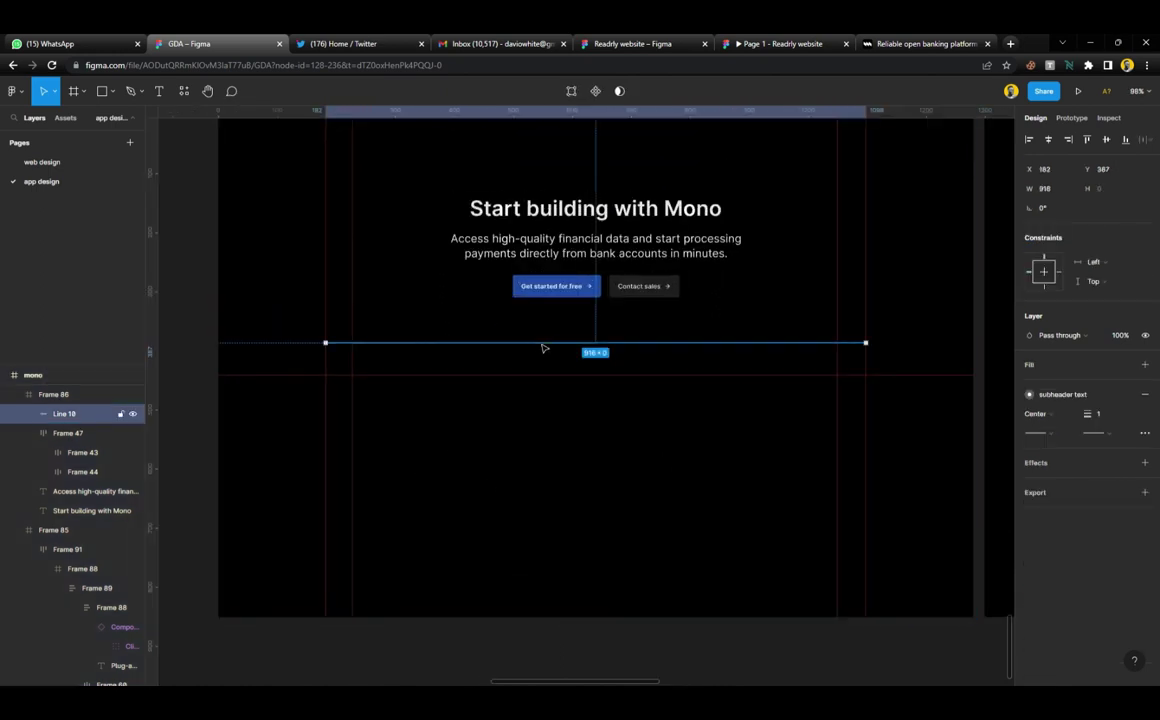
{"action": "left_click_drag", "start_coordinate": [544, 344], "coordinate": [524, 536]}
{"action": "scroll", "coordinate": [524, 536], "scroll_direction": "right", "scroll_amount": 5}
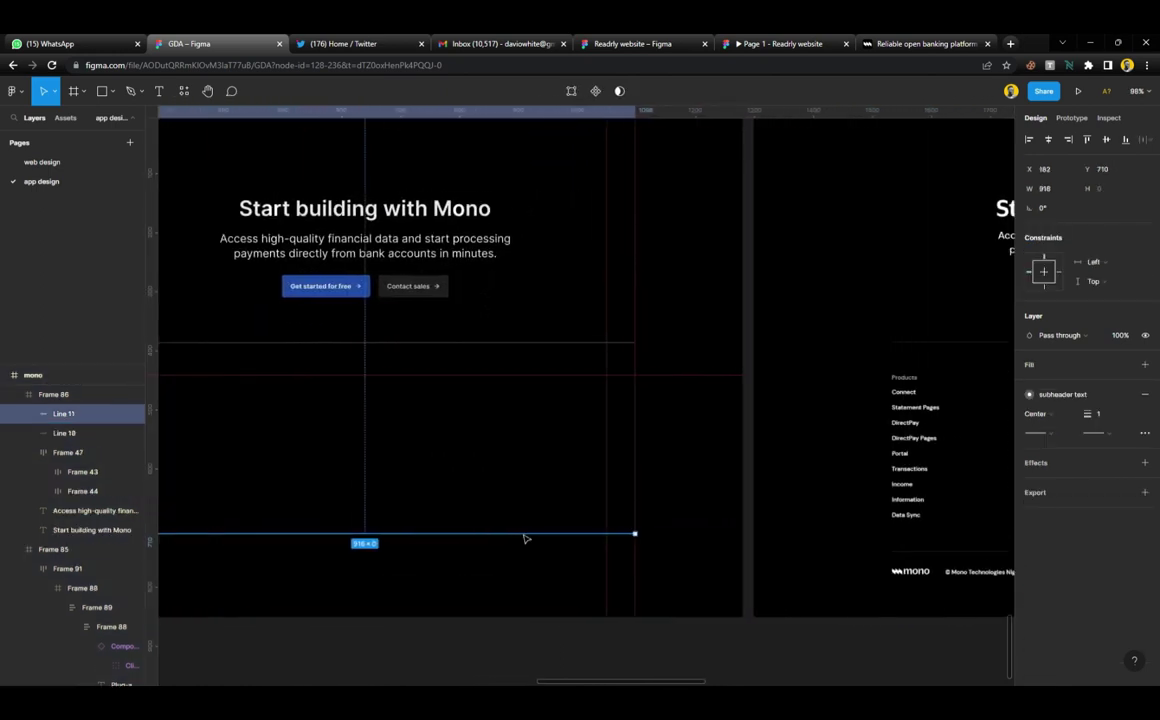
{"action": "left_click", "coordinate": [581, 345], "text": "shift"}
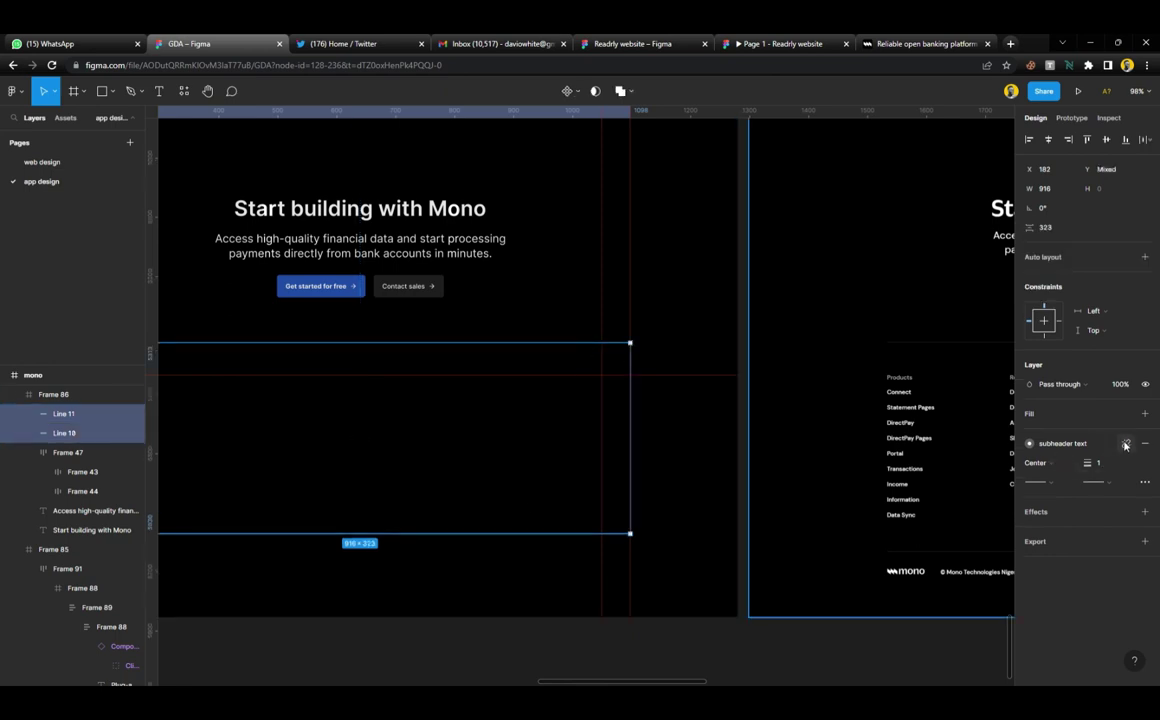
{"action": "type", "text": "20"}
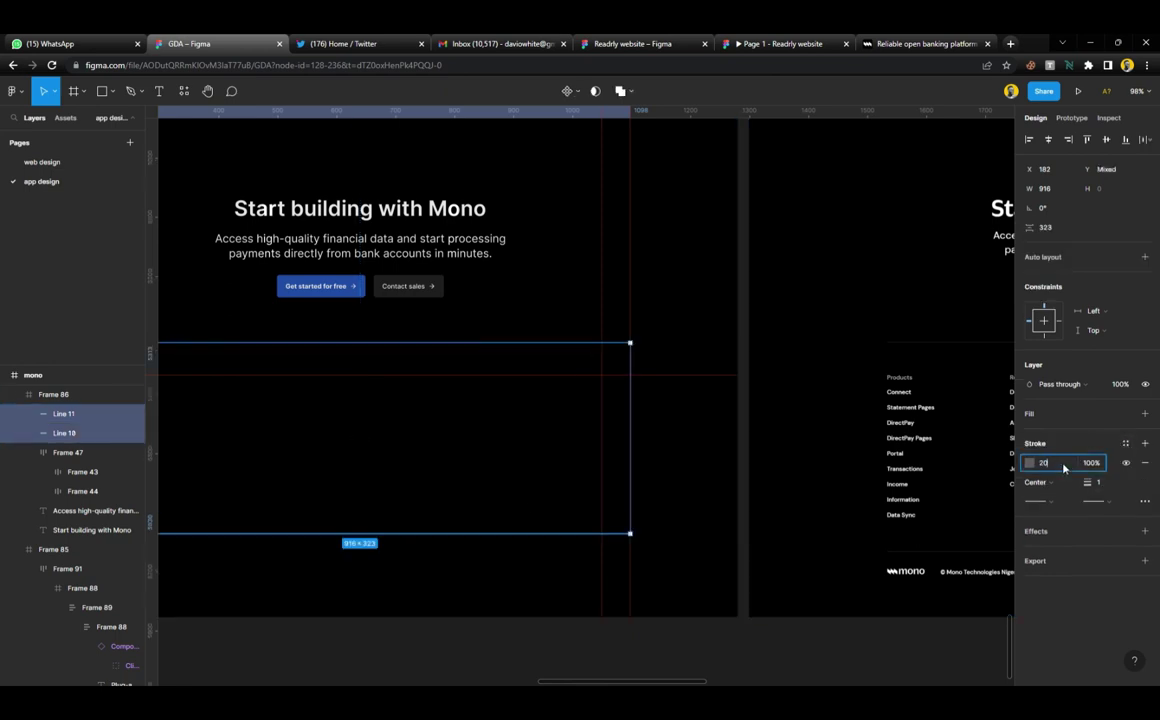
{"action": "type", "text": "2020"}
{"action": "key", "text": "Return"}
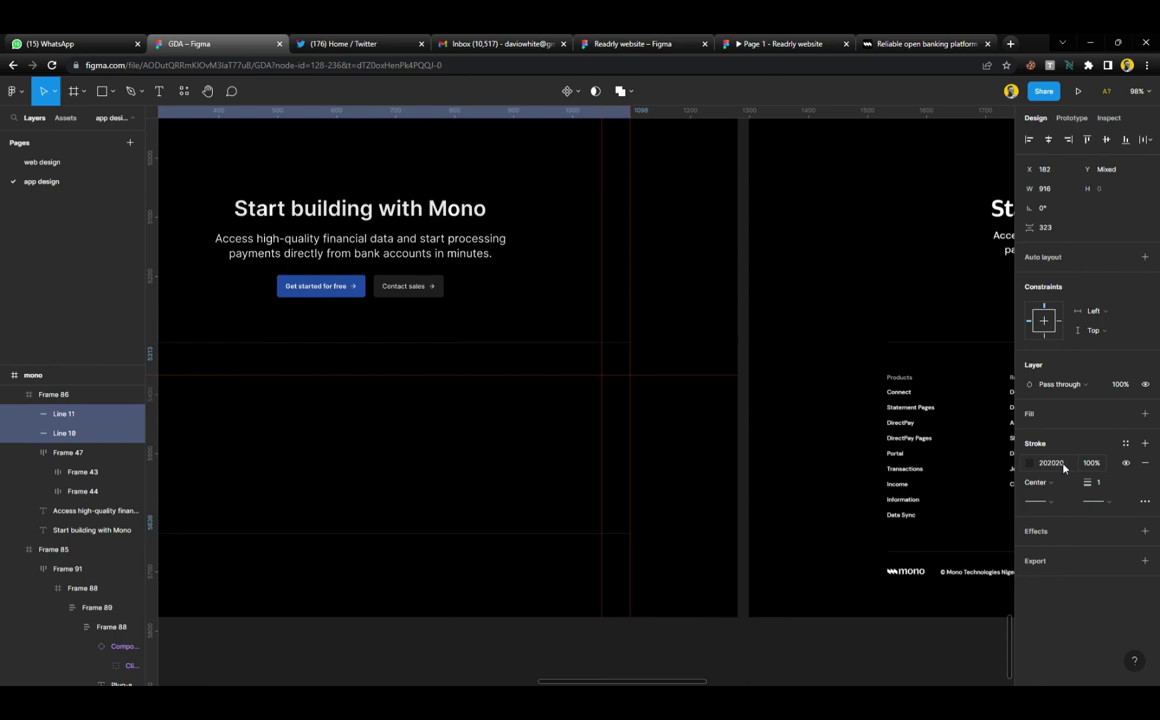
{"action": "left_click", "coordinate": [753, 598]}
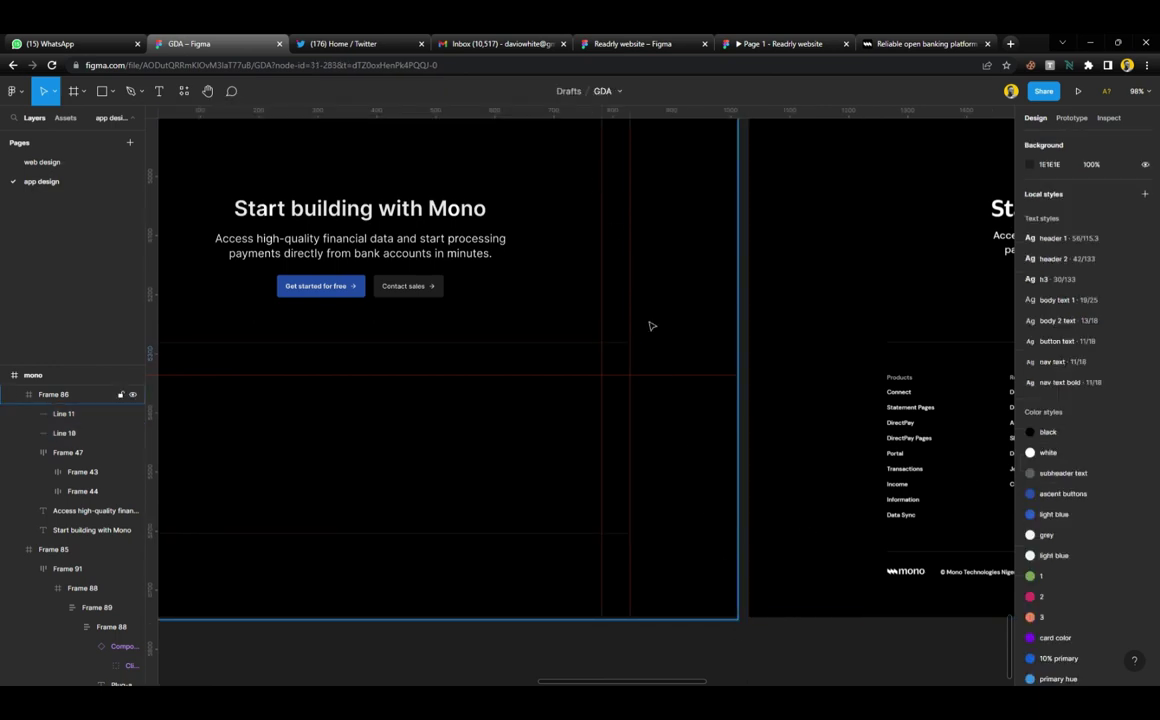
Add a horizontal guide just below the lower divider line
{"action": "scroll", "coordinate": [567, 295], "scroll_direction": "up", "scroll_amount": 2}
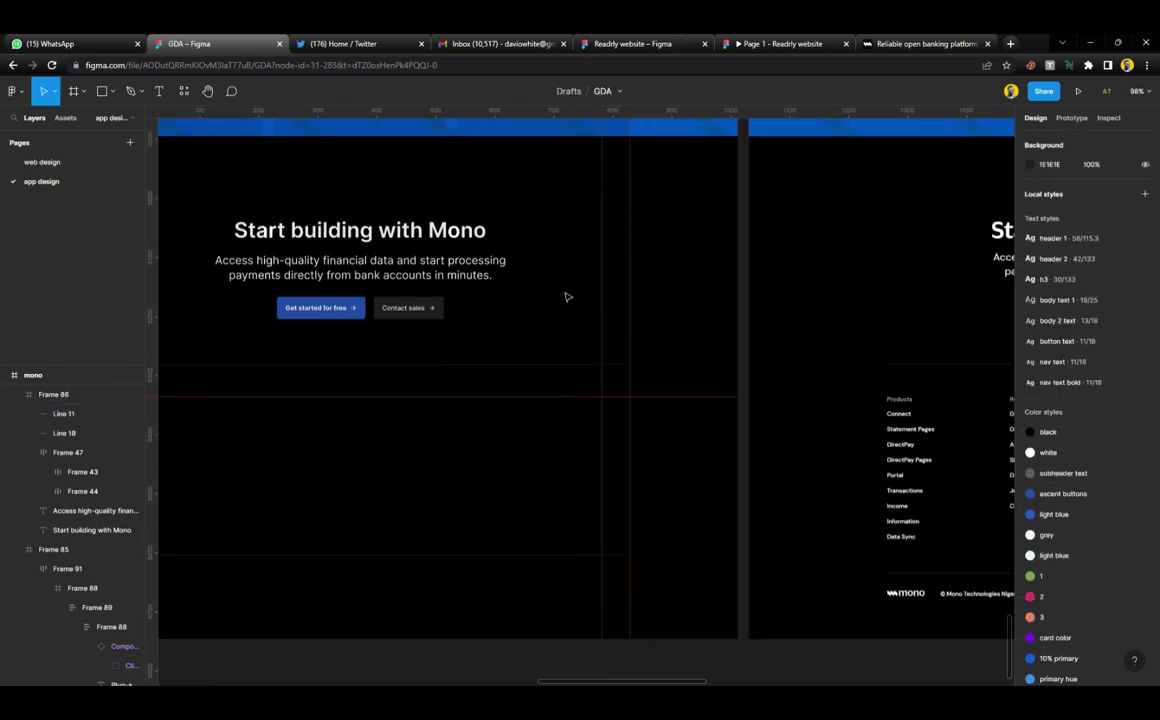
{"action": "left_click_drag", "start_coordinate": [495, 110], "coordinate": [595, 577]}
{"action": "left_click", "coordinate": [592, 556]}
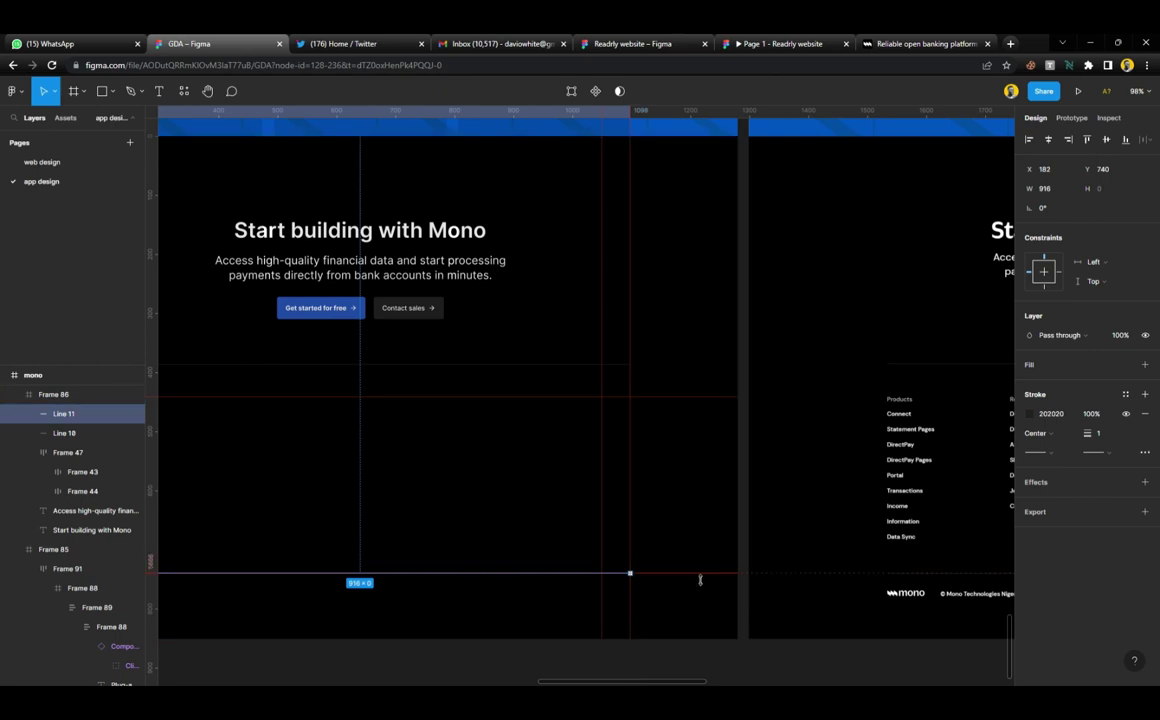
{"action": "left_click_drag", "start_coordinate": [700, 580], "coordinate": [702, 597]}
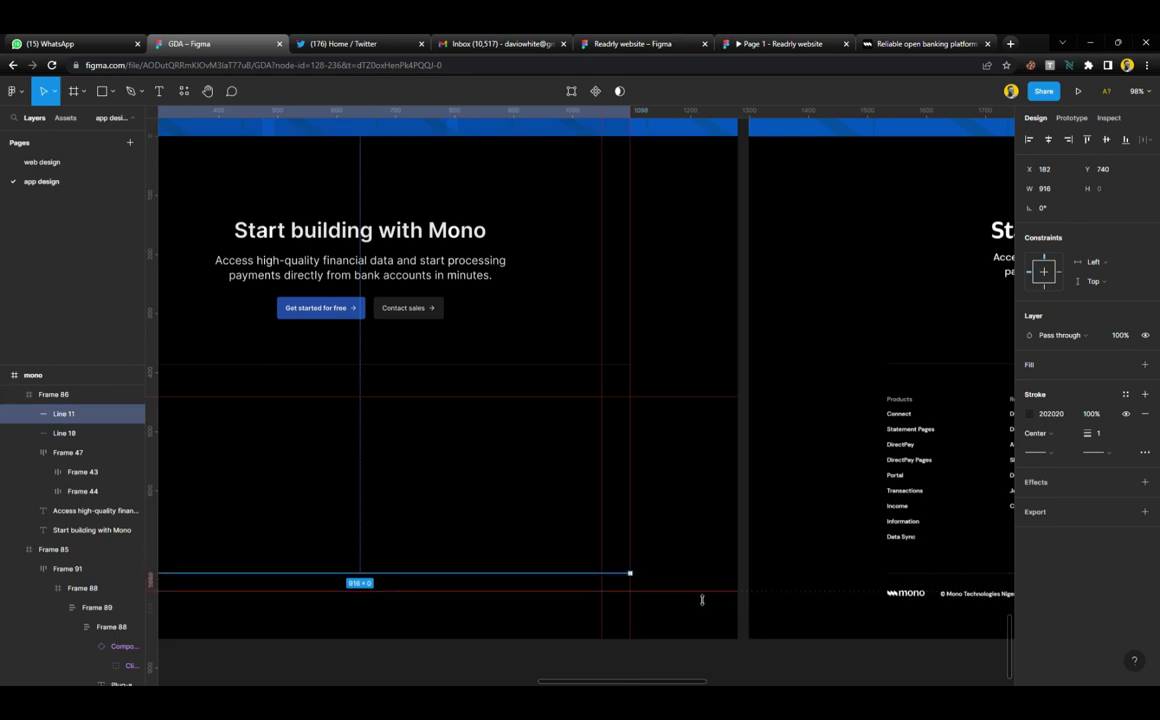
{"action": "scroll", "coordinate": [709, 520], "scroll_direction": "down", "scroll_amount": 6}
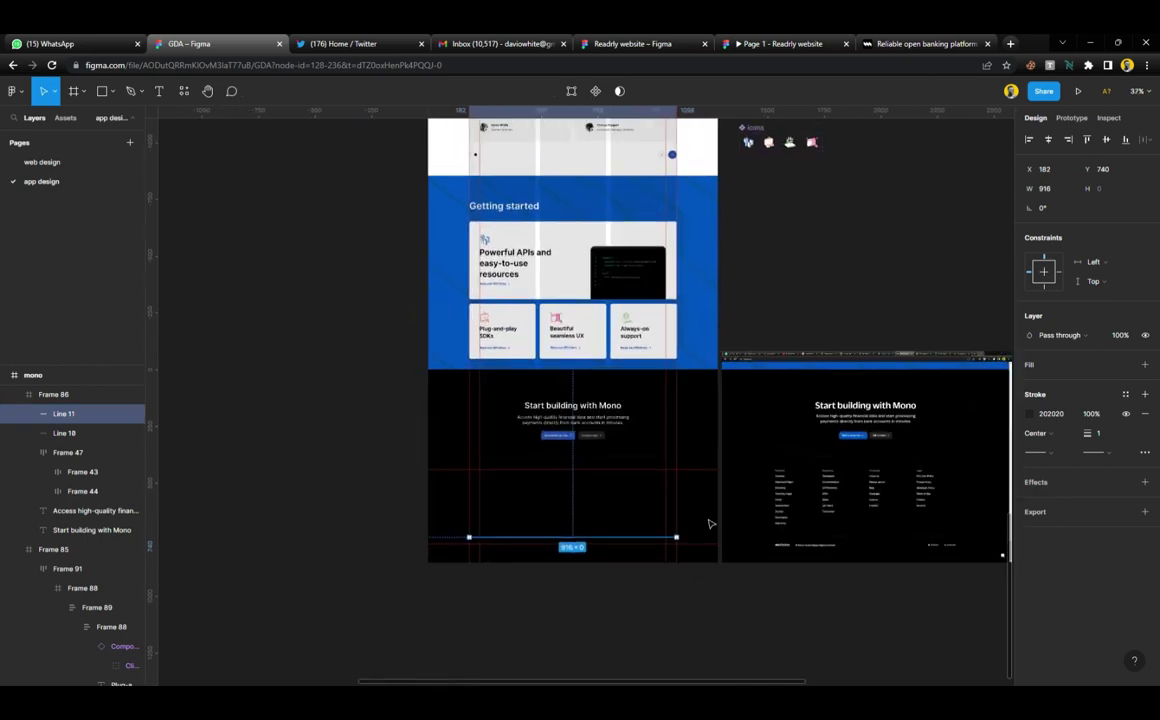
{"action": "scroll", "coordinate": [709, 522], "scroll_direction": "up", "scroll_amount": 2}
Move the mono logo from the top of the page down into the footer row
{"action": "left_click", "coordinate": [645, 590]}
{"action": "scroll", "coordinate": [620, 560], "scroll_direction": "left", "scroll_amount": 2}
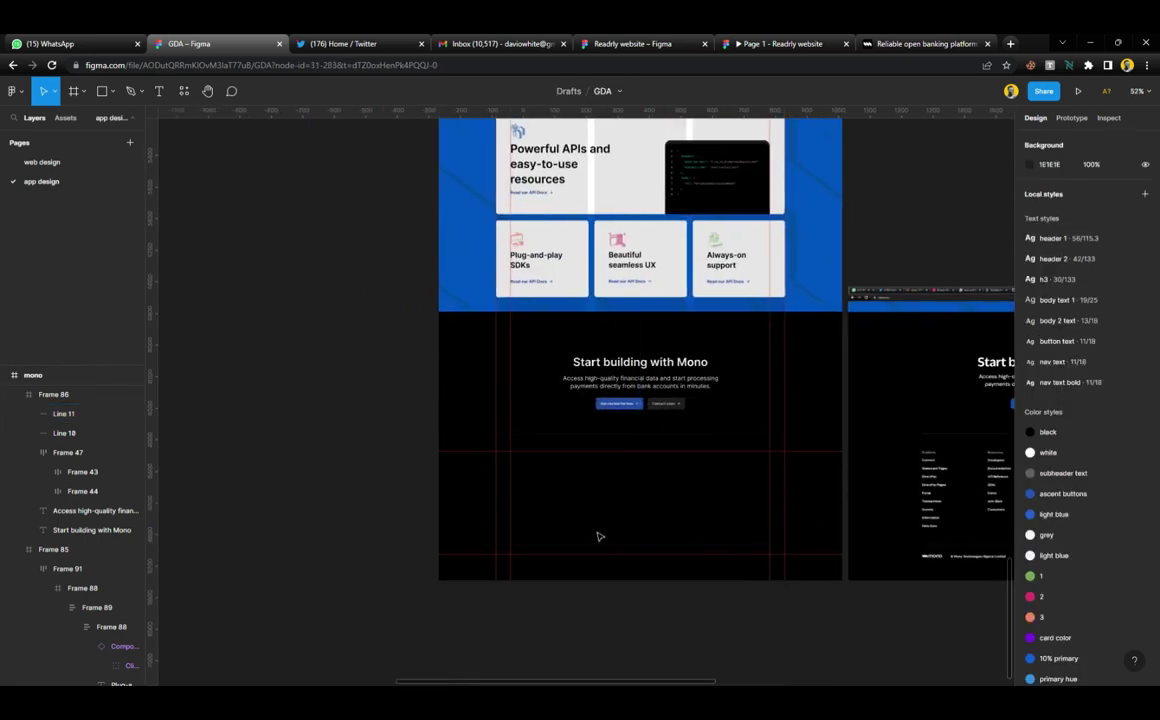
{"action": "scroll", "coordinate": [598, 536], "scroll_direction": "up", "scroll_amount": 15}
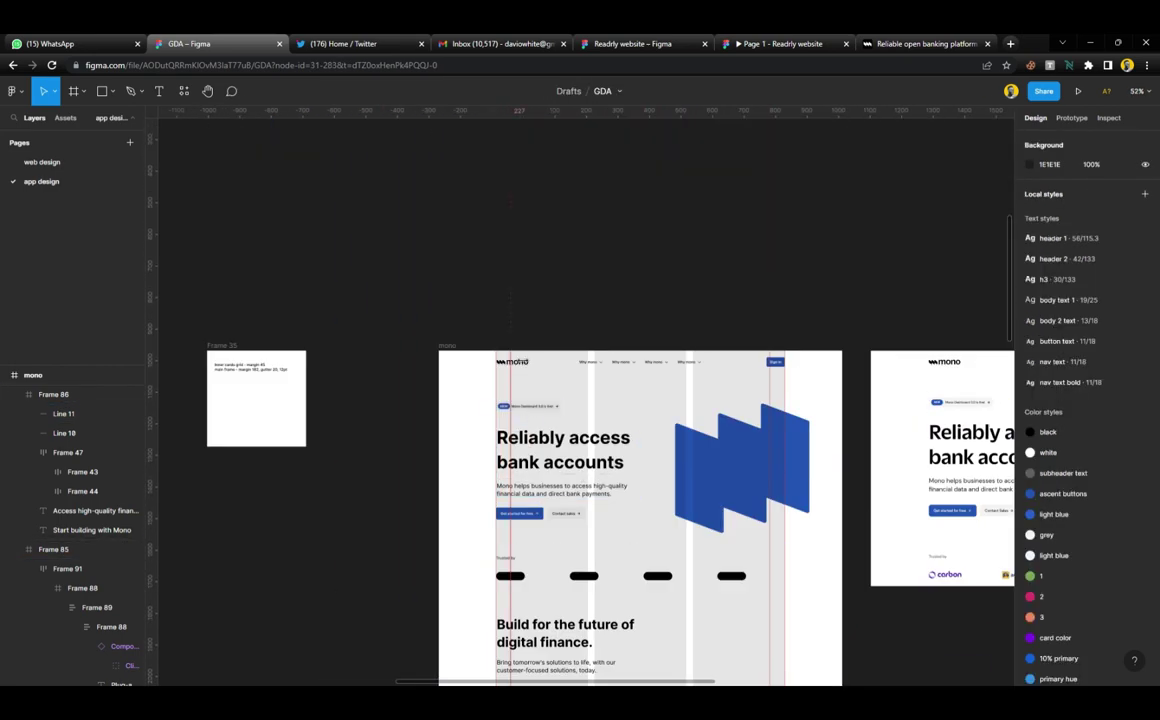
{"action": "left_click", "coordinate": [529, 369]}
{"action": "scroll", "coordinate": [529, 369], "scroll_direction": "down", "scroll_amount": 15}
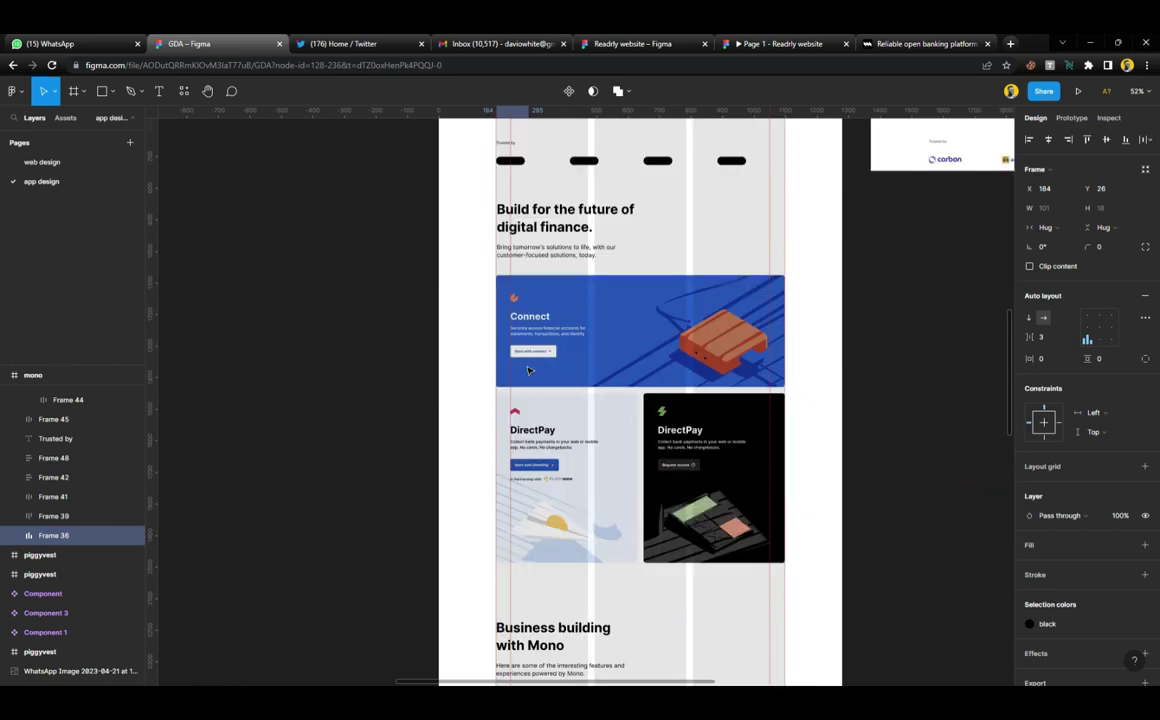
{"action": "scroll", "coordinate": [529, 369], "scroll_direction": "down", "scroll_amount": 10}
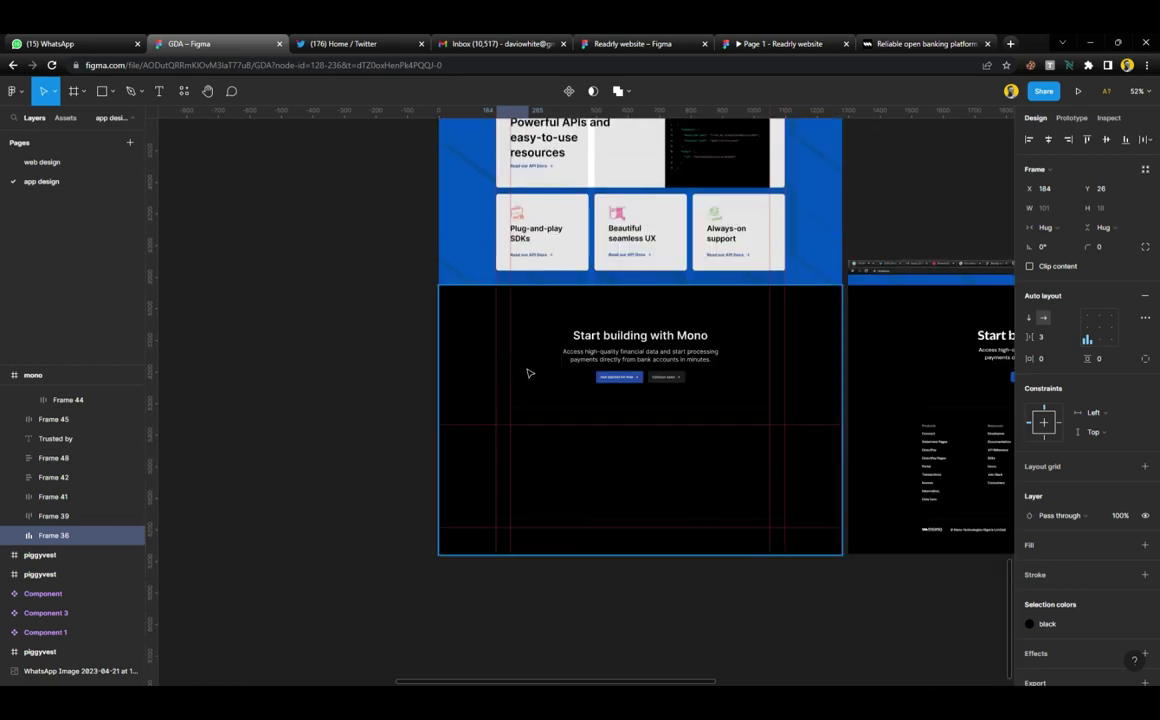
{"action": "scroll", "coordinate": [551, 404], "scroll_direction": "up", "scroll_amount": 5, "text": "ctrl"}
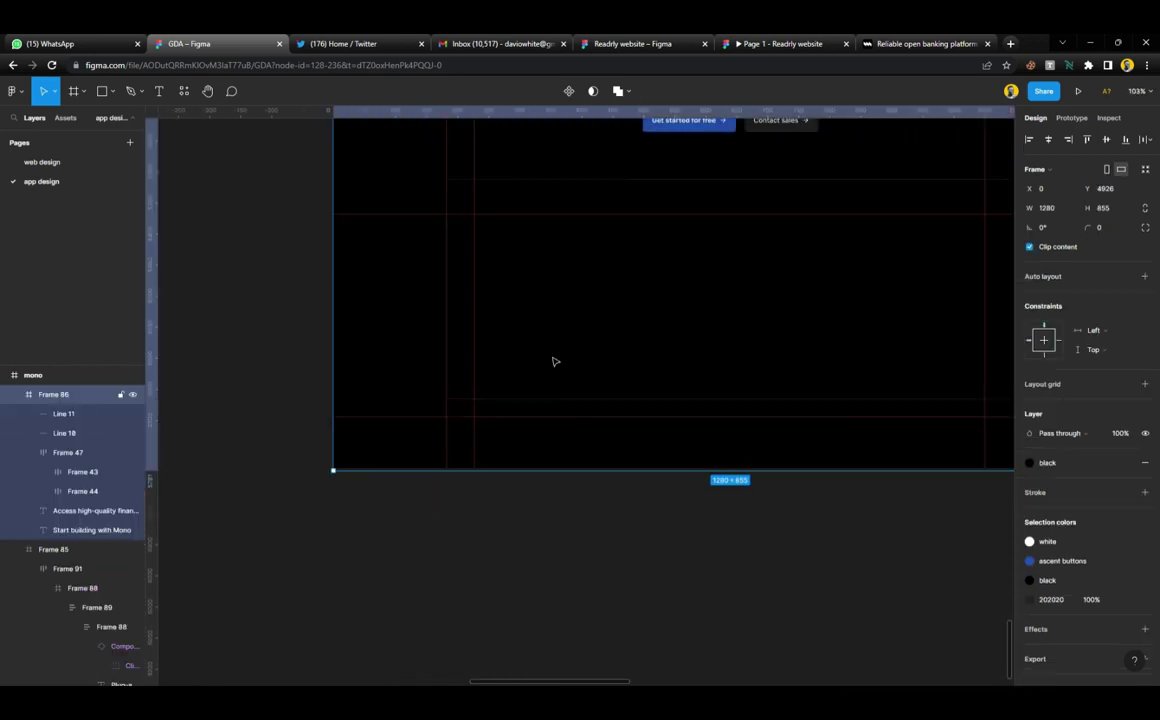
{"action": "scroll", "coordinate": [555, 361], "scroll_direction": "up", "scroll_amount": 2}
{"action": "left_click_drag", "start_coordinate": [494, 152], "coordinate": [520, 608]}
Make the mono logo white and nudge it onto the left guide at X 182
{"action": "scroll", "coordinate": [560, 570], "scroll_direction": "down", "scroll_amount": 5}
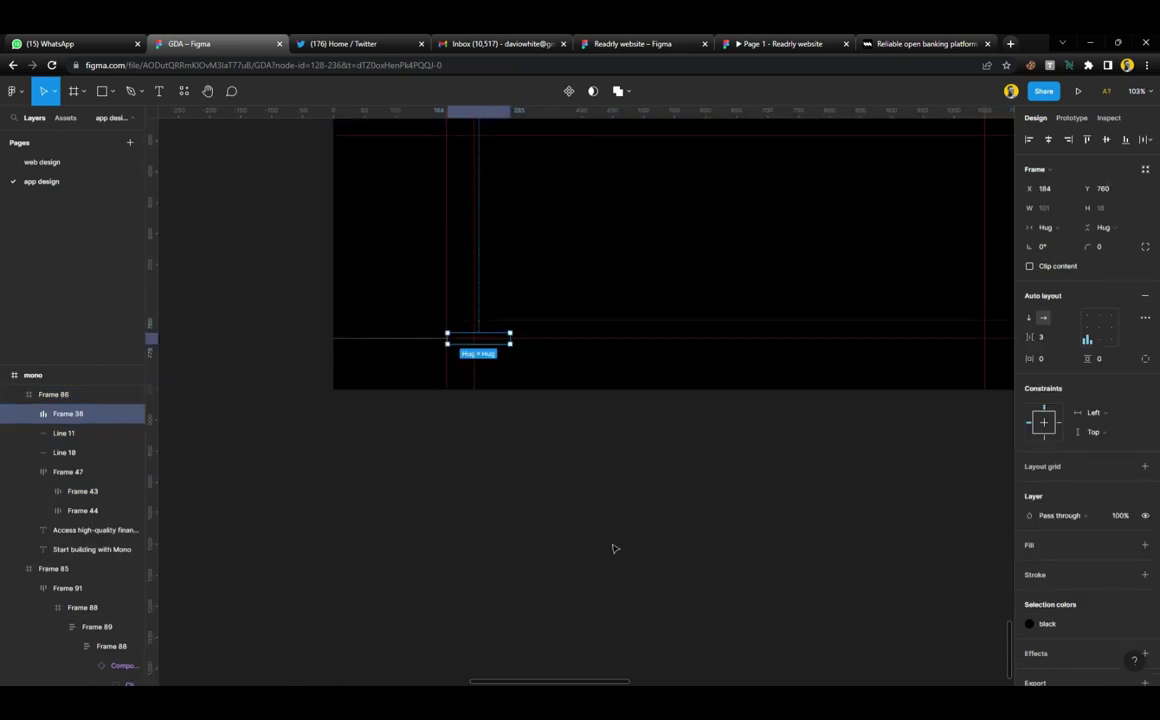
{"action": "left_click", "coordinate": [1090, 623]}
{"action": "left_click", "coordinate": [921, 528]}
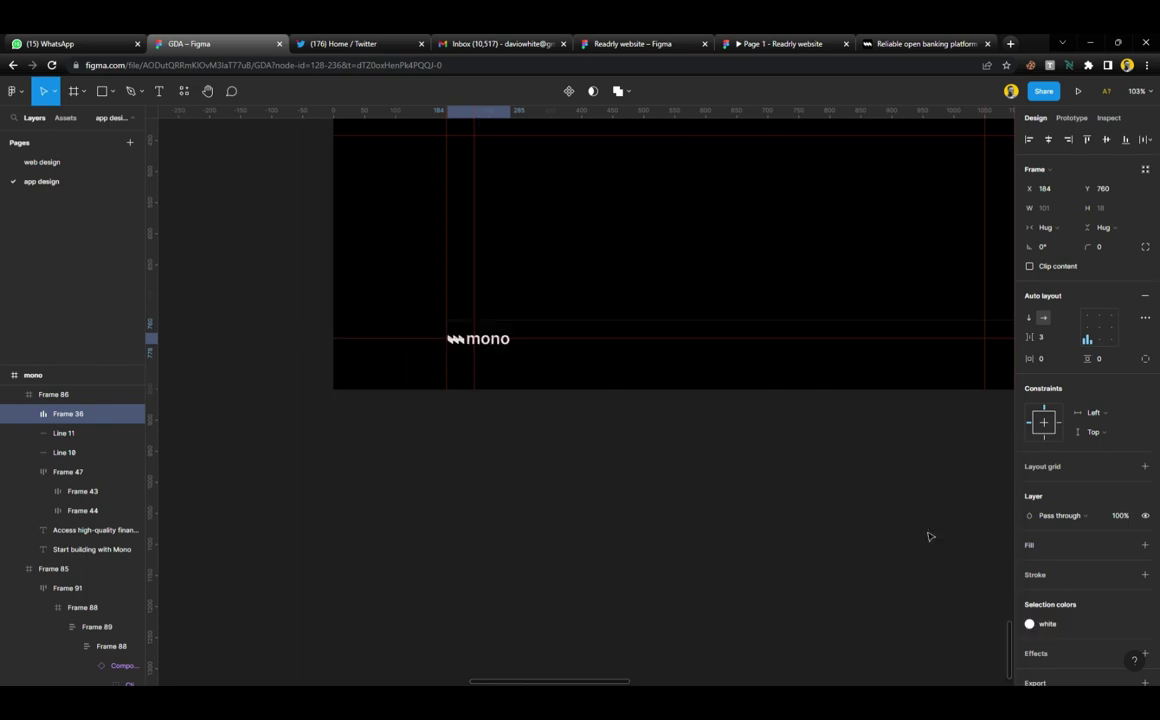
{"action": "scroll", "coordinate": [480, 352], "scroll_direction": "up", "scroll_amount": 6}
{"action": "left_click_drag", "start_coordinate": [480, 352], "coordinate": [480, 372]}
{"action": "scroll", "coordinate": [480, 372], "scroll_direction": "down", "scroll_amount": 6}
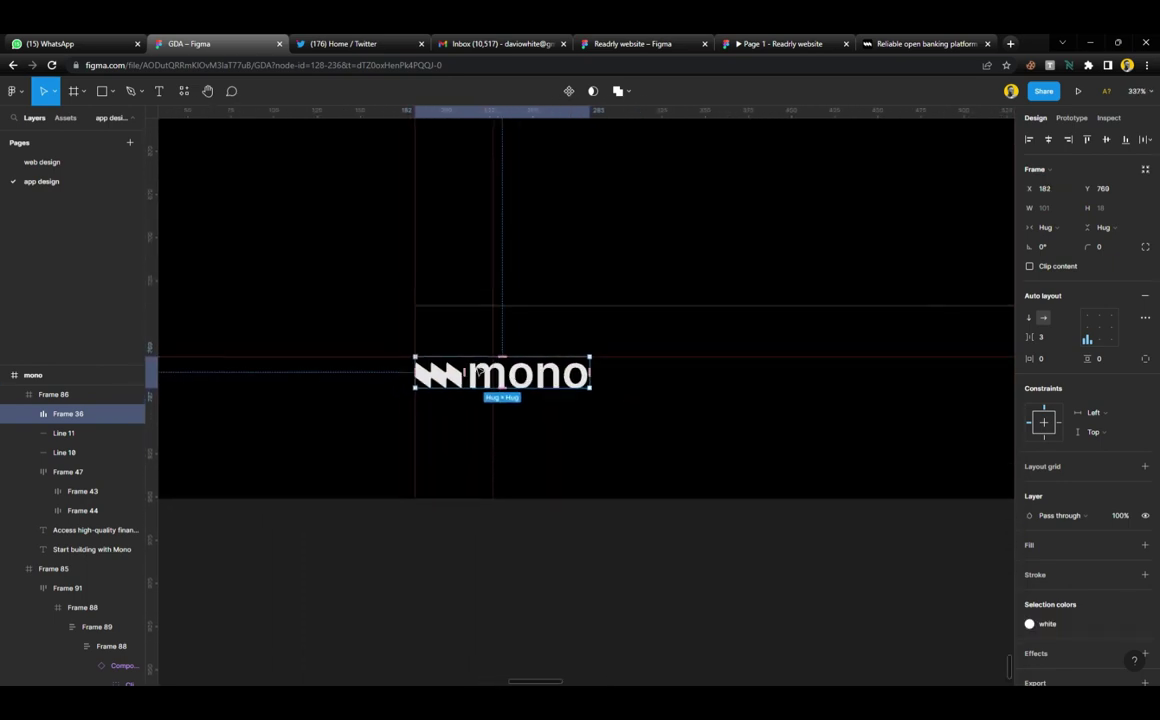
{"action": "scroll", "coordinate": [754, 396], "scroll_direction": "right", "scroll_amount": 1}
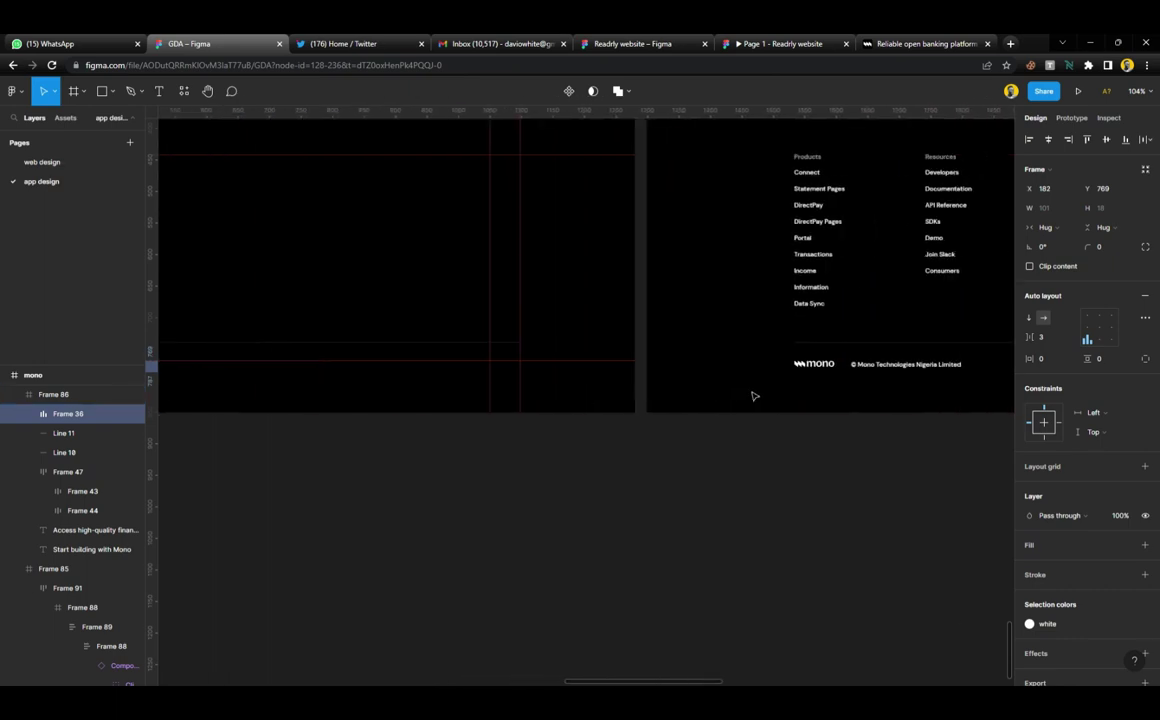
{"action": "scroll", "coordinate": [754, 396], "scroll_direction": "left", "scroll_amount": 3}
Select the copyright line on the live Mono website for reference
{"action": "left_click", "coordinate": [889, 45]}
{"action": "scroll", "coordinate": [600, 400], "scroll_direction": "down", "scroll_amount": 3}
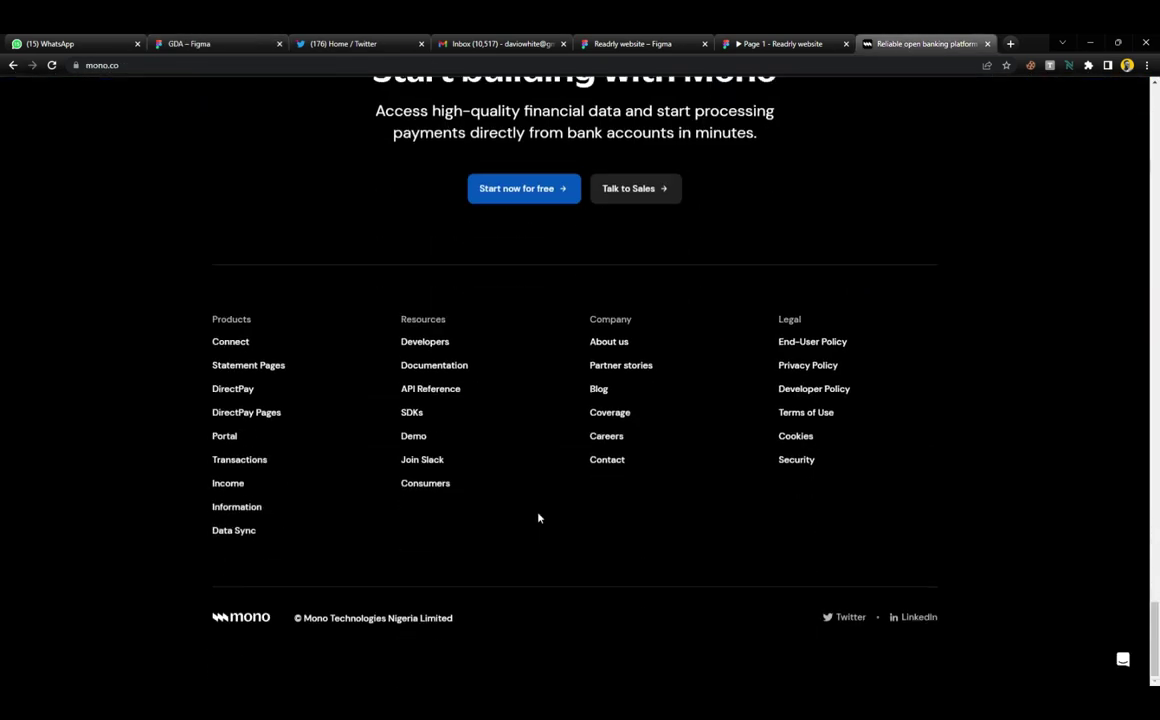
{"action": "left_click_drag", "start_coordinate": [460, 620], "coordinate": [292, 618]}
{"action": "key", "text": "ctrl+c"}
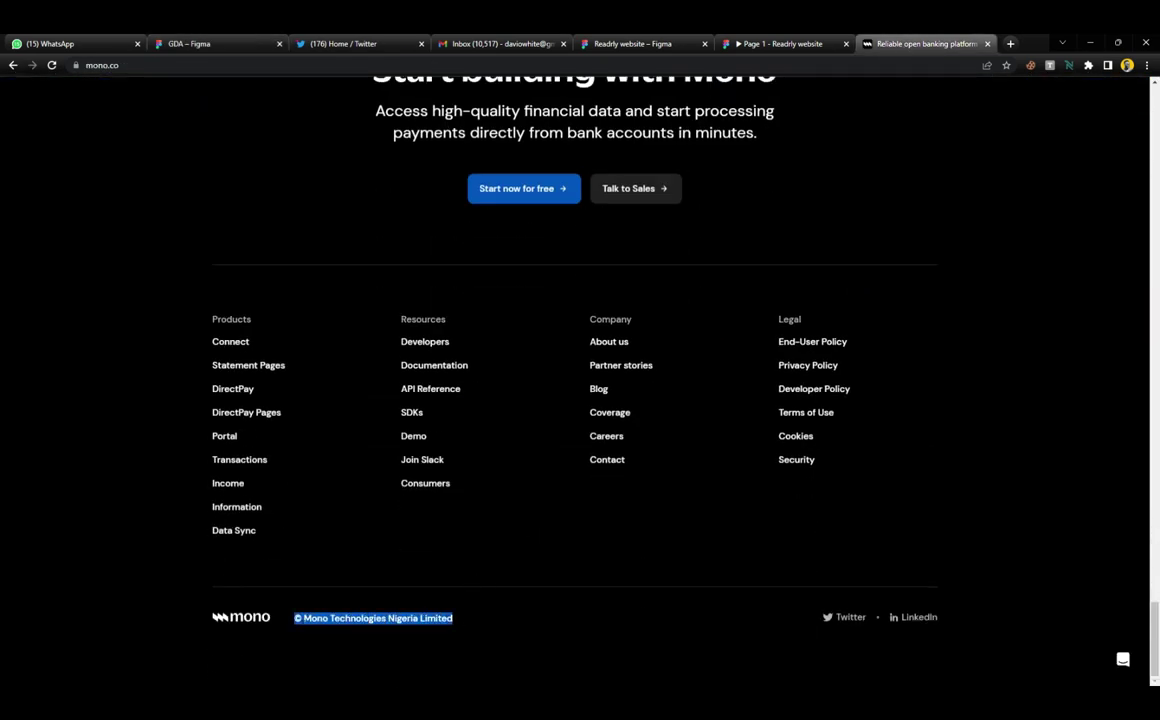
{"action": "left_click", "coordinate": [227, 43]}
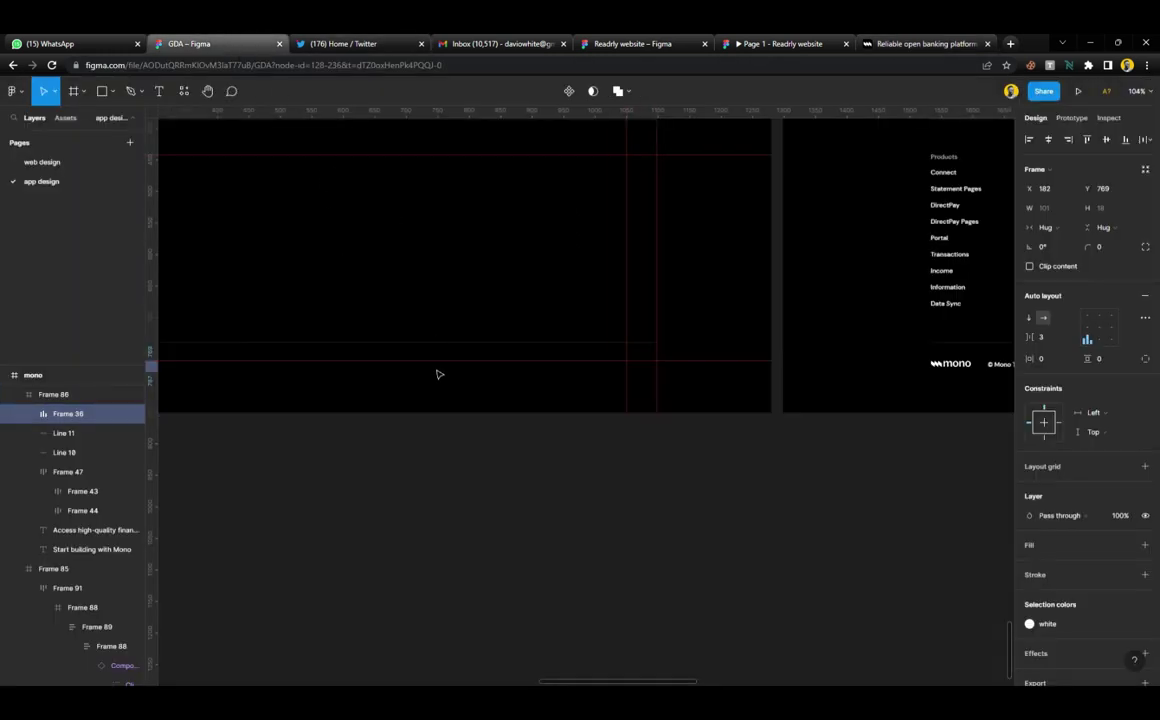
Duplicate the Get started for free text beside the mono logo and paste in © Mono Technologies Nigeria Limited
{"action": "scroll", "coordinate": [437, 373], "scroll_direction": "up", "scroll_amount": 3, "text": "ctrl"}
{"action": "scroll", "coordinate": [474, 342], "scroll_direction": "up", "scroll_amount": 4}
{"action": "left_click", "coordinate": [690, 210]}
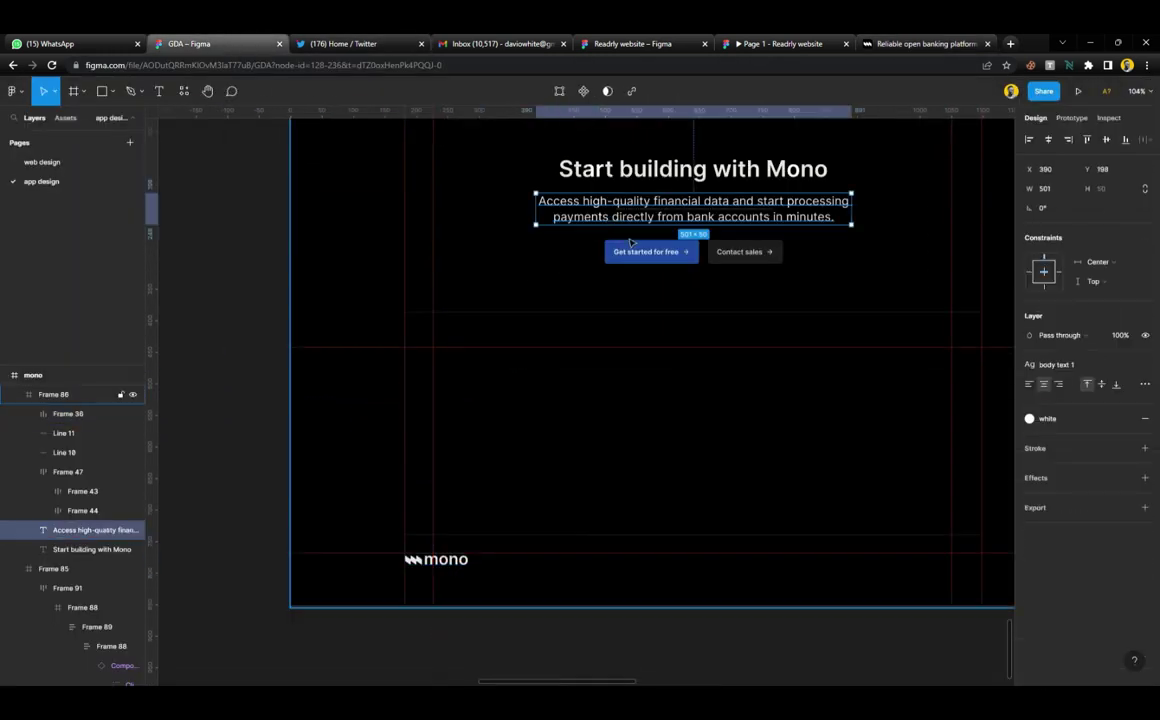
{"action": "left_click", "coordinate": [650, 256]}
{"action": "left_click_drag", "start_coordinate": [652, 258], "coordinate": [522, 566], "text": "alt"}
{"action": "double_click", "coordinate": [522, 566]}
{"action": "key", "text": "ctrl+v"}
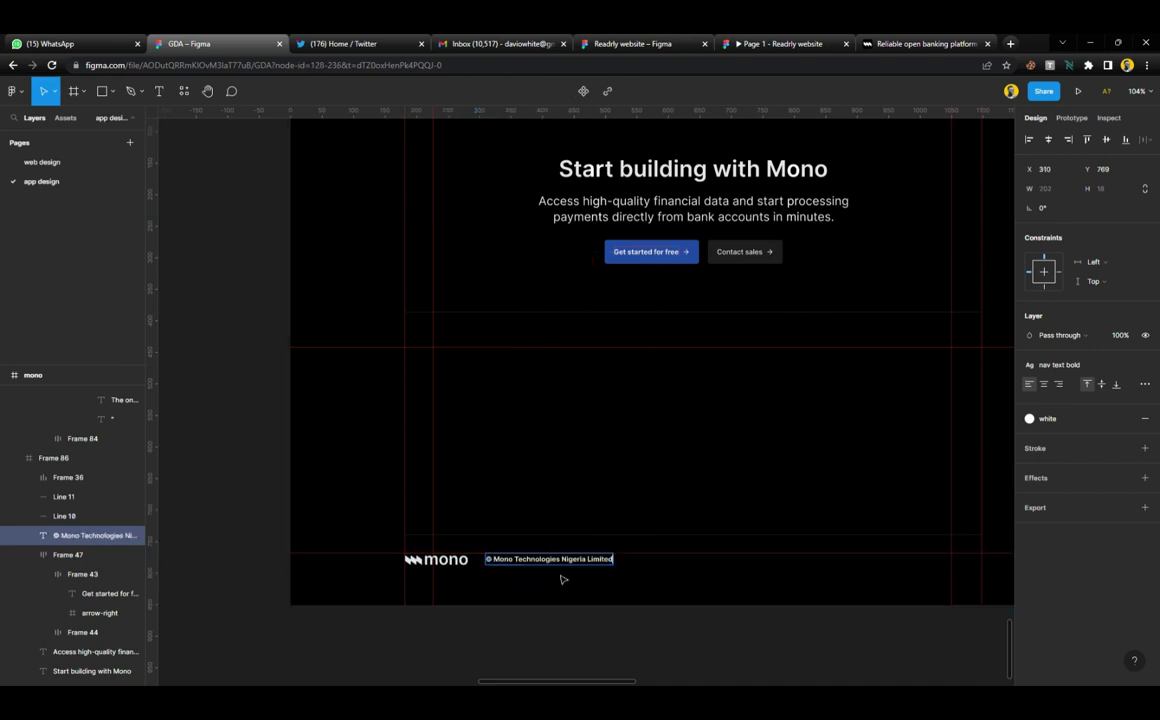
{"action": "key", "text": "Escape"}
{"action": "scroll", "coordinate": [587, 584], "scroll_direction": "up", "scroll_amount": 3, "text": "ctrl"}
{"action": "scroll", "coordinate": [587, 584], "scroll_direction": "down", "scroll_amount": 4}
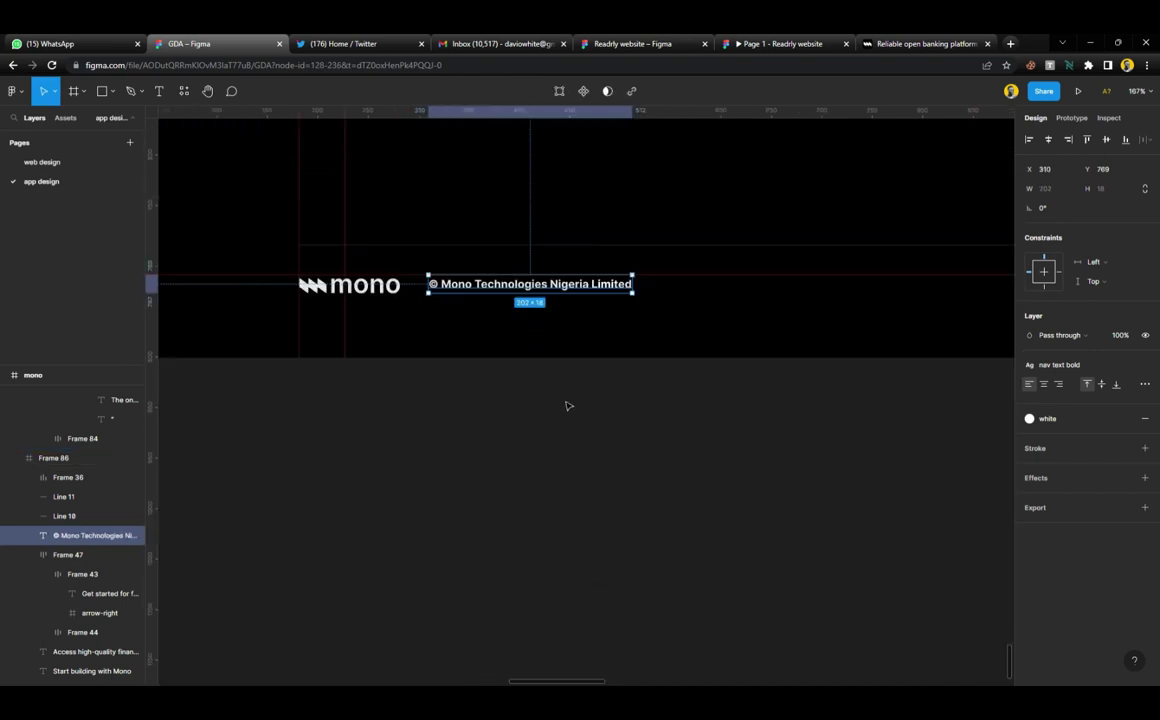
{"action": "scroll", "coordinate": [567, 402], "scroll_direction": "down", "scroll_amount": 3, "text": "ctrl"}
{"action": "scroll", "coordinate": [707, 432], "scroll_direction": "right", "scroll_amount": 5}
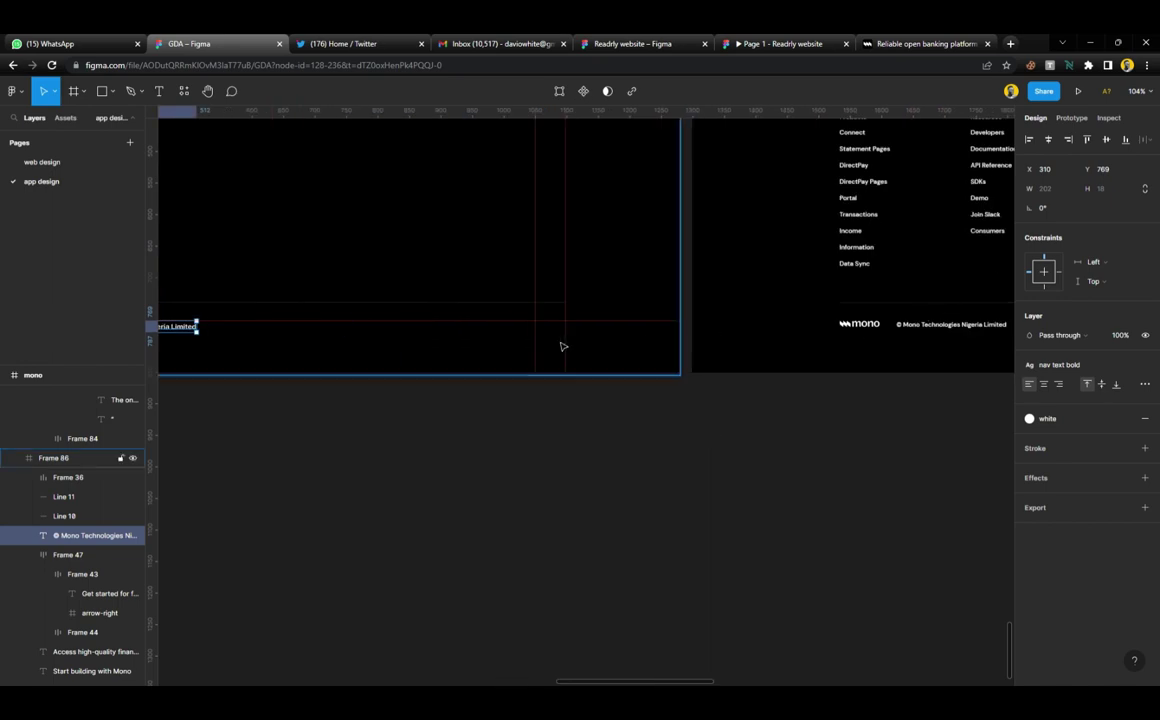
{"action": "scroll", "coordinate": [563, 347], "scroll_direction": "left", "scroll_amount": 6}
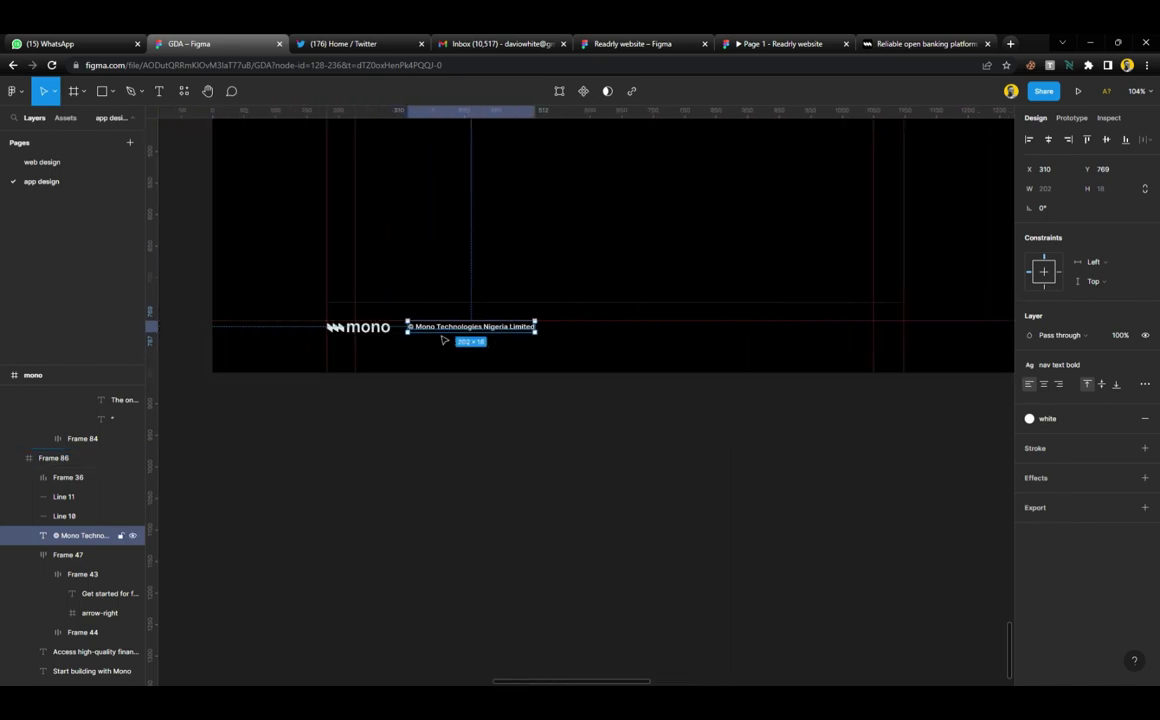
{"action": "scroll", "coordinate": [444, 340], "scroll_direction": "right", "scroll_amount": 10}
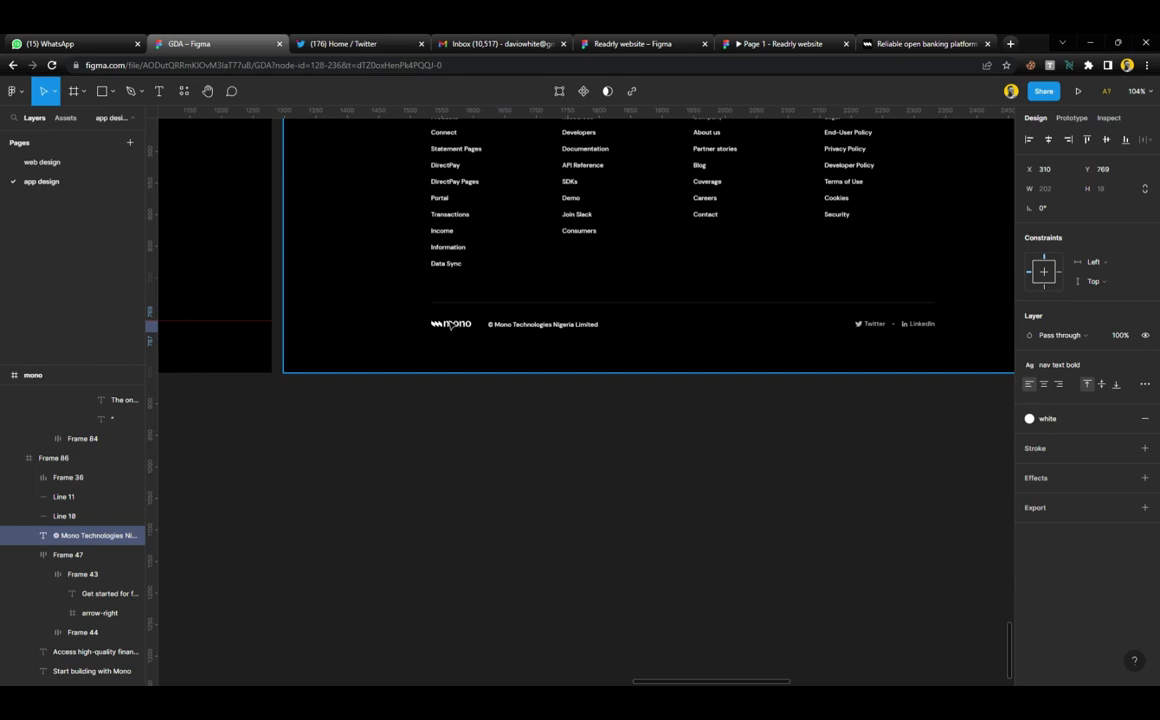
{"action": "scroll", "coordinate": [355, 329], "scroll_direction": "left", "scroll_amount": 10}
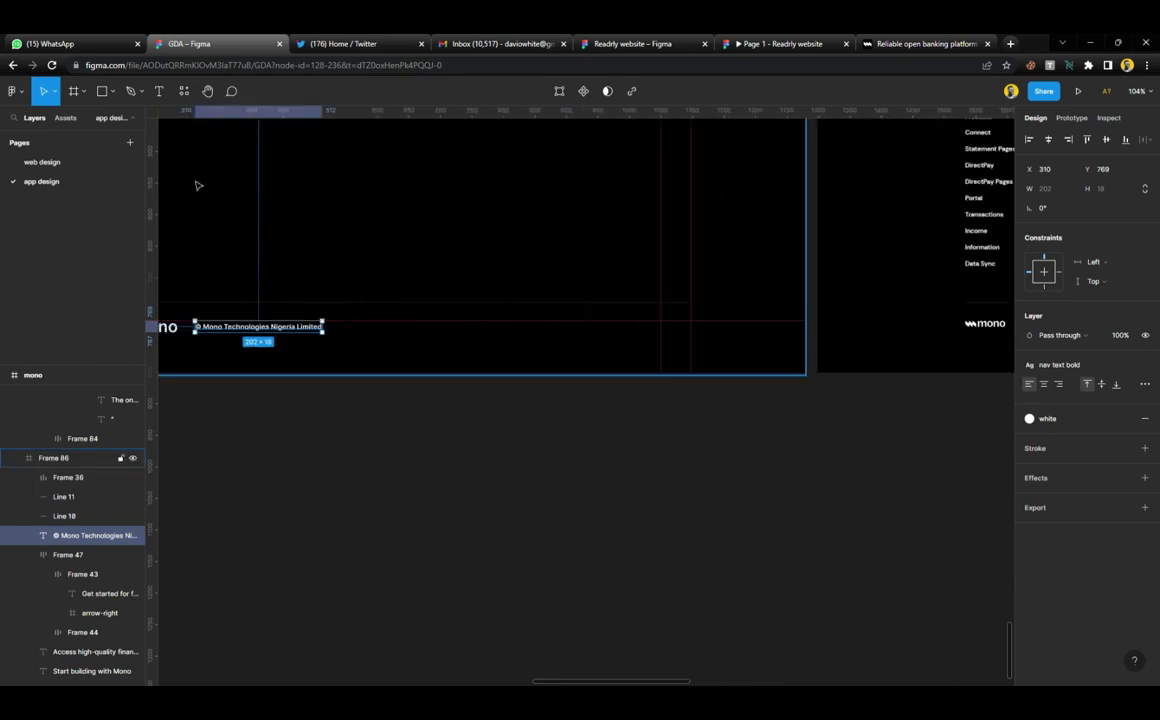
Run the Iconify plugin, search twitter and place the mdi:twitter bird icon on the canvas
{"action": "left_click", "coordinate": [183, 93]}
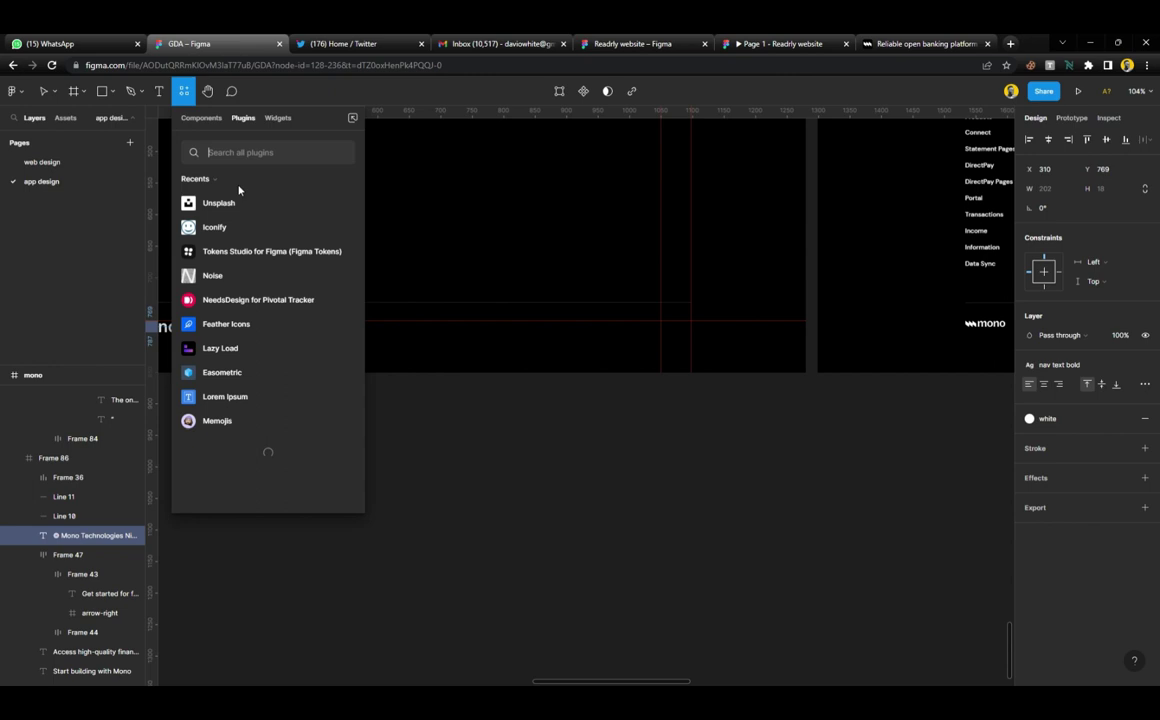
{"action": "left_click", "coordinate": [352, 236]}
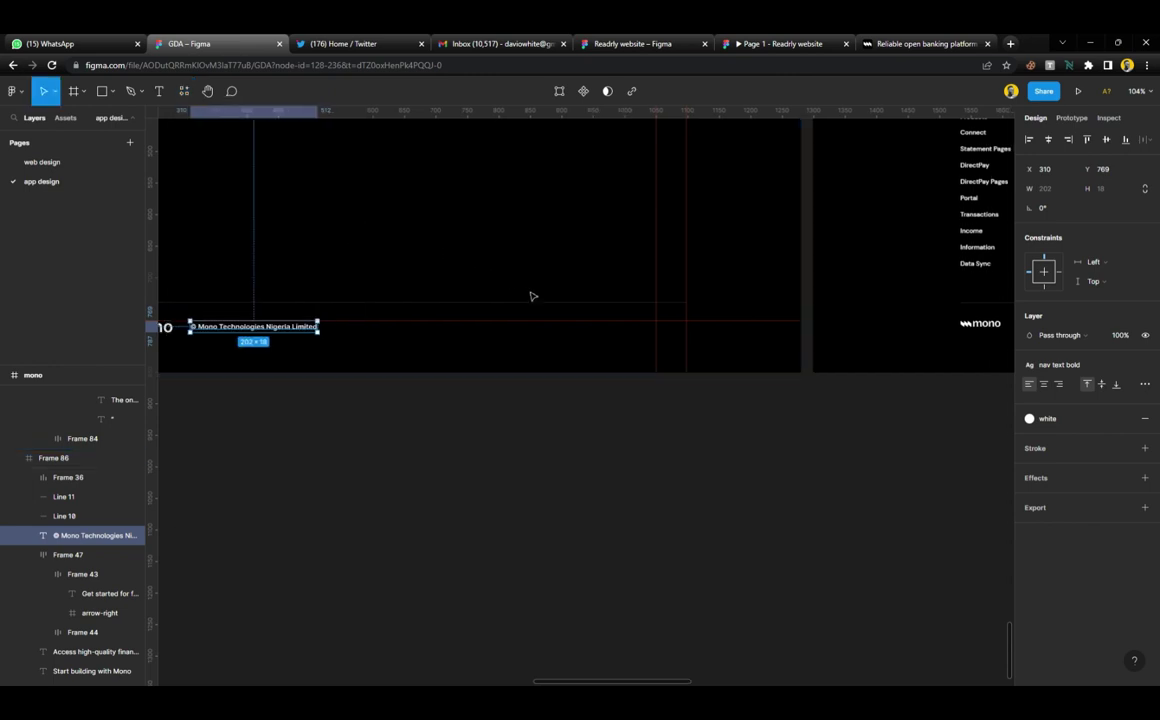
{"action": "scroll", "coordinate": [531, 294], "scroll_direction": "right", "scroll_amount": 10}
{"action": "scroll", "coordinate": [531, 296], "scroll_direction": "left", "scroll_amount": 5}
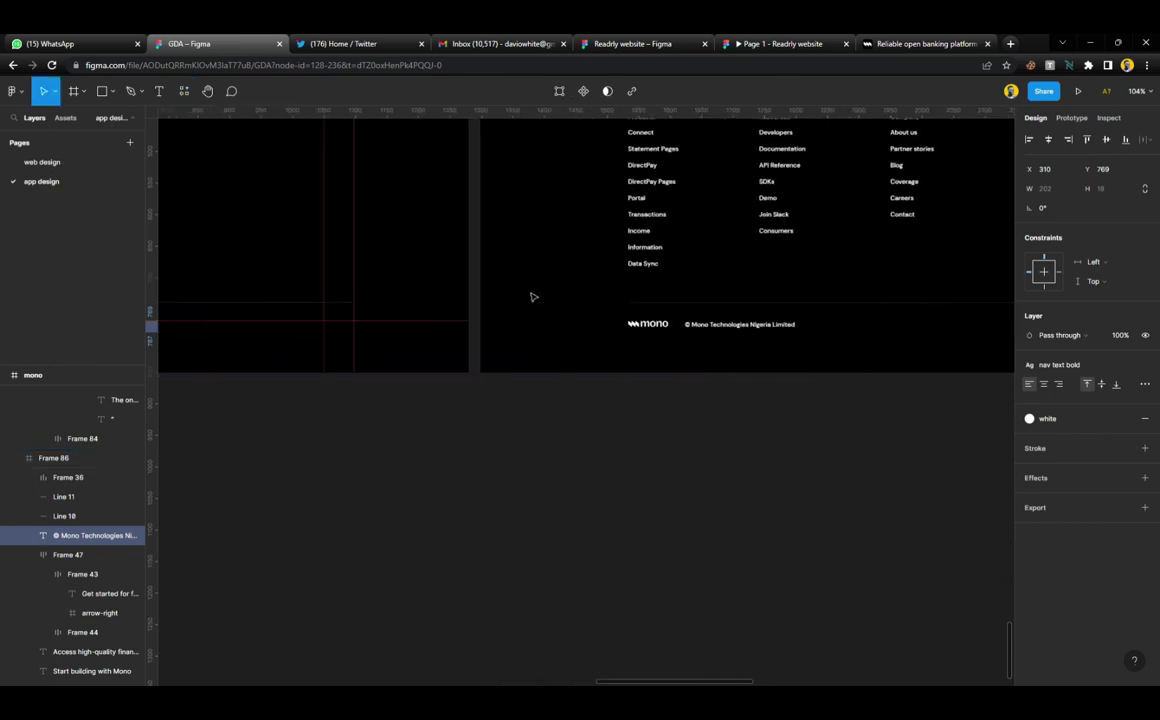
{"action": "key", "text": "ctrl+alt+p"}
{"action": "scroll", "coordinate": [531, 296], "scroll_direction": "left", "scroll_amount": 10}
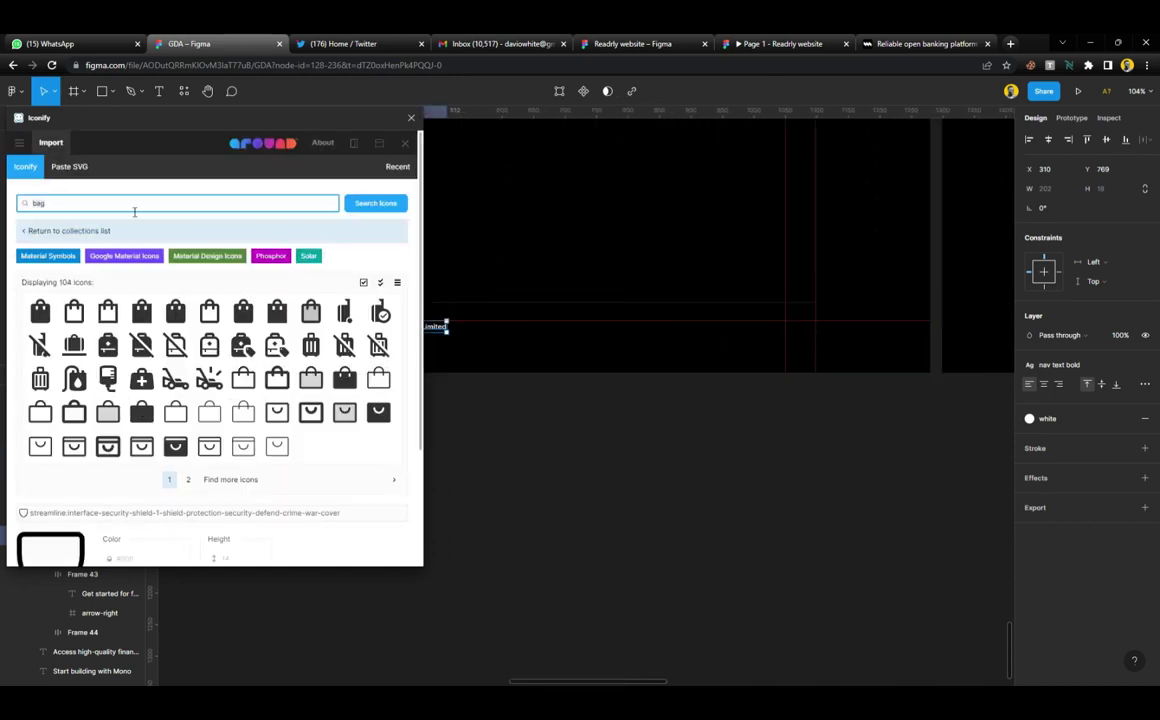
{"action": "key", "text": "Return"}
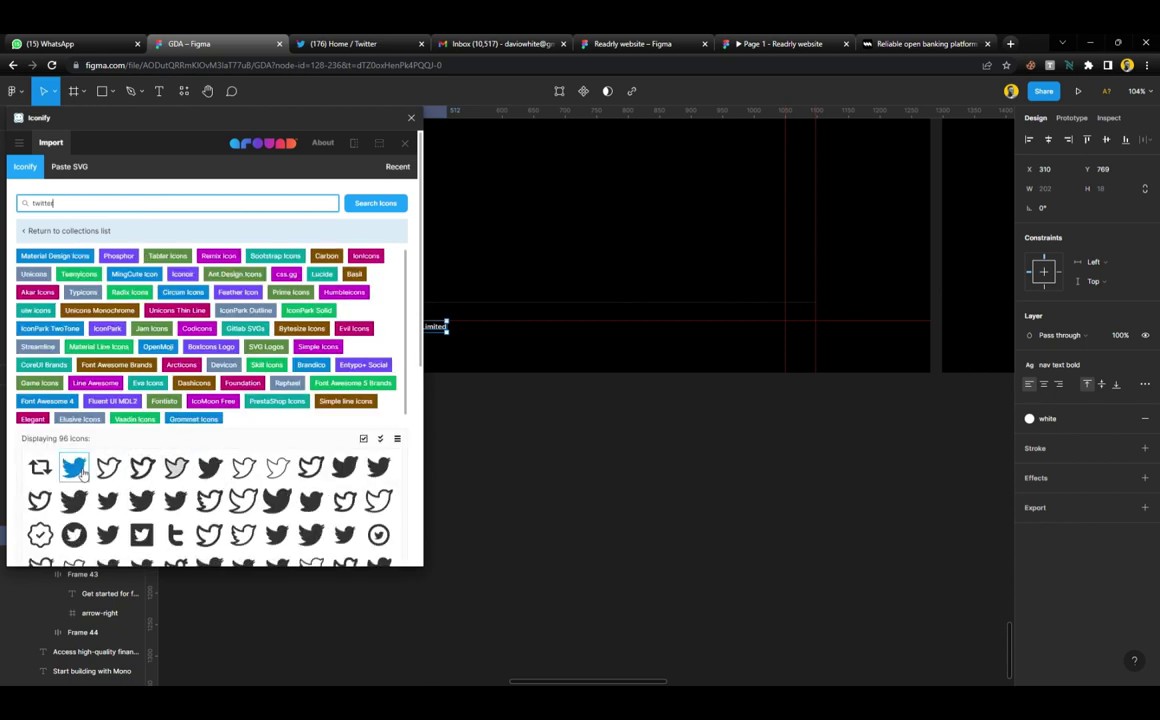
{"action": "left_click_drag", "start_coordinate": [73, 467], "coordinate": [620, 492]}
Search Iconify for linkedin and place the typcn:social-linkedin icon on the canvas
{"action": "left_click", "coordinate": [173, 206]}
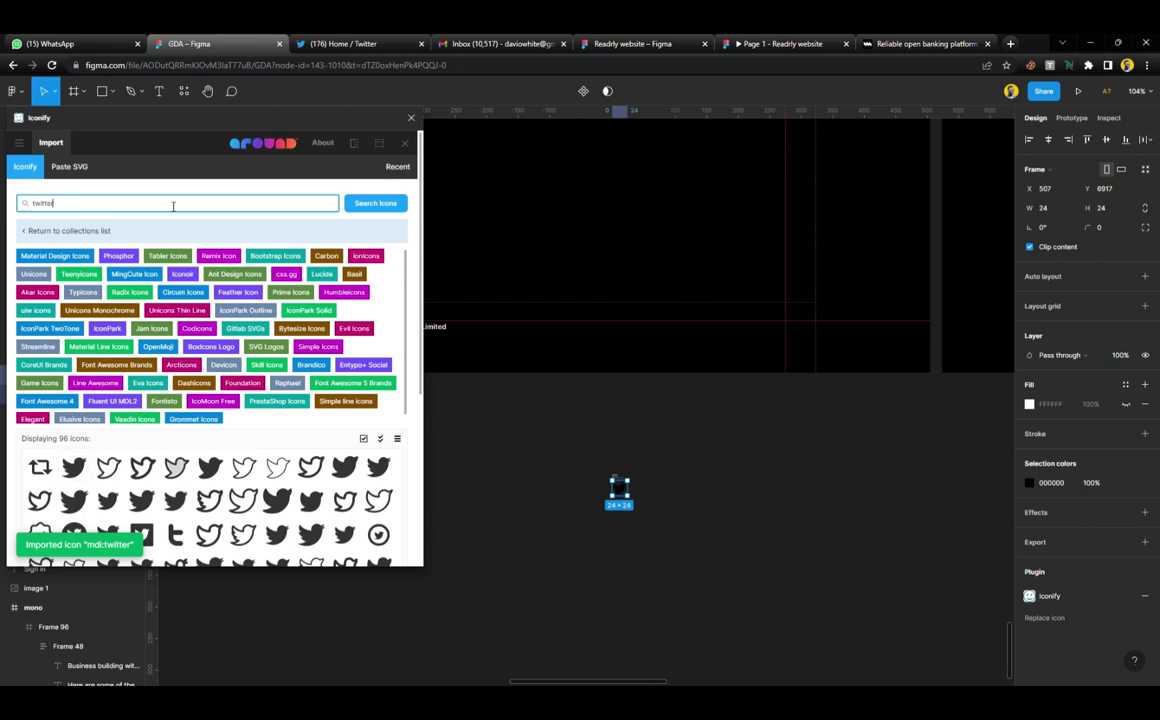
{"action": "type", "text": "linkedin"}
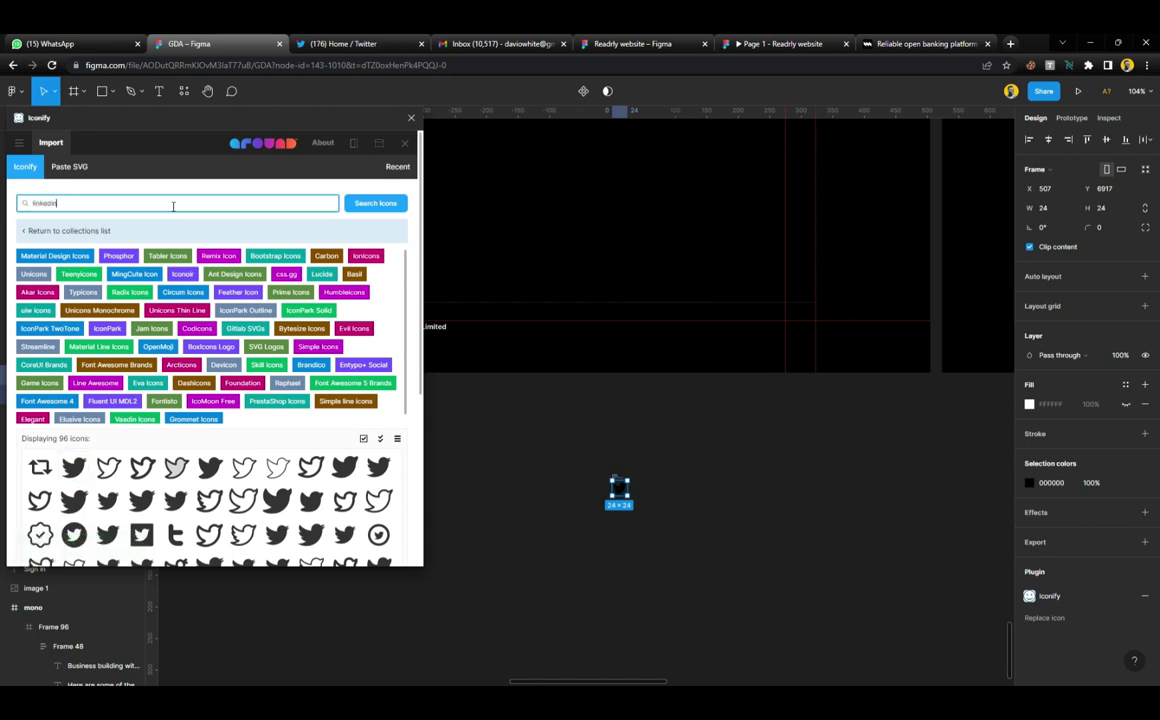
{"action": "key", "text": "Return"}
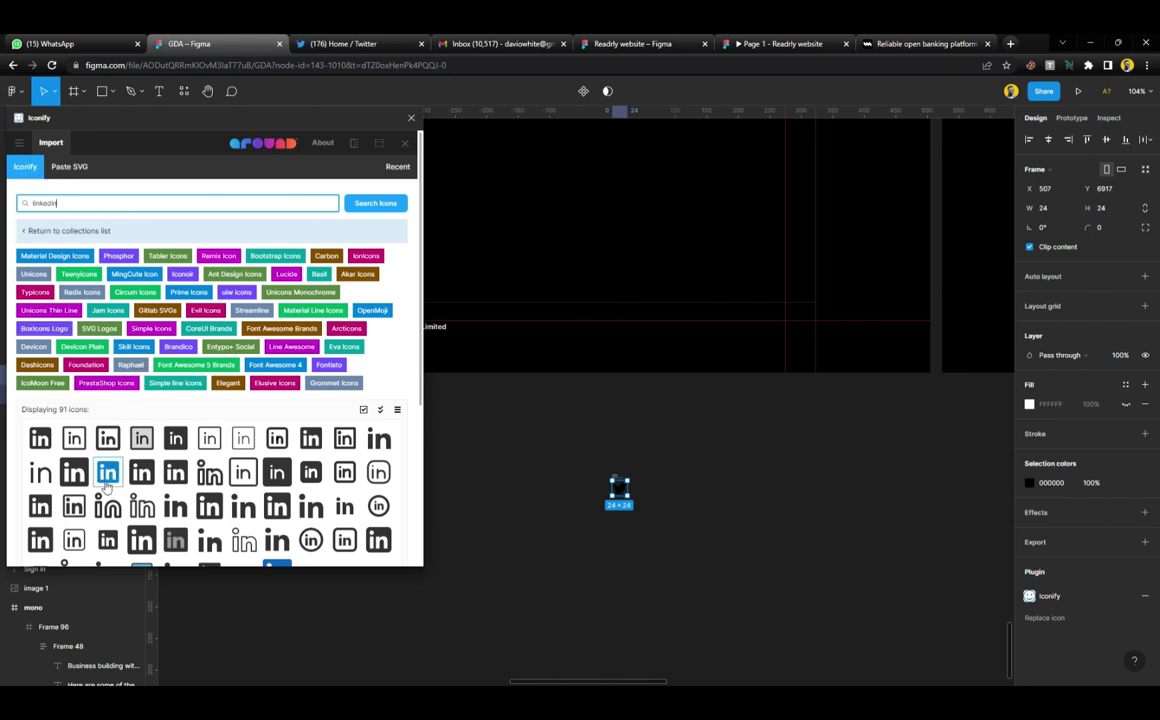
{"action": "left_click", "coordinate": [345, 507]}
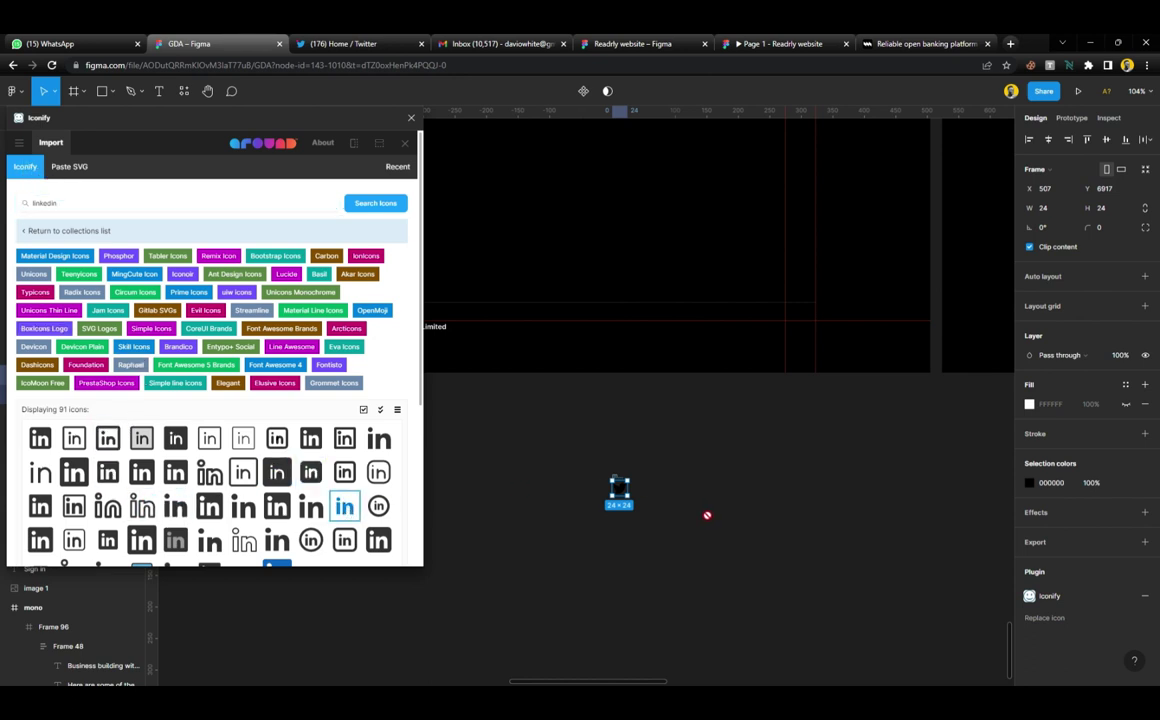
{"action": "left_click_drag", "start_coordinate": [707, 515], "coordinate": [705, 512]}
Select both the Twitter and LinkedIn icons and apply the white colour style
{"action": "left_click", "coordinate": [410, 120]}
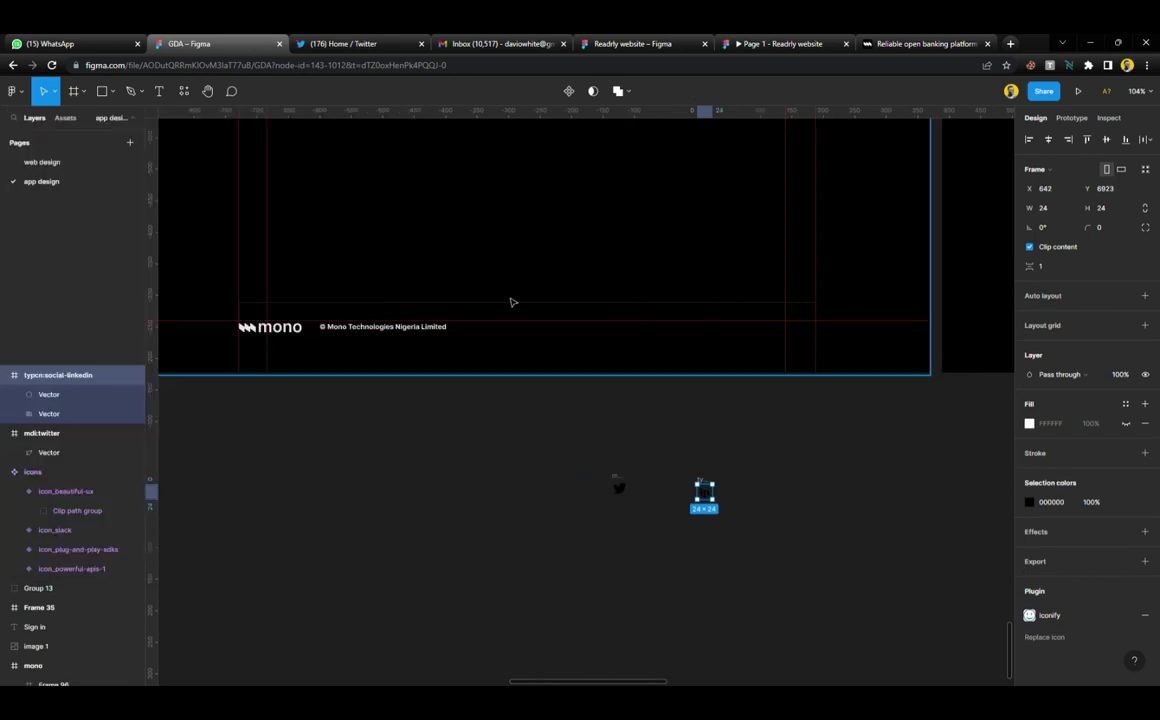
{"action": "left_click_drag", "start_coordinate": [540, 427], "coordinate": [712, 512]}
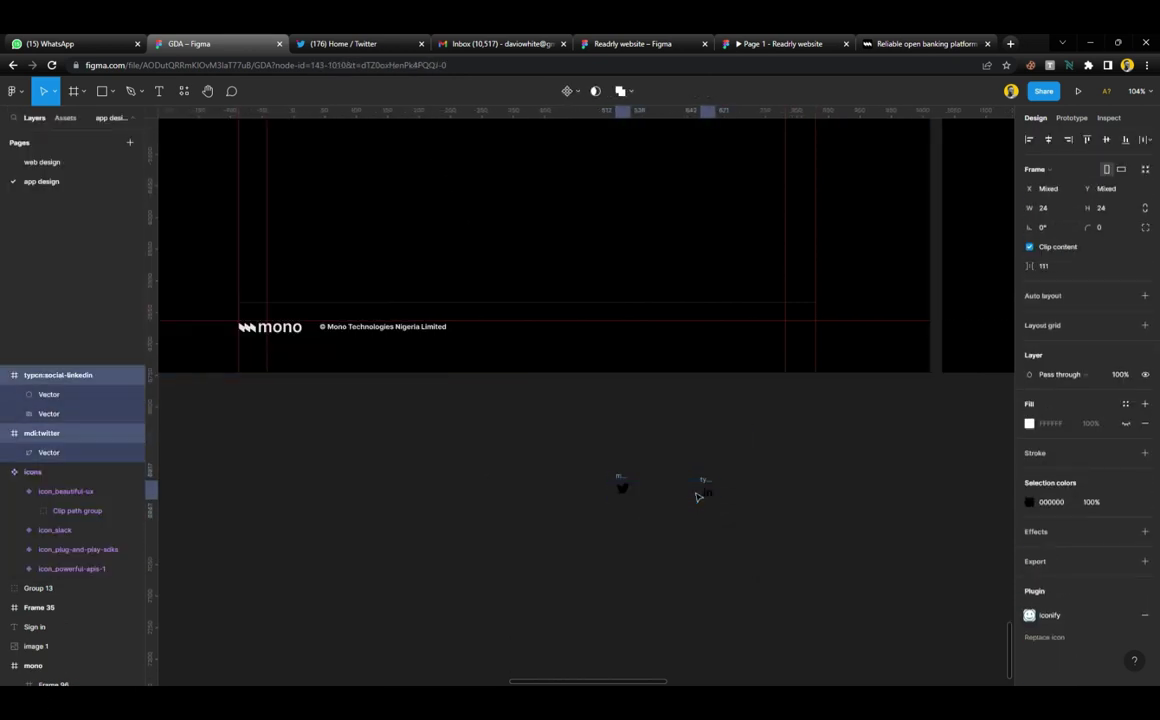
{"action": "scroll", "coordinate": [712, 512], "scroll_direction": "right", "scroll_amount": 10}
{"action": "scroll", "coordinate": [787, 370], "scroll_direction": "right", "scroll_amount": 6}
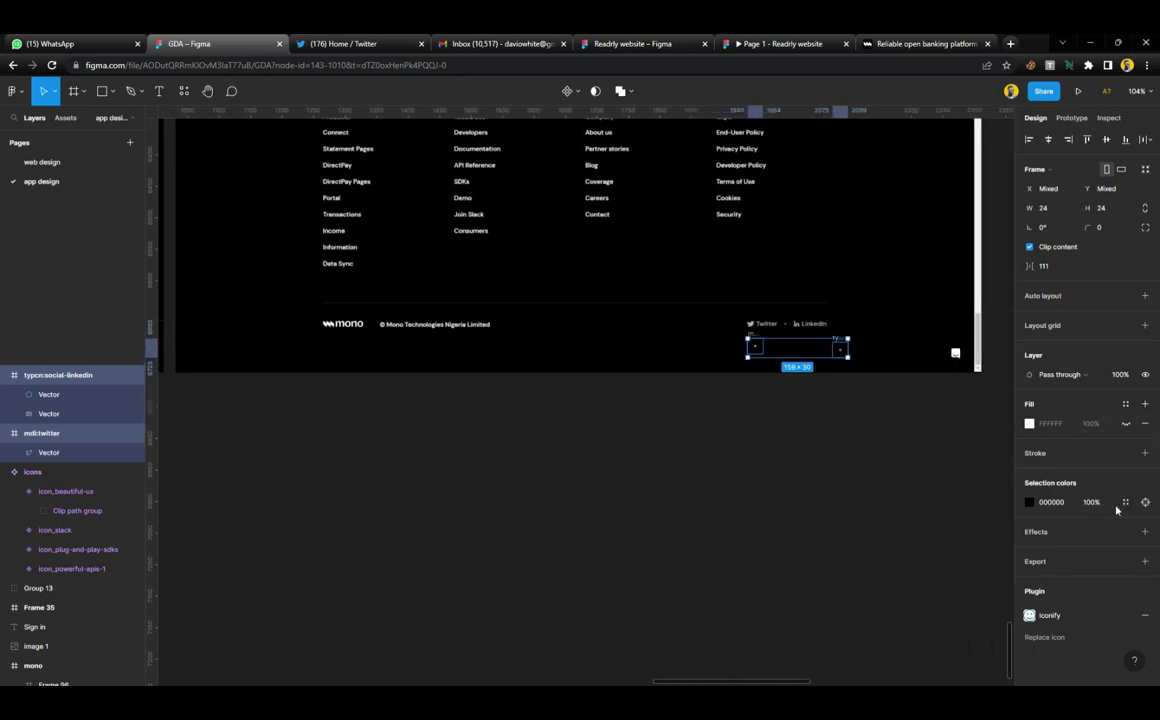
{"action": "left_click", "coordinate": [1029, 502]}
{"action": "left_click", "coordinate": [930, 527]}
{"action": "scroll", "coordinate": [768, 335], "scroll_direction": "up", "scroll_amount": 6, "text": "ctrl"}
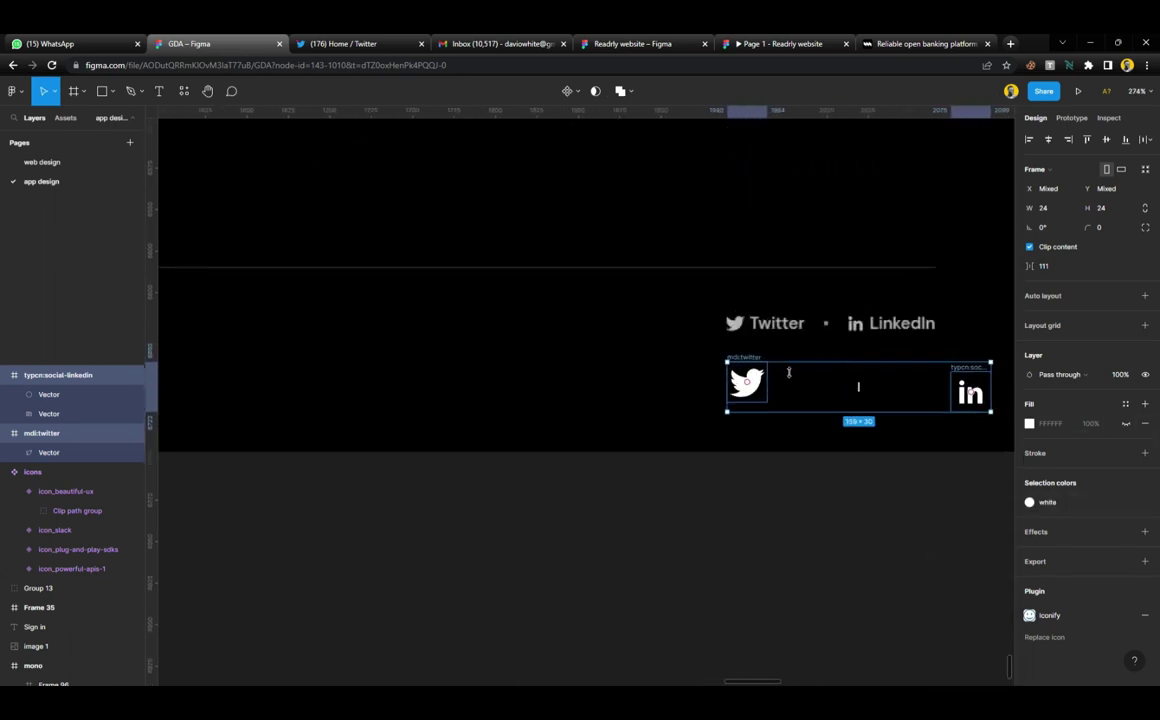
Resize the icons to 13 × 13 and line them up side by side below the reference links
{"action": "left_click_drag", "start_coordinate": [731, 413], "coordinate": [666, 365]}
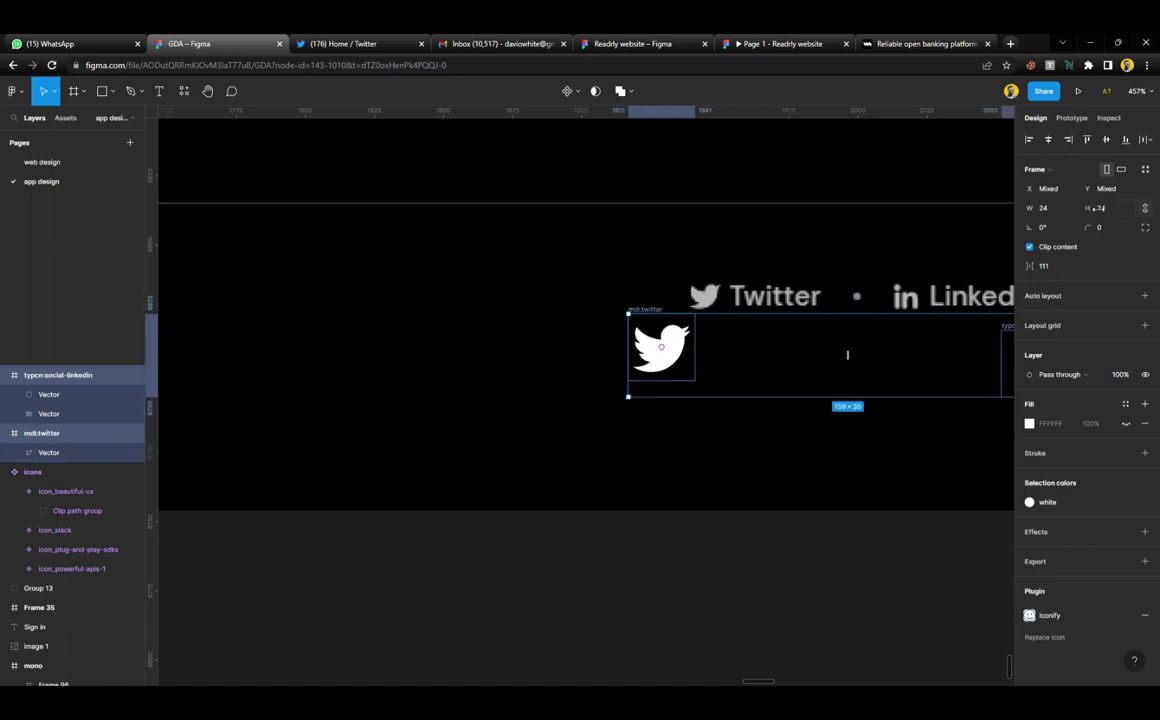
{"action": "type", "text": "11"}
{"action": "key", "text": "Return"}
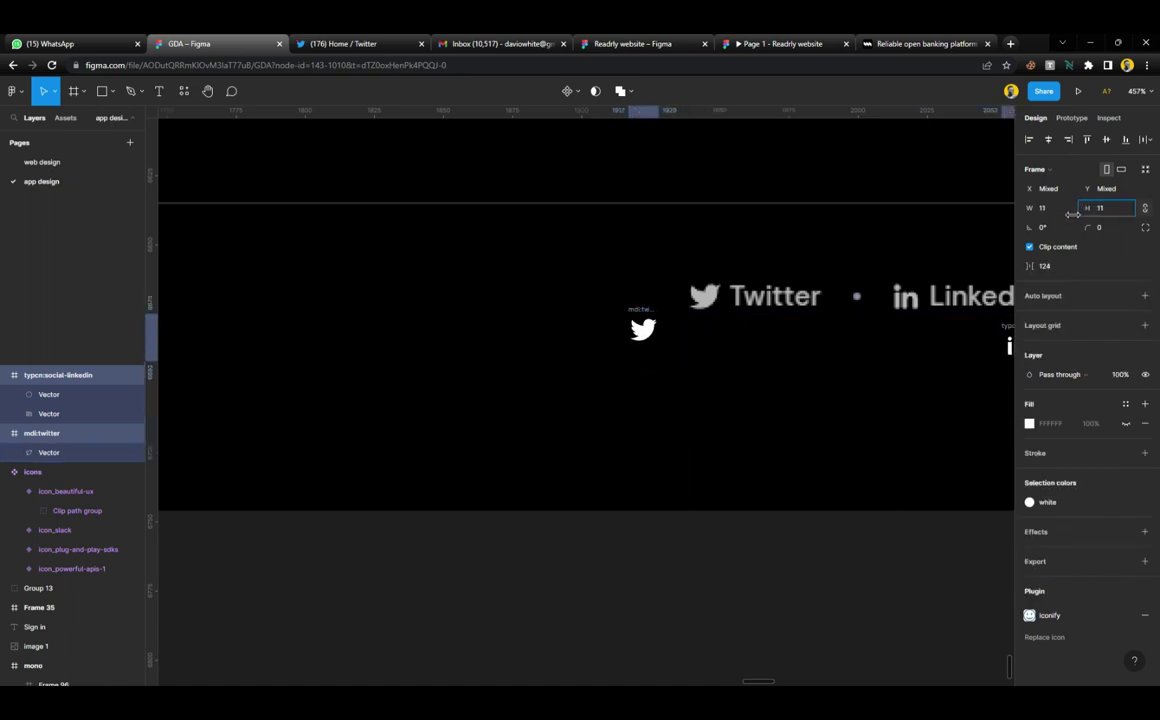
{"action": "left_click_drag", "start_coordinate": [662, 333], "coordinate": [723, 296]}
{"action": "left_click_drag", "start_coordinate": [1091, 217], "coordinate": [1090, 208]}
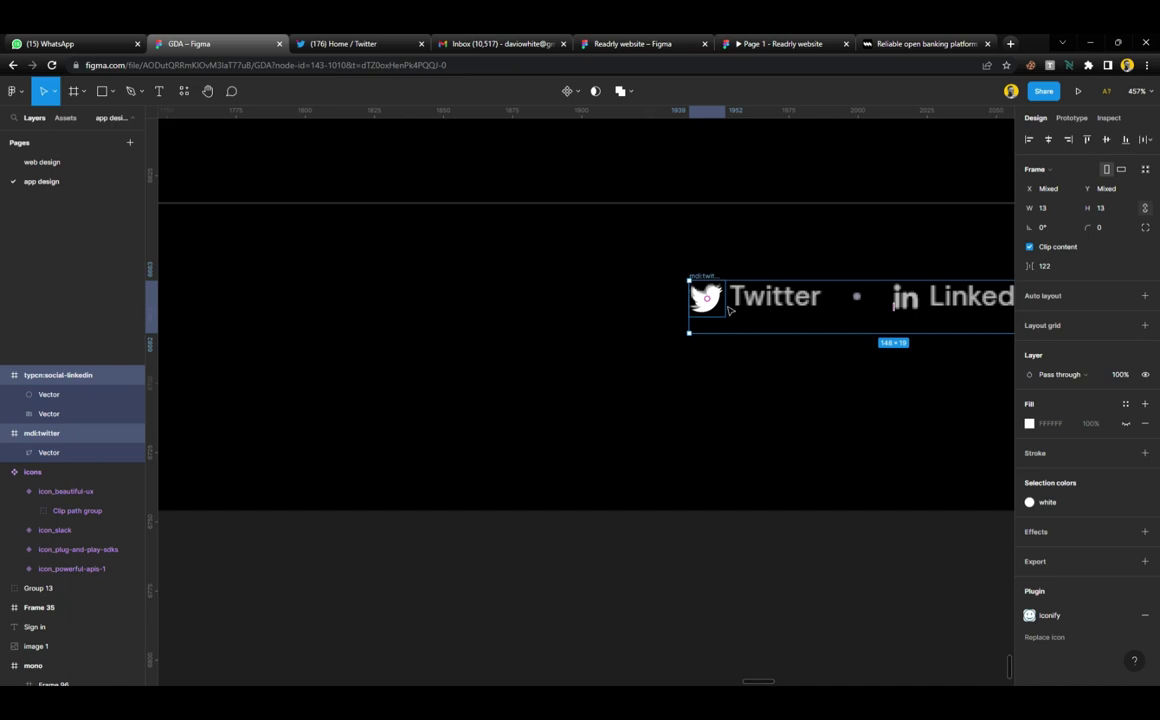
{"action": "left_click_drag", "start_coordinate": [706, 298], "coordinate": [706, 341]}
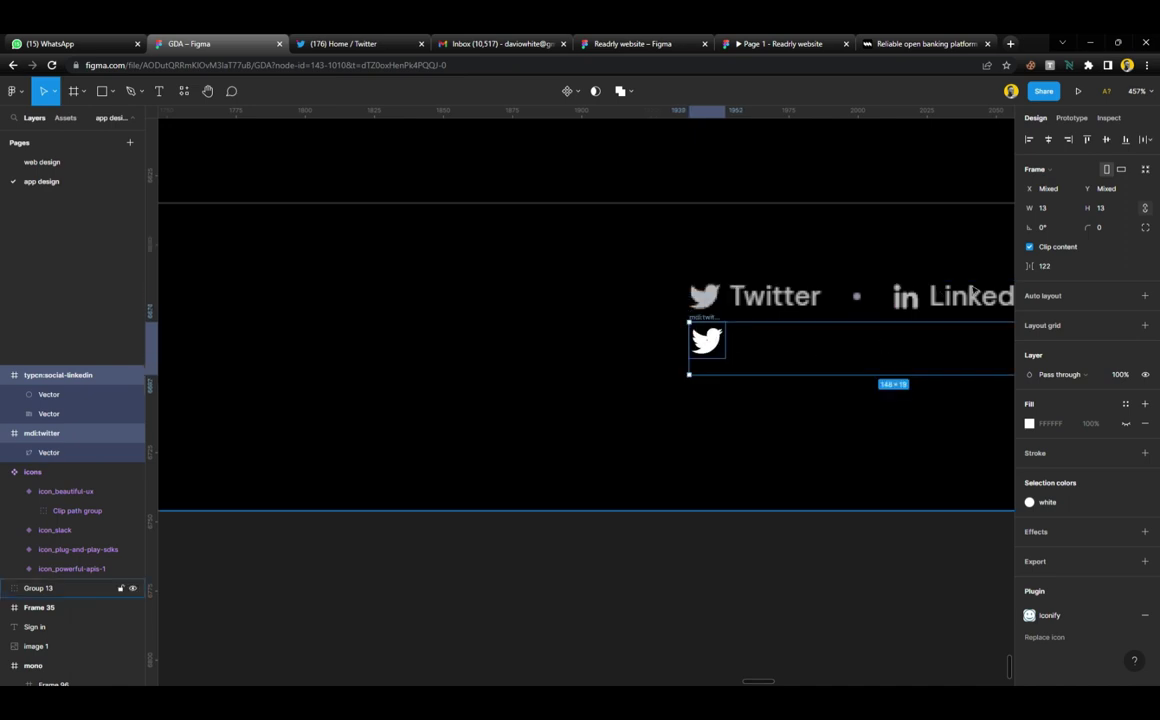
{"action": "left_click_drag", "start_coordinate": [1033, 272], "coordinate": [950, 284]}
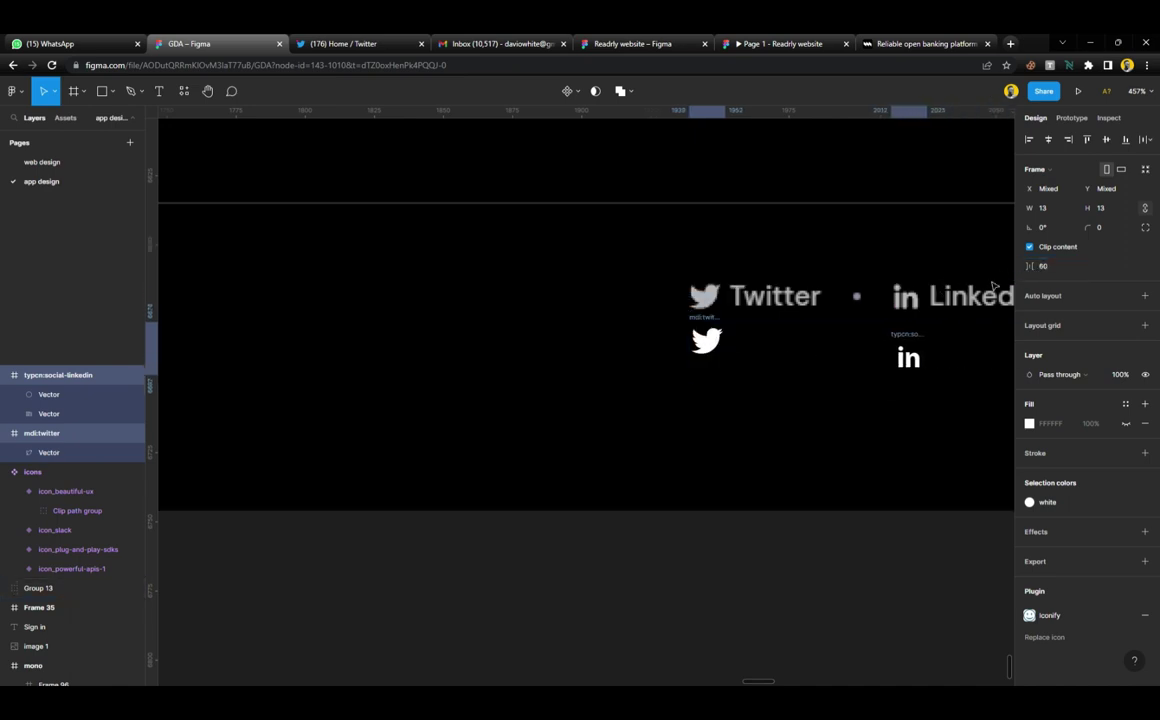
{"action": "left_click", "coordinate": [813, 564]}
{"action": "scroll", "coordinate": [764, 368], "scroll_direction": "down", "scroll_amount": 5}
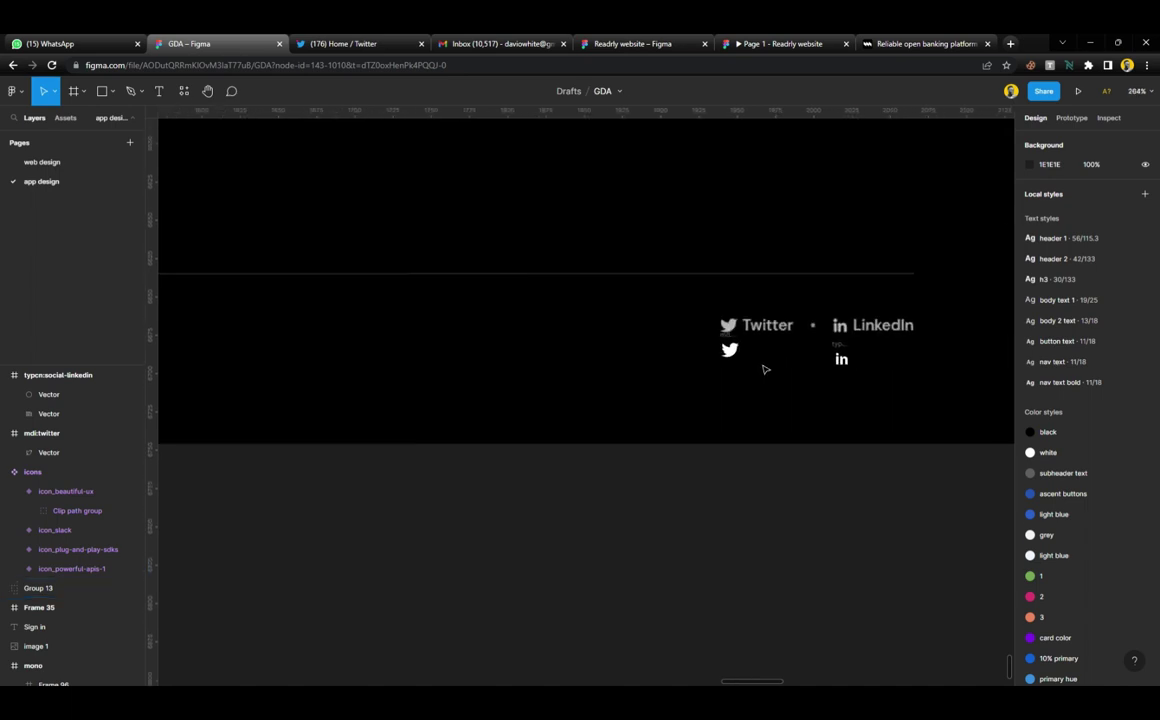
{"action": "scroll", "coordinate": [764, 368], "scroll_direction": "up", "scroll_amount": 6}
Add a 'Twitter' text layer and position it beside the bird icon
{"action": "key", "text": "t"}
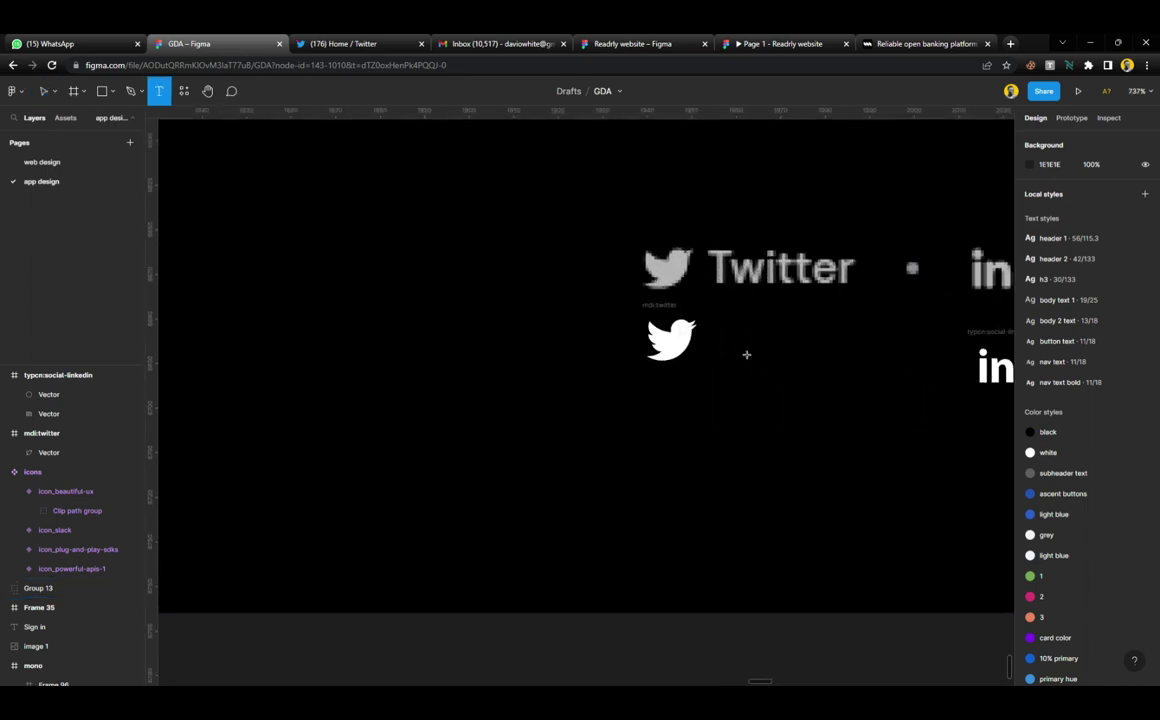
{"action": "left_click", "coordinate": [735, 360]}
{"action": "type", "text": "Twitter"}
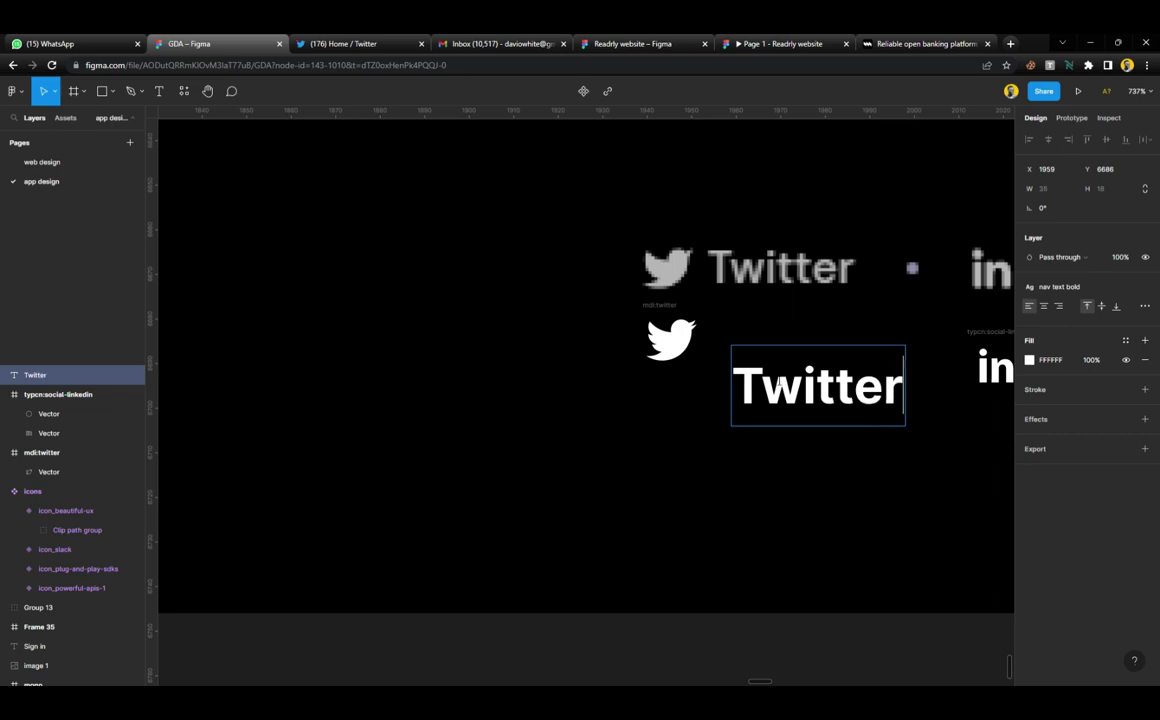
{"action": "key", "text": "Escape"}
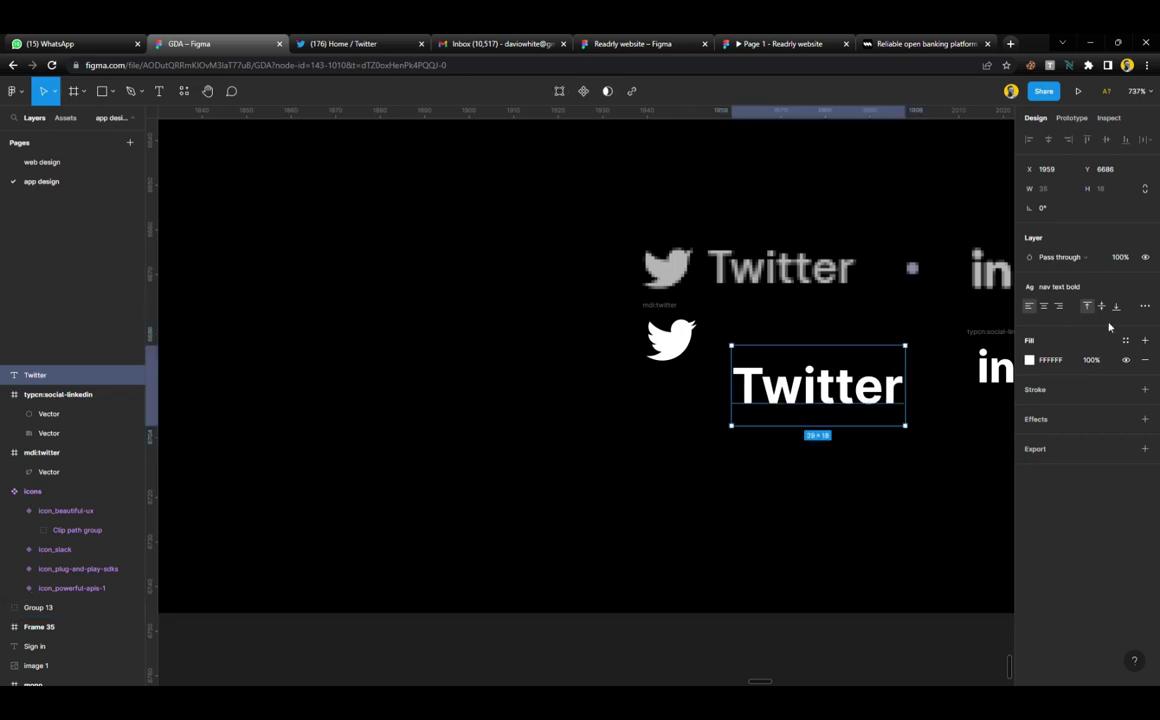
{"action": "left_click", "coordinate": [1065, 287]}
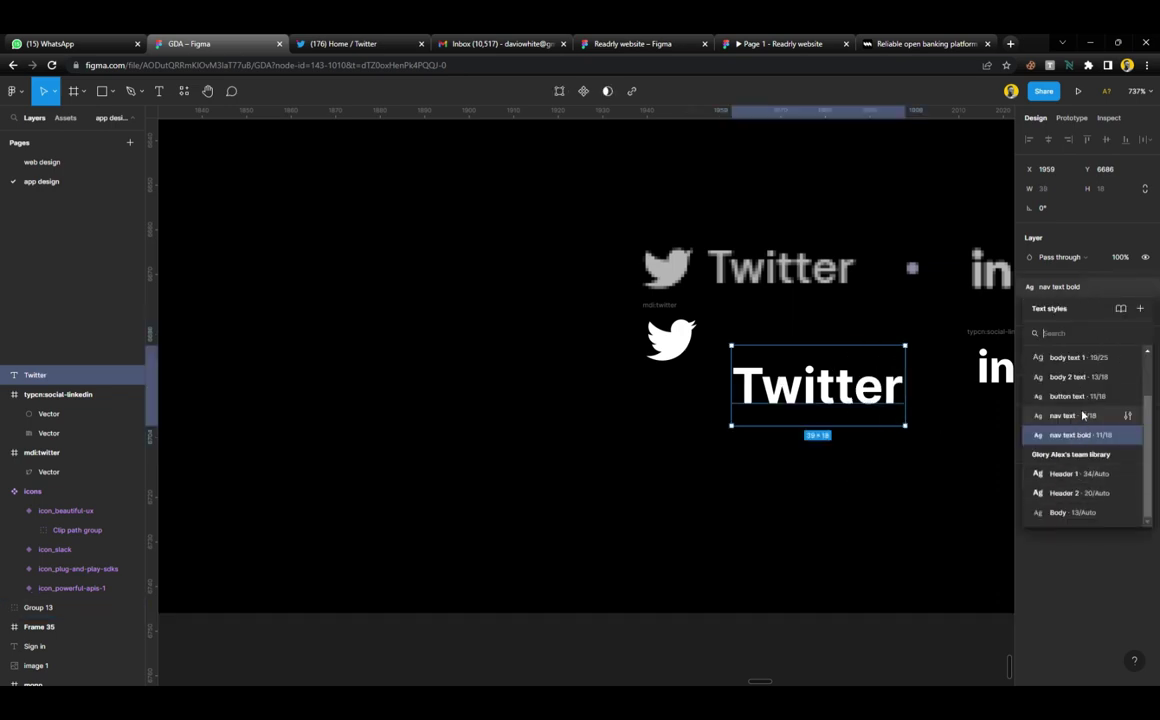
{"action": "left_click_drag", "start_coordinate": [830, 399], "coordinate": [812, 350]}
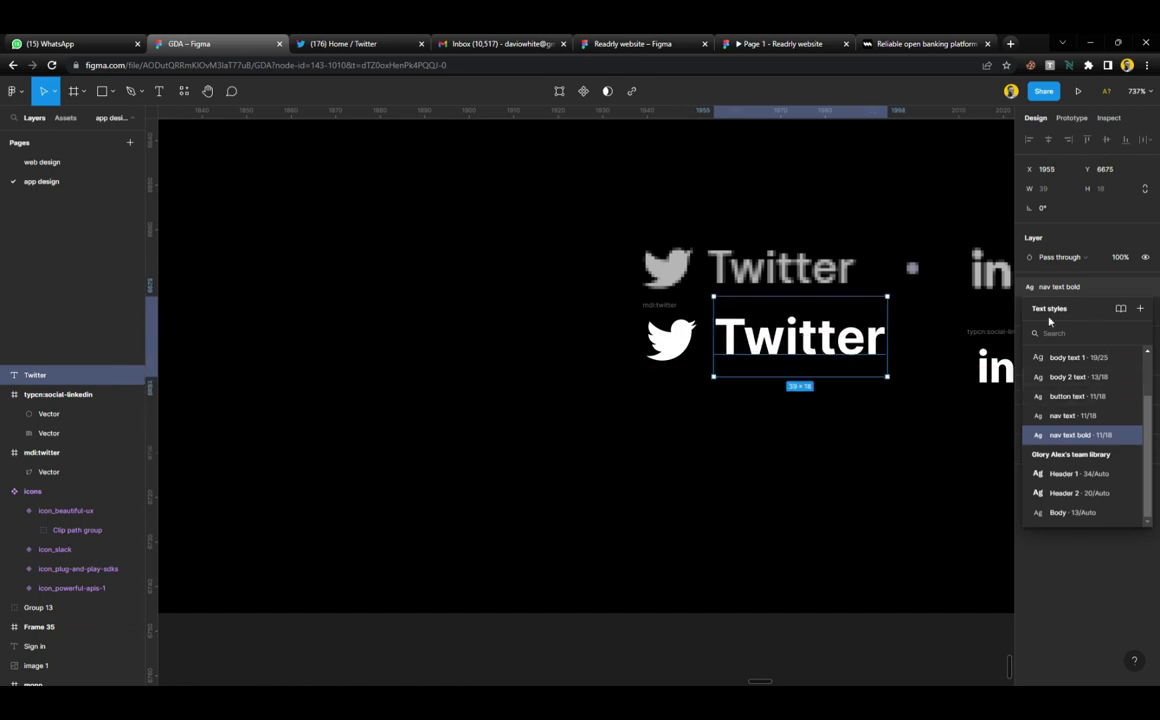
{"action": "left_click", "coordinate": [919, 339]}
{"action": "left_click", "coordinate": [800, 337]}
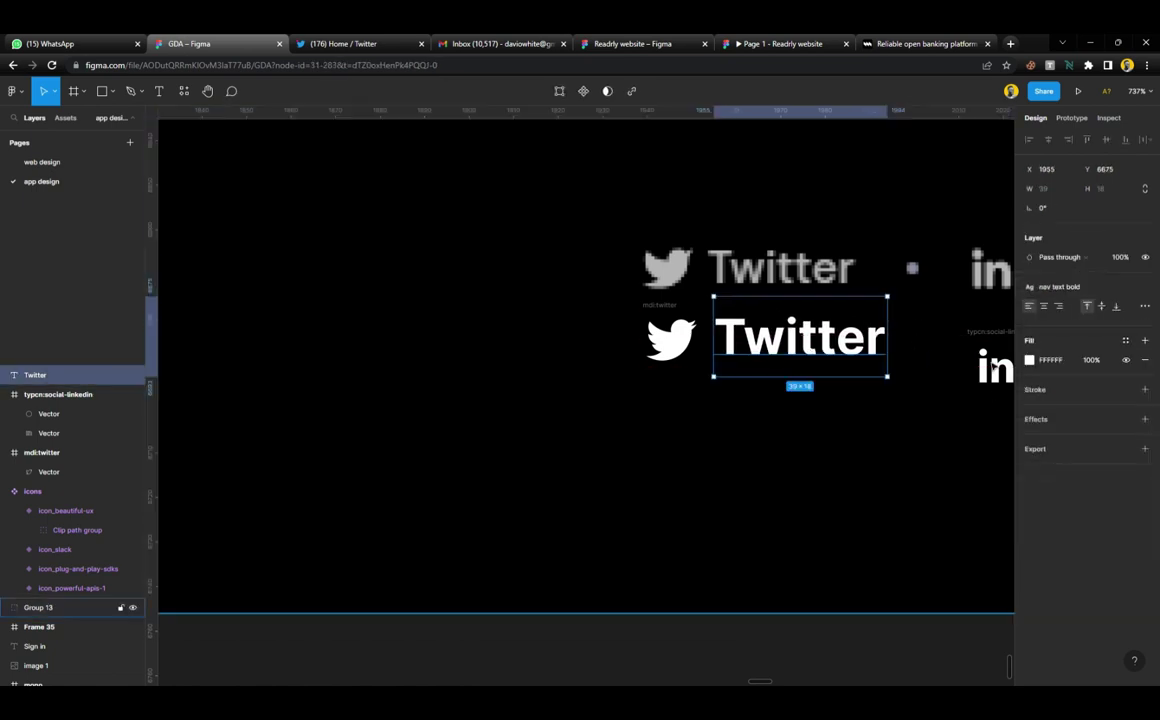
Detach the text style and make the Twitter label Inter Semi Bold 10 with Auto line height
{"action": "left_click", "coordinate": [1145, 289]}
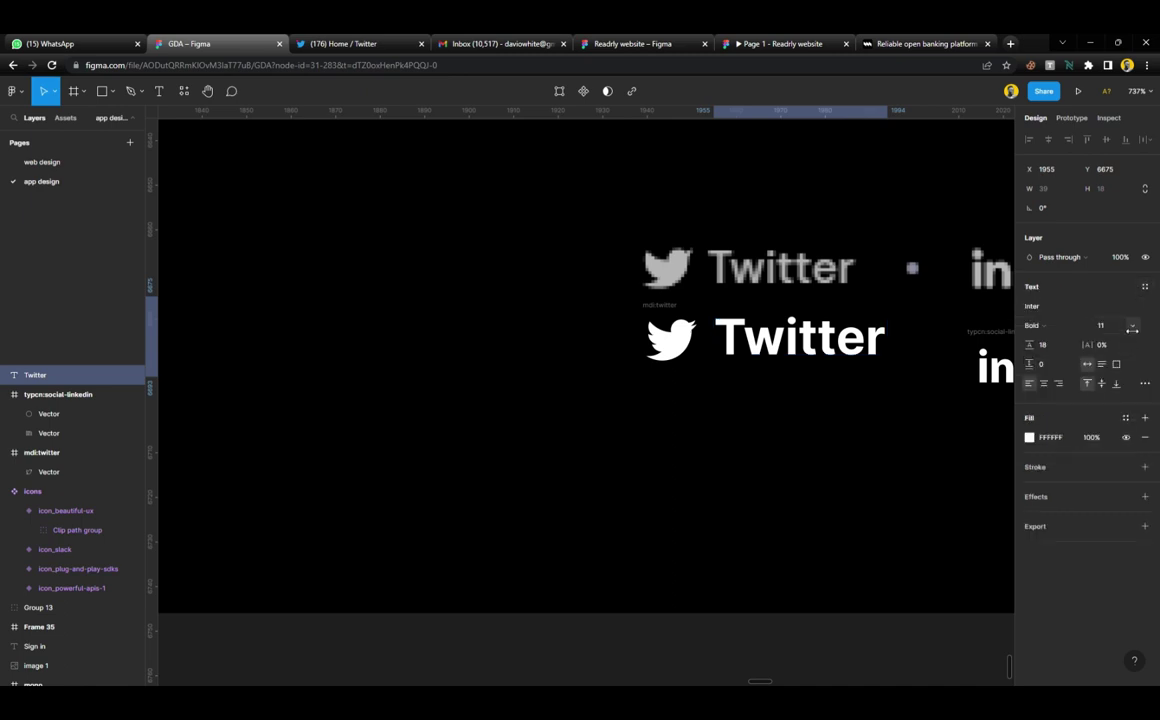
{"action": "left_click", "coordinate": [1132, 326]}
{"action": "left_click", "coordinate": [1119, 310]}
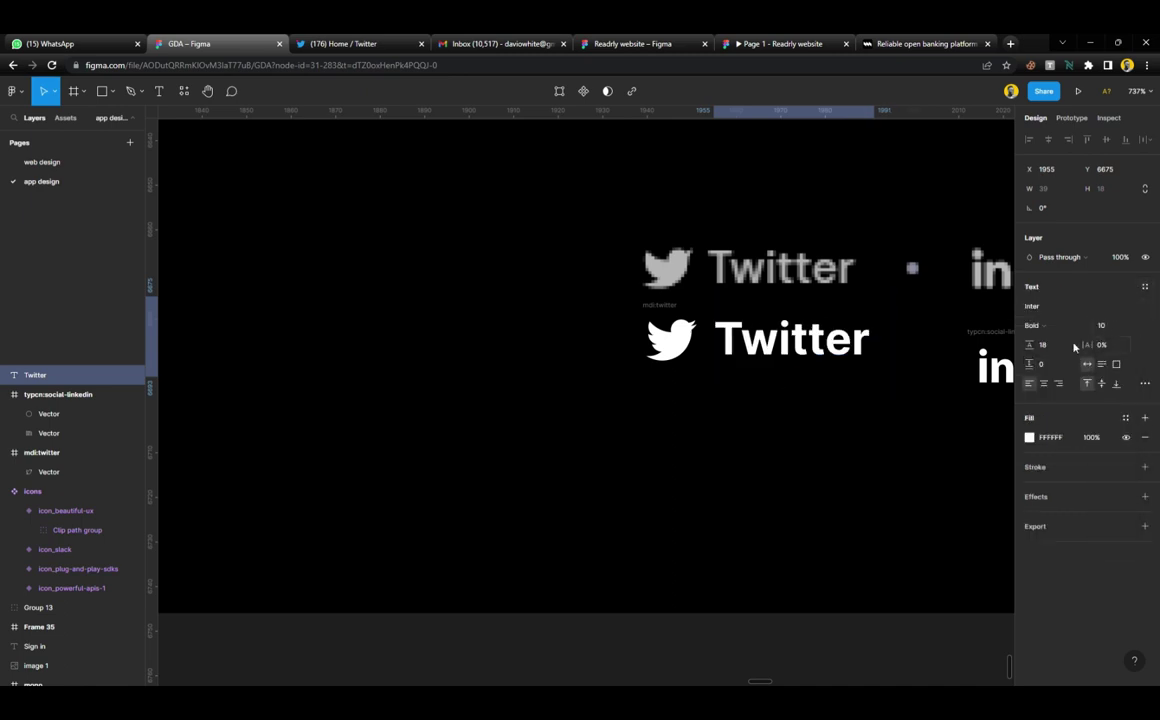
{"action": "left_click", "coordinate": [1038, 325]}
{"action": "left_click", "coordinate": [1058, 296]}
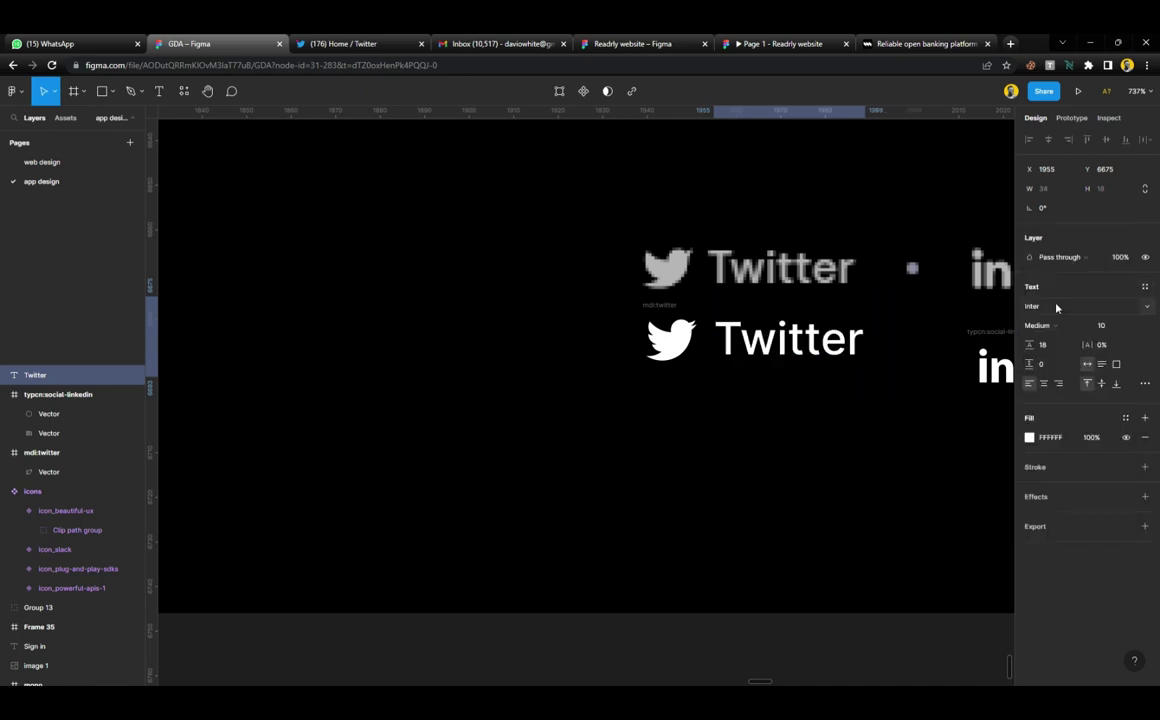
{"action": "left_click", "coordinate": [1038, 325]}
{"action": "left_click", "coordinate": [1040, 337]}
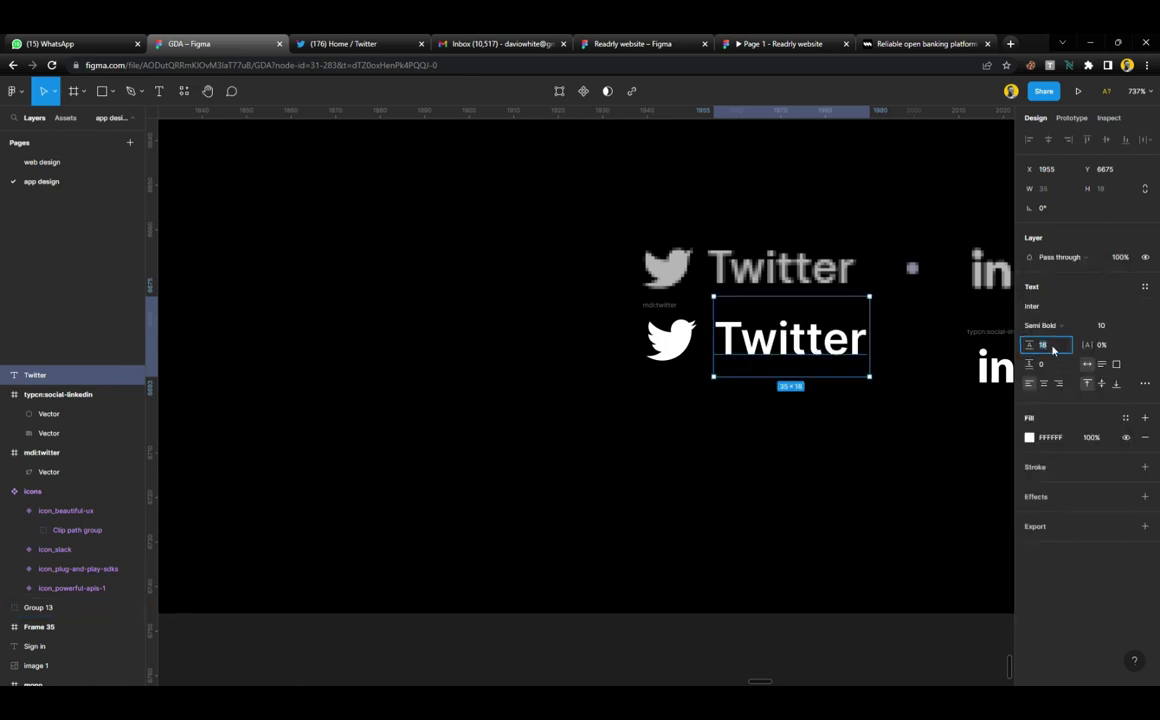
{"action": "key", "text": "Return"}
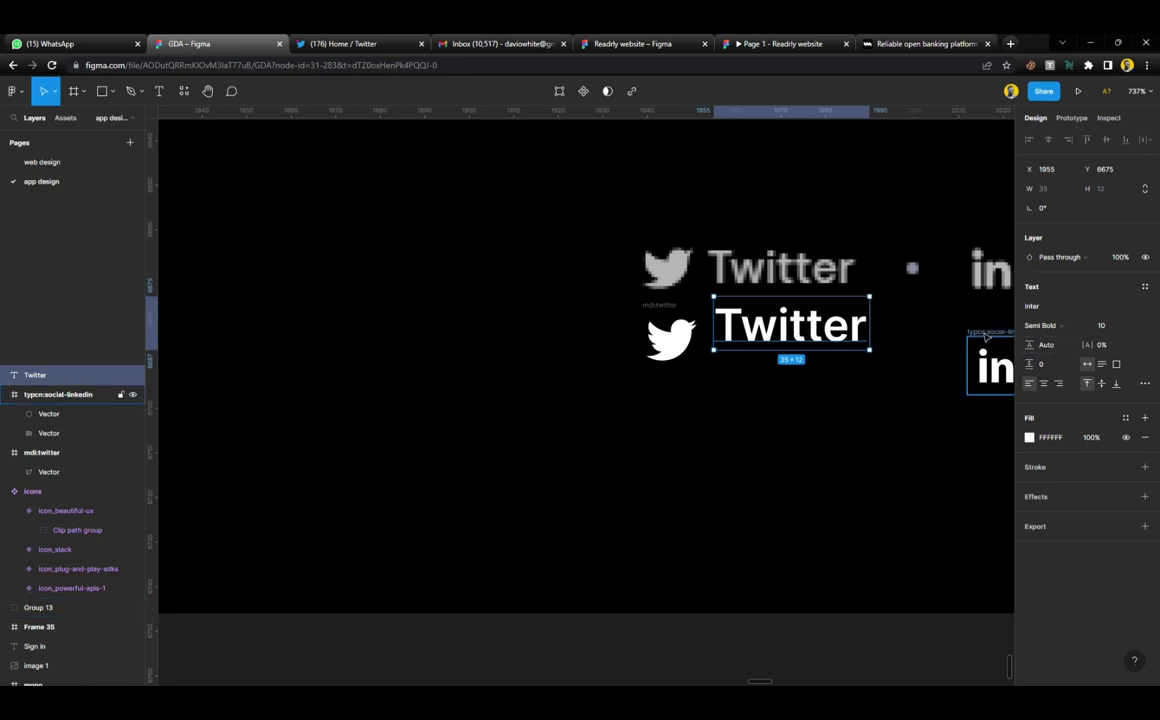
Wrap the bird icon and Twitter label together in an auto-layout row
{"action": "left_click", "coordinate": [668, 336], "text": "shift"}
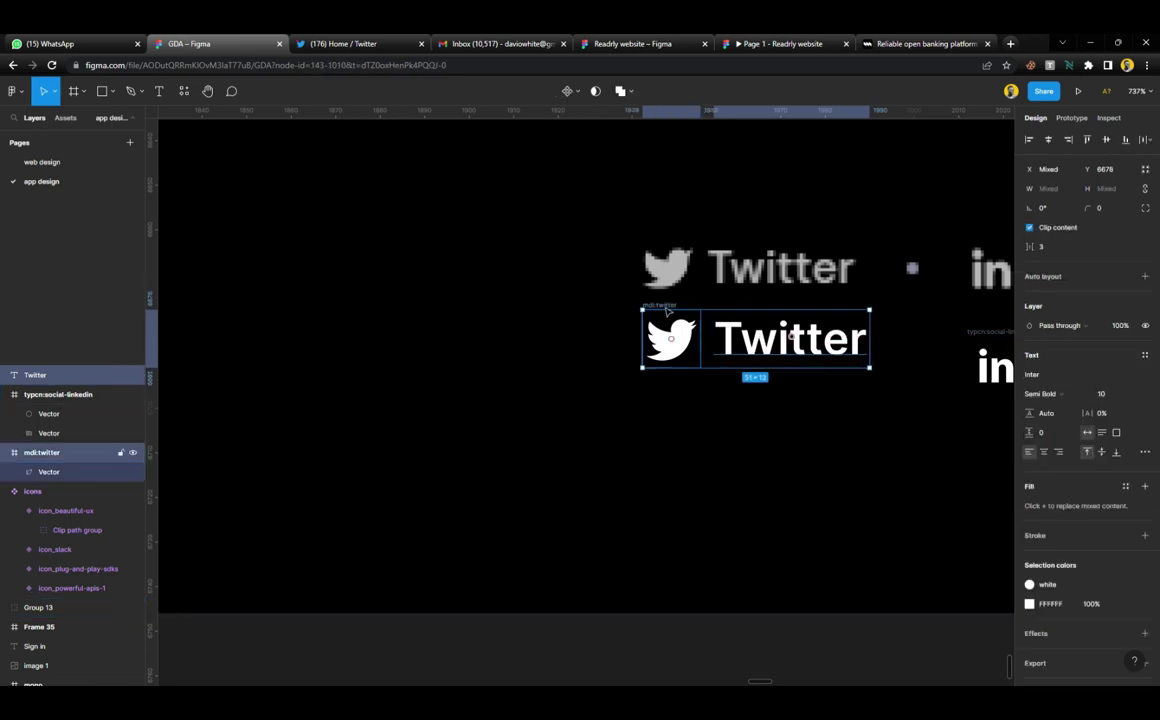
{"action": "key", "text": "shift+a"}
{"action": "scroll", "coordinate": [737, 336], "scroll_direction": "right", "scroll_amount": 5}
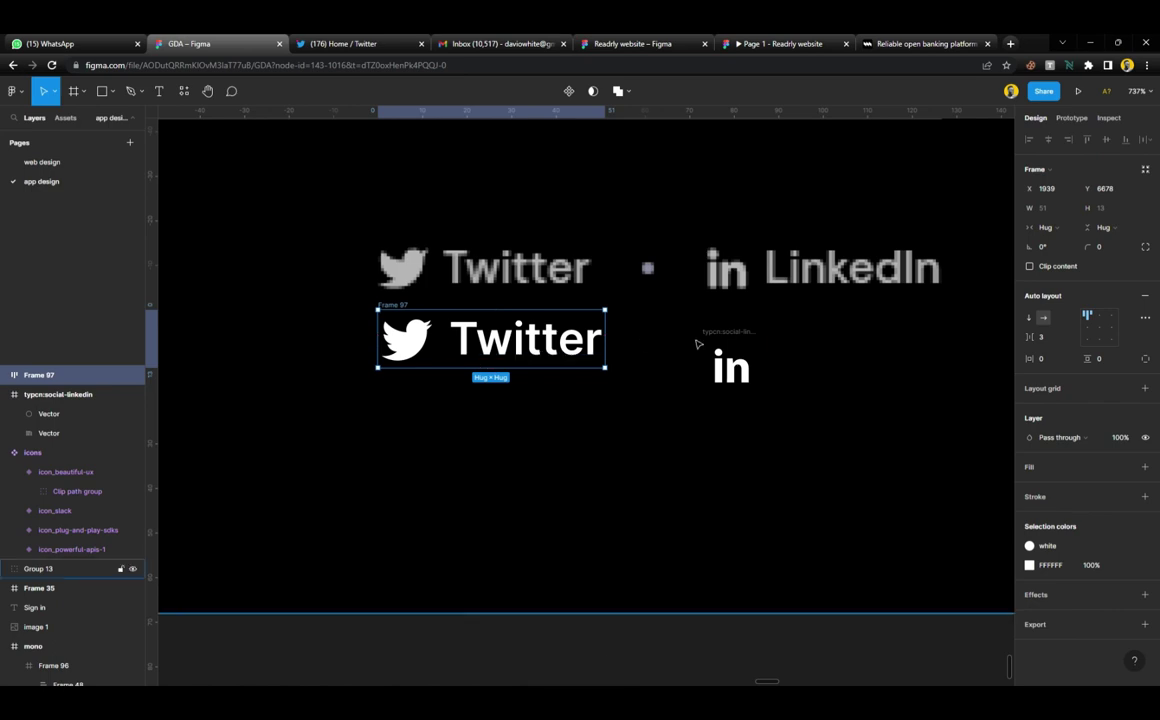
{"action": "left_click_drag", "start_coordinate": [726, 340], "coordinate": [659, 425]}
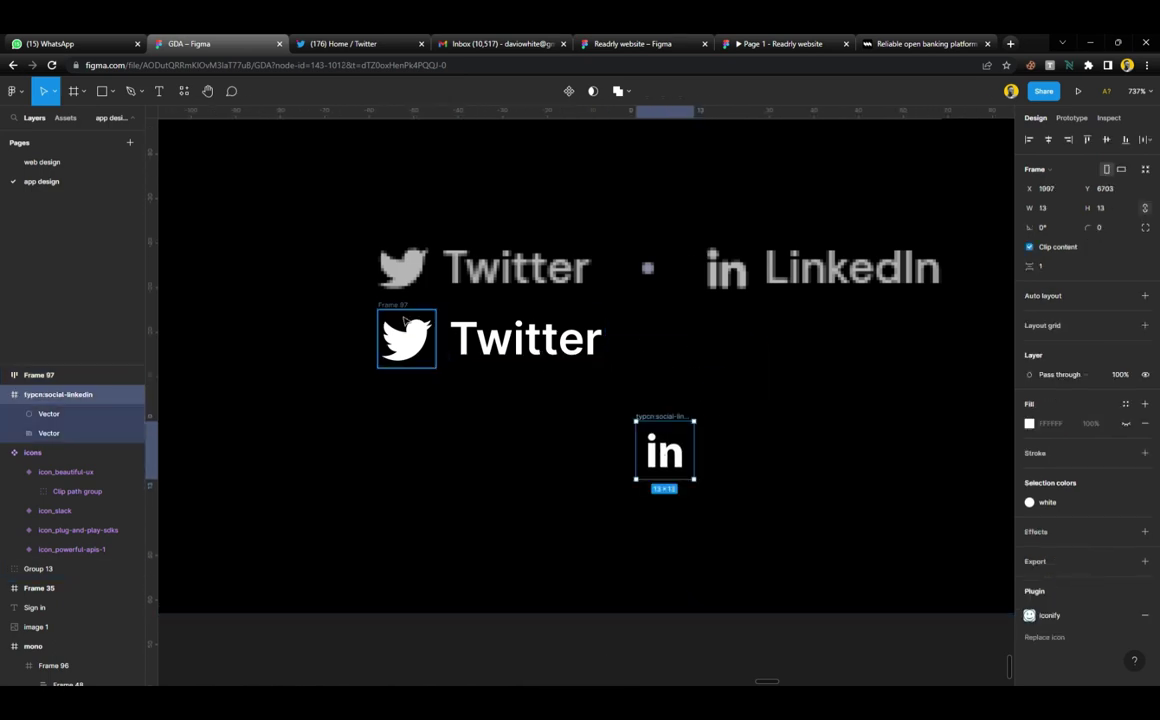
Copy the Twitter row, swap the bird for the LinkedIn icon, and draw a 3 × 3 separator dot
{"action": "left_click", "coordinate": [447, 341]}
{"action": "key", "text": "ctrl+z"}
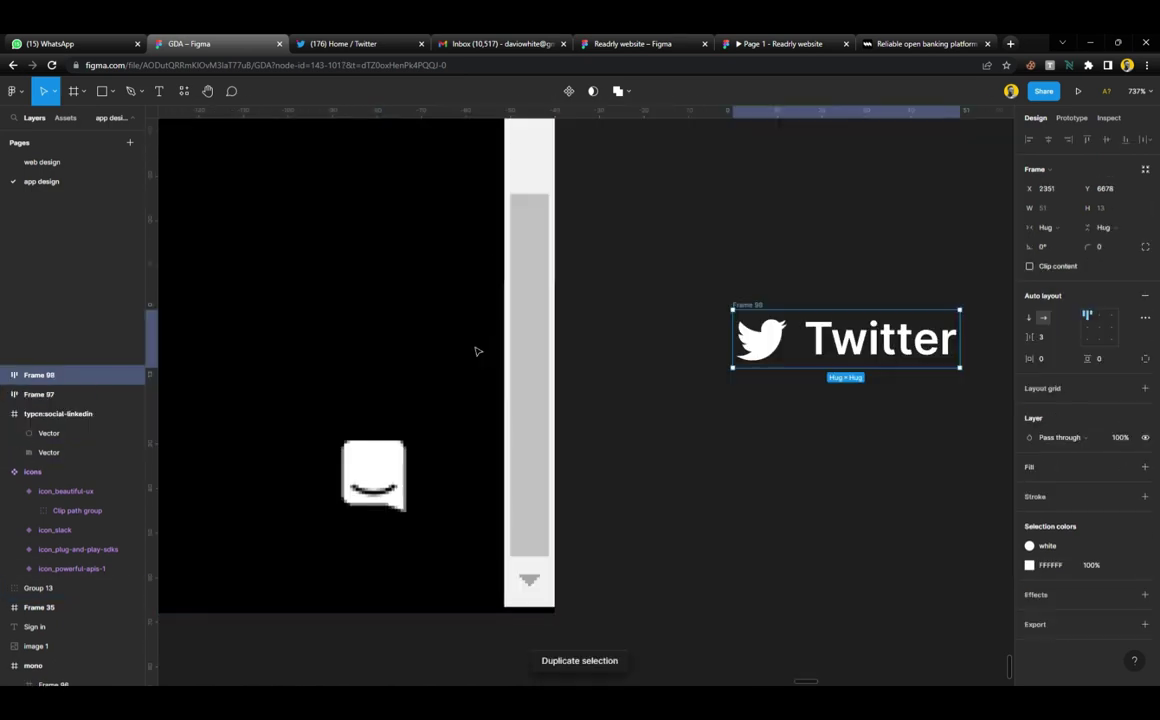
{"action": "key", "text": "ctrl+shift+z"}
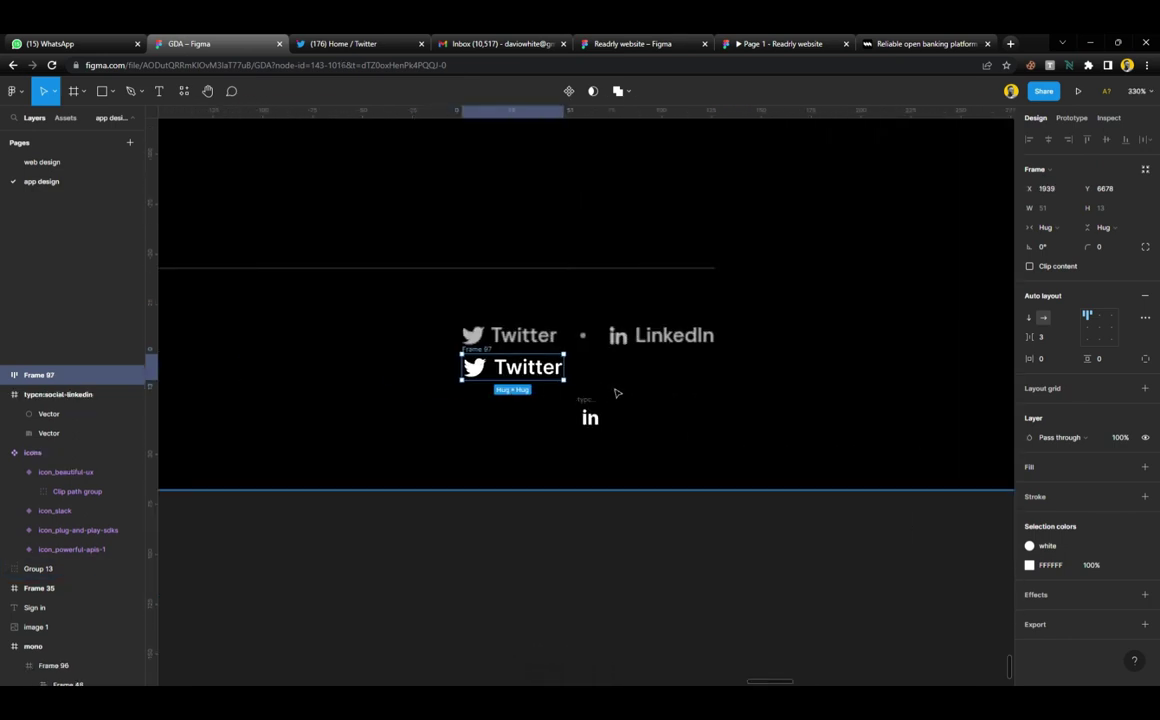
{"action": "scroll", "coordinate": [616, 391], "scroll_direction": "up", "scroll_amount": 5}
{"action": "left_click_drag", "start_coordinate": [301, 362], "coordinate": [640, 362]}
{"action": "left_click_drag", "start_coordinate": [565, 462], "coordinate": [686, 360]}
{"action": "left_click", "coordinate": [648, 345]}
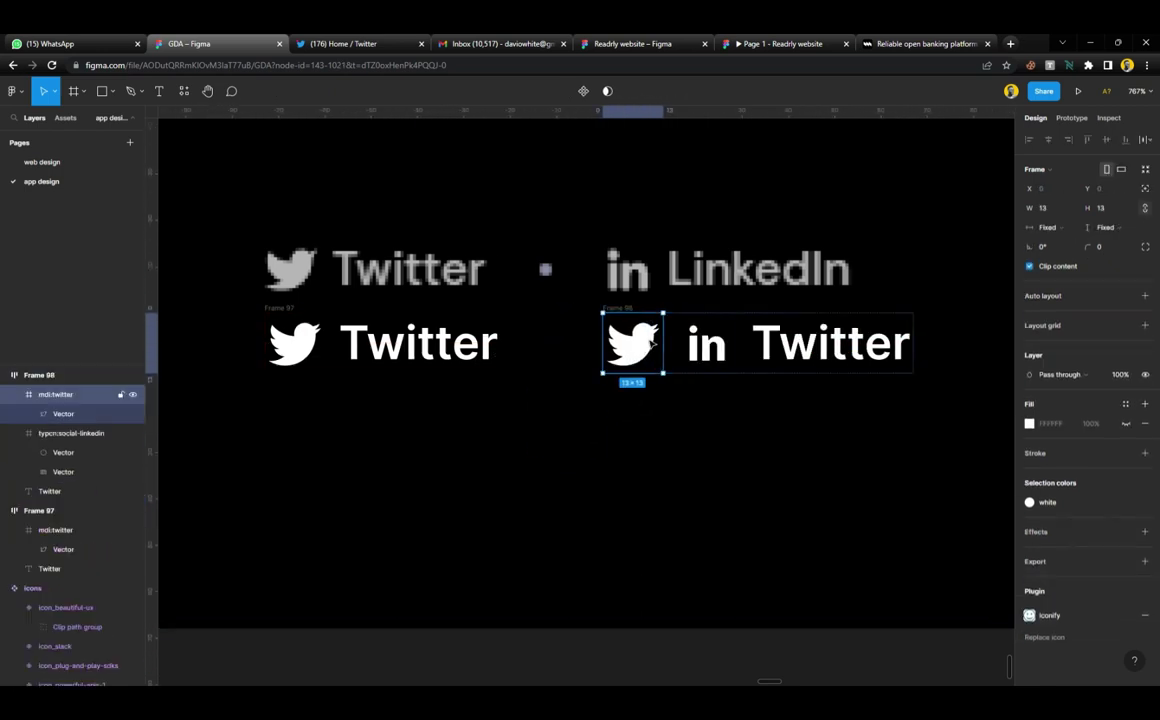
{"action": "key", "text": "Delete"}
{"action": "left_click", "coordinate": [611, 381]}
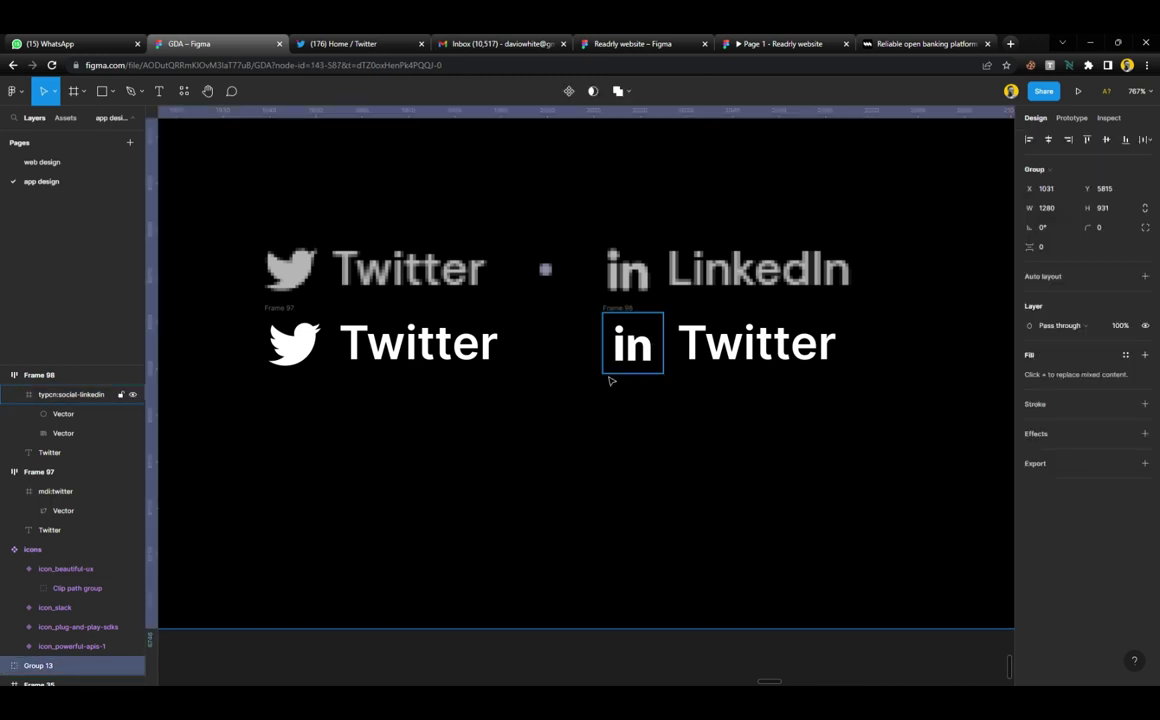
{"action": "key", "text": "o"}
{"action": "left_click_drag", "start_coordinate": [553, 344], "coordinate": [557, 352]}
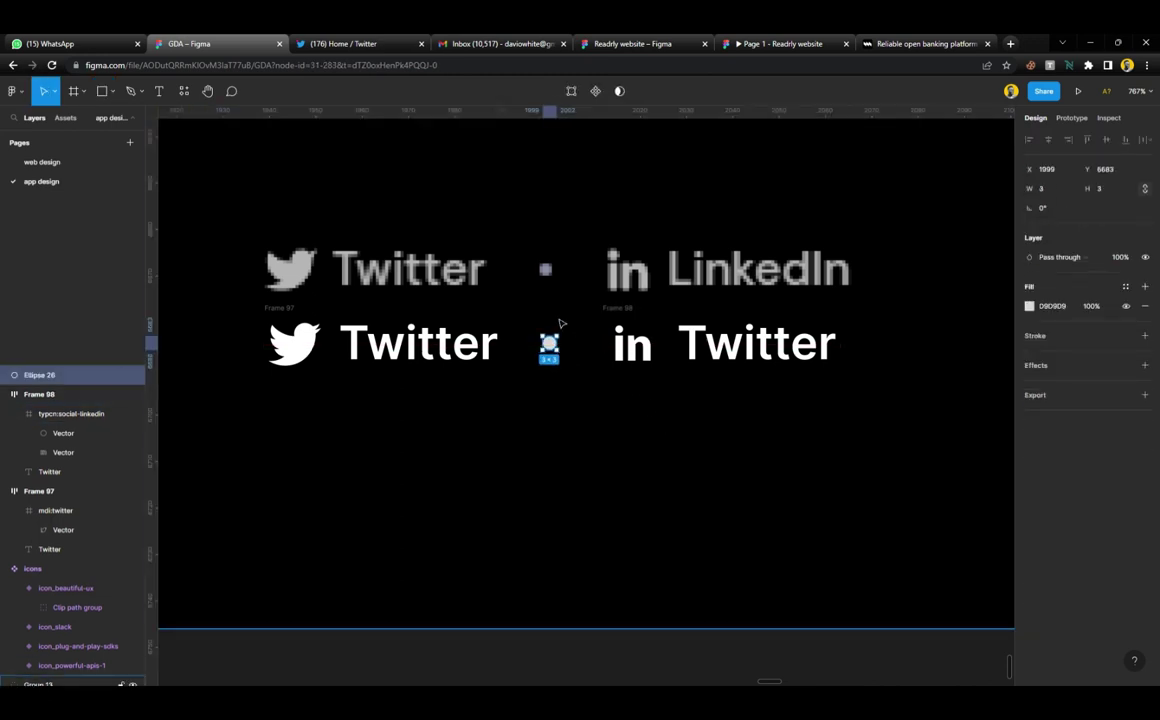
Recolour the separator dot and both link rows from white to grey
{"action": "key", "text": "i"}
{"action": "left_click", "coordinate": [957, 167]}
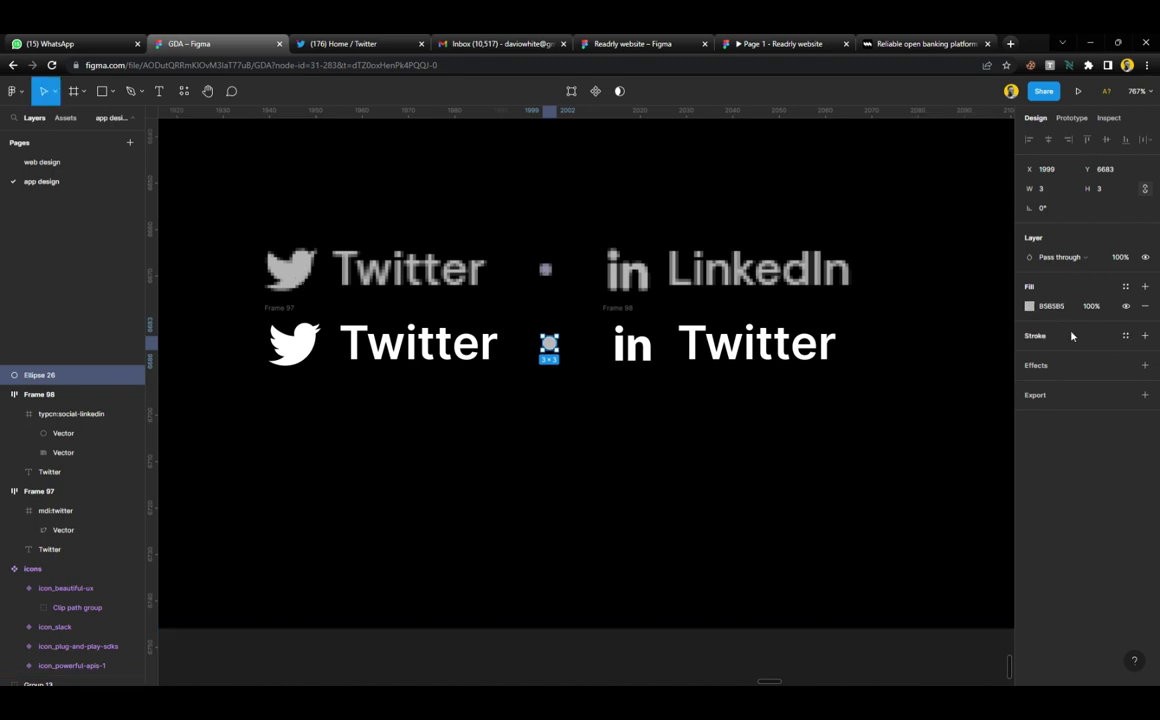
{"action": "left_click", "coordinate": [1052, 307]}
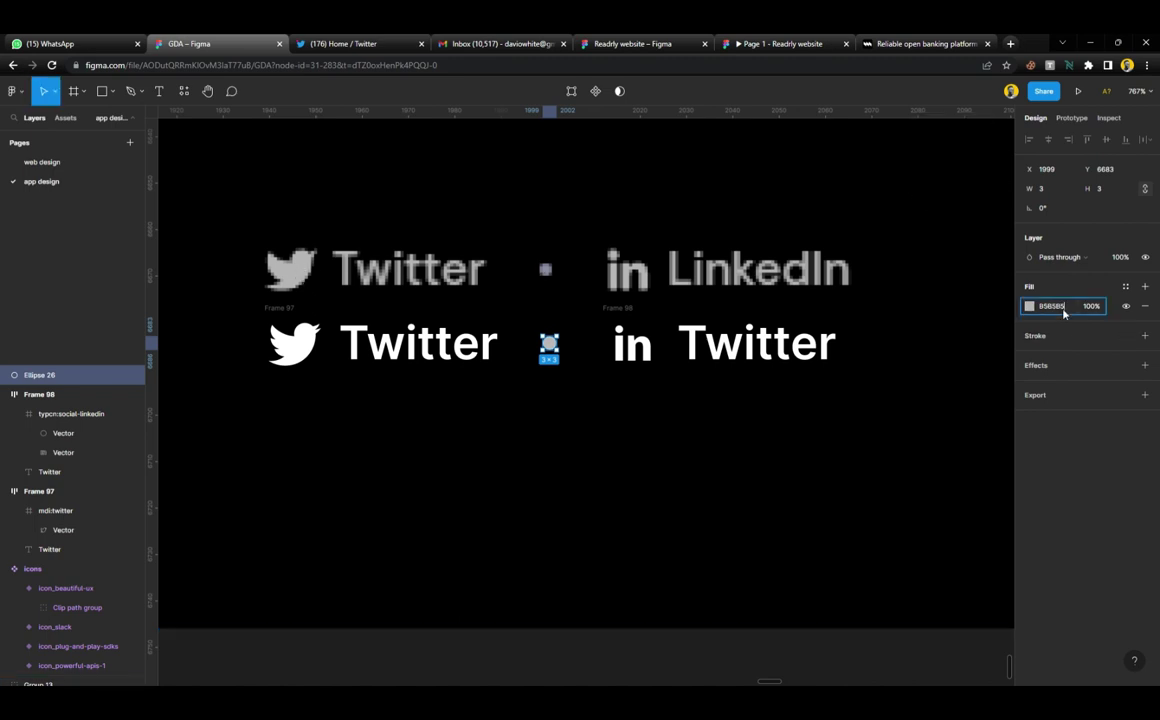
{"action": "left_click", "coordinate": [625, 312]}
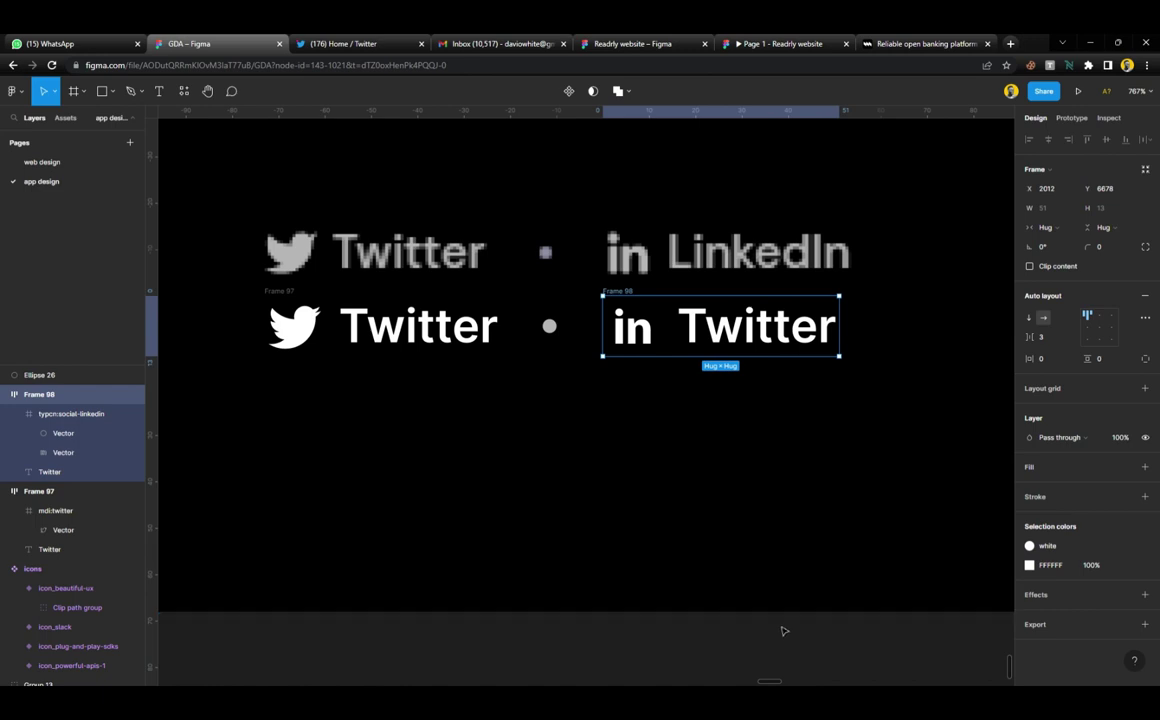
{"action": "scroll", "coordinate": [782, 629], "scroll_direction": "down", "scroll_amount": 2}
{"action": "left_click_drag", "start_coordinate": [810, 645], "coordinate": [364, 354]}
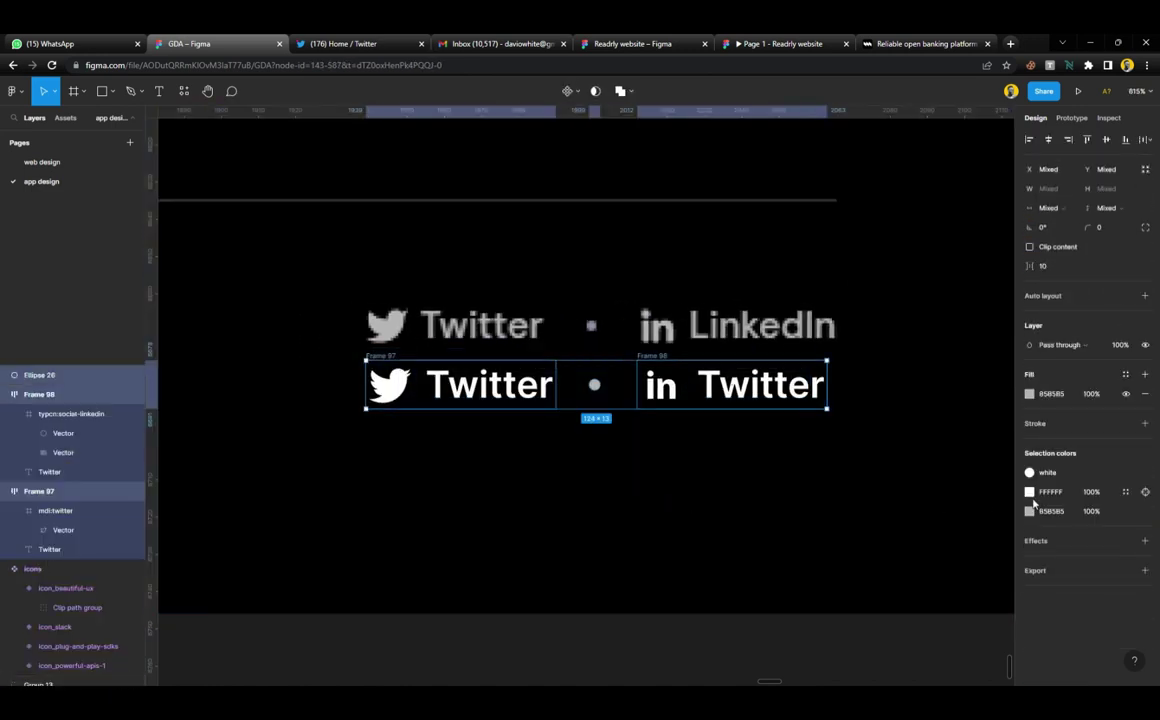
{"action": "left_click", "coordinate": [1126, 472]}
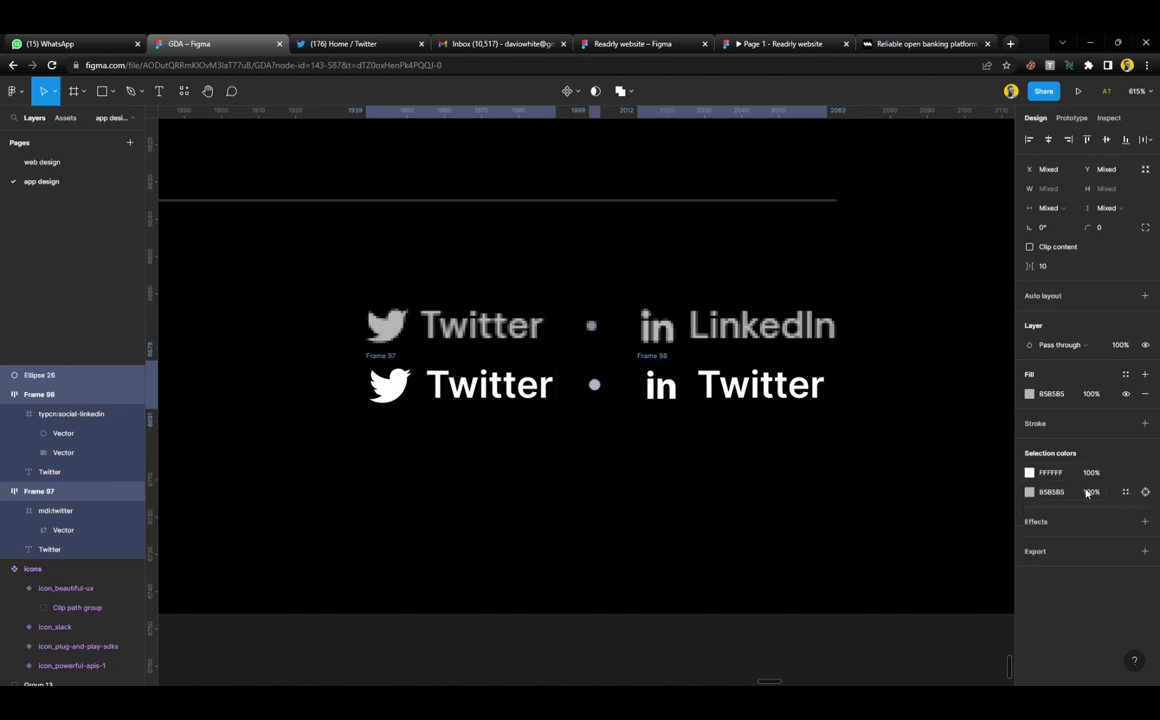
{"action": "left_click", "coordinate": [1064, 476]}
{"action": "key", "text": "Return"}
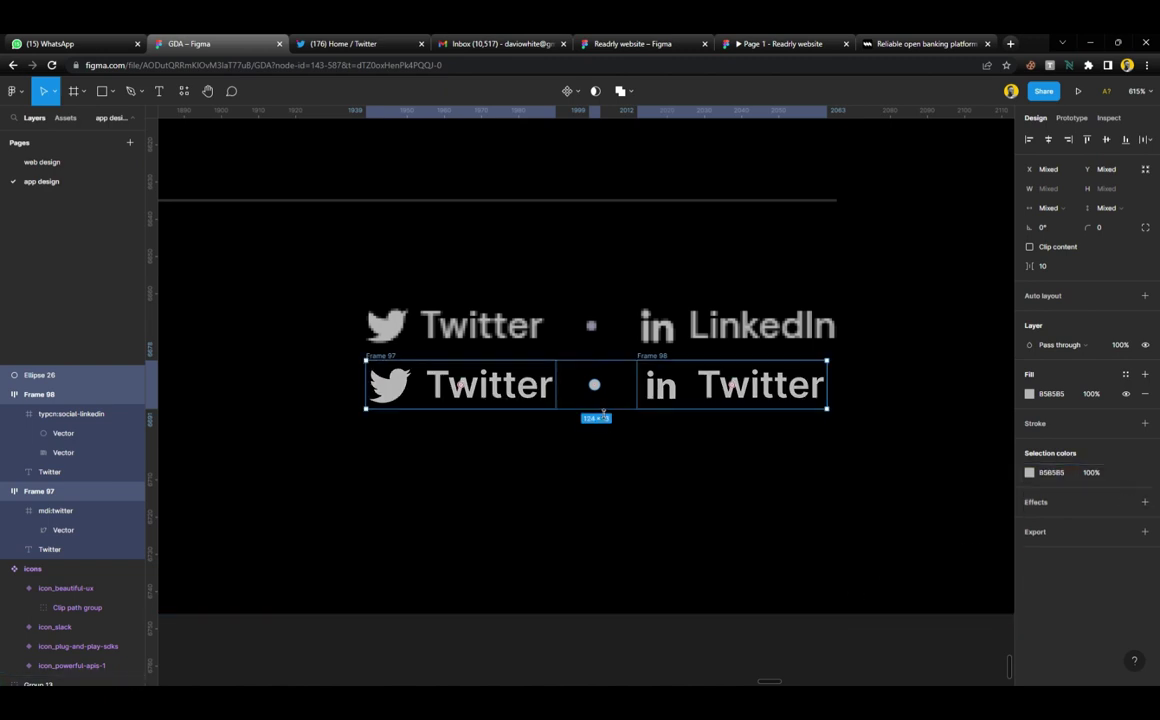
Combine both link rows and the dot into one auto-layout row, Frame 99, with tighter spacing
{"action": "key", "text": "shift+a"}
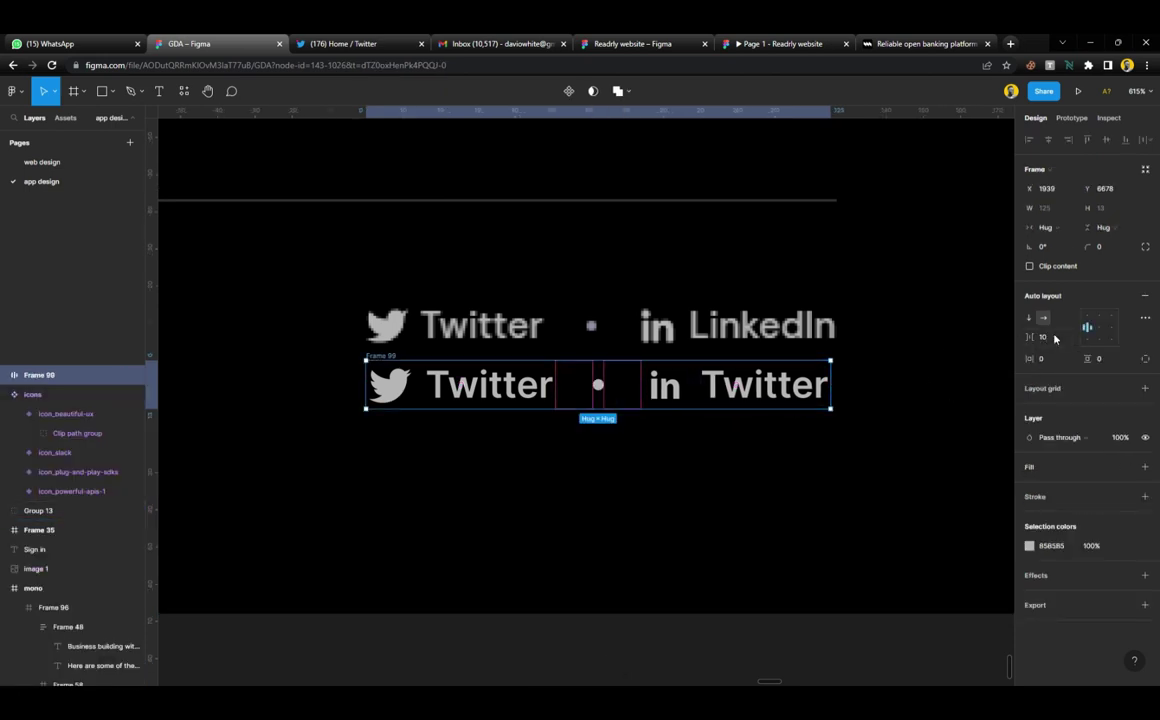
{"action": "type", "text": "8"}
{"action": "key", "text": "Return"}
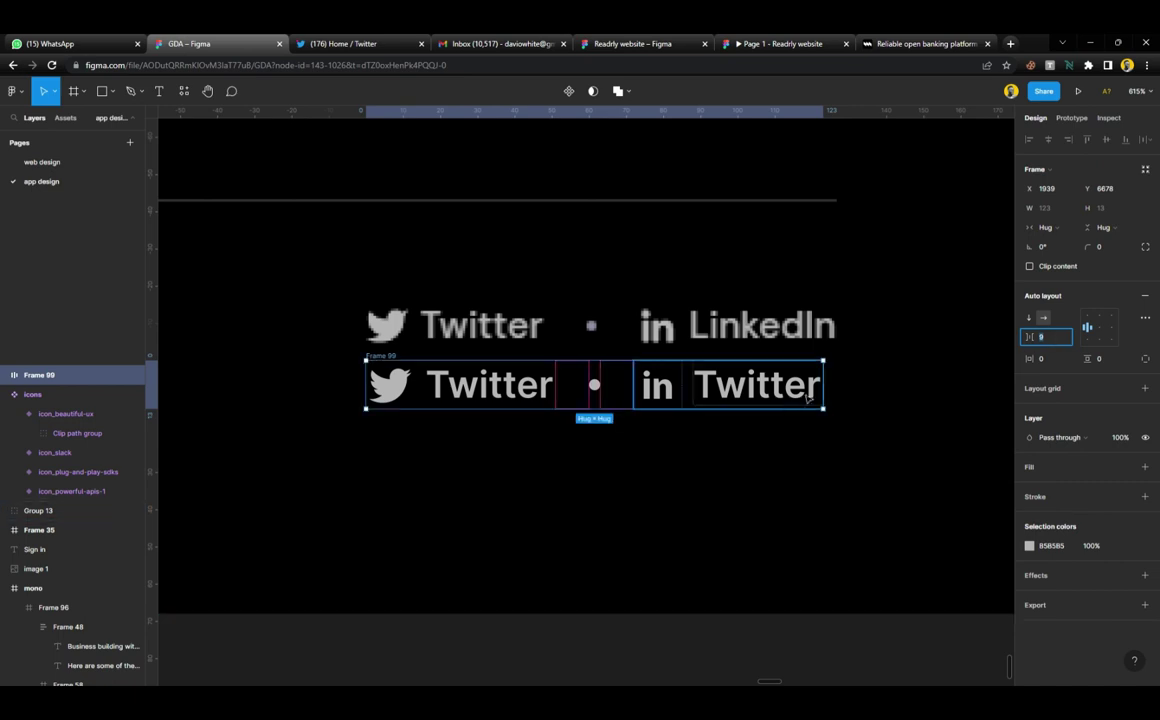
{"action": "left_click", "coordinate": [746, 456]}
{"action": "scroll", "coordinate": [746, 456], "scroll_direction": "down", "scroll_amount": 5}
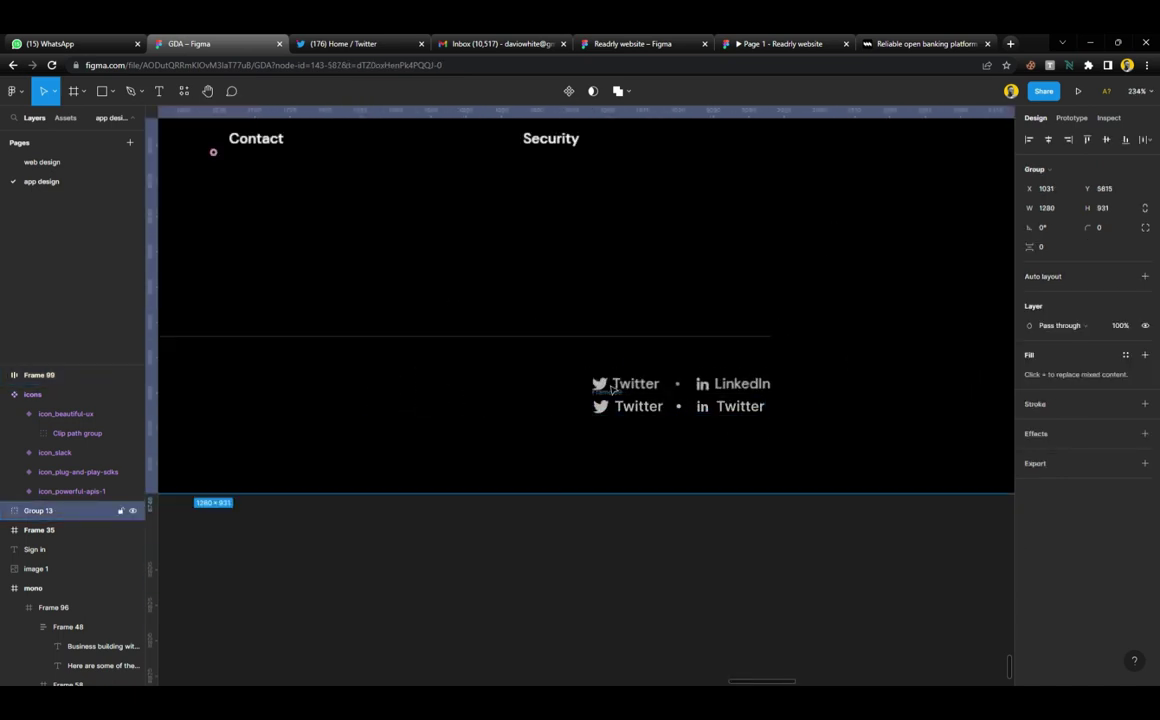
Move Frame 99 into the mono footer, level with the copyright line at X 975, Y 767
{"action": "left_click", "coordinate": [634, 407]}
{"action": "left_click_drag", "start_coordinate": [634, 407], "coordinate": [636, 394]}
{"action": "scroll", "coordinate": [642, 391], "scroll_direction": "left", "scroll_amount": 5}
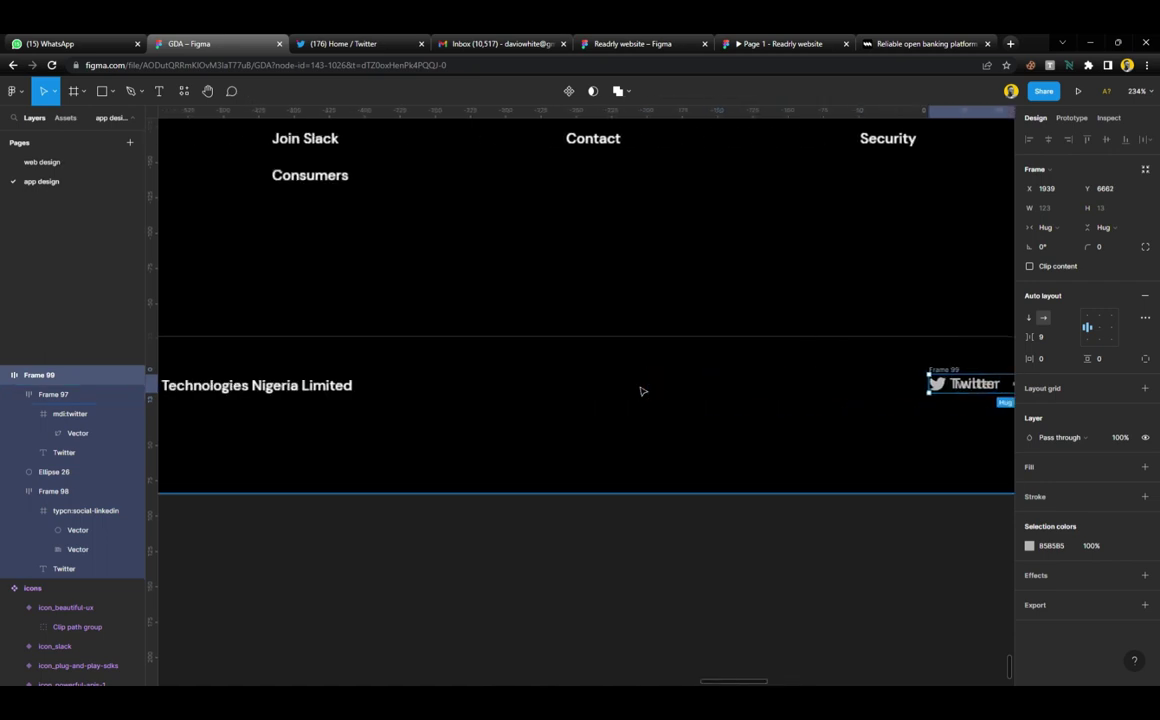
{"action": "scroll", "coordinate": [707, 385], "scroll_direction": "down", "scroll_amount": 8}
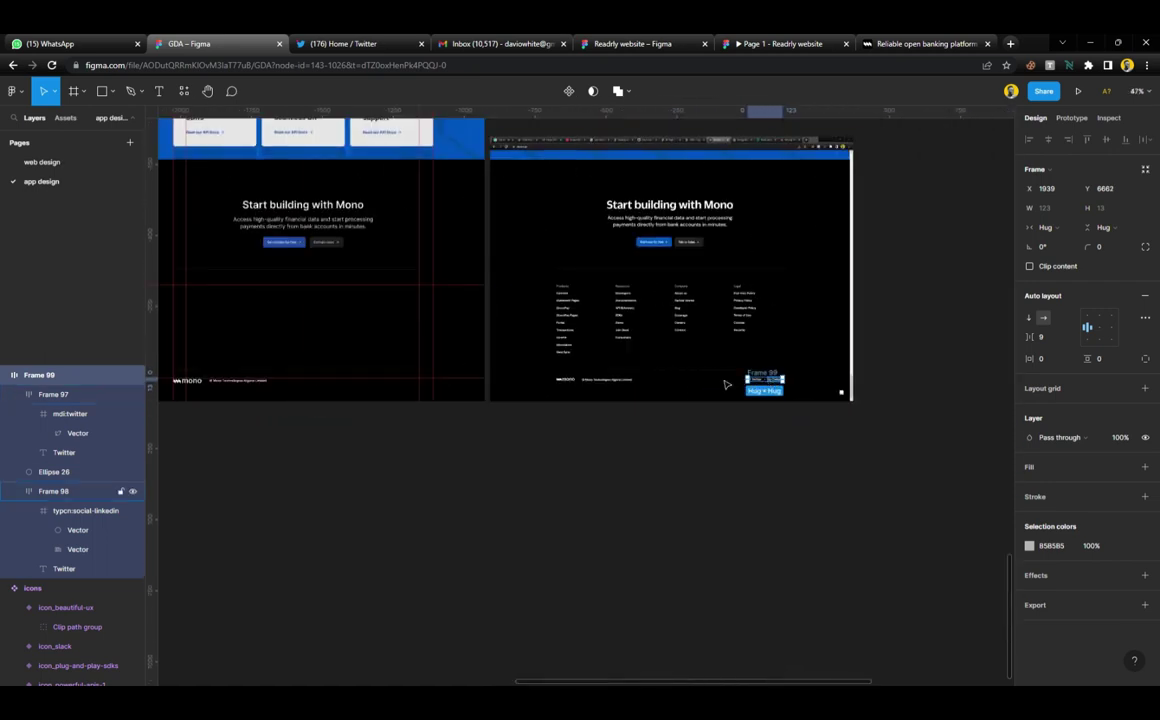
{"action": "left_click", "coordinate": [460, 382]}
{"action": "scroll", "coordinate": [453, 370], "scroll_direction": "up", "scroll_amount": 8}
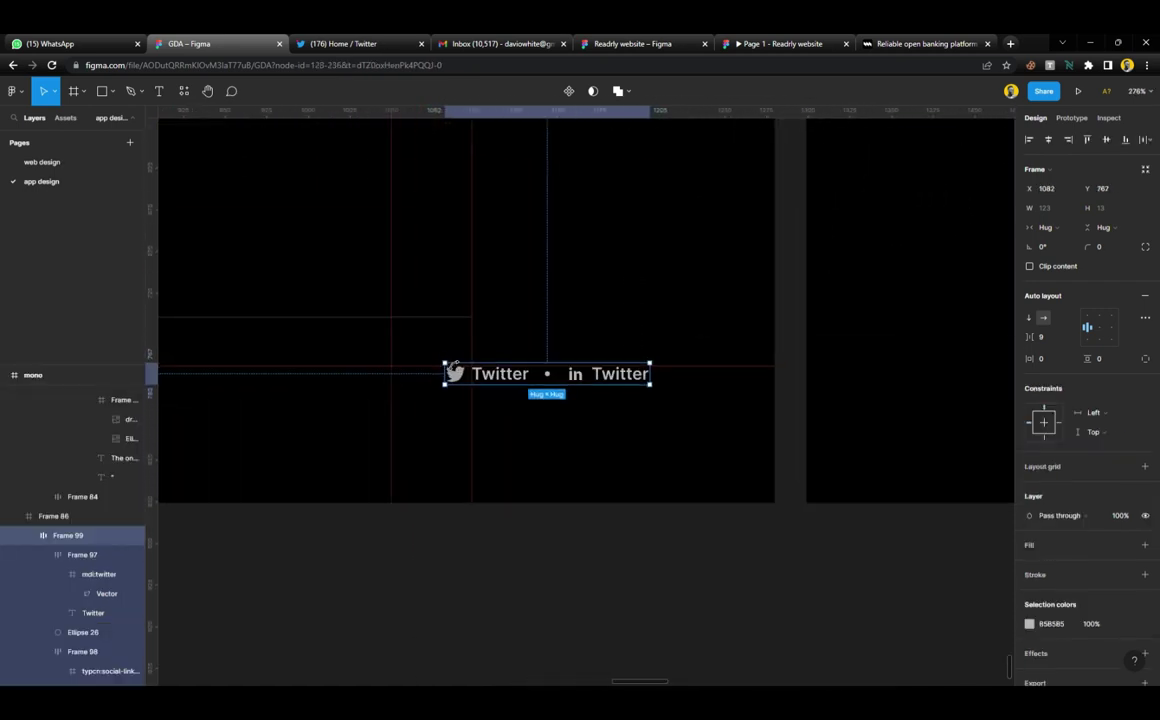
{"action": "scroll", "coordinate": [454, 368], "scroll_direction": "up", "scroll_amount": 6}
{"action": "left_click_drag", "start_coordinate": [668, 393], "coordinate": [447, 410]}
{"action": "scroll", "coordinate": [447, 410], "scroll_direction": "left", "scroll_amount": 5}
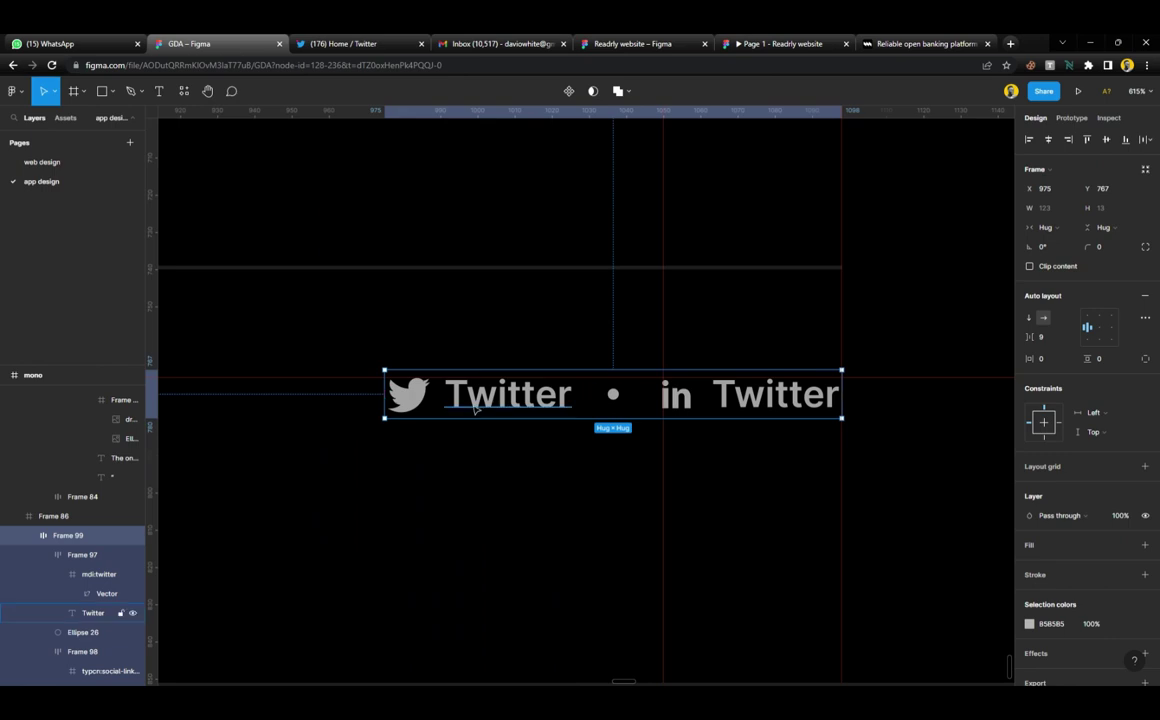
{"action": "scroll", "coordinate": [487, 404], "scroll_direction": "down", "scroll_amount": 10}
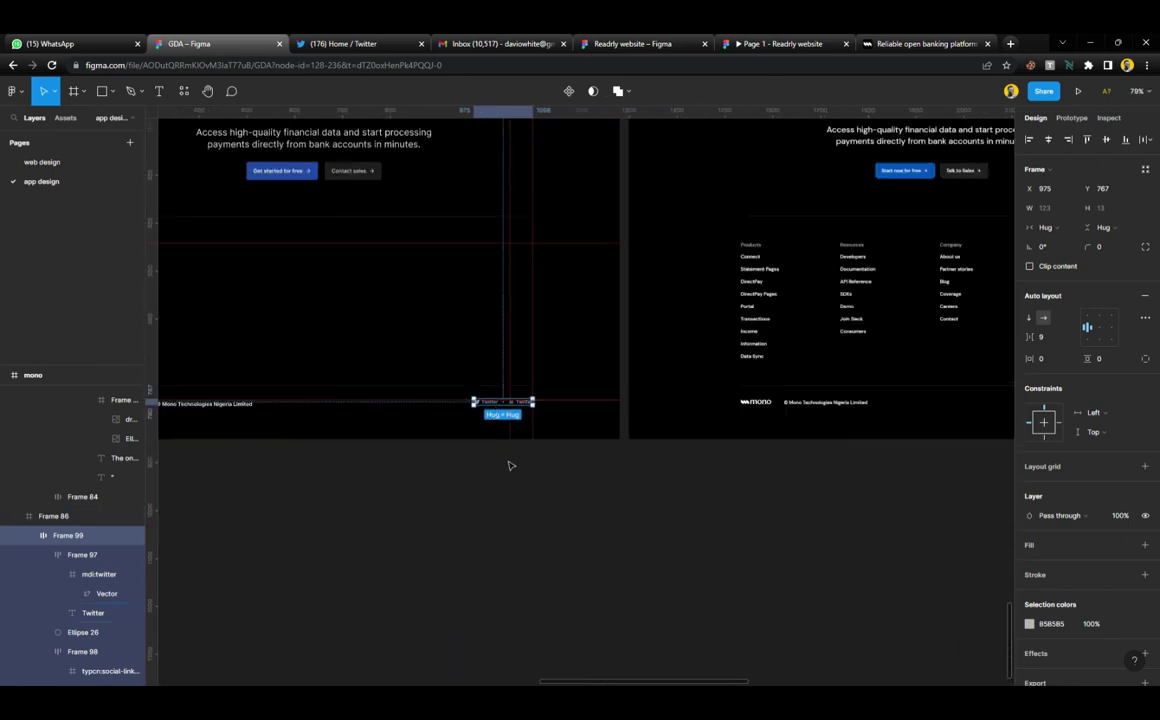
{"action": "left_click", "coordinate": [520, 513]}
{"action": "scroll", "coordinate": [531, 490], "scroll_direction": "left", "scroll_amount": 5}
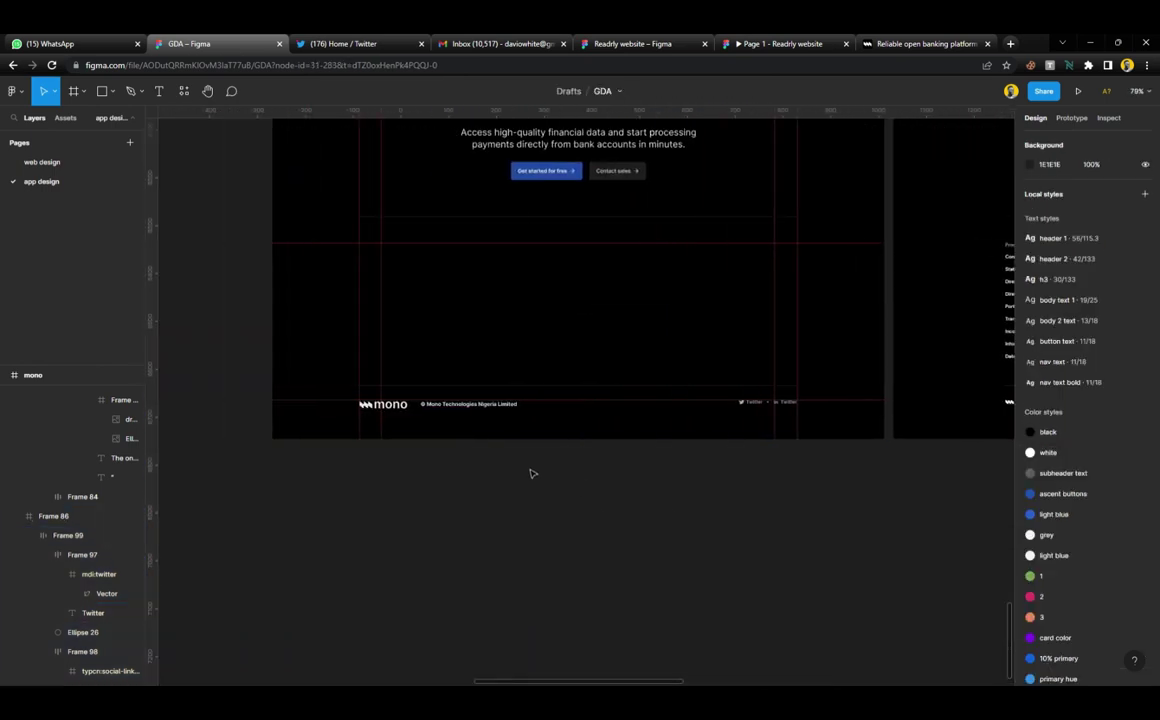
{"action": "left_click", "coordinate": [556, 311]}
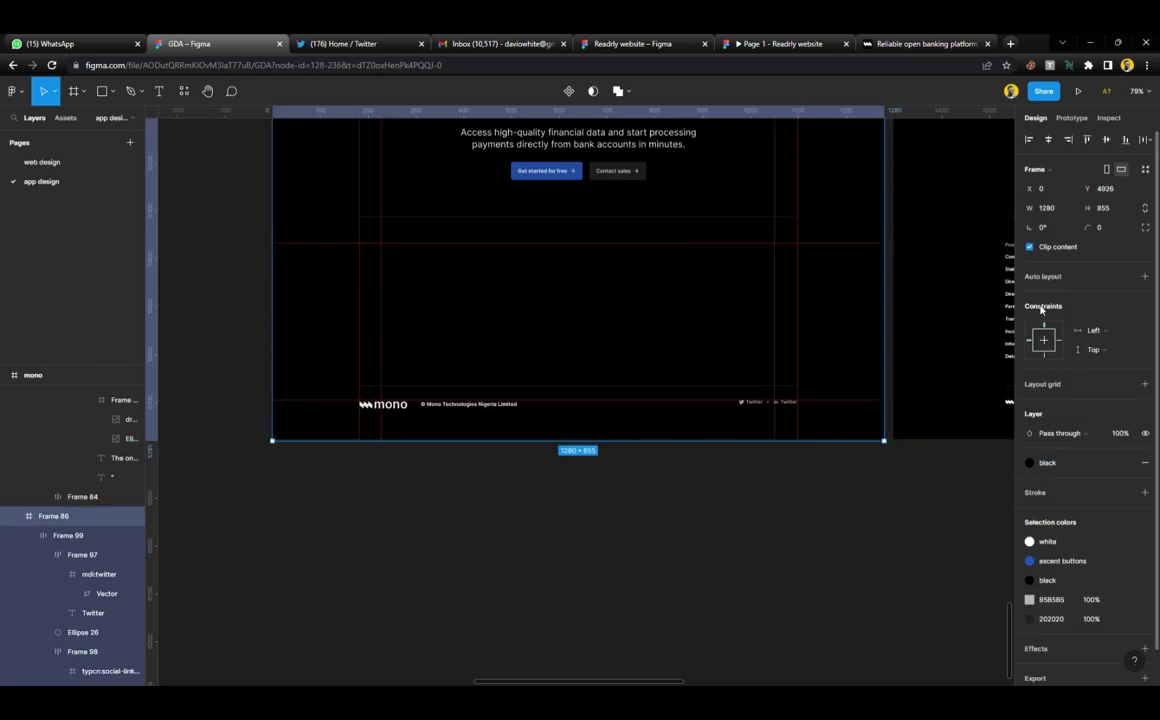
{"action": "scroll", "coordinate": [723, 167], "scroll_direction": "up", "scroll_amount": 2}
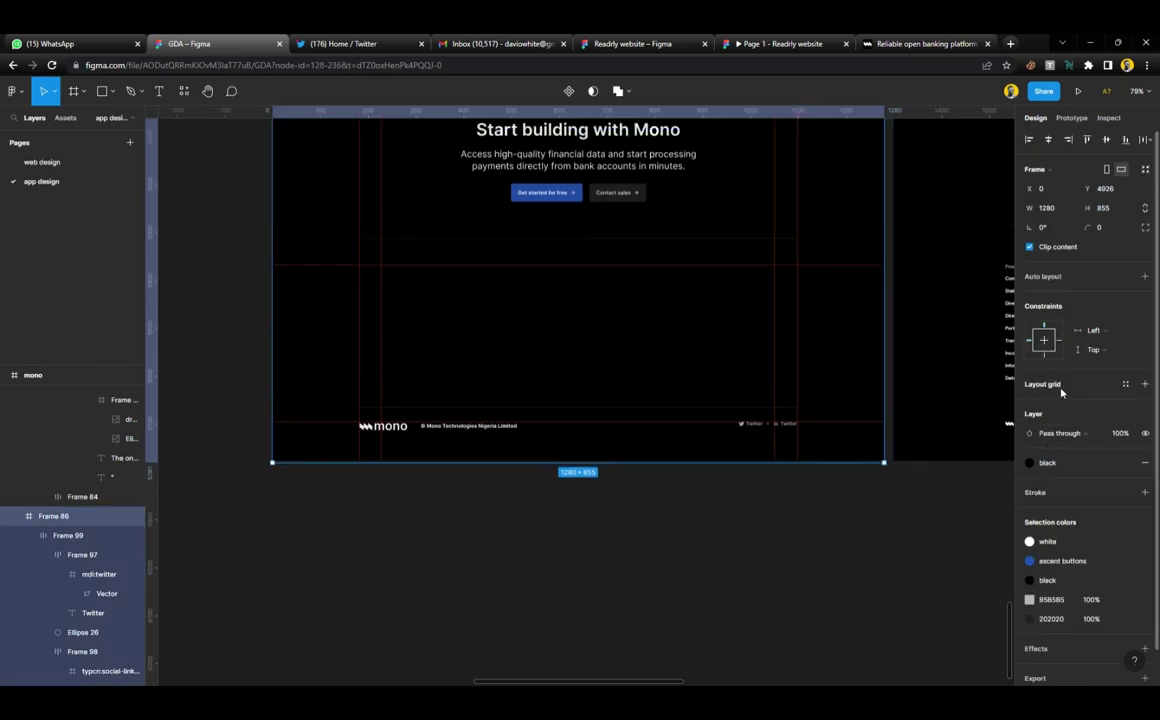
Add a layout grid to Frame 86 and set it to Columns with a count of 4
{"action": "left_click", "coordinate": [1062, 390]}
{"action": "left_click", "coordinate": [1030, 404]}
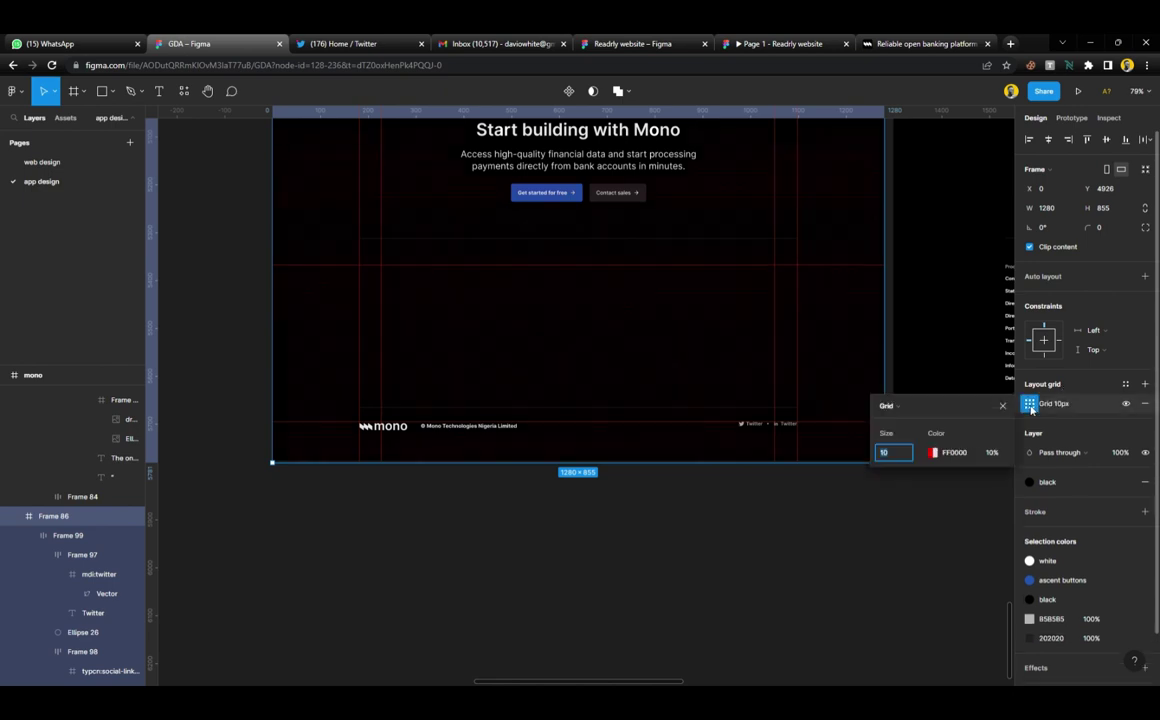
{"action": "left_click", "coordinate": [912, 406]}
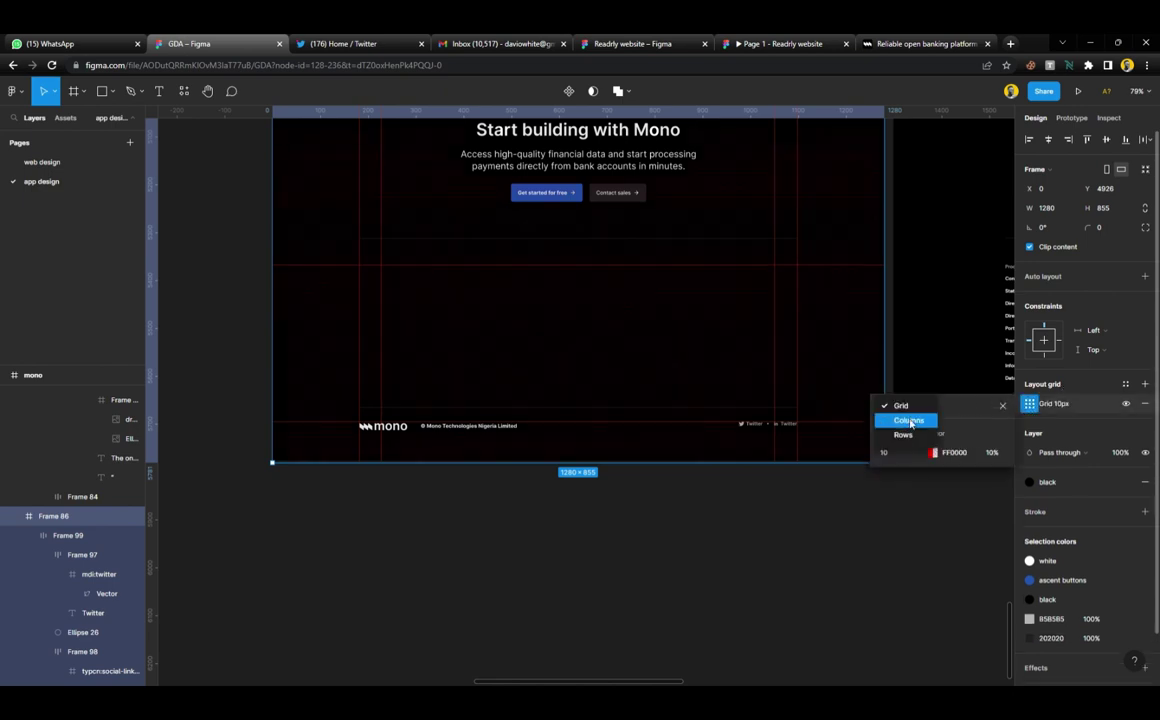
{"action": "left_click", "coordinate": [908, 420]}
{"action": "left_click", "coordinate": [913, 454]}
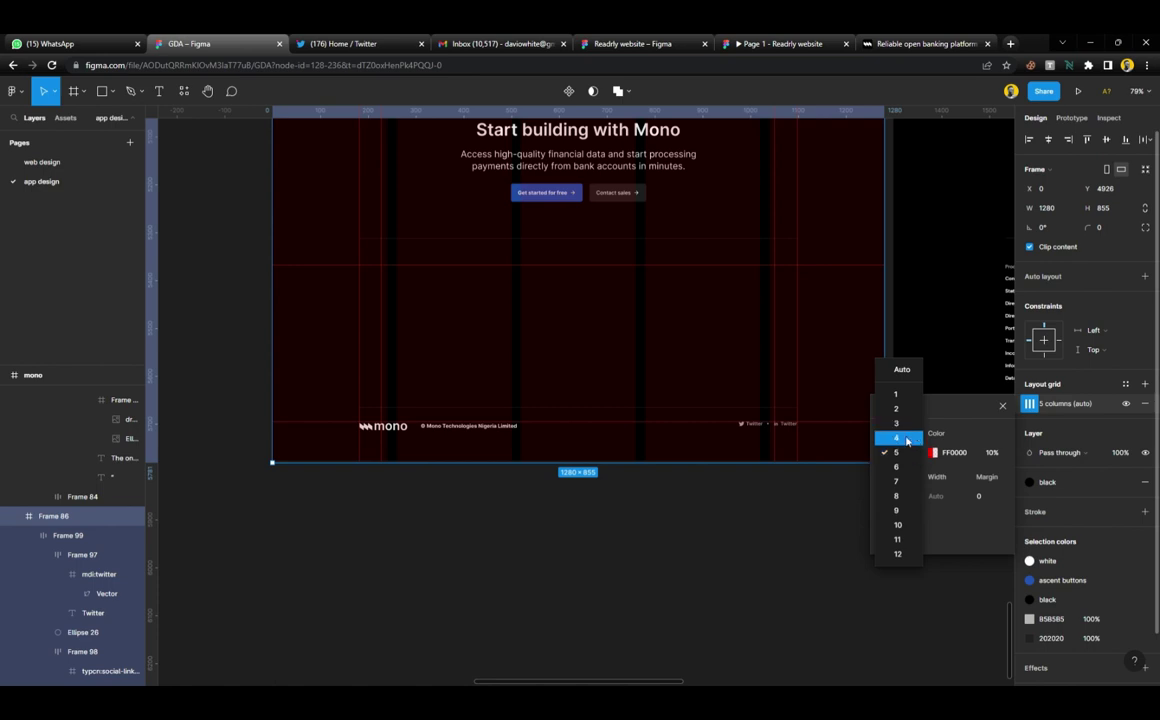
{"action": "left_click", "coordinate": [906, 439]}
{"action": "scroll", "coordinate": [698, 349], "scroll_direction": "right", "scroll_amount": 5}
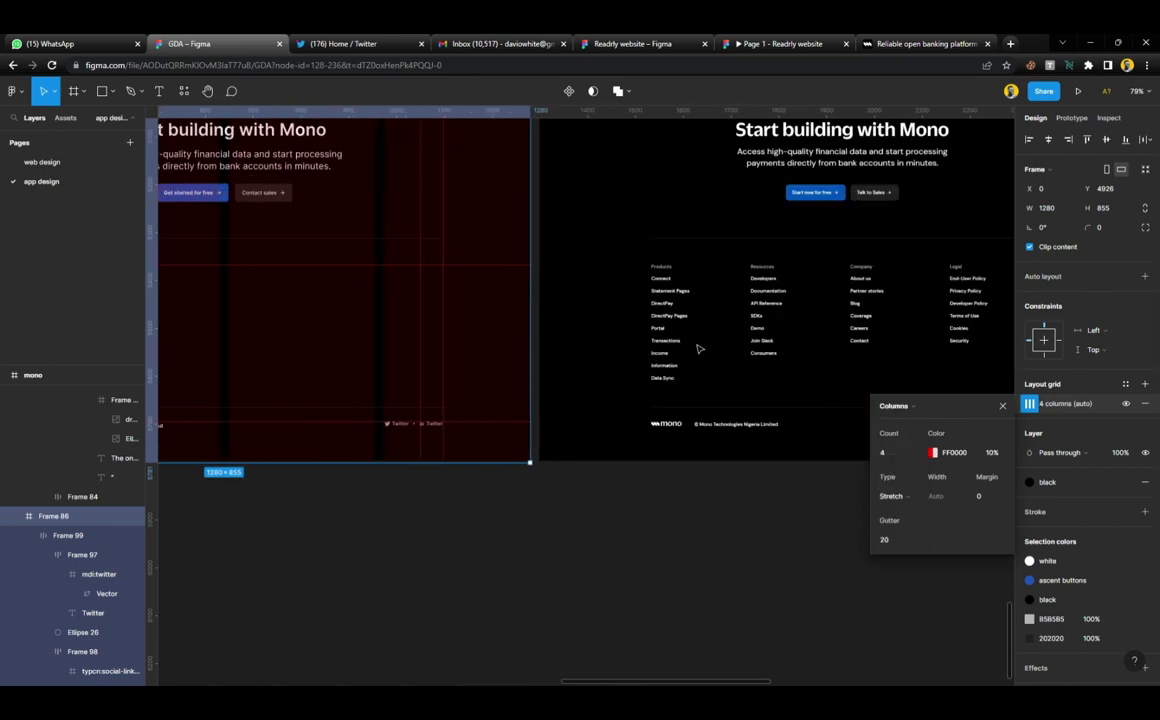
{"action": "scroll", "coordinate": [698, 349], "scroll_direction": "up", "scroll_amount": 5}
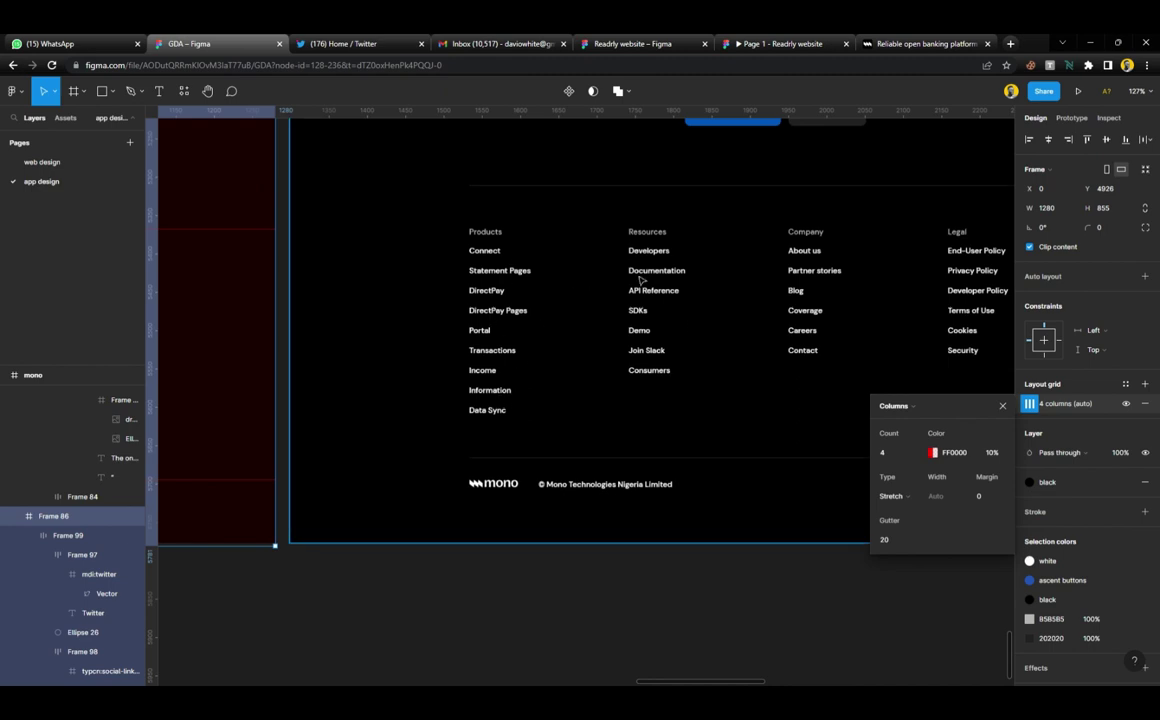
{"action": "scroll", "coordinate": [593, 293], "scroll_direction": "down", "scroll_amount": 5}
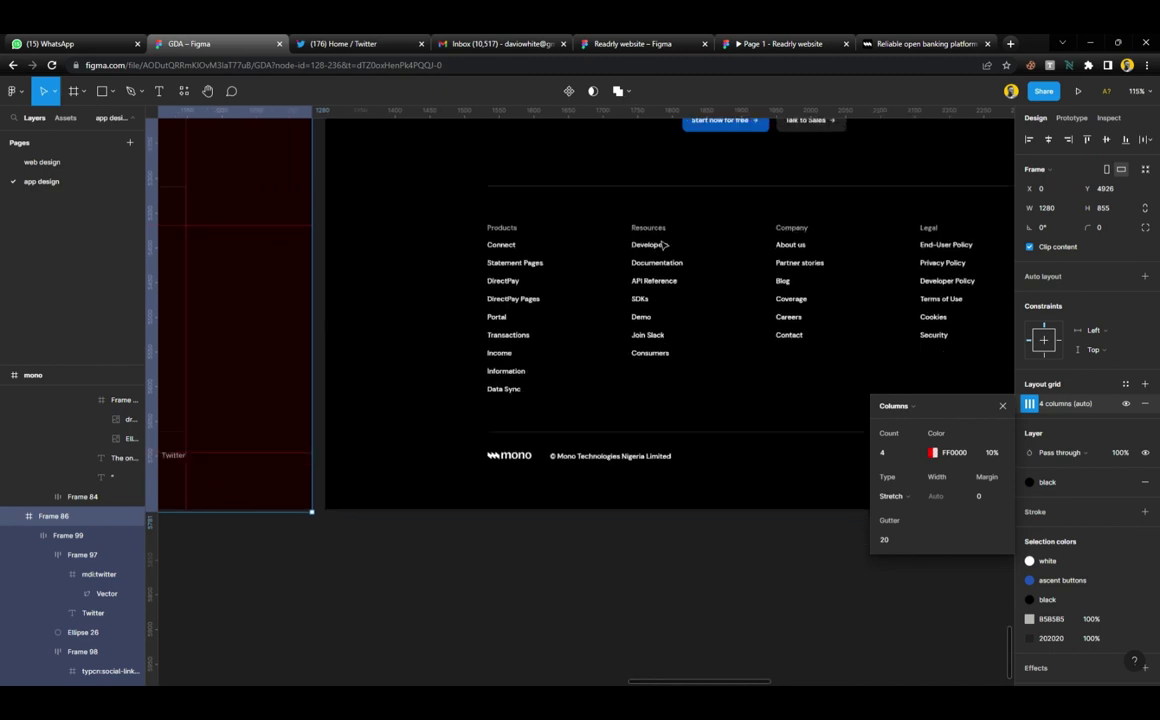
{"action": "scroll", "coordinate": [593, 293], "scroll_direction": "left", "scroll_amount": 5}
{"action": "scroll", "coordinate": [484, 264], "scroll_direction": "up", "scroll_amount": 2}
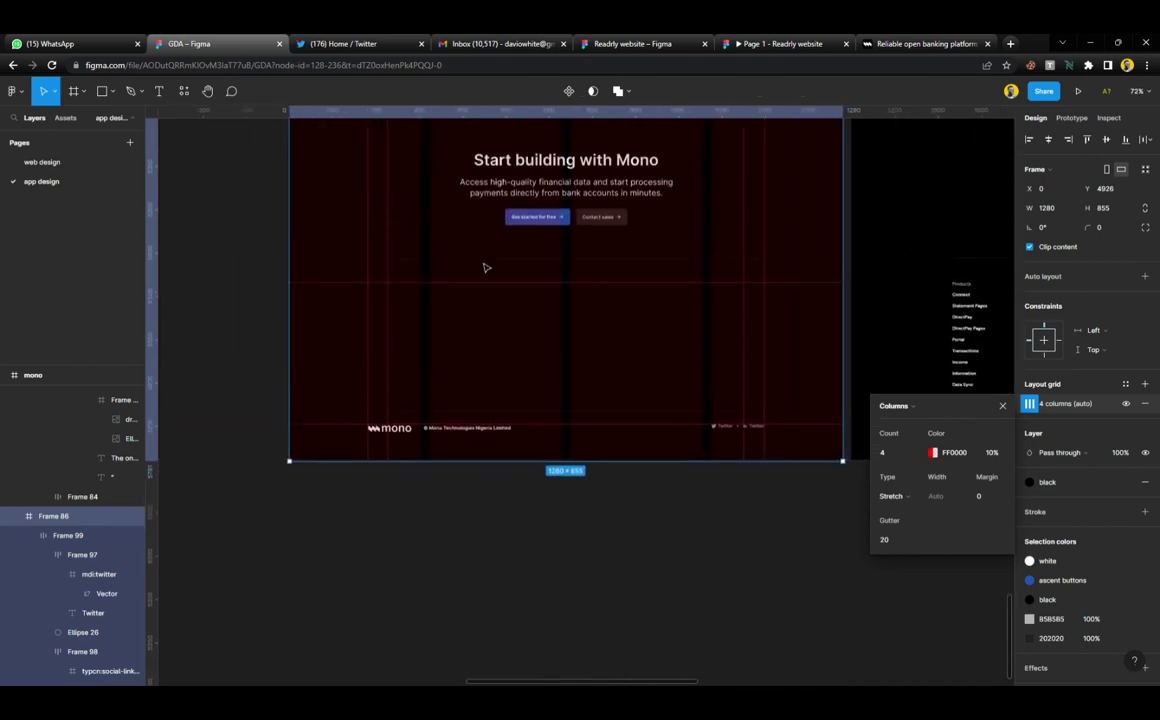
{"action": "scroll", "coordinate": [466, 331], "scroll_direction": "up", "scroll_amount": 3}
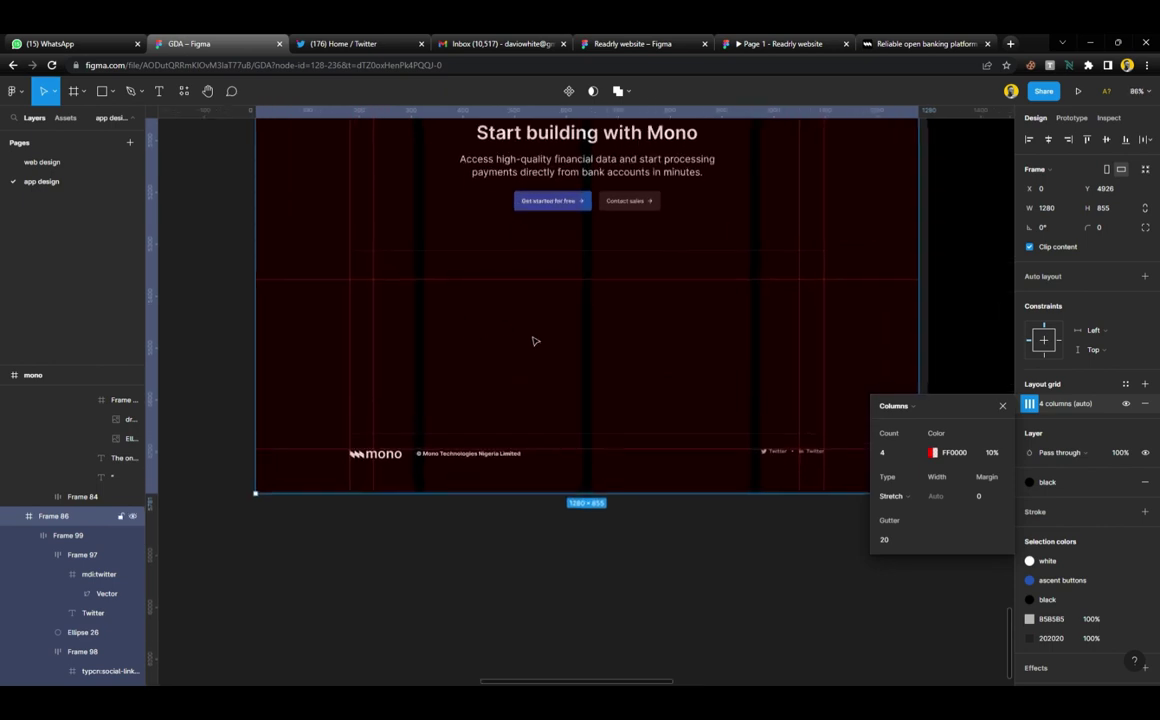
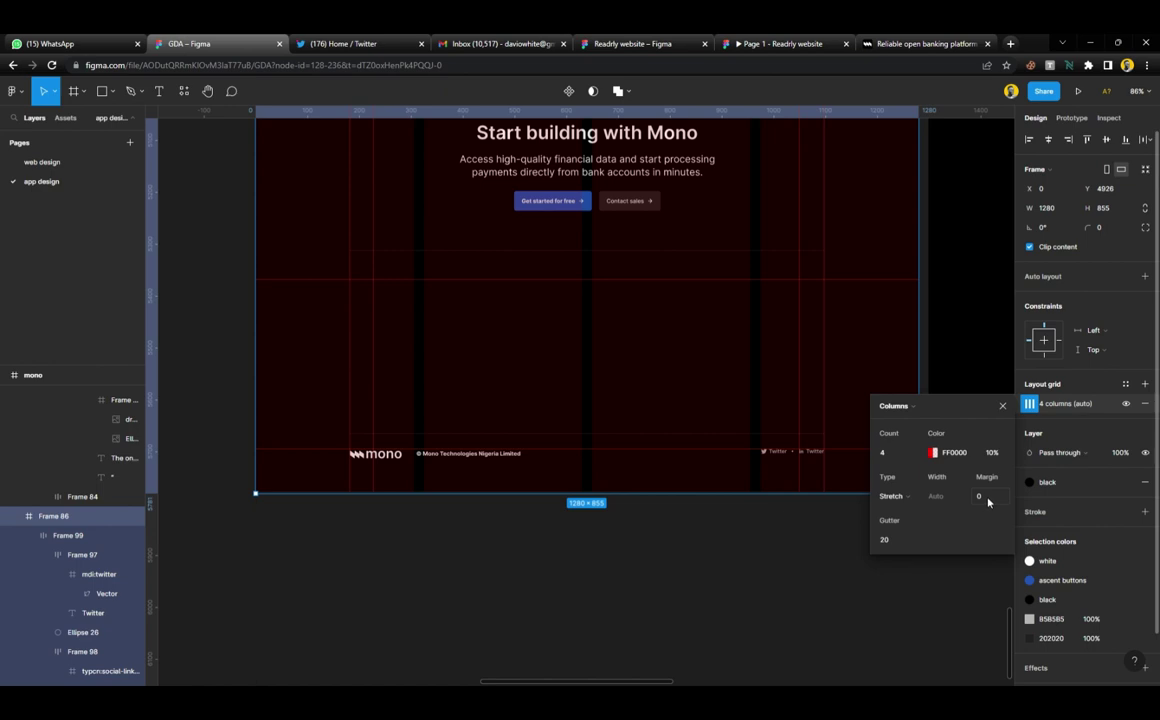
Apply and detach the 4pt grid style on Frame 86, tinting its columns white
{"action": "left_click", "coordinate": [1004, 411]}
{"action": "left_click", "coordinate": [961, 546]}
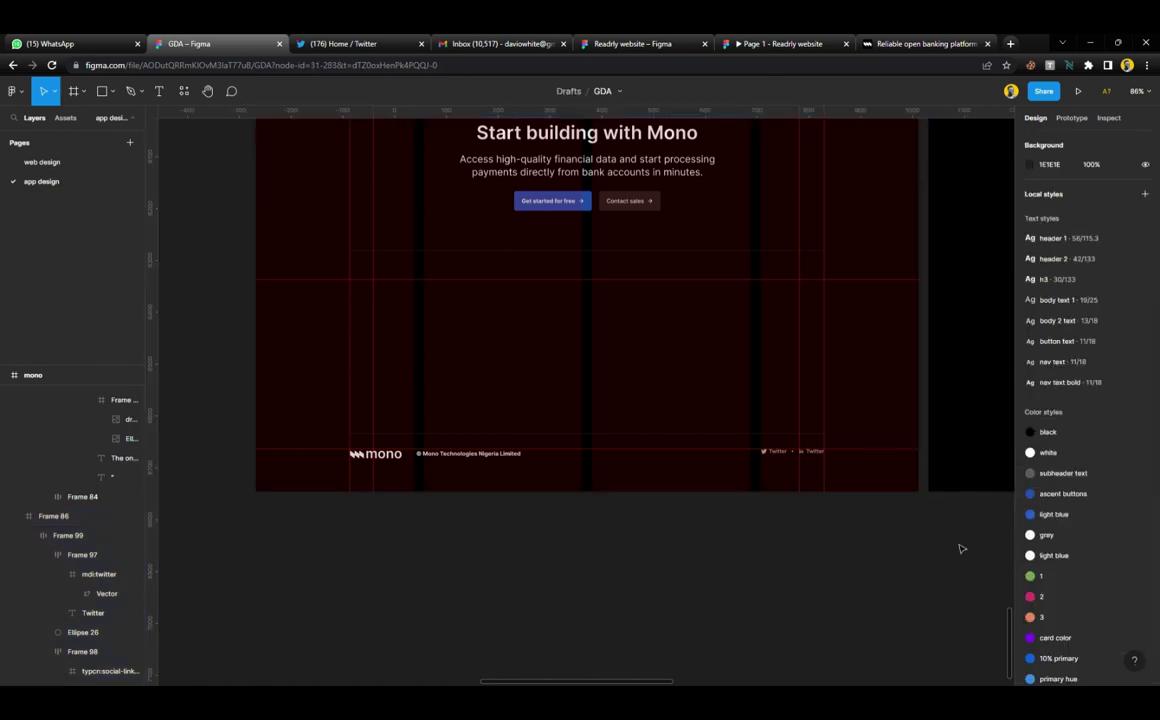
{"action": "scroll", "coordinate": [1055, 500], "scroll_direction": "down", "scroll_amount": 5}
{"action": "scroll", "coordinate": [1055, 500], "scroll_direction": "down", "scroll_amount": 3}
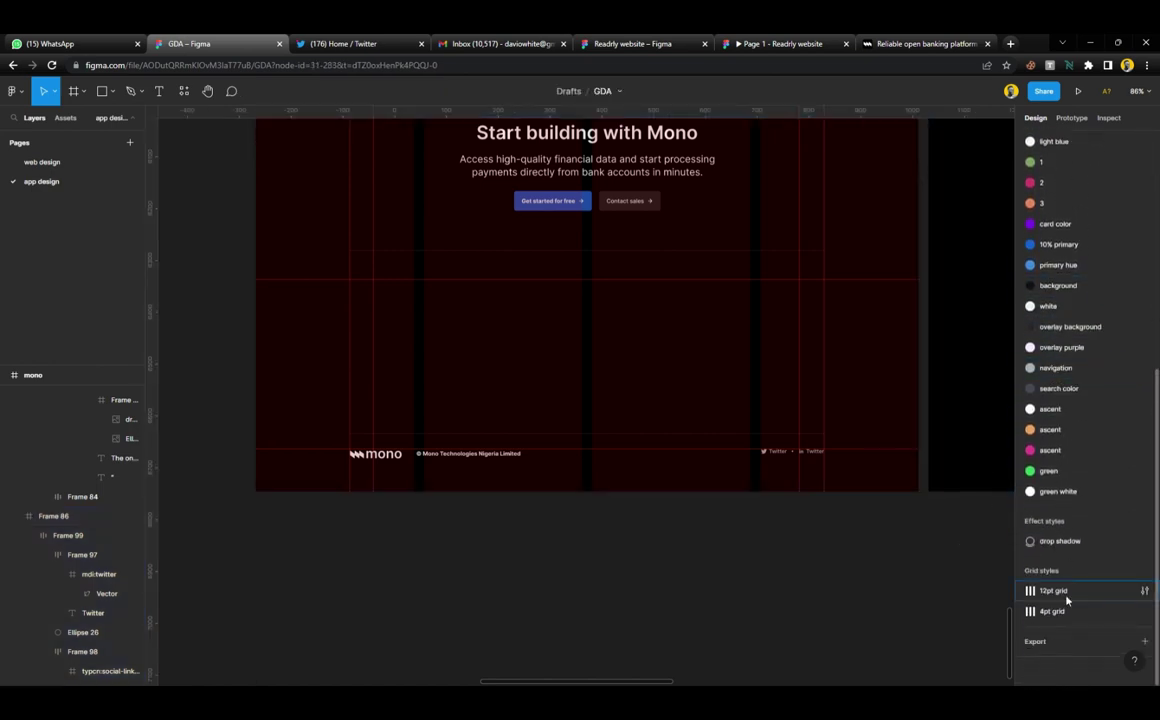
{"action": "left_click", "coordinate": [730, 386]}
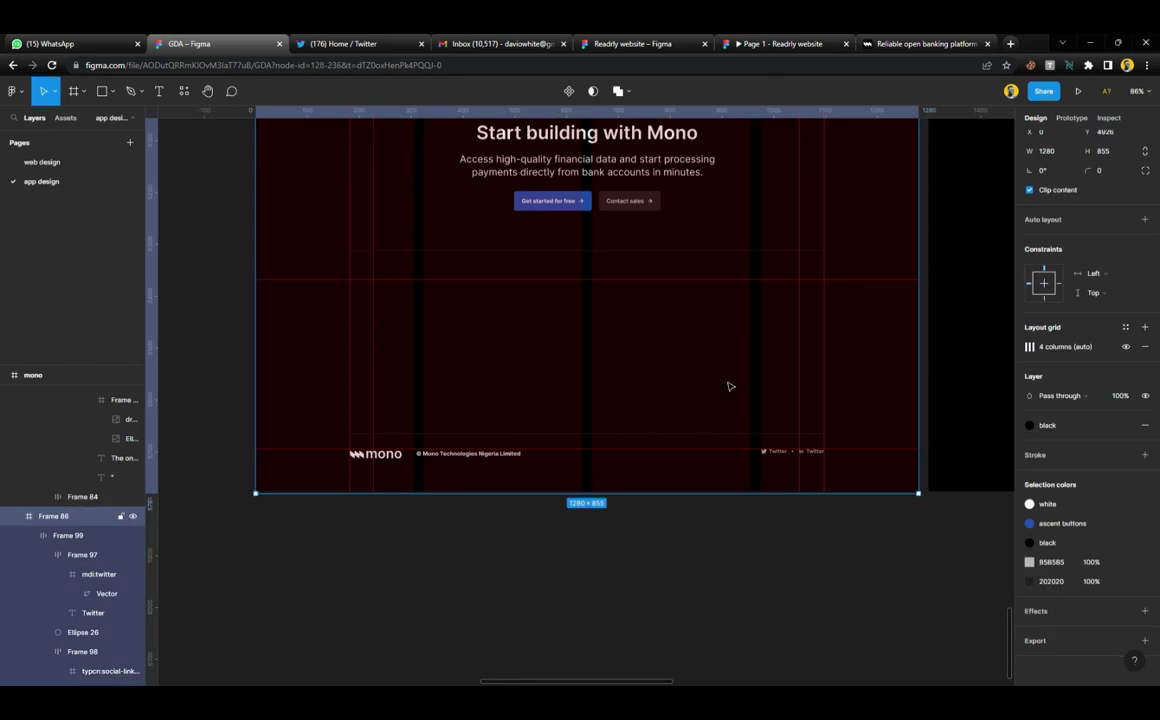
{"action": "left_click", "coordinate": [1124, 334]}
{"action": "left_click", "coordinate": [1064, 419]}
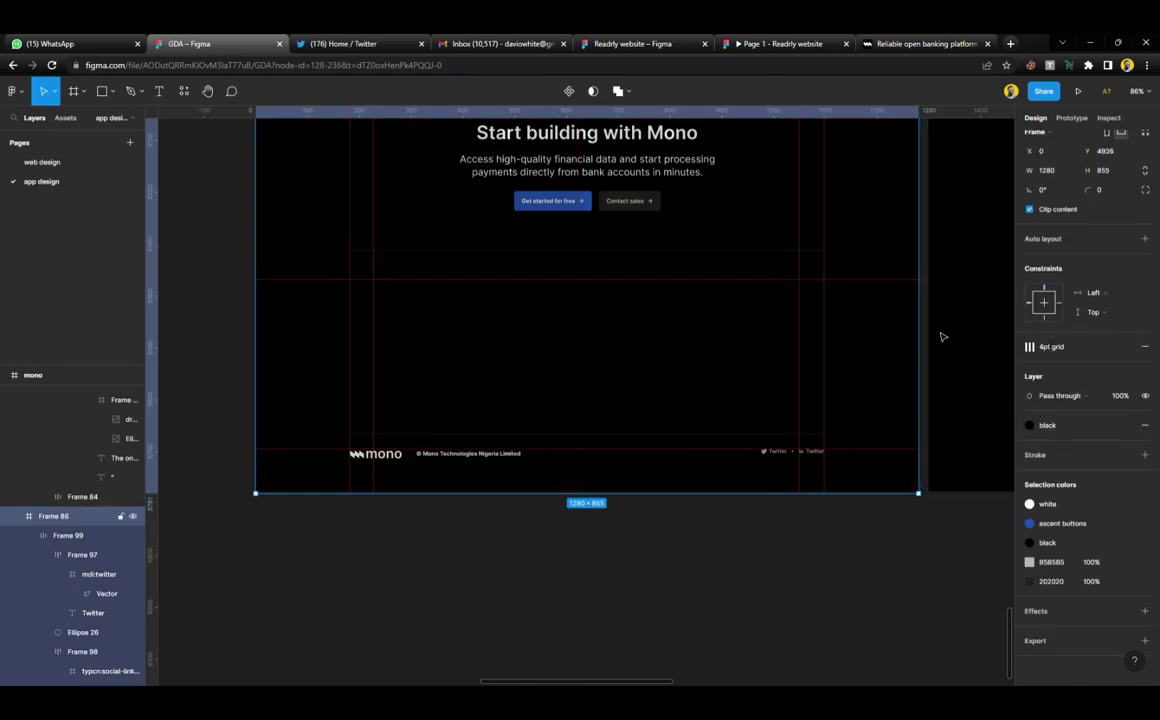
{"action": "left_click", "coordinate": [1123, 347]}
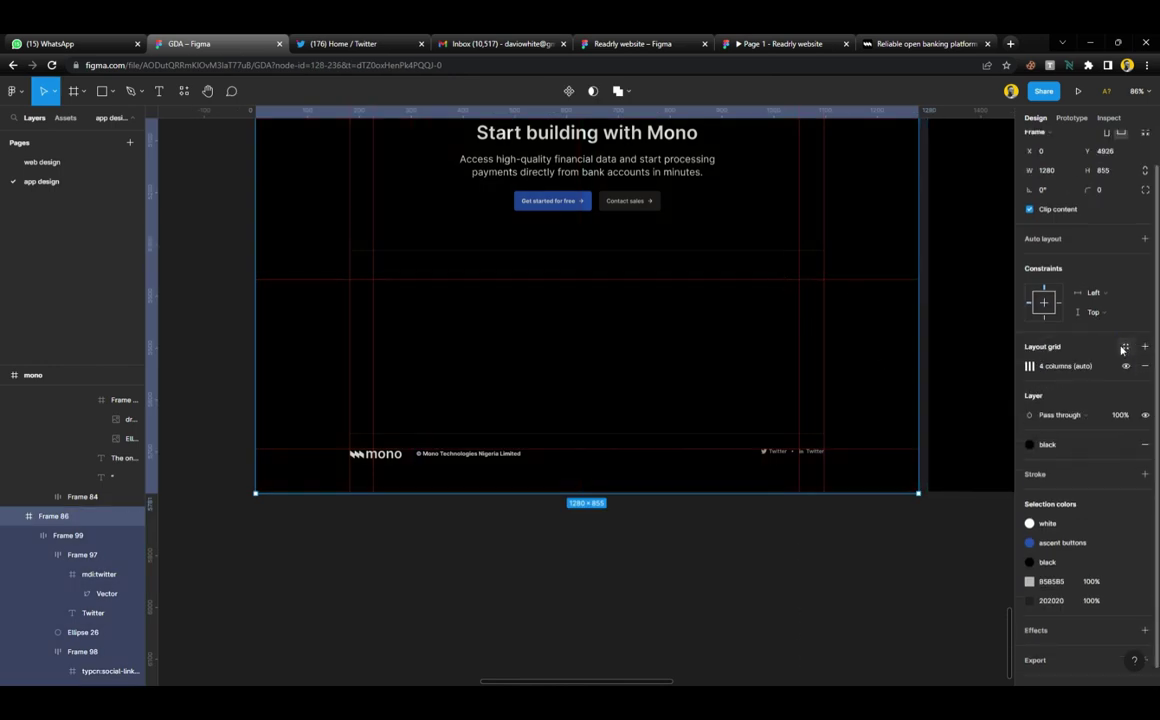
{"action": "left_click", "coordinate": [1030, 366]}
{"action": "left_click", "coordinate": [932, 418]}
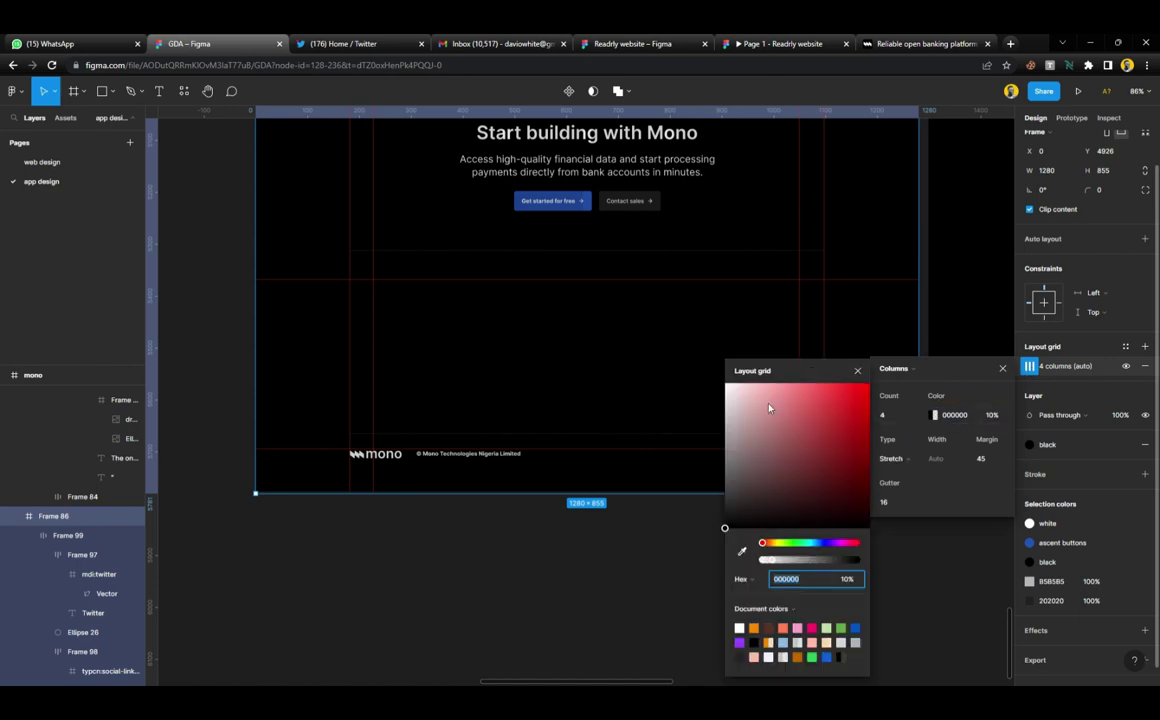
{"action": "left_click_drag", "start_coordinate": [769, 407], "coordinate": [686, 336]}
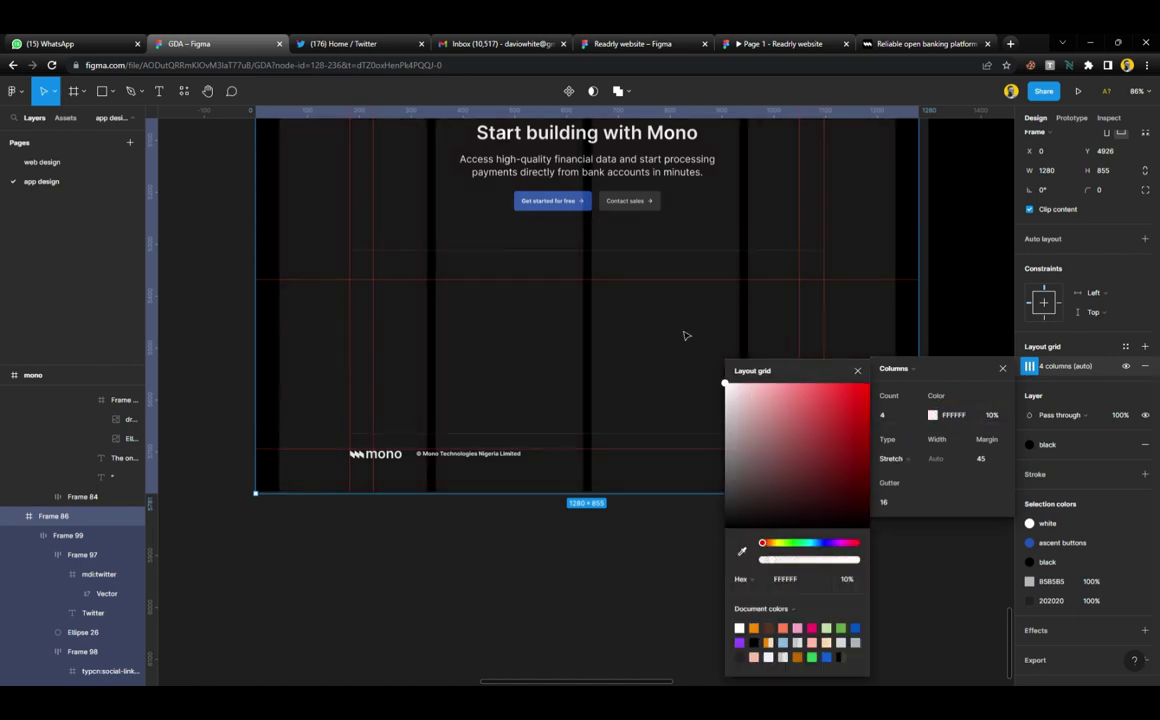
{"action": "left_click", "coordinate": [1003, 369]}
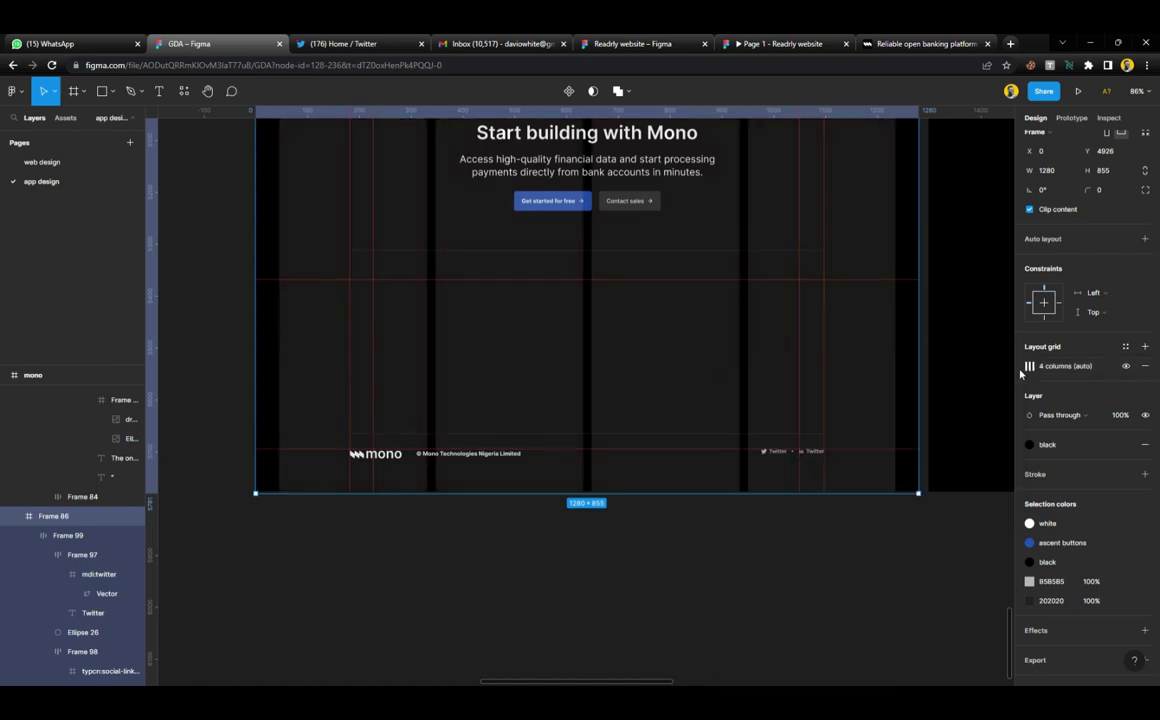
Apply the 12pt grid style to Frame 86 and set its column colour to white FFFFFF at 10%
{"action": "left_click", "coordinate": [1126, 348]}
{"action": "left_click", "coordinate": [1074, 425]}
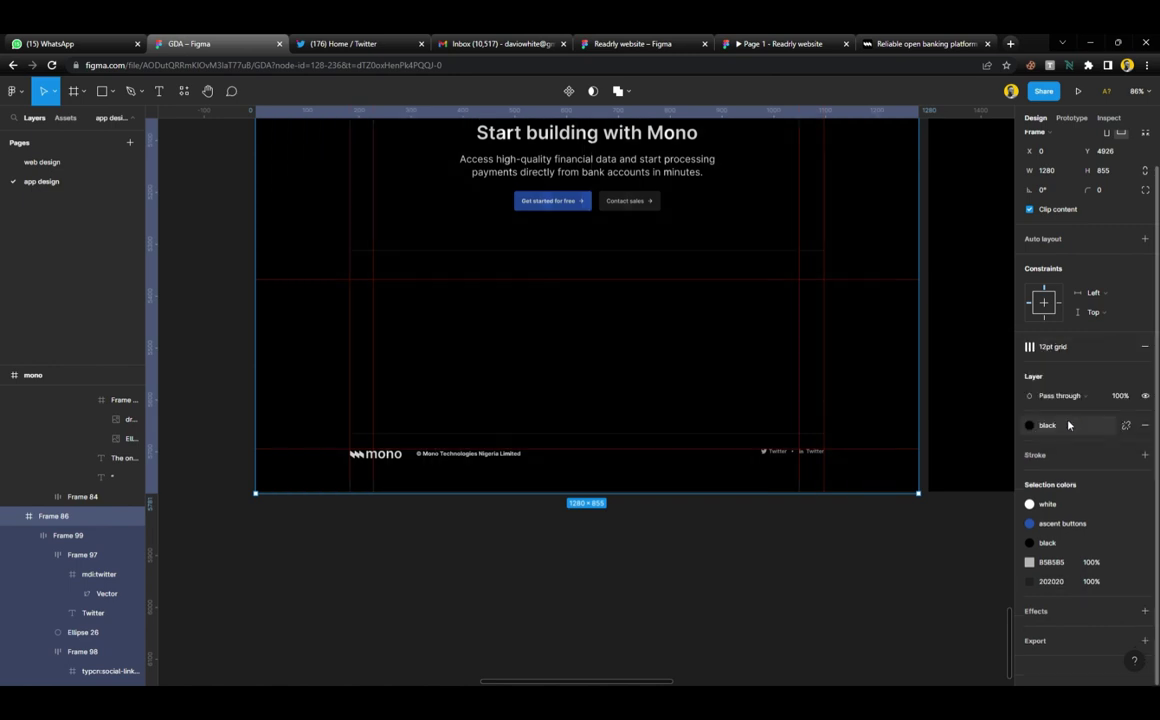
{"action": "left_click", "coordinate": [1031, 366]}
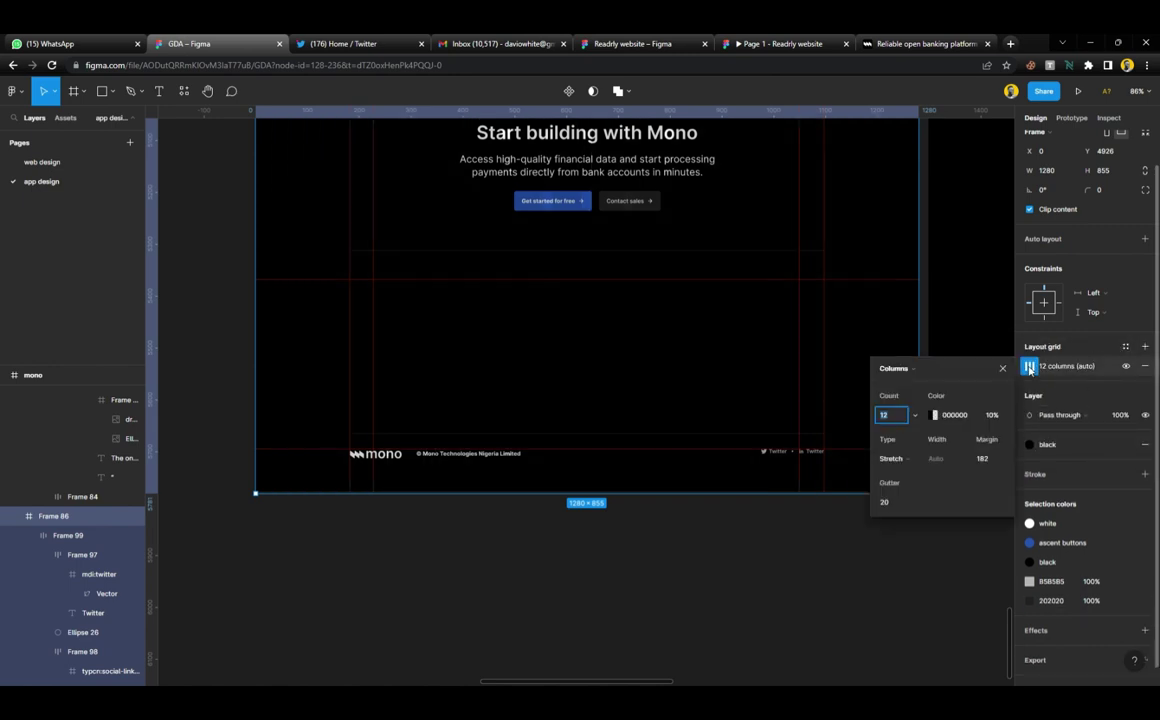
{"action": "left_click", "coordinate": [934, 416]}
{"action": "left_click_drag", "start_coordinate": [758, 406], "coordinate": [593, 303]}
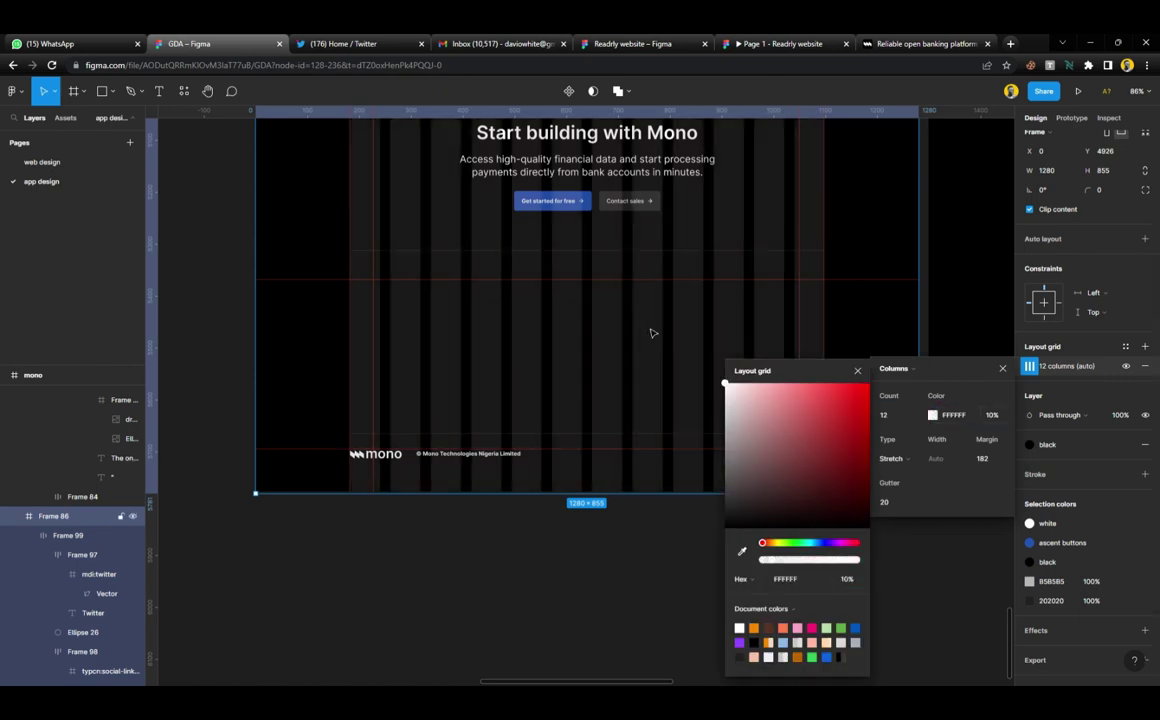
{"action": "left_click", "coordinate": [785, 343]}
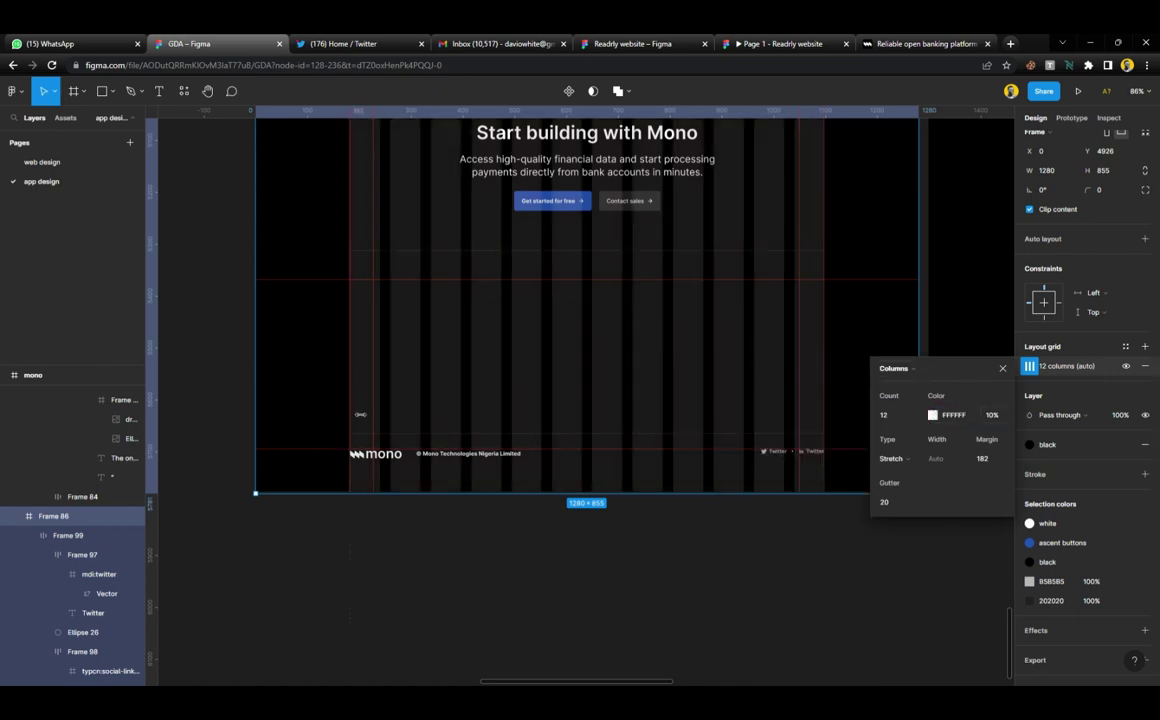
Change the footer frame's column grid count from 12 to 4
{"action": "scroll", "coordinate": [362, 412], "scroll_direction": "up", "scroll_amount": 5}
{"action": "scroll", "coordinate": [371, 412], "scroll_direction": "right", "scroll_amount": 8}
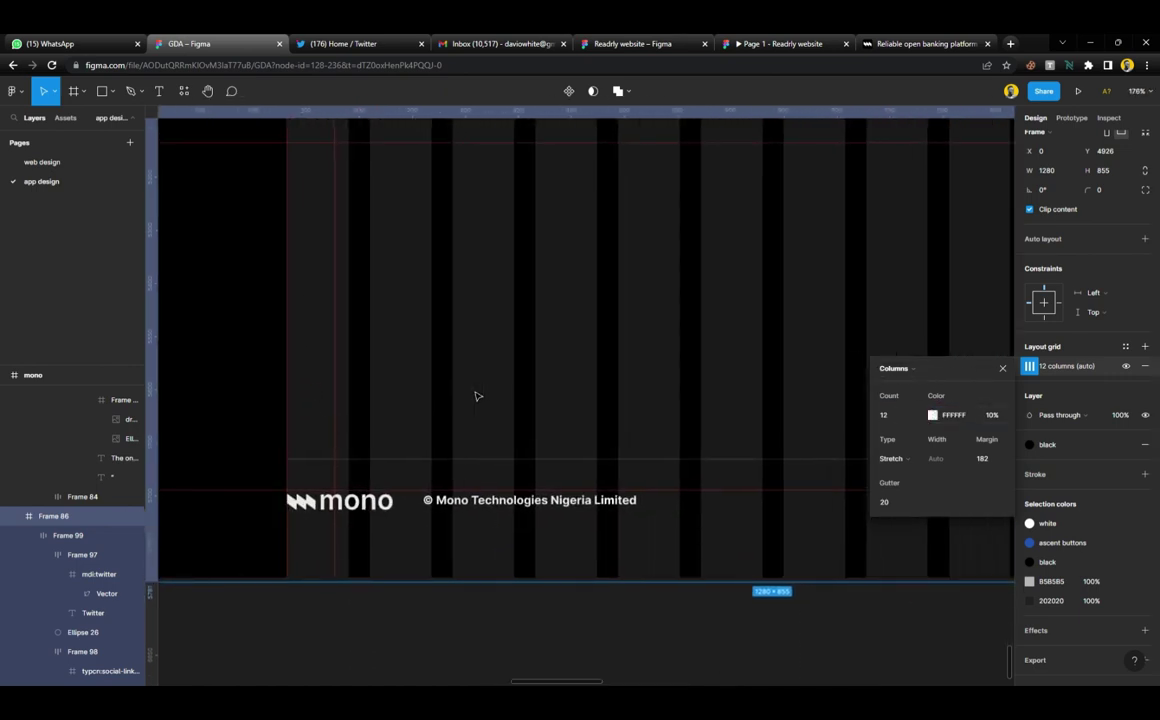
{"action": "scroll", "coordinate": [629, 406], "scroll_direction": "left", "scroll_amount": 3}
{"action": "scroll", "coordinate": [655, 437], "scroll_direction": "left", "scroll_amount": 3}
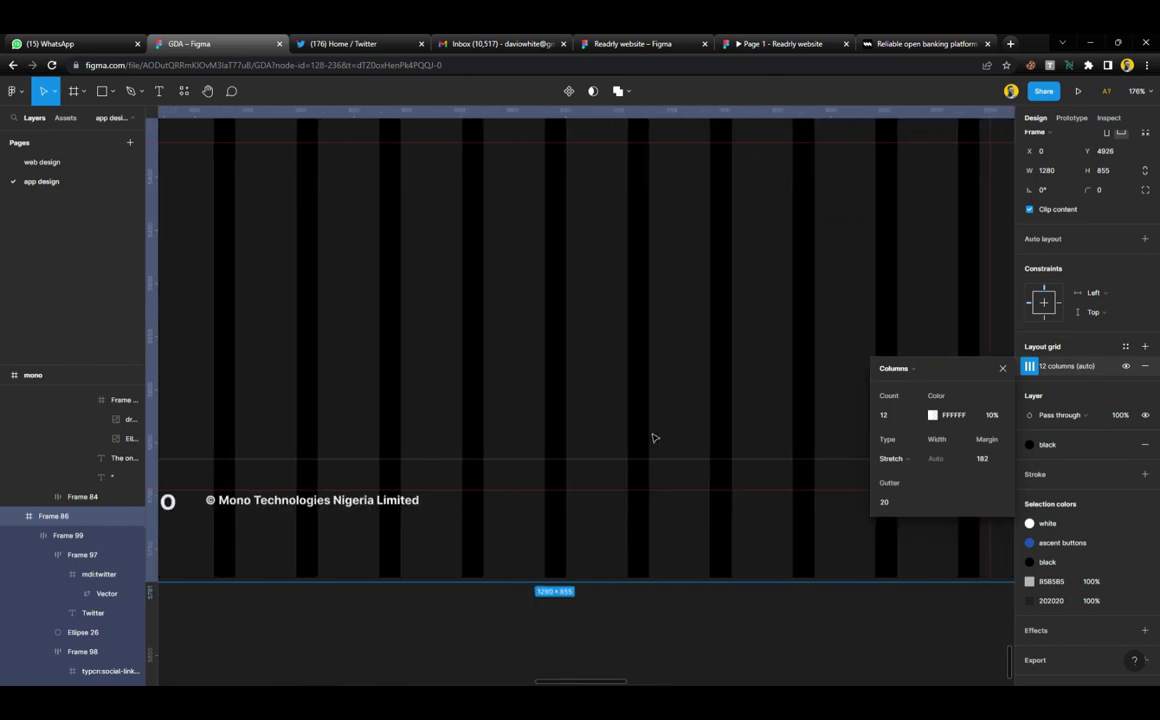
{"action": "scroll", "coordinate": [564, 362], "scroll_direction": "down", "scroll_amount": 4}
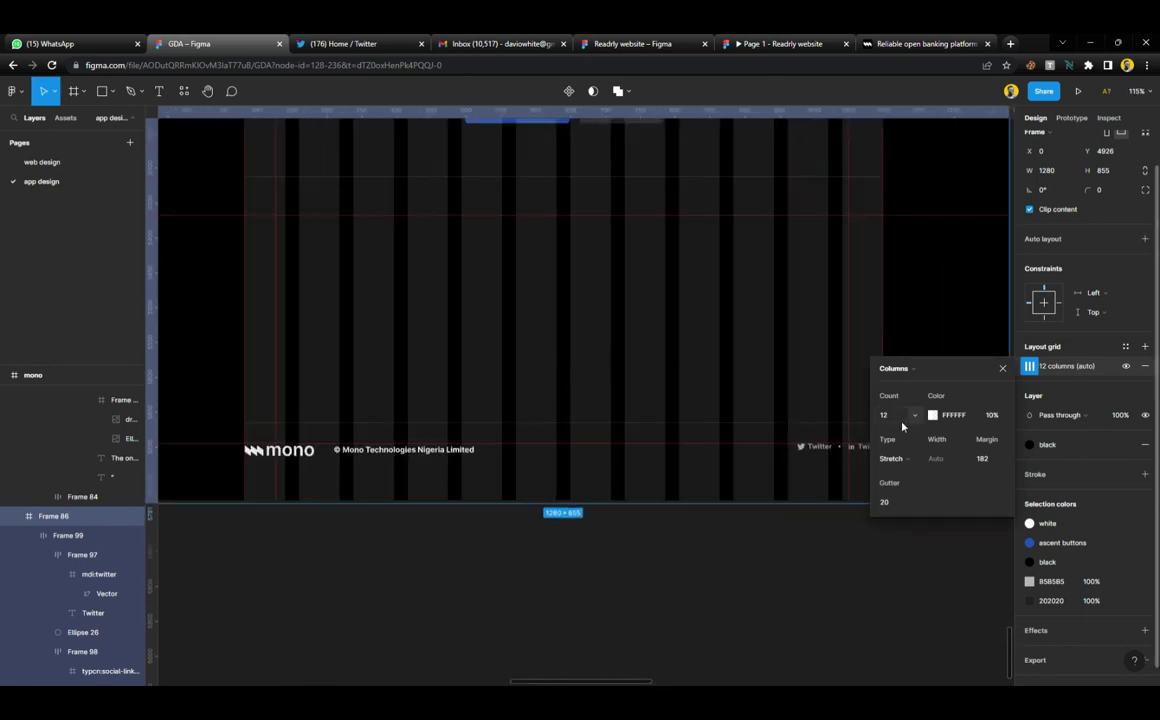
{"action": "left_click", "coordinate": [916, 419]}
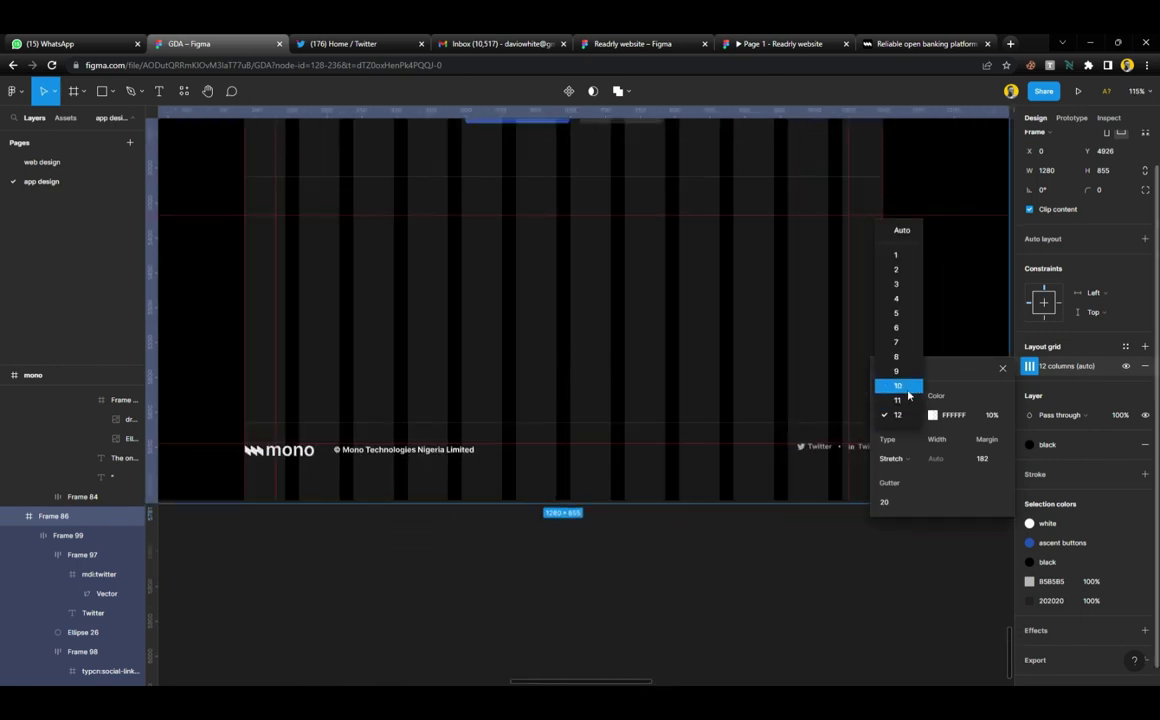
{"action": "left_click", "coordinate": [905, 308]}
{"action": "left_click", "coordinate": [600, 549]}
{"action": "scroll", "coordinate": [425, 355], "scroll_direction": "up", "scroll_amount": 3}
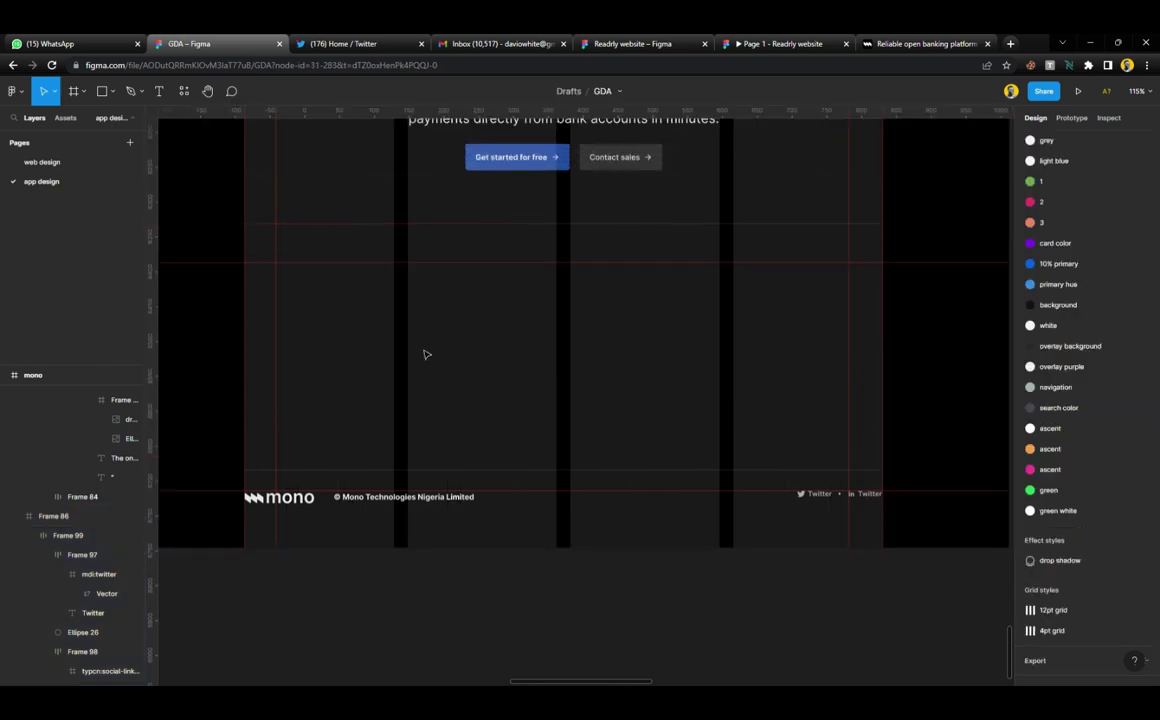
{"action": "scroll", "coordinate": [436, 355], "scroll_direction": "left", "scroll_amount": 2}
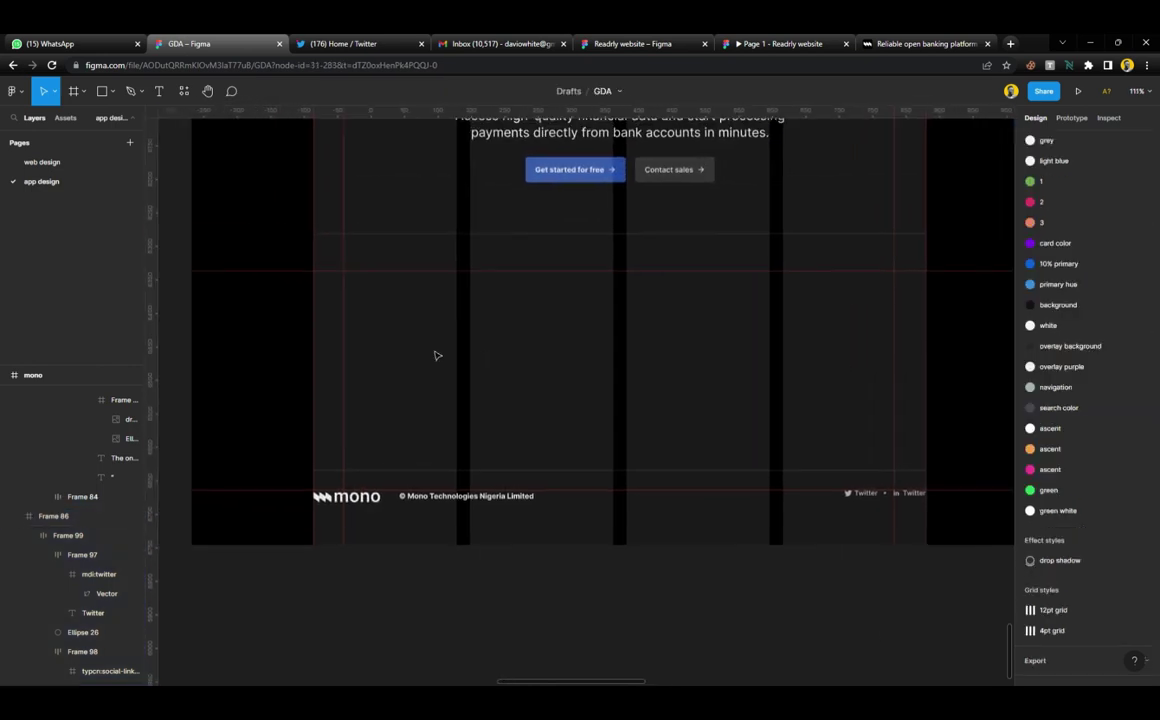
{"action": "scroll", "coordinate": [436, 355], "scroll_direction": "up", "scroll_amount": 2}
Duplicate the copyright text higher in the frame and position the copy at X 182
{"action": "left_click", "coordinate": [501, 527]}
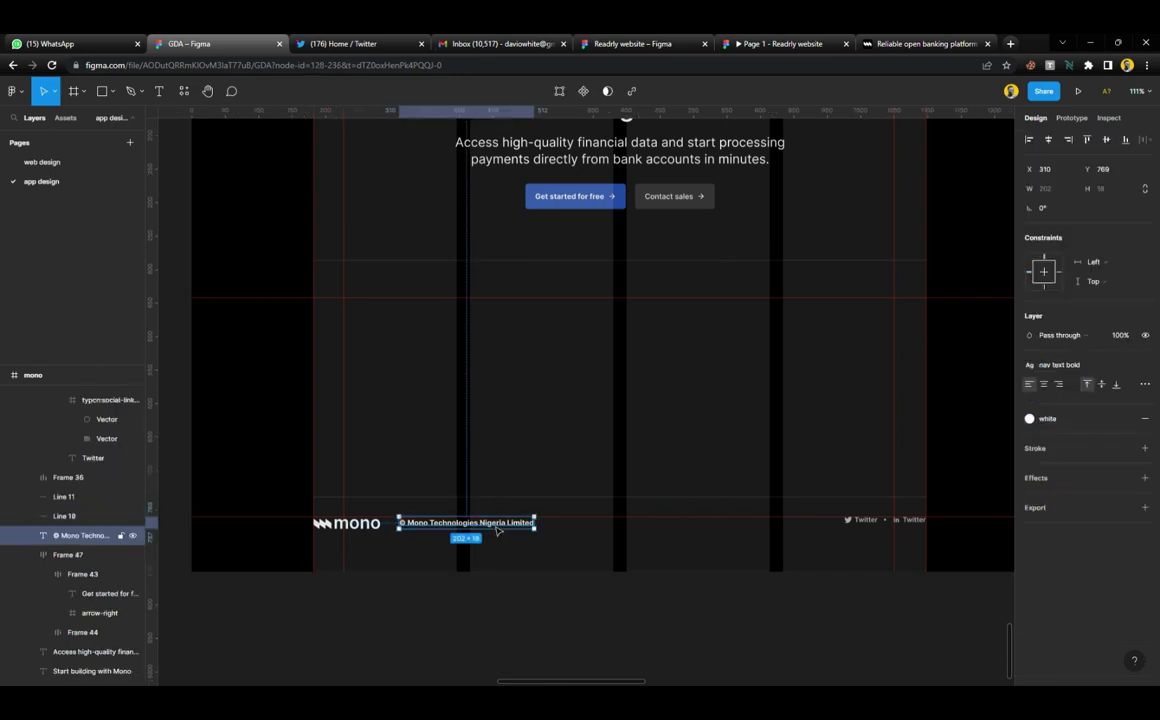
{"action": "left_click_drag", "start_coordinate": [501, 527], "coordinate": [441, 311]}
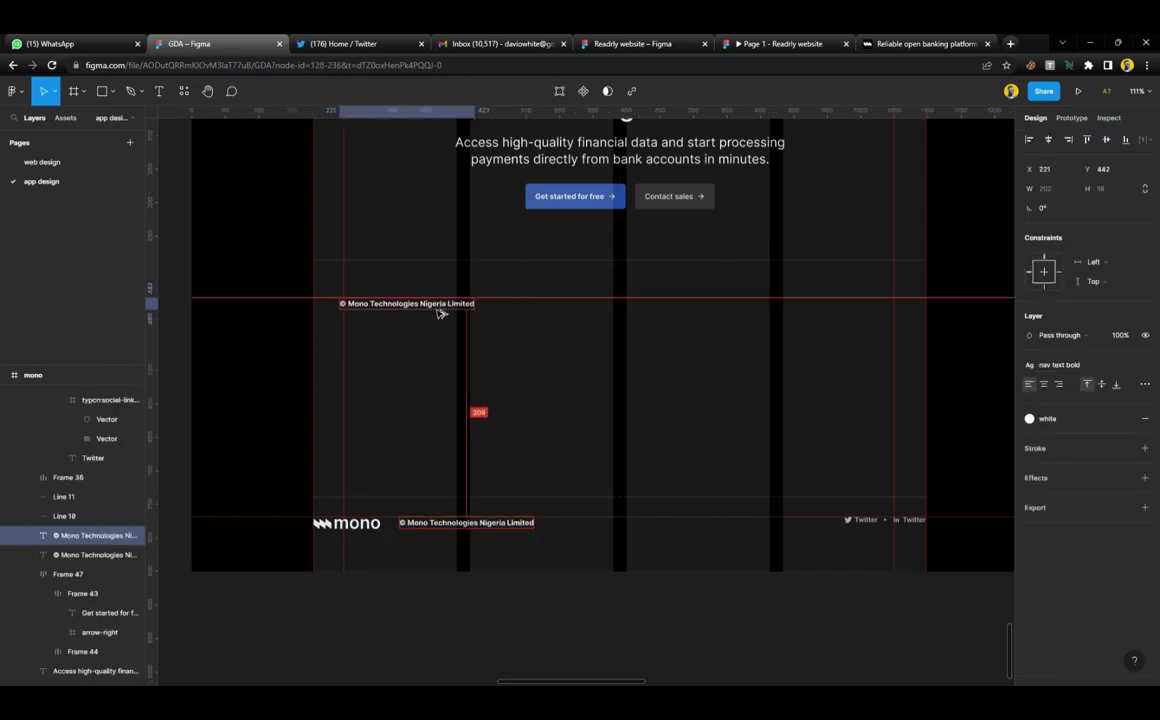
{"action": "left_click", "coordinate": [375, 255]}
{"action": "left_click", "coordinate": [383, 259]}
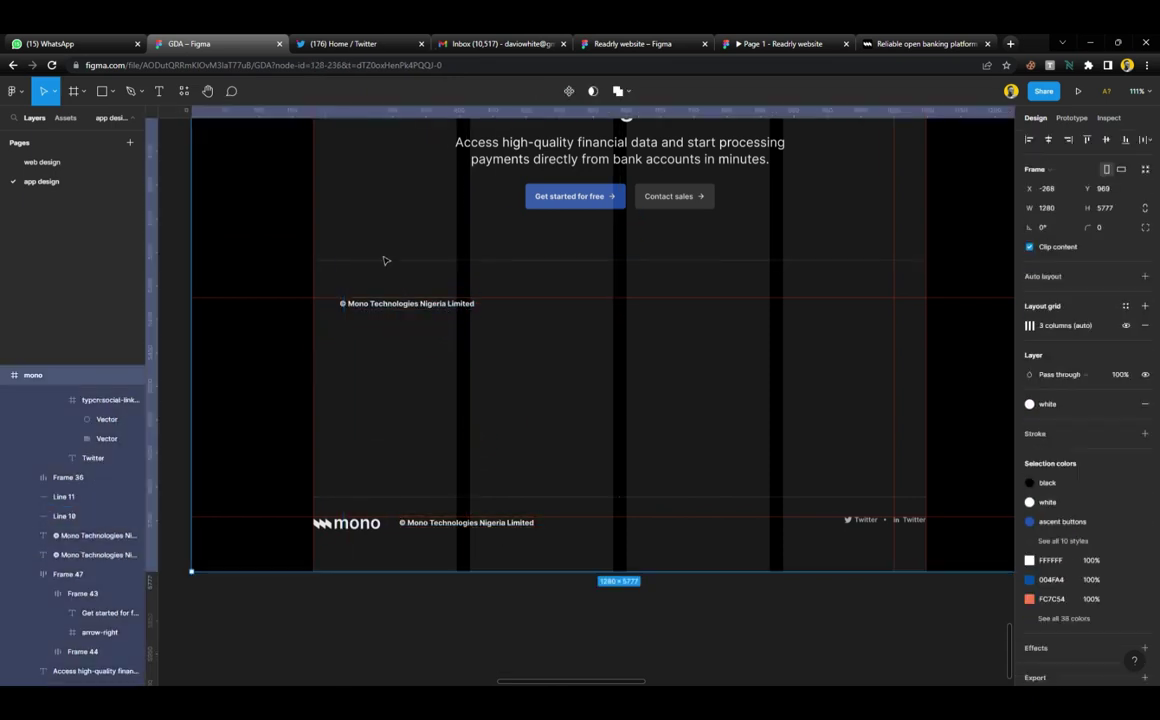
{"action": "scroll", "coordinate": [383, 262], "scroll_direction": "up", "scroll_amount": 3}
{"action": "left_click", "coordinate": [436, 345]}
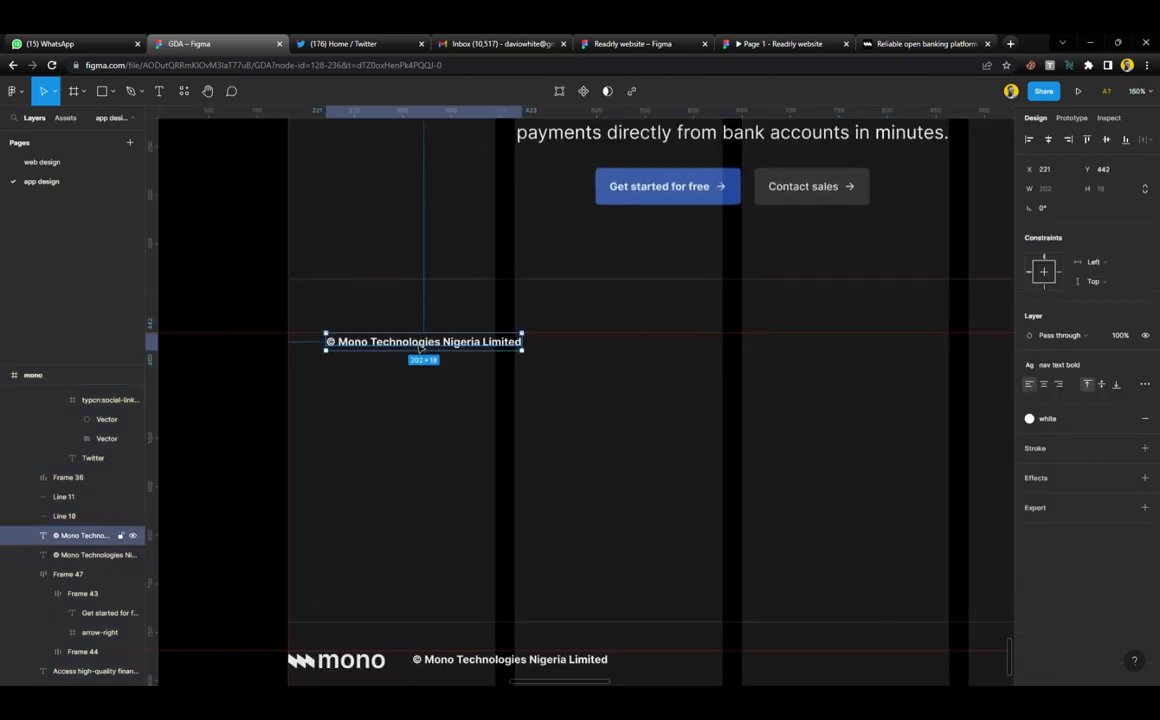
{"action": "left_click_drag", "start_coordinate": [422, 347], "coordinate": [384, 347]}
Check the Products heading in the live mono.co footer in Chrome
{"action": "scroll", "coordinate": [497, 285], "scroll_direction": "left", "scroll_amount": 3}
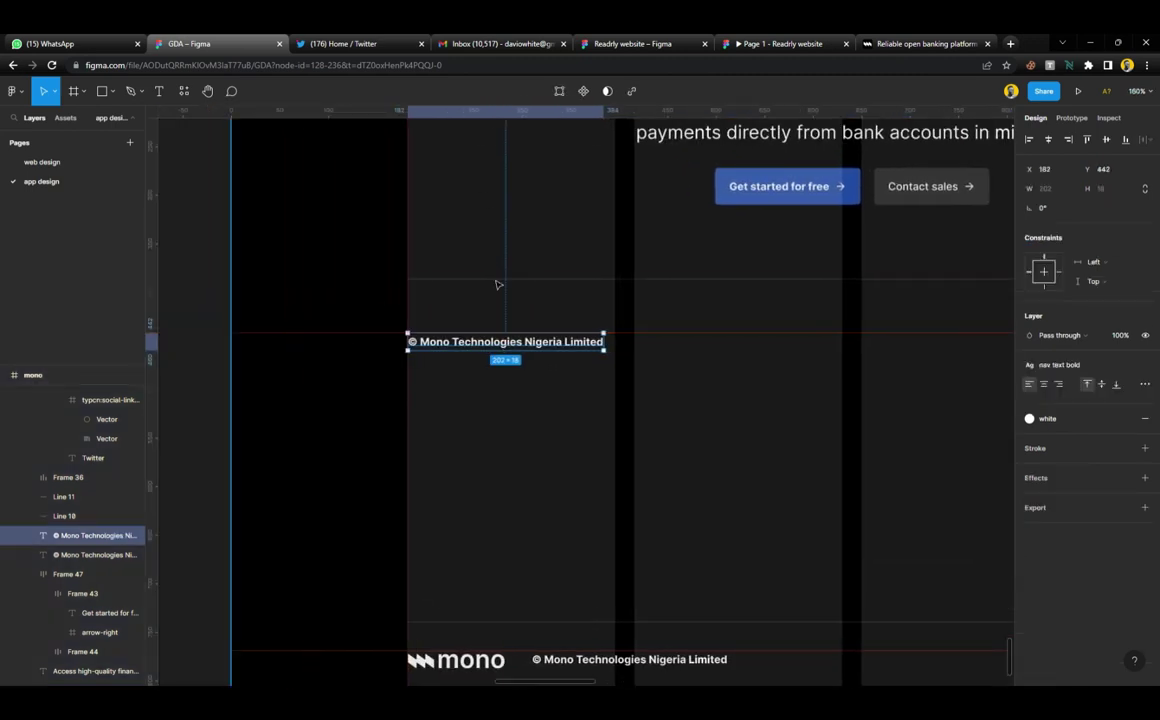
{"action": "scroll", "coordinate": [497, 507], "scroll_direction": "down", "scroll_amount": 5}
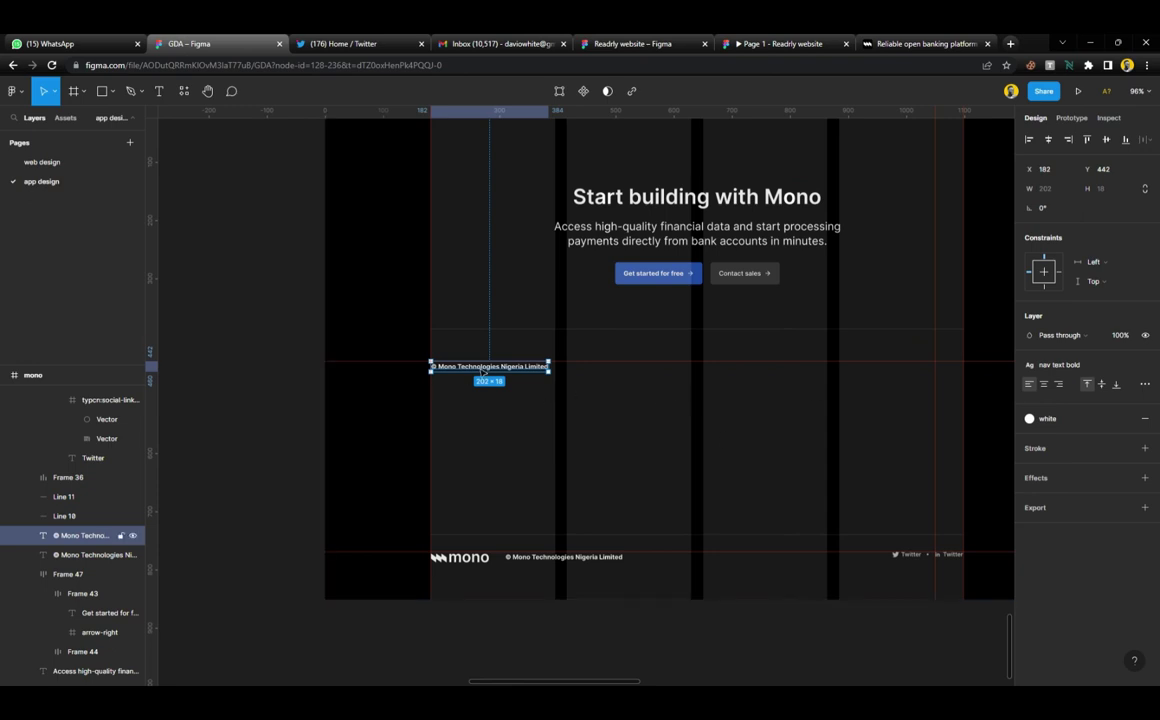
{"action": "scroll", "coordinate": [488, 372], "scroll_direction": "right", "scroll_amount": 6}
{"action": "scroll", "coordinate": [488, 373], "scroll_direction": "left", "scroll_amount": 2}
{"action": "scroll", "coordinate": [488, 373], "scroll_direction": "left", "scroll_amount": 4}
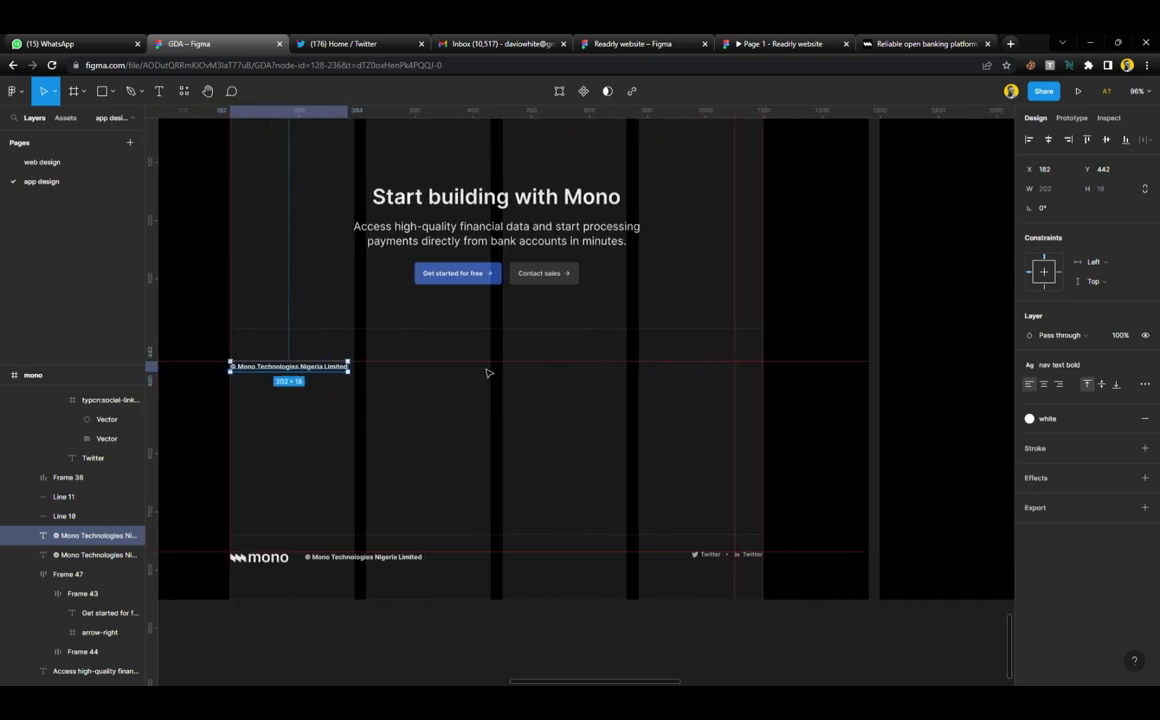
{"action": "left_click", "coordinate": [925, 43]}
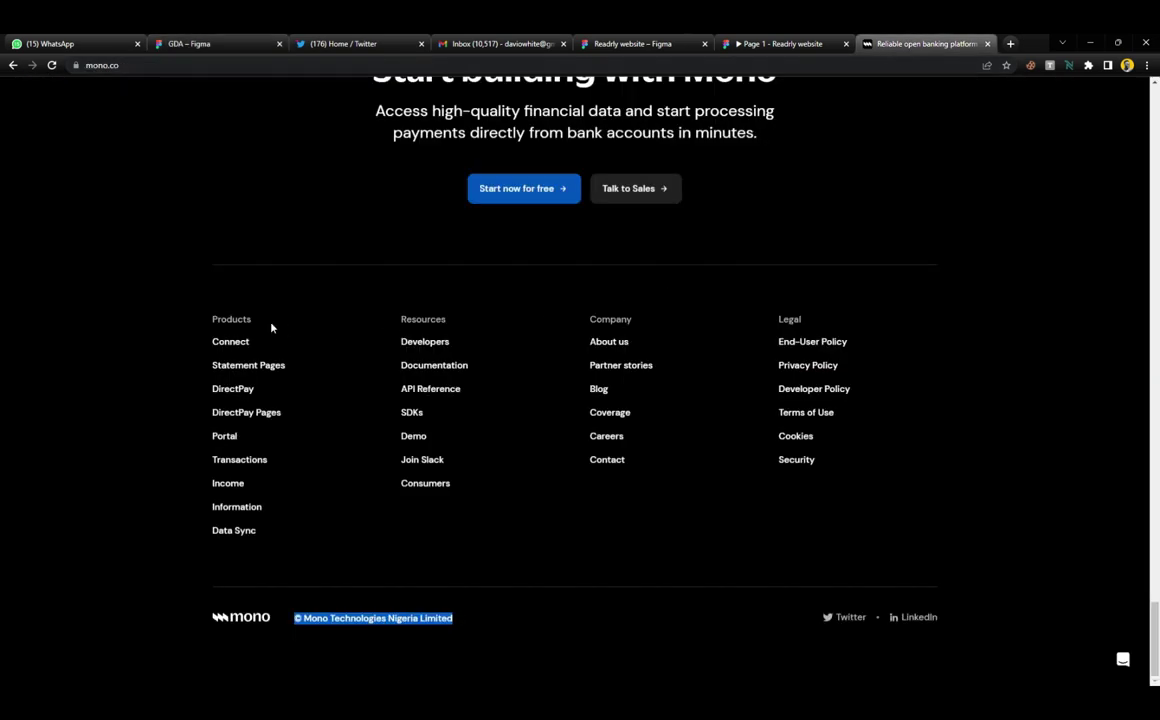
{"action": "left_click_drag", "start_coordinate": [271, 327], "coordinate": [249, 319]}
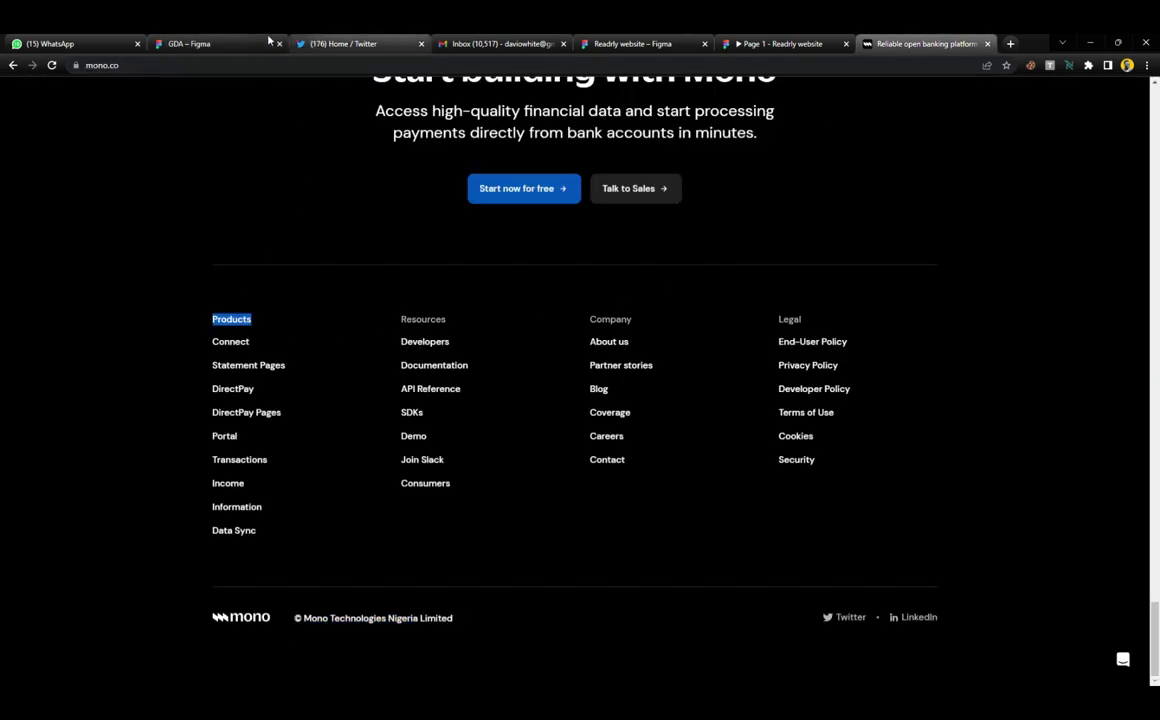
{"action": "left_click", "coordinate": [200, 43]}
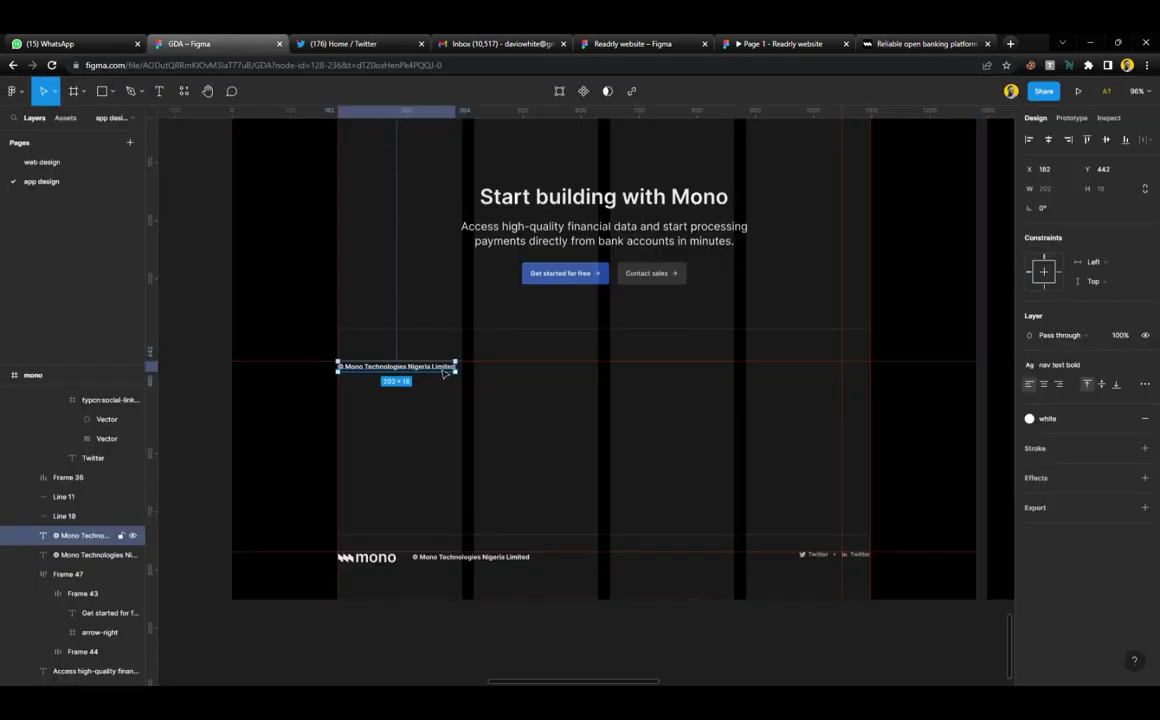
Replace the copied text with 'Products' and check the footer links' colour value
{"action": "key", "text": "Return"}
{"action": "type", "text": "Products"}
{"action": "key", "text": "Escape"}
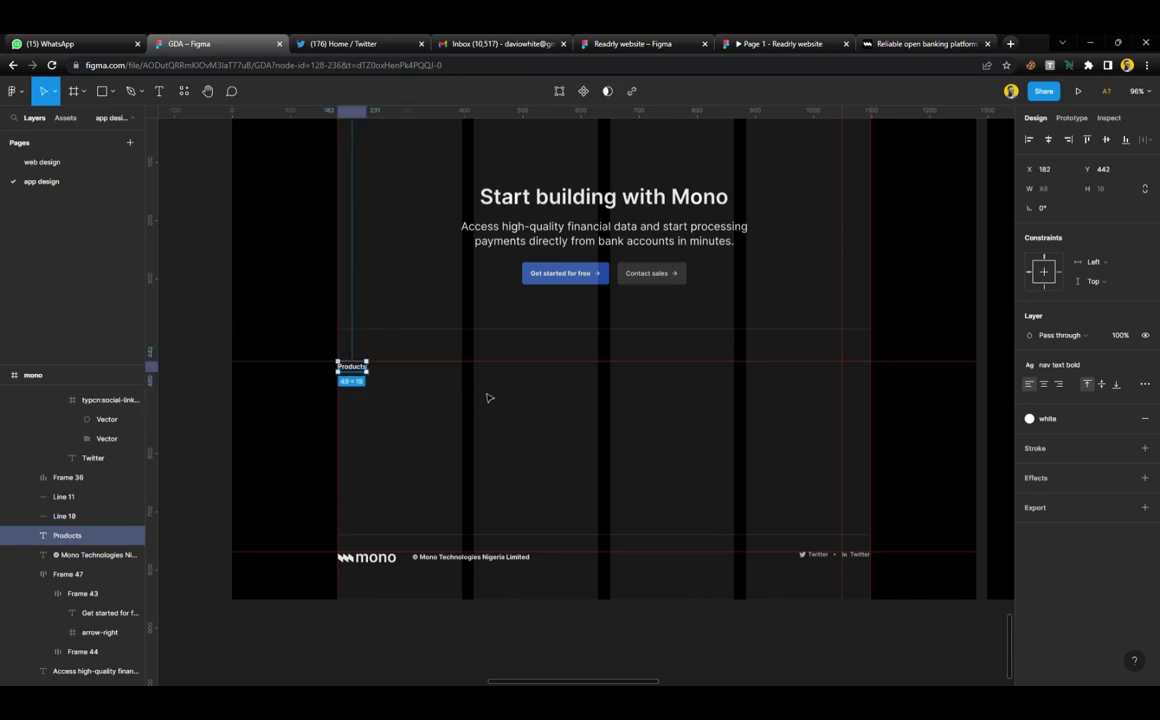
{"action": "left_click", "coordinate": [860, 556]}
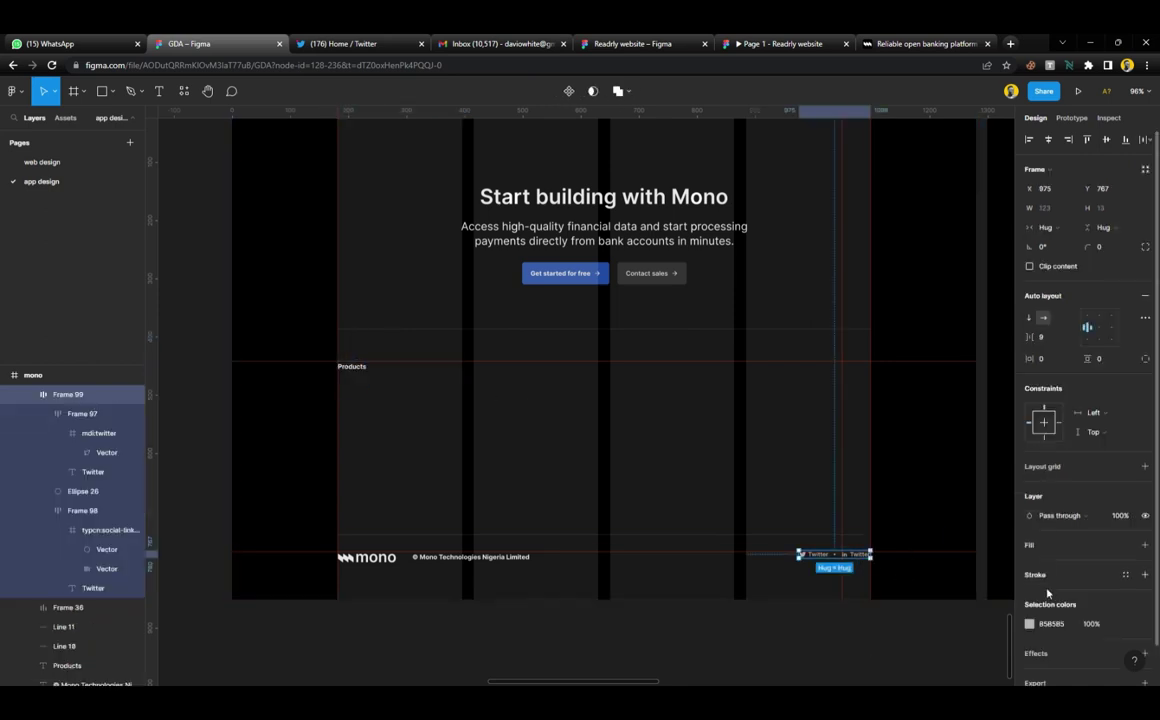
{"action": "left_click", "coordinate": [1052, 626]}
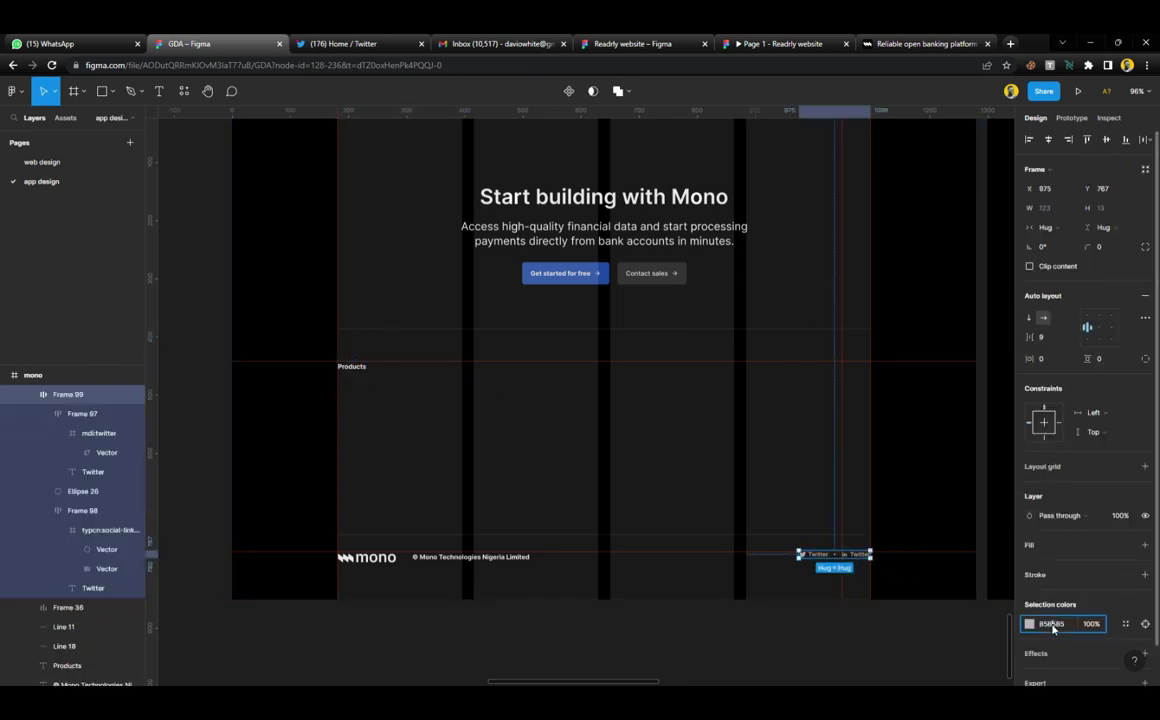
Give the Products label a B5B5B5 fill saved as the new colour style 'white grey'
{"action": "left_click", "coordinate": [362, 368]}
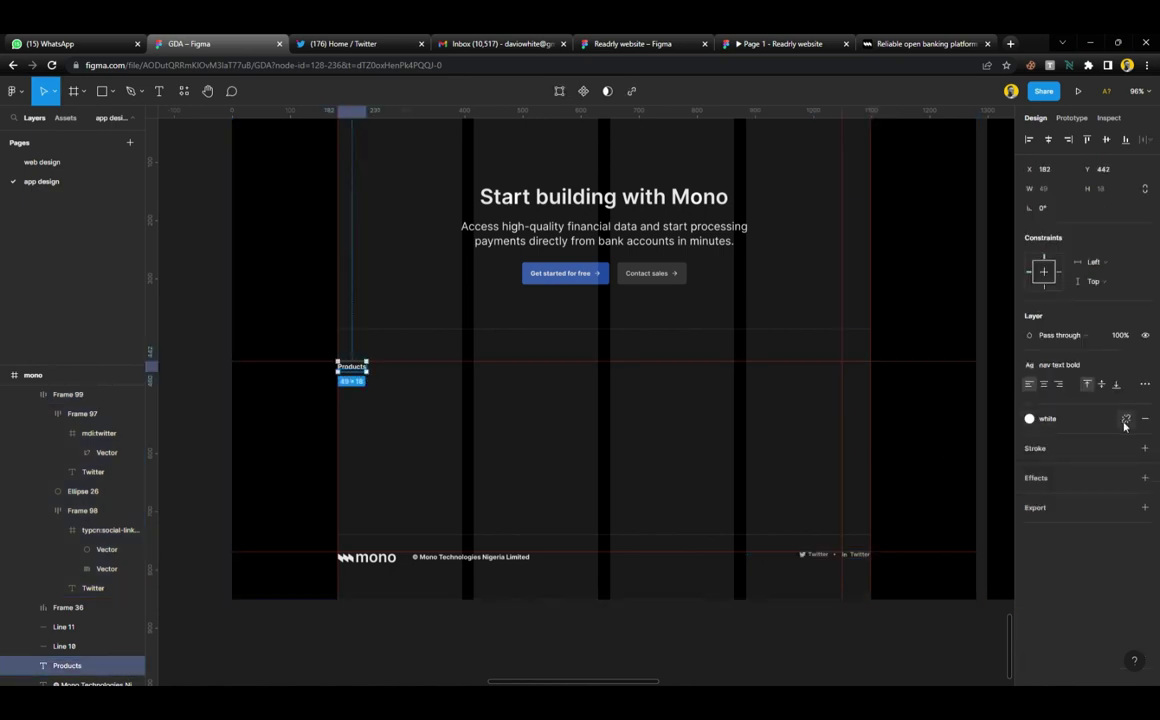
{"action": "left_click", "coordinate": [1124, 418]}
{"action": "type", "text": "b5b5b5"}
{"action": "key", "text": "Return"}
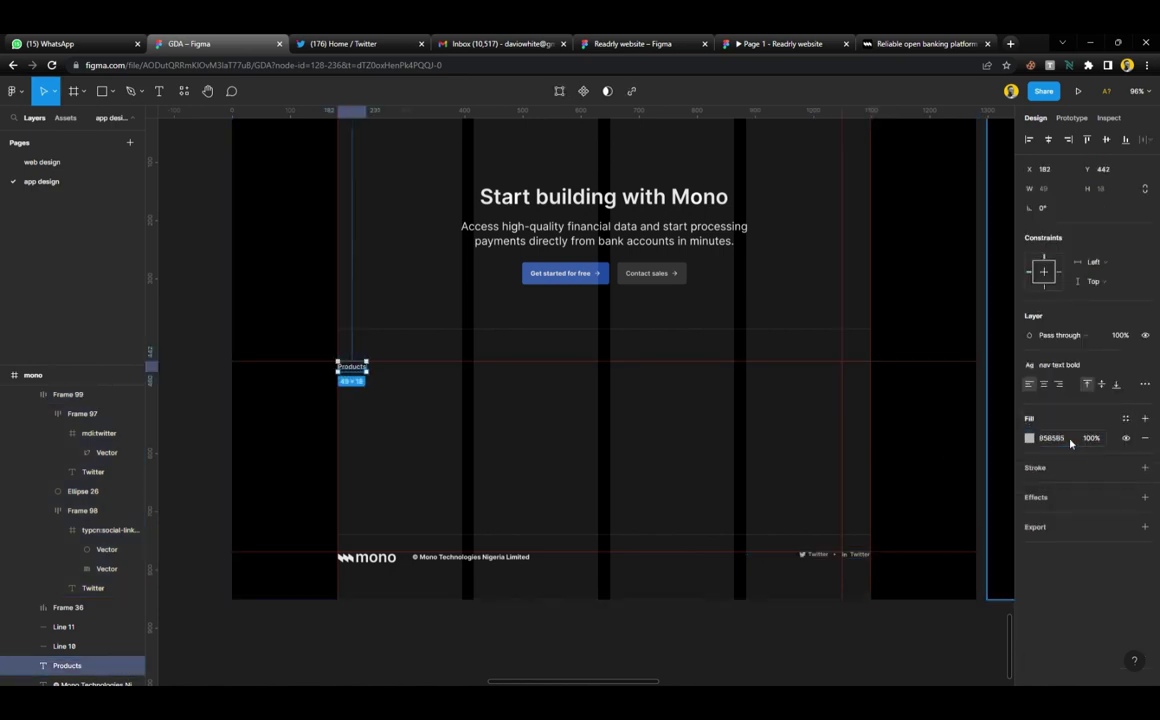
{"action": "left_click", "coordinate": [1126, 419]}
{"action": "left_click", "coordinate": [1141, 440]}
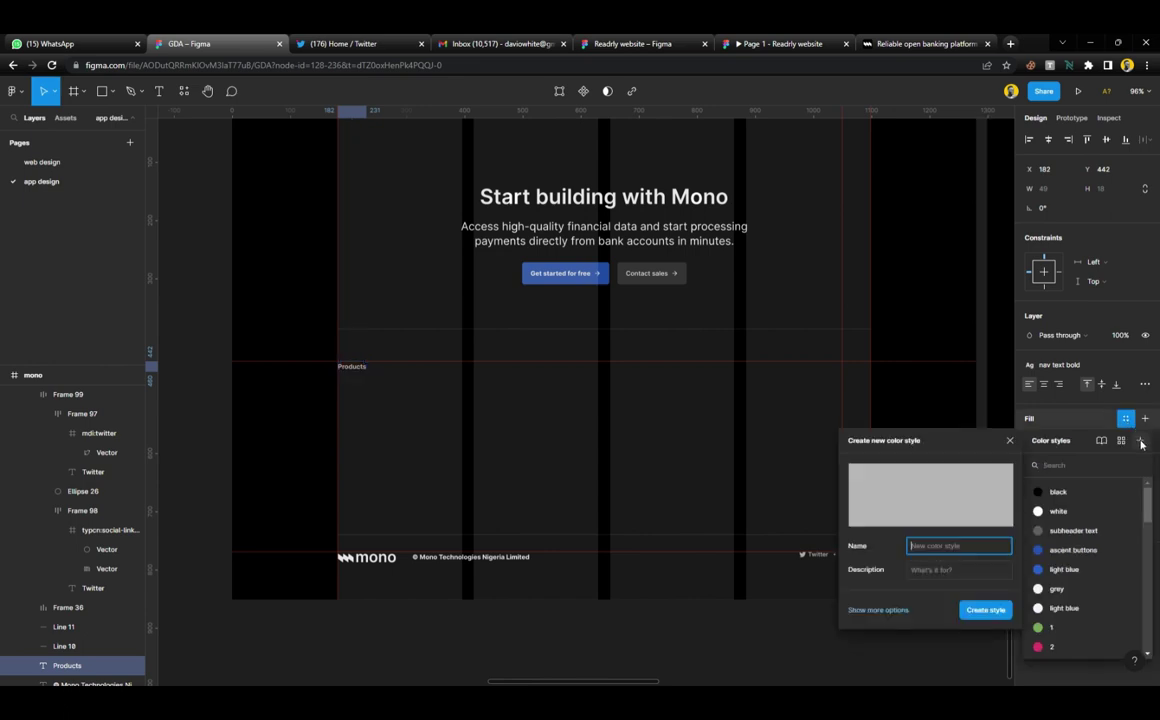
{"action": "type", "text": "white grey"}
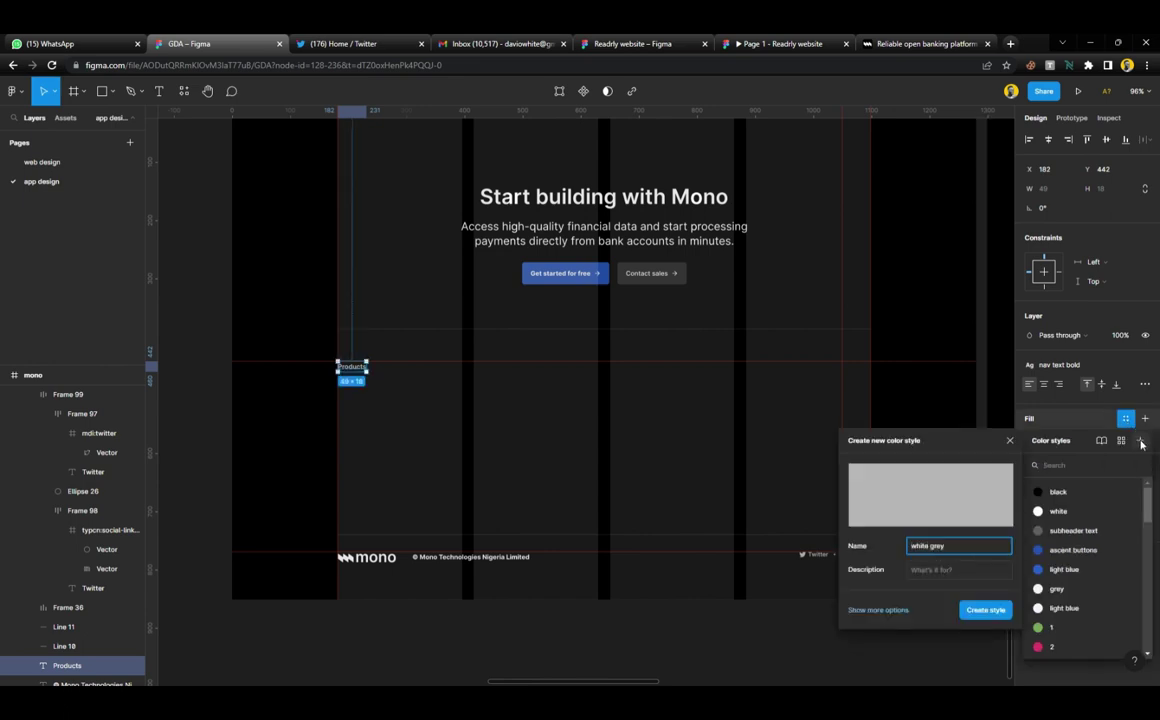
{"action": "key", "text": "Return"}
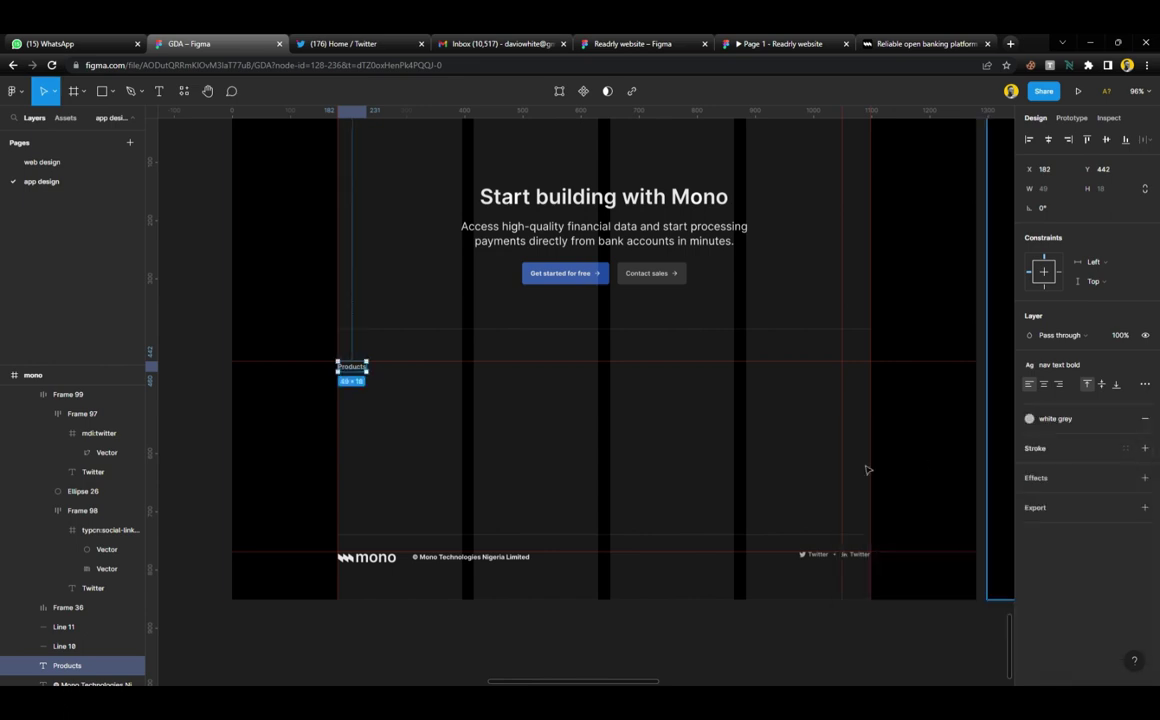
Duplicate the Products label just below itself
{"action": "left_click", "coordinate": [627, 634]}
{"action": "scroll", "coordinate": [340, 381], "scroll_direction": "up", "scroll_amount": 5}
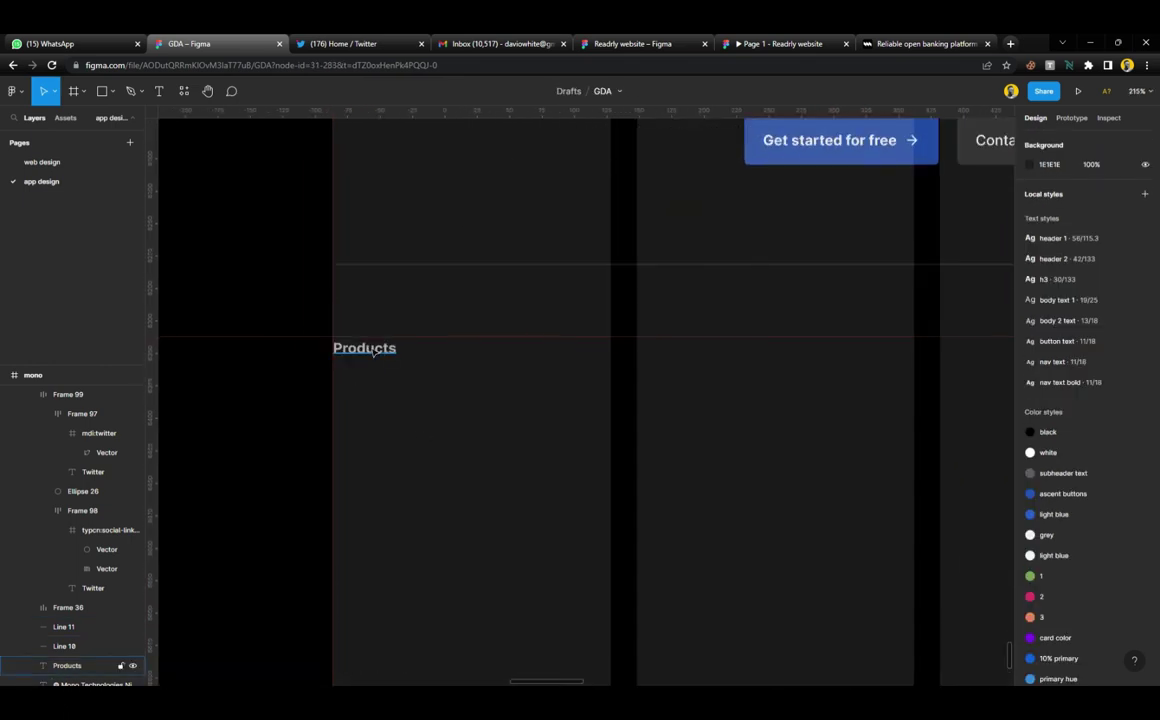
{"action": "left_click", "coordinate": [368, 350]}
{"action": "left_click_drag", "start_coordinate": [380, 372], "coordinate": [381, 394]}
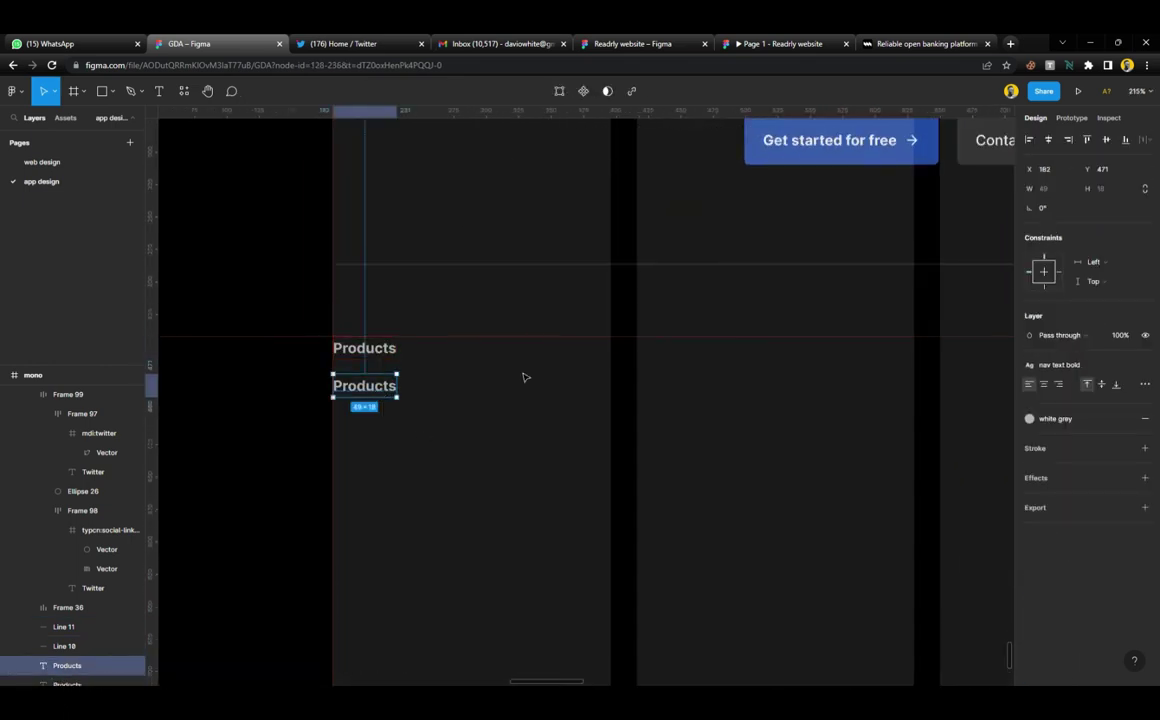
{"action": "scroll", "coordinate": [526, 378], "scroll_direction": "down", "scroll_amount": 5}
{"action": "scroll", "coordinate": [697, 421], "scroll_direction": "right", "scroll_amount": 3}
Lower the red guide and snap the duplicate label onto it
{"action": "left_click_drag", "start_coordinate": [633, 358], "coordinate": [631, 380]}
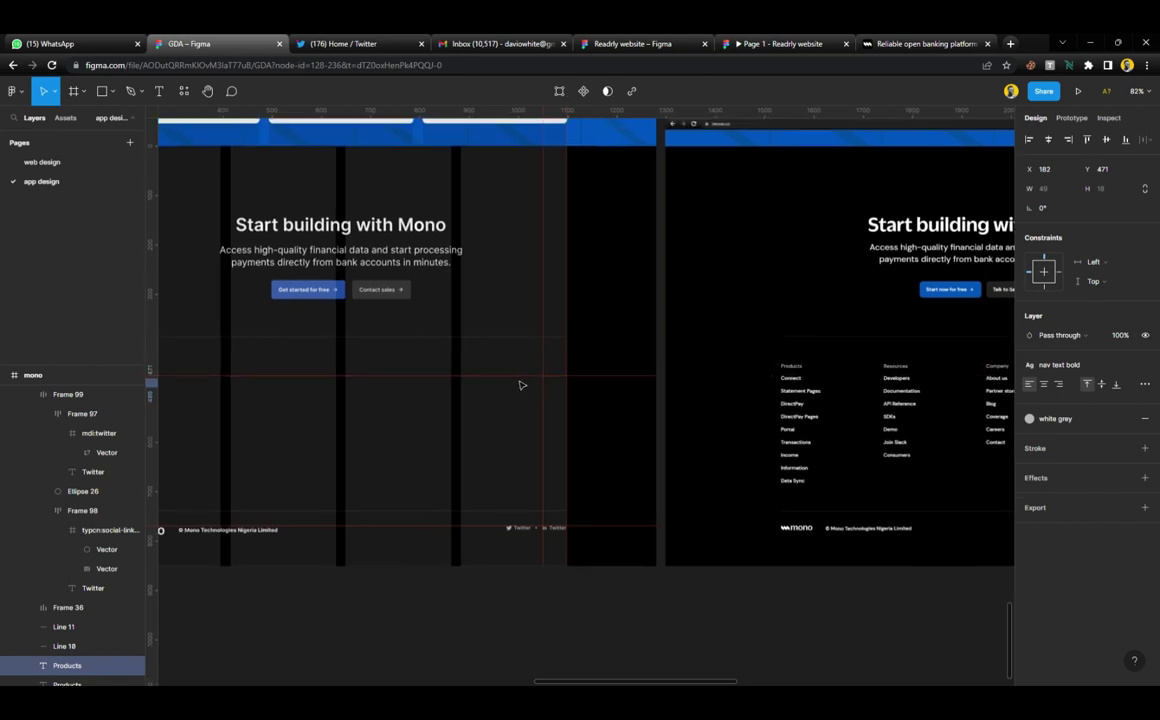
{"action": "scroll", "coordinate": [490, 390], "scroll_direction": "up", "scroll_amount": 10}
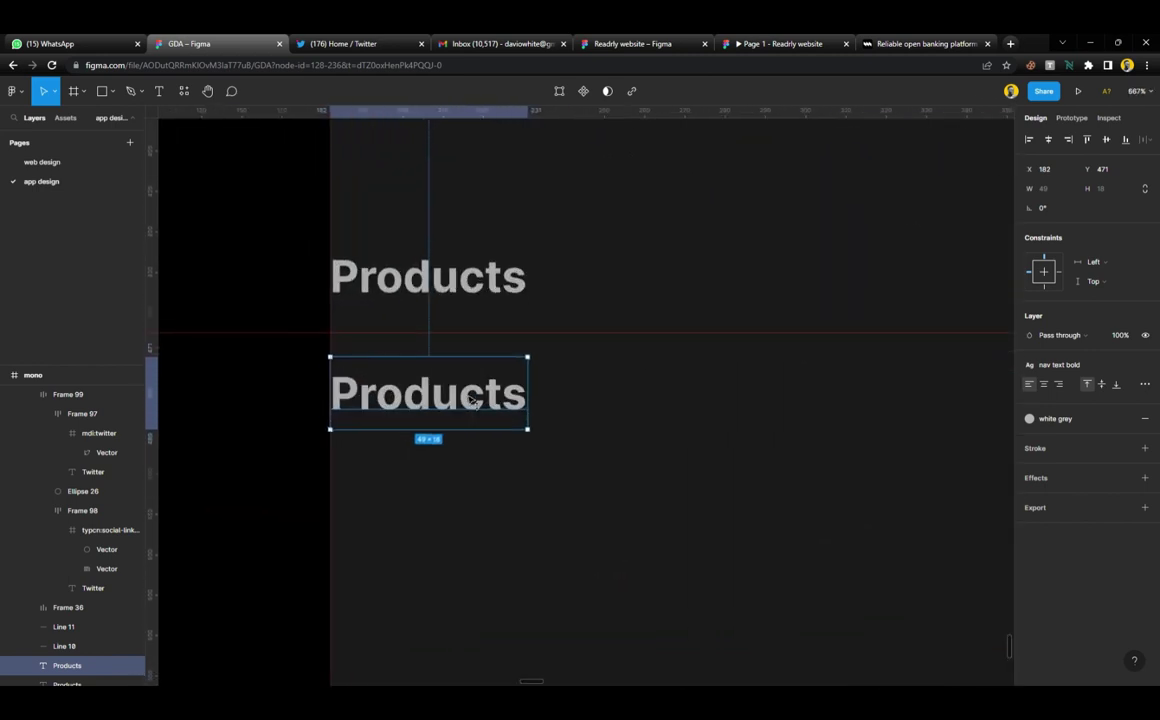
{"action": "left_click_drag", "start_coordinate": [472, 398], "coordinate": [472, 387]}
{"action": "scroll", "coordinate": [470, 382], "scroll_direction": "down", "scroll_amount": 10}
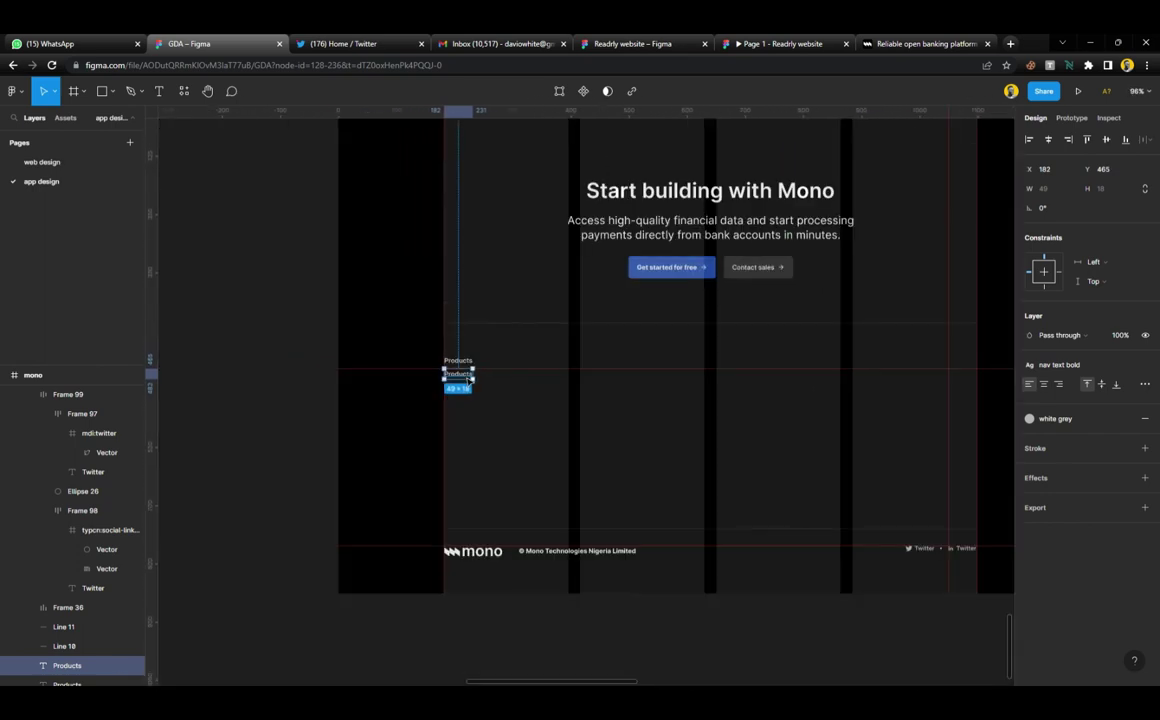
Try a 'Connect' copy in the reference footer, then delete it
{"action": "left_click_drag", "start_coordinate": [470, 380], "coordinate": [872, 378]}
{"action": "scroll", "coordinate": [864, 379], "scroll_direction": "up", "scroll_amount": 5}
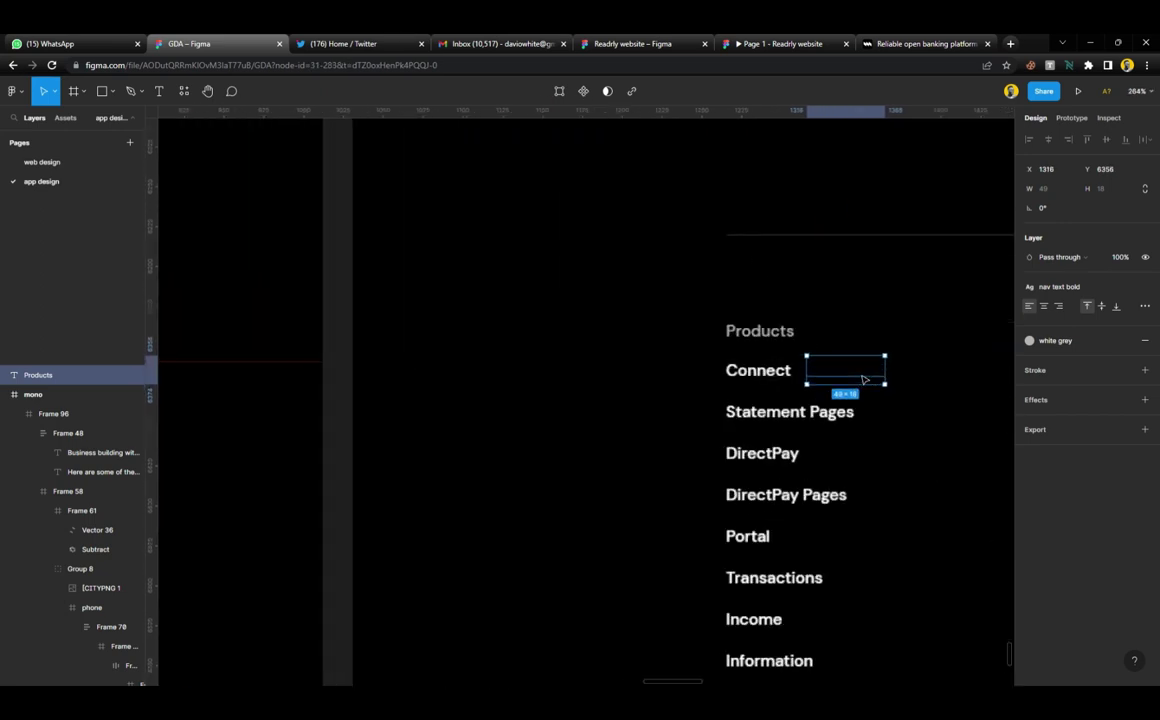
{"action": "scroll", "coordinate": [864, 379], "scroll_direction": "up", "scroll_amount": 4}
{"action": "scroll", "coordinate": [864, 379], "scroll_direction": "up", "scroll_amount": 2}
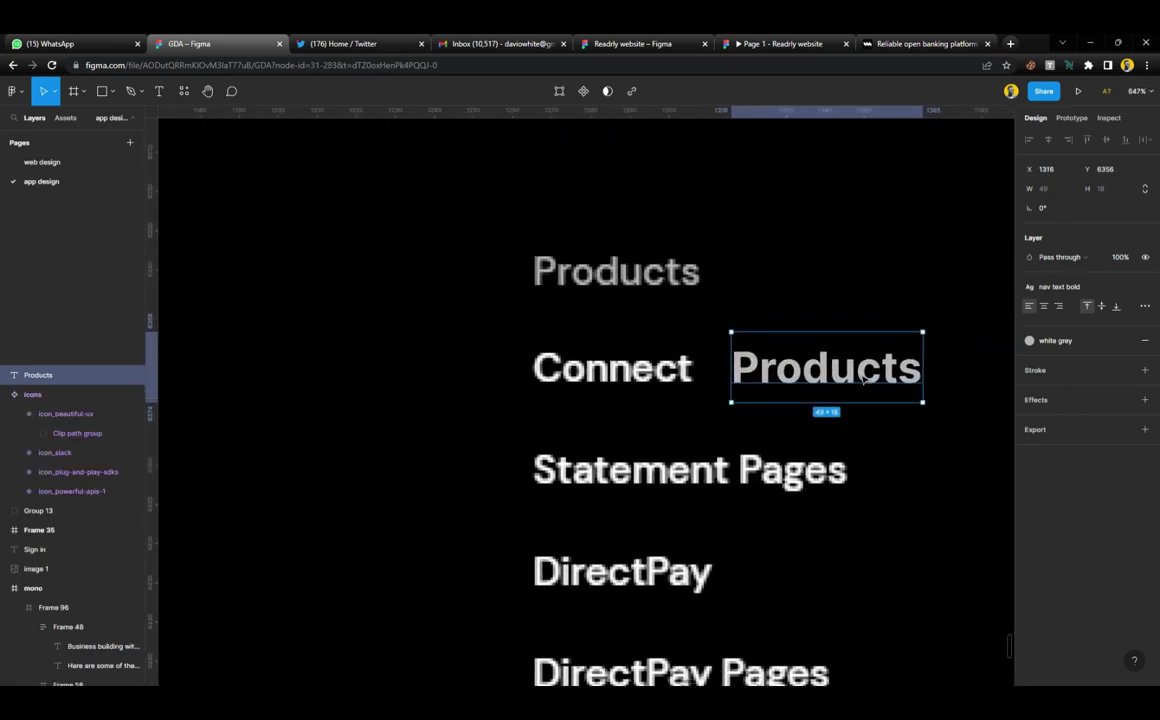
{"action": "left_click_drag", "start_coordinate": [808, 385], "coordinate": [610, 429]}
{"action": "double_click", "coordinate": [650, 425]}
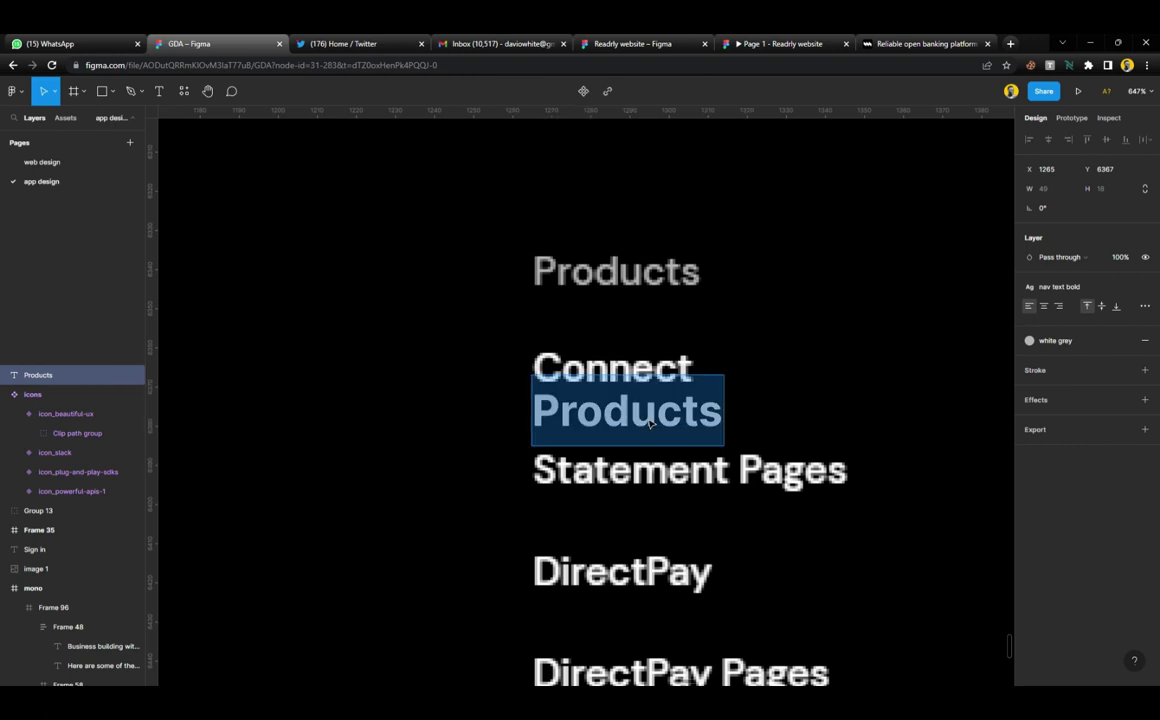
{"action": "type", "text": "Connect"}
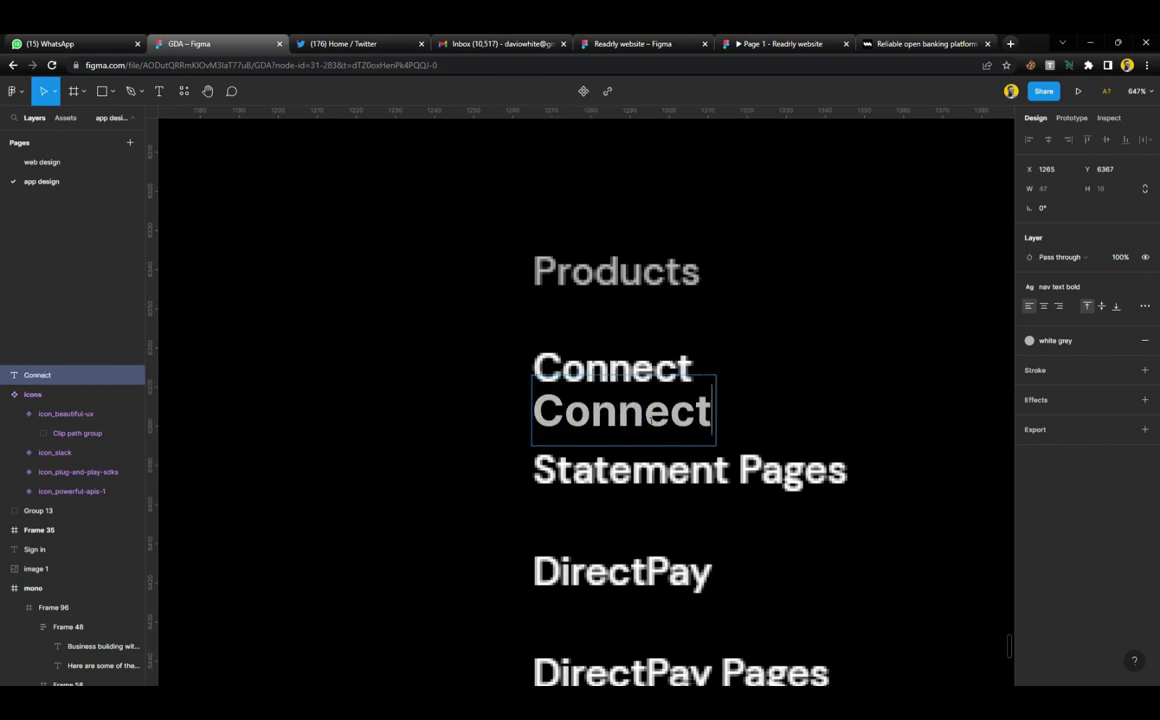
{"action": "key", "text": "Escape"}
{"action": "scroll", "coordinate": [764, 427], "scroll_direction": "down", "scroll_amount": 5}
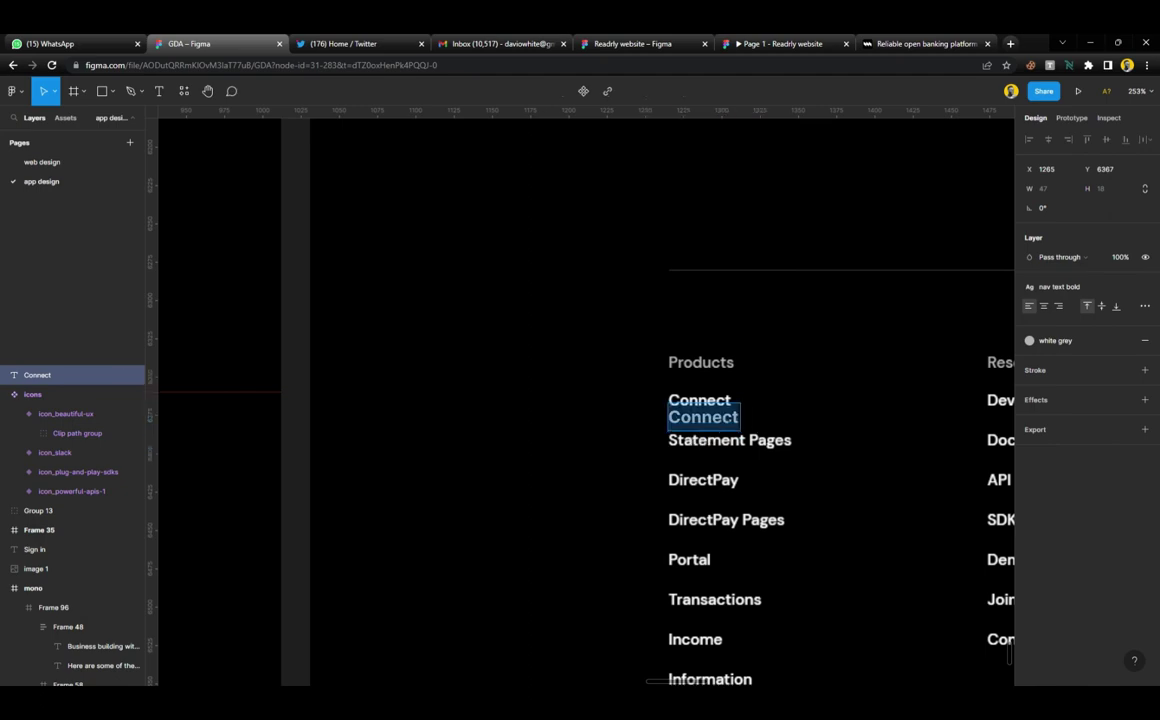
{"action": "key", "text": "Delete"}
Rename the second Products label to 'Connect' and apply the white colour style
{"action": "scroll", "coordinate": [666, 446], "scroll_direction": "down", "scroll_amount": 5}
{"action": "scroll", "coordinate": [665, 446], "scroll_direction": "left", "scroll_amount": 4}
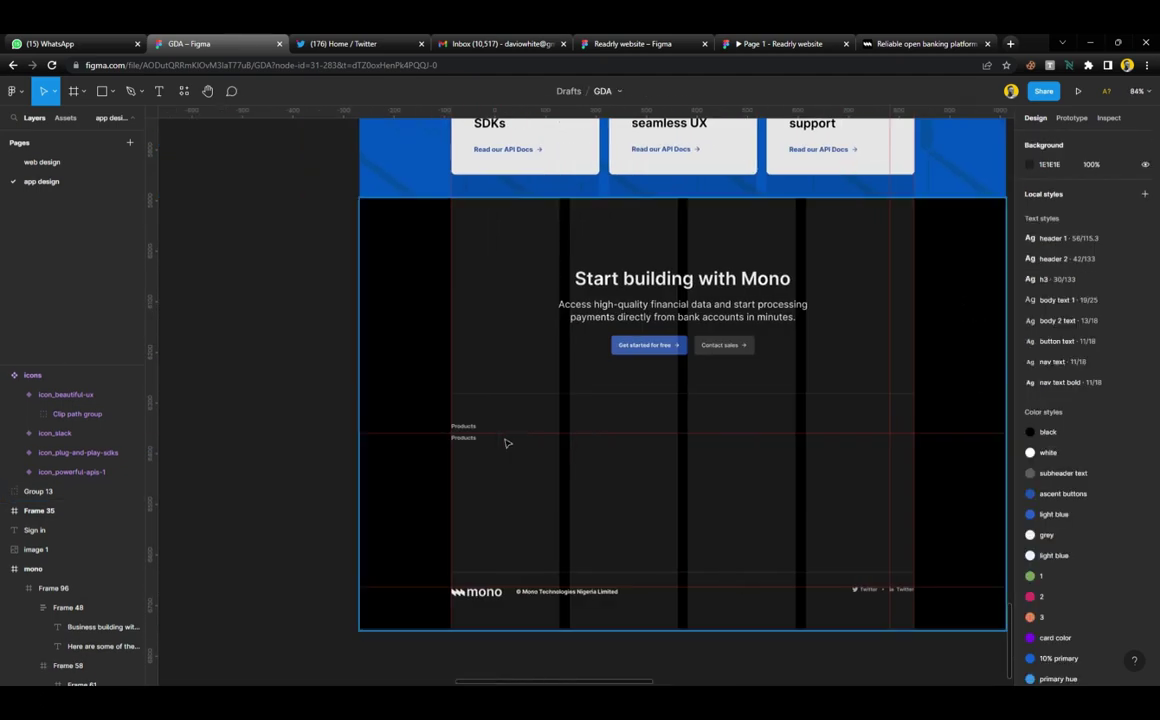
{"action": "scroll", "coordinate": [508, 443], "scroll_direction": "up", "scroll_amount": 5}
{"action": "double_click", "coordinate": [516, 443]}
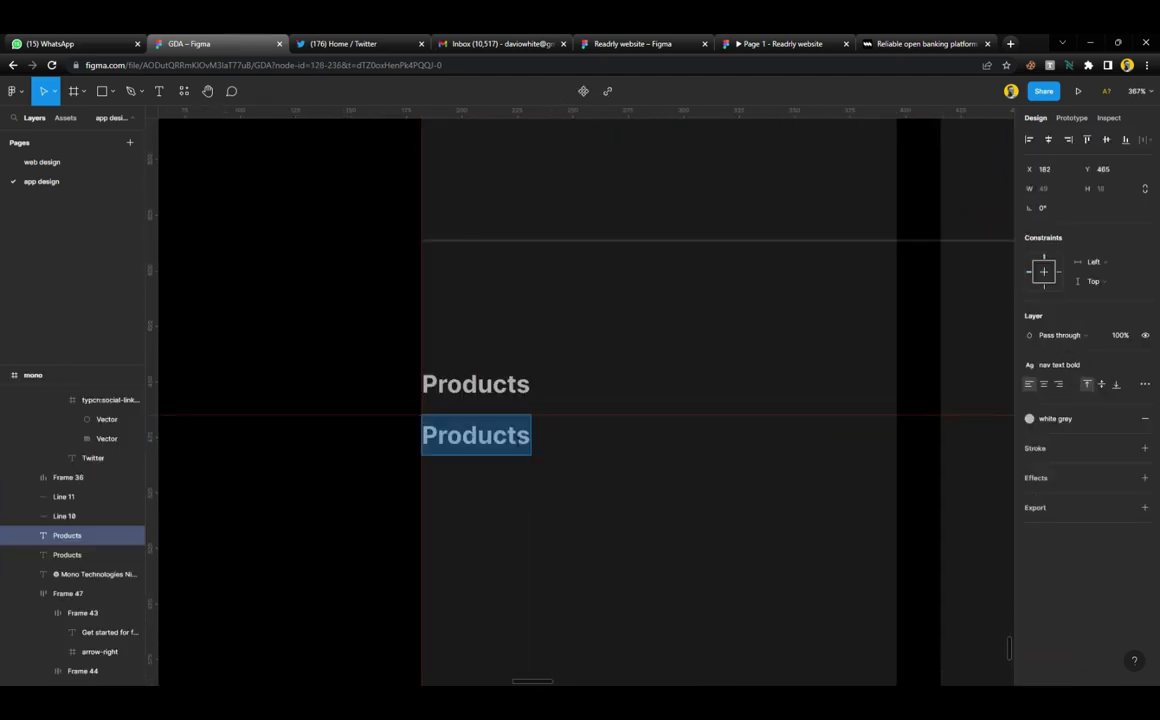
{"action": "type", "text": "Connect"}
{"action": "key", "text": "Escape"}
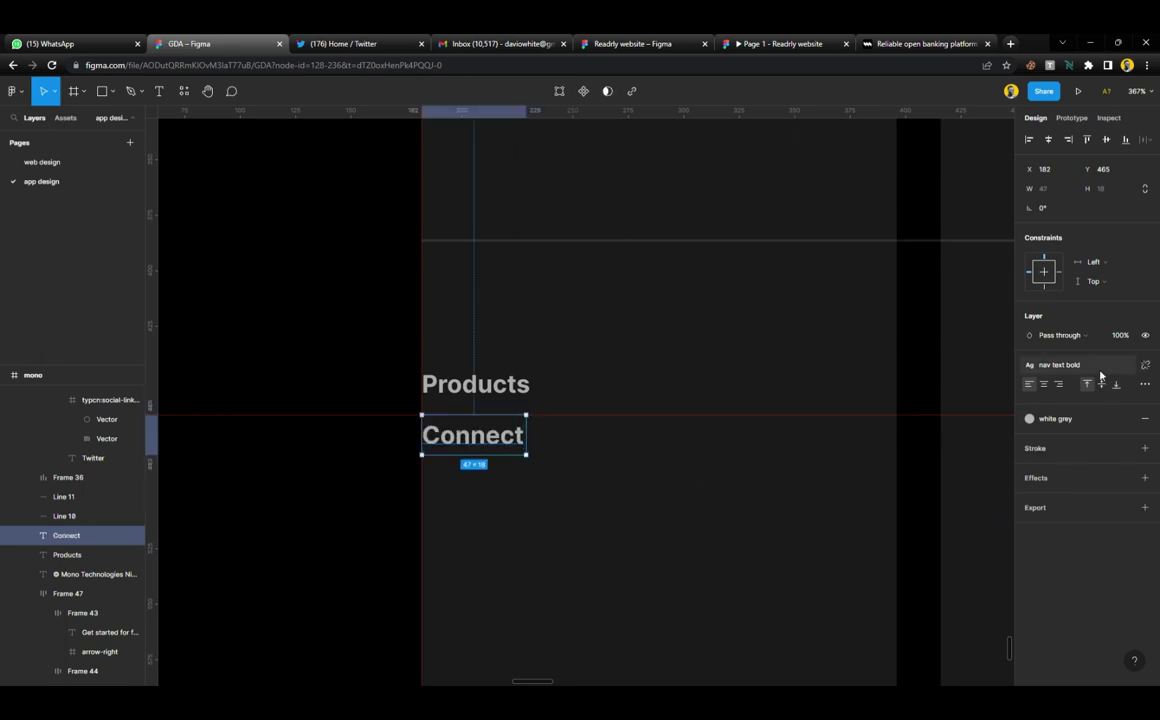
{"action": "left_click", "coordinate": [1088, 418]}
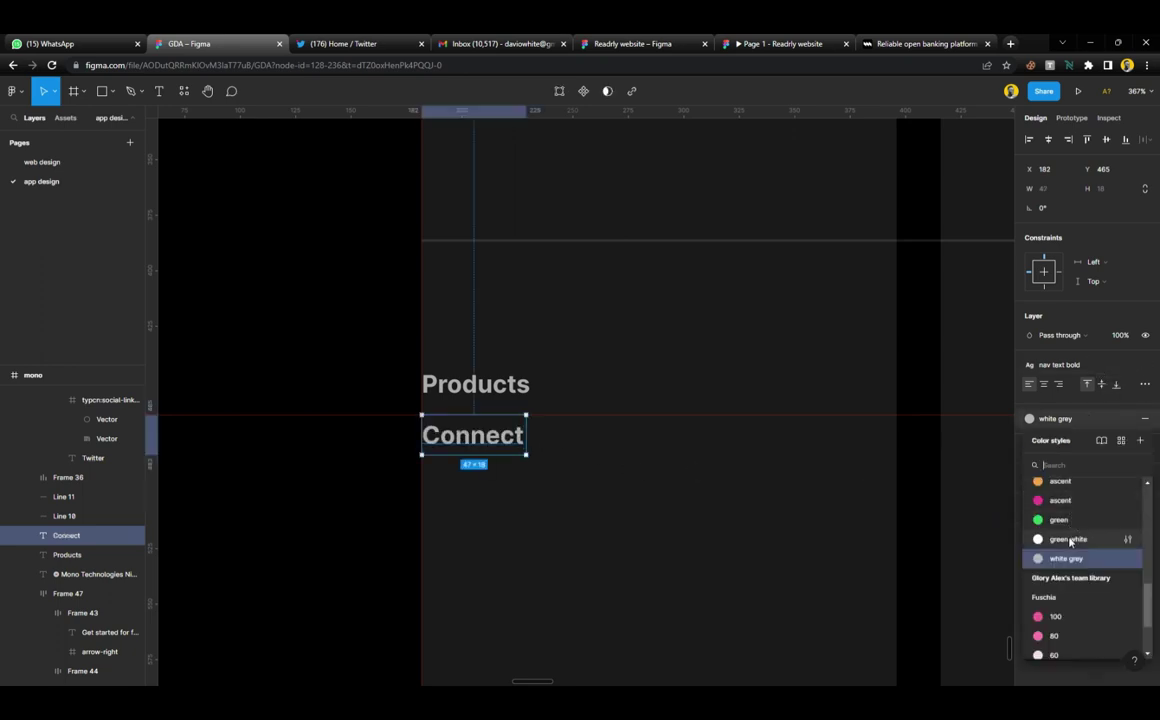
{"action": "scroll", "coordinate": [1070, 520], "scroll_direction": "up", "scroll_amount": 5}
{"action": "left_click", "coordinate": [1058, 511]}
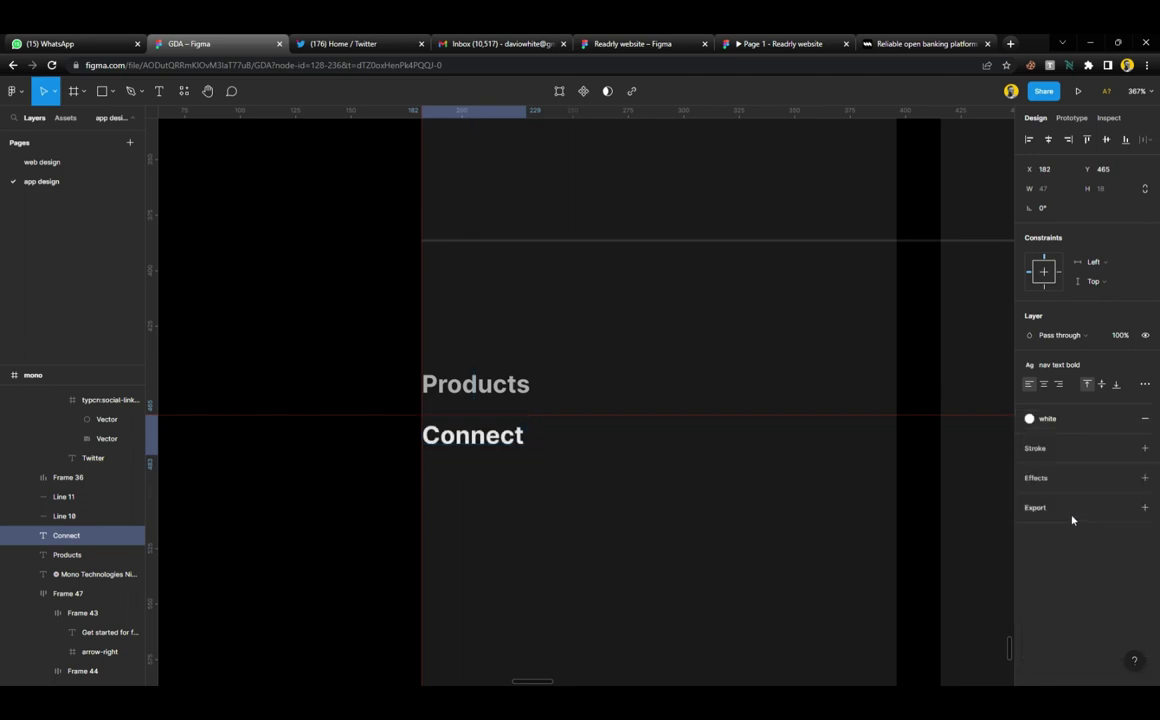
{"action": "scroll", "coordinate": [538, 362], "scroll_direction": "down", "scroll_amount": 5}
Move the 'white grey' colour style just below the subheader text style
{"action": "left_click", "coordinate": [287, 328]}
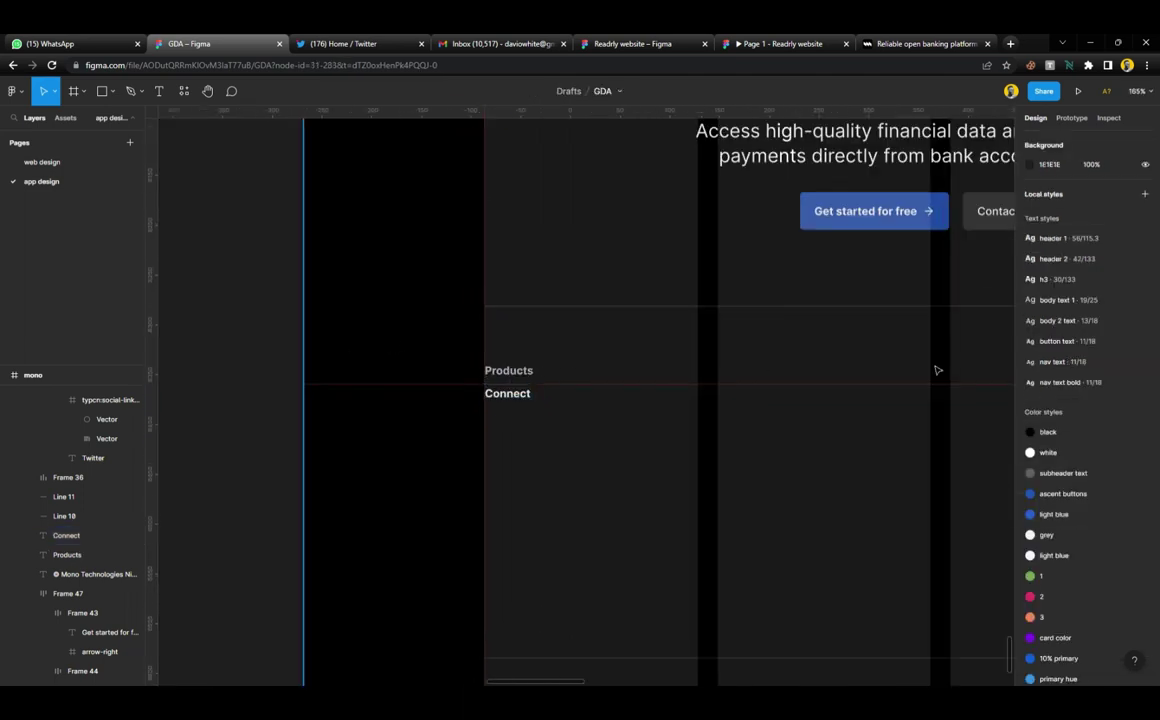
{"action": "scroll", "coordinate": [1120, 596], "scroll_direction": "down", "scroll_amount": 10}
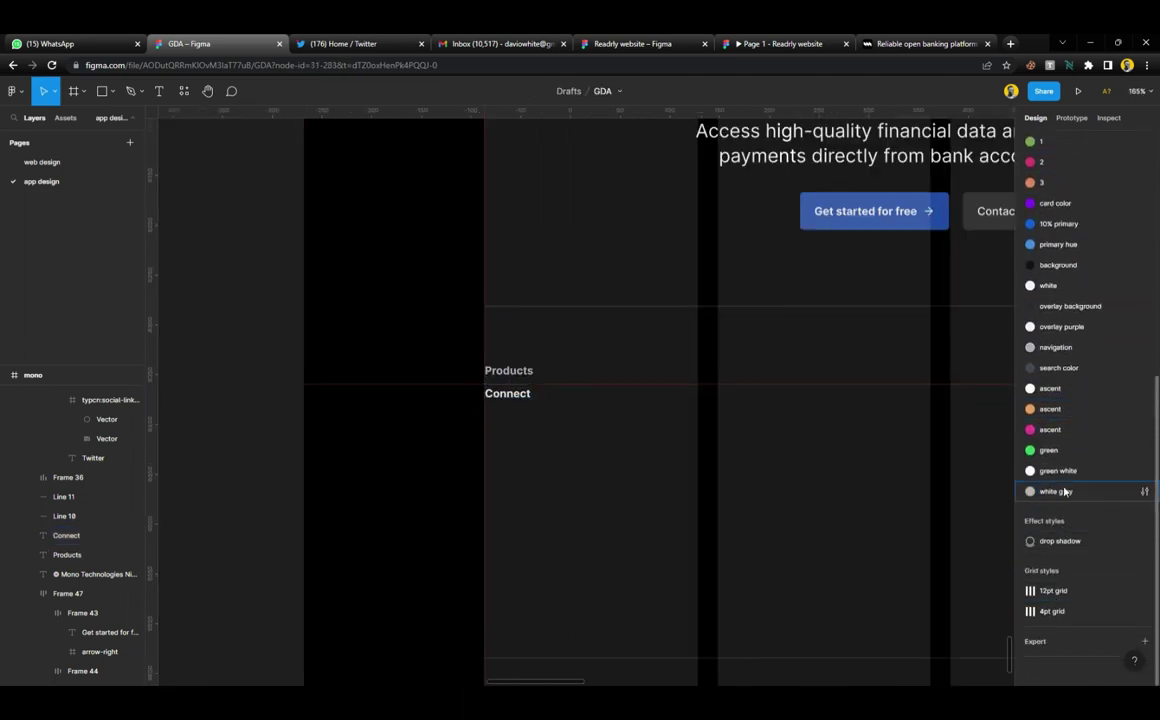
{"action": "left_click", "coordinate": [1058, 491]}
{"action": "scroll", "coordinate": [1066, 172], "scroll_direction": "up", "scroll_amount": 3}
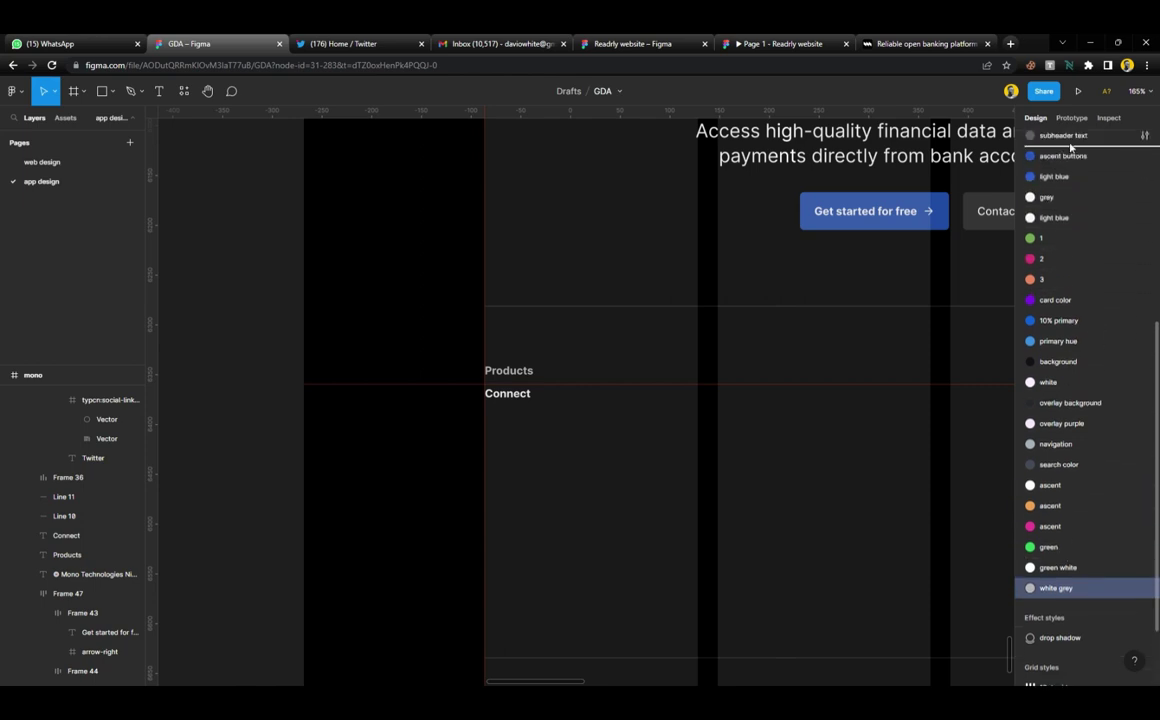
{"action": "left_click_drag", "start_coordinate": [1068, 178], "coordinate": [1068, 180]}
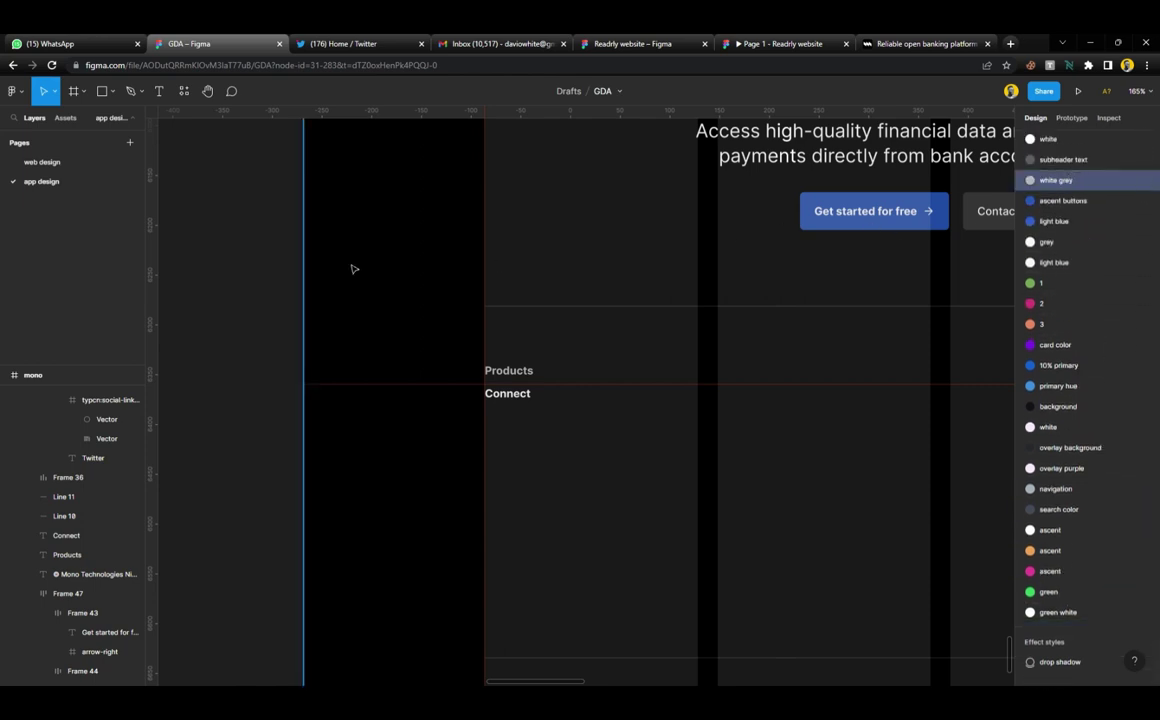
Select the Connect label under Products and compare it with the reference footer
{"action": "scroll", "coordinate": [507, 414], "scroll_direction": "up", "scroll_amount": 5}
{"action": "left_click", "coordinate": [533, 391]}
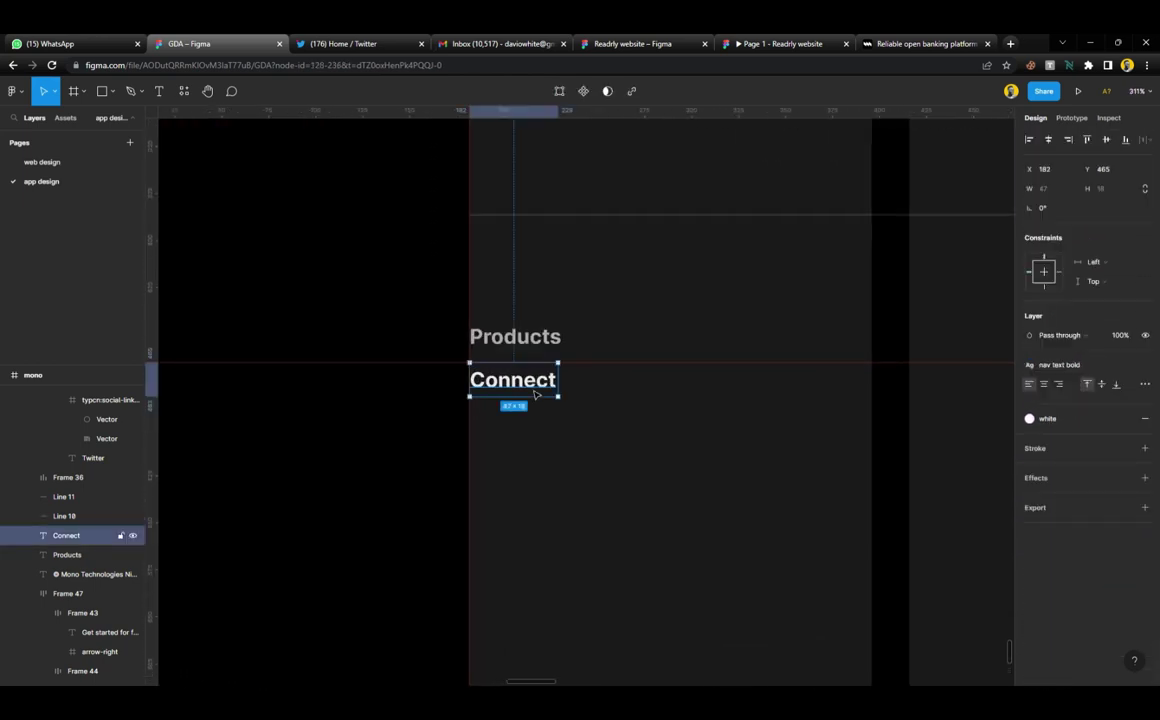
{"action": "scroll", "coordinate": [536, 394], "scroll_direction": "right", "scroll_amount": 3}
{"action": "scroll", "coordinate": [536, 394], "scroll_direction": "down", "scroll_amount": 8}
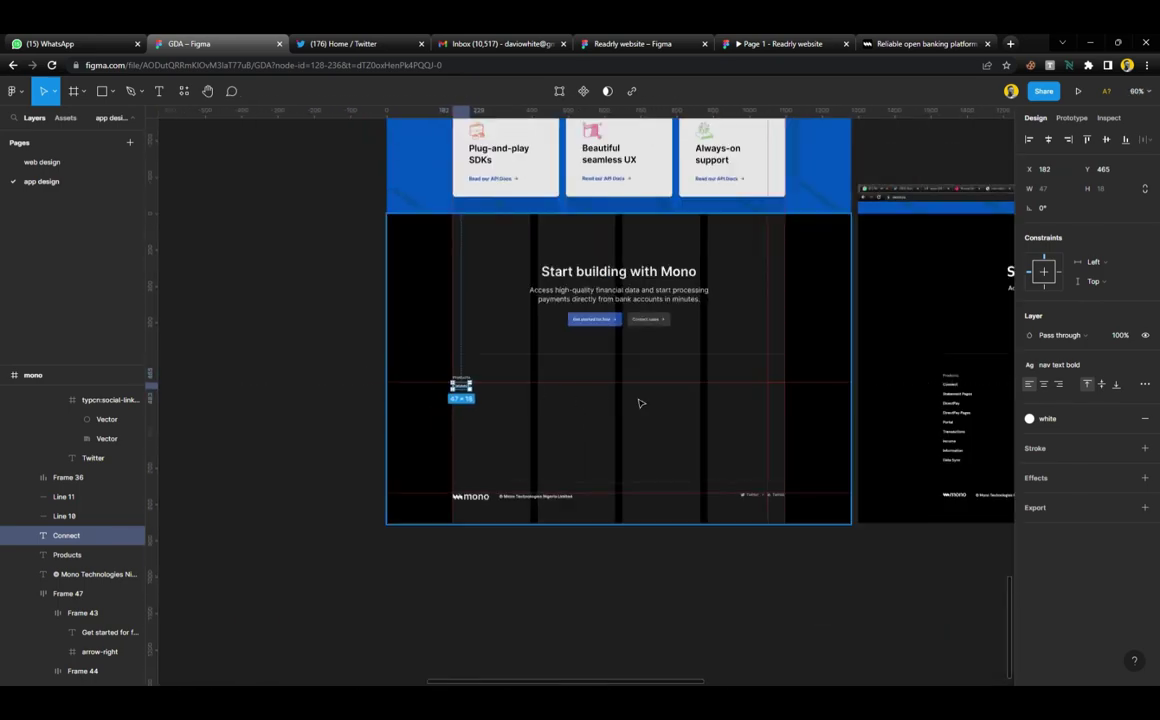
{"action": "scroll", "coordinate": [641, 403], "scroll_direction": "right", "scroll_amount": 3}
{"action": "scroll", "coordinate": [673, 383], "scroll_direction": "up", "scroll_amount": 5}
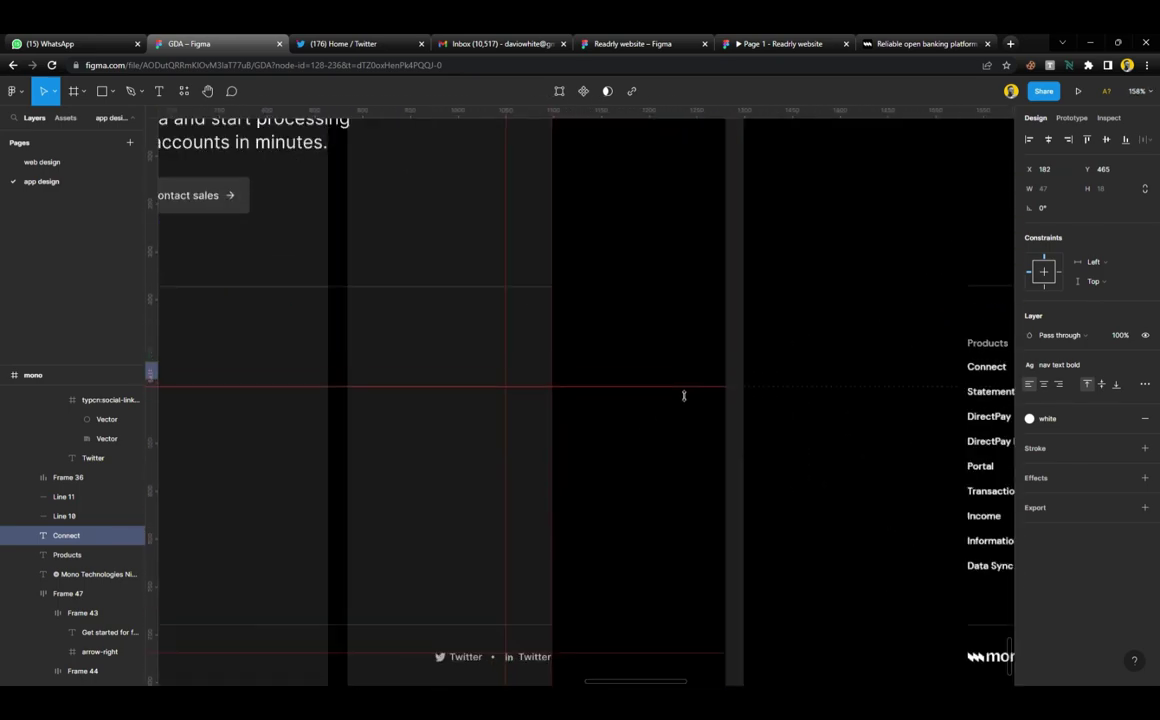
{"action": "scroll", "coordinate": [536, 417], "scroll_direction": "right", "scroll_amount": 5}
{"action": "scroll", "coordinate": [536, 417], "scroll_direction": "left", "scroll_amount": 2}
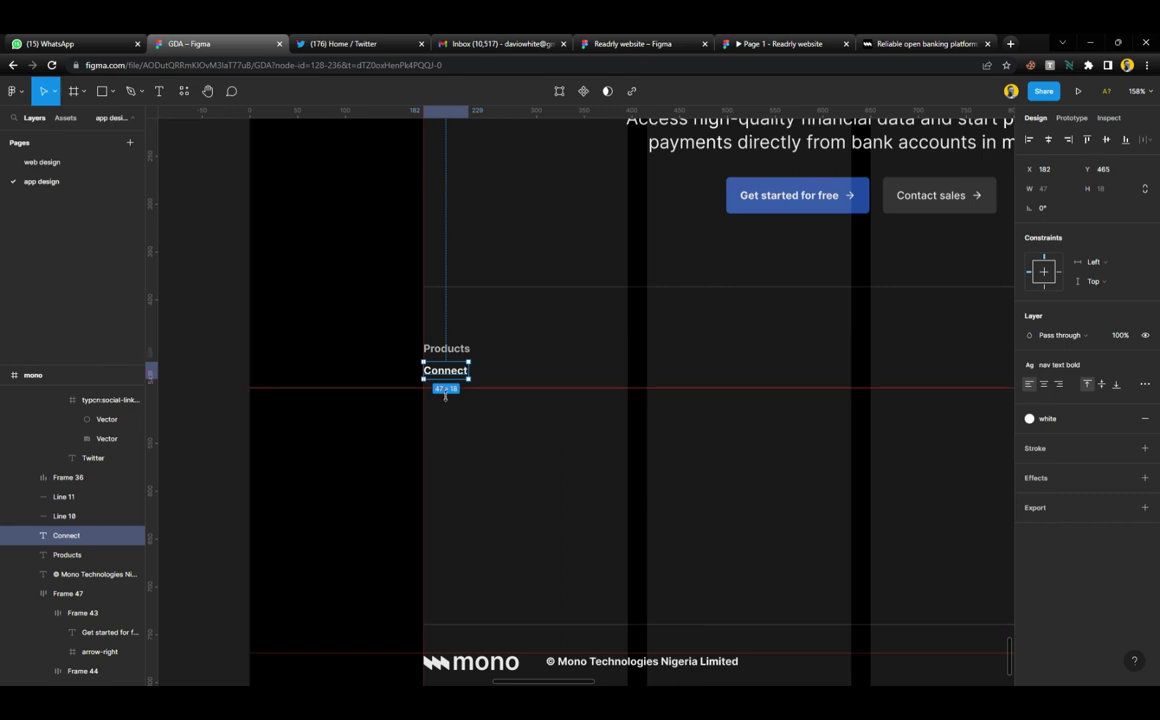
{"action": "scroll", "coordinate": [445, 396], "scroll_direction": "up", "scroll_amount": 5}
Copy Connect below itself, wrap both in auto layout, then group with the Products heading
{"action": "left_click_drag", "start_coordinate": [461, 355], "coordinate": [460, 413]}
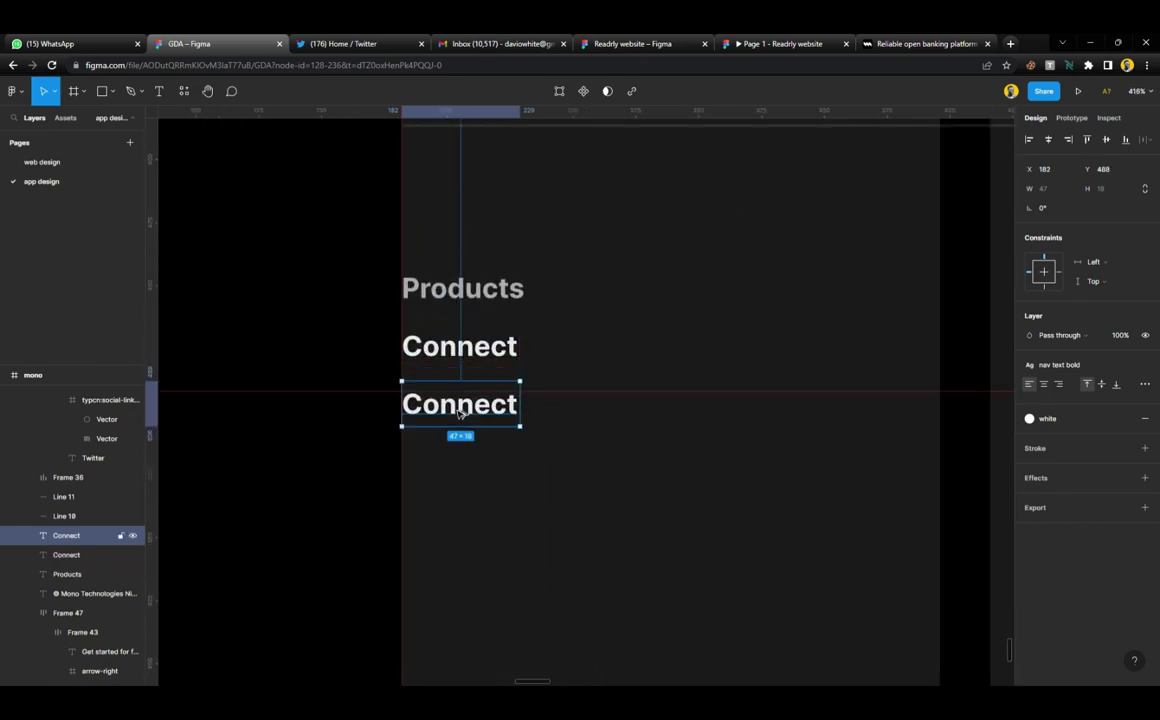
{"action": "left_click", "coordinate": [476, 361], "text": "shift"}
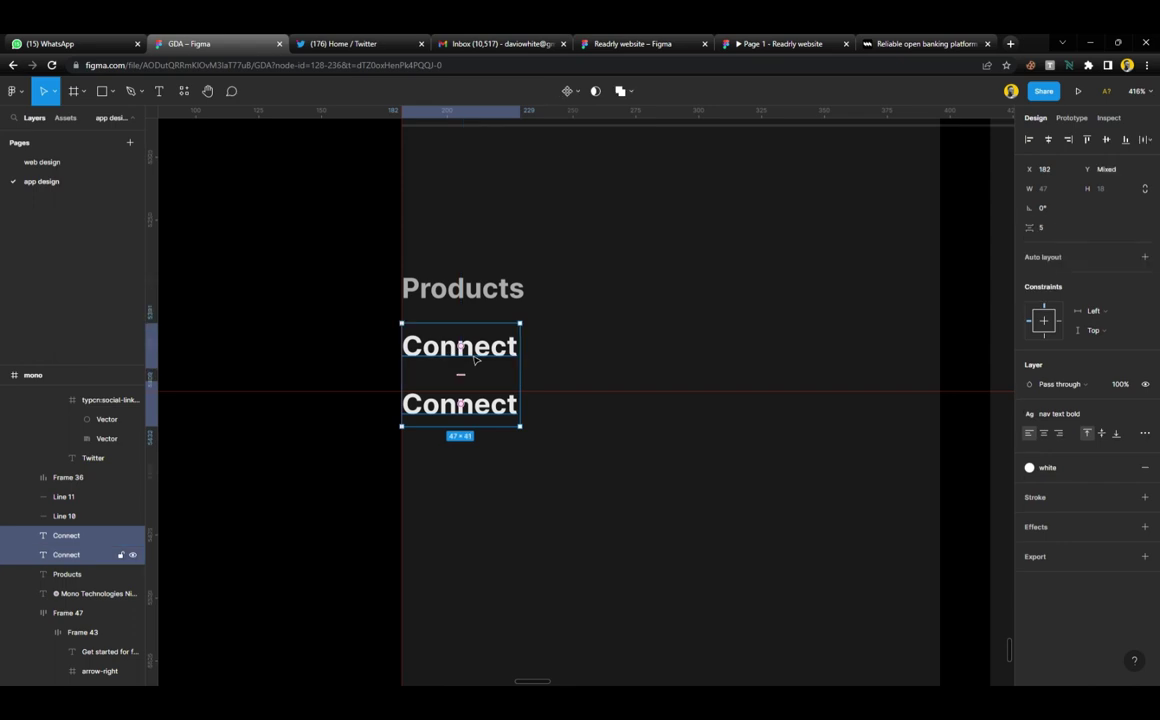
{"action": "key", "text": "shift+a"}
{"action": "left_click", "coordinate": [475, 304], "text": "shift"}
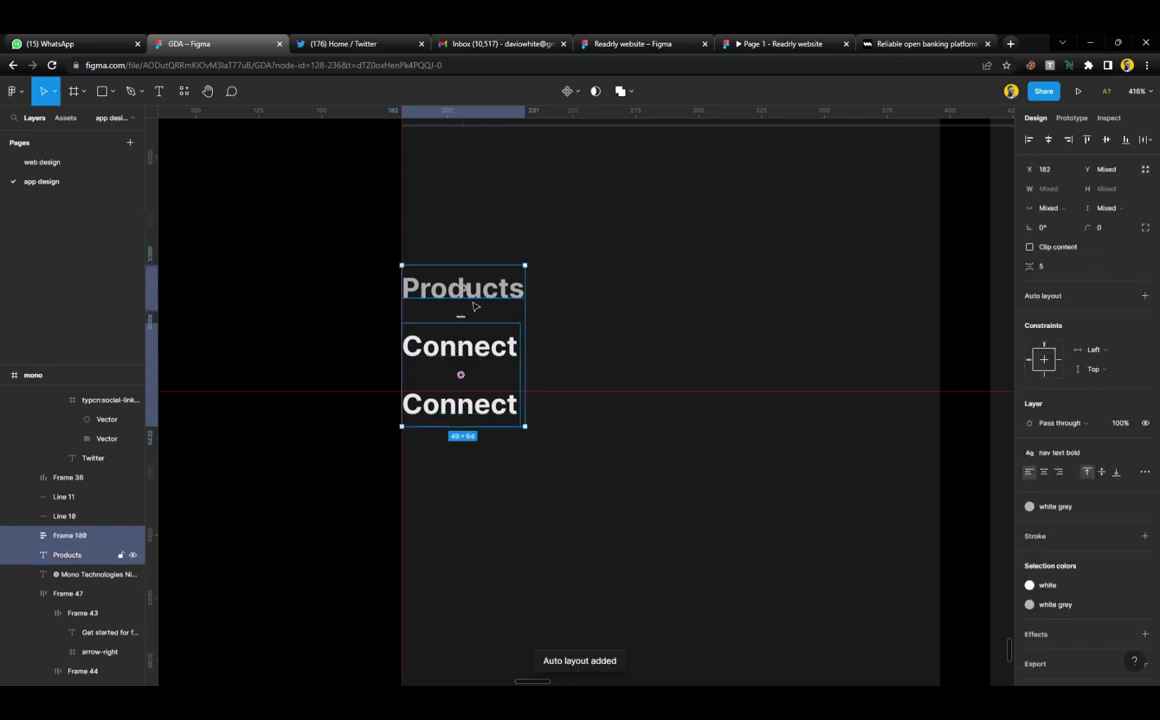
{"action": "key", "text": "shift+a"}
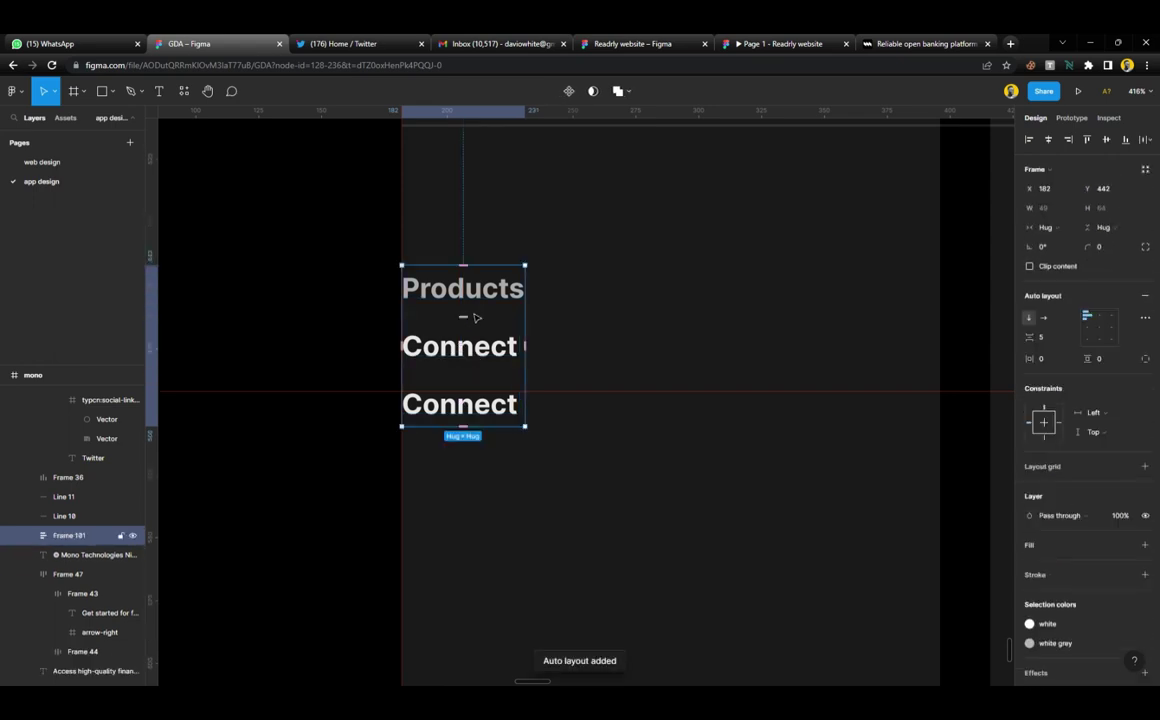
Duplicate the Connect links with Ctrl+D until nine sit under Products
{"action": "double_click", "coordinate": [502, 416]}
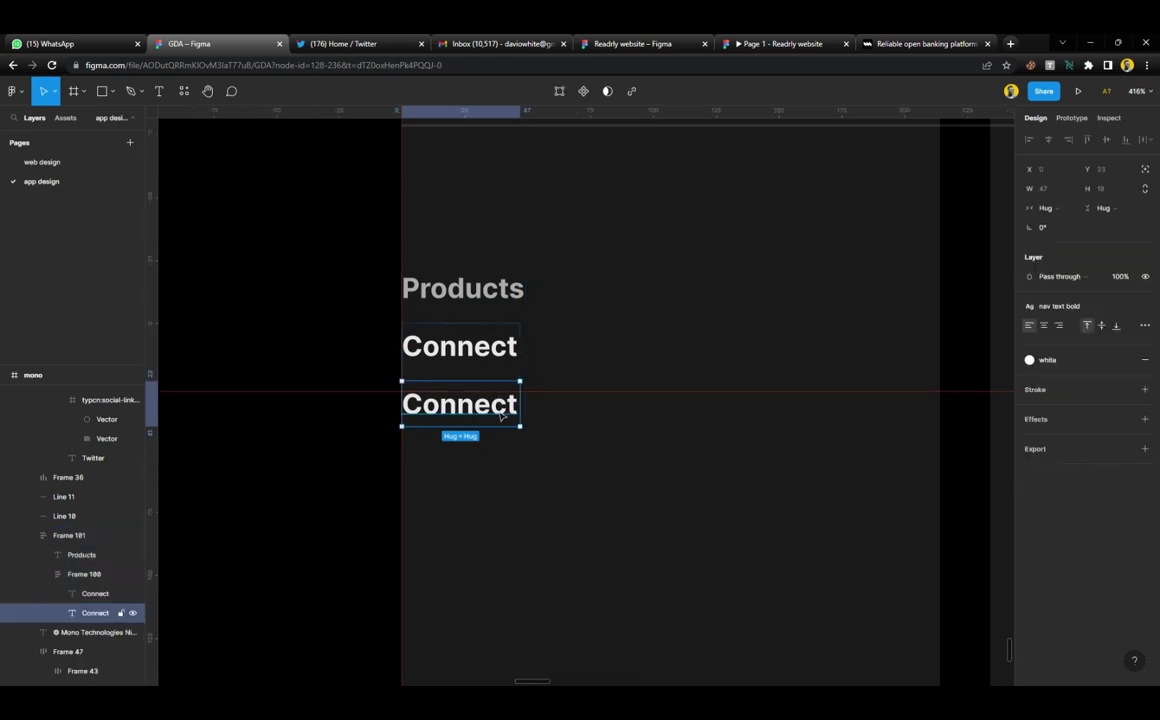
{"action": "scroll", "coordinate": [502, 416], "scroll_direction": "down", "scroll_amount": 3}
{"action": "scroll", "coordinate": [686, 471], "scroll_direction": "up", "scroll_amount": 3}
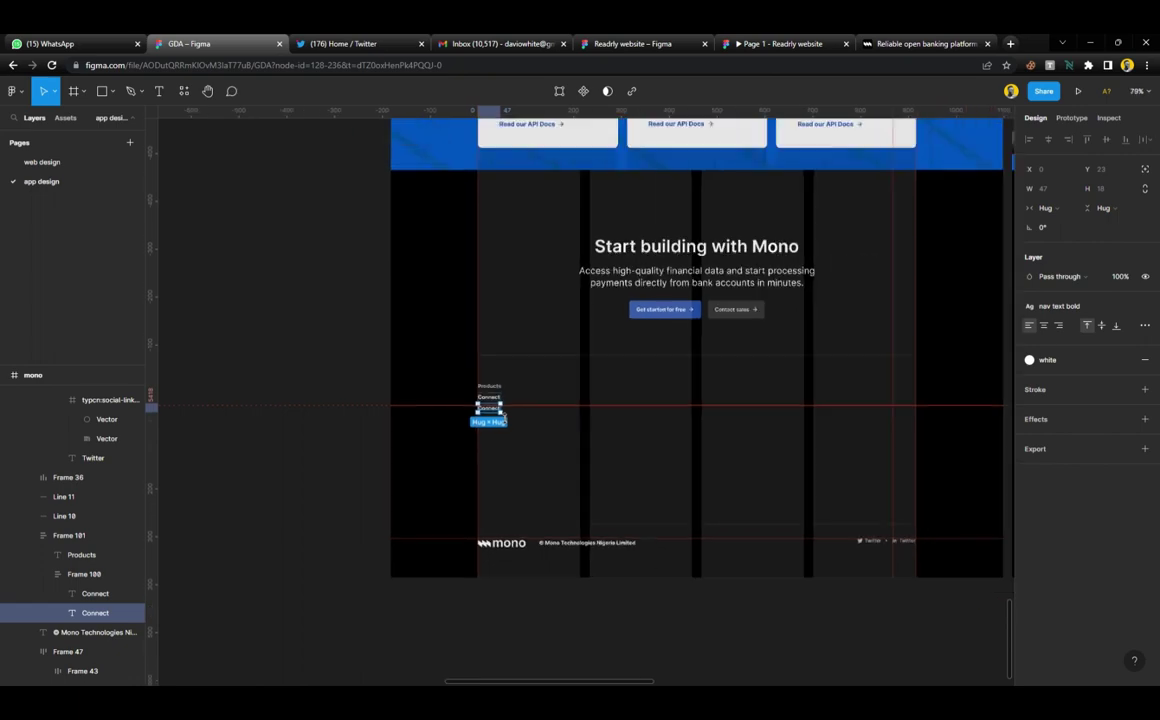
{"action": "scroll", "coordinate": [686, 471], "scroll_direction": "right", "scroll_amount": 5}
{"action": "scroll", "coordinate": [701, 481], "scroll_direction": "up", "scroll_amount": 2}
{"action": "scroll", "coordinate": [701, 481], "scroll_direction": "up", "scroll_amount": 5}
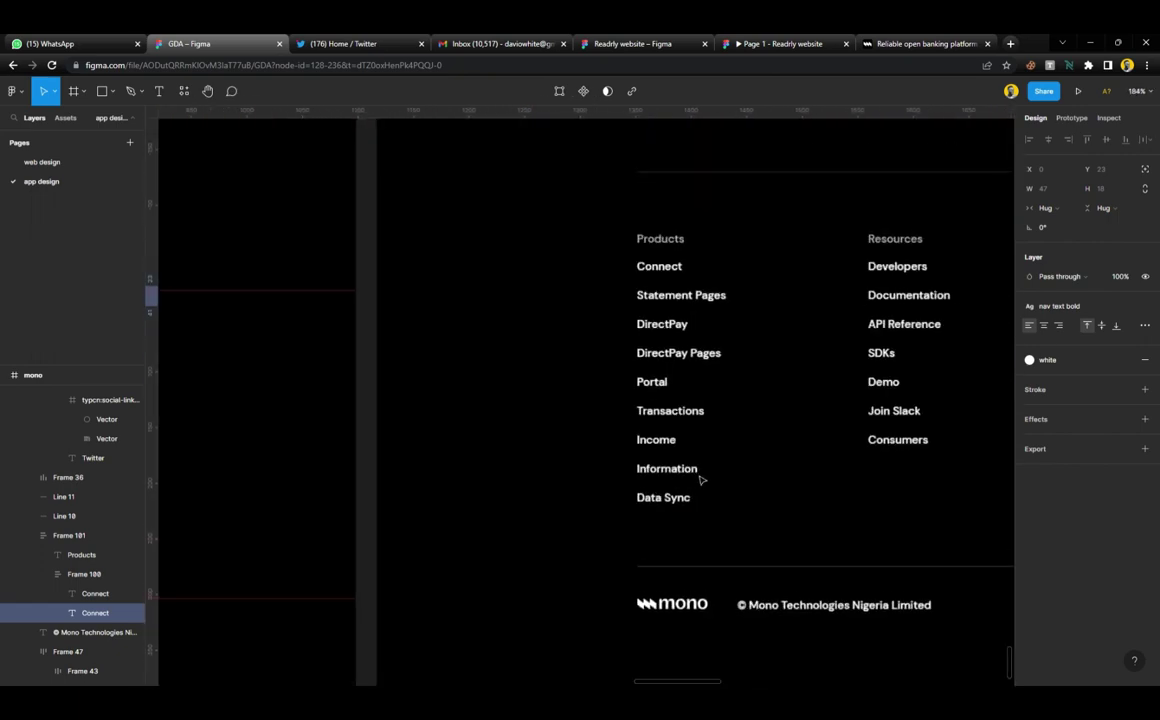
{"action": "scroll", "coordinate": [699, 479], "scroll_direction": "right", "scroll_amount": 10}
{"action": "scroll", "coordinate": [841, 330], "scroll_direction": "left", "scroll_amount": 2}
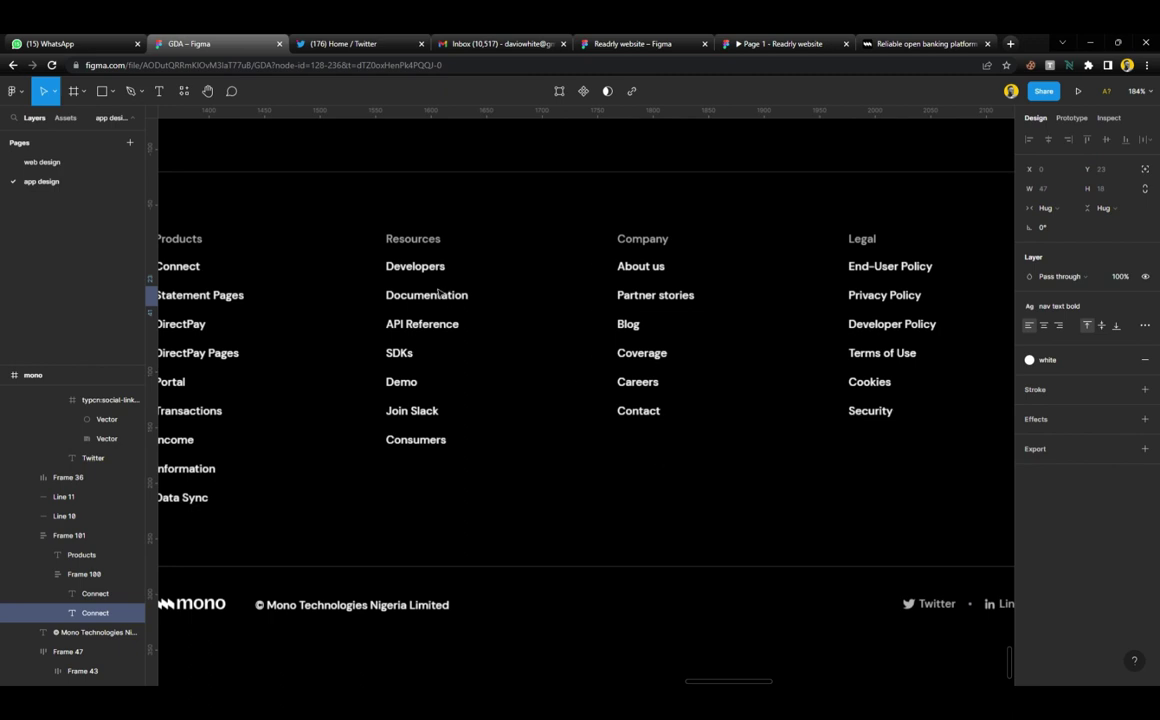
{"action": "scroll", "coordinate": [416, 448], "scroll_direction": "left", "scroll_amount": 4}
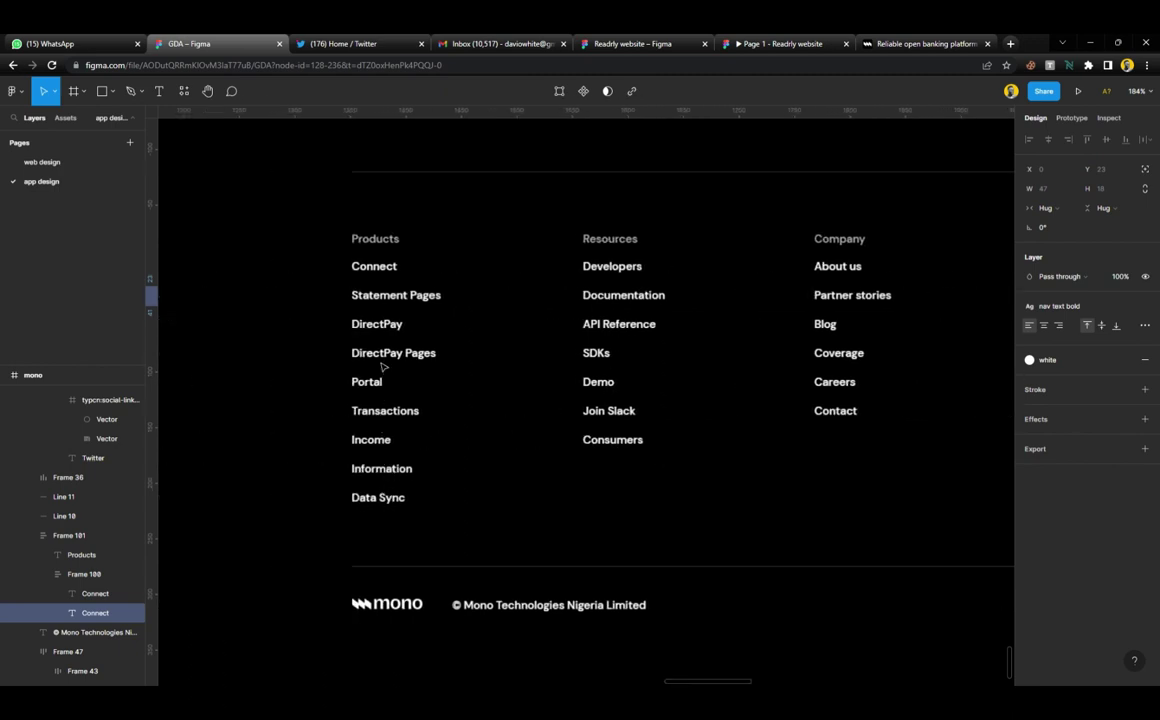
{"action": "scroll", "coordinate": [403, 357], "scroll_direction": "down", "scroll_amount": 5}
{"action": "scroll", "coordinate": [420, 403], "scroll_direction": "left", "scroll_amount": 4}
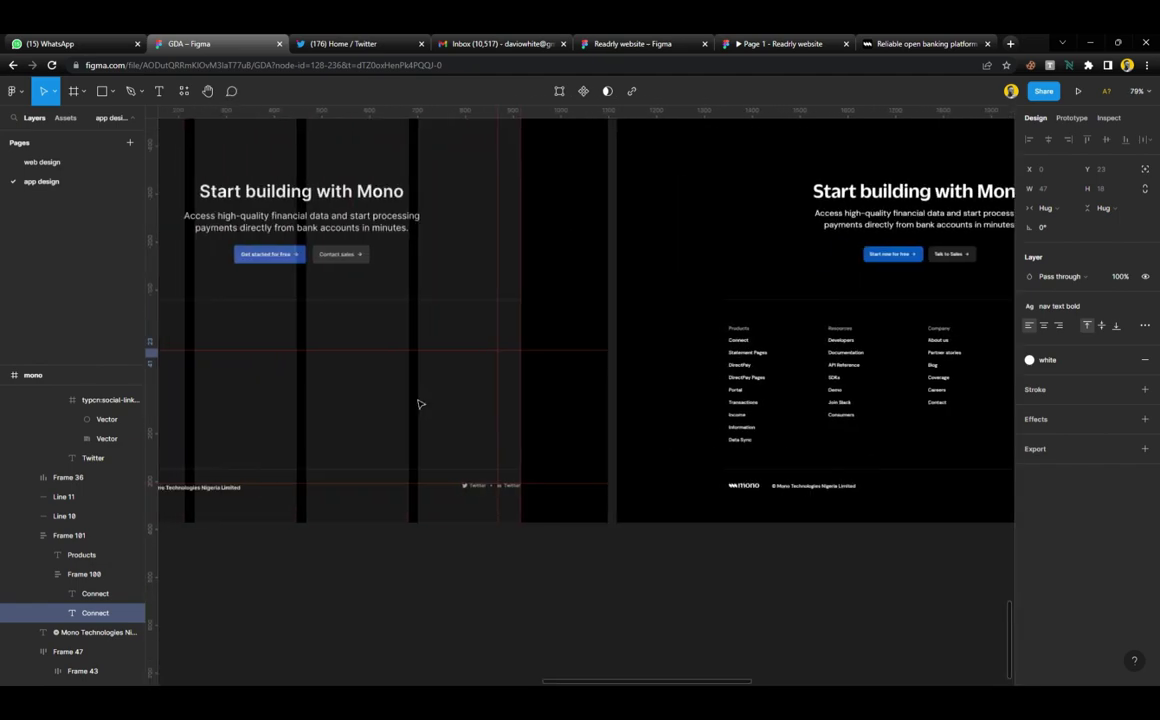
{"action": "scroll", "coordinate": [420, 403], "scroll_direction": "right", "scroll_amount": 4}
{"action": "scroll", "coordinate": [449, 380], "scroll_direction": "up", "scroll_amount": 5}
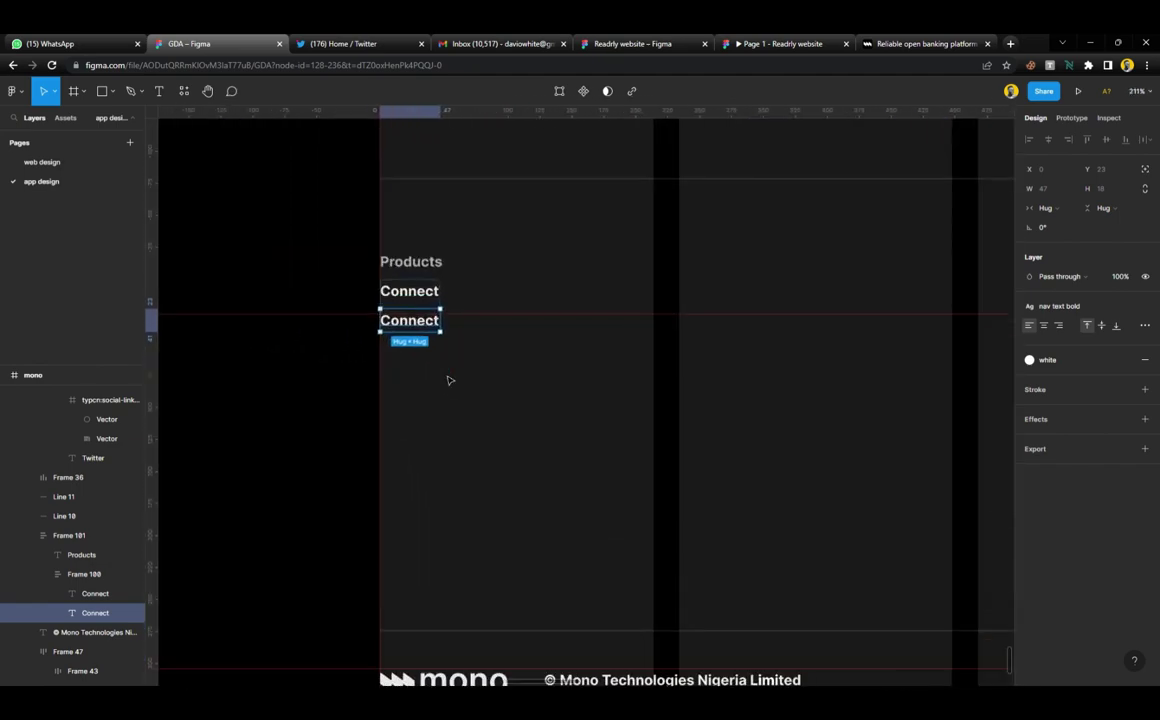
{"action": "scroll", "coordinate": [449, 380], "scroll_direction": "up", "scroll_amount": 1}
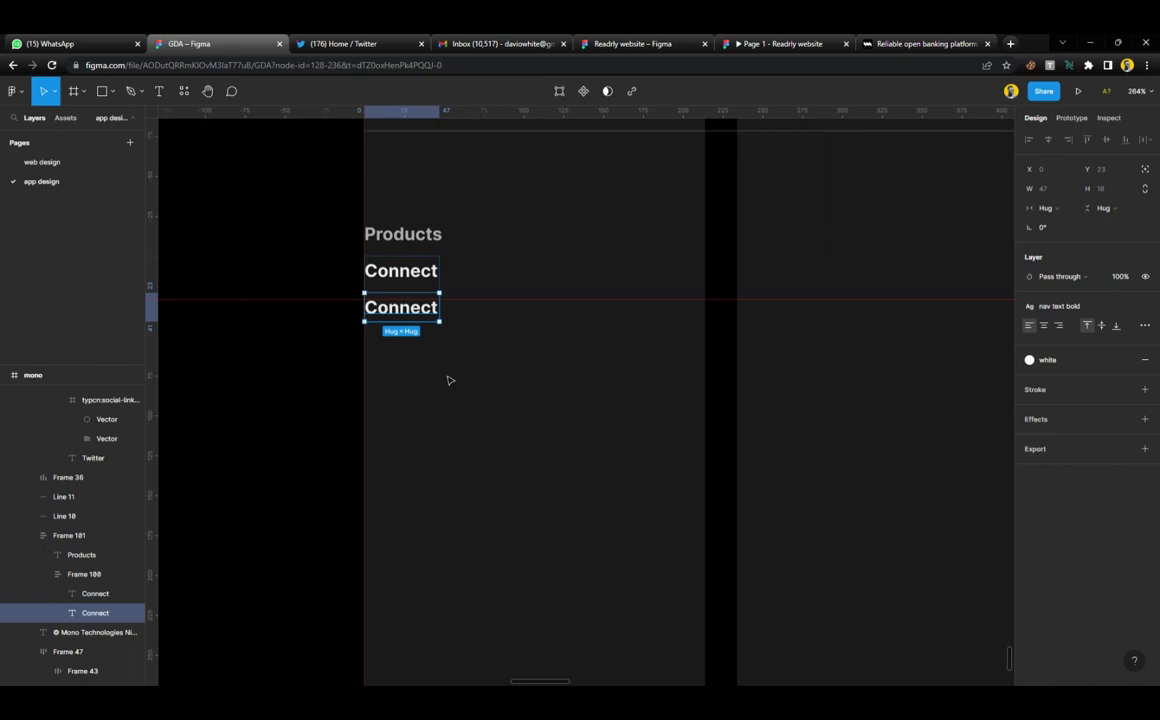
{"action": "key", "text": "ctrl+d"}
{"action": "key", "text": "ctrl+d"}
{"action": "key", "text": "ctrl+d"}
{"action": "key", "text": "ctrl+d"}
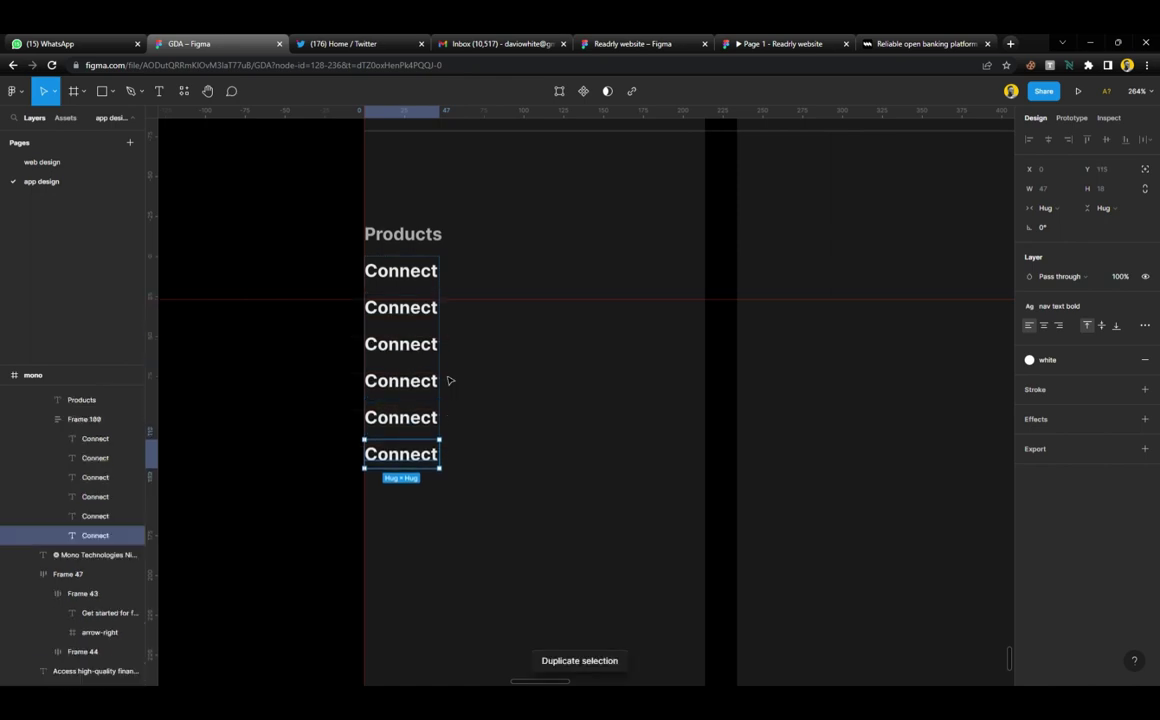
{"action": "key", "text": "ctrl+d"}
{"action": "key", "text": "ctrl+d"}
{"action": "key", "text": "ctrl+d"}
Lower the horizontal guide and widen the item spacing between the Connect links
{"action": "scroll", "coordinate": [449, 380], "scroll_direction": "down", "scroll_amount": 3}
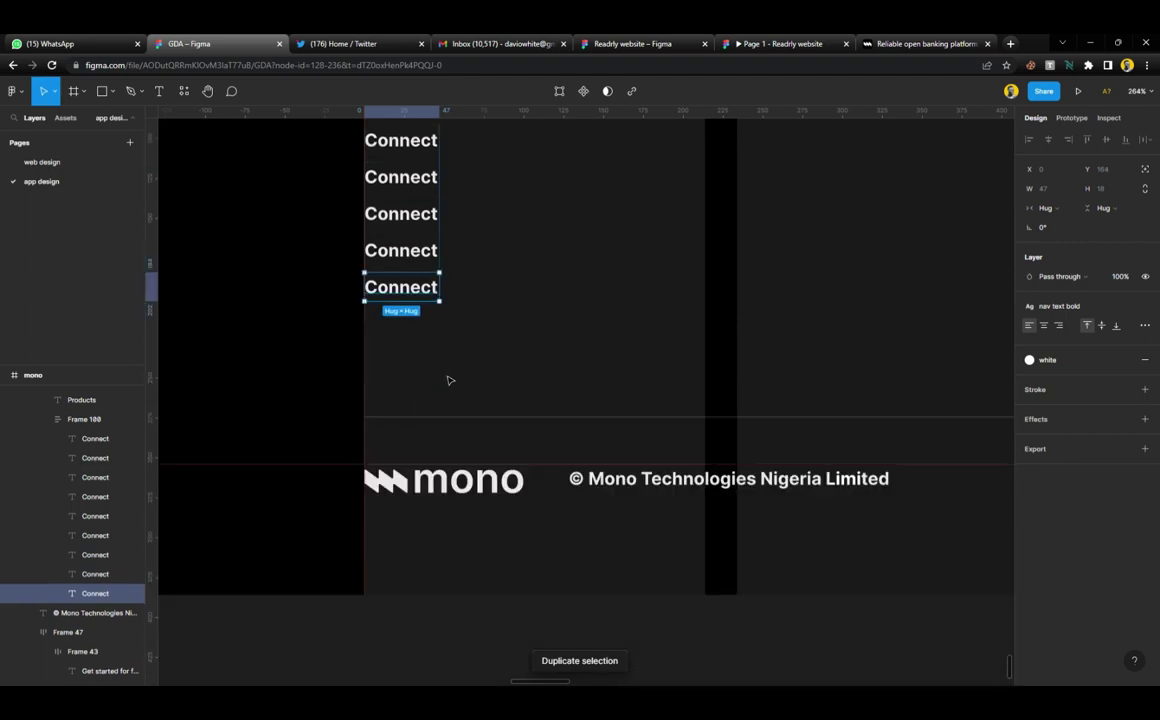
{"action": "scroll", "coordinate": [449, 380], "scroll_direction": "down", "scroll_amount": 2}
{"action": "scroll", "coordinate": [507, 347], "scroll_direction": "down", "scroll_amount": 5}
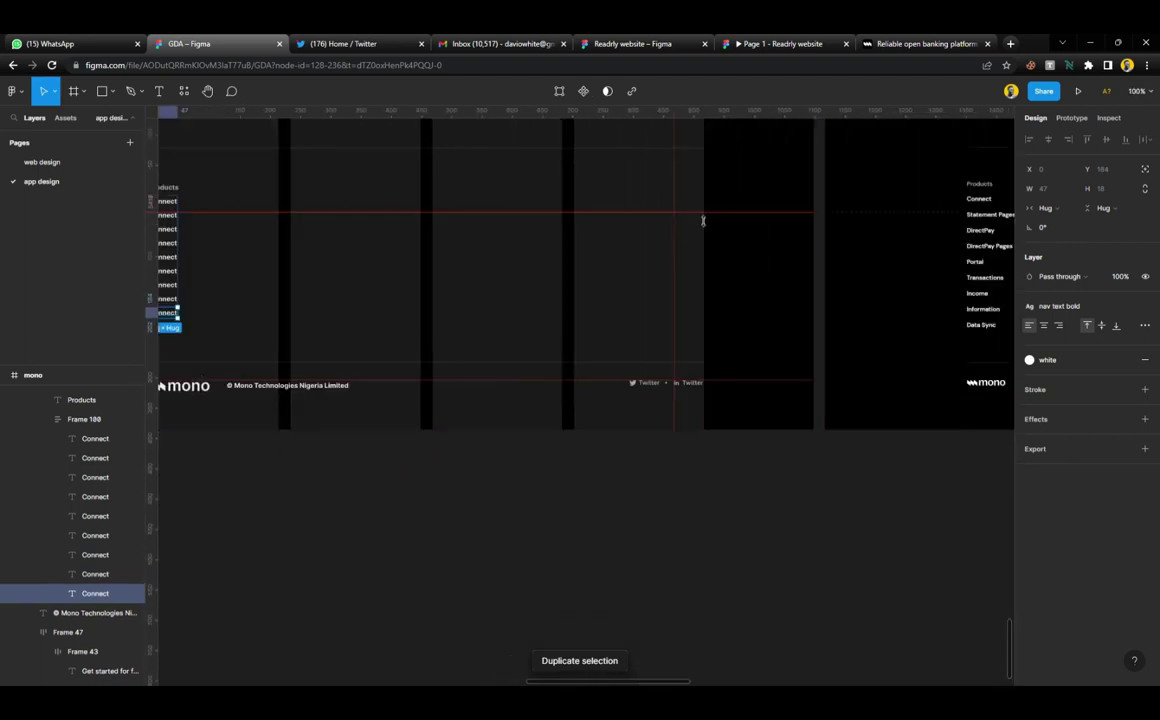
{"action": "left_click_drag", "start_coordinate": [703, 221], "coordinate": [697, 338]}
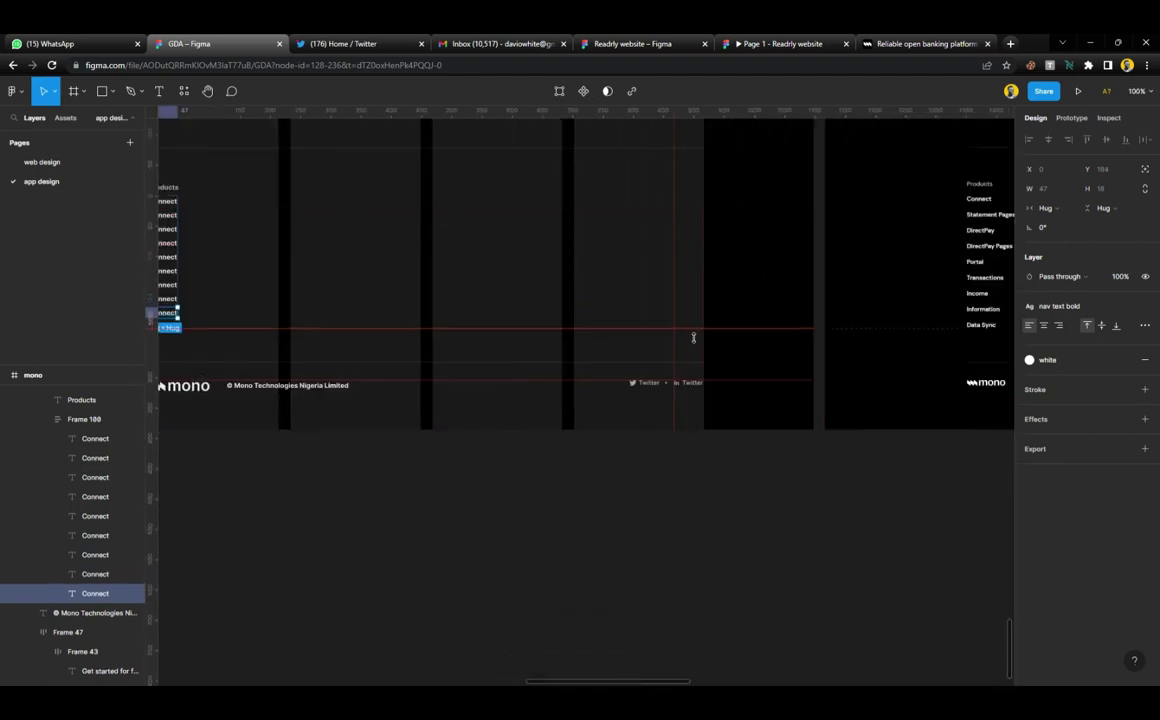
{"action": "scroll", "coordinate": [505, 295], "scroll_direction": "left", "scroll_amount": 3}
{"action": "scroll", "coordinate": [545, 313], "scroll_direction": "up", "scroll_amount": 5}
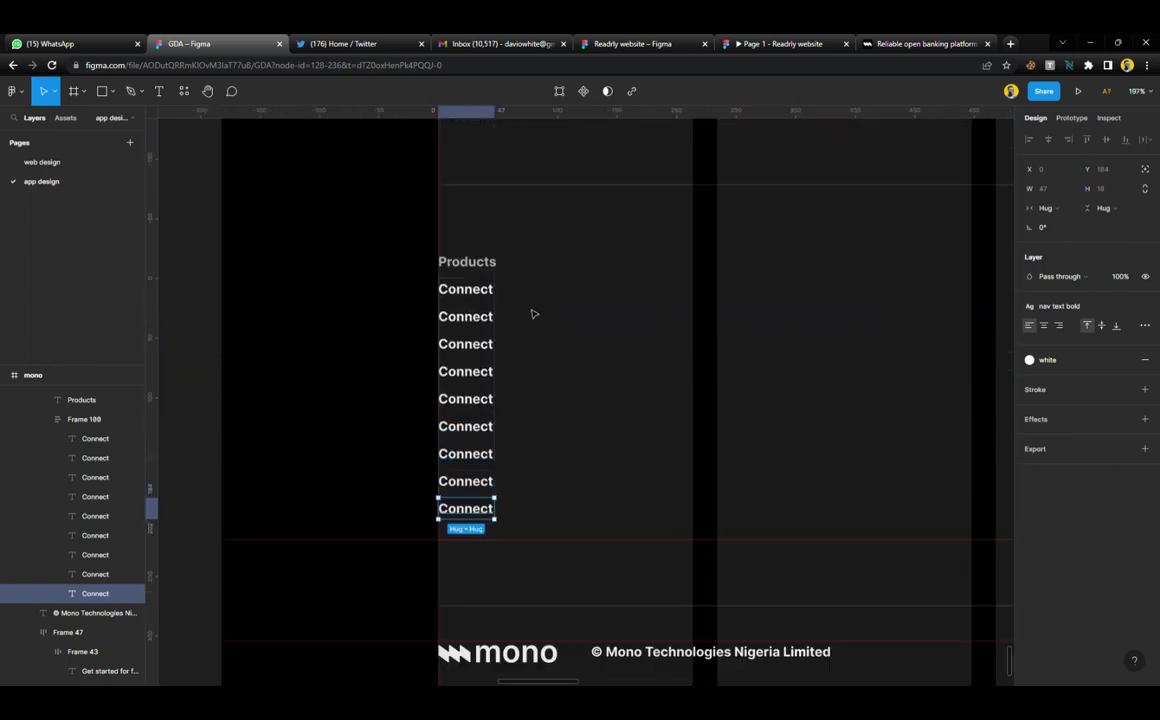
{"action": "left_click", "coordinate": [474, 289]}
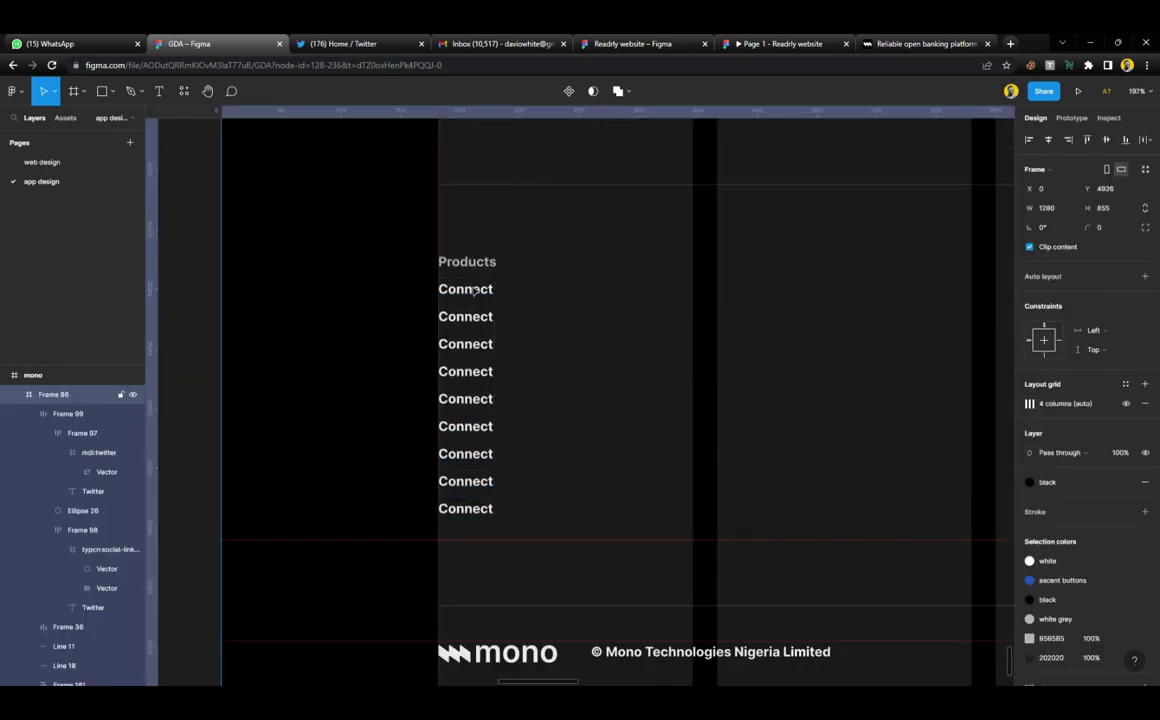
{"action": "left_click", "coordinate": [479, 300]}
{"action": "scroll", "coordinate": [471, 366], "scroll_direction": "up", "scroll_amount": 3}
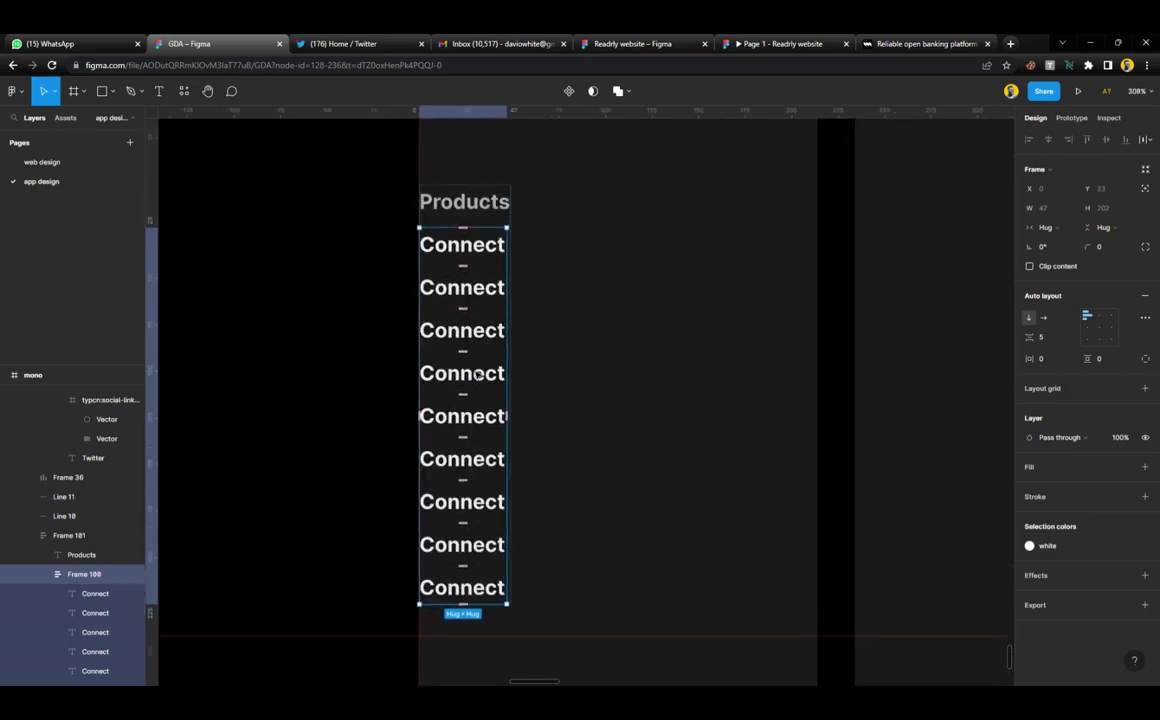
{"action": "mouse_move", "coordinate": [1030, 337]}
{"action": "left_mouse_down"}
{"action": "mouse_move", "coordinate": [1046, 337]}
{"action": "mouse_move", "coordinate": [1034, 338]}
{"action": "left_mouse_up"}
Remove the unwanted guide from the page
{"action": "scroll", "coordinate": [585, 432], "scroll_direction": "down", "scroll_amount": 5}
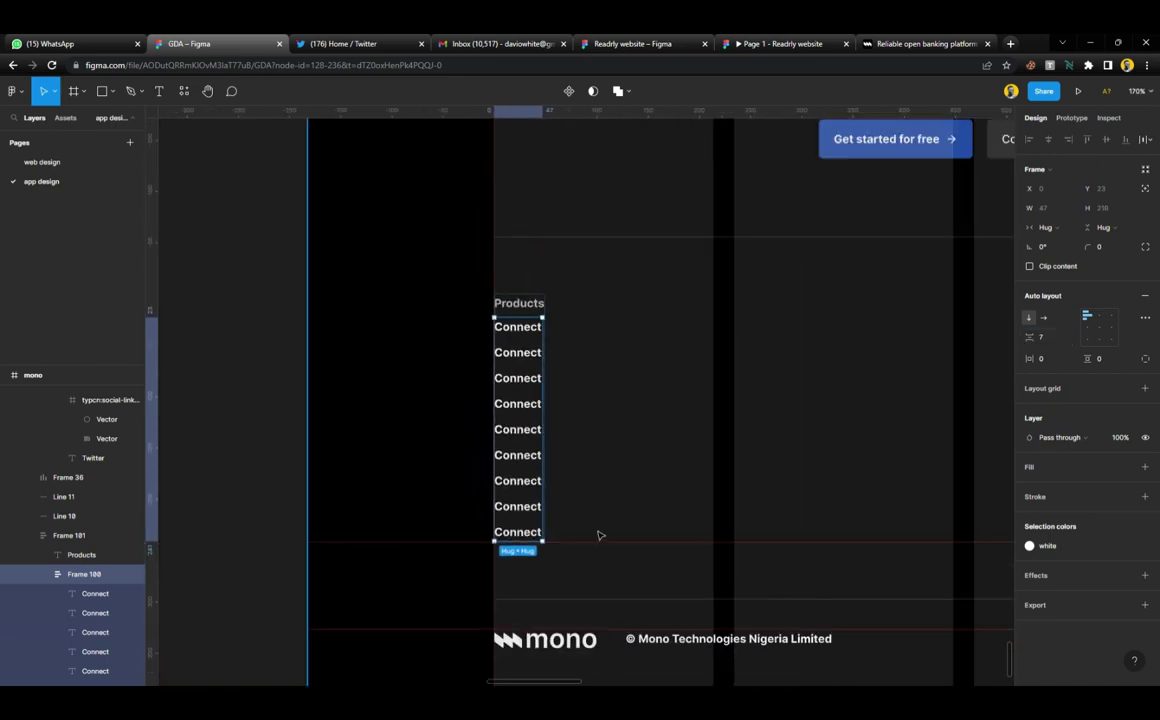
{"action": "right_click", "coordinate": [596, 545]}
{"action": "left_click", "coordinate": [612, 547]}
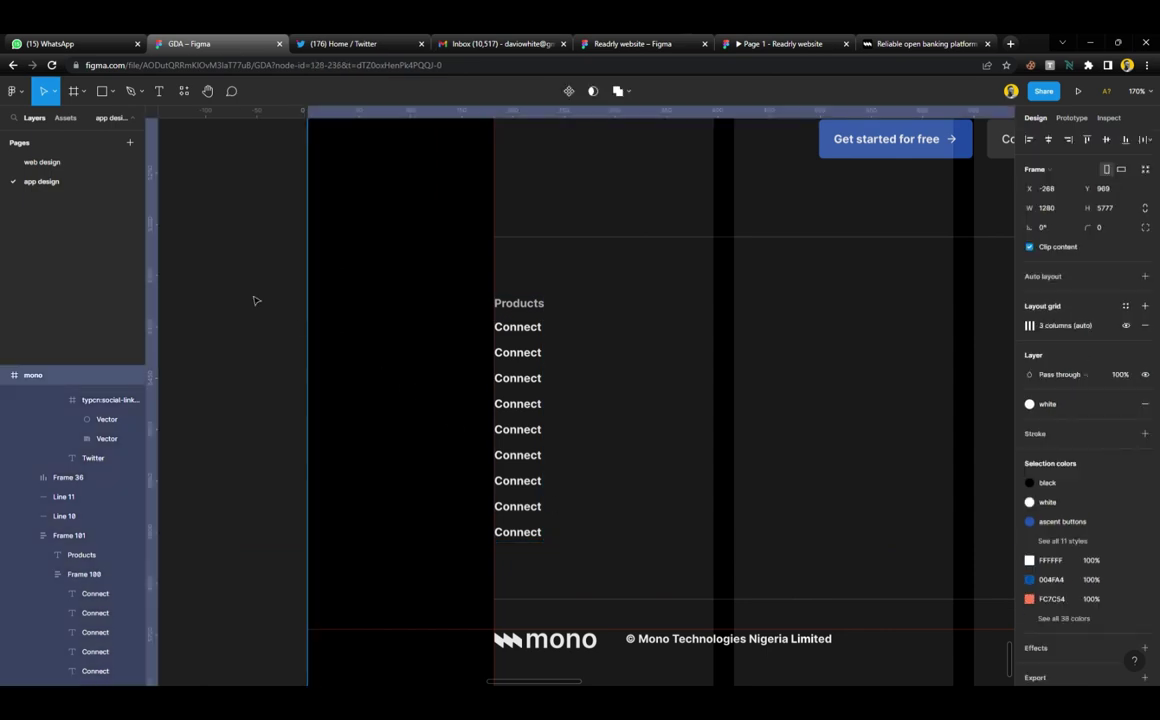
{"action": "left_click", "coordinate": [435, 334]}
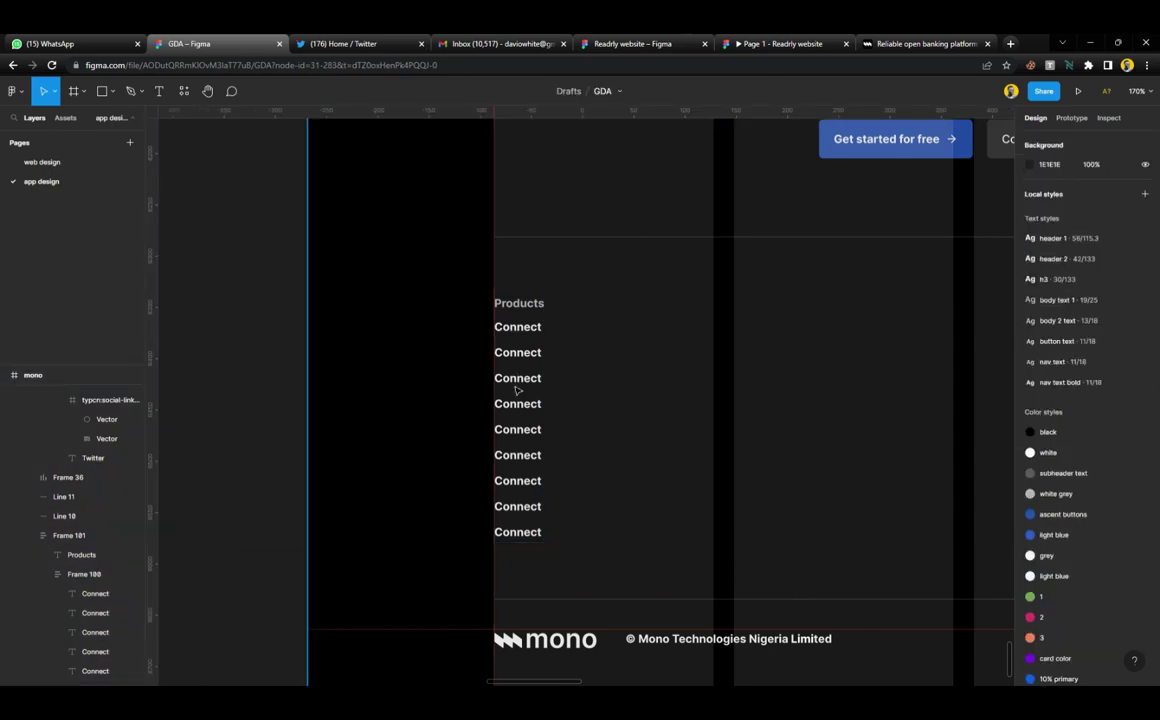
{"action": "scroll", "coordinate": [517, 390], "scroll_direction": "down", "scroll_amount": 4}
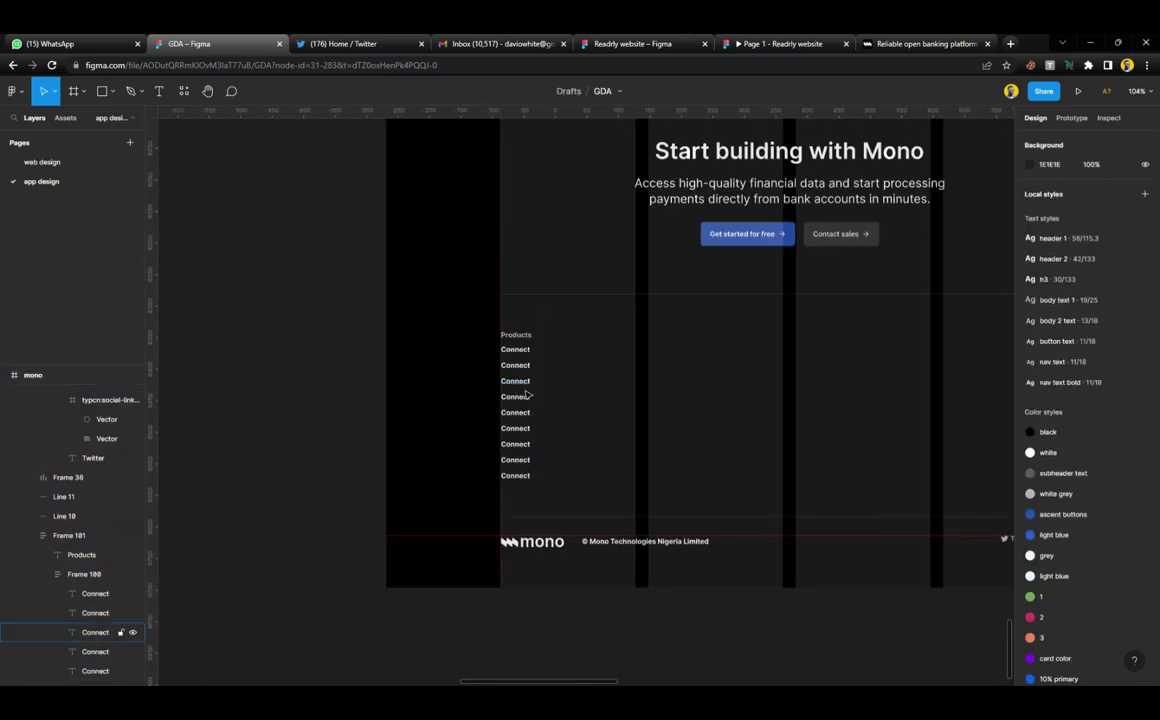
{"action": "scroll", "coordinate": [810, 402], "scroll_direction": "right", "scroll_amount": 2}
{"action": "scroll", "coordinate": [811, 405], "scroll_direction": "right", "scroll_amount": 3}
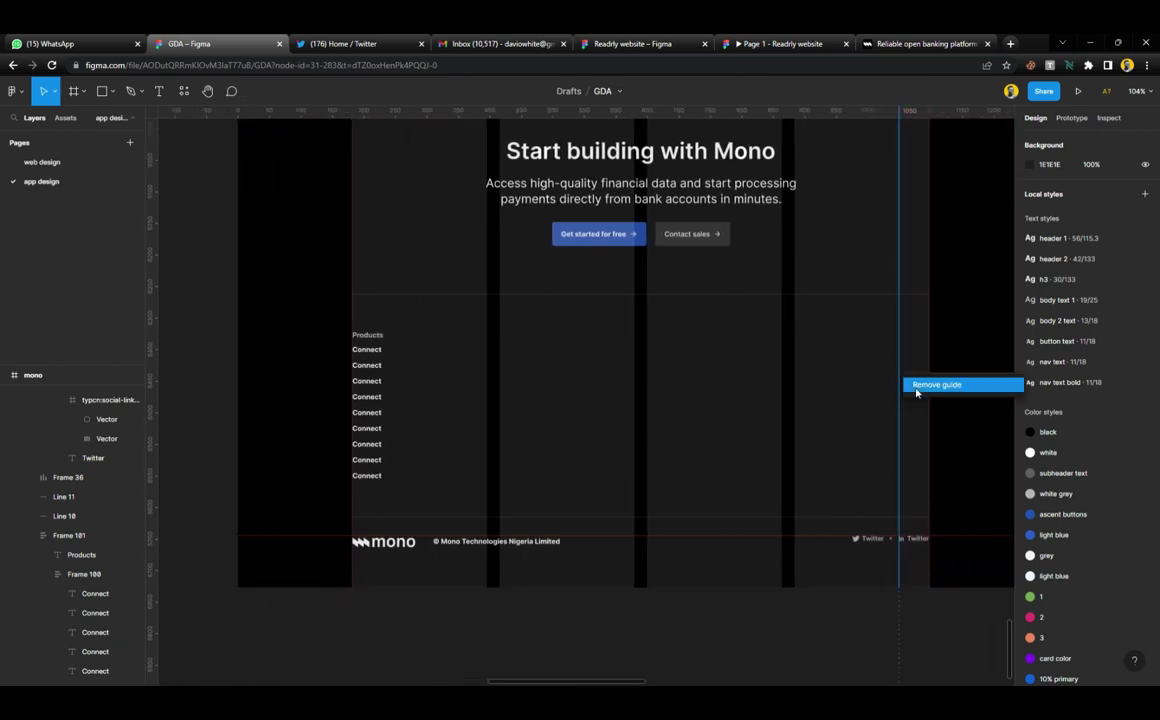
{"action": "left_click", "coordinate": [693, 379]}
Duplicate the Products/Connect link column into four footer columns, aligning the last at X 884, Y 442
{"action": "left_click", "coordinate": [366, 372]}
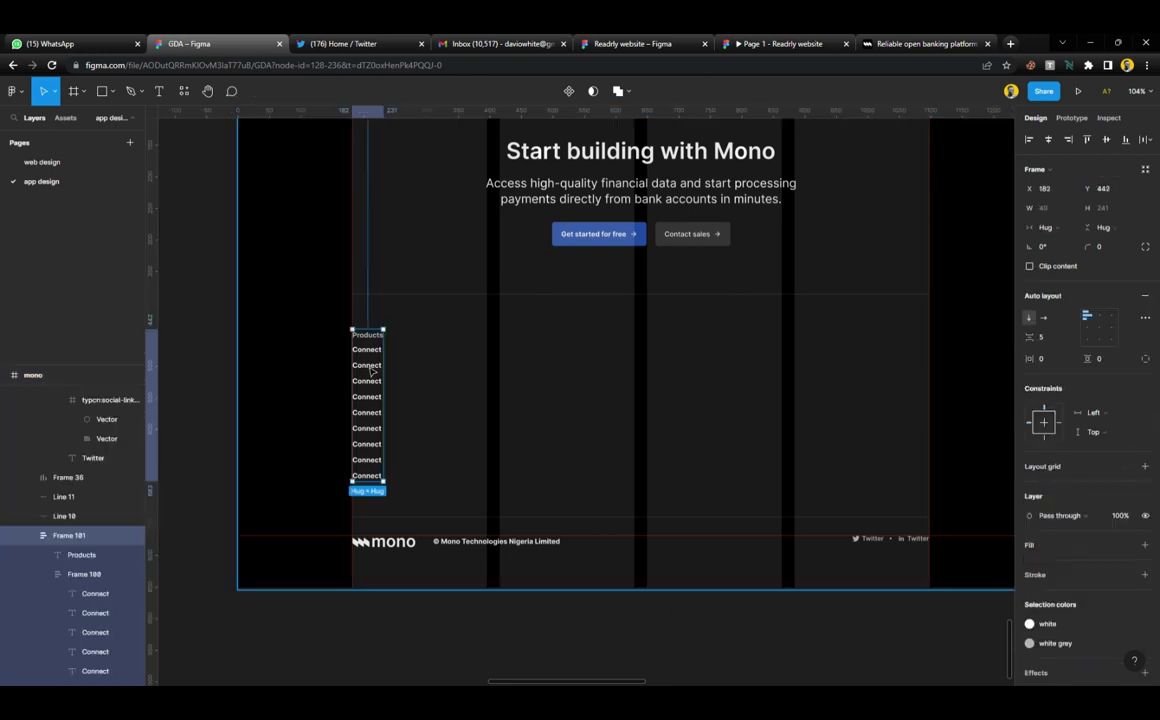
{"action": "scroll", "coordinate": [368, 372], "scroll_direction": "up", "scroll_amount": 3}
{"action": "left_click_drag", "start_coordinate": [368, 370], "coordinate": [604, 402]}
{"action": "scroll", "coordinate": [602, 403], "scroll_direction": "right", "scroll_amount": 5}
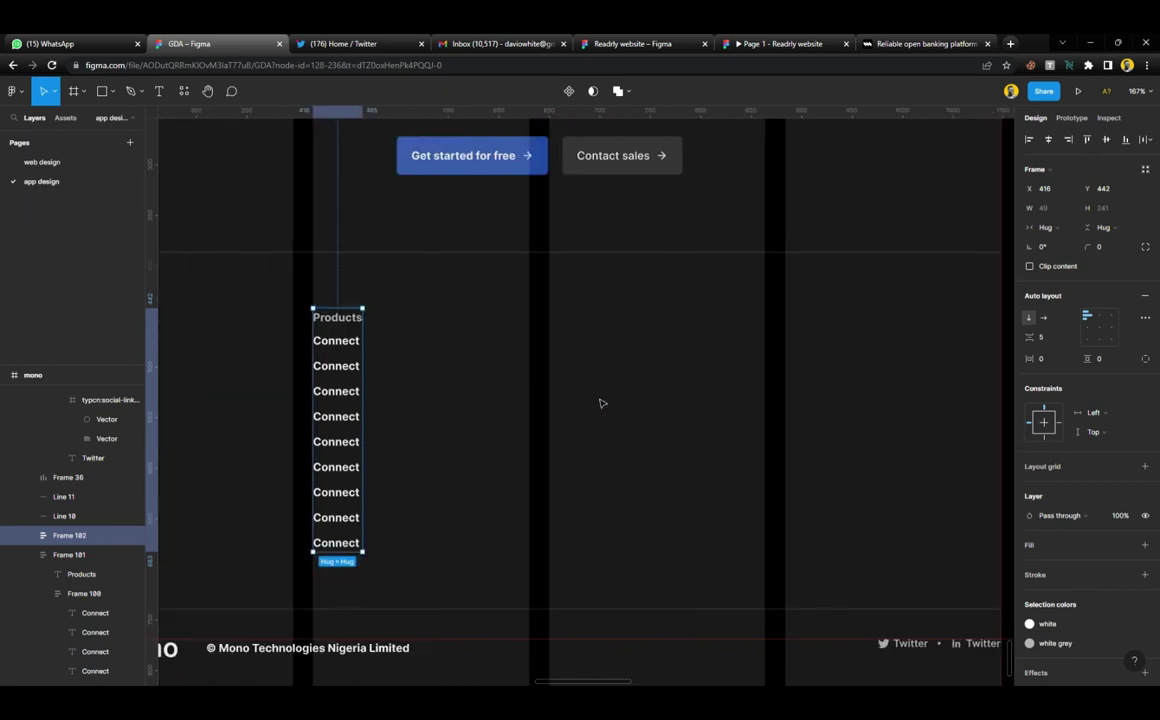
{"action": "left_click_drag", "start_coordinate": [330, 345], "coordinate": [575, 376]}
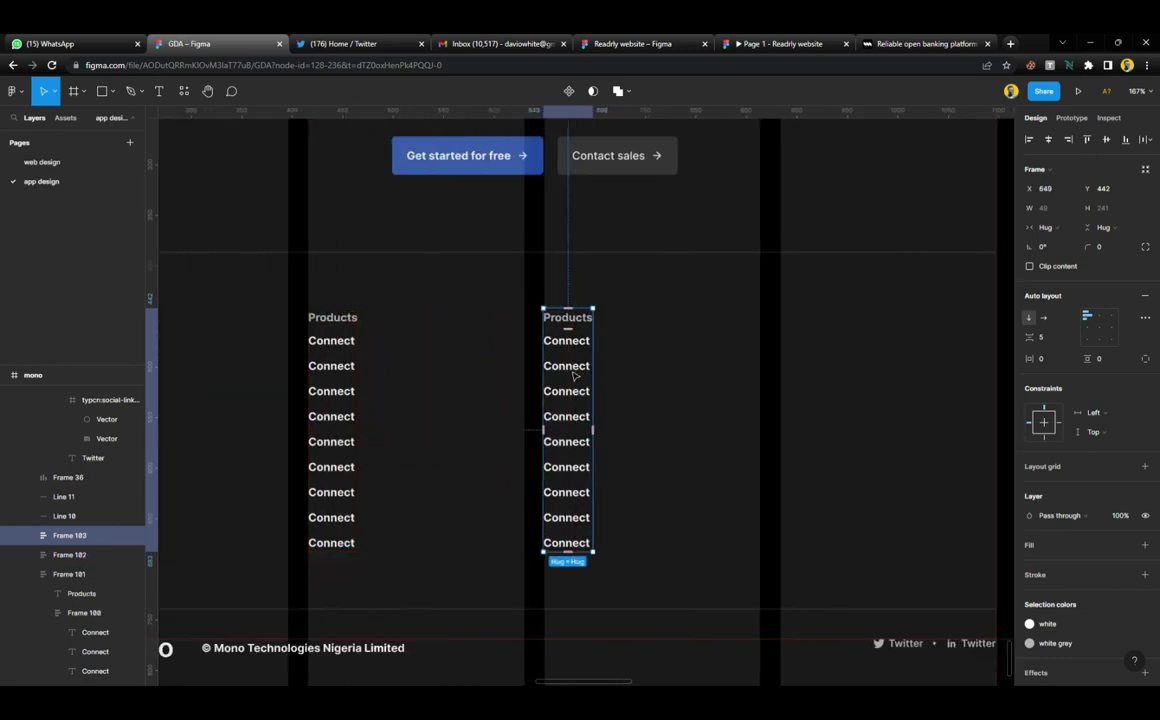
{"action": "scroll", "coordinate": [575, 376], "scroll_direction": "right", "scroll_amount": 2}
{"action": "key", "text": "ctrl+d"}
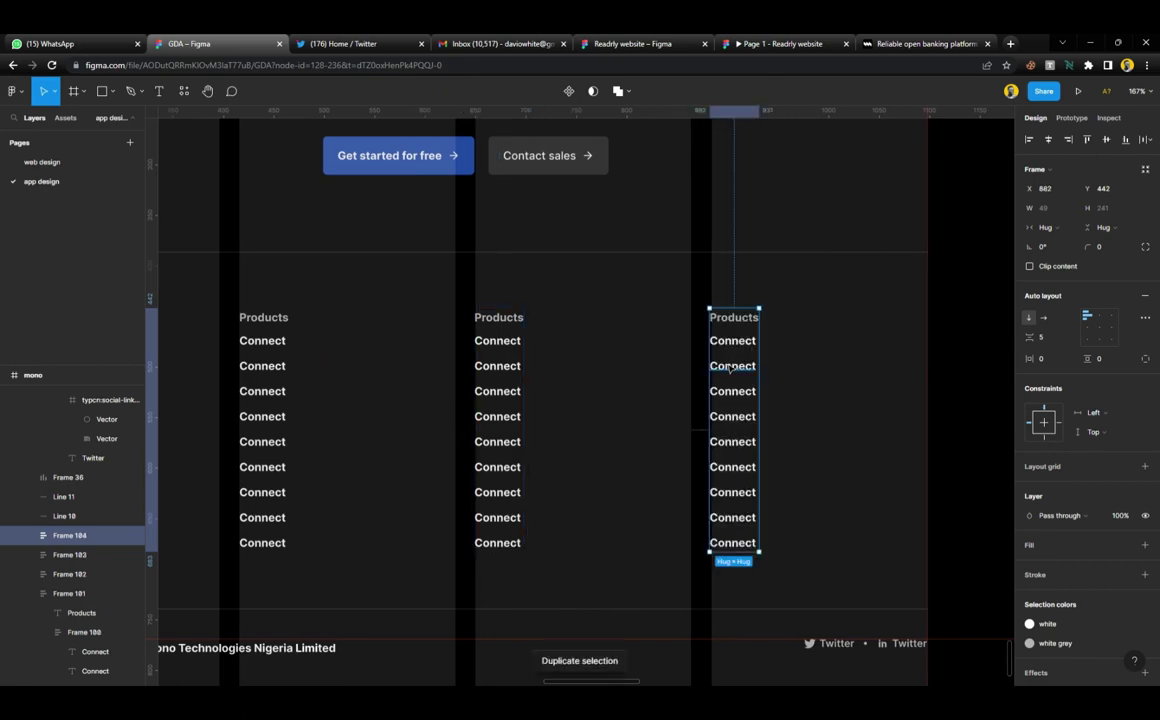
{"action": "scroll", "coordinate": [731, 368], "scroll_direction": "up", "scroll_amount": 5}
{"action": "left_click_drag", "start_coordinate": [716, 330], "coordinate": [722, 326]}
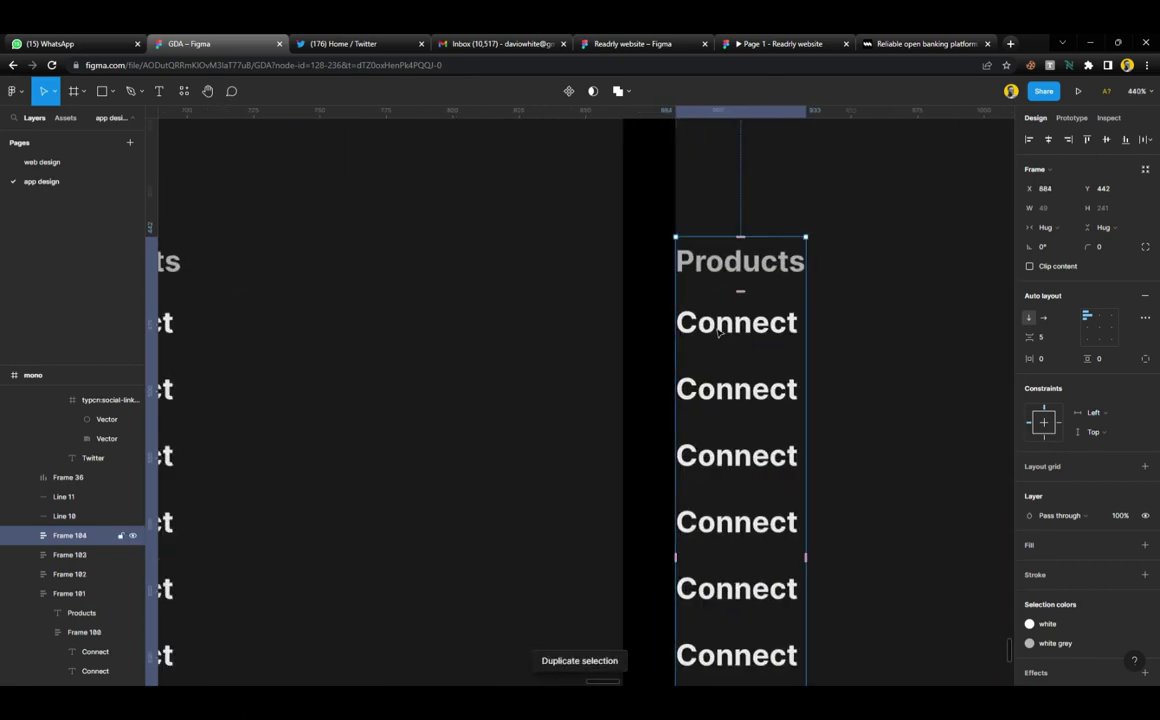
{"action": "scroll", "coordinate": [718, 333], "scroll_direction": "down", "scroll_amount": 6}
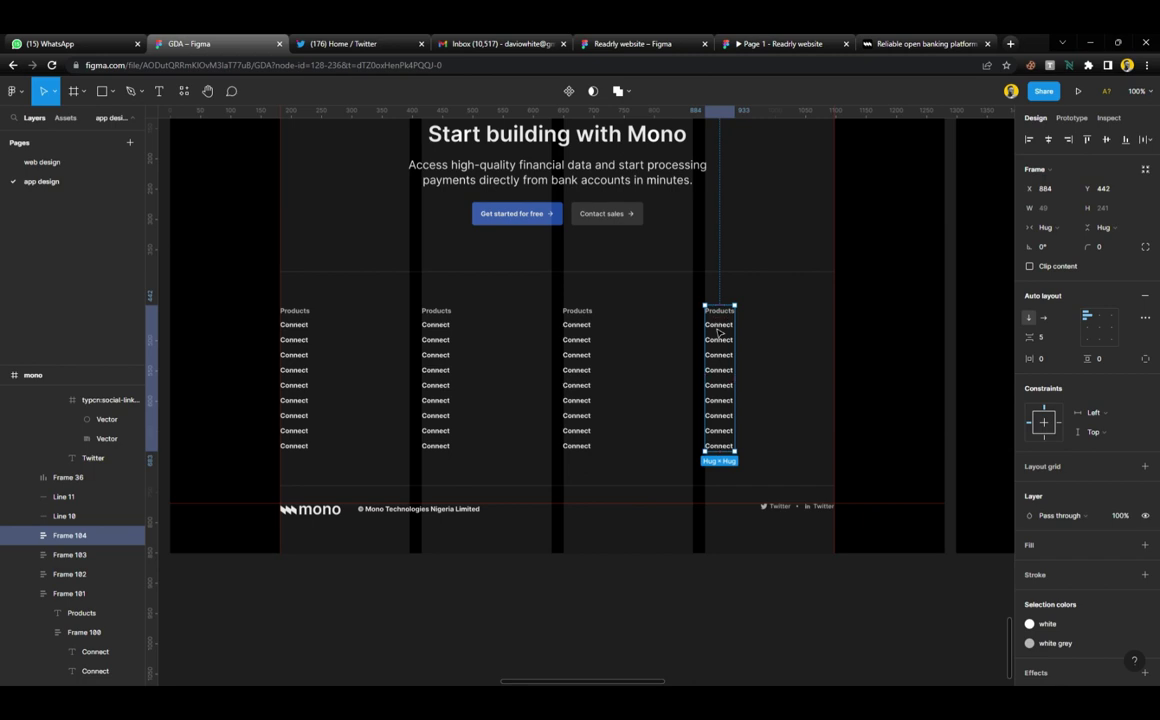
{"action": "scroll", "coordinate": [719, 333], "scroll_direction": "down", "scroll_amount": 2}
Hide the column layout grid on footer Frame 86
{"action": "scroll", "coordinate": [718, 333], "scroll_direction": "right", "scroll_amount": 1}
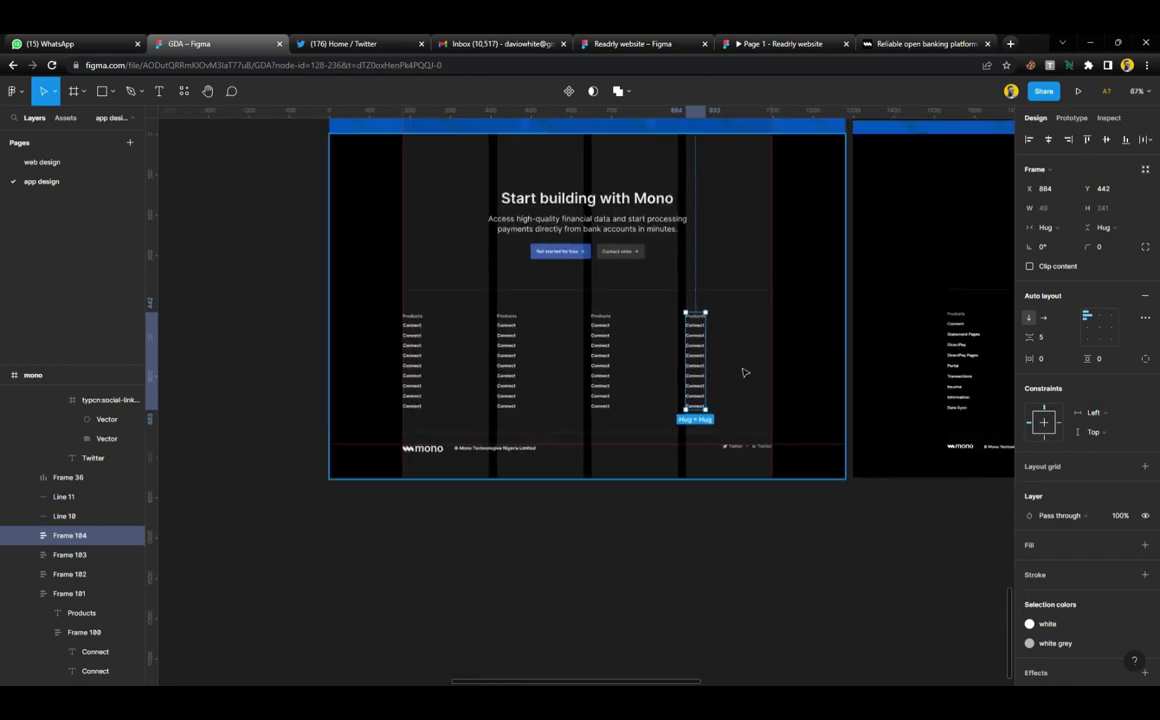
{"action": "left_click", "coordinate": [777, 401]}
{"action": "left_click", "coordinate": [785, 416]}
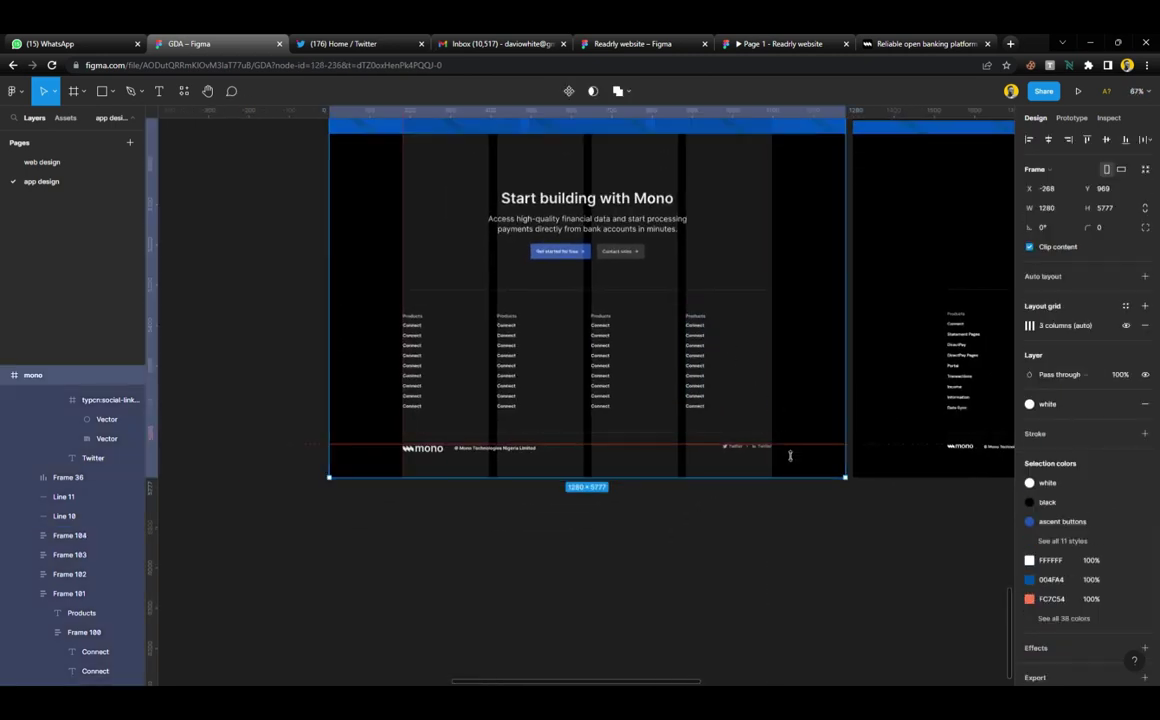
{"action": "key", "text": "Escape"}
{"action": "left_click", "coordinate": [762, 450]}
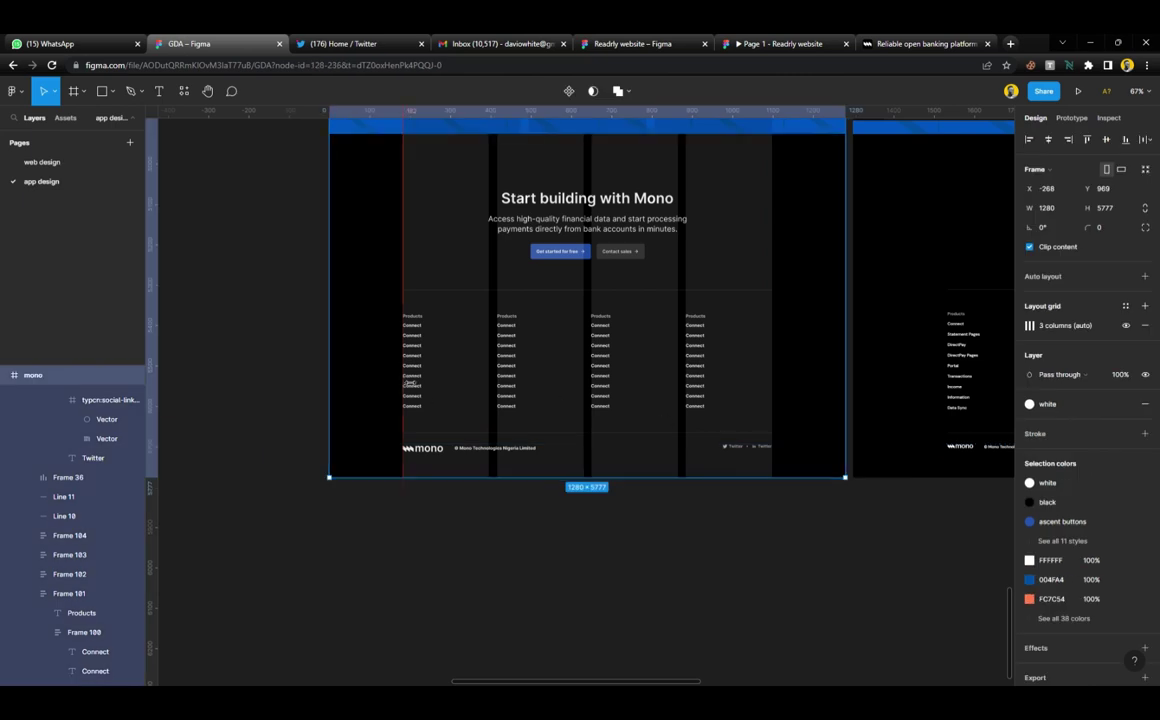
{"action": "key", "text": "Escape"}
{"action": "left_click", "coordinate": [455, 387]}
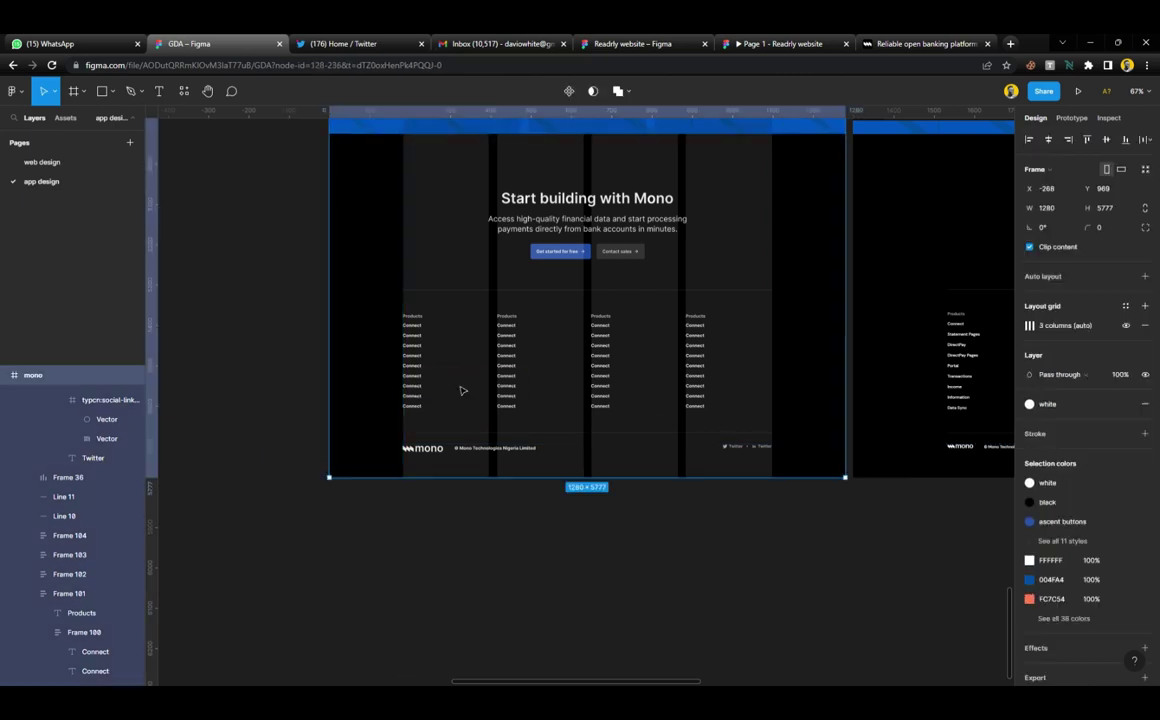
{"action": "left_click", "coordinate": [822, 449]}
{"action": "left_click", "coordinate": [1127, 404]}
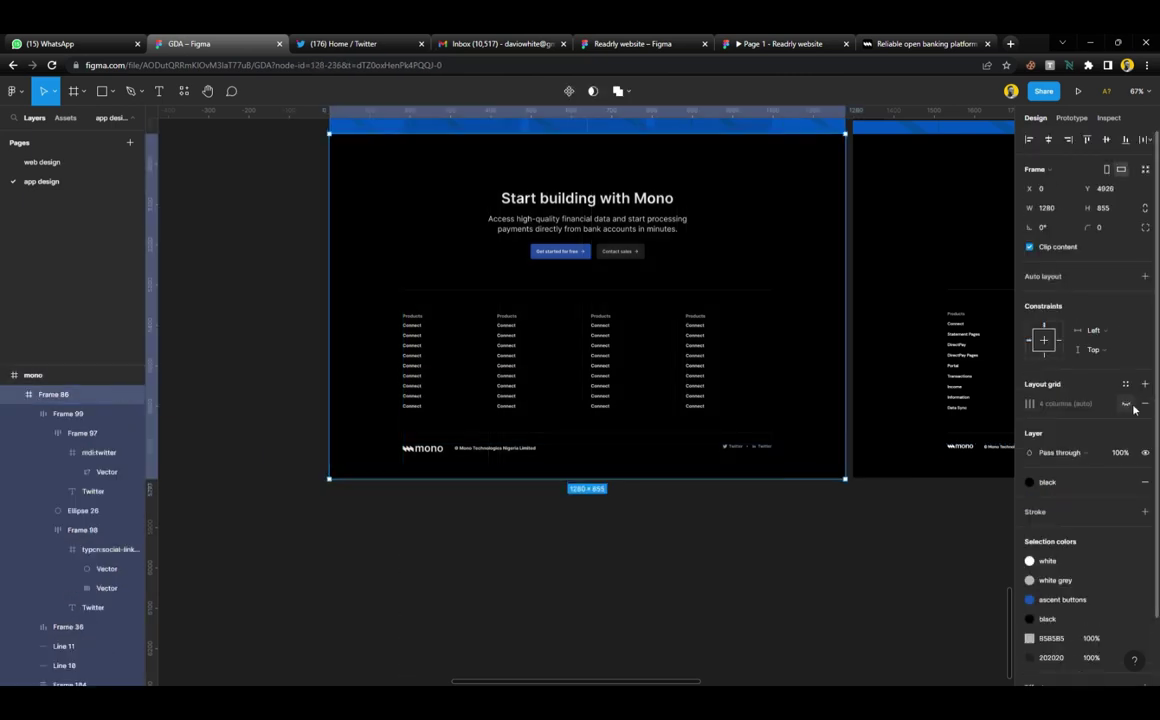
{"action": "key", "text": "Escape"}
Hide the column layout grid on the mono page frame
{"action": "scroll", "coordinate": [668, 461], "scroll_direction": "down", "scroll_amount": 5}
{"action": "scroll", "coordinate": [668, 461], "scroll_direction": "up", "scroll_amount": 5}
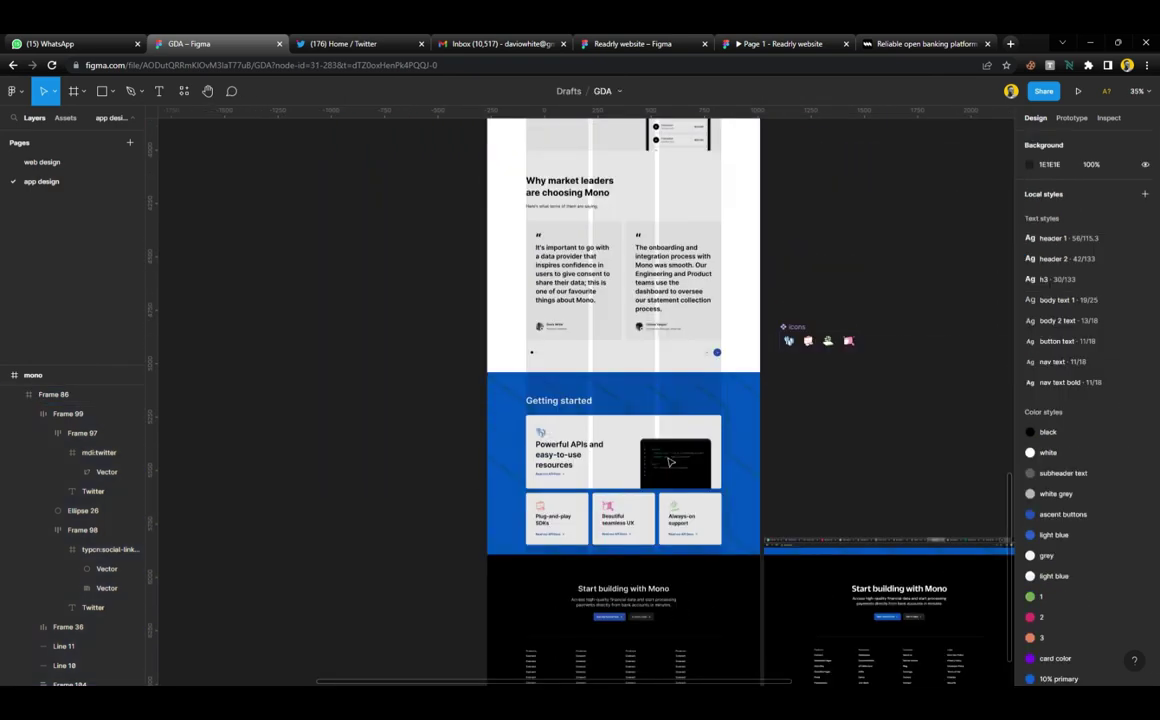
{"action": "left_click", "coordinate": [738, 321]}
{"action": "left_click", "coordinate": [1126, 325]}
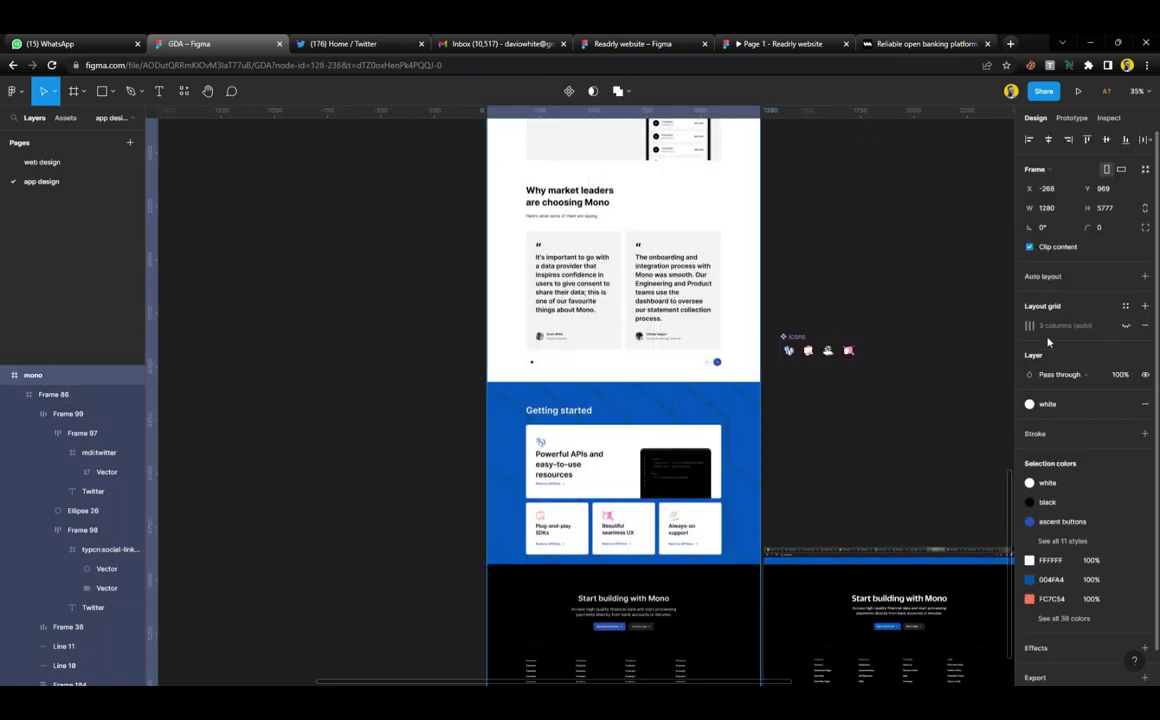
{"action": "key", "text": "Escape"}
Delete Group 13, the reference copy of the 'Start building with Mono' footer
{"action": "scroll", "coordinate": [596, 540], "scroll_direction": "down", "scroll_amount": 1}
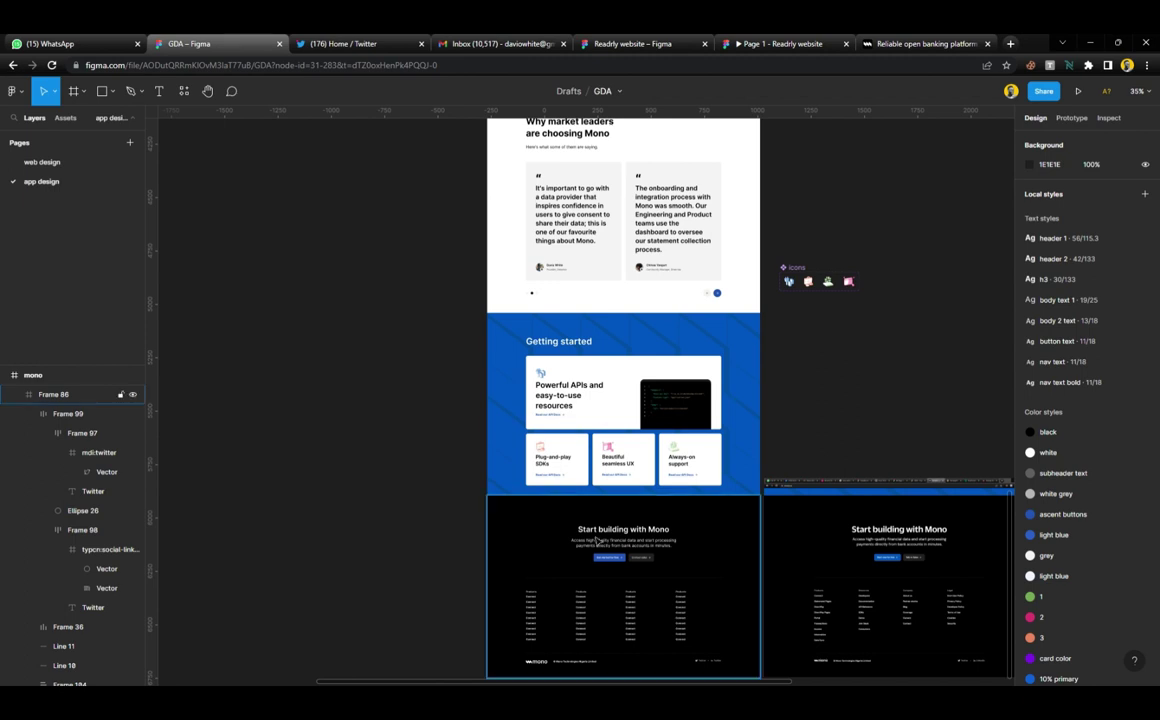
{"action": "scroll", "coordinate": [596, 540], "scroll_direction": "down", "scroll_amount": 3}
{"action": "scroll", "coordinate": [679, 575], "scroll_direction": "right", "scroll_amount": 4}
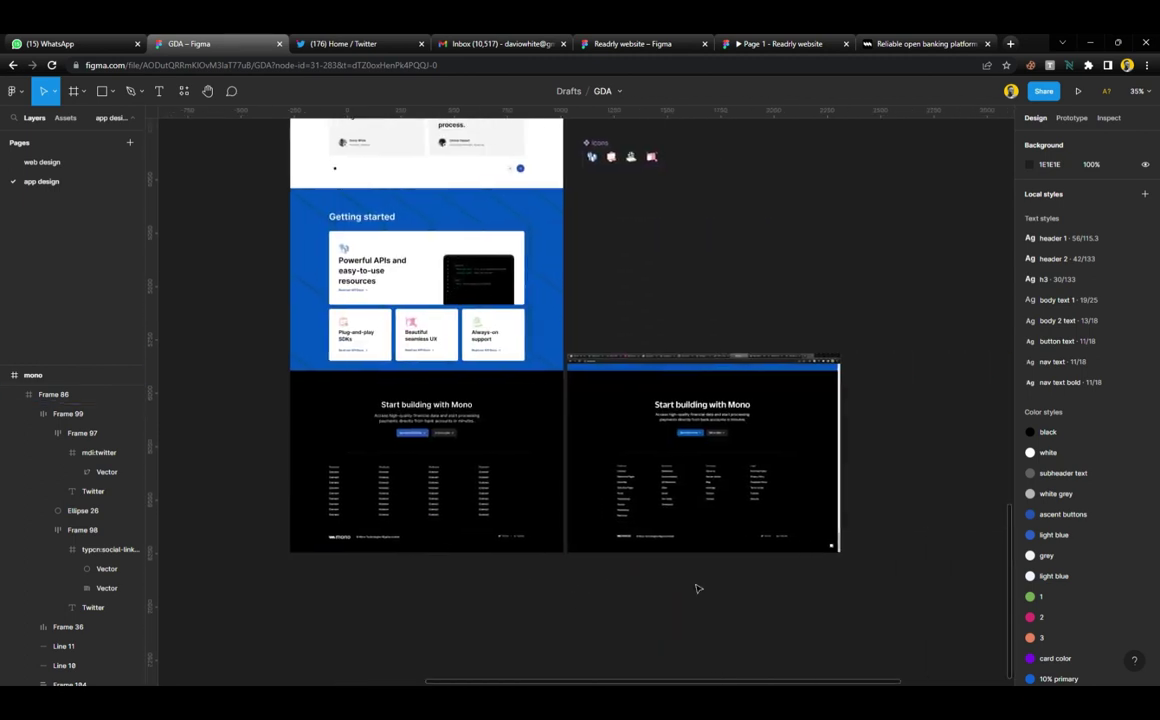
{"action": "left_click", "coordinate": [698, 496]}
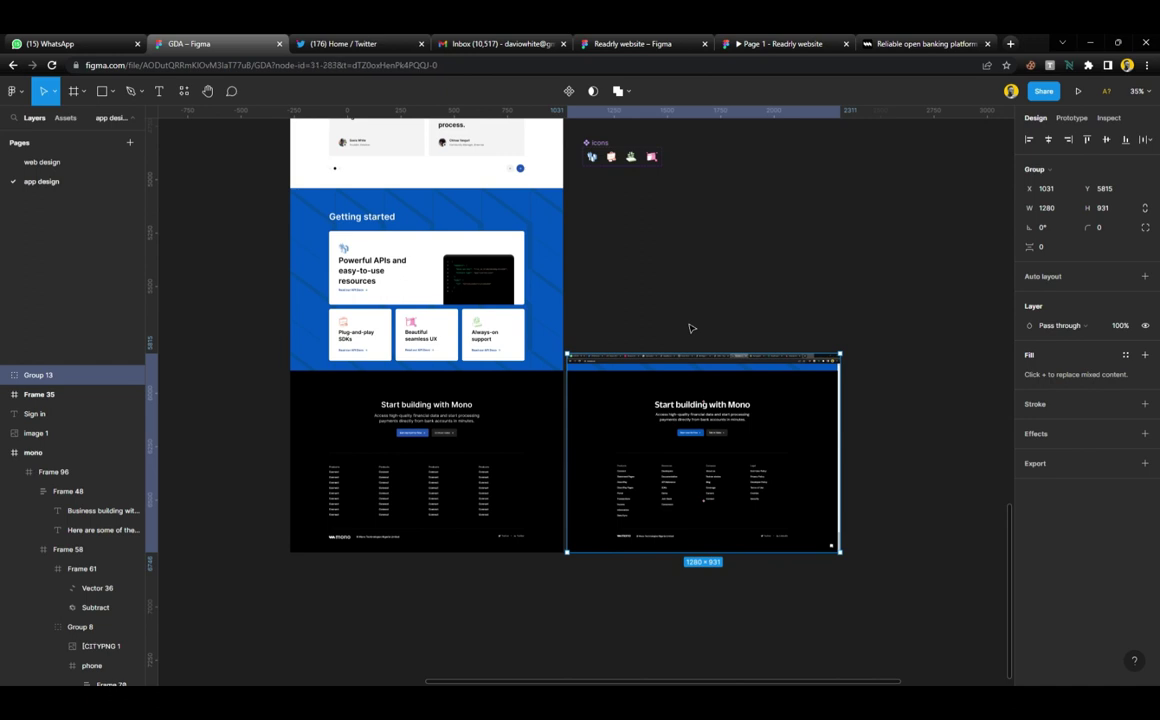
{"action": "key", "text": "Delete"}
{"action": "scroll", "coordinate": [640, 310], "scroll_direction": "up", "scroll_amount": 3}
{"action": "scroll", "coordinate": [610, 300], "scroll_direction": "up", "scroll_amount": 3}
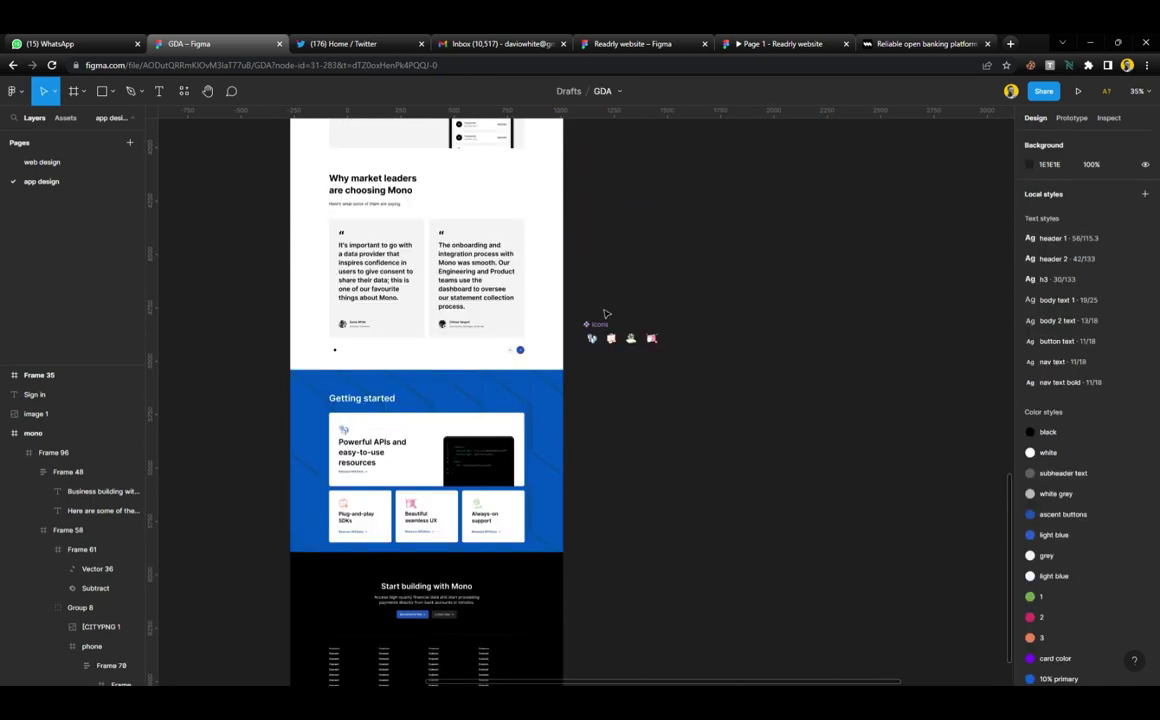
{"action": "left_click", "coordinate": [601, 328]}
{"action": "left_click", "coordinate": [585, 396]}
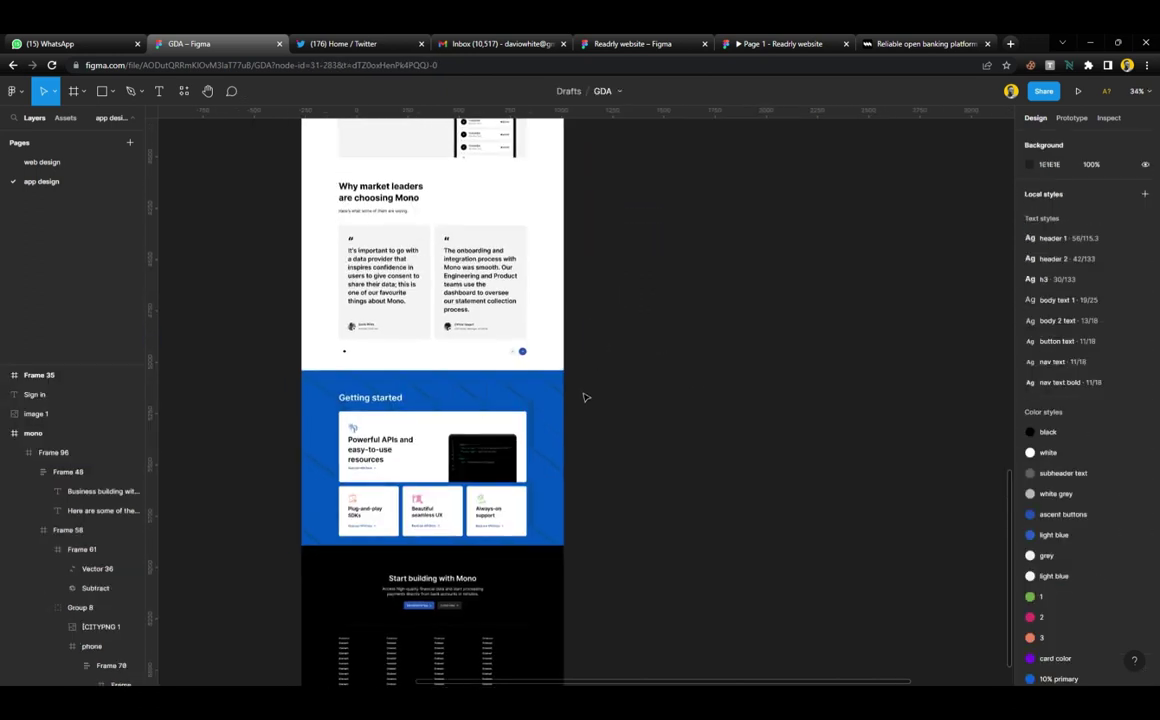
{"action": "scroll", "coordinate": [585, 396], "scroll_direction": "down", "scroll_amount": 8}
Paste the icons component set and position it just above the mono page frame
{"action": "scroll", "coordinate": [580, 373], "scroll_direction": "up", "scroll_amount": 1}
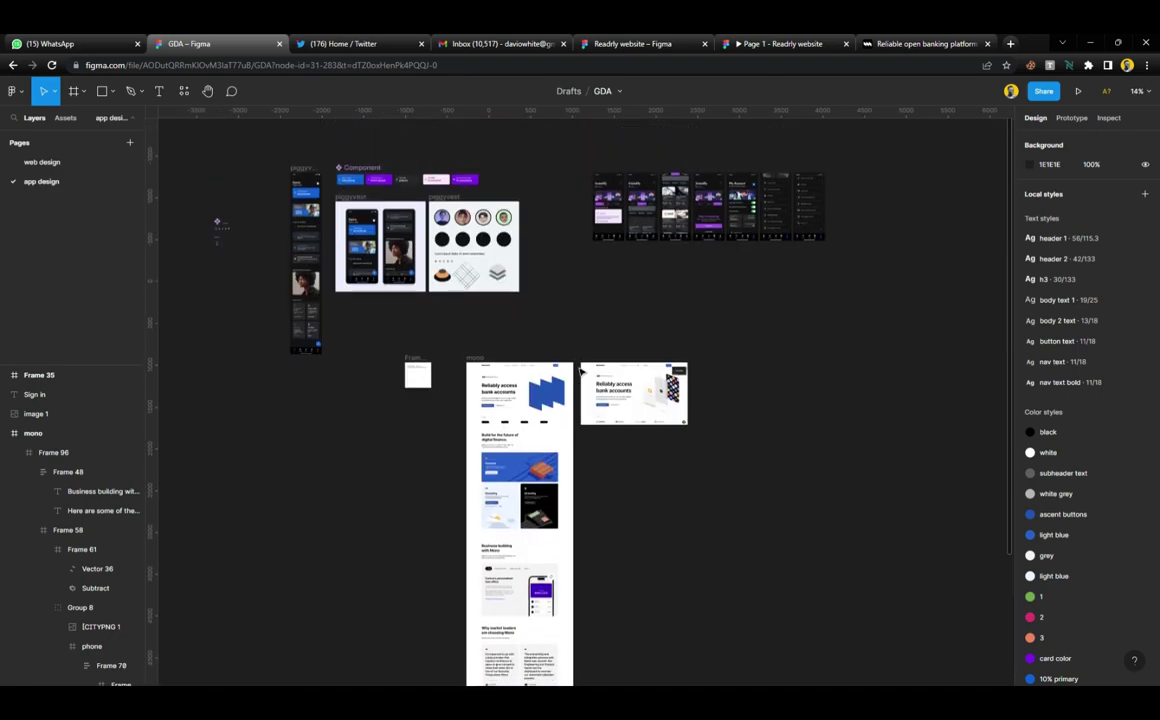
{"action": "scroll", "coordinate": [474, 339], "scroll_direction": "up", "scroll_amount": 5}
{"action": "scroll", "coordinate": [423, 355], "scroll_direction": "up", "scroll_amount": 3}
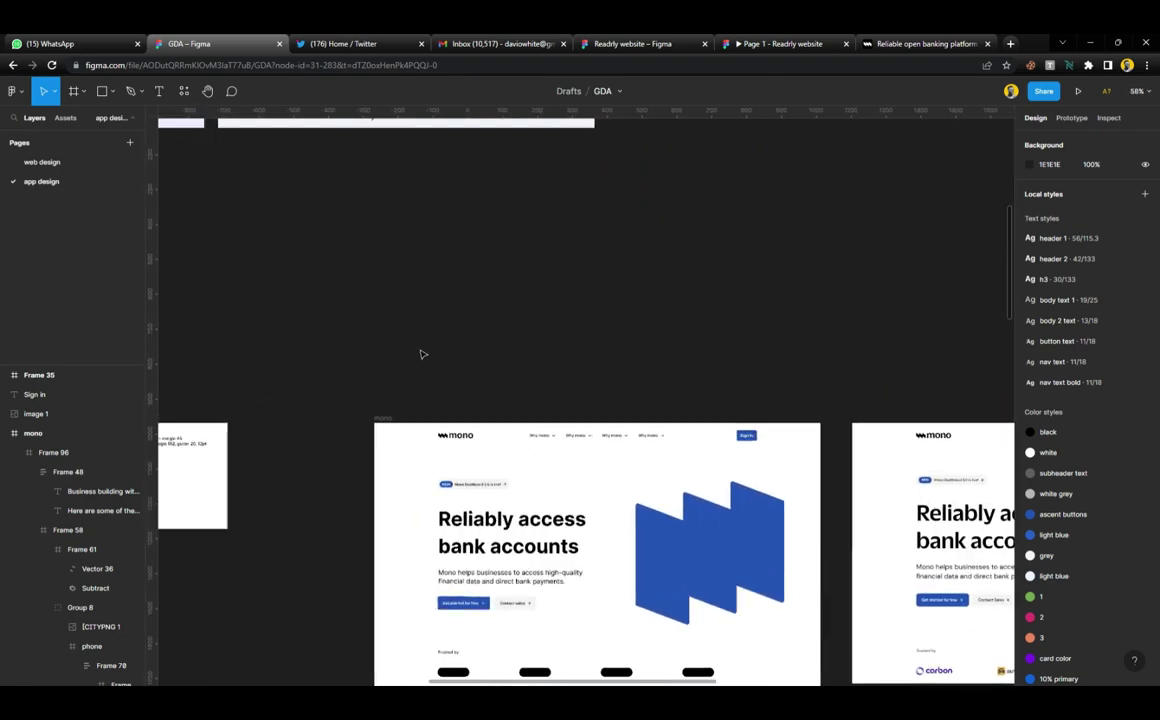
{"action": "key", "text": "ctrl+v"}
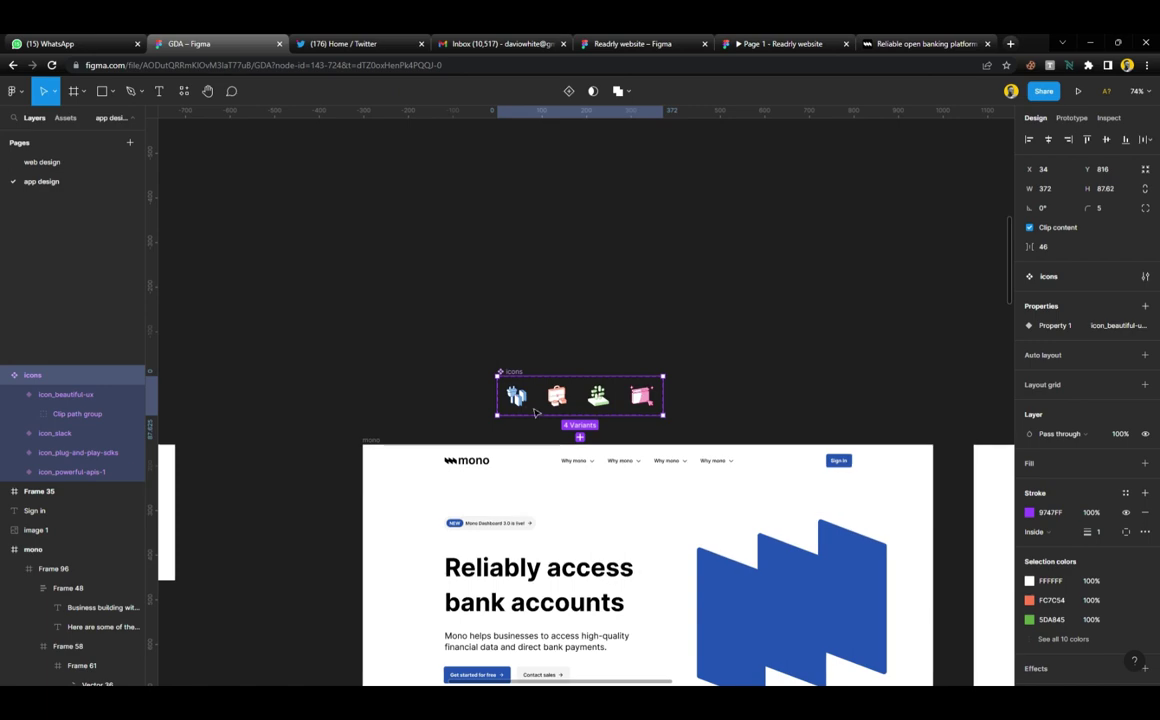
{"action": "left_click_drag", "start_coordinate": [536, 411], "coordinate": [428, 387]}
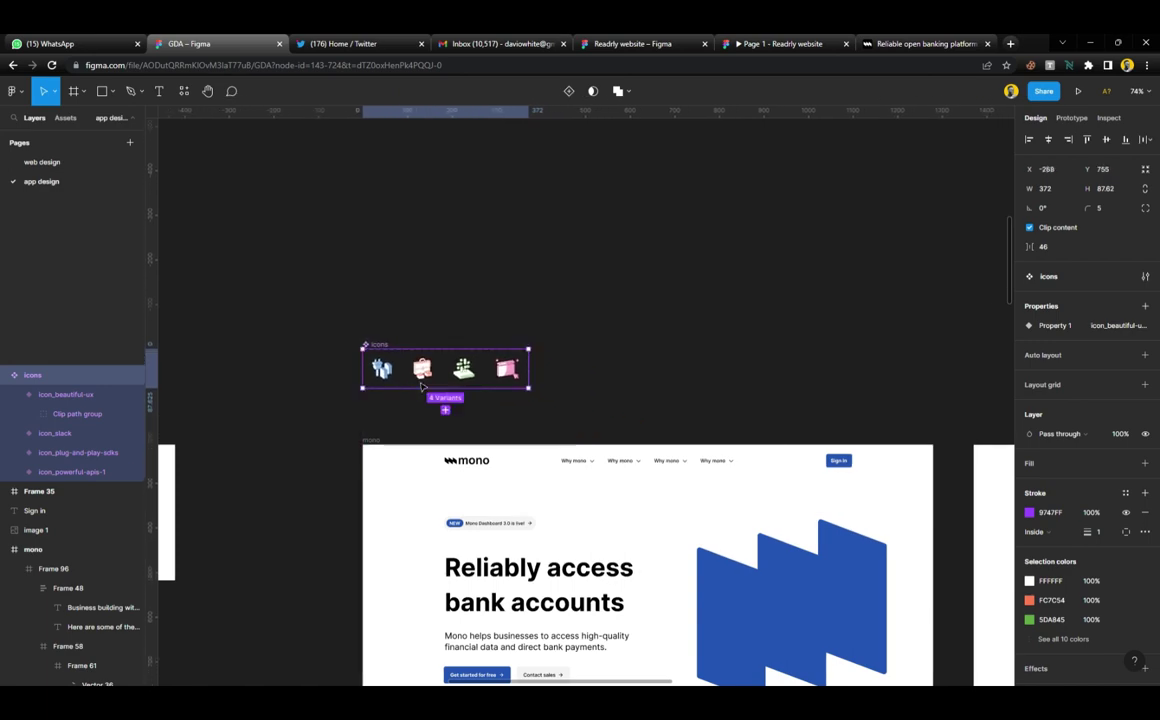
Delete the small Frame 35 beside the icons set
{"action": "scroll", "coordinate": [432, 386], "scroll_direction": "down", "scroll_amount": 5}
{"action": "scroll", "coordinate": [443, 397], "scroll_direction": "left", "scroll_amount": 2}
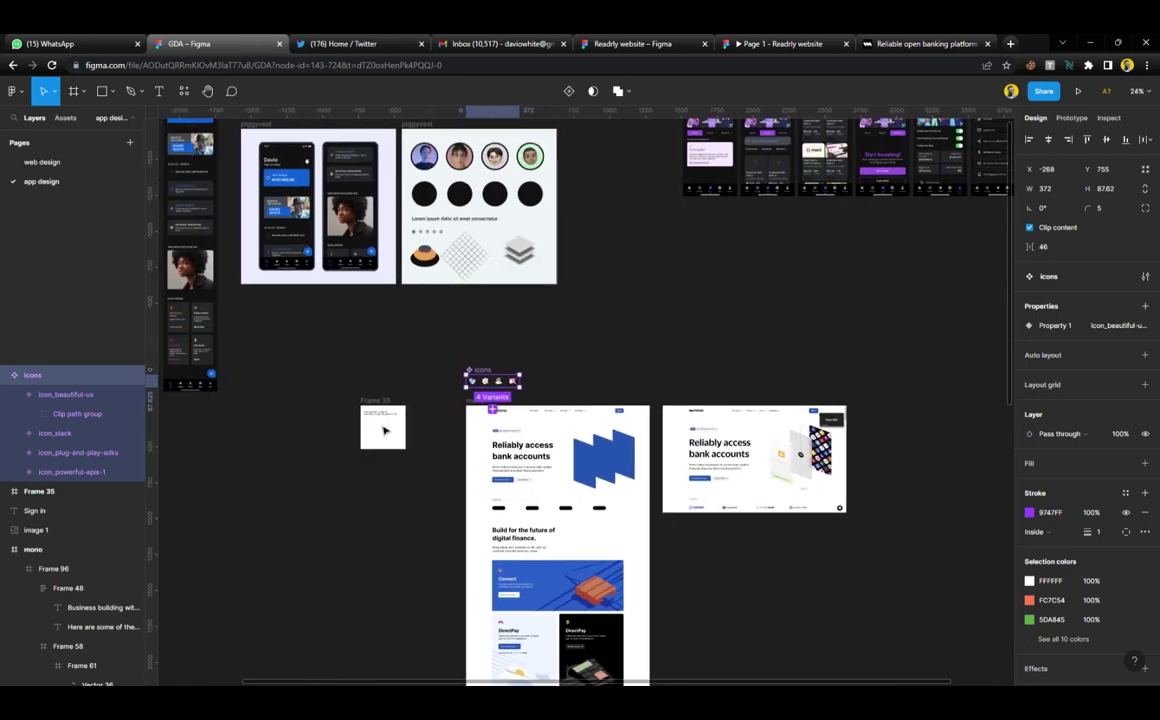
{"action": "left_click", "coordinate": [379, 401]}
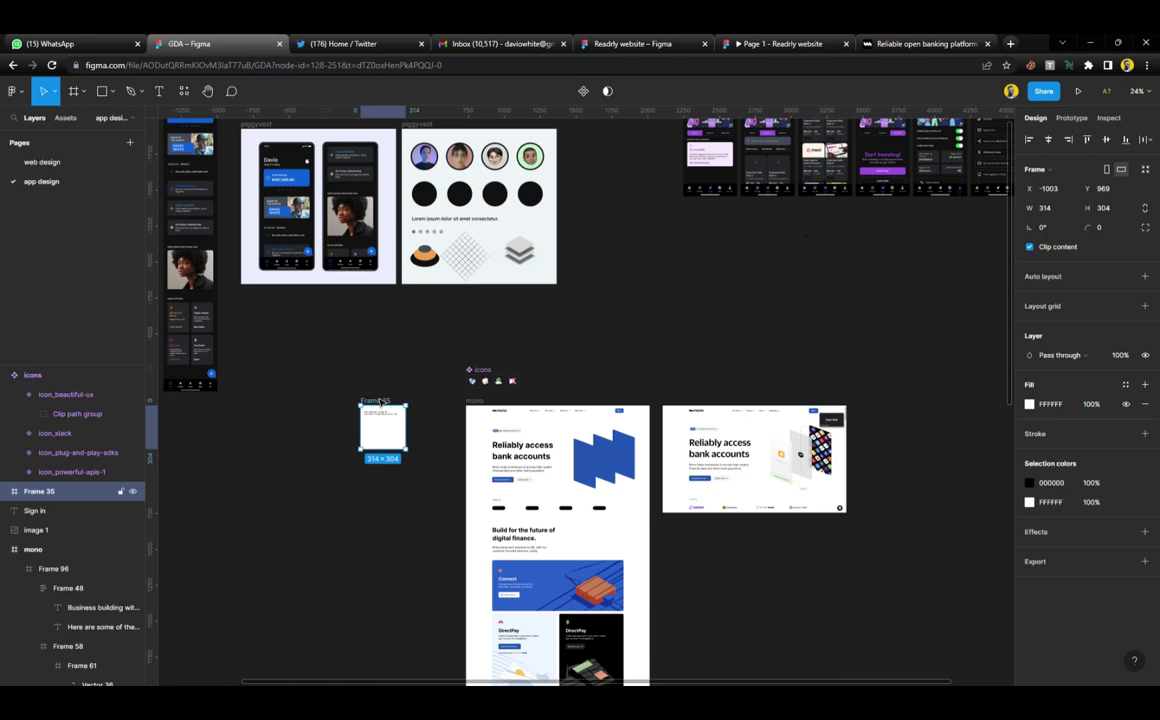
{"action": "key", "text": "Delete"}
Switch to the live mono.co reference page in Chrome
{"action": "scroll", "coordinate": [503, 397], "scroll_direction": "right", "scroll_amount": 2}
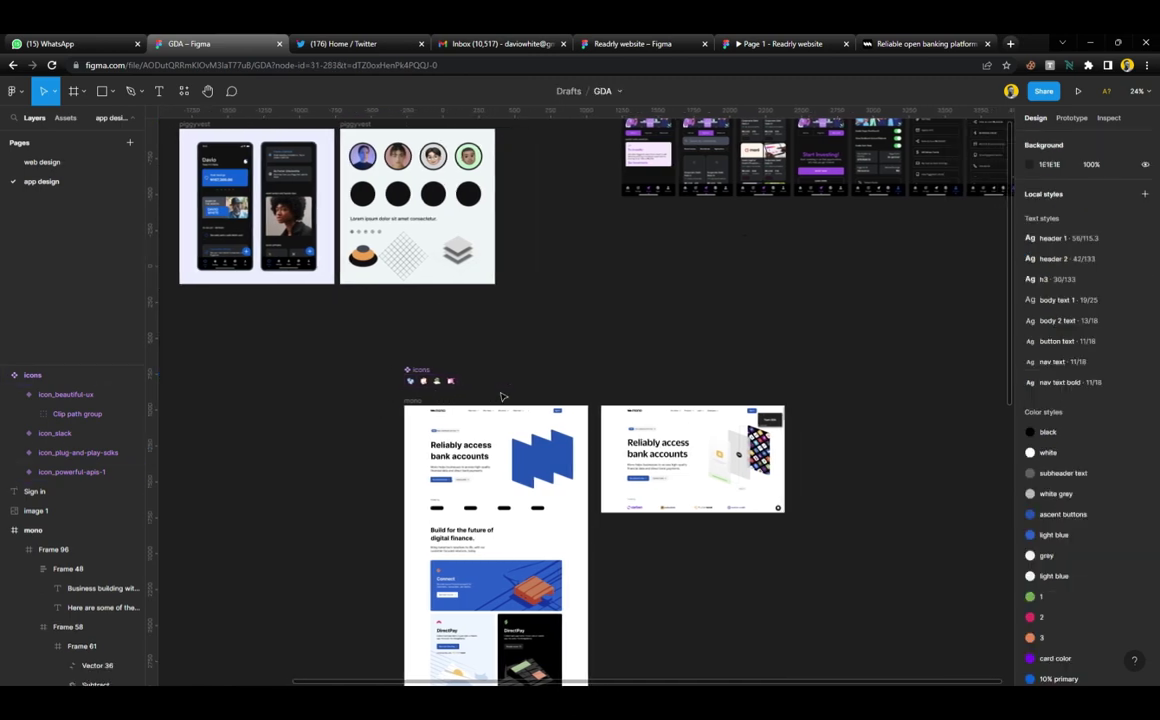
{"action": "scroll", "coordinate": [503, 395], "scroll_direction": "down", "scroll_amount": 5}
{"action": "scroll", "coordinate": [503, 389], "scroll_direction": "up", "scroll_amount": 5, "text": "ctrl"}
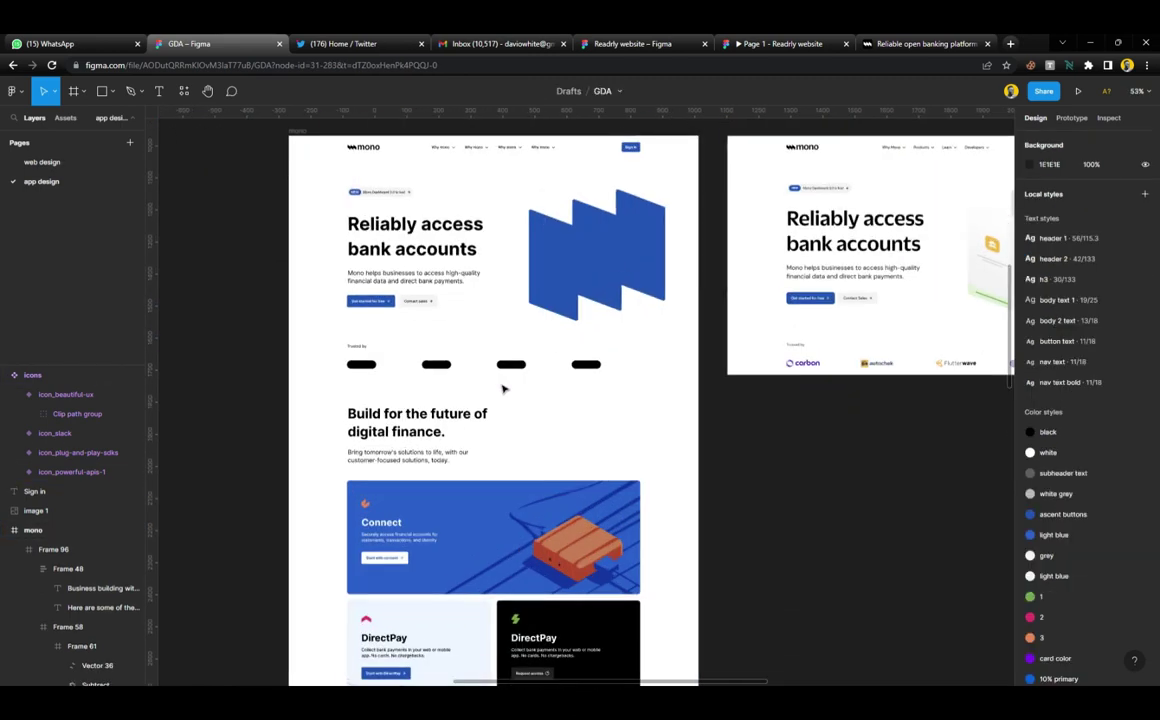
{"action": "scroll", "coordinate": [503, 389], "scroll_direction": "right", "scroll_amount": 3}
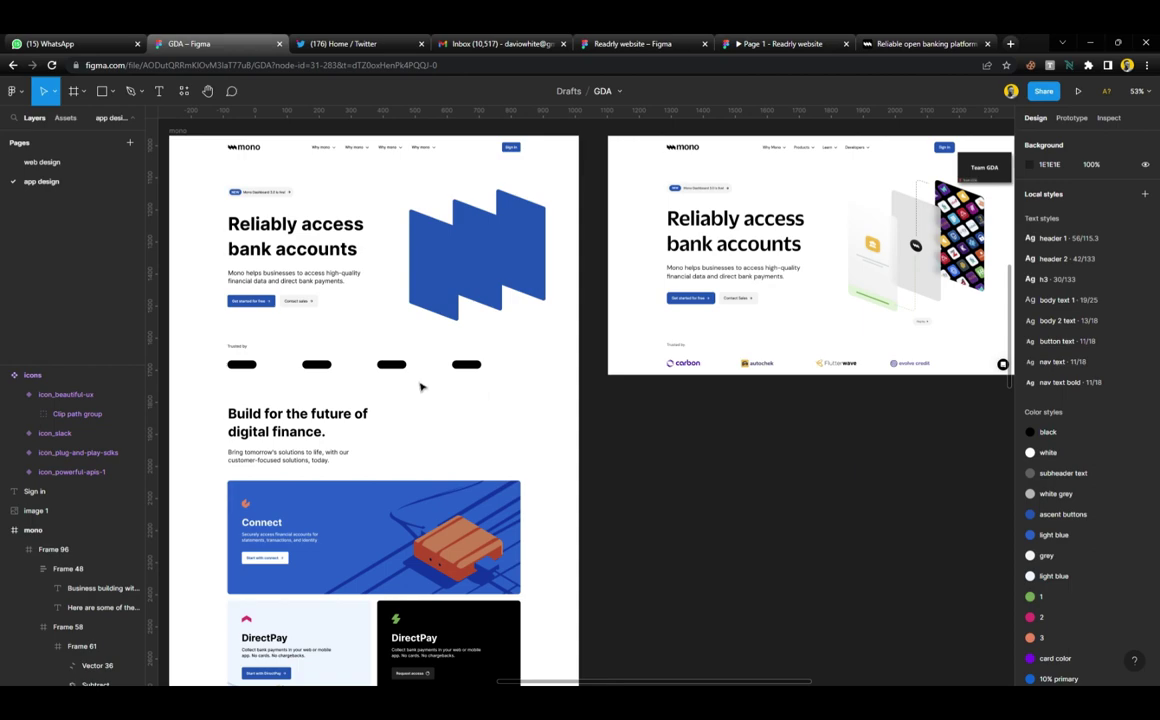
{"action": "scroll", "coordinate": [420, 387], "scroll_direction": "left", "scroll_amount": 2}
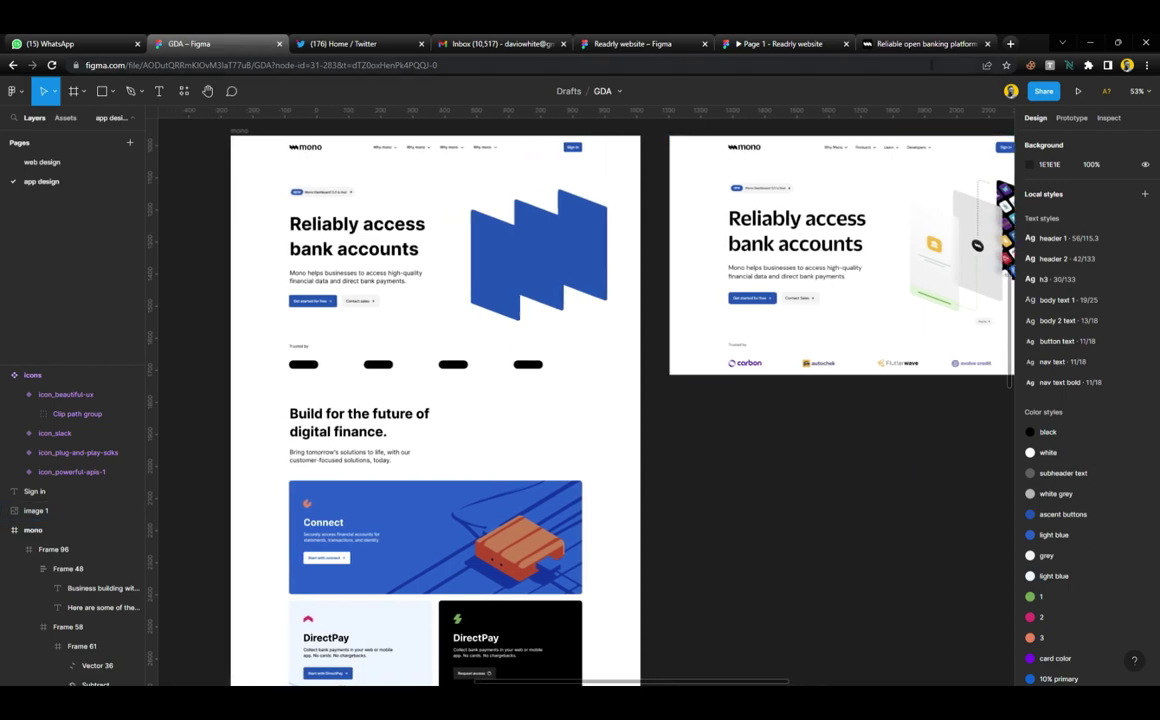
{"action": "left_click", "coordinate": [920, 43]}
{"action": "scroll", "coordinate": [541, 268], "scroll_direction": "up", "scroll_amount": 20}
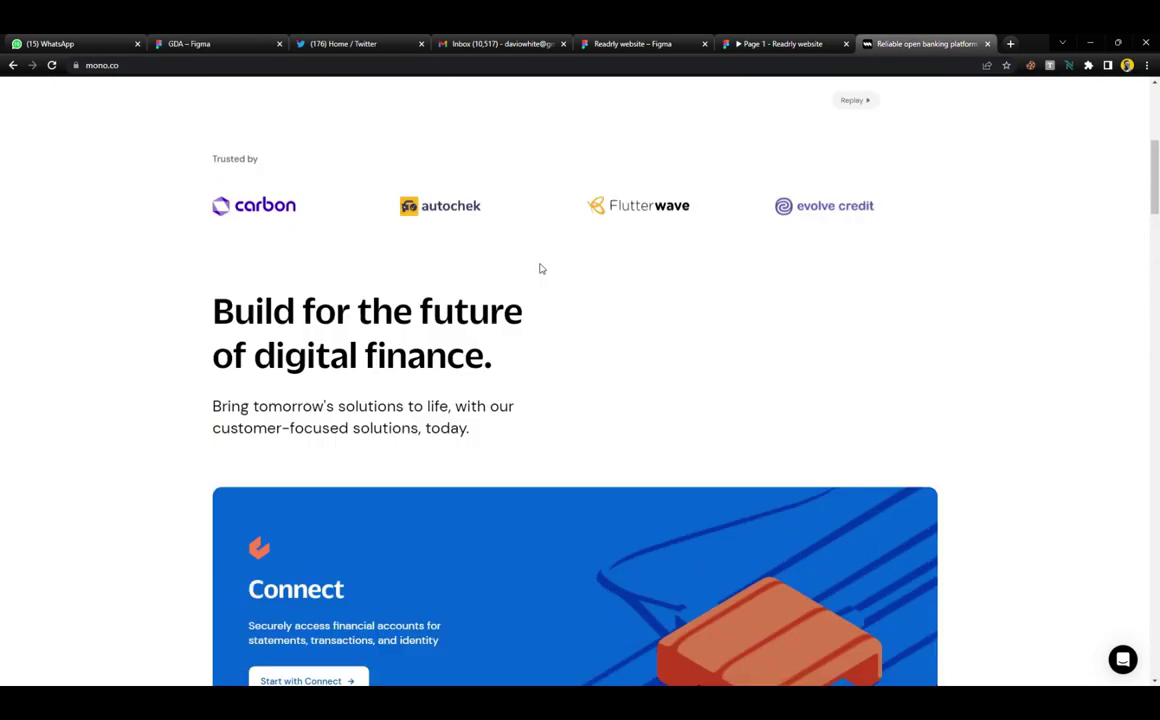
Review the 'Trusted by' logos on mono.co, then return to the GDA Figma file
{"action": "scroll", "coordinate": [490, 340], "scroll_direction": "up", "scroll_amount": 5}
{"action": "scroll", "coordinate": [409, 420], "scroll_direction": "down", "scroll_amount": 4}
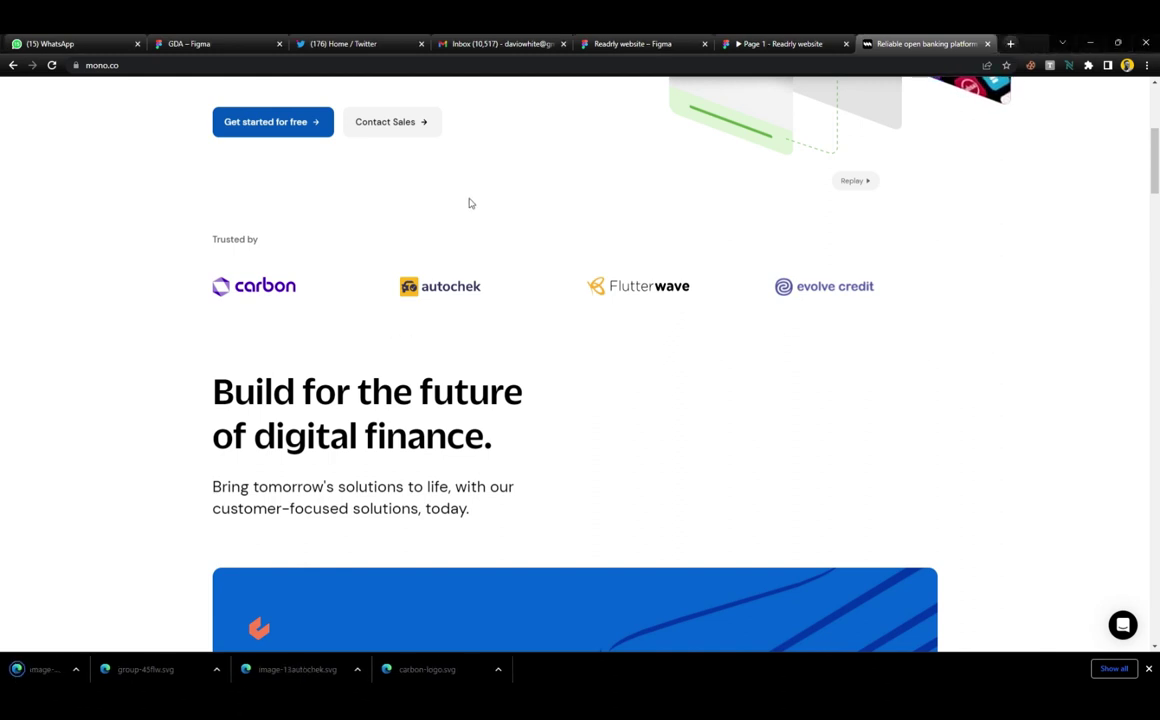
{"action": "left_click", "coordinate": [190, 43]}
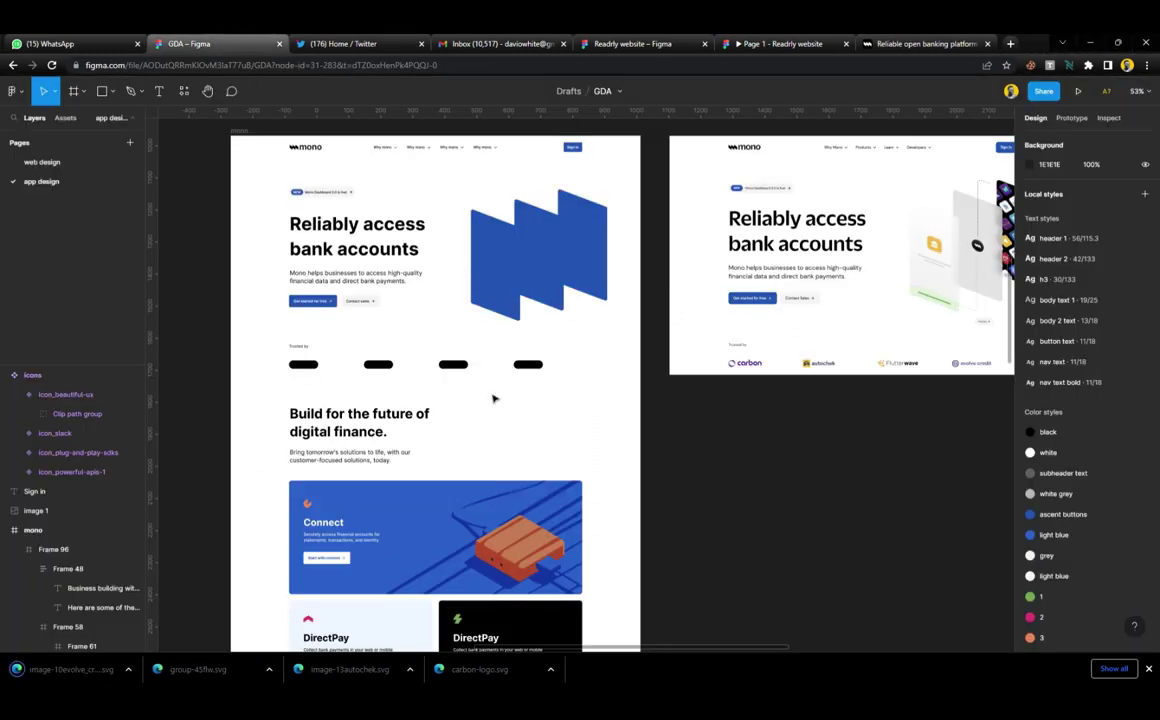
Drop the carbon, evolve credit, Flutterwave and autochek logo SVGs onto the canvas and select them
{"action": "scroll", "coordinate": [493, 398], "scroll_direction": "left", "scroll_amount": 4}
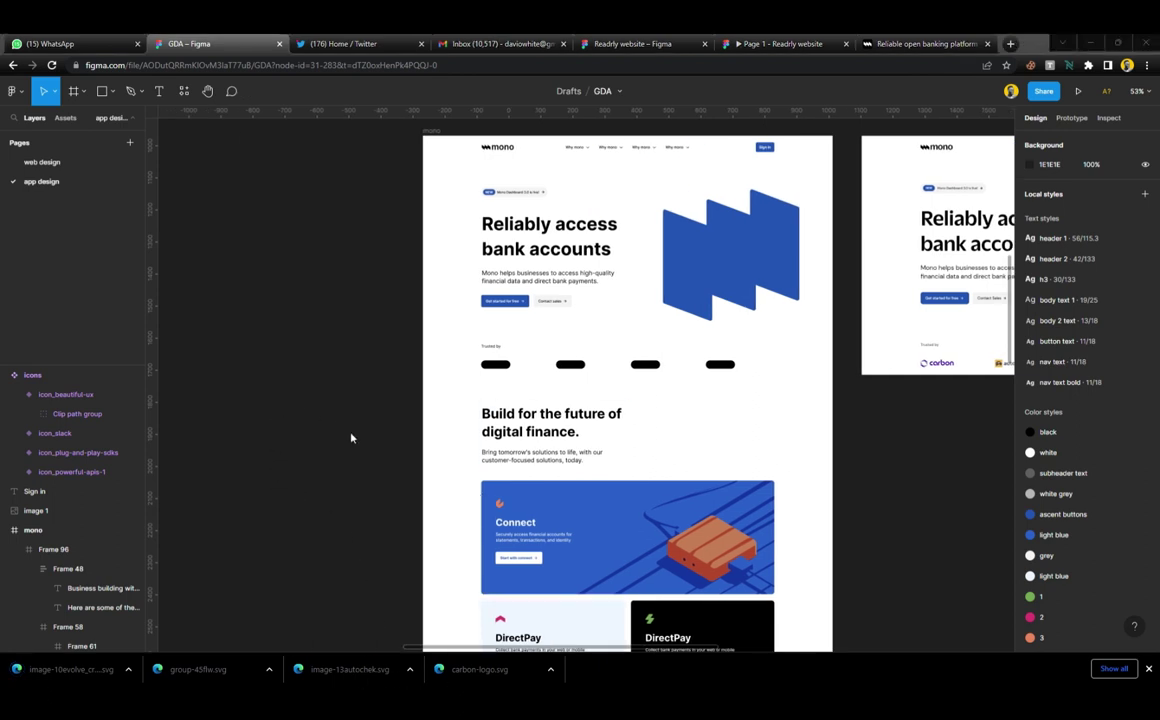
{"action": "left_click_drag", "start_coordinate": [541, 405], "coordinate": [368, 248]}
{"action": "scroll", "coordinate": [368, 248], "scroll_direction": "up", "scroll_amount": 5}
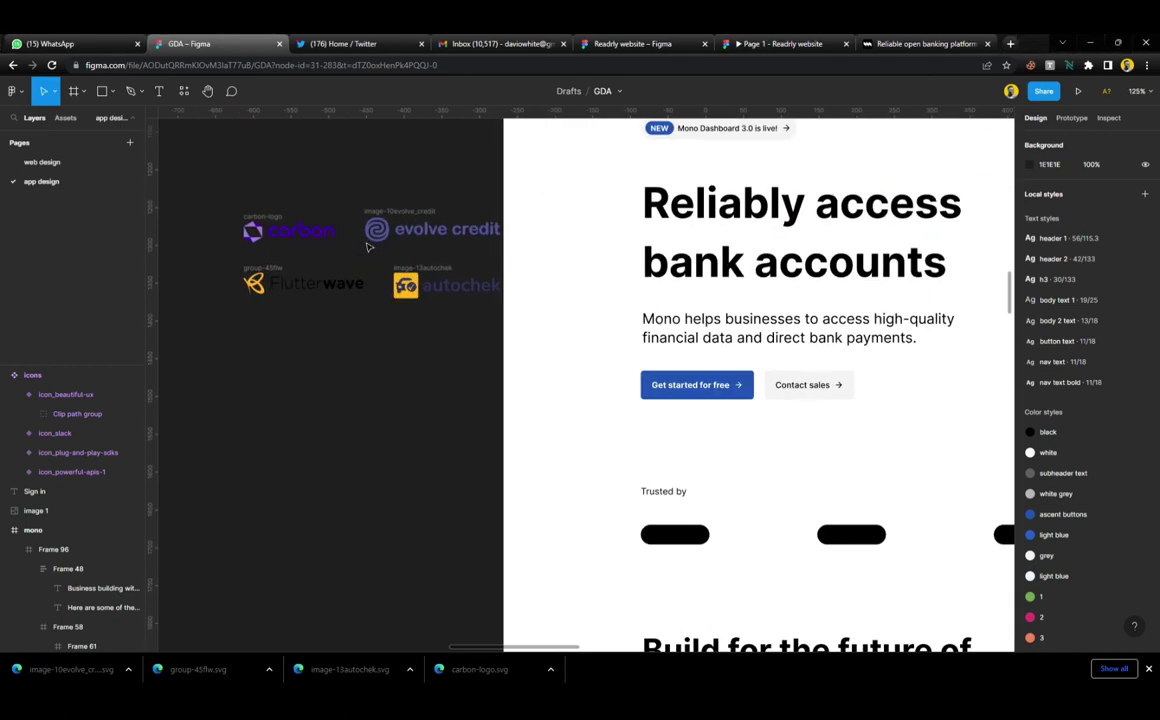
{"action": "left_click_drag", "start_coordinate": [200, 178], "coordinate": [505, 331]}
Wrap the four logos in a horizontal auto-layout frame with 110 spacing, placed under 'Trusted by'
{"action": "key", "text": "shift+a"}
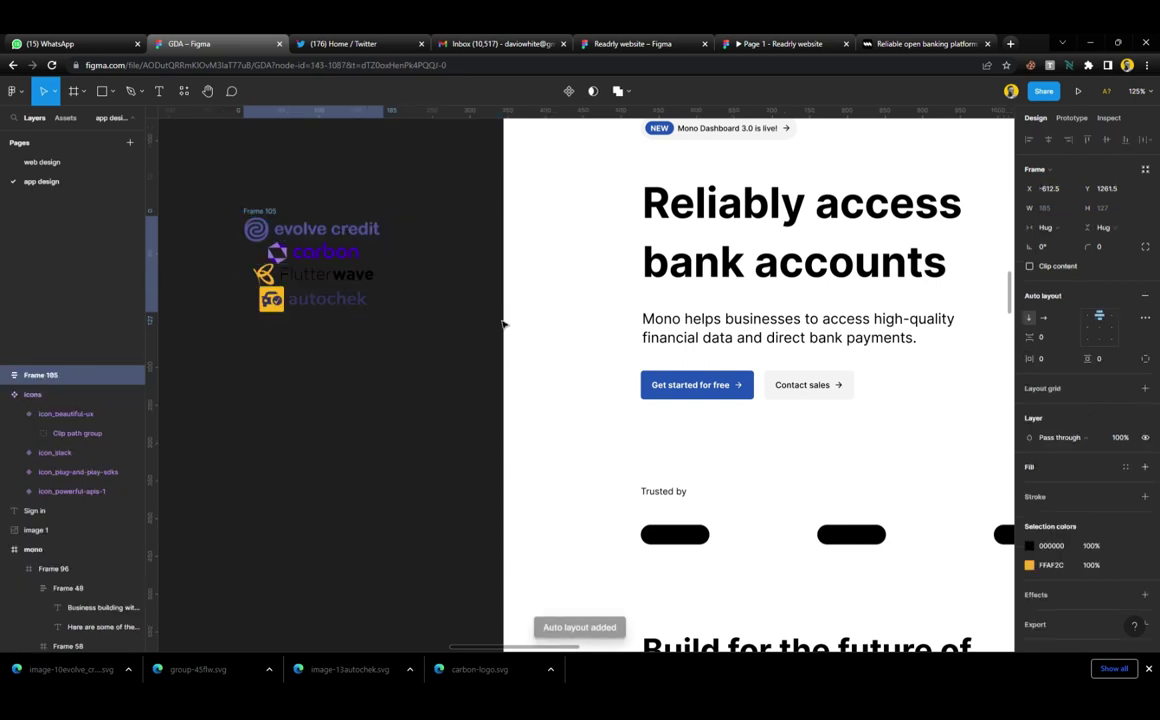
{"action": "left_click", "coordinate": [1044, 319]}
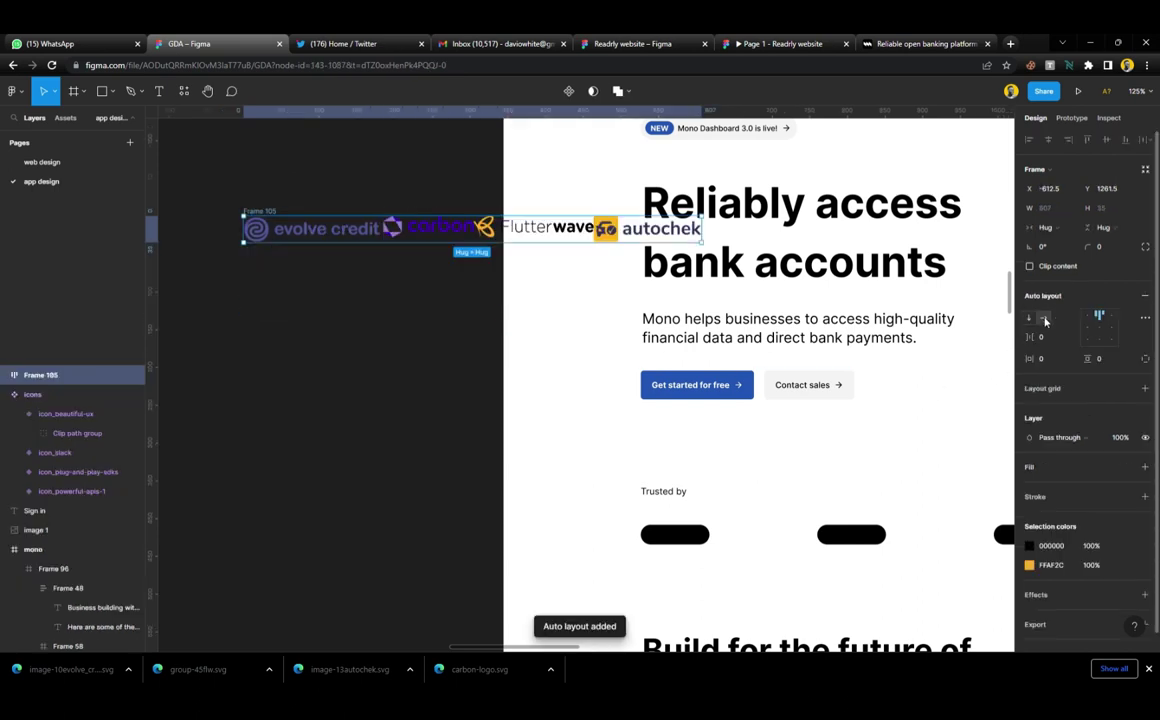
{"action": "left_click_drag", "start_coordinate": [1033, 337], "coordinate": [1143, 337]}
{"action": "scroll", "coordinate": [395, 290], "scroll_direction": "down", "scroll_amount": 5}
{"action": "scroll", "coordinate": [395, 290], "scroll_direction": "down", "scroll_amount": 2}
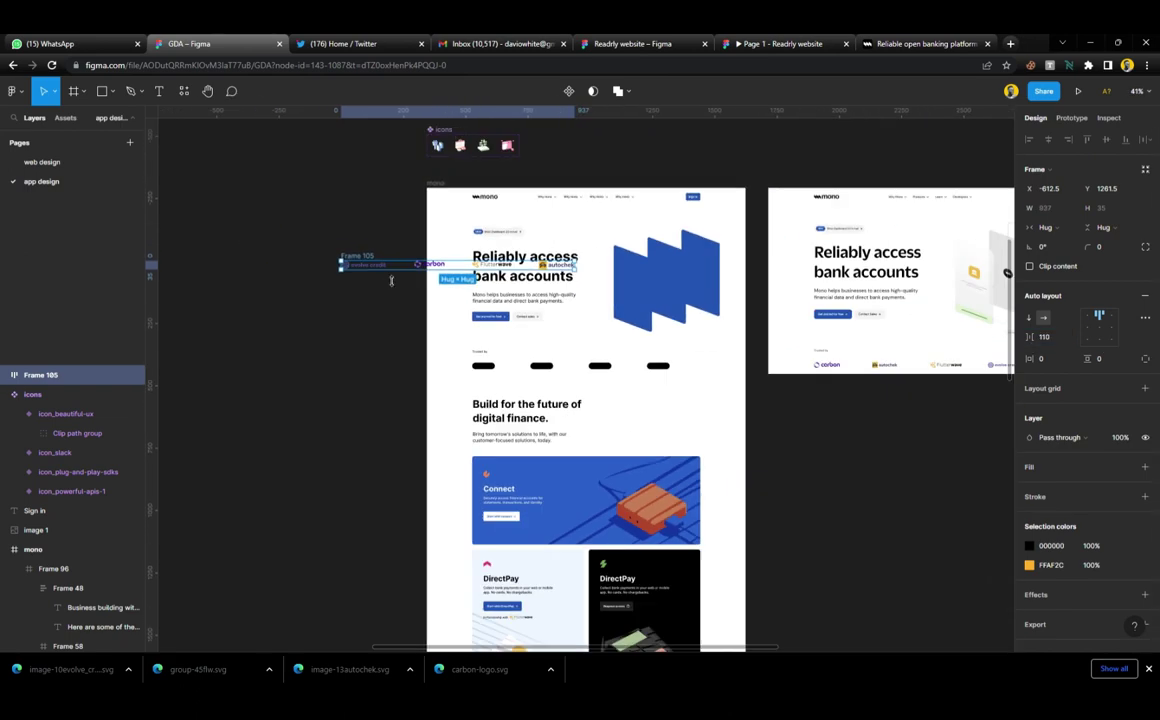
{"action": "left_click_drag", "start_coordinate": [390, 268], "coordinate": [850, 360]}
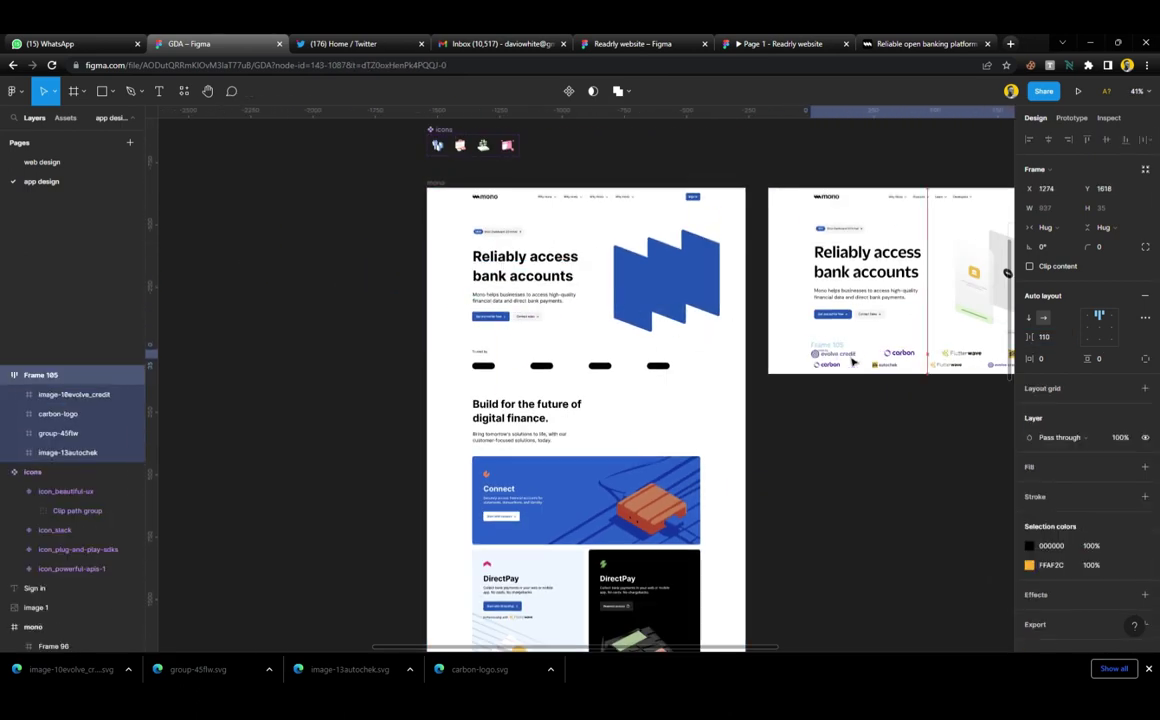
Reorder the logos to carbon, autochek, Flutterwave, evolve credit
{"action": "scroll", "coordinate": [760, 362], "scroll_direction": "right", "scroll_amount": 3}
{"action": "scroll", "coordinate": [713, 370], "scroll_direction": "up", "scroll_amount": 5}
{"action": "scroll", "coordinate": [712, 300], "scroll_direction": "right", "scroll_amount": 2}
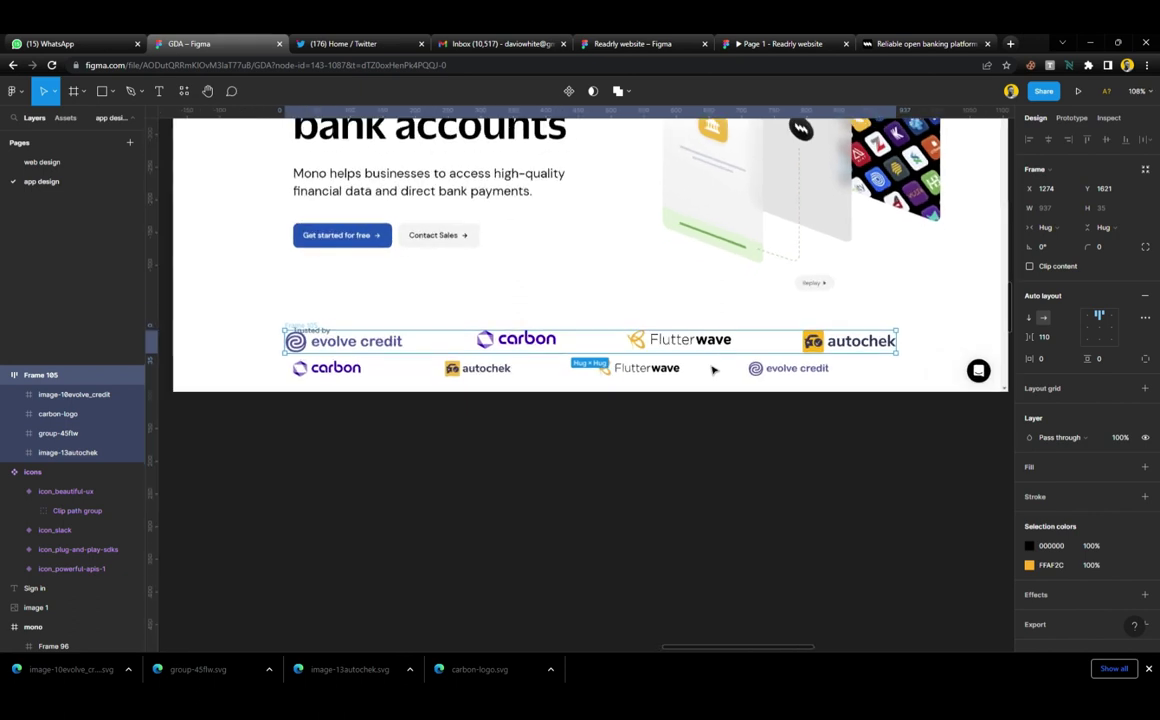
{"action": "scroll", "coordinate": [640, 348], "scroll_direction": "up", "scroll_amount": 4}
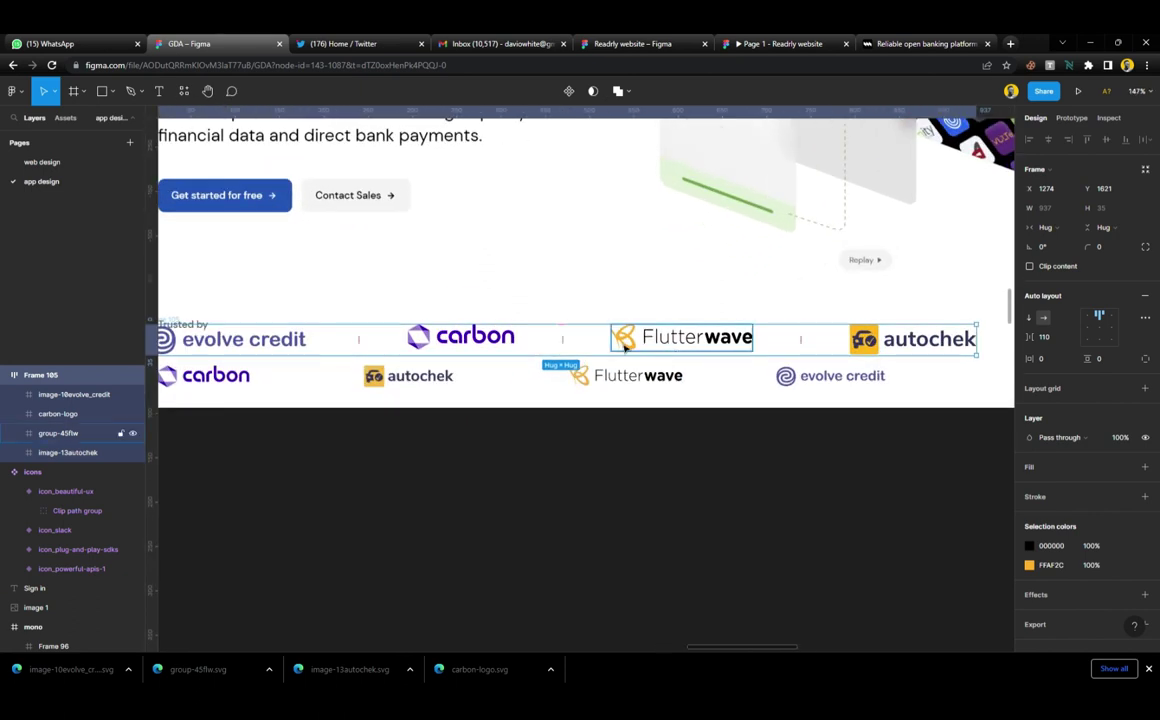
{"action": "scroll", "coordinate": [560, 340], "scroll_direction": "left", "scroll_amount": 2}
{"action": "left_click", "coordinate": [573, 343]}
{"action": "key", "text": "Left"}
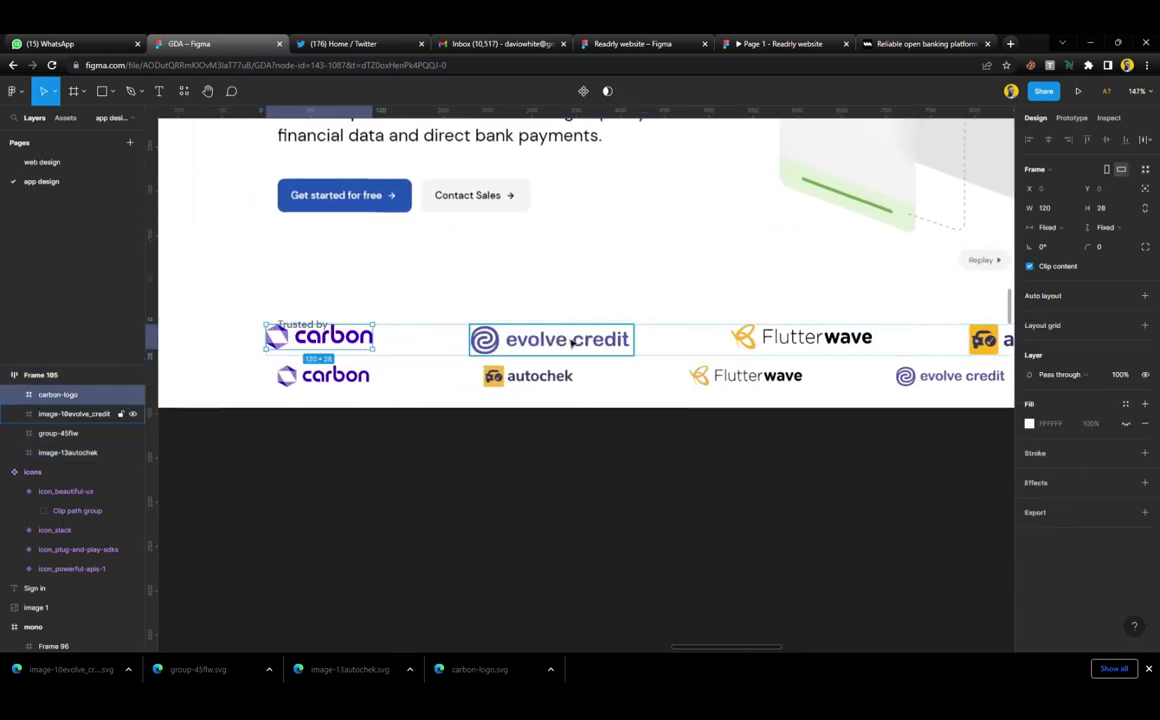
{"action": "left_click", "coordinate": [983, 342]}
{"action": "key", "text": "Left"}
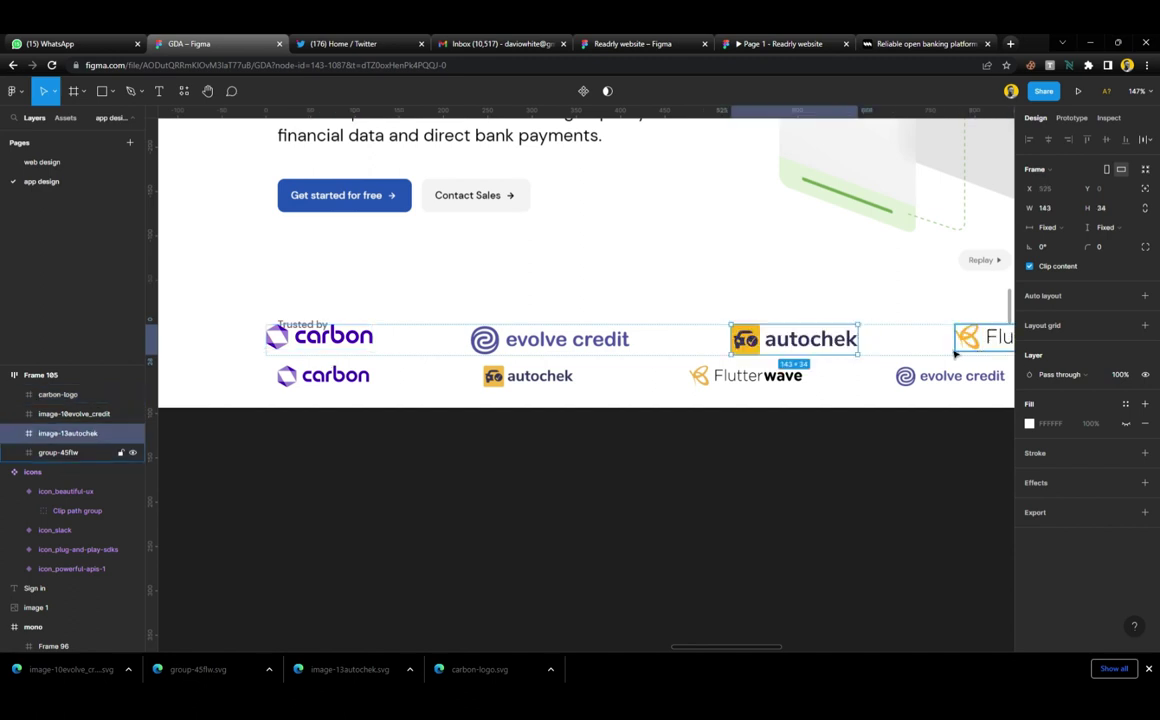
{"action": "key", "text": "Left"}
{"action": "left_click", "coordinate": [829, 357]}
{"action": "key", "text": "Right"}
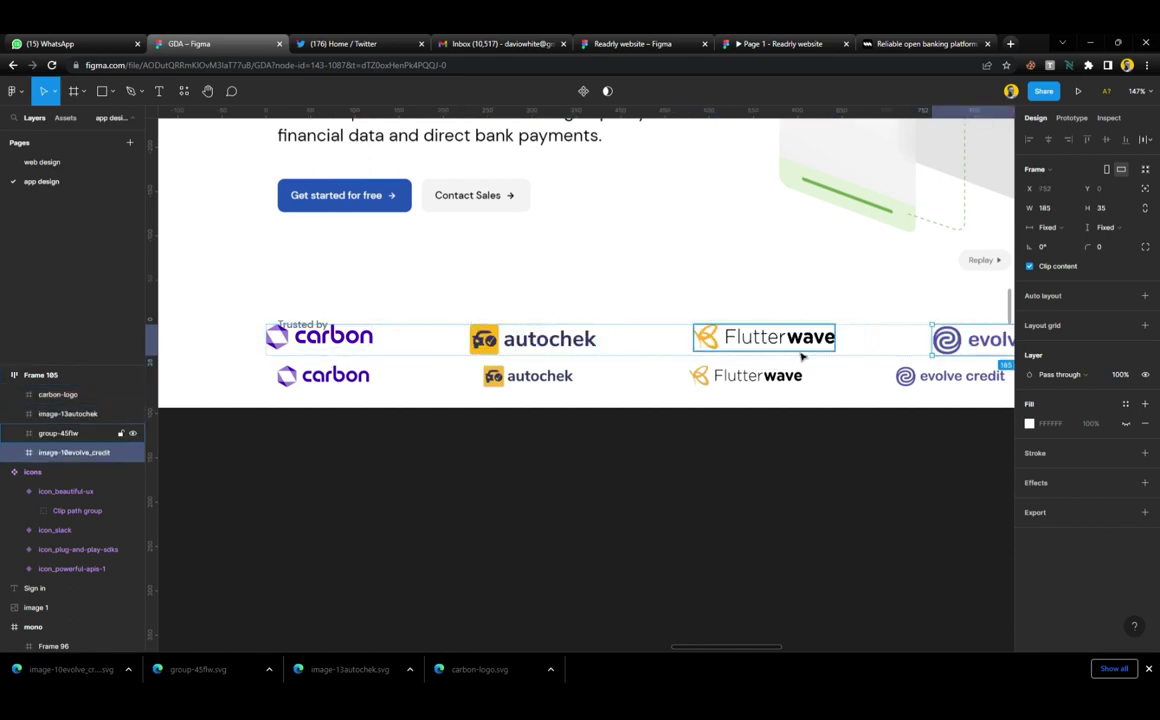
Select the whole logo row, Frame 105, for proportional scaling
{"action": "left_click", "coordinate": [810, 458]}
{"action": "left_click", "coordinate": [308, 326]}
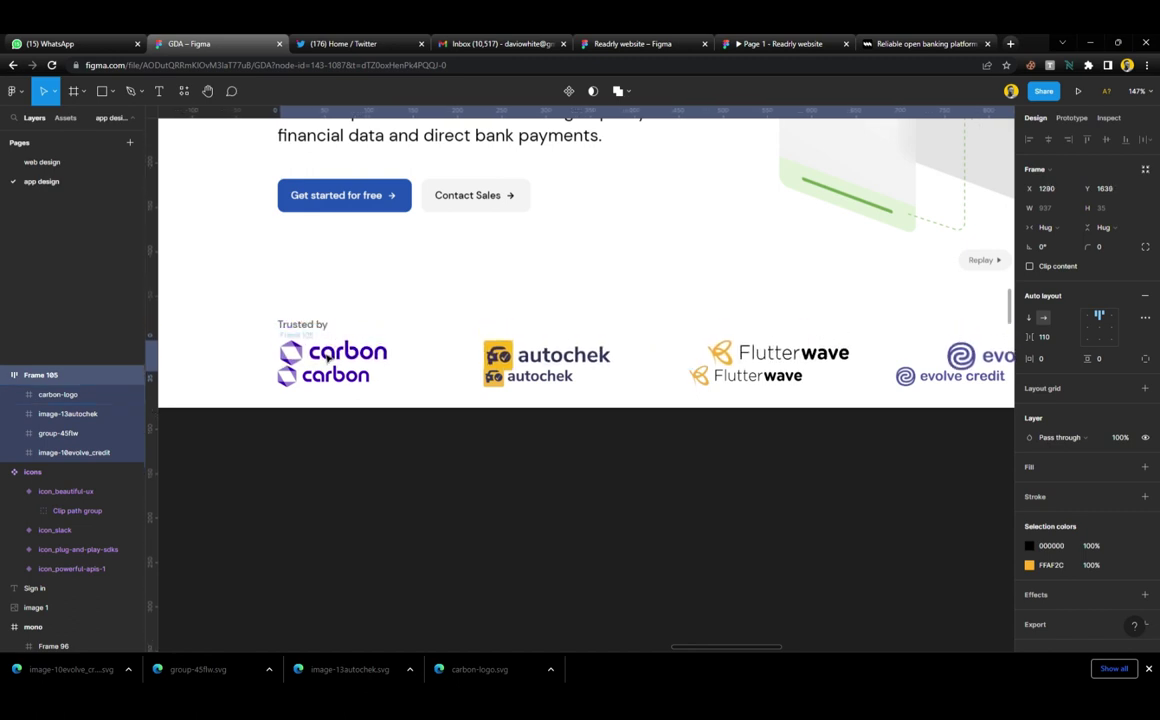
{"action": "scroll", "coordinate": [603, 368], "scroll_direction": "right", "scroll_amount": 5}
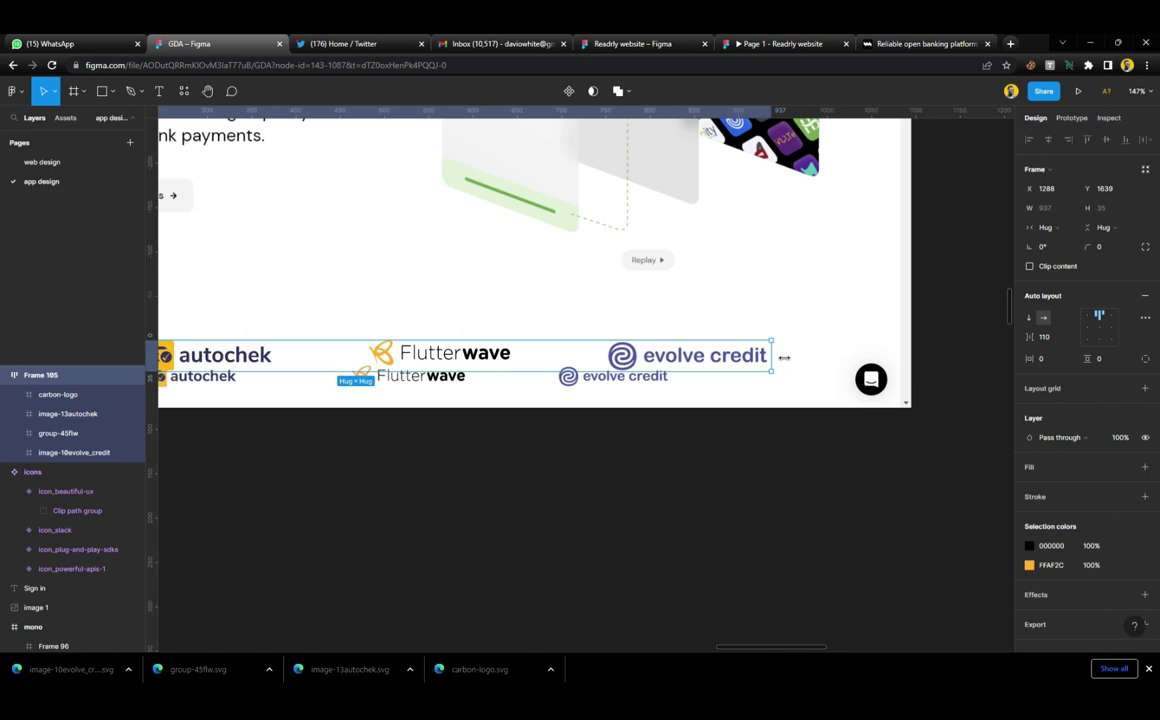
{"action": "key", "text": "k"}
{"action": "scroll", "coordinate": [790, 357], "scroll_direction": "left", "scroll_amount": 5}
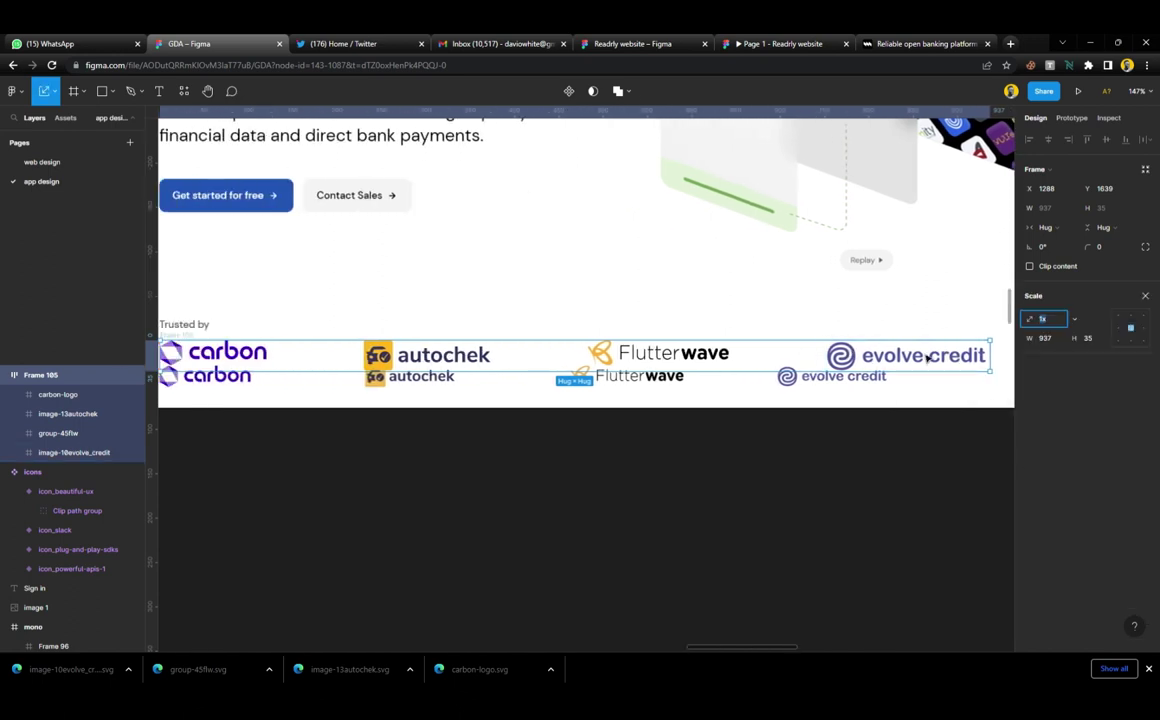
Scale the logo row down to about 0.86x and retune the gap between logos
{"action": "left_click_drag", "start_coordinate": [1000, 355], "coordinate": [872, 378]}
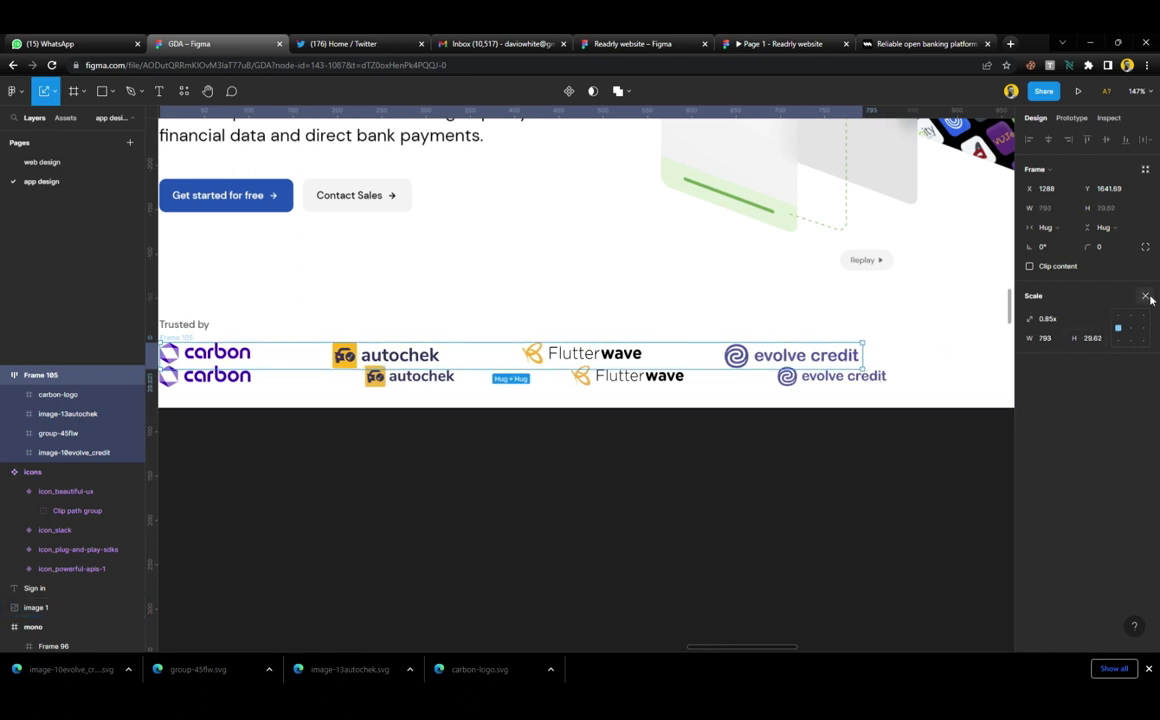
{"action": "left_click", "coordinate": [1145, 296]}
{"action": "left_click_drag", "start_coordinate": [1030, 337], "coordinate": [1073, 341]}
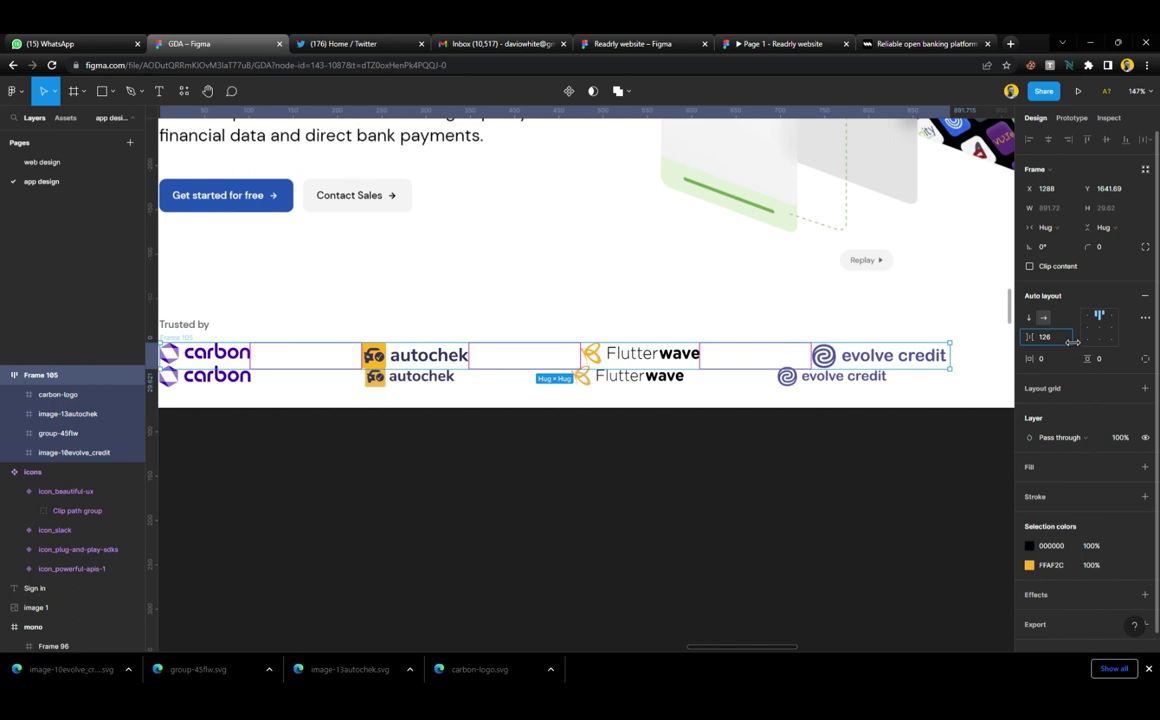
{"action": "left_click_drag", "start_coordinate": [1072, 342], "coordinate": [1067, 342]}
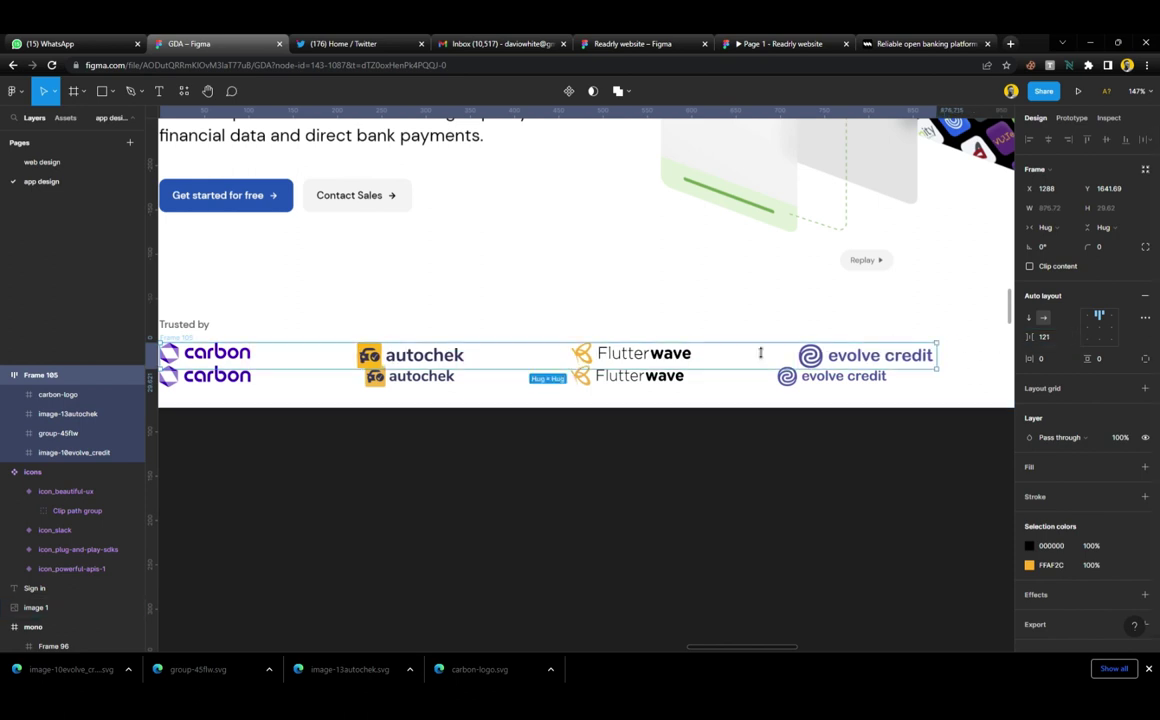
Shrink the autochek logo slightly and widen the row's logo spacing
{"action": "left_click", "coordinate": [448, 370]}
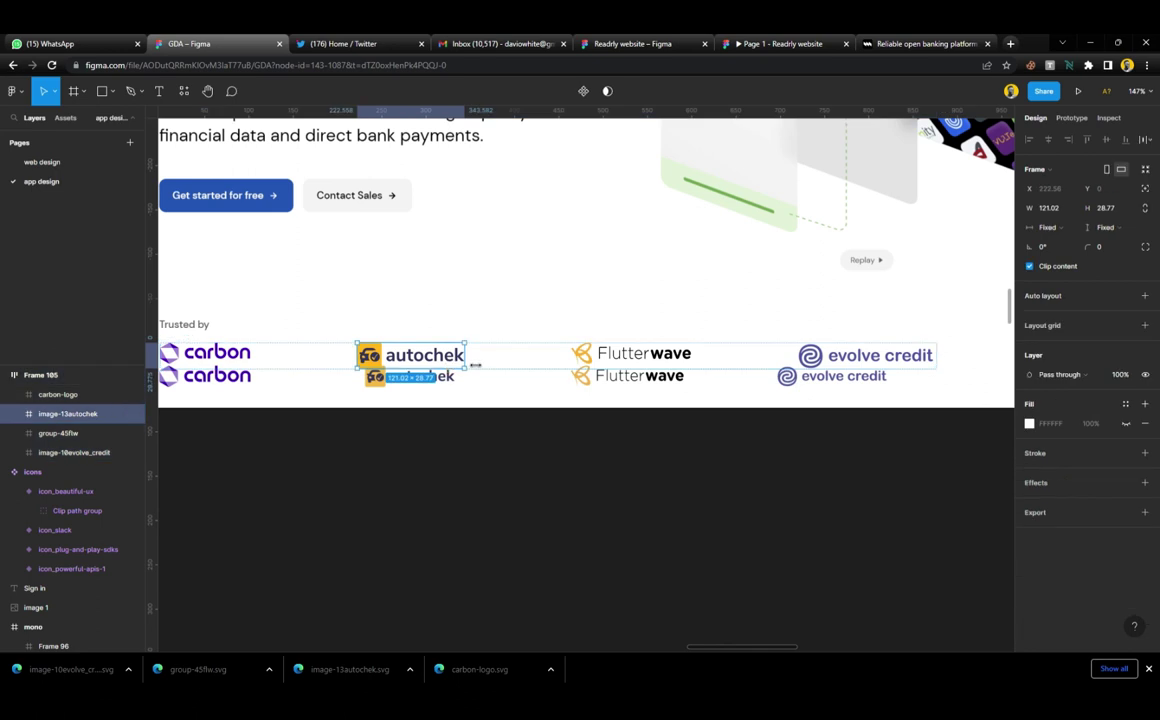
{"action": "key", "text": "k"}
{"action": "left_click_drag", "start_coordinate": [475, 365], "coordinate": [461, 363]}
{"action": "left_click", "coordinate": [172, 343]}
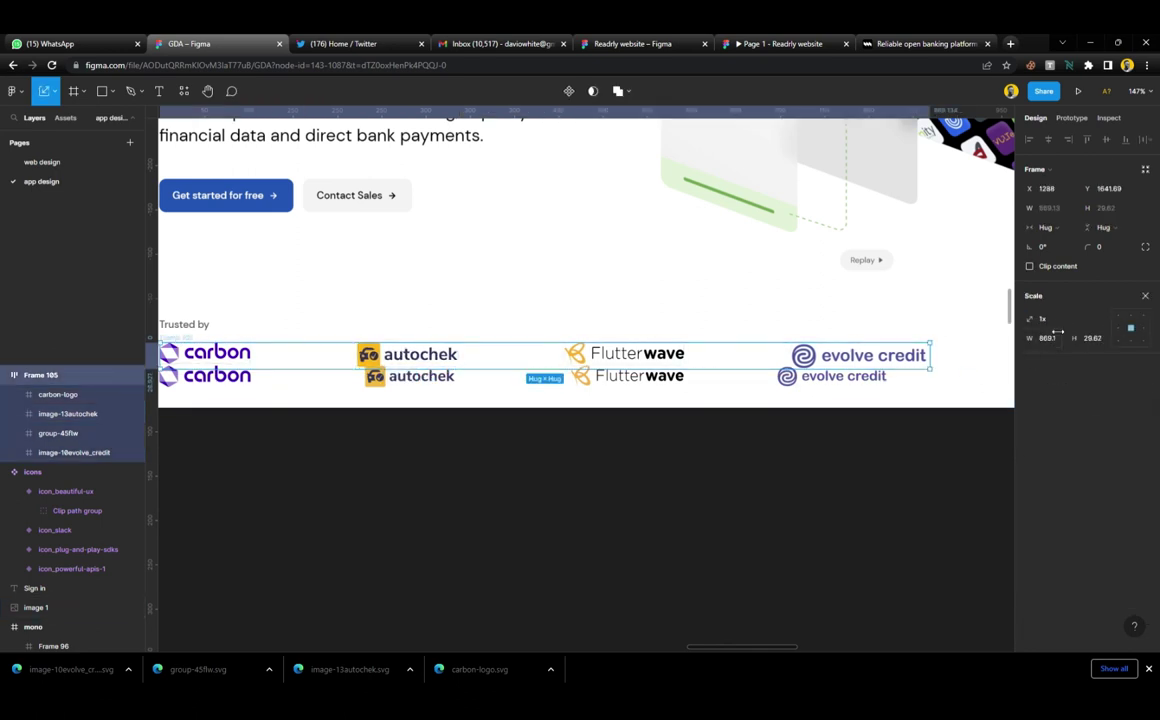
{"action": "key", "text": "shift+a"}
{"action": "left_click_drag", "start_coordinate": [1030, 337], "coordinate": [1041, 338]}
Scale autochek to about 0.89x, Flutterwave to 0.95x and evolve credit to 0.9x
{"action": "left_click", "coordinate": [432, 354]}
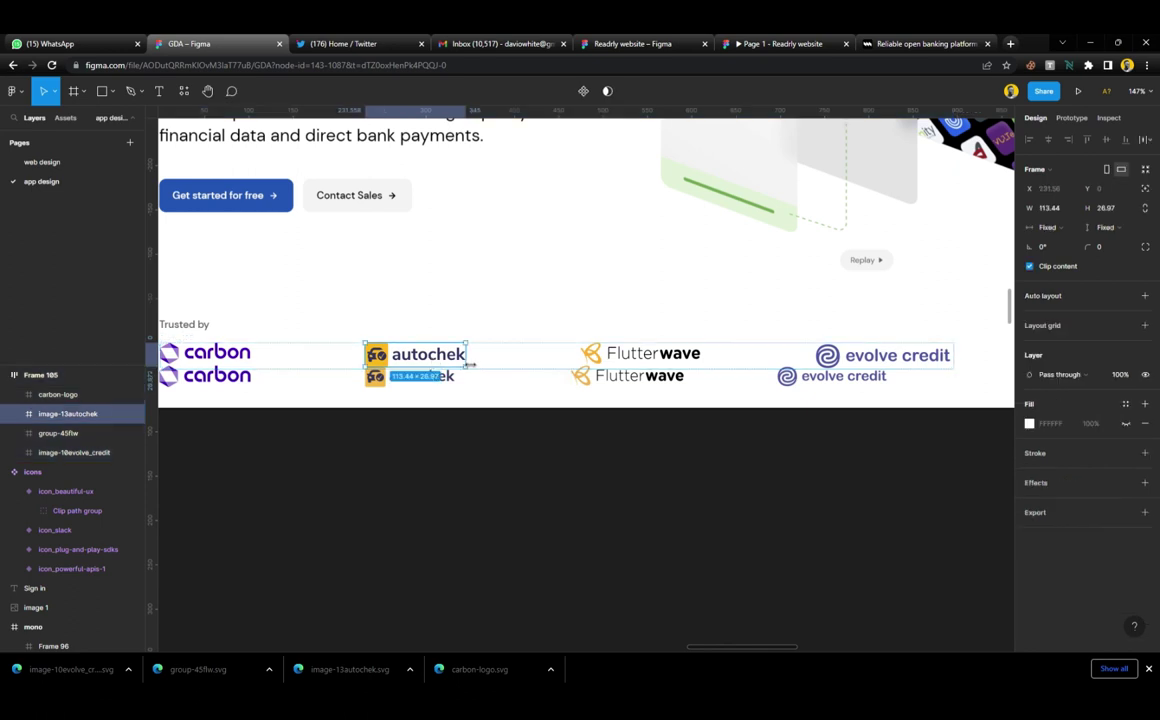
{"action": "key", "text": "k"}
{"action": "left_click_drag", "start_coordinate": [478, 363], "coordinate": [458, 364]}
{"action": "left_click", "coordinate": [651, 362]}
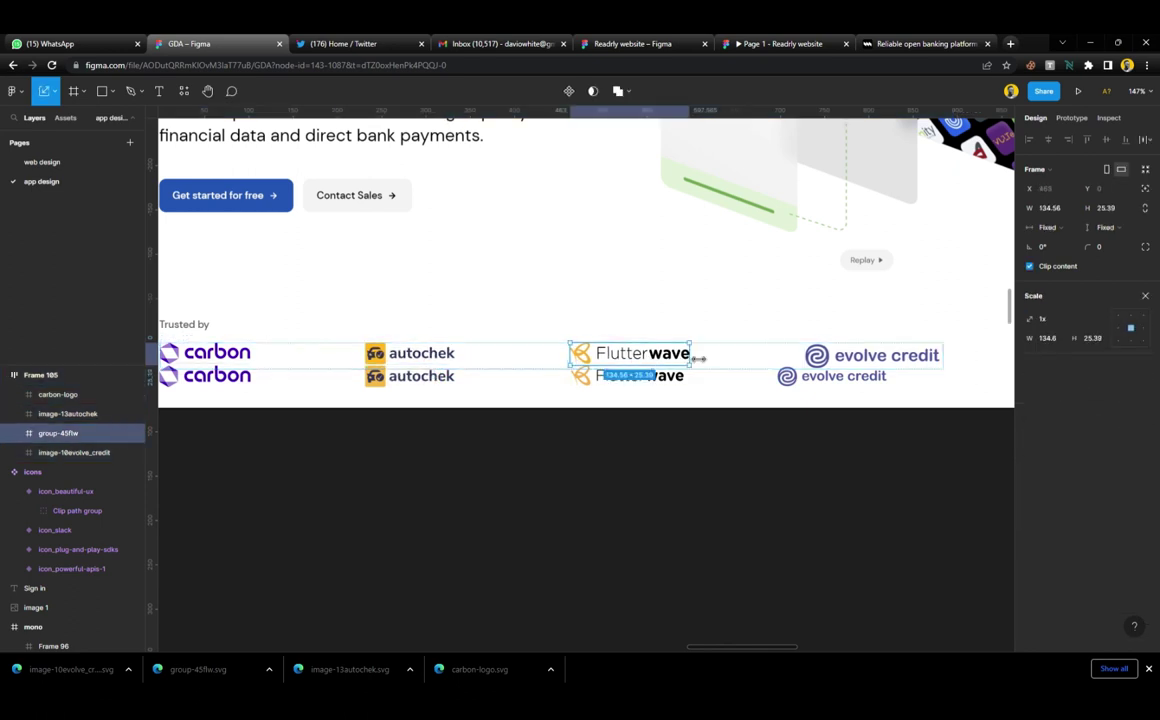
{"action": "left_click_drag", "start_coordinate": [696, 358], "coordinate": [691, 358]}
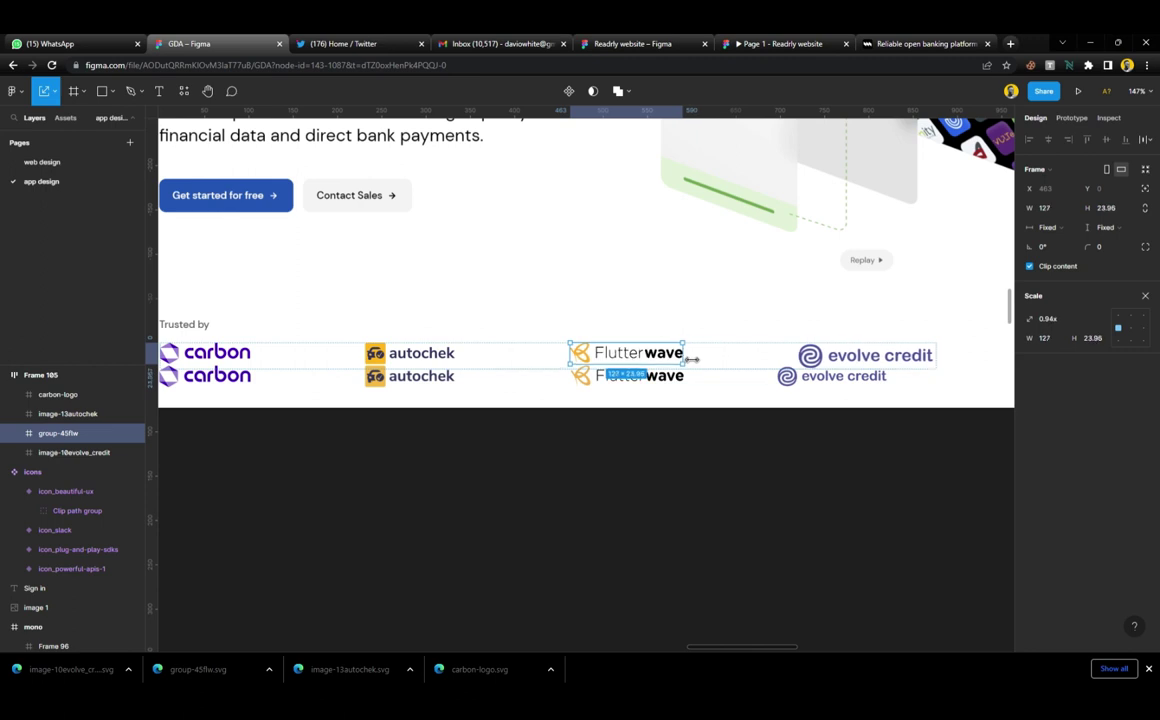
{"action": "left_click", "coordinate": [912, 356]}
{"action": "left_click_drag", "start_coordinate": [949, 360], "coordinate": [929, 365]}
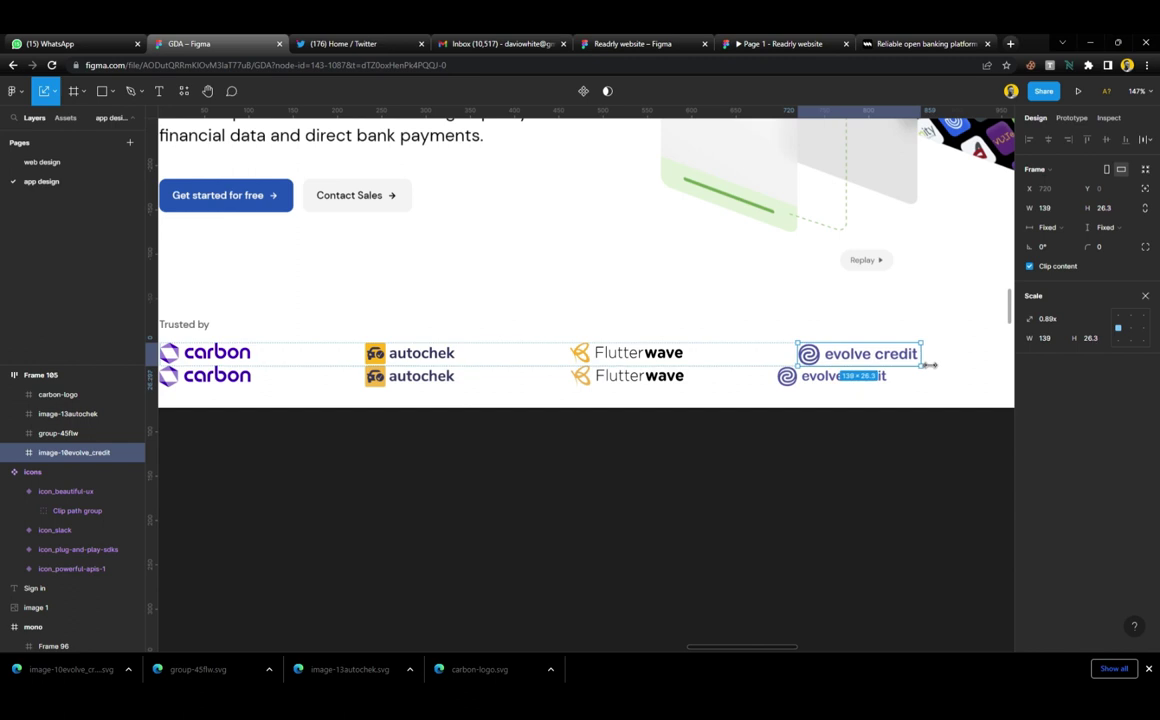
{"action": "left_click", "coordinate": [808, 425]}
{"action": "scroll", "coordinate": [557, 326], "scroll_direction": "down", "scroll_amount": 6}
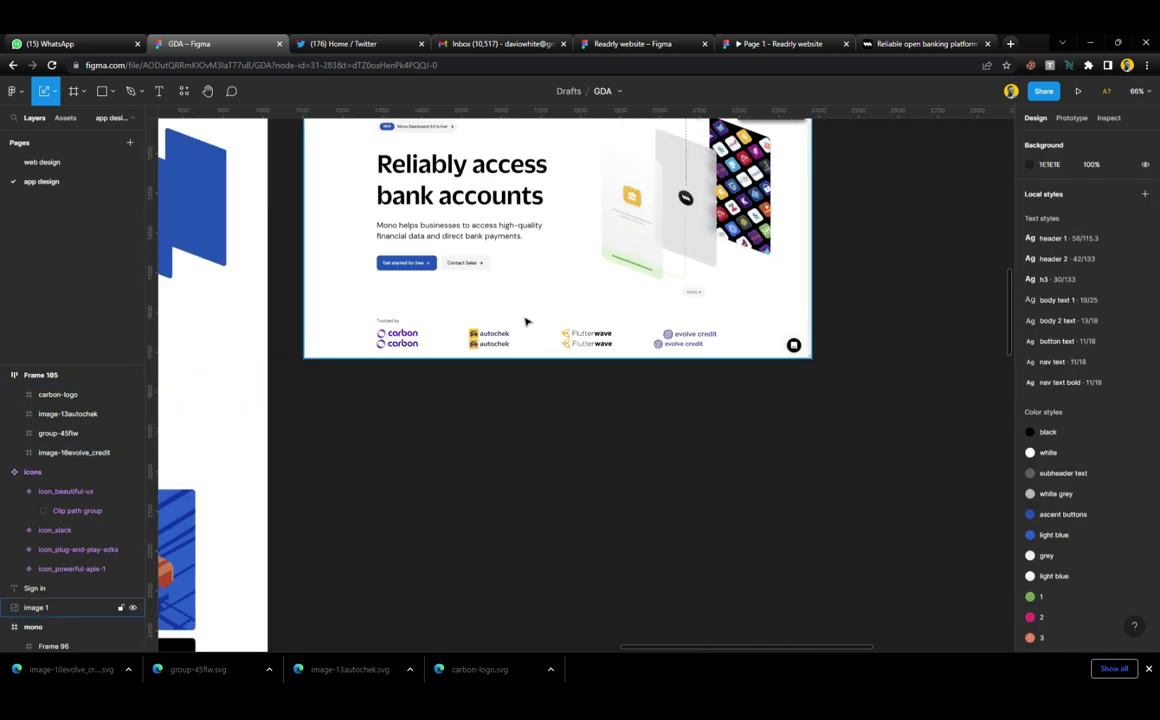
{"action": "scroll", "coordinate": [526, 318], "scroll_direction": "left", "scroll_amount": 4}
Move the logo row onto the design frame and delete the black placeholder pills
{"action": "left_click", "coordinate": [665, 332]}
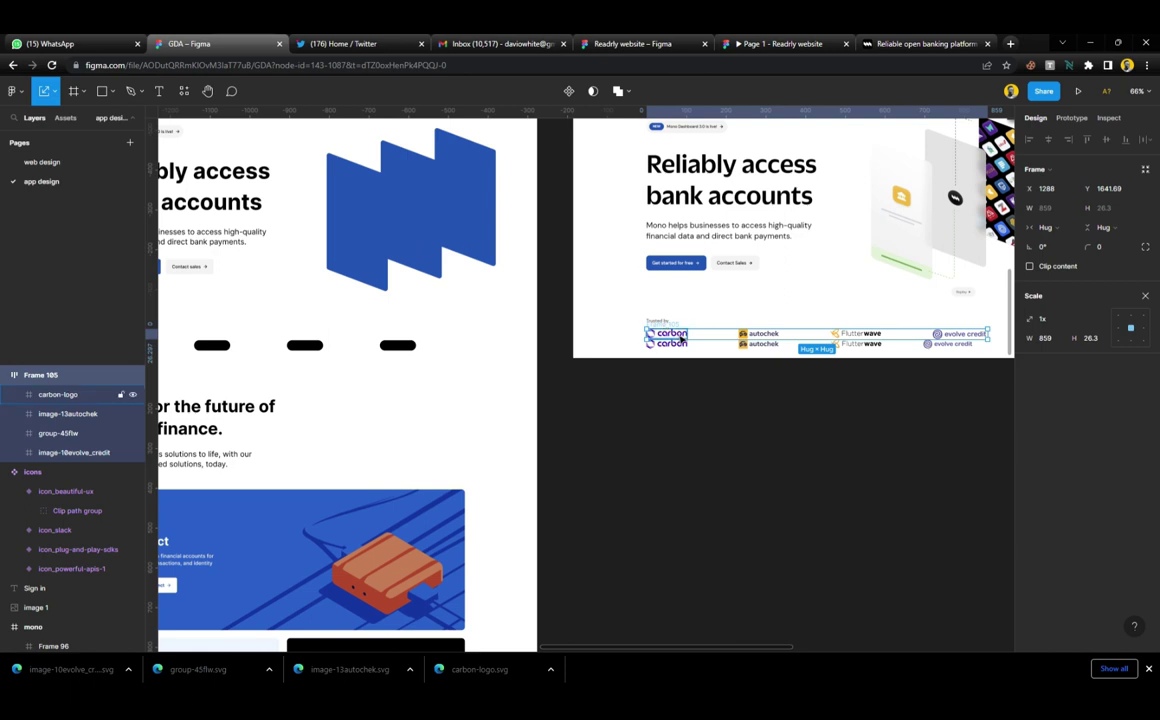
{"action": "left_click_drag", "start_coordinate": [633, 340], "coordinate": [469, 348]}
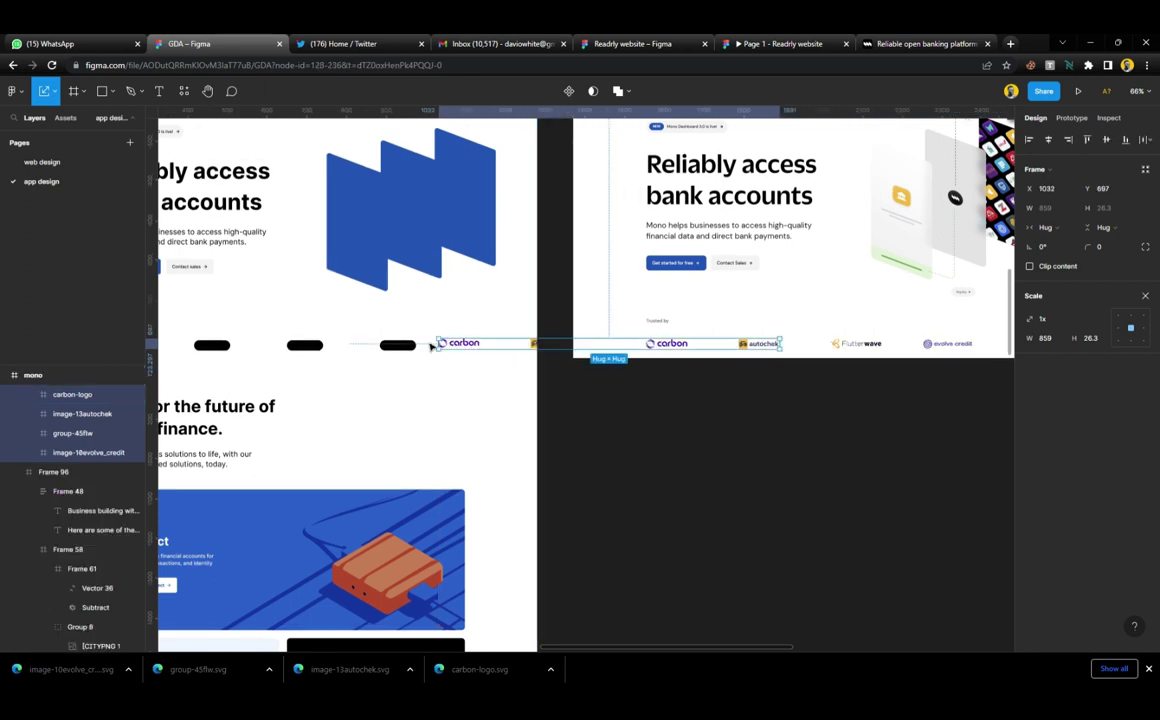
{"action": "scroll", "coordinate": [420, 348], "scroll_direction": "left", "scroll_amount": 5}
{"action": "left_click_drag", "start_coordinate": [313, 343], "coordinate": [632, 375]}
{"action": "key", "text": "Delete"}
Centre the logo row horizontally on the page and show its 3-column grid
{"action": "left_click", "coordinate": [793, 345]}
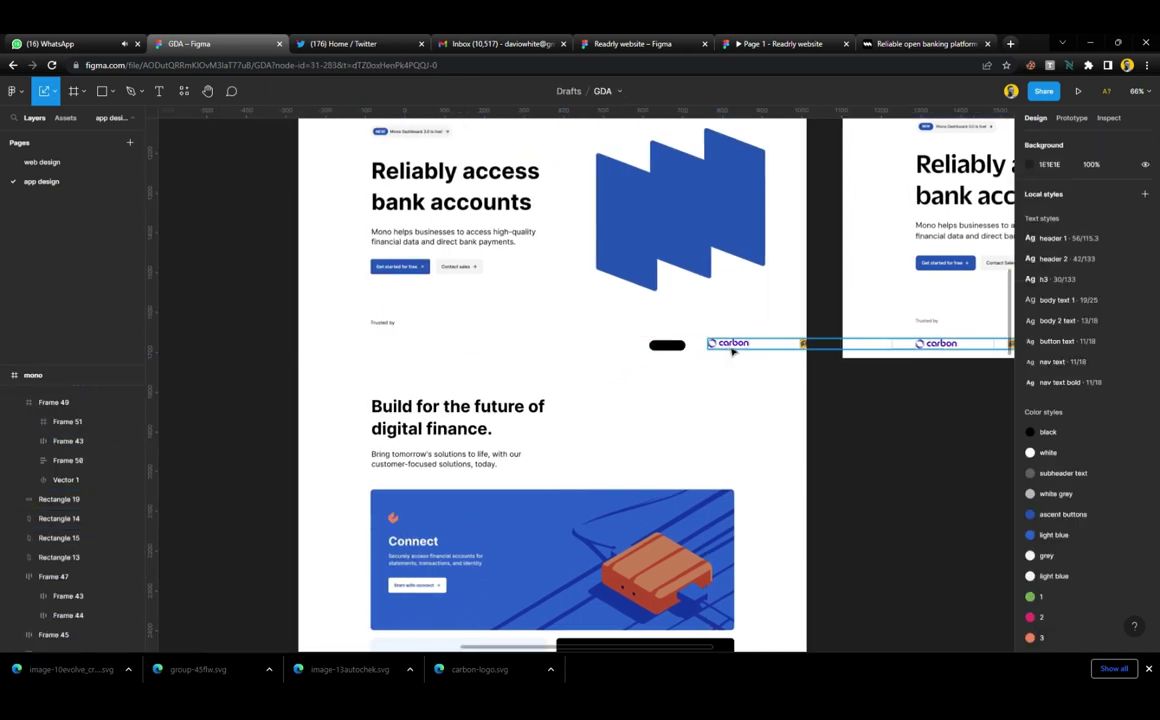
{"action": "left_click", "coordinate": [1048, 140]}
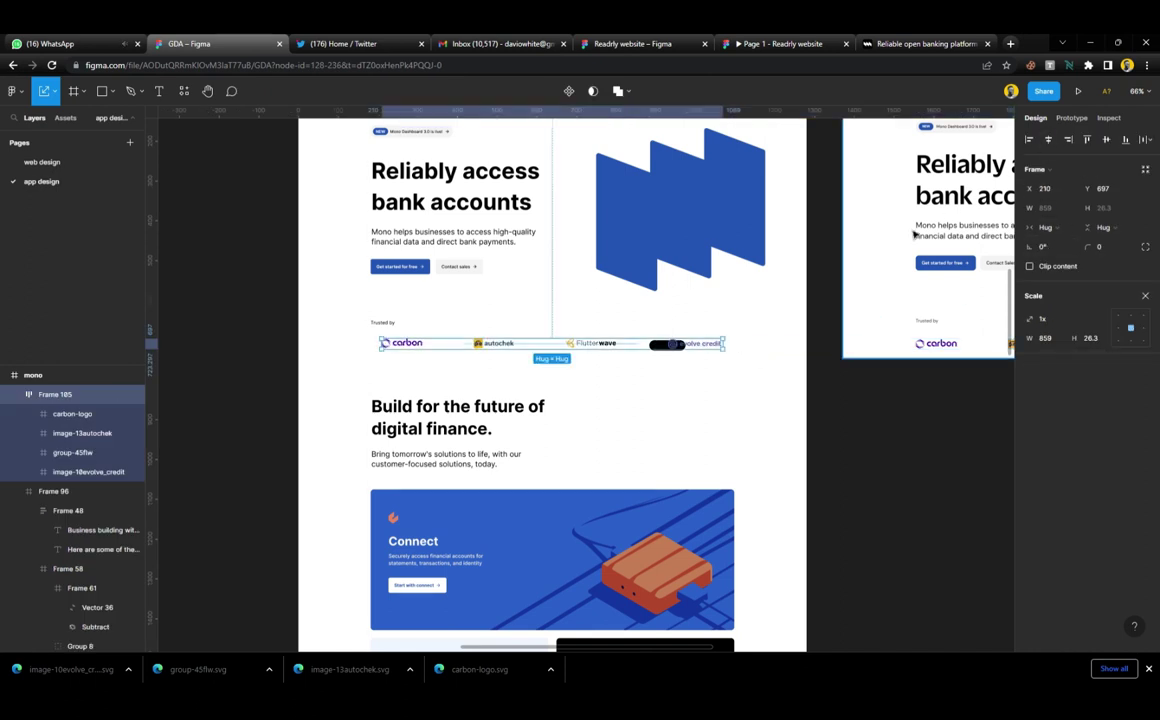
{"action": "key", "text": "Escape"}
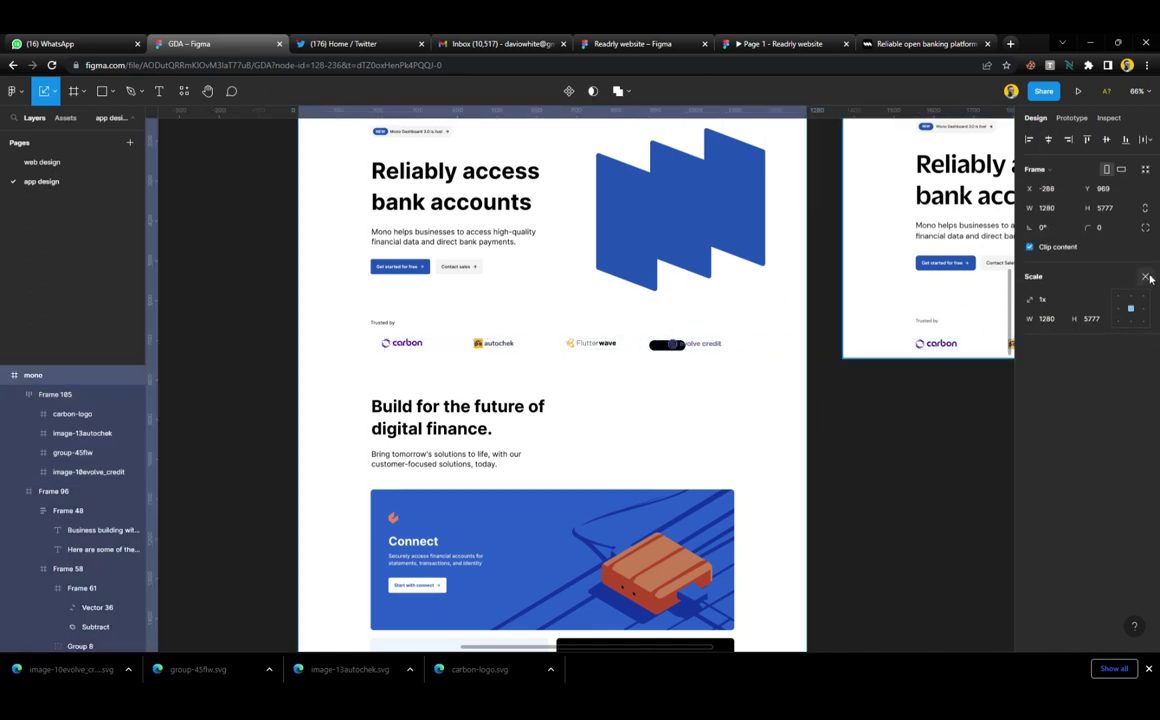
{"action": "left_click", "coordinate": [1125, 326]}
Delete the black pill covering evolve credit and nudge the logo row into place
{"action": "scroll", "coordinate": [655, 354], "scroll_direction": "up", "scroll_amount": 5}
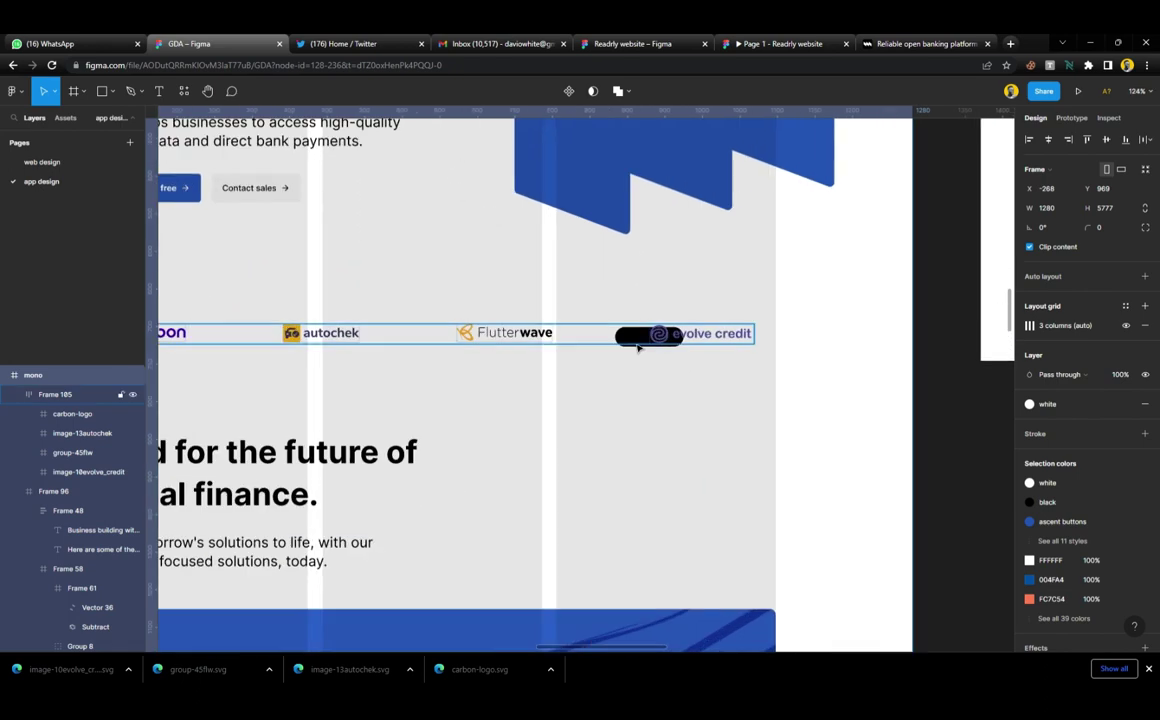
{"action": "left_click", "coordinate": [640, 340]}
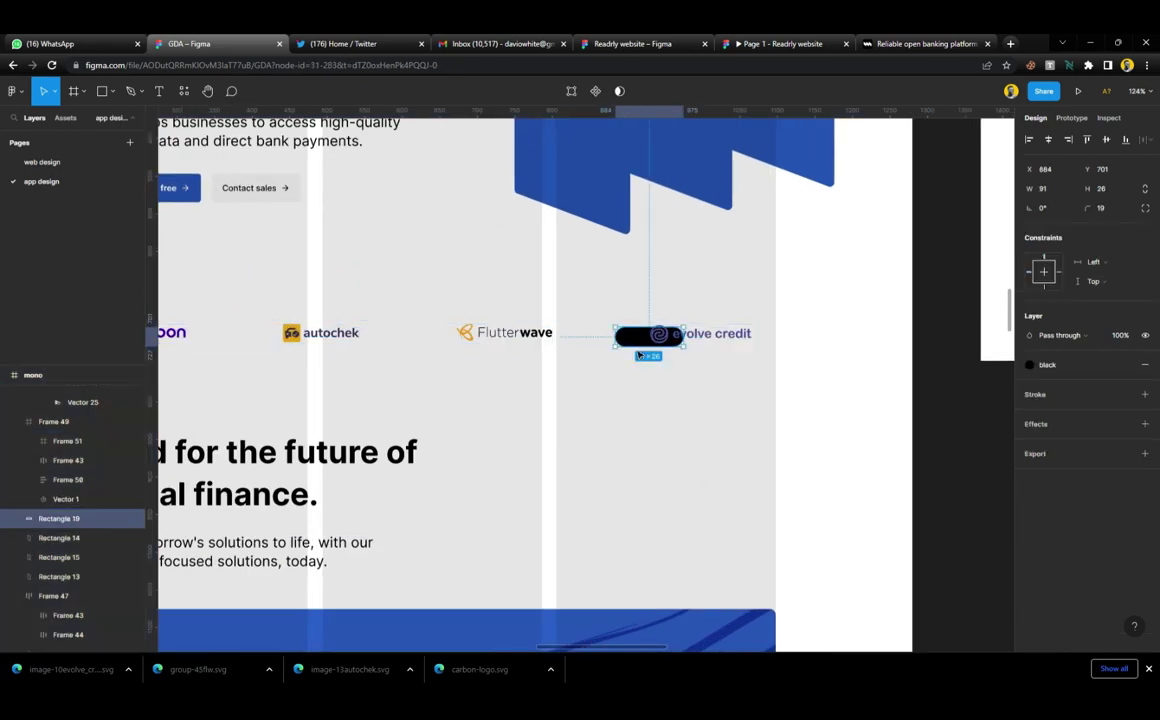
{"action": "key", "text": "Delete"}
{"action": "scroll", "coordinate": [642, 380], "scroll_direction": "down", "scroll_amount": 5}
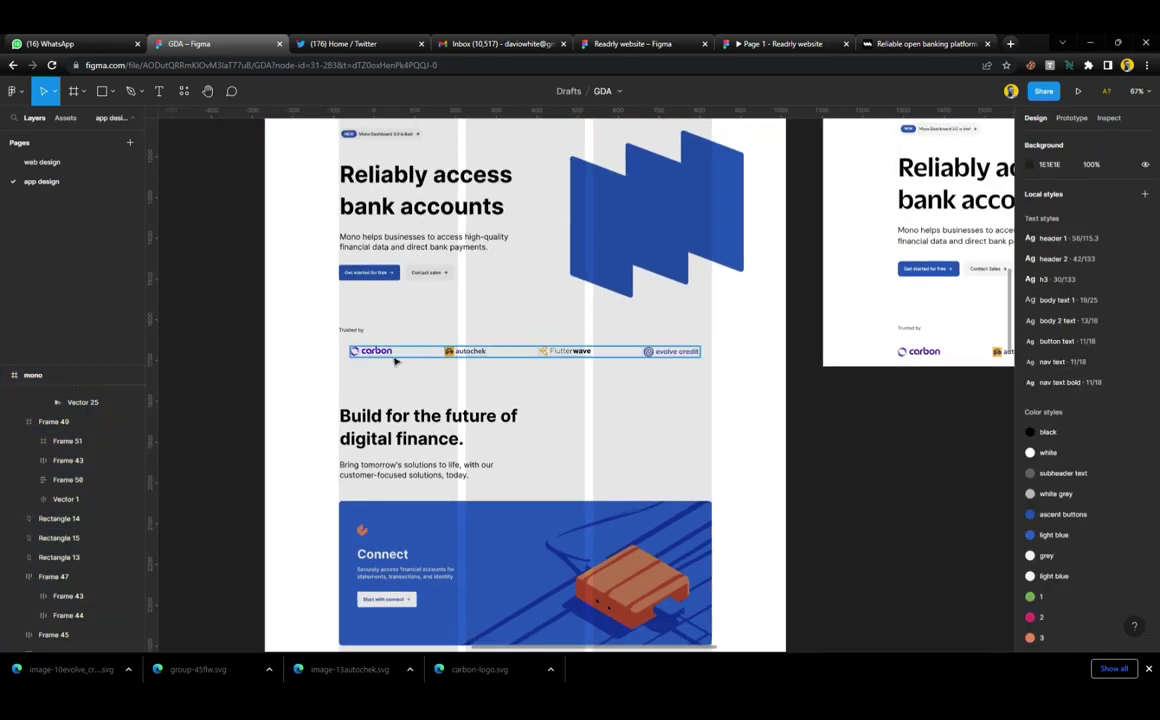
{"action": "left_click", "coordinate": [395, 360]}
{"action": "scroll", "coordinate": [395, 360], "scroll_direction": "up", "scroll_amount": 3}
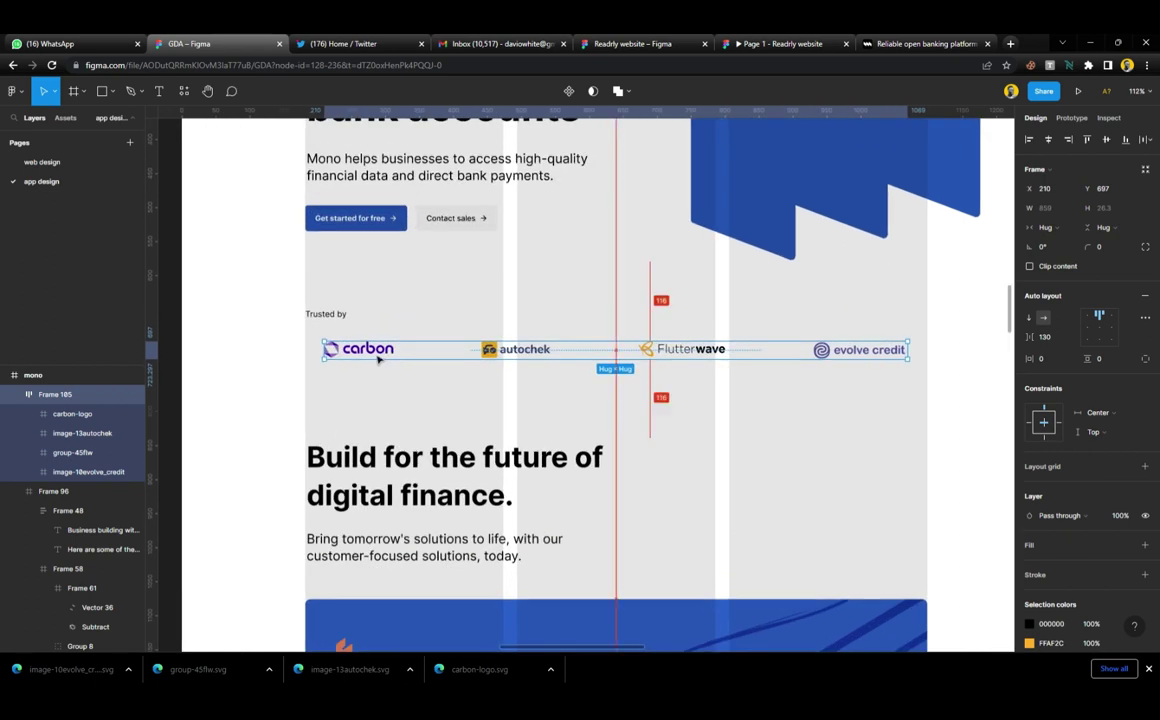
{"action": "left_click_drag", "start_coordinate": [368, 358], "coordinate": [367, 337]}
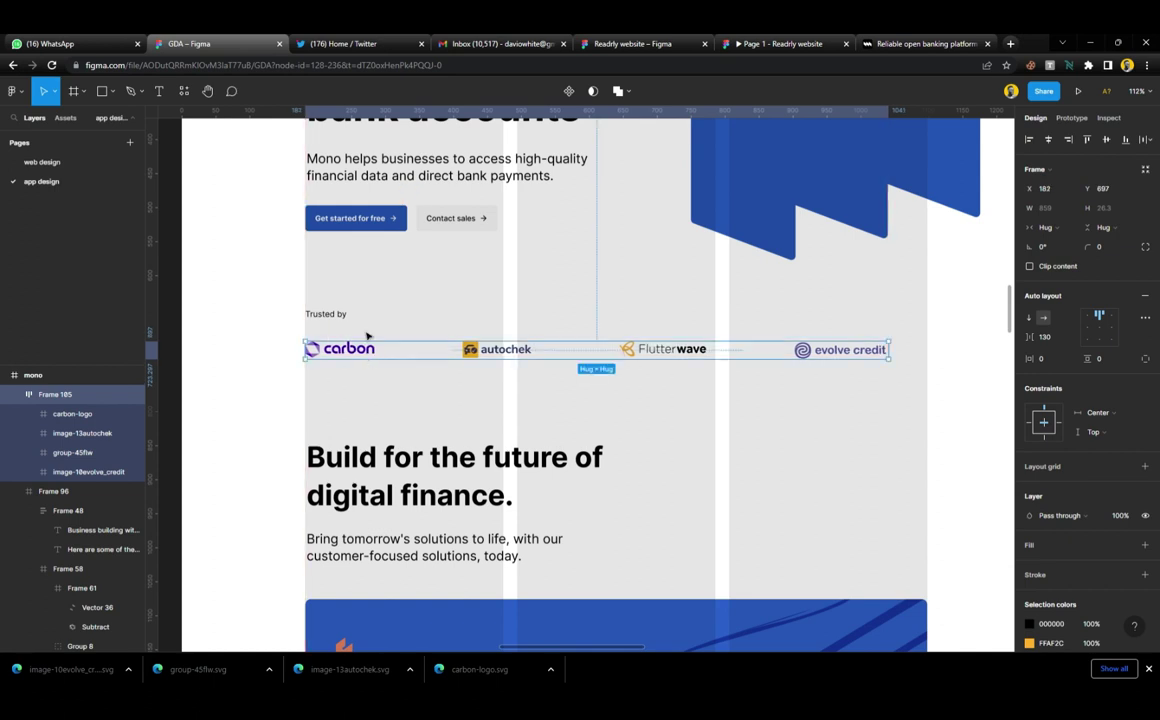
Group 'Trusted by' and the logo row into auto-layout Frame 106
{"action": "left_click", "coordinate": [345, 317], "text": "shift"}
{"action": "key", "text": "shift+a"}
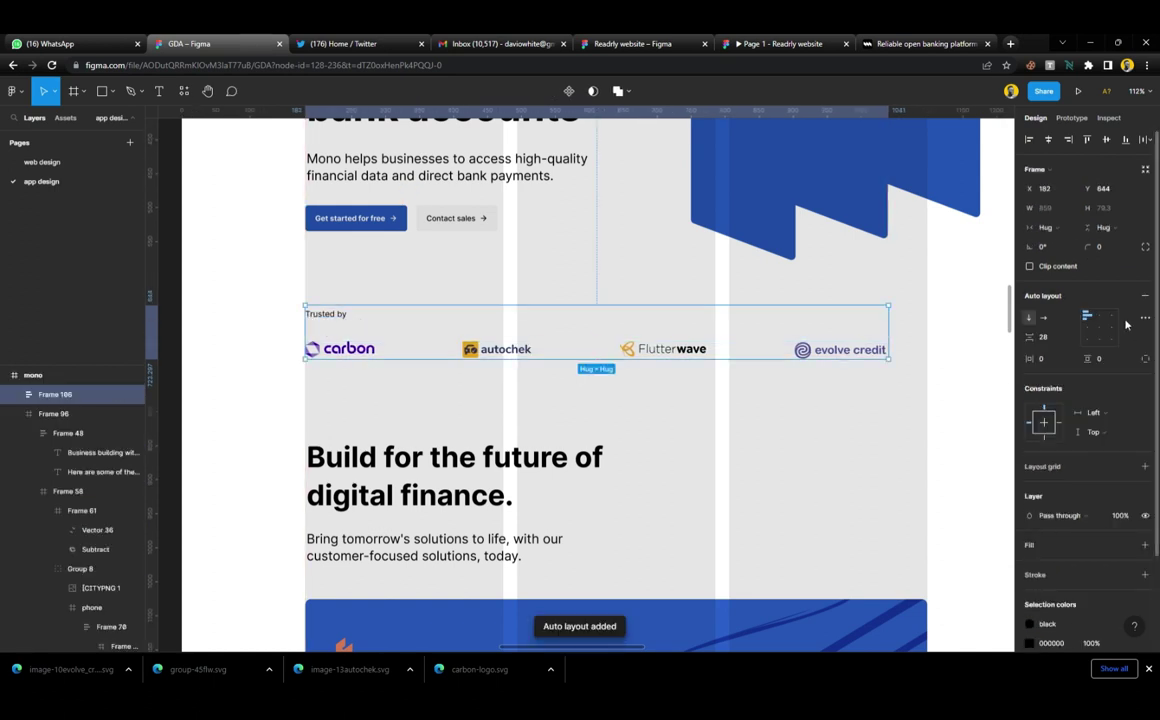
{"action": "key", "text": "Escape"}
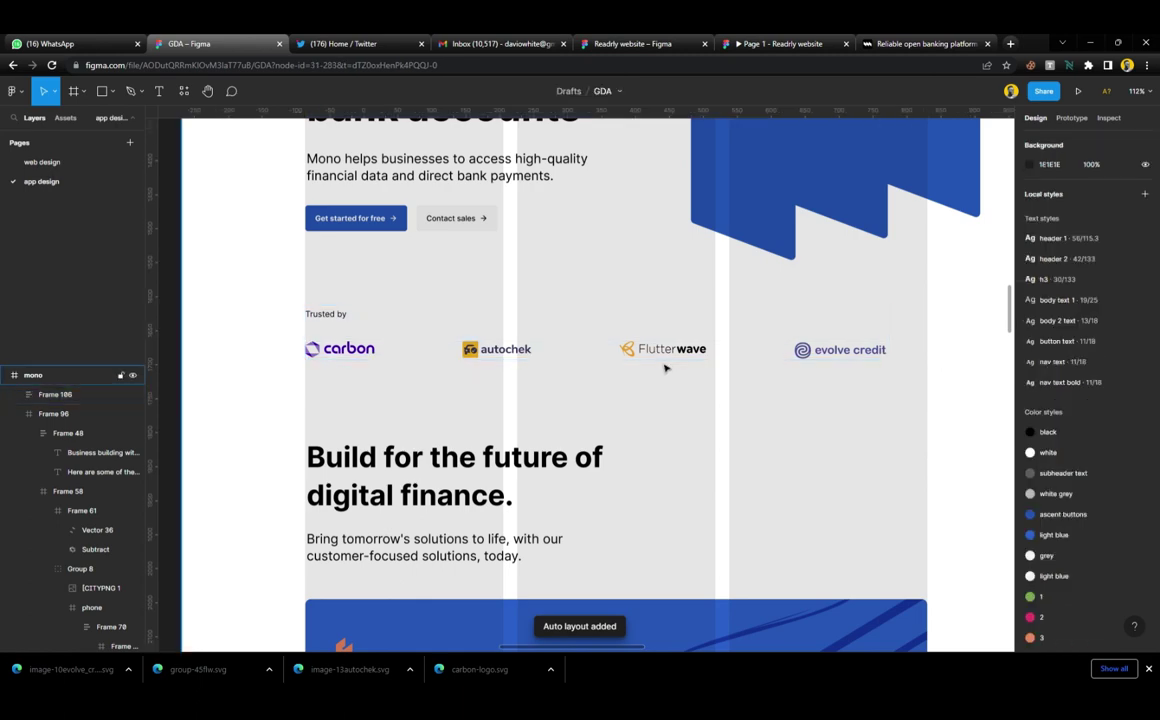
{"action": "scroll", "coordinate": [663, 368], "scroll_direction": "down", "scroll_amount": 5}
{"action": "scroll", "coordinate": [663, 368], "scroll_direction": "right", "scroll_amount": 1}
{"action": "scroll", "coordinate": [663, 368], "scroll_direction": "left", "scroll_amount": 6}
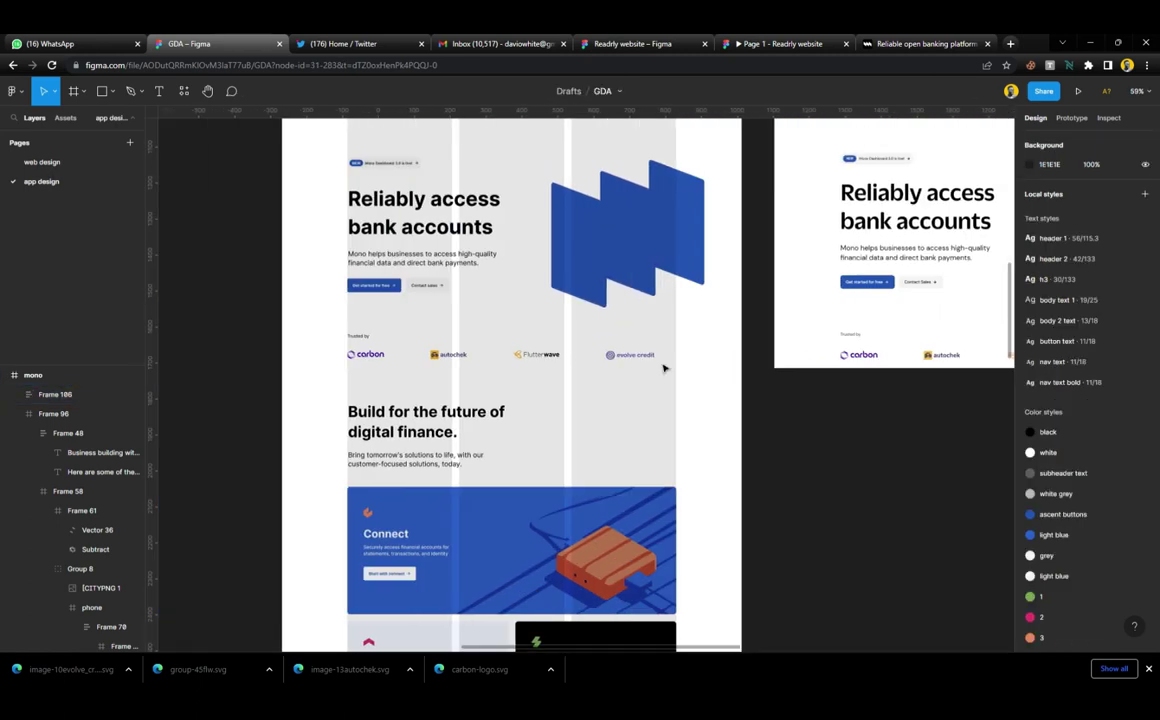
{"action": "scroll", "coordinate": [698, 369], "scroll_direction": "up", "scroll_amount": 1}
{"action": "scroll", "coordinate": [698, 369], "scroll_direction": "up", "scroll_amount": 3}
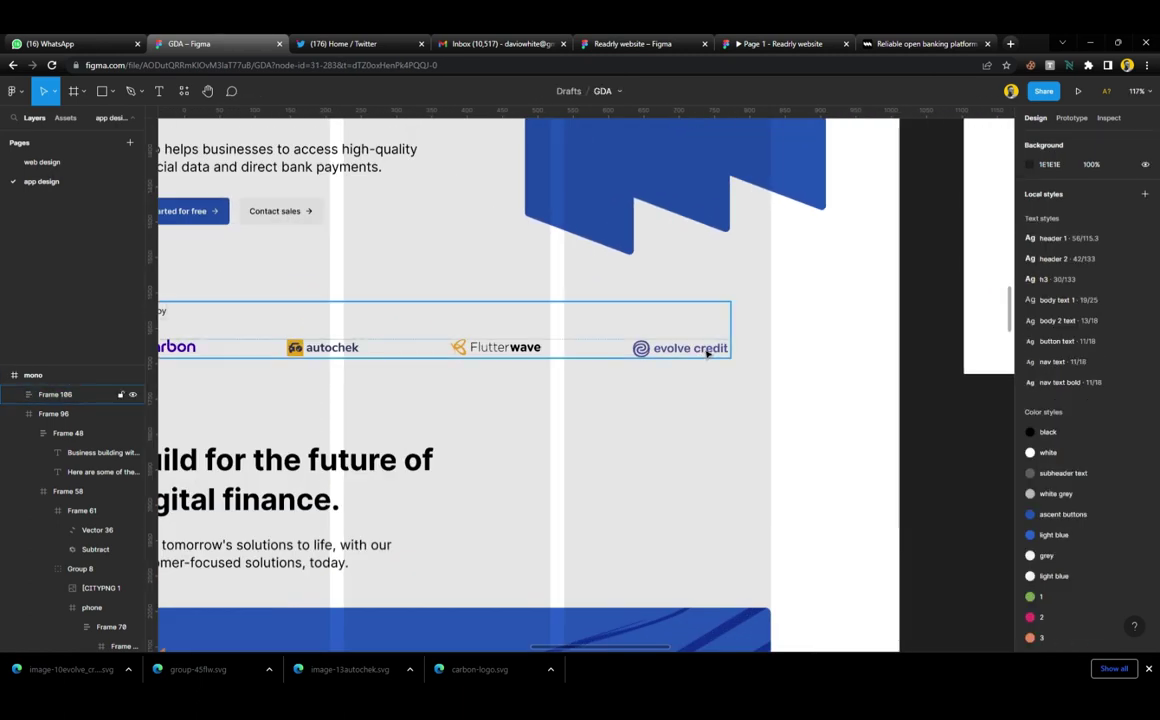
Raise the logo spacing in Frame 105 to 133, widening it to 868
{"action": "left_click", "coordinate": [707, 350]}
{"action": "scroll", "coordinate": [770, 357], "scroll_direction": "up", "scroll_amount": 2}
{"action": "scroll", "coordinate": [775, 360], "scroll_direction": "up", "scroll_amount": 10}
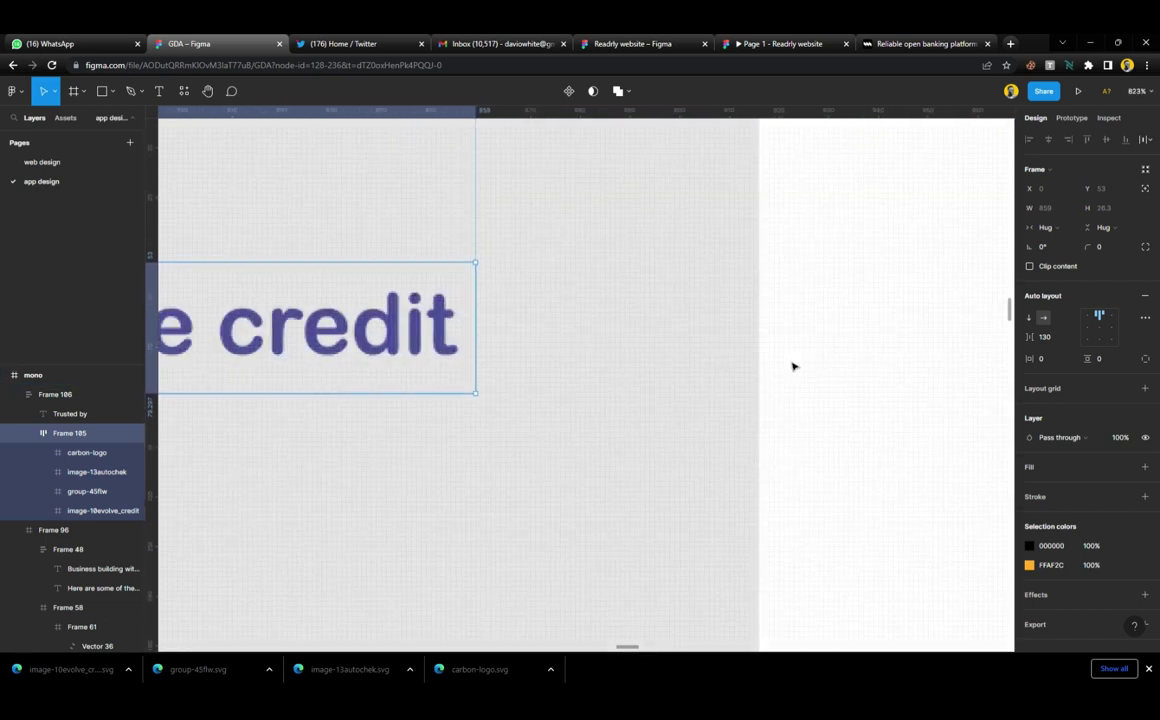
{"action": "key", "text": "Up"}
{"action": "key", "text": "Up"}
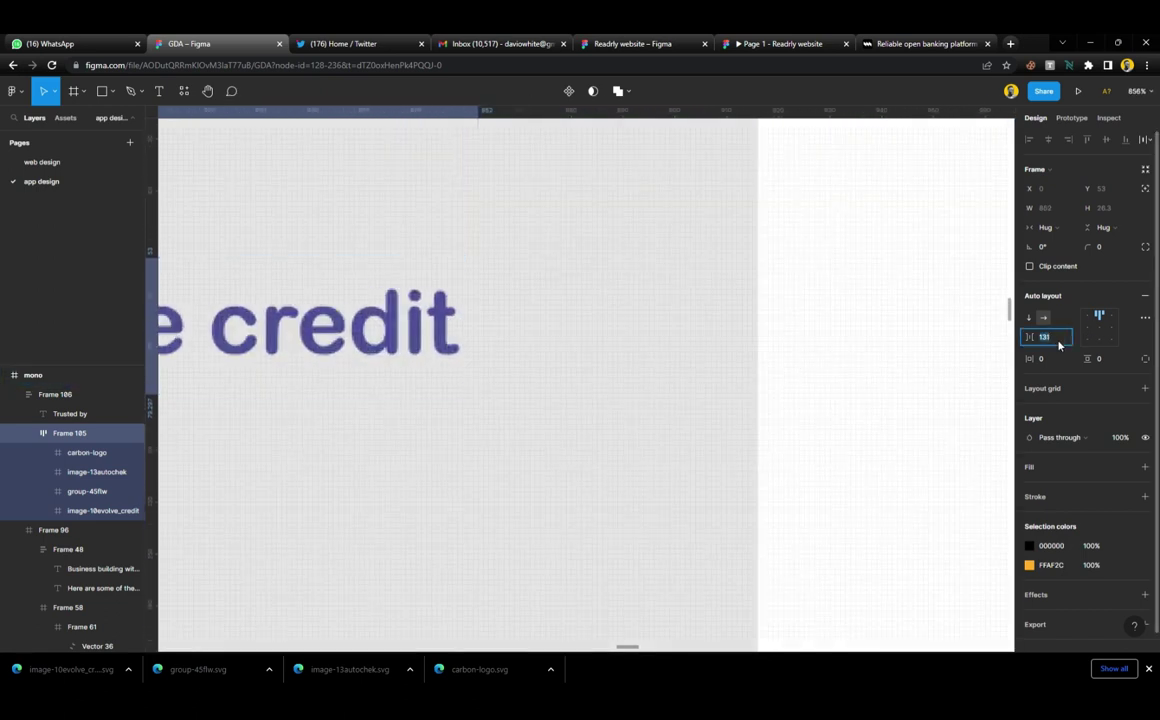
{"action": "key", "text": "Up"}
{"action": "key", "text": "Up"}
{"action": "key", "text": "Up"}
{"action": "key", "text": "Up"}
{"action": "key", "text": "Up"}
{"action": "key", "text": "Up"}
{"action": "key", "text": "Up"}
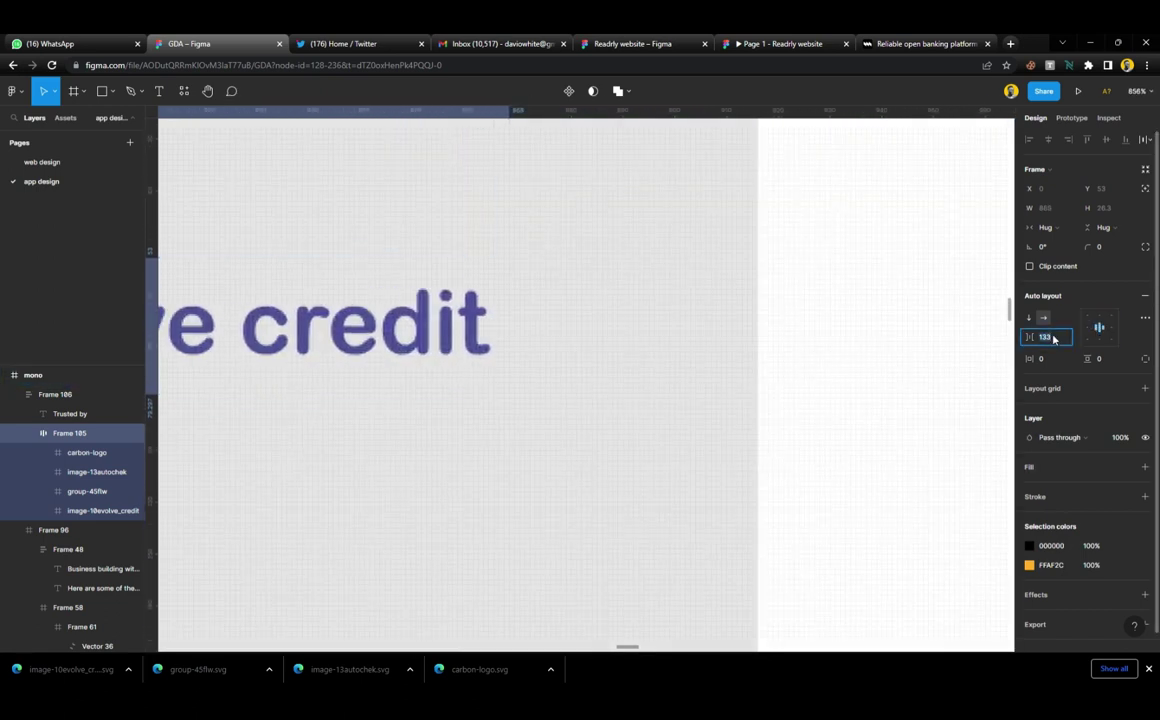
Increase the Trusted by logo row's auto-layout gap to 150.3
{"action": "key", "text": "Up"}
{"action": "key", "text": "Up"}
{"action": "key", "text": "Up"}
{"action": "key", "text": "Up"}
{"action": "key", "text": "Up"}
{"action": "key", "text": "Up"}
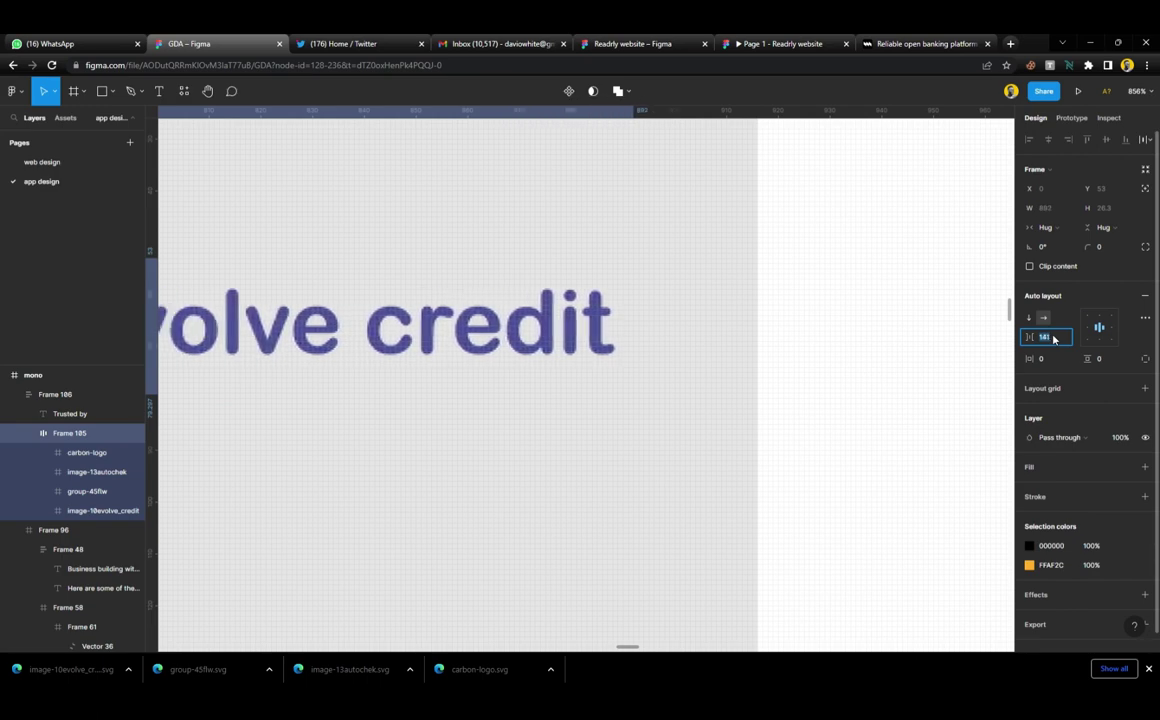
{"action": "key", "text": "Up"}
{"action": "key", "text": "Up"}
{"action": "key", "text": "Up"}
{"action": "key", "text": "Up"}
{"action": "key", "text": "Up"}
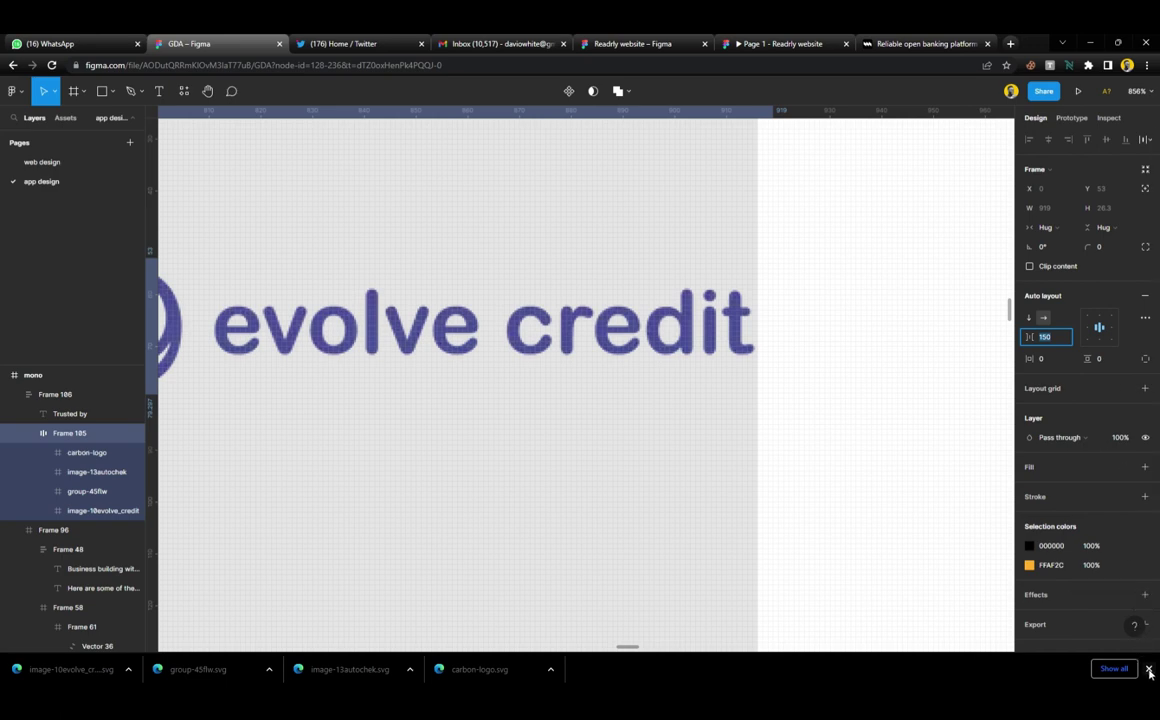
{"action": "left_click", "coordinate": [1148, 669]}
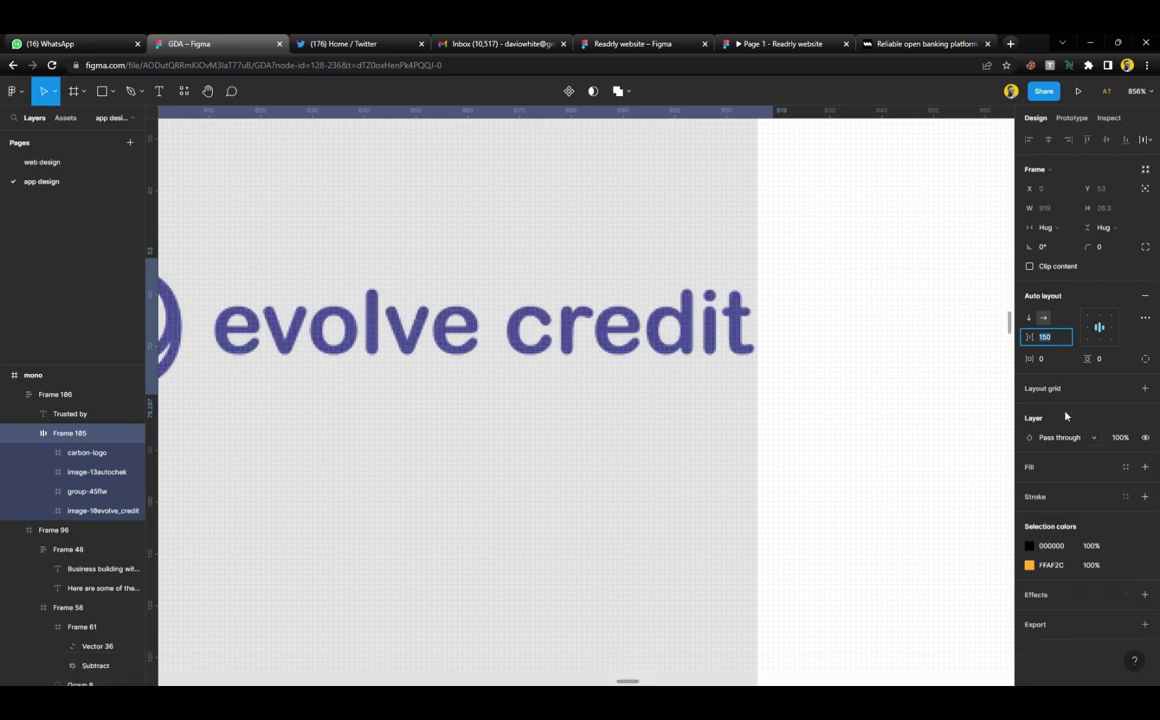
{"action": "key", "text": "Return"}
{"action": "left_click", "coordinate": [1061, 339]}
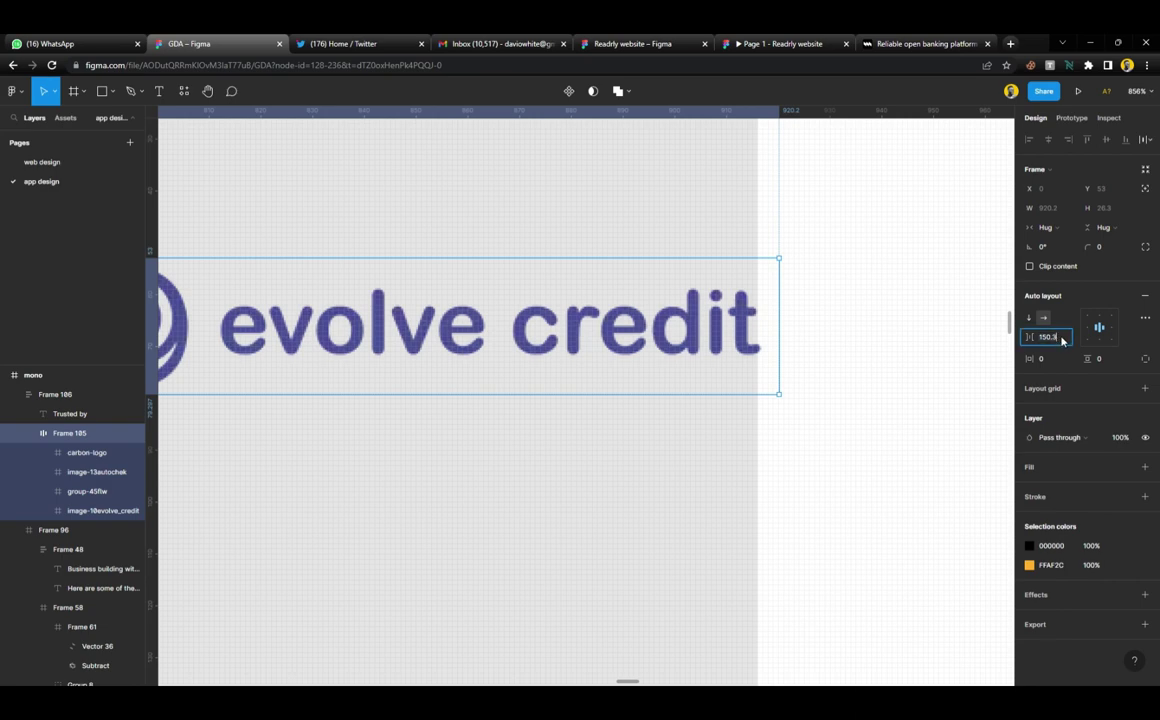
{"action": "left_click", "coordinate": [873, 342]}
Hide the column layout grid on the mono page frame
{"action": "scroll", "coordinate": [731, 352], "scroll_direction": "down", "scroll_amount": 1}
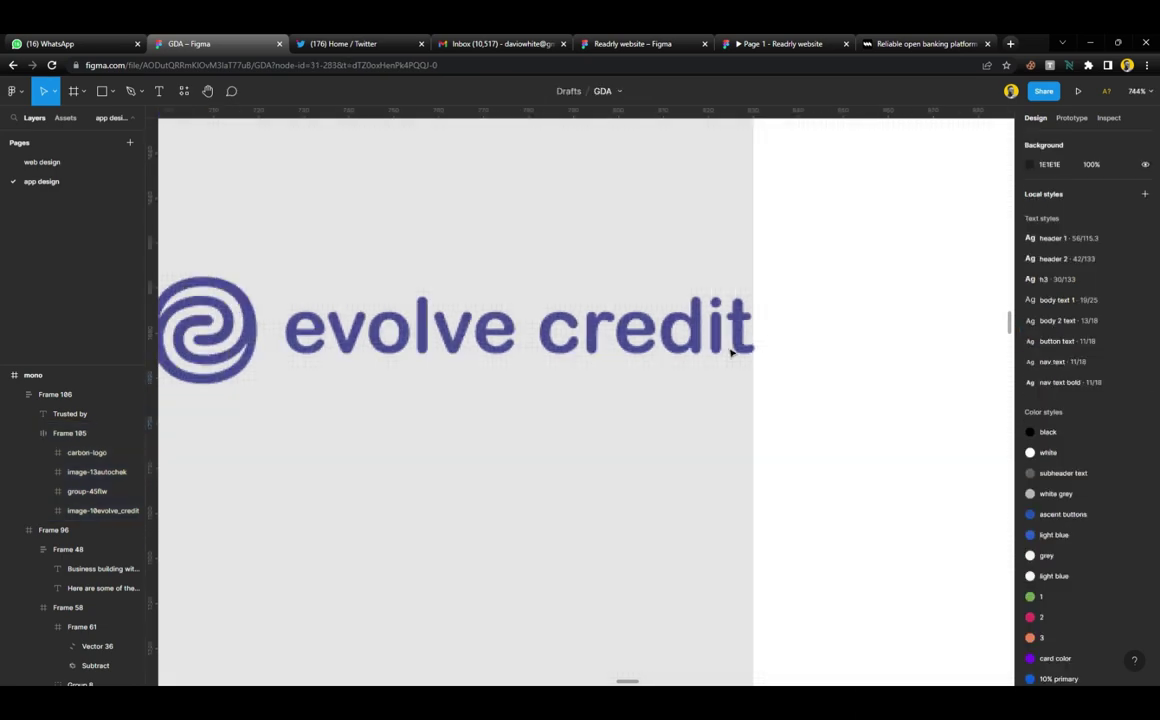
{"action": "scroll", "coordinate": [731, 352], "scroll_direction": "down", "scroll_amount": 10}
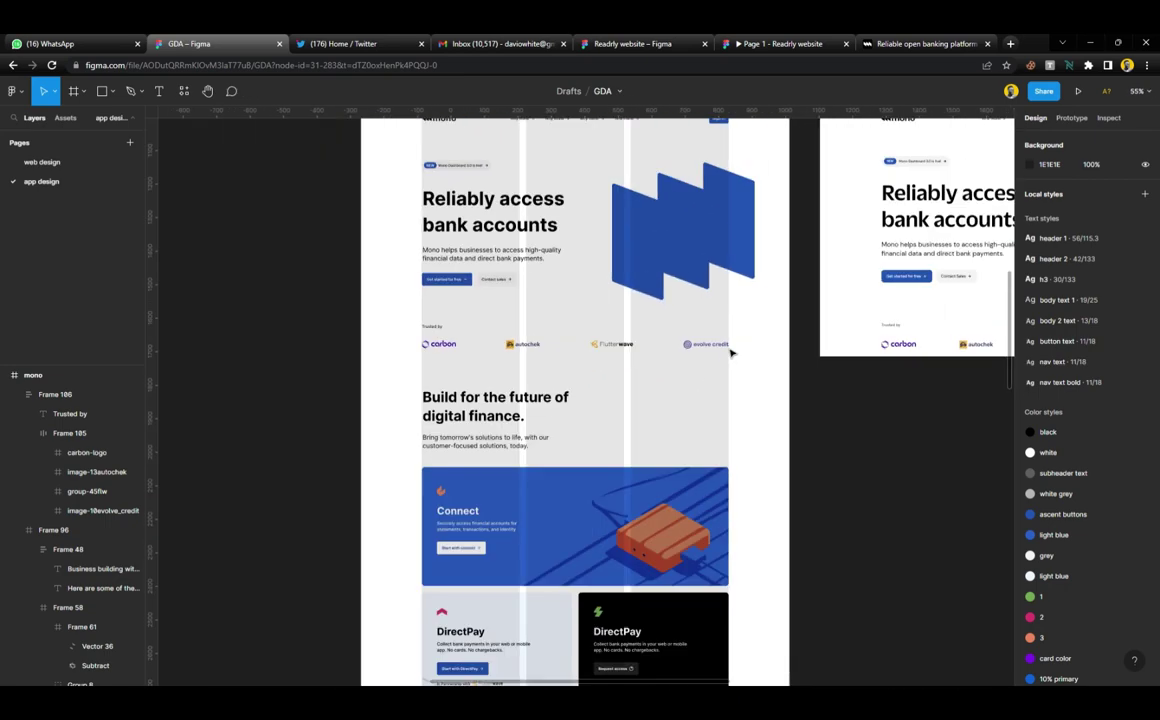
{"action": "left_click", "coordinate": [725, 405]}
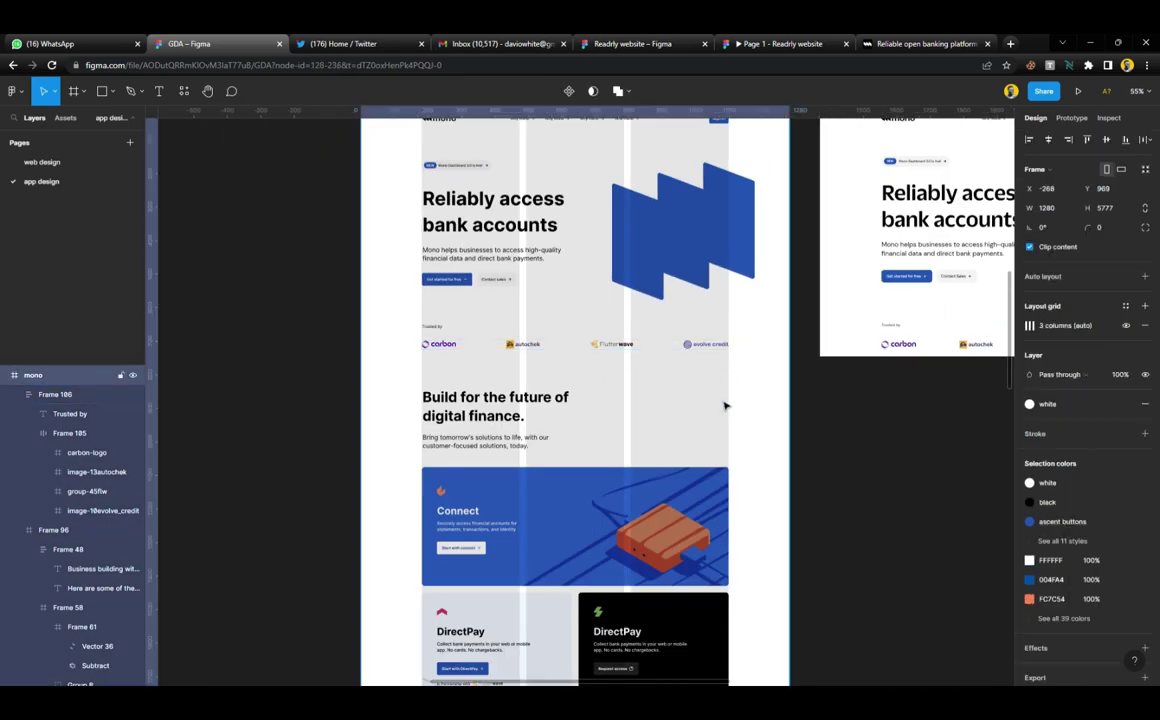
{"action": "left_click", "coordinate": [1126, 326]}
{"action": "left_click", "coordinate": [852, 492]}
Select the first blue panel of the hero graphic
{"action": "scroll", "coordinate": [601, 409], "scroll_direction": "right", "scroll_amount": 5}
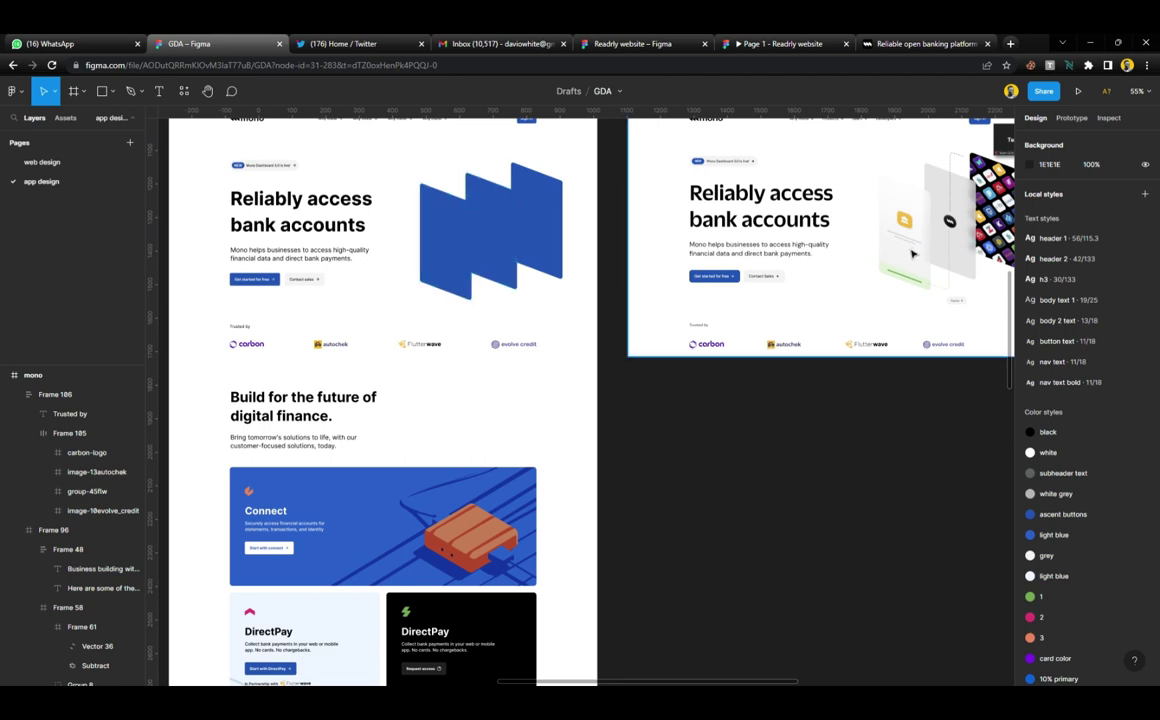
{"action": "scroll", "coordinate": [912, 239], "scroll_direction": "right", "scroll_amount": 4}
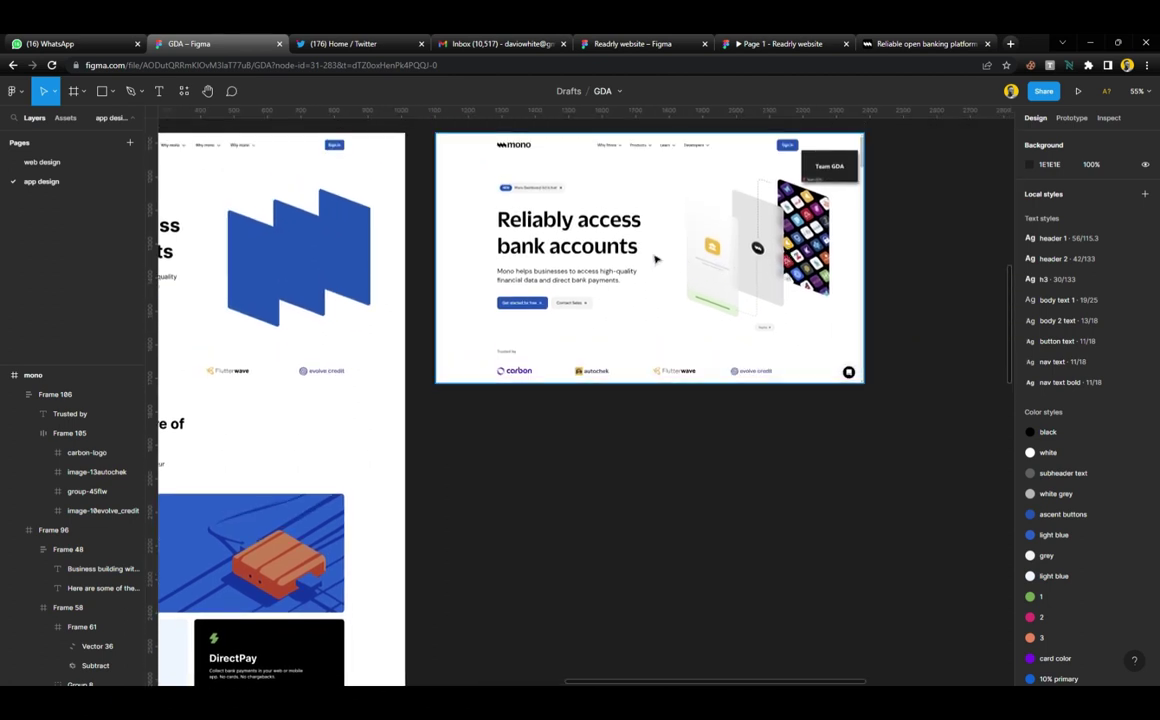
{"action": "scroll", "coordinate": [477, 240], "scroll_direction": "up", "scroll_amount": 5}
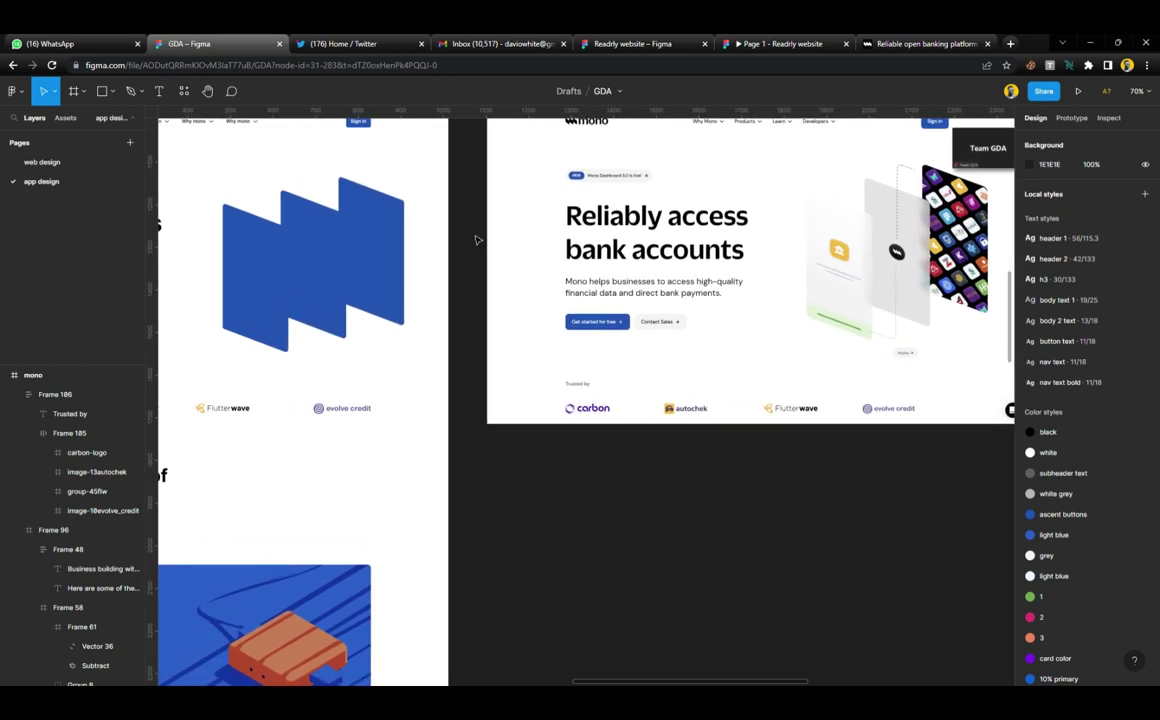
{"action": "scroll", "coordinate": [477, 240], "scroll_direction": "left", "scroll_amount": 1}
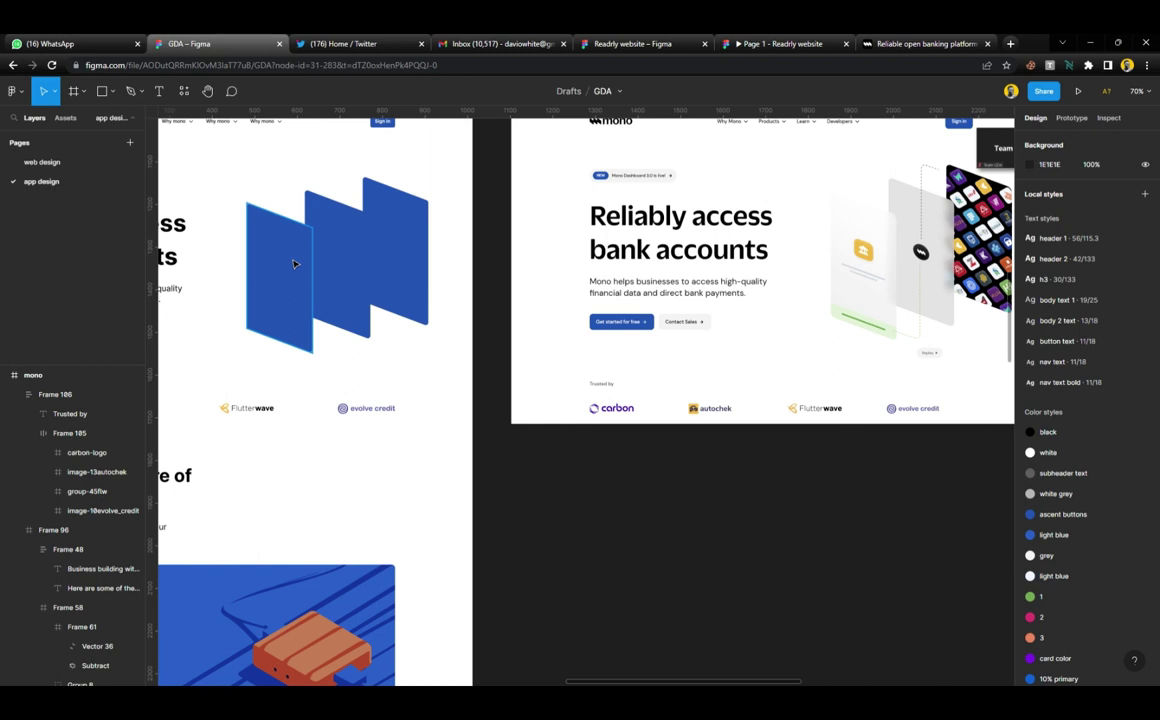
{"action": "left_click", "coordinate": [294, 264]}
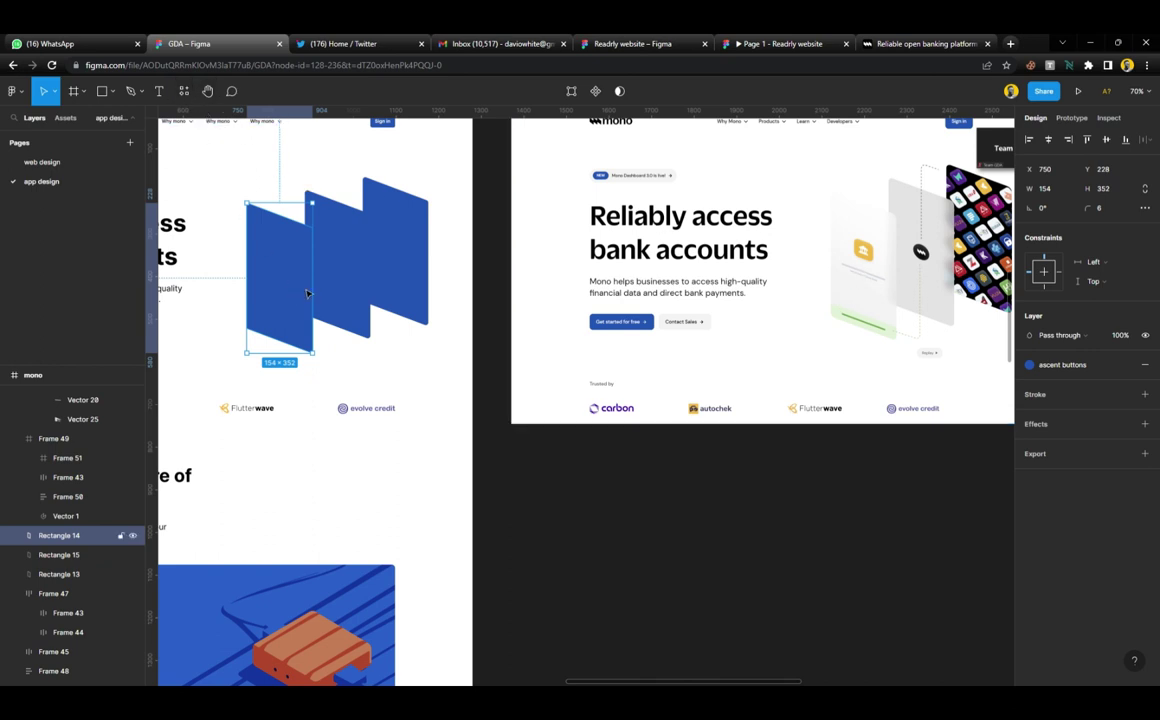
Search the Unsplash plugin for 'logo' images
{"action": "left_click", "coordinate": [184, 92]}
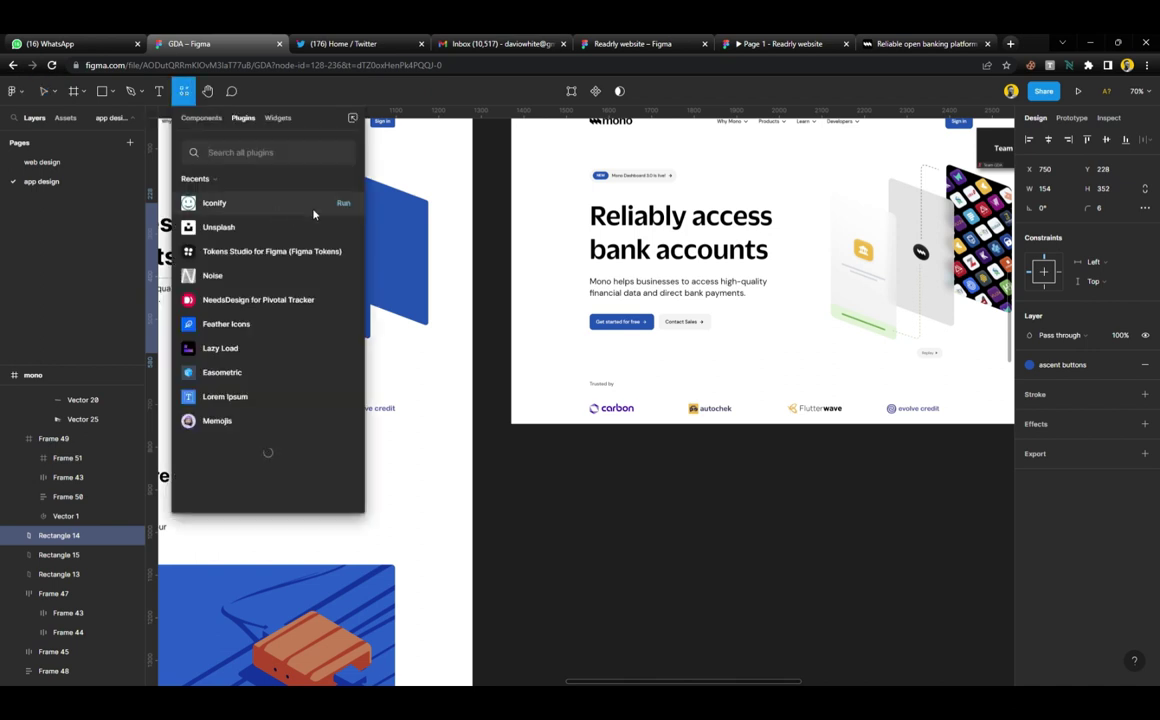
{"action": "left_click", "coordinate": [344, 228]}
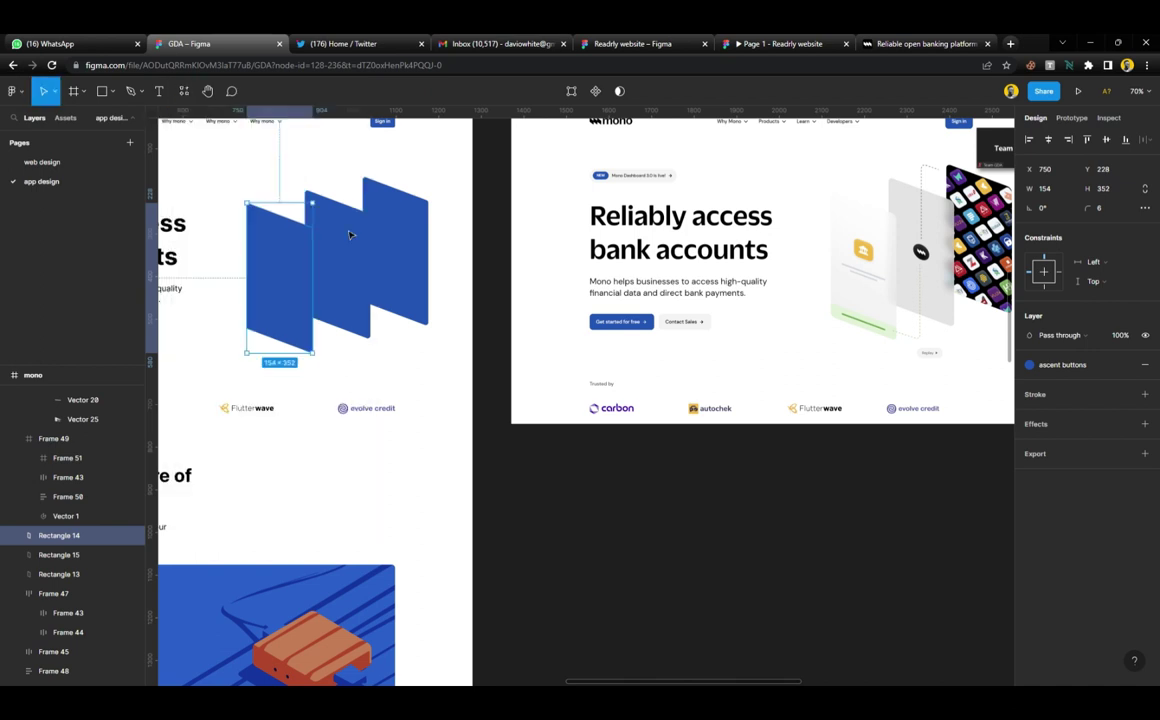
{"action": "left_click", "coordinate": [291, 258]}
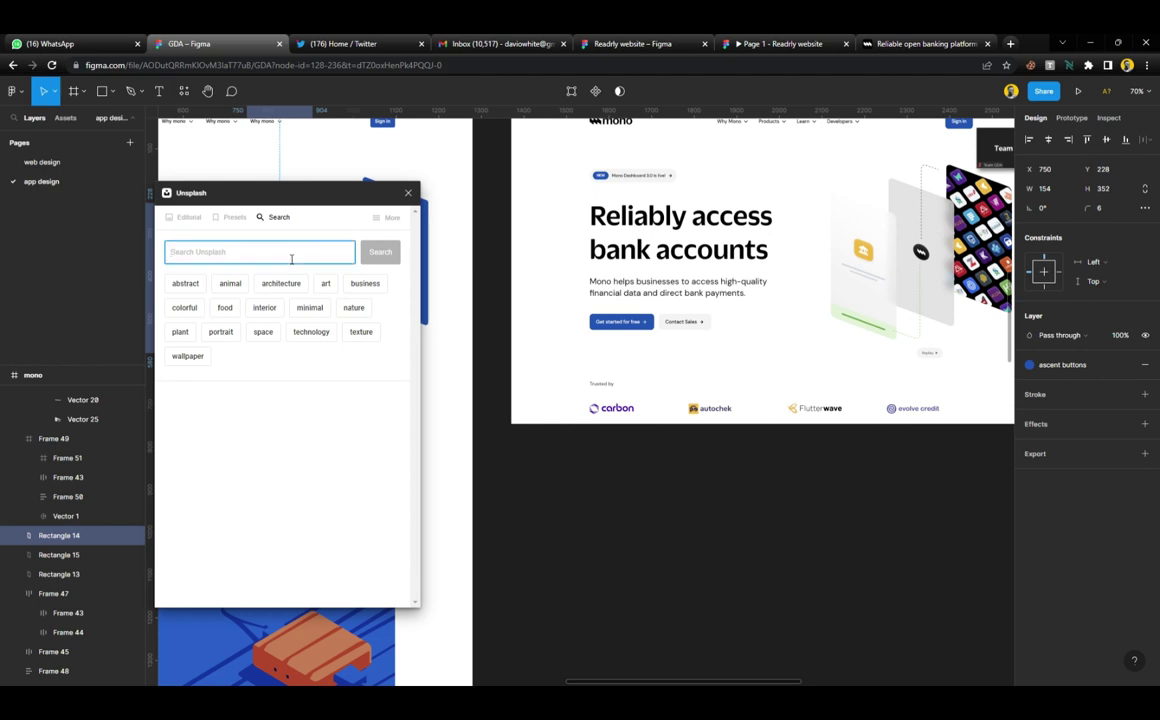
{"action": "type", "text": "logo"}
{"action": "key", "text": "Return"}
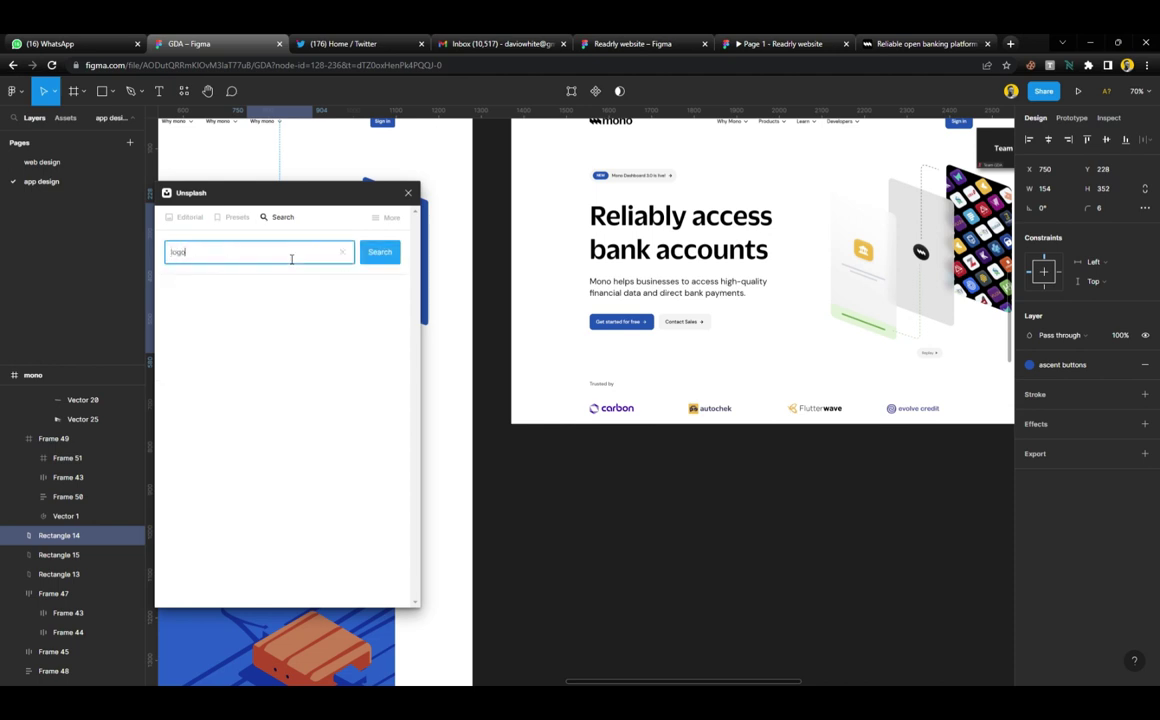
Crop the mono reference screenshot from the left to show the blue cards
{"action": "scroll", "coordinate": [500, 245], "scroll_direction": "left", "scroll_amount": 3}
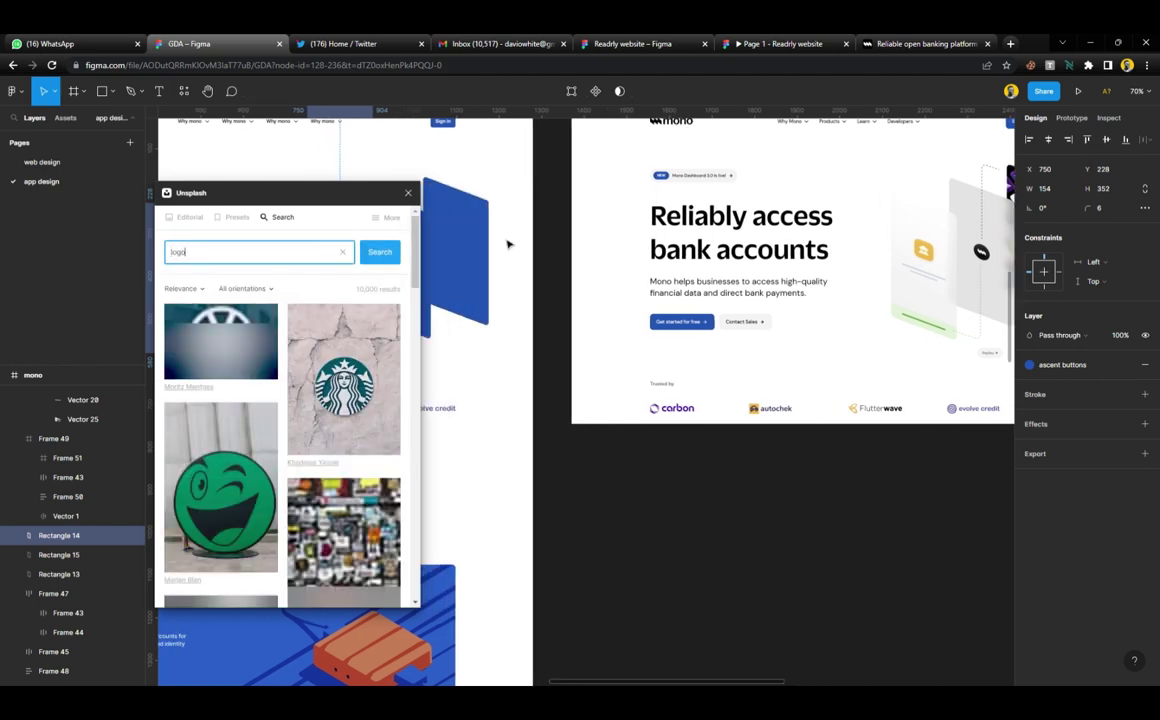
{"action": "scroll", "coordinate": [508, 245], "scroll_direction": "left", "scroll_amount": 3}
{"action": "key", "text": "ctrl+v"}
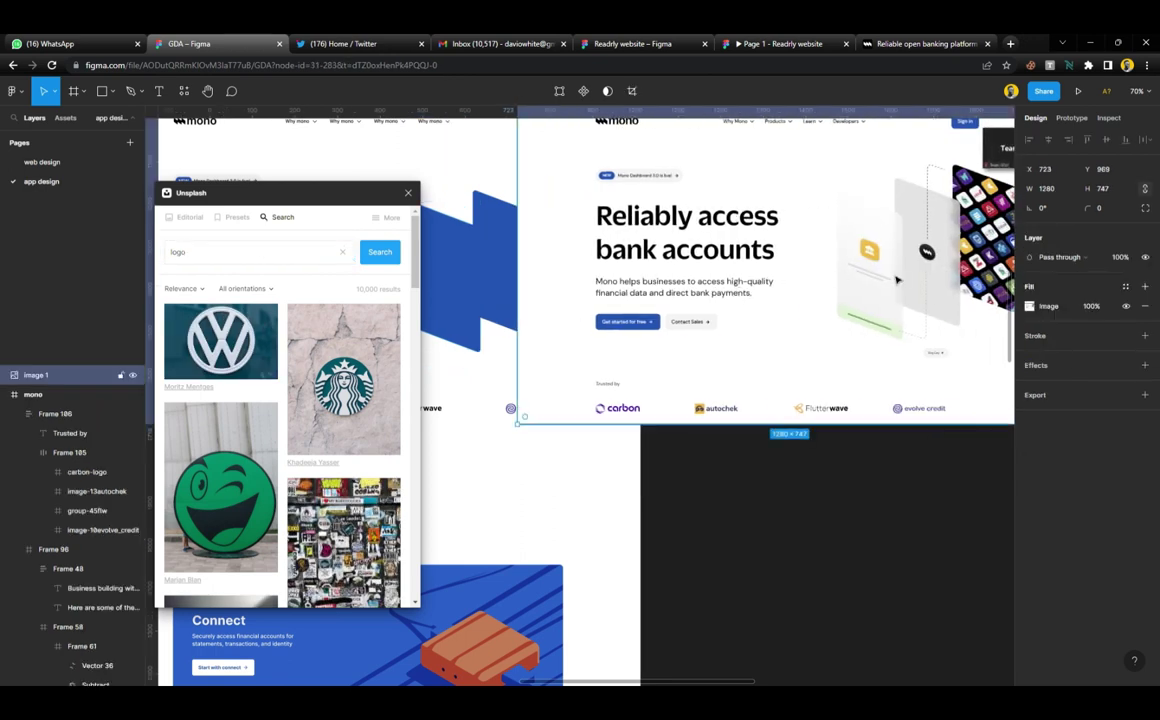
{"action": "left_click_drag", "start_coordinate": [897, 280], "coordinate": [813, 280]}
{"action": "left_click_drag", "start_coordinate": [433, 270], "coordinate": [706, 280]}
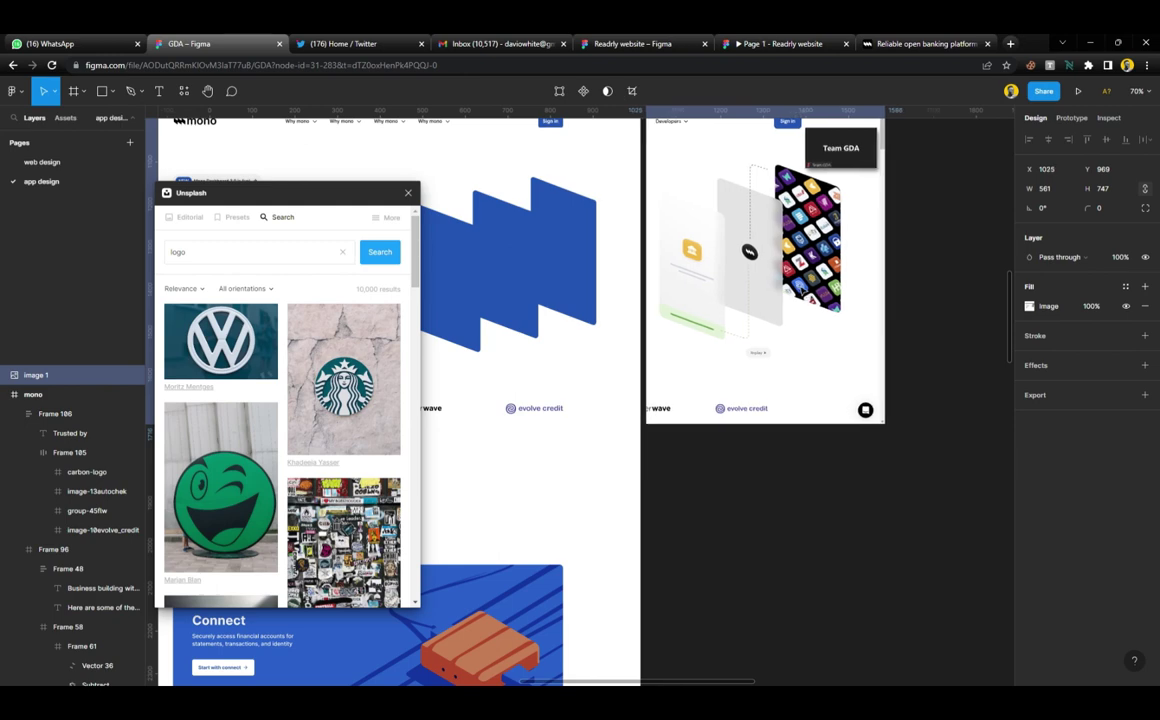
Fill the left blue card with the IKEA Unsplash photo
{"action": "scroll", "coordinate": [230, 386], "scroll_direction": "down", "scroll_amount": 1}
{"action": "scroll", "coordinate": [230, 386], "scroll_direction": "down", "scroll_amount": 10}
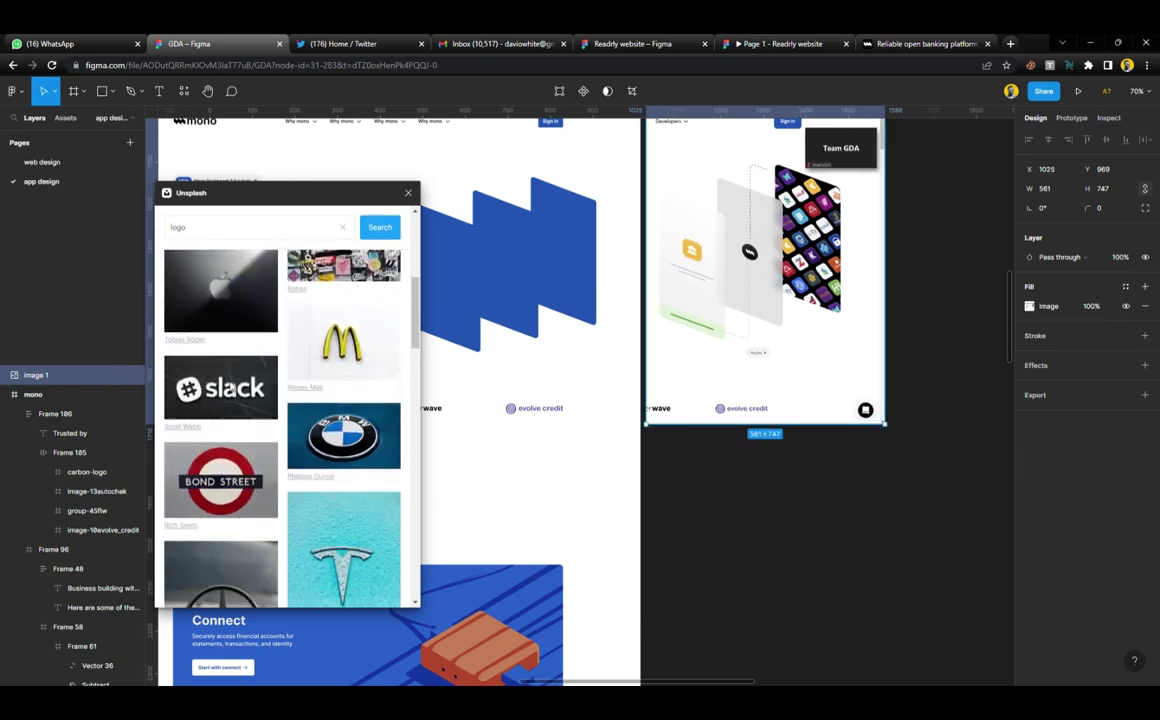
{"action": "scroll", "coordinate": [230, 386], "scroll_direction": "down", "scroll_amount": 2}
{"action": "scroll", "coordinate": [511, 301], "scroll_direction": "left", "scroll_amount": 2}
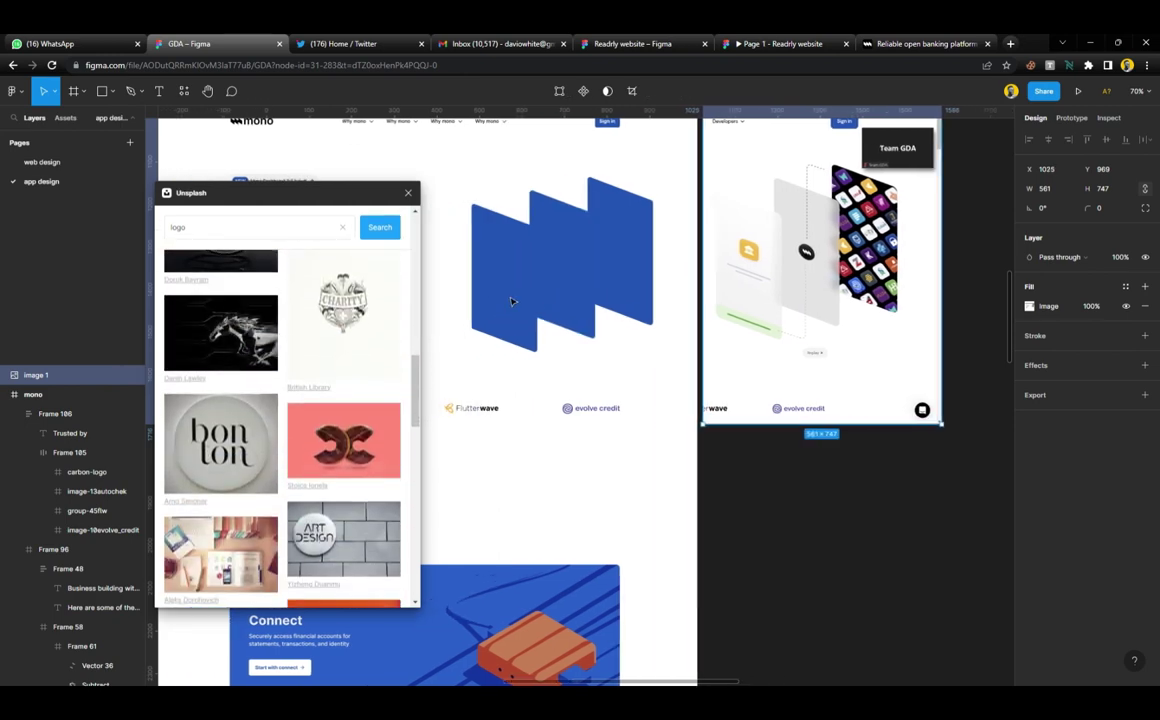
{"action": "scroll", "coordinate": [511, 301], "scroll_direction": "left", "scroll_amount": 1}
{"action": "left_click", "coordinate": [511, 301]}
{"action": "scroll", "coordinate": [358, 436], "scroll_direction": "down", "scroll_amount": 5}
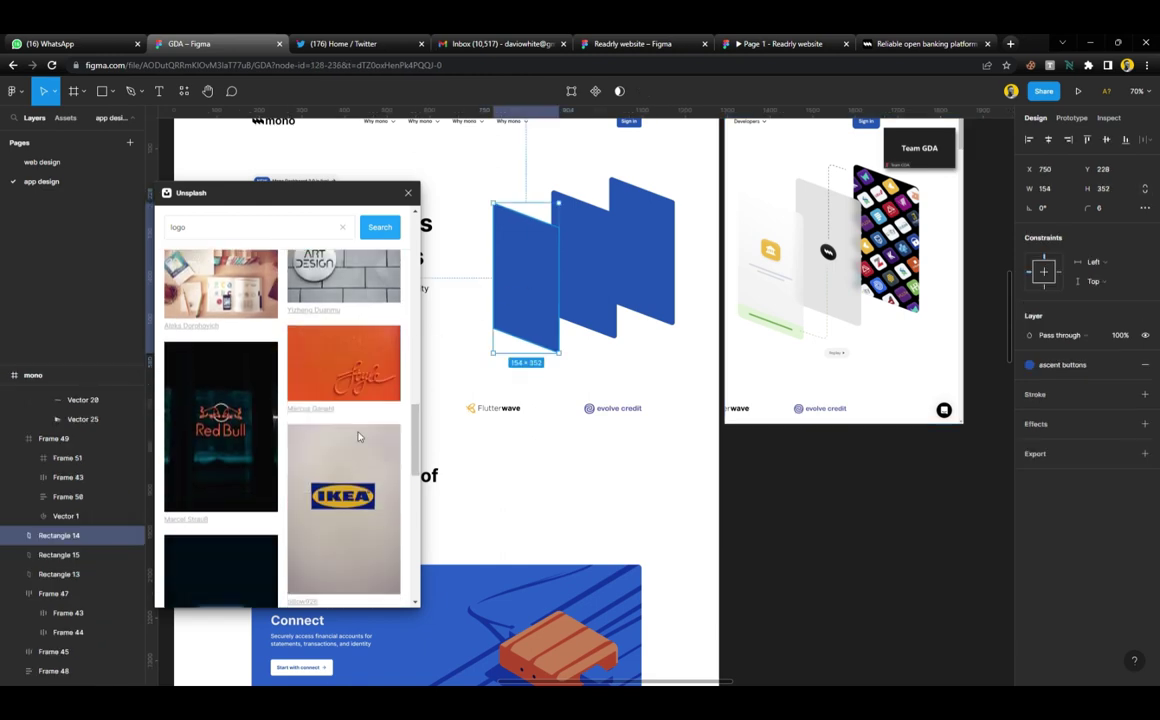
{"action": "left_click", "coordinate": [358, 436]}
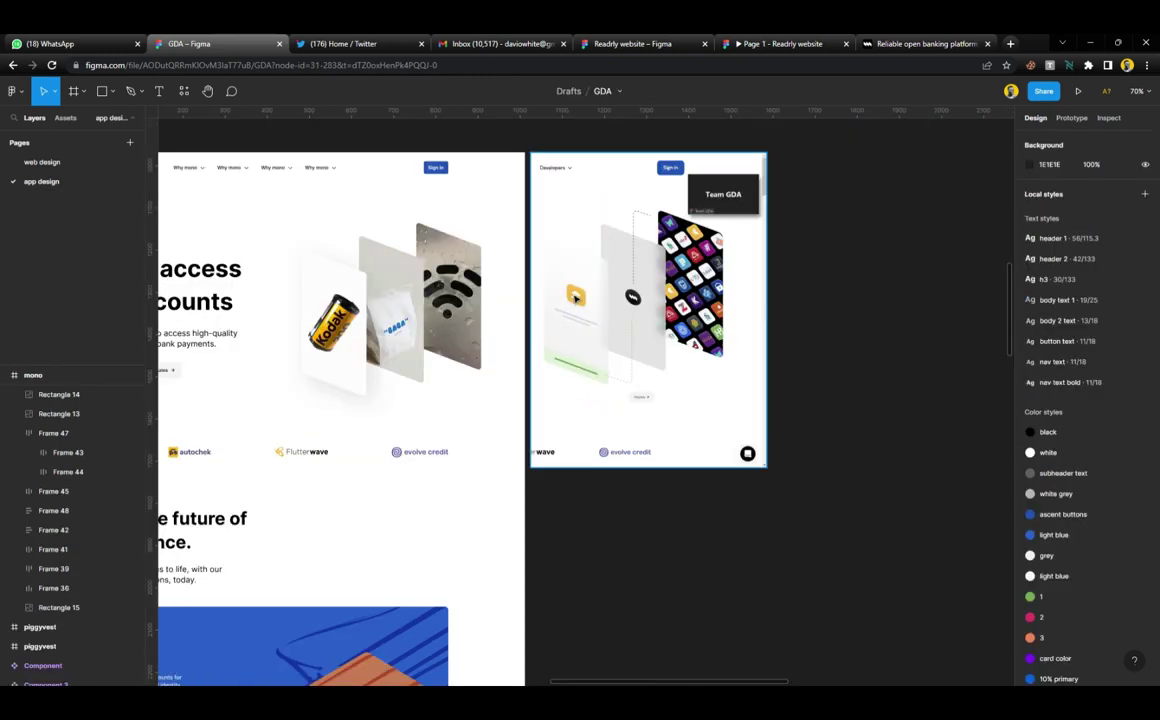
Add two horizontal guides and stretch the Sign in button down to the lower one
{"action": "scroll", "coordinate": [684, 314], "scroll_direction": "left", "scroll_amount": 5}
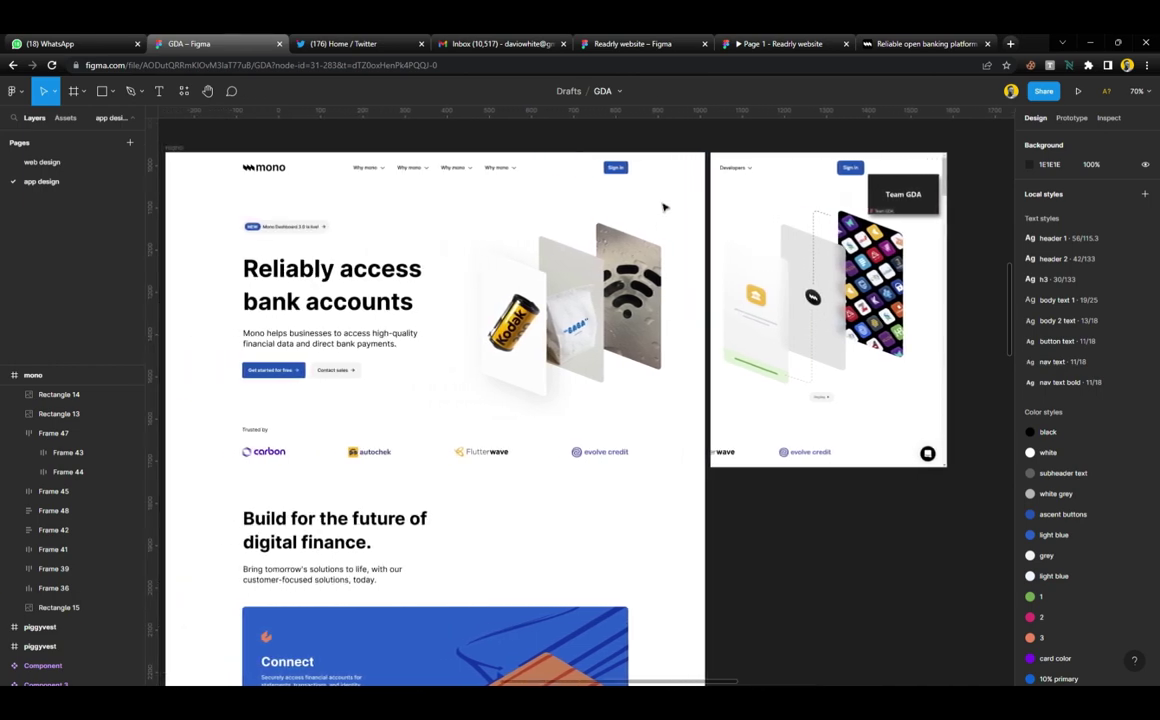
{"action": "scroll", "coordinate": [665, 207], "scroll_direction": "up", "scroll_amount": 3}
{"action": "scroll", "coordinate": [660, 295], "scroll_direction": "up", "scroll_amount": 5}
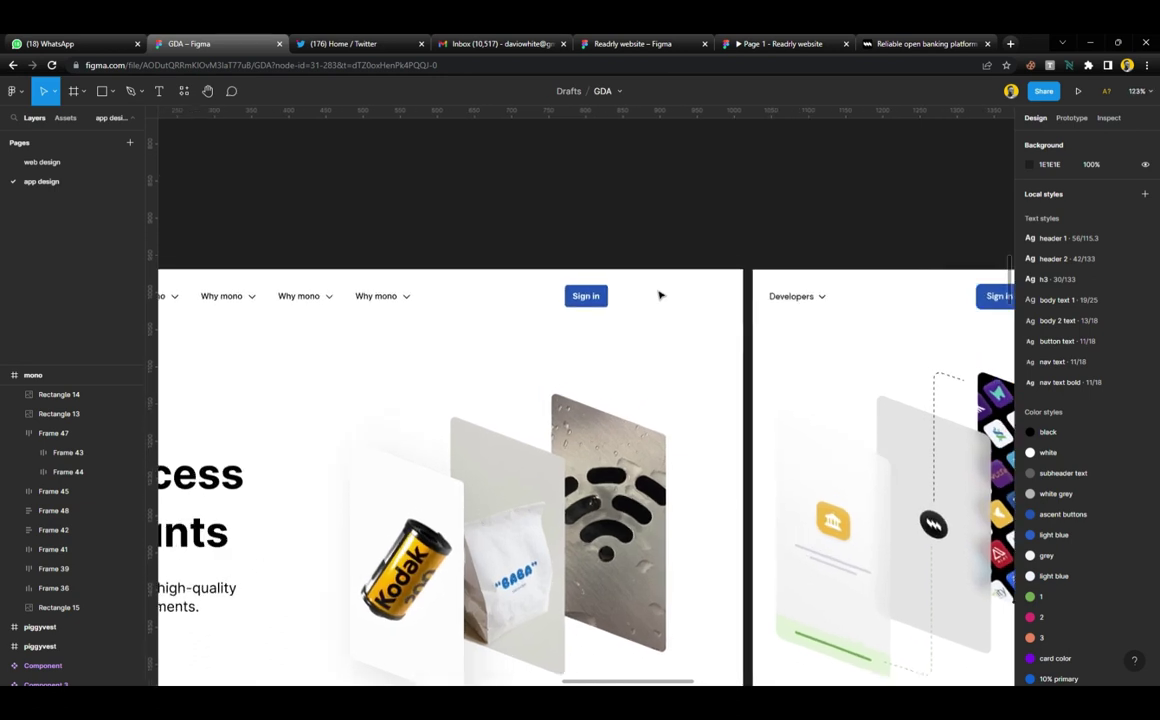
{"action": "scroll", "coordinate": [660, 295], "scroll_direction": "left", "scroll_amount": 1}
{"action": "left_click_drag", "start_coordinate": [610, 123], "coordinate": [645, 287]}
{"action": "left_click_drag", "start_coordinate": [627, 120], "coordinate": [634, 318]}
{"action": "scroll", "coordinate": [562, 298], "scroll_direction": "up", "scroll_amount": 5}
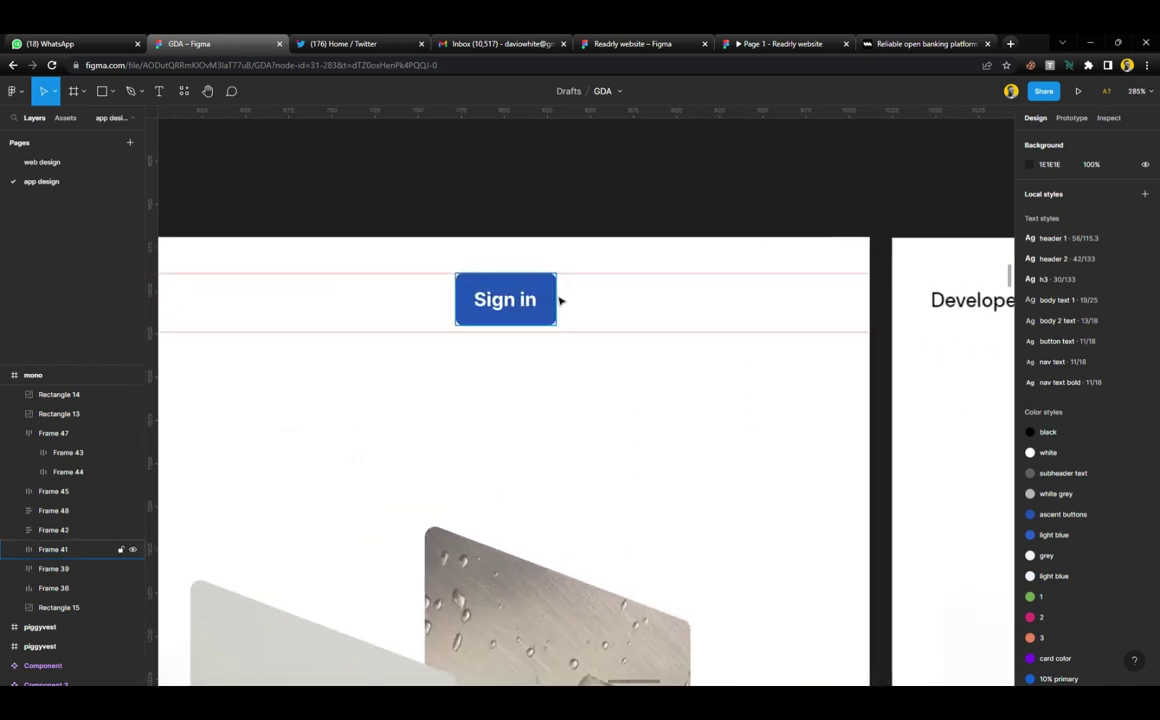
{"action": "left_click", "coordinate": [559, 298]}
{"action": "left_click_drag", "start_coordinate": [525, 335], "coordinate": [526, 339]}
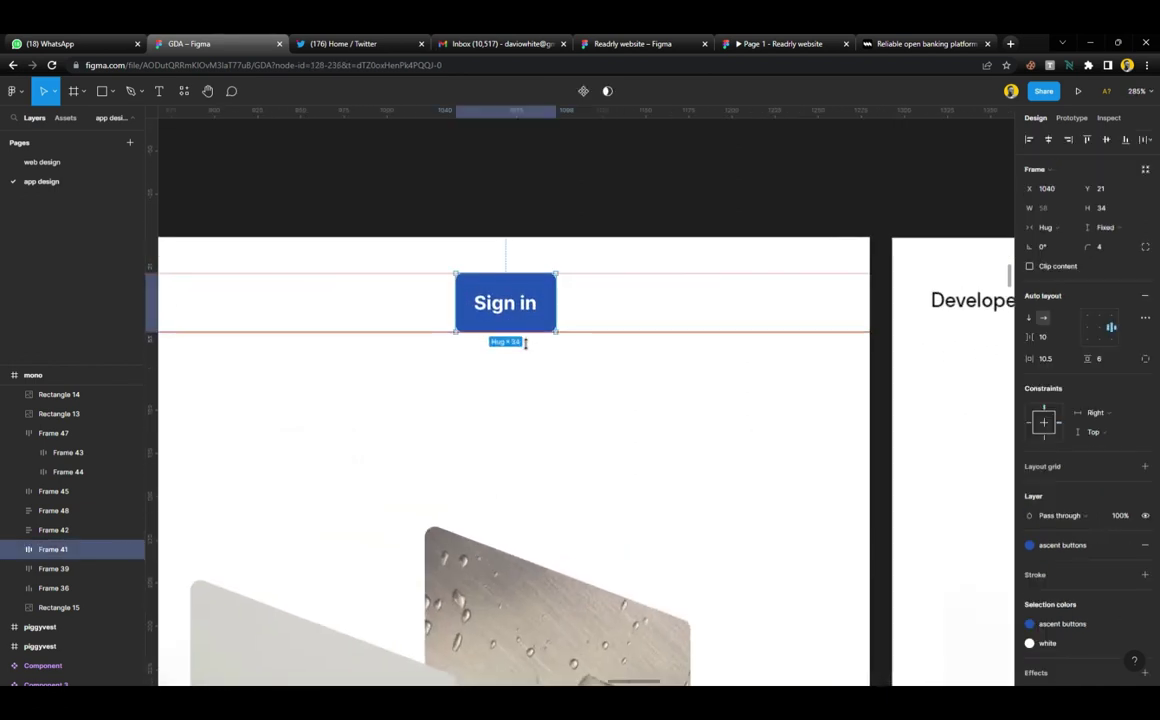
Remove both horizontal ruler guides
{"action": "left_click", "coordinate": [614, 347]}
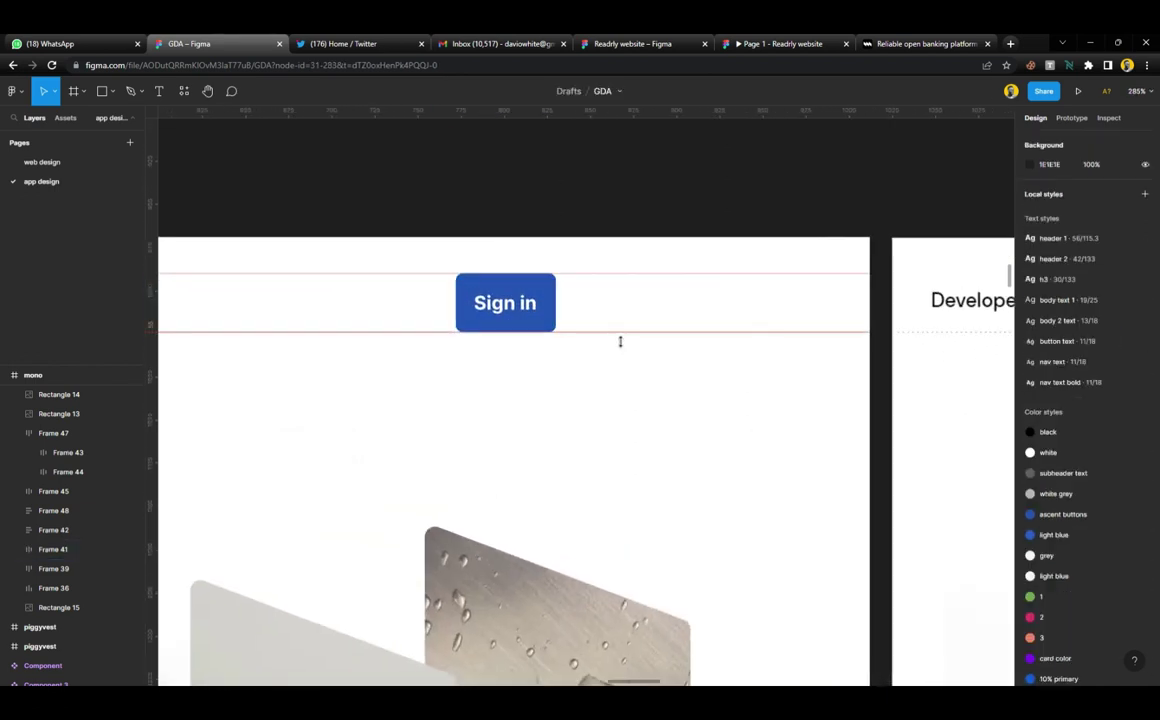
{"action": "right_click", "coordinate": [620, 342]}
{"action": "left_click", "coordinate": [650, 339]}
{"action": "right_click", "coordinate": [624, 272]}
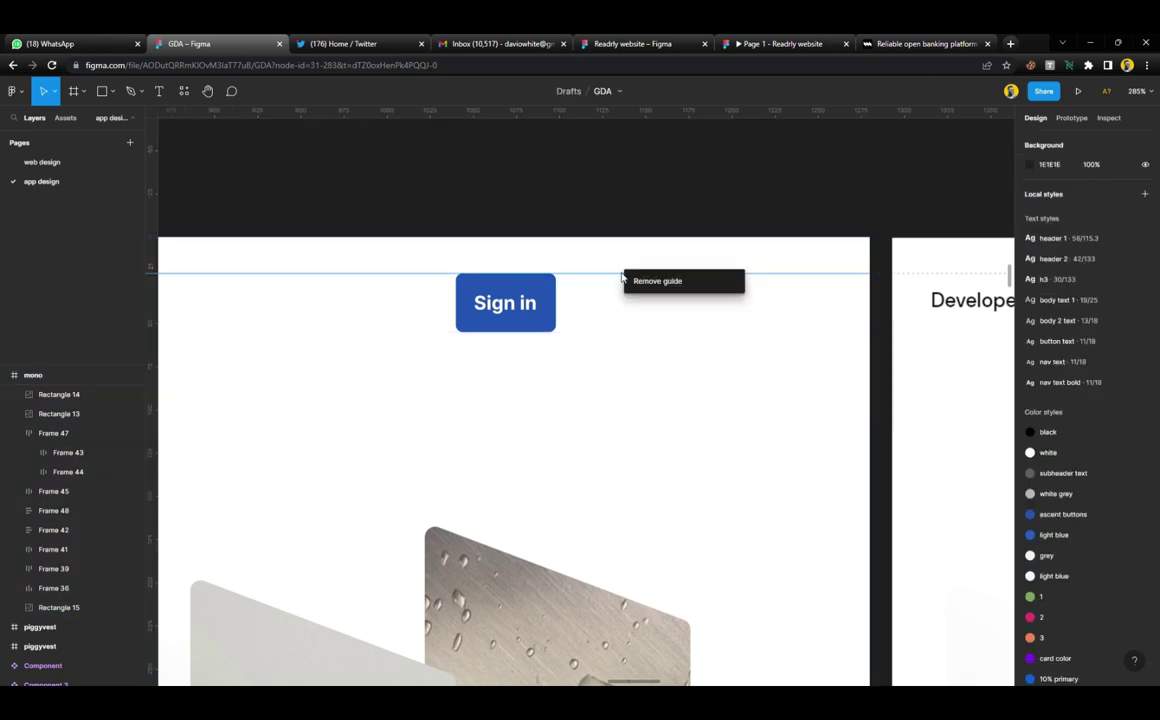
{"action": "left_click", "coordinate": [673, 284]}
Align the Sign in button and nav links by their vertical centres
{"action": "scroll", "coordinate": [565, 293], "scroll_direction": "down", "scroll_amount": 5}
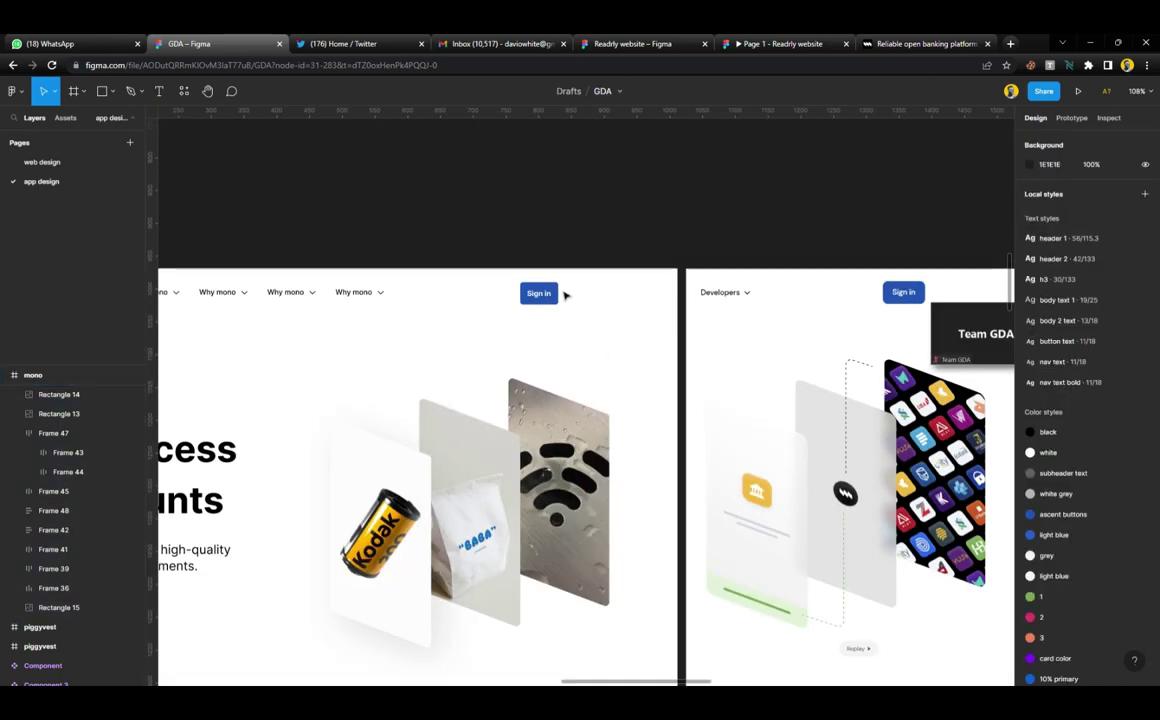
{"action": "left_click", "coordinate": [556, 293]}
{"action": "scroll", "coordinate": [551, 296], "scroll_direction": "left", "scroll_amount": 5}
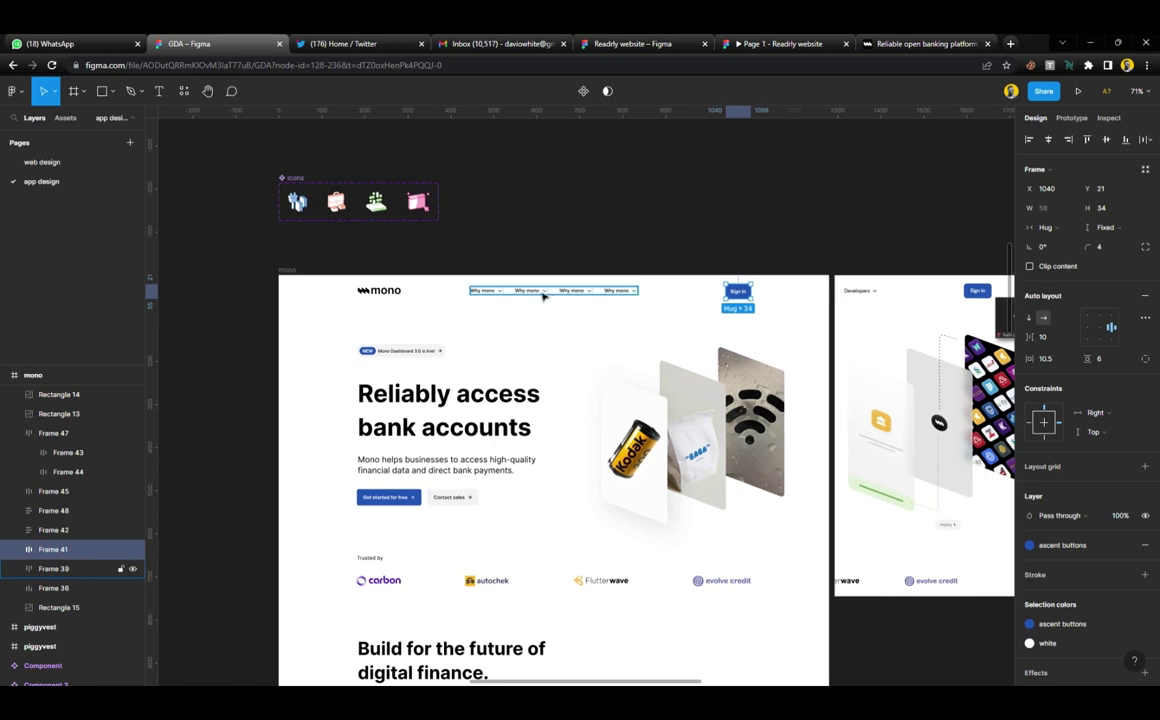
{"action": "left_click", "coordinate": [545, 294], "text": "shift"}
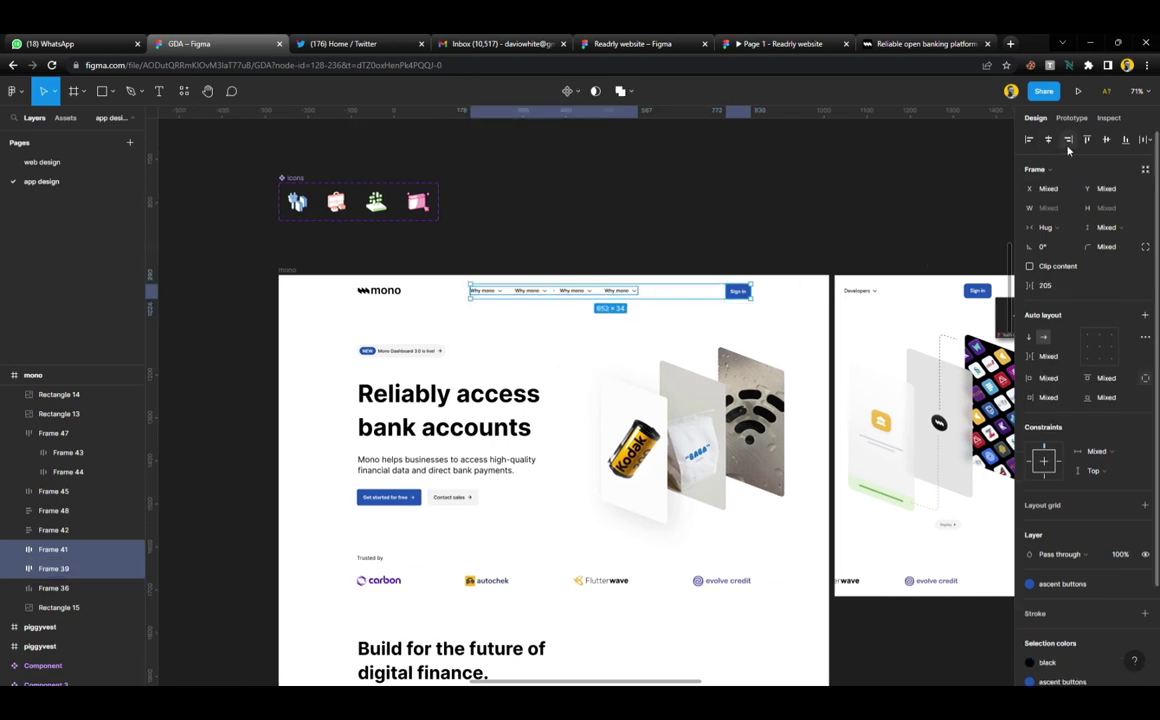
{"action": "left_click", "coordinate": [1105, 143]}
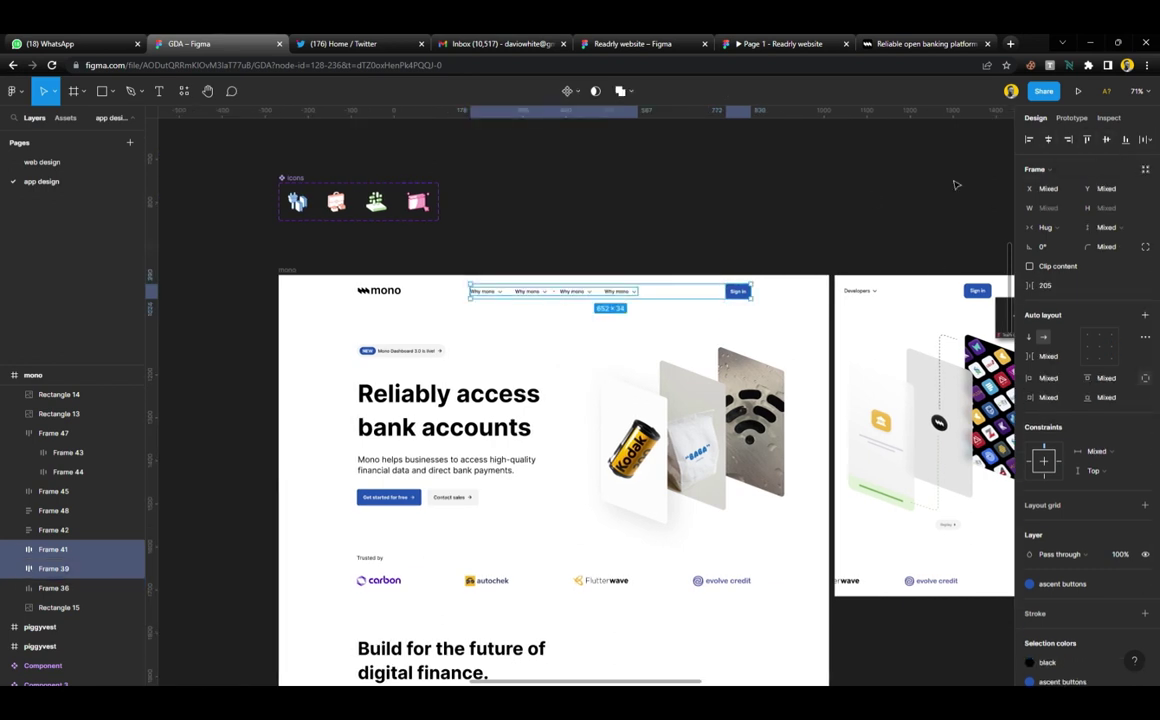
Wrap the logo, nav links and Sign in button in a new navbar frame, Frame 187
{"action": "left_click", "coordinate": [380, 292], "text": "shift"}
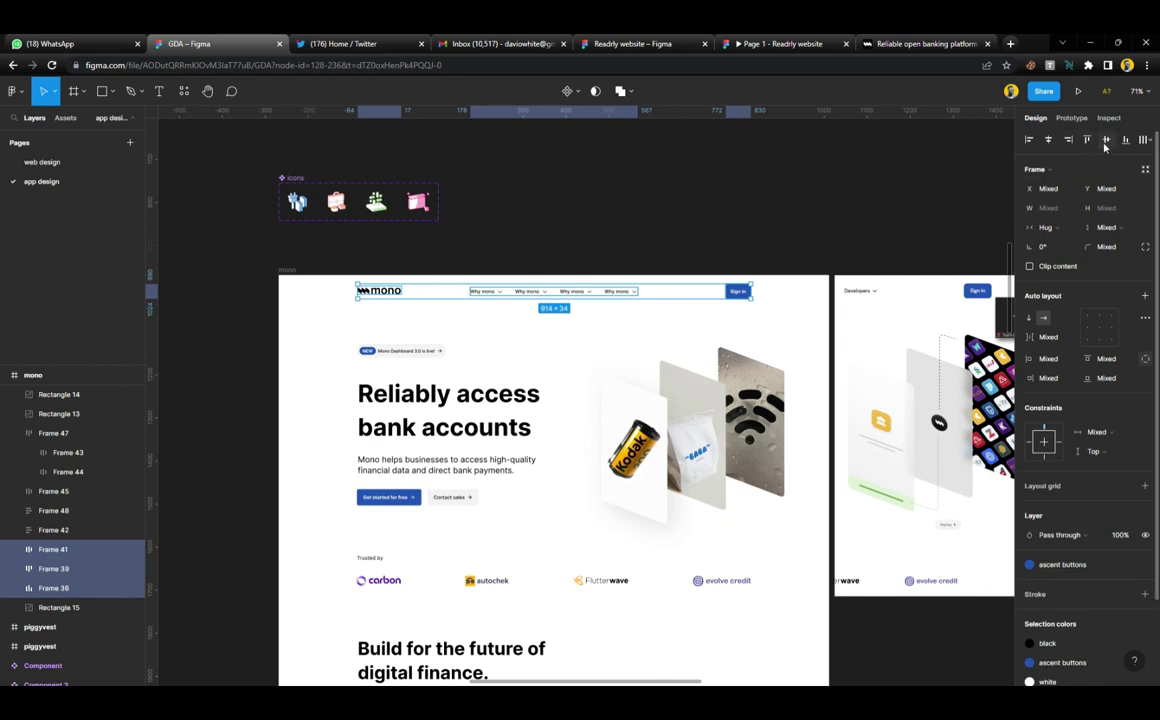
{"action": "key", "text": "f"}
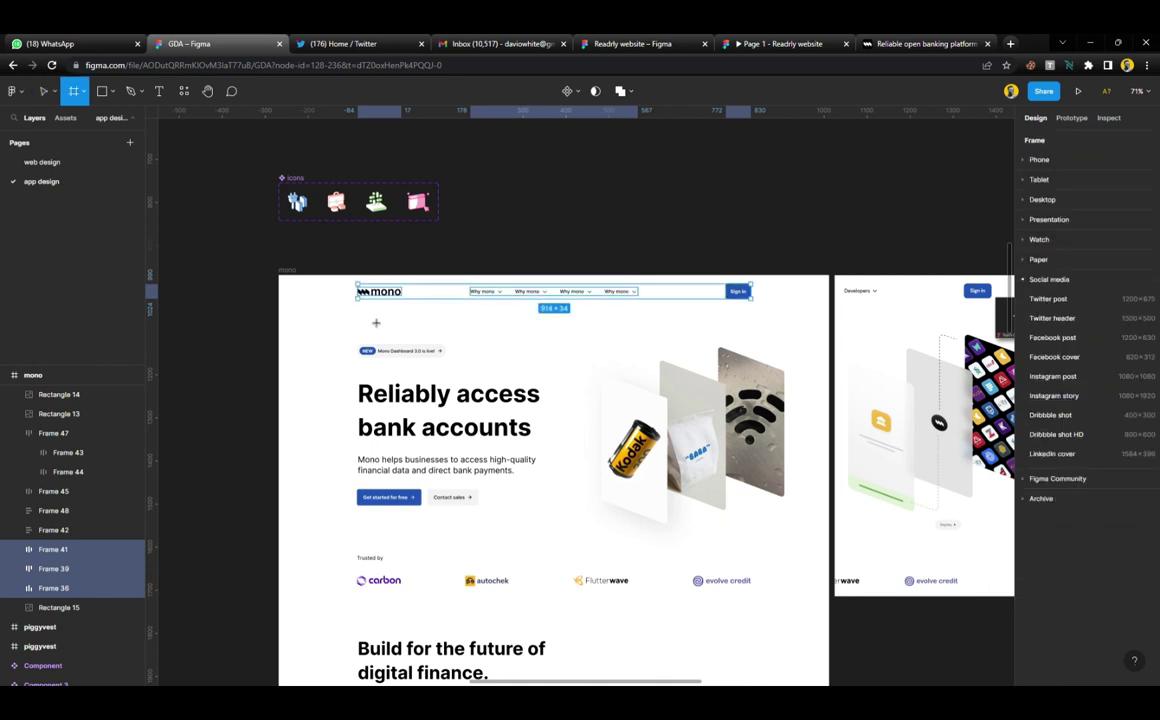
{"action": "left_click_drag", "start_coordinate": [279, 276], "coordinate": [829, 304]}
{"action": "left_click", "coordinate": [686, 238]}
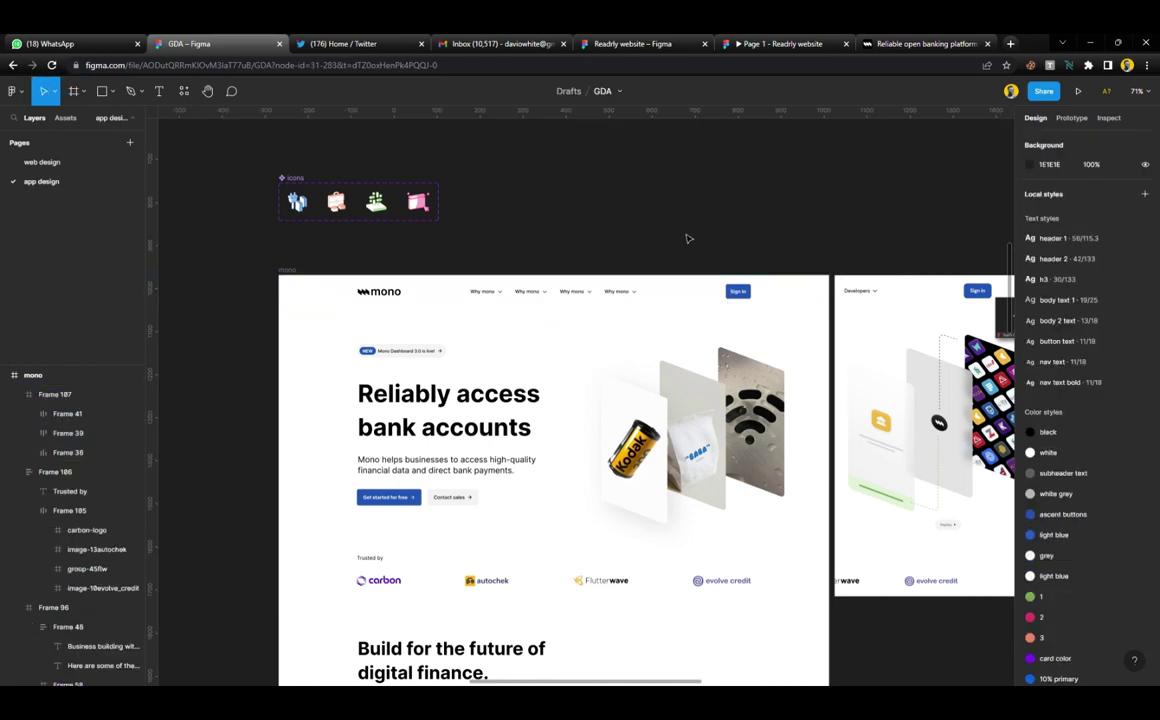
{"action": "scroll", "coordinate": [566, 290], "scroll_direction": "down", "scroll_amount": 5}
{"action": "scroll", "coordinate": [540, 295], "scroll_direction": "down", "scroll_amount": 1}
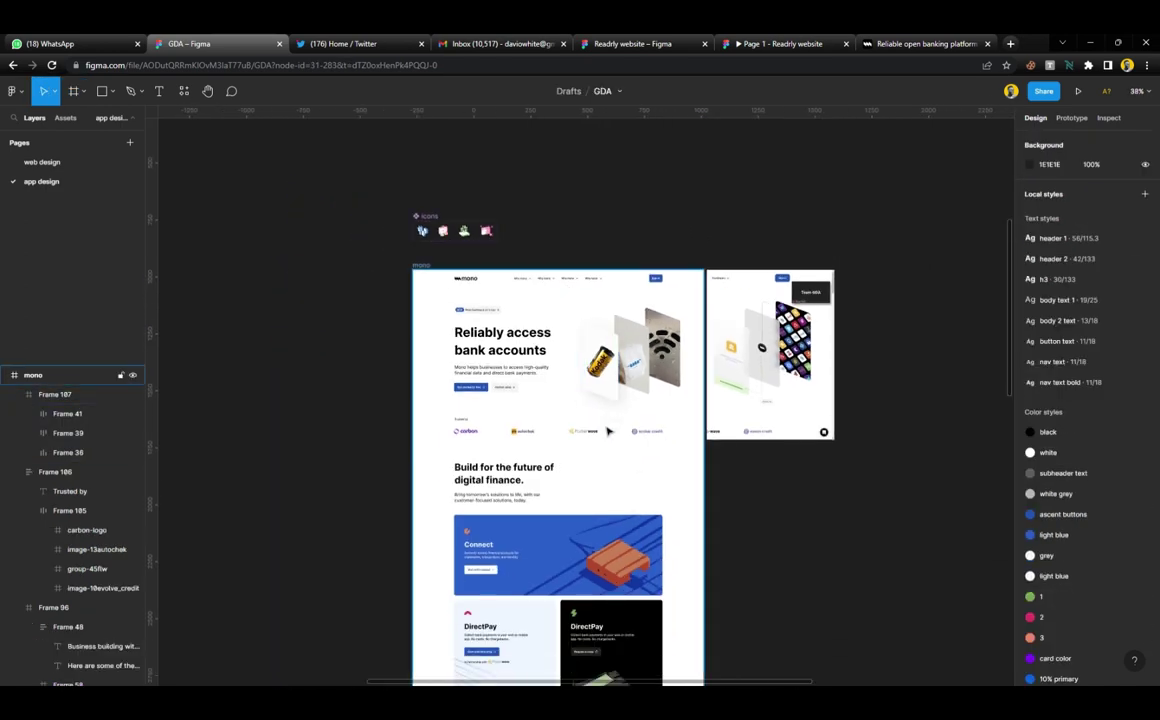
{"action": "scroll", "coordinate": [614, 428], "scroll_direction": "up", "scroll_amount": 2}
{"action": "left_click", "coordinate": [828, 390]}
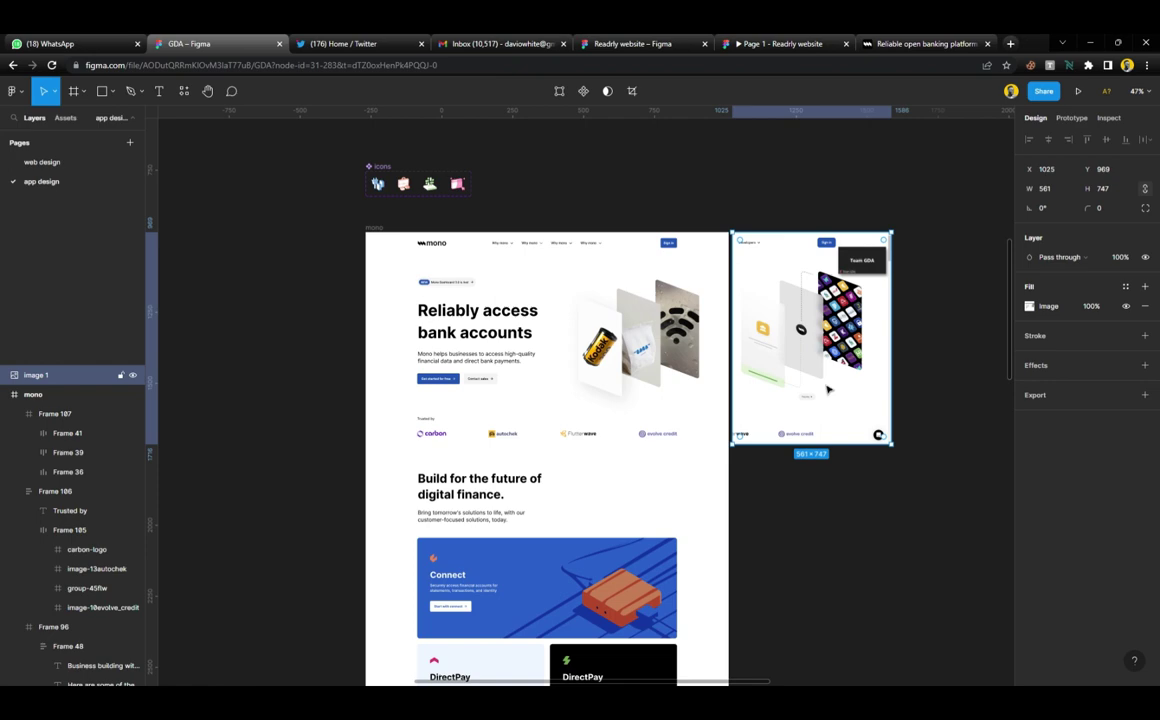